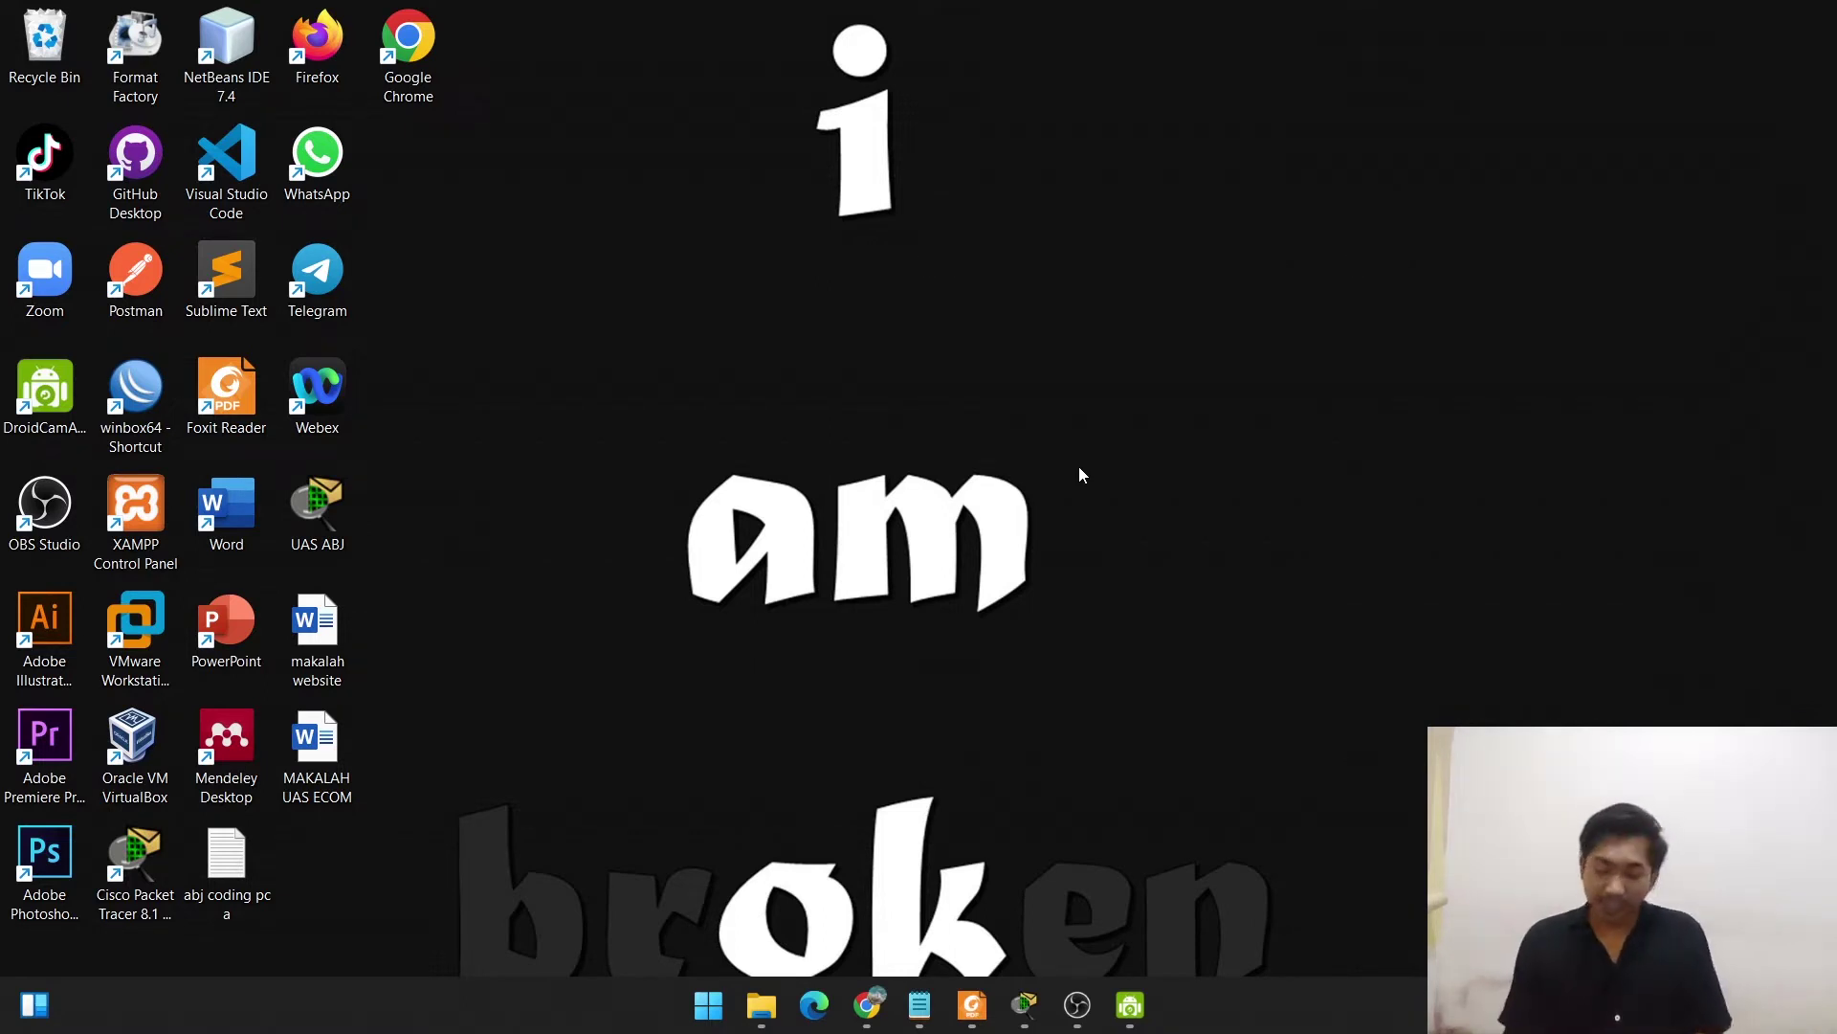
# Read through the case-study PDF's topology and IP addressing table up to page 4, then minimize Foxit Reader.
pyautogui.click(971, 1005)
pyautogui.scroll(20, 882, 430)
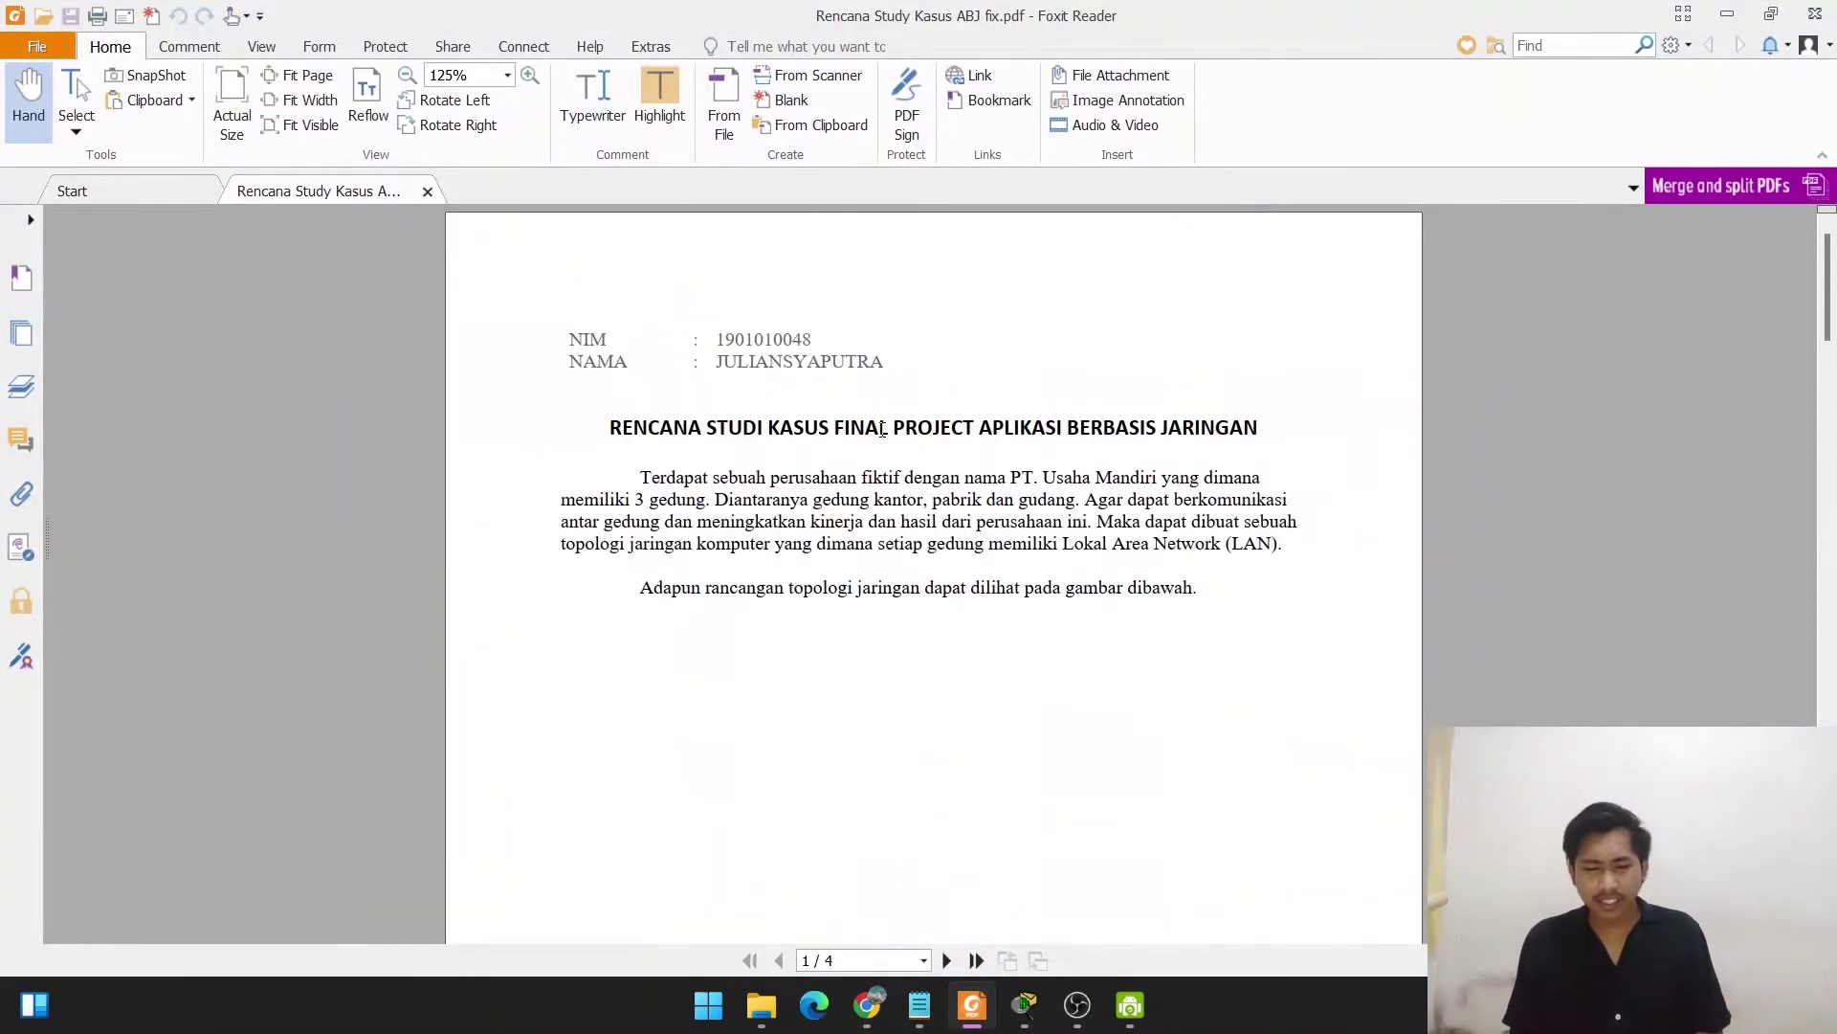
pyautogui.scroll(-5, 881, 430)
pyautogui.scroll(4, 881, 430)
pyautogui.scroll(-9, 881, 430)
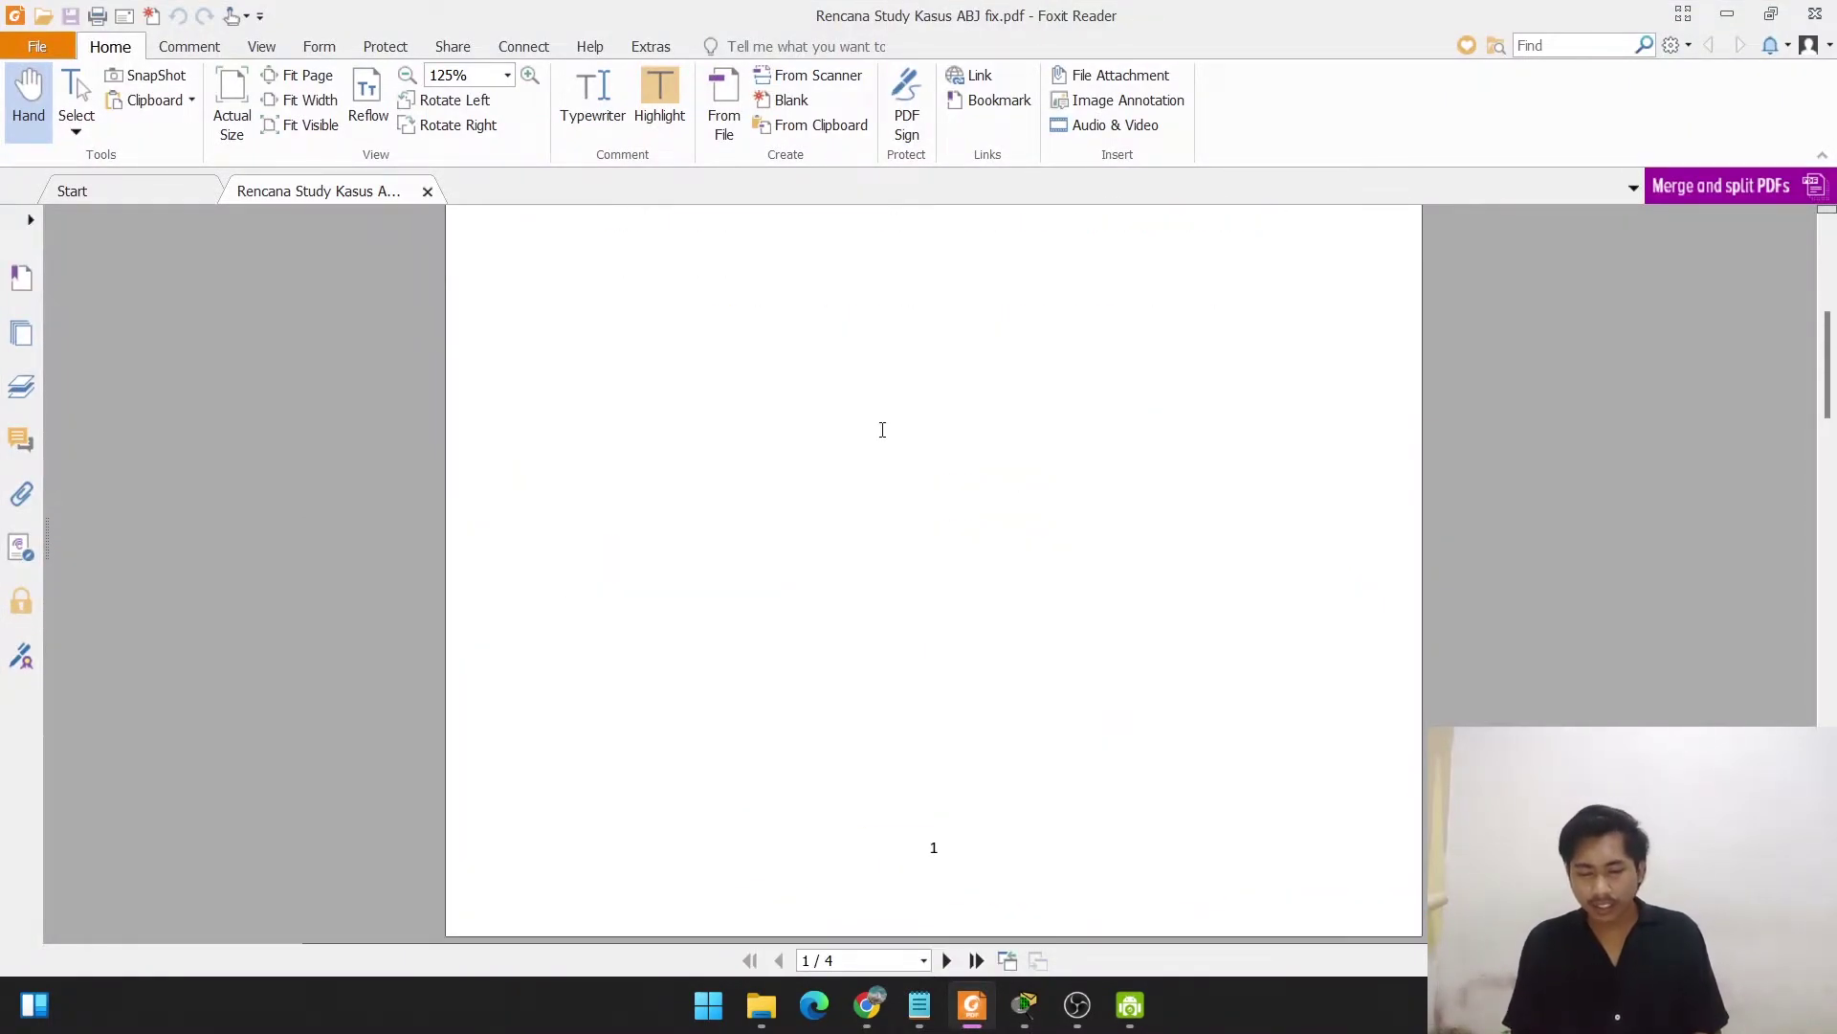
pyautogui.scroll(-5, 883, 429)
pyautogui.scroll(1, 882, 430)
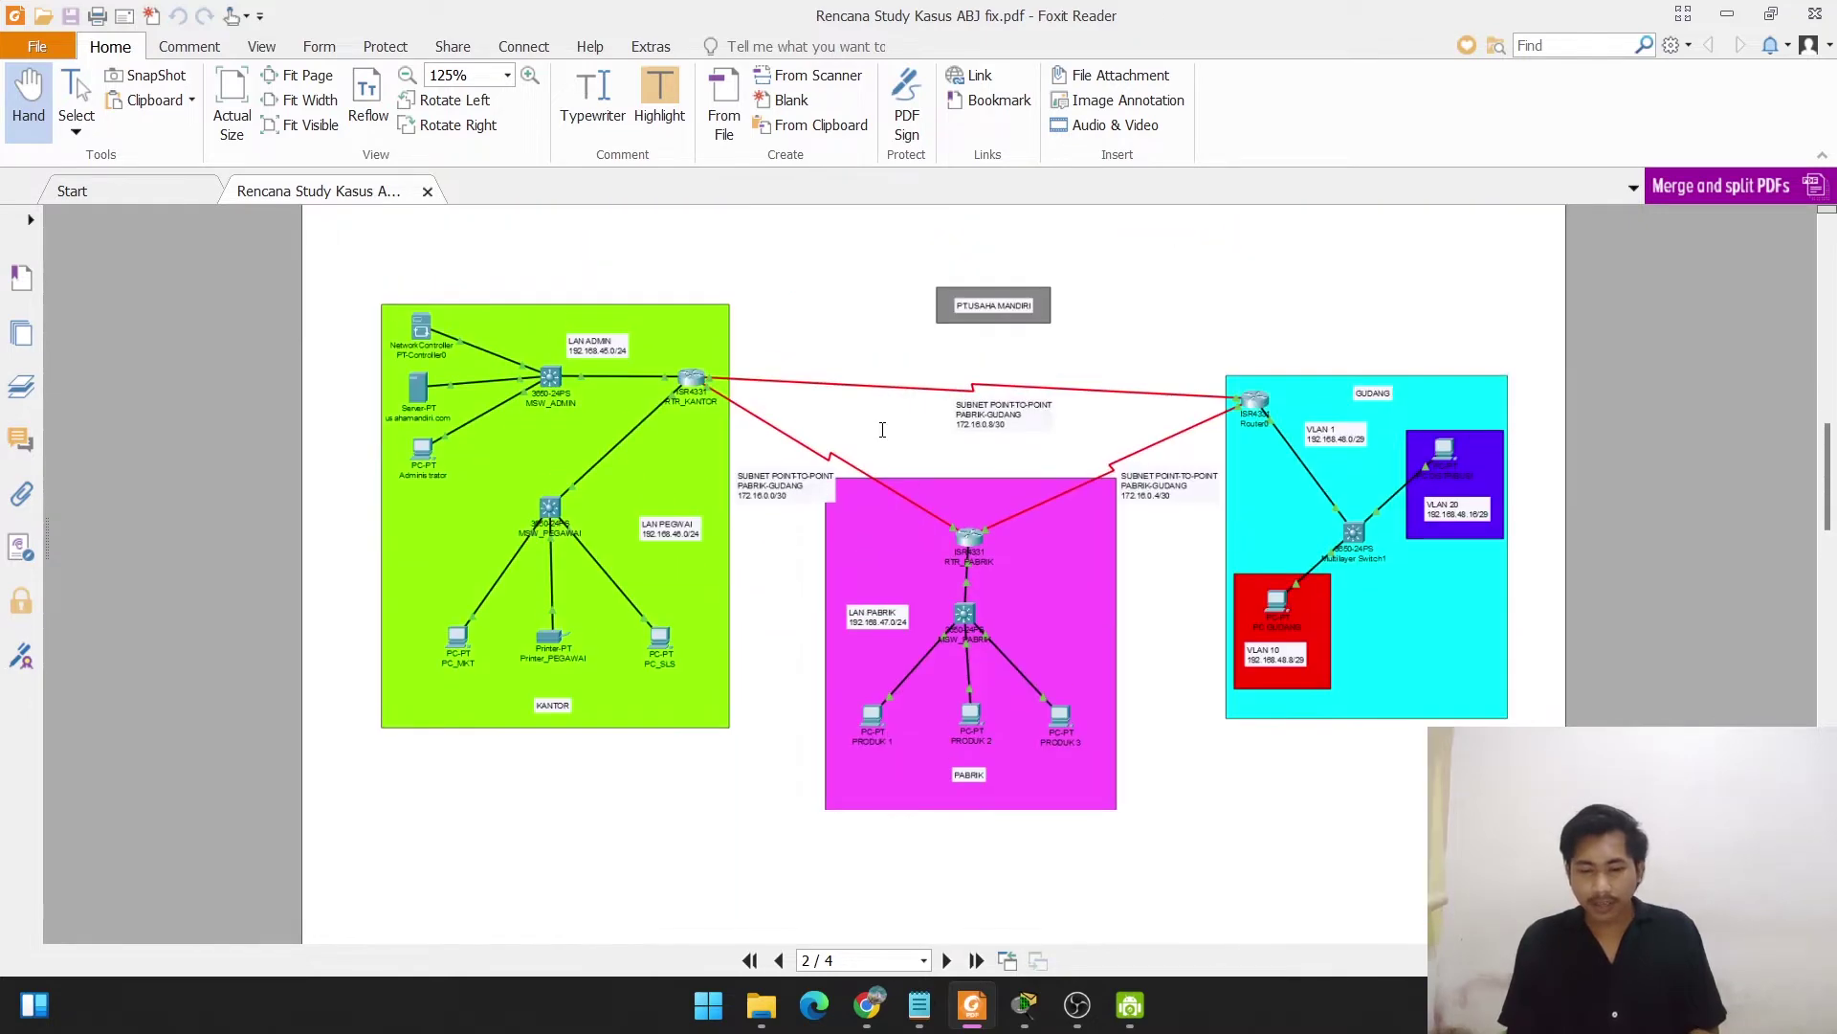
pyautogui.keyDown('ctrl'); pyautogui.scroll(2, 962, 467); pyautogui.keyUp('ctrl')
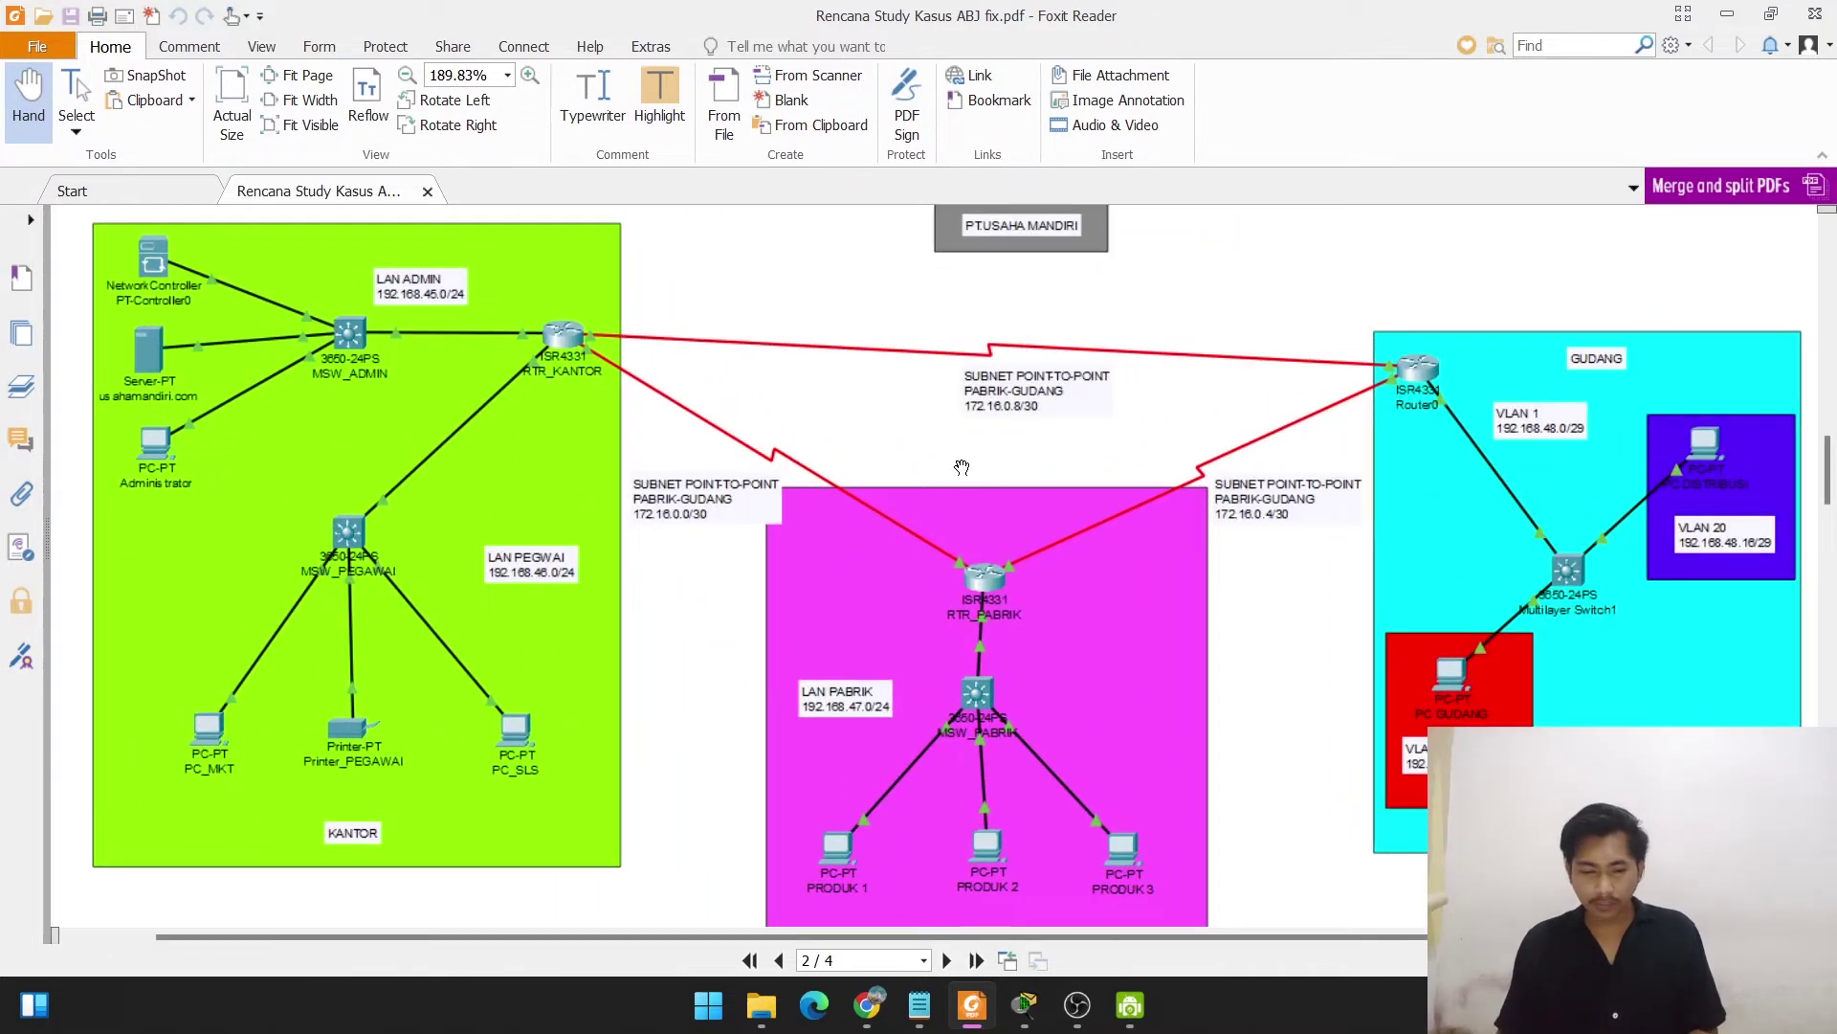
pyautogui.scroll(-10, 961, 467)
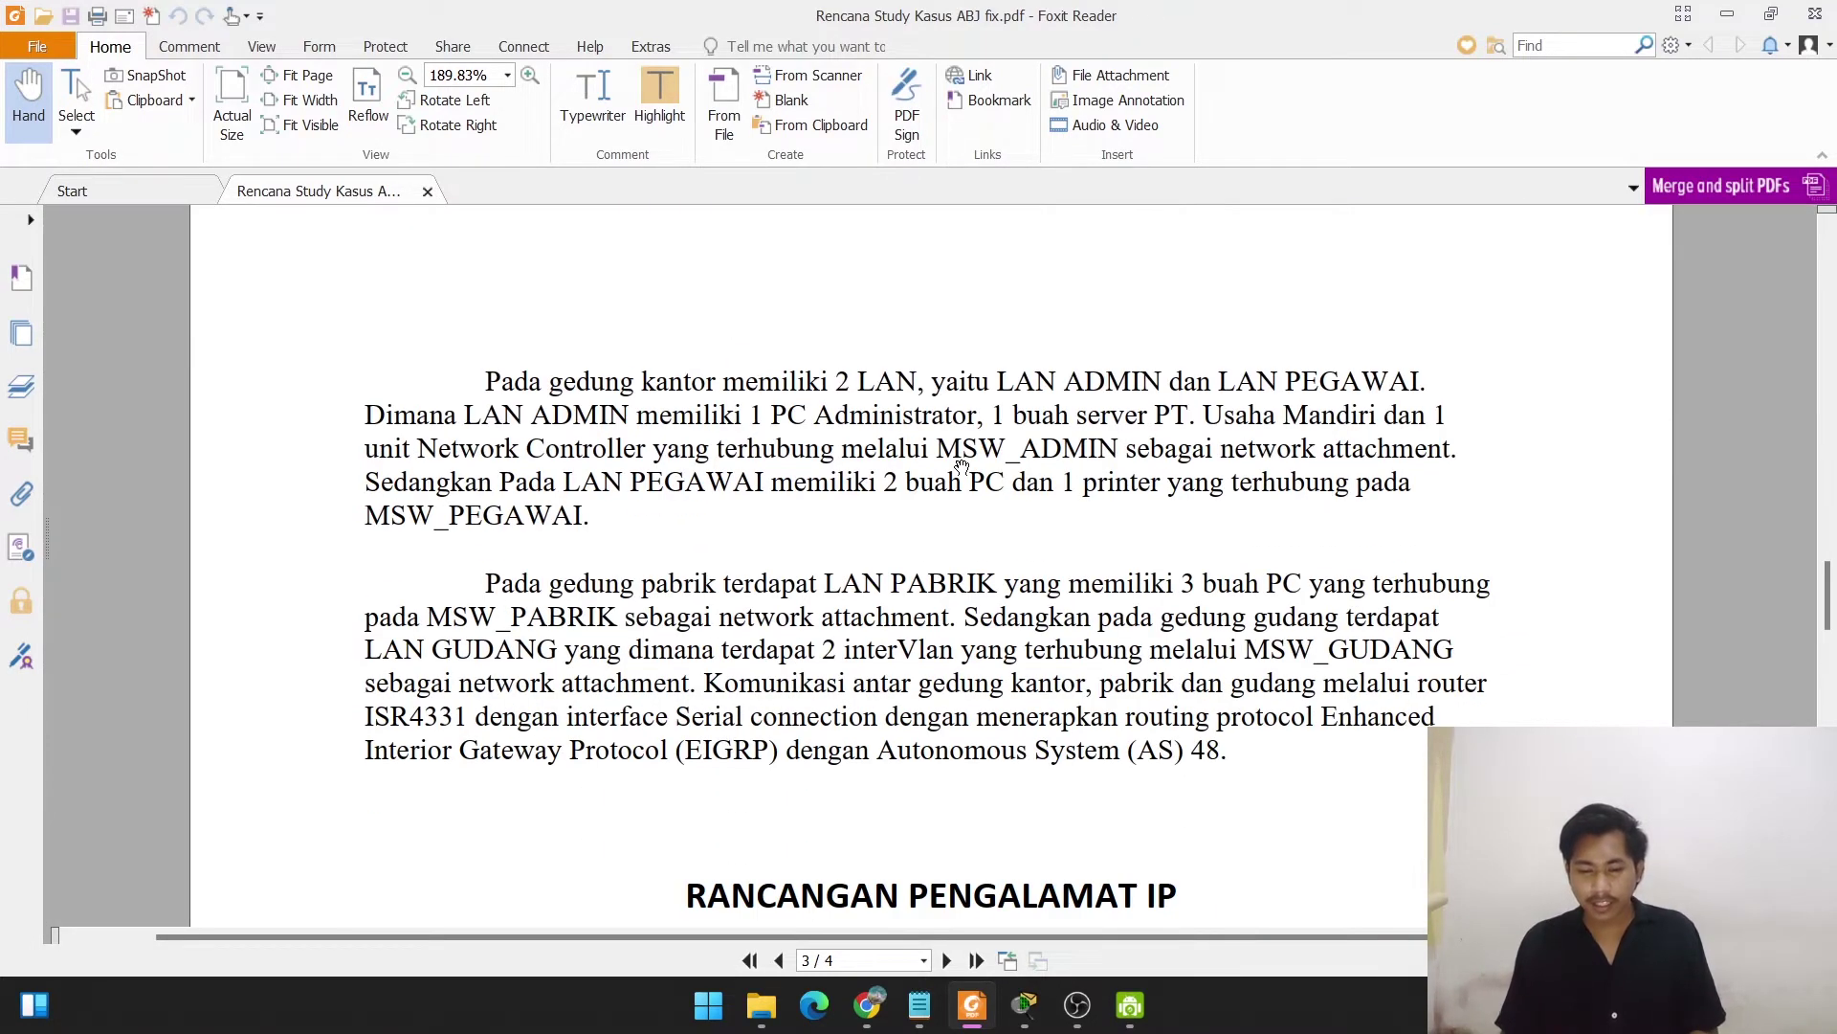
pyautogui.scroll(-10, 962, 467)
pyautogui.scroll(2, 962, 467)
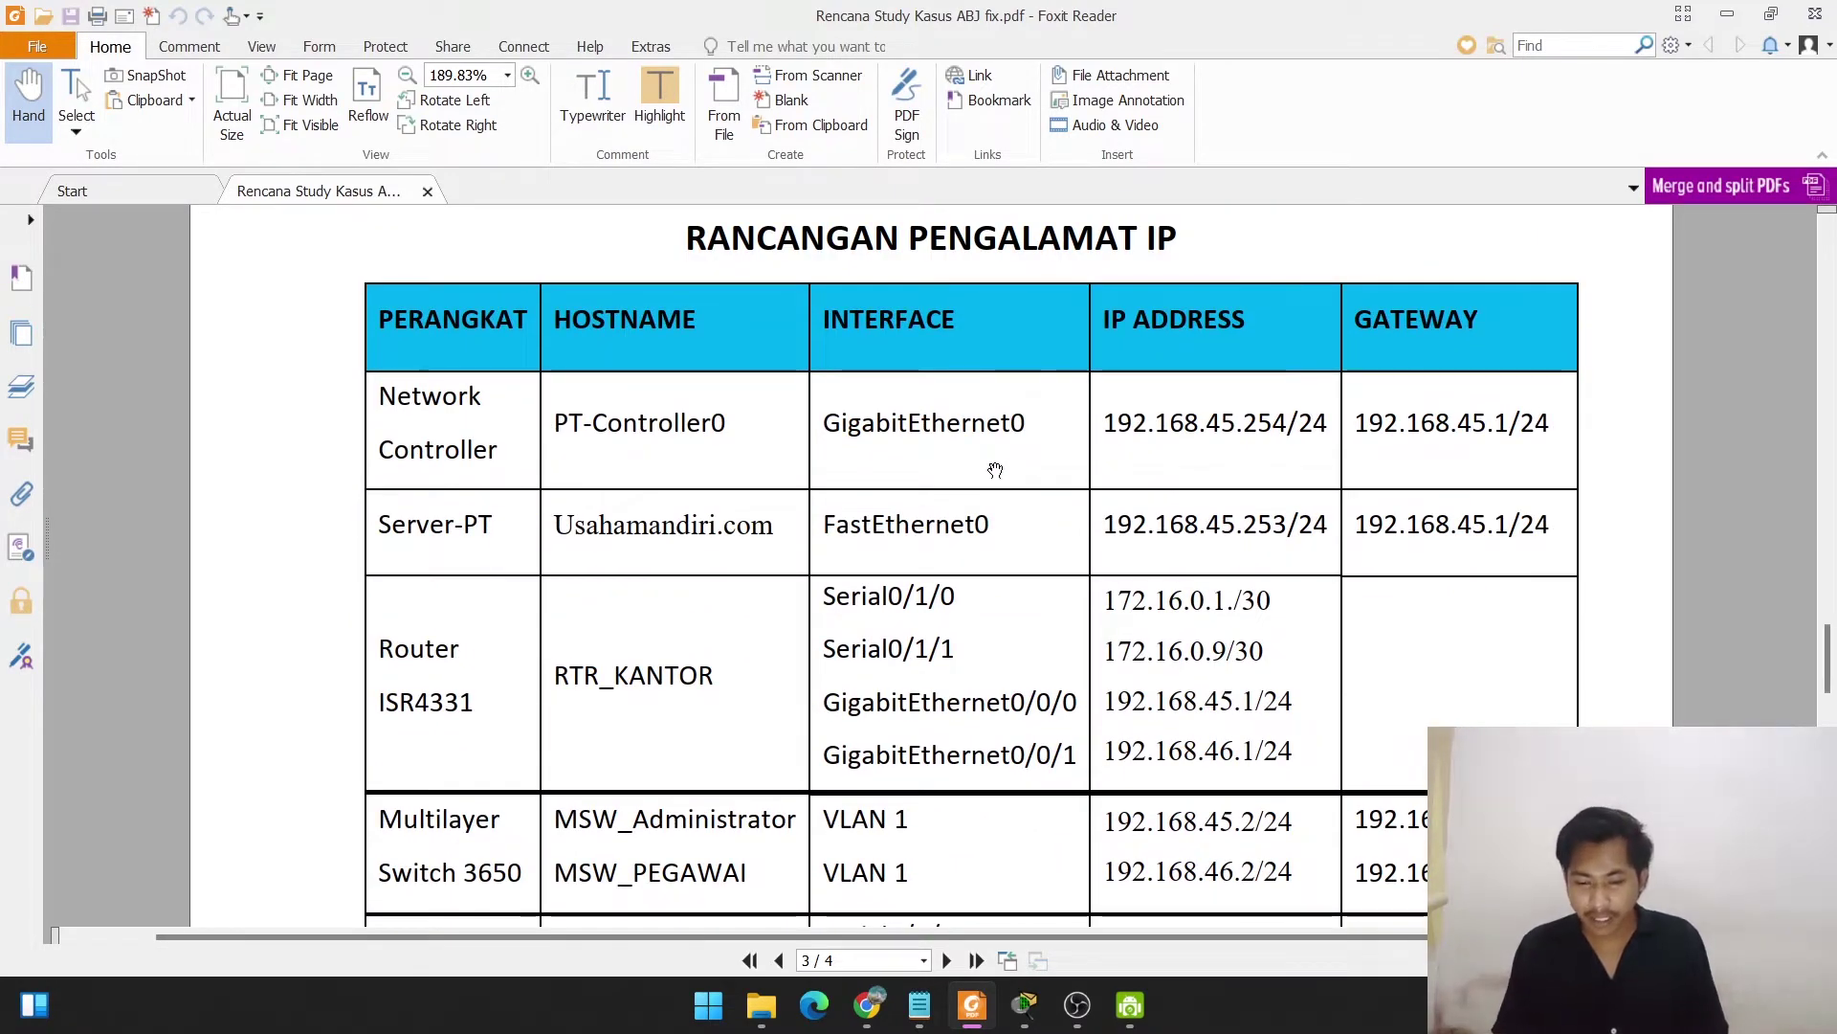
pyautogui.scroll(-1, 995, 470)
pyautogui.scroll(1, 995, 470)
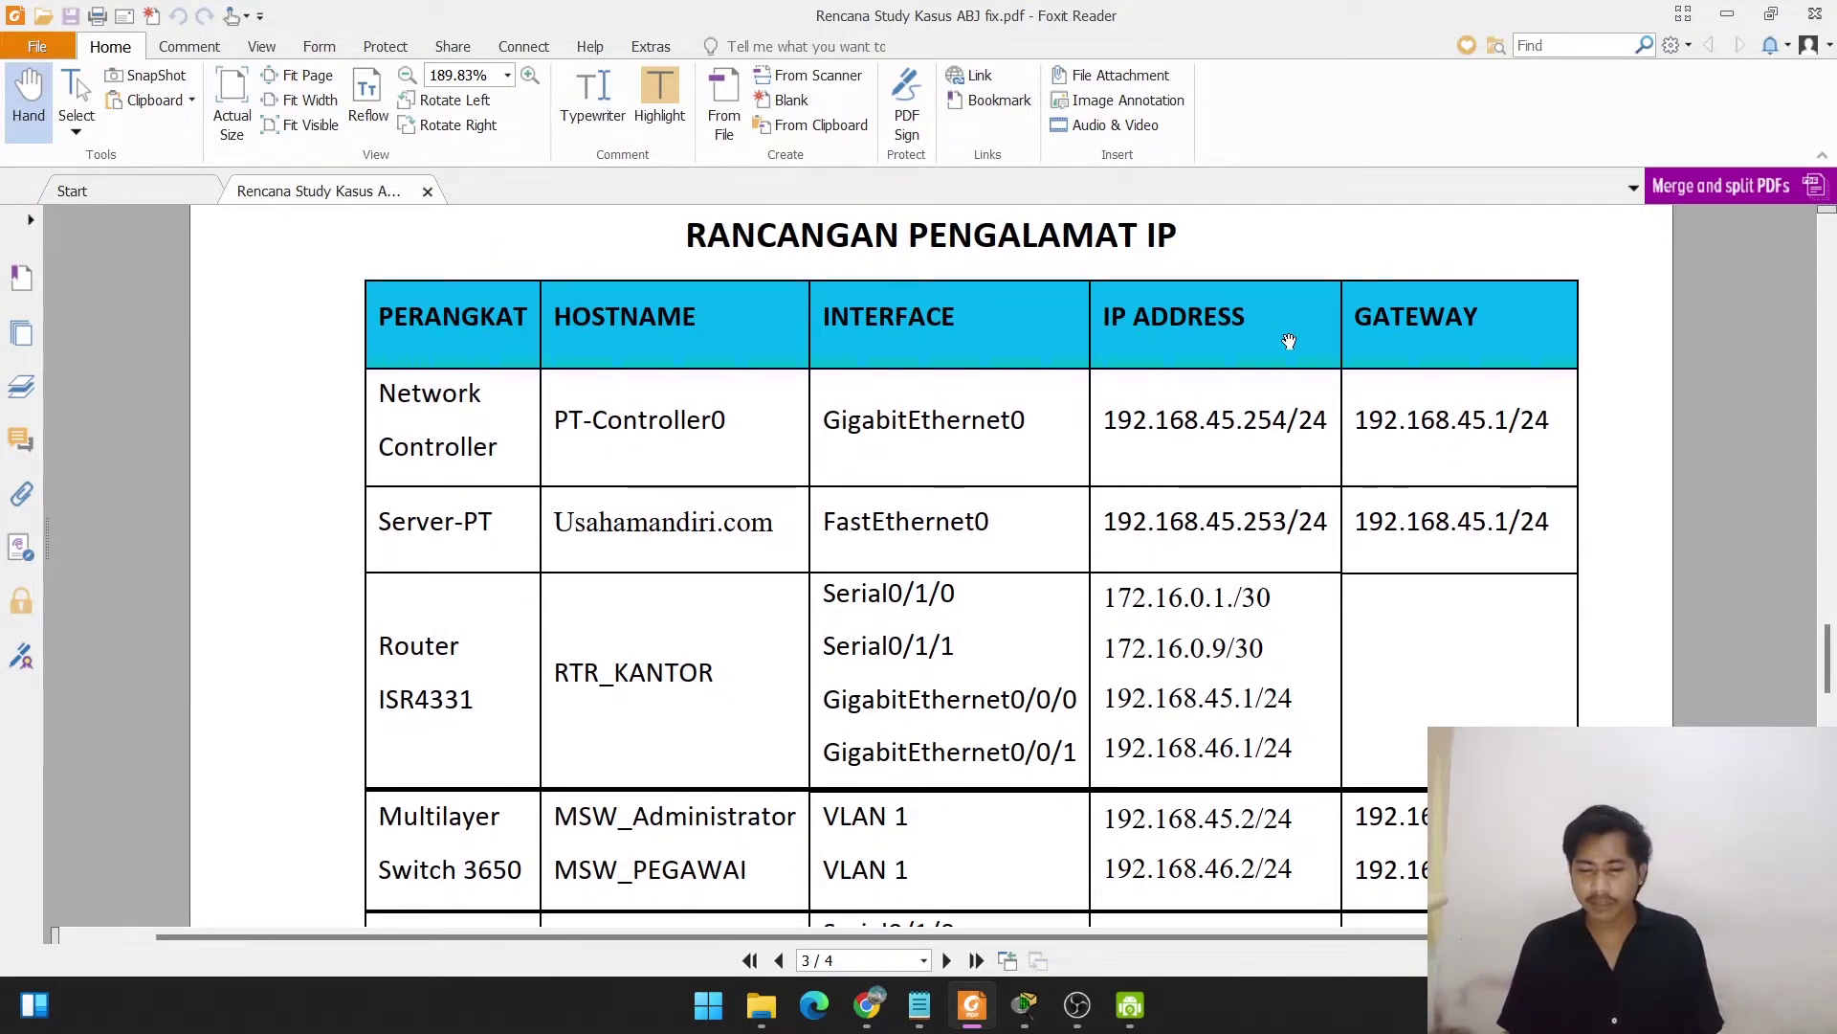
pyautogui.scroll(-1, 950, 684)
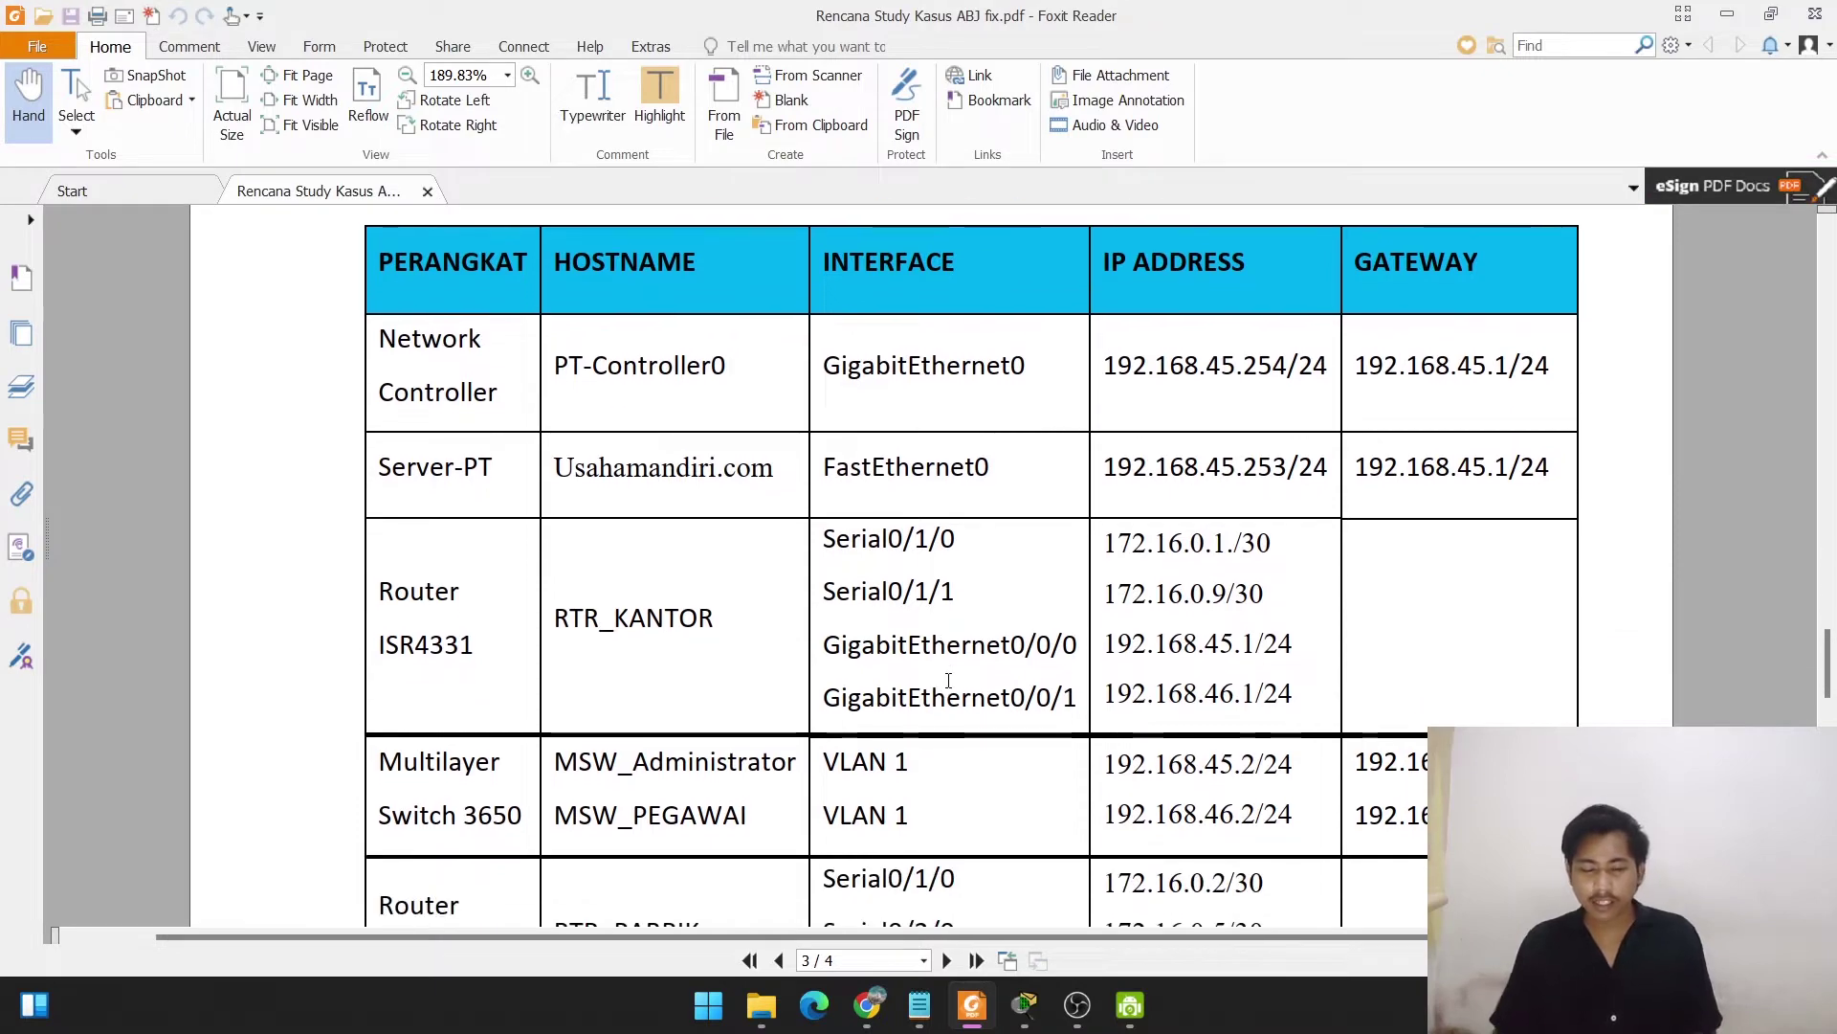
pyautogui.scroll(-2, 949, 679)
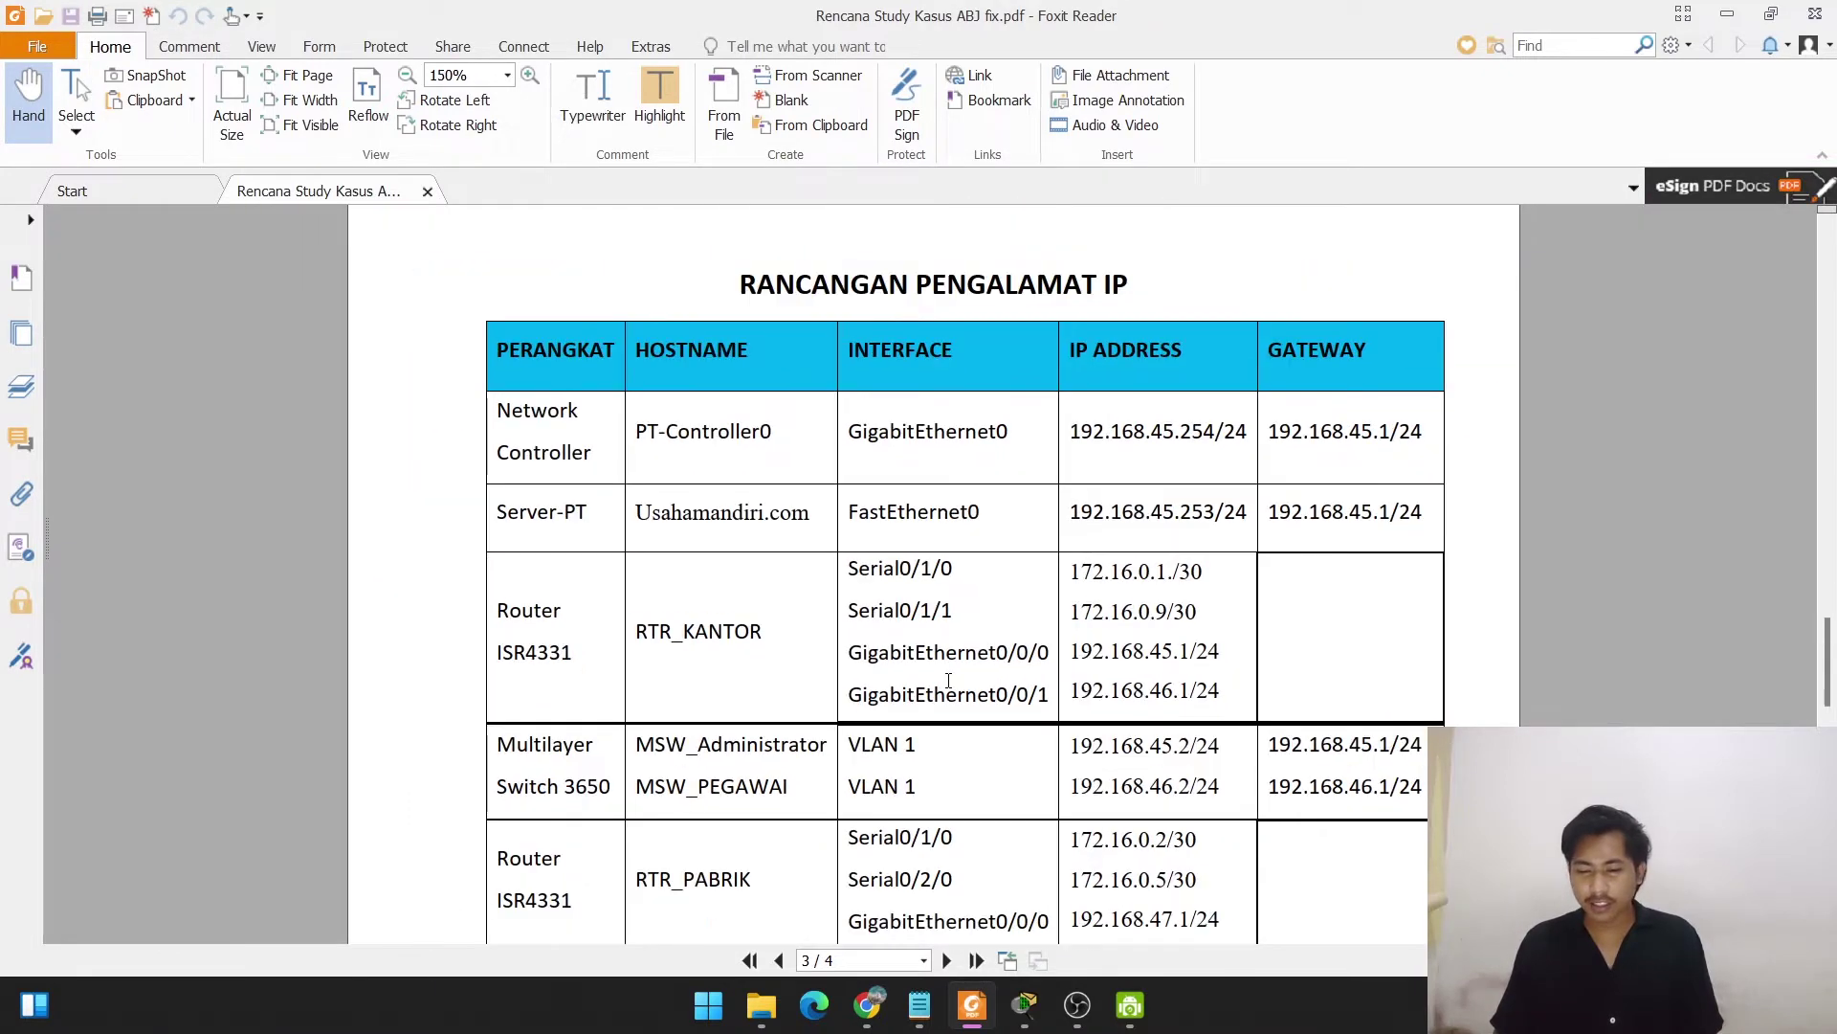
pyautogui.scroll(-2, 949, 679)
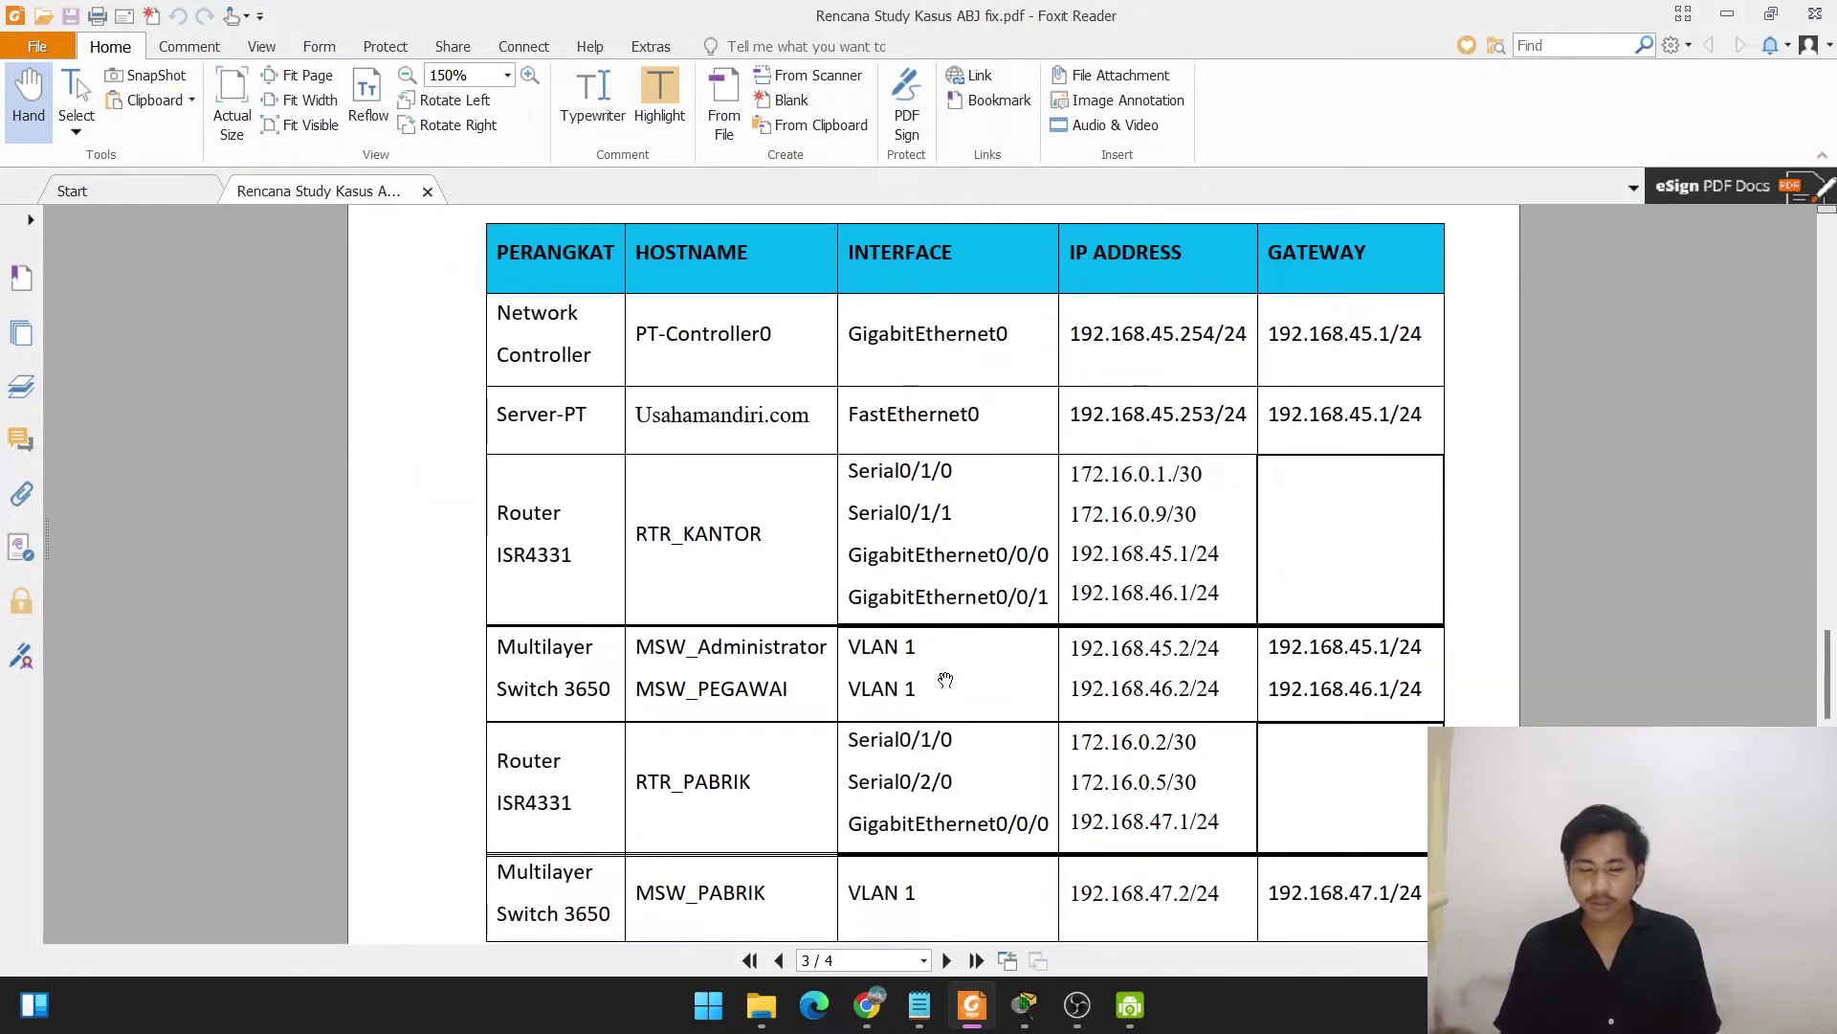
pyautogui.scroll(-20, 945, 680)
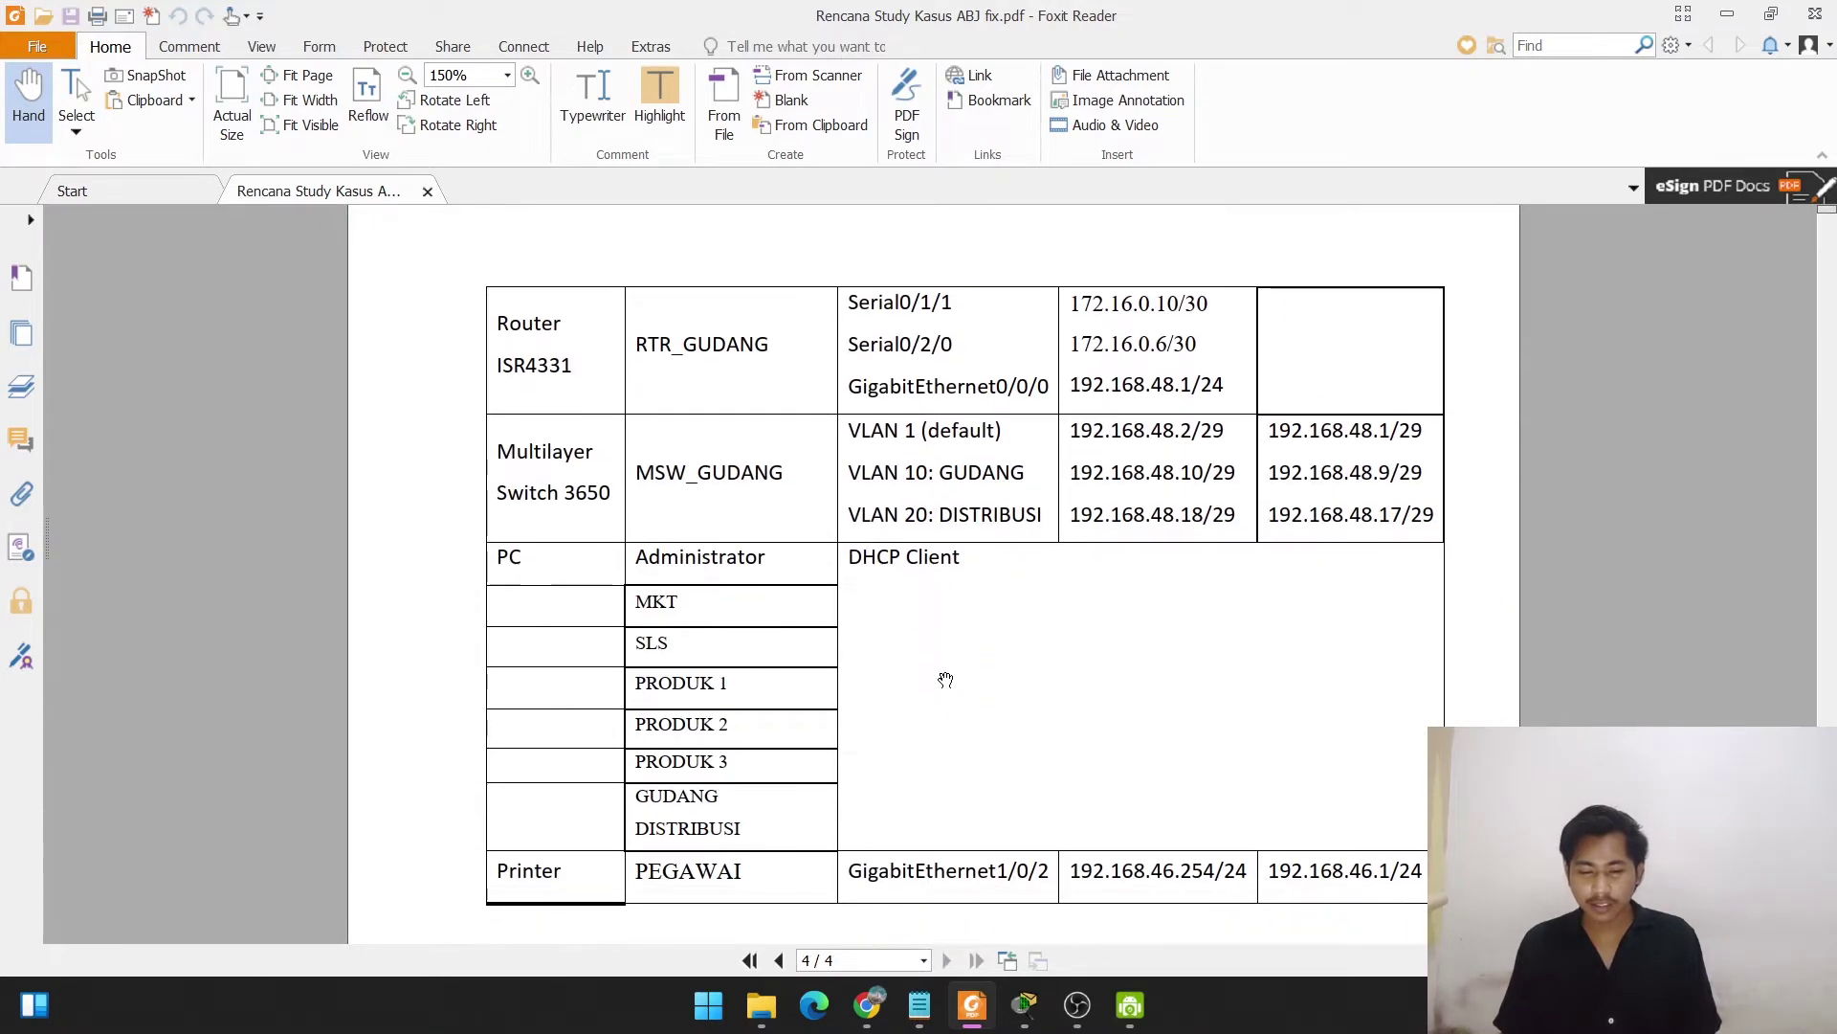
pyautogui.scroll(-1, 946, 680)
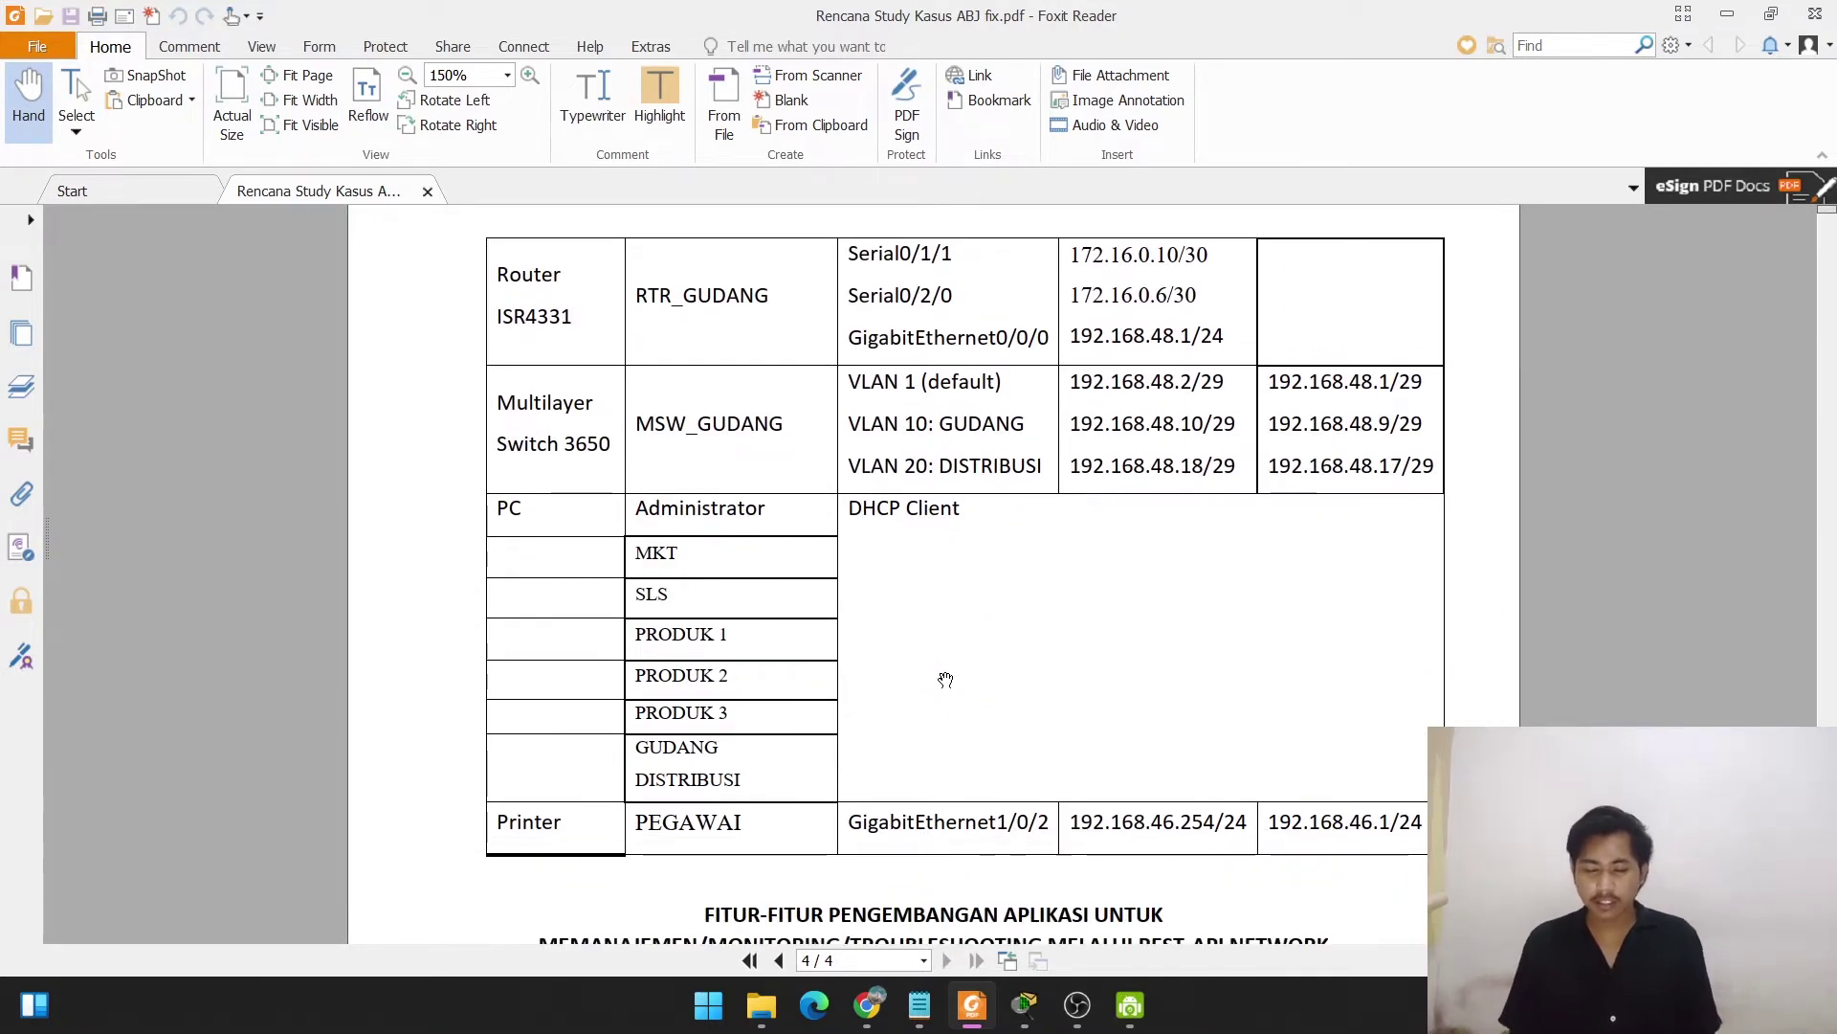
pyautogui.scroll(-14, 1289, 707)
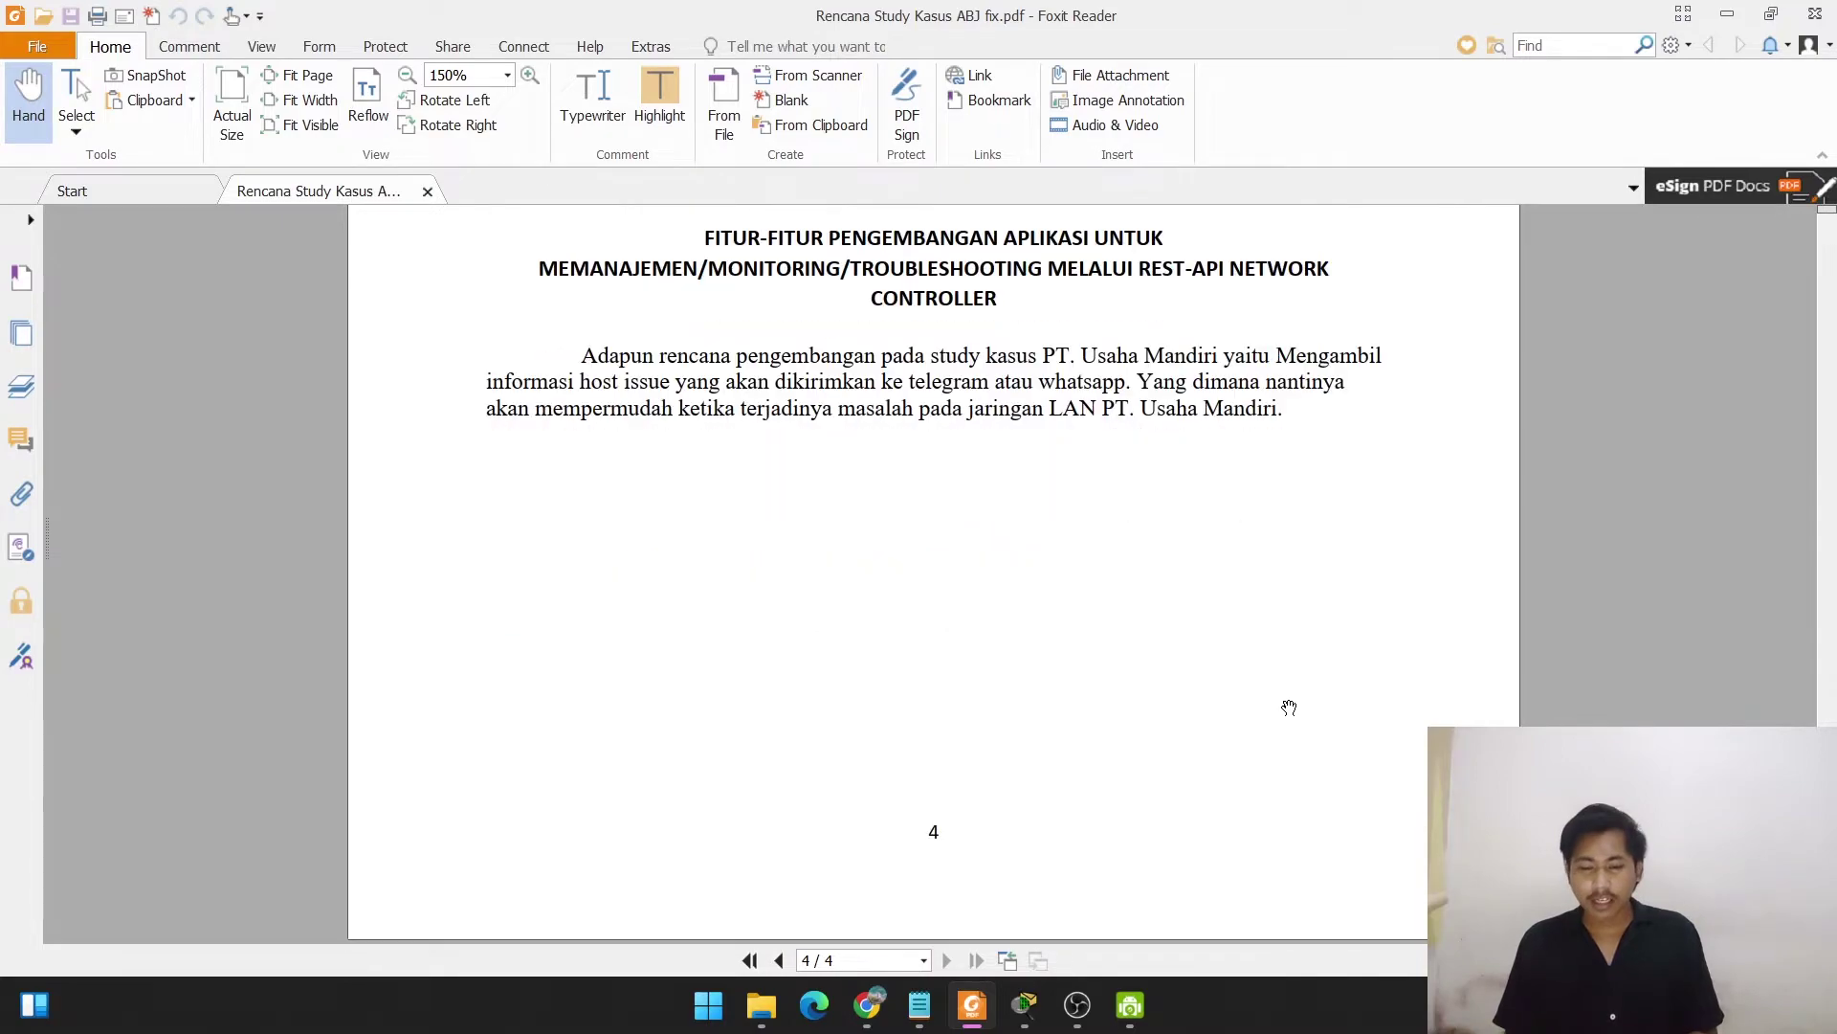
pyautogui.scroll(6, 1290, 707)
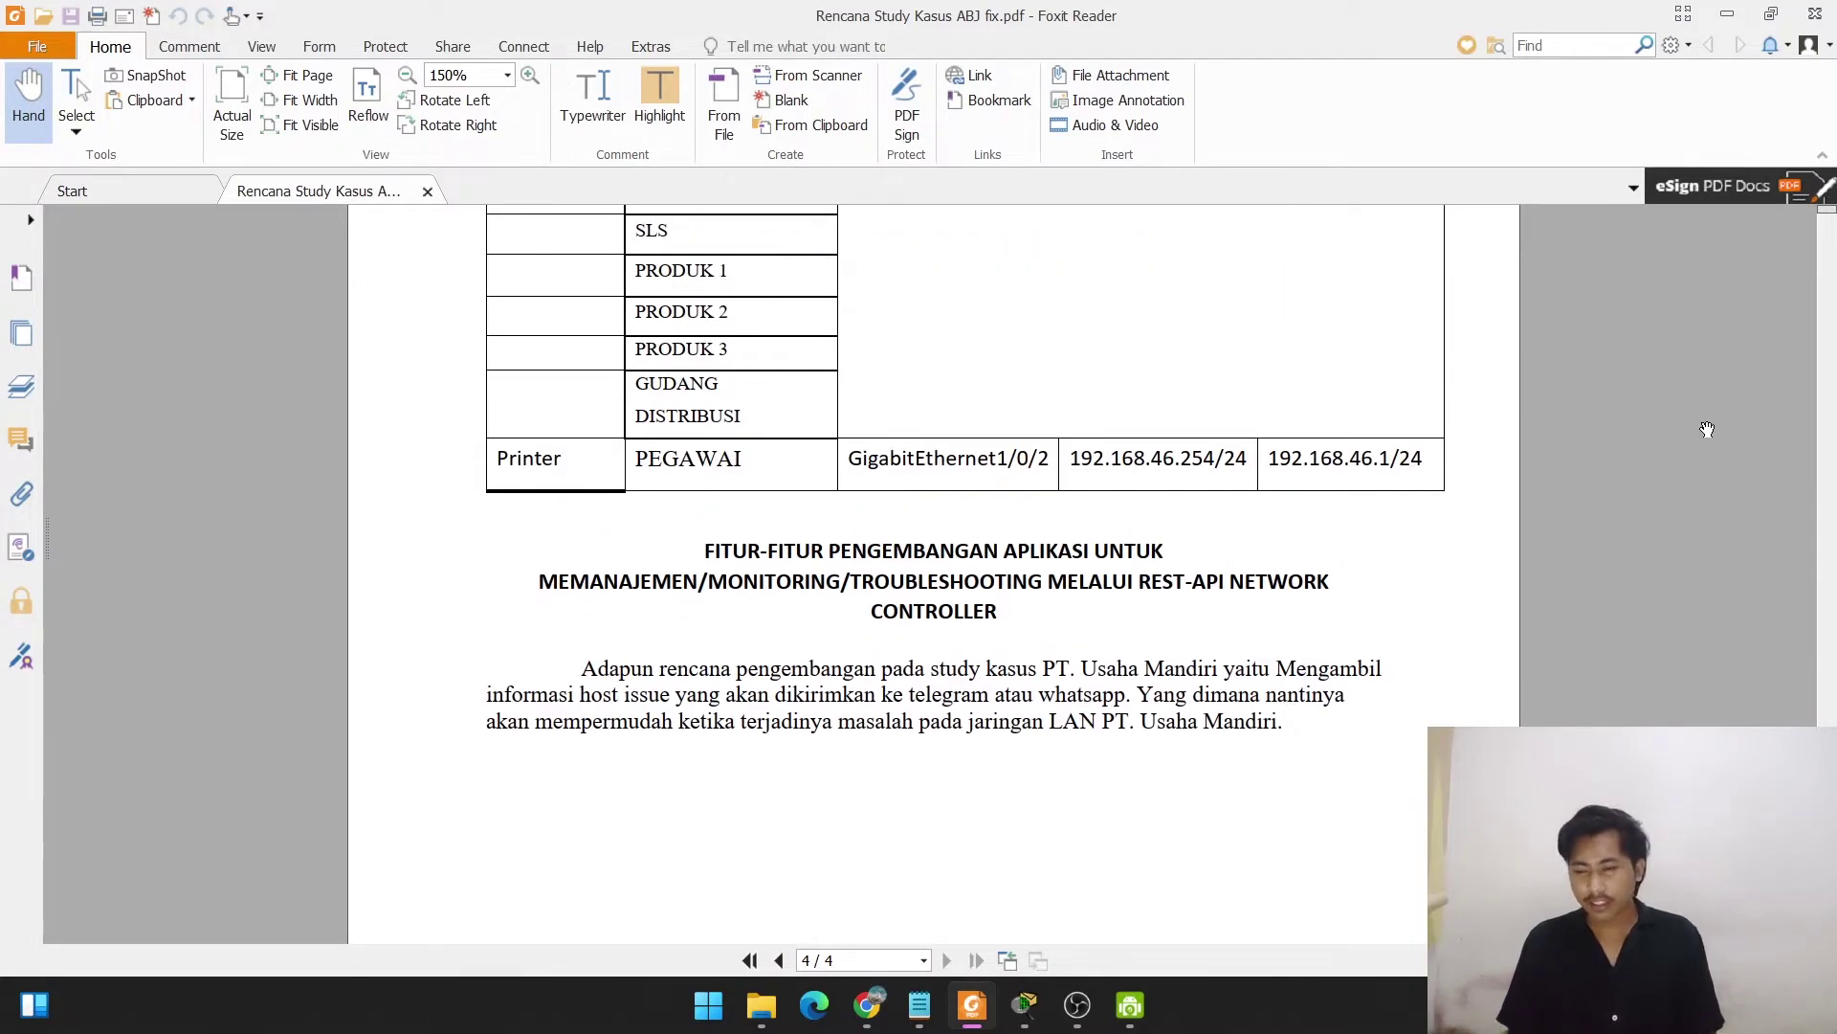
pyautogui.scroll(20, 1352, 413)
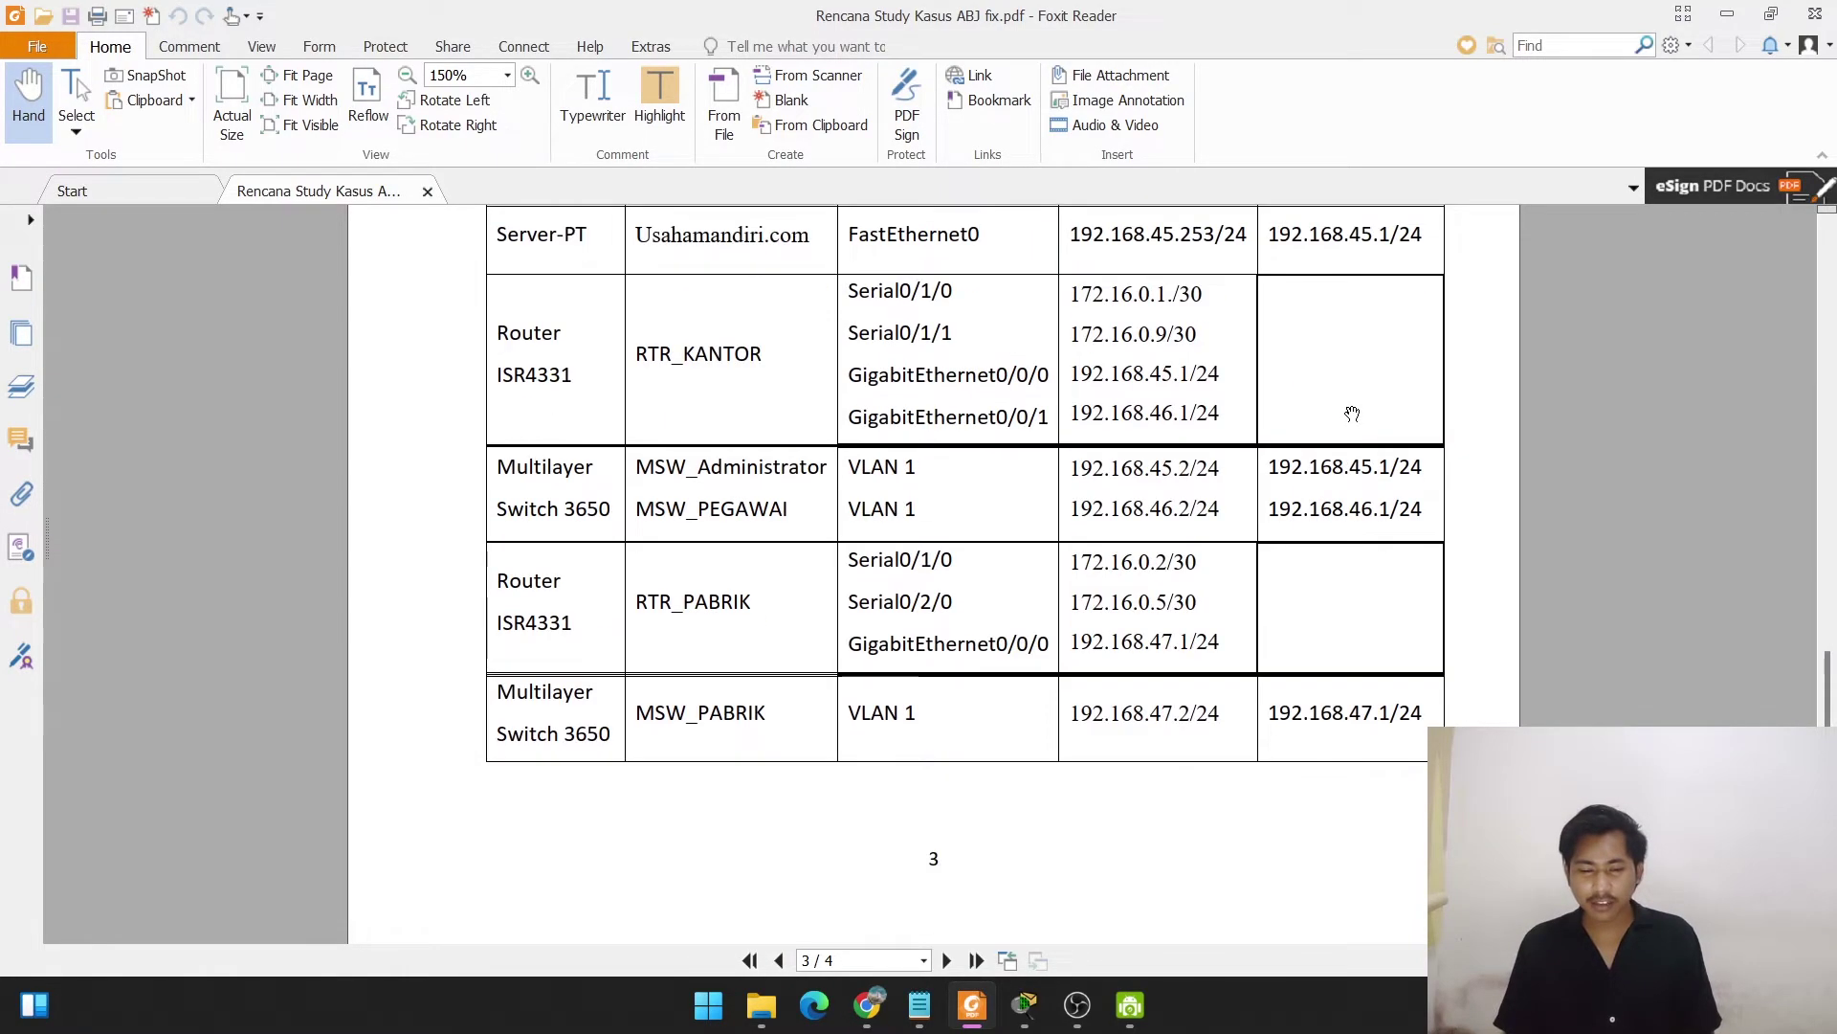
pyautogui.scroll(11, 1353, 413)
pyautogui.scroll(-7, 1352, 413)
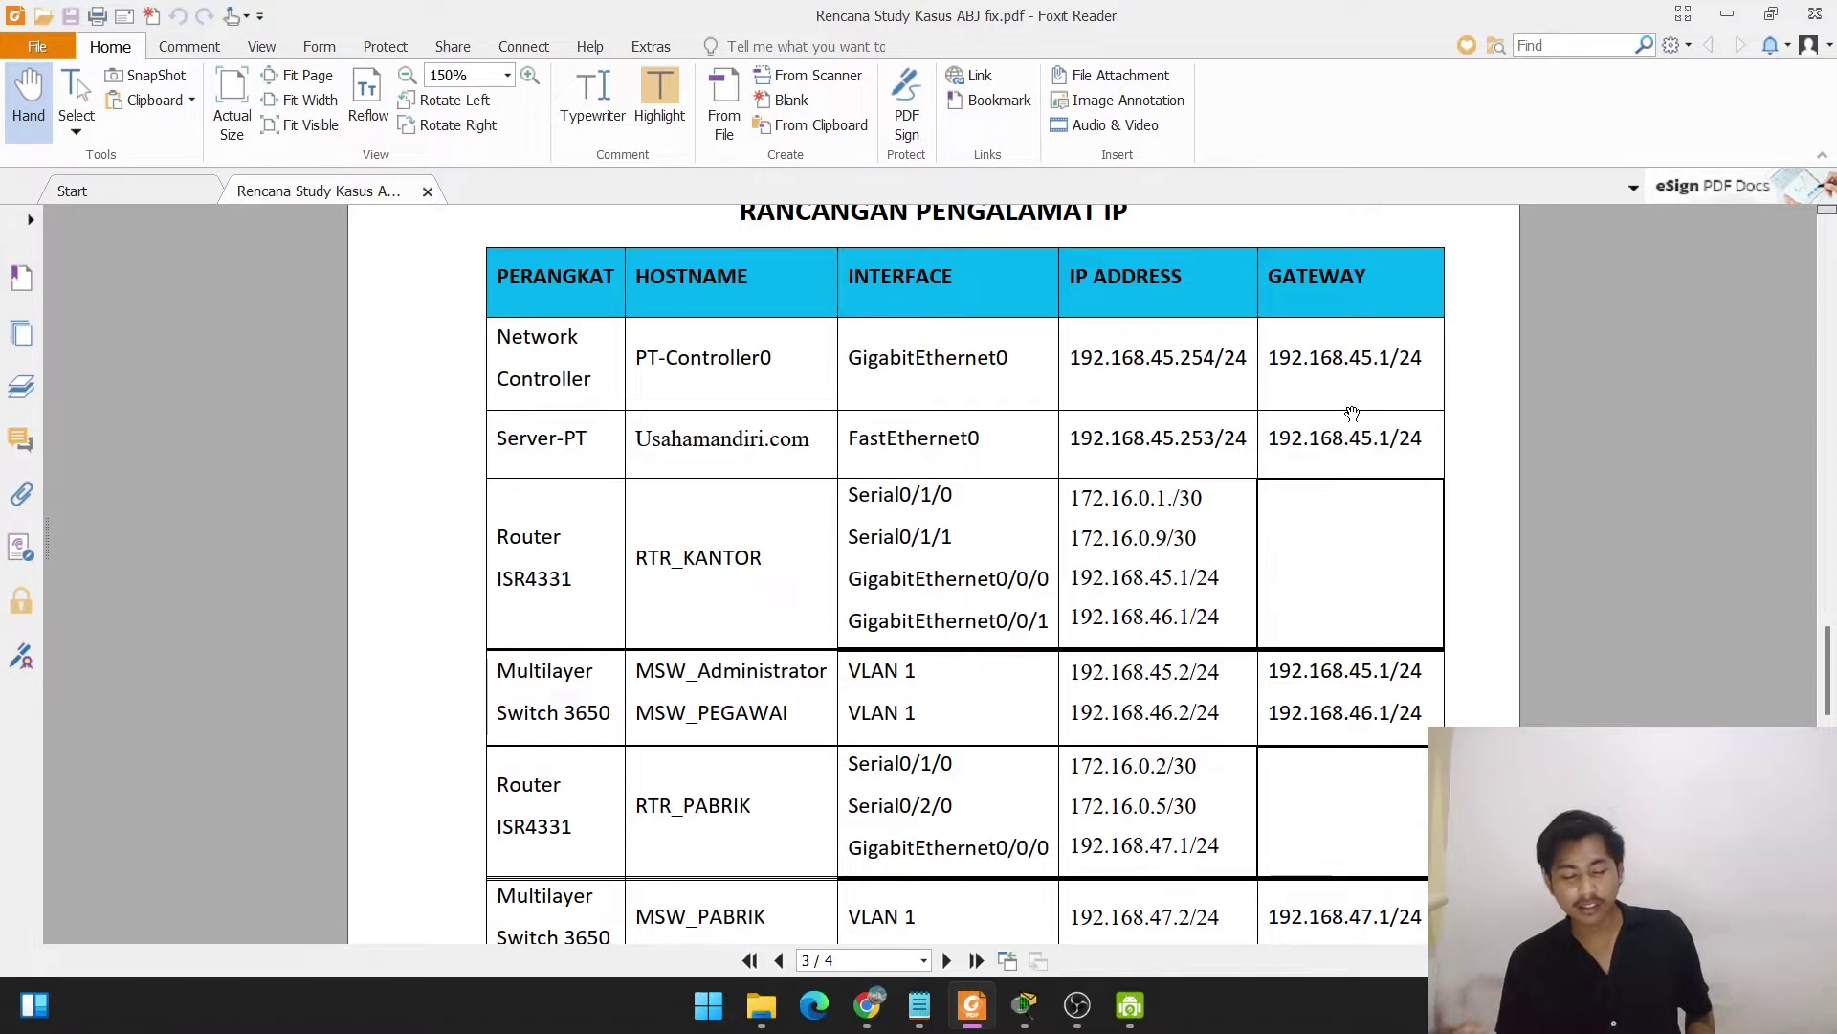
pyautogui.scroll(-3, 1352, 413)
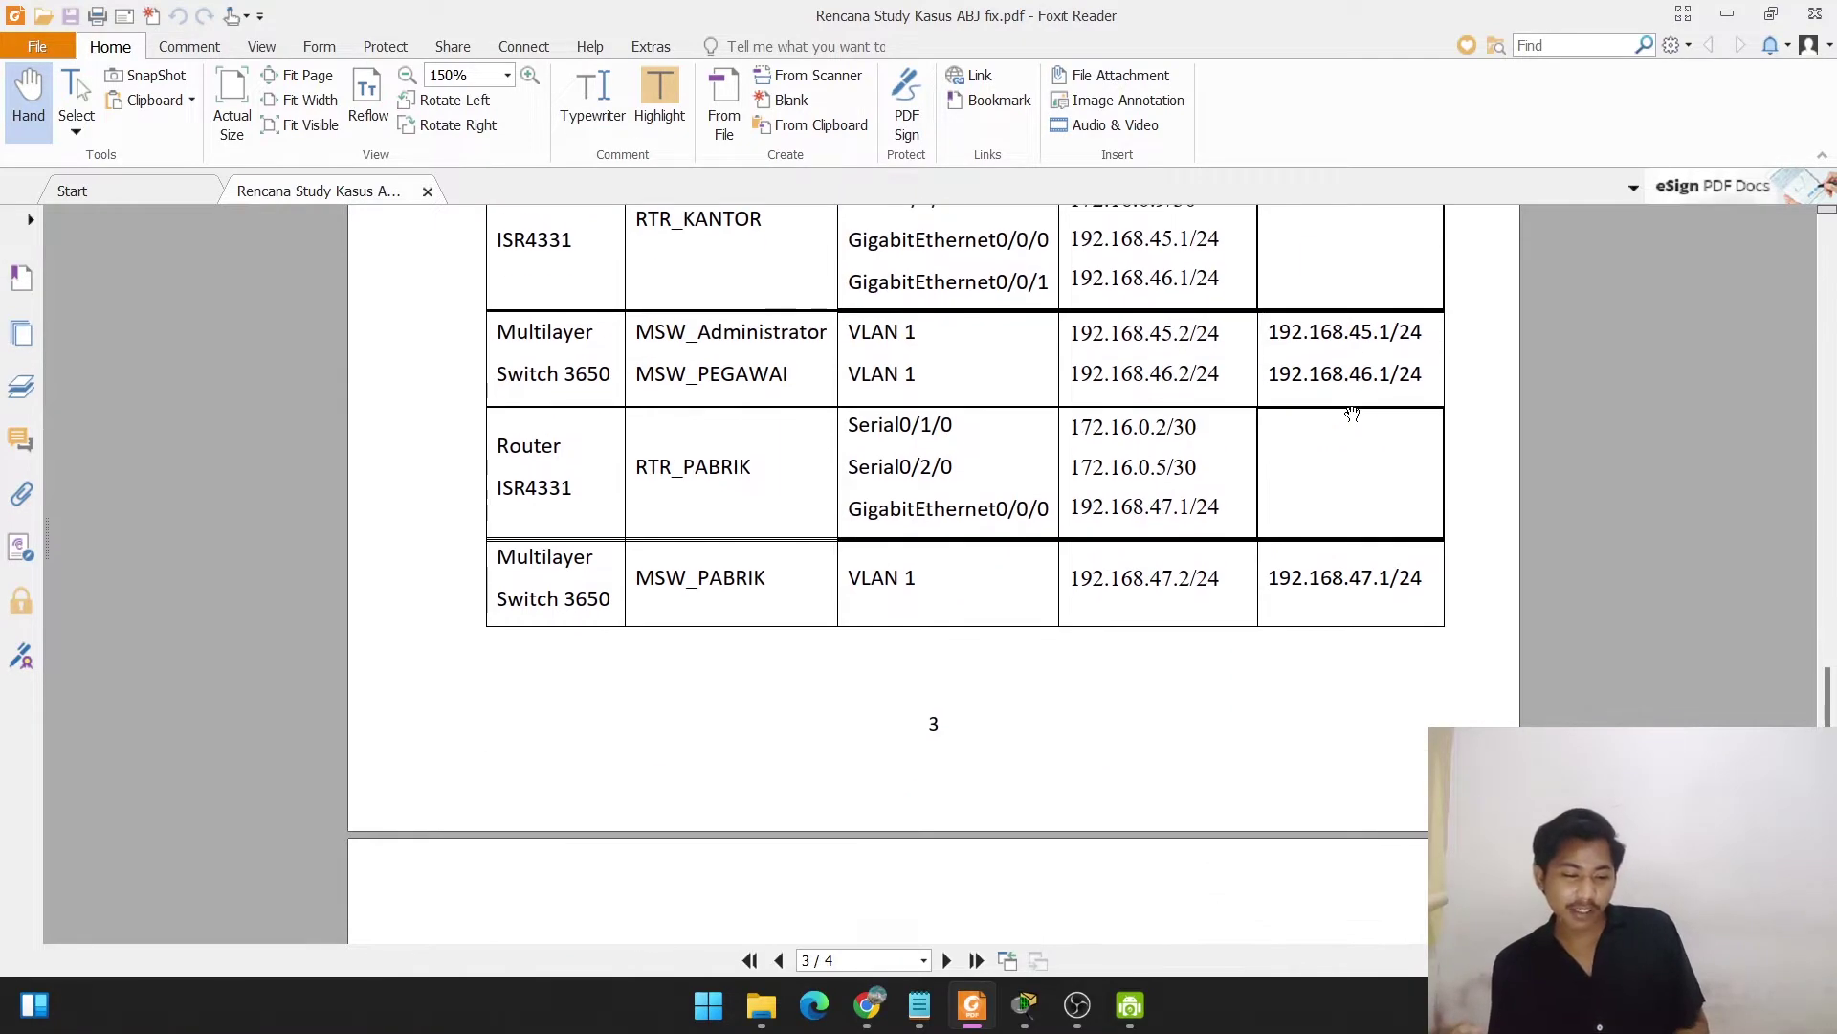
pyautogui.scroll(-6, 1352, 413)
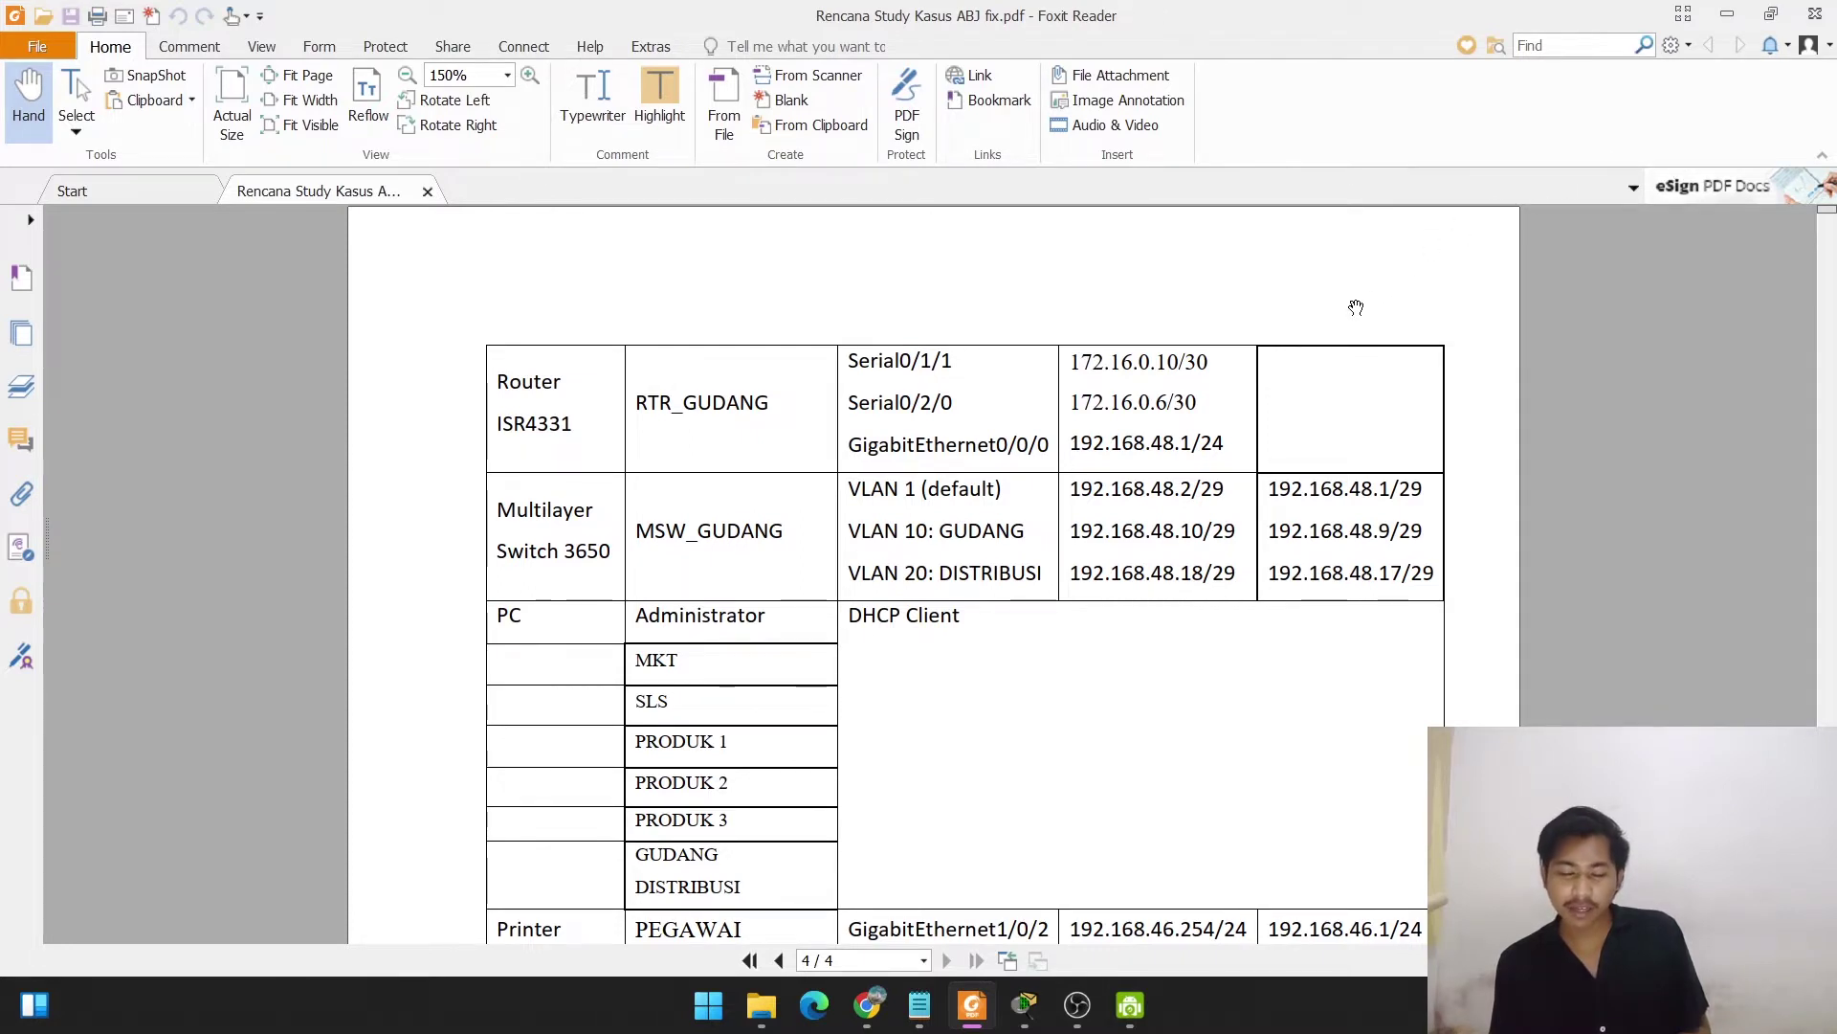
pyautogui.scroll(3, 1355, 307)
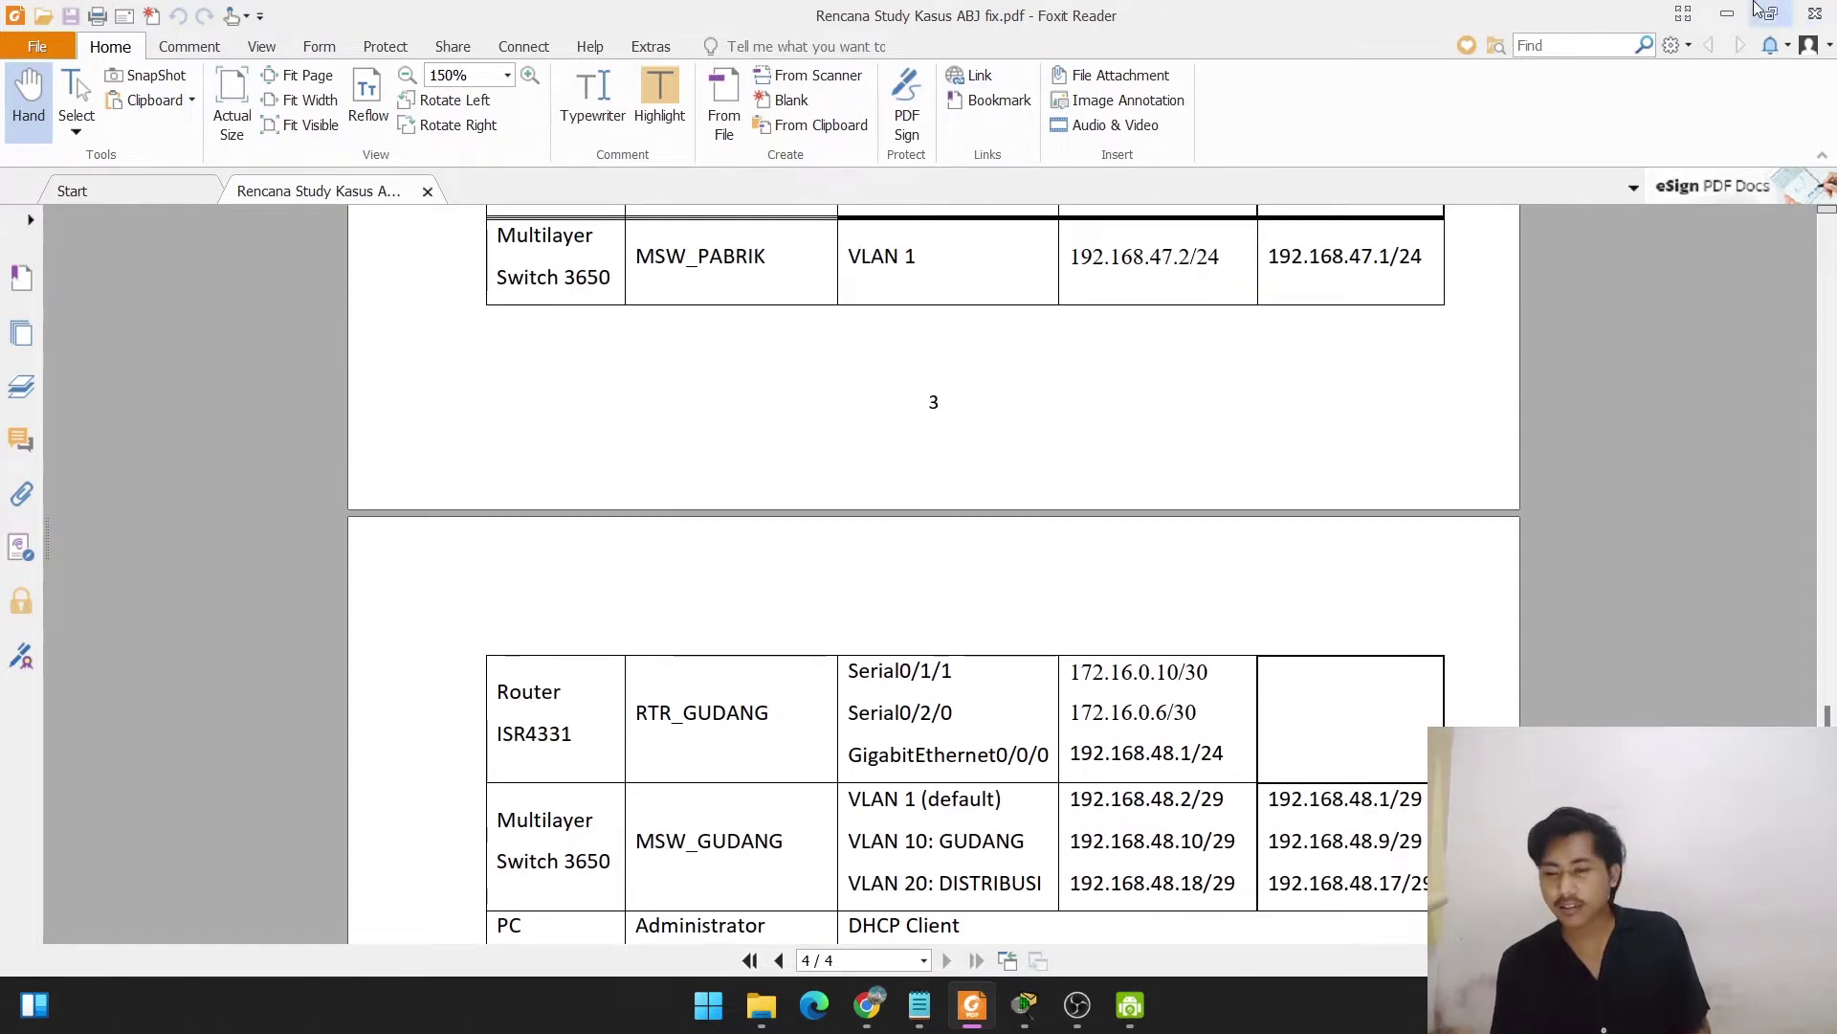
pyautogui.click(1730, 6)
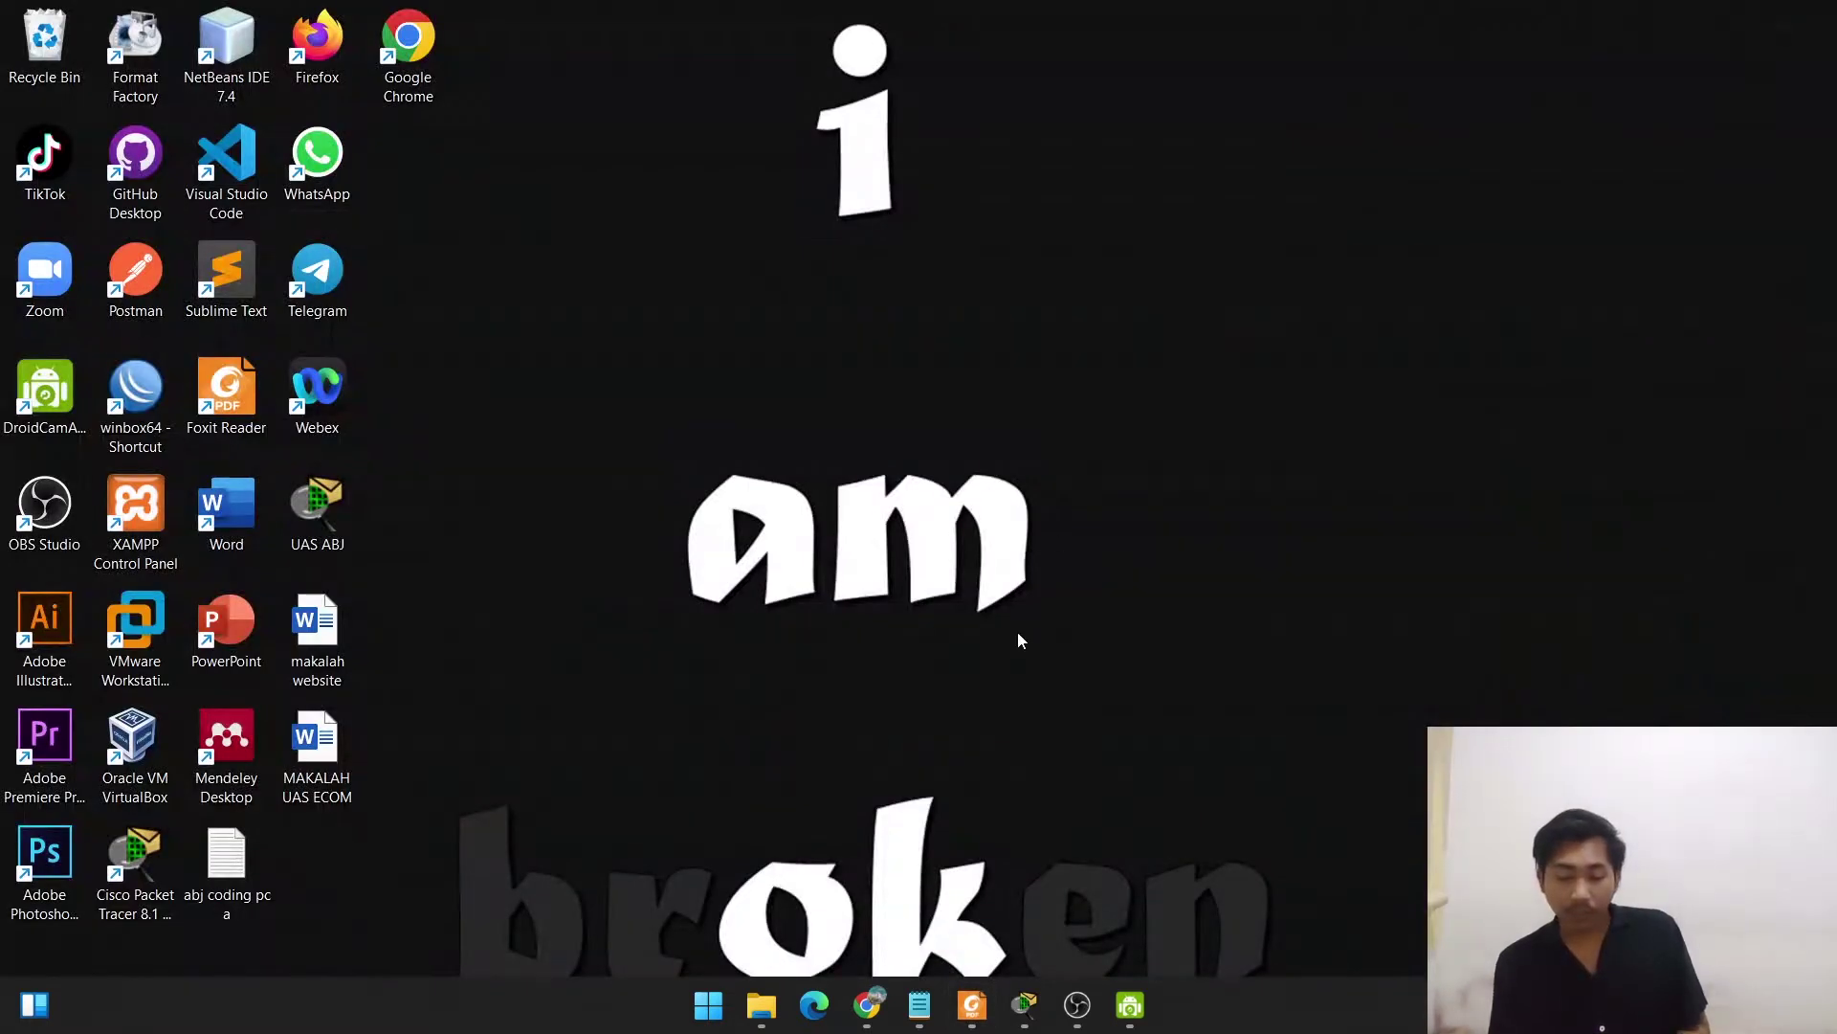
# Bring back the TOPOLOGI FIXXXKU.pkt topology and edit the GEDUNG GUDANG VLAN 10 note to 192.168.48.8/29.
pyautogui.click(1024, 1004)
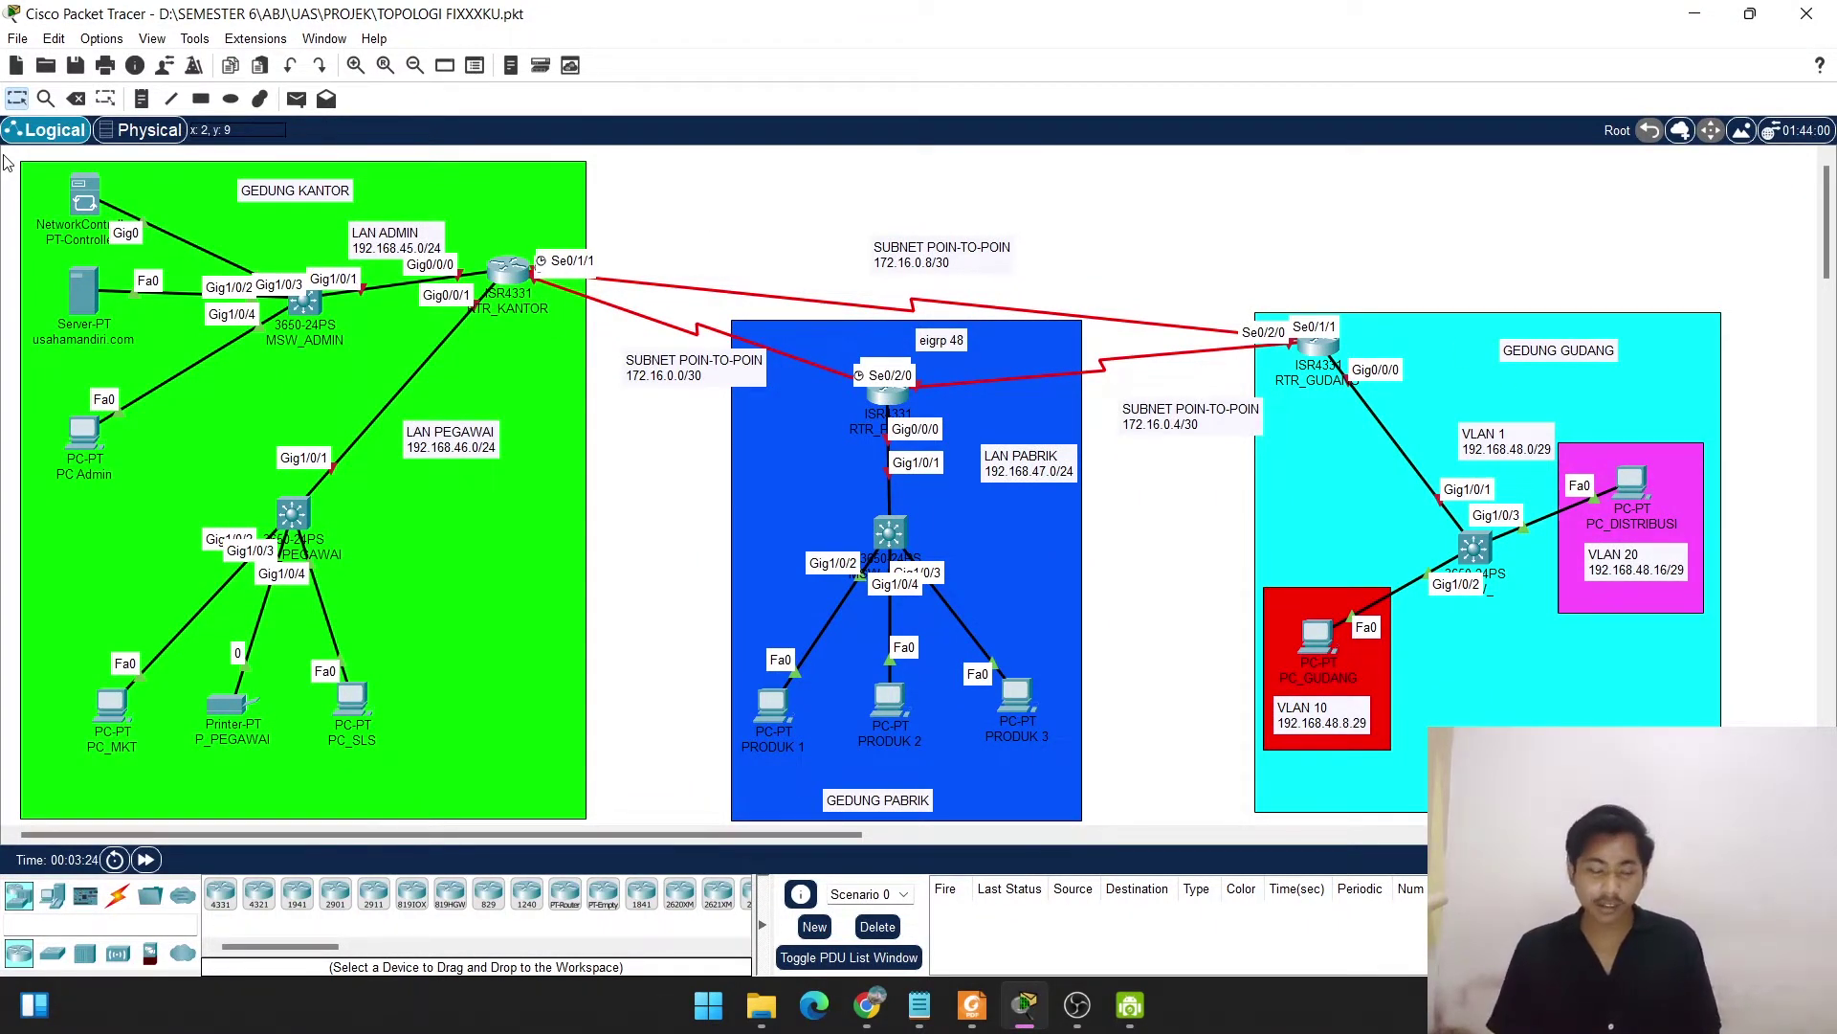
pyautogui.moveTo(5, 163); pyautogui.dragTo(631, 780)
pyautogui.click(683, 656)
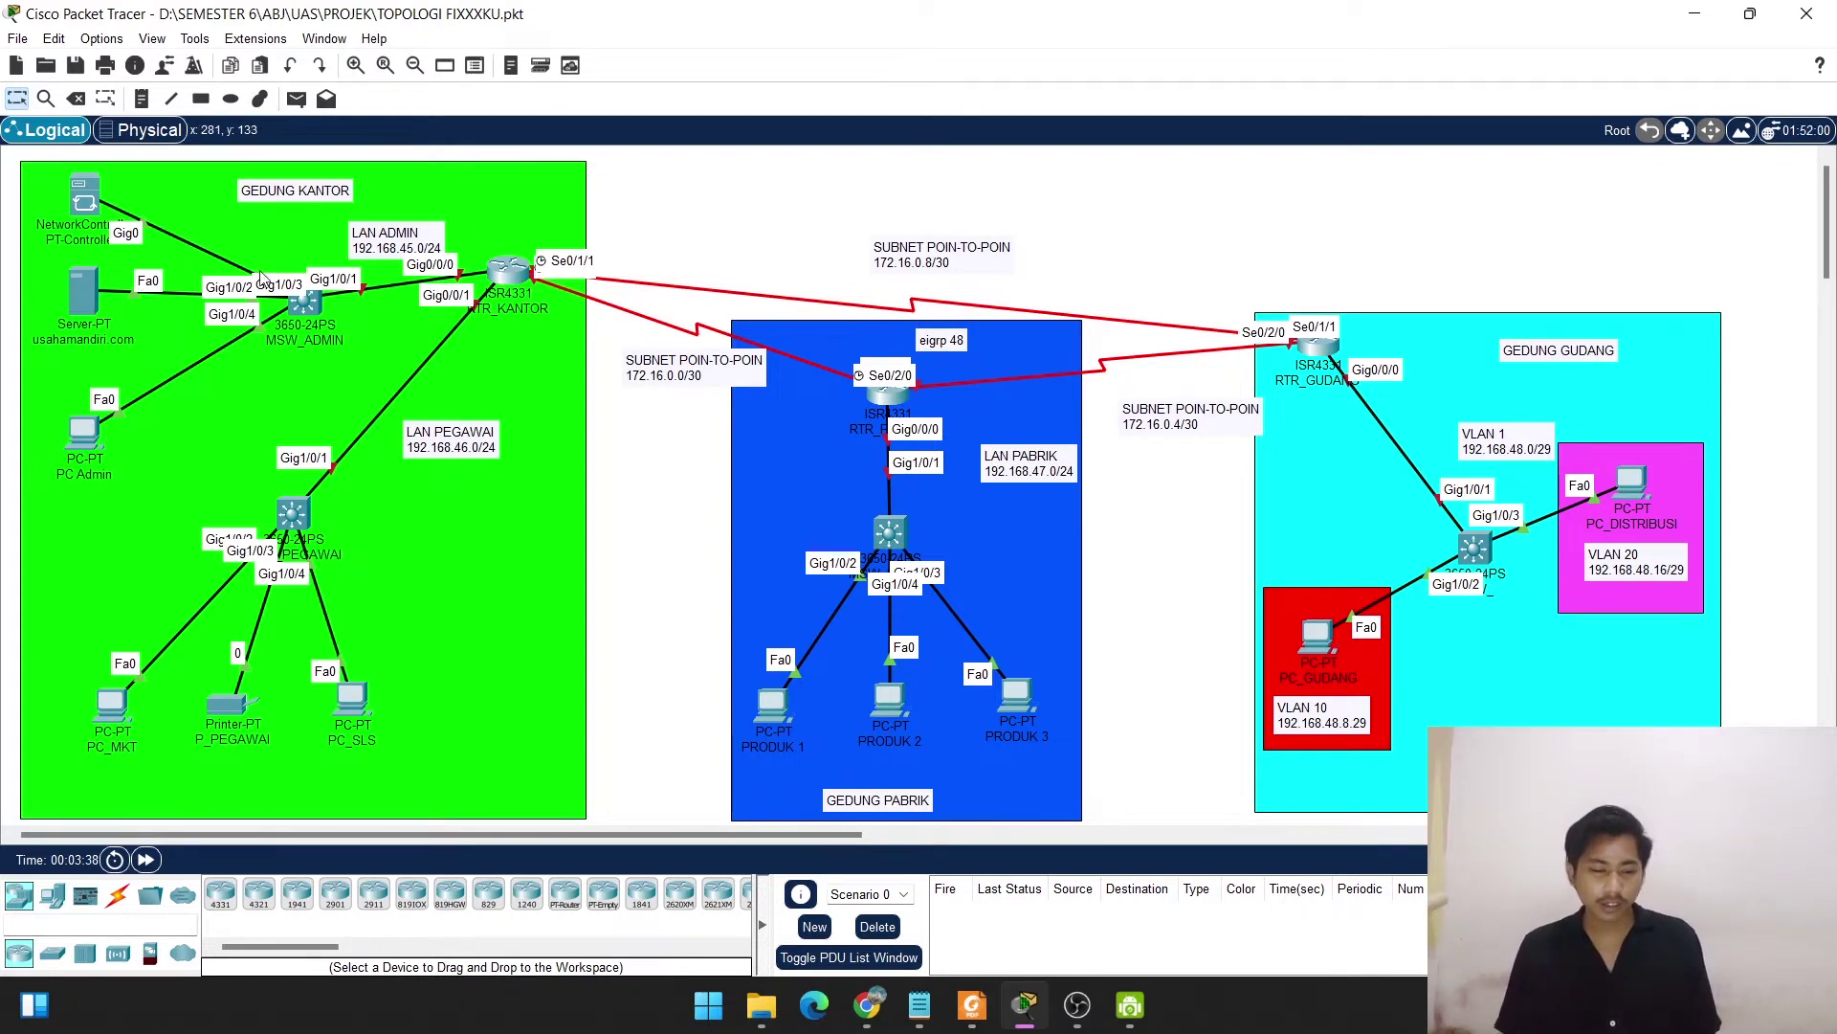
pyautogui.moveTo(294, 315)
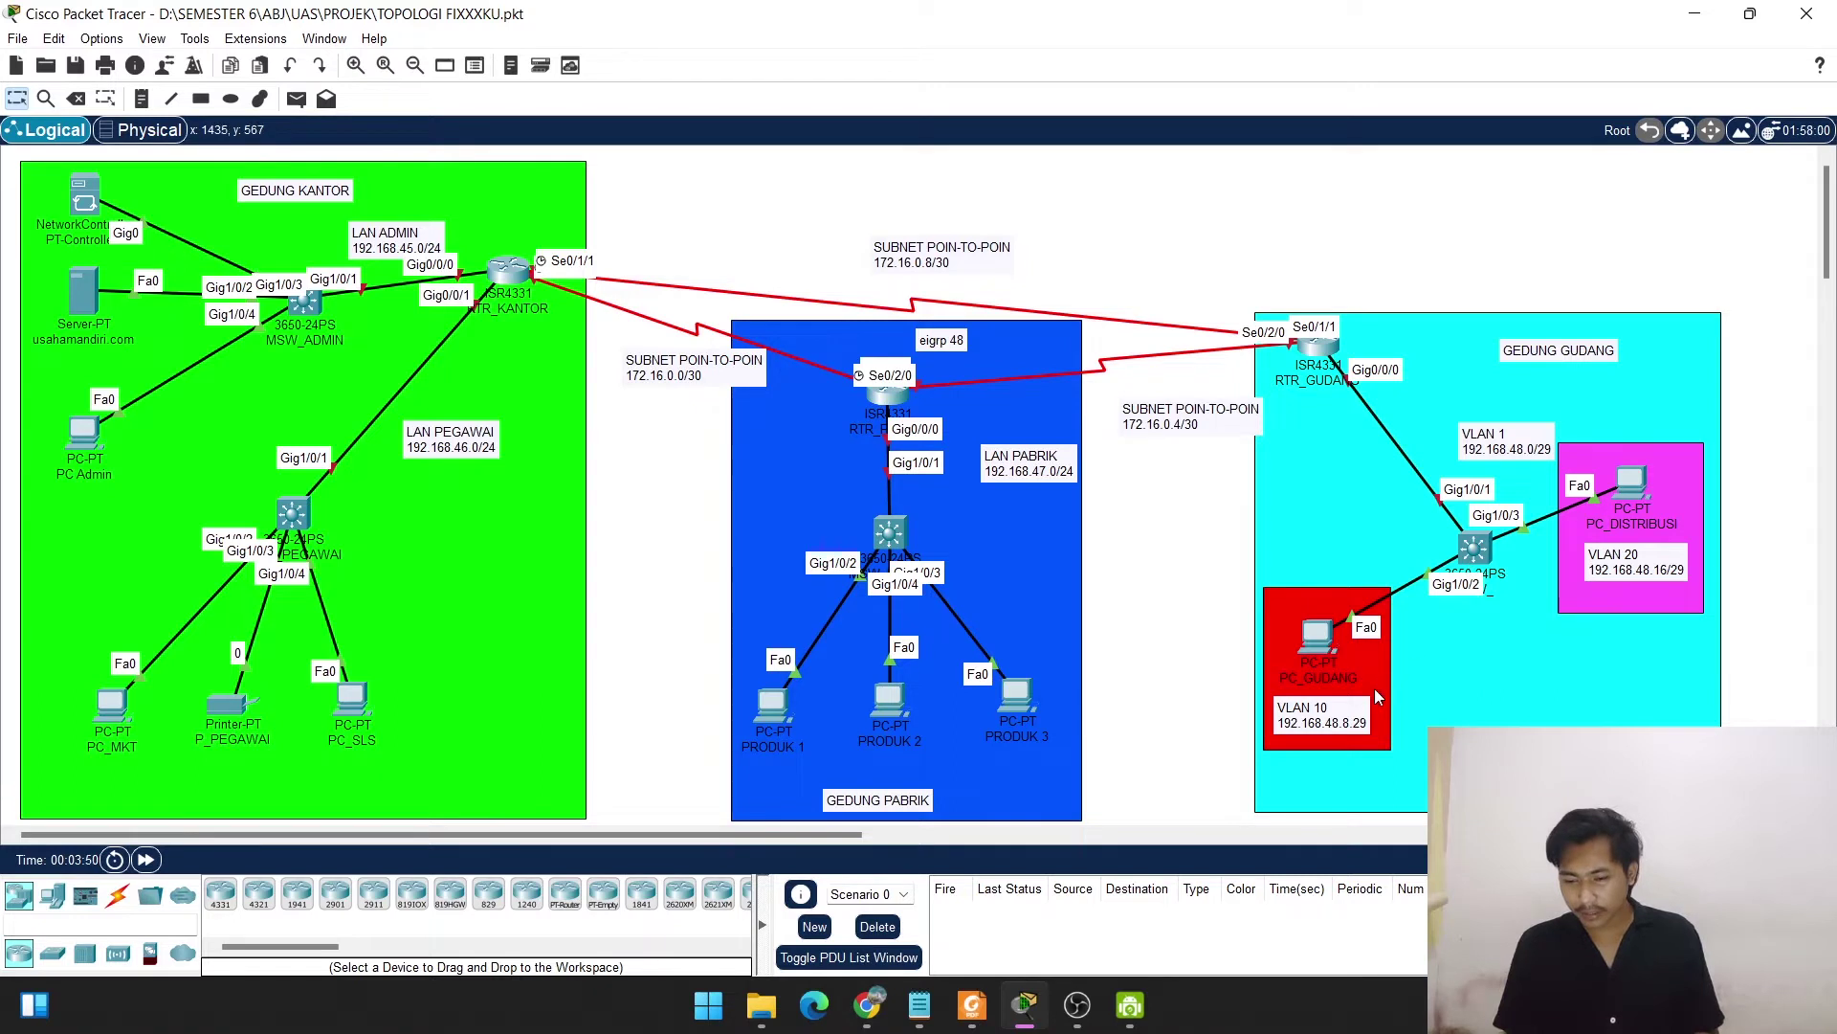
pyautogui.doubleClick(1355, 733)
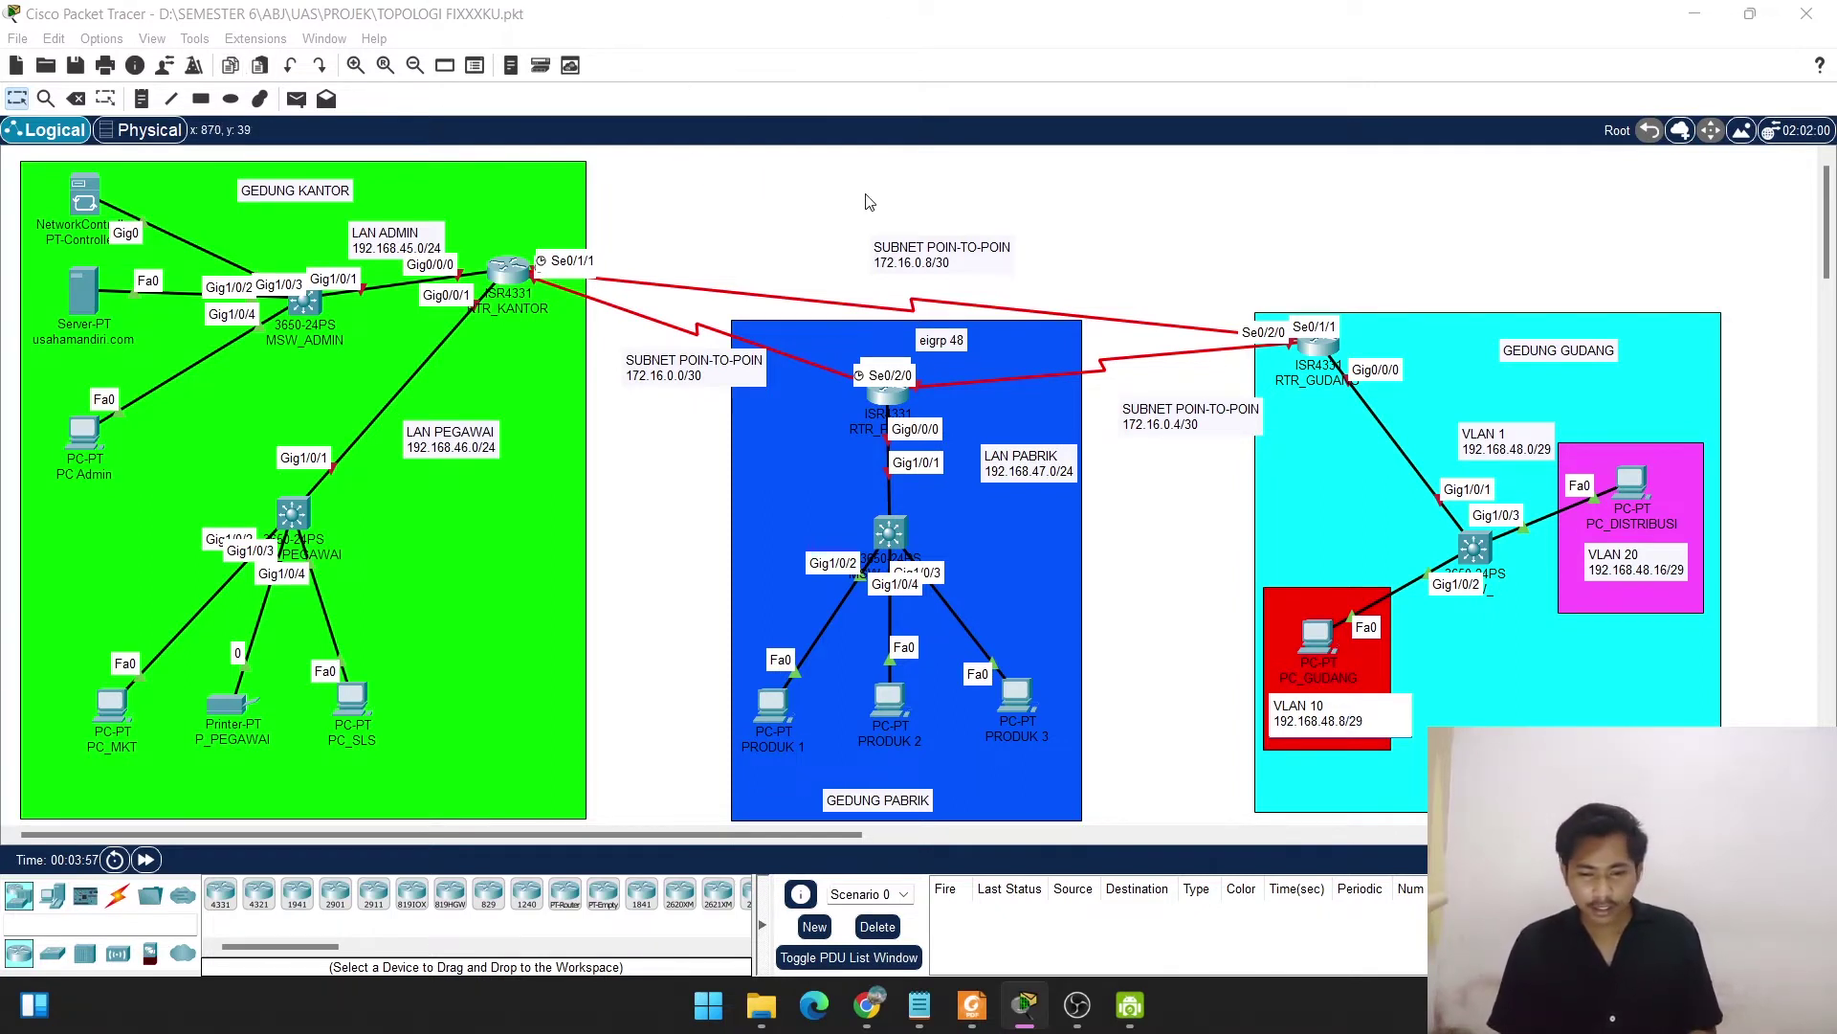
# Place a title note reading 'PT. Usaha Mandiri' above the subnets and discard the stray empty note.
pyautogui.click(142, 98)
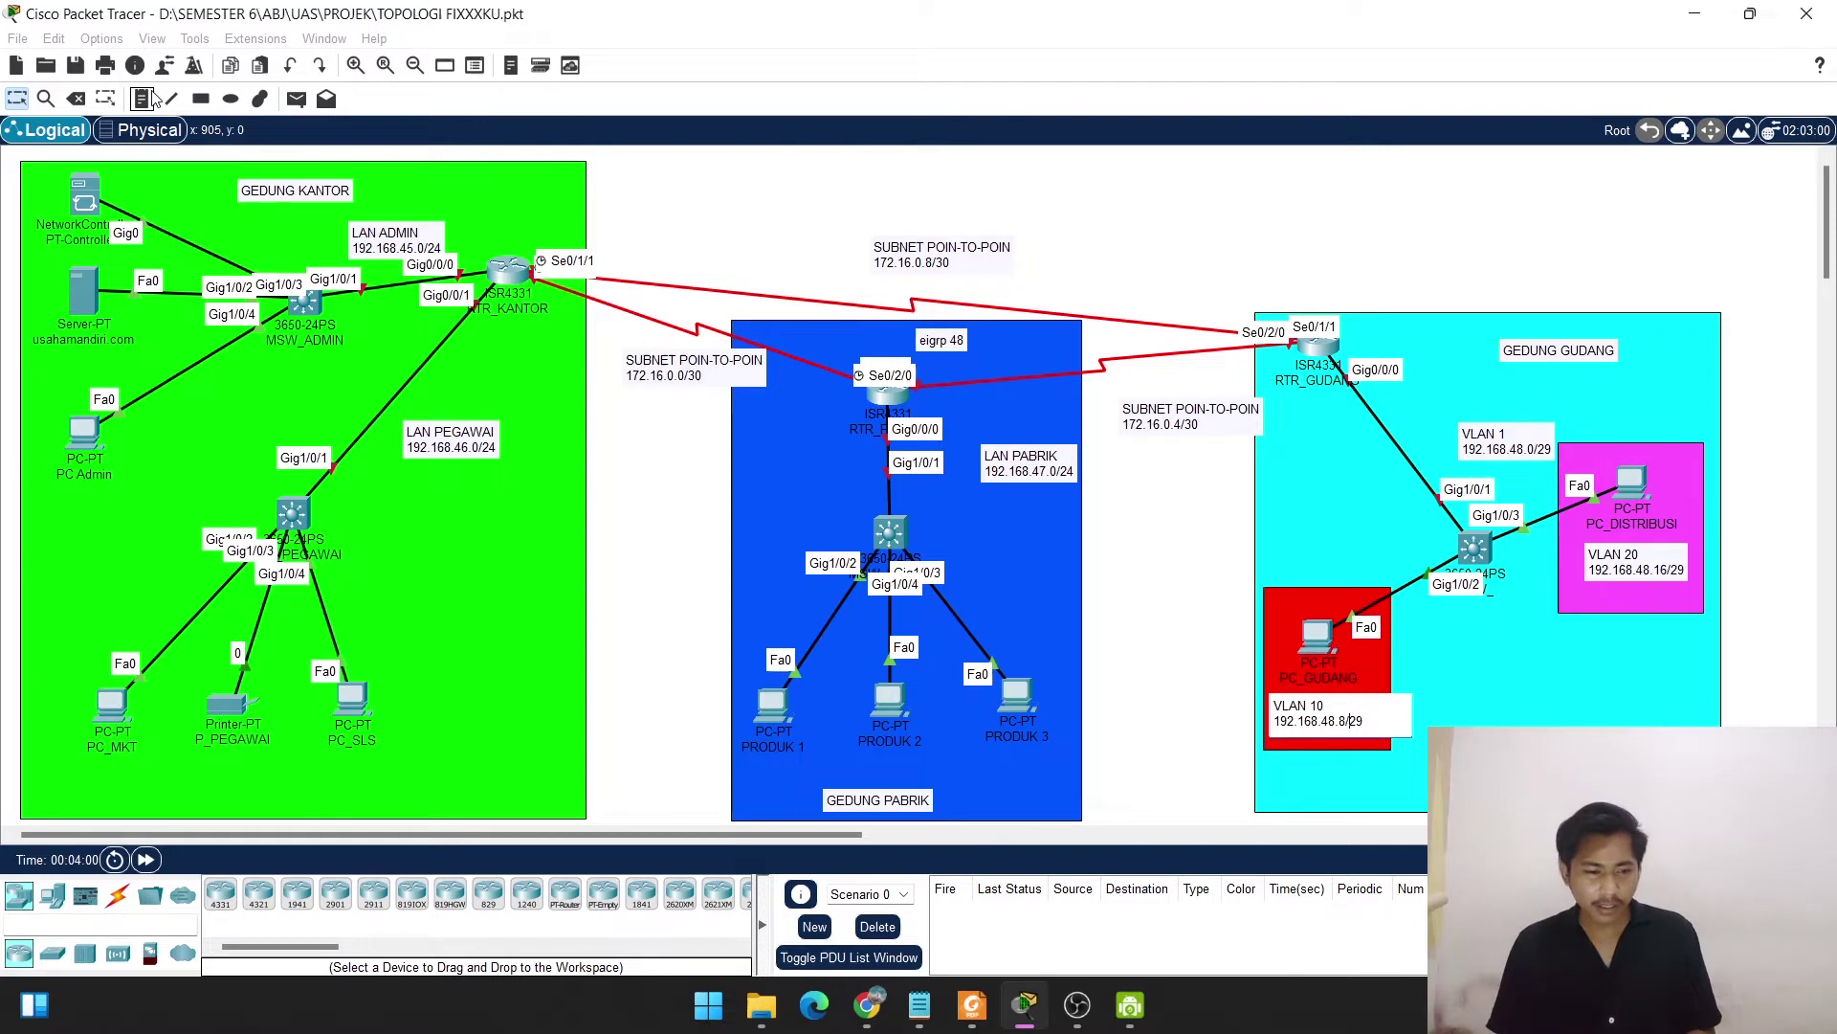
pyautogui.click(881, 180)
pyautogui.write('PT. Usaha Mandiri')
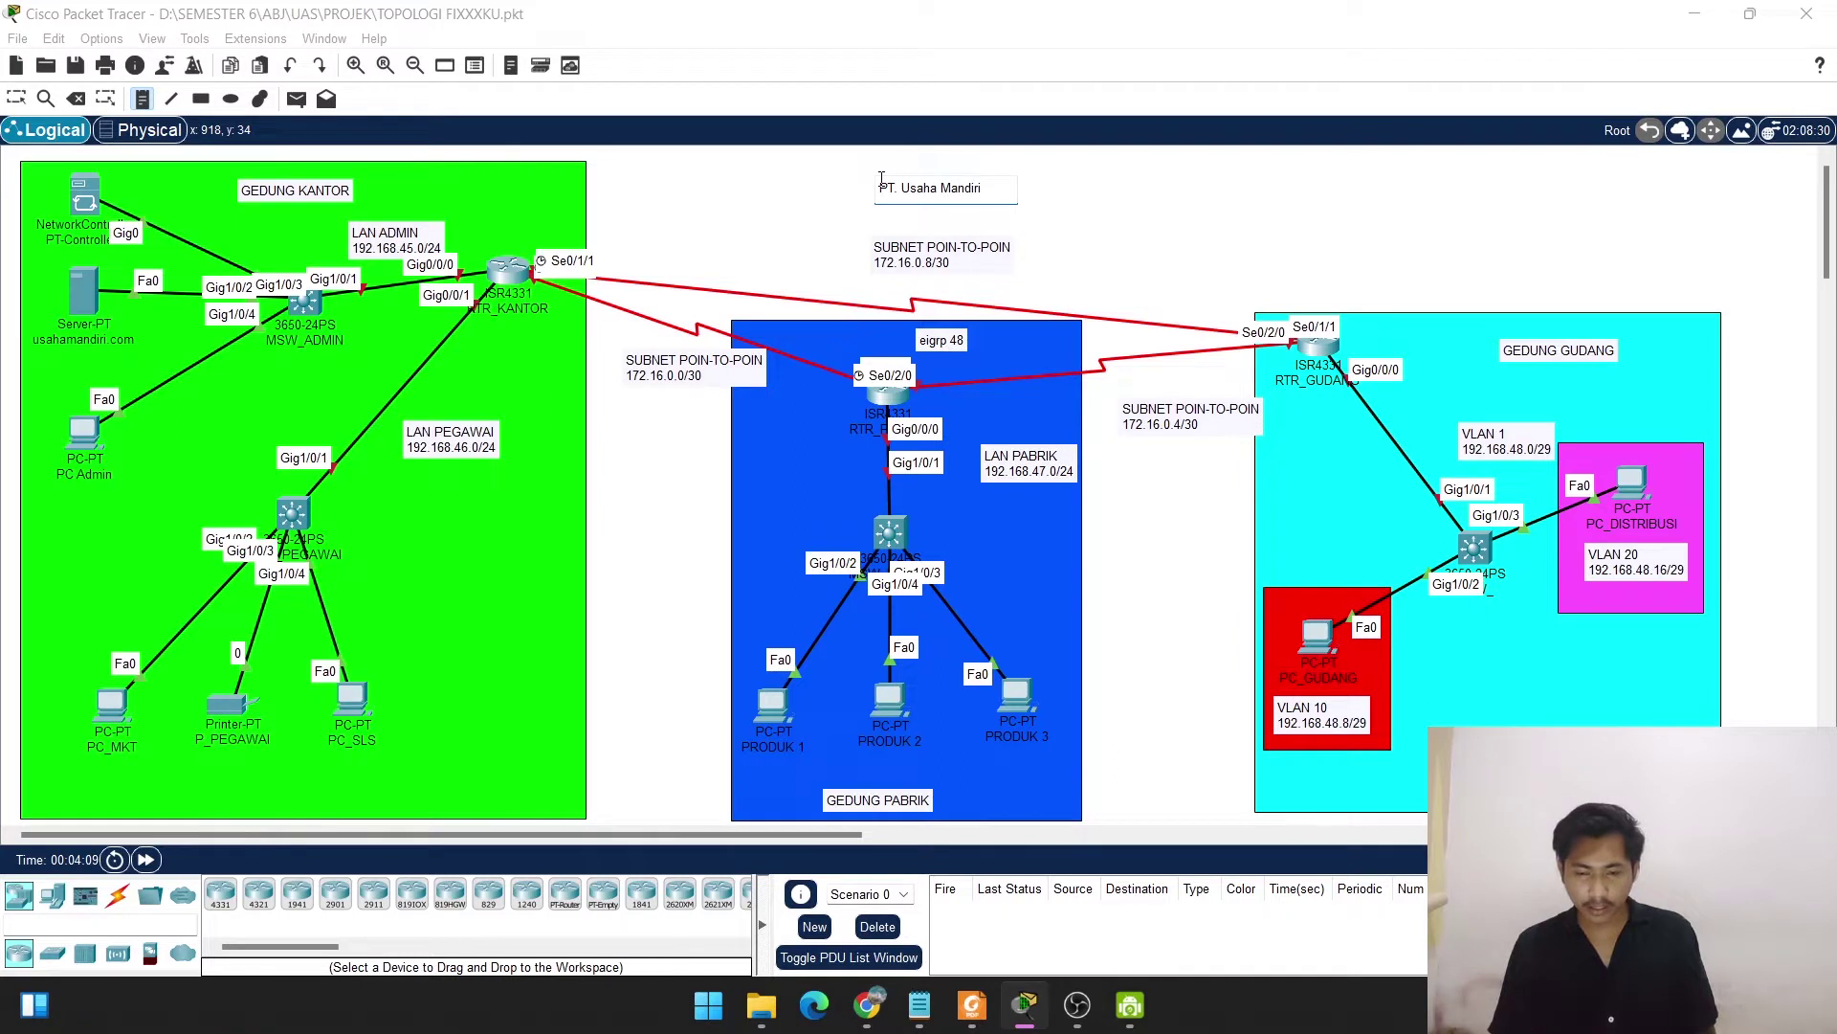
pyautogui.click(1218, 212)
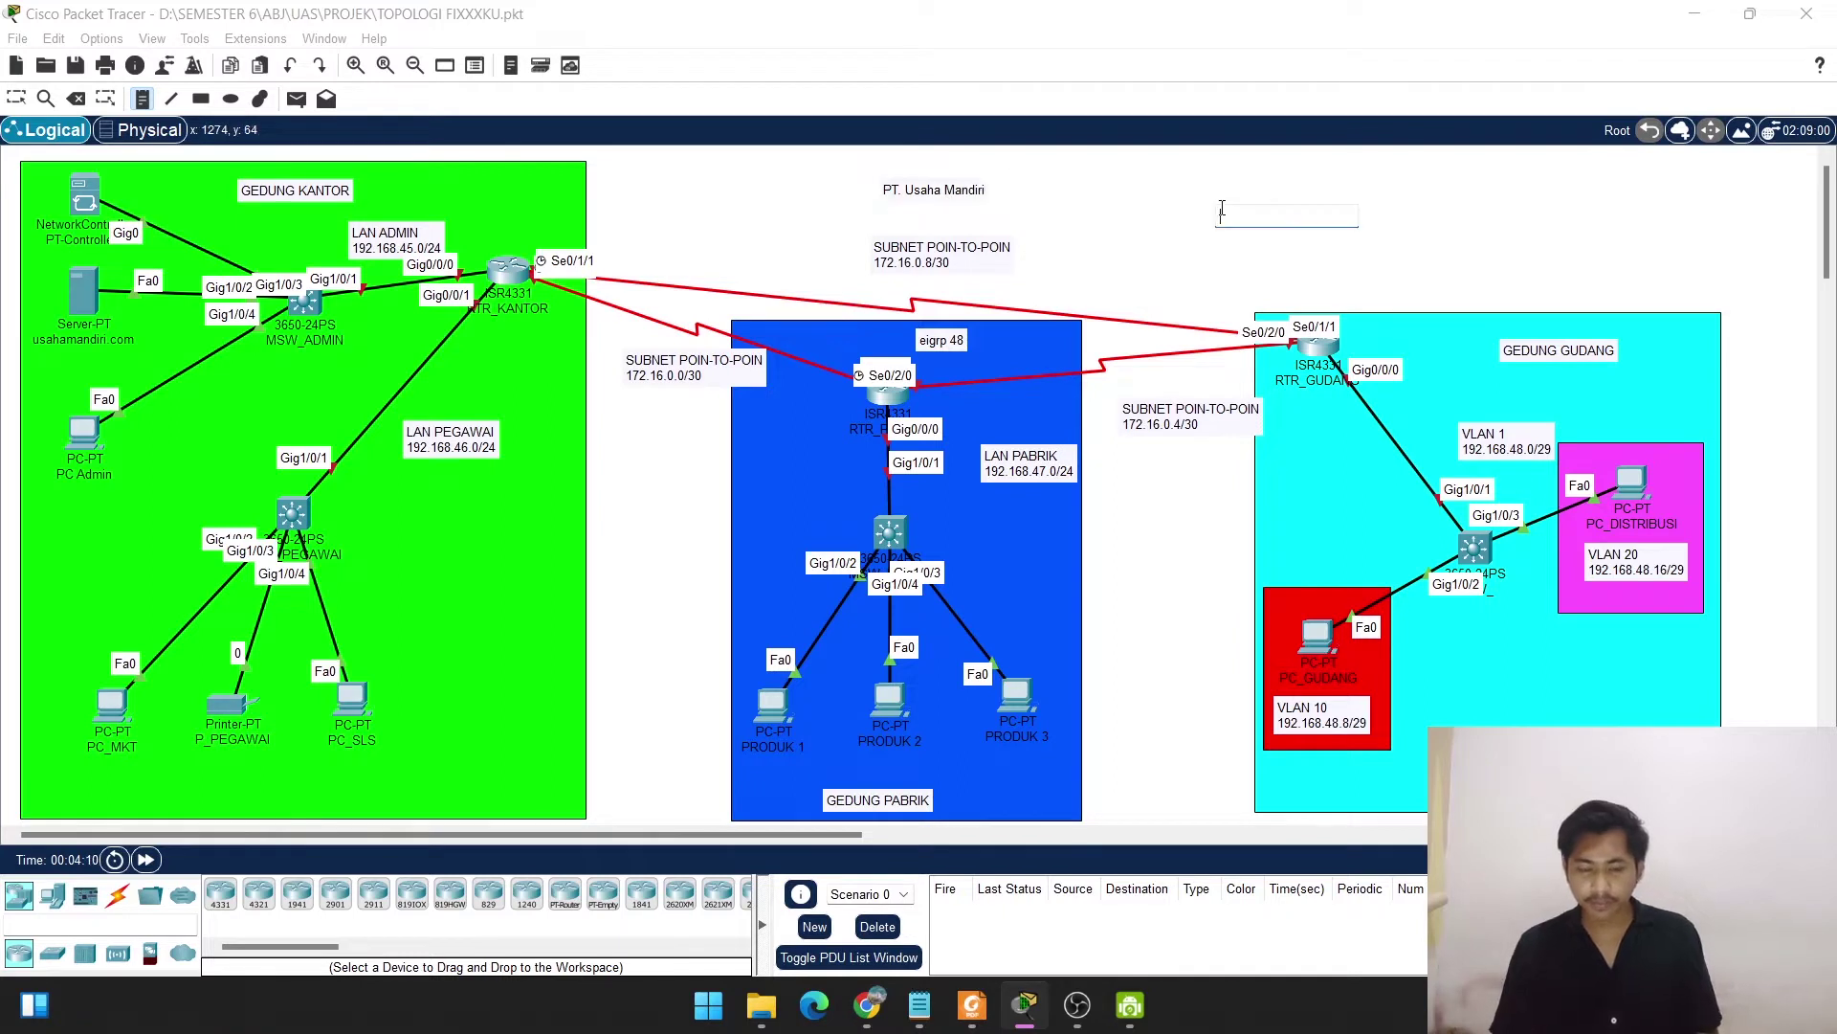
pyautogui.click(9, 95)
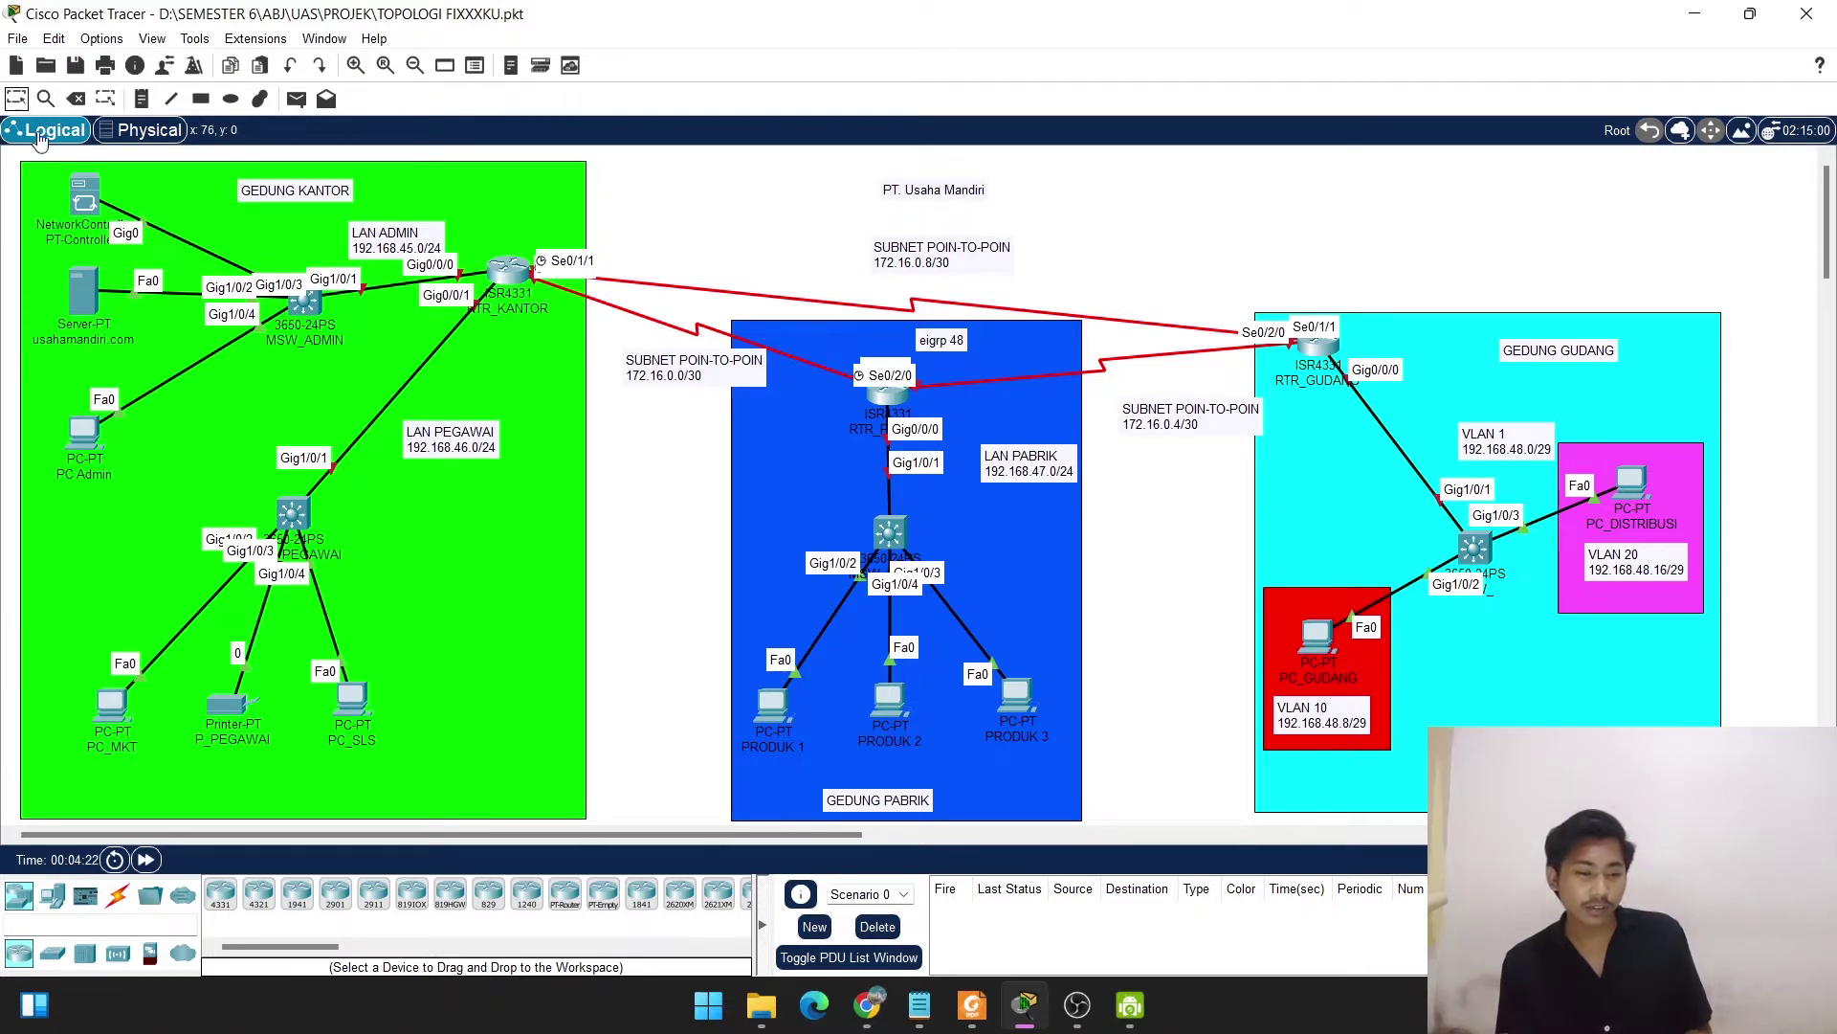
# Enter 192.168.45.1 as PT-Controller0's default gateway in Global Settings and dismiss the warning.
pyautogui.click(86, 197)
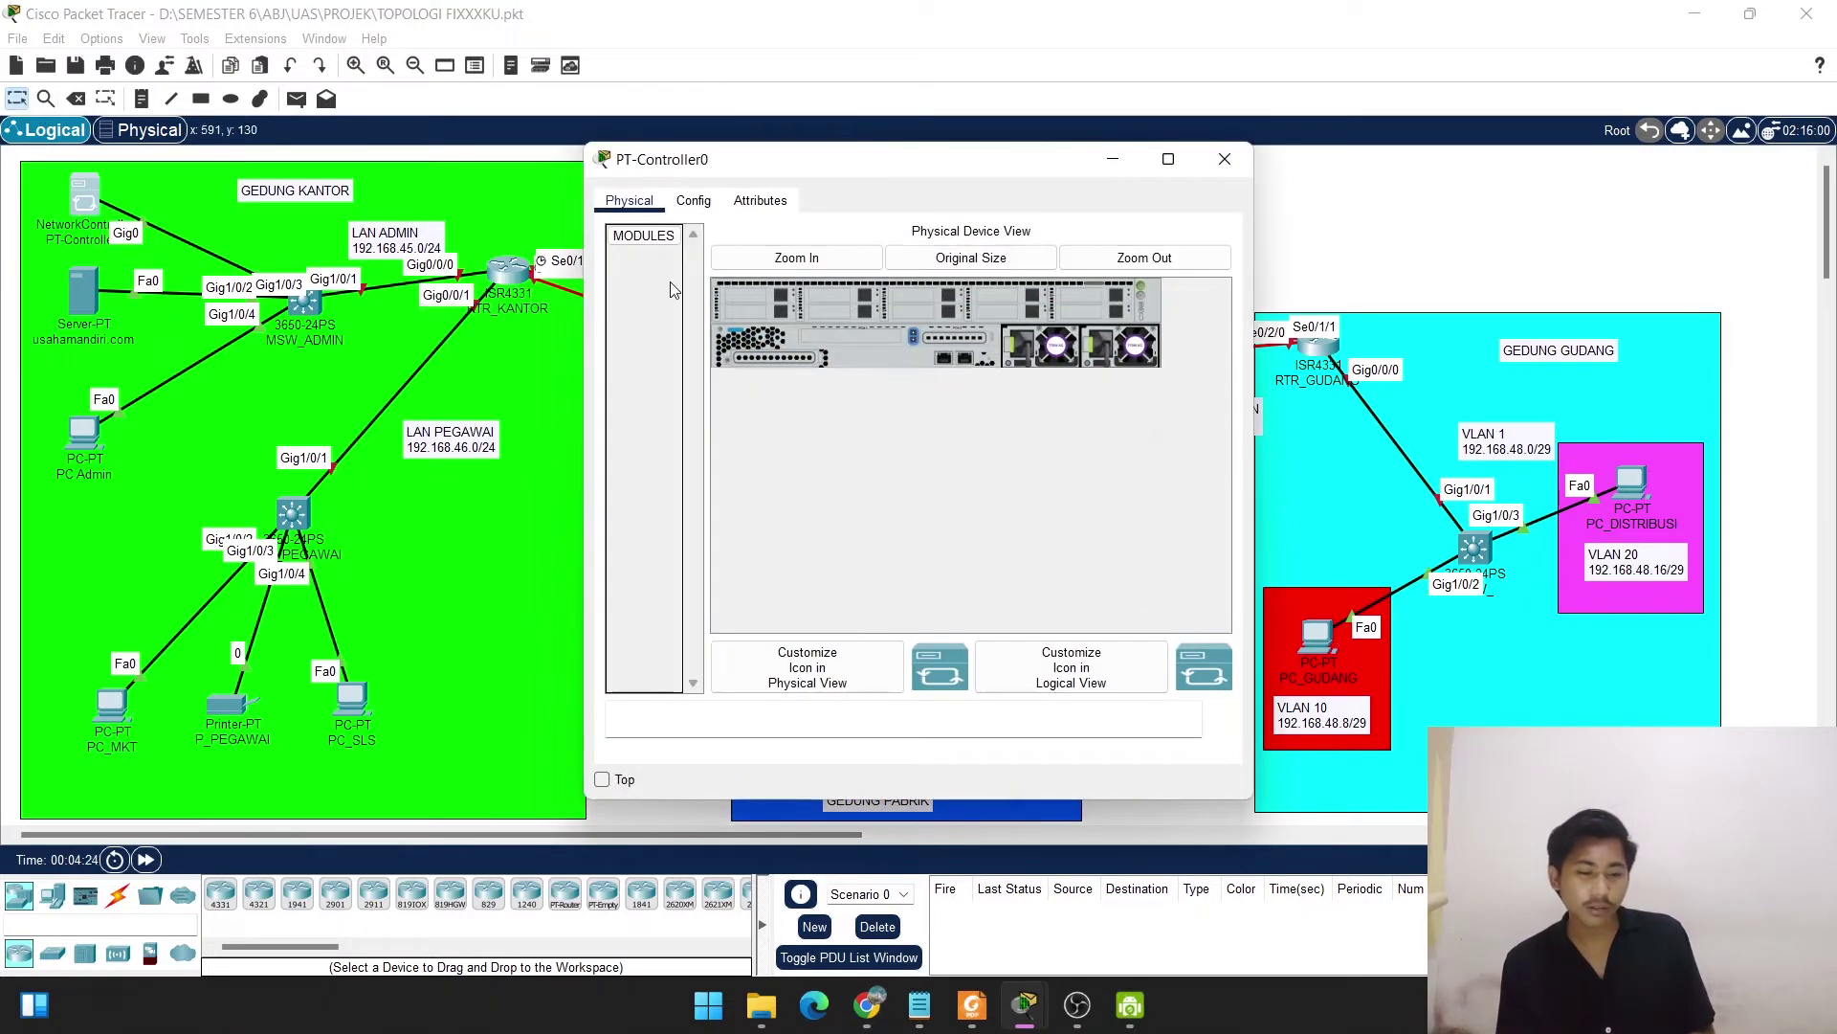
pyautogui.click(685, 207)
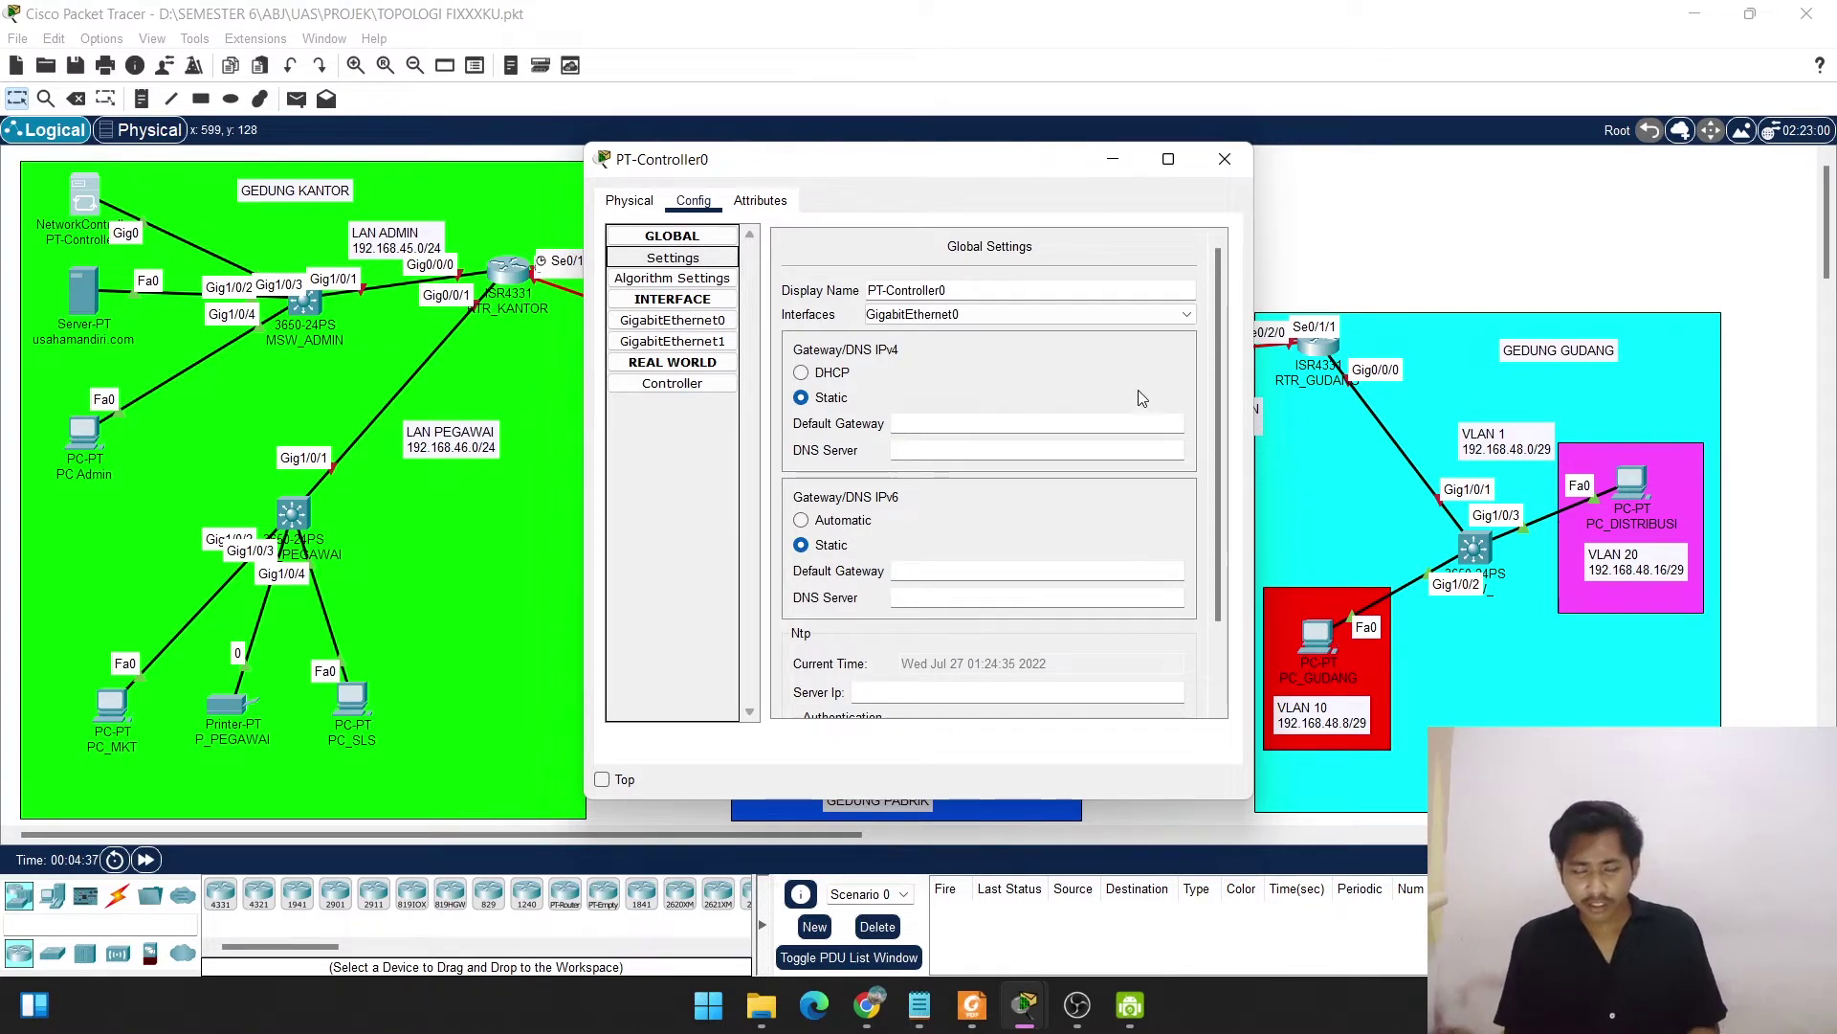
pyautogui.click(926, 422)
pyautogui.moveTo(820, 172); pyautogui.dragTo(926, 144)
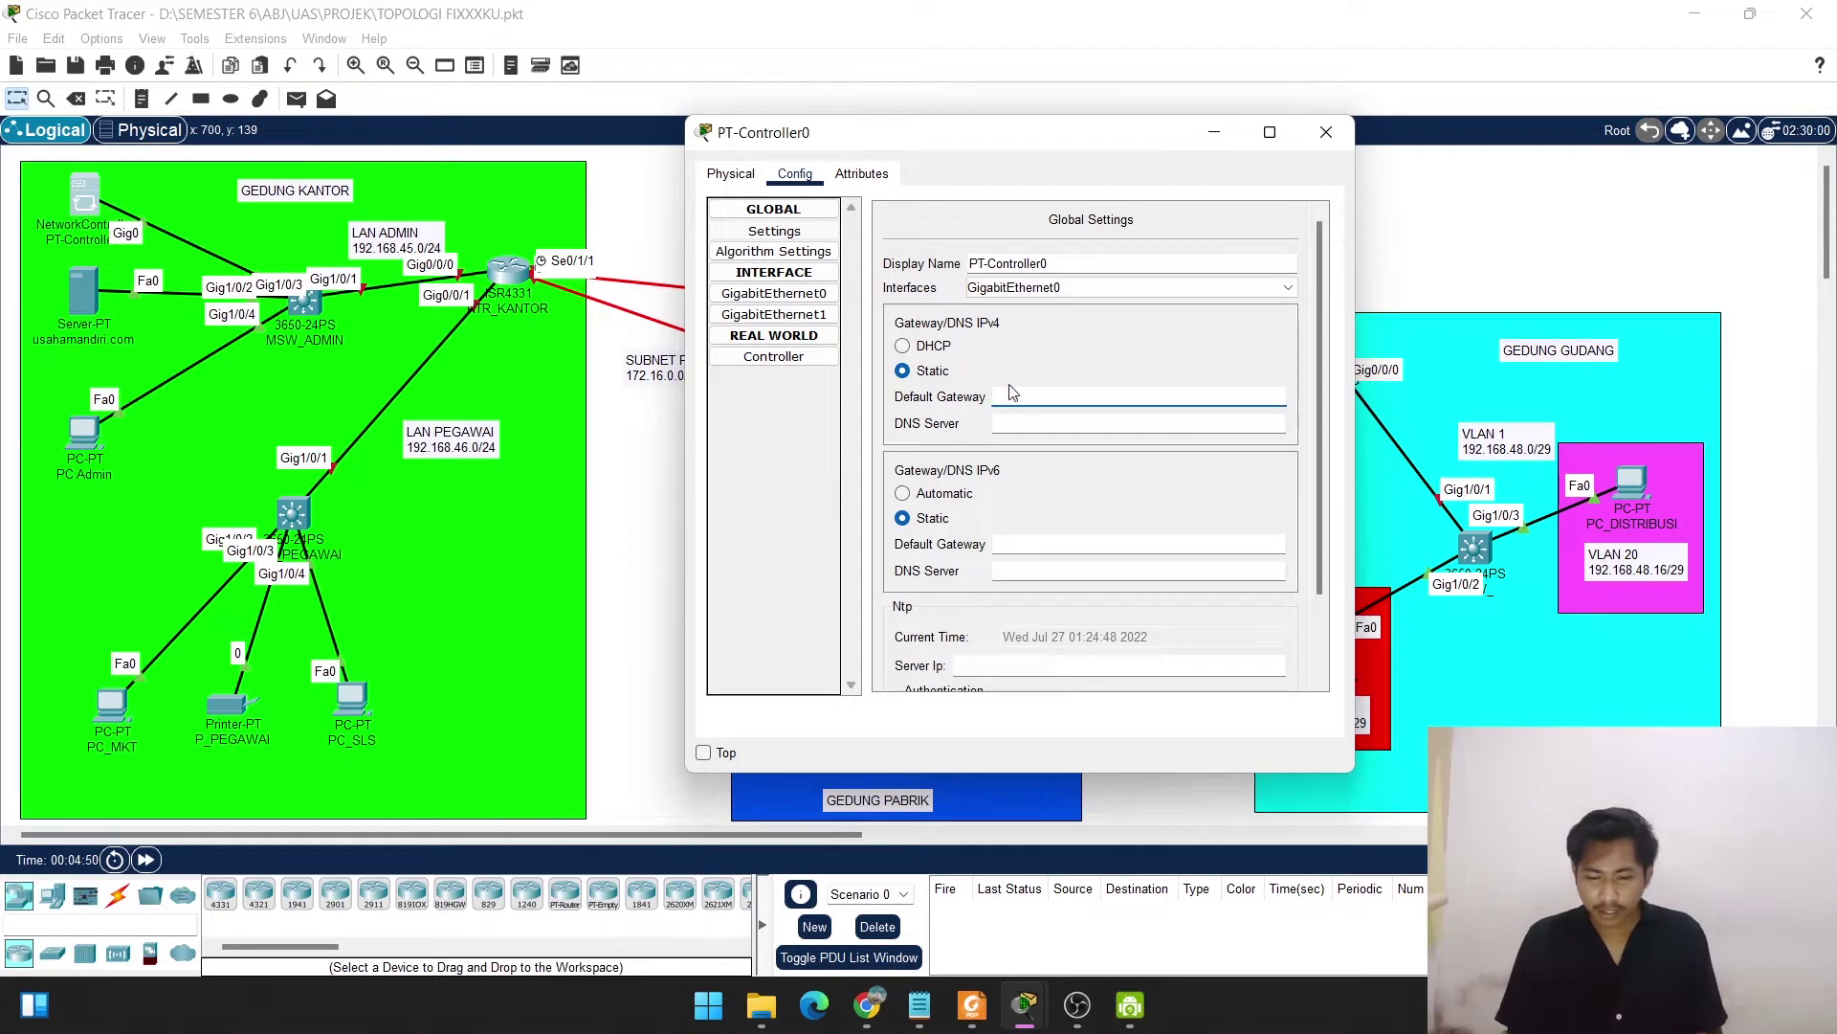
pyautogui.write('192.168.45.')
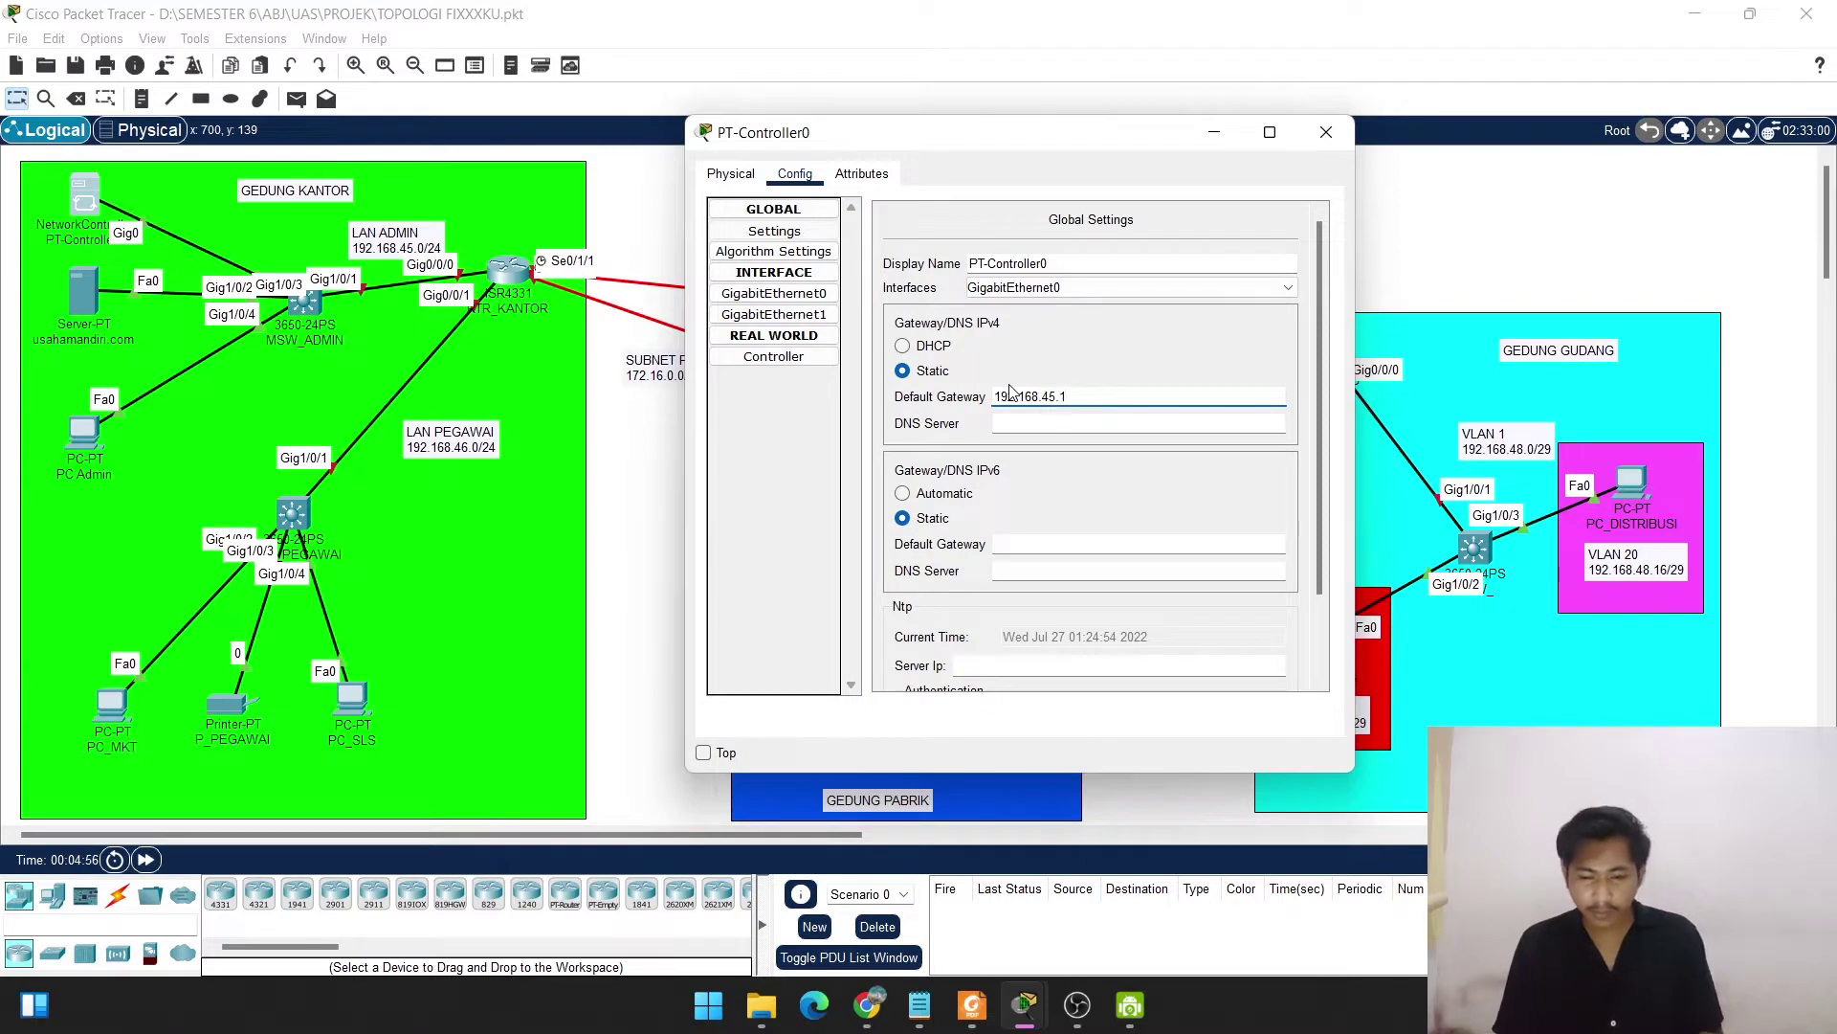
pyautogui.write('1')
pyautogui.click(1033, 422)
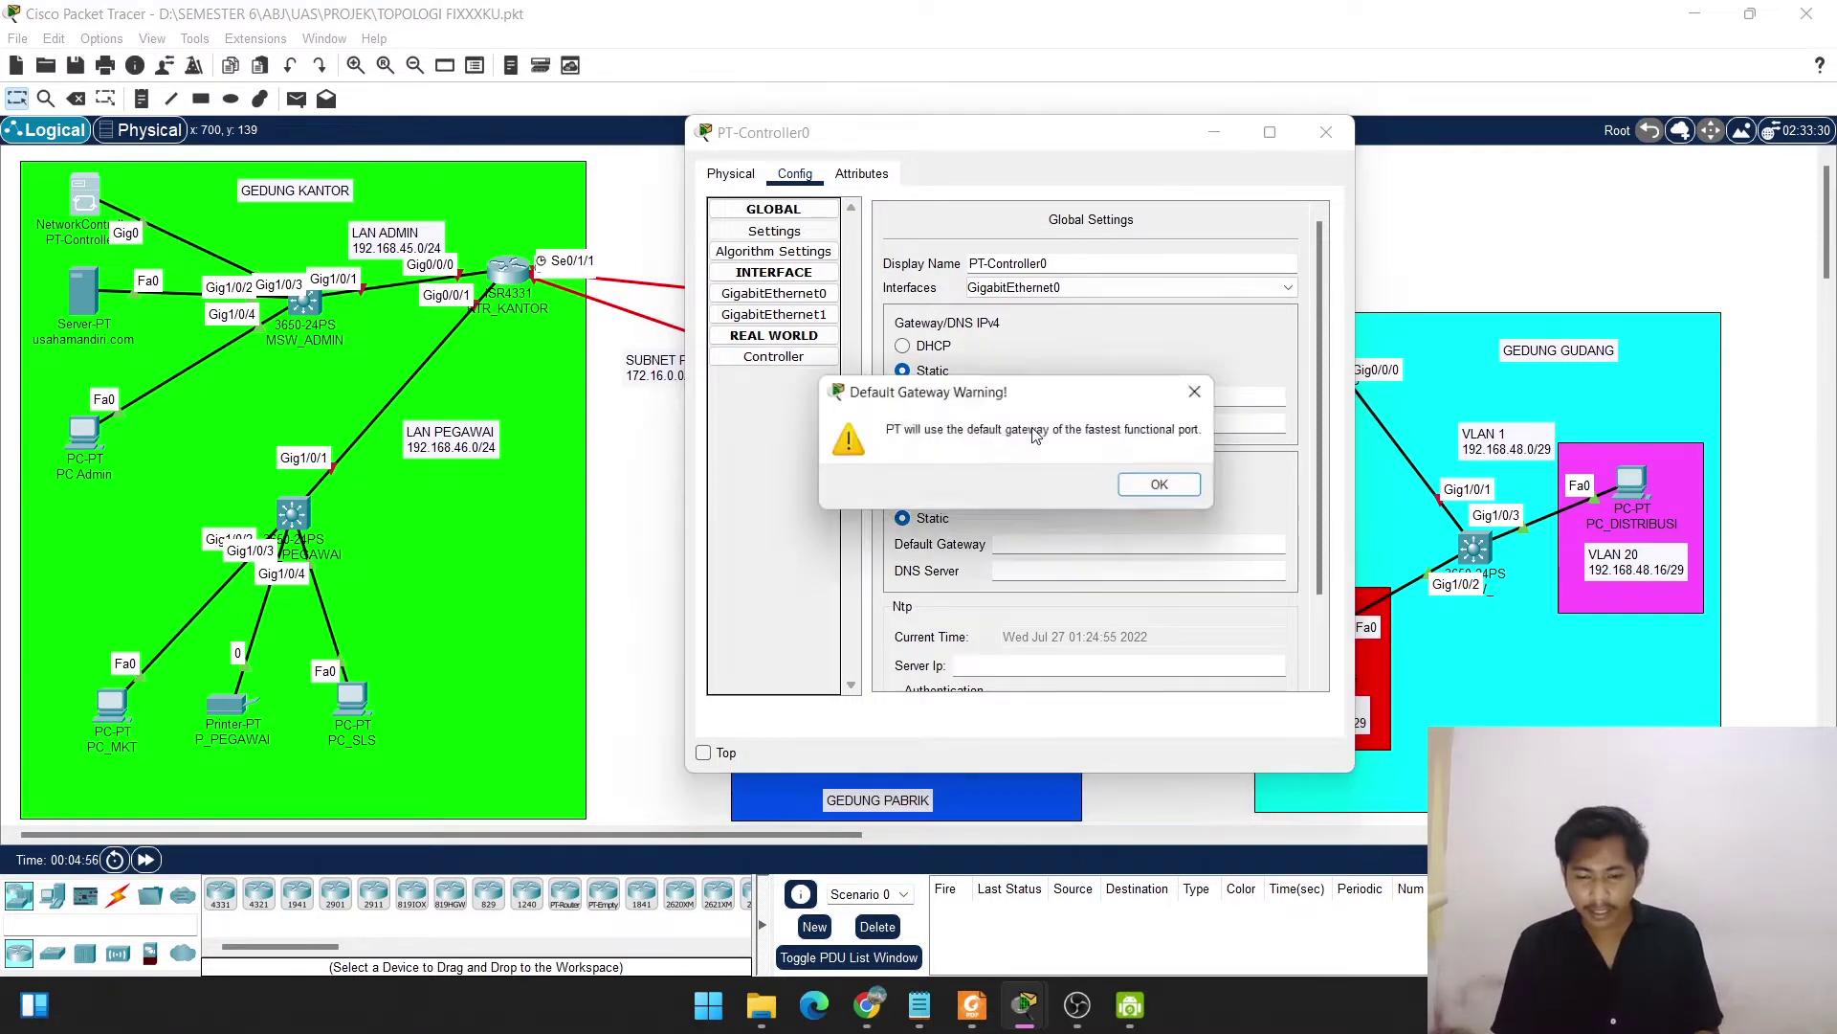
pyautogui.click(1170, 489)
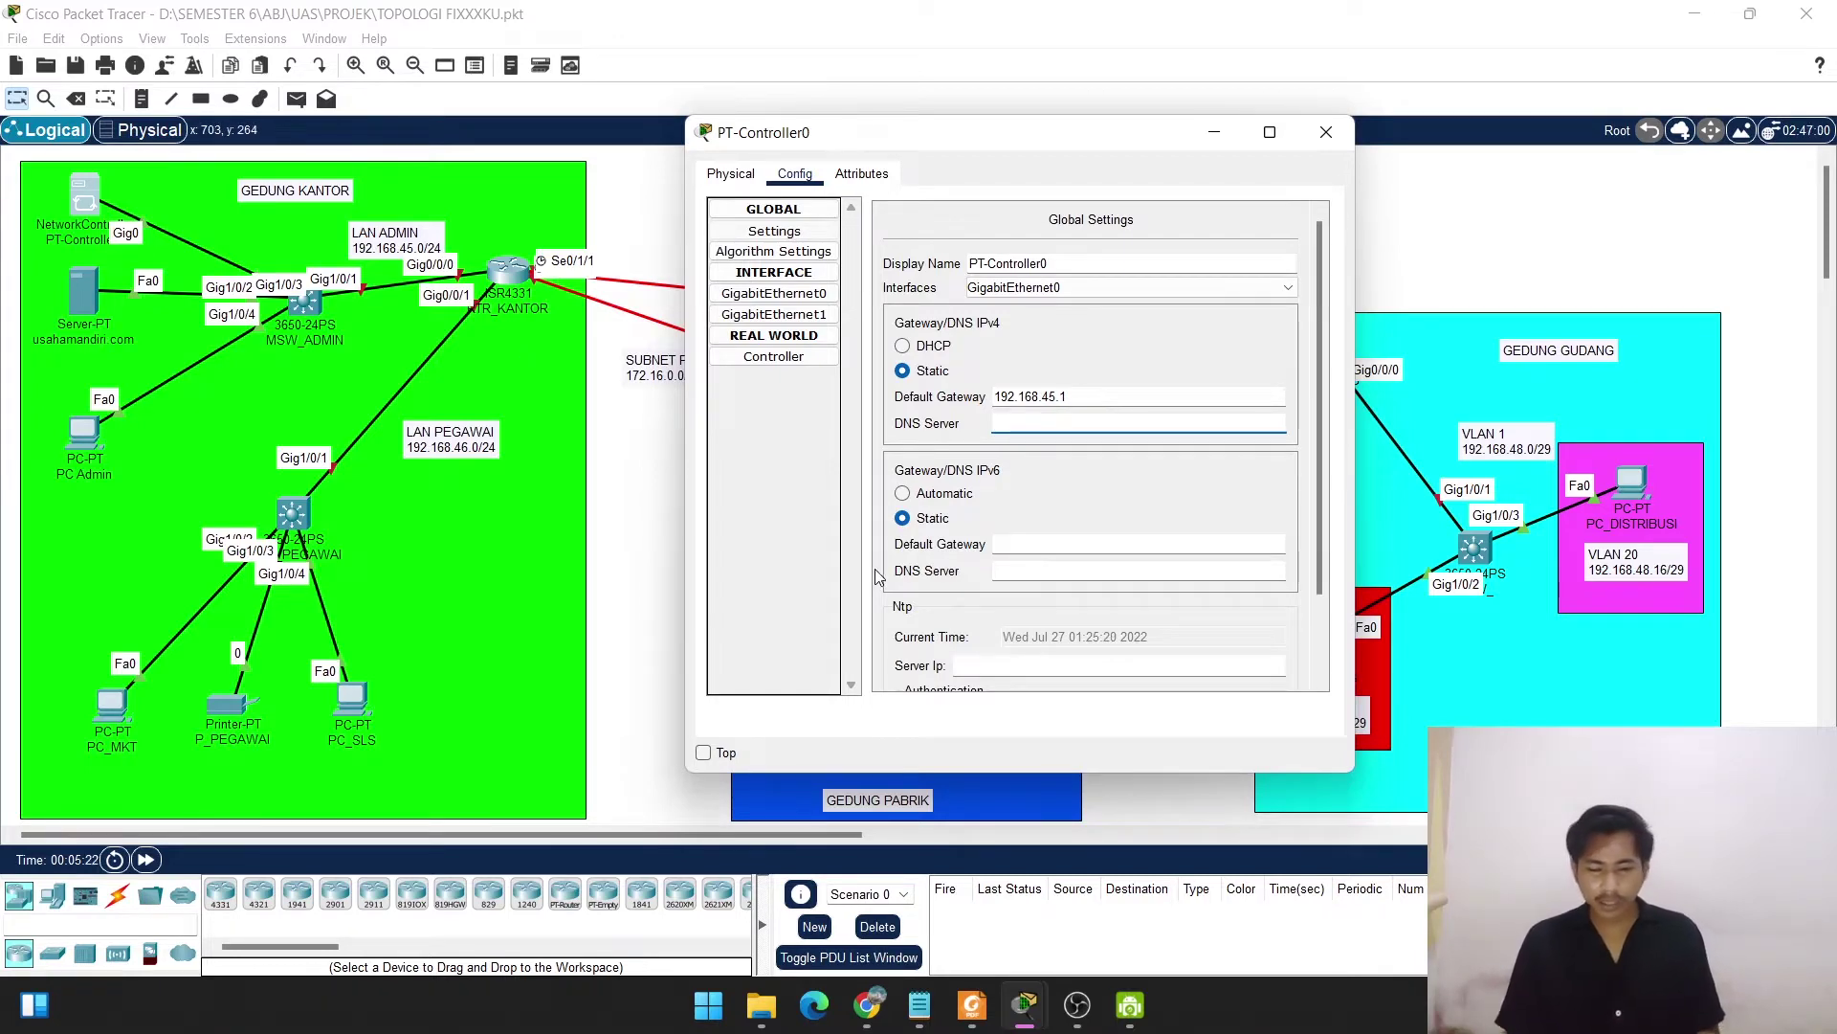
# Look up the controller (192.168.45.254/24, gateway 192.168.45.1) and server (192.168.45.253/24) addresses in the PDF, then return to Packet Tracer.
pyautogui.click(973, 1005)
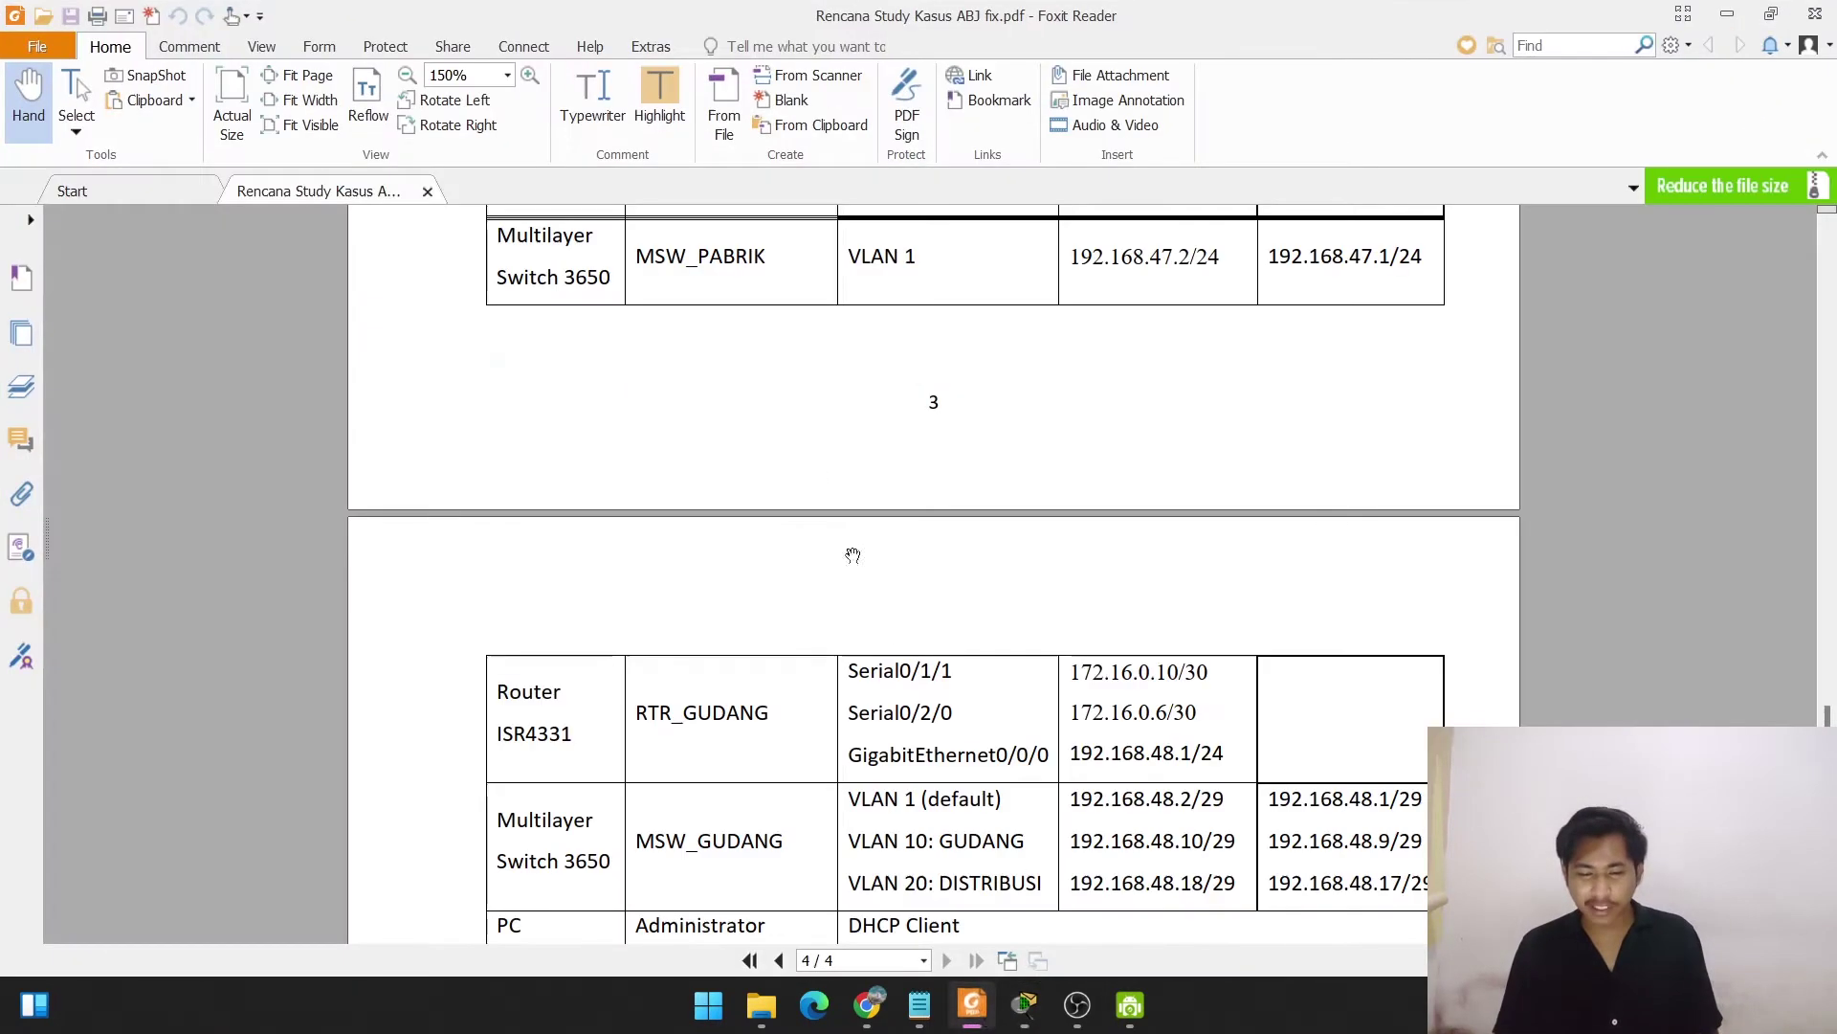
pyautogui.scroll(-5, 816, 476)
pyautogui.scroll(10, 816, 476)
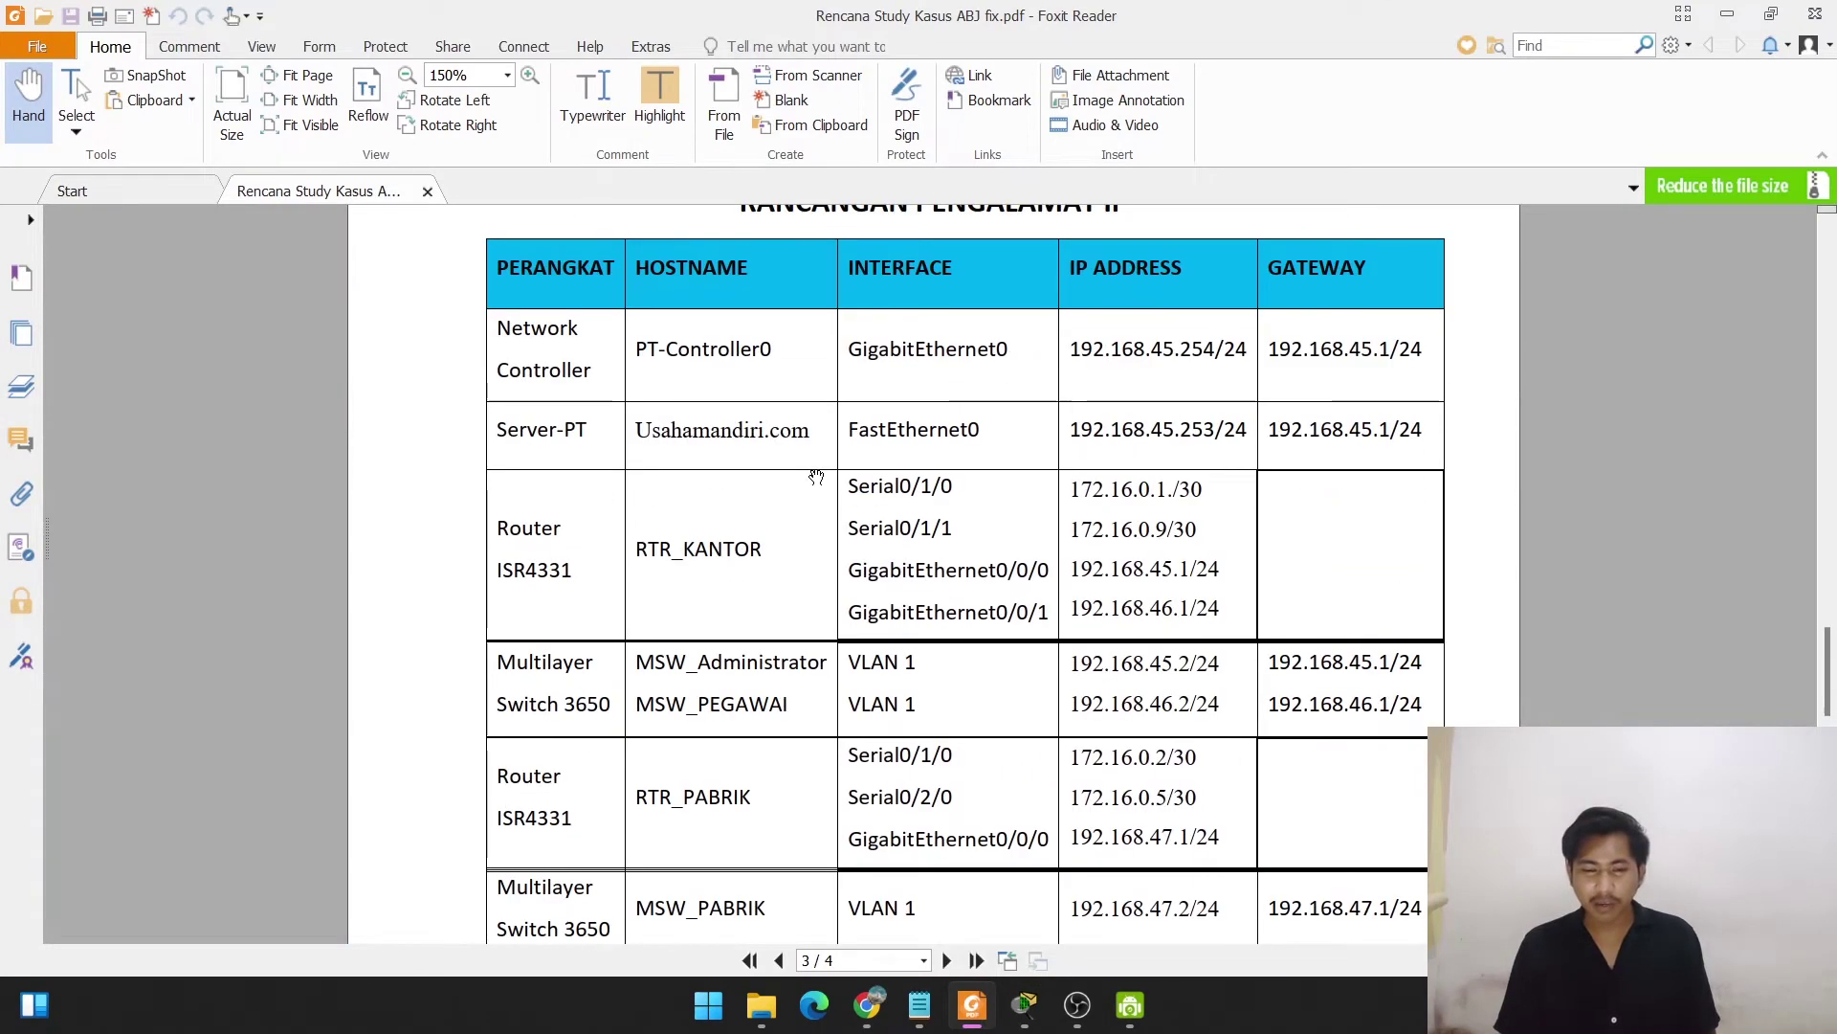
pyautogui.scroll(1, 817, 475)
pyautogui.scroll(-1, 816, 475)
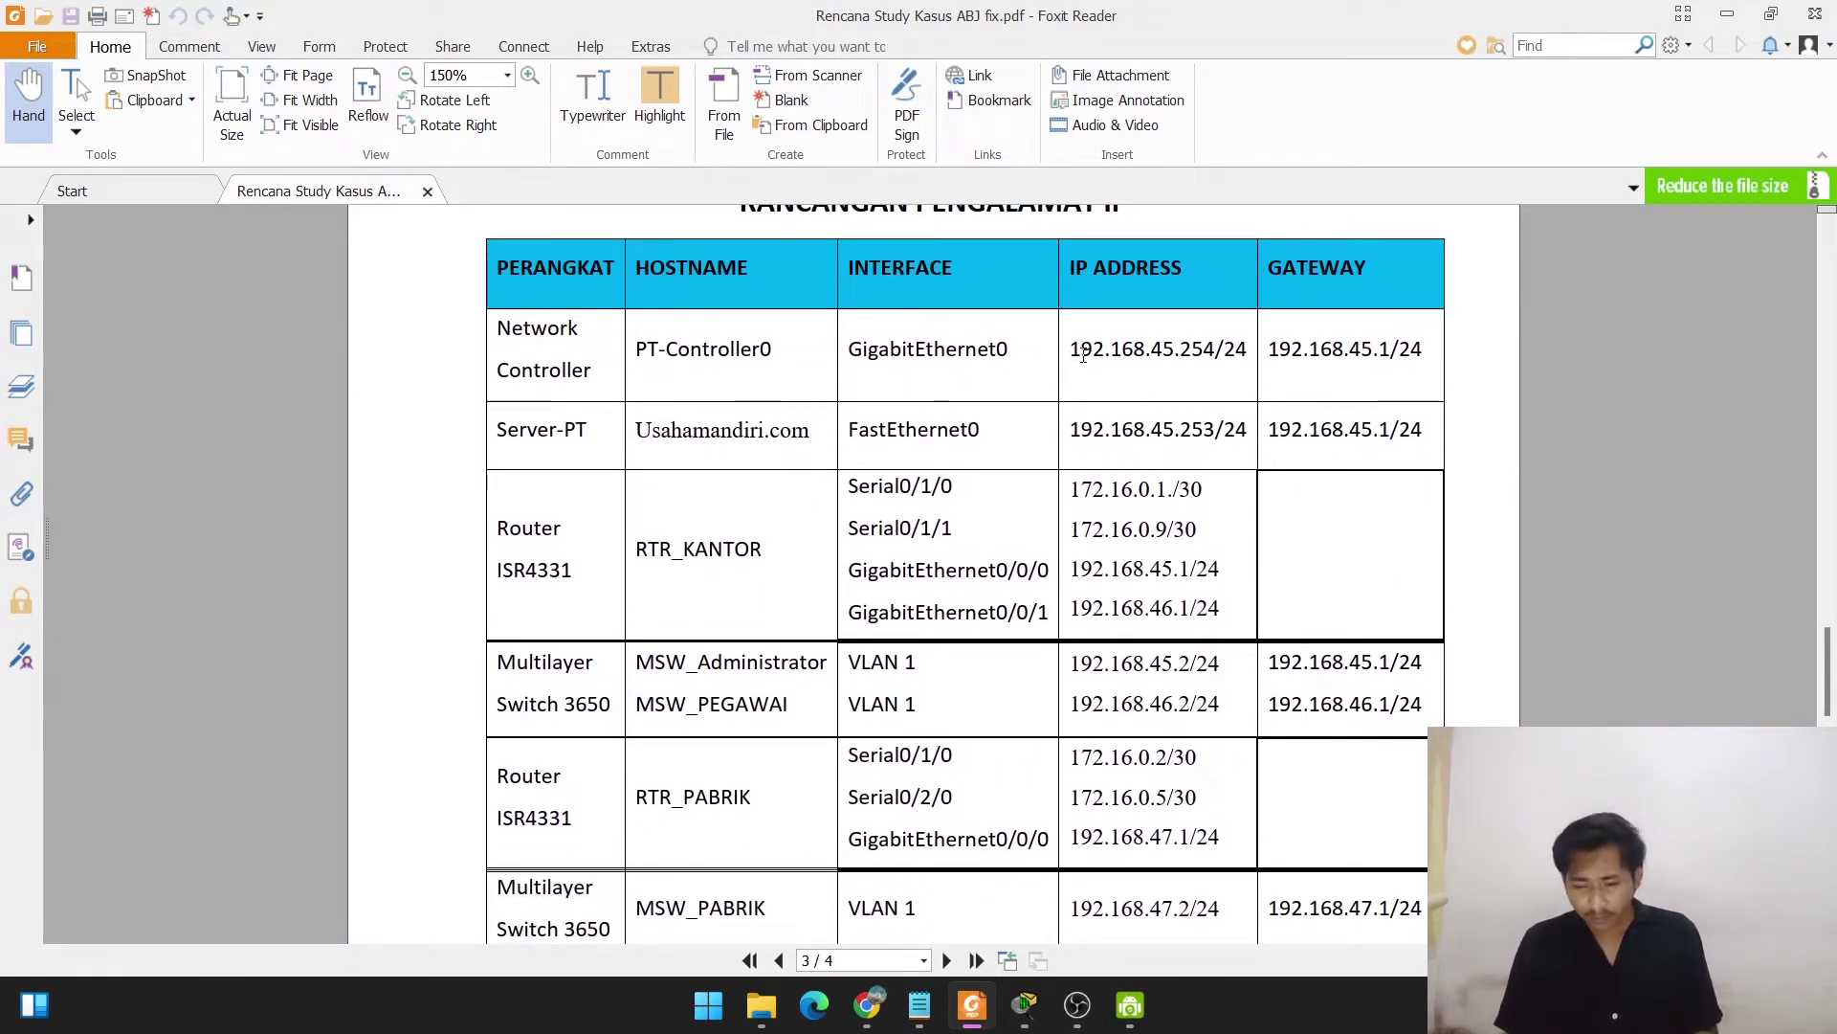
pyautogui.moveTo(1073, 347); pyautogui.dragTo(1247, 349)
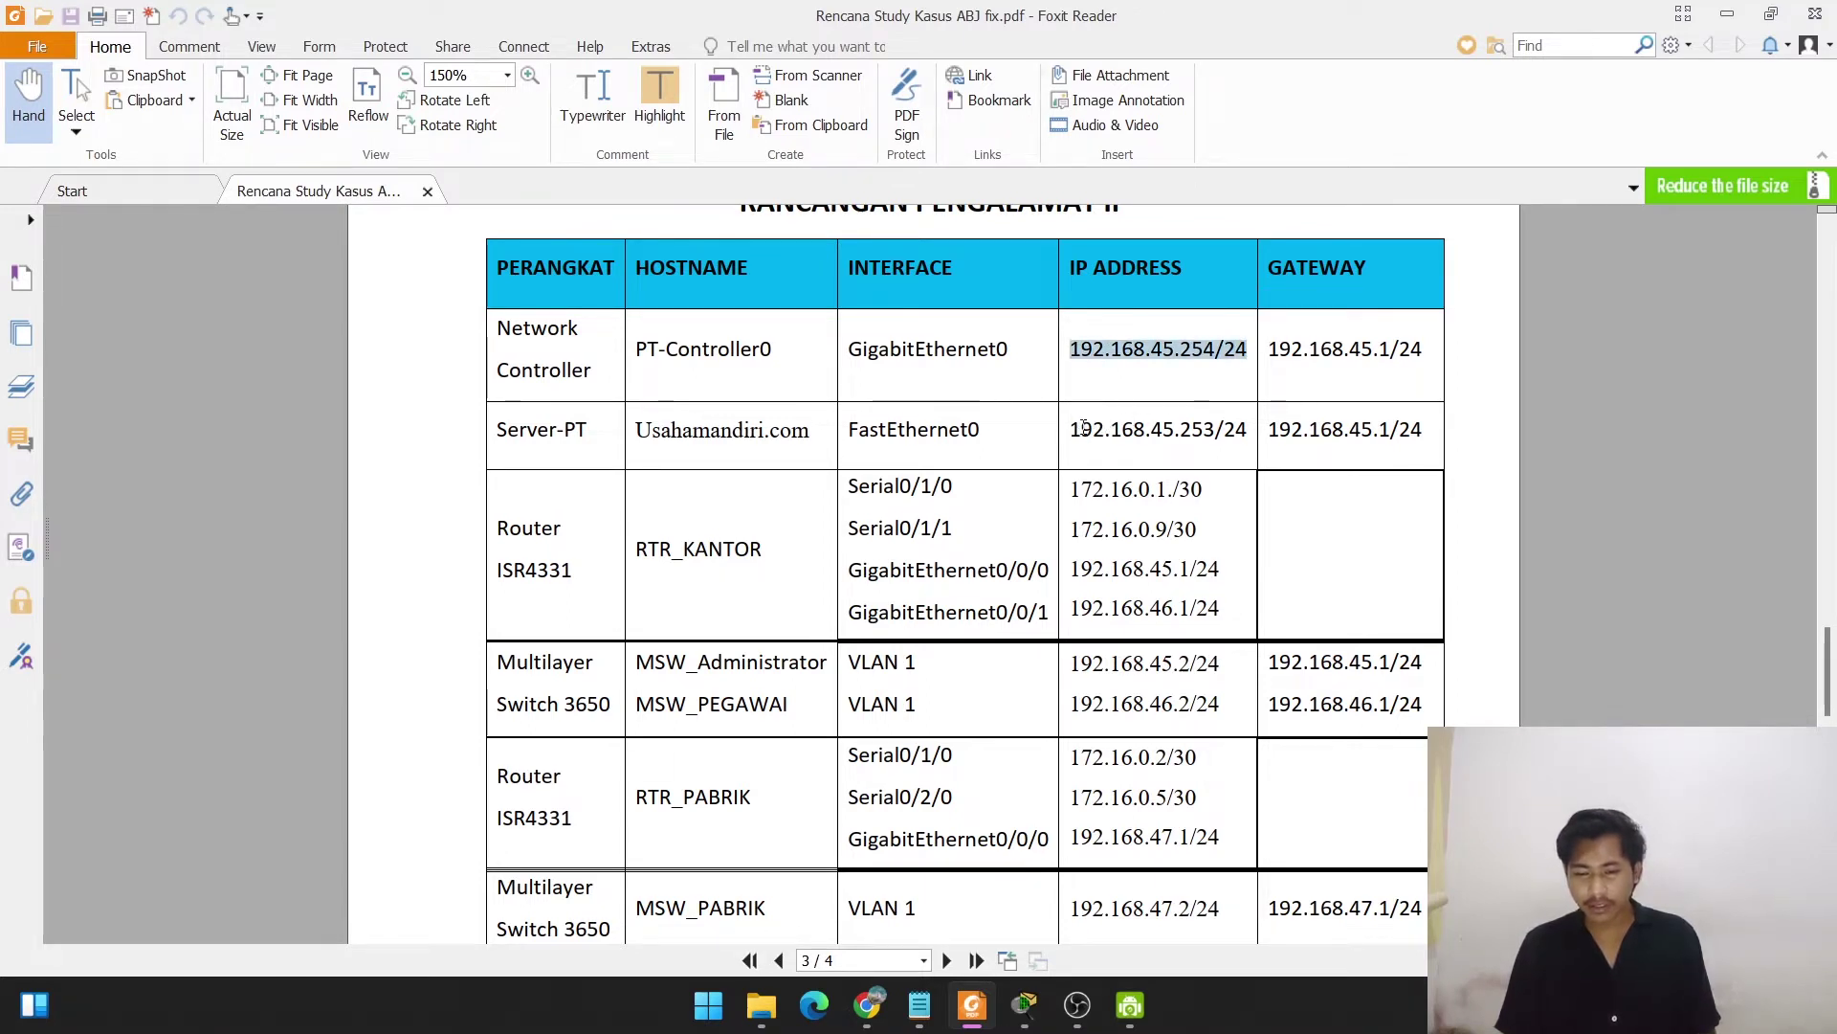
pyautogui.moveTo(1072, 429); pyautogui.dragTo(1252, 422)
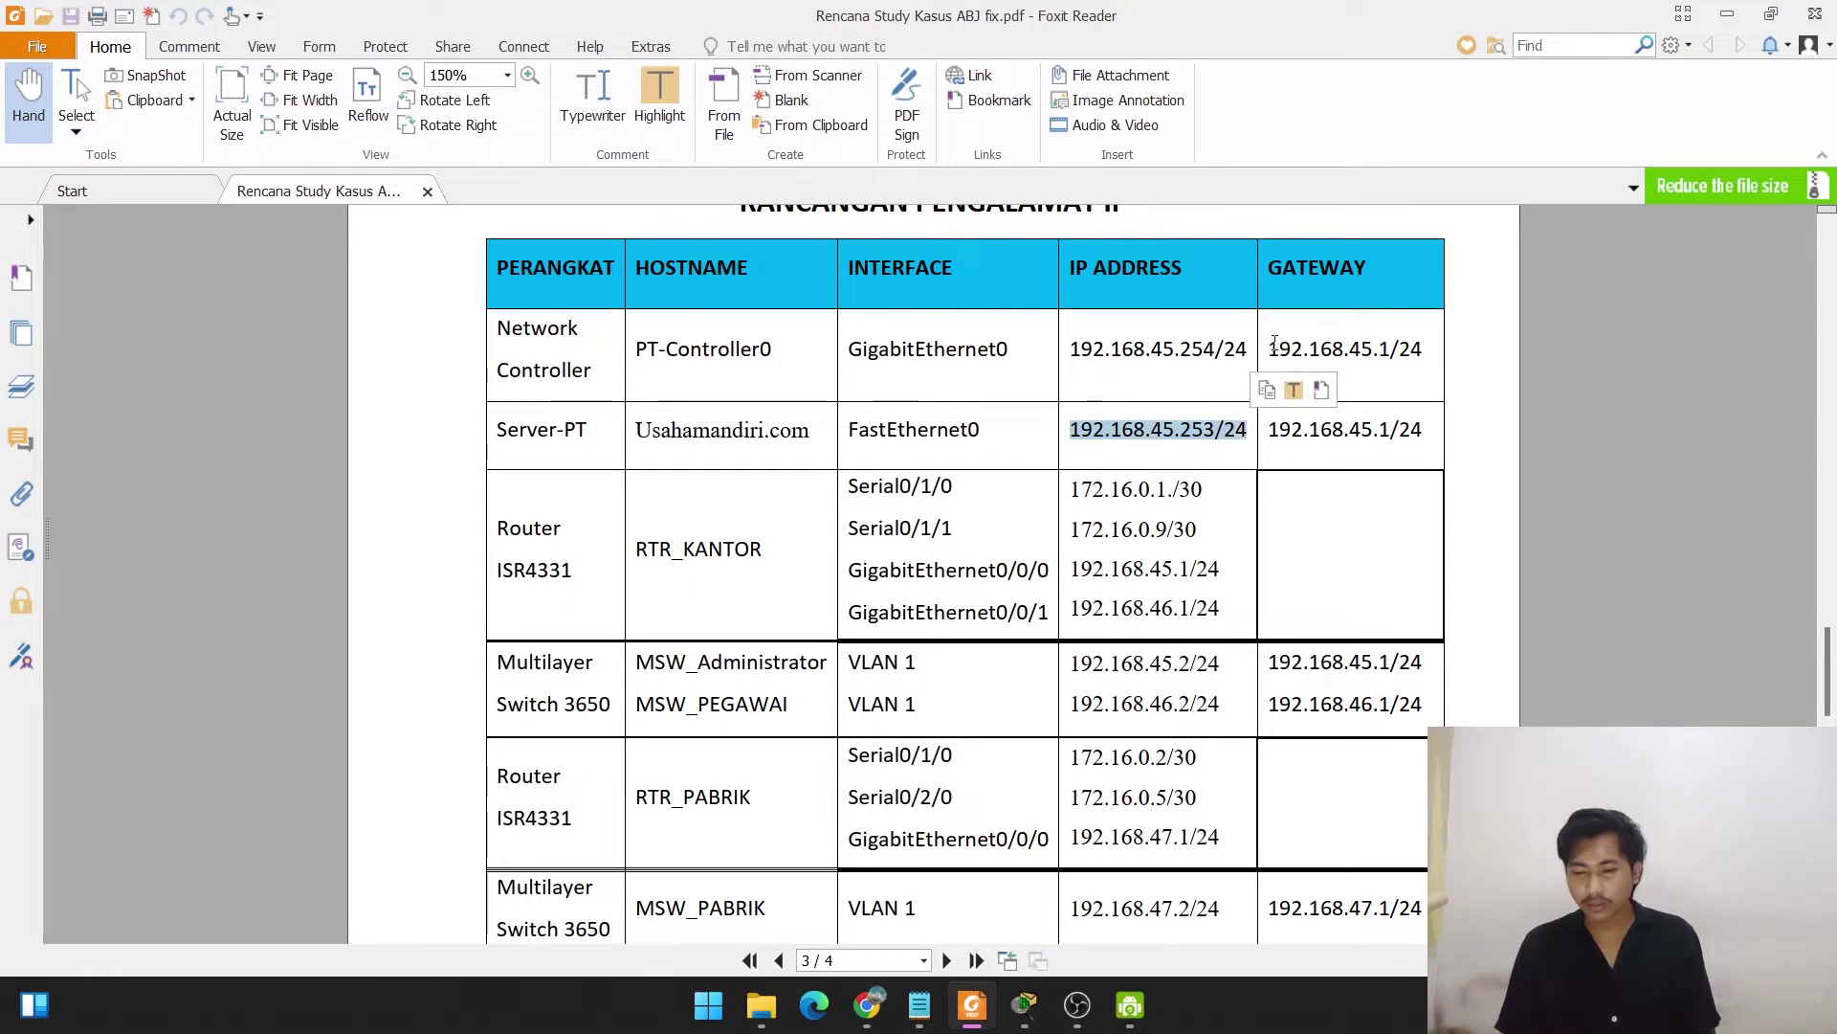
pyautogui.moveTo(1270, 348); pyautogui.dragTo(1420, 350)
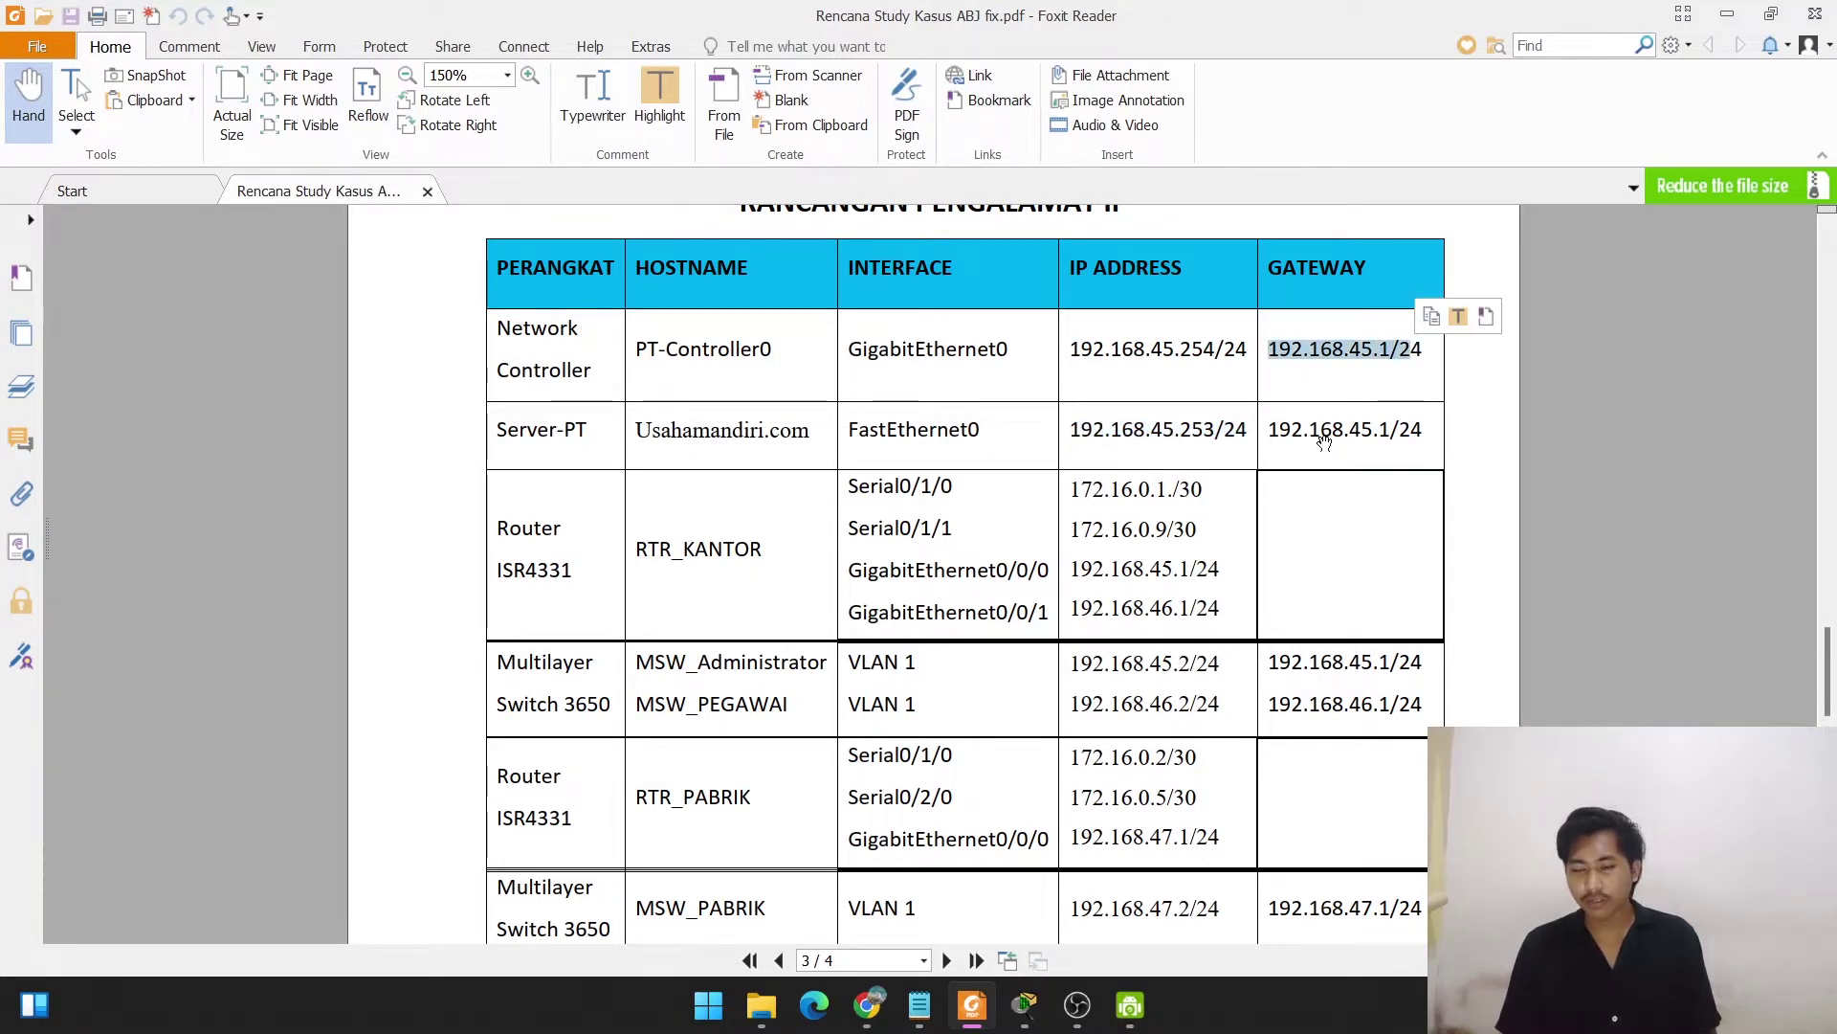
pyautogui.scroll(-1, 913, 916)
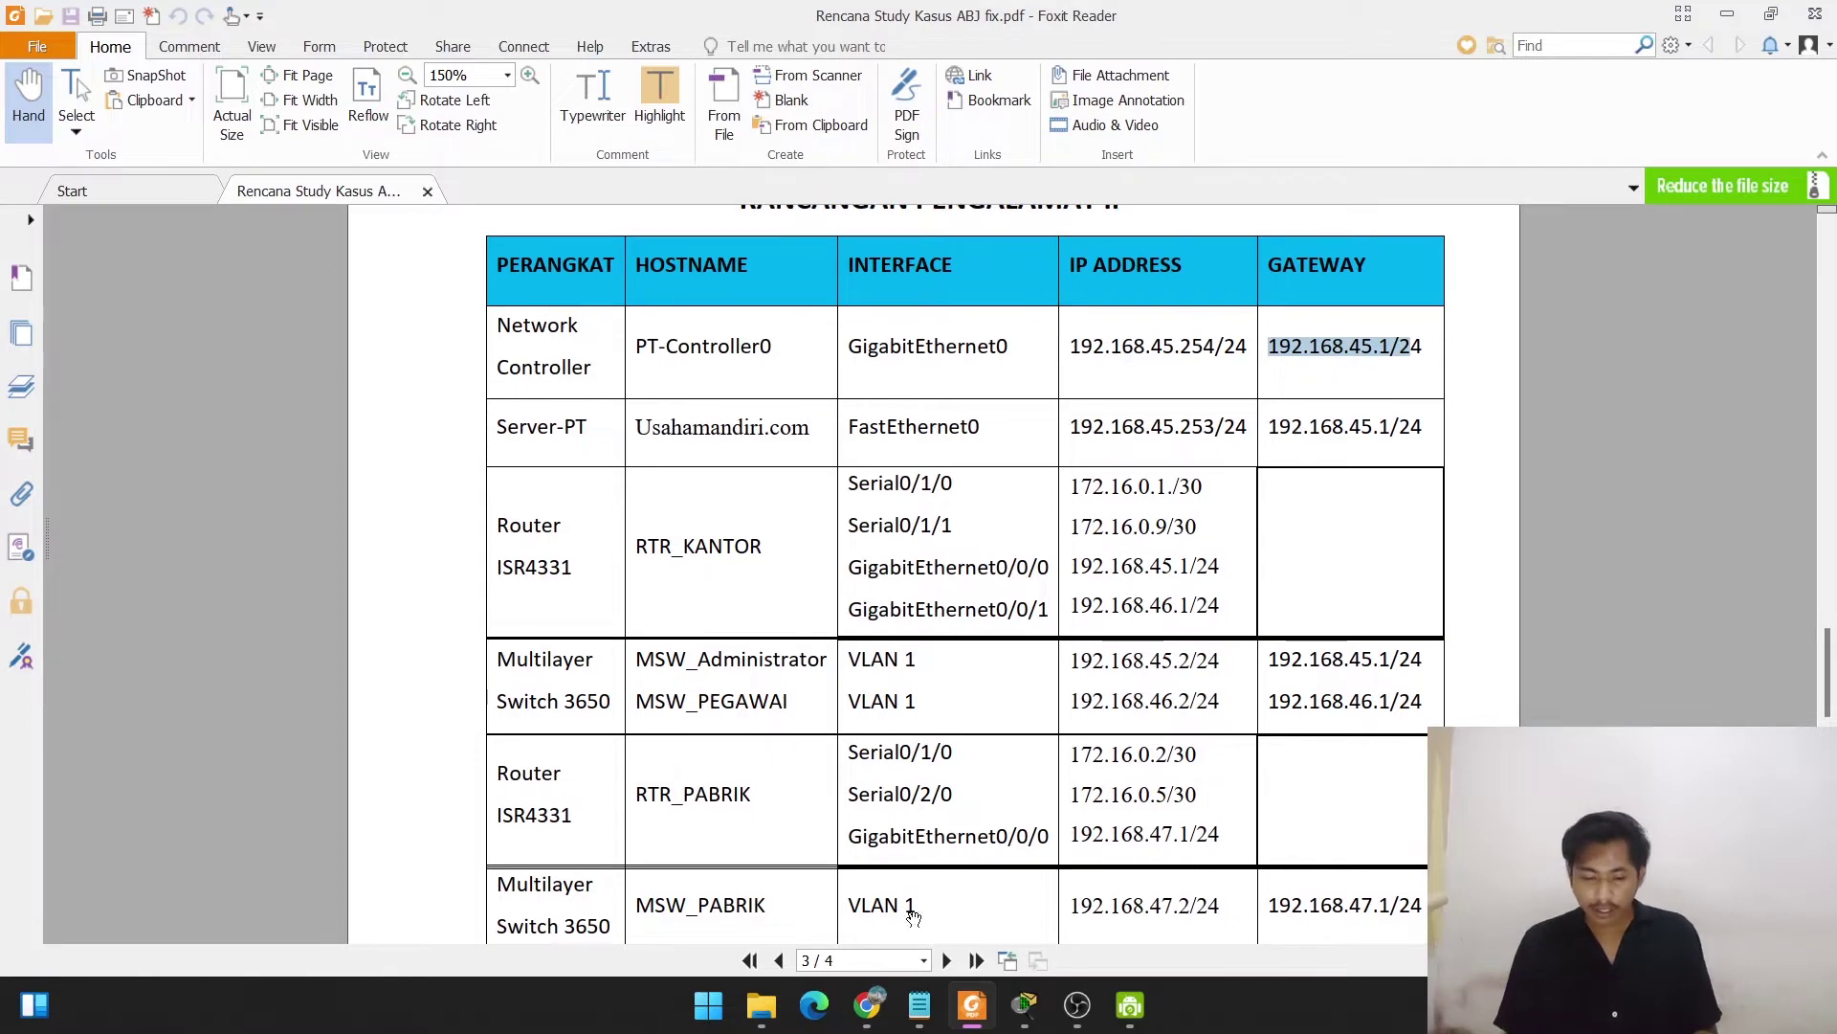
pyautogui.moveTo(1024, 1005)
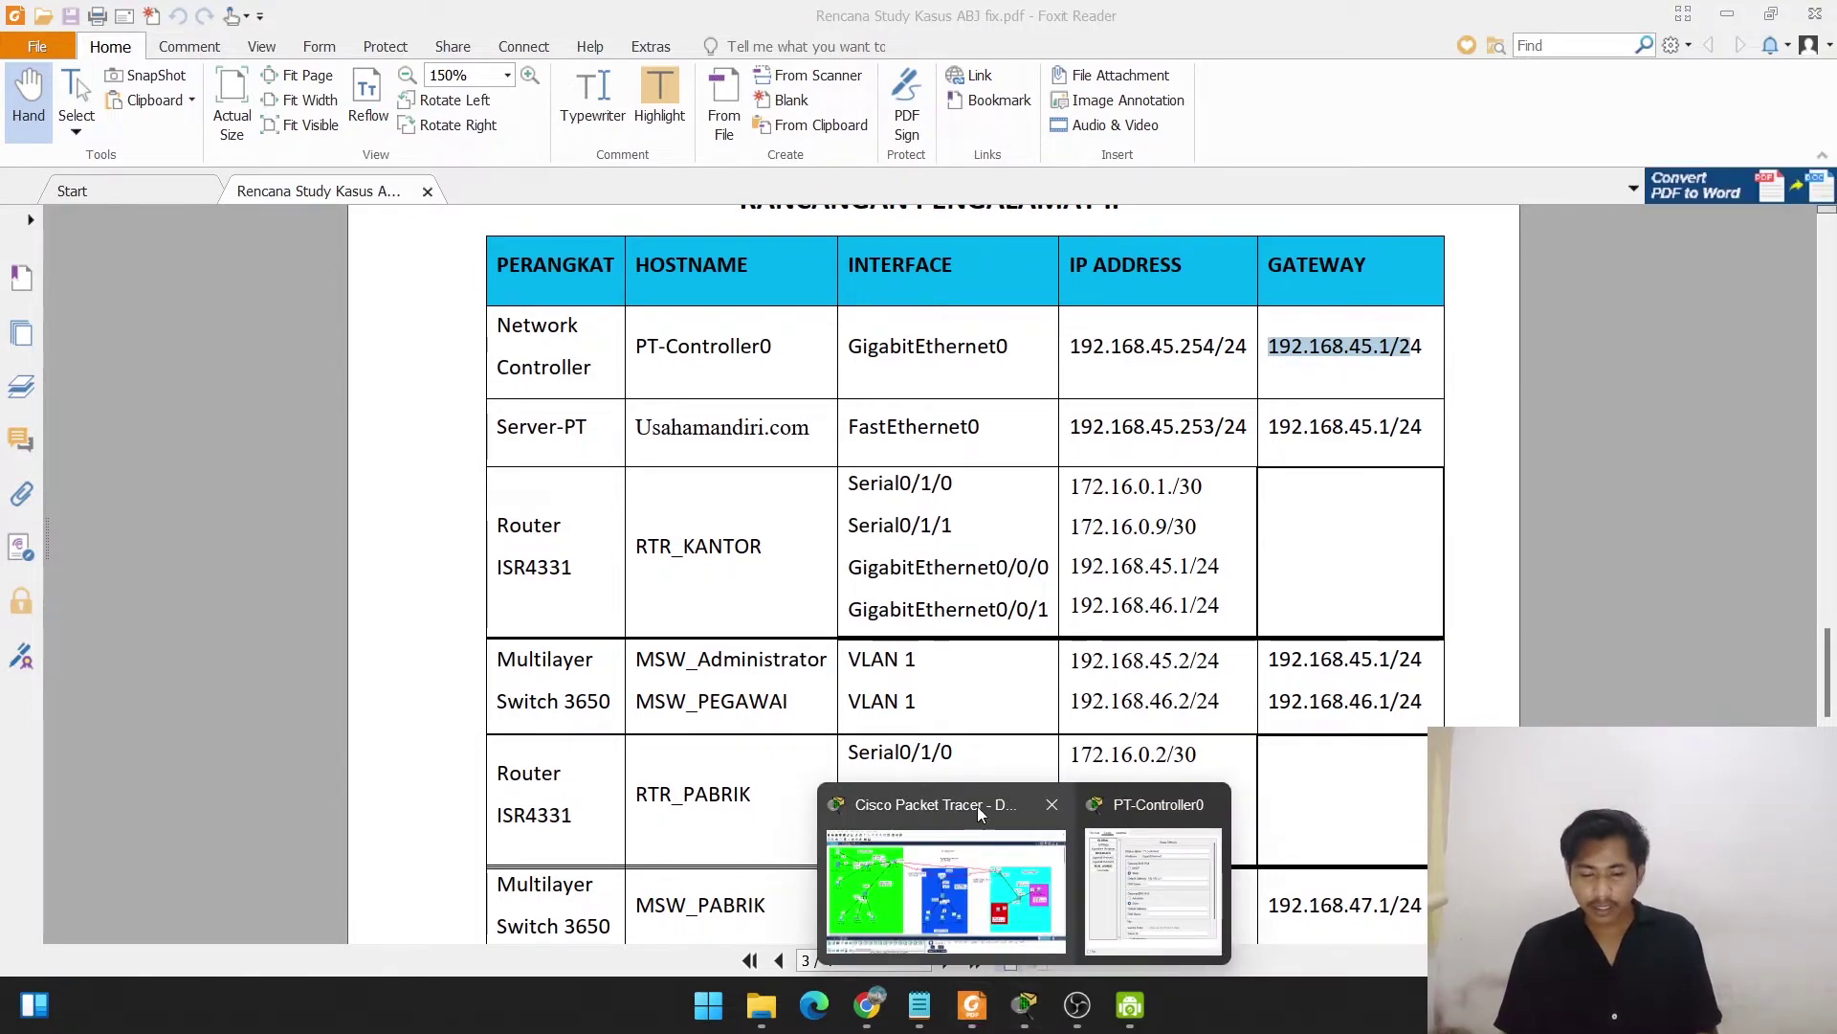
pyautogui.click(1007, 861)
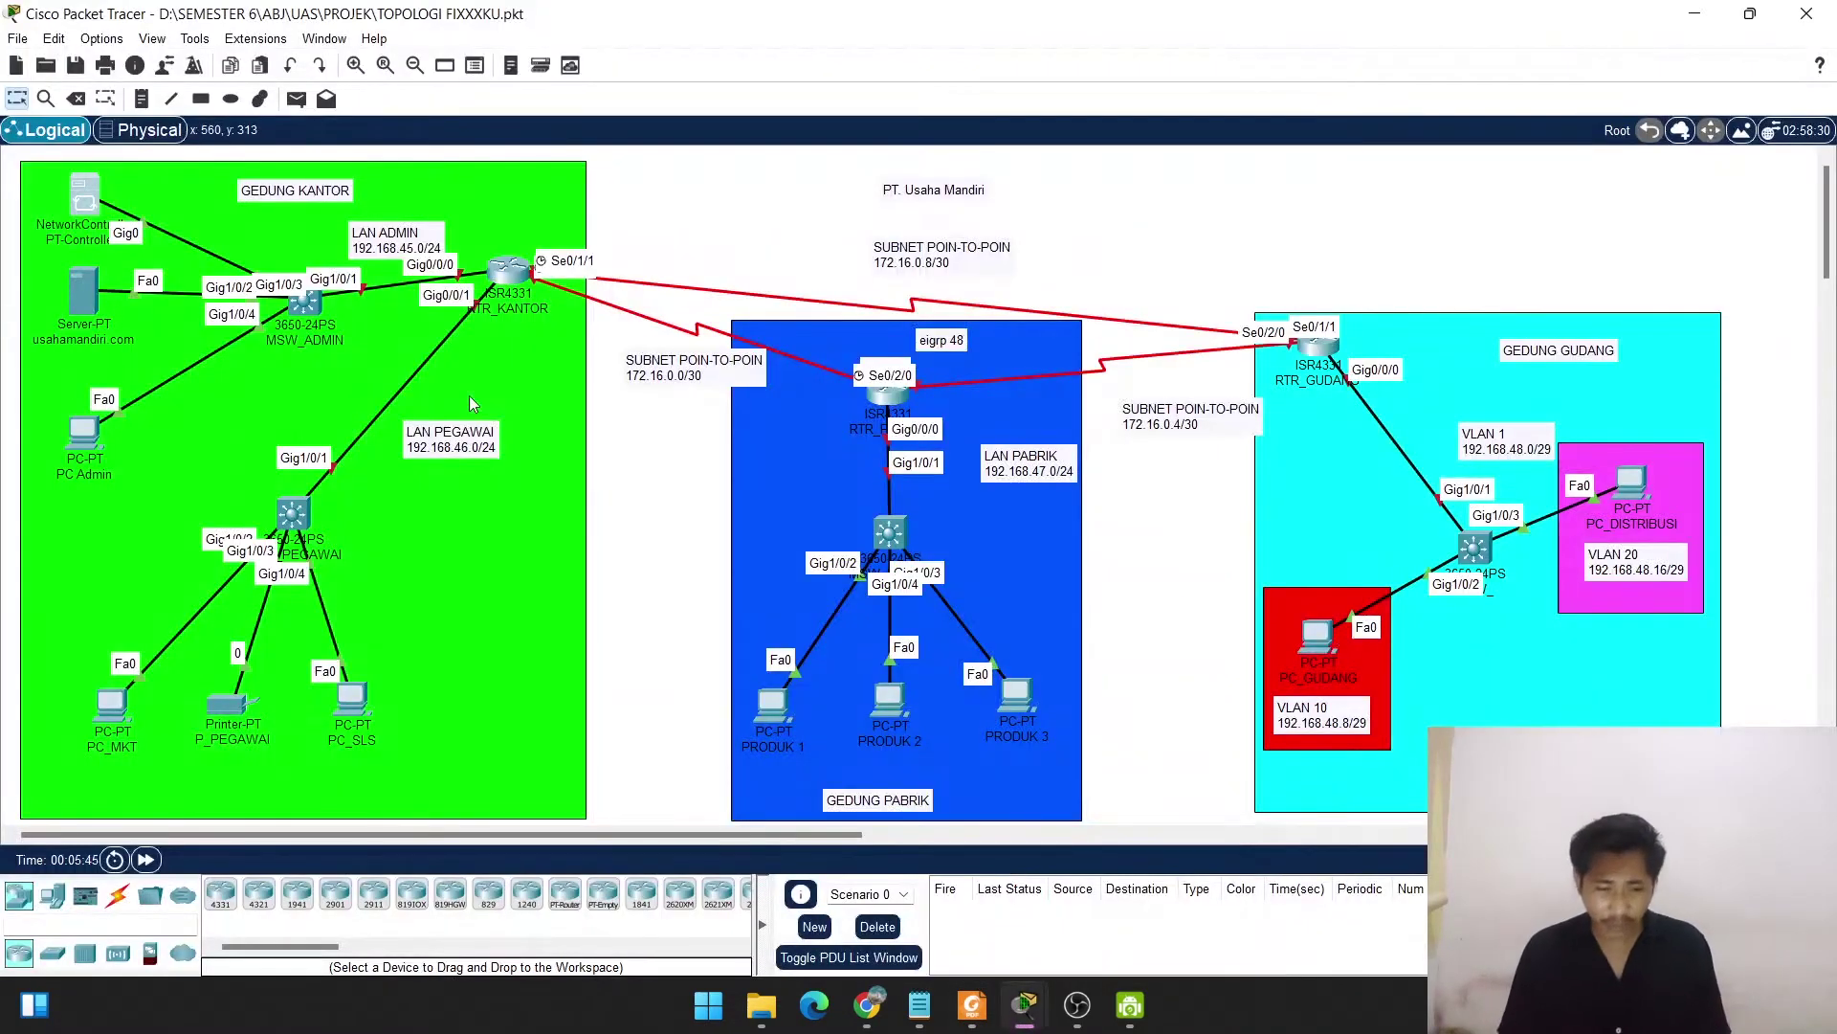
# Set PT-Controller0's DNS to 192.168.45.253 and GigabitEthernet0 to 192.168.45.254/255.255.255.0, then close it.
pyautogui.click(83, 203)
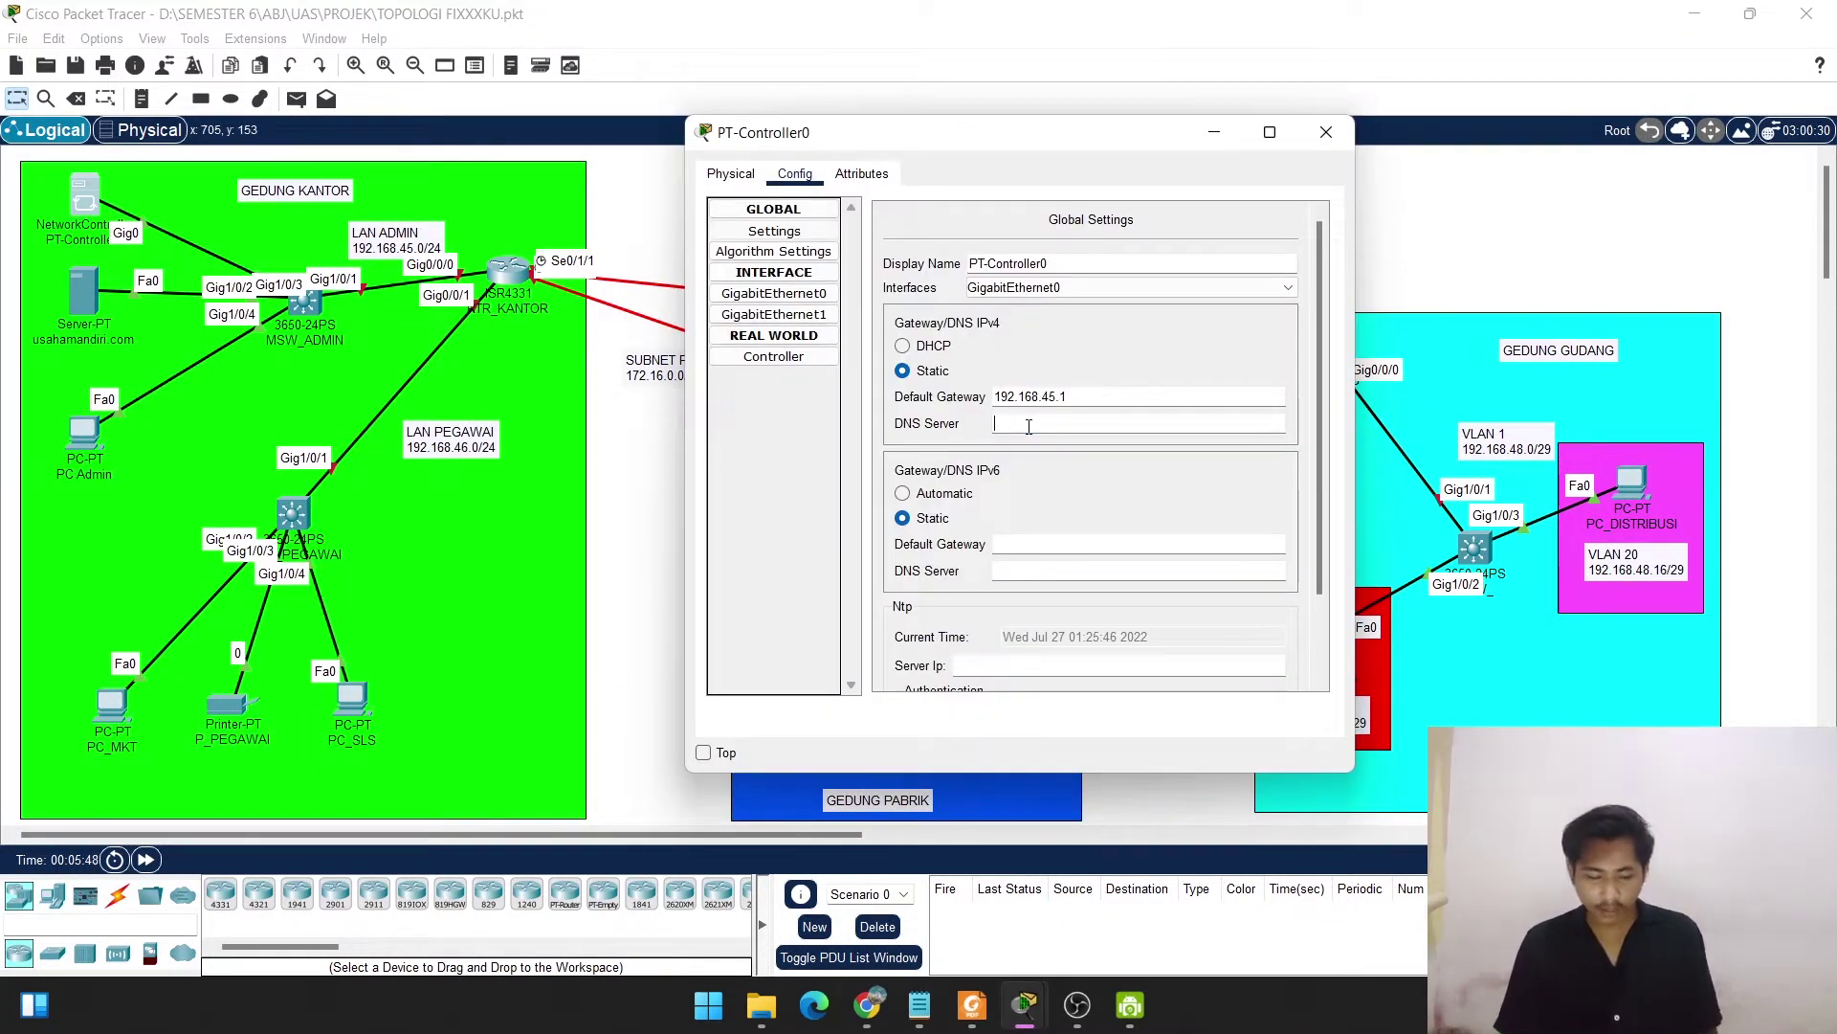
pyautogui.write('.16')
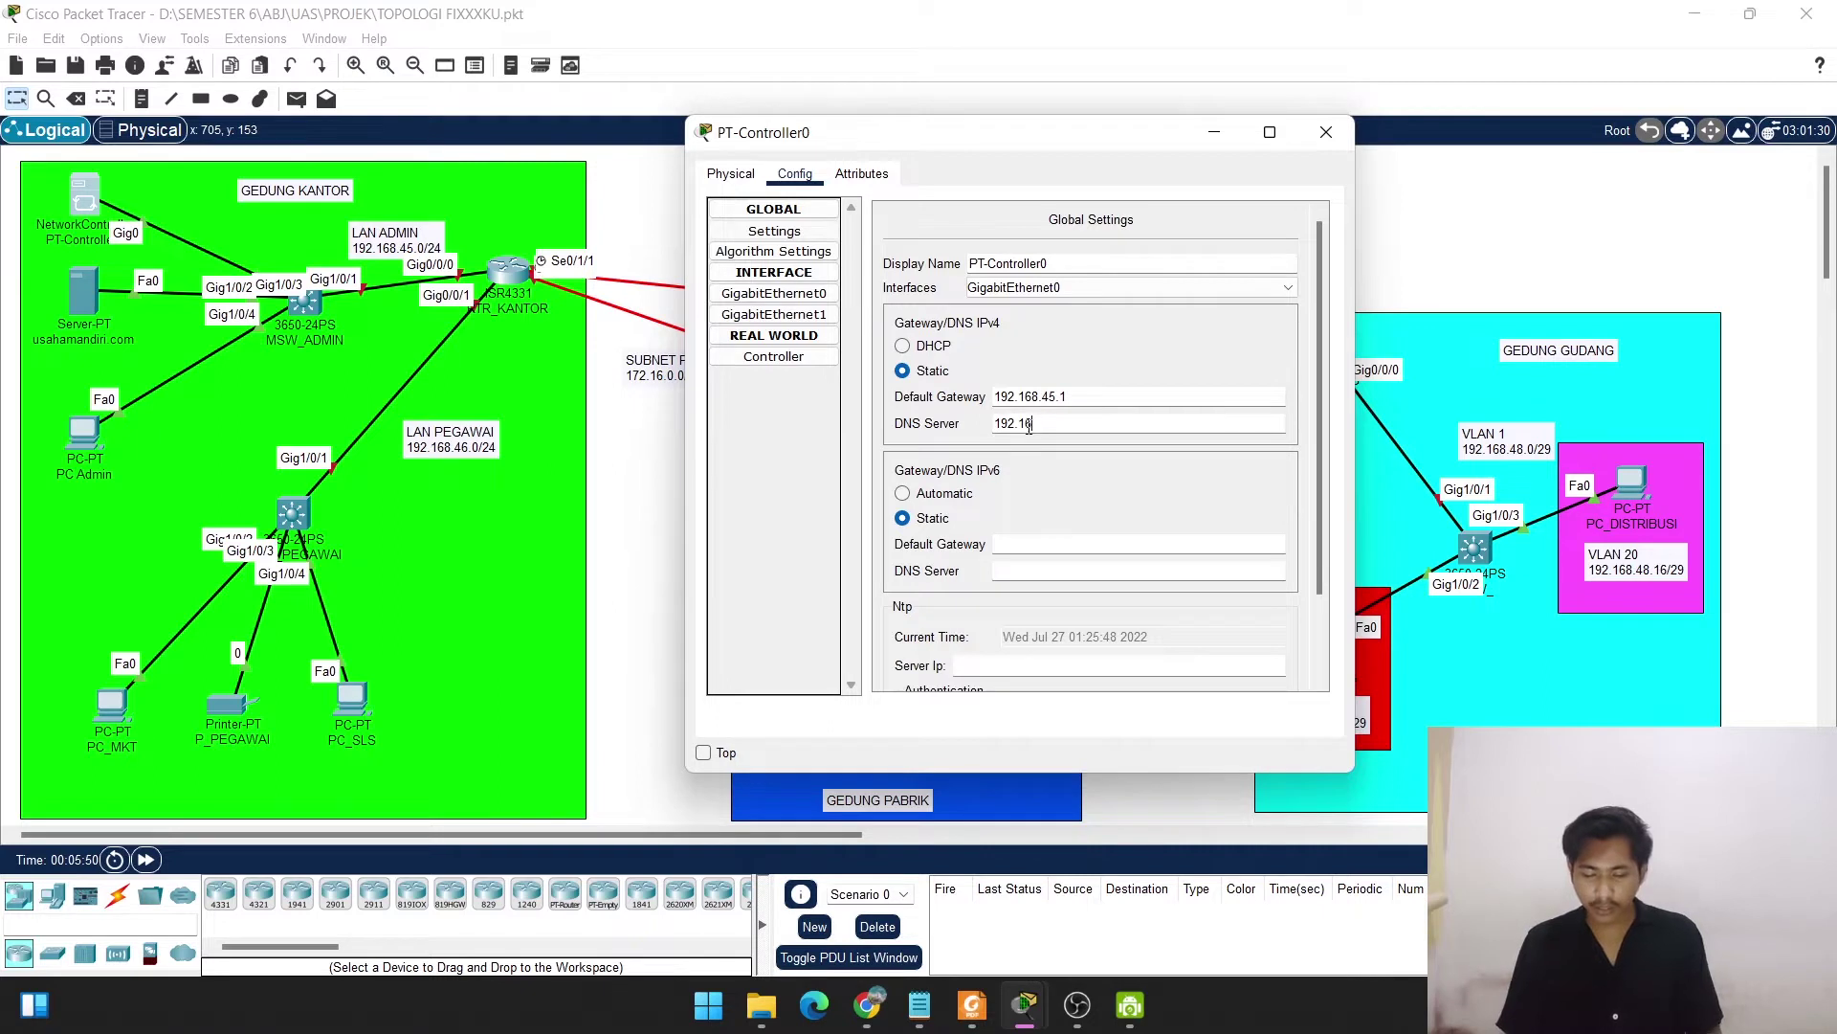
pyautogui.write('8.45.')
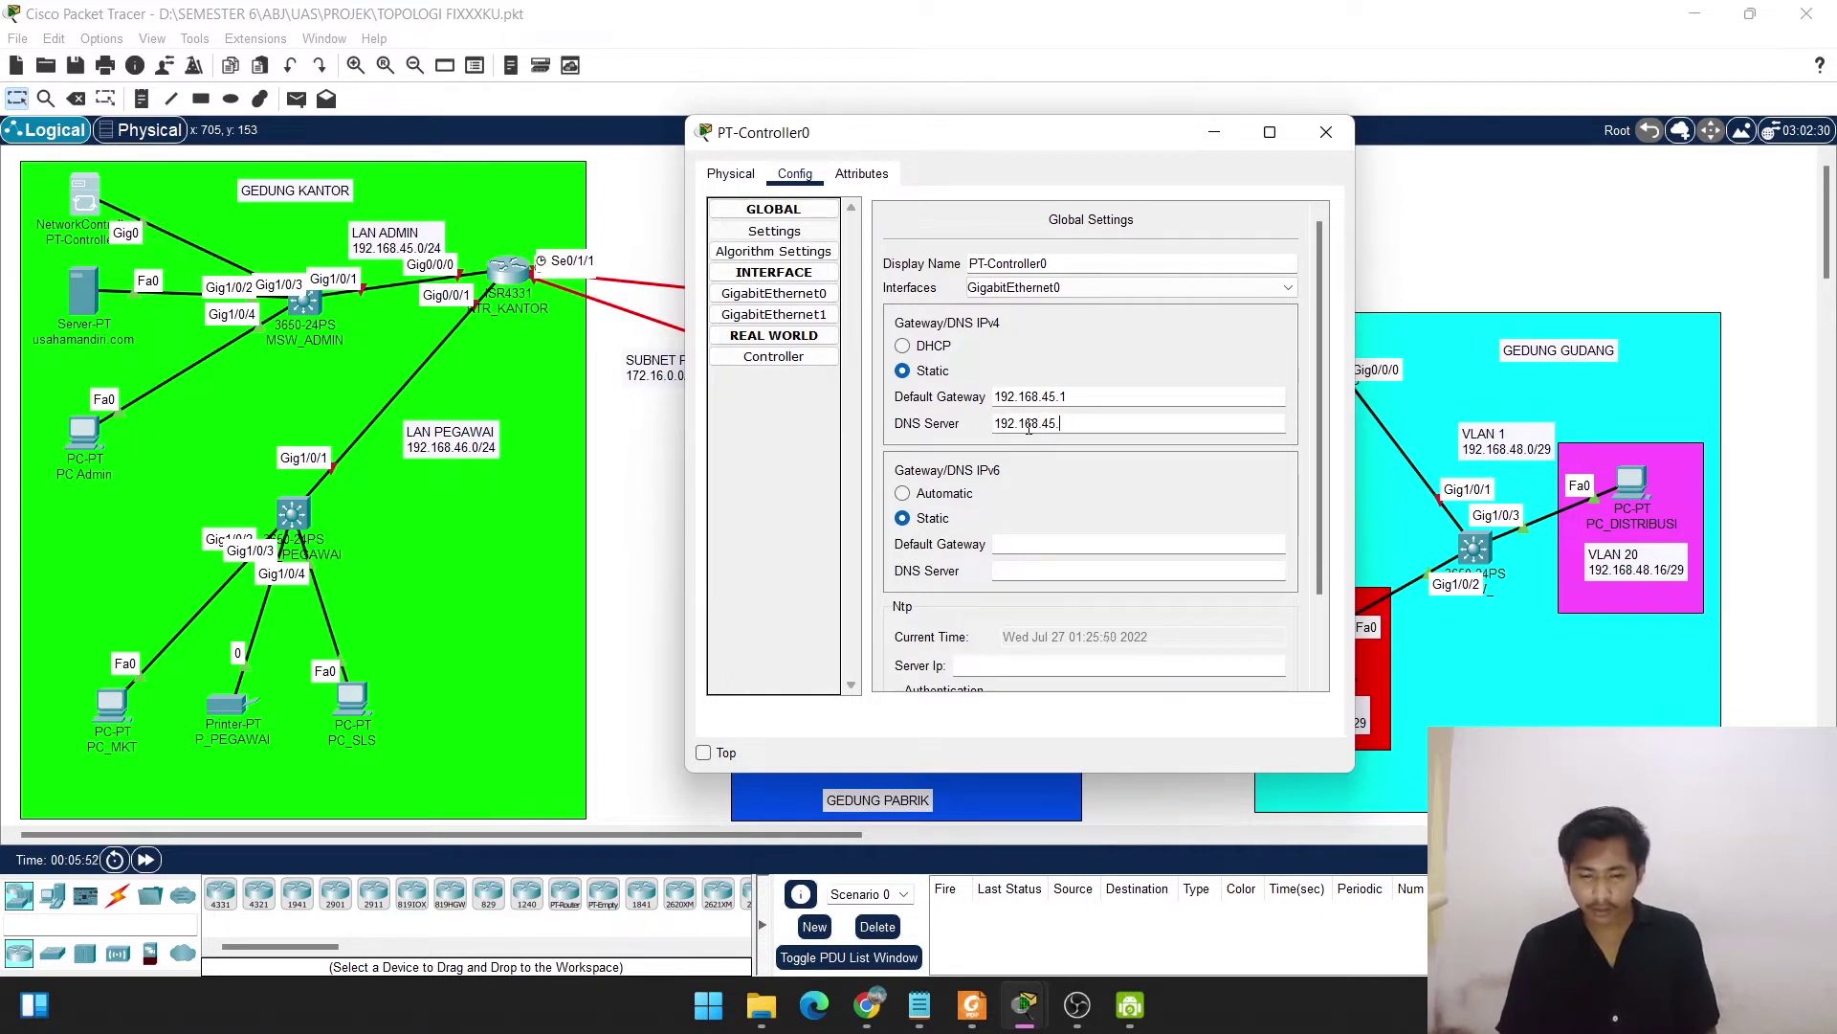
pyautogui.write('253')
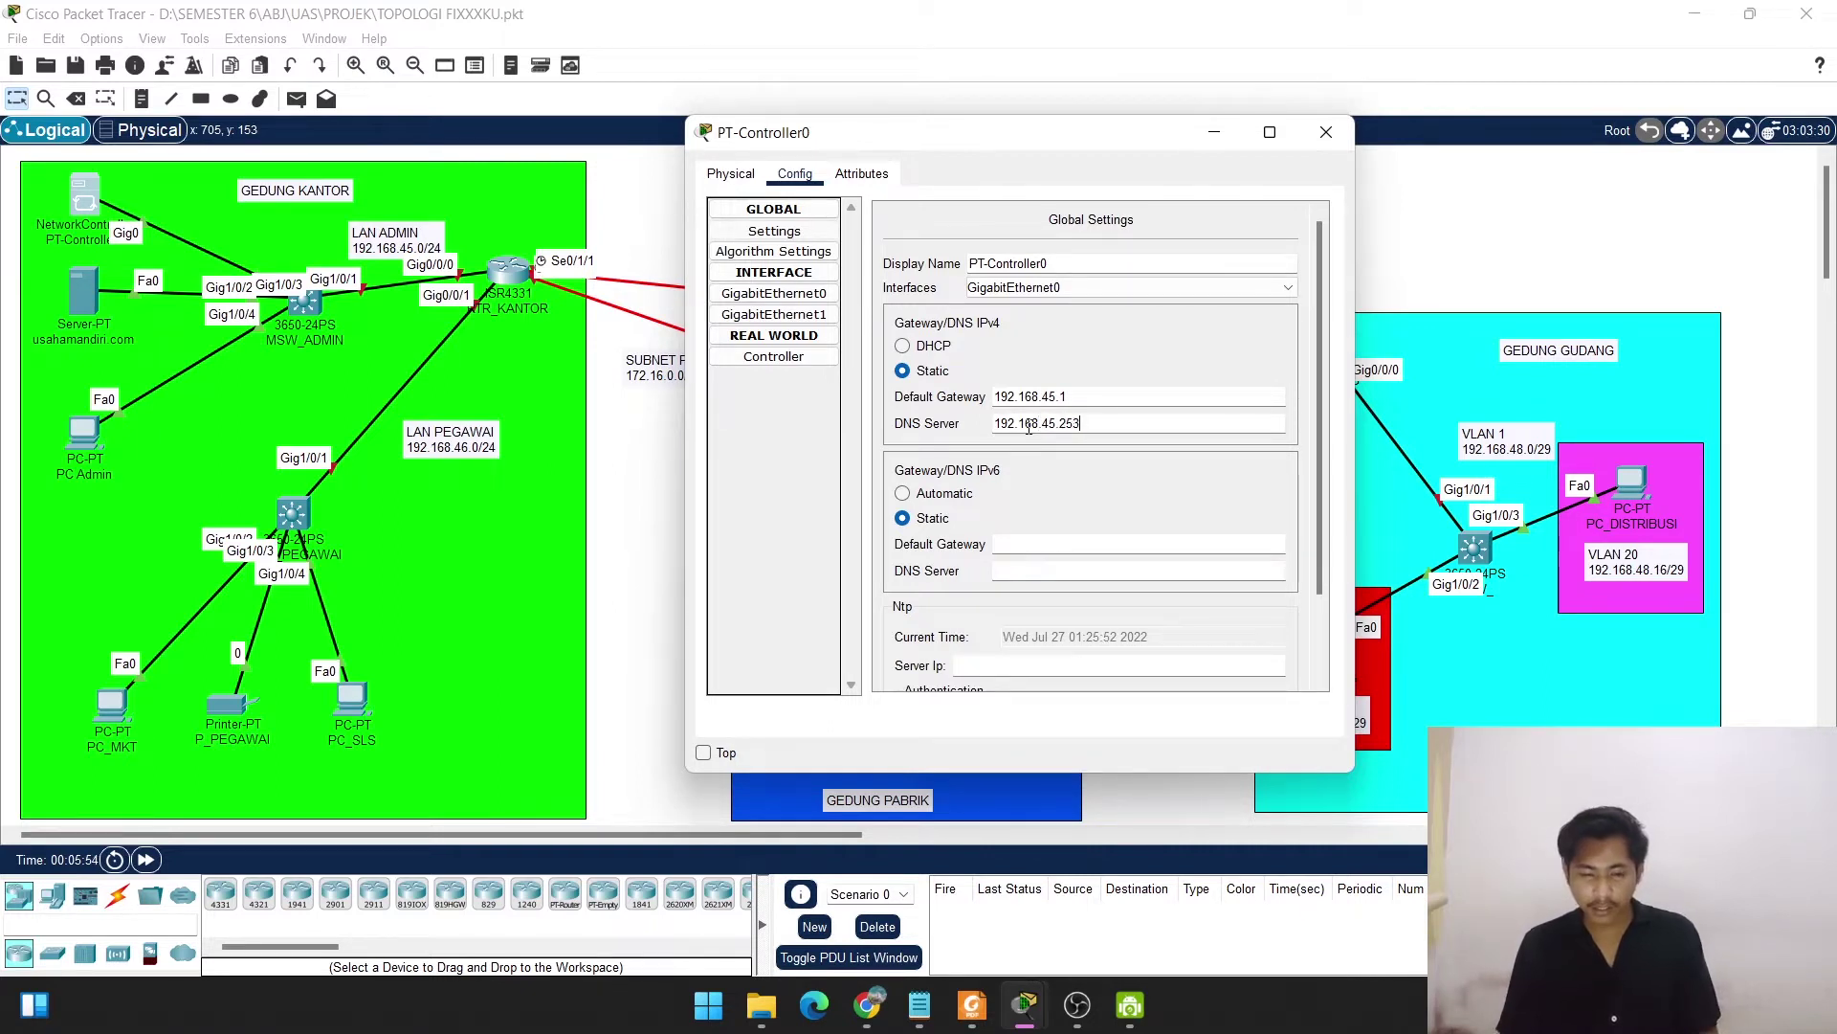
pyautogui.click(780, 296)
pyautogui.click(1137, 385)
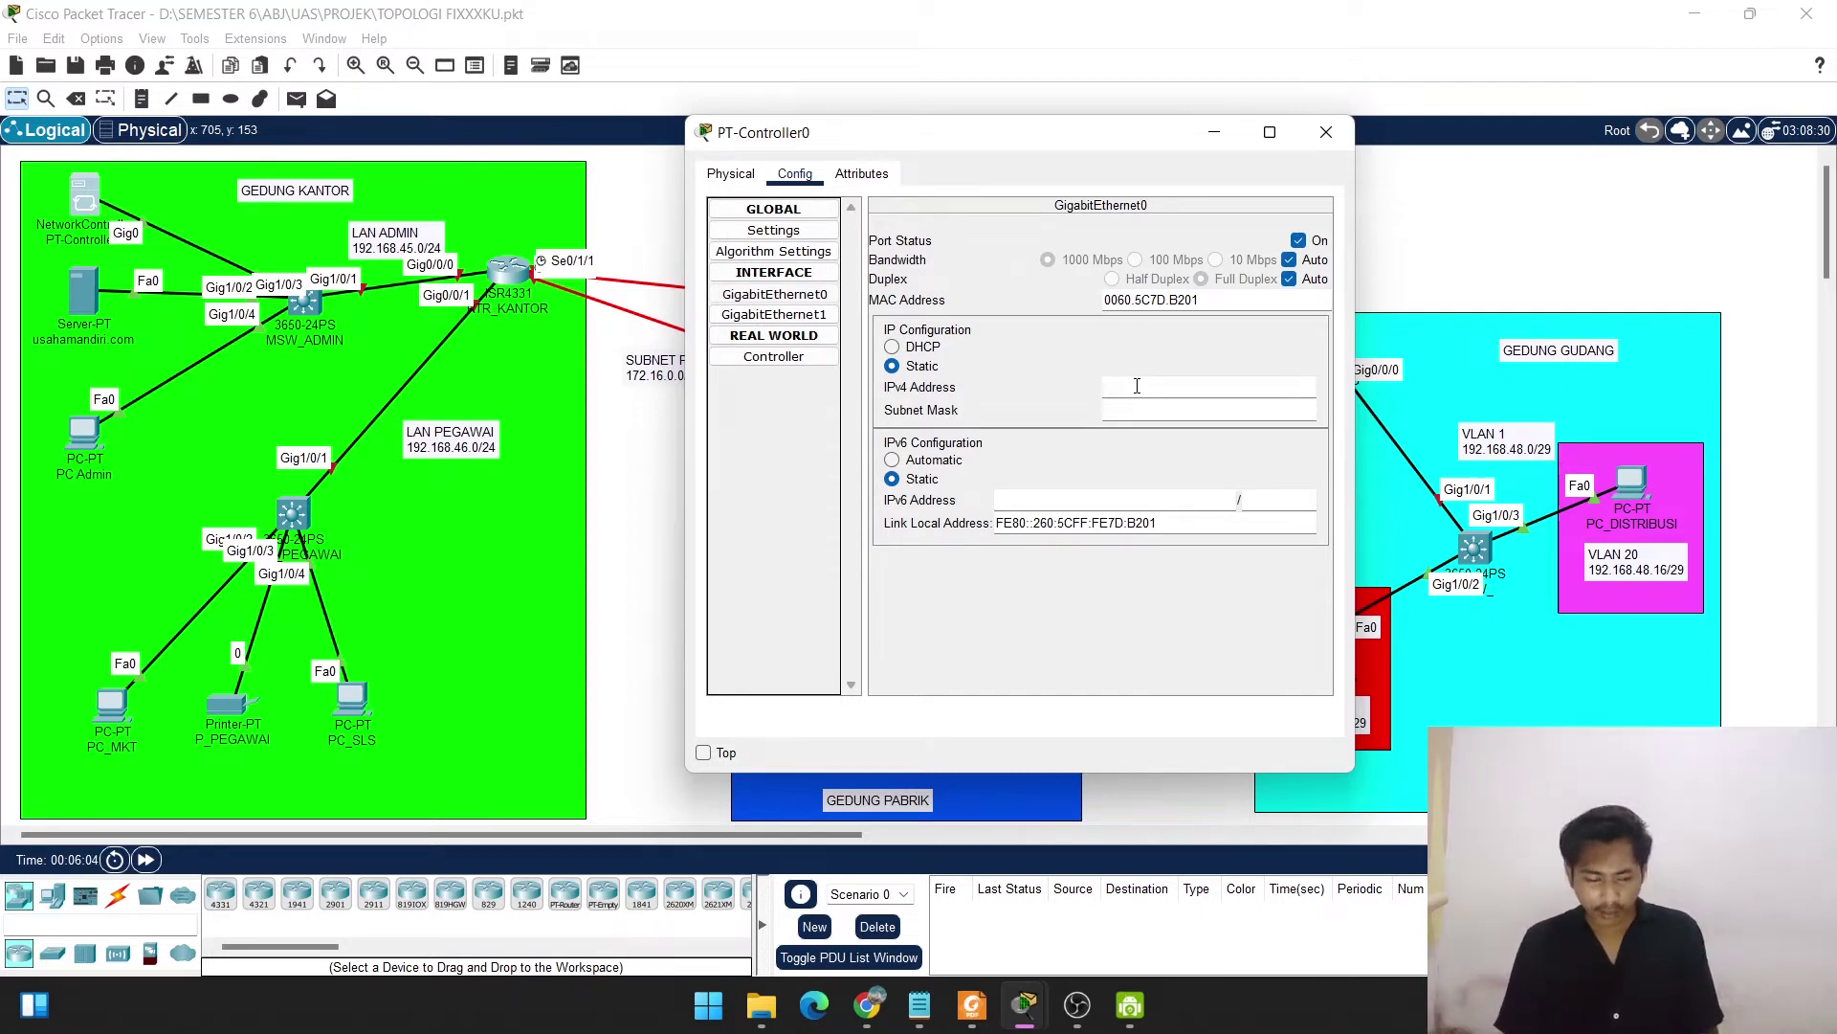
pyautogui.write('192')
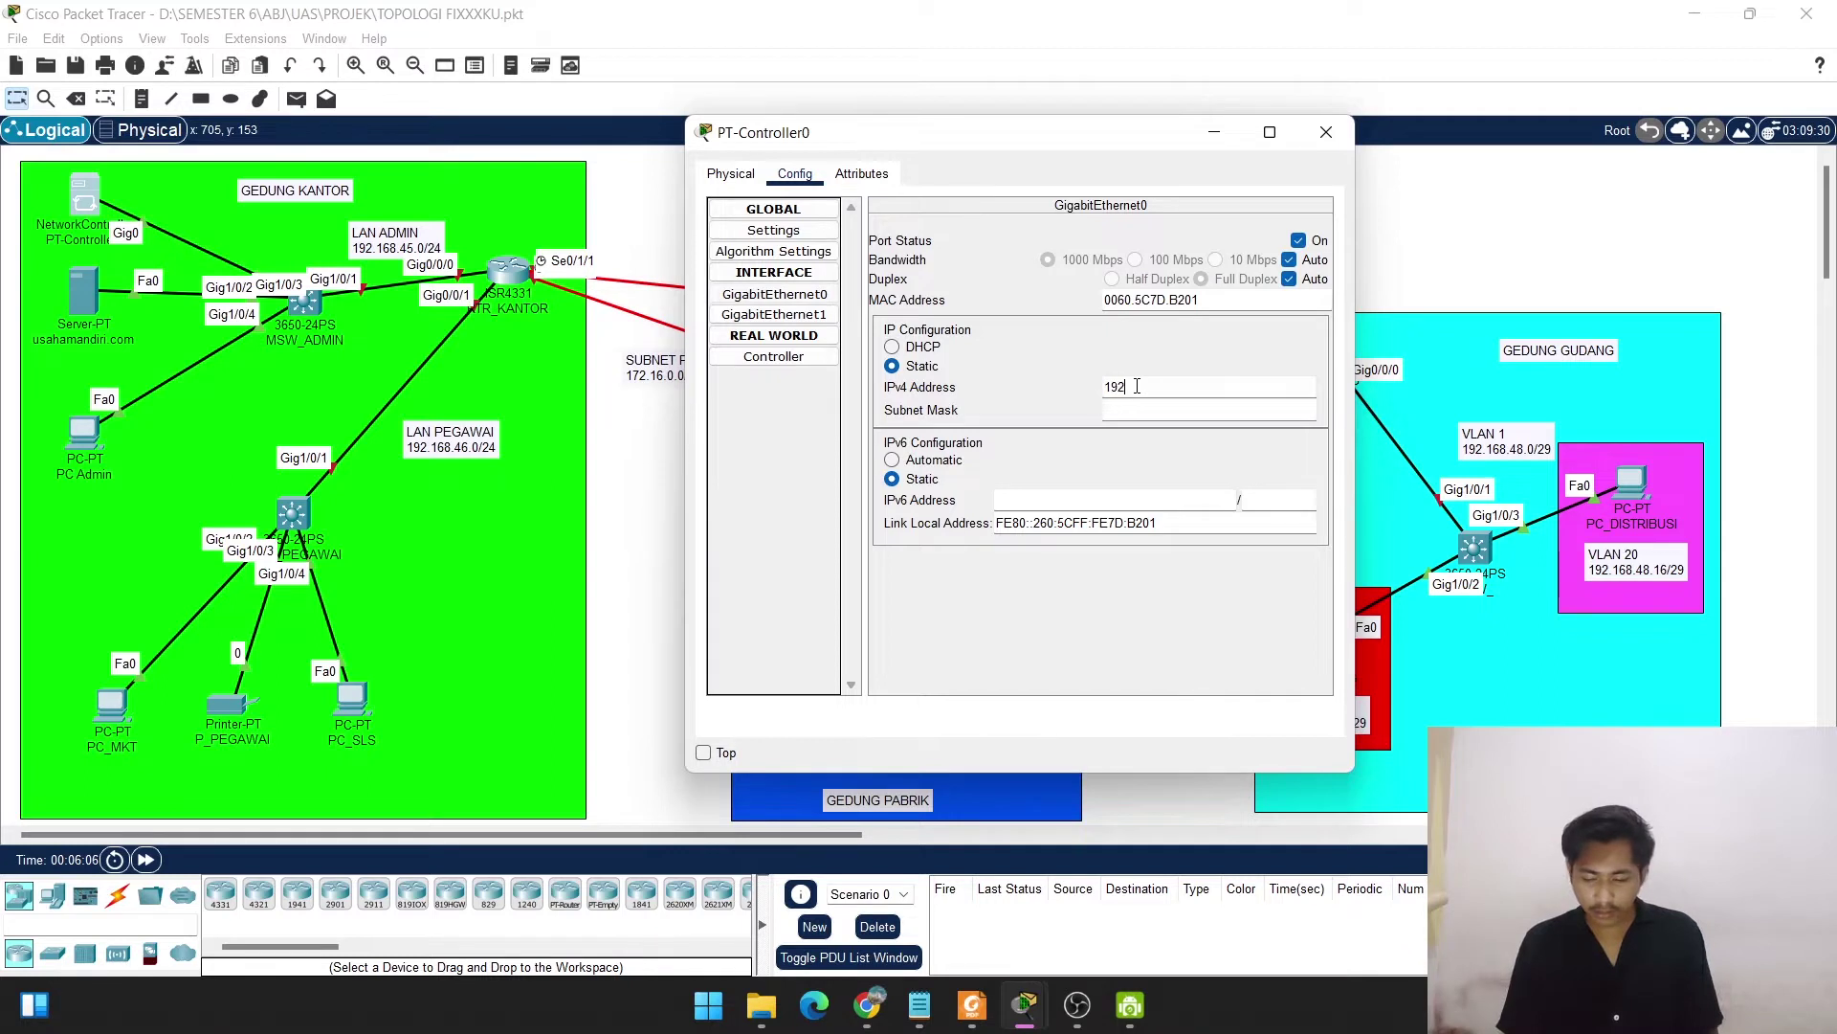
pyautogui.write('.168.')
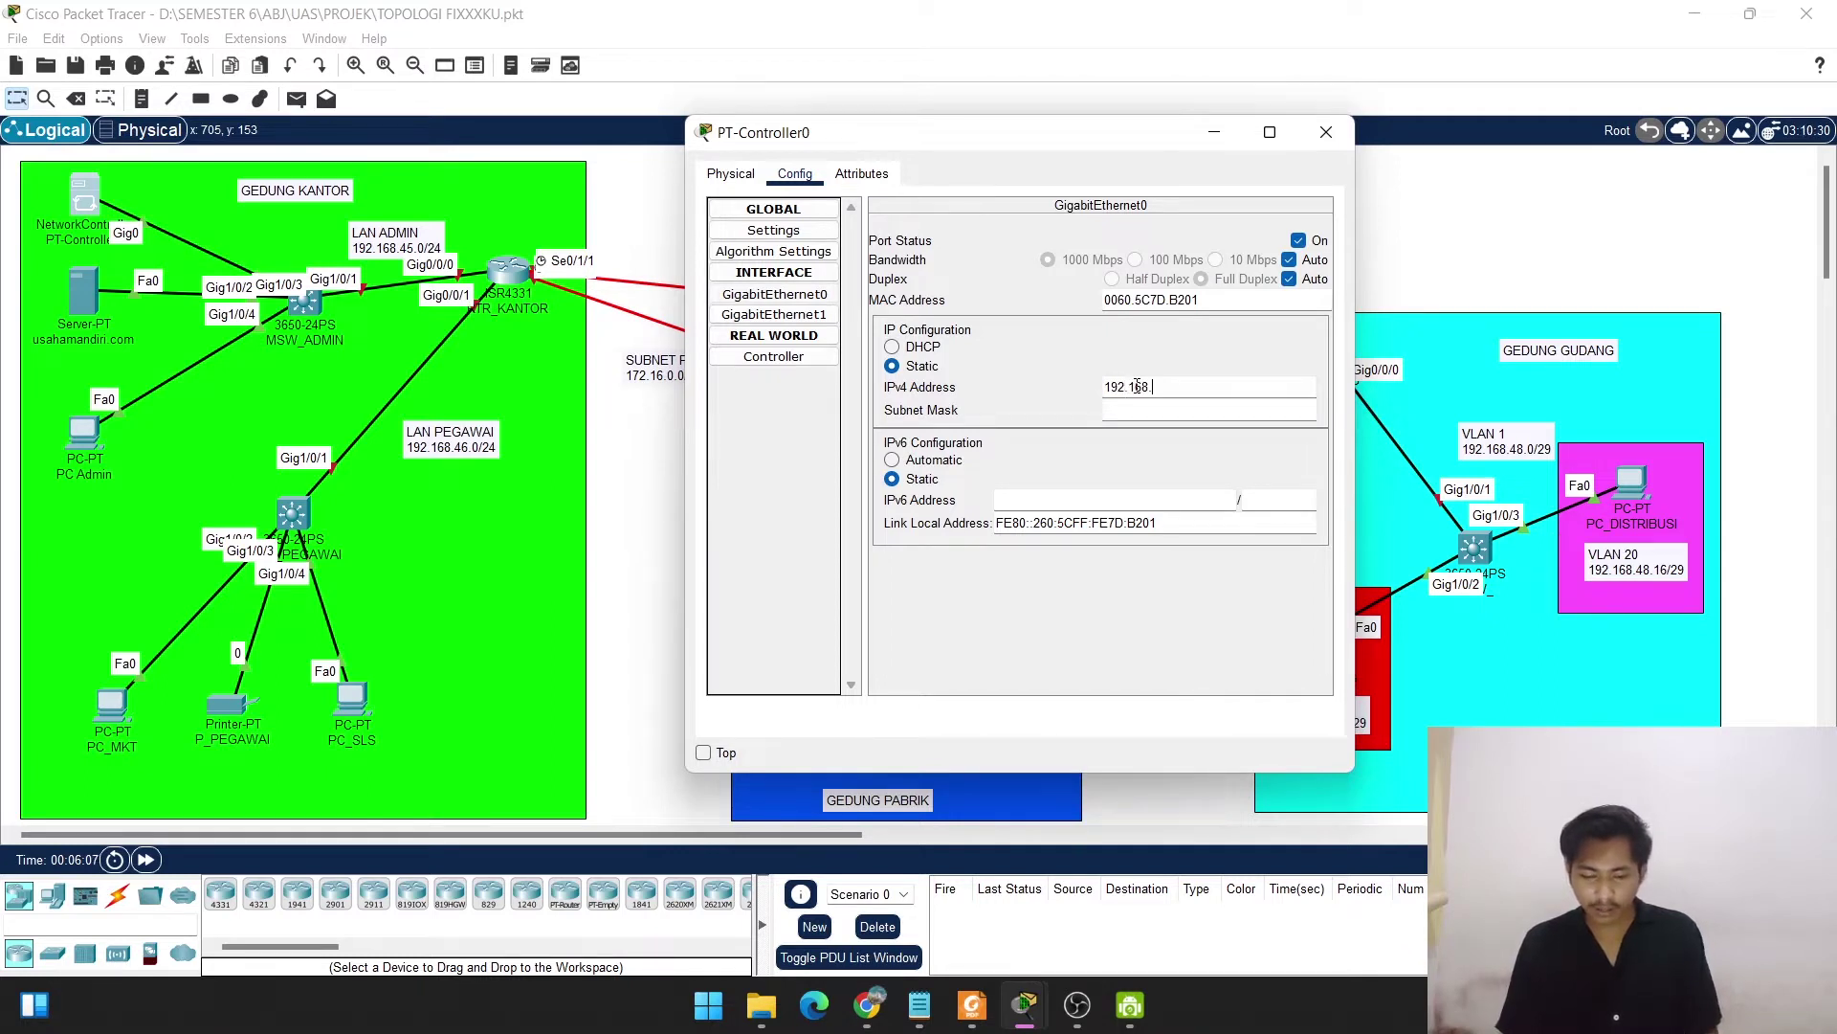
pyautogui.write('45.2')
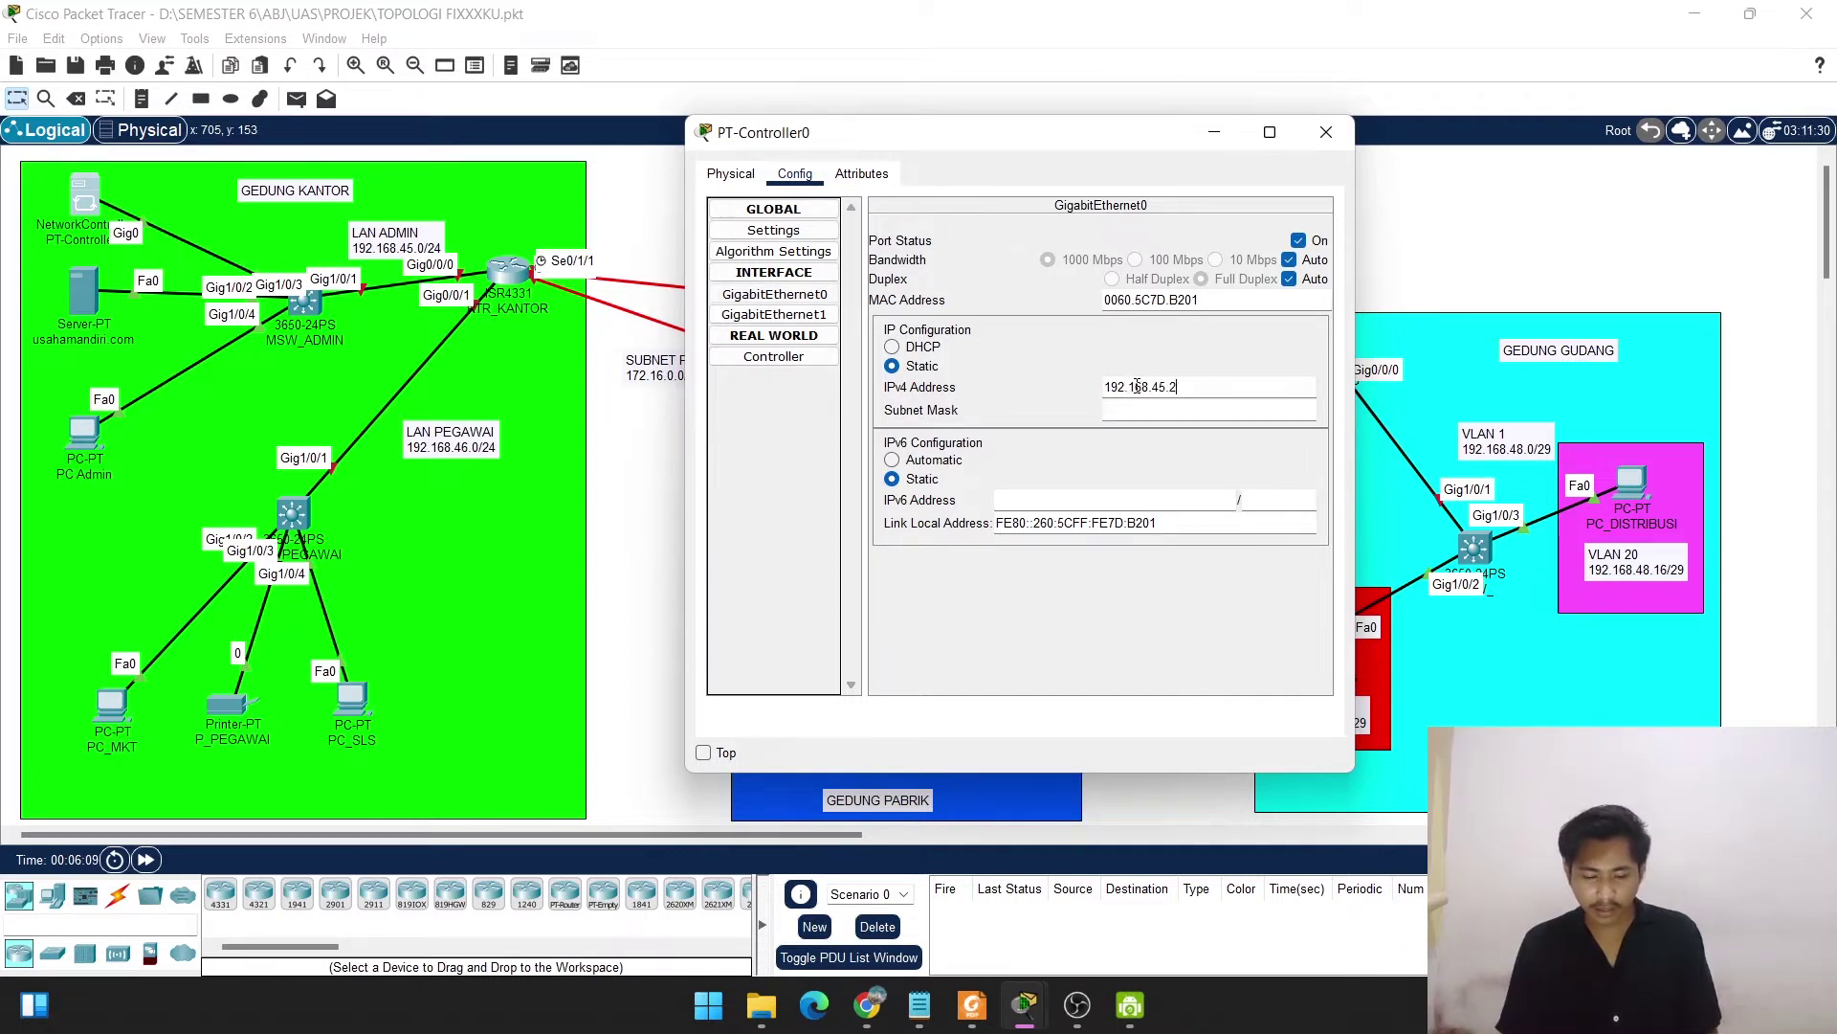
pyautogui.write('54')
pyautogui.click(1132, 412)
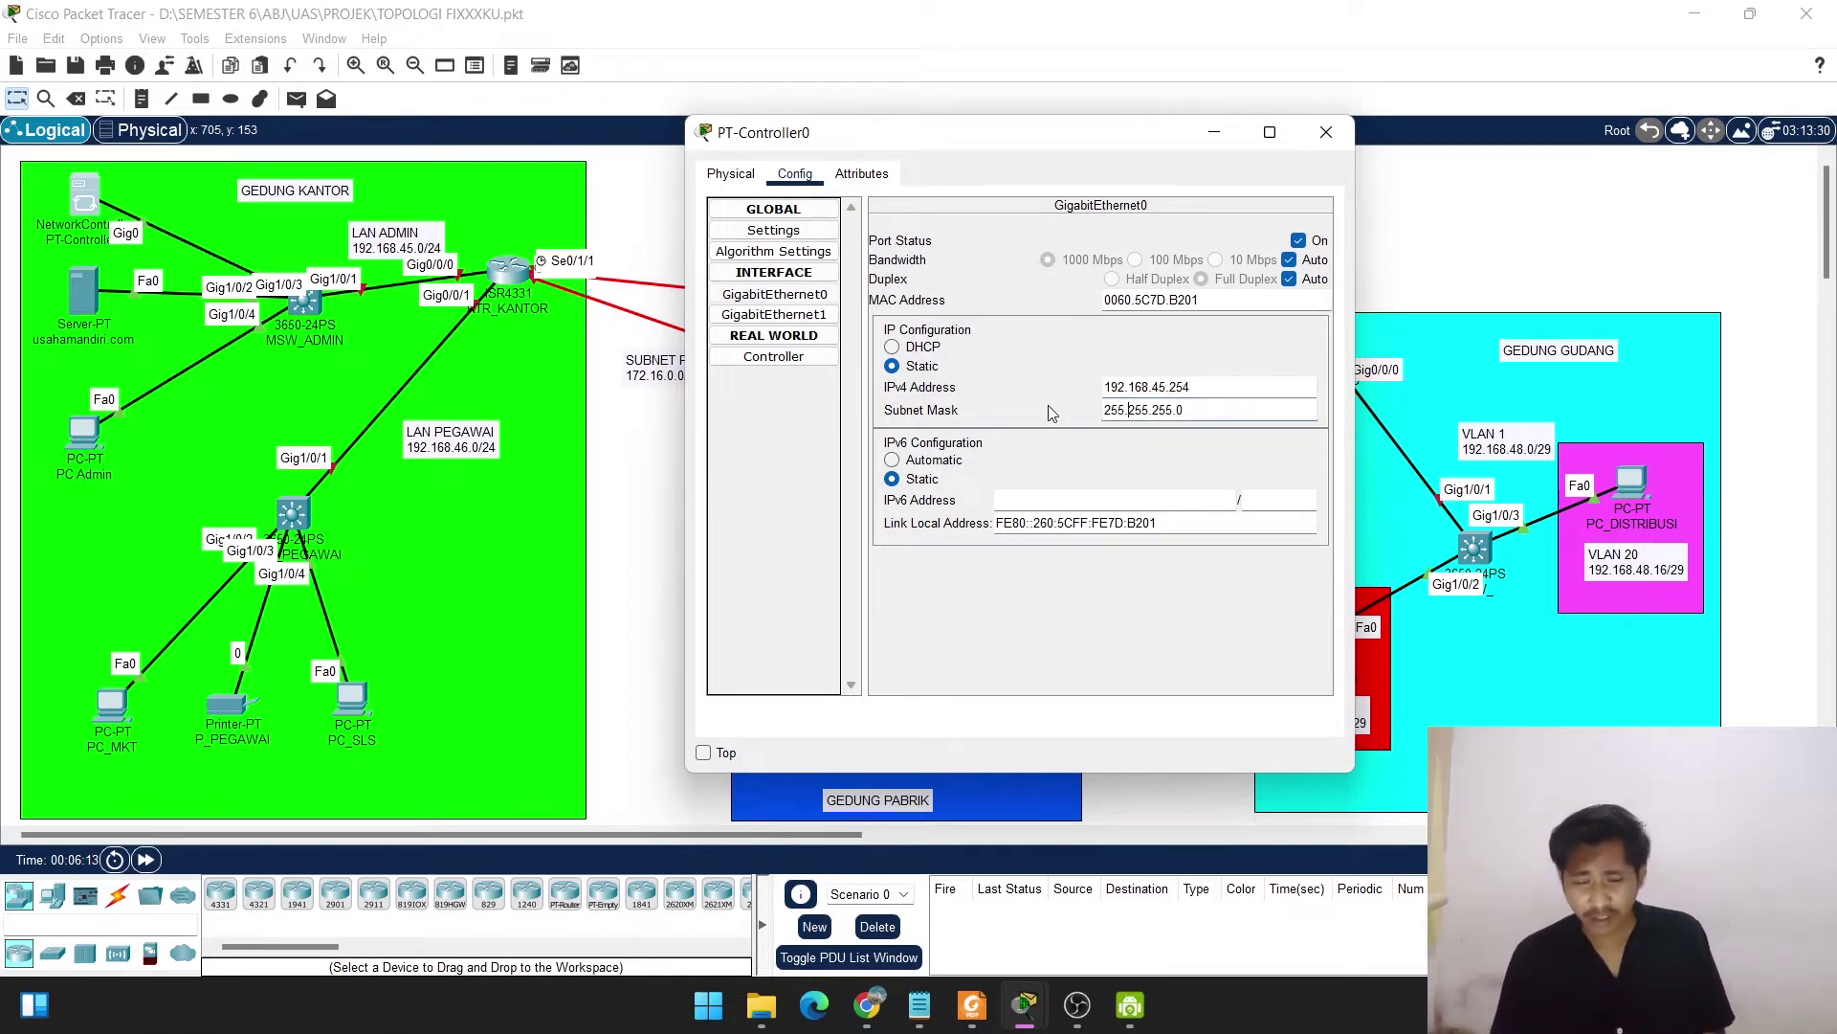
pyautogui.click(1188, 414)
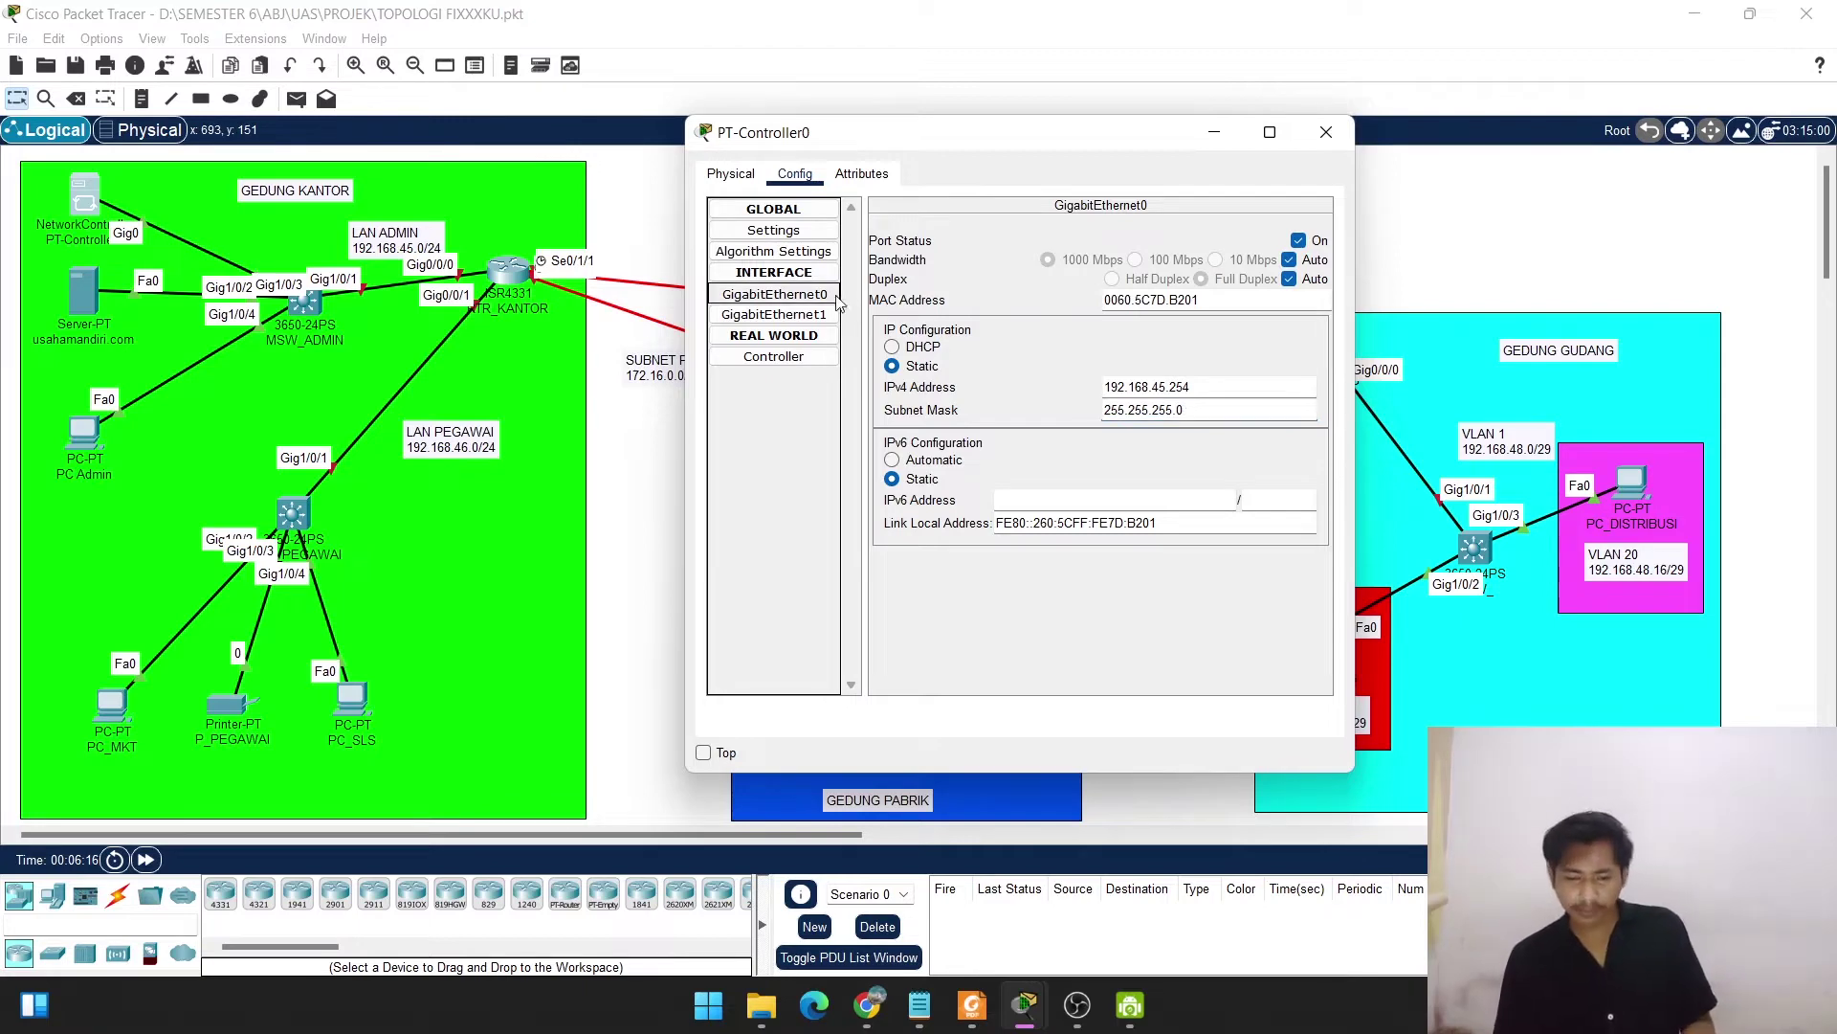
pyautogui.click(1328, 132)
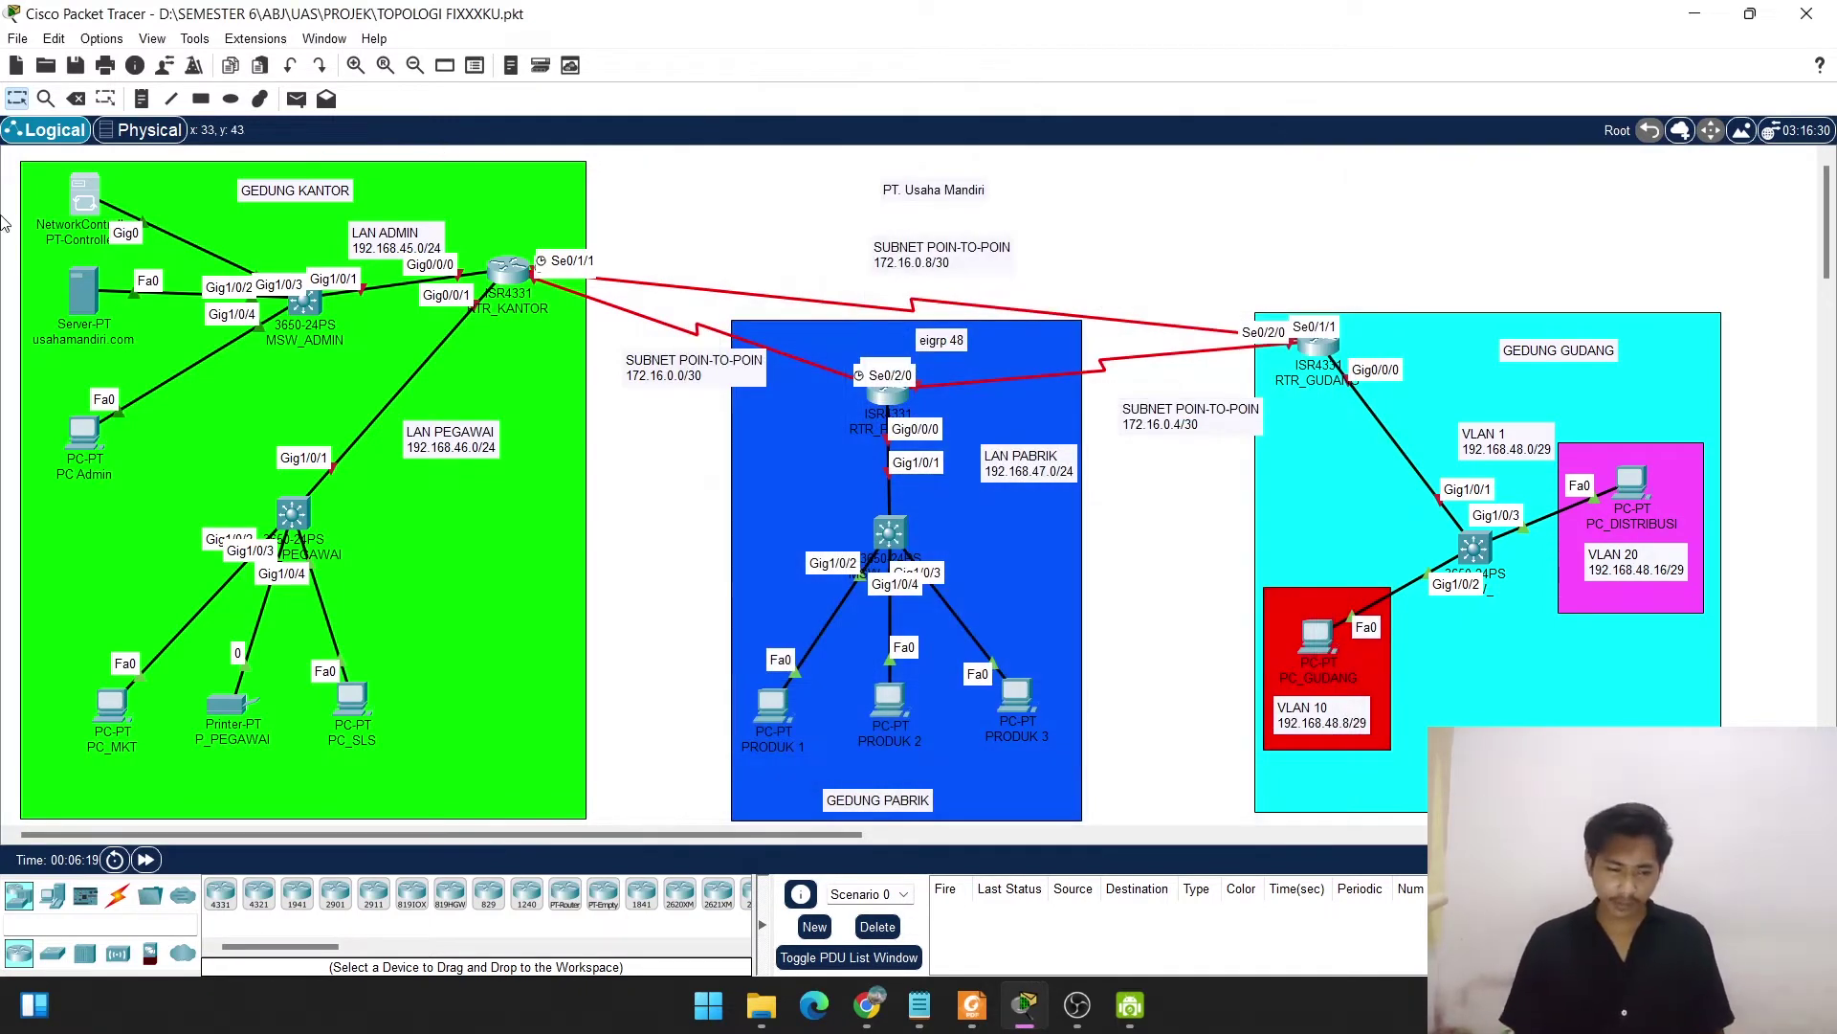
# In the usahamandiri.com server's IP Configuration, set IPv4 192.168.45.253 with mask 255.255.255.0.
pyautogui.moveTo(86, 287)
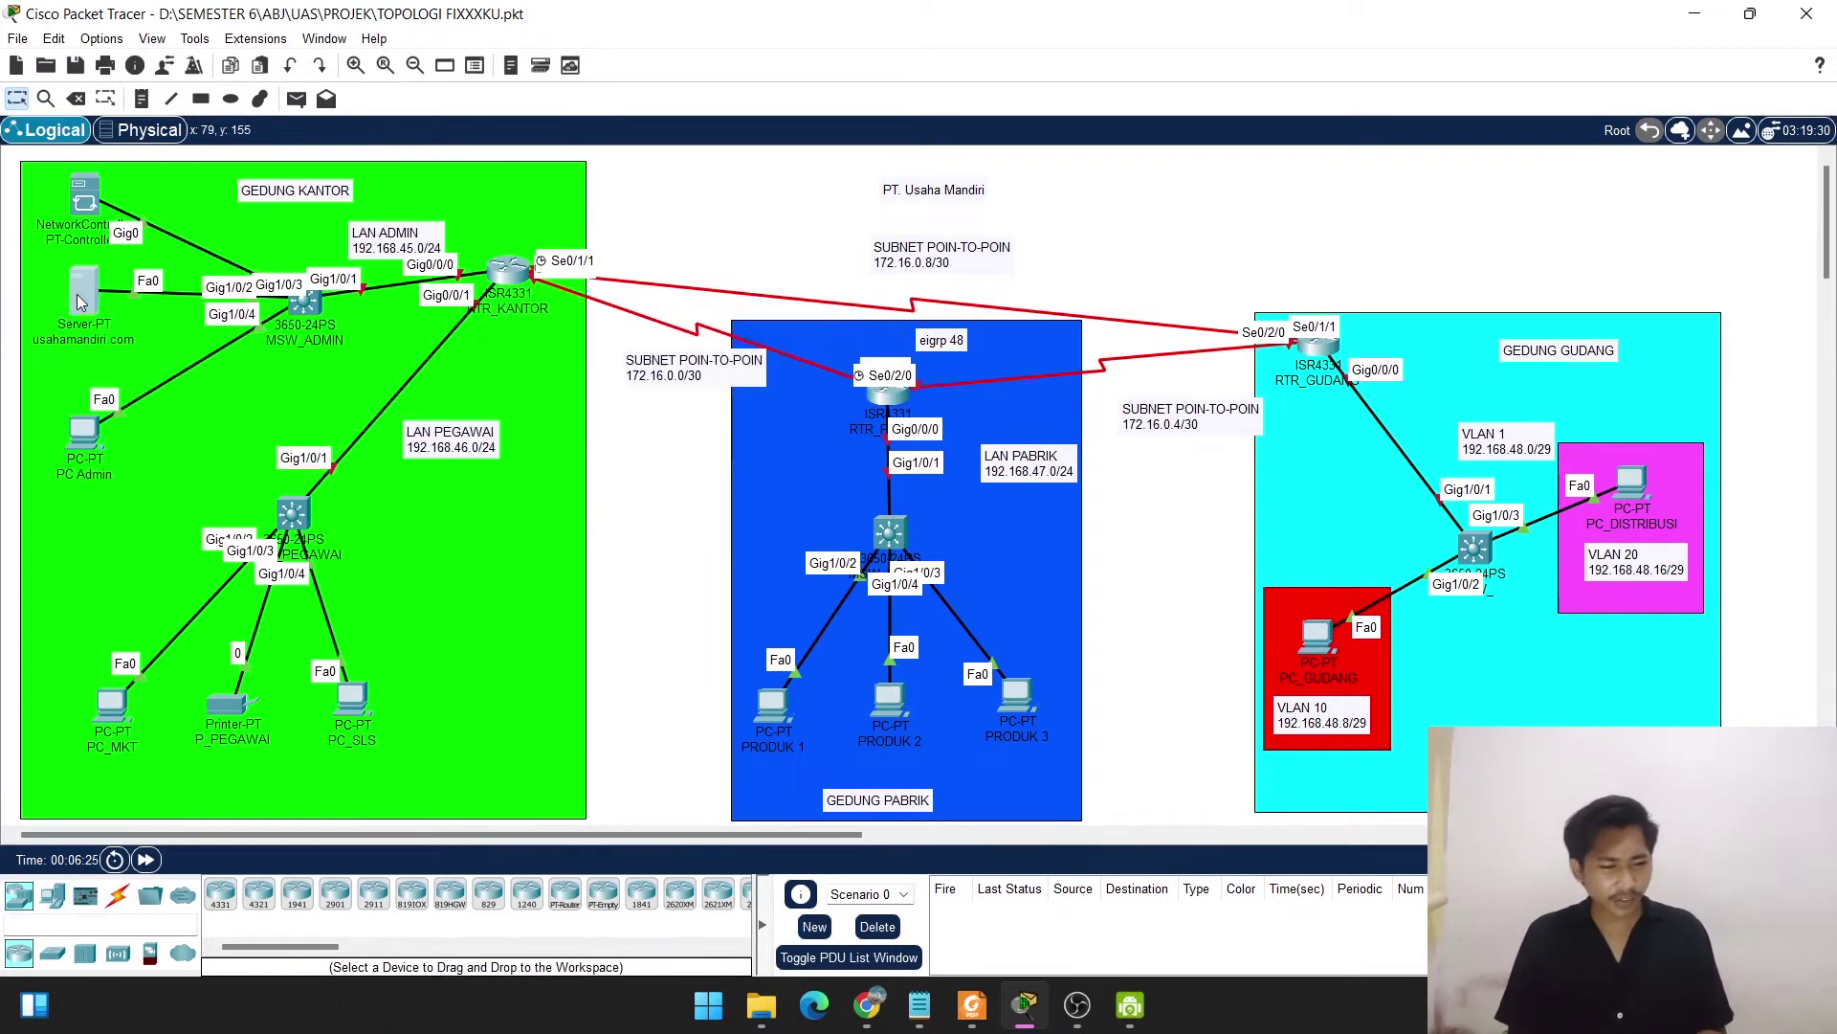
pyautogui.click(76, 295)
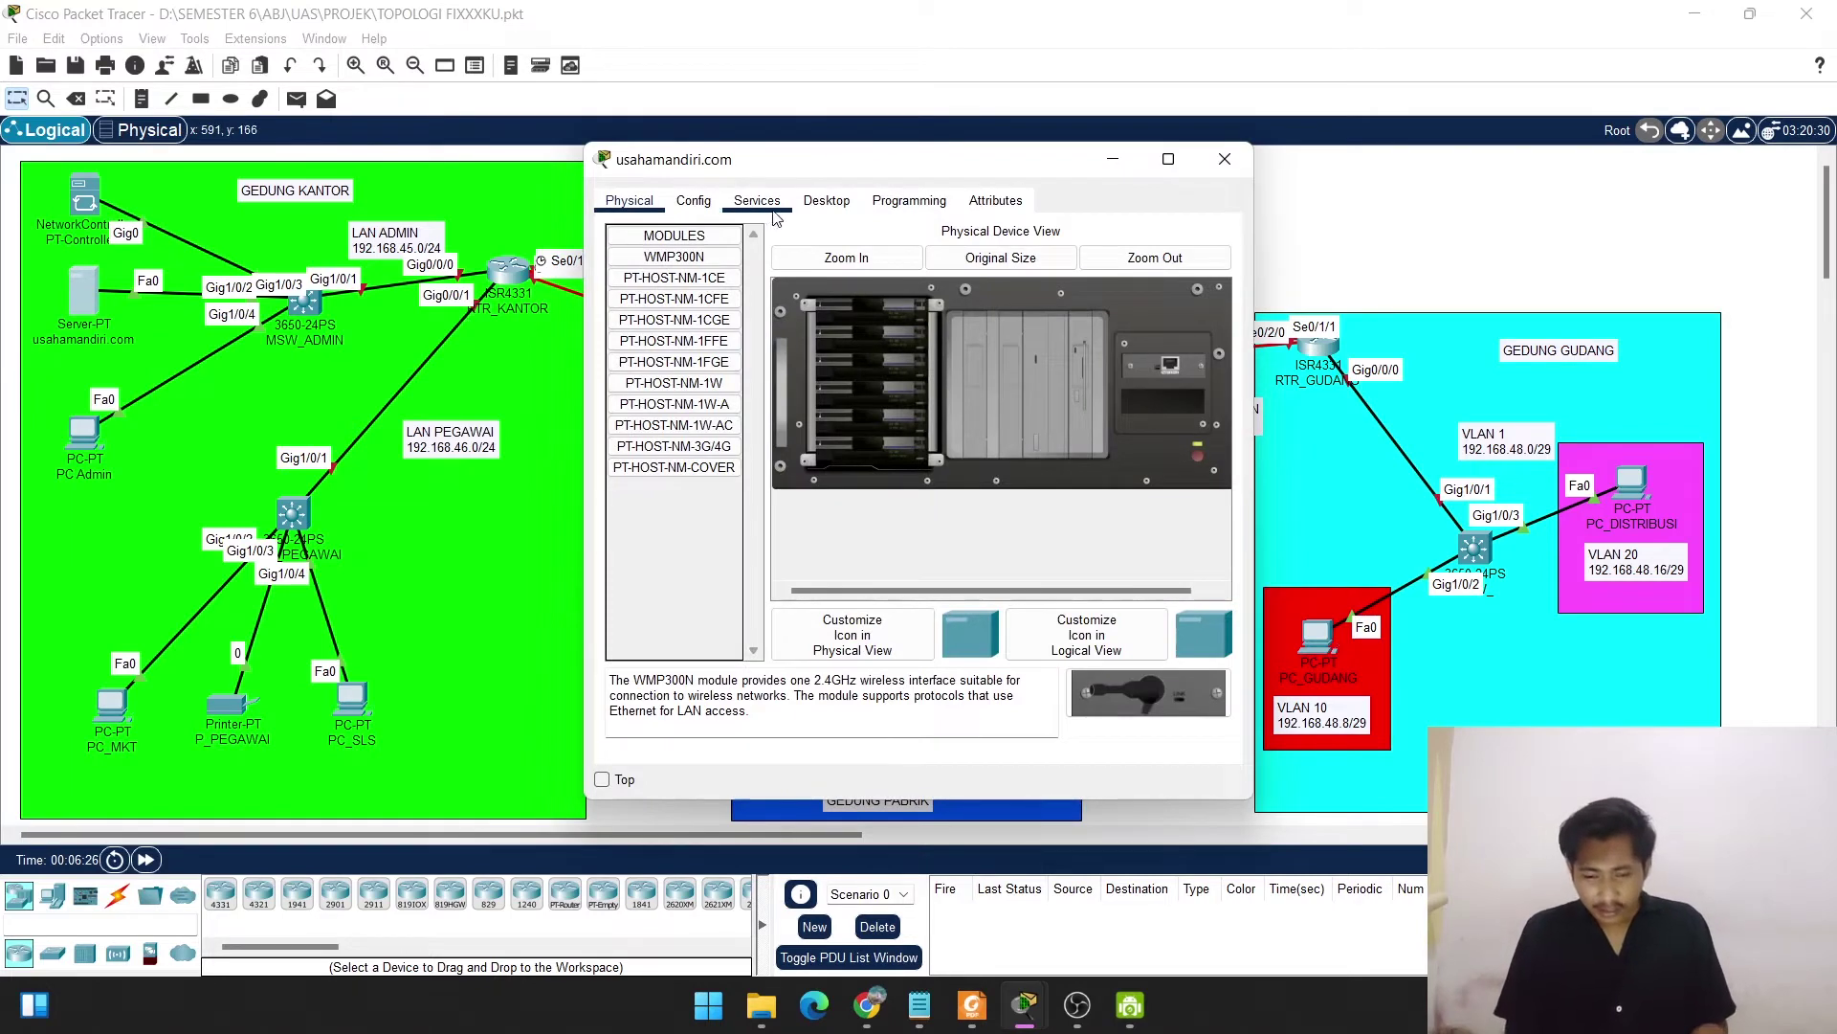
pyautogui.click(828, 200)
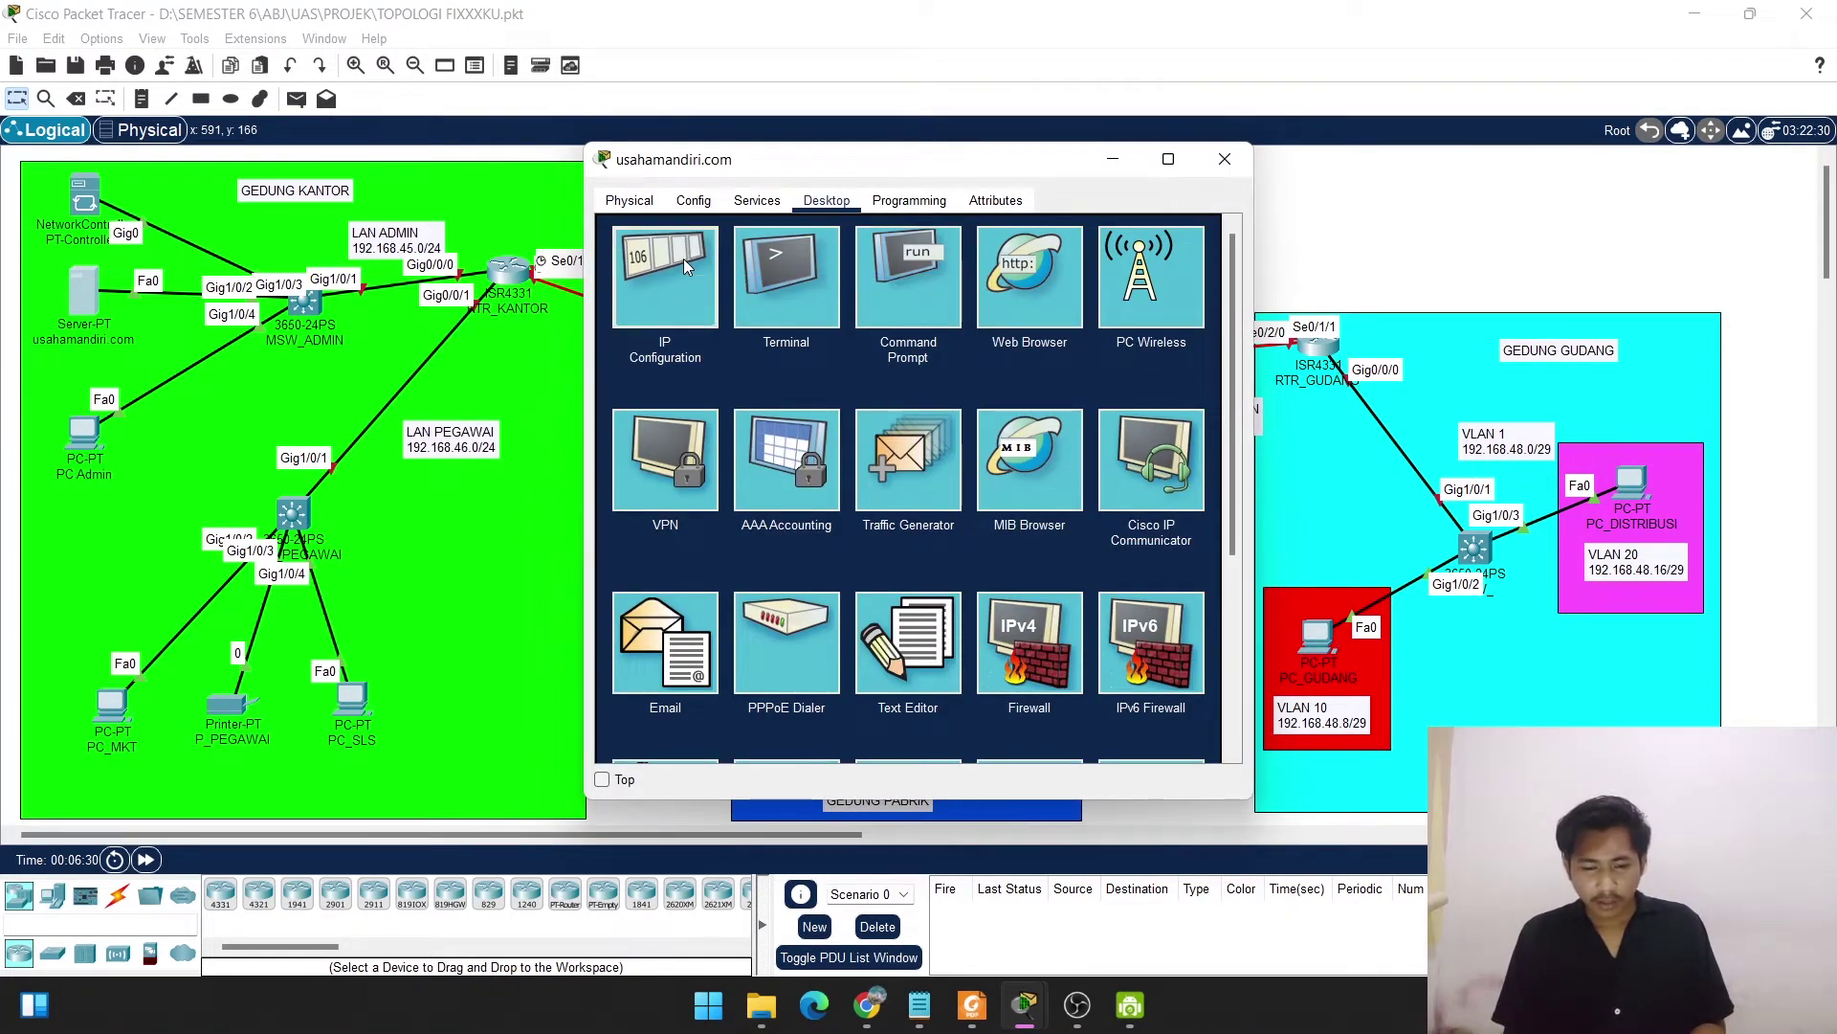
pyautogui.click(683, 258)
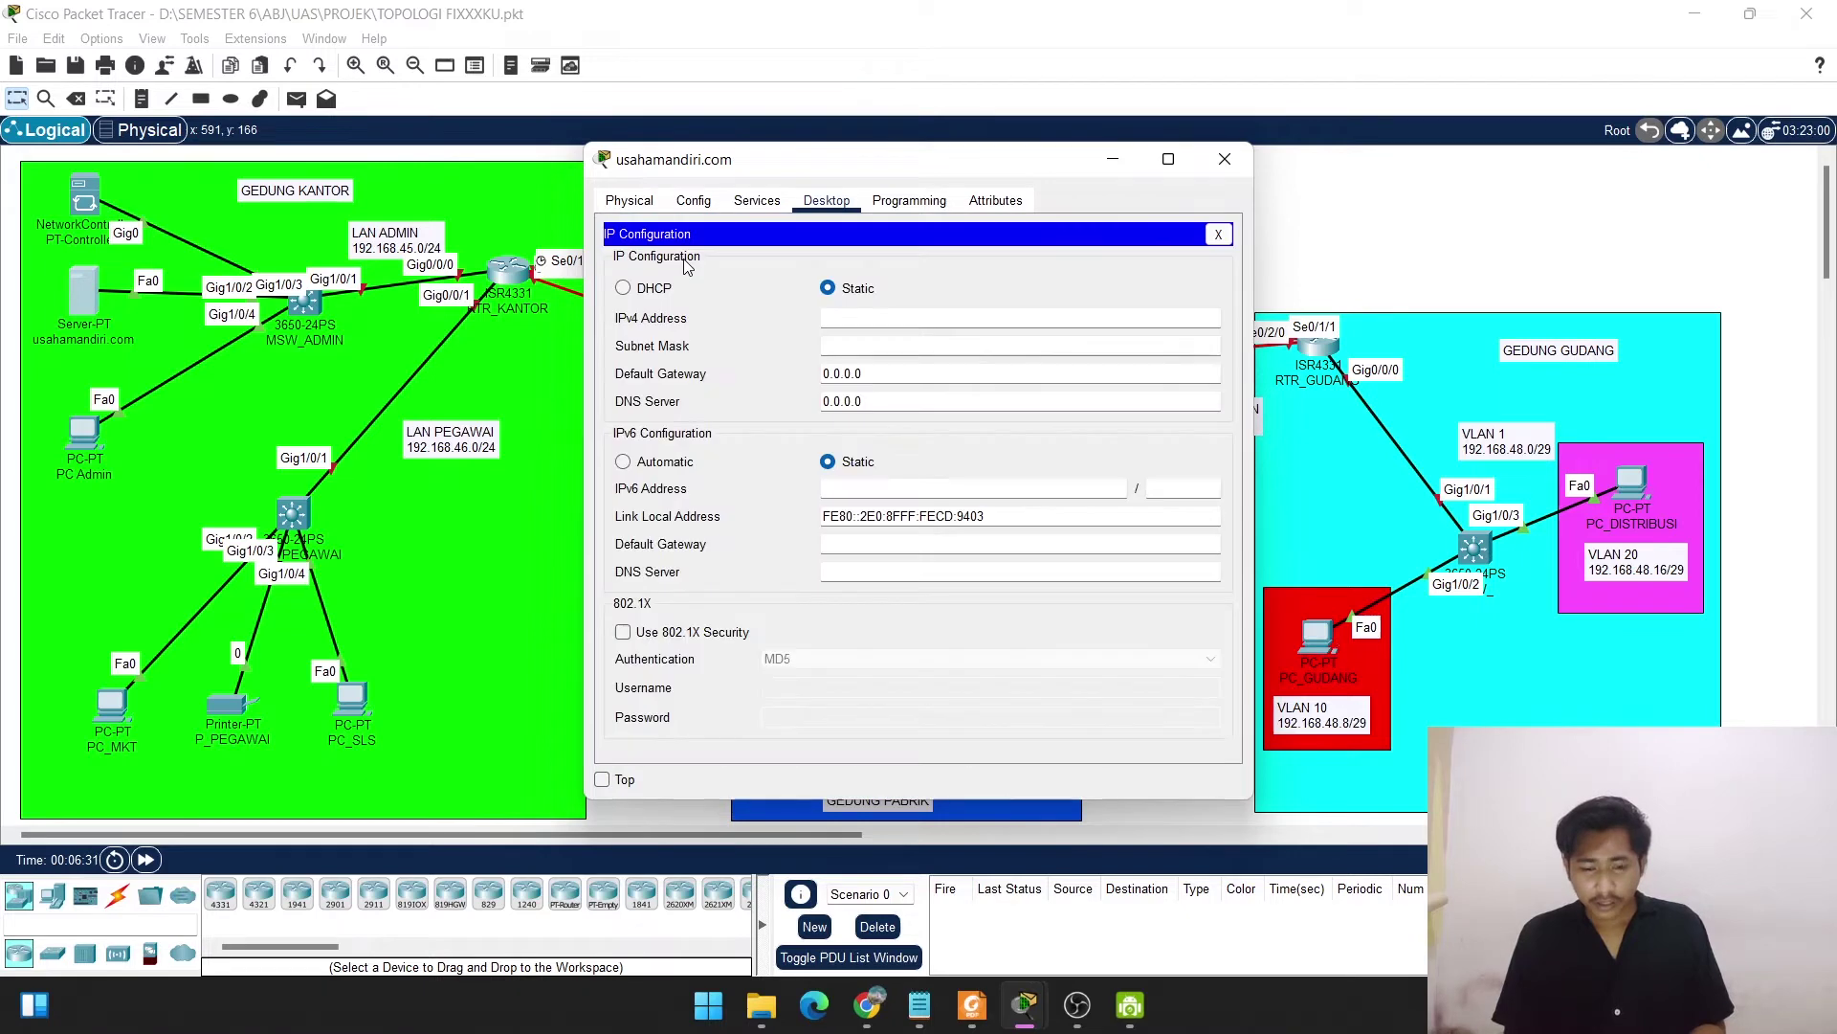
pyautogui.click(851, 317)
pyautogui.write('192.168.45.253')
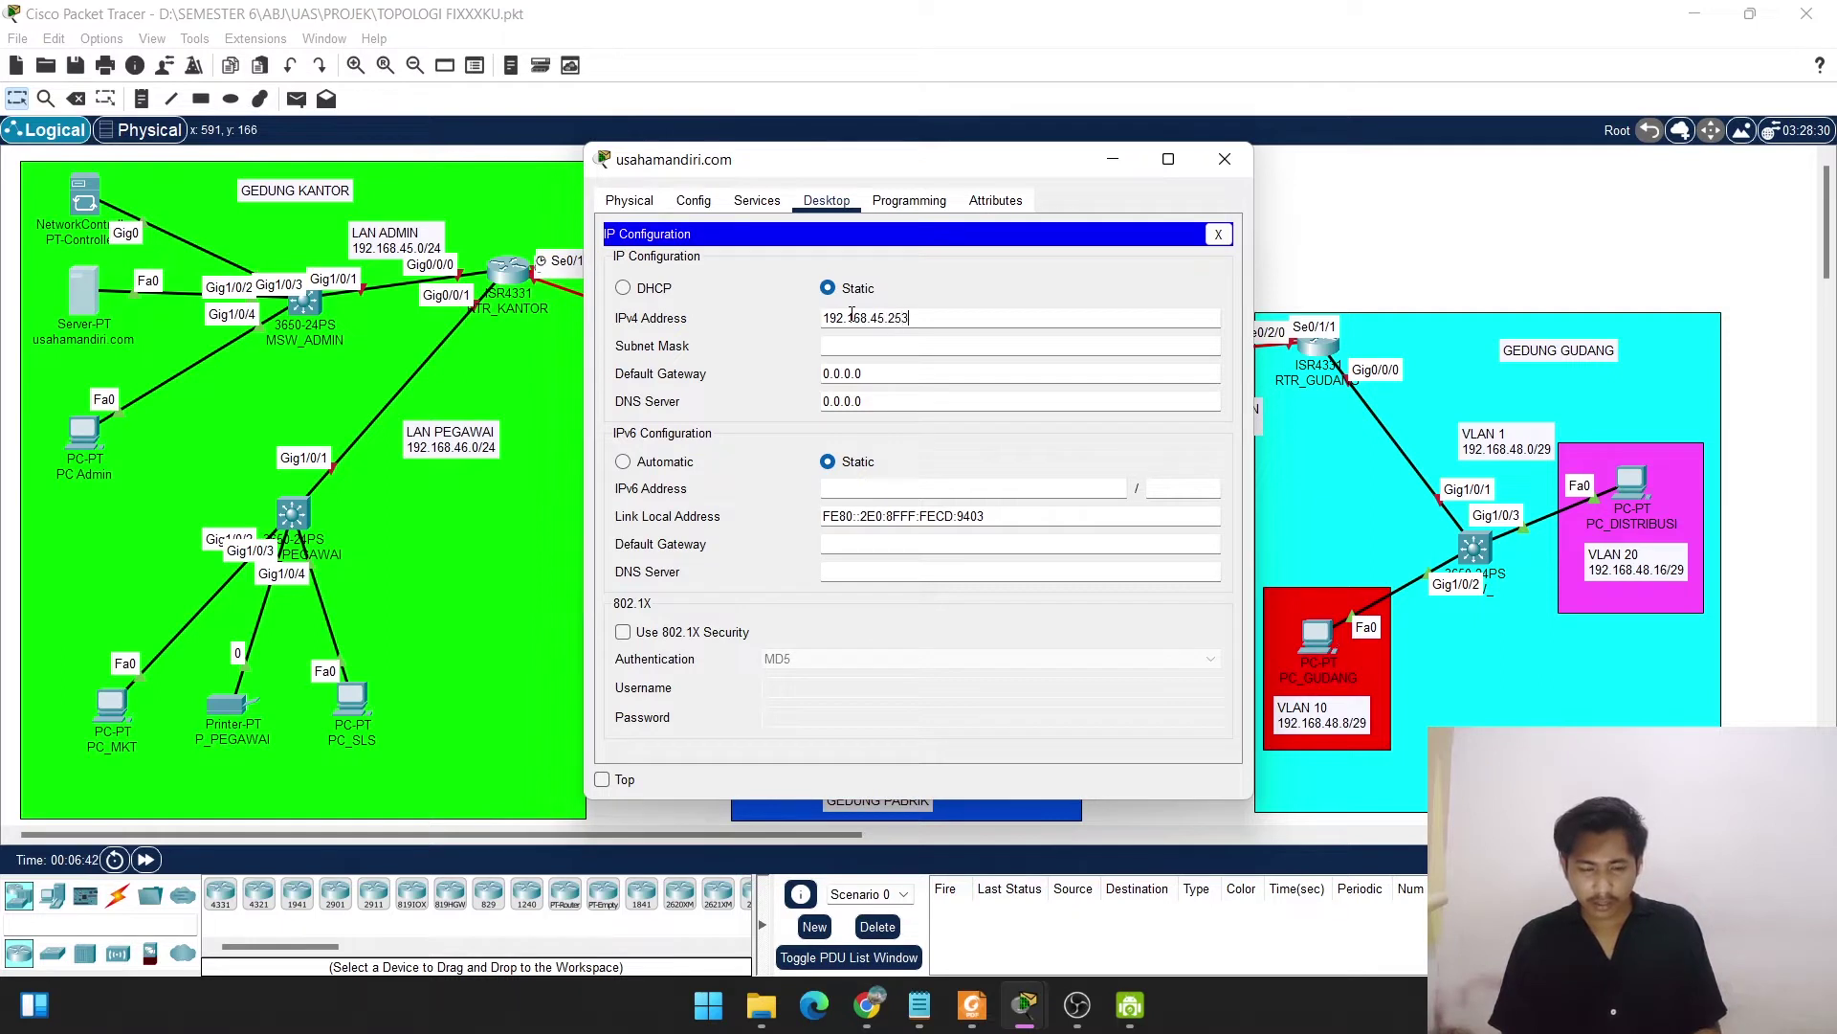
pyautogui.click(857, 347)
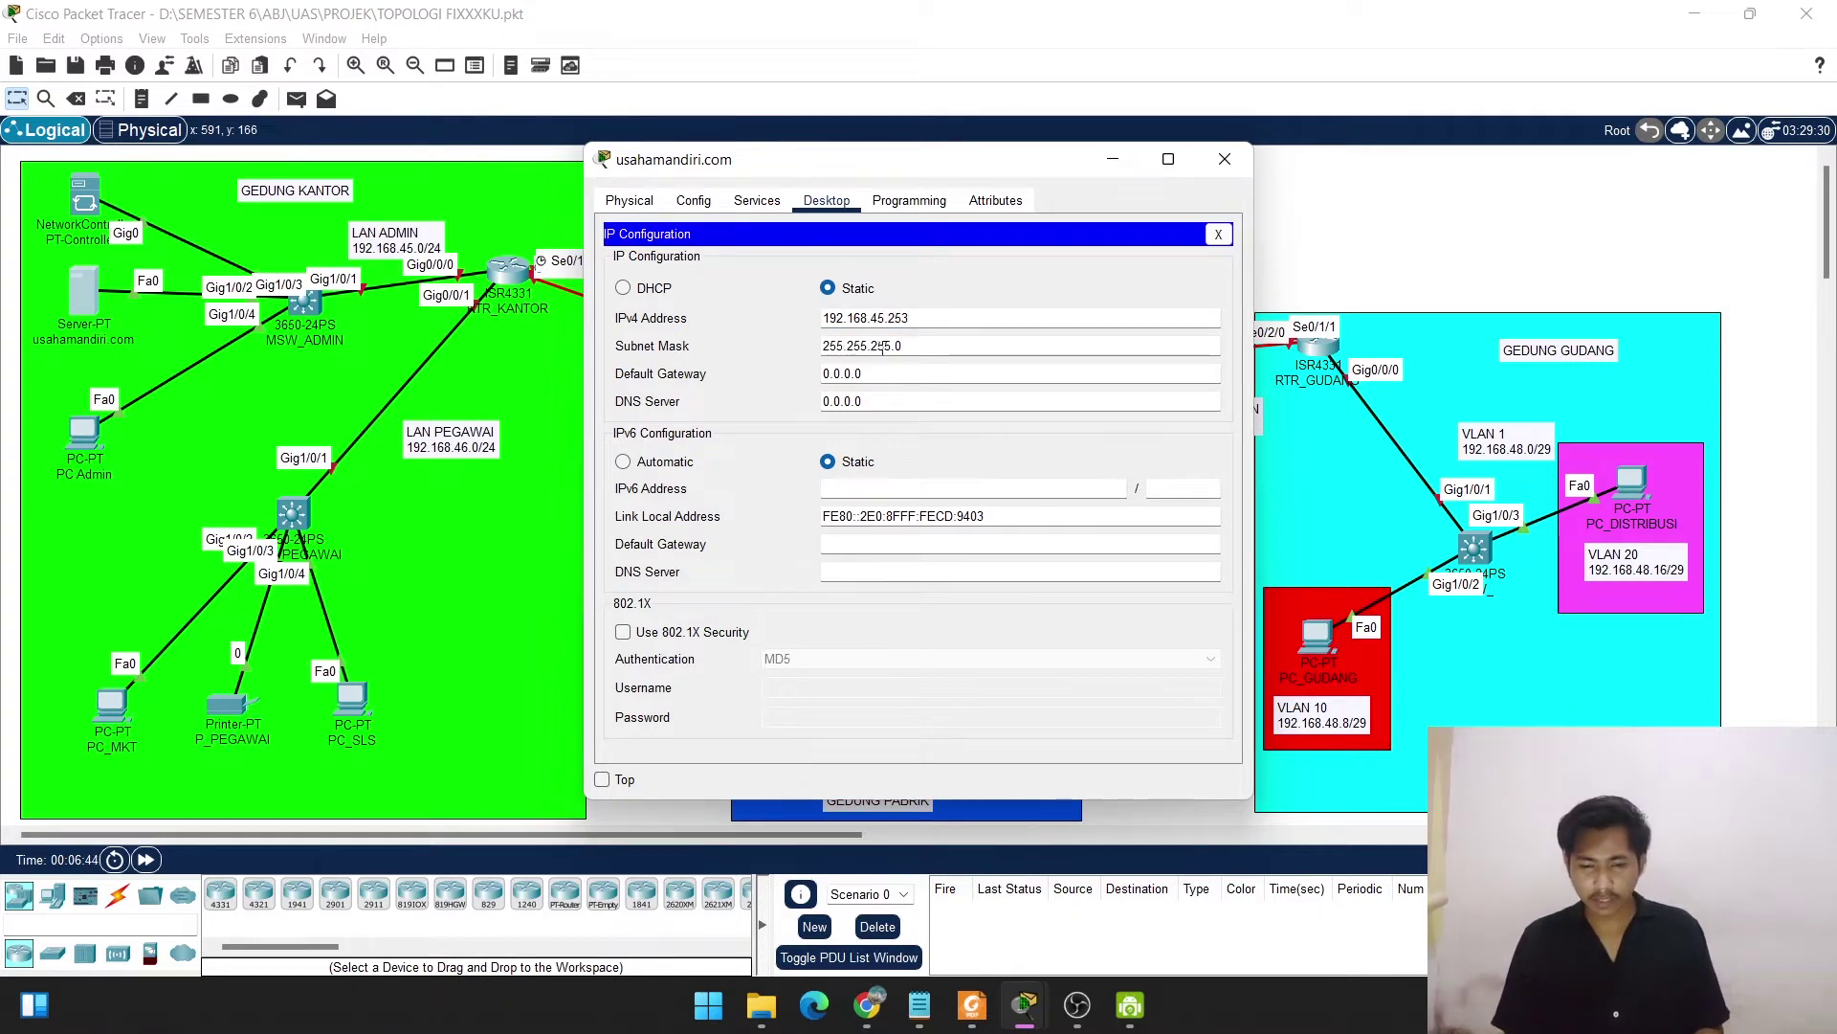
# Set the server's default gateway to 192.168.45.1 and paste its own address 192.168.45.253 as DNS server.
pyautogui.click(885, 375)
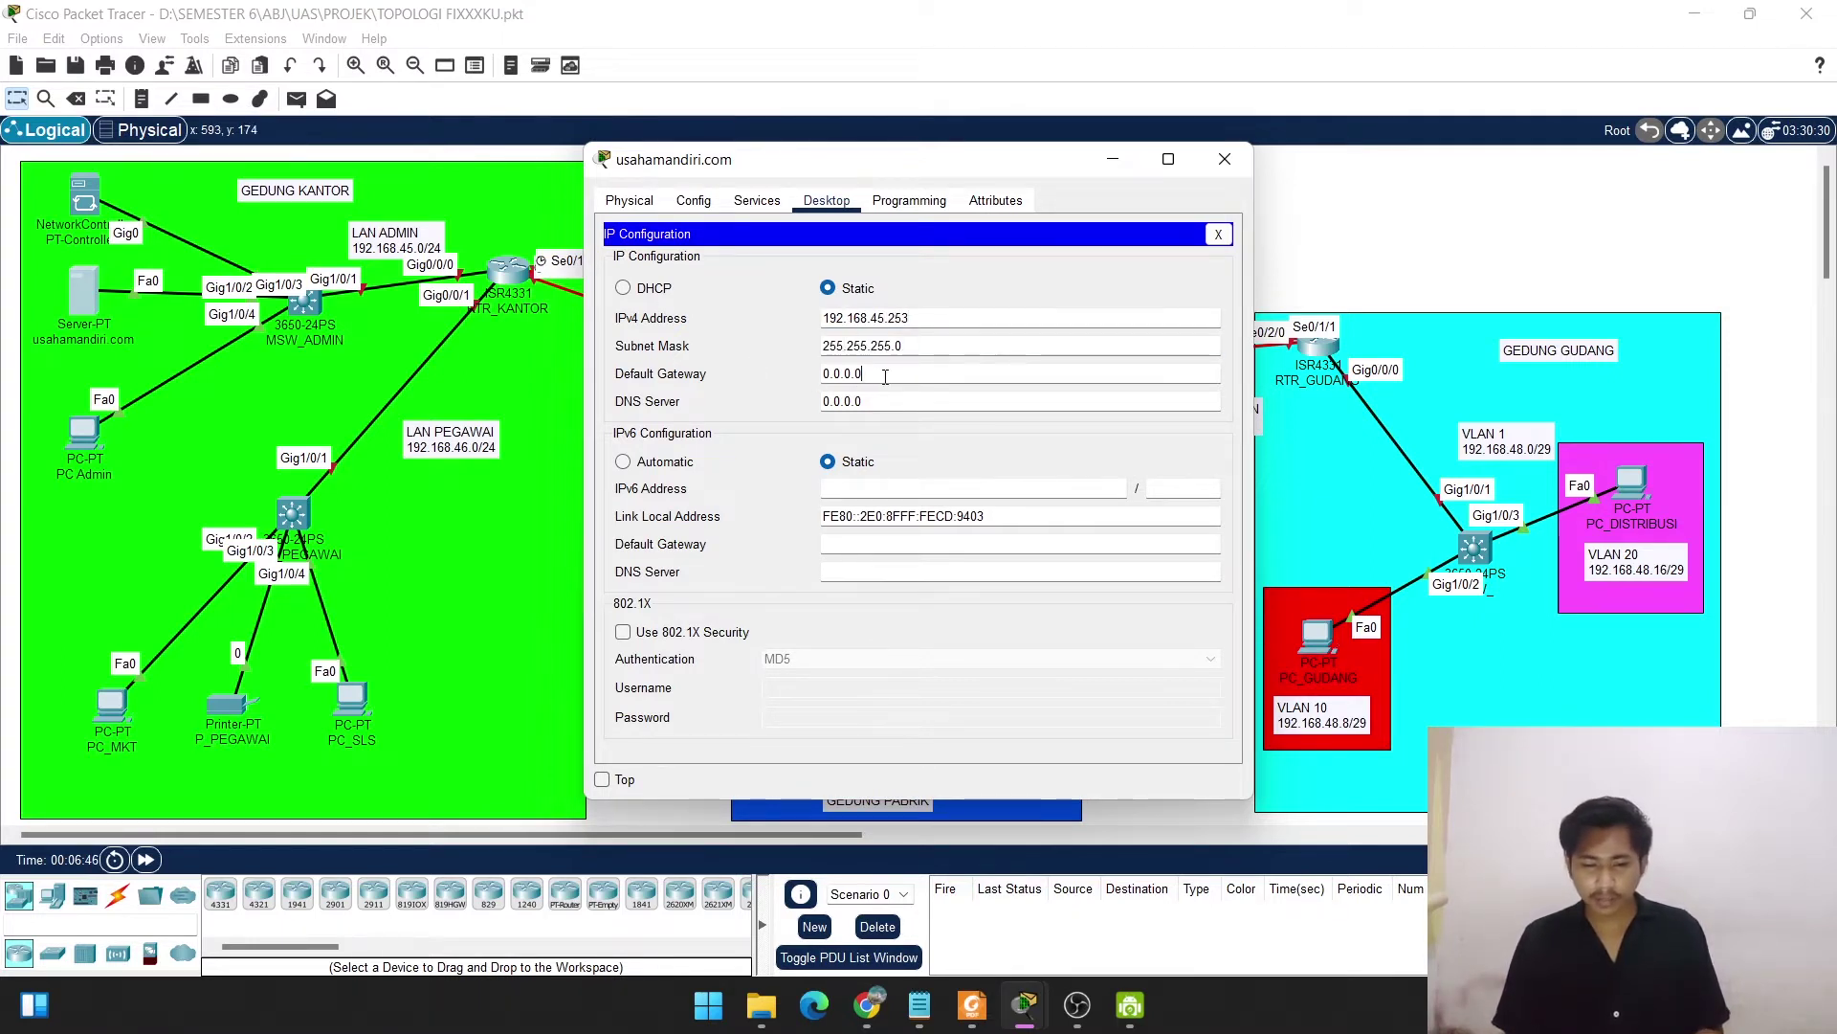
pyautogui.press('BackSpace')
pyautogui.press('BackSpace')
pyautogui.press('BackSpace')
pyautogui.press('BackSpace')
pyautogui.press('BackSpace')
pyautogui.press('BackSpace')
pyautogui.press('BackSpace')
pyautogui.write('1')
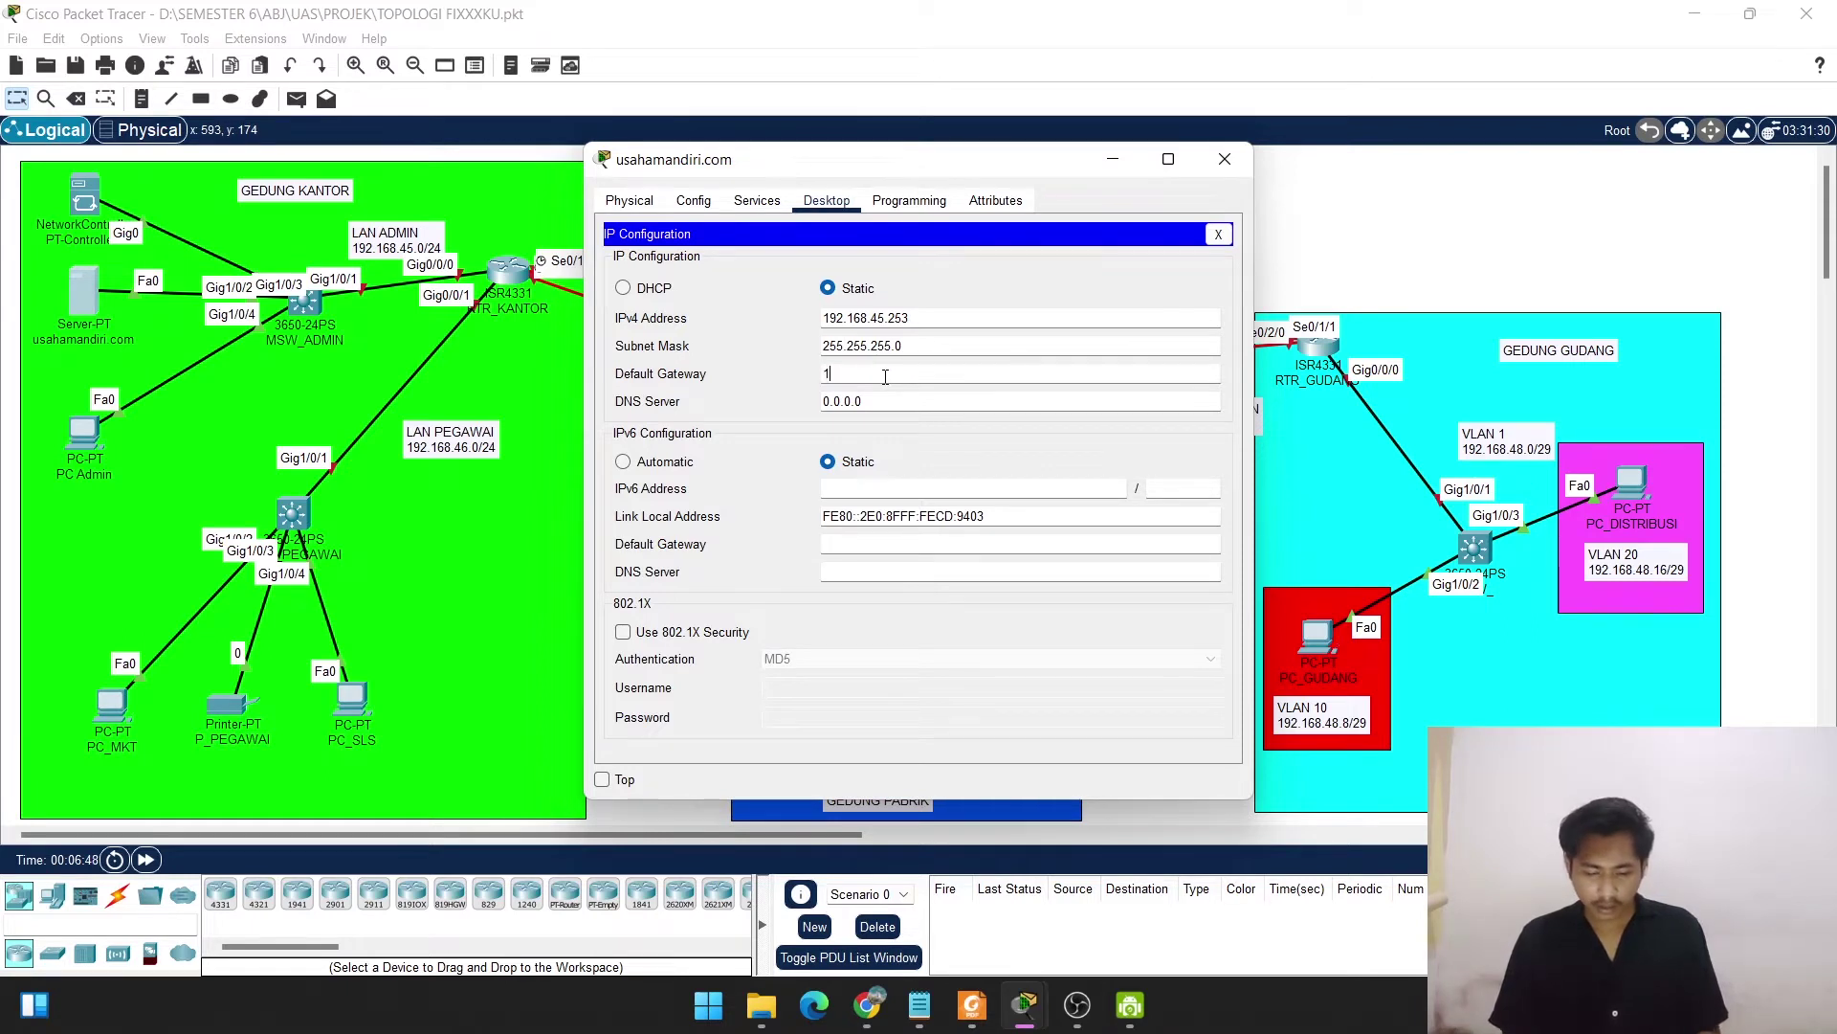
pyautogui.write('92.168.45')
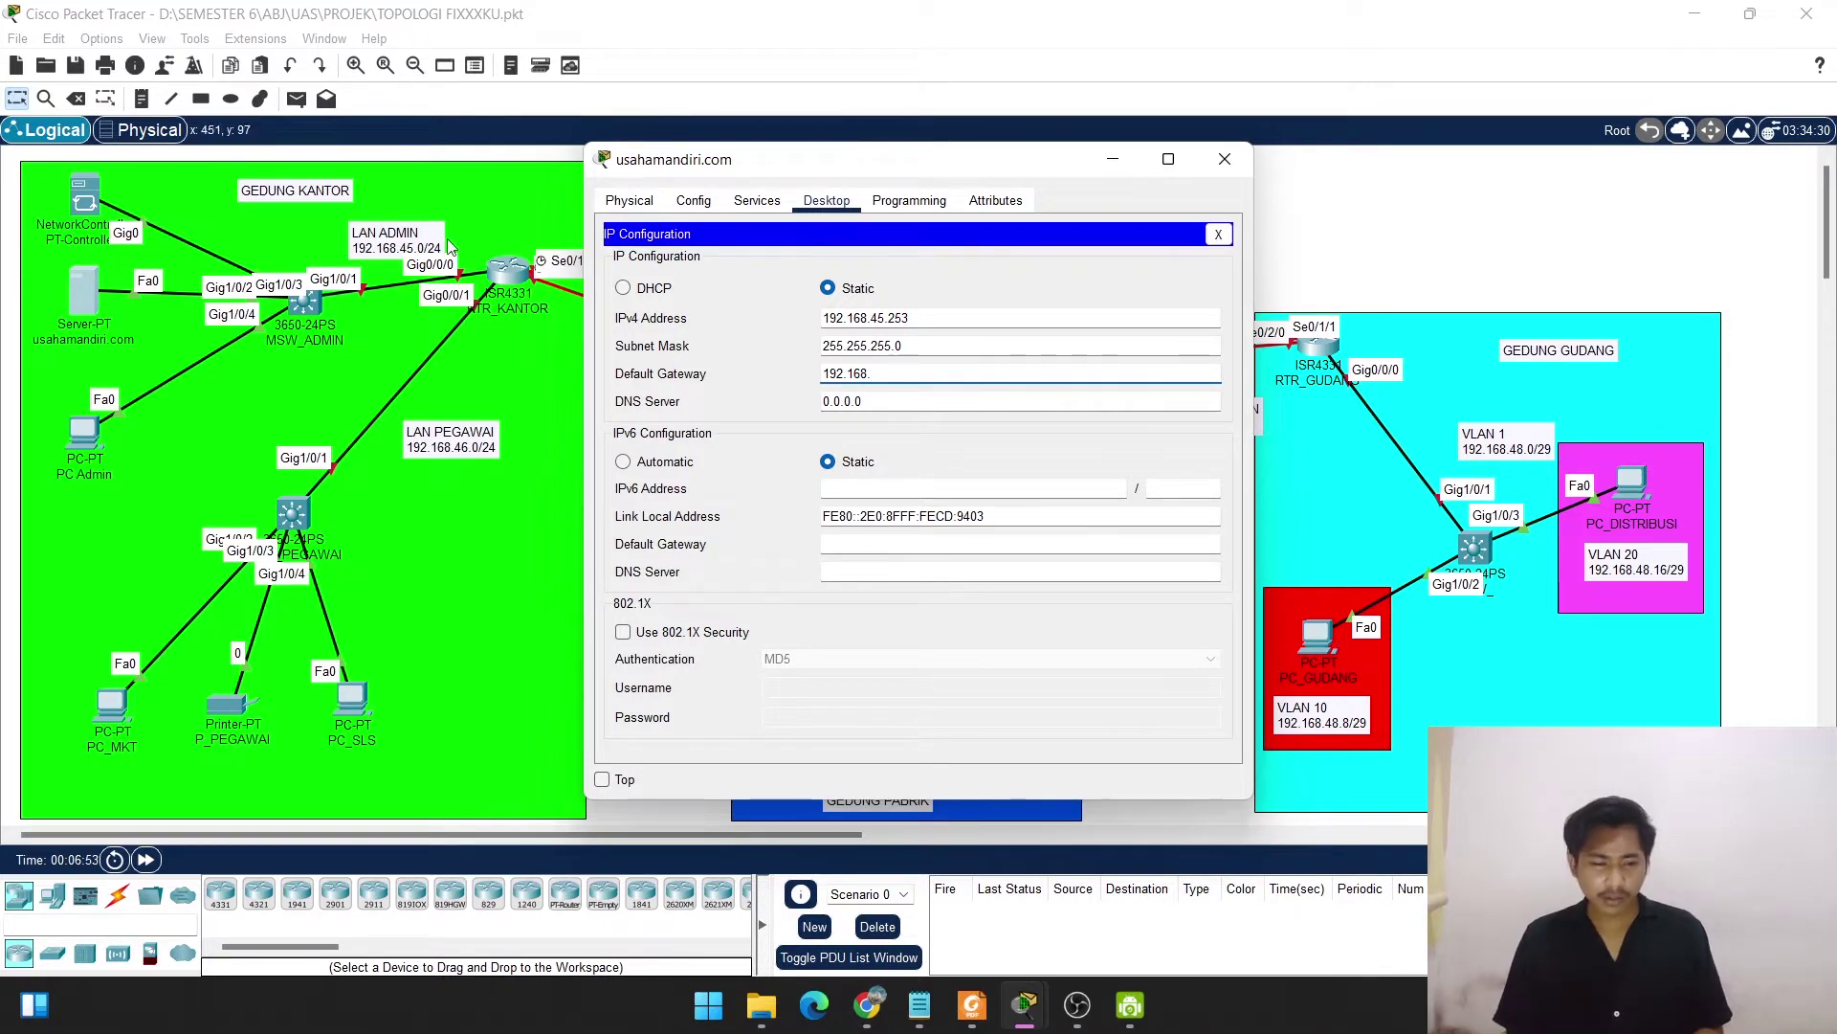
pyautogui.write('.1')
pyautogui.click(922, 398)
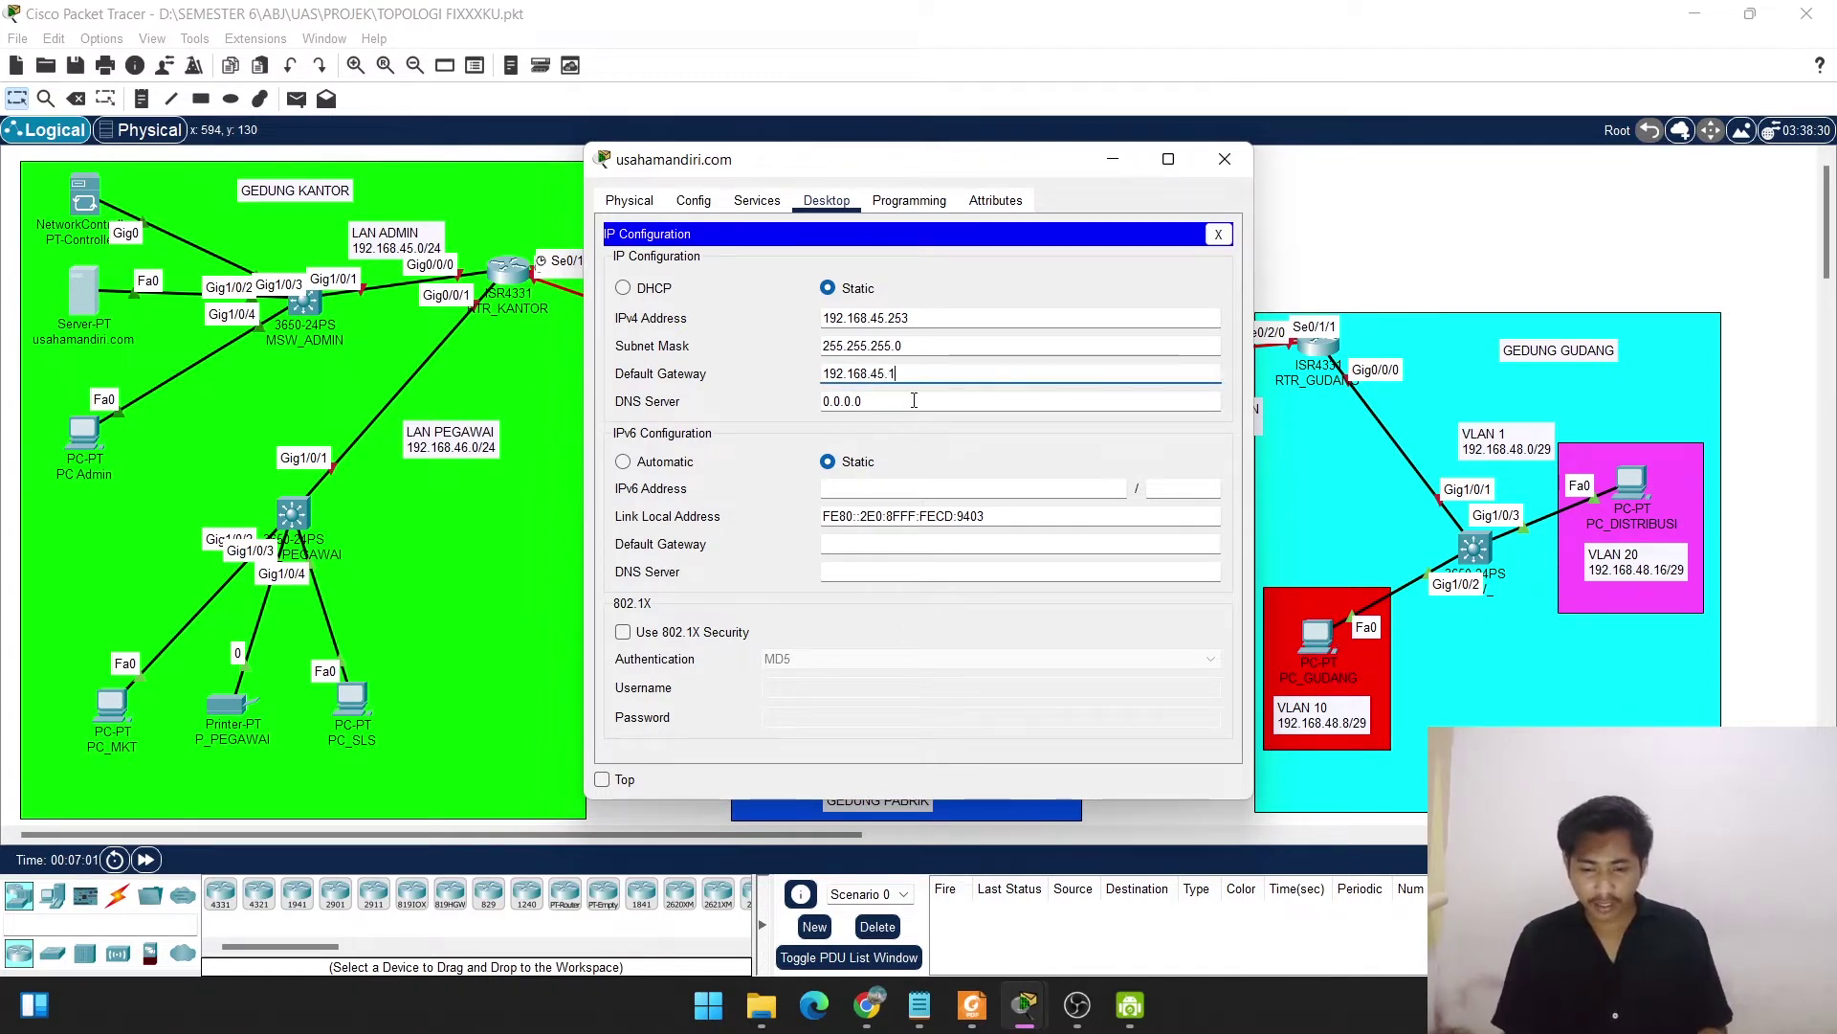
pyautogui.press('BackSpace')
pyautogui.press('BackSpace')
pyautogui.press('BackSpace')
pyautogui.press('BackSpace')
pyautogui.press('BackSpace')
pyautogui.press('BackSpace')
pyautogui.press('BackSpace')
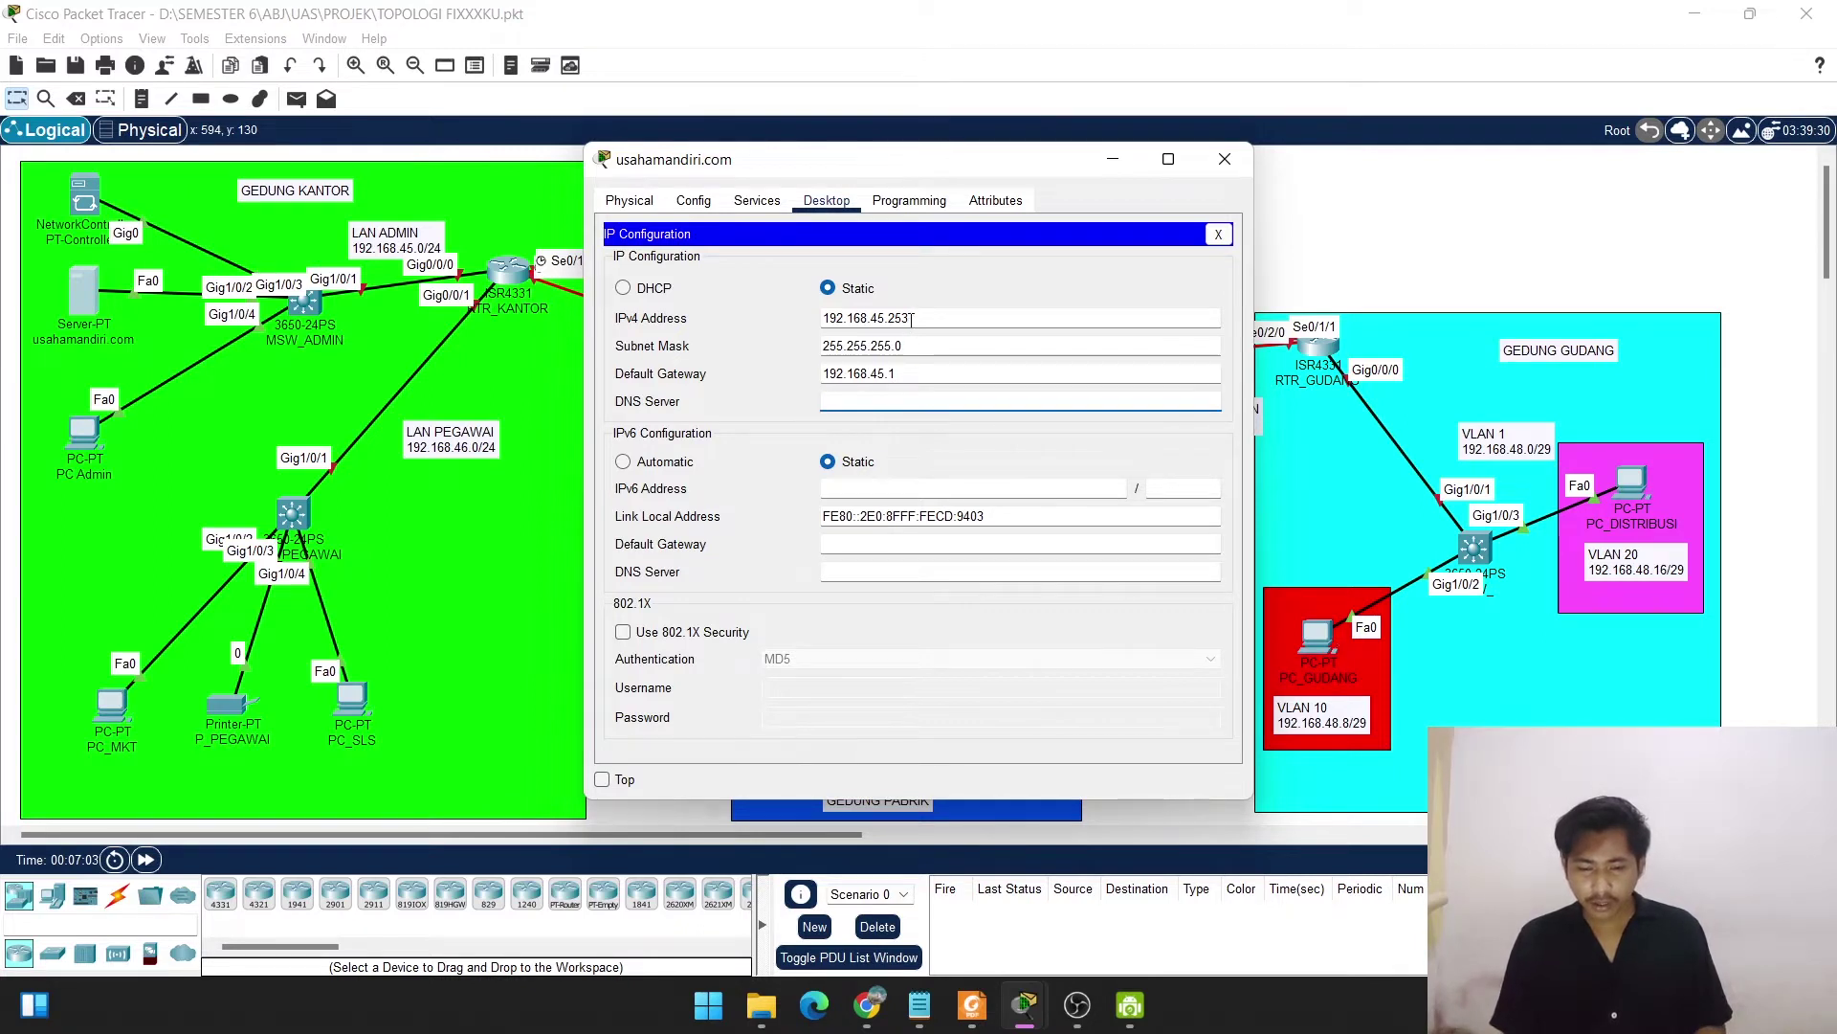
pyautogui.moveTo(909, 317); pyautogui.dragTo(804, 321)
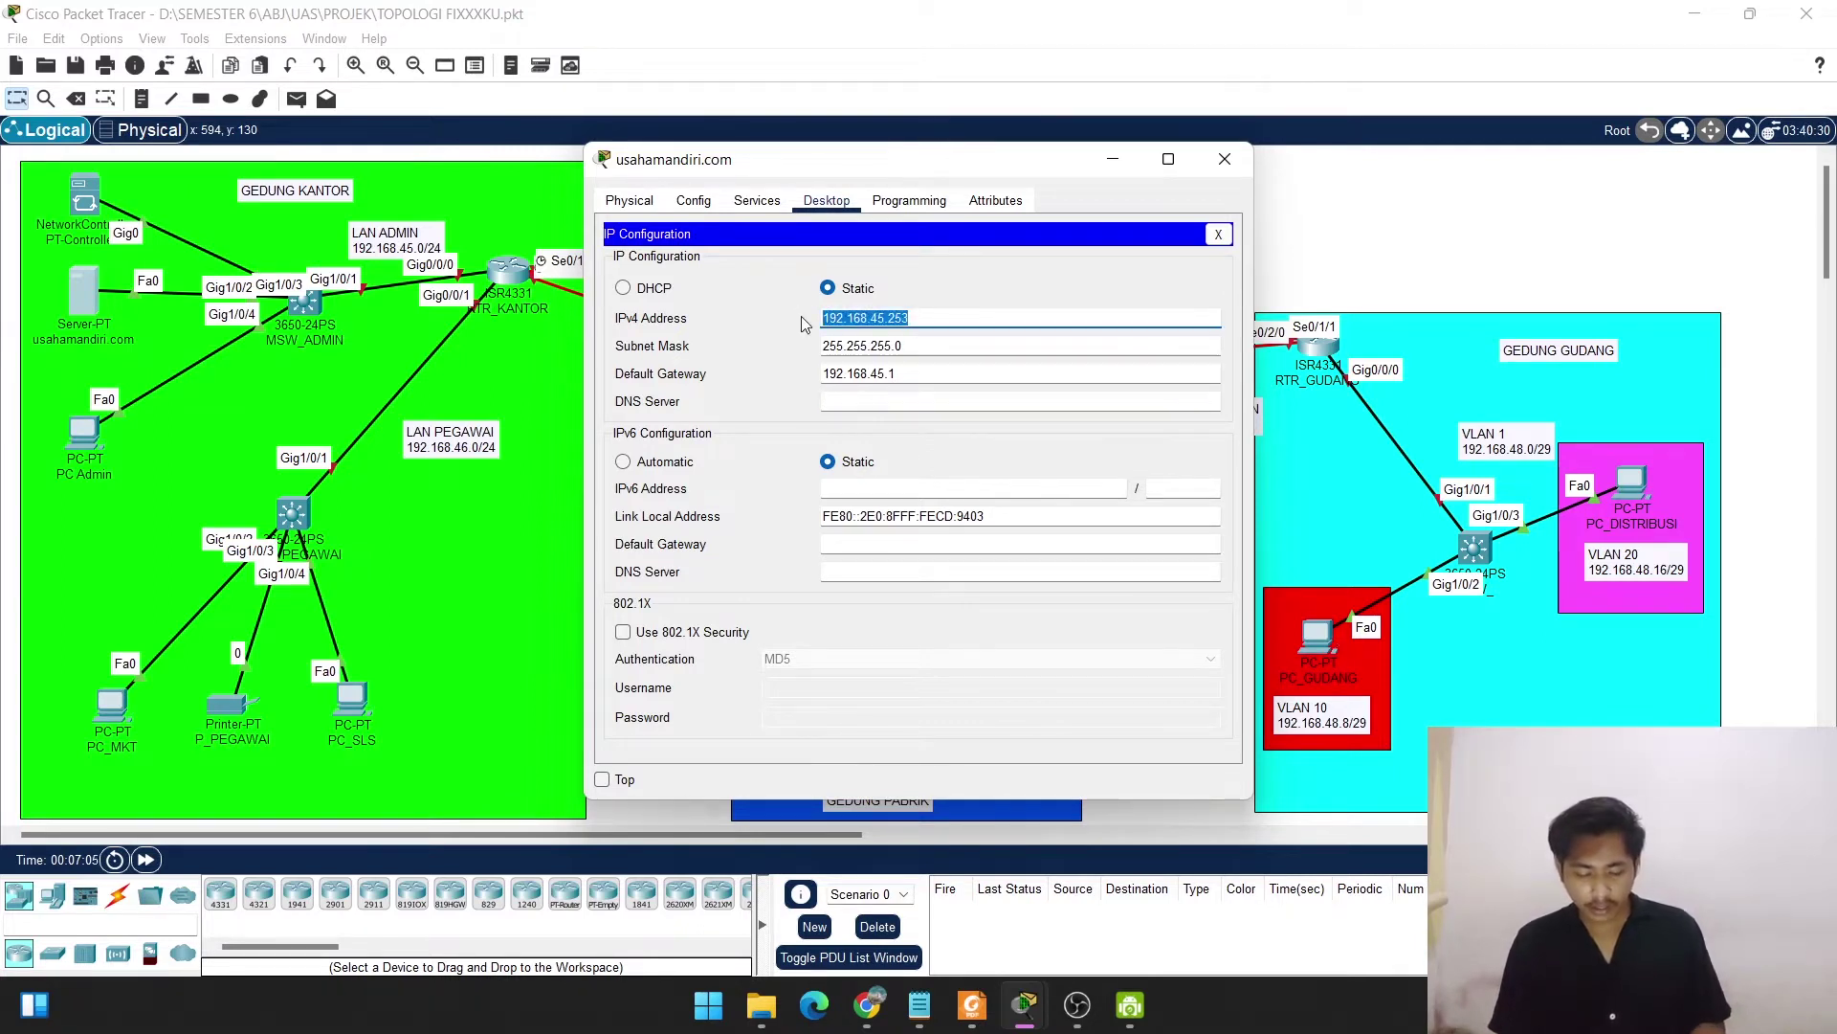
pyautogui.hotkey('ctrl', 'c')
pyautogui.click(839, 393)
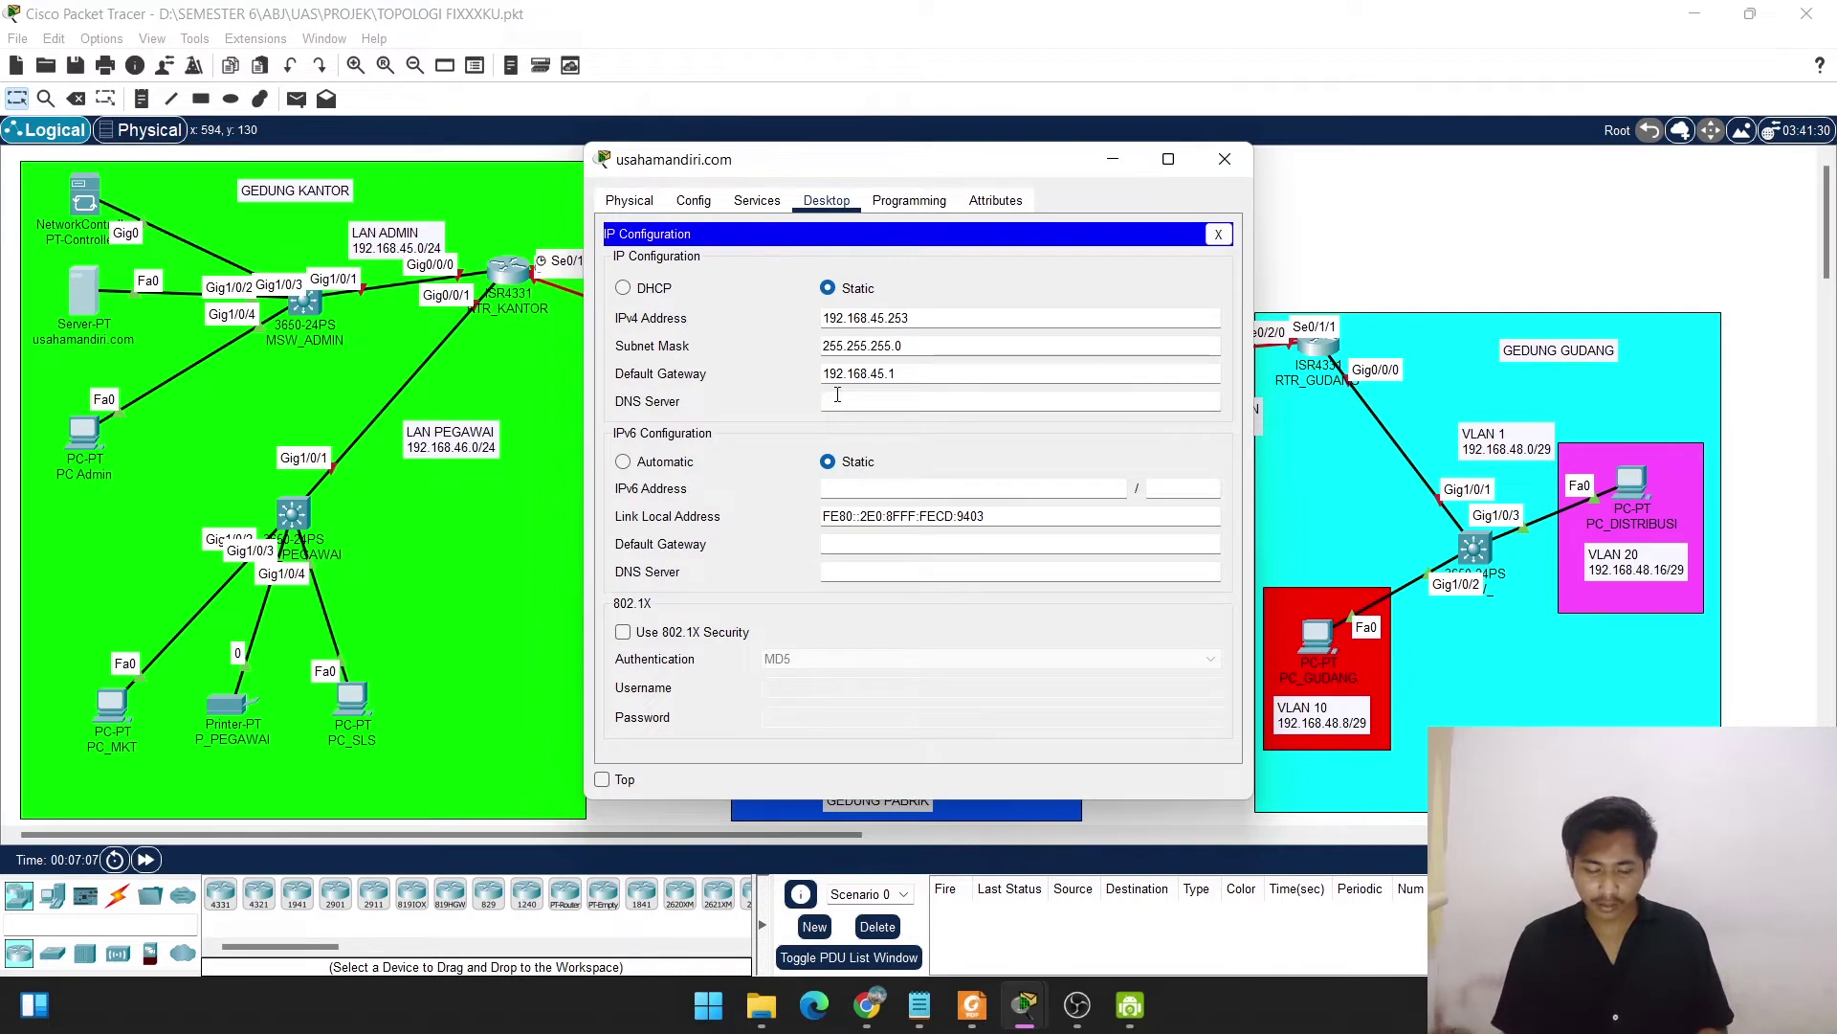
pyautogui.hotkey('ctrl', 'v')
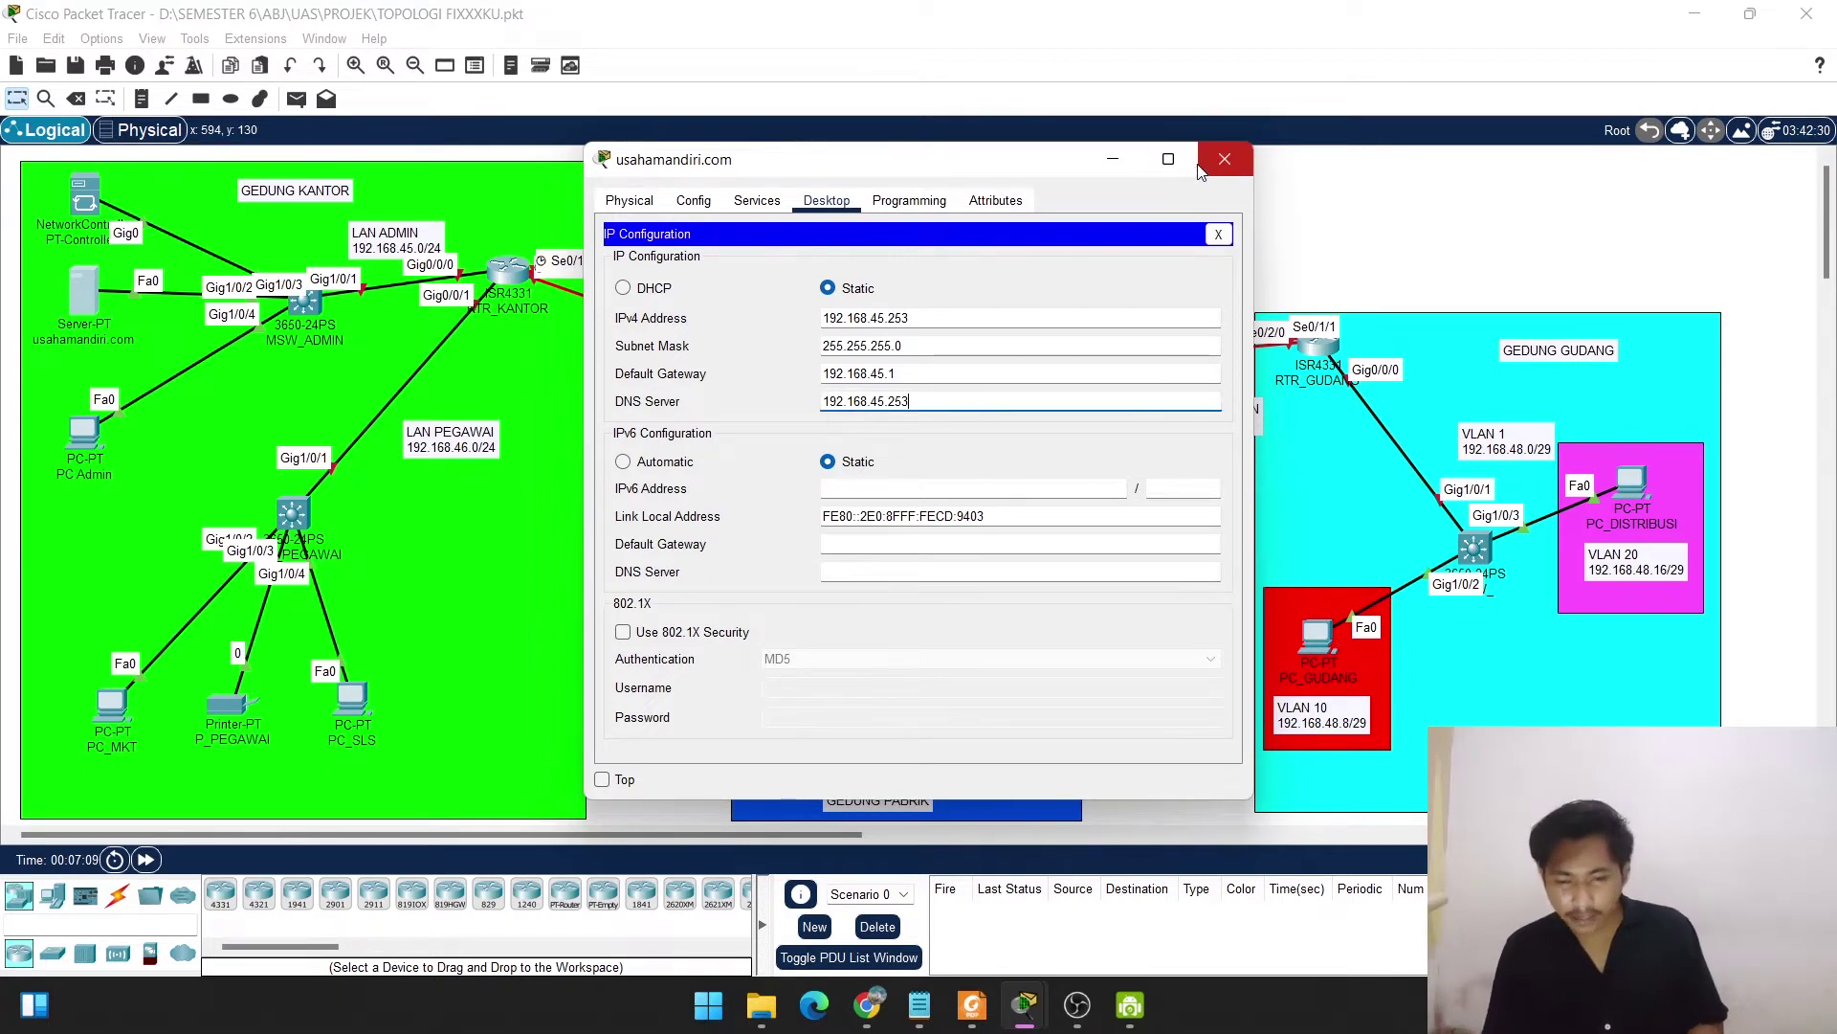
pyautogui.click(751, 207)
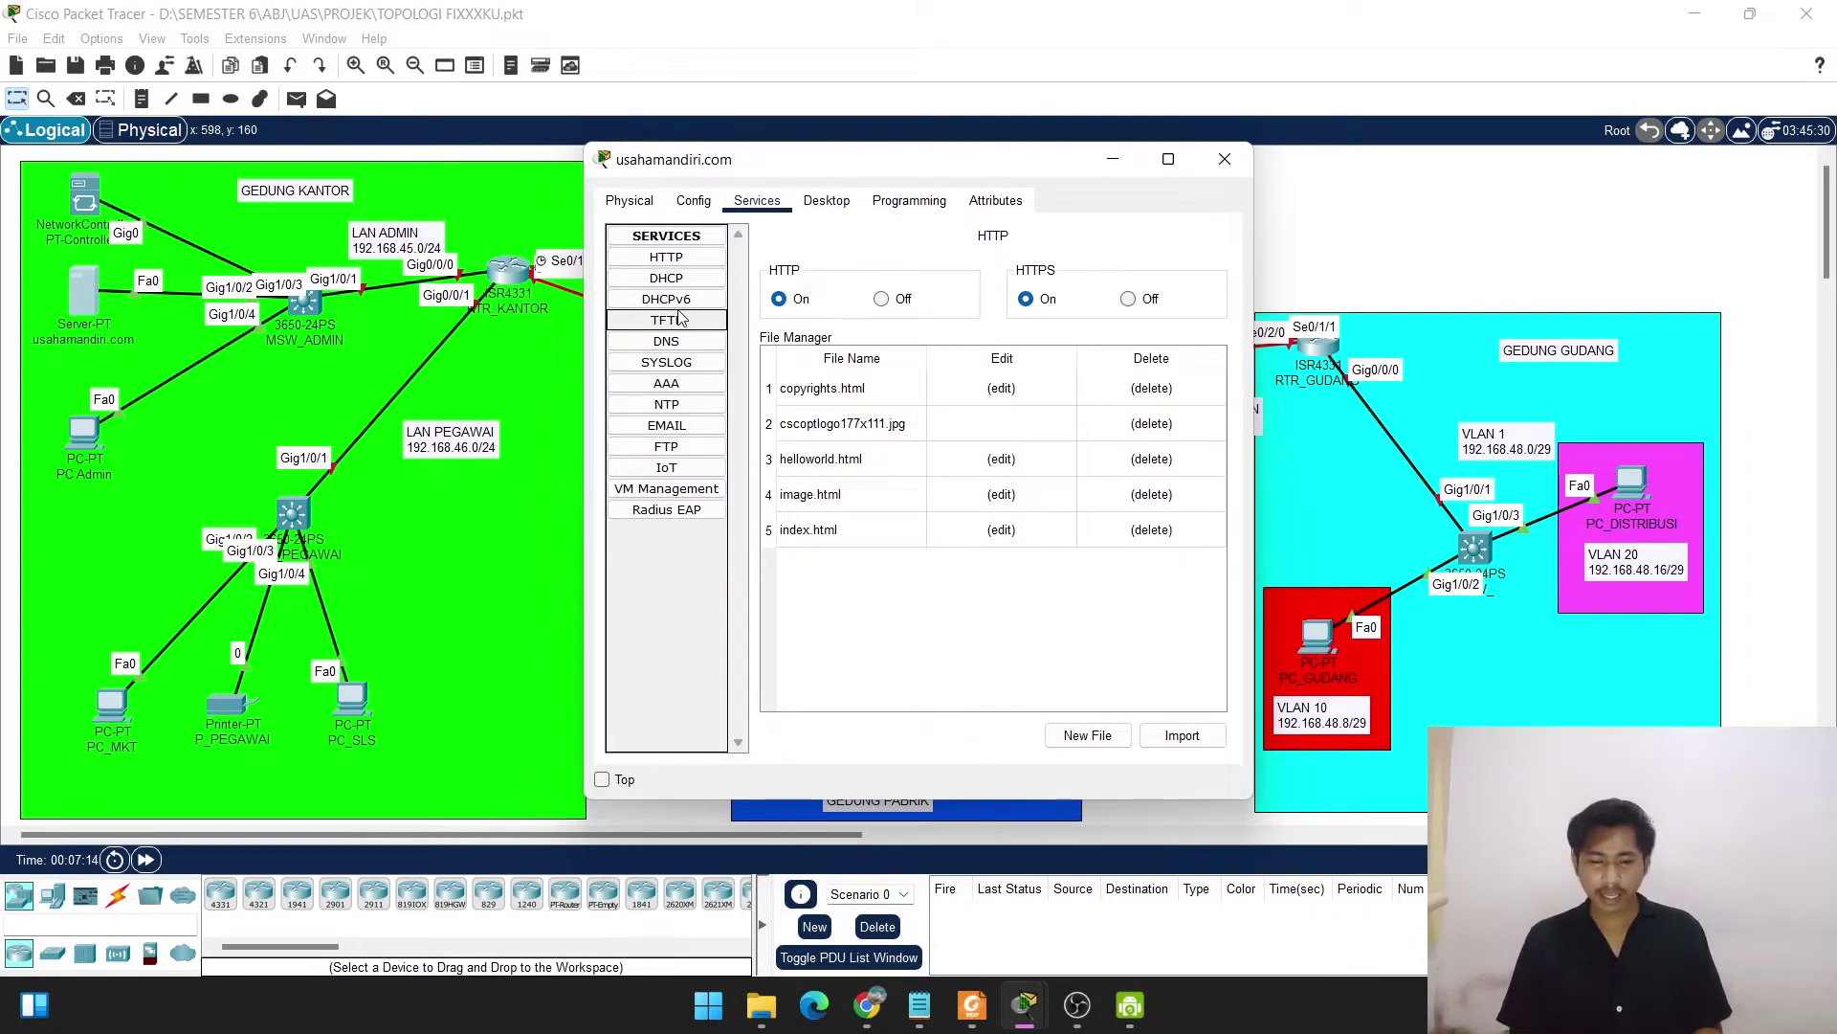
# Turn the server's DNS service on and add an A record mapping usahamandiri.com to 192.168.45.253.
pyautogui.click(674, 343)
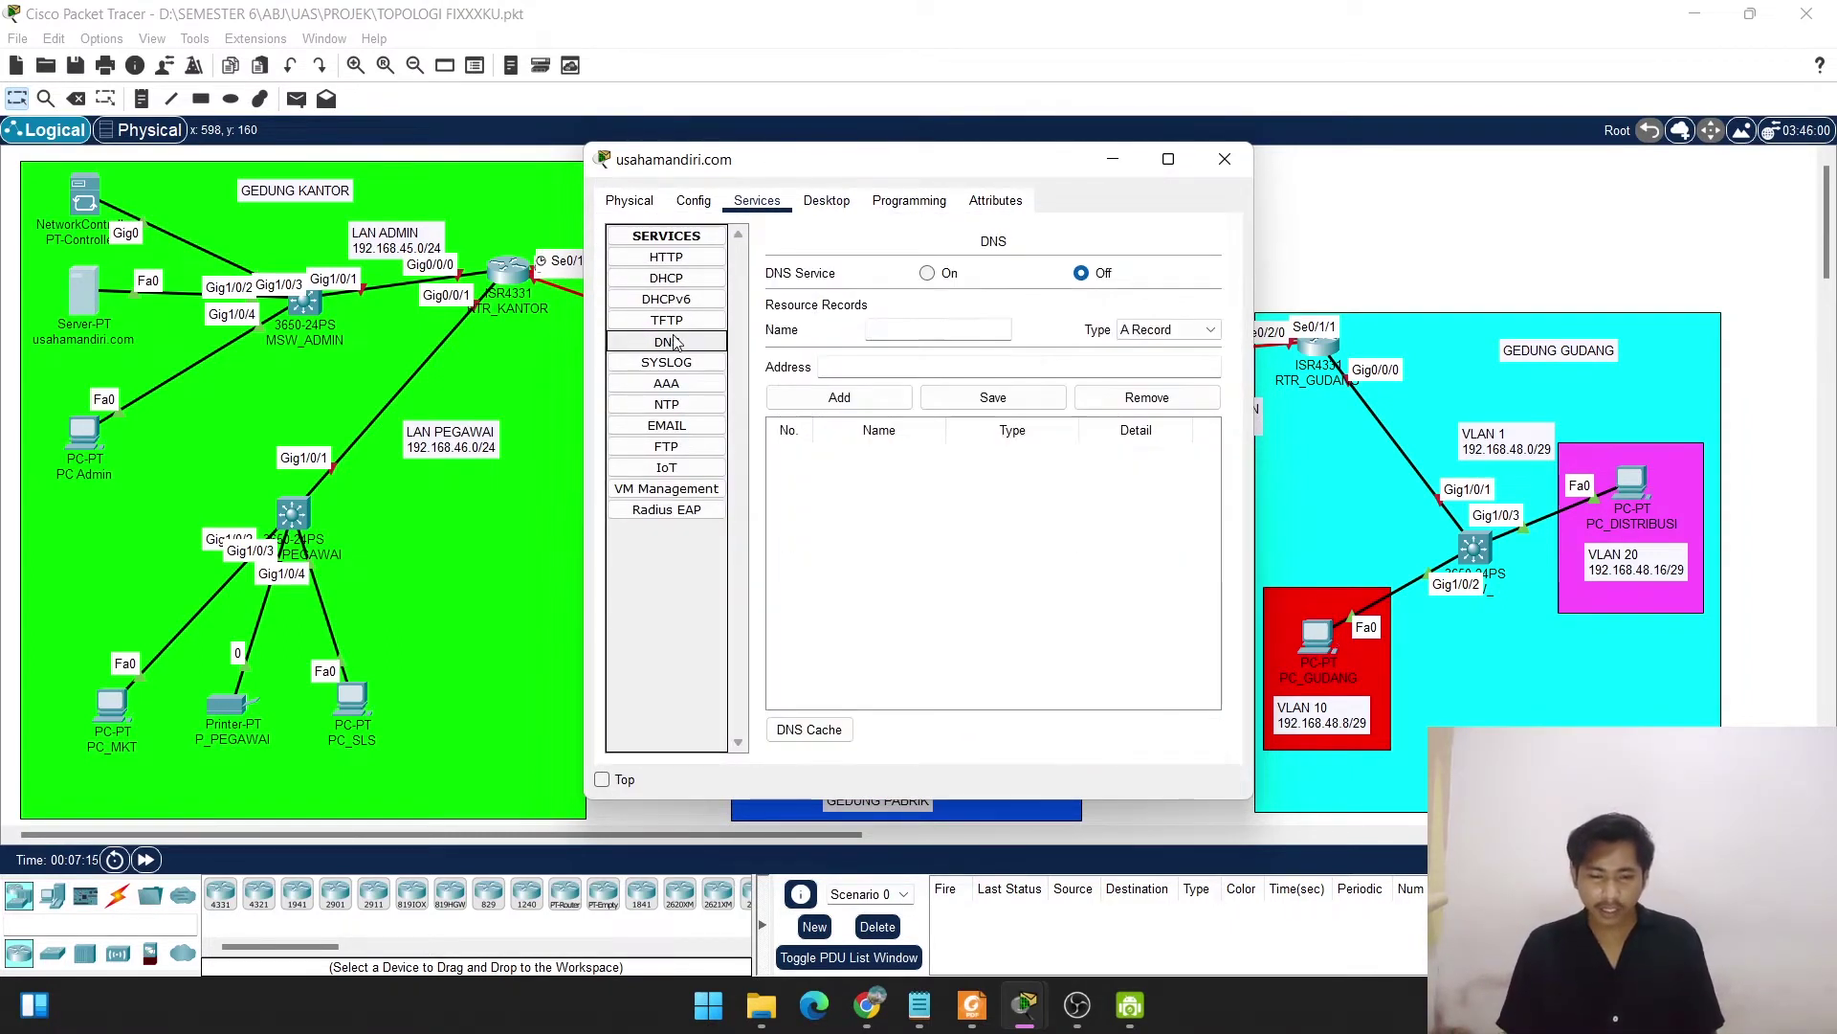
pyautogui.click(927, 274)
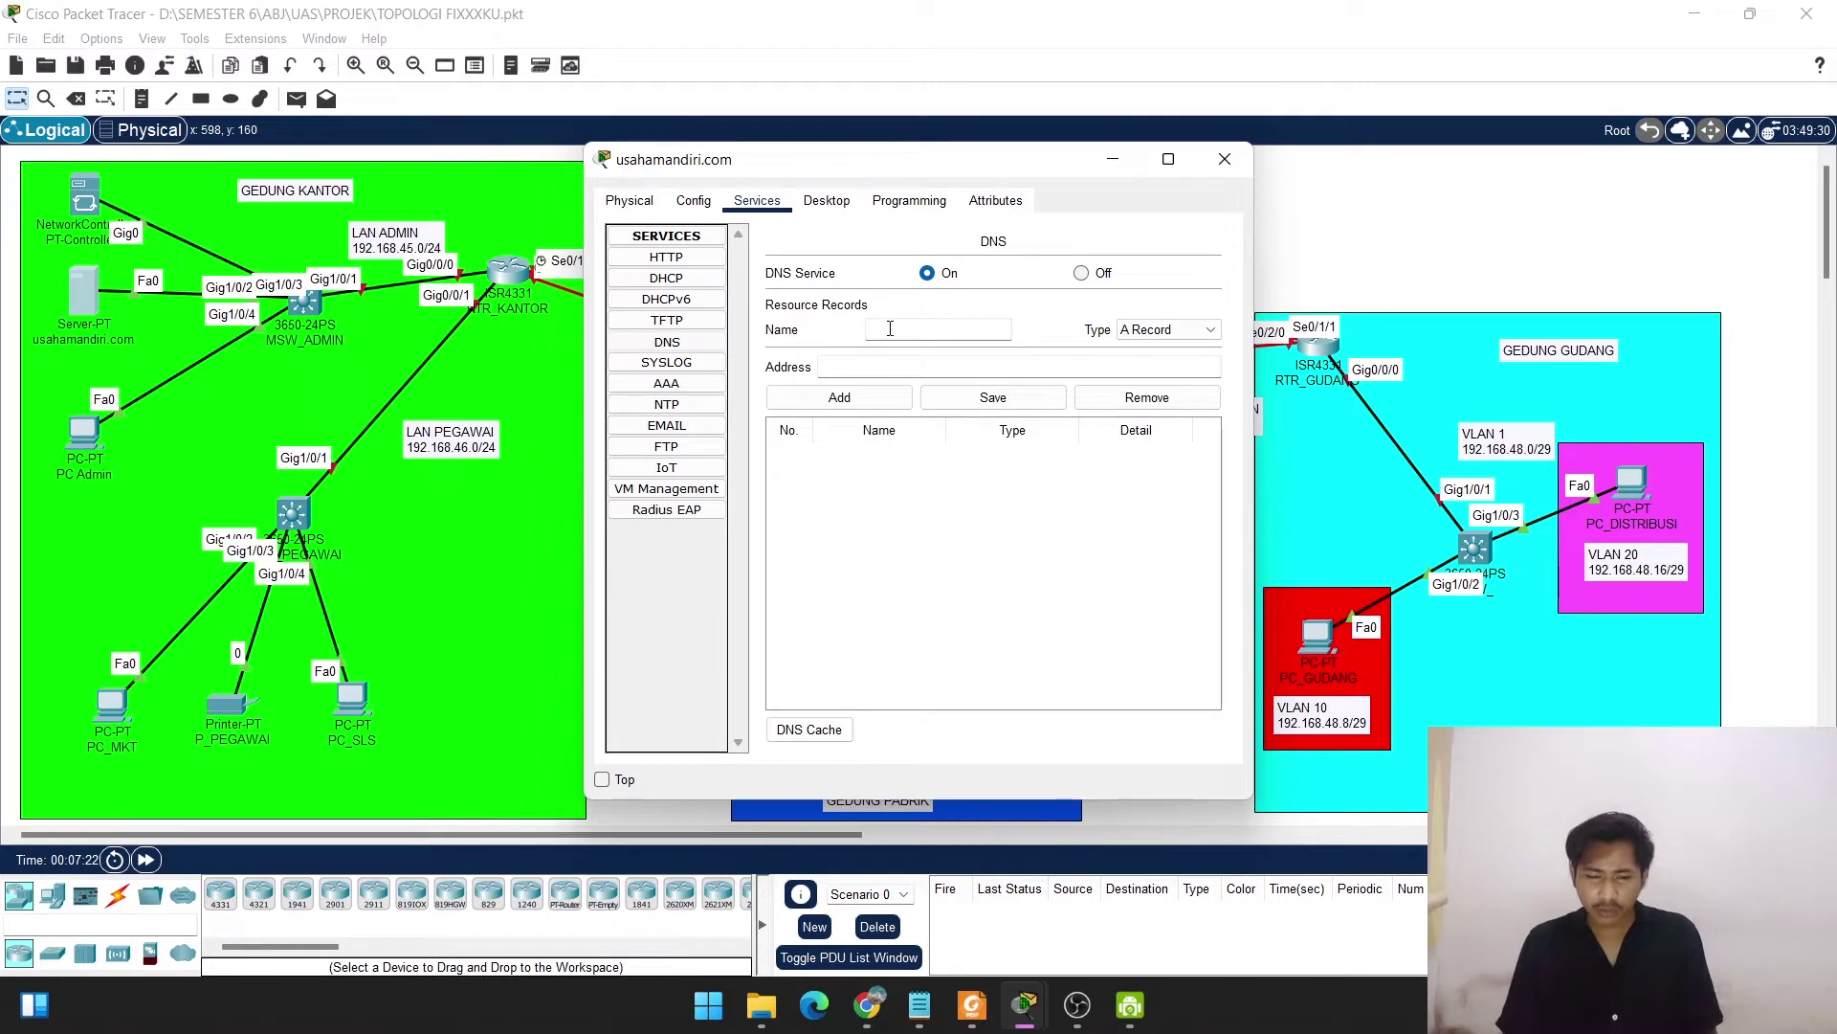
pyautogui.click(890, 328)
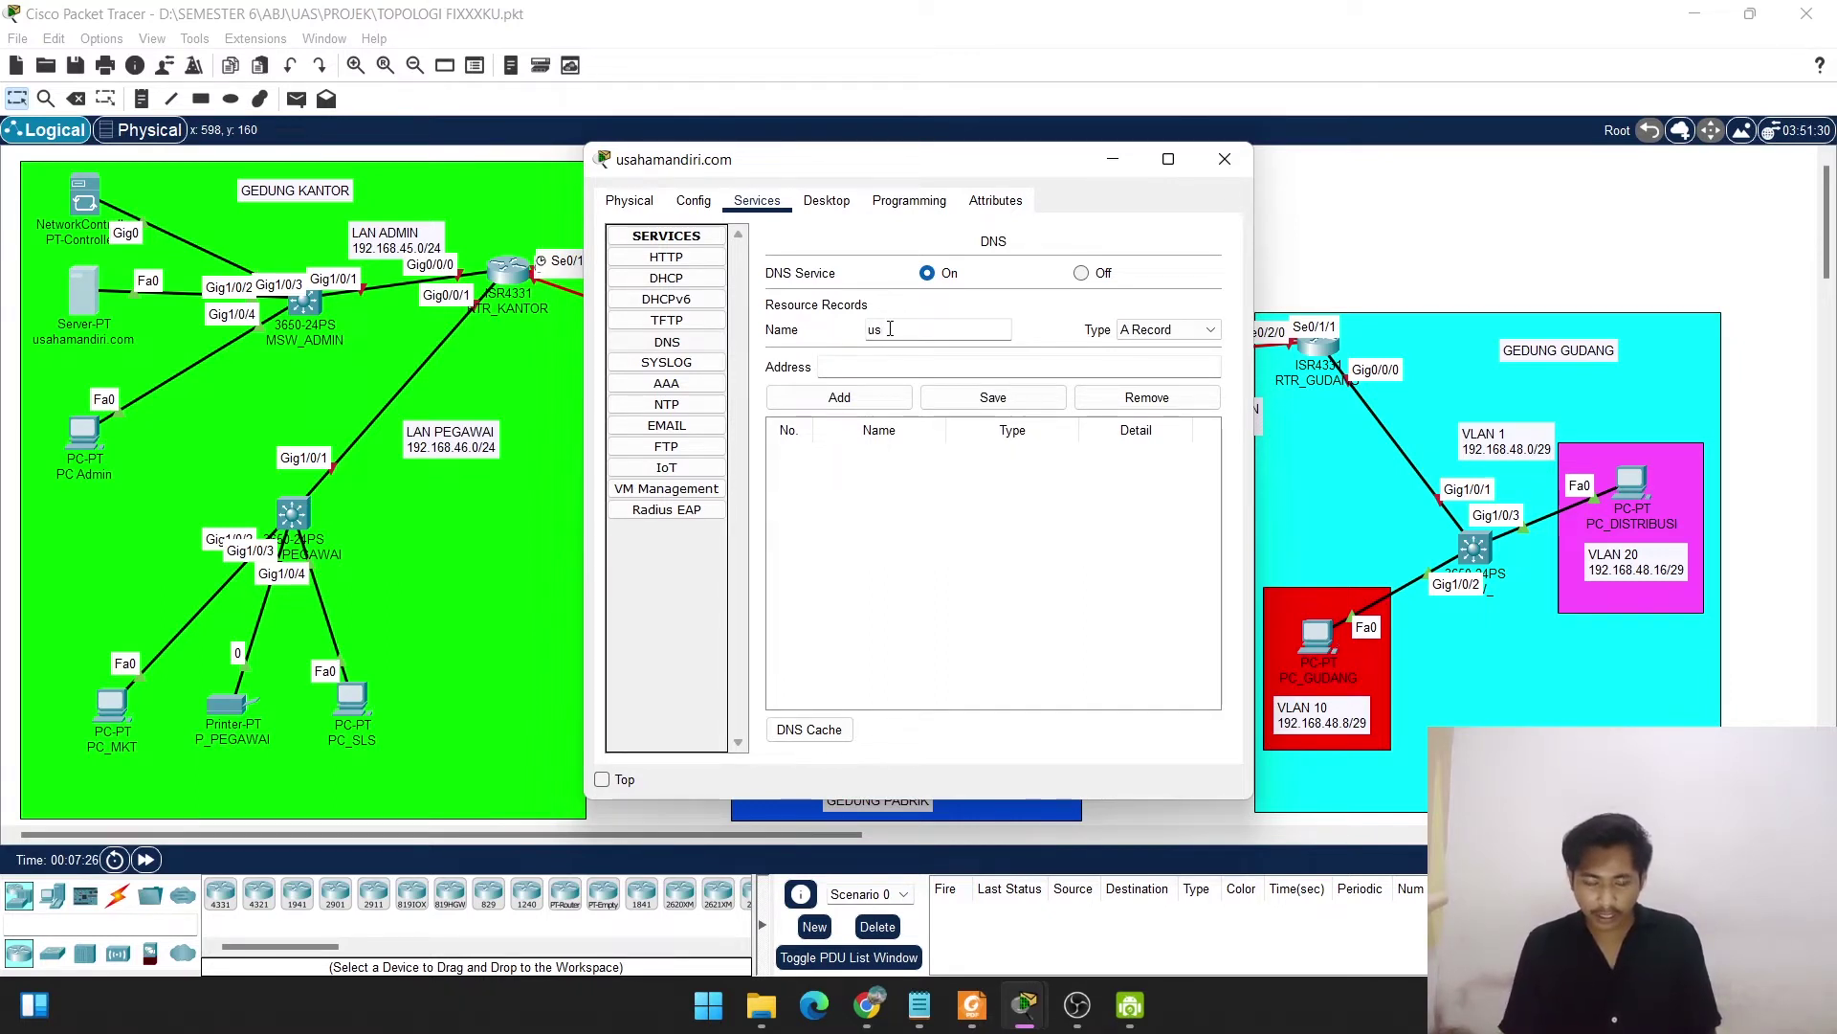
pyautogui.write('usahamandiri')
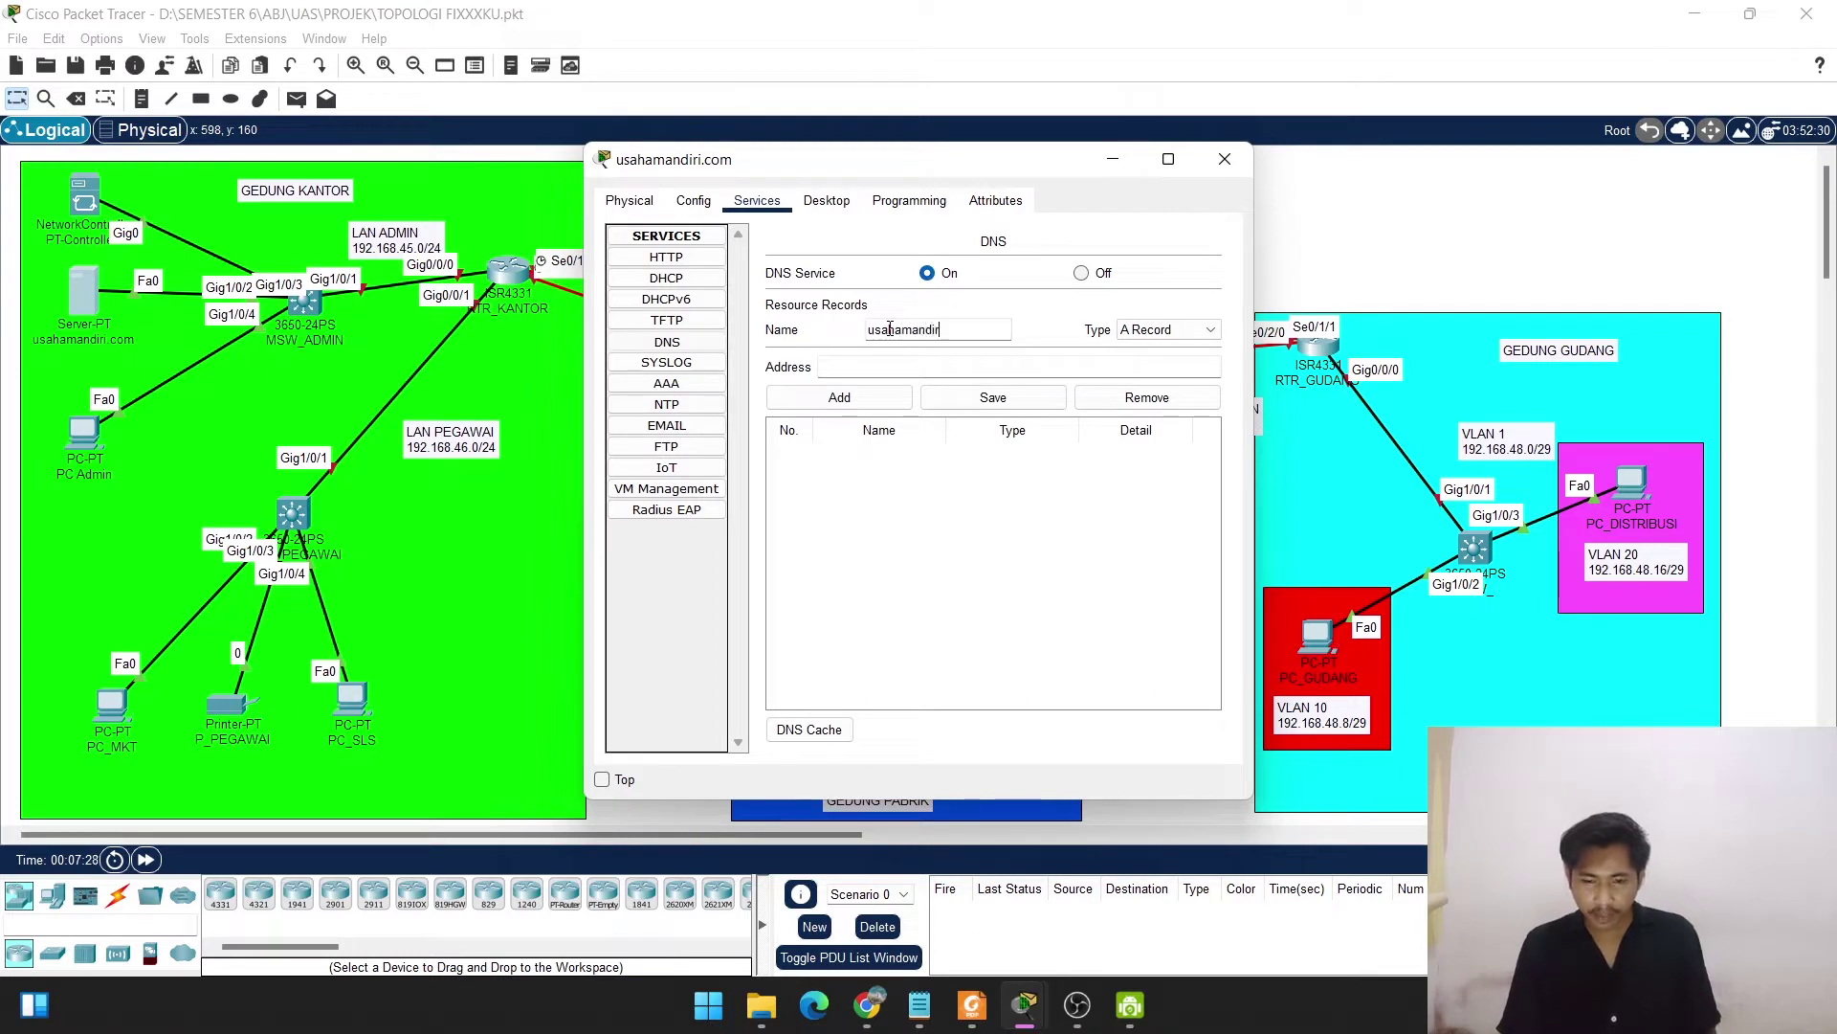
pyautogui.write('.com')
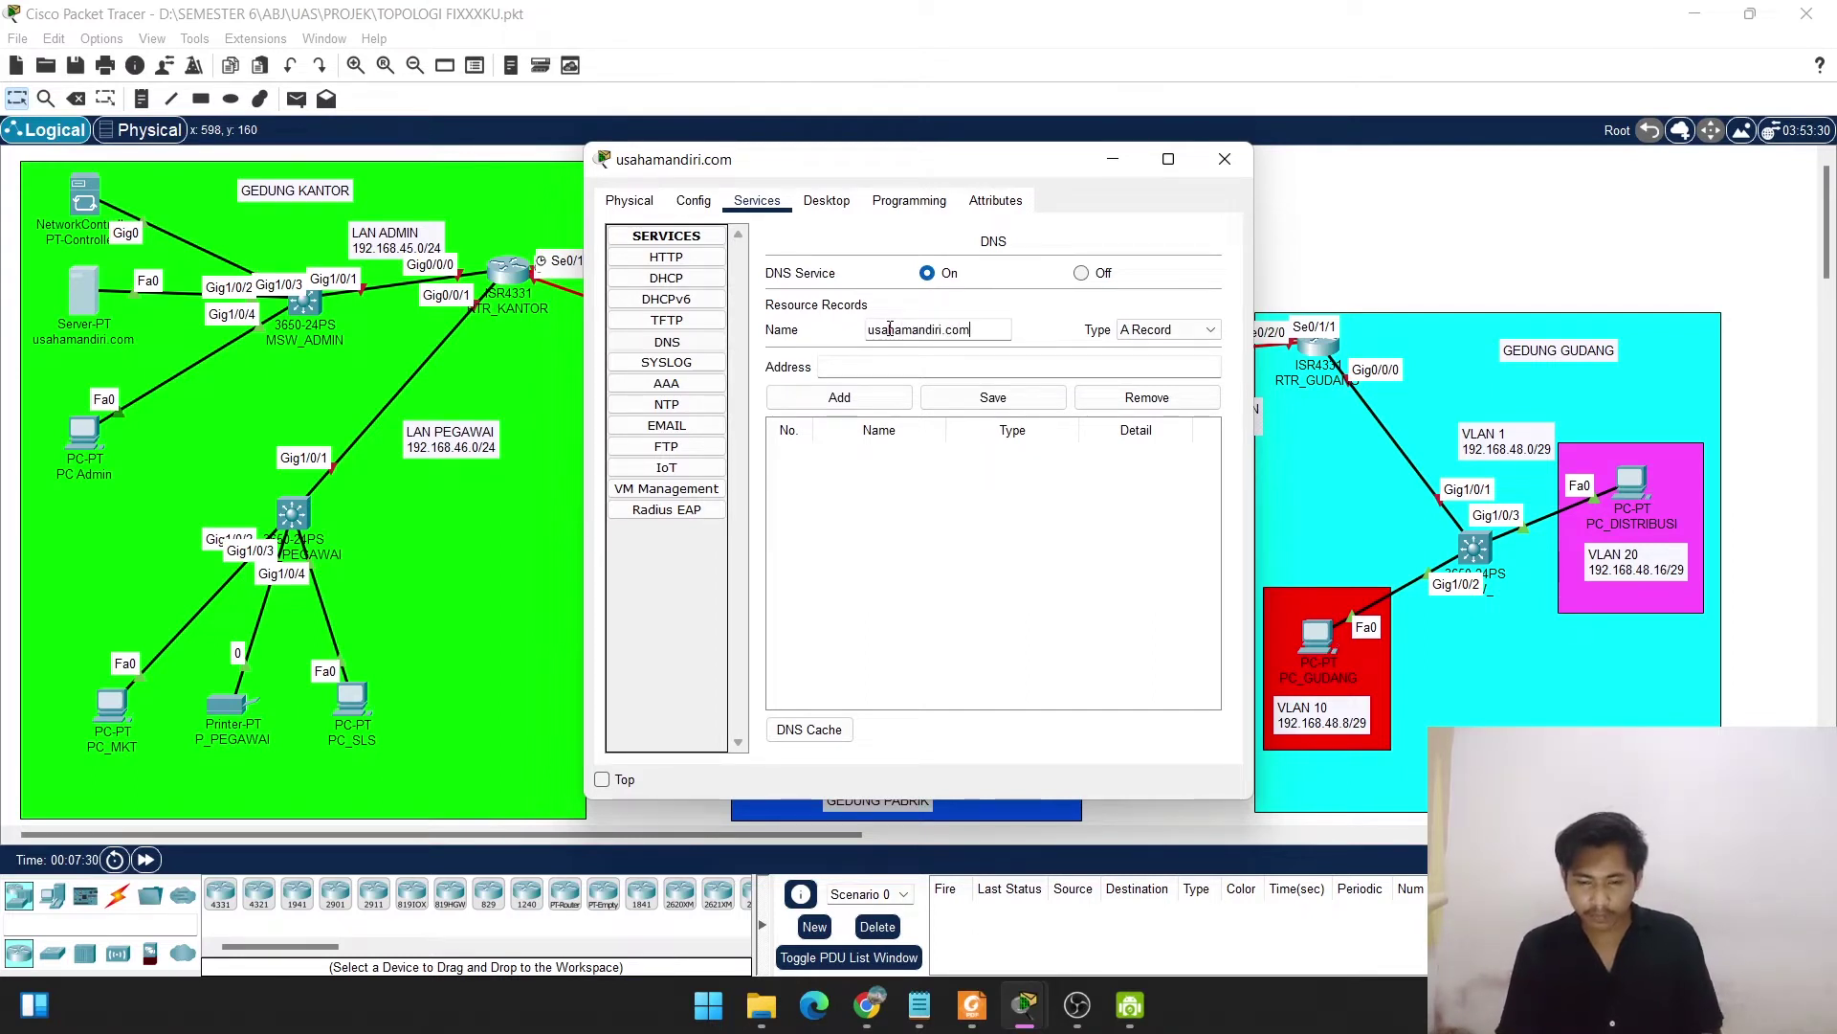
pyautogui.click(890, 366)
pyautogui.write('192.168.45.253')
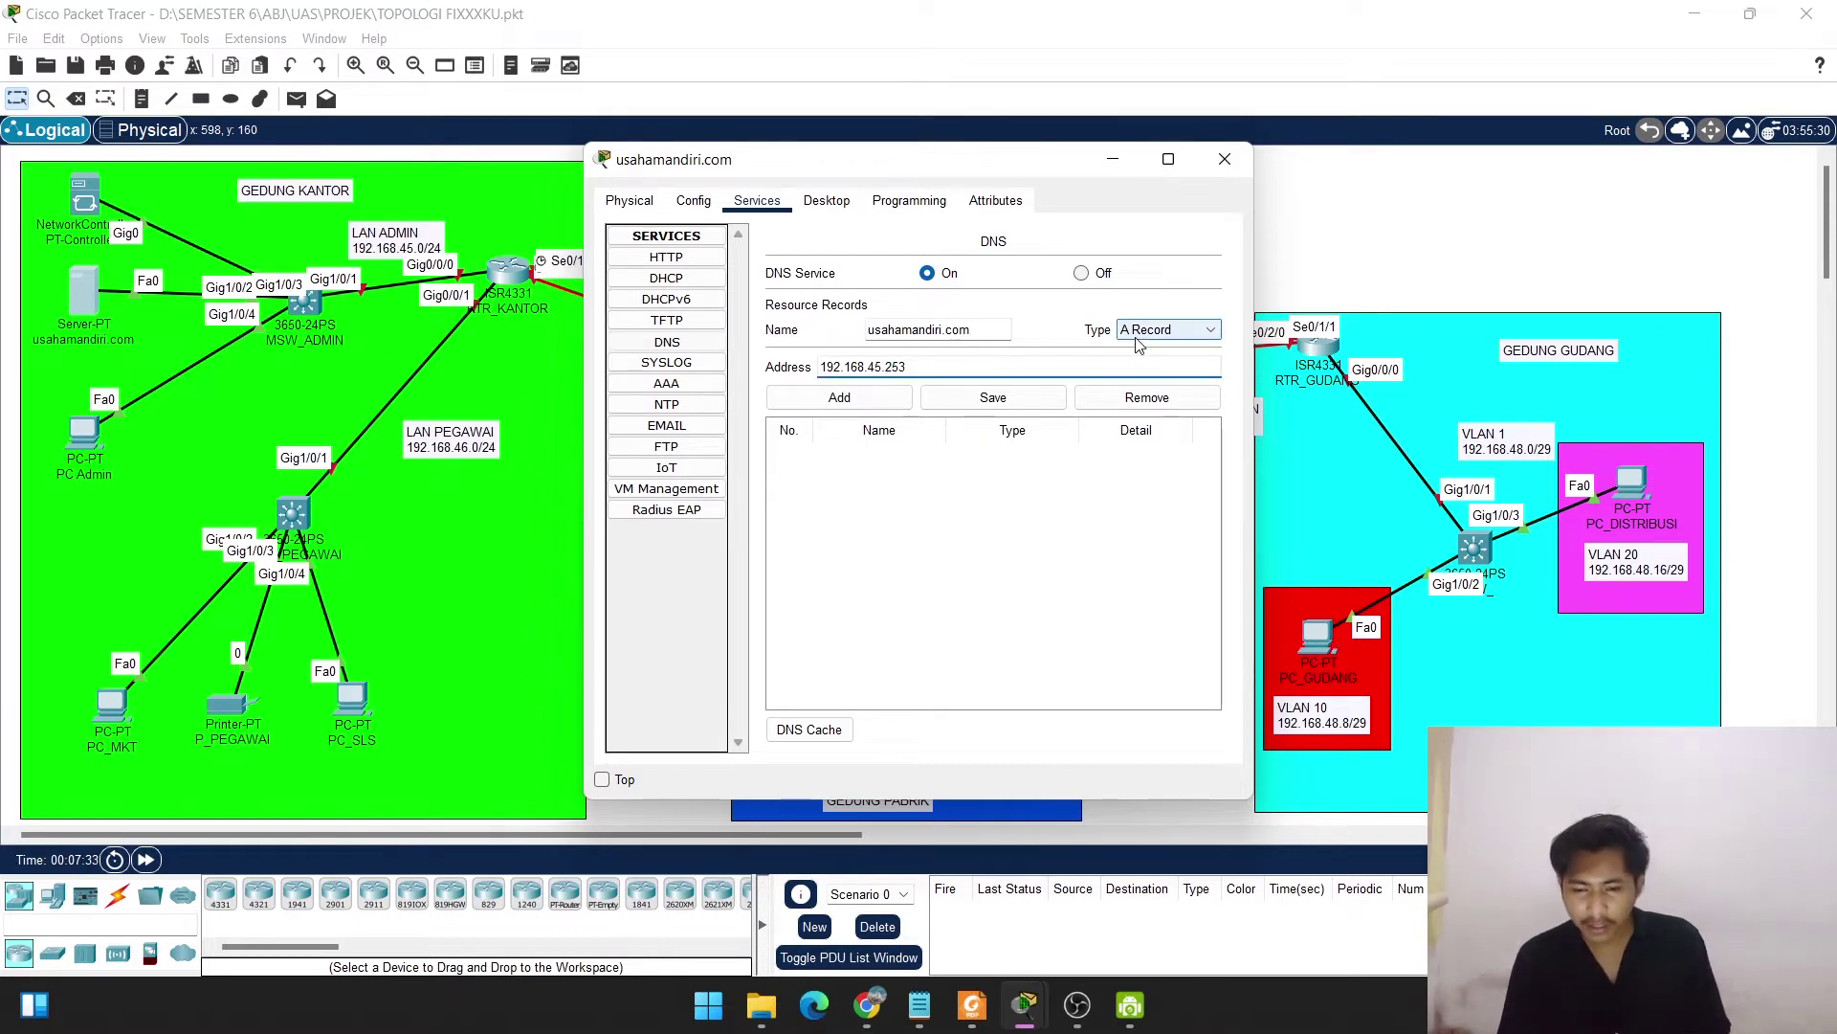
pyautogui.click(841, 398)
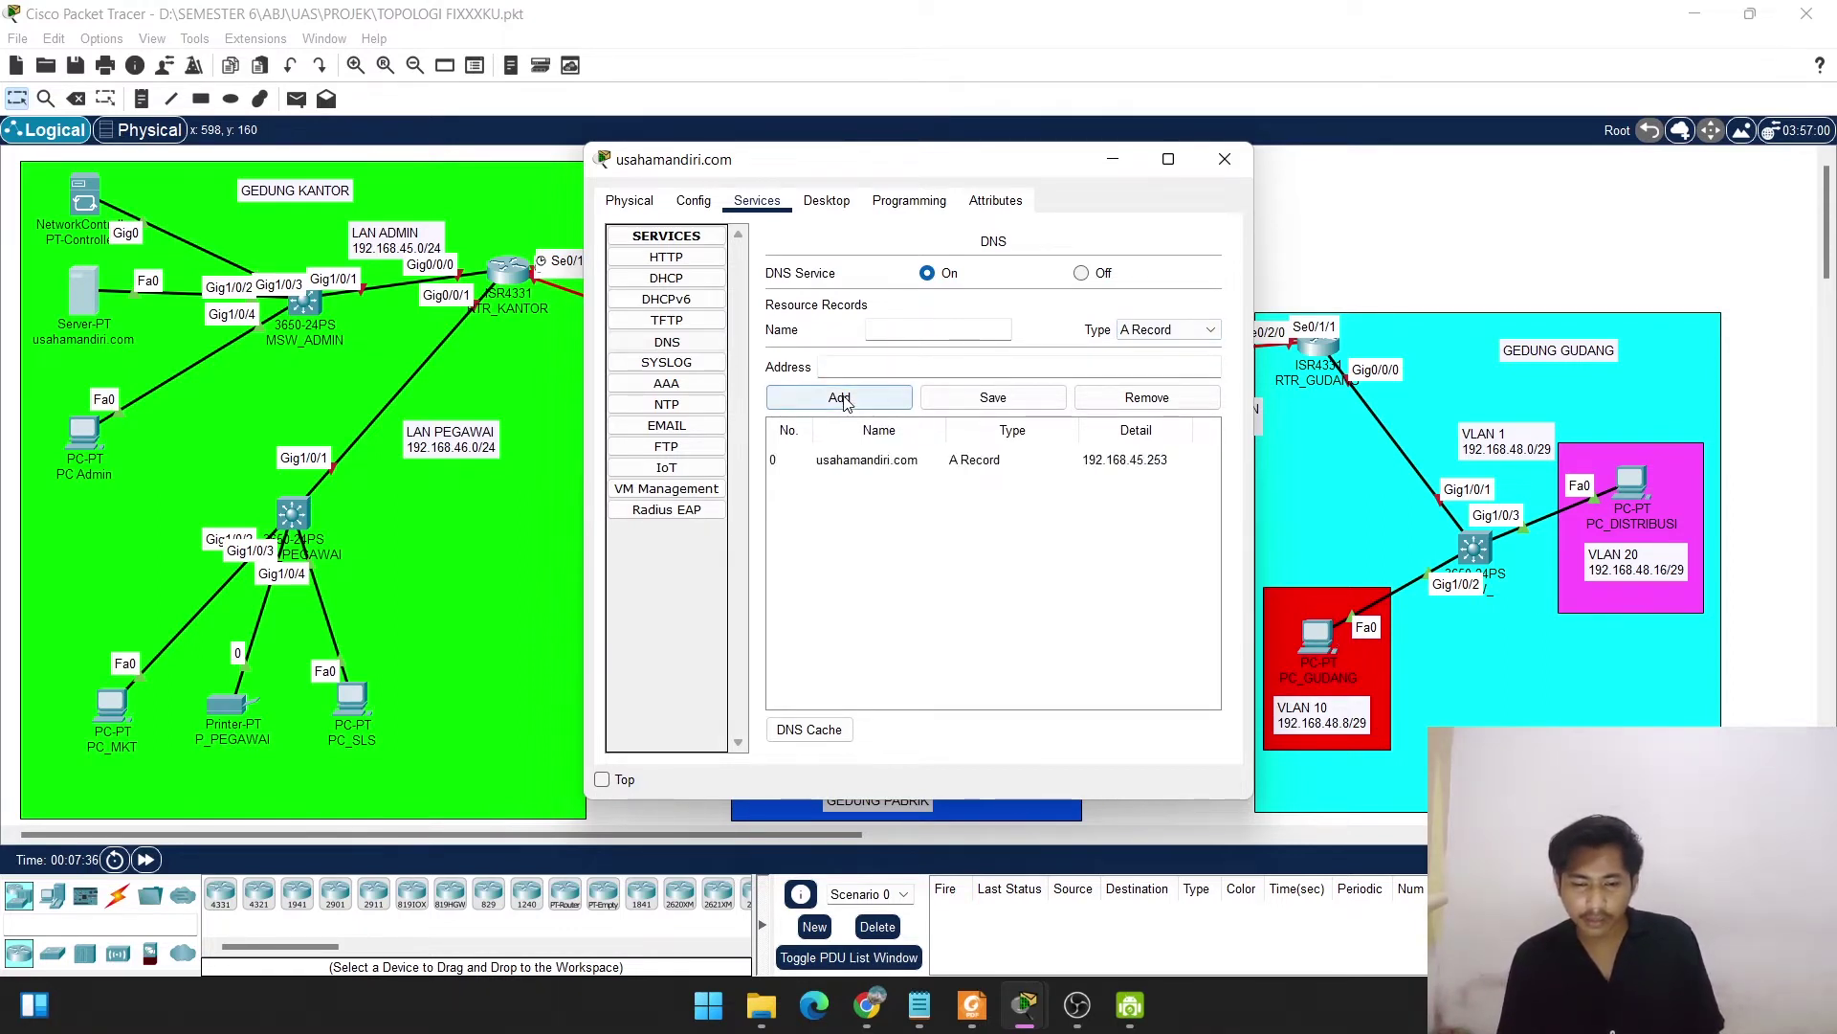
# Add a second DNS A record mapping controller.usahamandiri.com to 192.168.45.254.
pyautogui.click(876, 329)
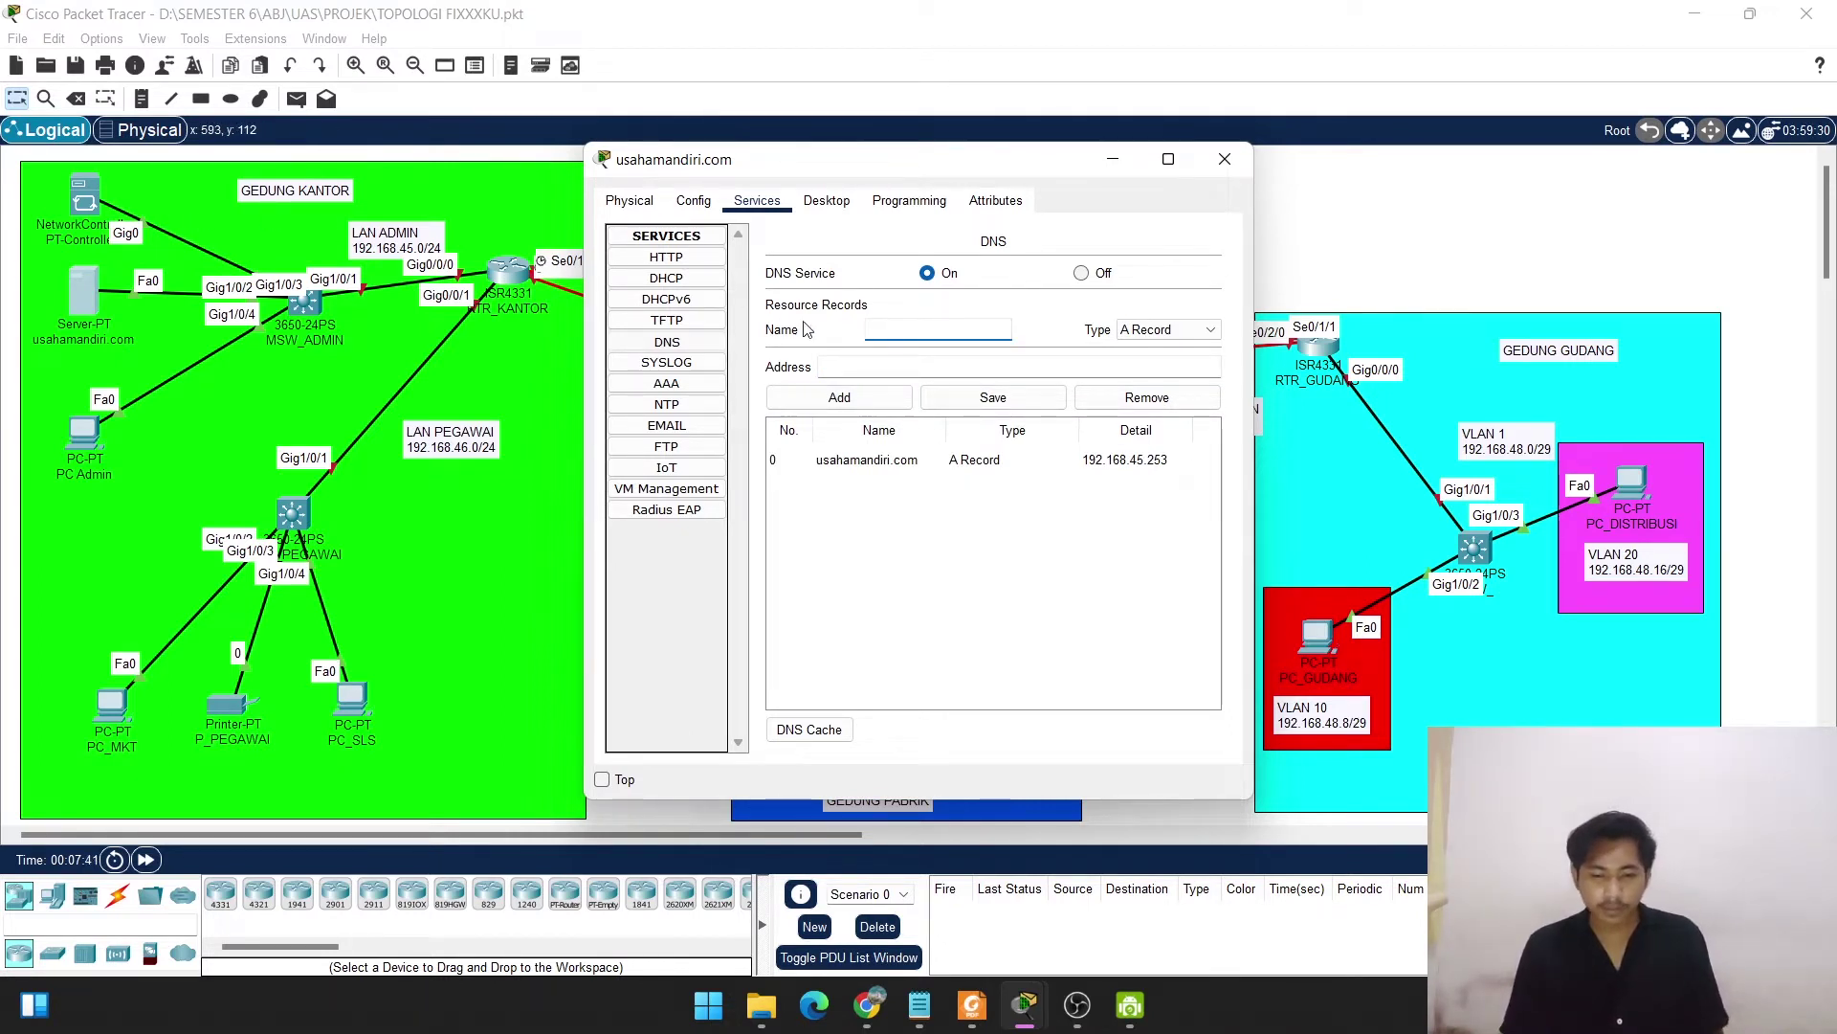
pyautogui.write('contr')
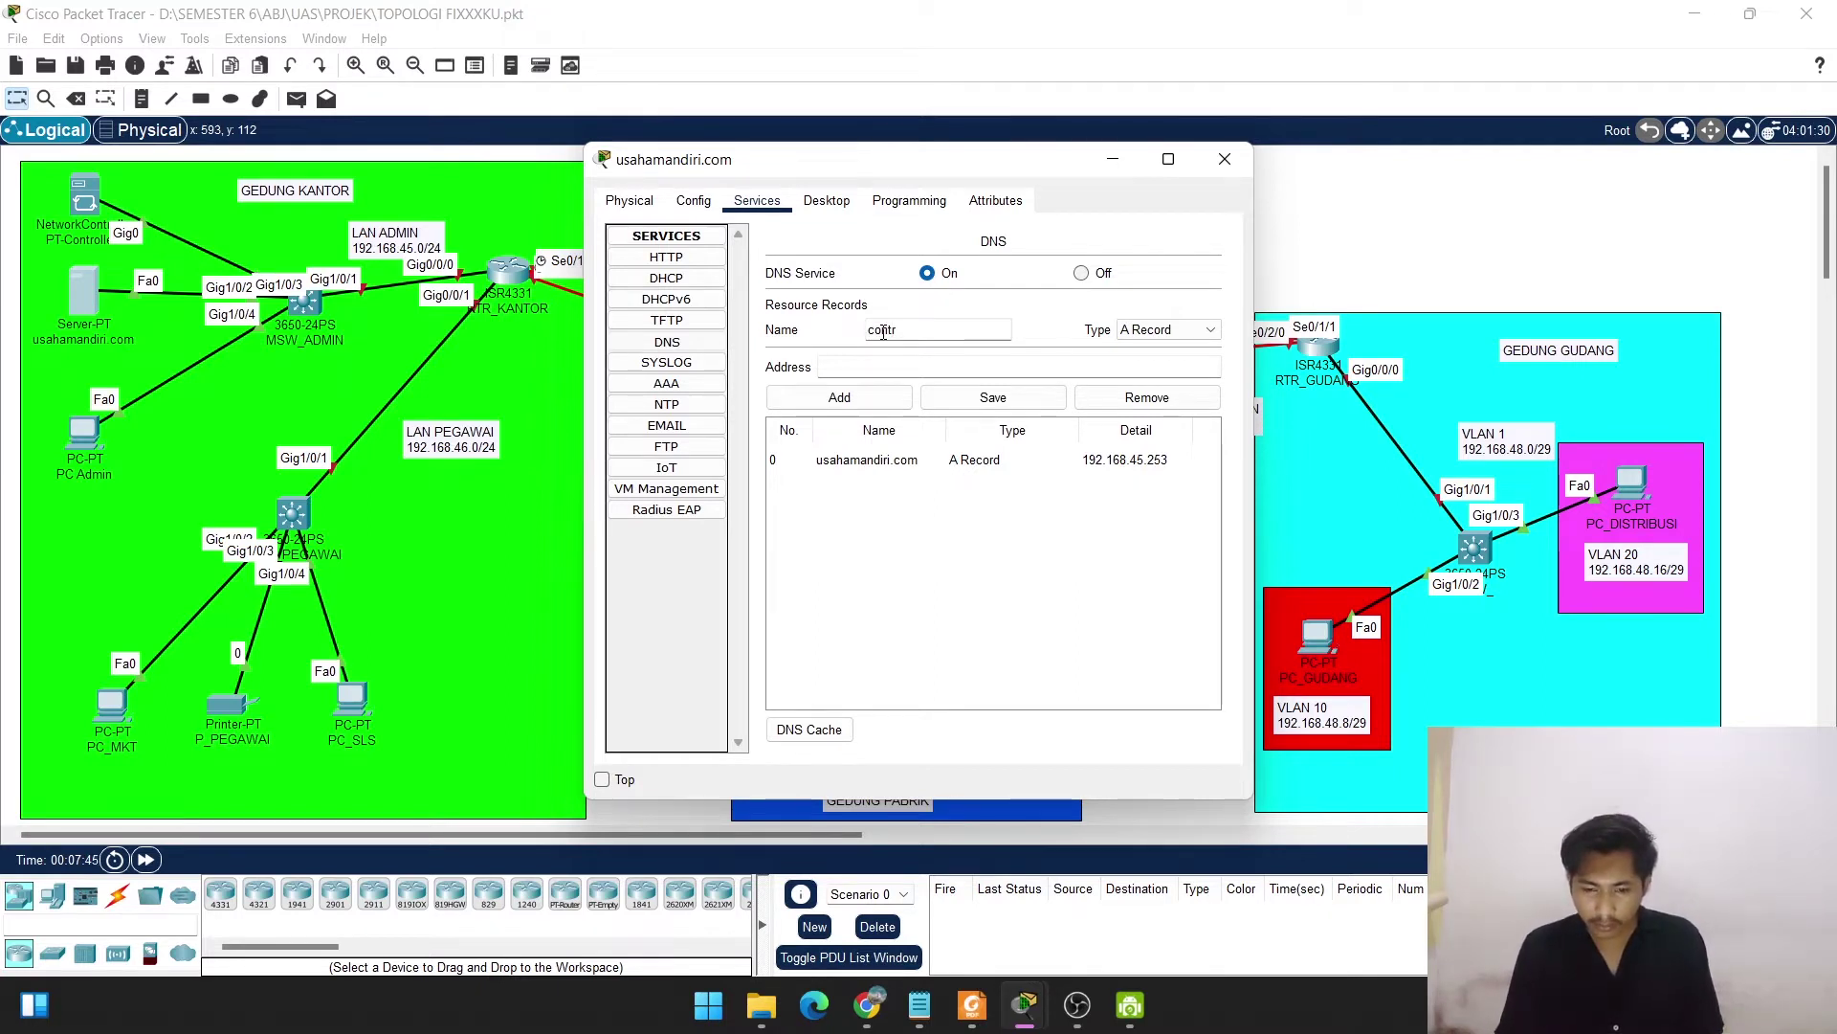
pyautogui.write('oller')
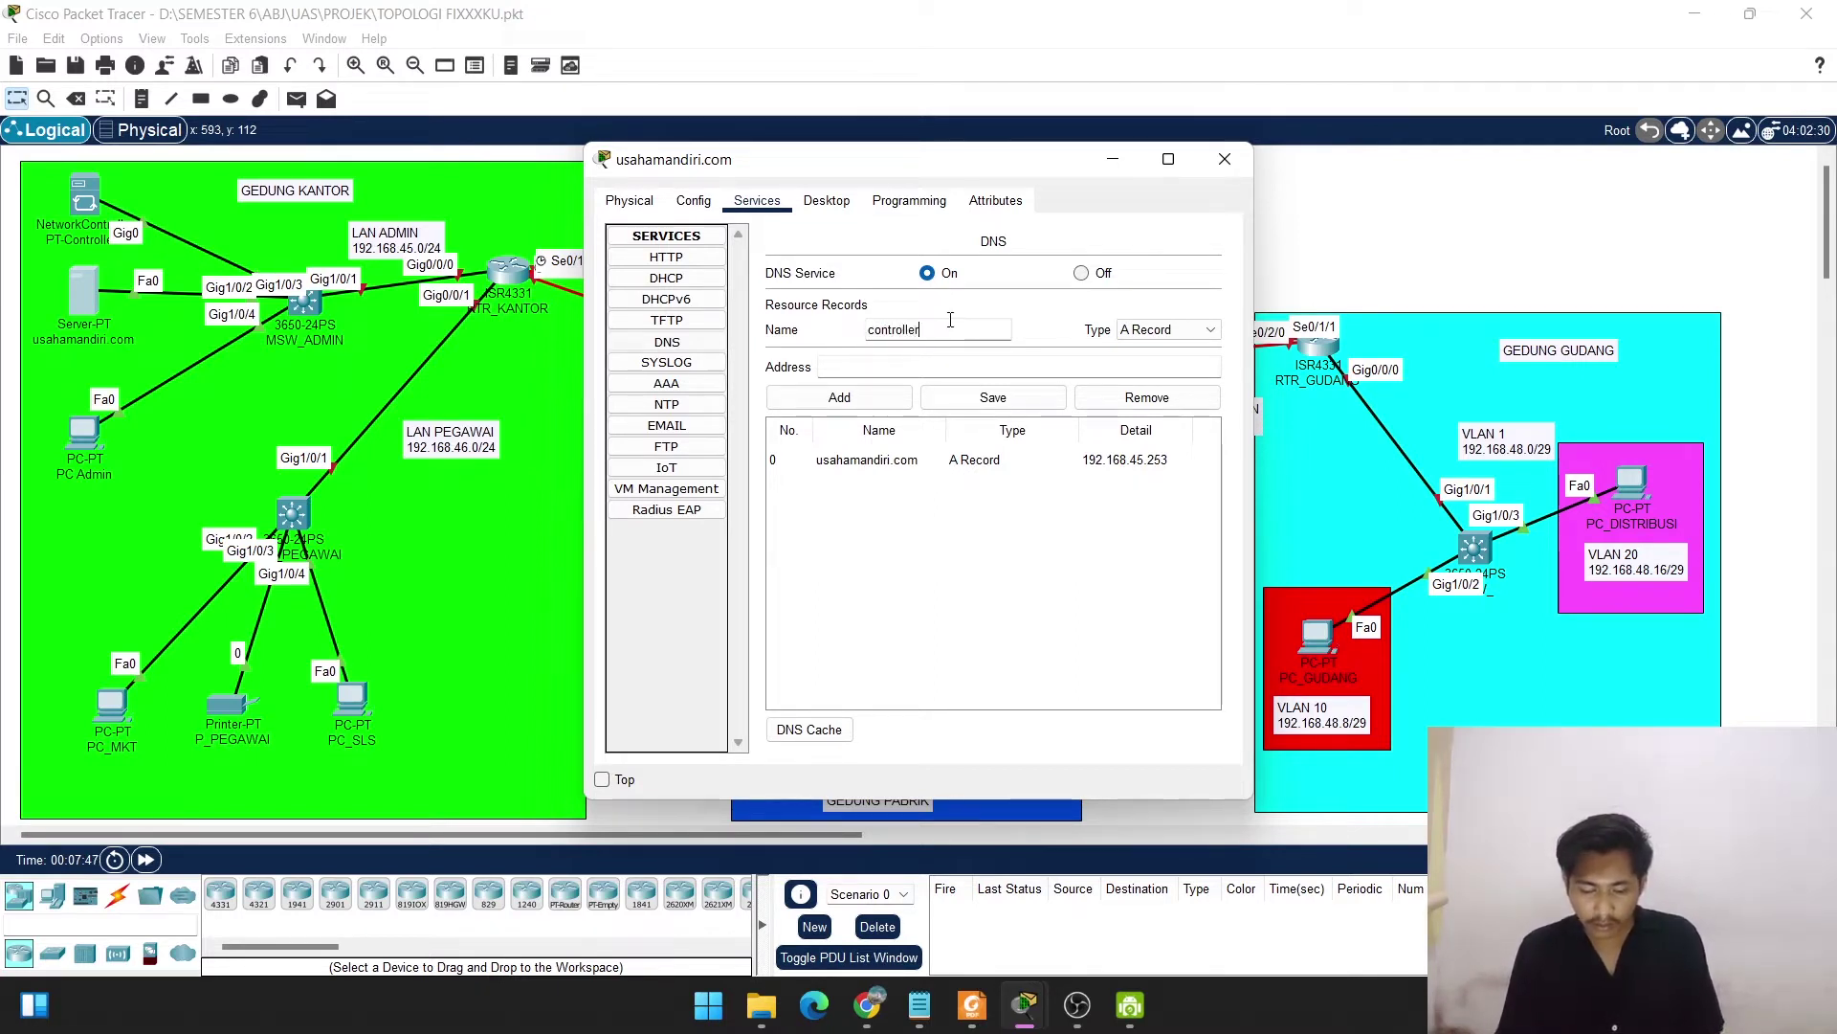
pyautogui.write('.usaha')
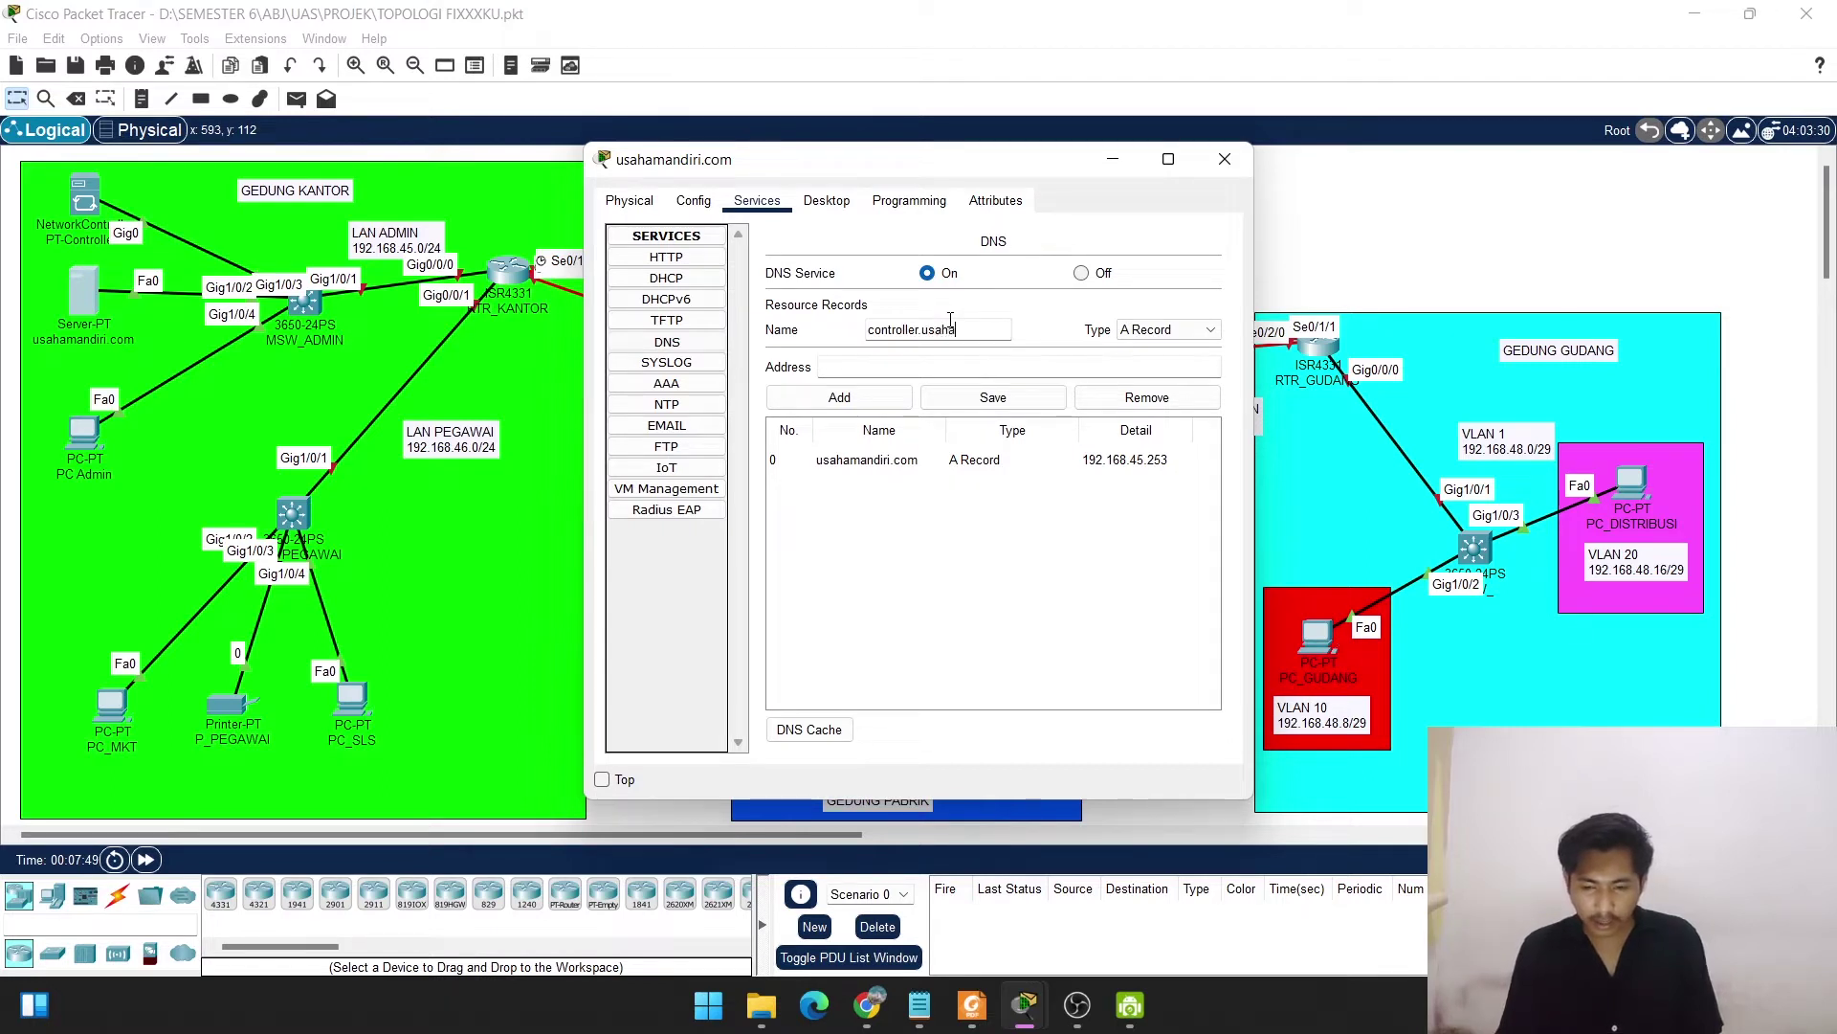
pyautogui.write('mandir')
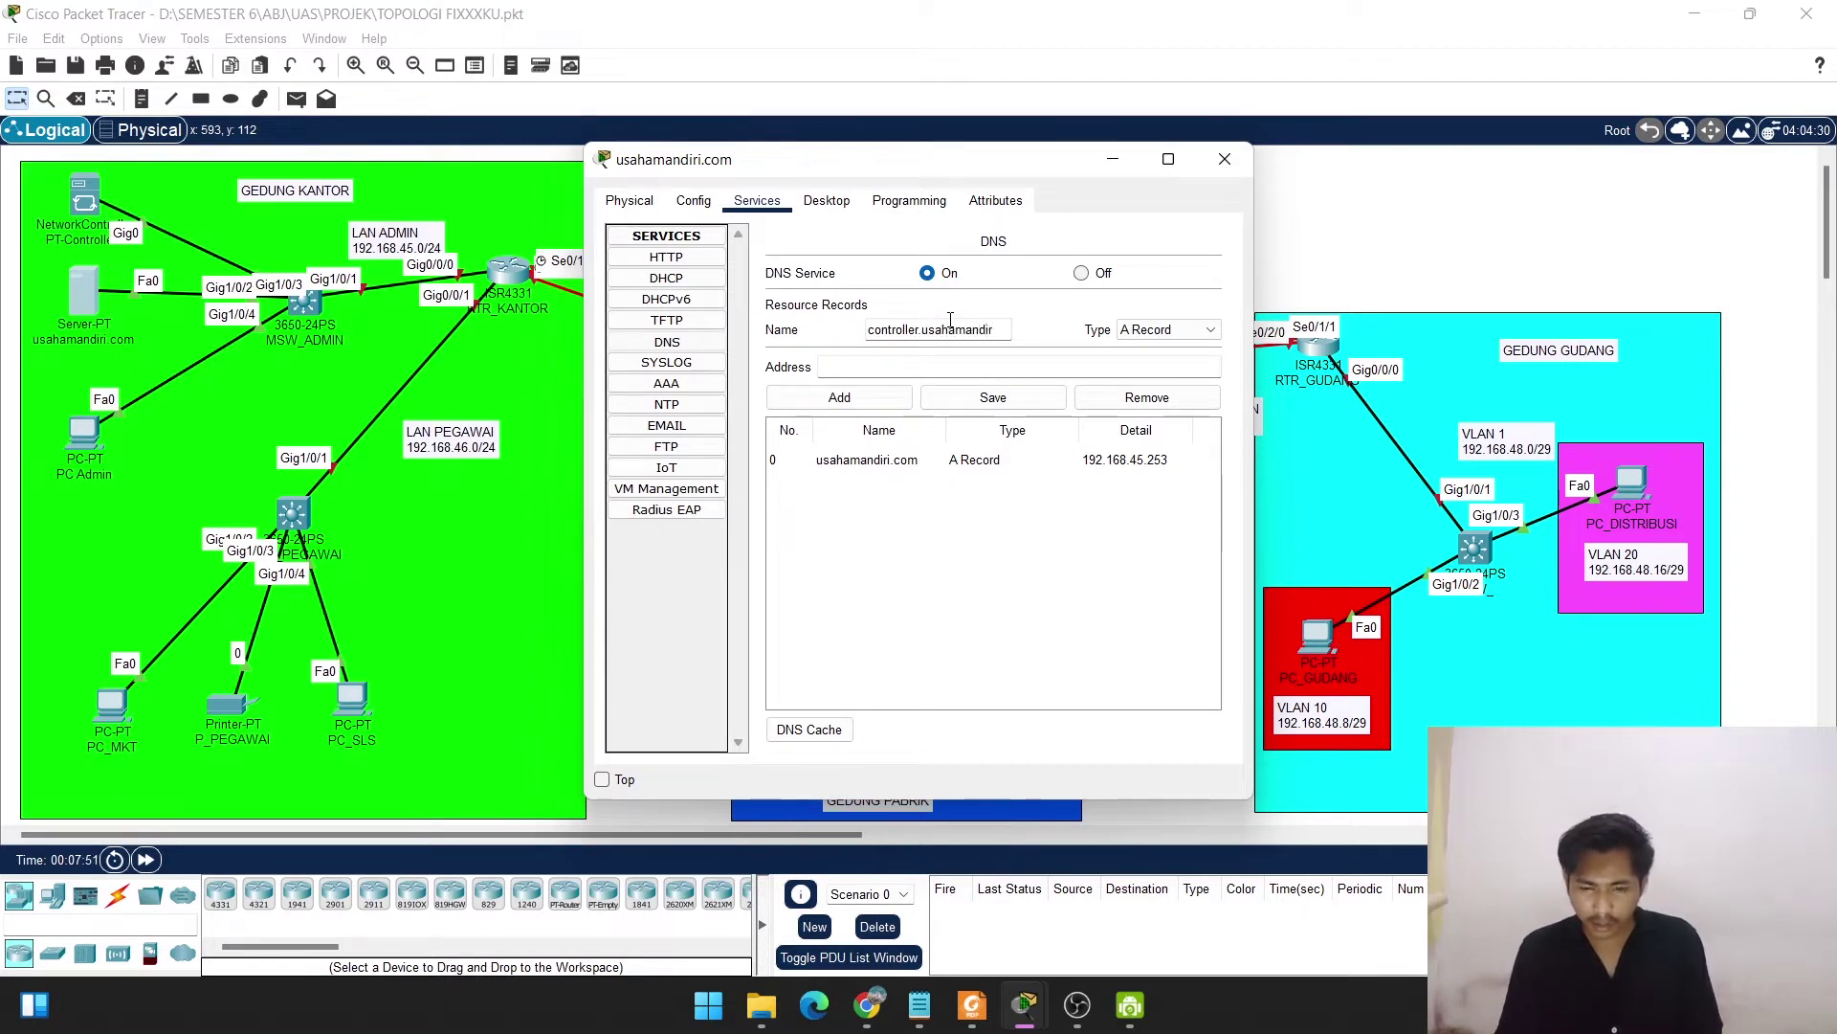
pyautogui.write('i.com')
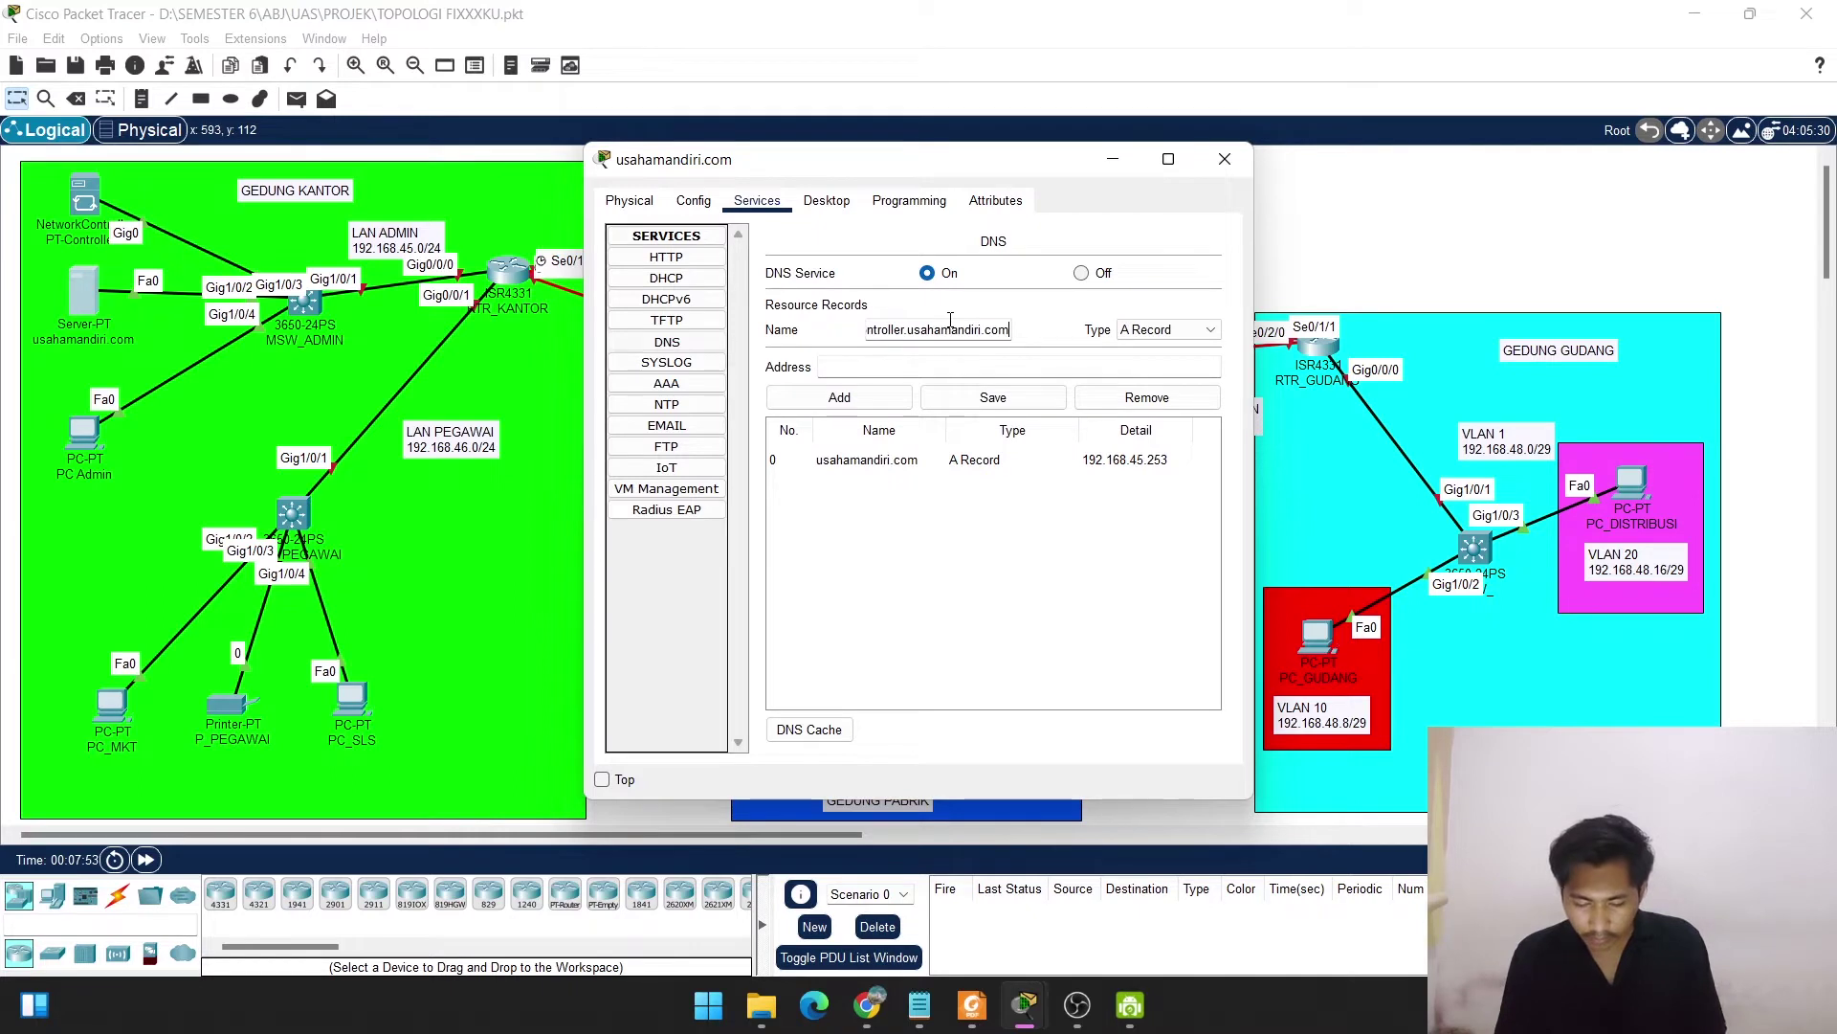
pyautogui.press('XF86MonBrightnessUp')
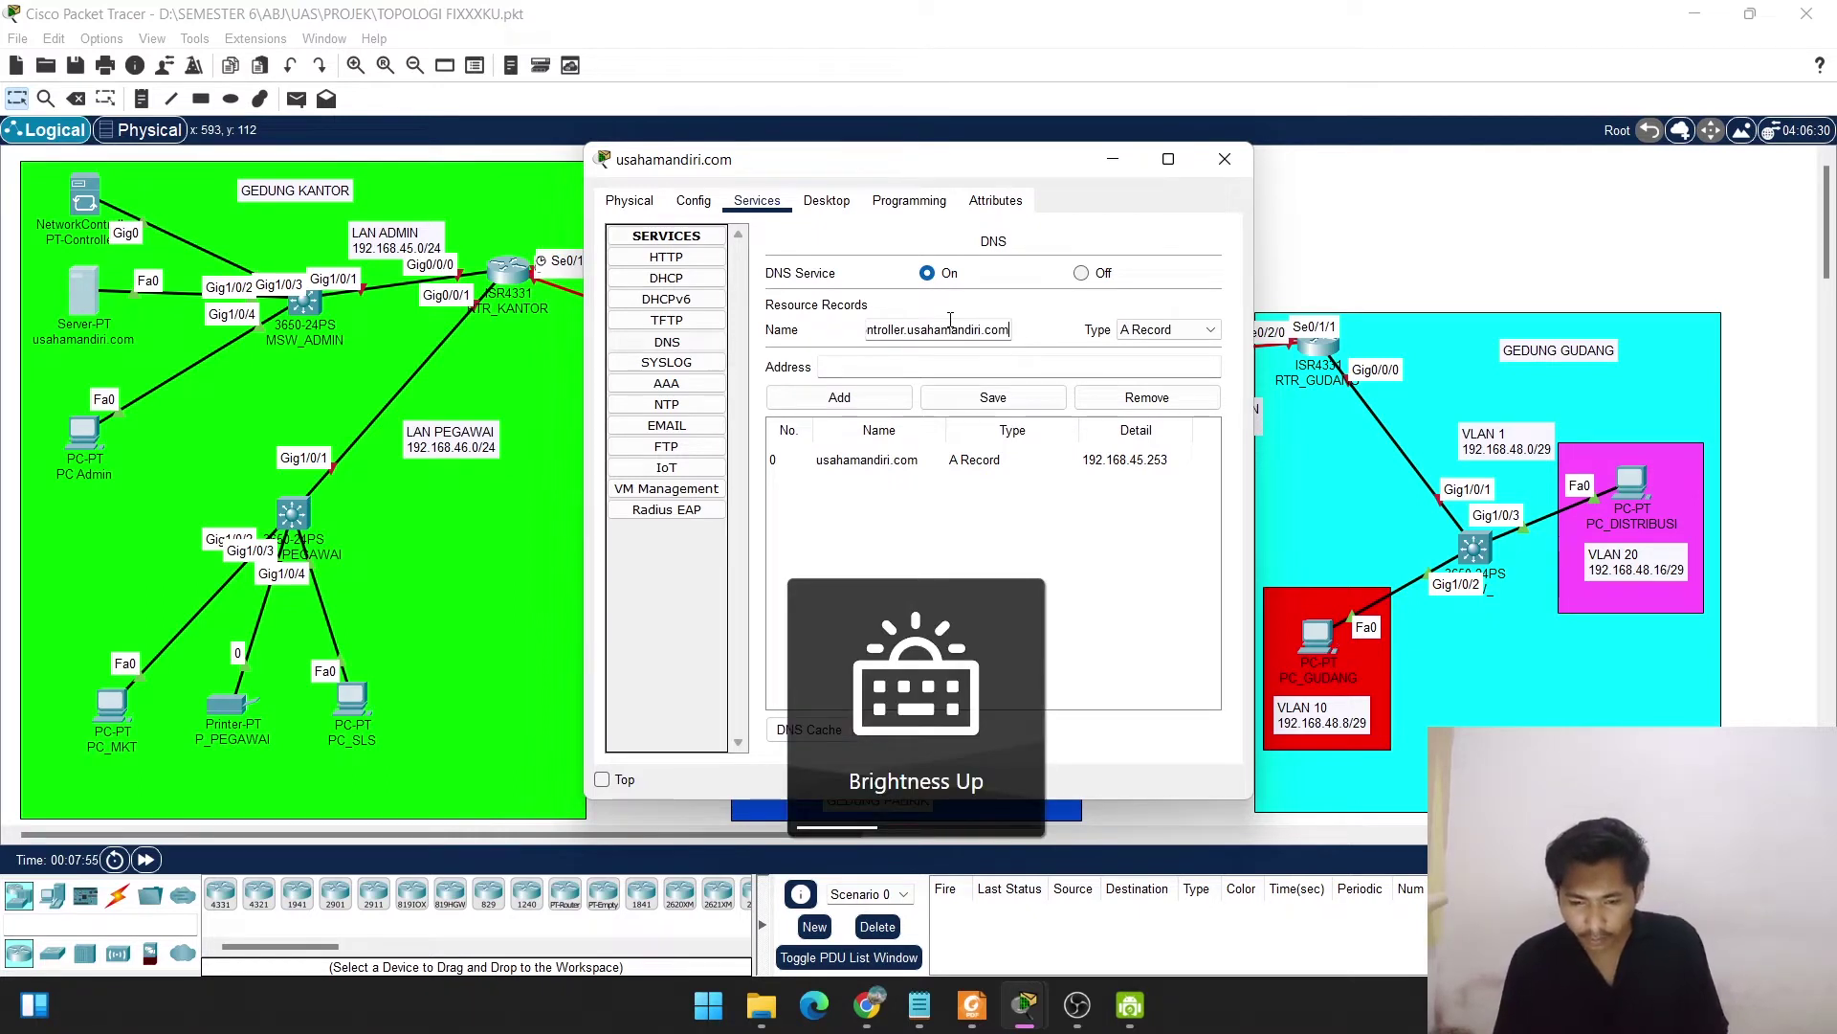
pyautogui.click(916, 369)
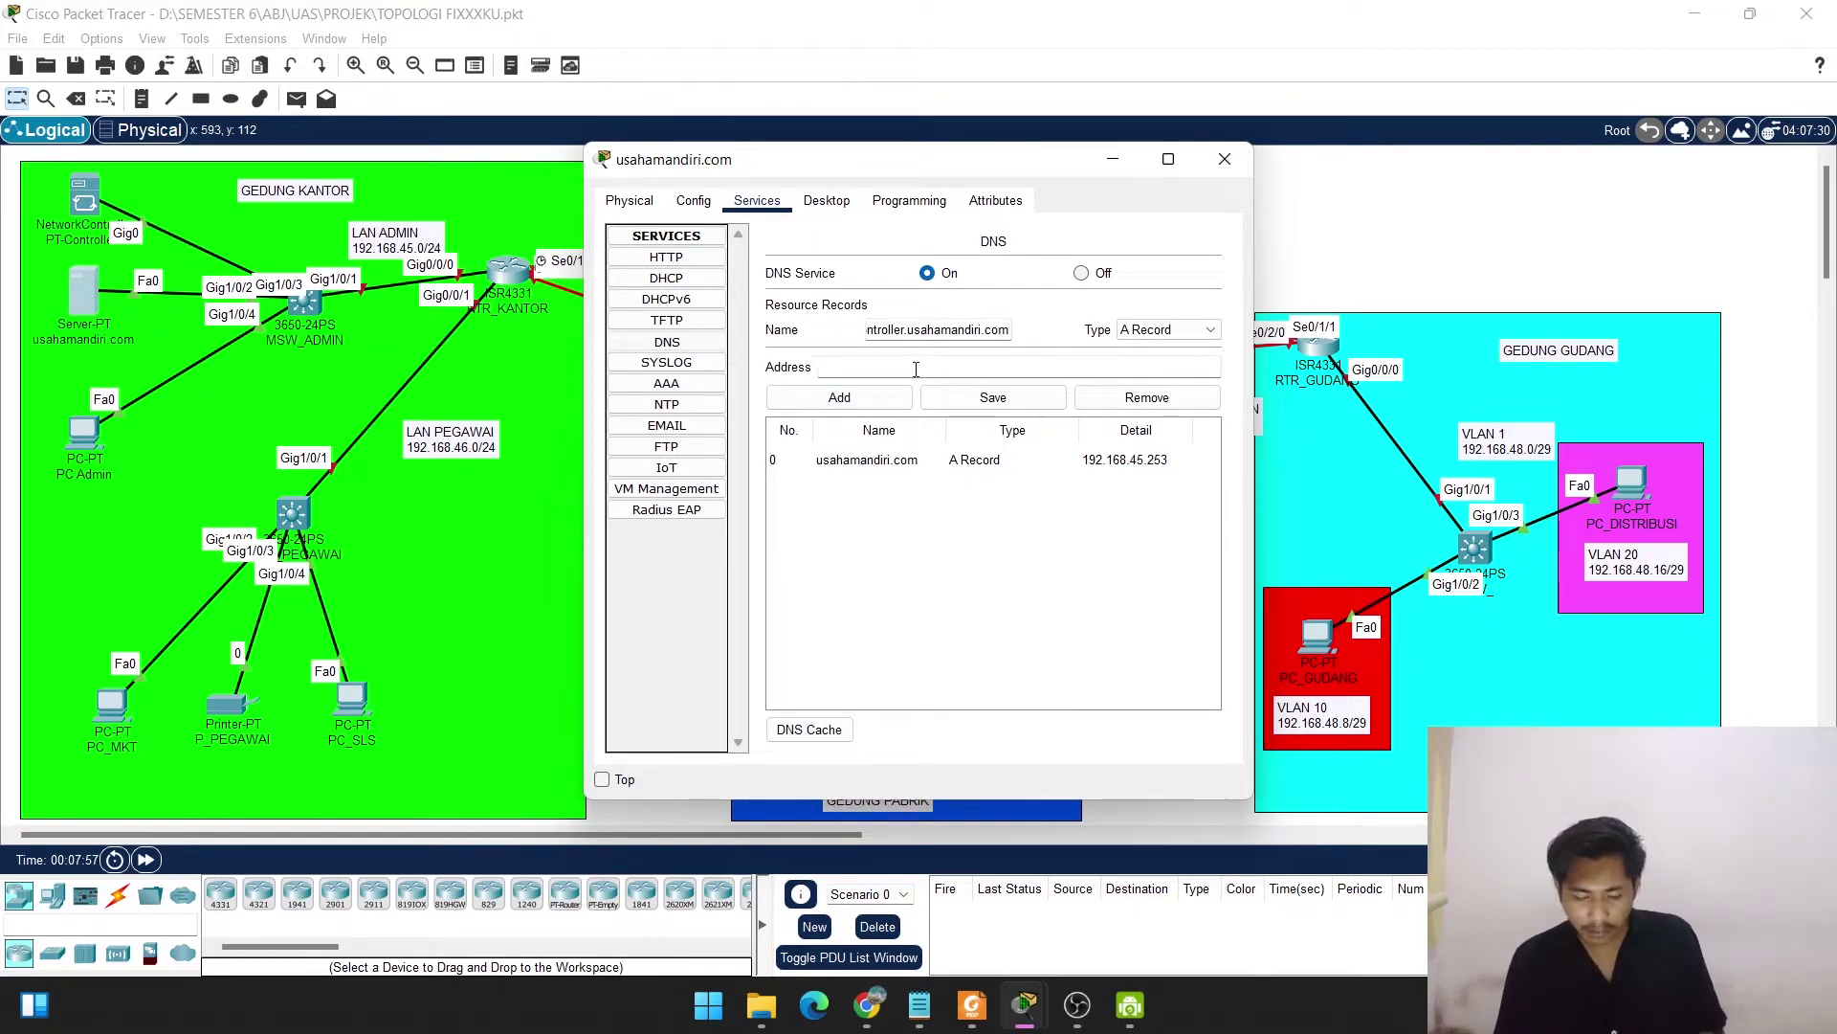
pyautogui.write('192.168.45.254')
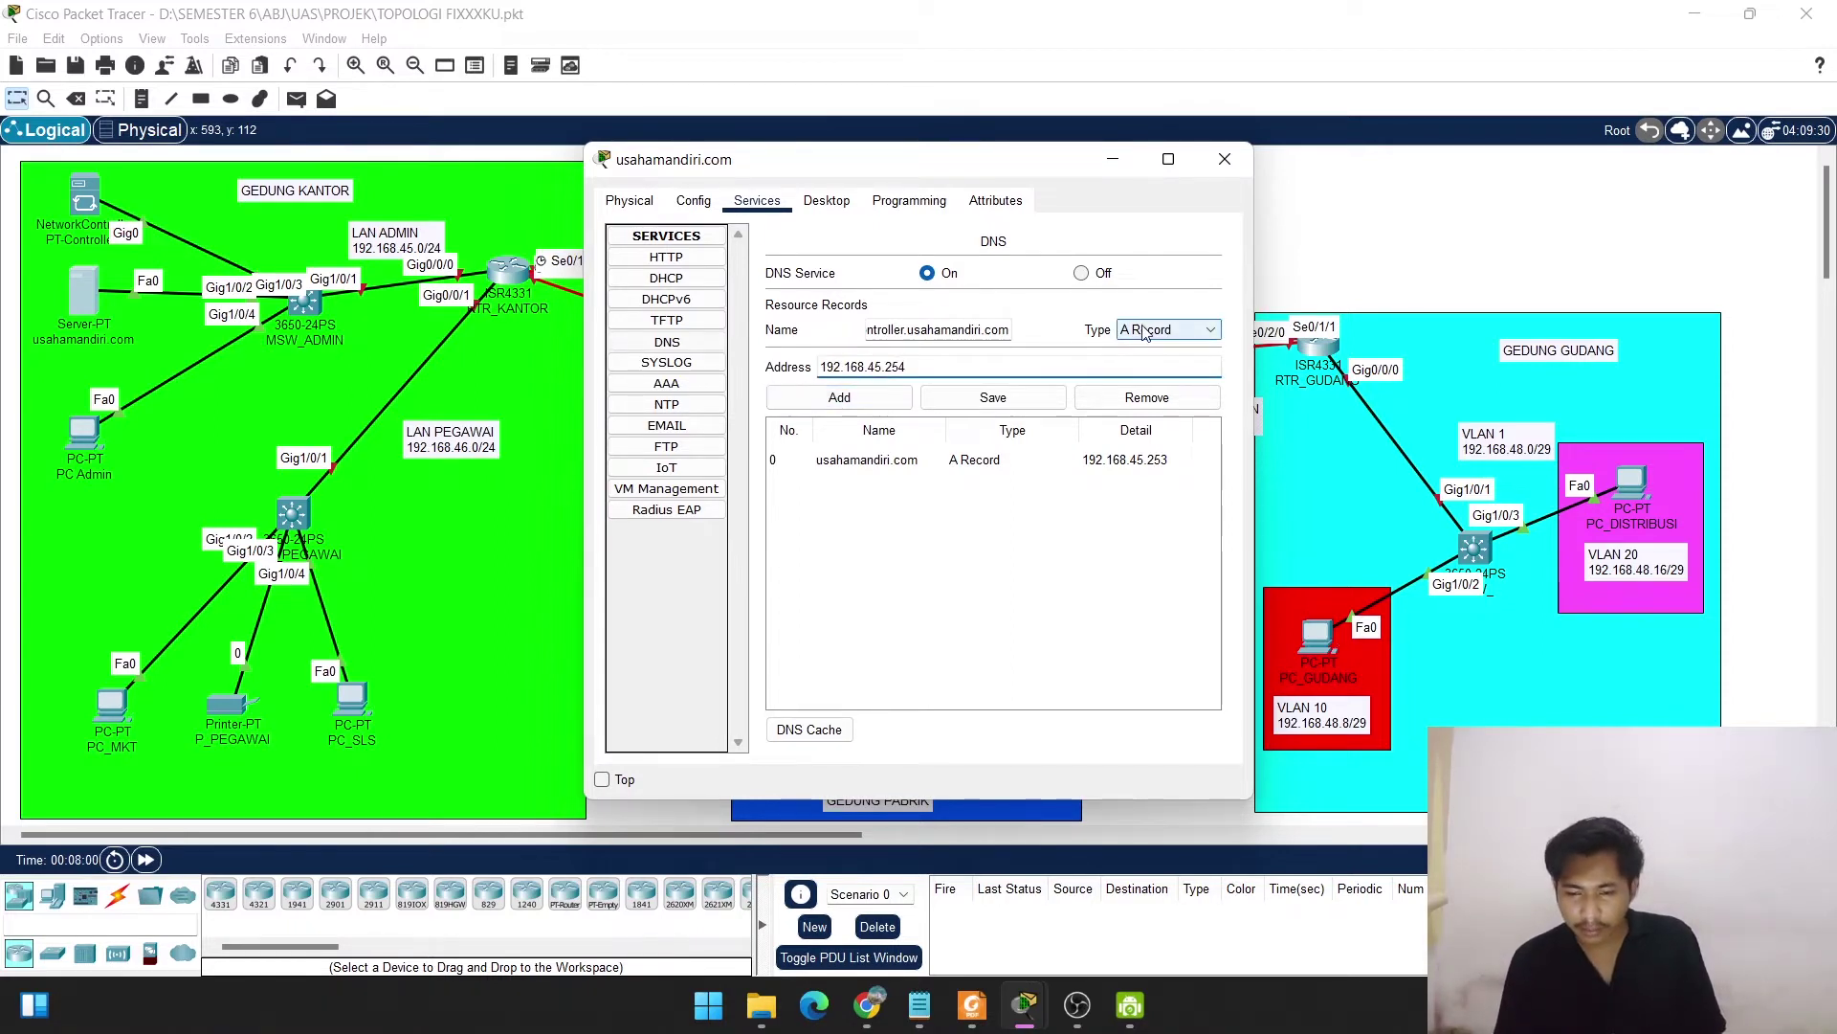
pyautogui.click(840, 398)
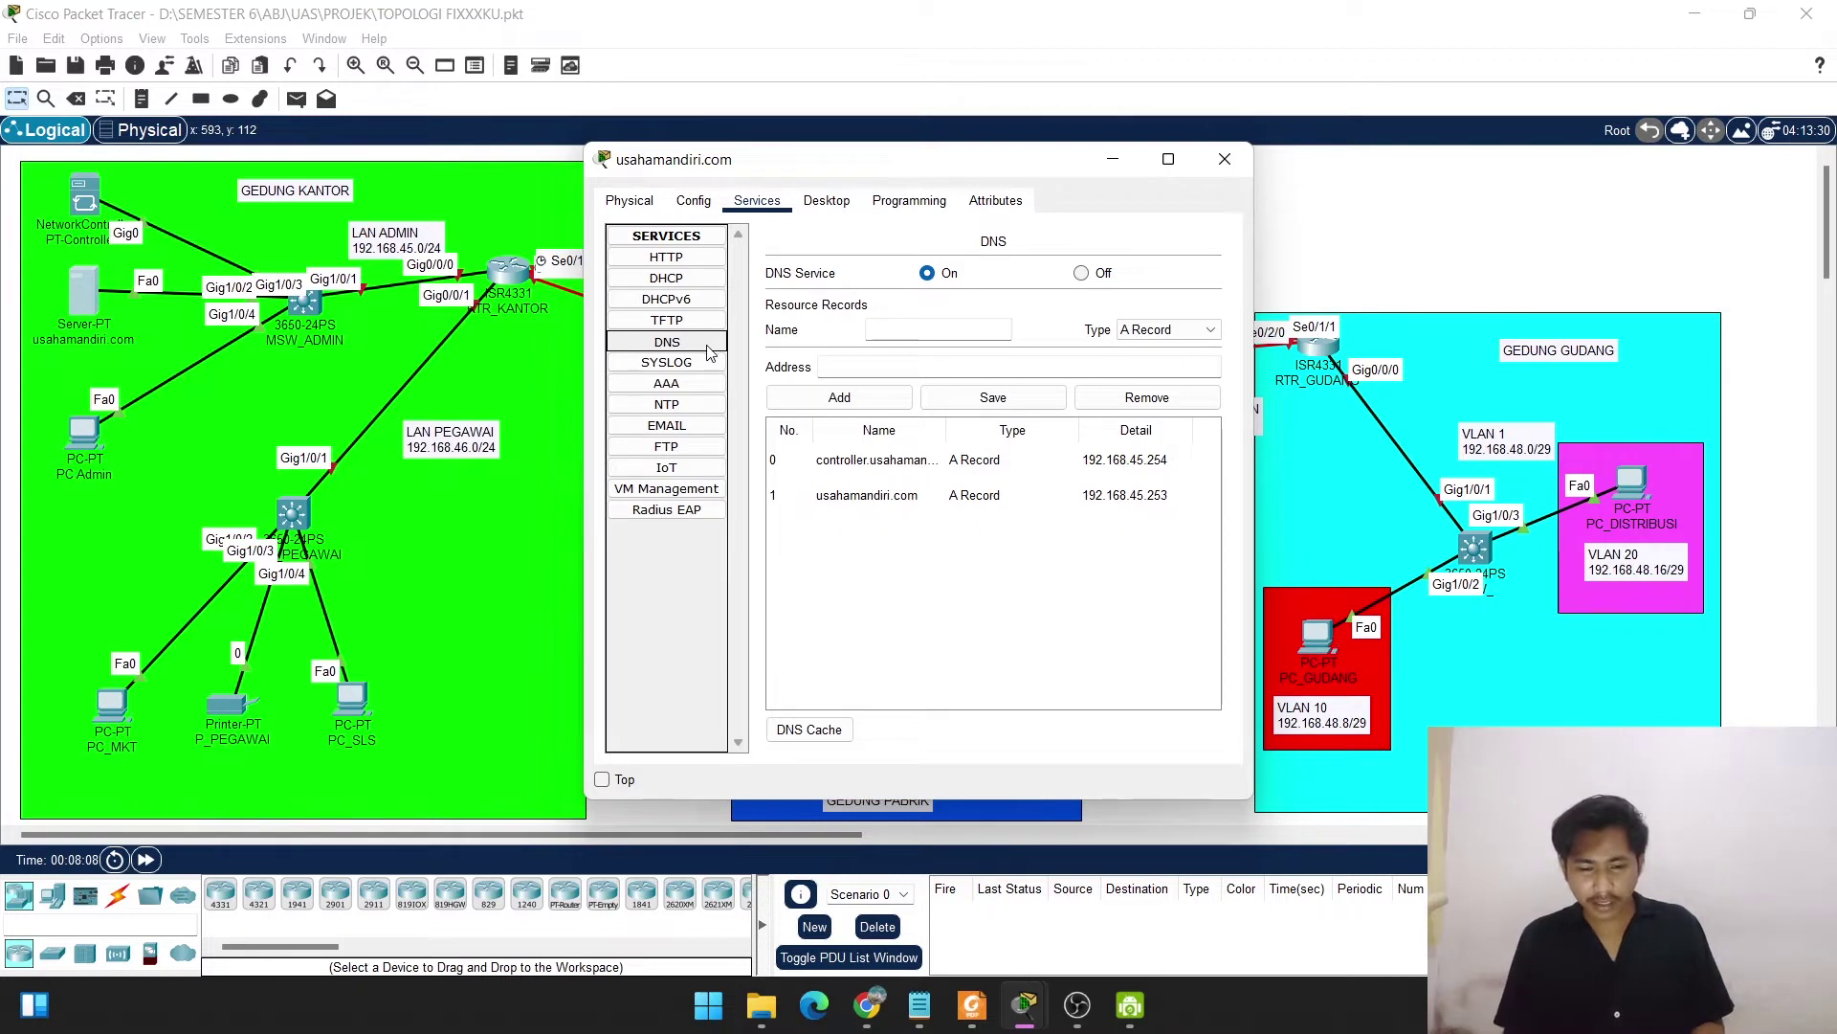
pyautogui.click(647, 371)
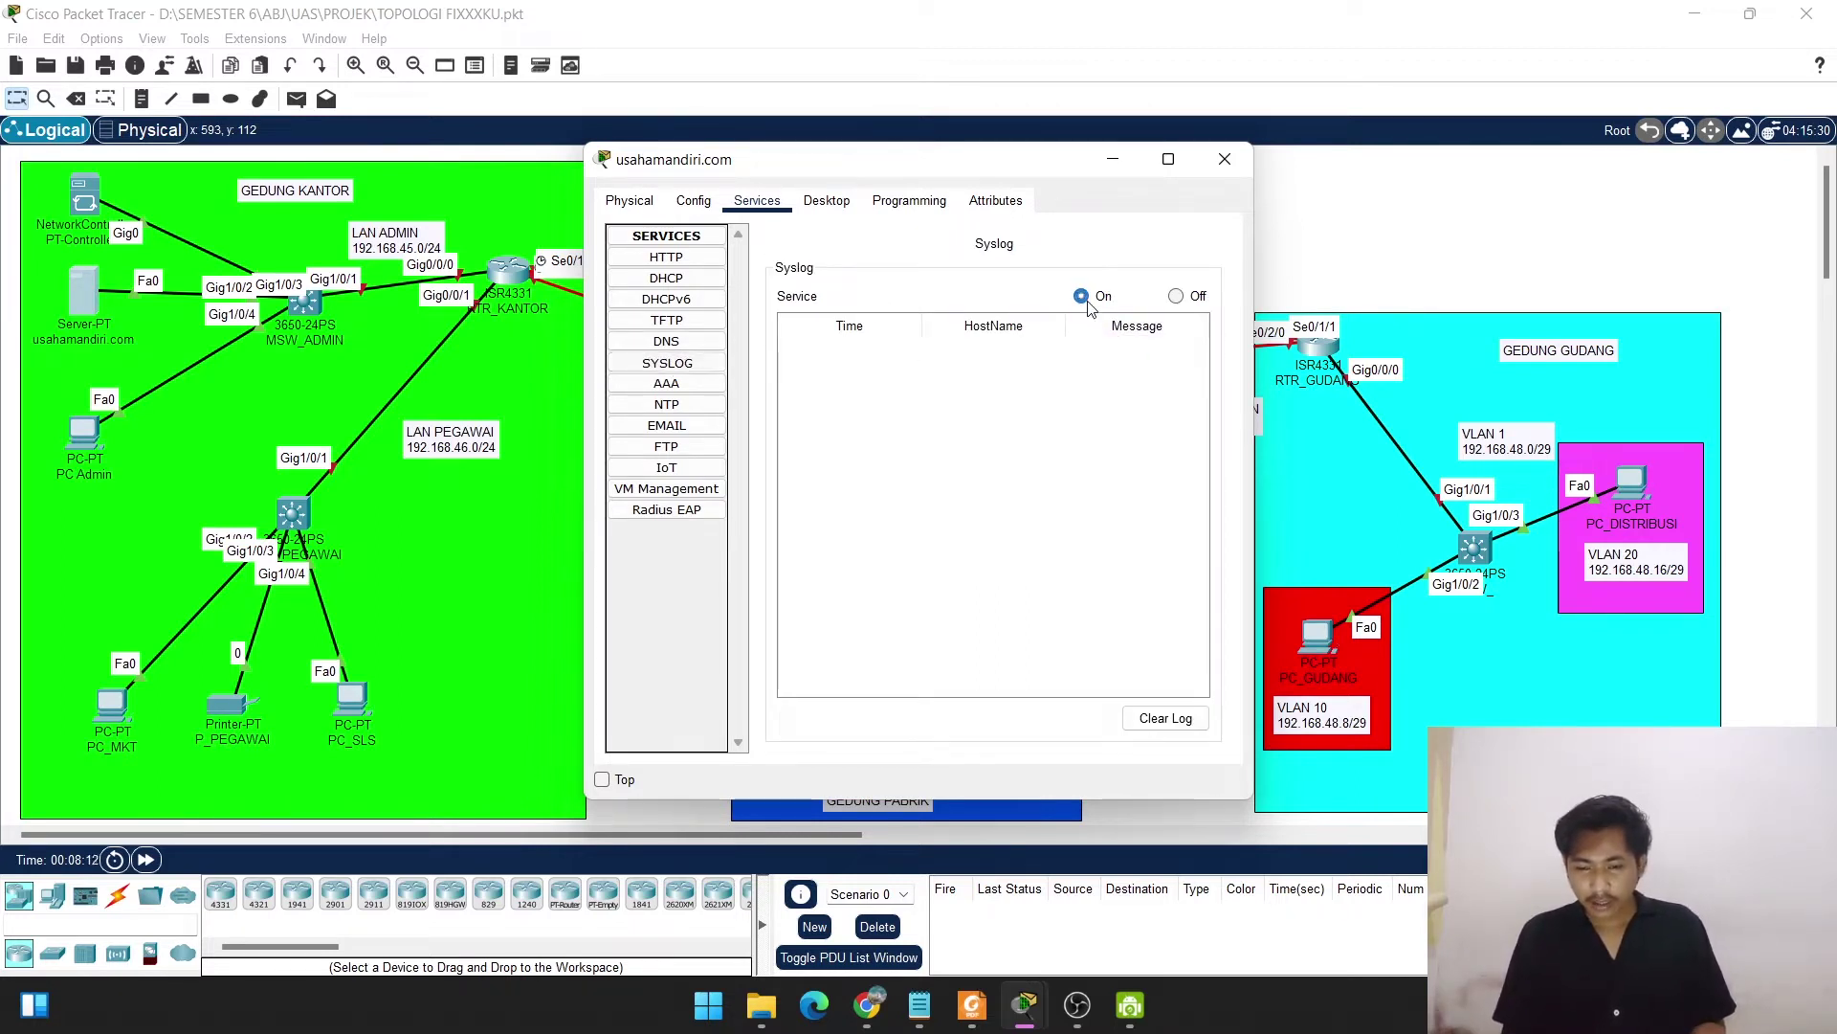
pyautogui.click(670, 407)
# Set the server's NTP clock to 1 July 2022, 10:00:00 AM, check FTP and email, then close the window.
pyautogui.click(1155, 388)
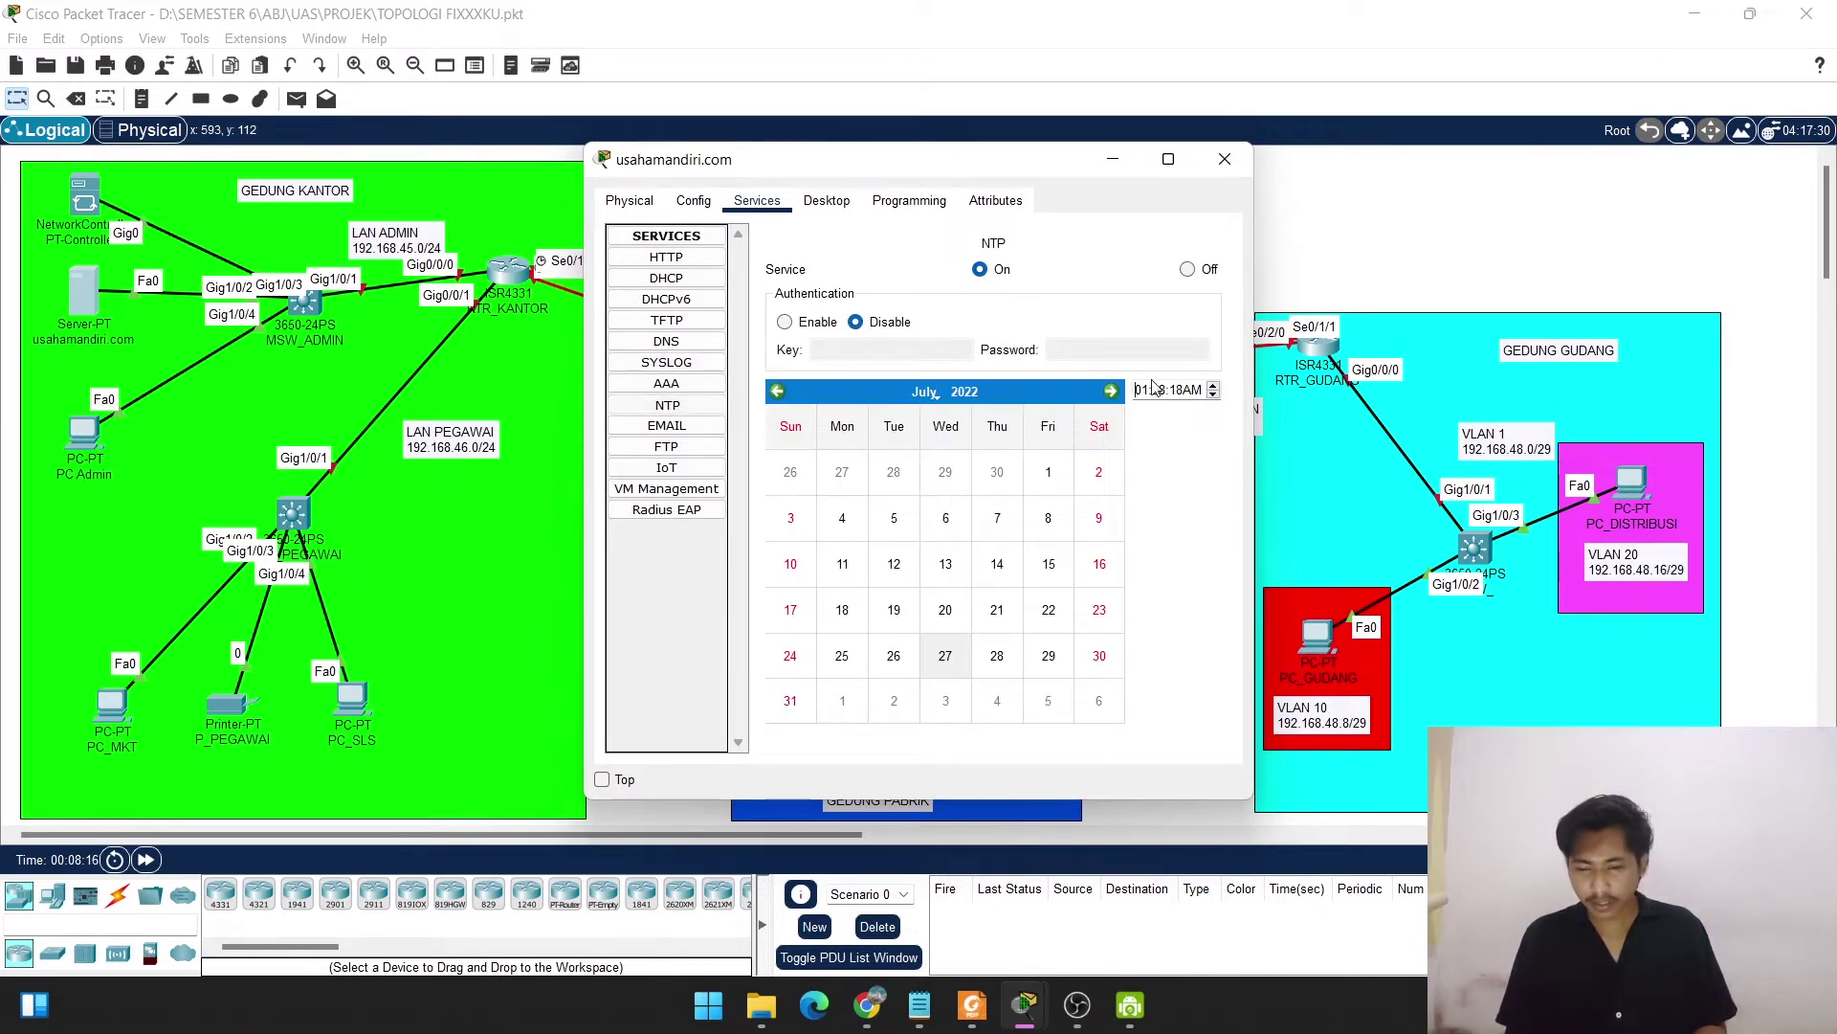
pyautogui.write('10:')
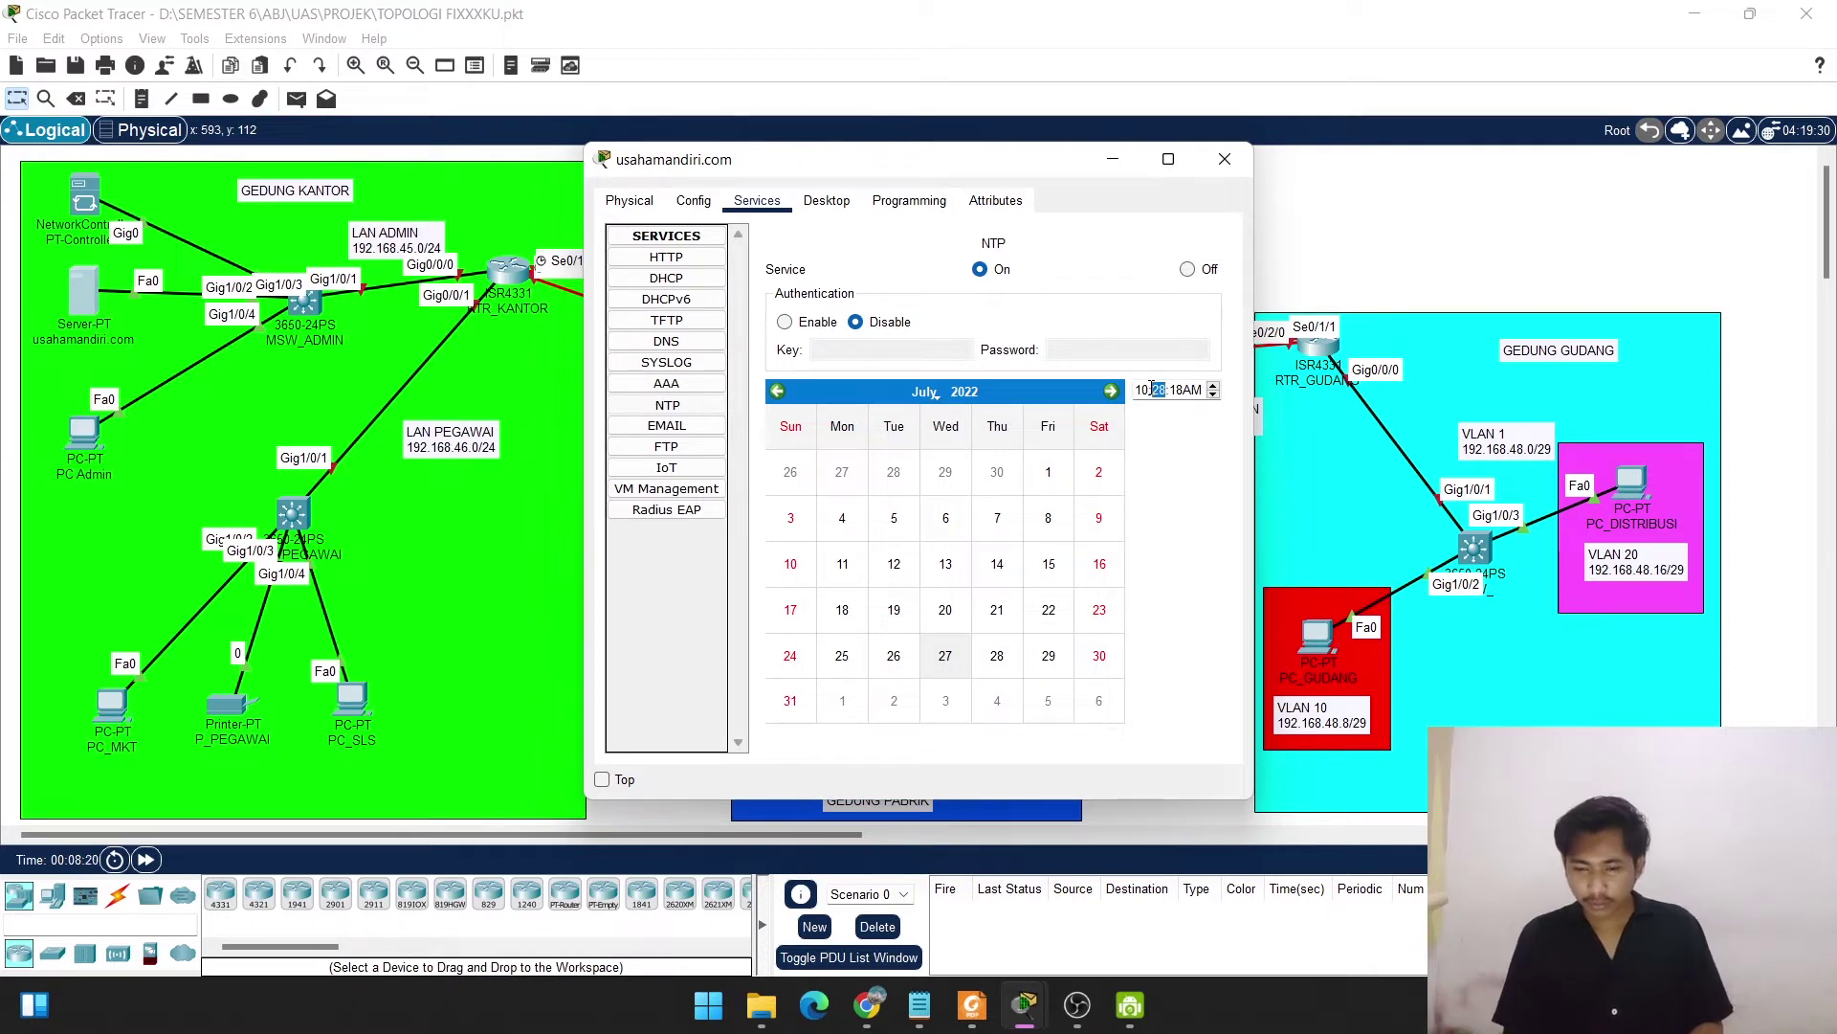
pyautogui.write('00:')
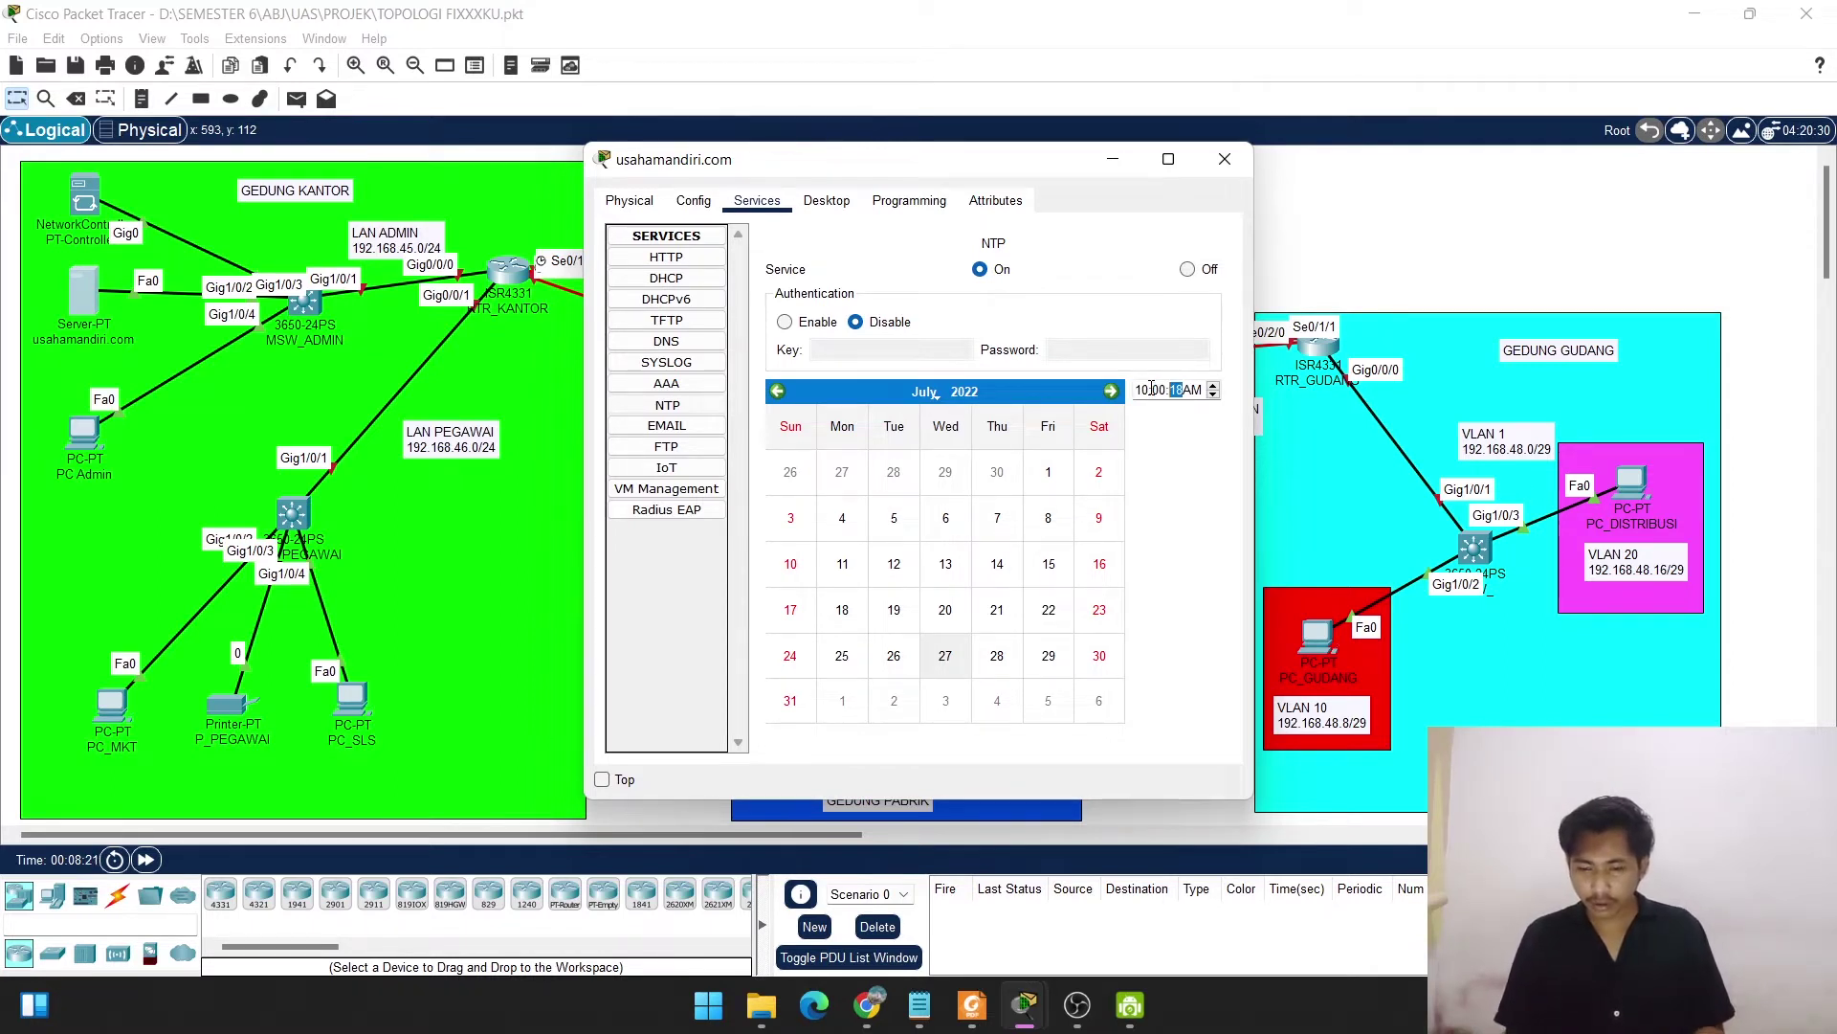
pyautogui.write('00')
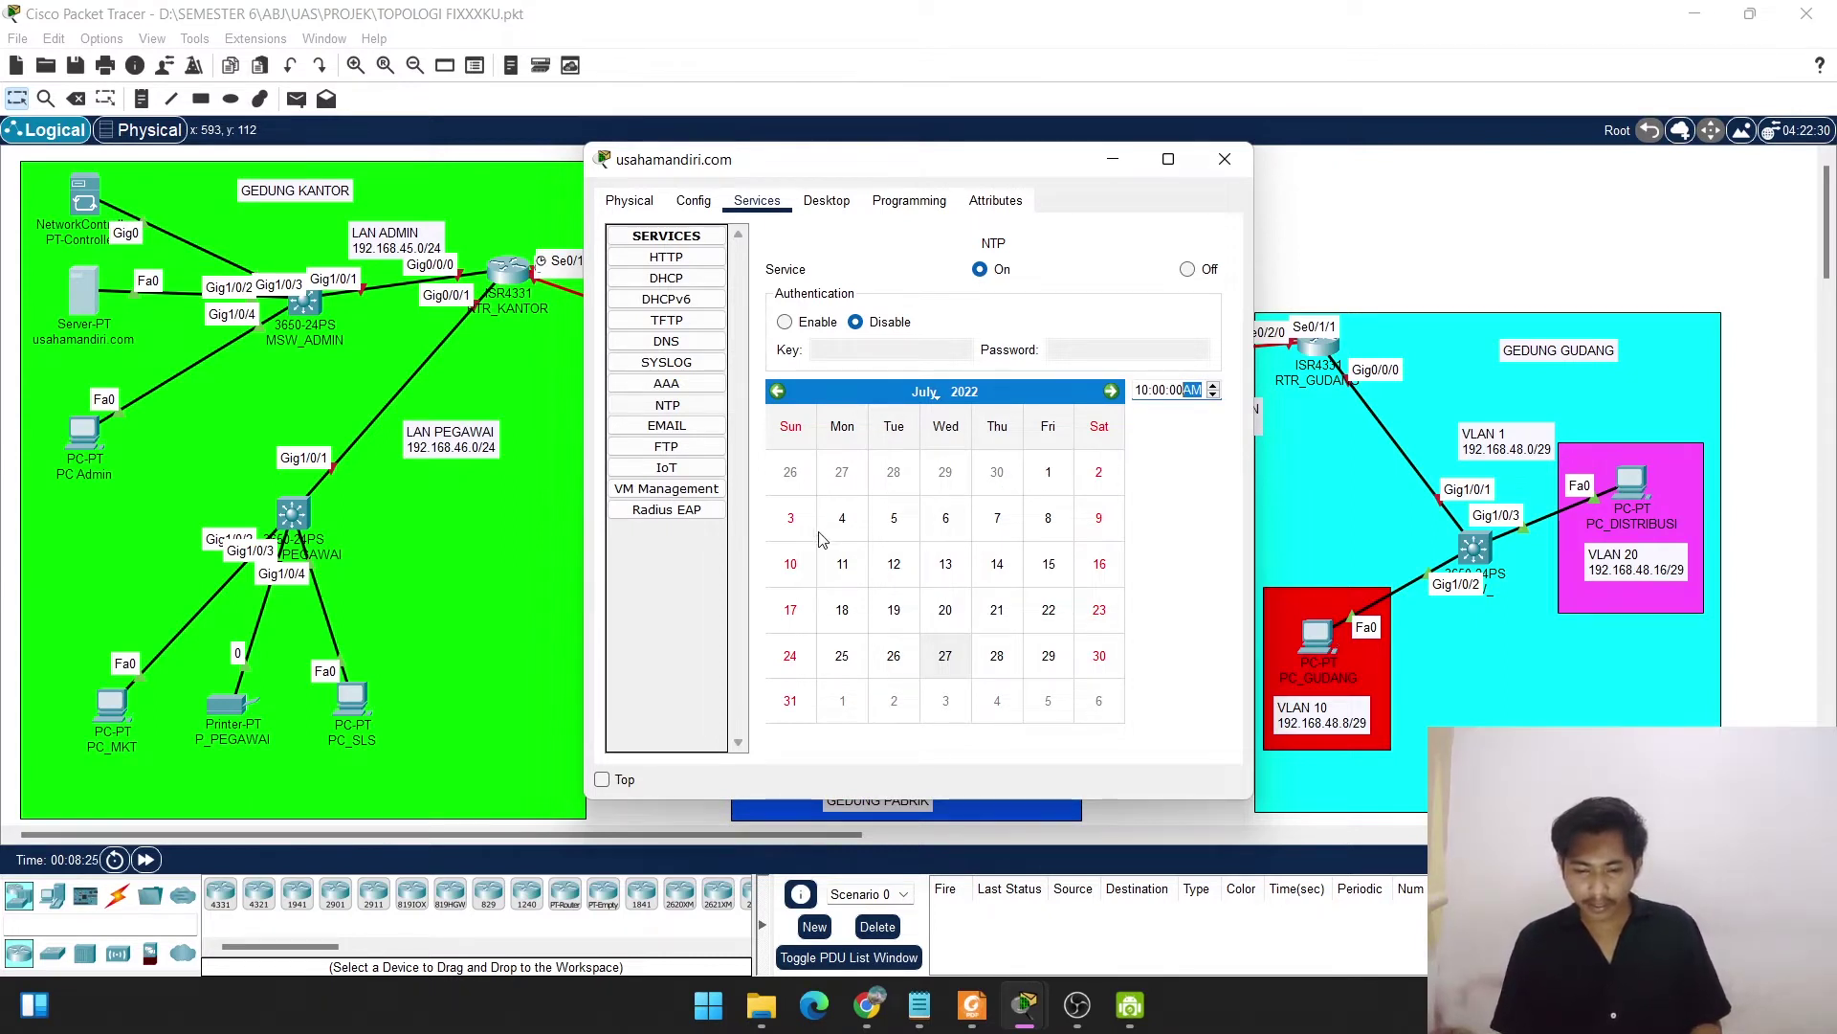
pyautogui.click(1048, 474)
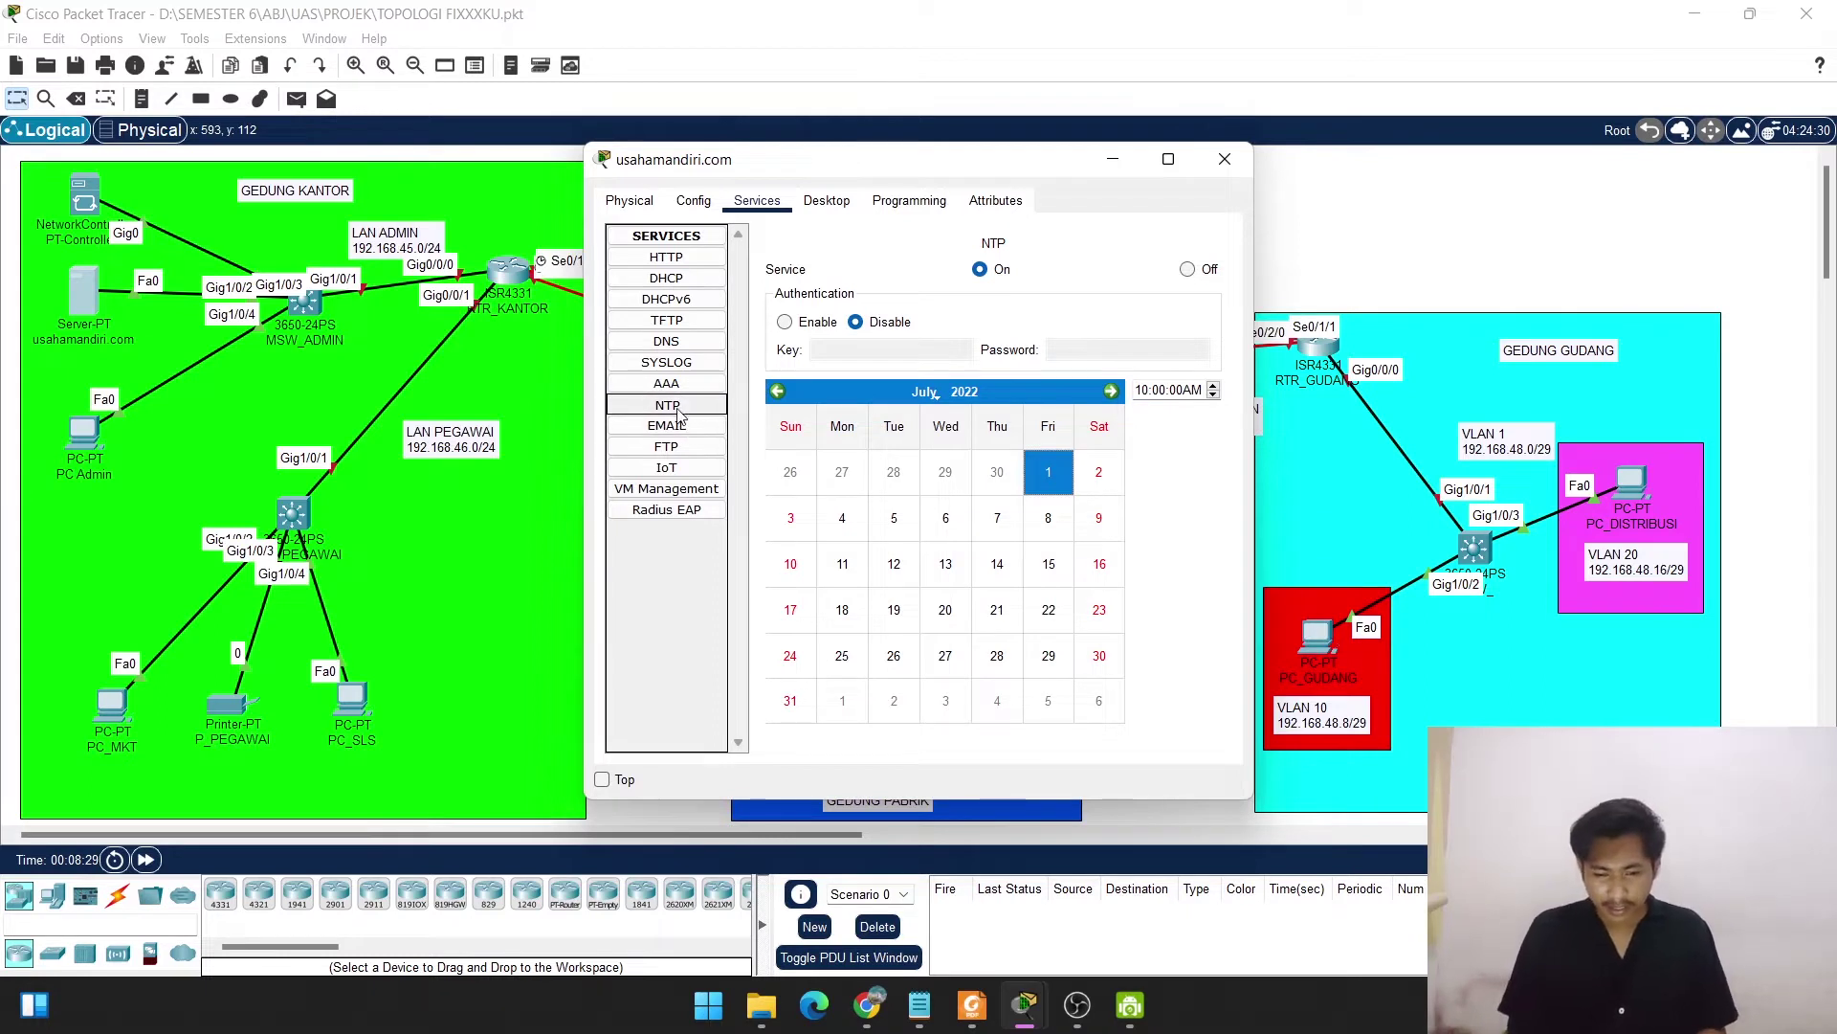
pyautogui.click(670, 406)
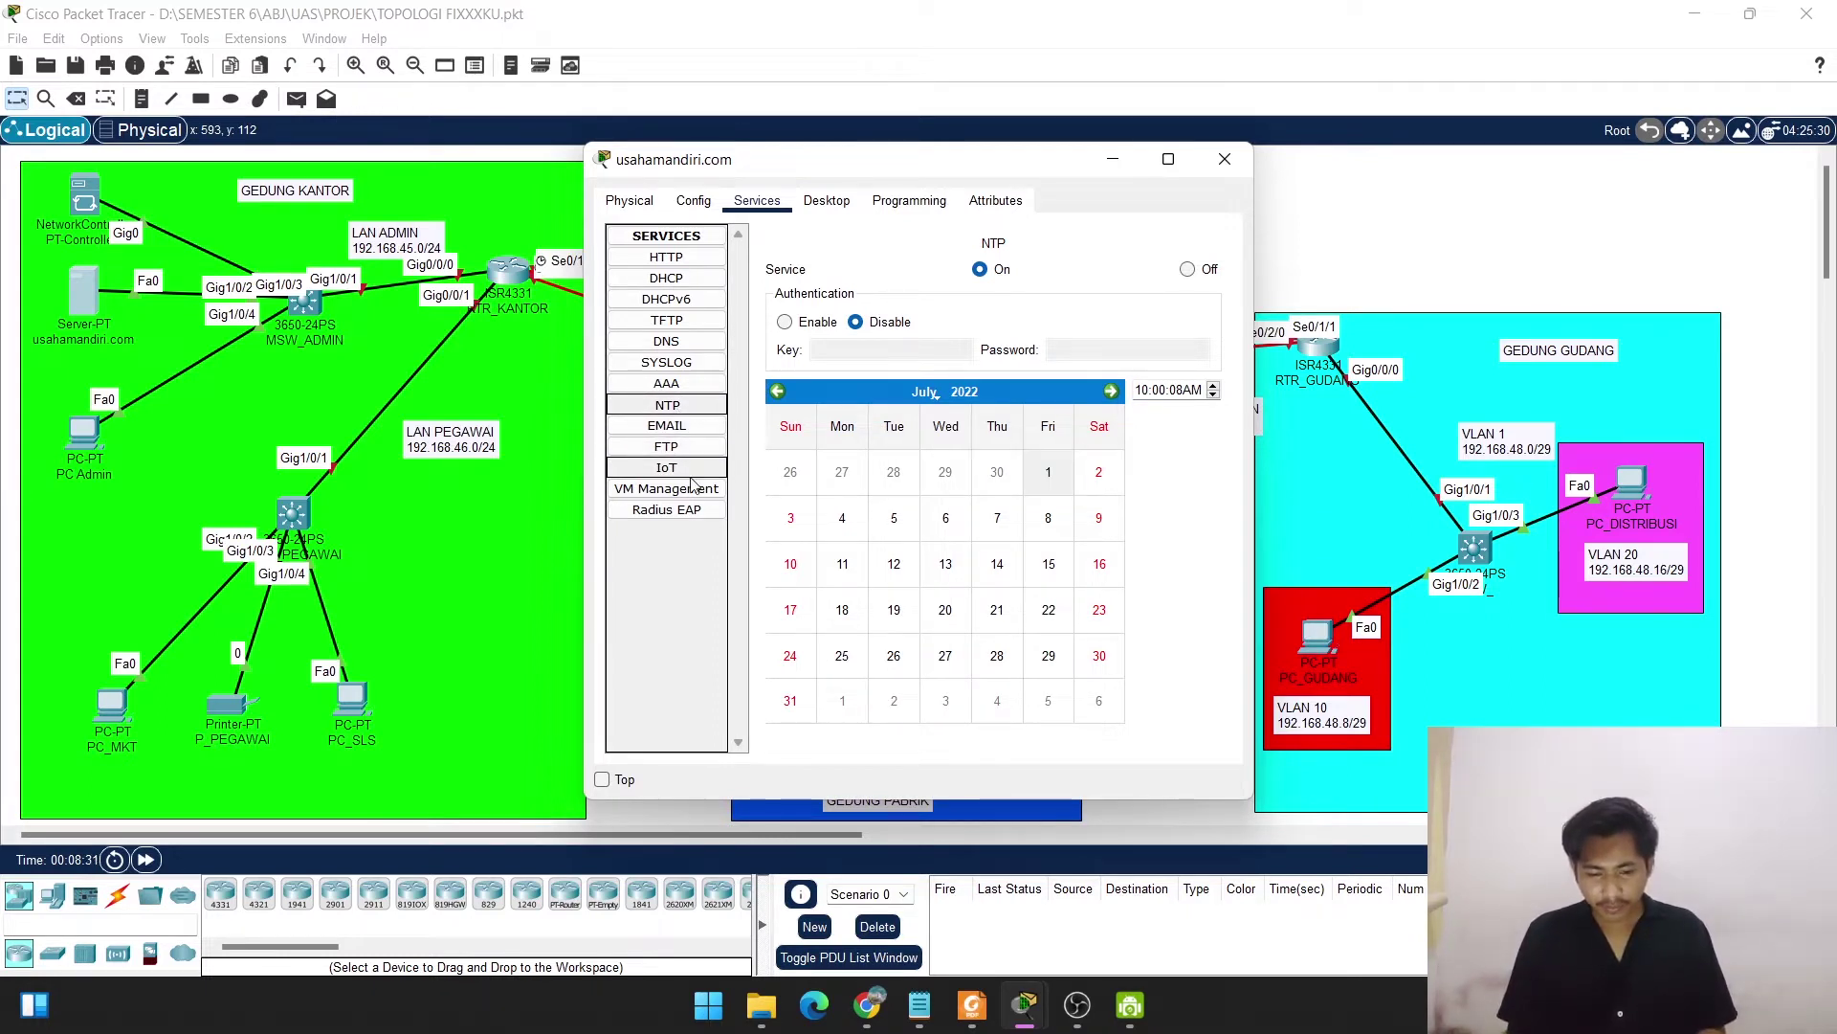
pyautogui.click(670, 447)
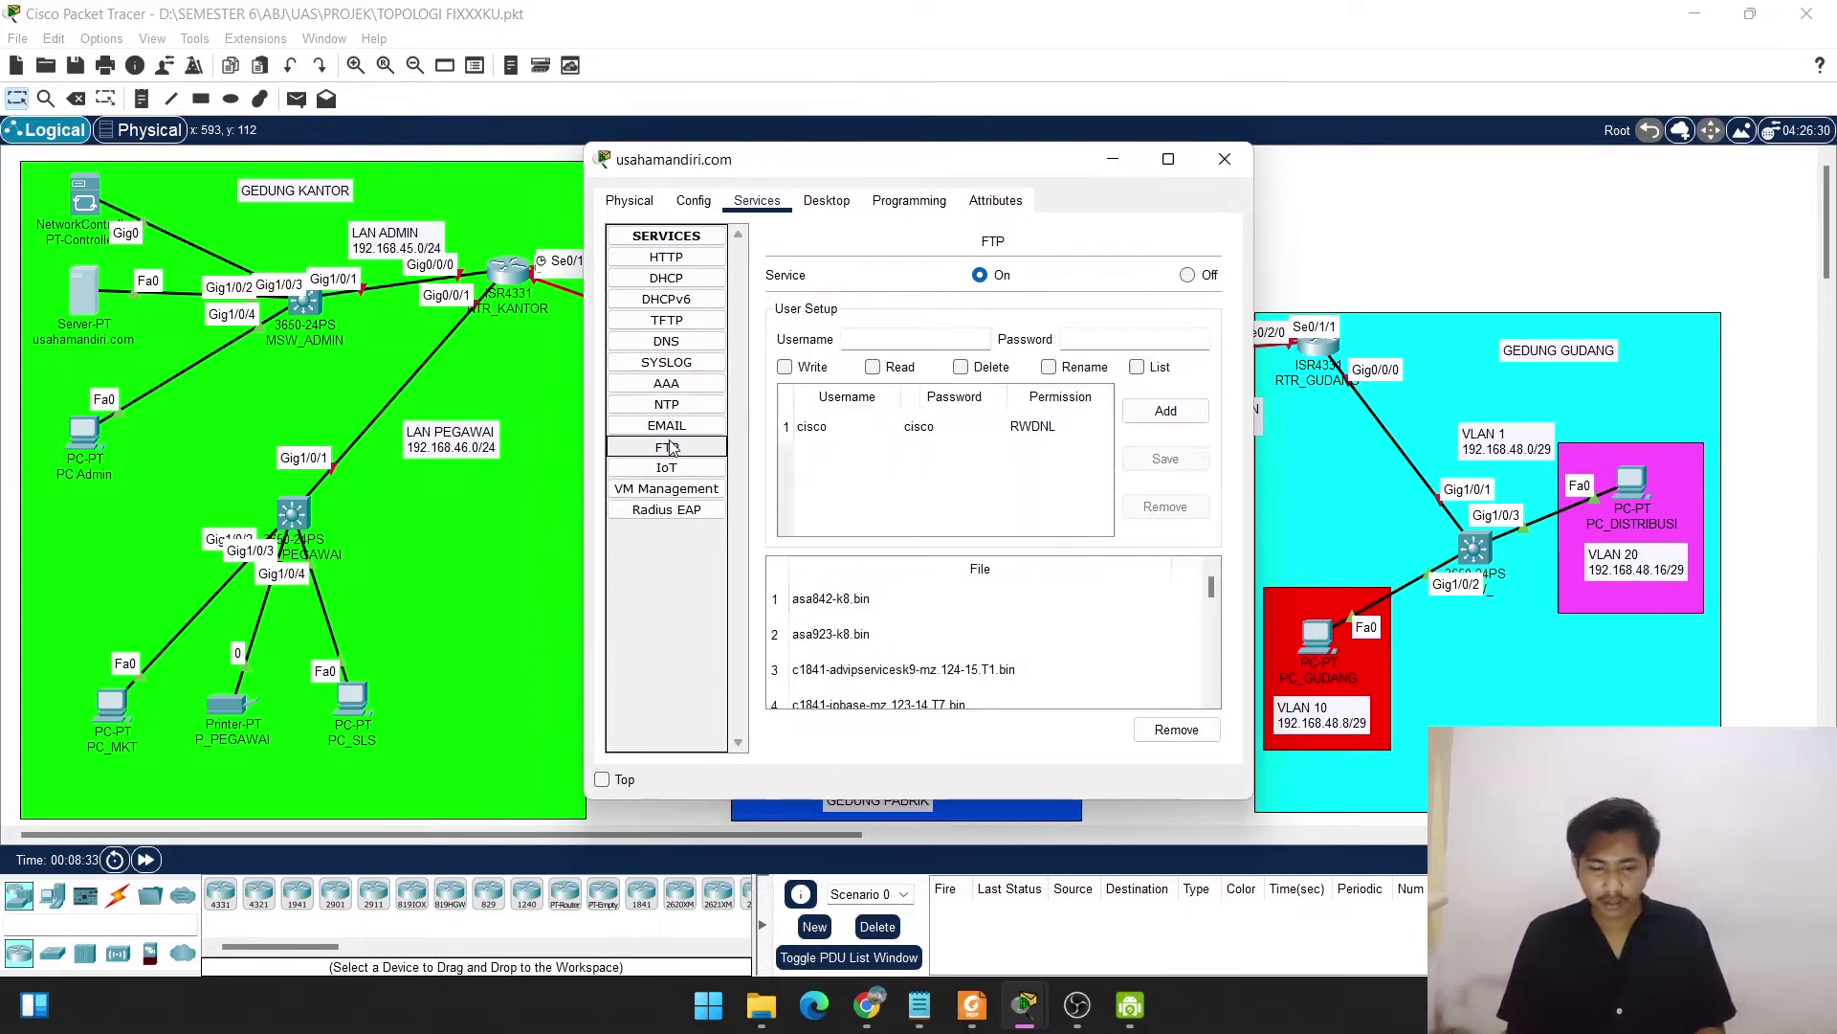
pyautogui.click(658, 424)
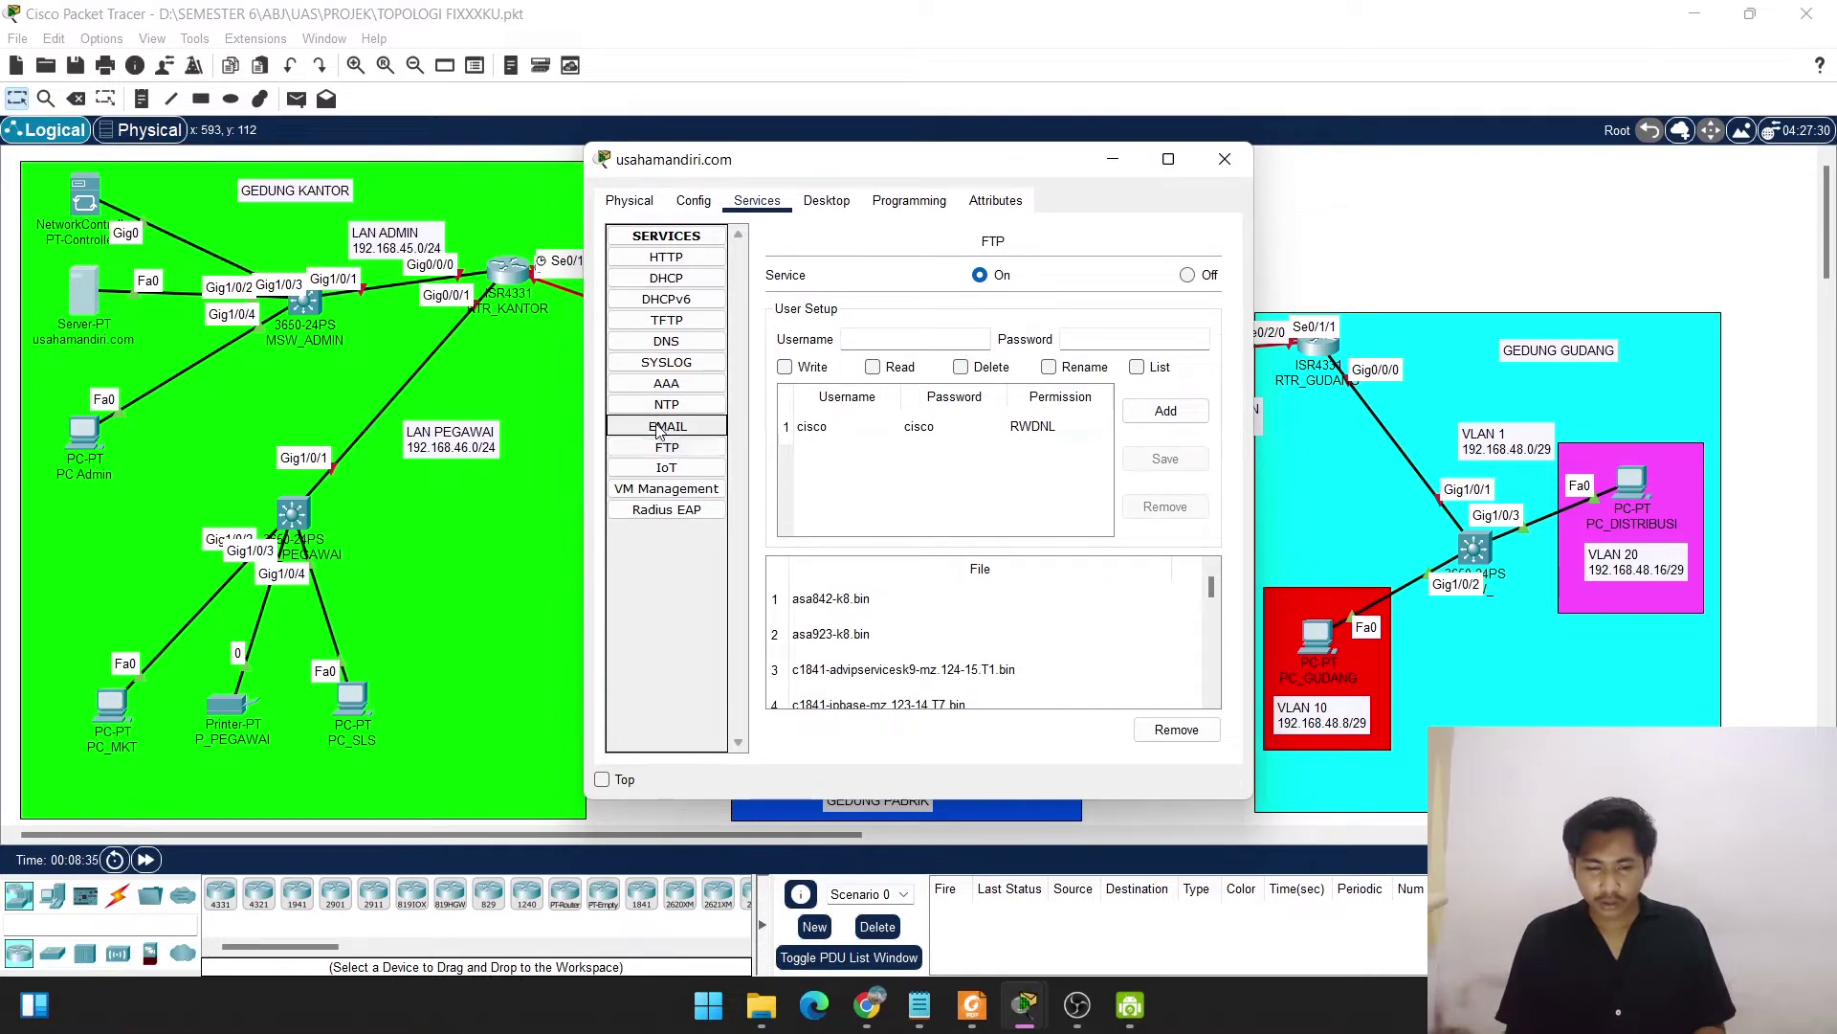
pyautogui.click(1225, 160)
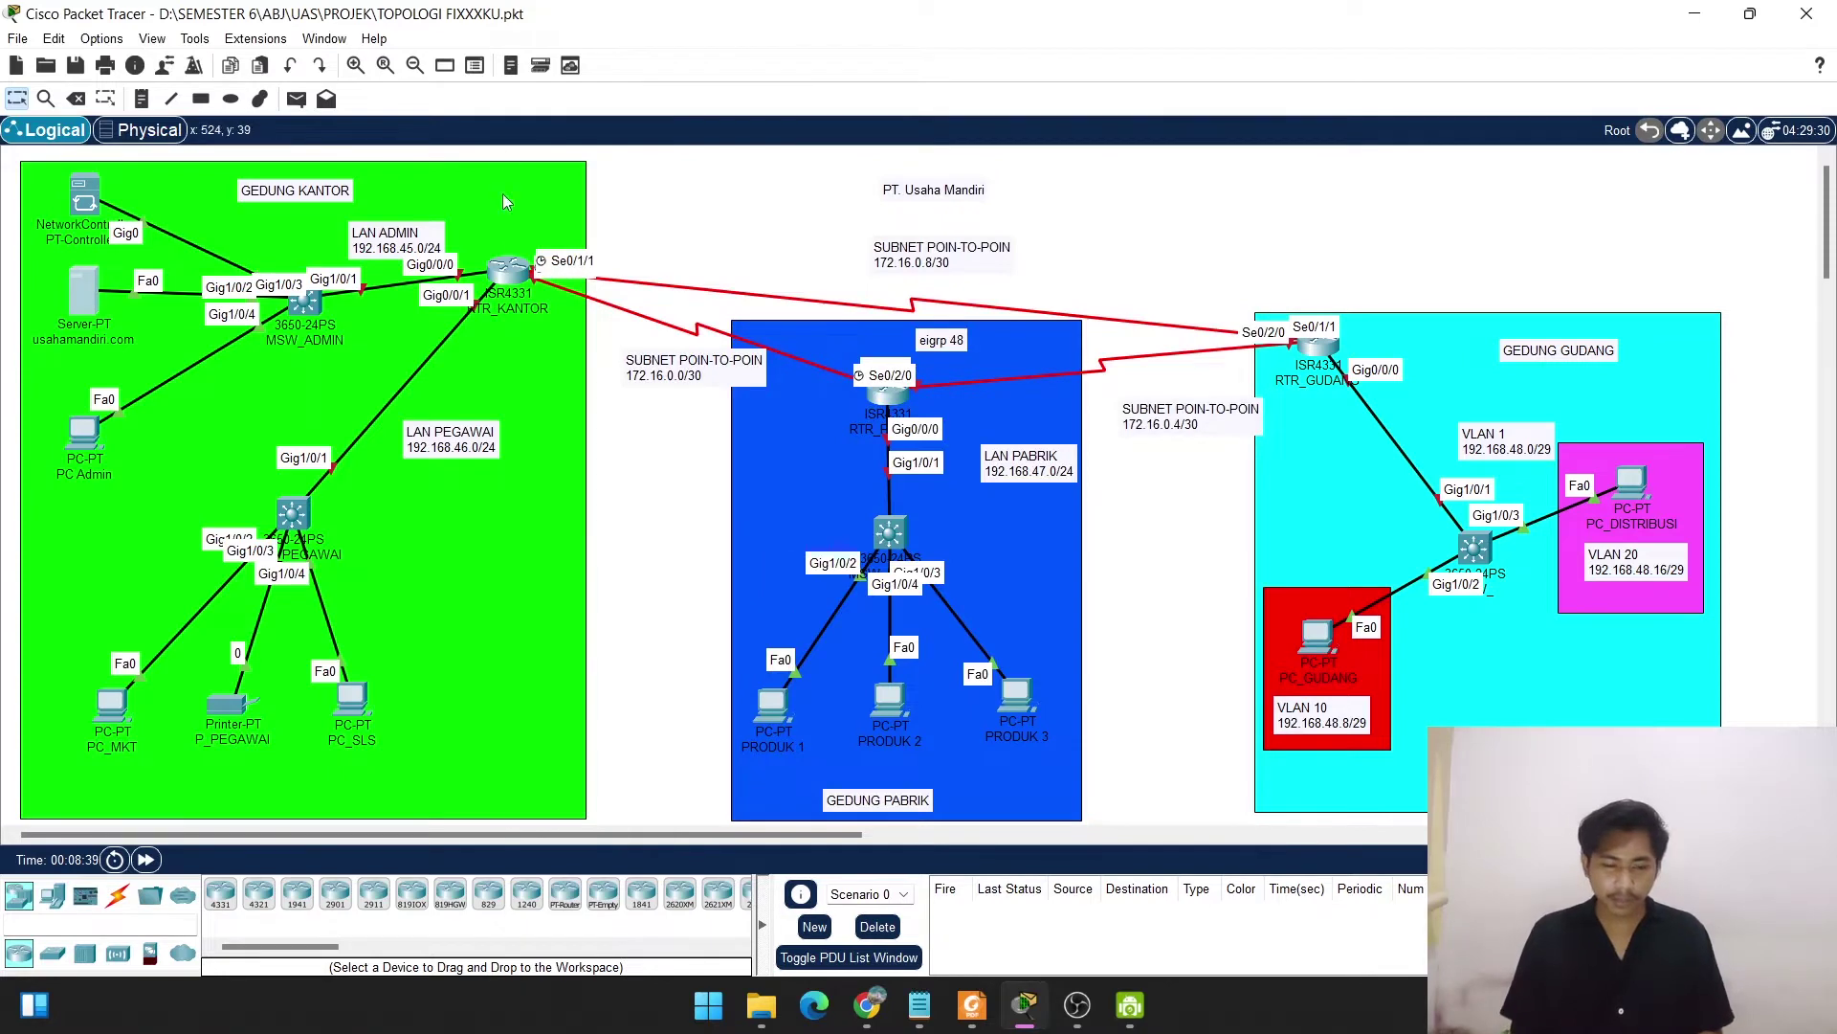
# Switch on RTR_KANTOR's power and let its CLI boot to the initial configuration dialog prompt.
pyautogui.moveTo(506, 277)
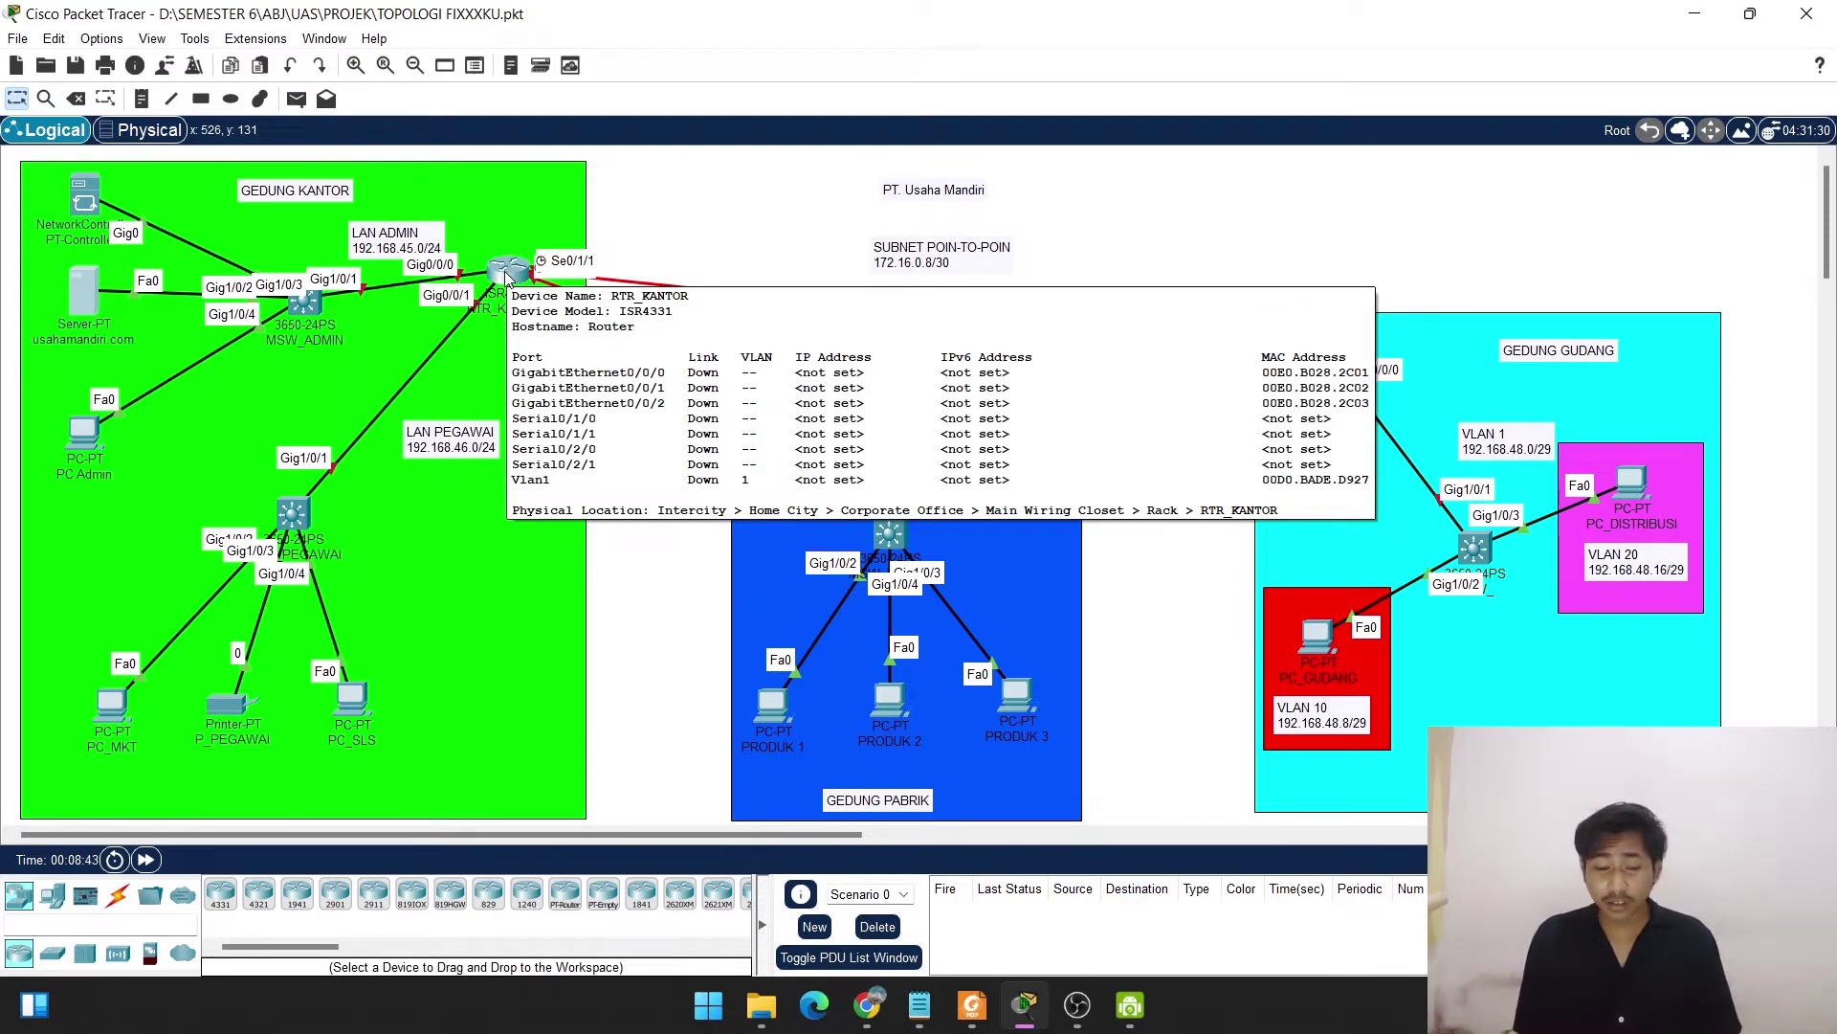
pyautogui.click(505, 278)
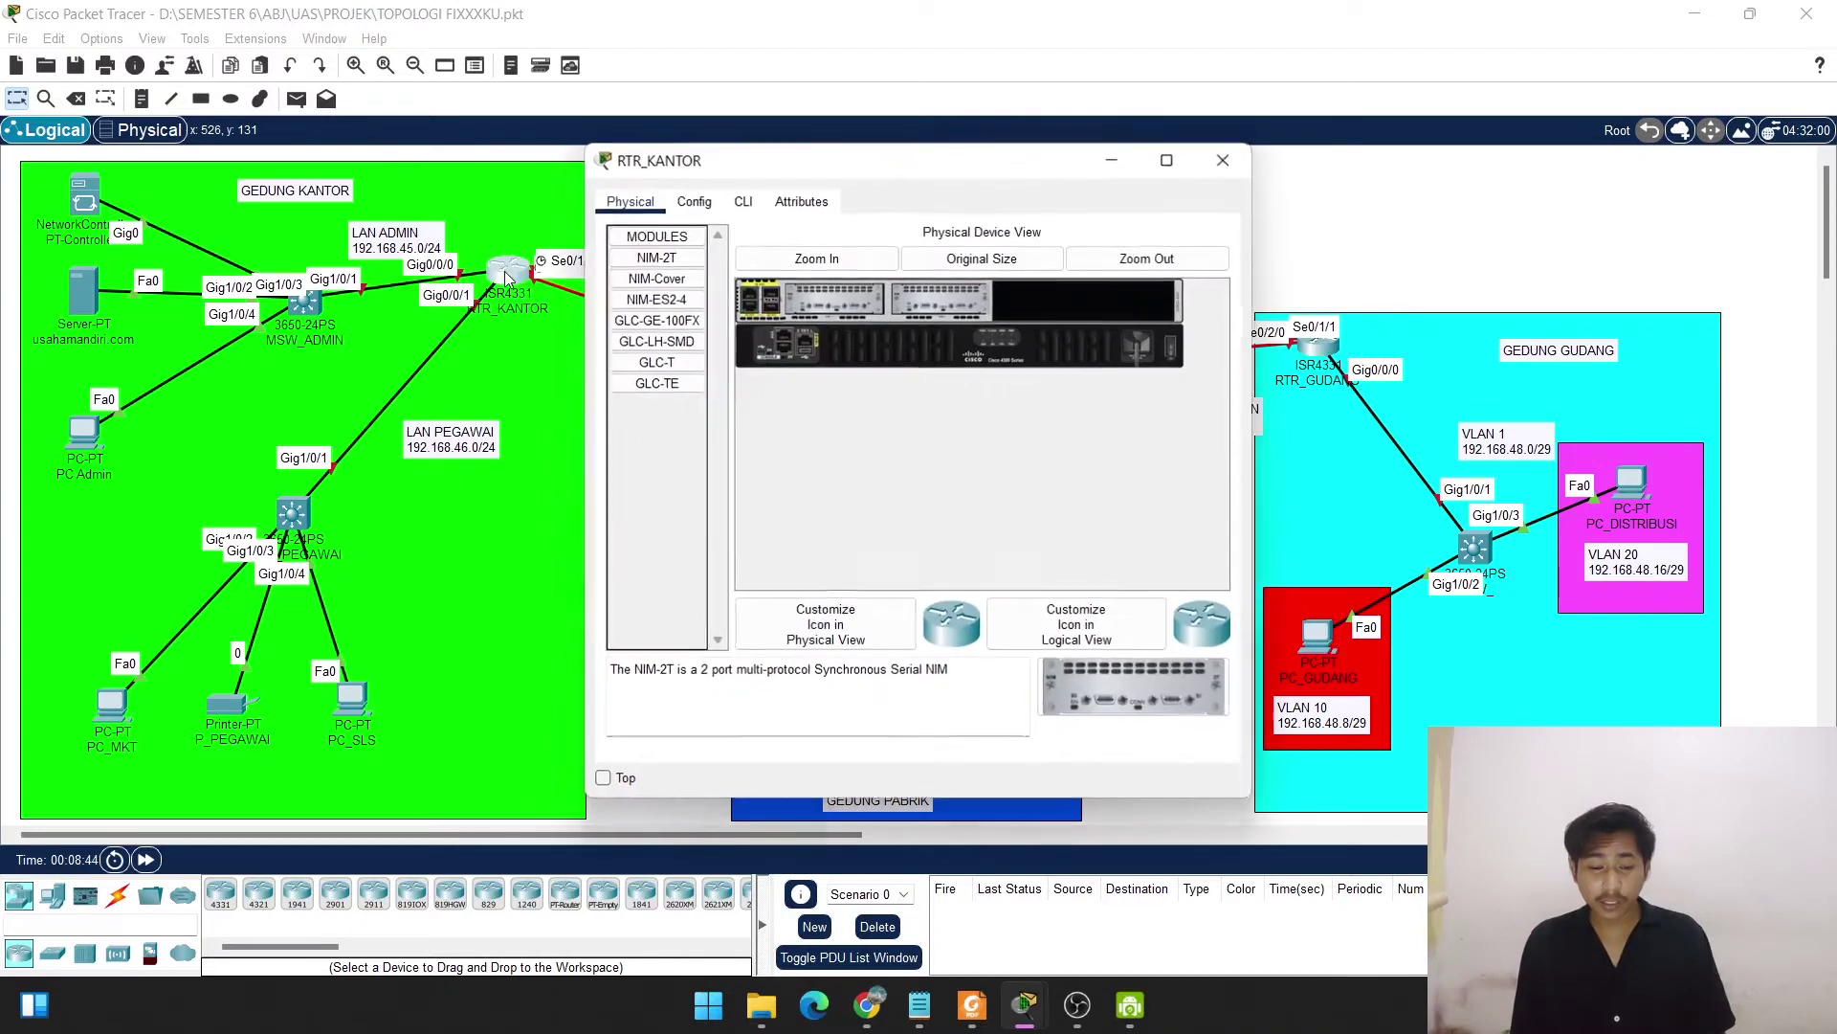
pyautogui.click(741, 204)
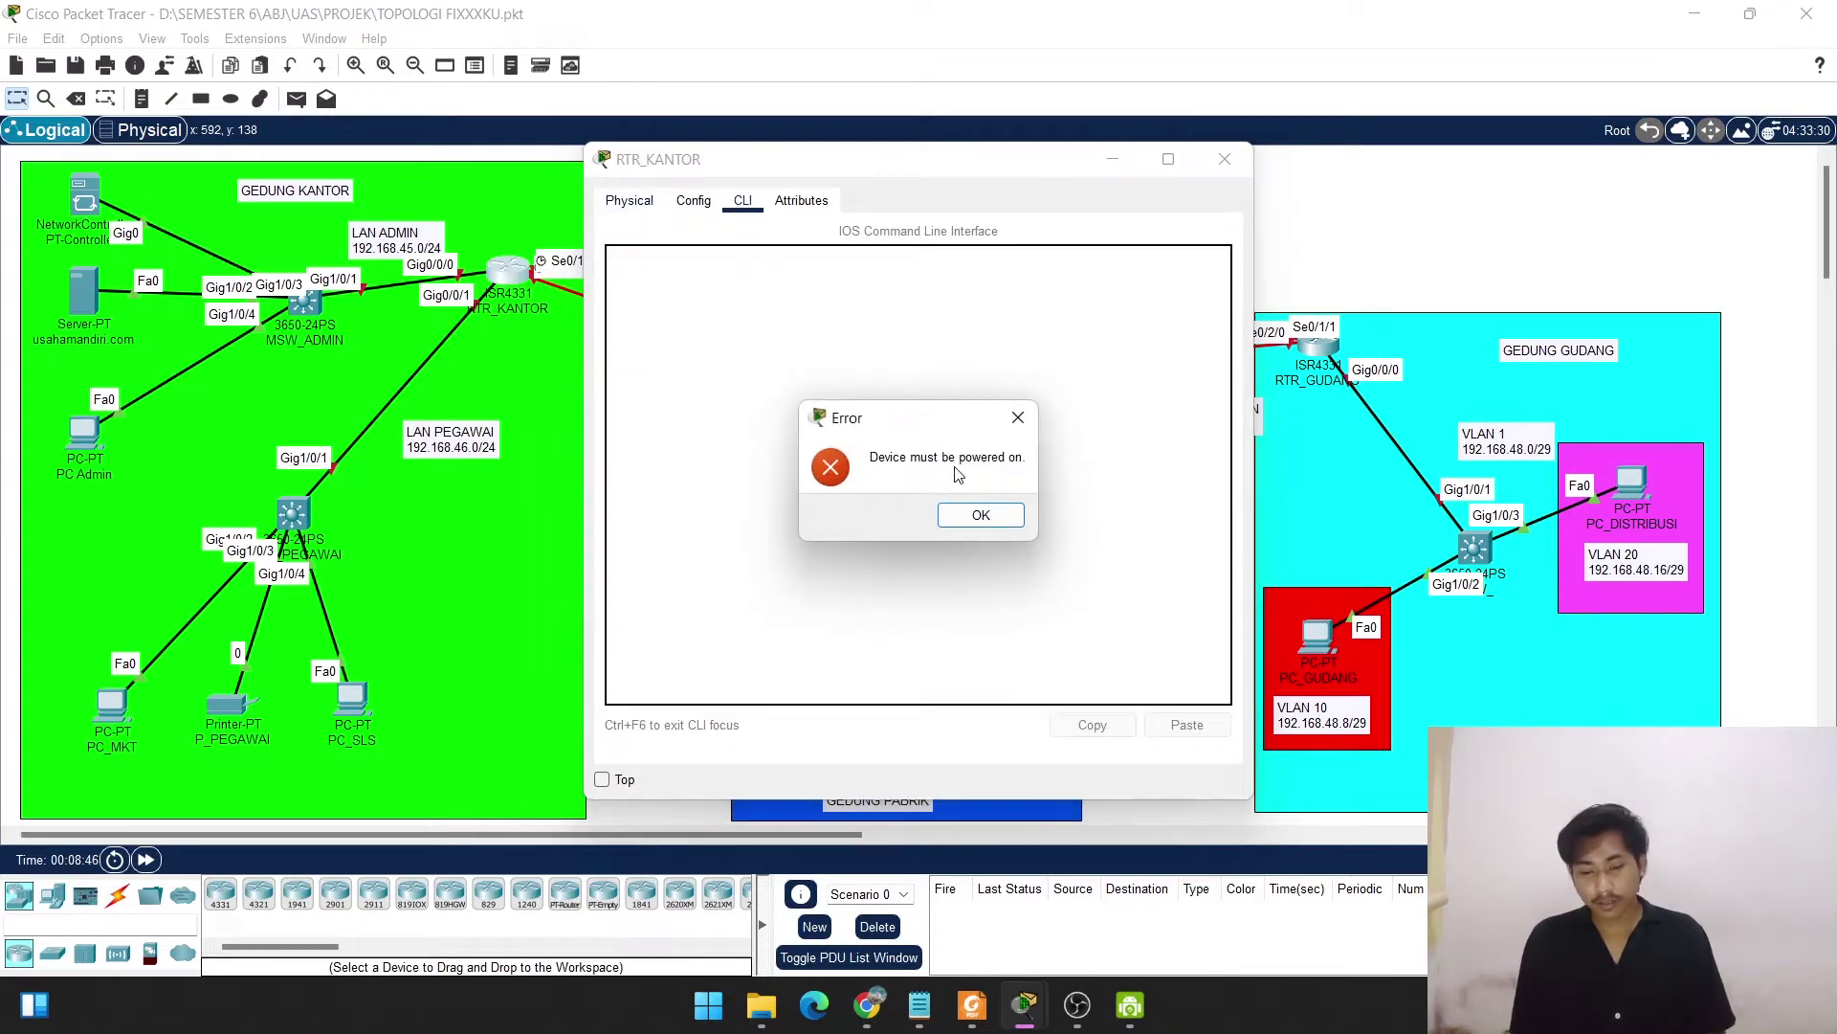
pyautogui.click(982, 517)
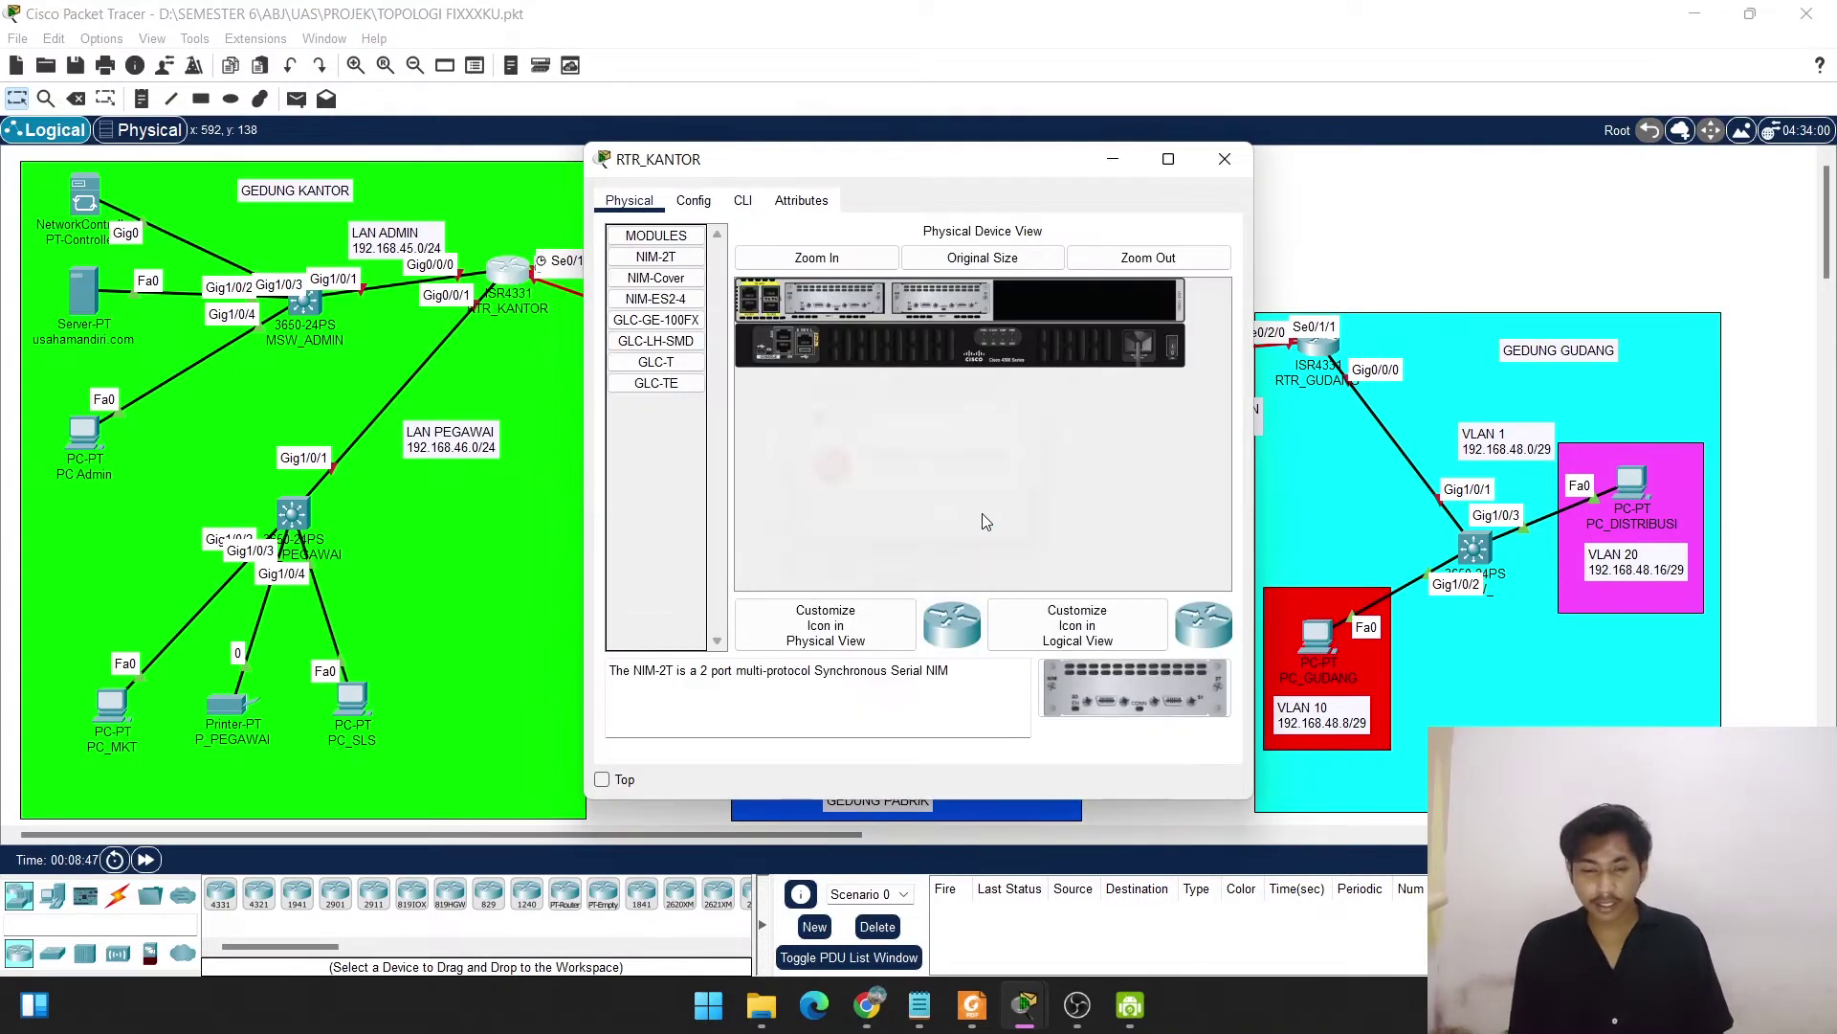
pyautogui.click(1173, 348)
pyautogui.click(743, 202)
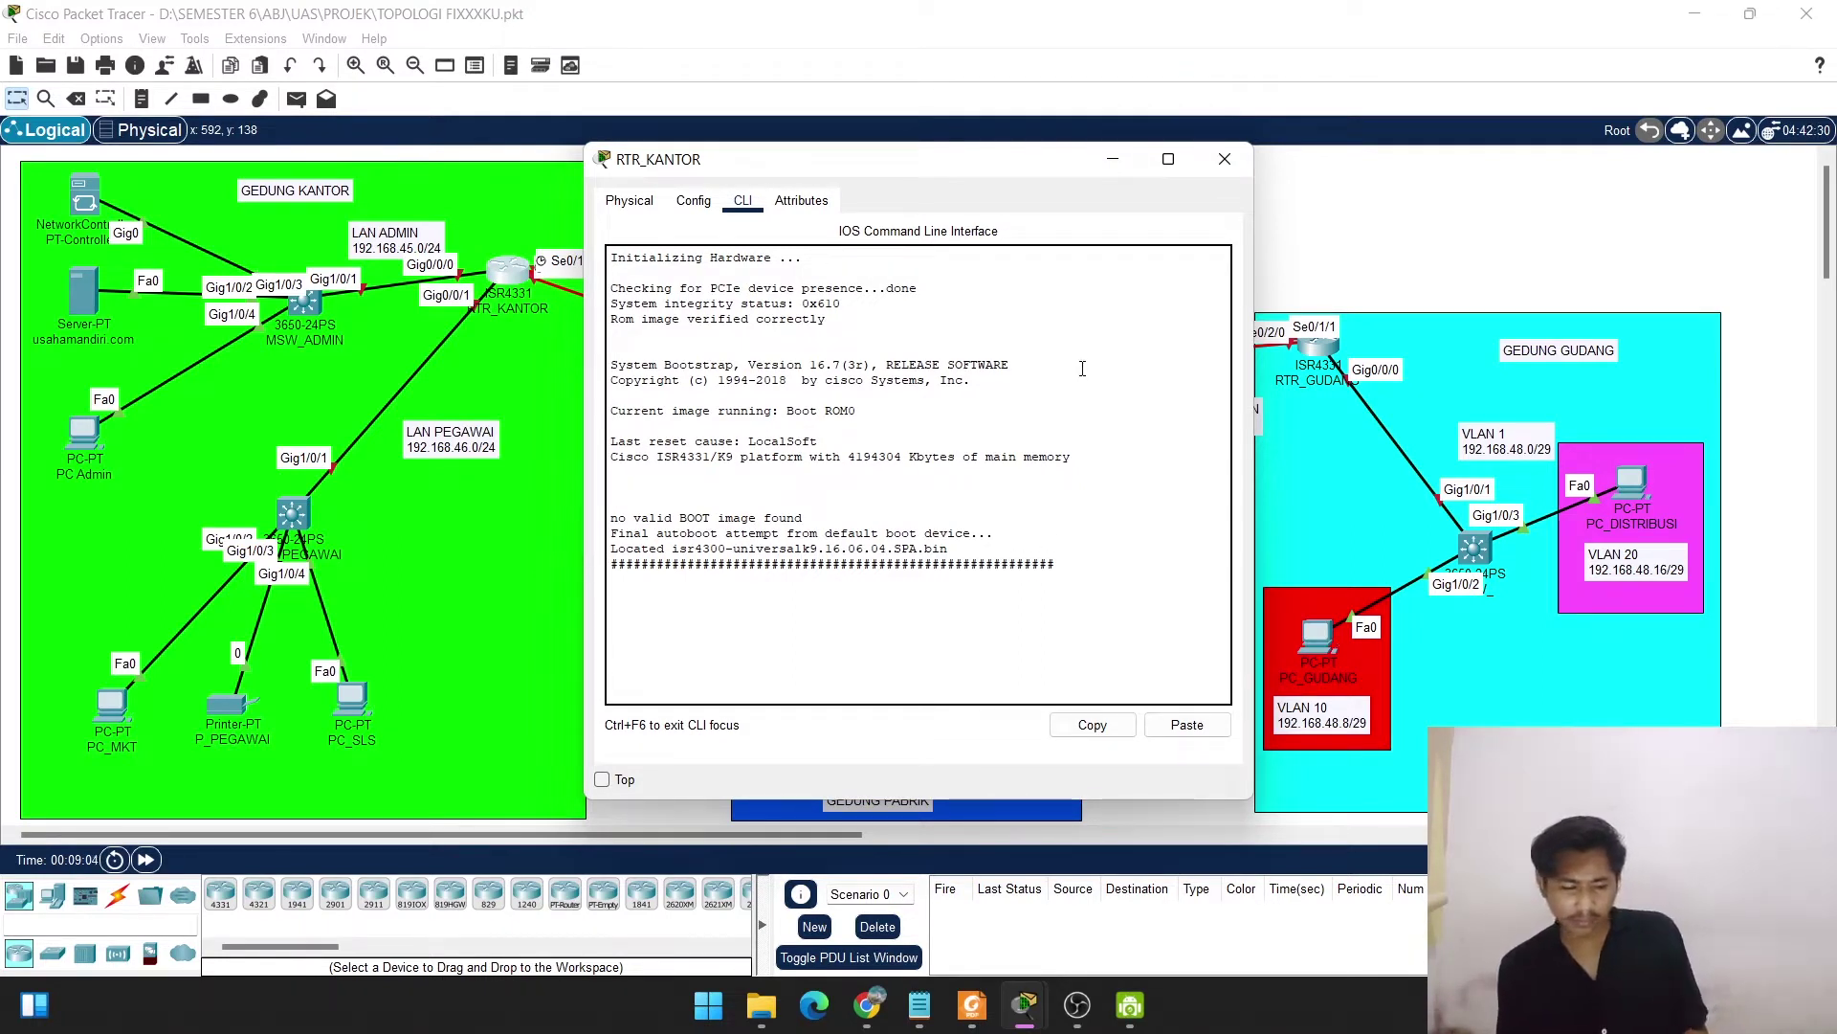
pyautogui.press('XF86MonBrightnessDown')
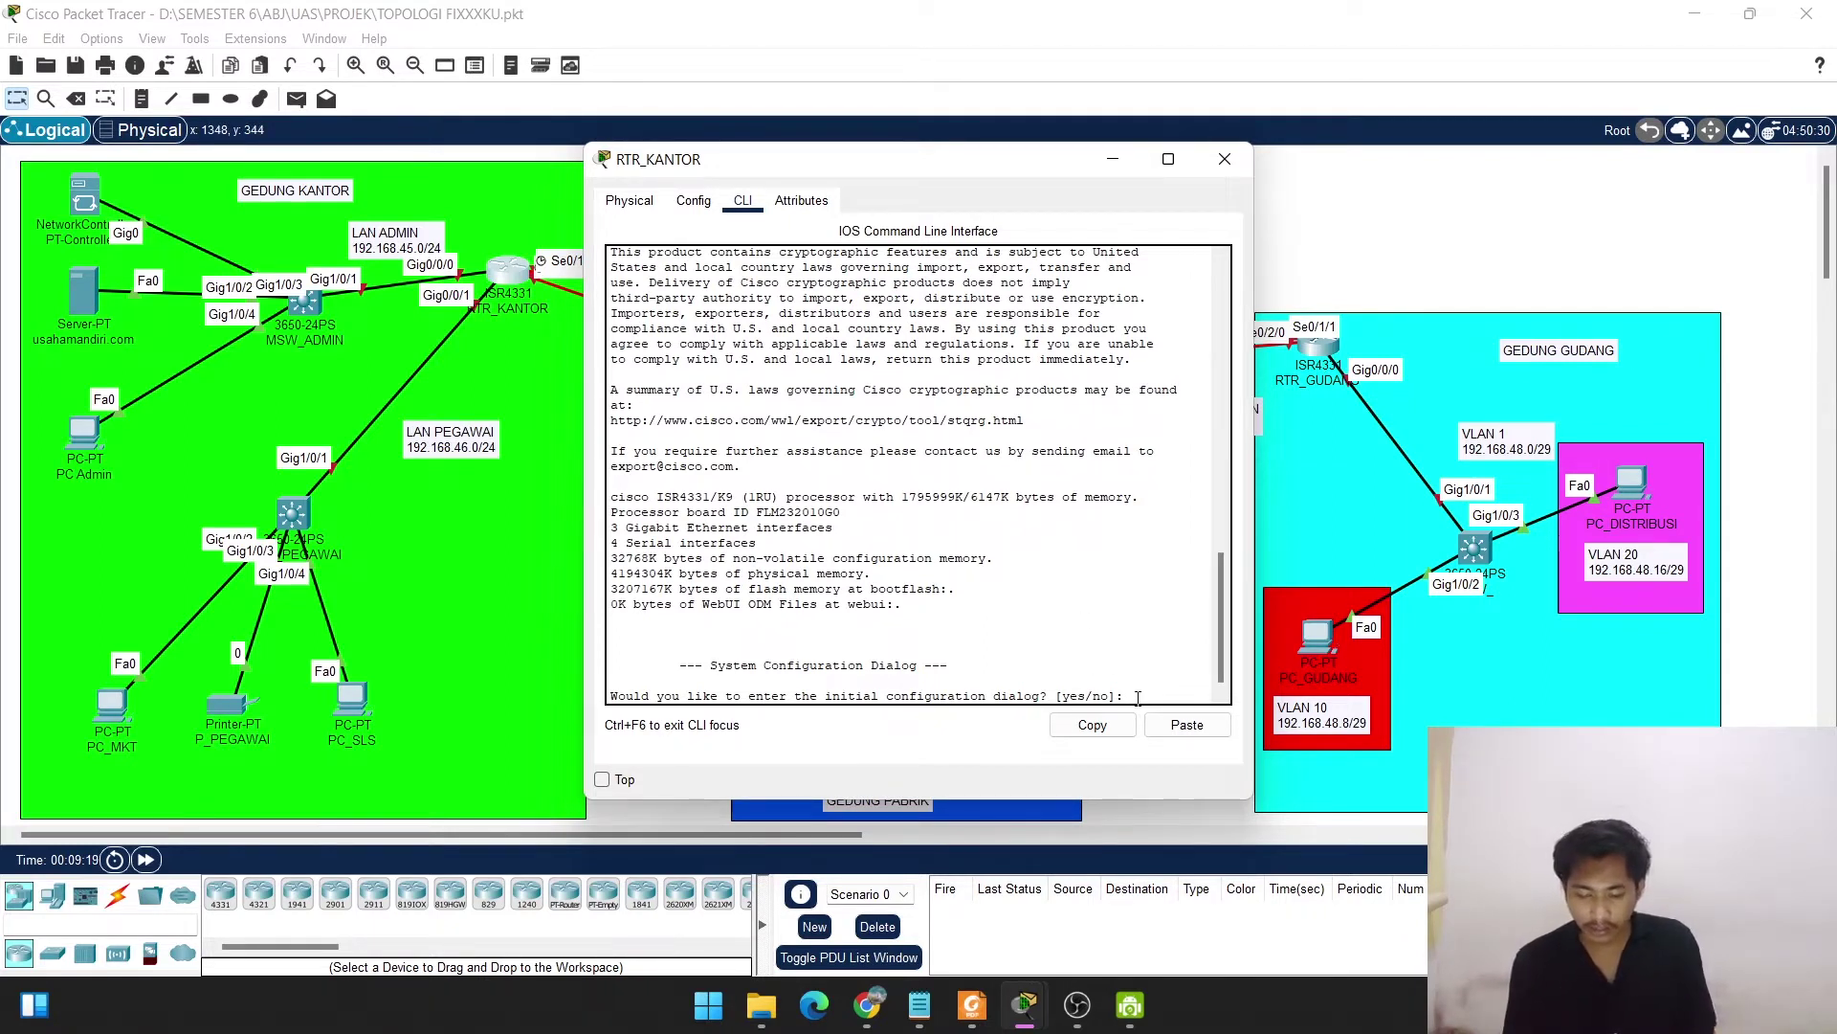
# Decline the router's initial configuration dialog and enter privileged EXEC mode with enable.
pyautogui.write('no')
pyautogui.press('Return')
pyautogui.press('Return')
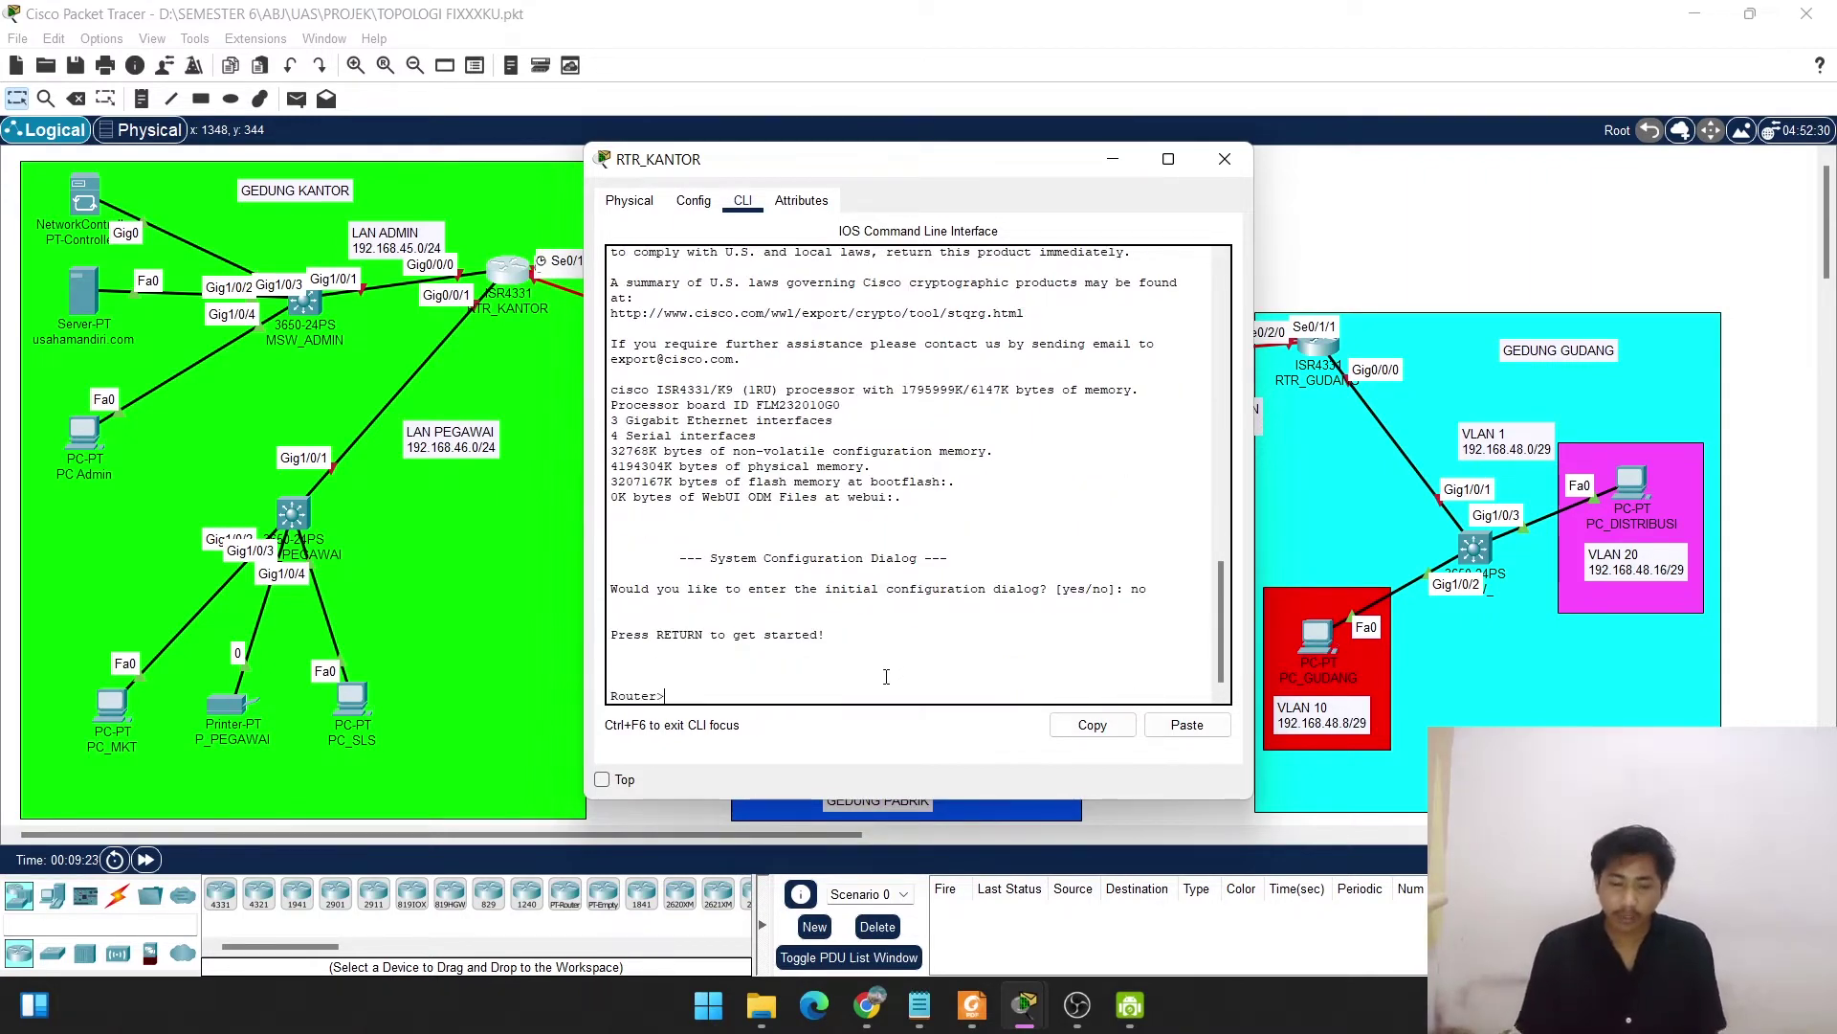
pyautogui.moveTo(668, 696); pyautogui.dragTo(660, 696)
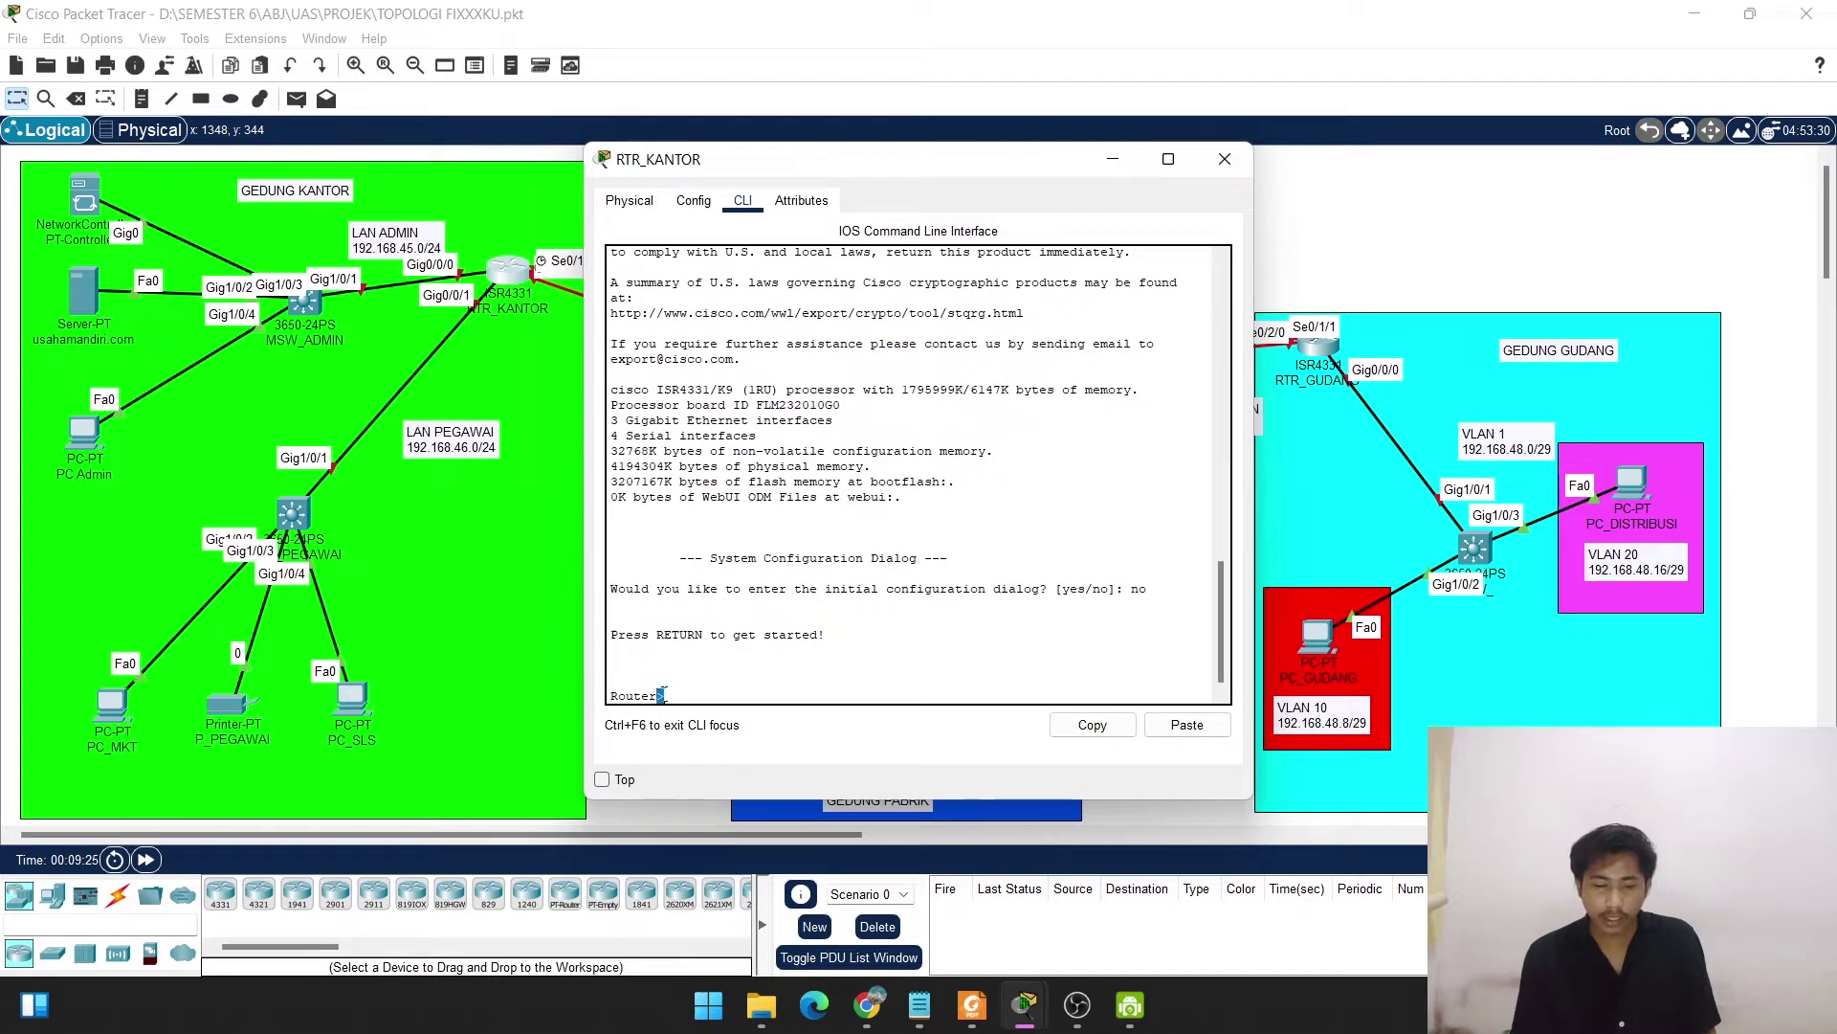
pyautogui.click(663, 693)
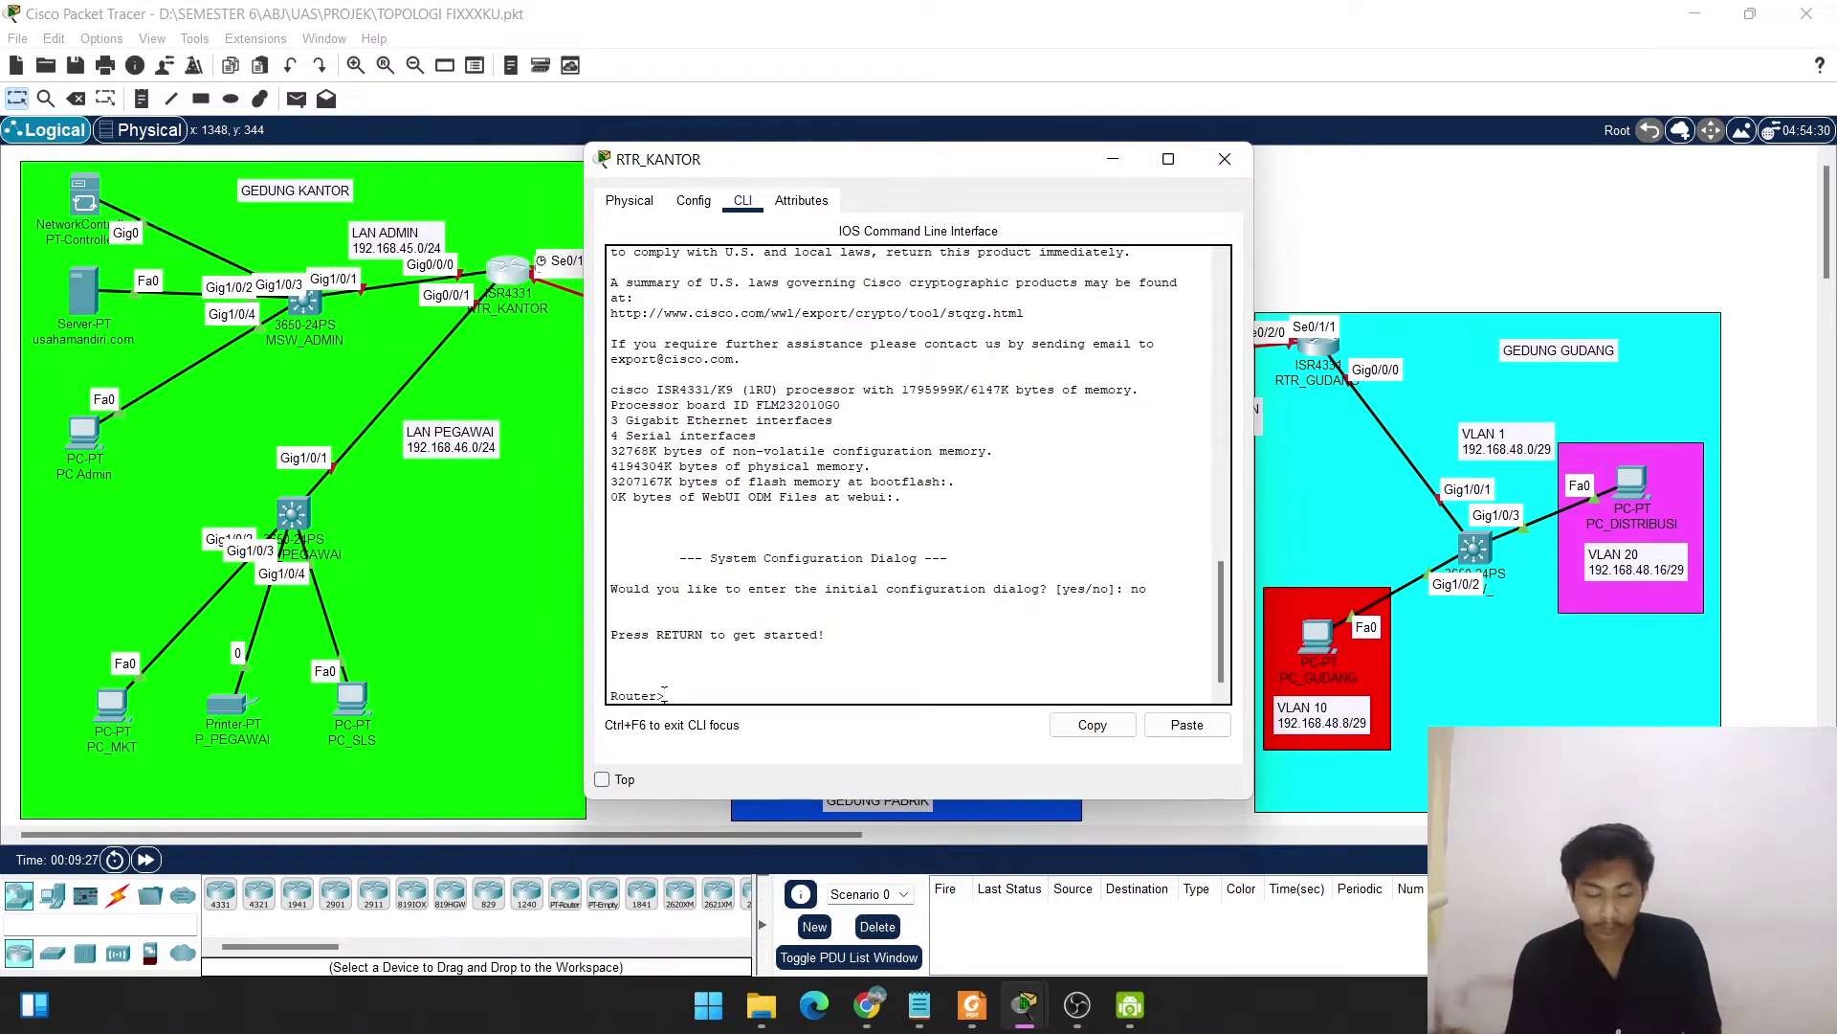
pyautogui.write('en')
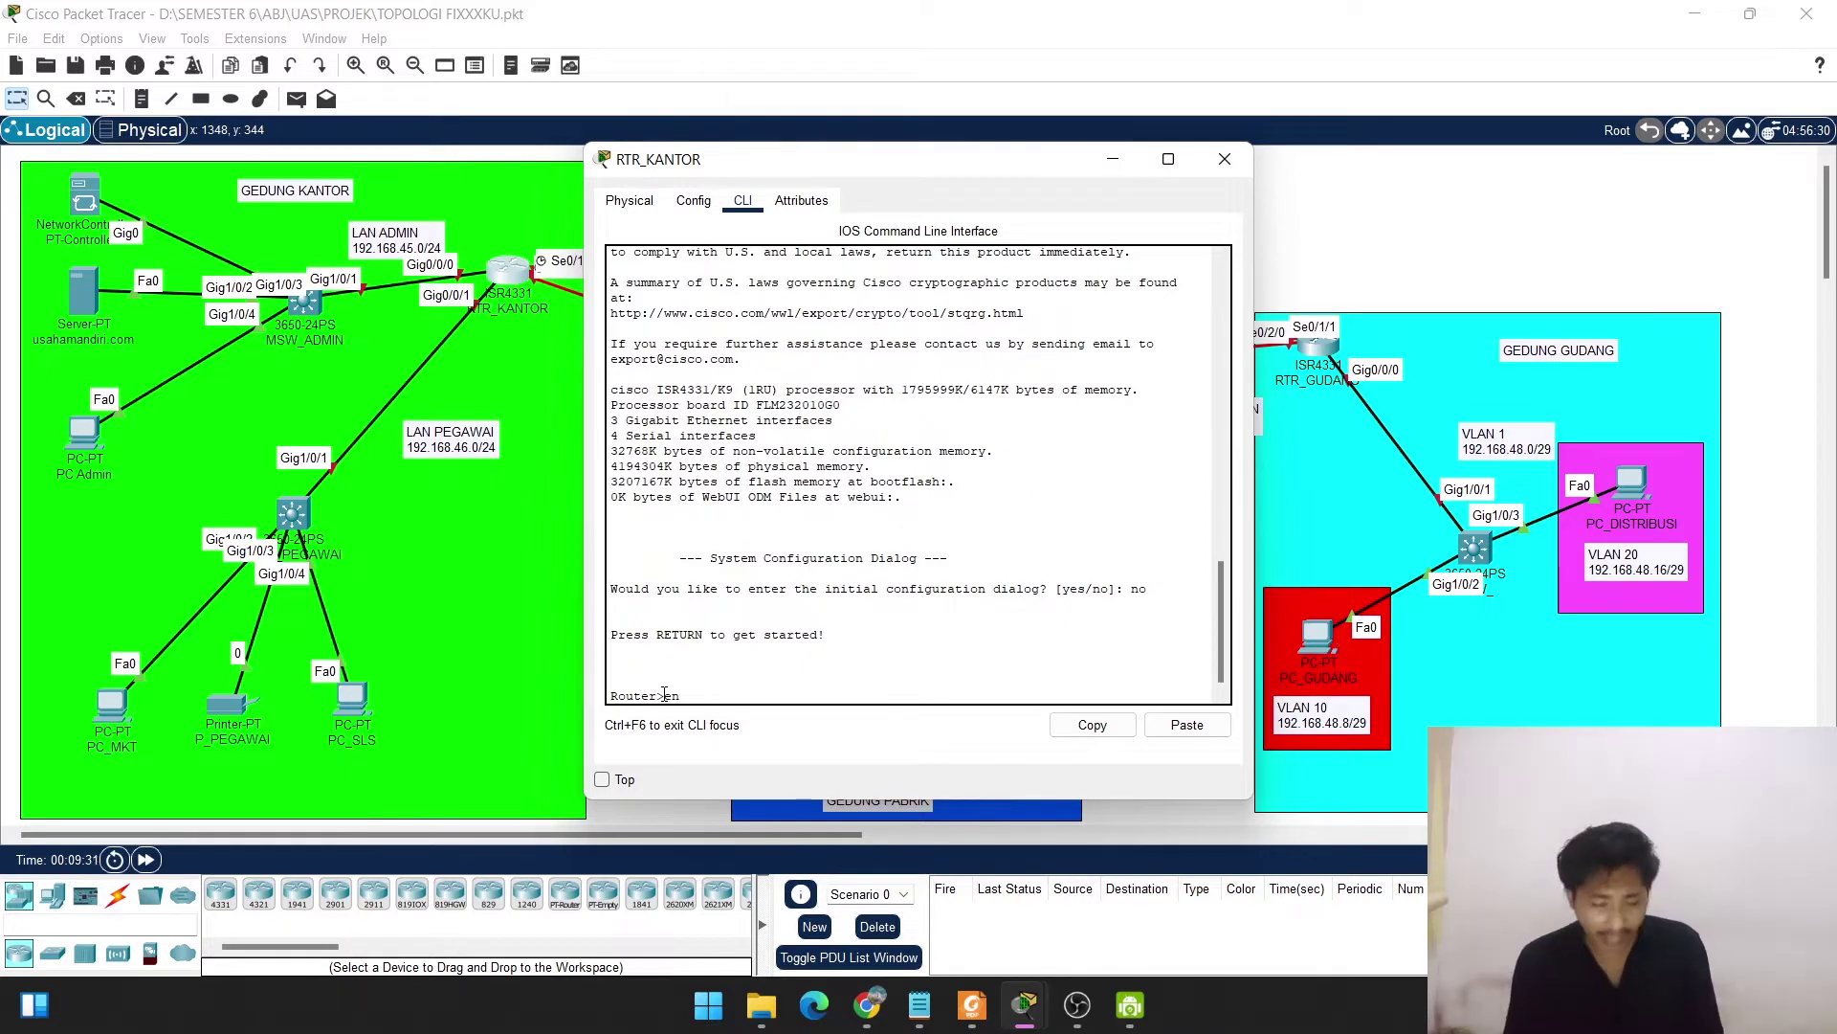
pyautogui.write('a')
pyautogui.press('Return')
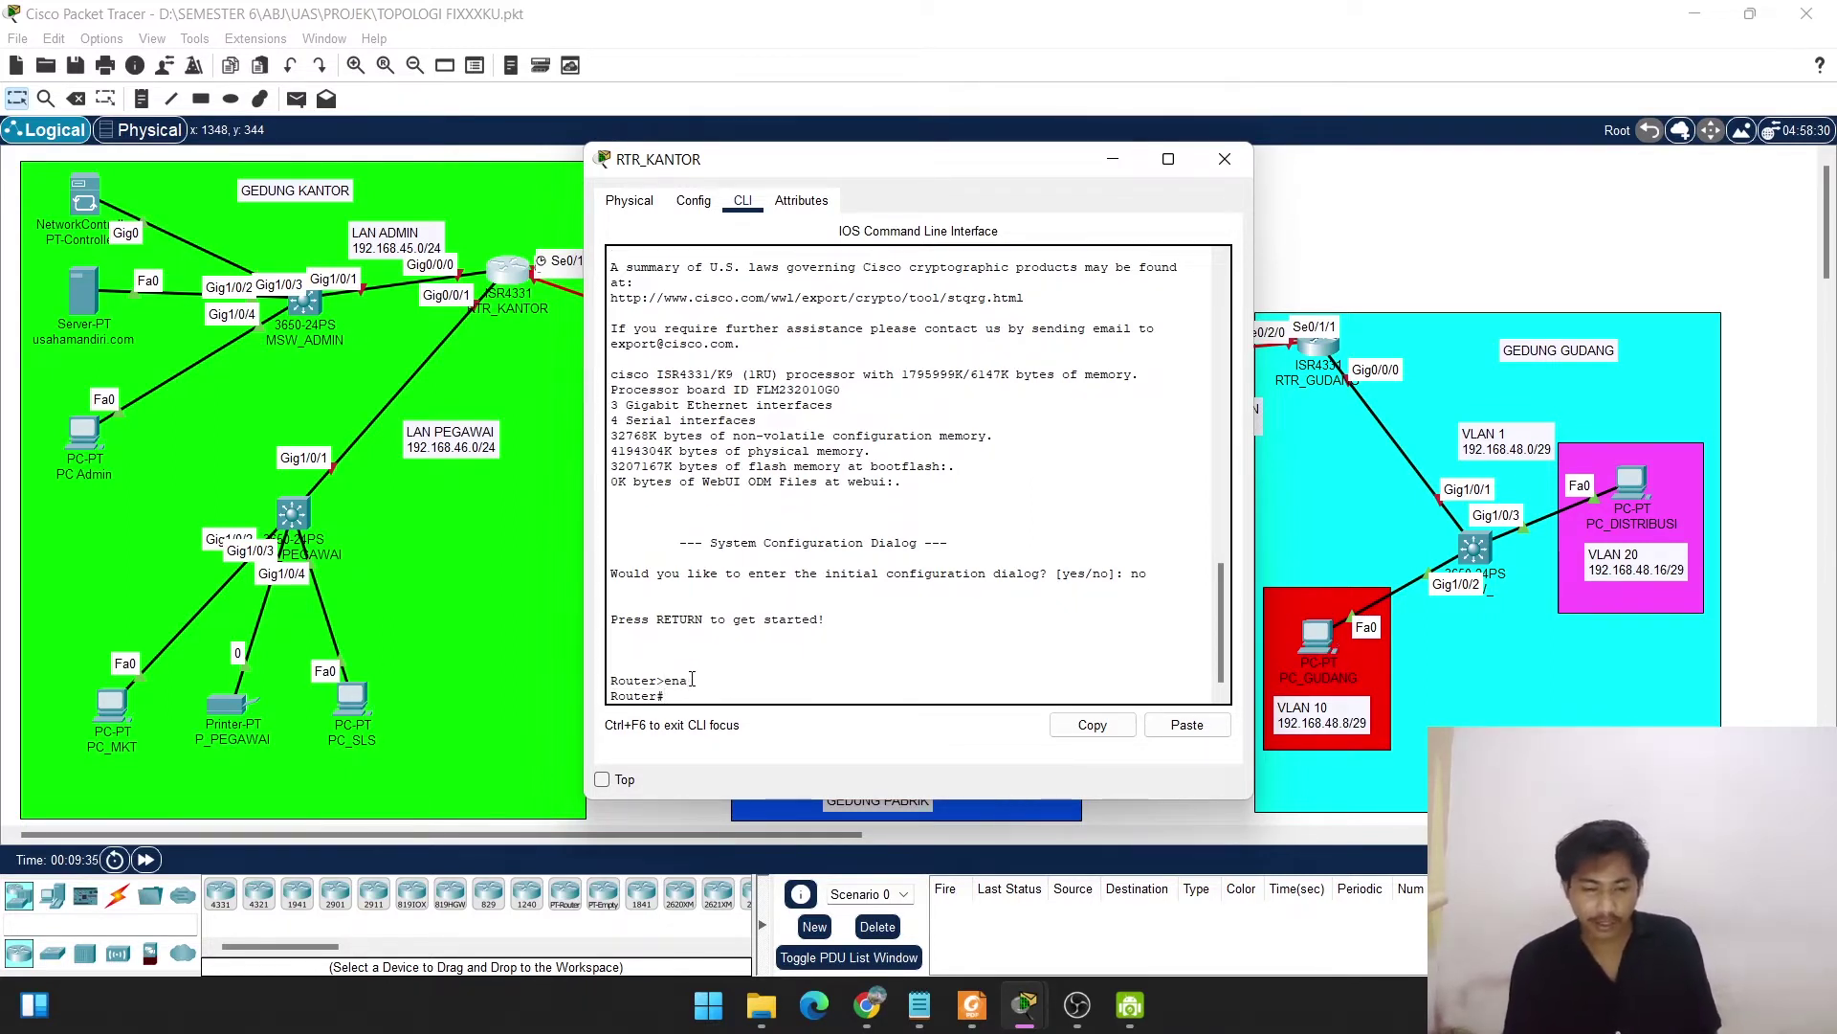
pyautogui.moveTo(689, 679); pyautogui.dragTo(671, 678)
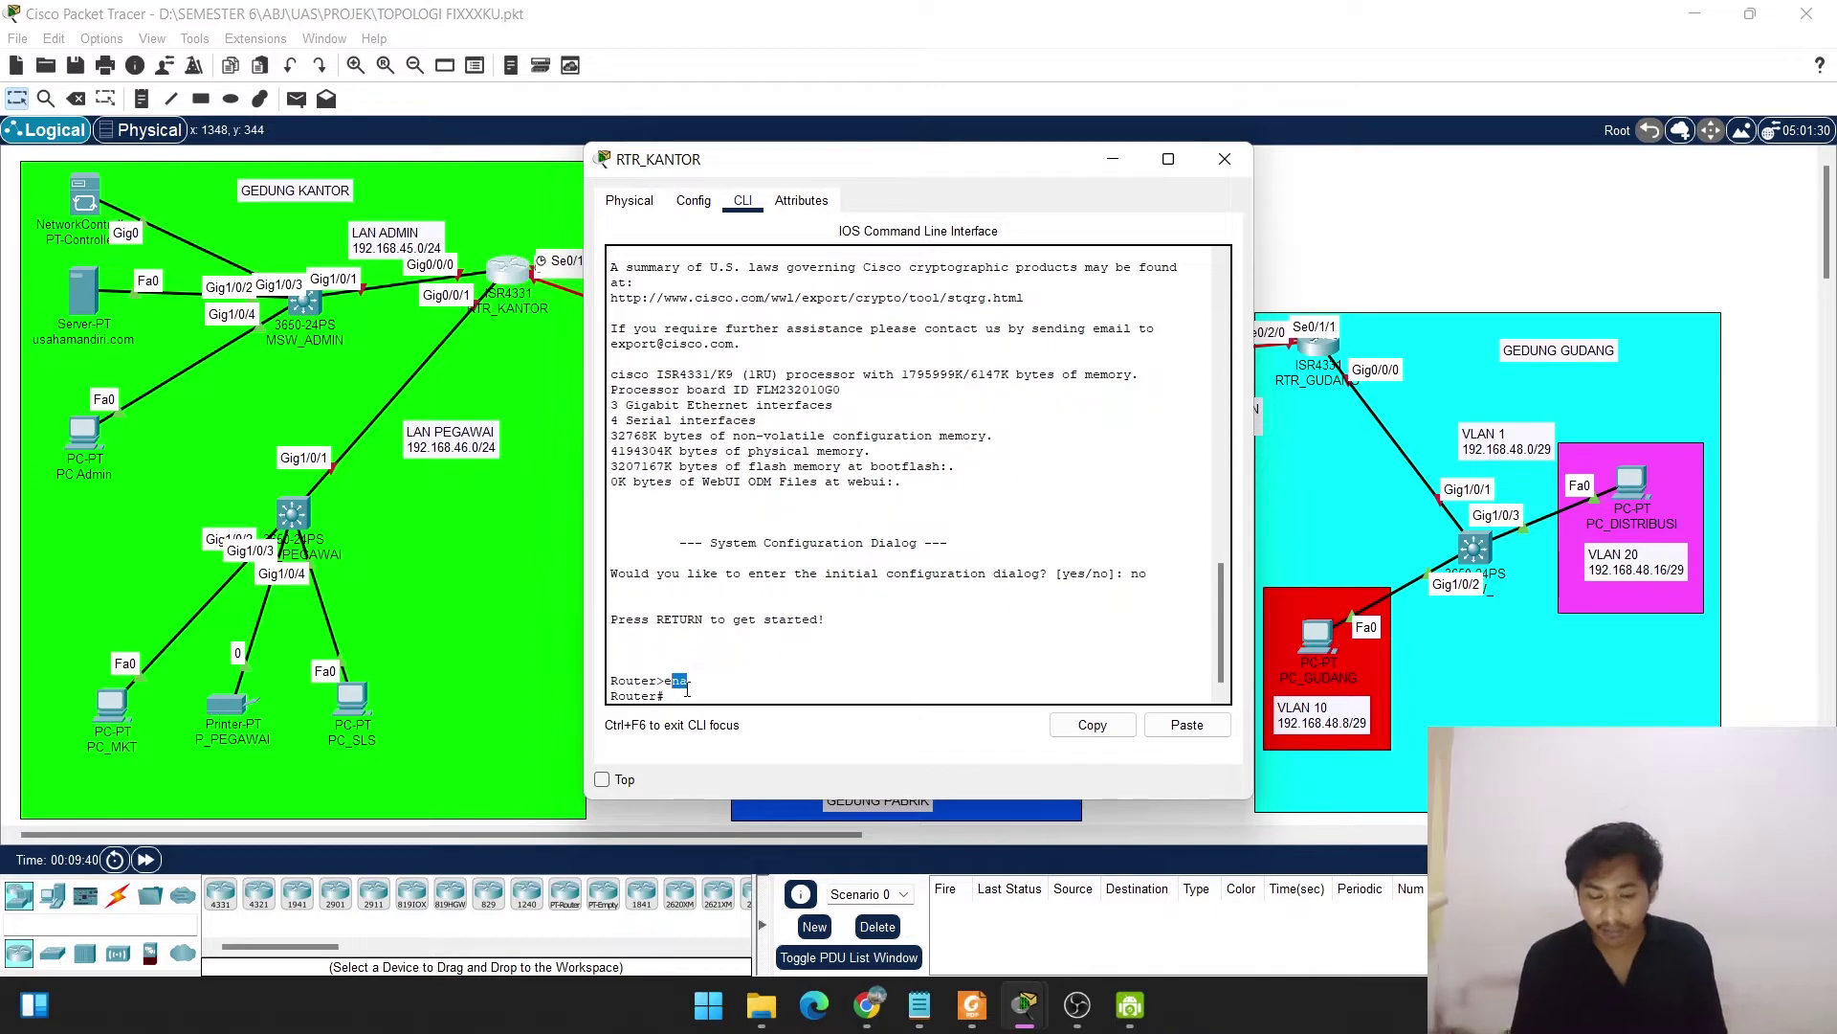
# Enter global configuration with conf t and set the hostname to RTR_KANTOR.
pyautogui.click(673, 697)
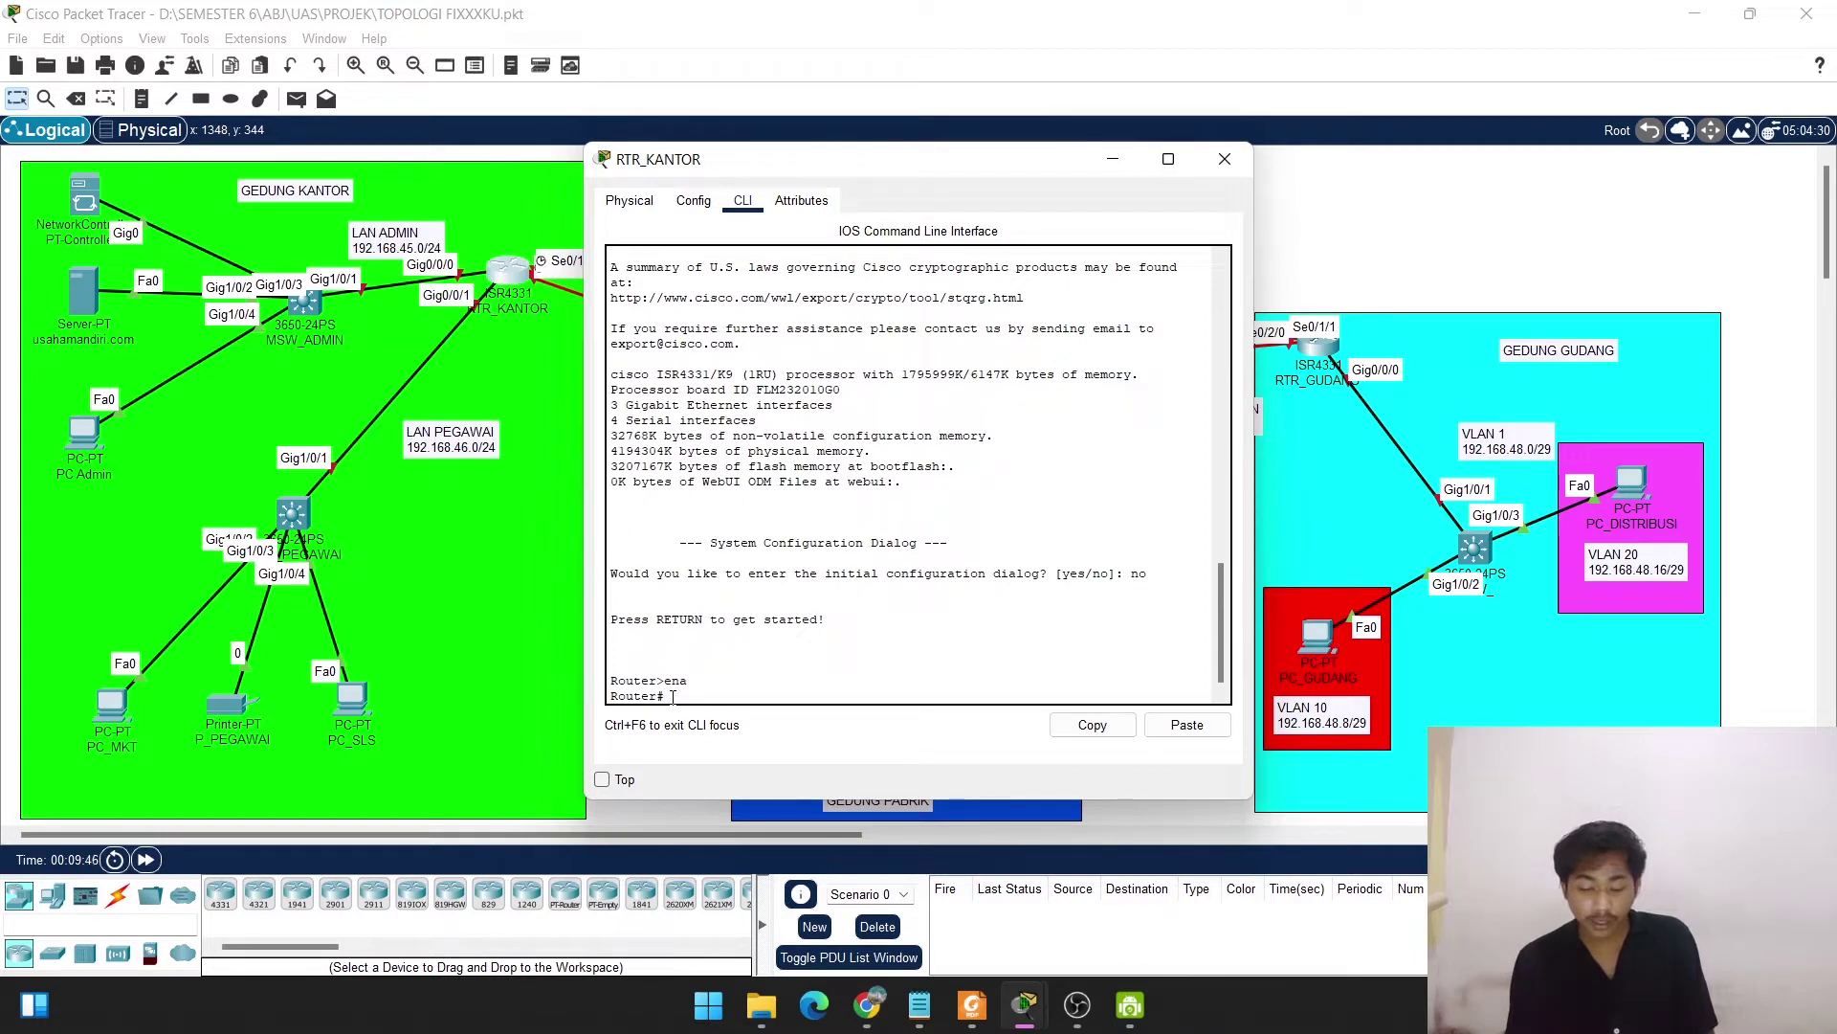
pyautogui.write('conf t')
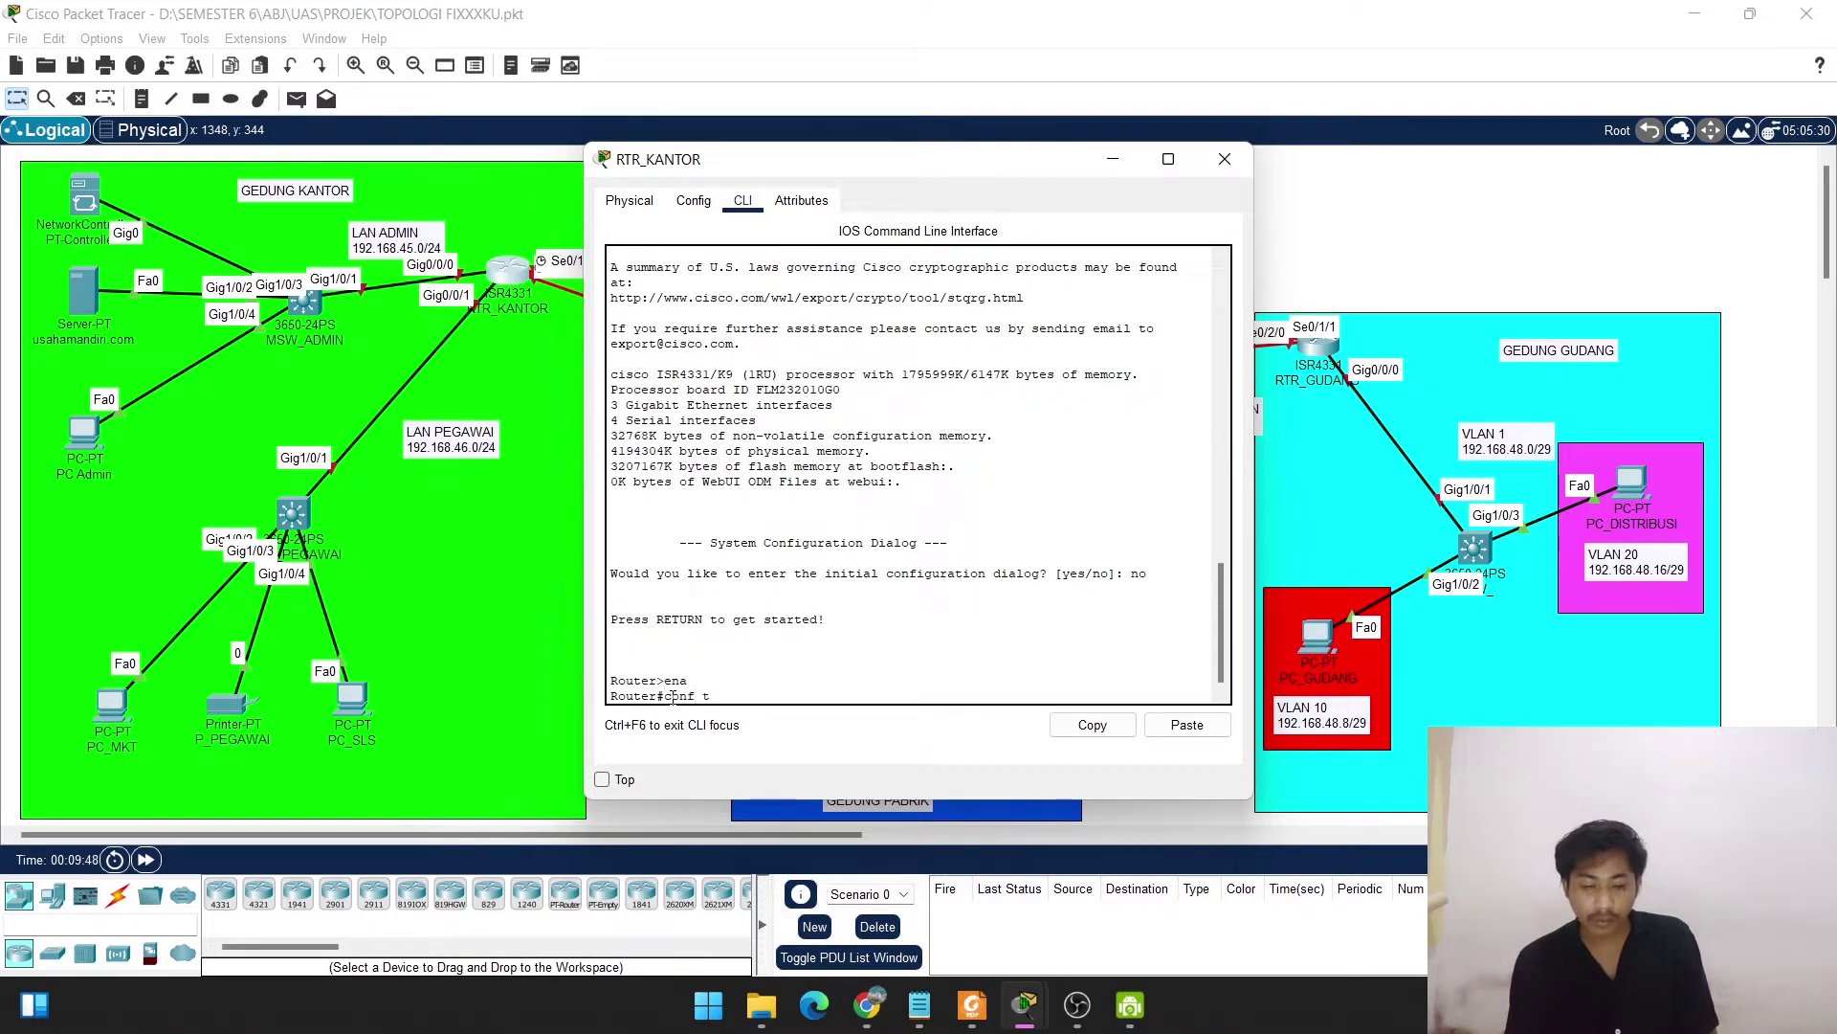
pyautogui.press('Return')
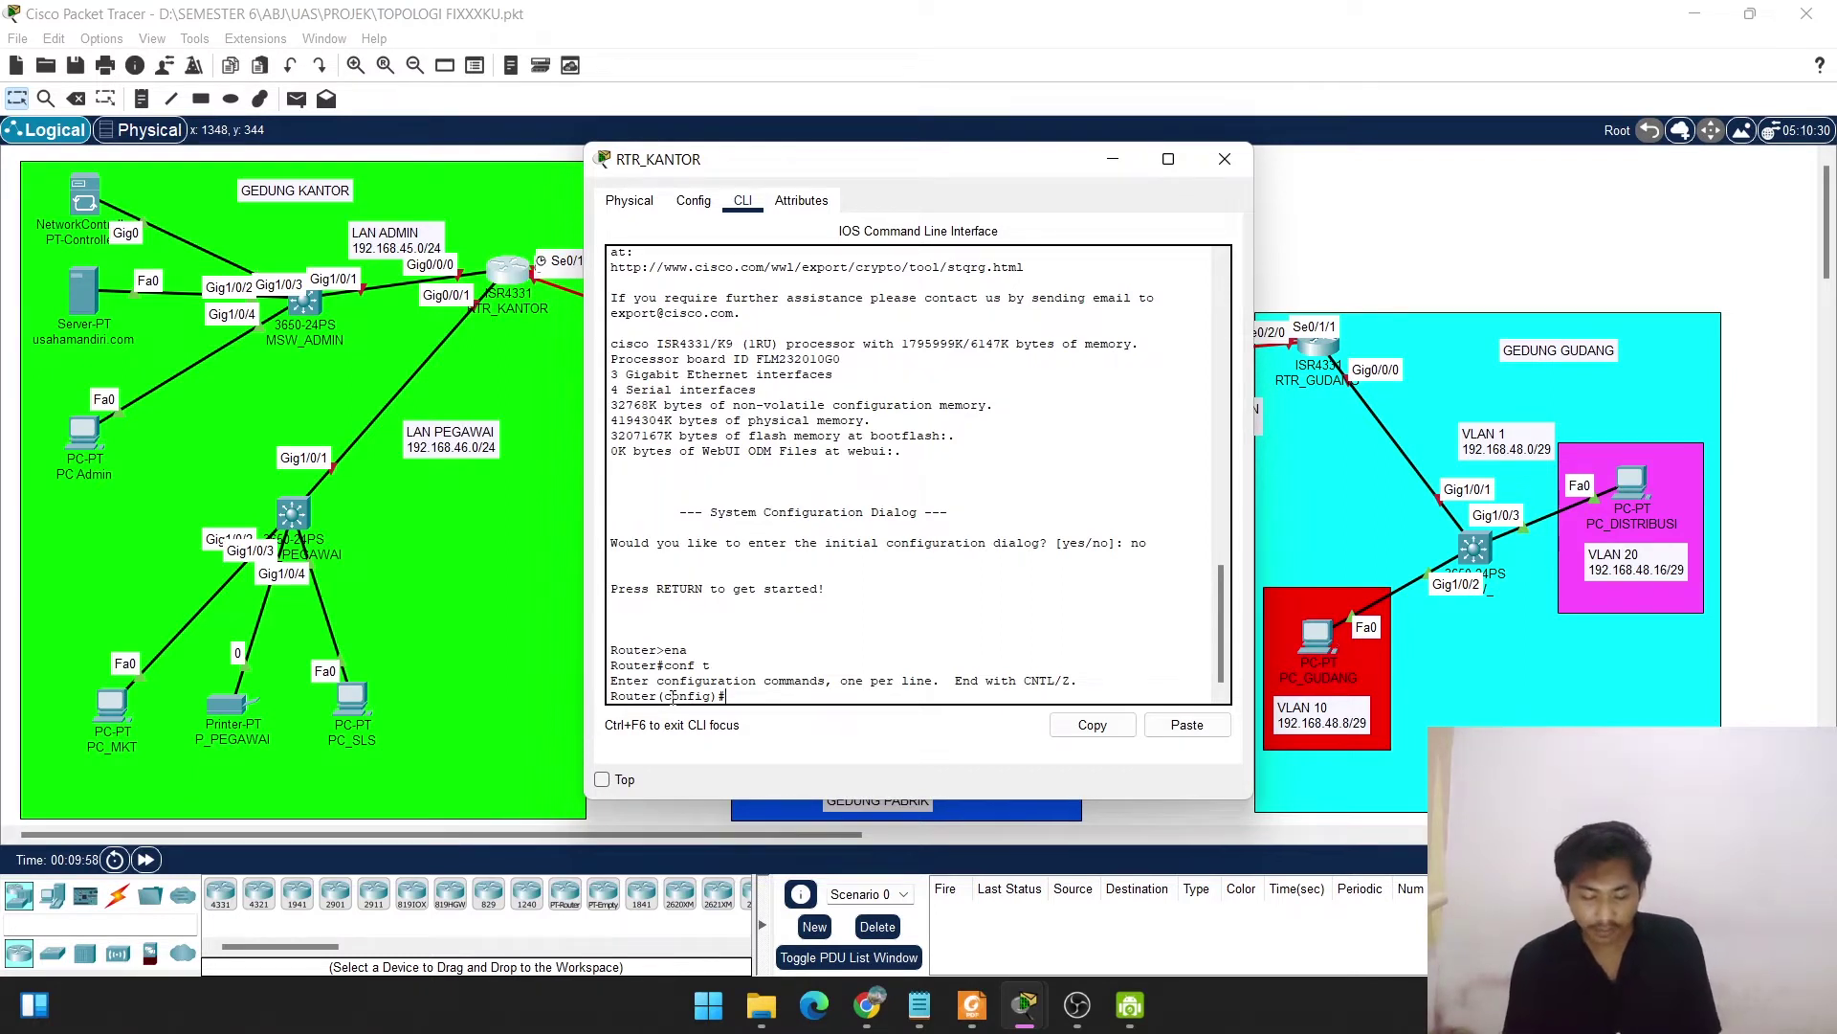
pyautogui.write('RTR')
pyautogui.press('BackSpace')
pyautogui.press('BackSpace')
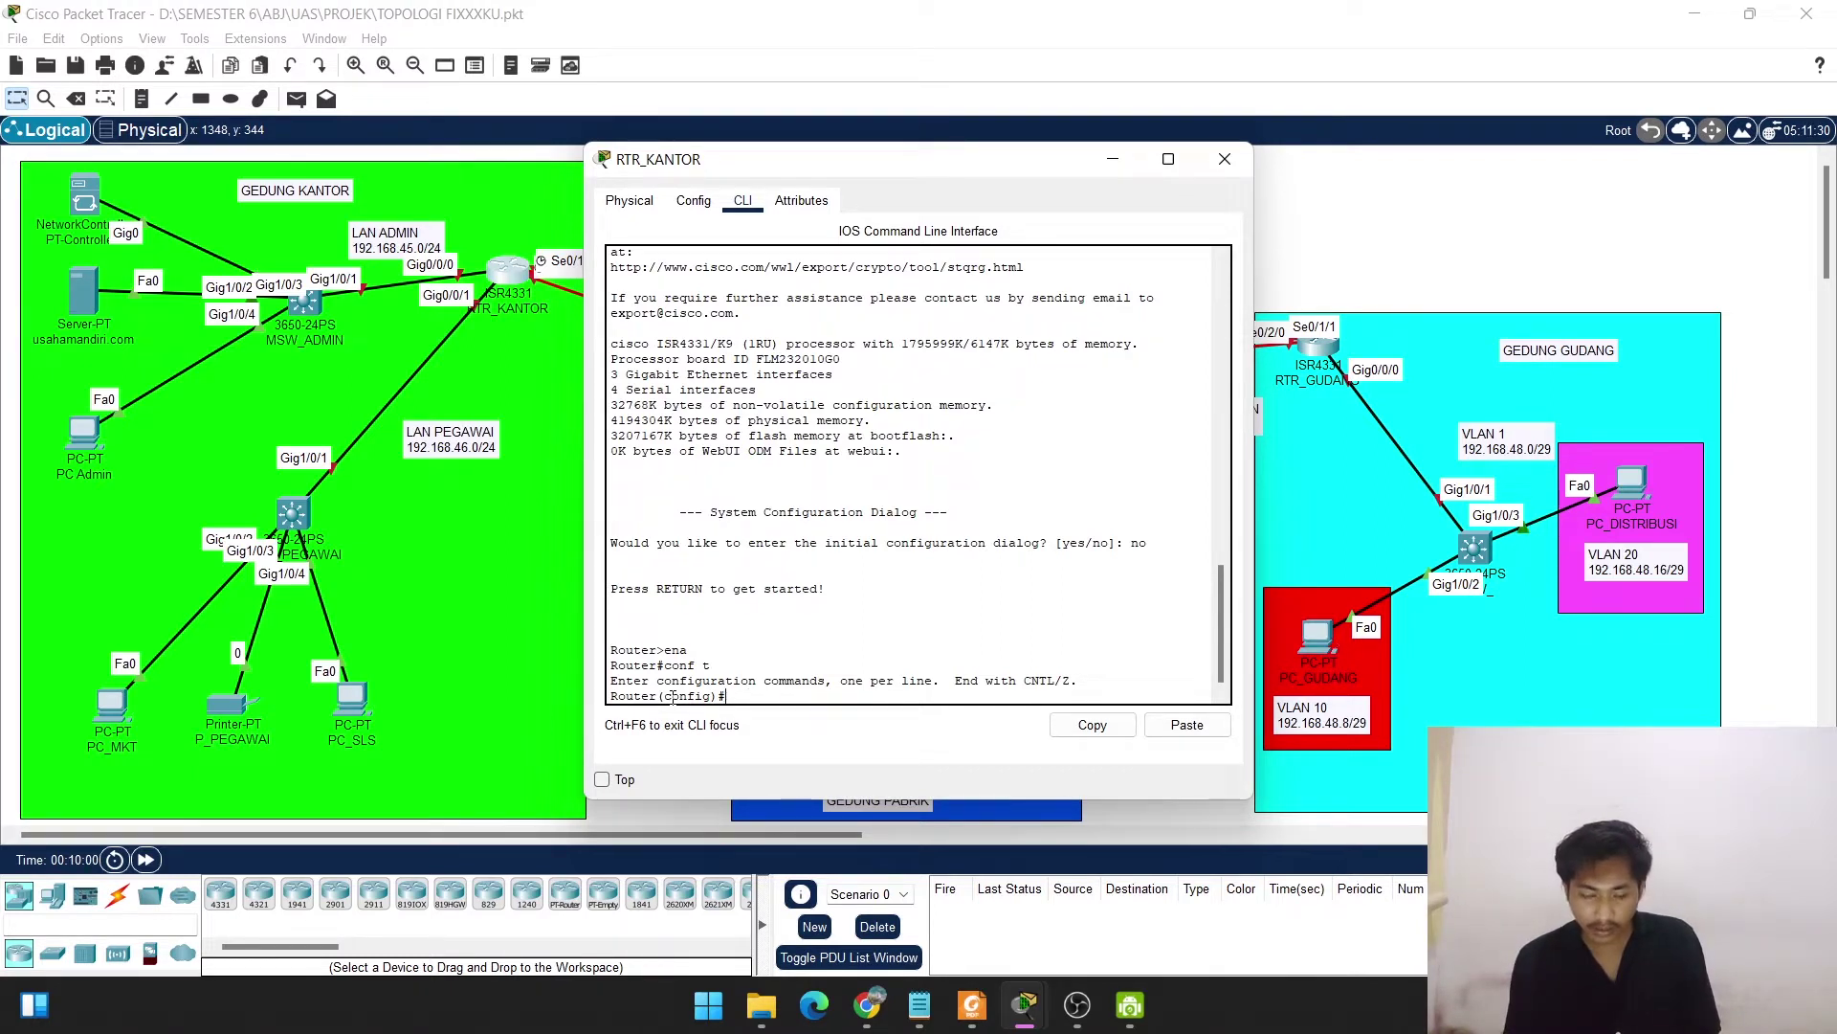
pyautogui.write('hos')
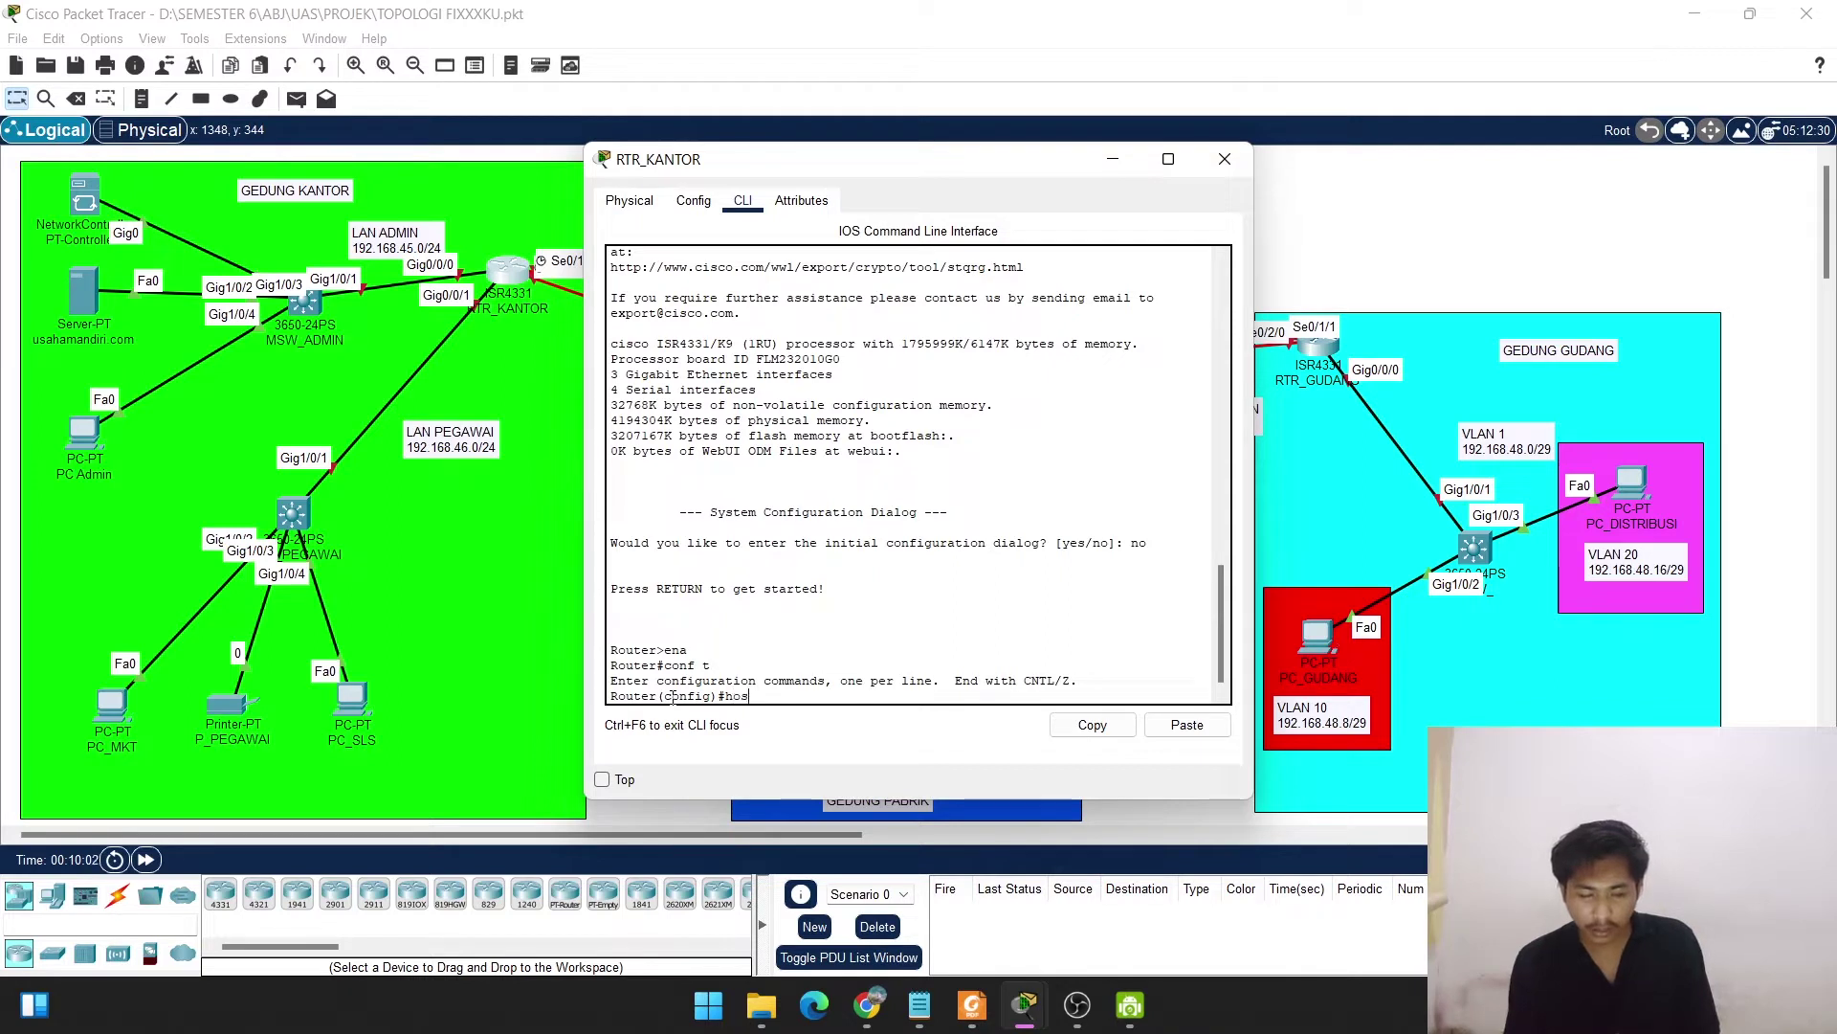
pyautogui.write('tname')
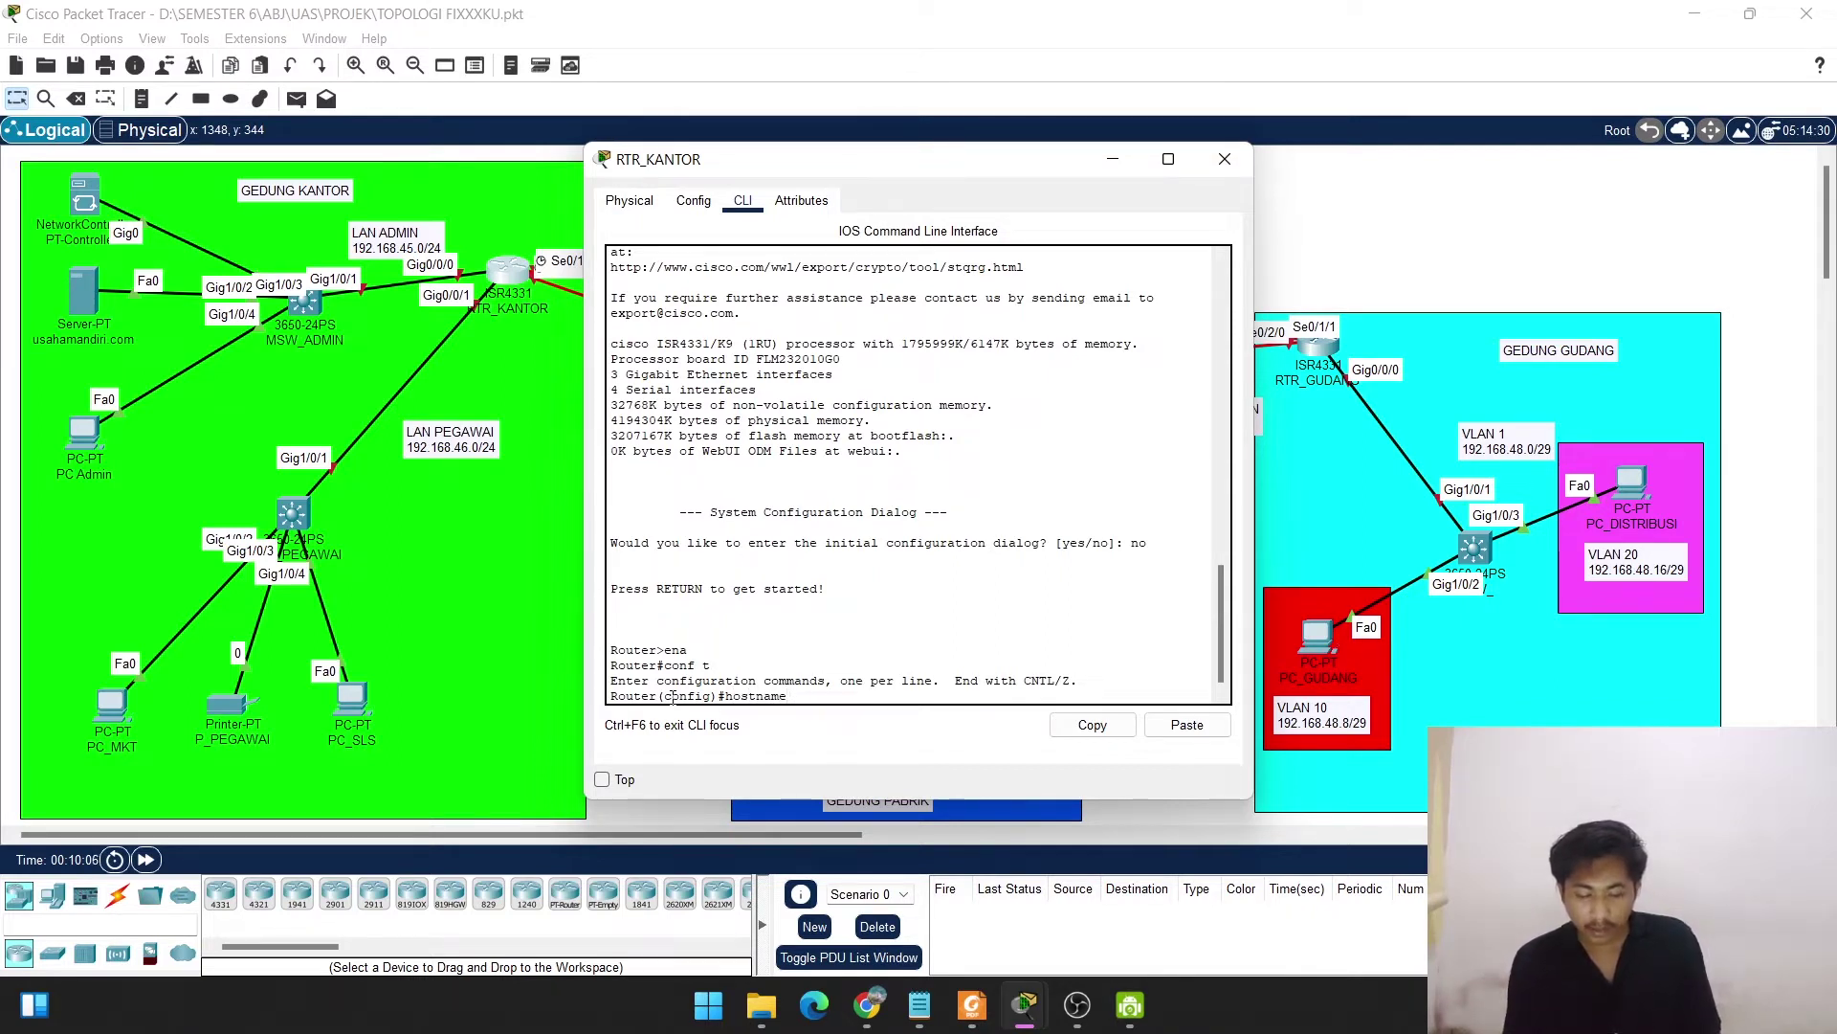
pyautogui.write(' RTR')
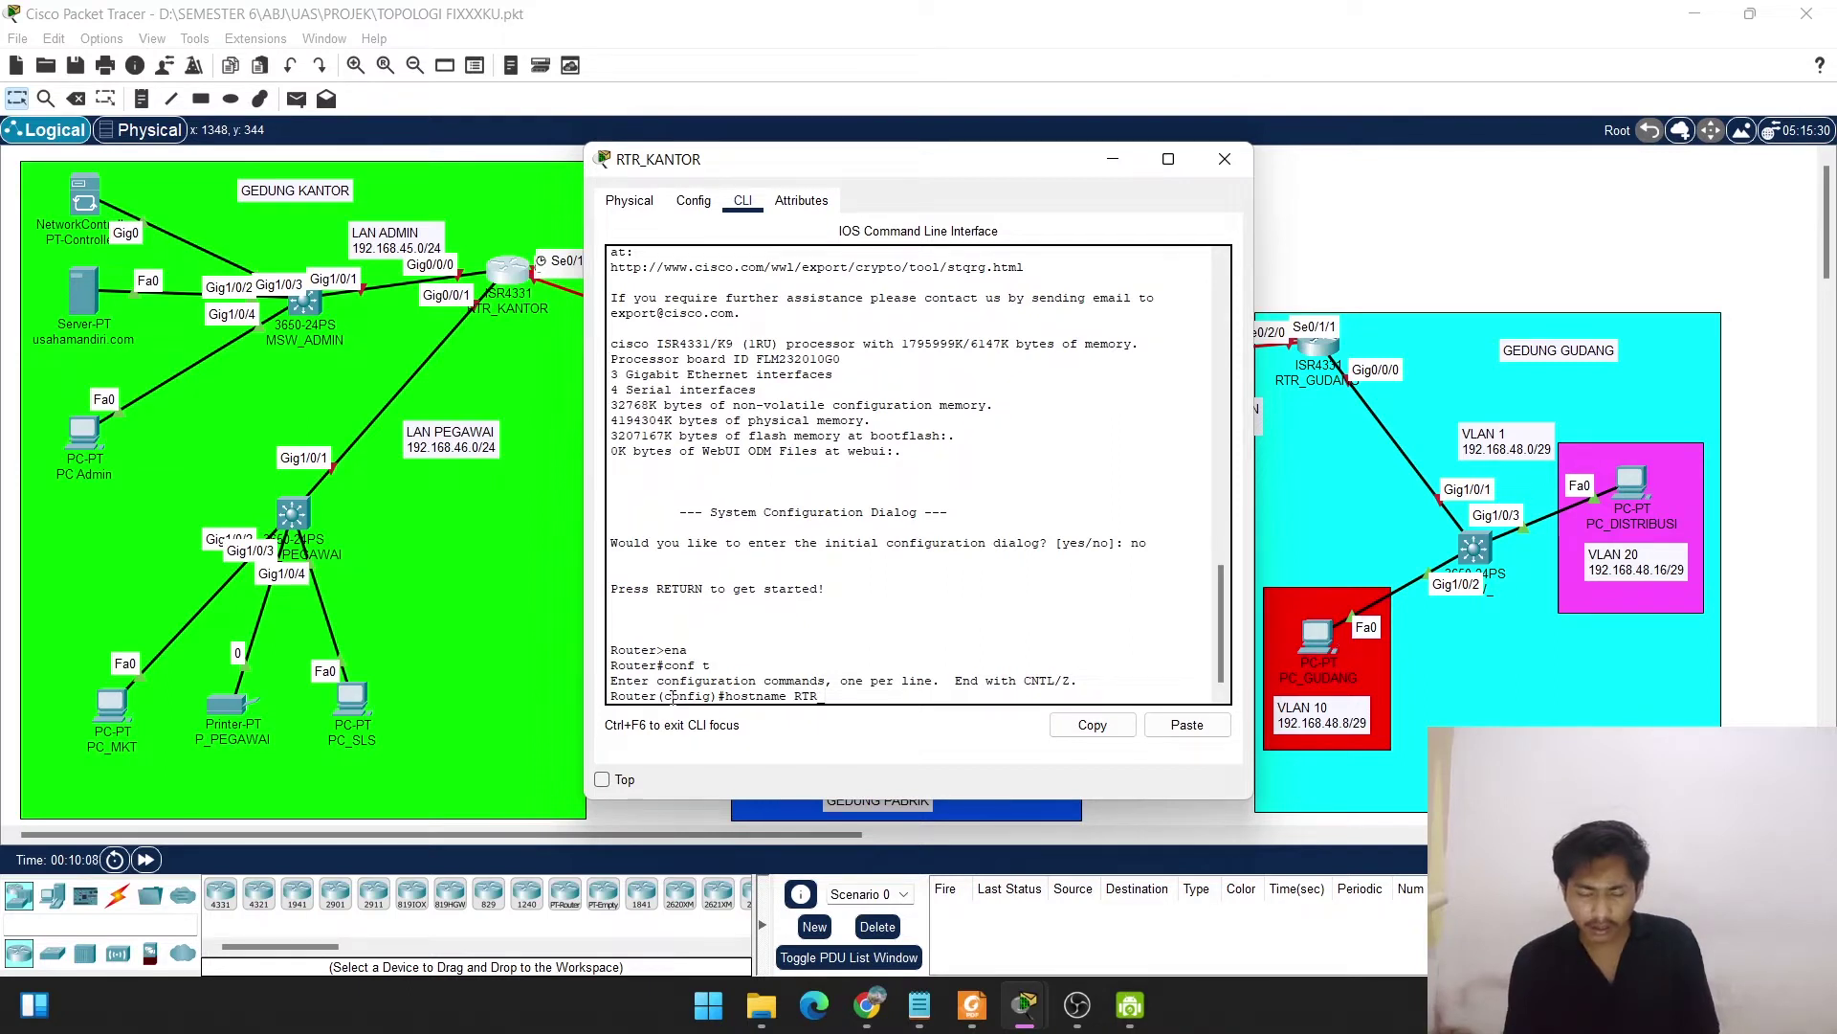
pyautogui.write('_')
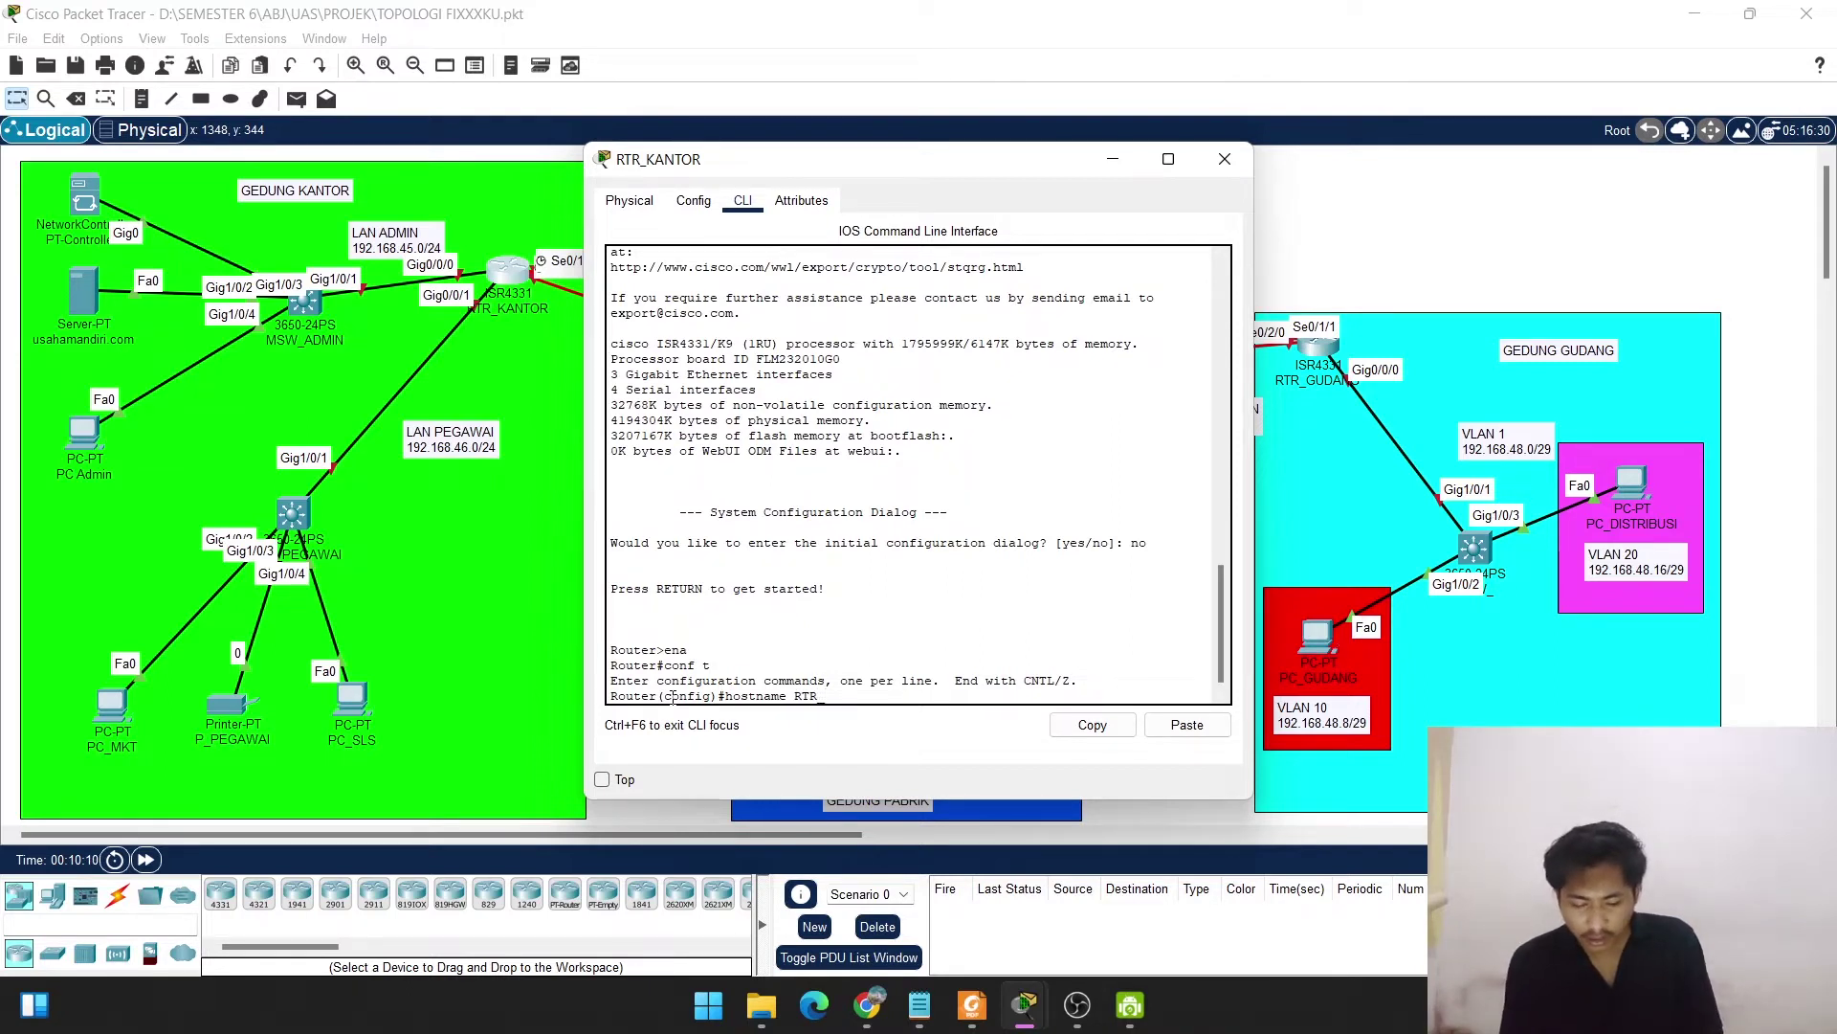
pyautogui.write('KANTOR')
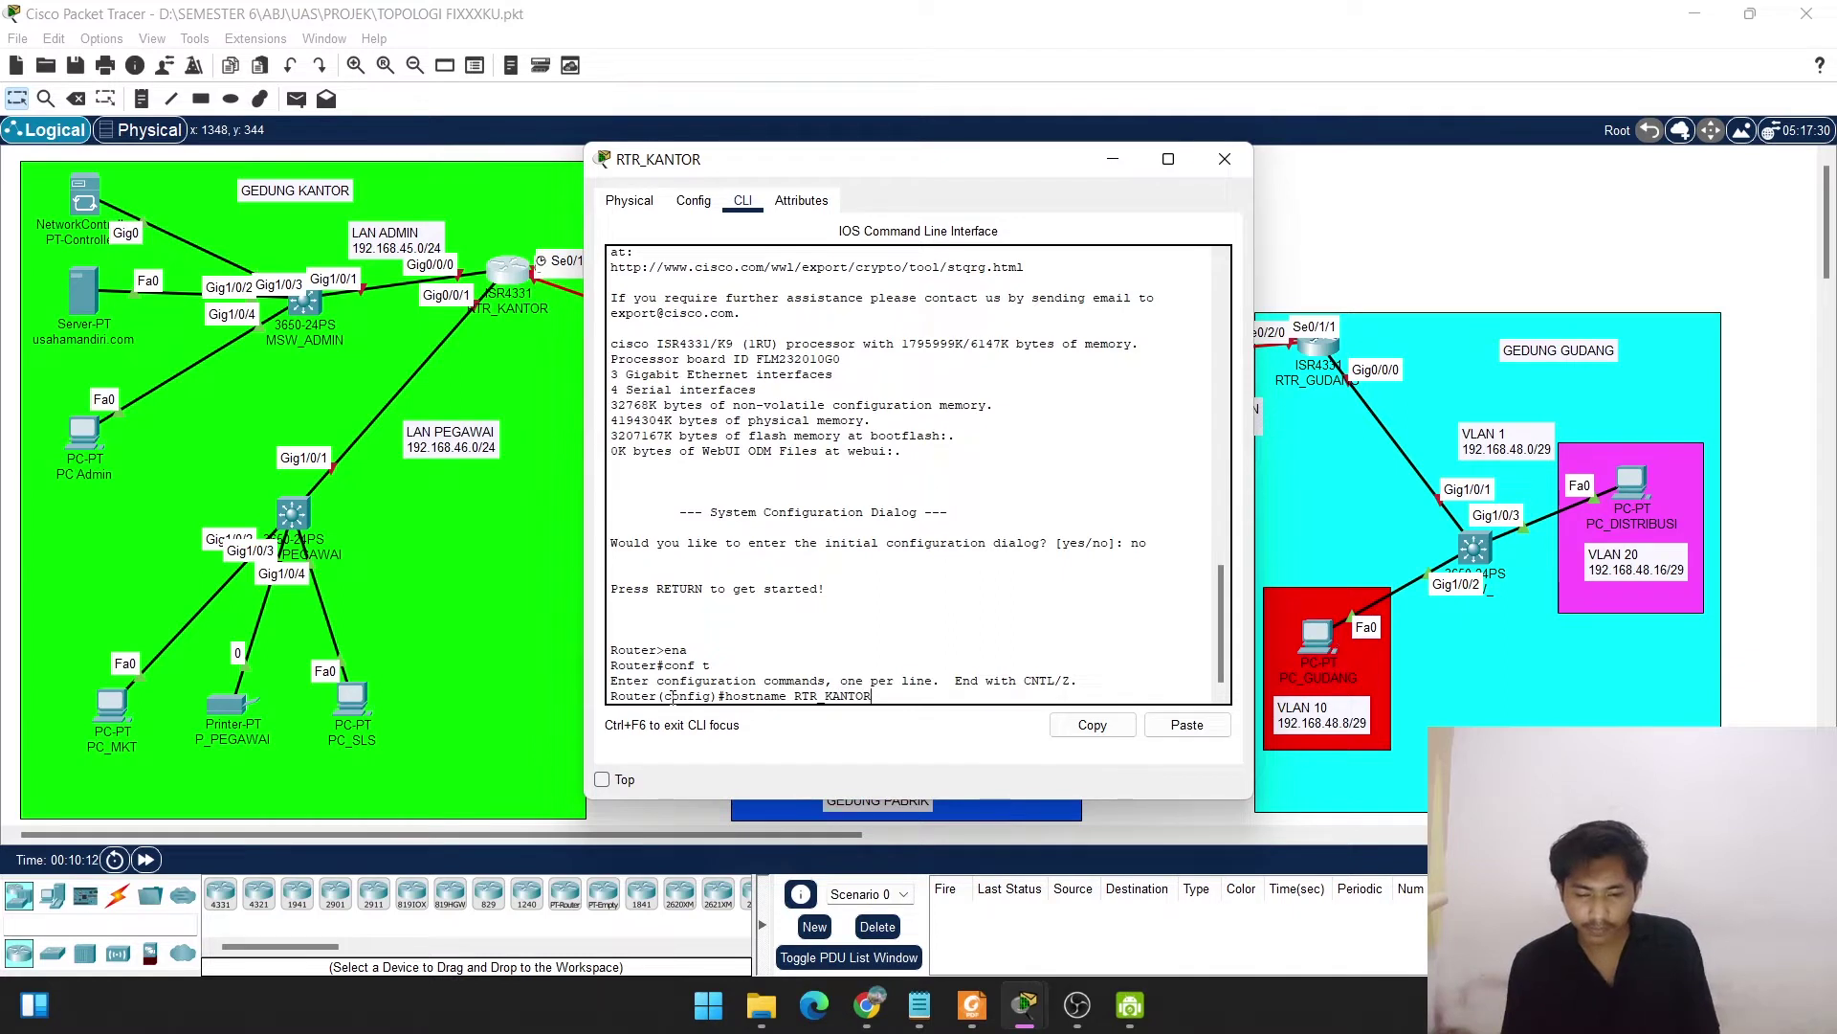
pyautogui.press('Return')
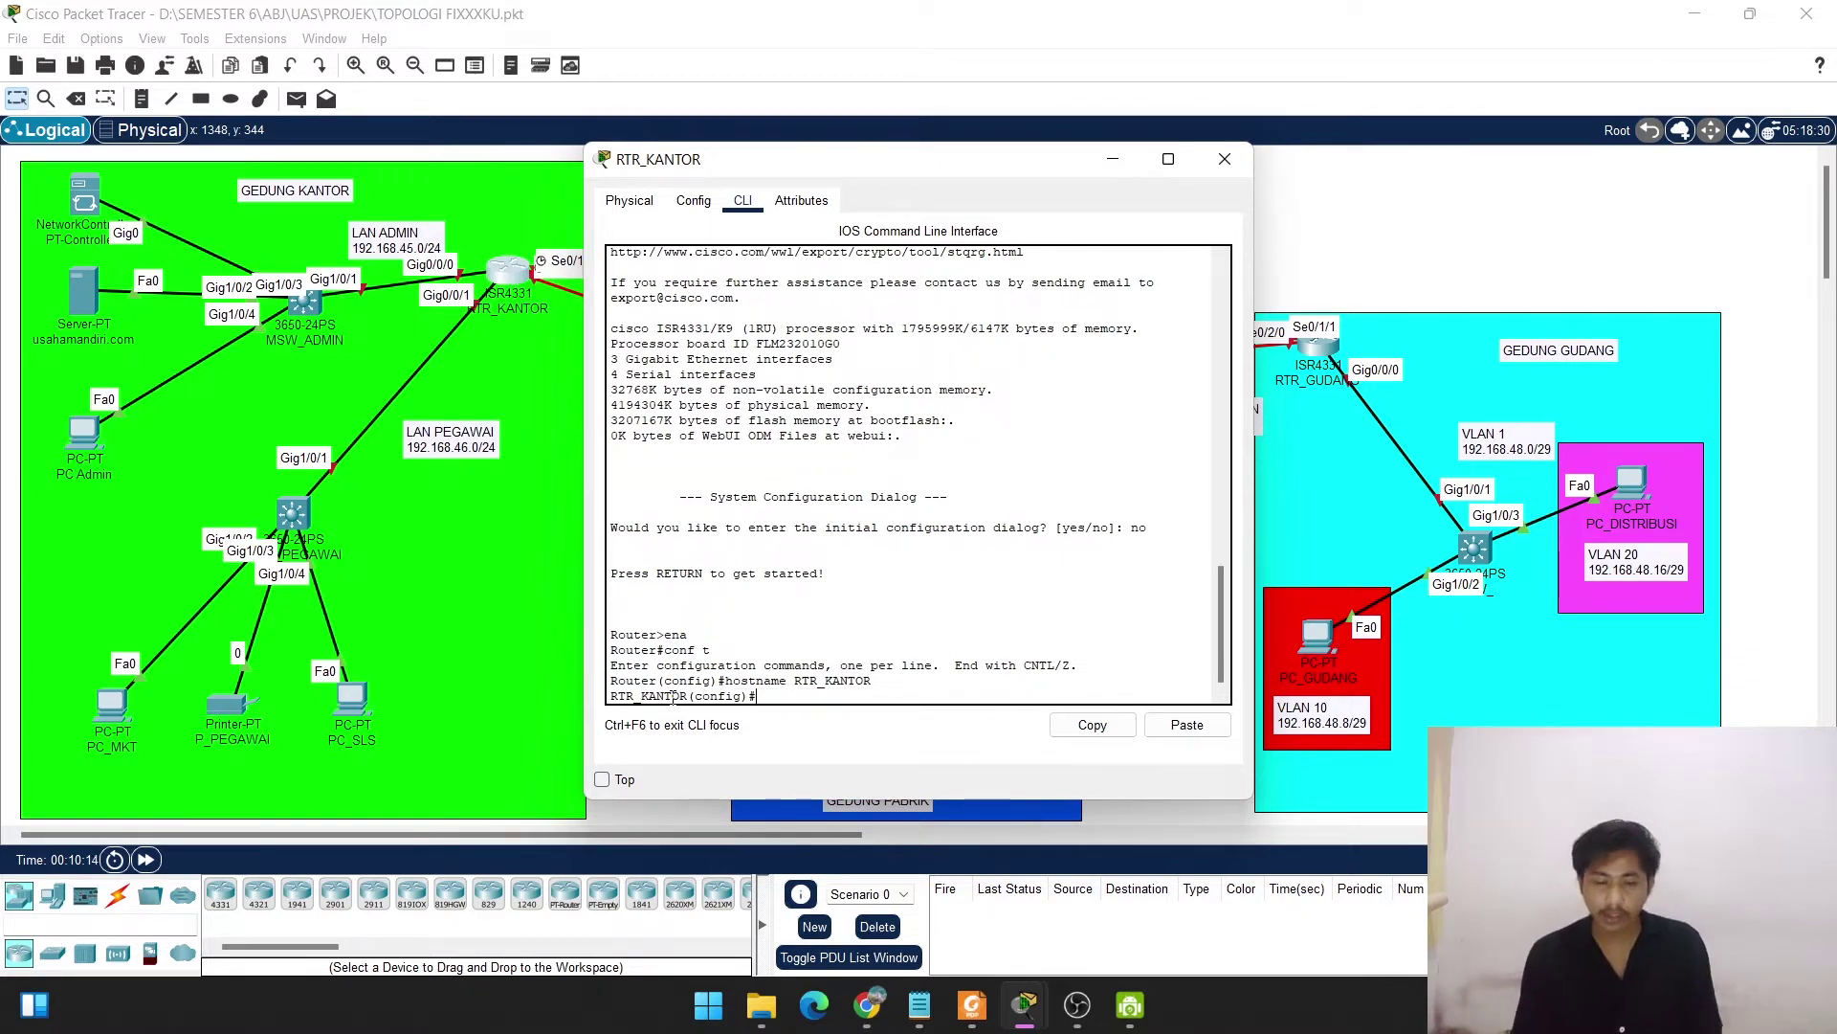
pyautogui.moveTo(794, 174); pyautogui.dragTo(931, 132)
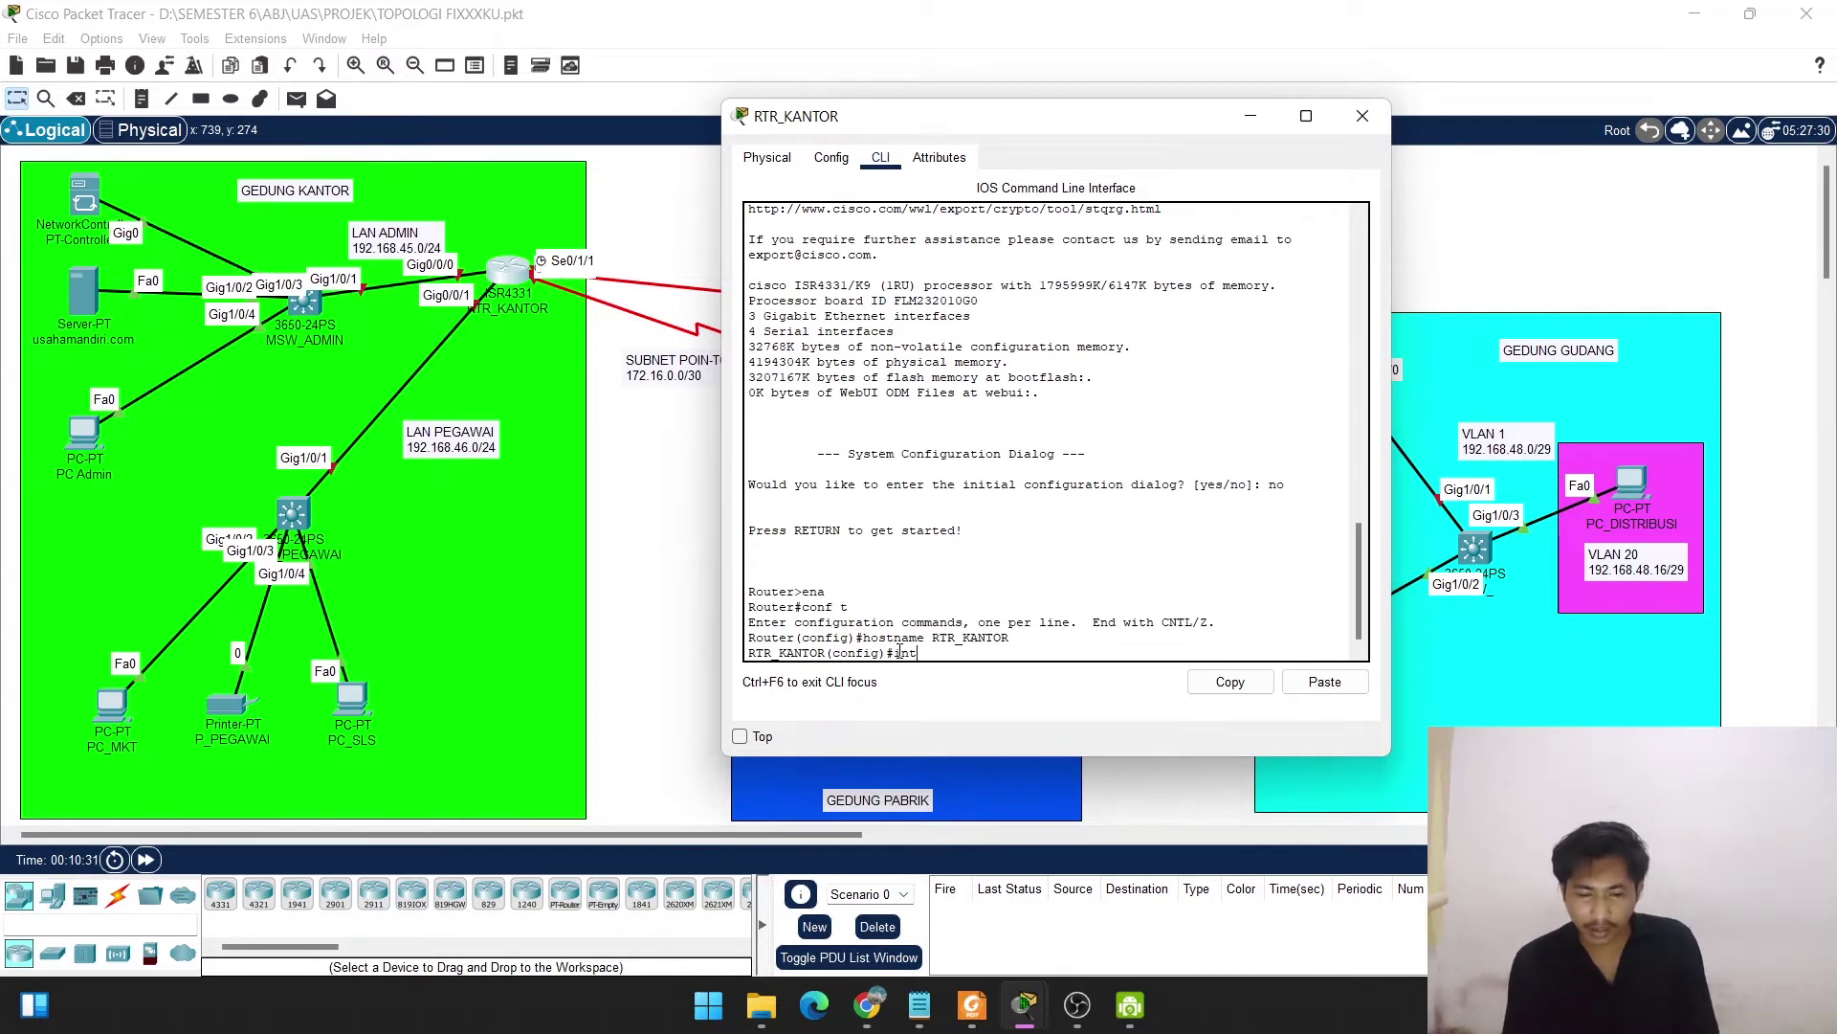
# Assign 192.168.45.1 255.255.255.0 to GigabitEthernet0/0/0, bring it up with no shut, and exit.
pyautogui.write('g0/0/0')
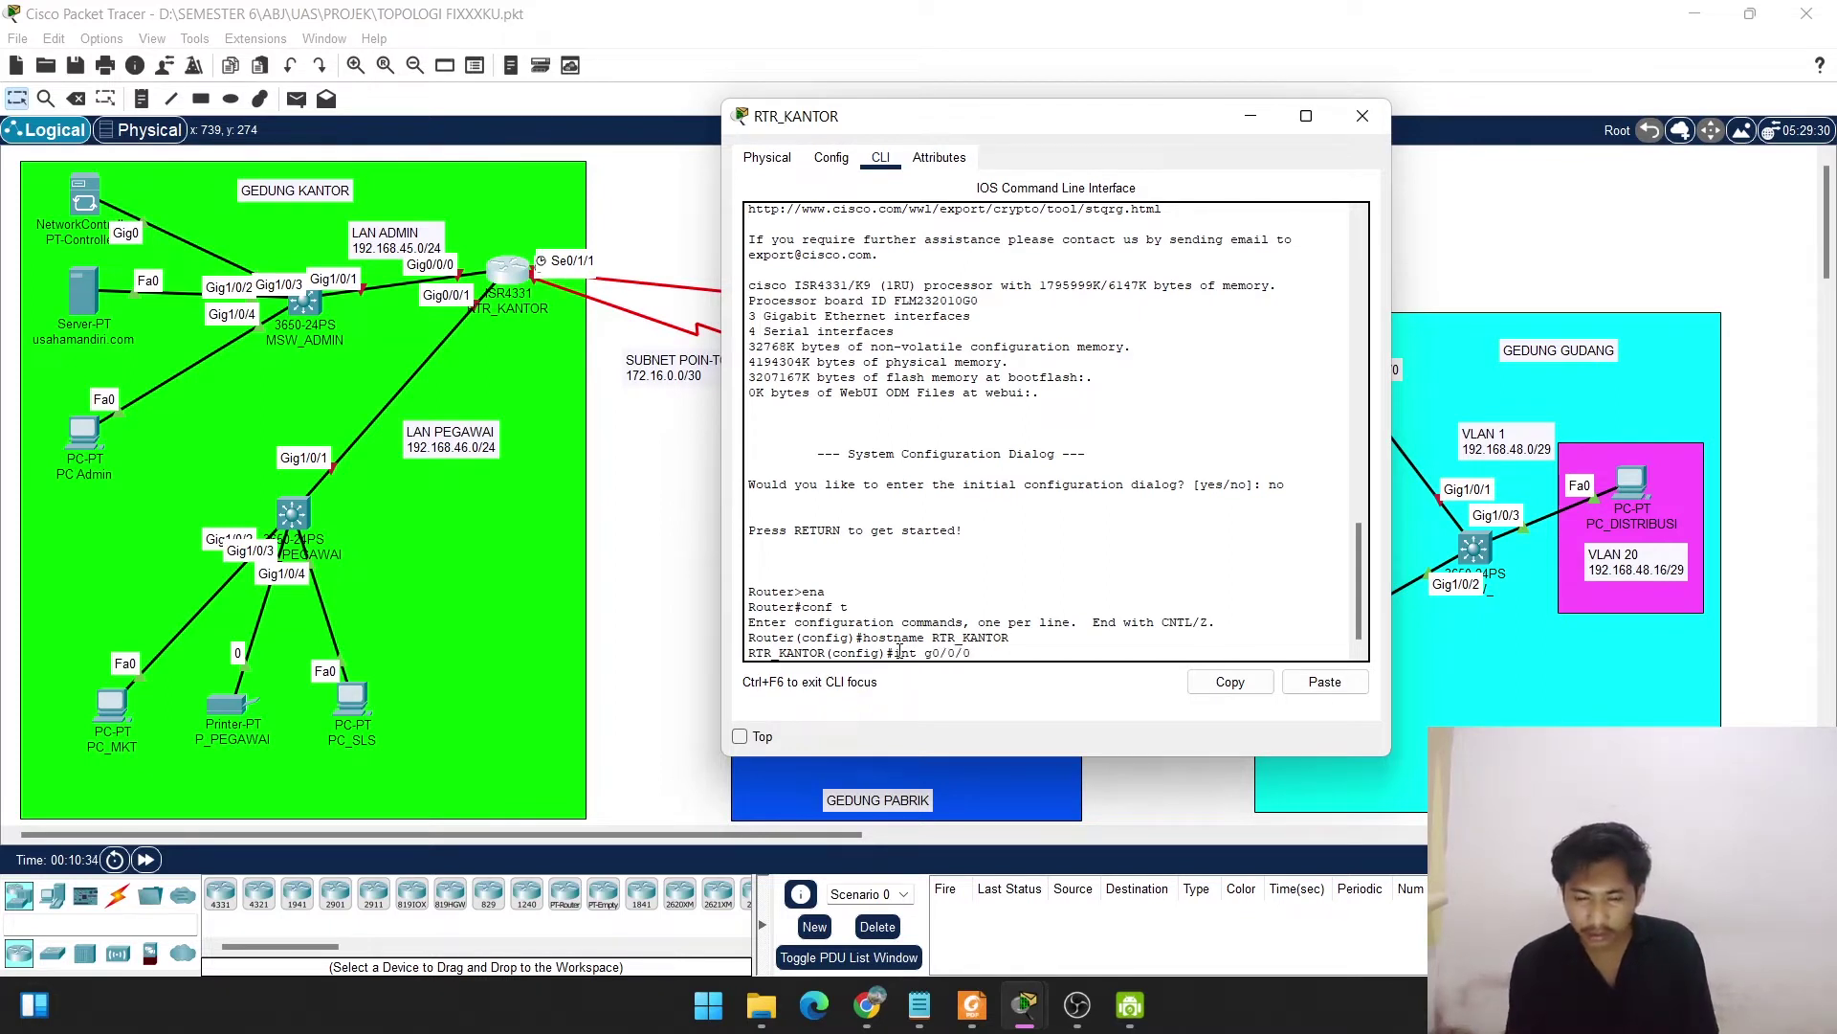
pyautogui.press('Return')
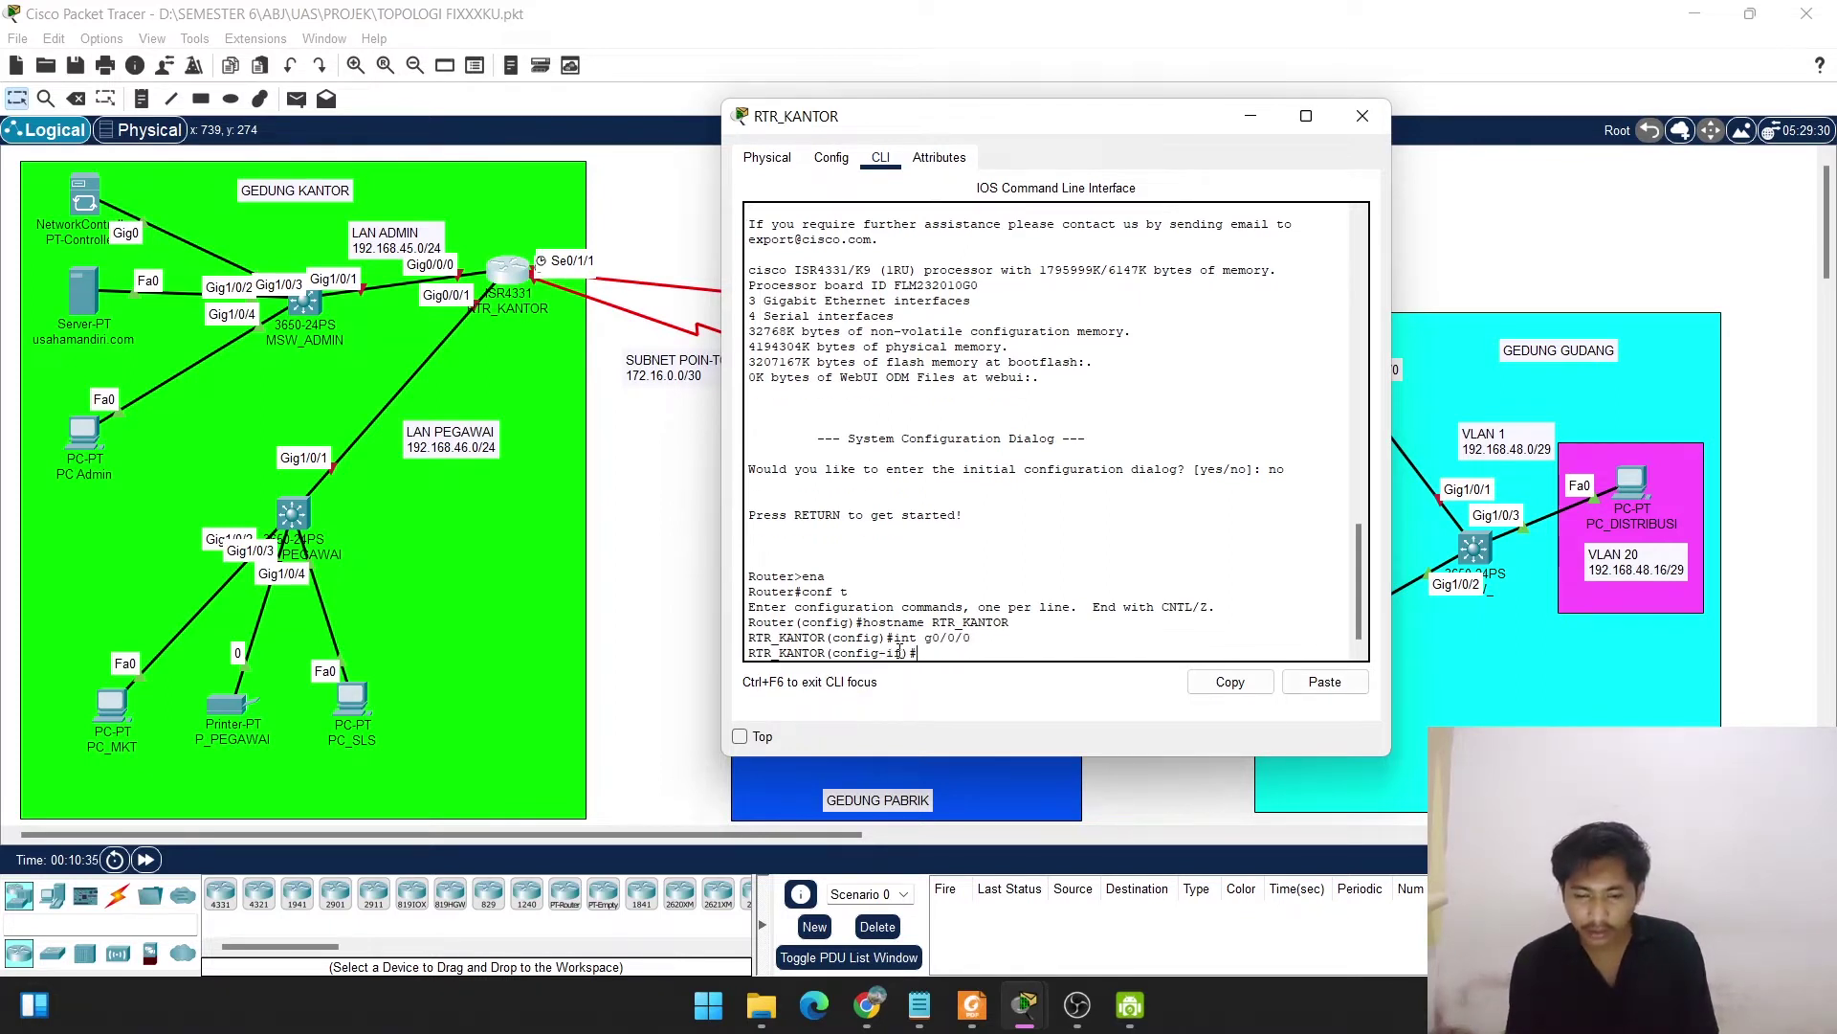
pyautogui.write('ip')
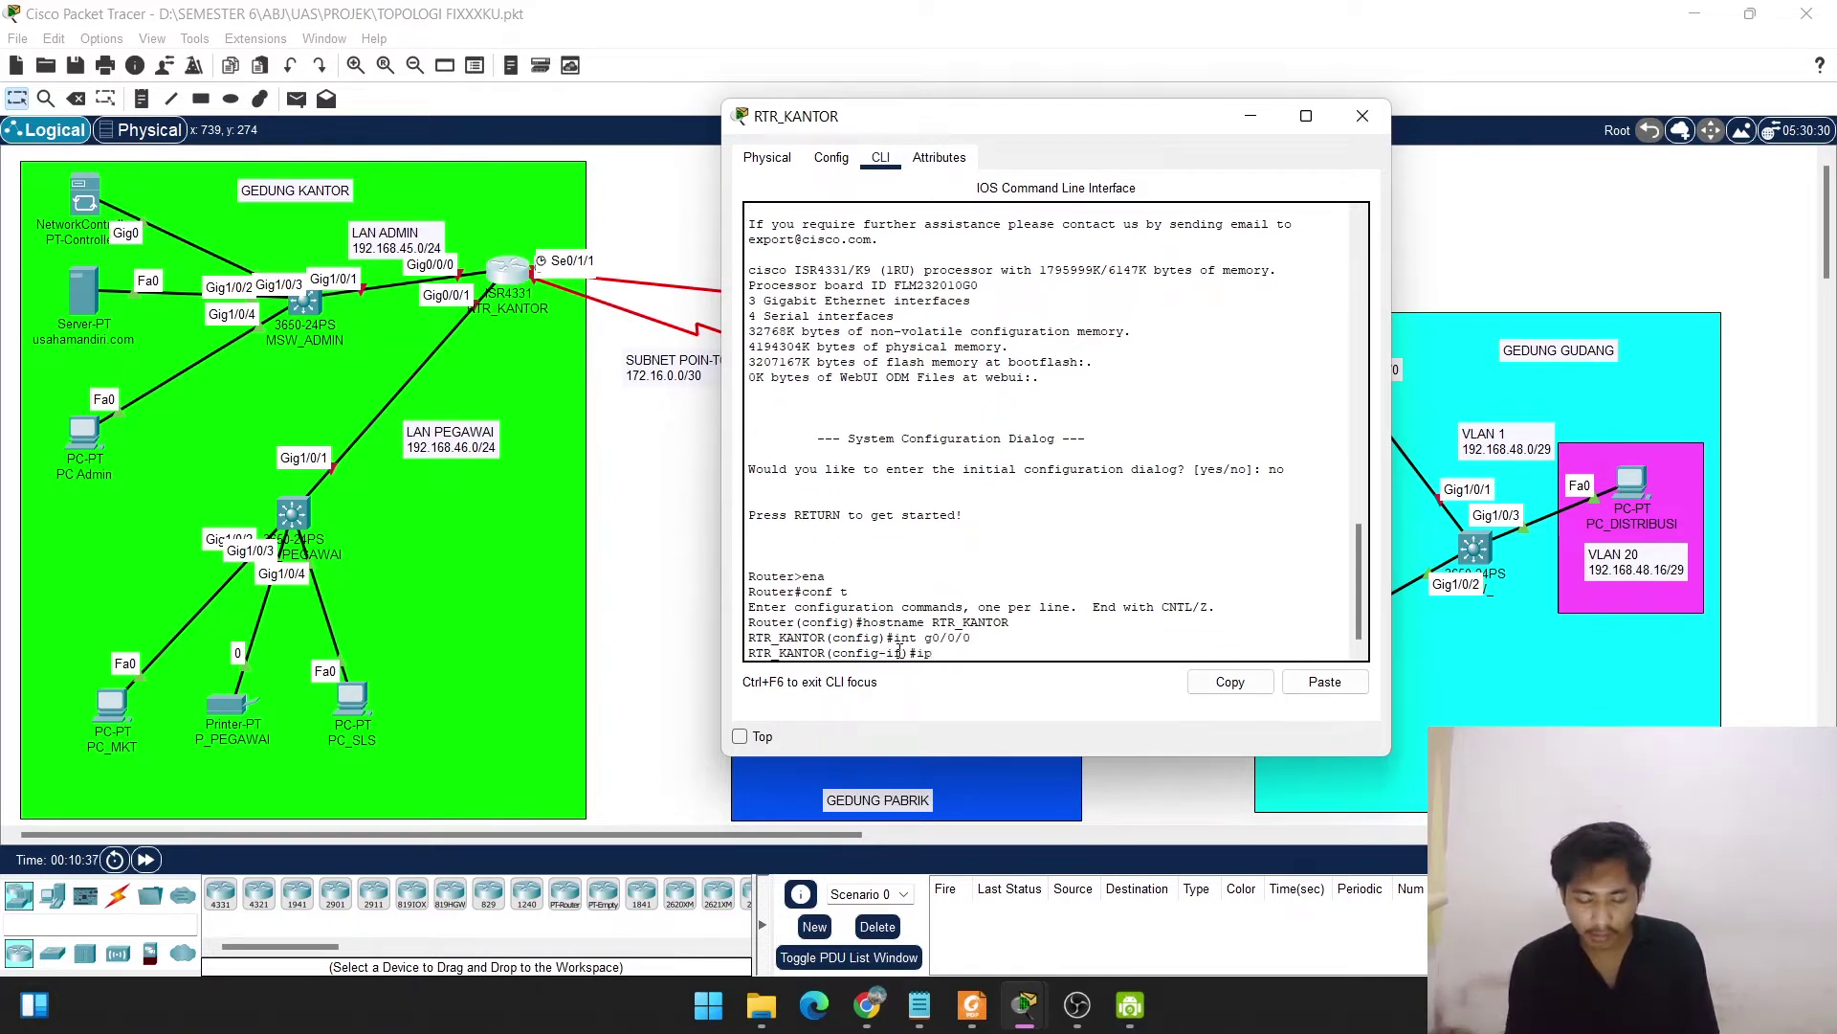
pyautogui.write(' add')
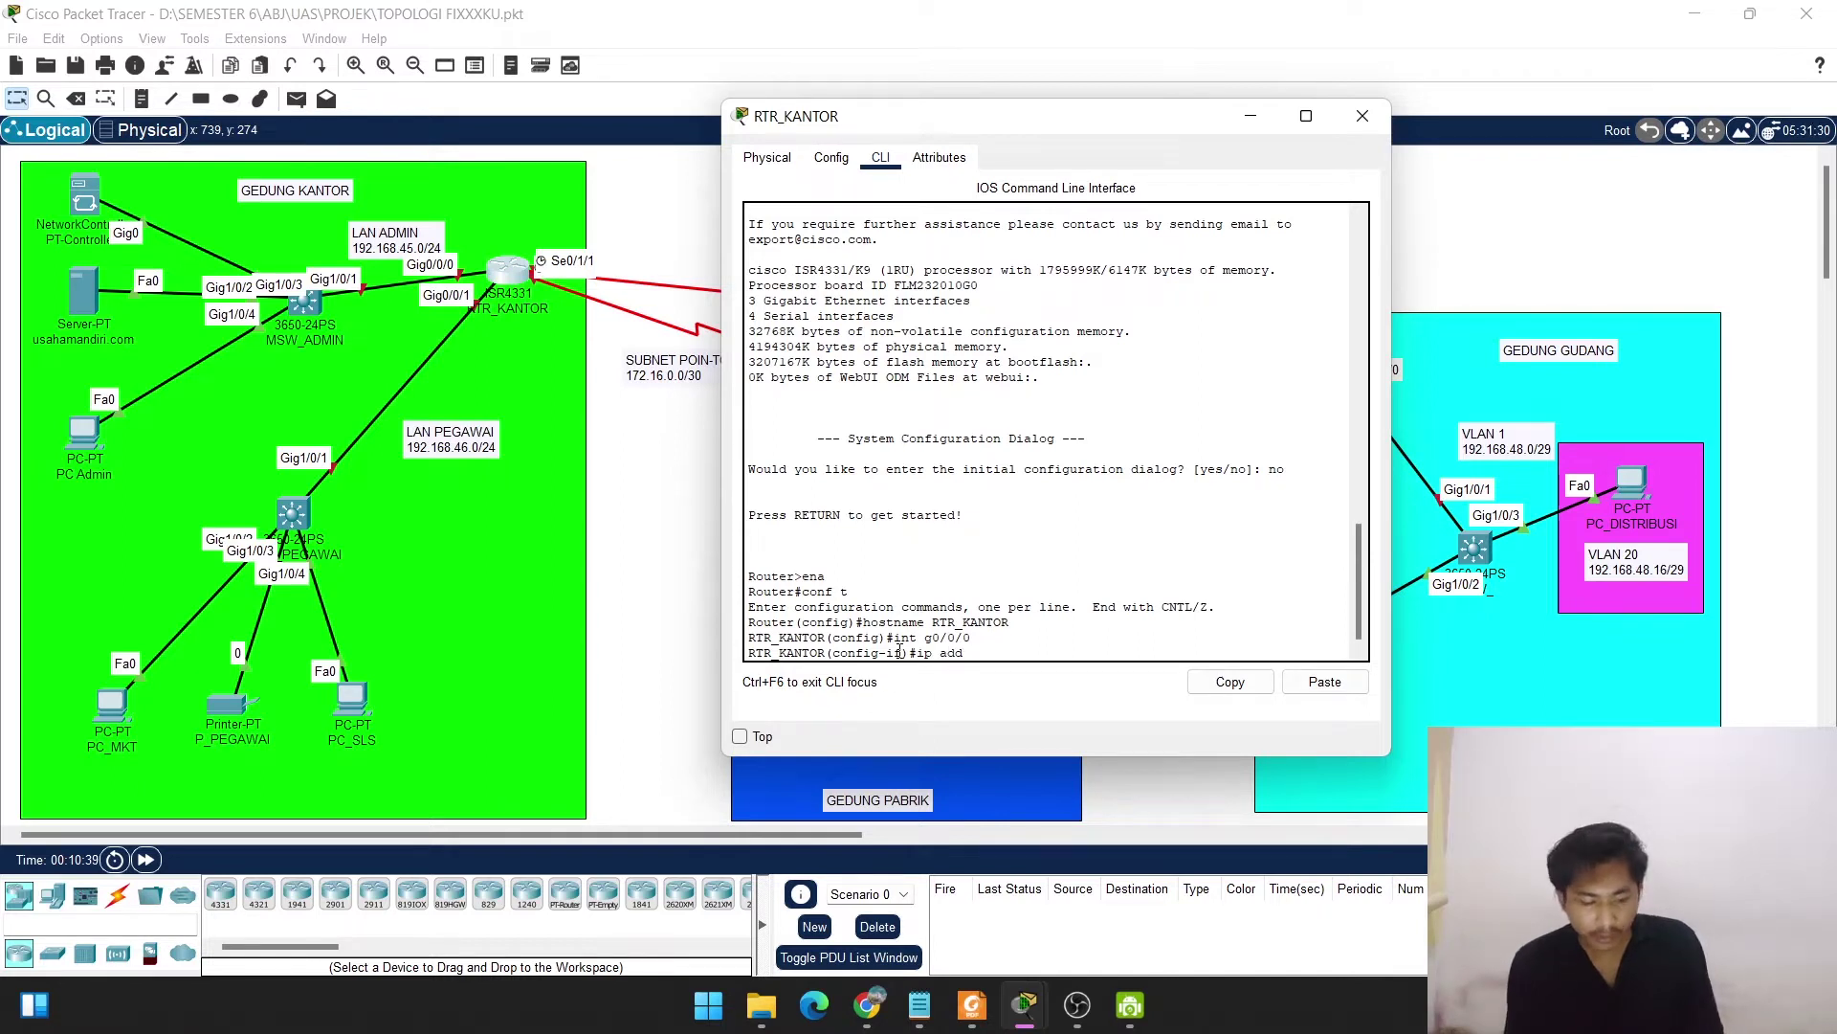
pyautogui.write(' 192.168')
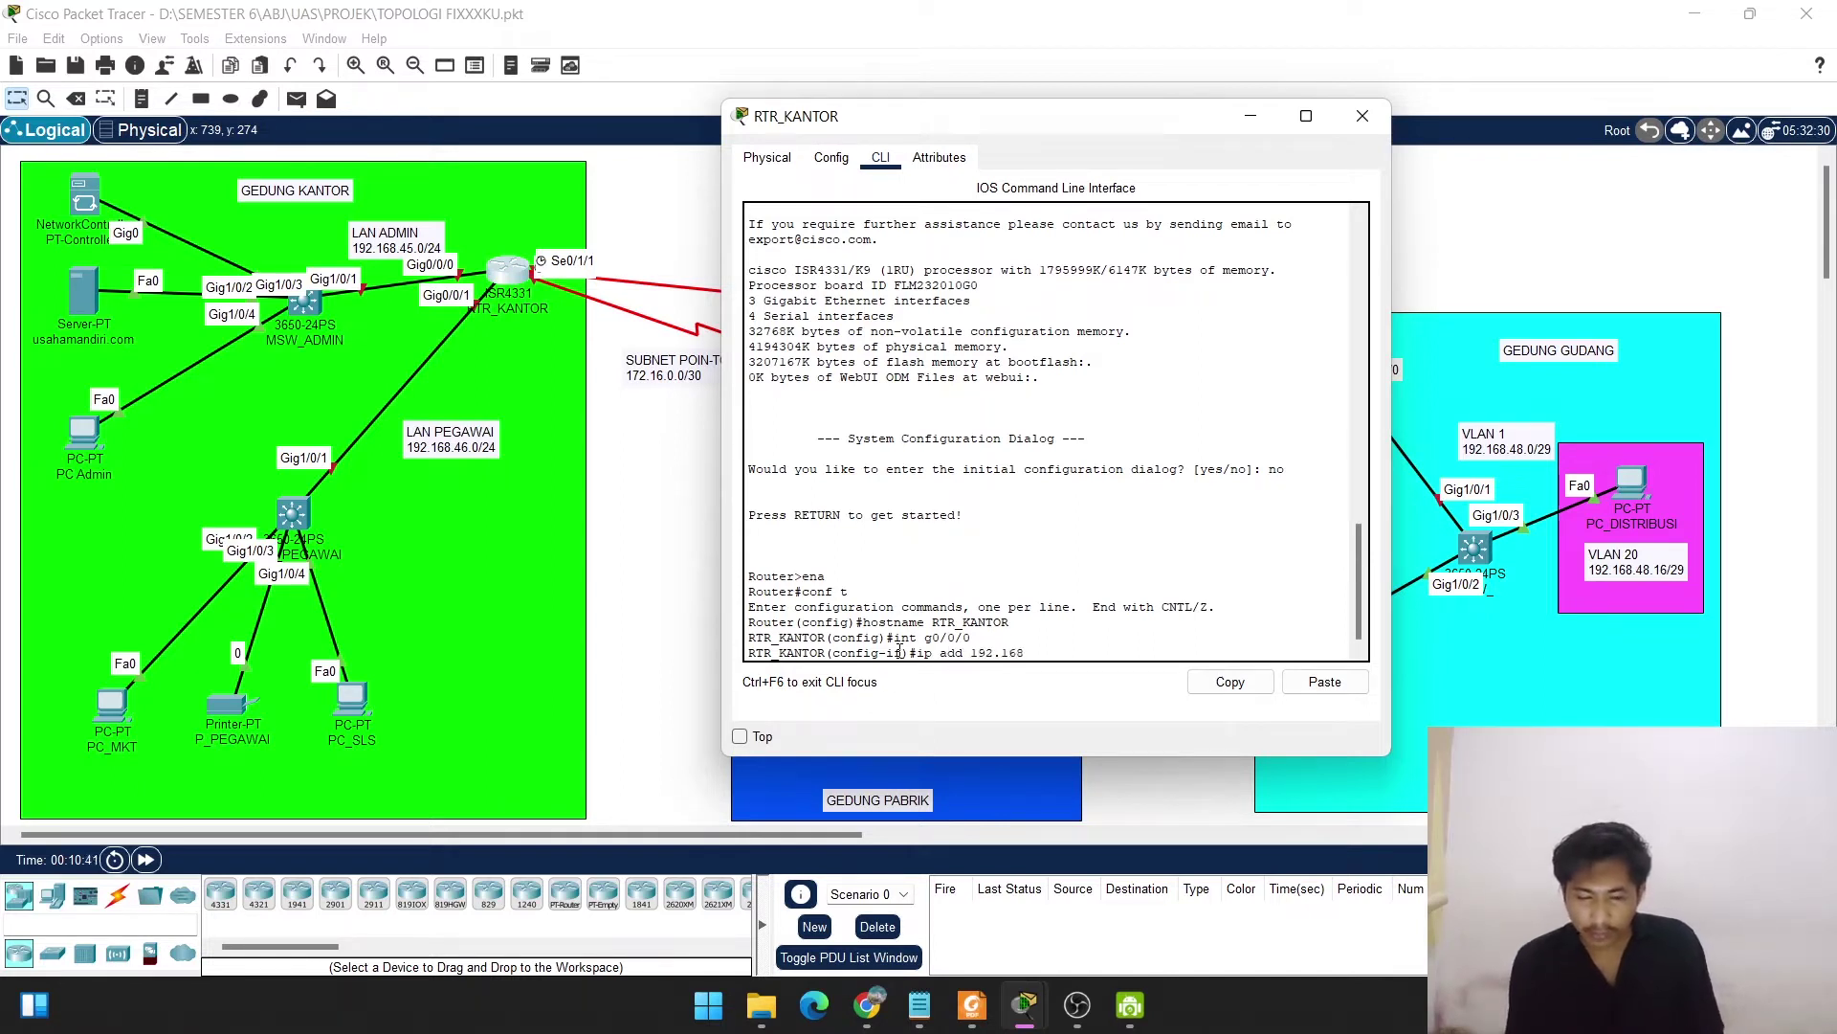
pyautogui.write('.4')
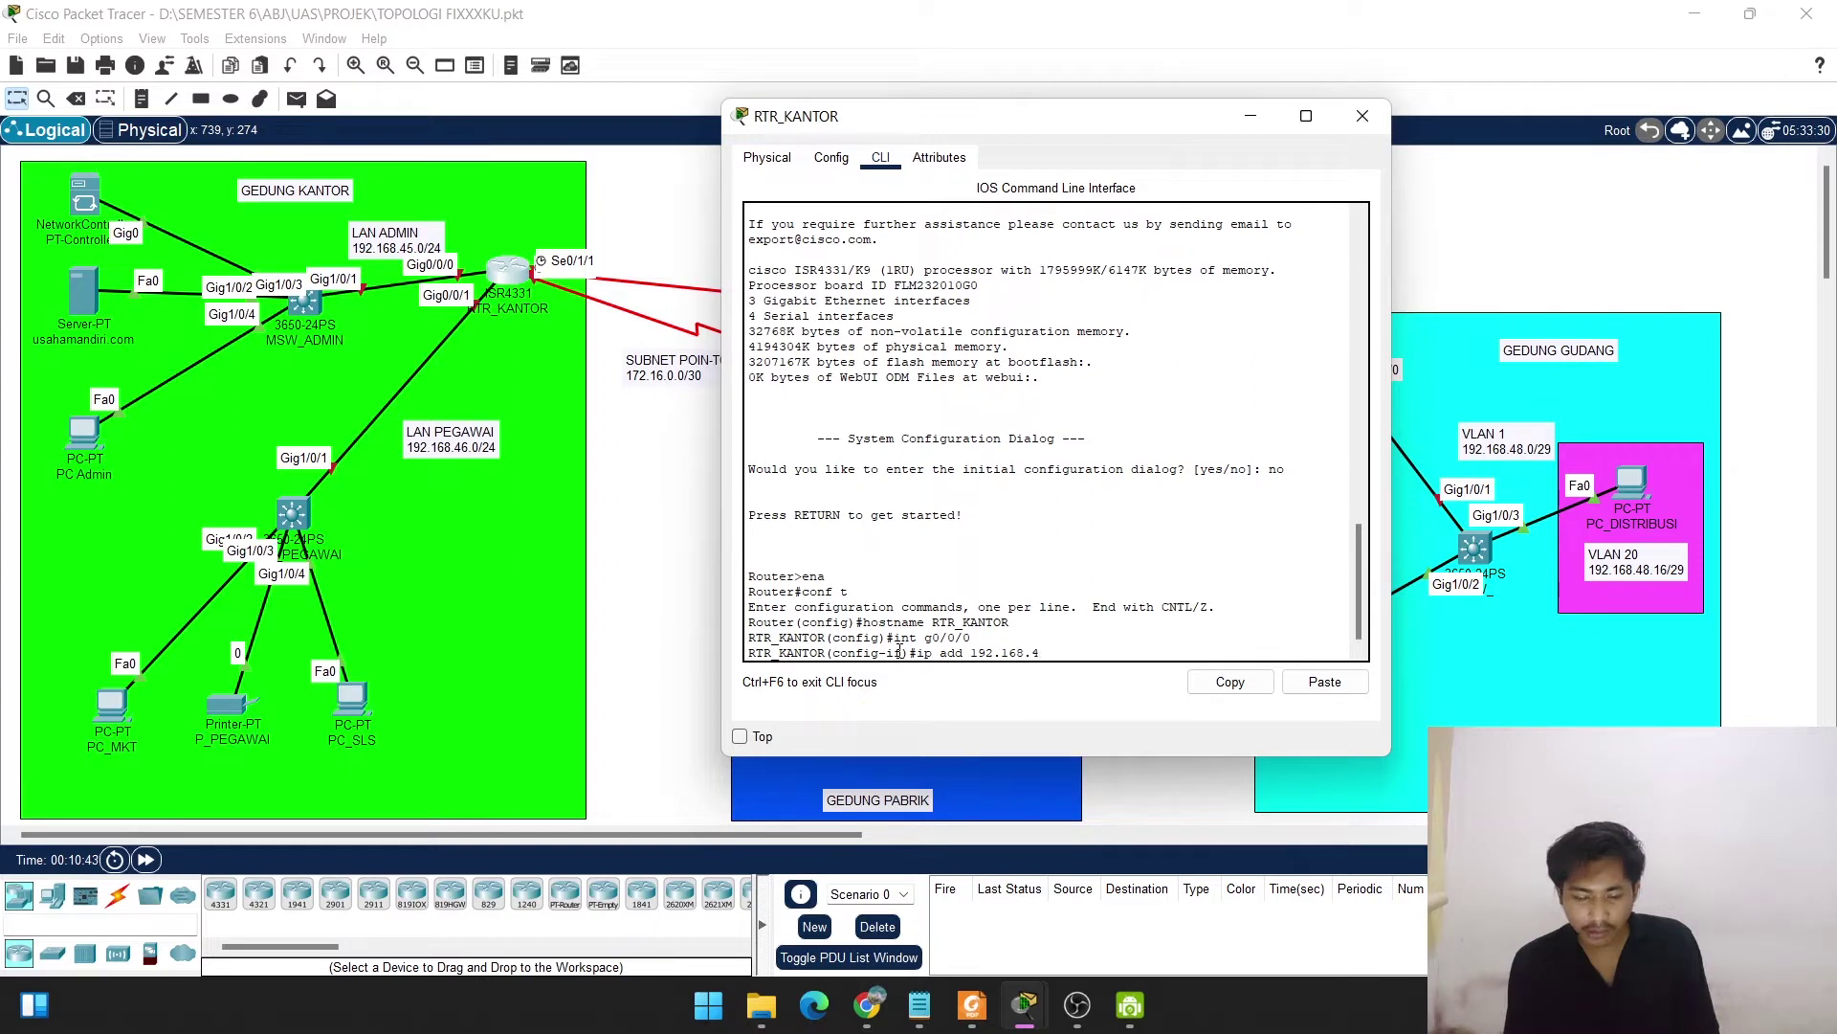
pyautogui.write('5.')
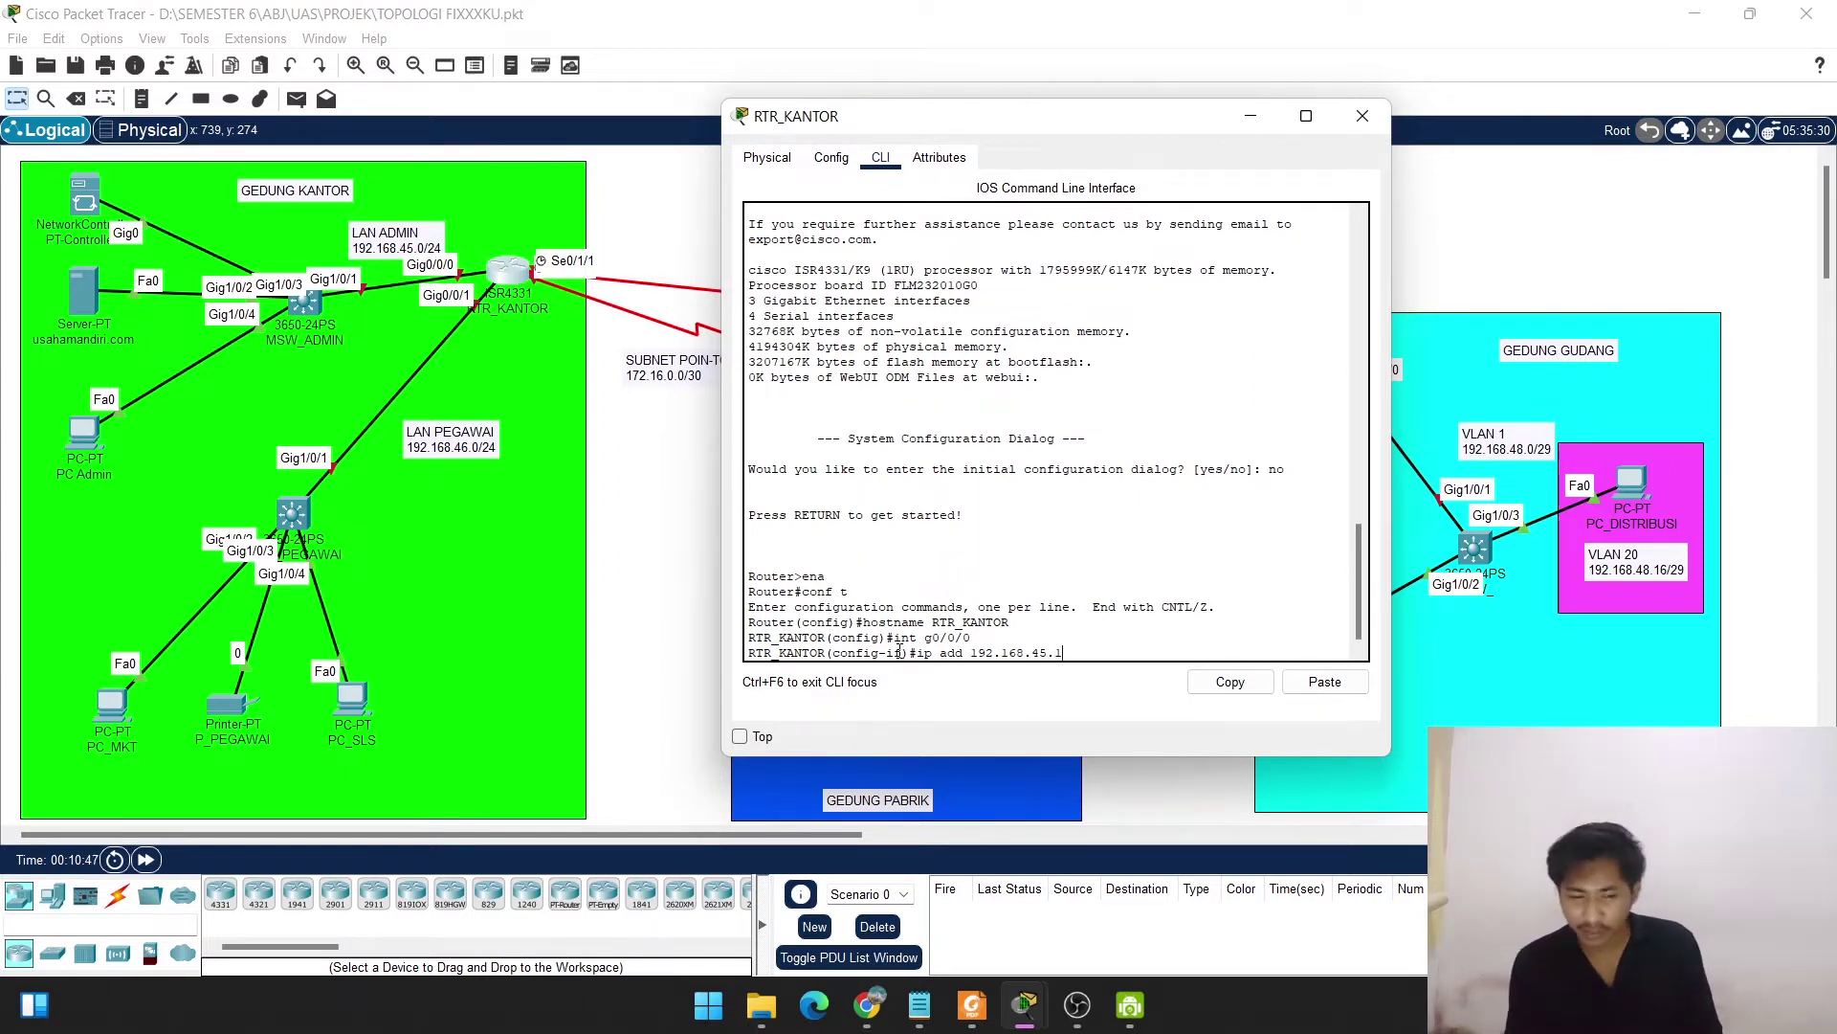
pyautogui.write('1')
pyautogui.write(' 255.')
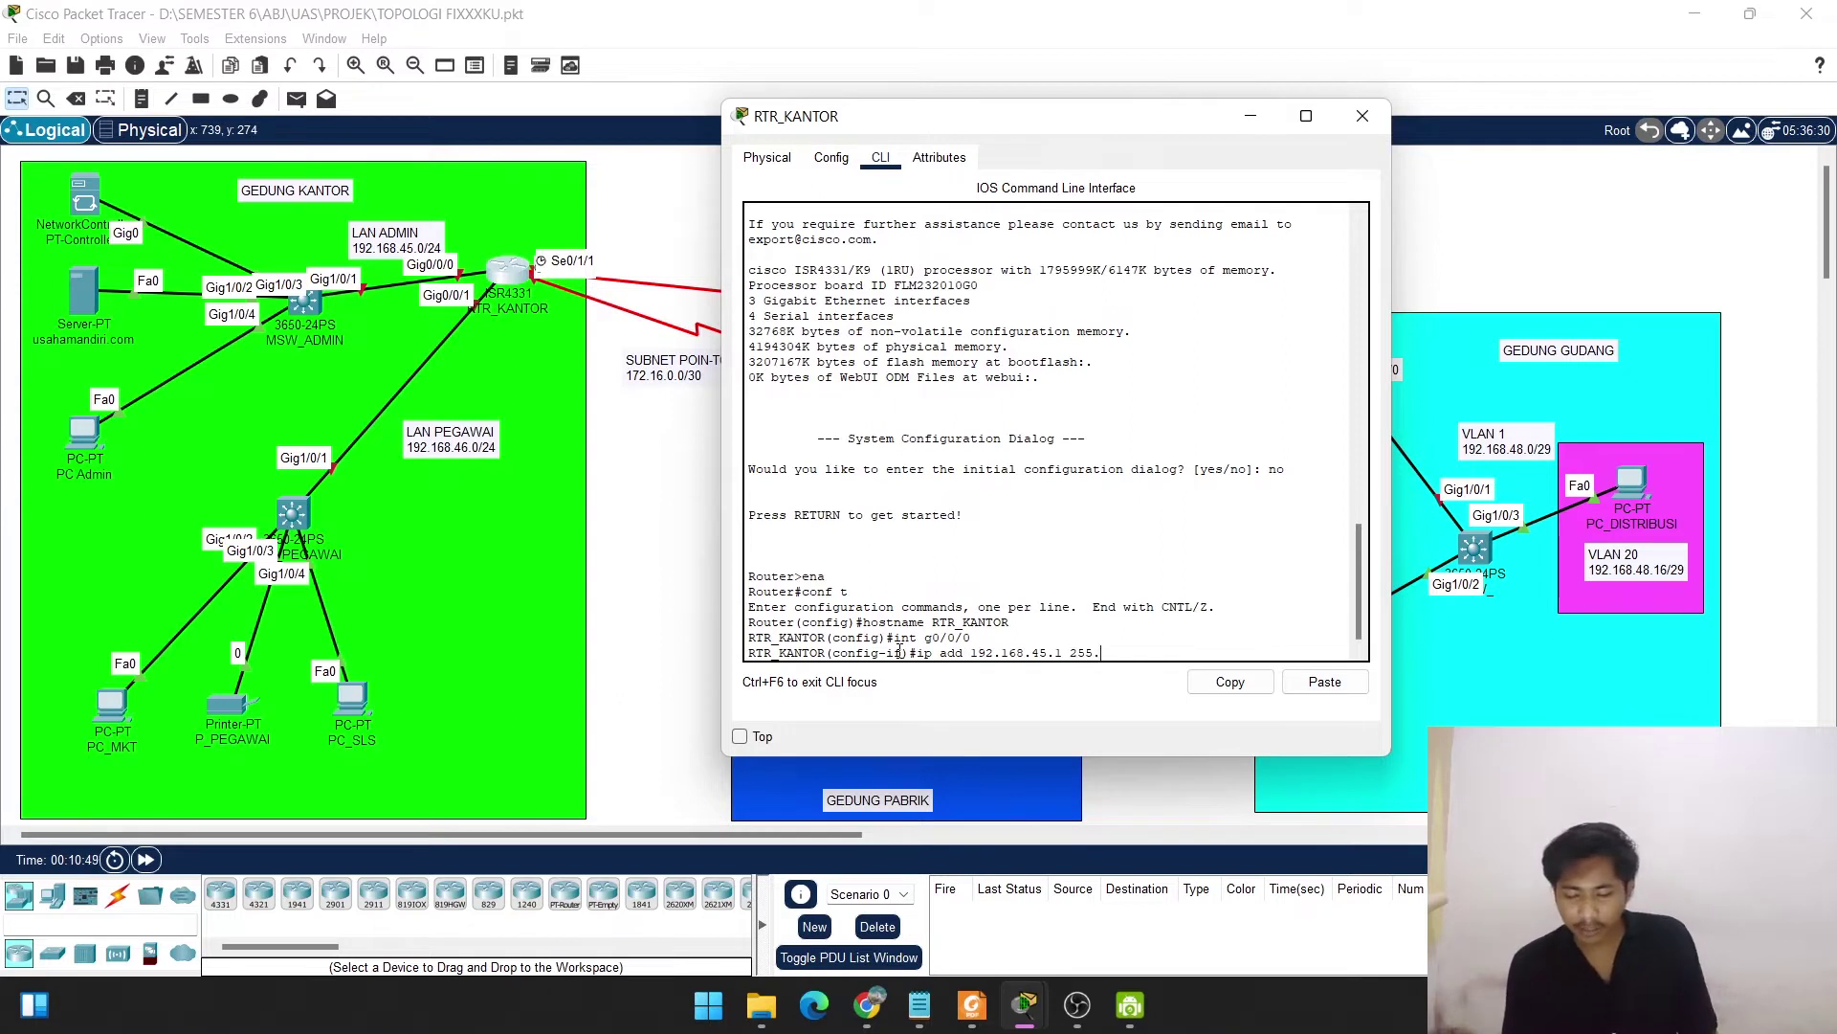
pyautogui.write('255.255')
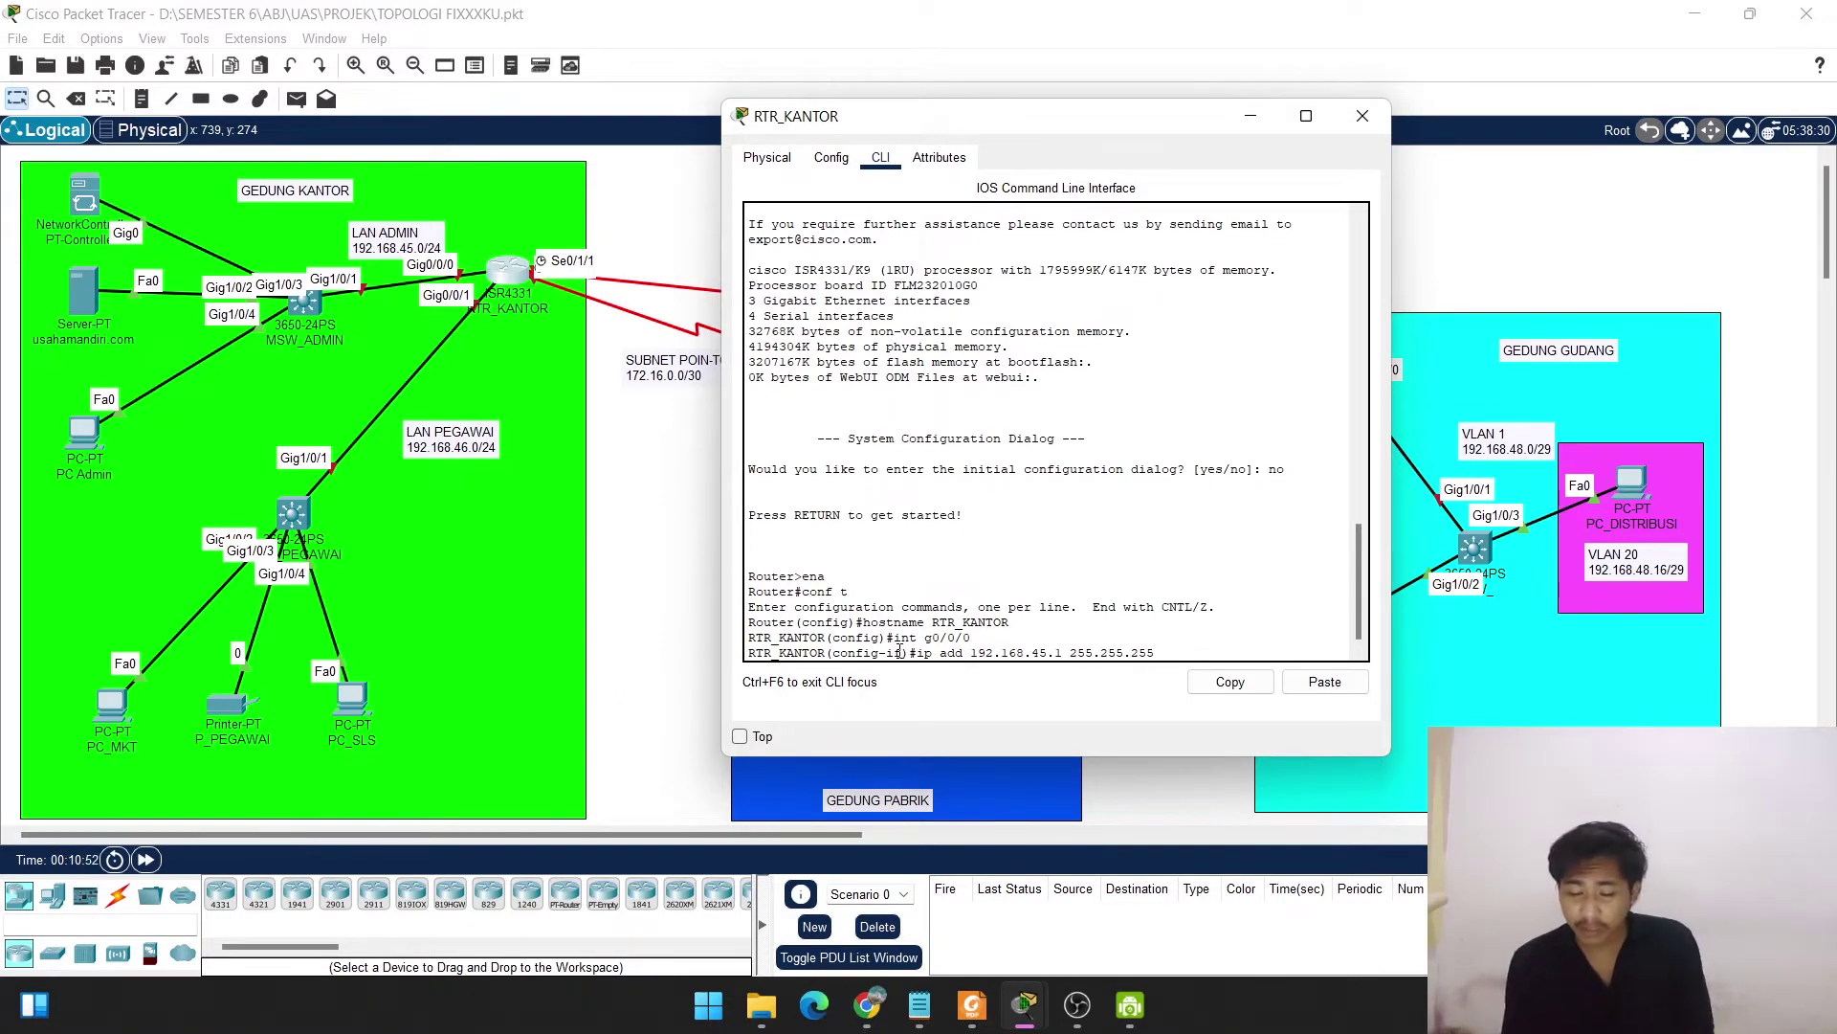
pyautogui.write('.0')
pyautogui.press('Return')
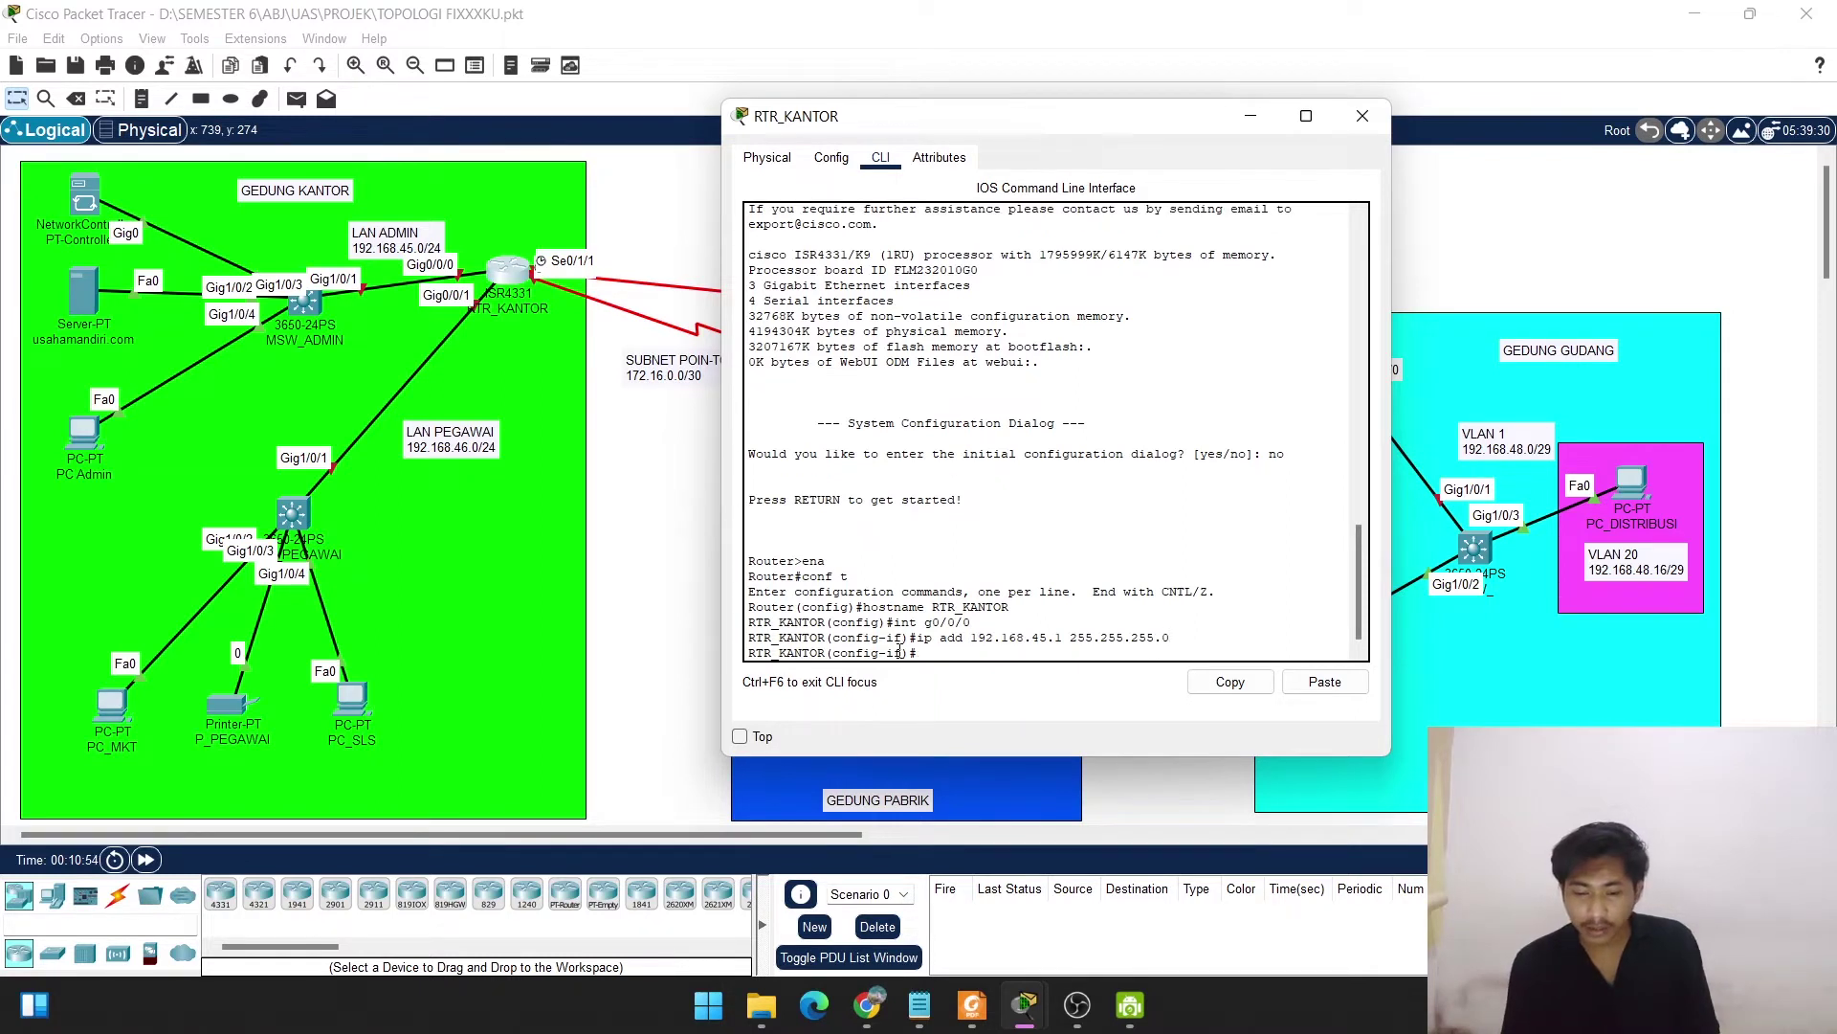
pyautogui.write('no shut')
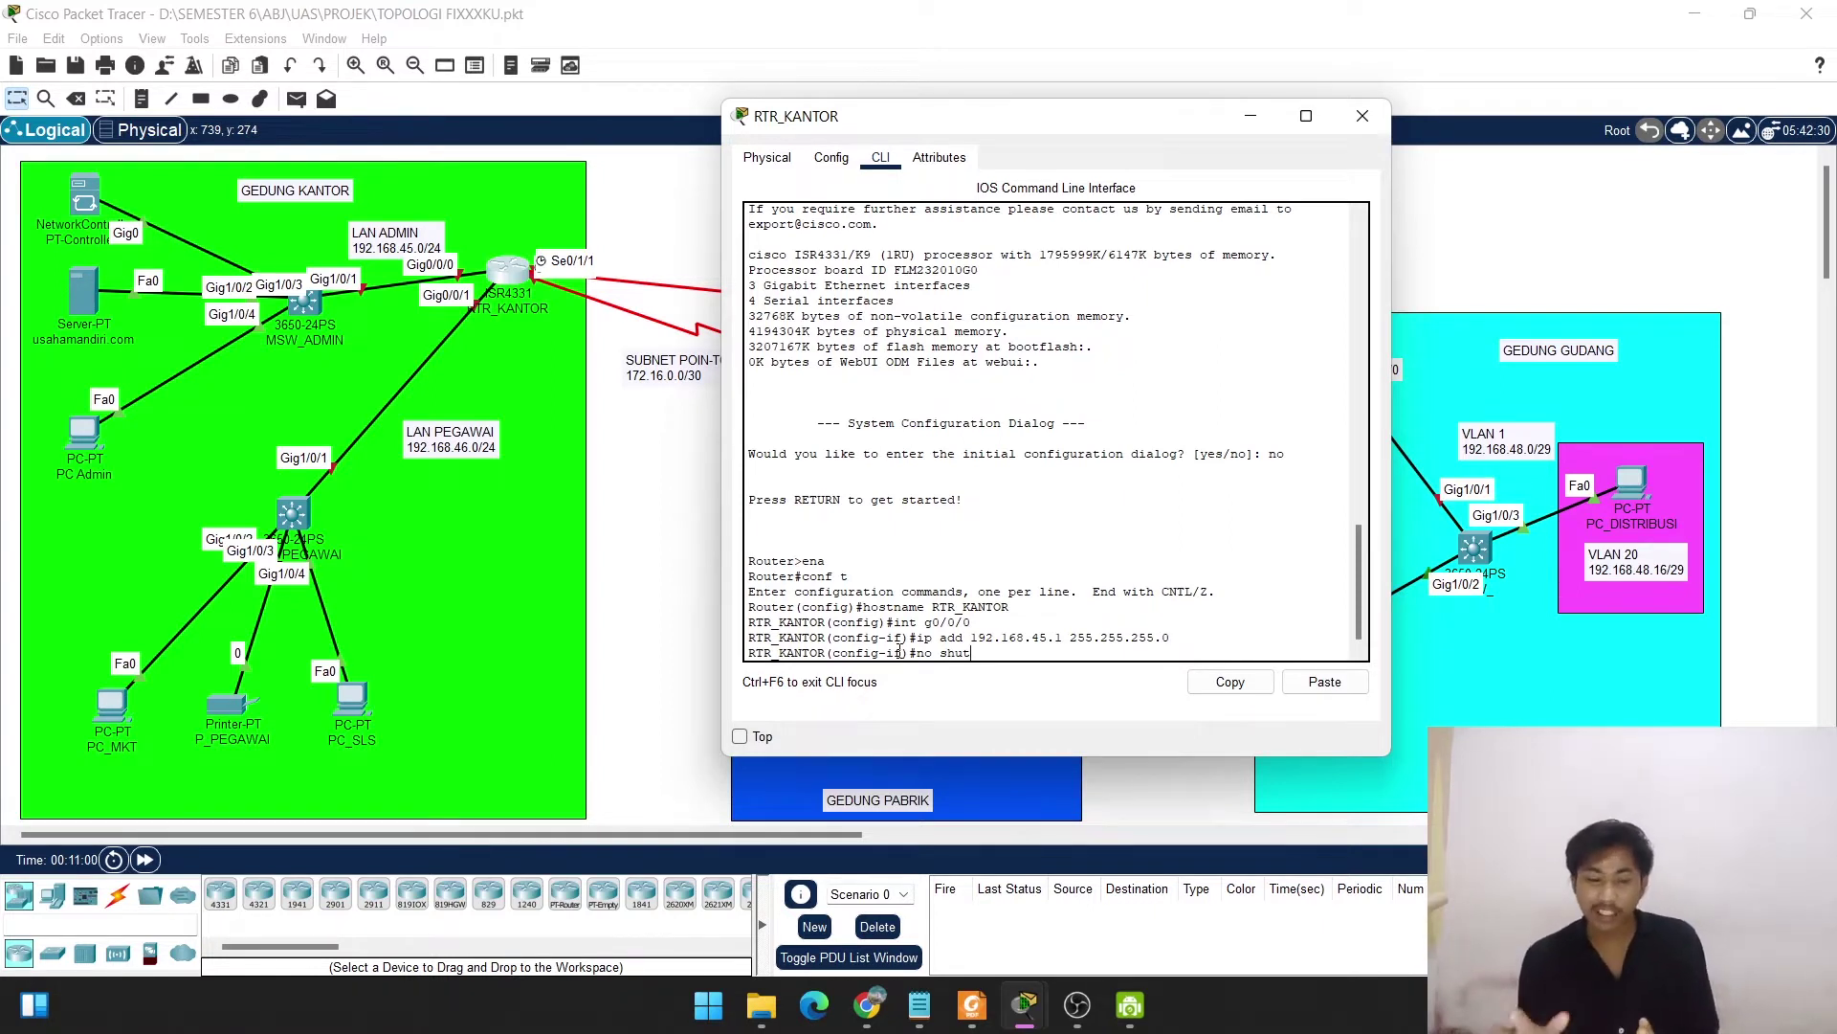
pyautogui.press('Return')
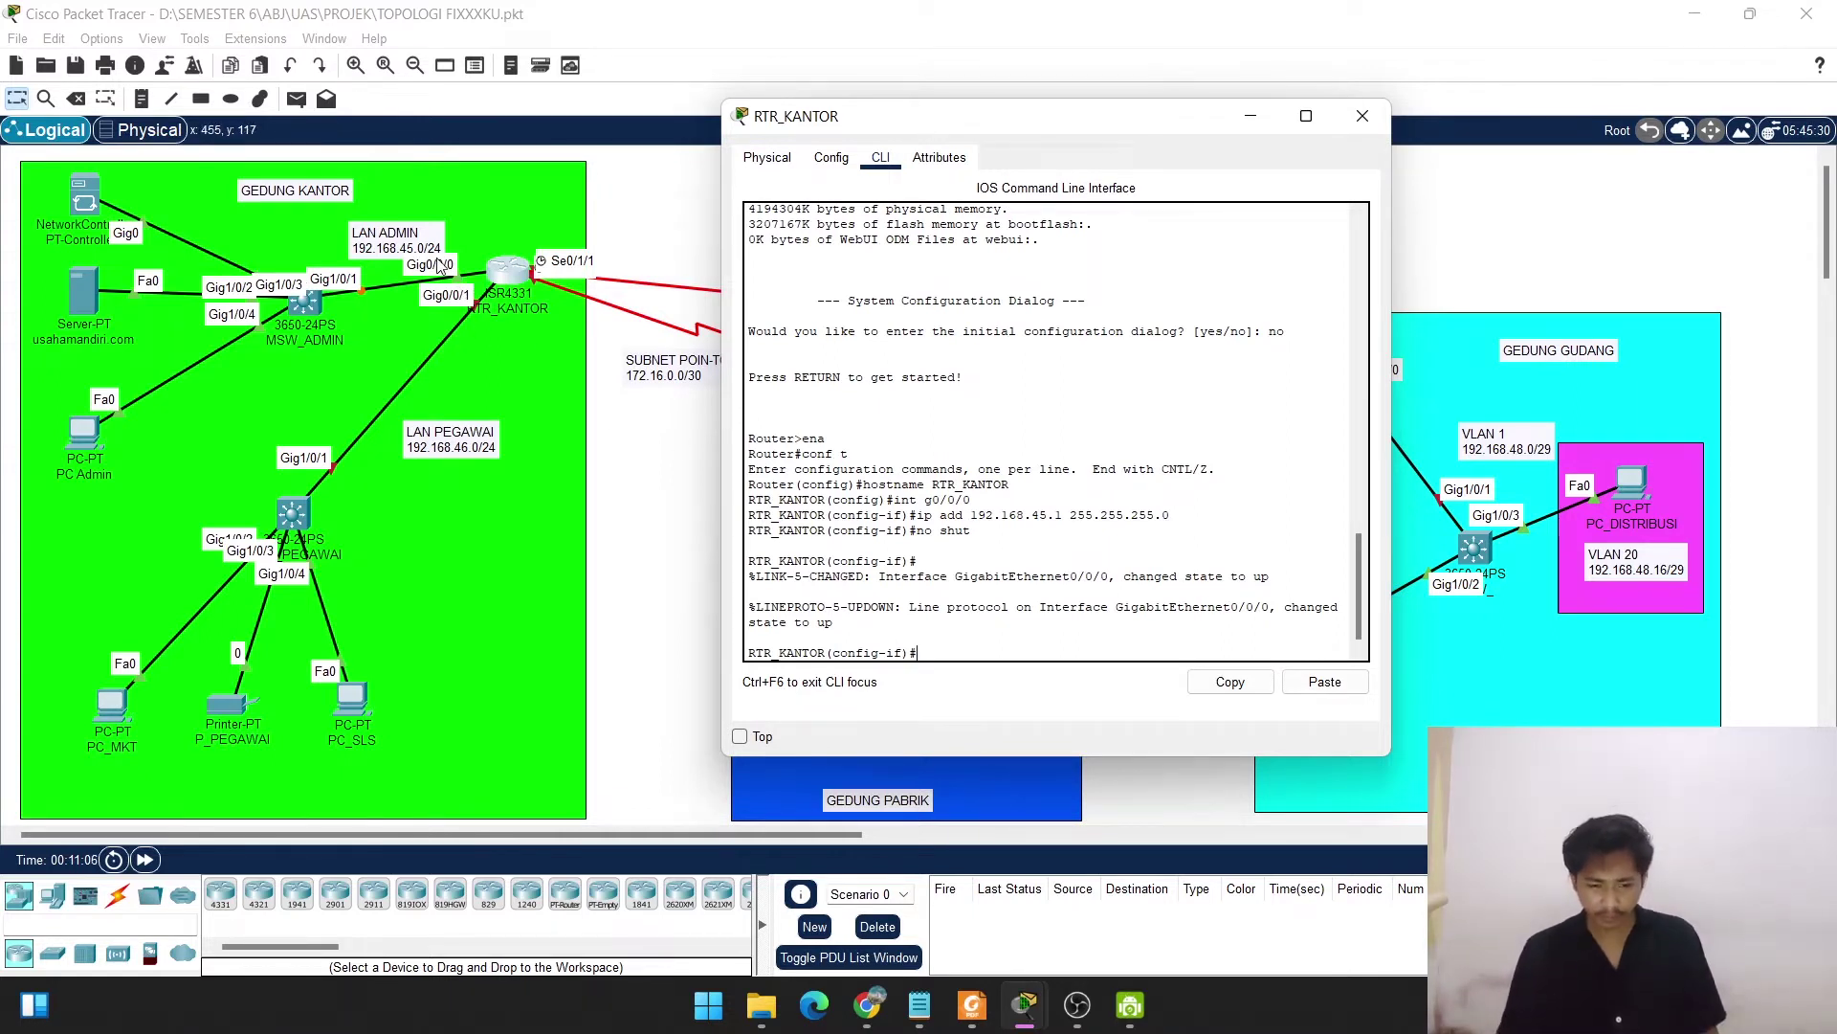
pyautogui.write('exit')
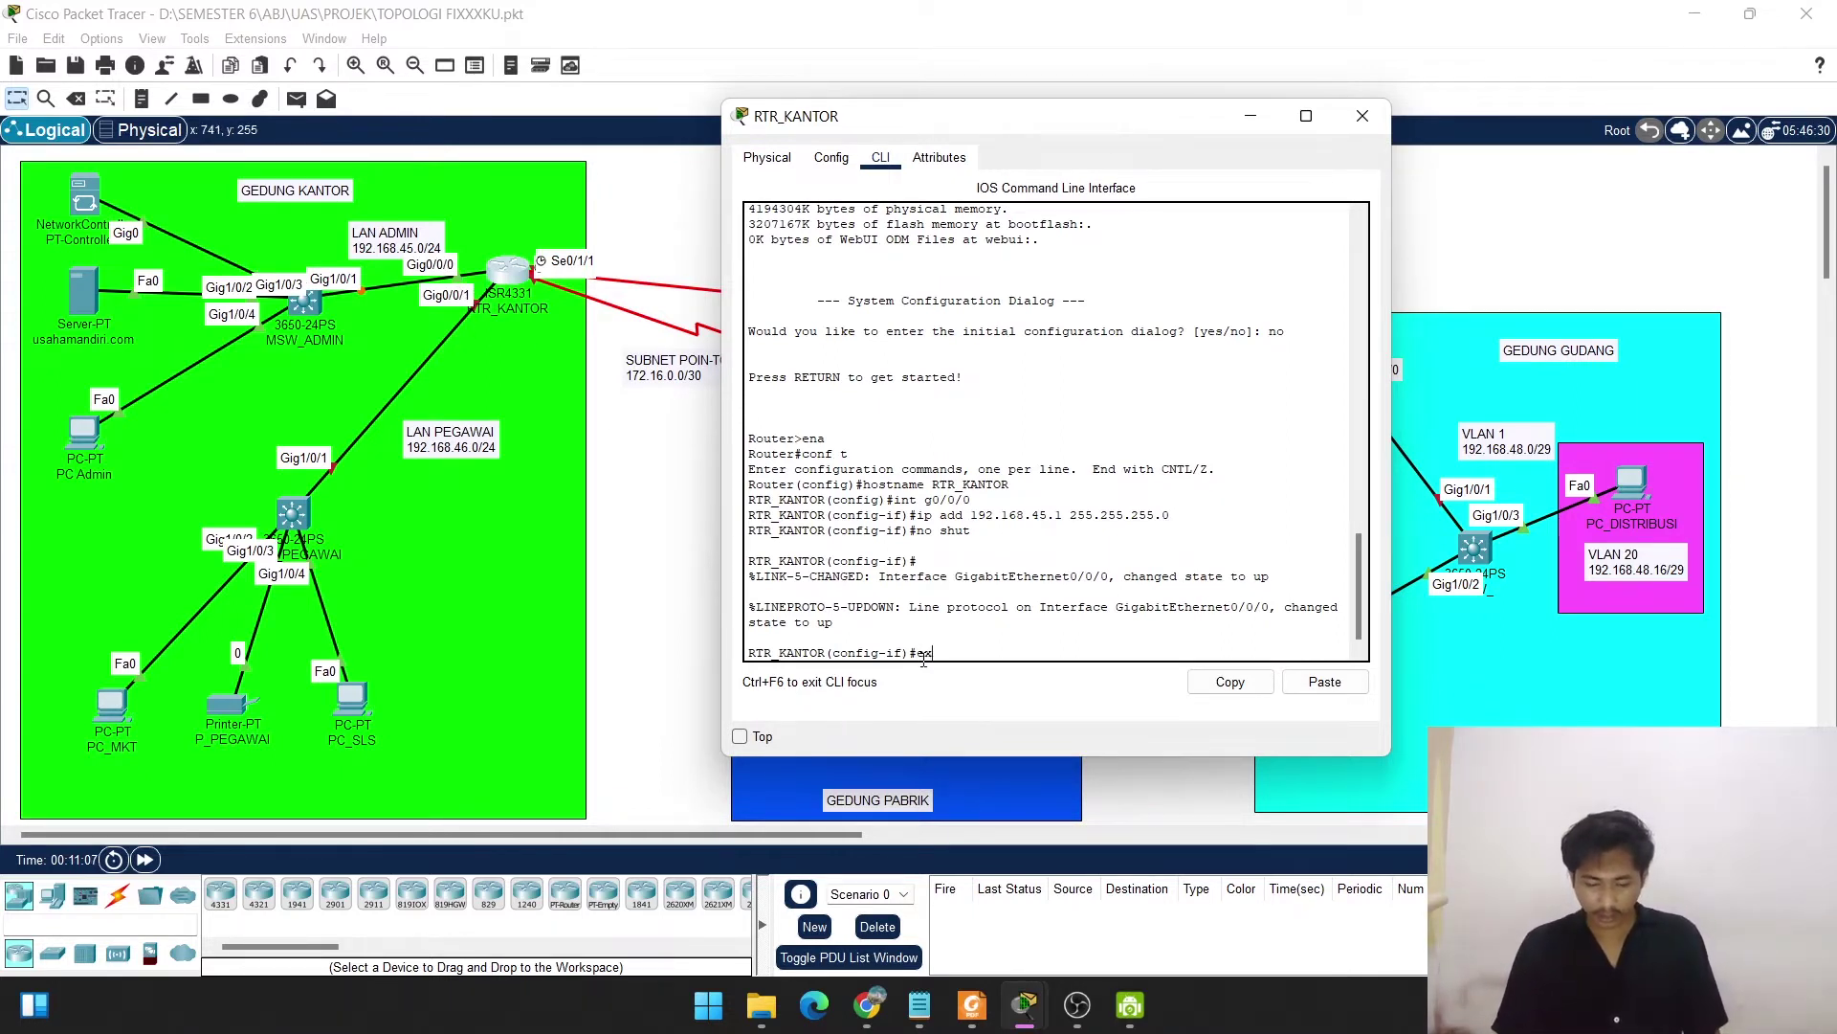
pyautogui.press('Return')
pyautogui.press('Return')
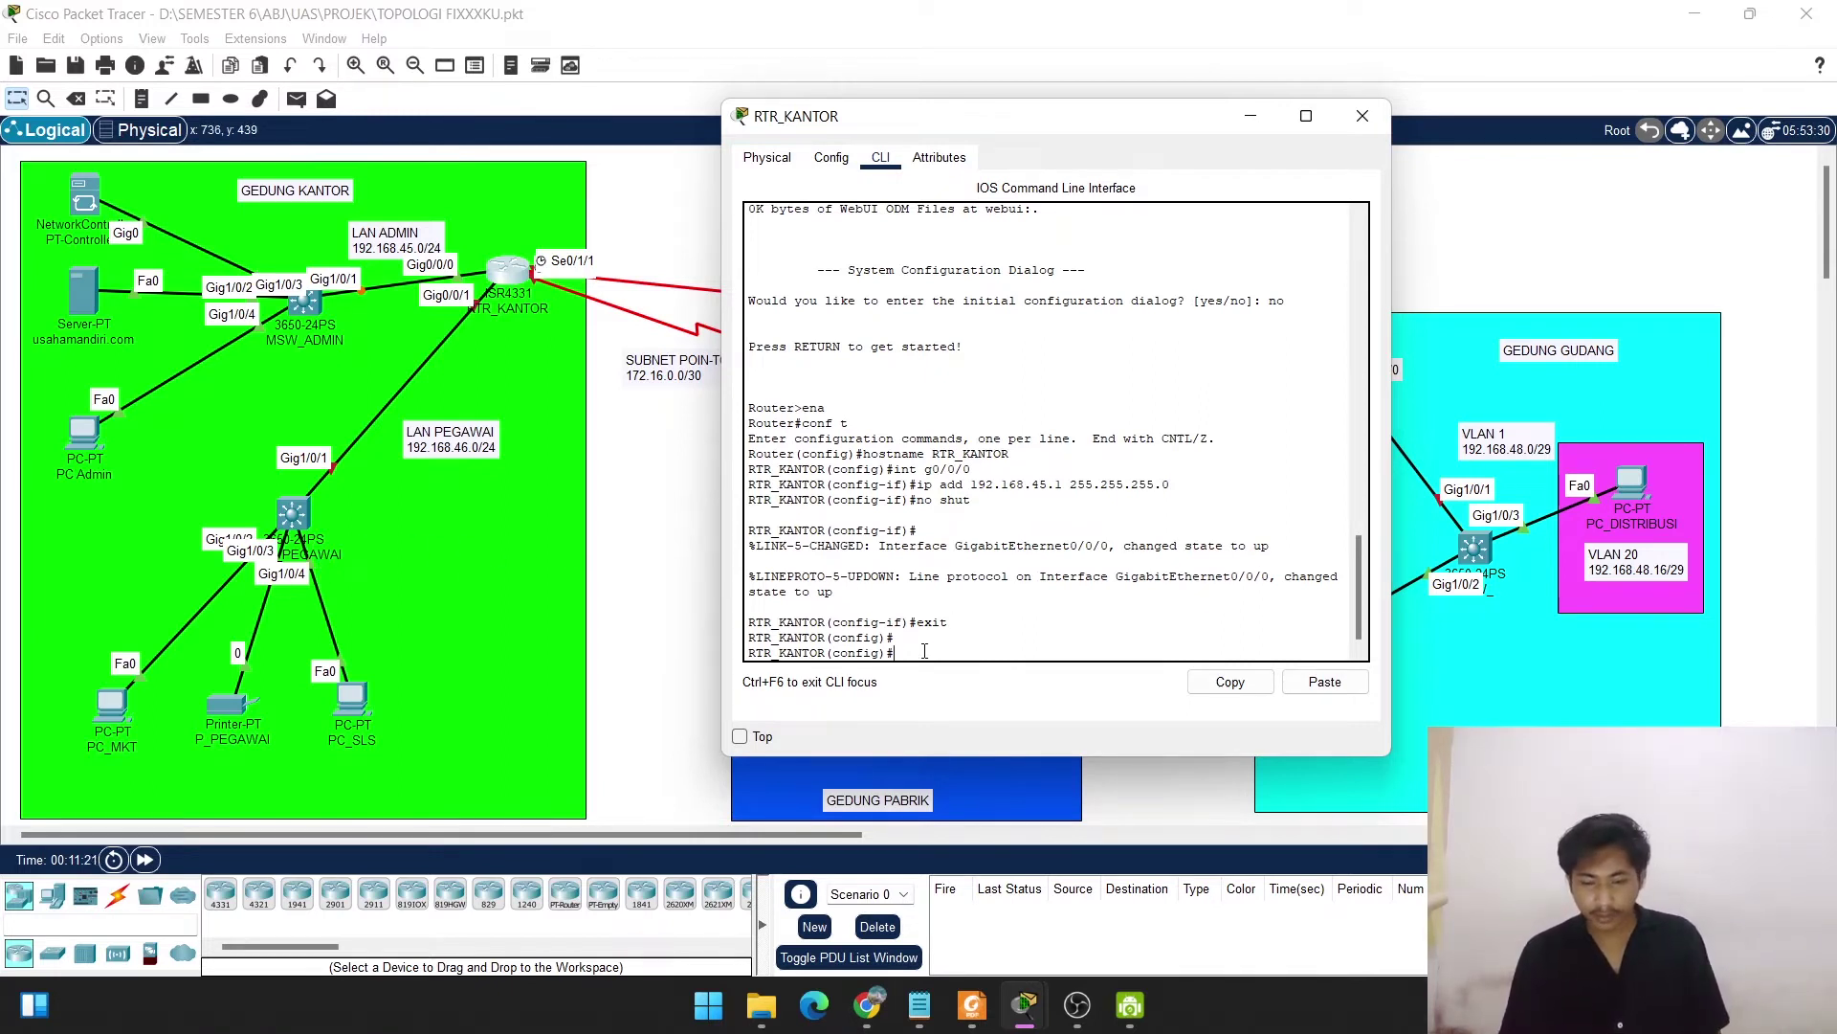
# Select GigabitEthernet0/0/1 and assign it 192.168.46.1 255.255.255.0.
pyautogui.write('int')
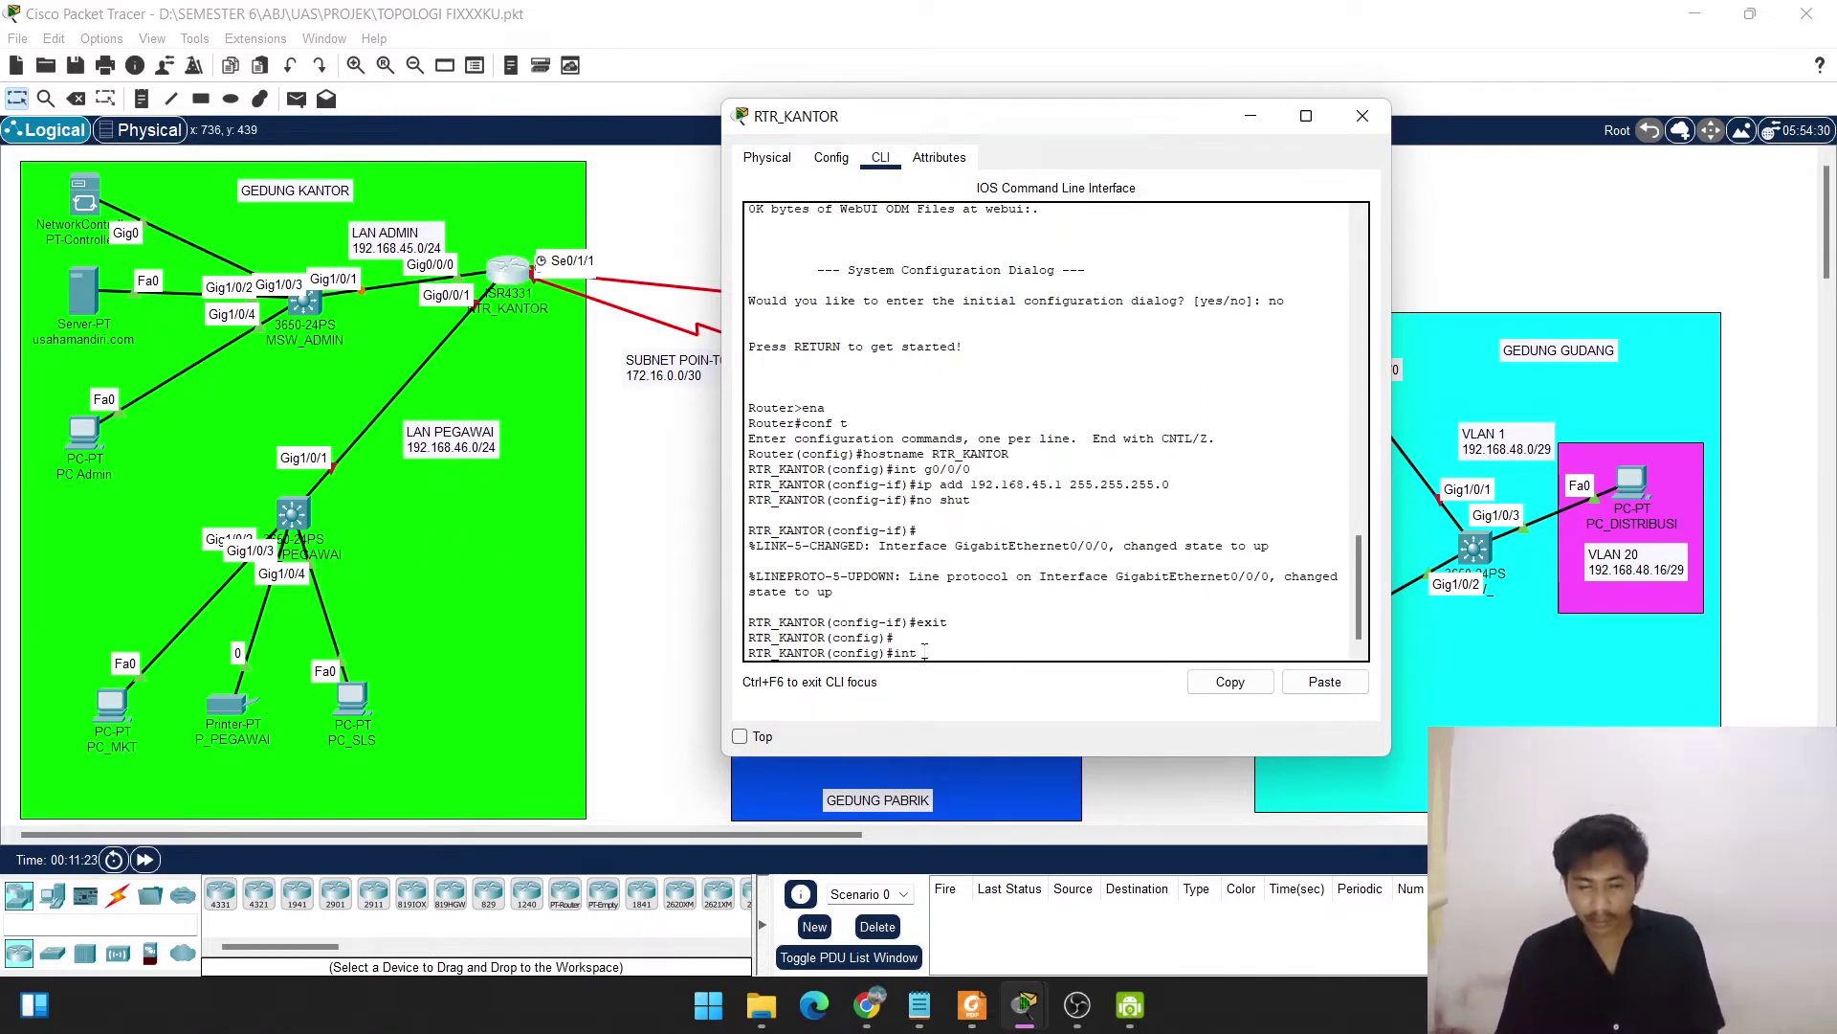
pyautogui.write(' g0')
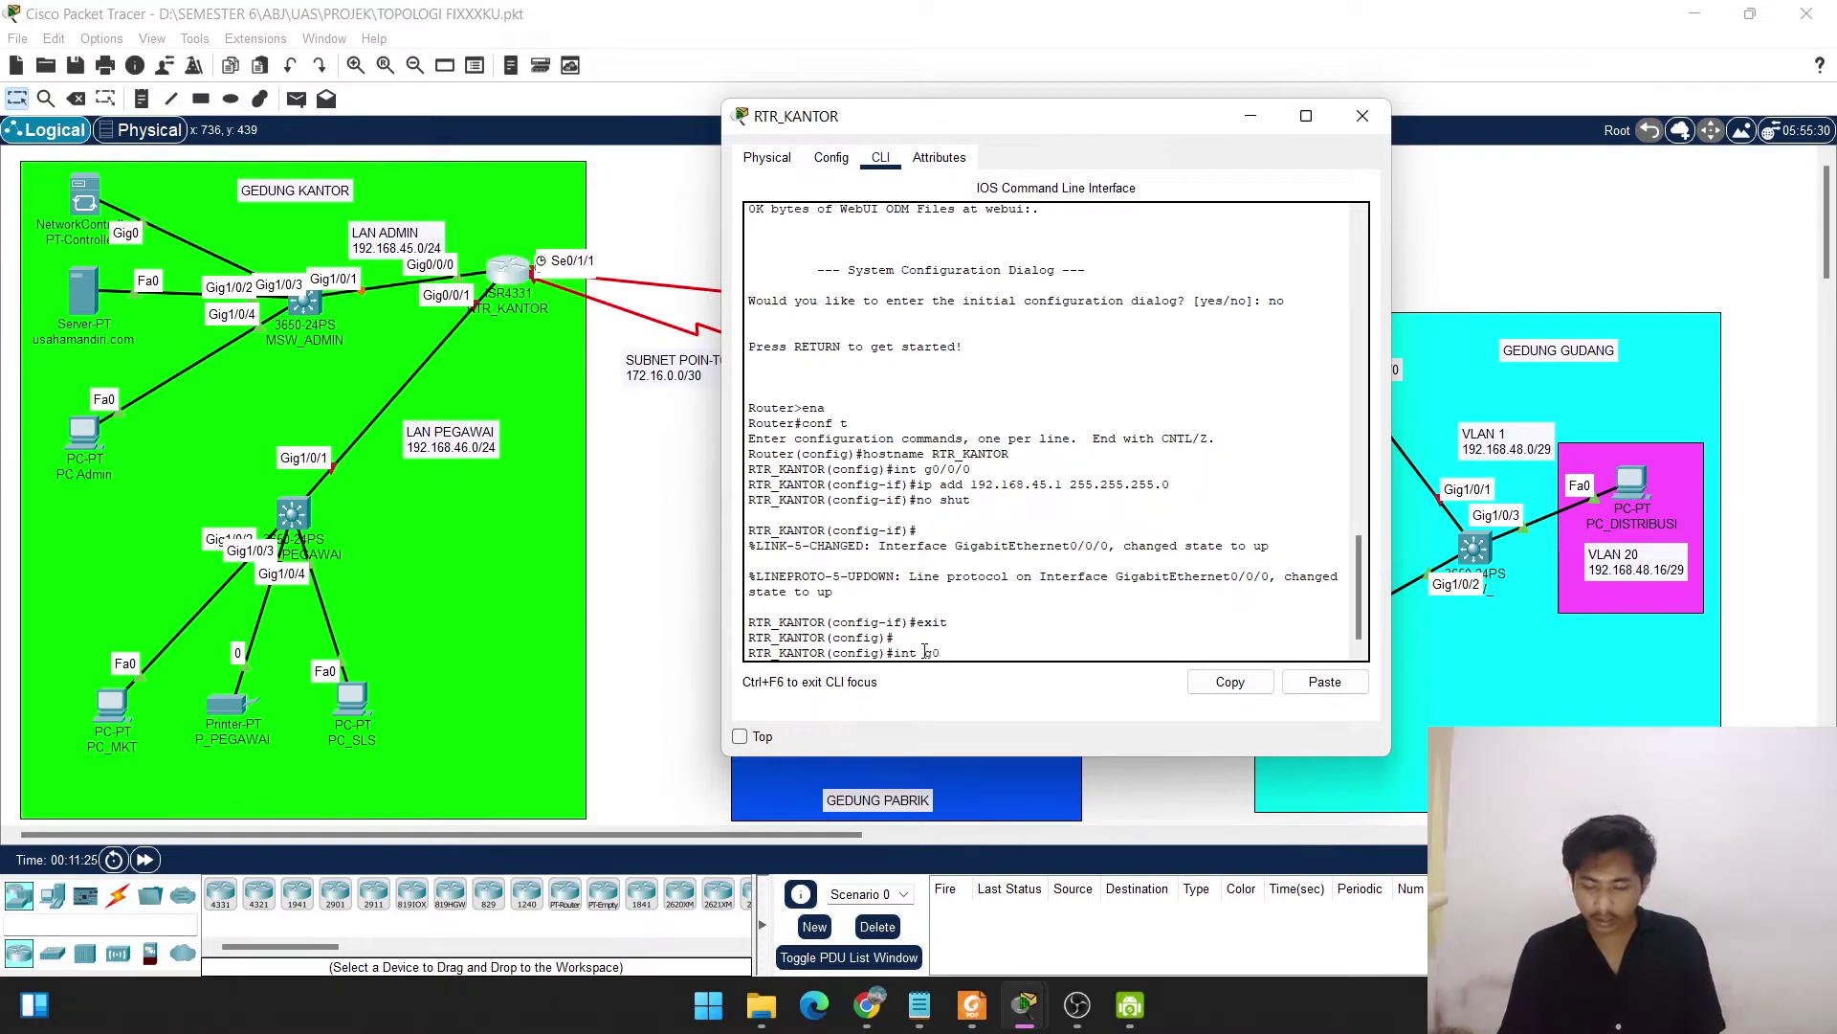
pyautogui.write('/0/1')
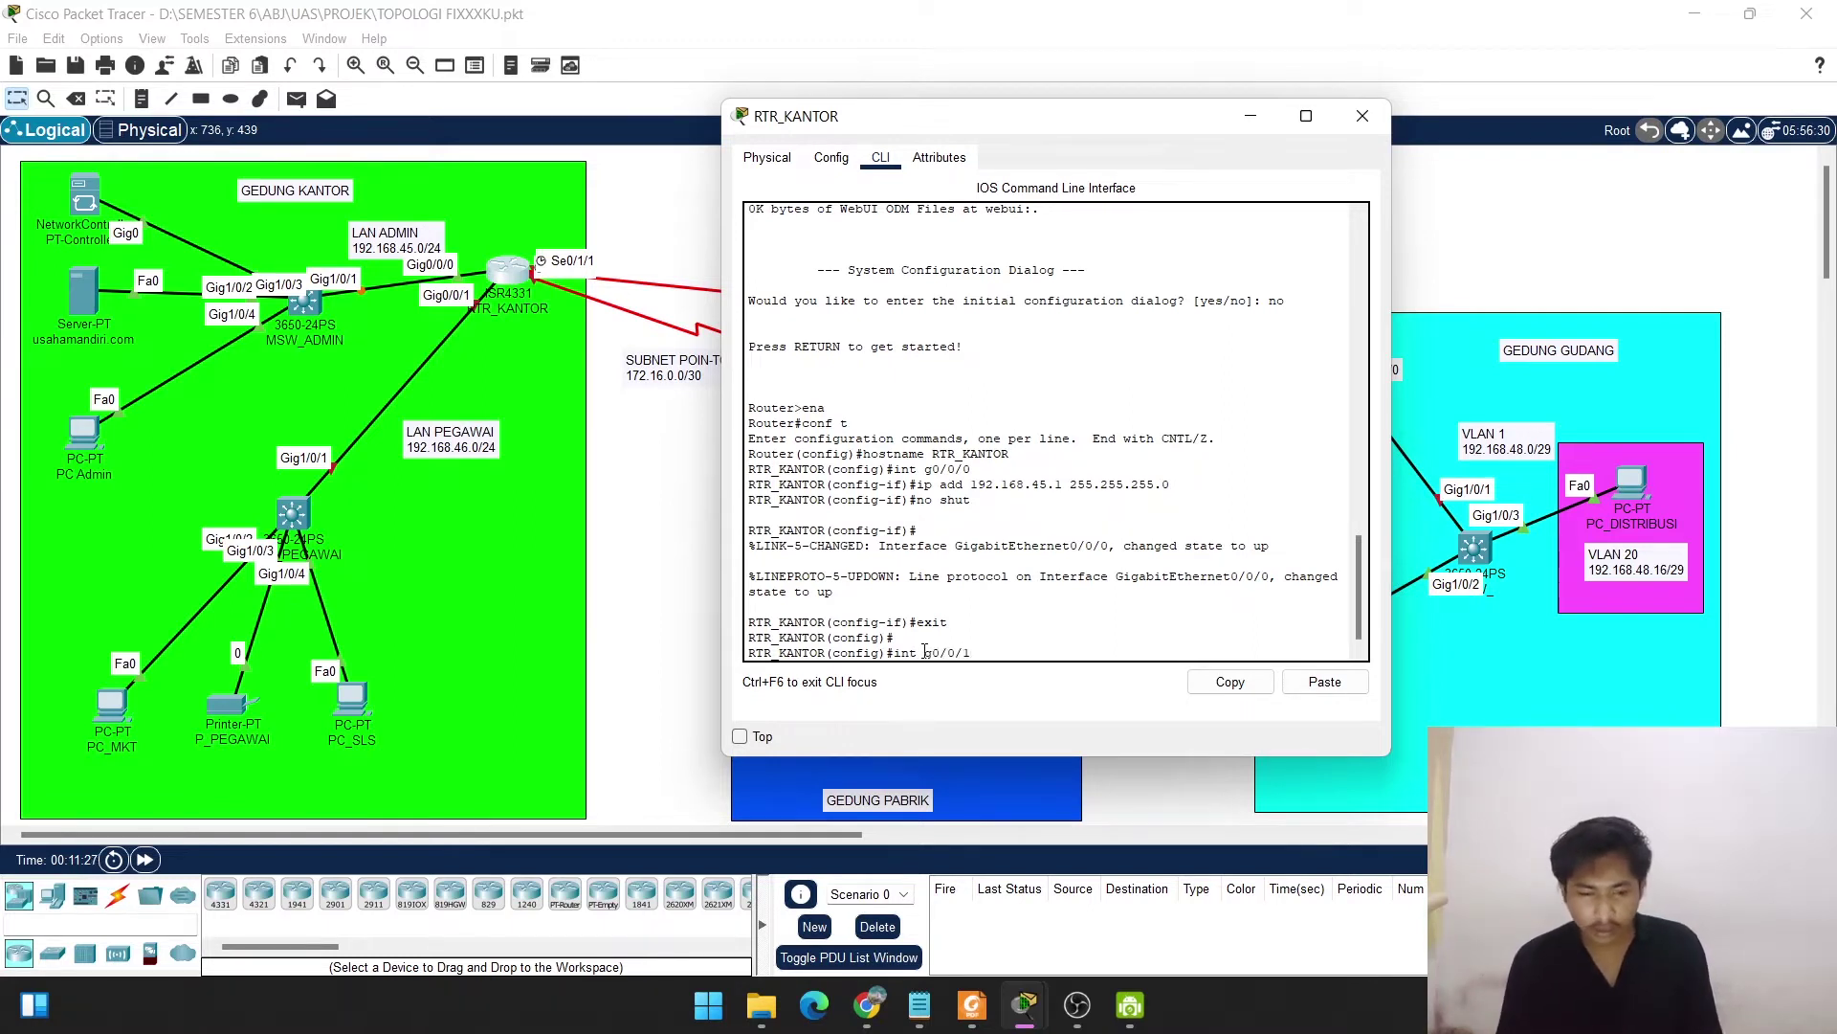
pyautogui.press('Return')
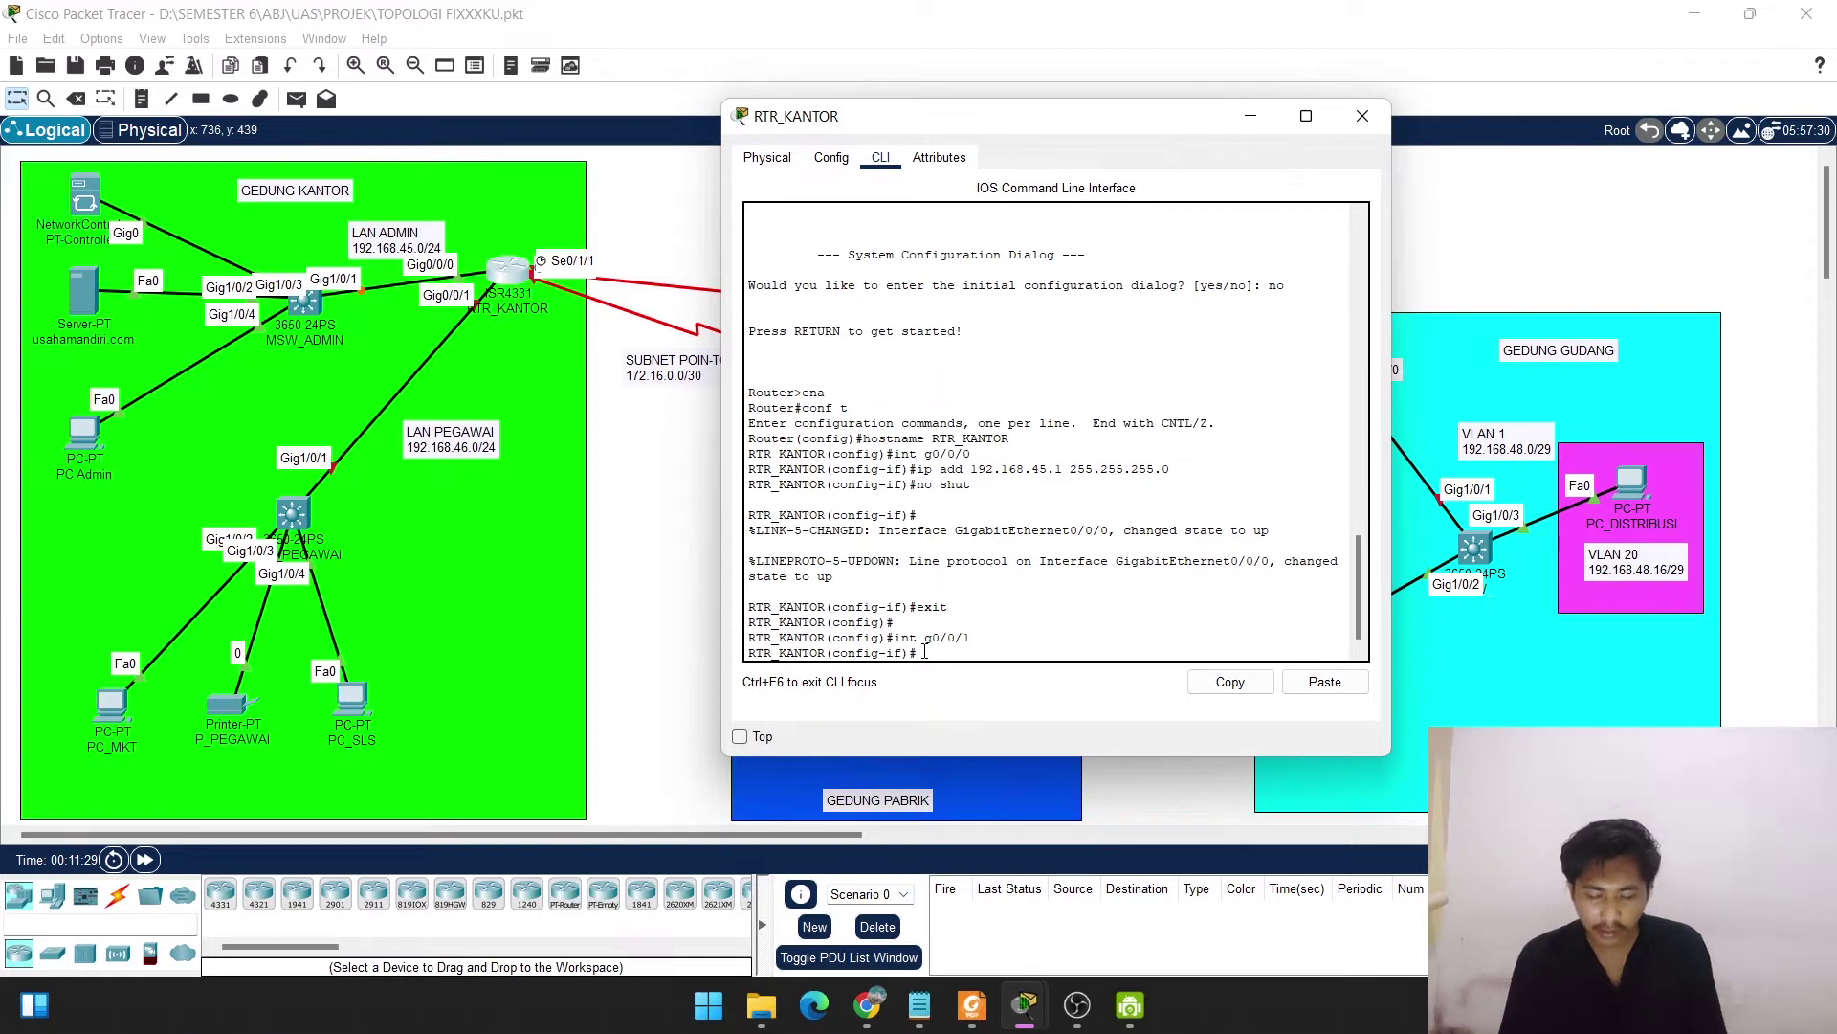
pyautogui.write('ip ')
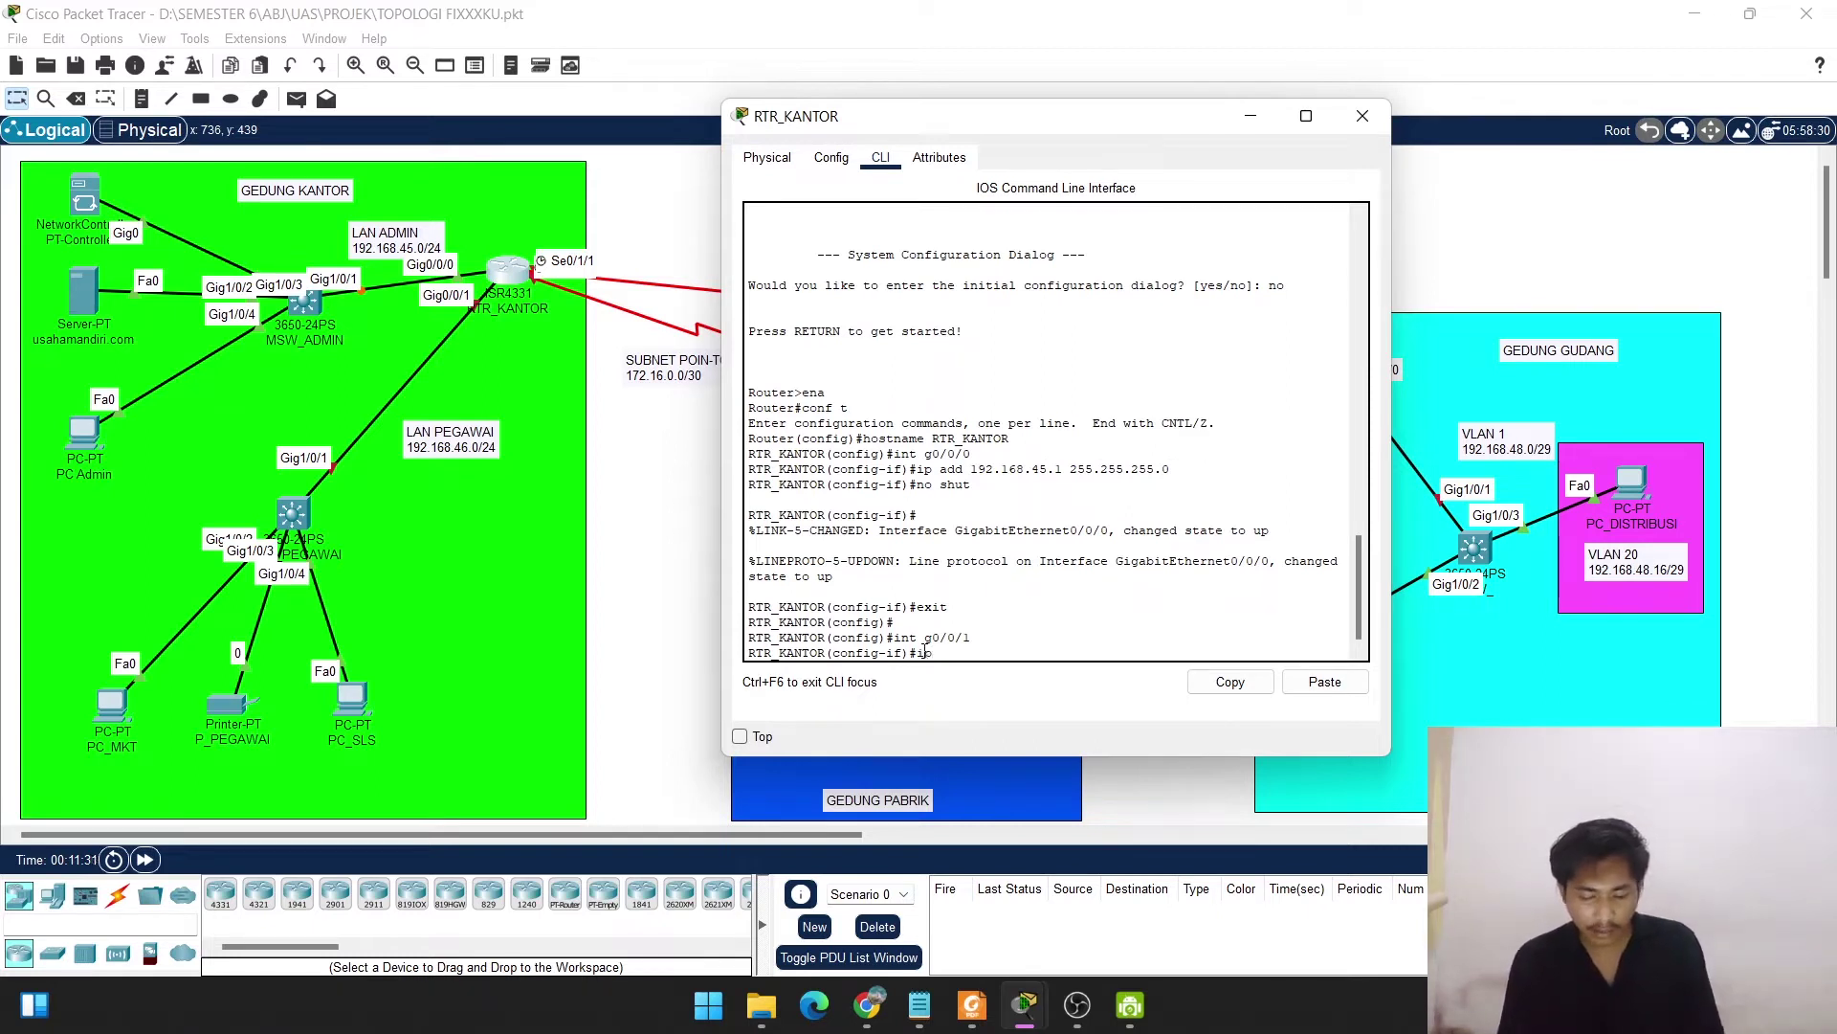
pyautogui.write('add 192')
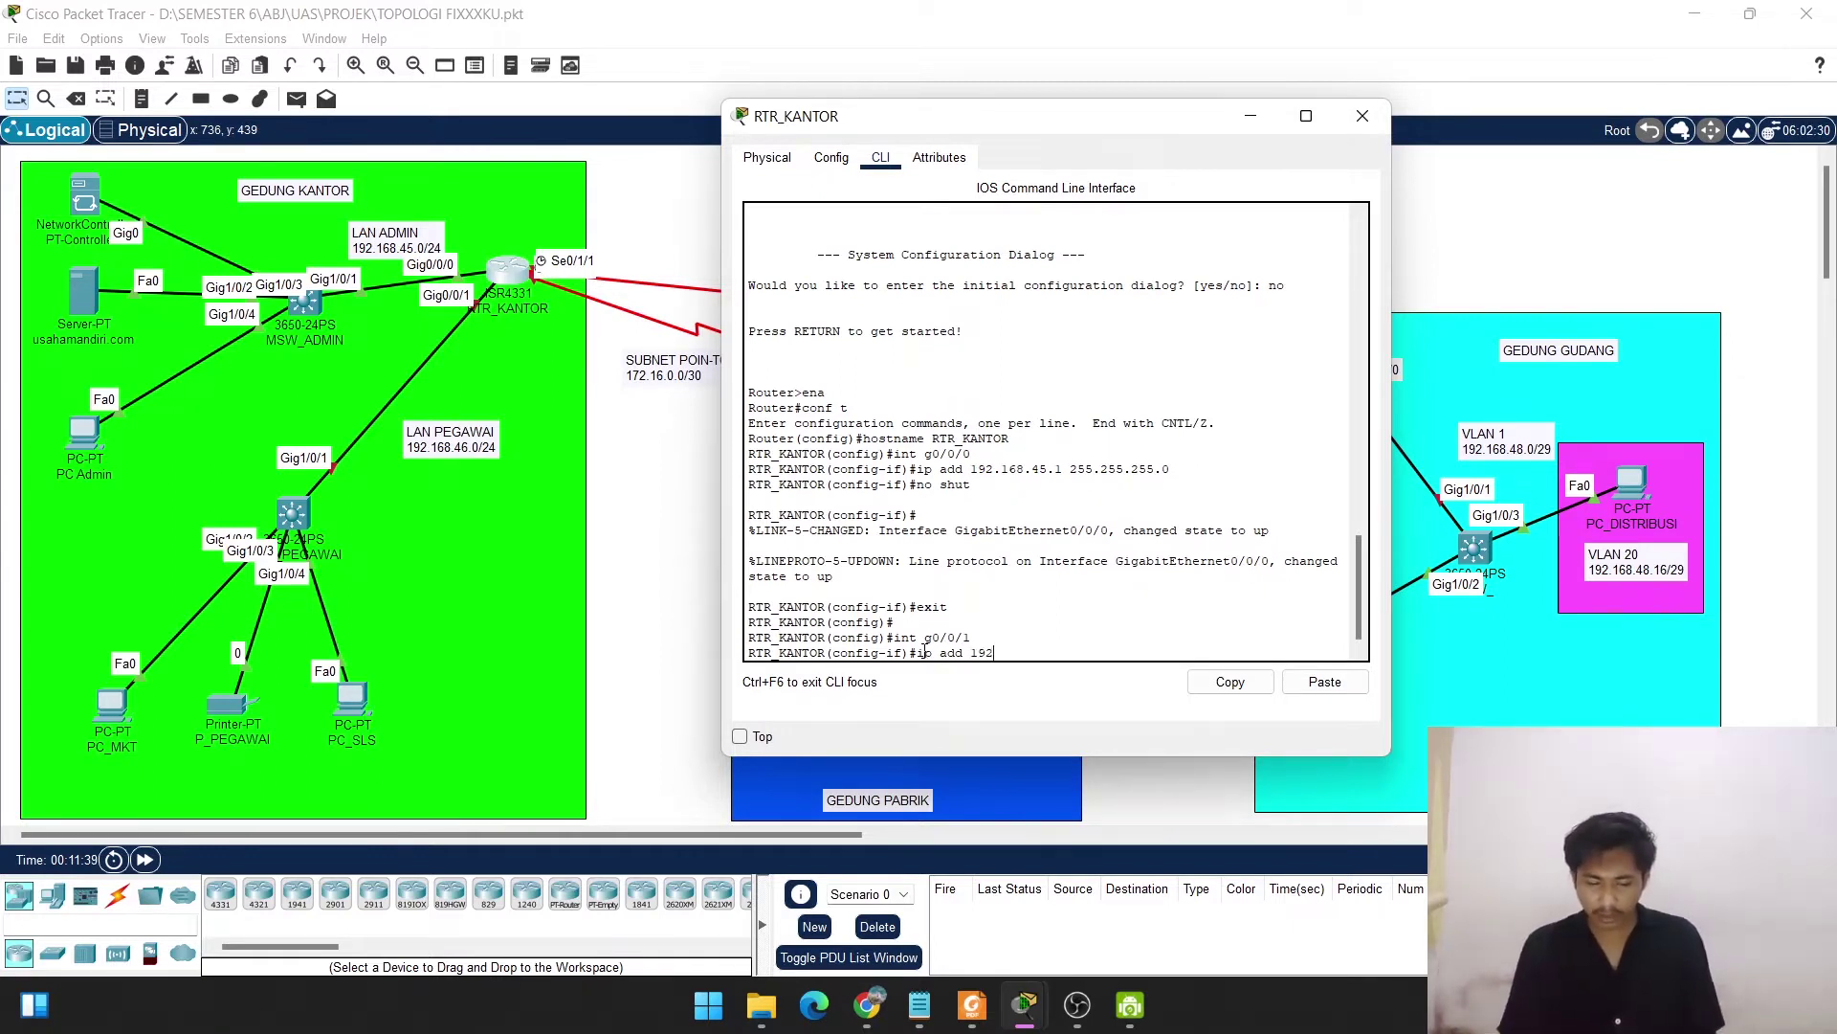
pyautogui.write('.168')
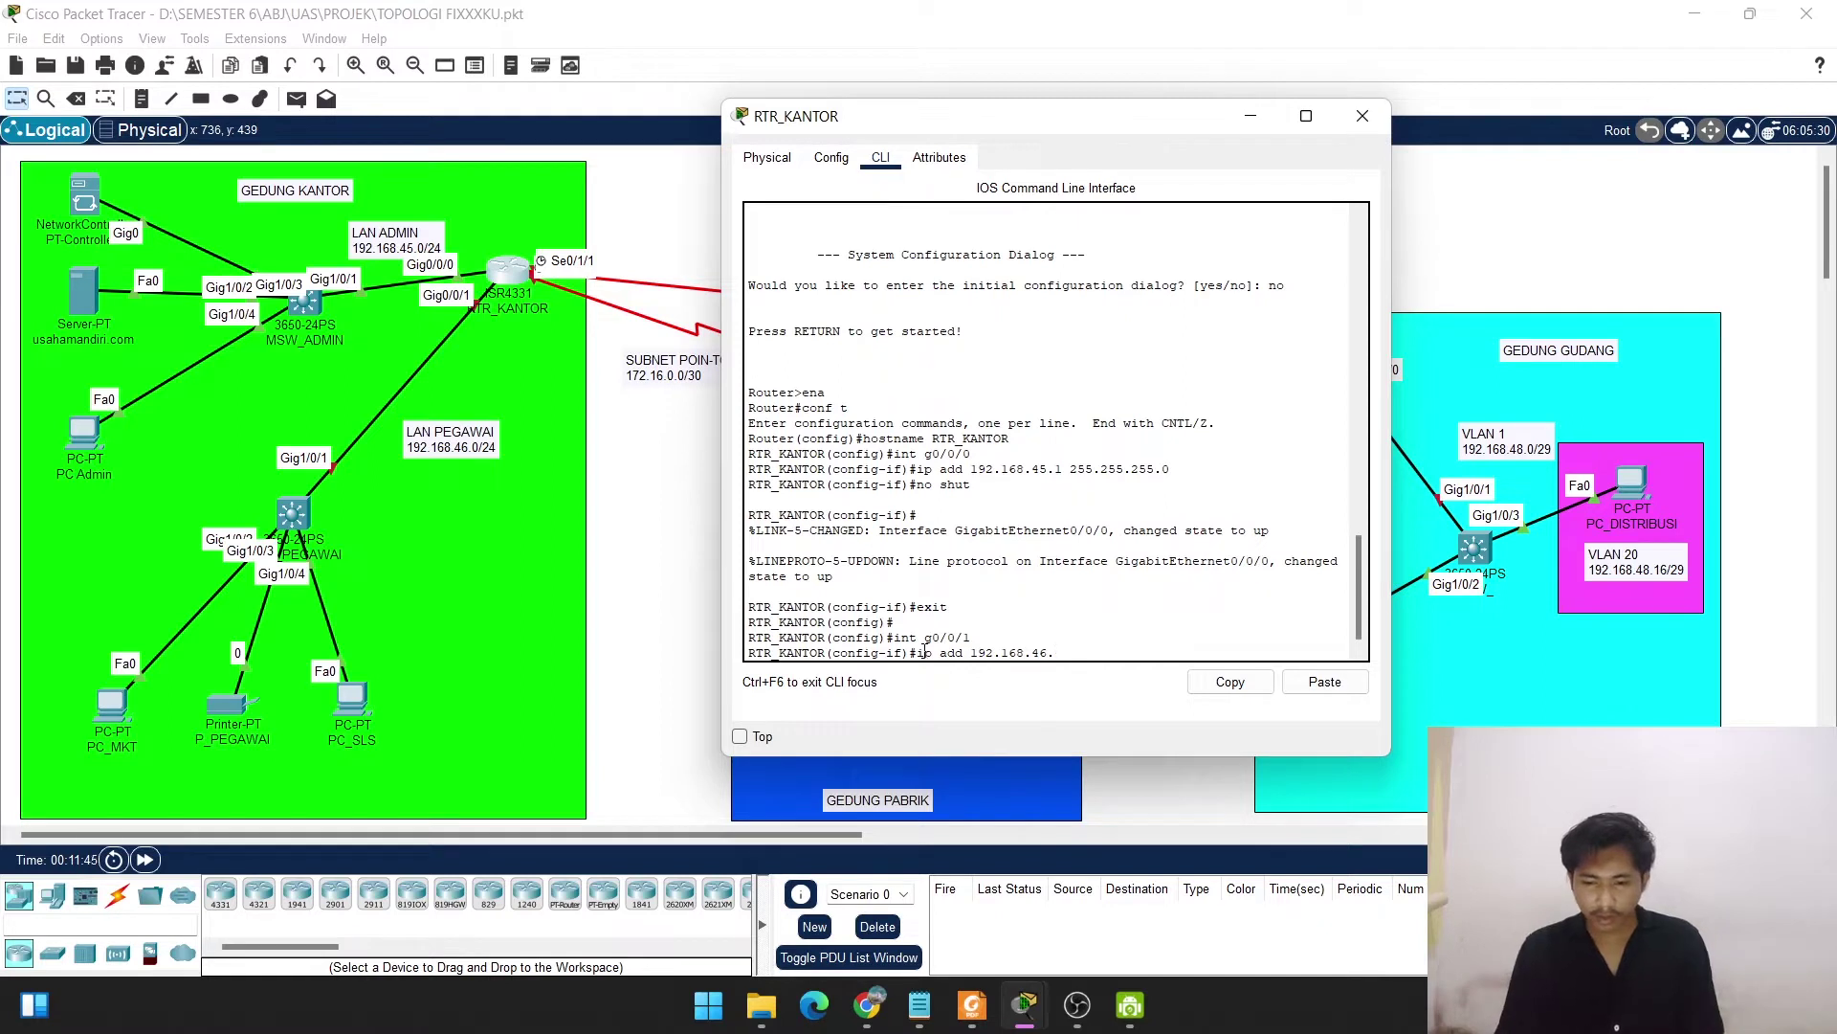
pyautogui.write('.46.')
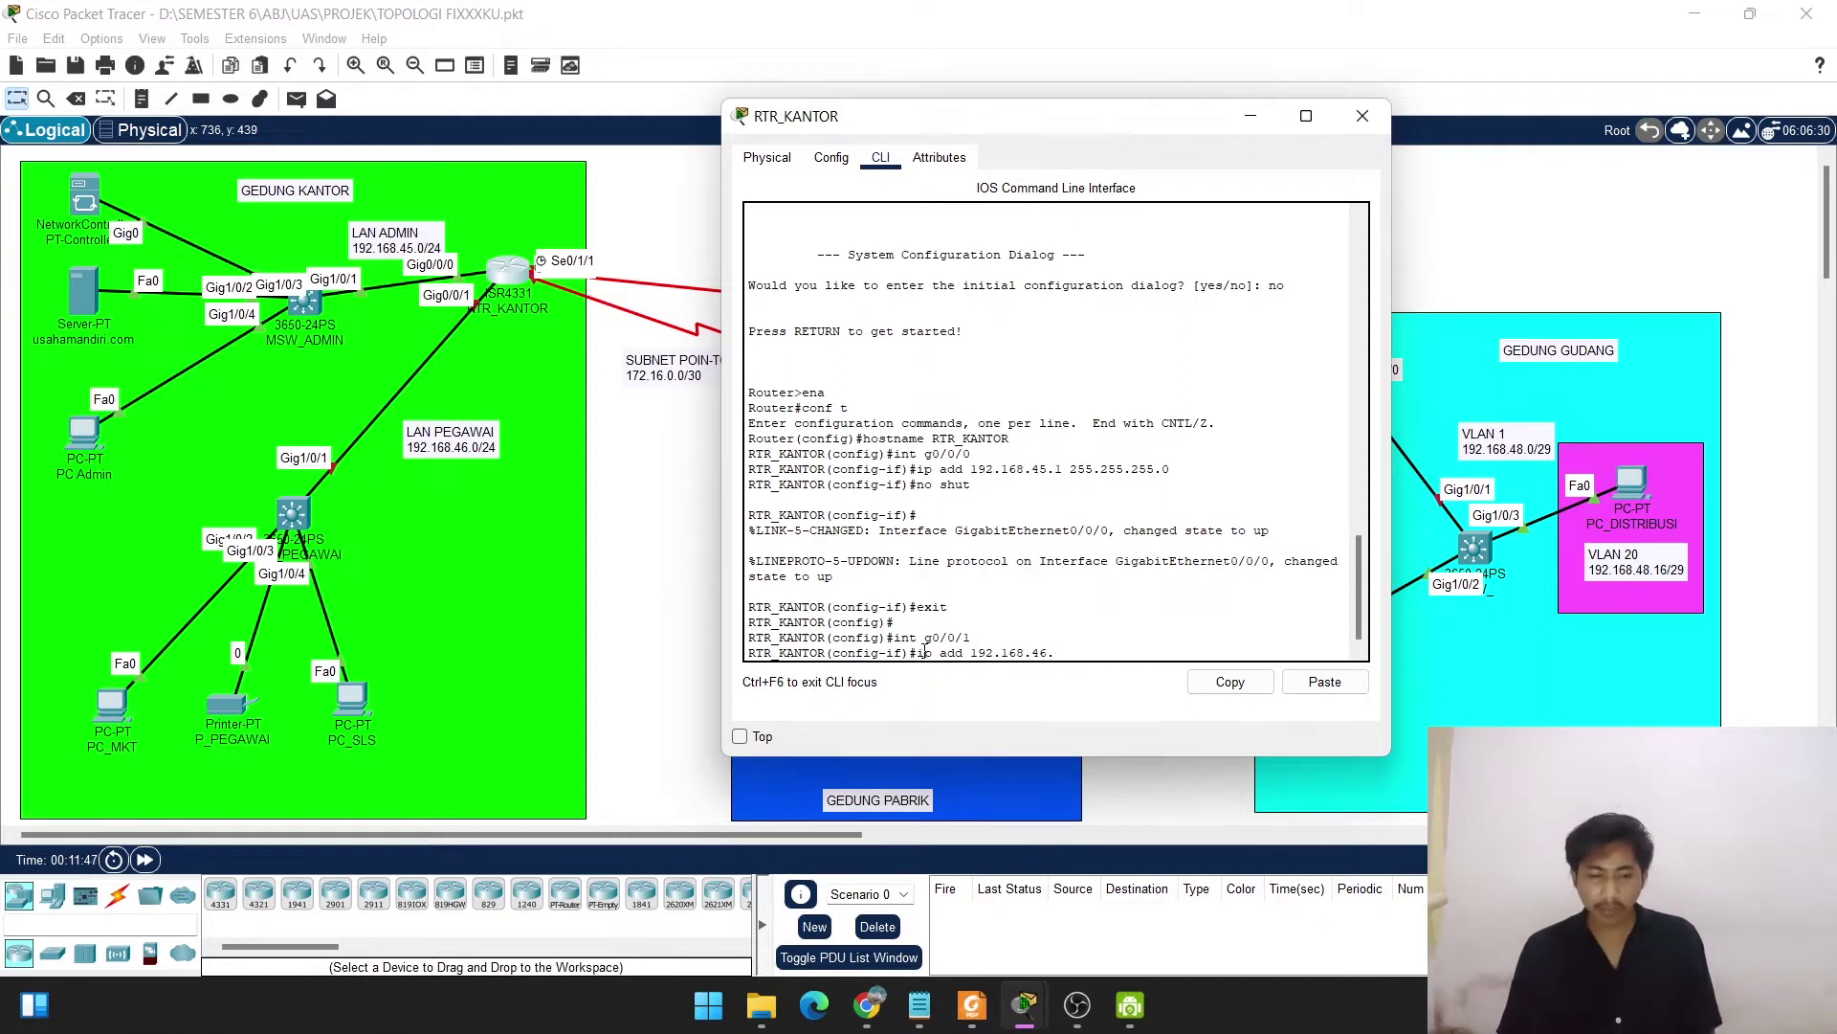
pyautogui.write('1 2')
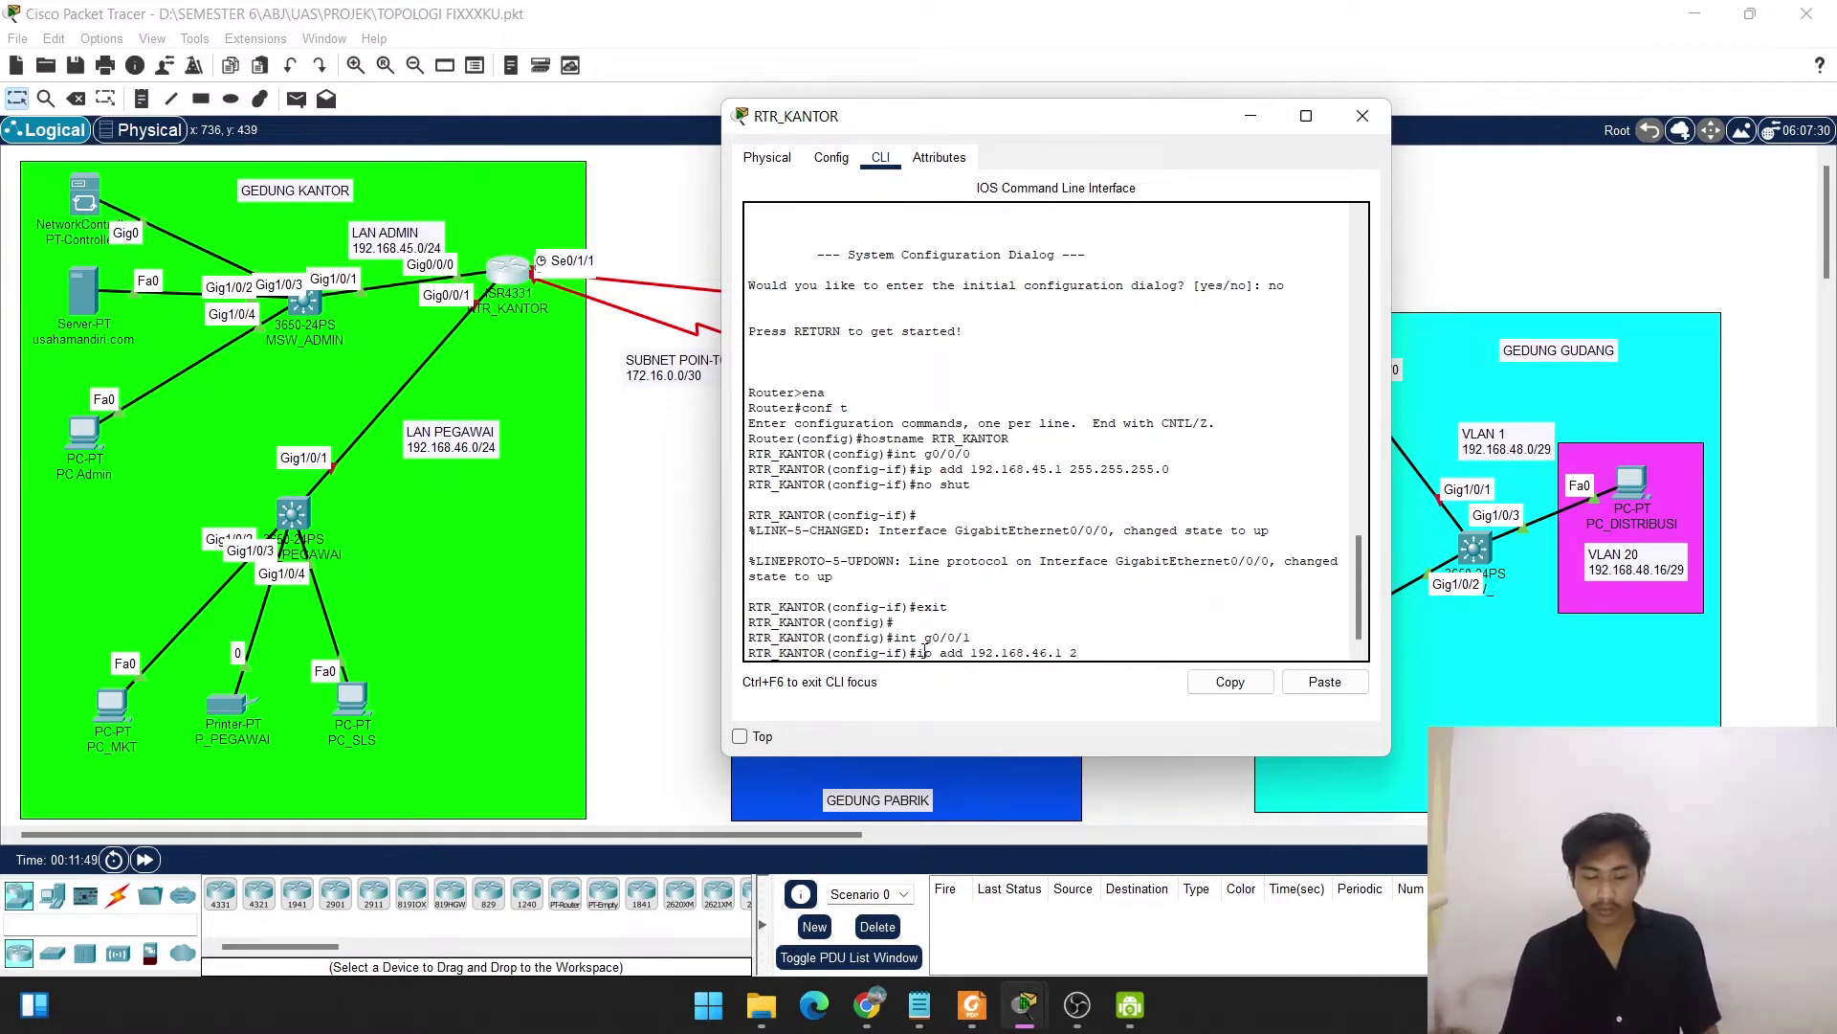
pyautogui.write('55.25')
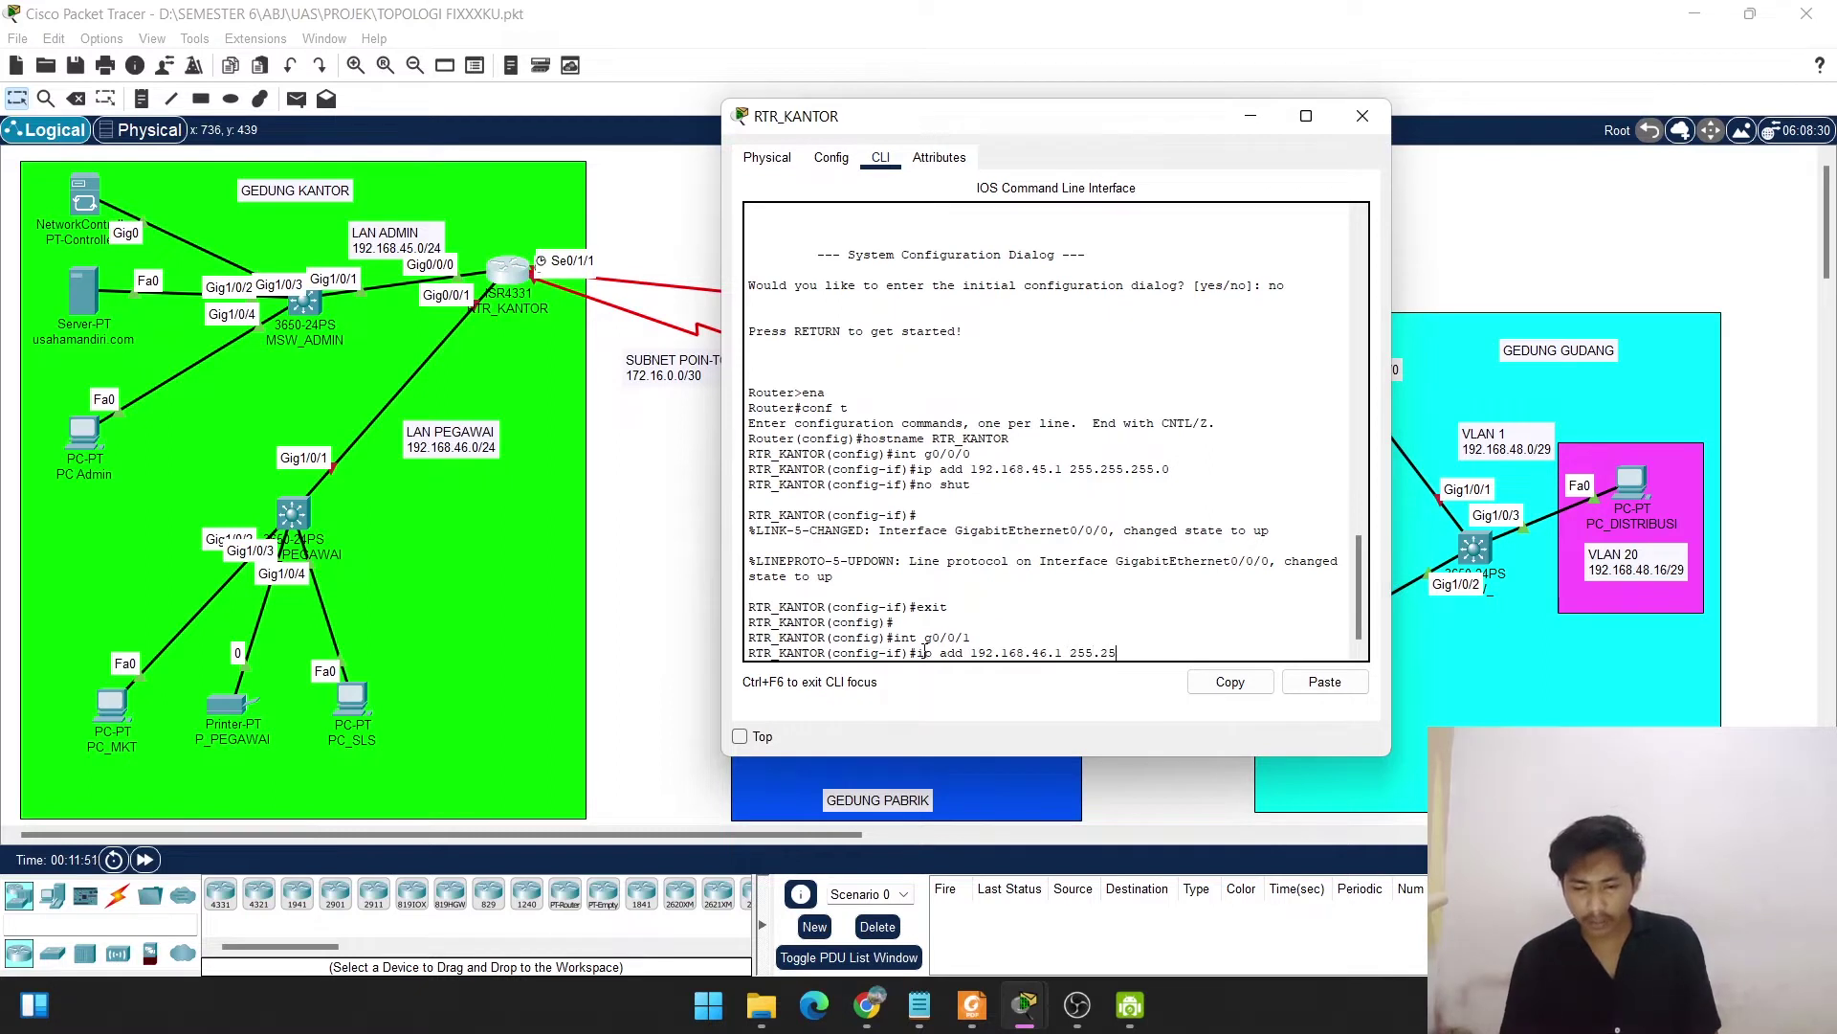
pyautogui.write('5')
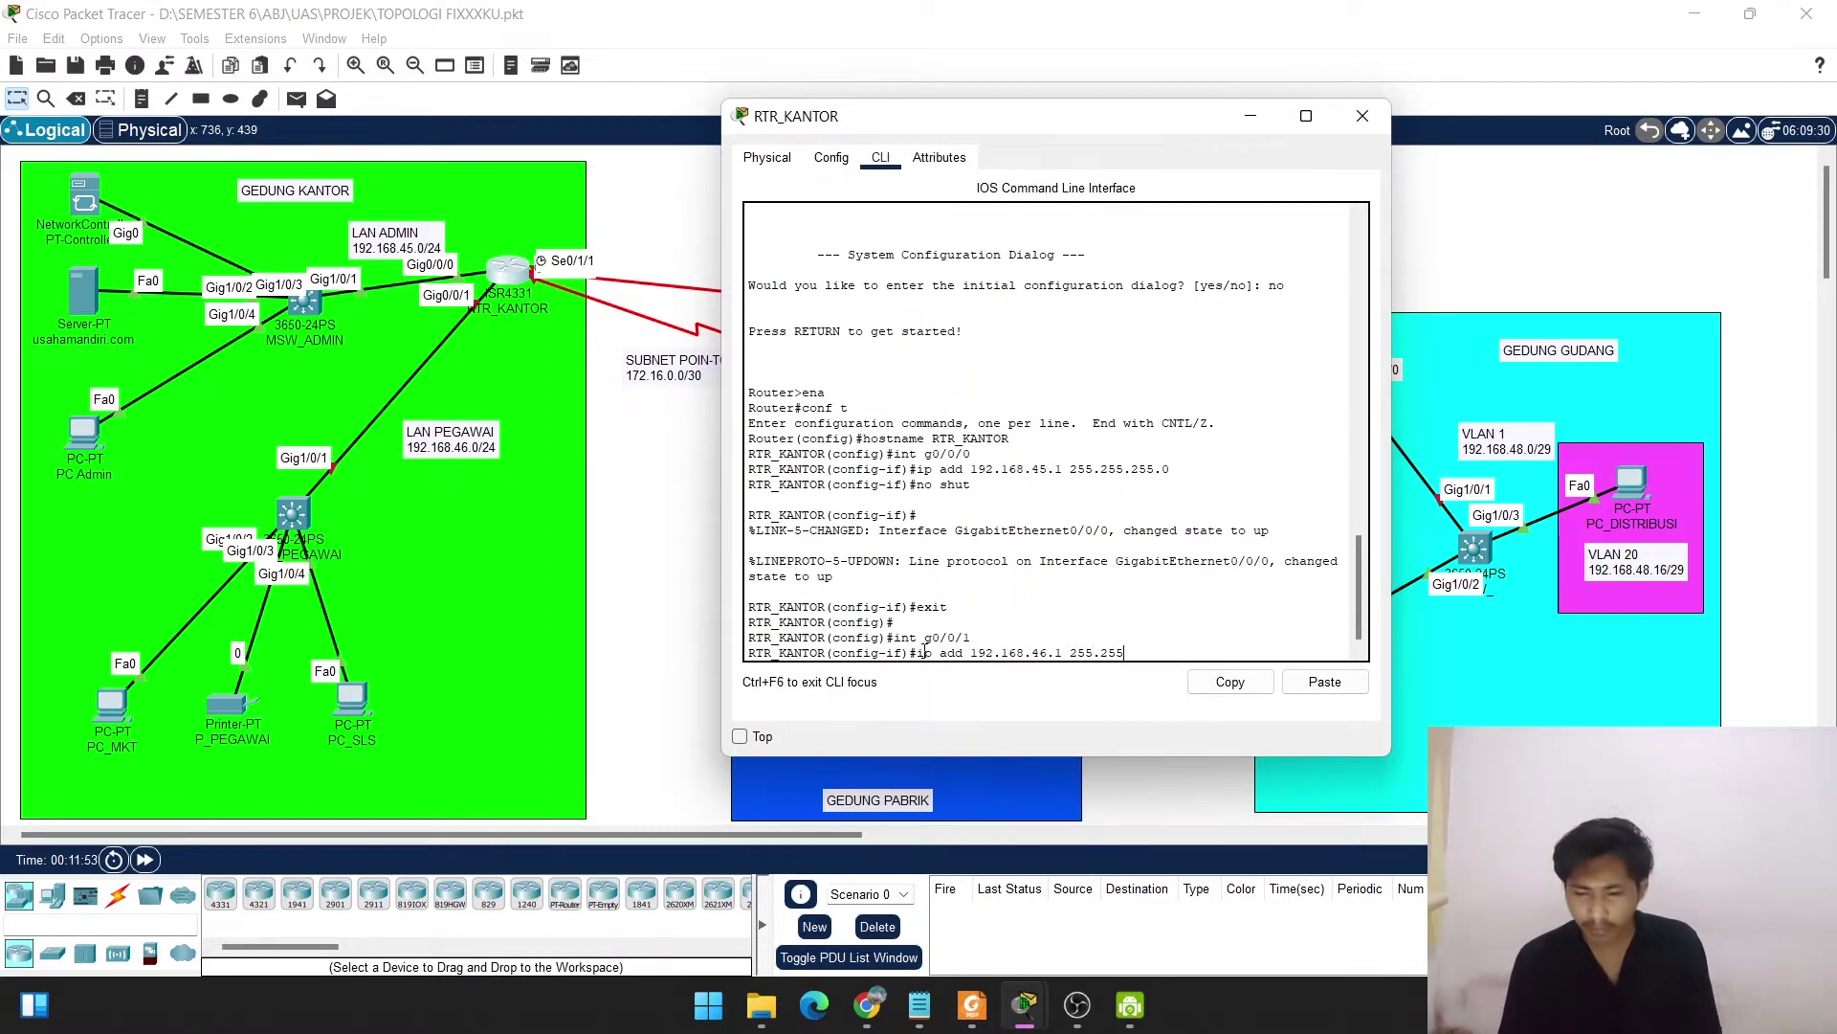
pyautogui.write('.255.')
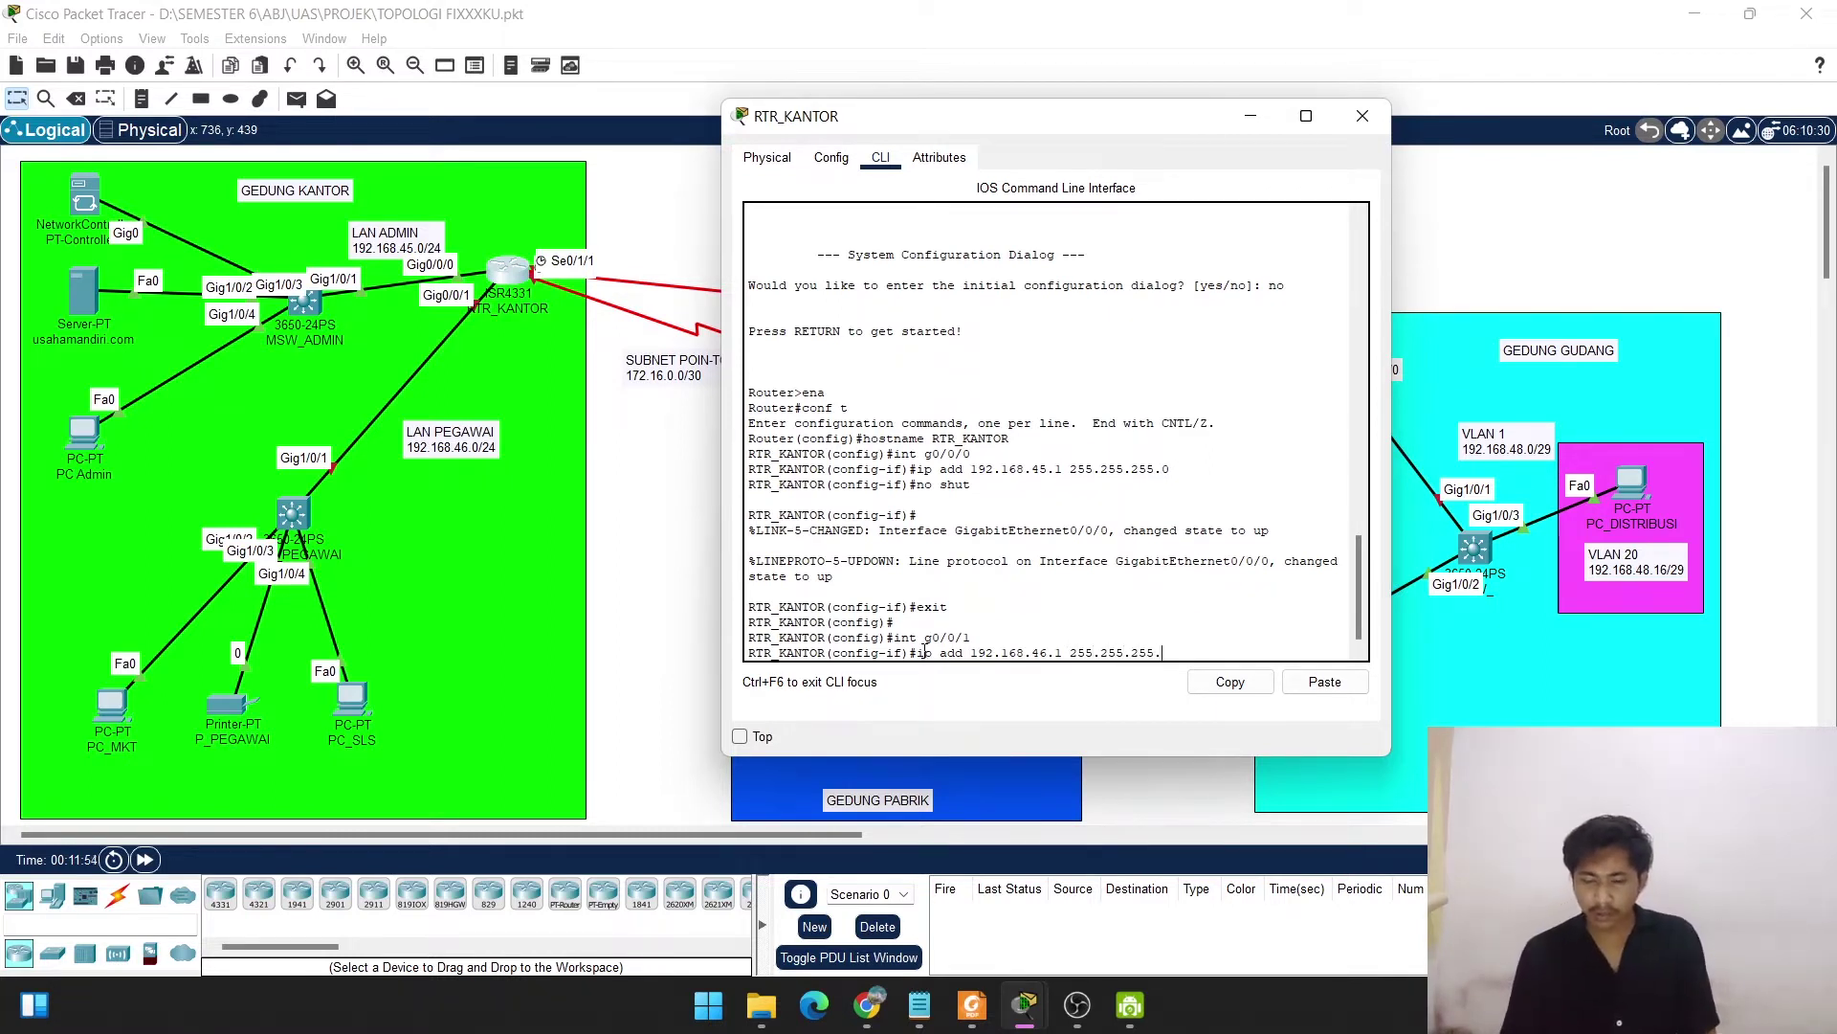
pyautogui.write('0')
pyautogui.press('Return')
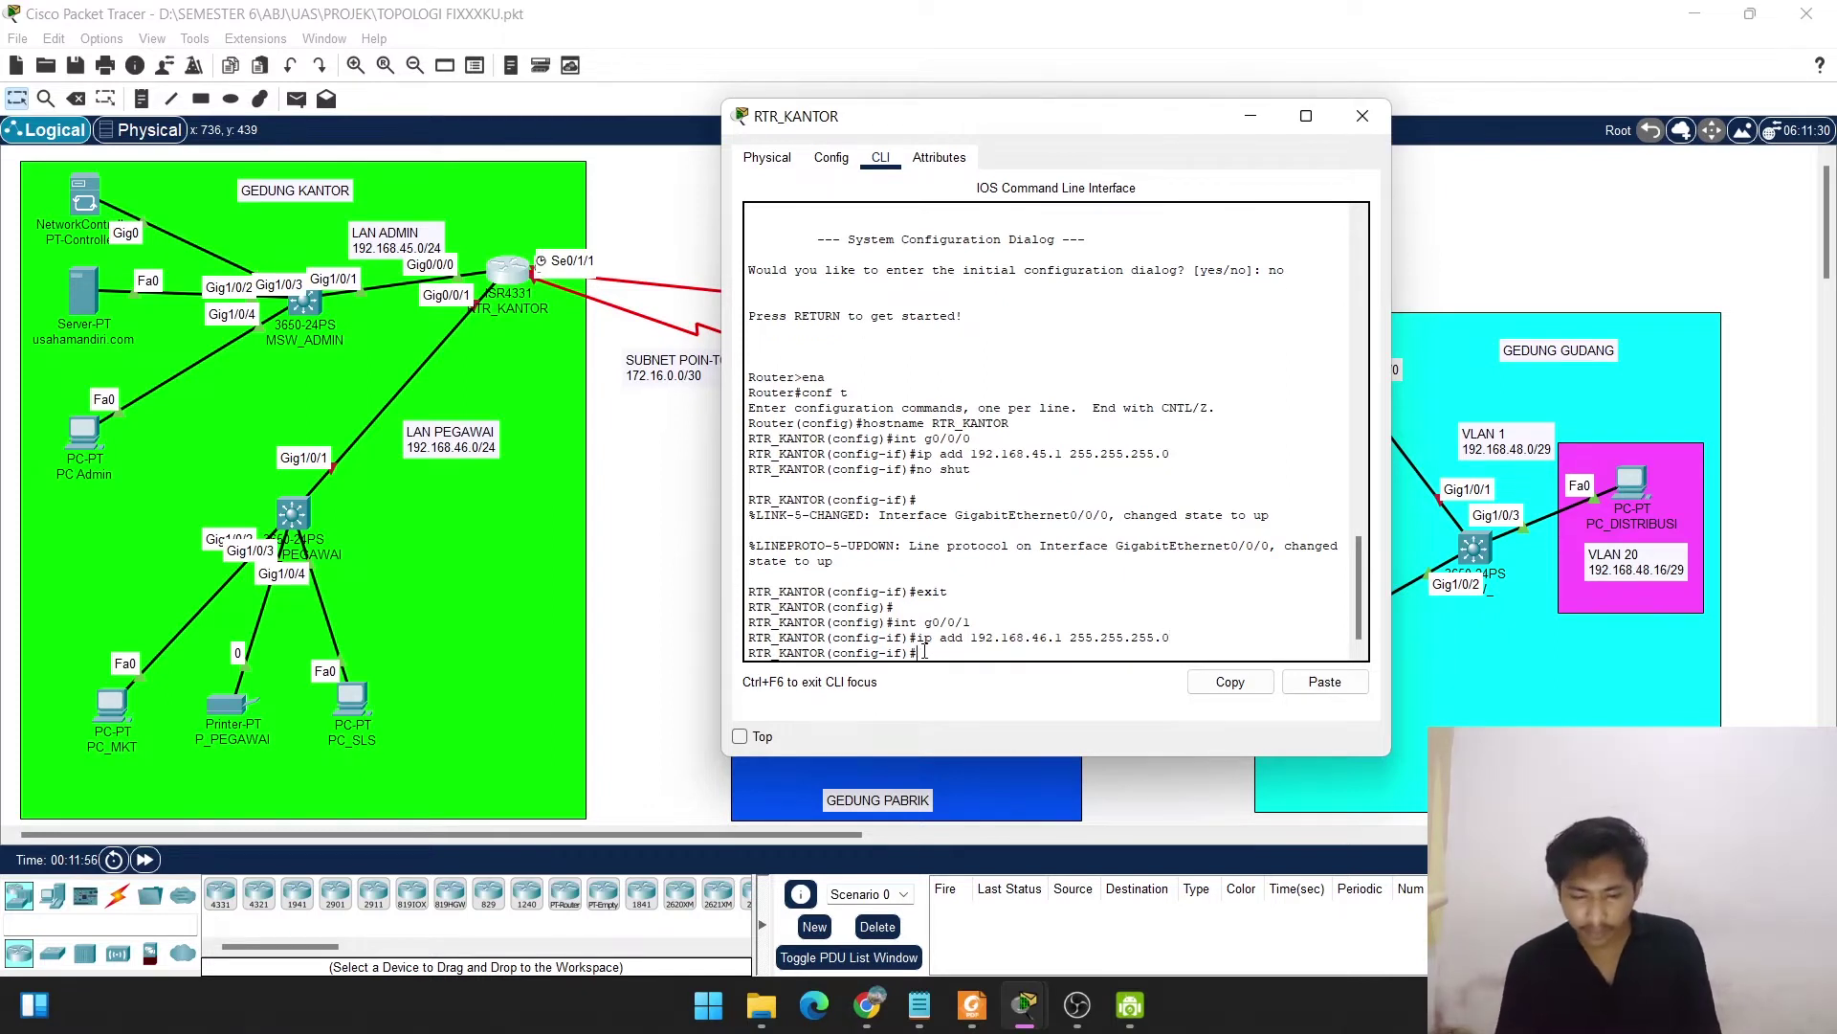
# Enable GigabitEthernet0/0/1 with no shut and return to global configuration.
pyautogui.write('exit')
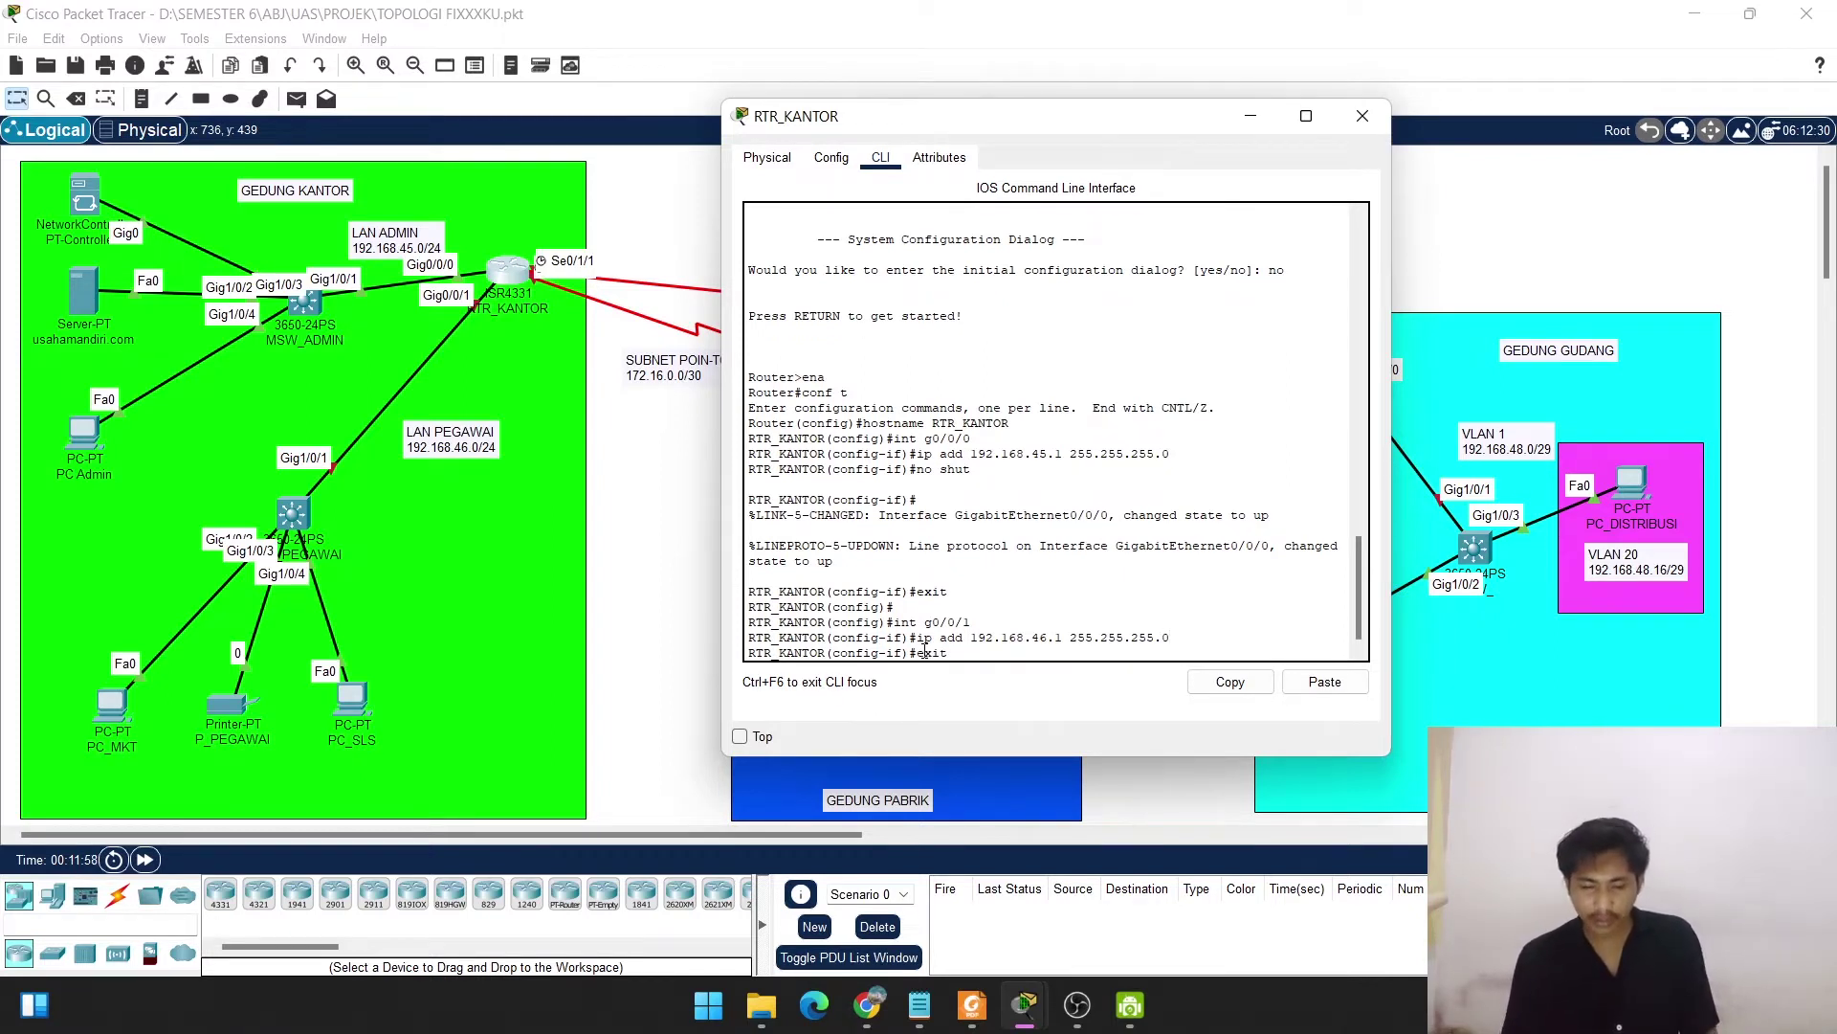
pyautogui.press('BackSpace')
pyautogui.press('BackSpace')
pyautogui.press('BackSpace')
pyautogui.press('BackSpace')
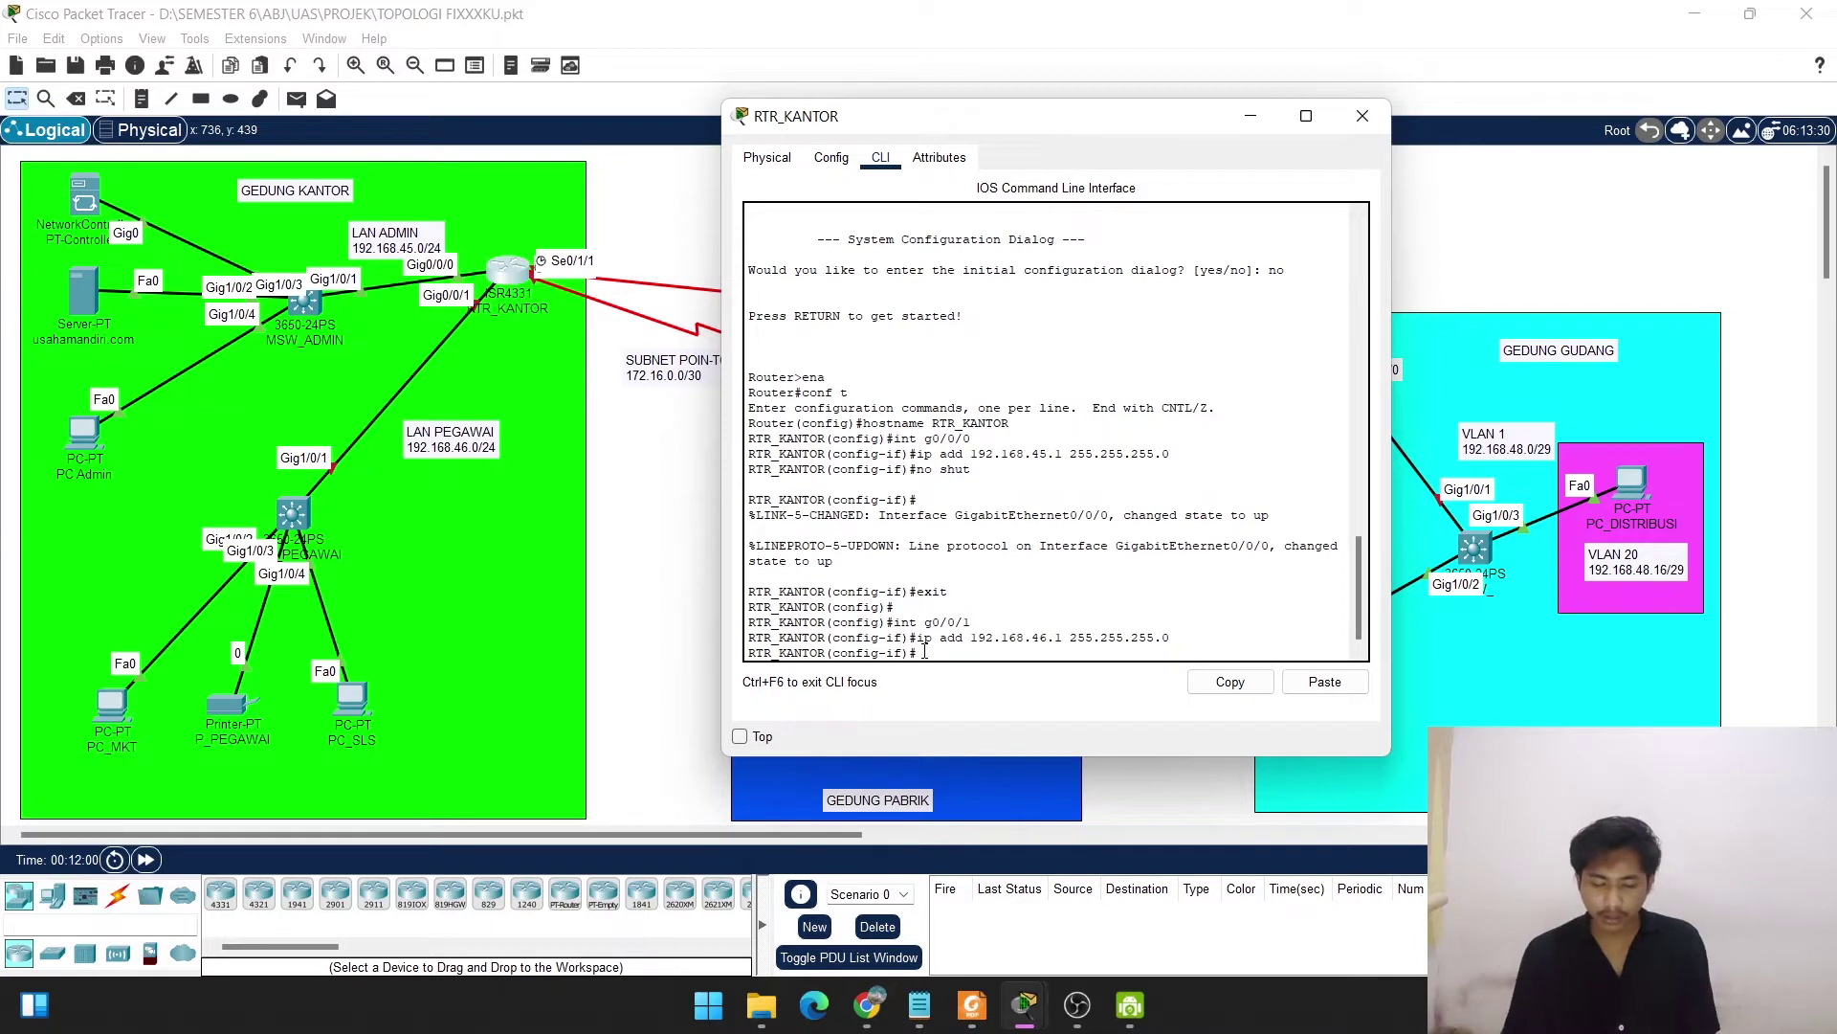
pyautogui.write('no shut')
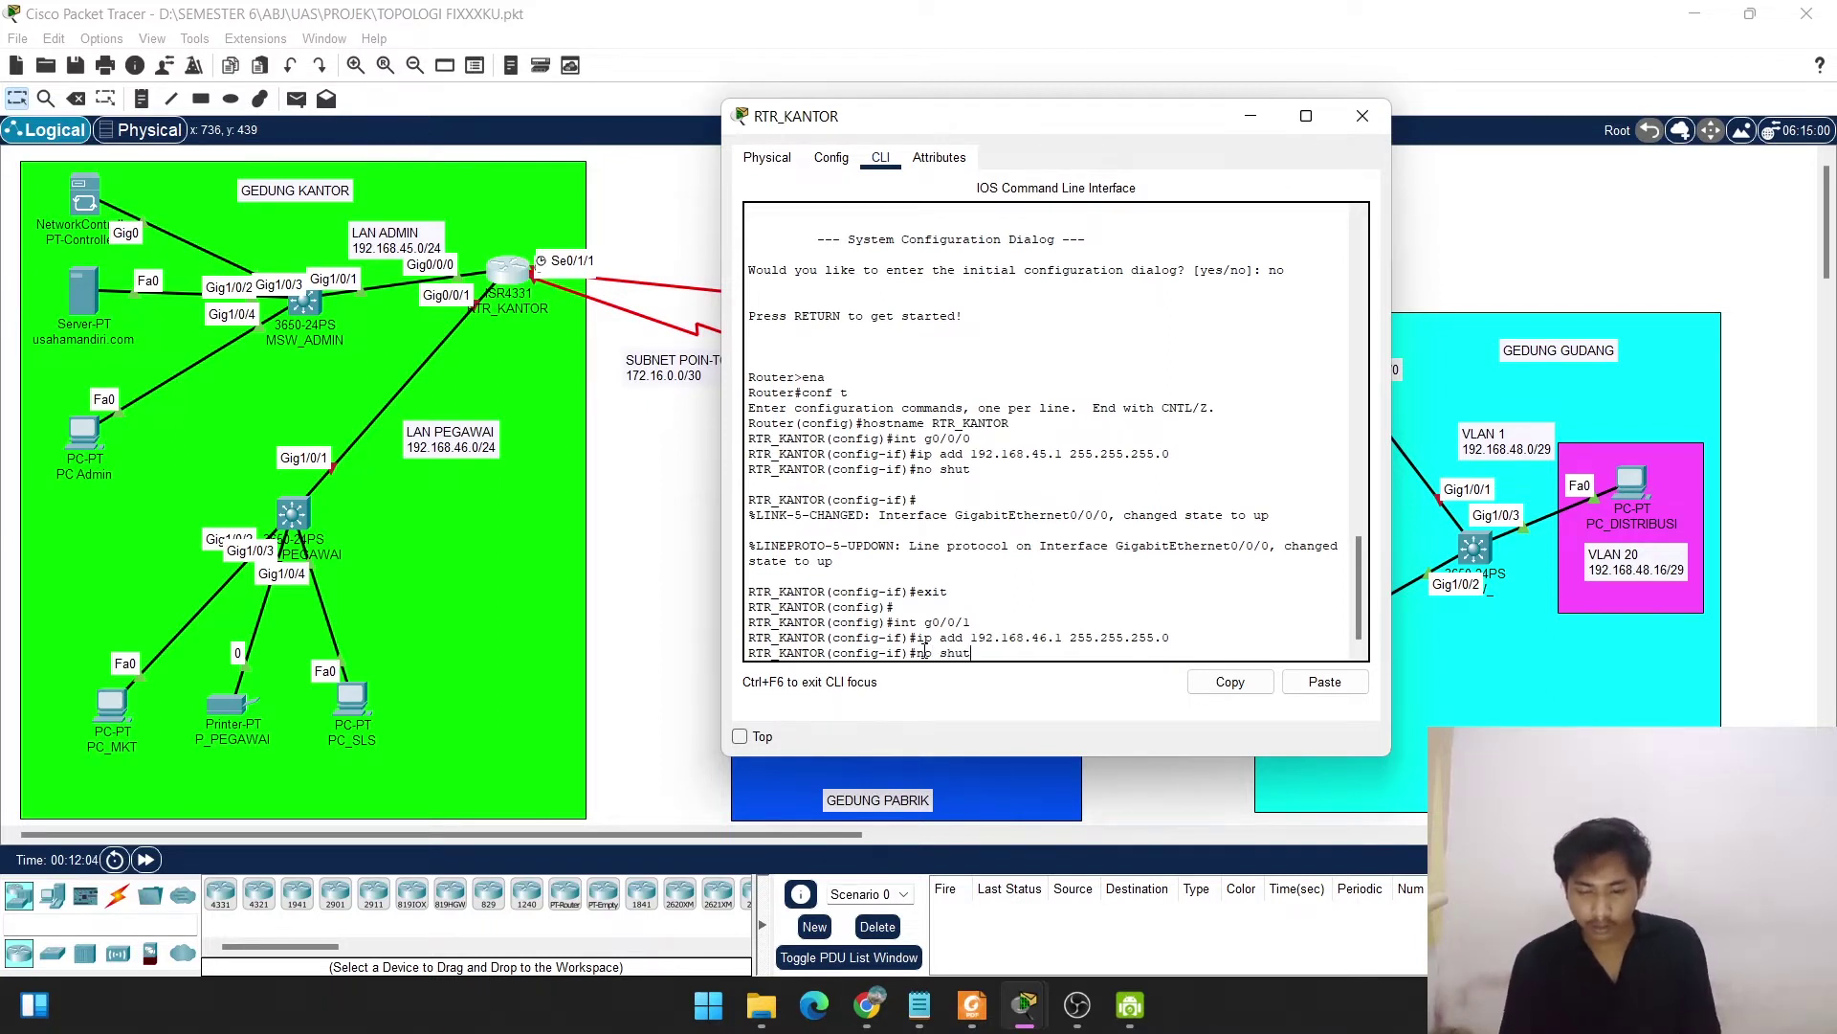
pyautogui.press('Return')
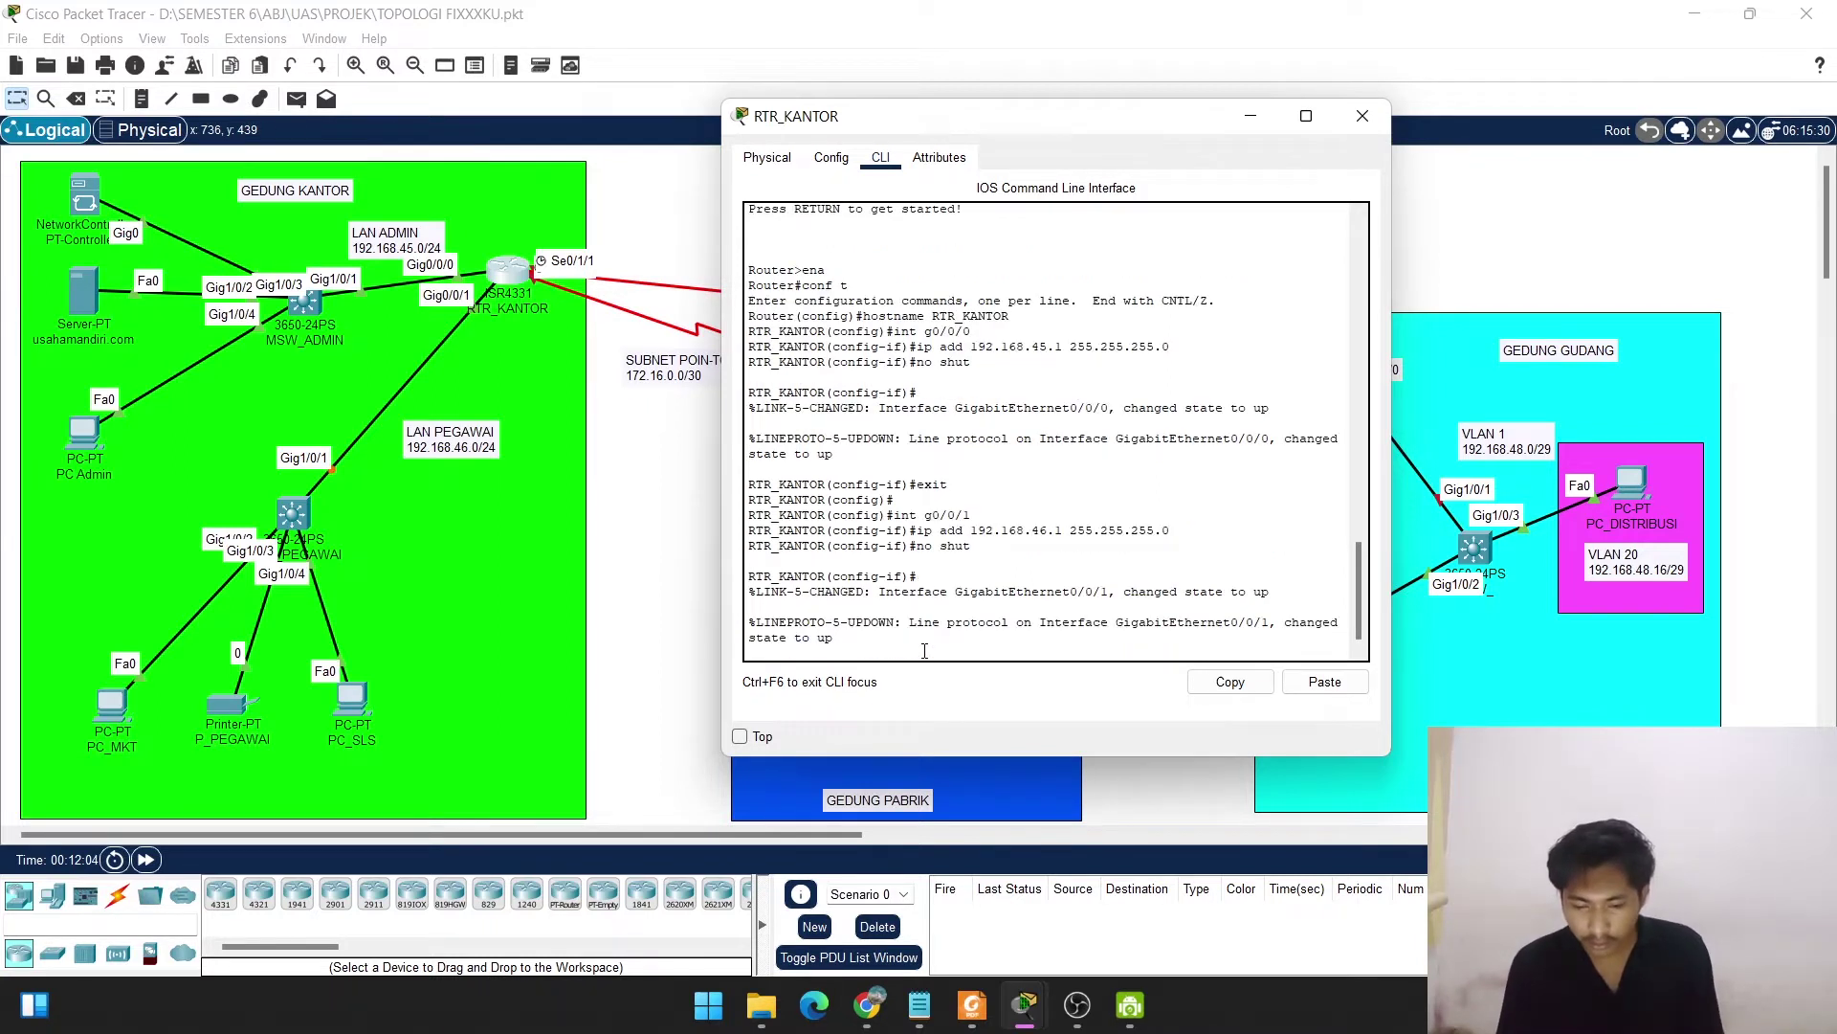
pyautogui.press('Return')
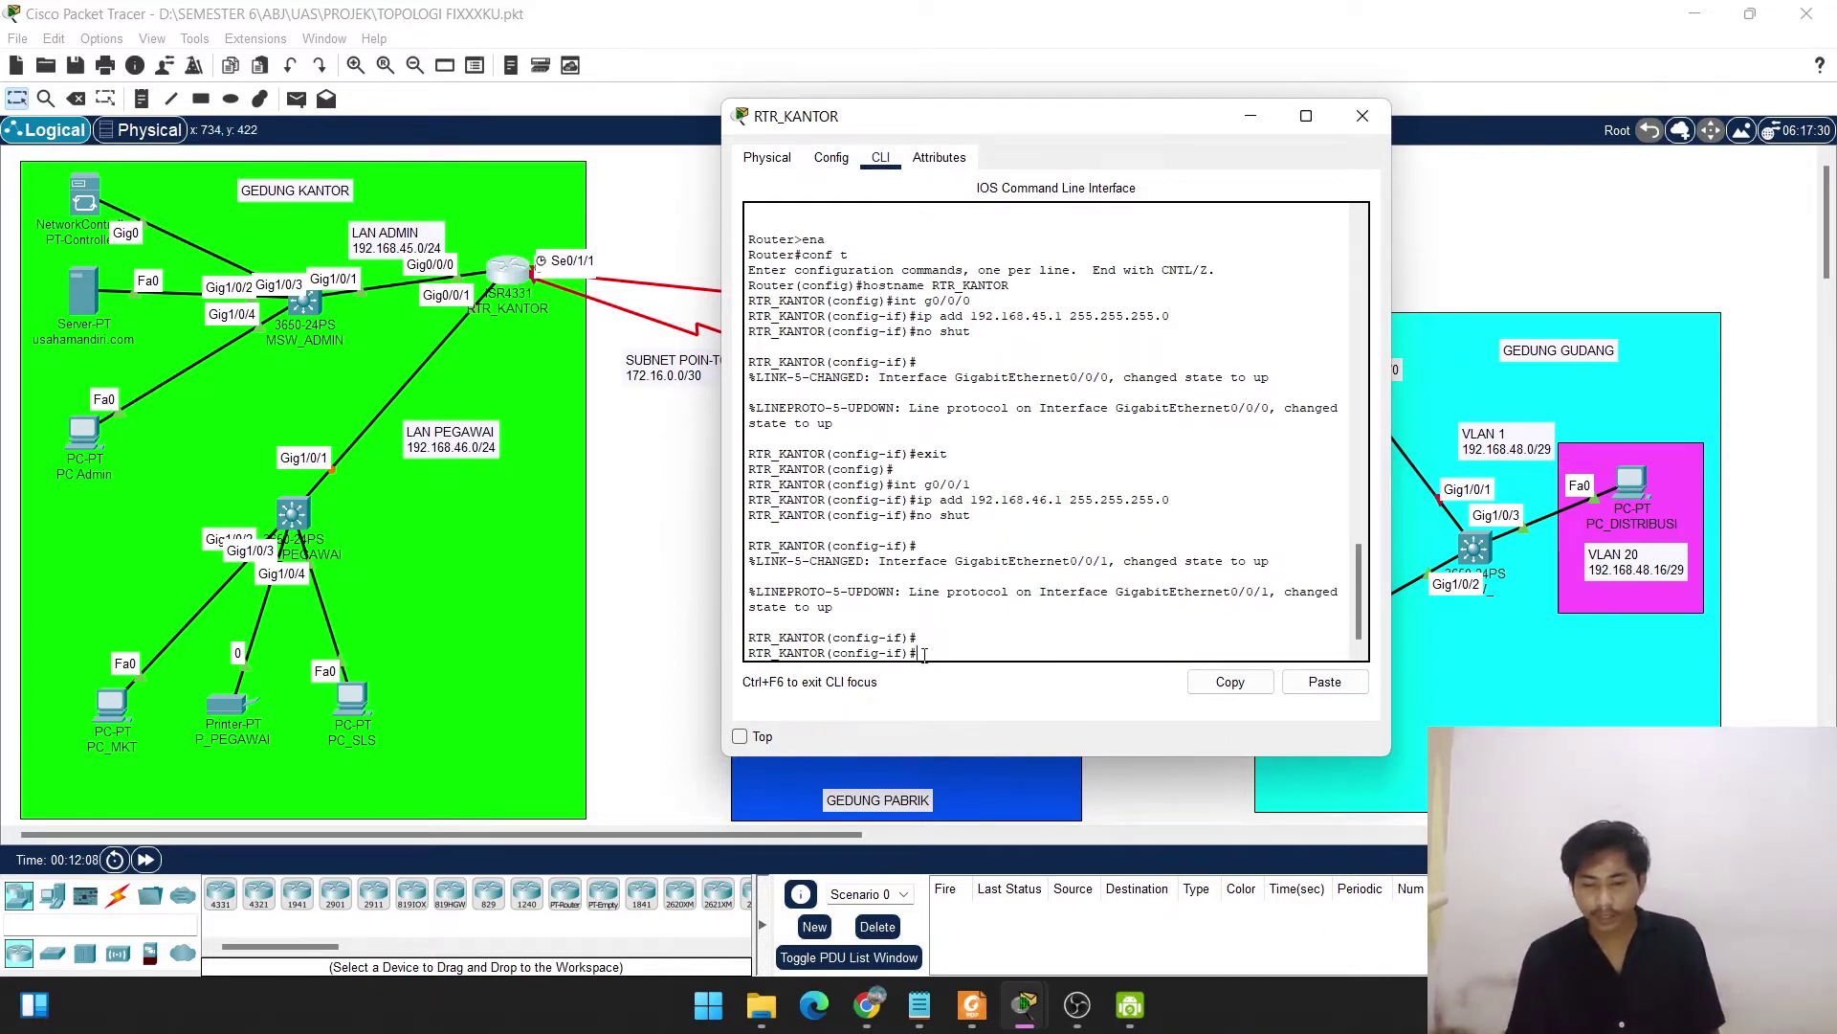
pyautogui.write('exit')
pyautogui.press('Return')
pyautogui.press('Return')
pyautogui.press('Return')
pyautogui.press('Return')
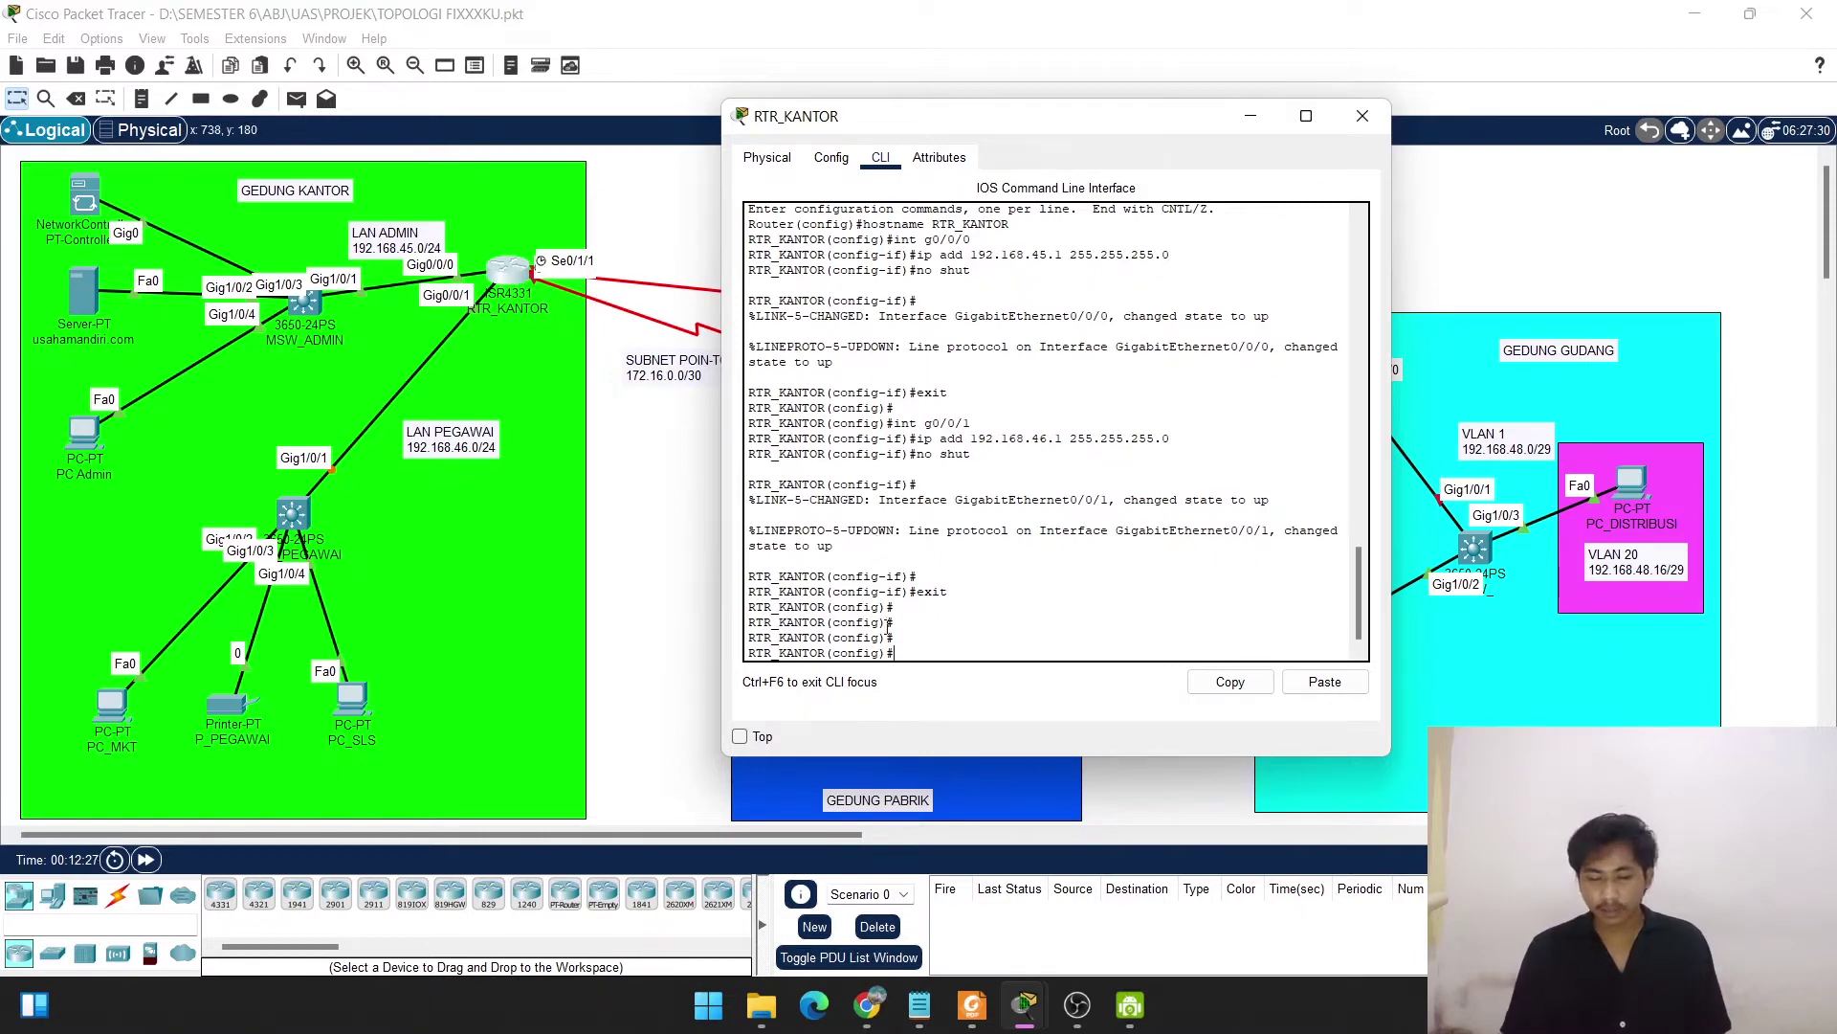
pyautogui.click(969, 1009)
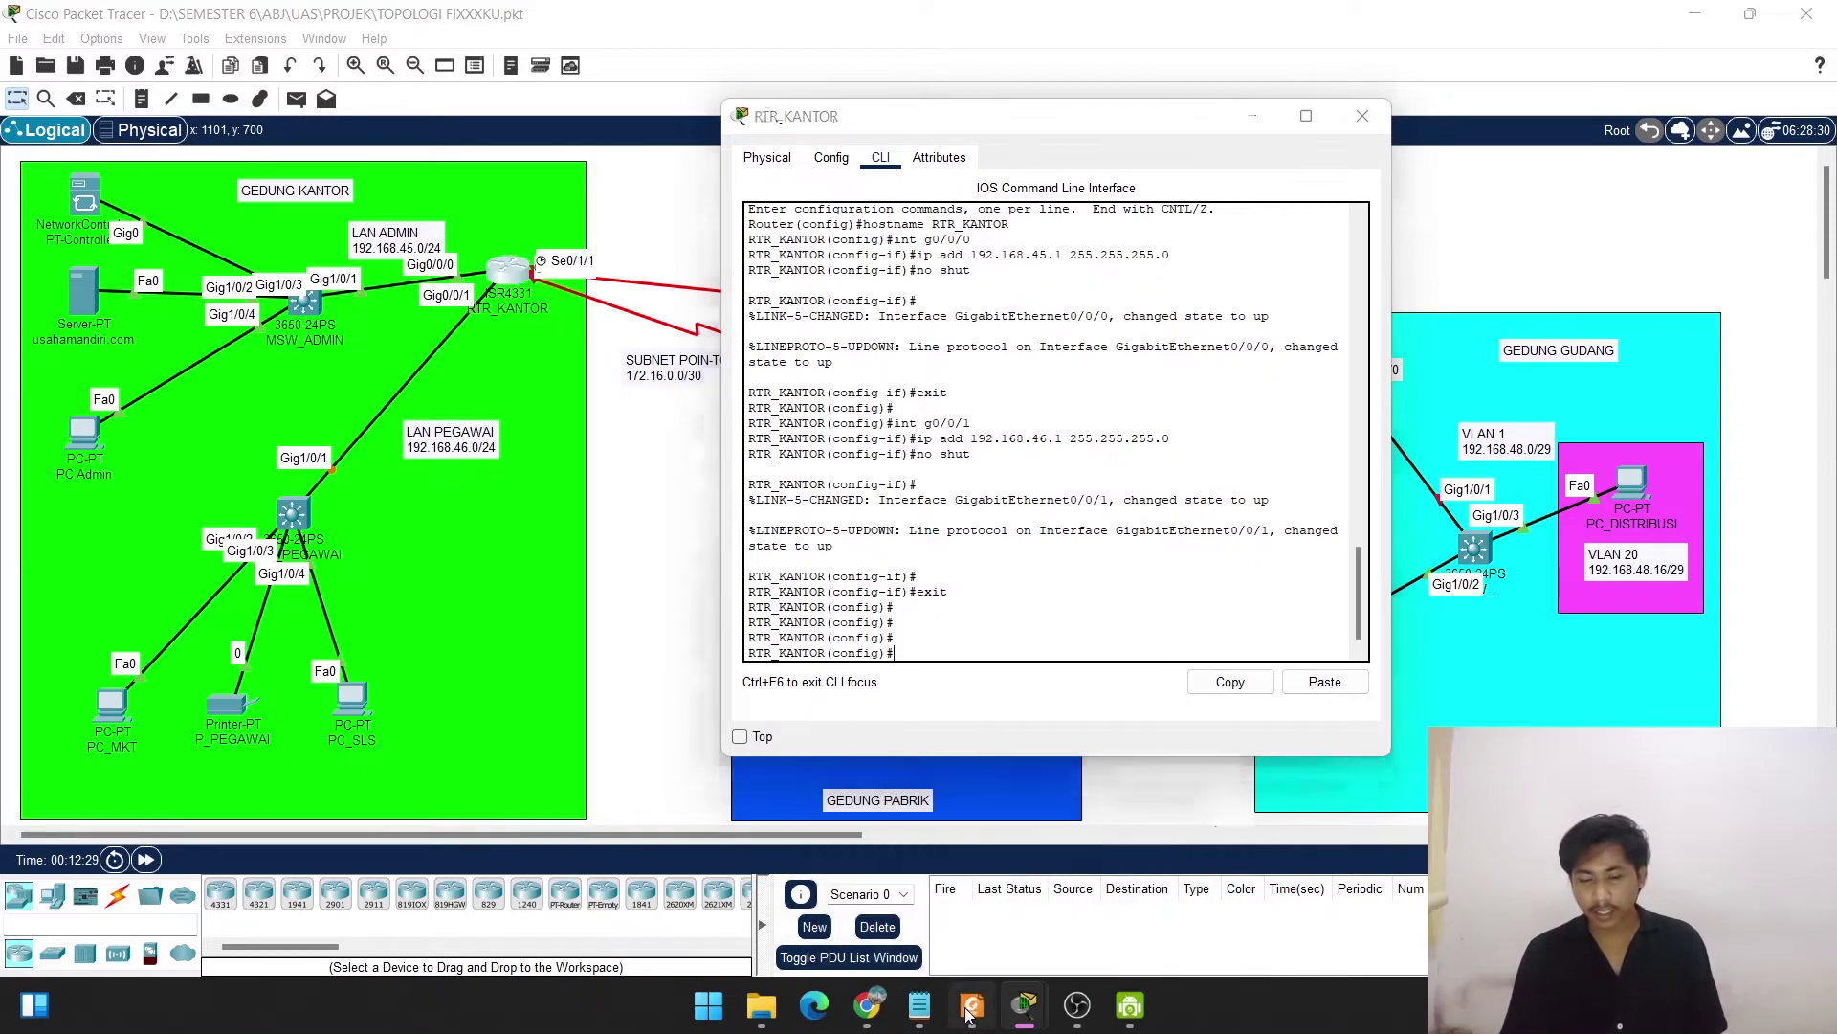
# Find RTR_KANTOR's Serial0/1/0 entry (172.16.0.1/30) in the PDF addressing table, then return to Packet Tracer.
pyautogui.scroll(-5, 880, 490)
pyautogui.scroll(3, 879, 490)
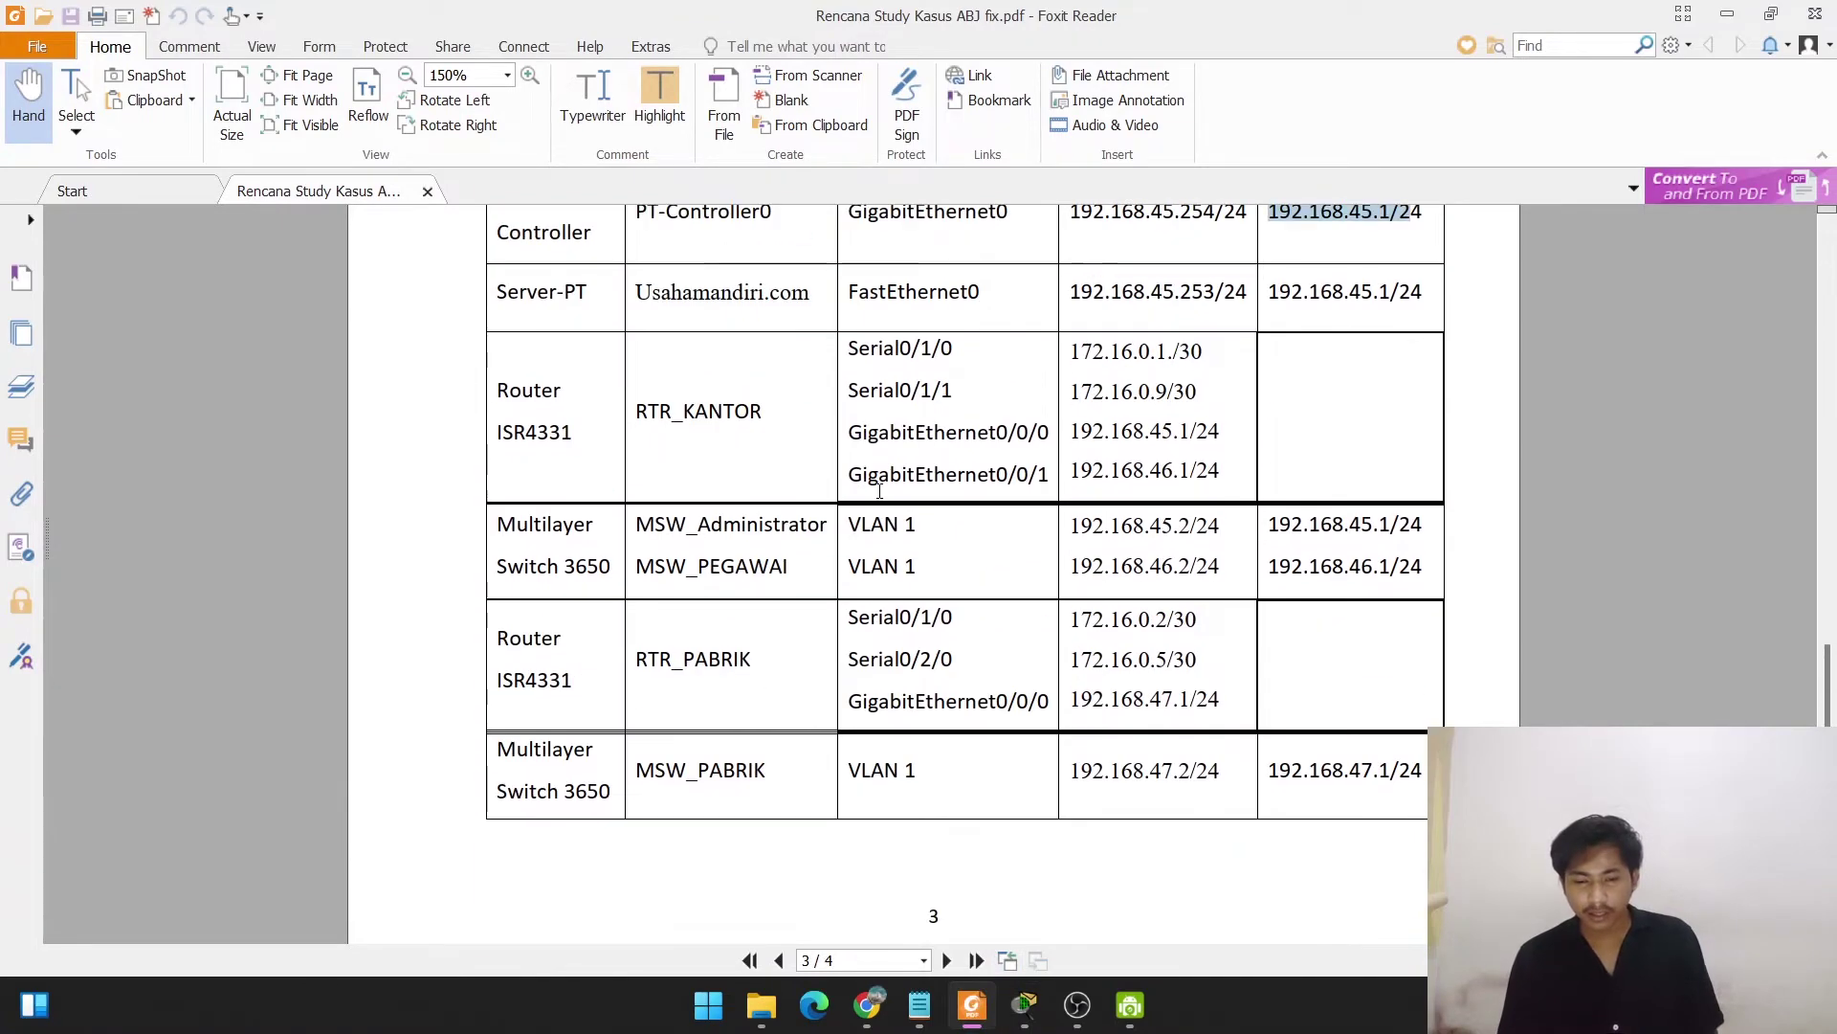
pyautogui.scroll(4, 880, 490)
pyautogui.scroll(-3, 885, 466)
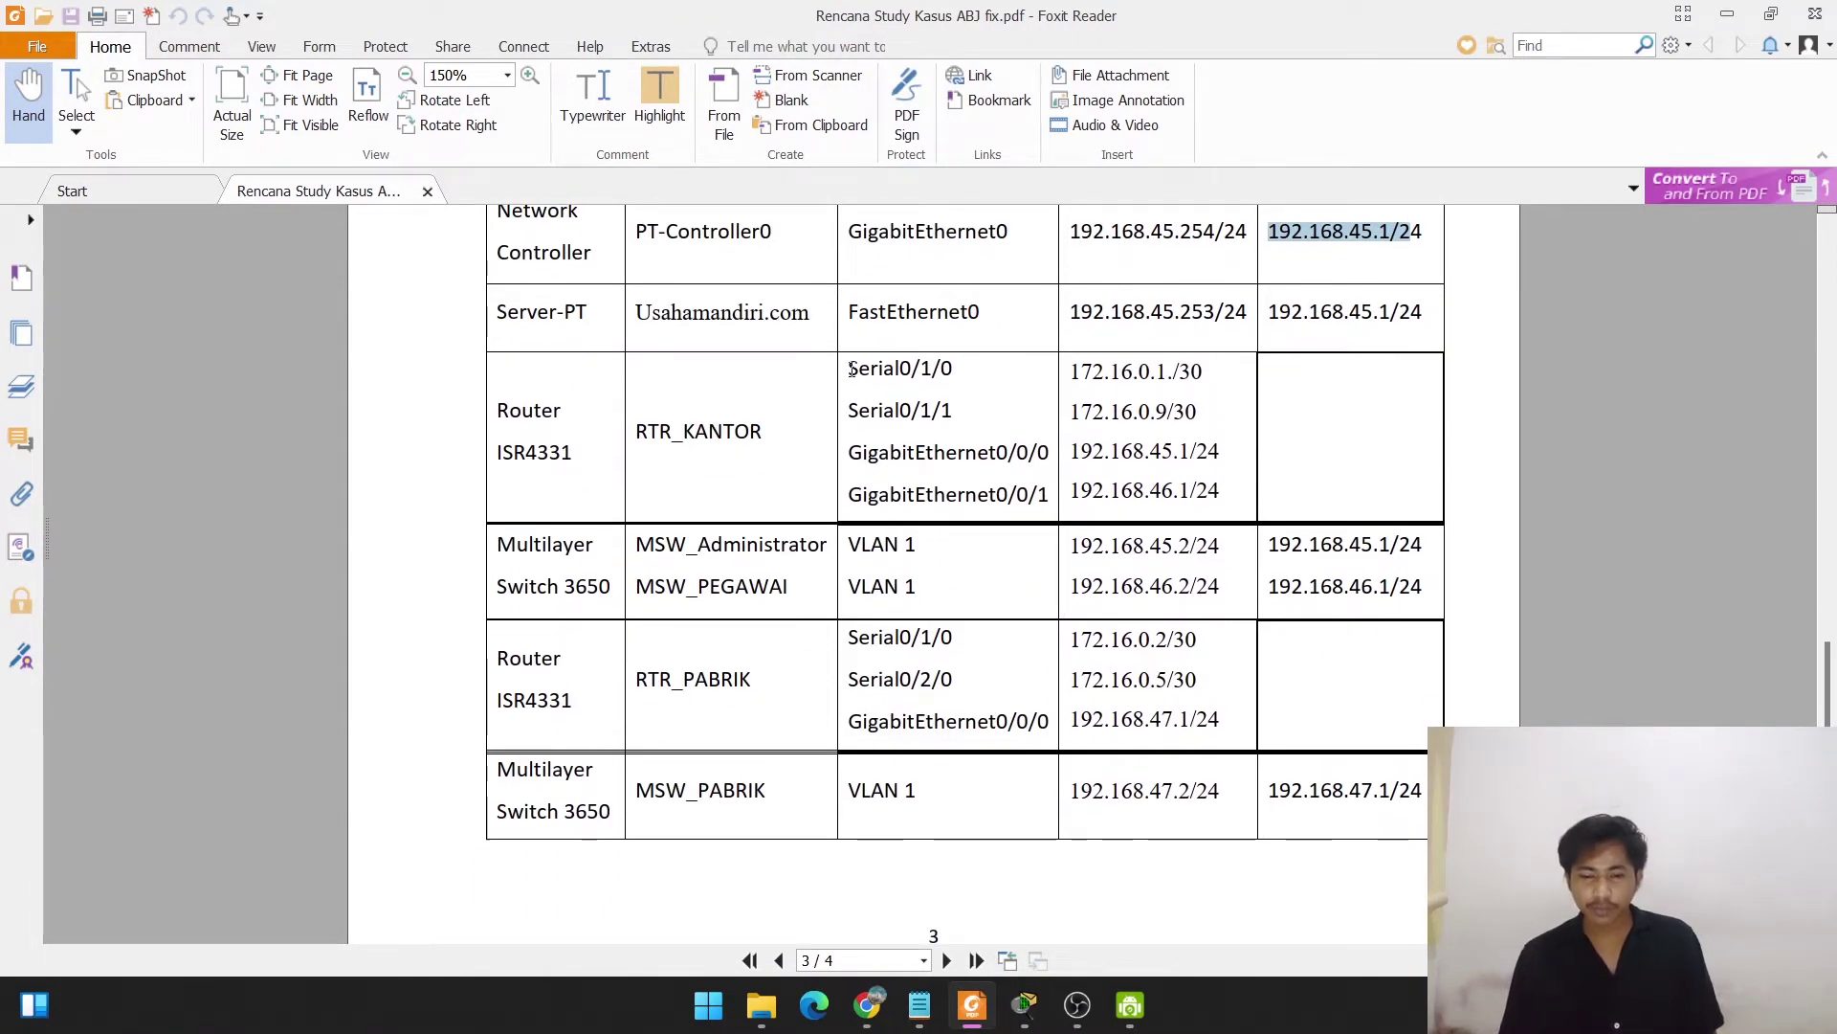
pyautogui.moveTo(851, 371); pyautogui.dragTo(954, 373)
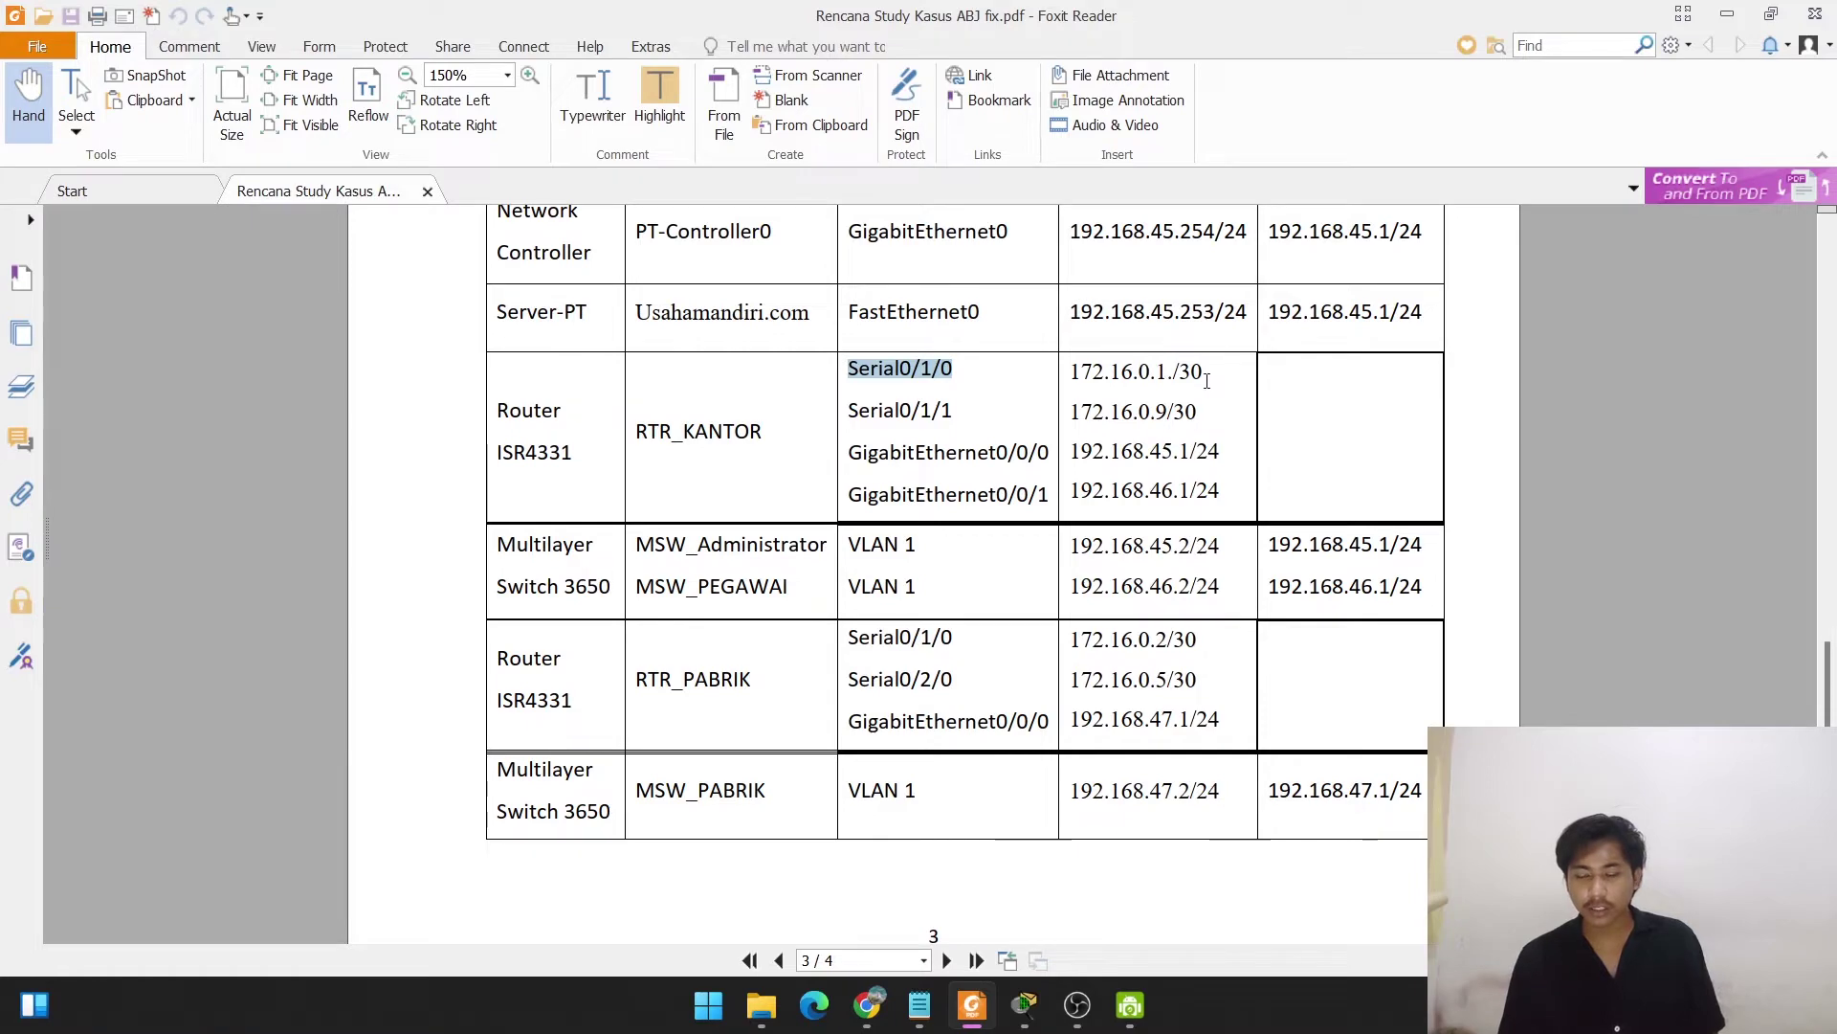
pyautogui.moveTo(1005, 1009)
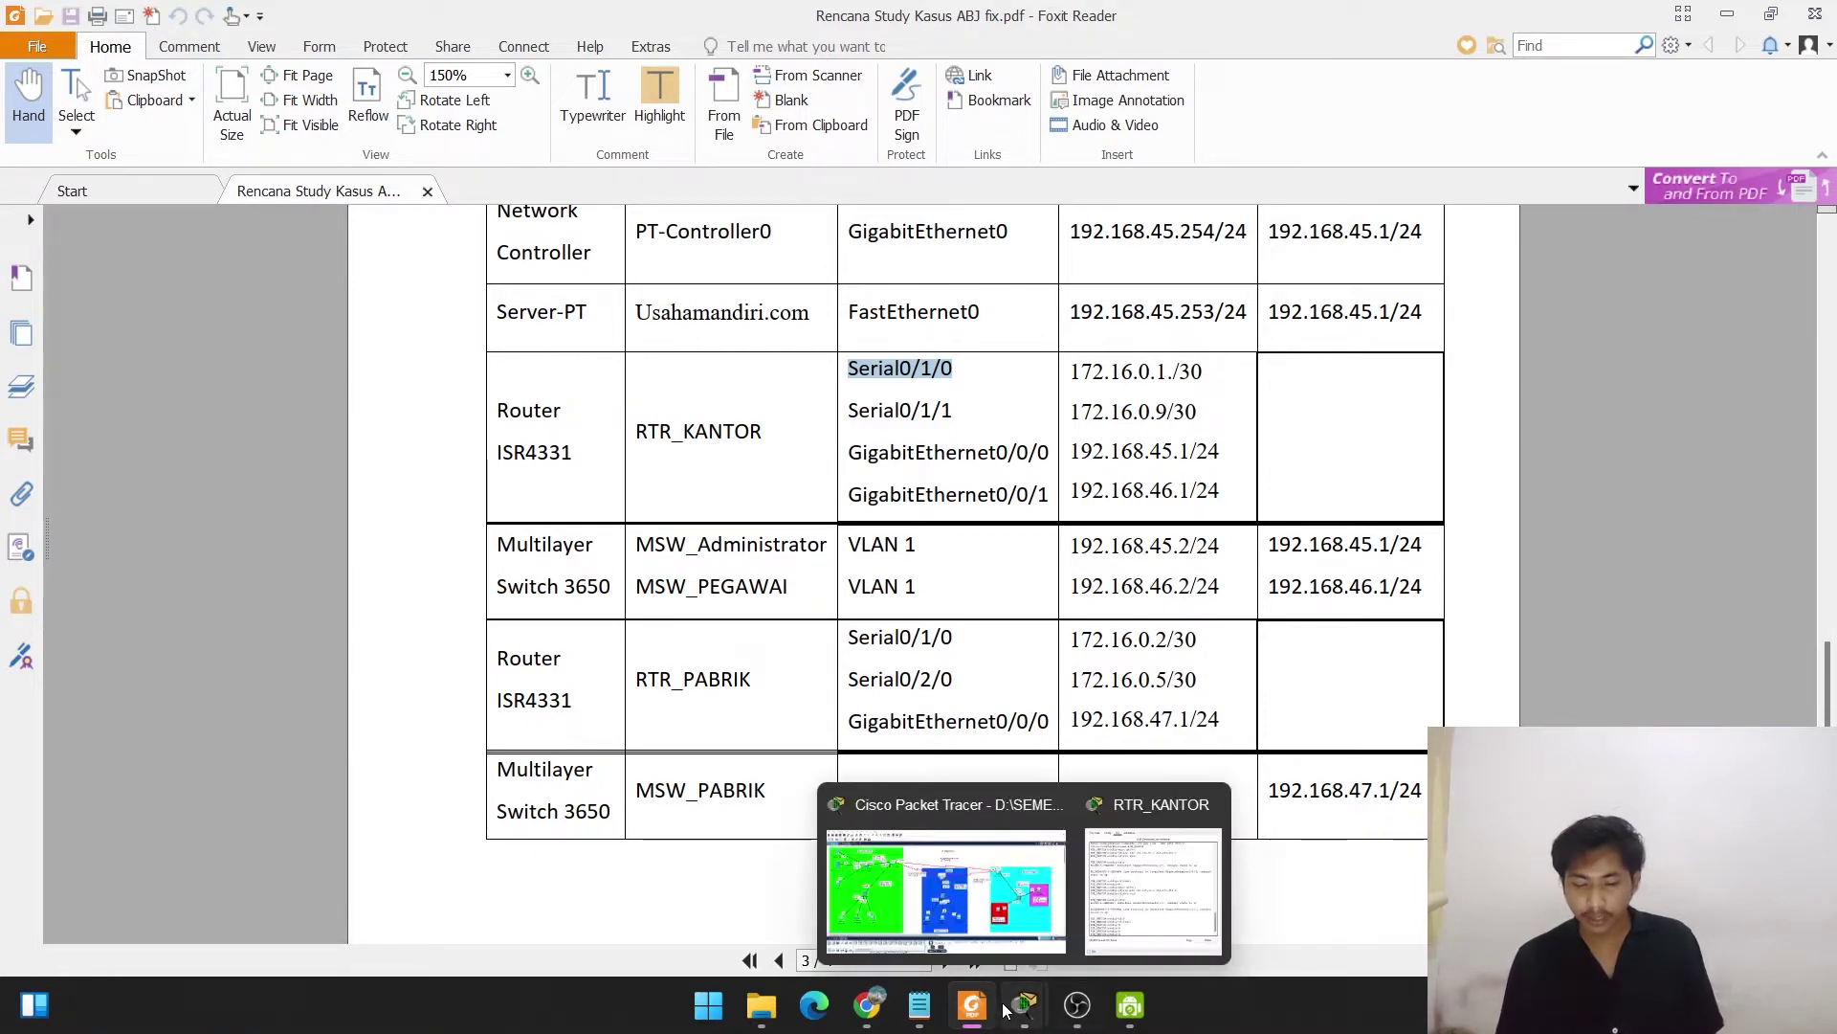
pyautogui.click(947, 890)
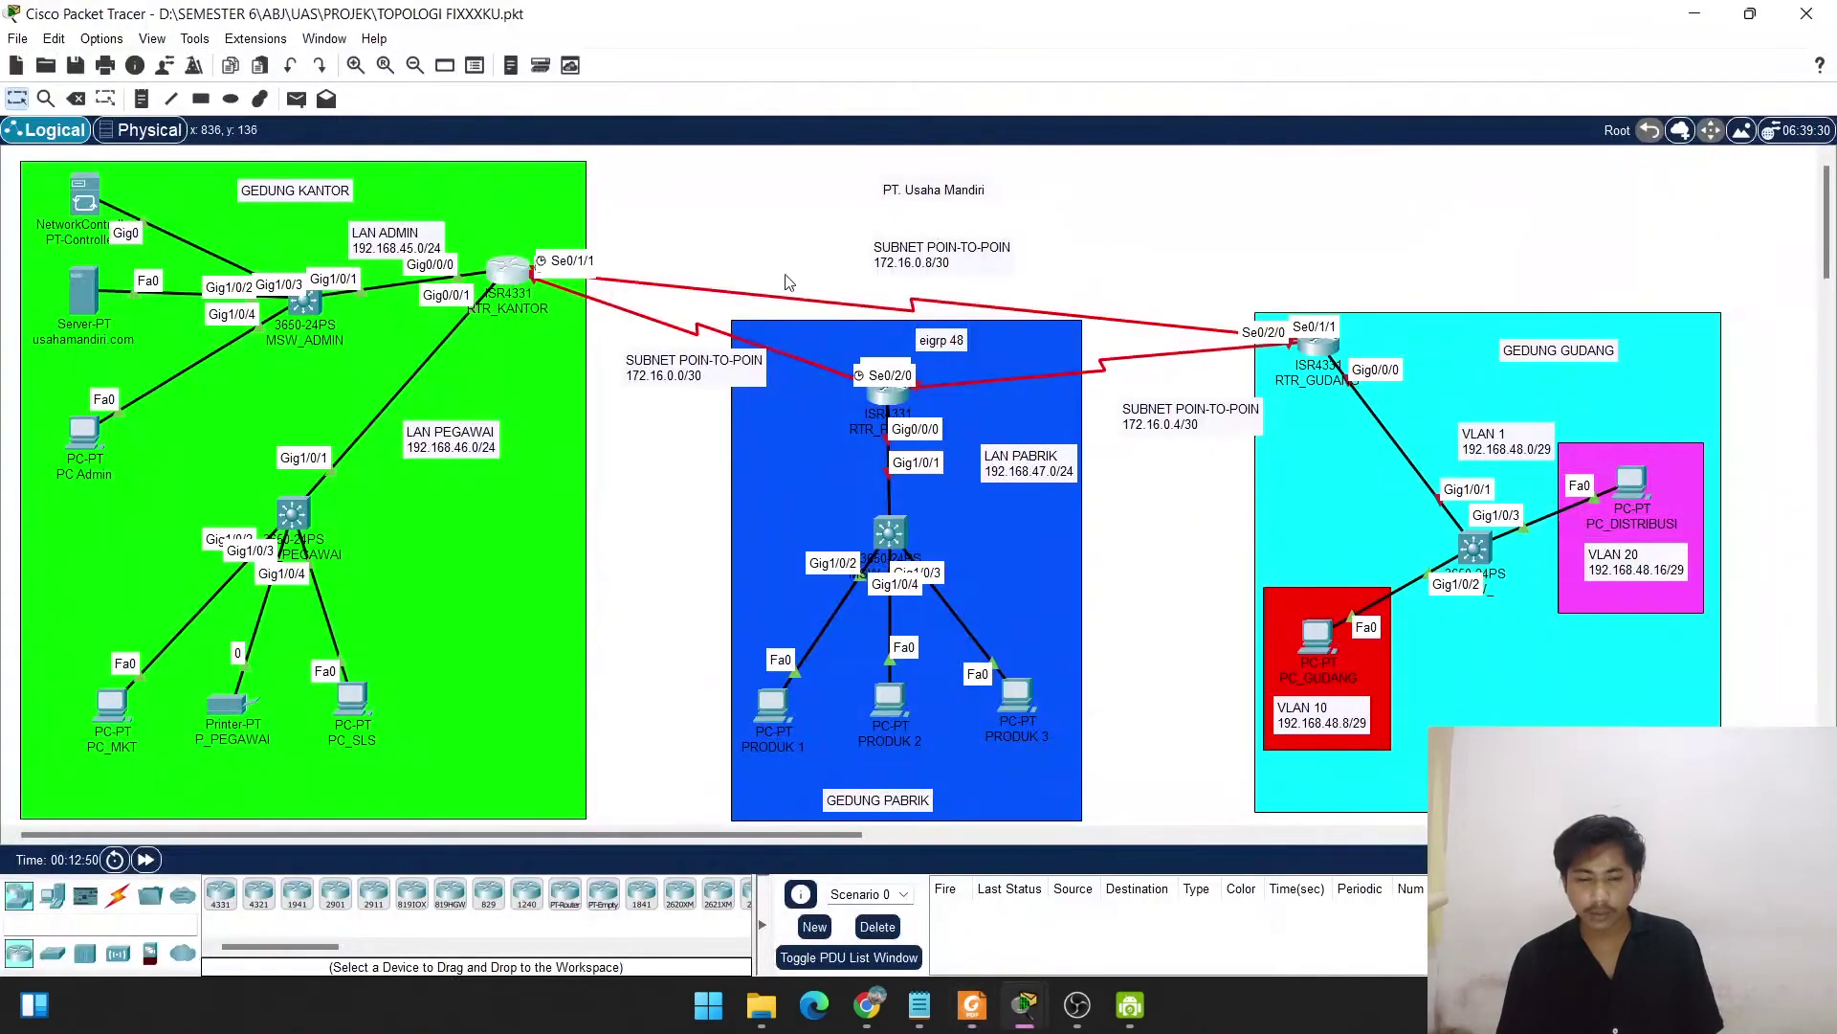
# Open RTR_KANTOR's CLI and enter interface Serial0/1/0, correcting the invalid s0/0/1 attempt.
pyautogui.click(497, 273)
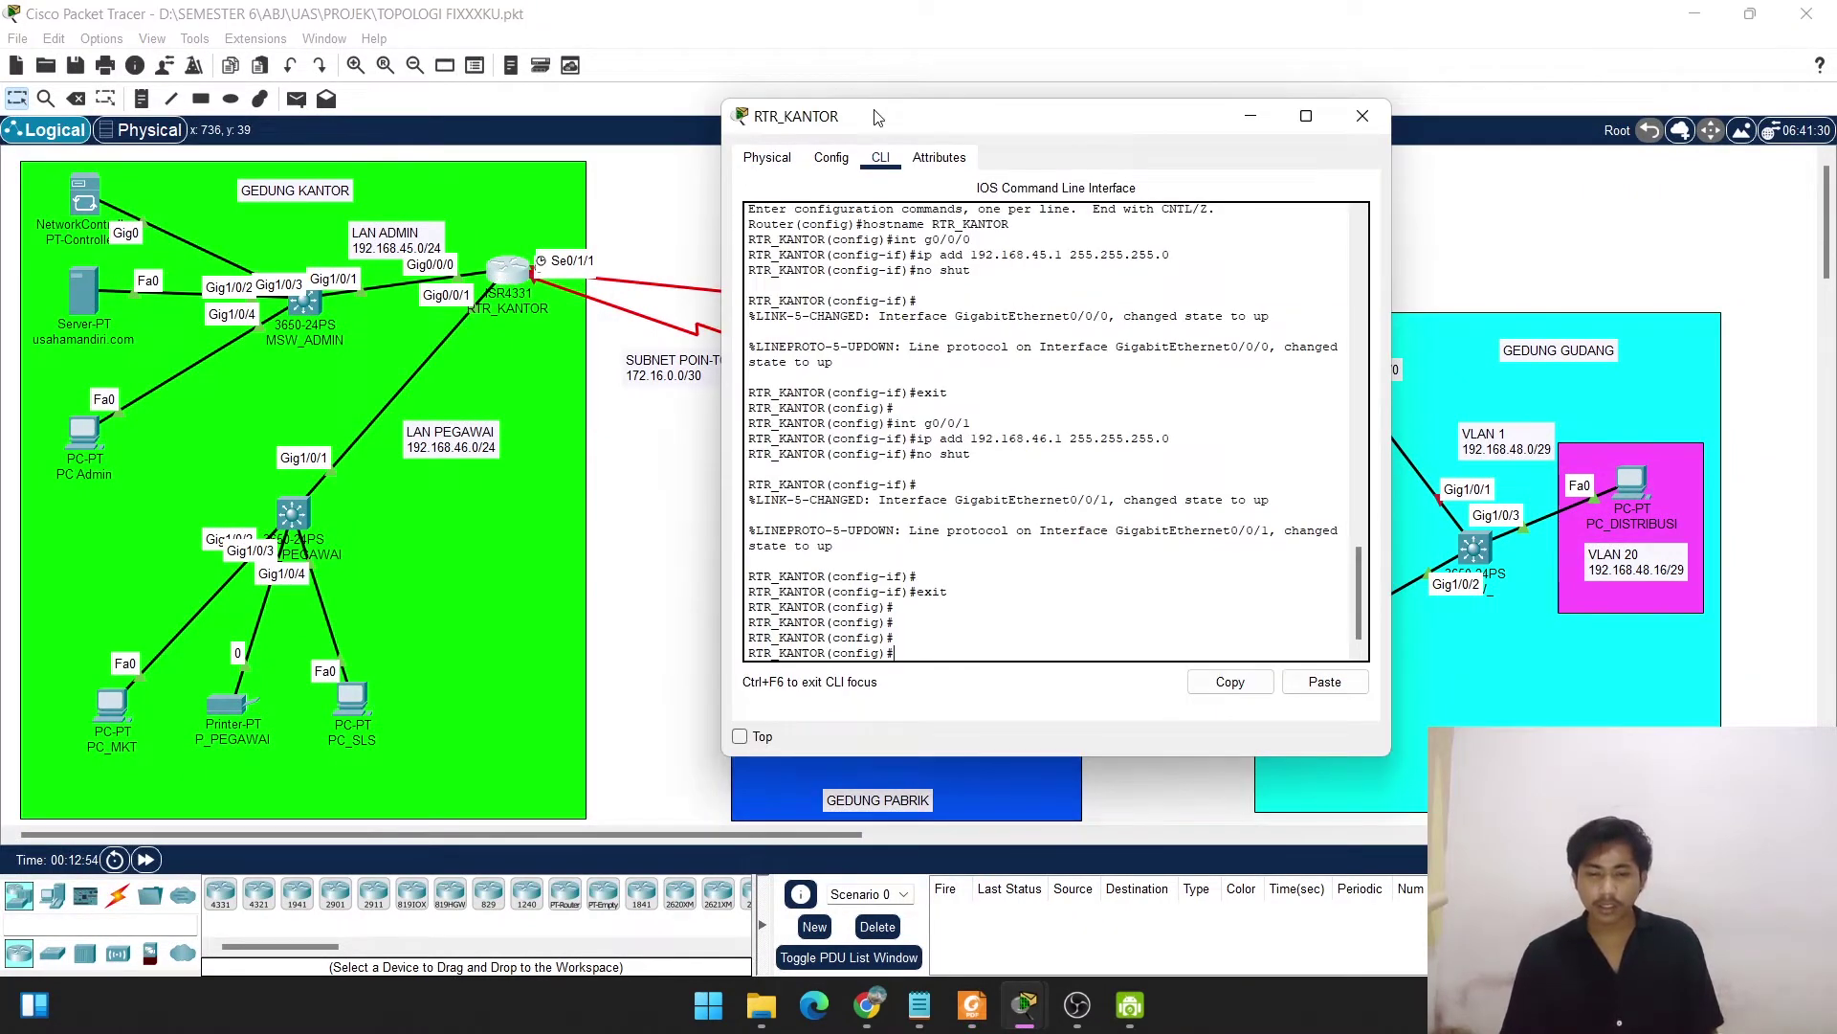
pyautogui.moveTo(877, 117); pyautogui.dragTo(982, 120)
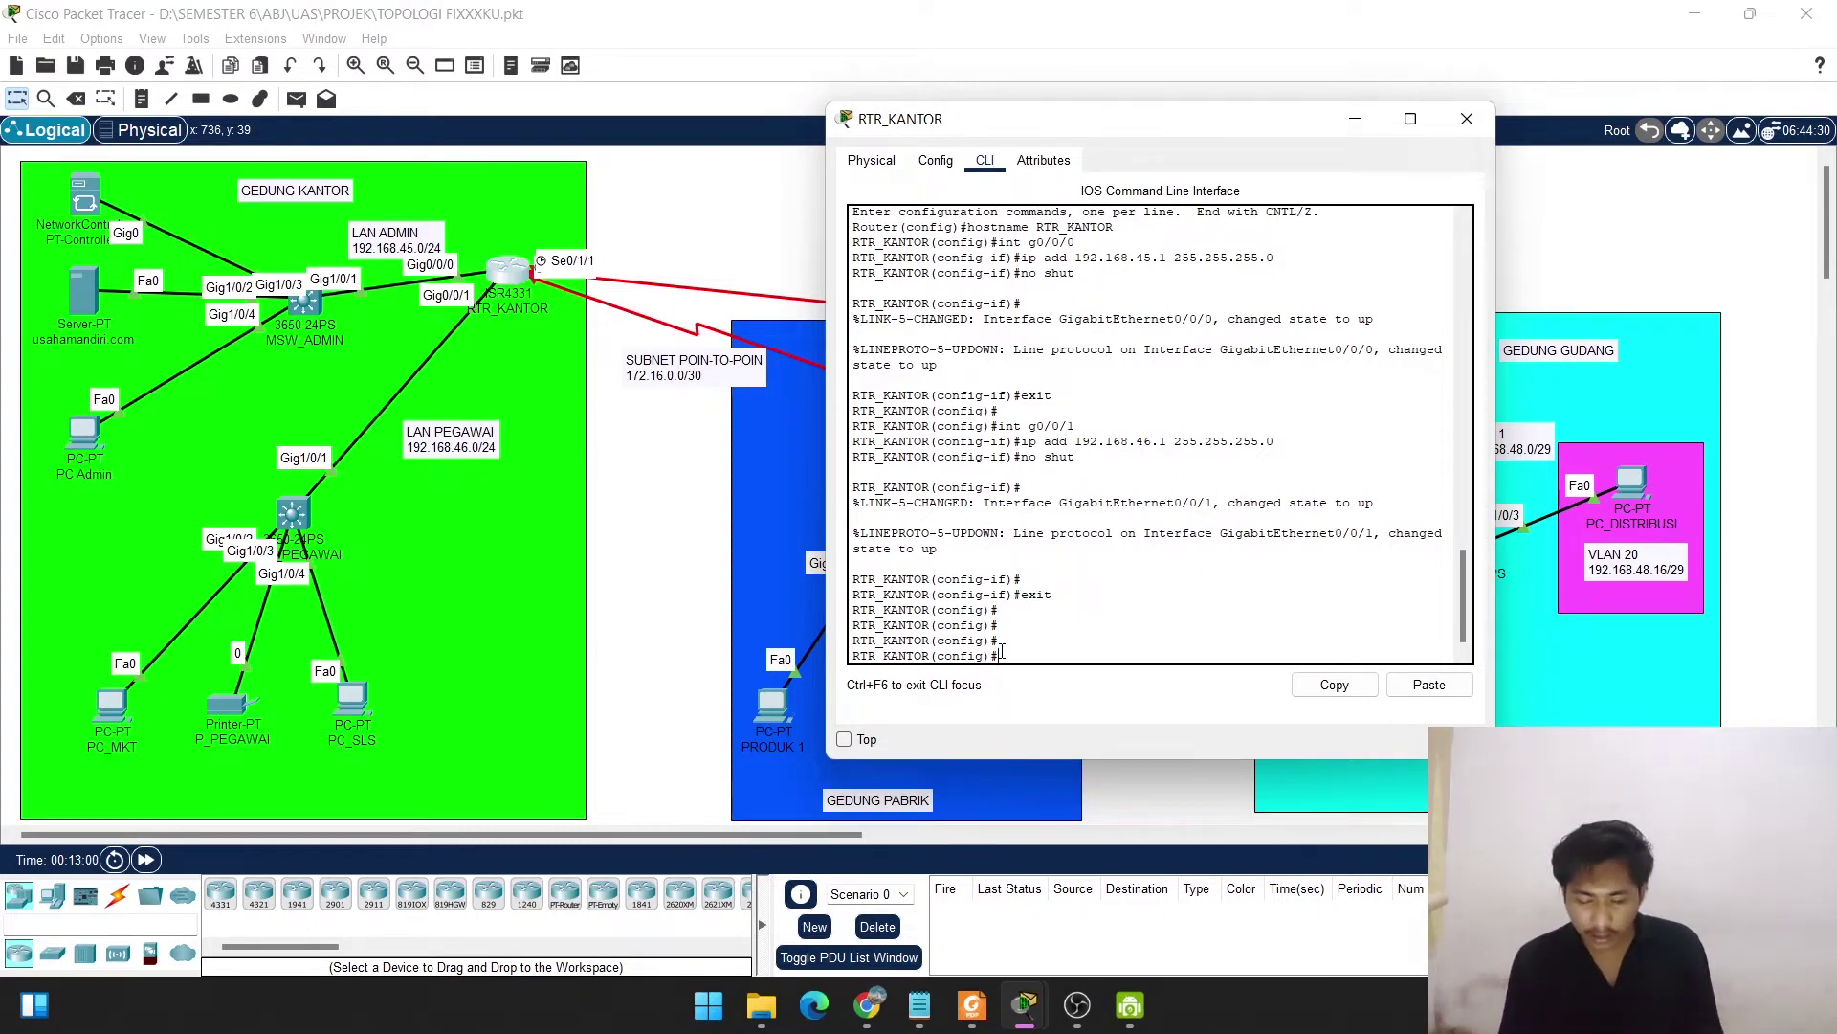
pyautogui.write('int ')
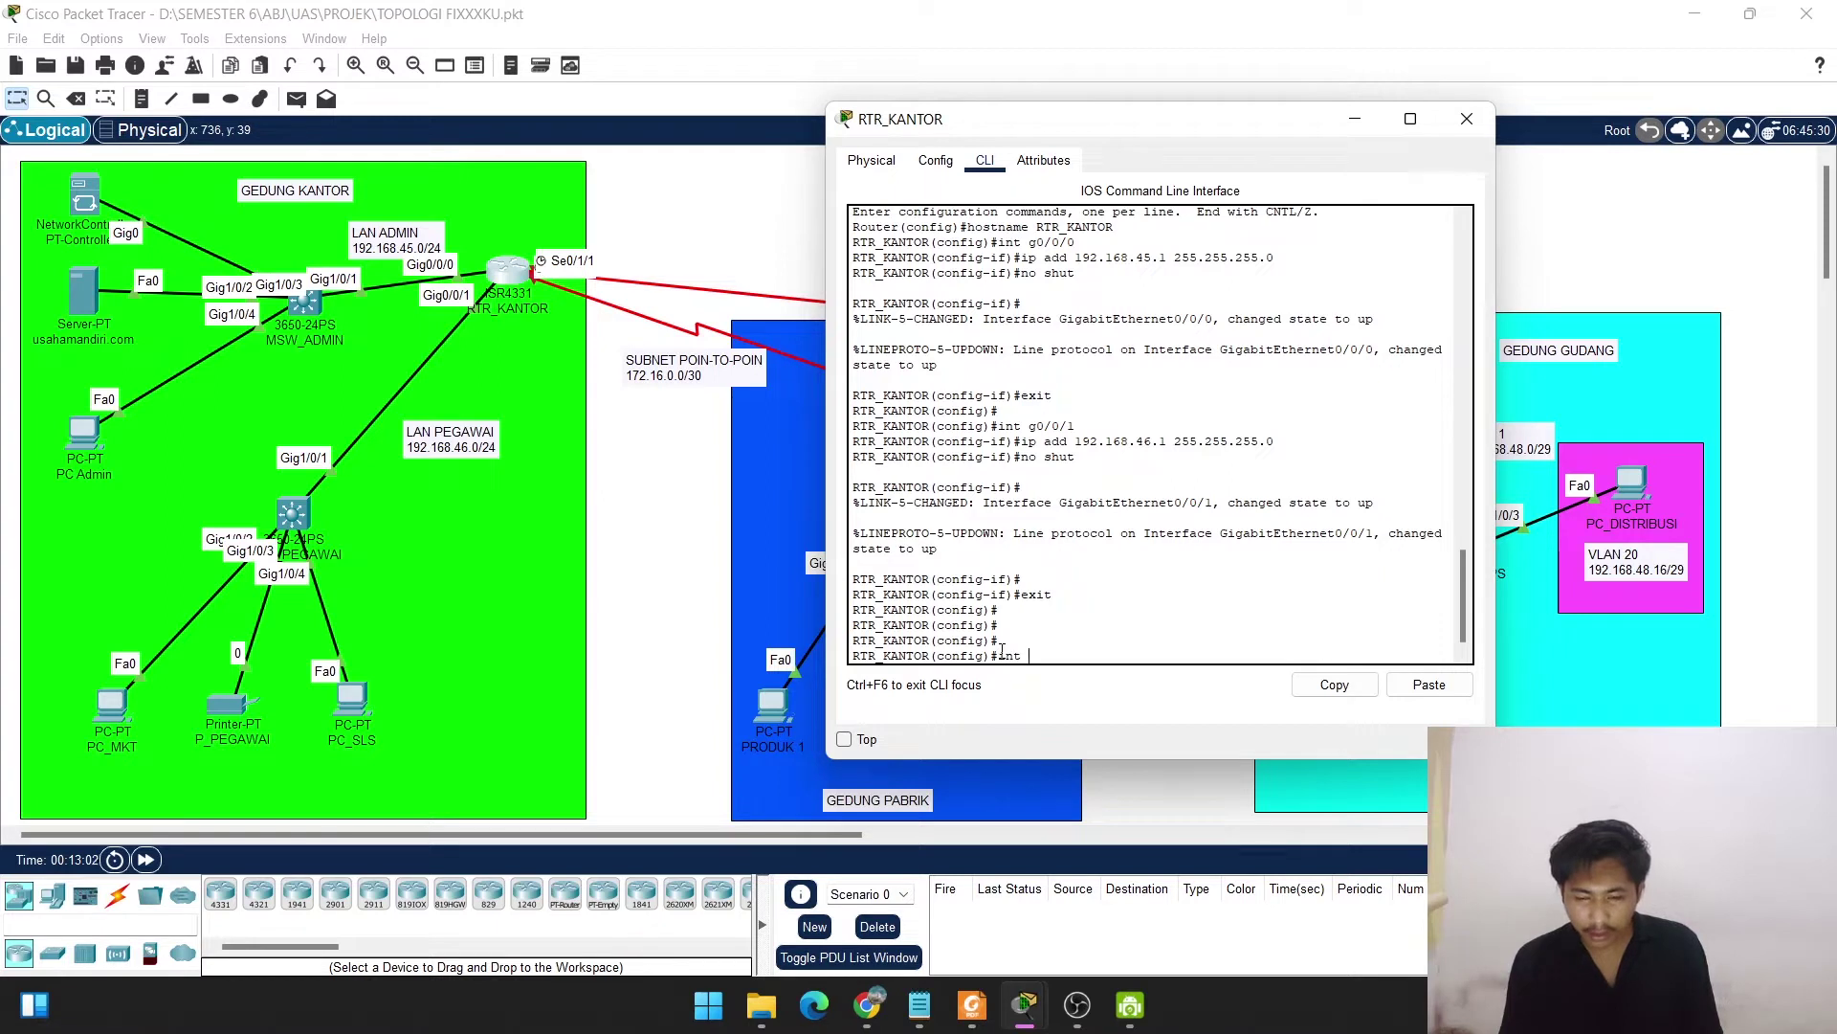
pyautogui.write('s0/0')
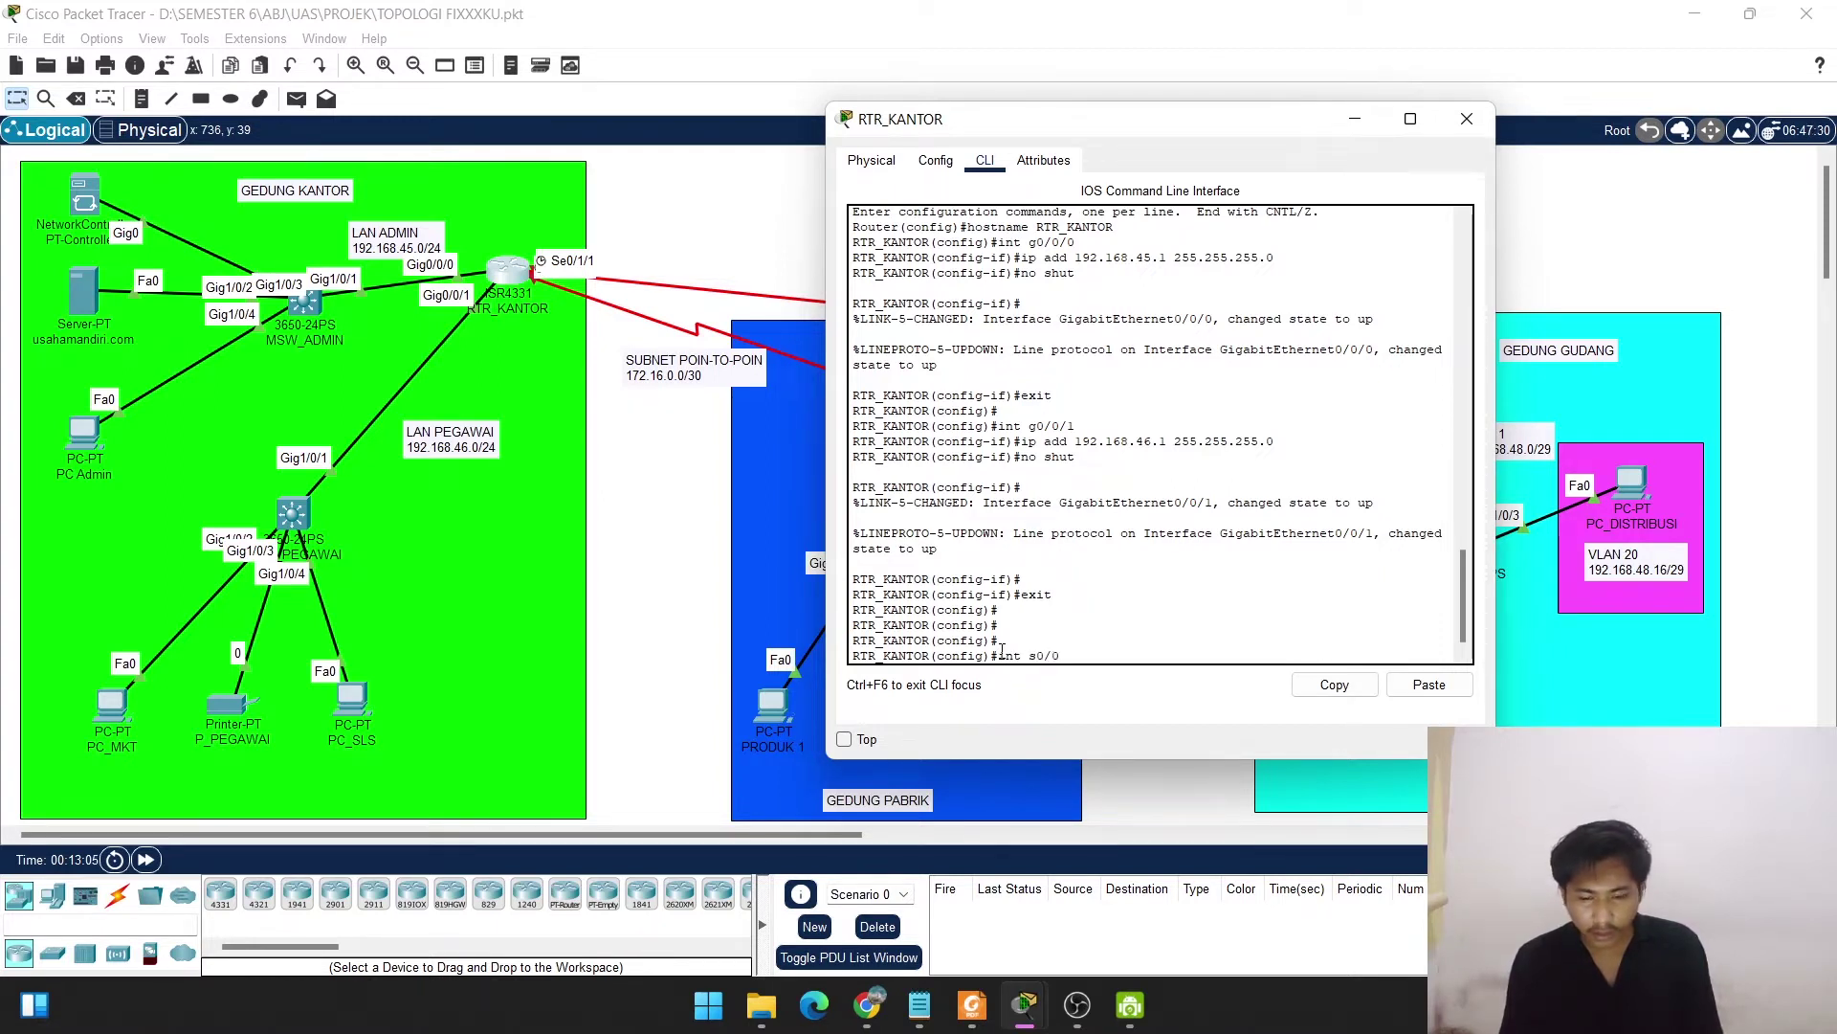
pyautogui.write('/1')
pyautogui.press('Return')
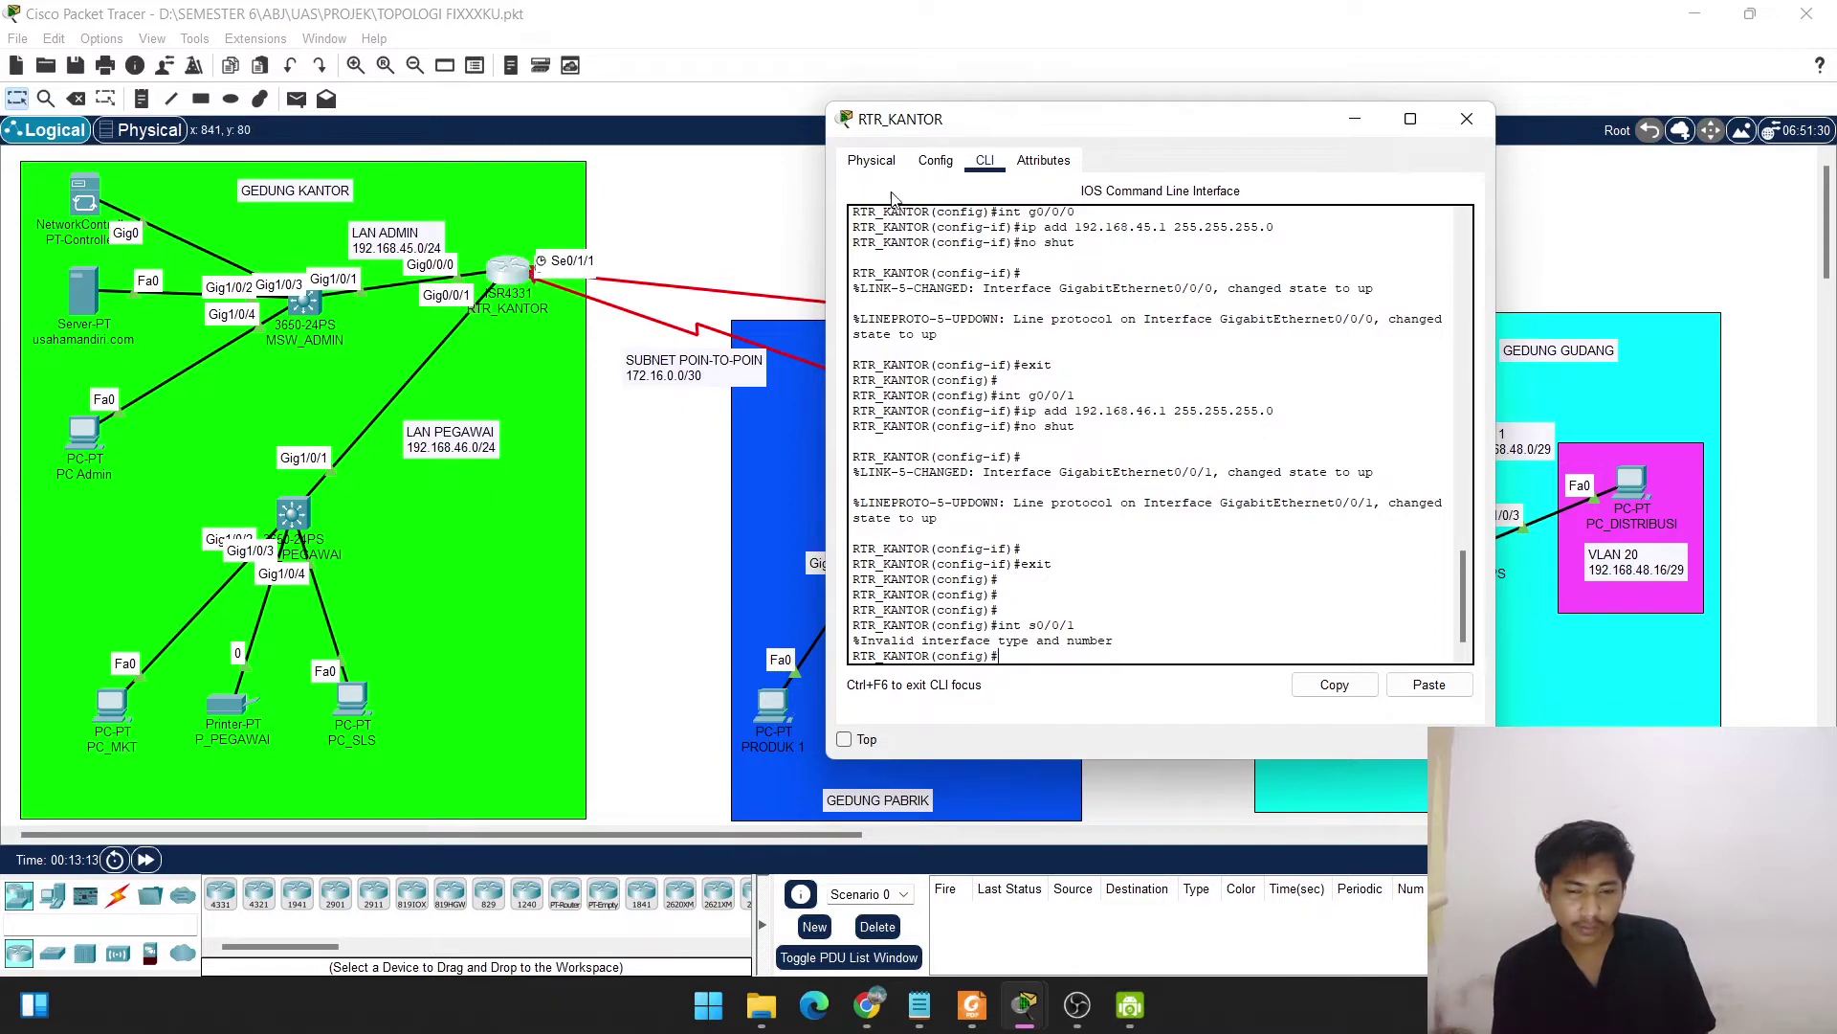
pyautogui.click(933, 163)
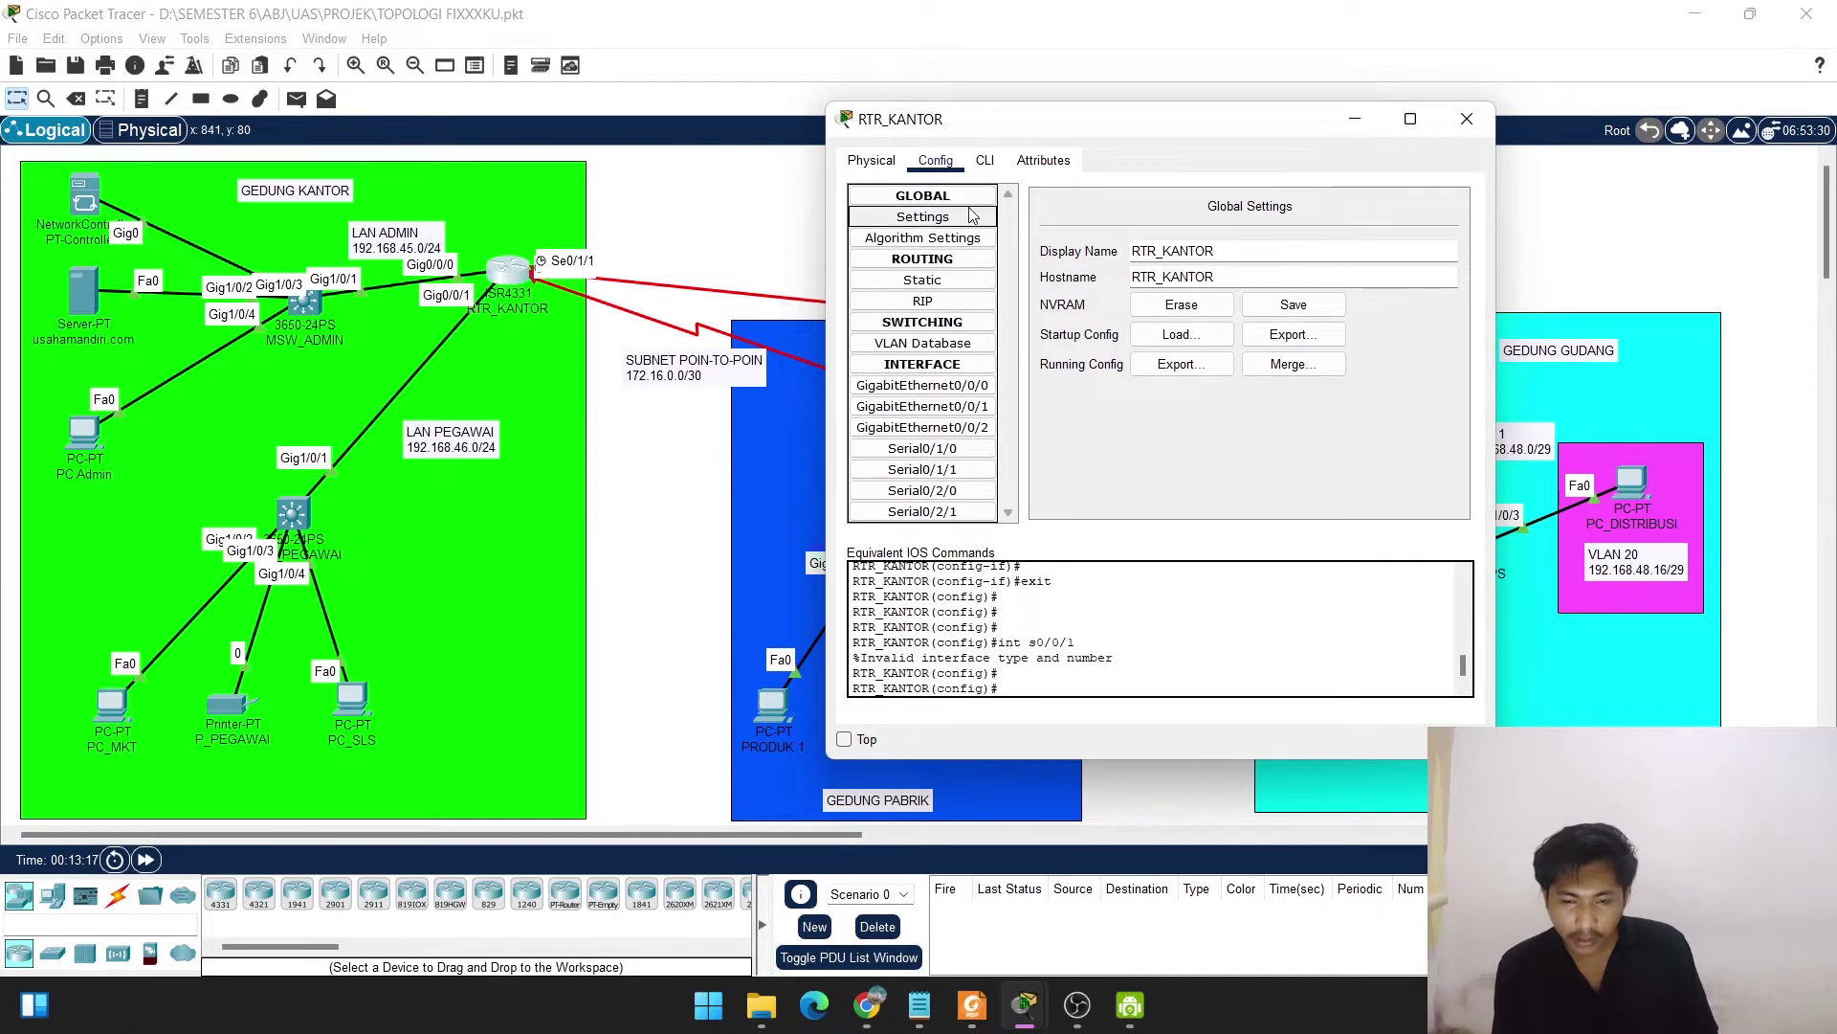
pyautogui.click(985, 161)
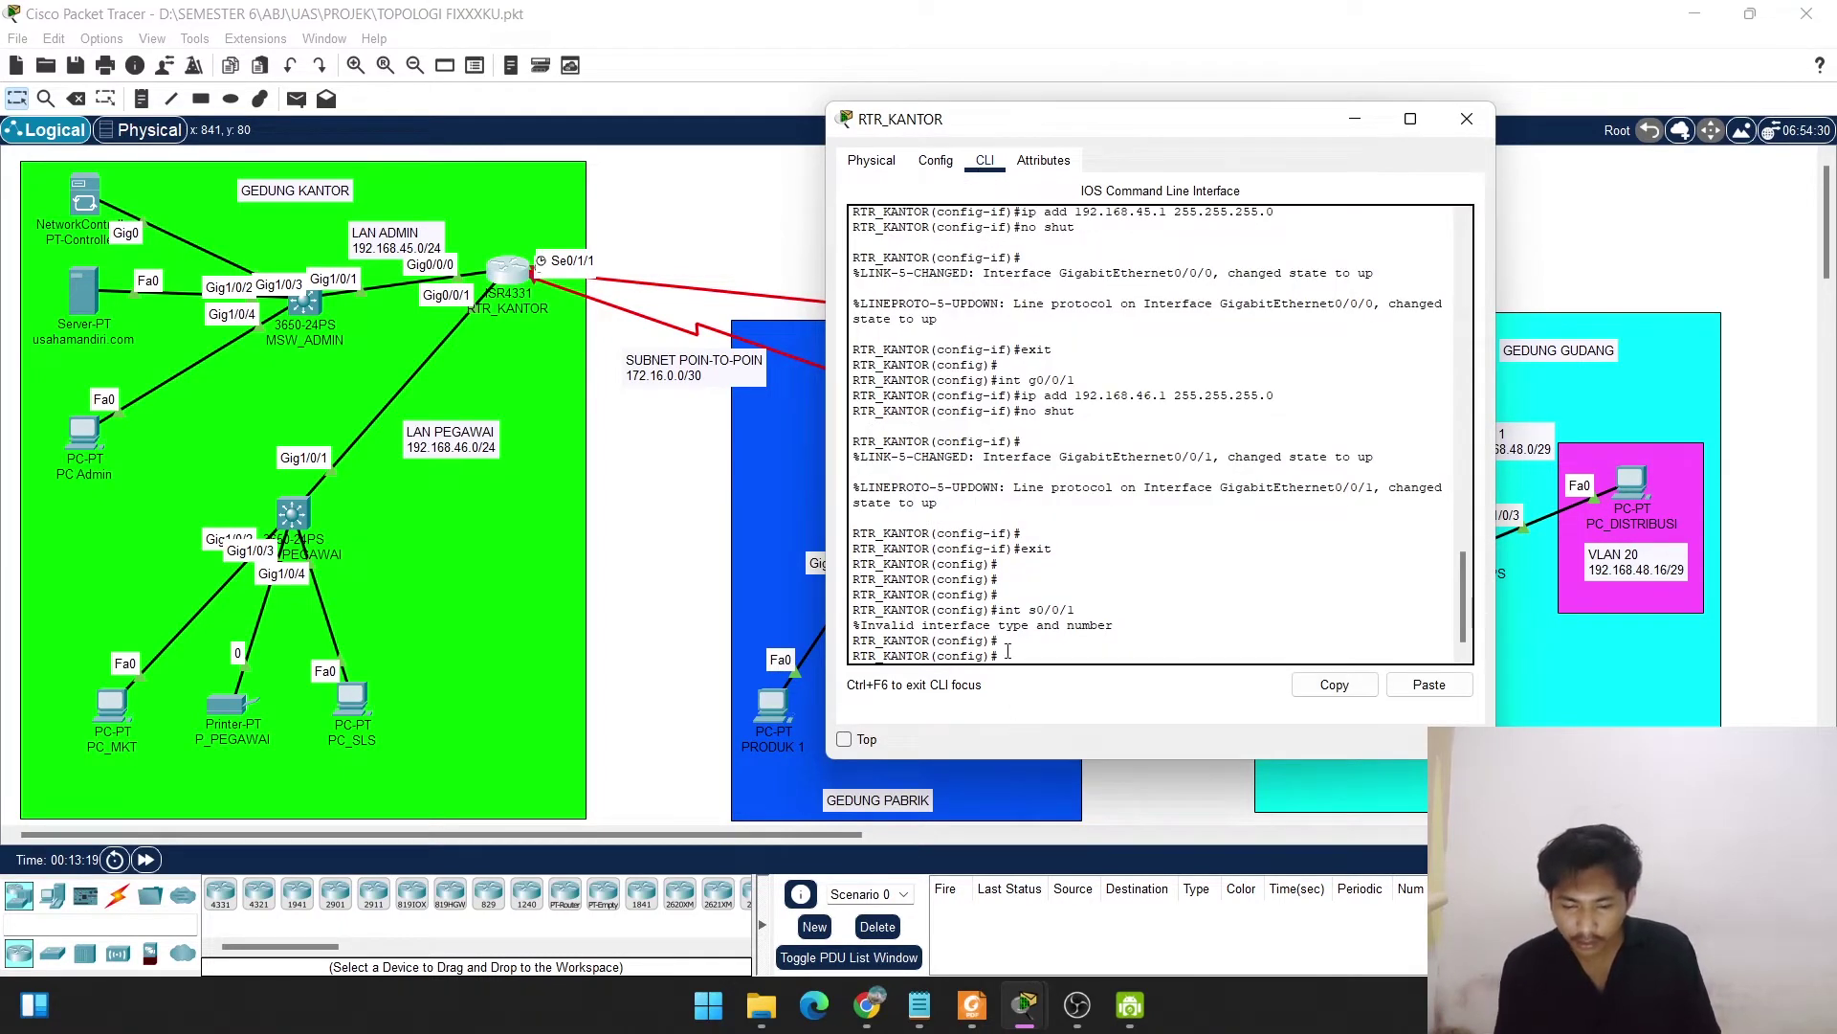
pyautogui.press('Up')
pyautogui.press('BackSpace')
pyautogui.press('BackSpace')
pyautogui.press('BackSpace')
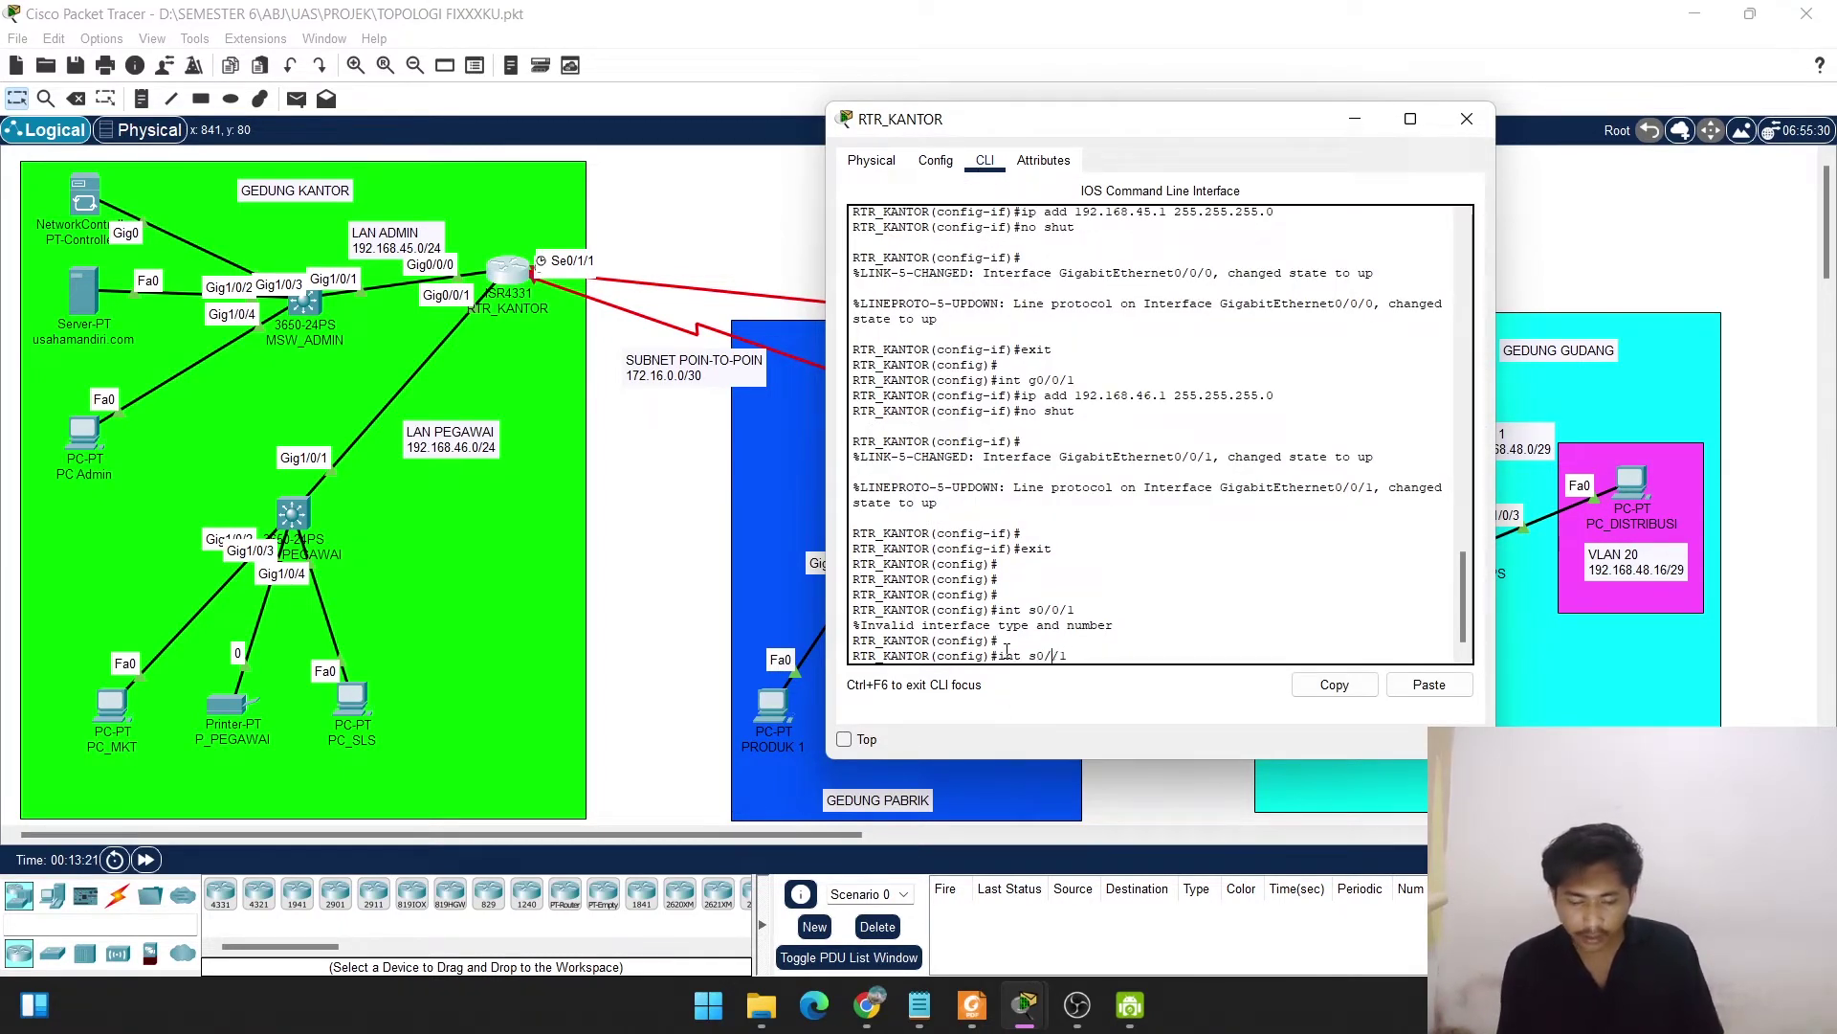
pyautogui.write('1/')
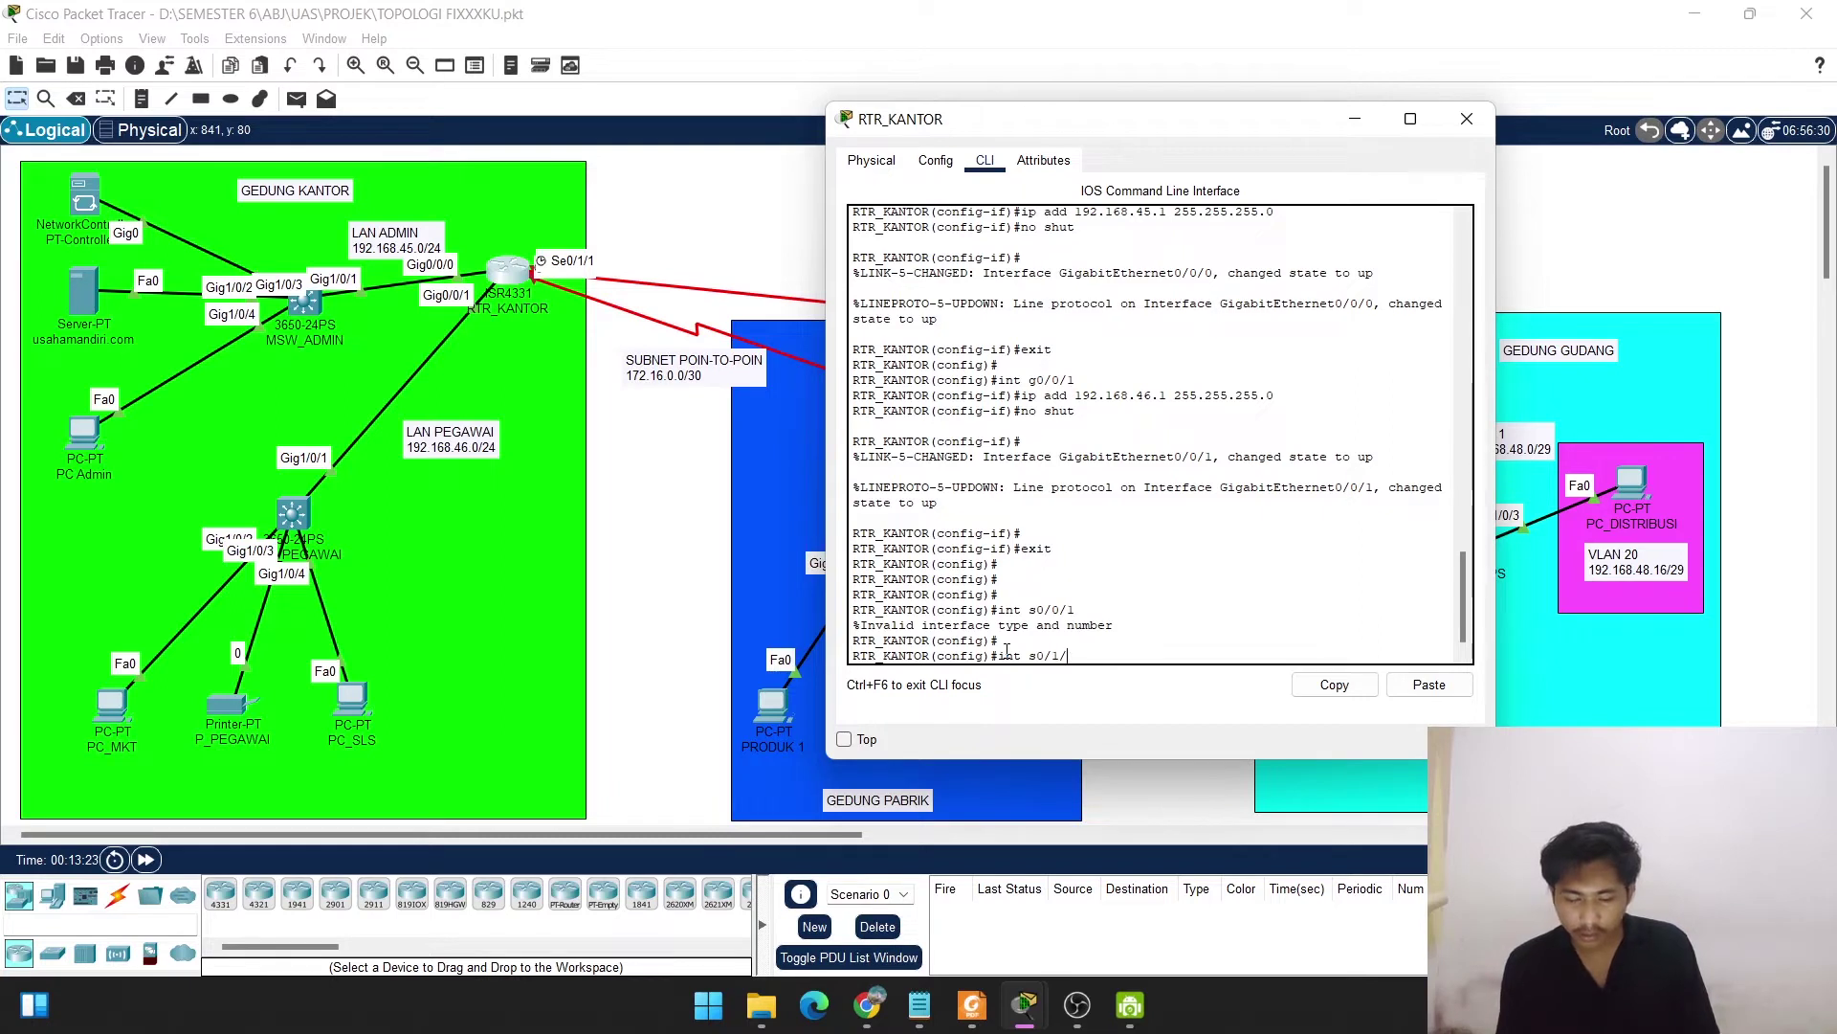
pyautogui.write('0')
pyautogui.press('Return')
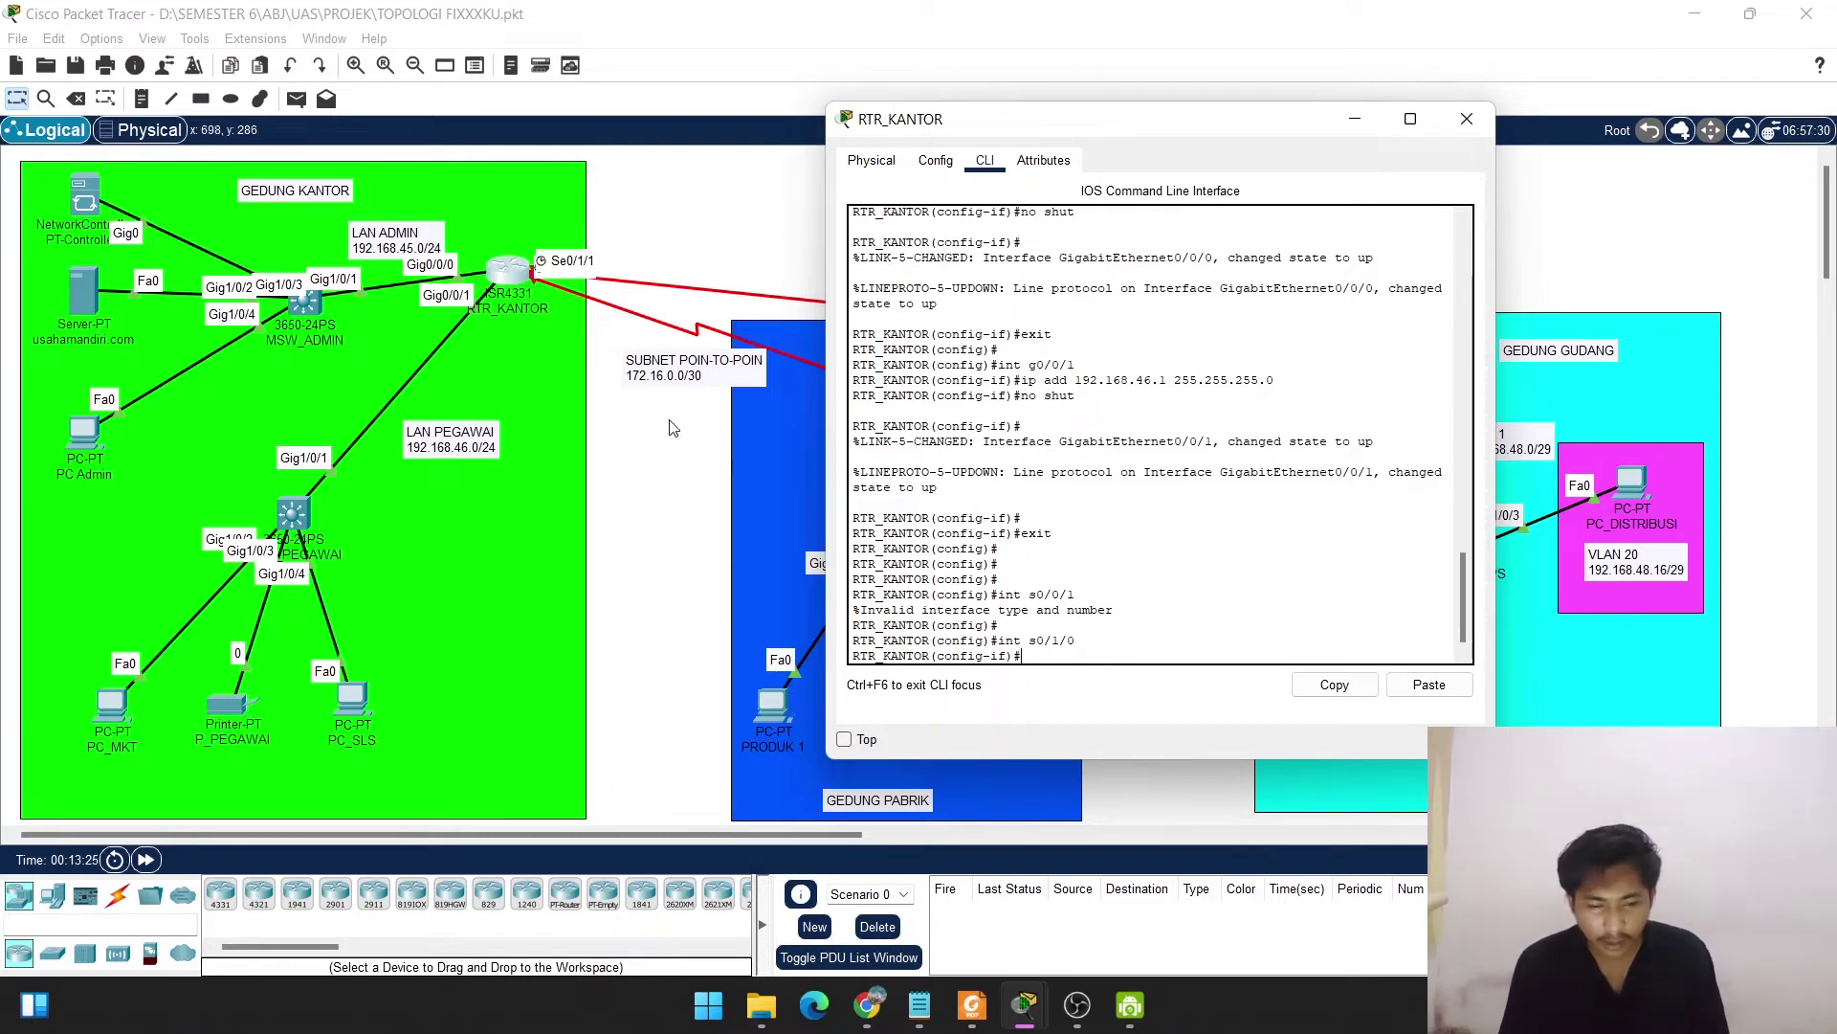
# Type ip add 172.16.0.1 255.255.255.252 on Serial0/1/0, checking the address against the PDF plan.
pyautogui.moveTo(1032, 137); pyautogui.dragTo(940, 177)
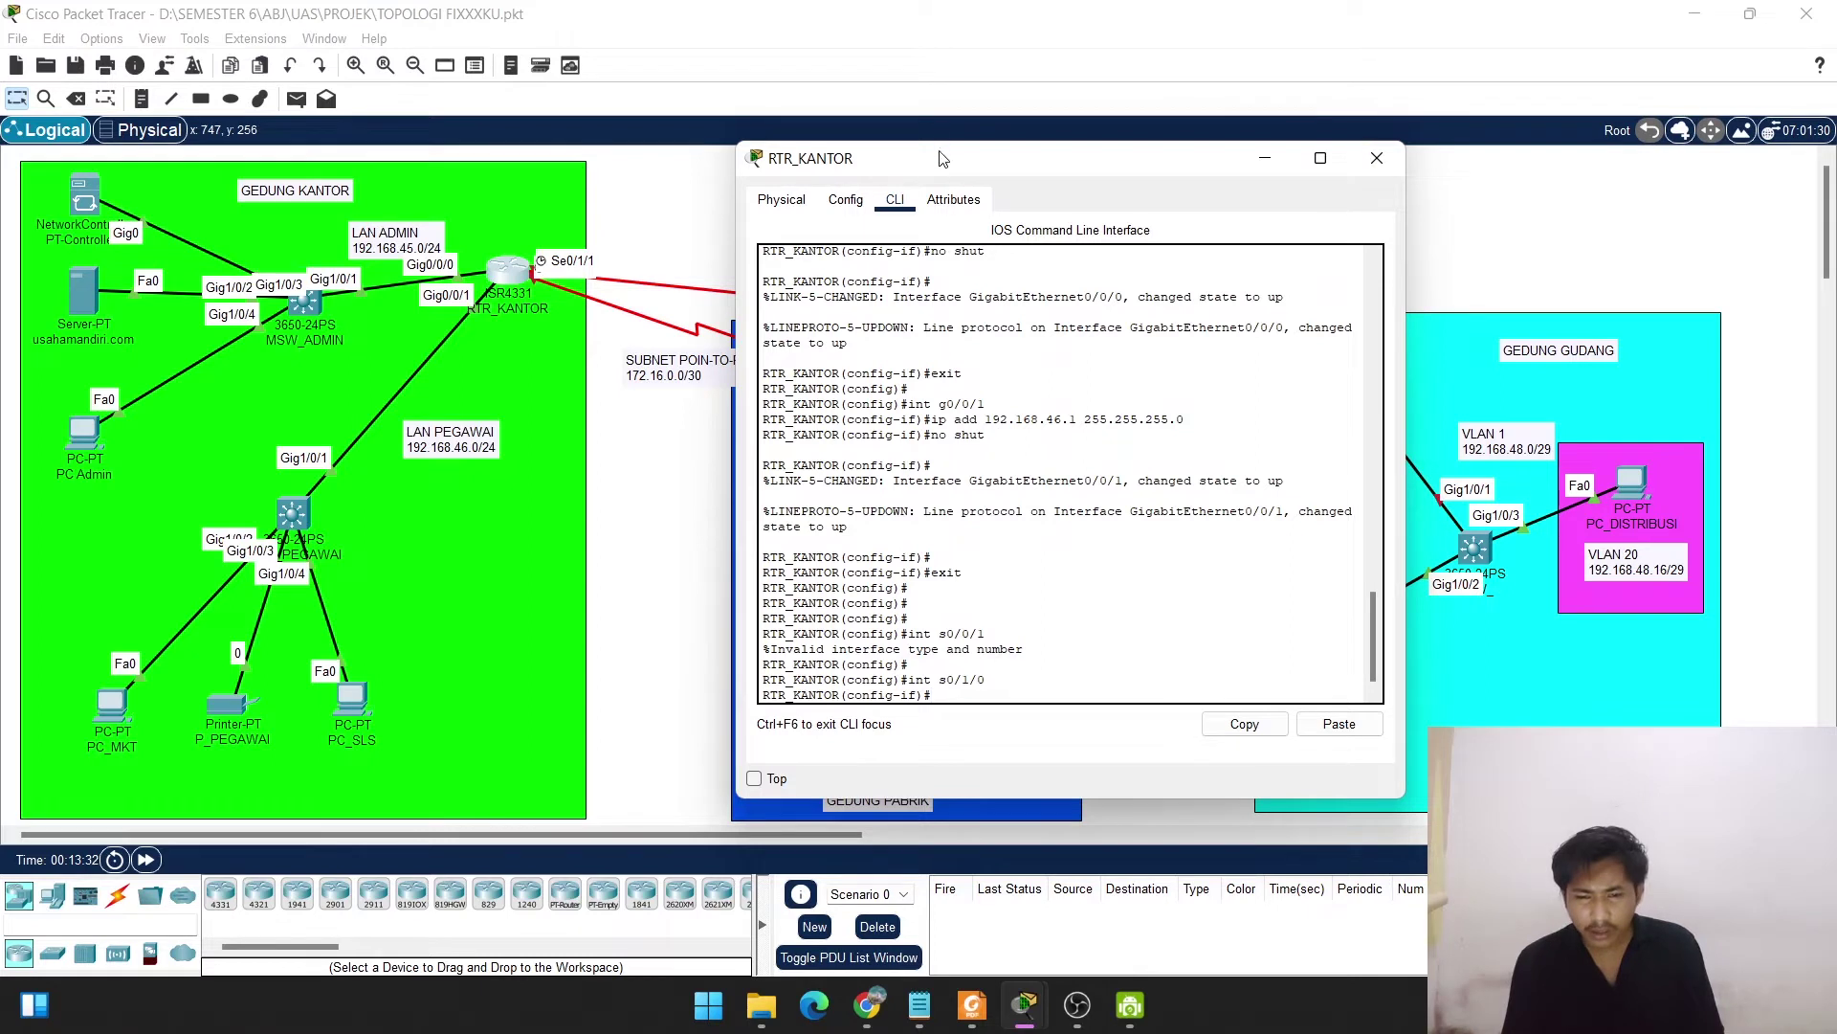
pyautogui.moveTo(1098, 163); pyautogui.dragTo(1234, 167)
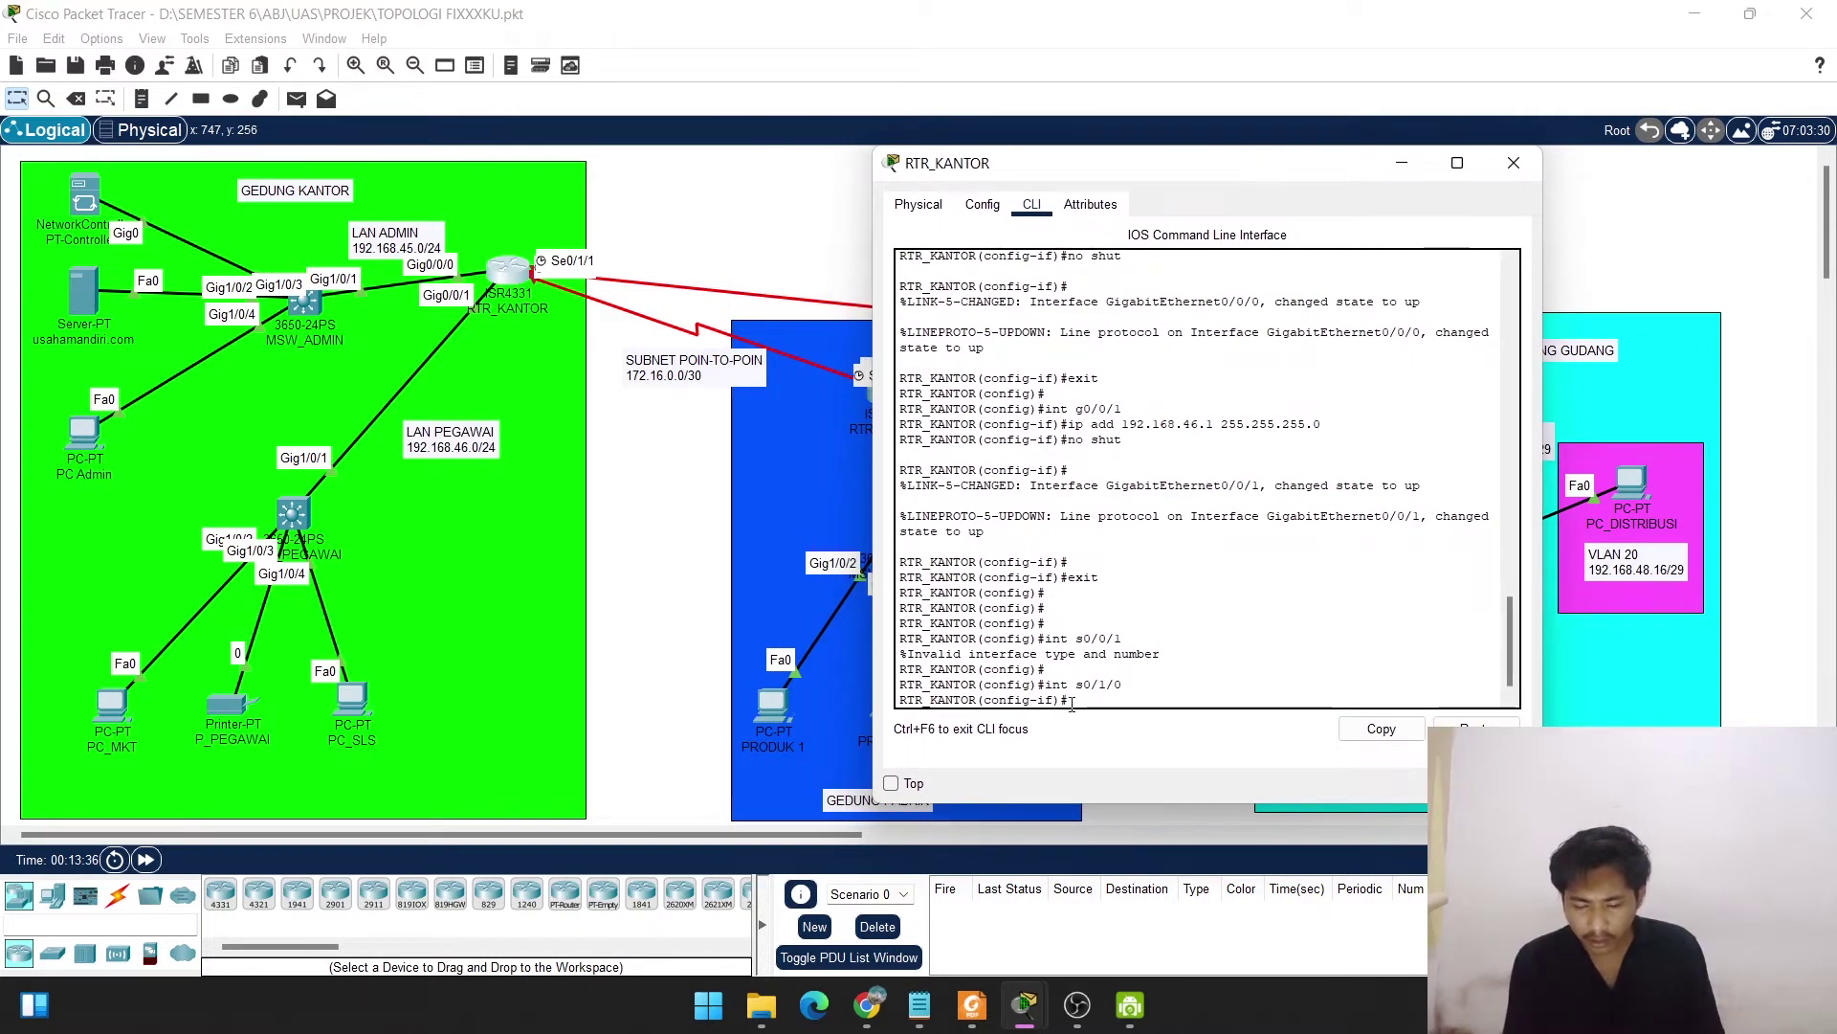
pyautogui.write('ip add')
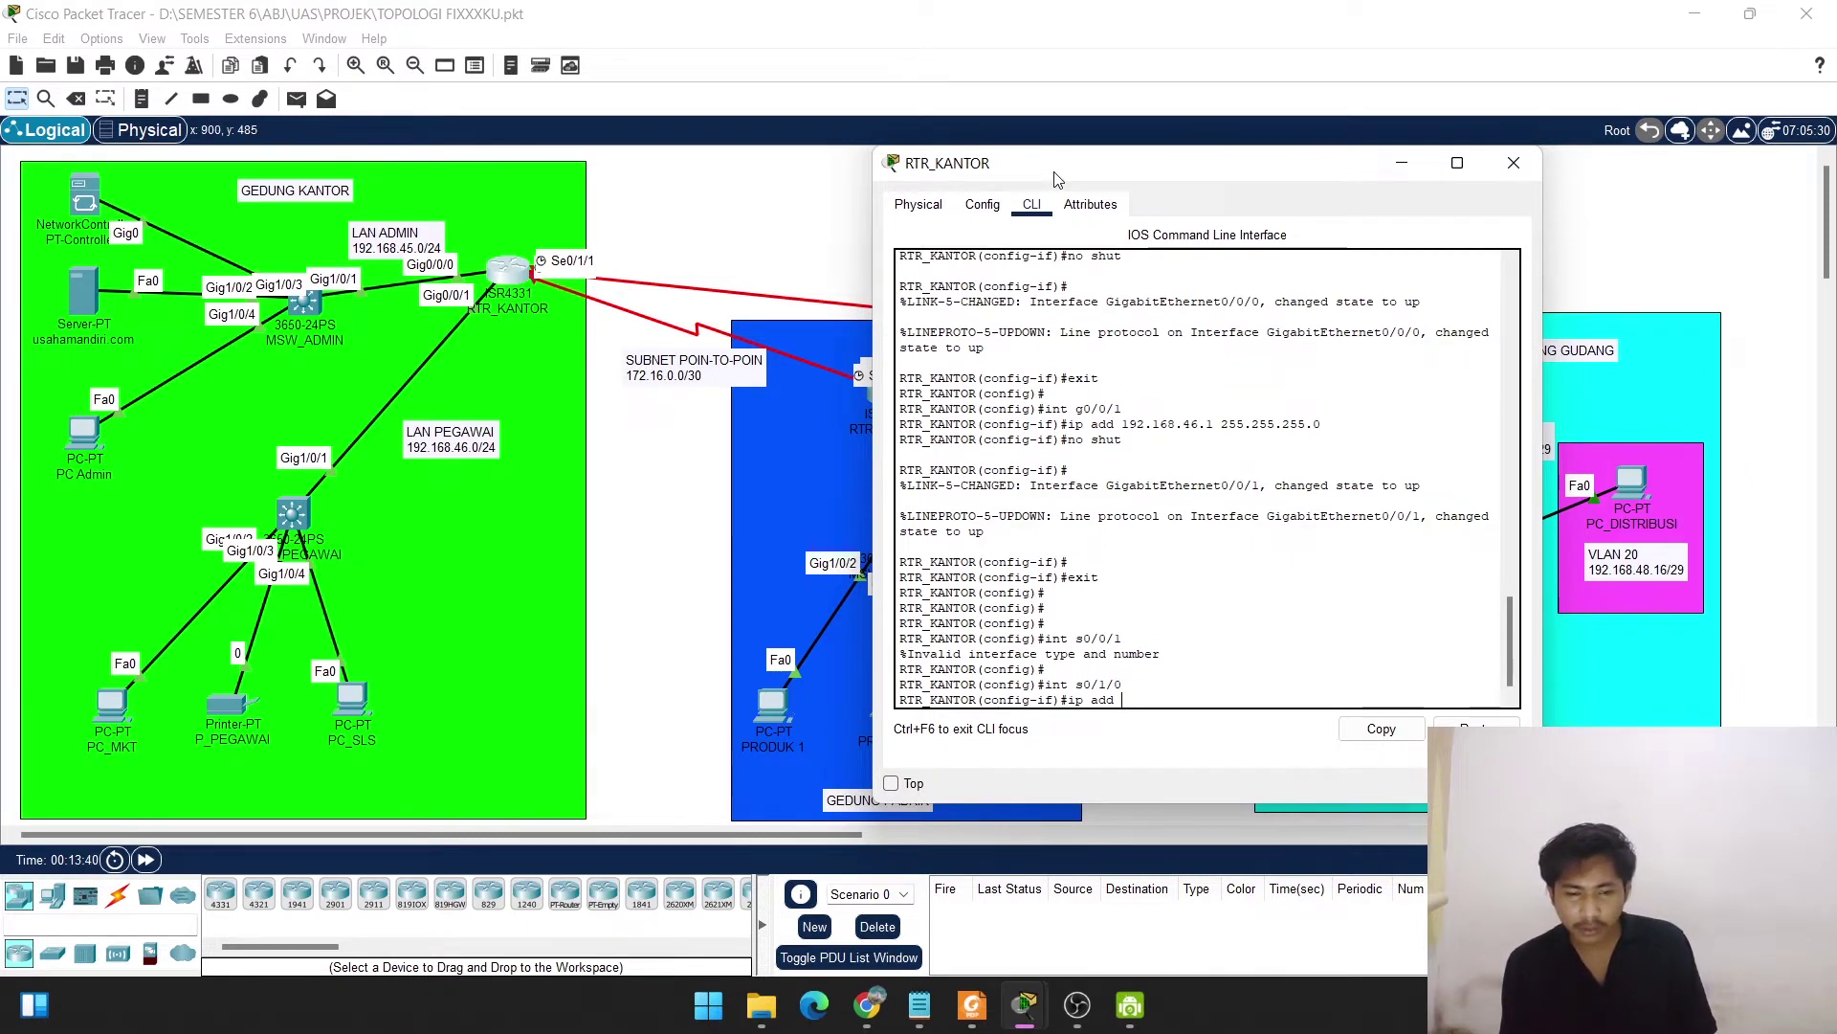
pyautogui.moveTo(1057, 179); pyautogui.dragTo(1205, 172)
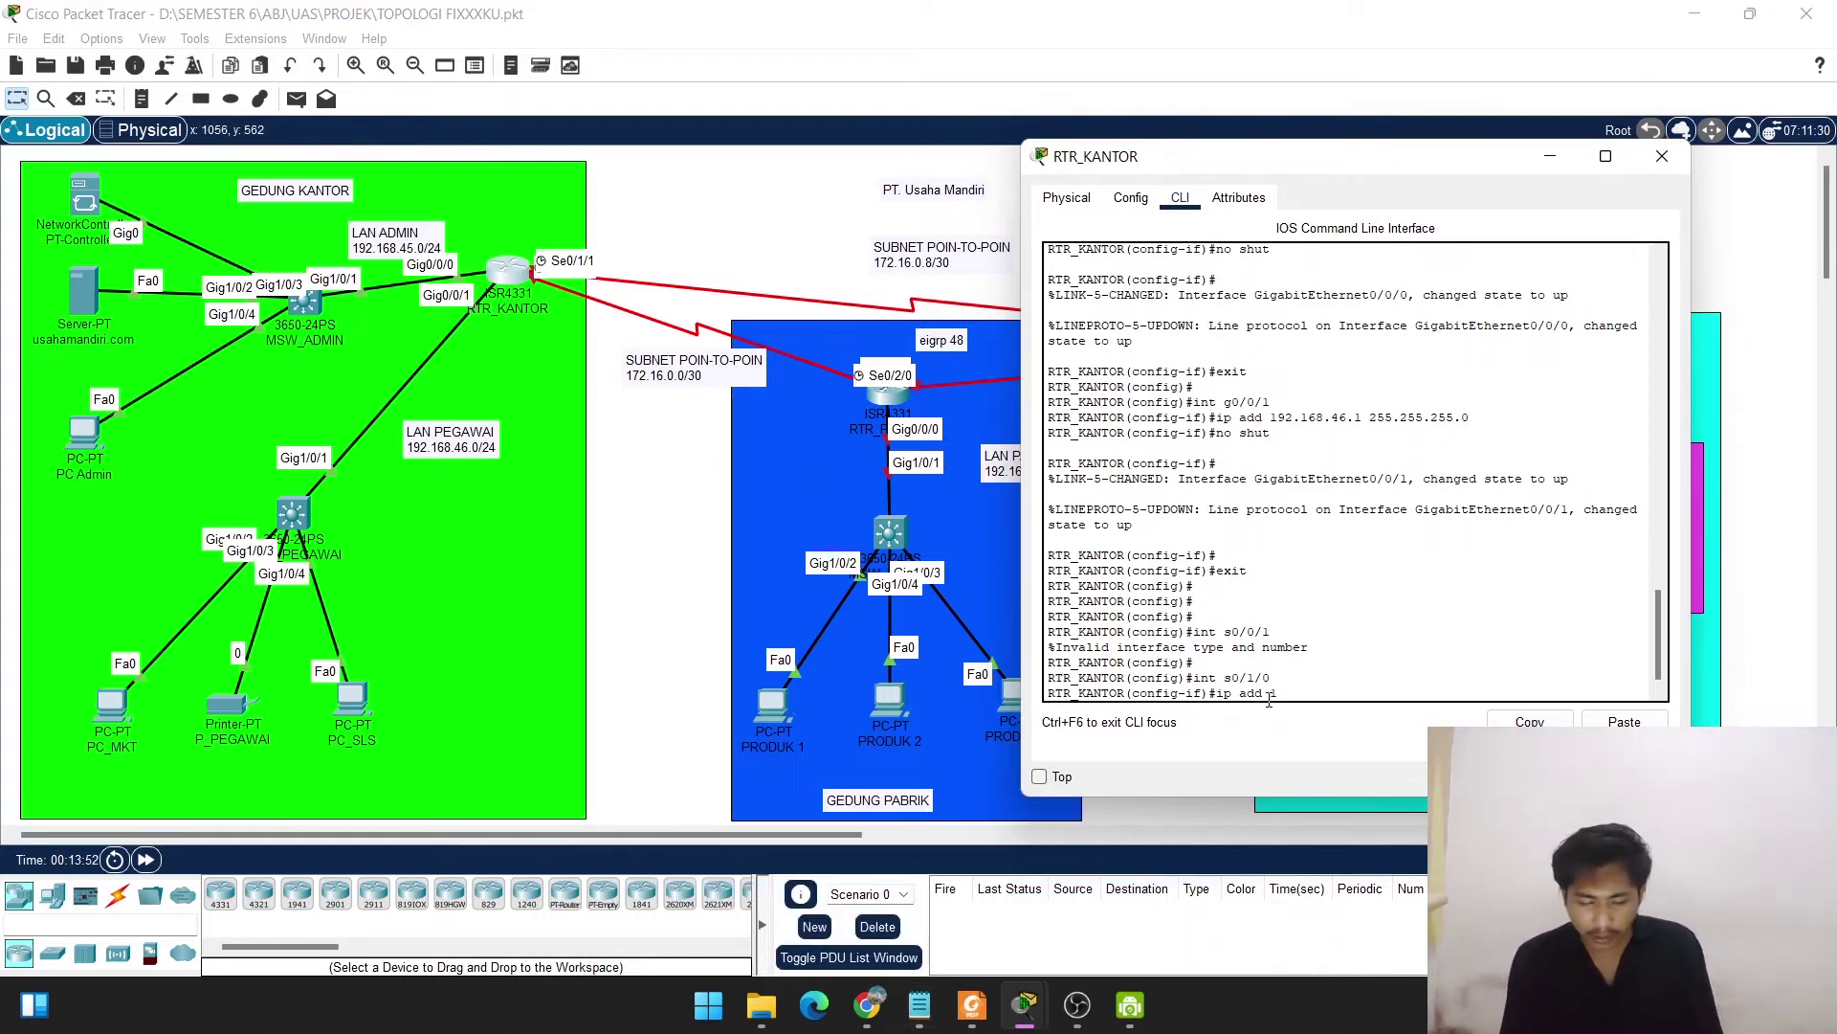
pyautogui.write('72.')
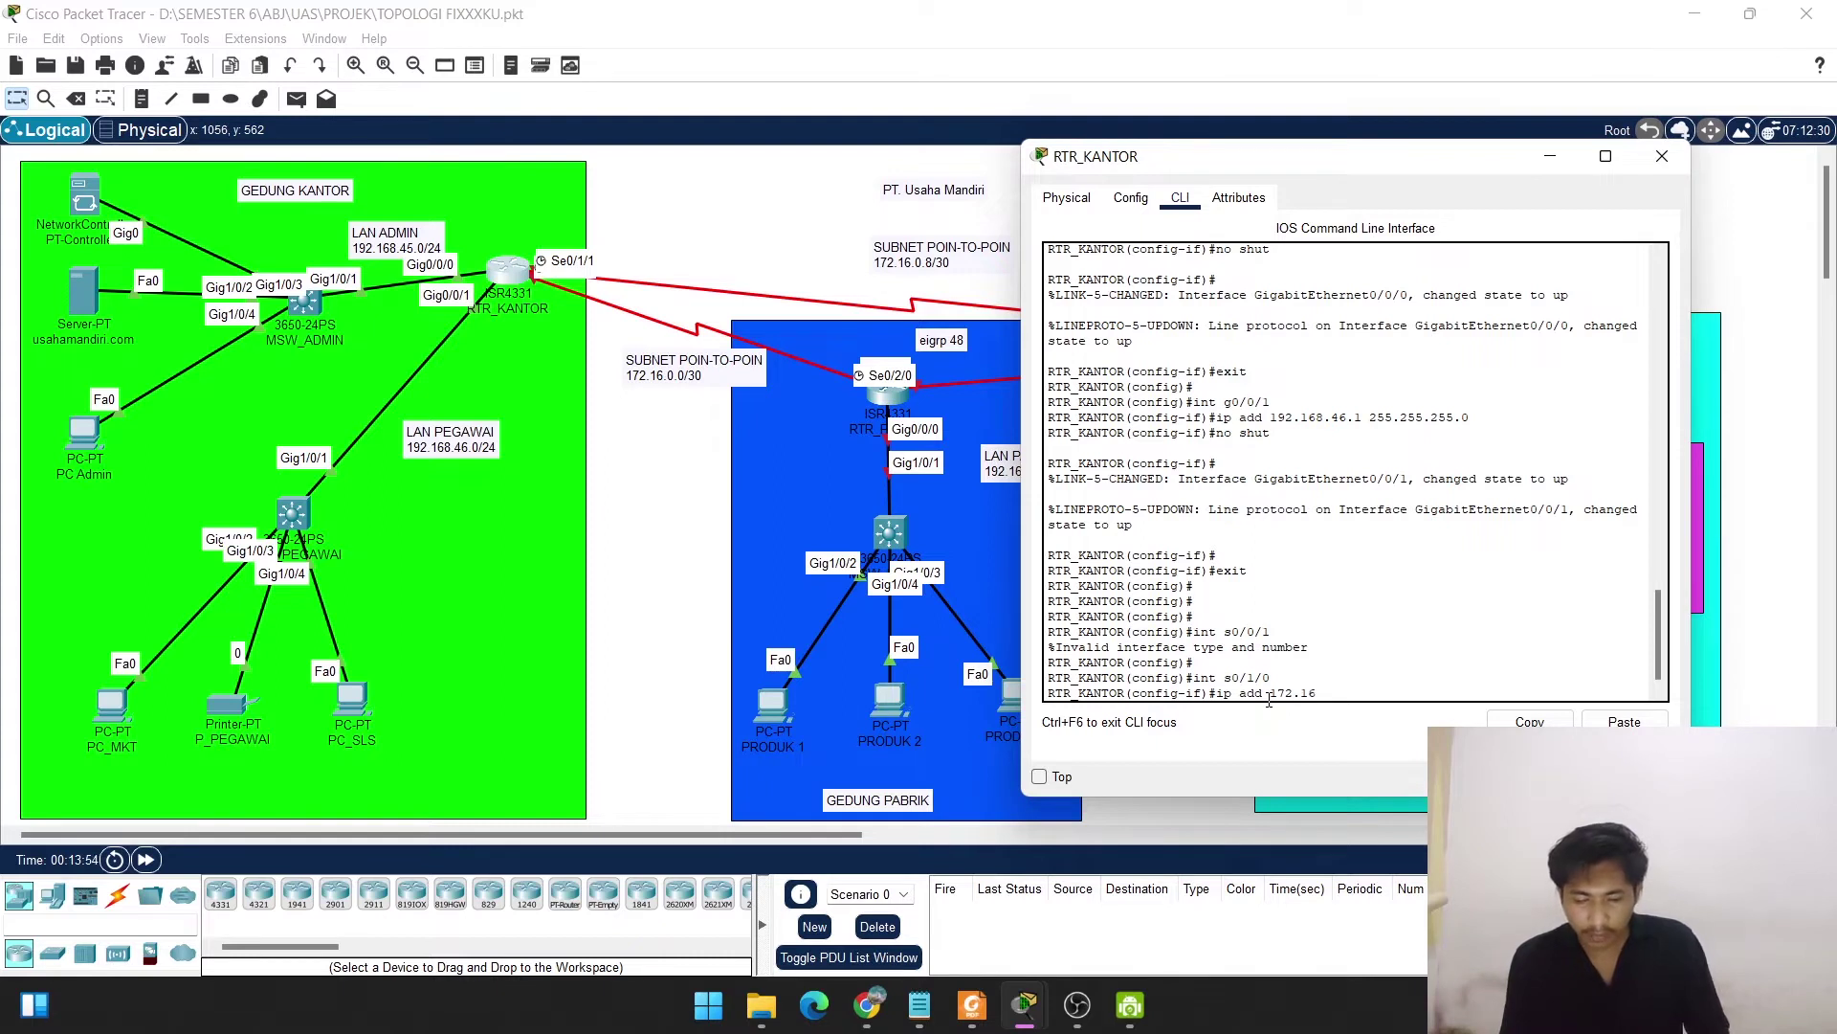
pyautogui.write('16.0.1')
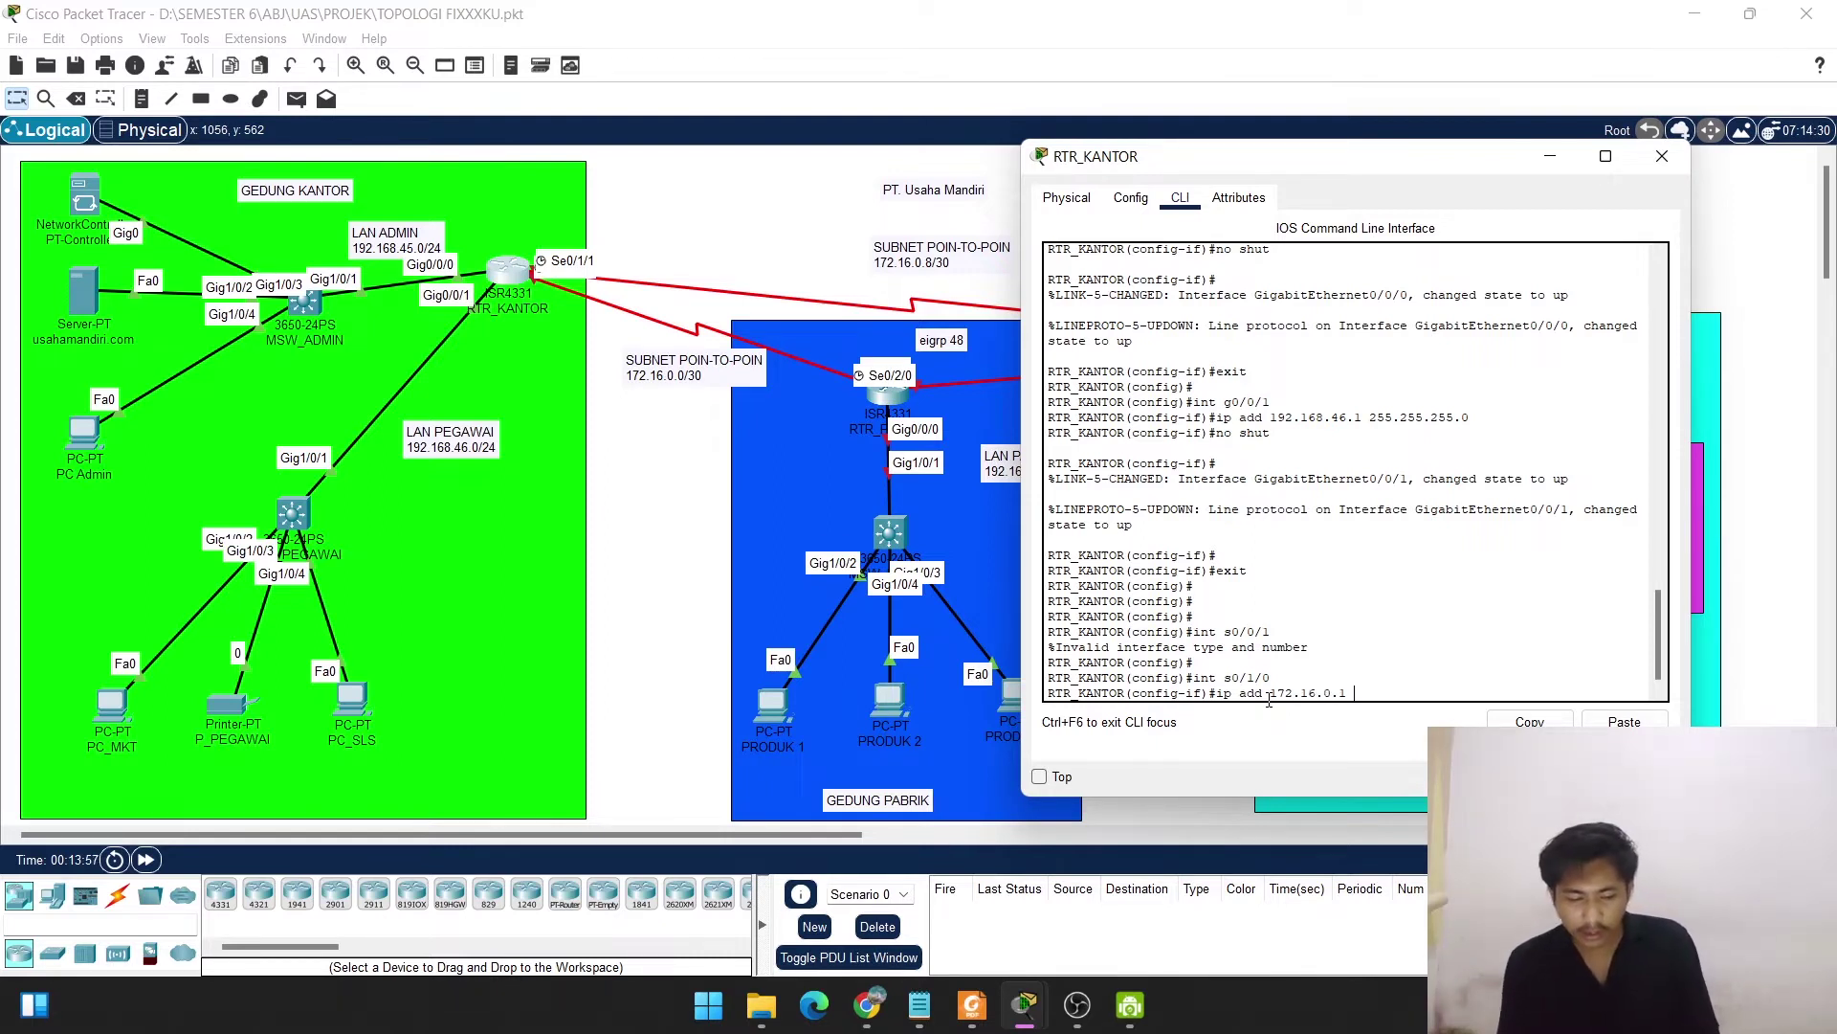
pyautogui.write(' 255.255.255.252')
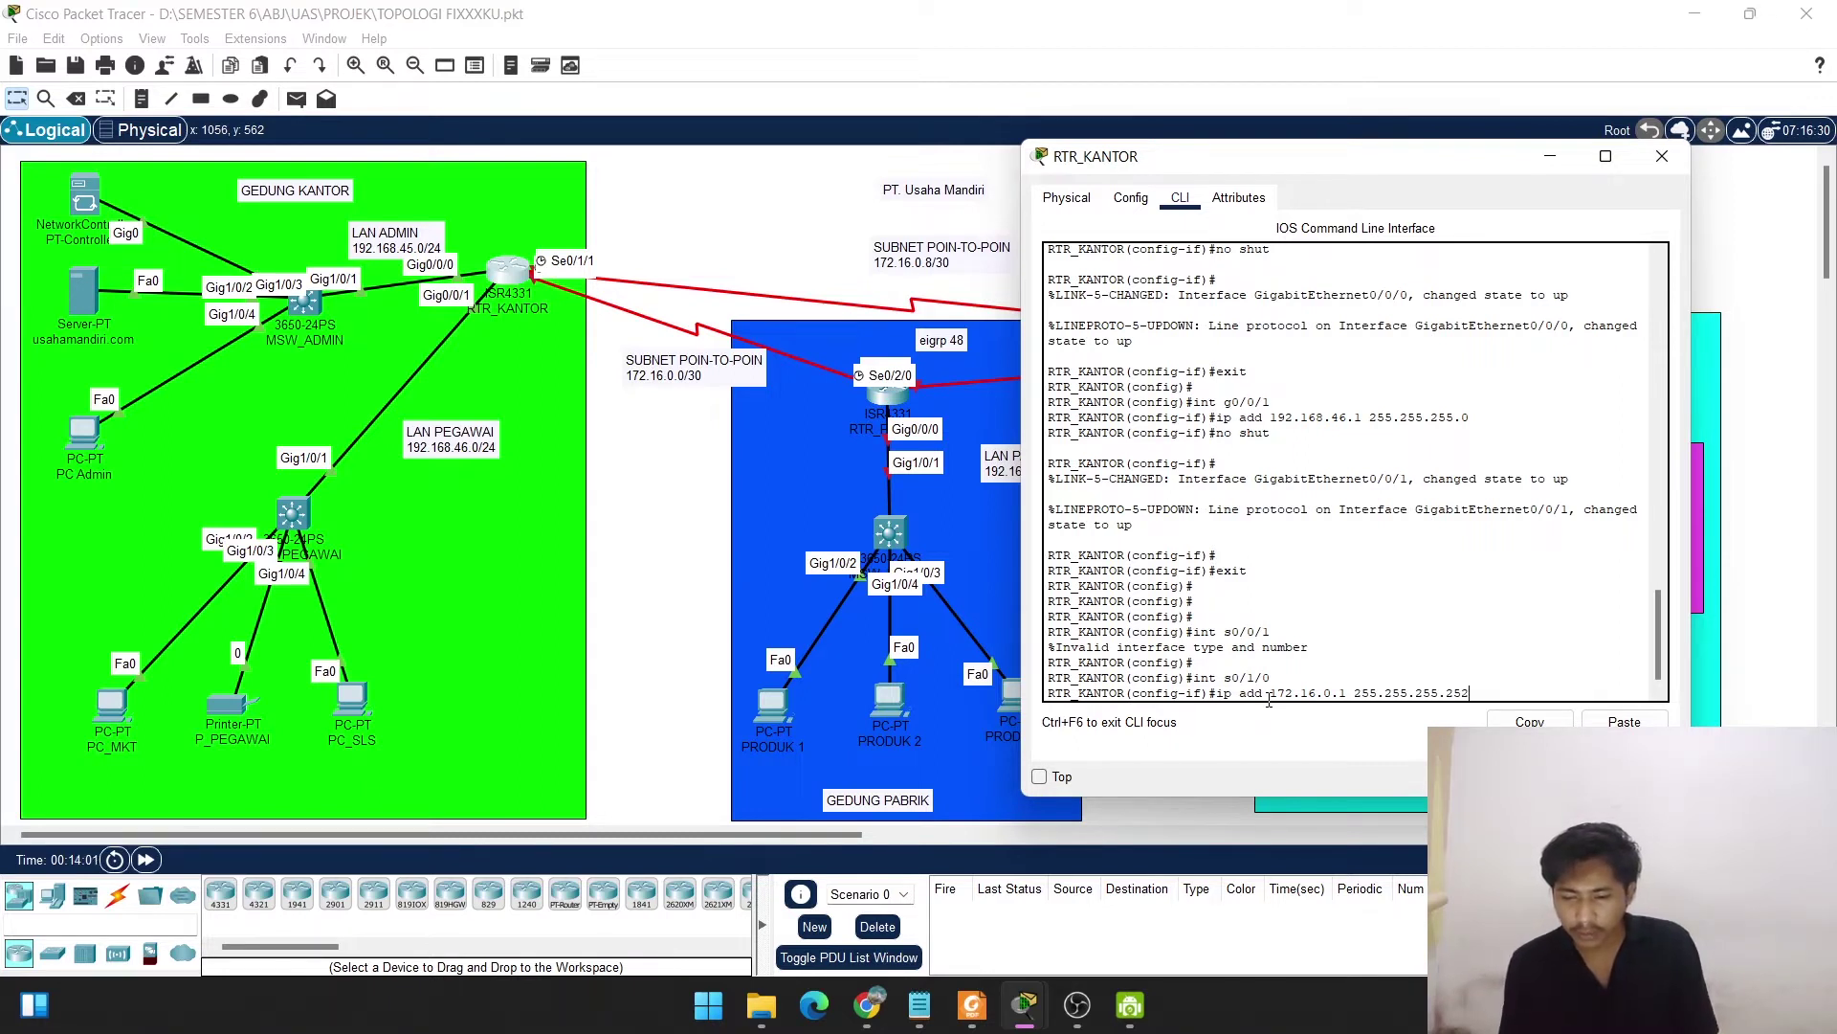
pyautogui.moveTo(972, 1004)
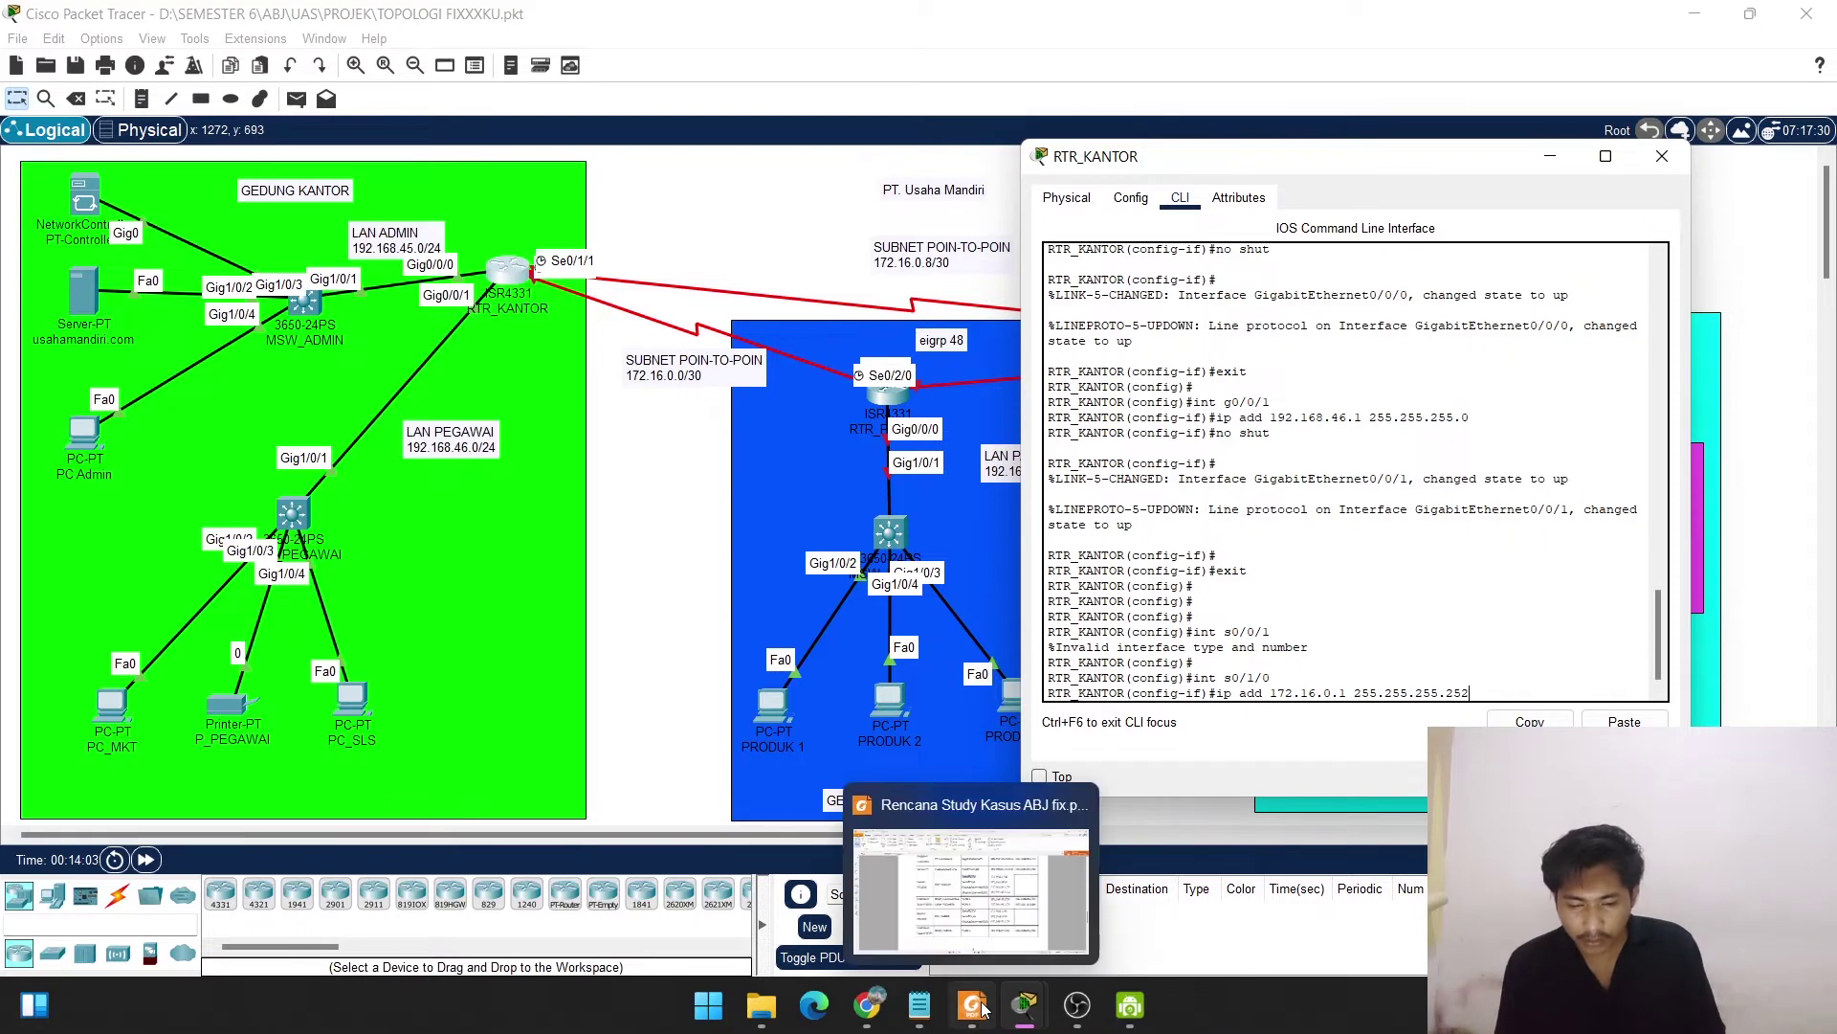
pyautogui.click(968, 839)
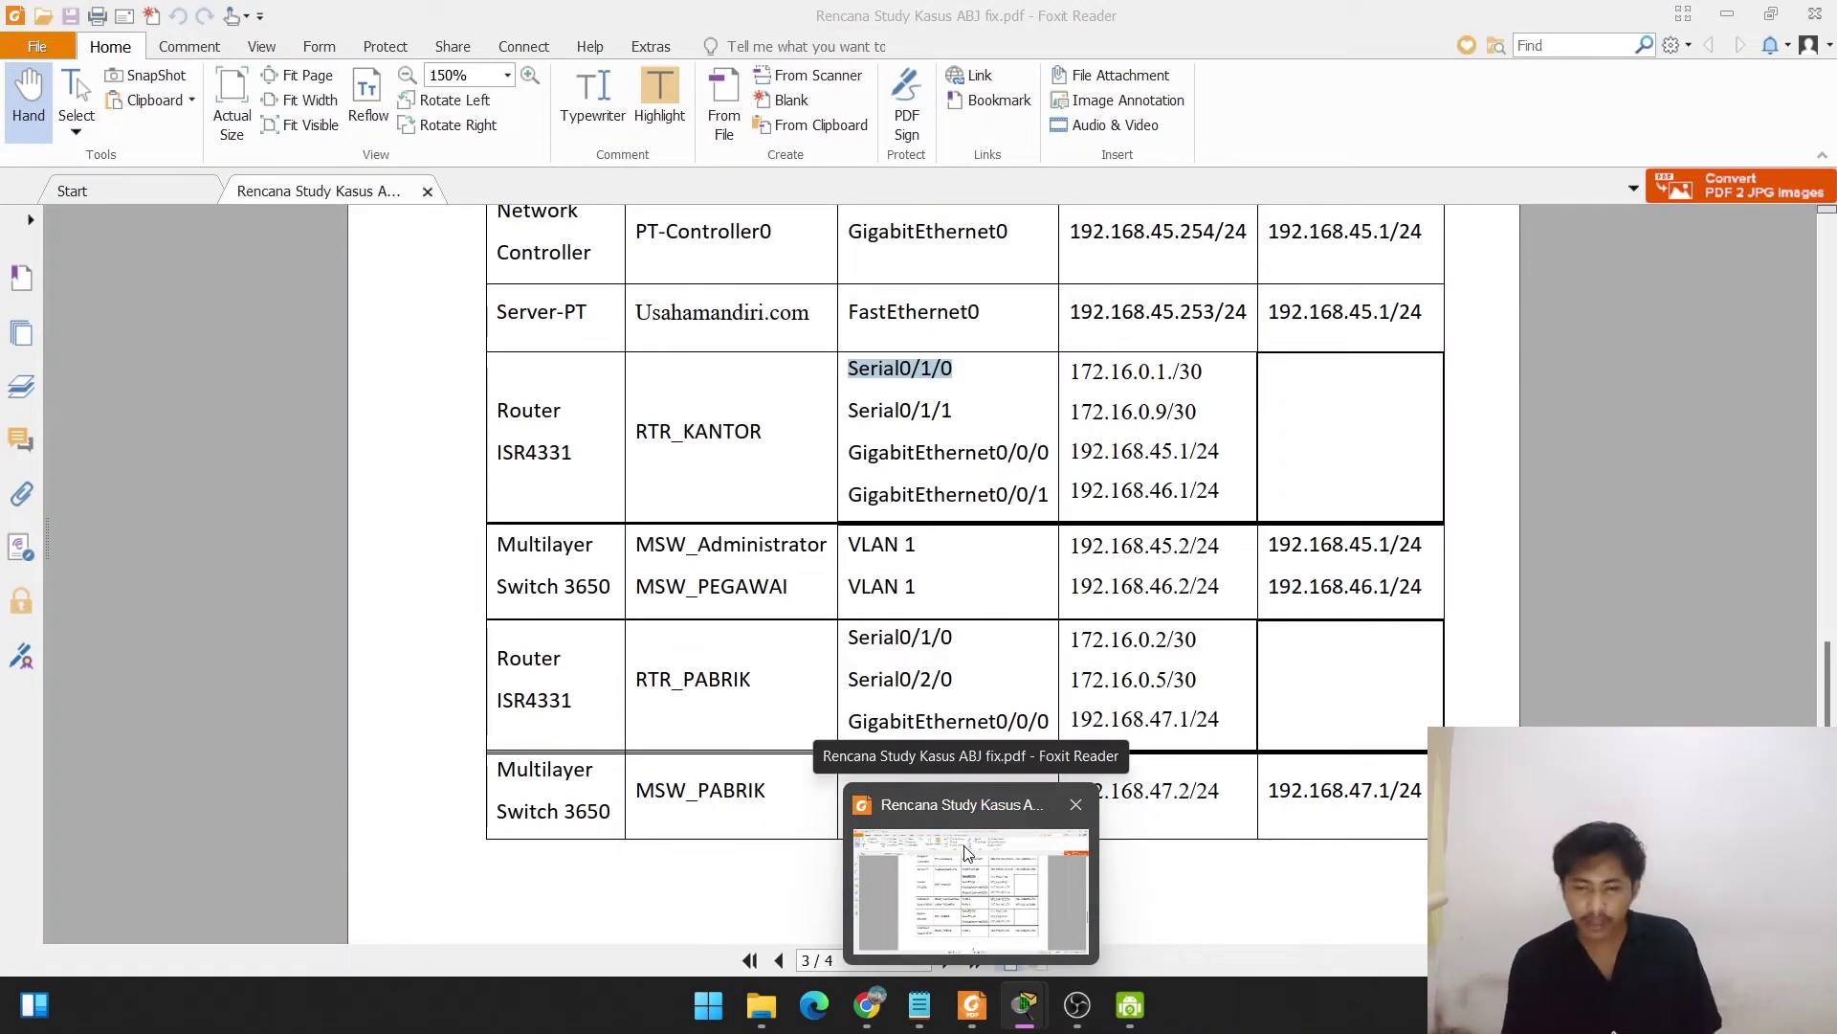
pyautogui.hotkey('alt', 'Tab')
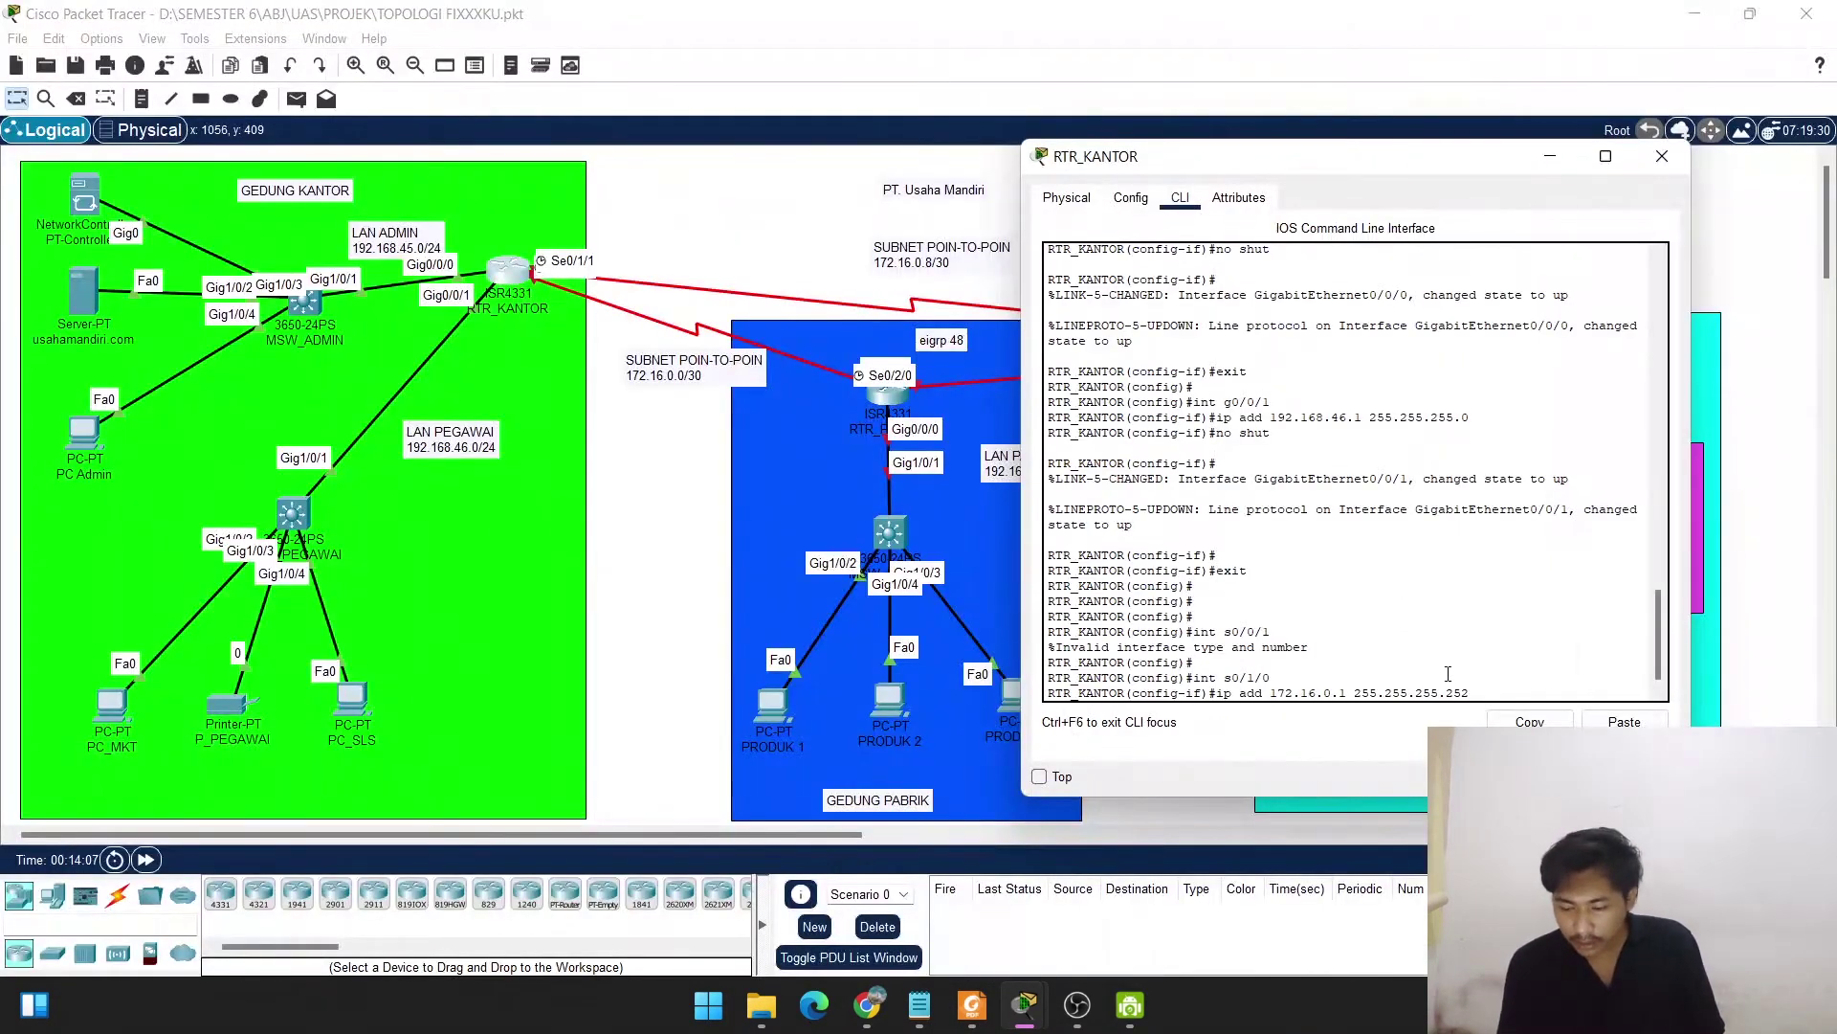
# Apply the 172.16.0.1 255.255.255.252 address and enable Serial0/1/0 with no shut.
pyautogui.press('Return')
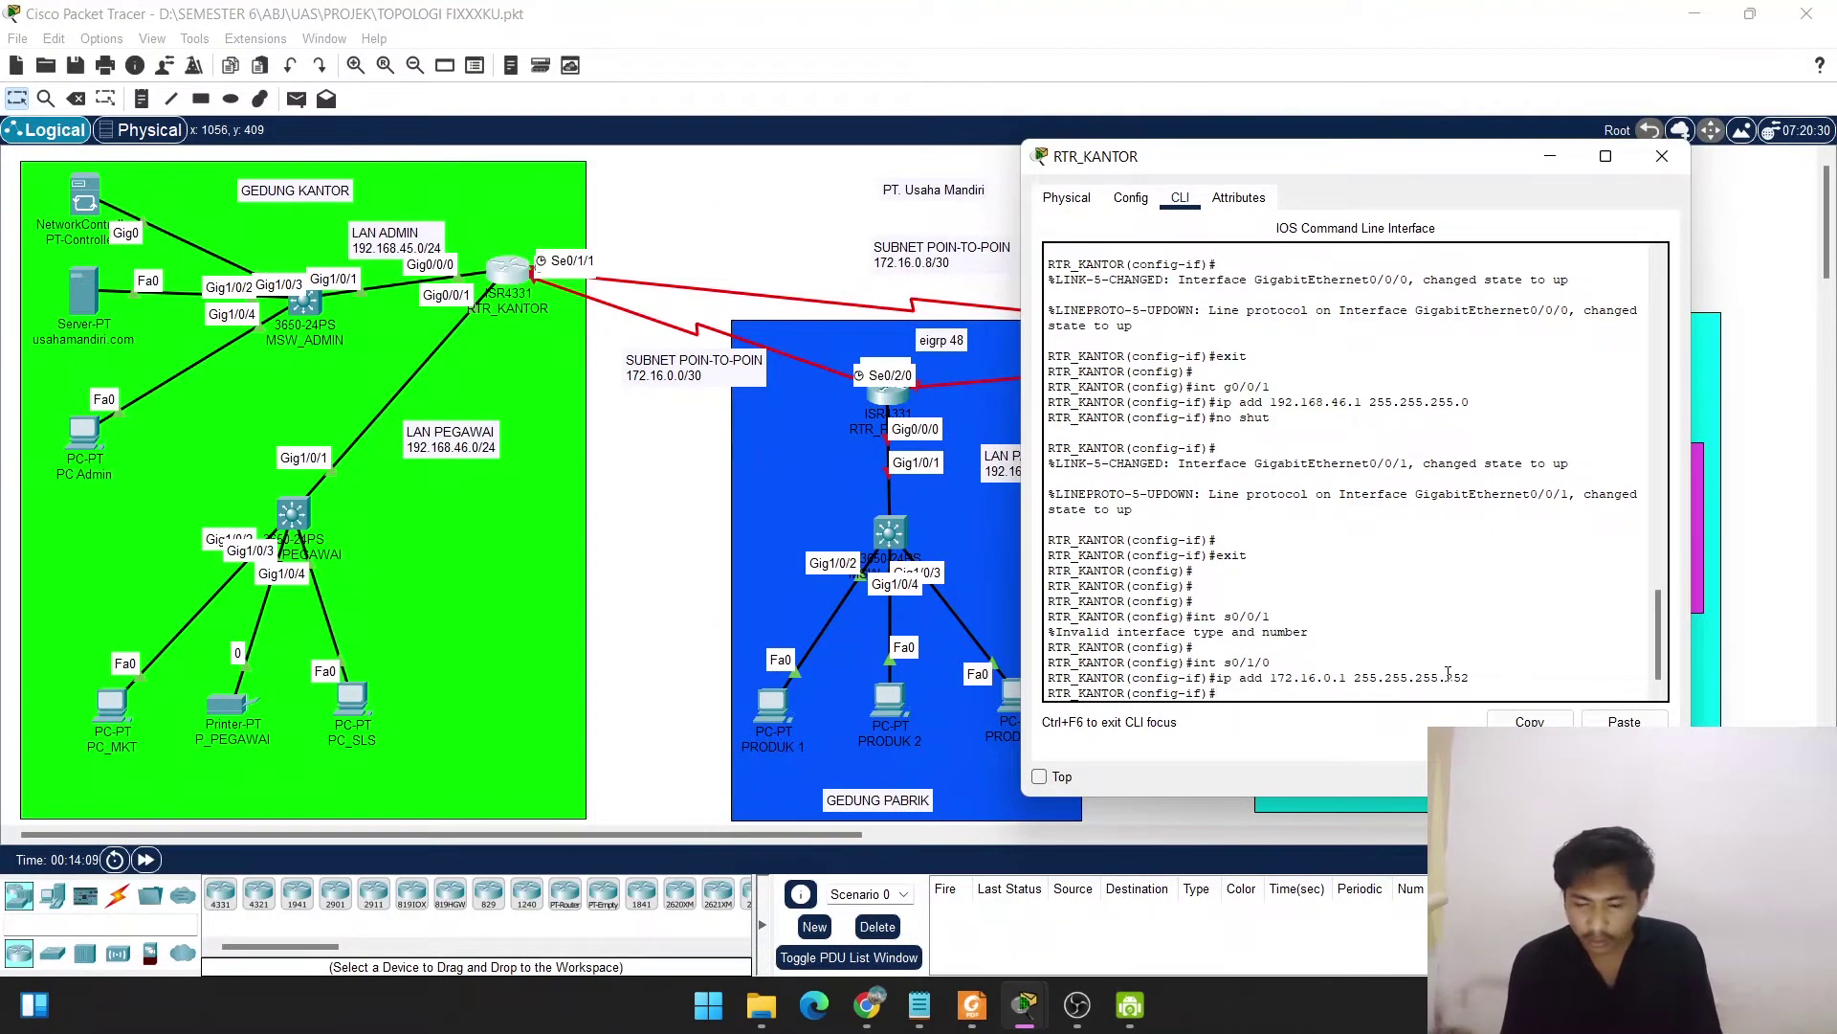
pyautogui.write('no shut')
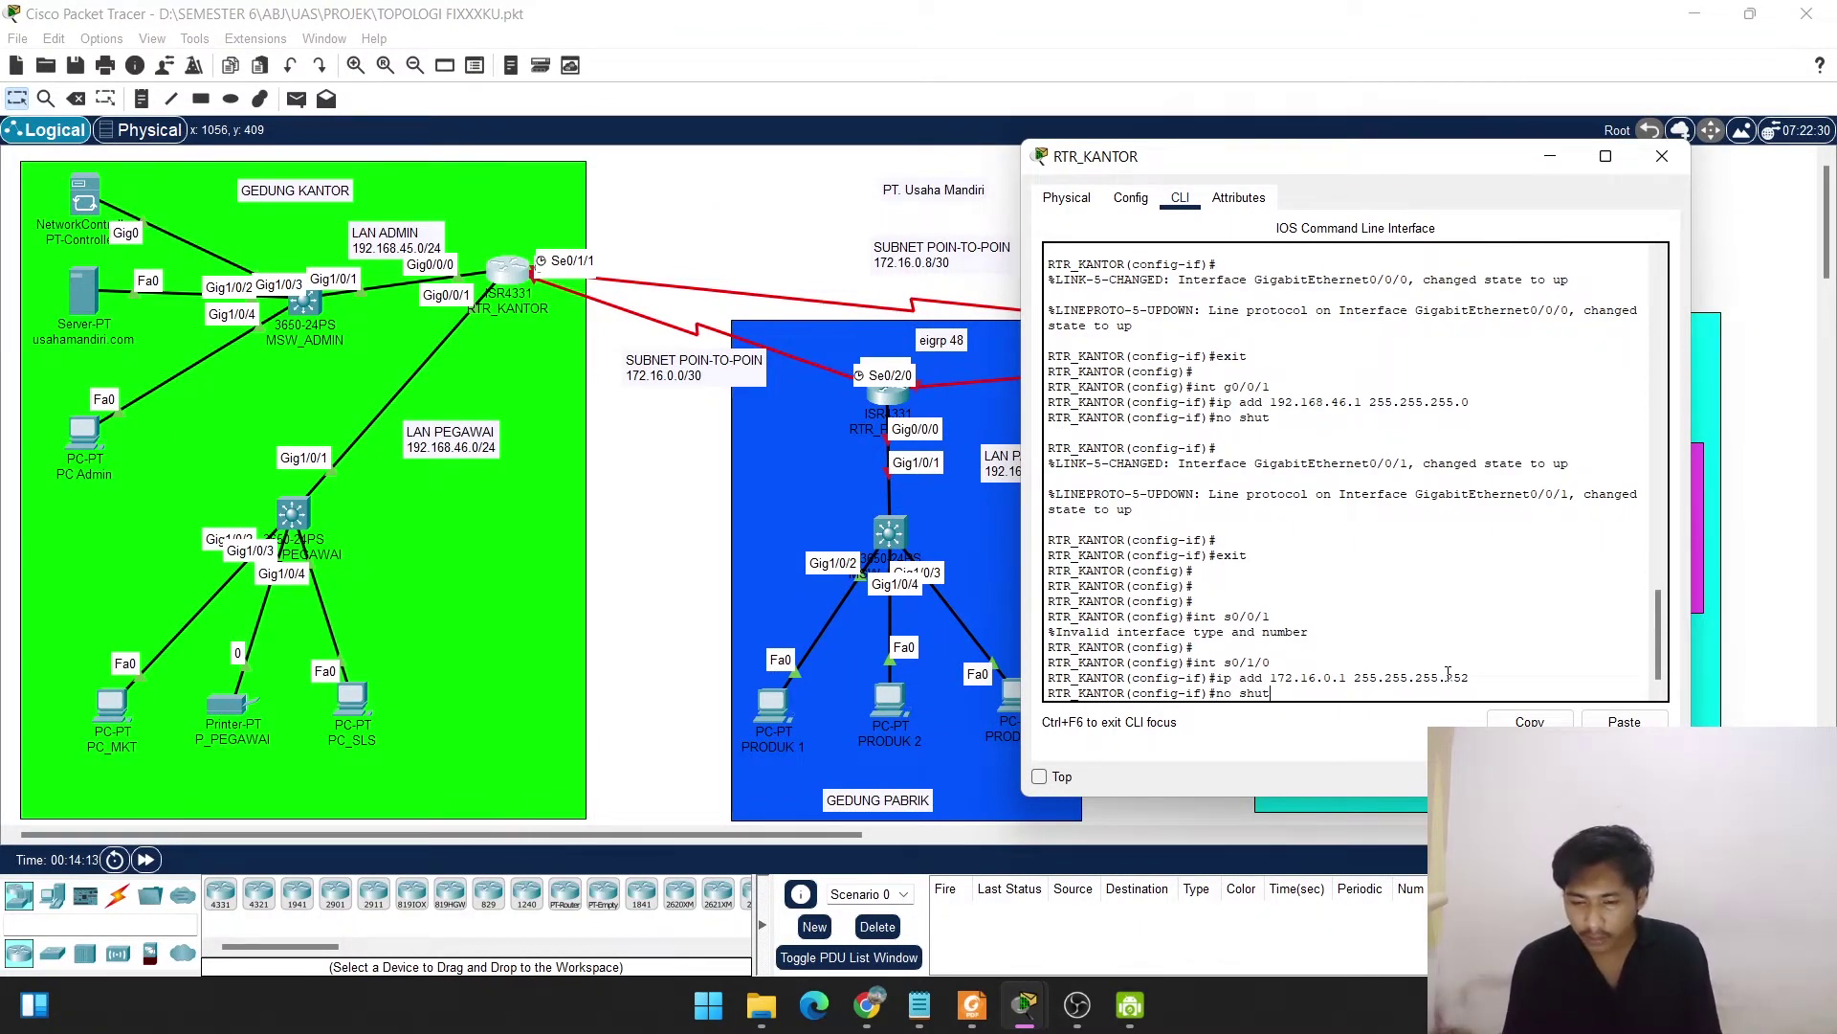
pyautogui.press('Return')
pyautogui.press('Return')
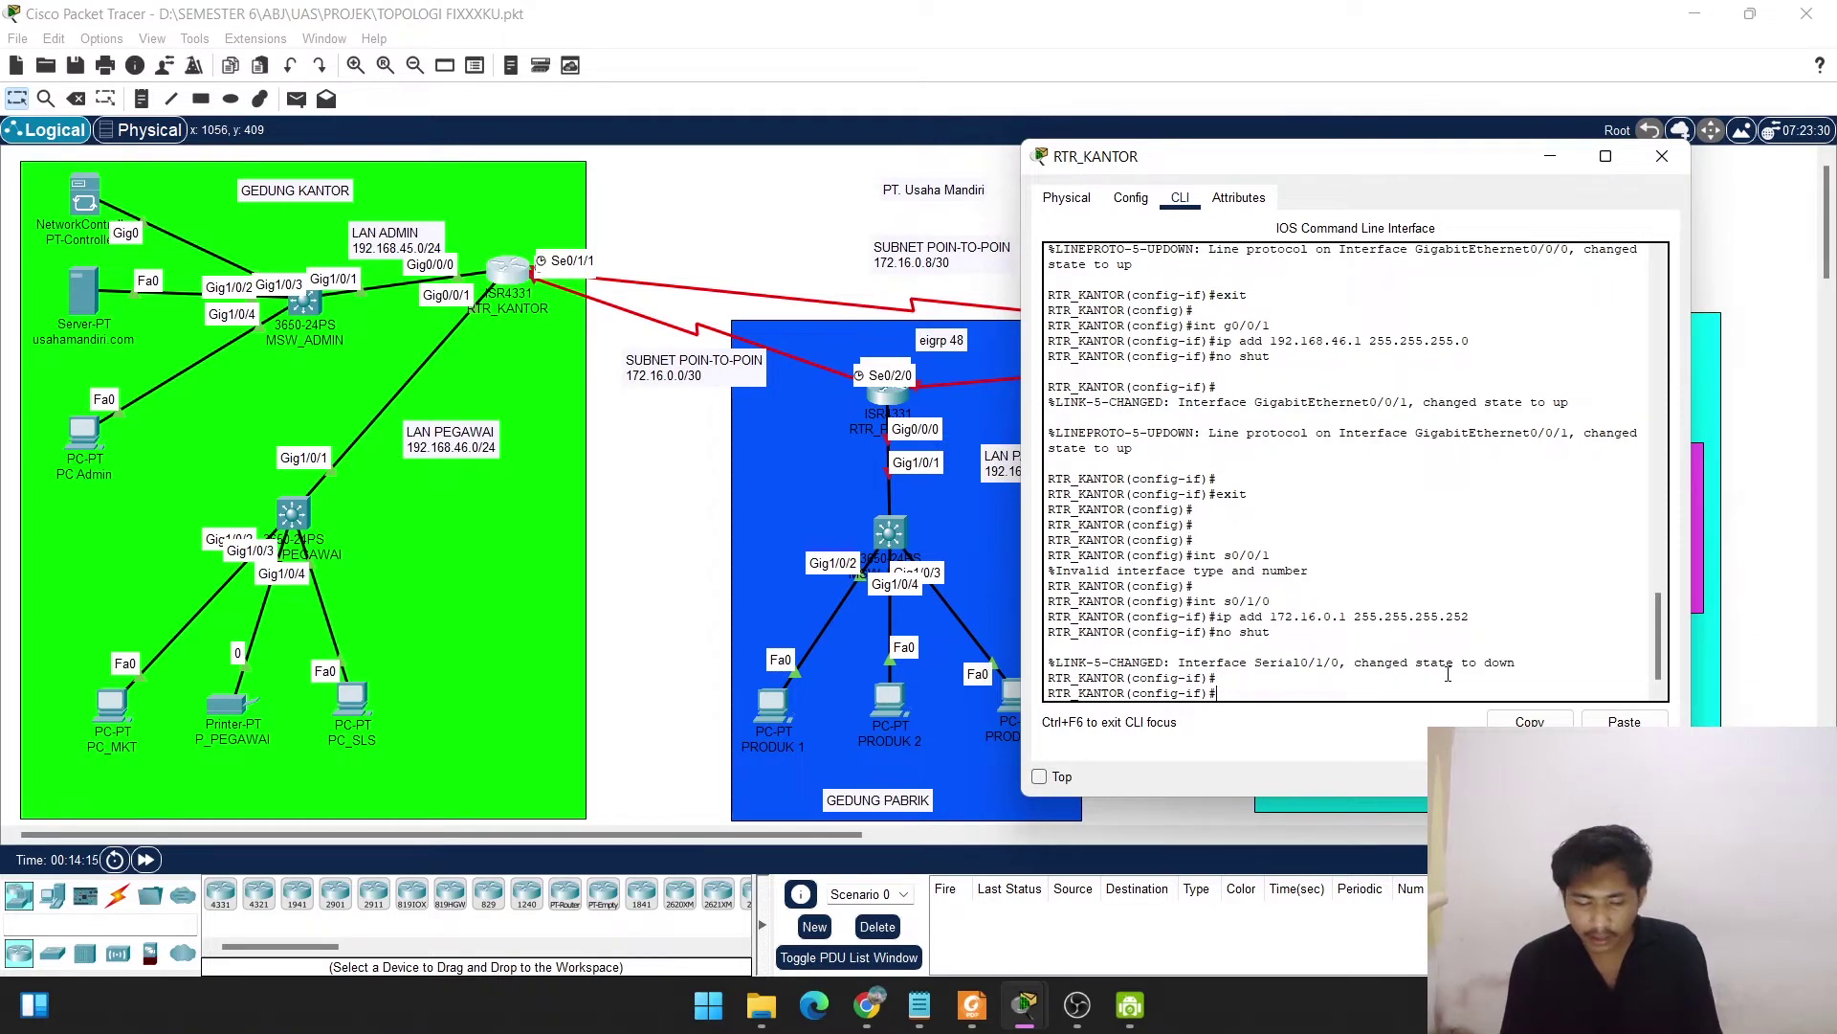
pyautogui.press('Return')
pyautogui.press('Return')
pyautogui.press('Return')
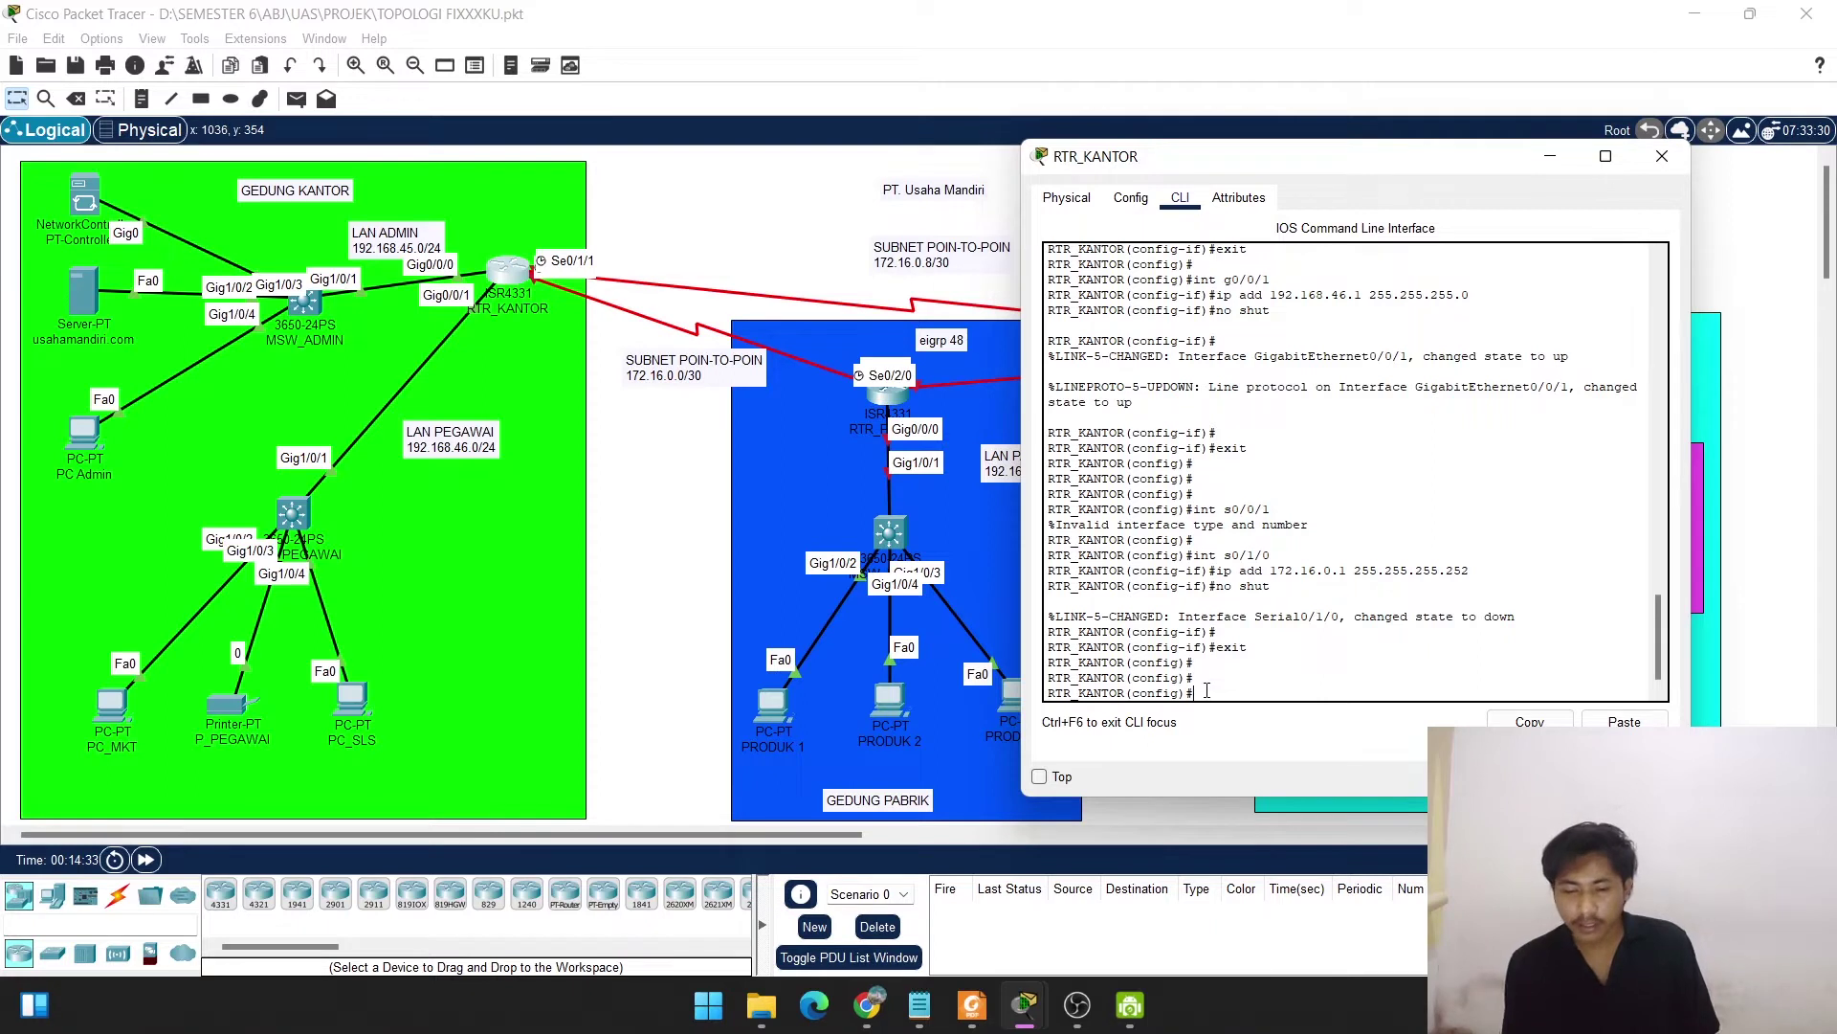
# Select Serial0/1/1 and assign it 172.16.0.9 255.255.255.252.
pyautogui.press('Up')
pyautogui.press('Up')
pyautogui.press('Up')
pyautogui.press('Up')
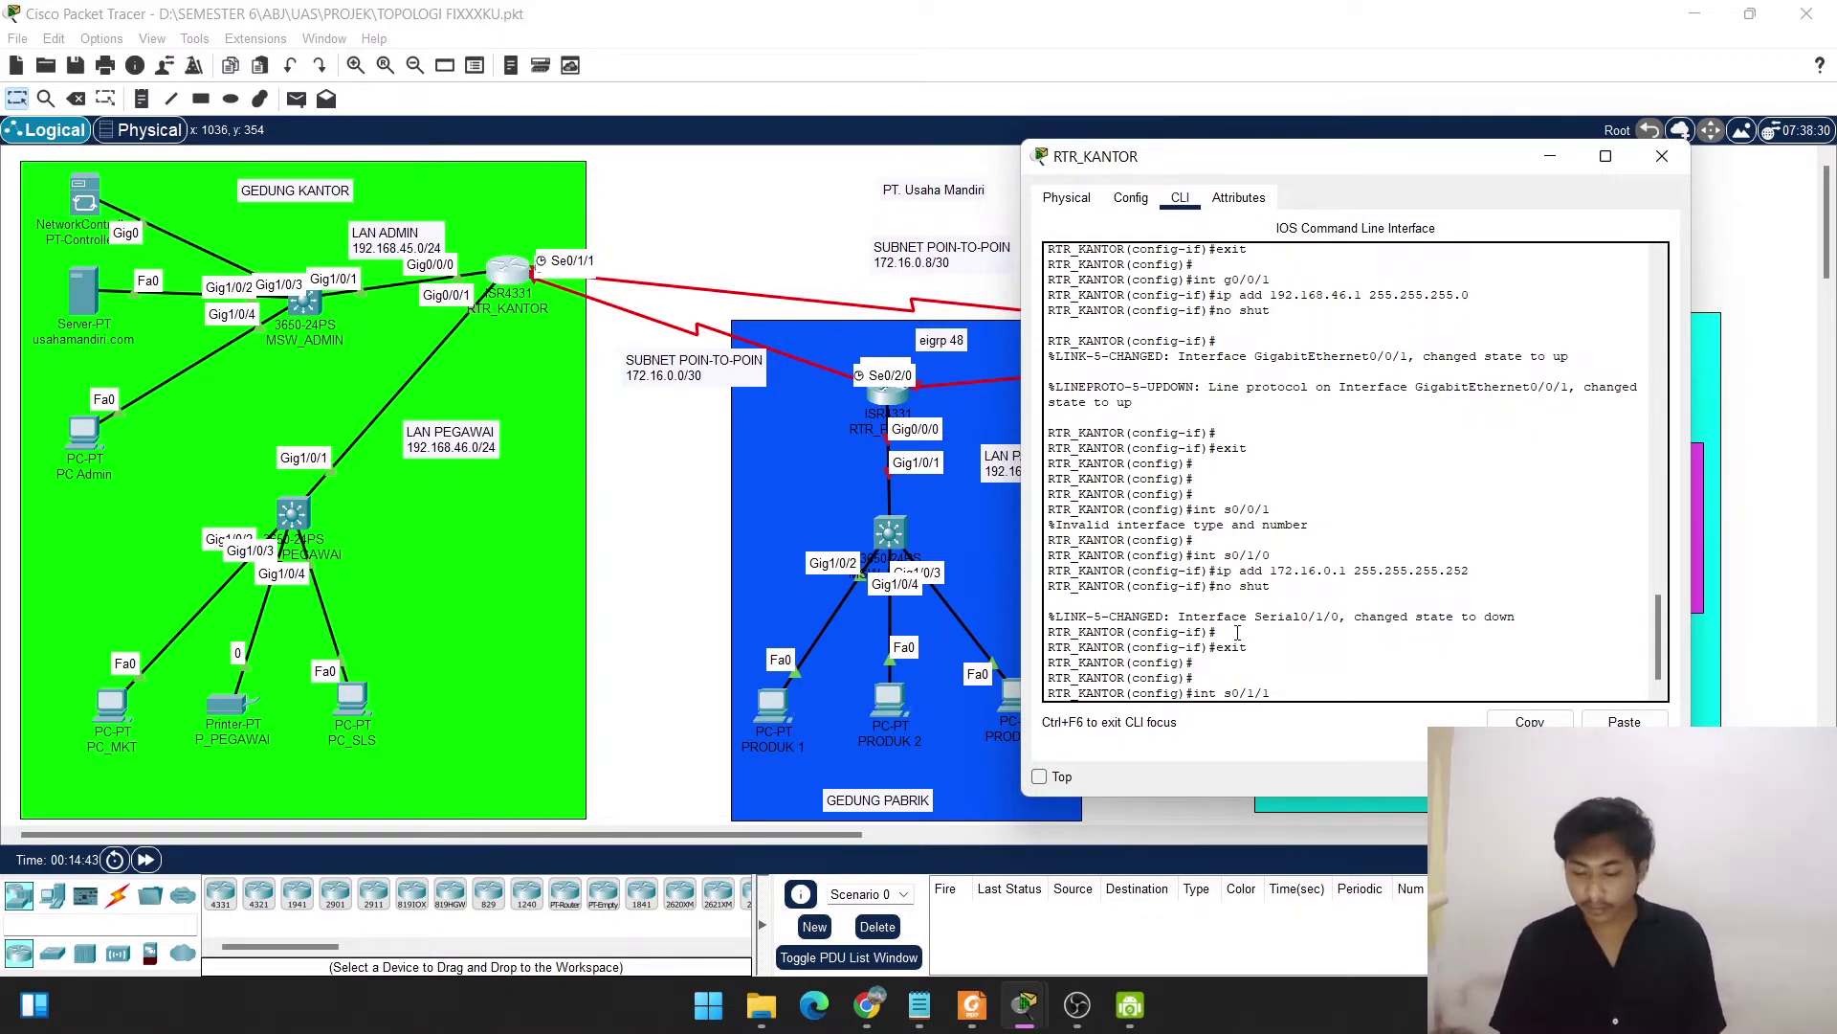
pyautogui.press('Return')
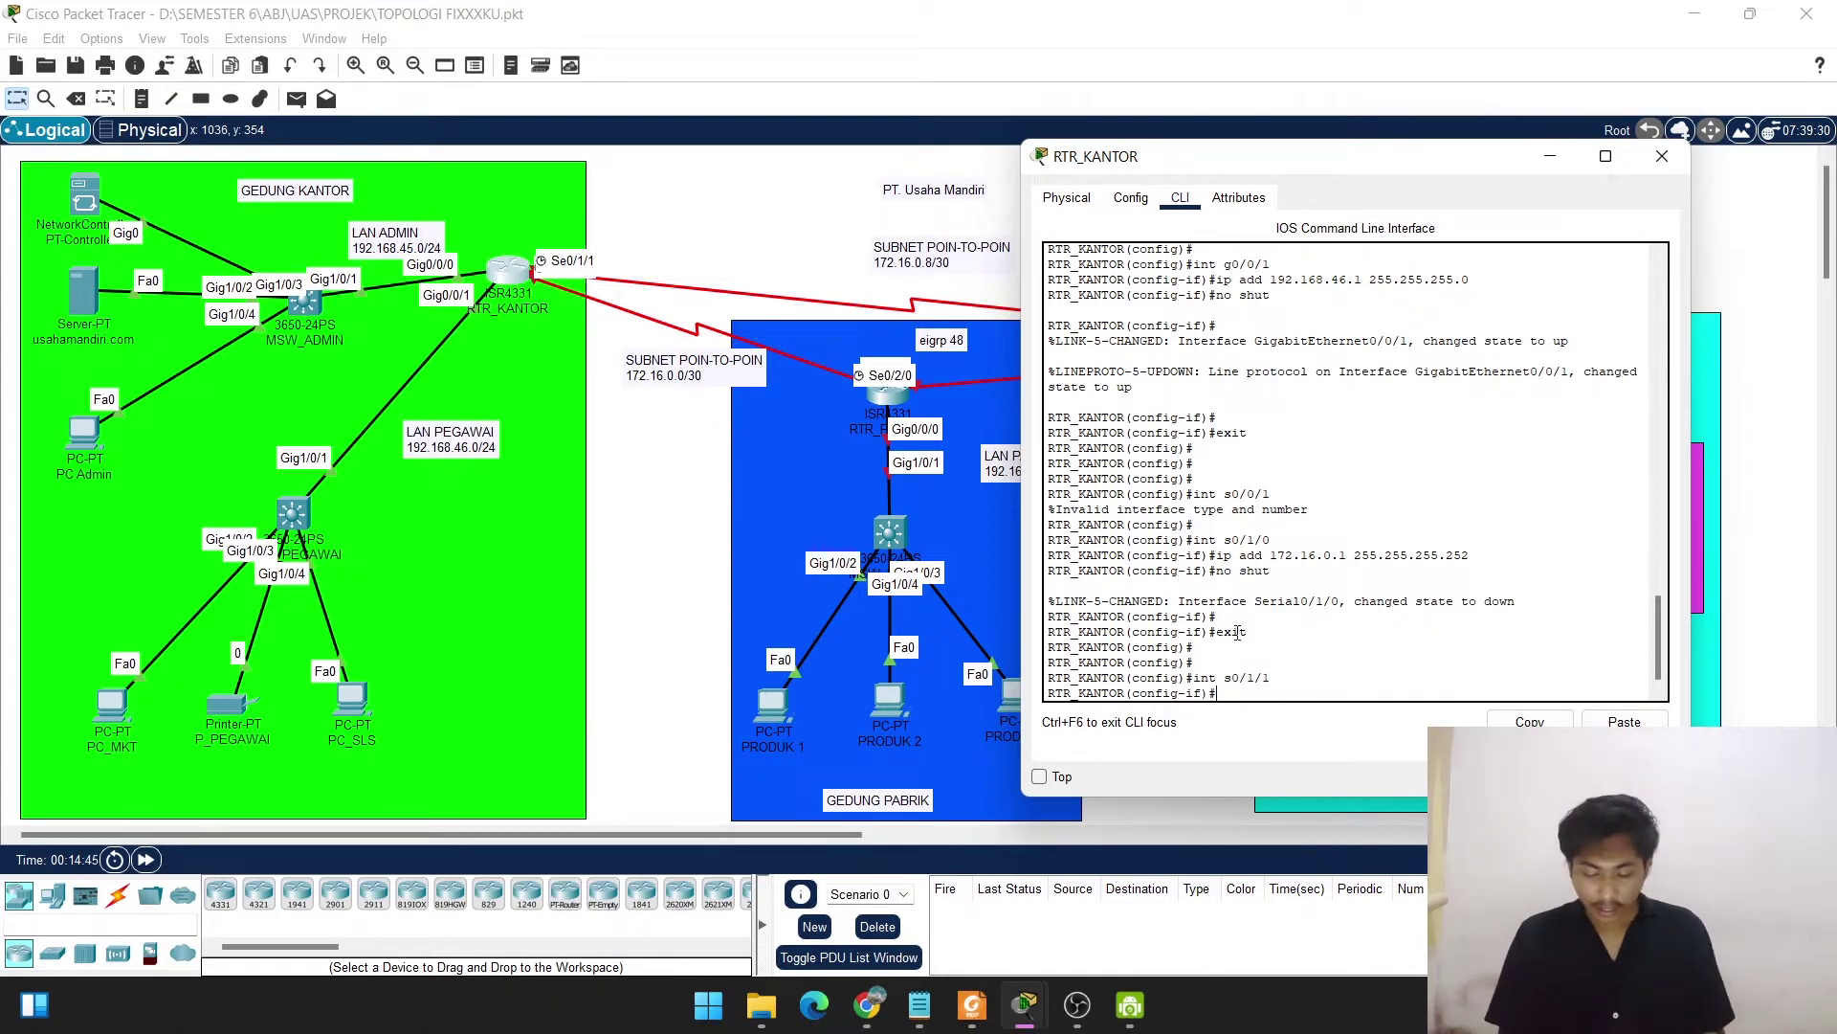
pyautogui.write('ip add')
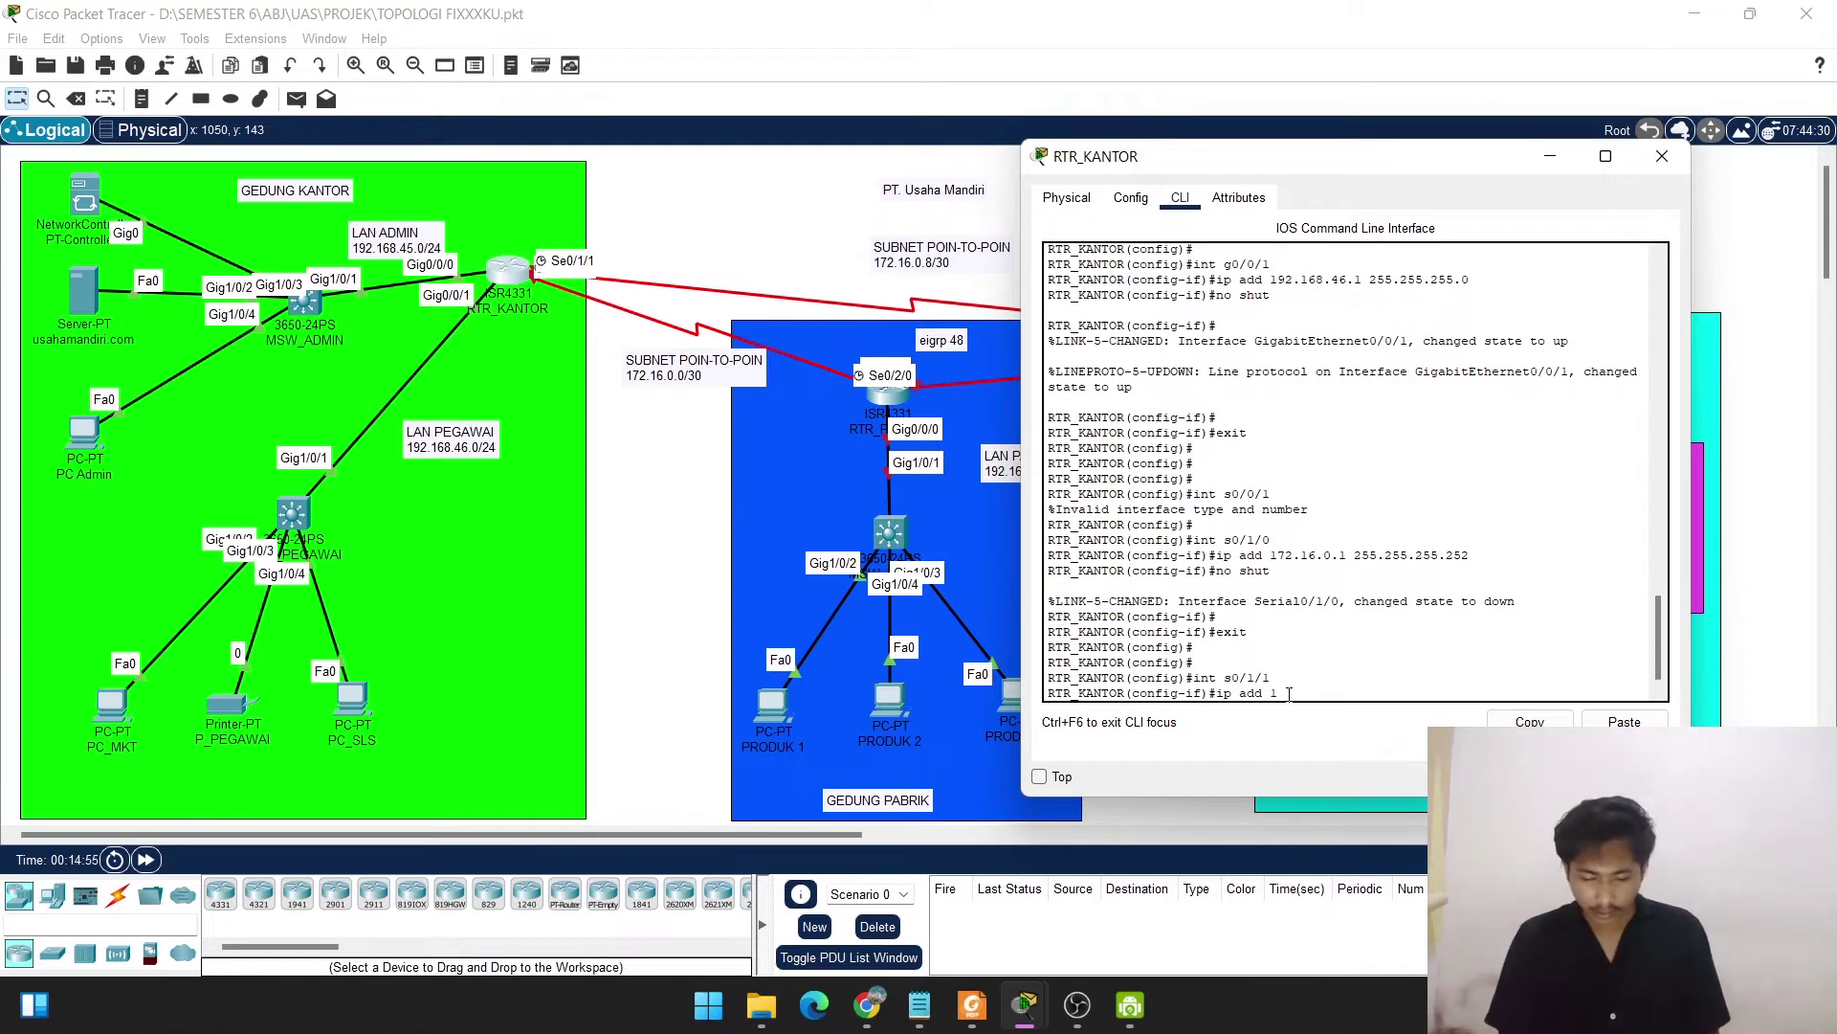
pyautogui.write('17')
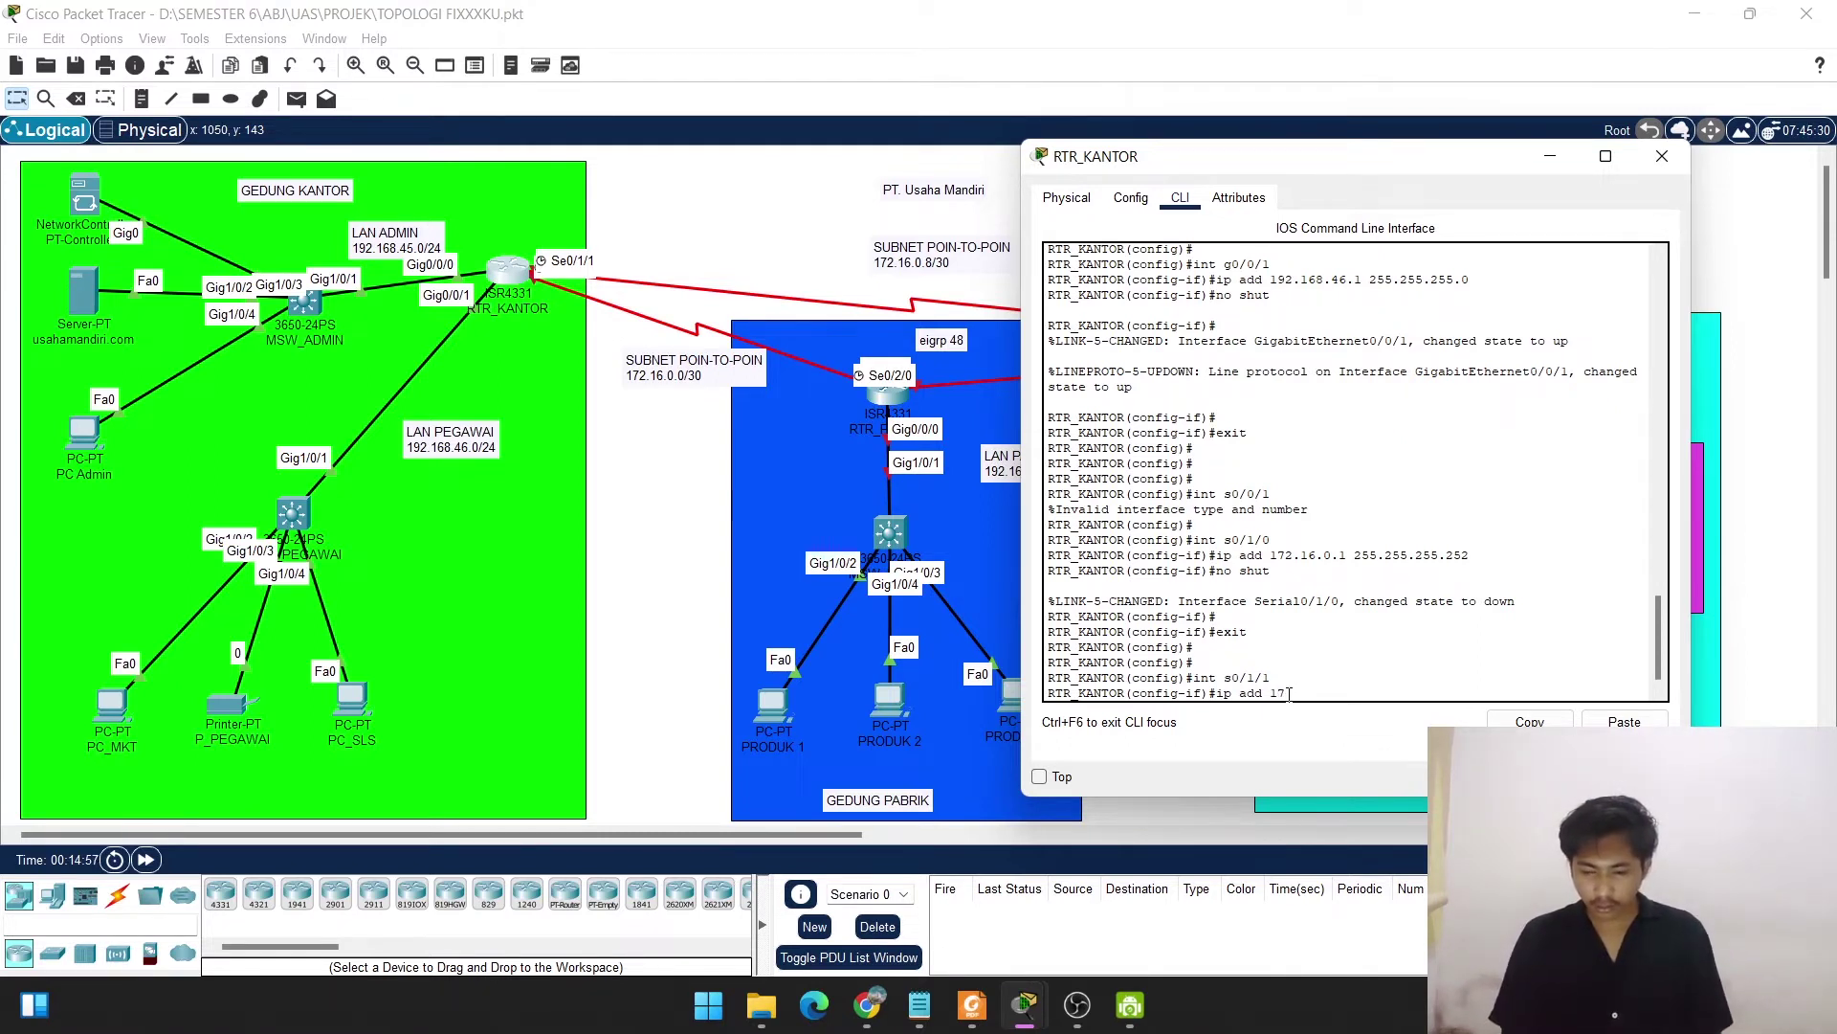
pyautogui.write('2')
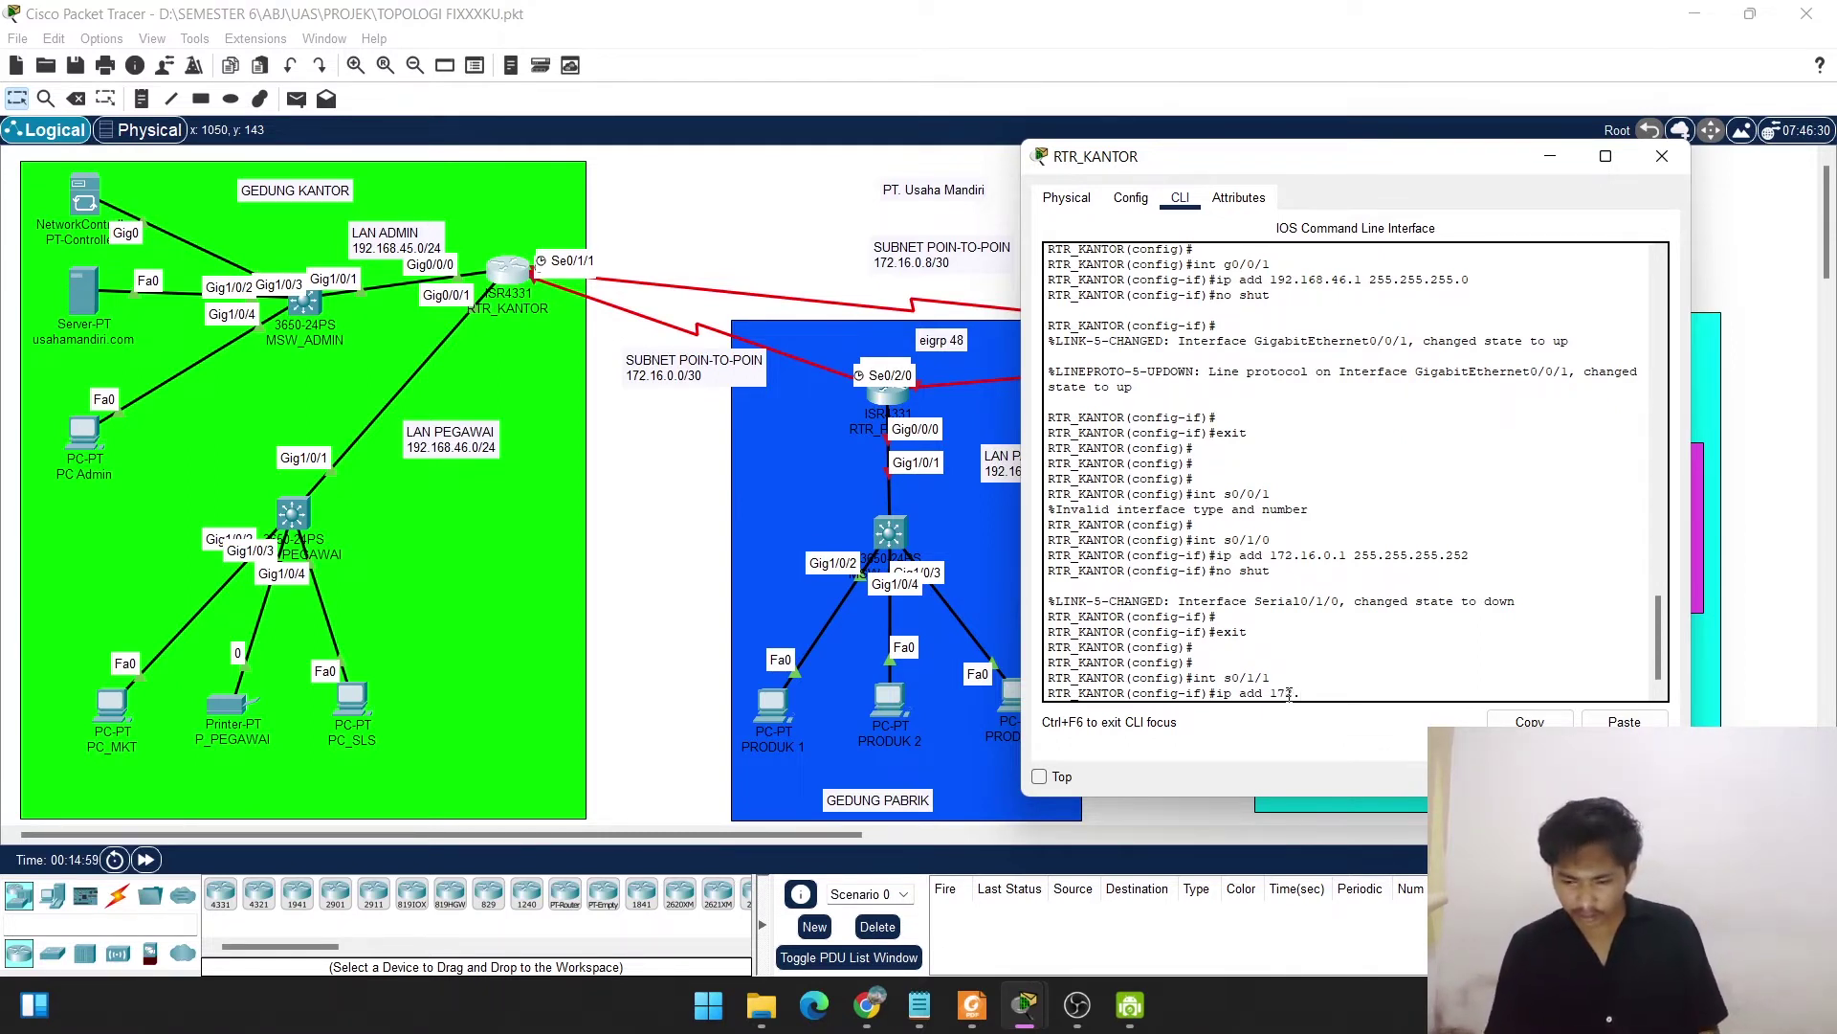
pyautogui.write('.16.0.')
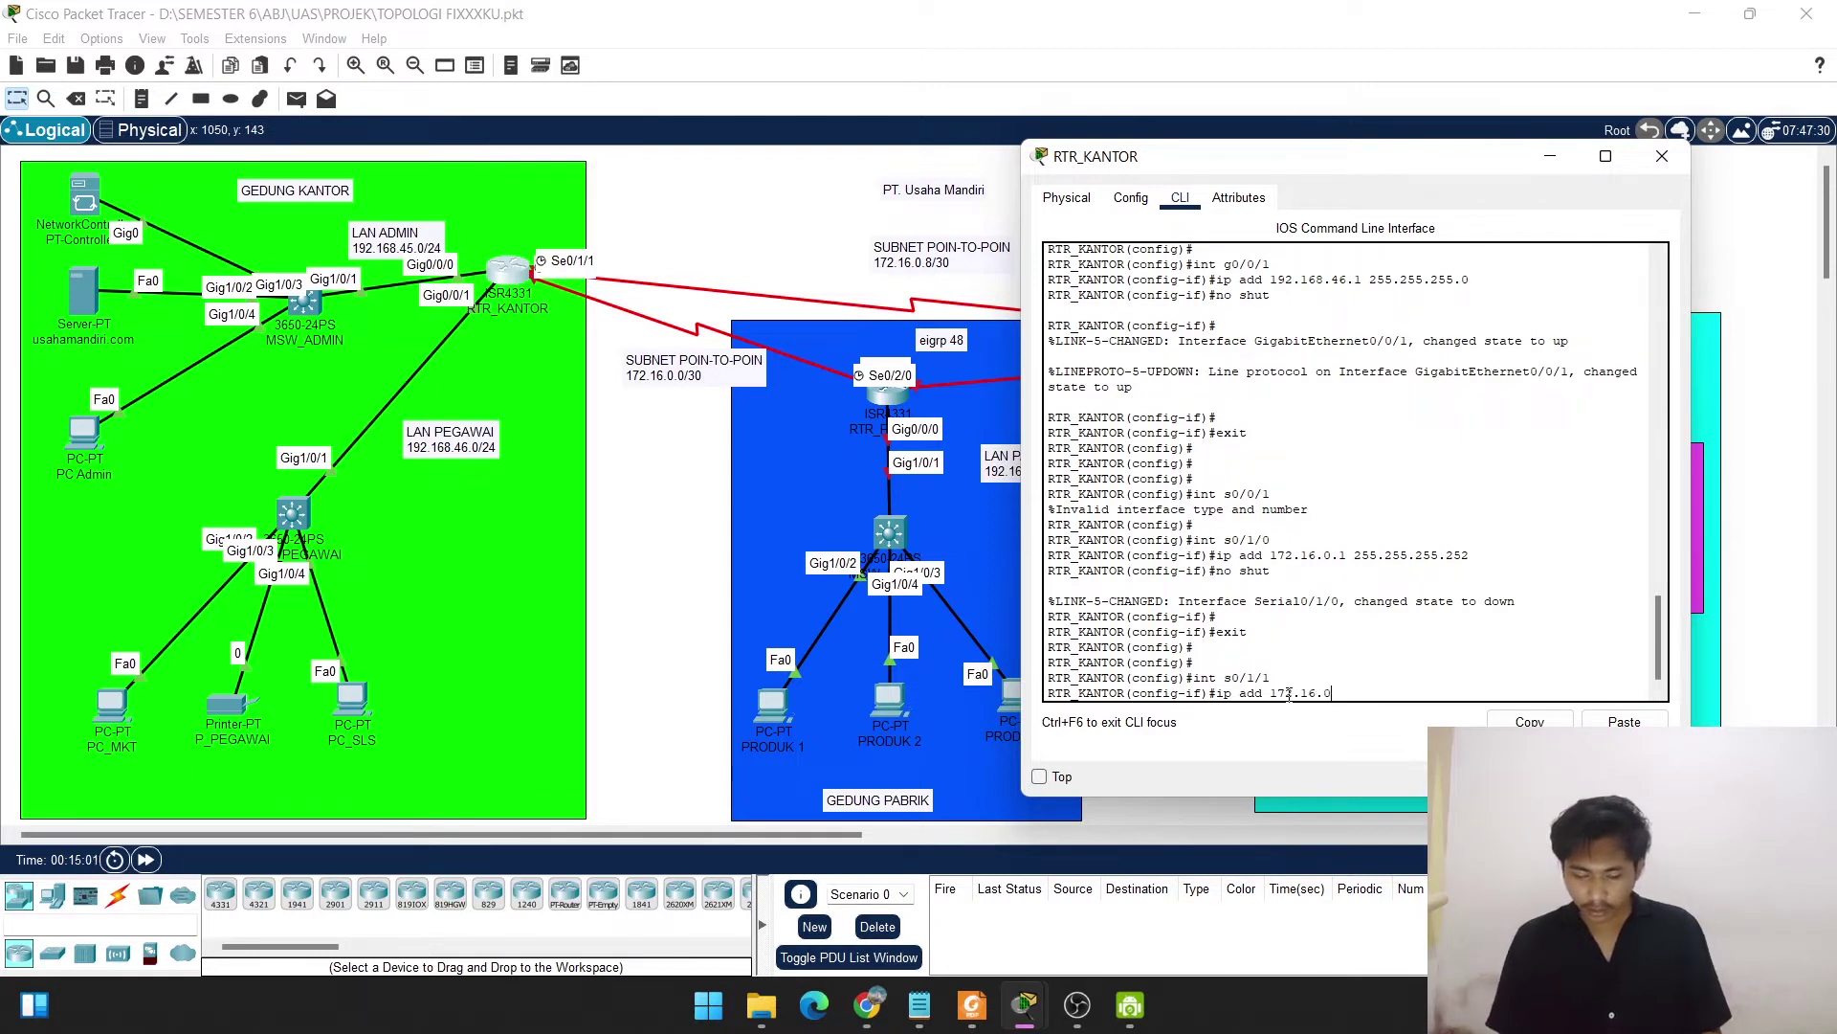
pyautogui.write('9')
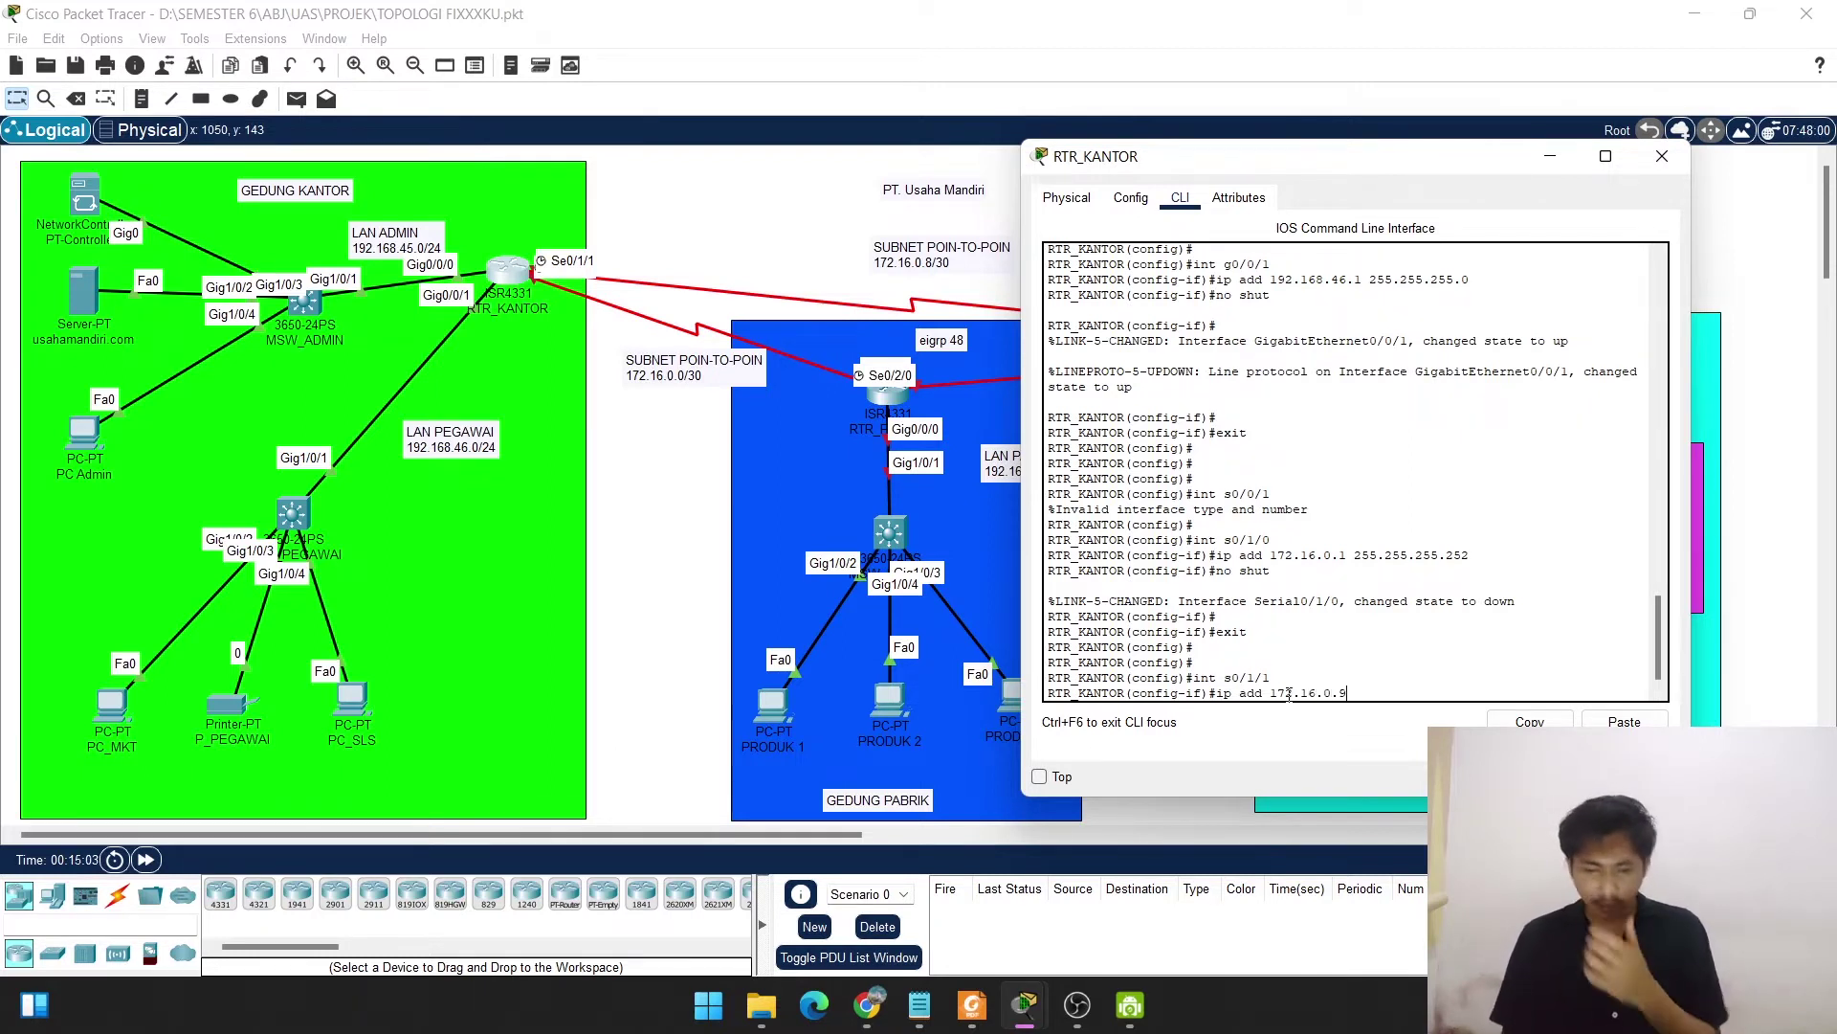
pyautogui.write(' 2')
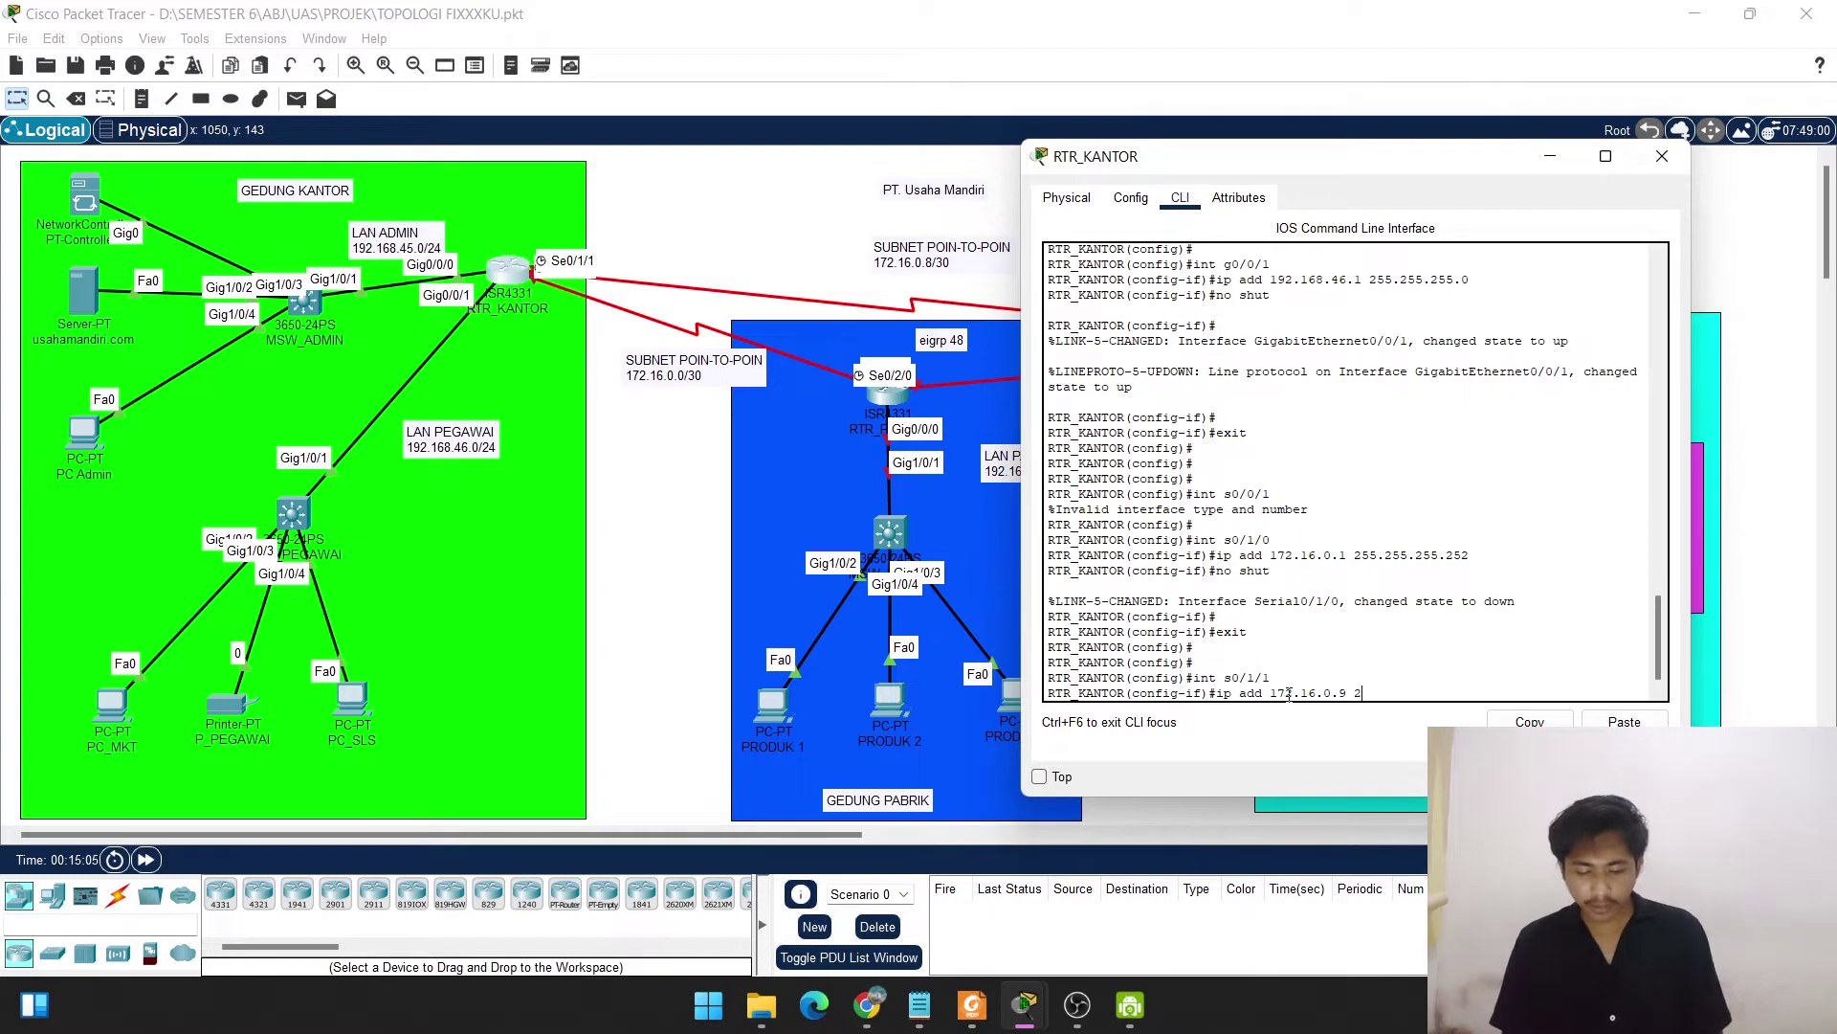
pyautogui.write('55.255.255')
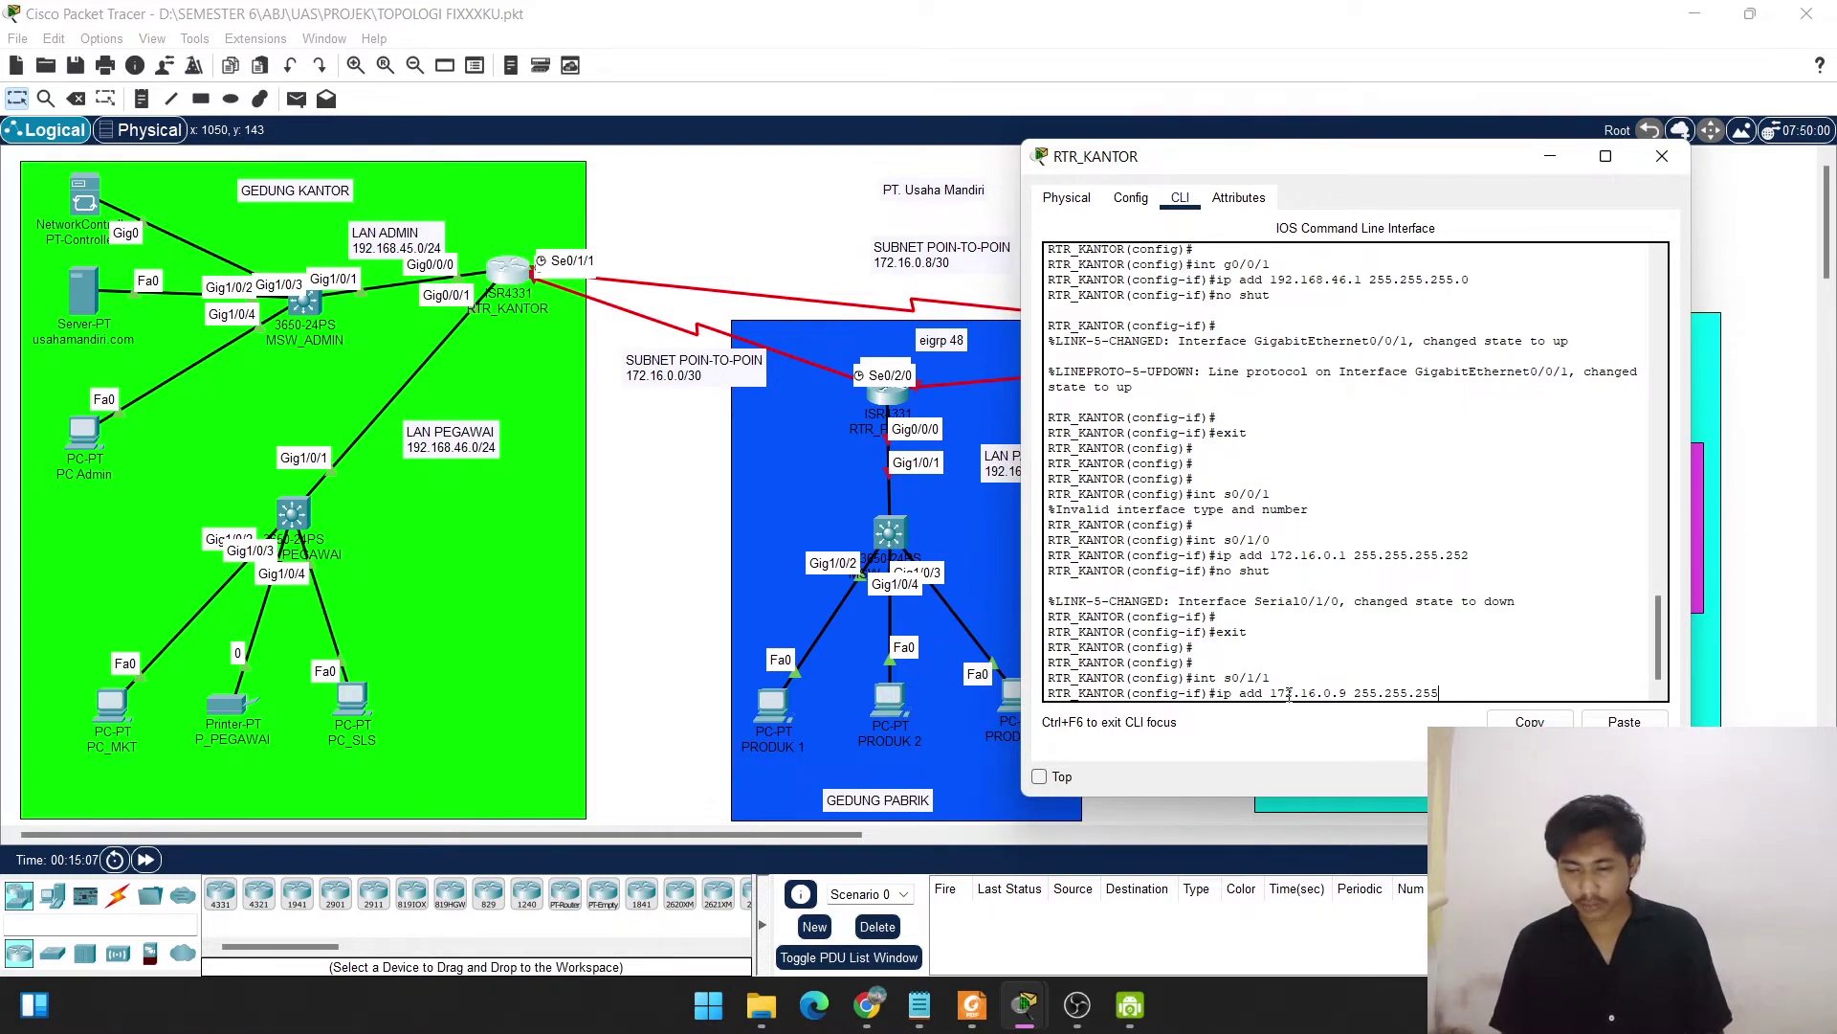
pyautogui.write('.252')
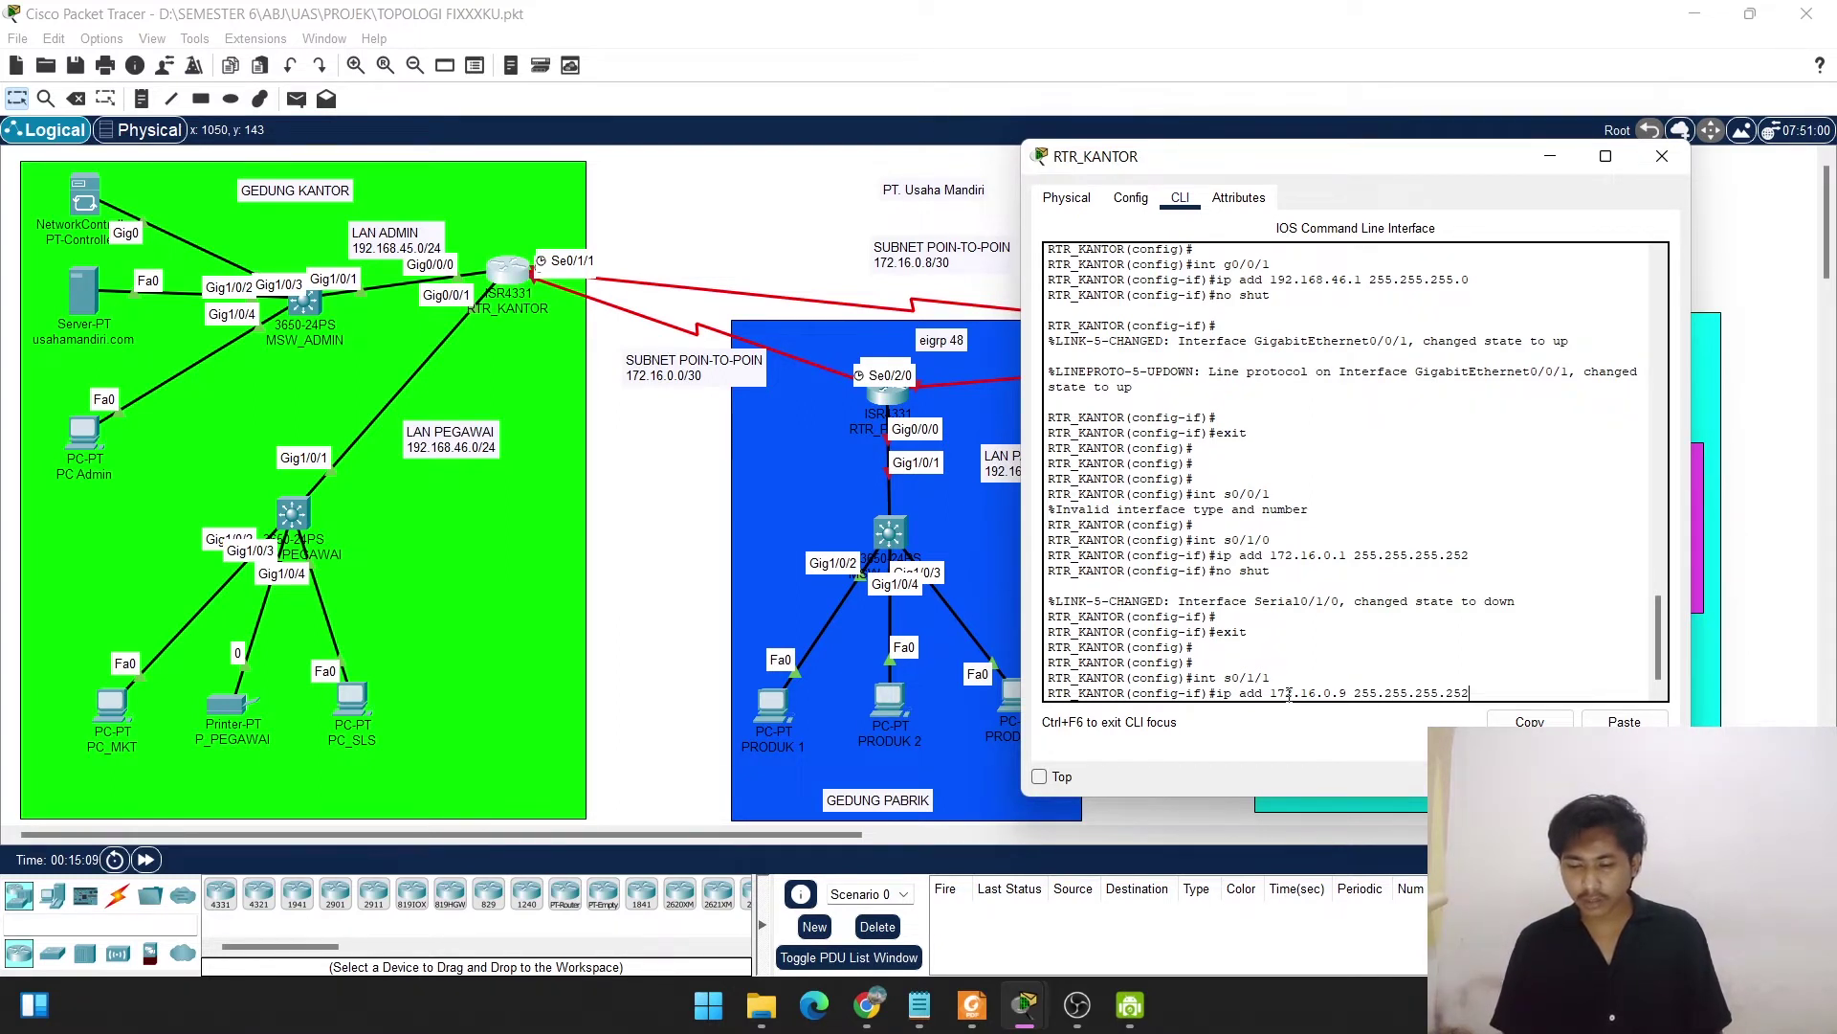
pyautogui.press('Return')
# Enable Serial0/1/1 with no shut and return to global configuration.
pyautogui.write('no nshut')
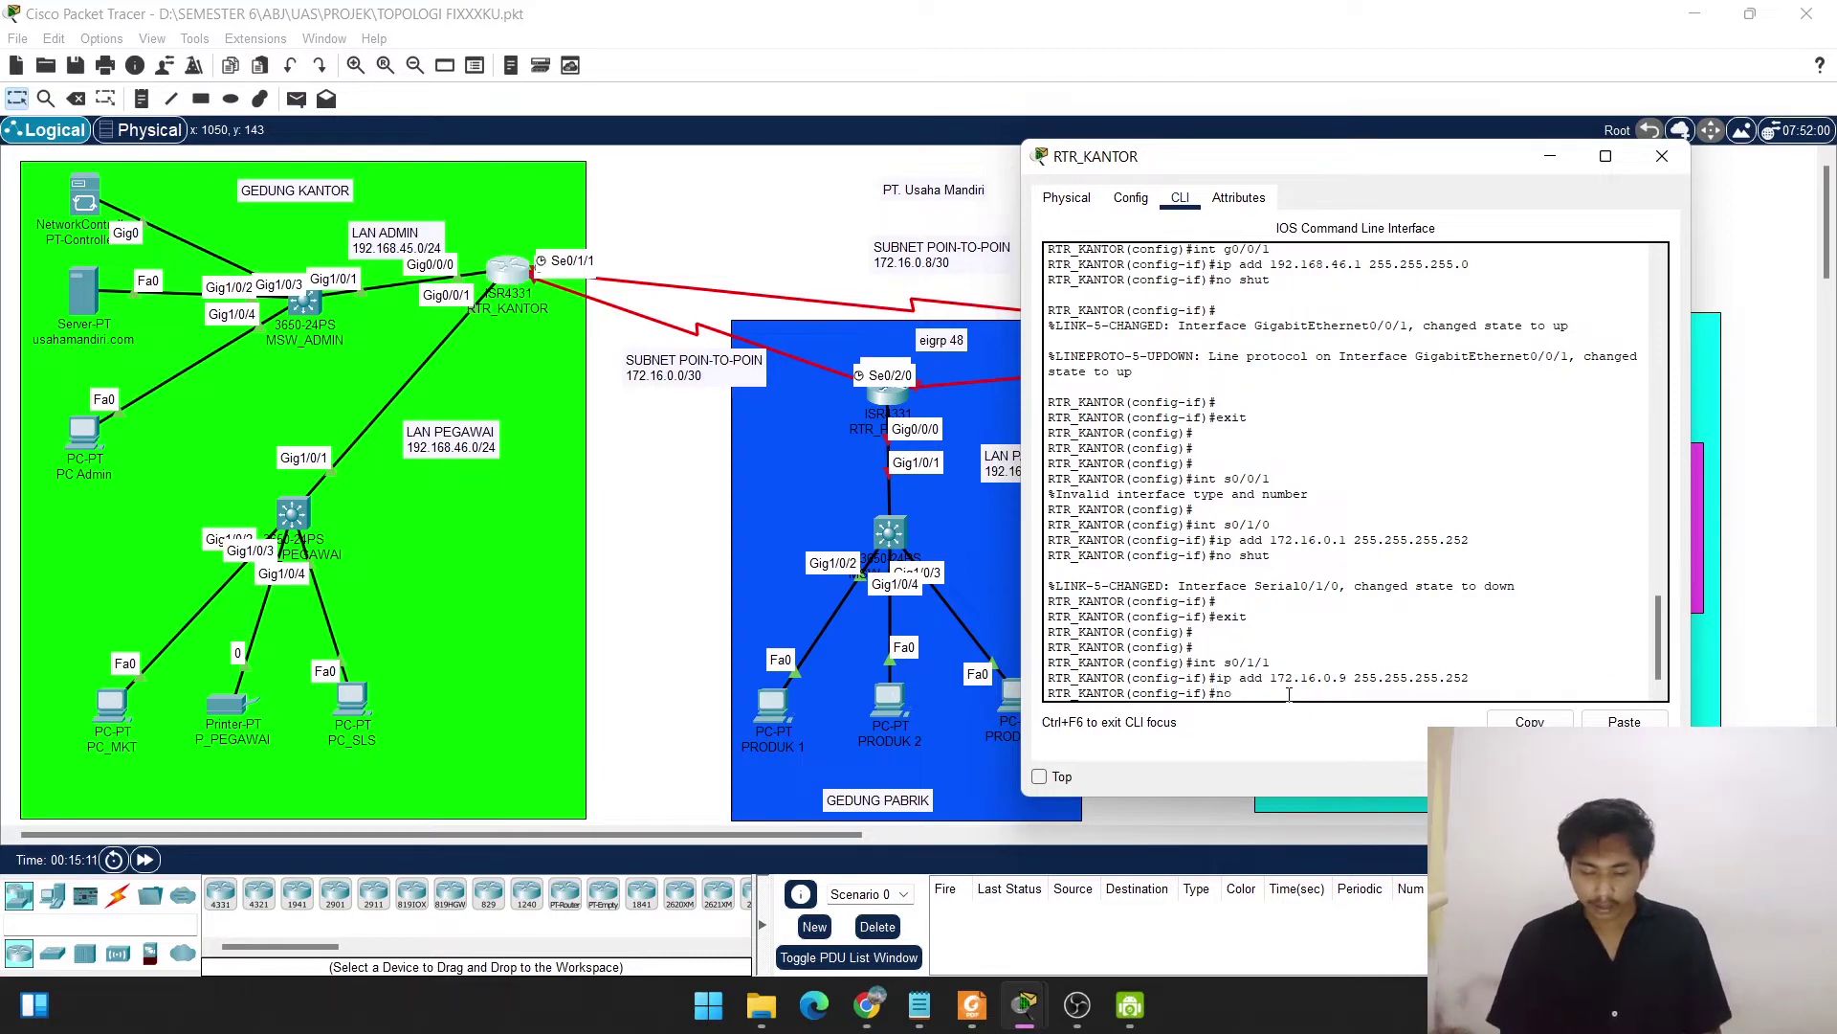
pyautogui.press('BackSpace')
pyautogui.press('BackSpace')
pyautogui.press('BackSpace')
pyautogui.press('BackSpace')
pyautogui.press('BackSpace')
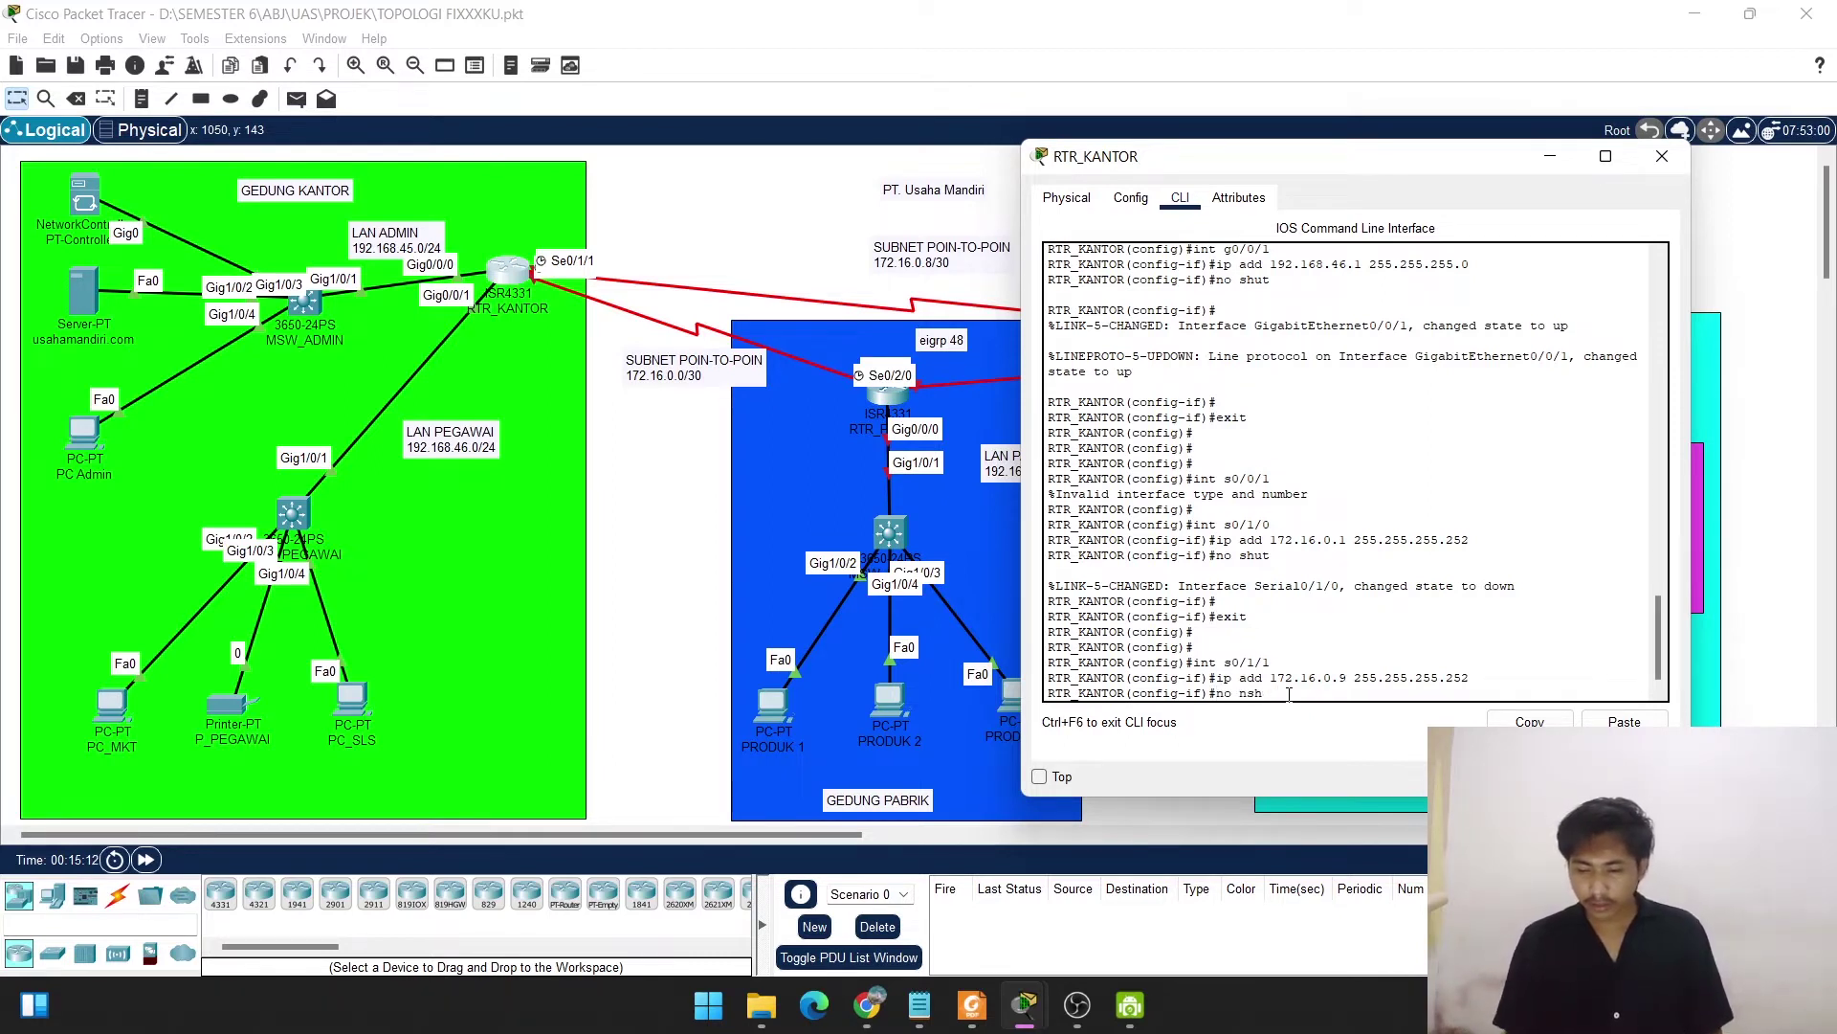
pyautogui.write('shu')
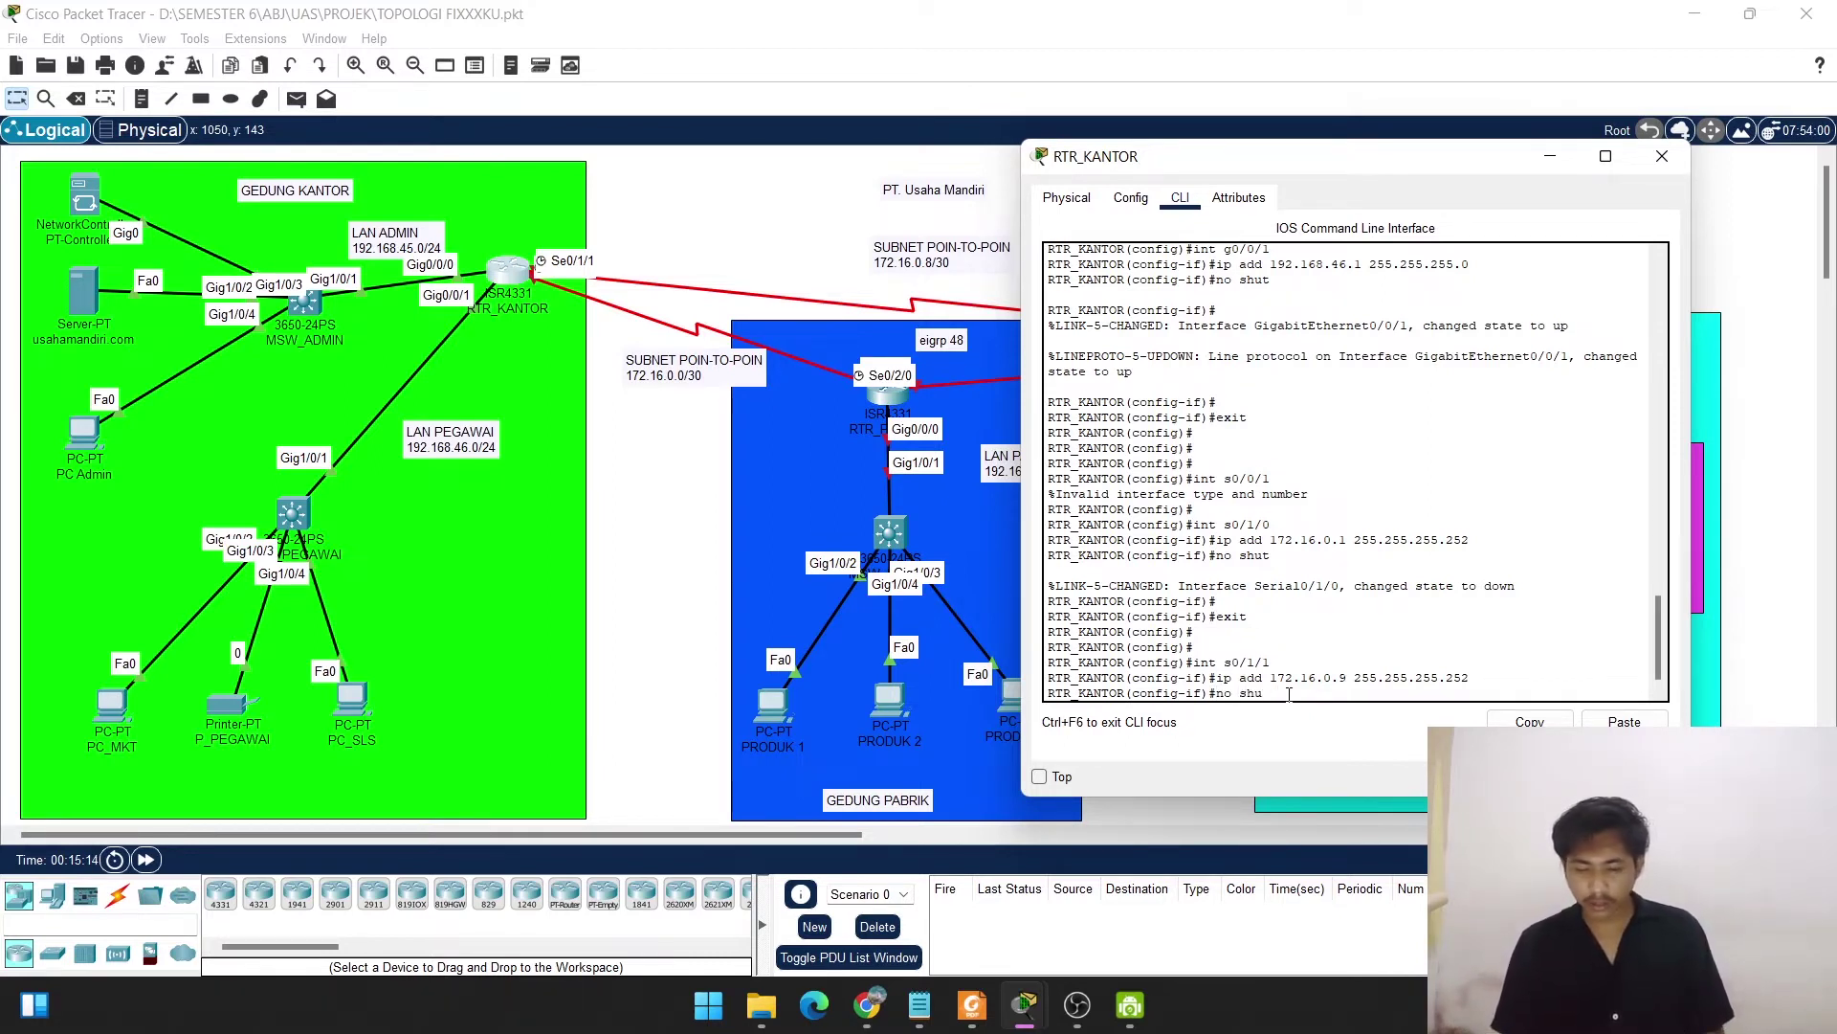
pyautogui.write('t')
pyautogui.press('Return')
pyautogui.press('Return')
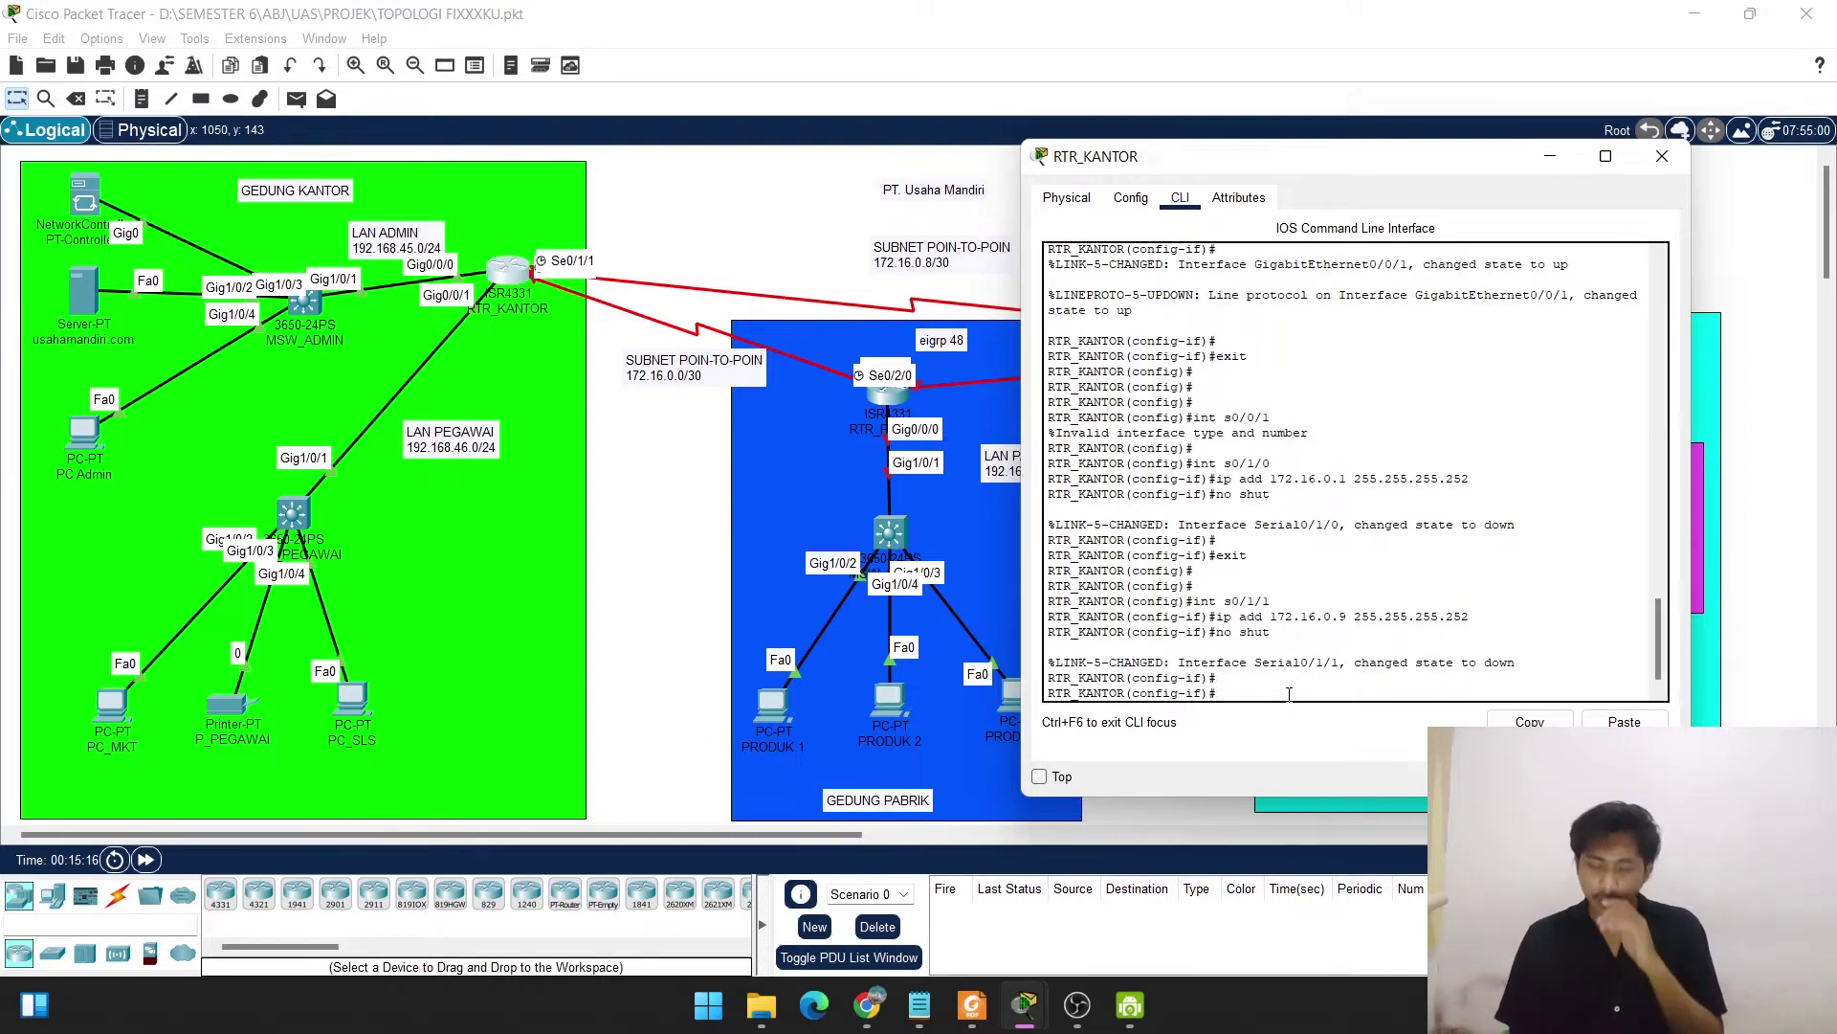
pyautogui.write('exit')
pyautogui.press('Return')
pyautogui.press('Return')
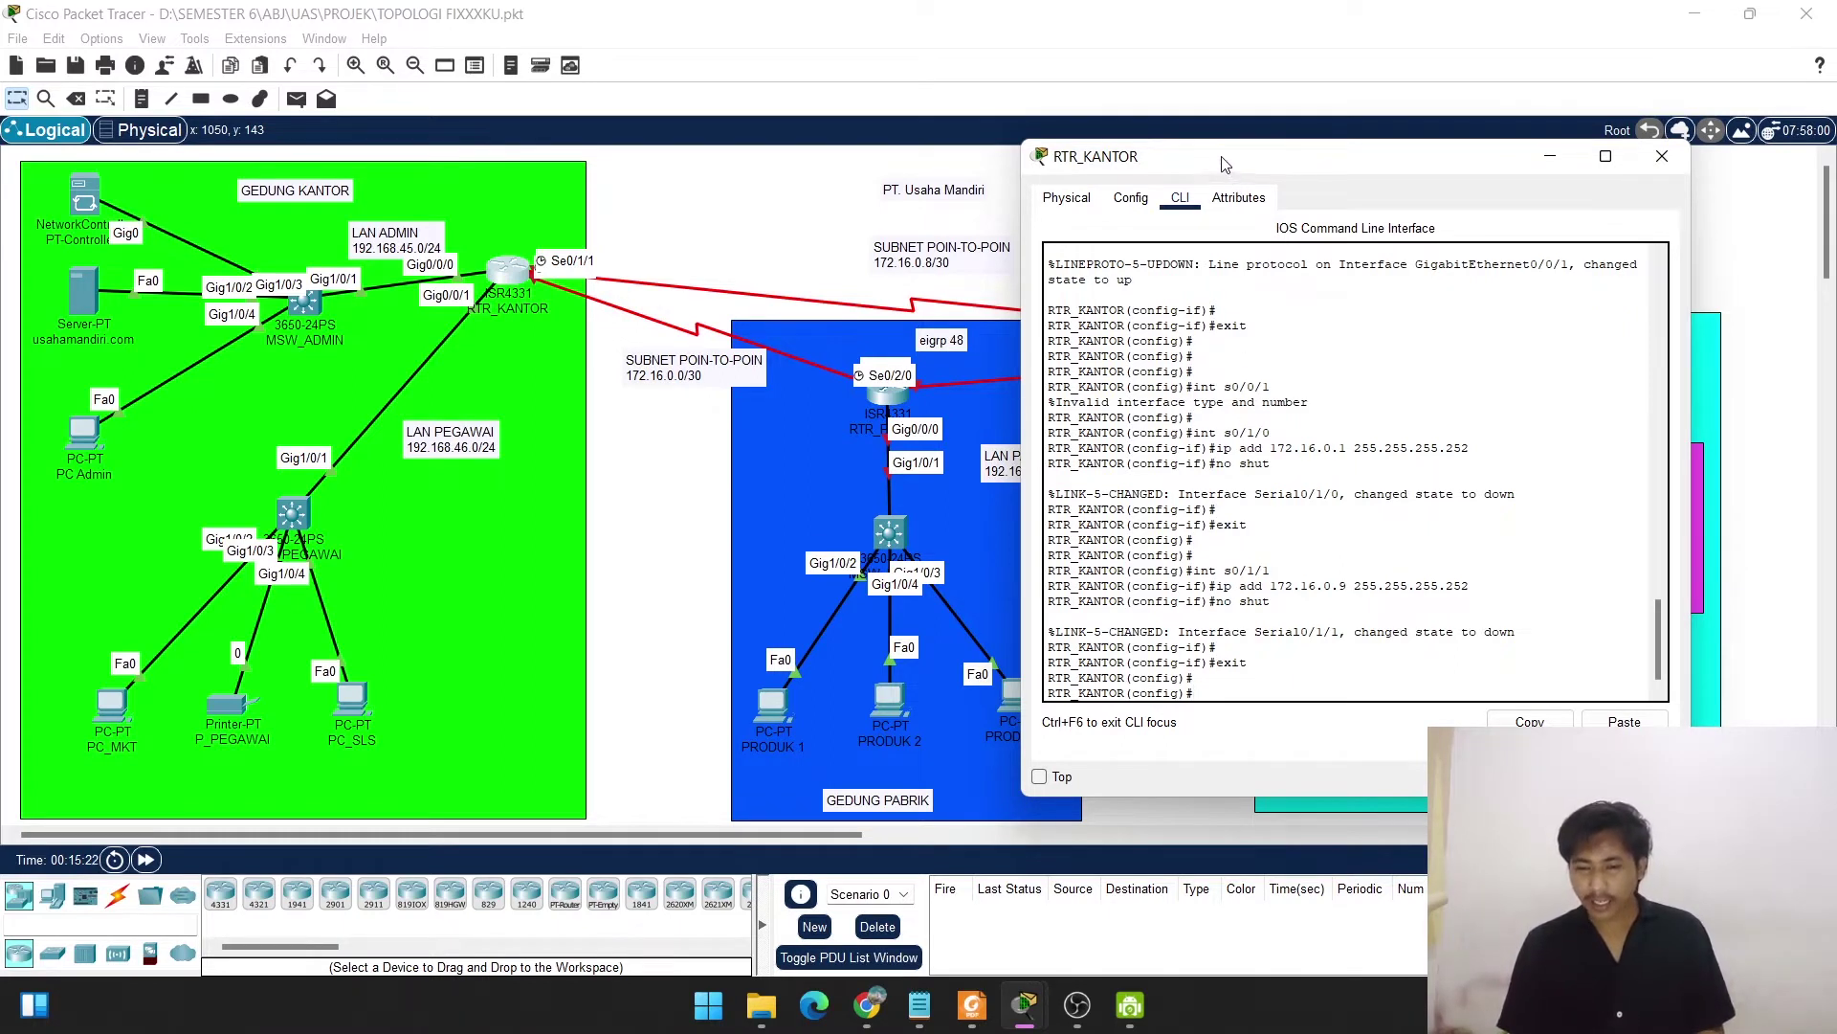
# Create DHCP pool admin with network 192.168.45.0 255.255.255.0.
pyautogui.moveTo(1223, 165); pyautogui.dragTo(1053, 119)
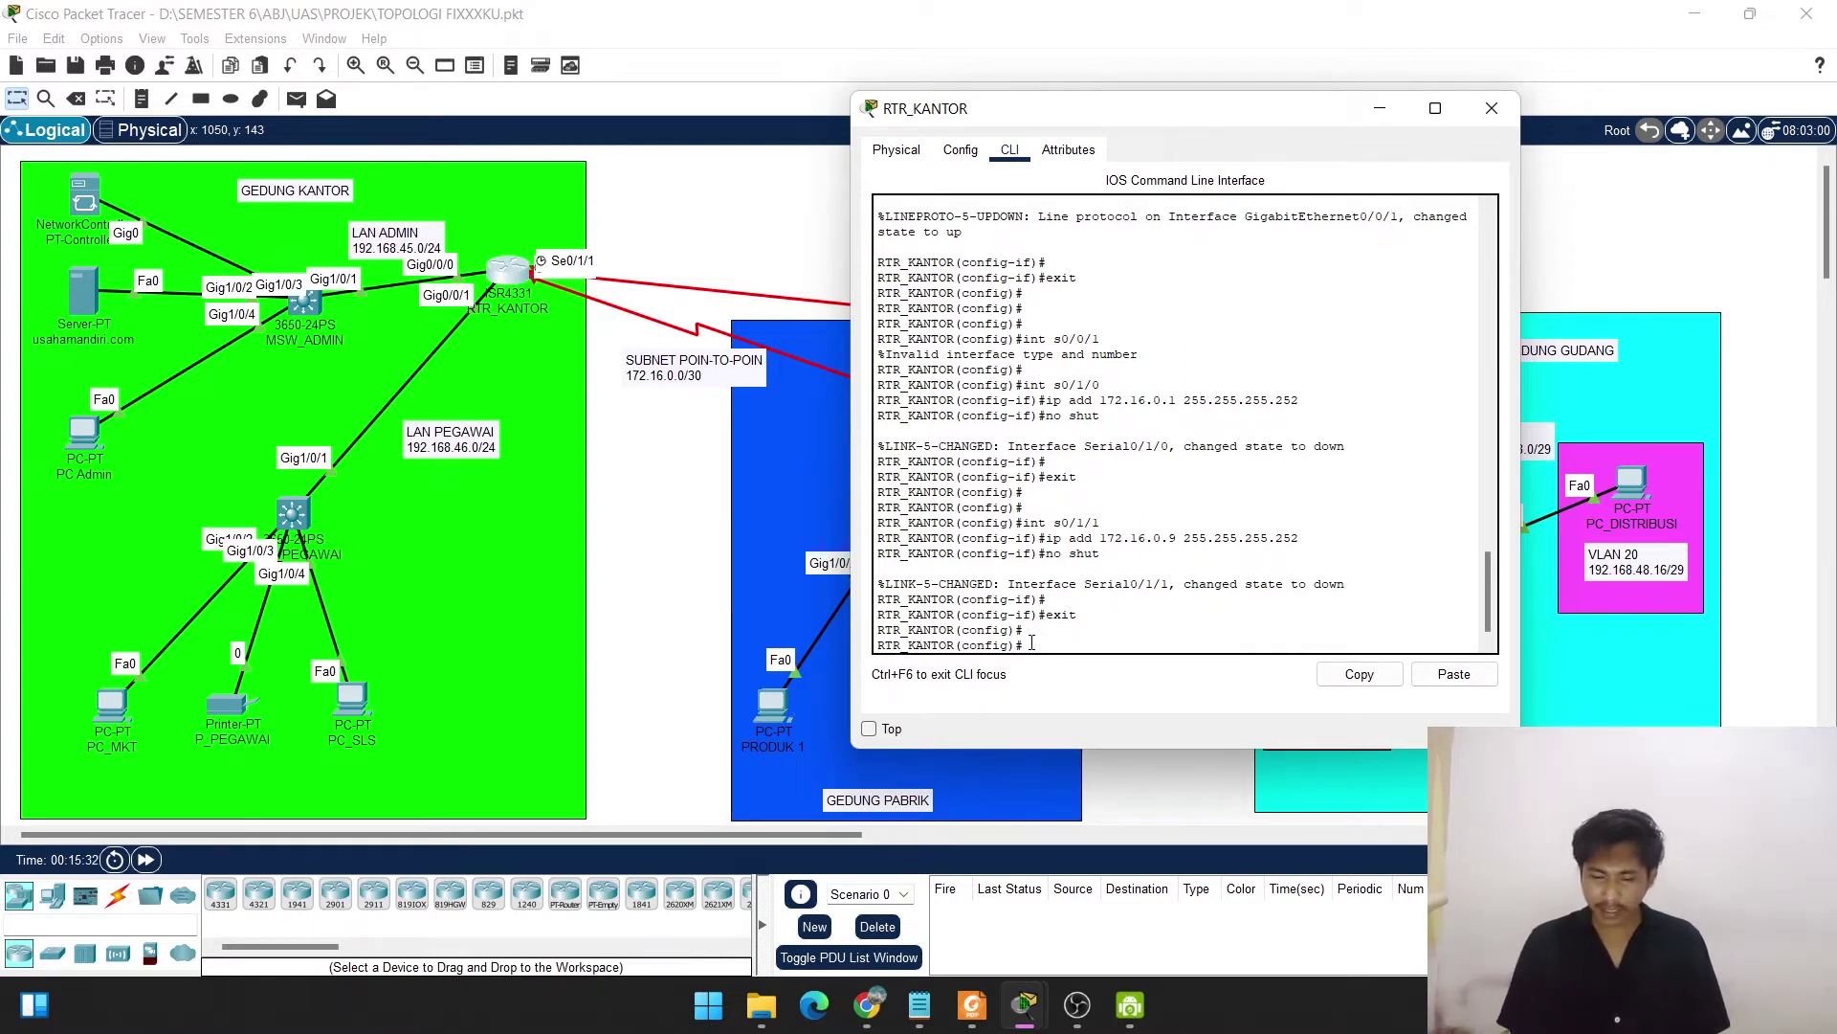
pyautogui.press('Return')
pyautogui.press('Return')
pyautogui.press('Return')
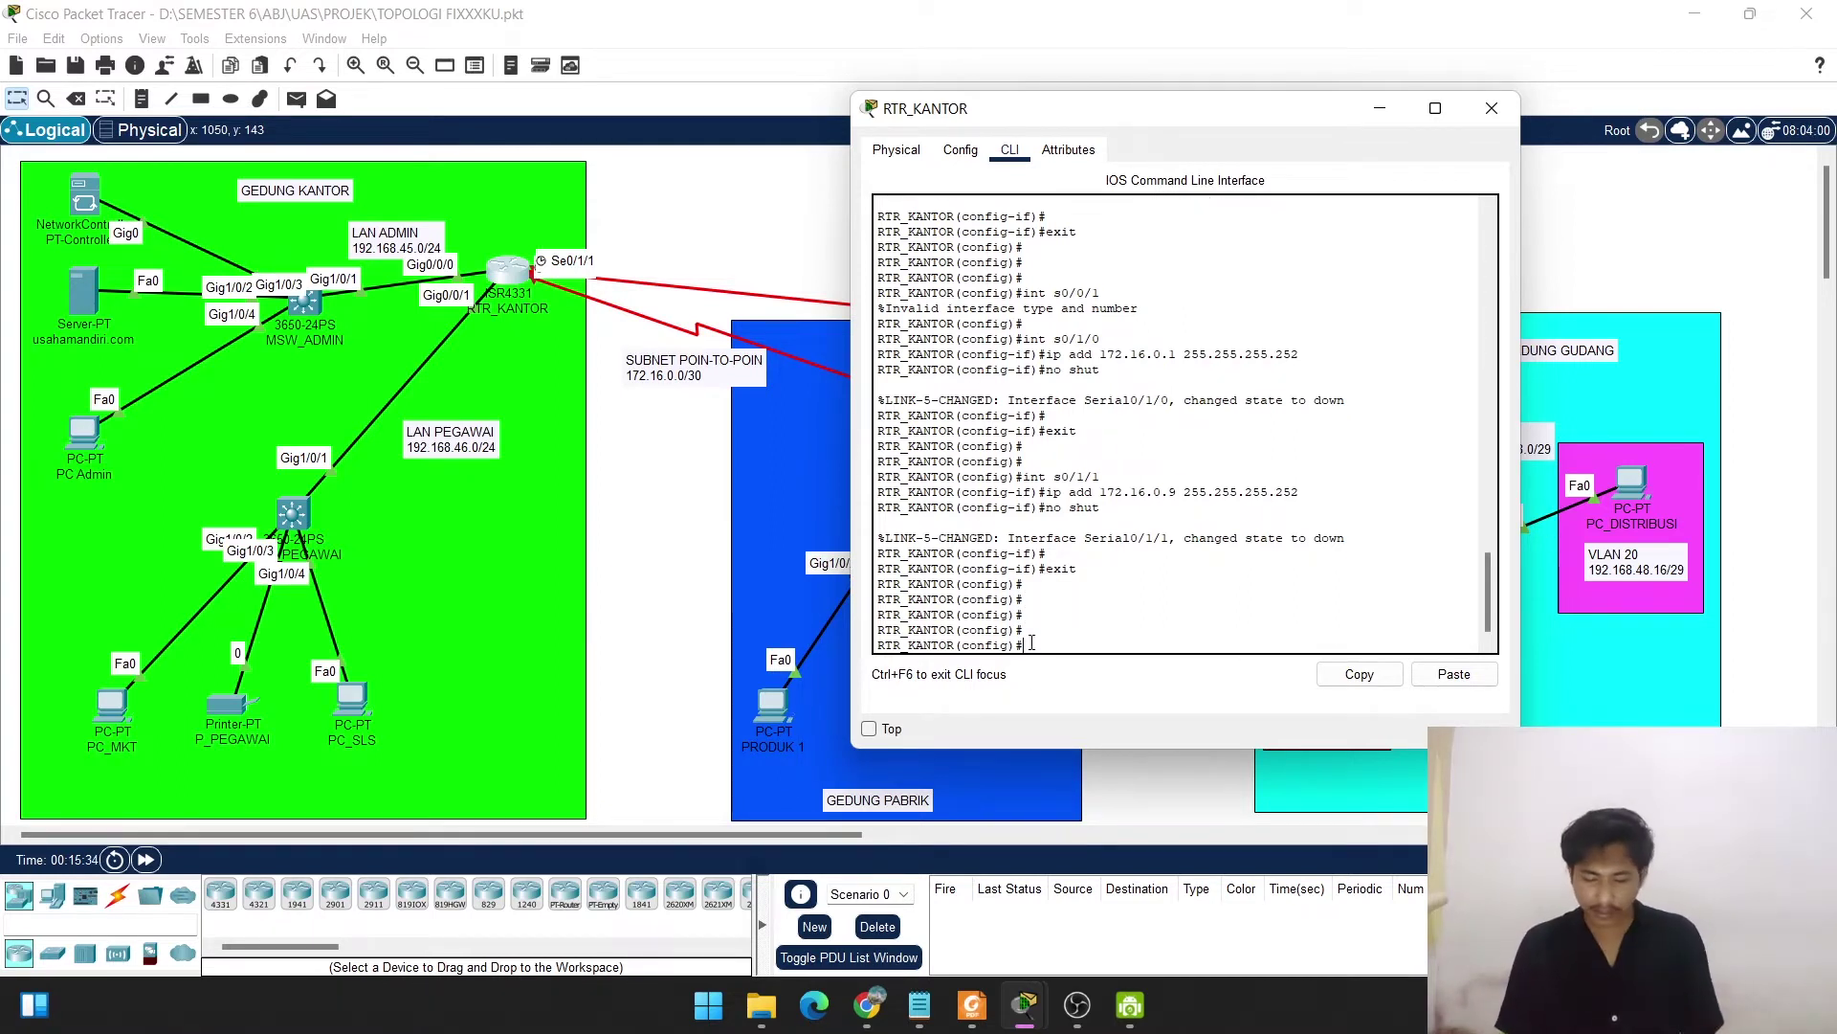
pyautogui.write('ip dhcp pool')
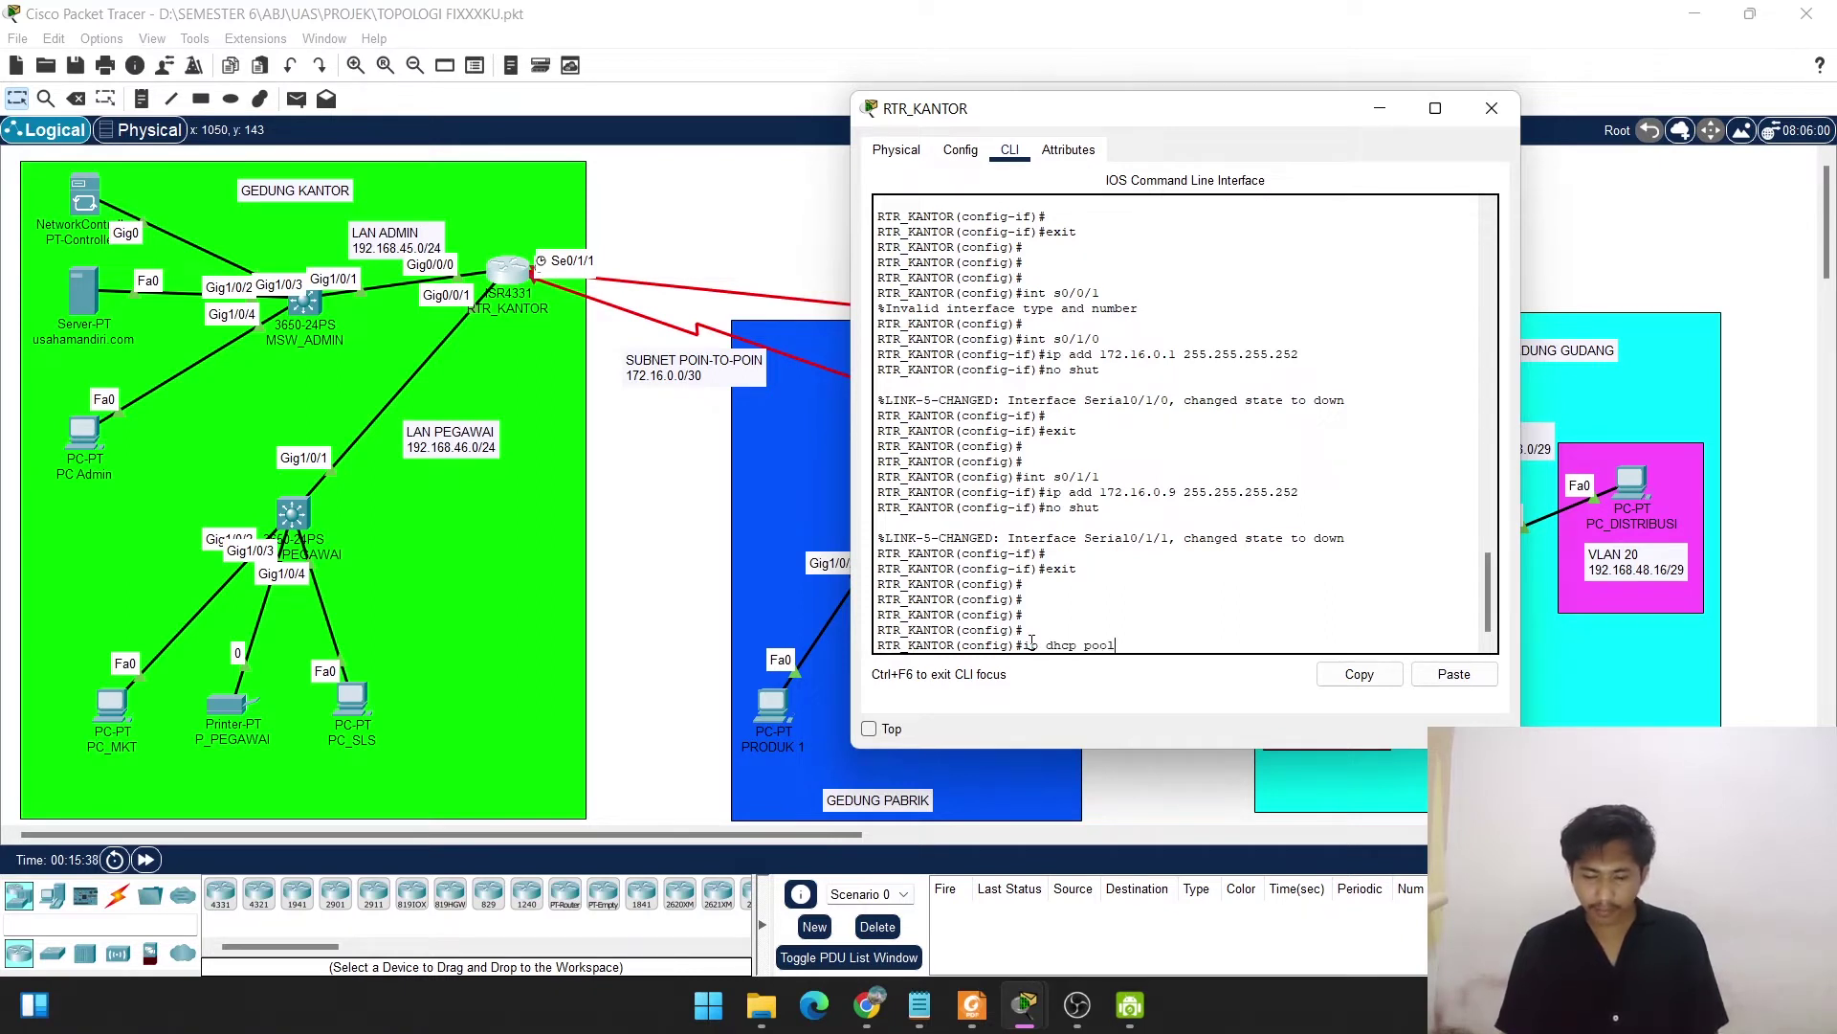
pyautogui.write(' admin')
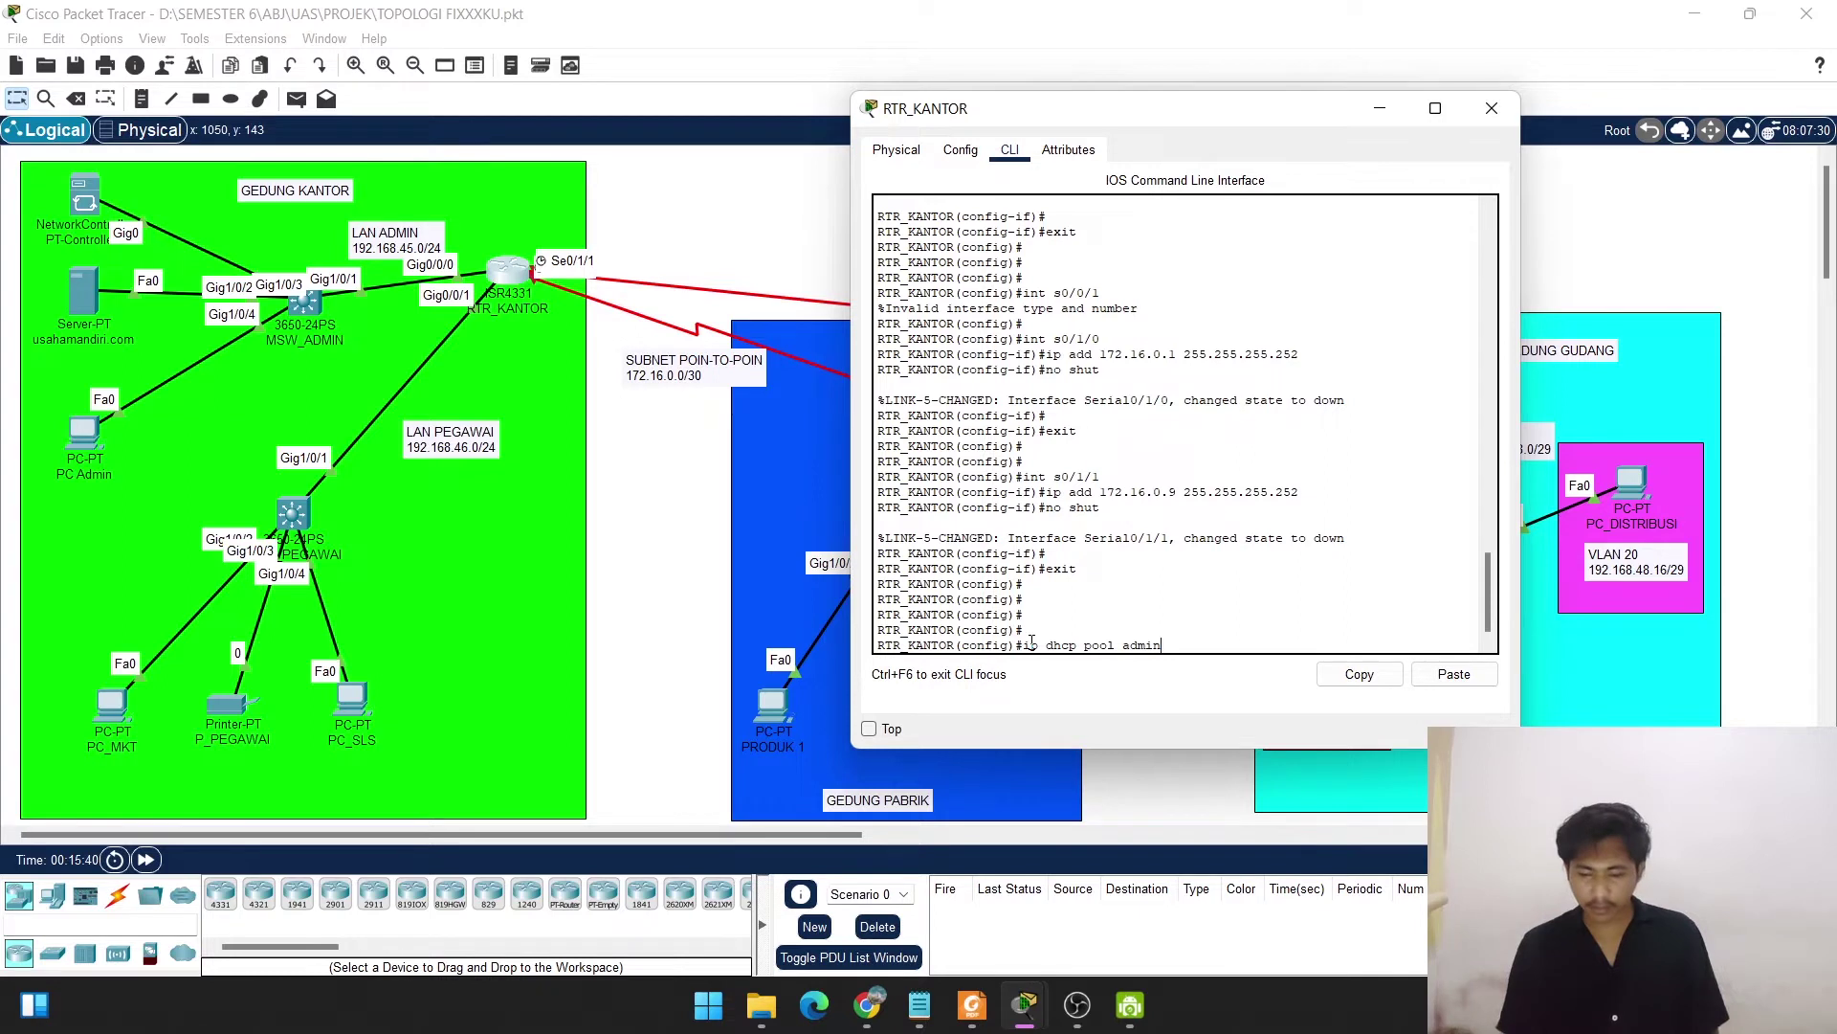
pyautogui.press('Return')
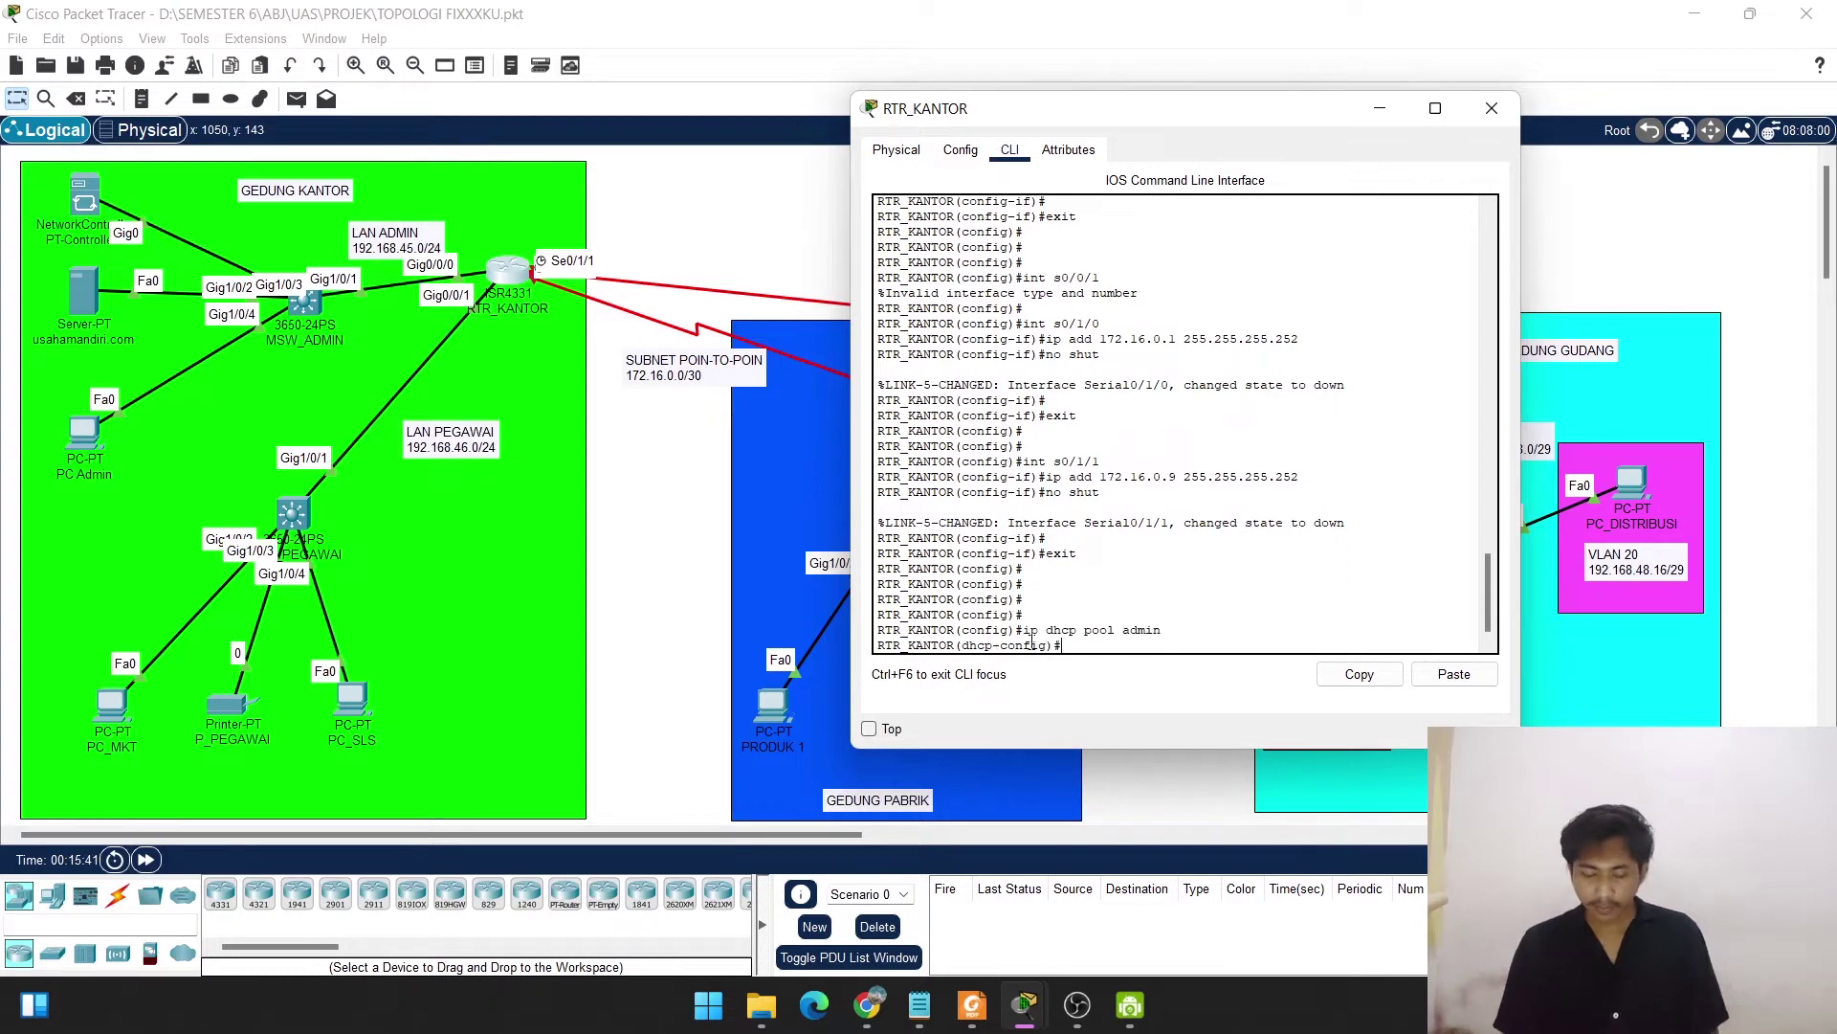
pyautogui.write('net')
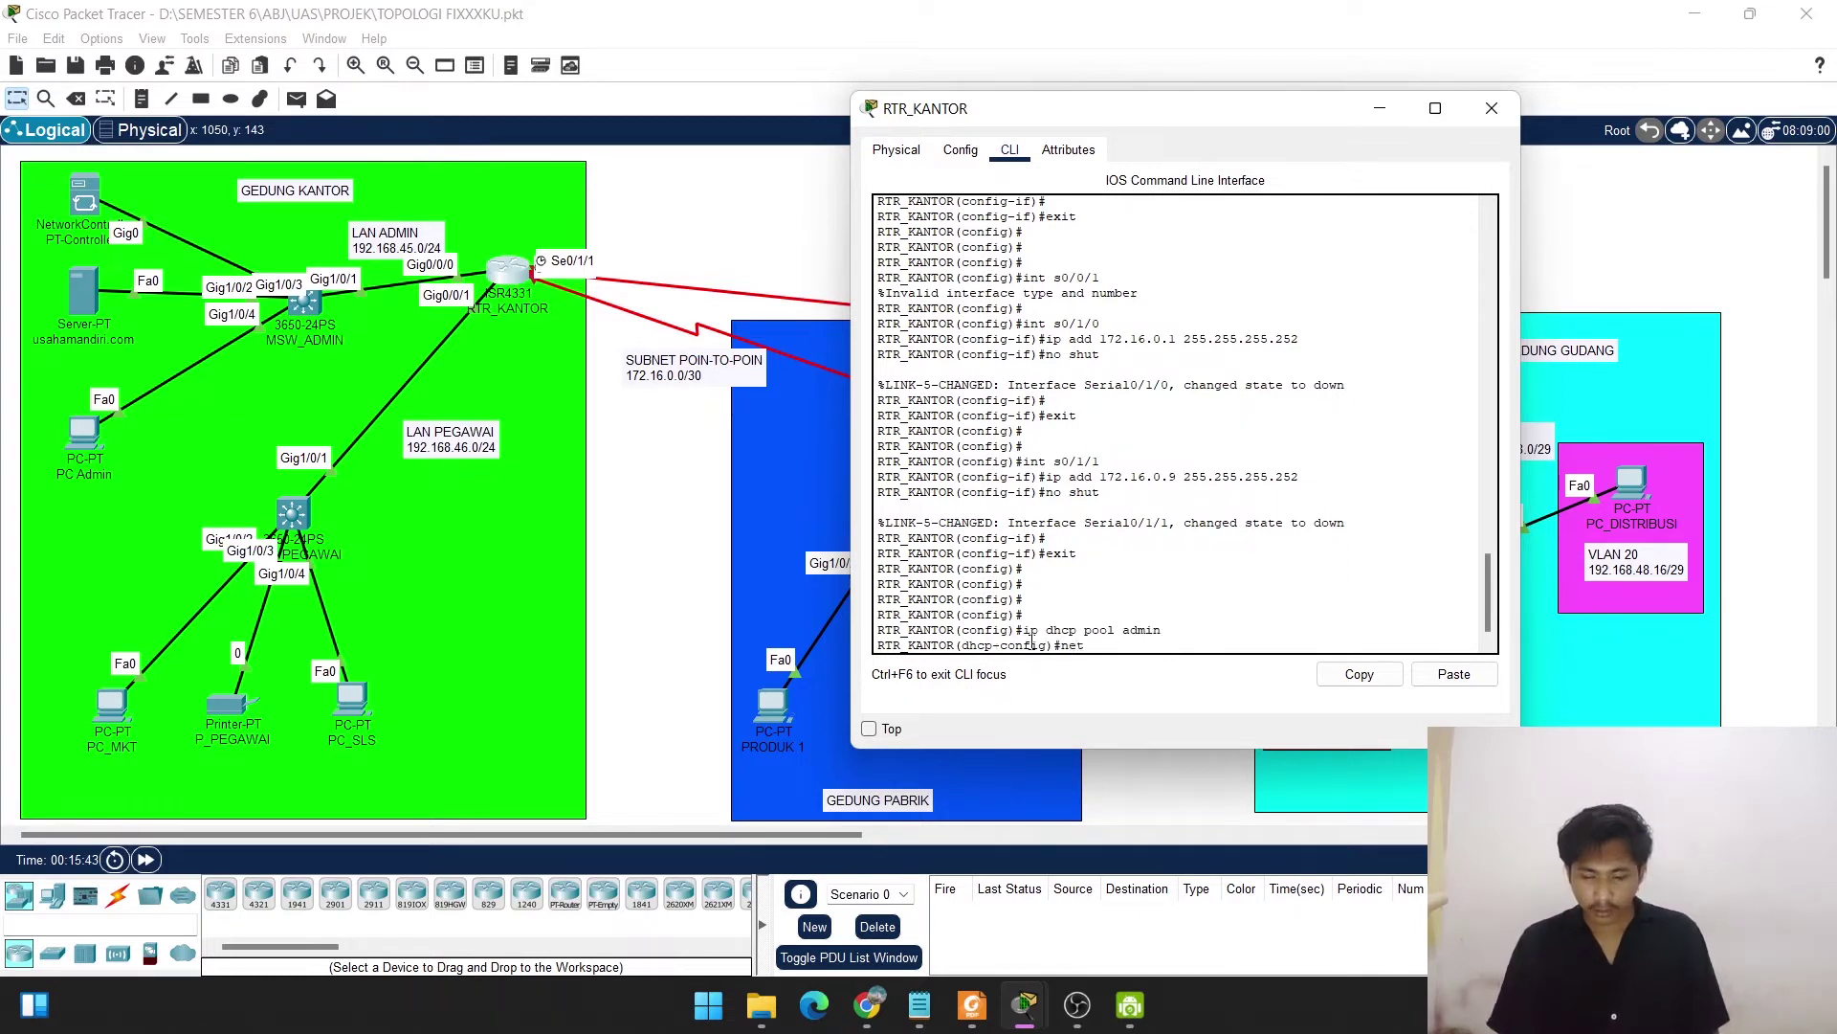
pyautogui.write(' 192')
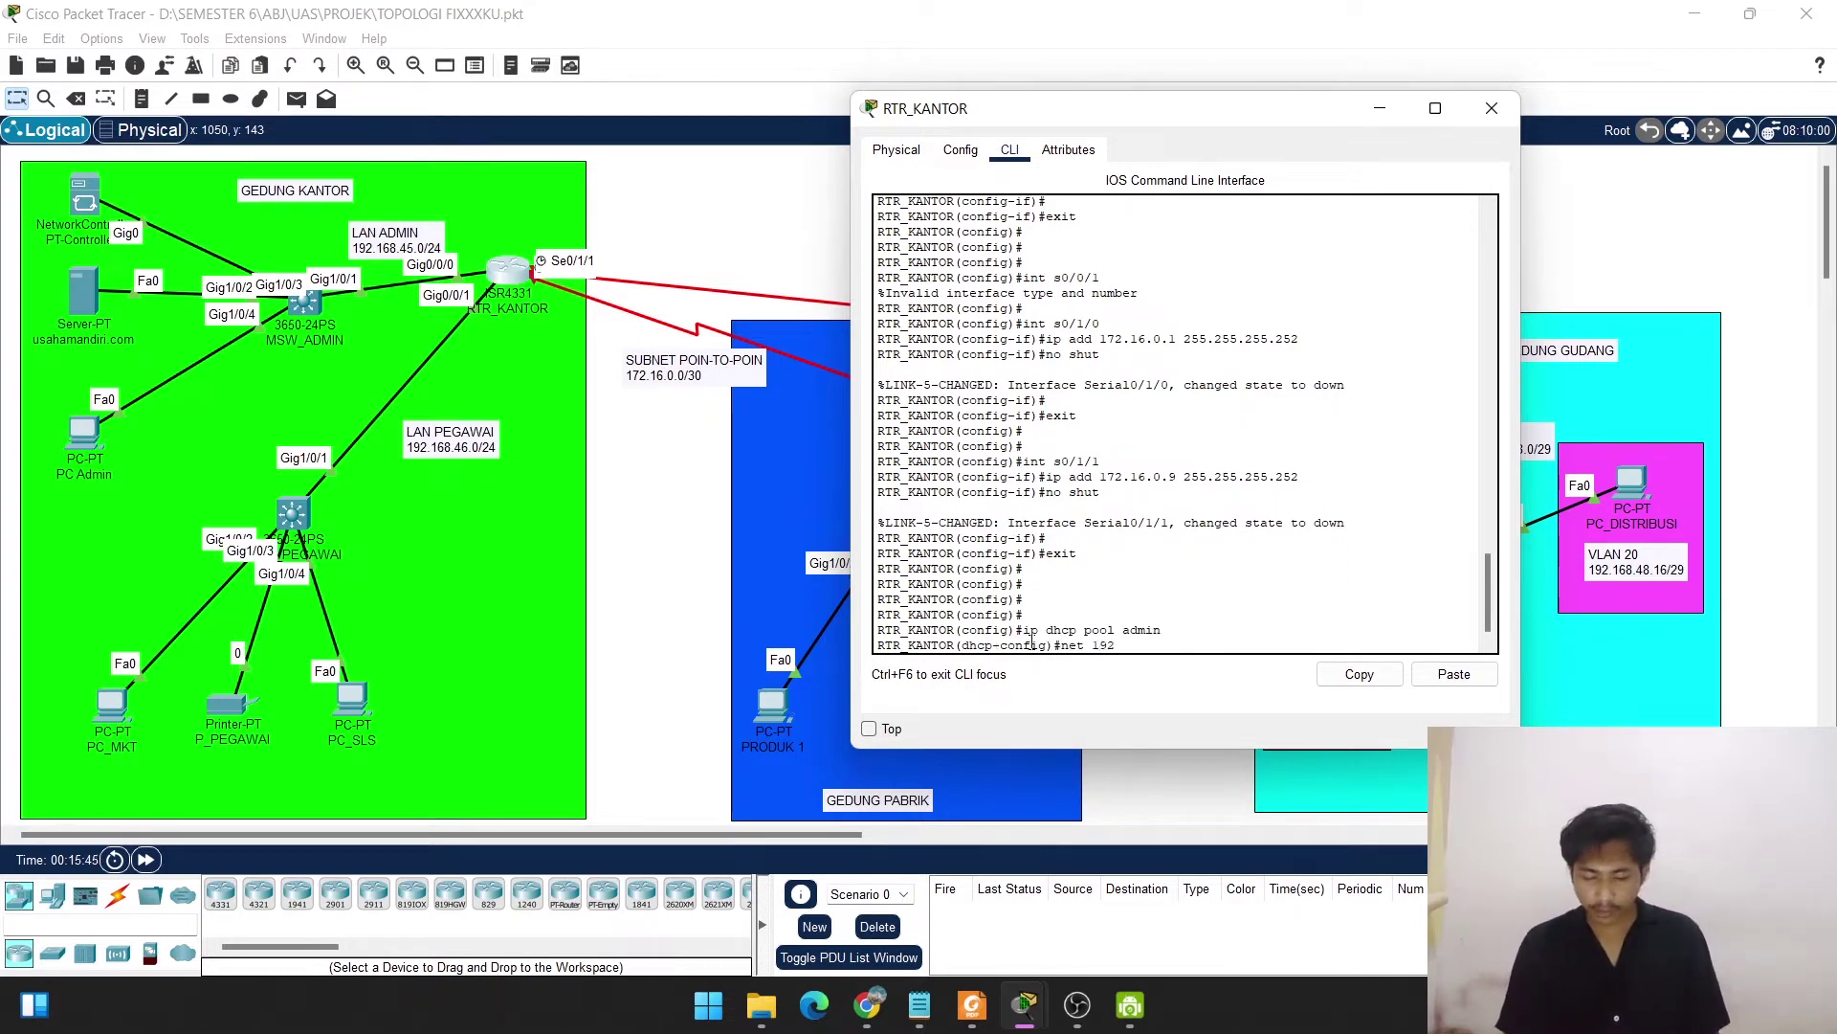
pyautogui.write('.168.4')
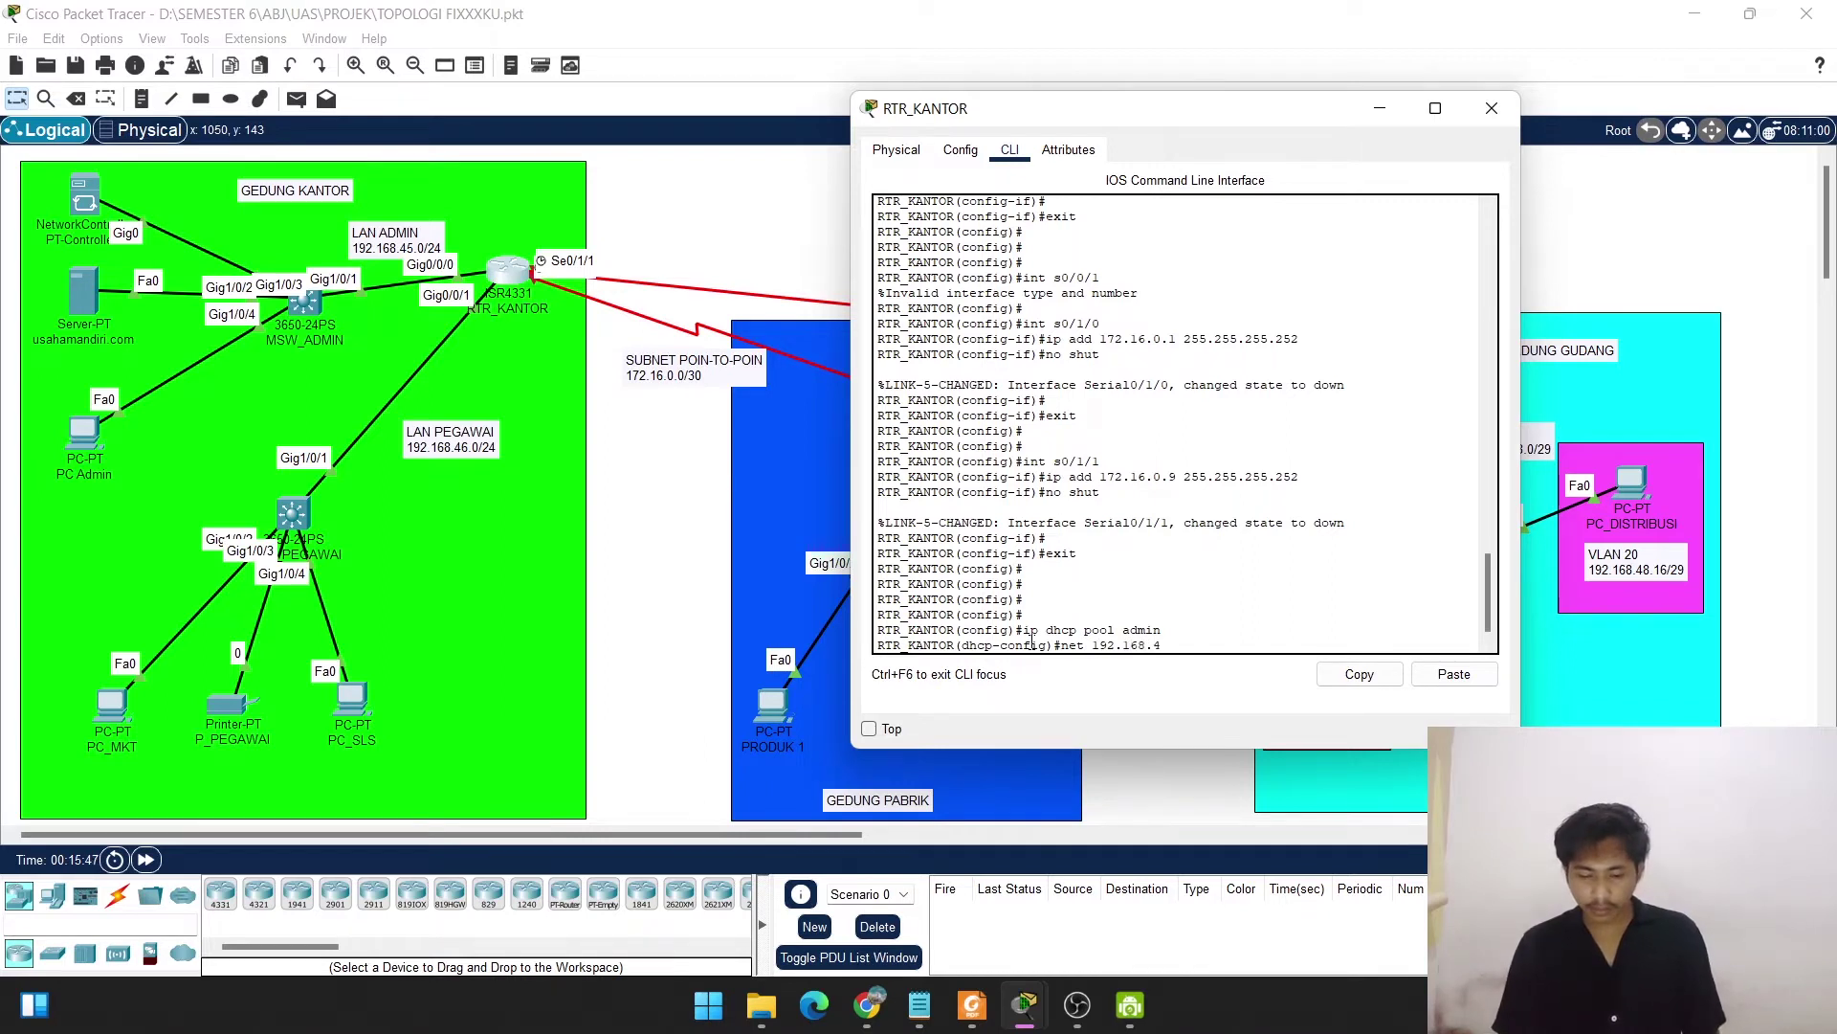
pyautogui.write('5.0 ')
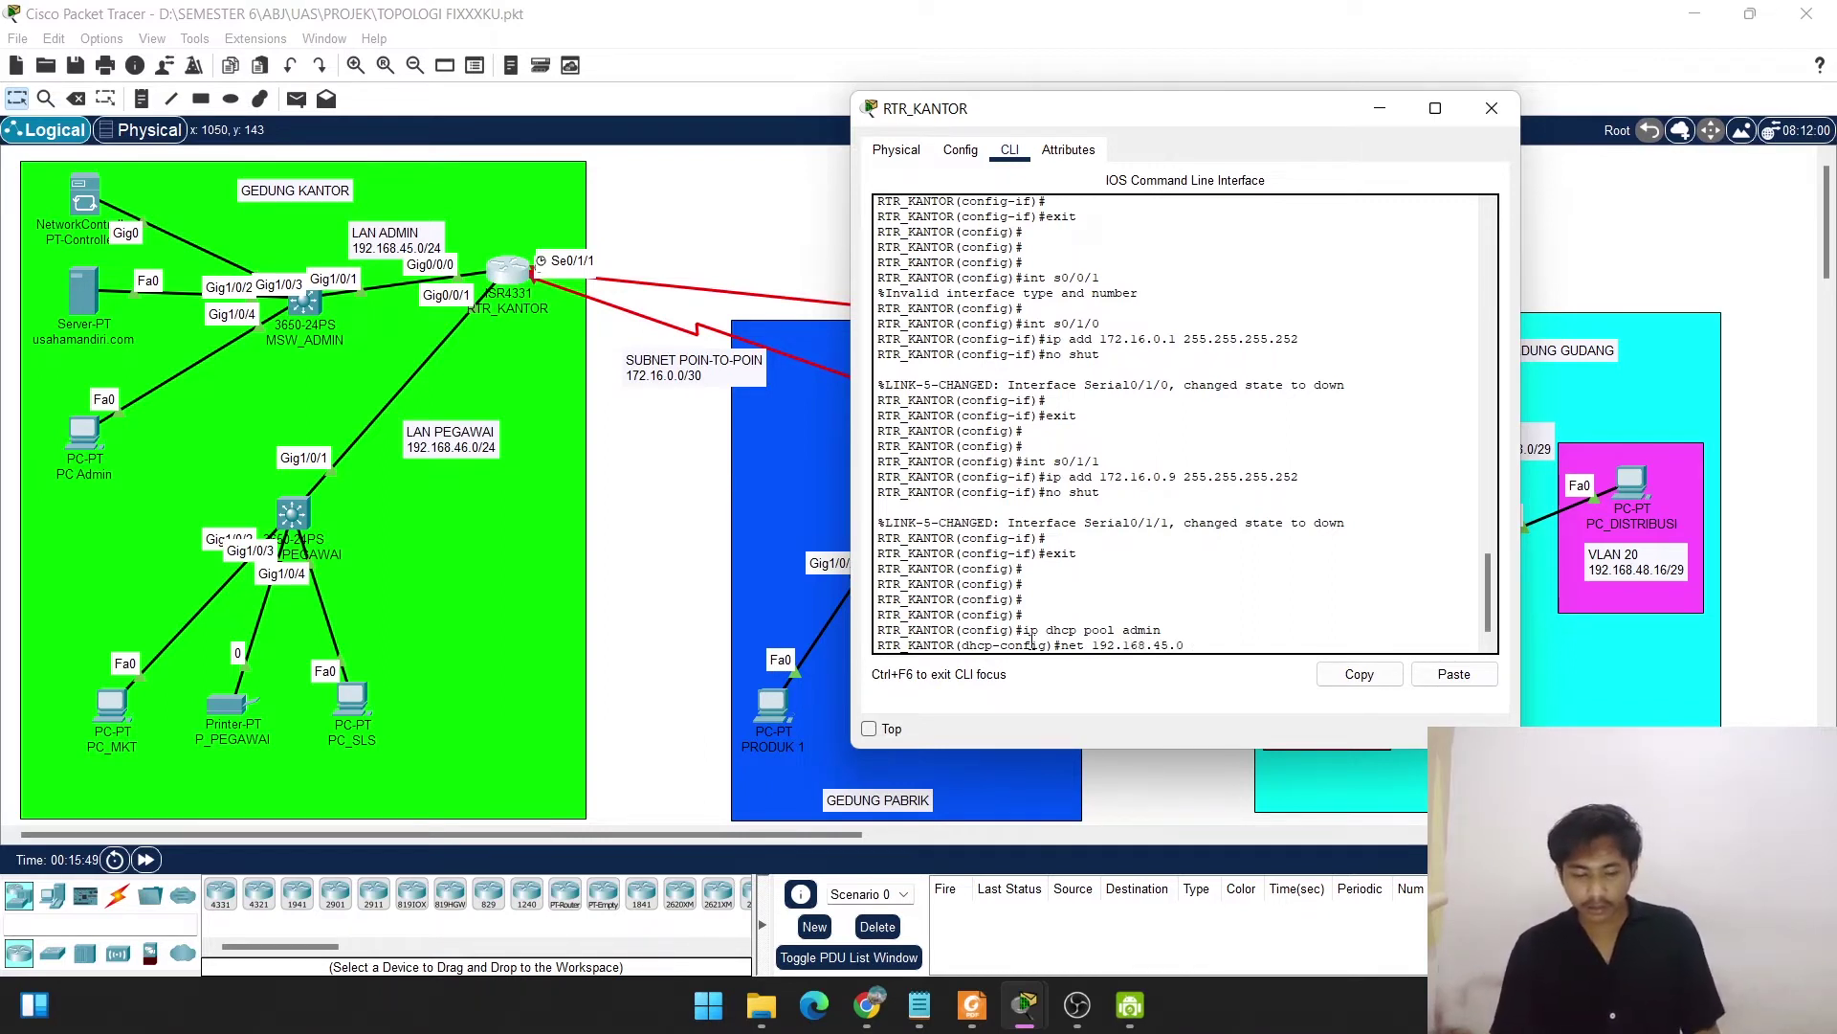
pyautogui.write('255.255.2')
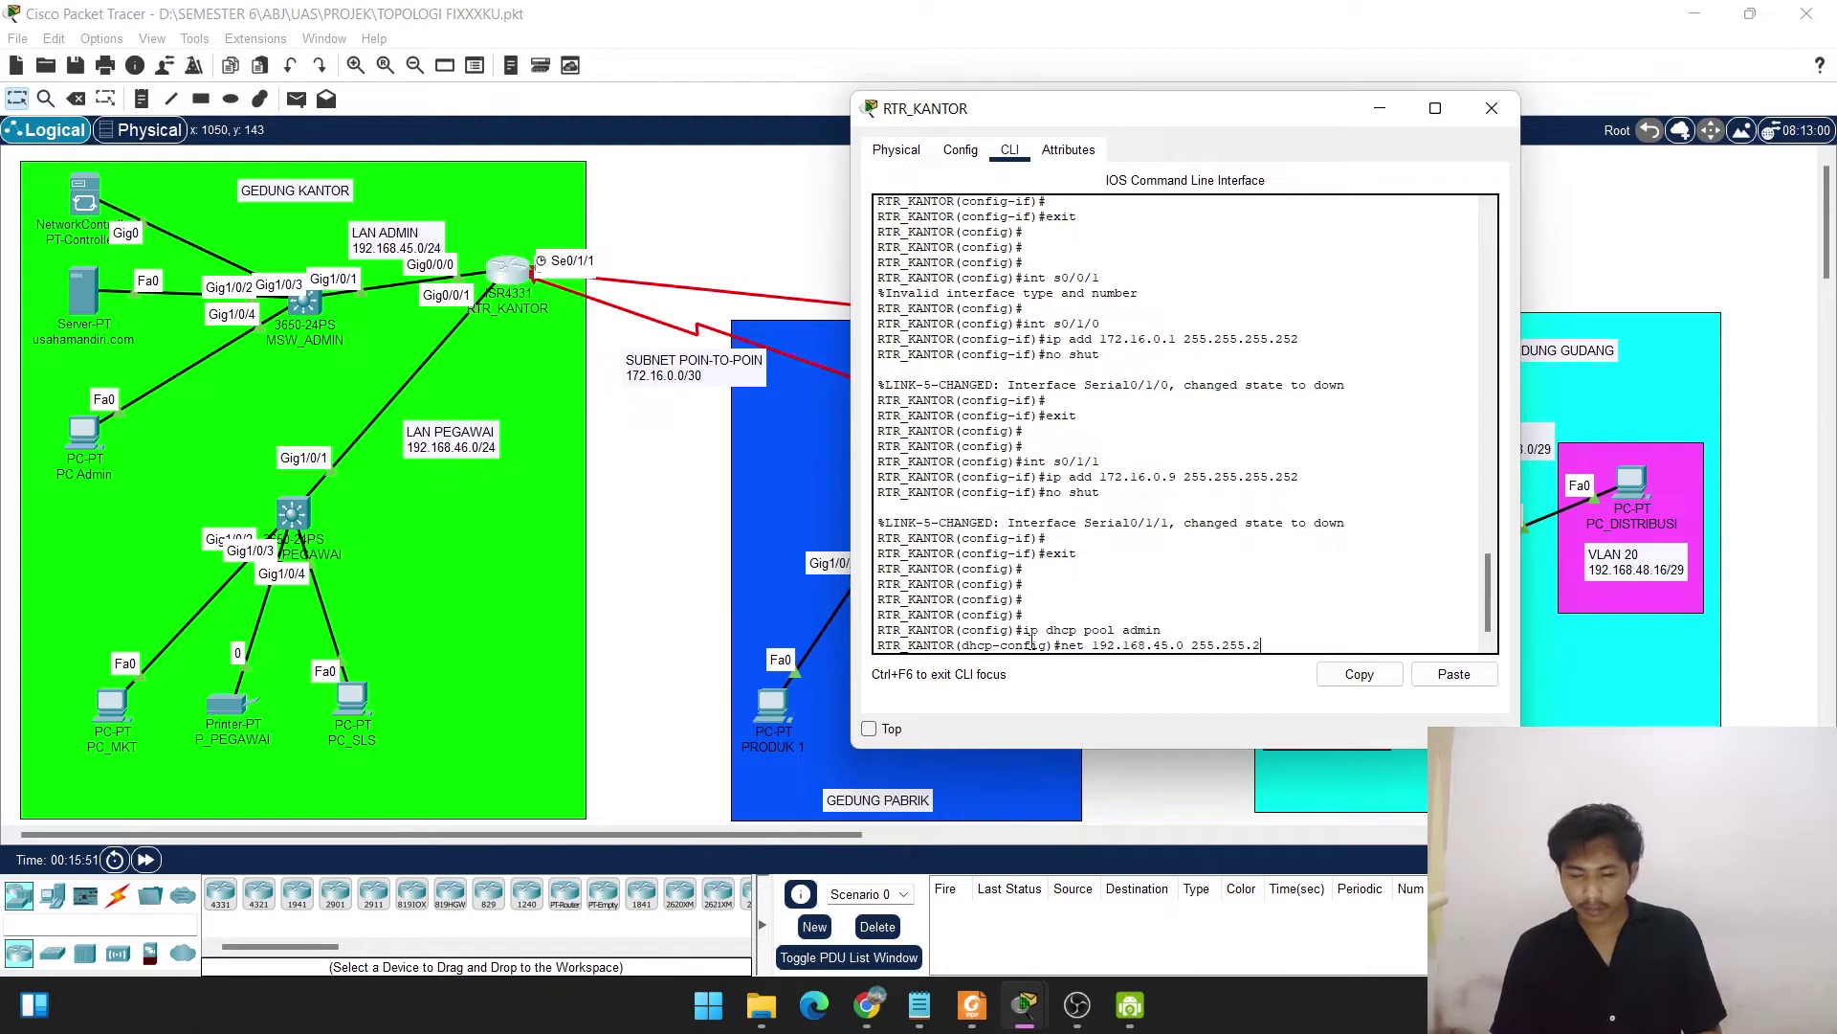
pyautogui.write('55.0')
pyautogui.press('Return')
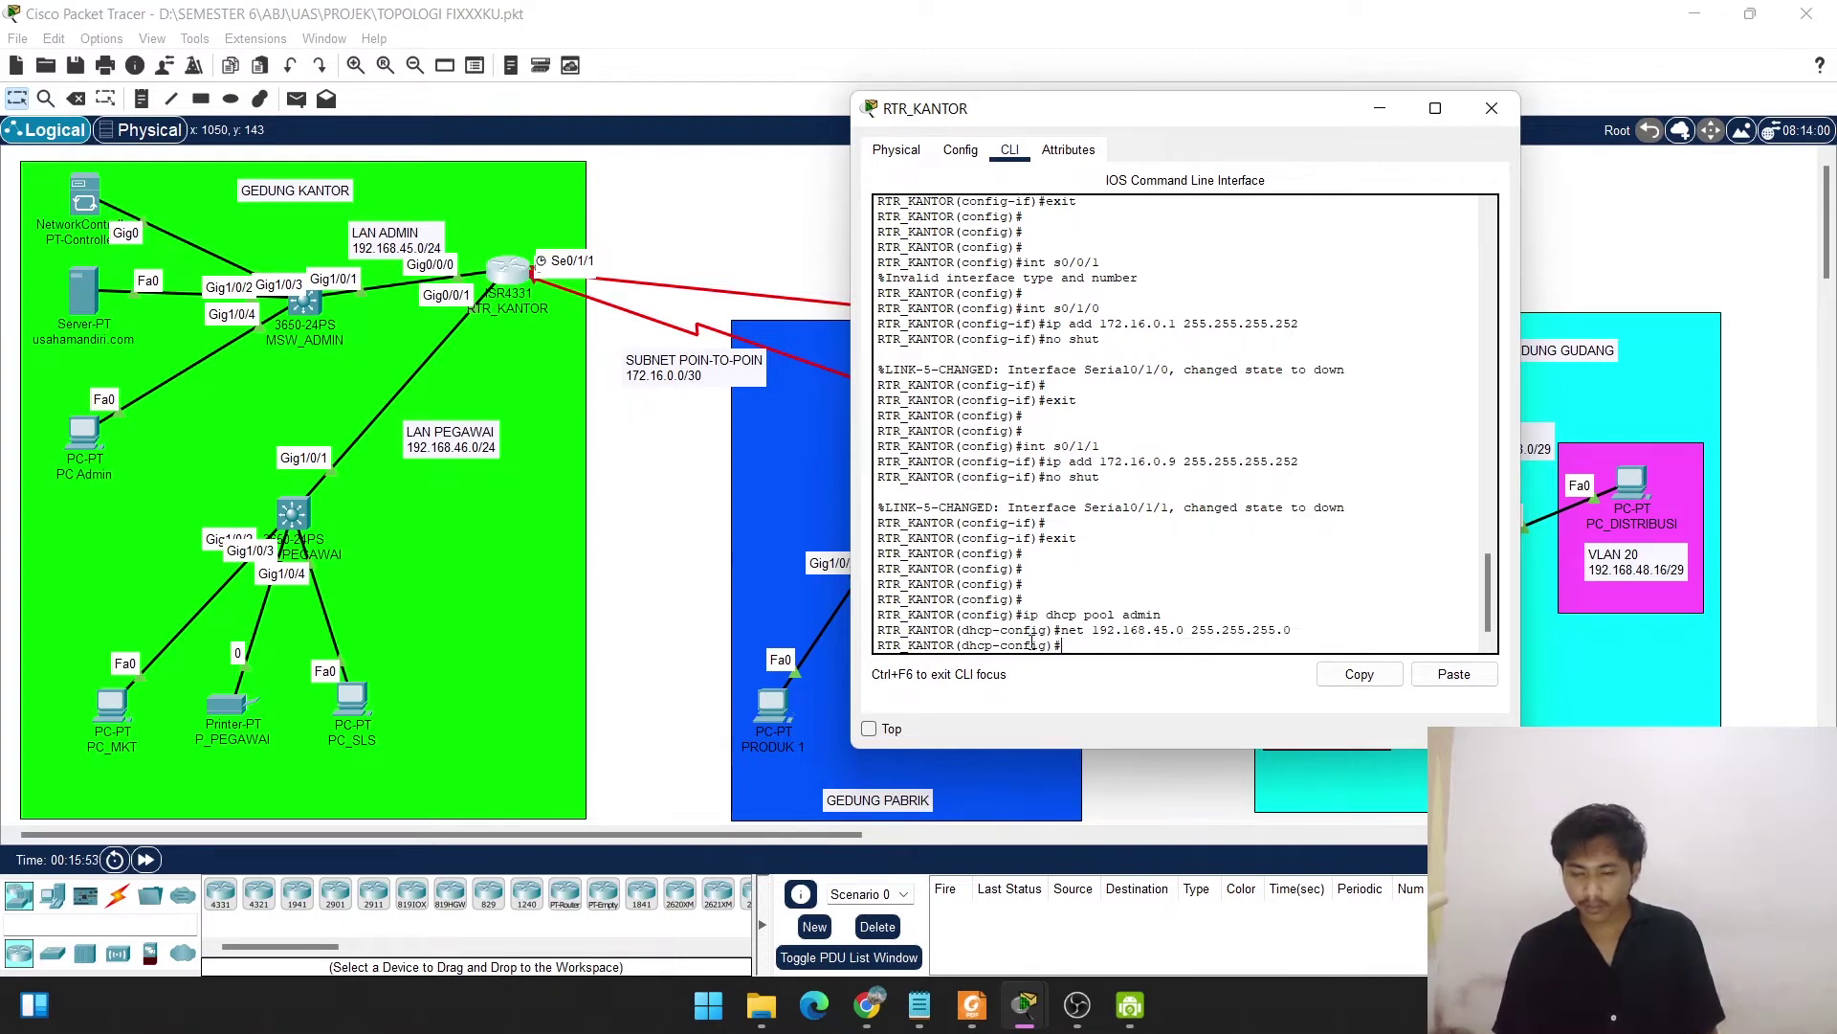
# Set the admin pool's default-router 192.168.45.1 and dns-server 192.168.45.253, then exit.
pyautogui.write('d')
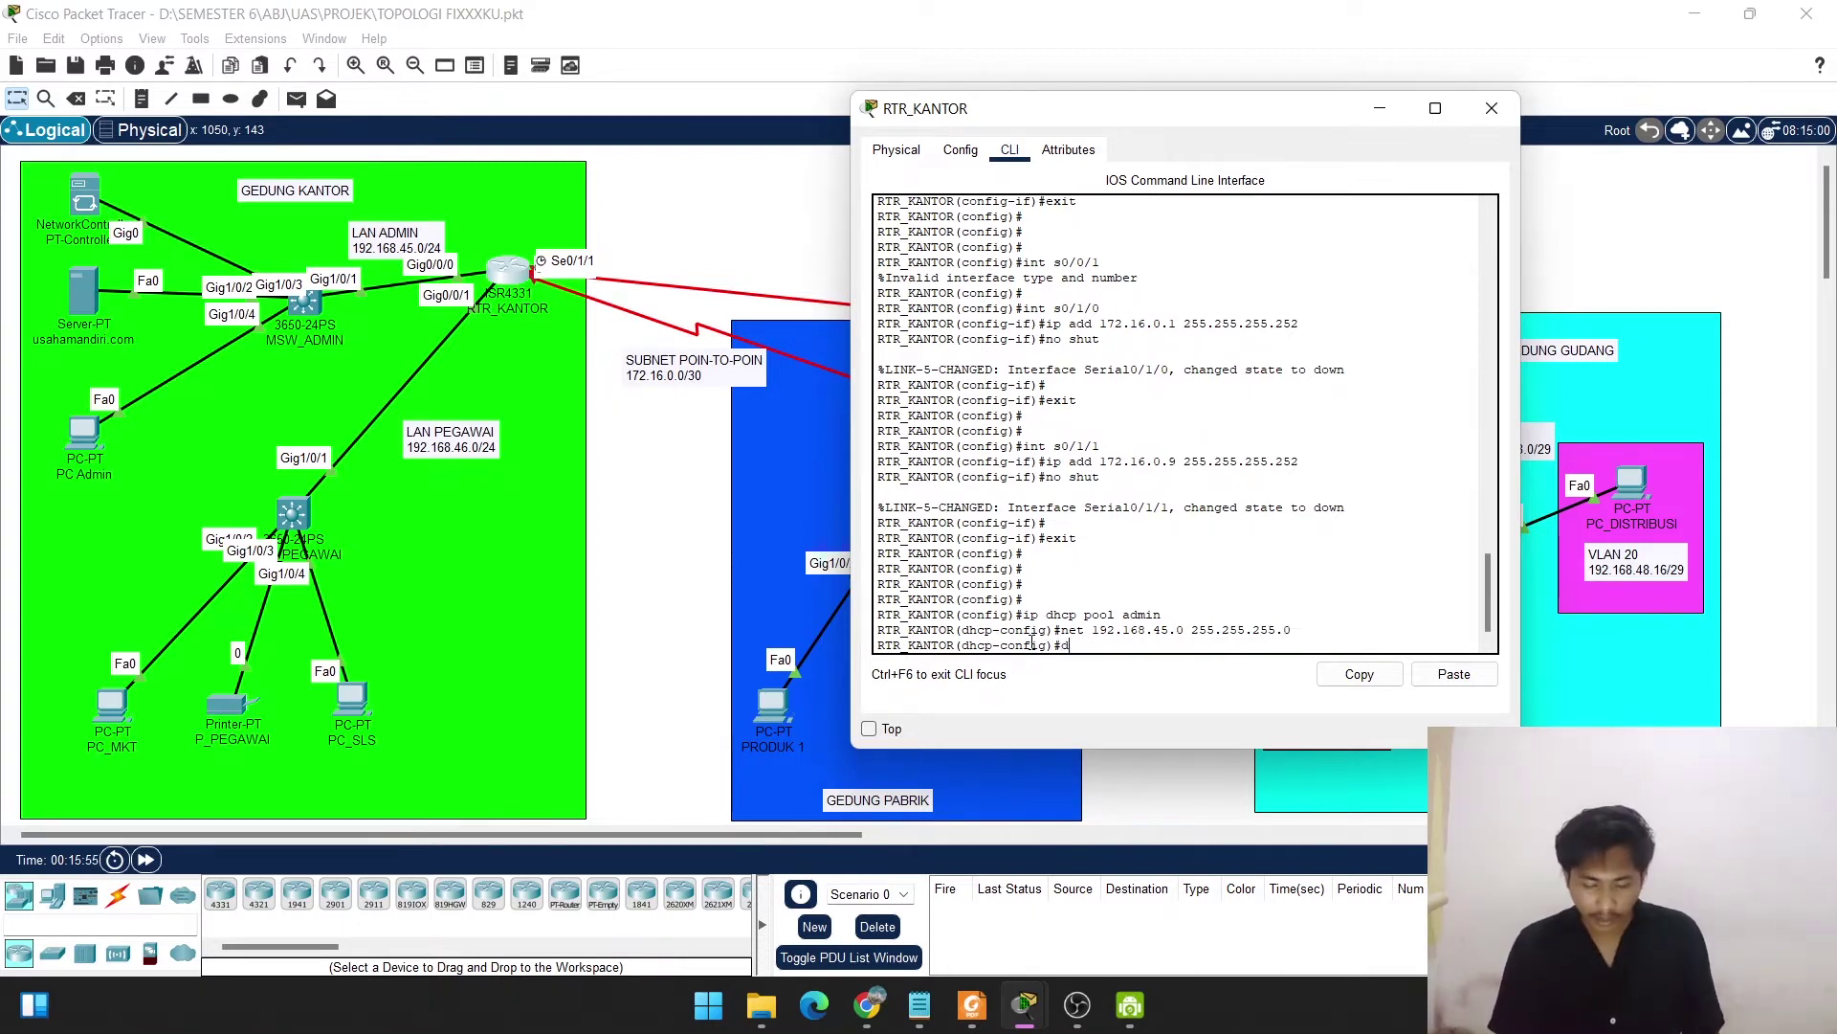
pyautogui.write('ef')
pyautogui.press('Tab')
pyautogui.write('192.168')
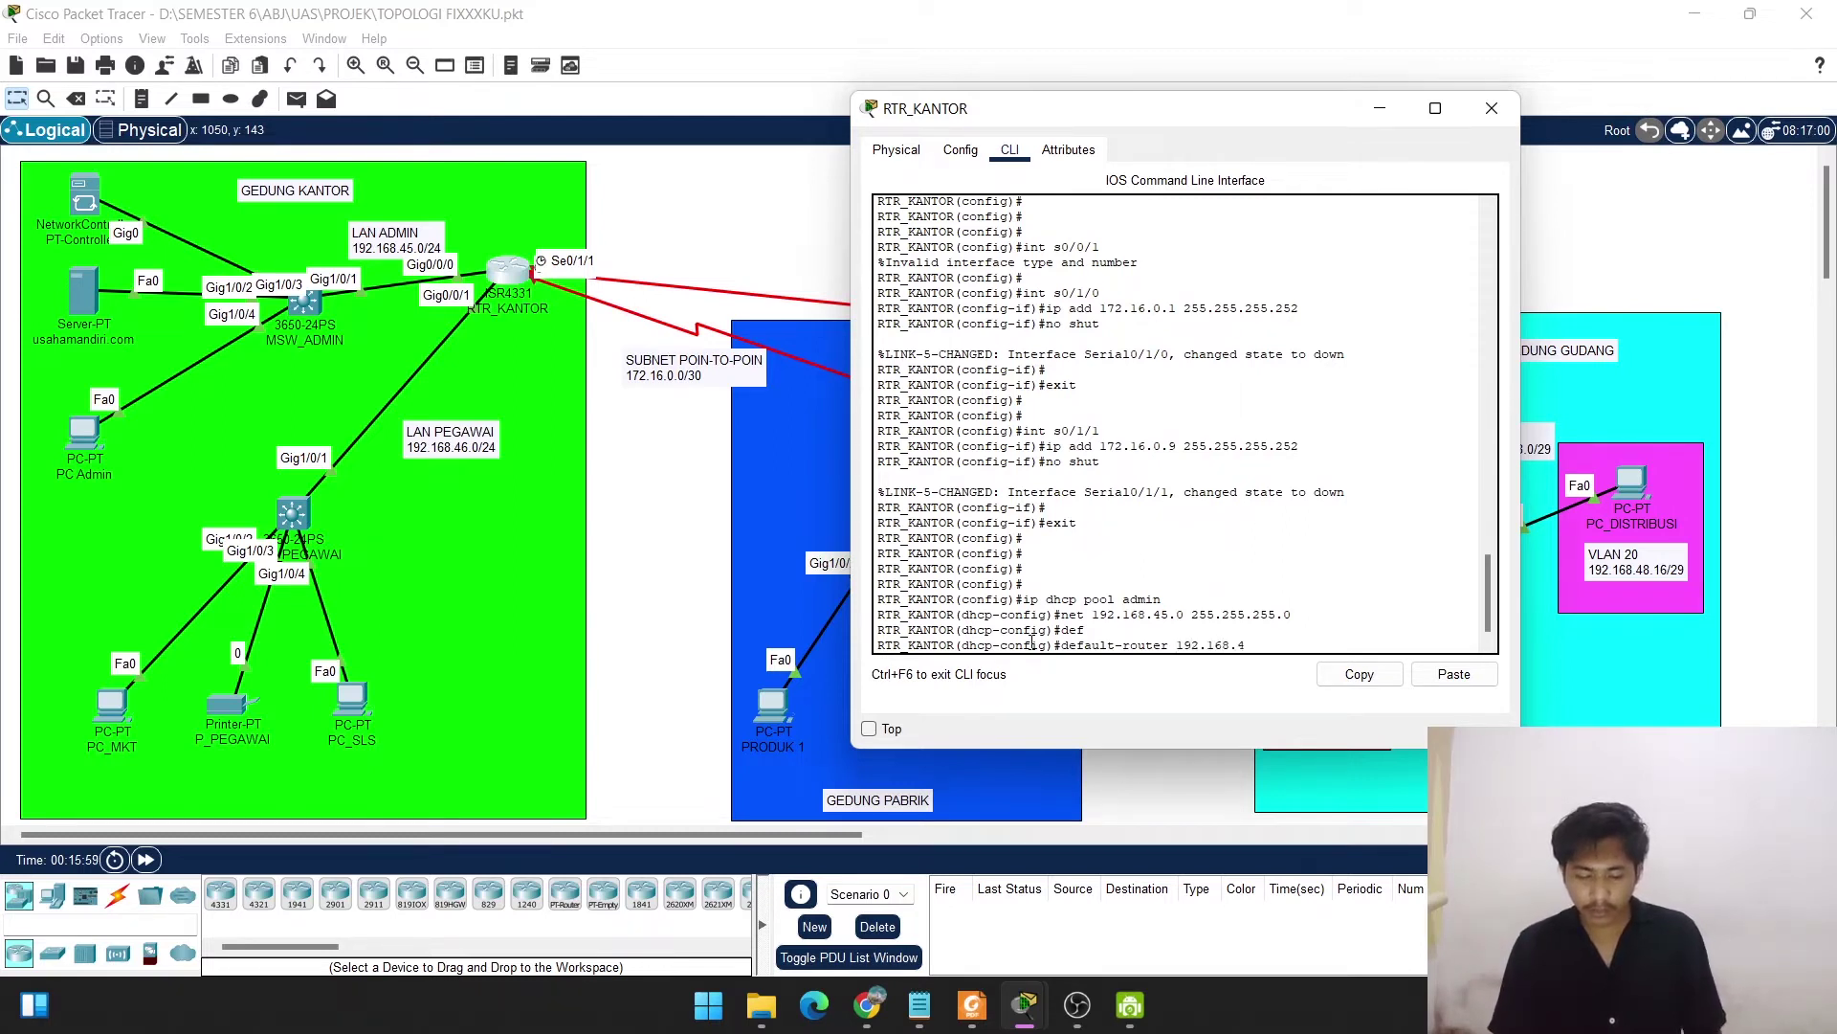
pyautogui.write('.45.1')
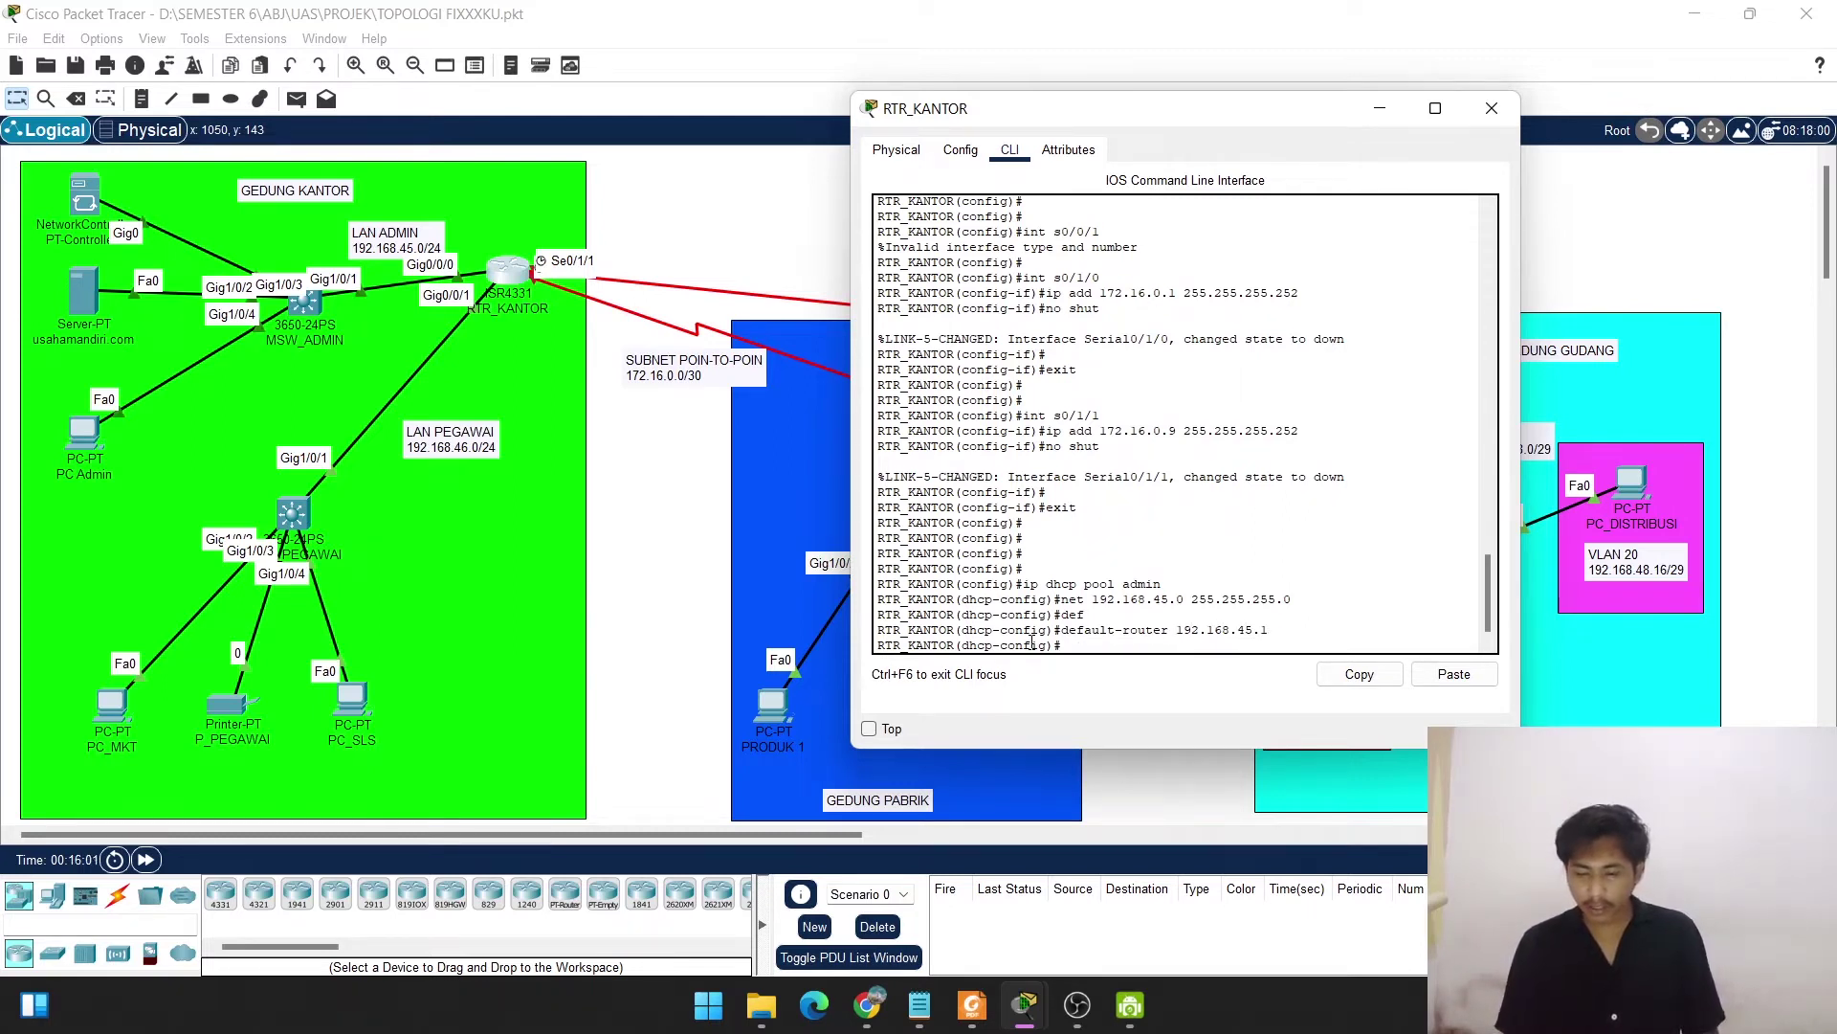
pyautogui.press('Return')
pyautogui.write('dns')
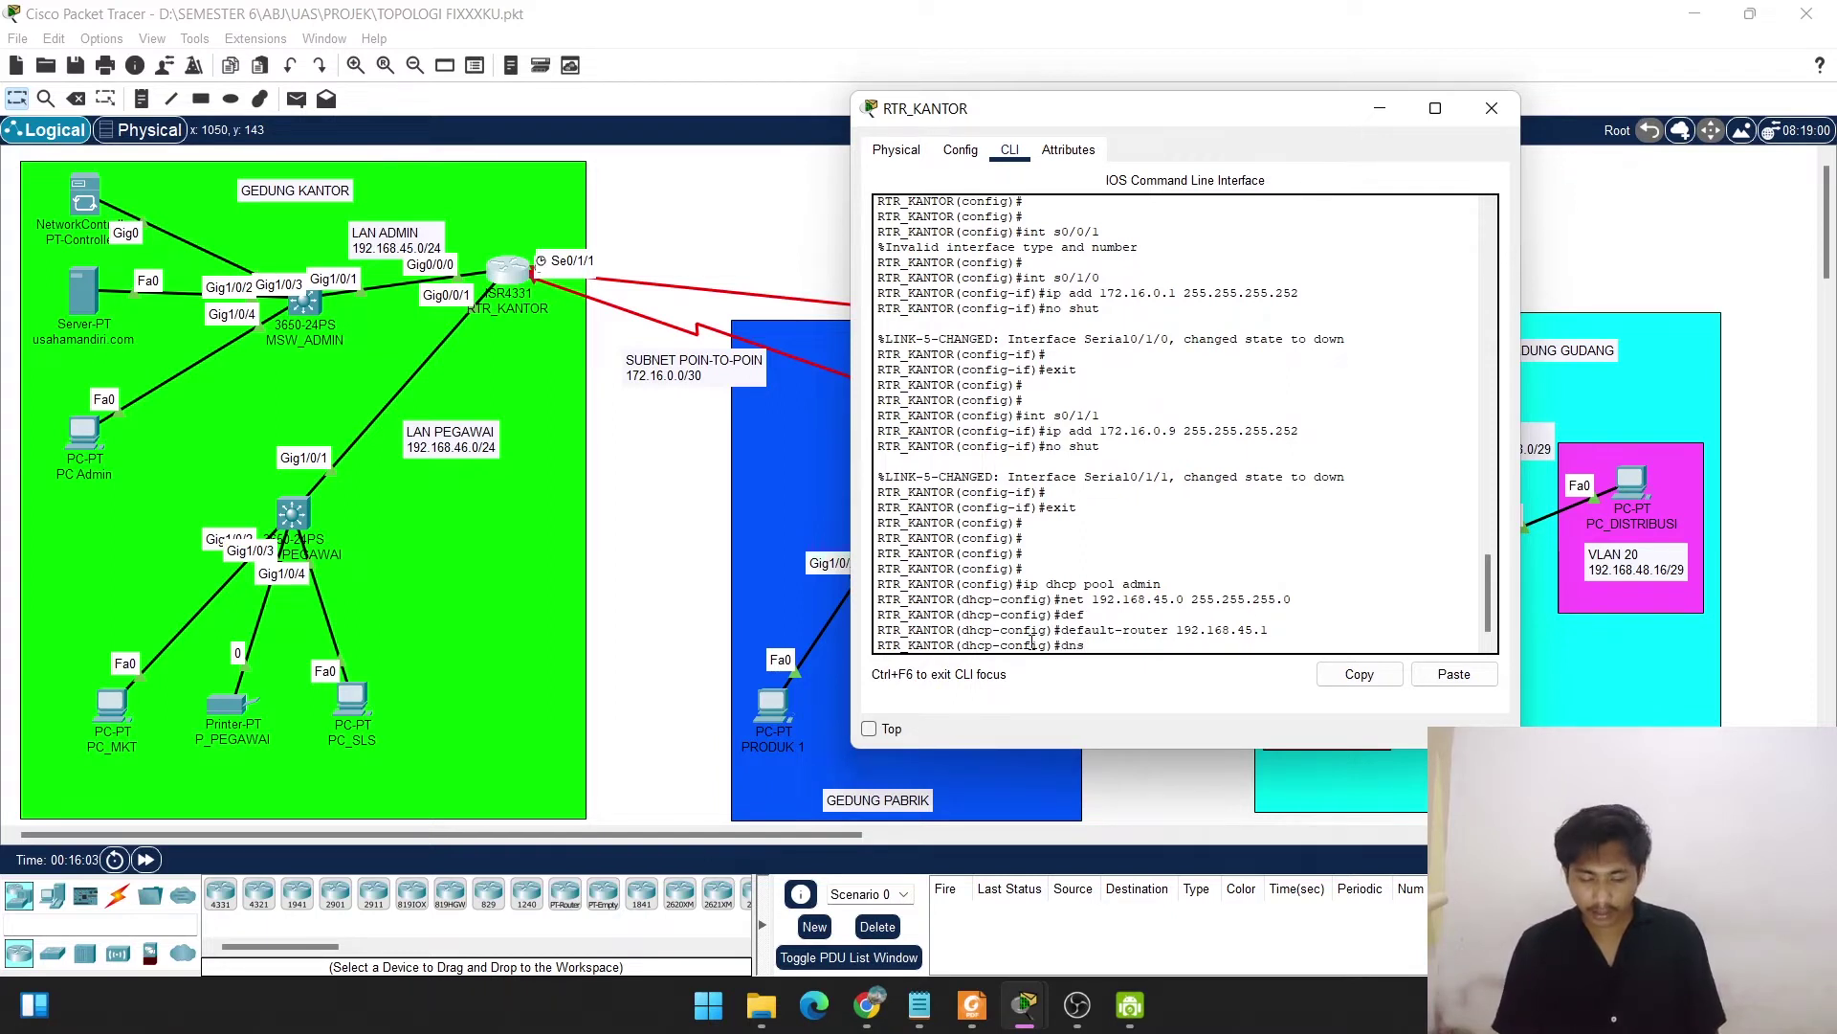
pyautogui.press('Tab')
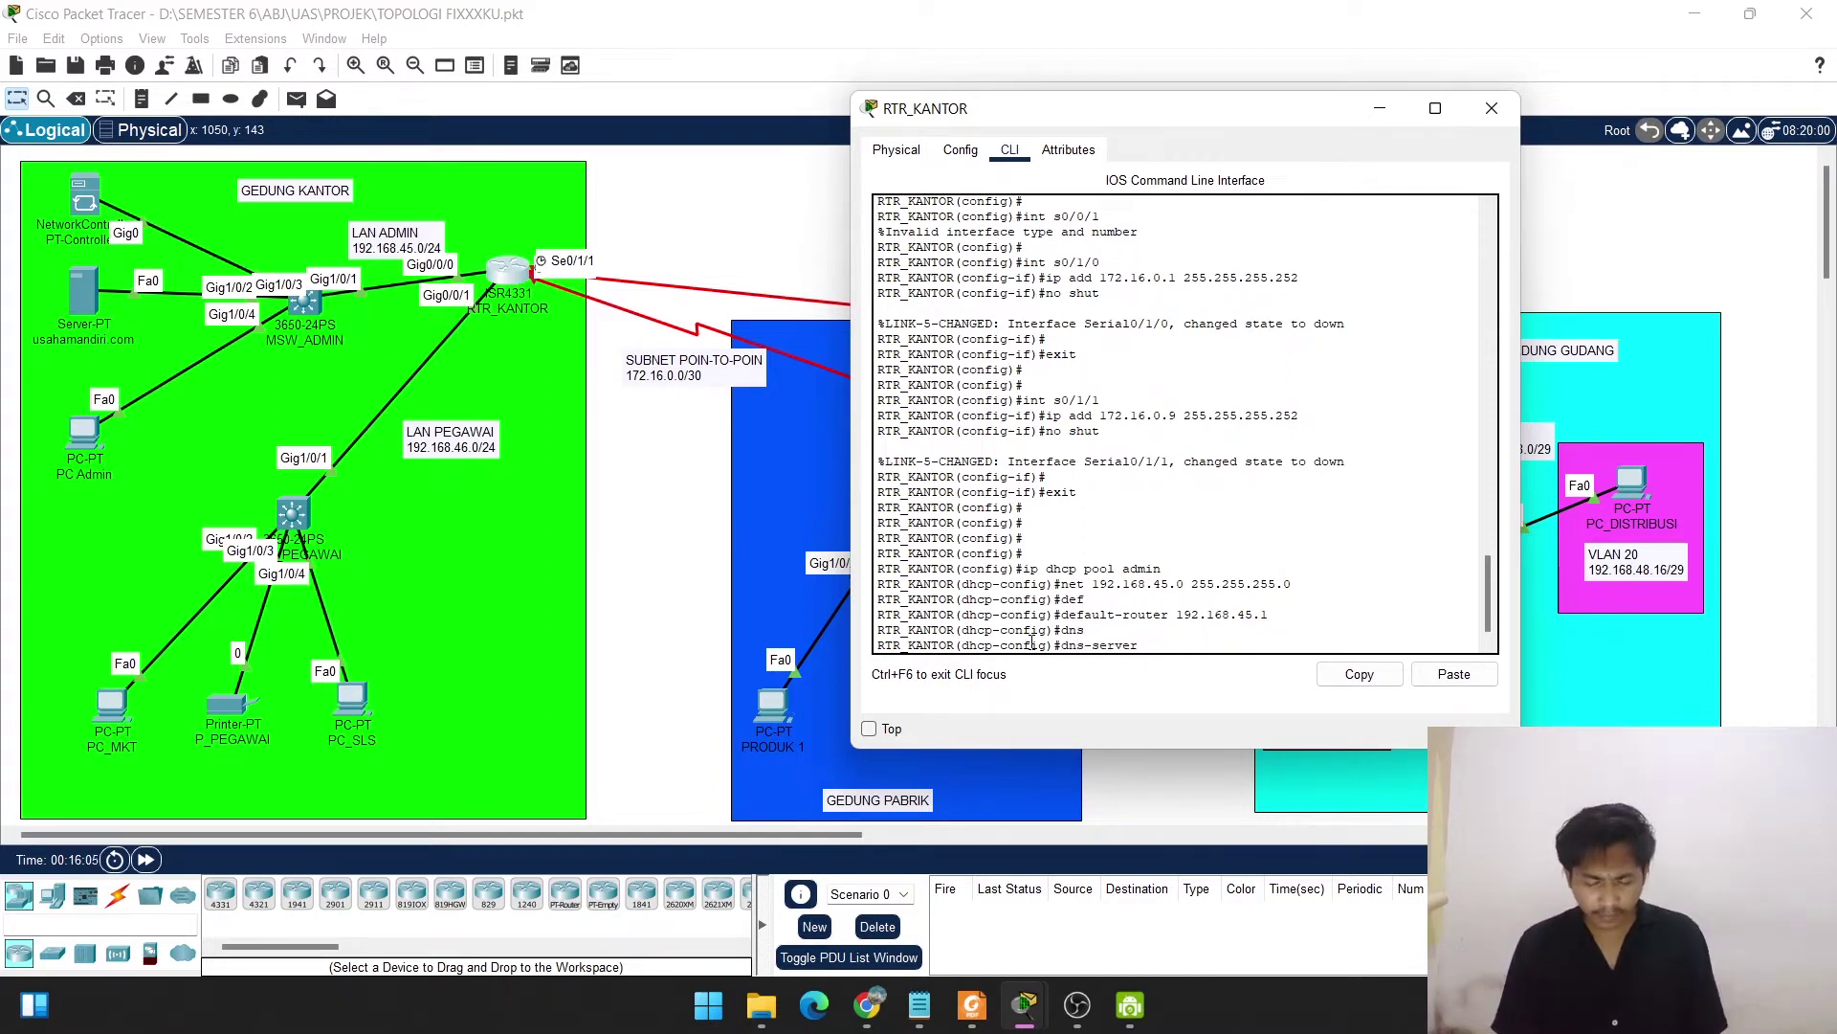
pyautogui.write('192.1')
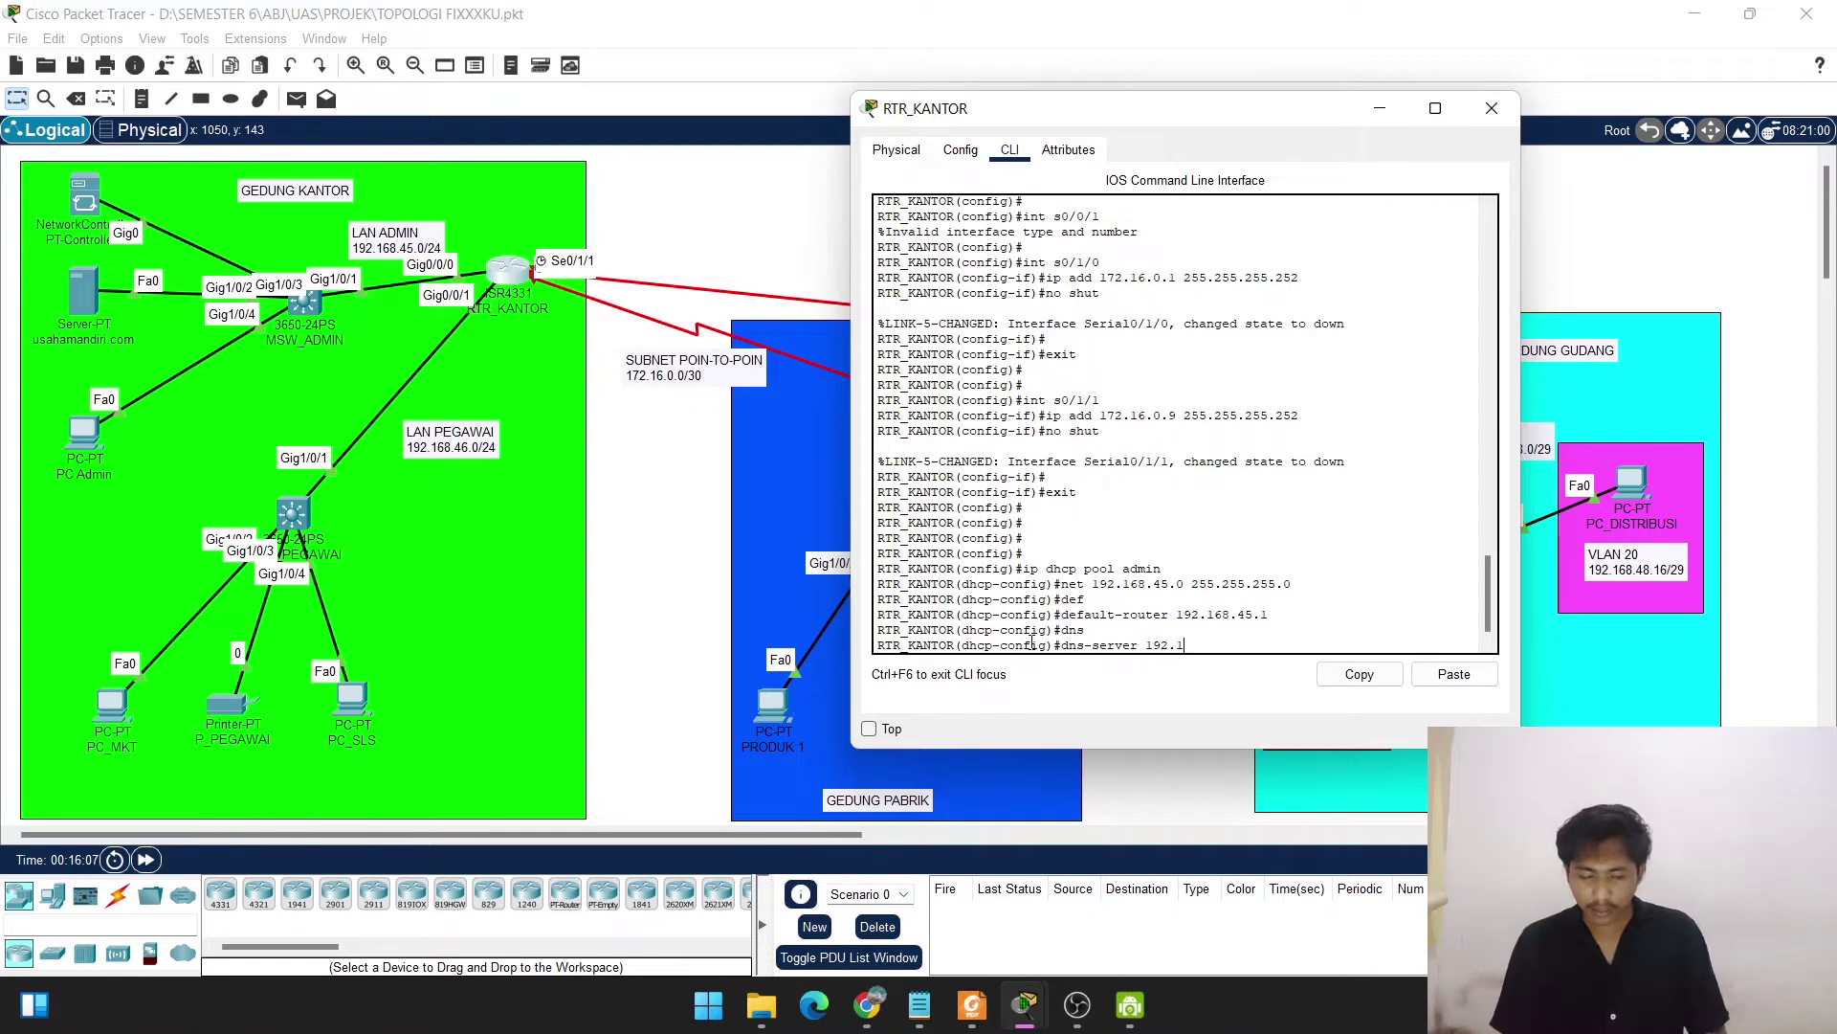
pyautogui.write('68.45.253')
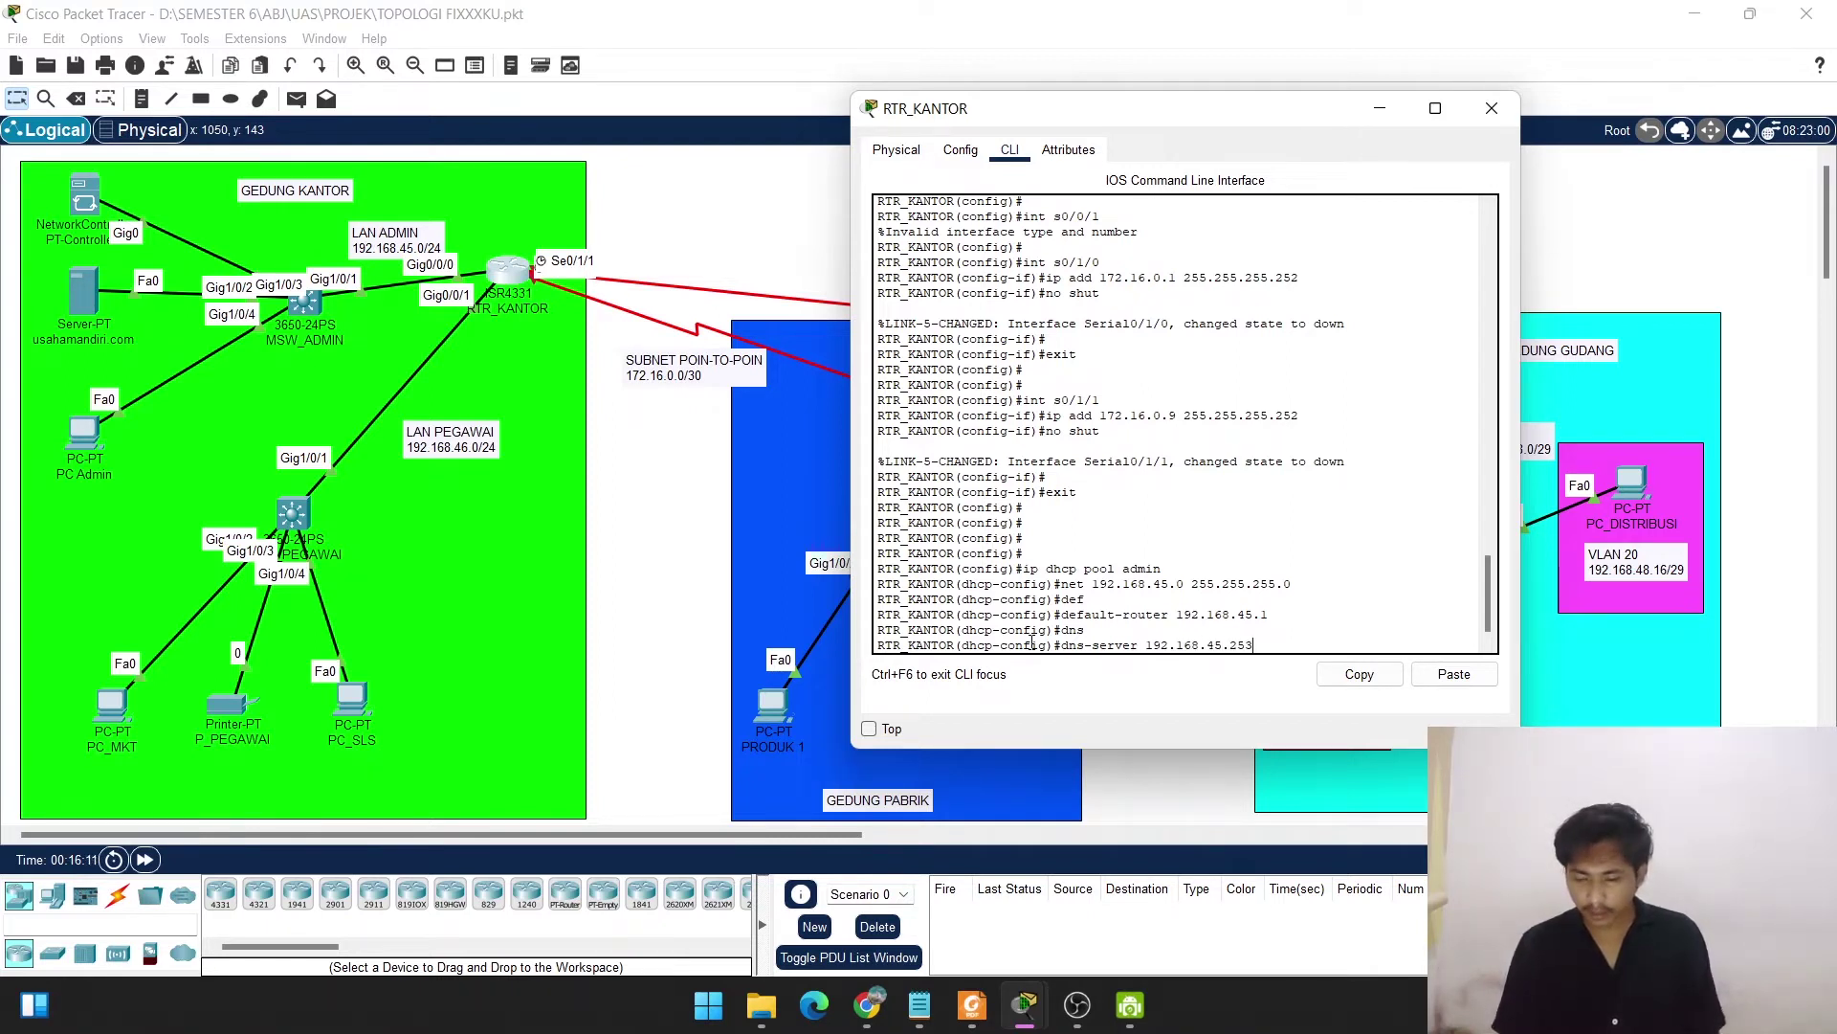
pyautogui.press('Return')
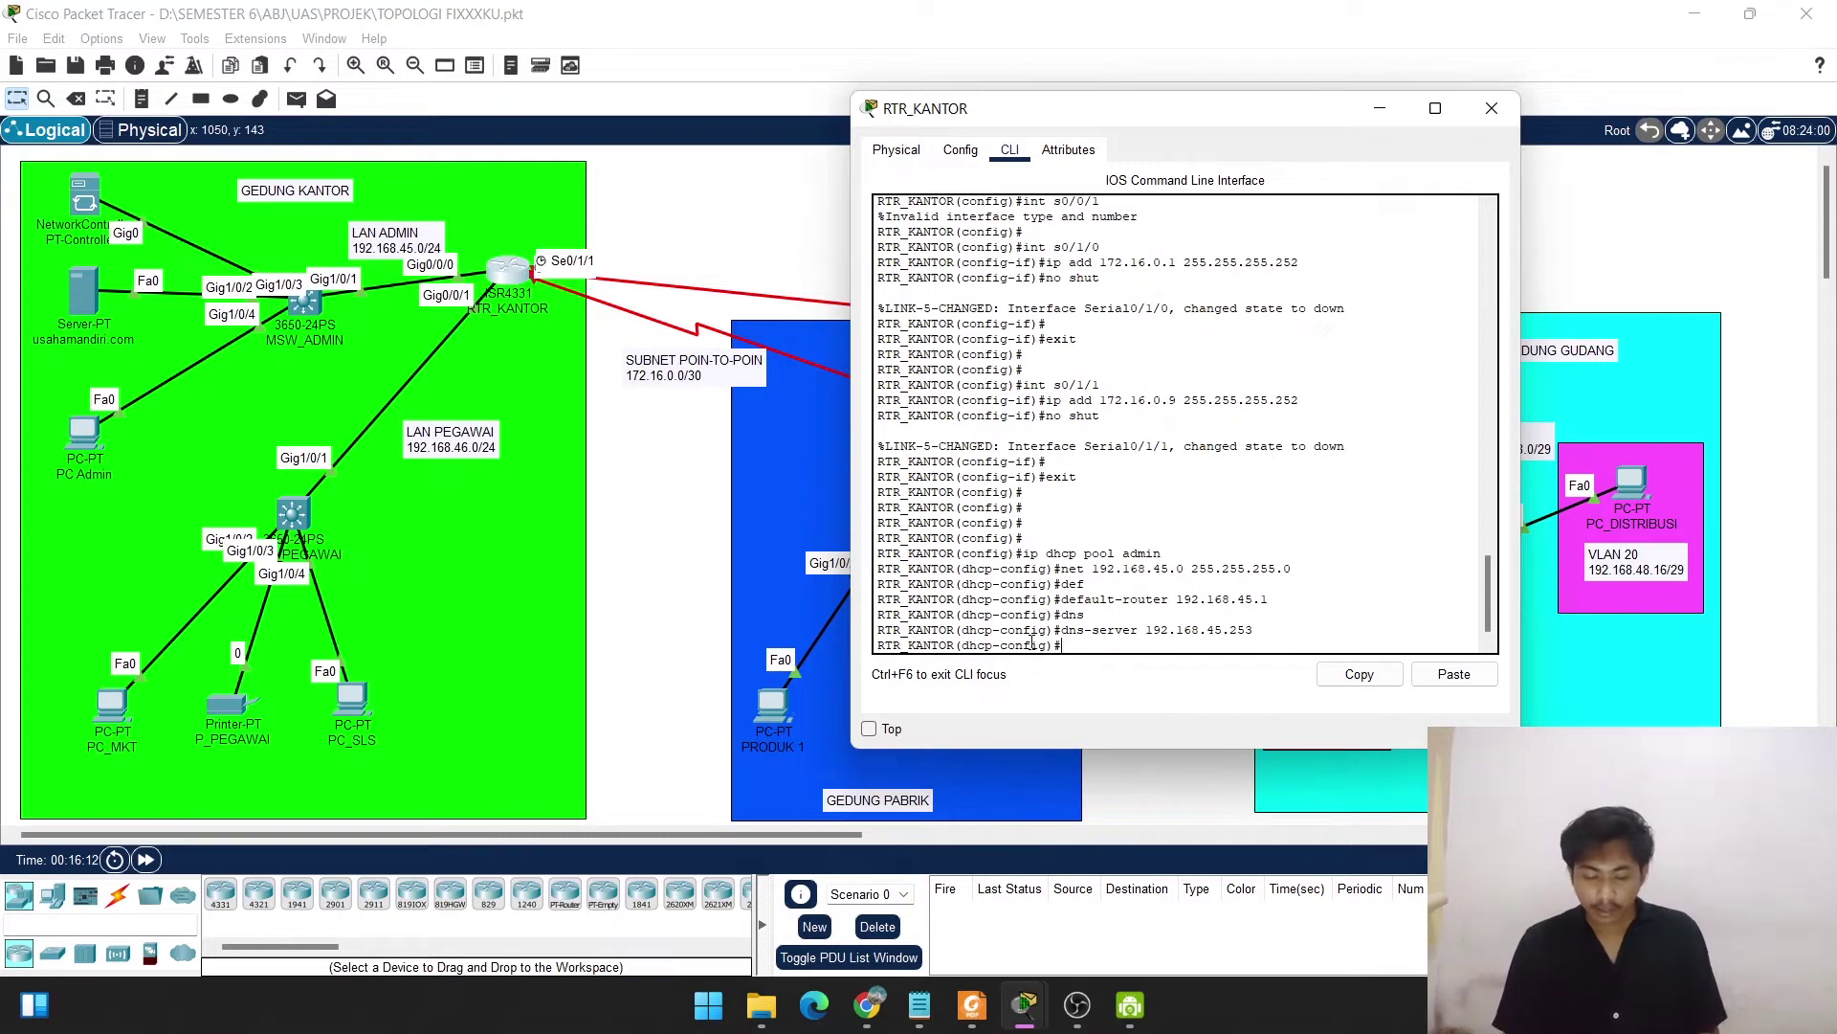
pyautogui.write('exit')
pyautogui.press('Return')
pyautogui.press('Return')
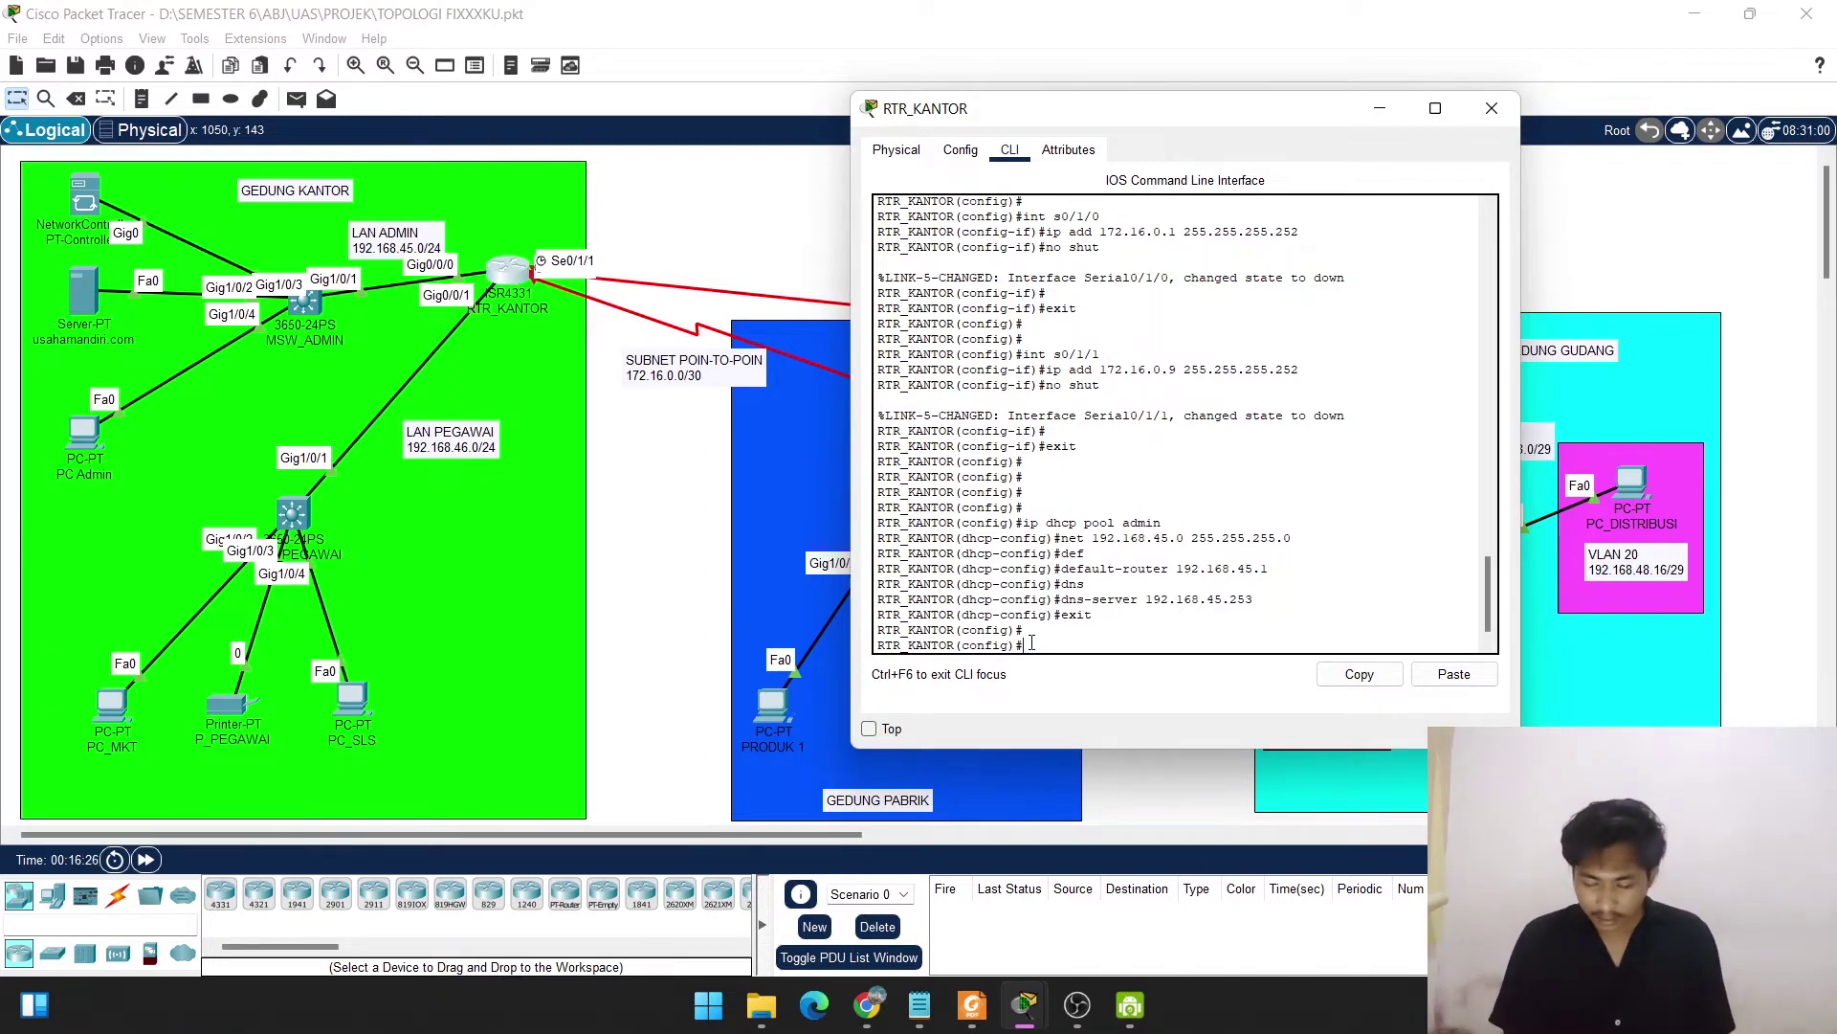
# Exclude 192.168.45.1 through 192.168.45.2 from DHCP leasing.
pyautogui.write('dhc')
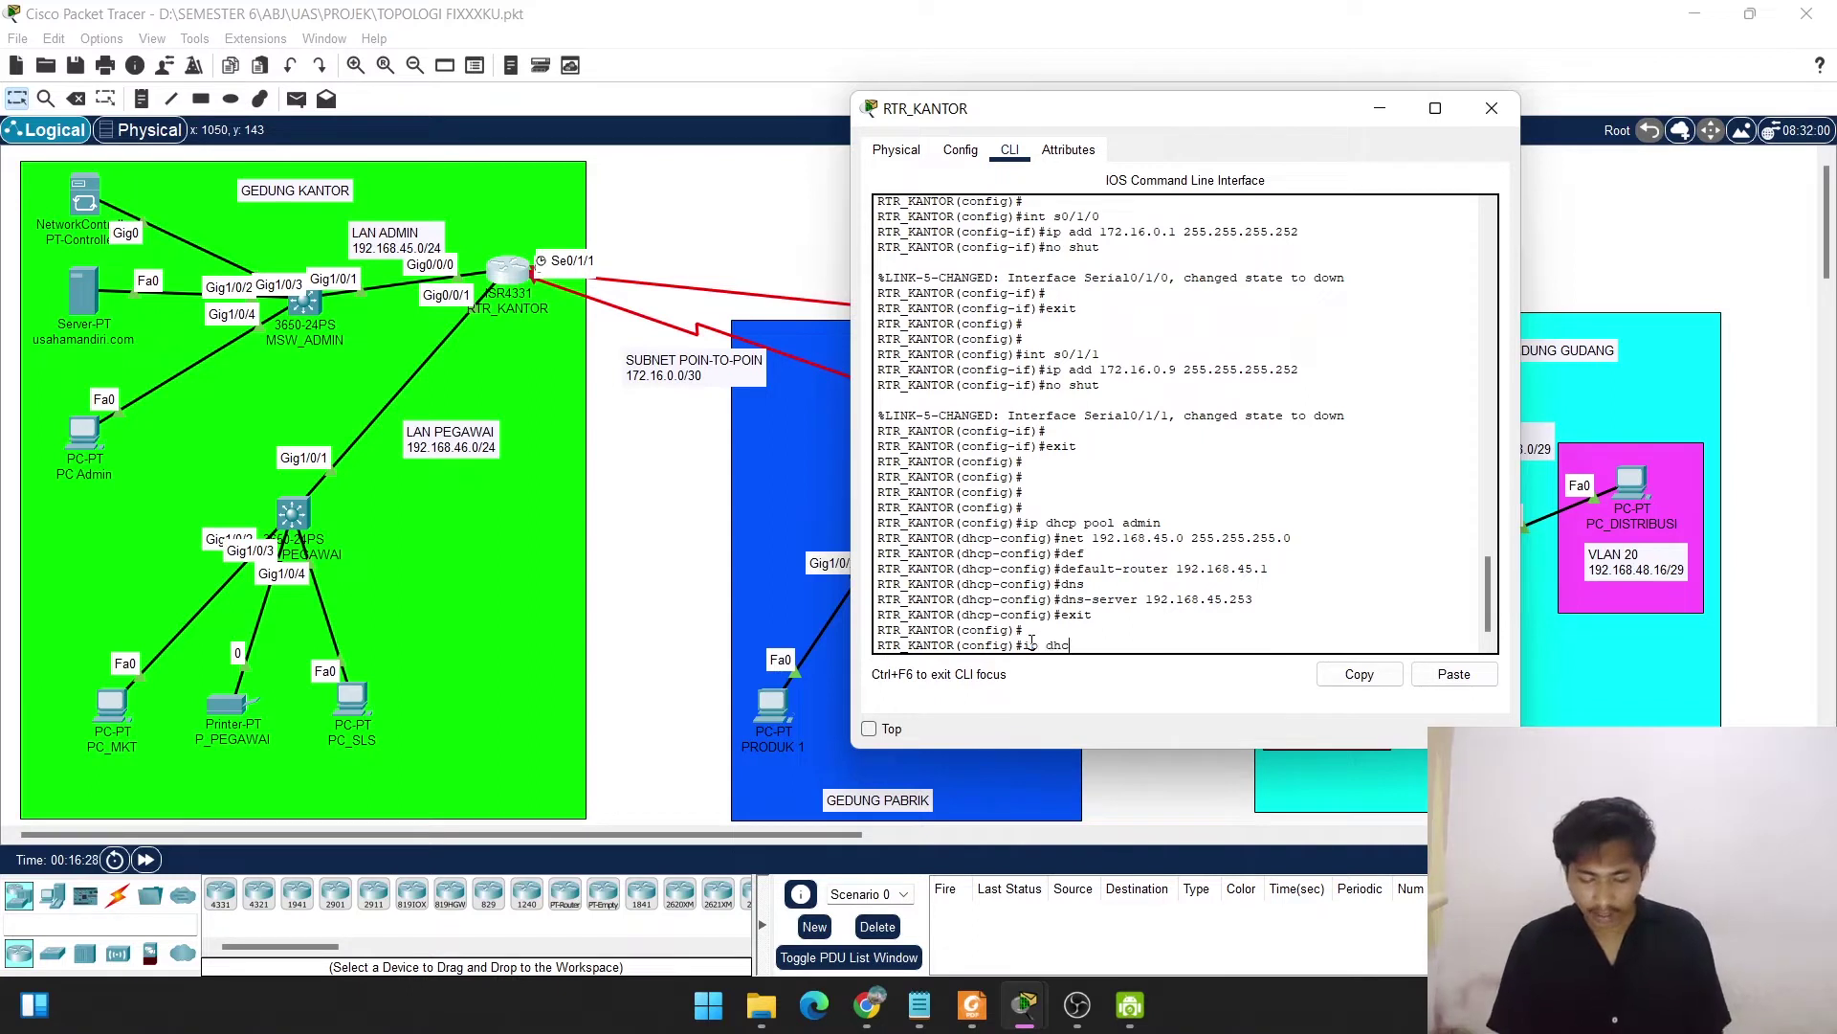
pyautogui.write('p e')
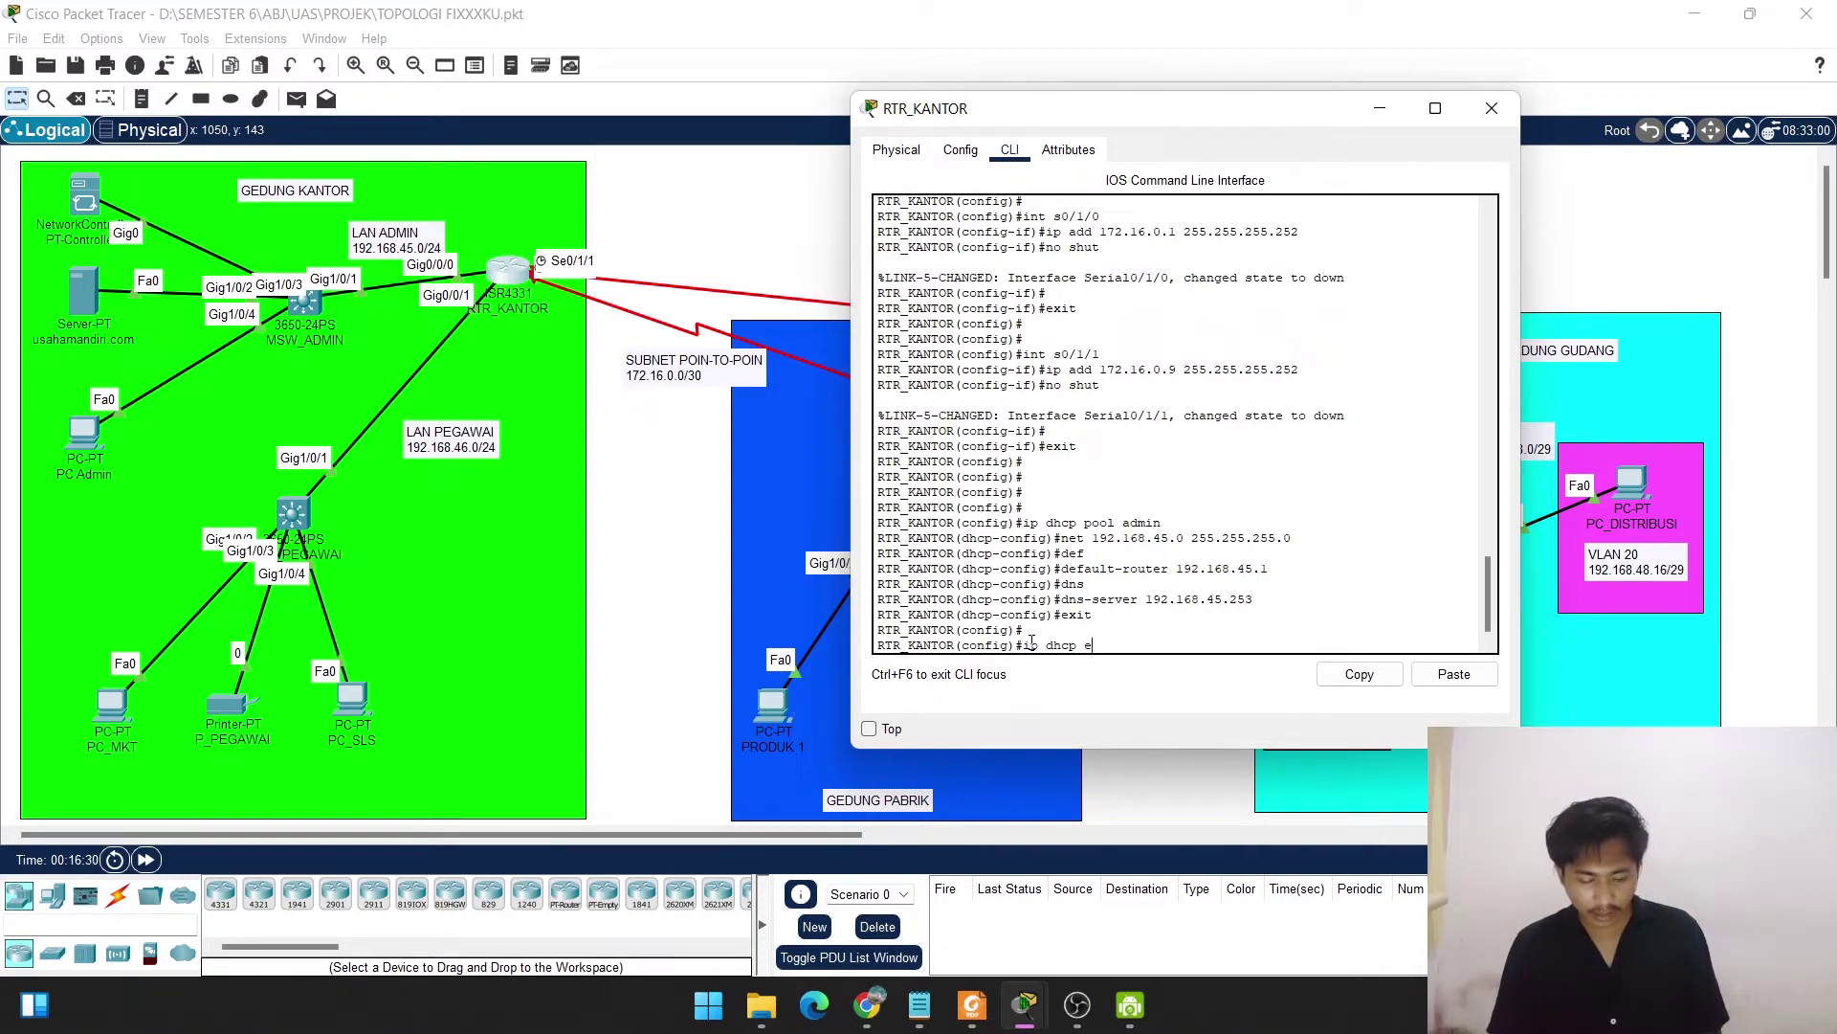
pyautogui.write('x')
pyautogui.press('Tab')
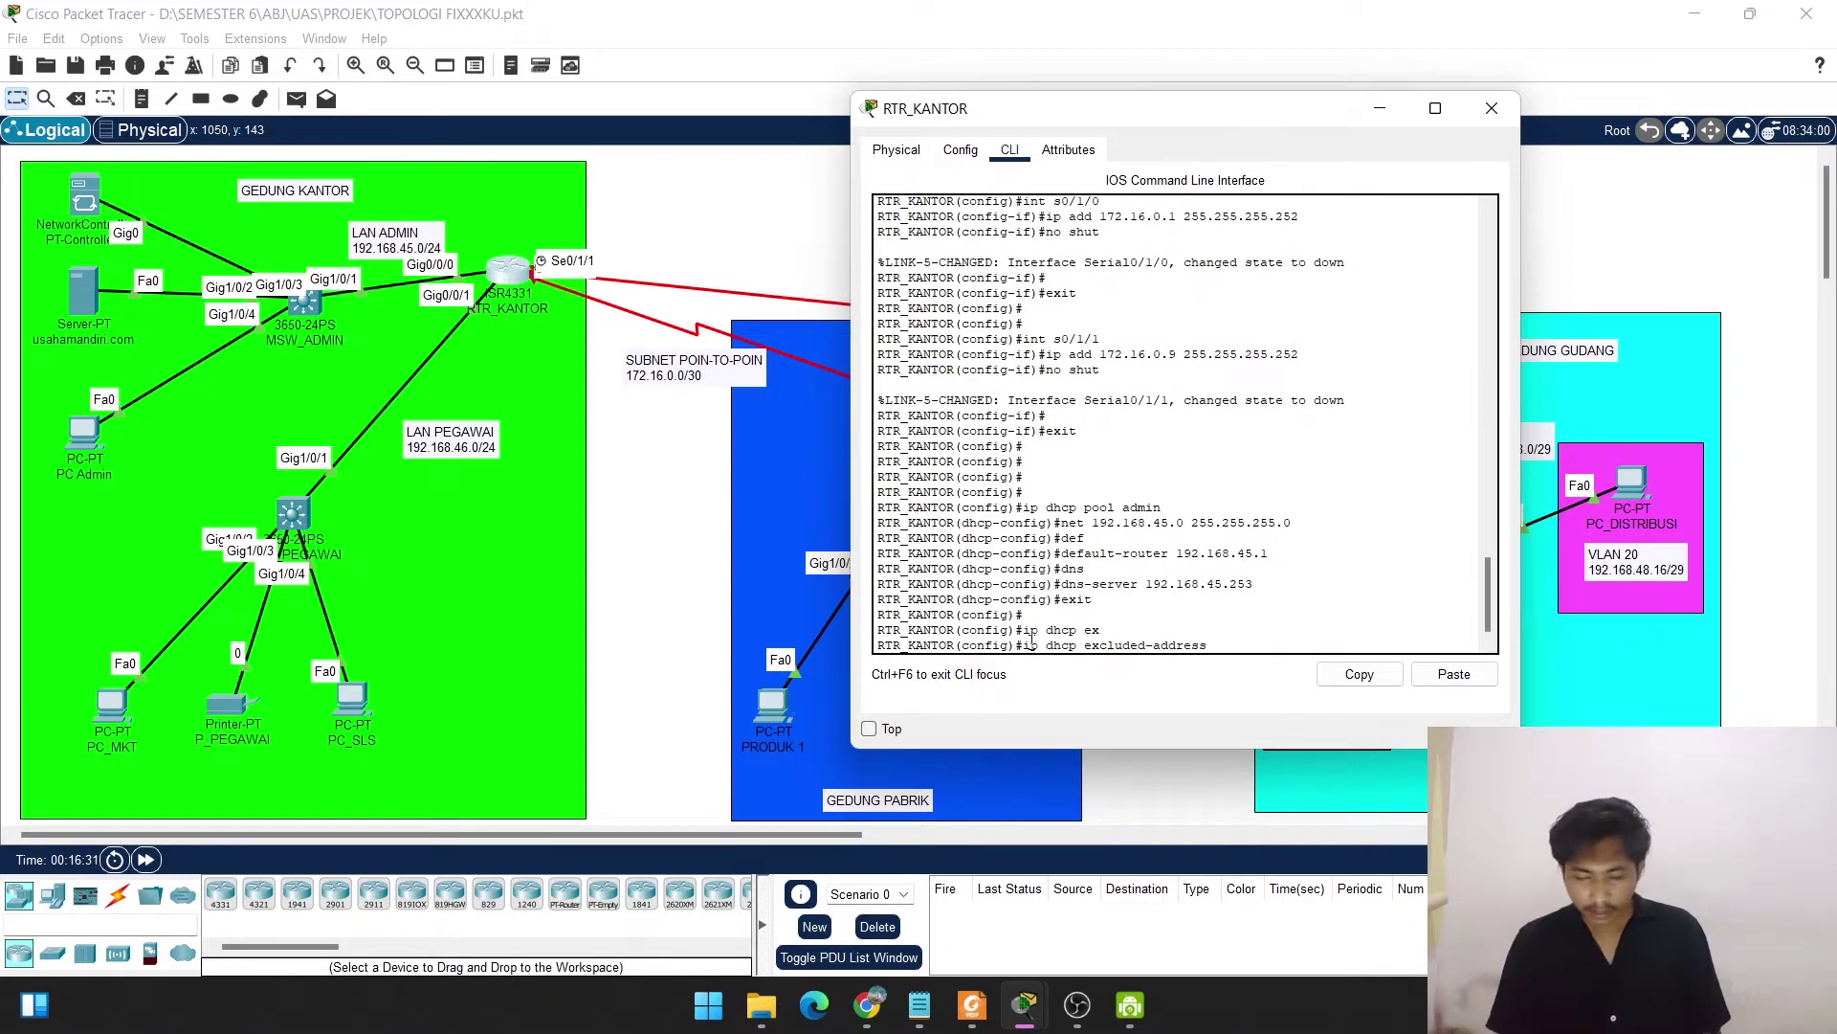
pyautogui.write('192.1')
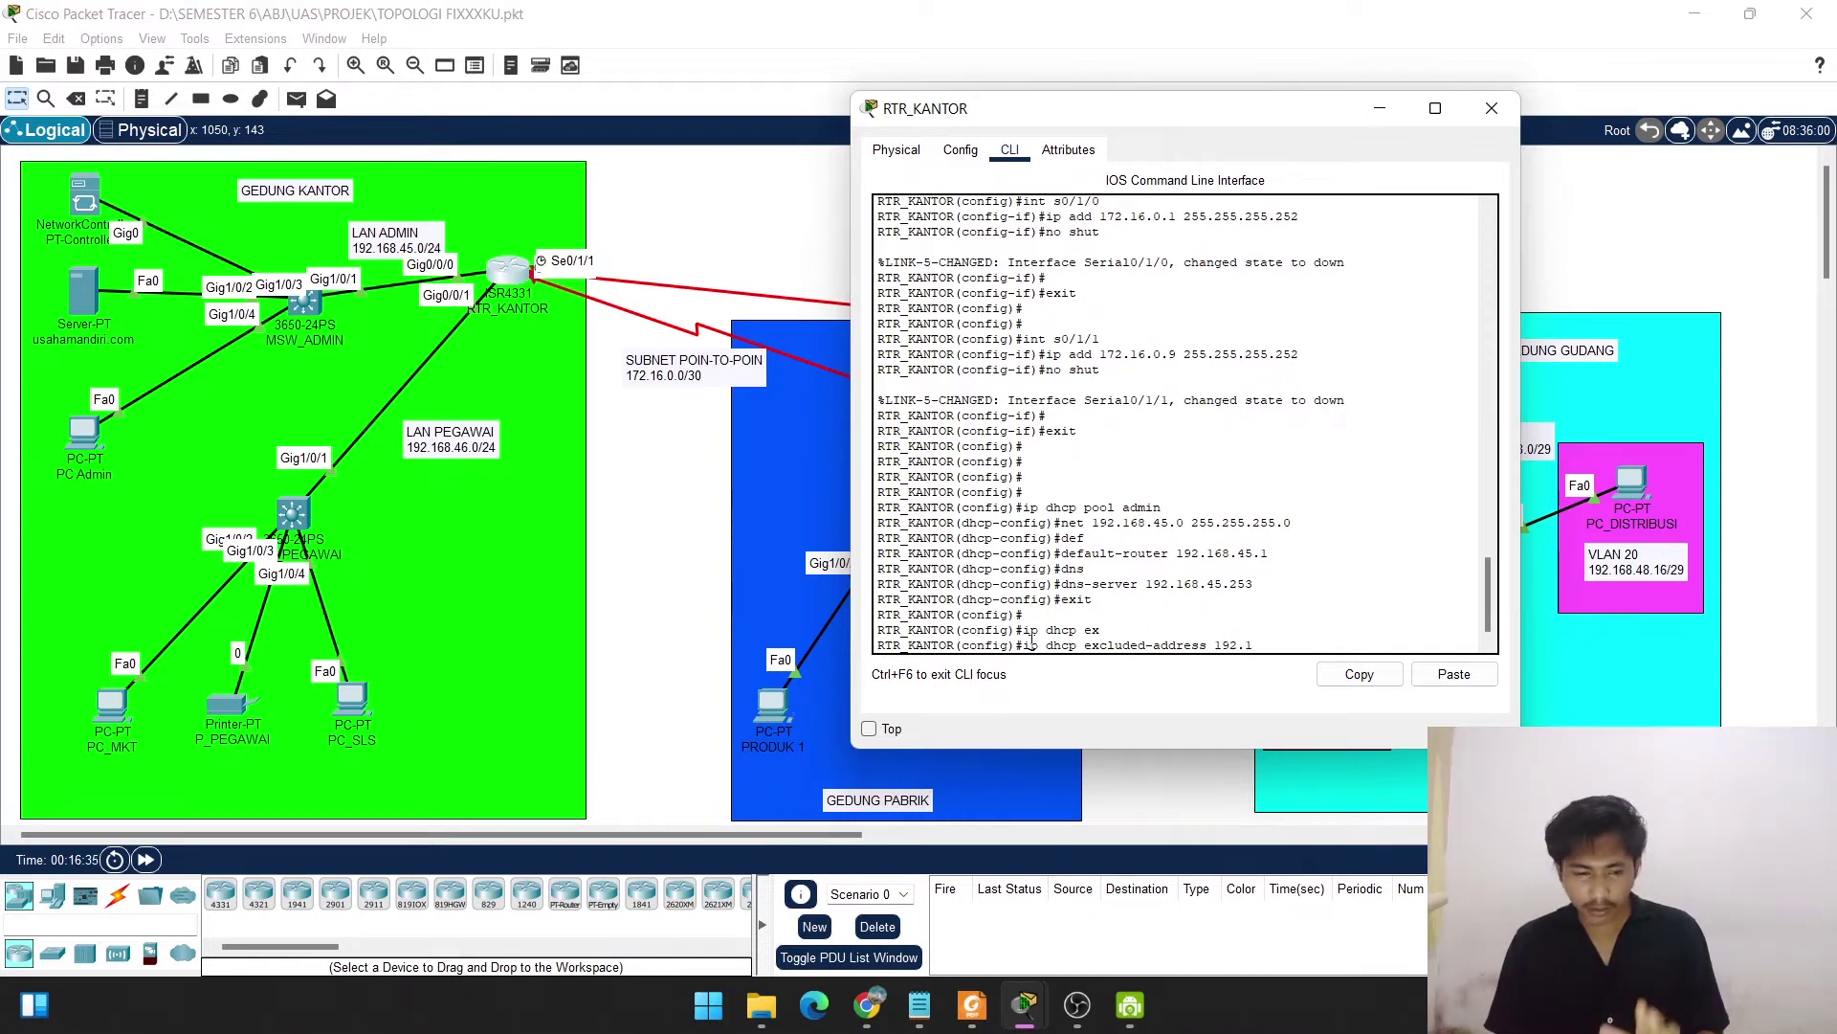
pyautogui.write('68')
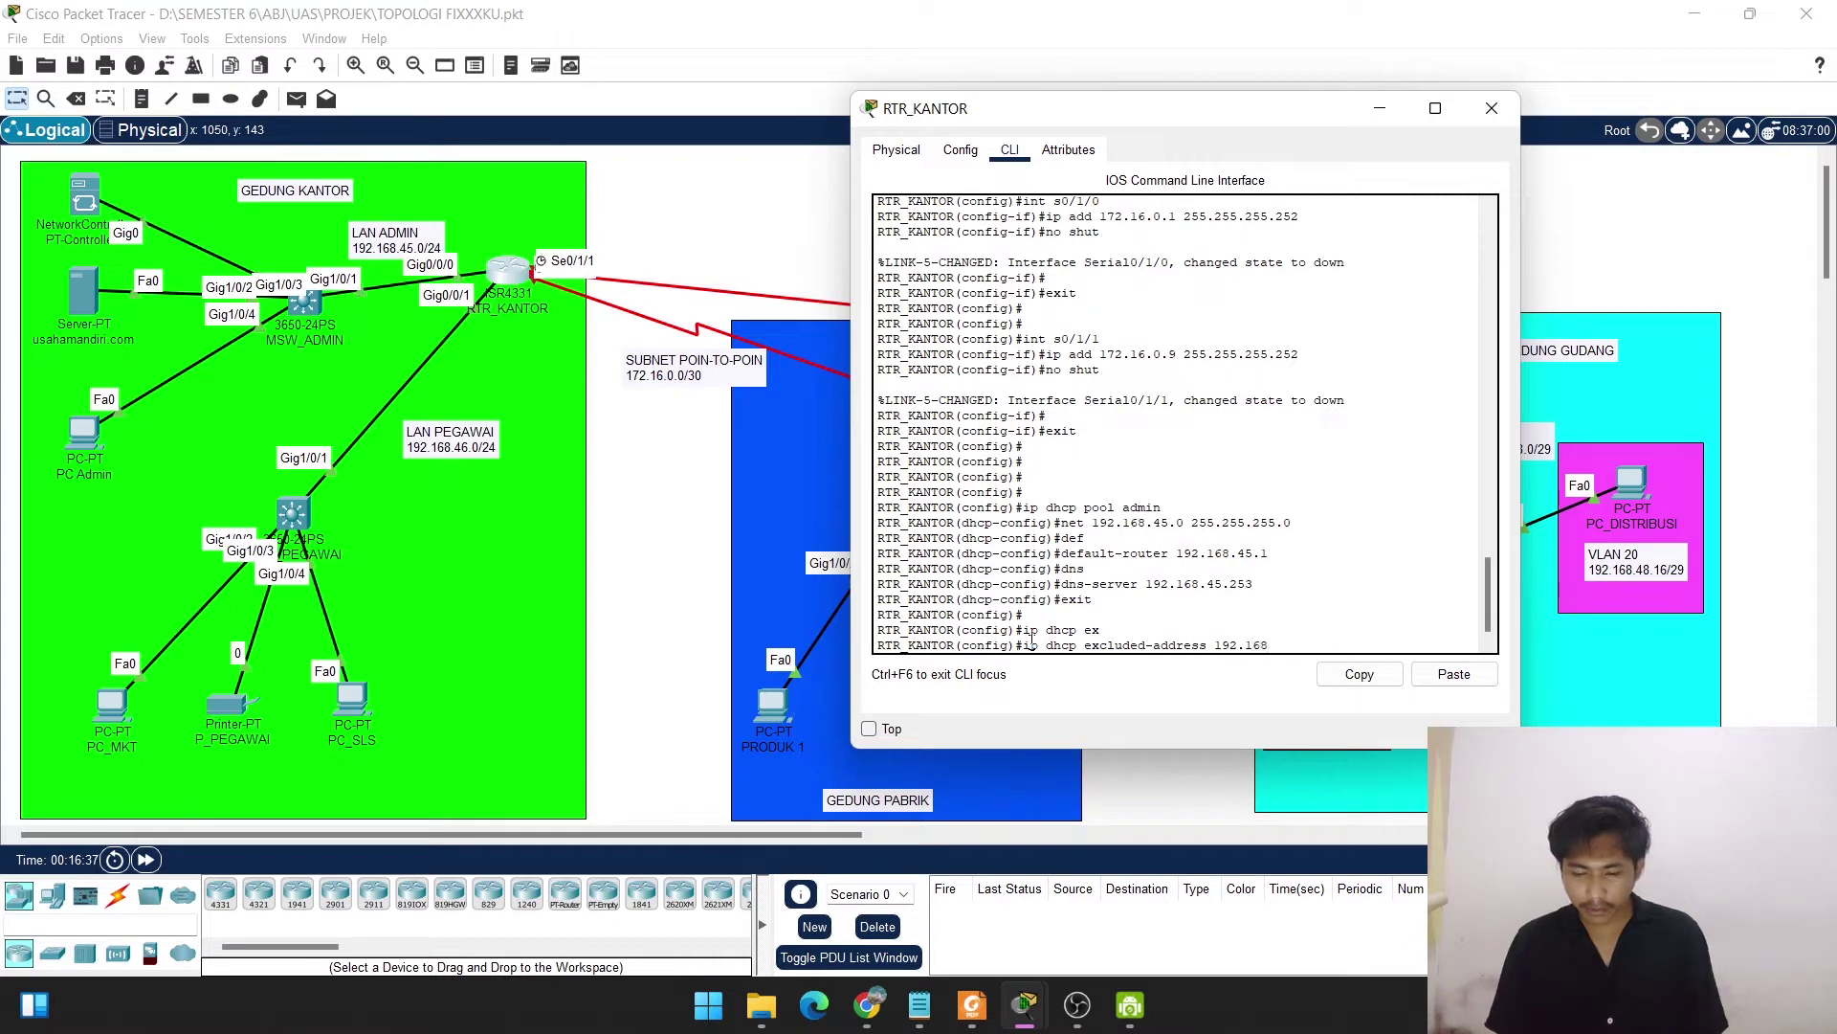
pyautogui.write('.45.')
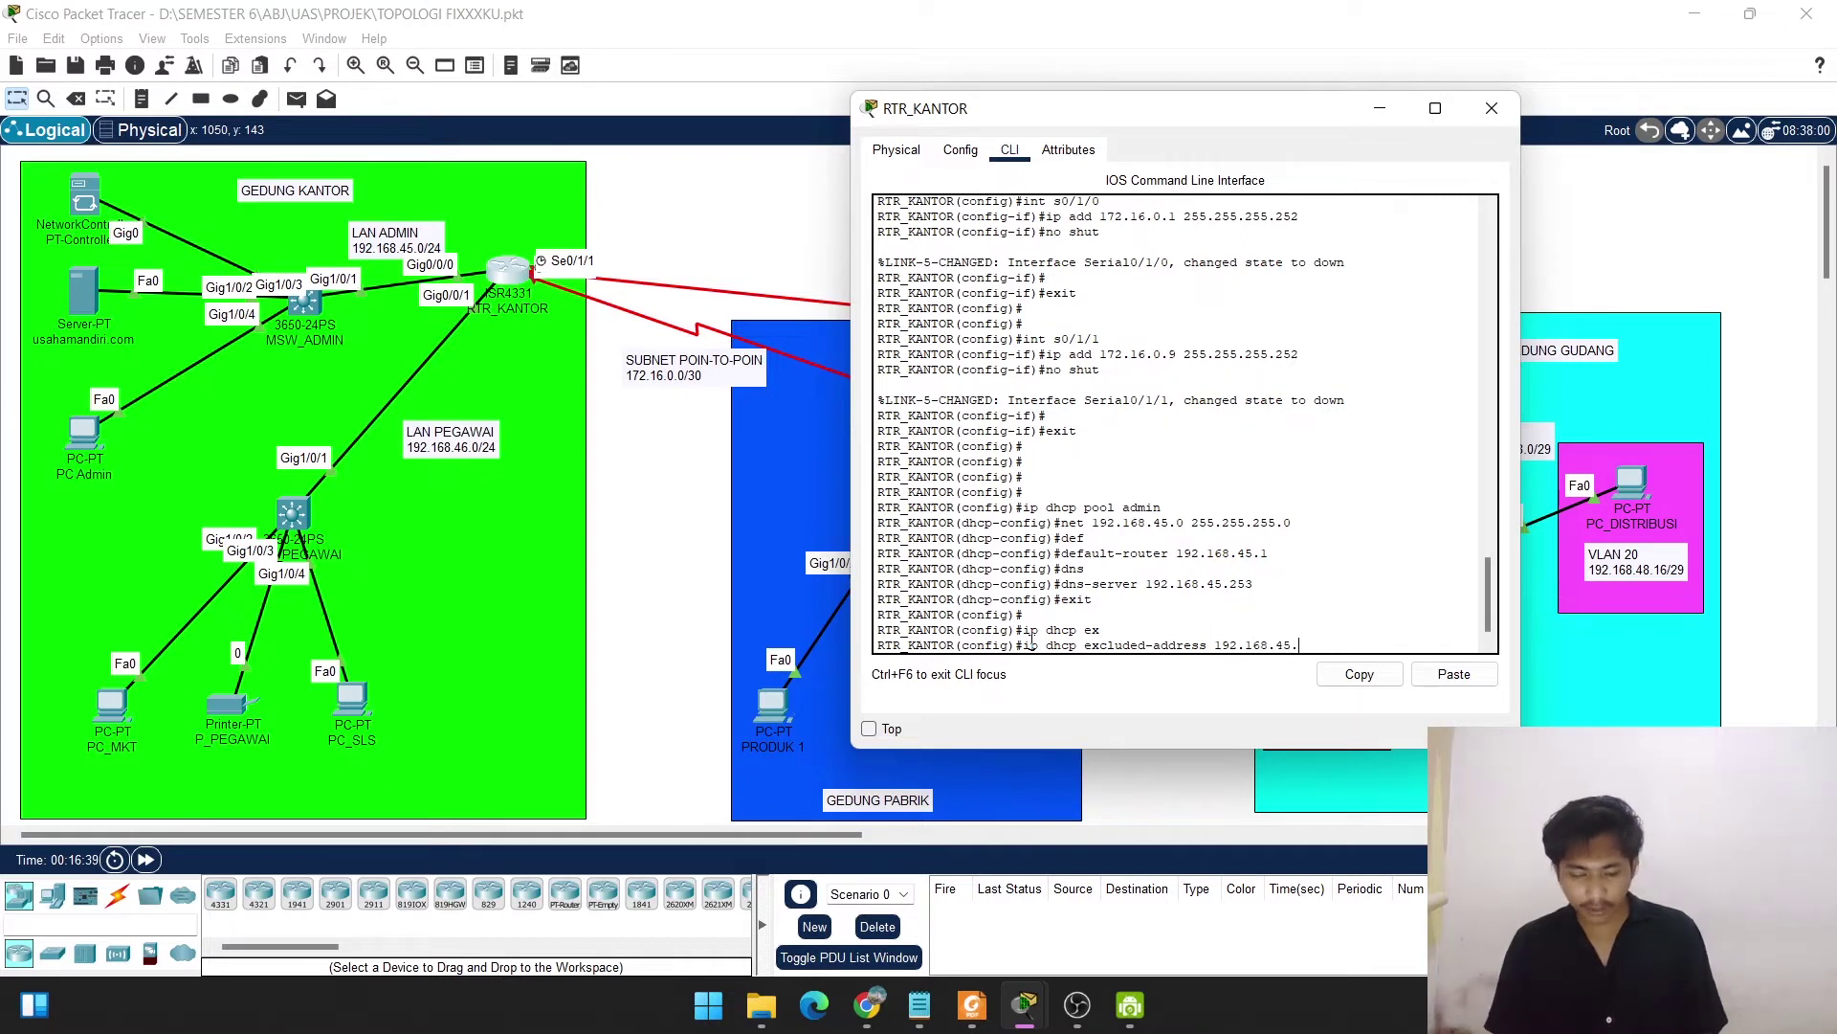
pyautogui.write('1 192.168')
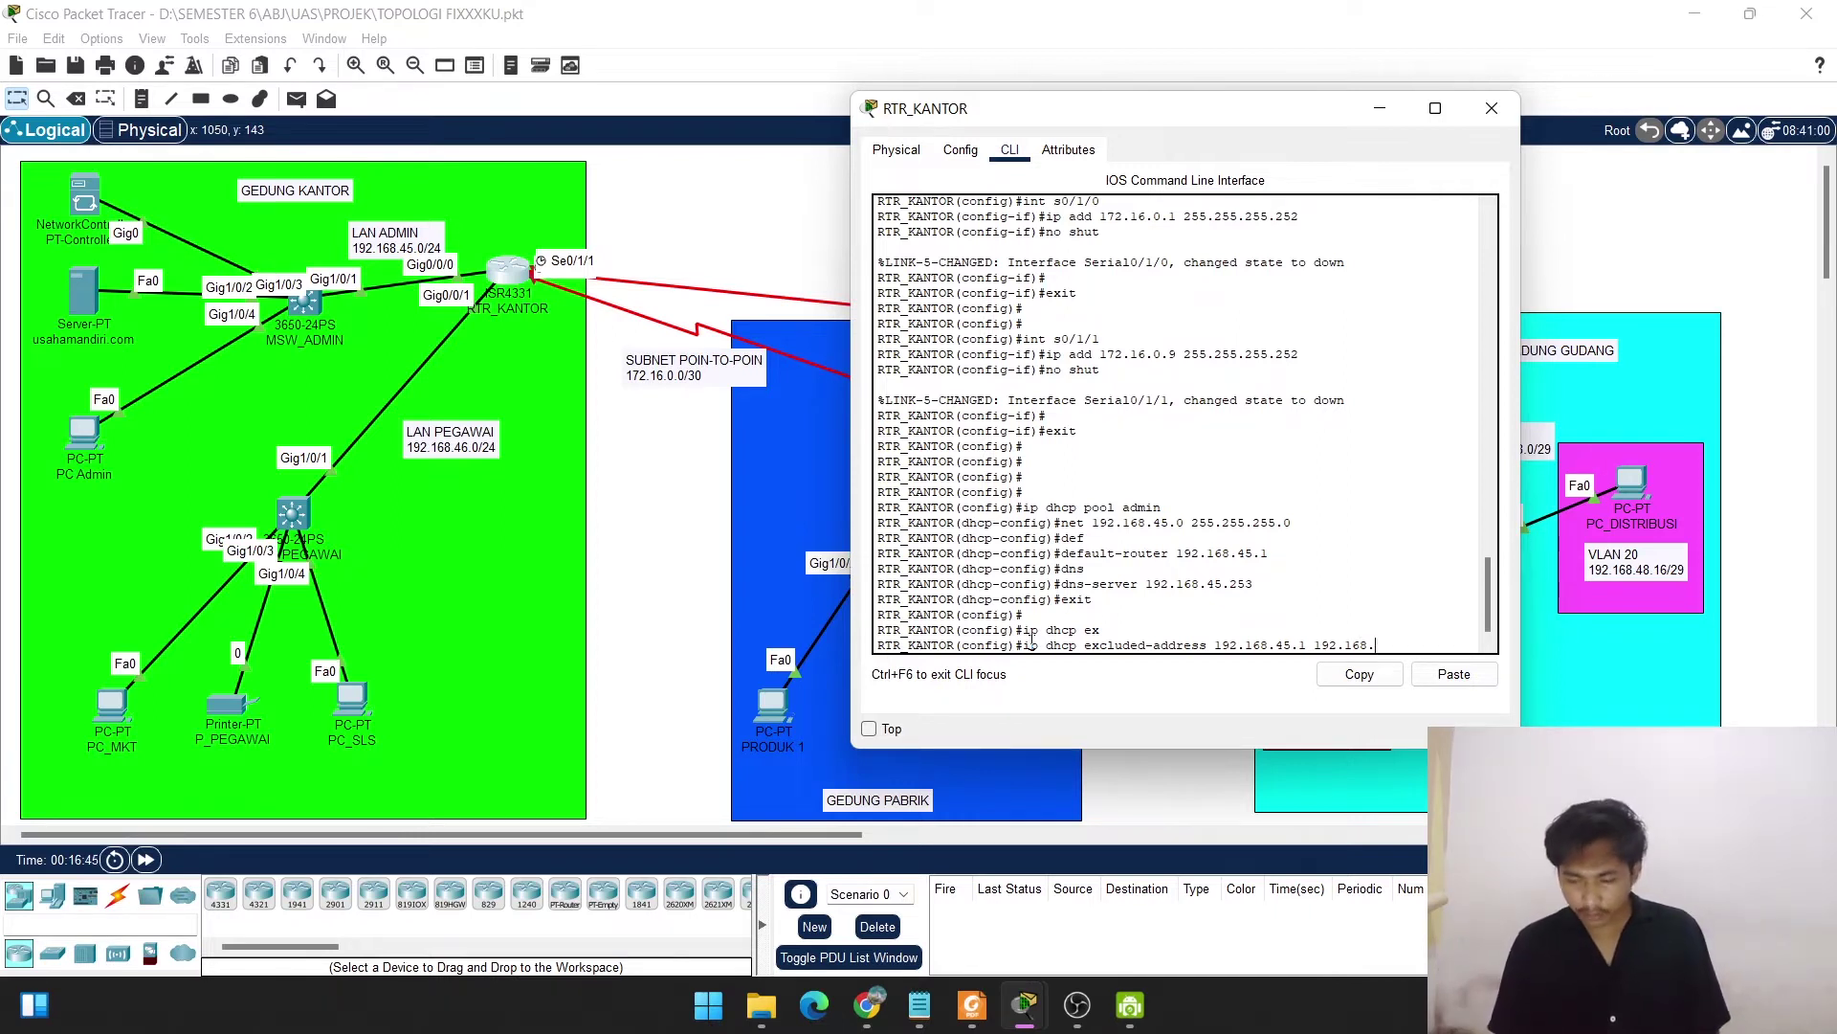
pyautogui.write('.45')
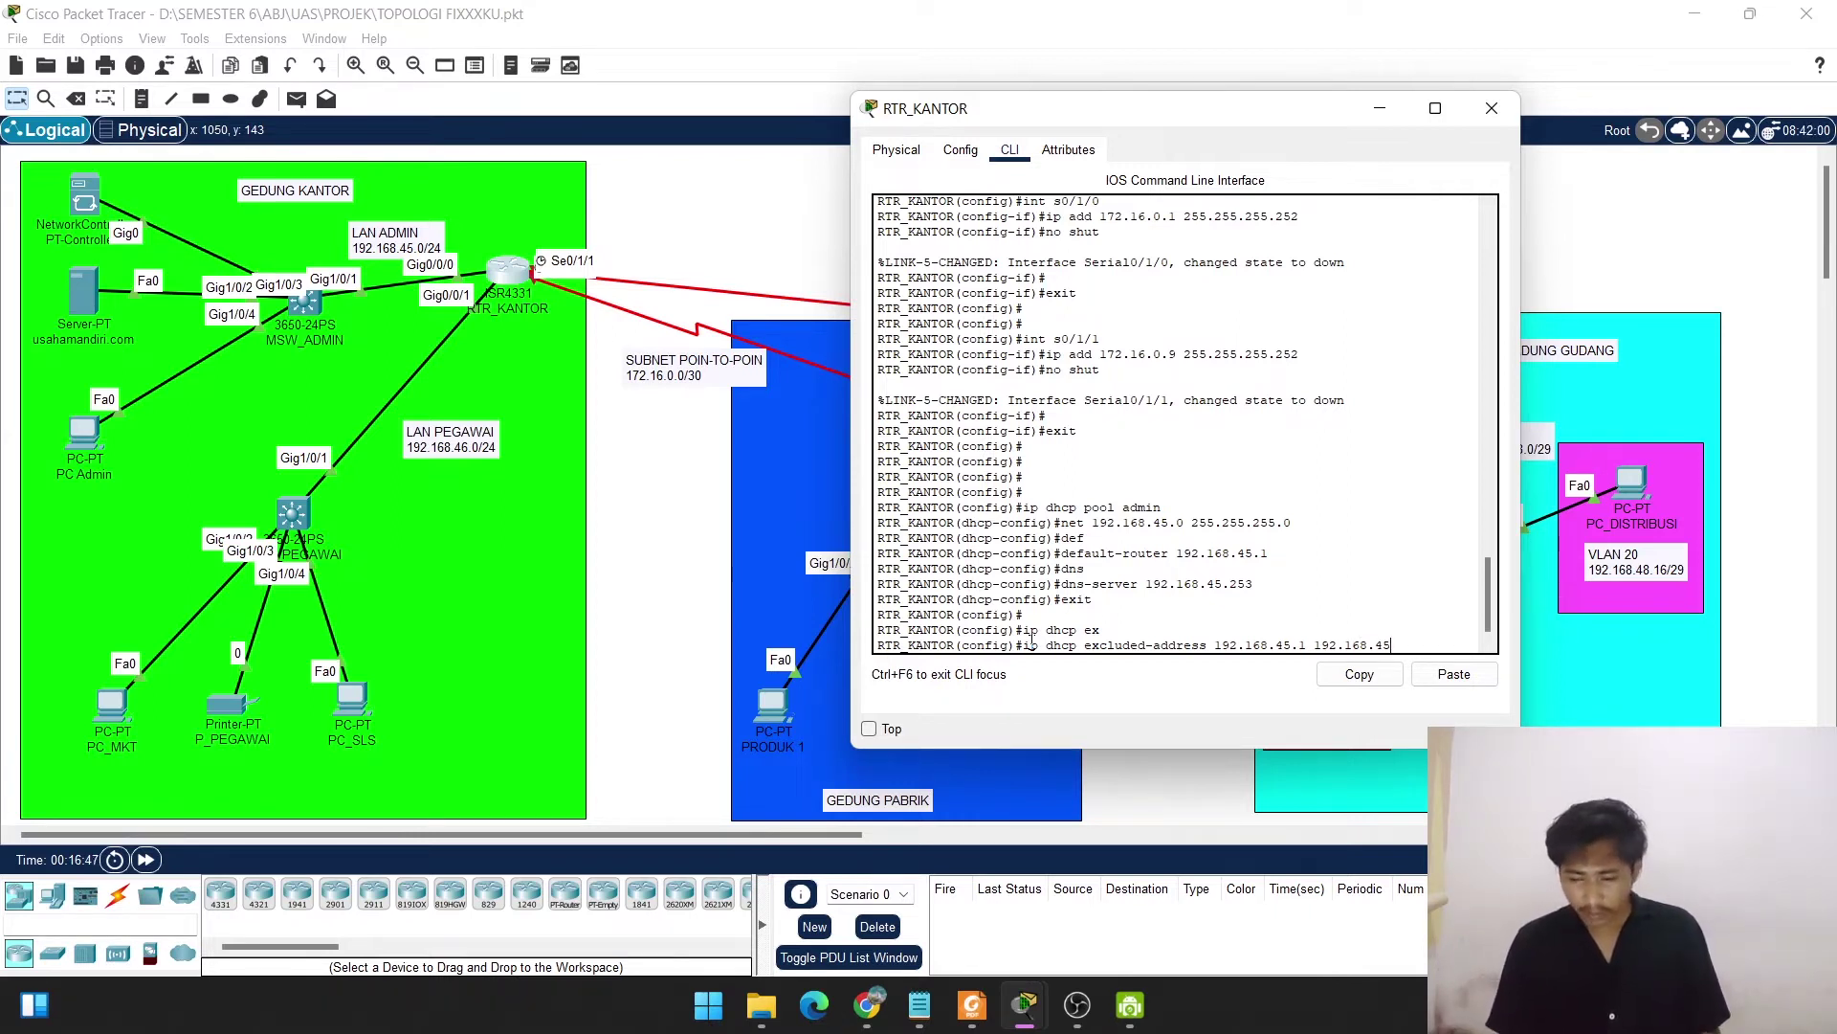
pyautogui.write('.2')
pyautogui.press('Return')
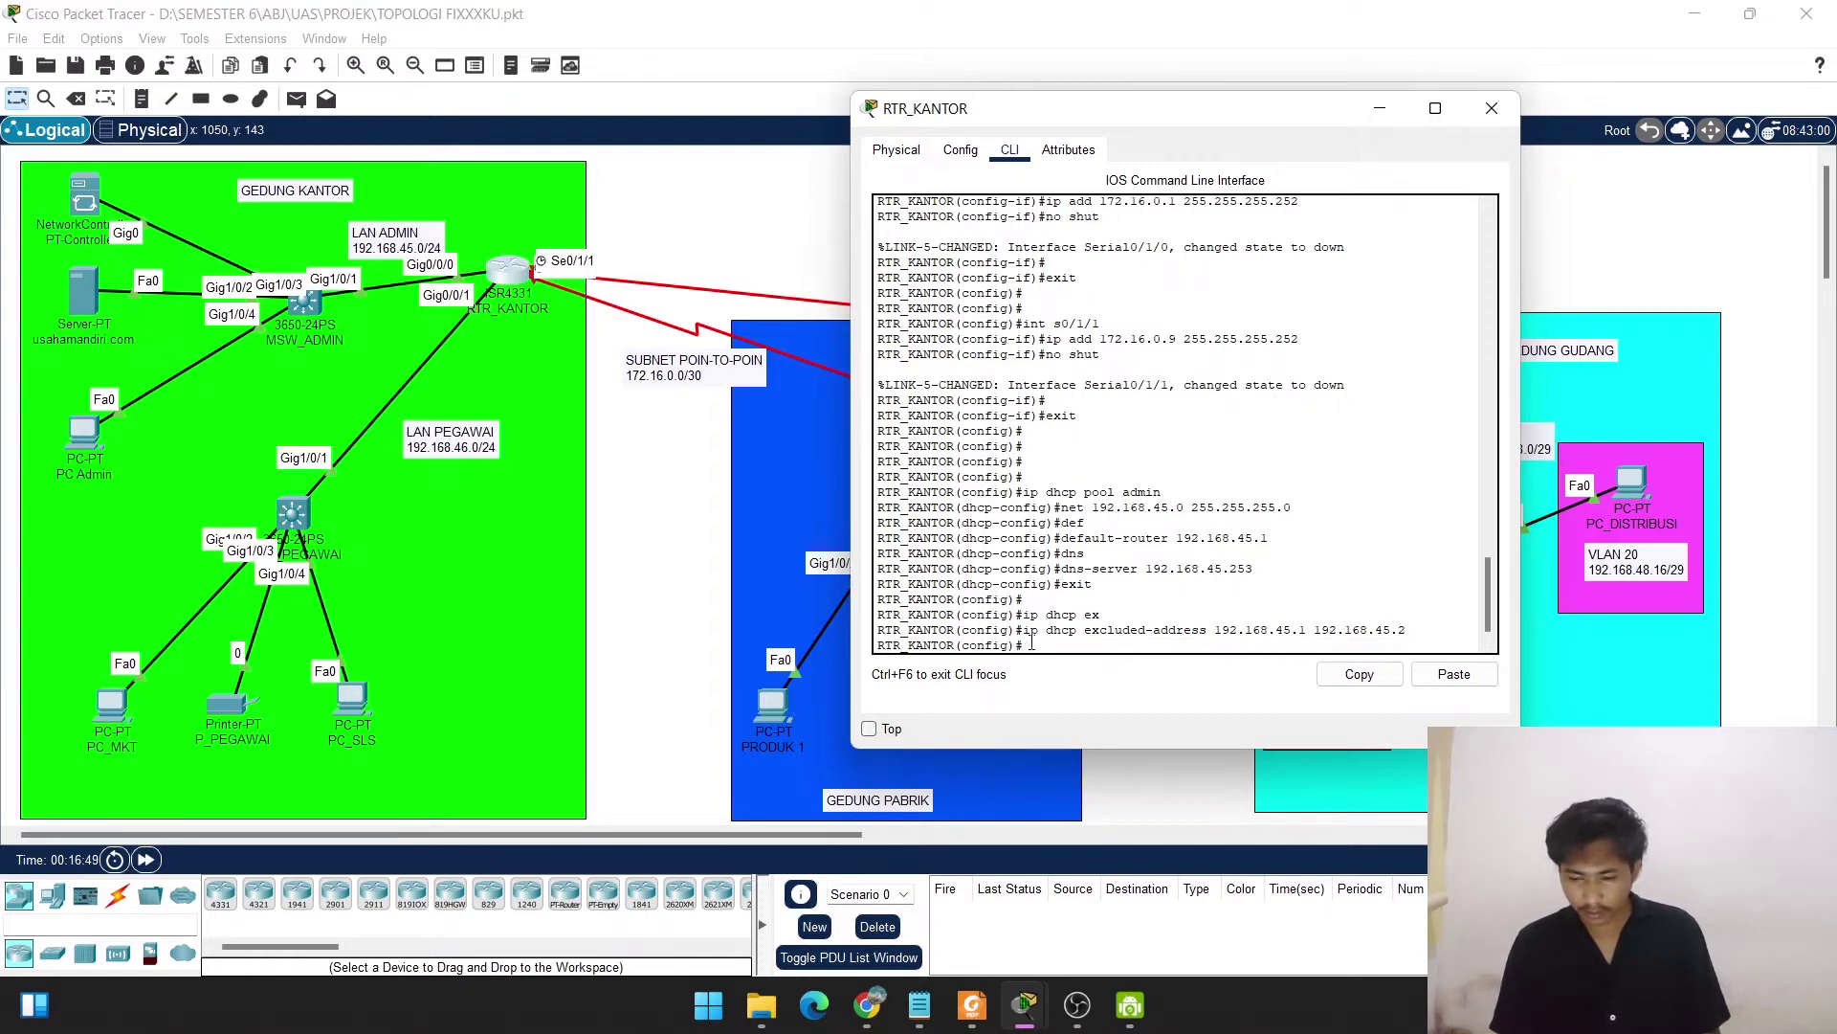
# Exclude 192.168.45.253 through 192.168.45.254 by editing the recalled exclusion command.
pyautogui.press('Up')
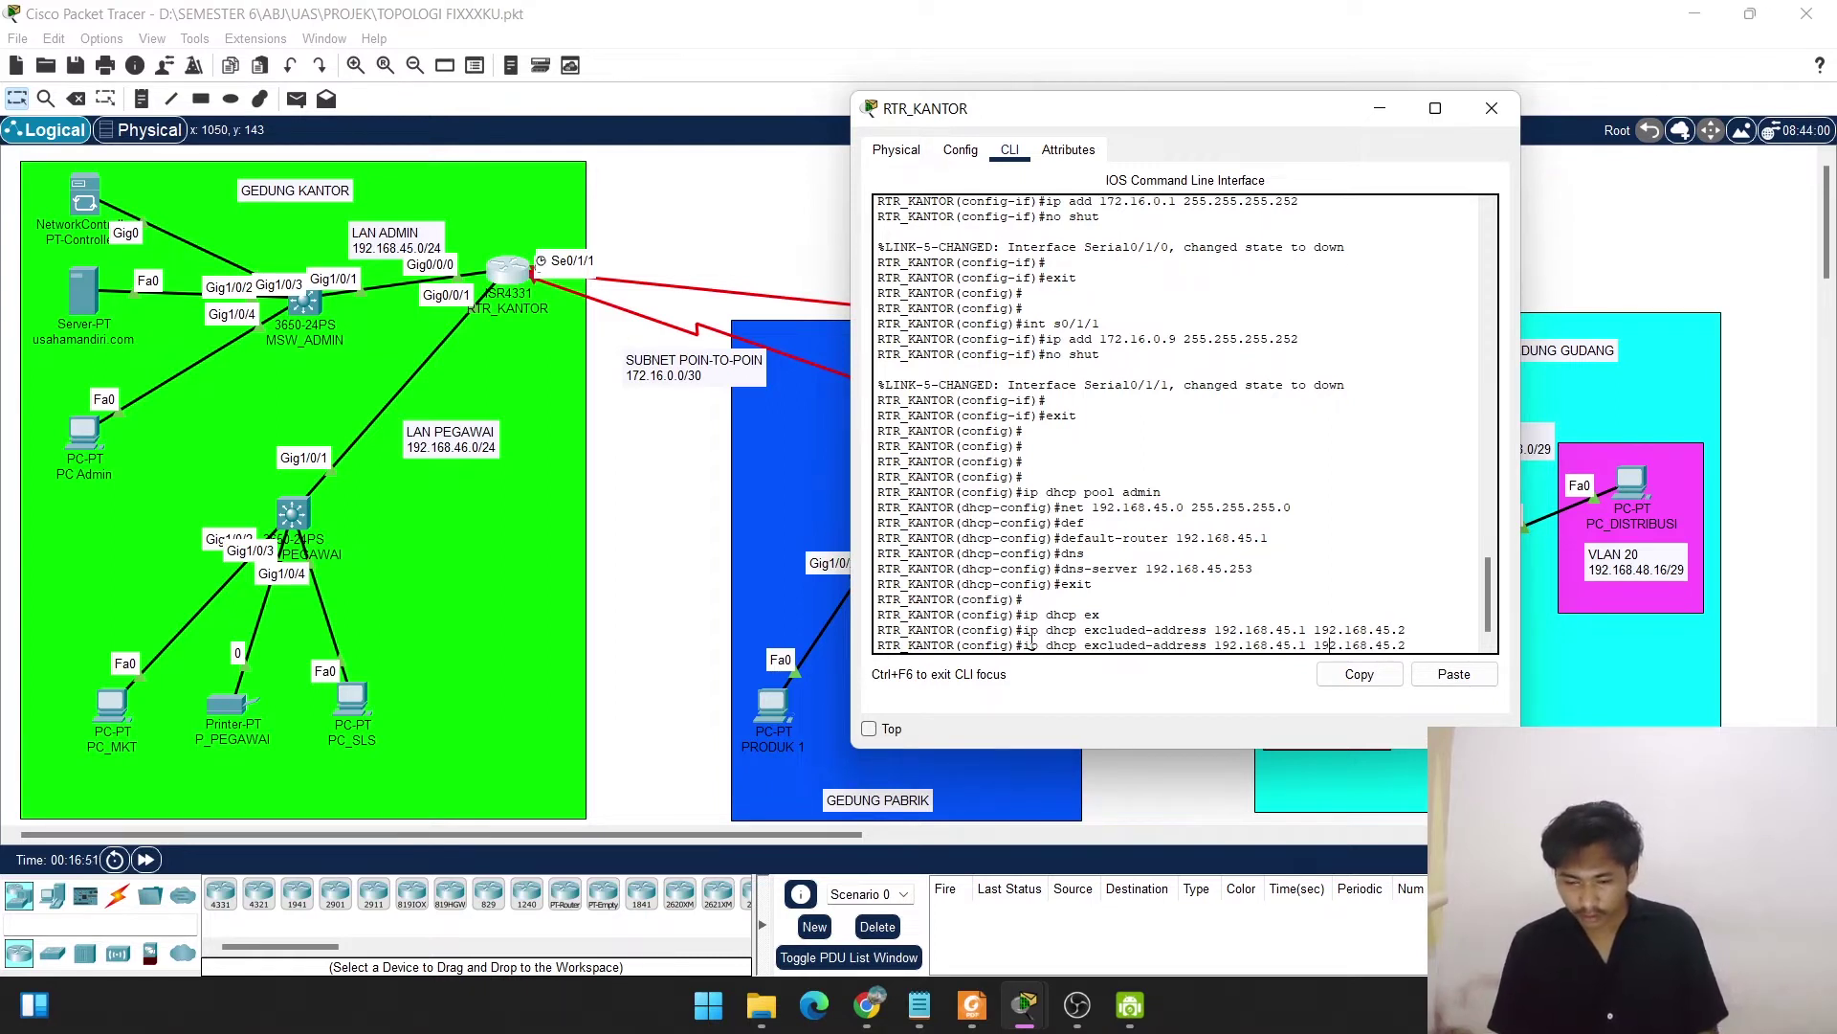
pyautogui.press('Left')
pyautogui.press('Left')
pyautogui.press('Left')
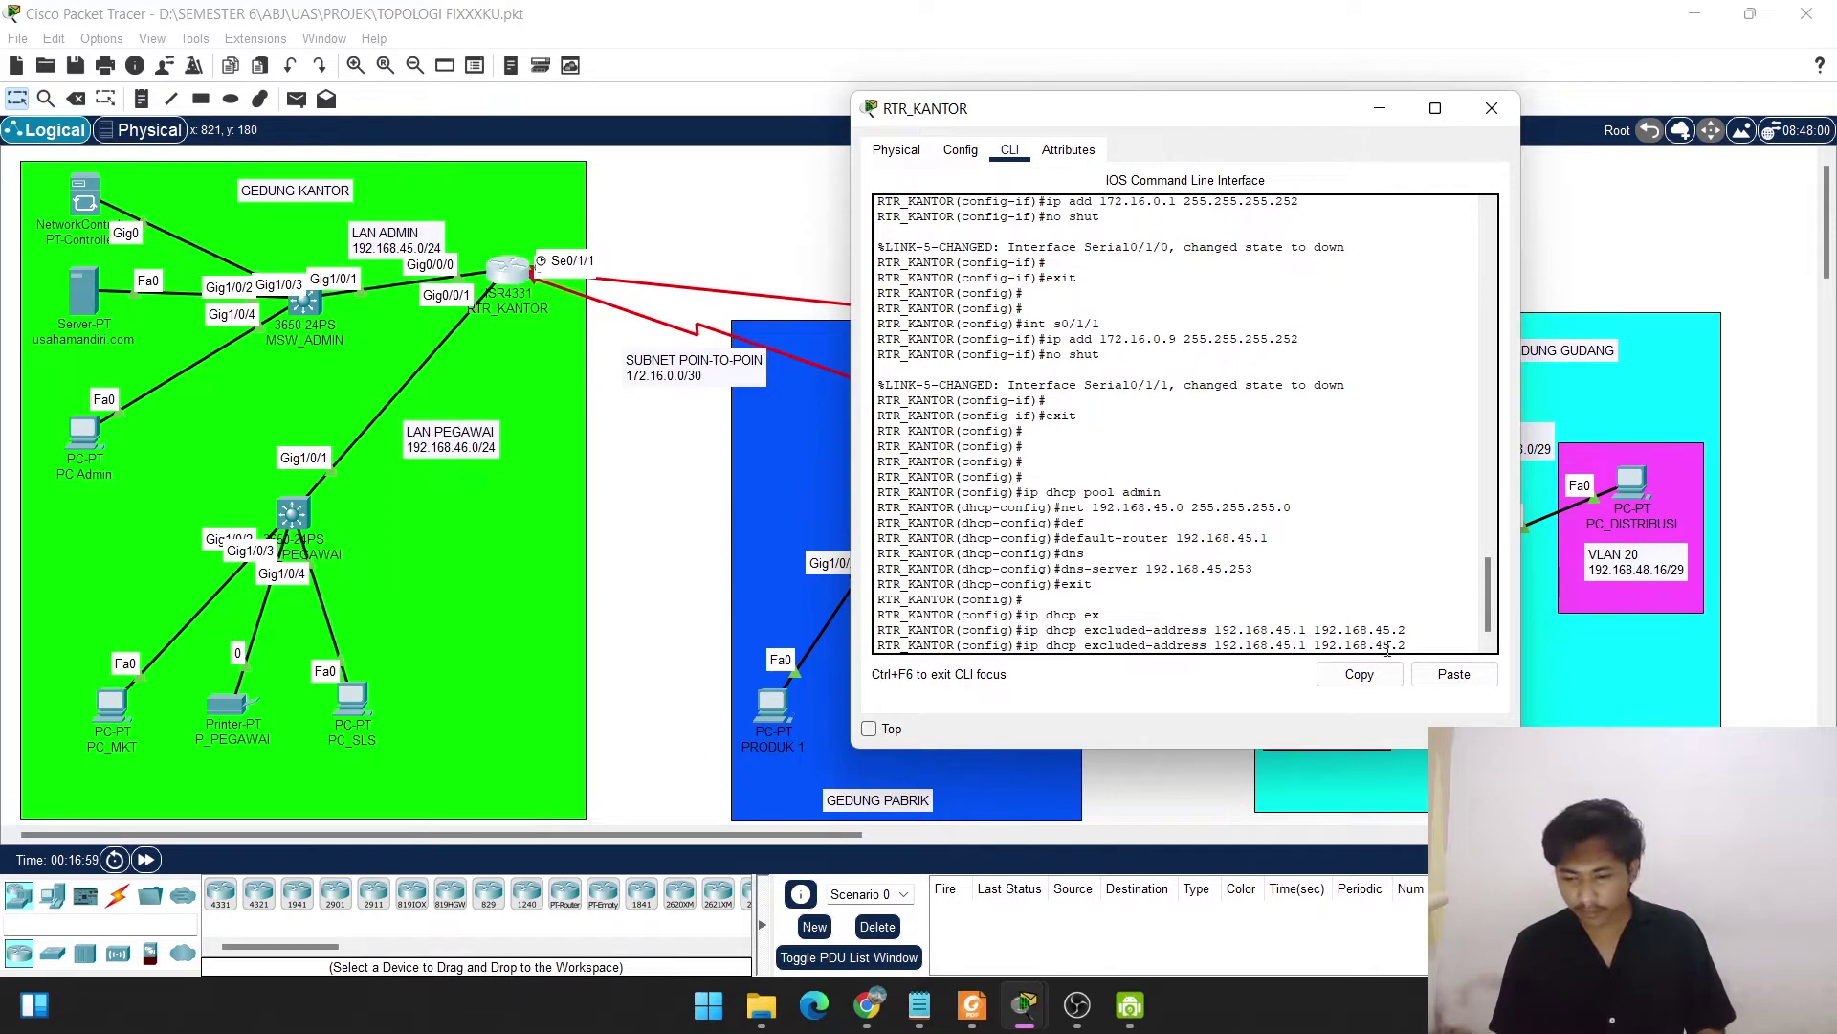
pyautogui.press('BackSpace')
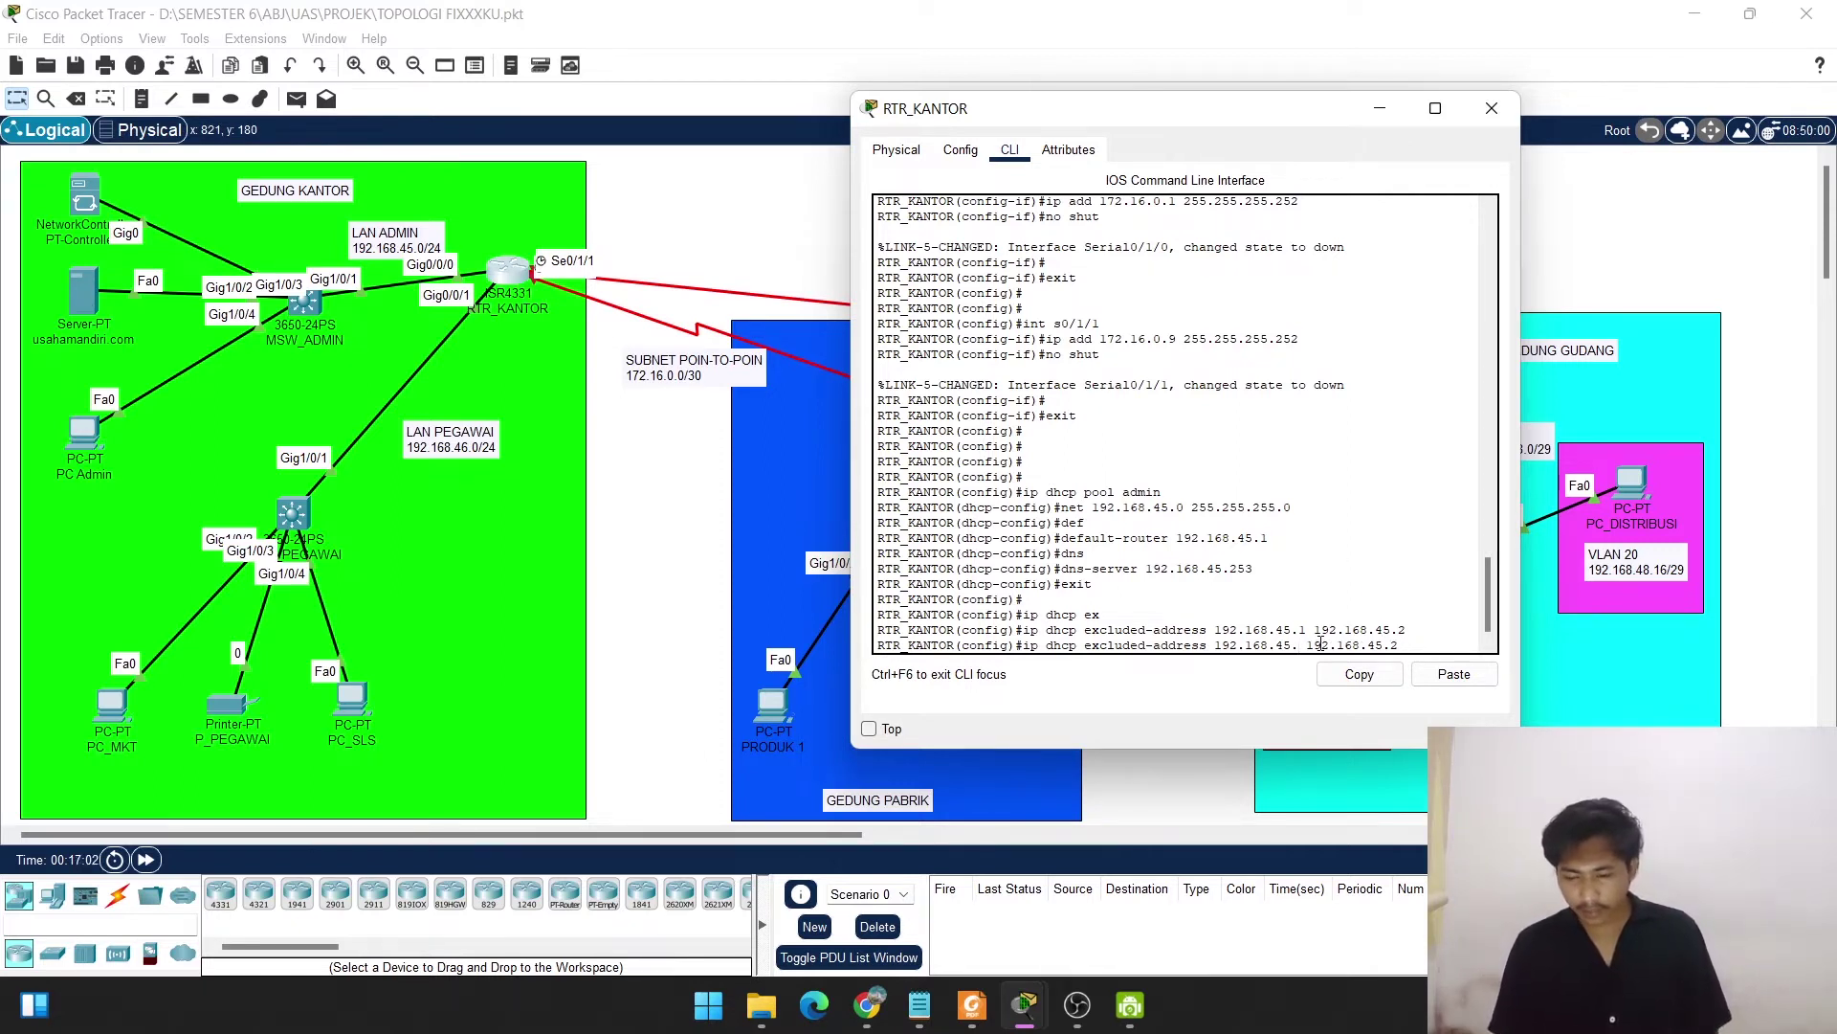
pyautogui.write('253')
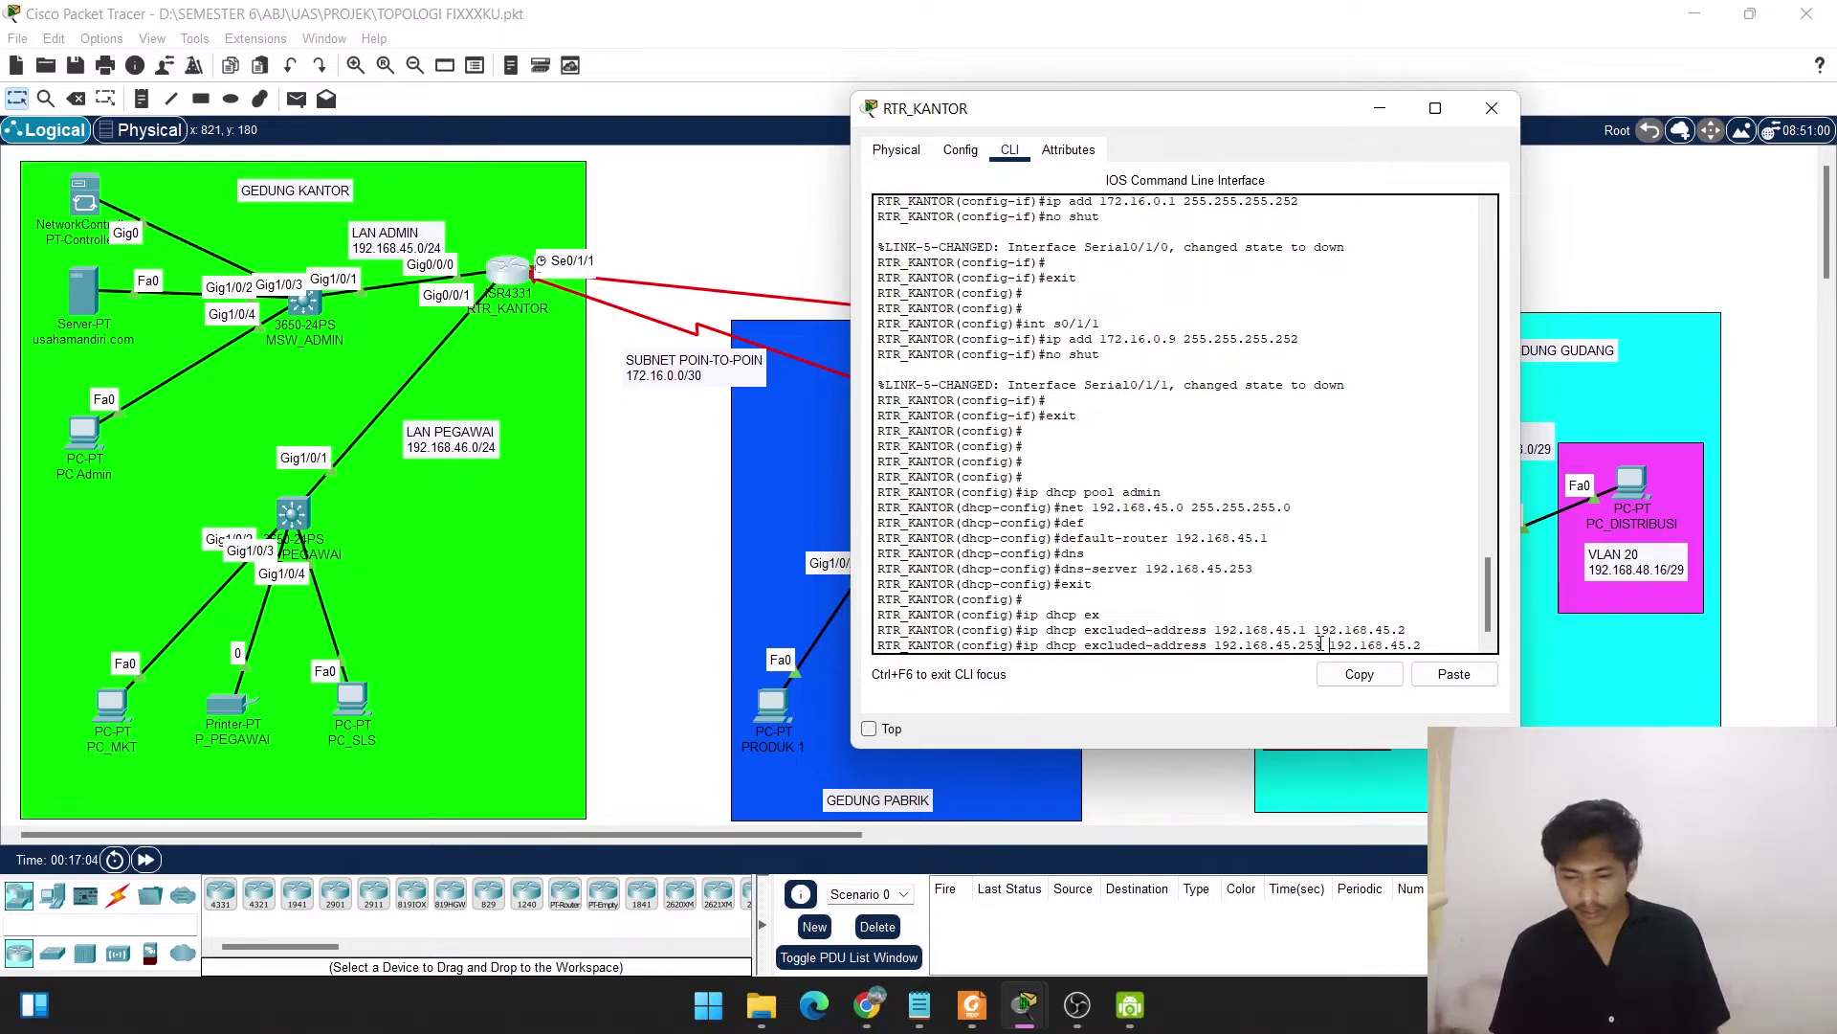
pyautogui.press('Right')
pyautogui.press('Right')
pyautogui.press('Right')
pyautogui.press('Right')
pyautogui.press('Right')
pyautogui.press('Right')
pyautogui.press('Right')
pyautogui.press('Right')
pyautogui.press('Right')
pyautogui.write('2')
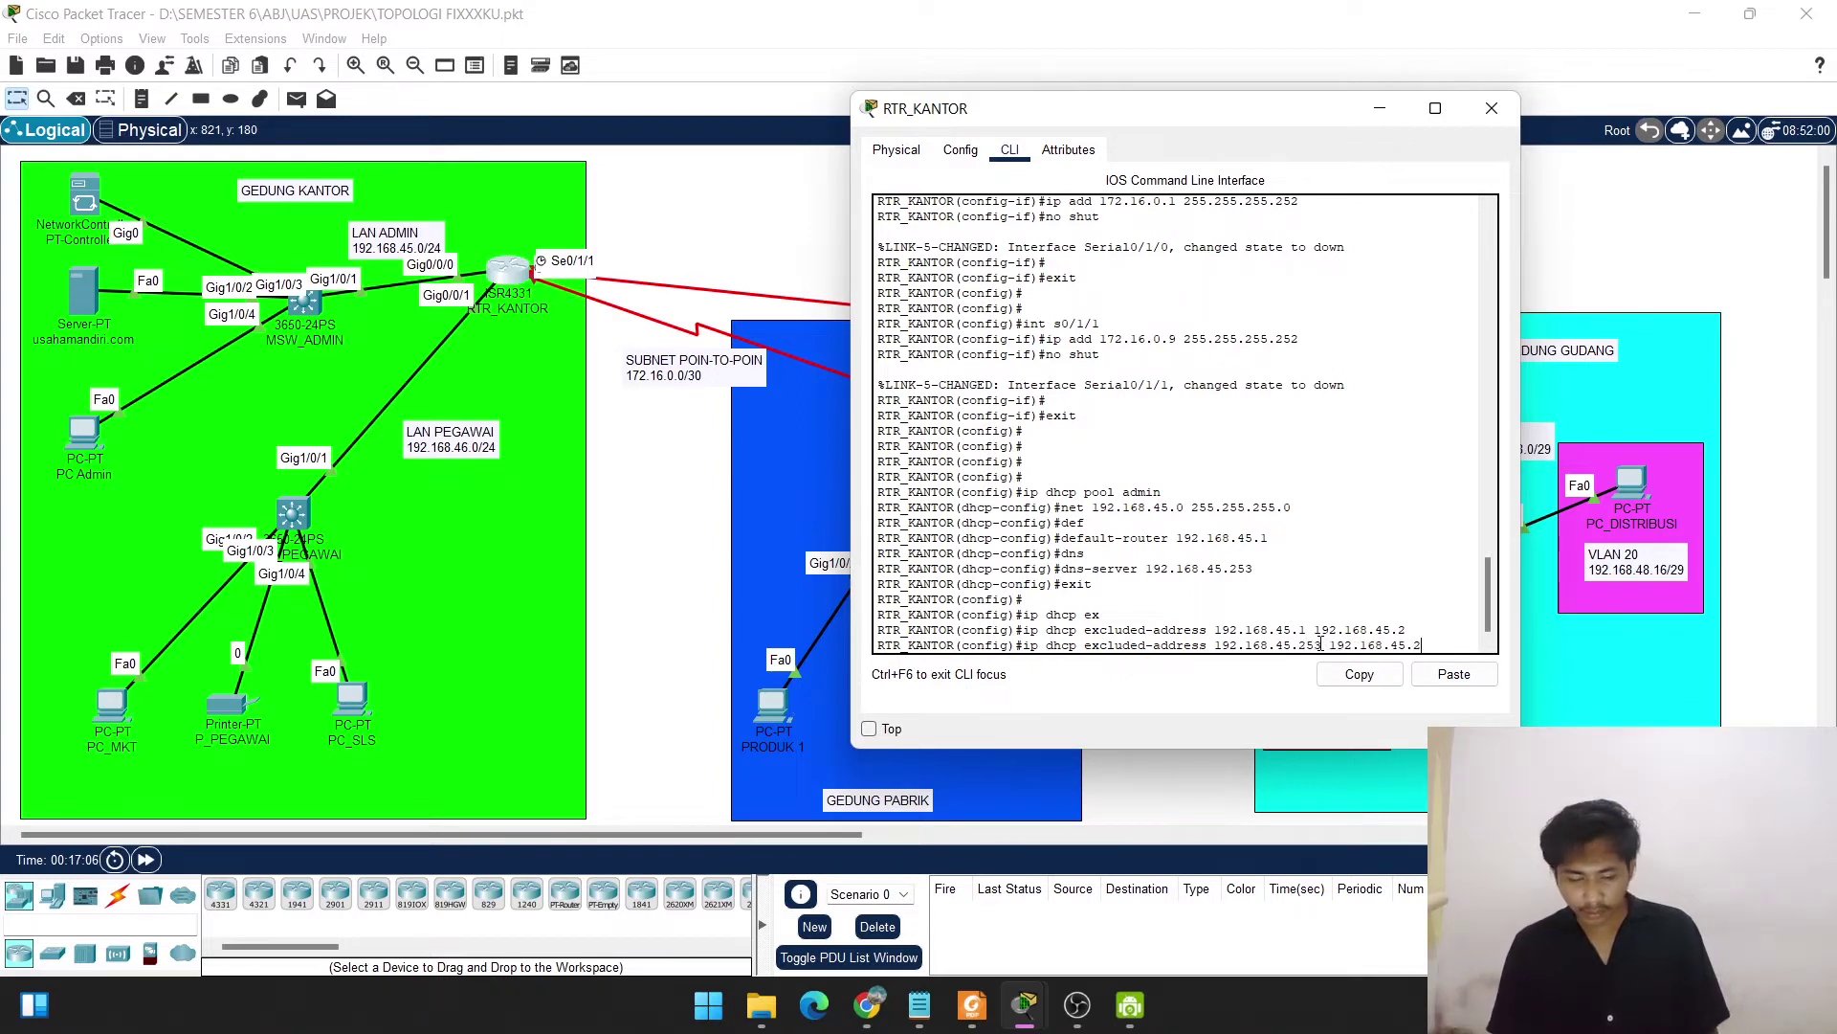
pyautogui.press('Return')
pyautogui.press('Return')
pyautogui.press('Return')
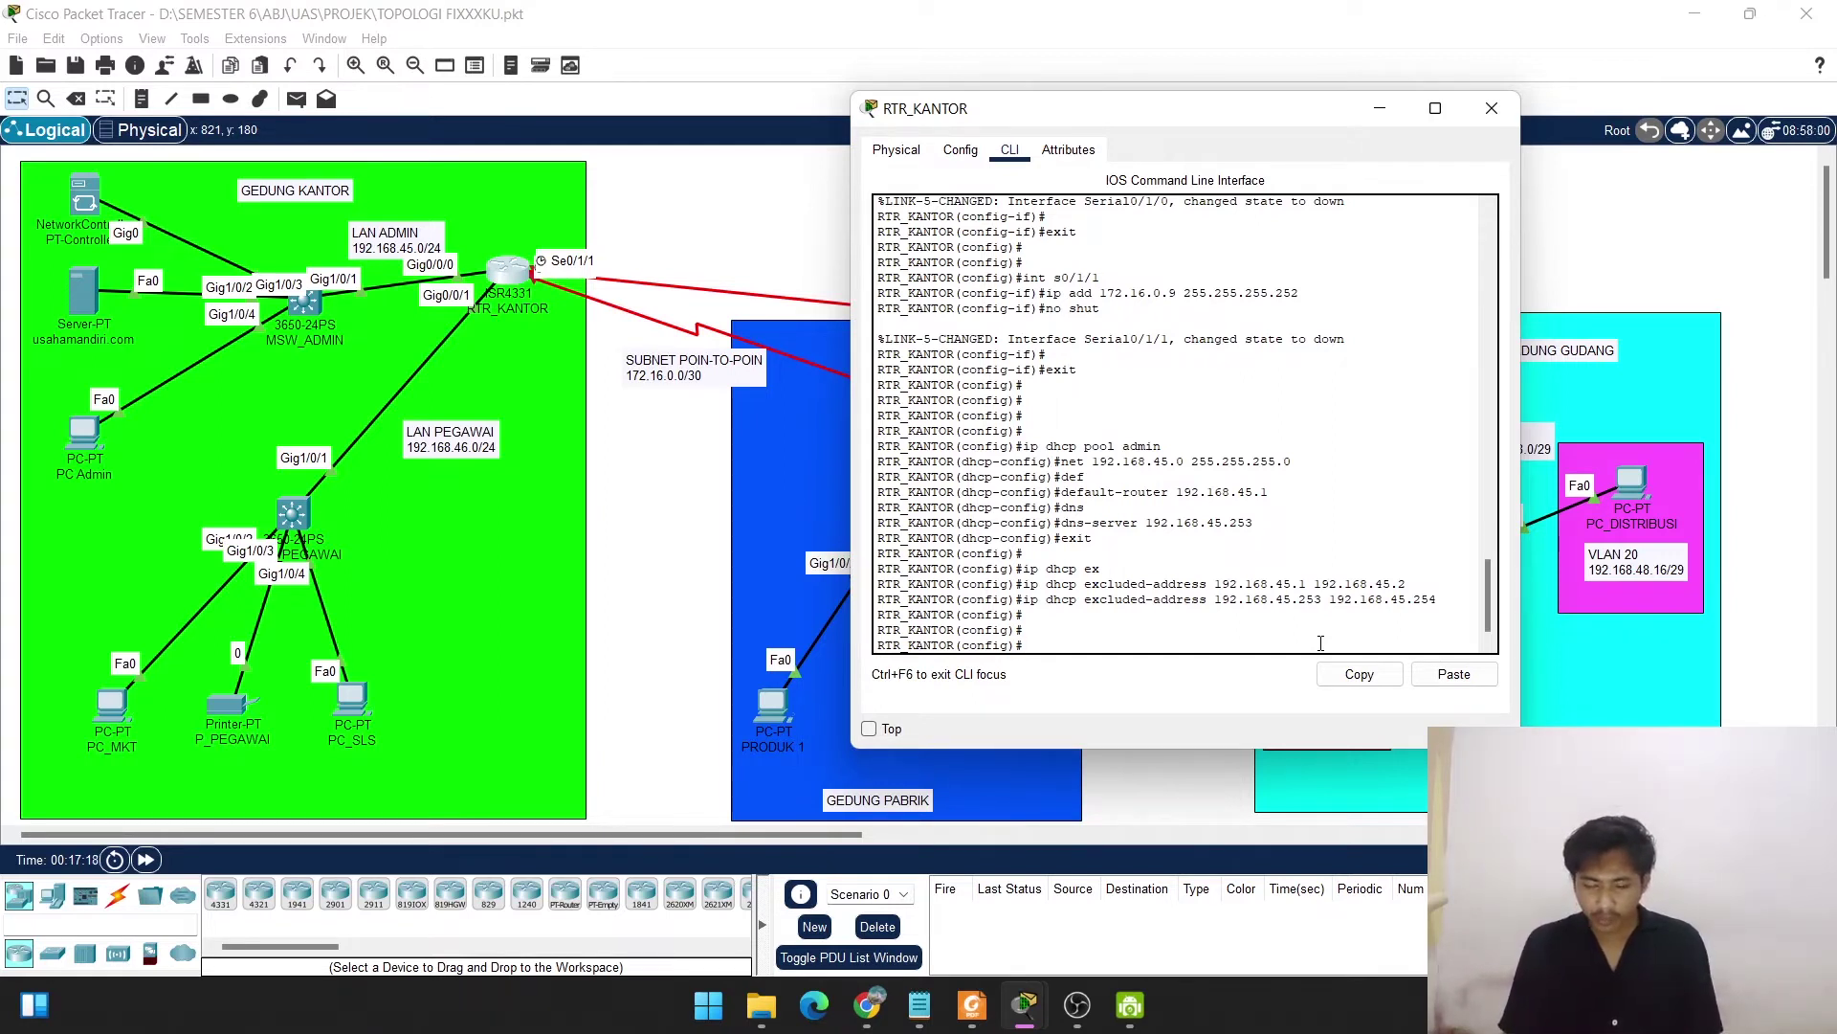
# Create the pegawai DHCP pool with network 192.168.46.0 255.255.255.0.
pyautogui.write('p dhcp')
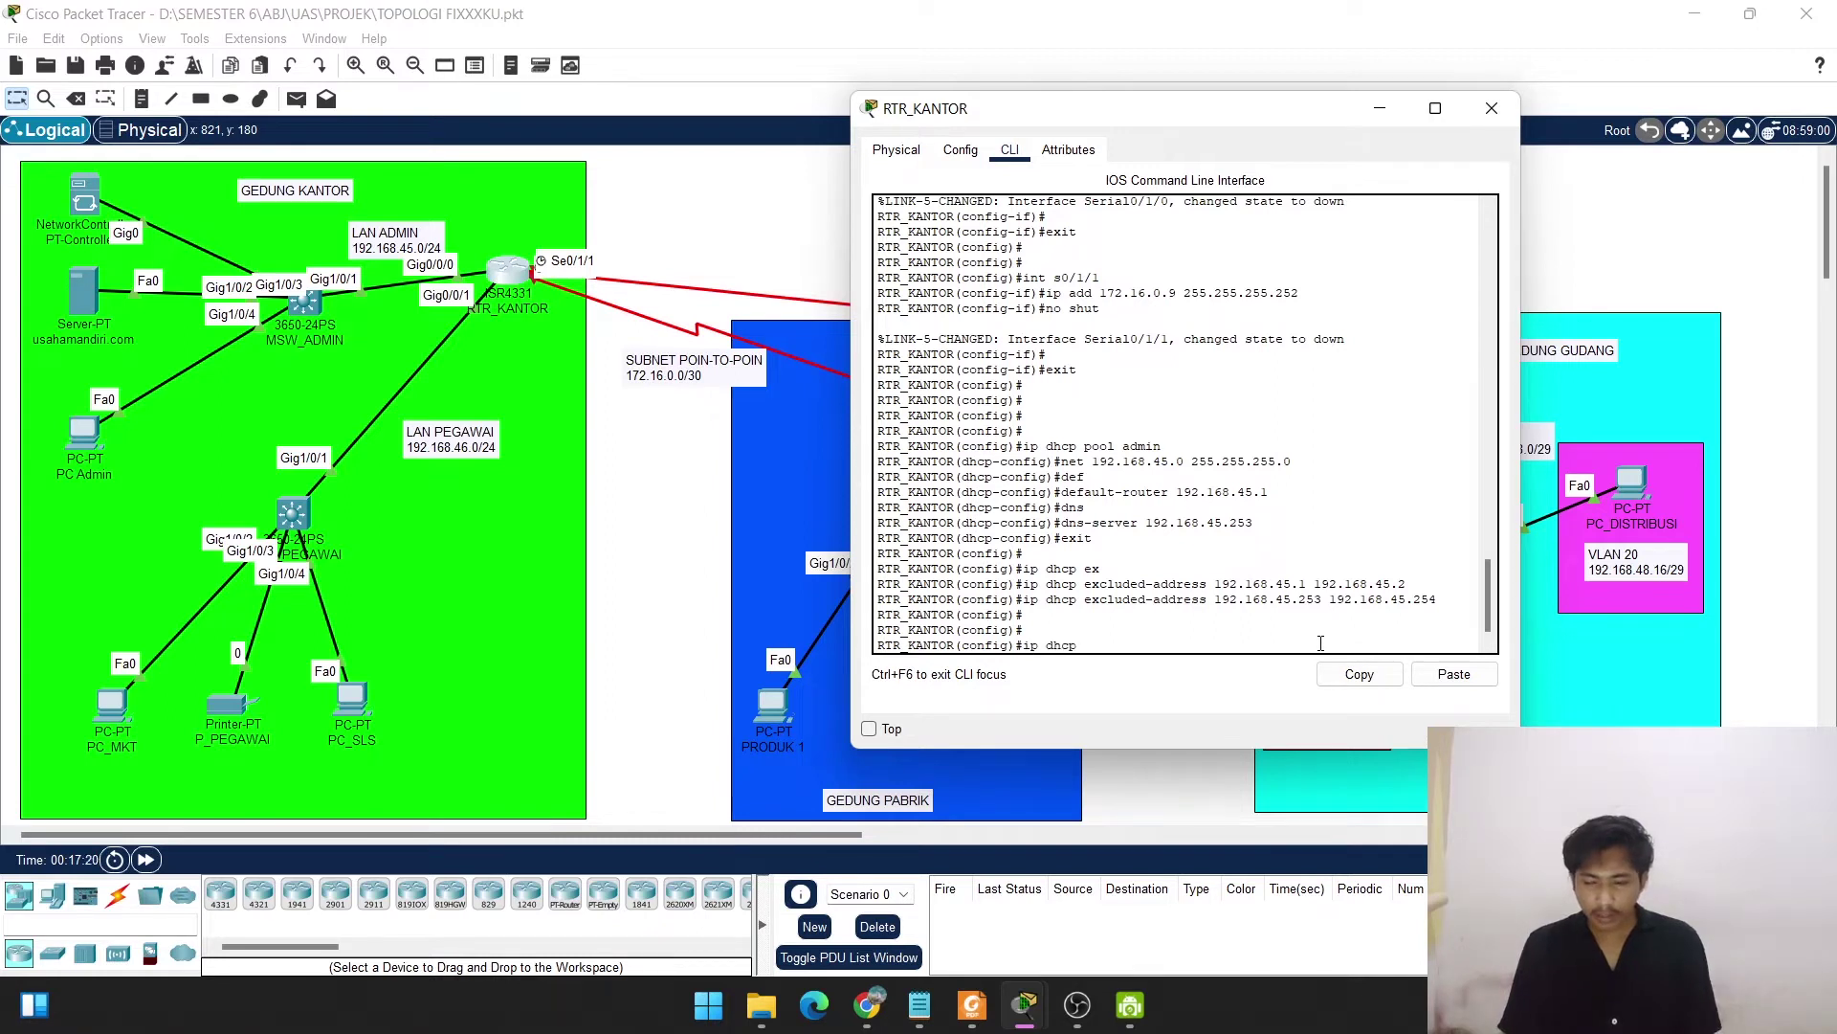
pyautogui.write(' pool pegawa')
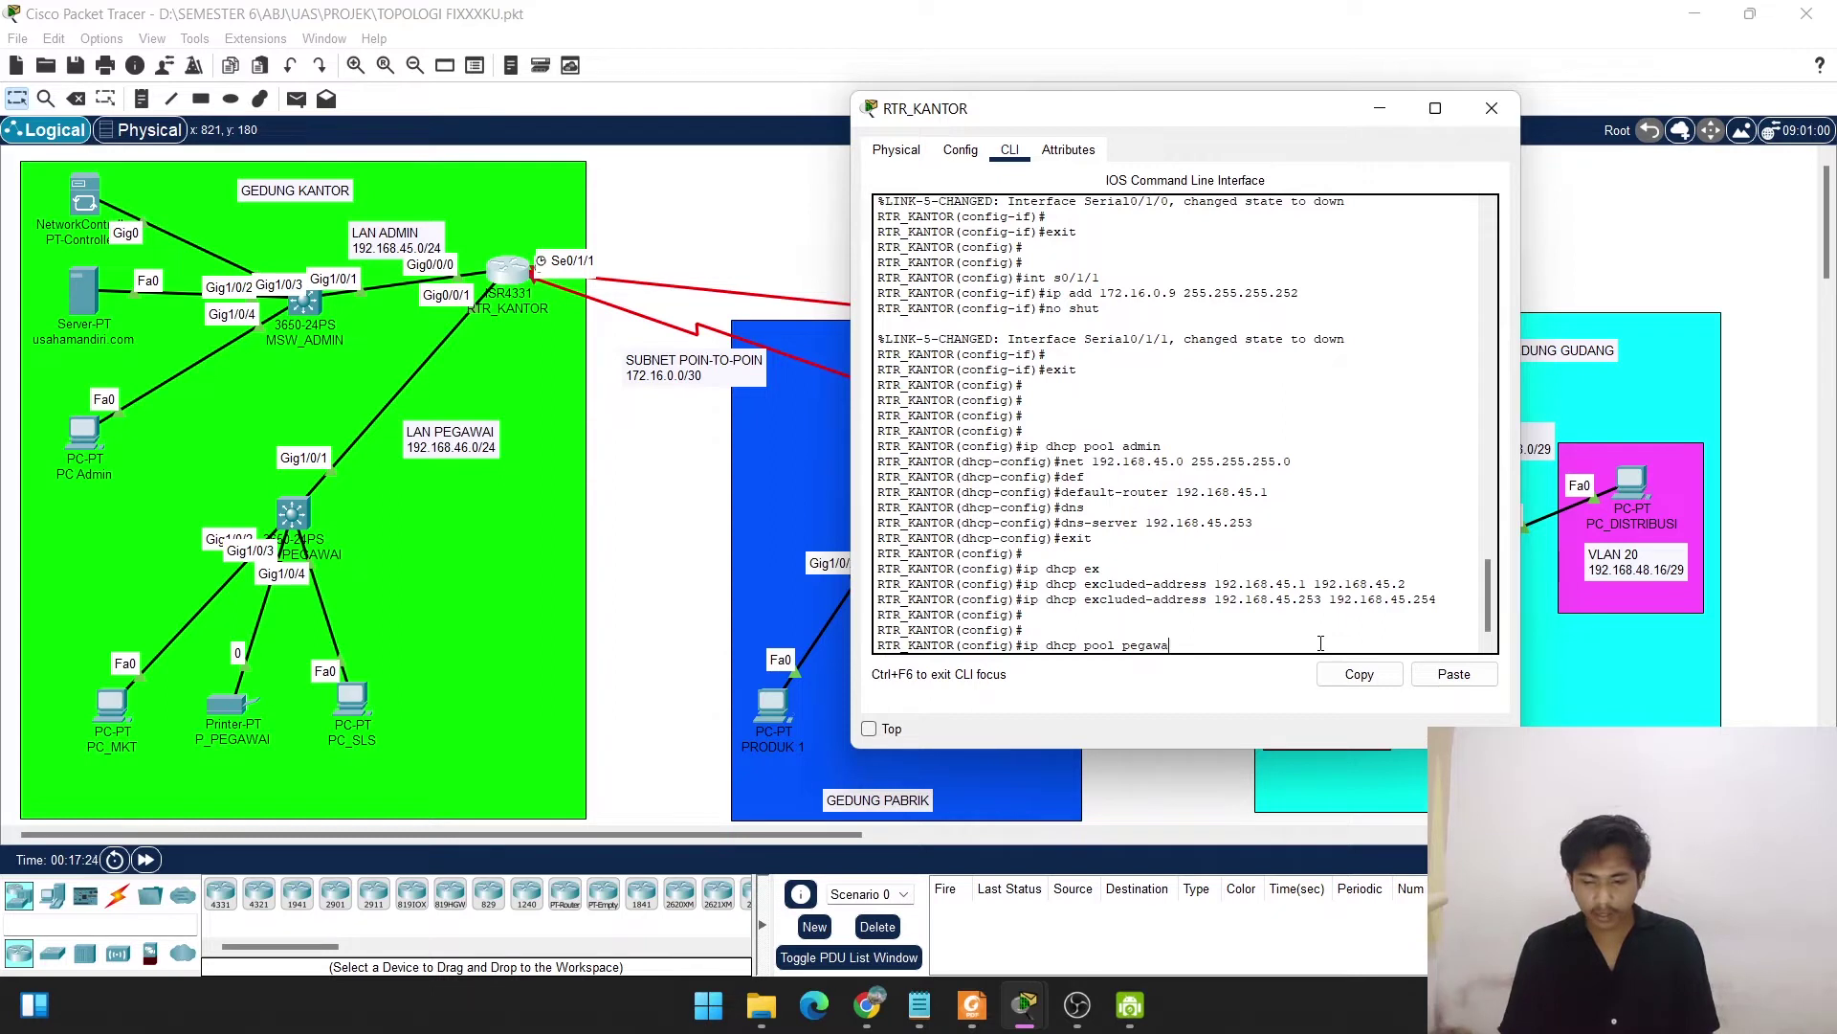
pyautogui.write('i')
pyautogui.press('Return')
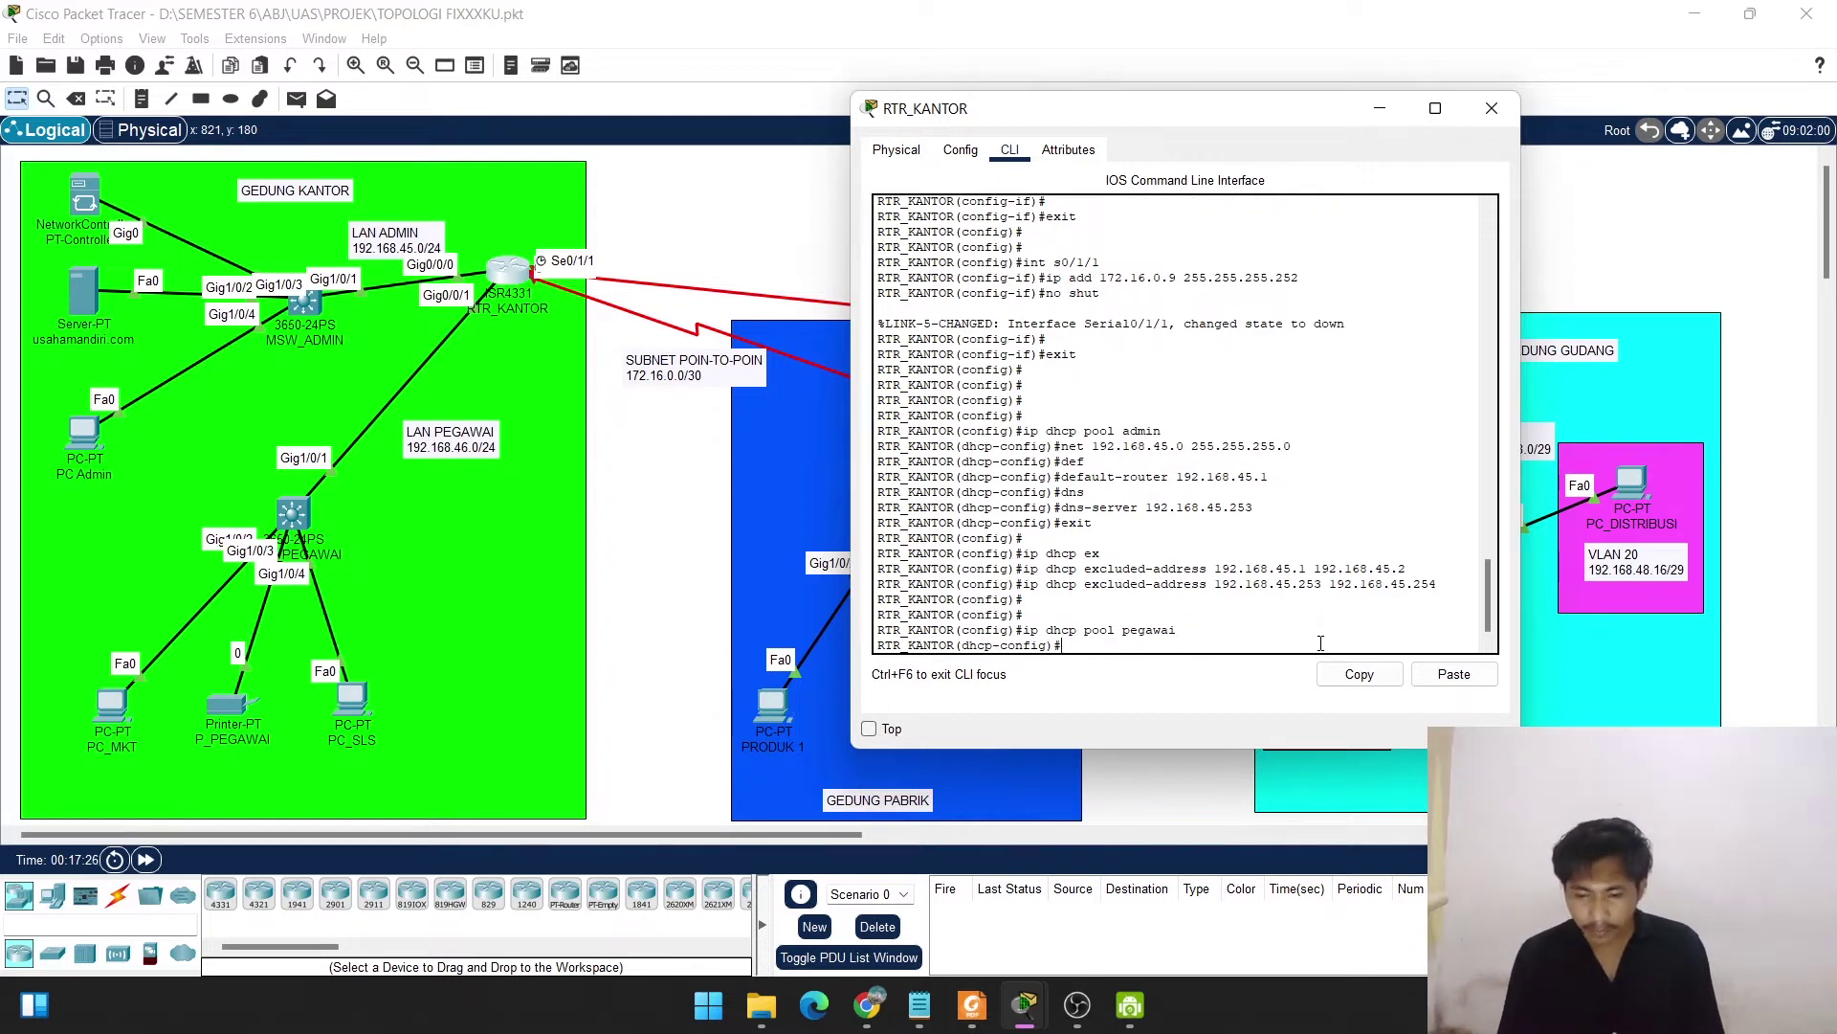
pyautogui.write('net')
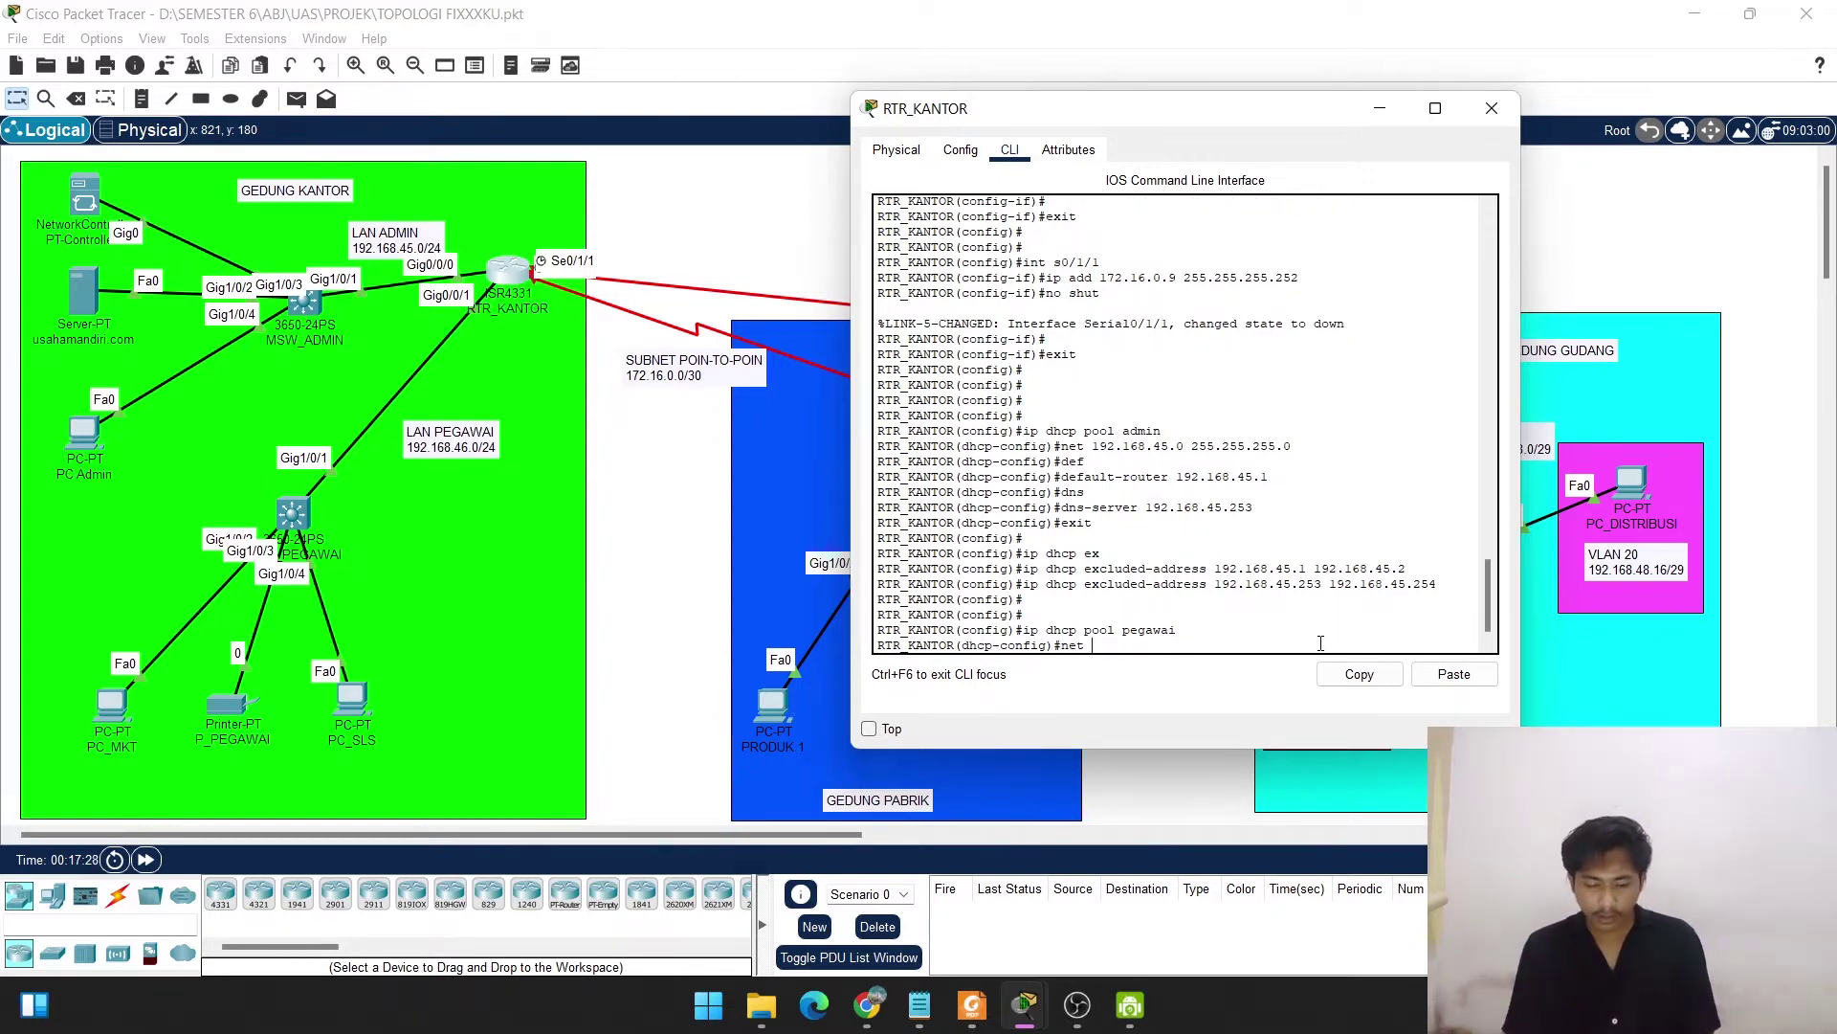
pyautogui.write(' 192.168')
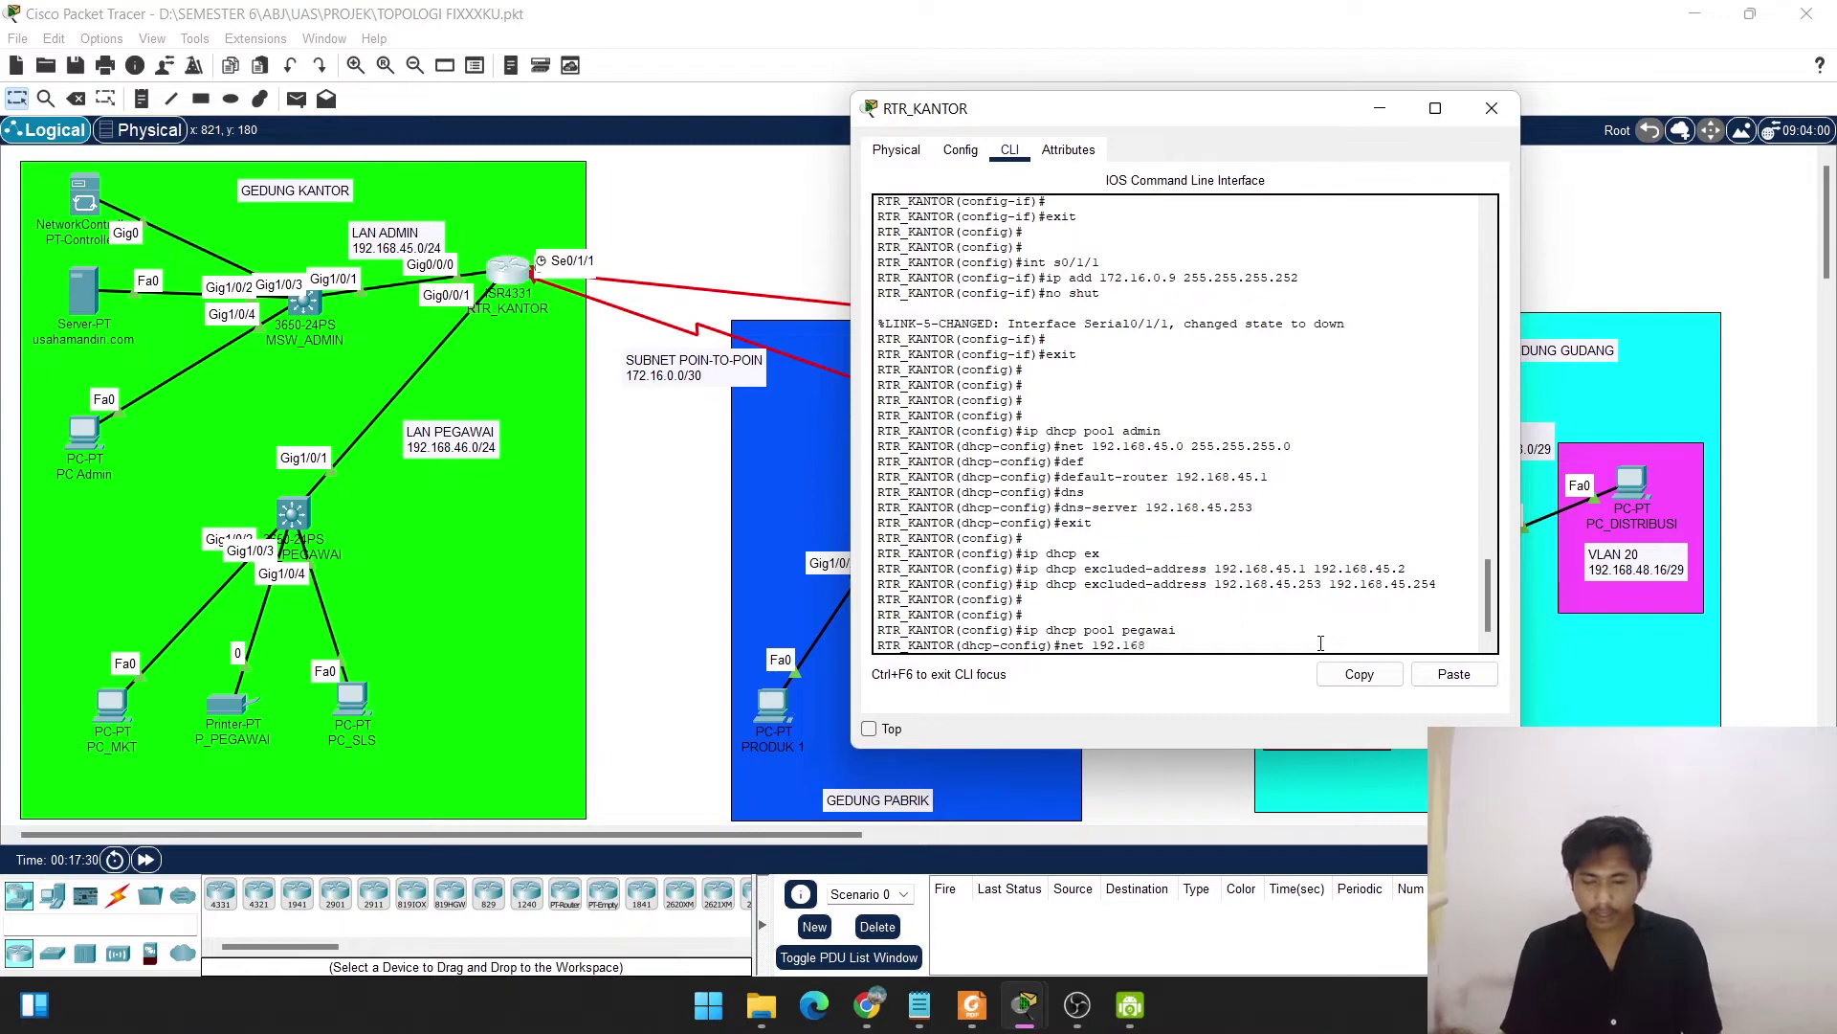
pyautogui.write('.46')
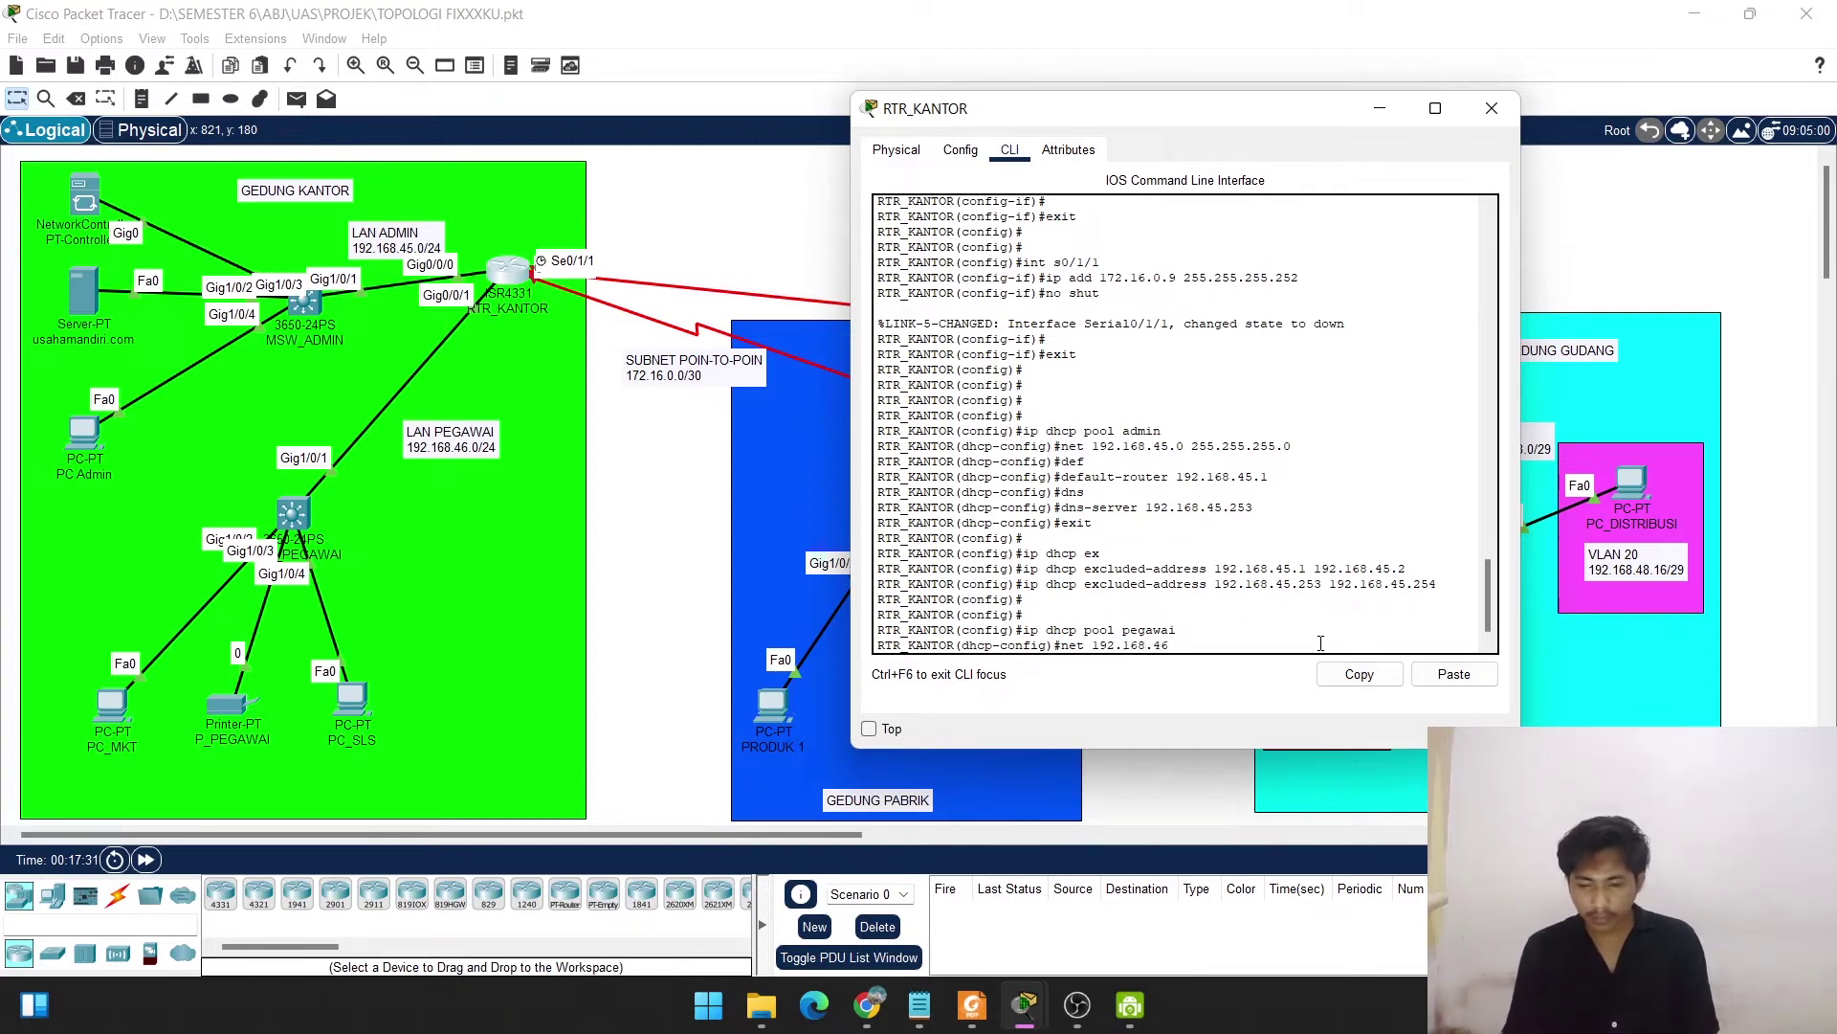
pyautogui.write('.')
pyautogui.write('0')
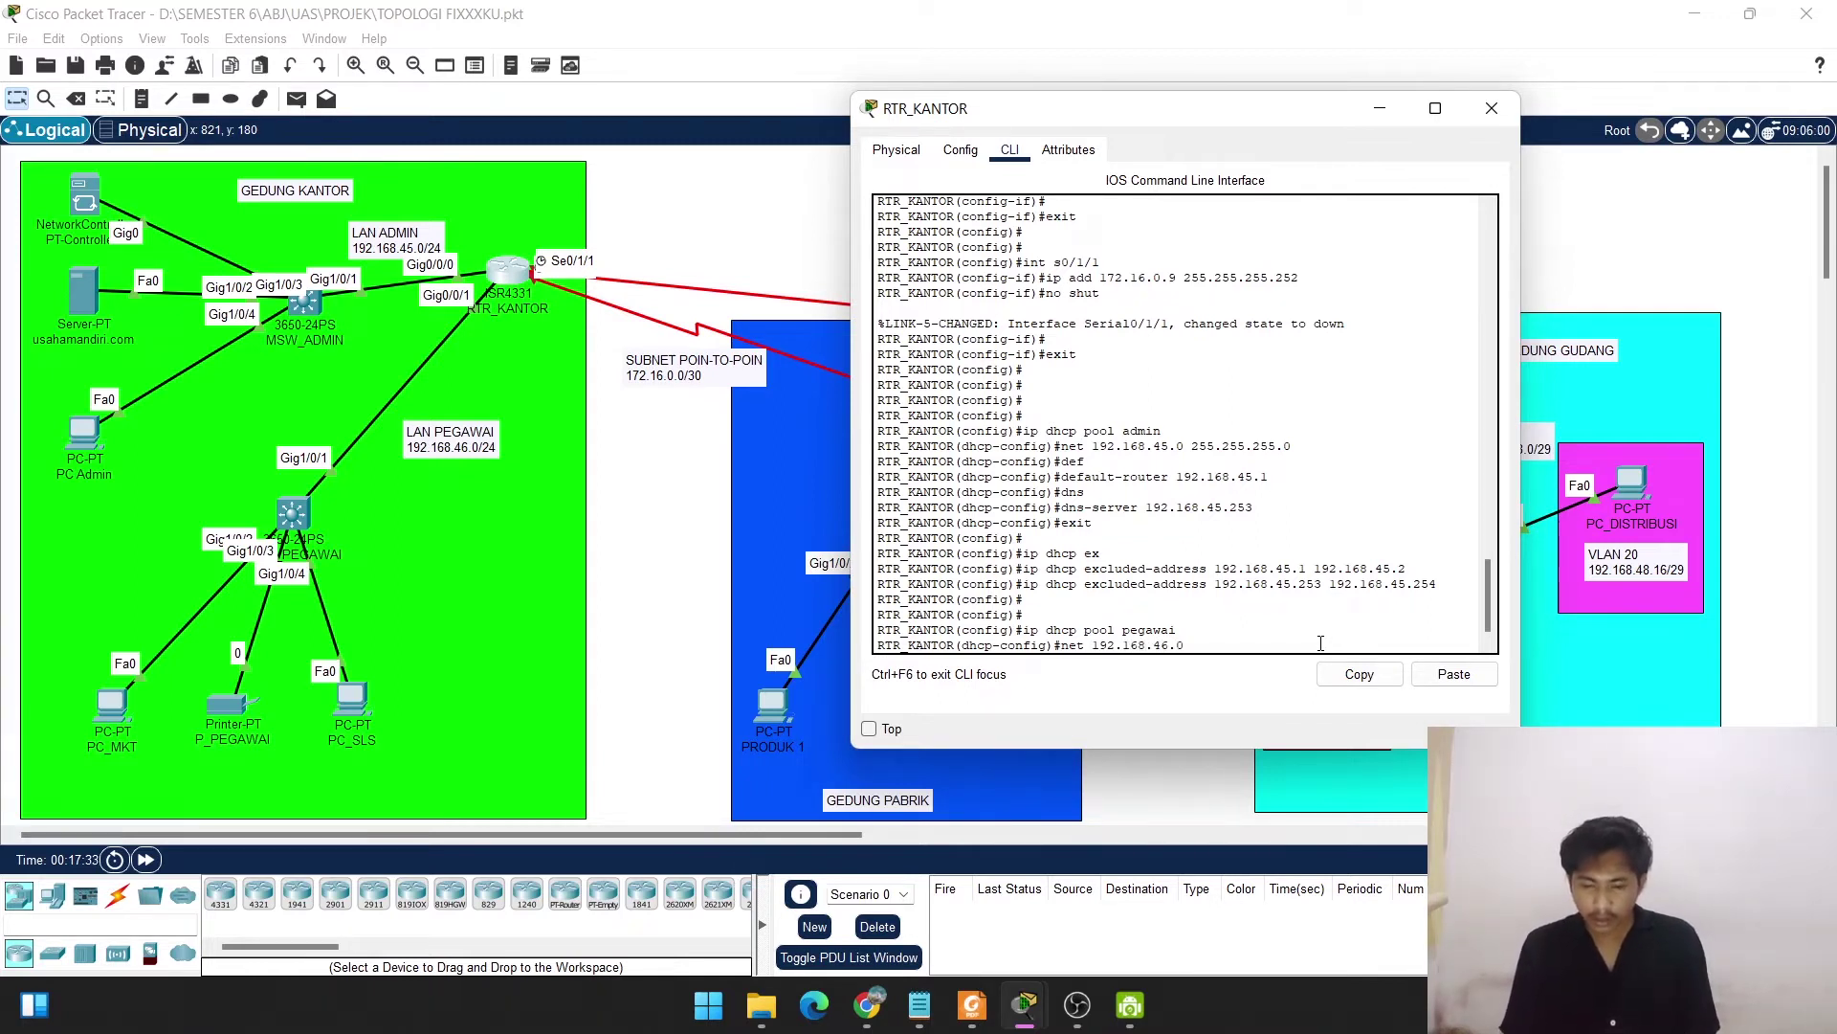
pyautogui.write(' 255.2')
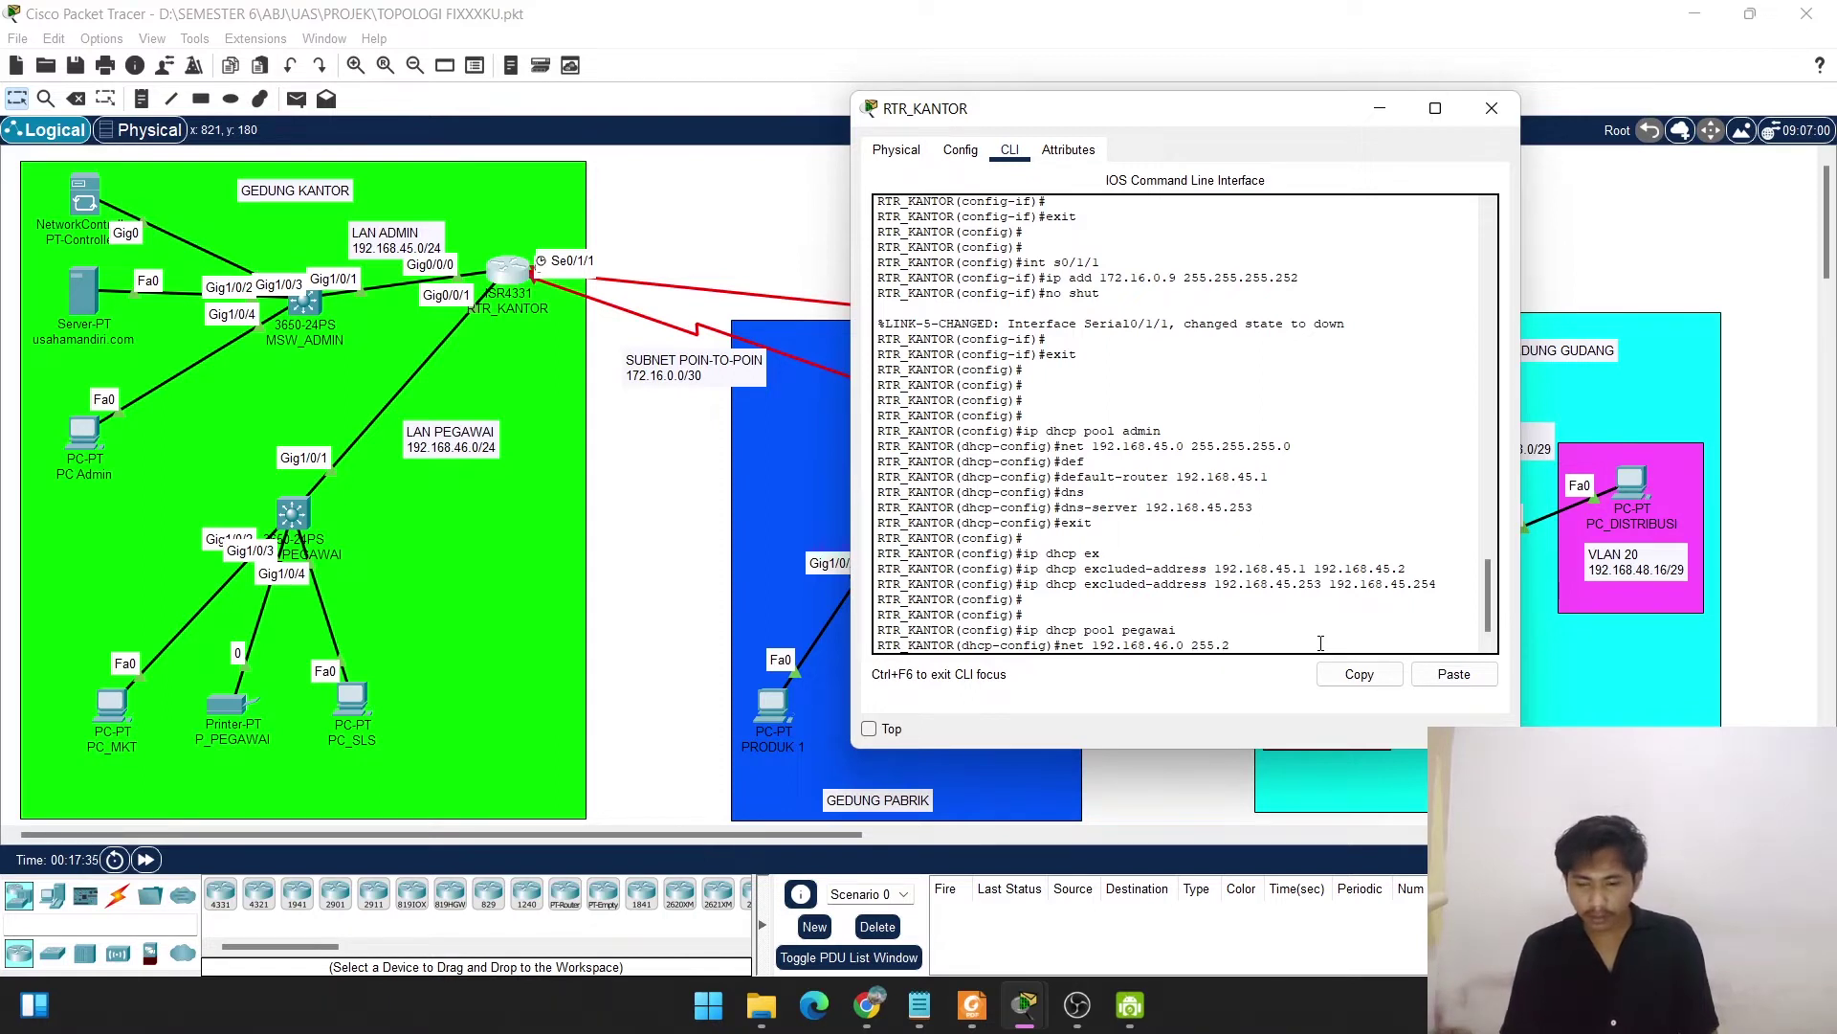
pyautogui.write('55.255.0')
pyautogui.press('Return')
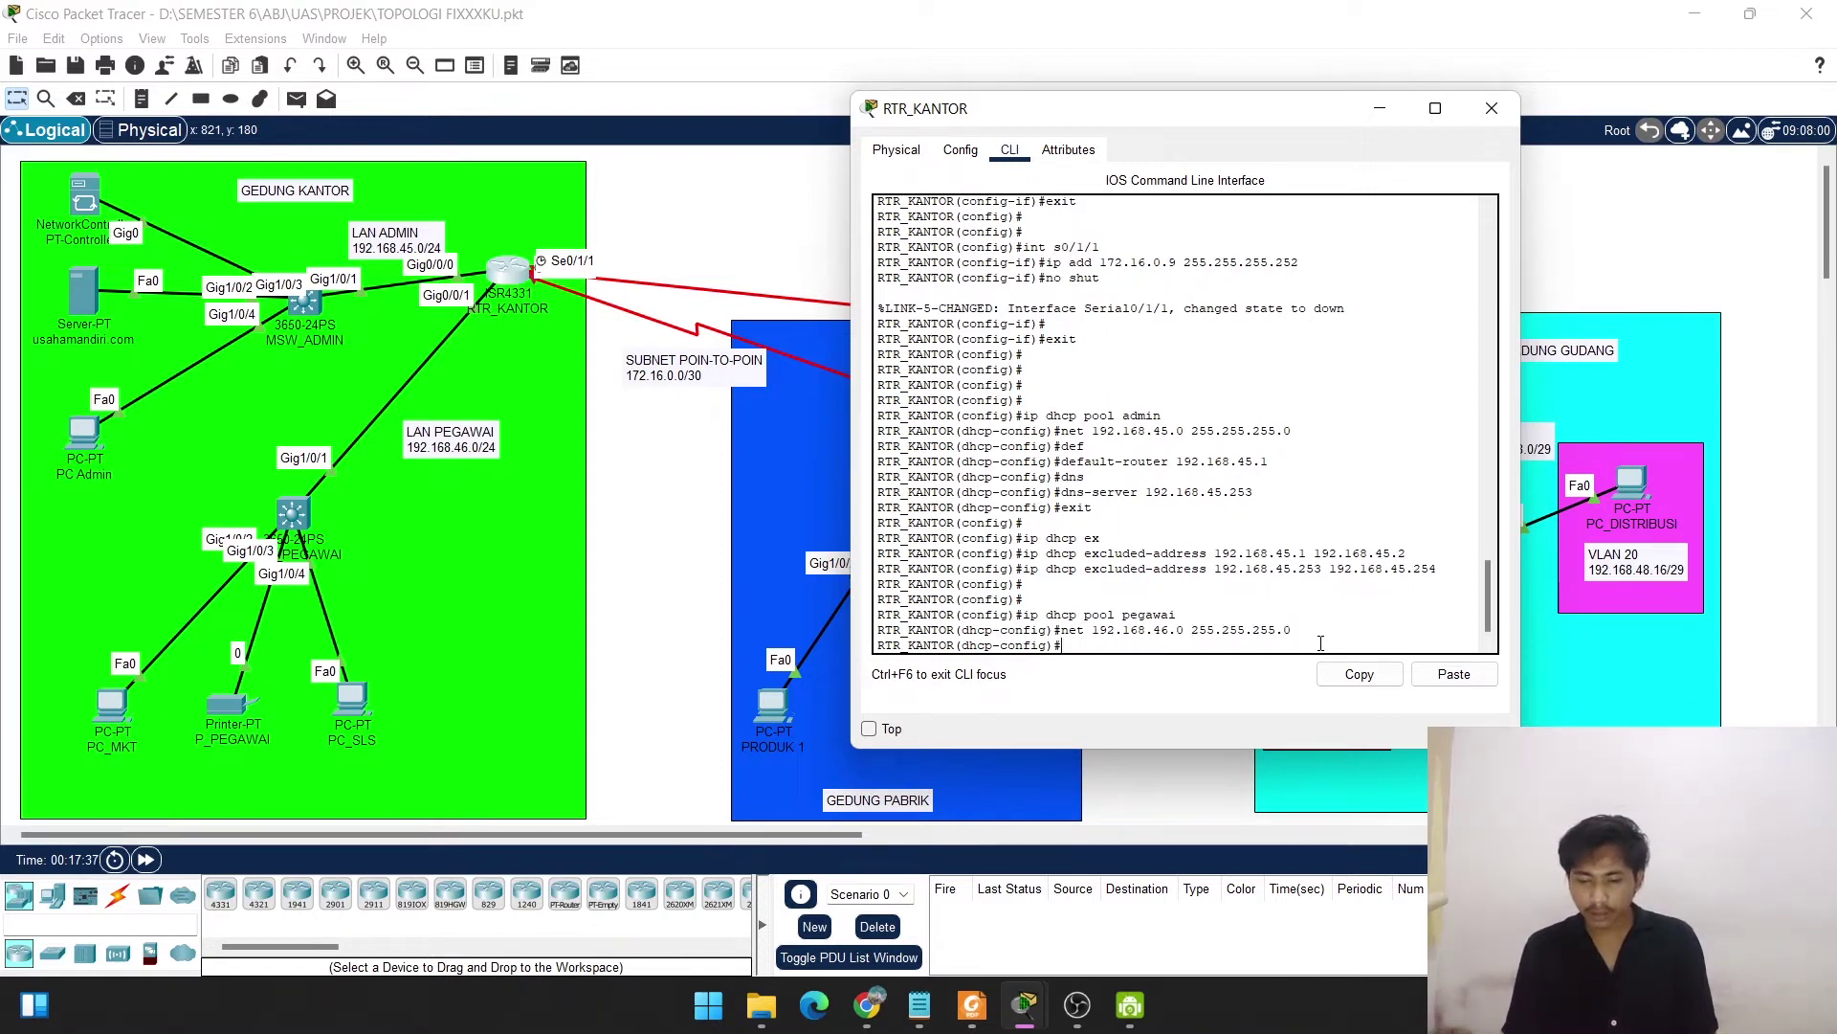
# Set the pegawai pool's default router to 192.168.46.1 and DNS server to 192.168.45.253.
pyautogui.write('def')
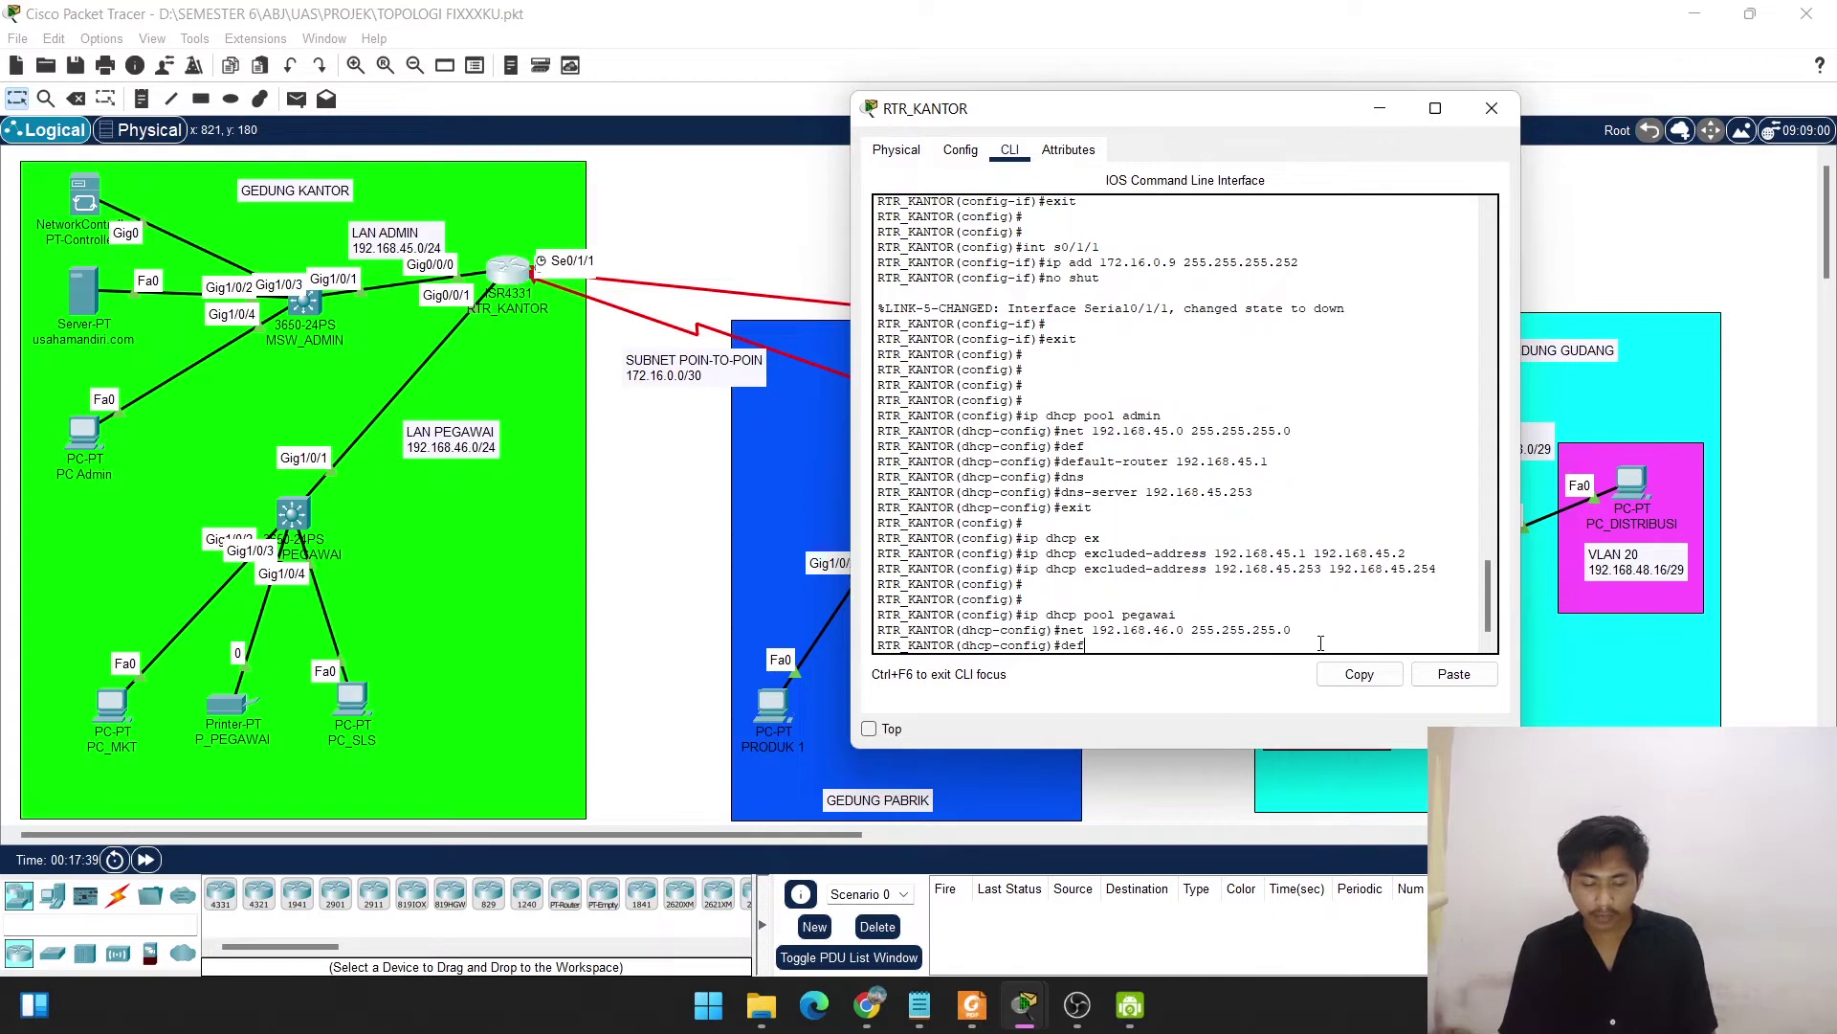
pyautogui.press('Tab')
pyautogui.write('192')
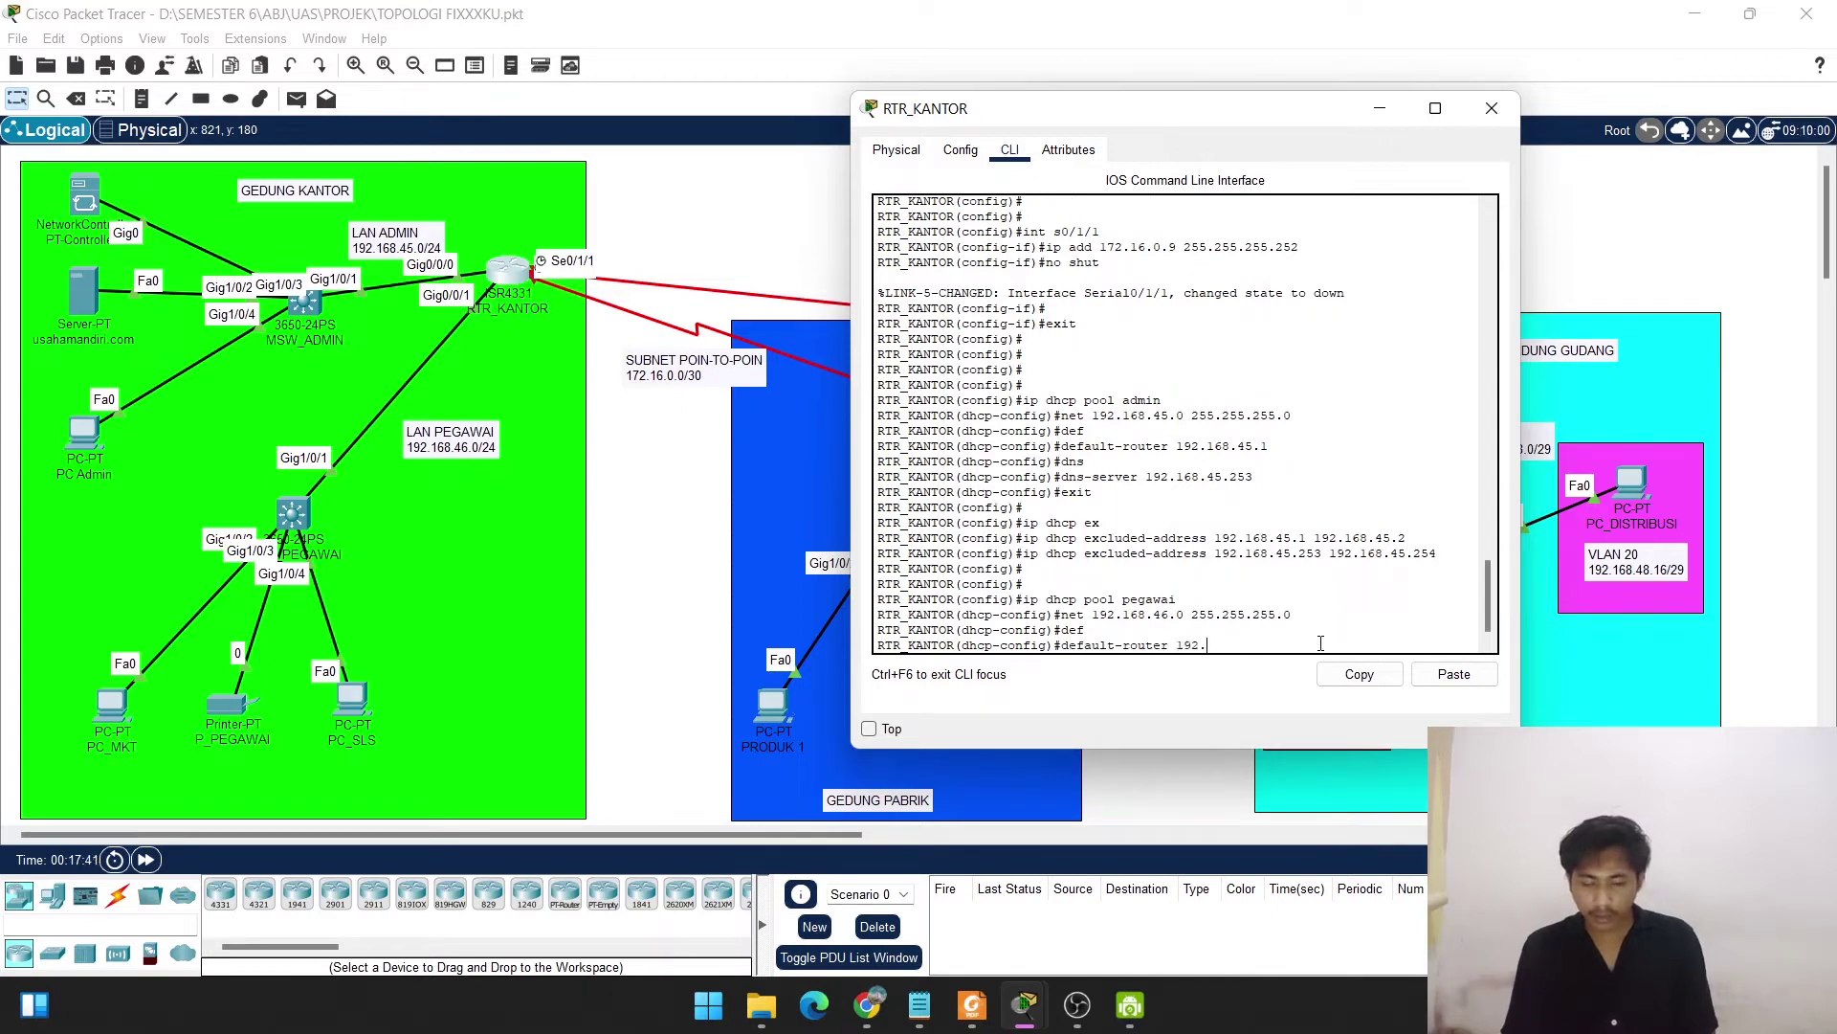
pyautogui.write('.168')
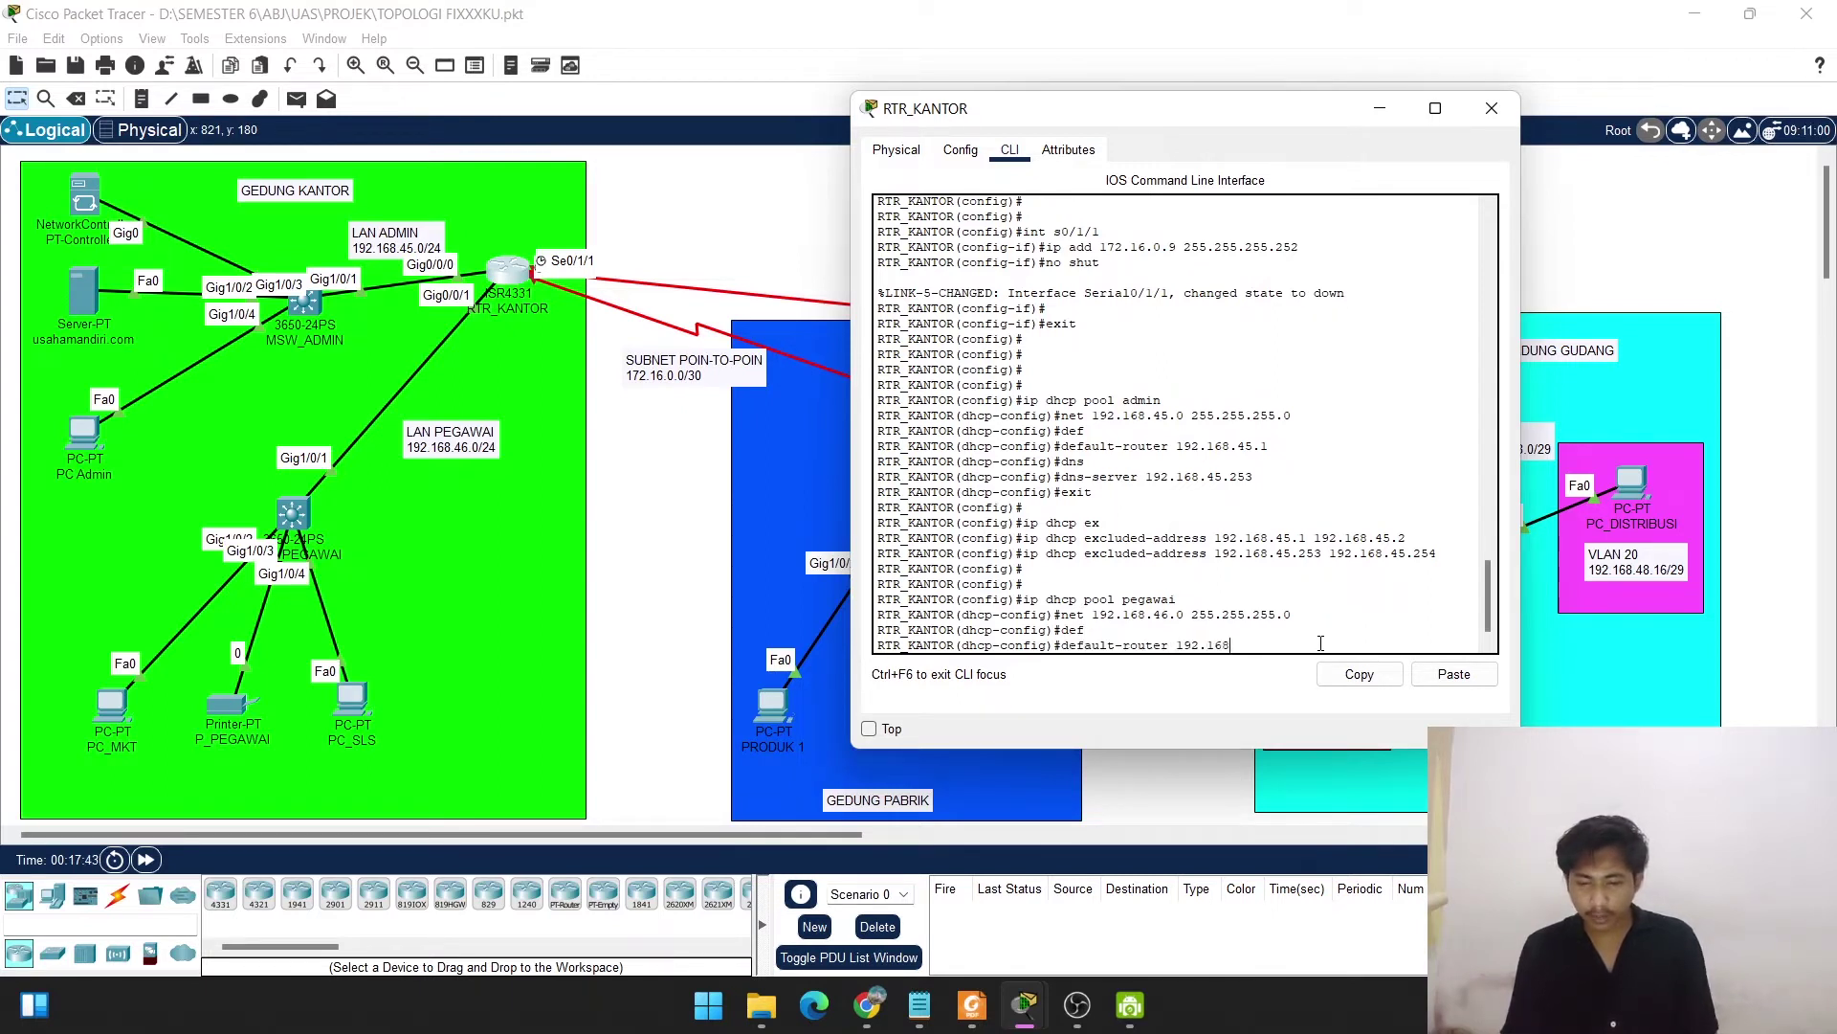
pyautogui.write('.46.1')
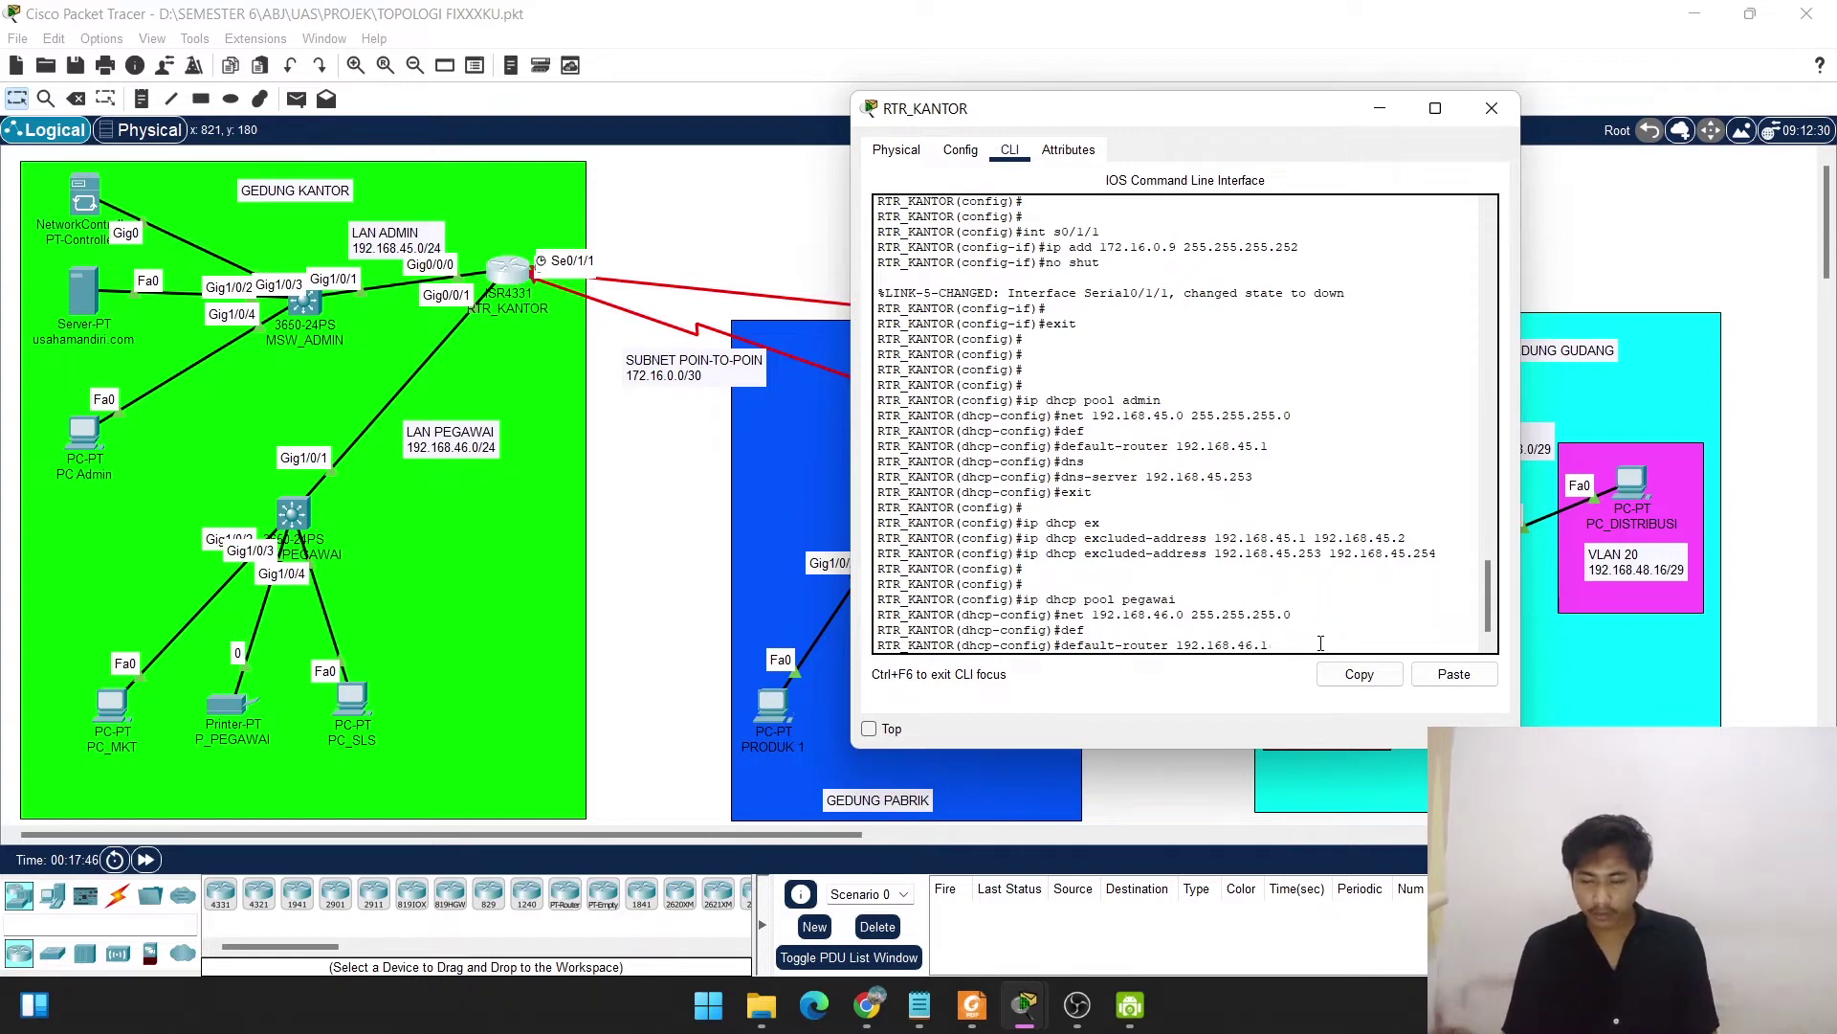
pyautogui.press('Return')
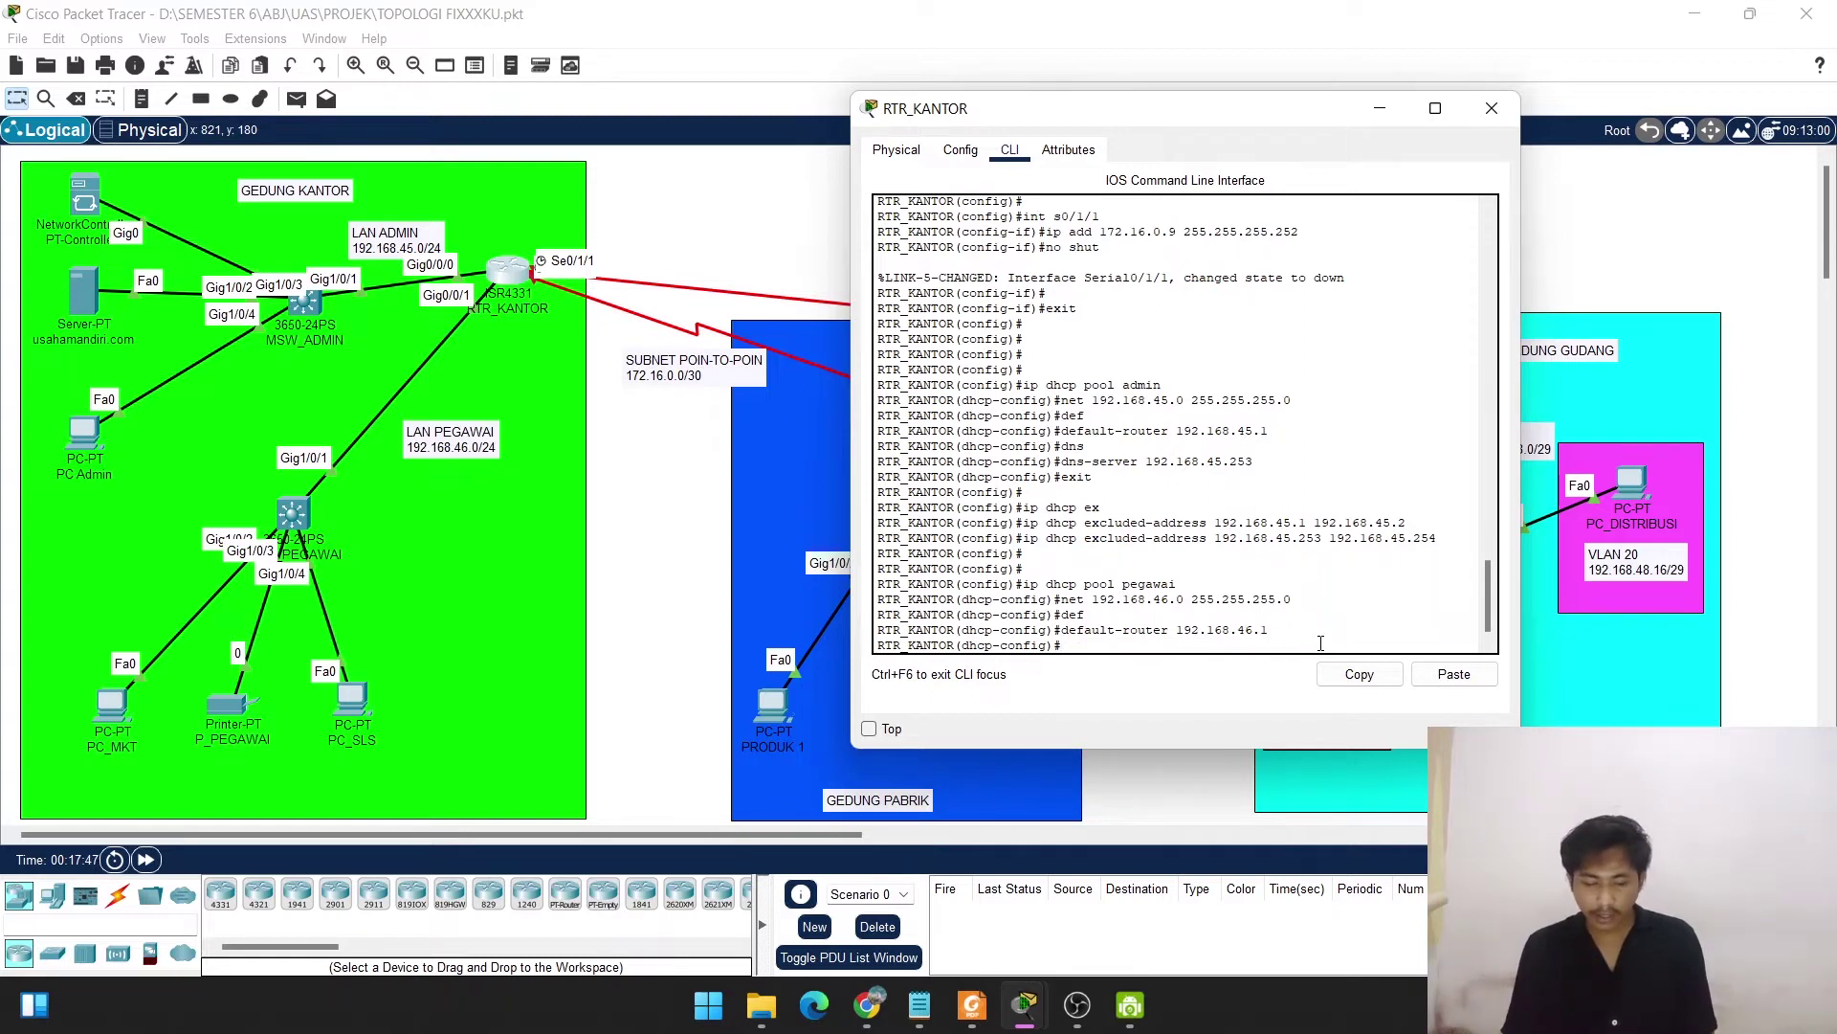
pyautogui.write('dns')
pyautogui.press('Tab')
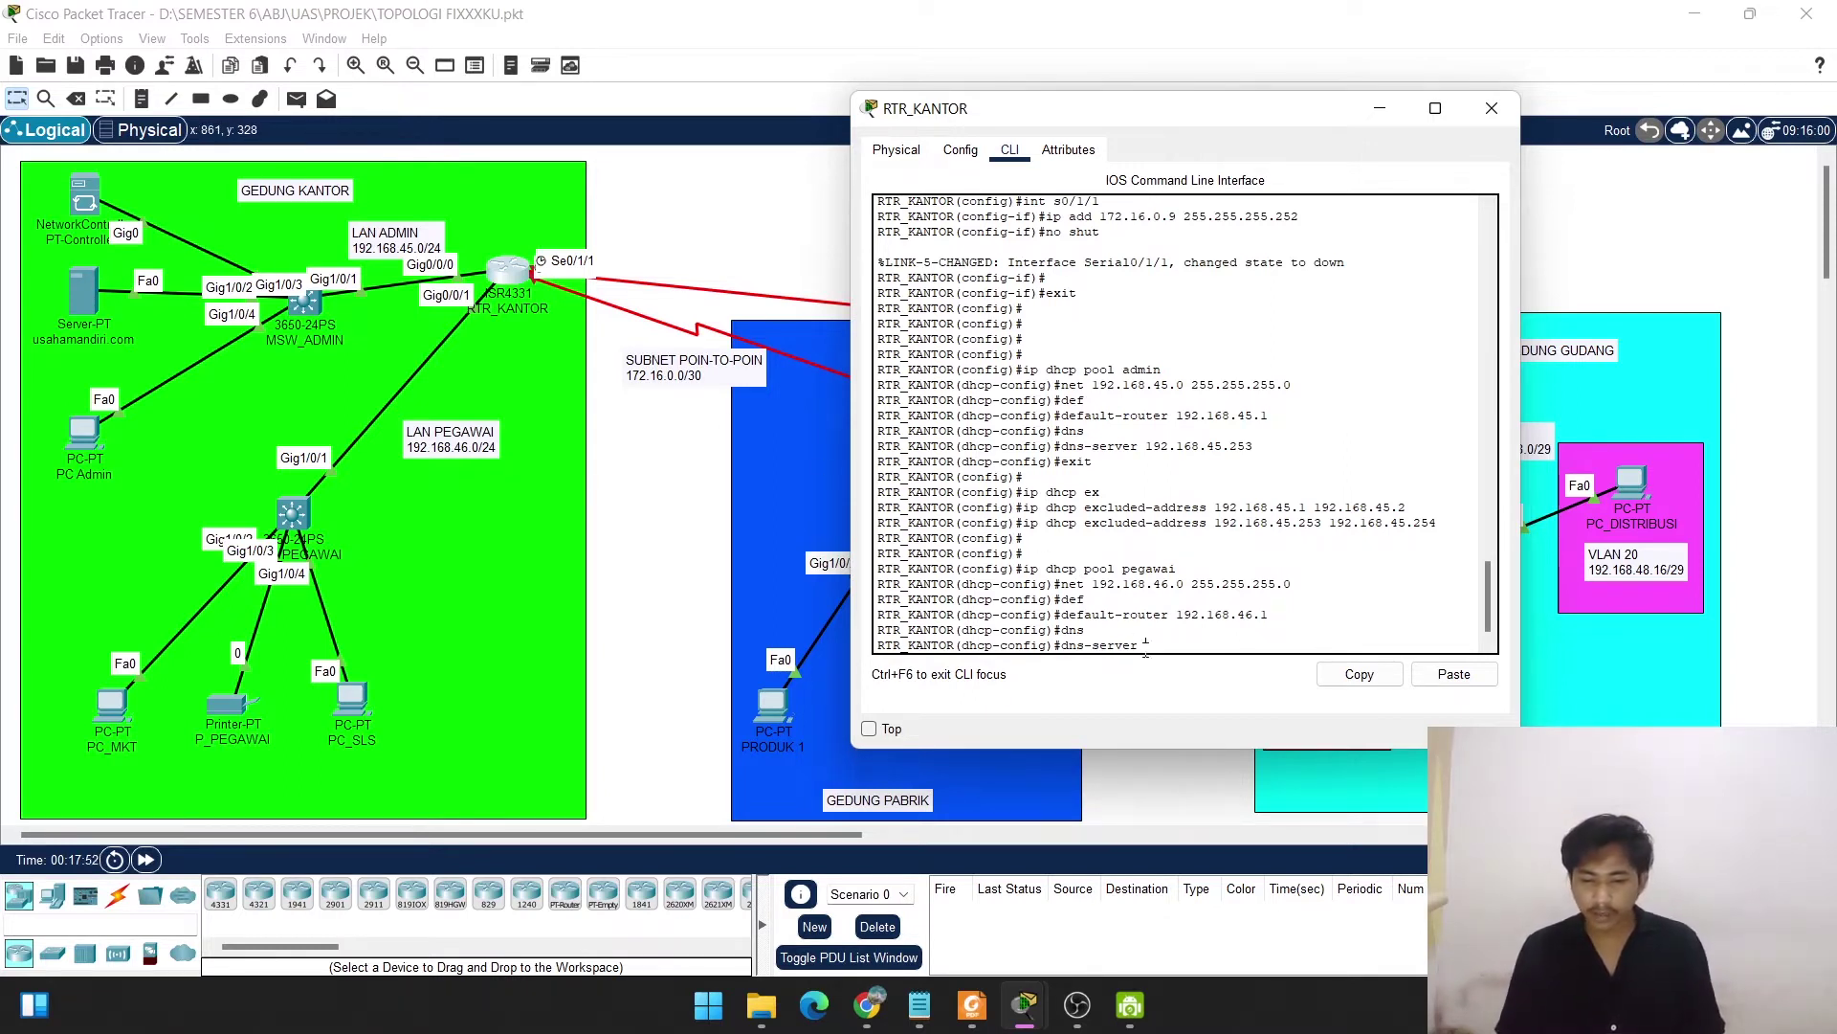
pyautogui.write('192.16')
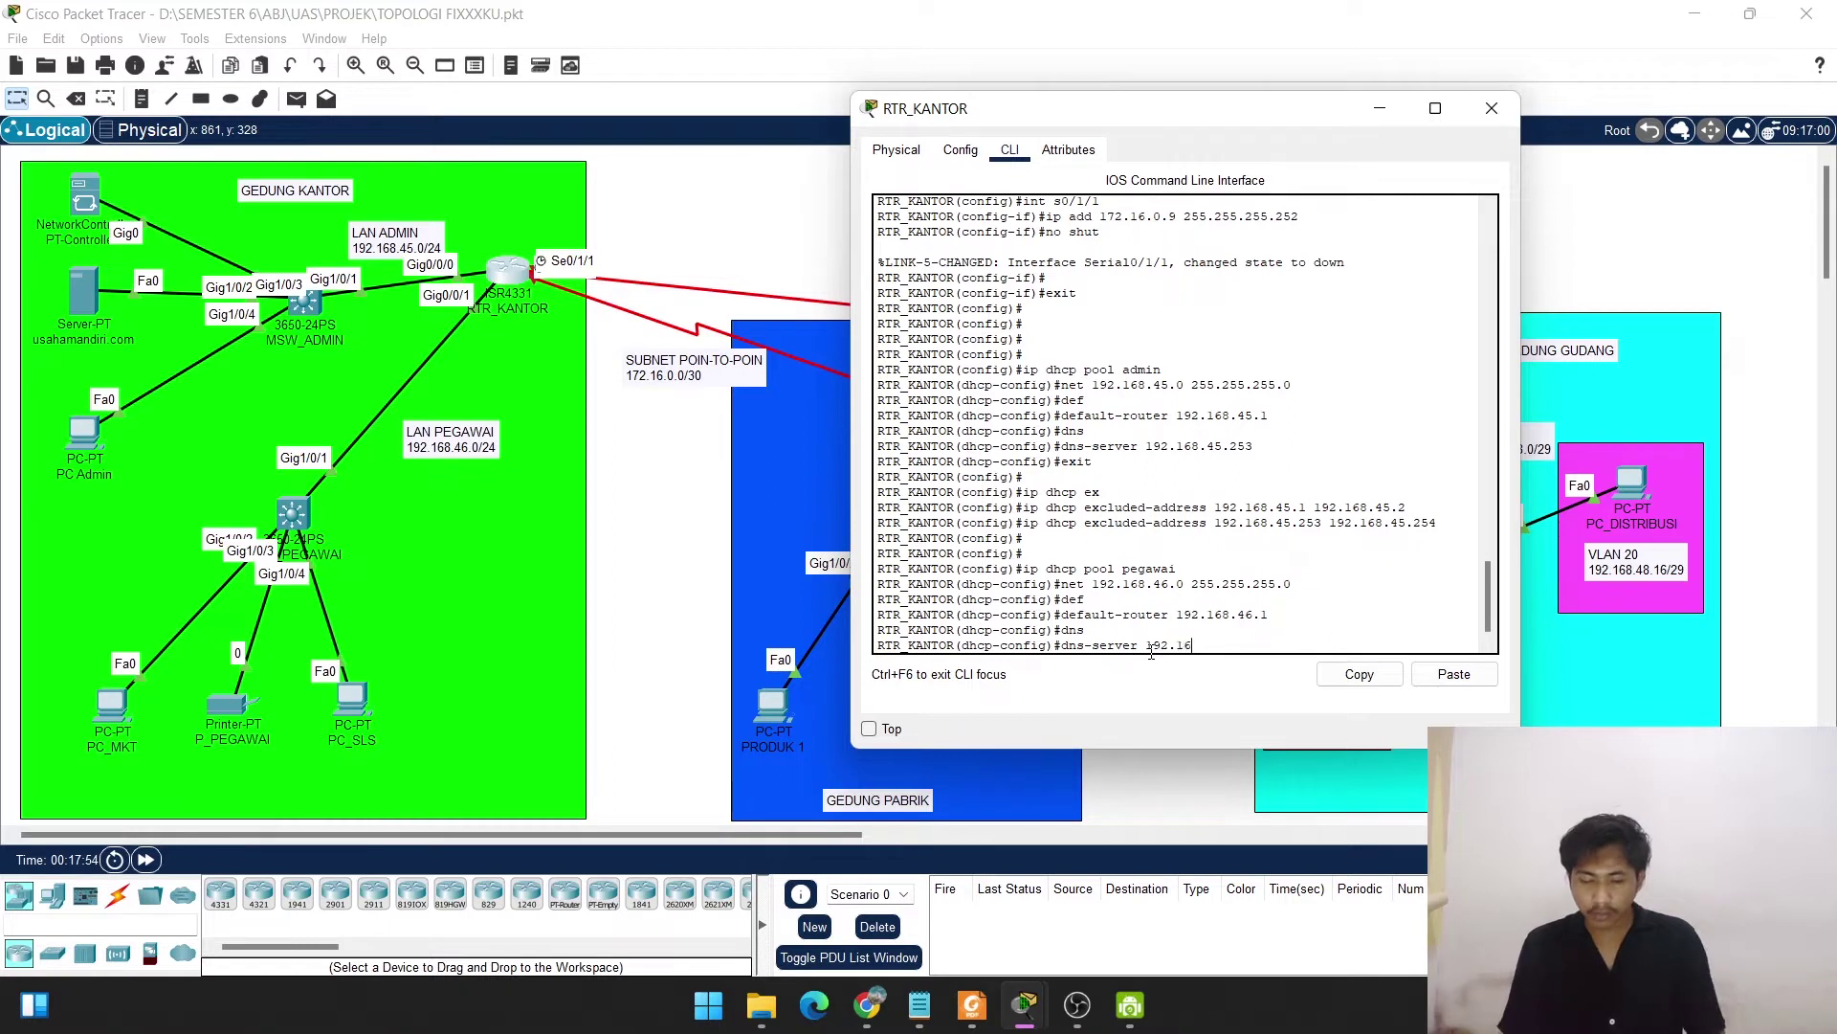
pyautogui.write('8.45.')
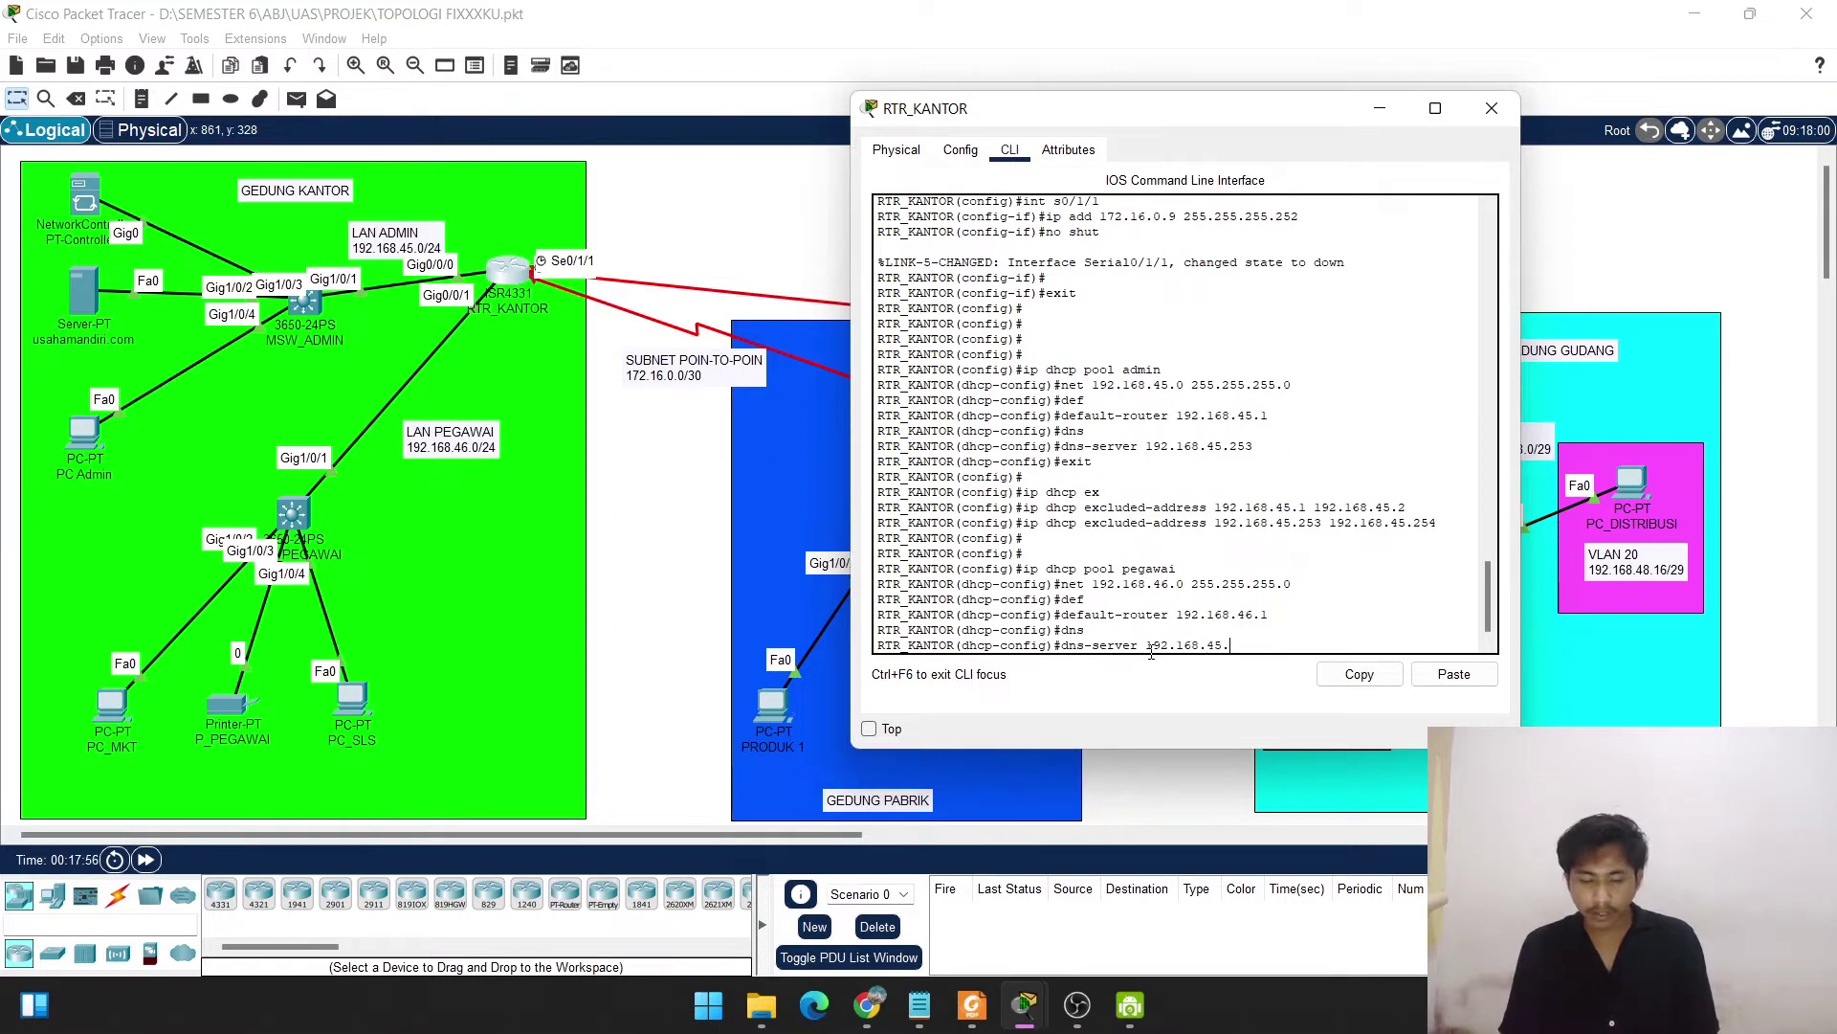
pyautogui.write('253')
pyautogui.press('Return')
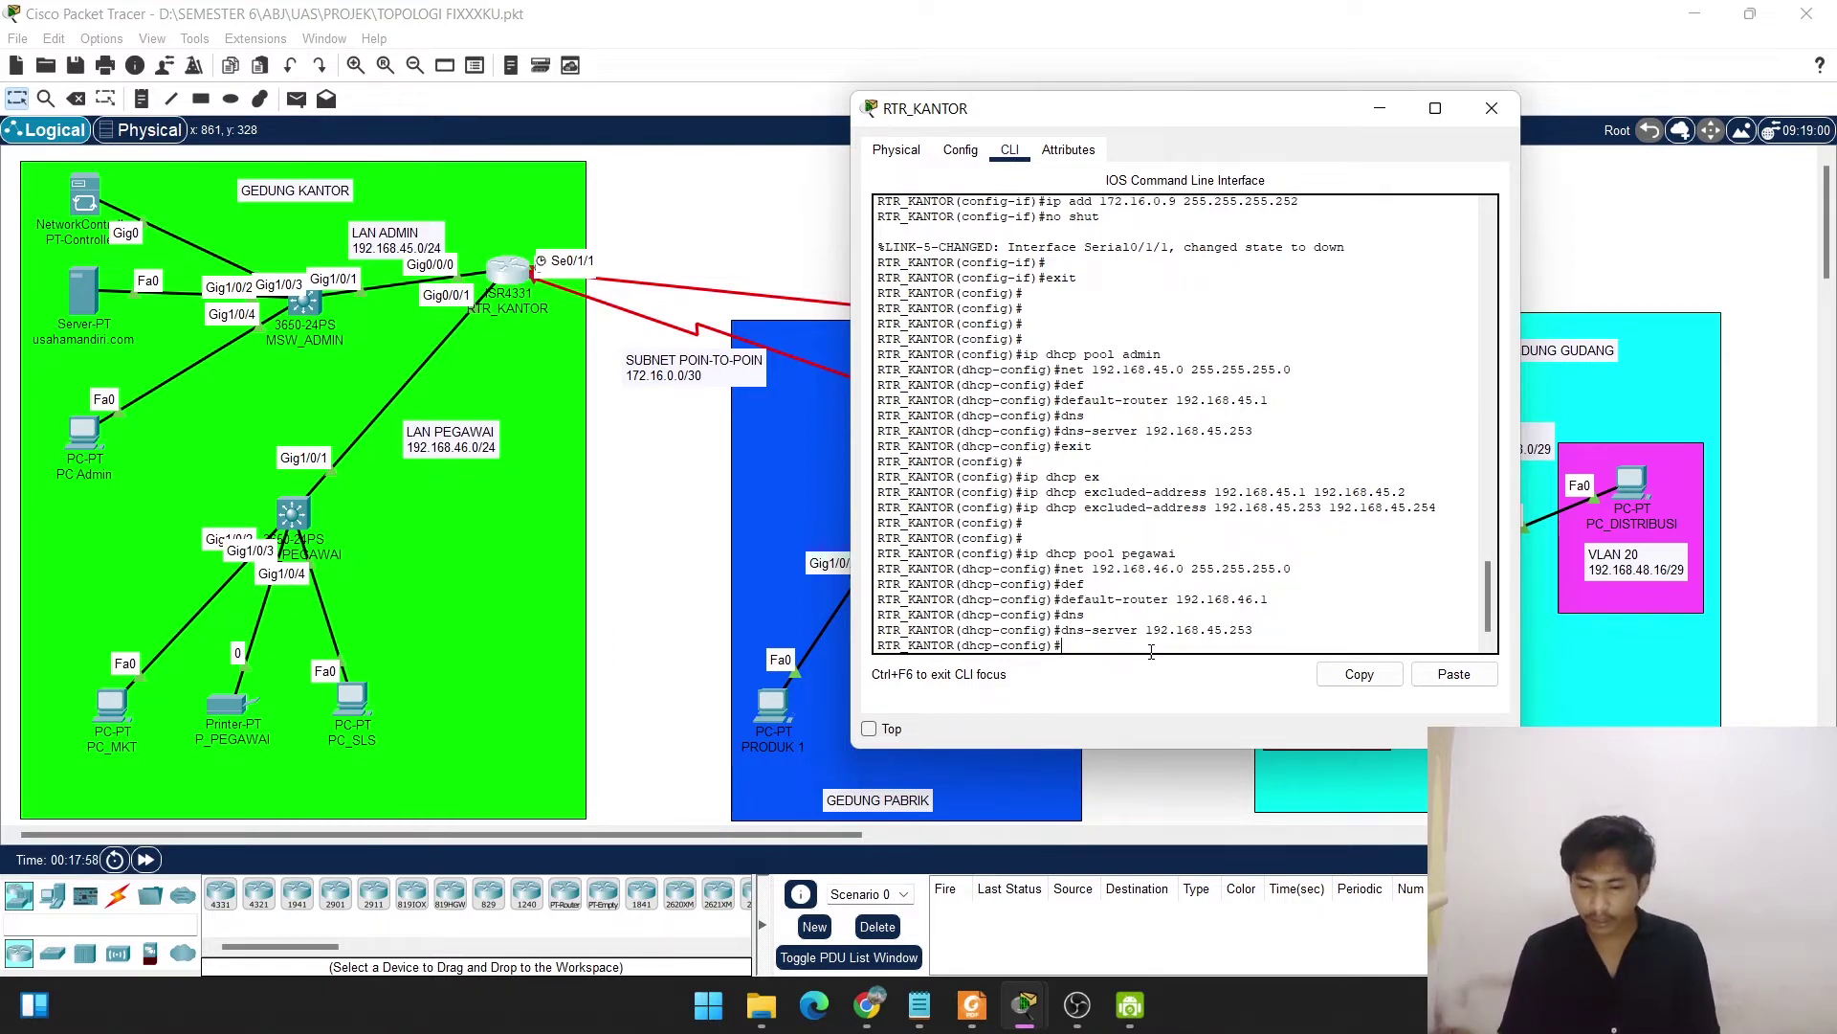
pyautogui.press('Return')
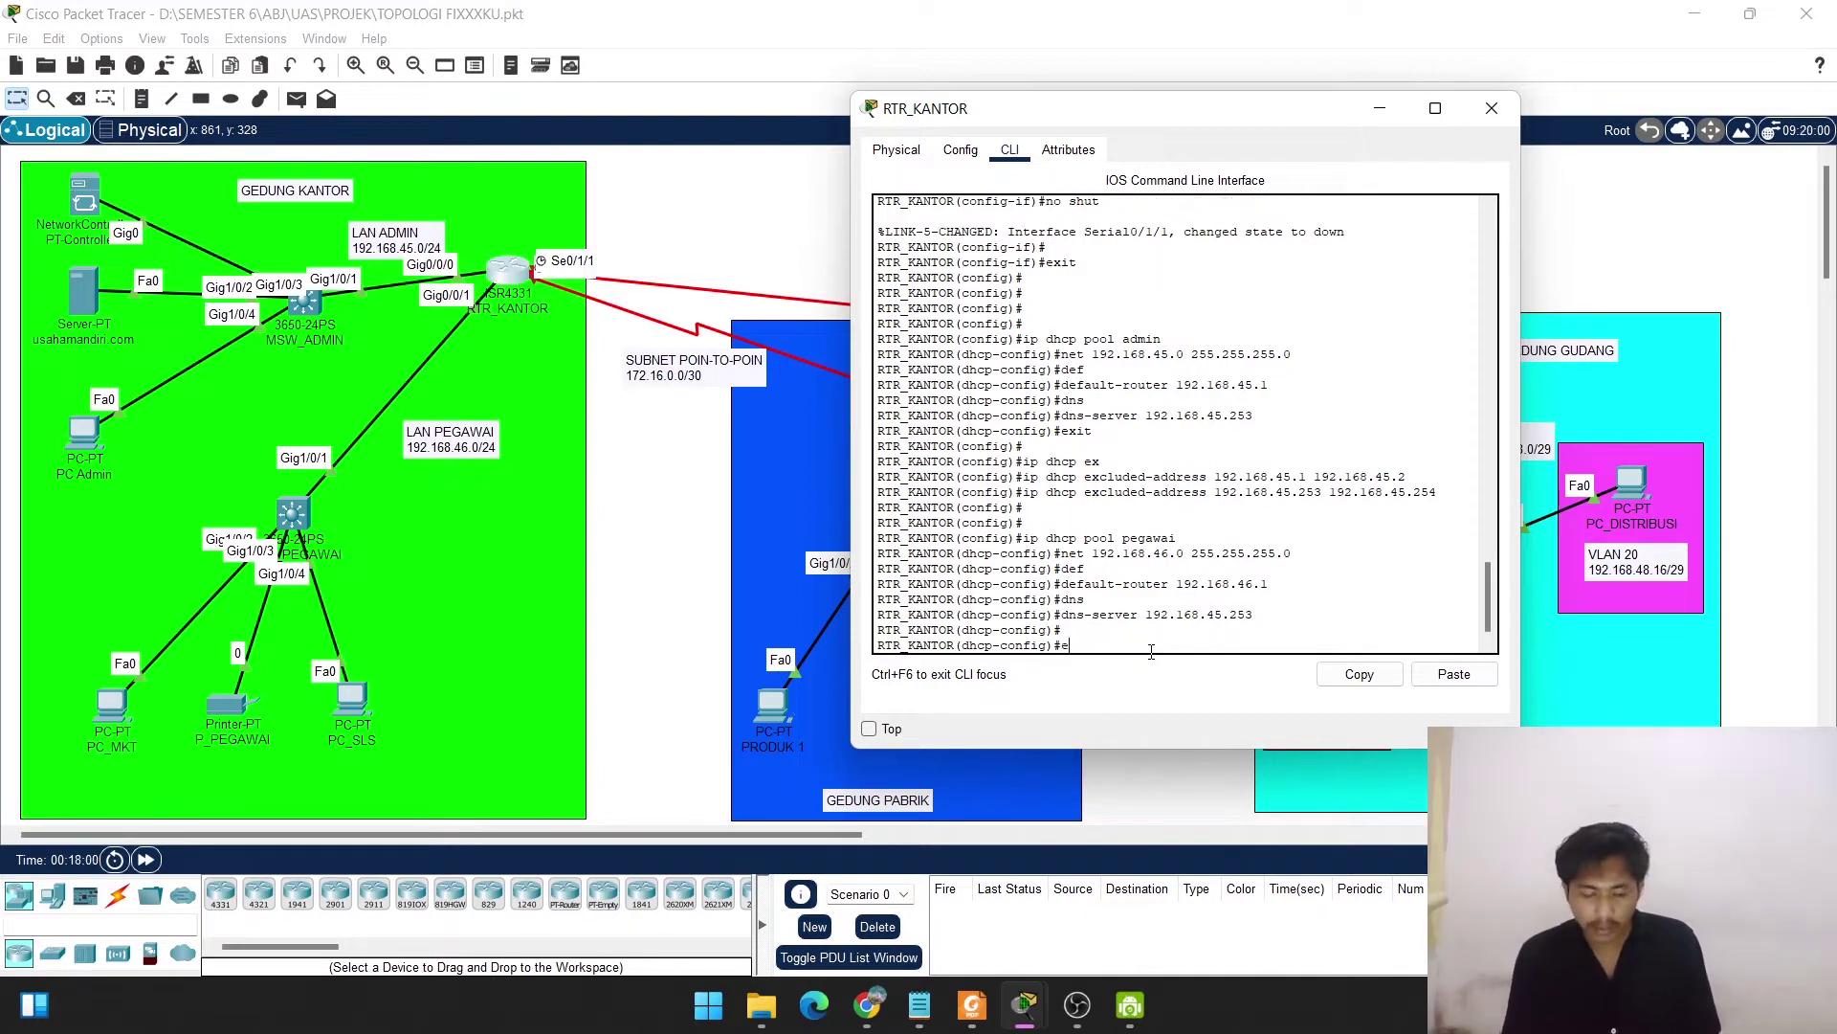
# Leave the pool and run ip dhcp excluded-address 192.168.46.1 192.168.46.2.
pyautogui.press('Return')
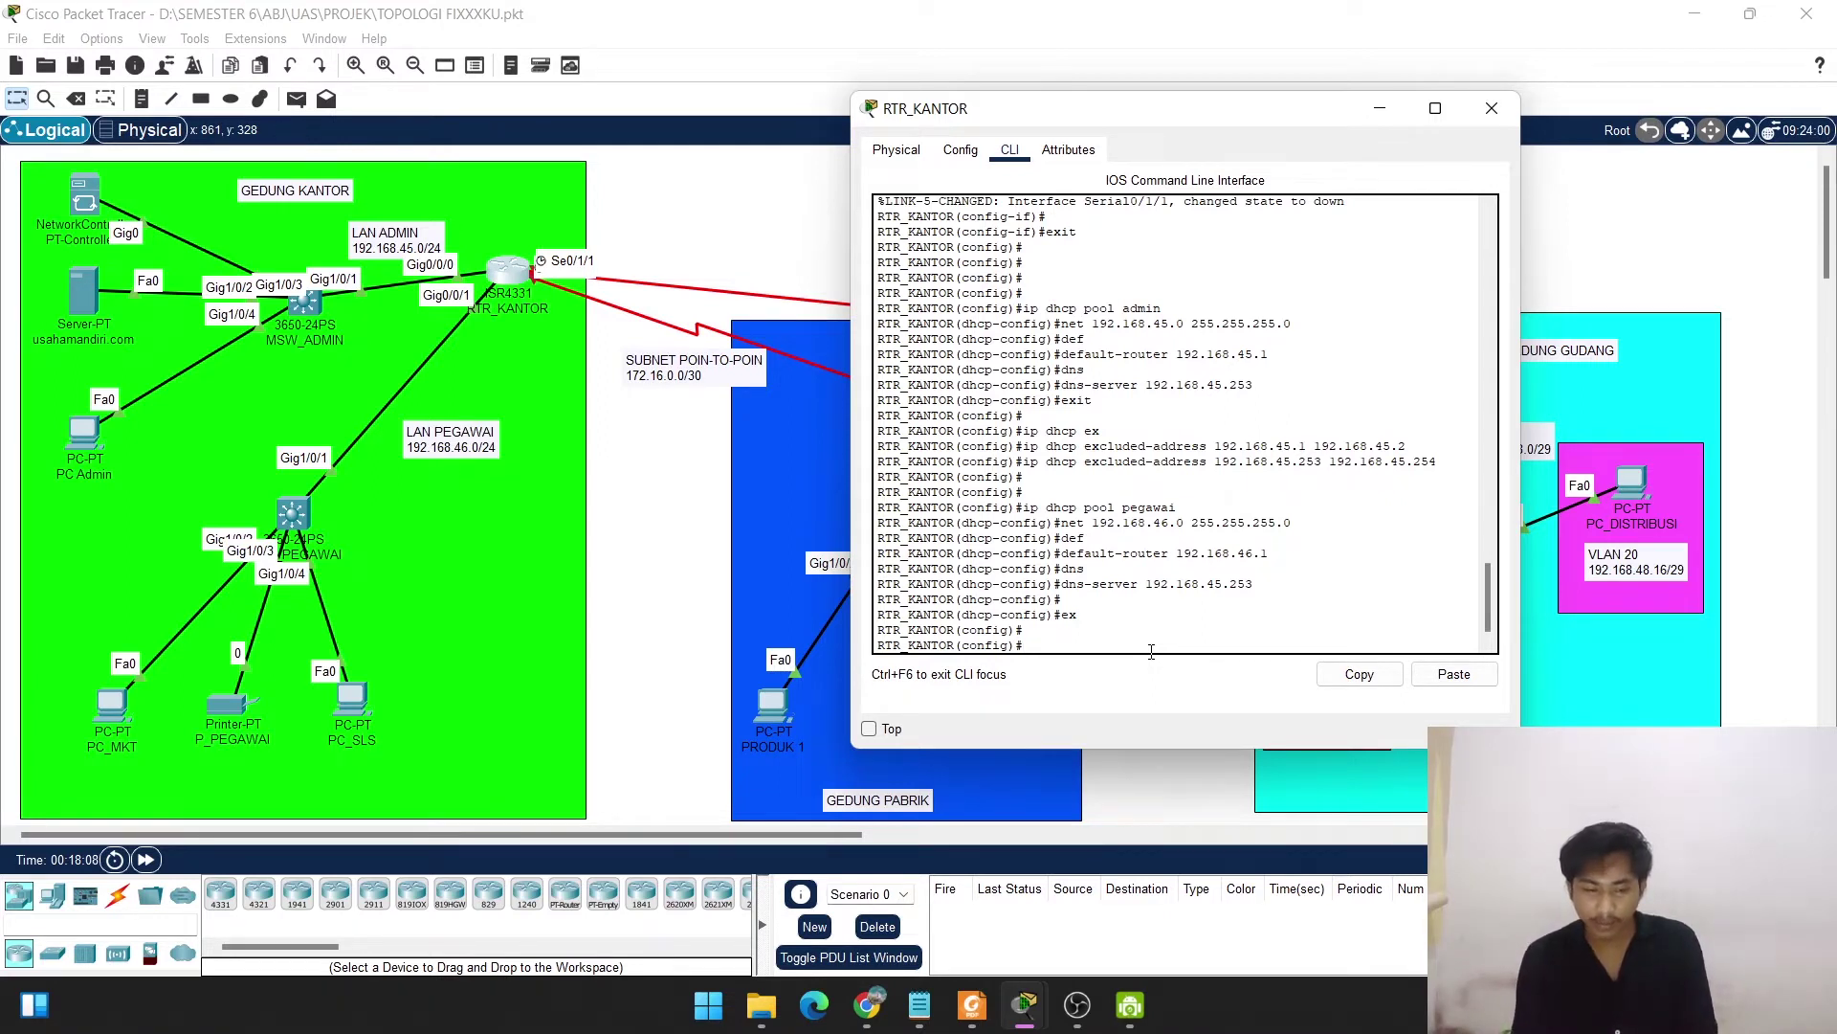
pyautogui.write('ip')
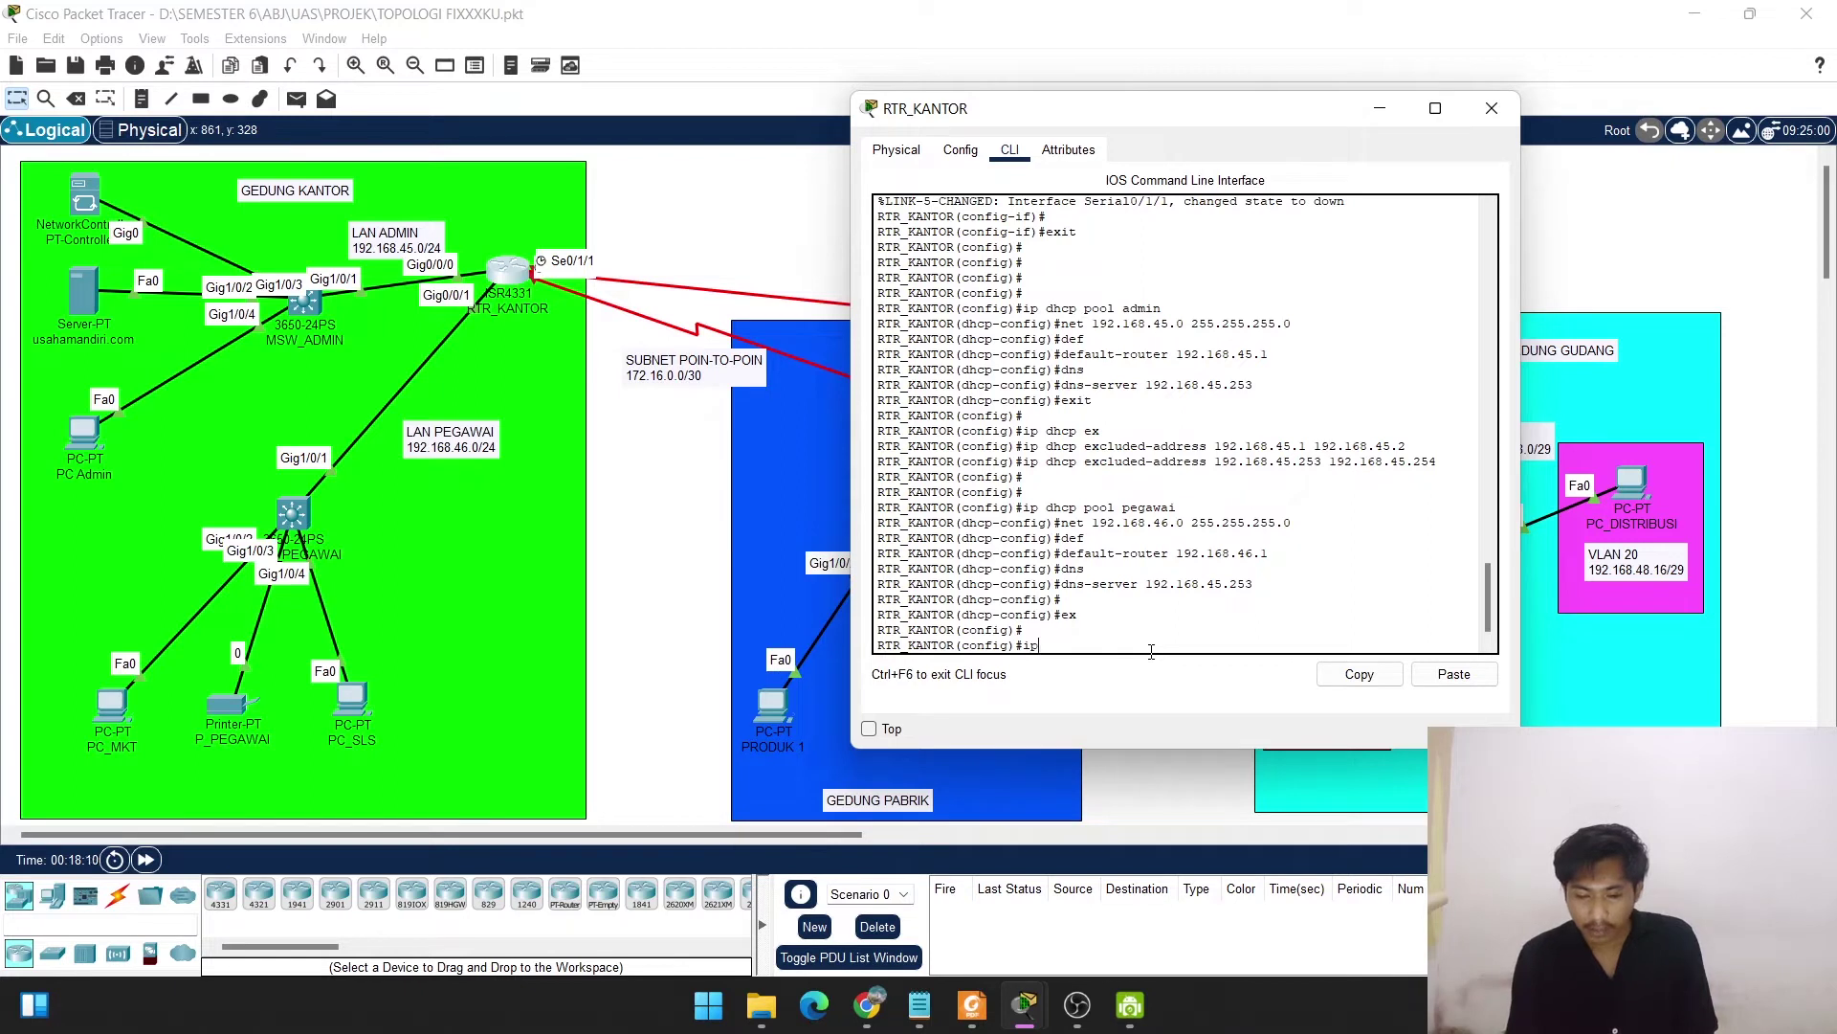
pyautogui.write(' dhcp')
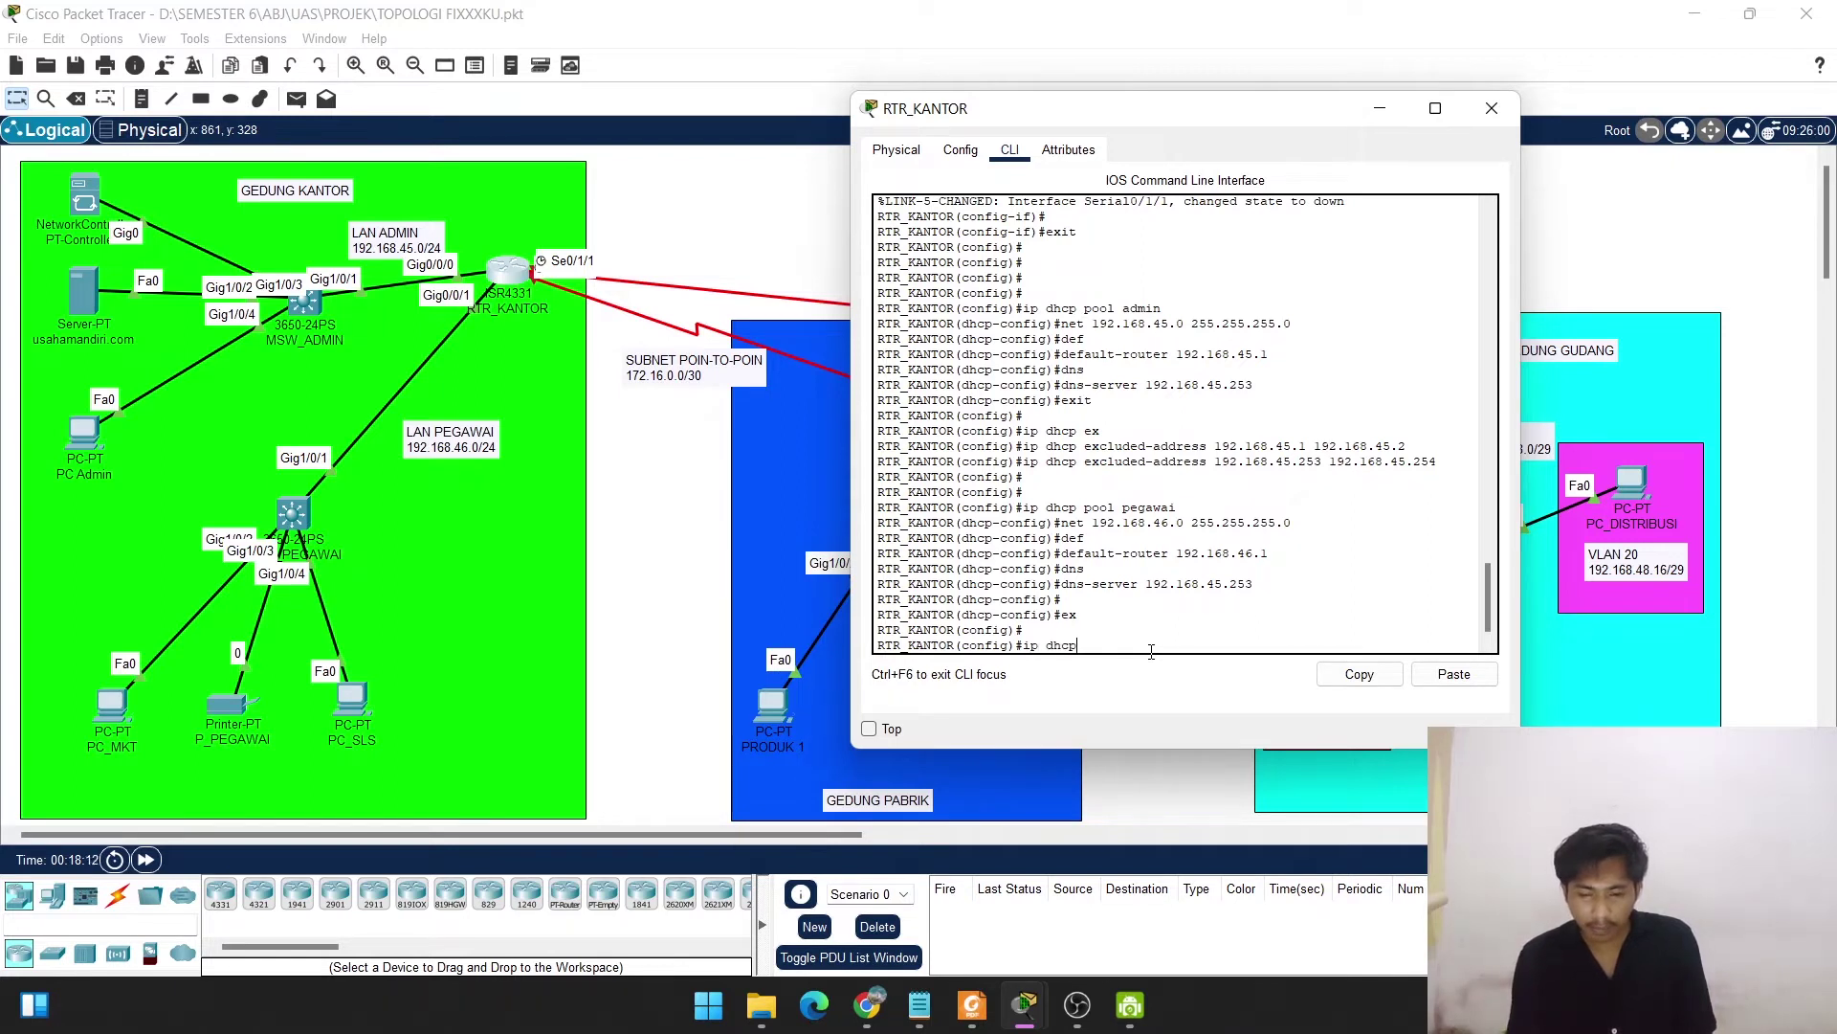
pyautogui.write(' ec')
pyautogui.press('Tab')
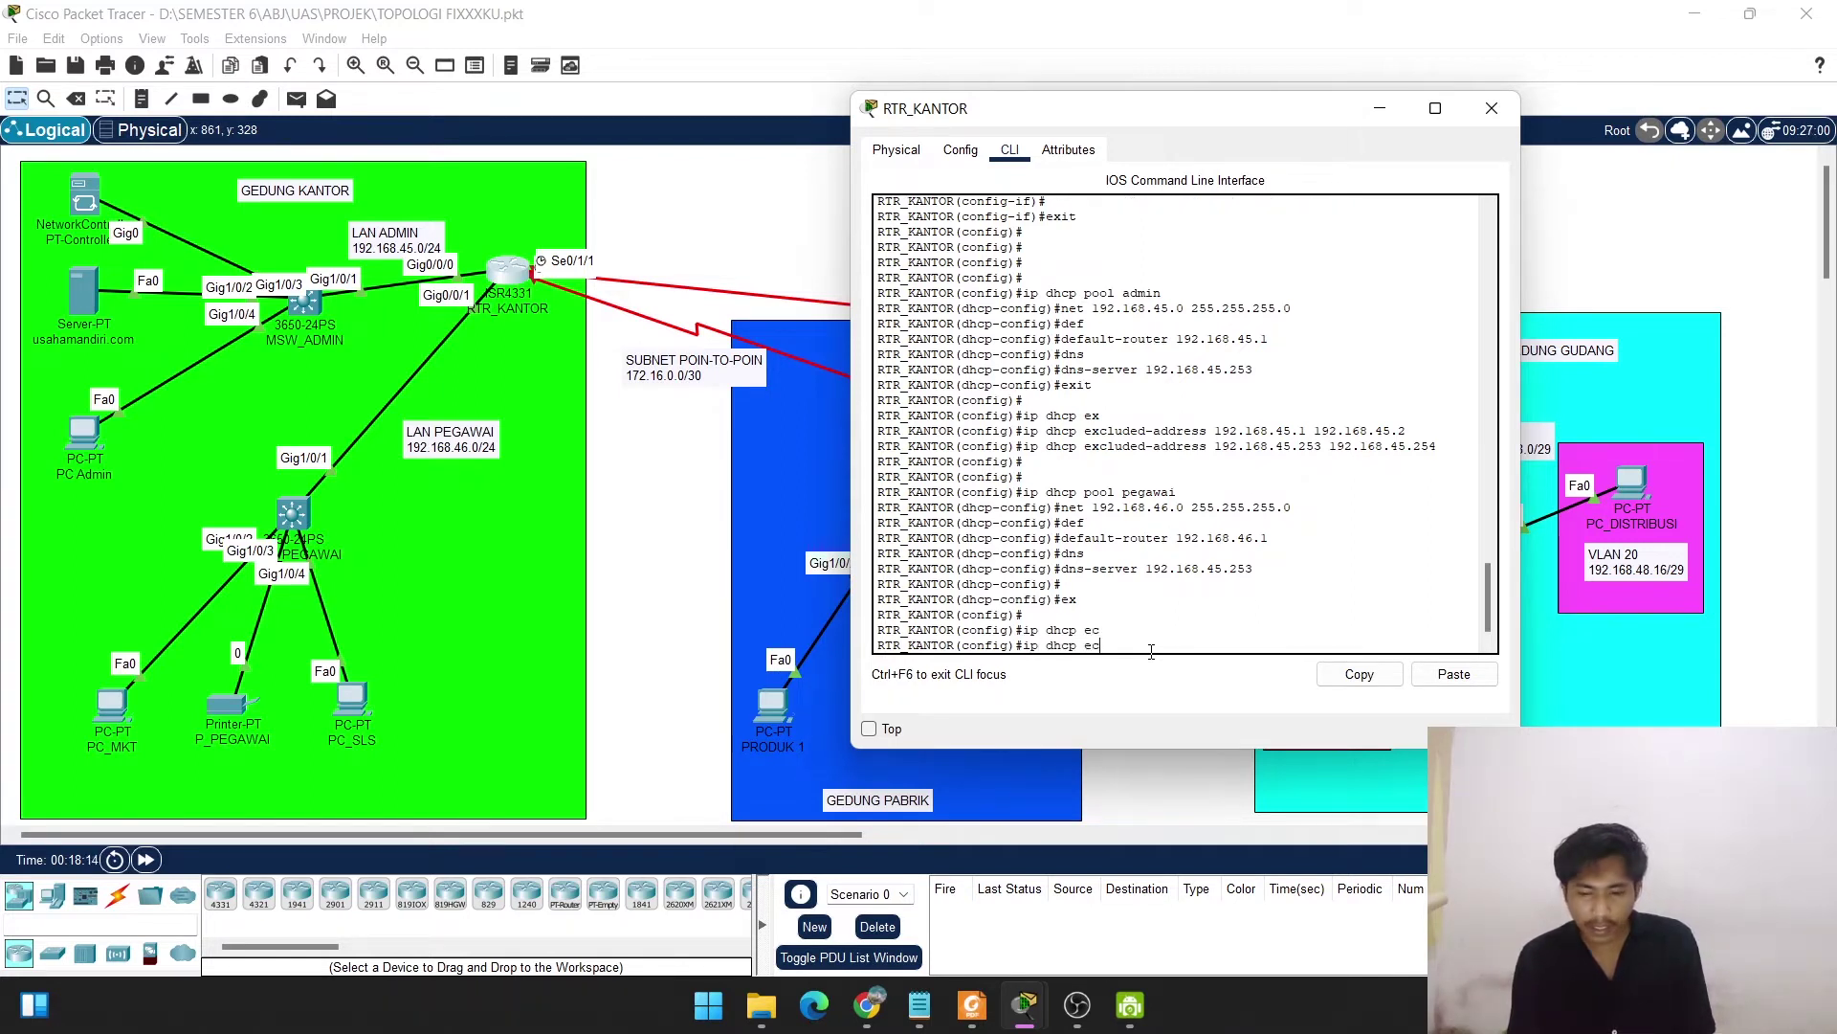
pyautogui.press('BackSpace')
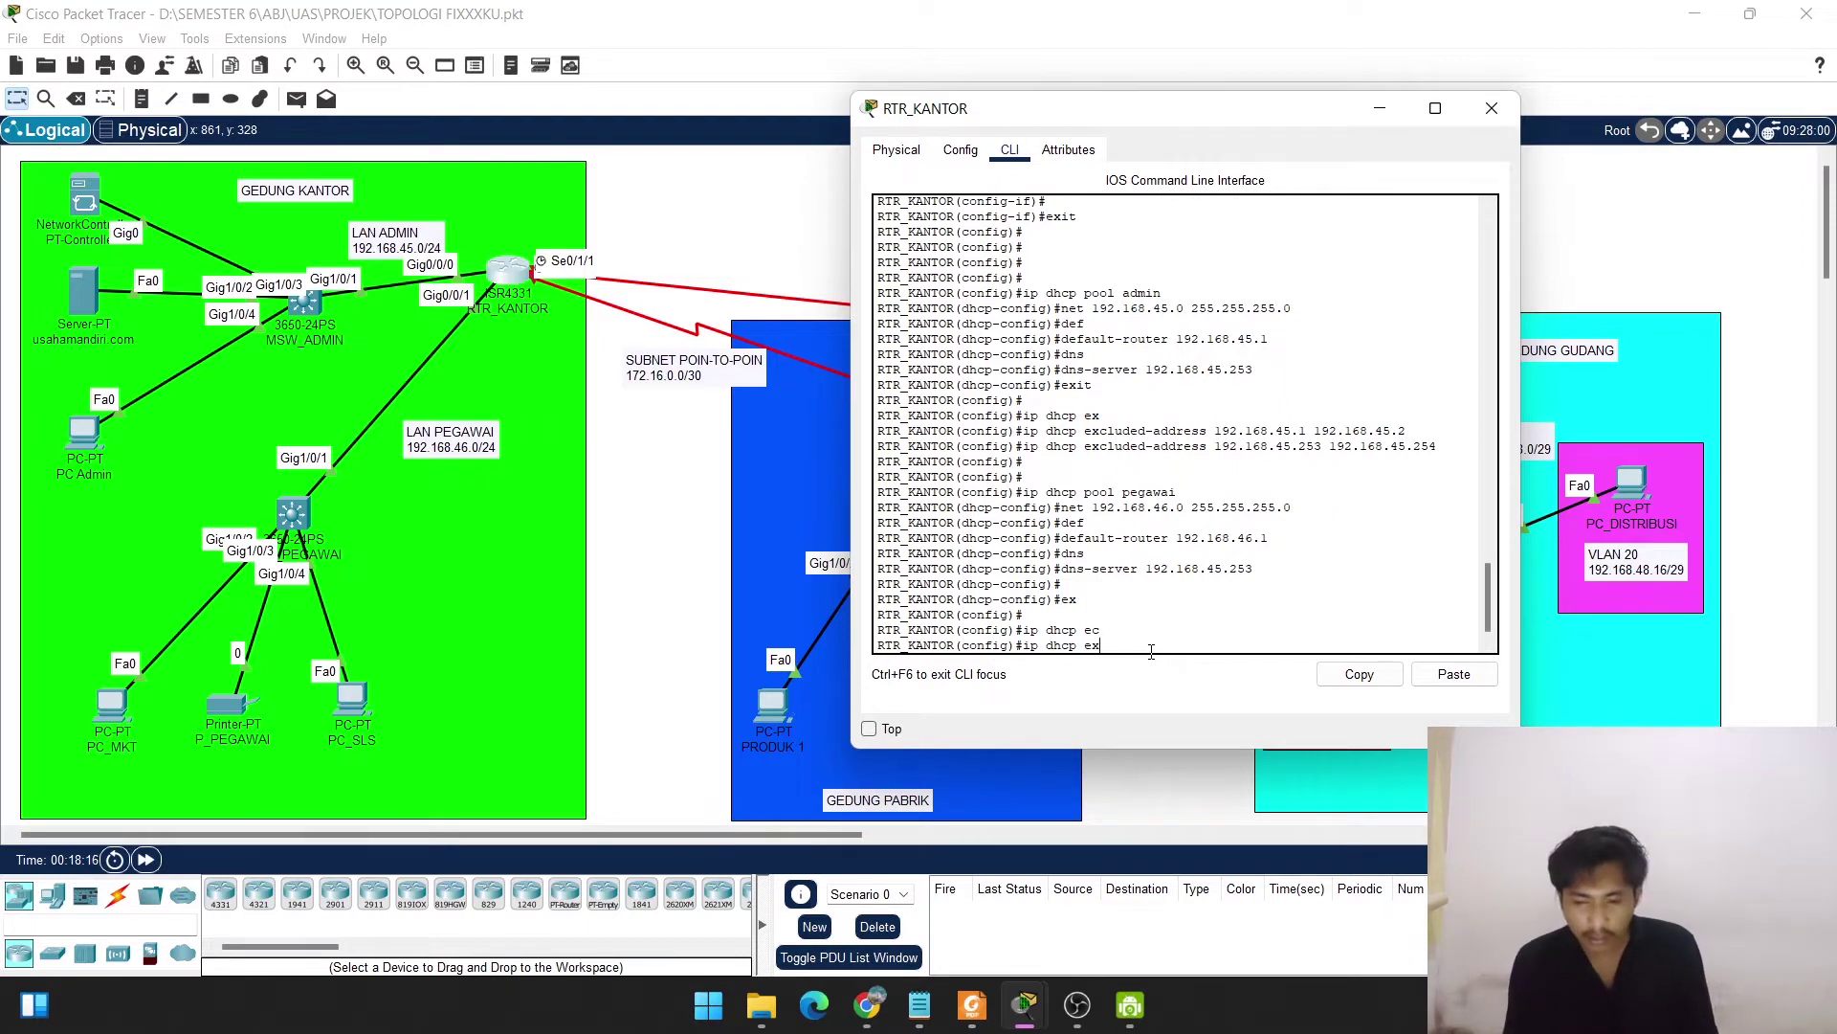
pyautogui.write('x')
pyautogui.press('Tab')
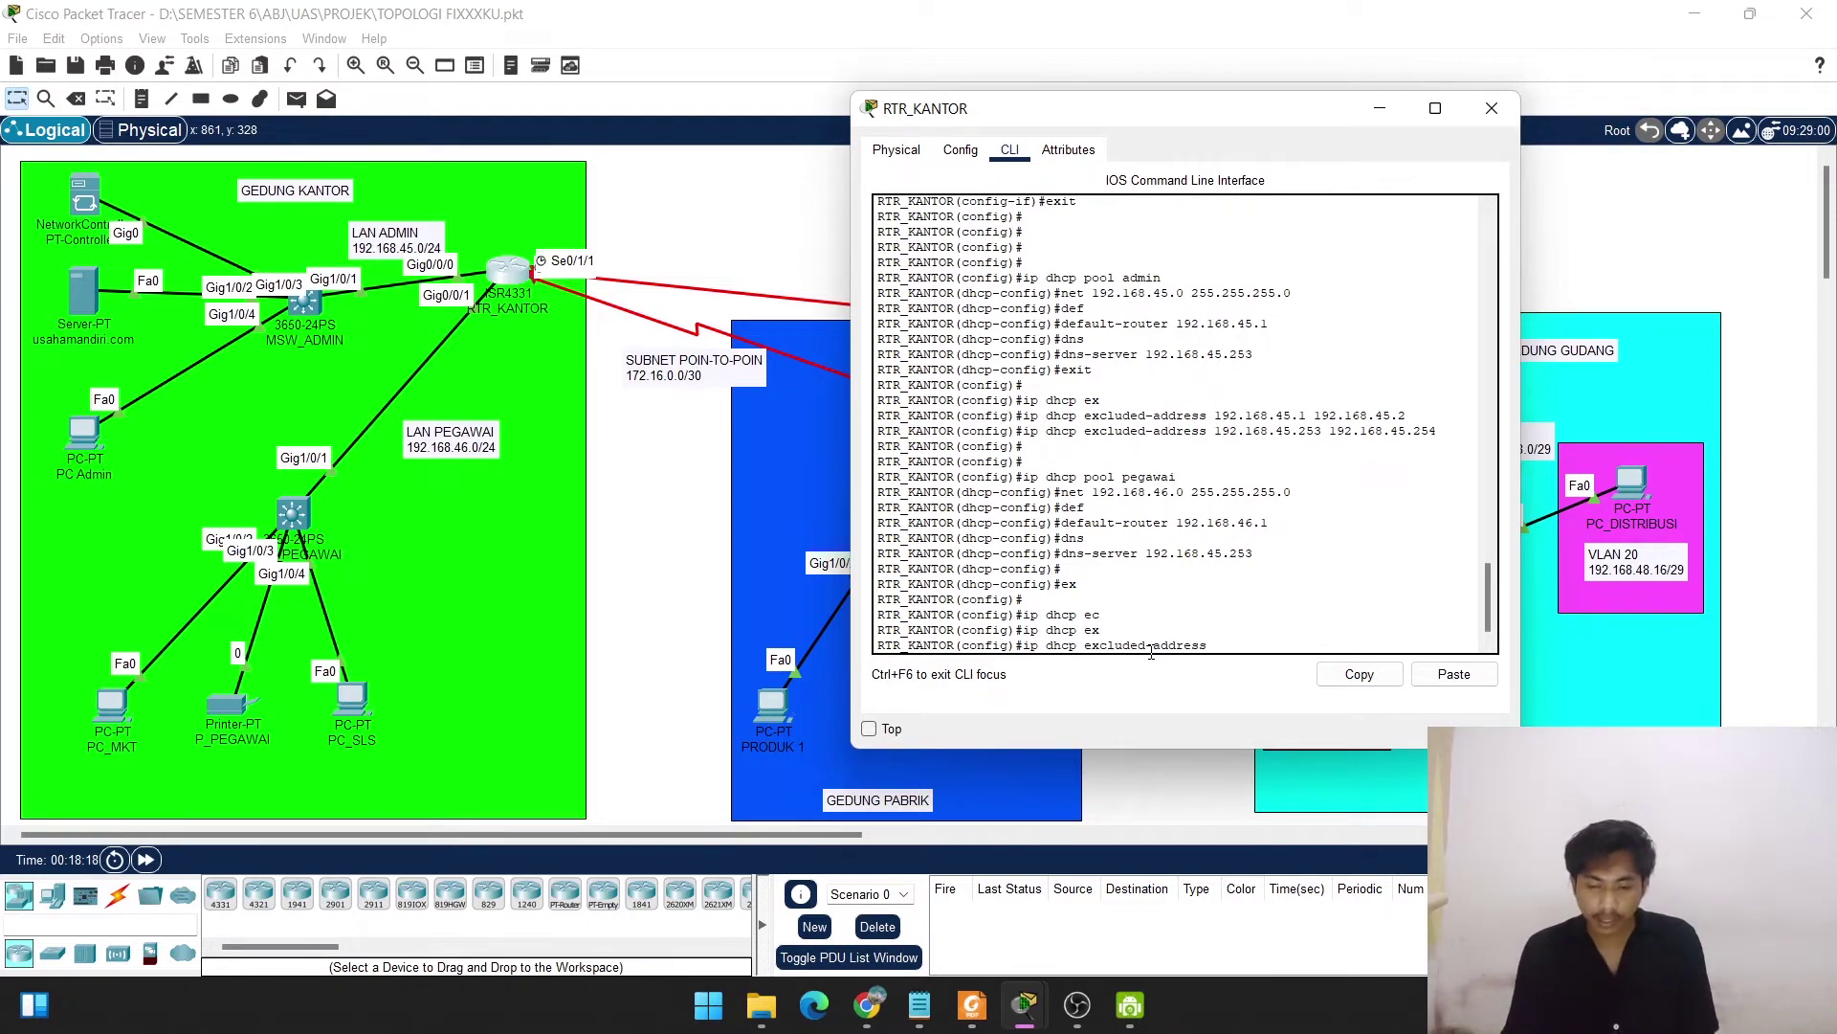
pyautogui.write('19')
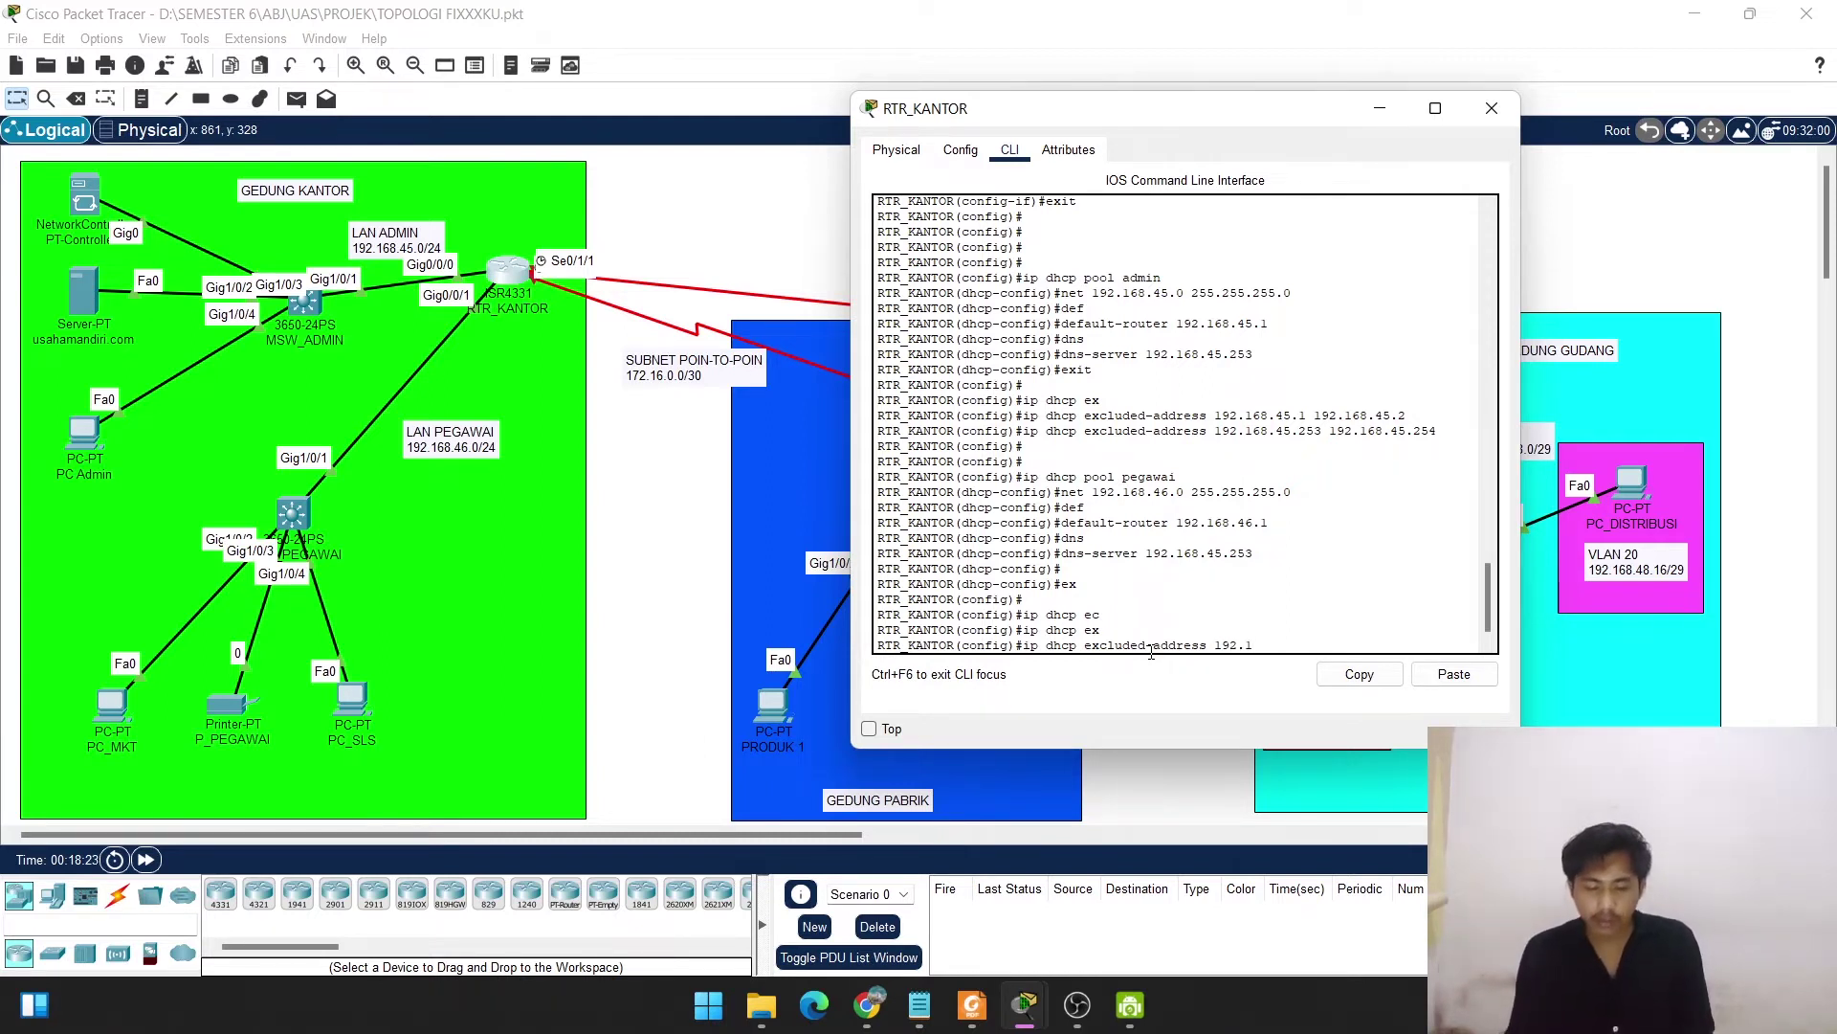
pyautogui.write('2.1')
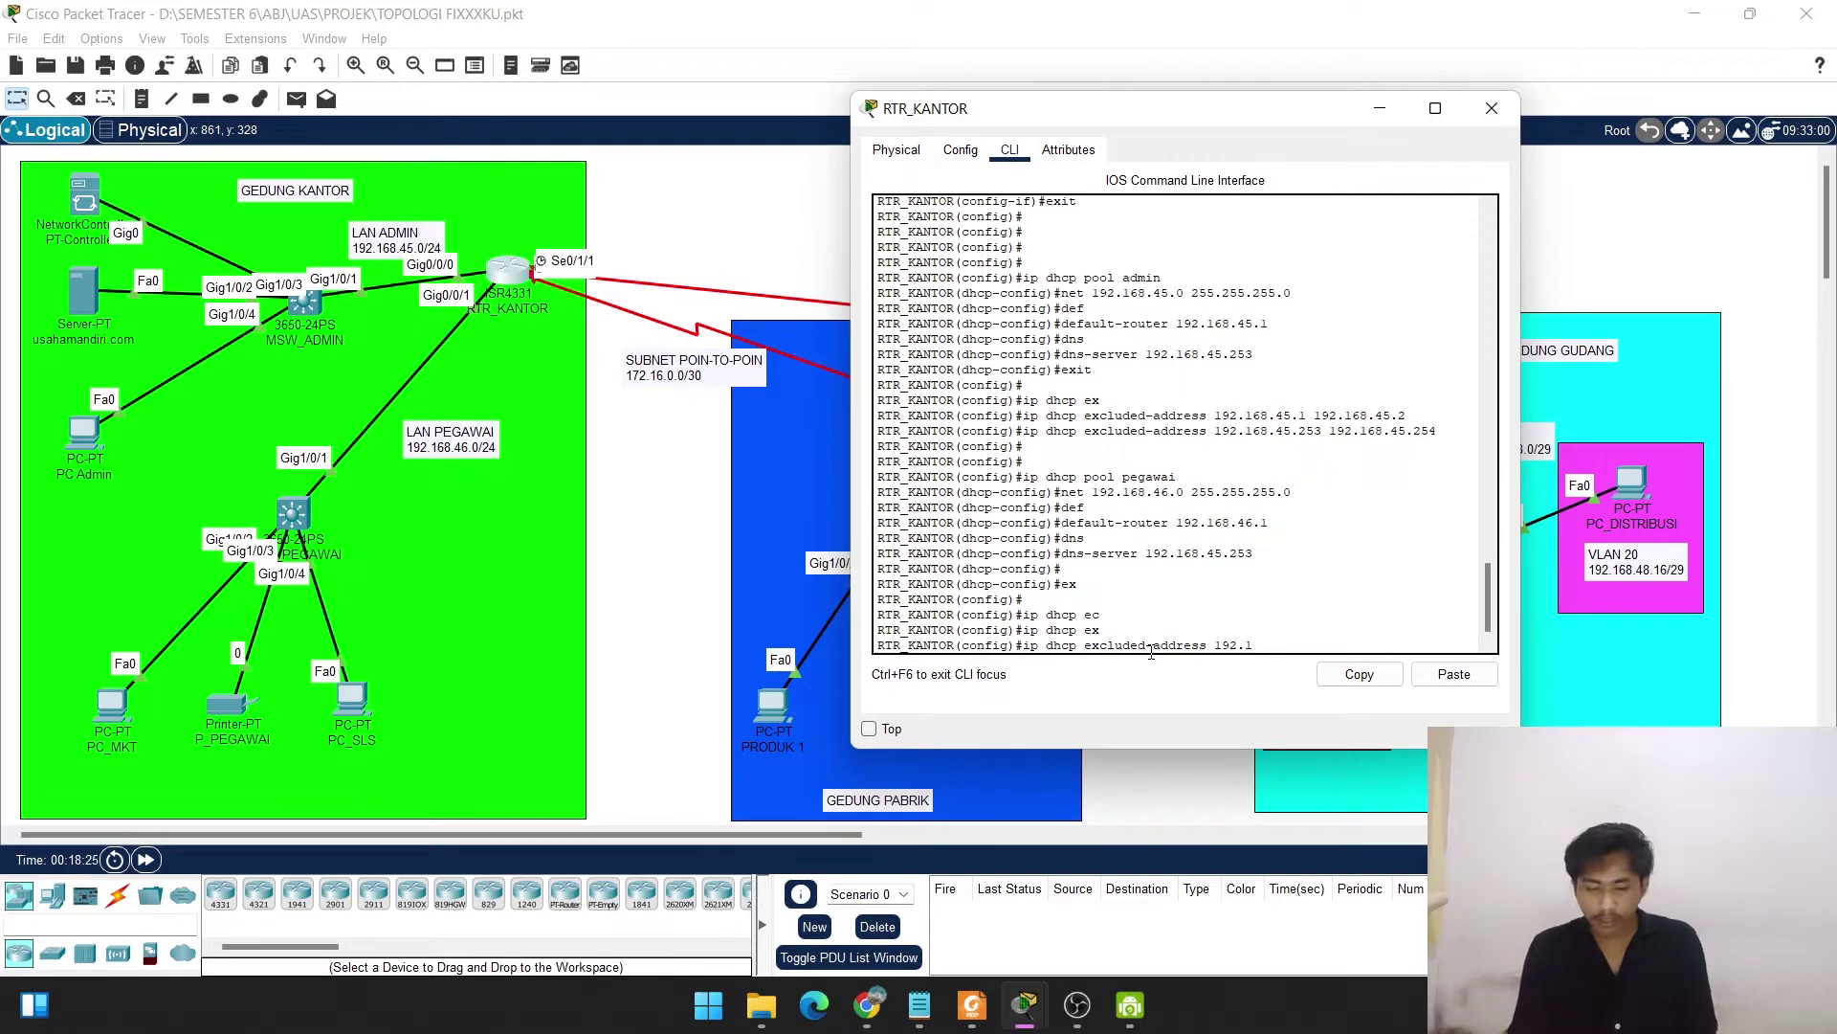
pyautogui.write('68.46.')
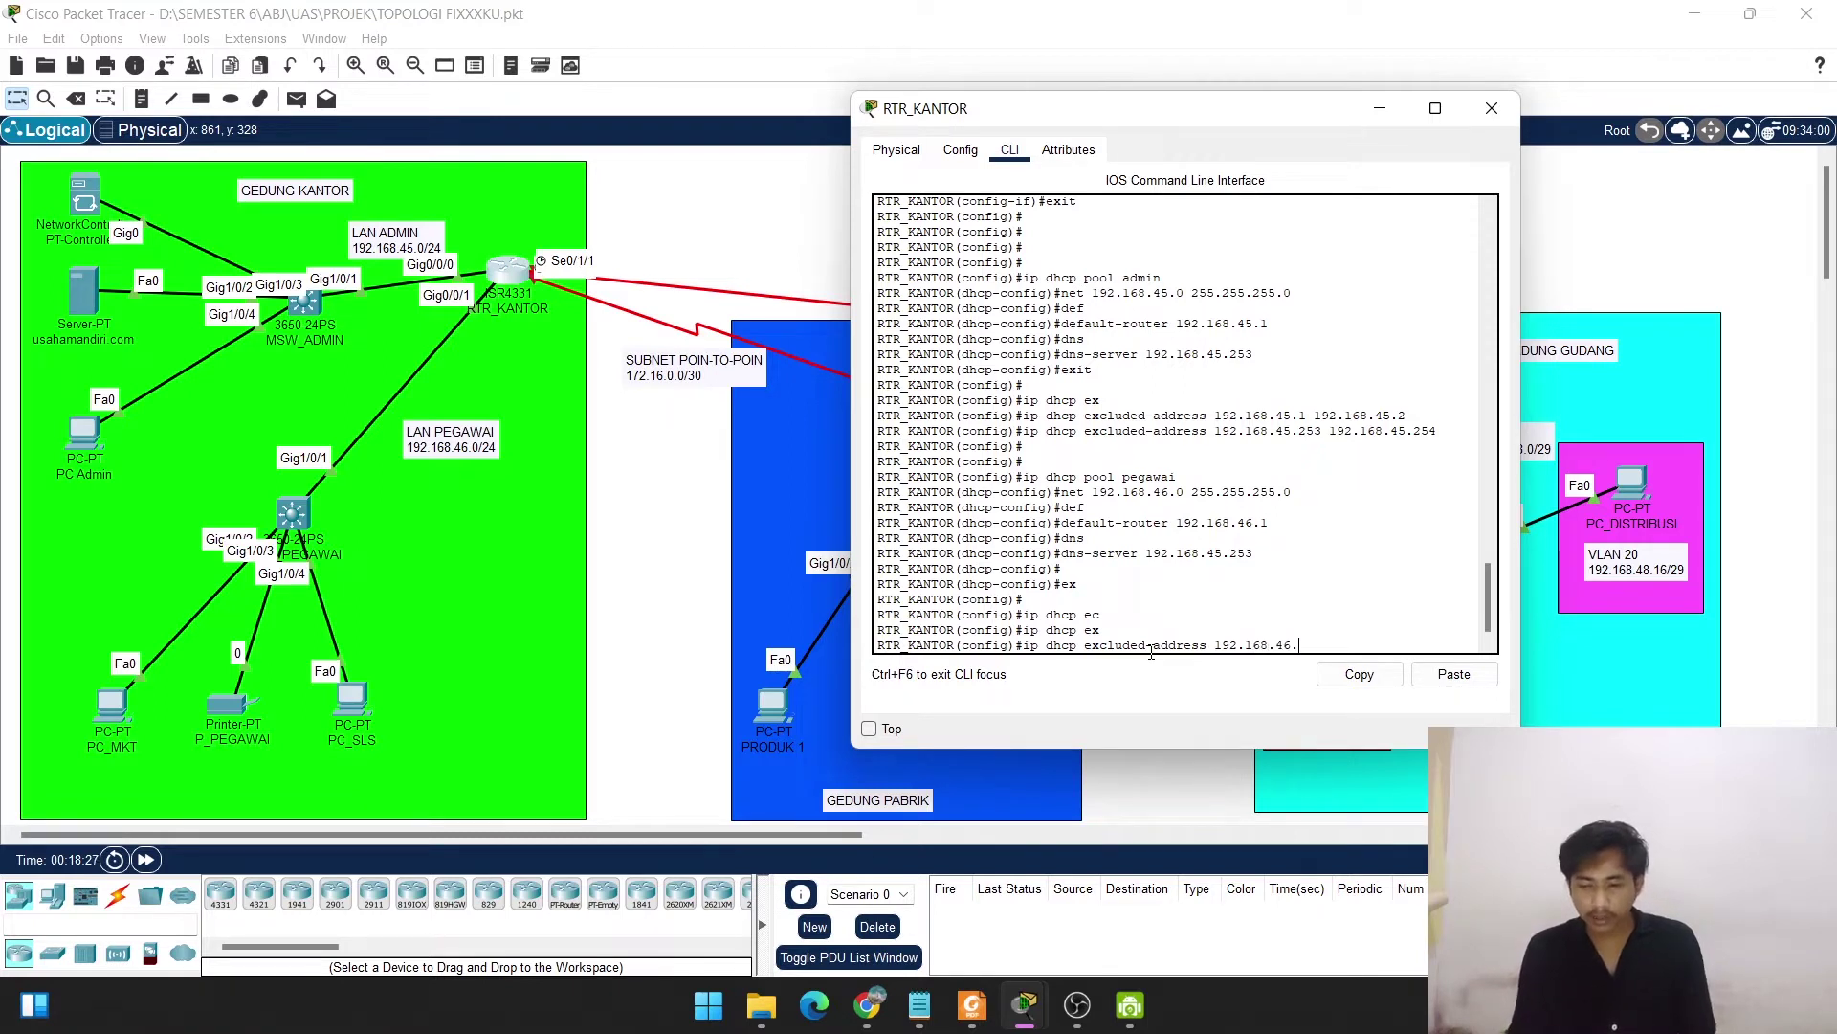
pyautogui.write('1 192.1')
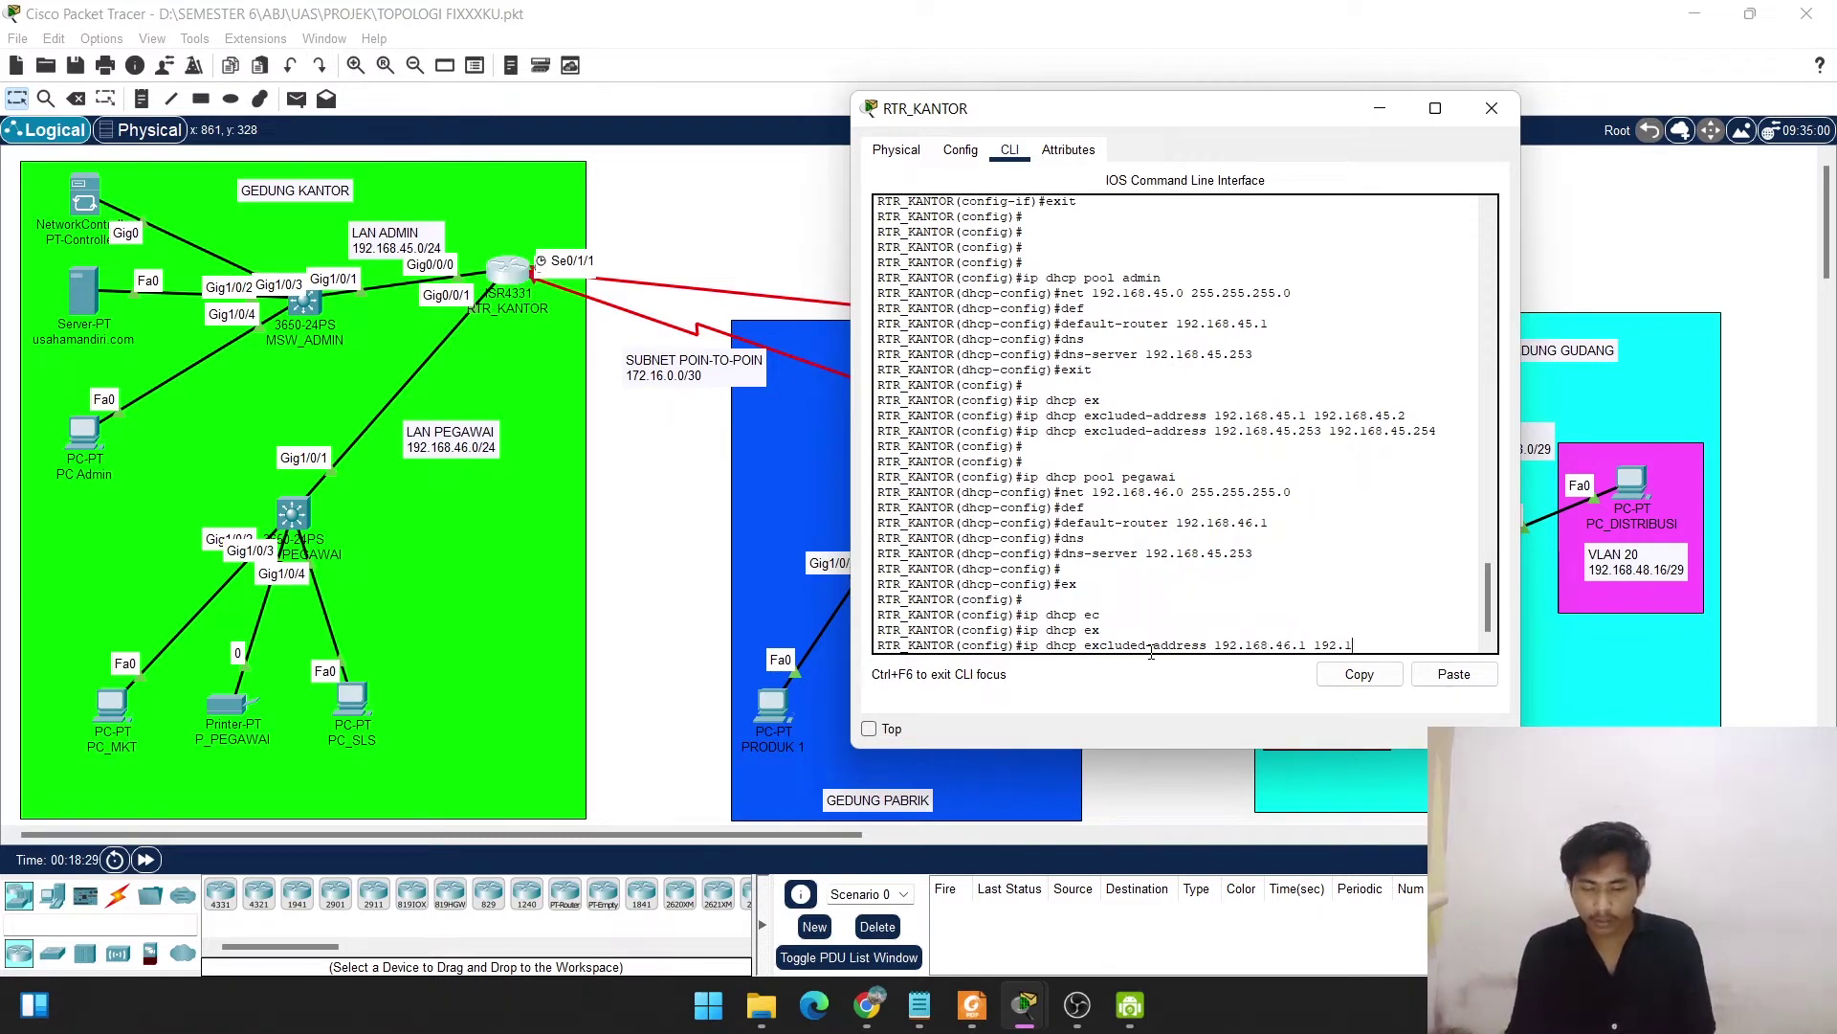
pyautogui.write('68.')
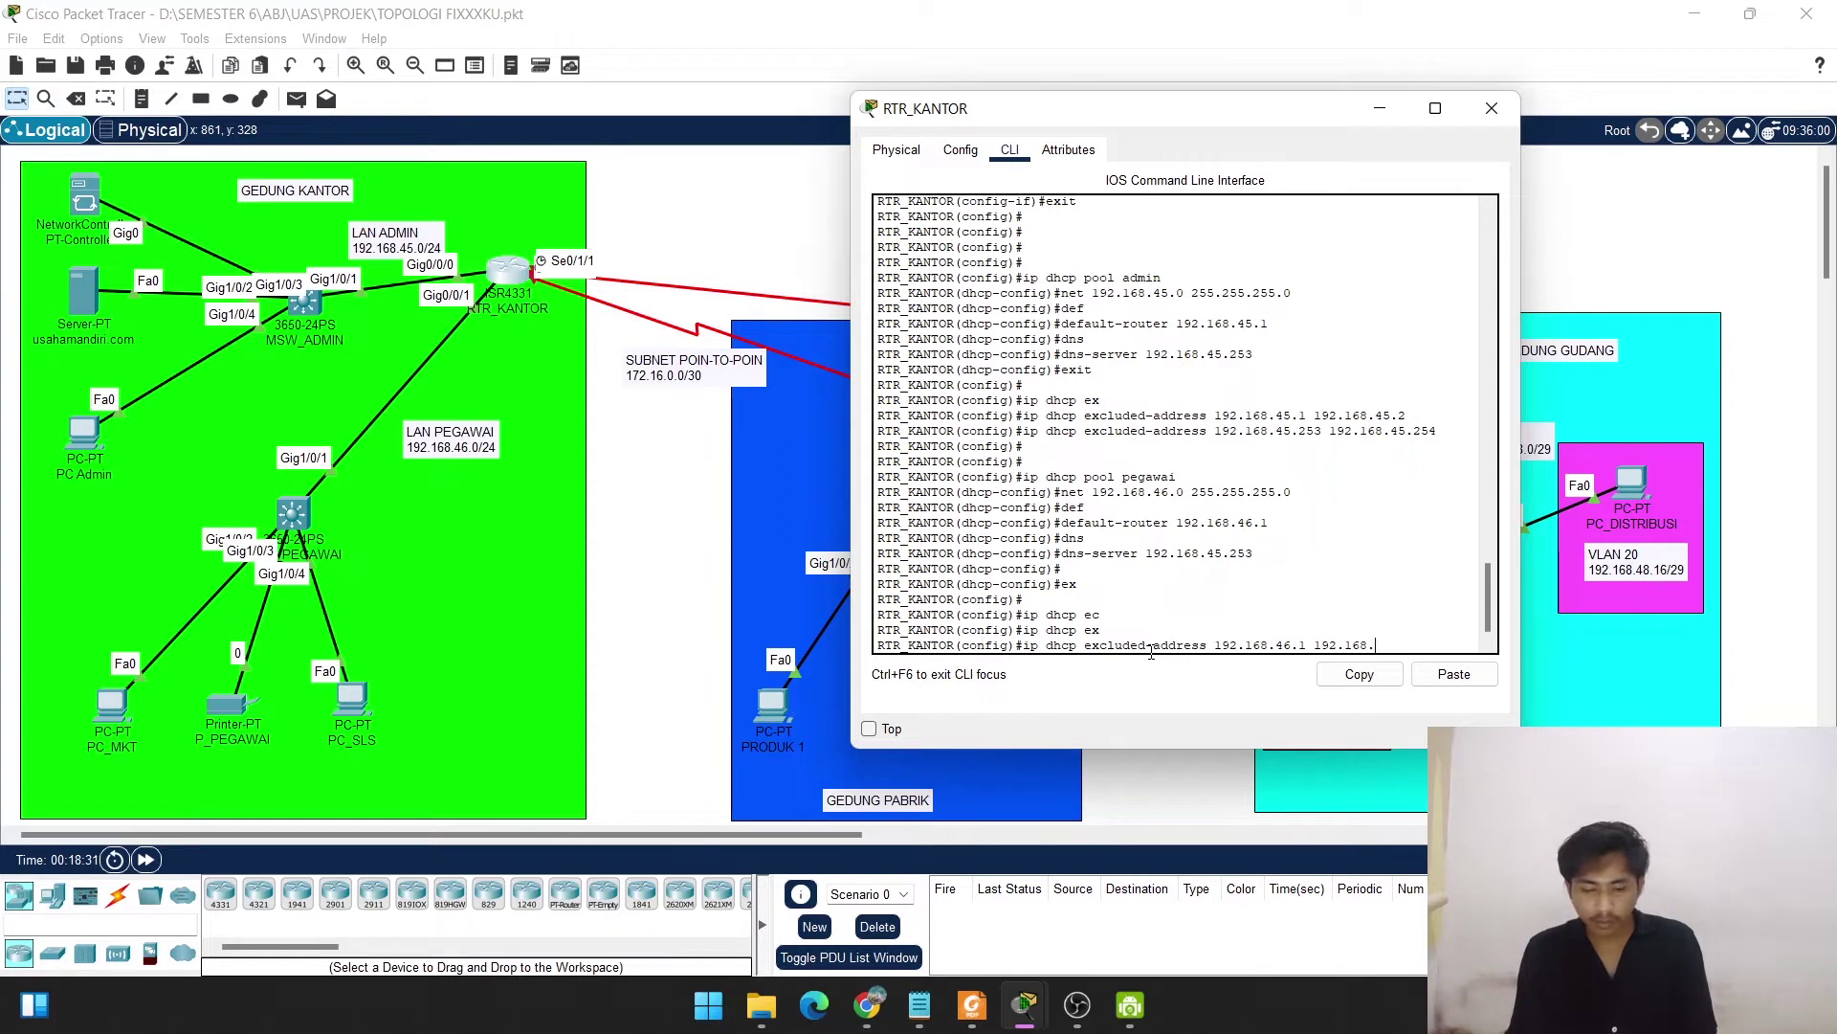
pyautogui.write('46.2')
pyautogui.press('Return')
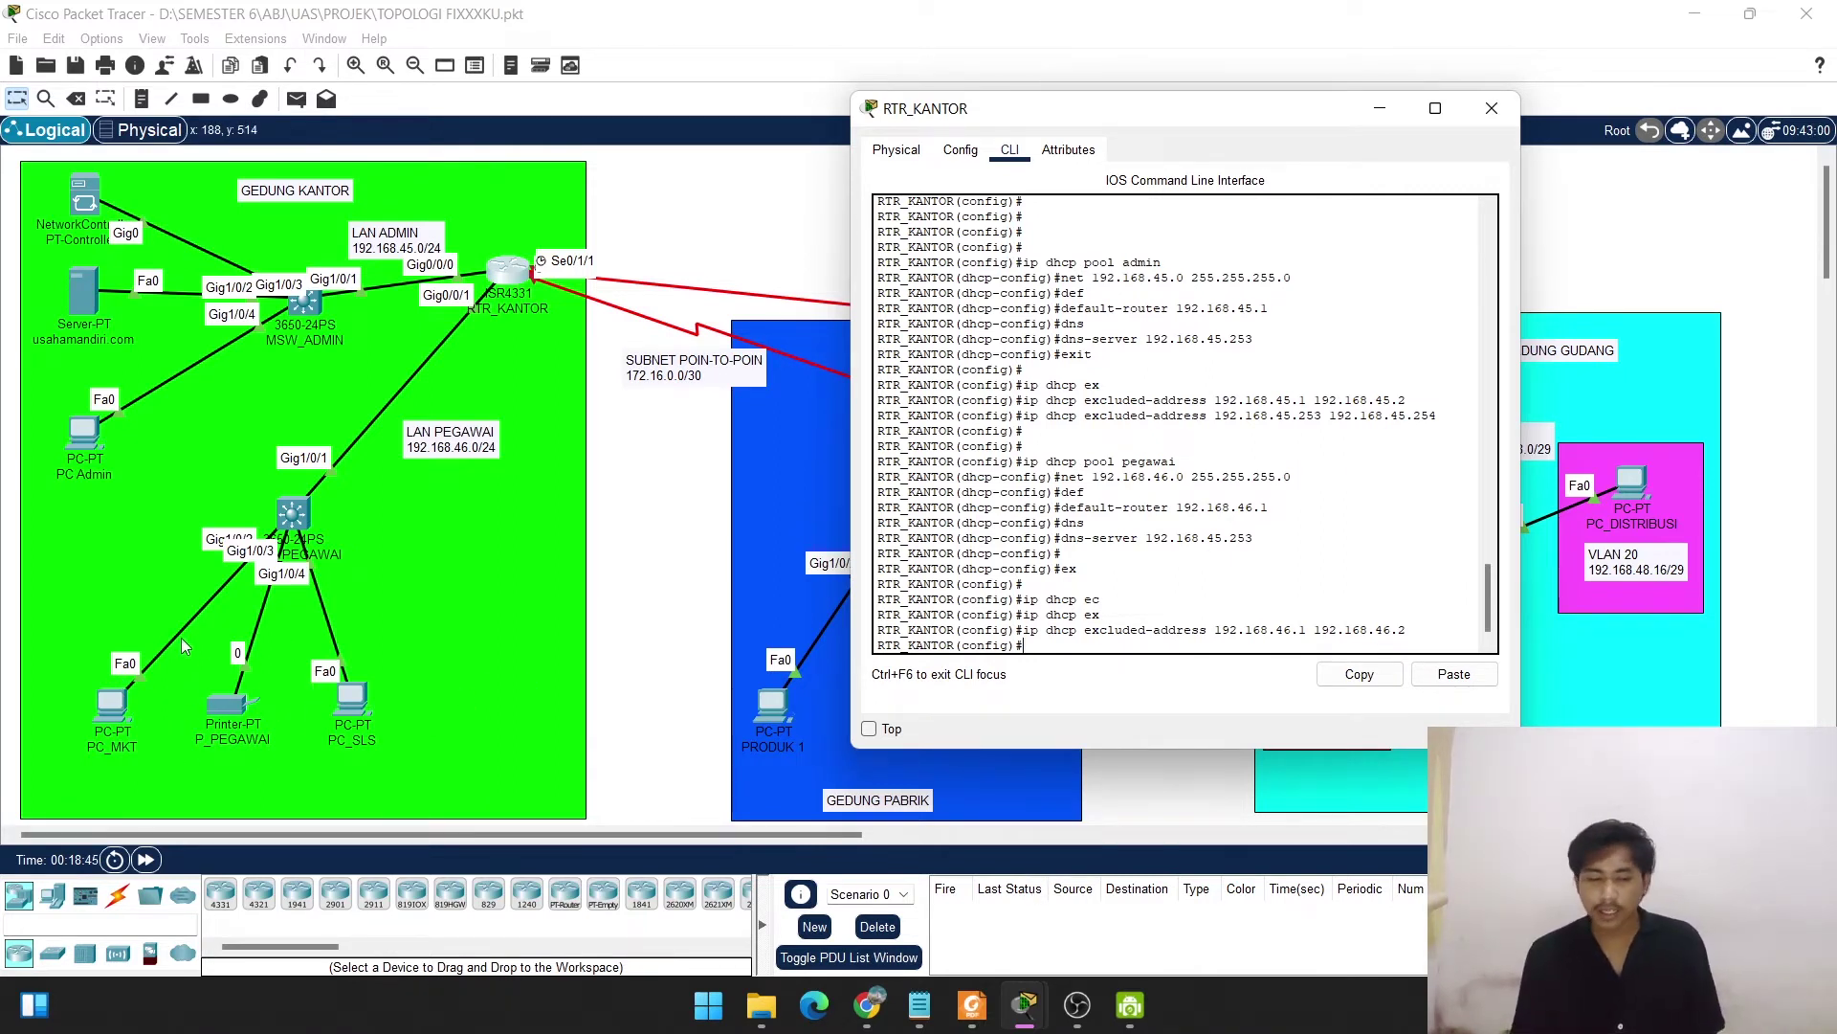
pyautogui.moveTo(1024, 1005)
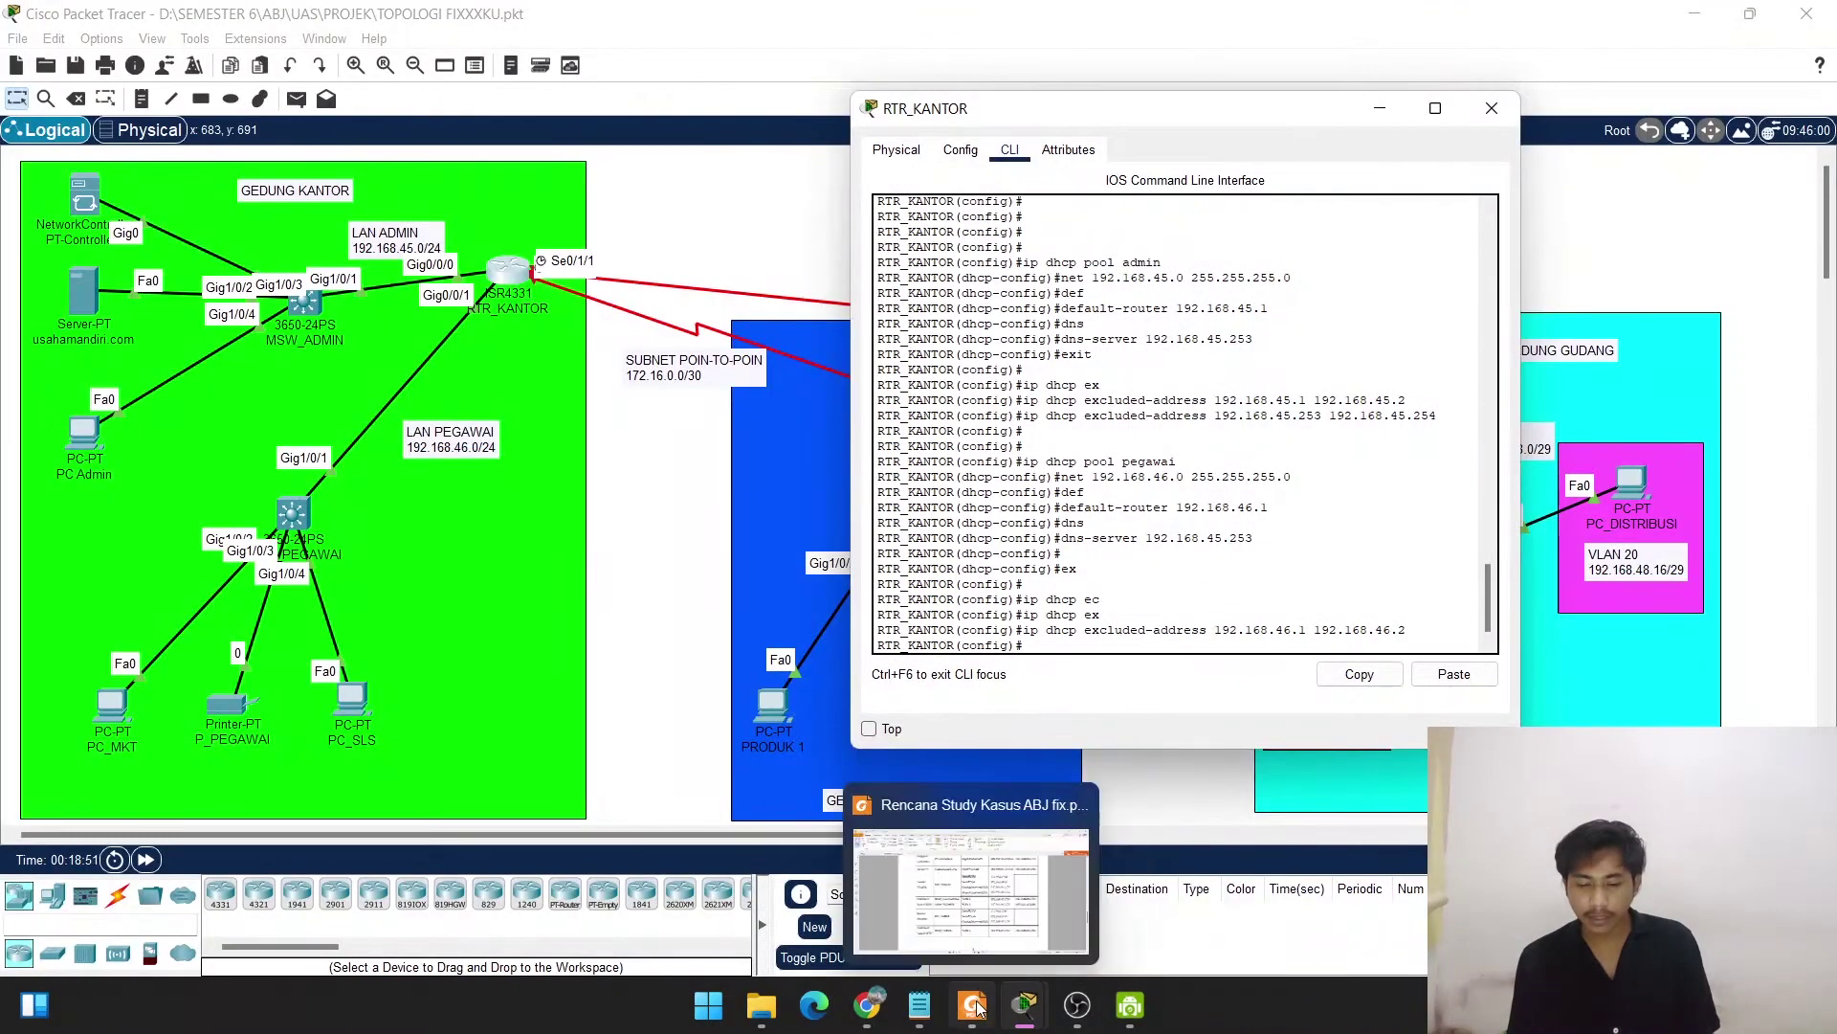
# Check the study-case plan's page 4 addressing table in Foxit Reader, then return to Packet Tracer.
pyautogui.click(969, 948)
pyautogui.scroll(-10, 899, 813)
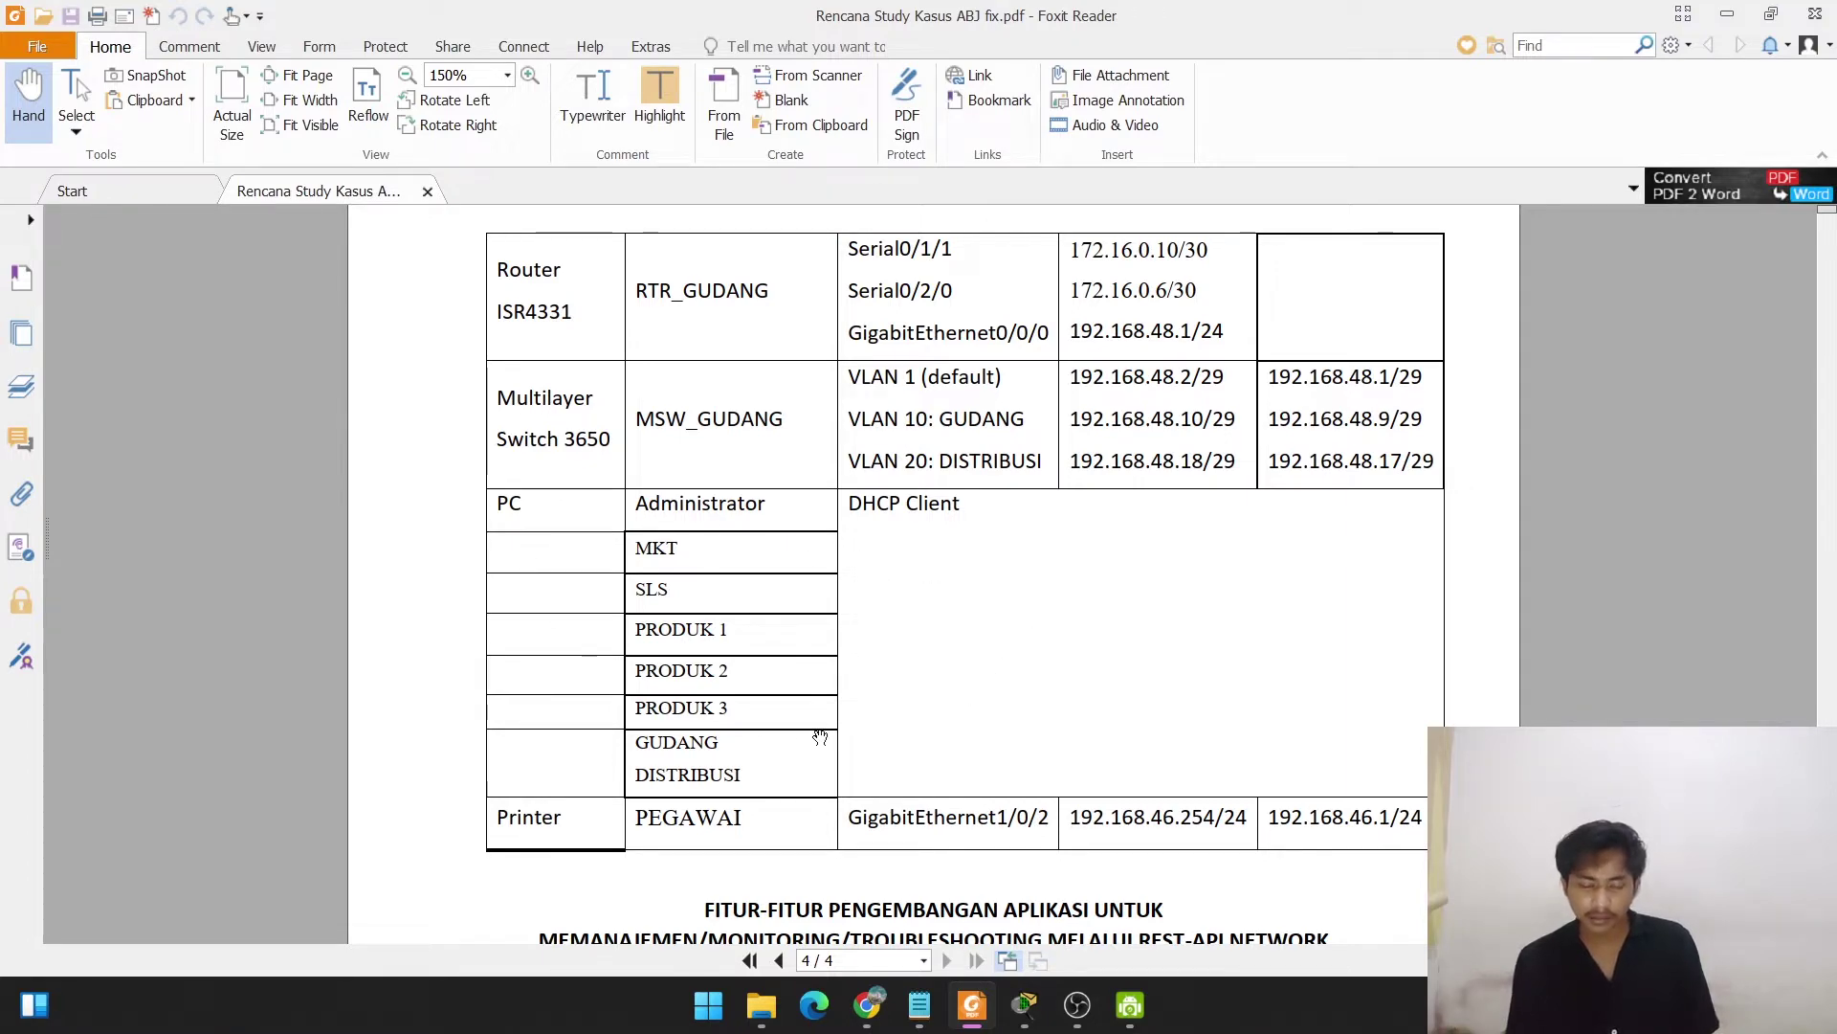
pyautogui.moveTo(1024, 1005)
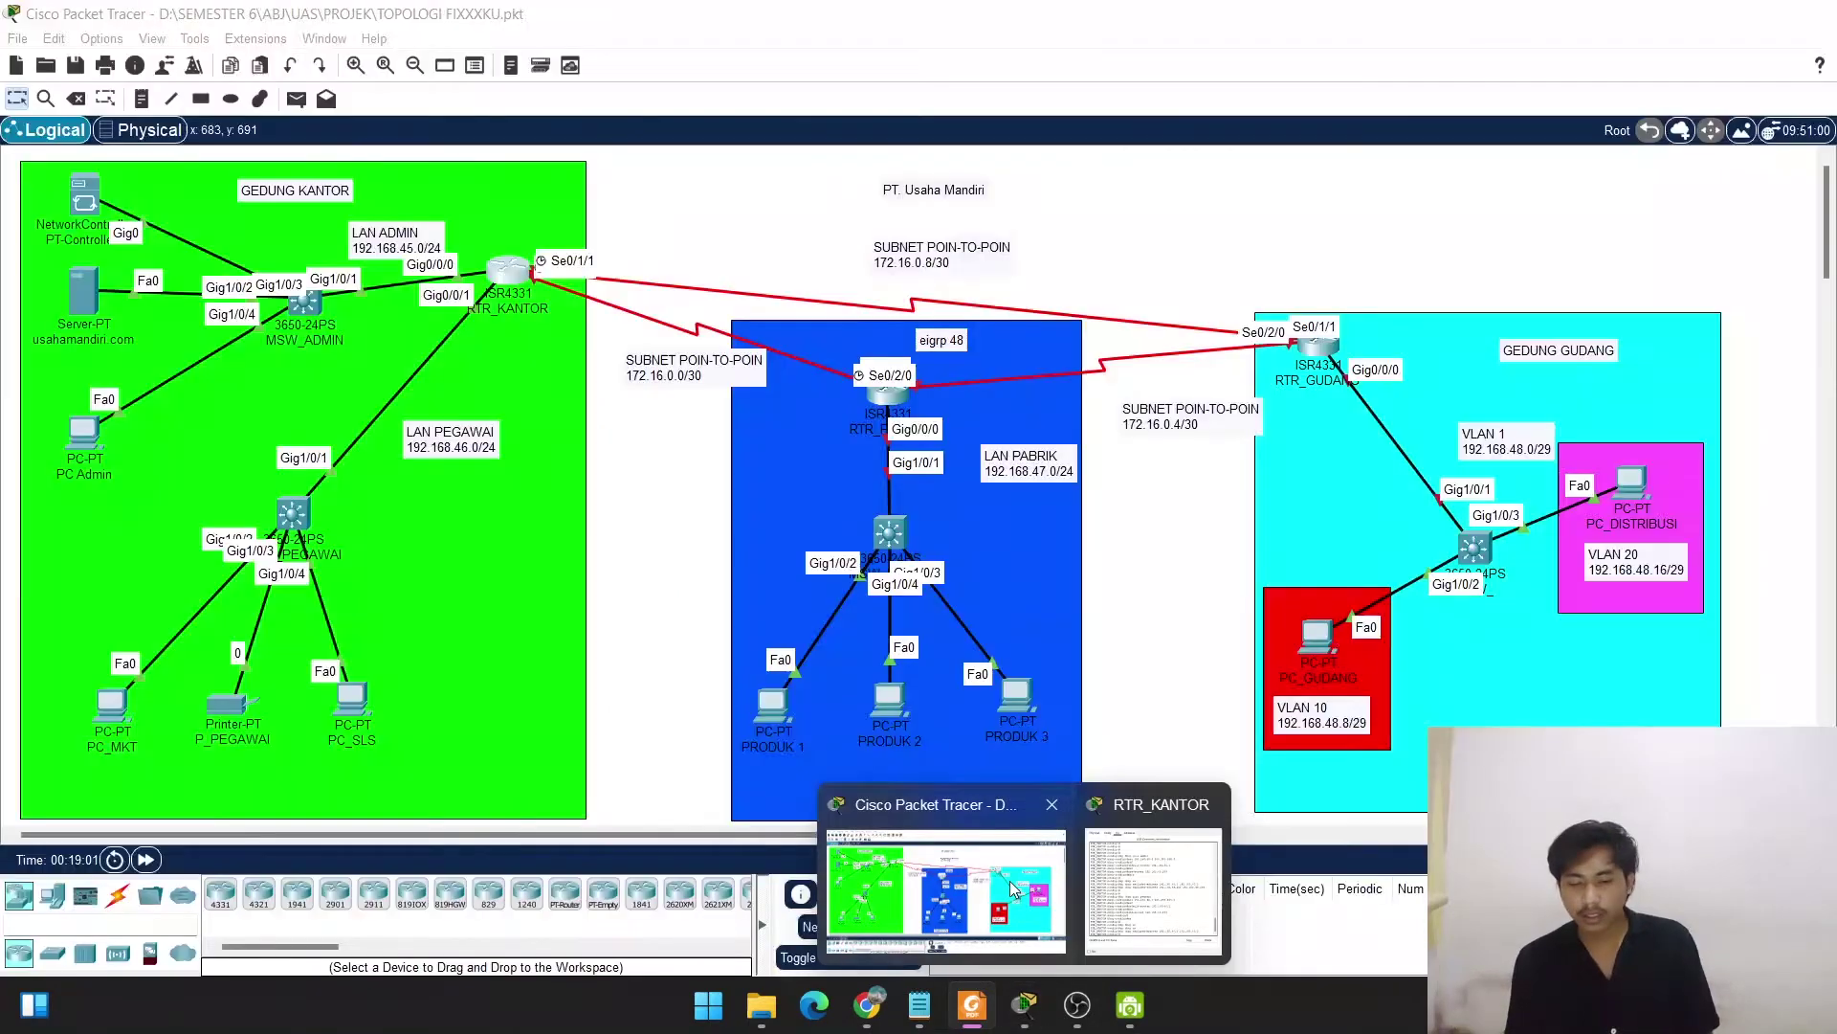
pyautogui.click(1008, 881)
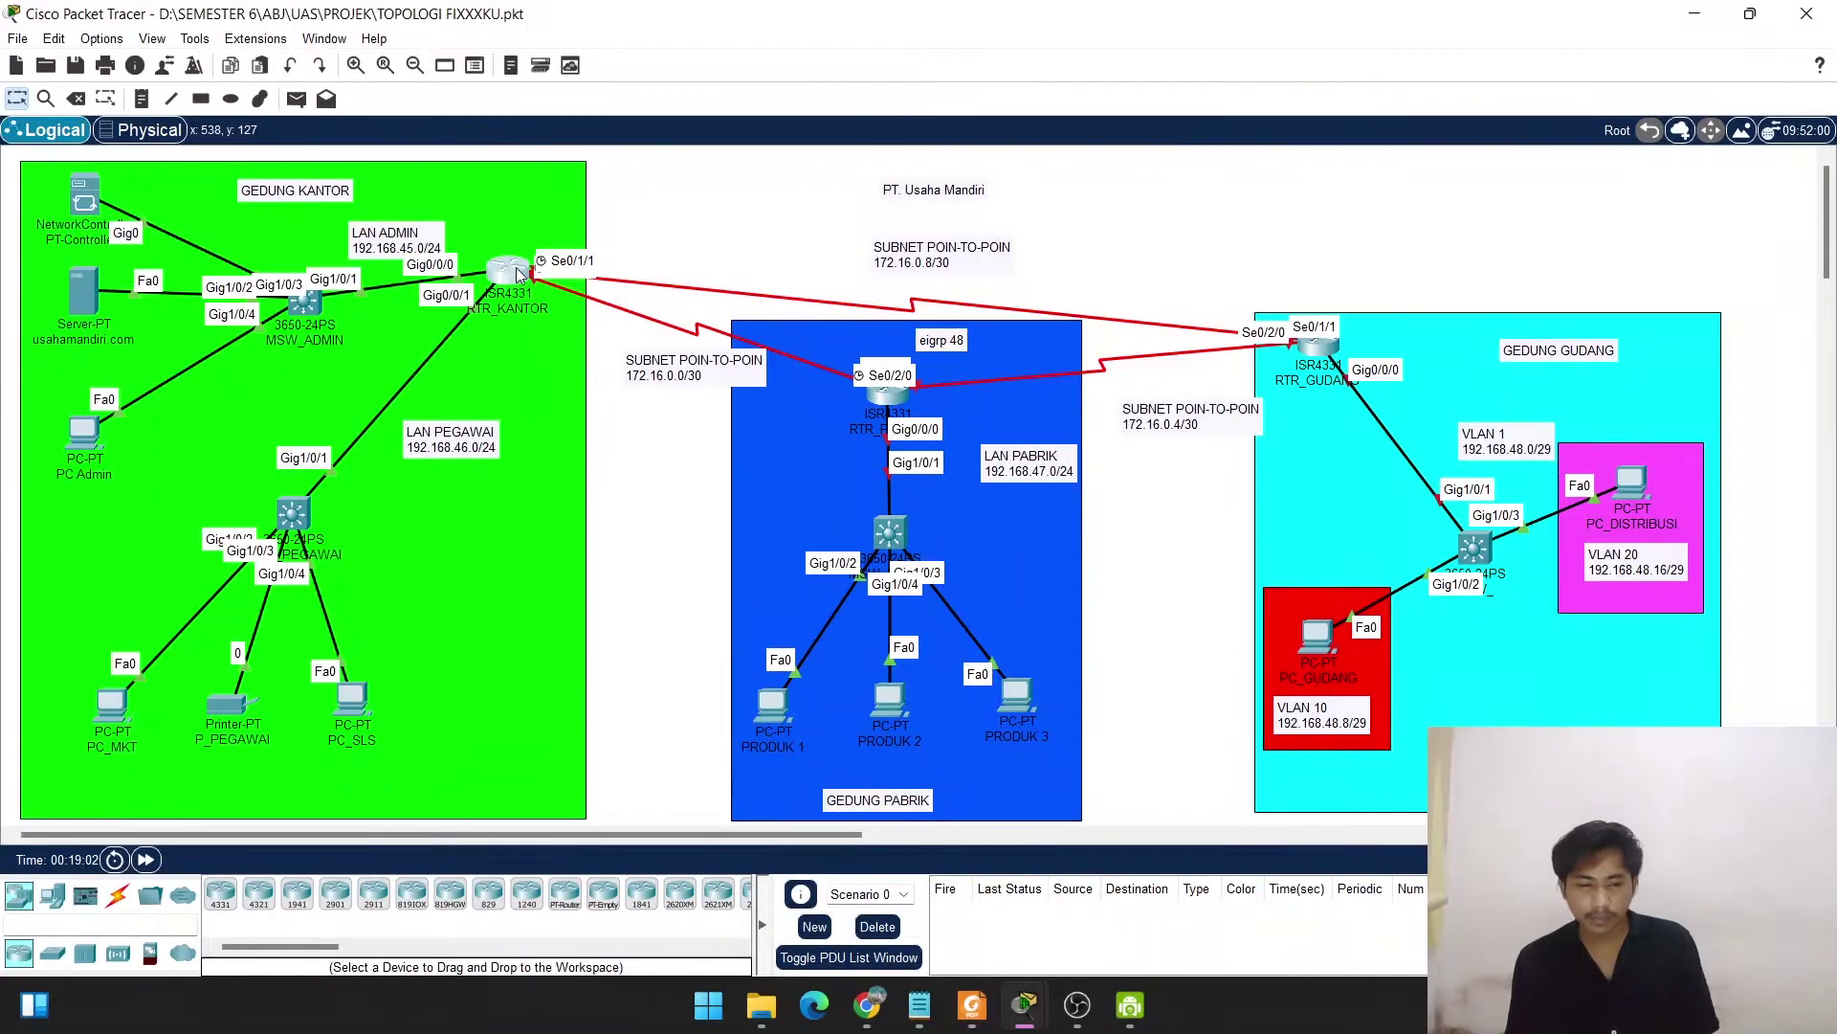
# Reopen RTR_KANTOR's command line and step back through the earlier command history.
pyautogui.click(508, 271)
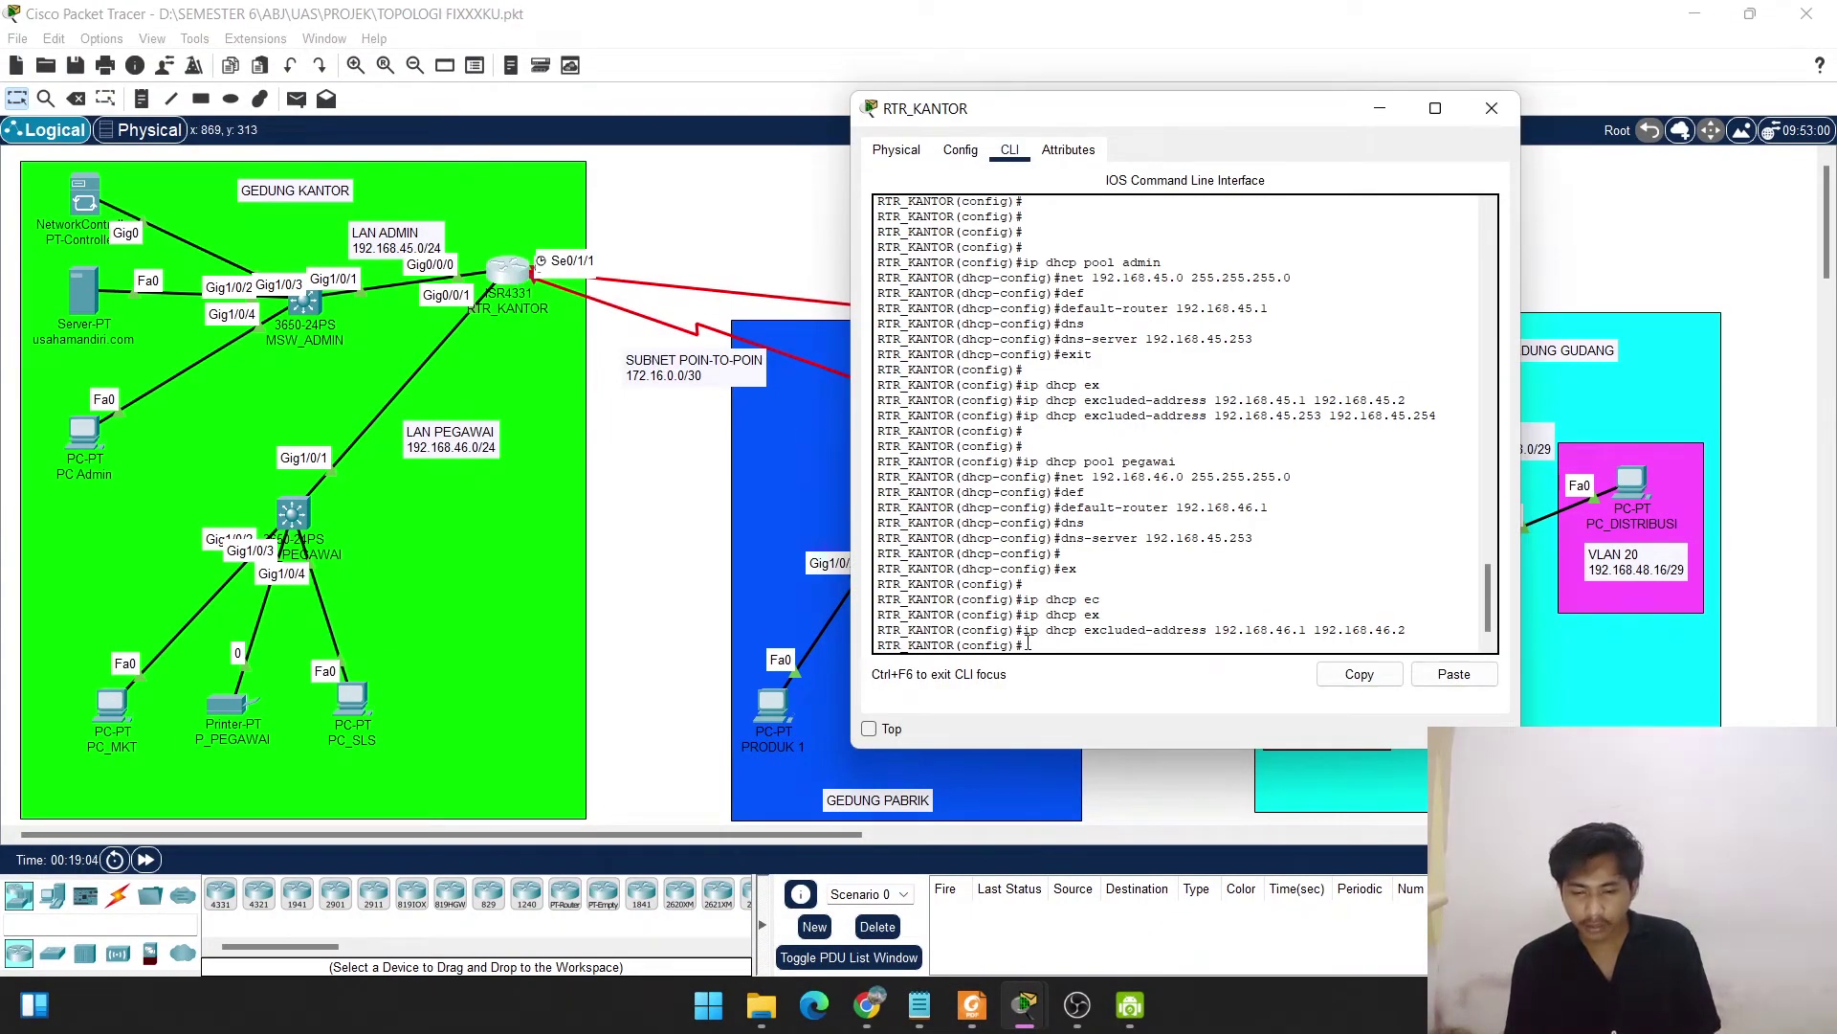
pyautogui.press('Up')
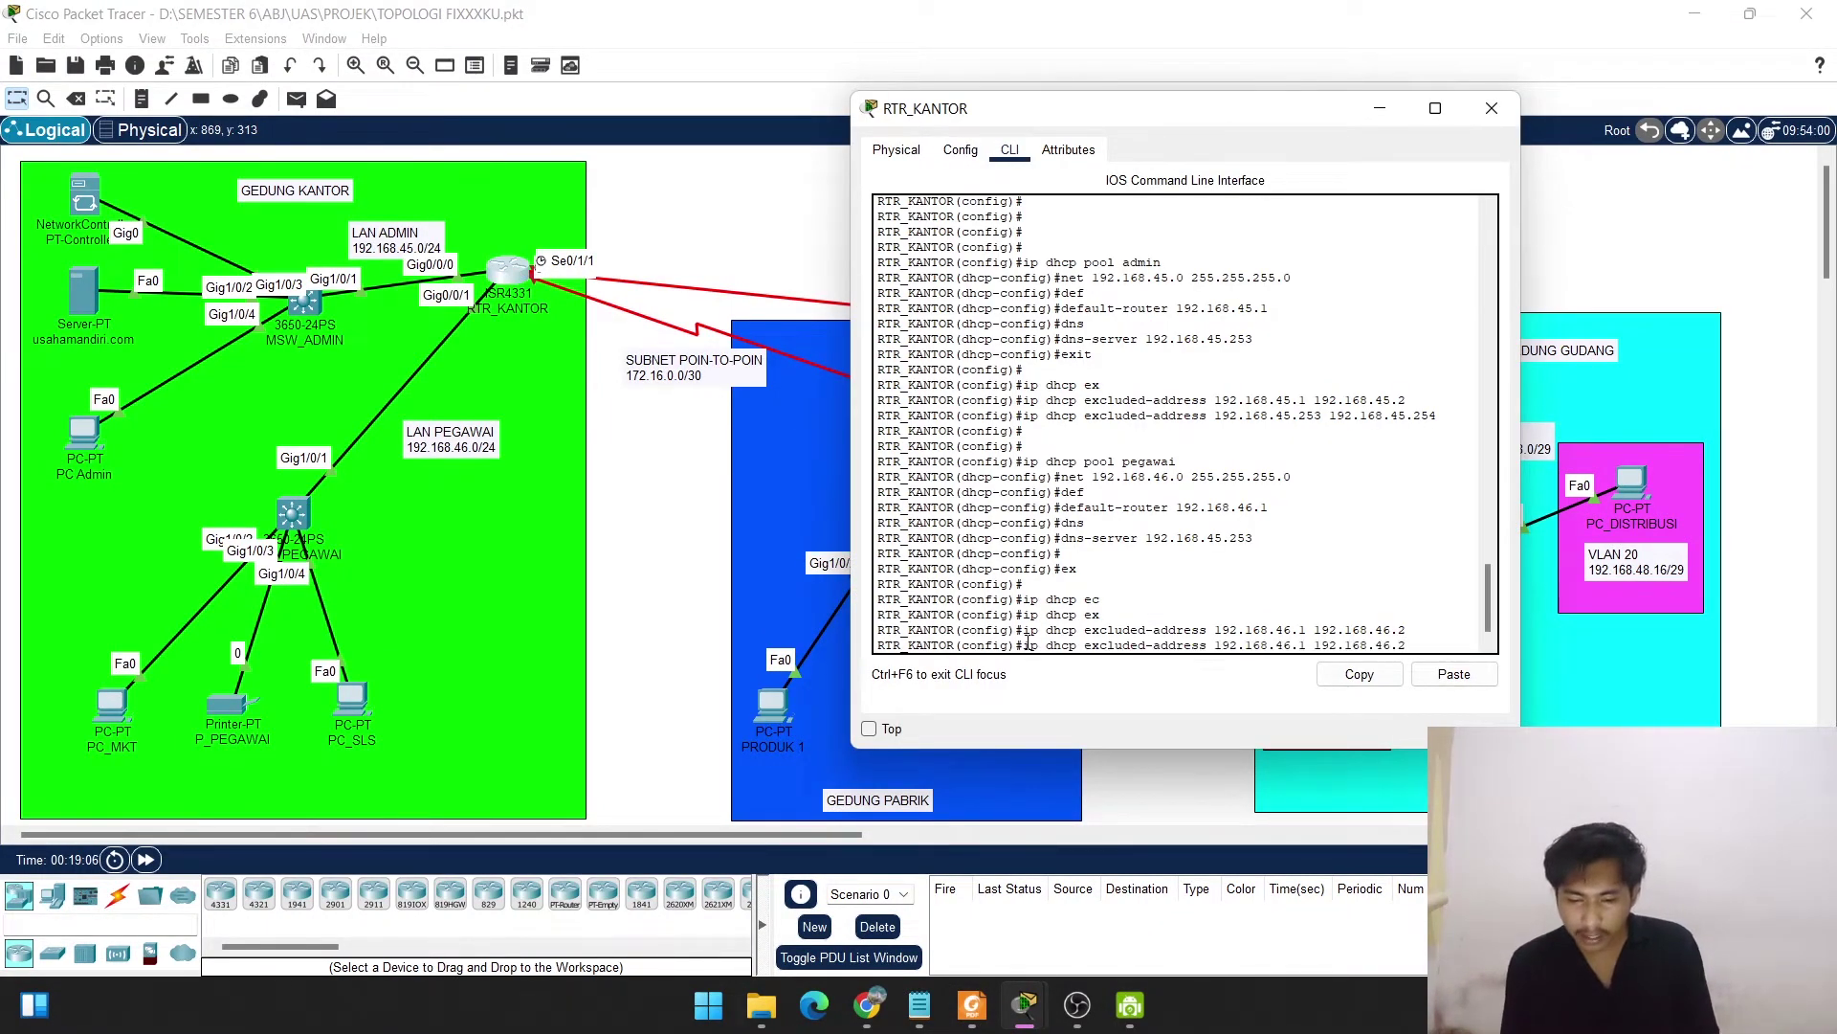
pyautogui.press('Up')
pyautogui.press('Up')
pyautogui.press('Up')
pyautogui.press('Up')
pyautogui.press('Up')
pyautogui.press('Up')
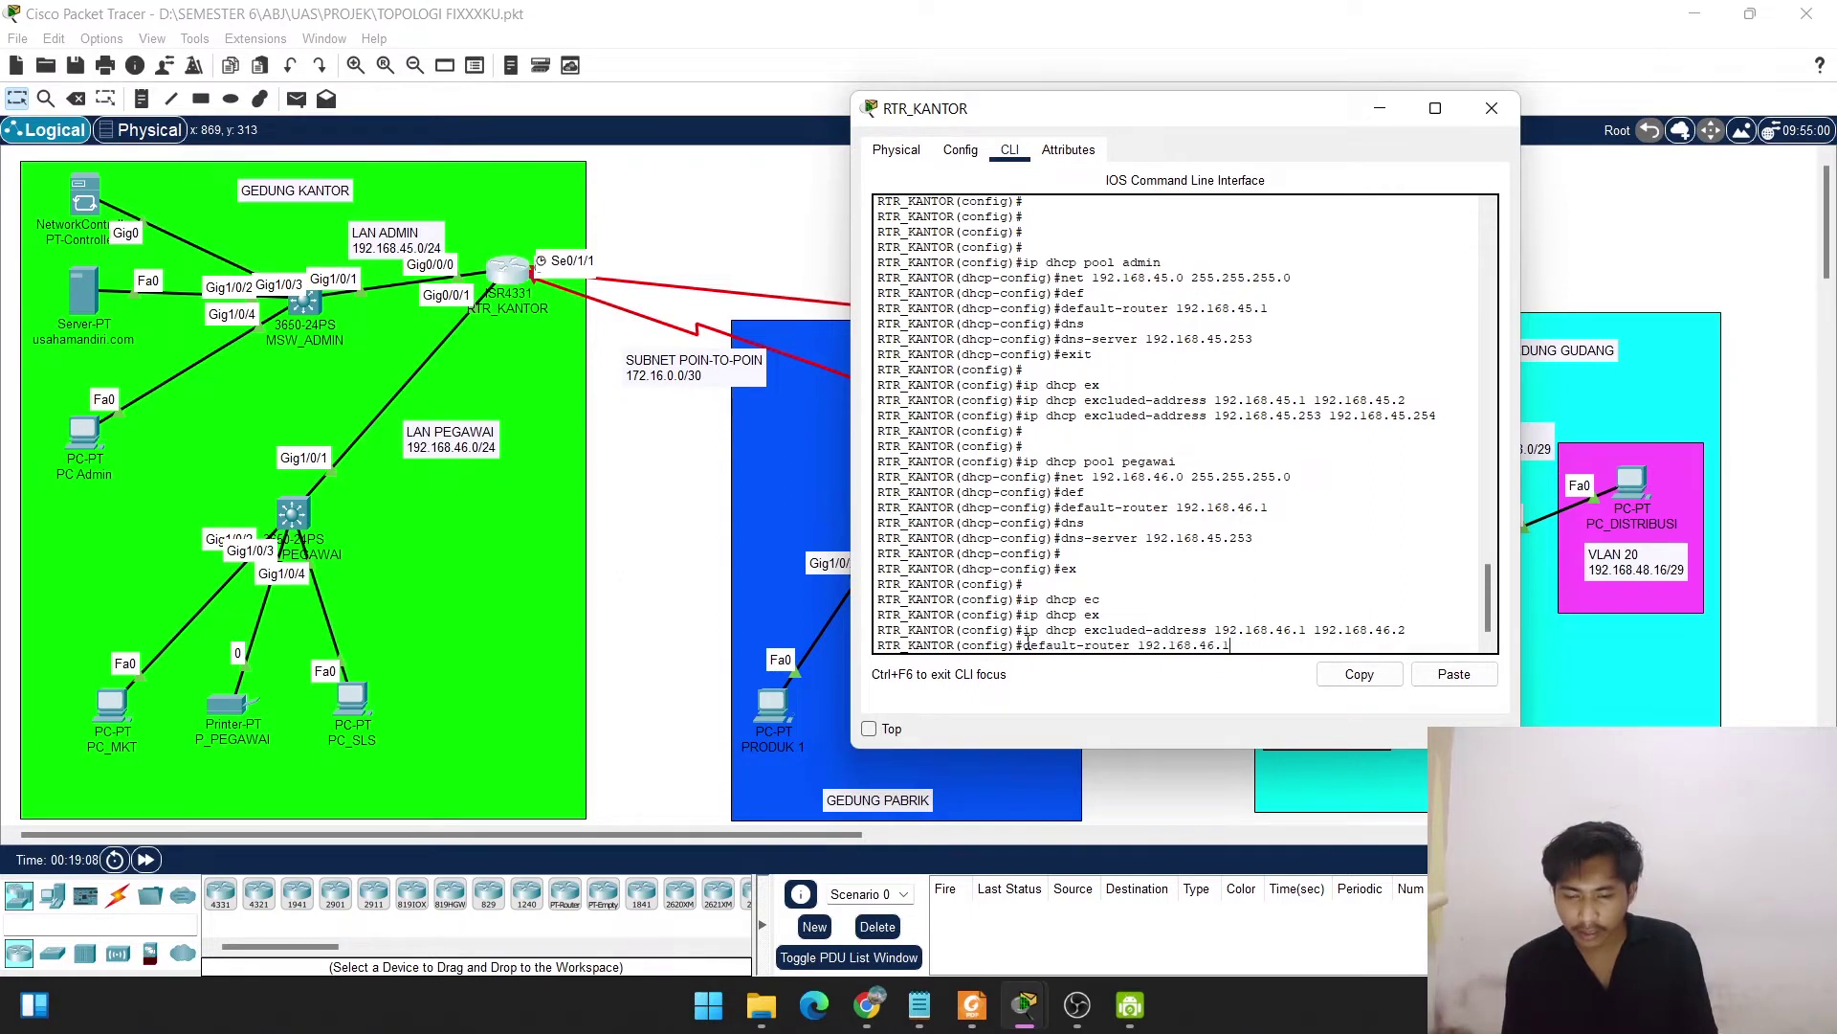
pyautogui.press('Up')
pyautogui.press('Up')
pyautogui.press('Up')
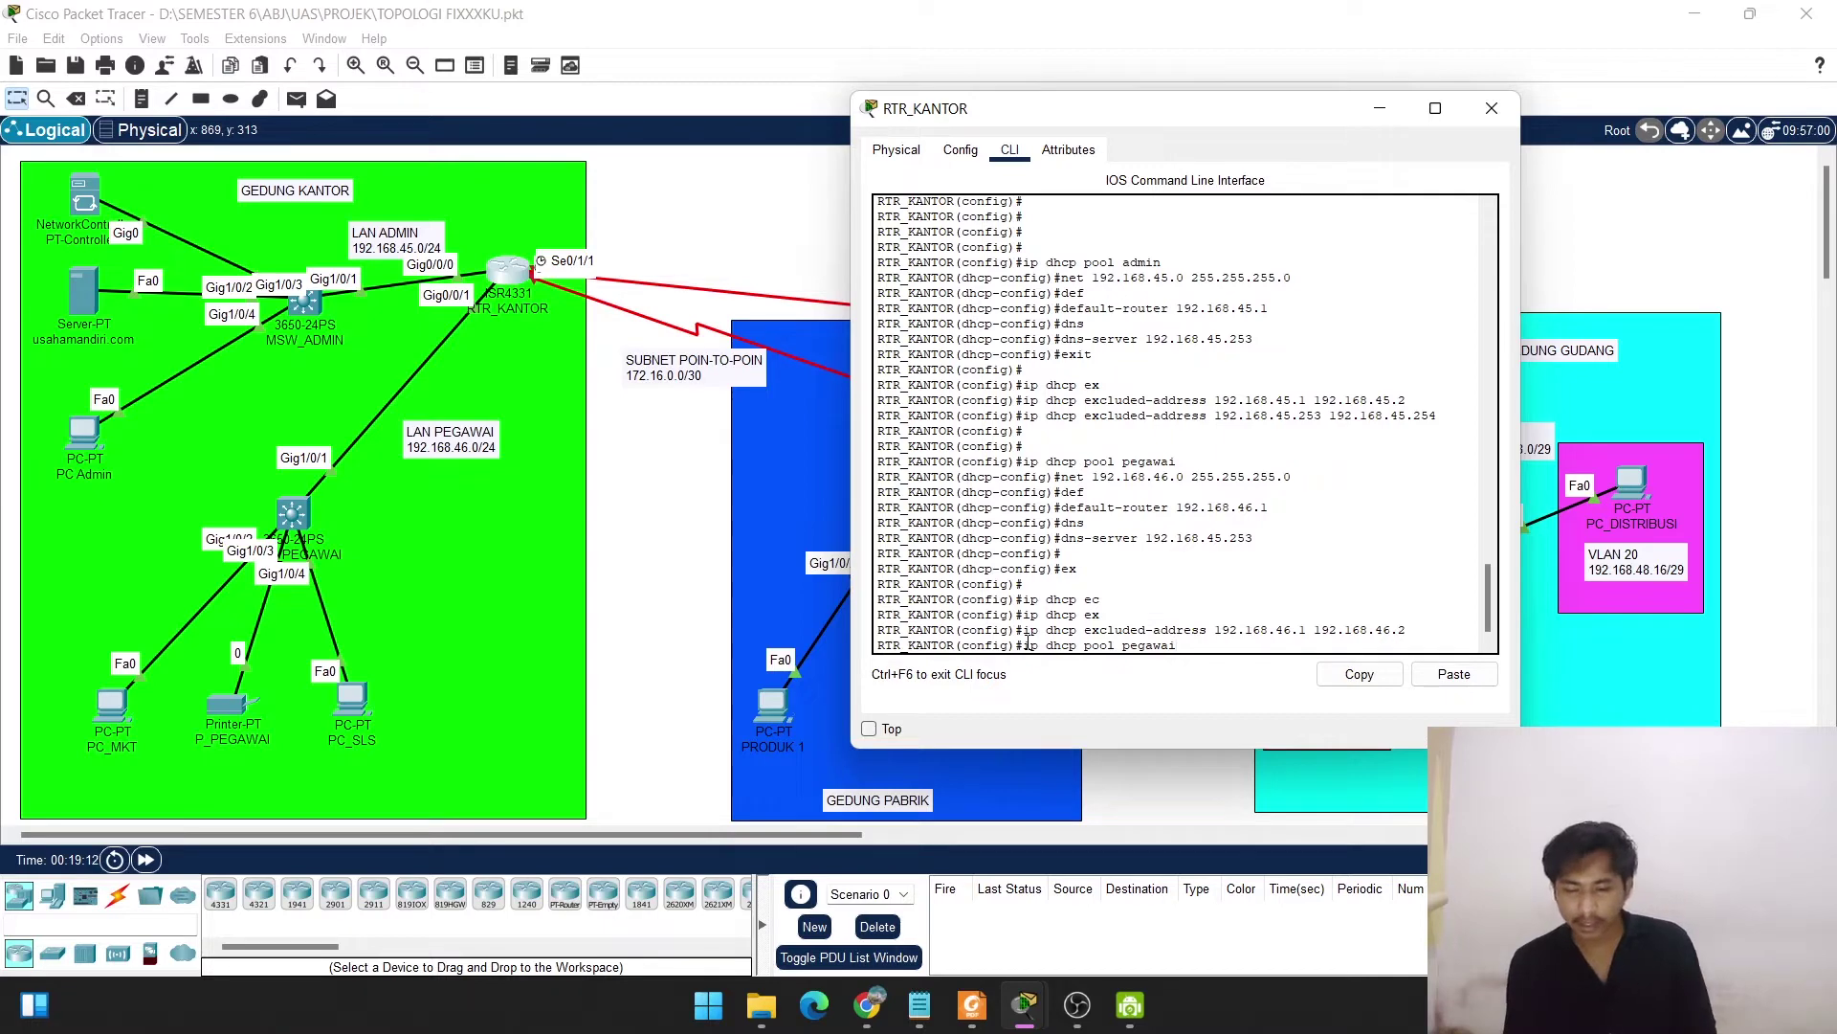
pyautogui.moveTo(1130, 1005)
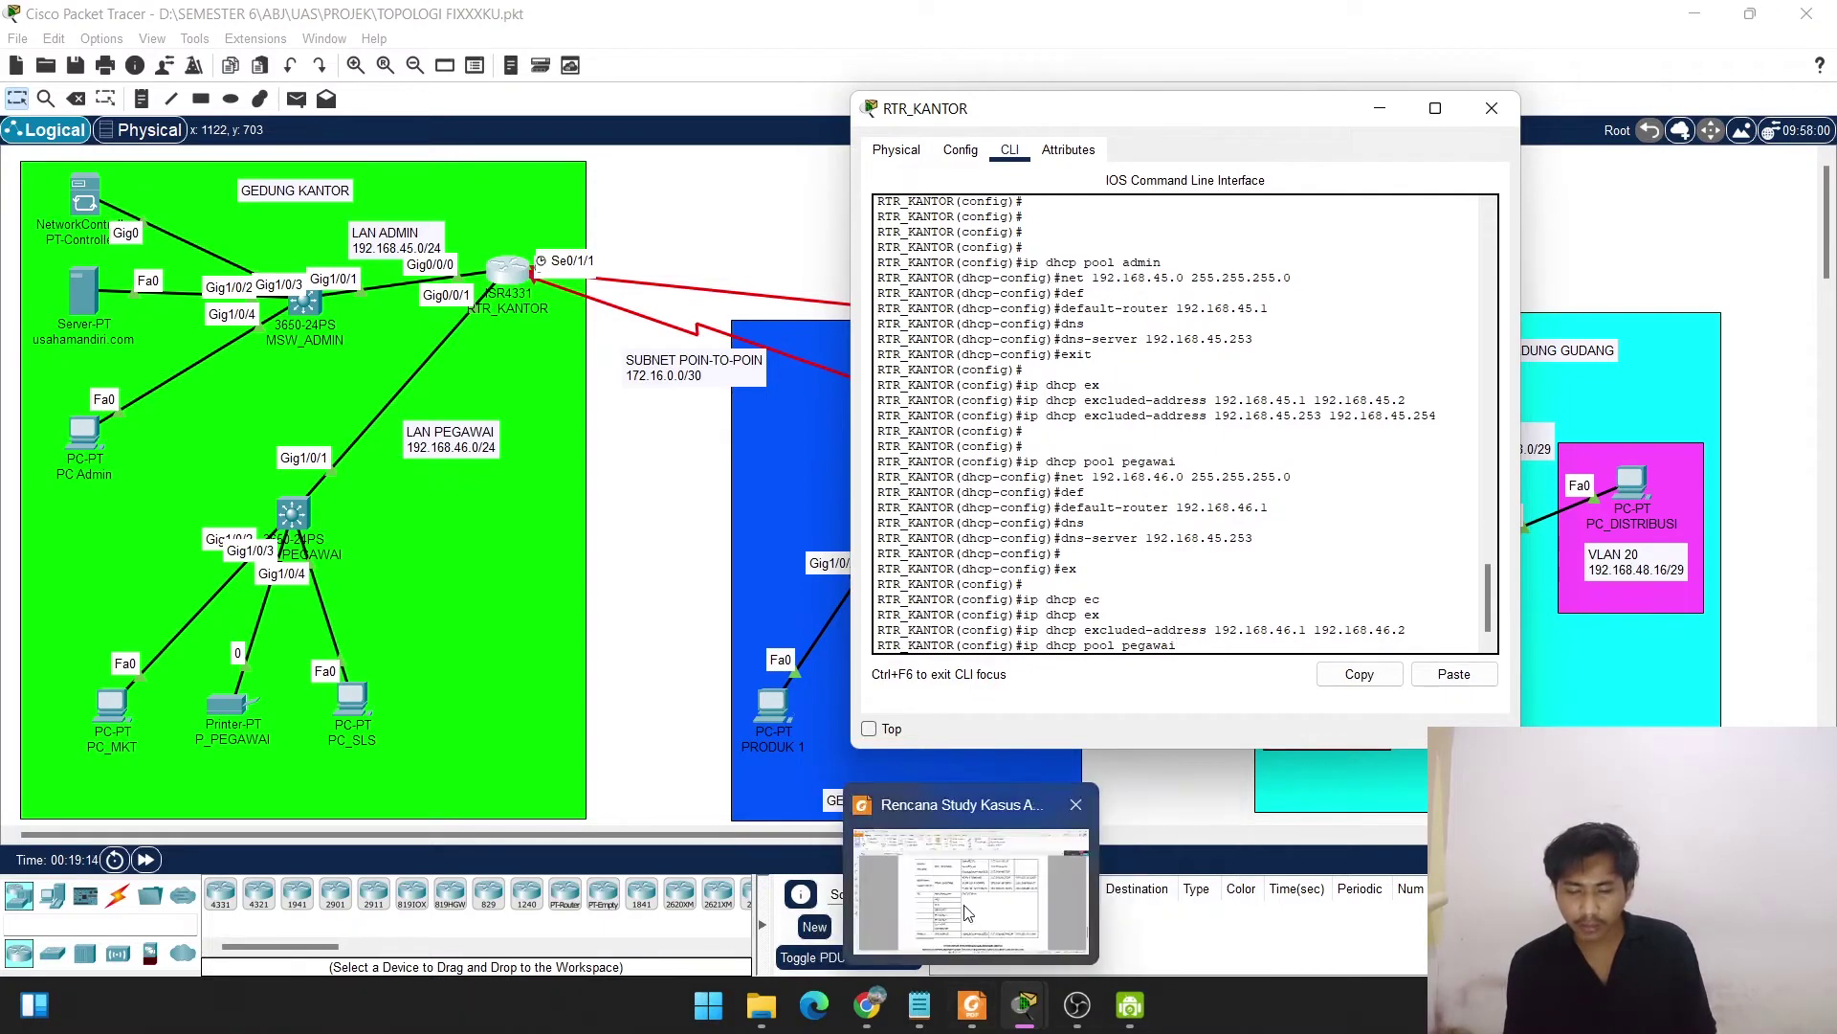
pyautogui.click(969, 911)
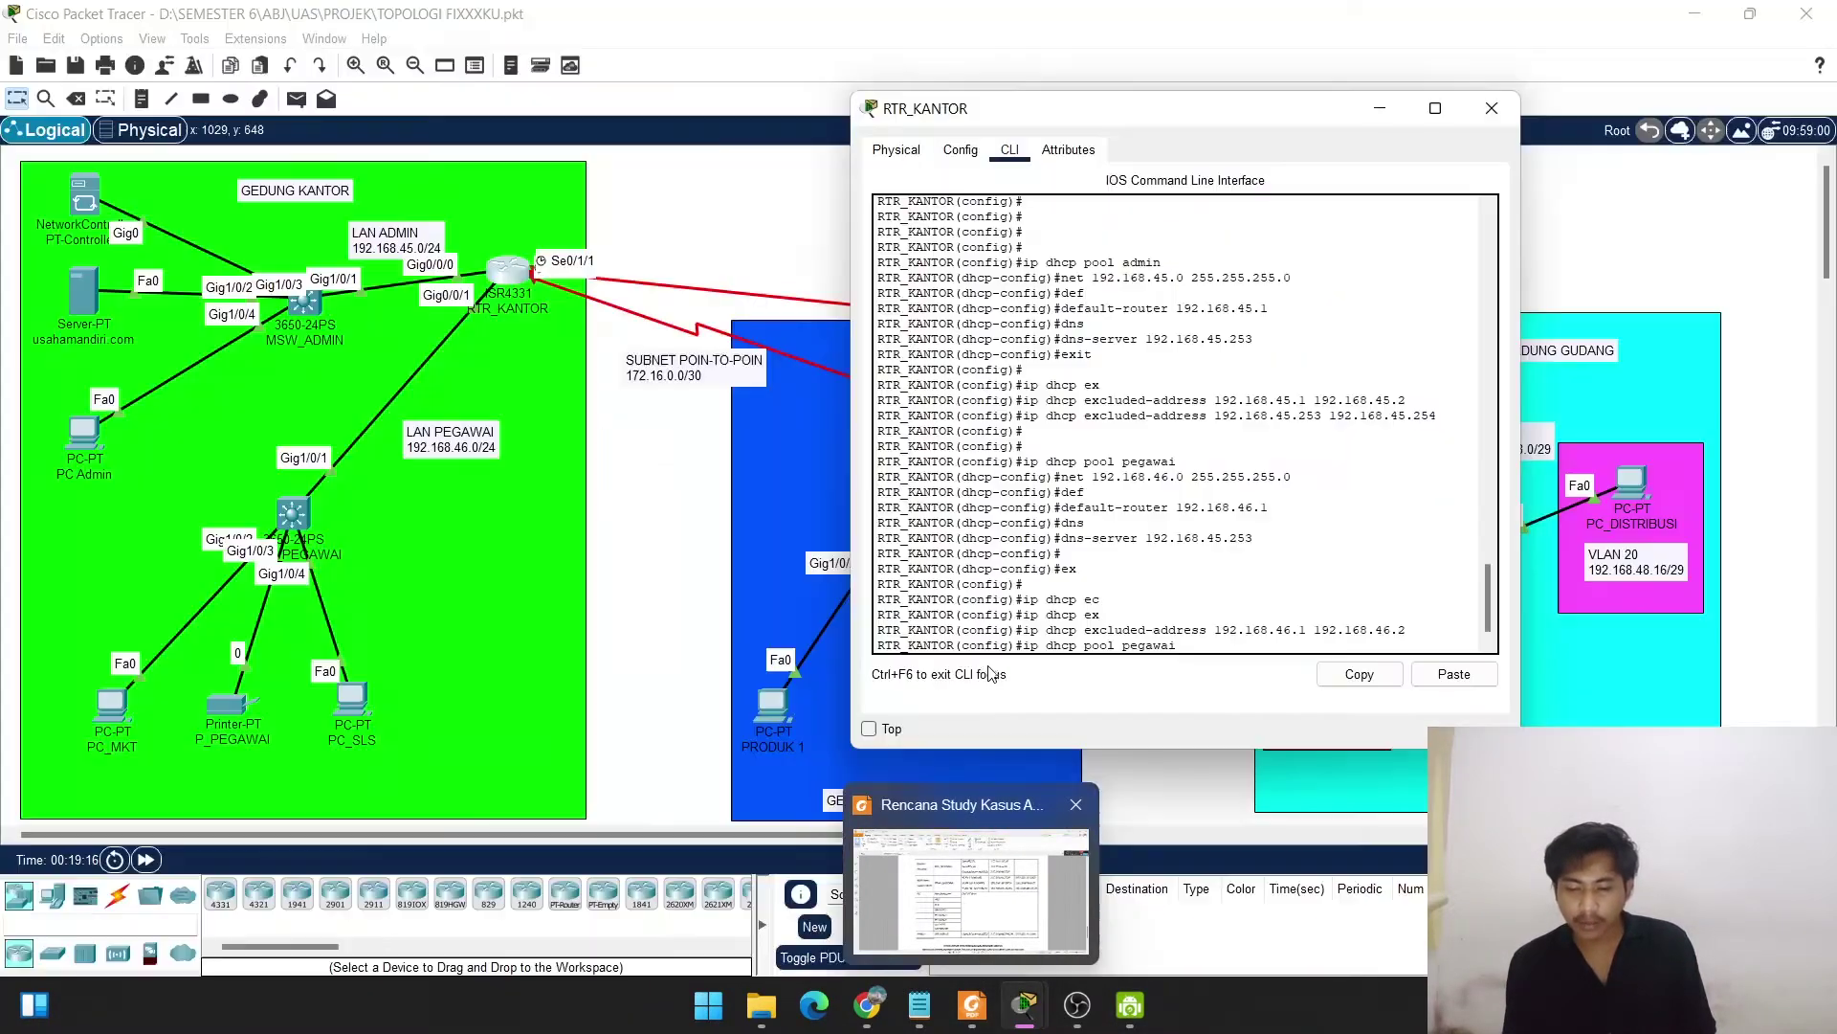
pyautogui.click(1179, 639)
# Edit the recalled exclusion to ip dhcp excluded-address 192.168.46.254, apply it, and type do show run.
pyautogui.press('Up')
pyautogui.press('Up')
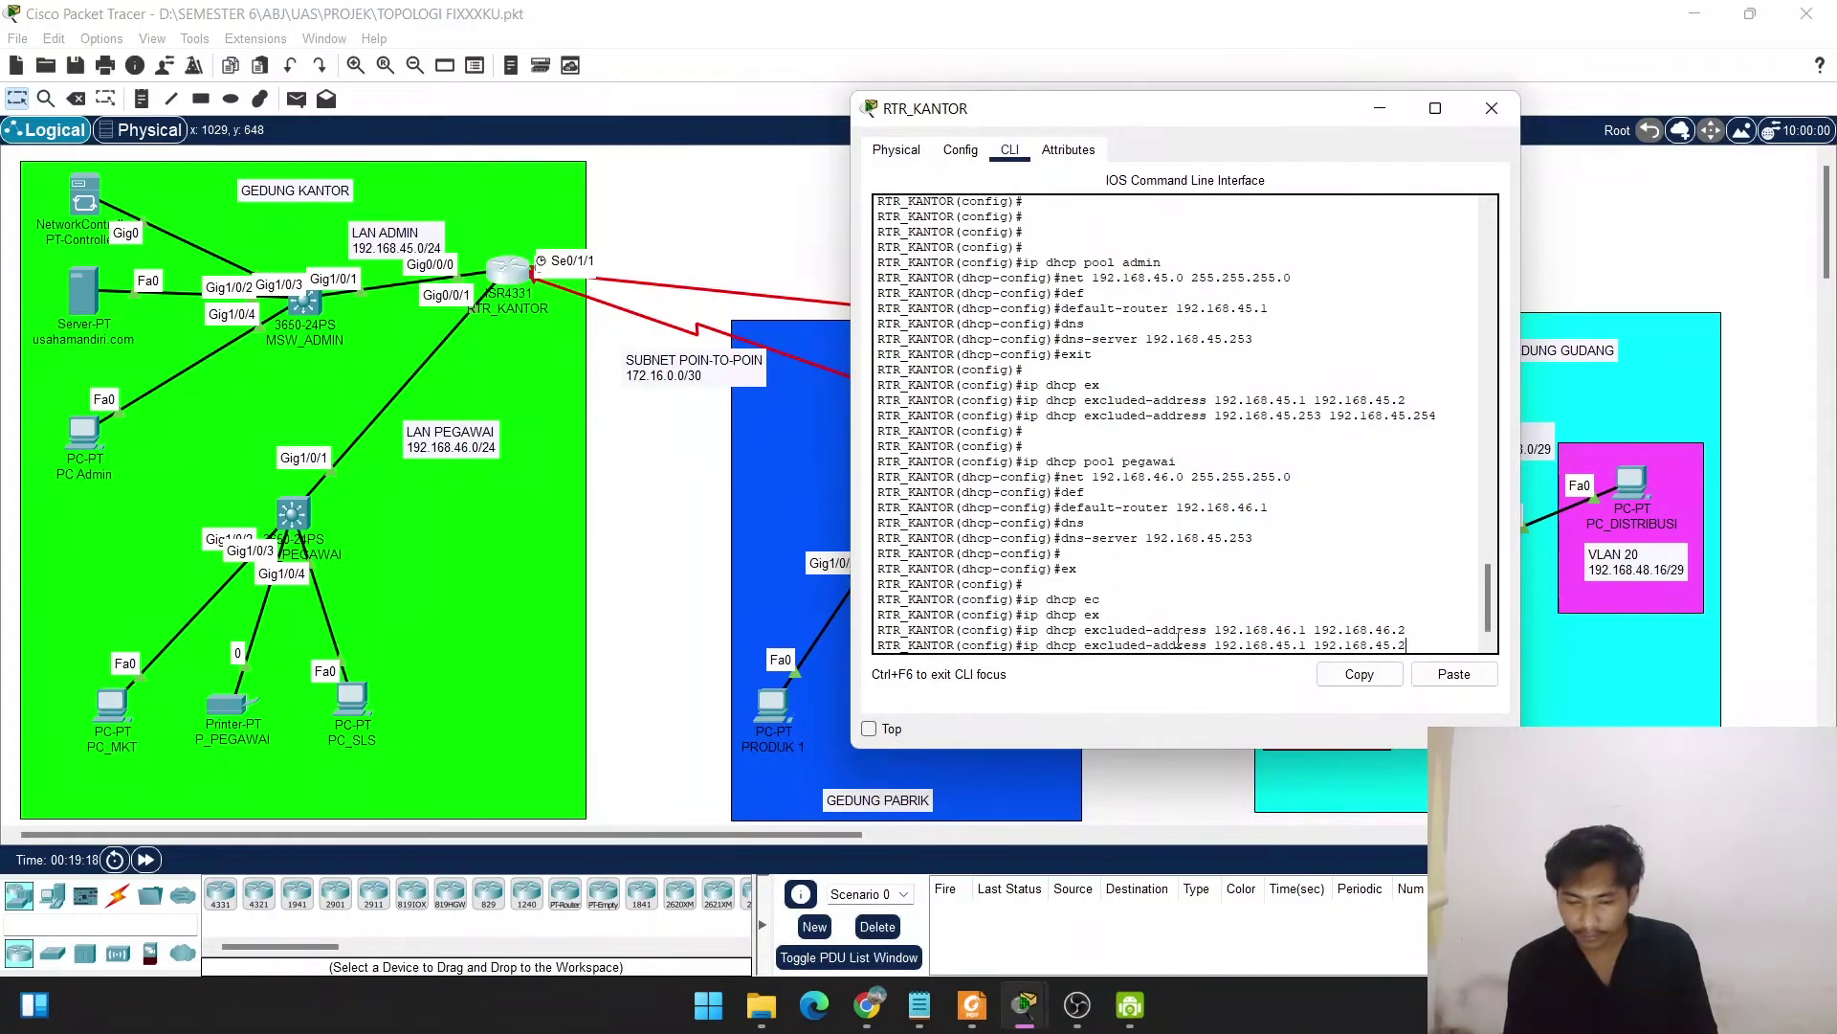
pyautogui.press('Down')
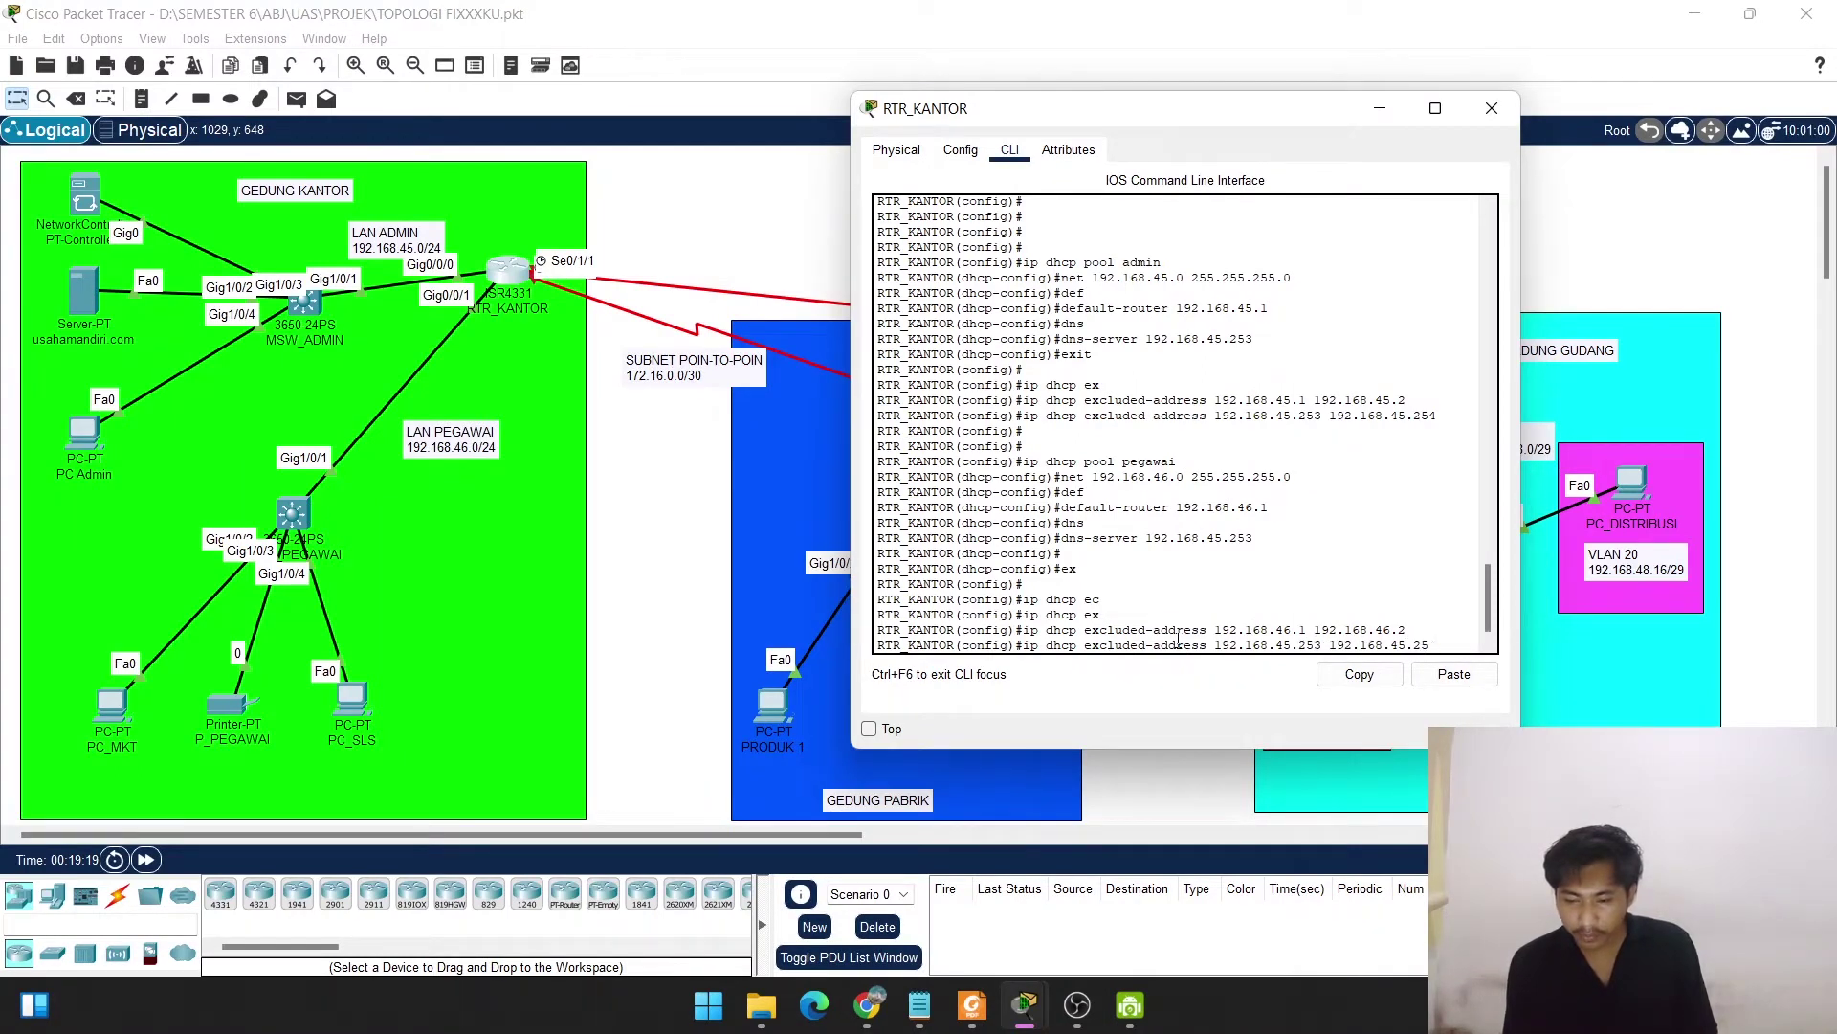
pyautogui.press('BackSpace')
pyautogui.press('BackSpace')
pyautogui.press('BackSpace')
pyautogui.press('BackSpace')
pyautogui.press('BackSpace')
pyautogui.press('BackSpace')
pyautogui.press('BackSpace')
pyautogui.press('BackSpace')
pyautogui.press('BackSpace')
pyautogui.press('BackSpace')
pyautogui.press('BackSpace')
pyautogui.press('BackSpace')
pyautogui.press('BackSpace')
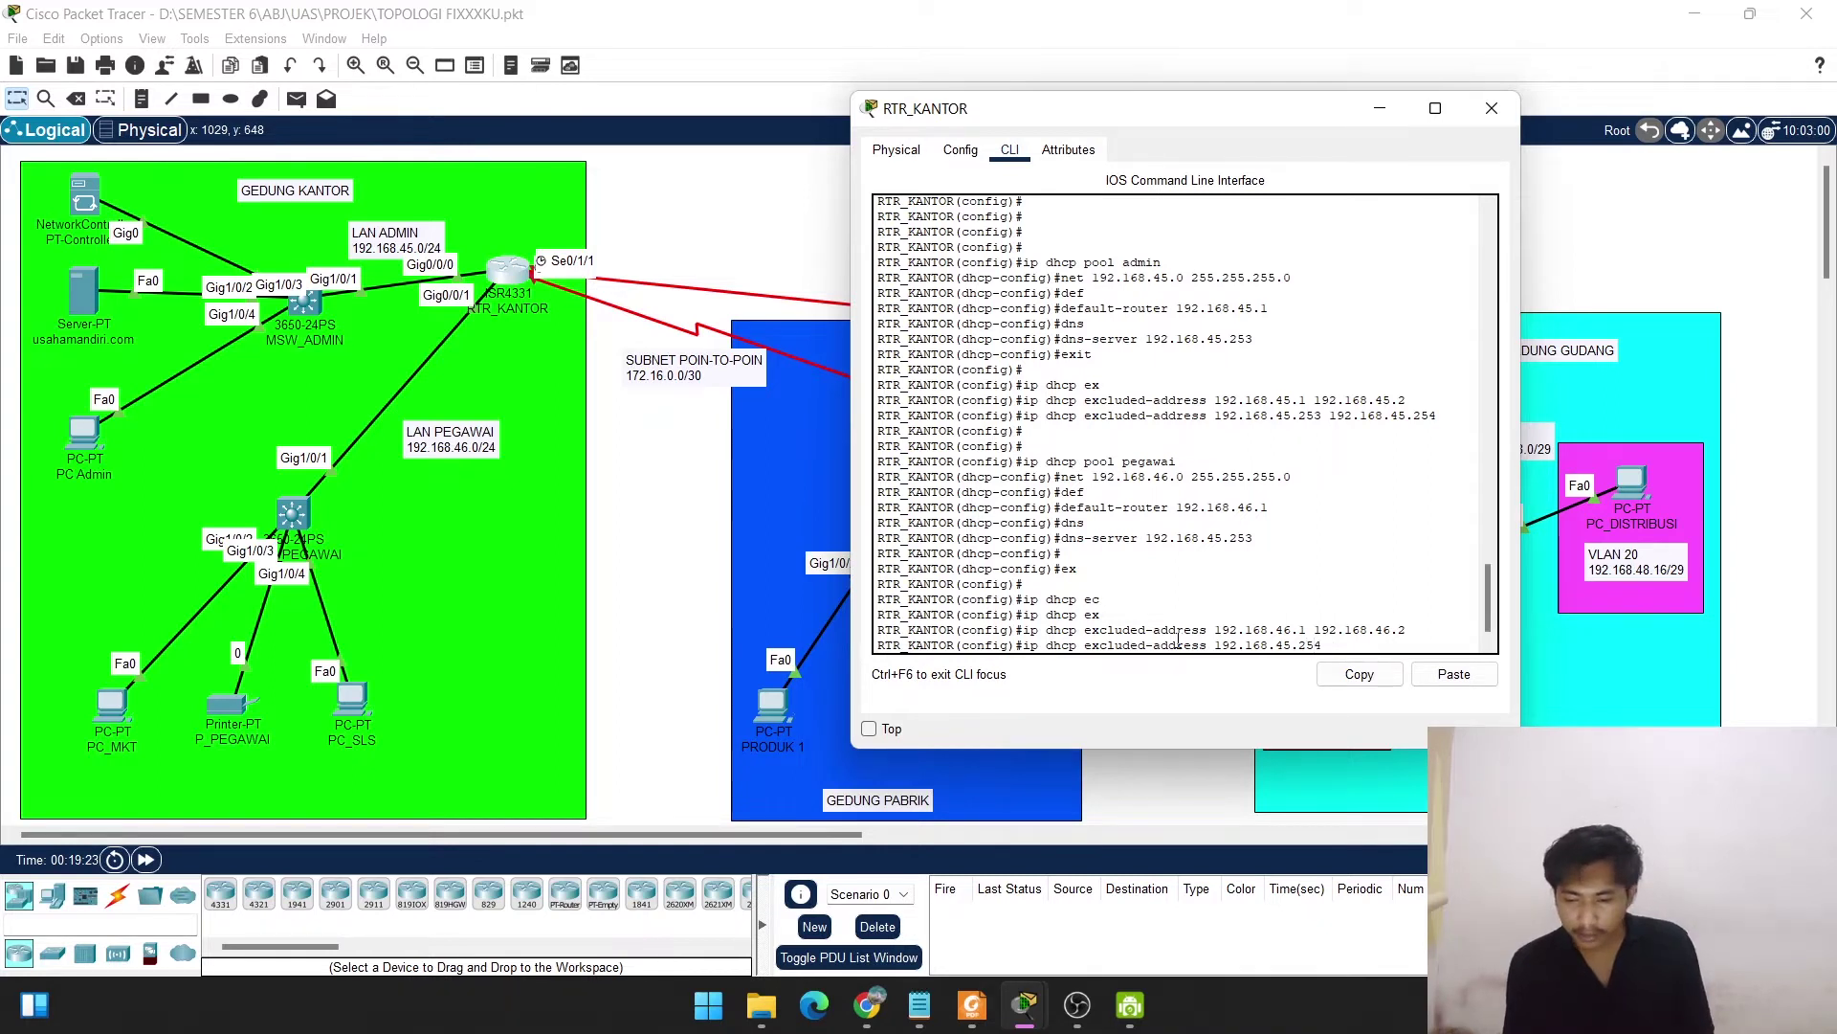
pyautogui.press('Left')
pyautogui.press('Left')
pyautogui.press('Left')
pyautogui.press('Left')
pyautogui.press('BackSpace')
pyautogui.write('6')
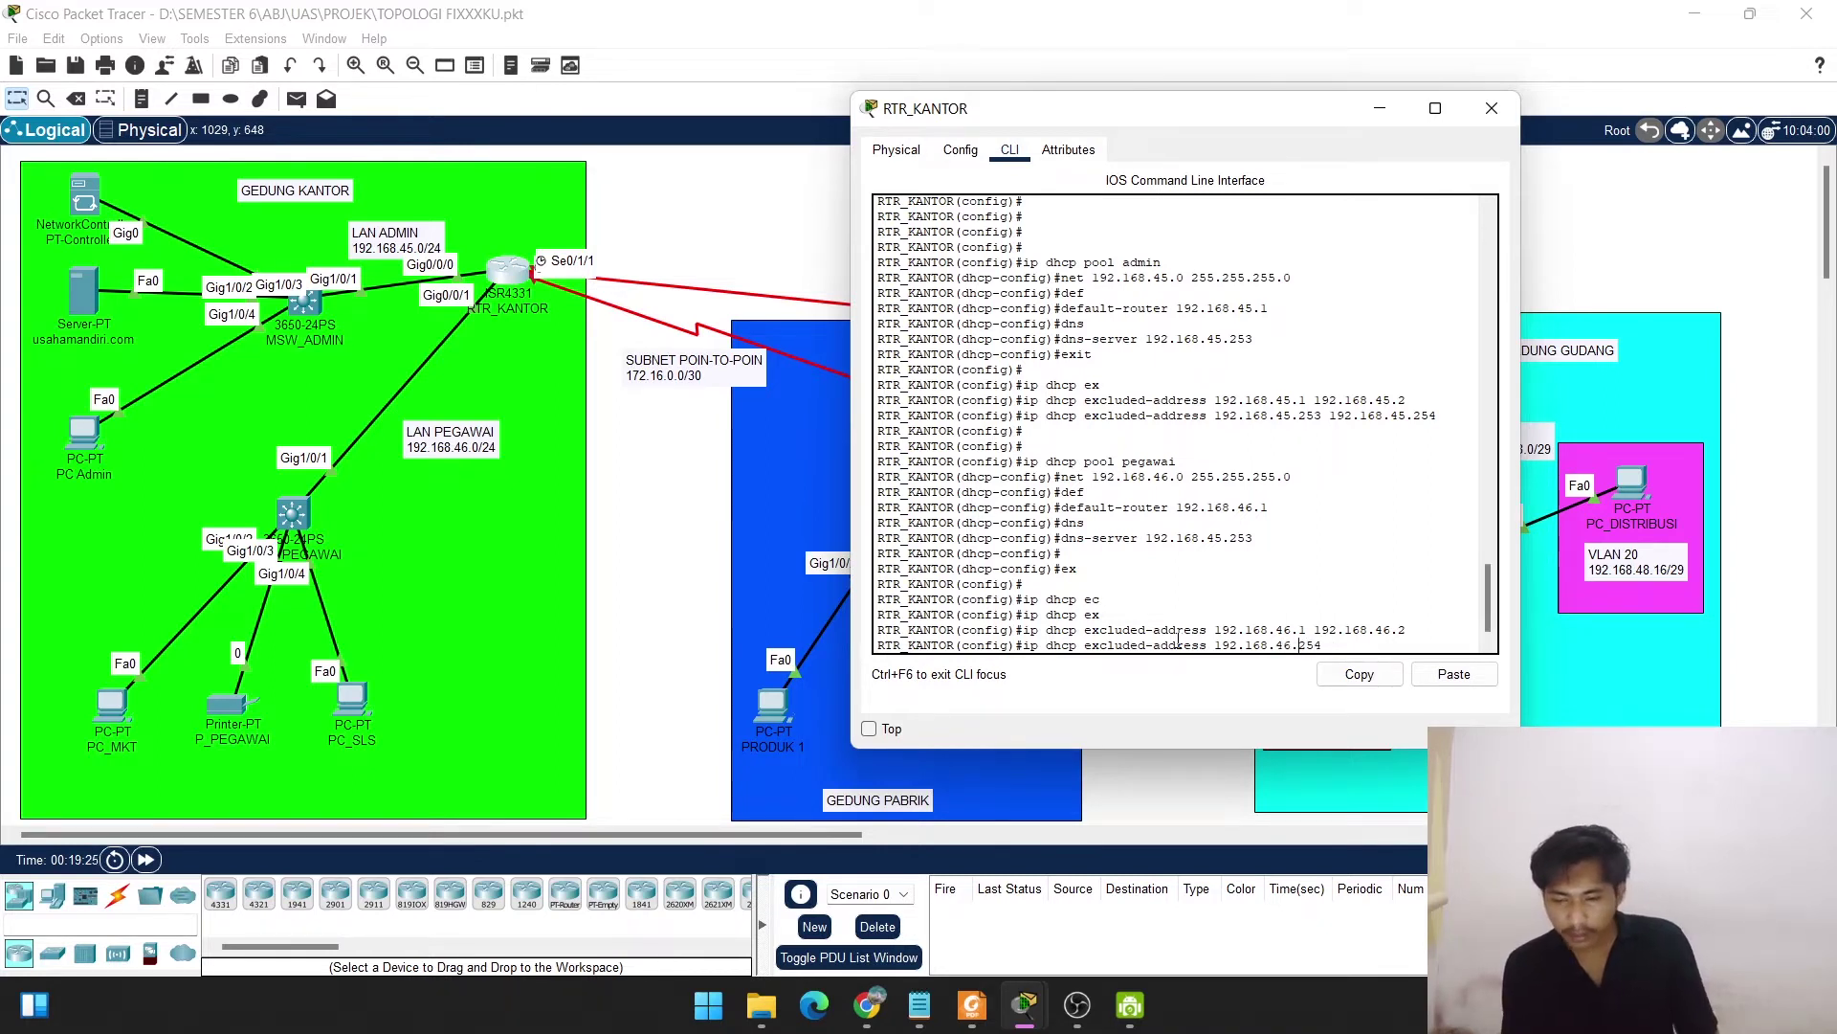
pyautogui.press('Return')
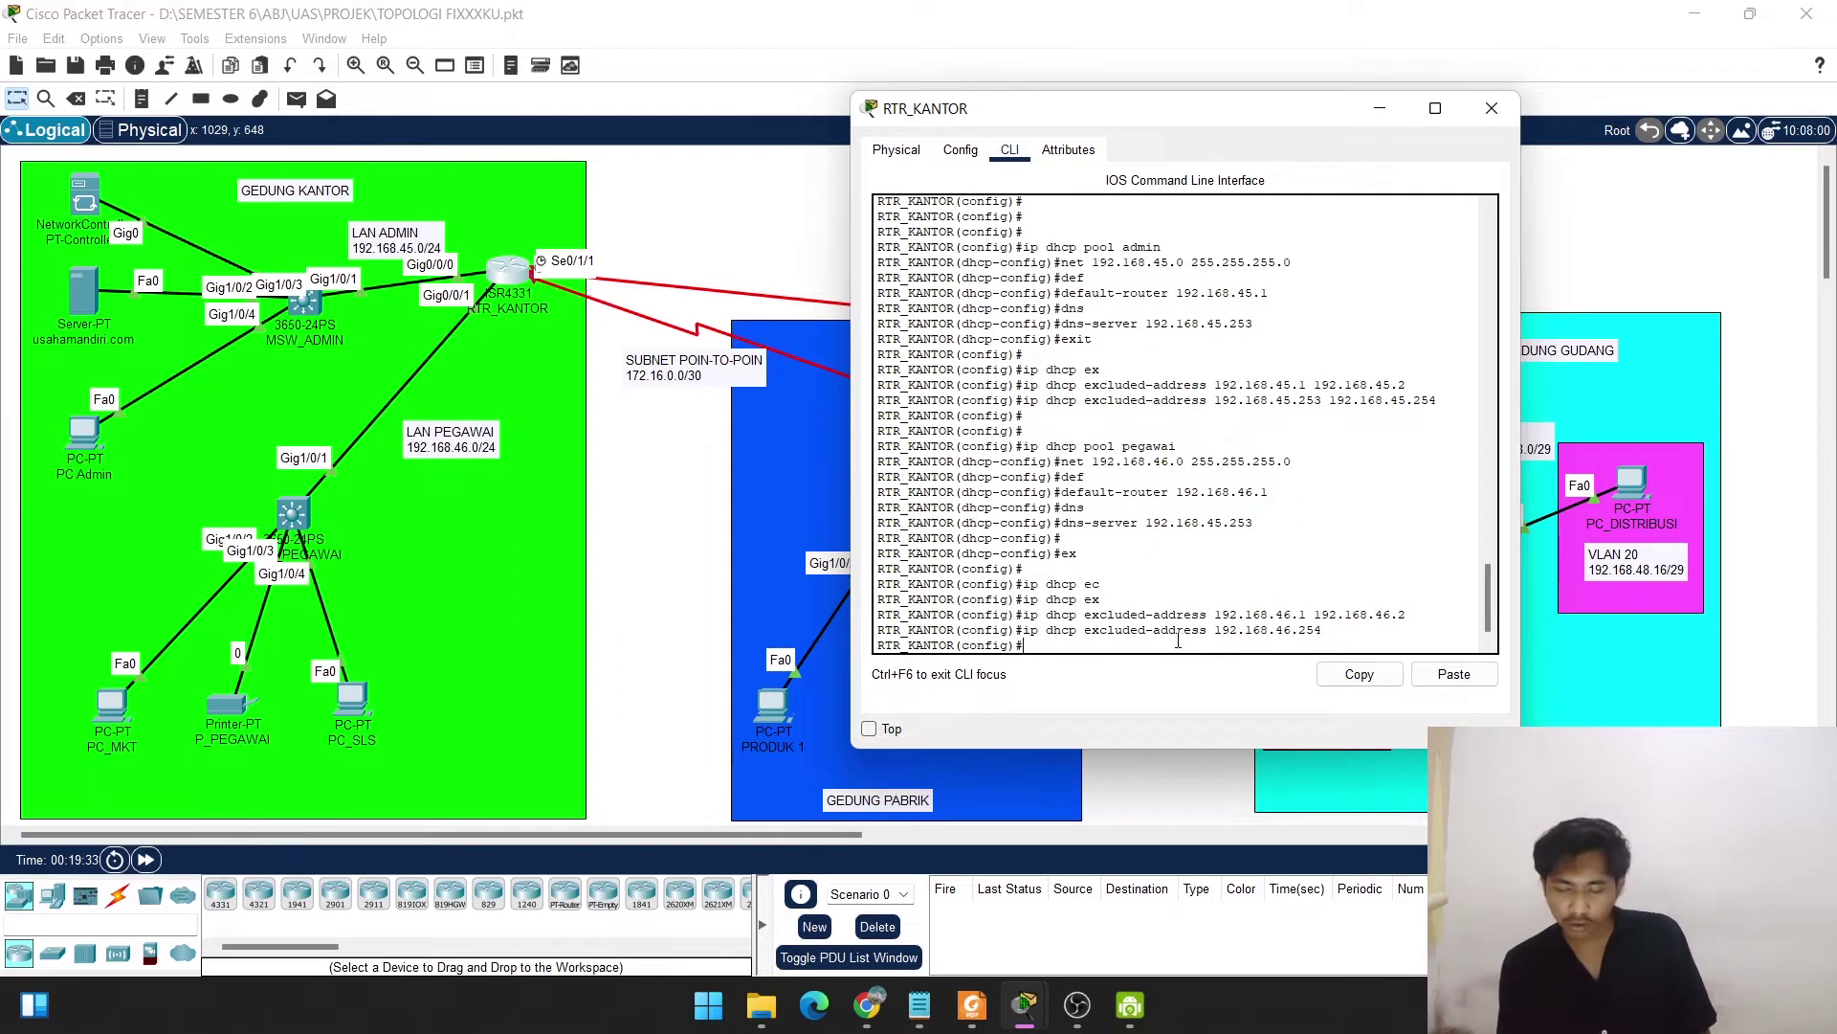
pyautogui.write('d')
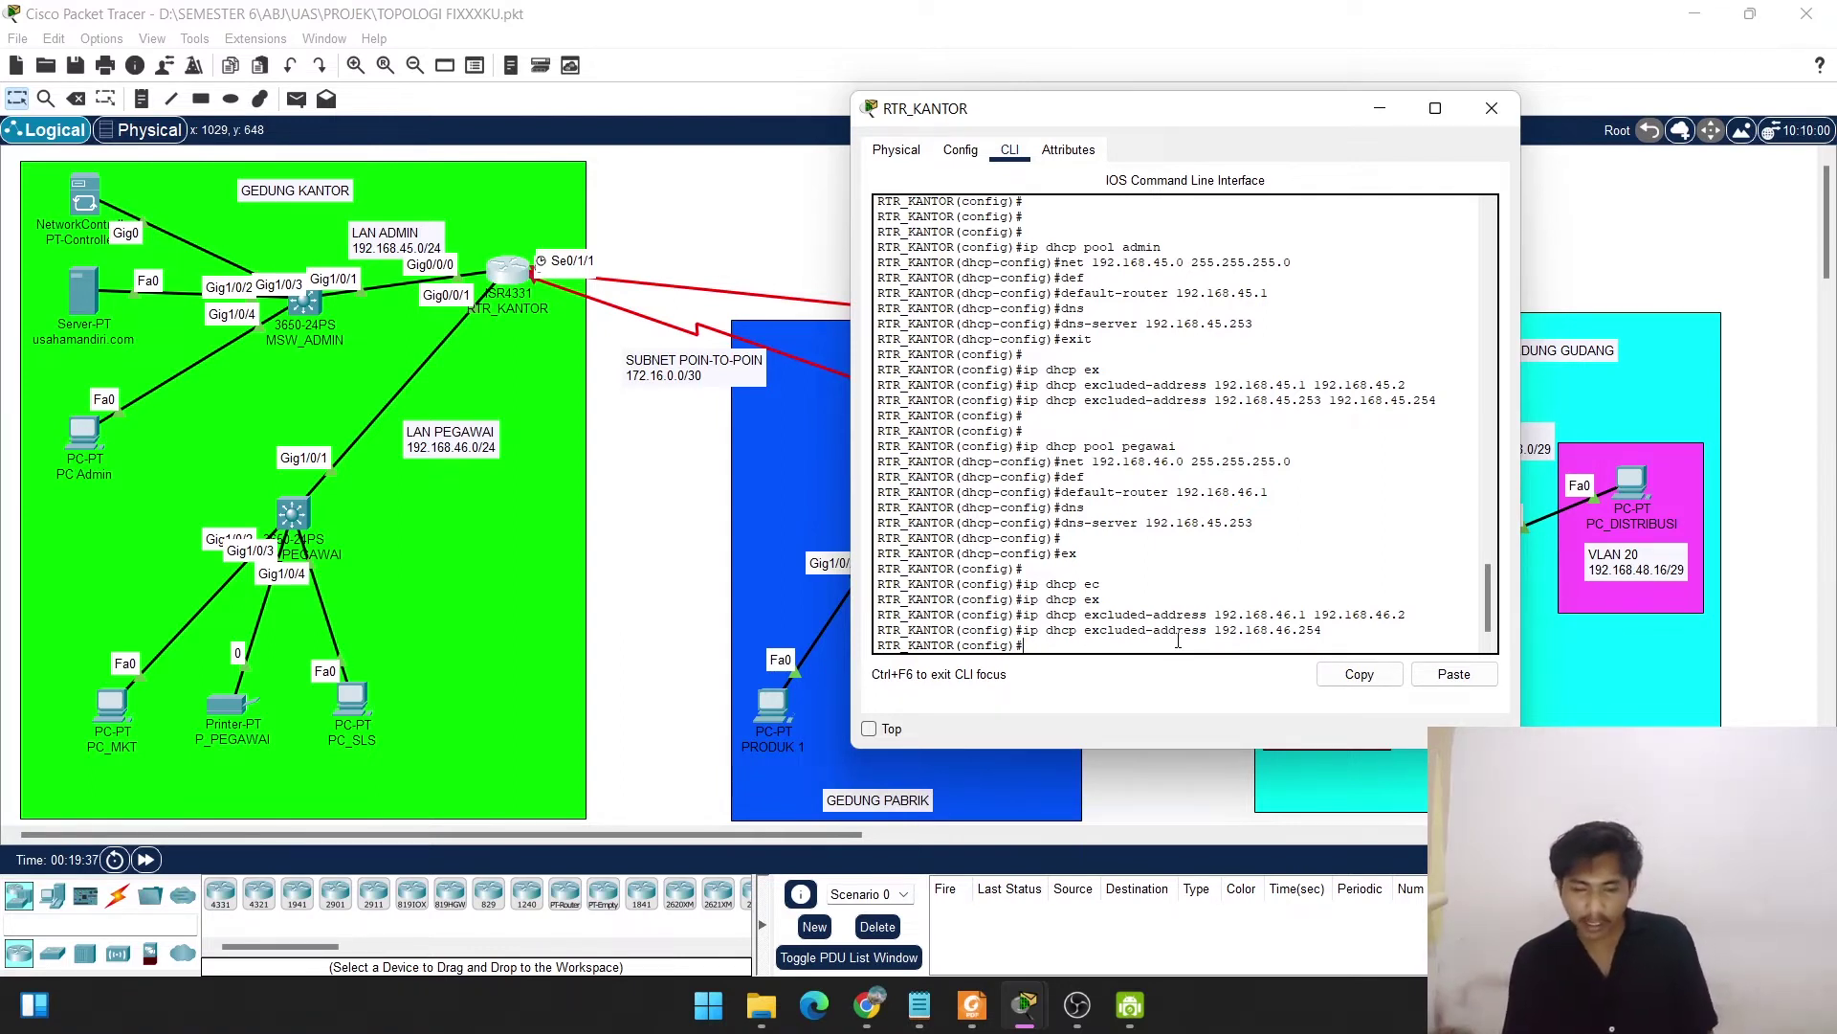
pyautogui.write('do show')
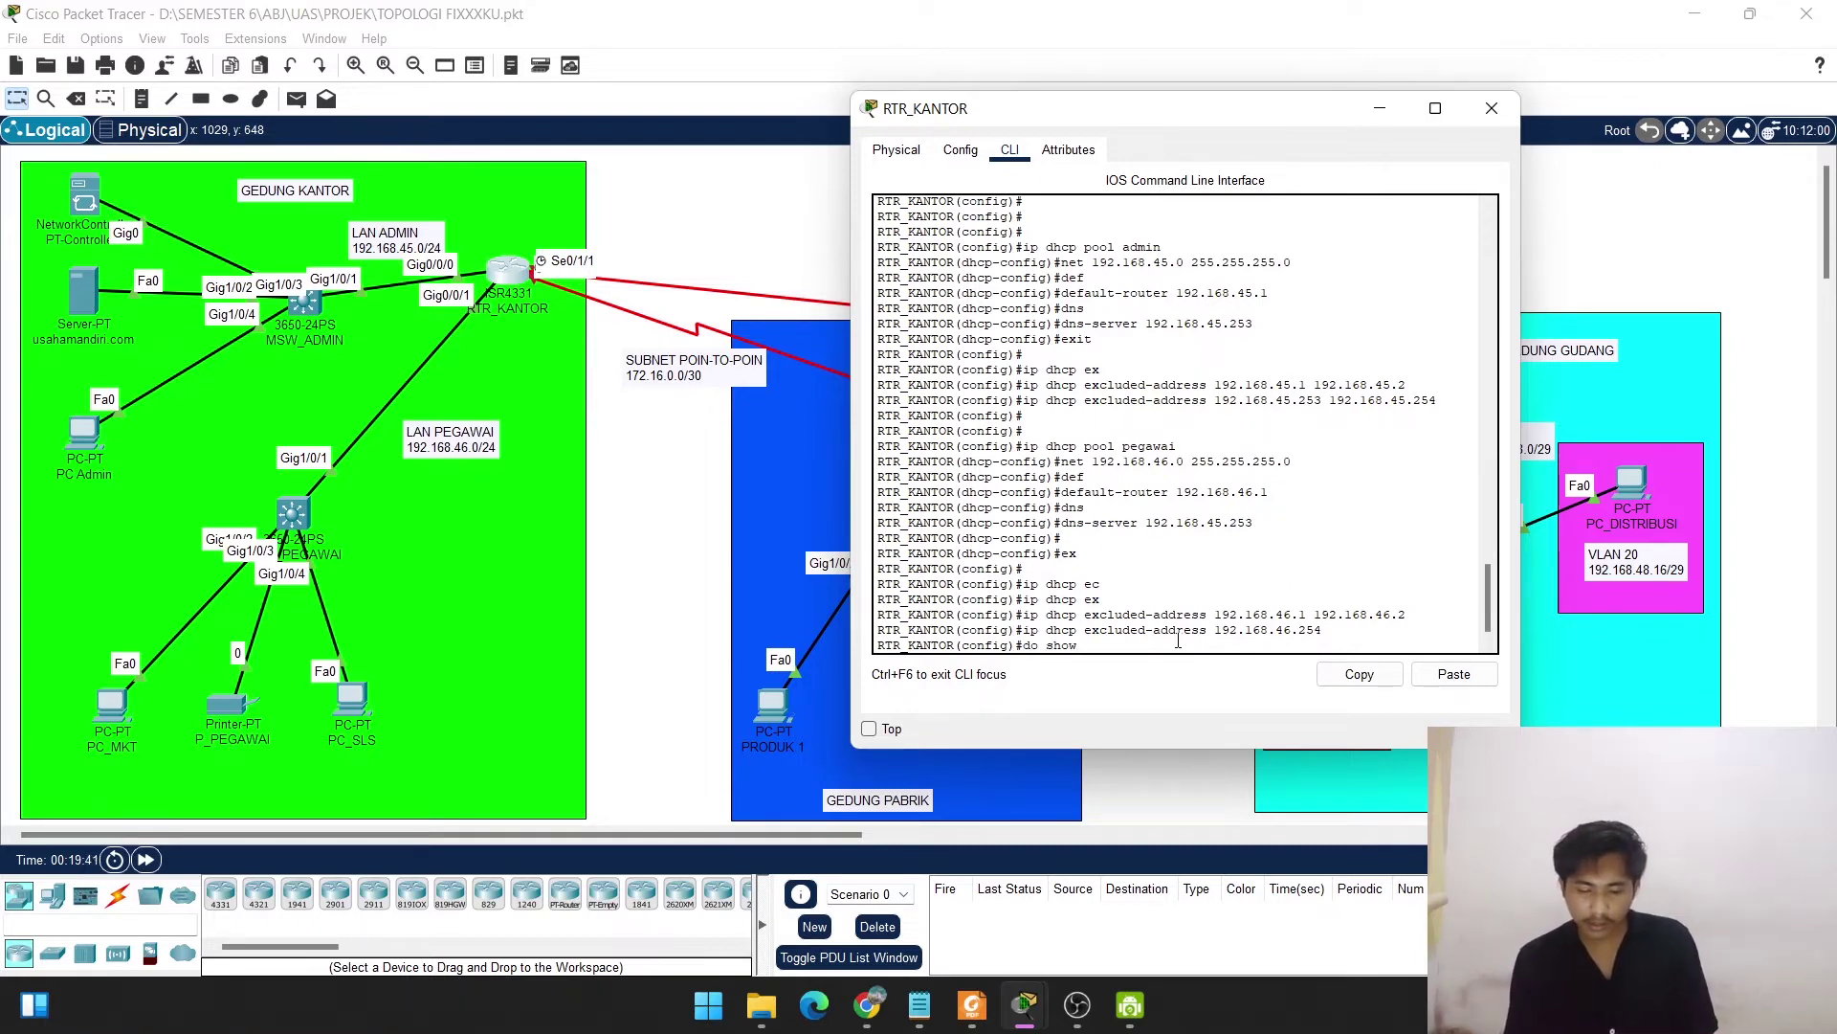
pyautogui.write(' run')
# Run do show run and highlight the four excluded-address lines and the admin and pegawai pool settings.
pyautogui.press('Return')
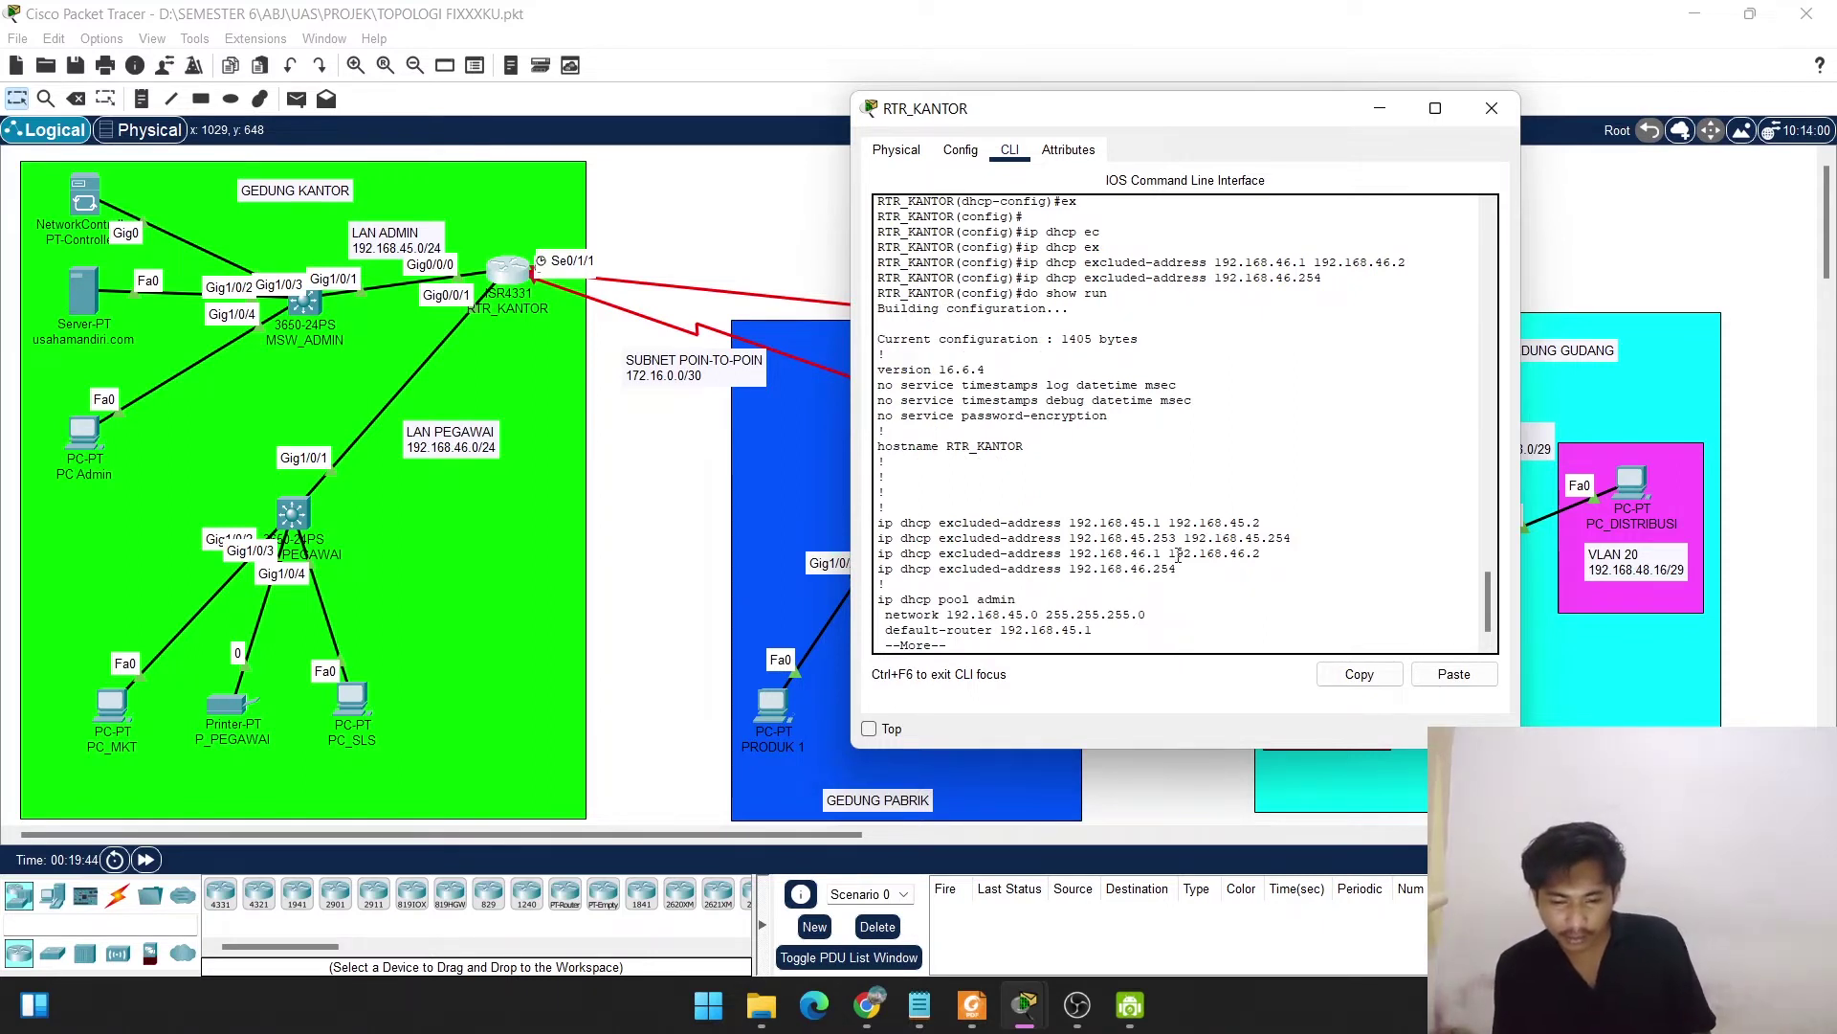
pyautogui.press('space')
pyautogui.scroll(3, 1169, 486)
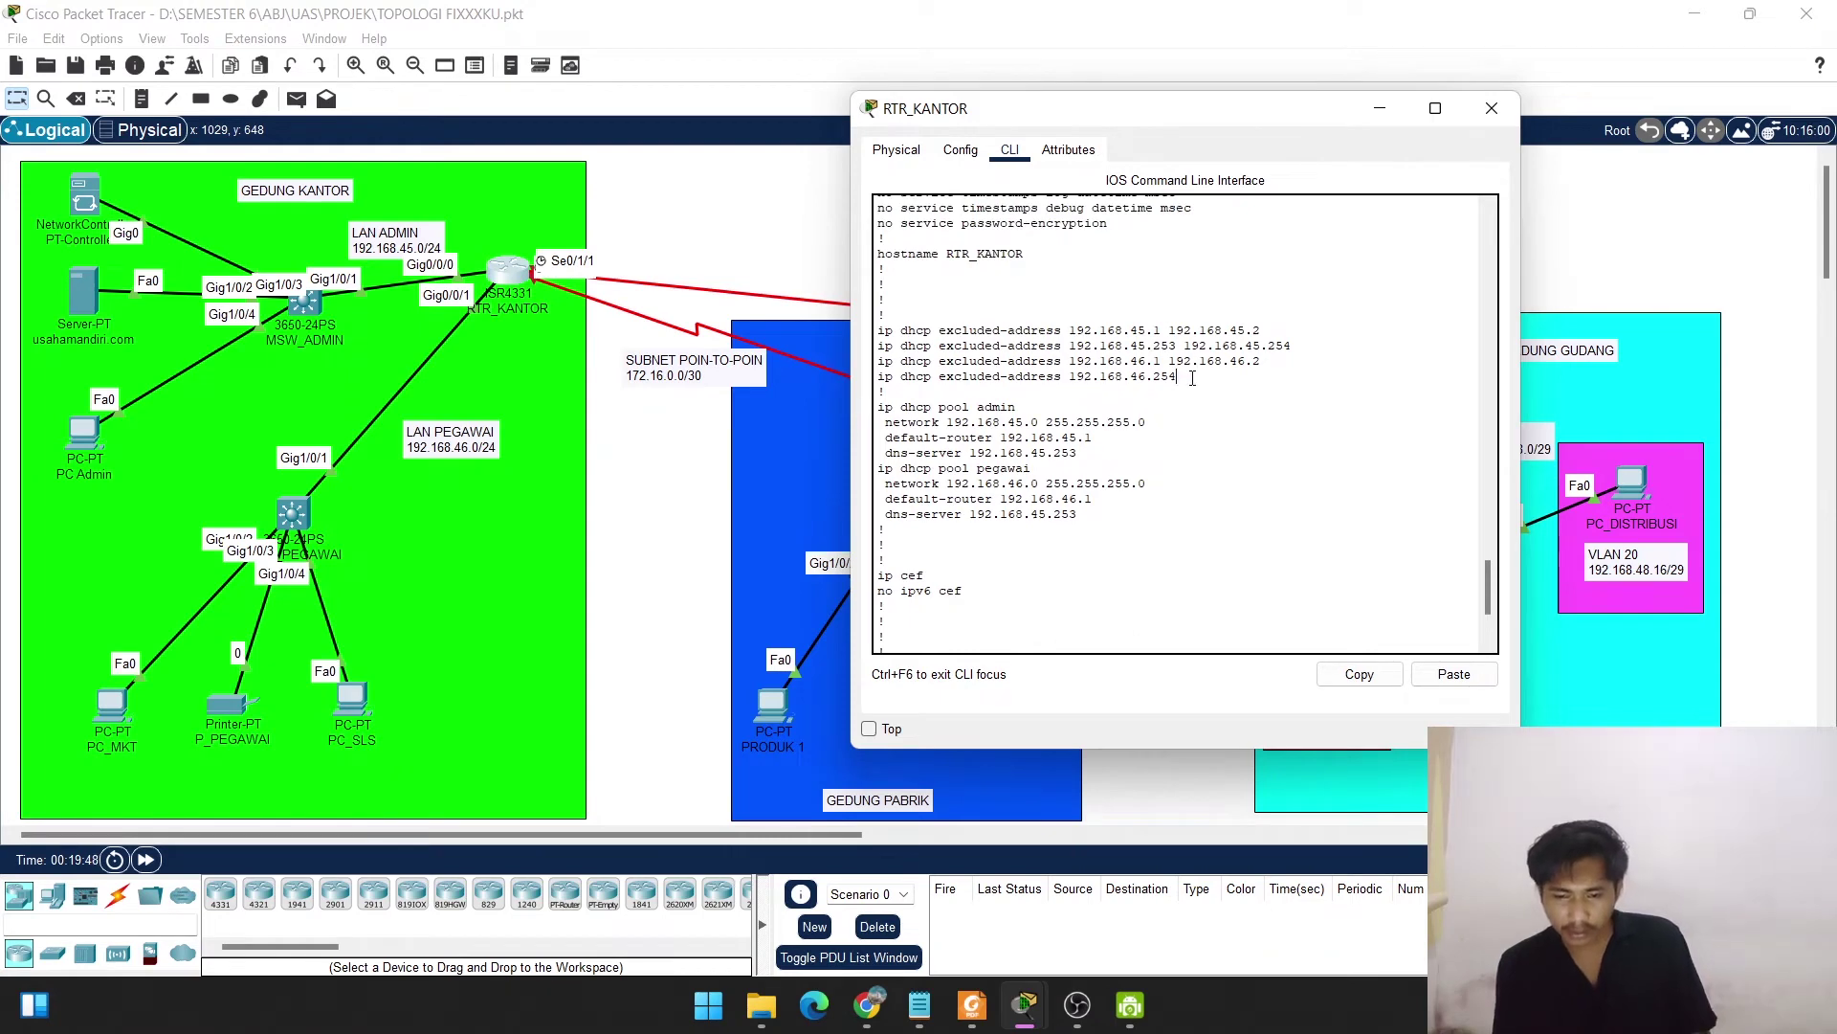
pyautogui.moveTo(1179, 377); pyautogui.dragTo(879, 331)
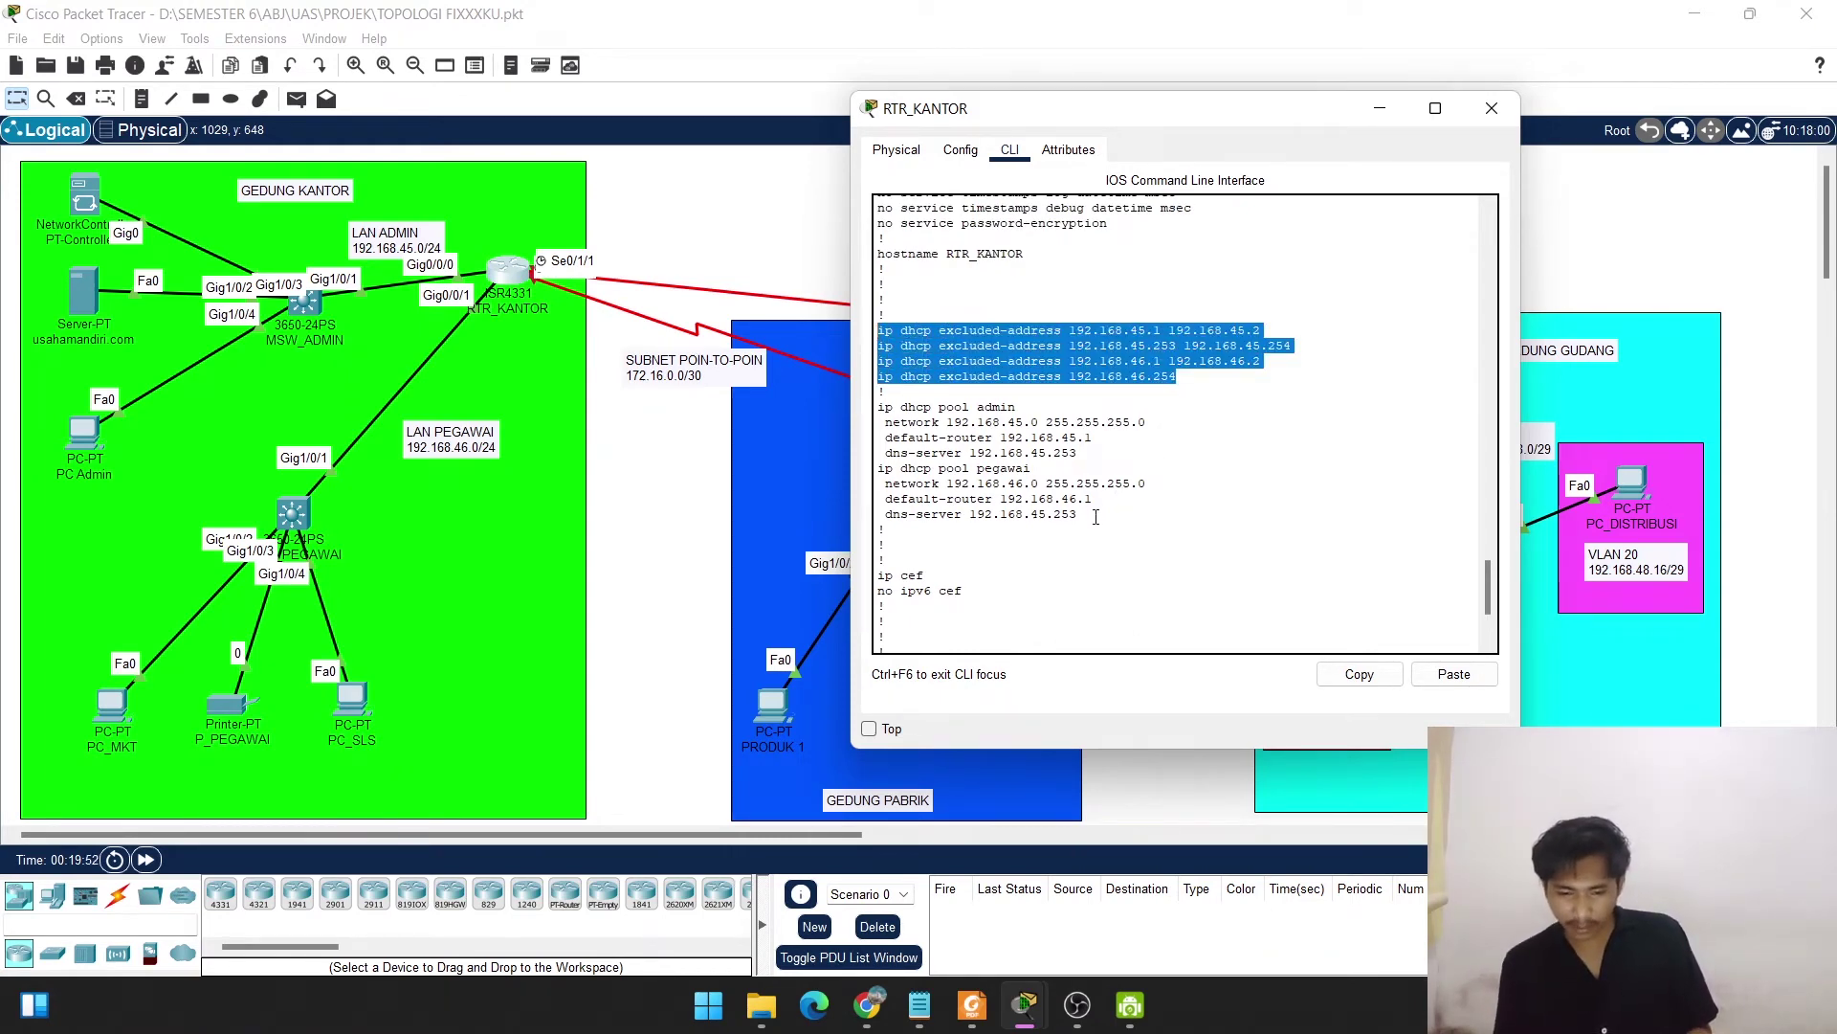
pyautogui.moveTo(1078, 516); pyautogui.dragTo(878, 409)
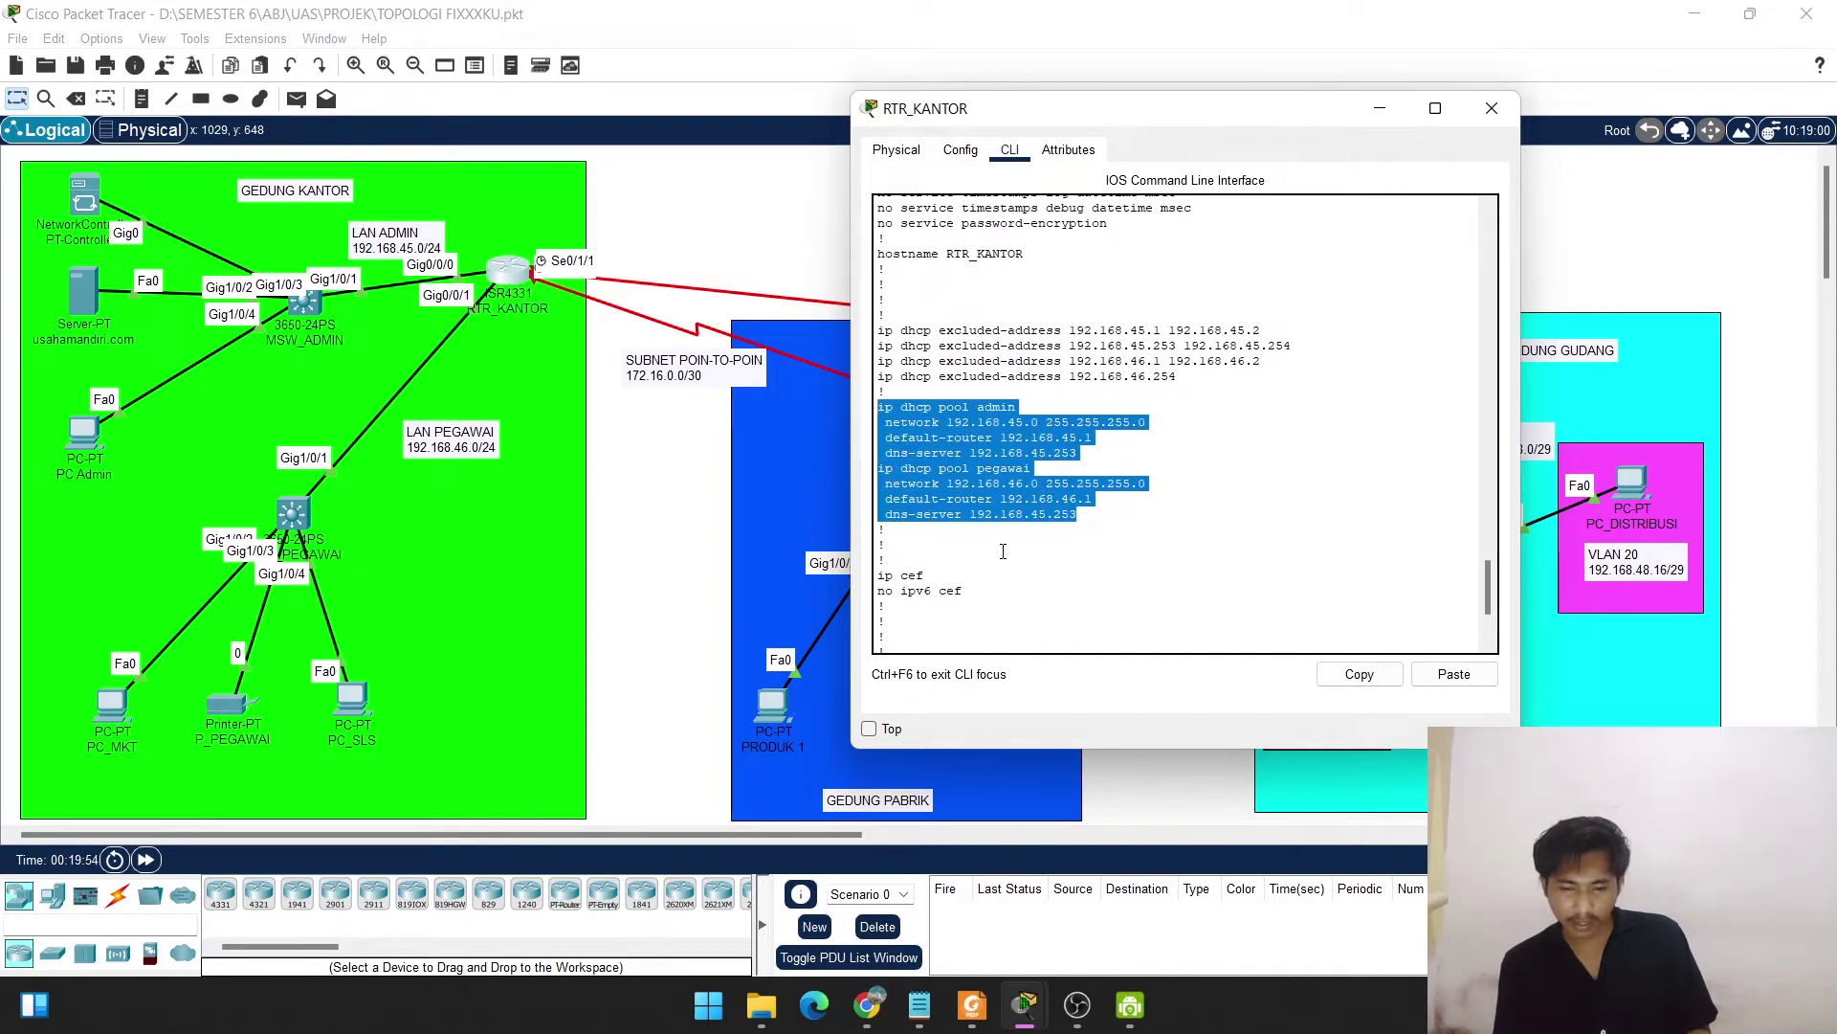
pyautogui.scroll(-3, 1003, 552)
# Page on and highlight GigabitEthernet0/0/0 at 192.168.45.1/24 and GigabitEthernet0/0/1 at 192.168.46.1/24.
pyautogui.press('space')
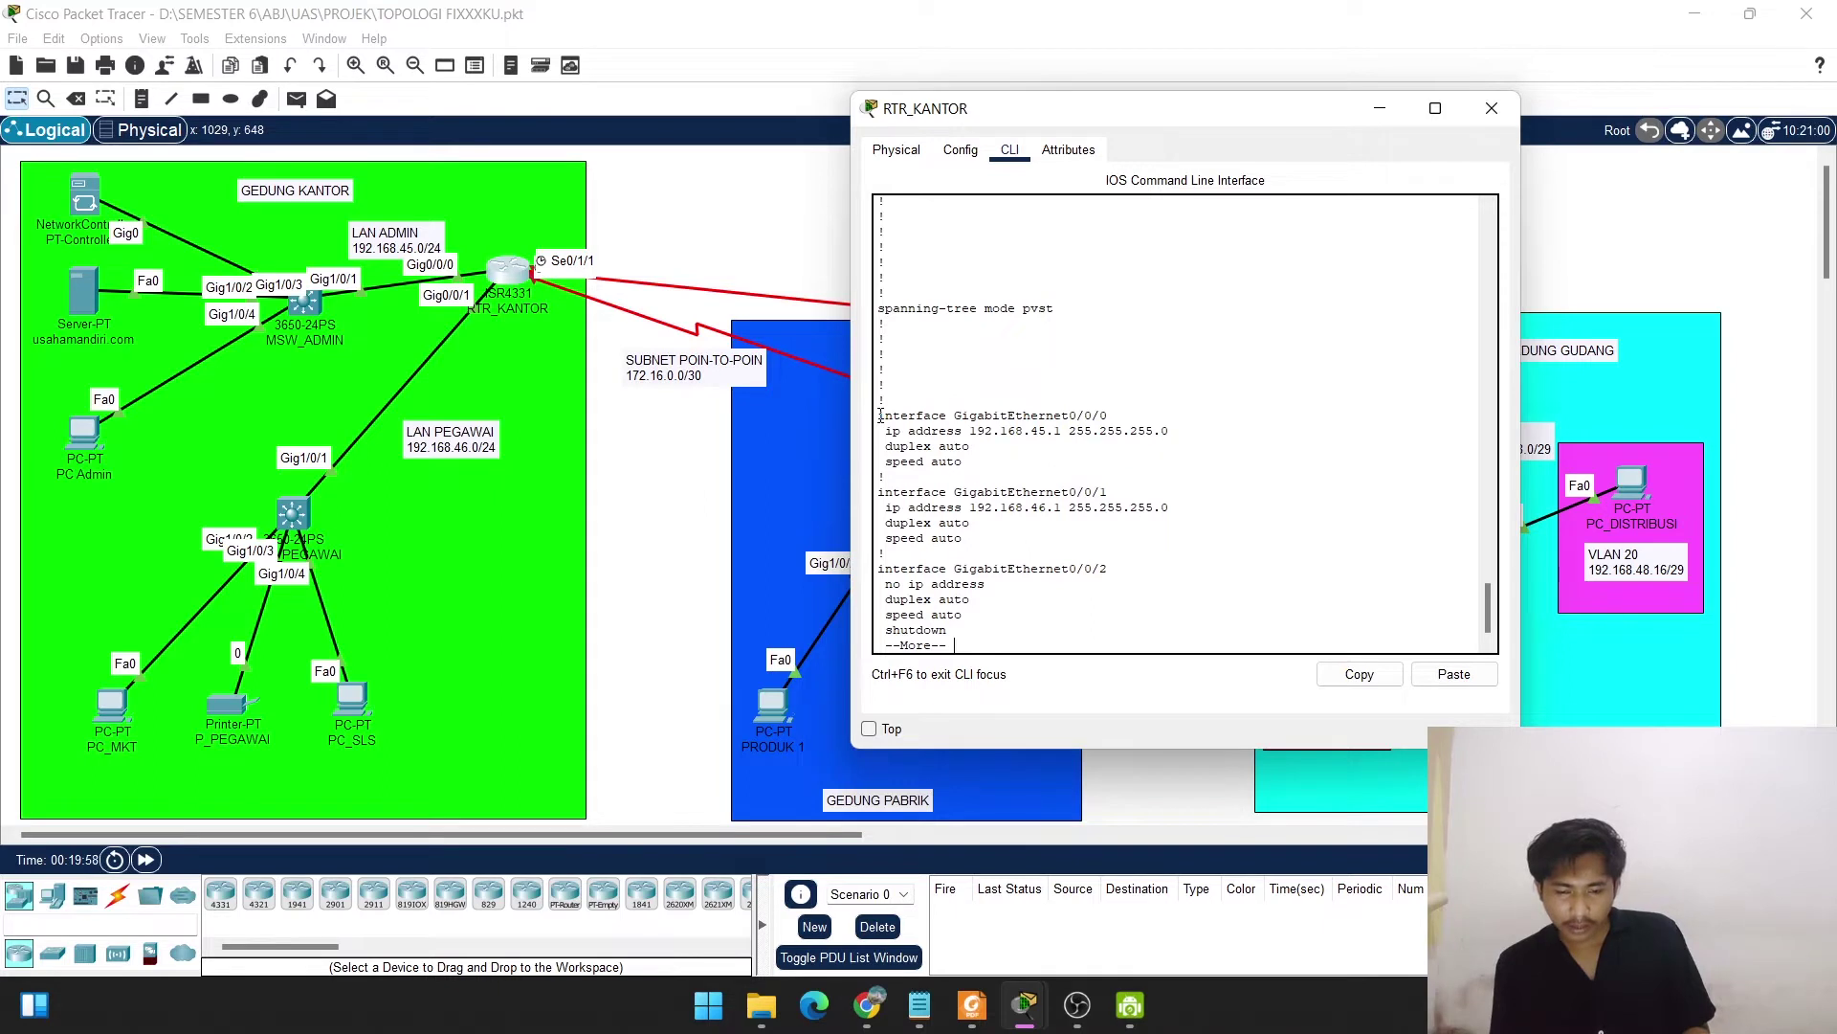
pyautogui.moveTo(879, 410); pyautogui.dragTo(1179, 437)
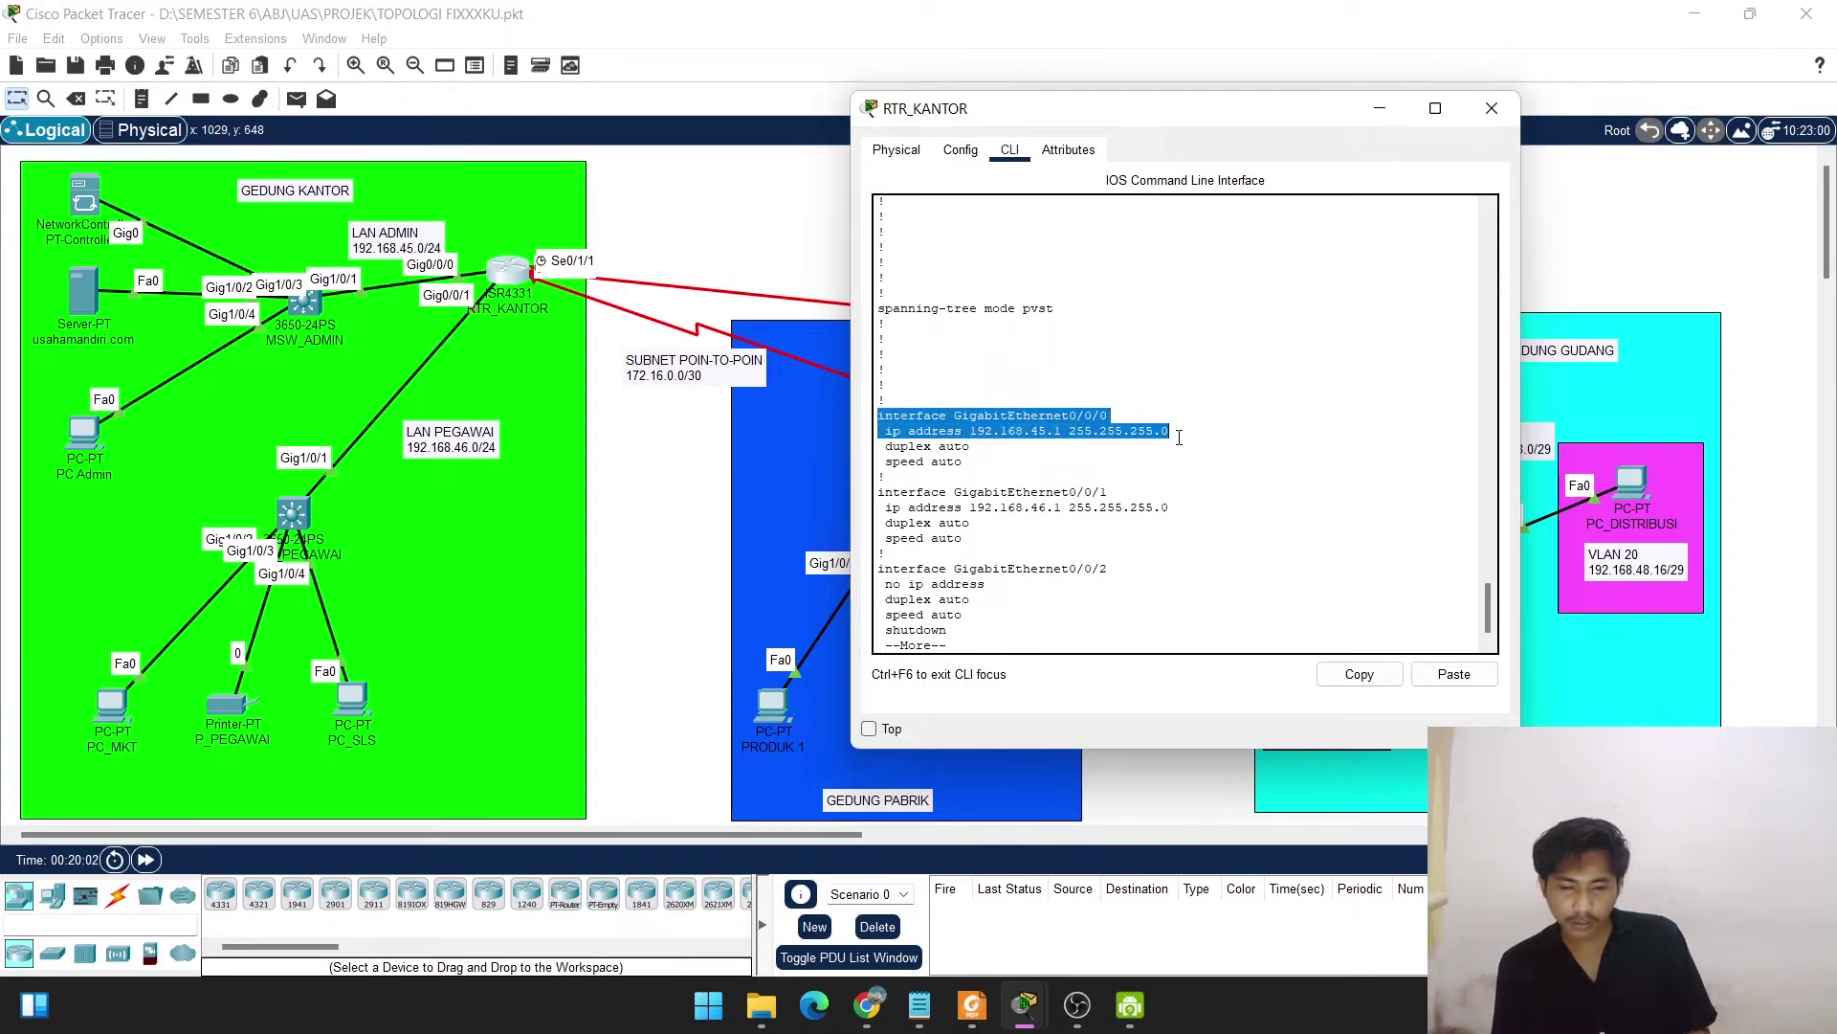
pyautogui.moveTo(878, 490); pyautogui.dragTo(1115, 528)
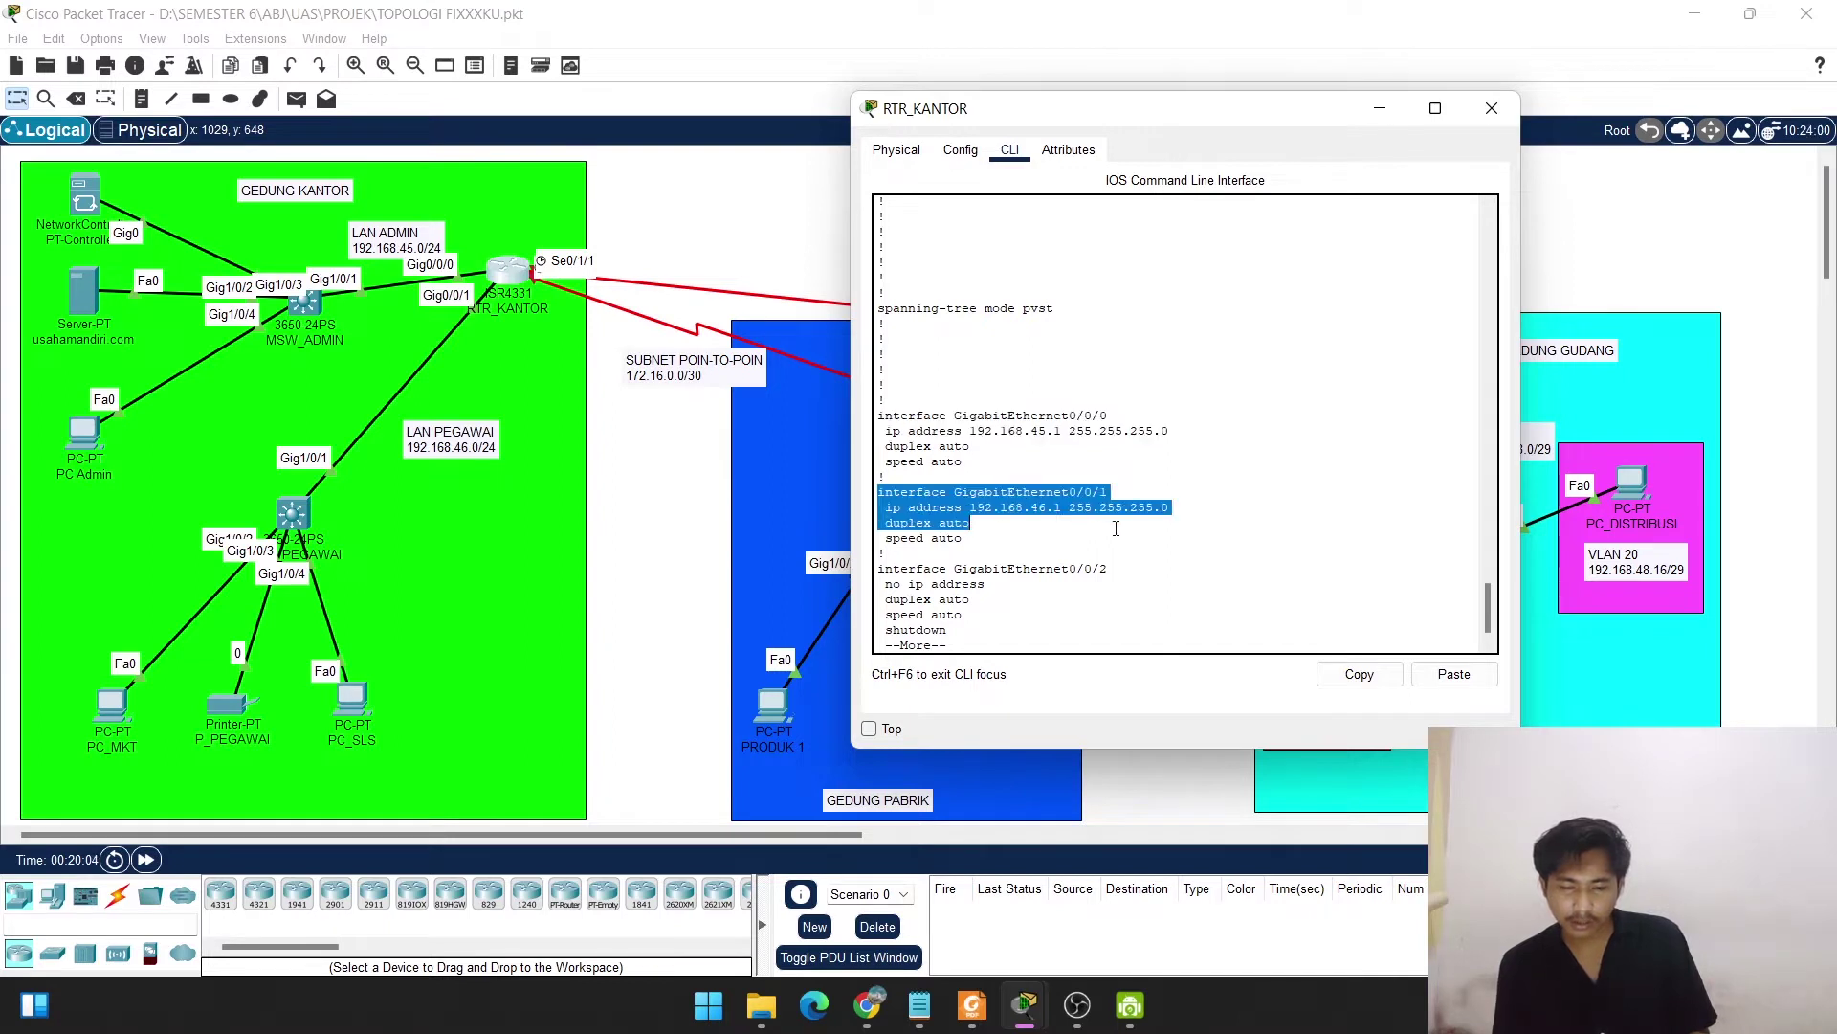
pyautogui.hotkey('ctrl', 'c')
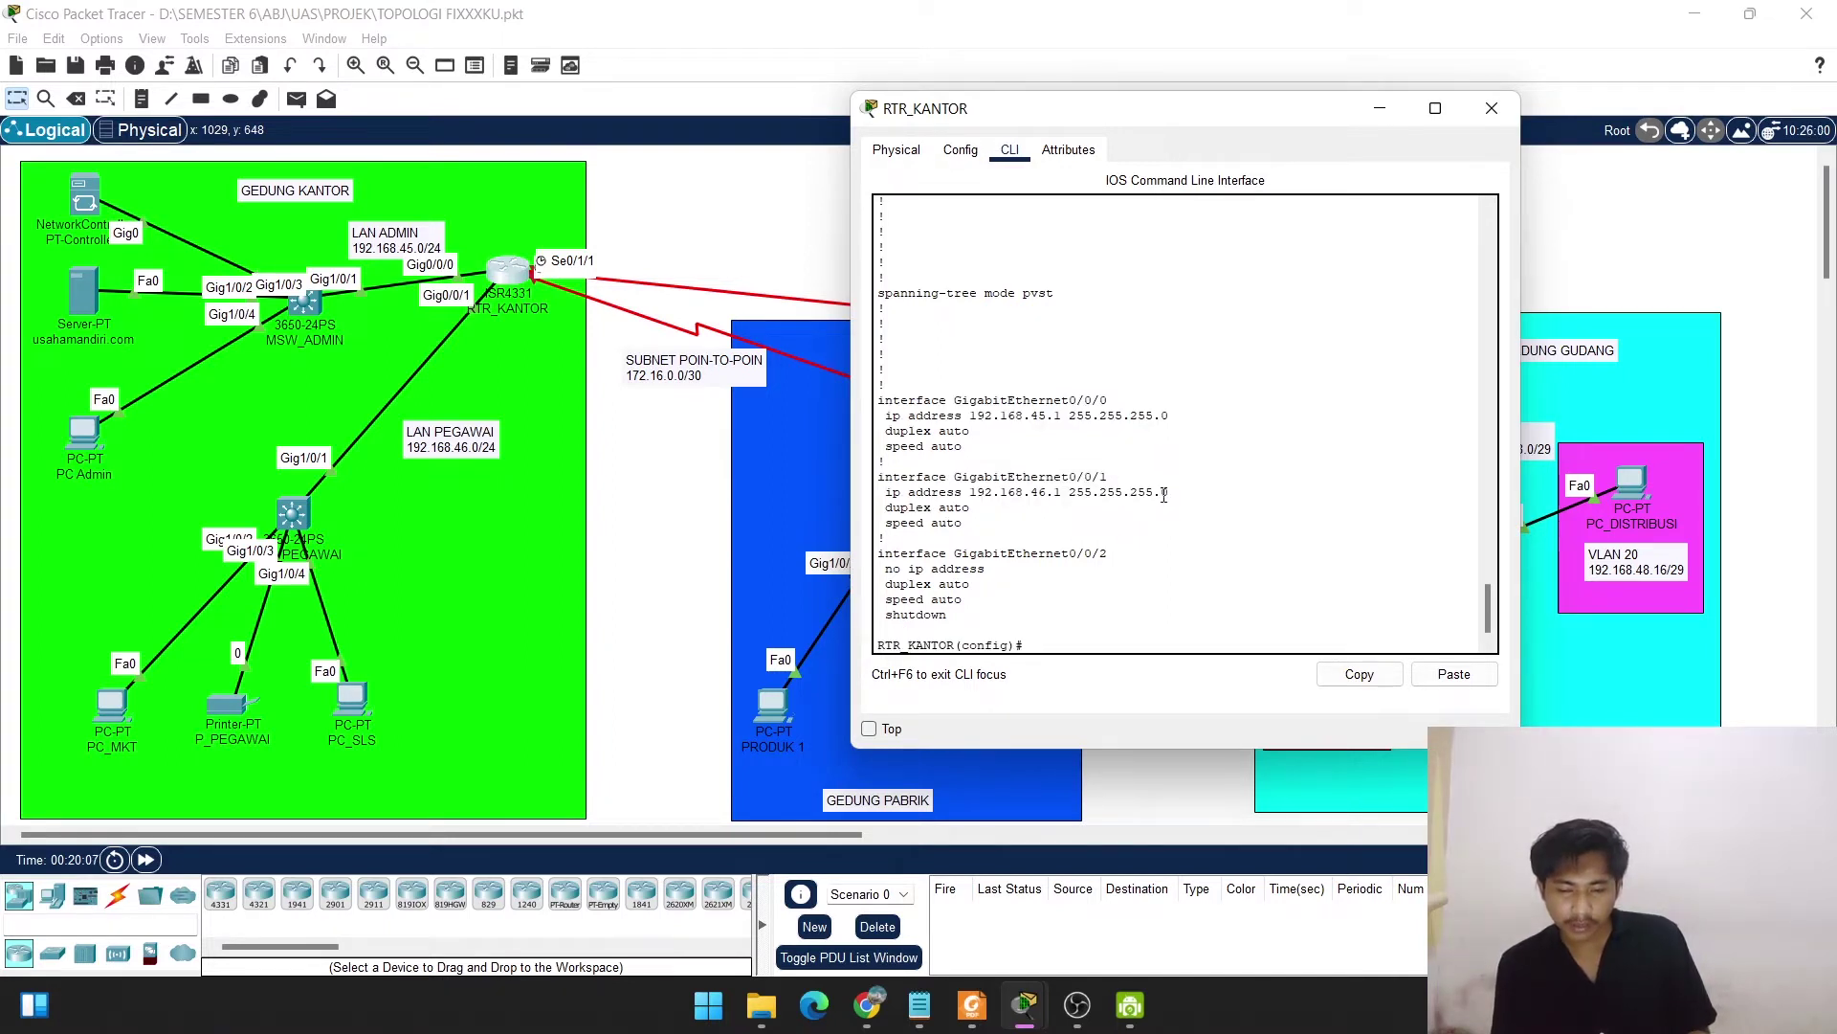
pyautogui.scroll(12, 1042, 551)
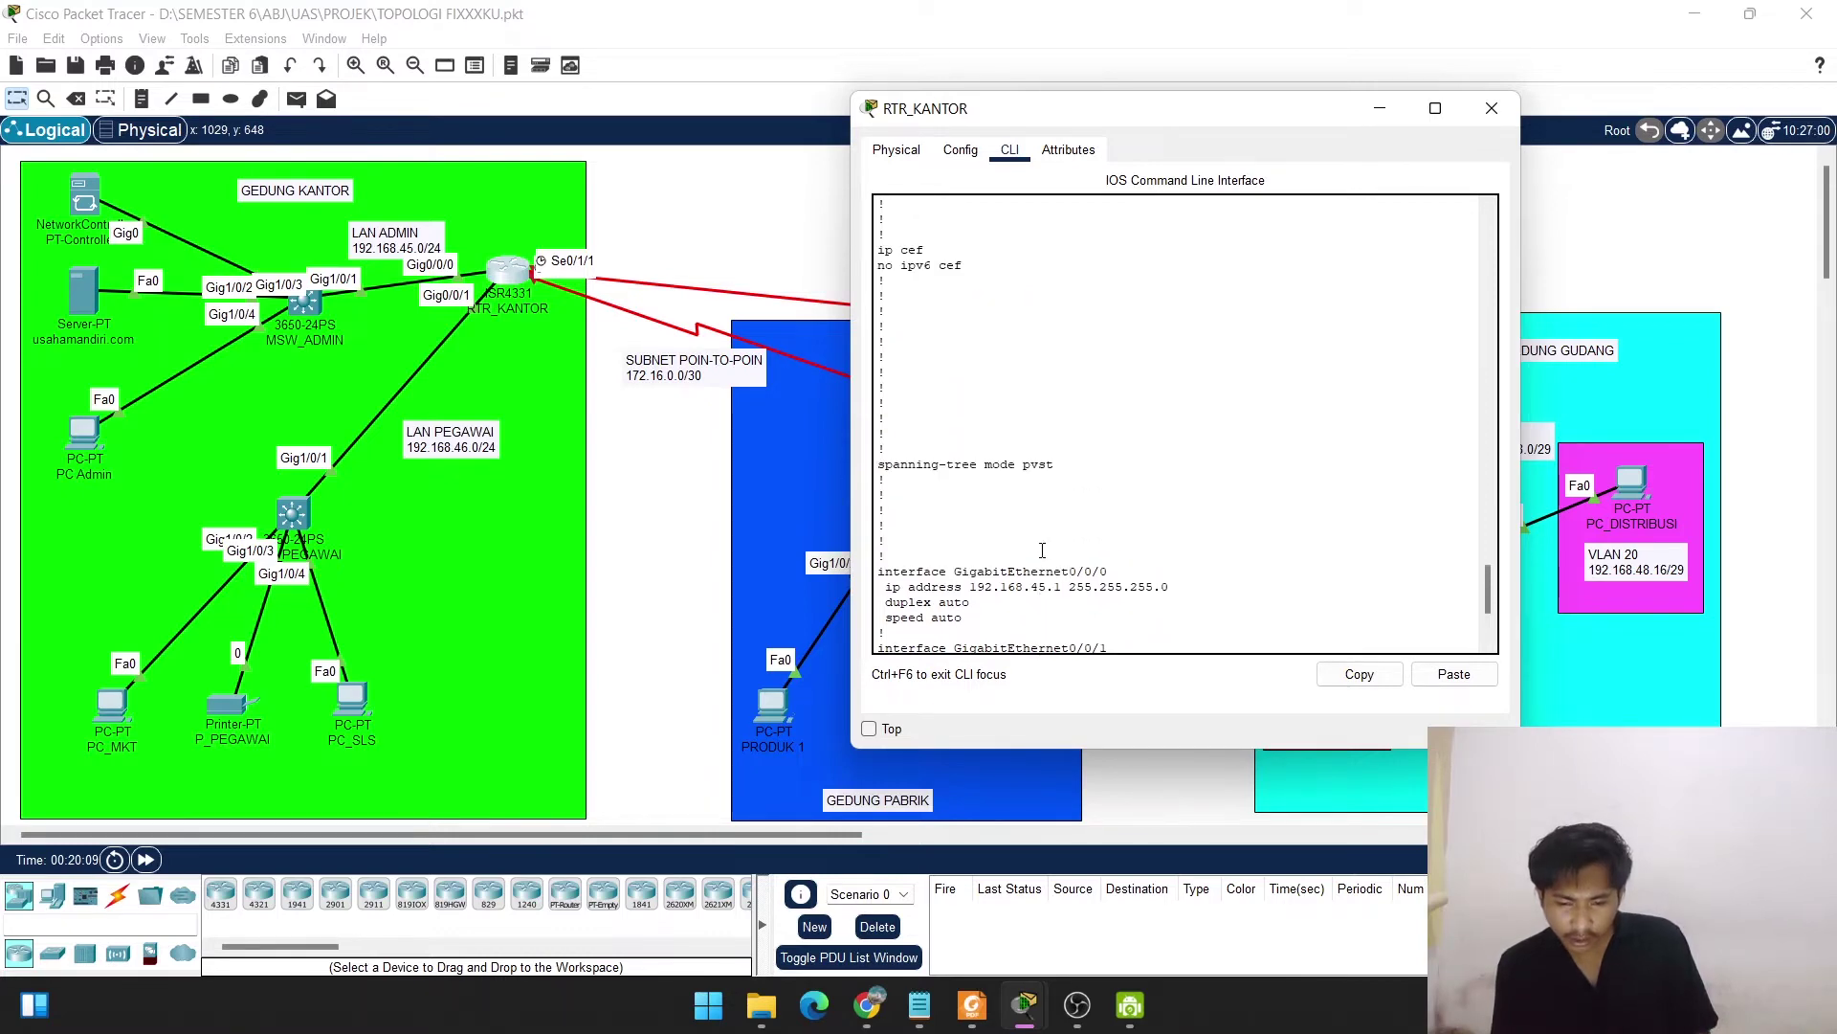
pyautogui.scroll(-10, 1042, 551)
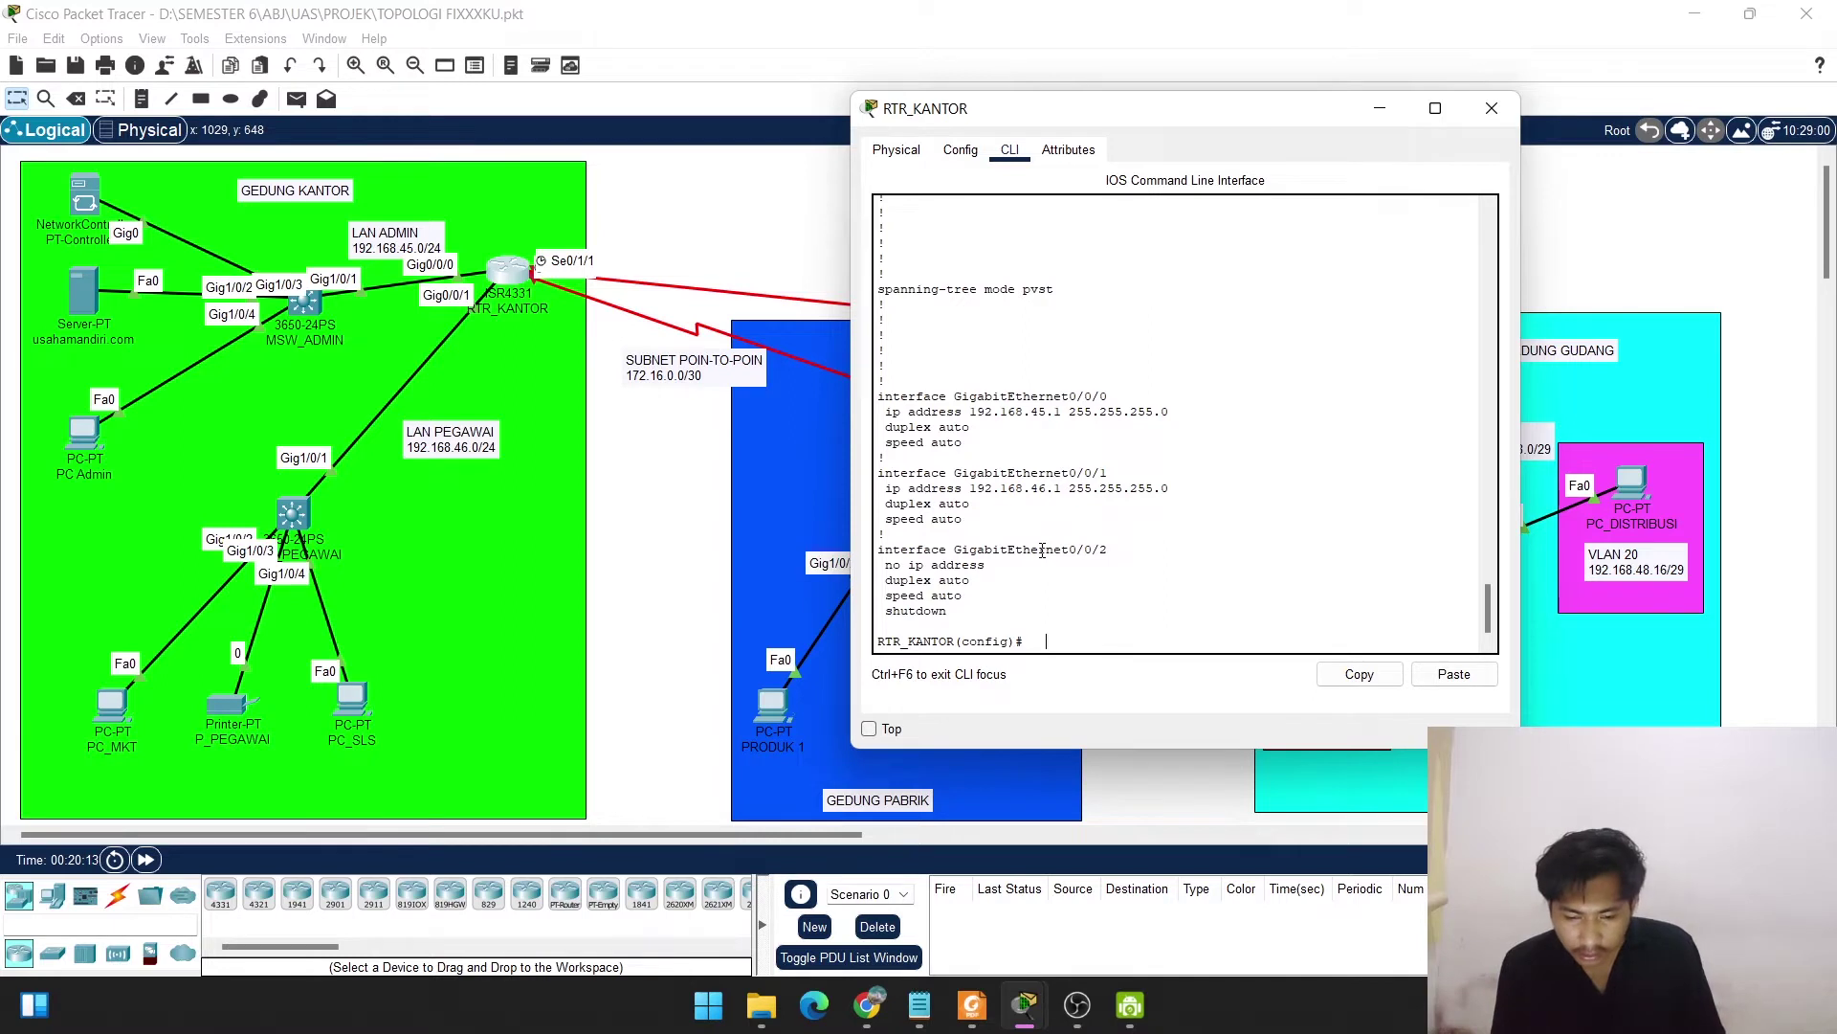
# Re-run do show run, highlighting Serial0/1/0 at 172.16.0.1/30 and Serial0/1/1 at 172.16.0.9/30.
pyautogui.press('Up')
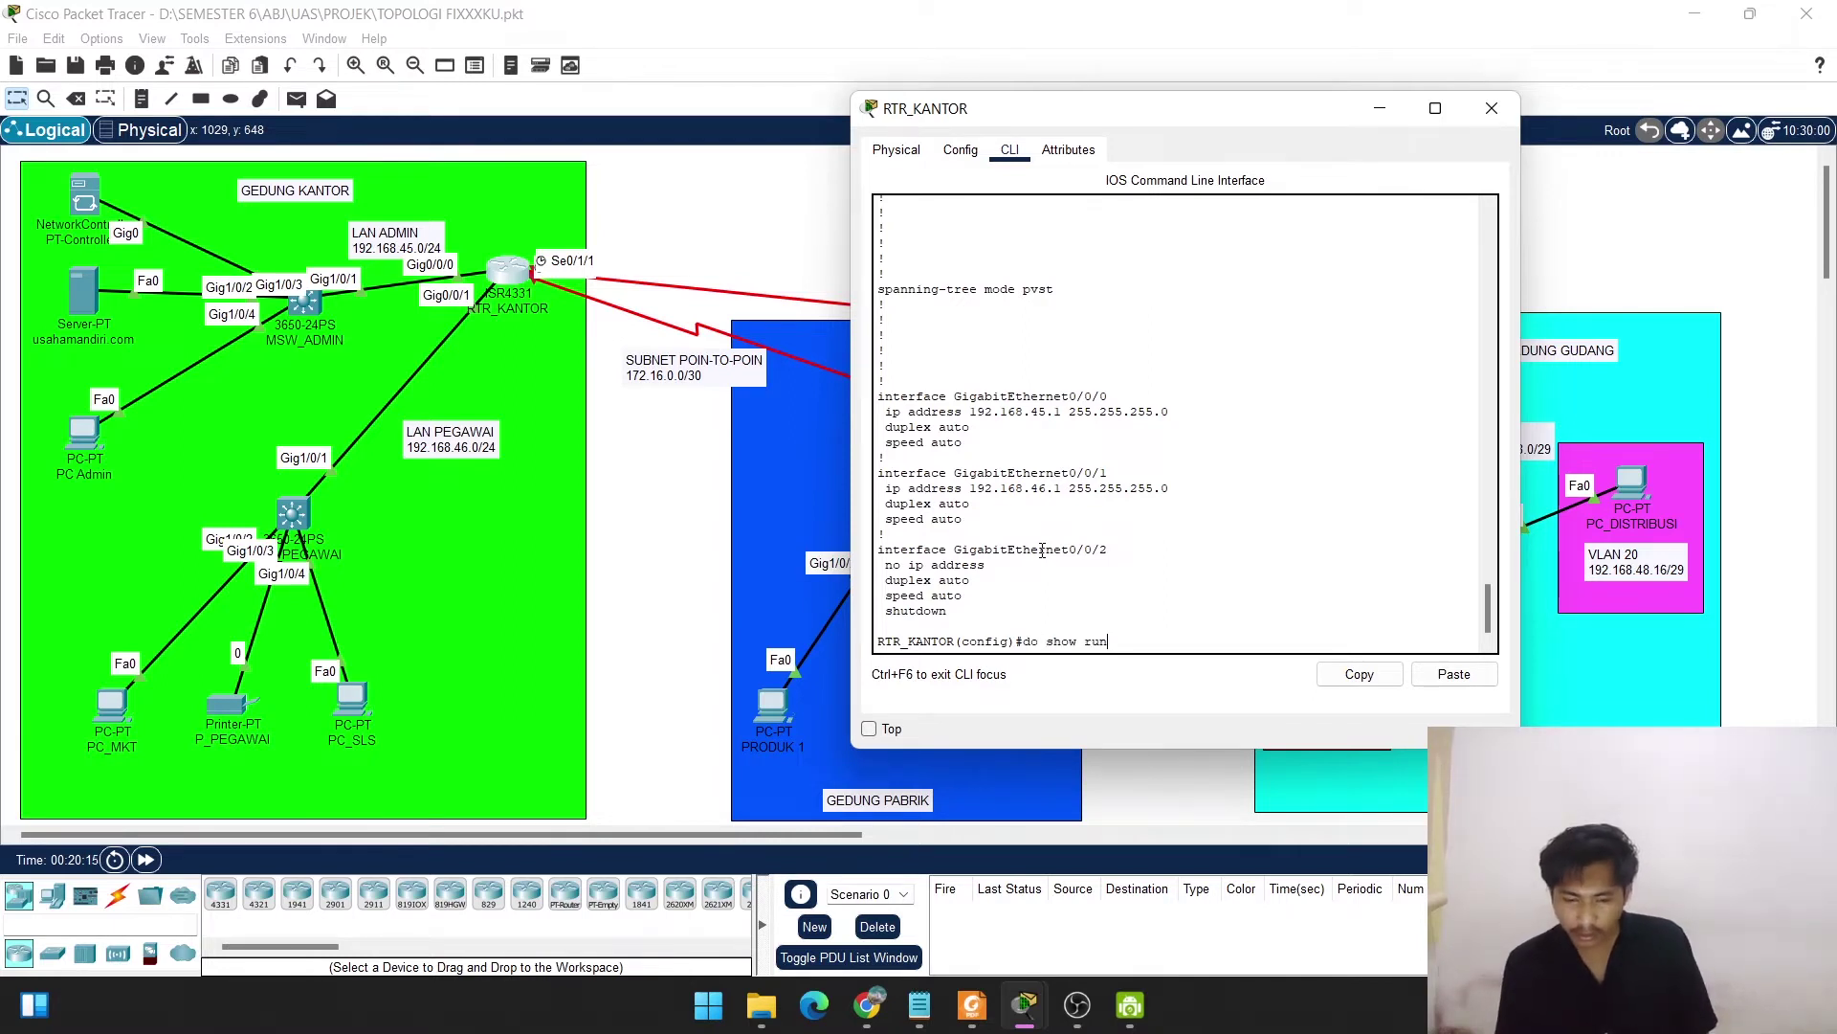
pyautogui.press('Up')
pyautogui.press('Down')
pyautogui.press('Return')
pyautogui.press('space')
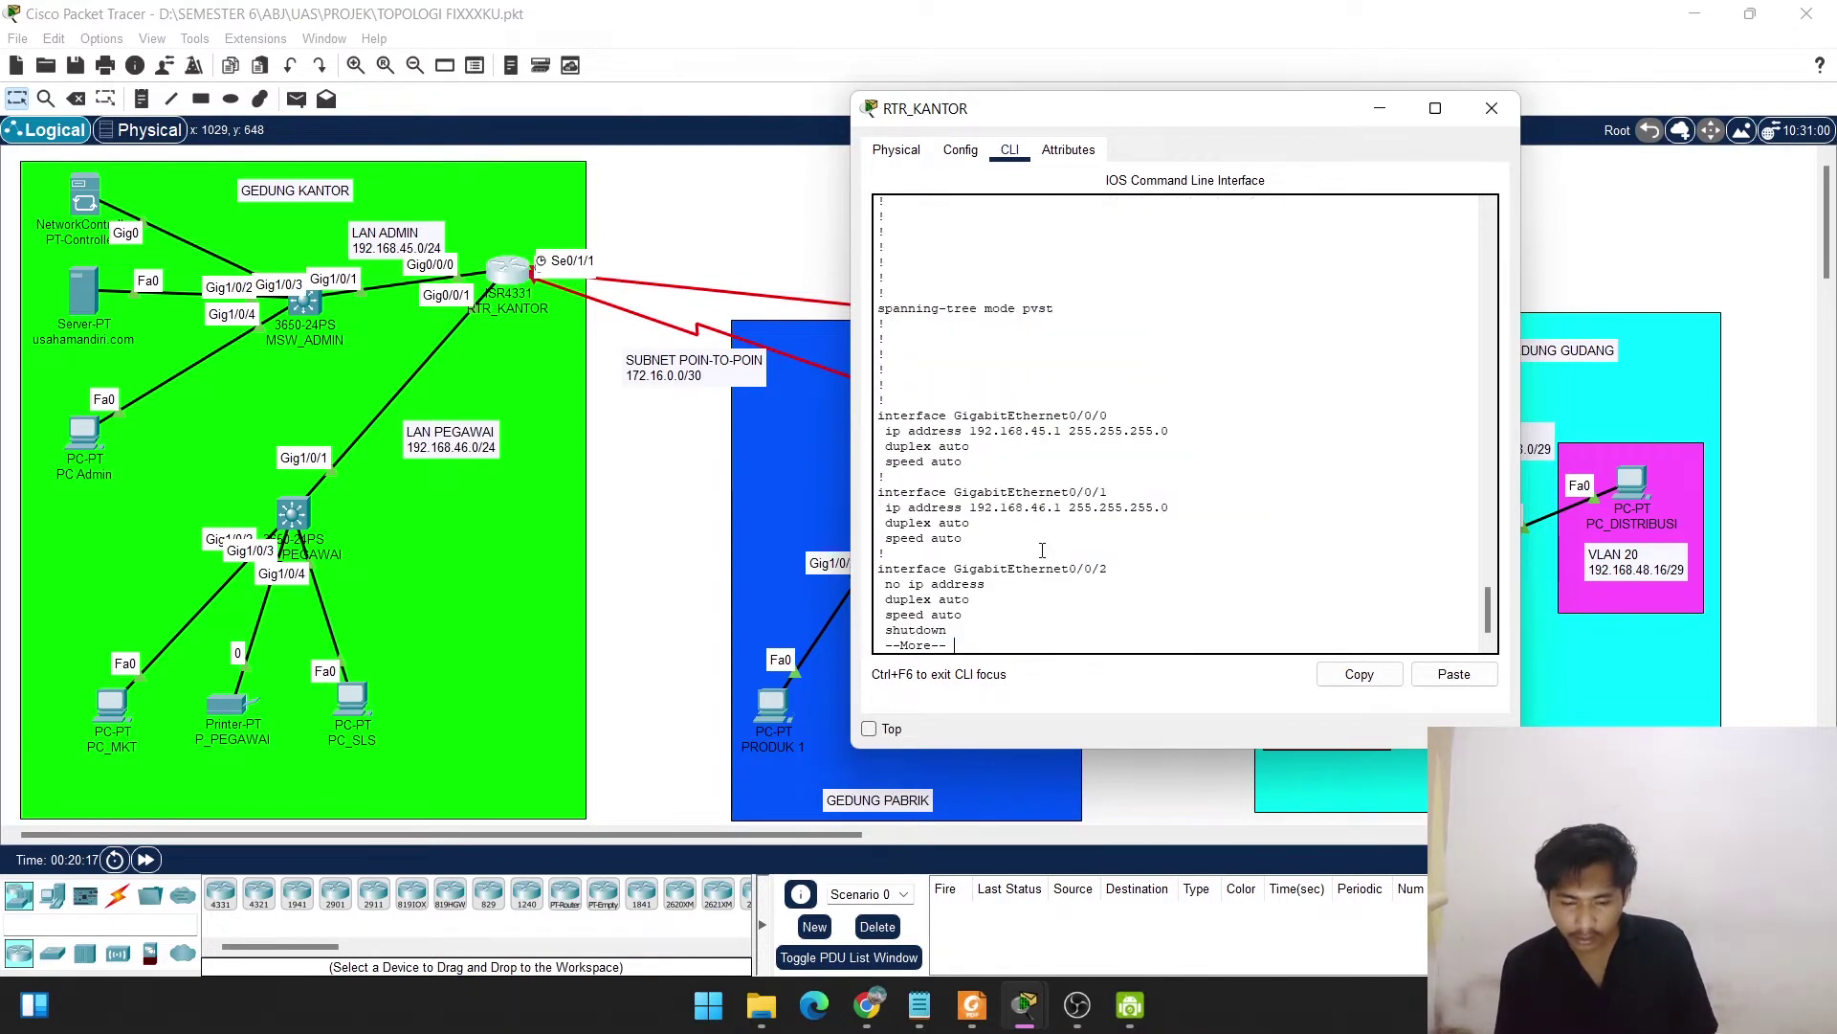
pyautogui.press('space')
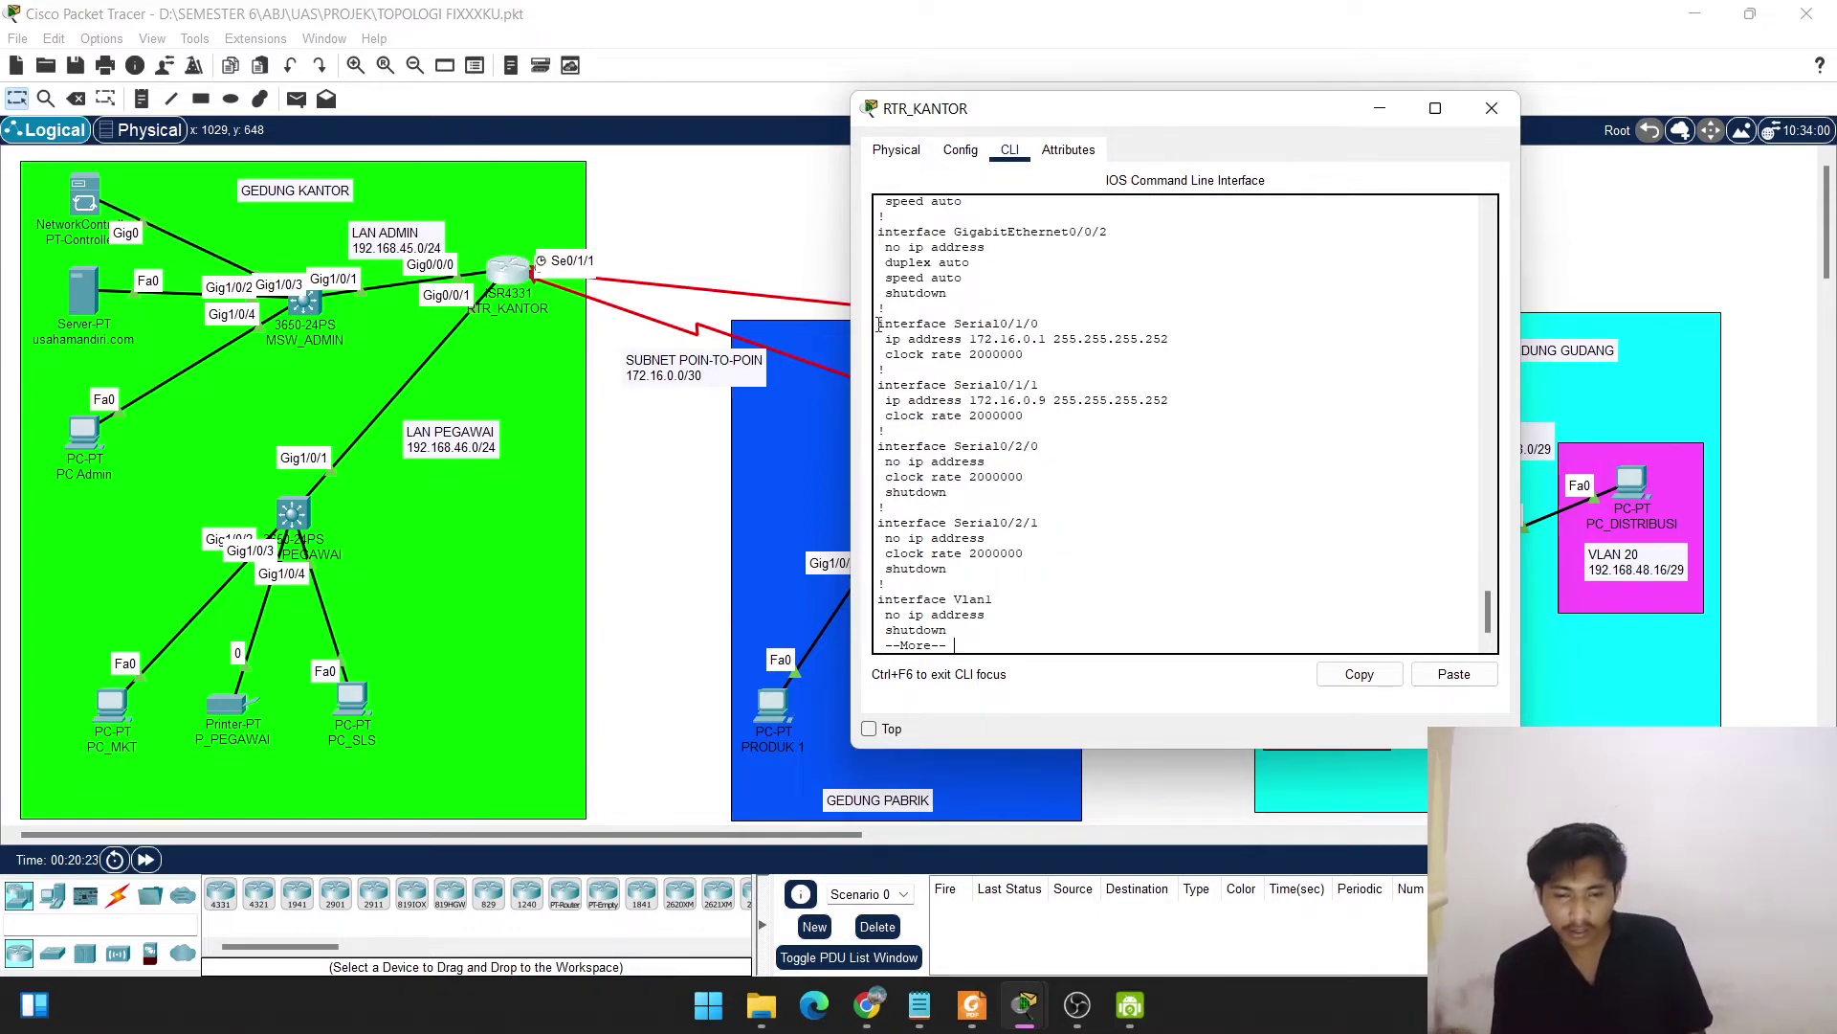
pyautogui.moveTo(877, 324); pyautogui.dragTo(1182, 337)
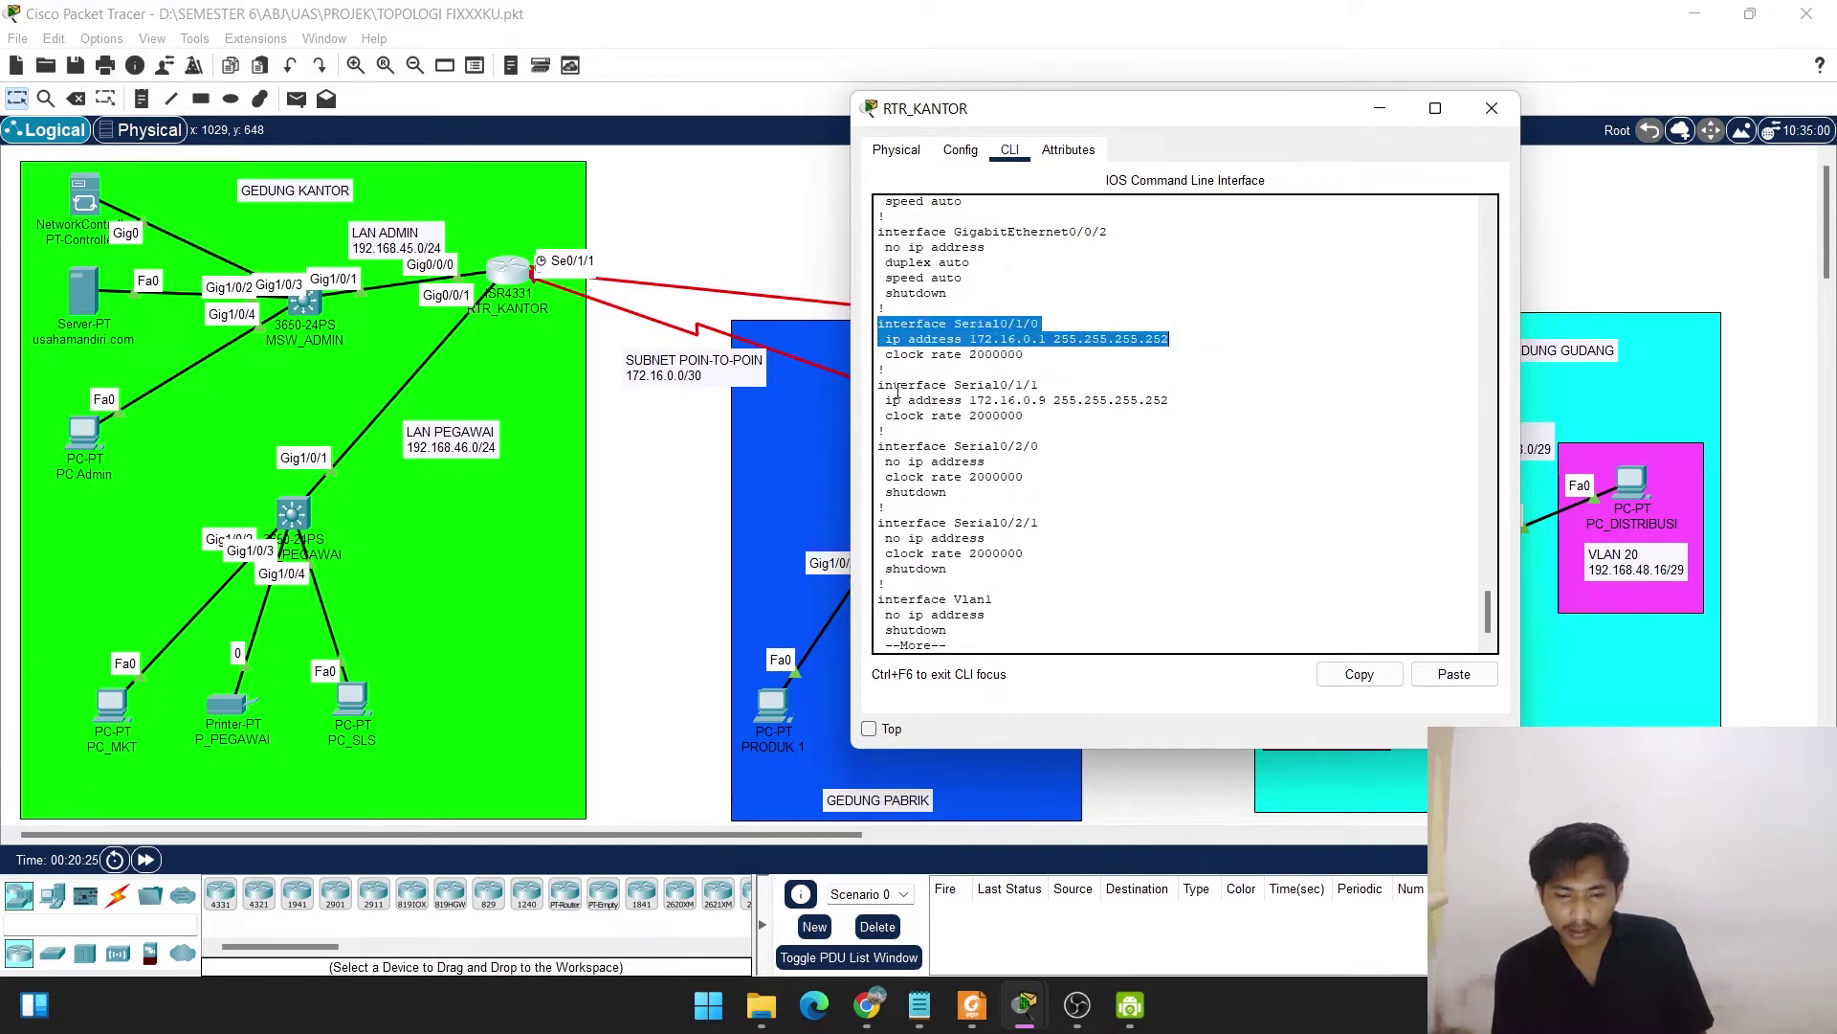
pyautogui.moveTo(886, 384); pyautogui.dragTo(1127, 412)
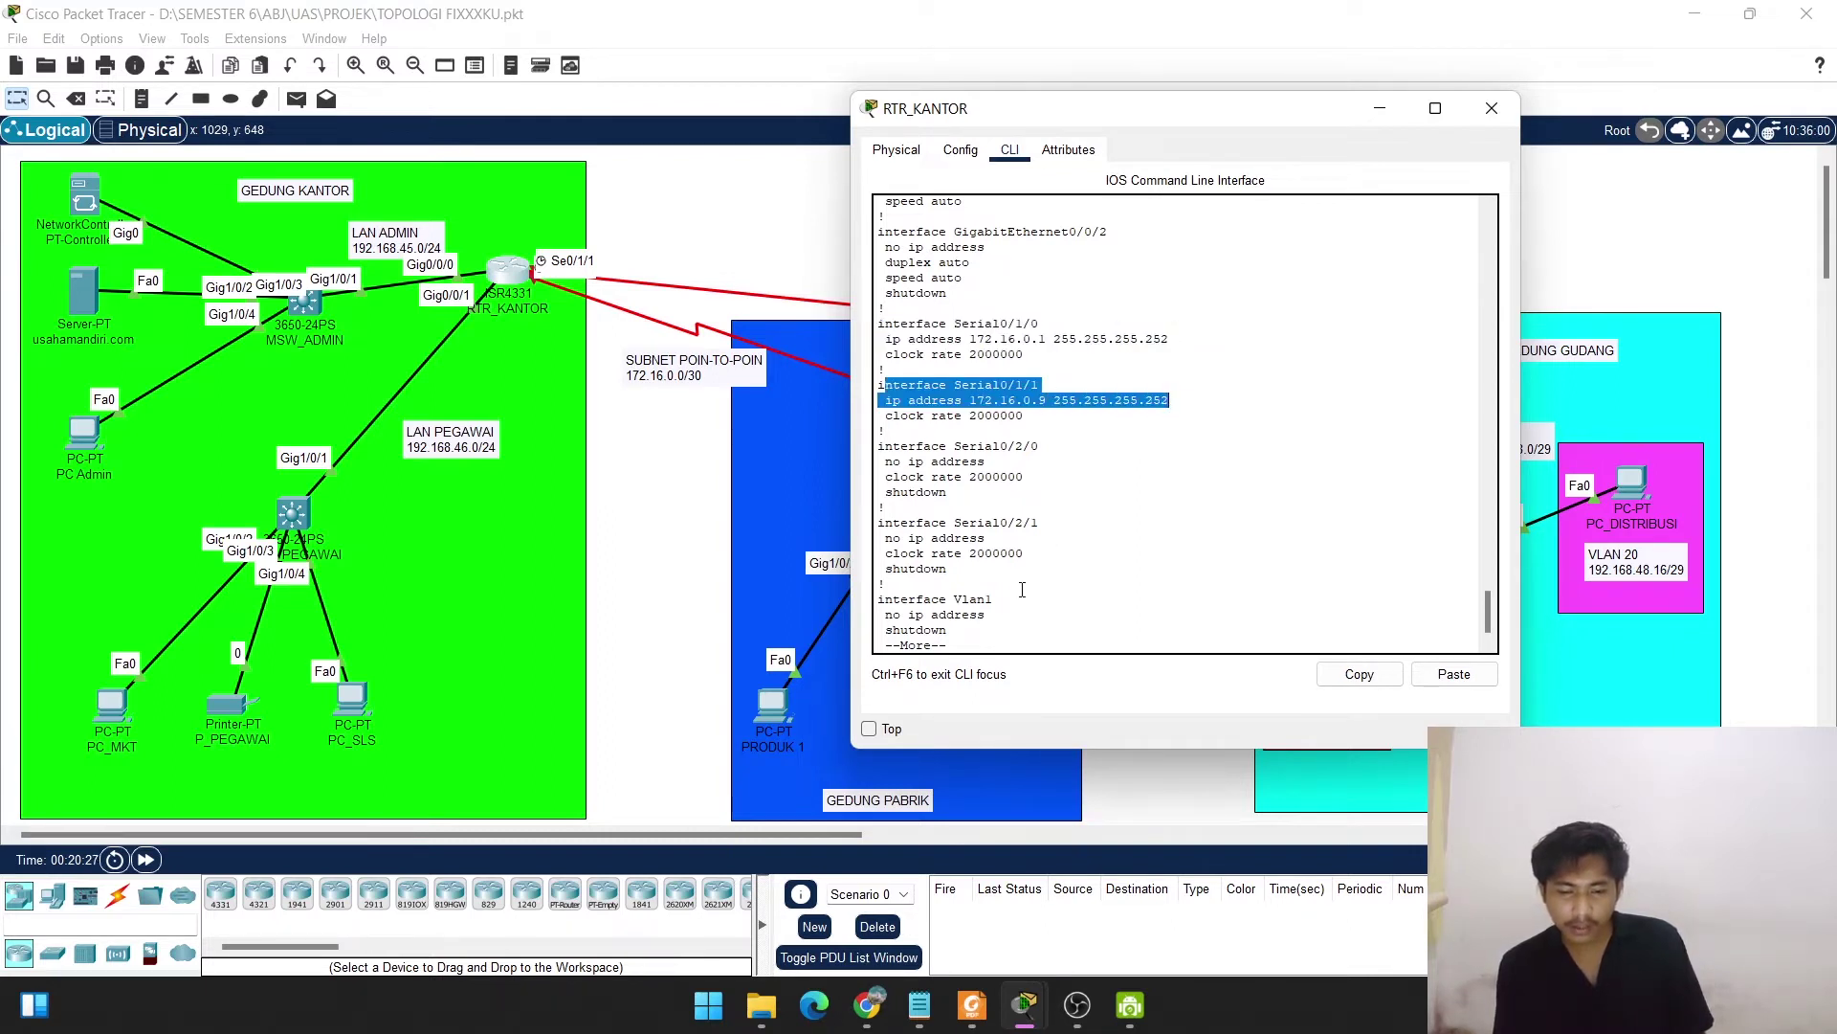
pyautogui.press('space')
pyautogui.press('space')
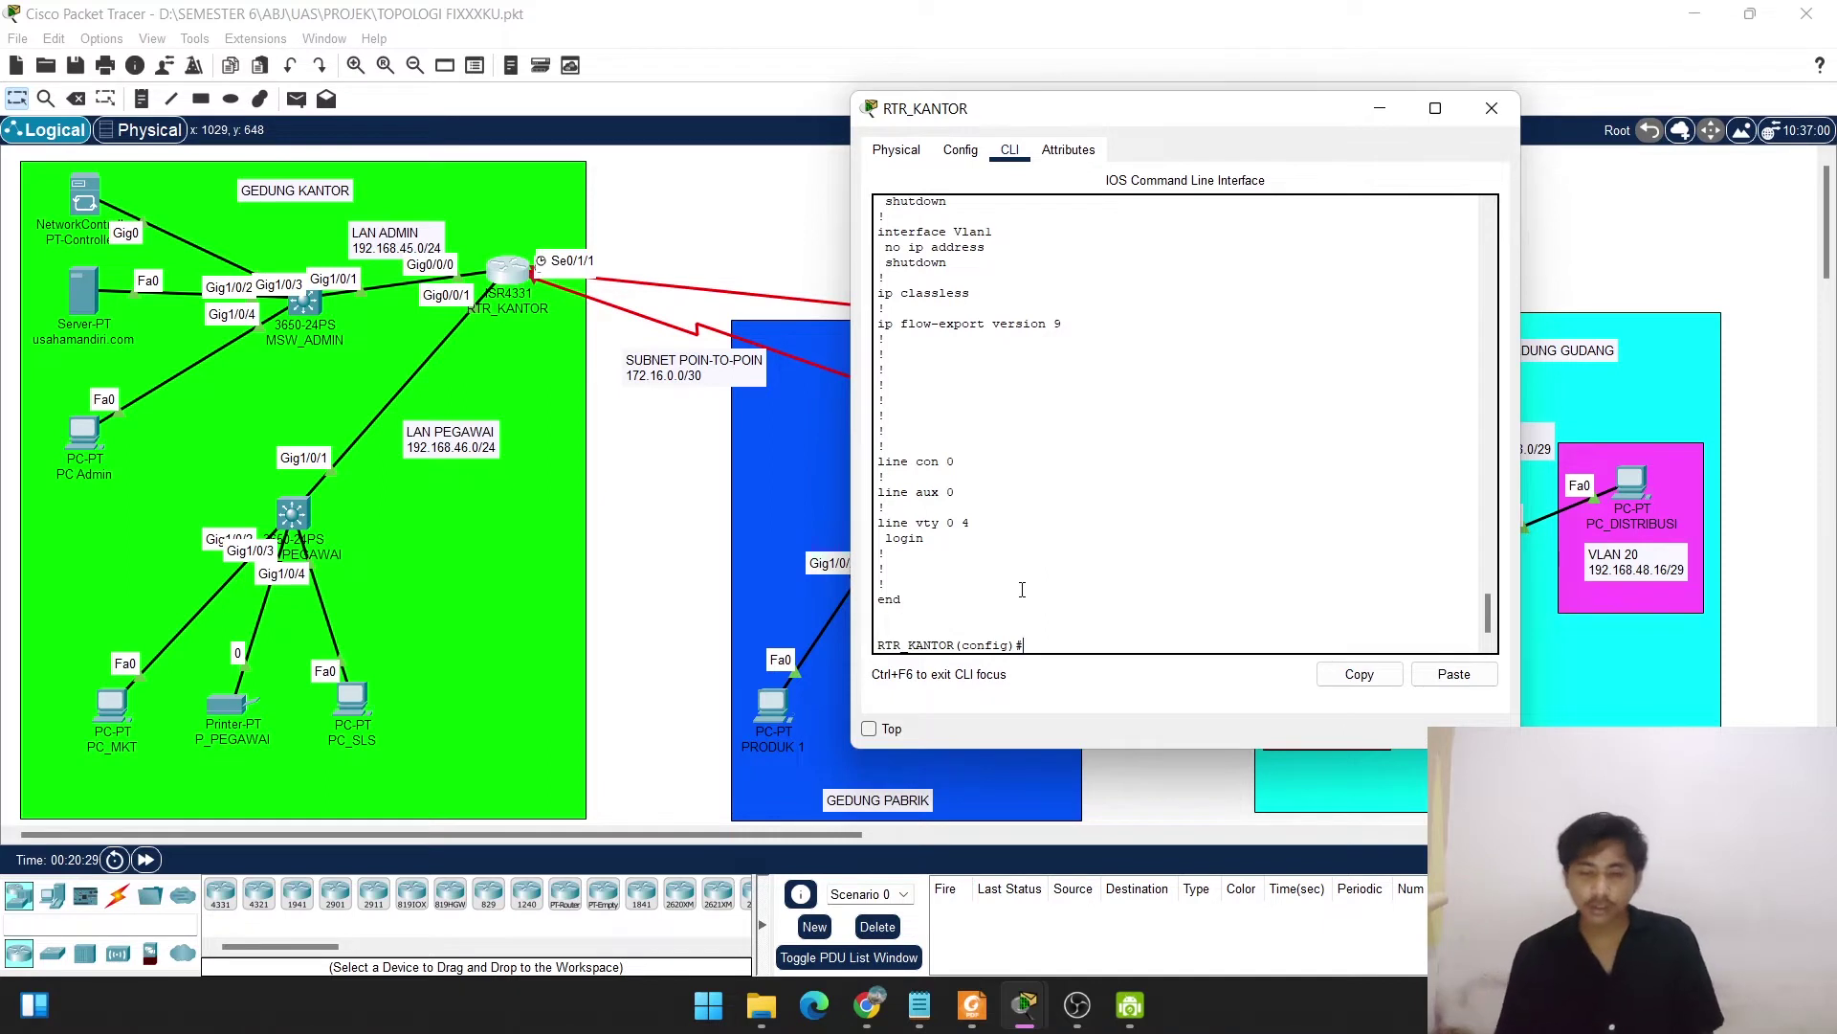
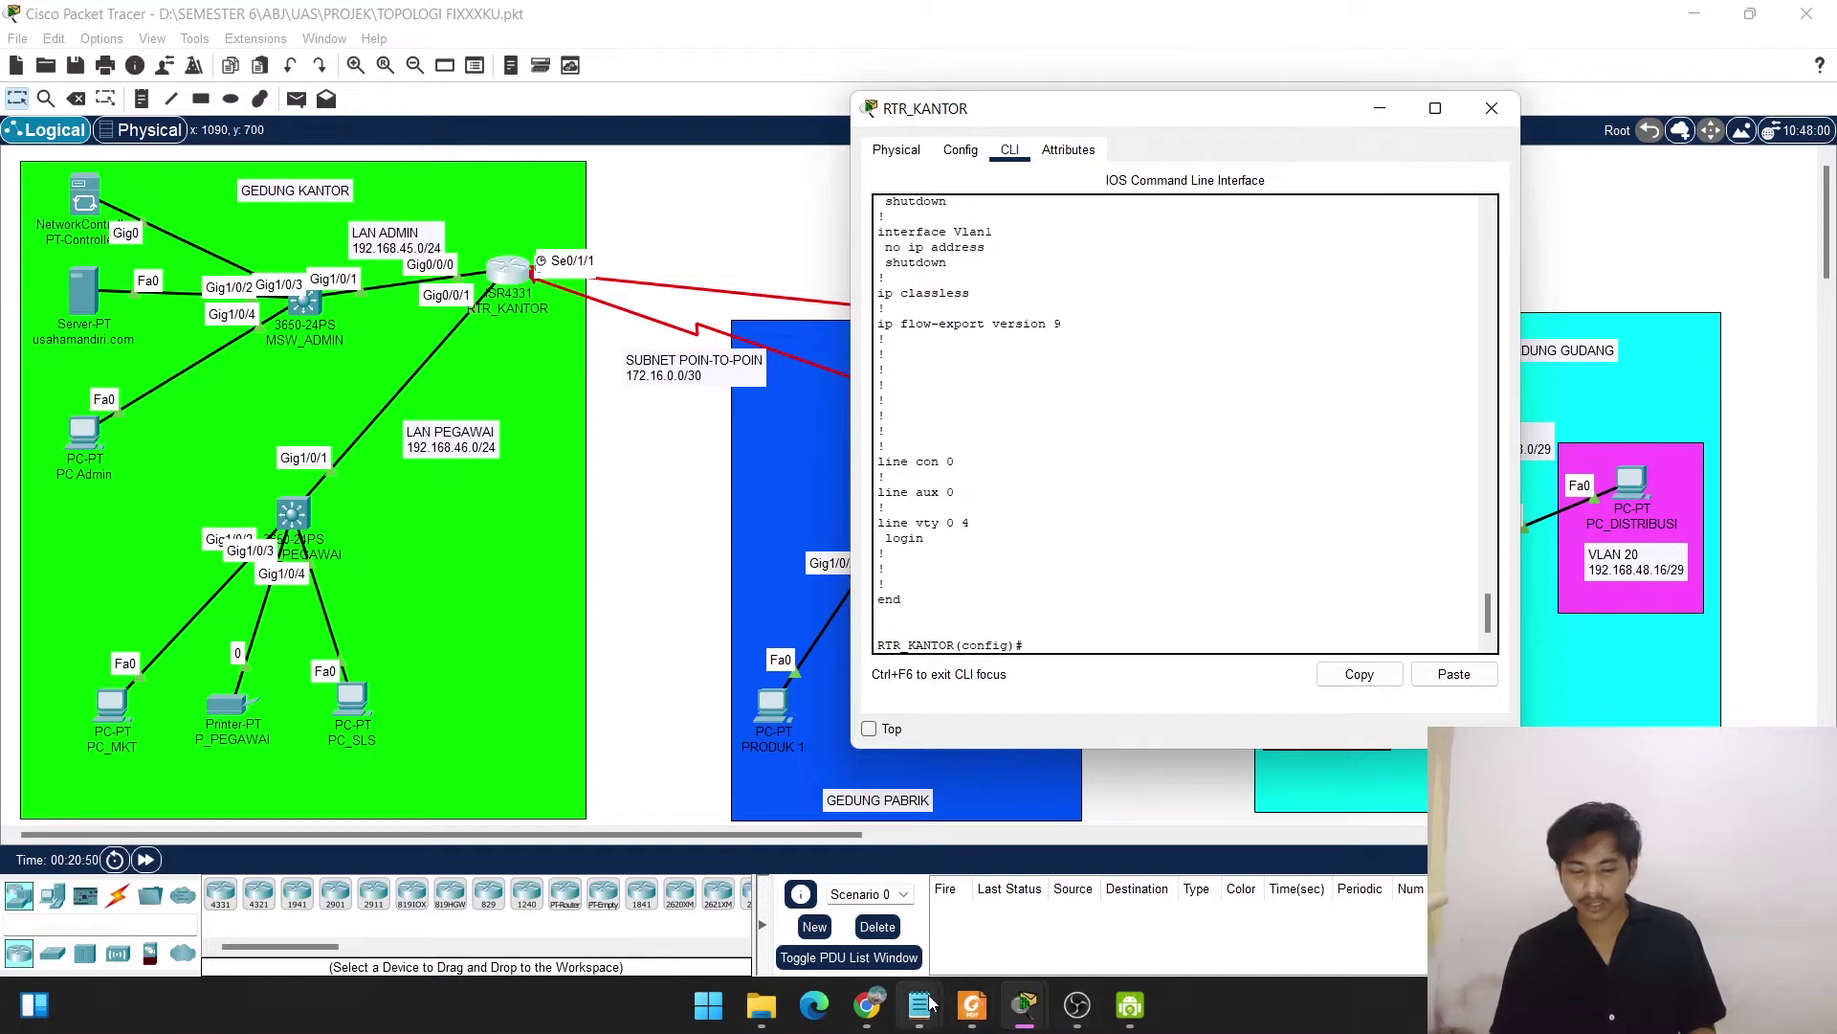
# Arrange the DASAR configuration notes and the RTR_KANTOR console so both are readable.
pyautogui.moveTo(924, 1003)
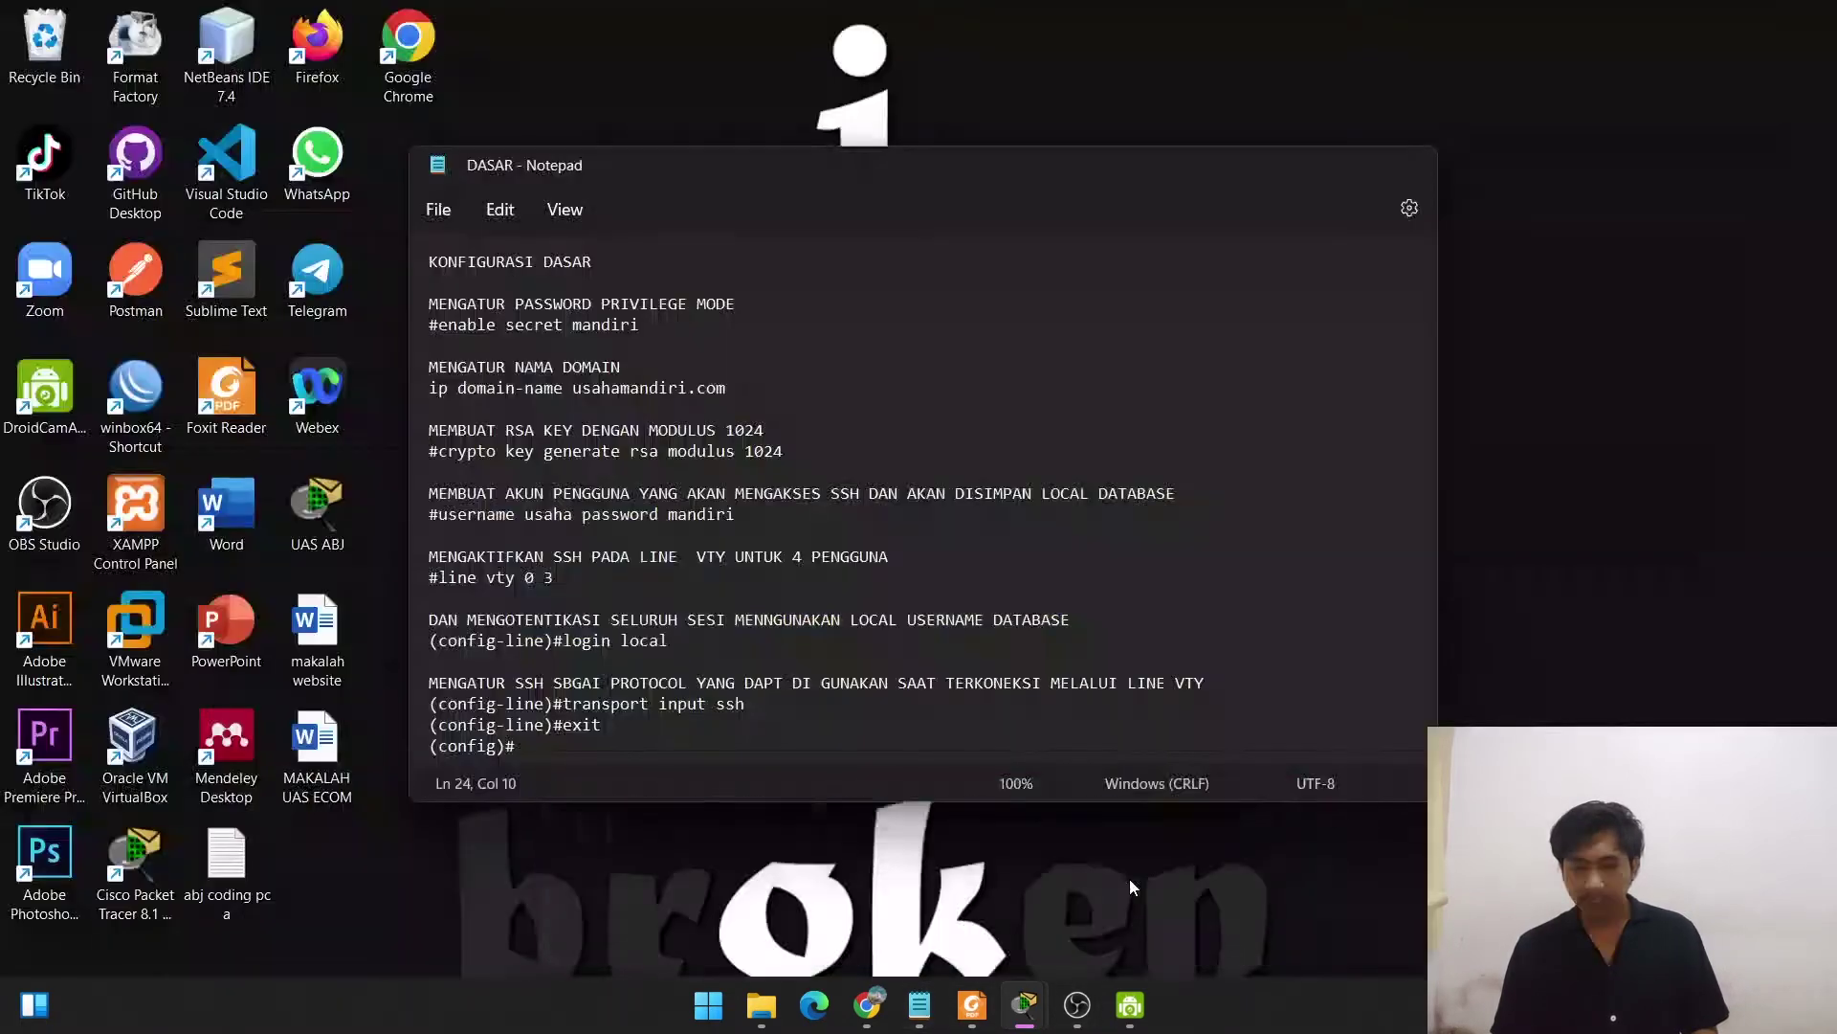
pyautogui.click(1129, 879)
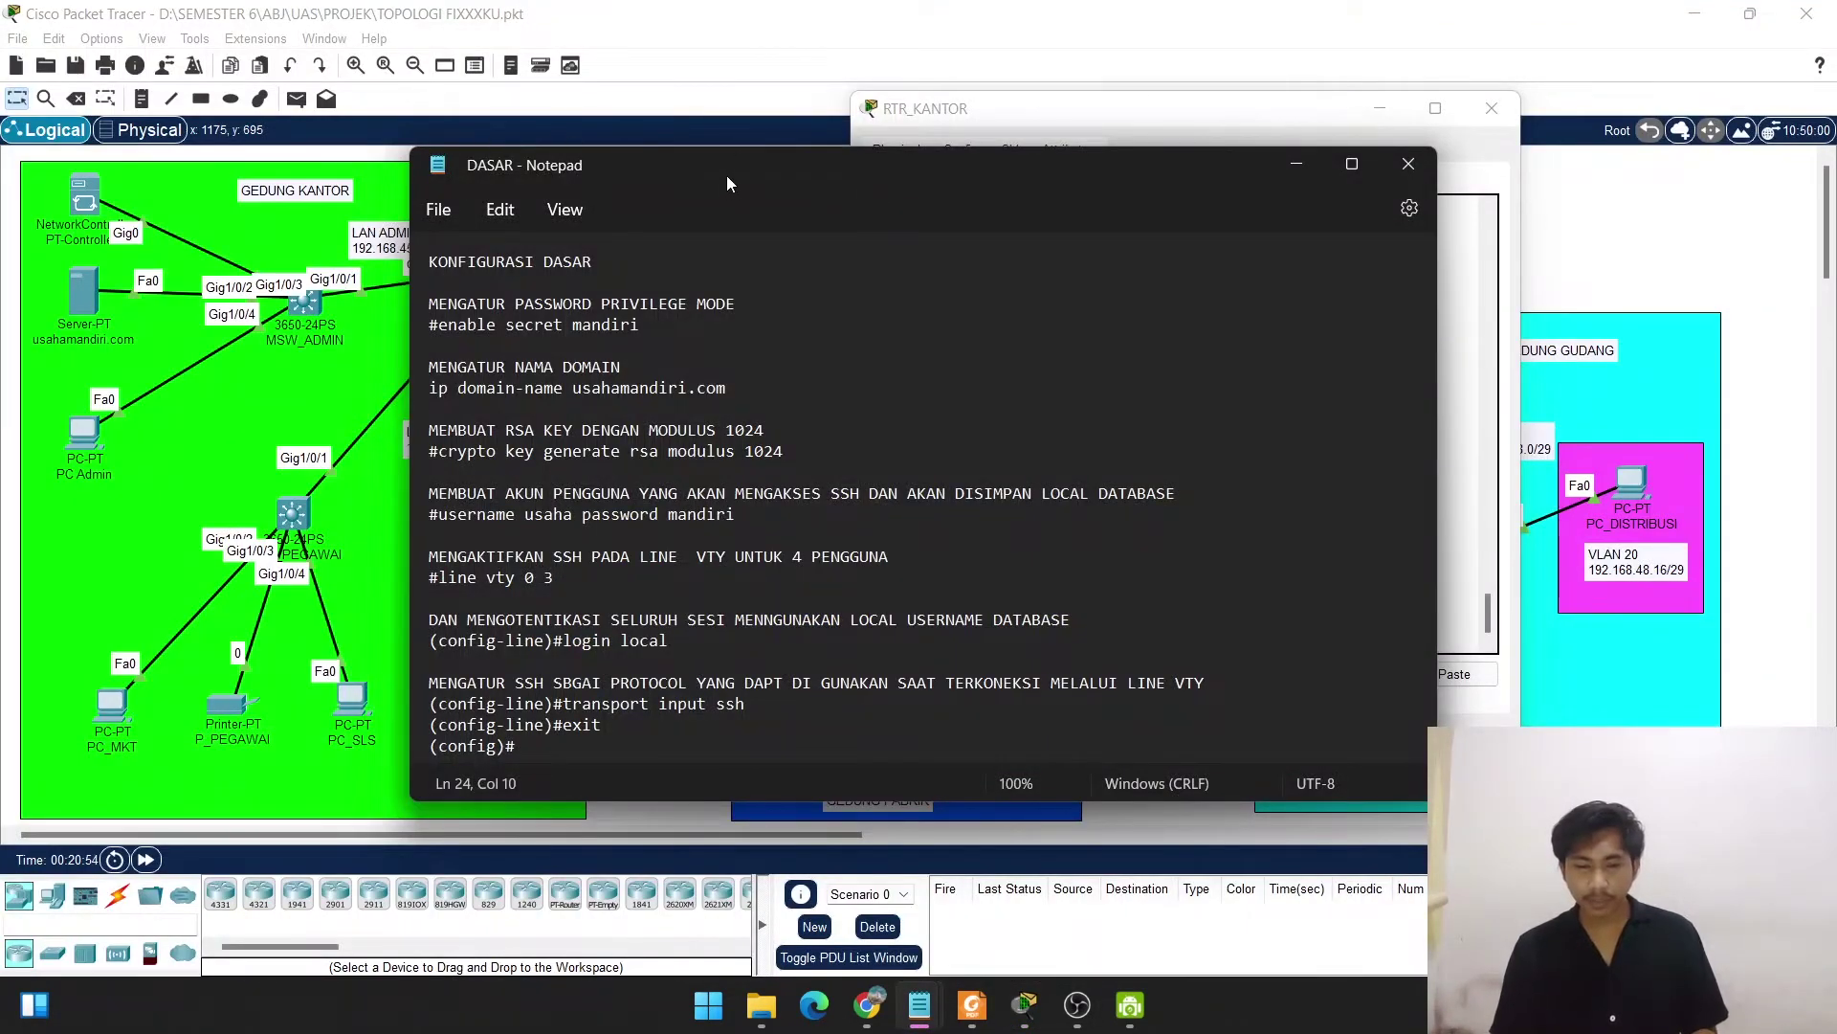
pyautogui.moveTo(726, 175); pyautogui.dragTo(437, 204)
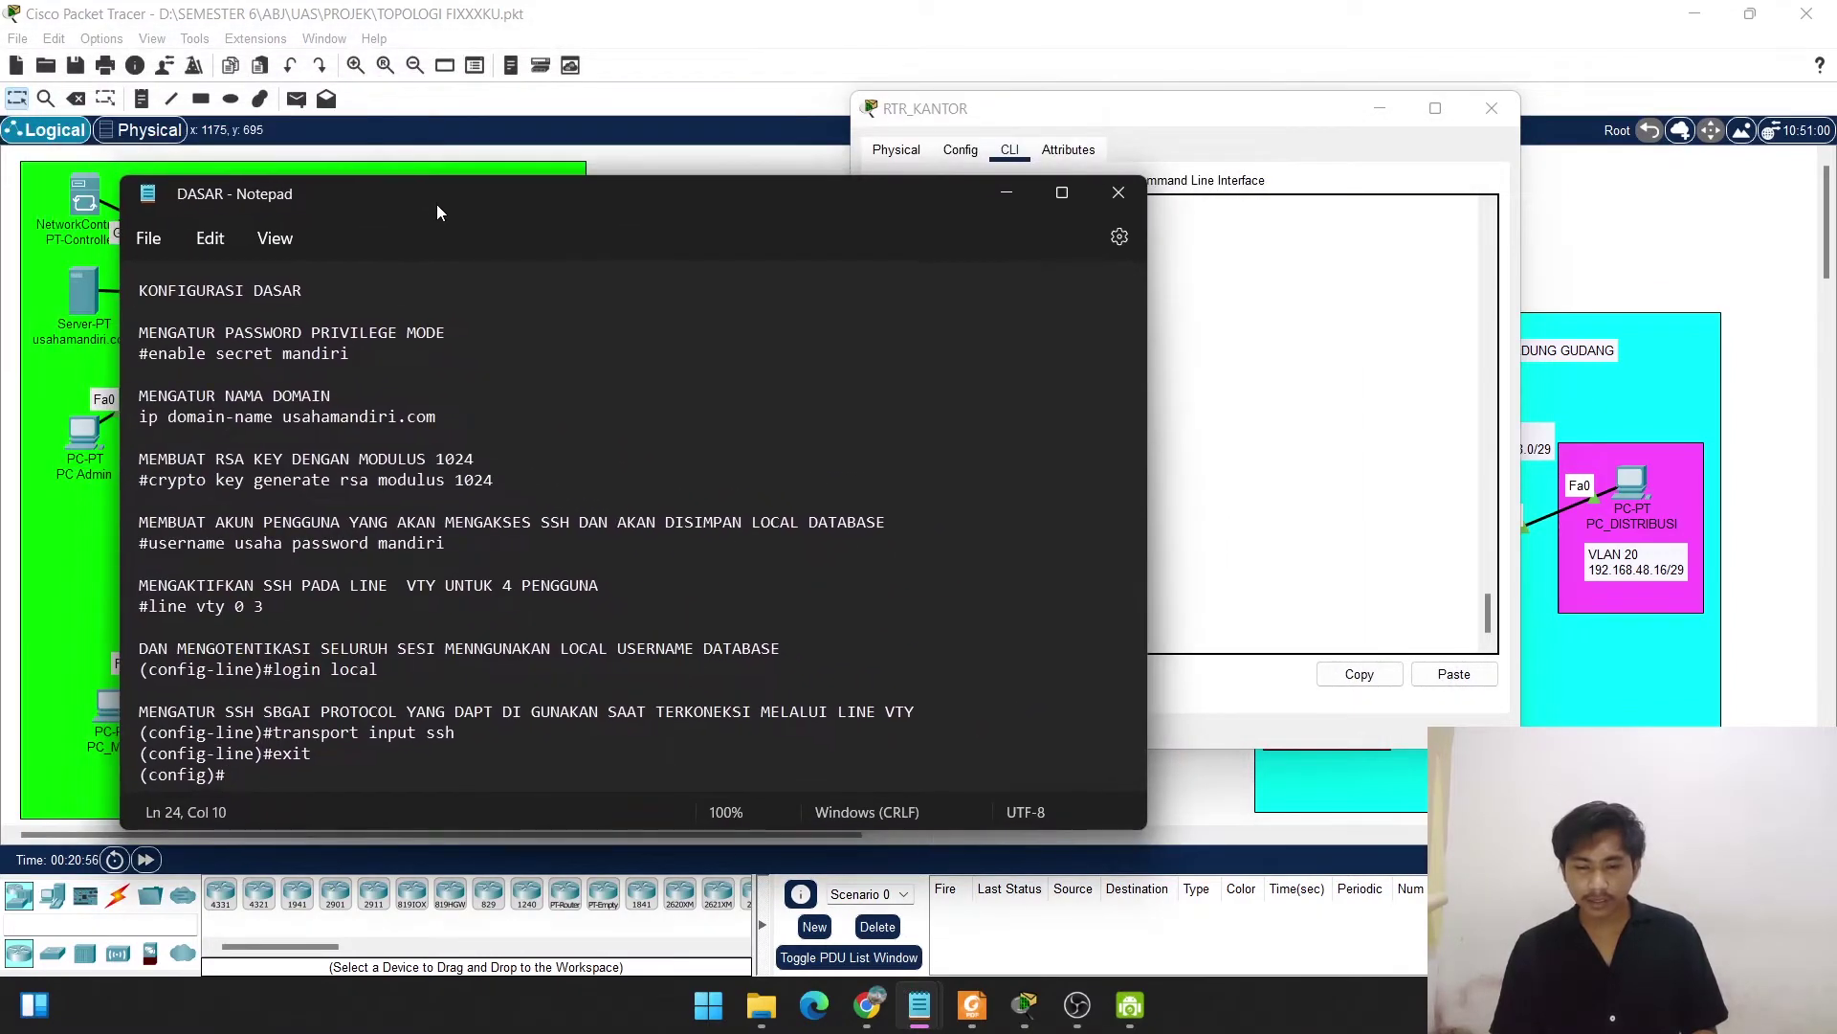
pyautogui.click(1132, 107)
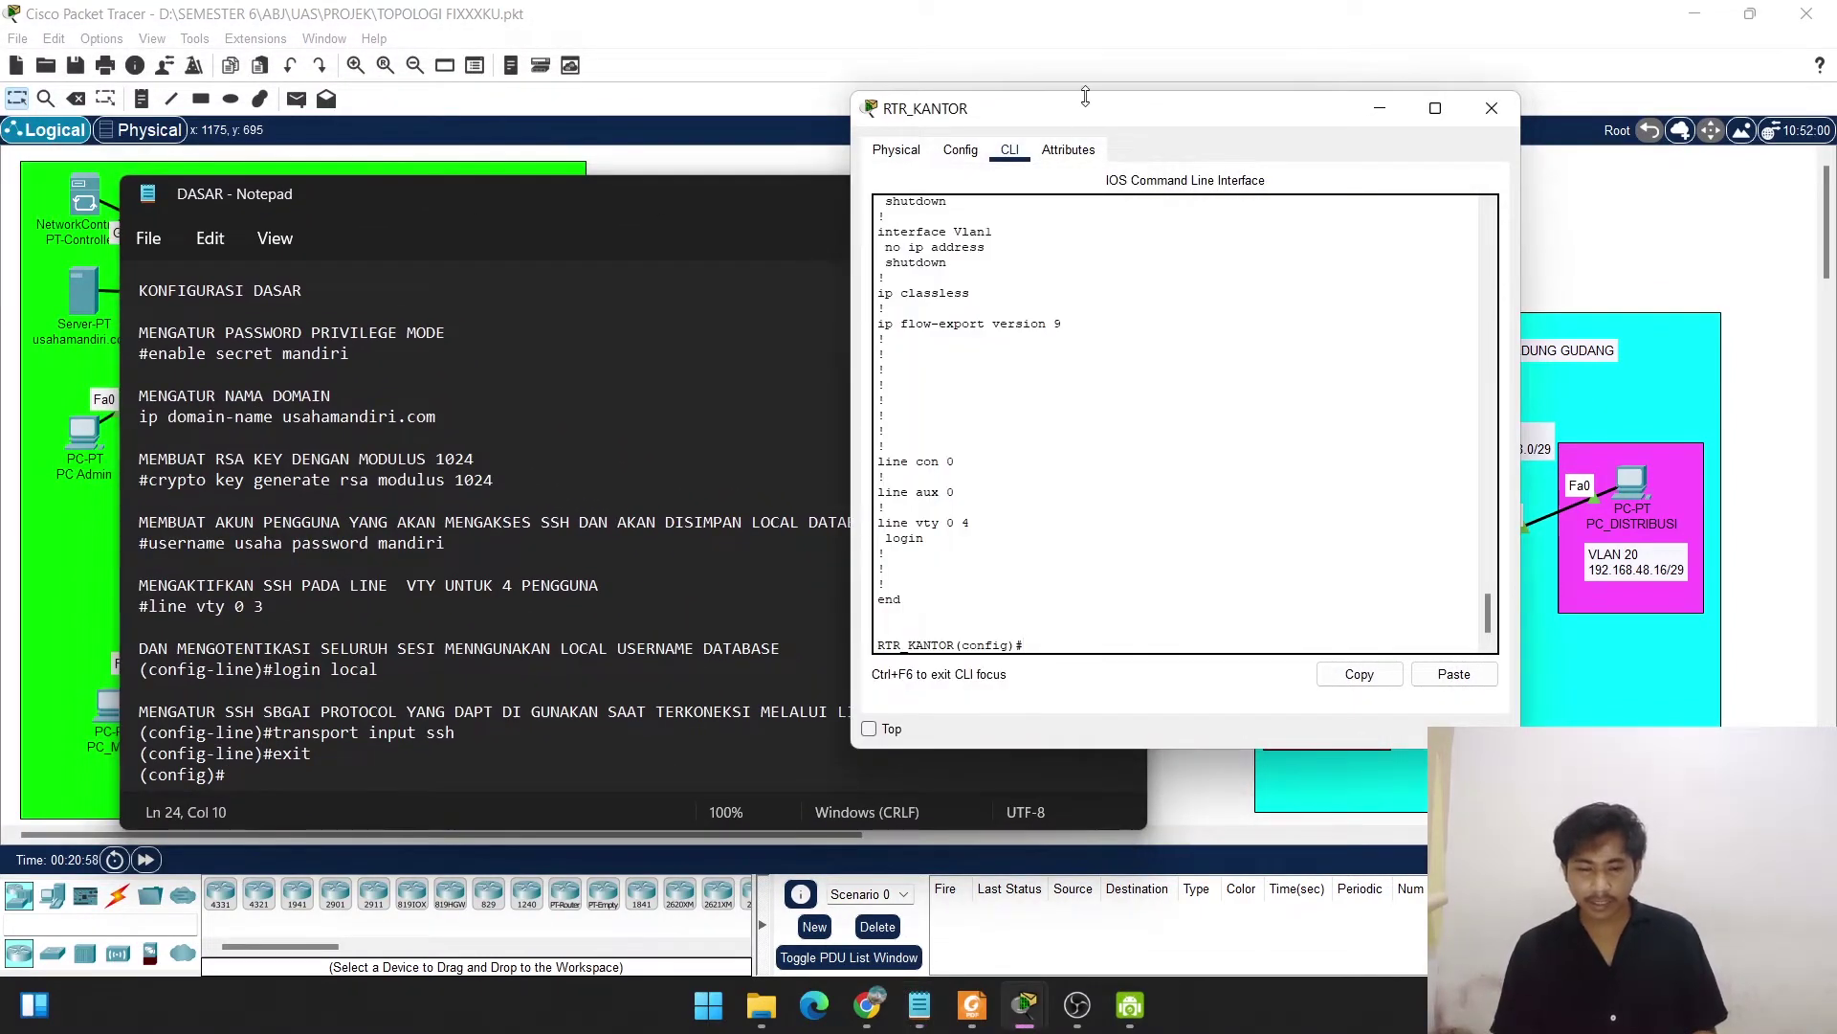
pyautogui.moveTo(1087, 112); pyautogui.dragTo(1172, 126)
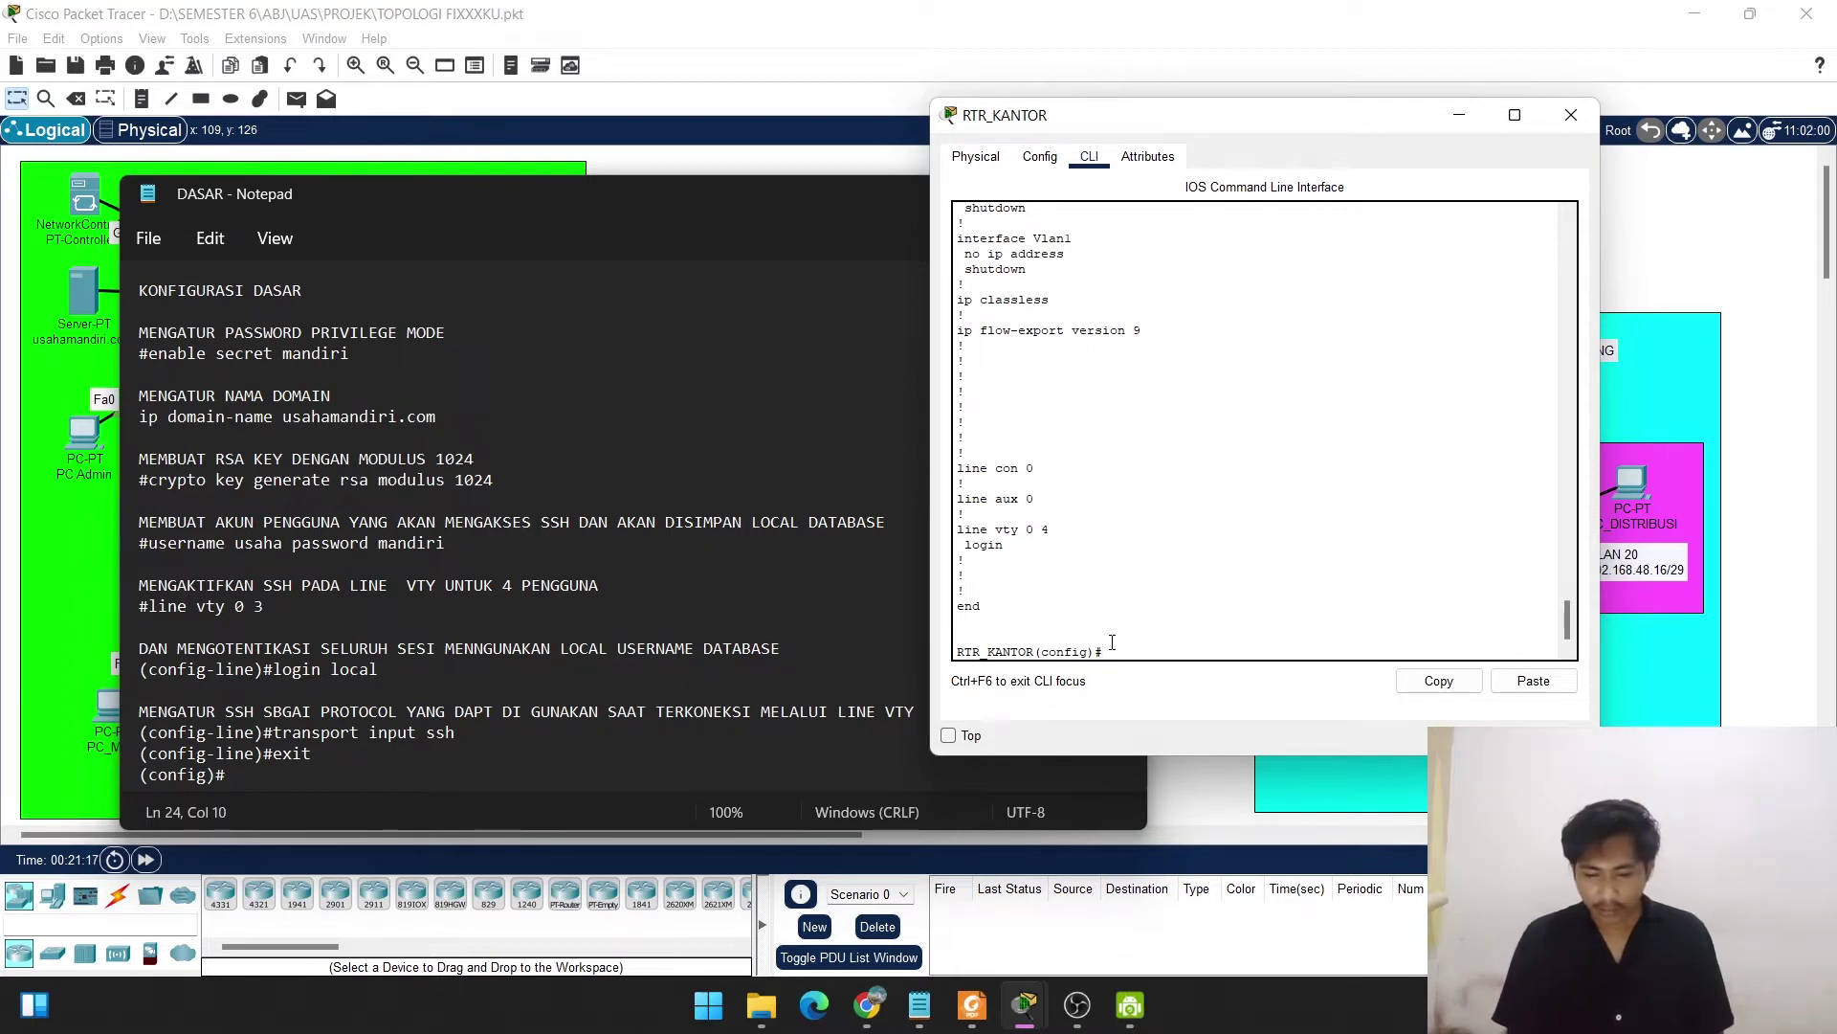
# Set an enable secret password and the domain name usahamandiri.com on RTR_KANTOR.
pyautogui.write('en')
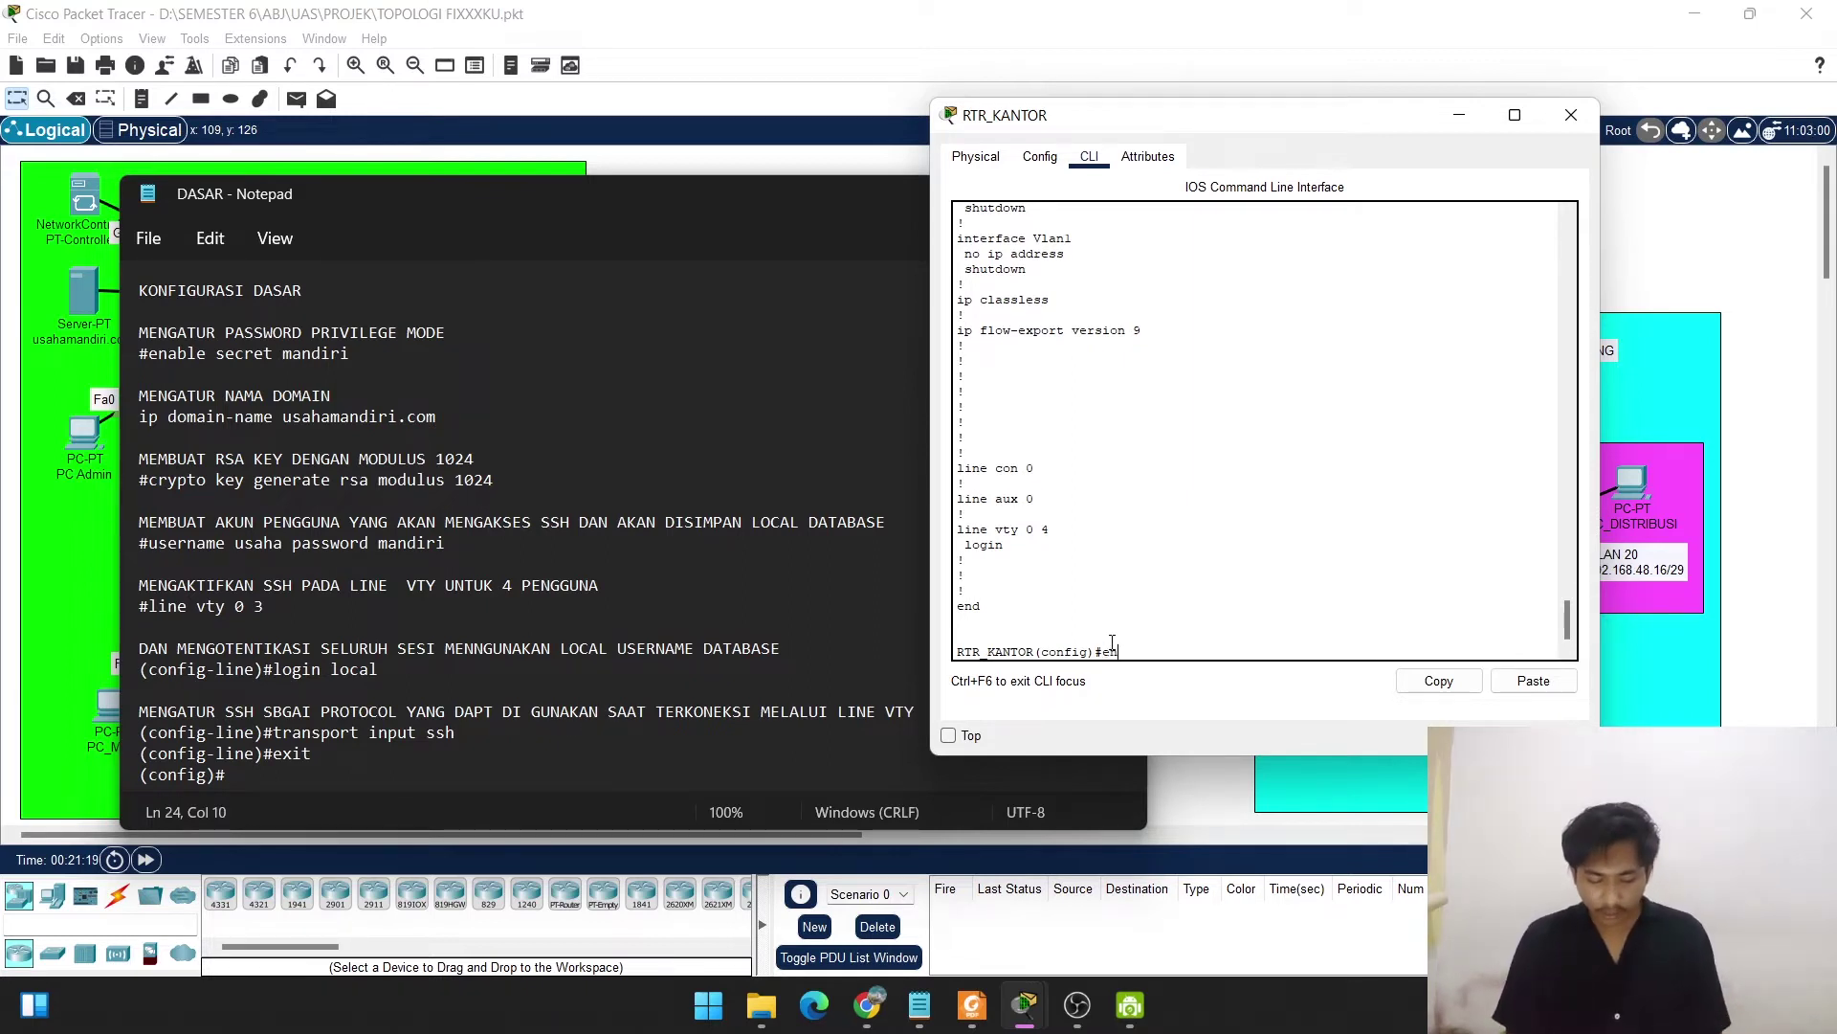
pyautogui.write('ab')
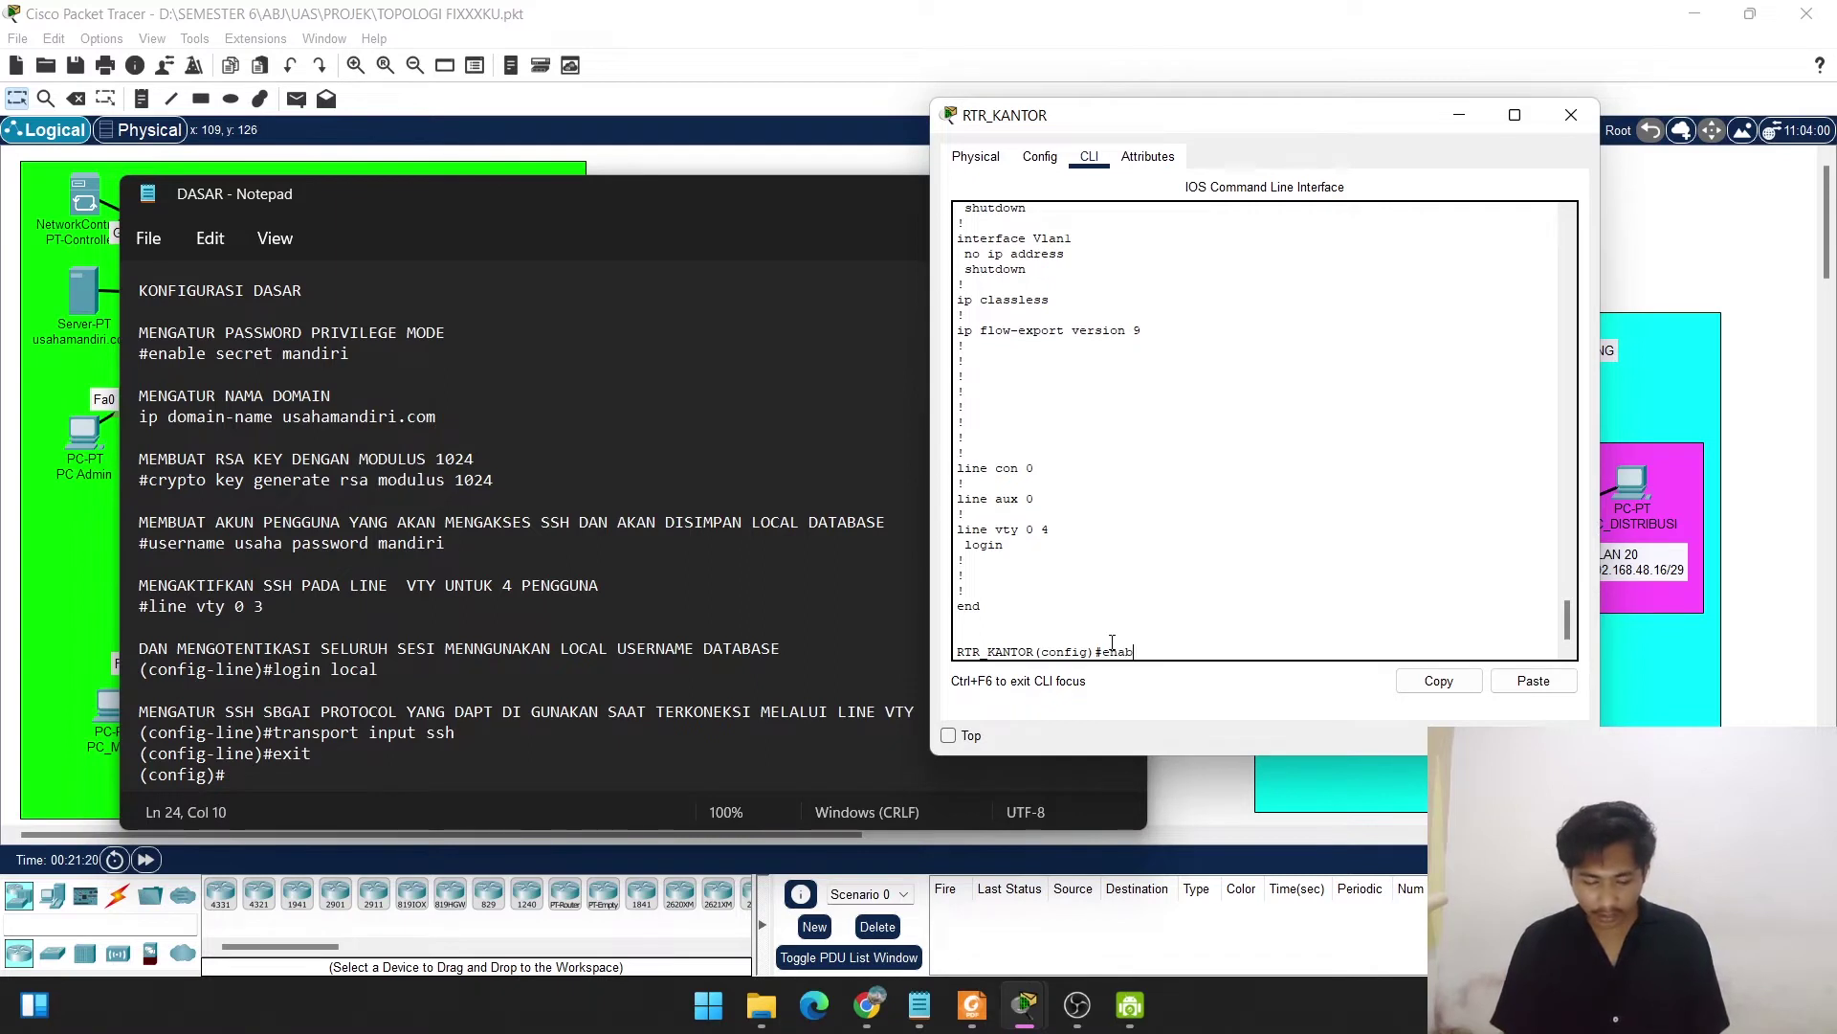
pyautogui.write('le secret ')
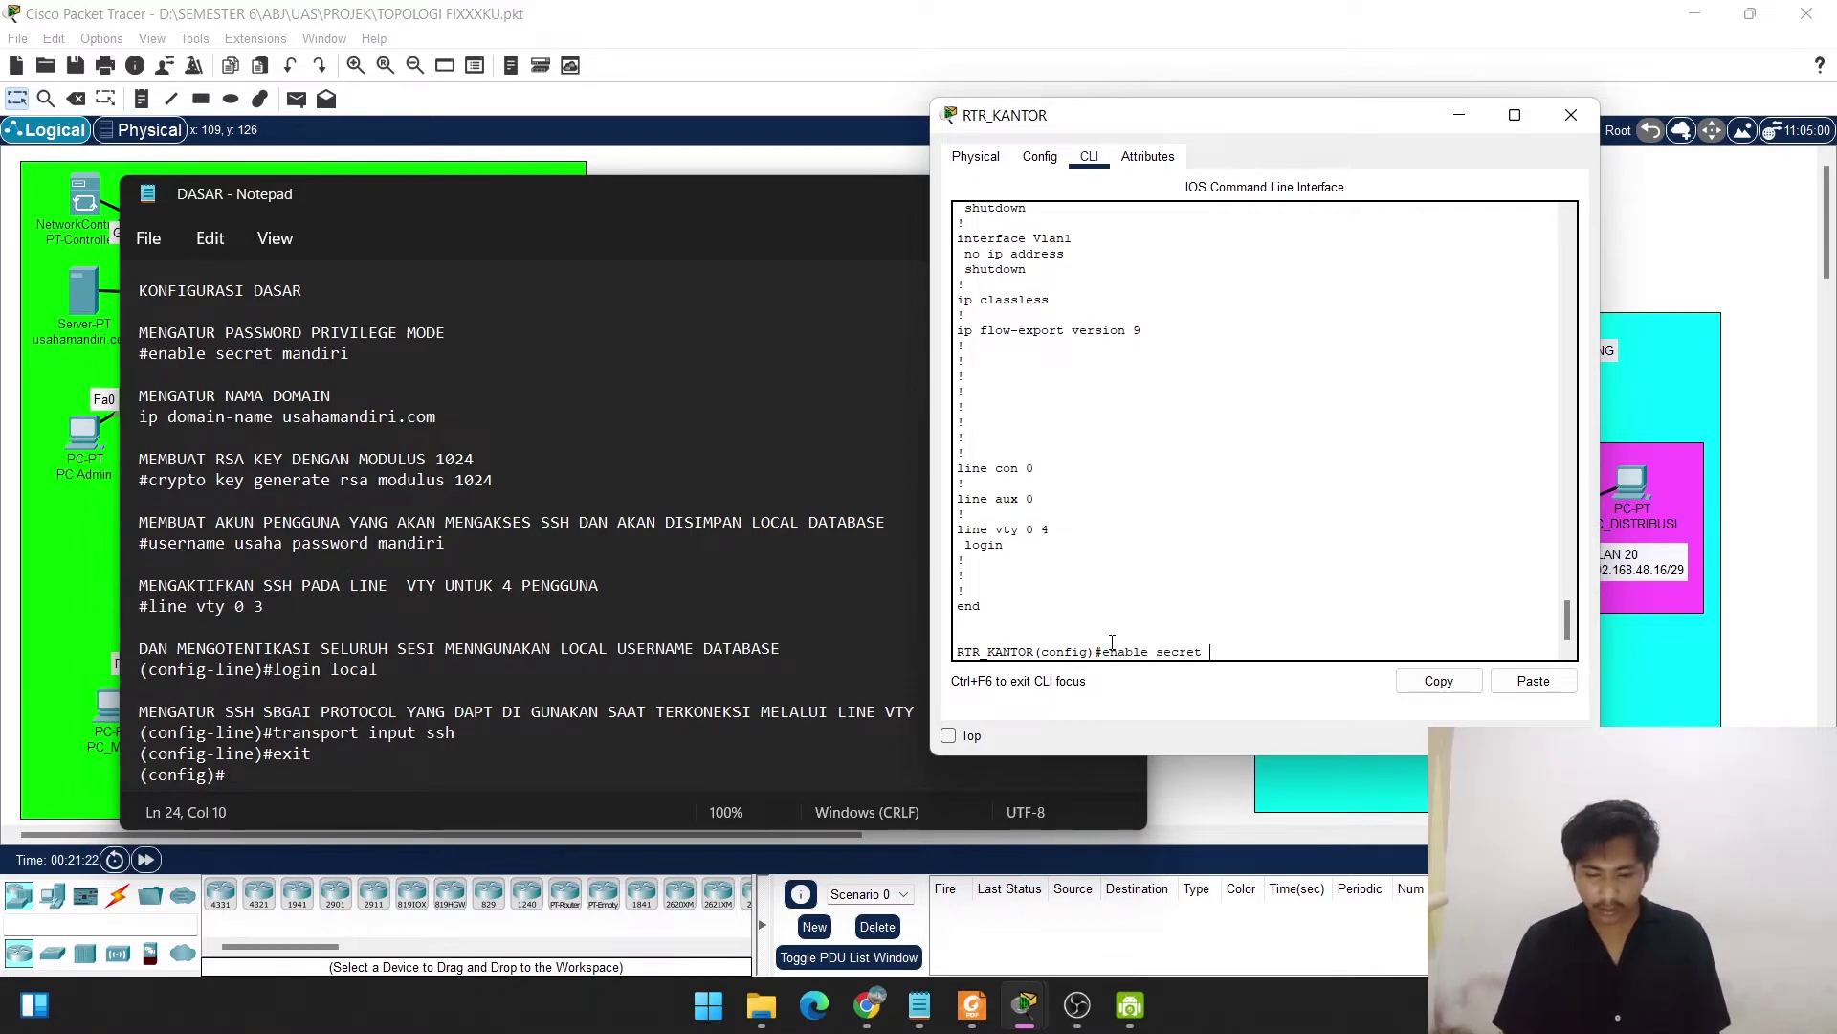
pyautogui.write('man')
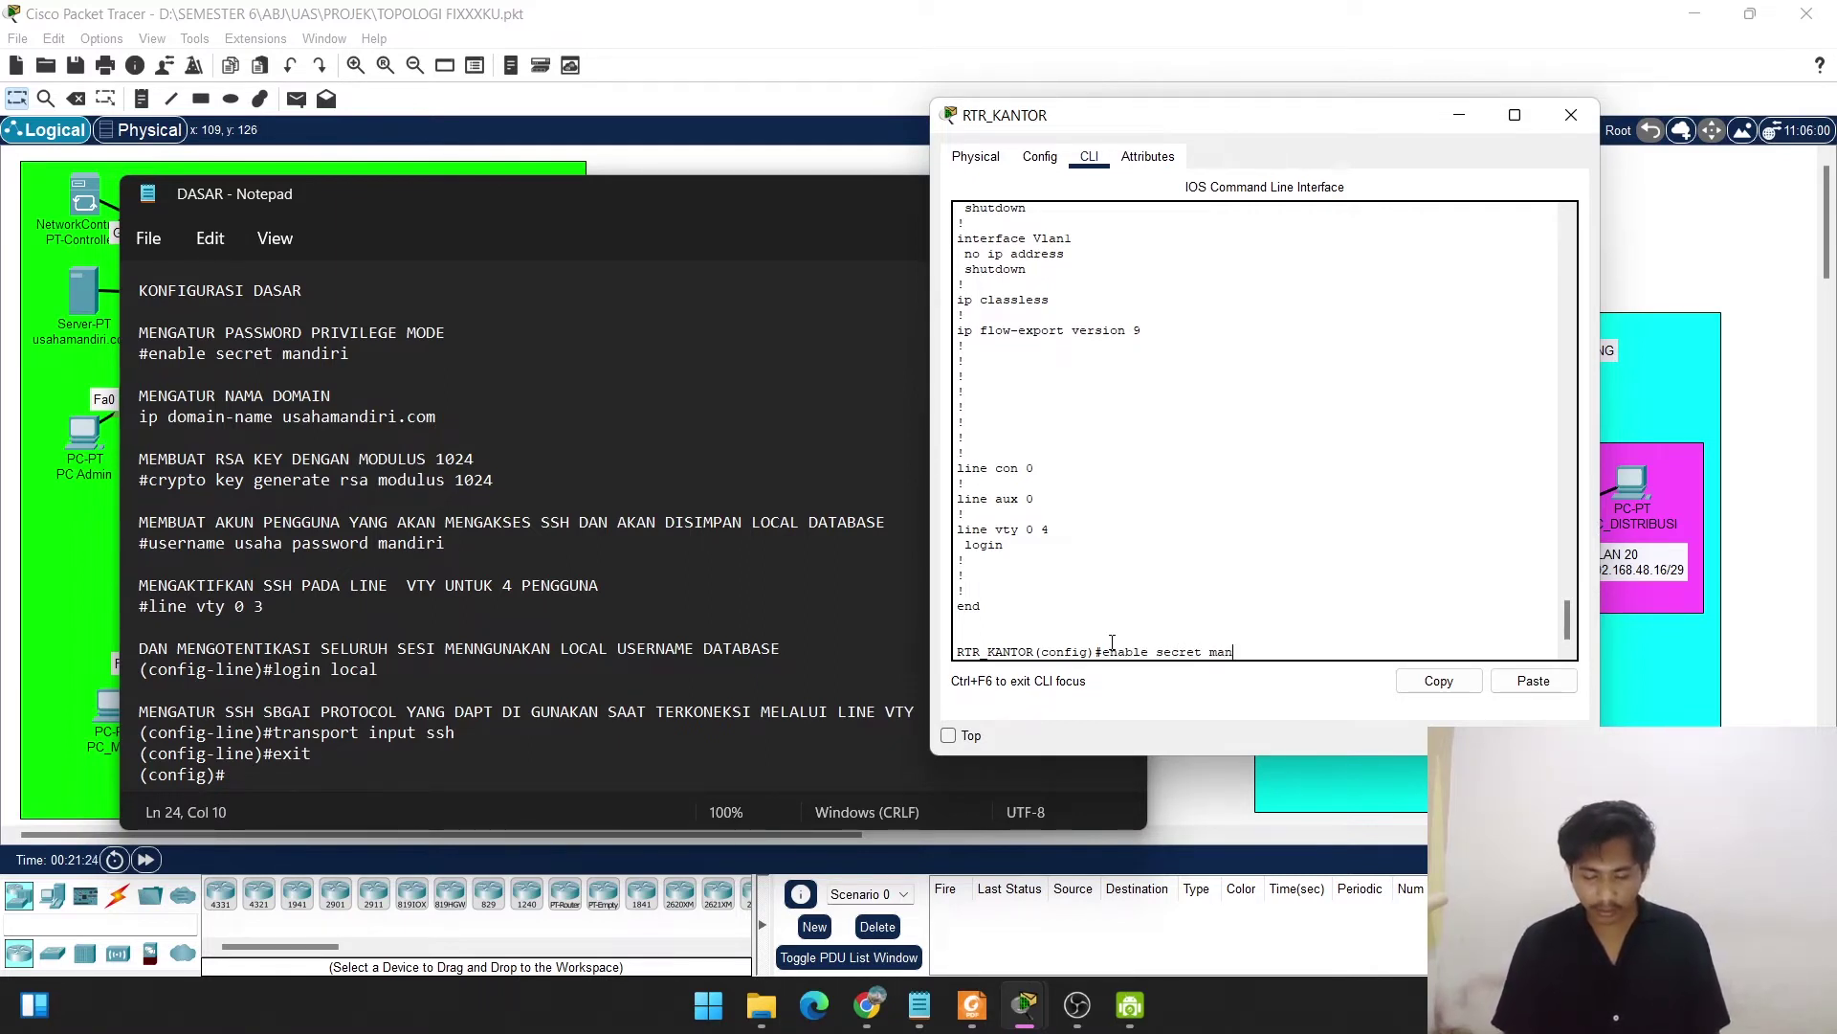
pyautogui.write('diri')
pyautogui.press('Return')
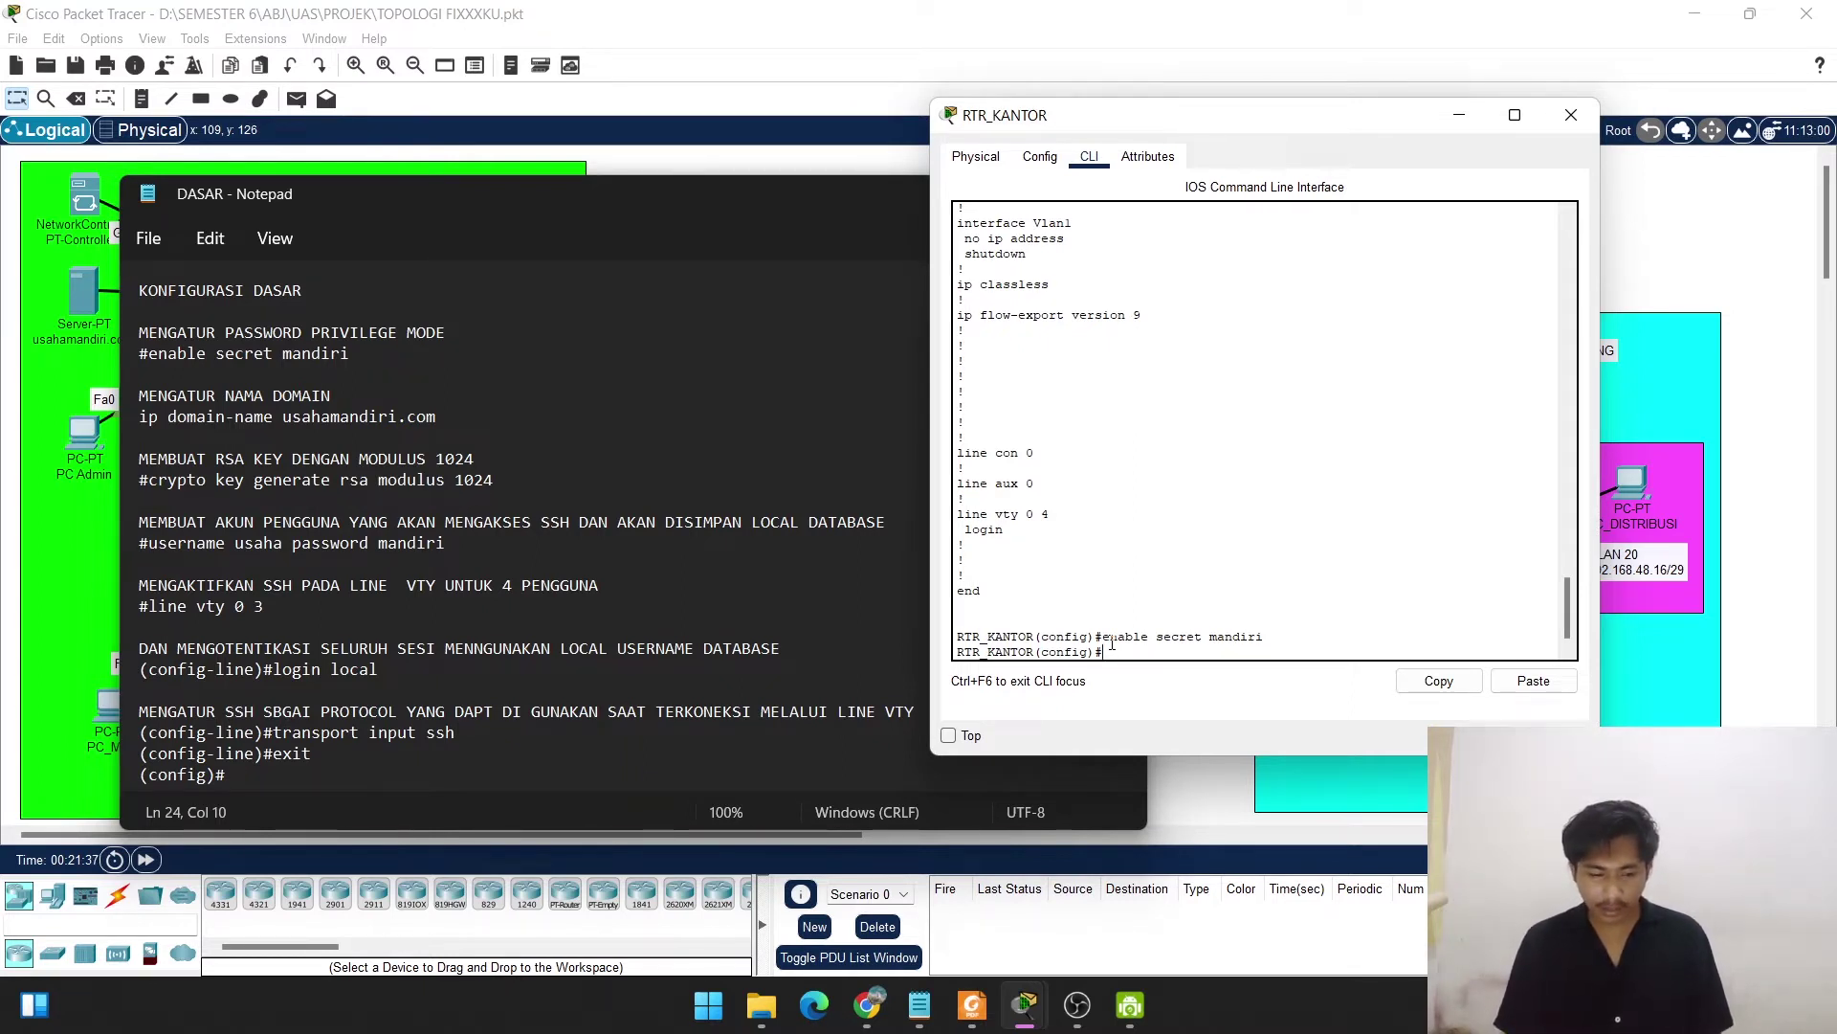
pyautogui.write('p do')
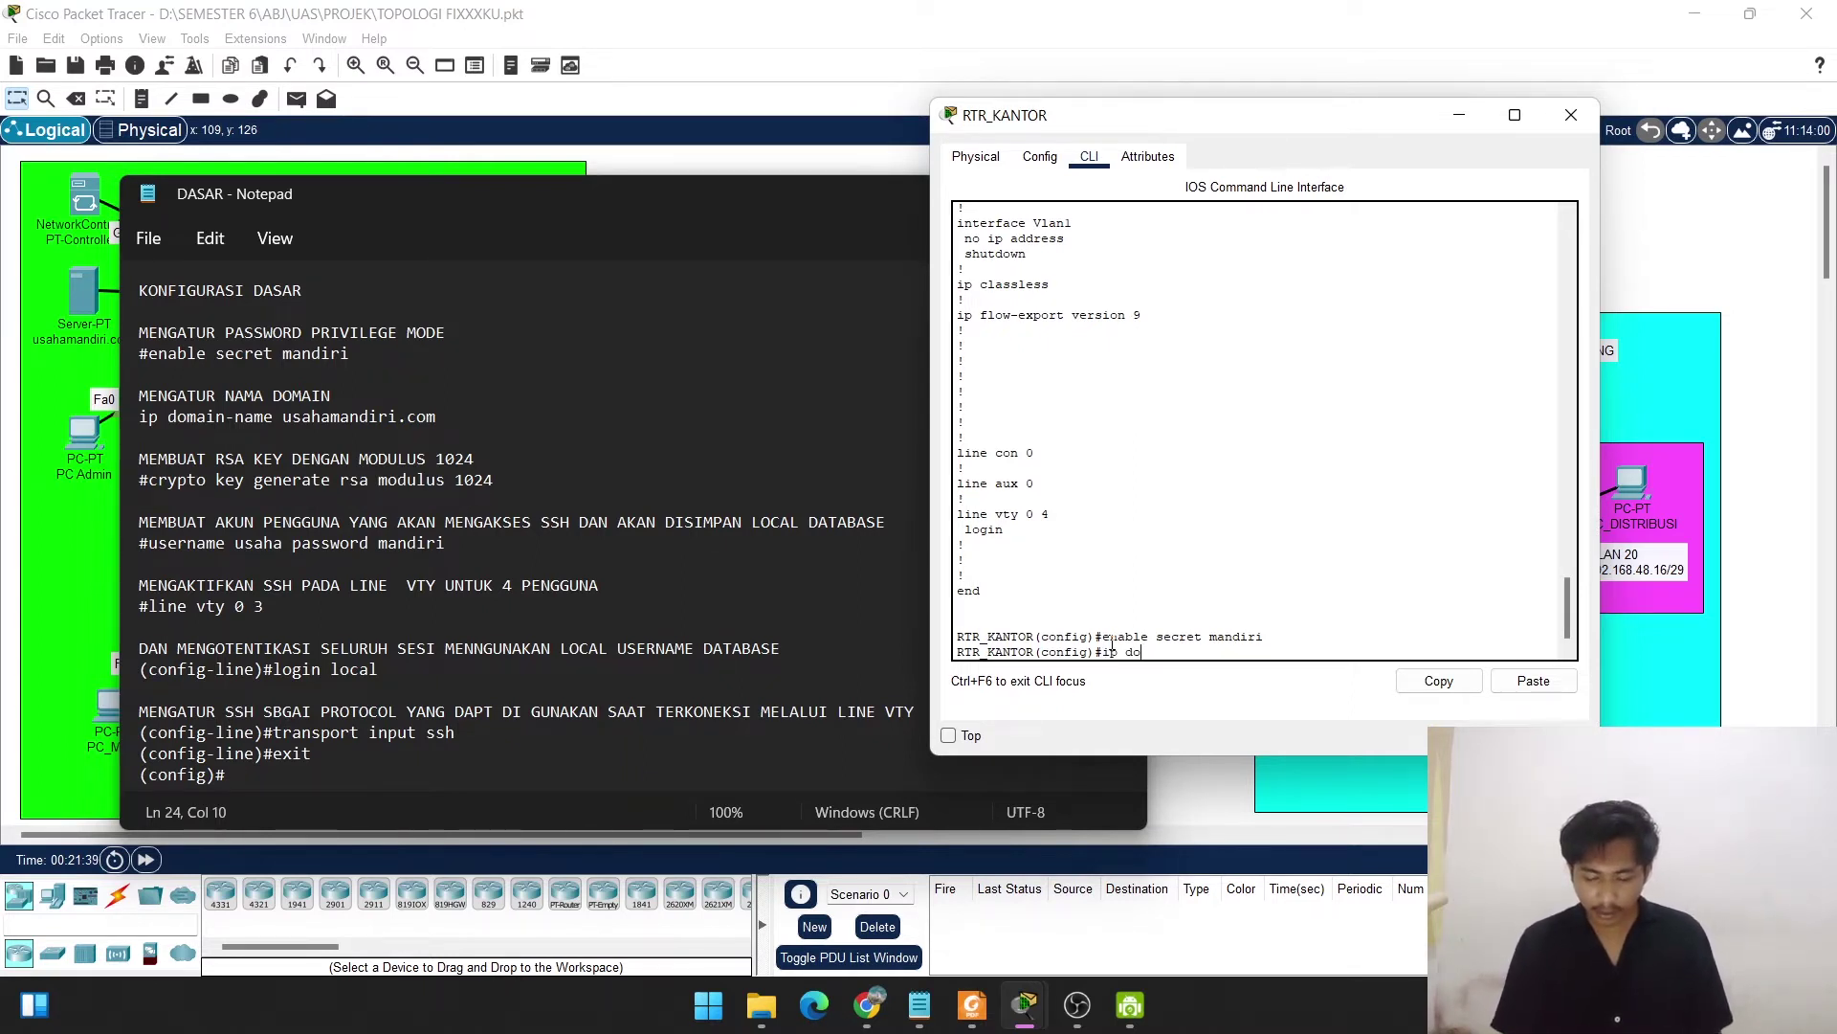
pyautogui.write('main-n')
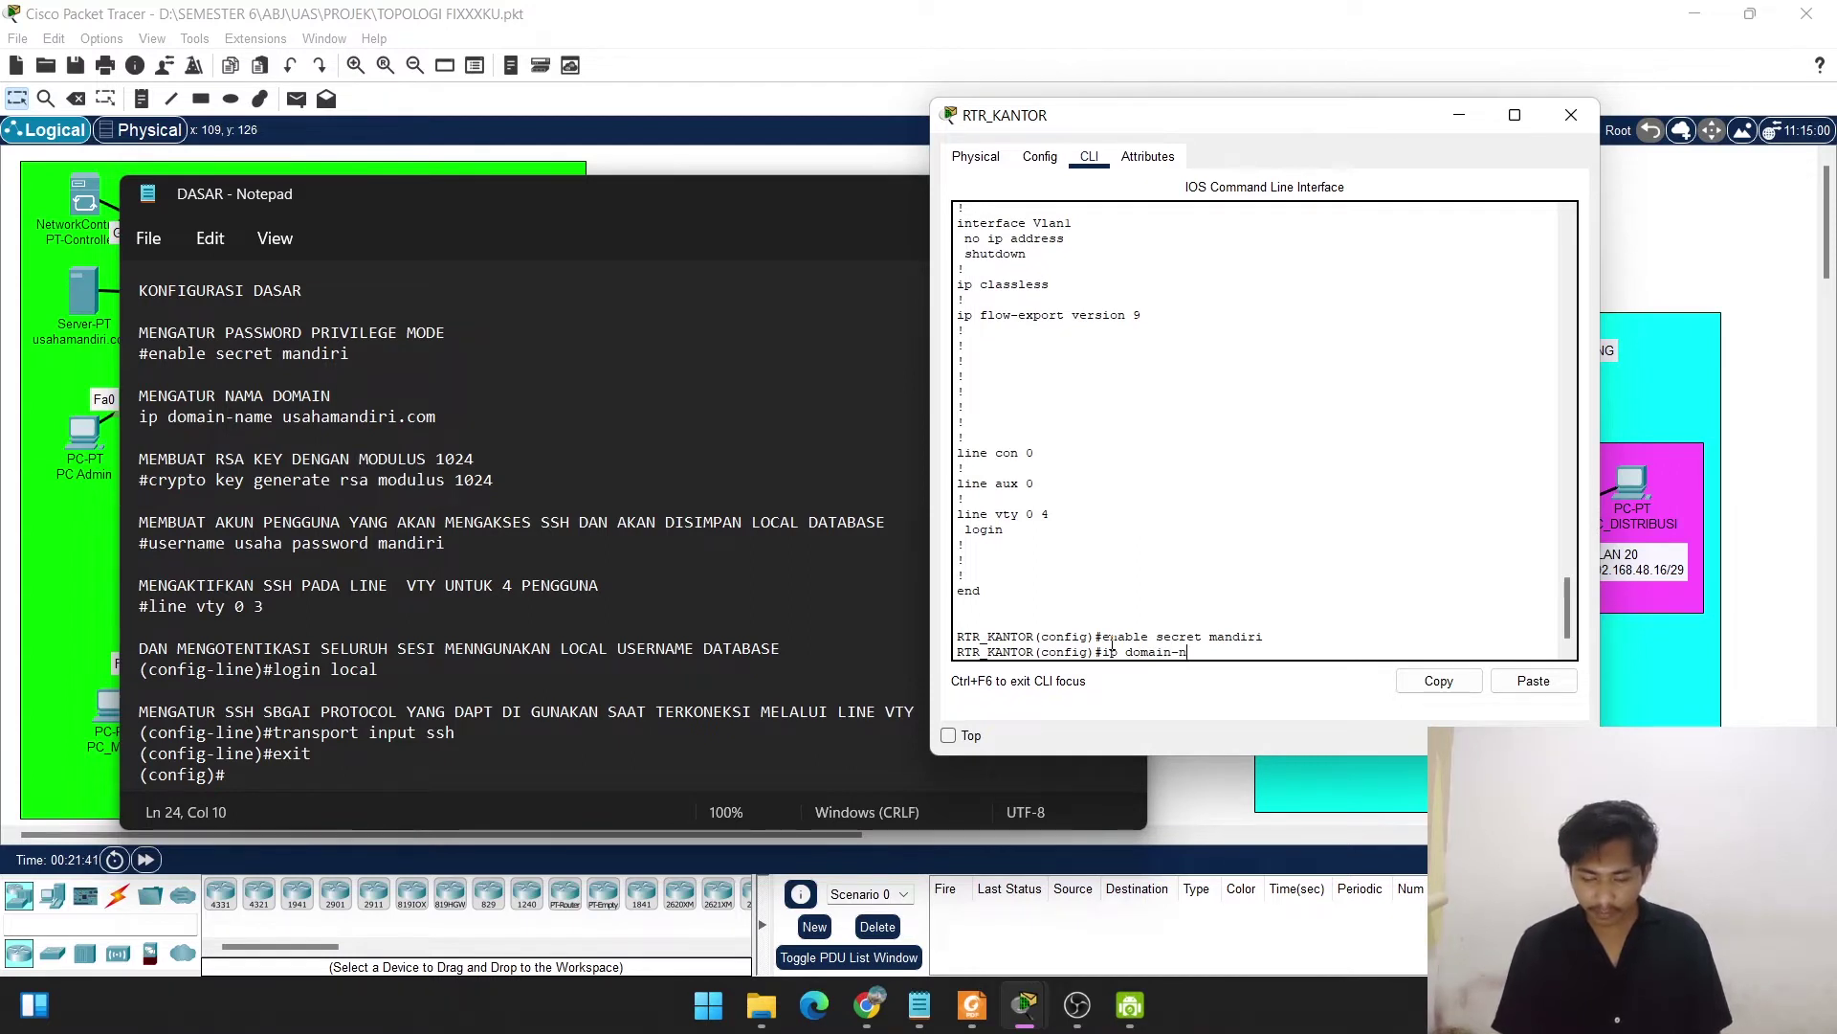
pyautogui.write('ame usaha')
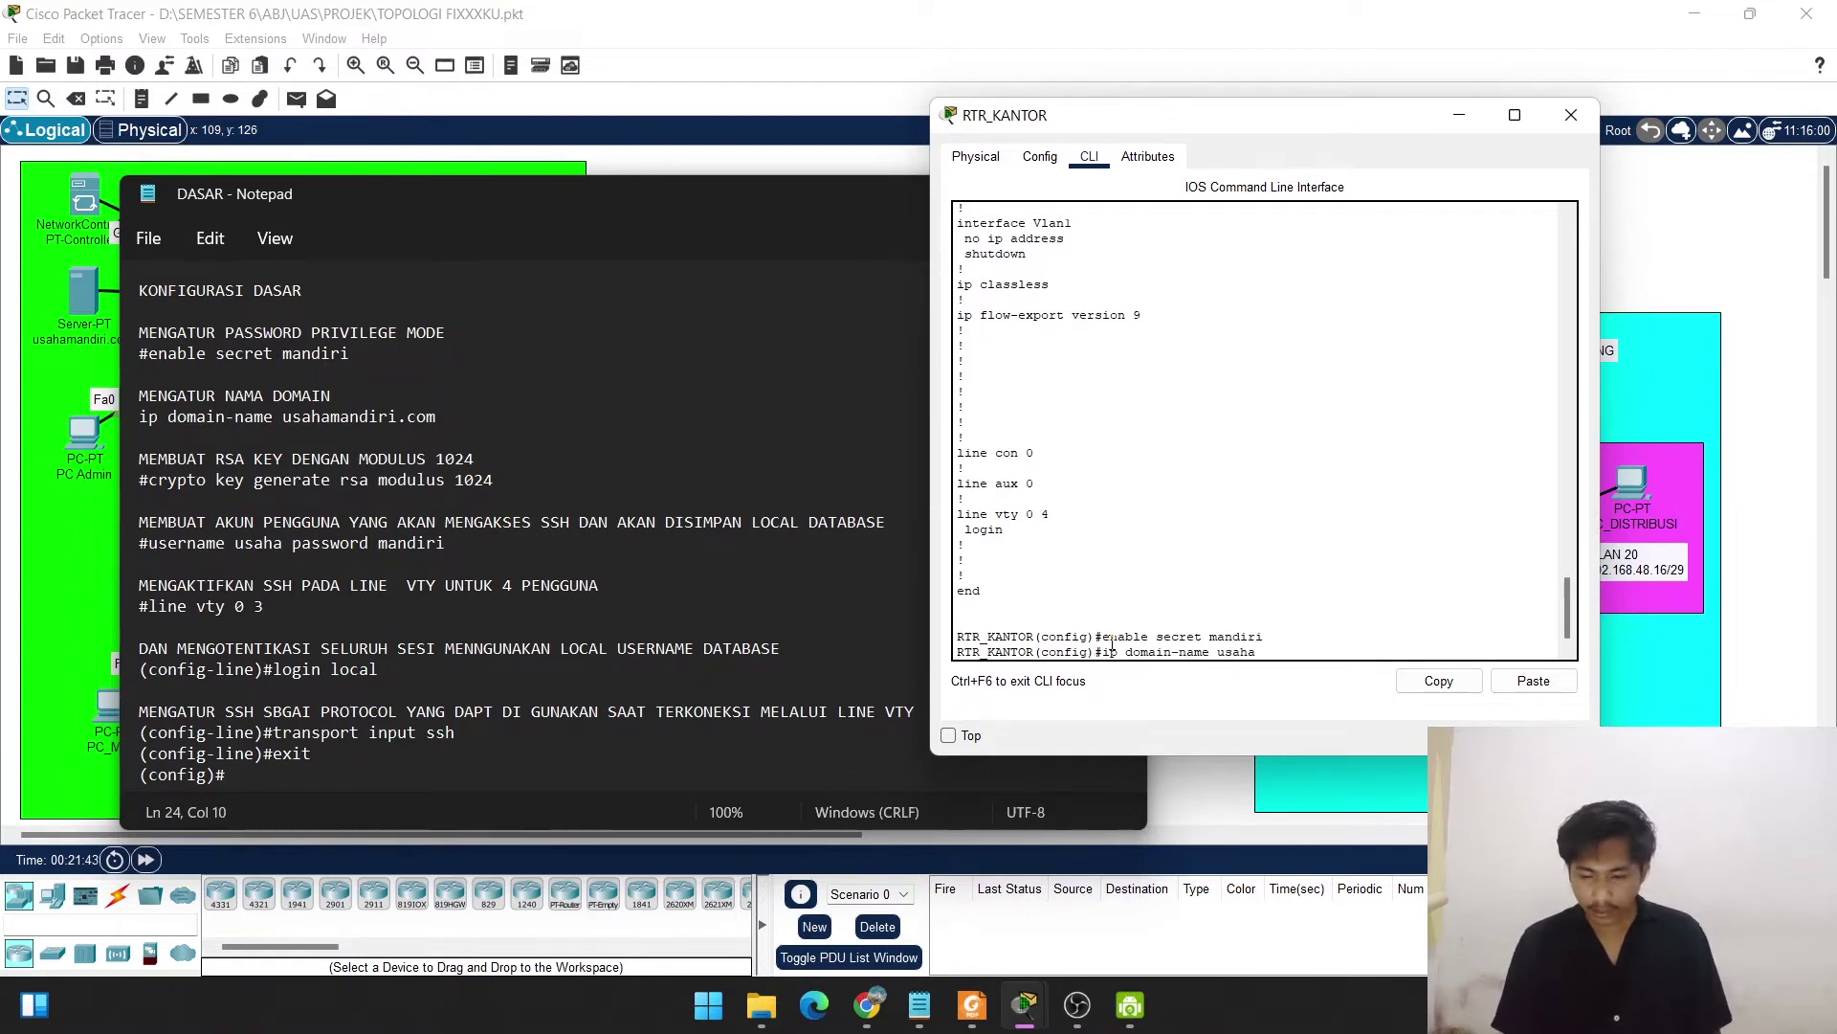
pyautogui.write('mandiri.')
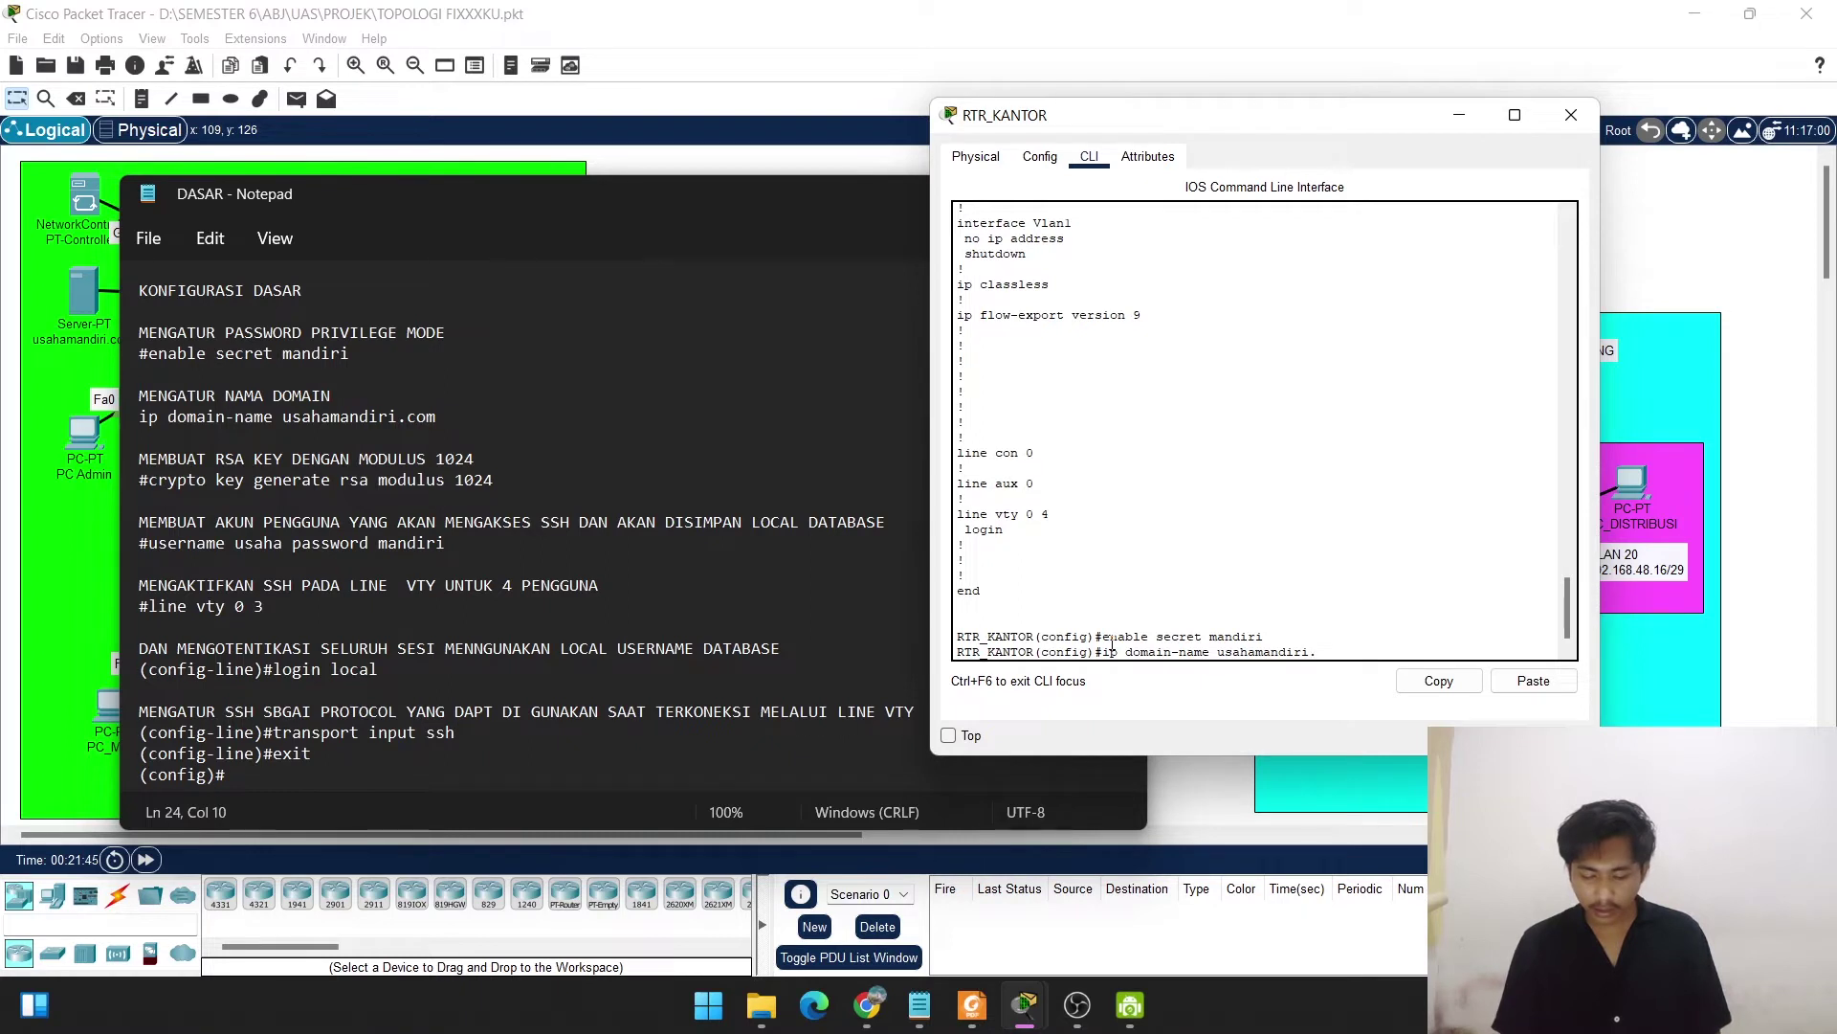
pyautogui.write('com')
pyautogui.press('Return')
pyautogui.press('Return')
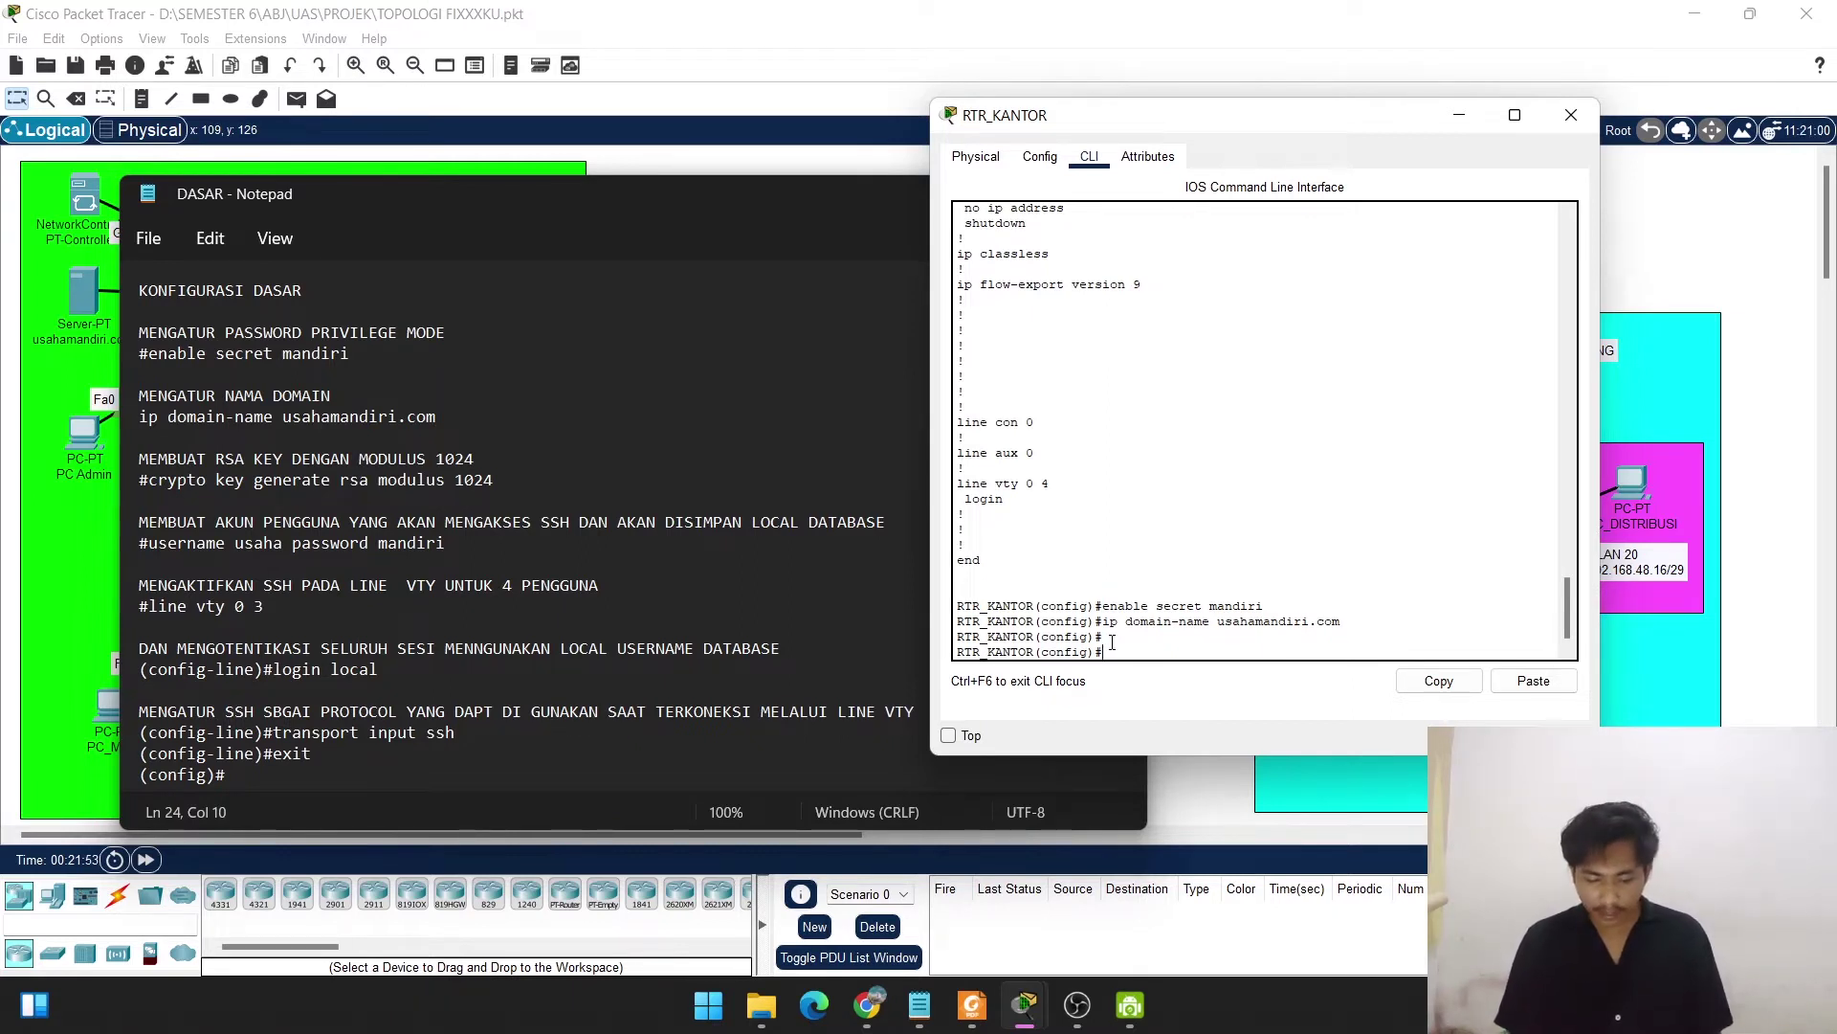
# Generate 1024-bit general-purpose RSA keys with crypto key generate rsa.
pyautogui.write('cr')
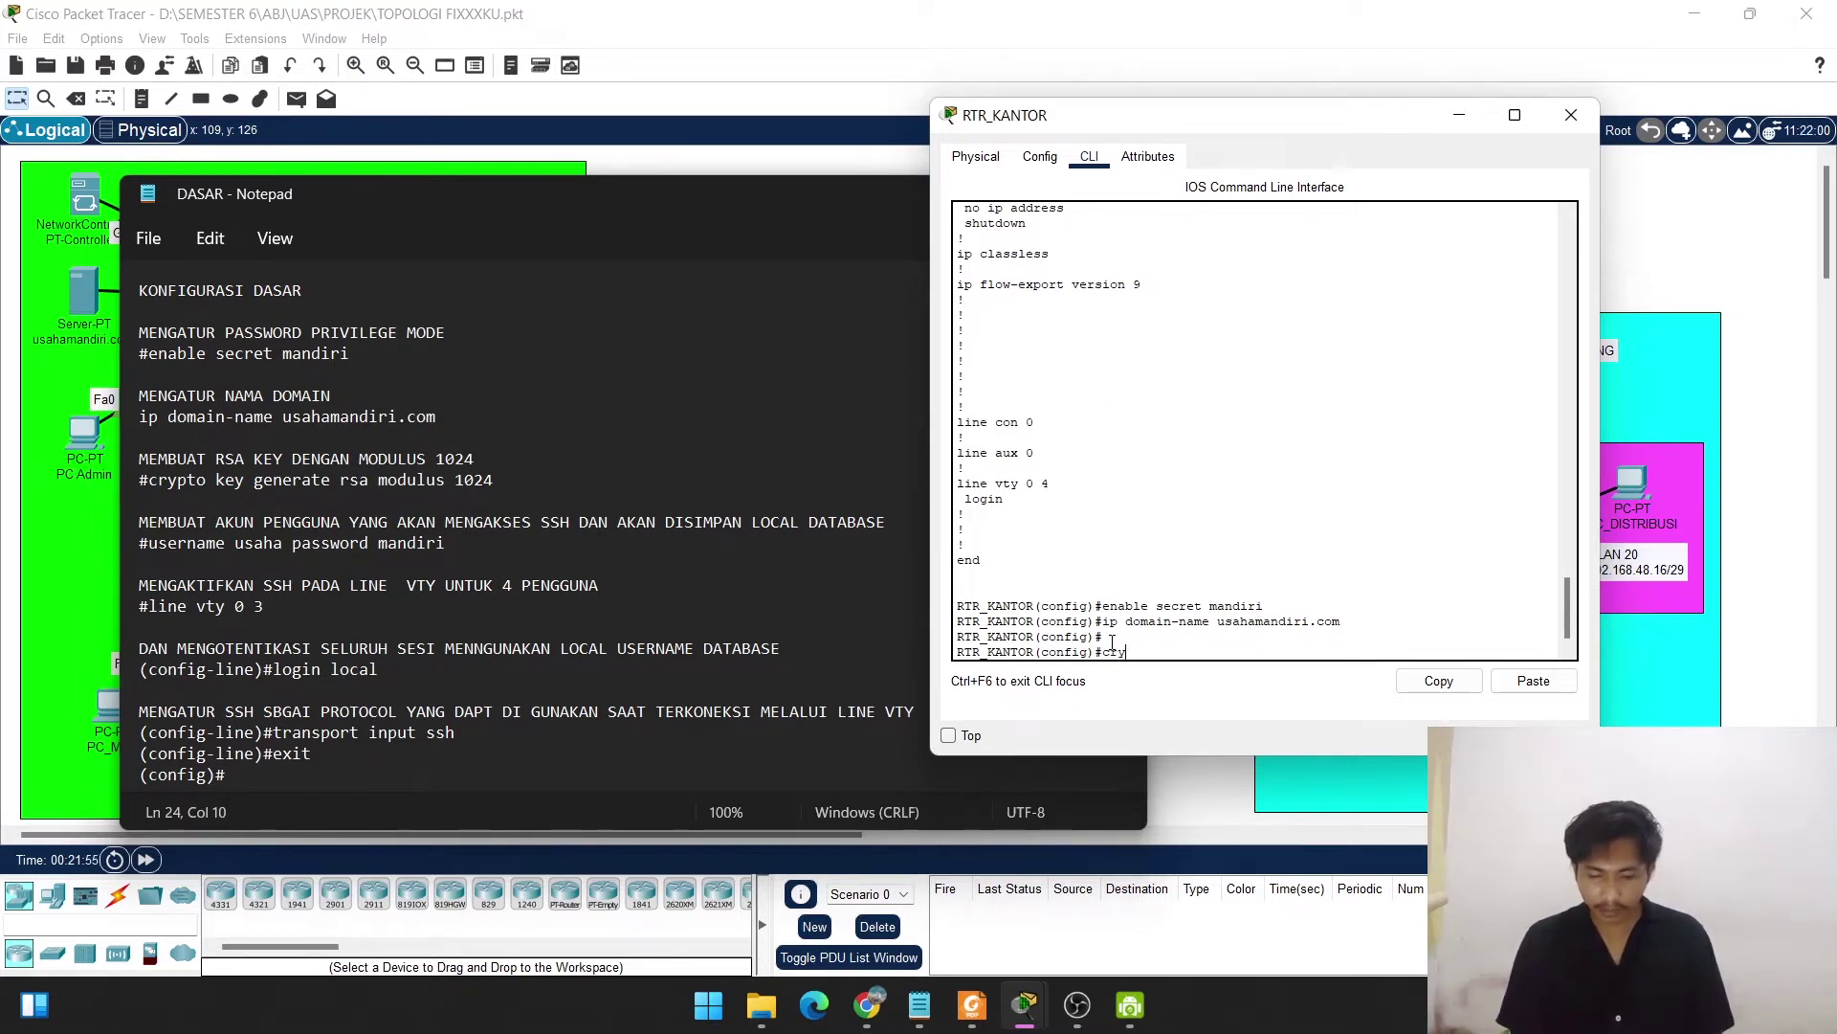
pyautogui.write('y')
pyautogui.press('Tab')
pyautogui.write('key')
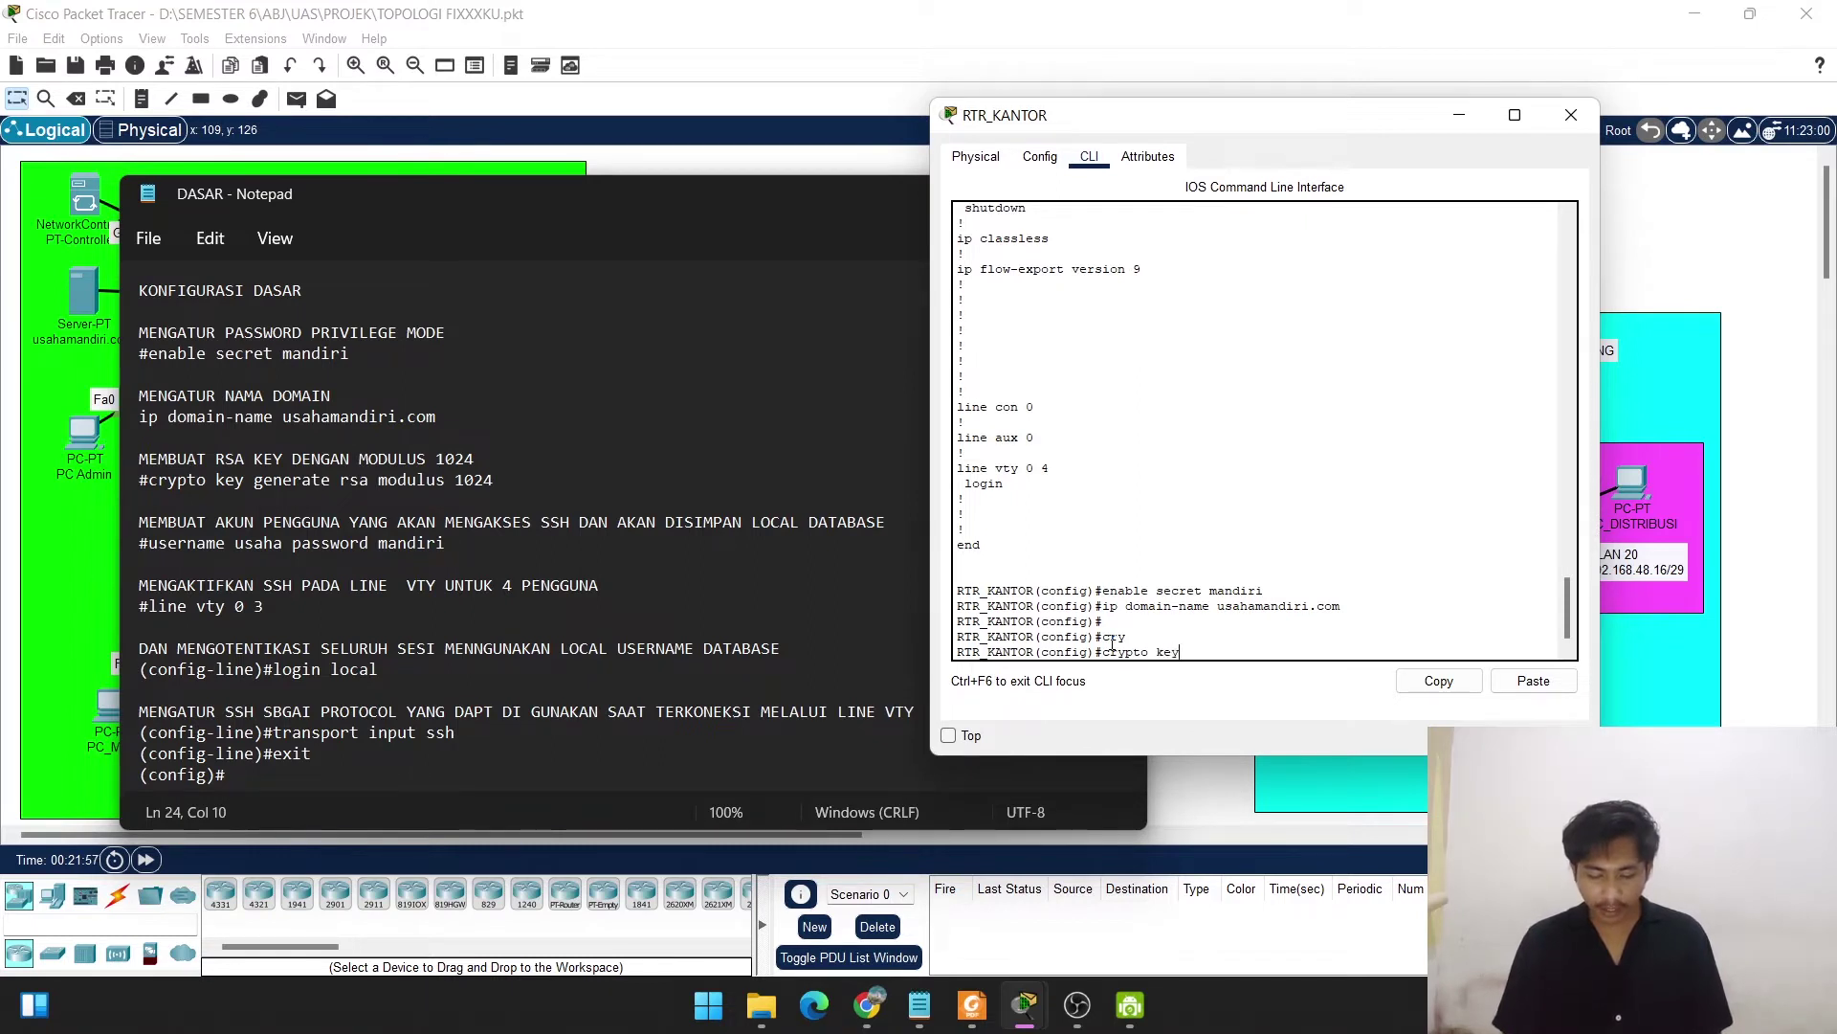
pyautogui.write(' g')
pyautogui.press('Tab')
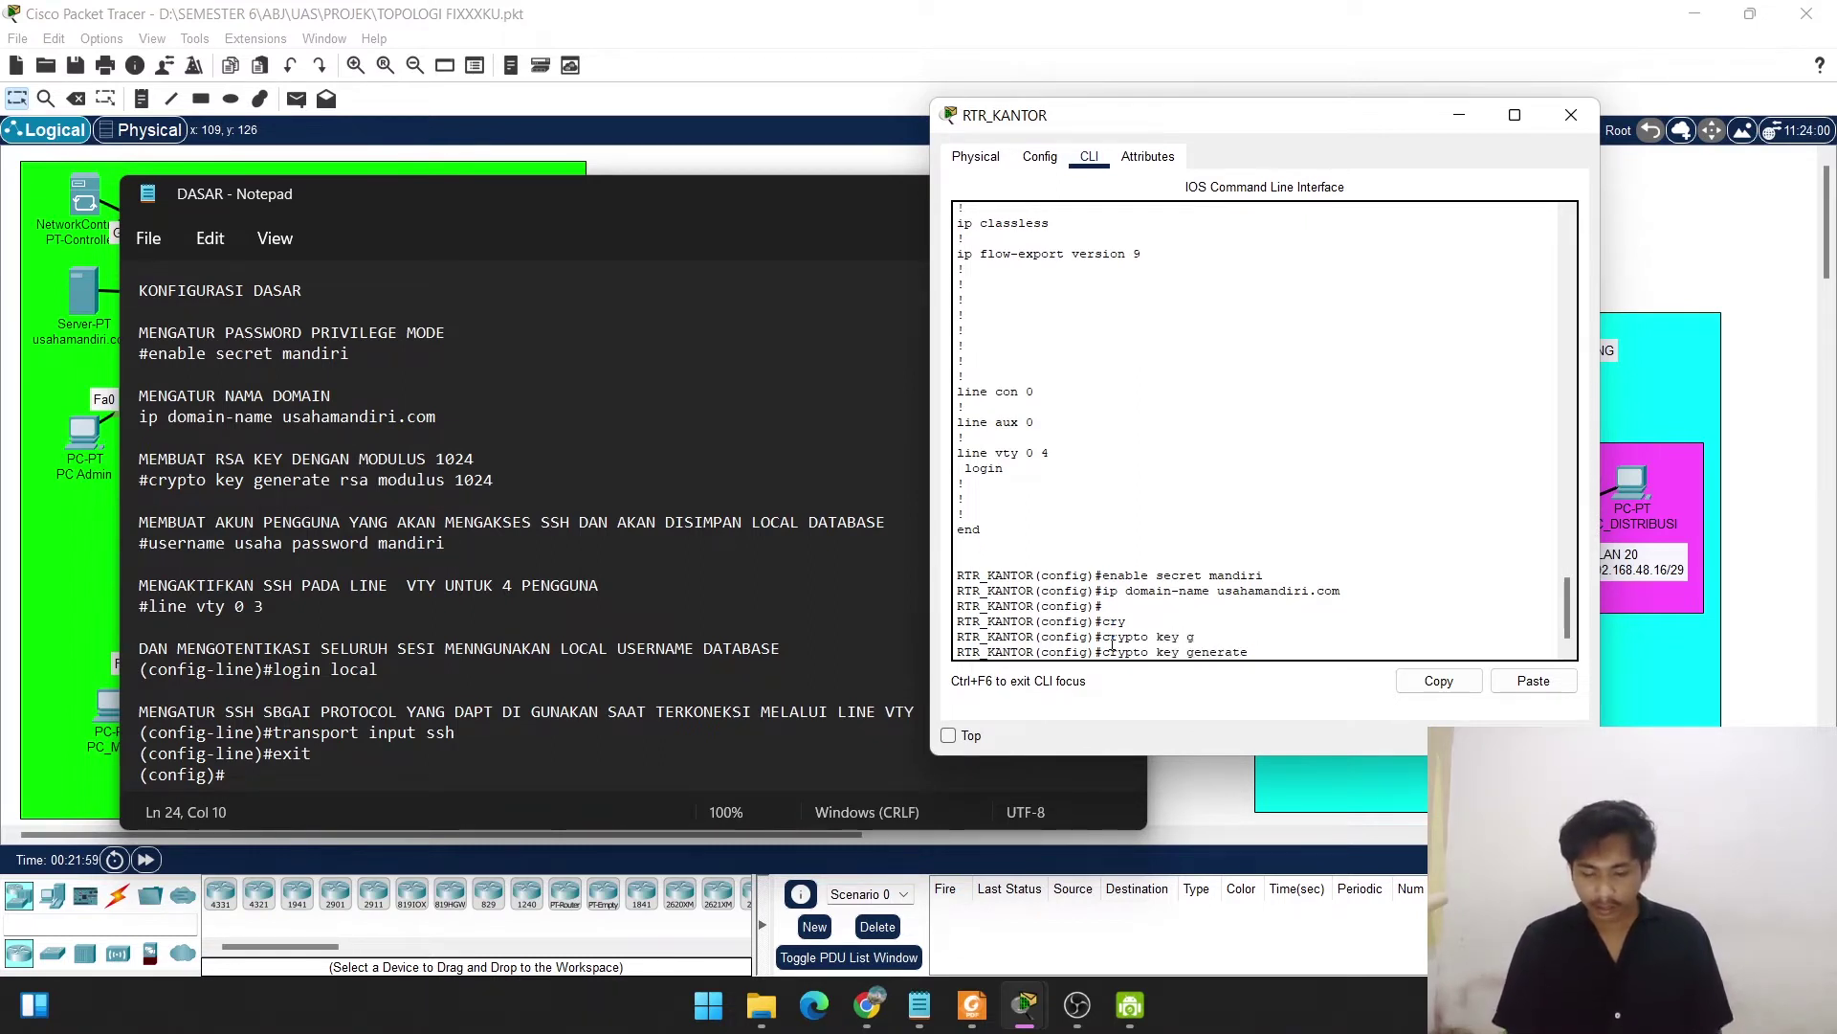
pyautogui.write('rsa')
pyautogui.write(' g')
pyautogui.press('Tab')
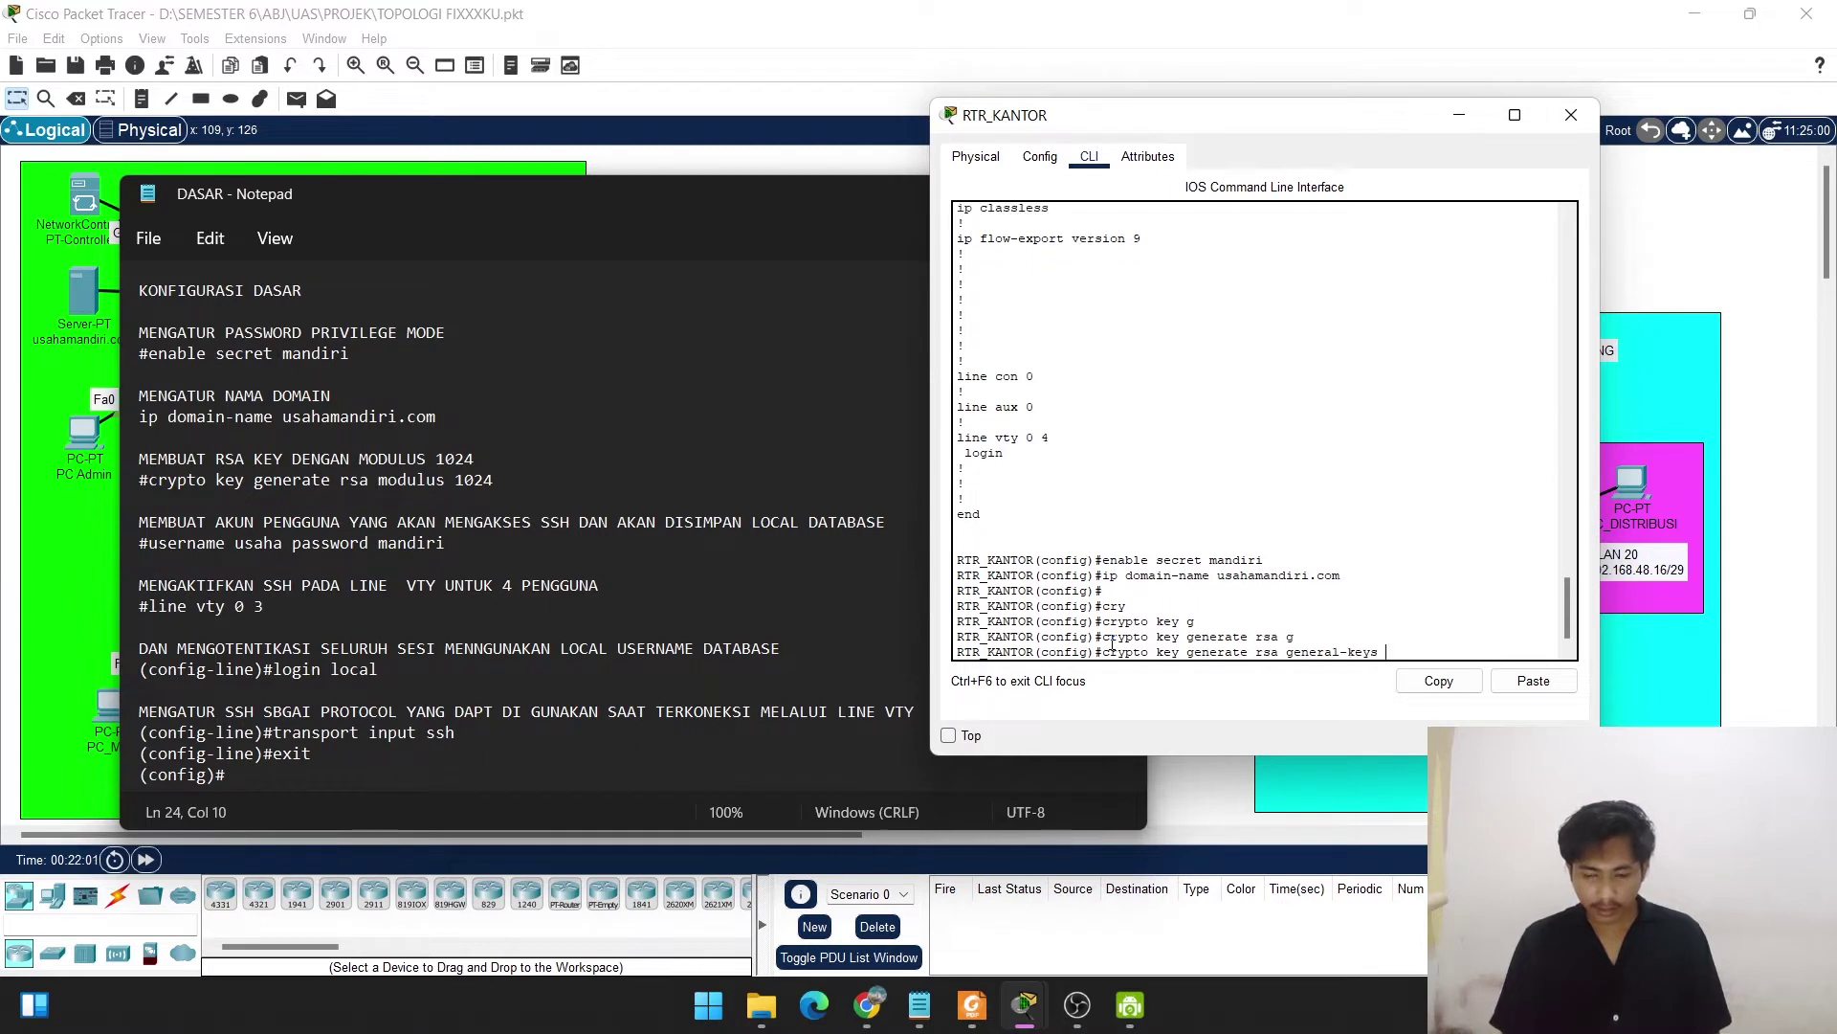
pyautogui.write('m')
pyautogui.press('Tab')
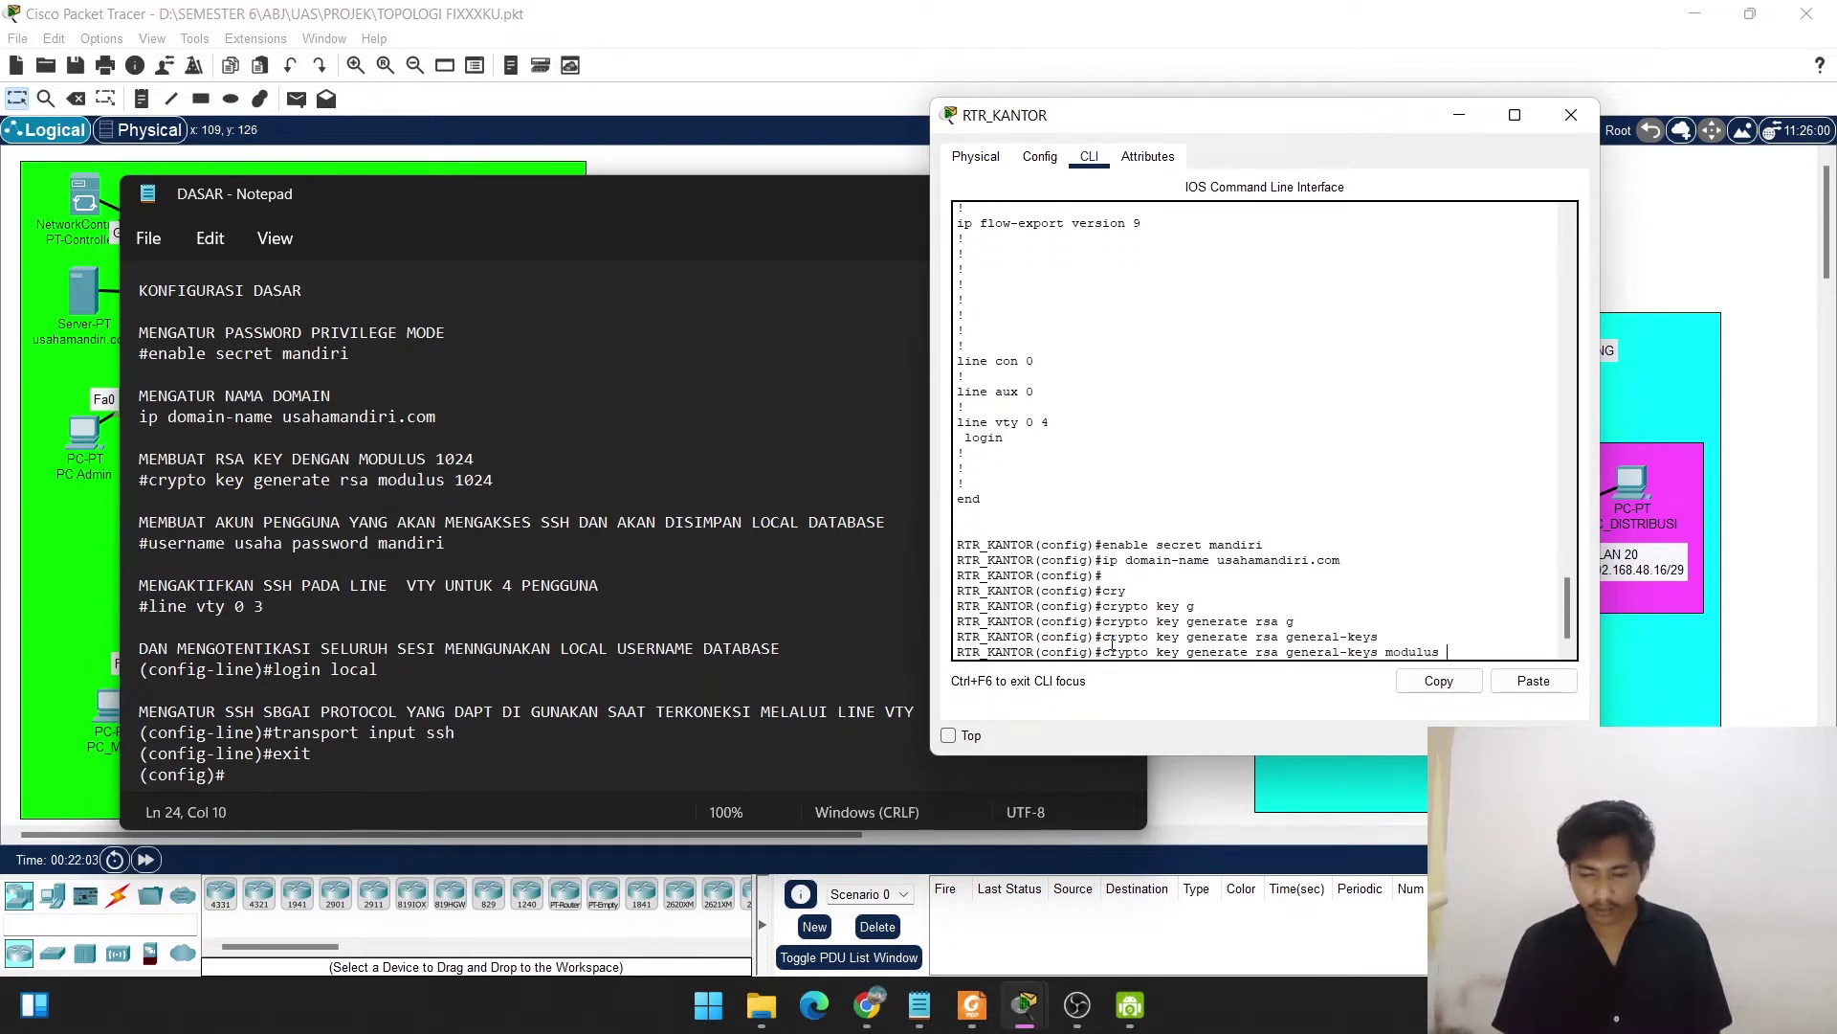
pyautogui.write('1024')
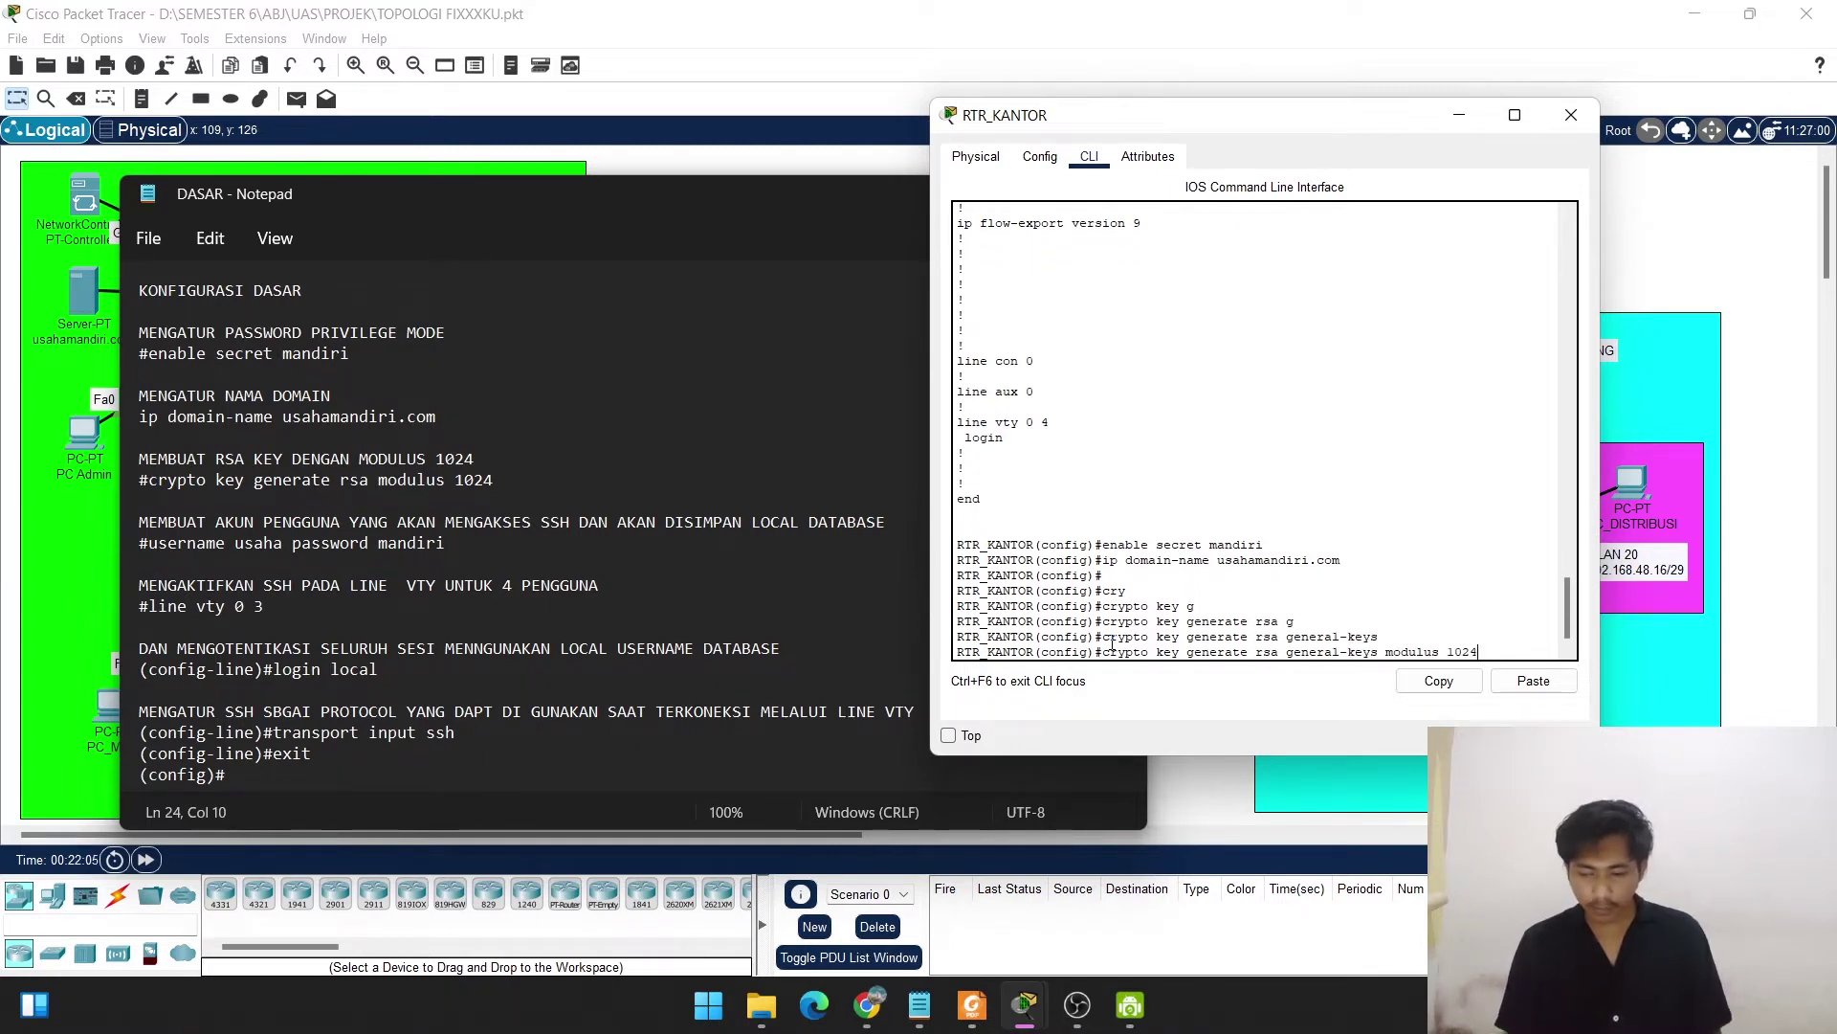
pyautogui.press('Return')
pyautogui.write('\\')
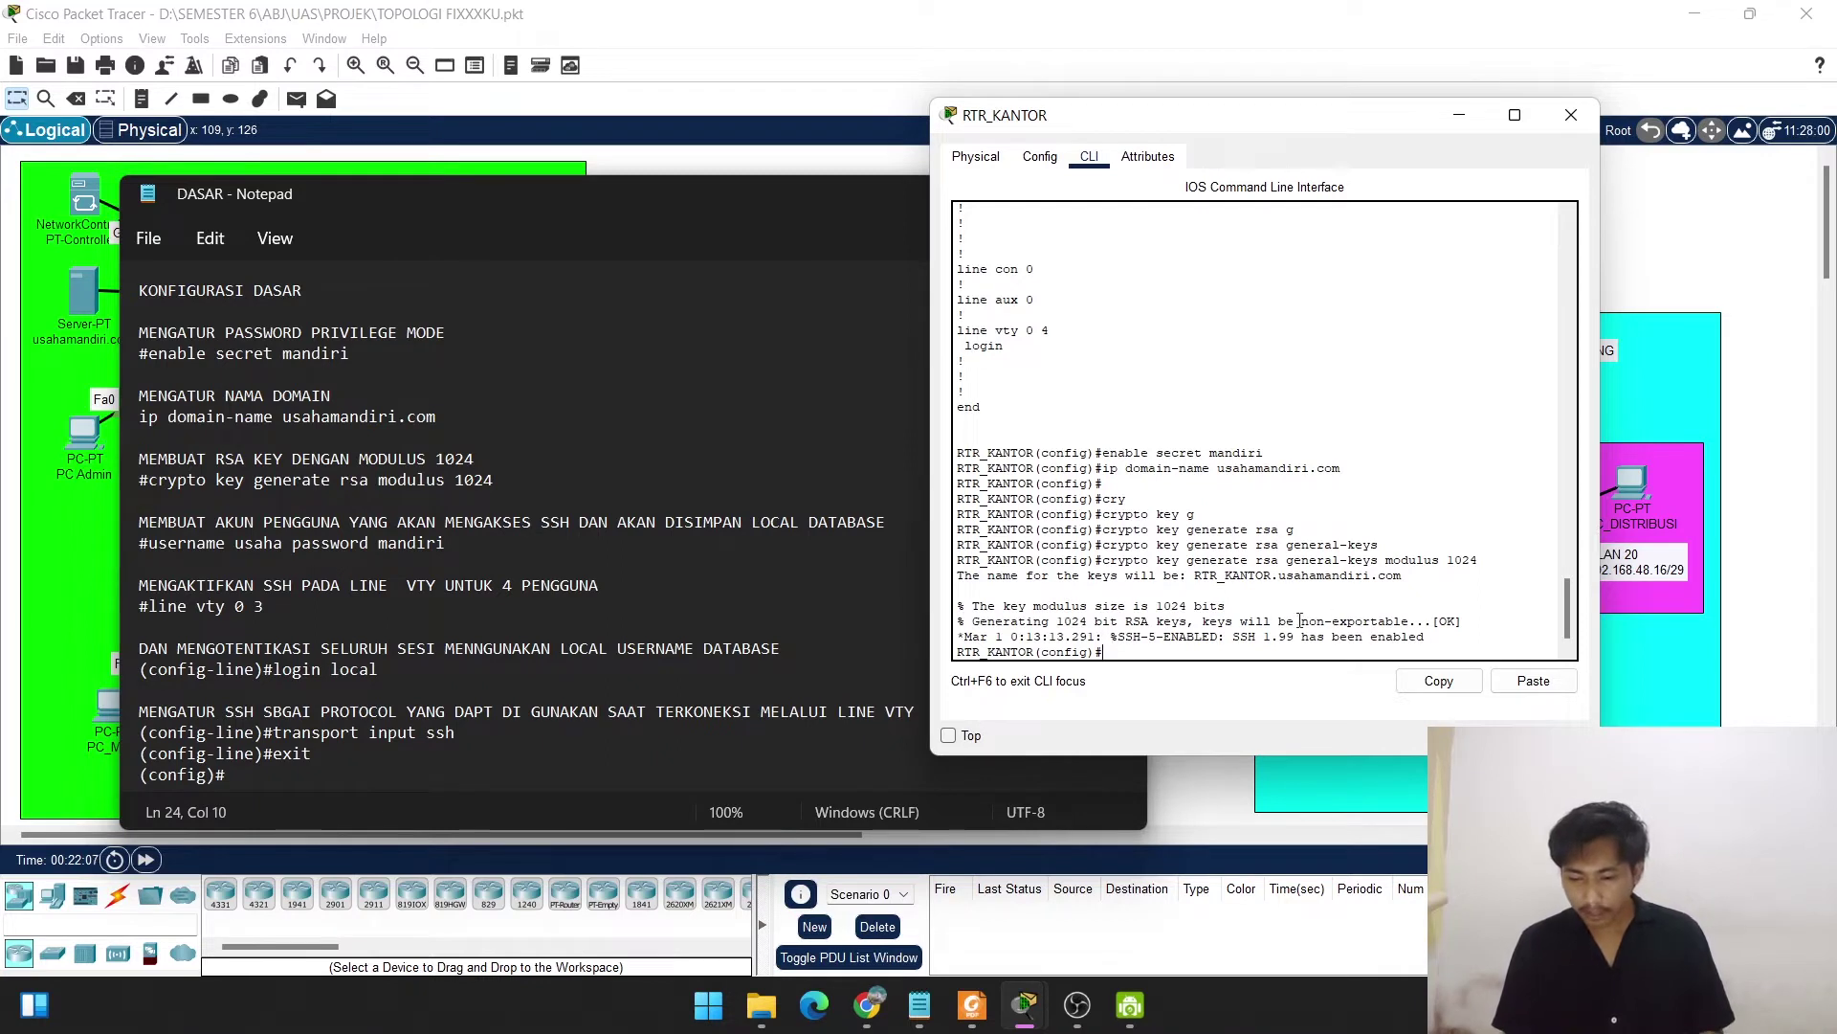
# Create a local user account with a password for SSH logins.
pyautogui.moveTo(1469, 621); pyautogui.dragTo(1421, 629)
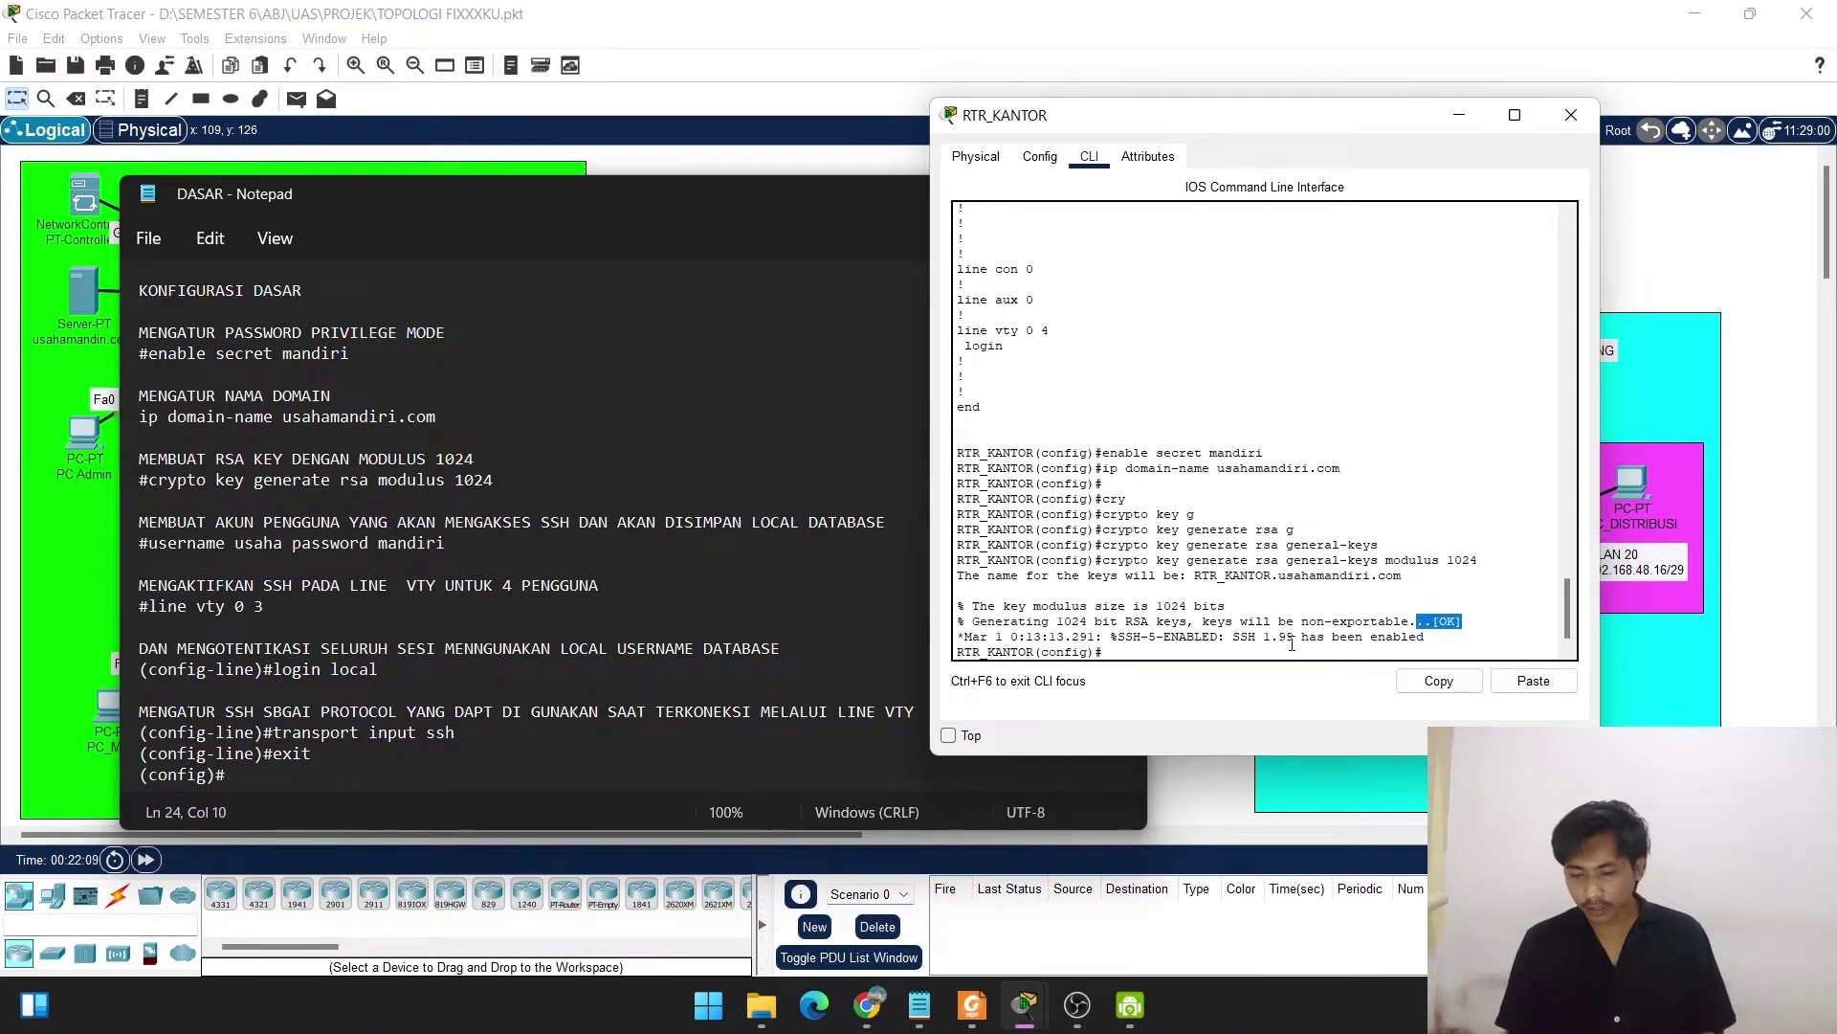
pyautogui.press('Return')
pyautogui.press('Return')
pyautogui.press('Return')
pyautogui.press('Return')
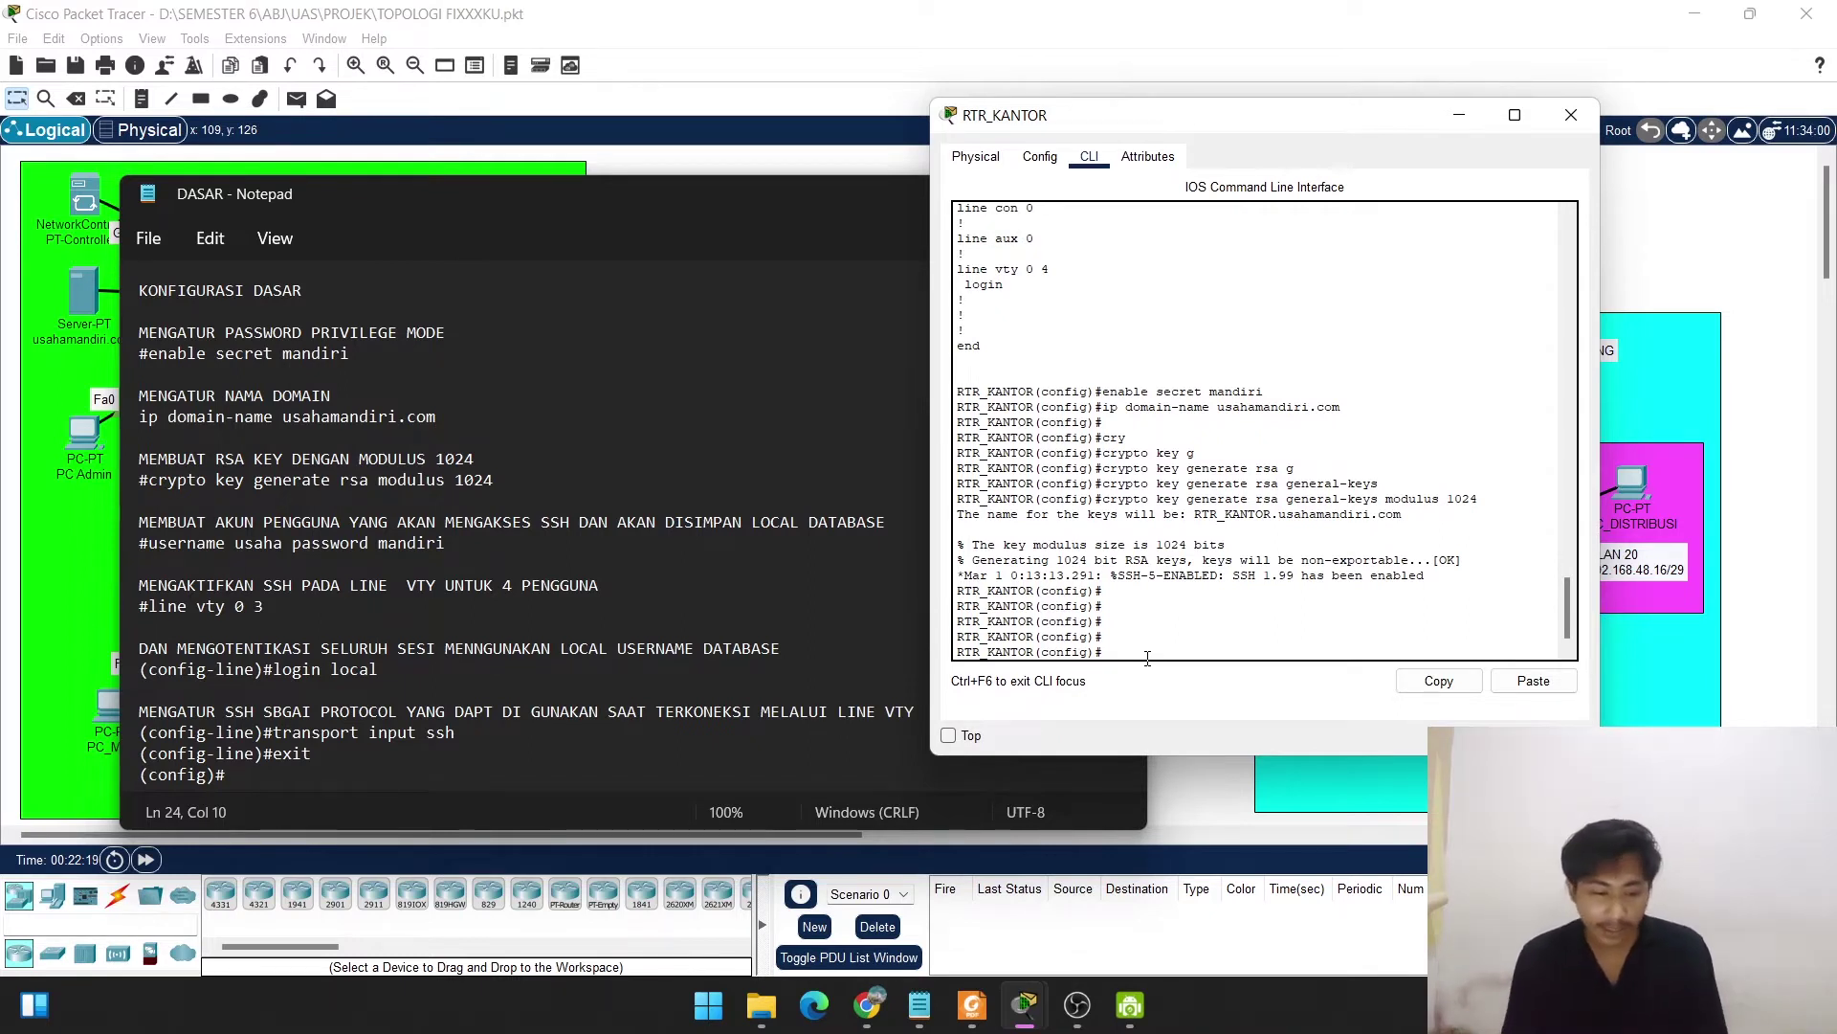
pyautogui.write('username')
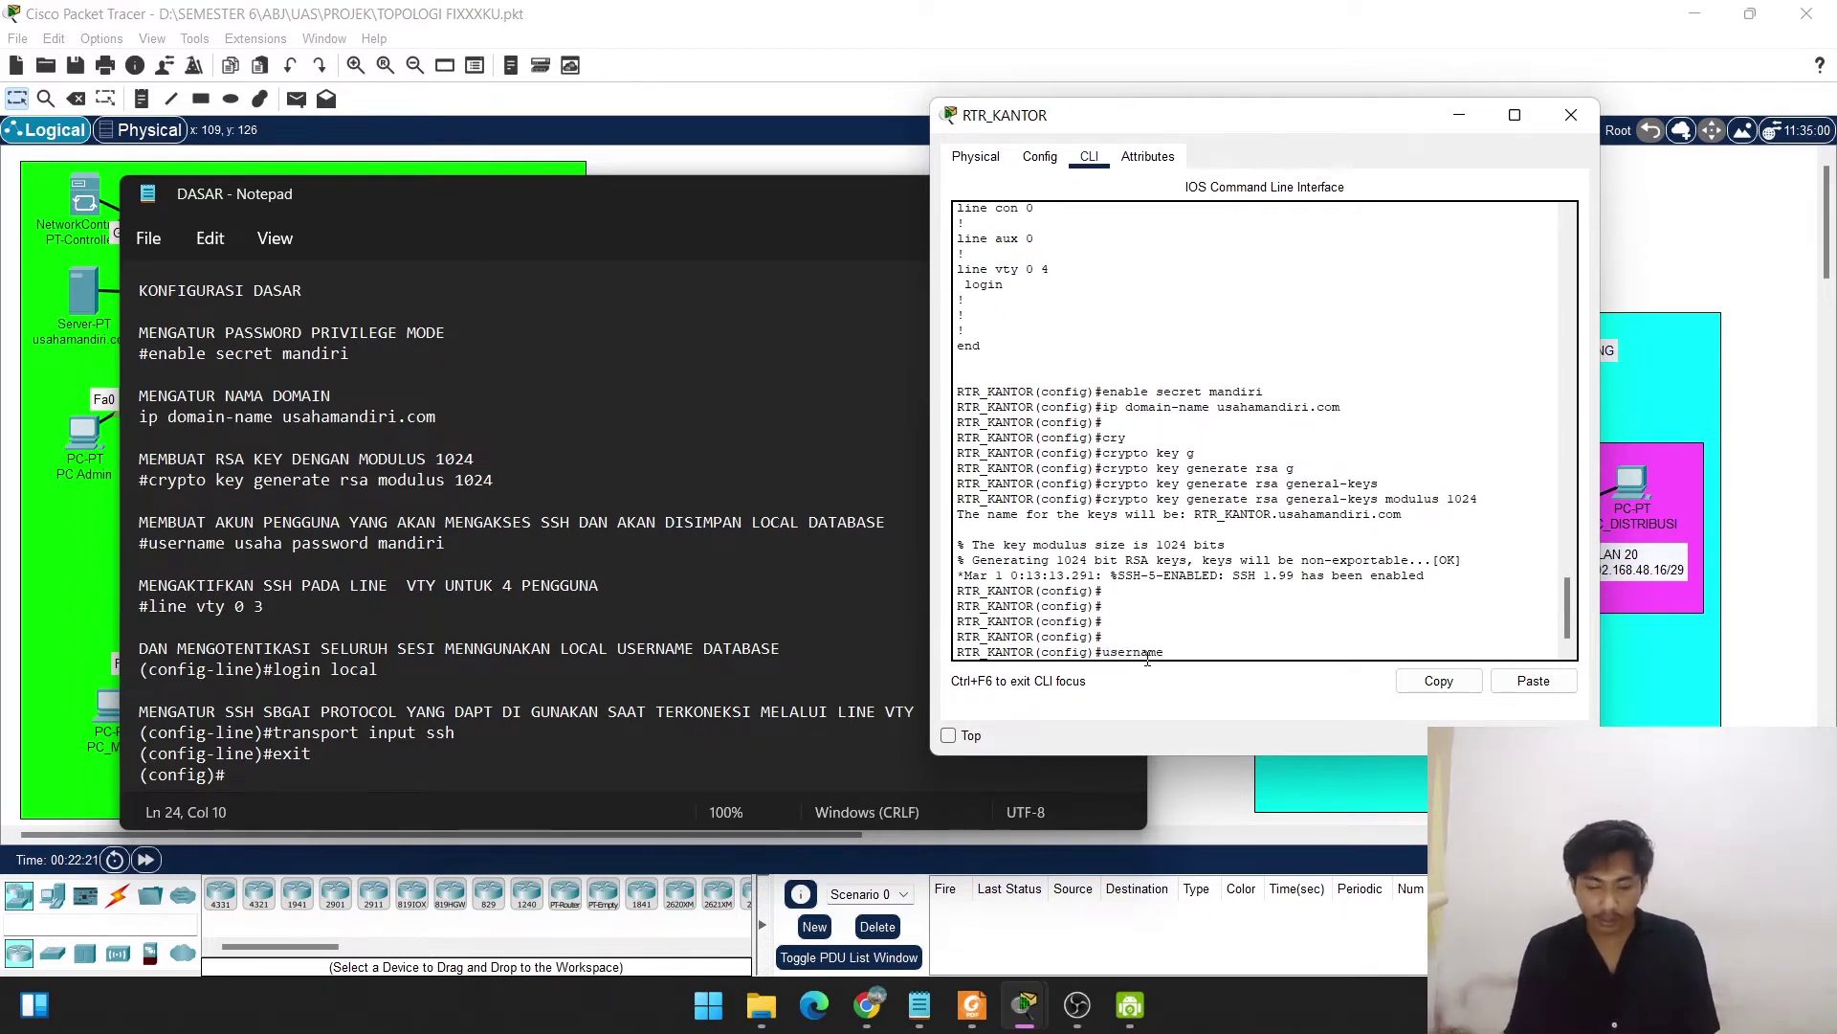
pyautogui.write(' usaha')
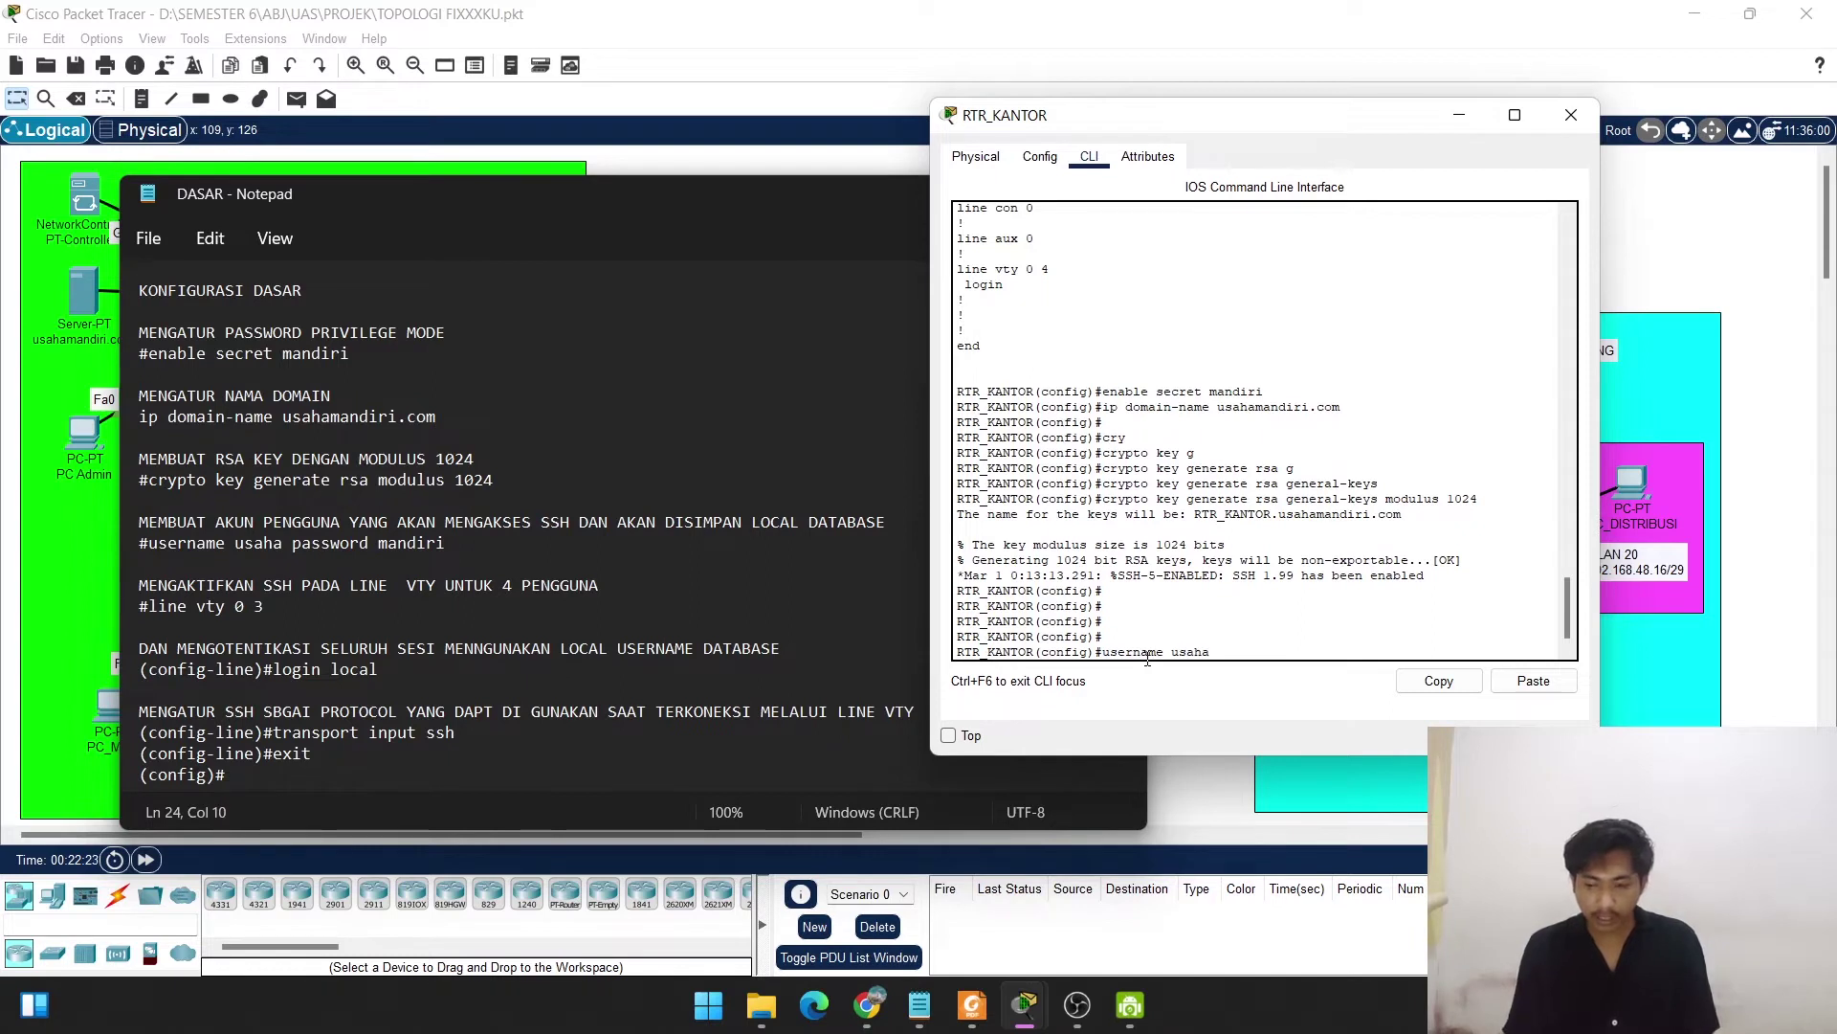
pyautogui.write(' passwor')
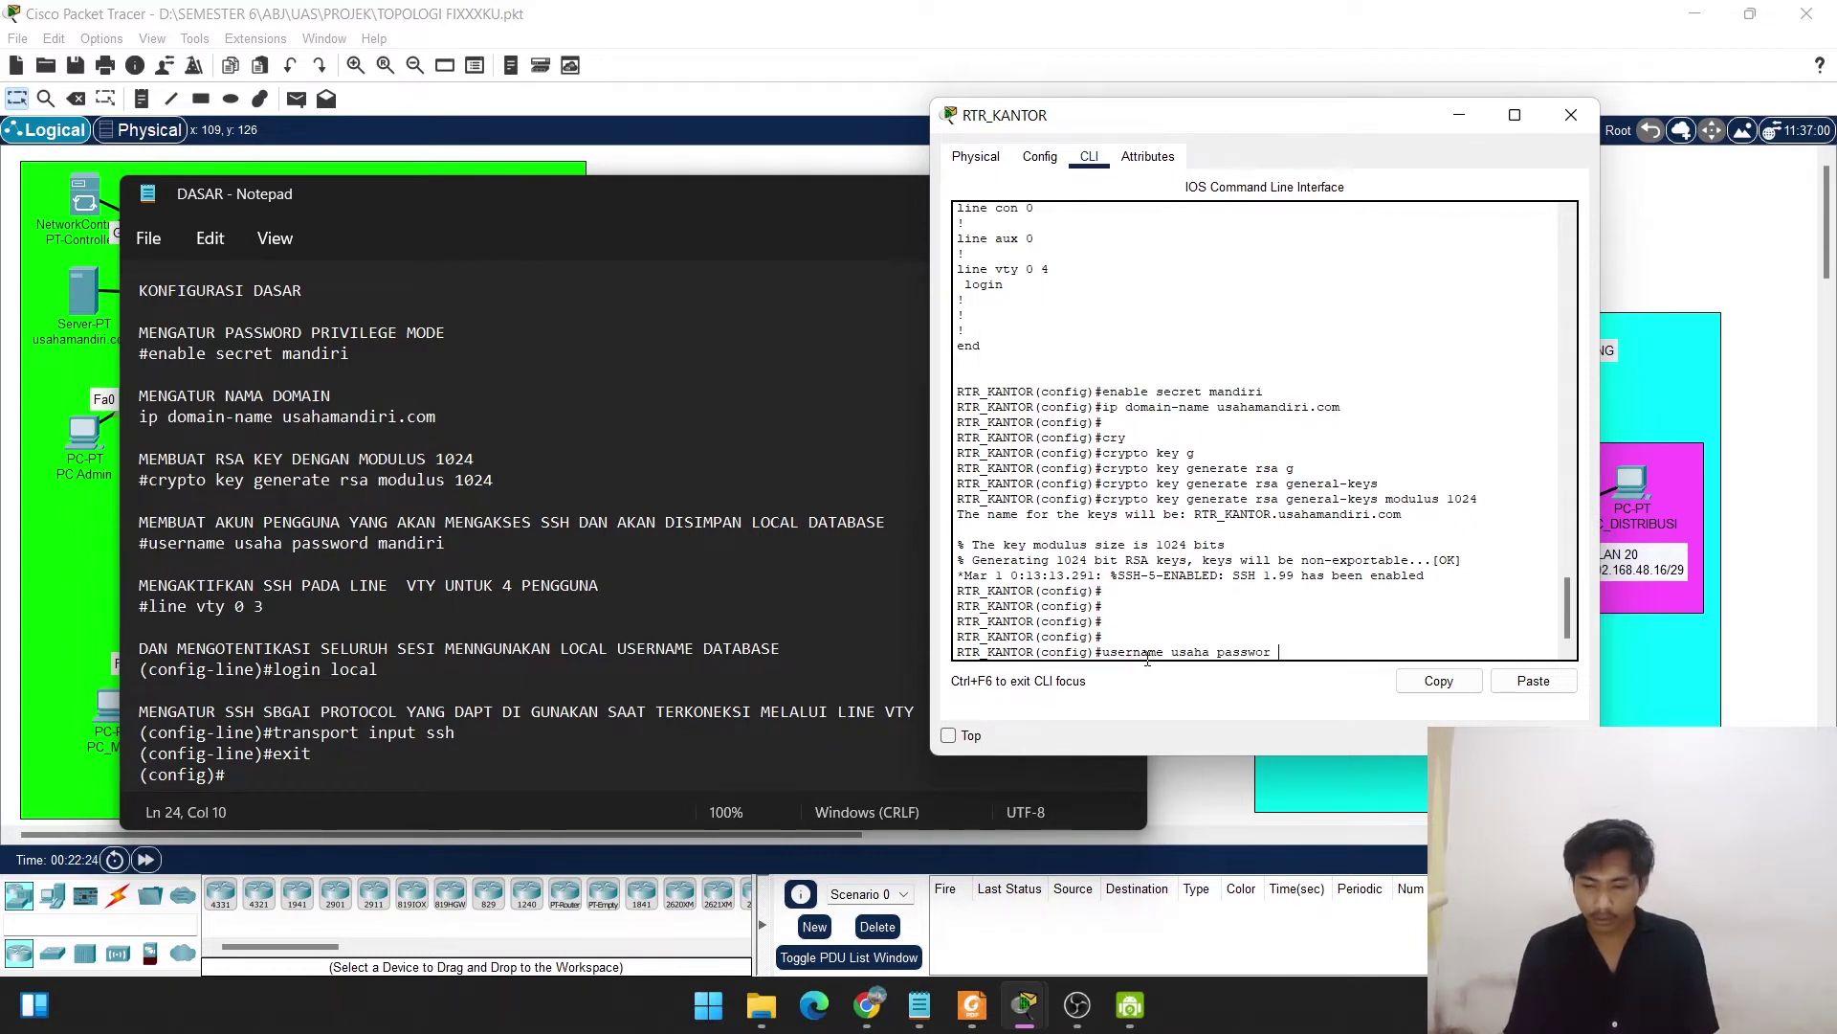
pyautogui.write('d mandiri')
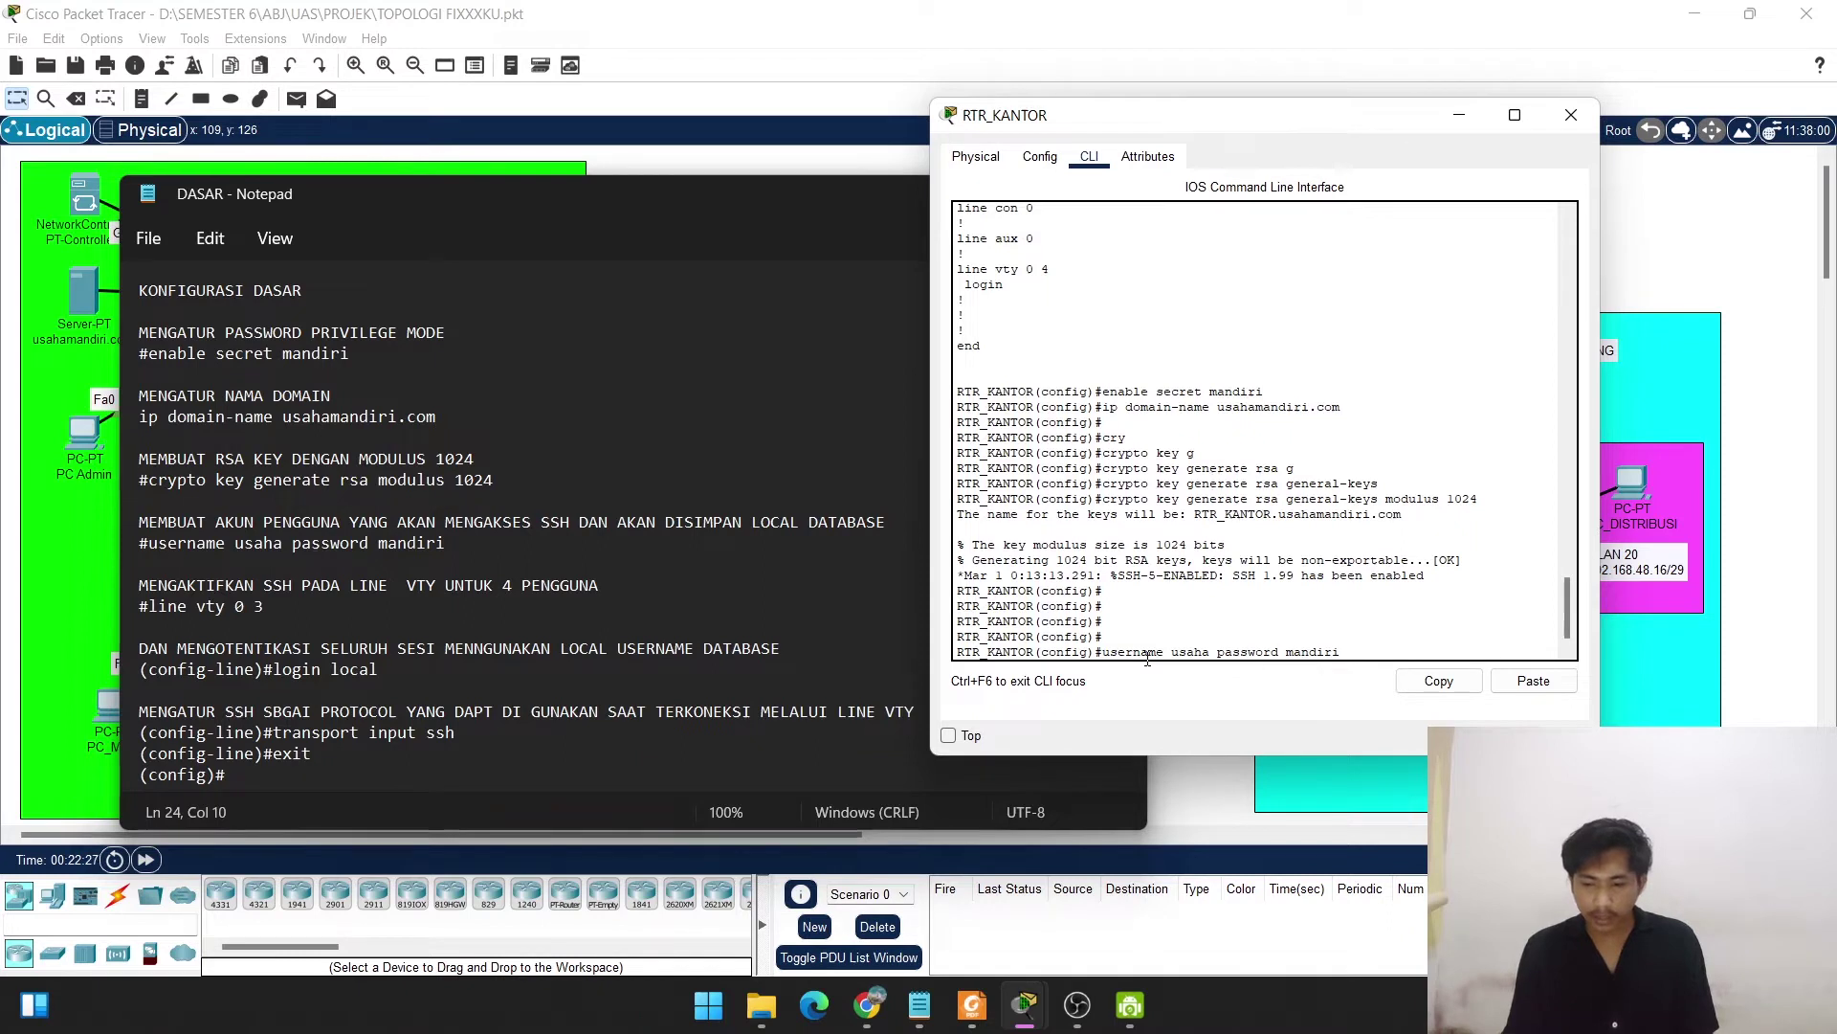
pyautogui.press('Return')
pyautogui.press('Return')
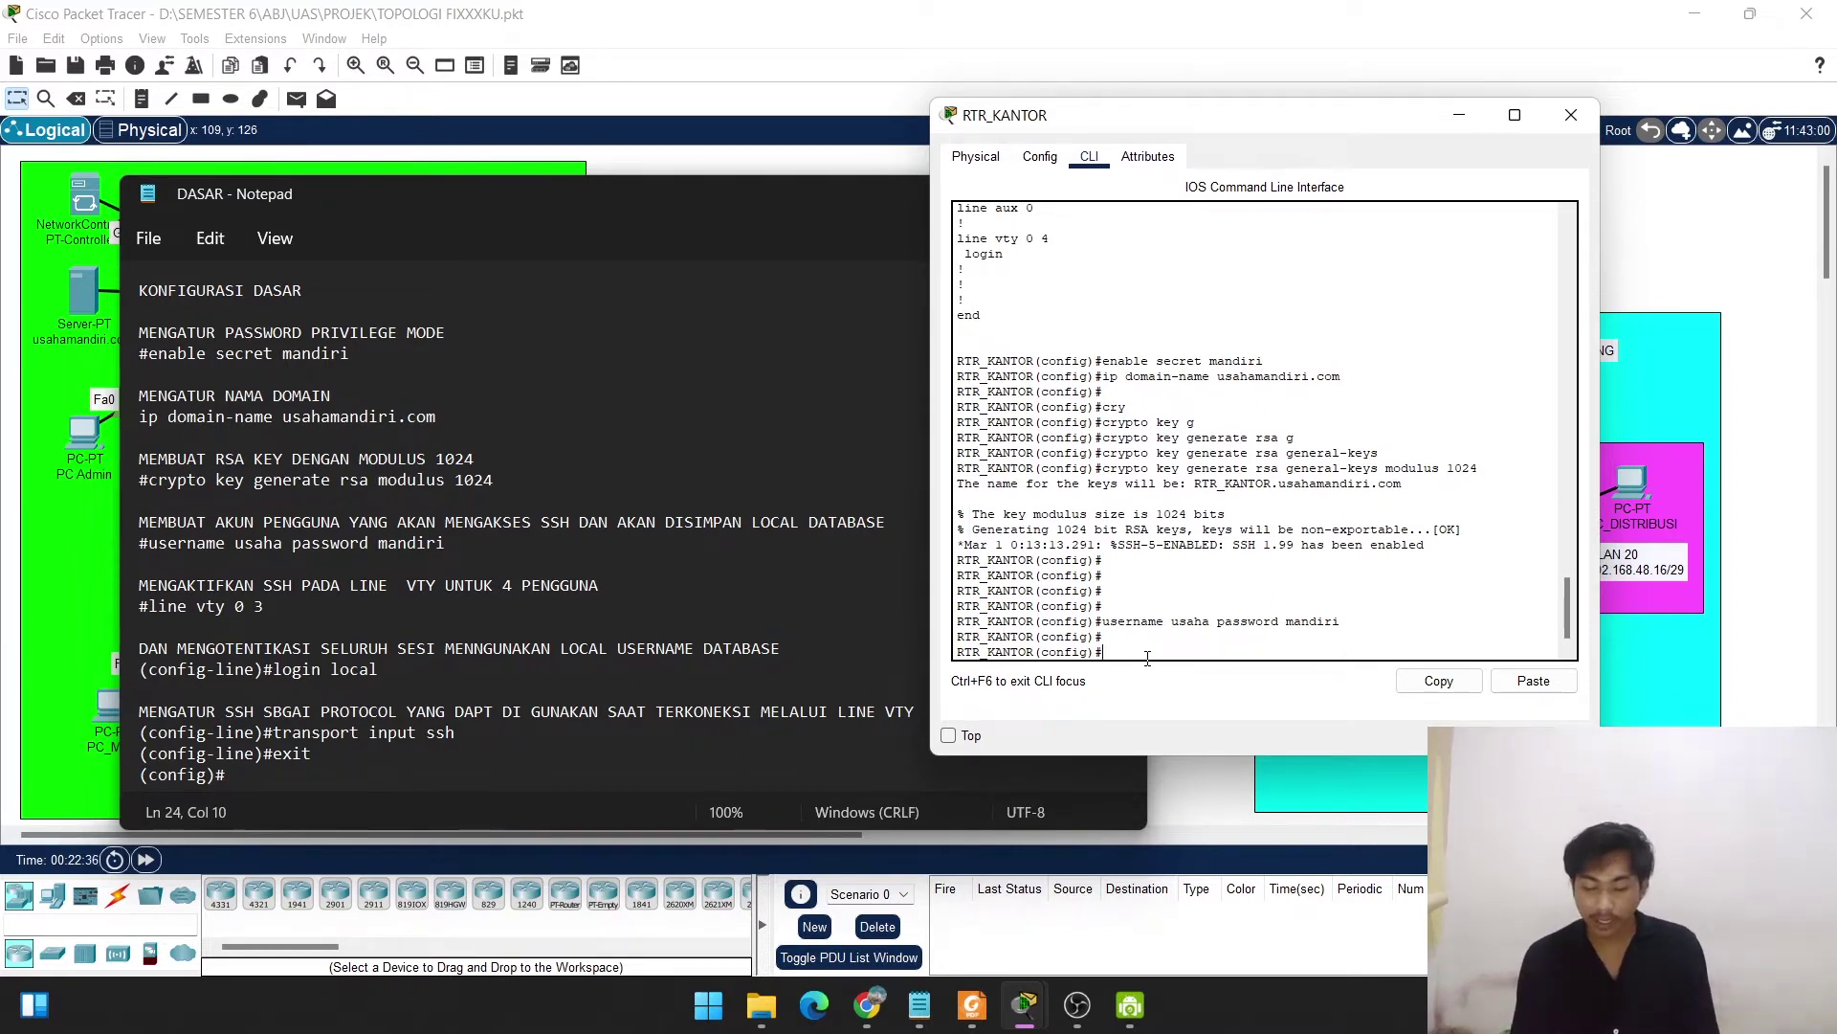
# Enter VTY lines 0–3 and apply login local.
pyautogui.write('line ')
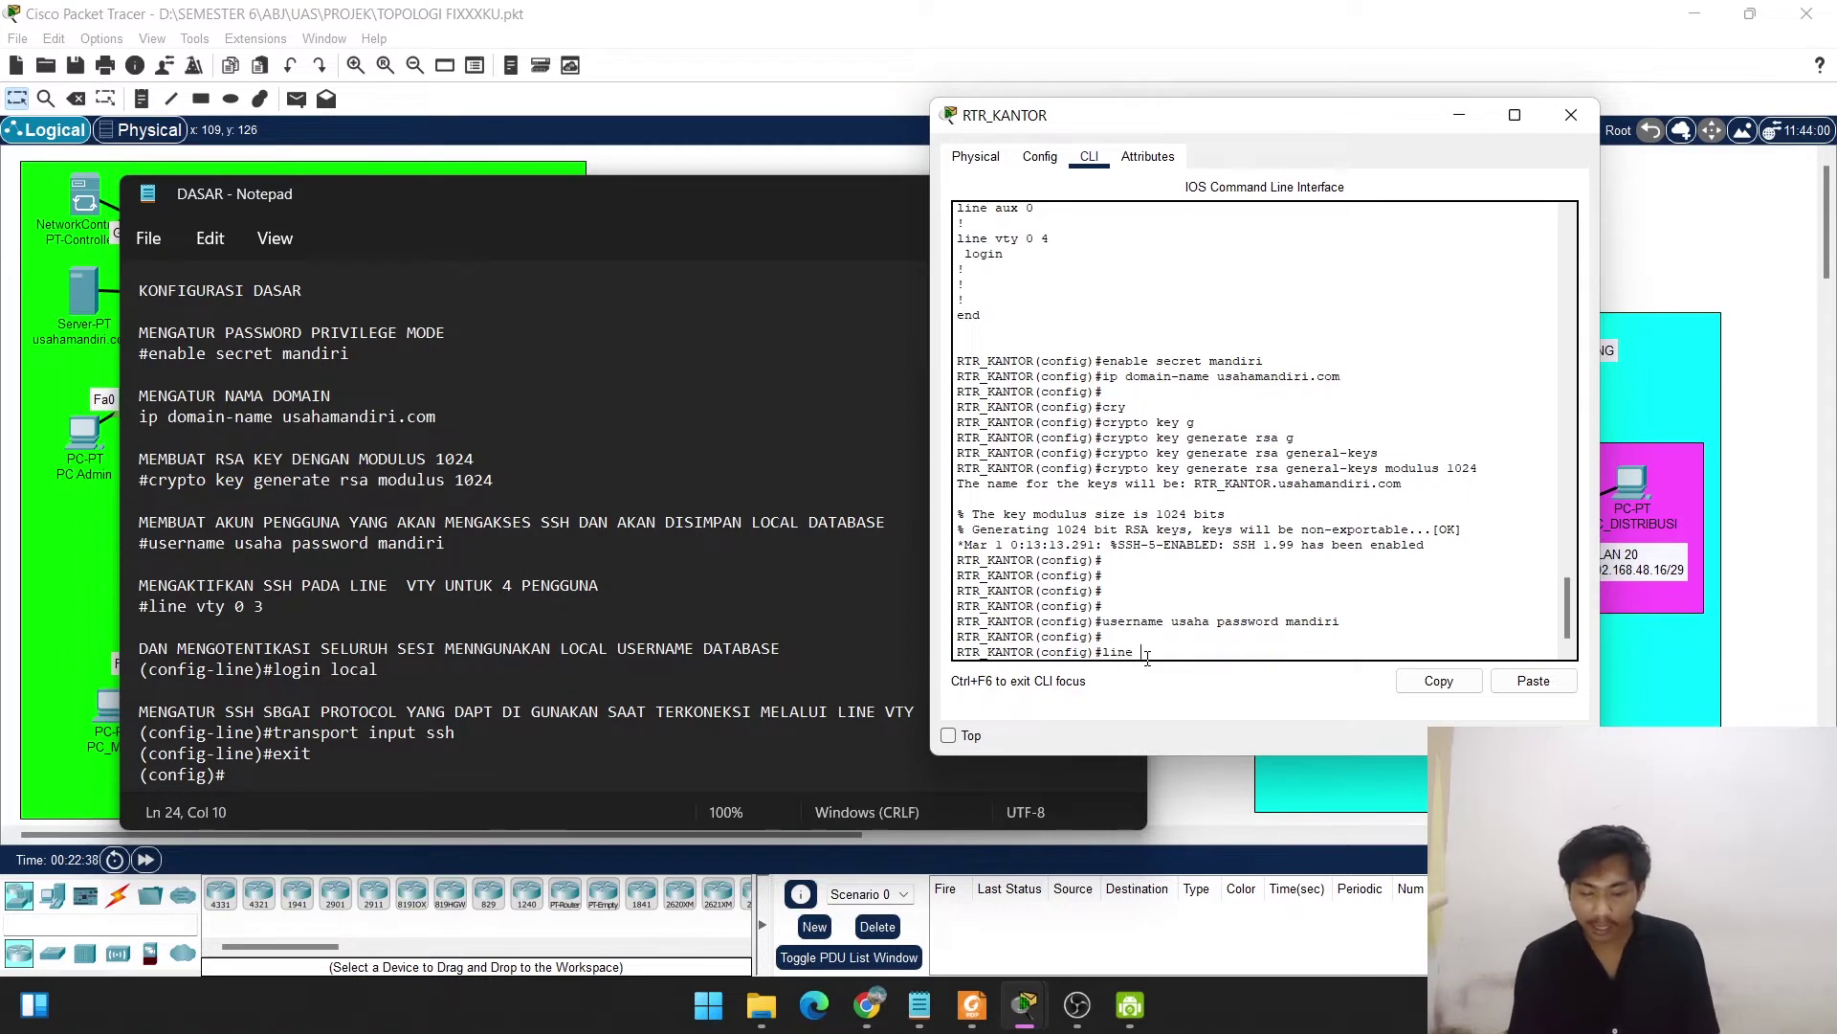
pyautogui.write('vty 0')
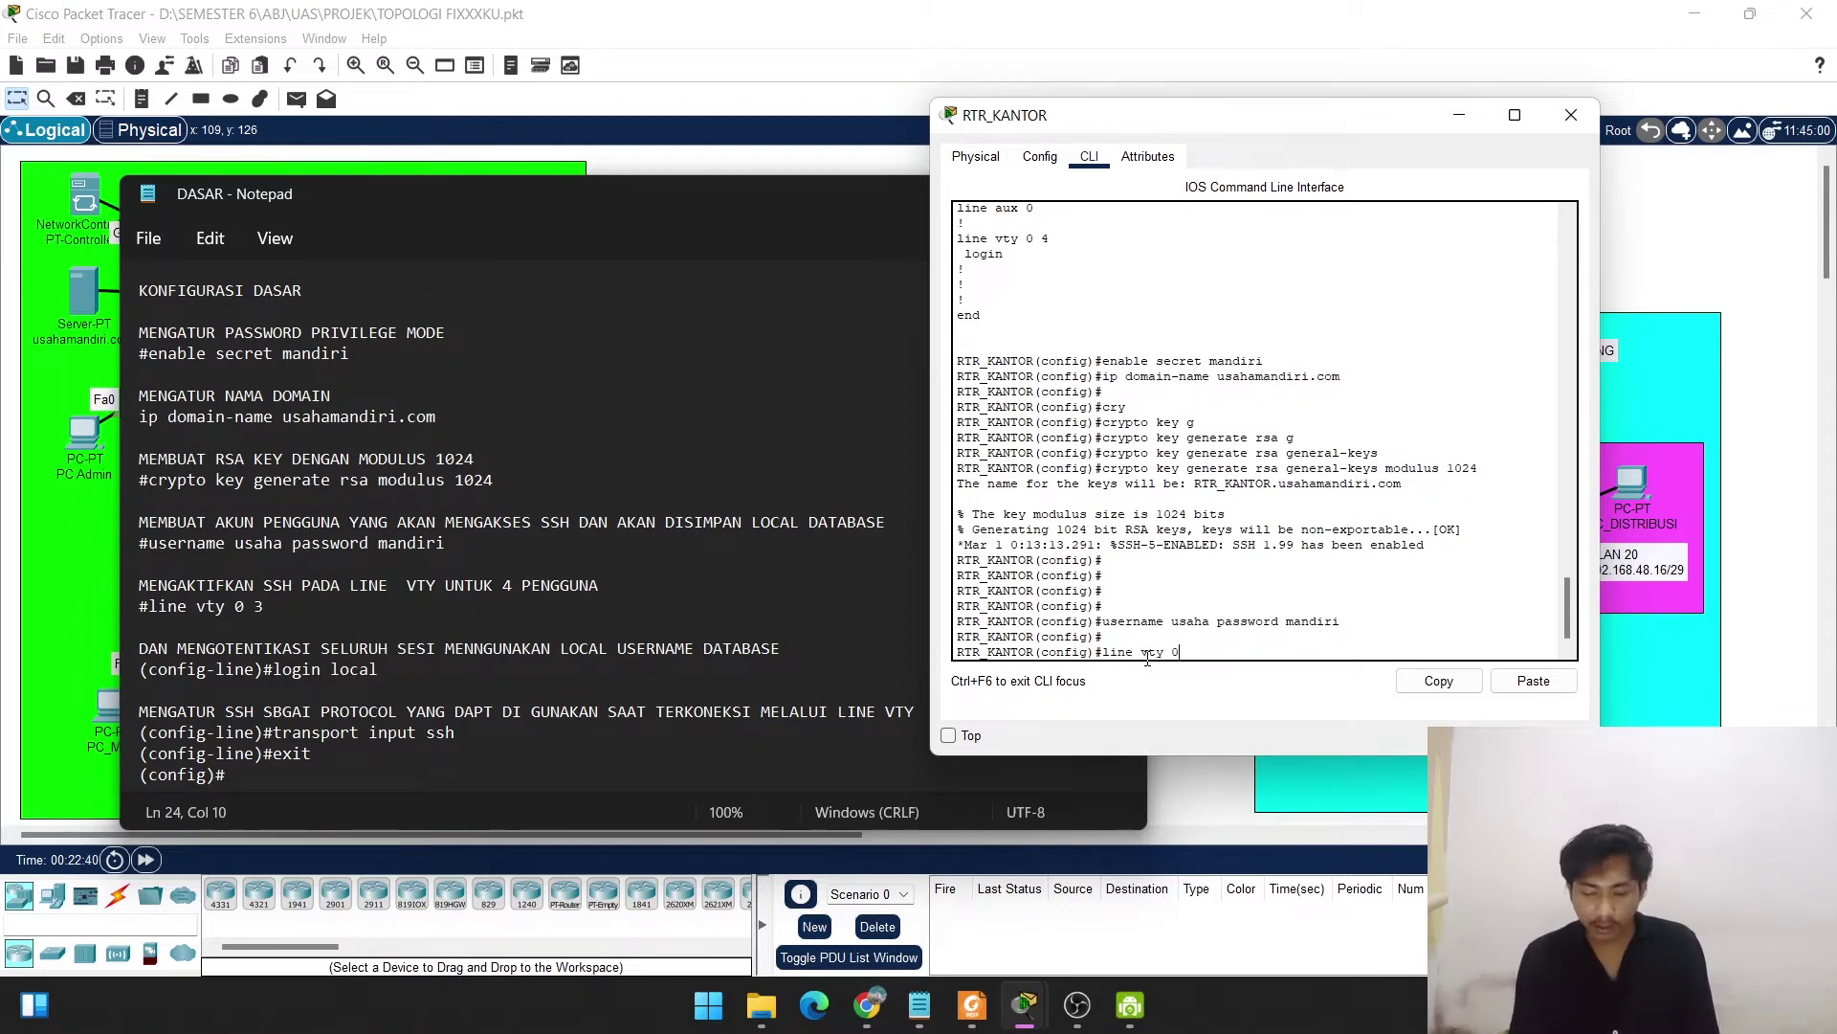
pyautogui.write(' 3')
pyautogui.press('Return')
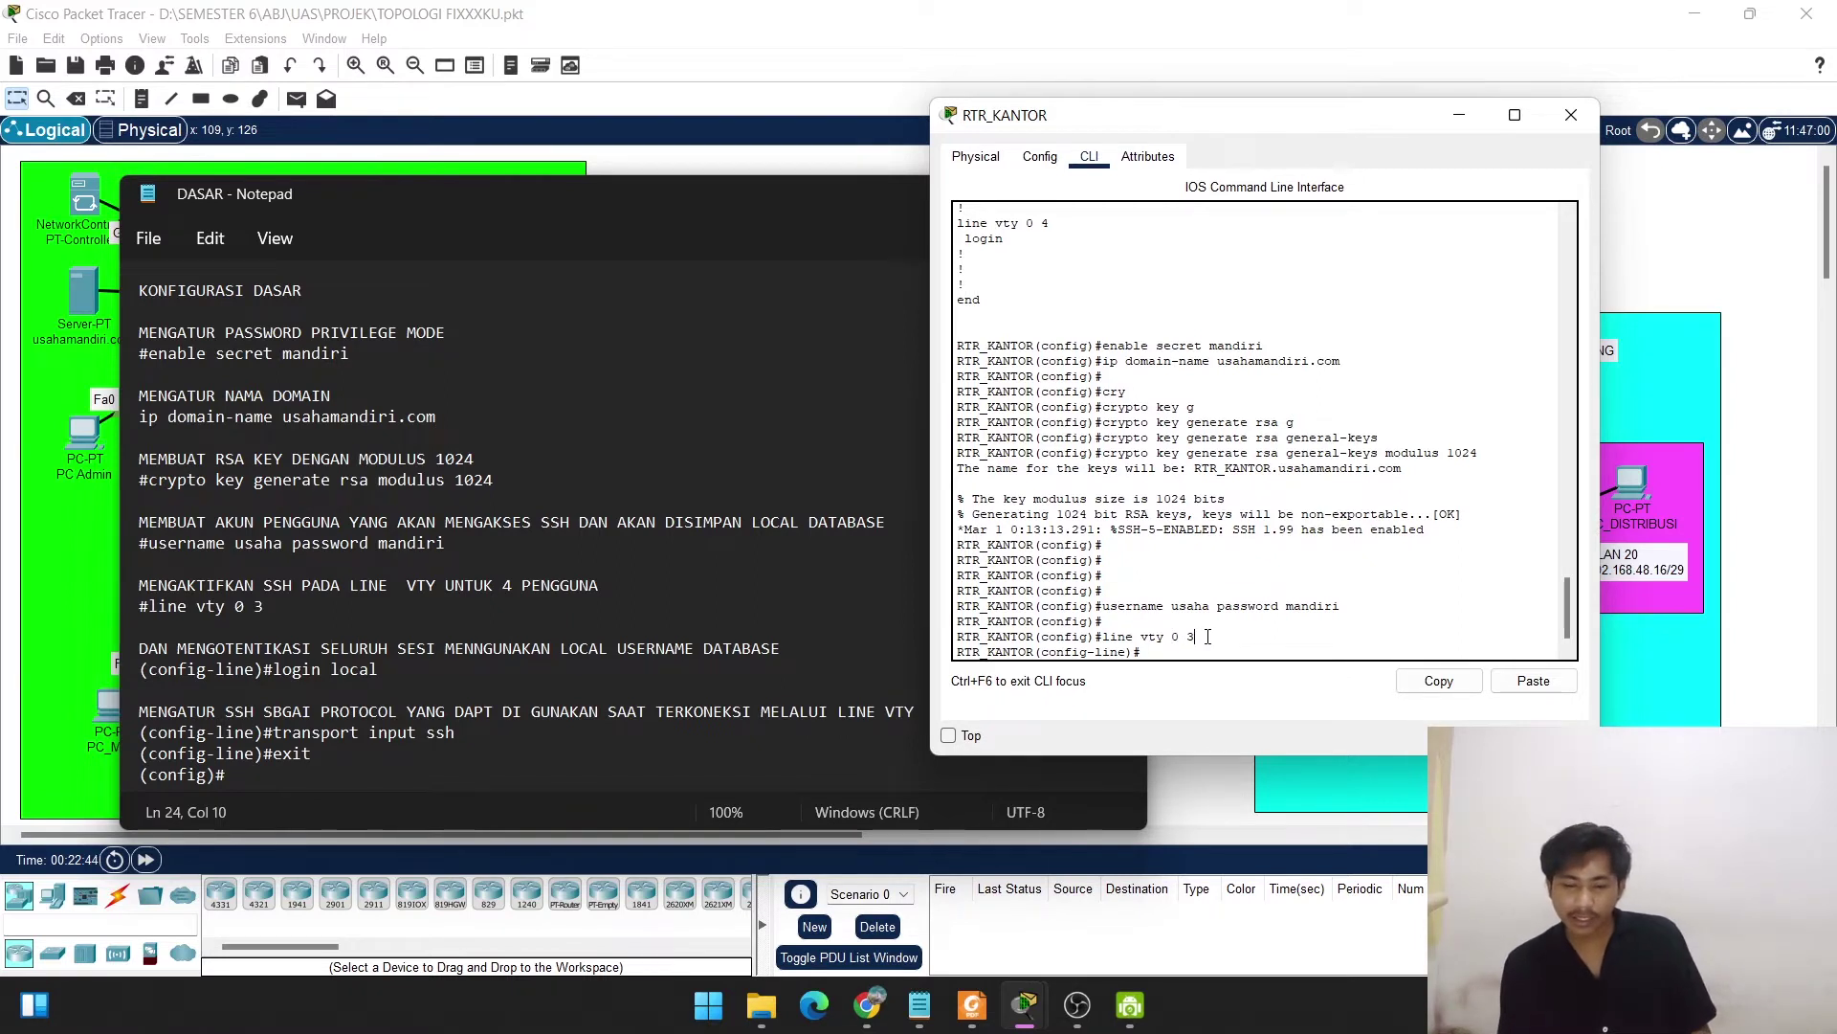
pyautogui.moveTo(1197, 640); pyautogui.dragTo(1169, 642)
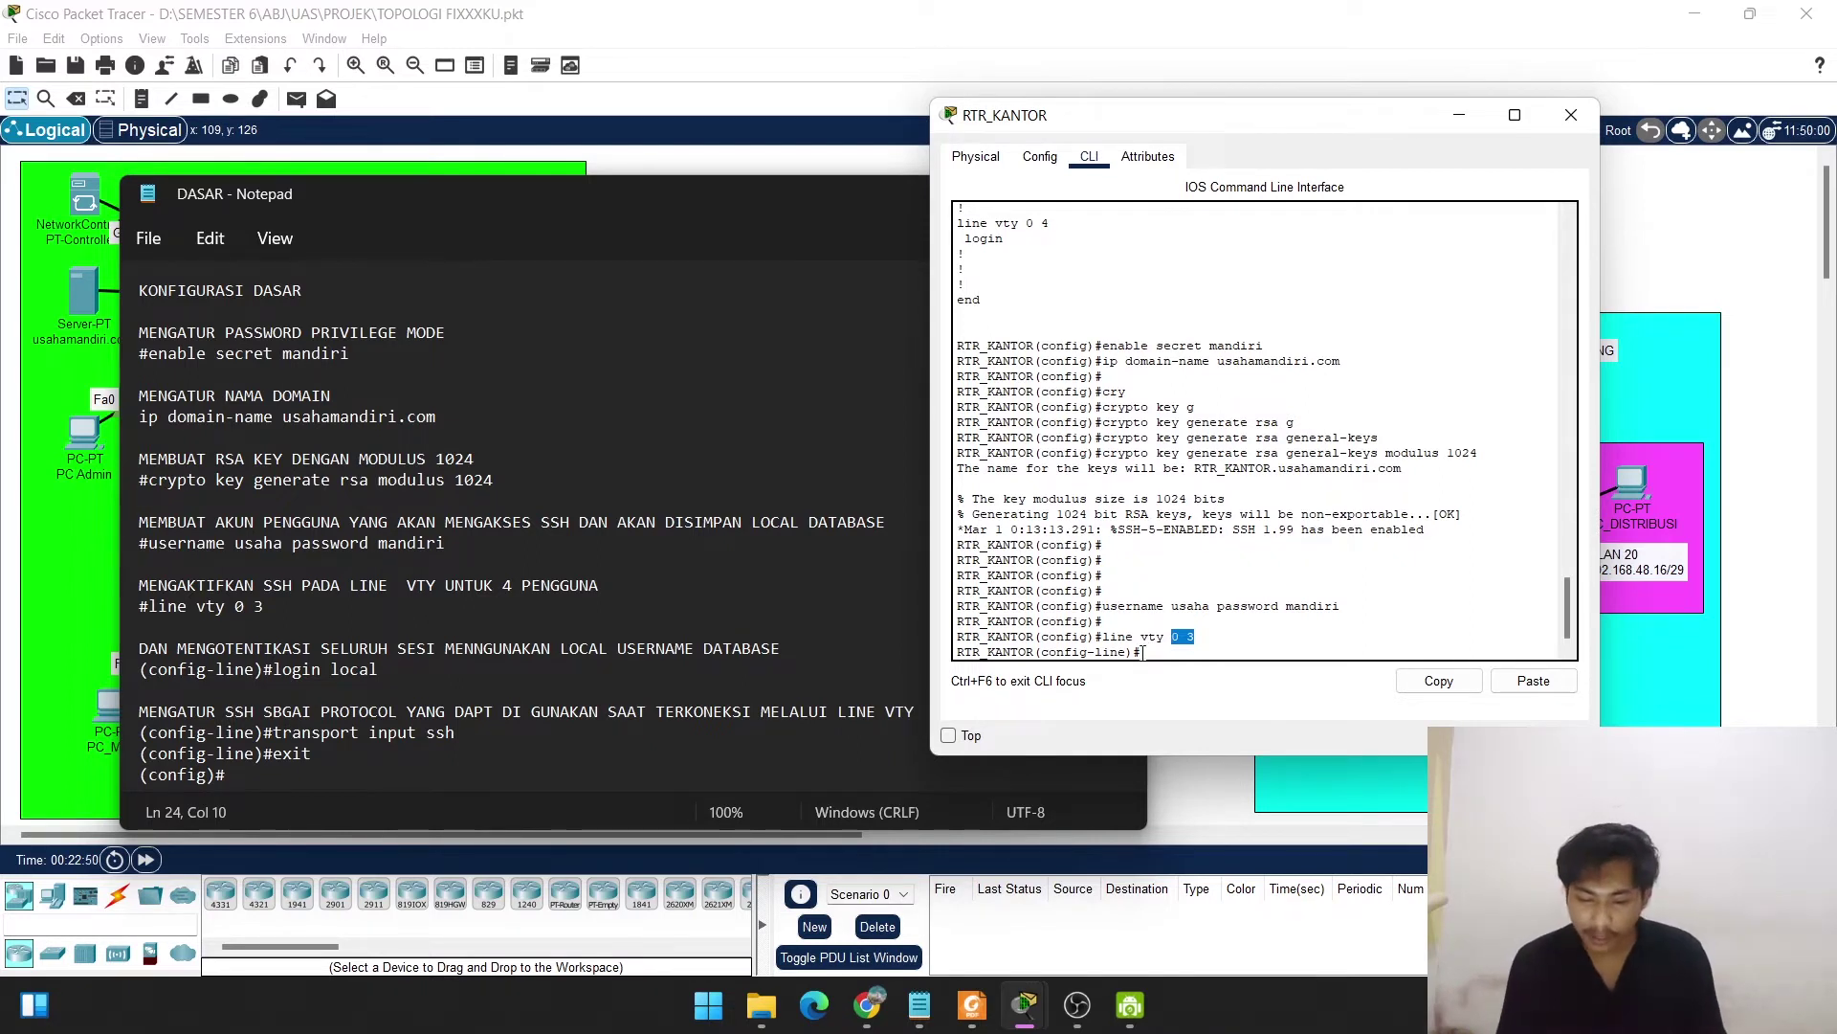
pyautogui.click(1143, 653)
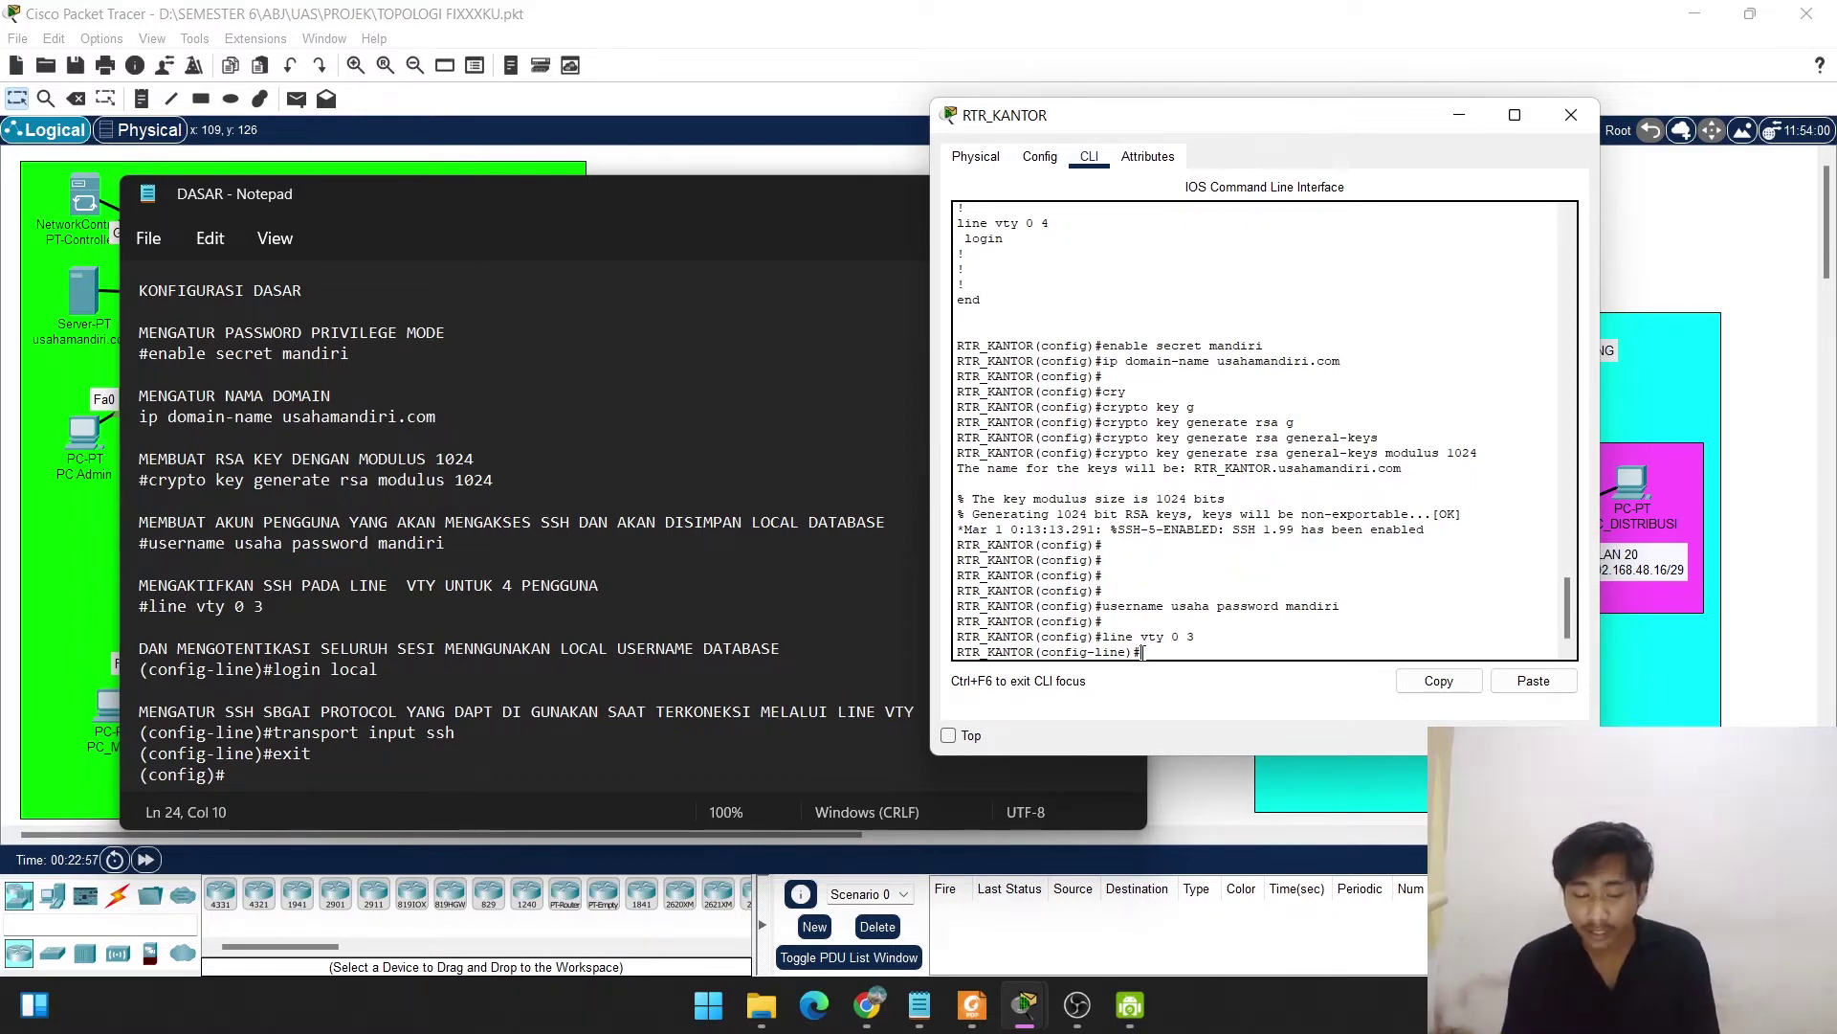
pyautogui.write('lo')
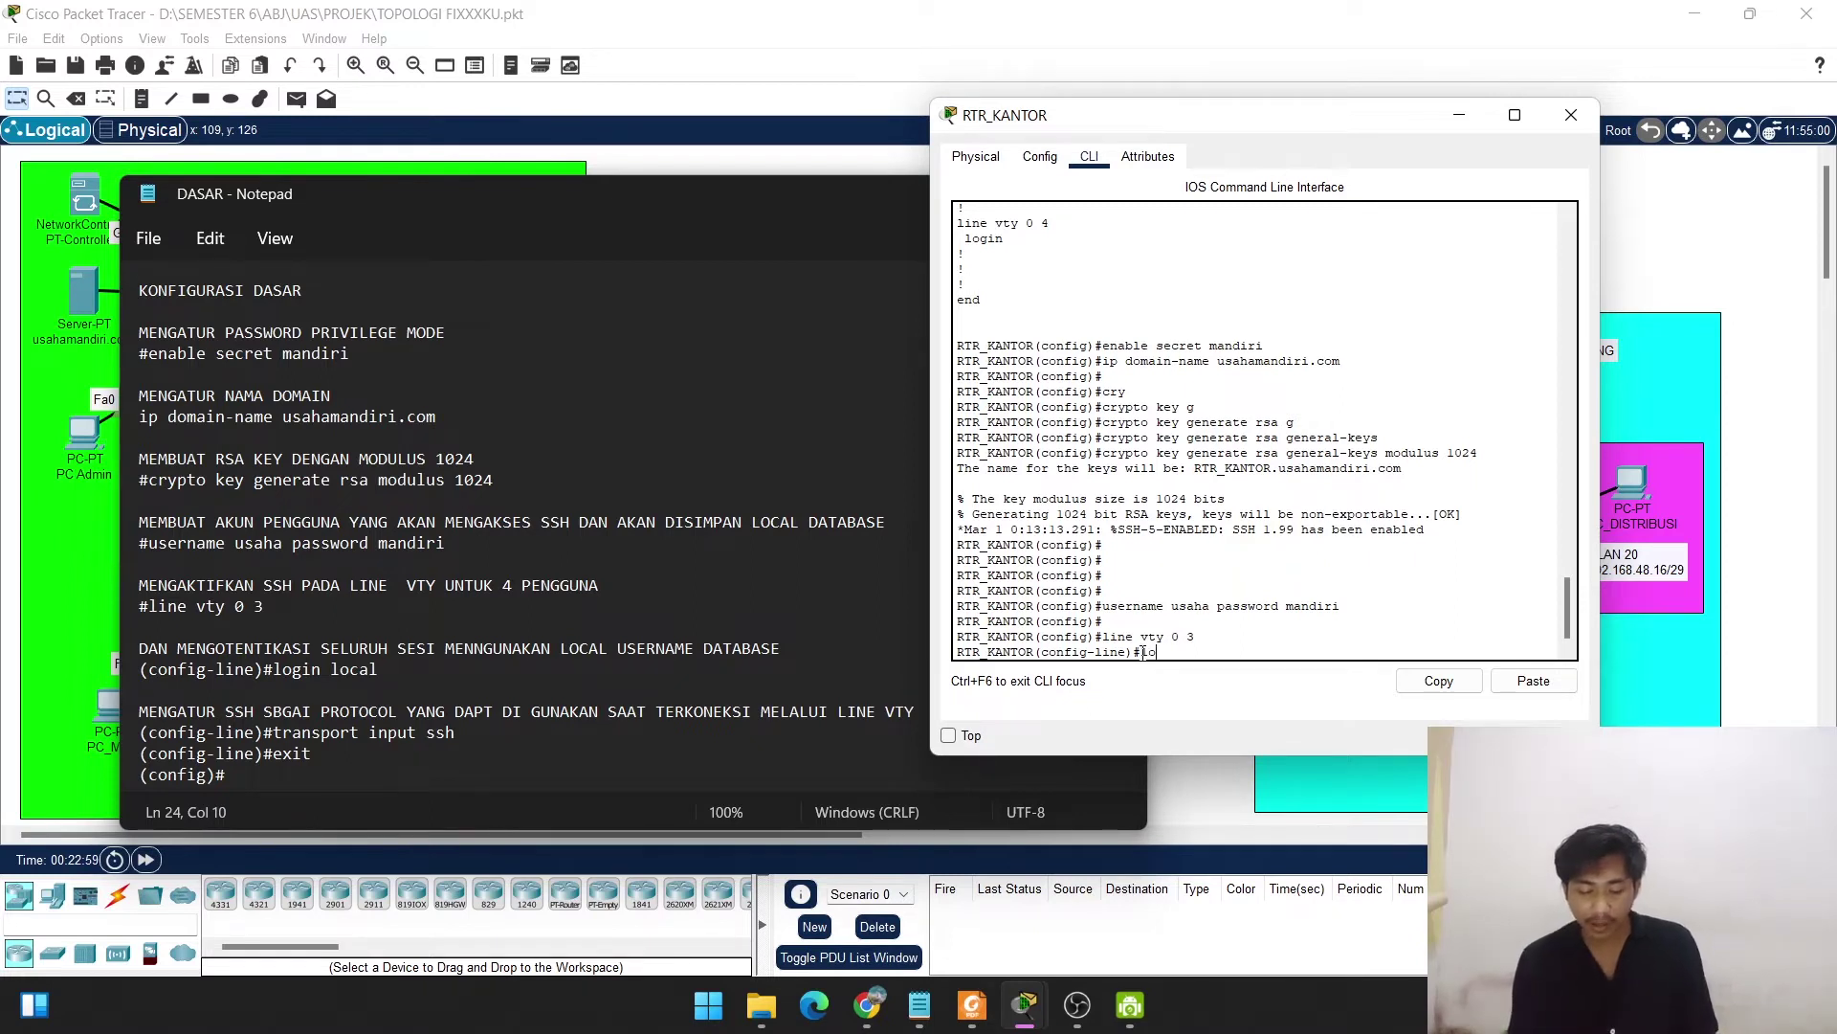
pyautogui.write('gin lo')
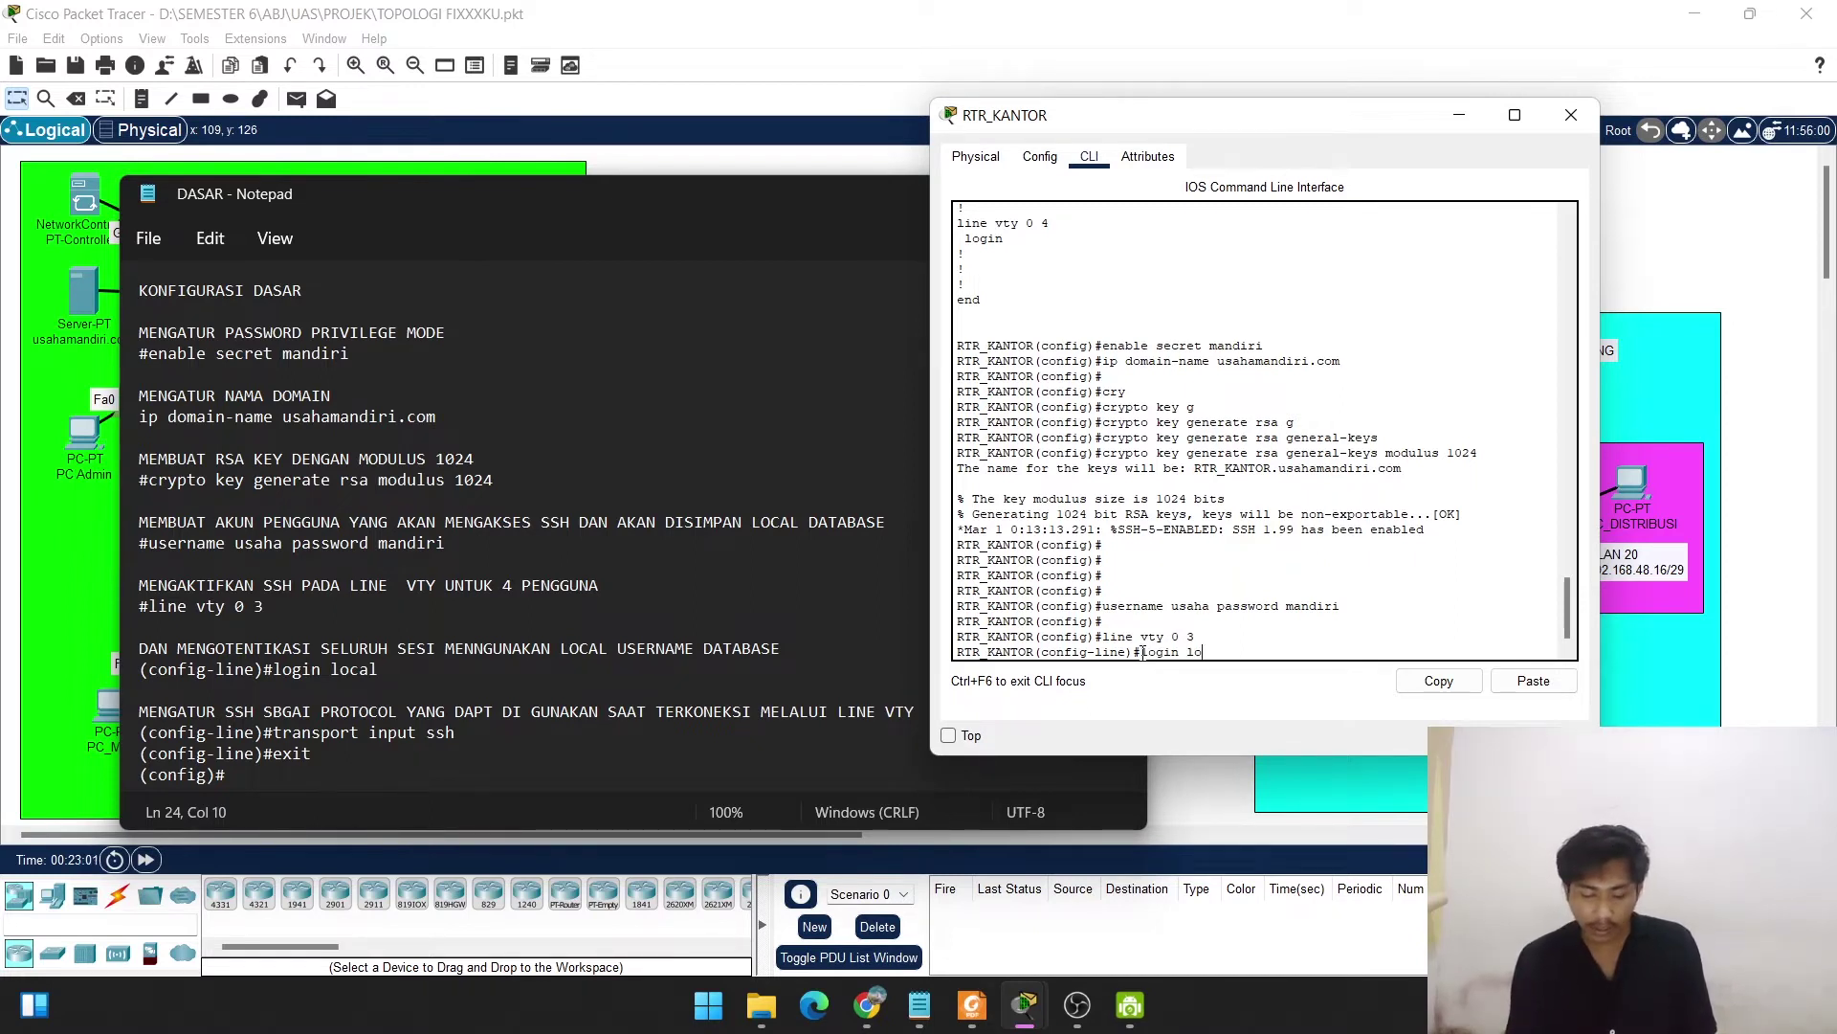
pyautogui.write('cal')
pyautogui.press('Return')
pyautogui.press('Return')
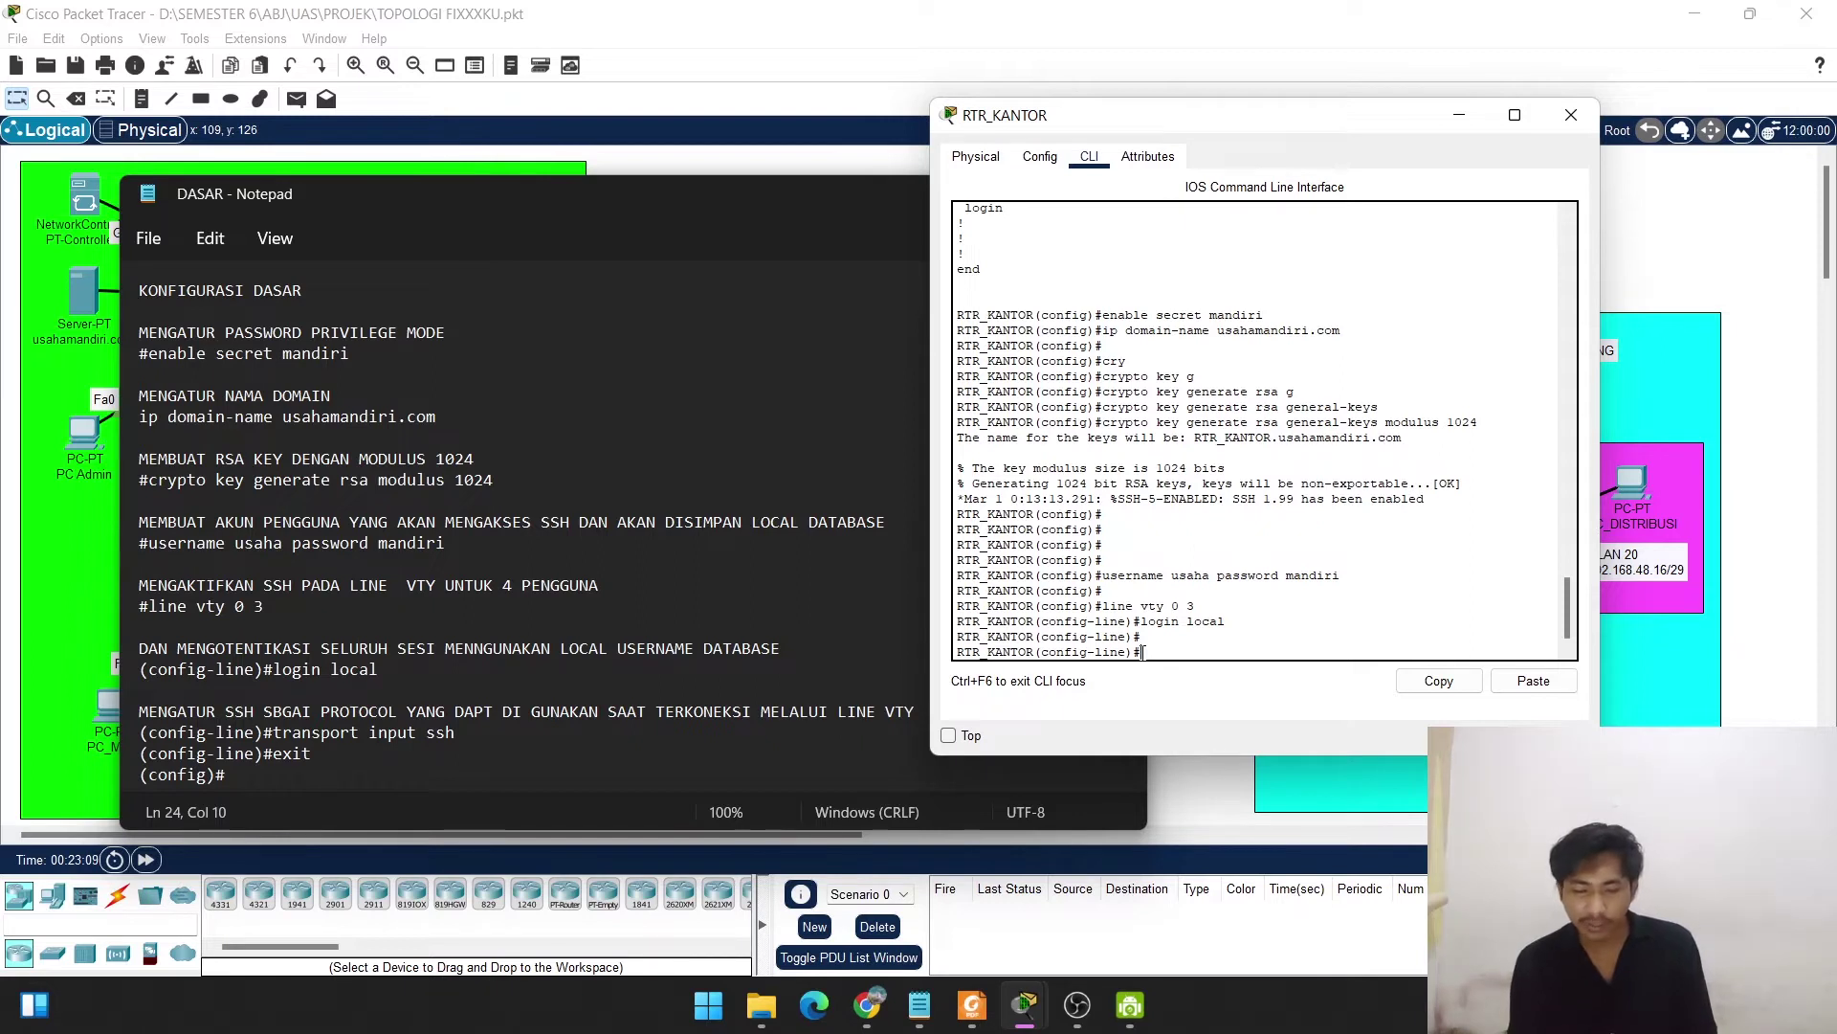
# Allow only SSH via transport input ssh, then exit to global configuration.
pyautogui.write('tran')
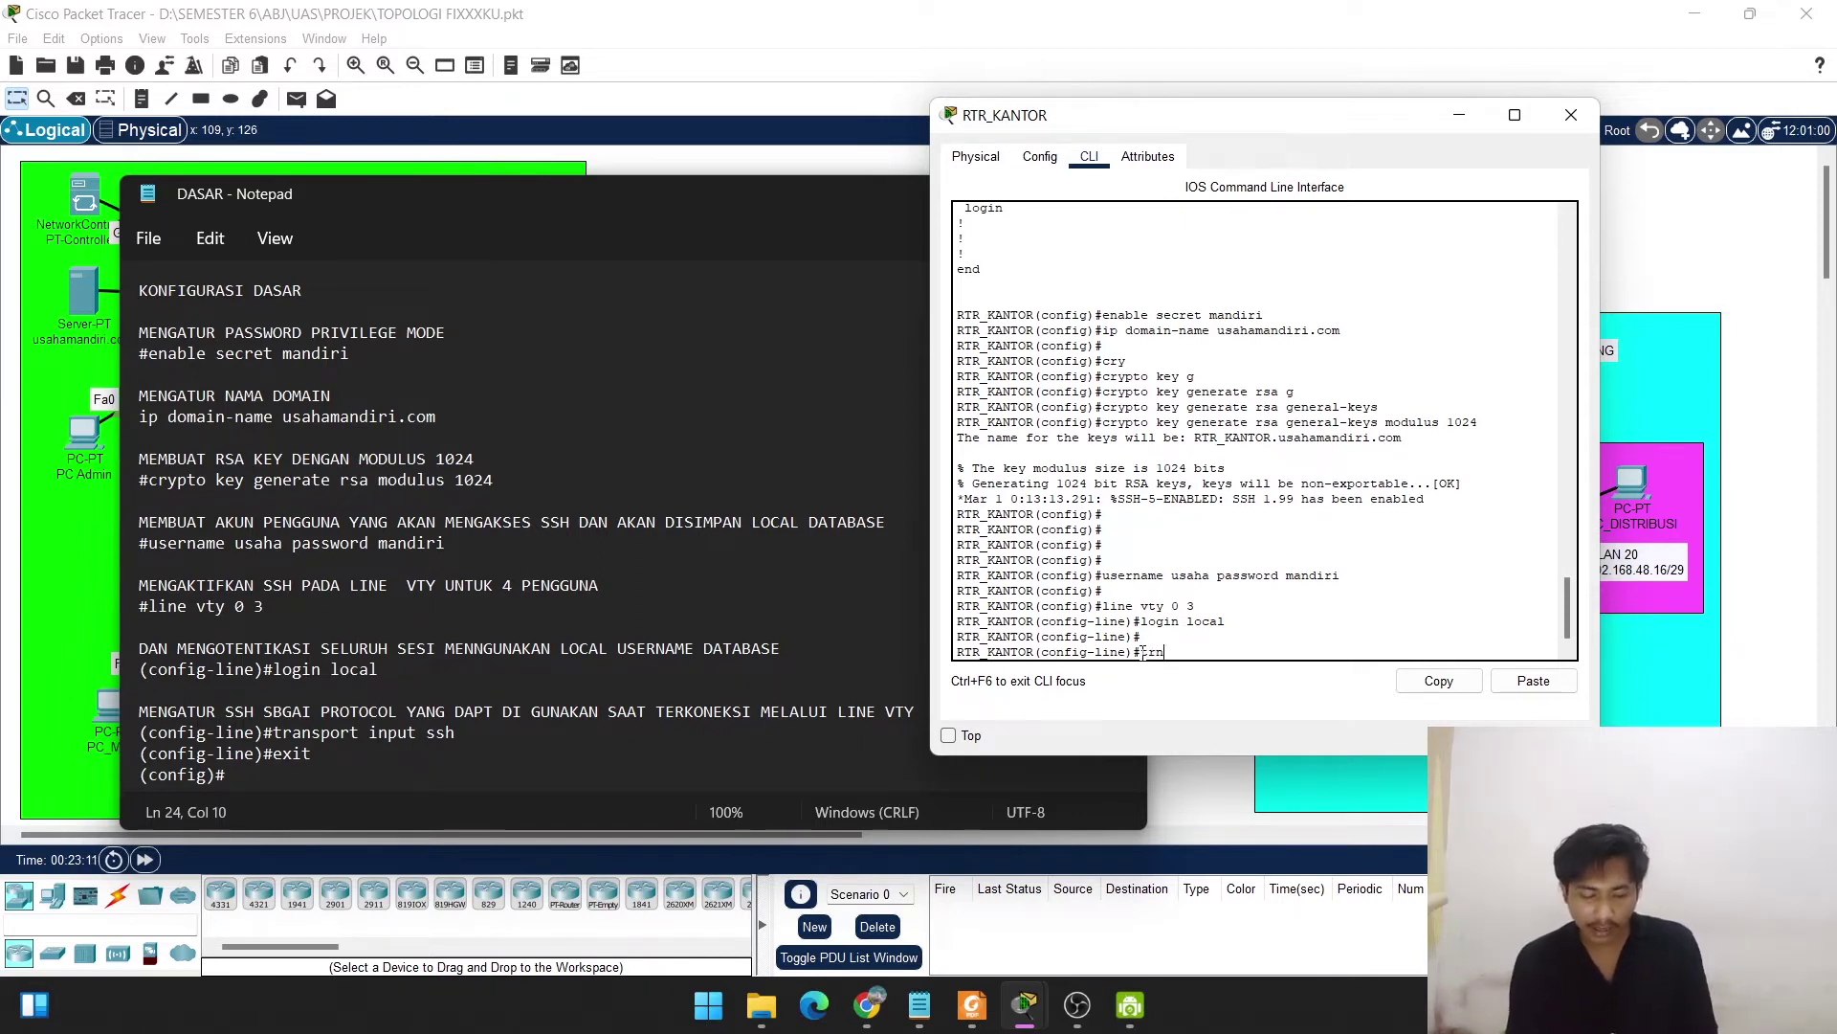
pyautogui.press('Return')
pyautogui.write('tran')
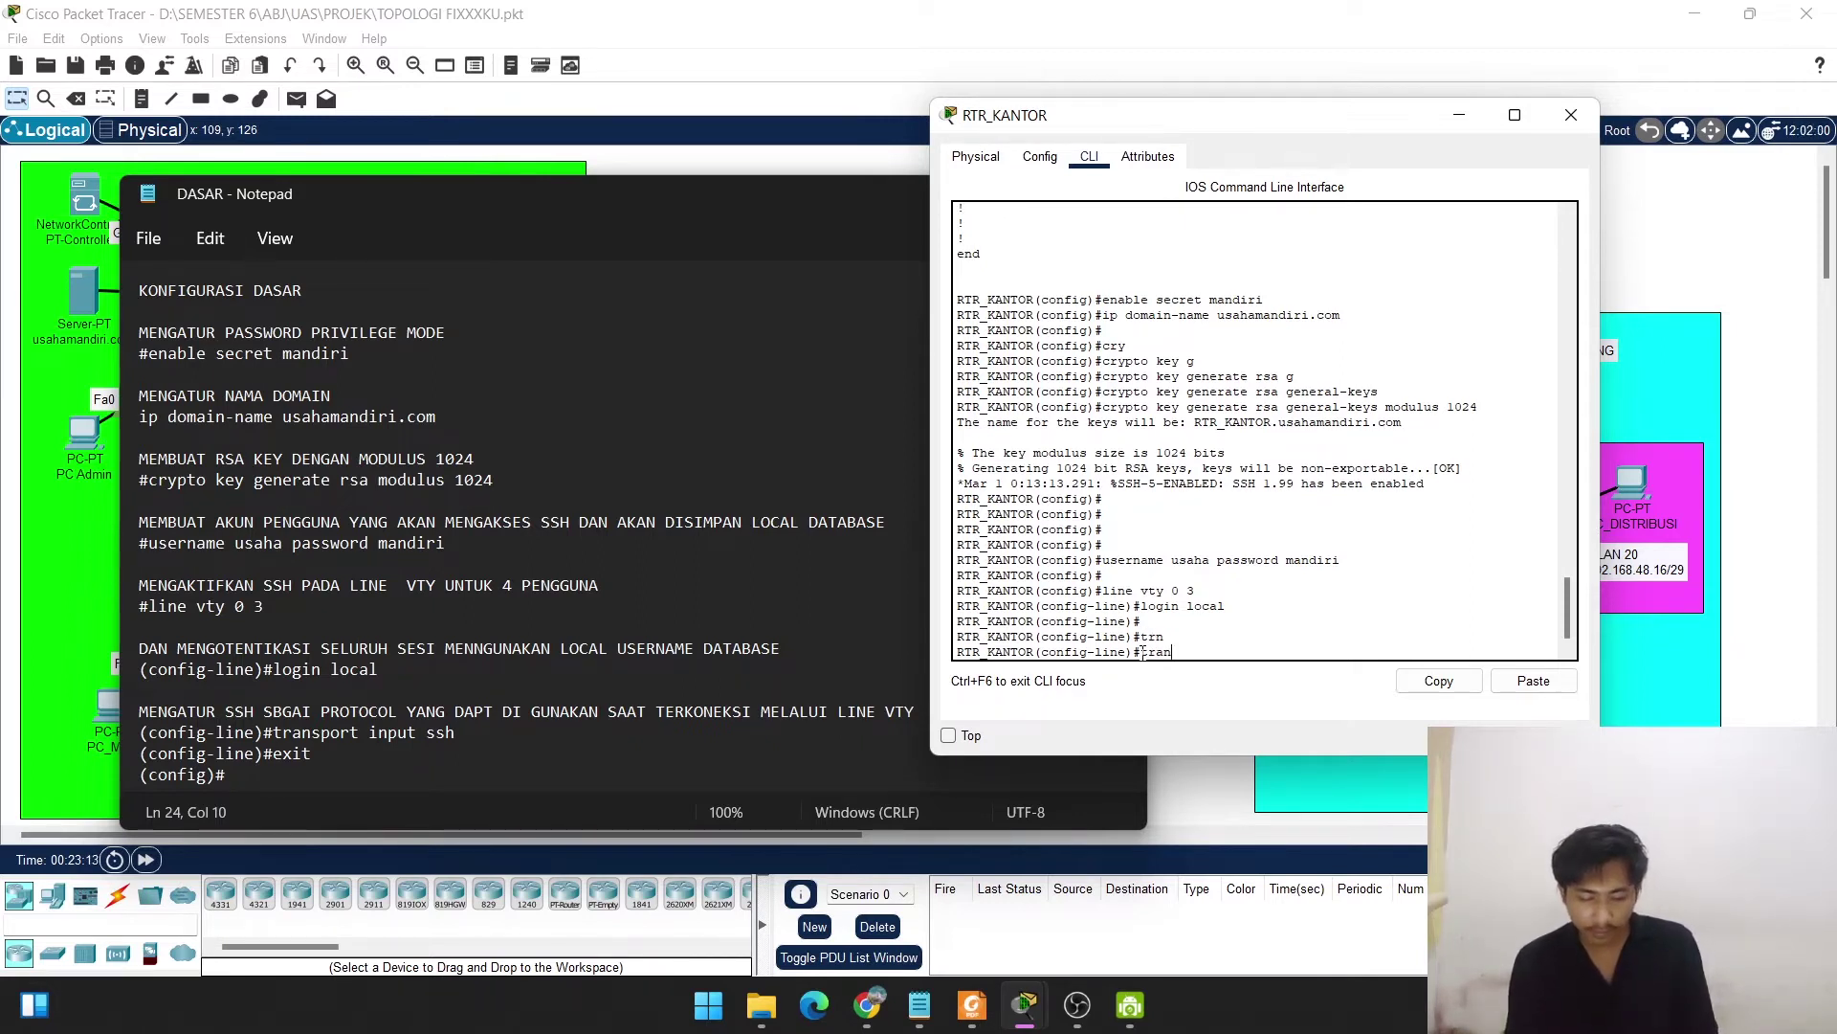
pyautogui.write('s')
pyautogui.press('Tab')
pyautogui.write('inpu')
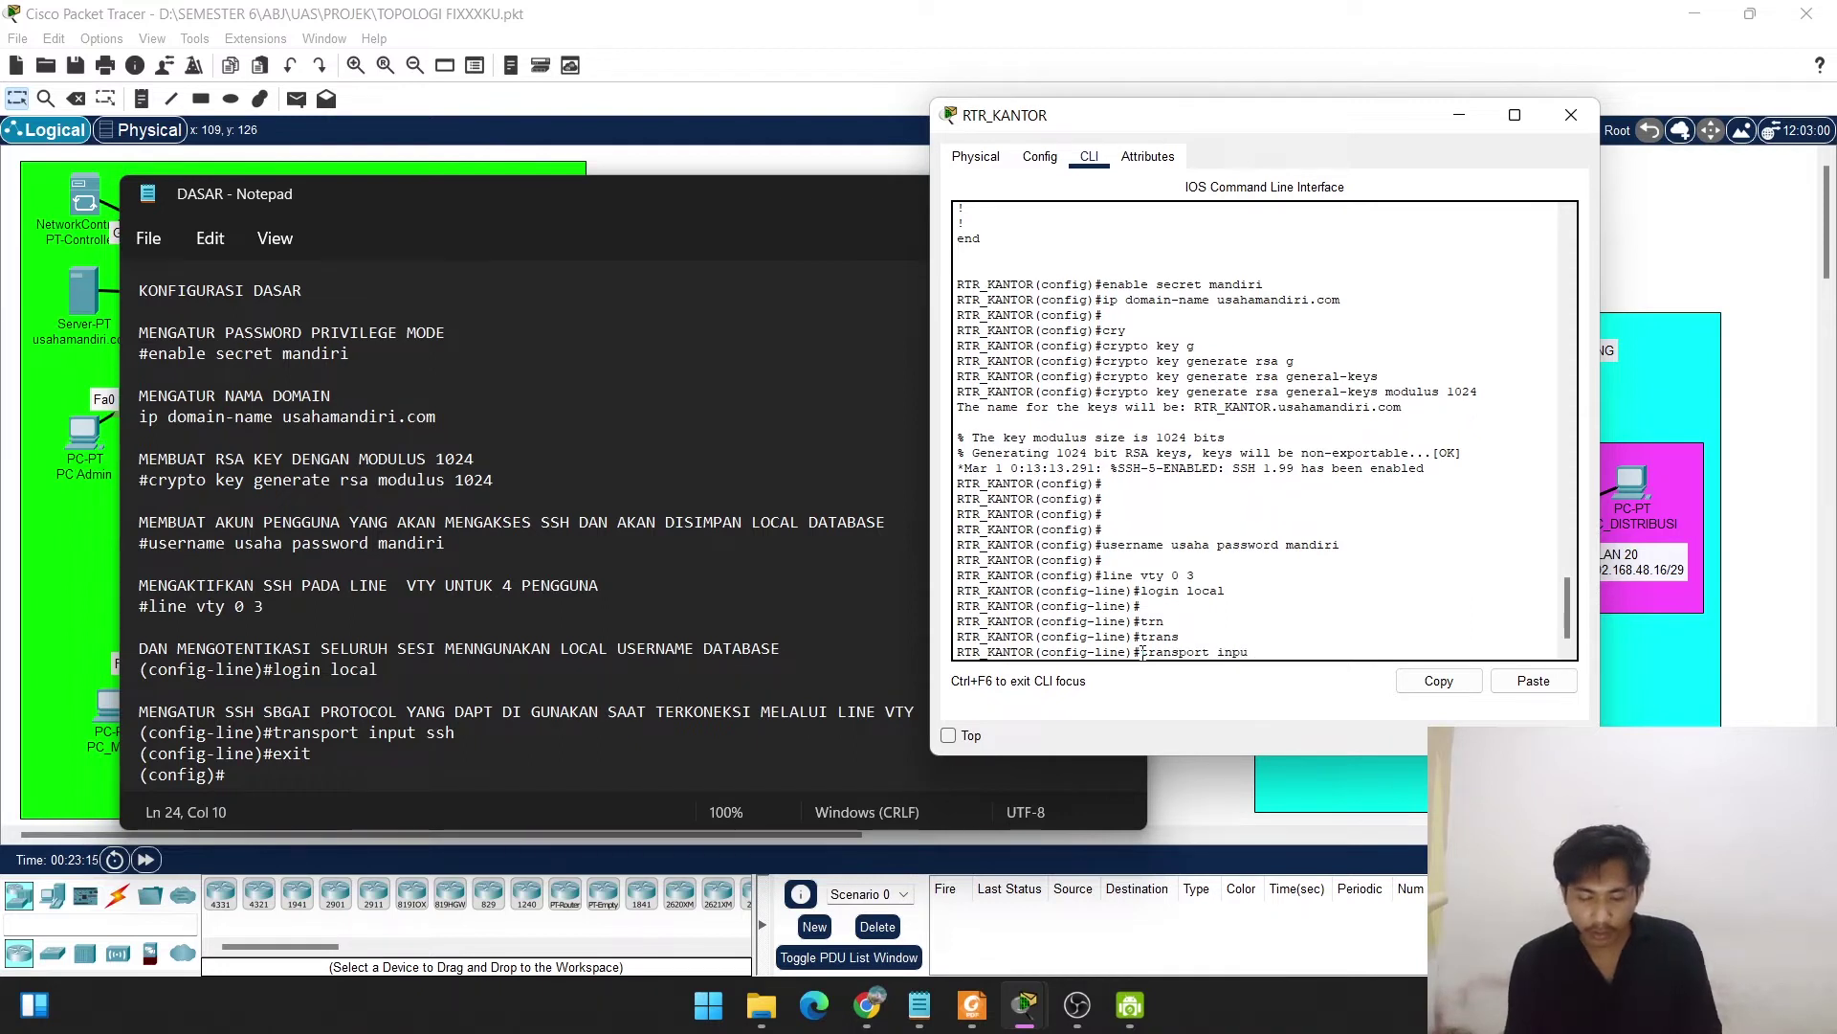
pyautogui.write('t ssh')
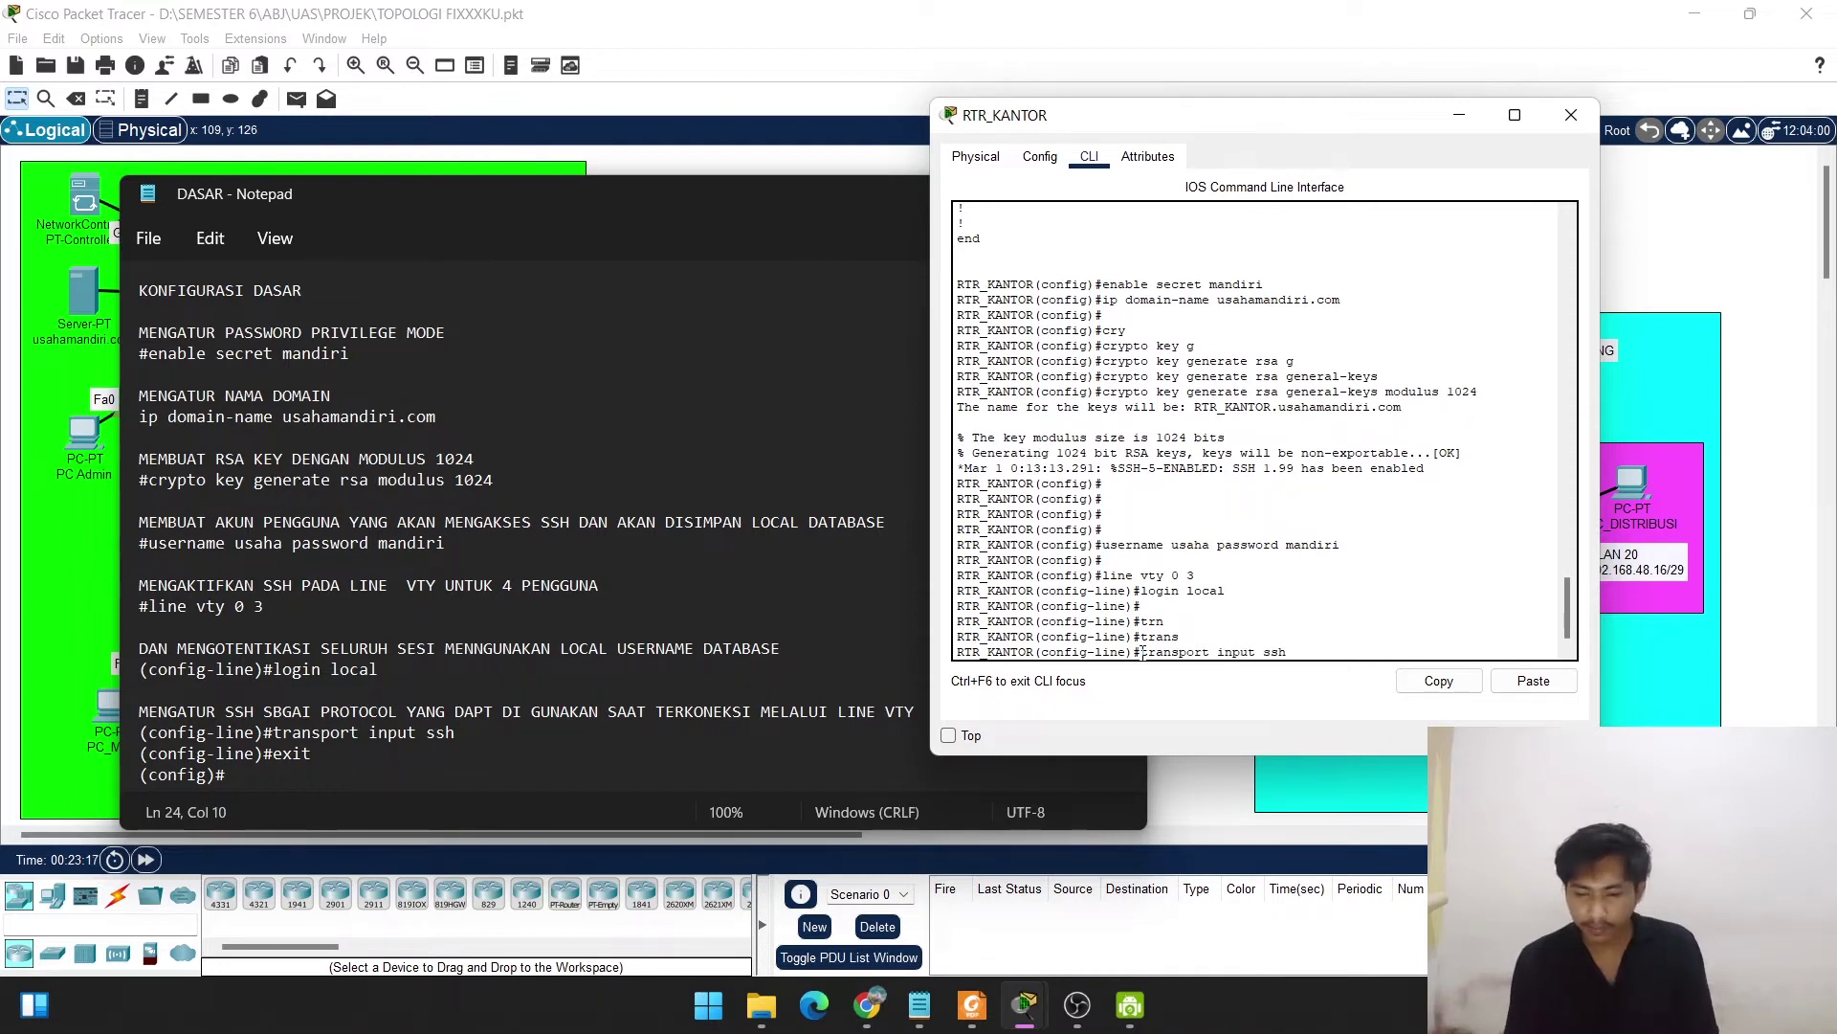
pyautogui.press('Return')
pyautogui.write('exit')
pyautogui.press('Return')
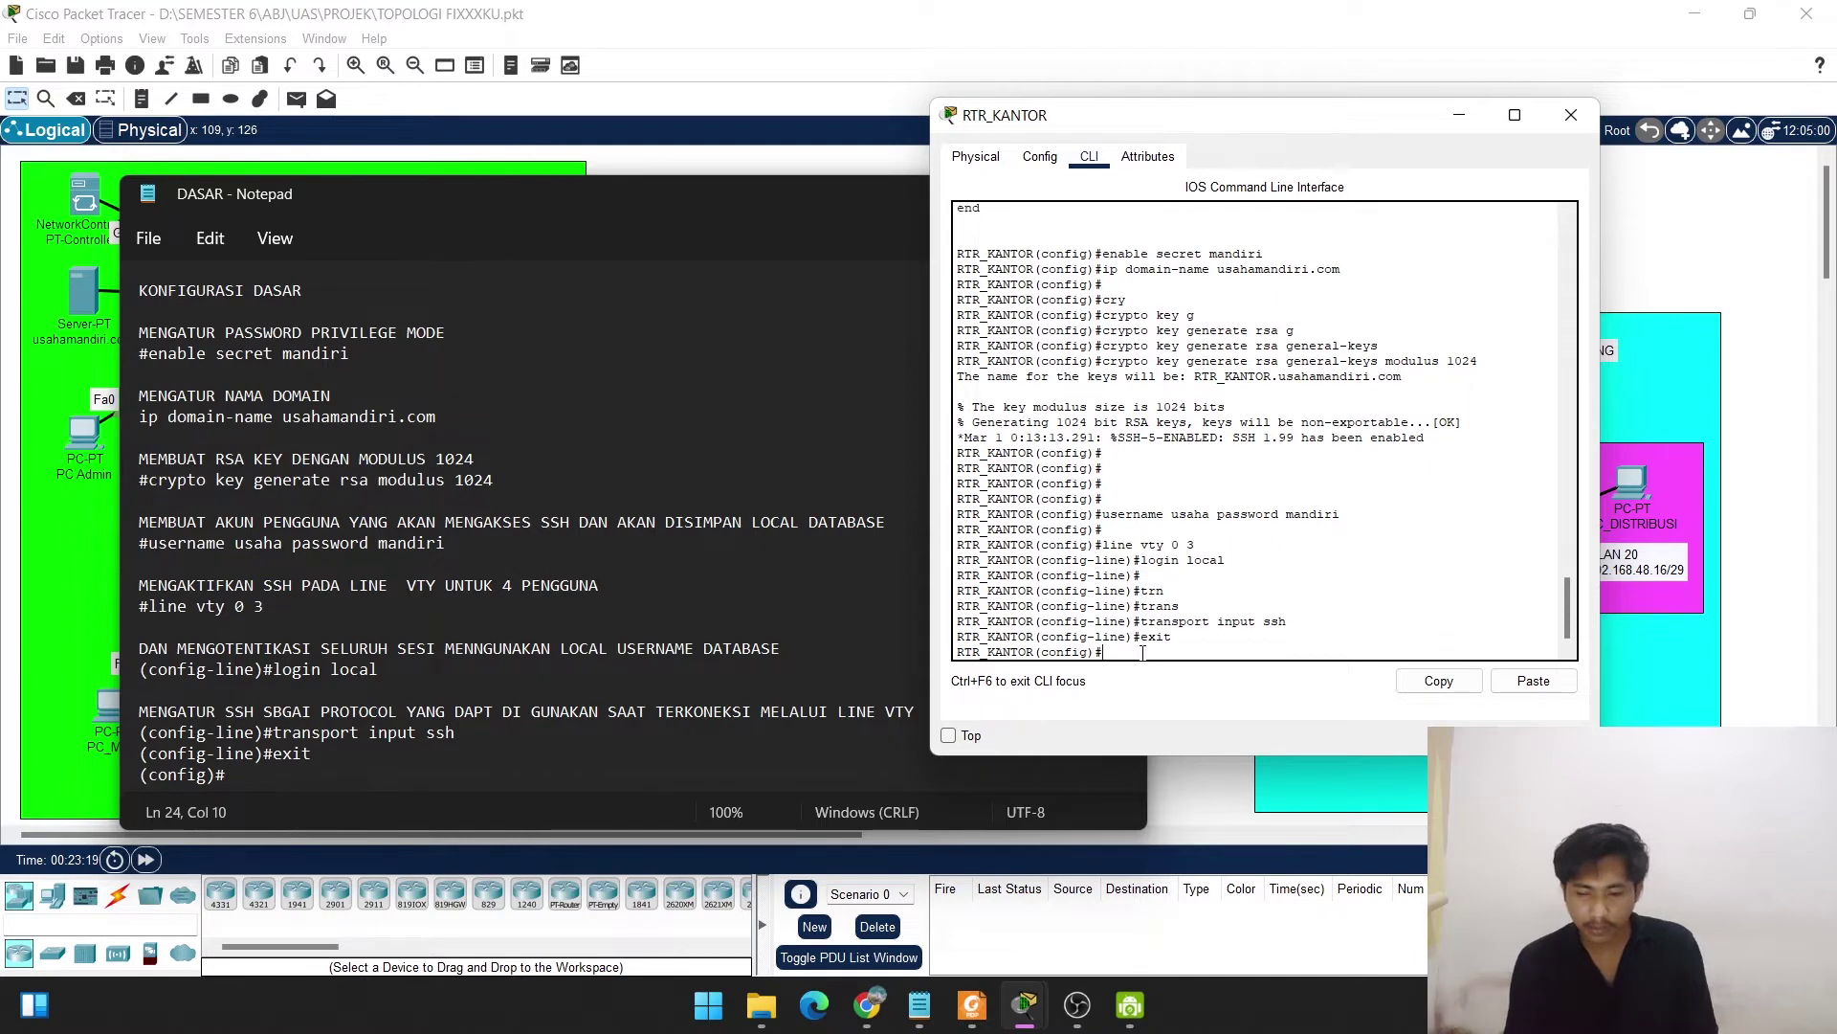
pyautogui.press('Return')
pyautogui.press('Return')
pyautogui.press('Return')
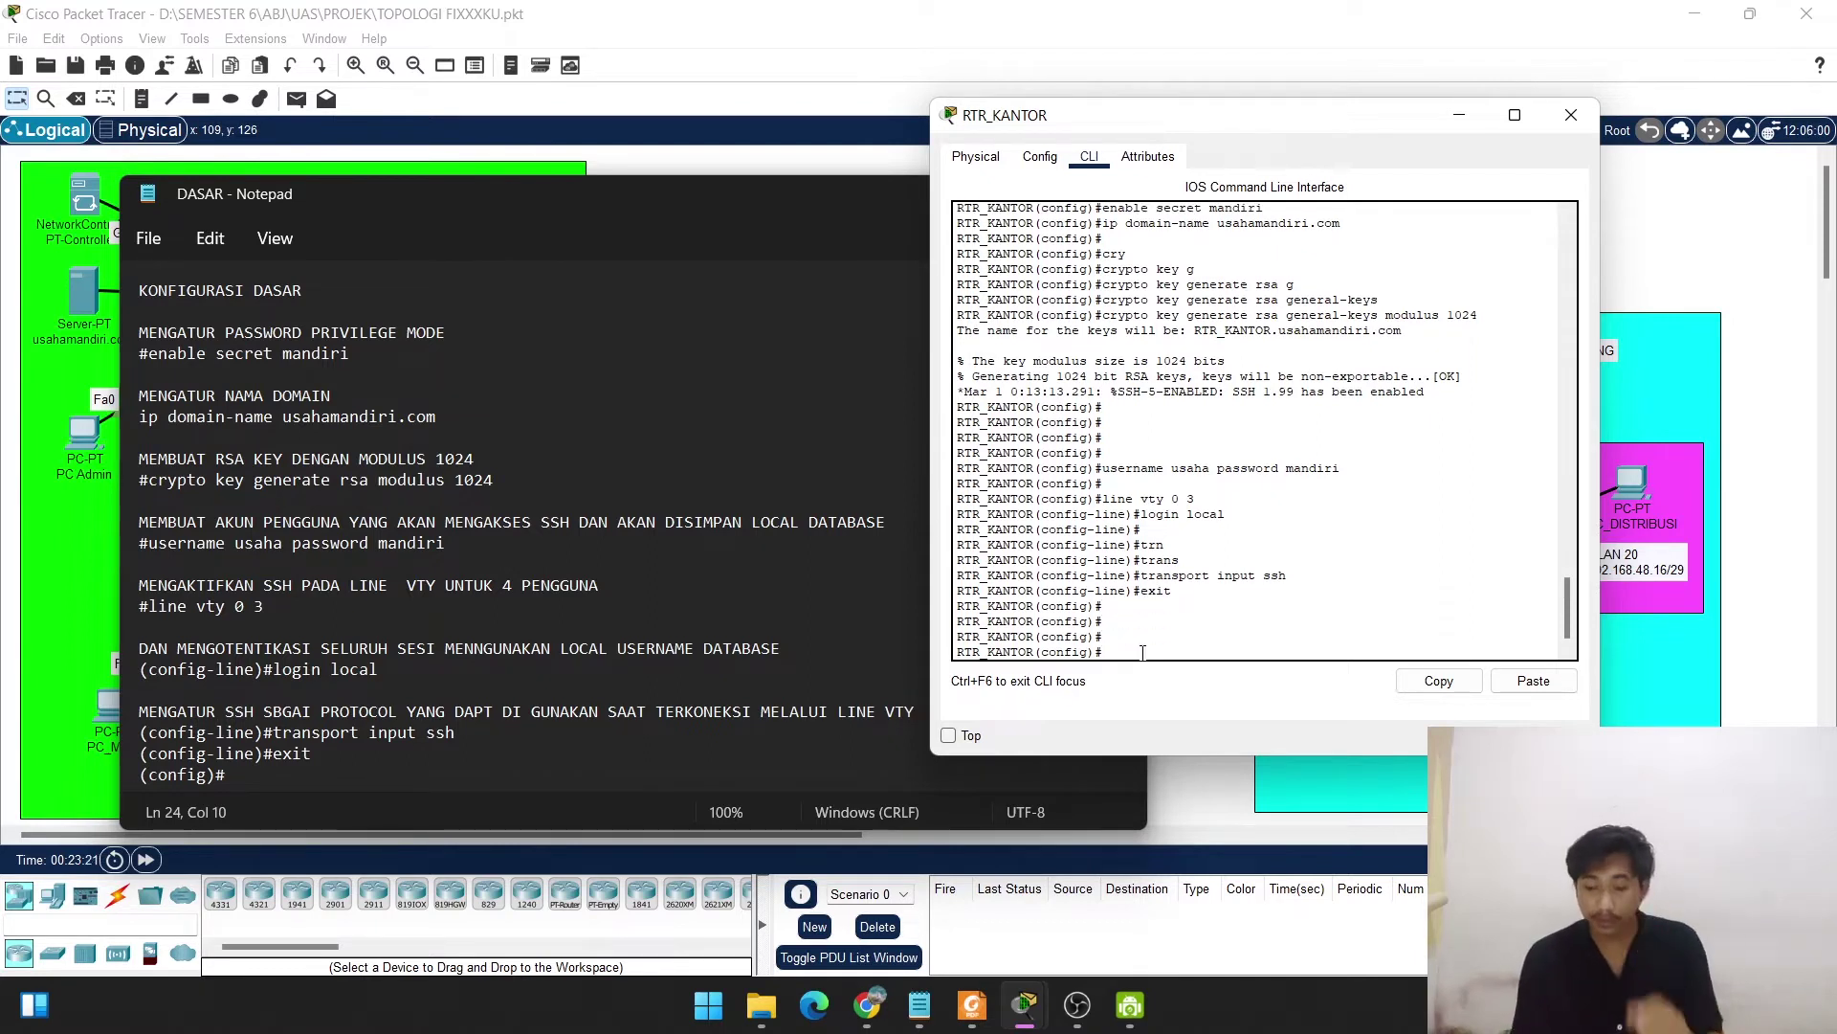
# Return to privileged mode with end and run show run on RTR_KANTOR.
pyautogui.write('end')
pyautogui.press('Return')
pyautogui.press('Return')
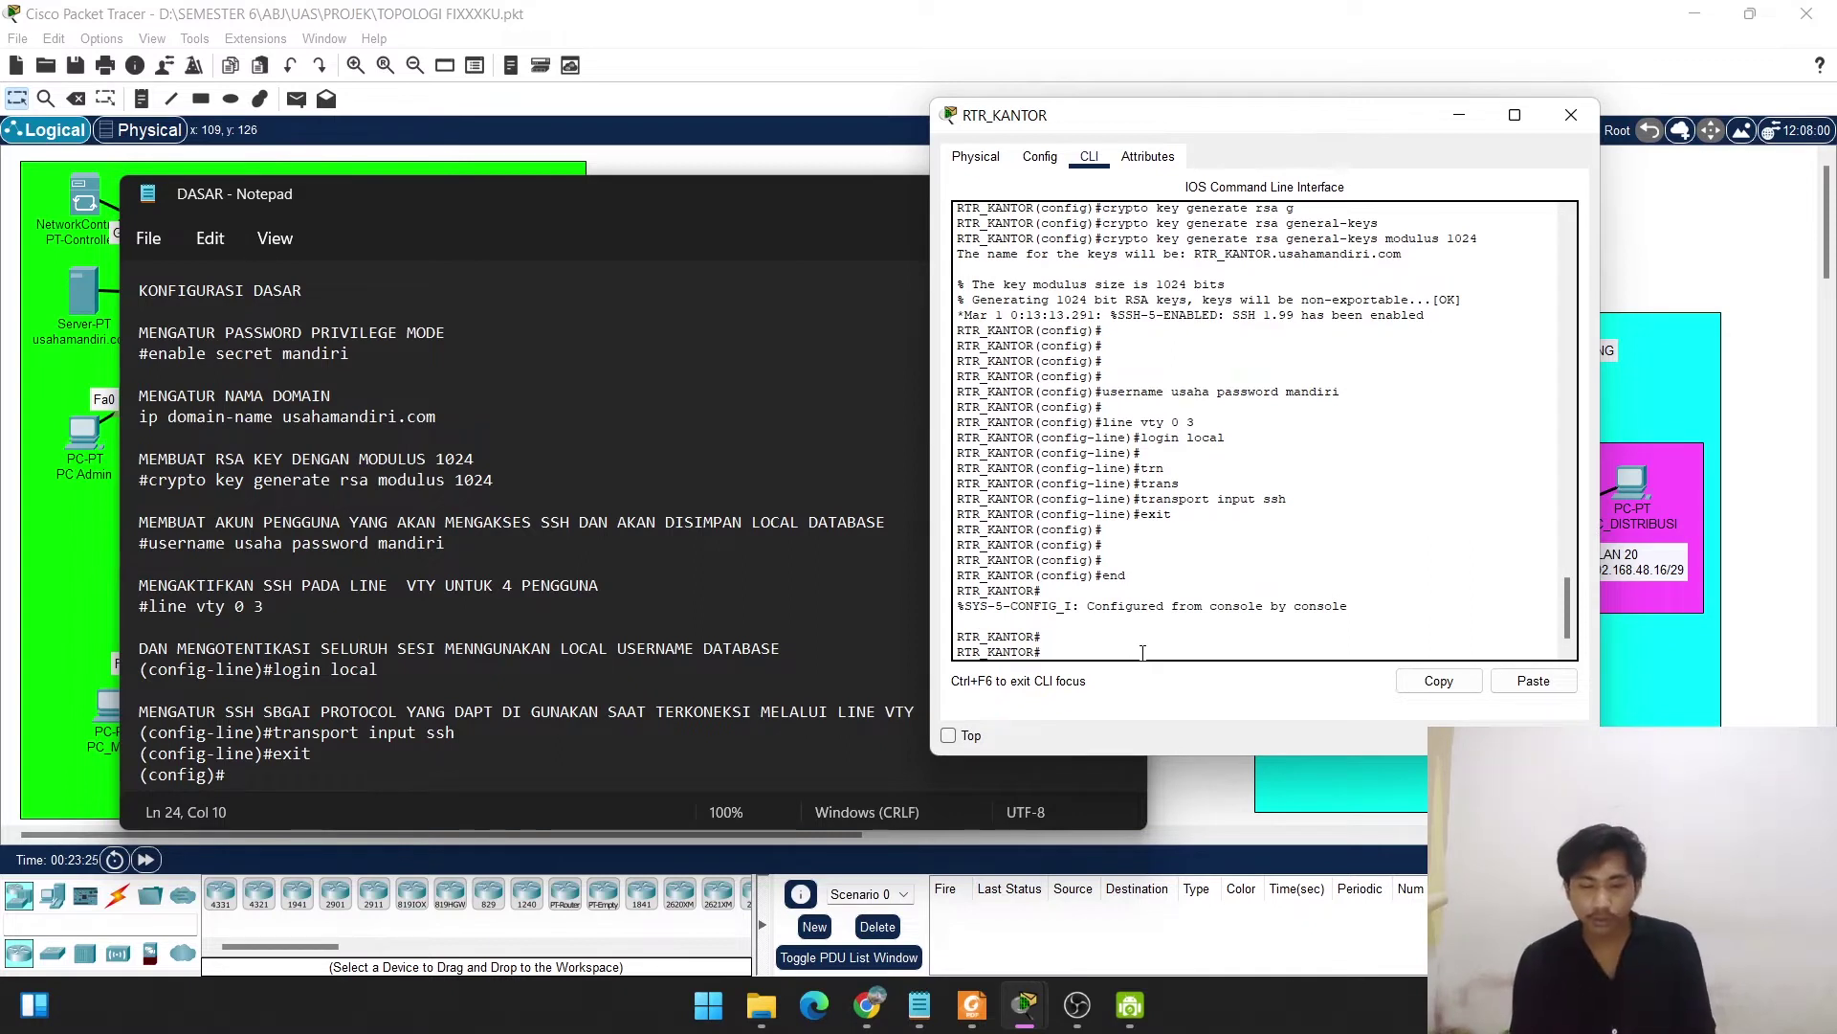
pyautogui.click(788, 226)
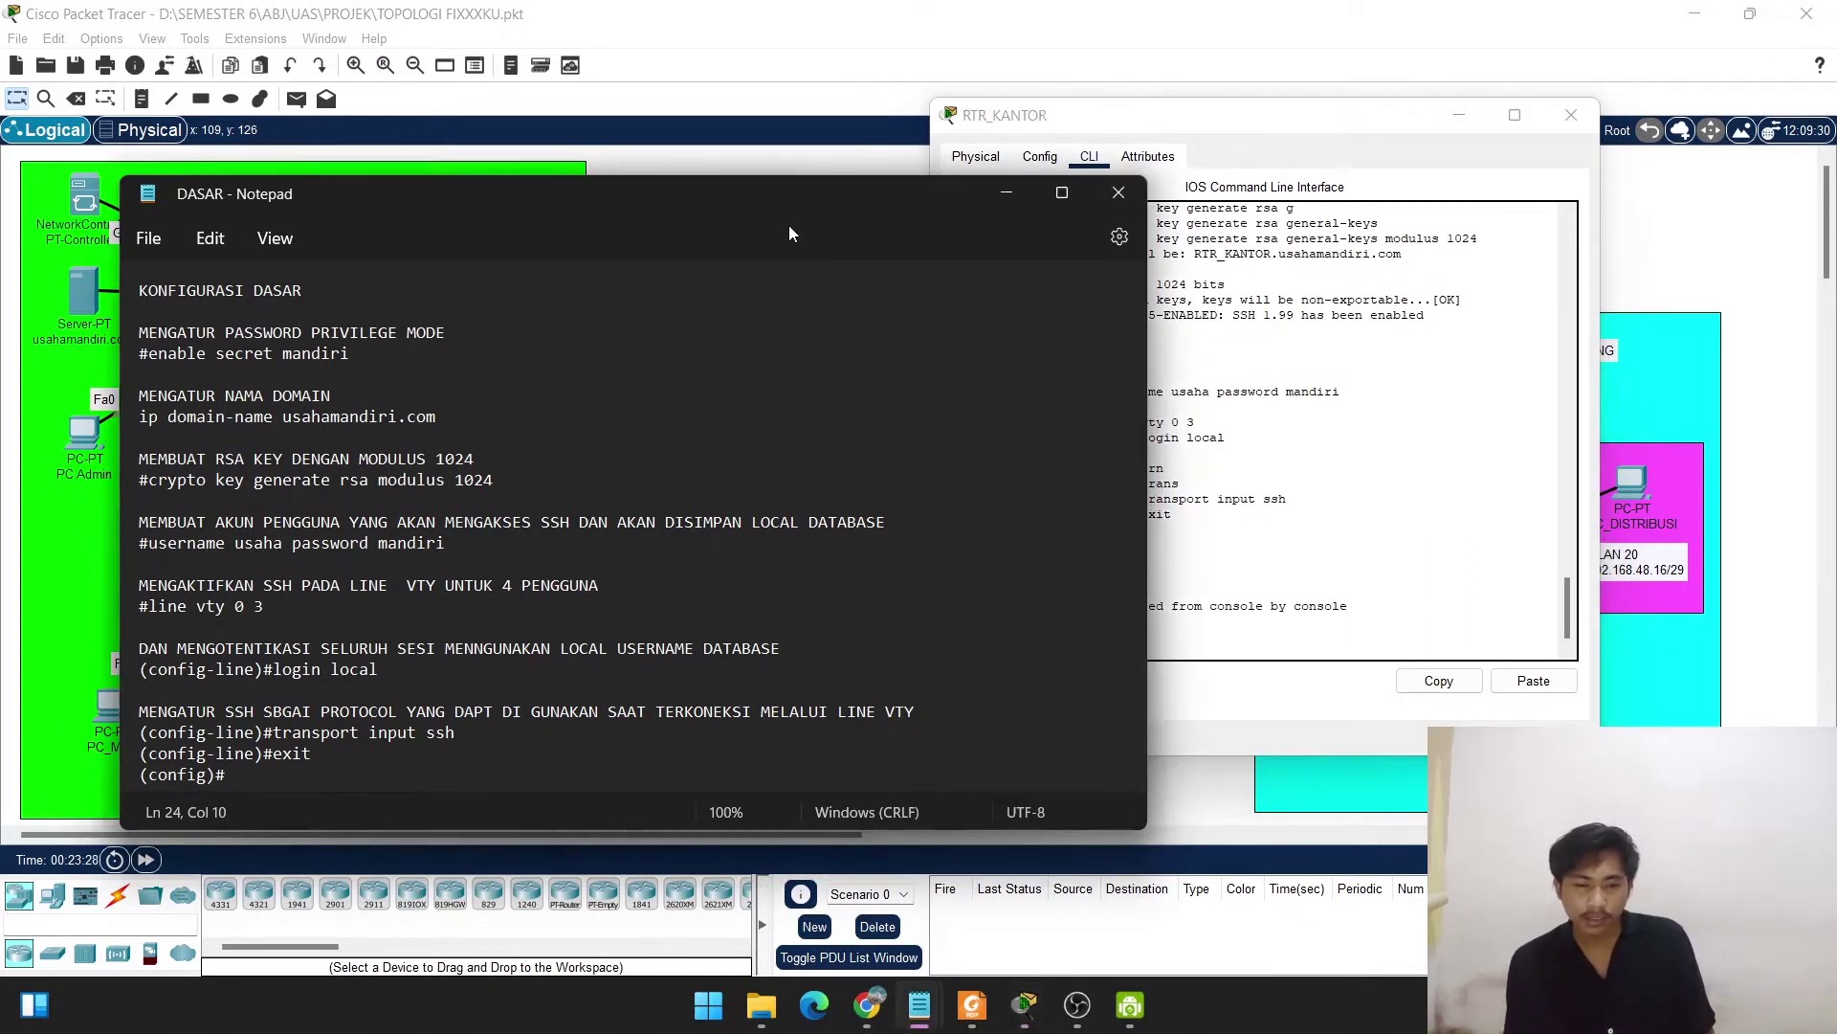
pyautogui.click(1003, 193)
pyautogui.write('ena')
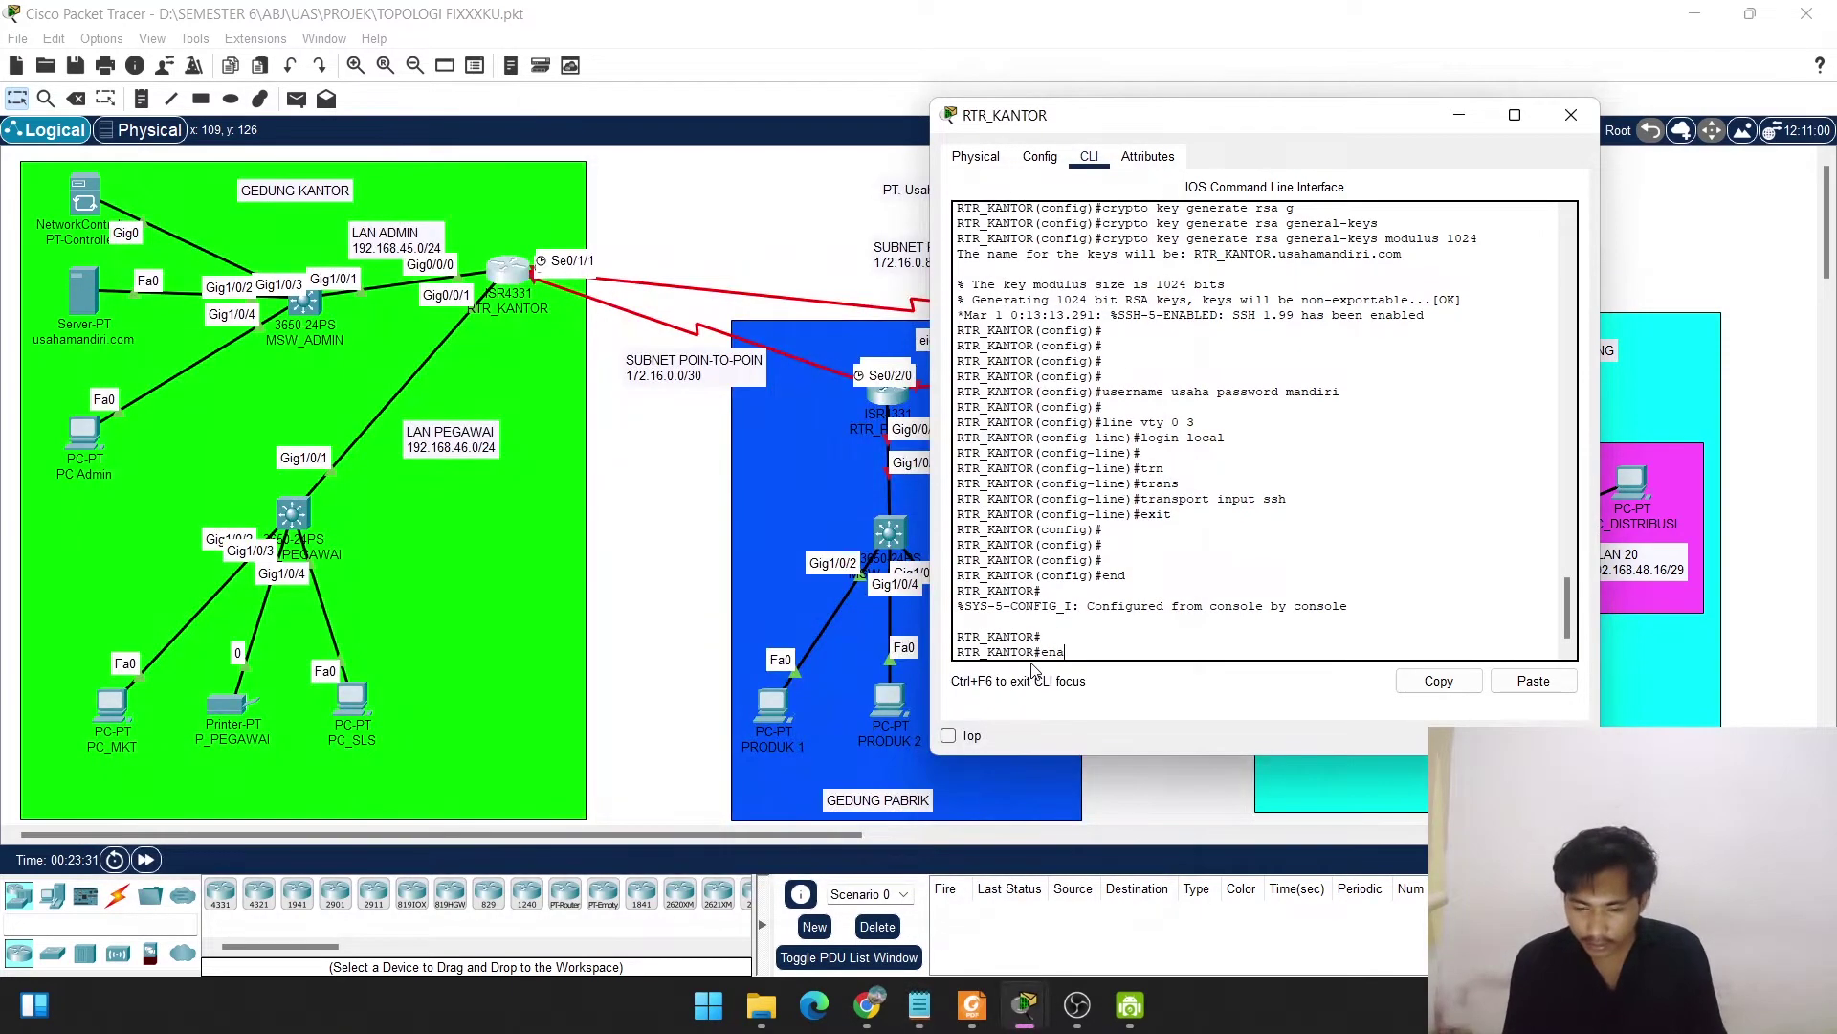
pyautogui.press('BackSpace')
pyautogui.press('BackSpace')
pyautogui.press('BackSpace')
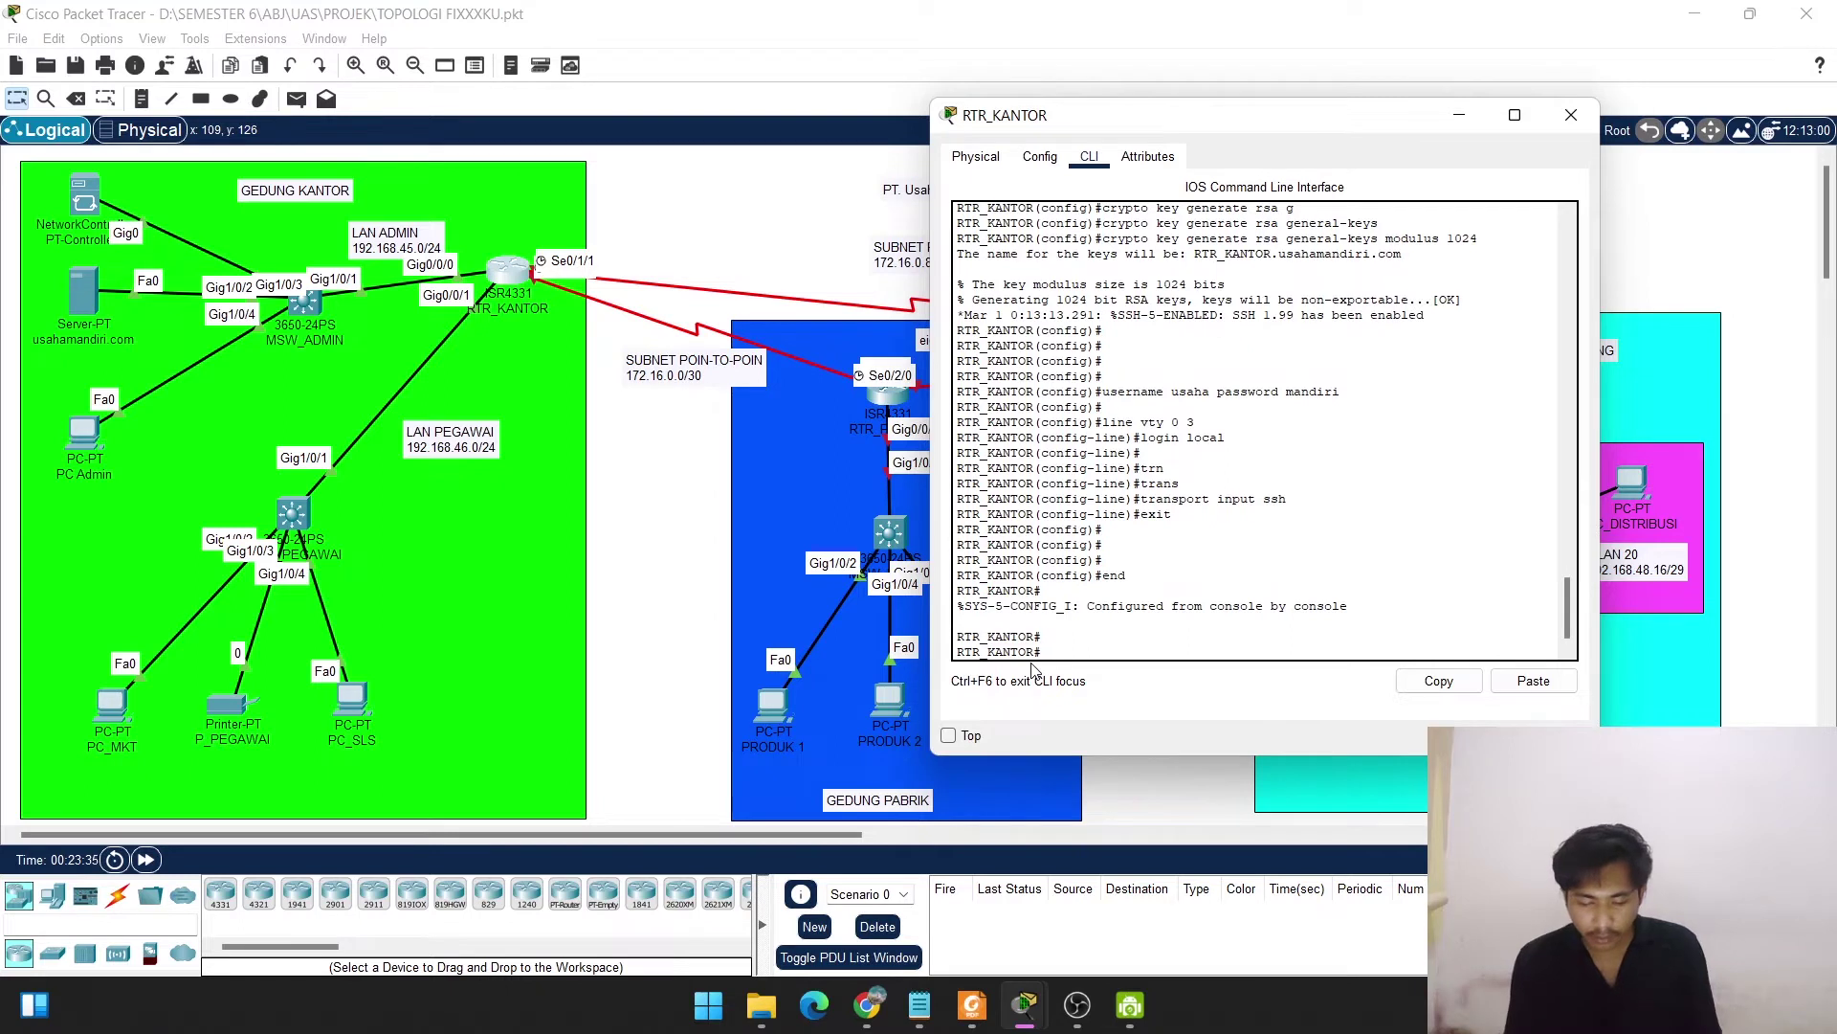
pyautogui.write('show')
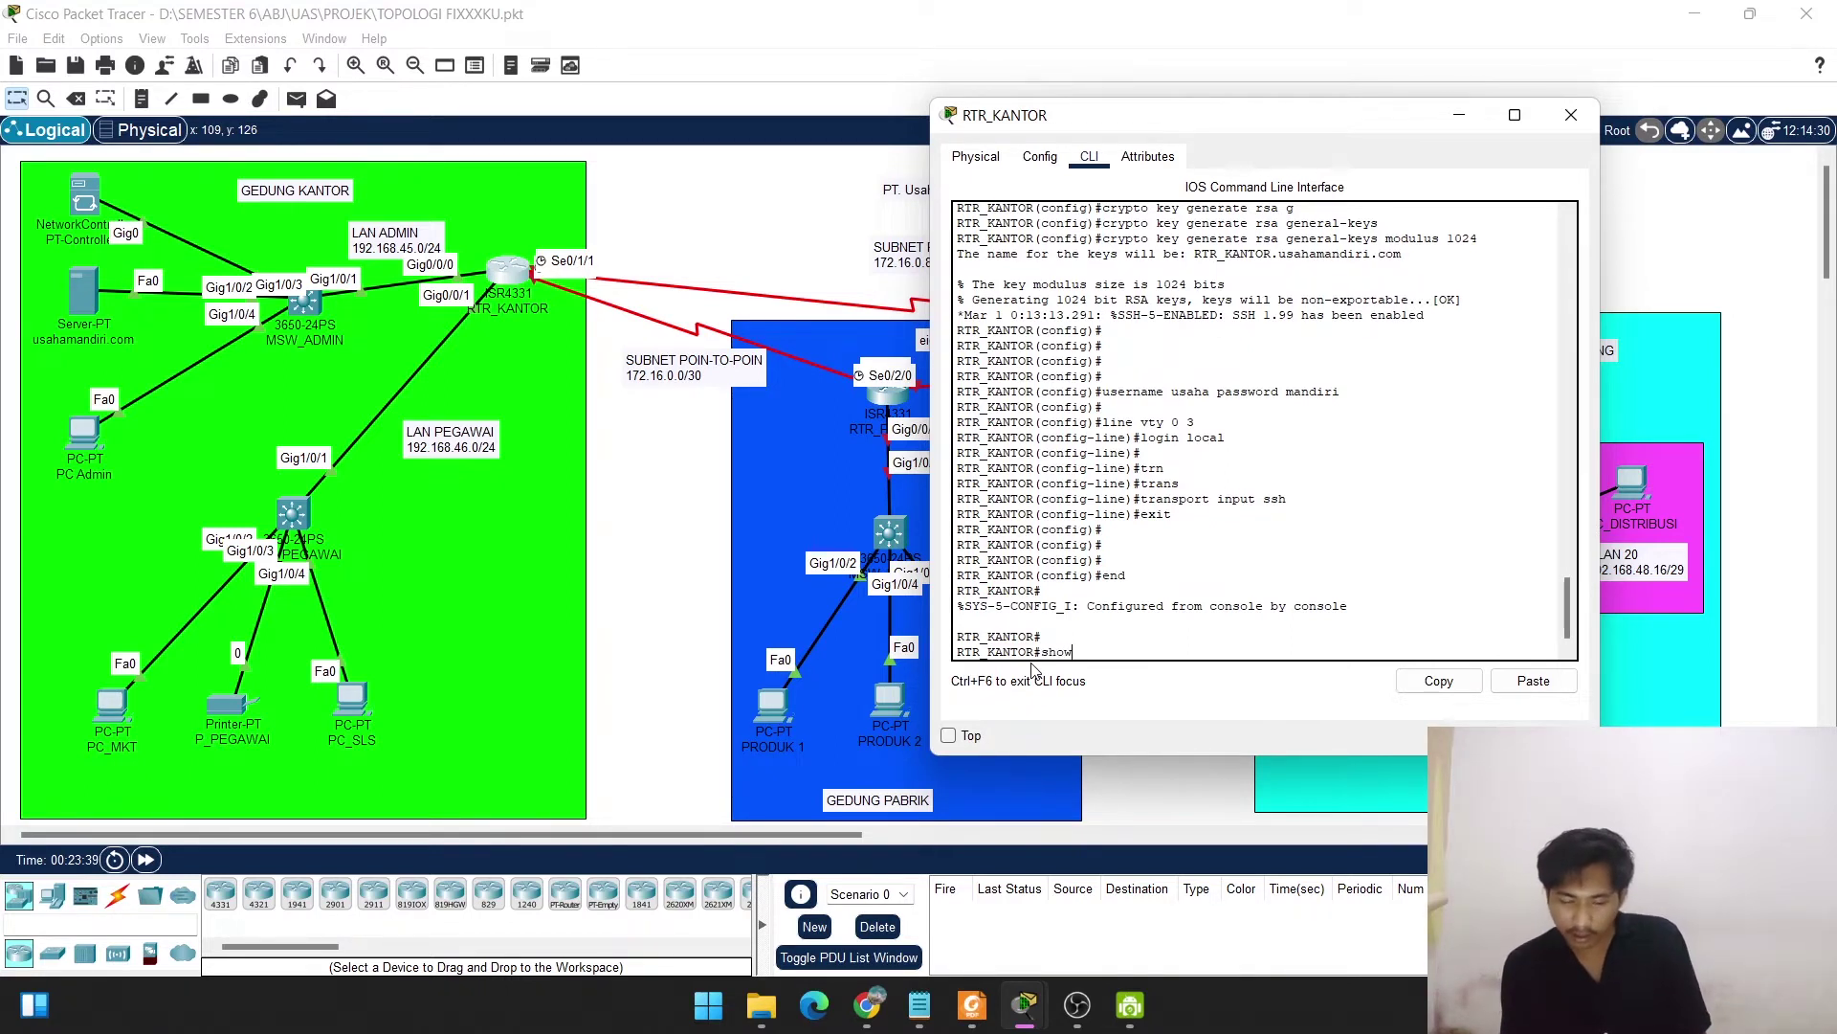
pyautogui.write(' run')
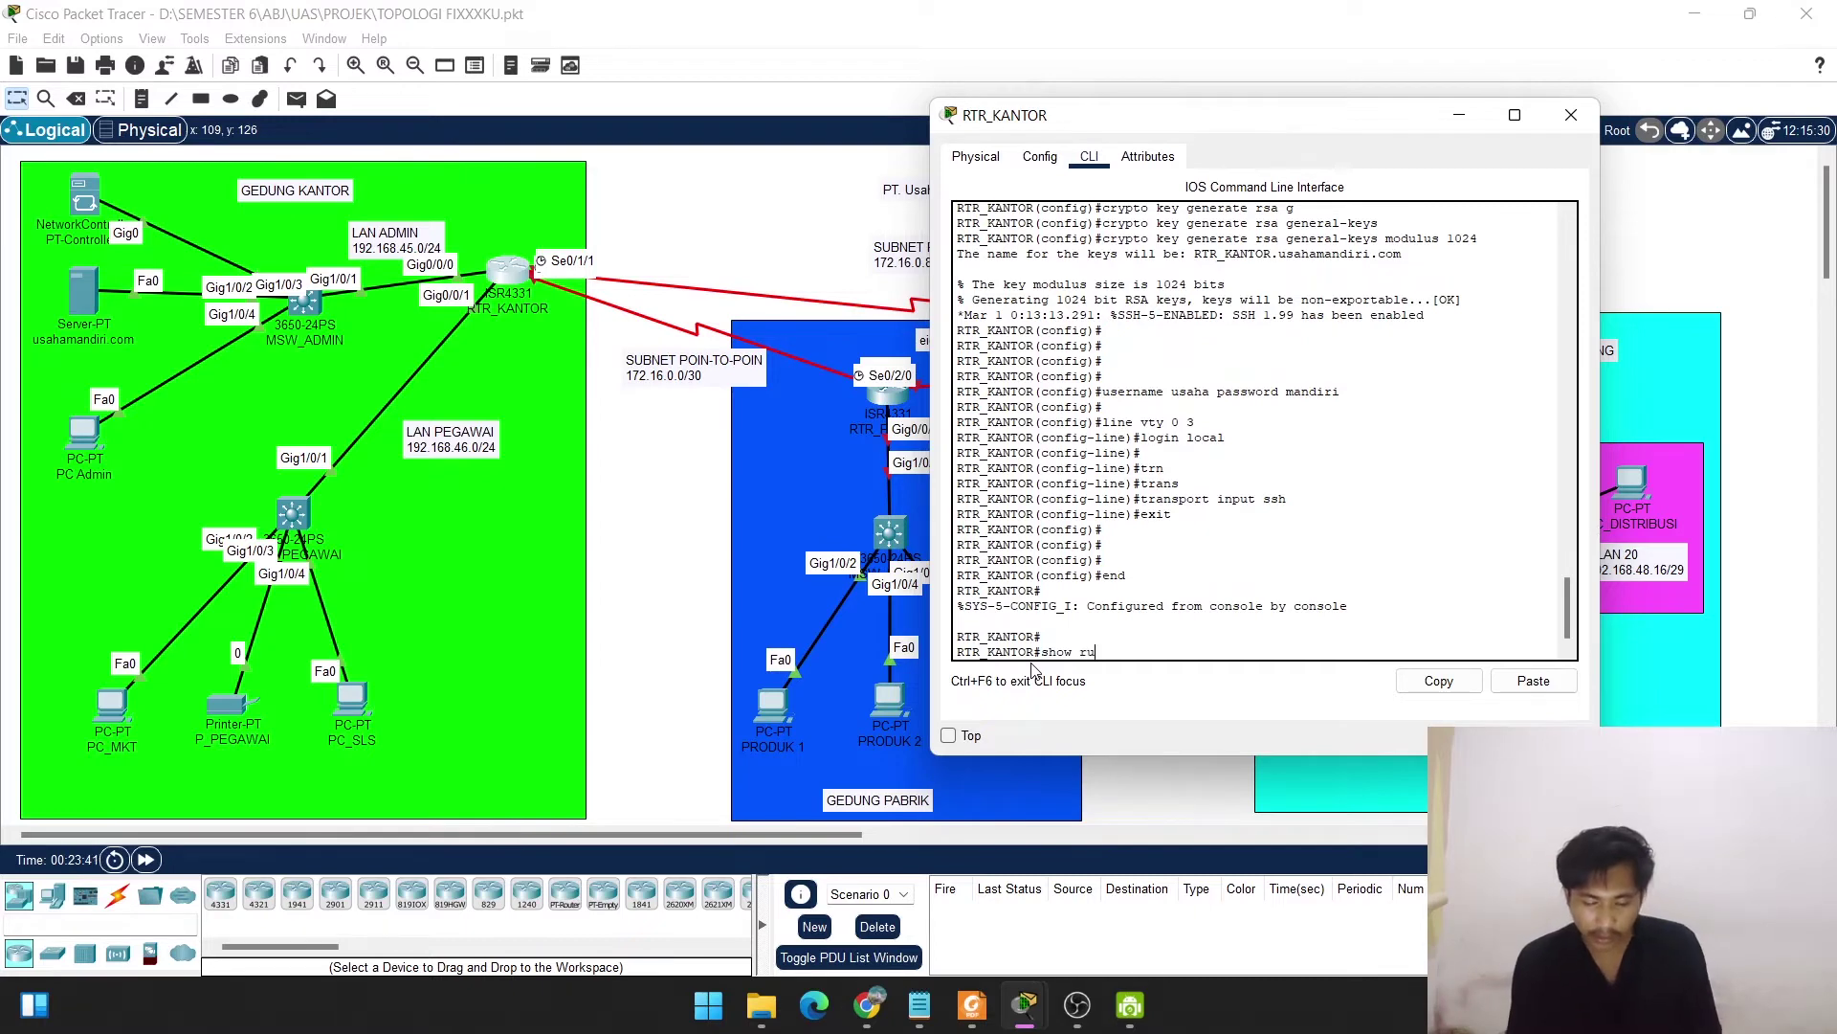
pyautogui.press('Return')
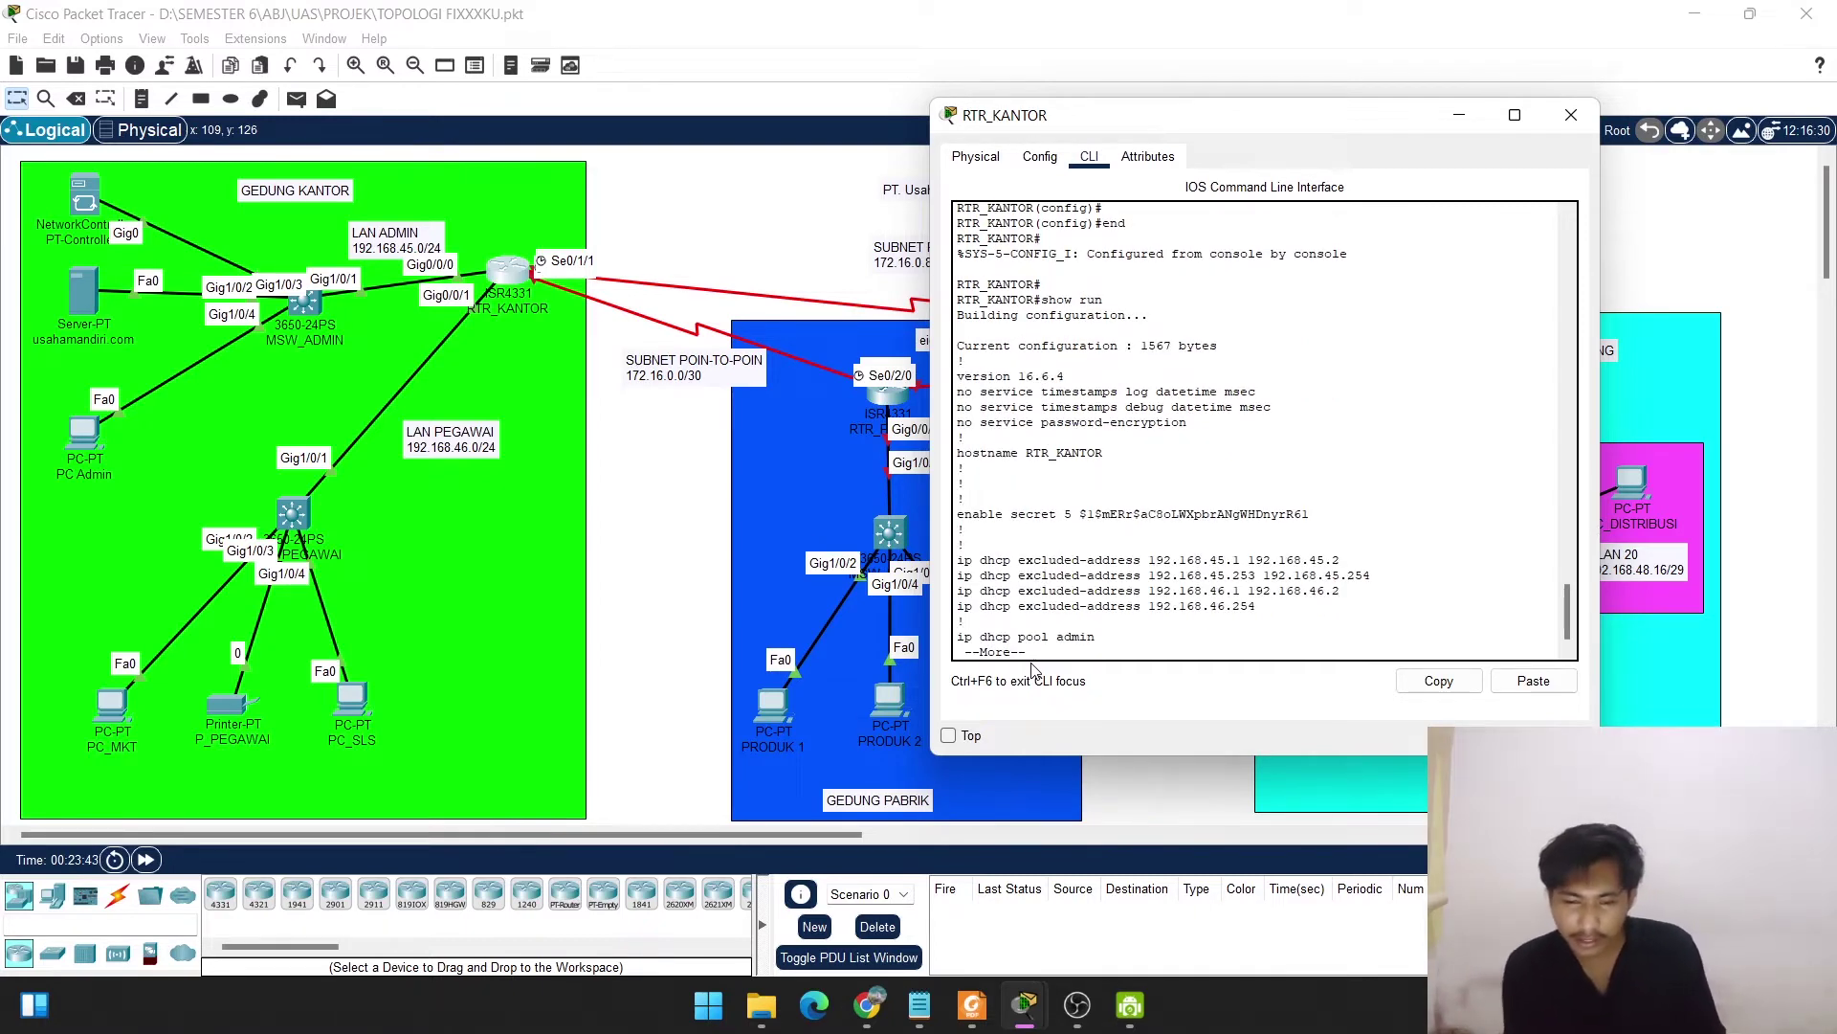
# Page through the config, highlighting the domain-name, username and encrypted enable secret lines.
pyautogui.press('space')
pyautogui.press('space')
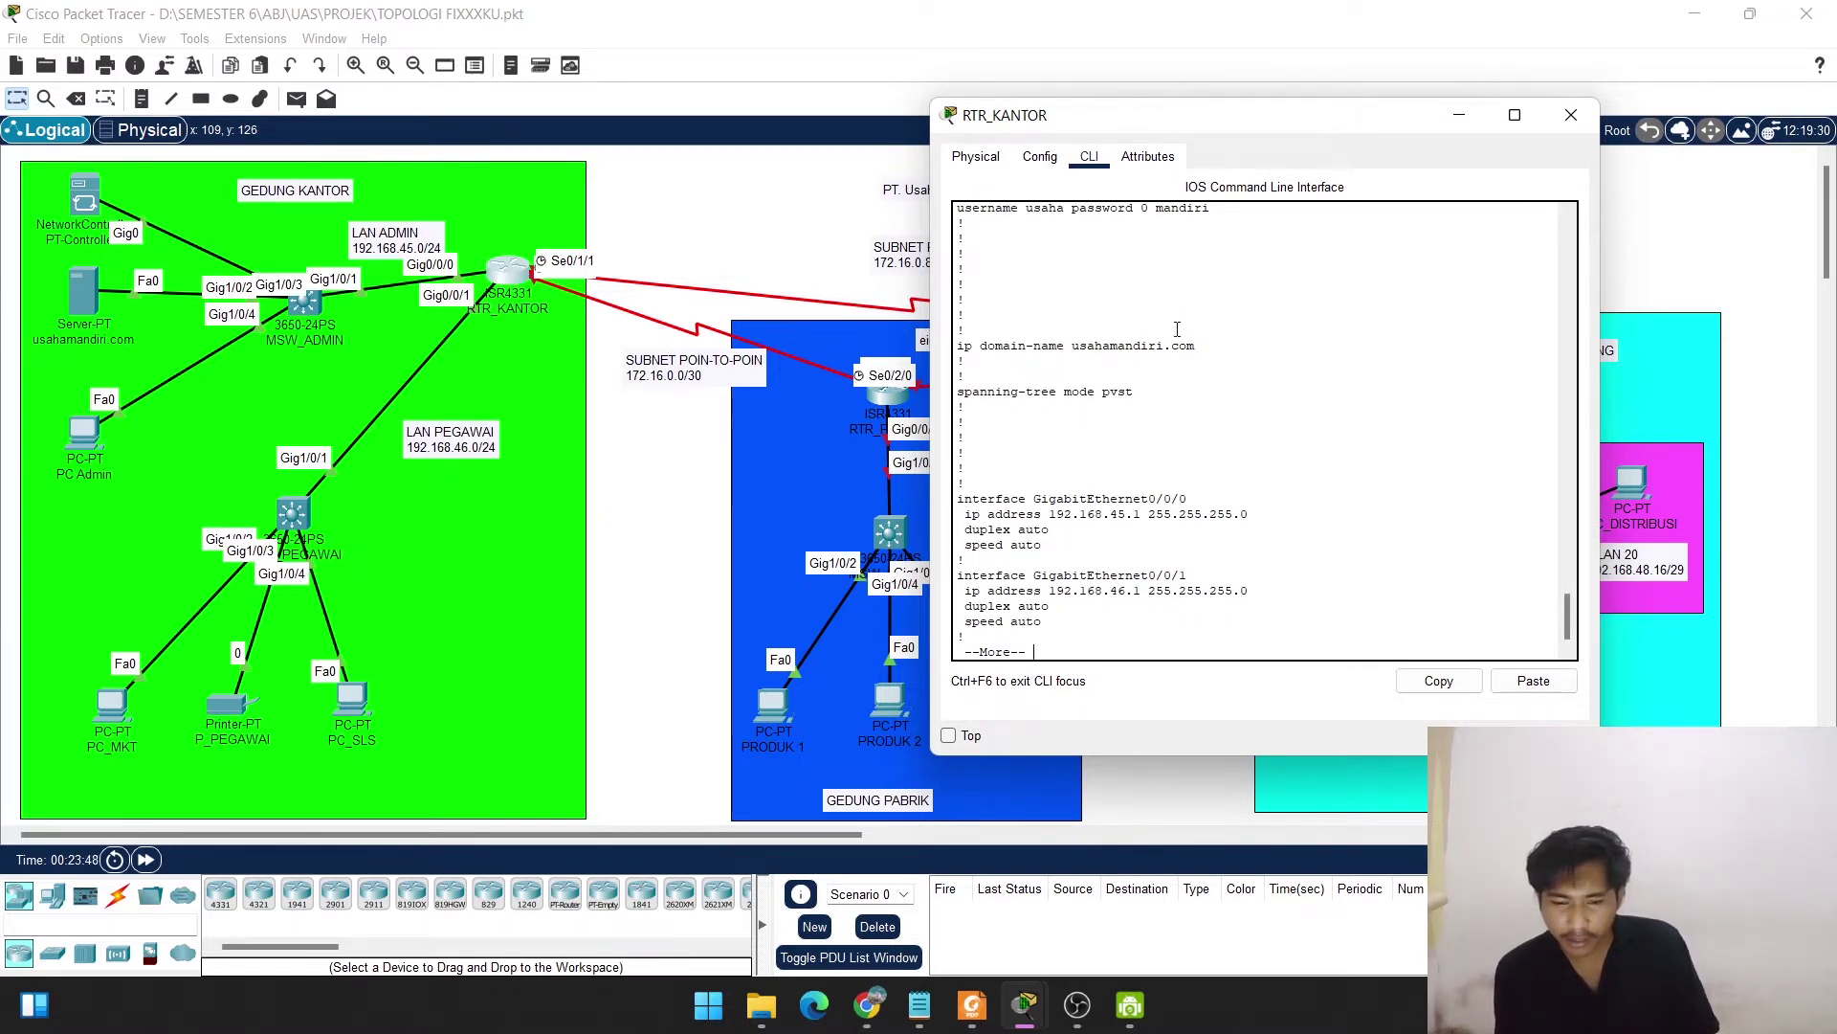
pyautogui.moveTo(1197, 346); pyautogui.dragTo(989, 346)
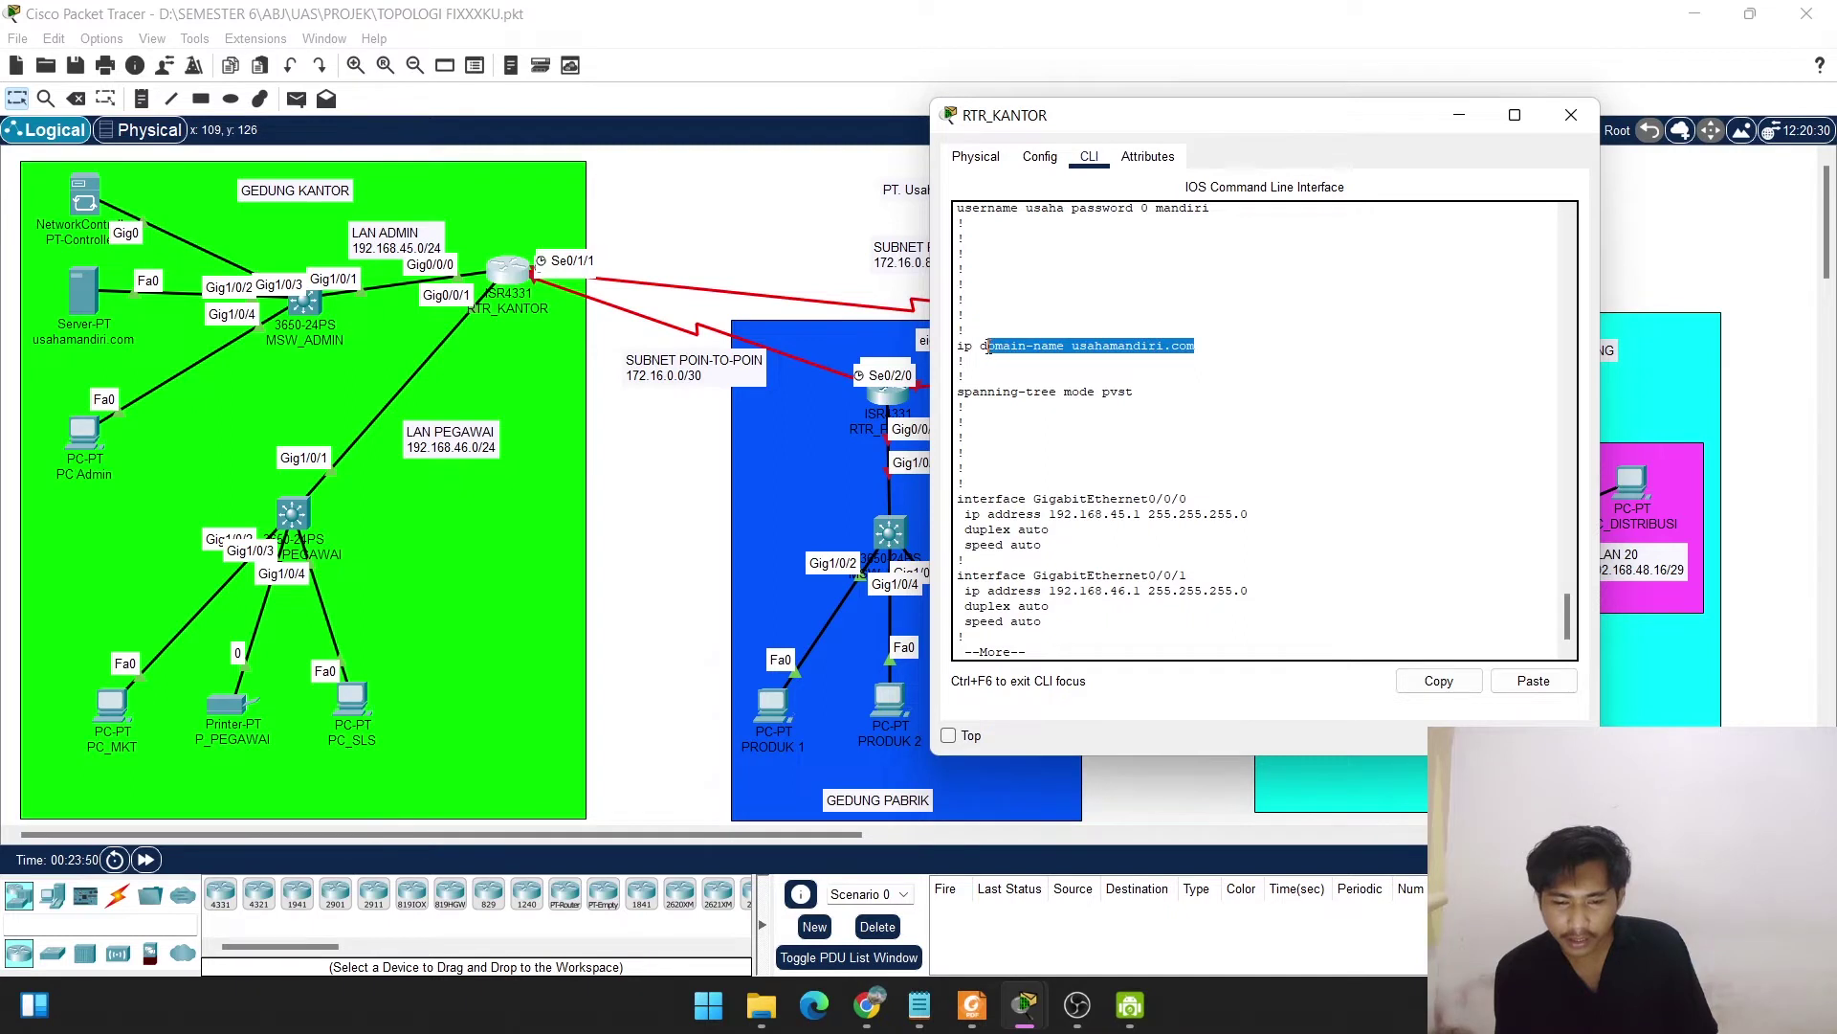
pyautogui.scroll(3, 1107, 356)
pyautogui.moveTo(1216, 365); pyautogui.dragTo(986, 360)
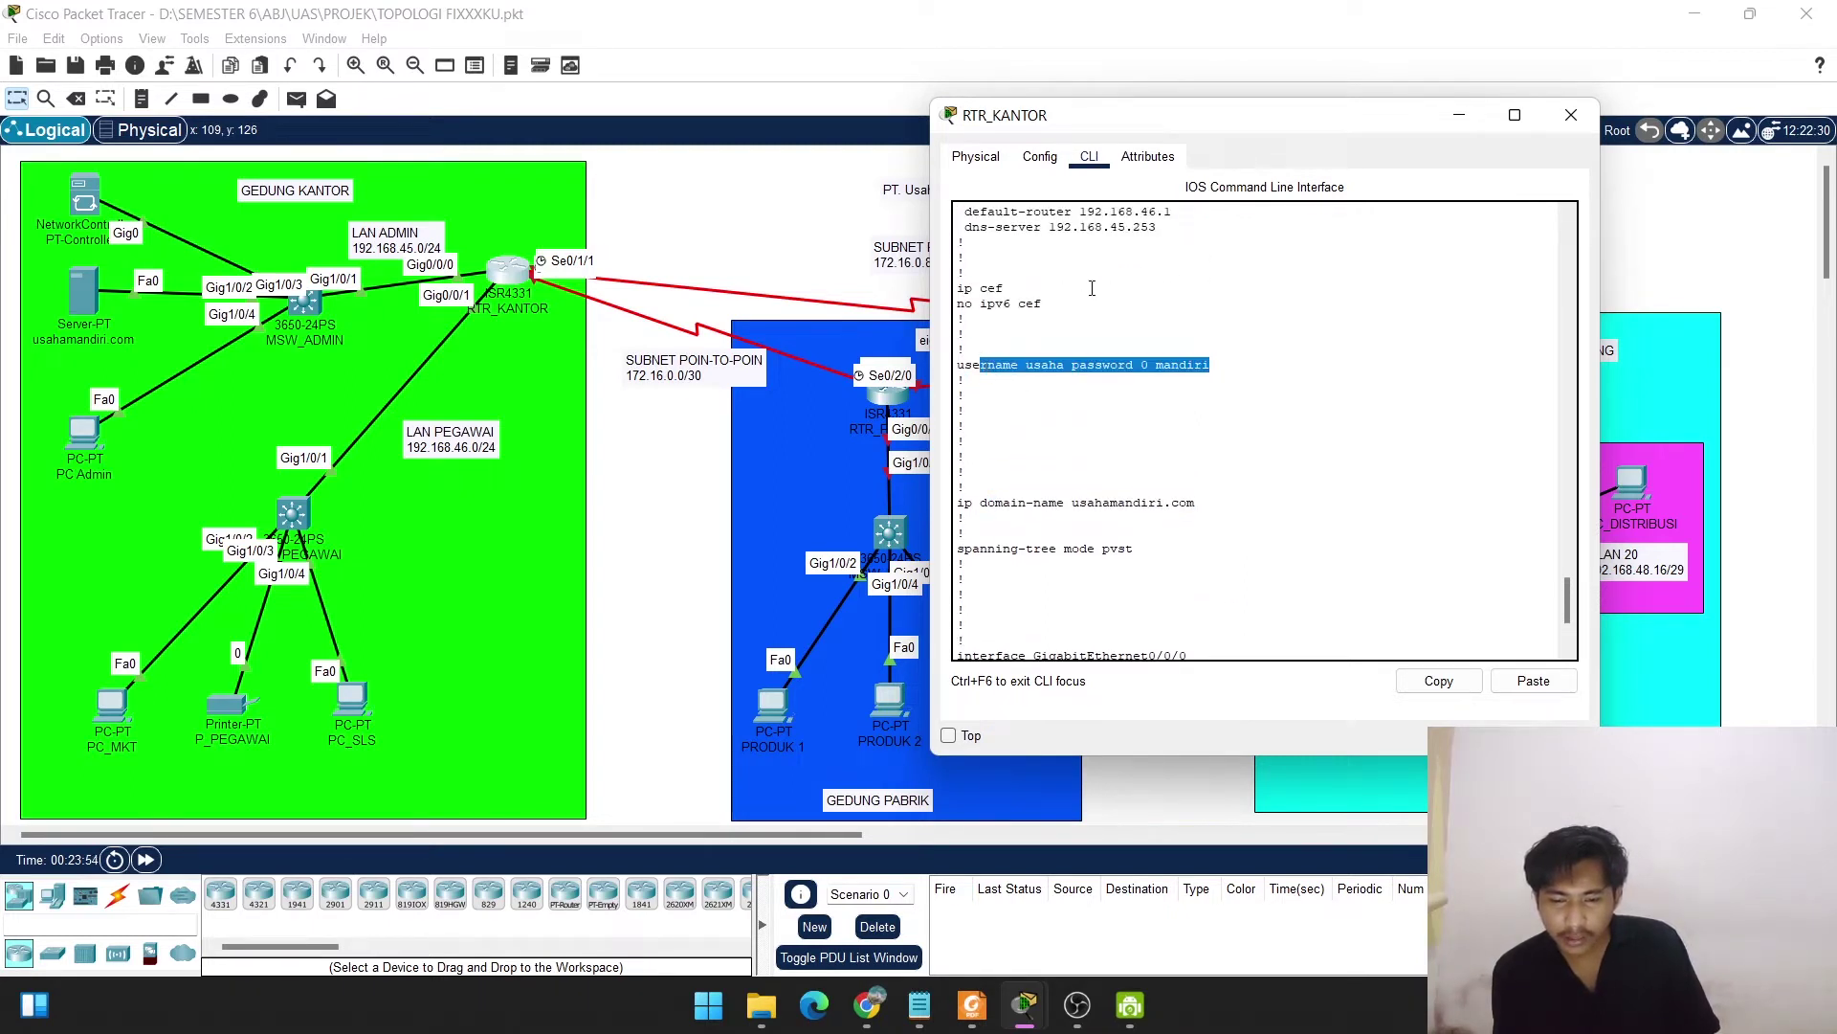
pyautogui.scroll(3, 1092, 288)
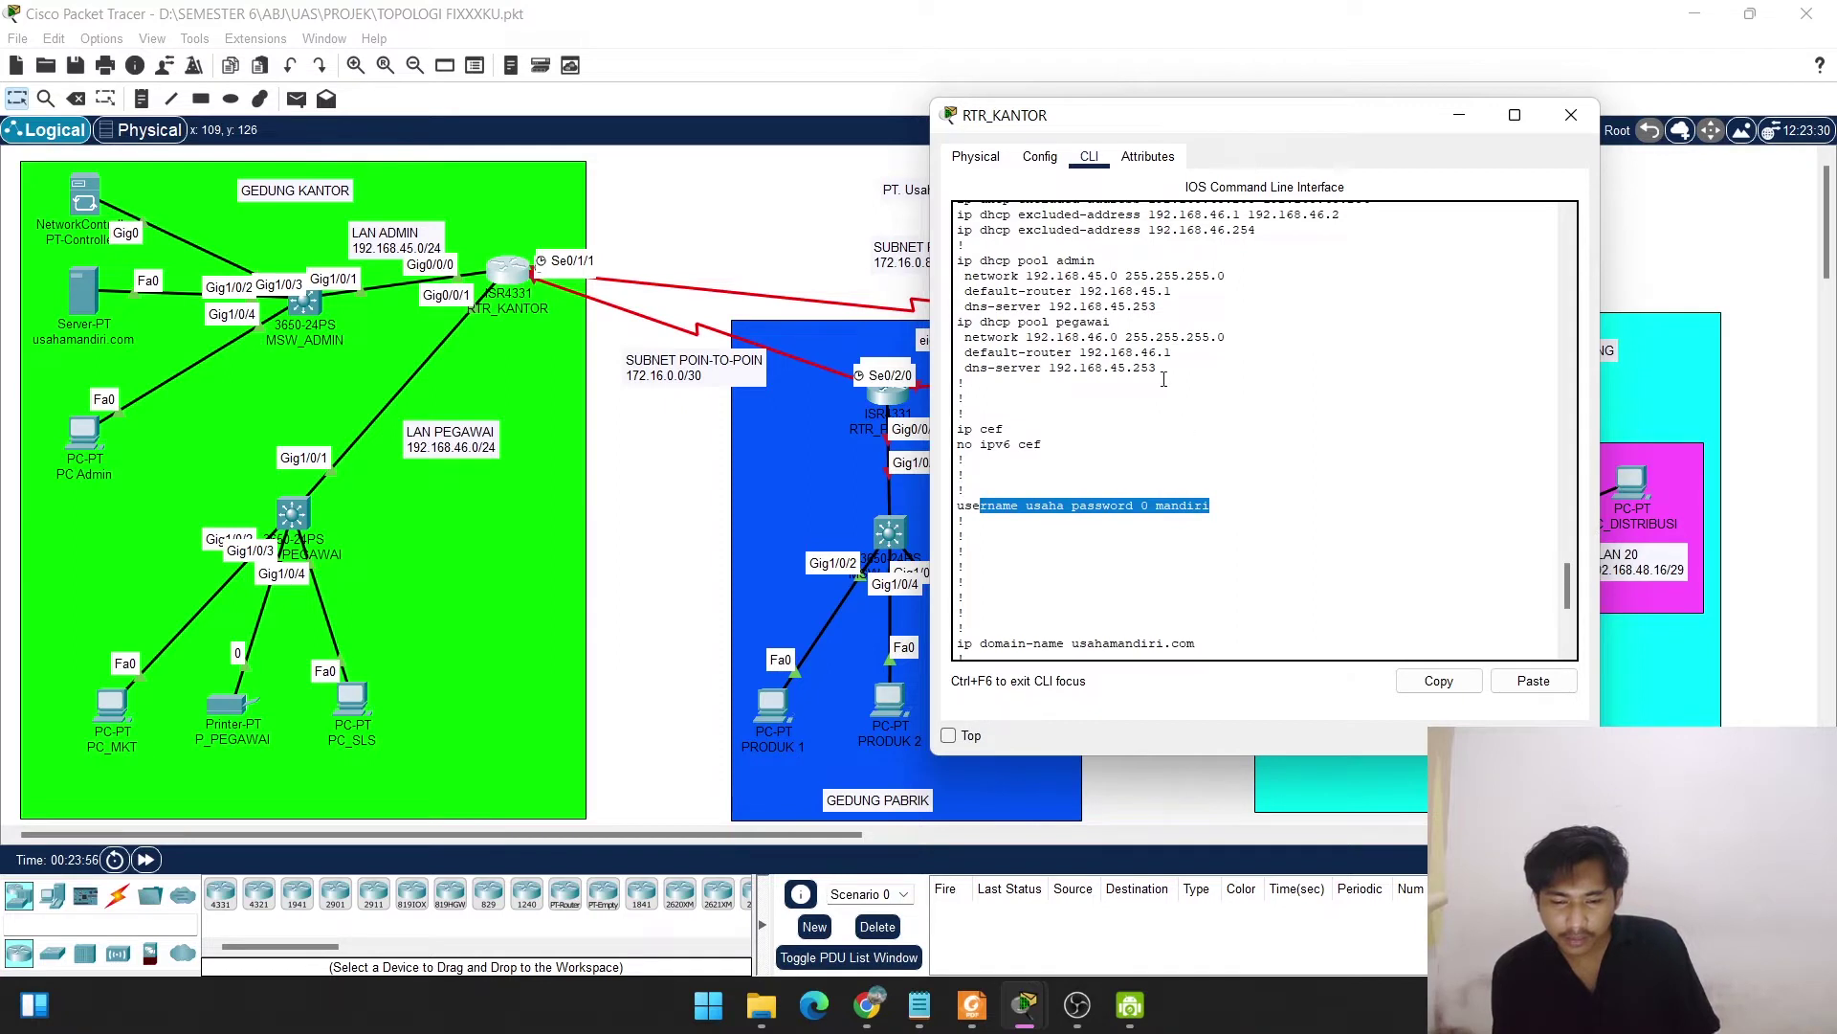
pyautogui.scroll(7, 1118, 355)
pyautogui.scroll(1, 1117, 355)
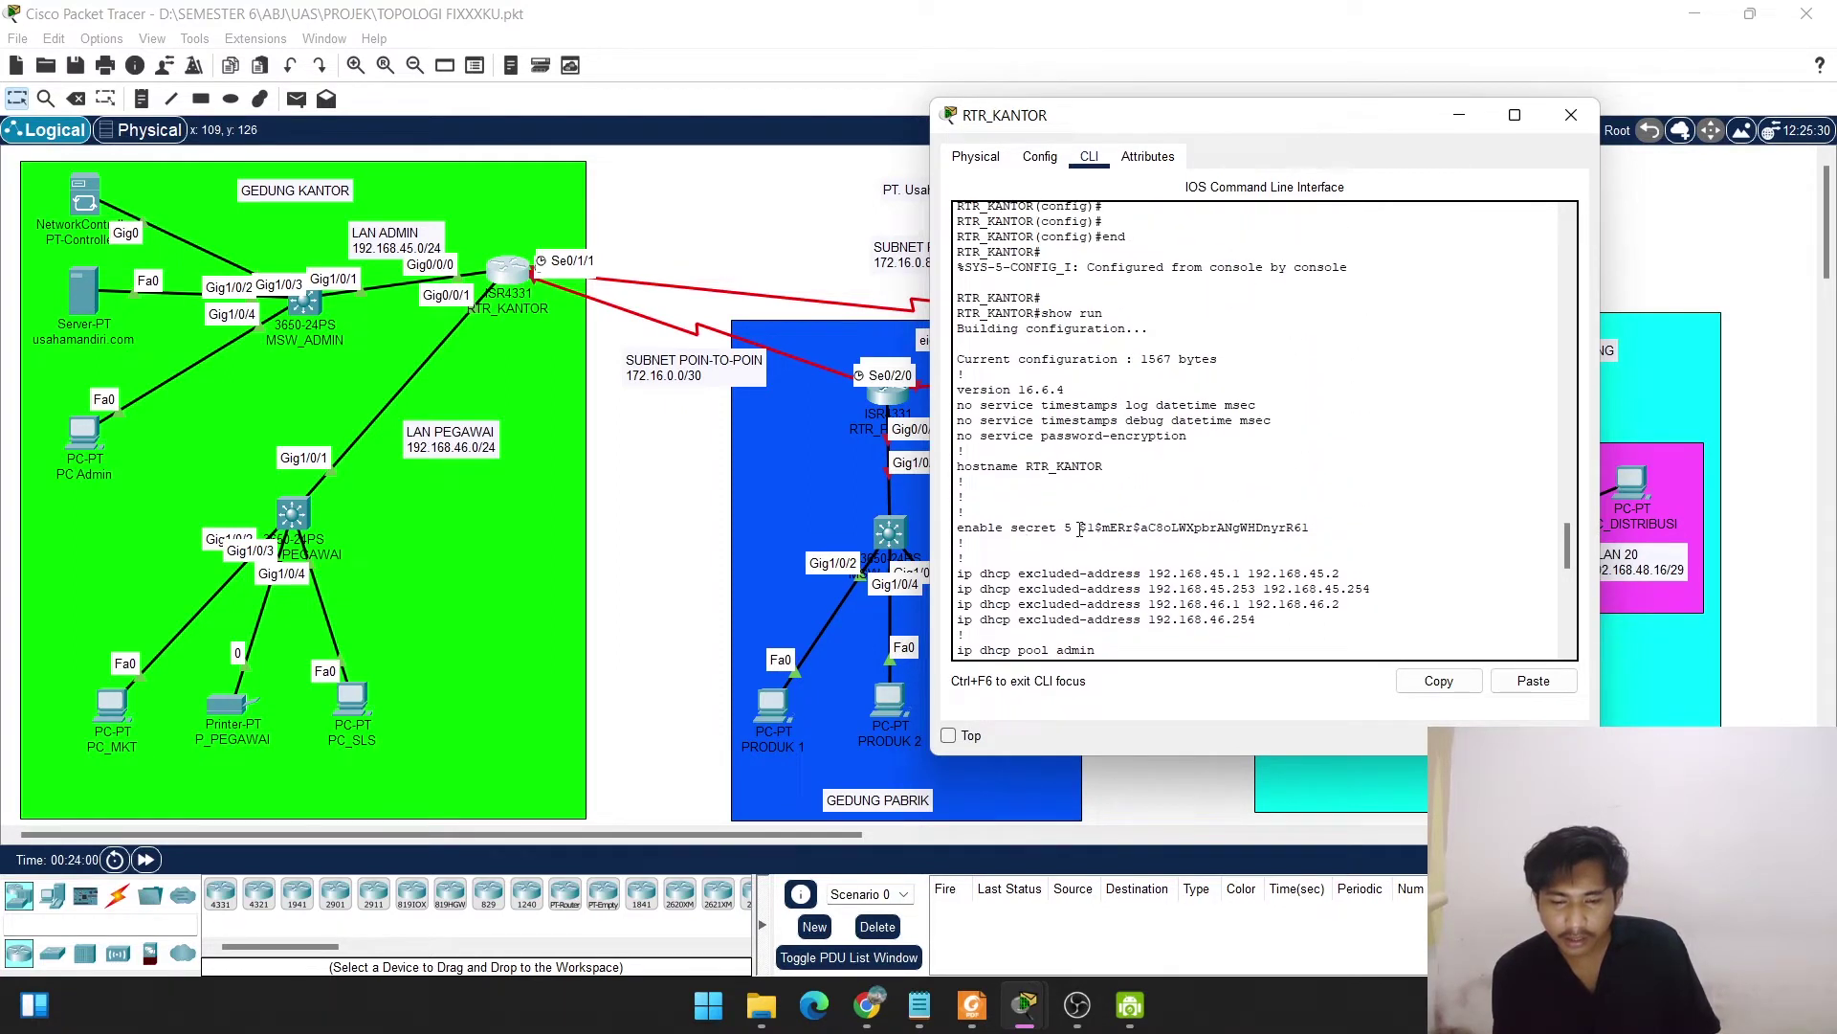
pyautogui.moveTo(1080, 530); pyautogui.dragTo(1312, 528)
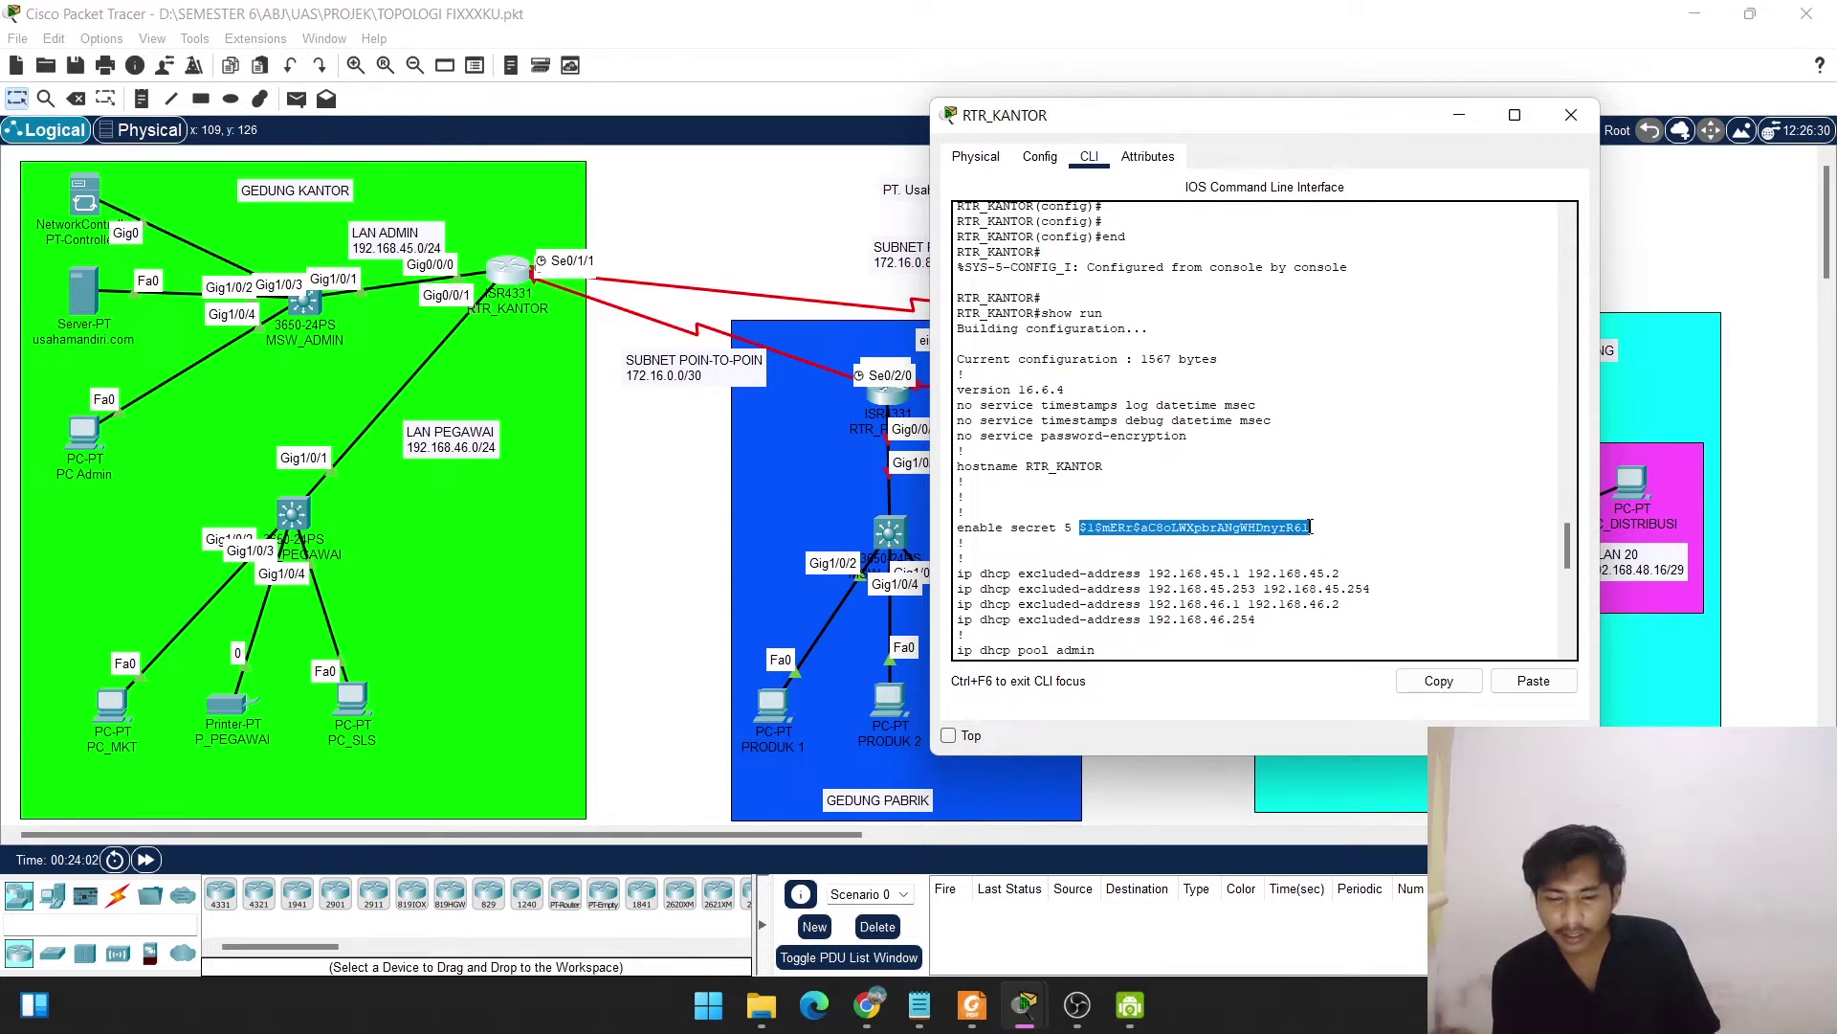
pyautogui.scroll(-7, 1312, 527)
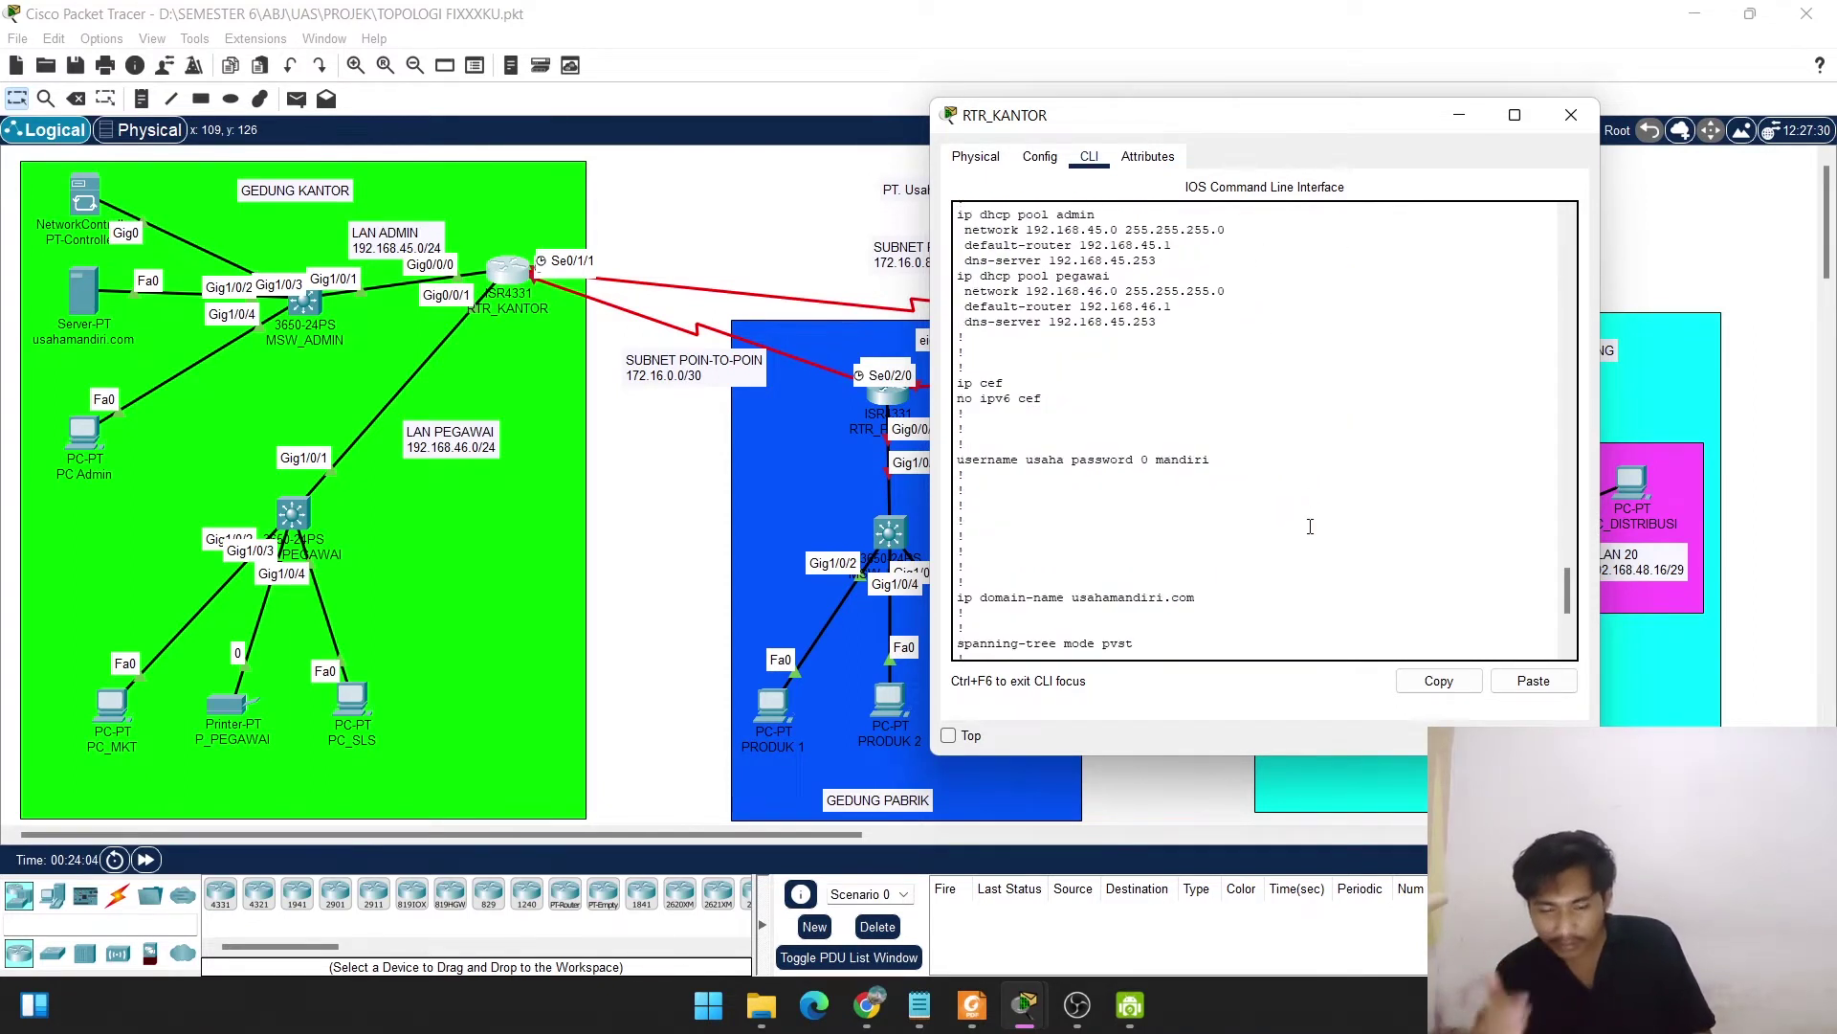
pyautogui.press('space')
pyautogui.press('space')
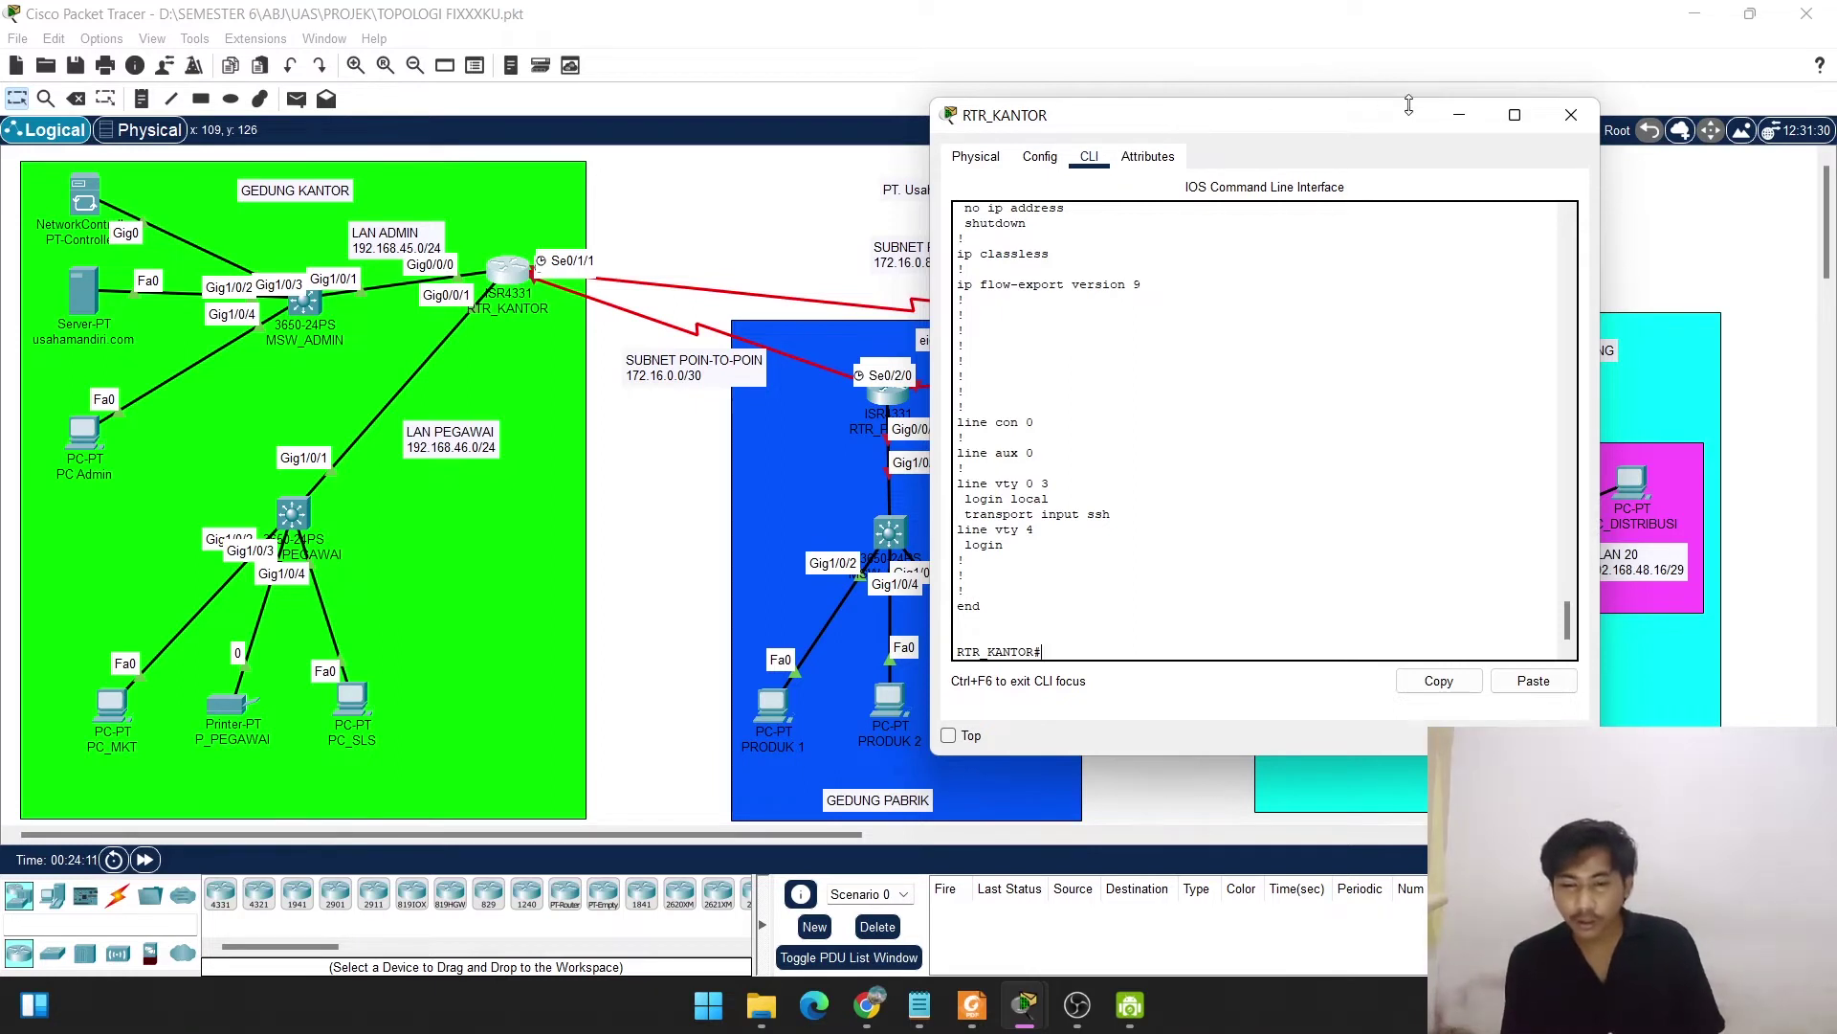
# Edit the topology note beside RTR_PABRIK so its number reads 48 ('eigrp 48').
pyautogui.click(1458, 119)
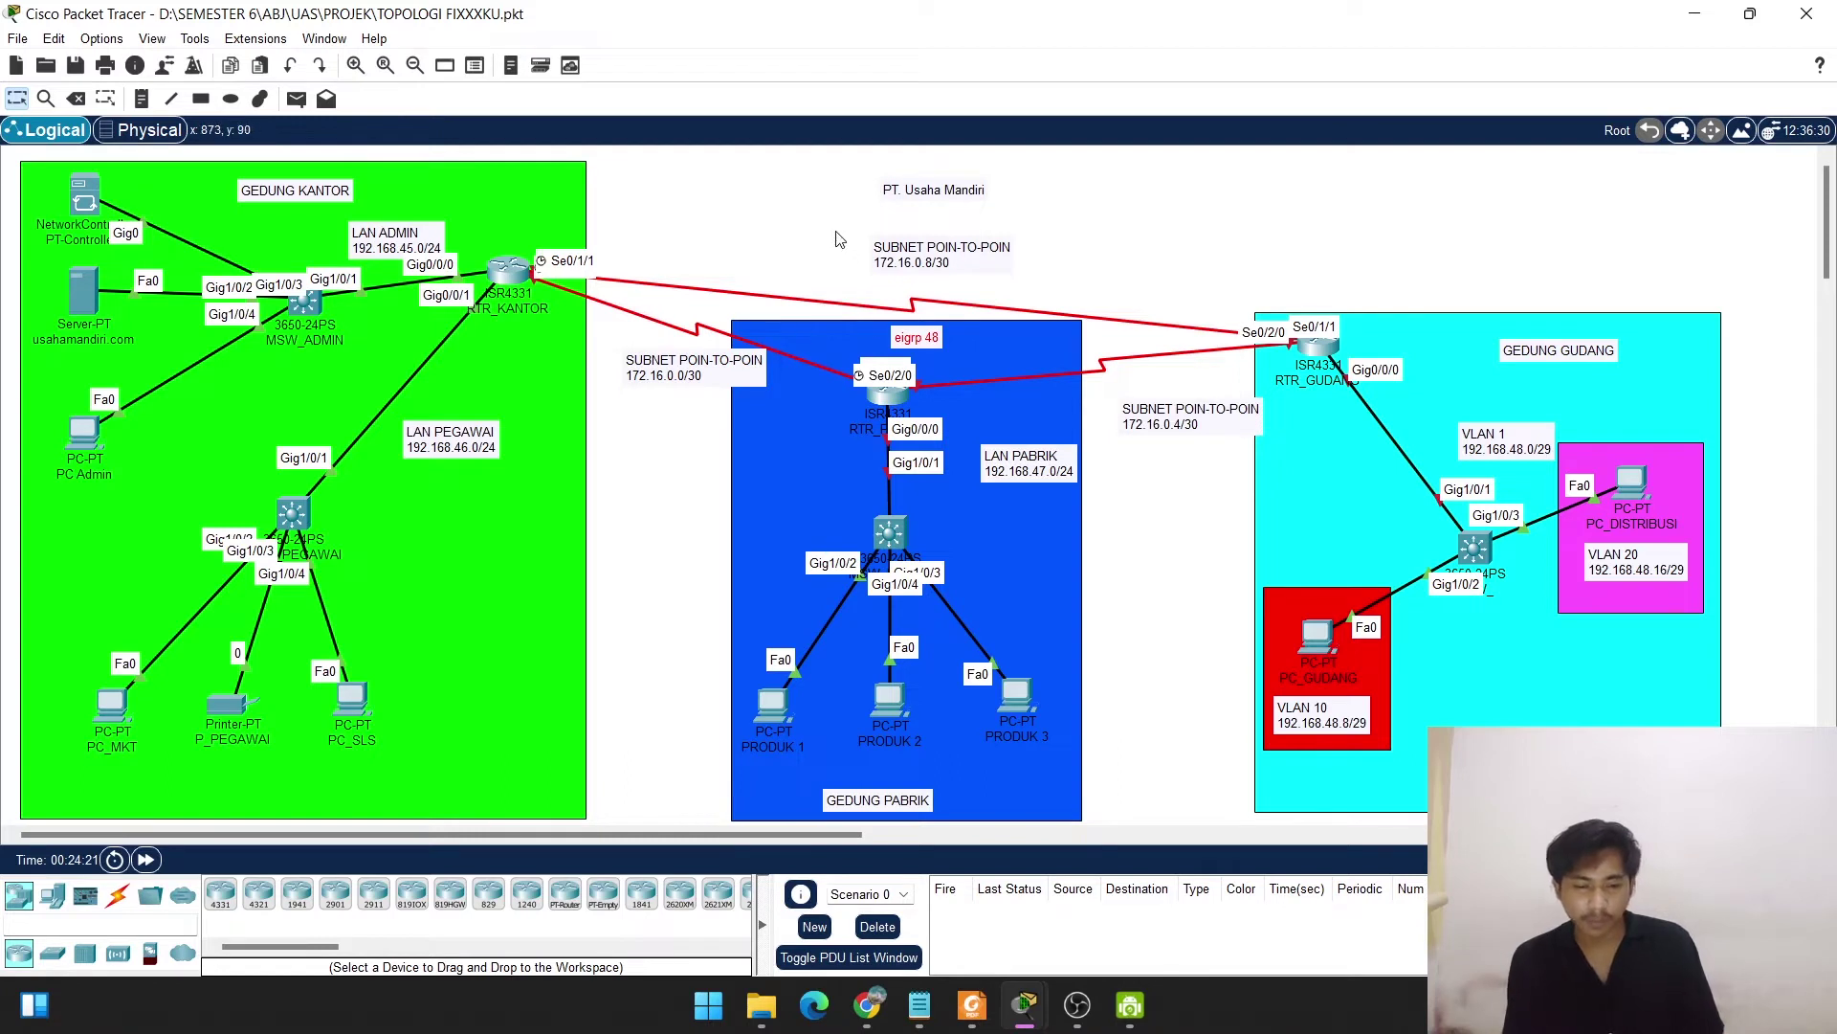
pyautogui.doubleClick(940, 334)
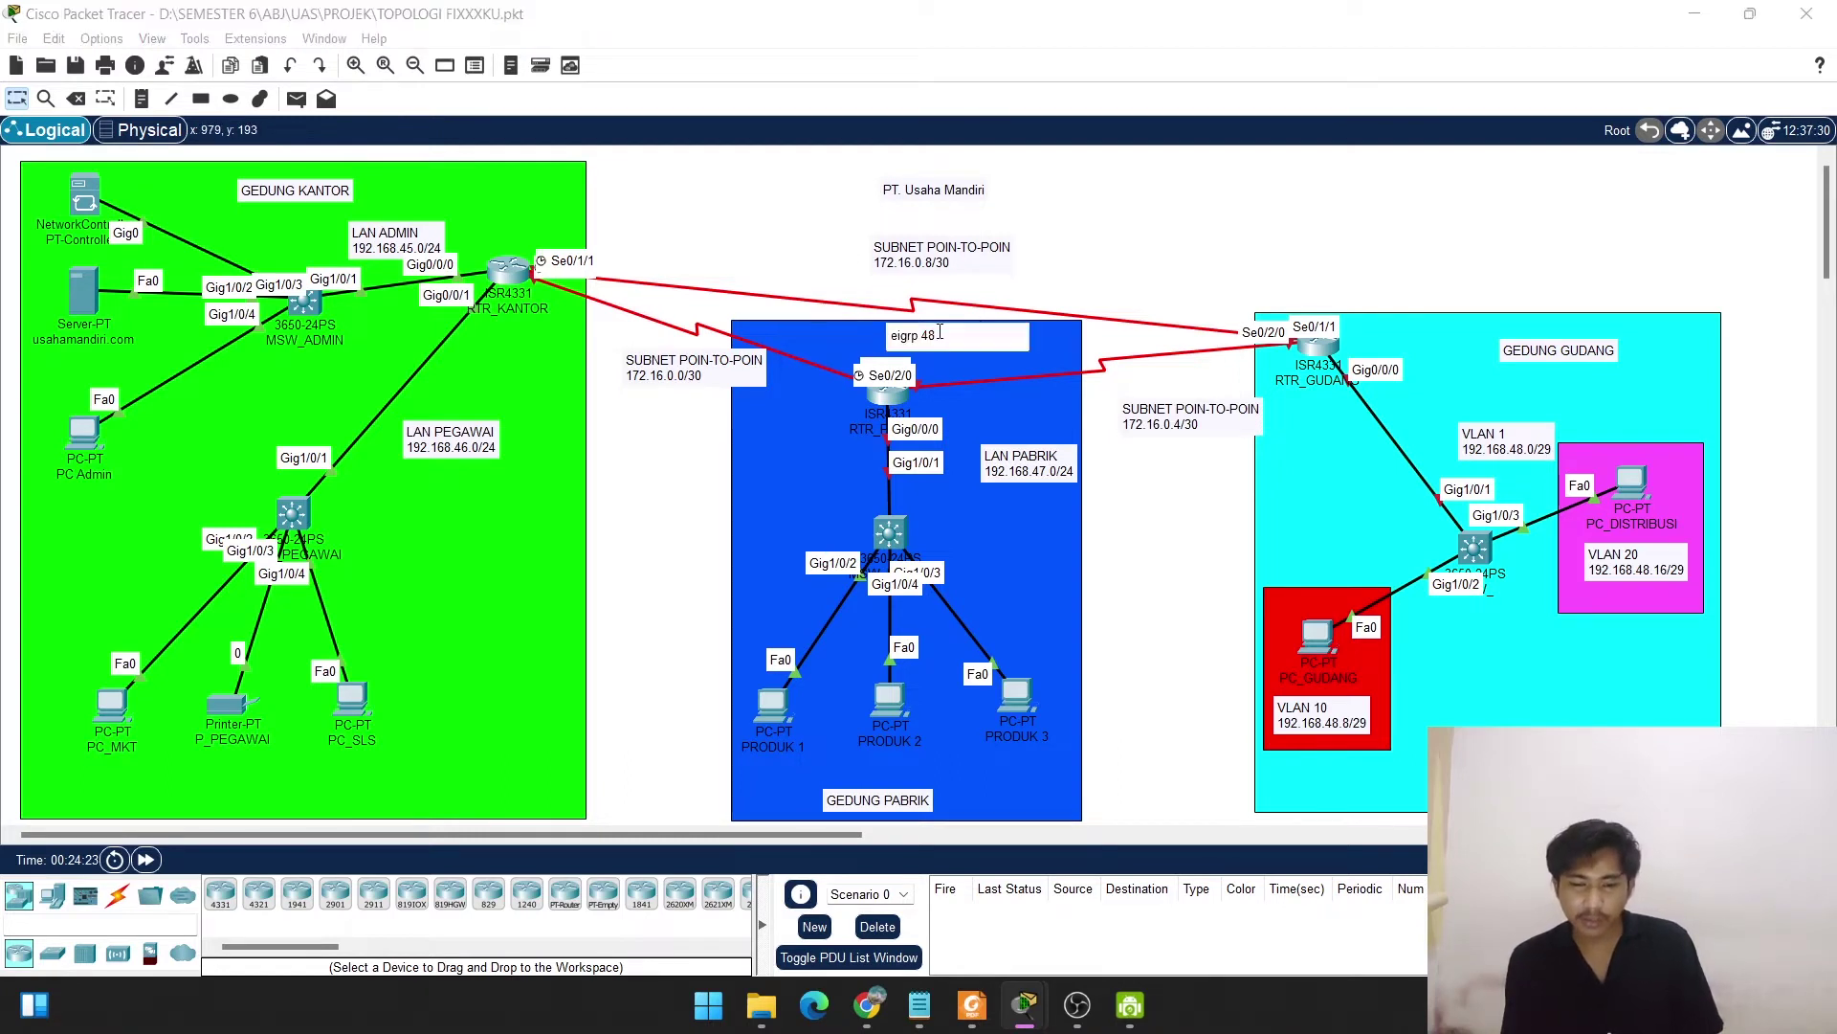
pyautogui.press('BackSpace')
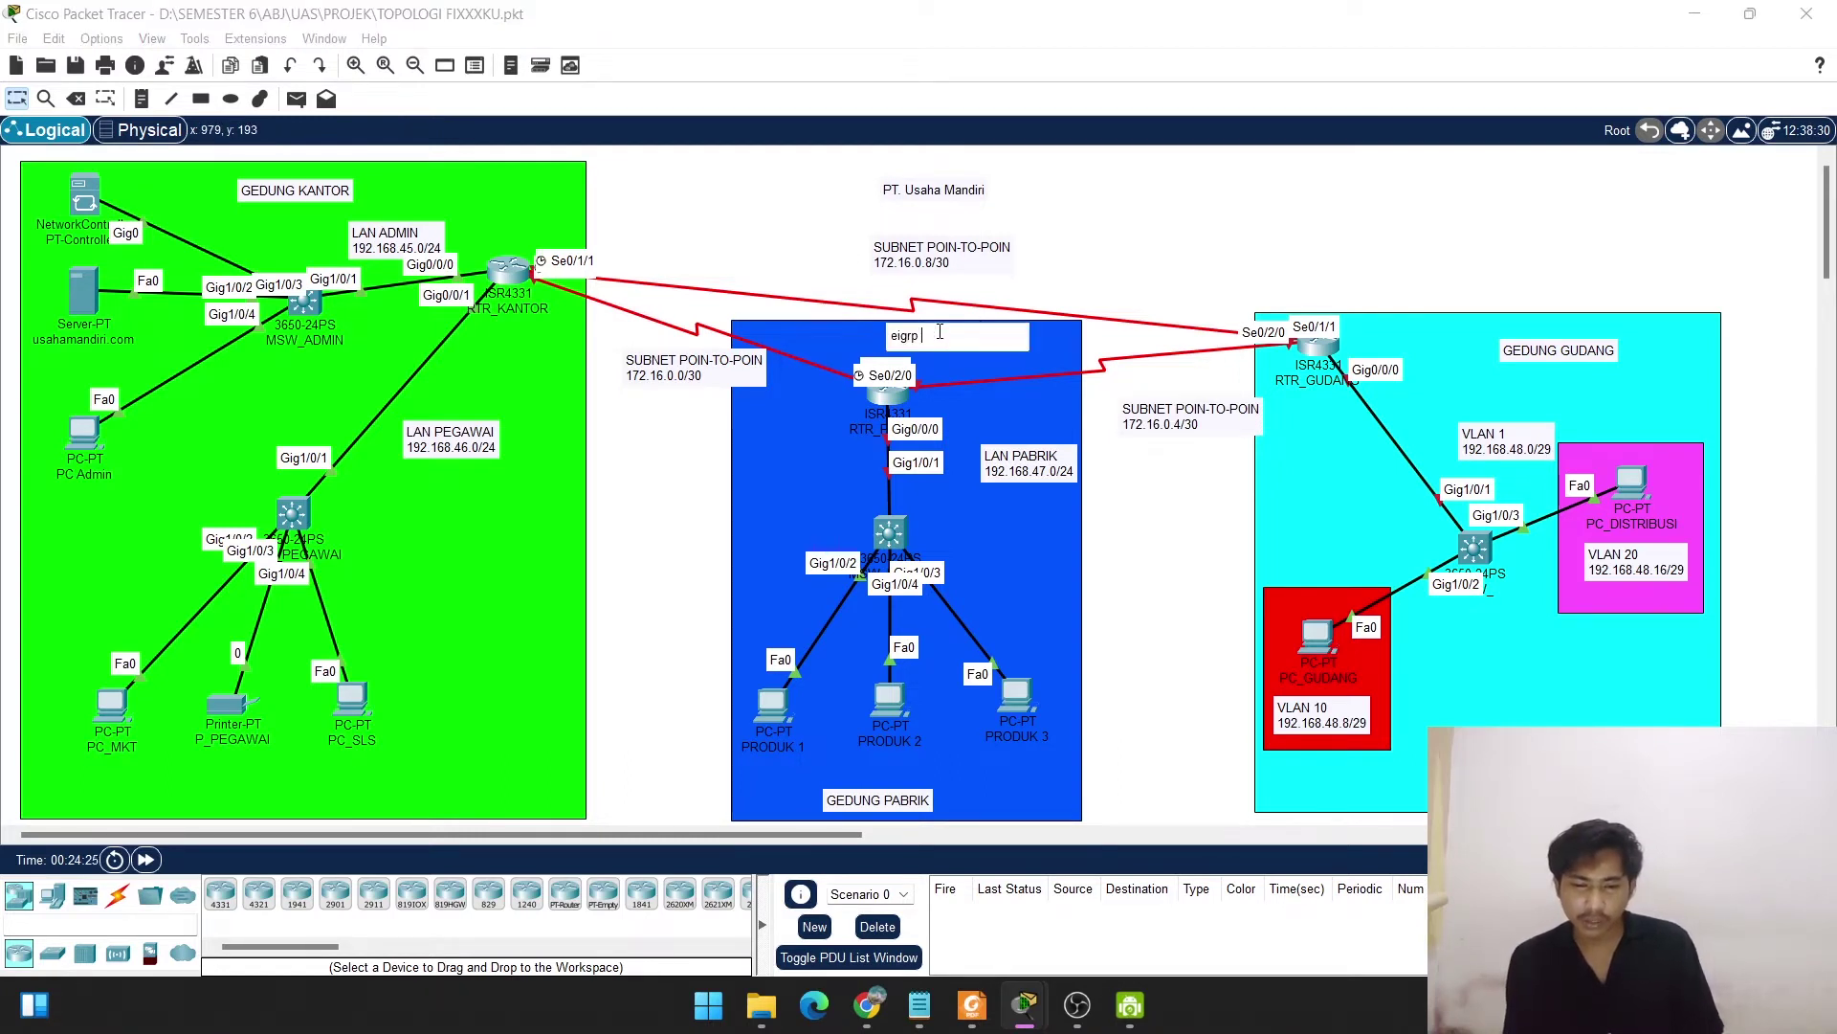
pyautogui.write('2')
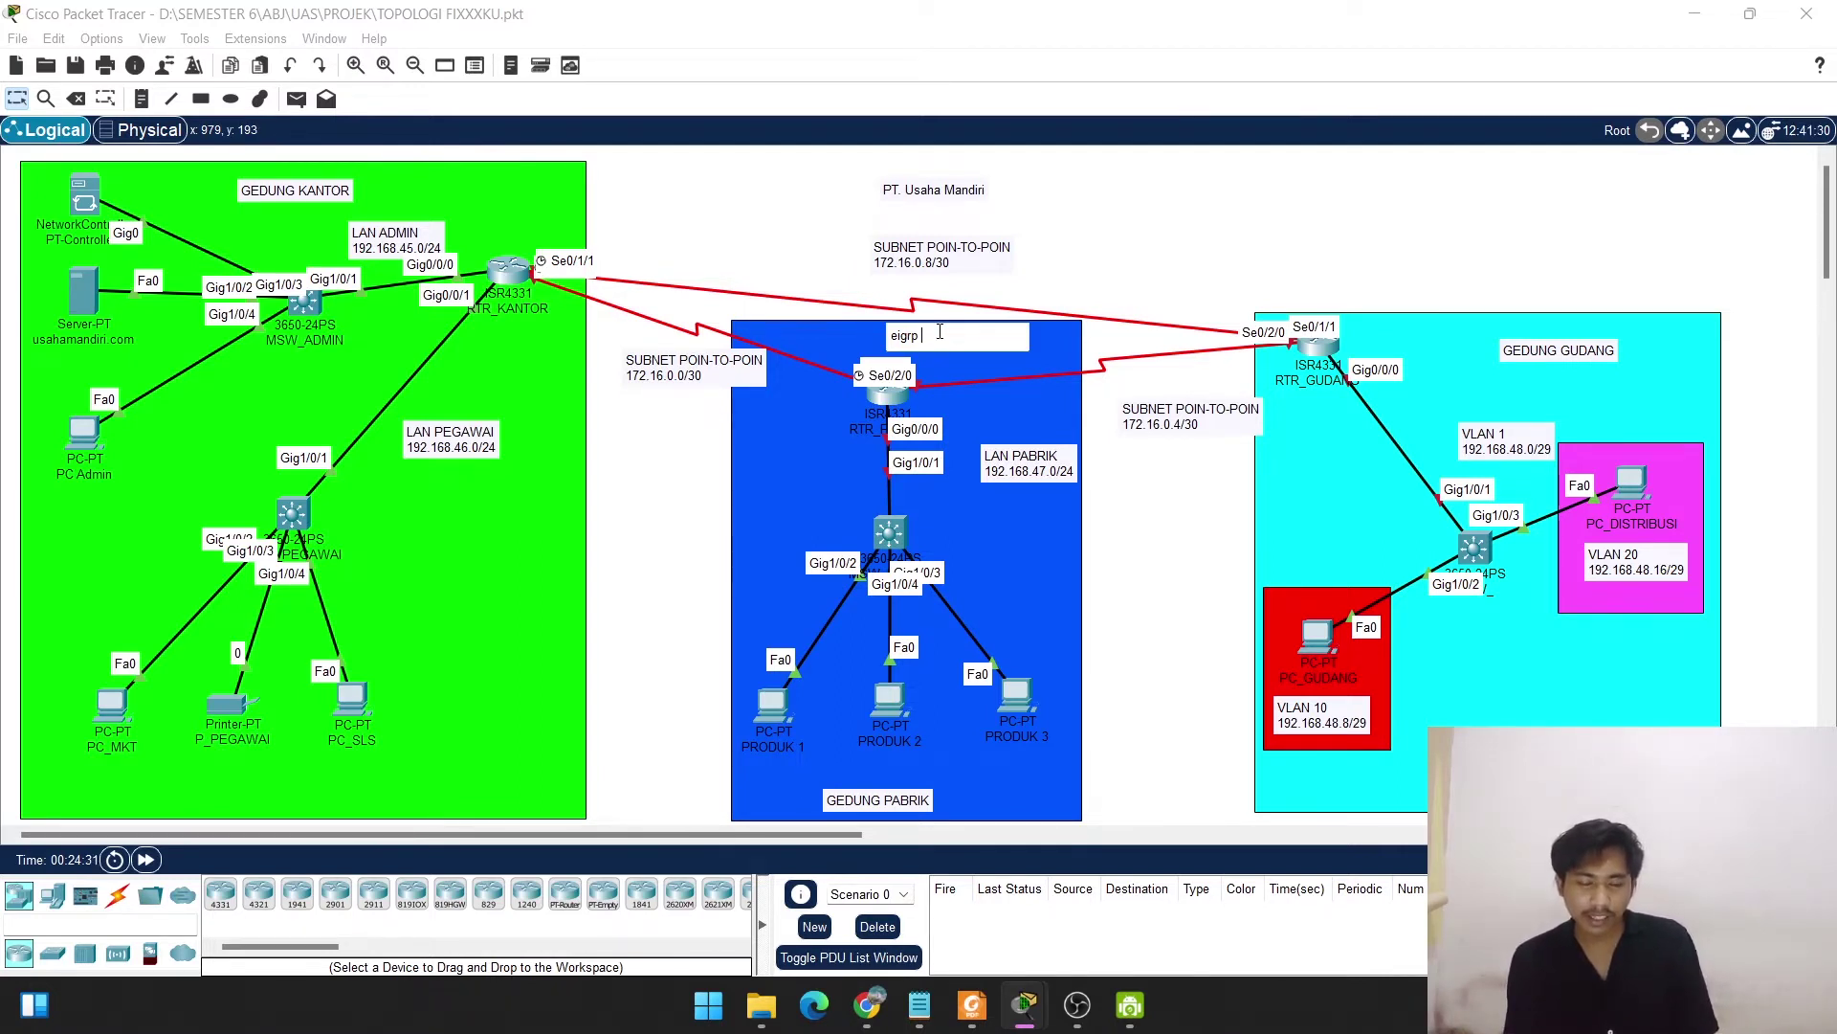
pyautogui.write('48')
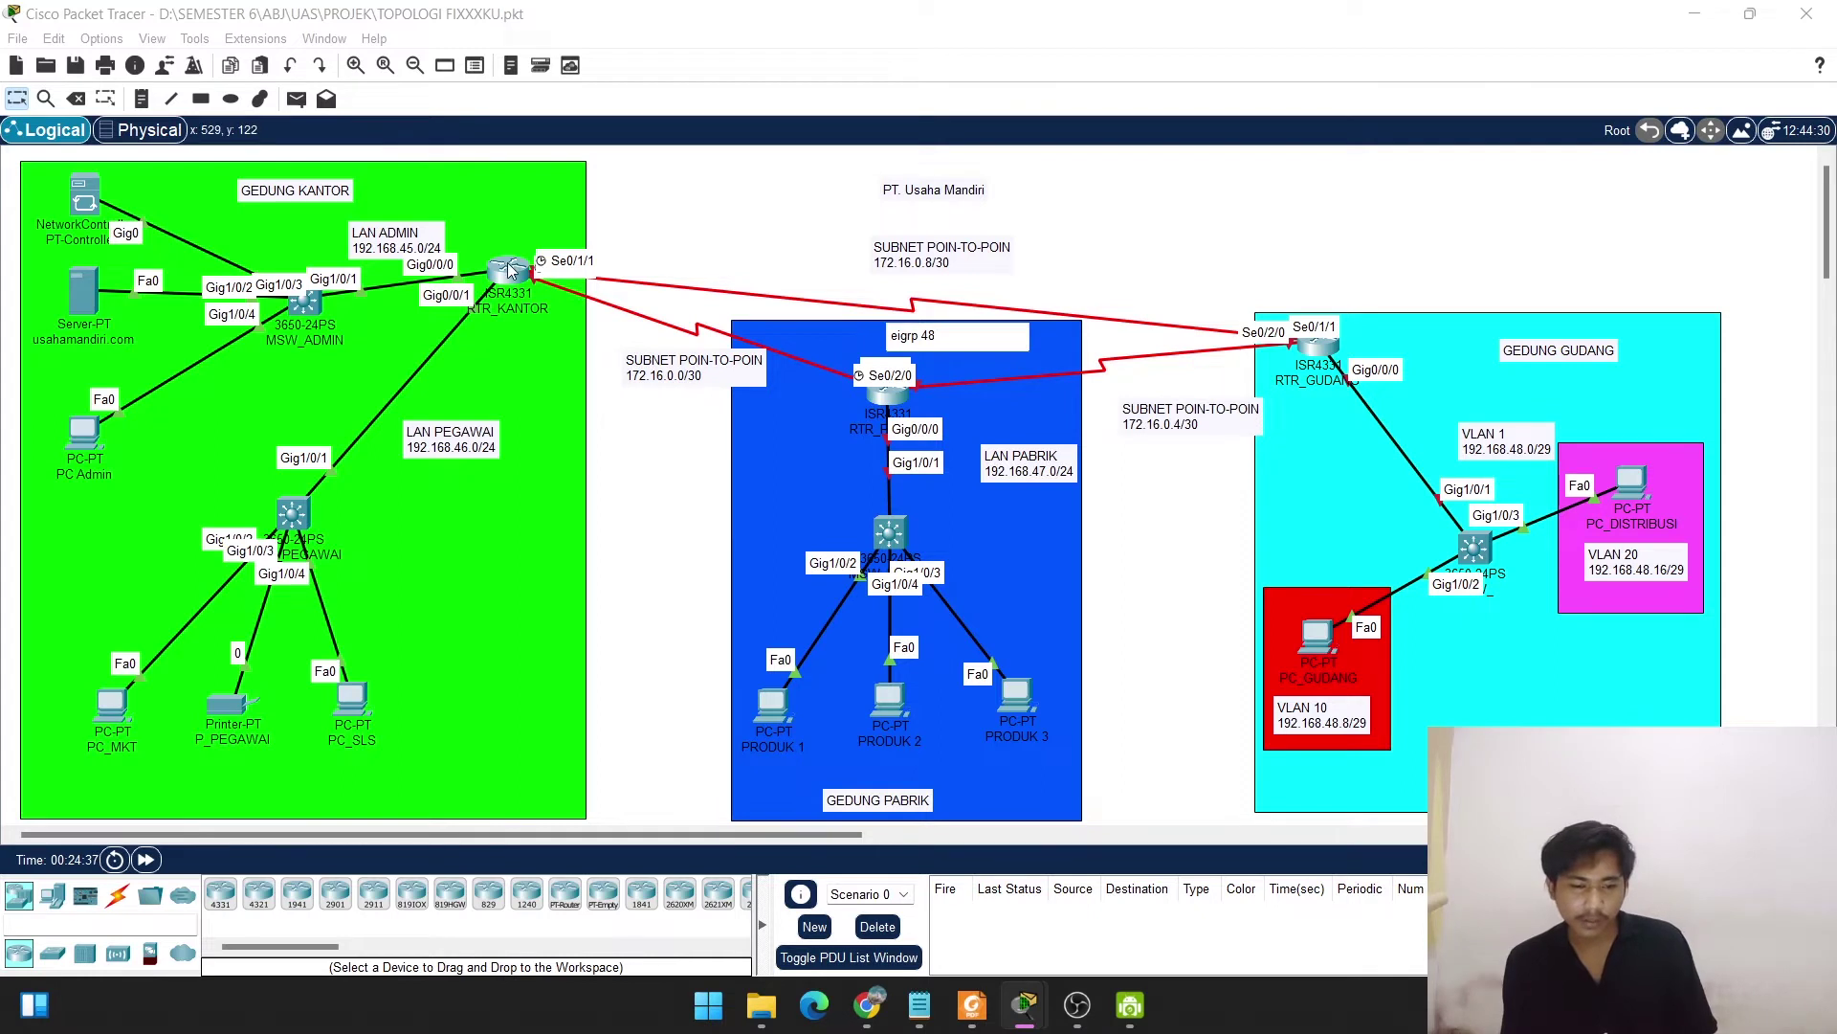
# Enter global configuration on RTR_KANTOR and start EIGRP process 48.
pyautogui.click(509, 271)
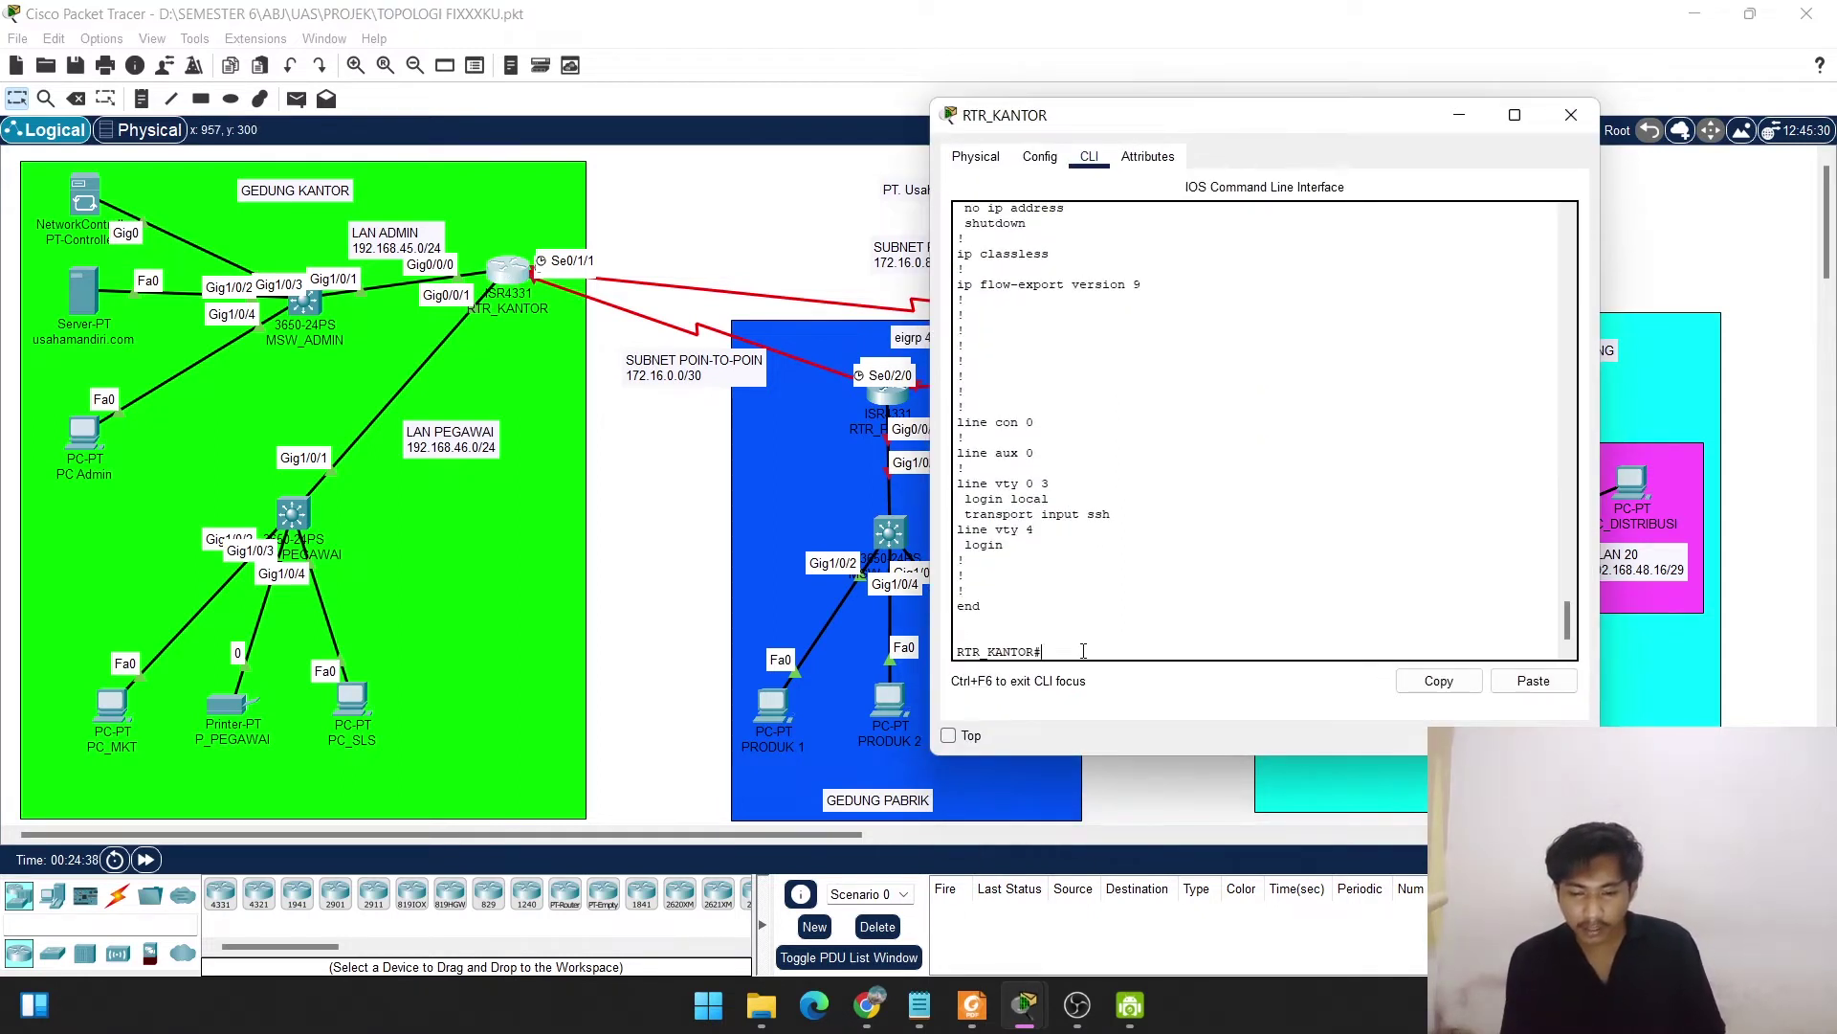
pyautogui.write('cont')
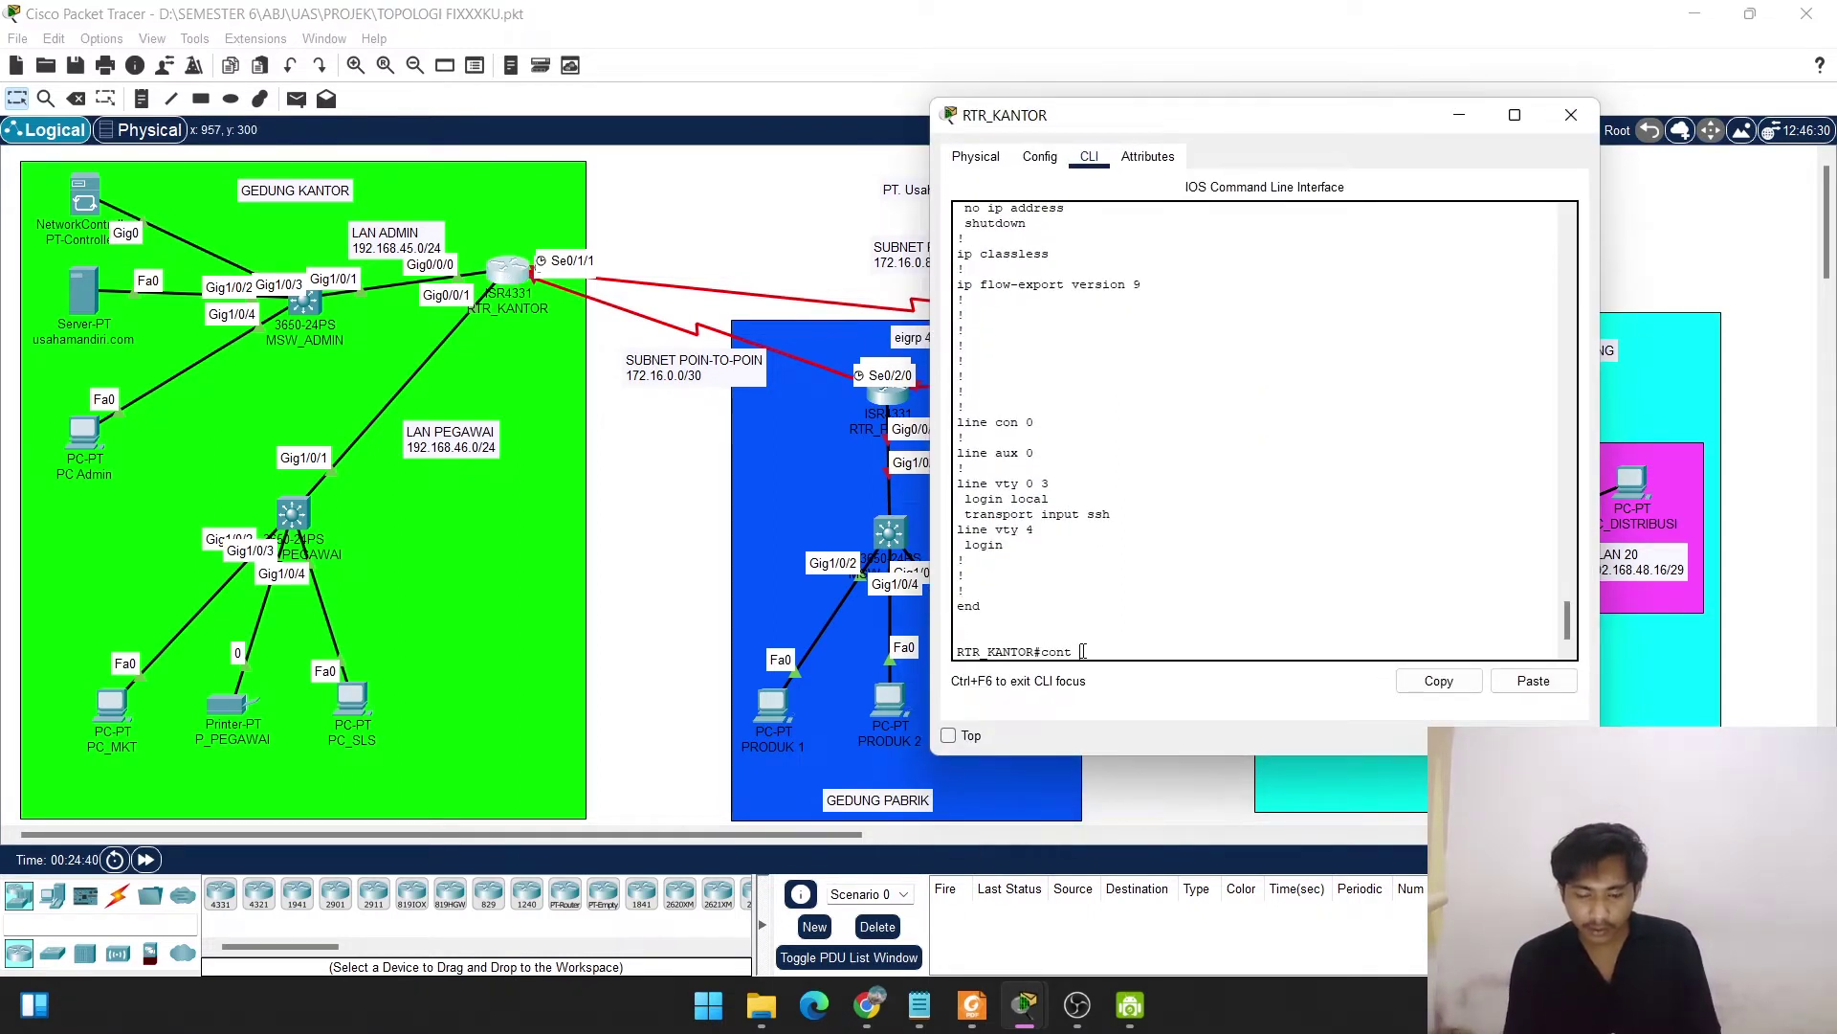
pyautogui.write(' t')
pyautogui.press('Return')
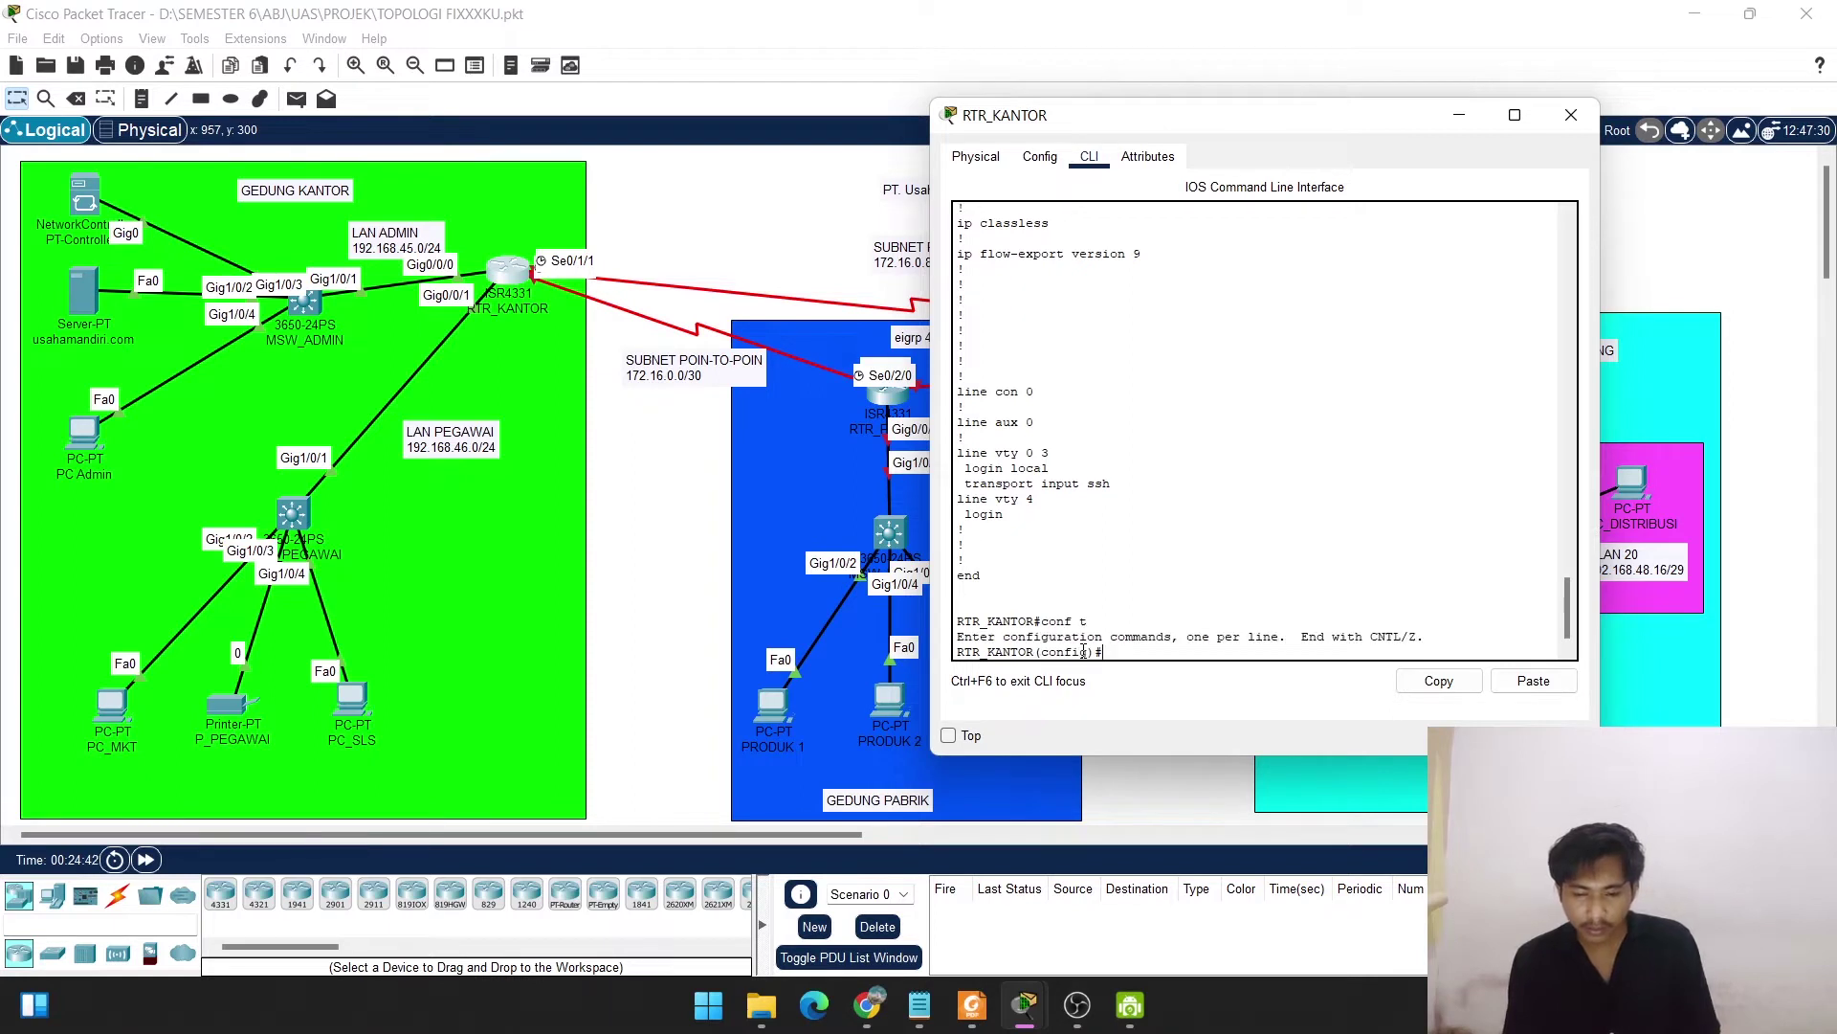
pyautogui.write('rou')
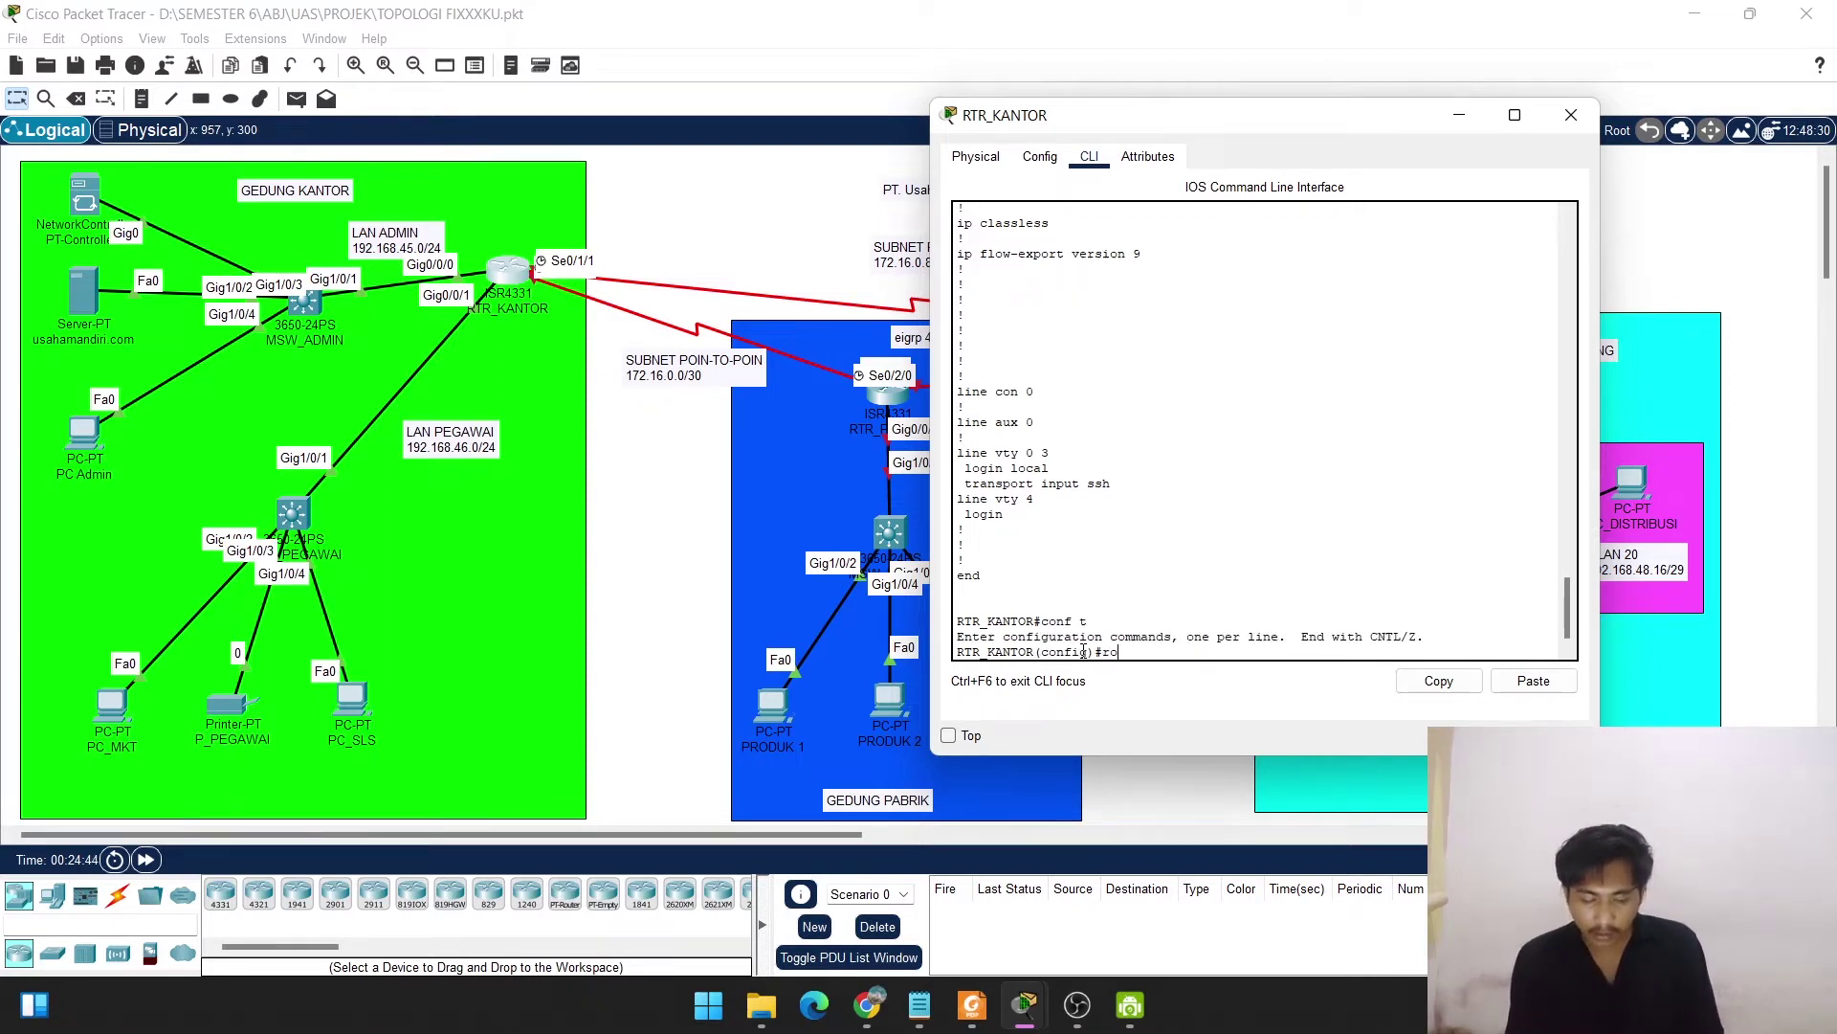
pyautogui.press('Tab')
pyautogui.write('ei')
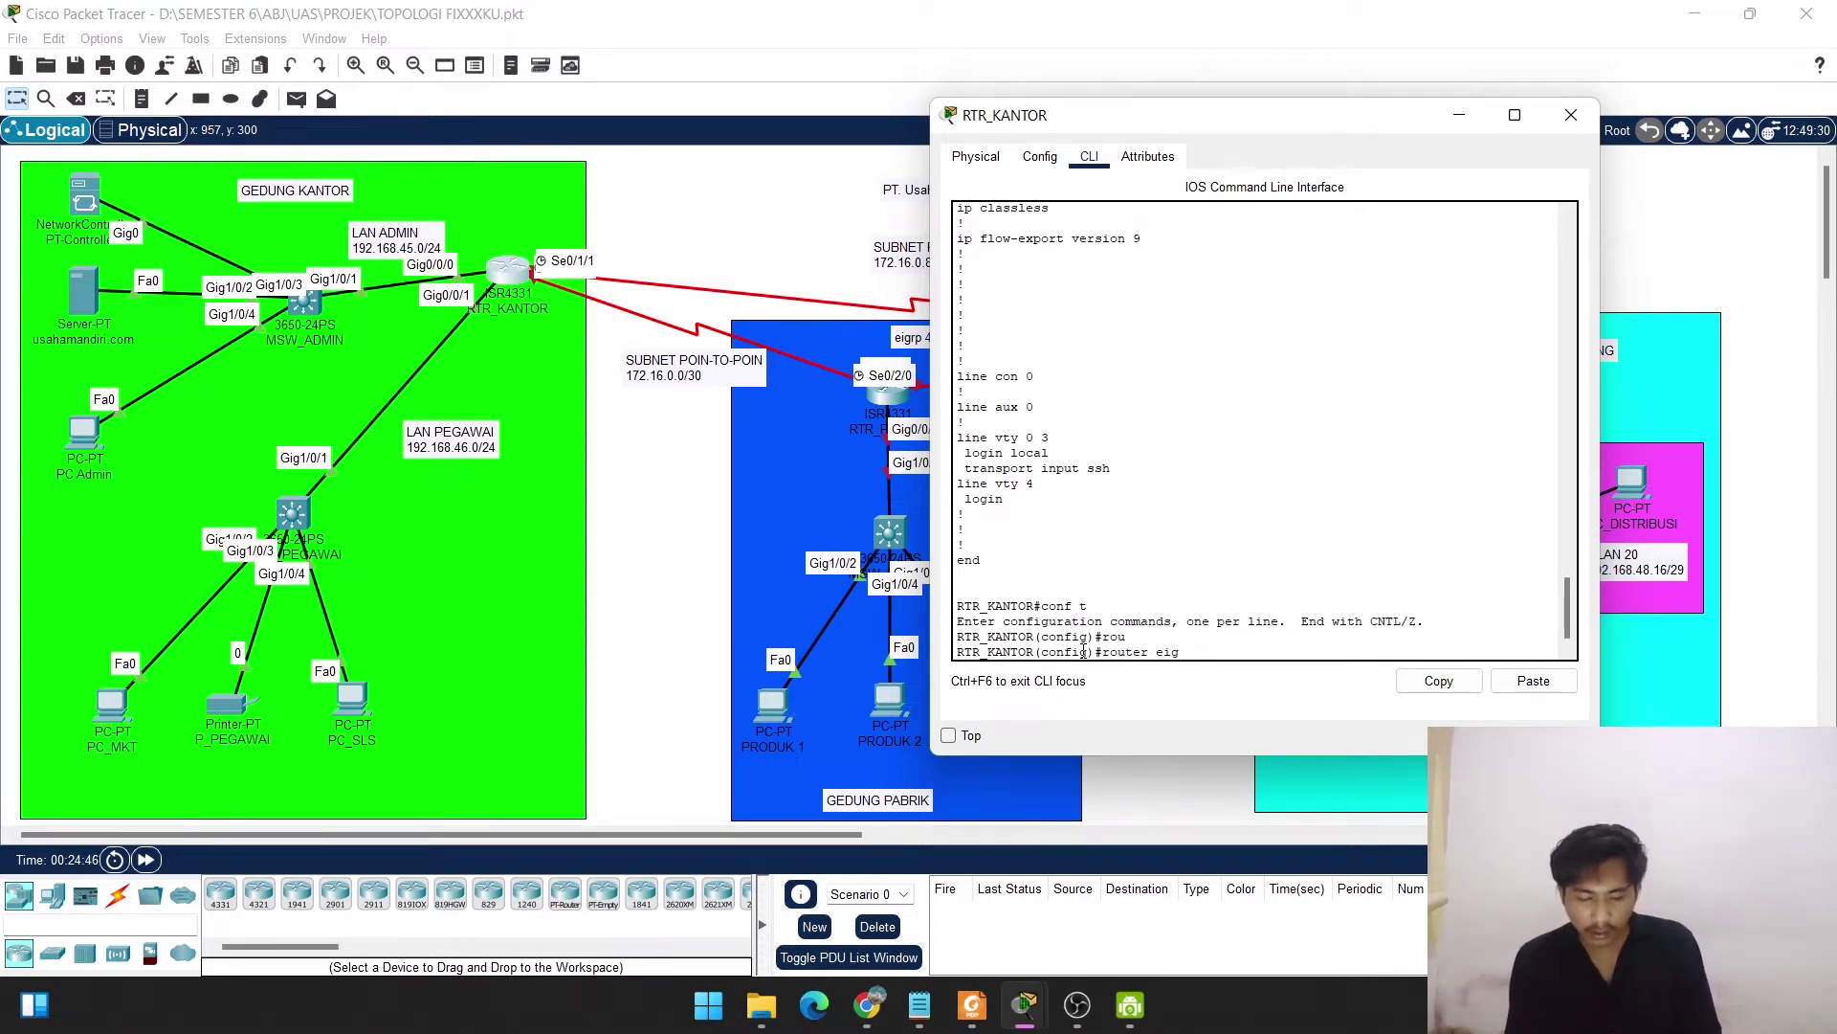
pyautogui.write('g')
pyautogui.press('Tab')
pyautogui.write('48')
pyautogui.press('Return')
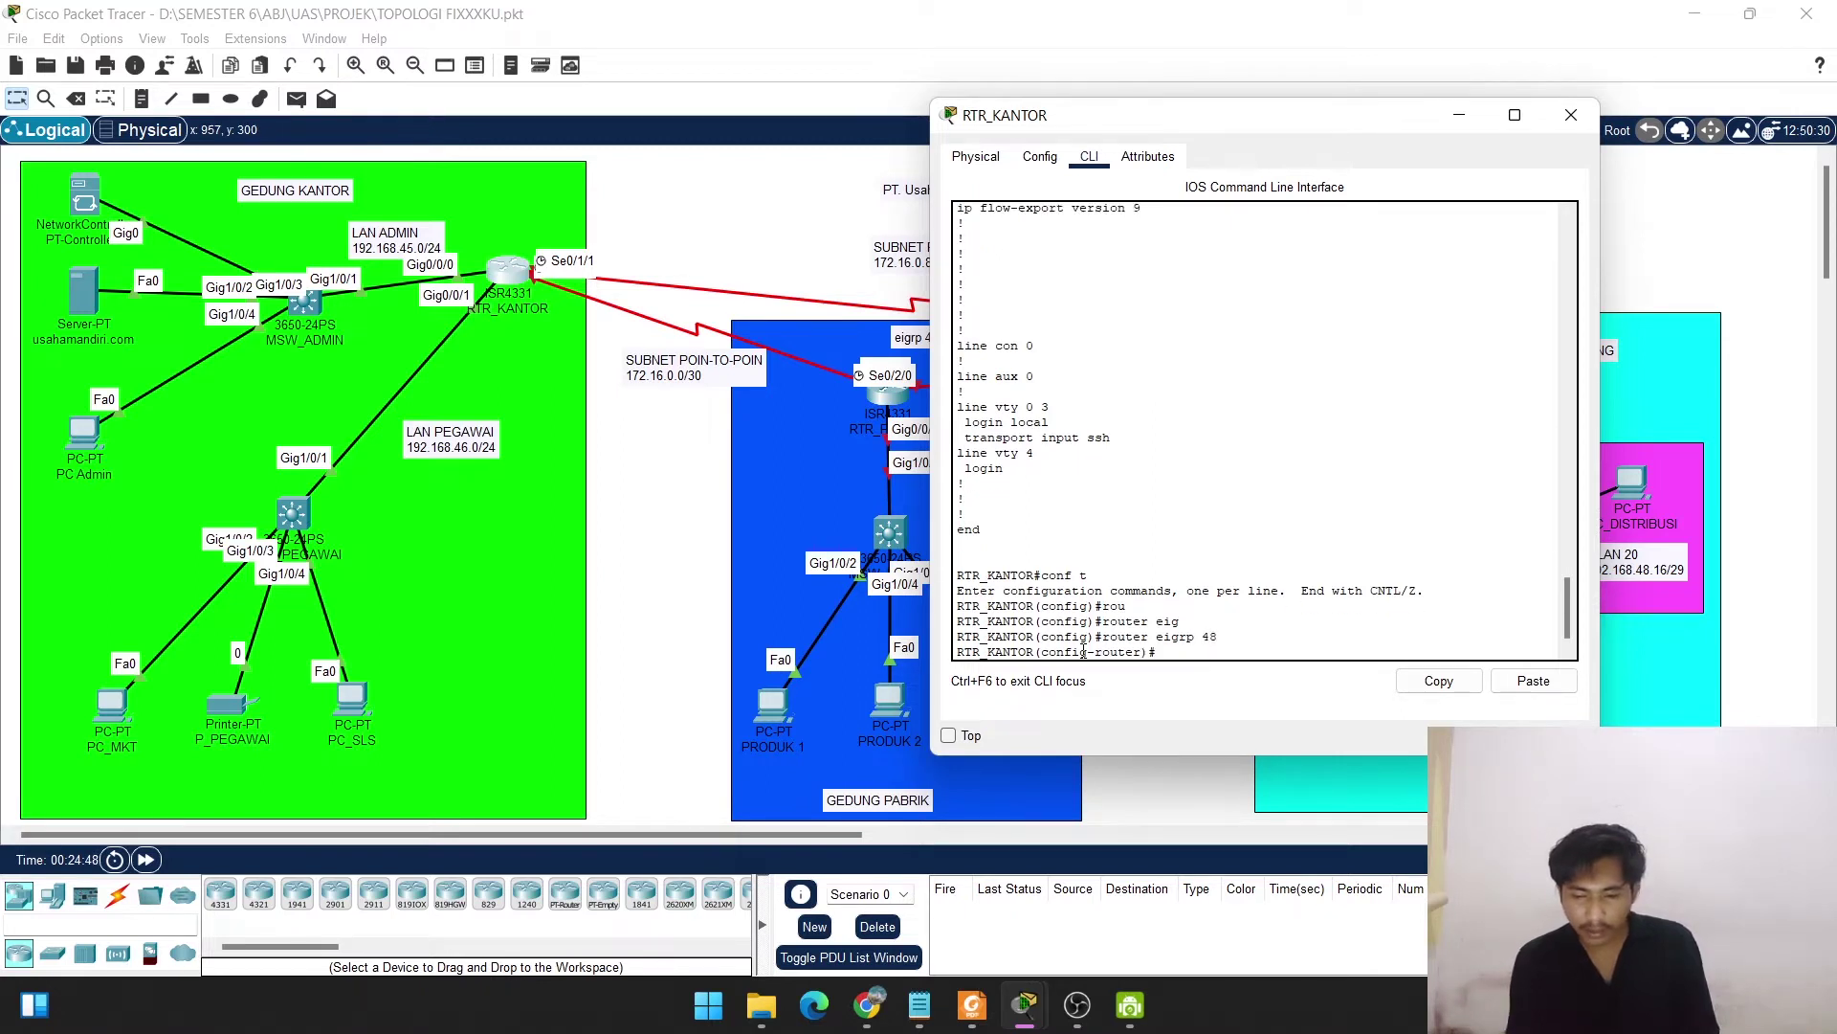
# Advertise networks 192.168.45.0, 192.168.46.0 and 172.16.0.0, then return to privileged mode.
pyautogui.write('net')
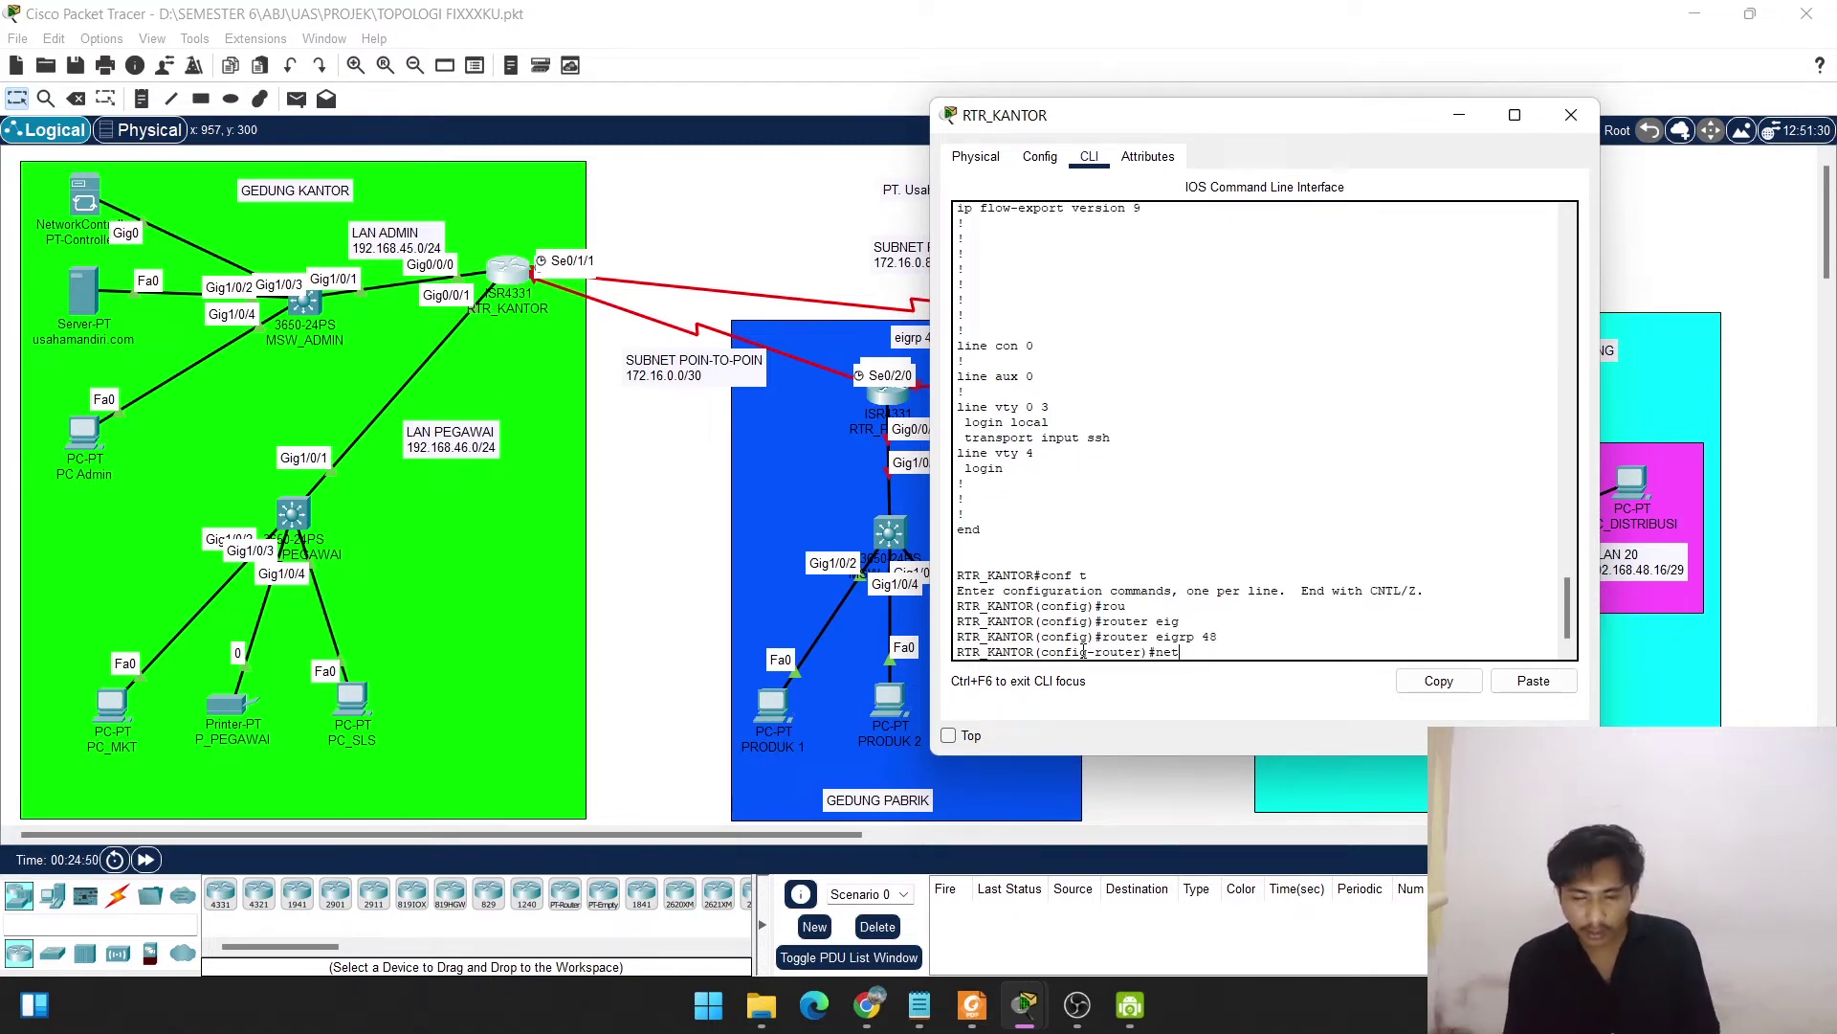
pyautogui.write(' 192.168.45.')
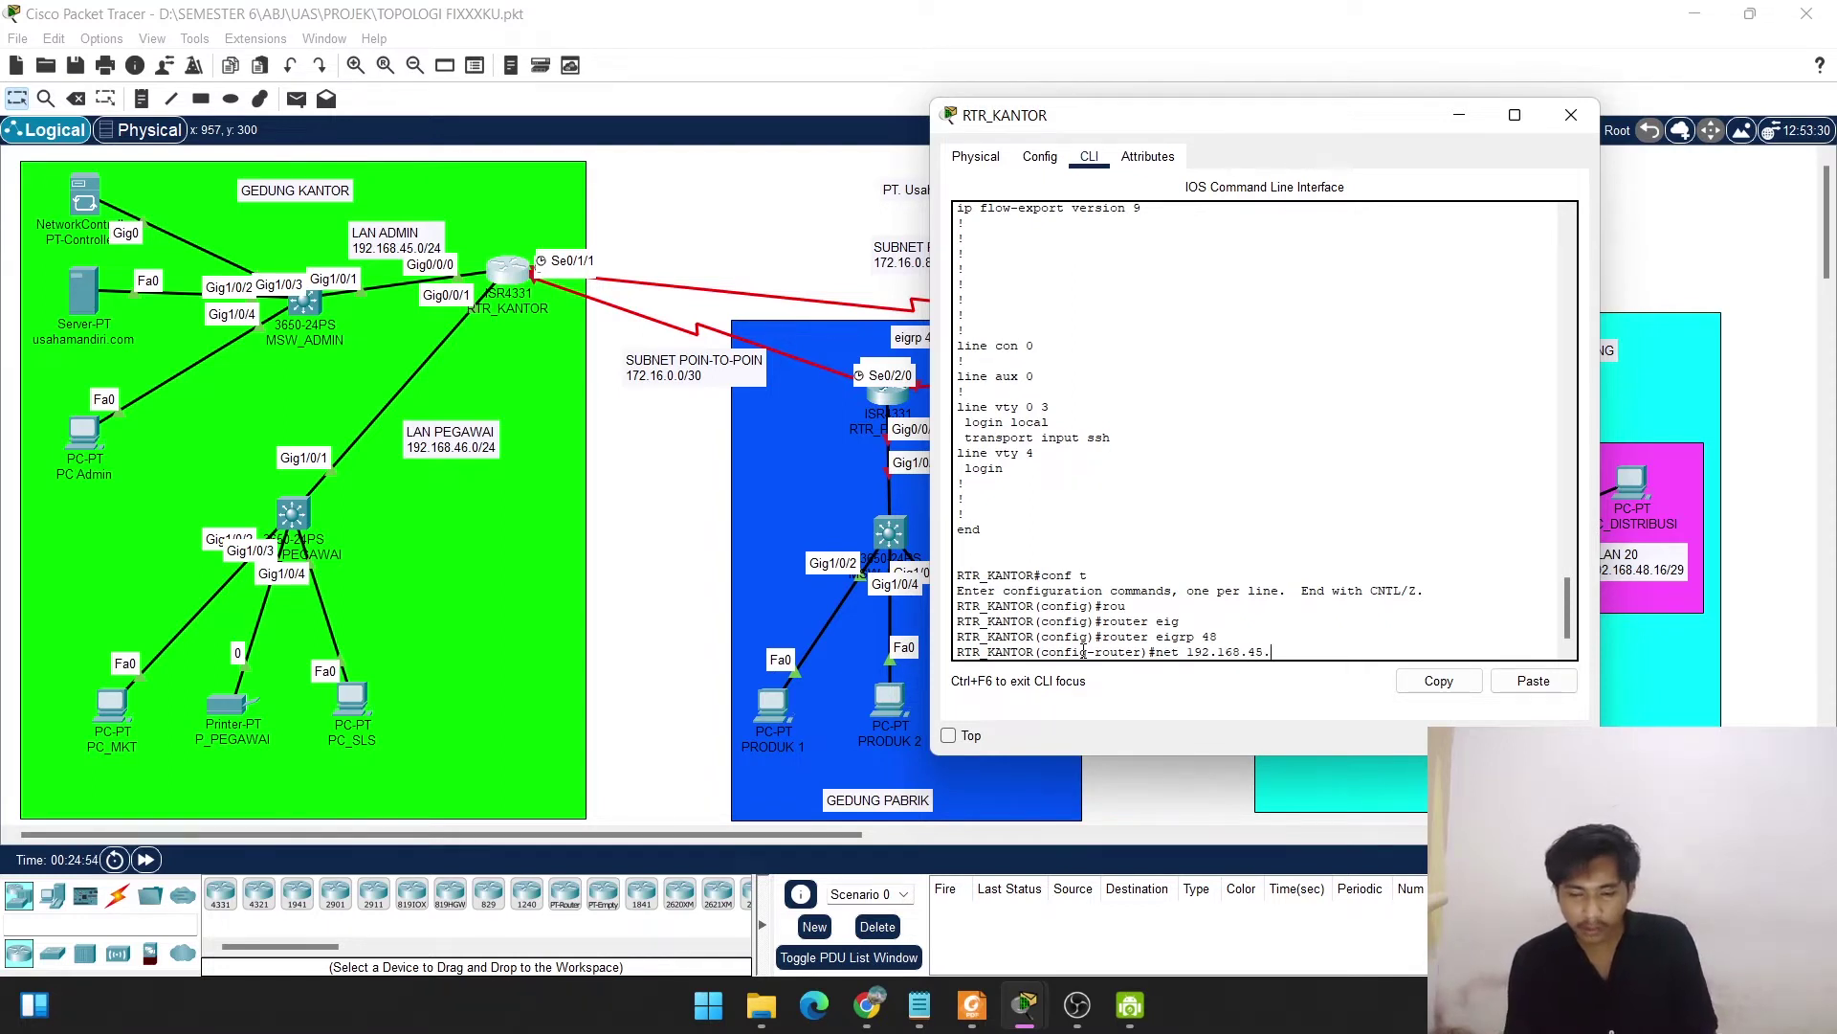
pyautogui.write('0')
pyautogui.press('Return')
pyautogui.write('net')
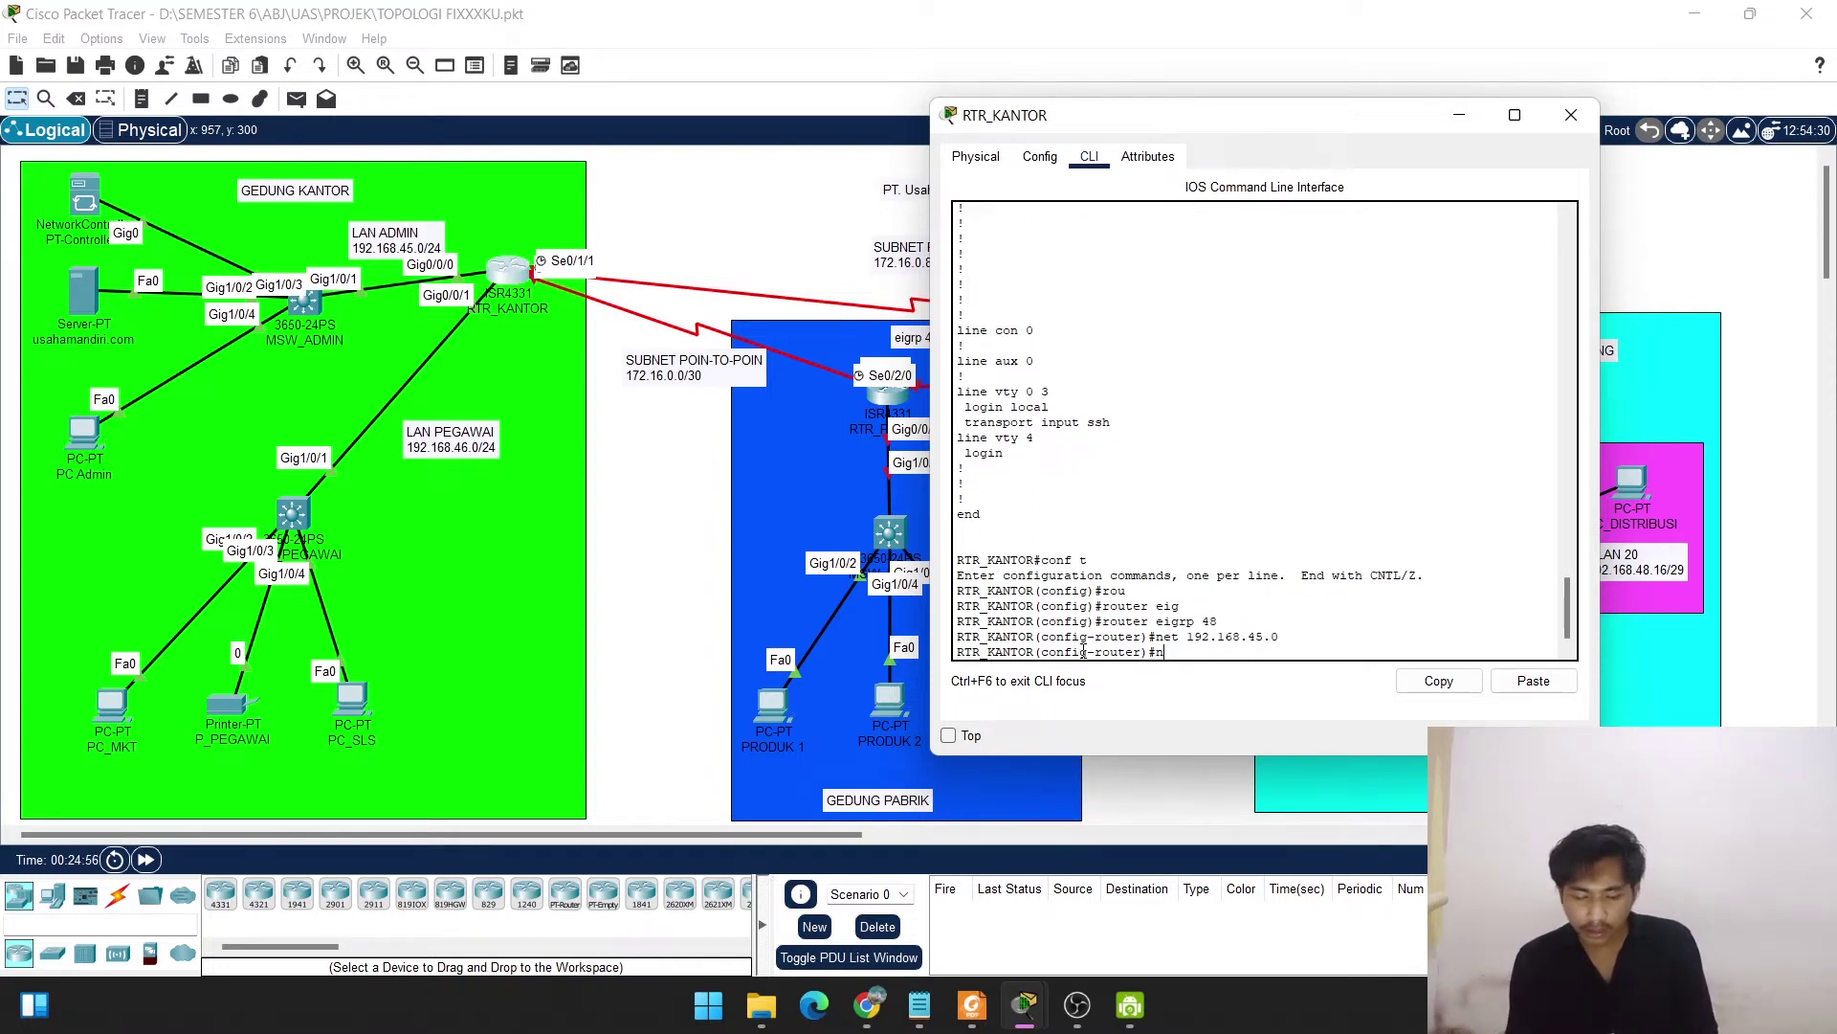
pyautogui.write(' 198')
pyautogui.press('BackSpace')
pyautogui.press('BackSpace')
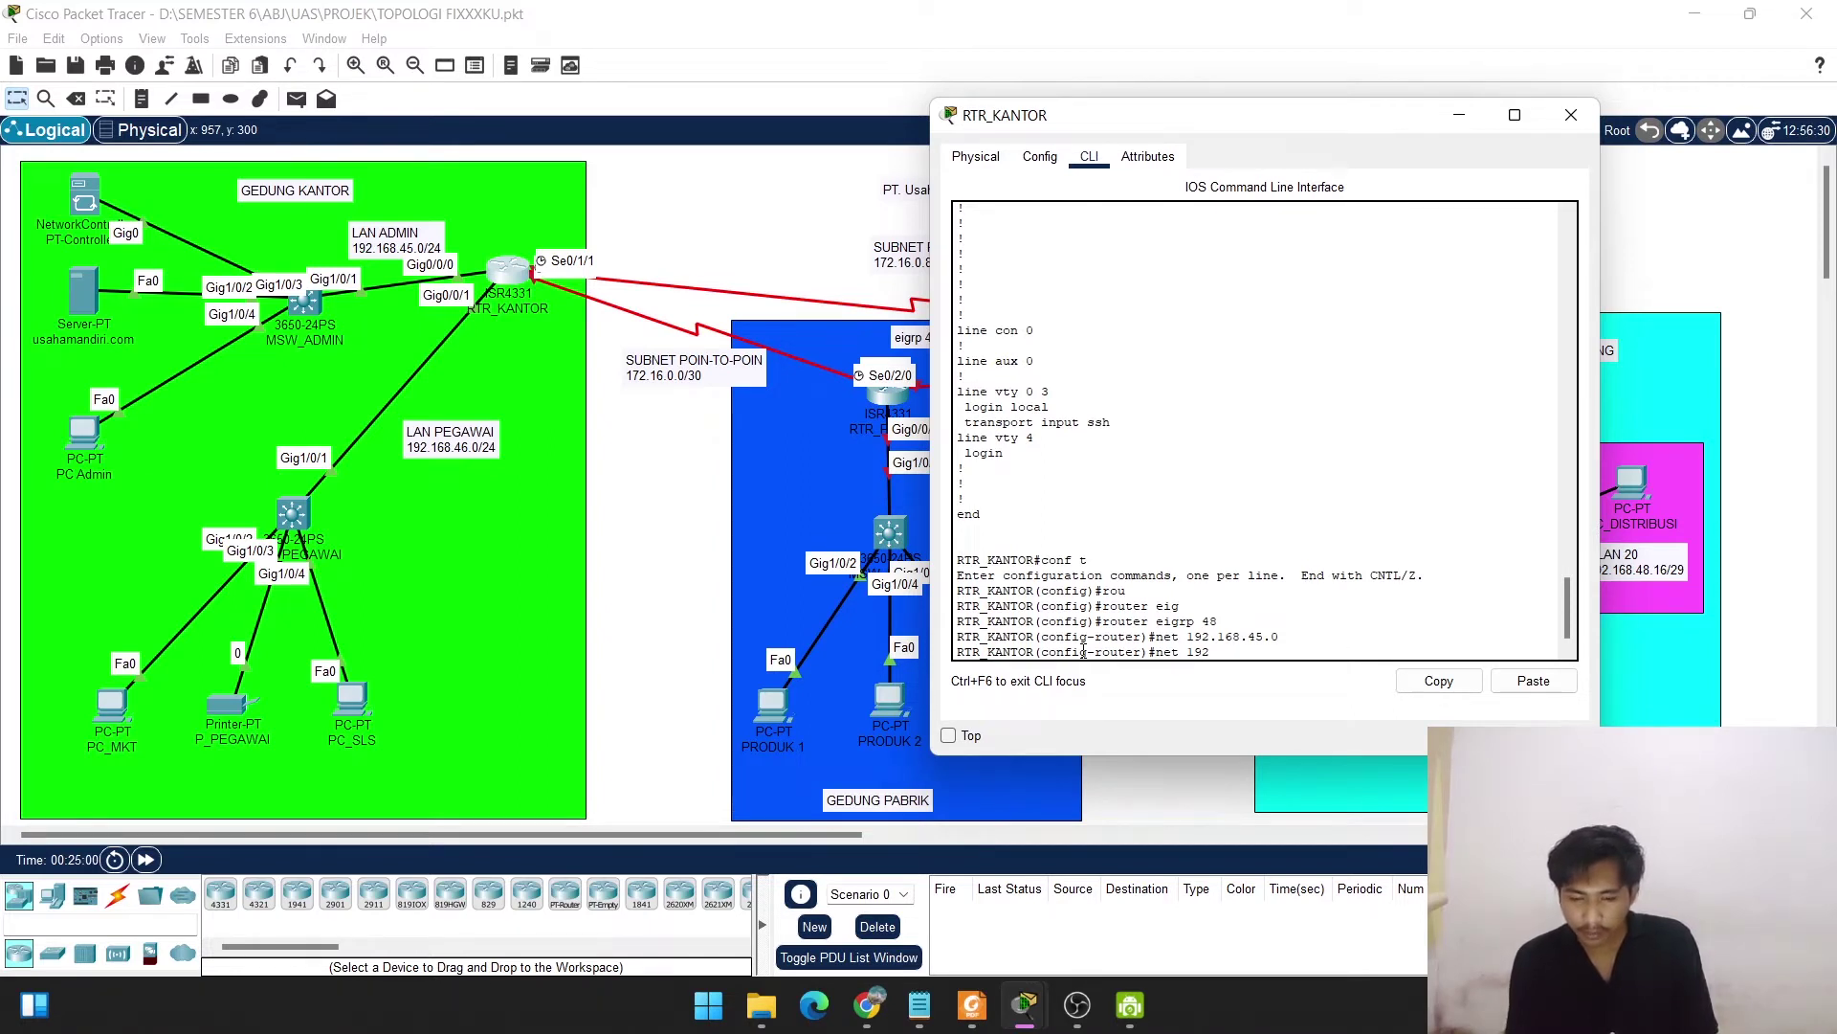
pyautogui.write('2.168')
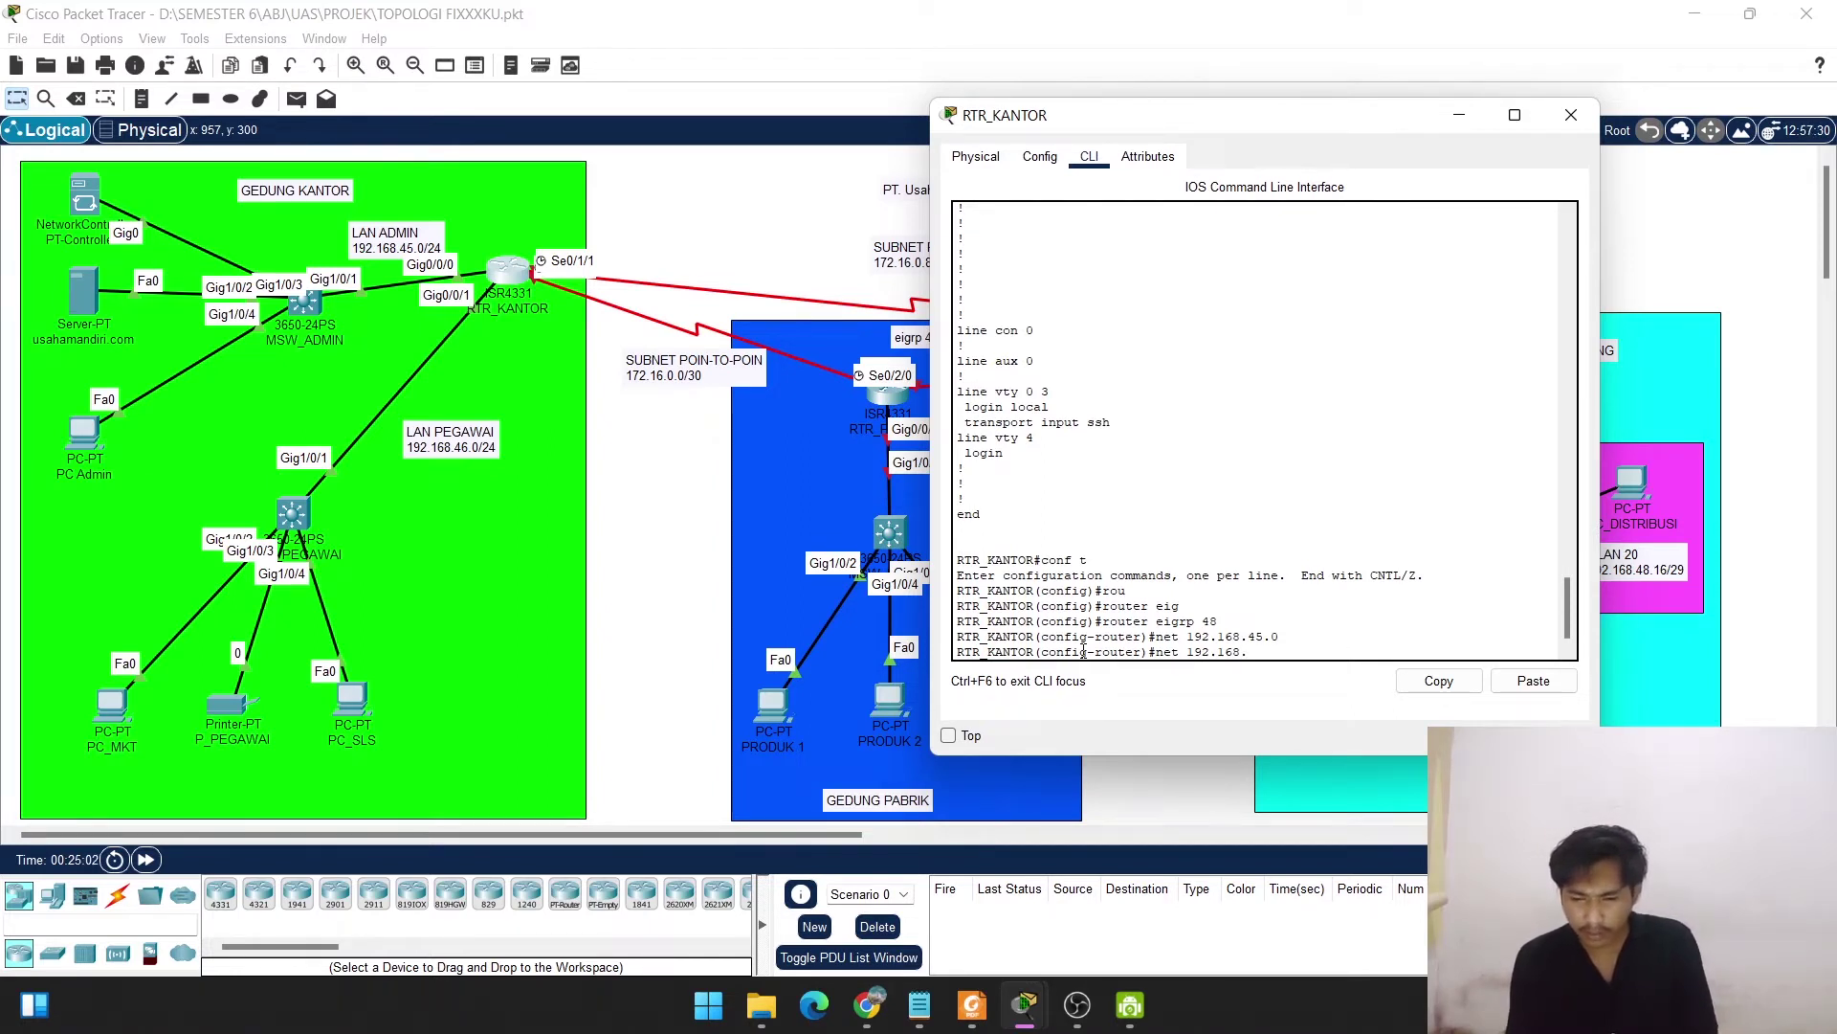
pyautogui.write('.46.0')
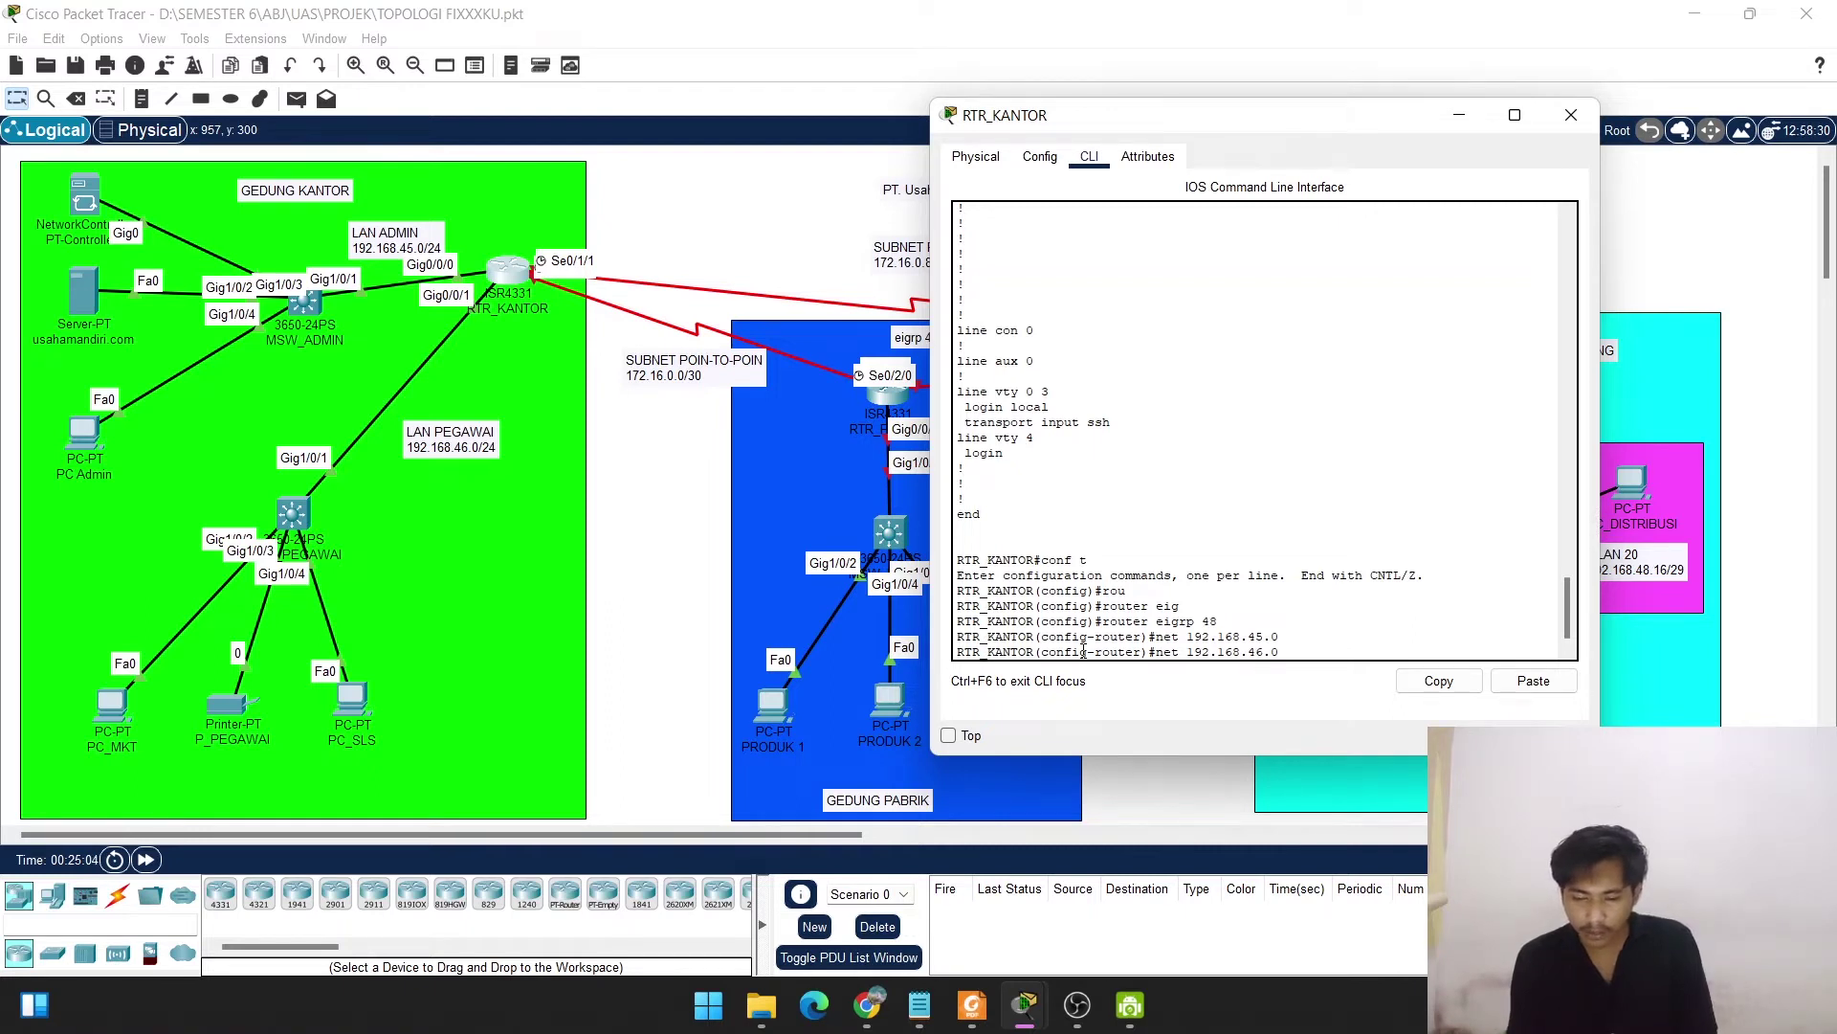
pyautogui.press('Return')
pyautogui.write('net 172')
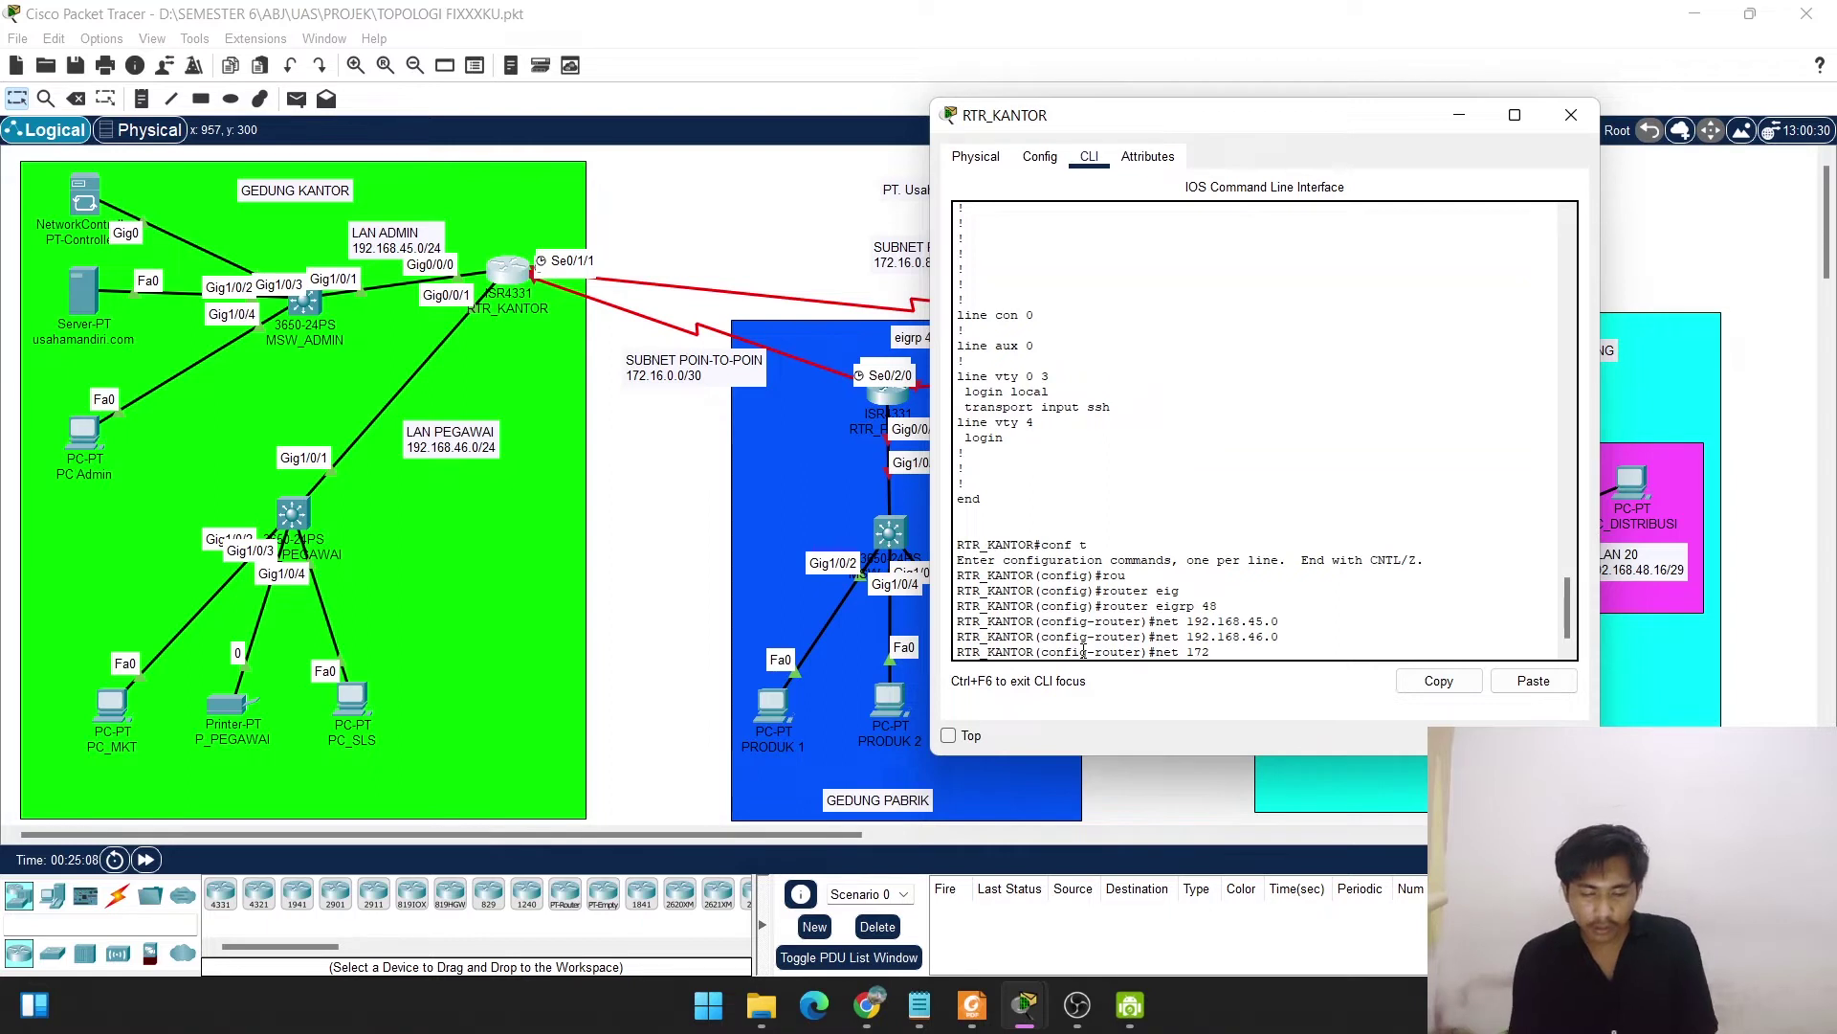
pyautogui.write('.16.')
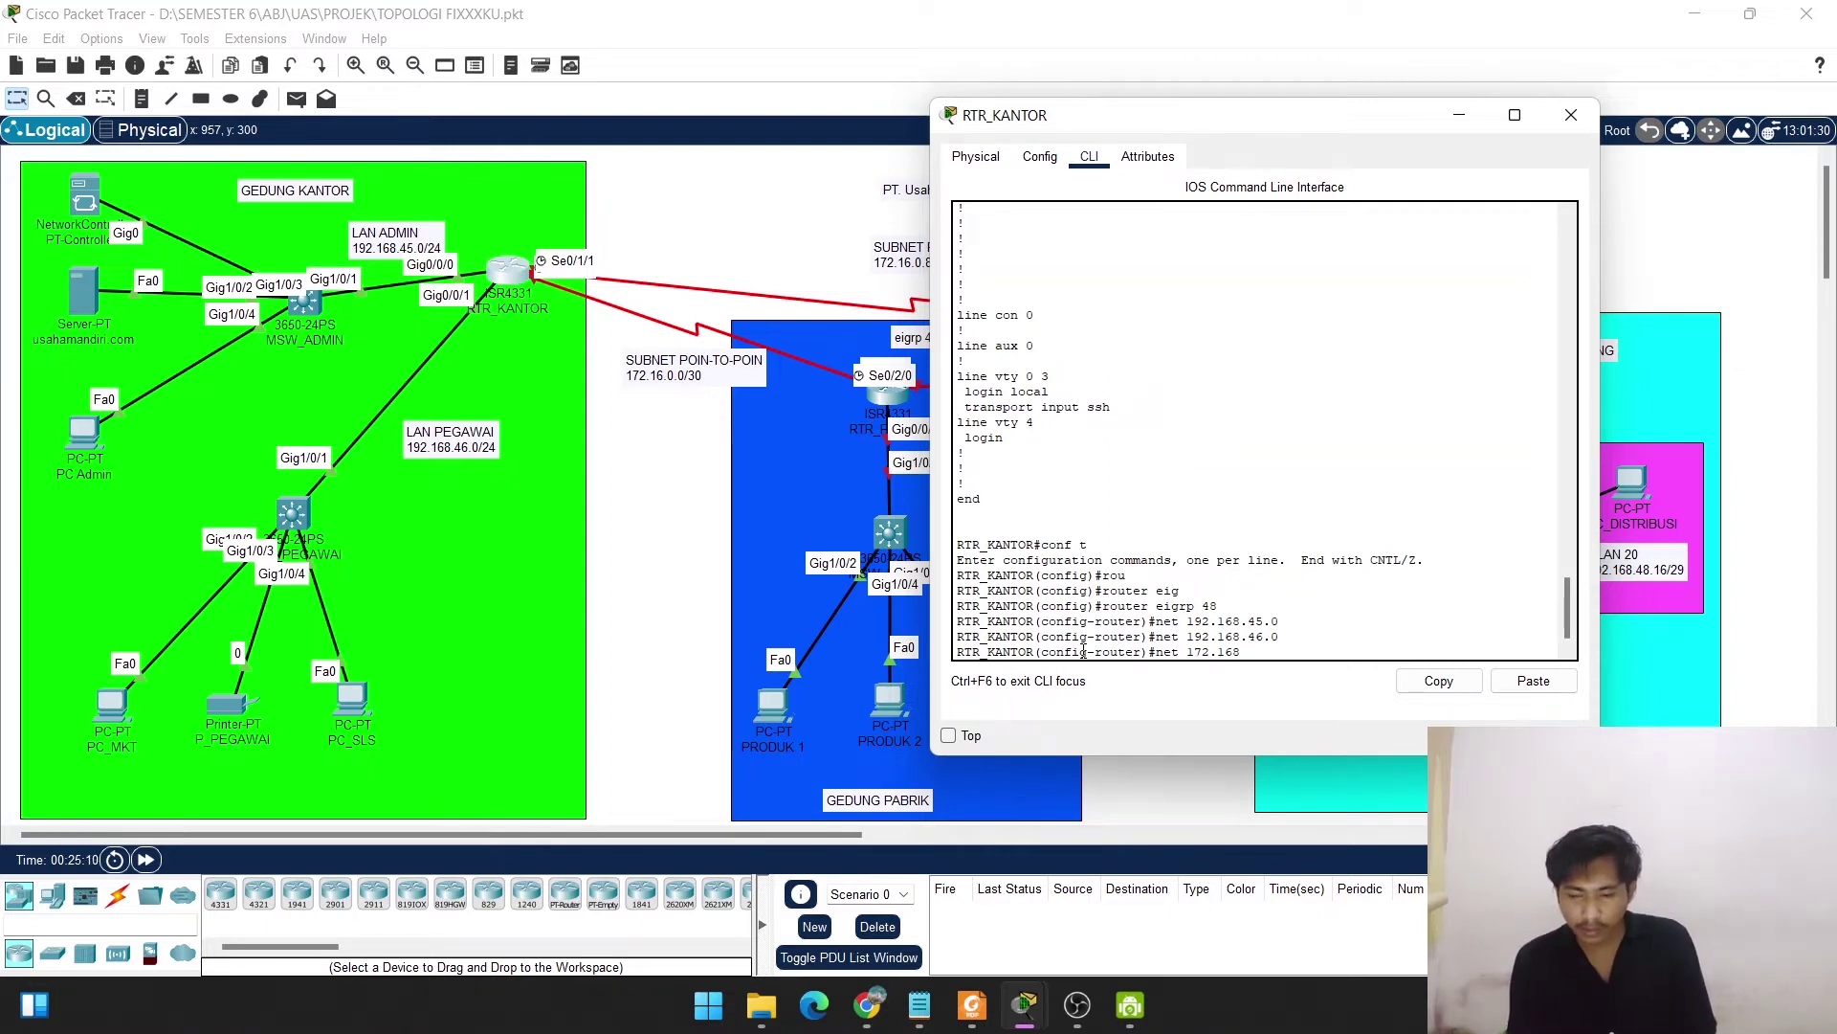
pyautogui.write('0')
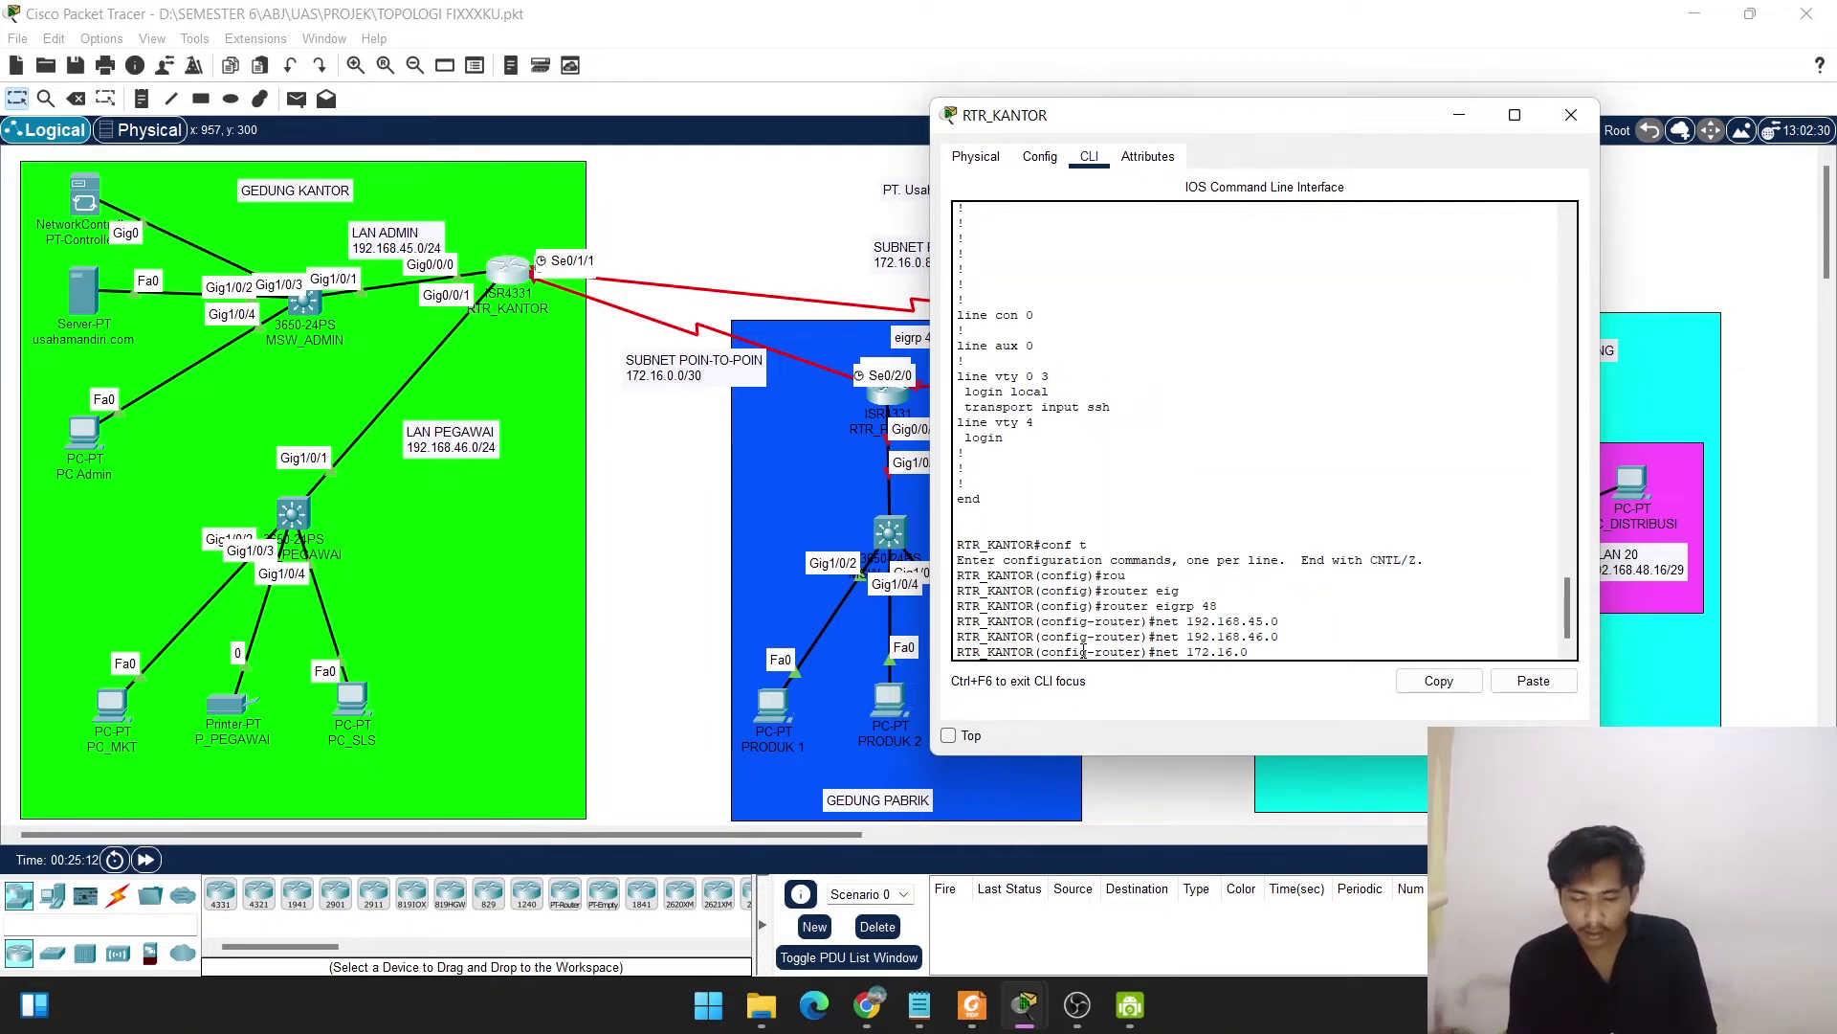
pyautogui.write('.0')
pyautogui.press('Return')
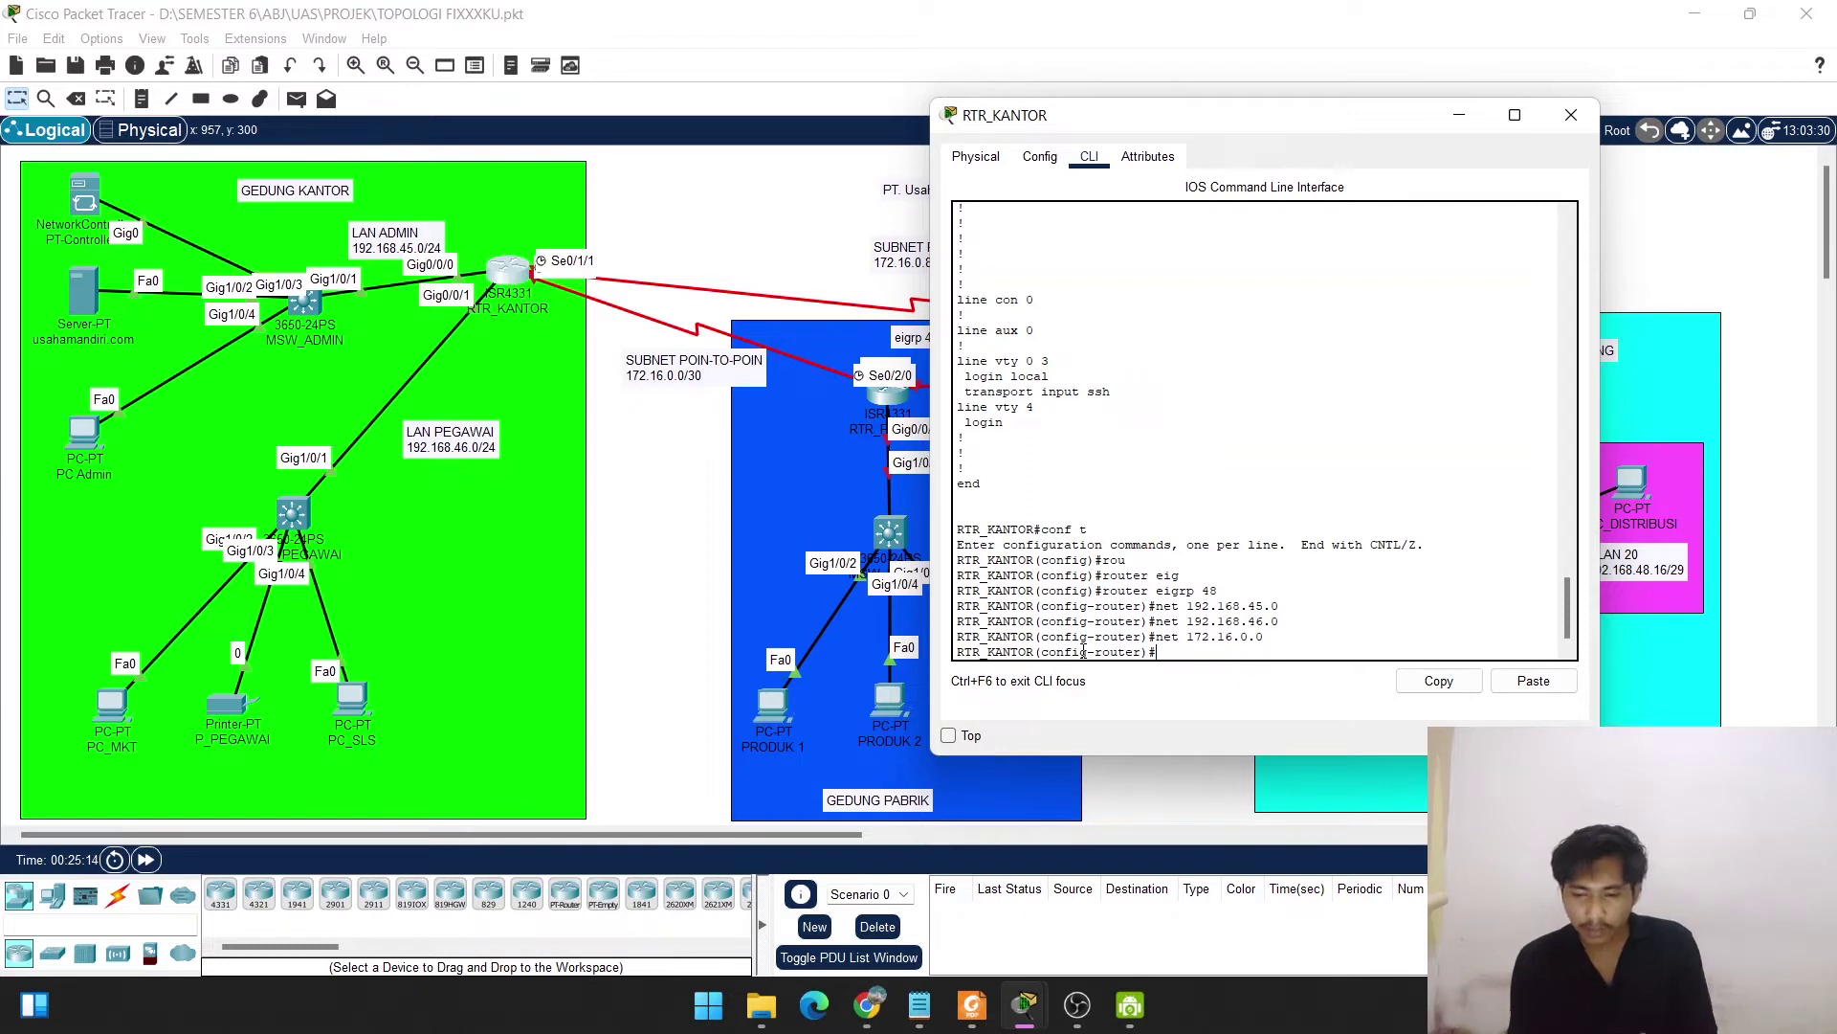
pyautogui.write('exit')
pyautogui.press('Return')
pyautogui.press('Return')
pyautogui.press('Return')
pyautogui.press('Return')
pyautogui.press('Return')
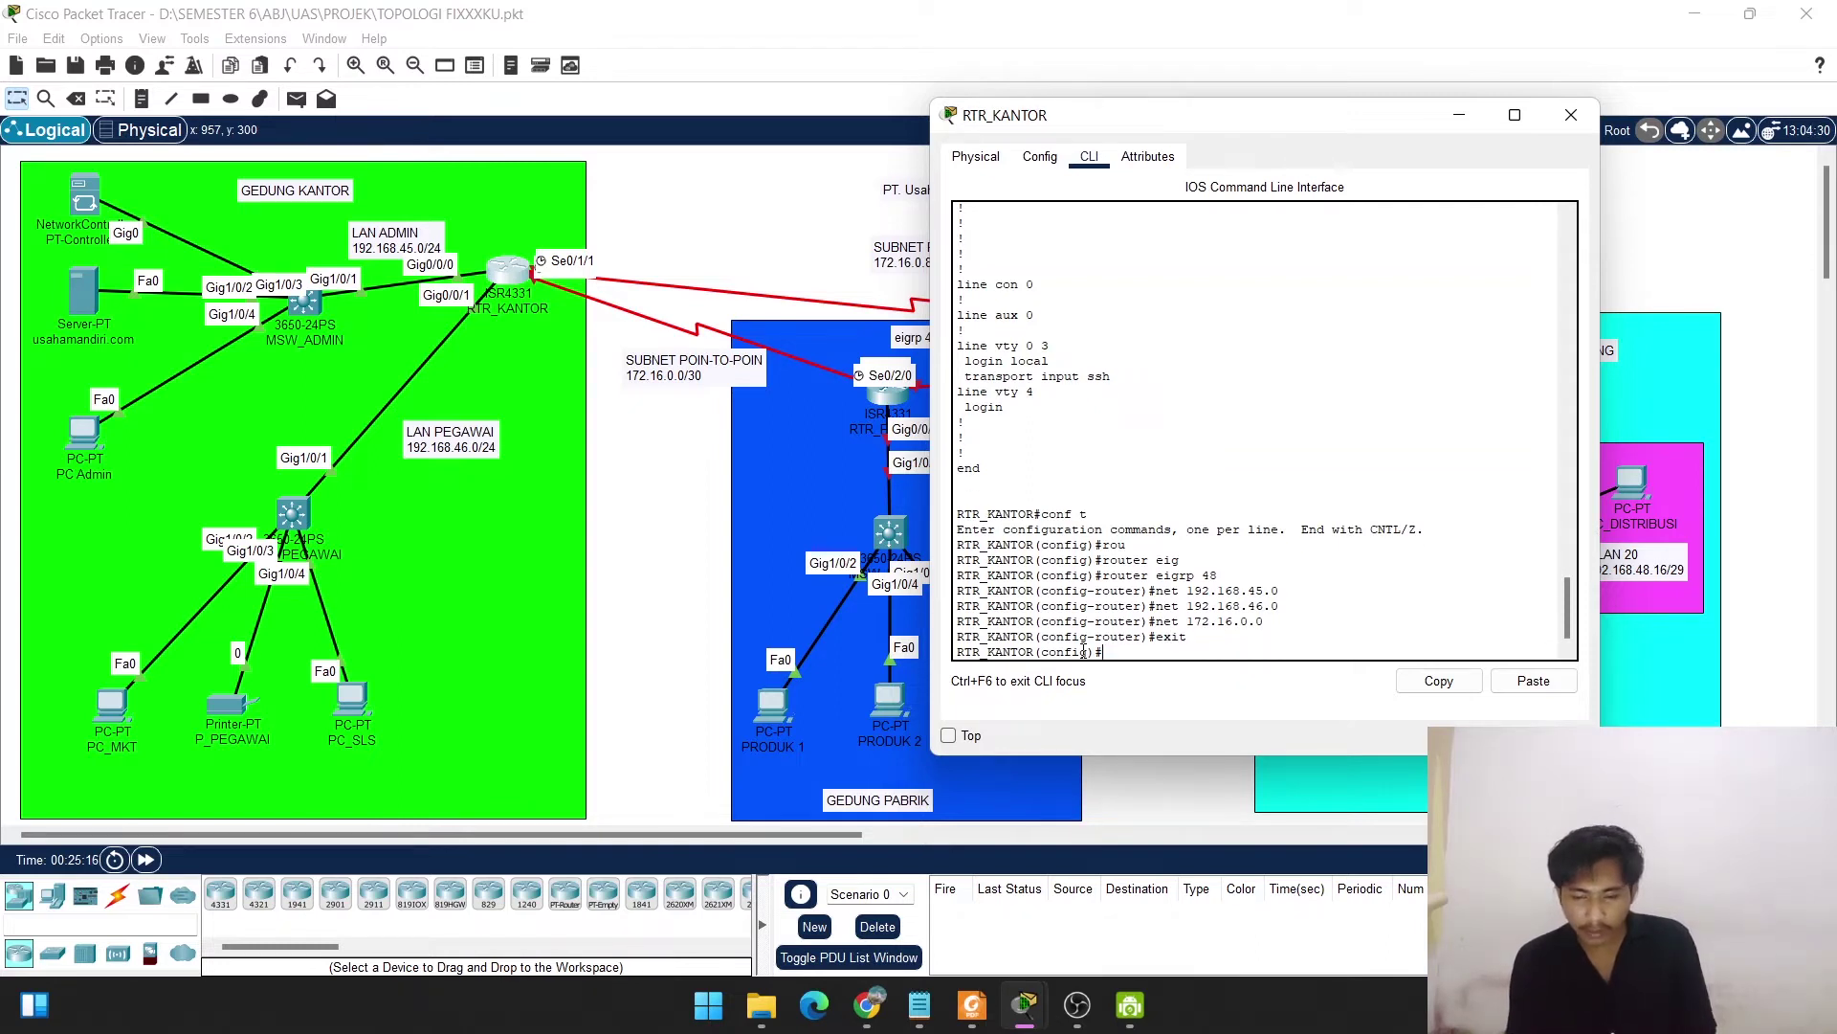
pyautogui.write('en')
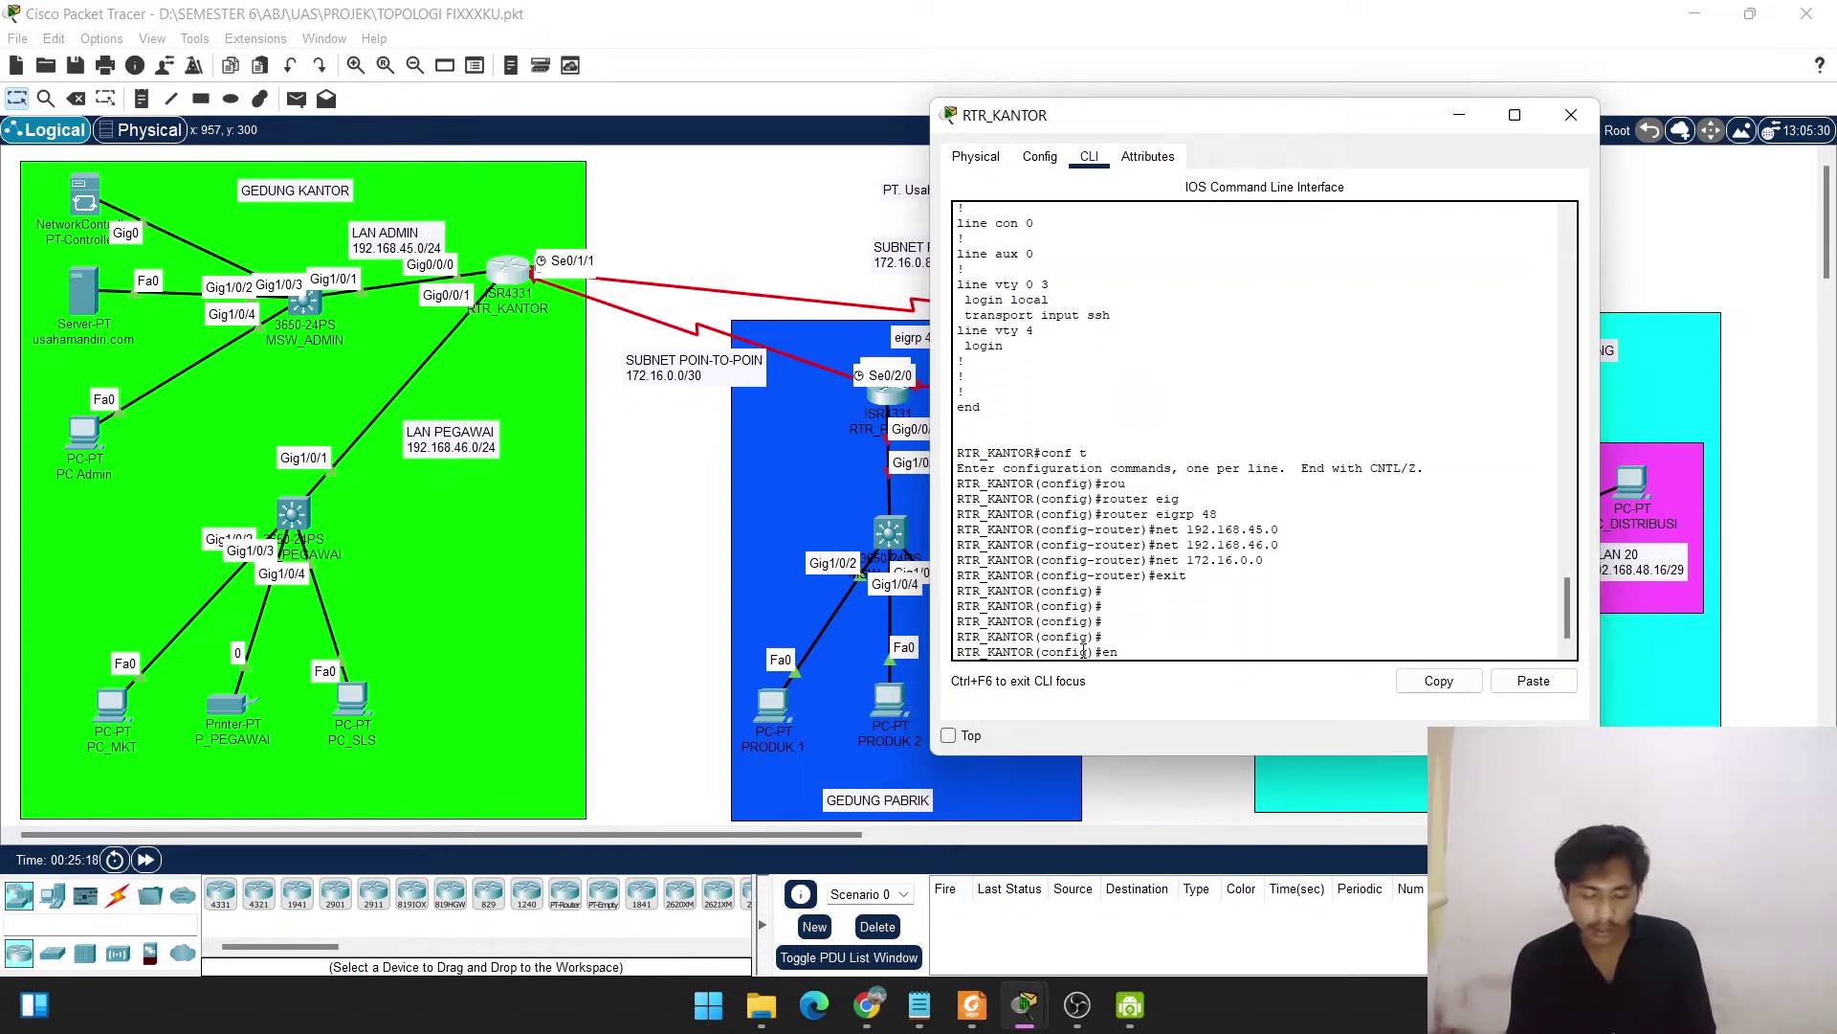
pyautogui.write('d')
pyautogui.press('Return')
pyautogui.press('Return')
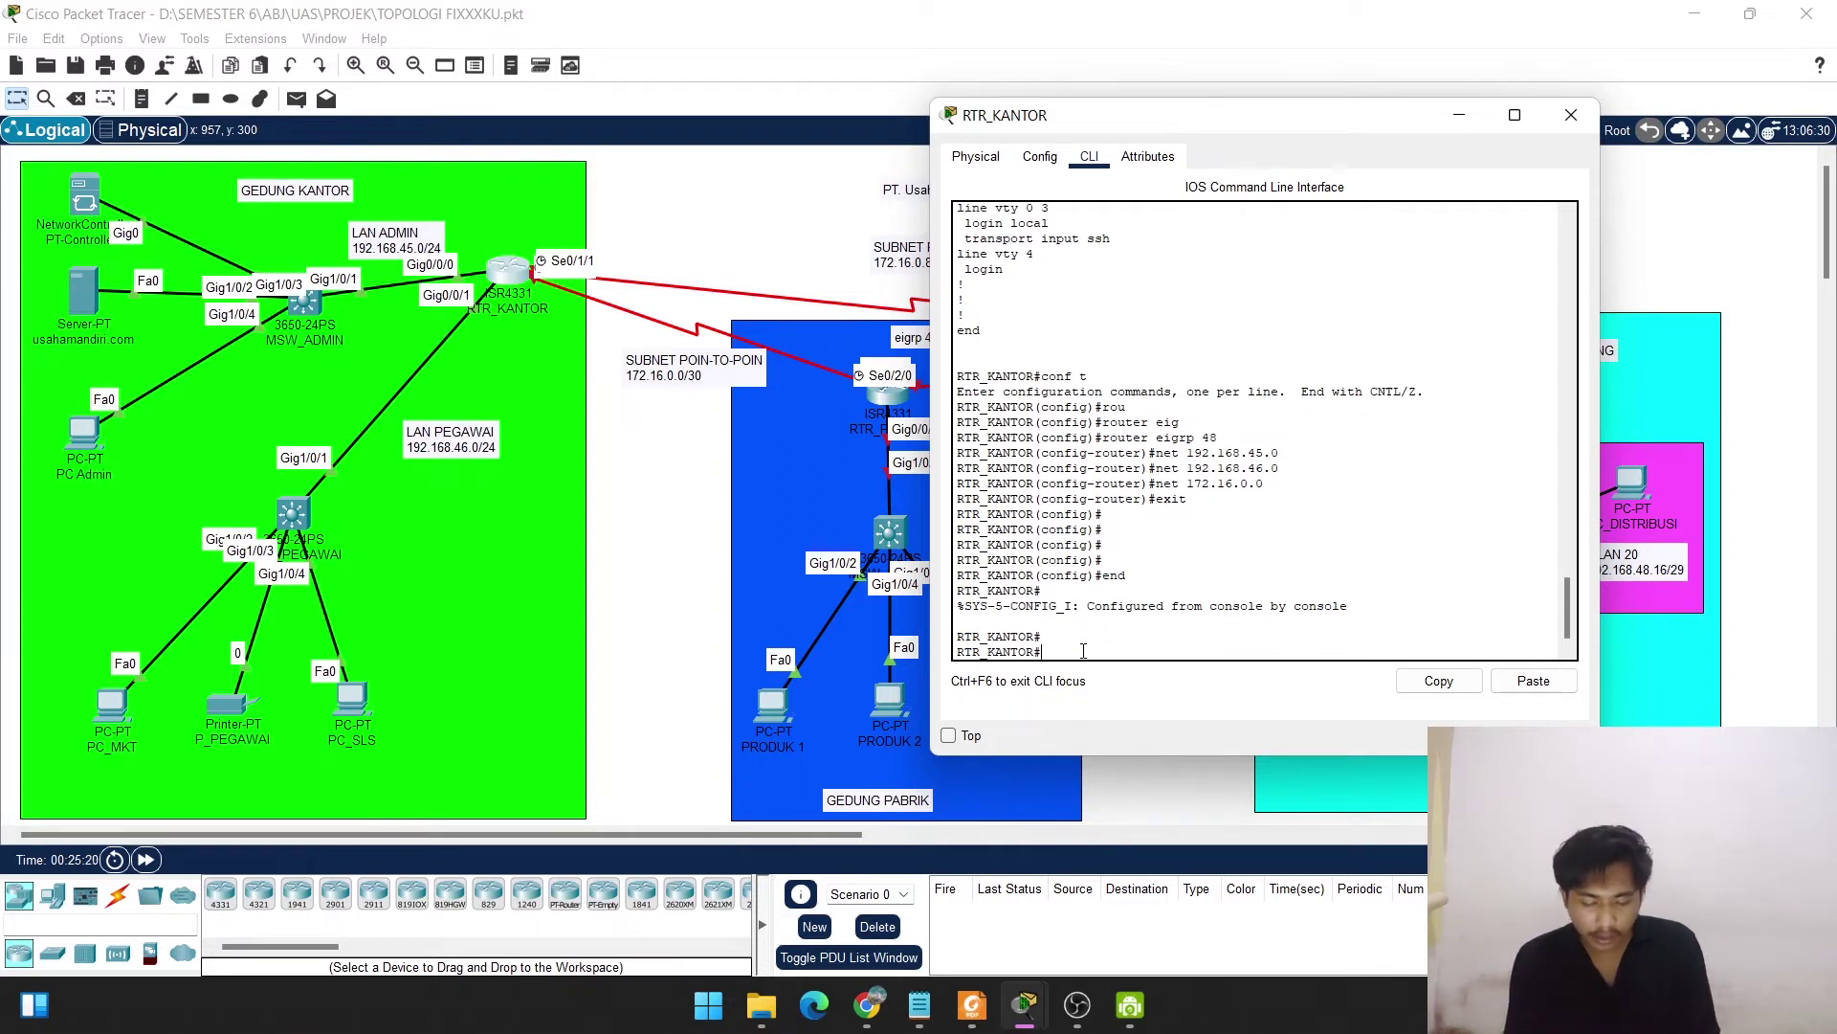
# Display RTR_KANTOR's routing table with show ip route.
pyautogui.write('do show')
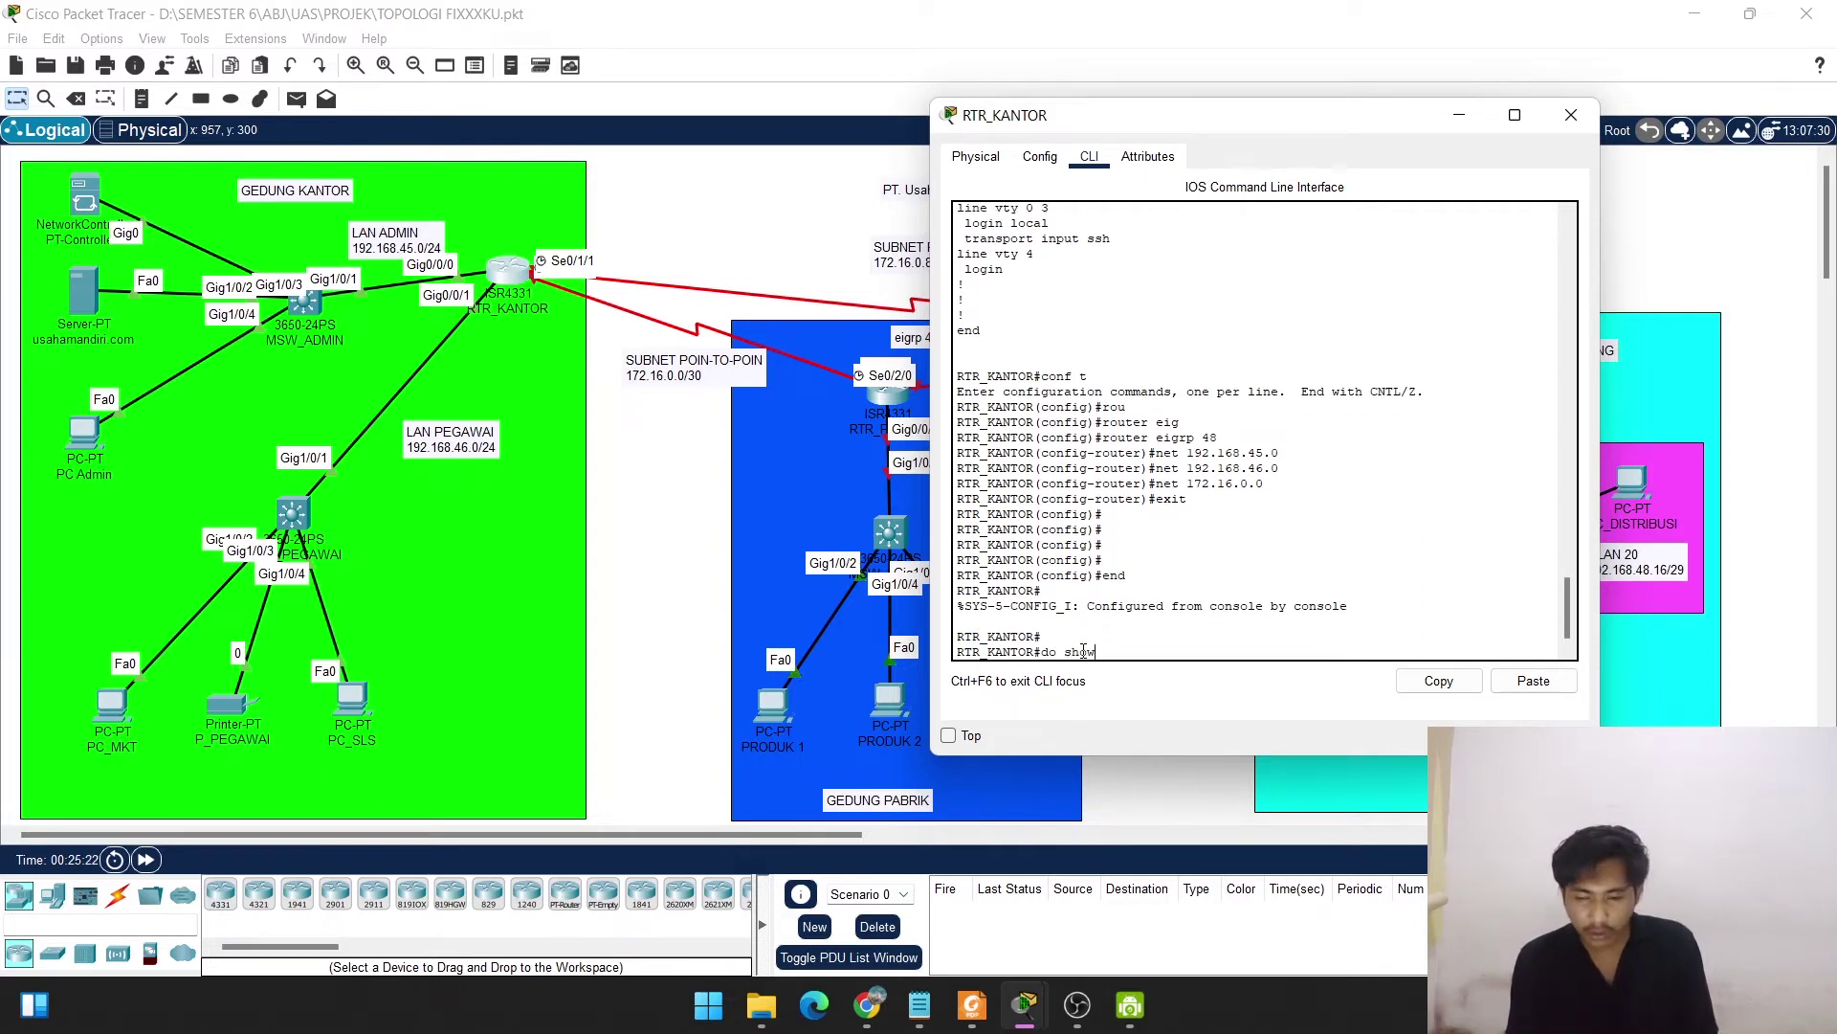
pyautogui.press('BackSpace')
pyautogui.press('BackSpace')
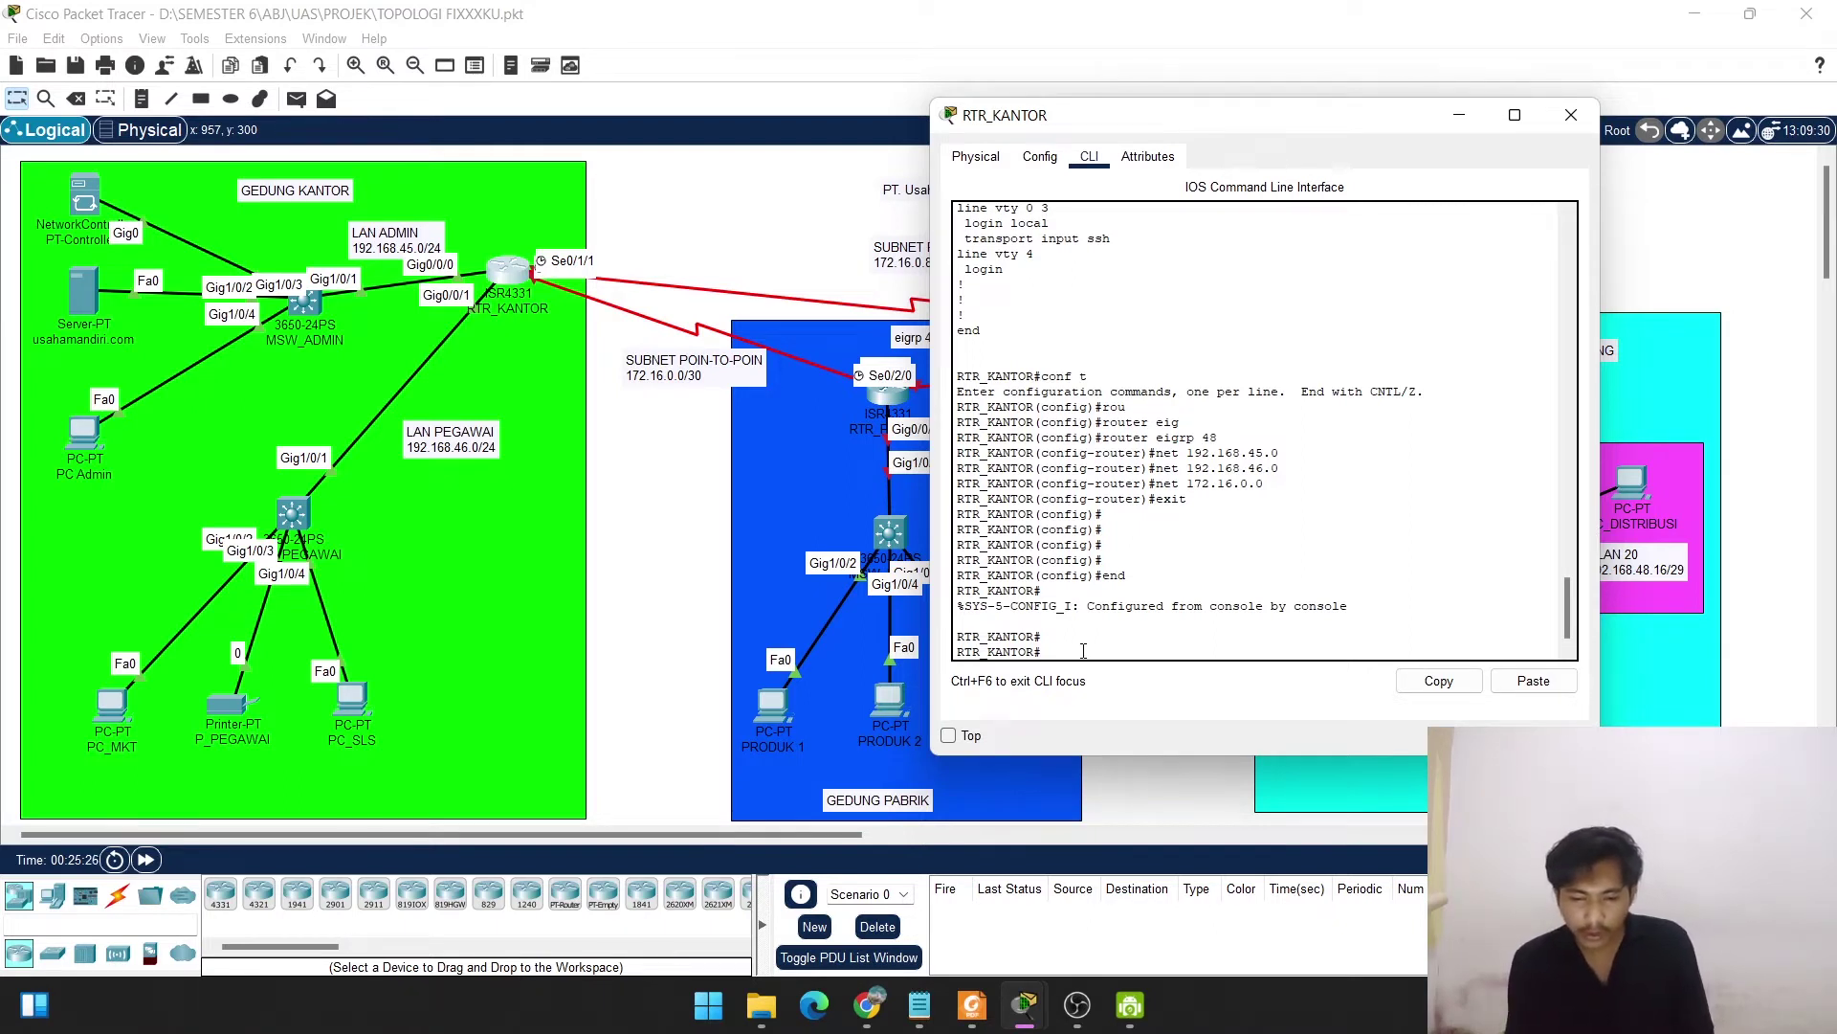
pyautogui.write('s')
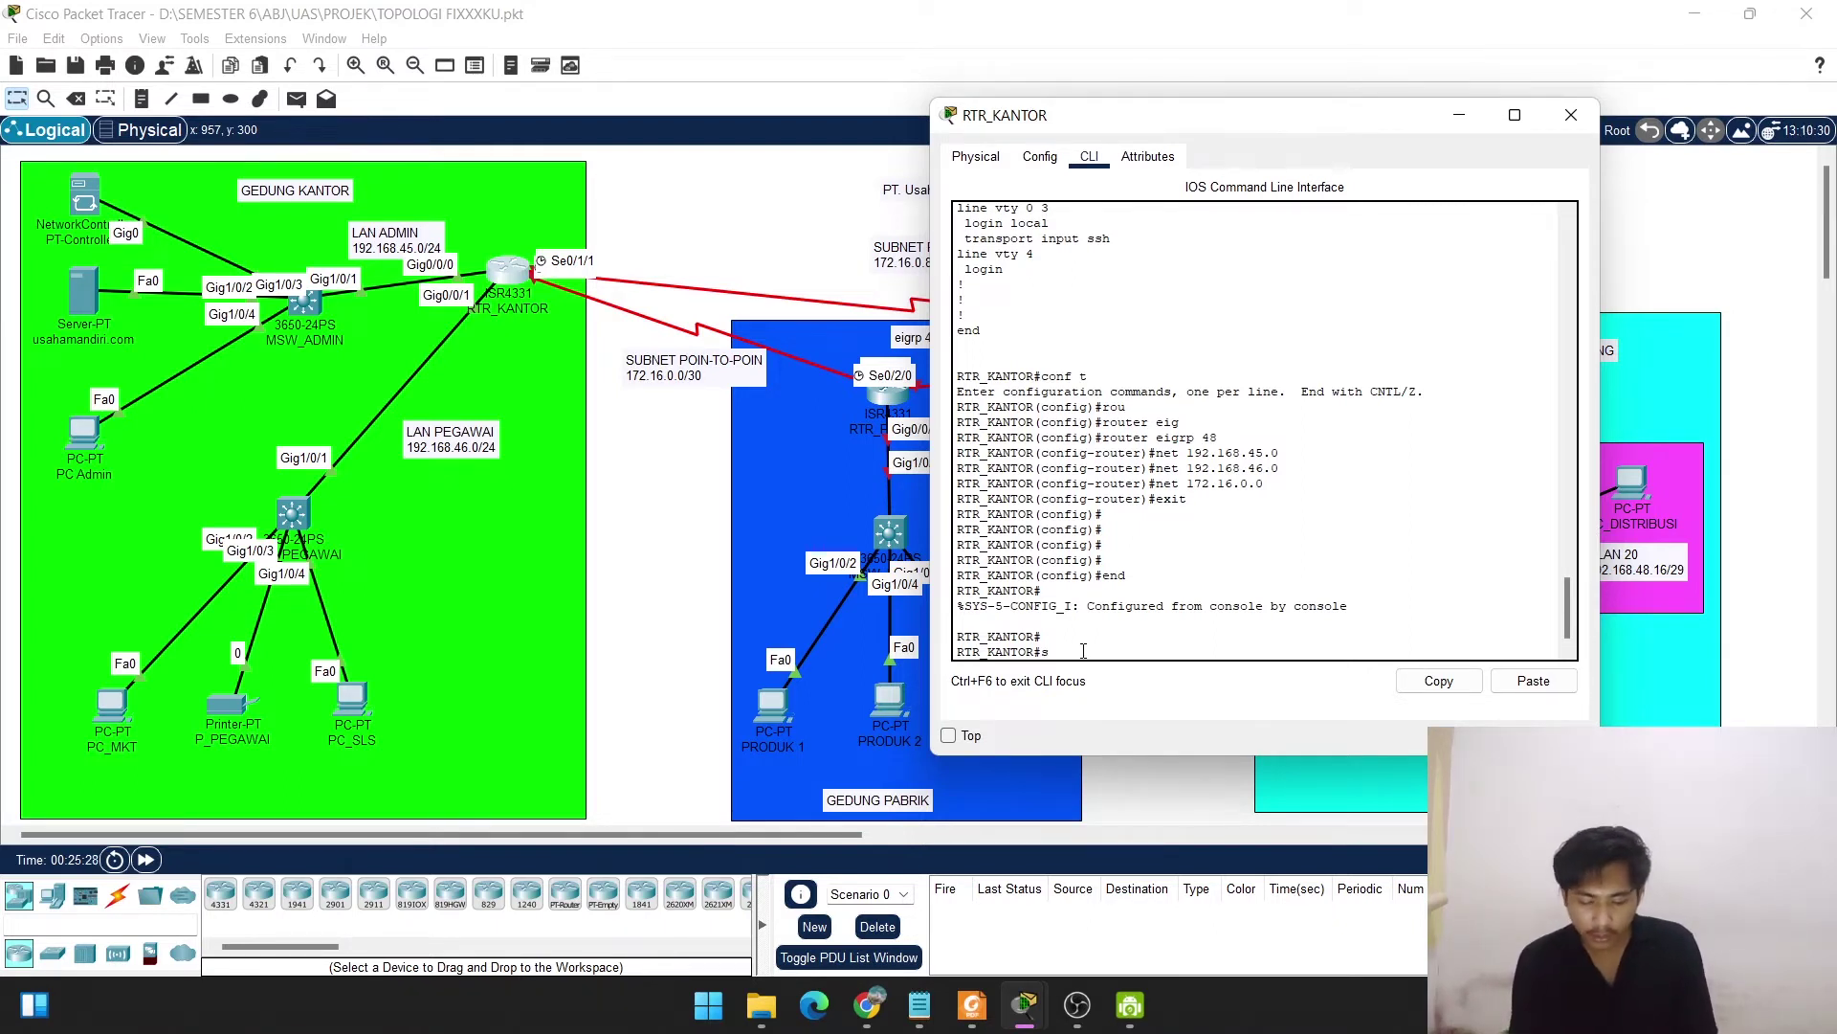
pyautogui.write('how ip rpute')
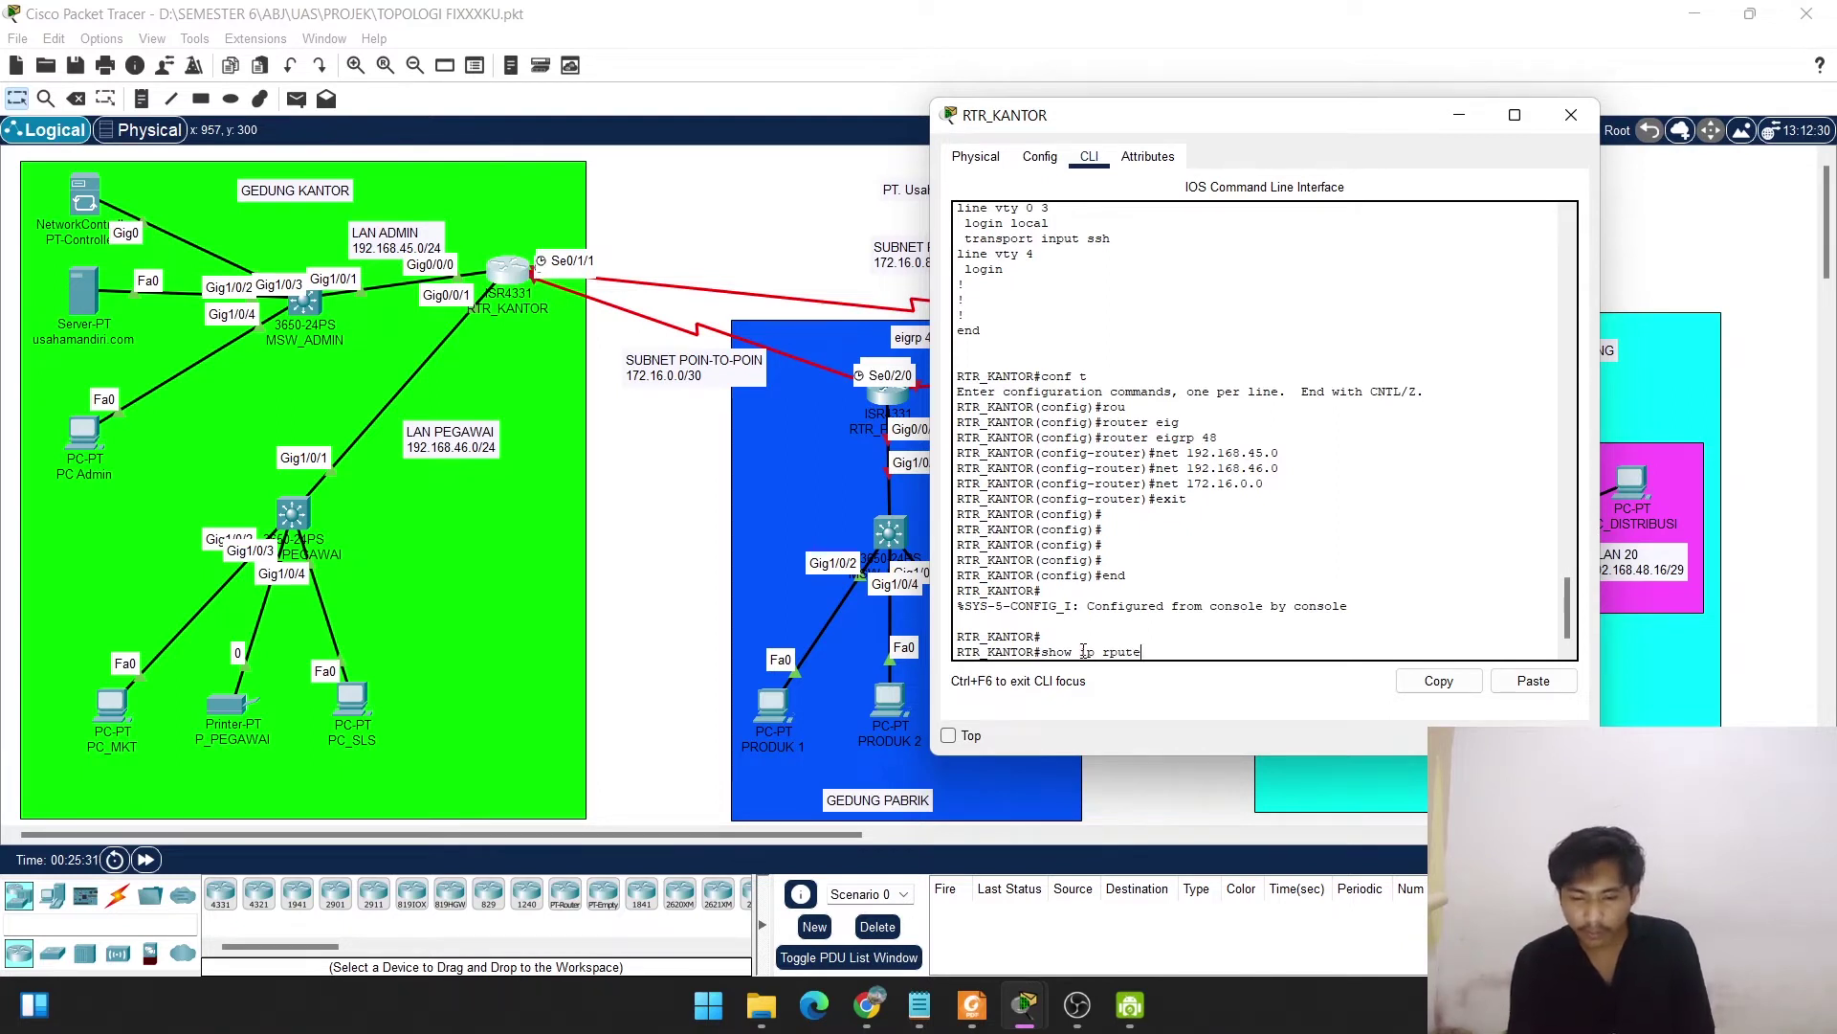
pyautogui.press('Return')
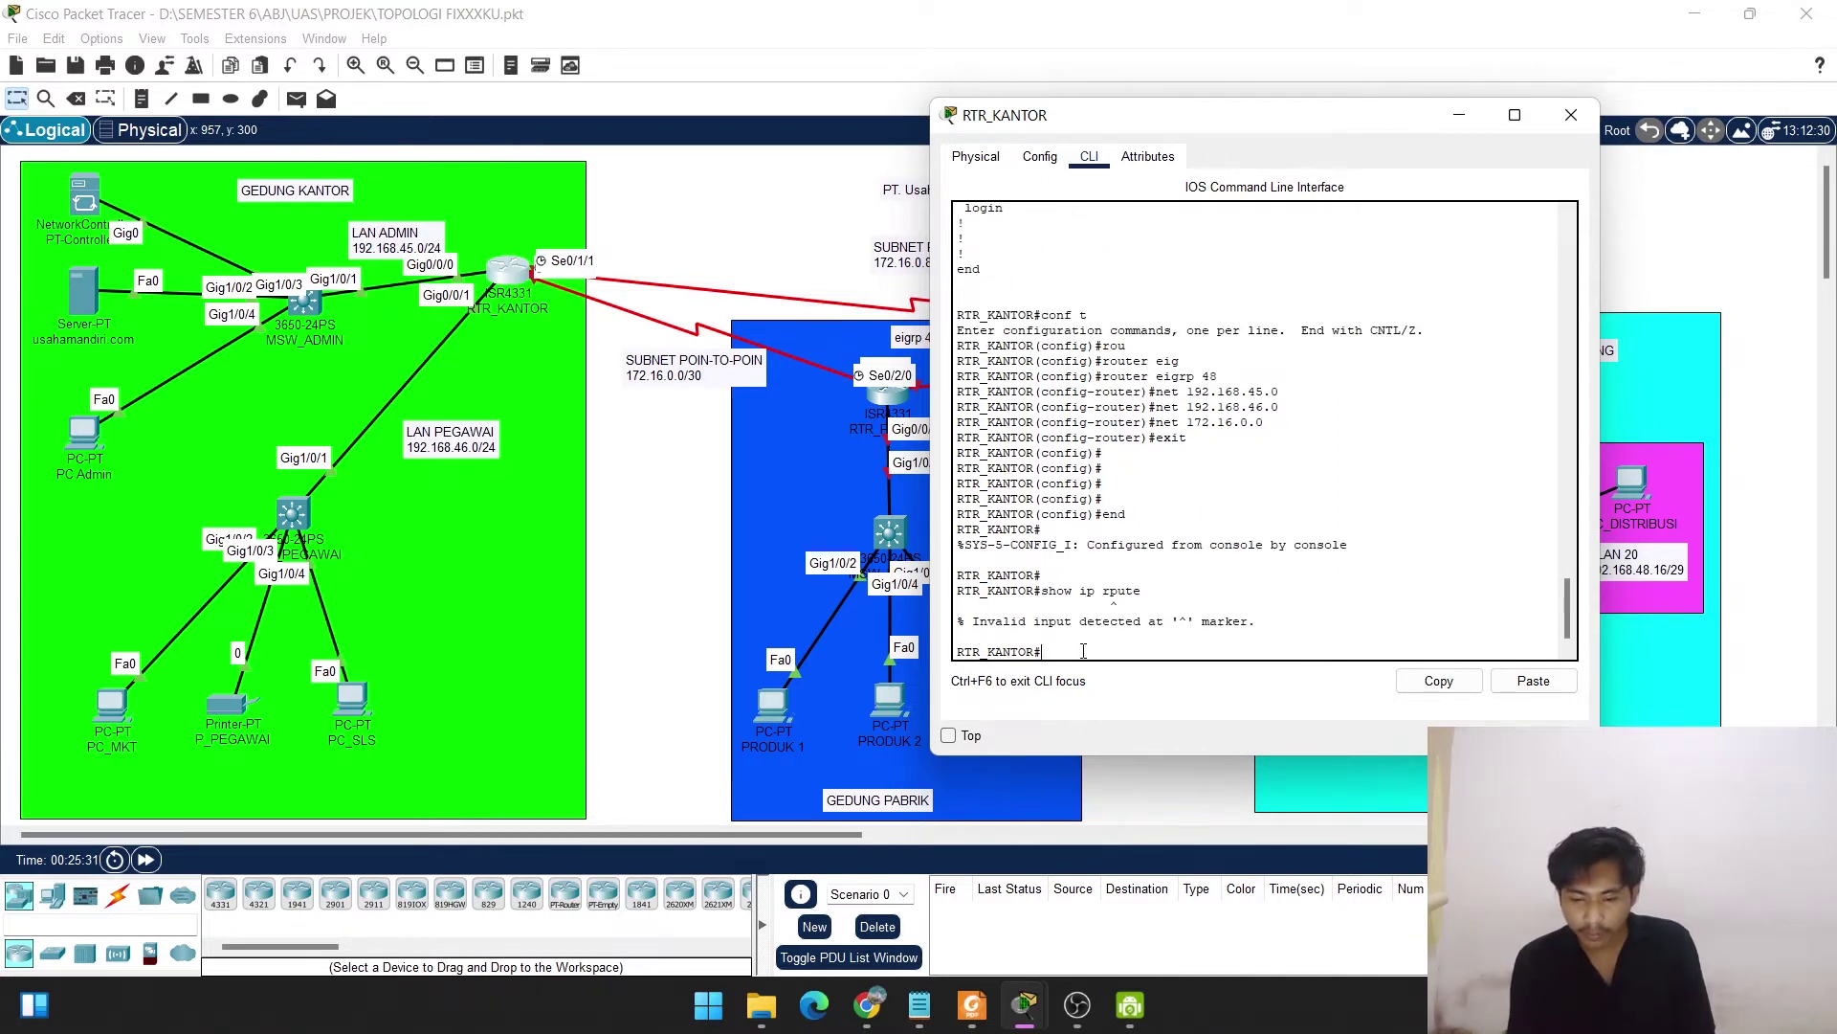
pyautogui.press('Up')
pyautogui.press('Down')
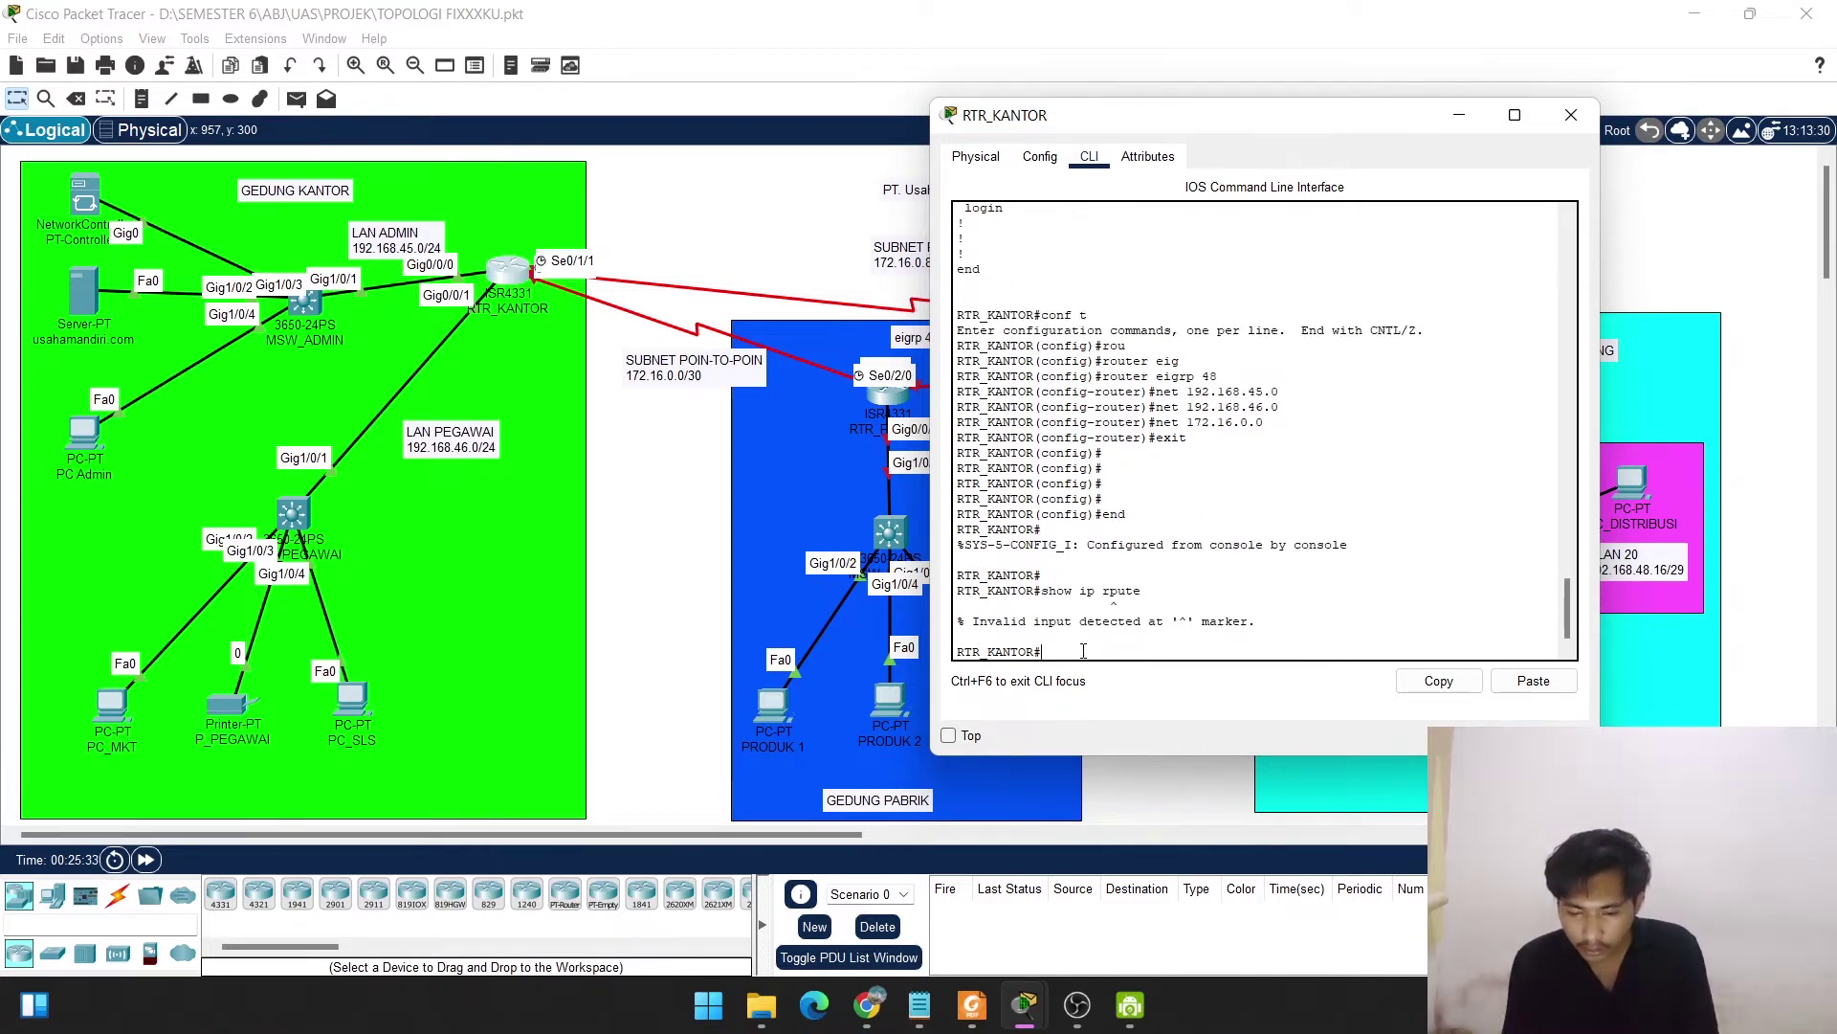
pyautogui.press('Up')
pyautogui.press('Down')
pyautogui.press('Up')
pyautogui.press('Down')
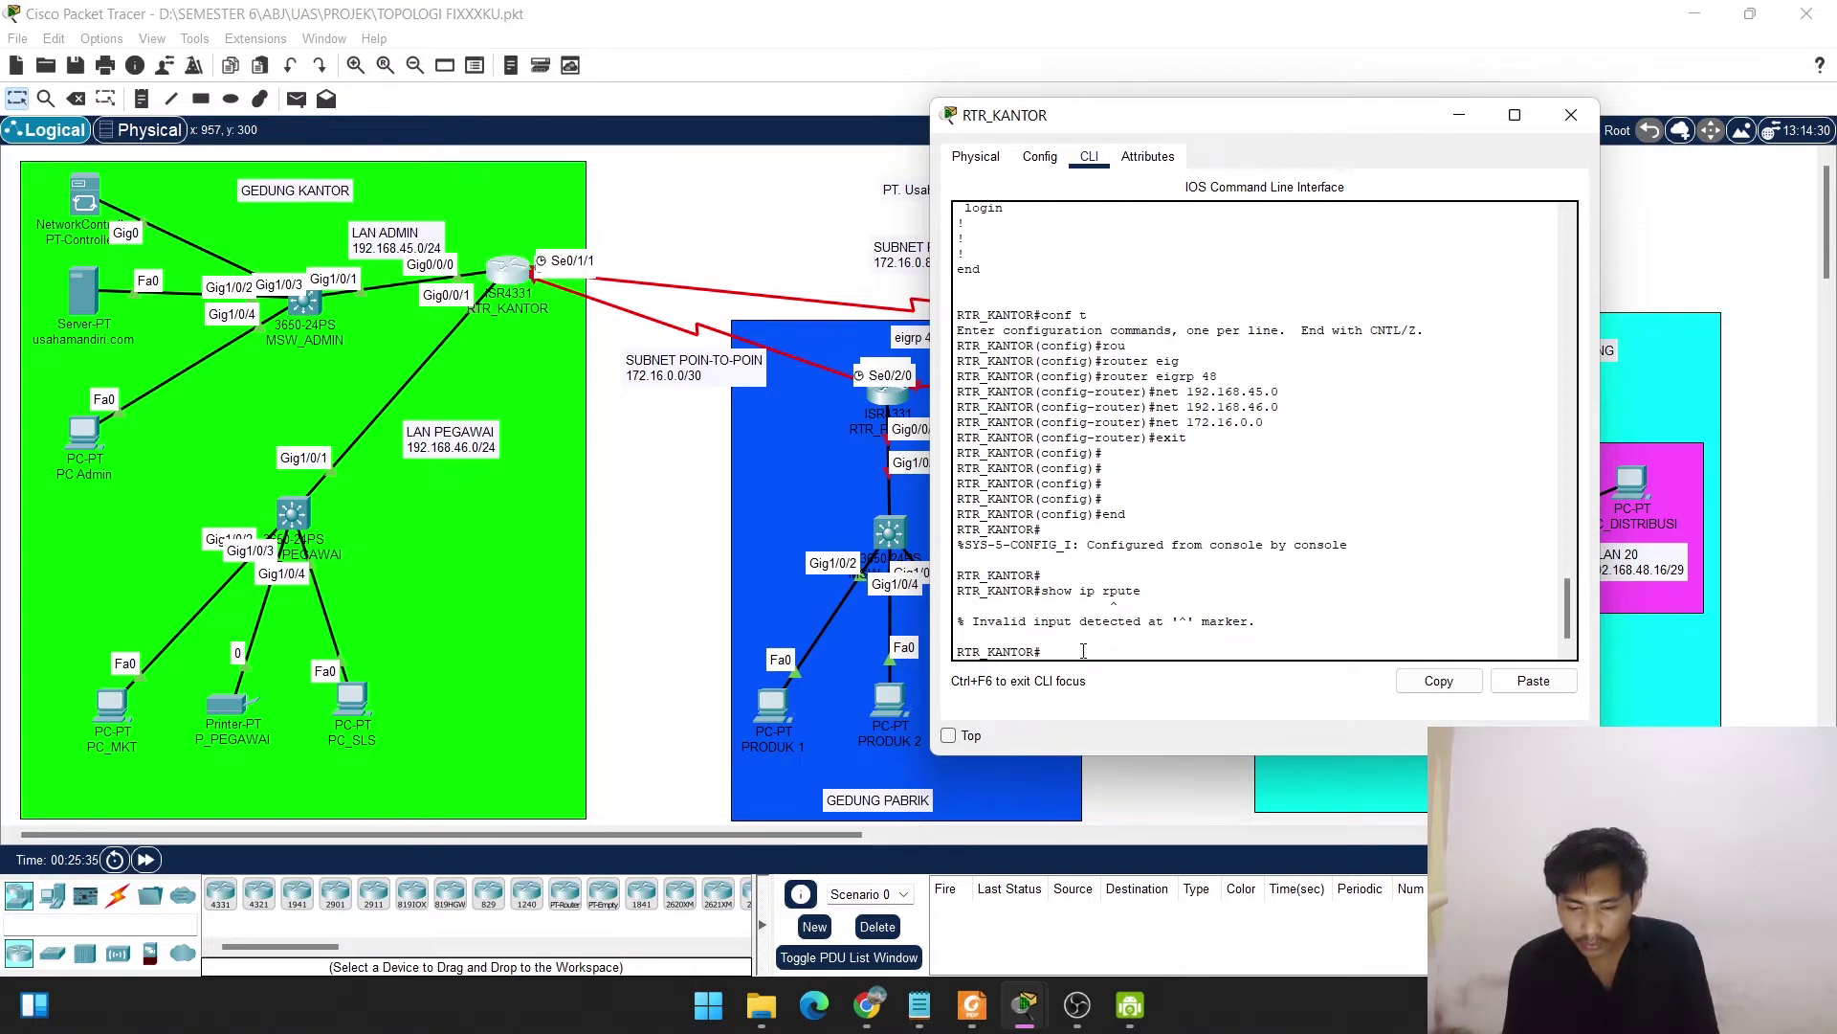
pyautogui.write('s')
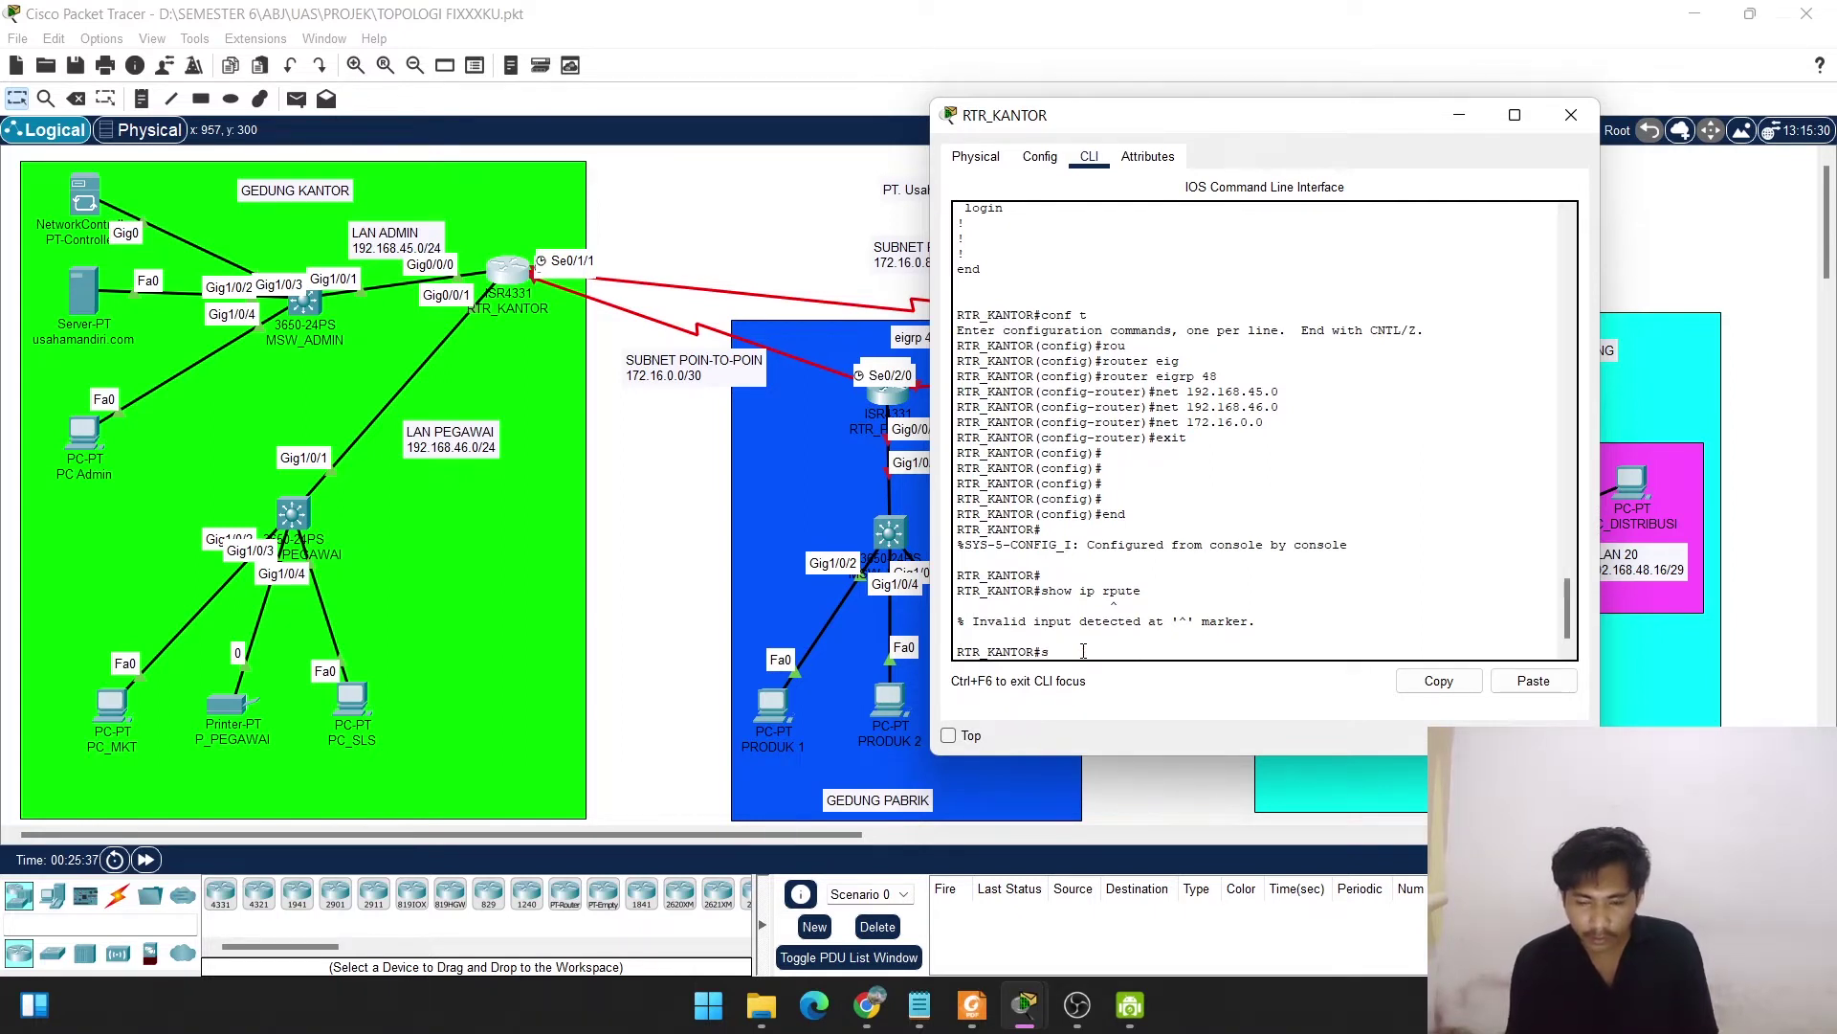
pyautogui.write('how ip r')
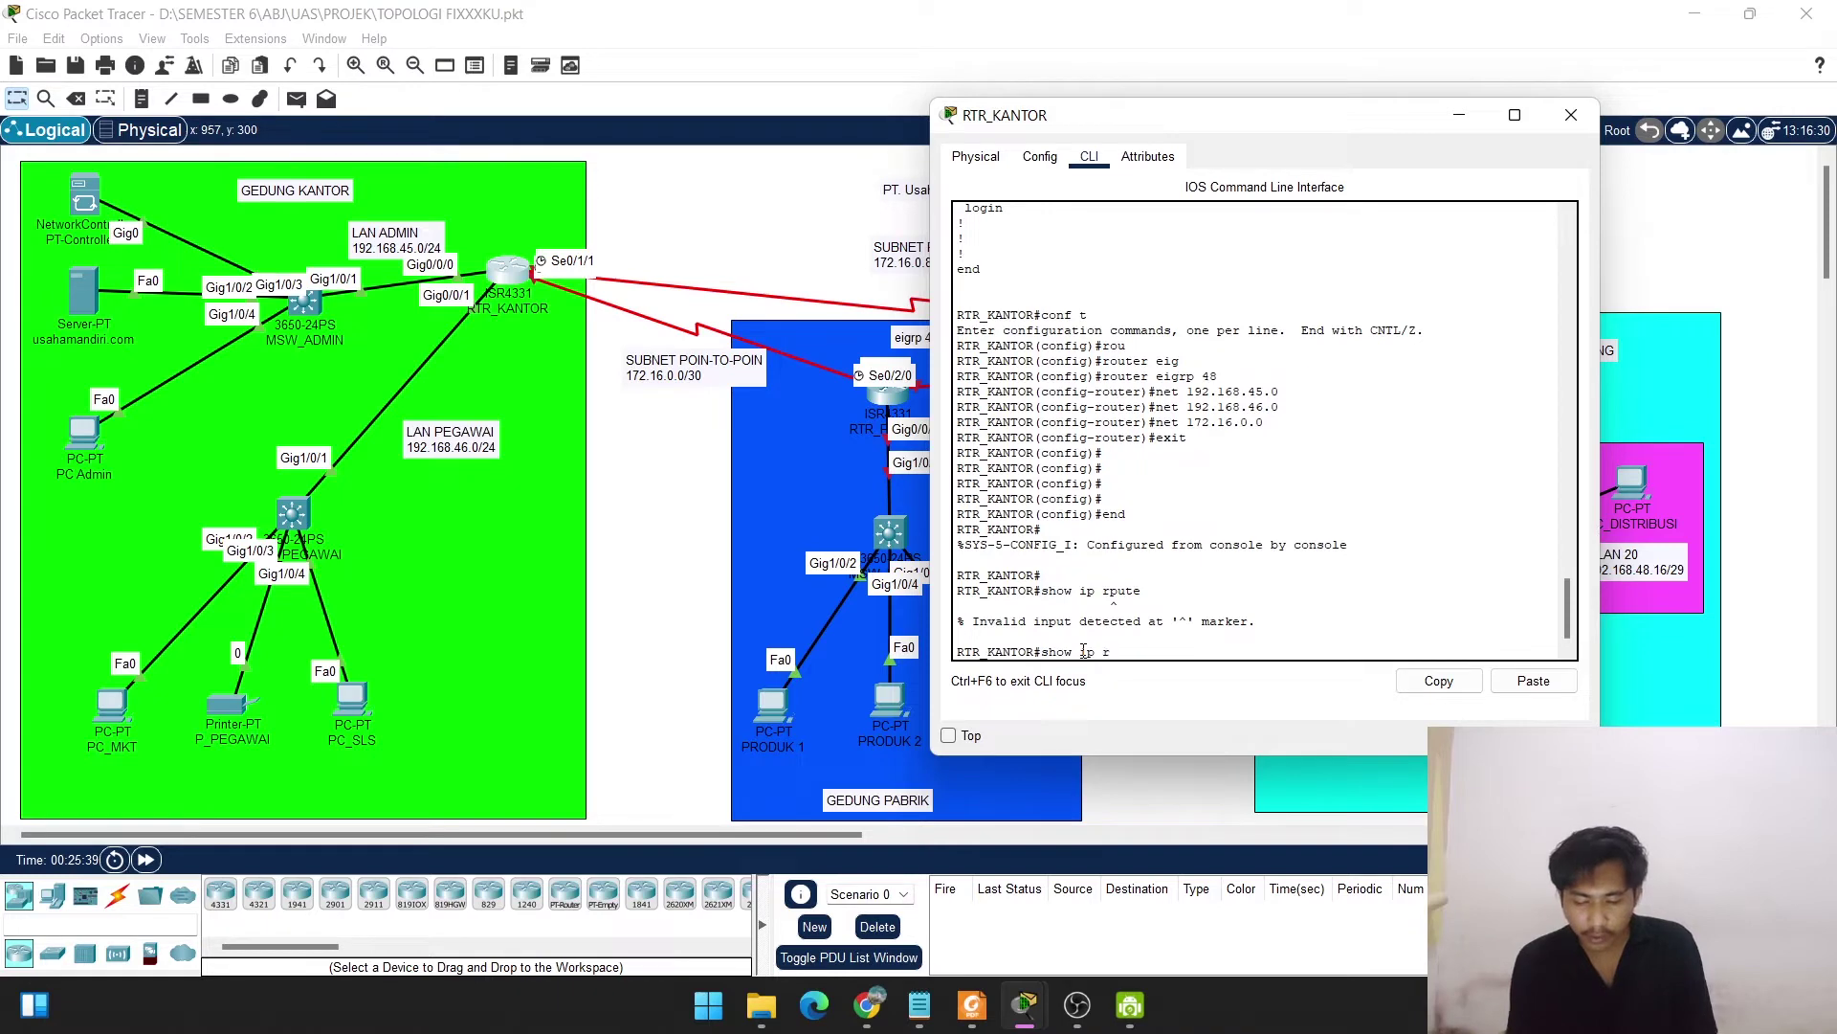
pyautogui.write('oute')
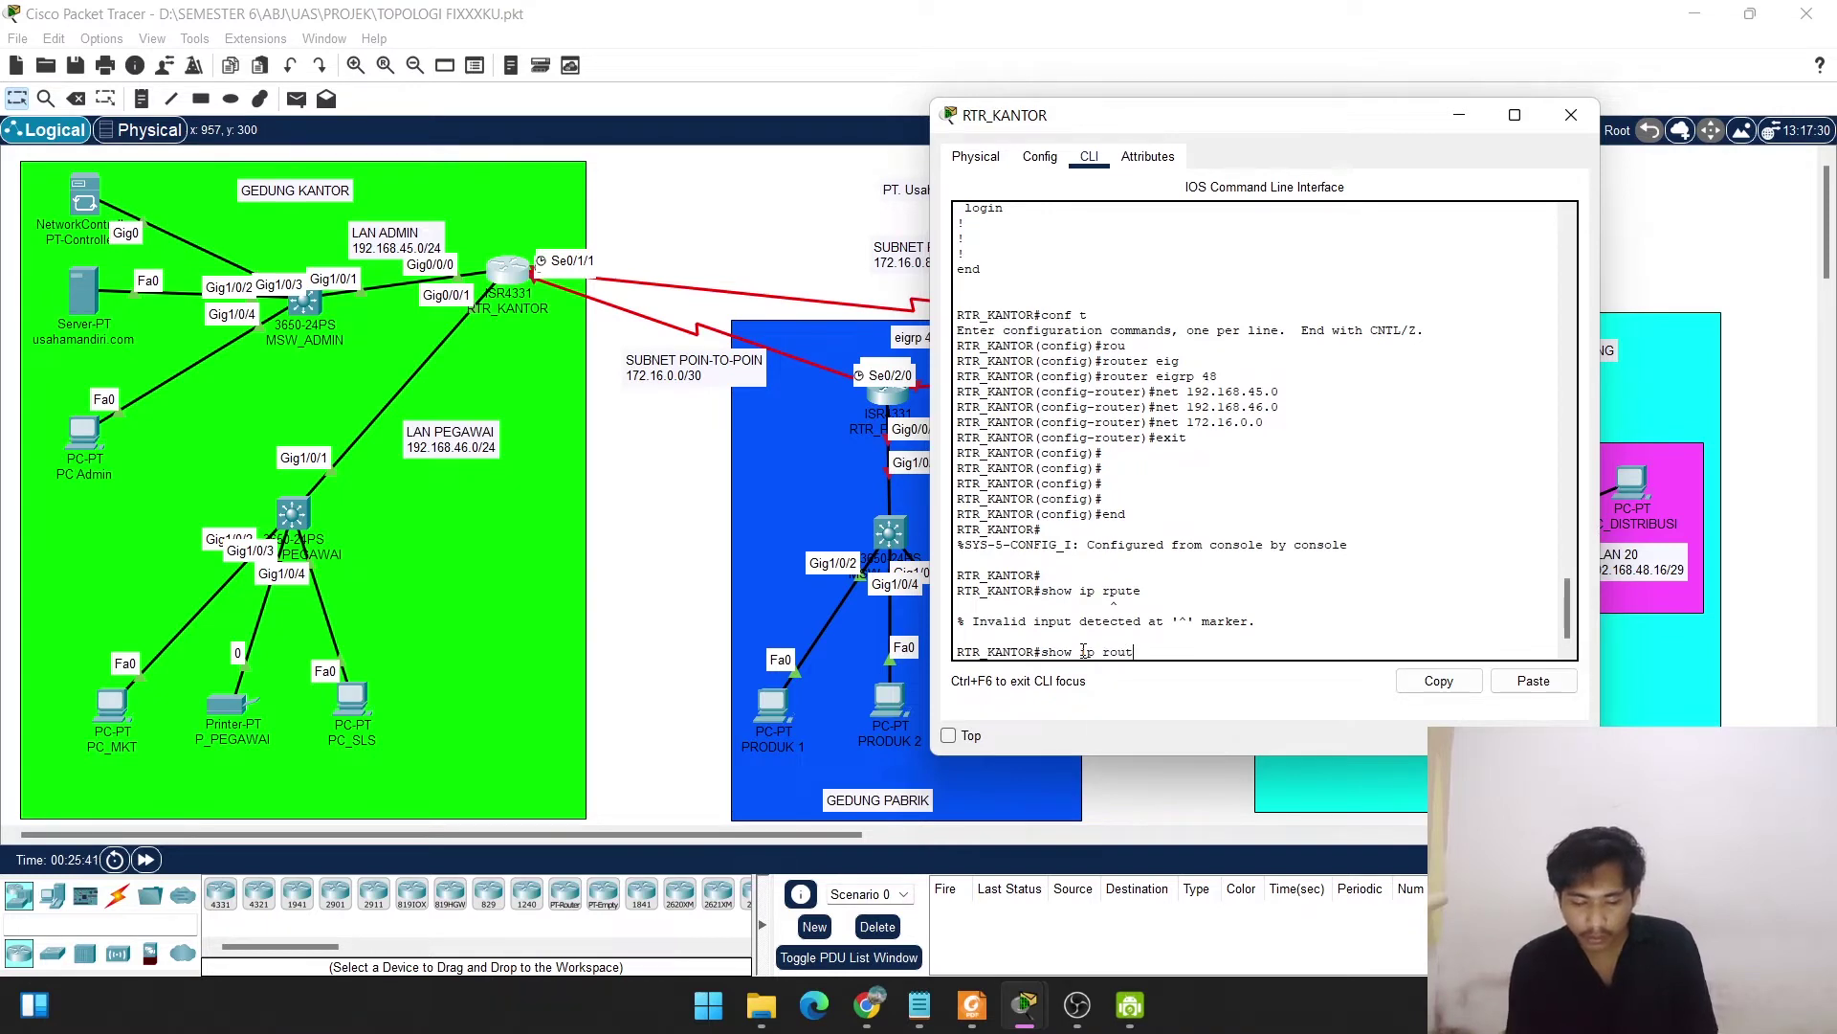
pyautogui.press('Return')
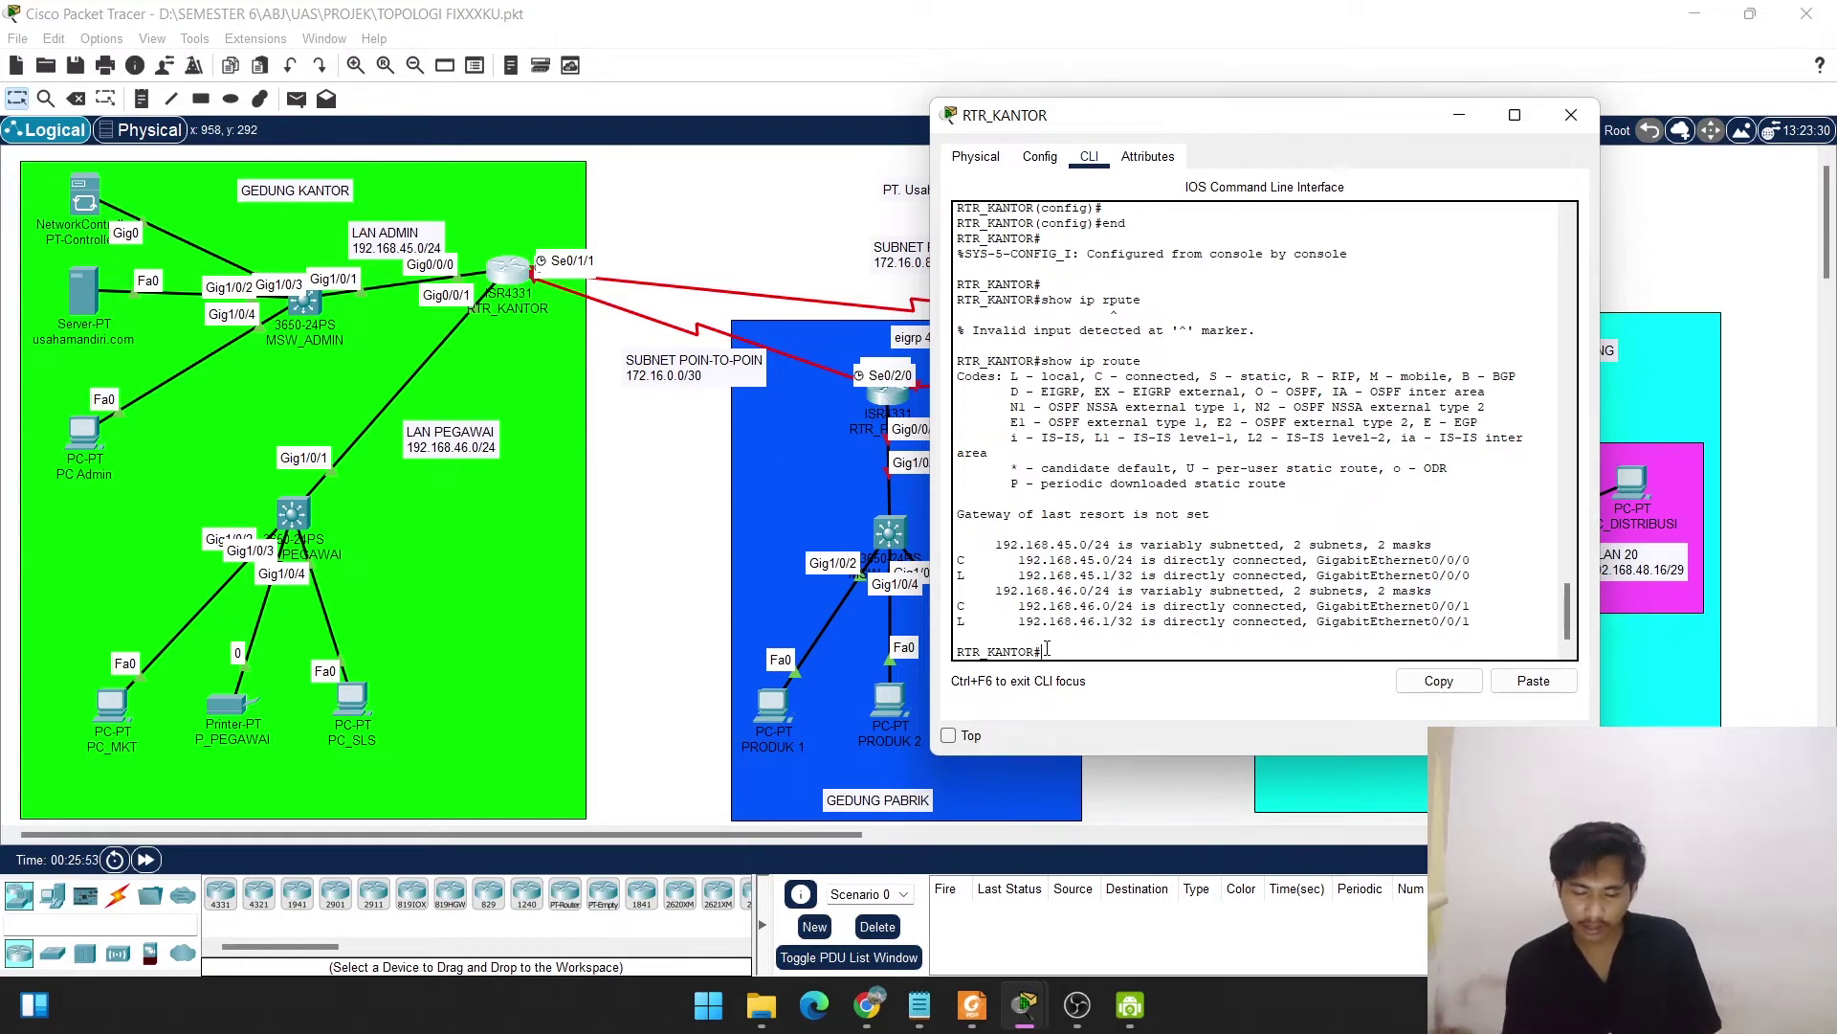
# Run show ip protocols and highlight the three EIGRP-advertised networks and routing sources.
pyautogui.write('show ip')
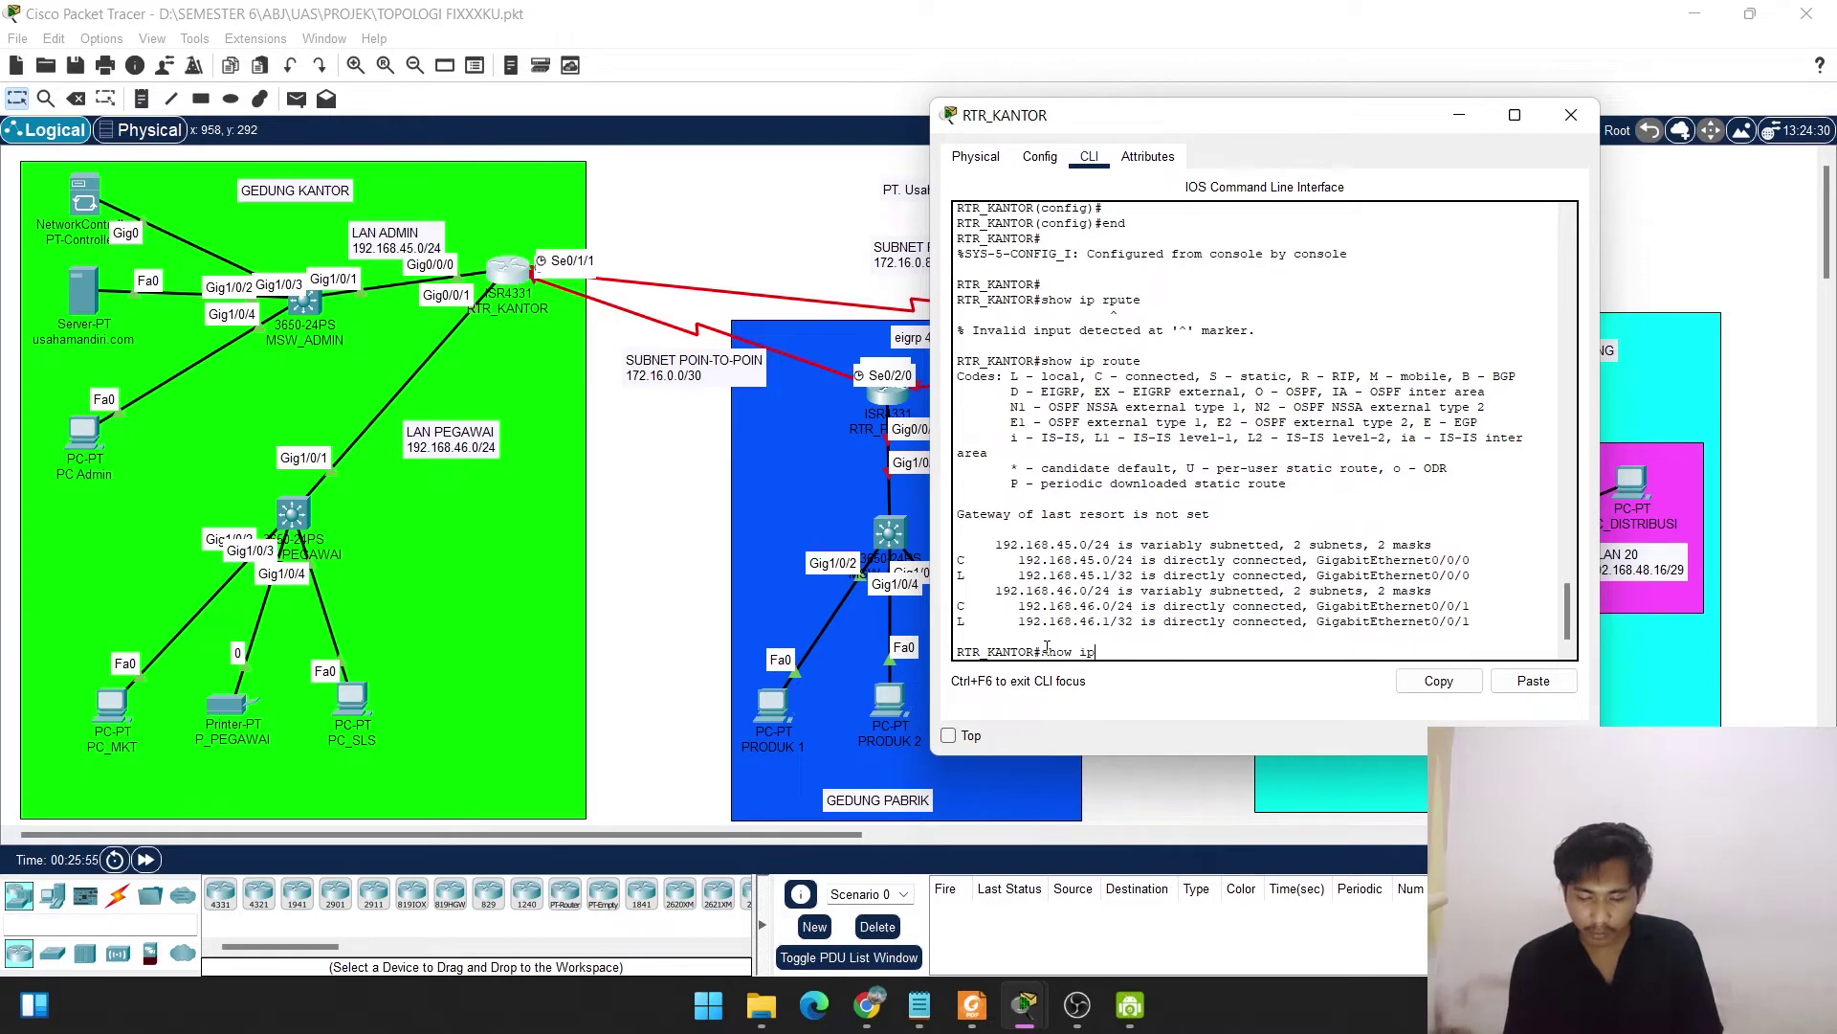
pyautogui.write(' prot')
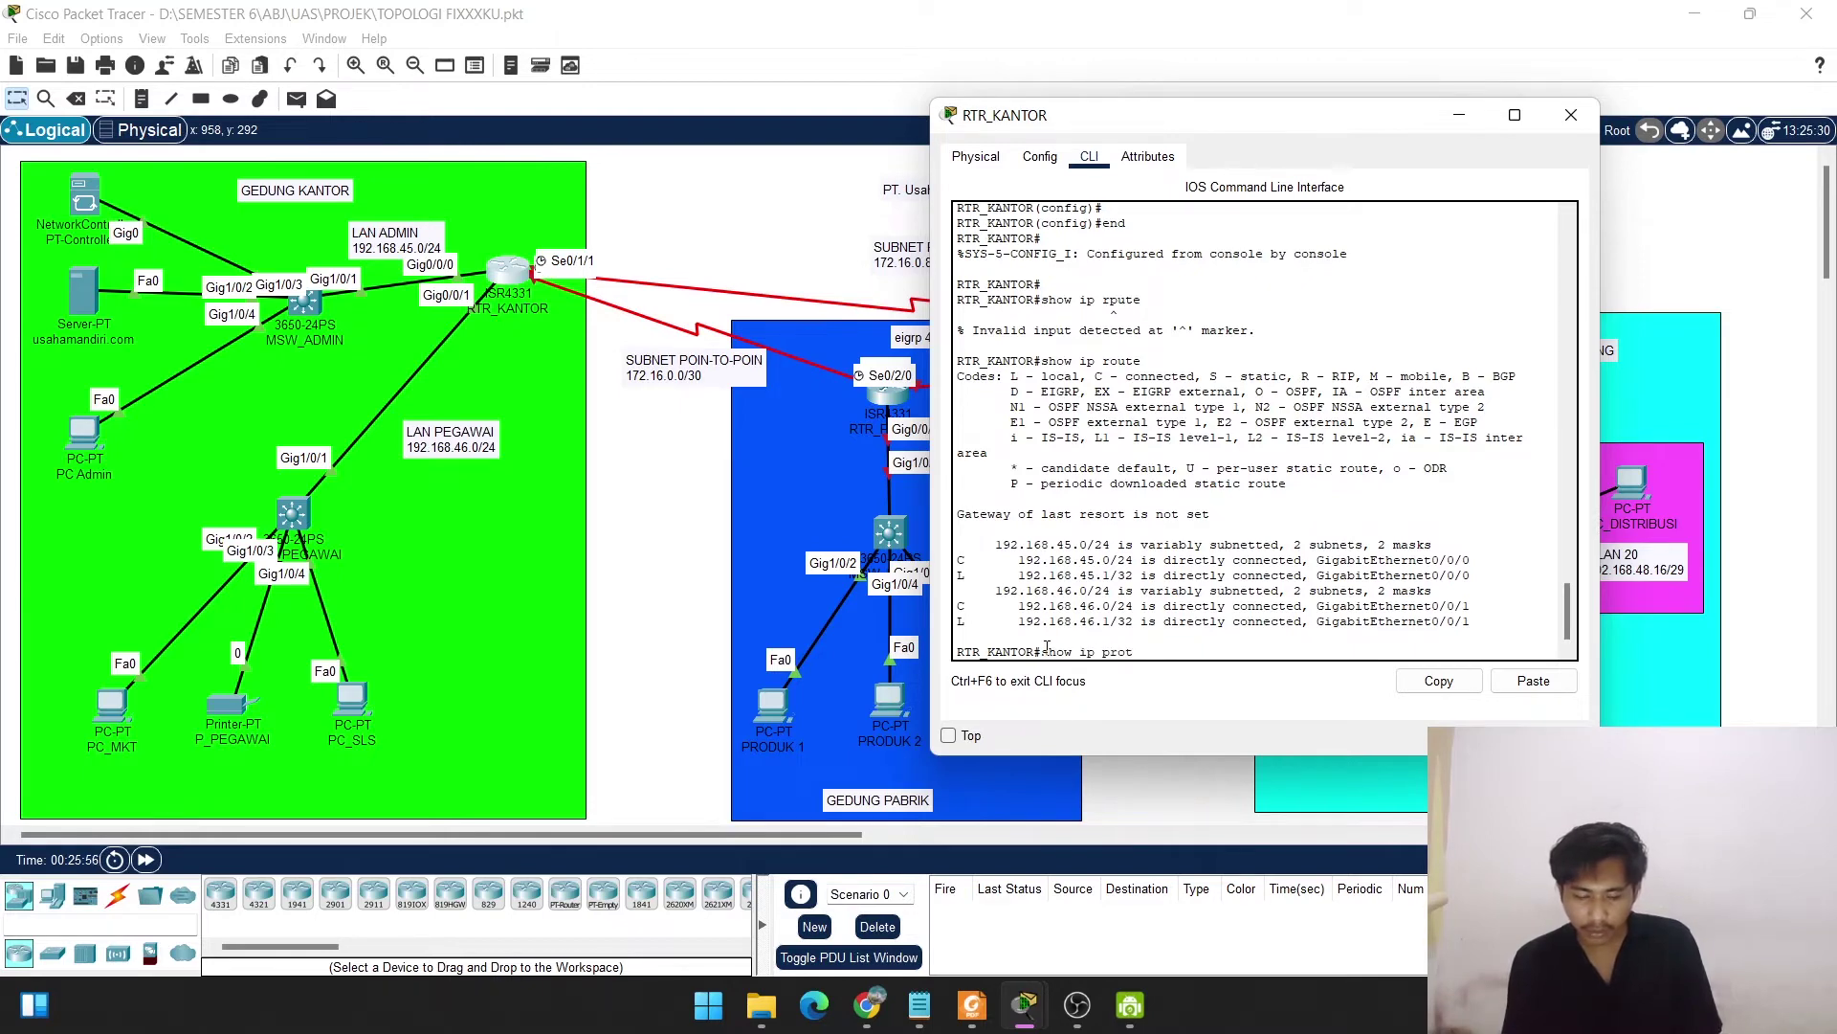
pyautogui.write('oco')
pyautogui.press('BackSpace')
pyautogui.press('BackSpace')
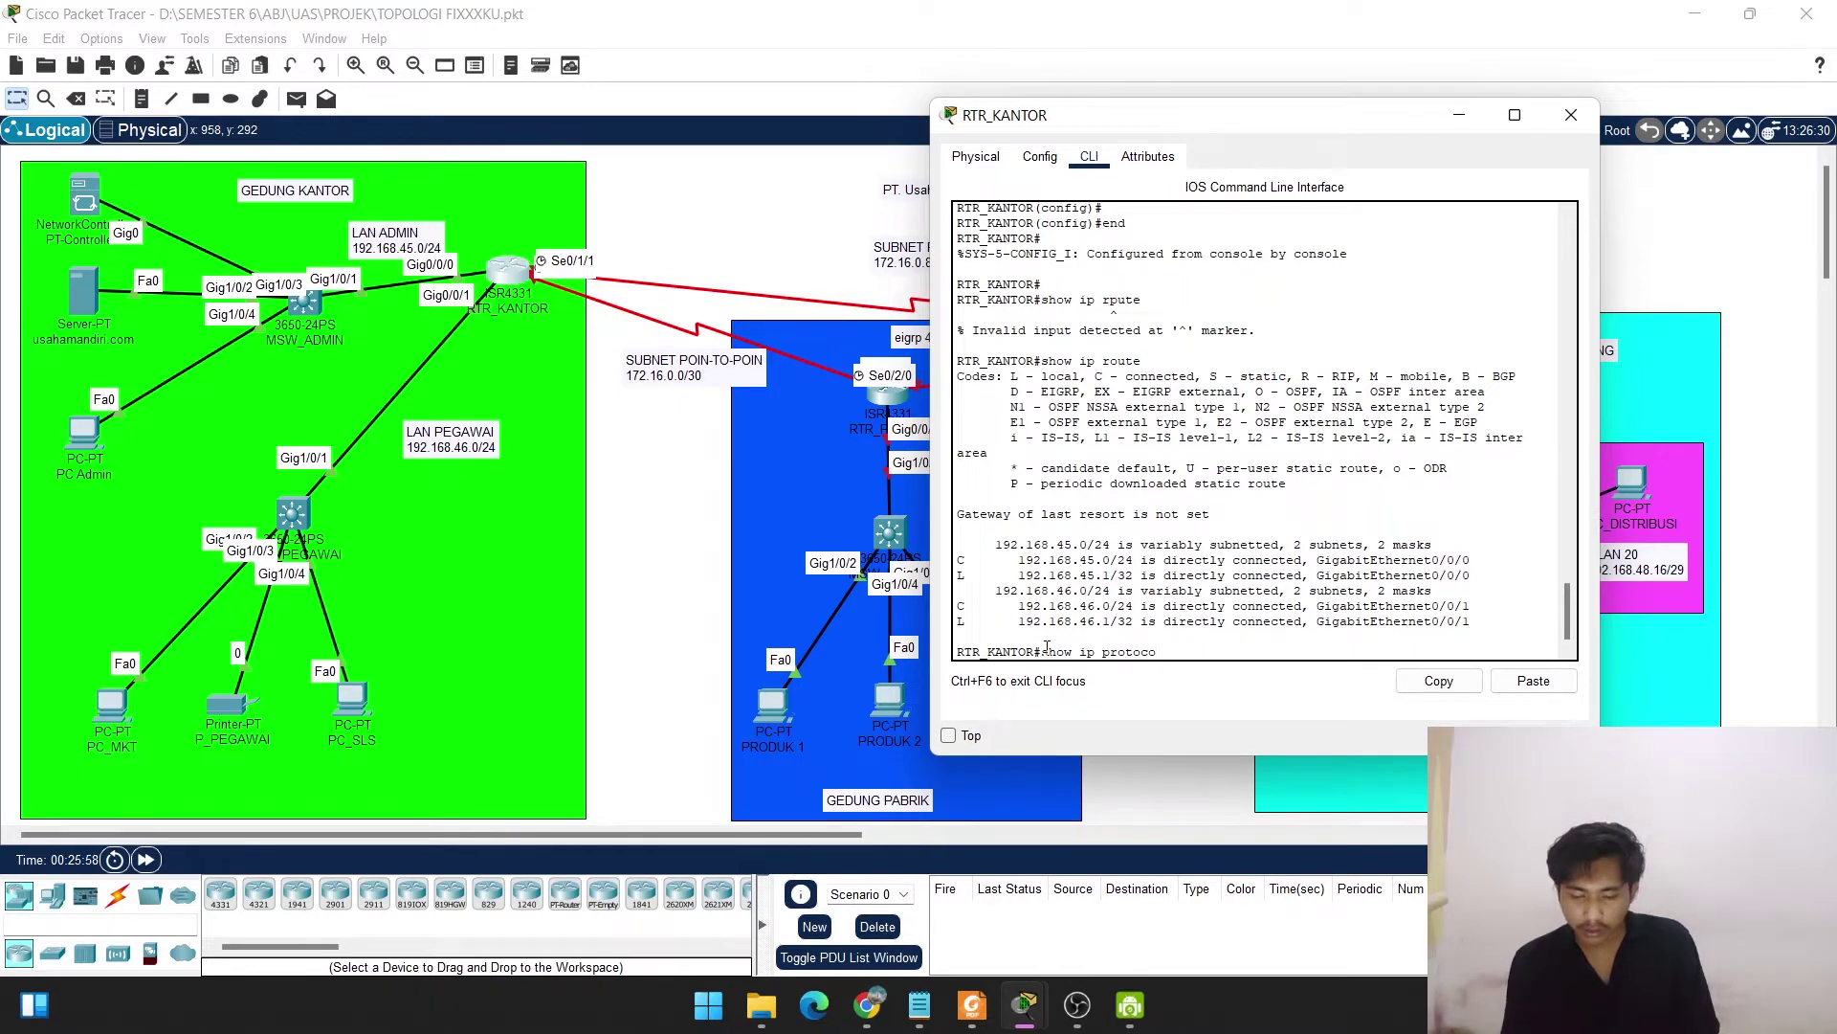
pyautogui.write('ls')
pyautogui.press('Return')
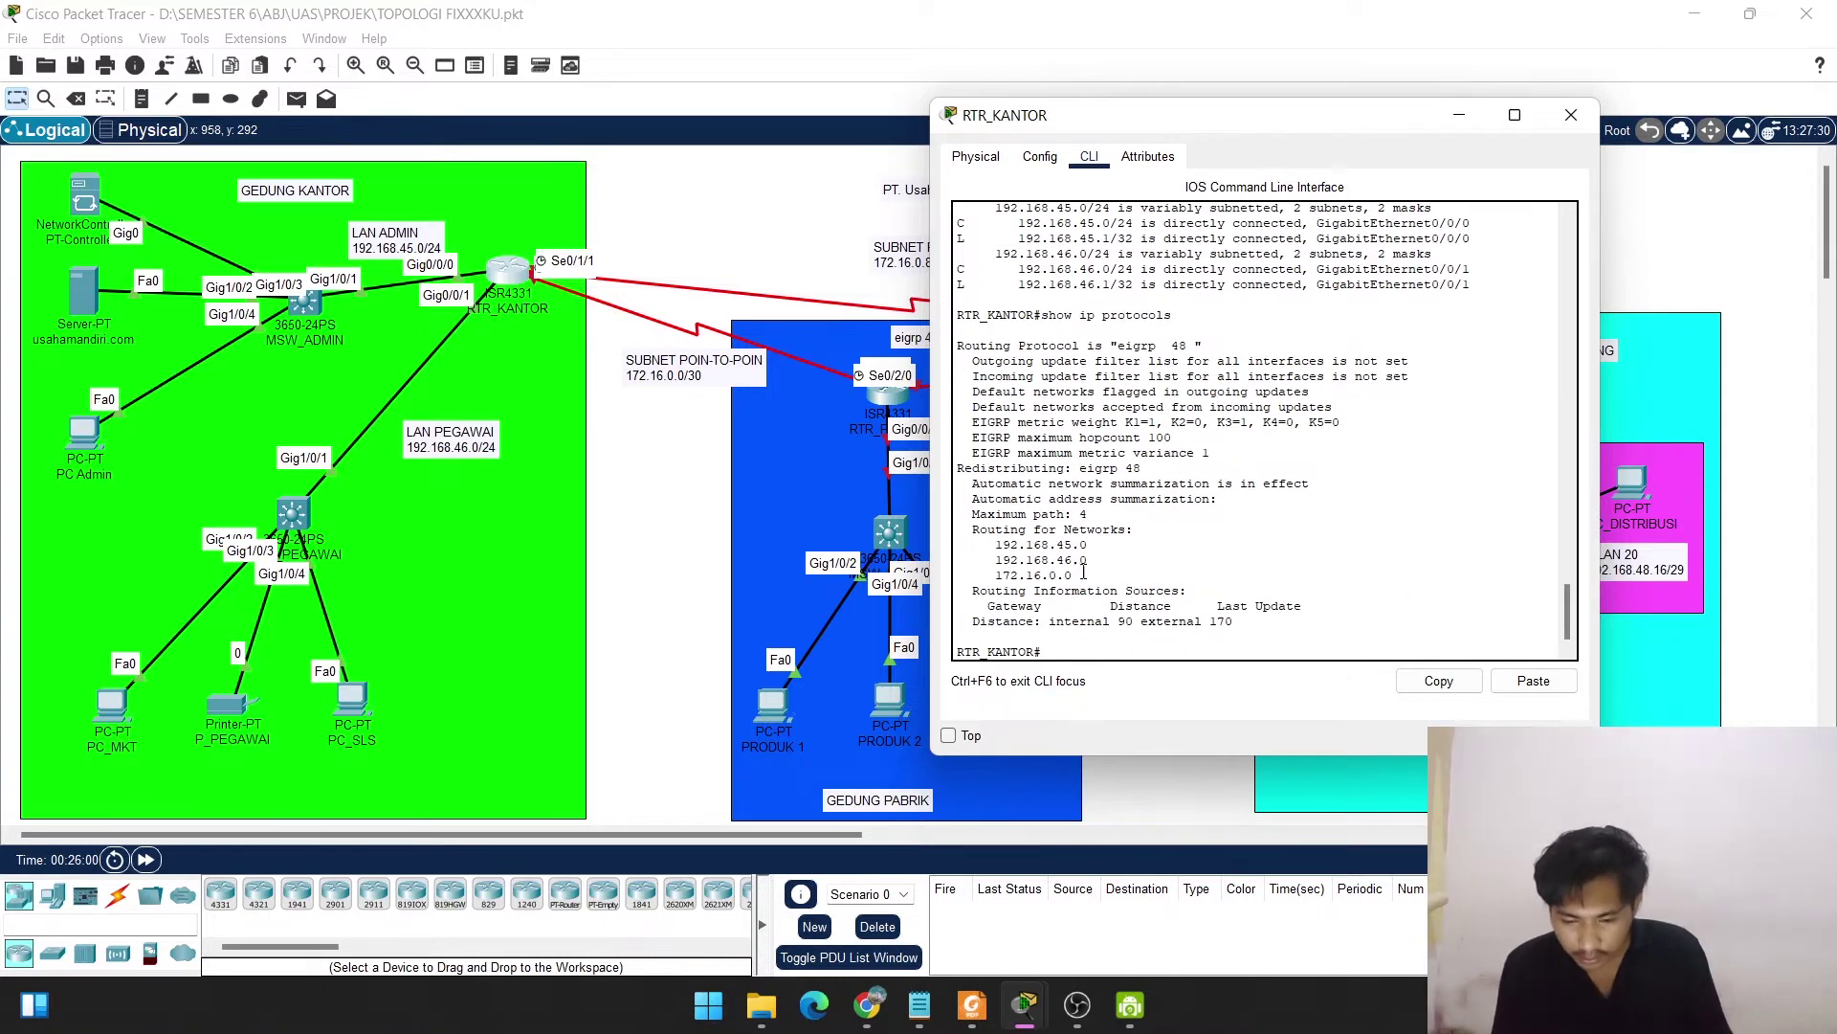
pyautogui.moveTo(1084, 572); pyautogui.dragTo(996, 545)
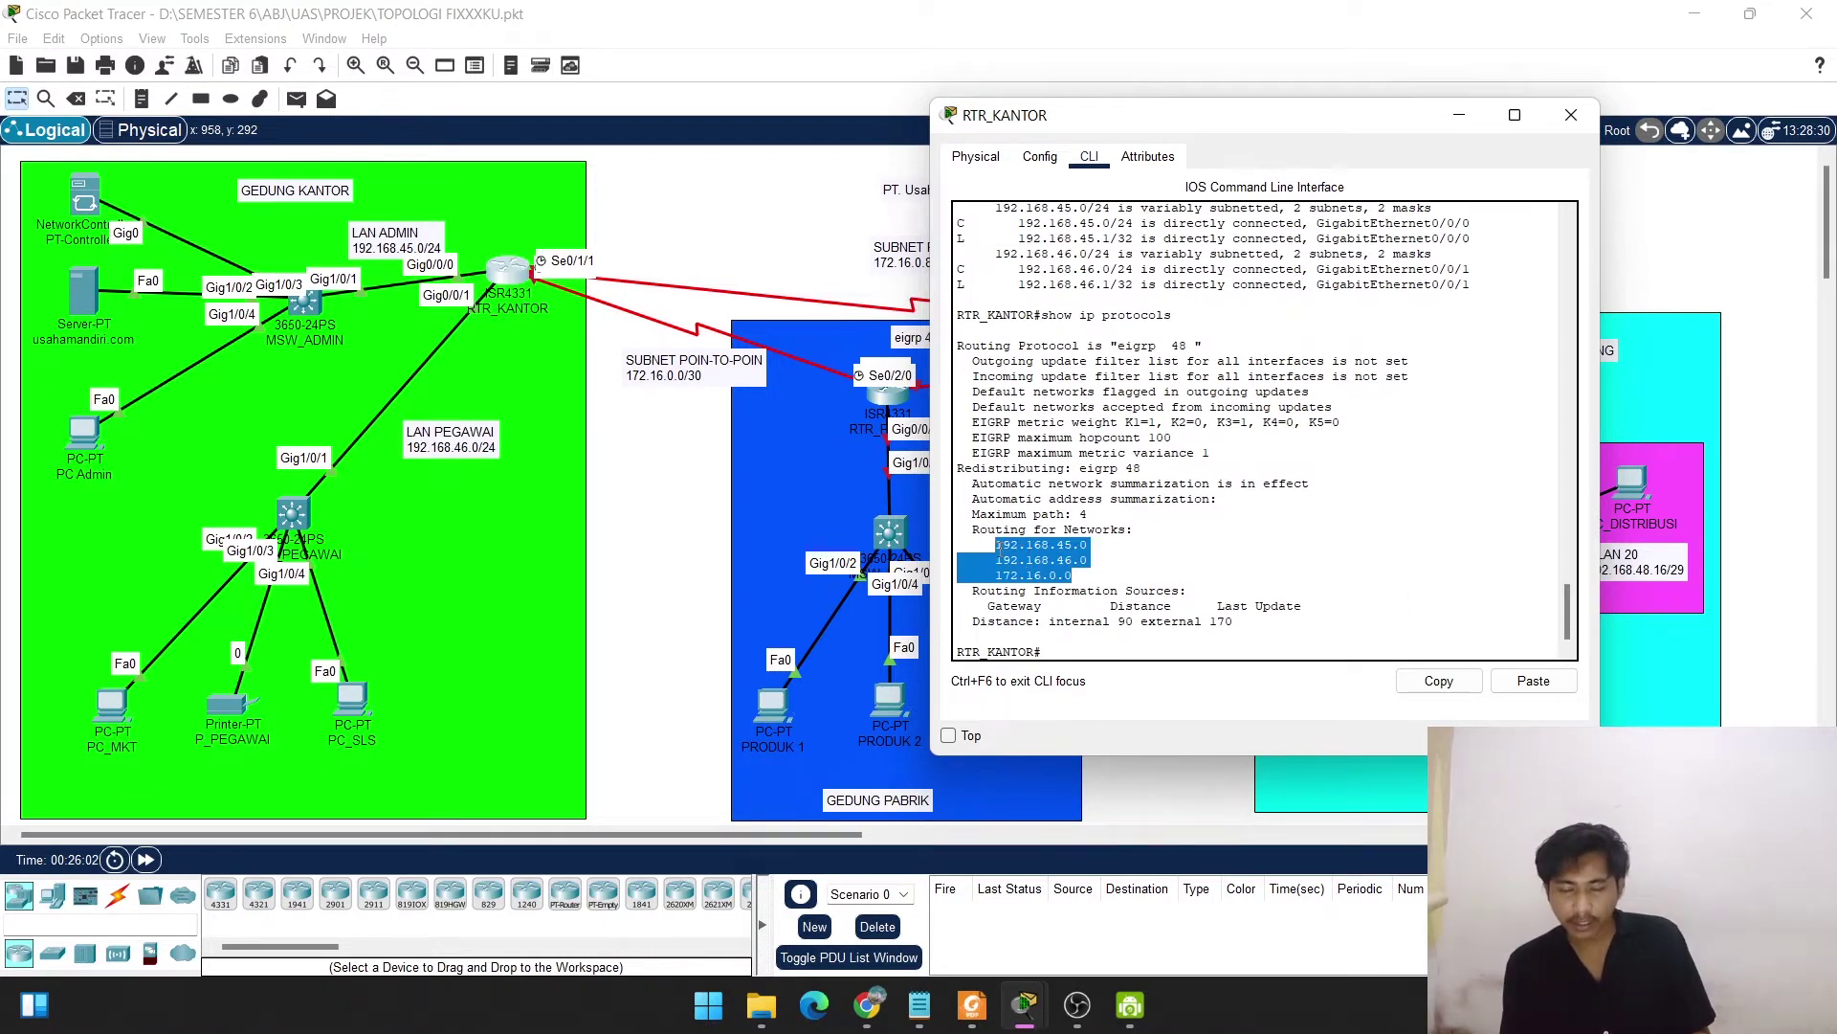
pyautogui.moveTo(1062, 609); pyautogui.dragTo(971, 608)
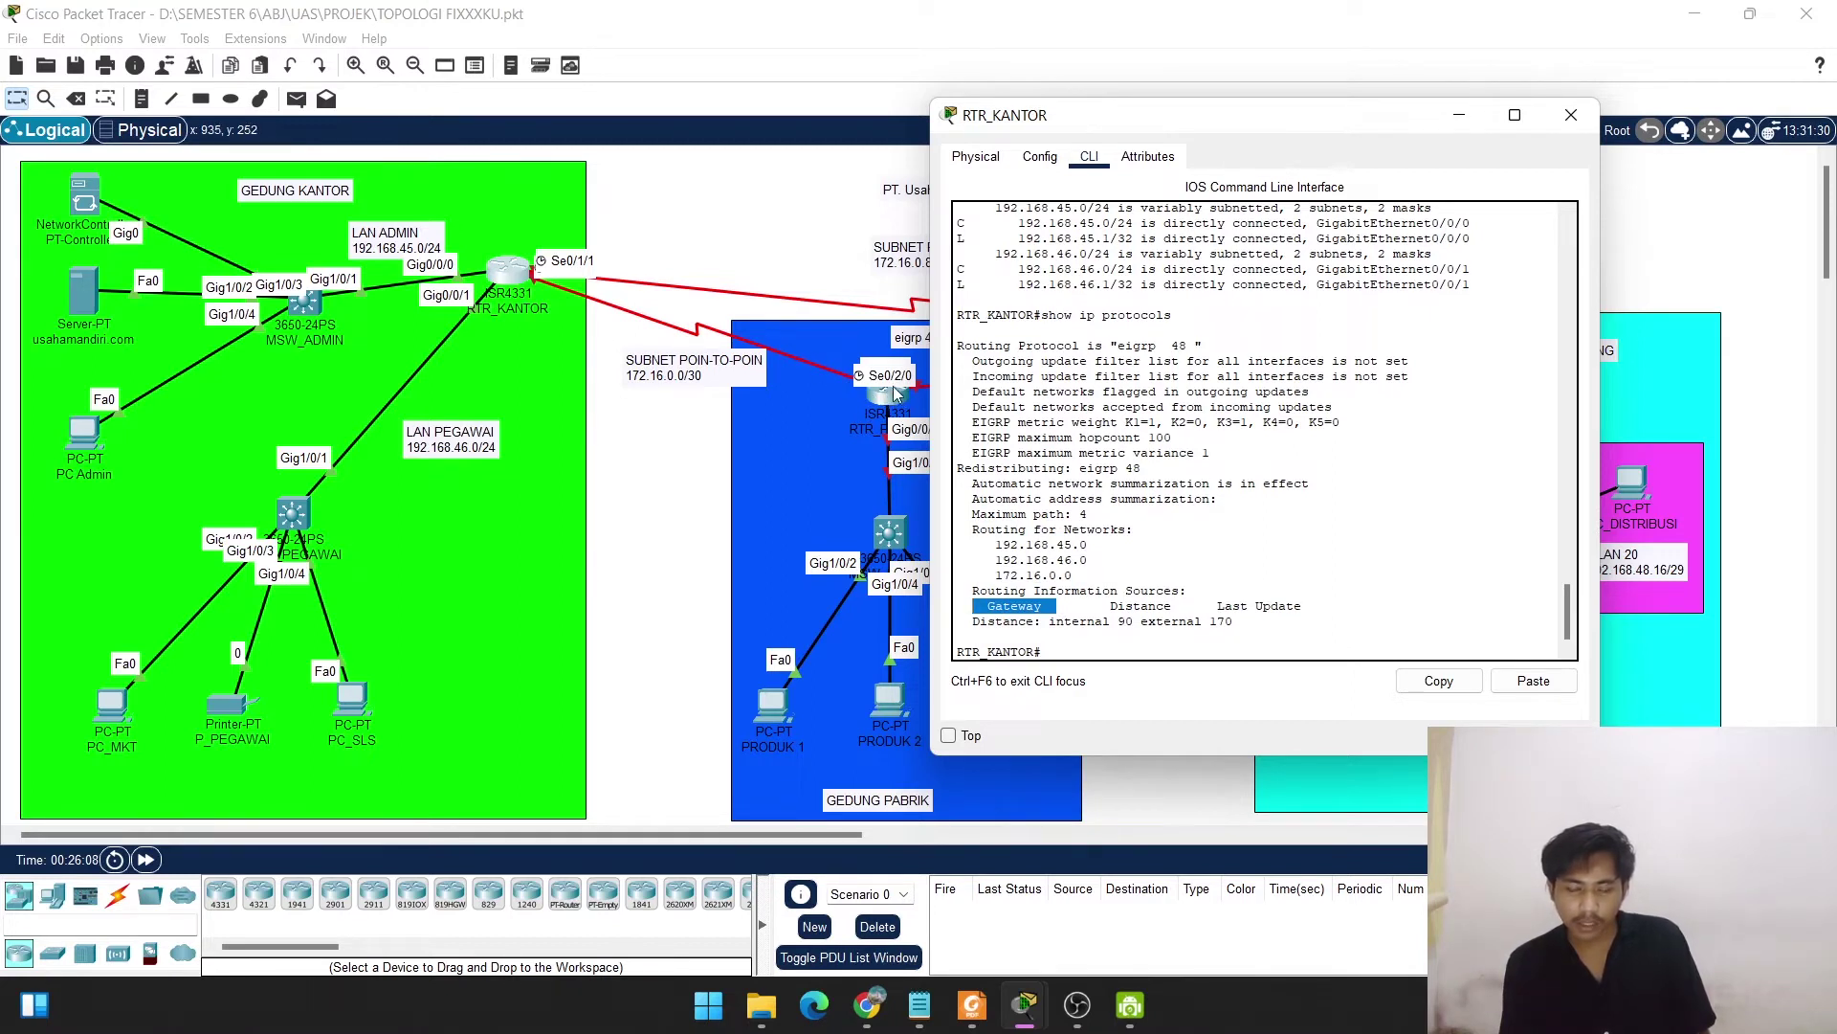
pyautogui.click(1078, 646)
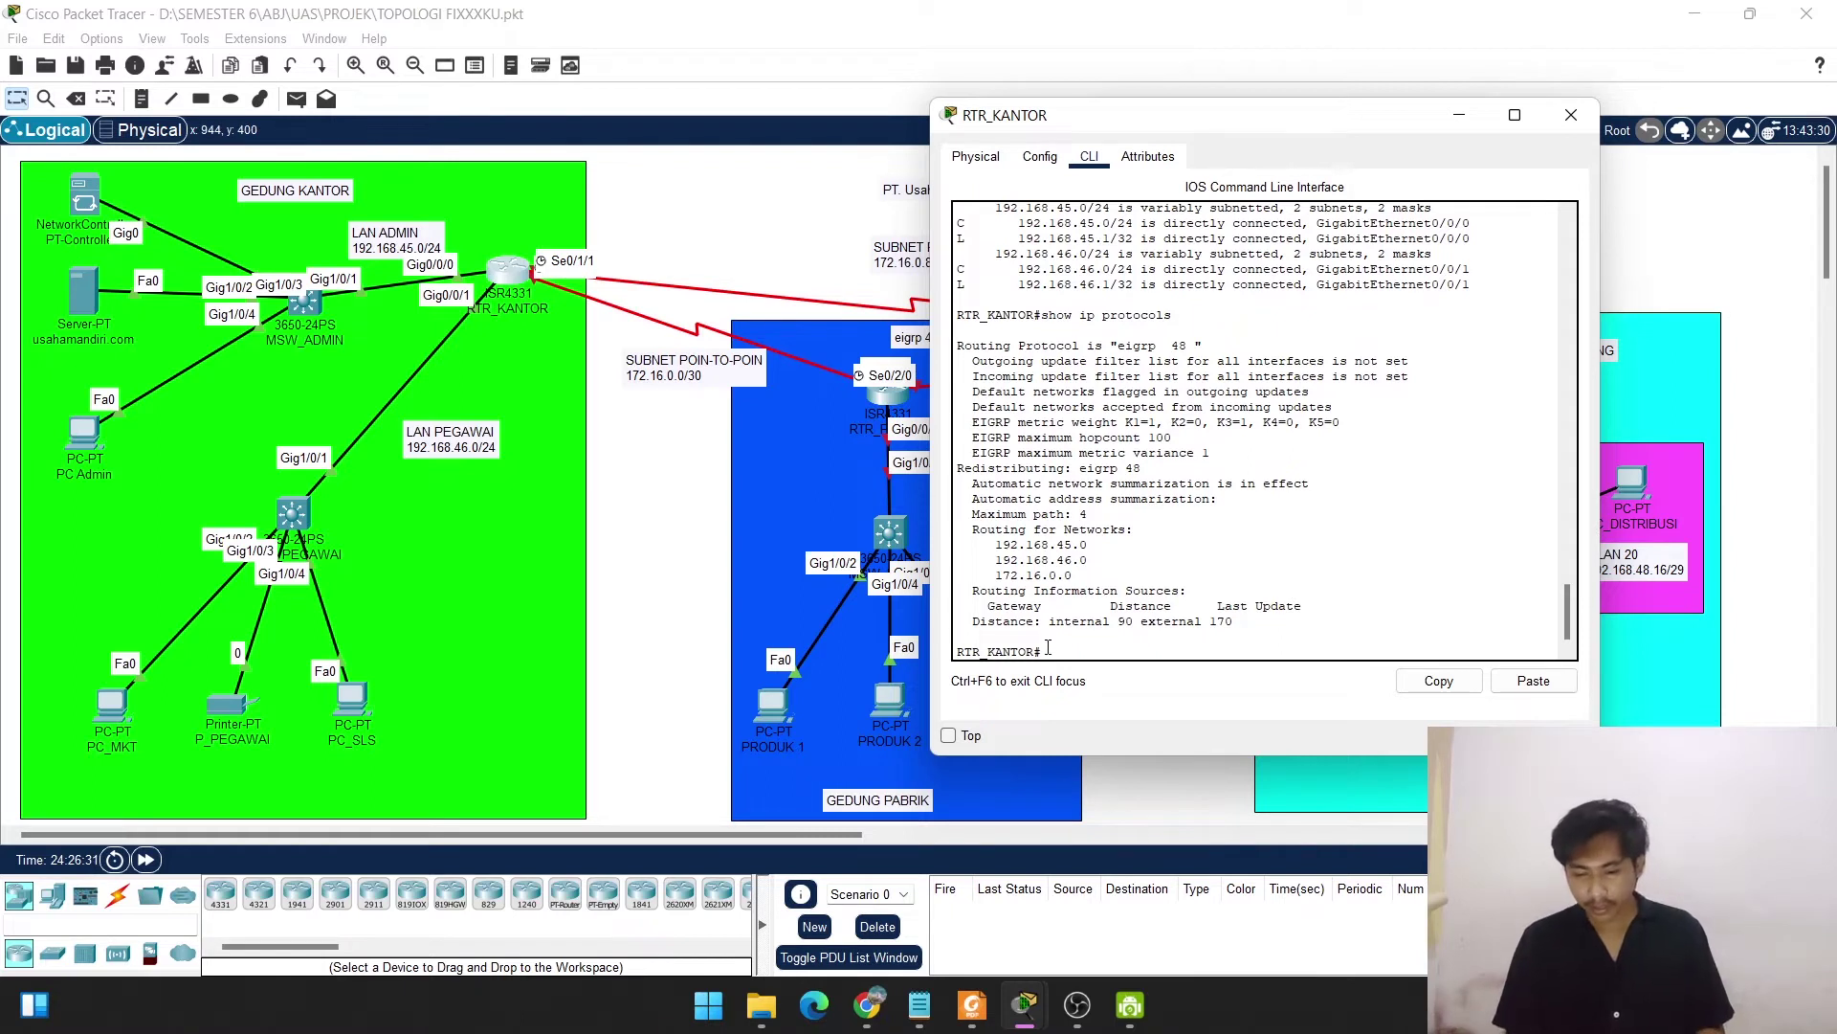
# Save the running config to startup with copy run start and close the router window.
pyautogui.write('co')
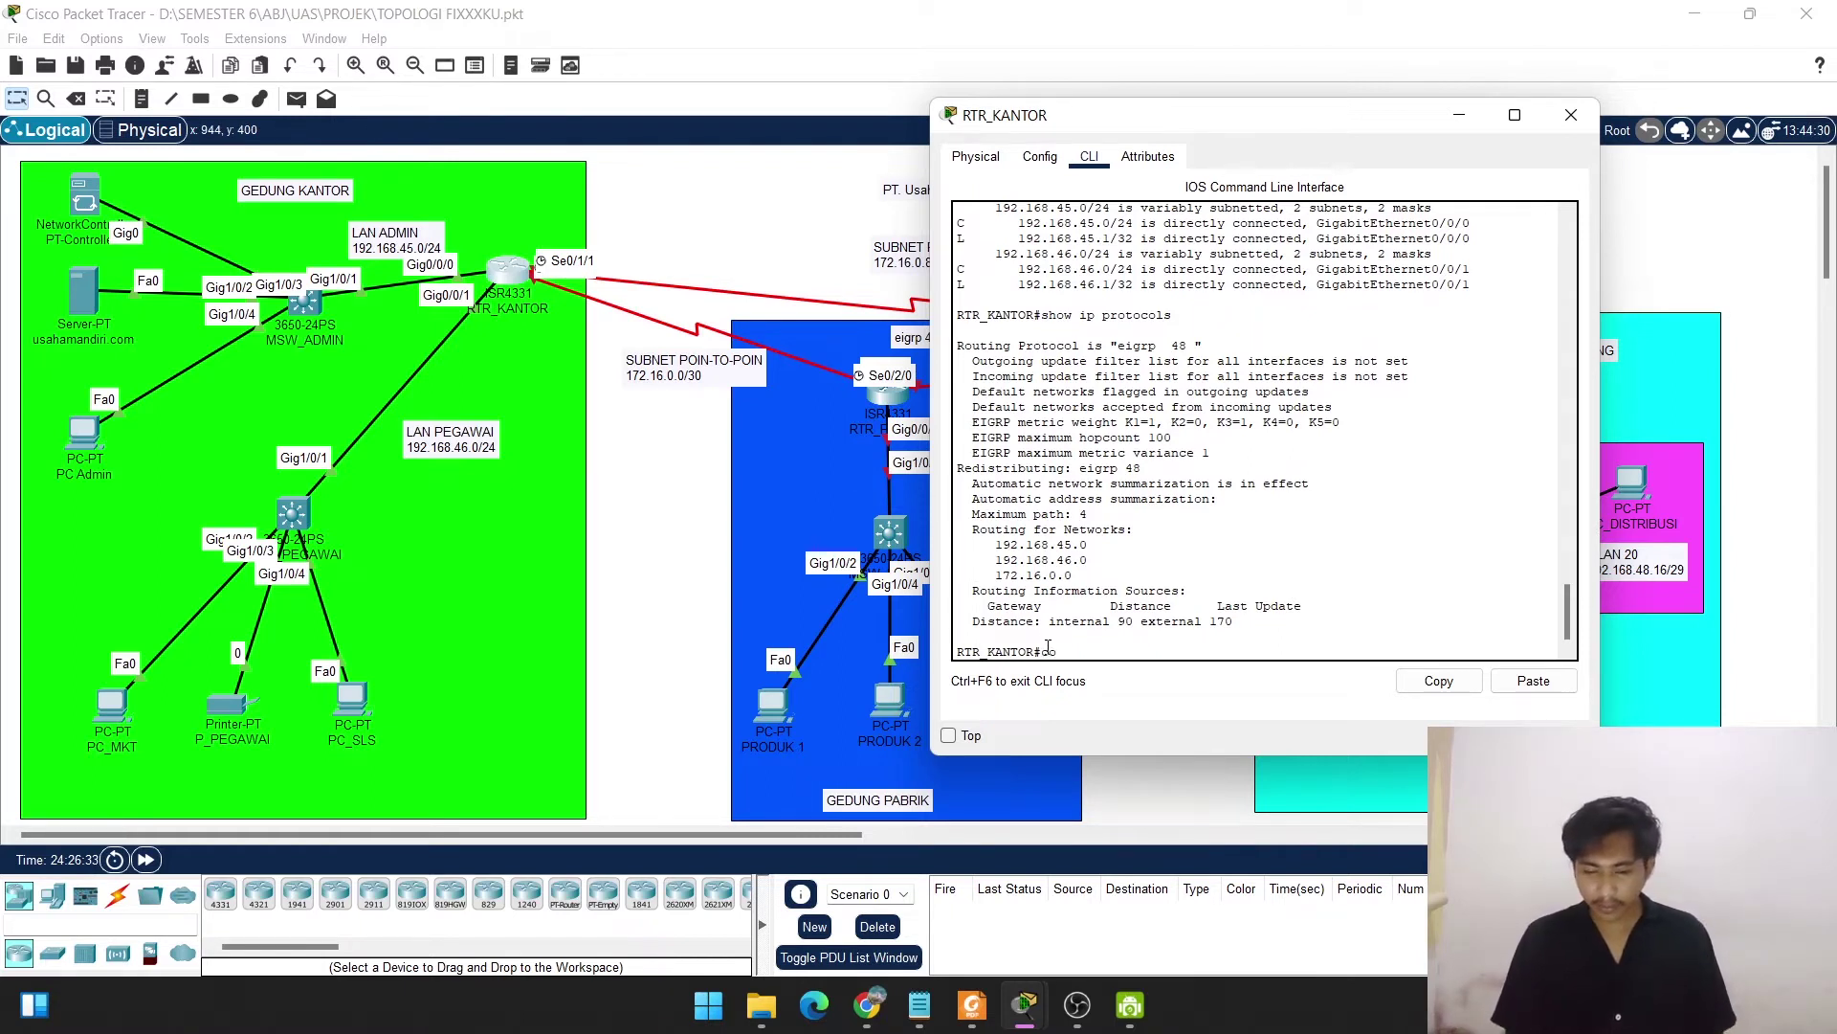
pyautogui.write('py')
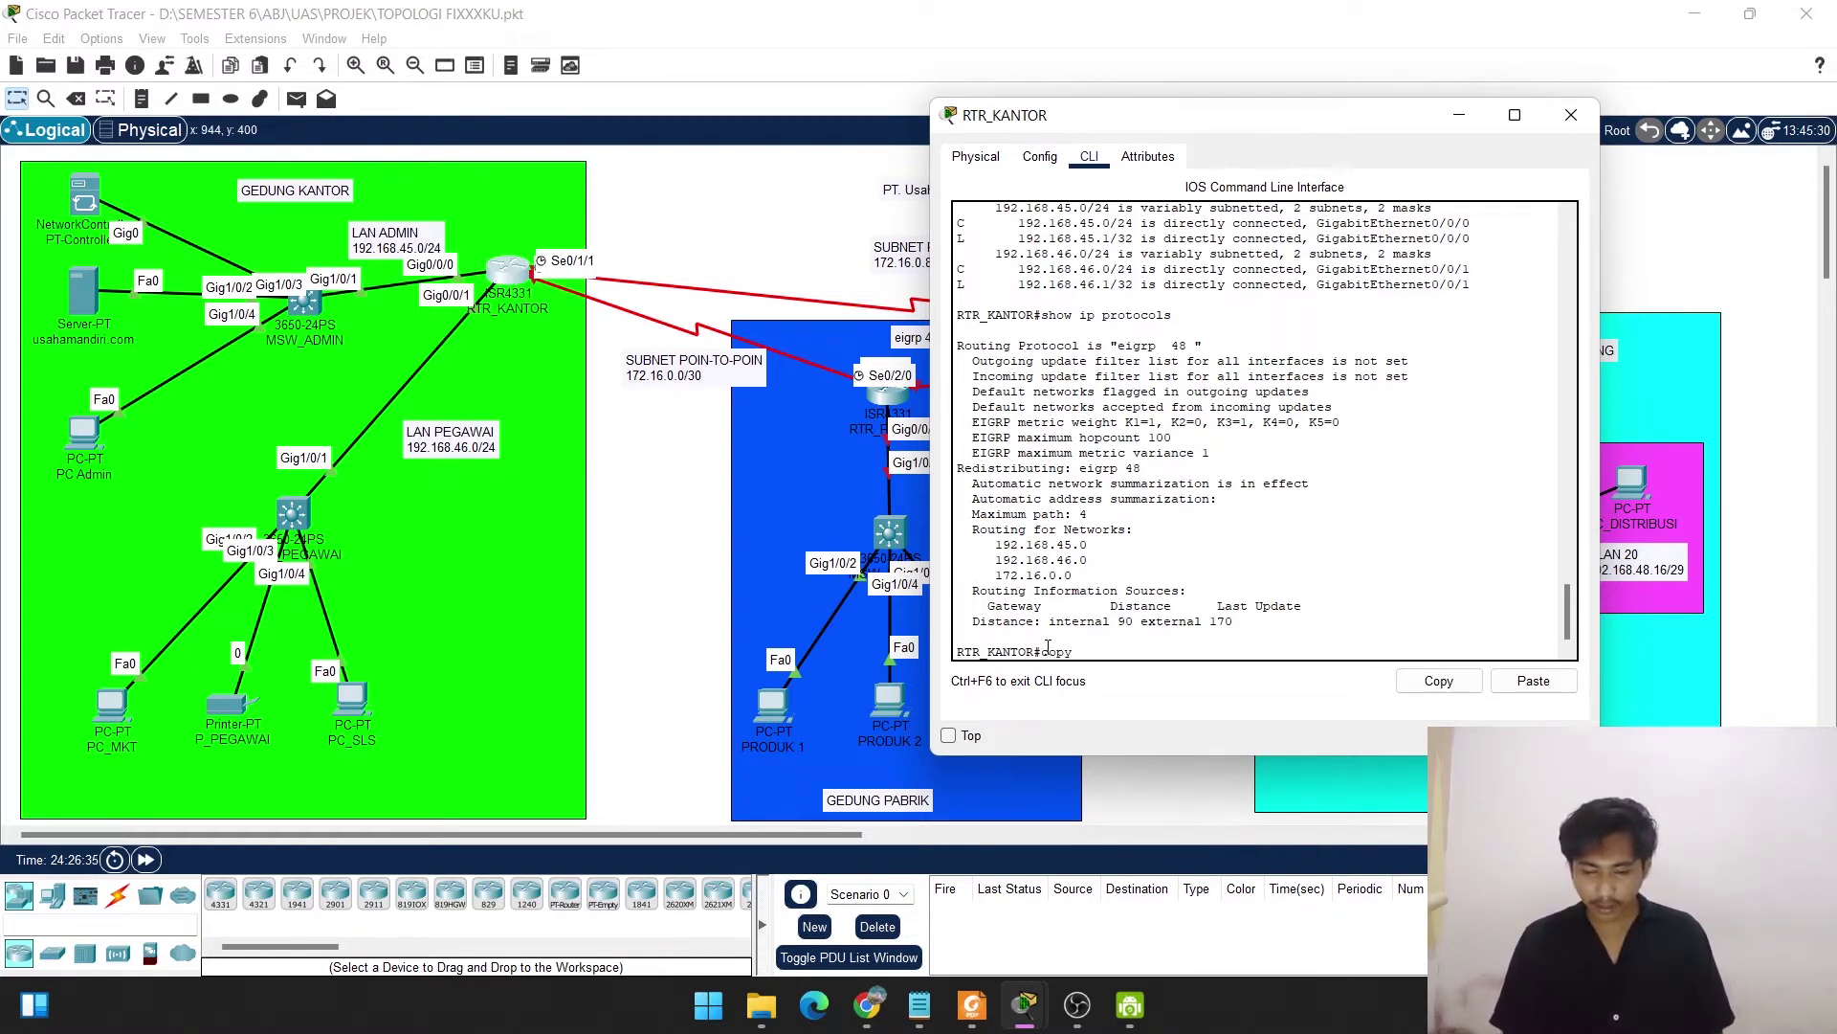
pyautogui.write(' run start')
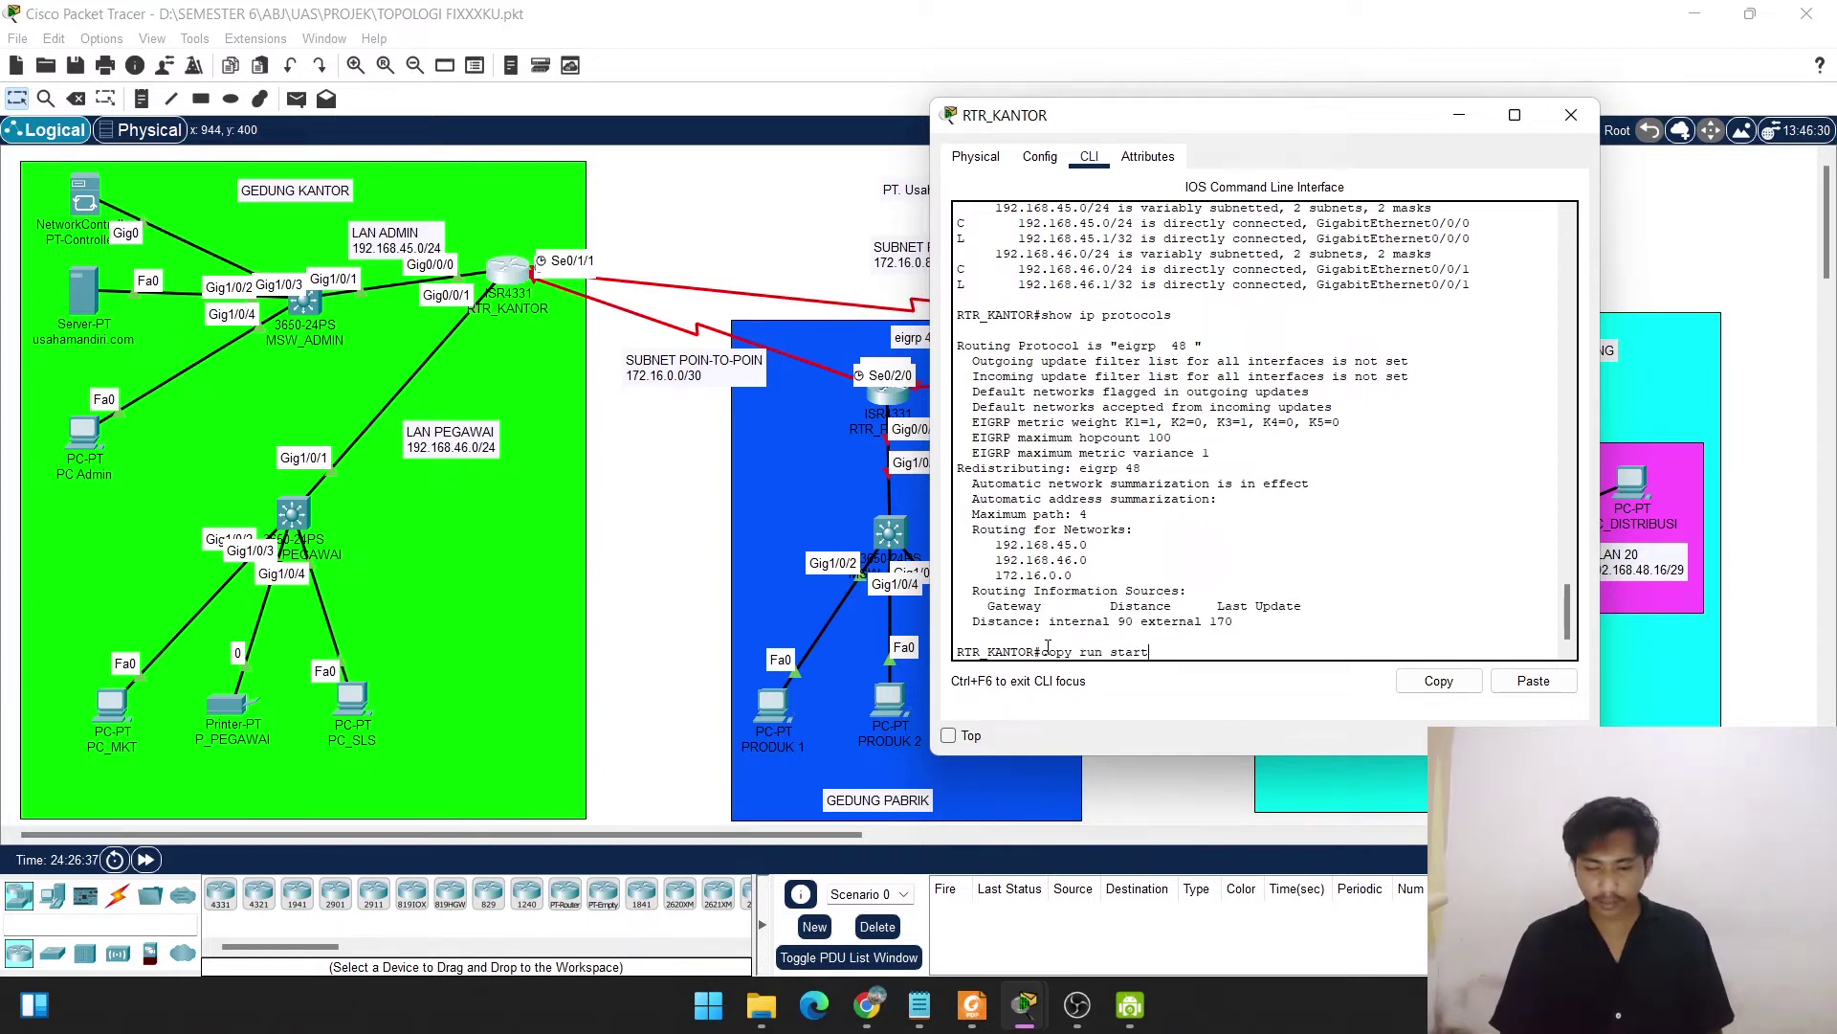
pyautogui.press('Return')
pyautogui.press('Return')
pyautogui.press('Return')
pyautogui.press('Return')
pyautogui.press('Return')
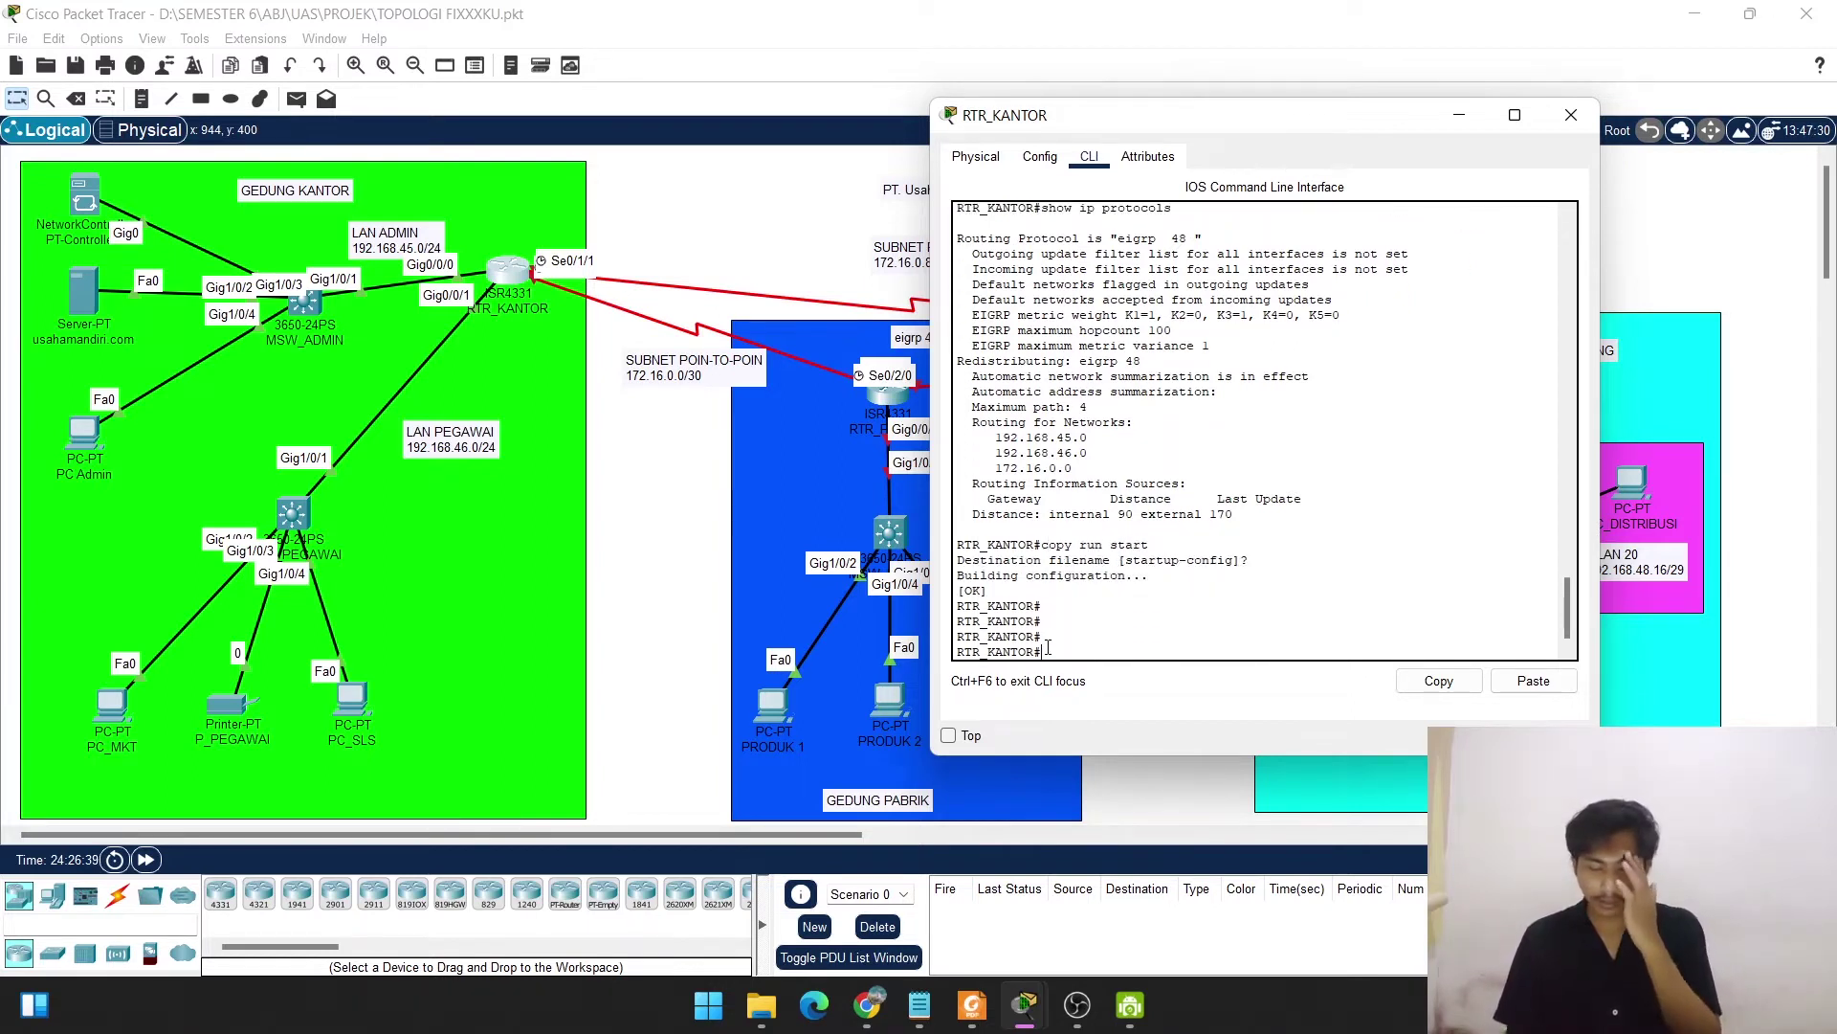
pyautogui.click(1579, 123)
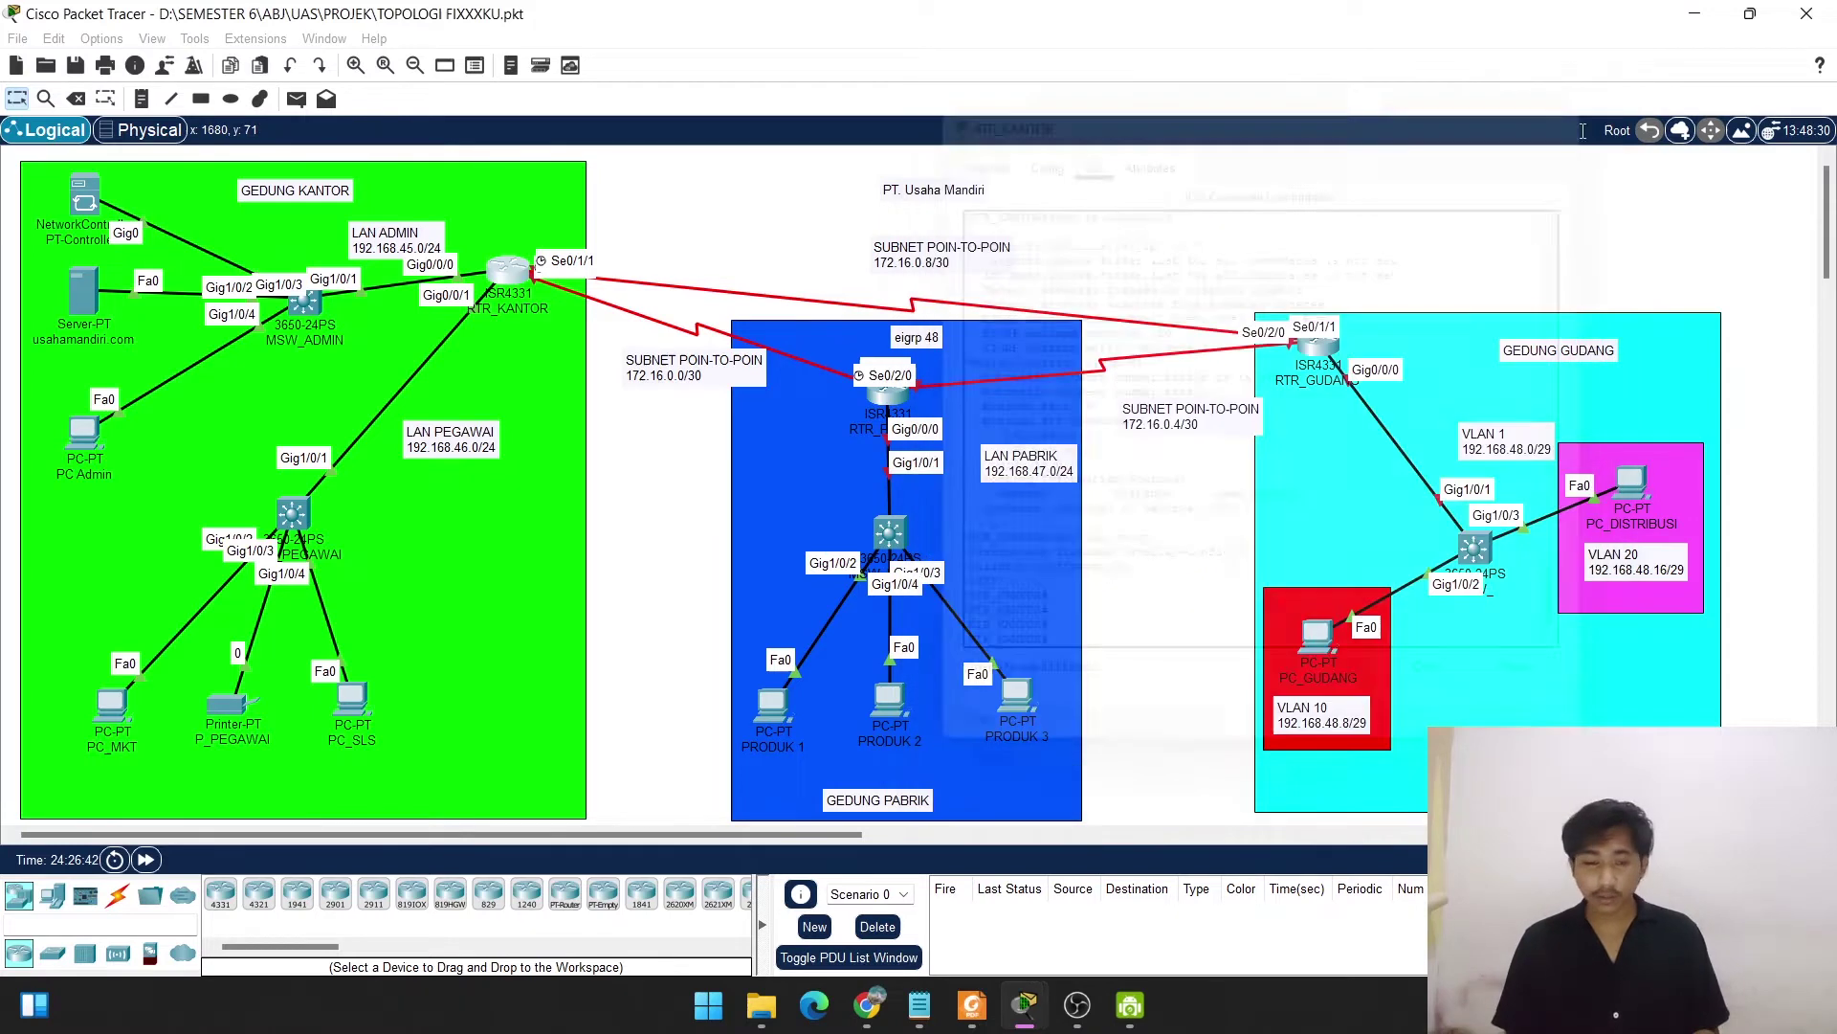
# Open the switch CLI, enter global configuration and set the hostname to MSW_ADMIN.
pyautogui.click(316, 313)
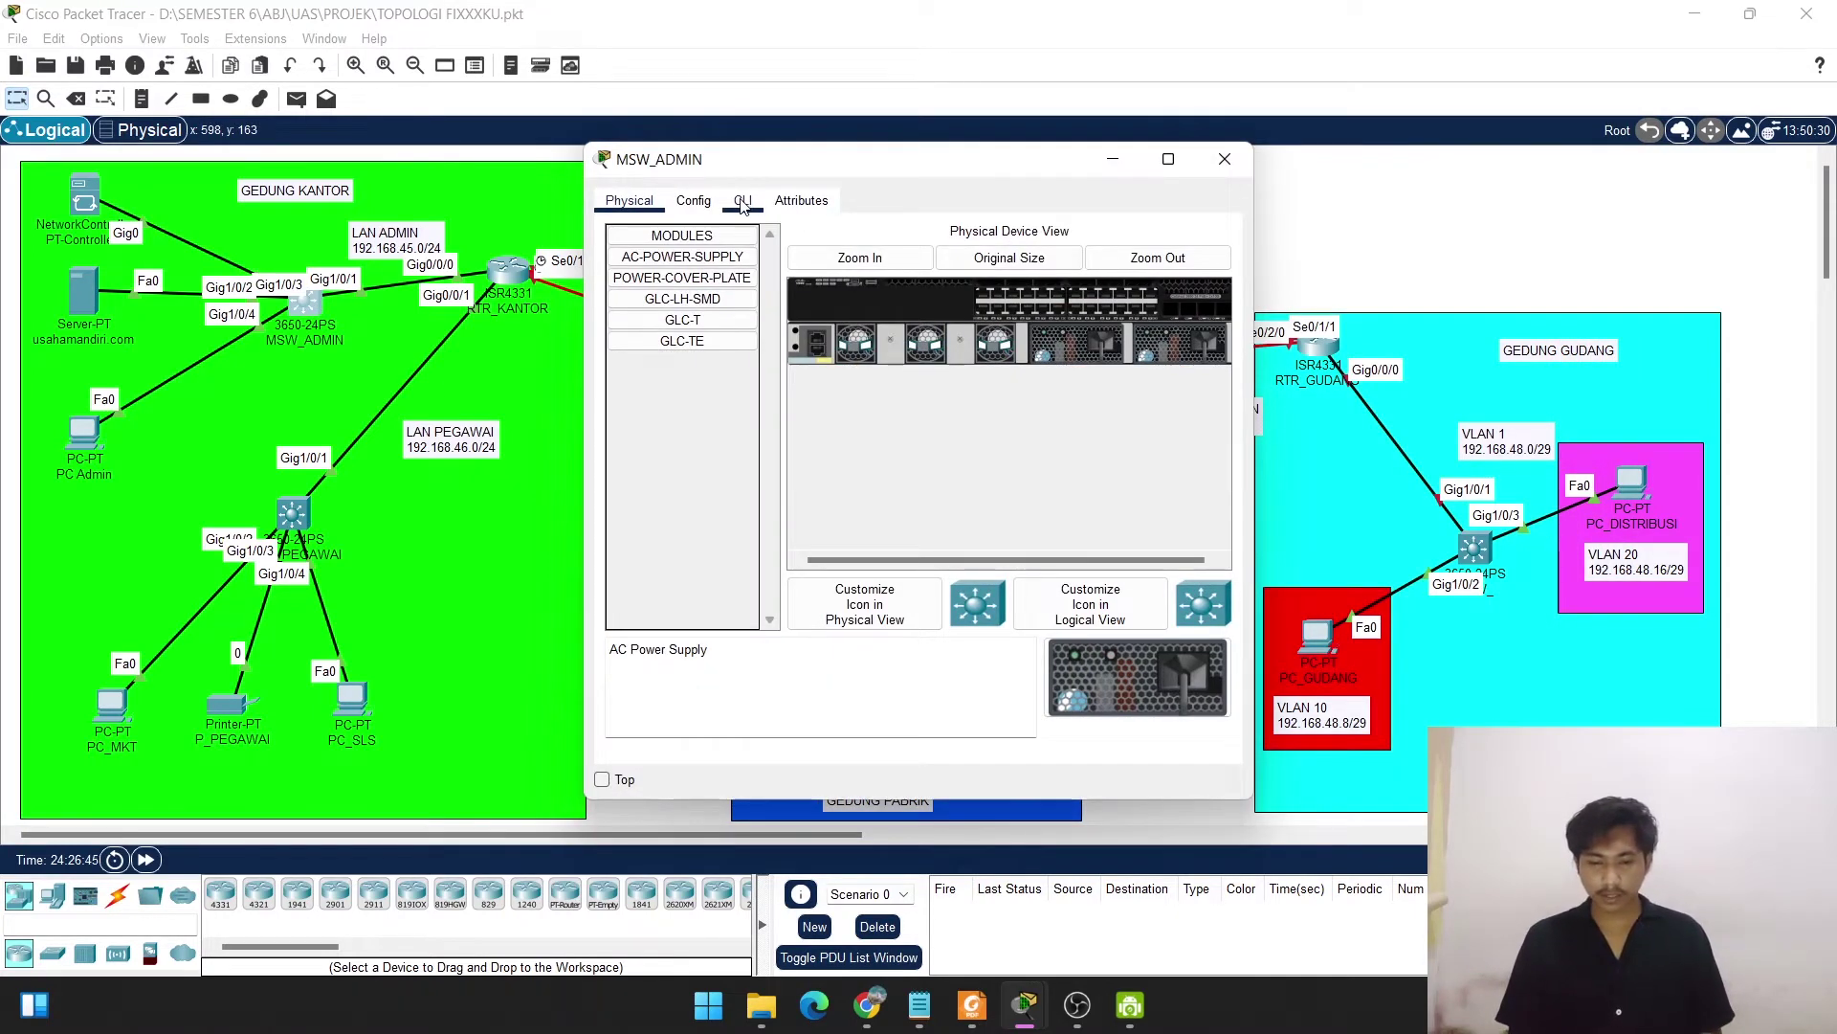
pyautogui.click(743, 201)
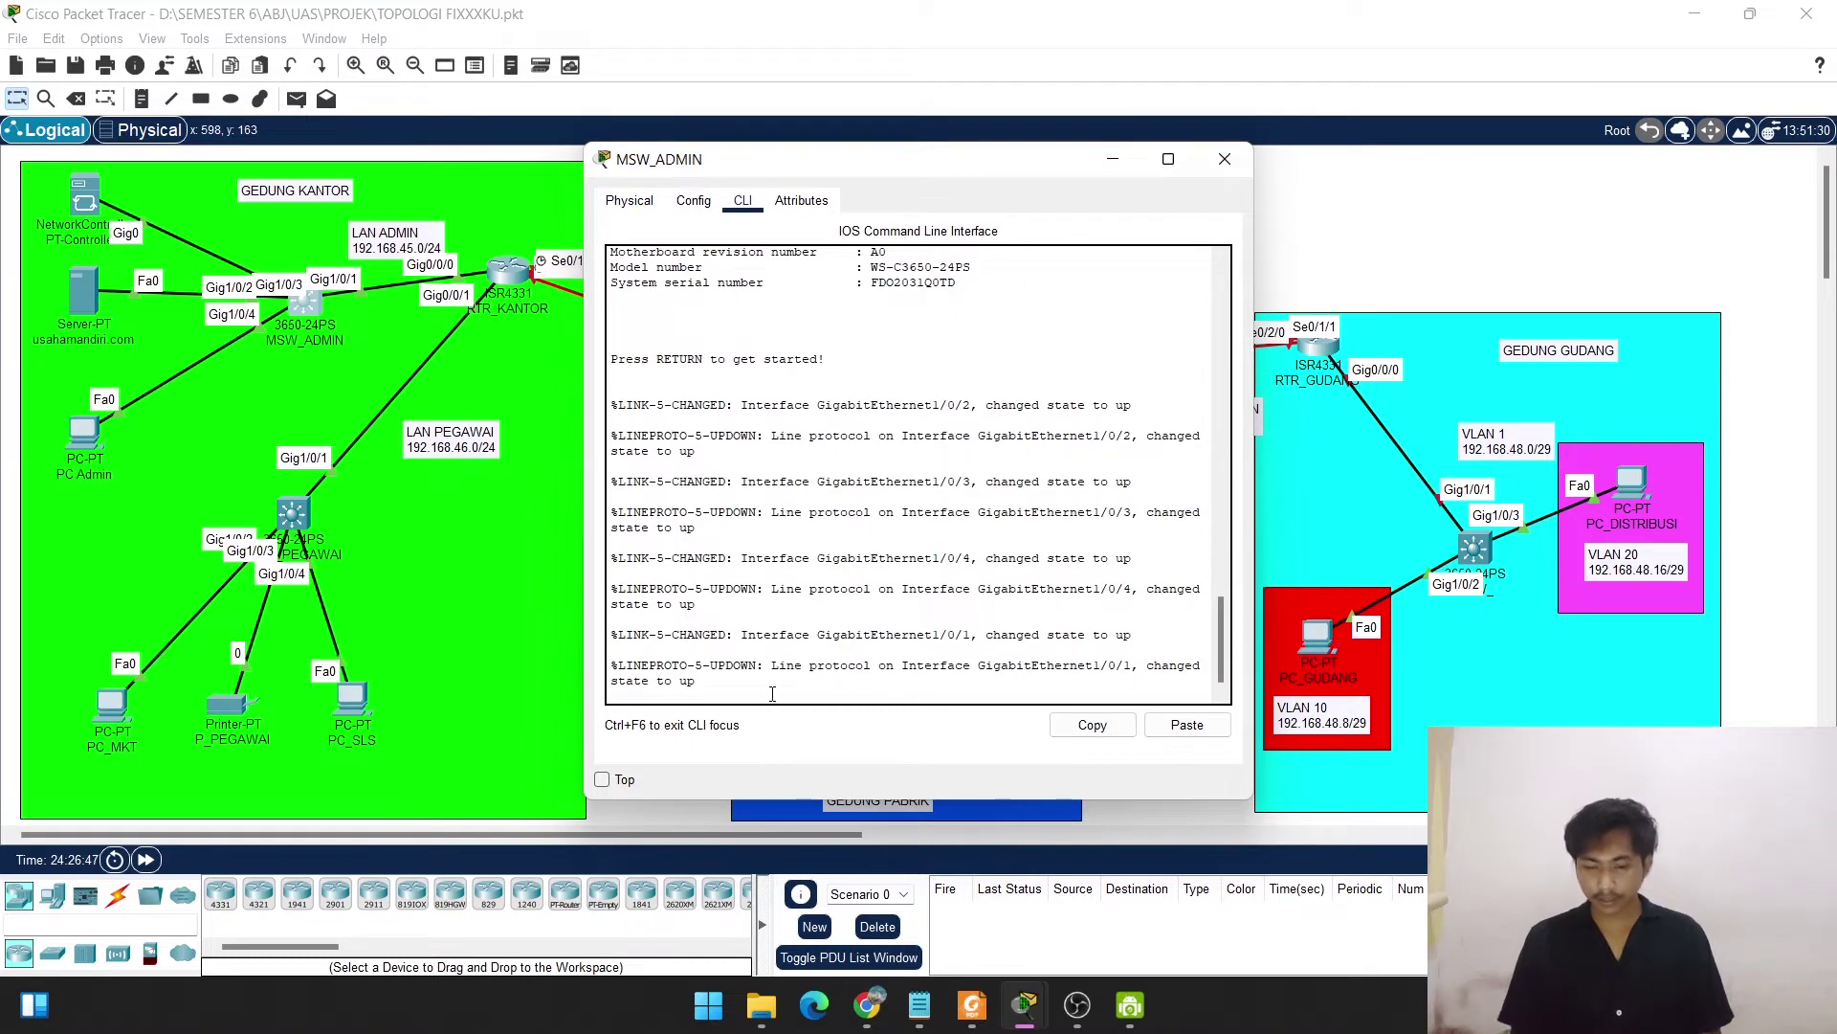
pyautogui.press('Return')
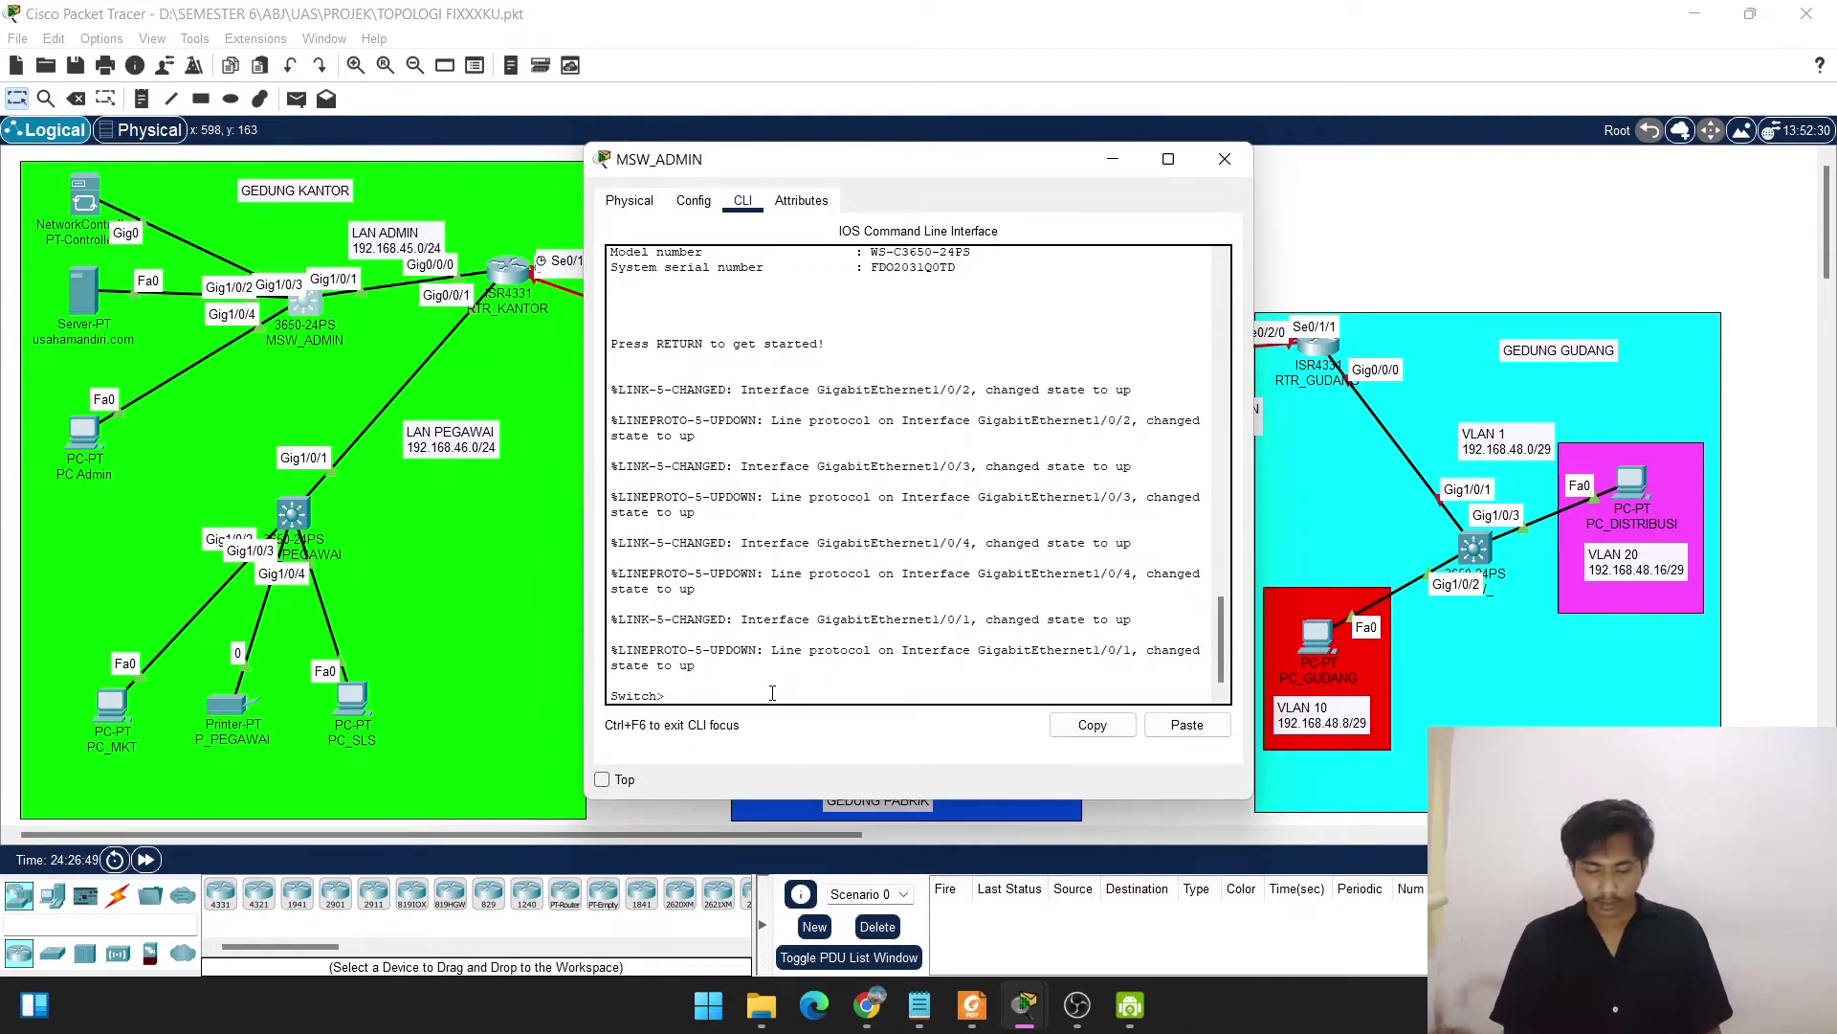
pyautogui.write('en')
pyautogui.press('Return')
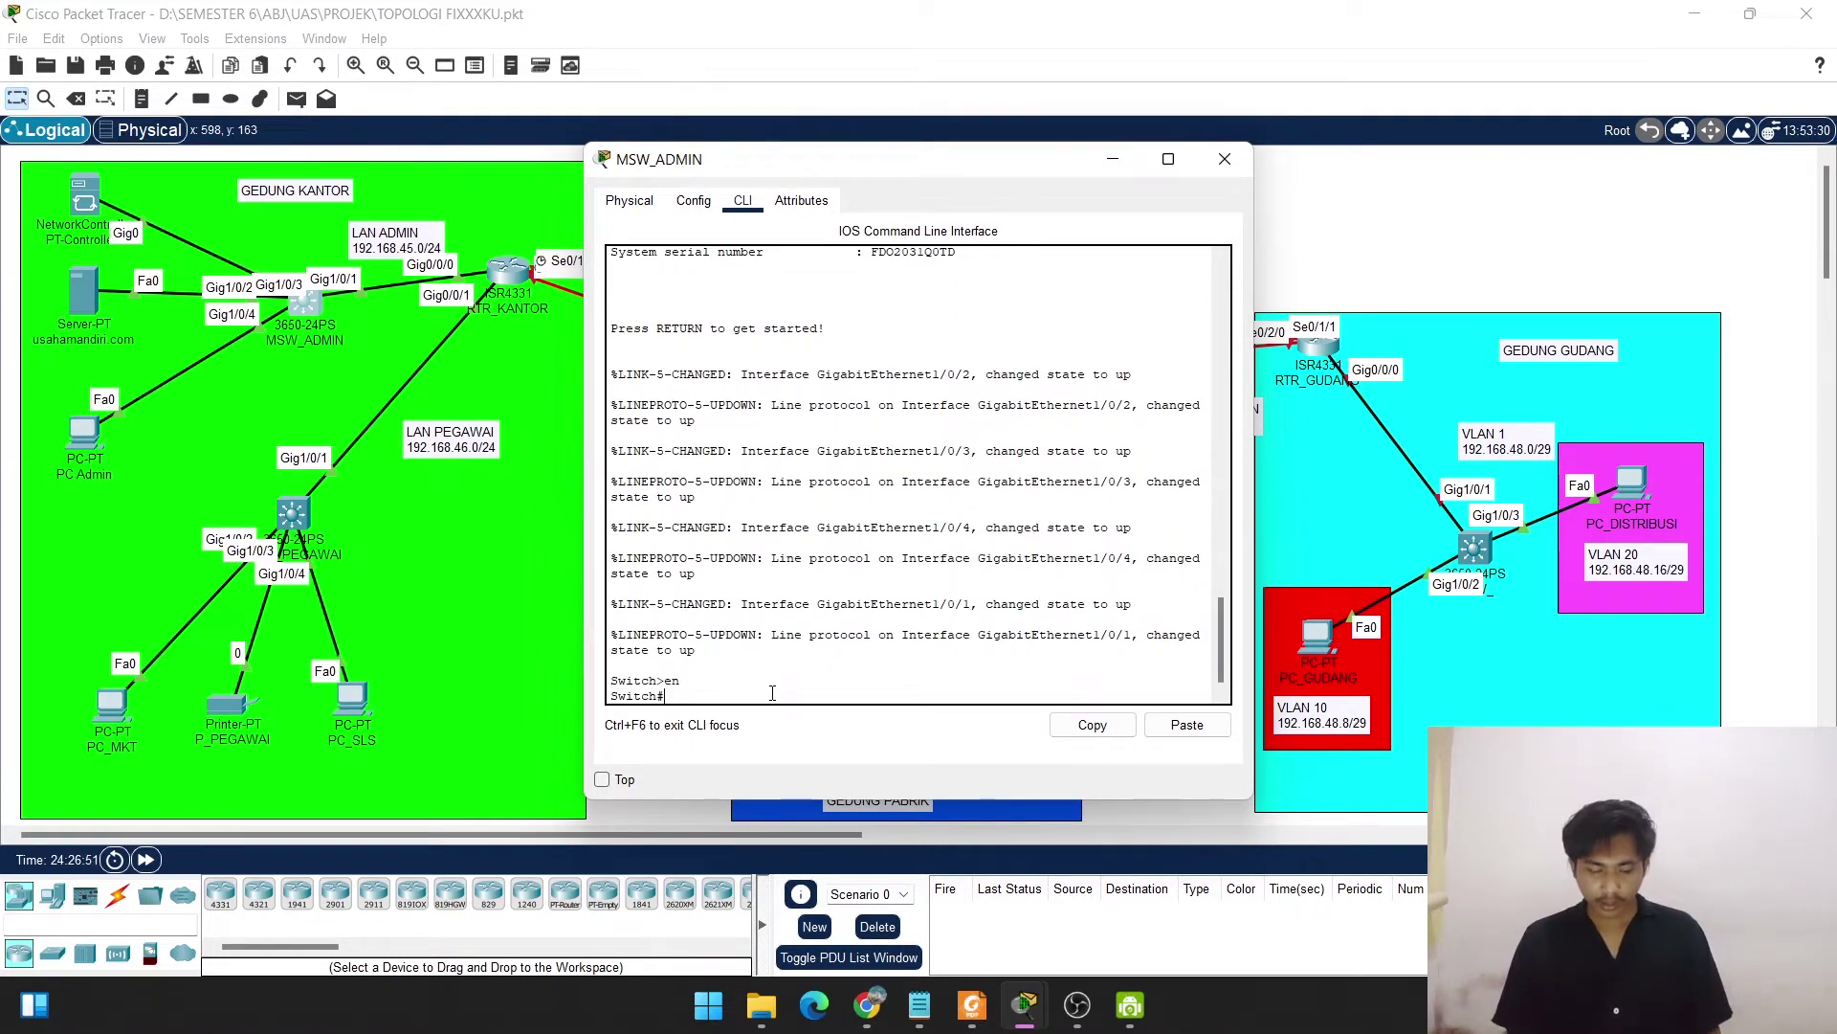
pyautogui.write('conf t')
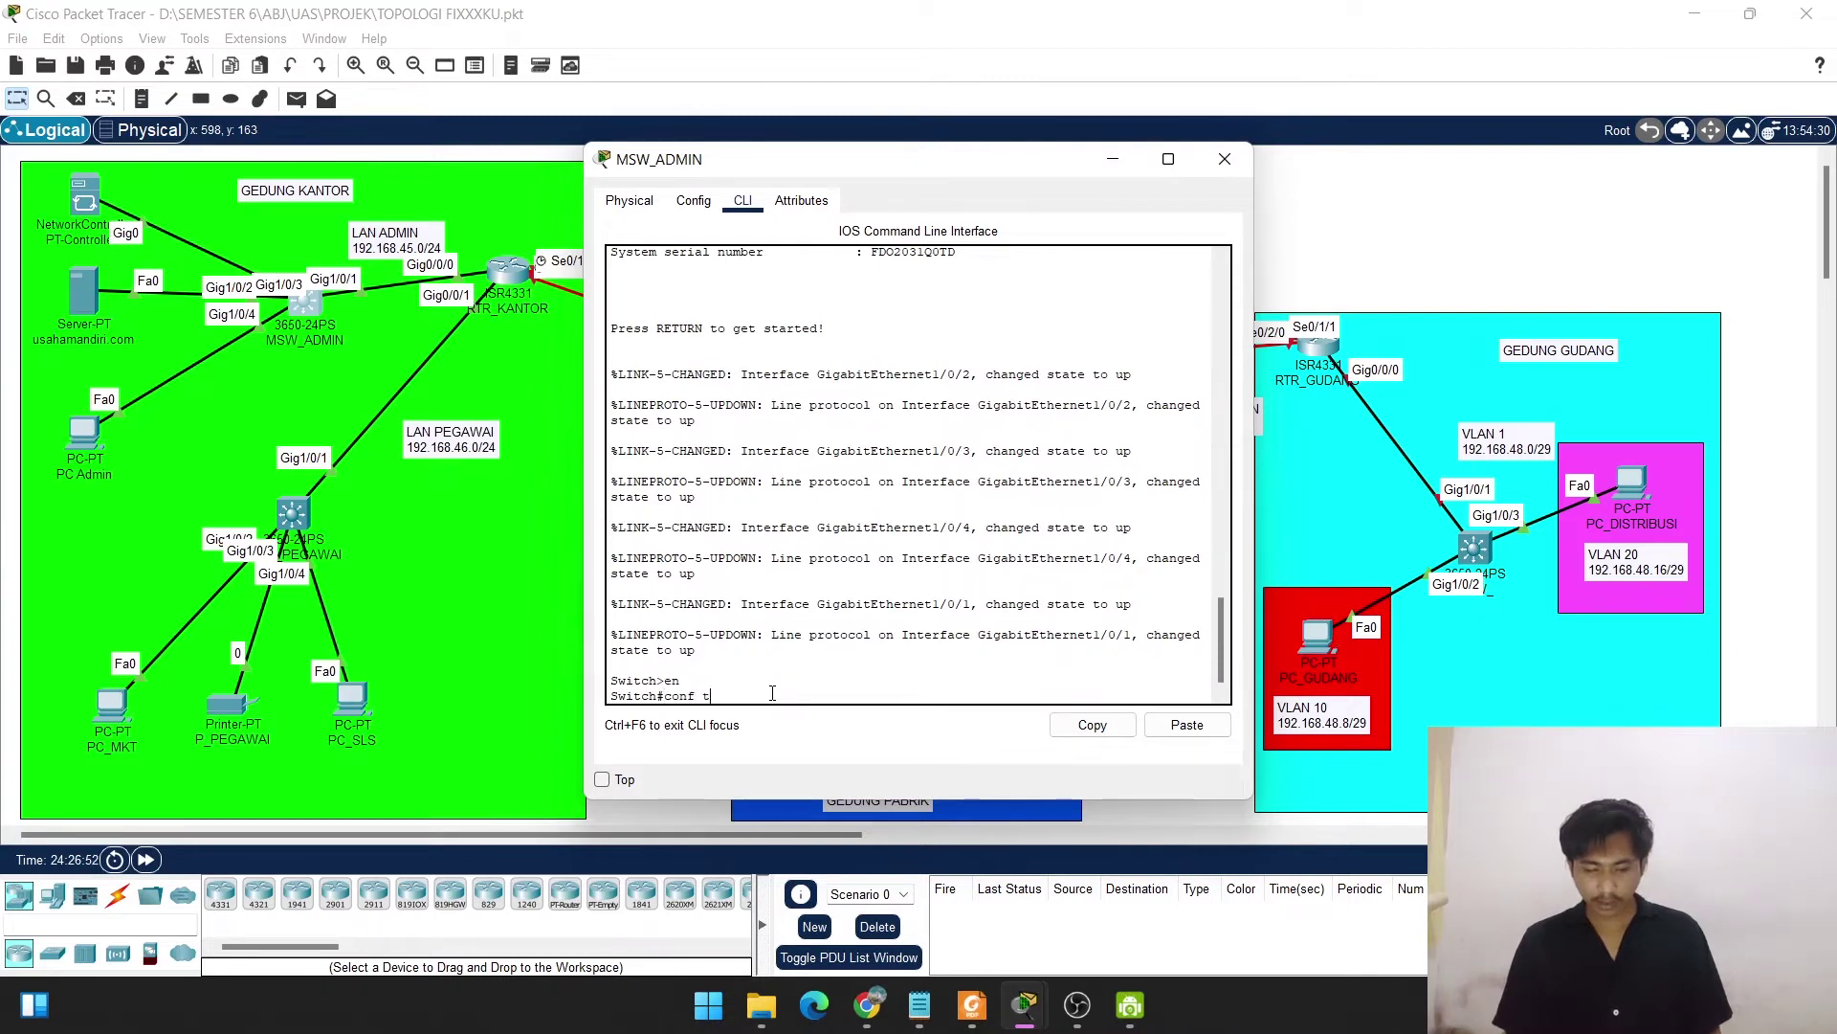
pyautogui.press('Return')
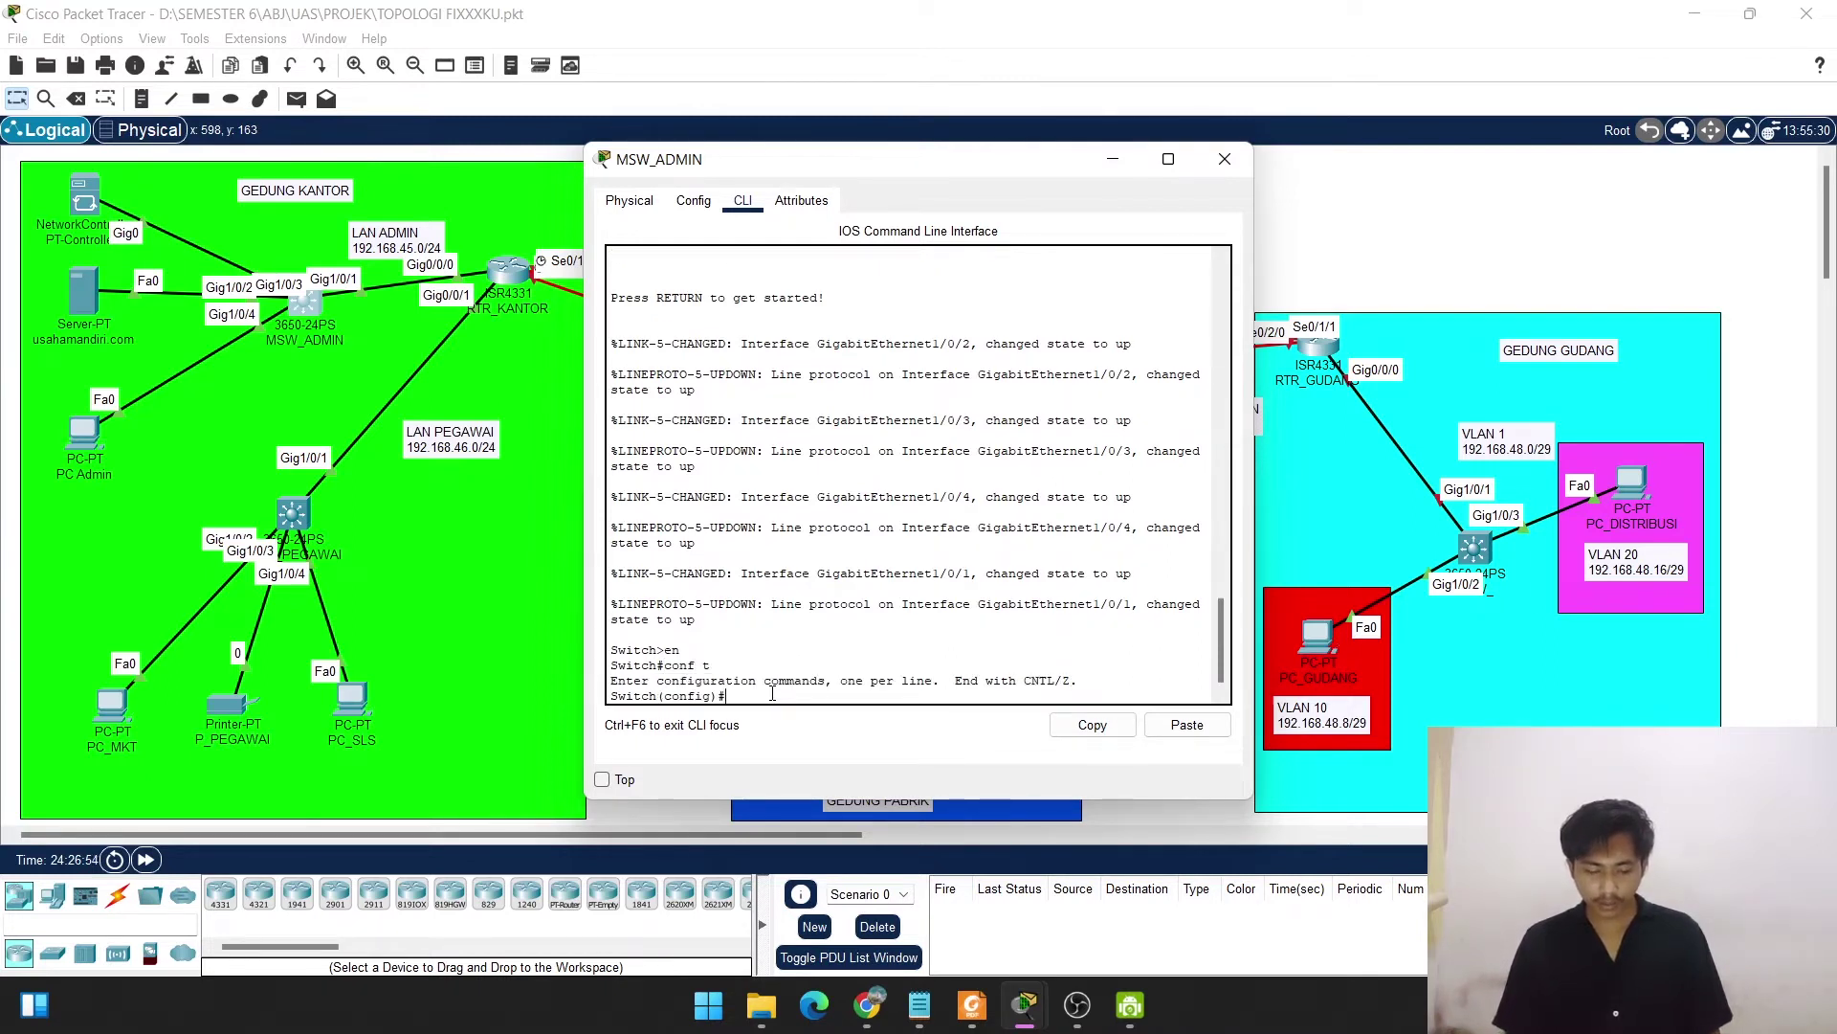
pyautogui.write('ho')
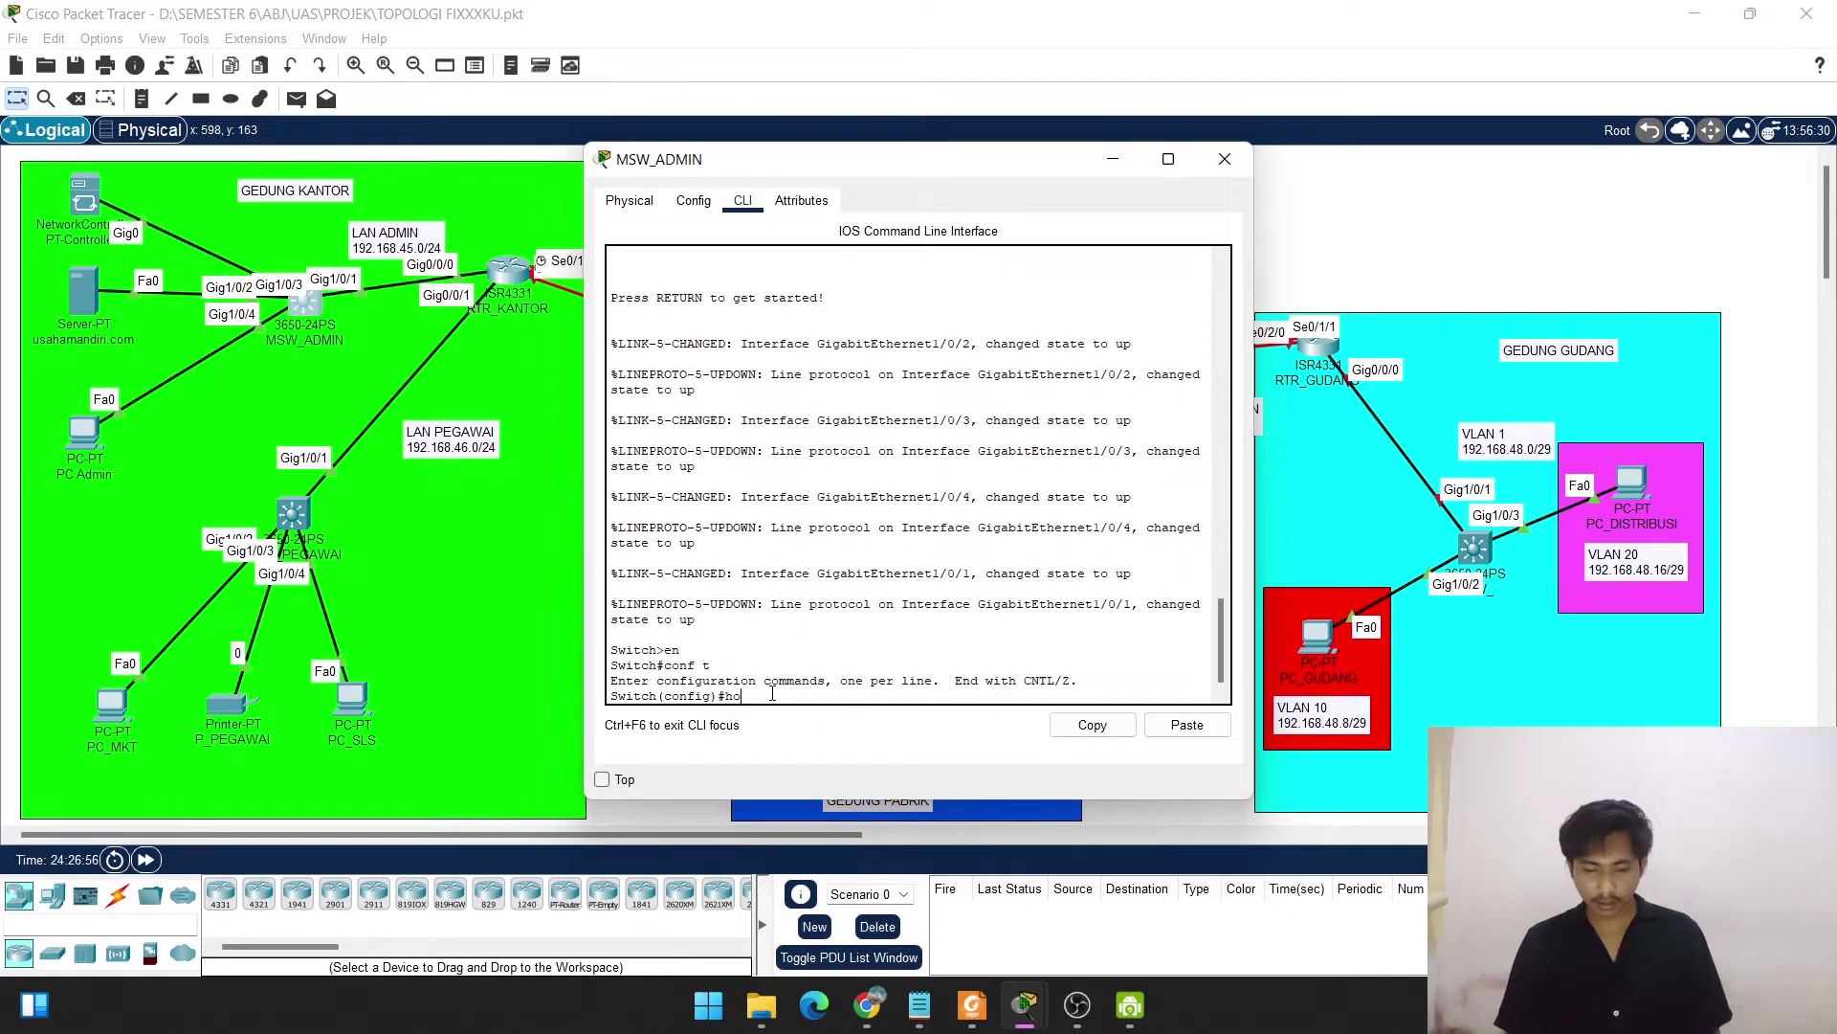
pyautogui.write('asht')
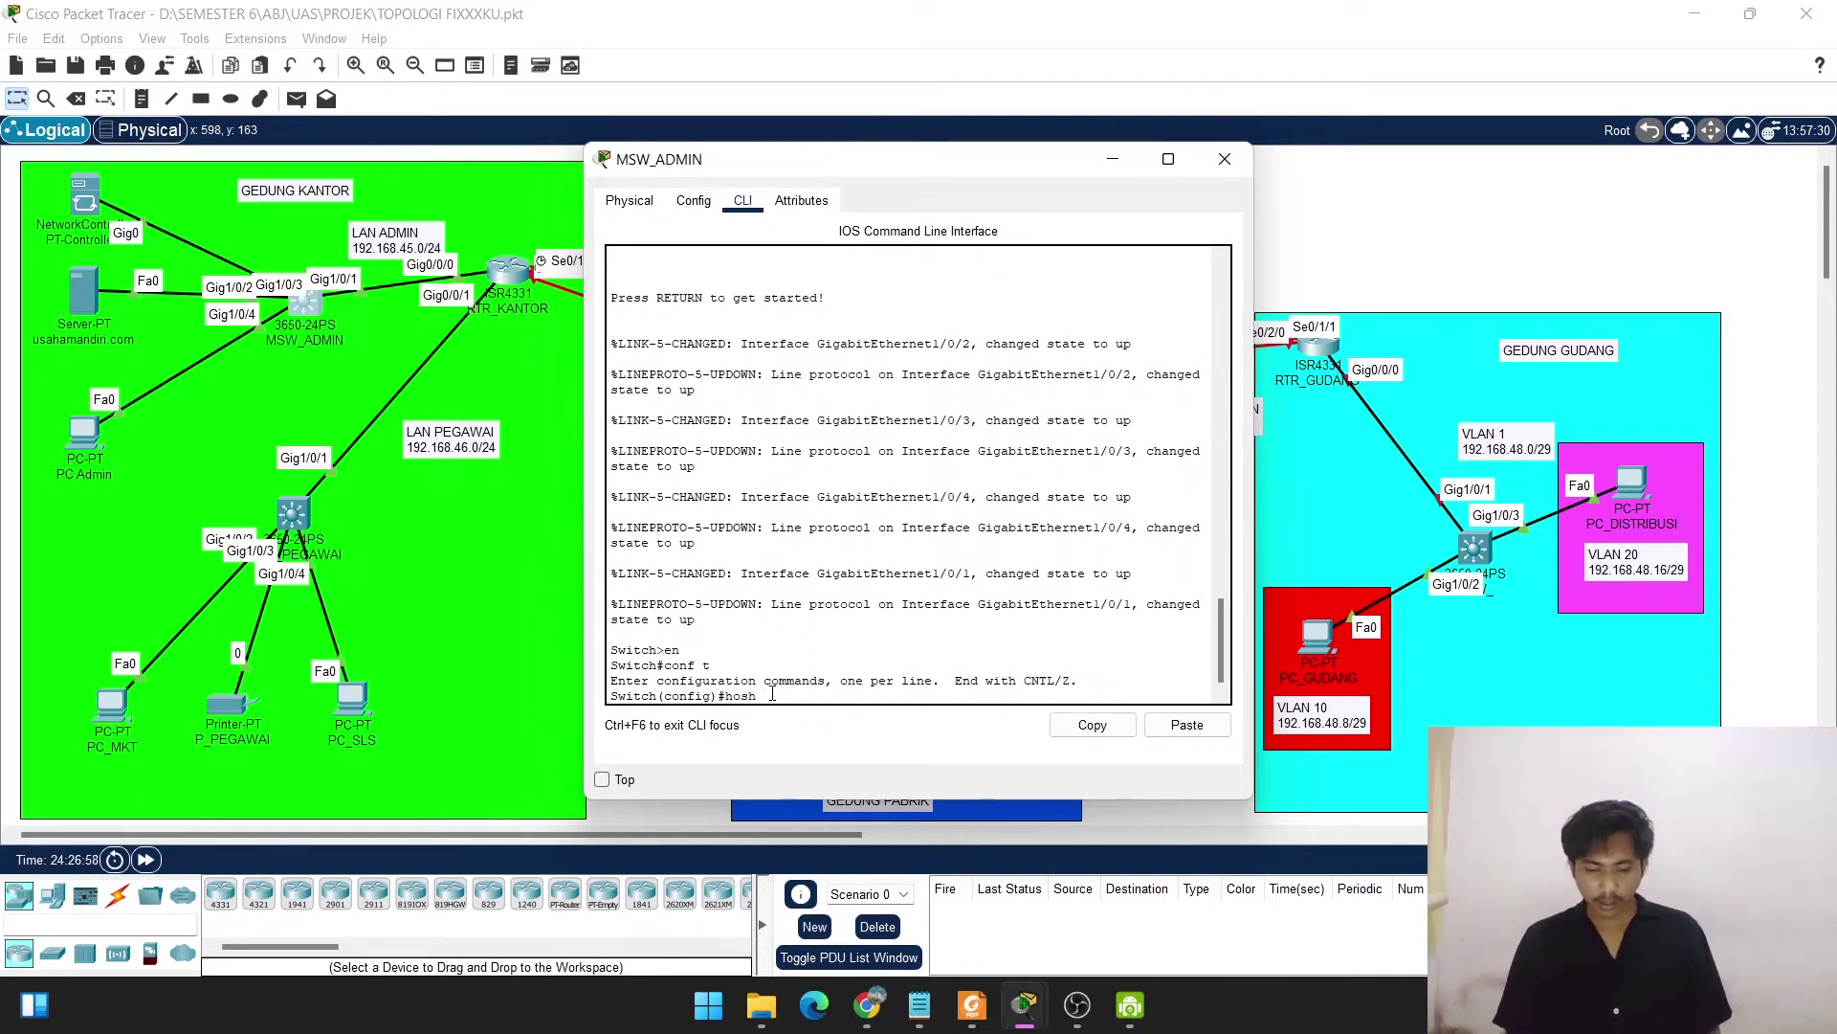
pyautogui.press('BackSpace')
pyautogui.write('tname')
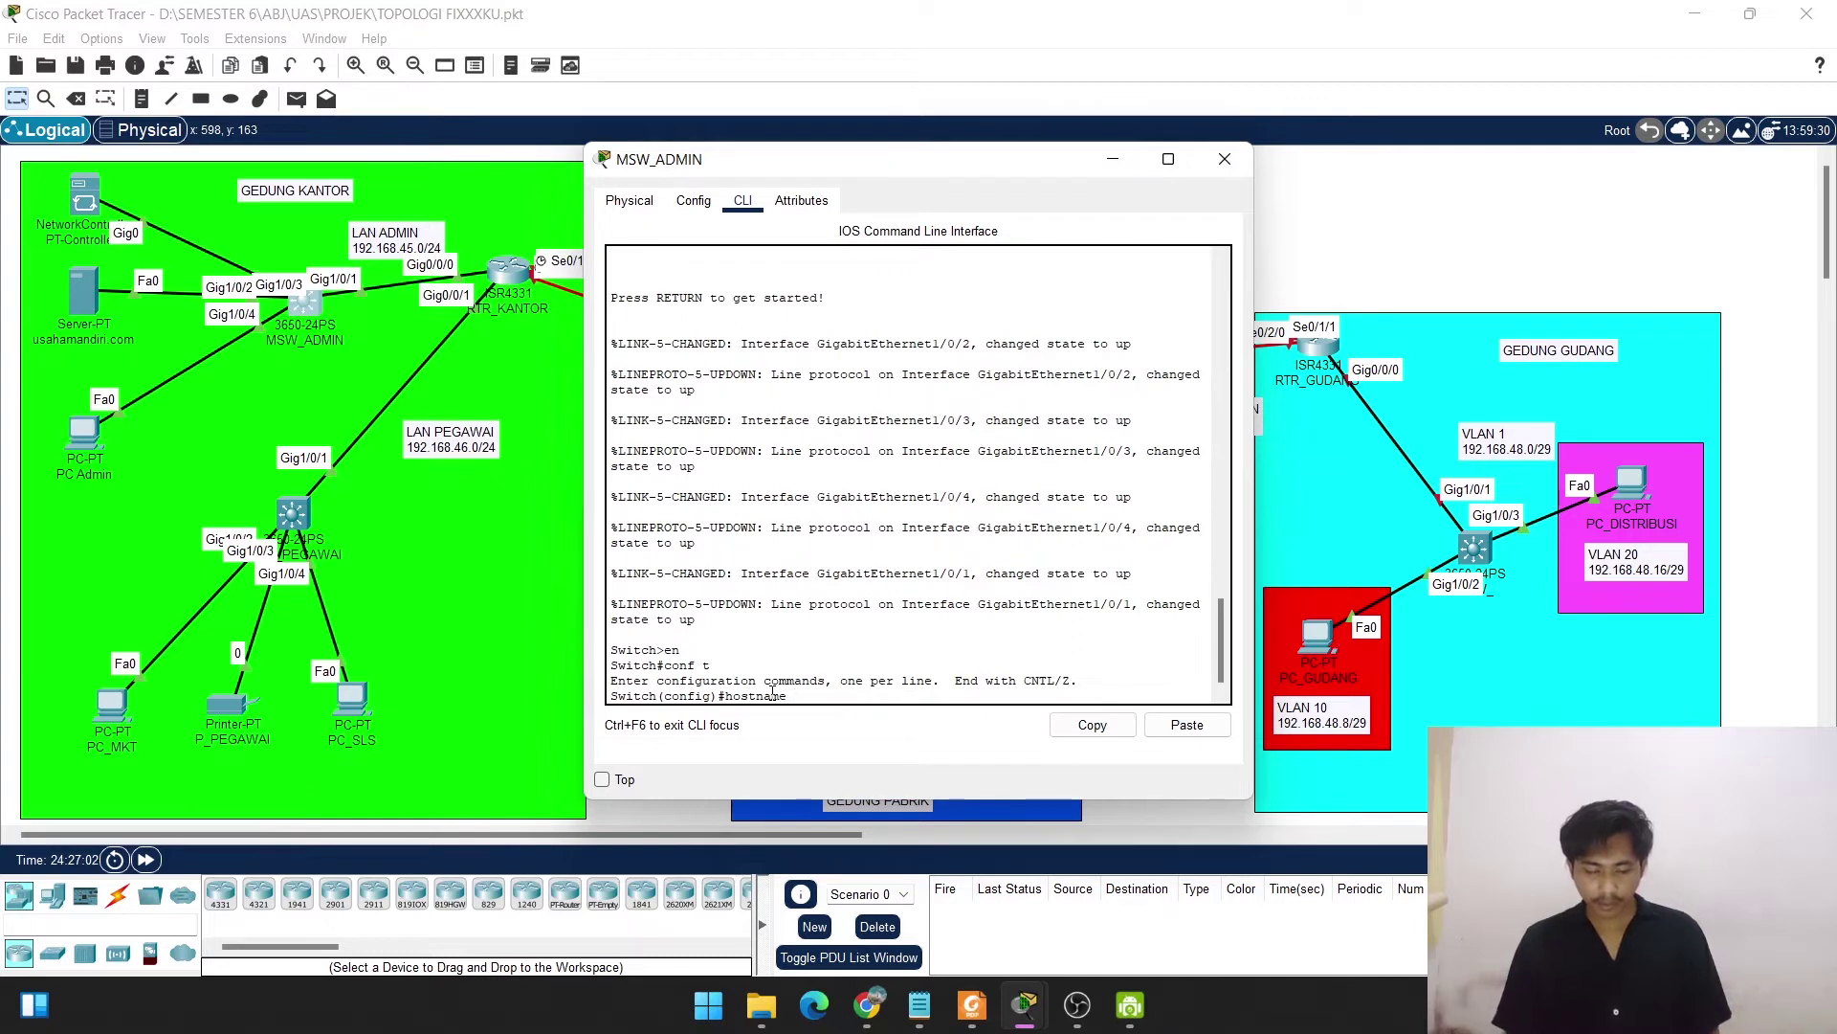
pyautogui.write(' MSW_ADMIN')
pyautogui.press('Return')
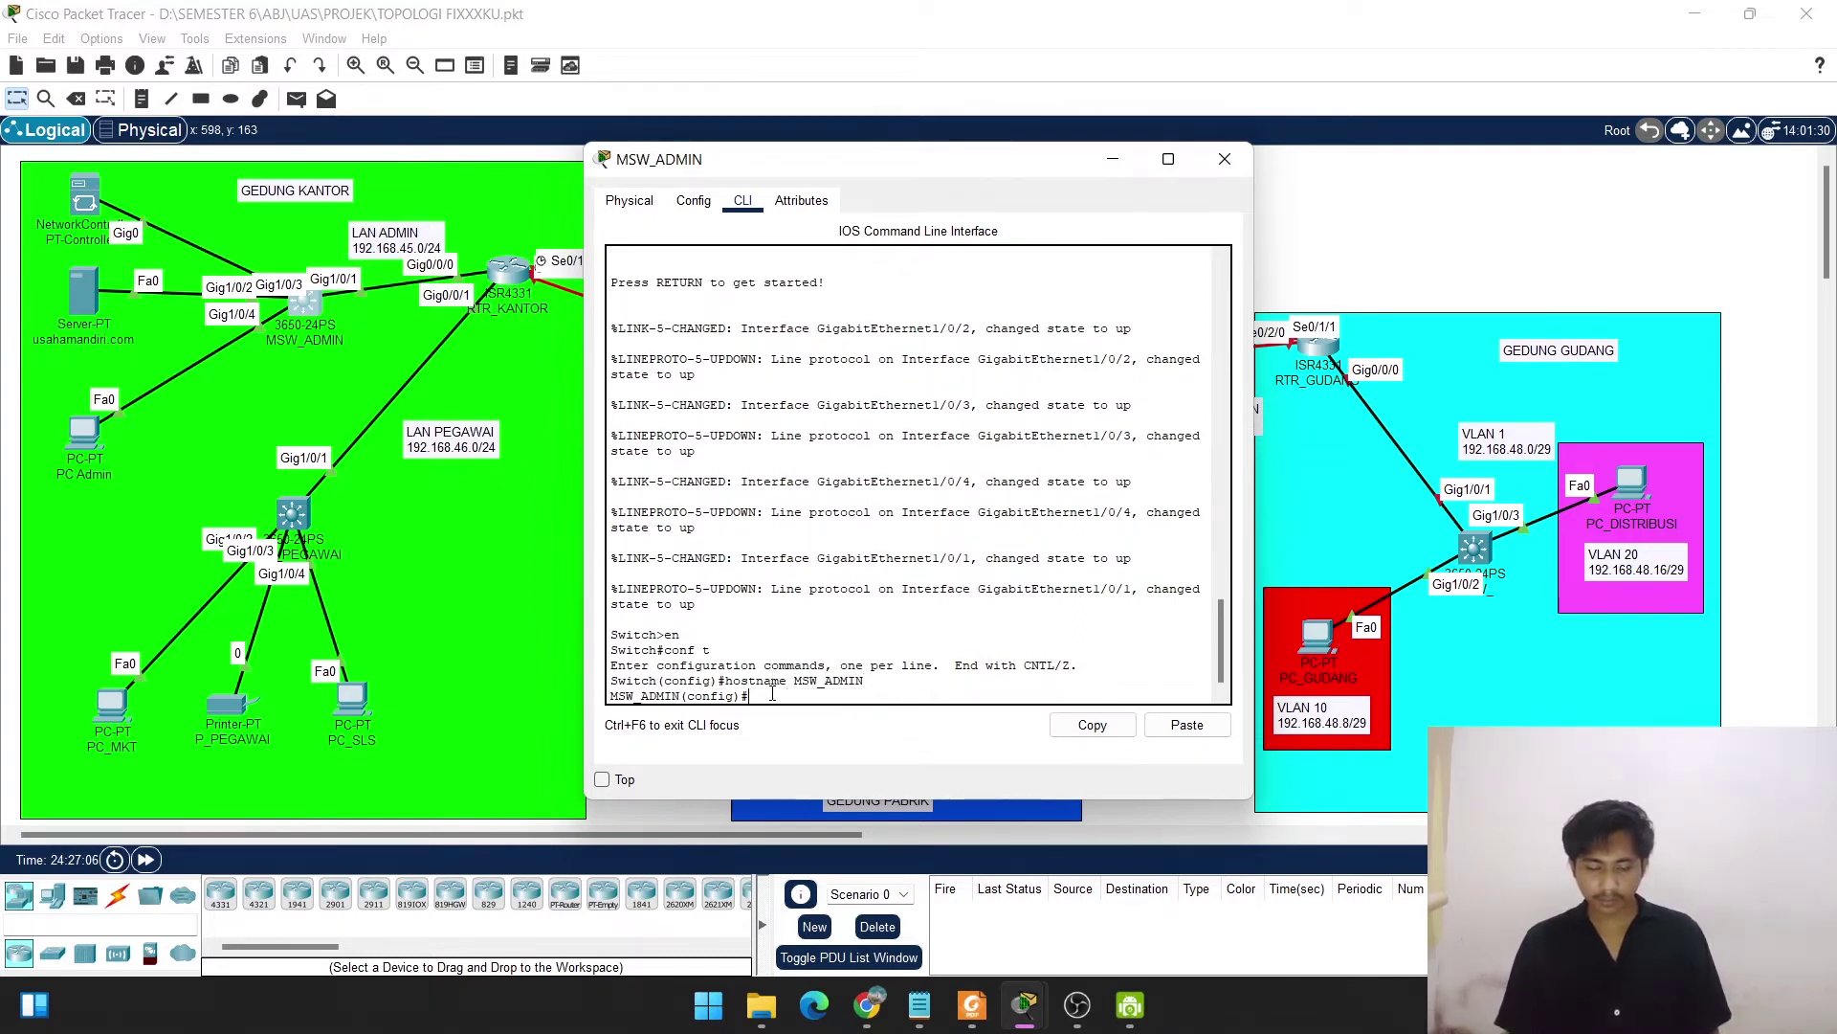
pyautogui.press('Return')
pyautogui.press('Return')
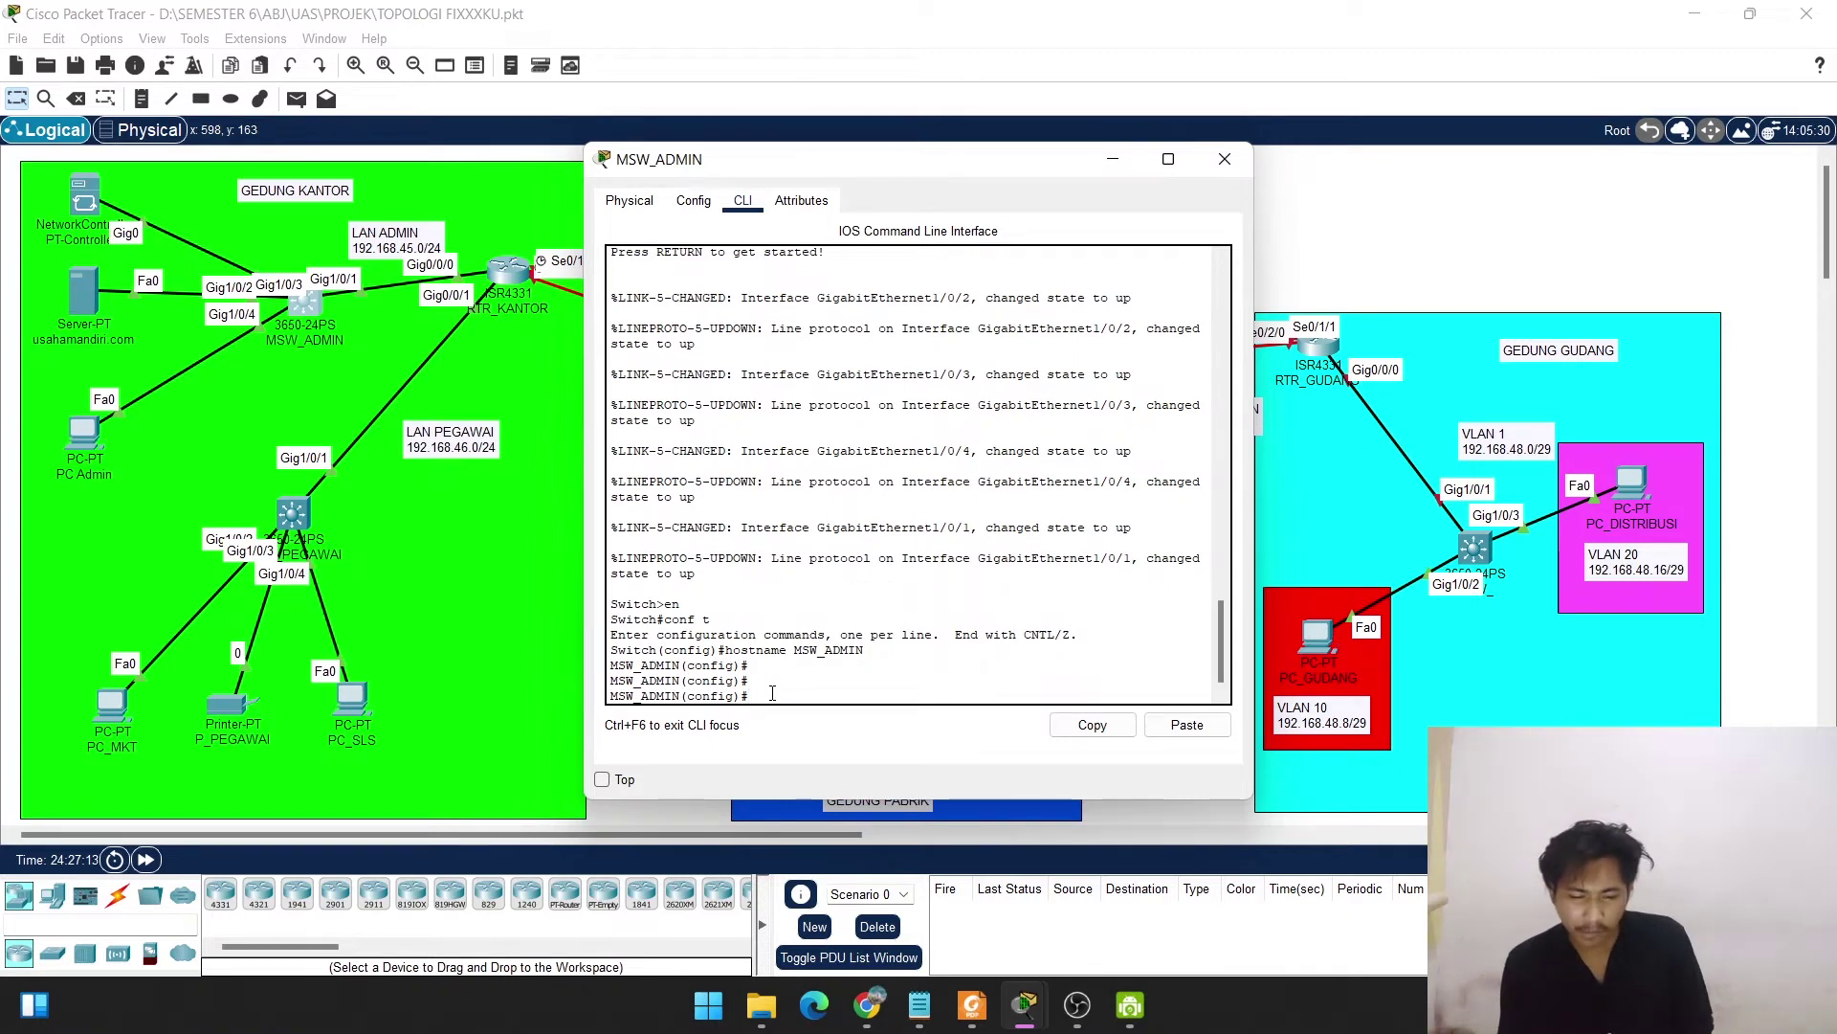
# Assign interface VLAN 1 the address 192.168.45.2 255.255.255.0 and enable it with no shut.
pyautogui.write('int')
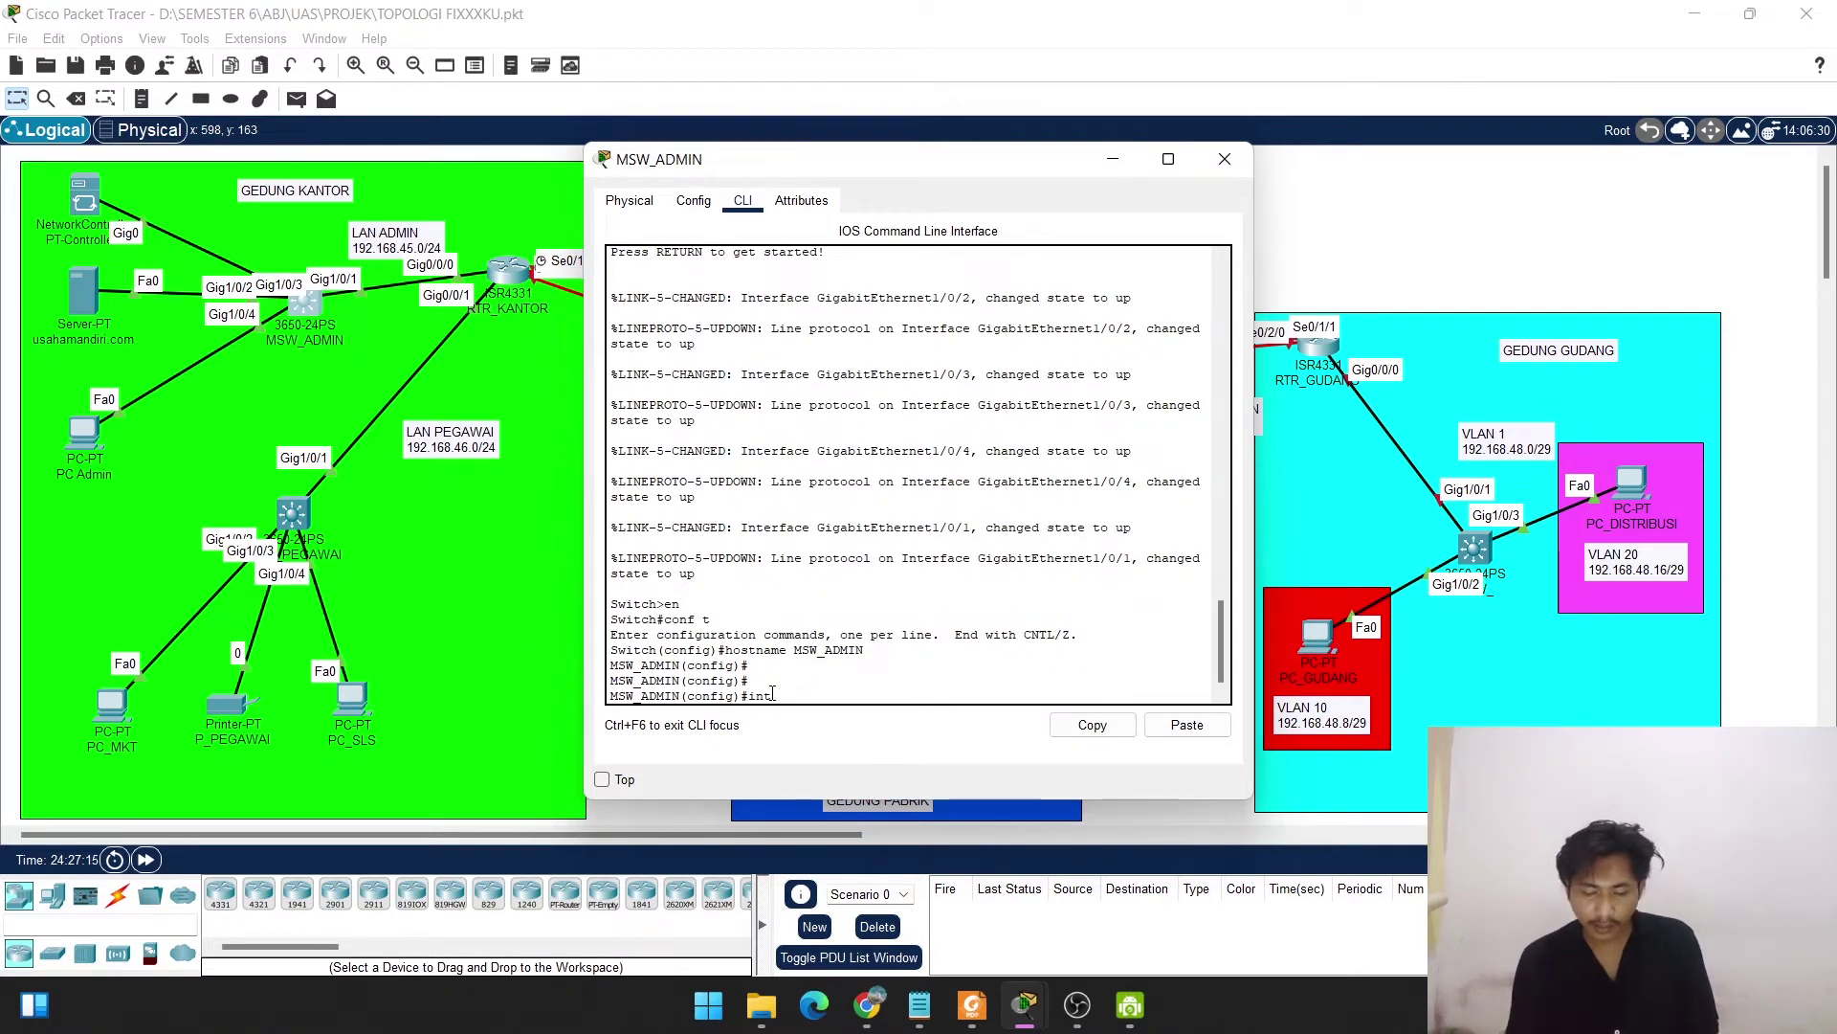
pyautogui.write(' vlan 1')
pyautogui.press('Return')
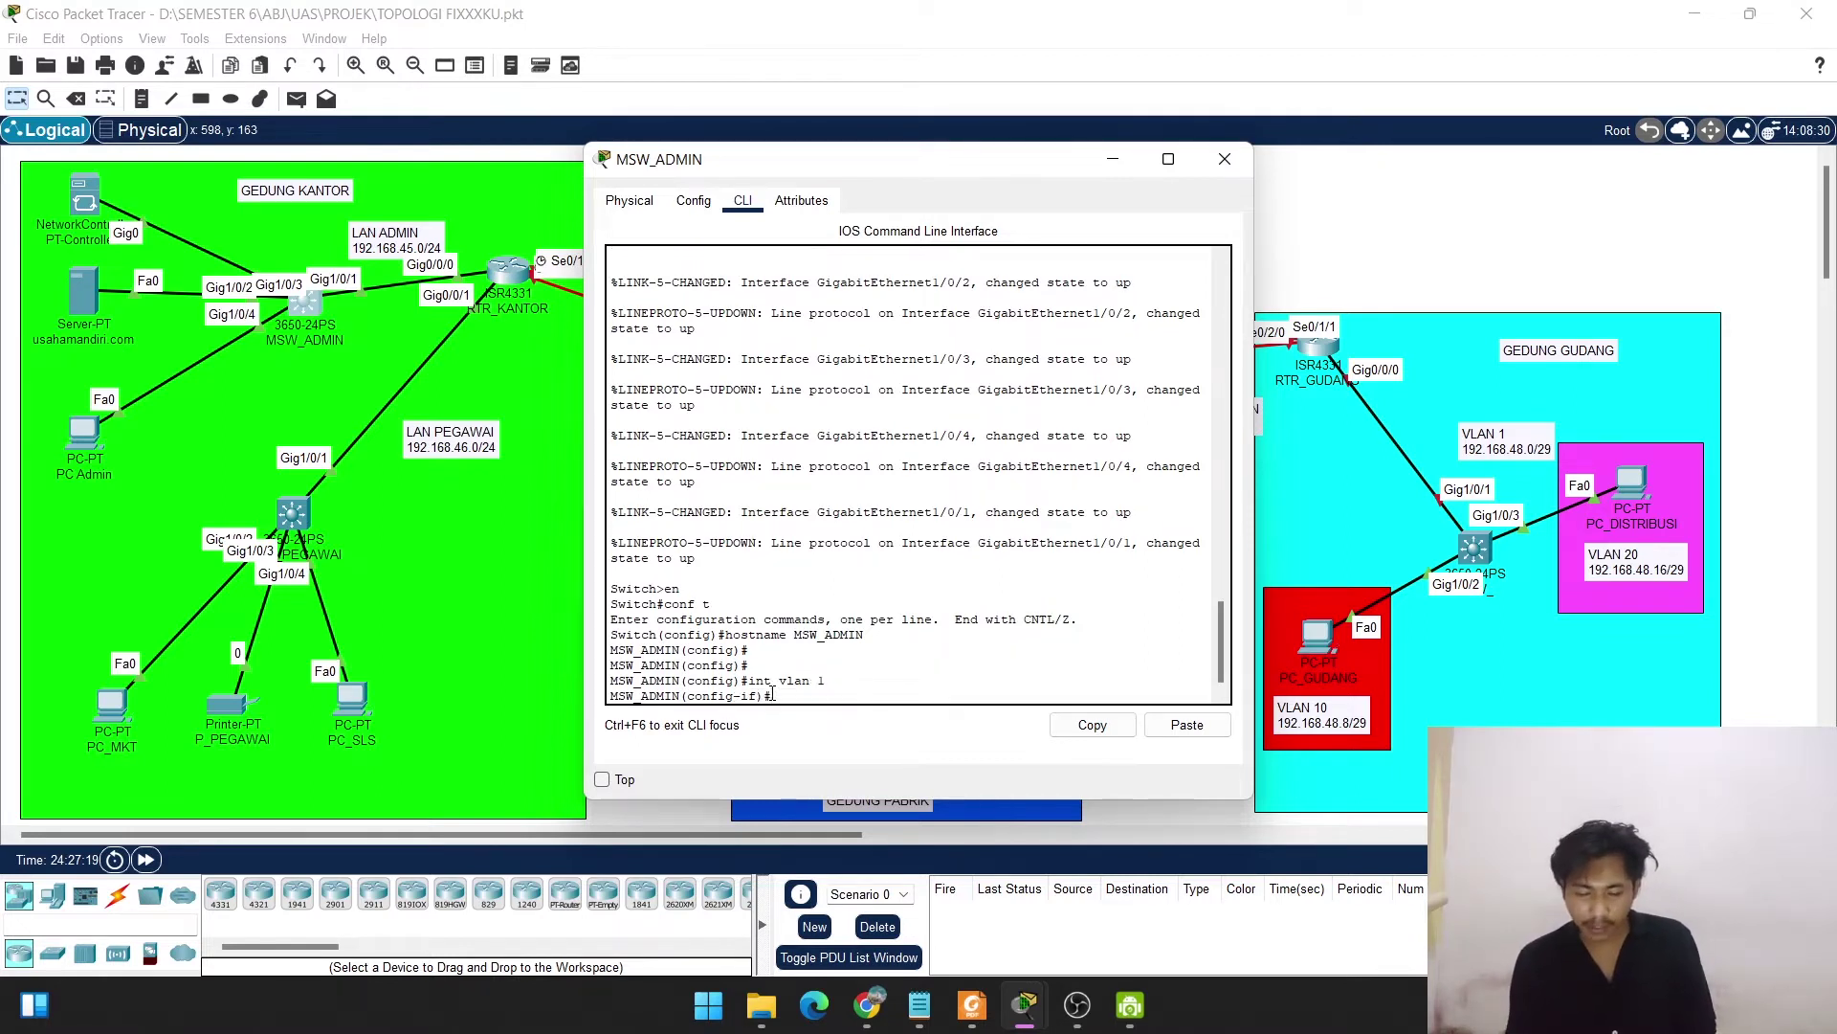
pyautogui.write('ip add')
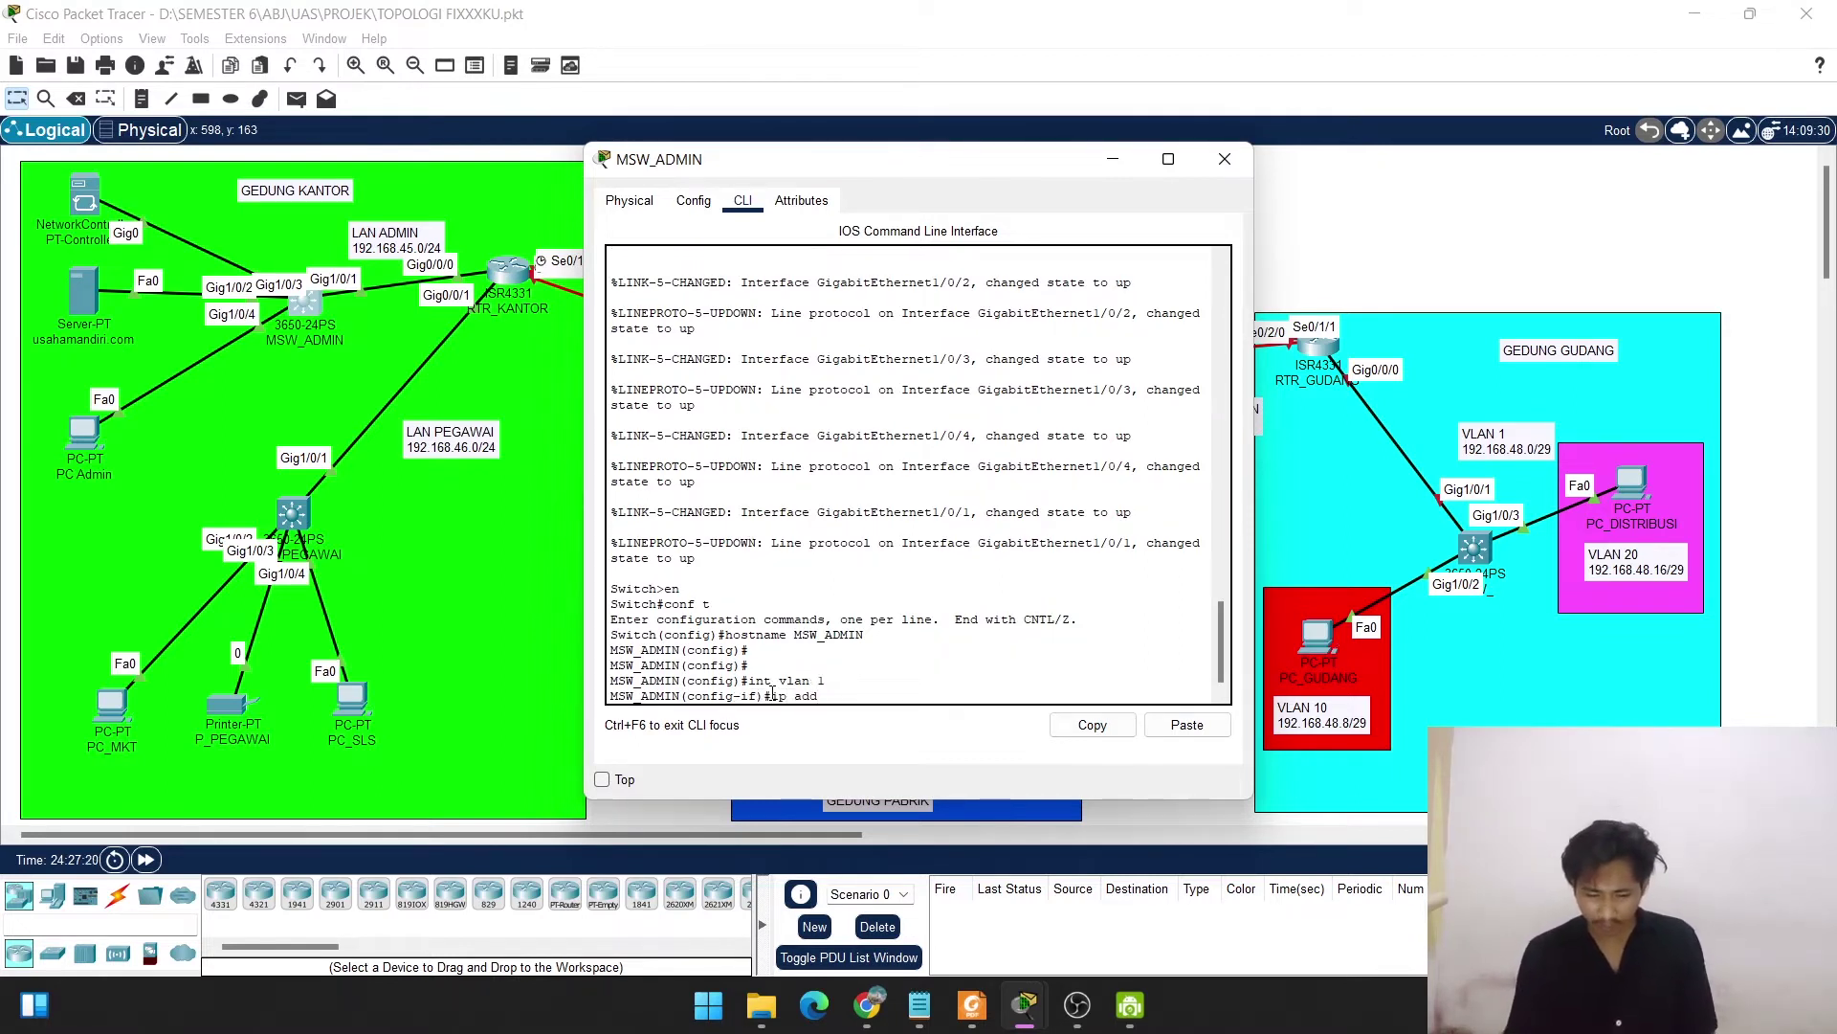
pyautogui.write('192.168.')
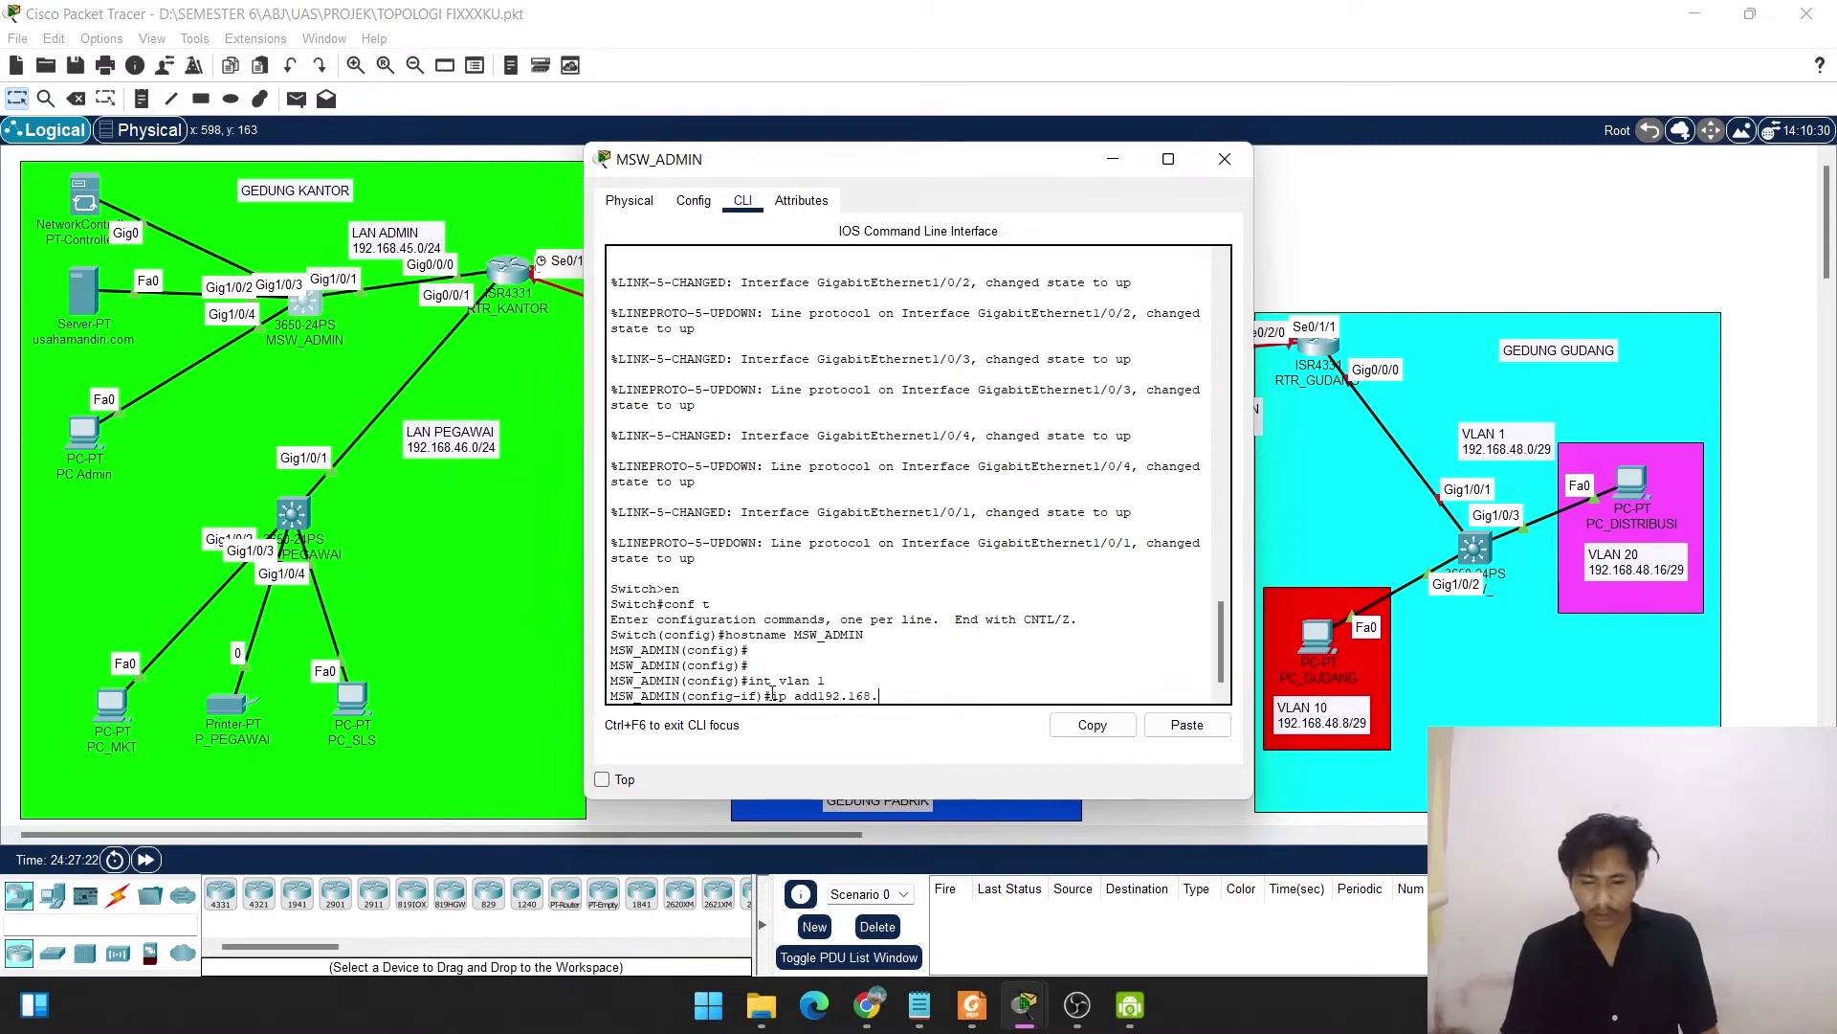
pyautogui.press('BackSpace')
pyautogui.press('BackSpace')
pyautogui.press('BackSpace')
pyautogui.press('BackSpace')
pyautogui.press('BackSpace')
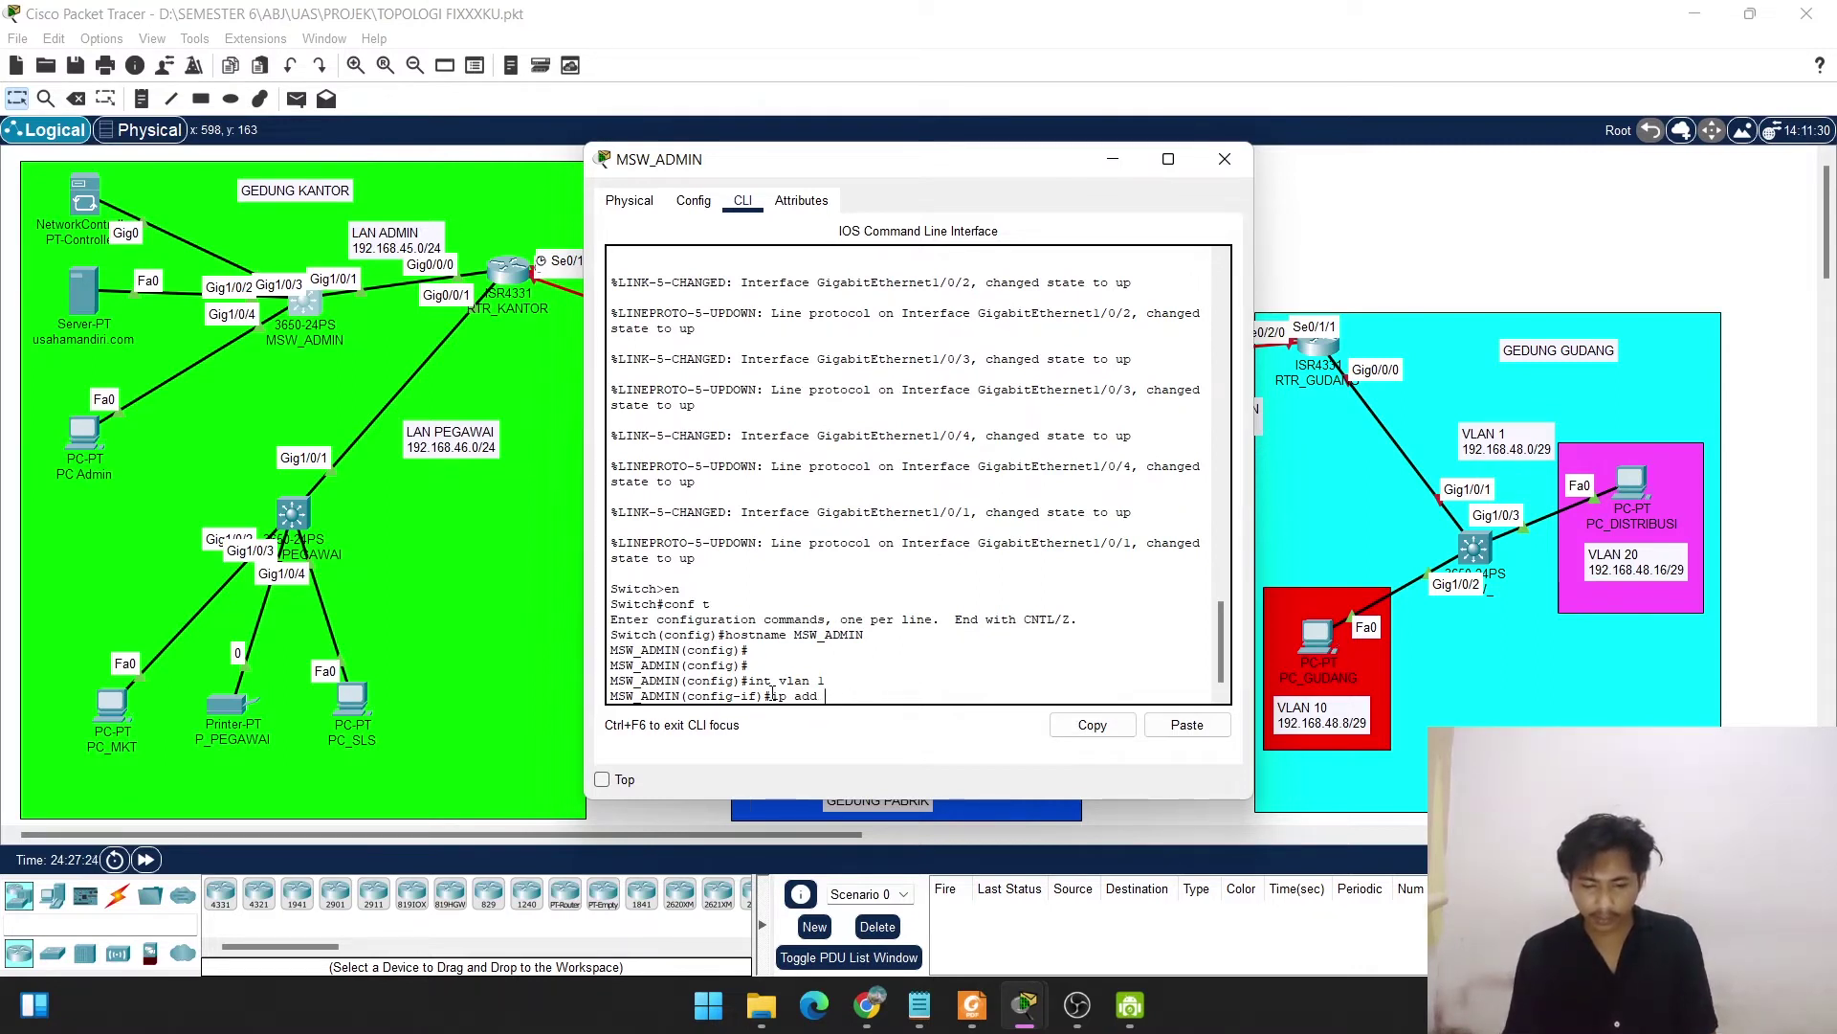
pyautogui.write('192.168')
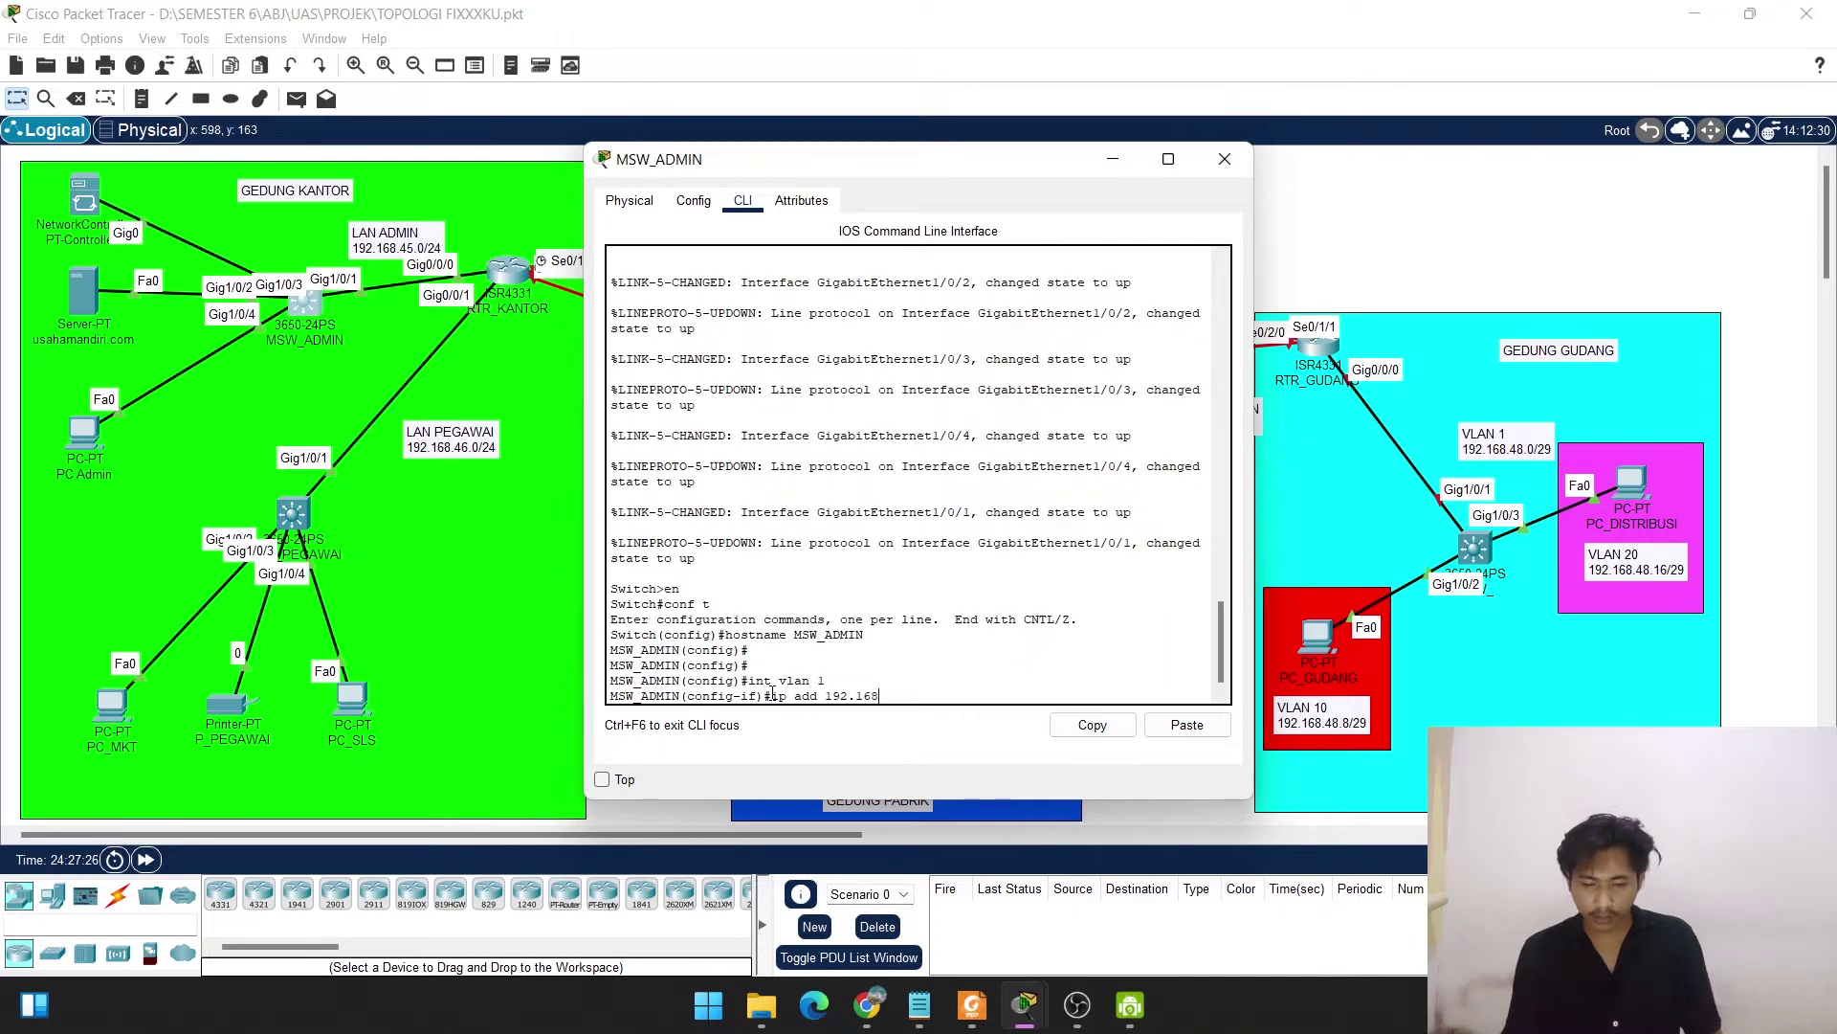
pyautogui.write('.')
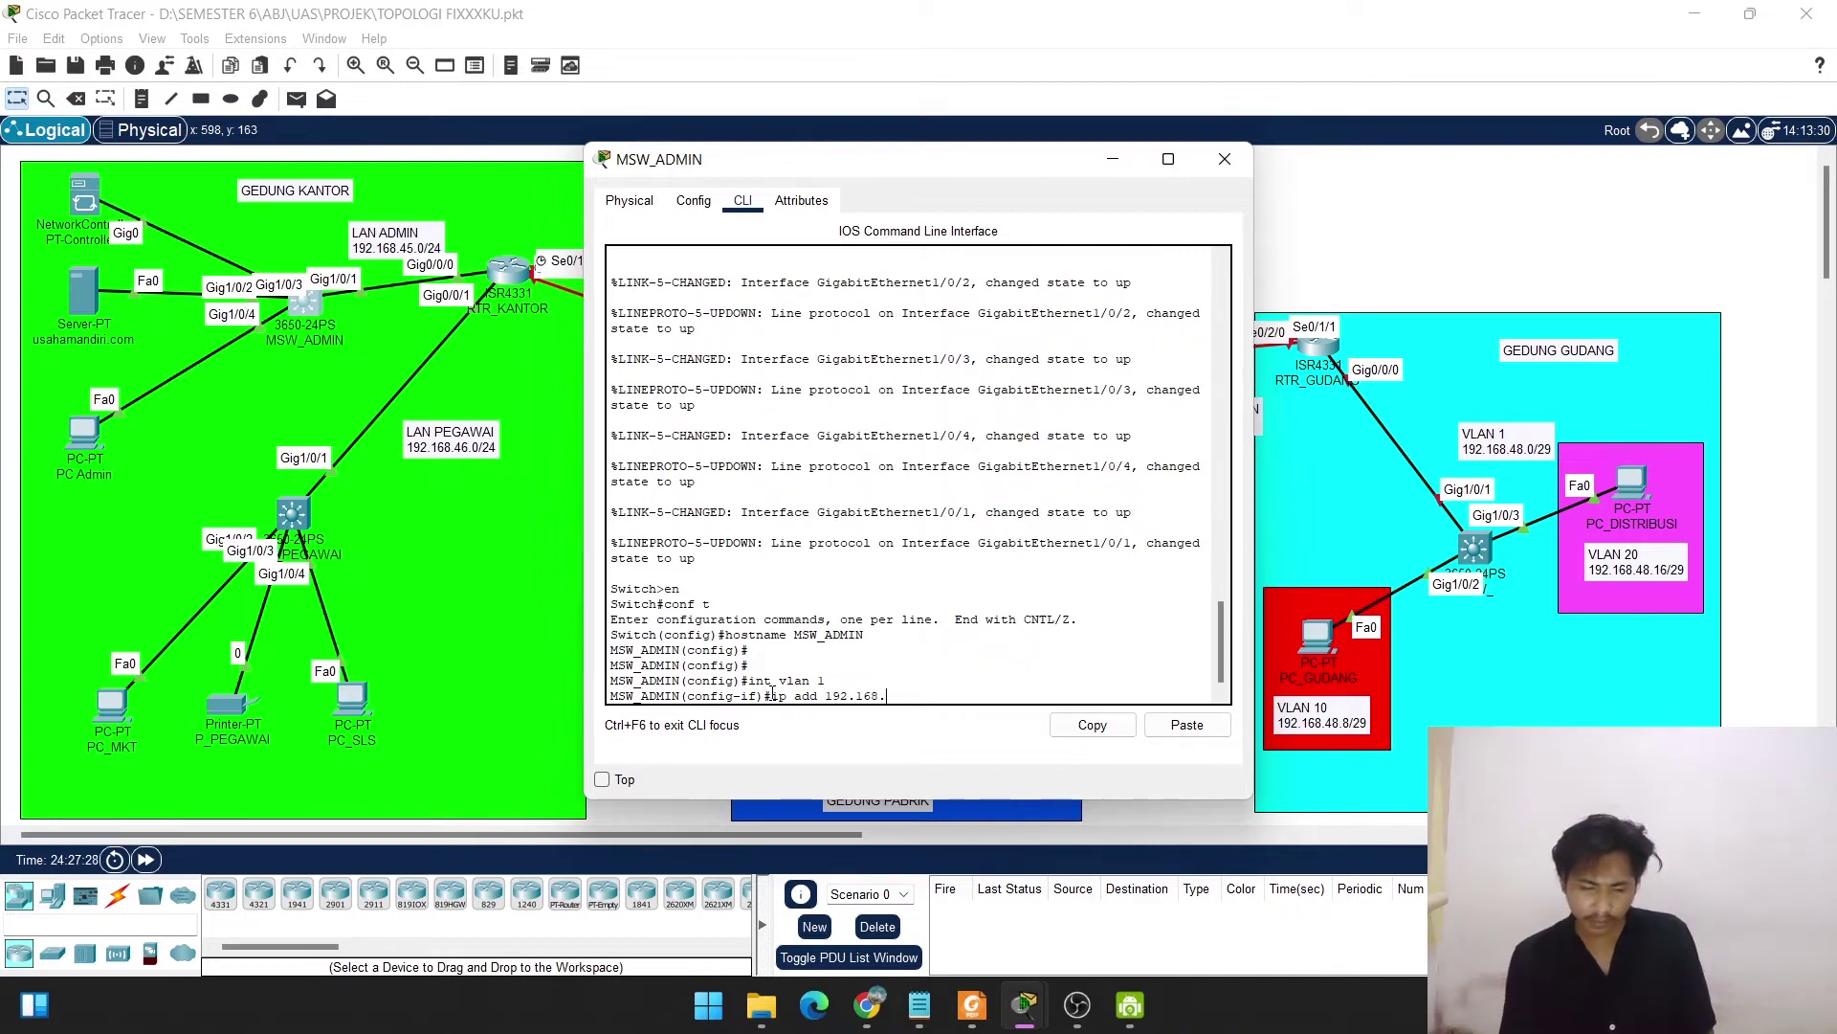
pyautogui.write('45')
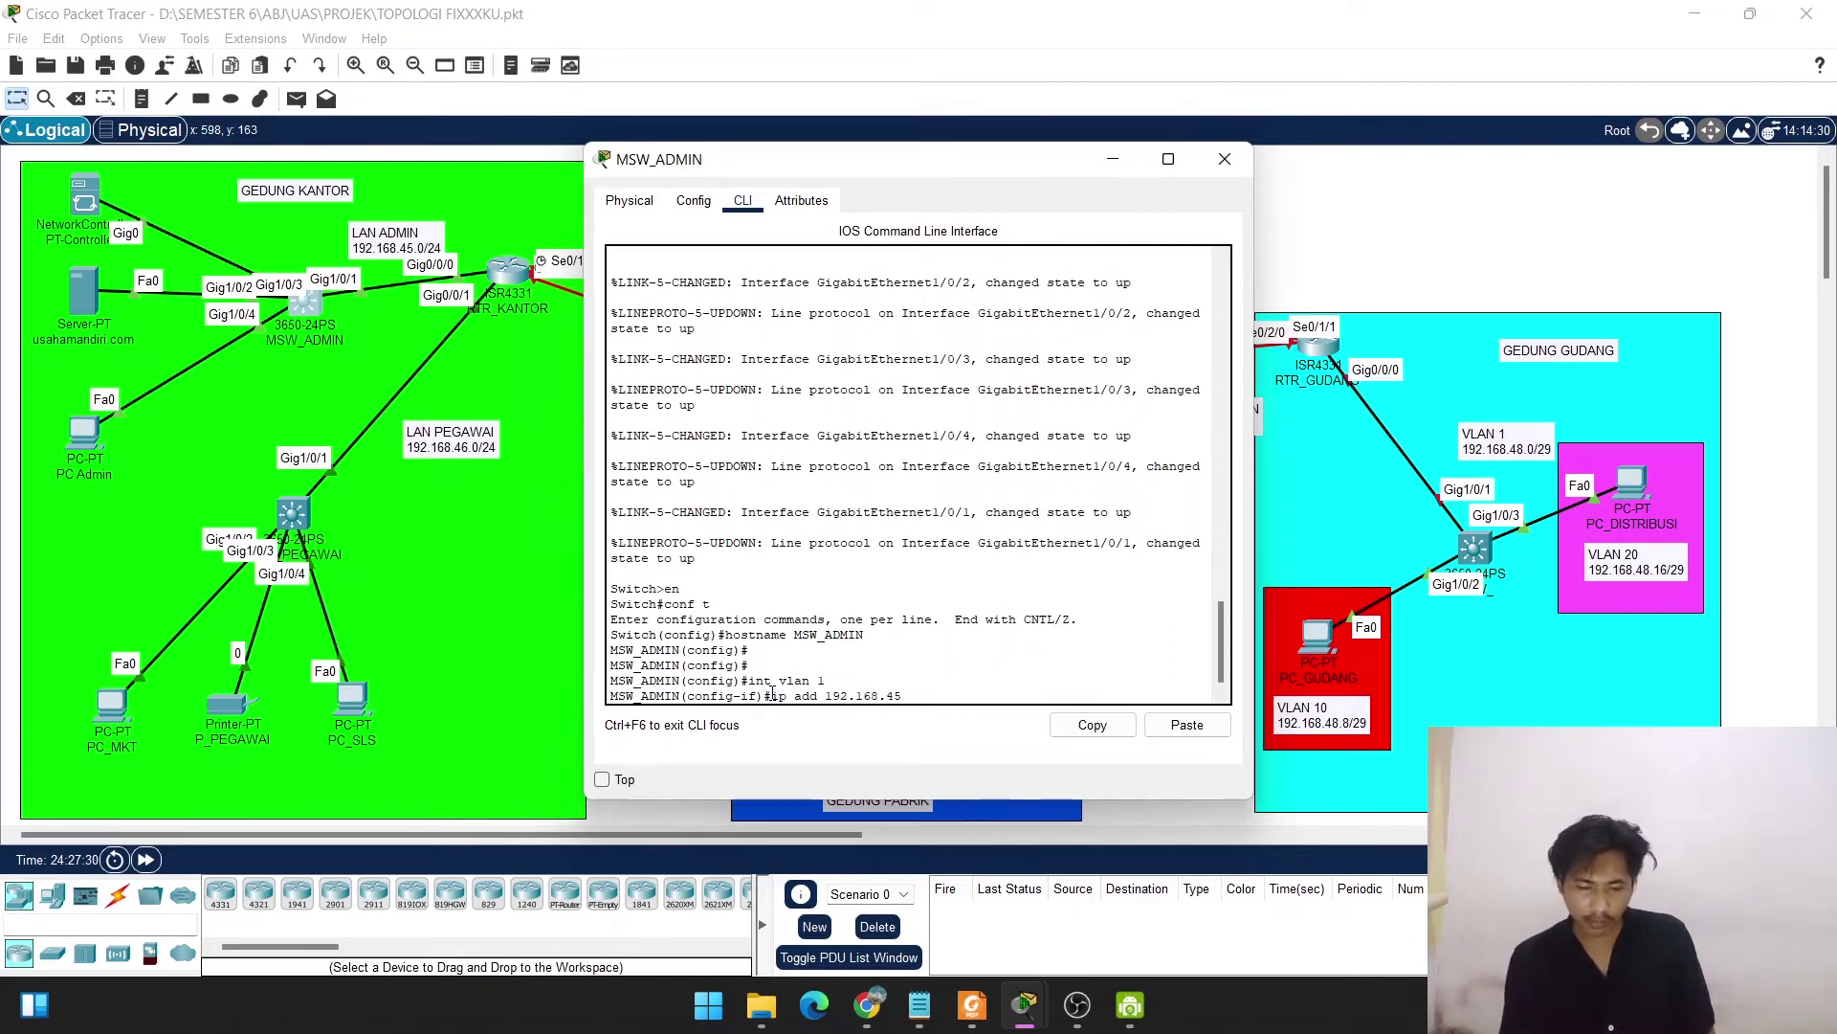
pyautogui.write('.')
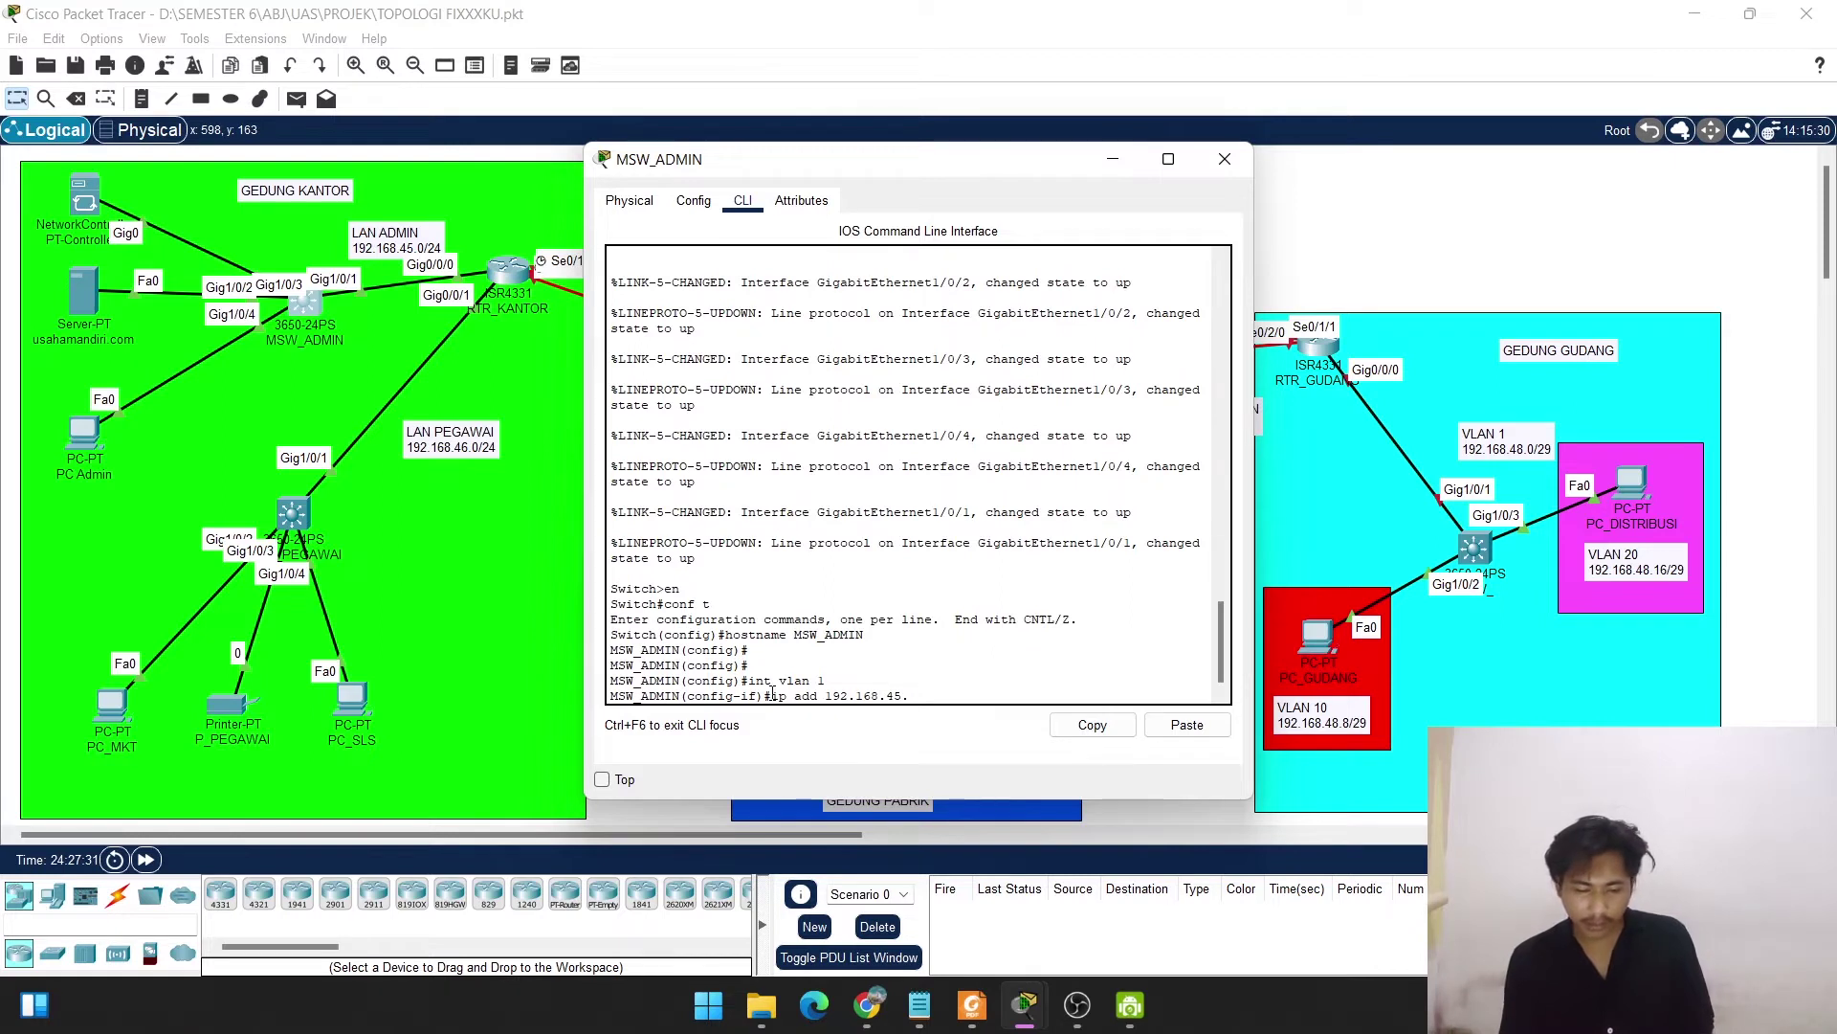
pyautogui.write('2 255')
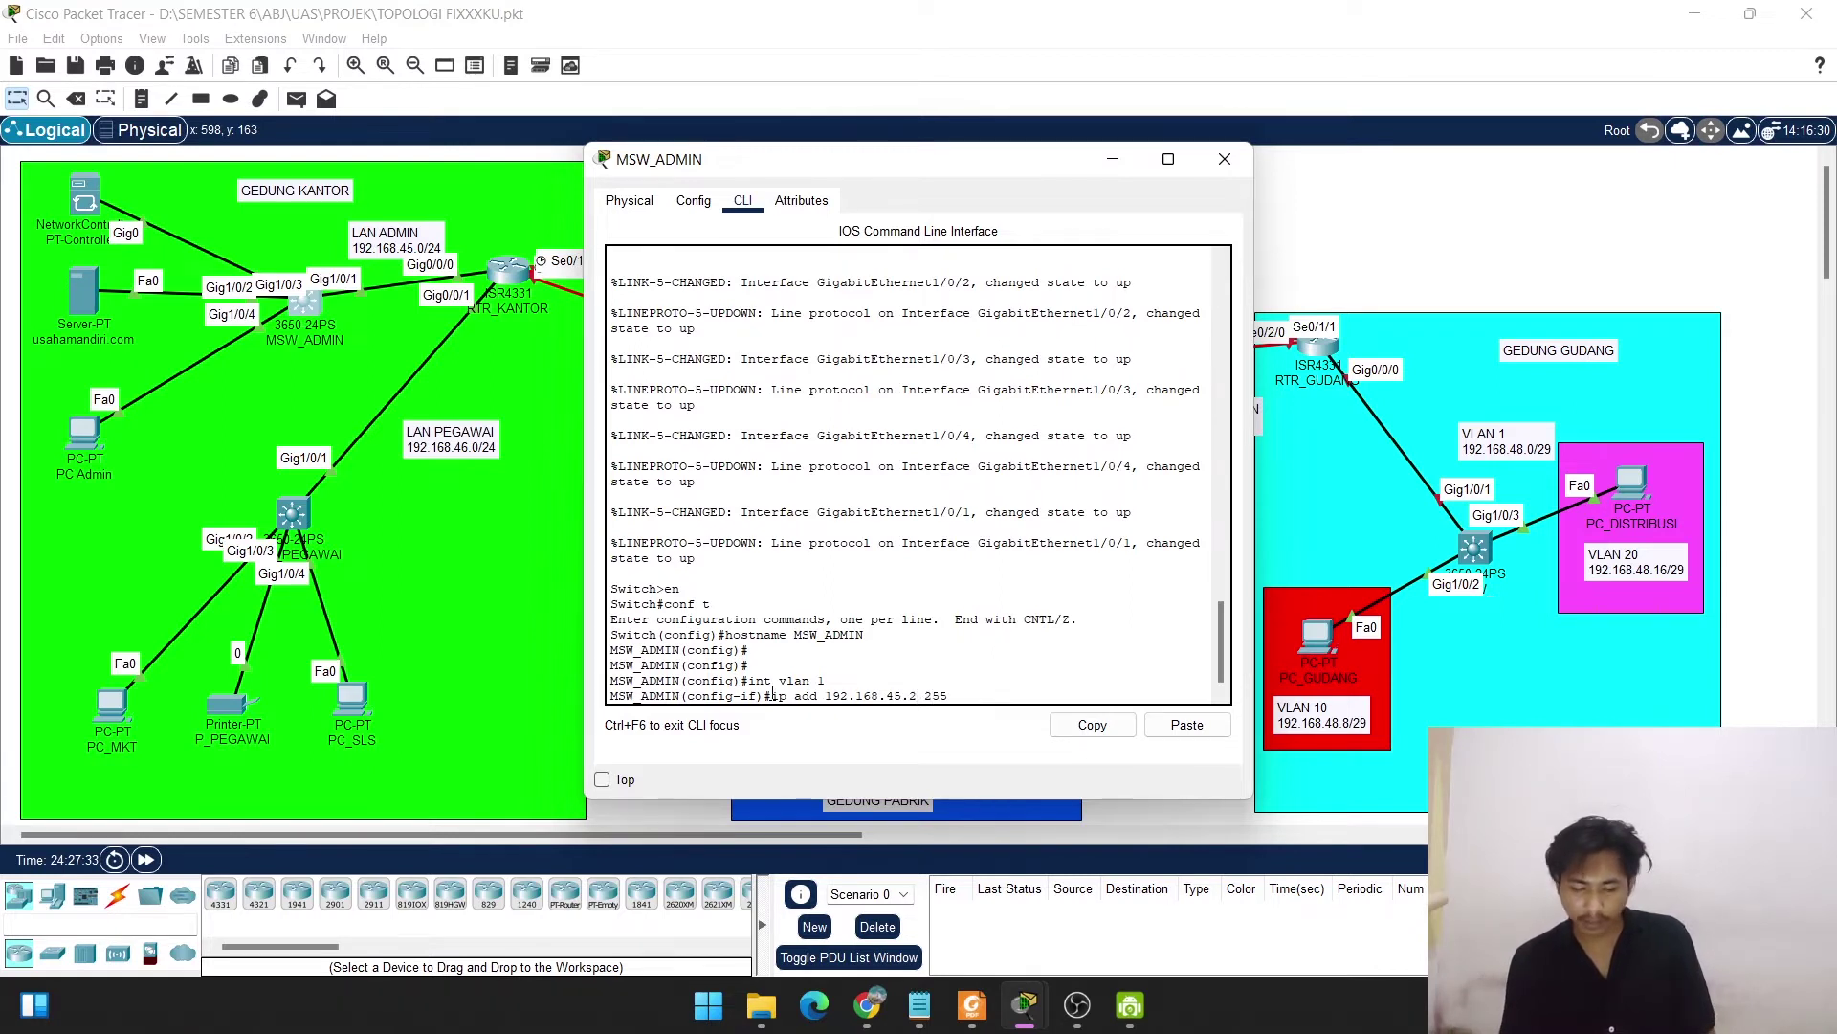
pyautogui.write('.255.255.255.0')
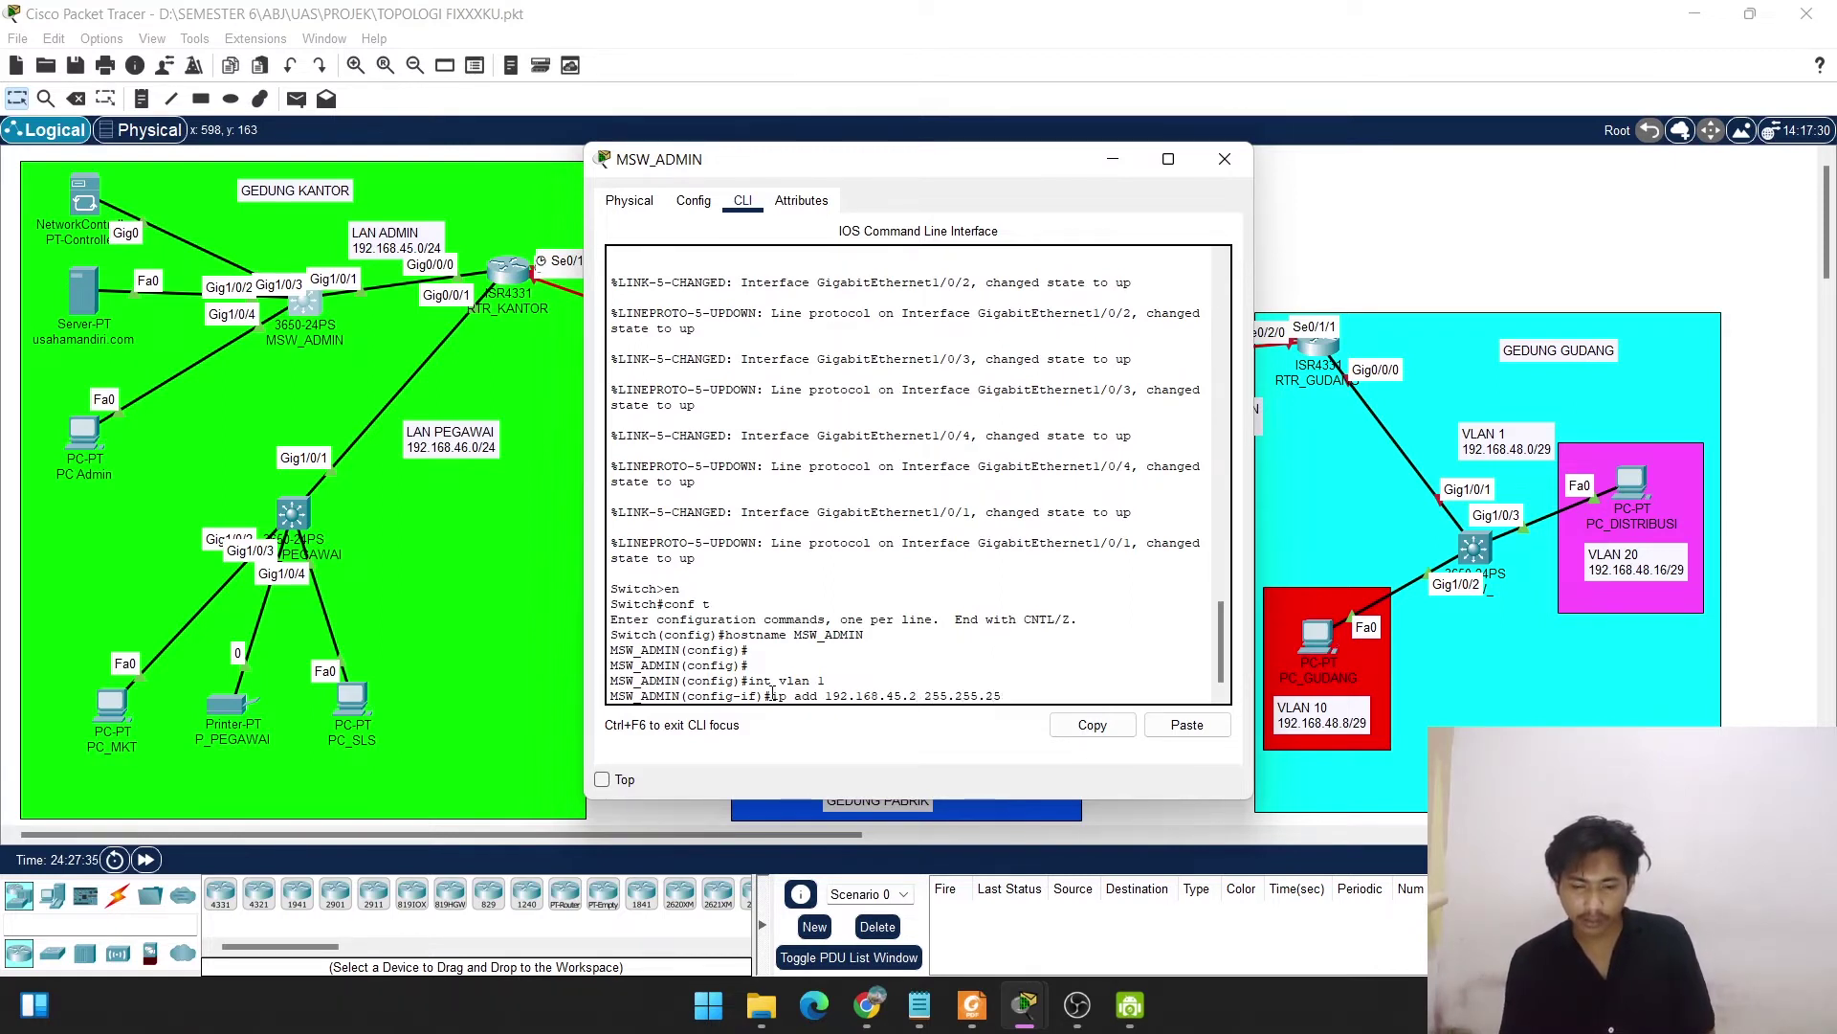
pyautogui.press('Return')
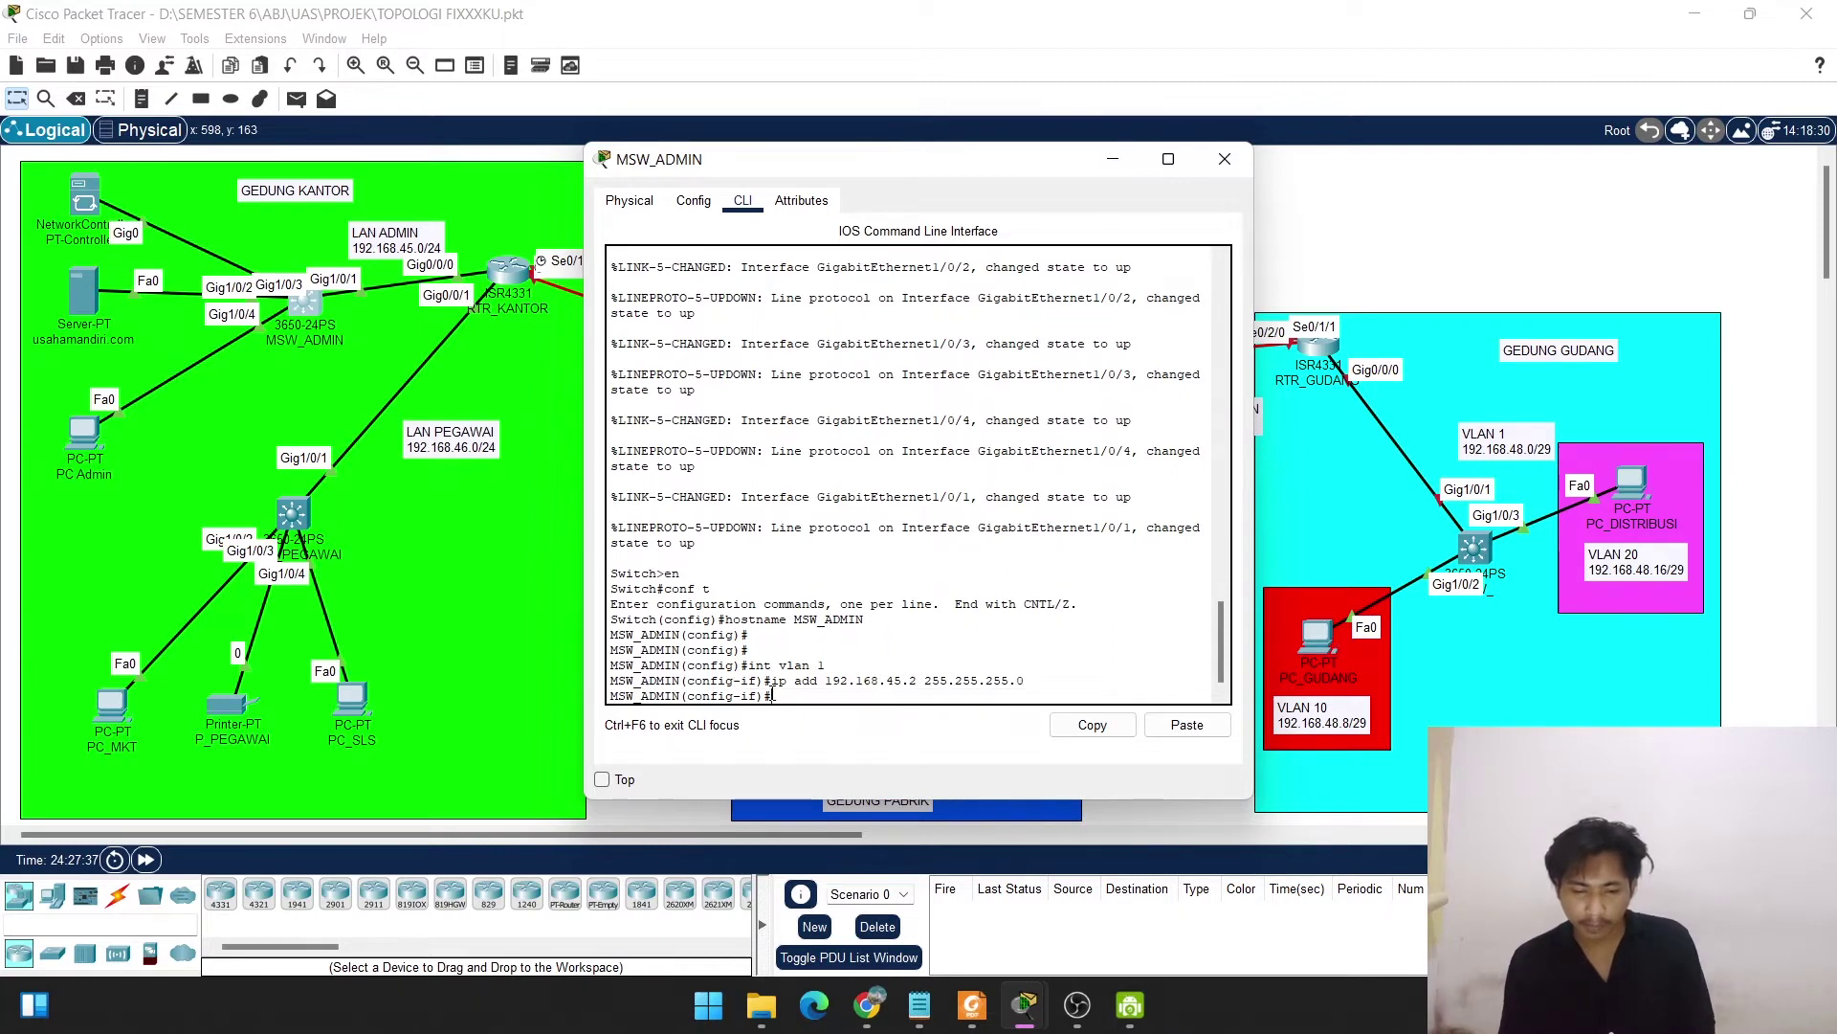
pyautogui.write('no shut')
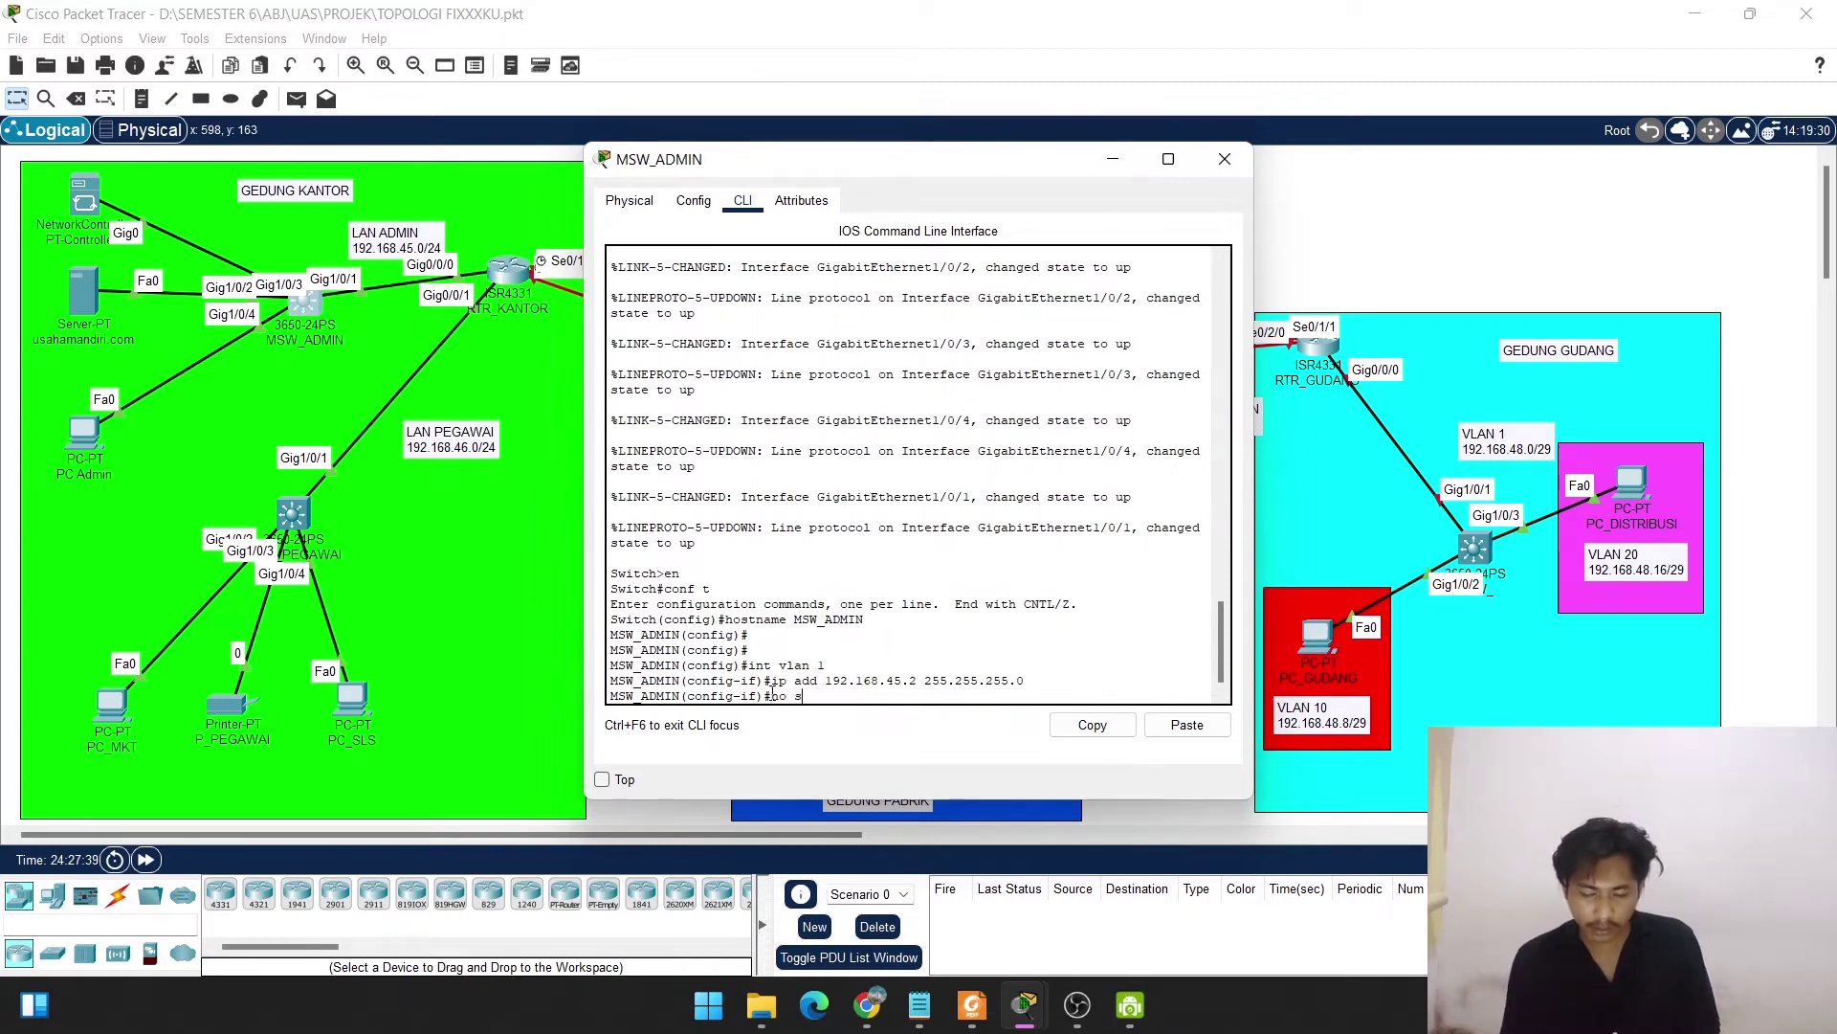
pyautogui.press('Return')
pyautogui.press('Return')
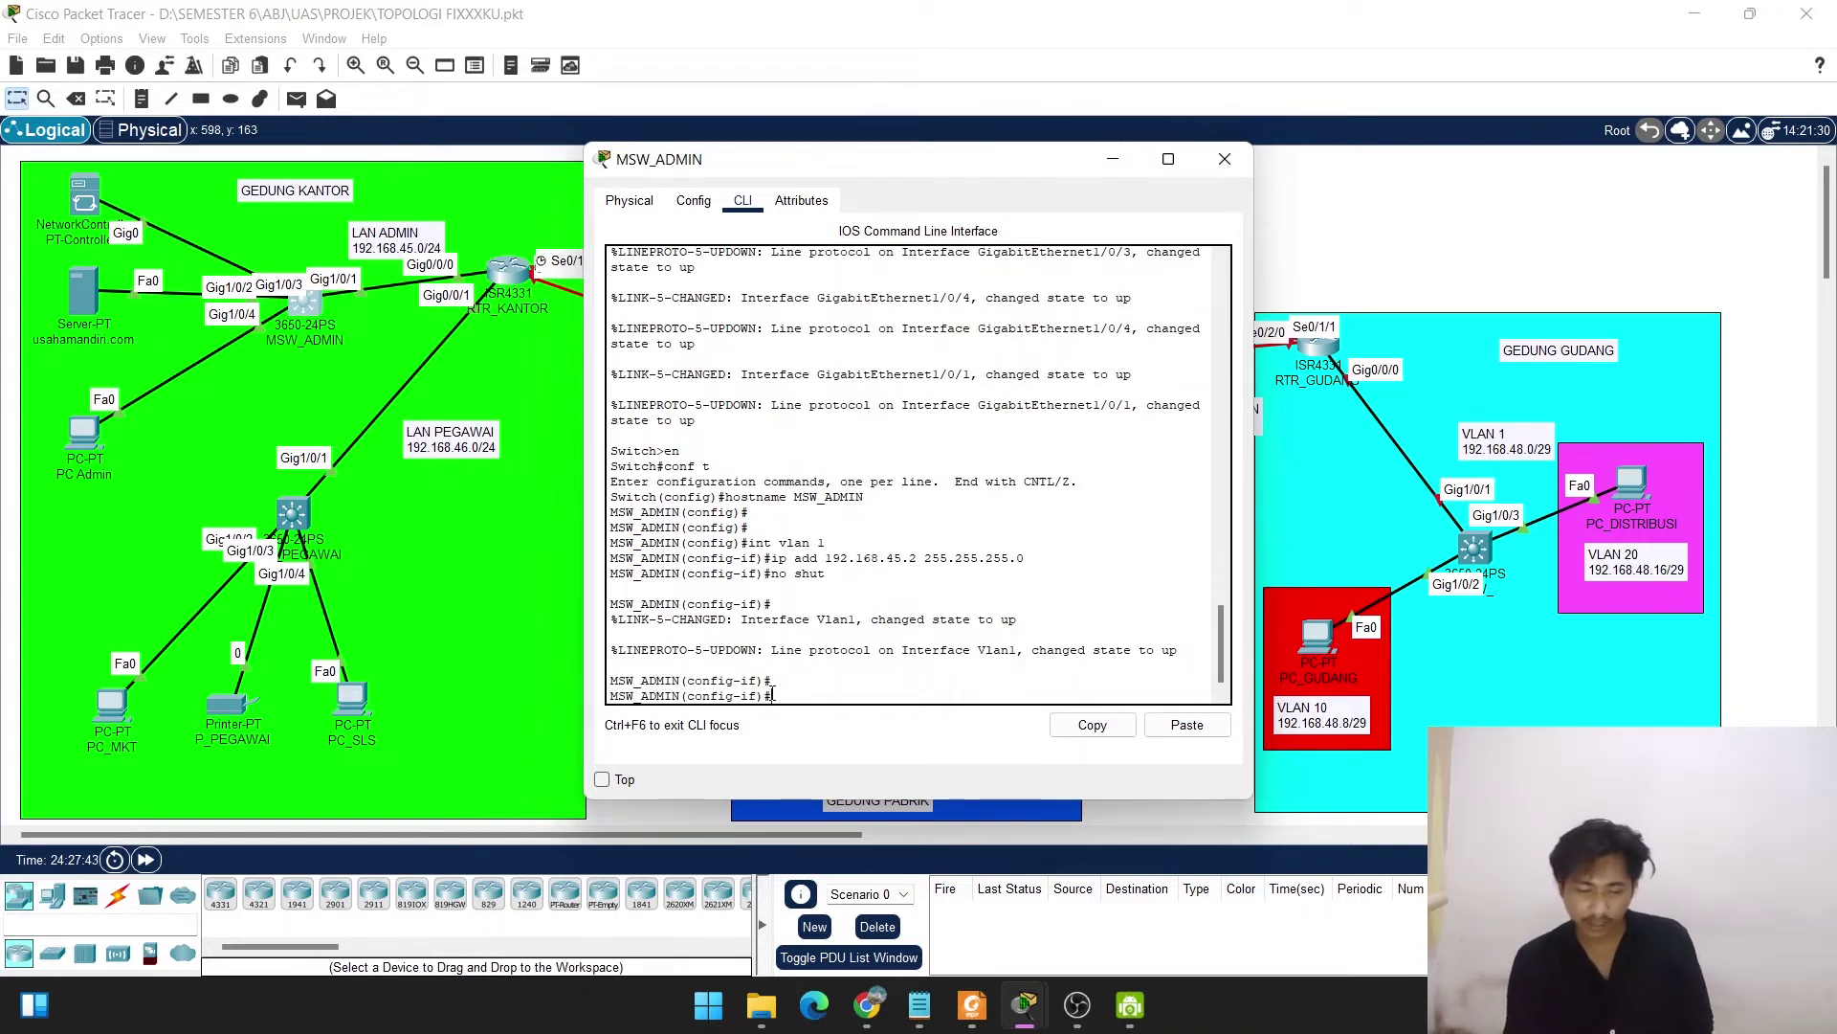
# Exit the VLAN 1 interface and apply ip default-gateway 192.168.45.1 on MSW_ADMIN.
pyautogui.write('exit')
pyautogui.press('Return')
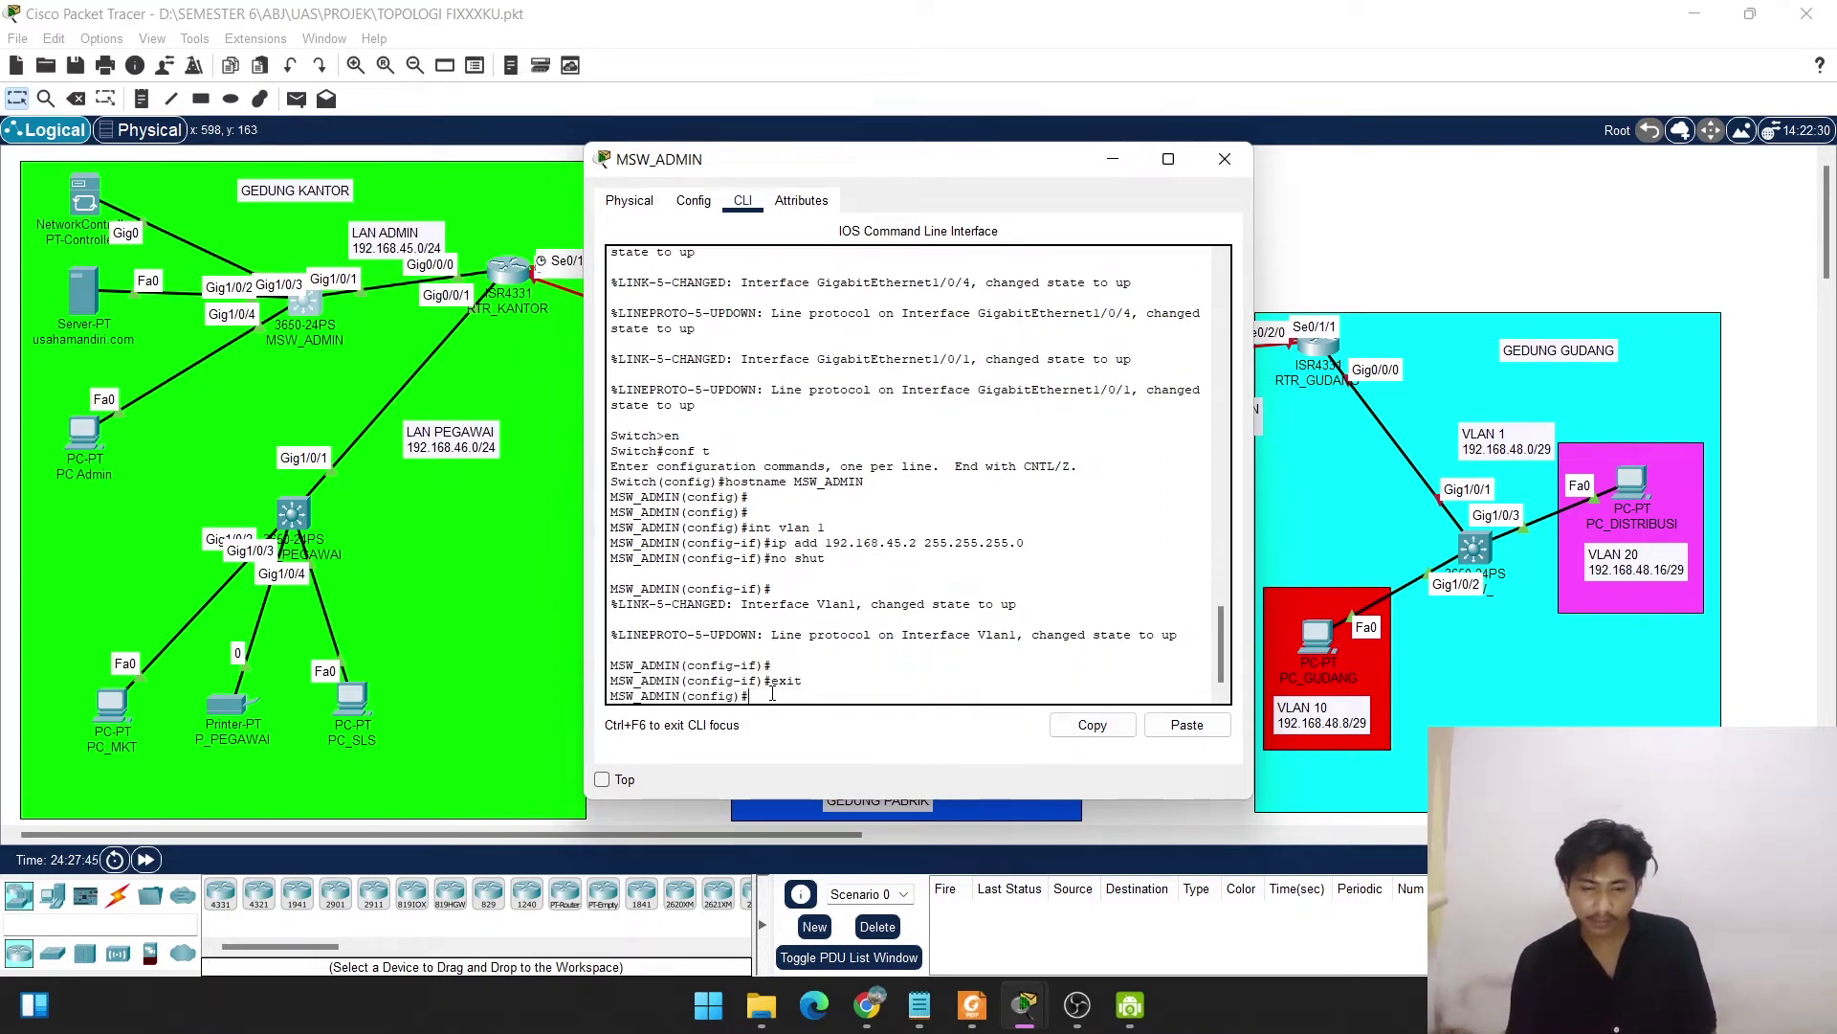
pyautogui.press('Return')
pyautogui.press('Return')
pyautogui.press('Return')
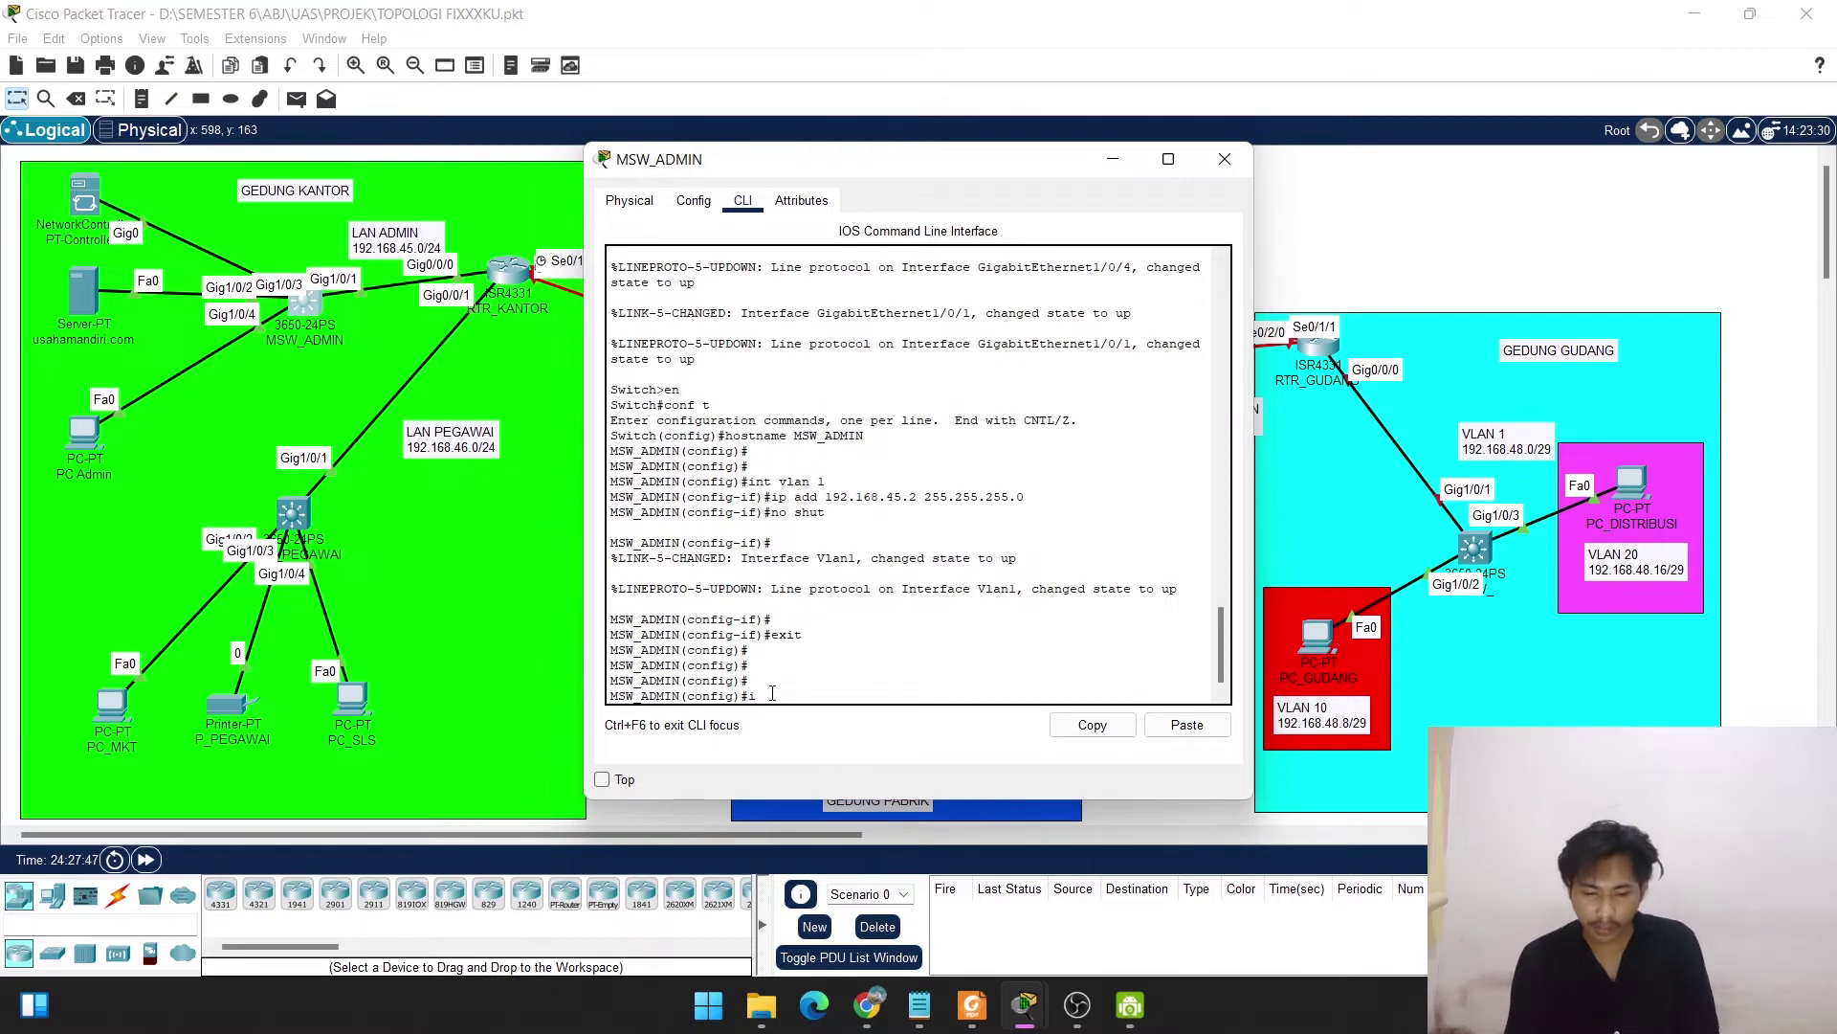
pyautogui.write('ip def')
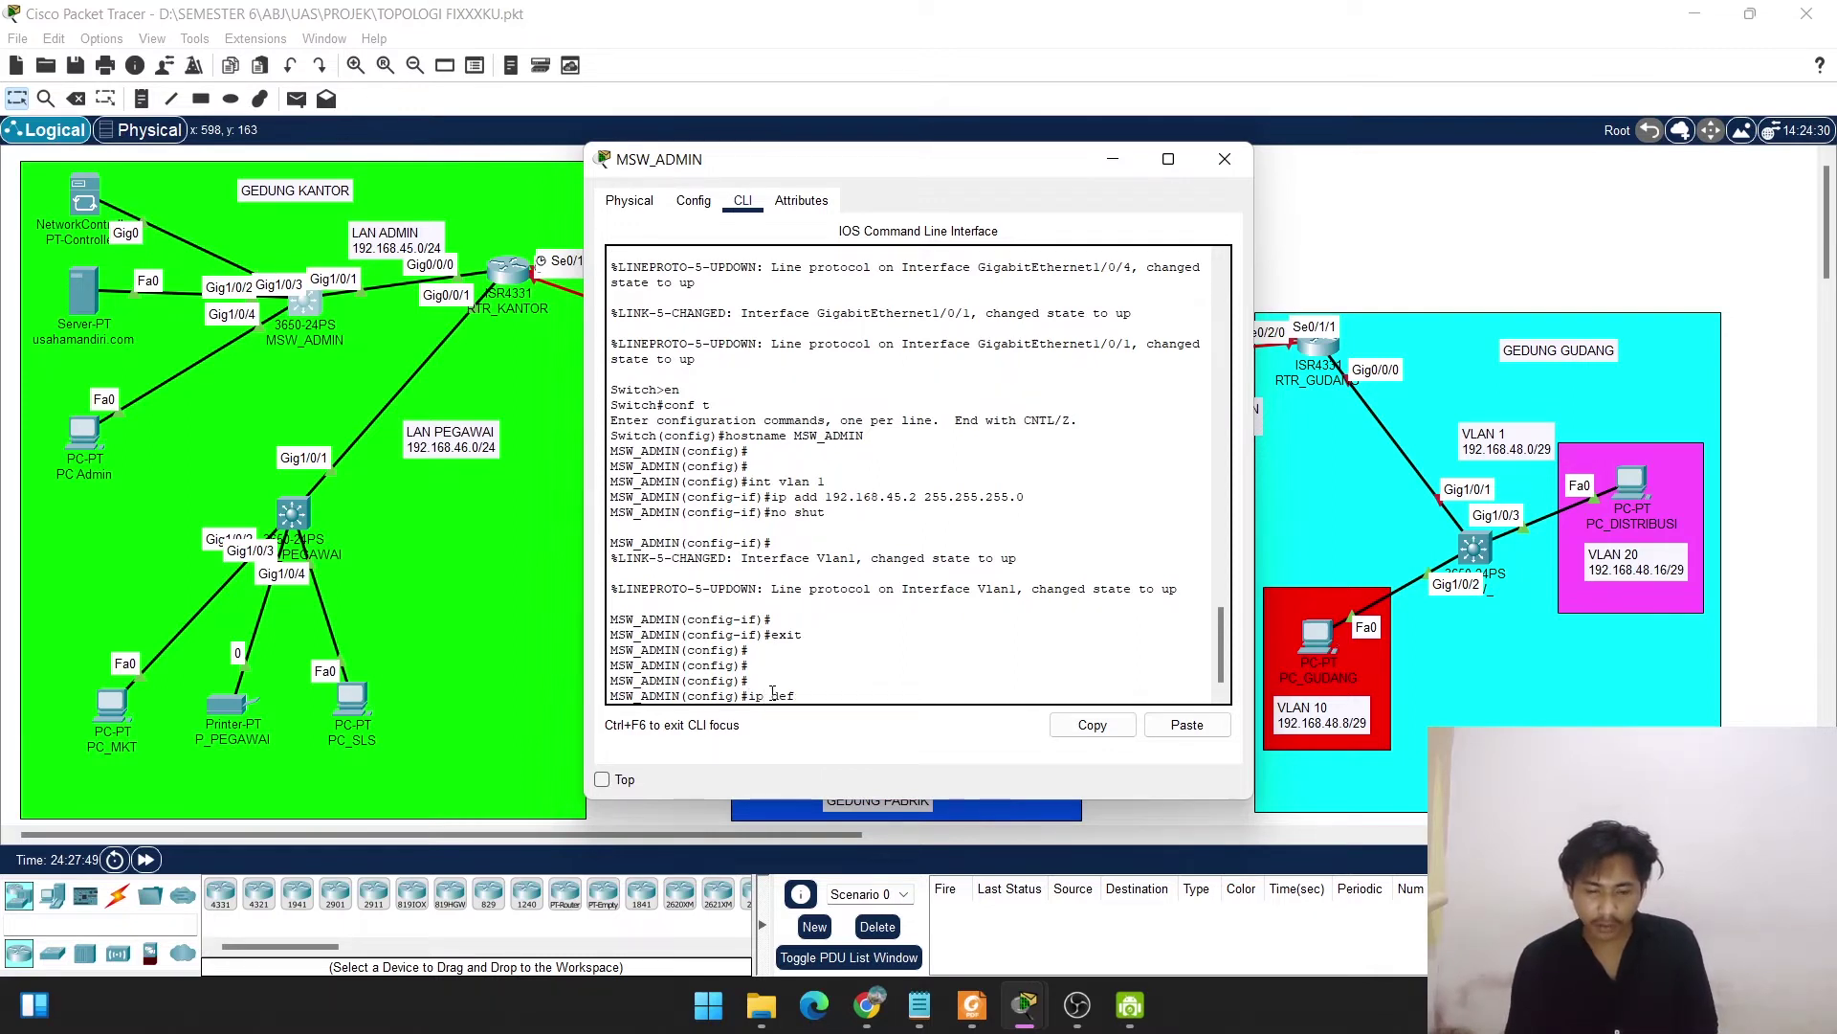
pyautogui.write('ault')
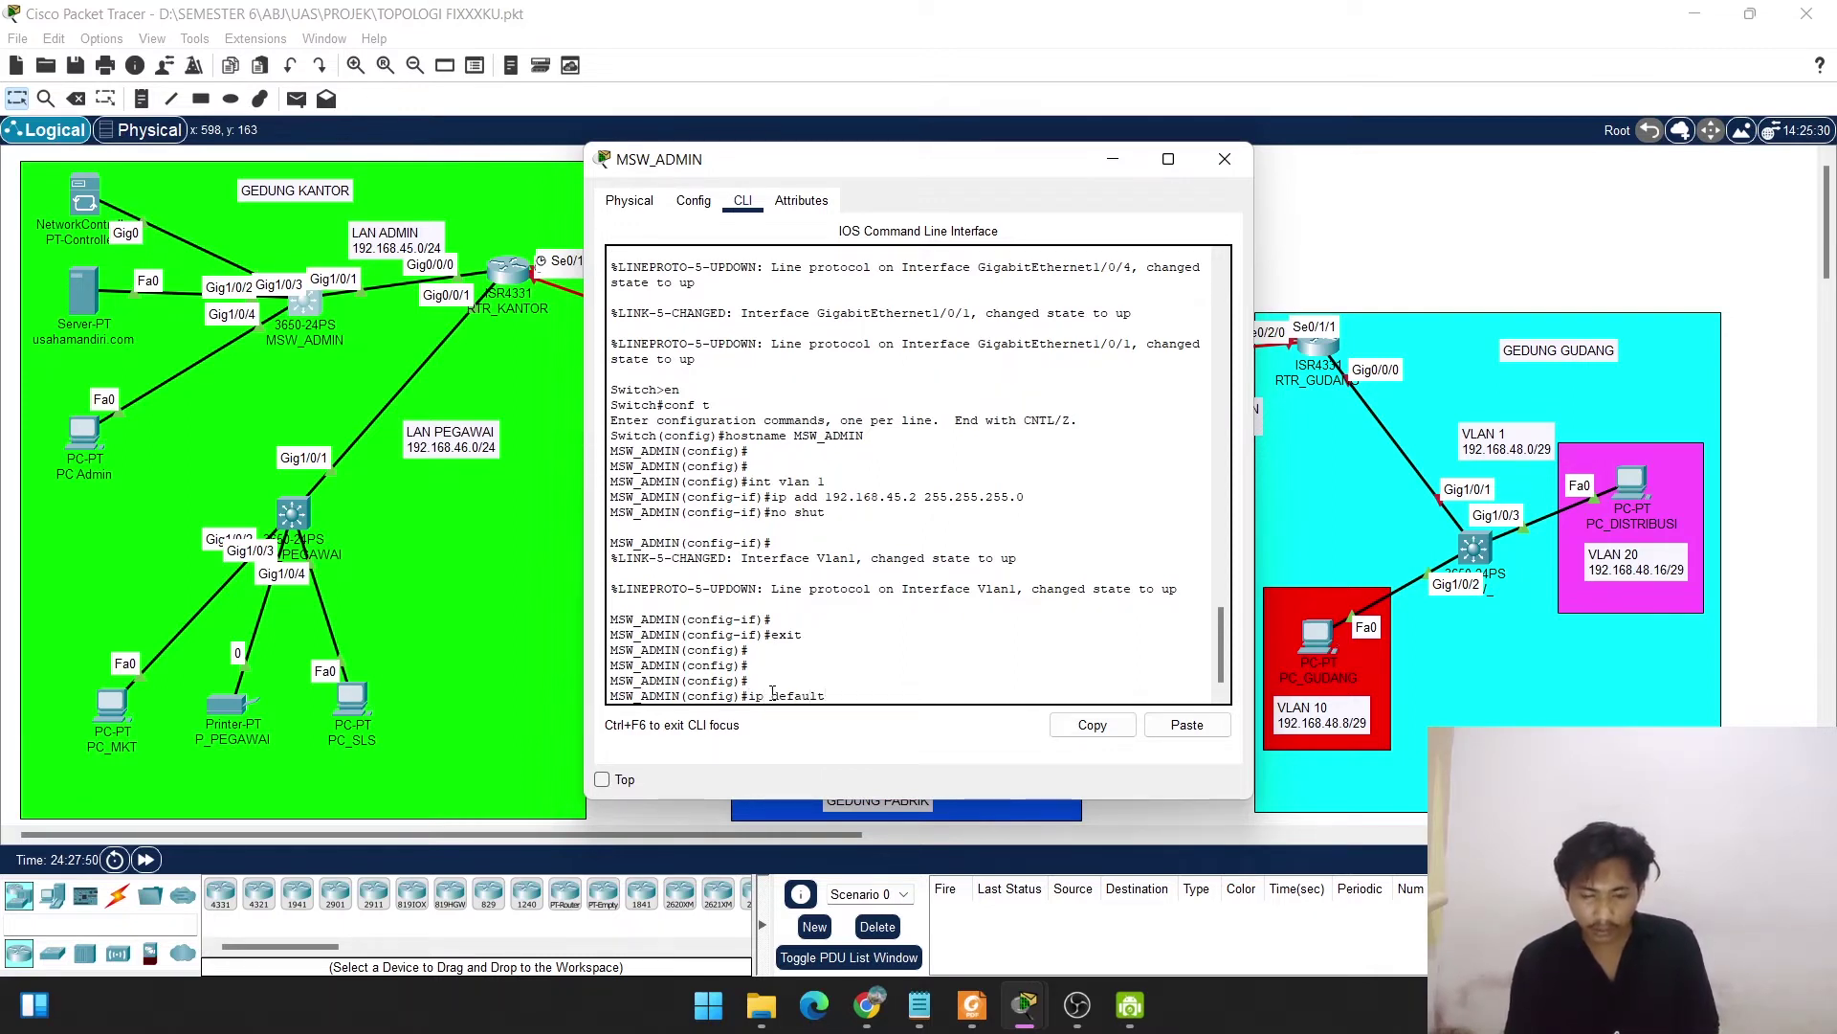
pyautogui.write('-gatewa')
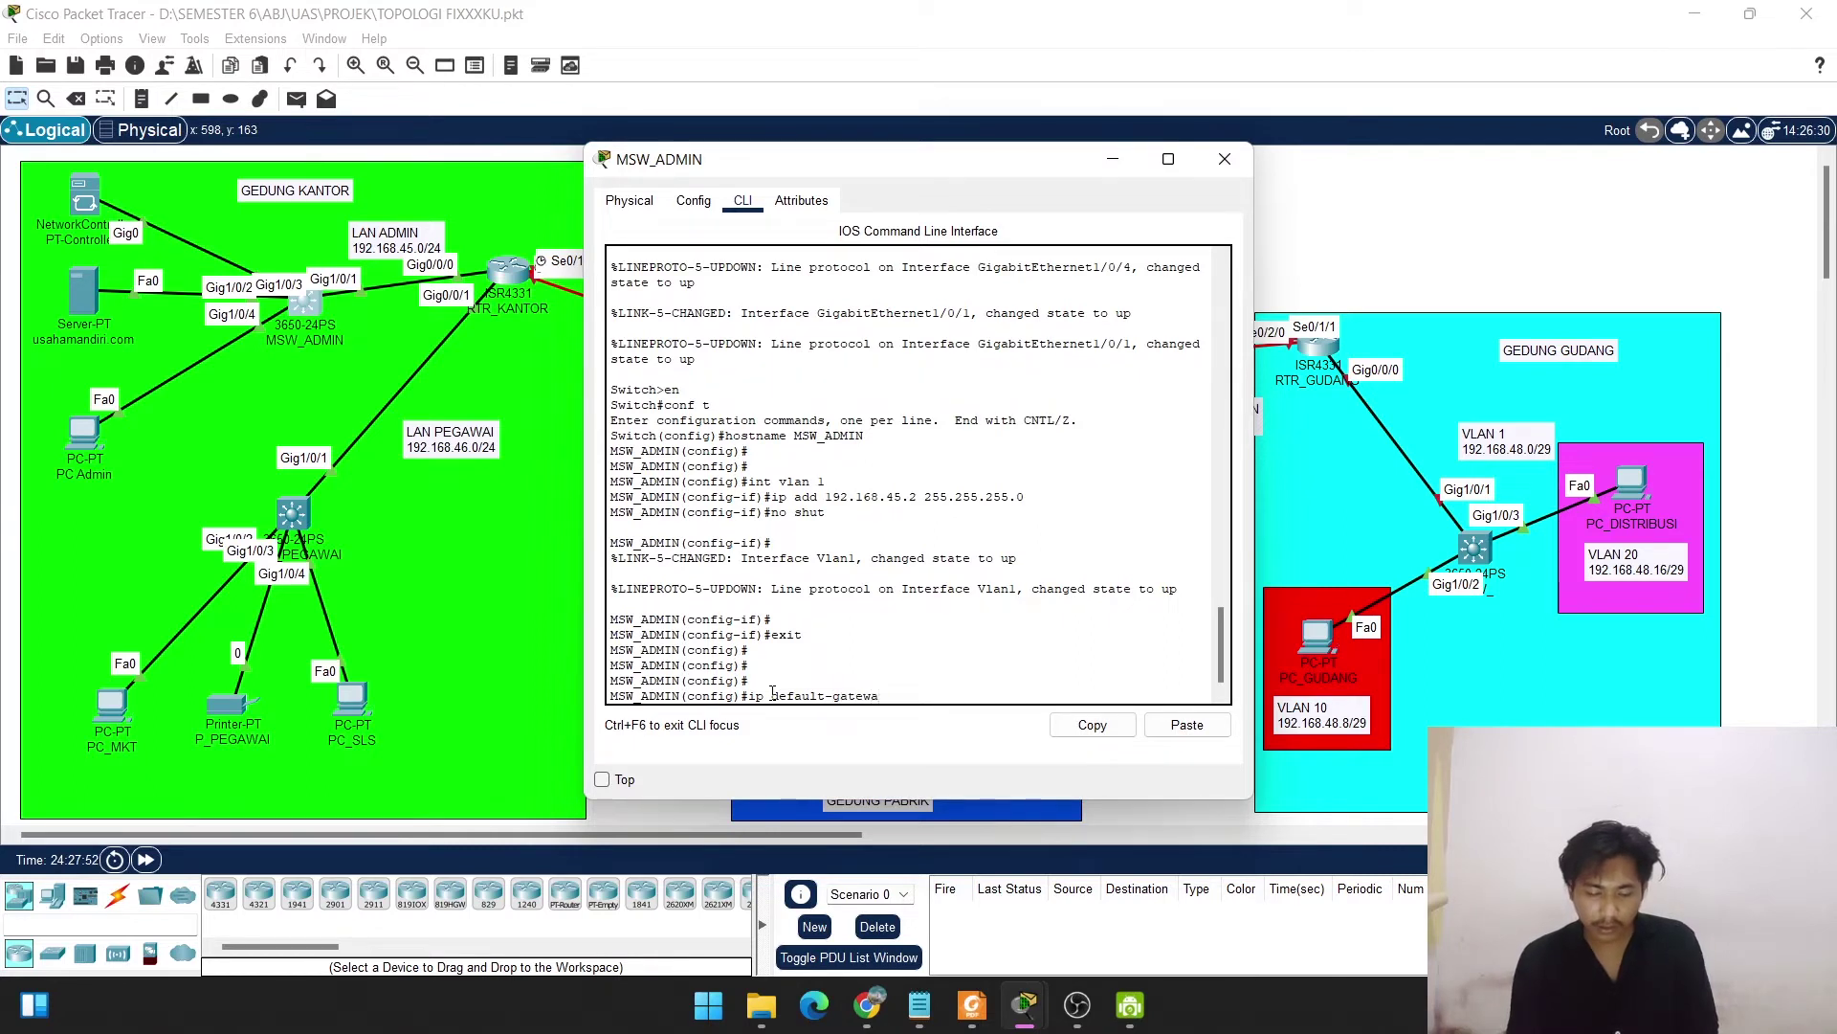
pyautogui.write('y 192.168')
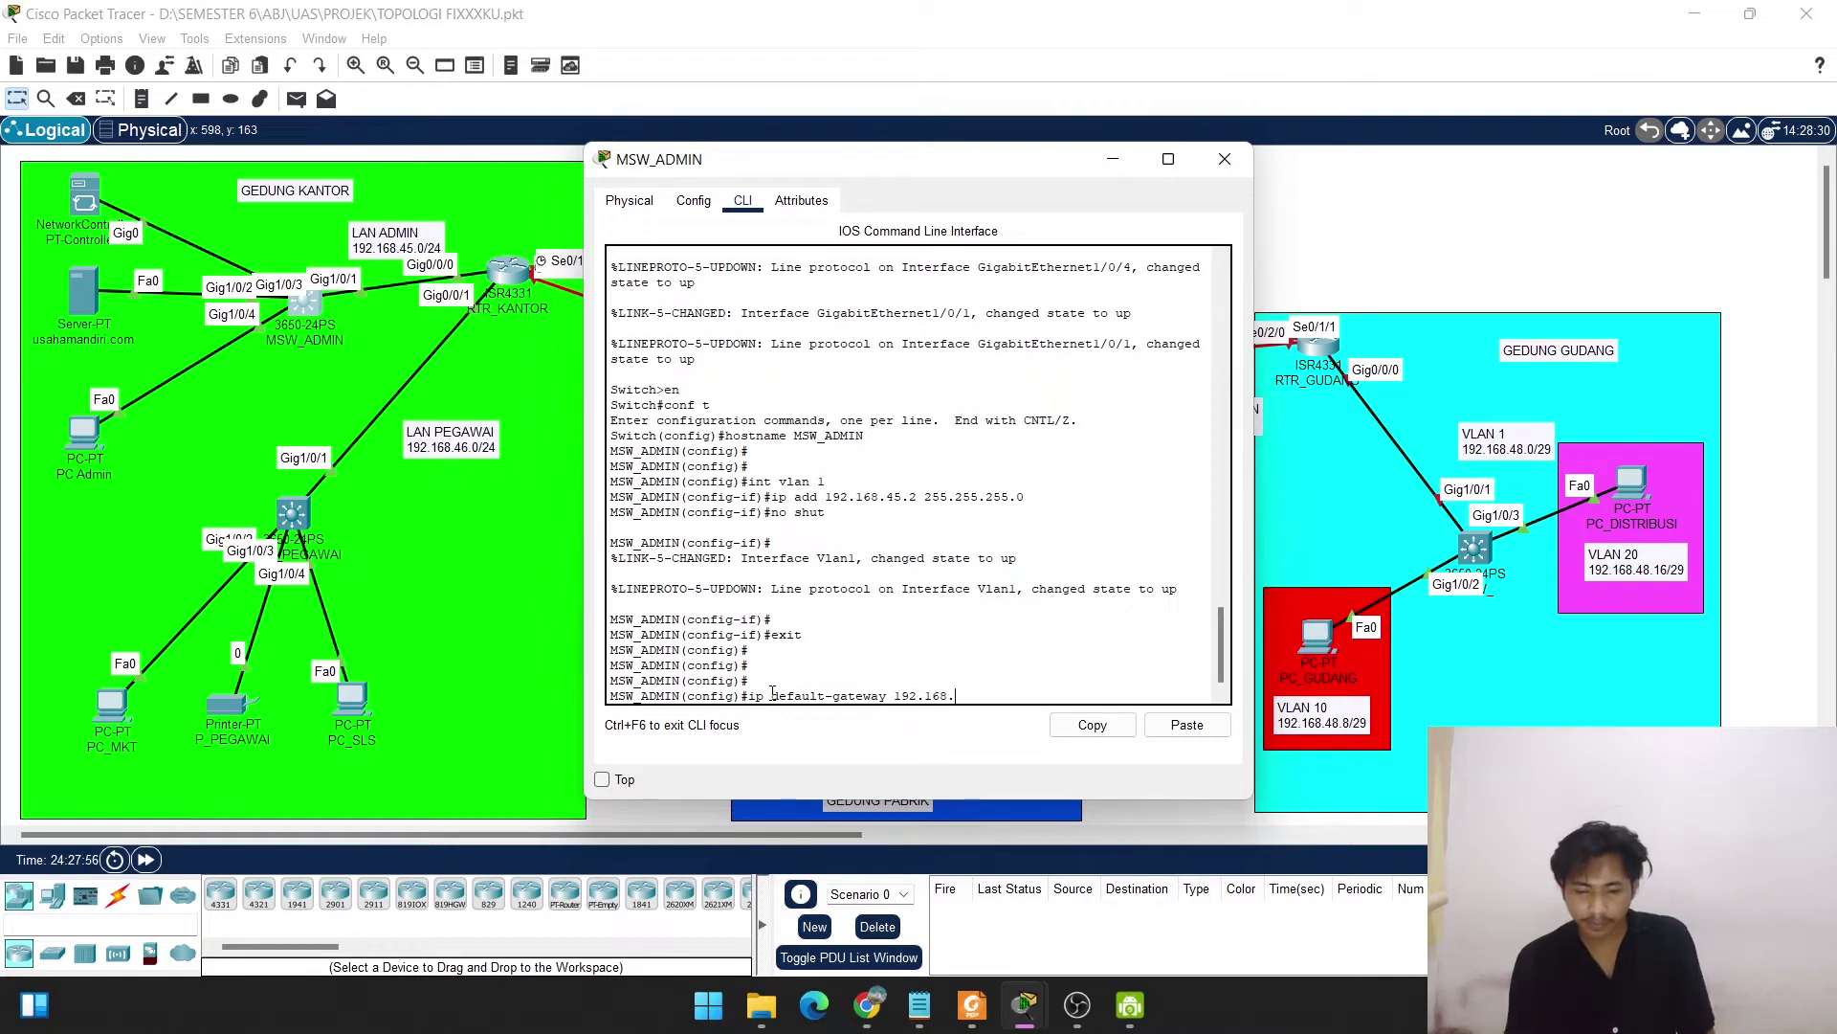
pyautogui.write('.')
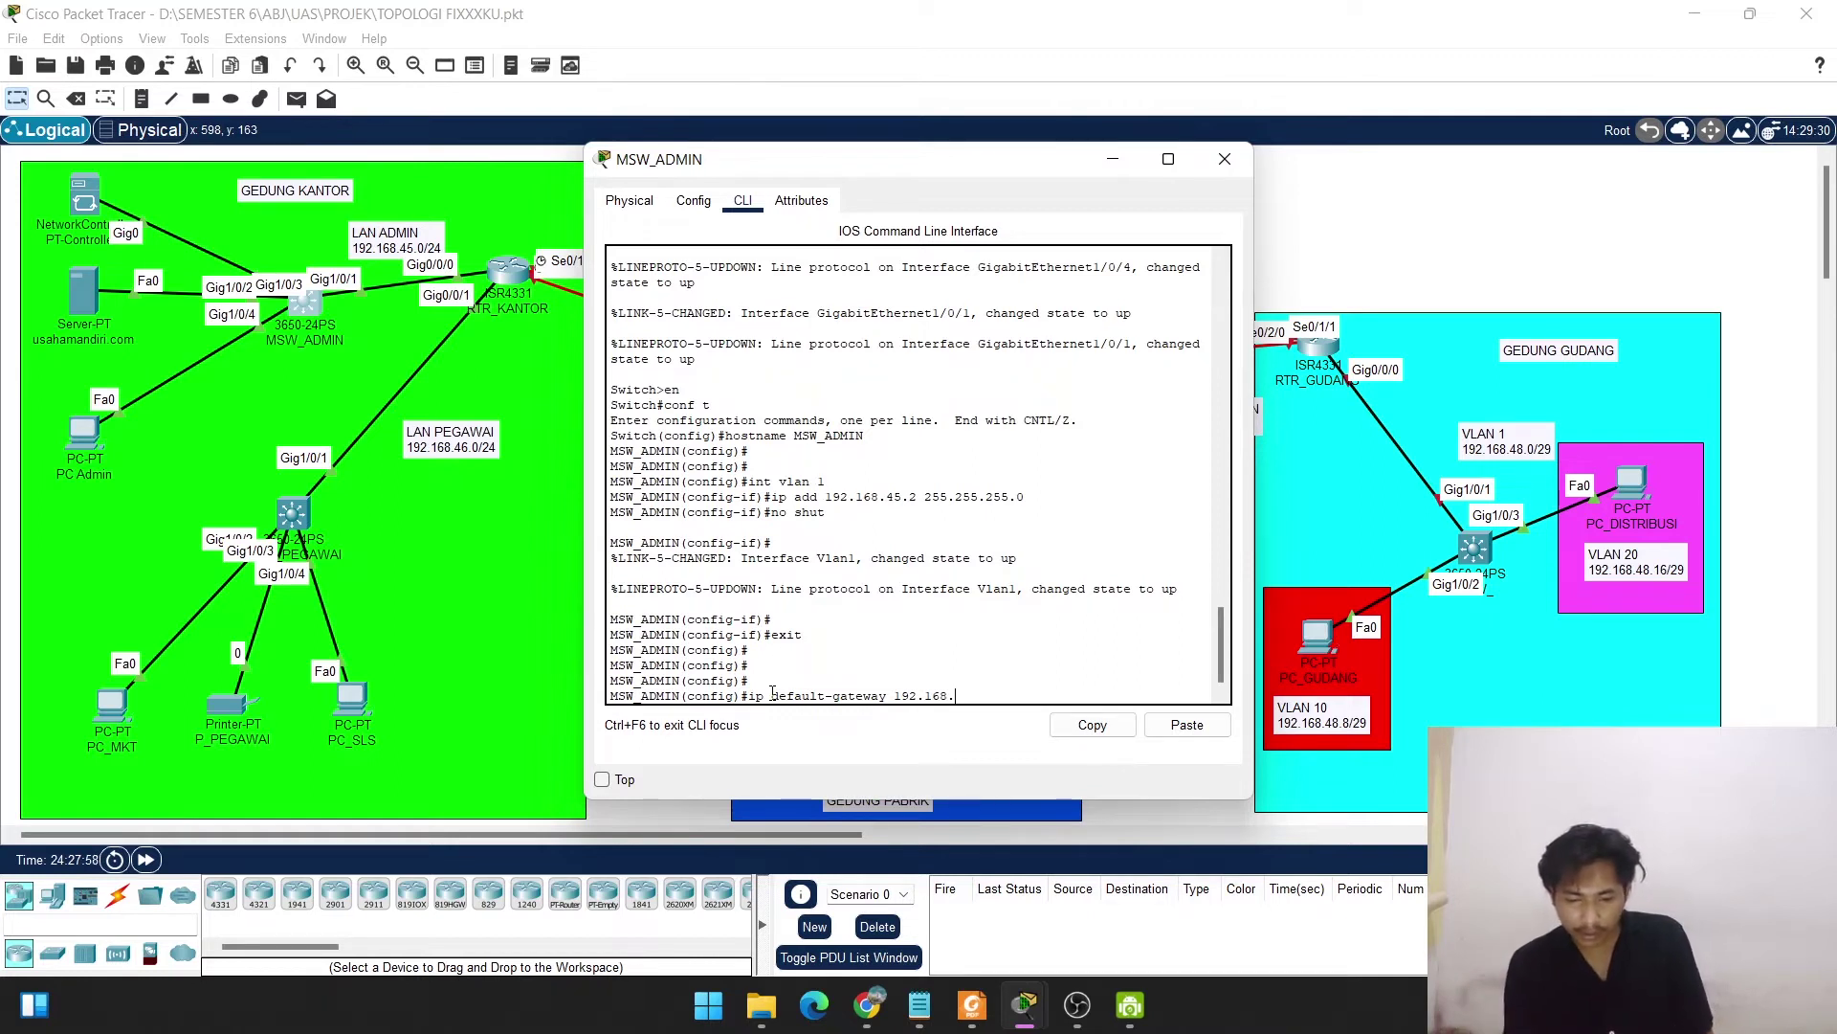
pyautogui.write('45.1')
pyautogui.press('Return')
pyautogui.press('Return')
pyautogui.press('Return')
pyautogui.press('Return')
pyautogui.press('Return')
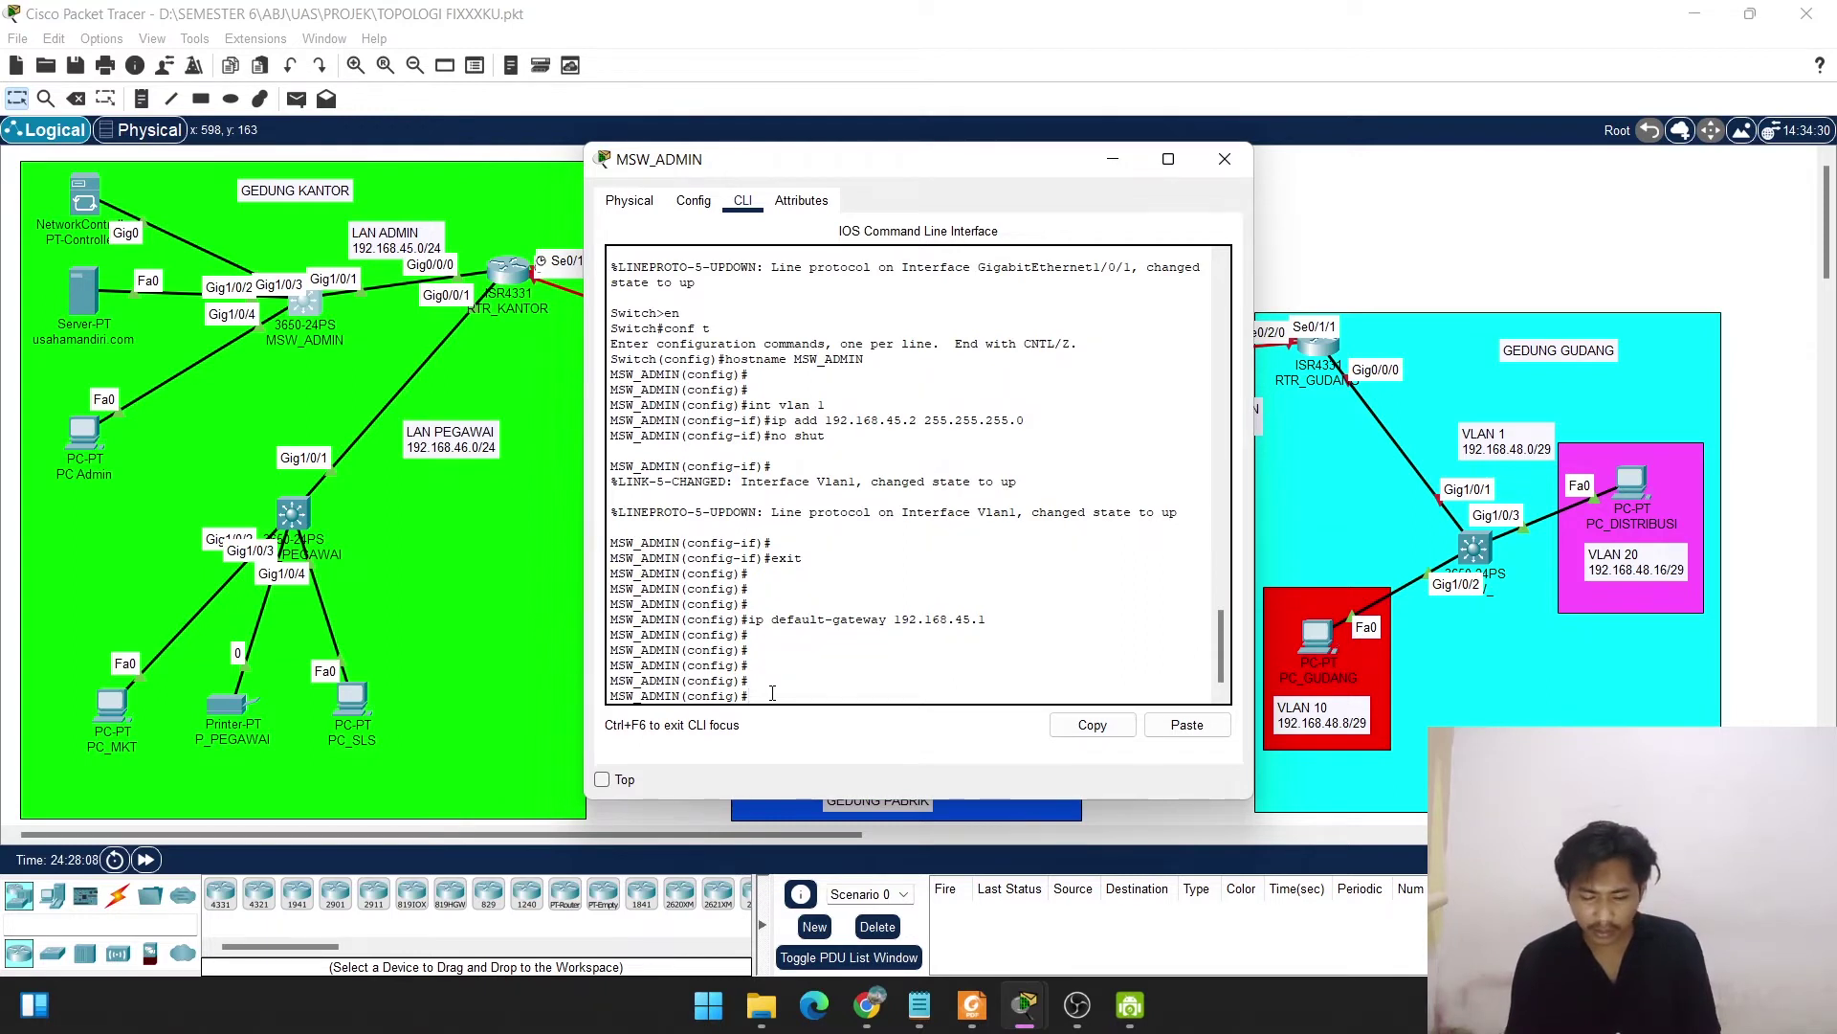
# Run do show ip int vlan 1, highlighting the Vlan1 up status and 192.168.45.2/24 address.
pyautogui.write('do show')
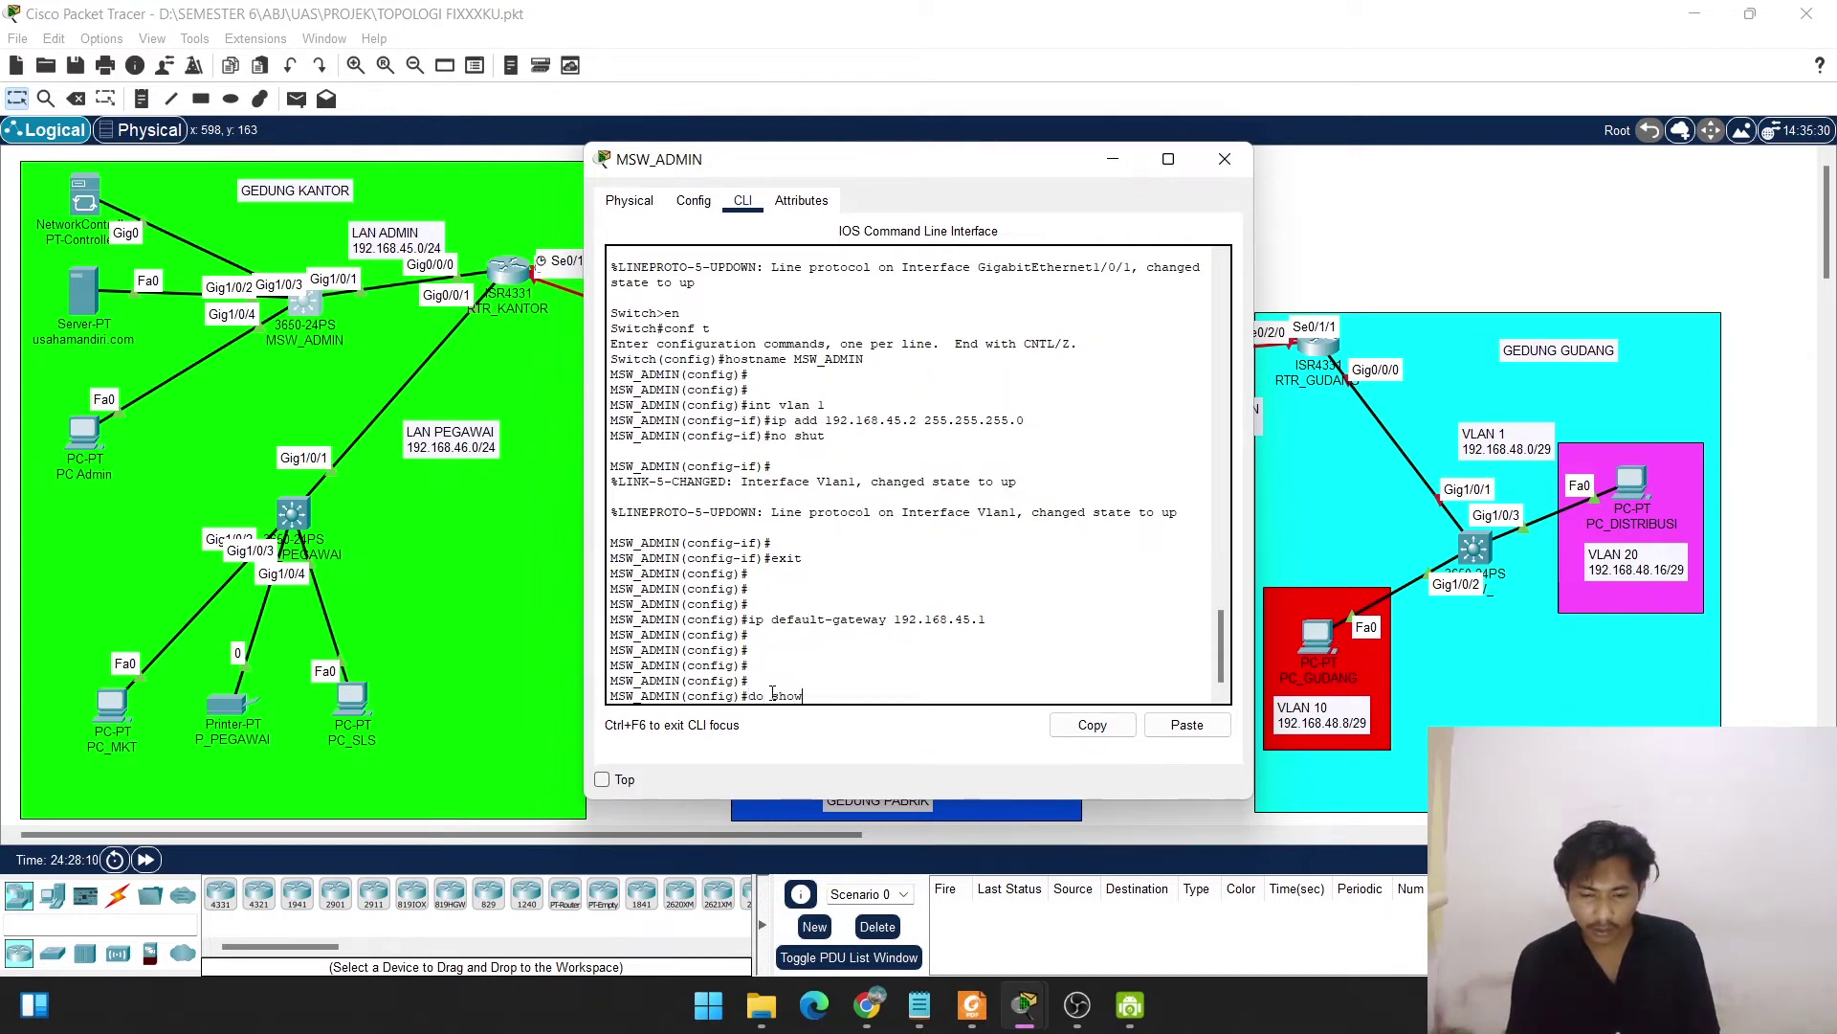
pyautogui.write(' ip int ')
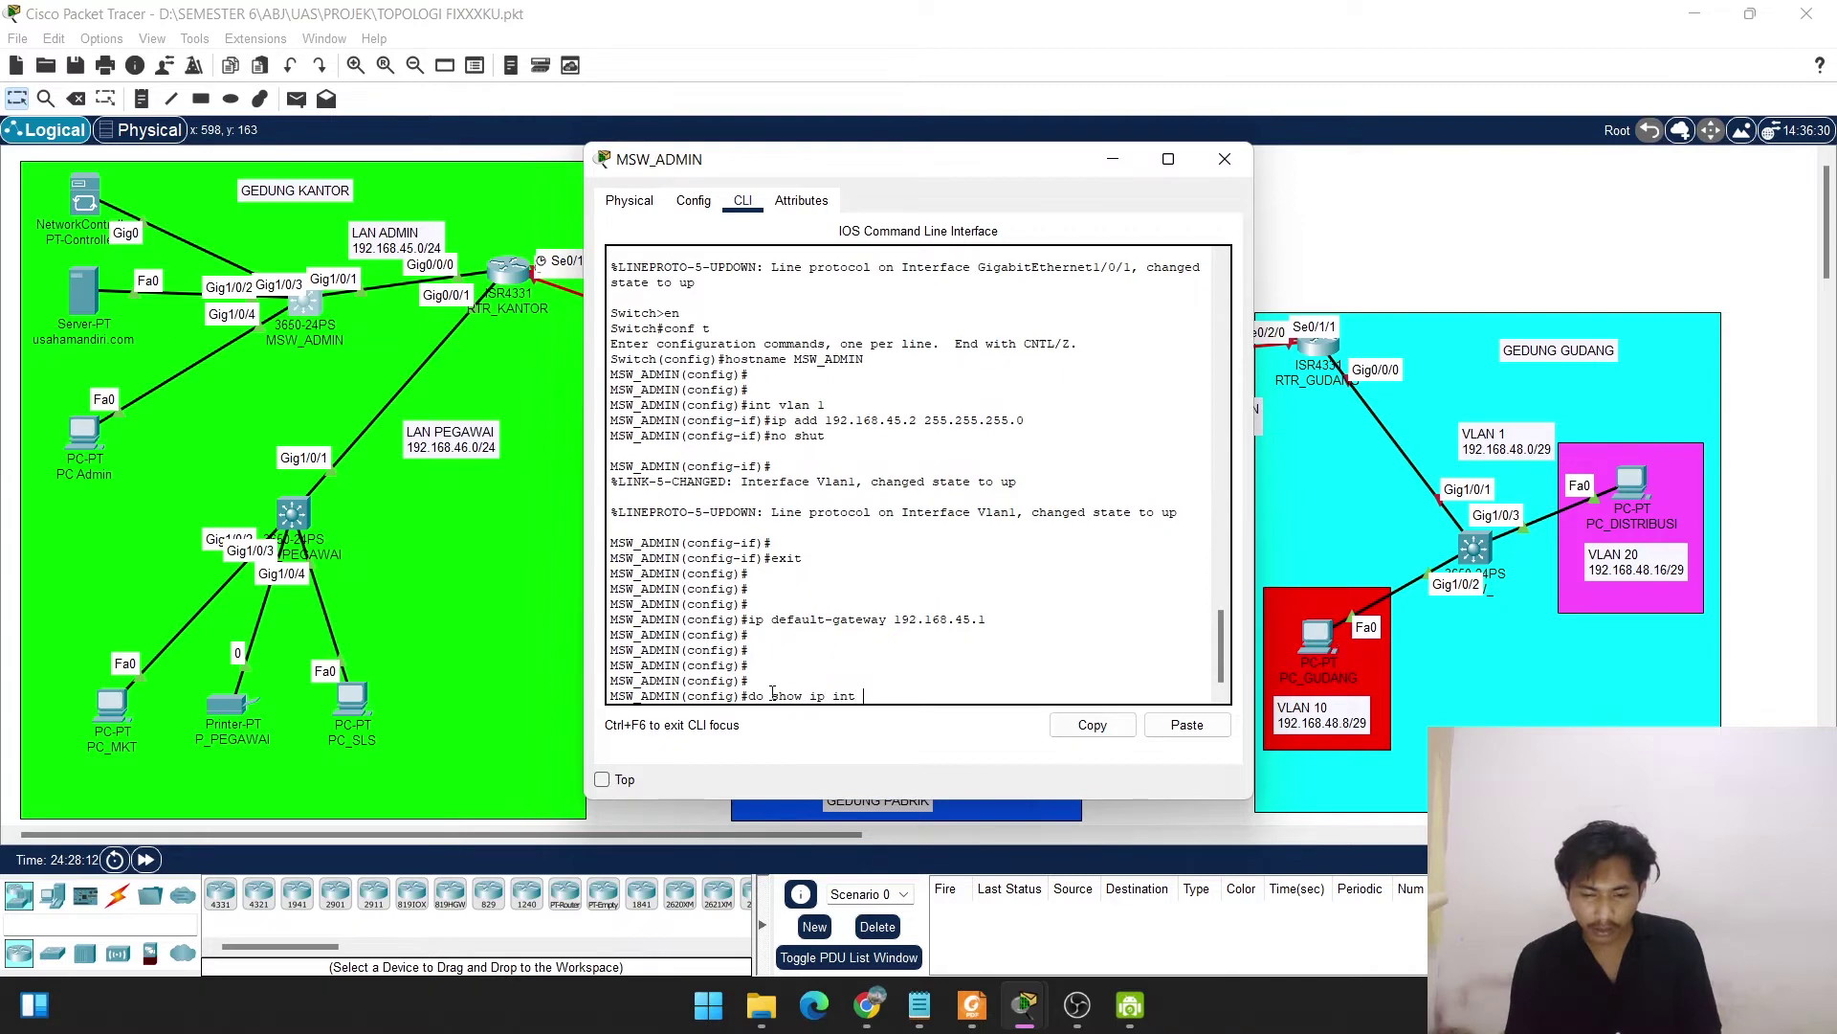
pyautogui.write('vlan 1')
pyautogui.press('Return')
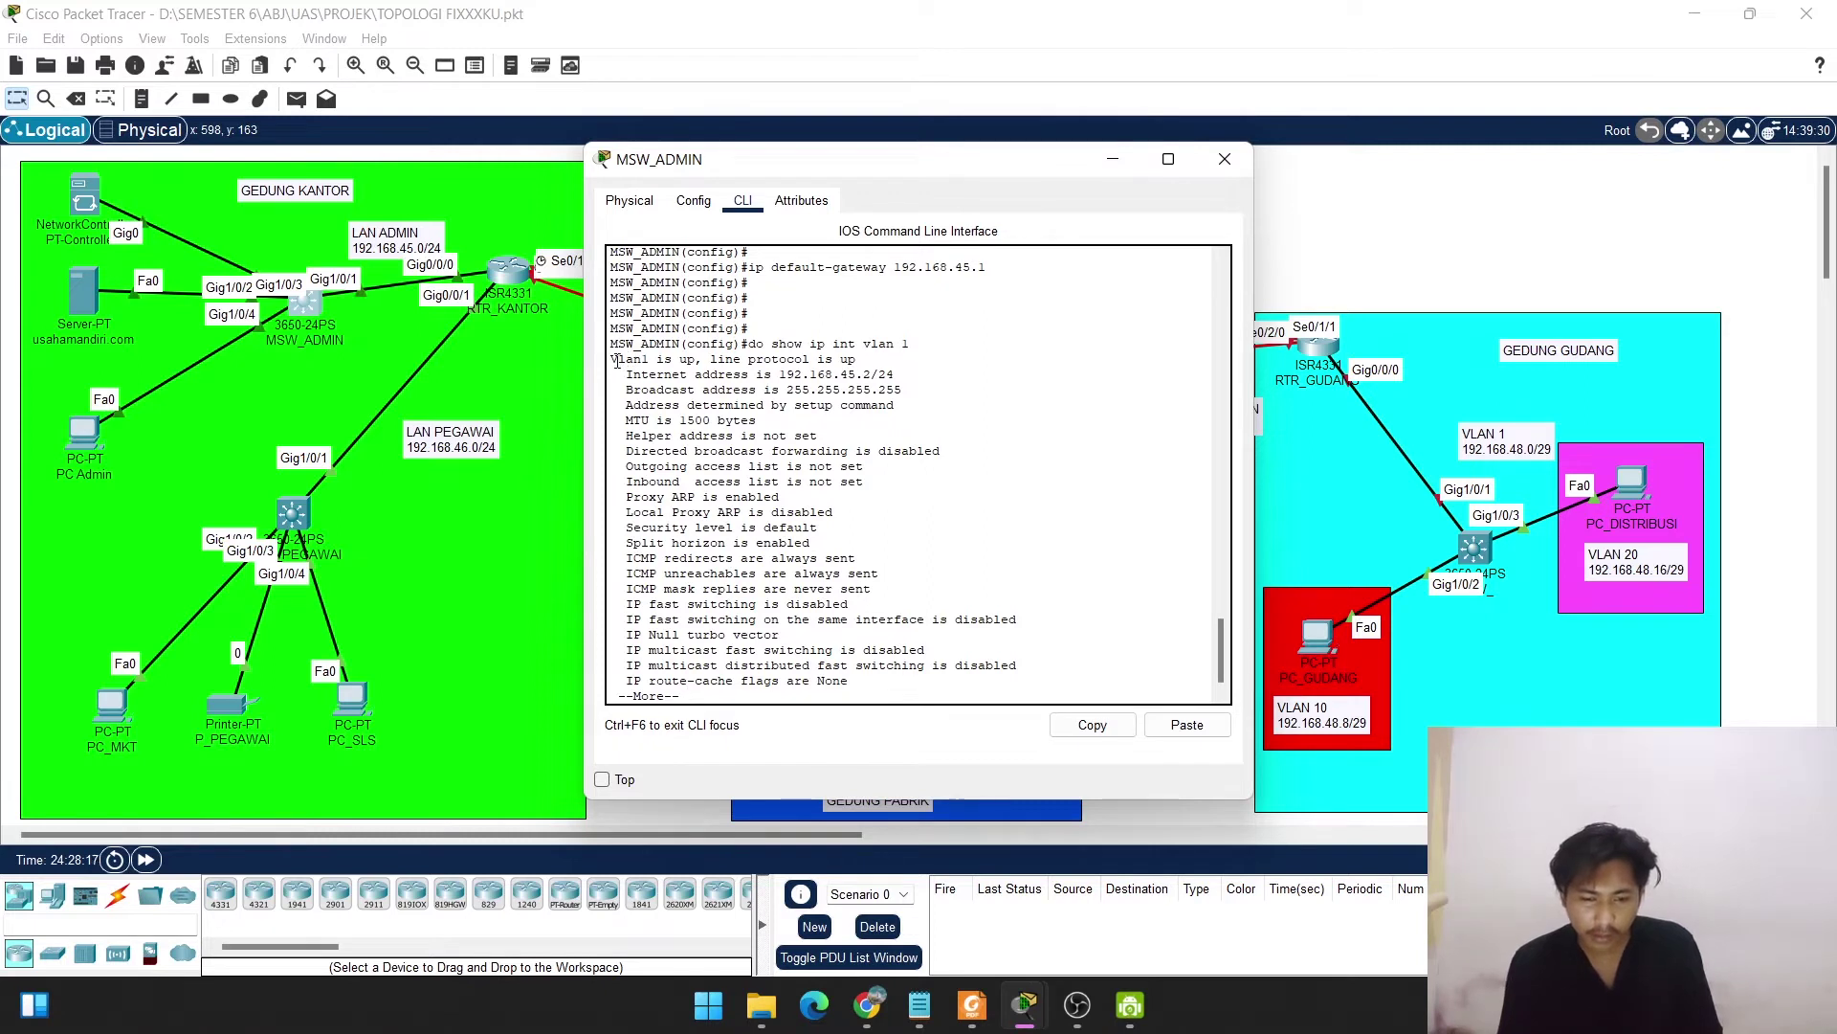
pyautogui.moveTo(617, 359); pyautogui.dragTo(868, 360)
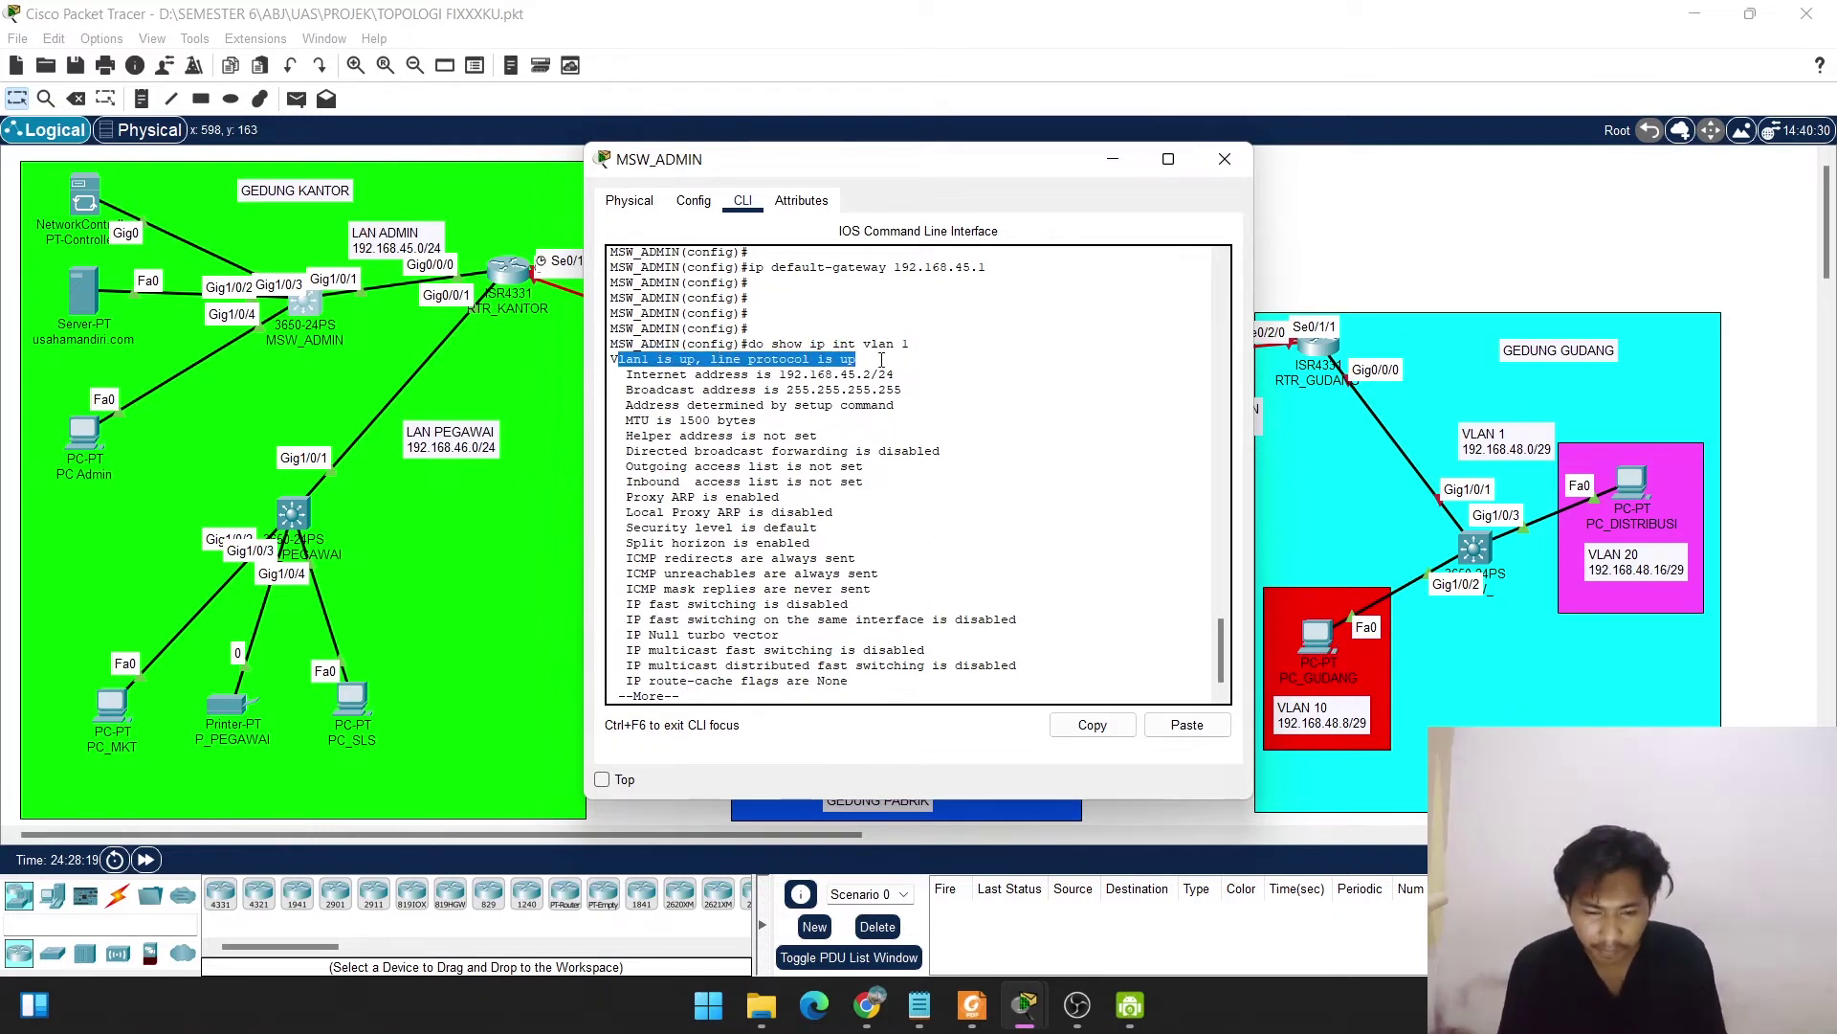
pyautogui.moveTo(632, 375); pyautogui.dragTo(894, 375)
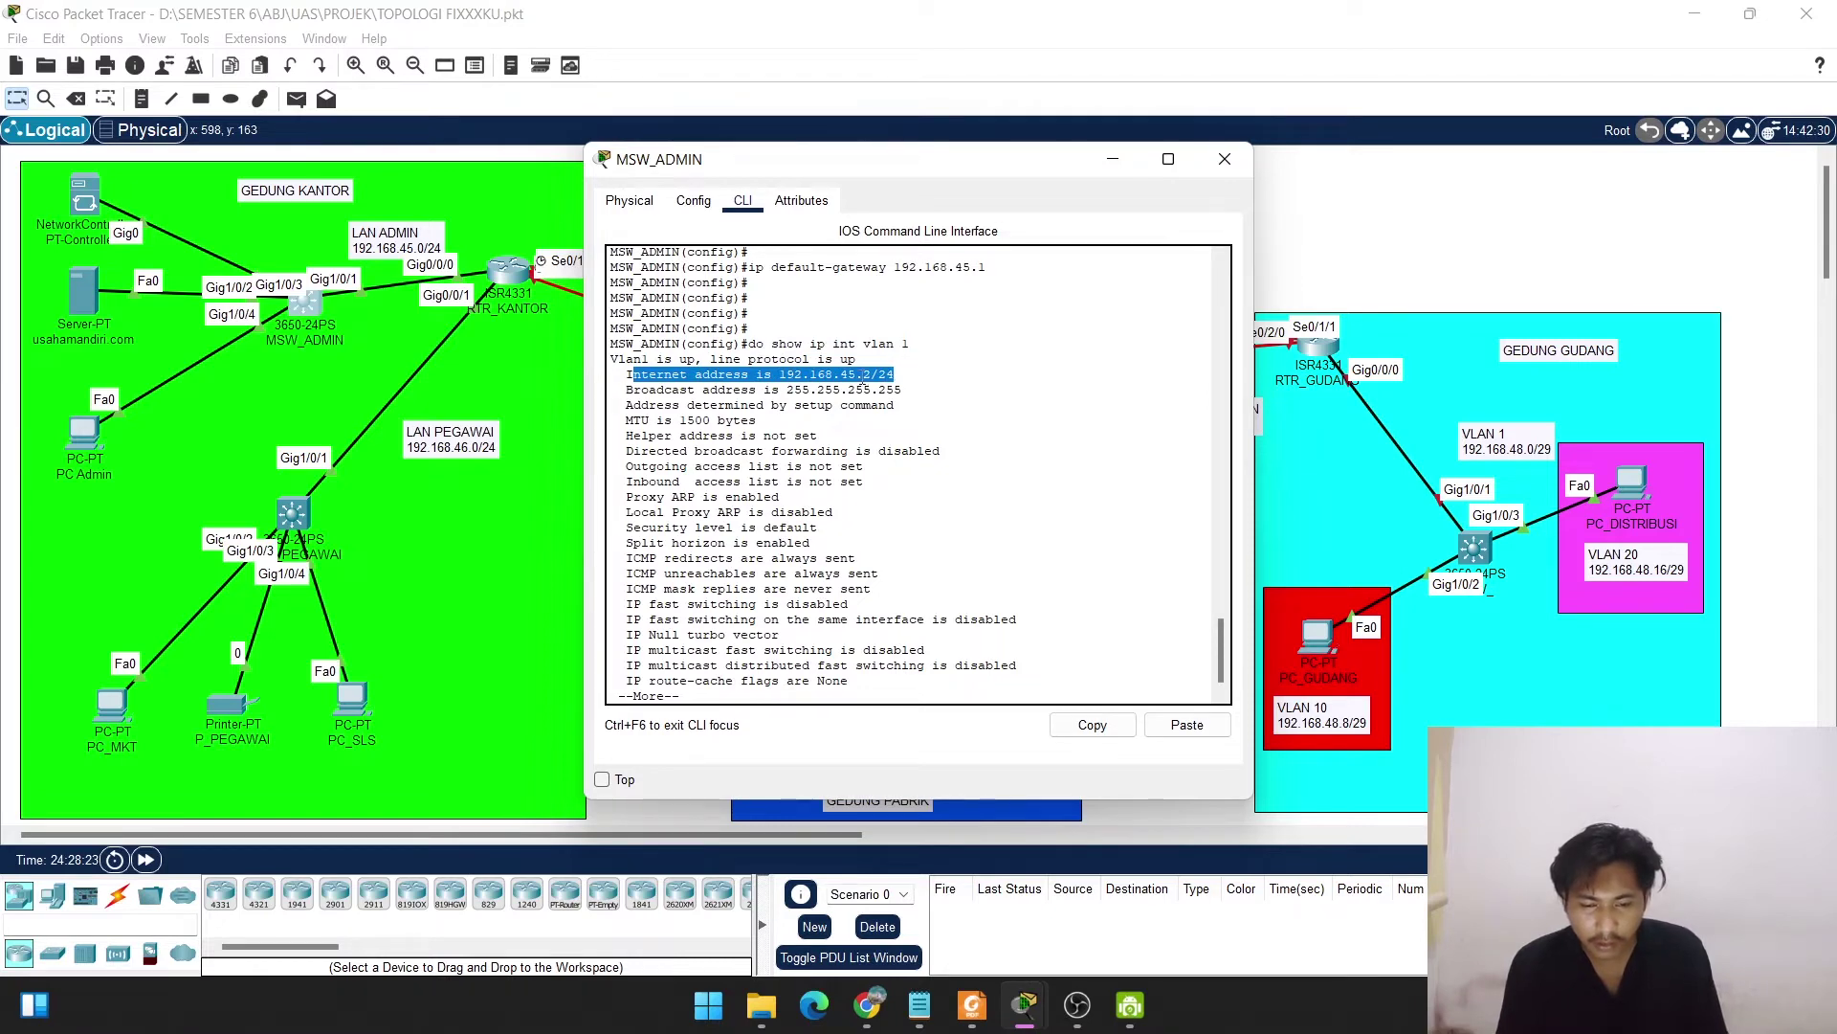
pyautogui.press('Return')
pyautogui.press('space')
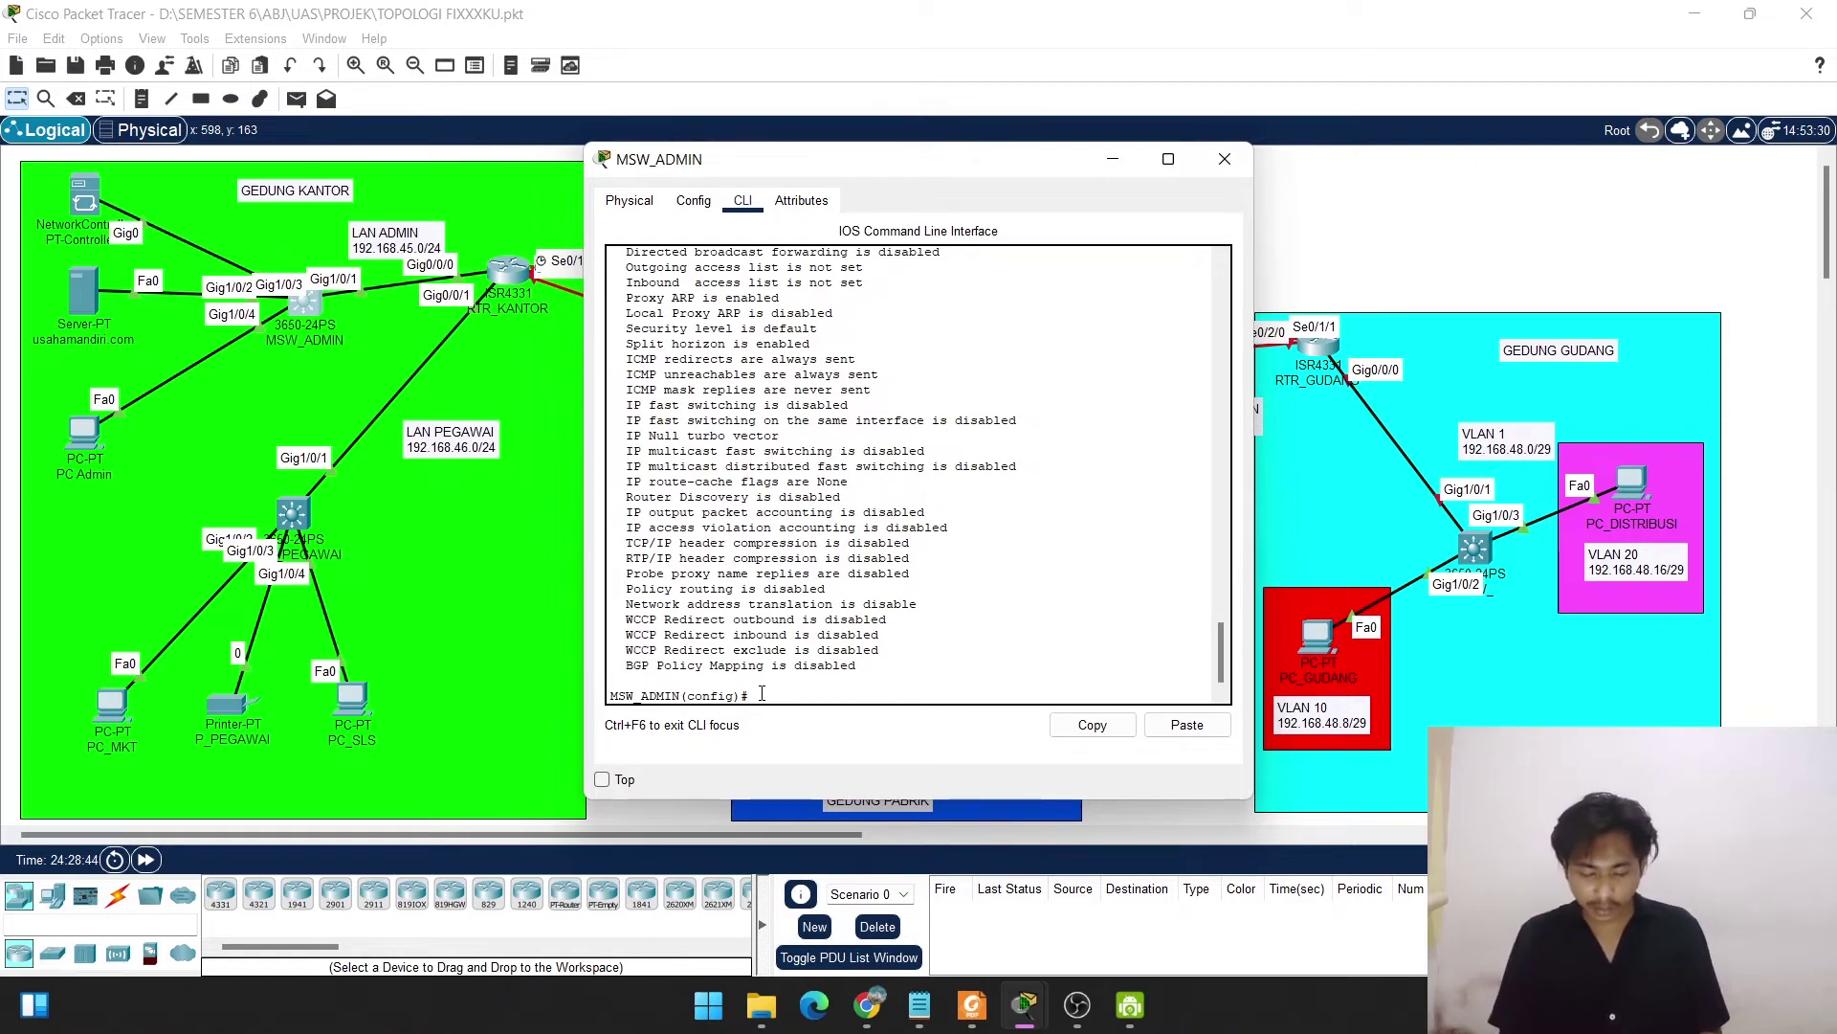
pyautogui.write('ena')
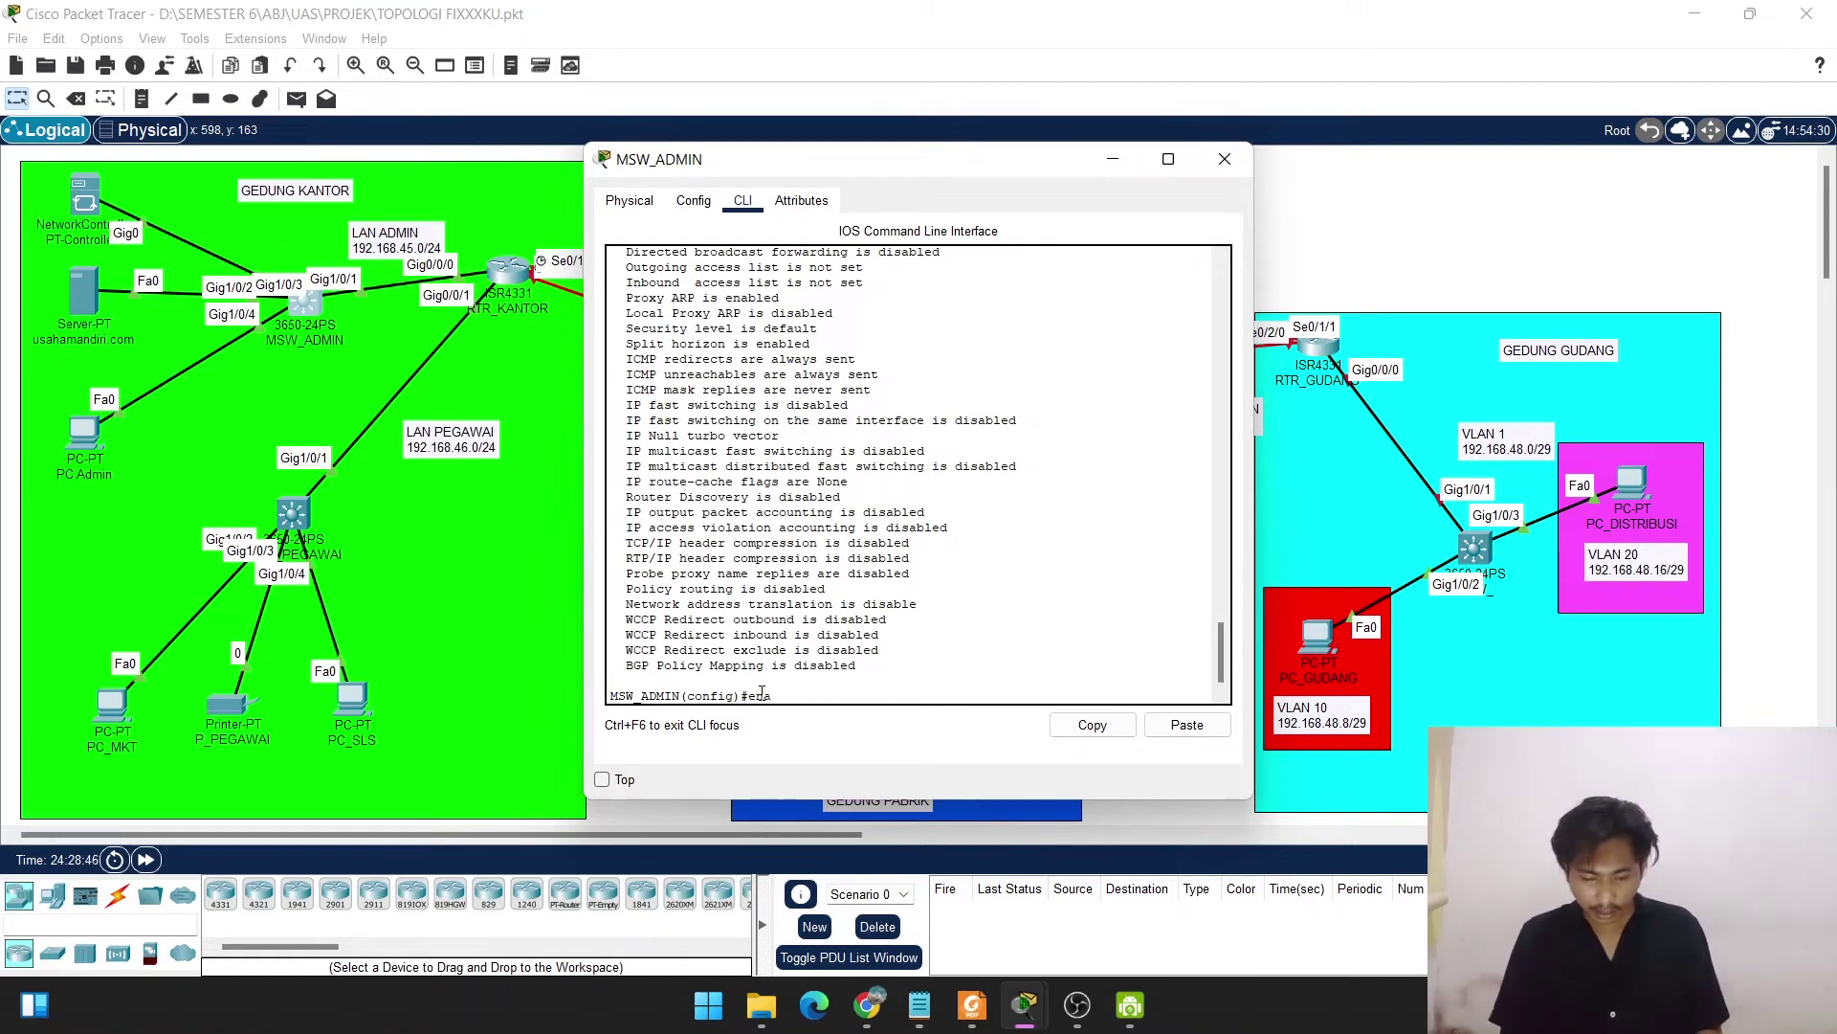
pyautogui.write('bel s')
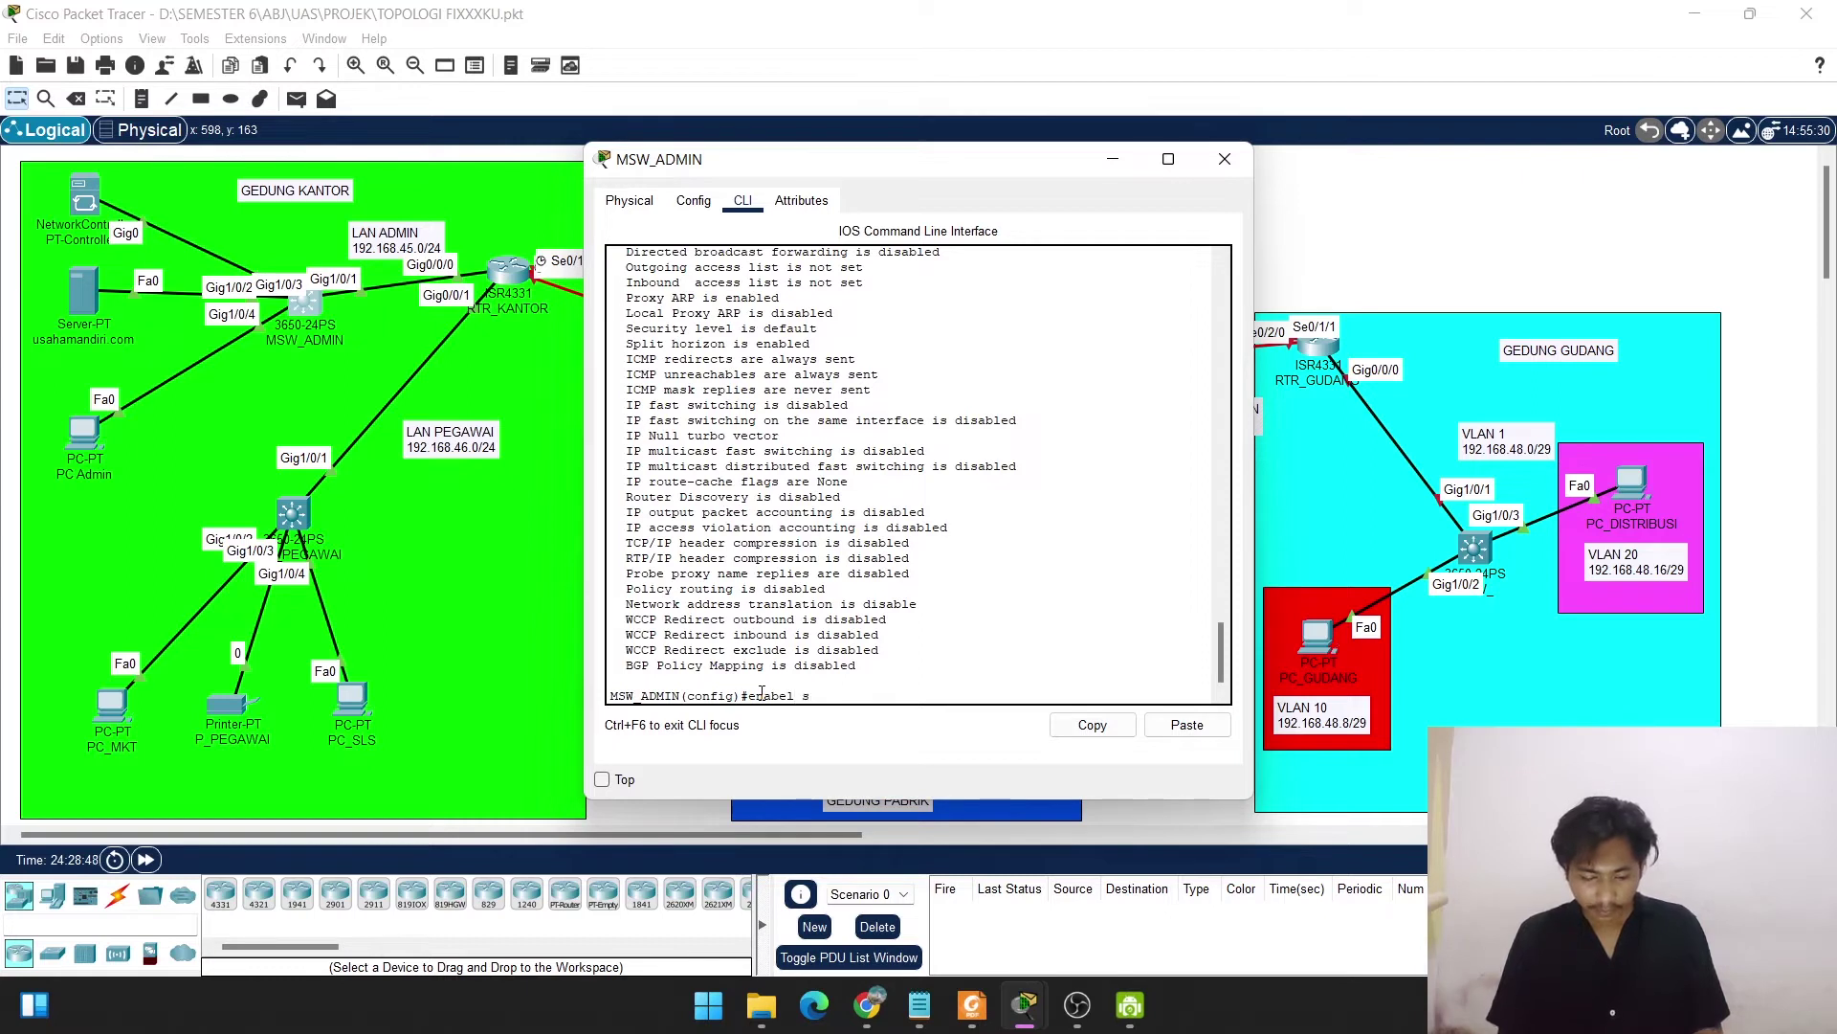
pyautogui.write('ecre')
pyautogui.write('t mand')
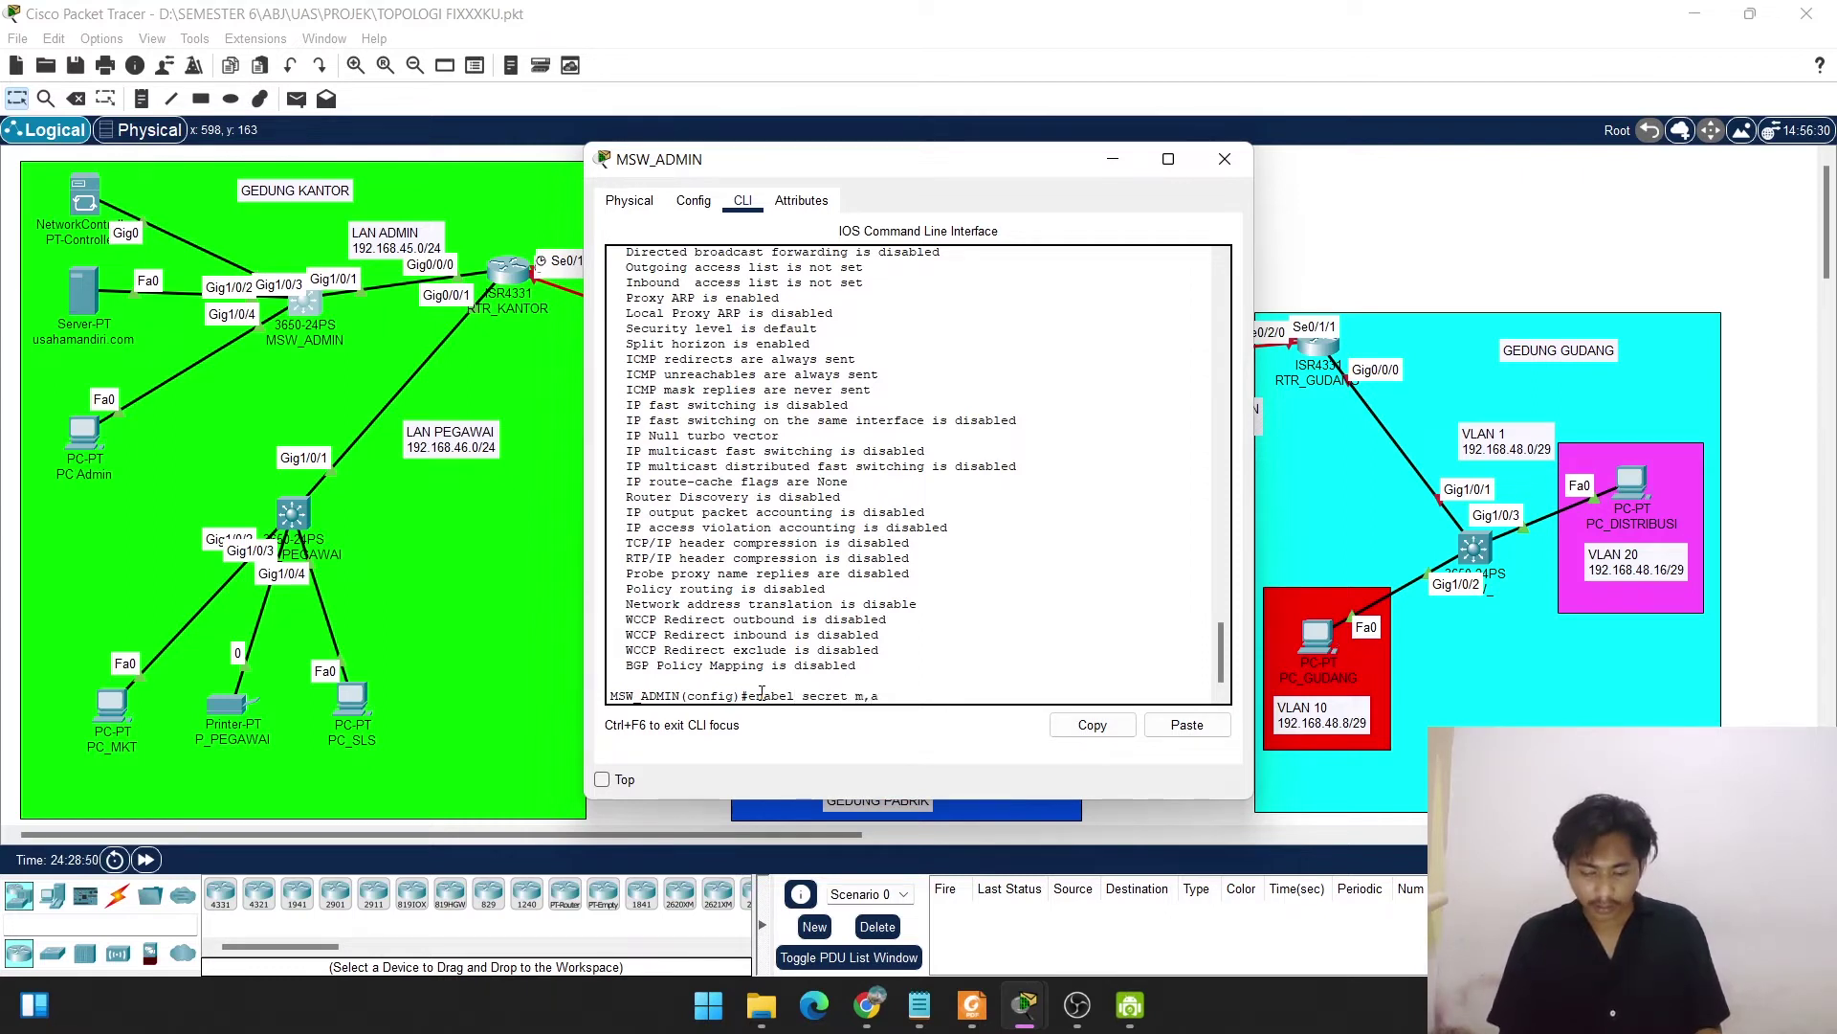
pyautogui.write('iri')
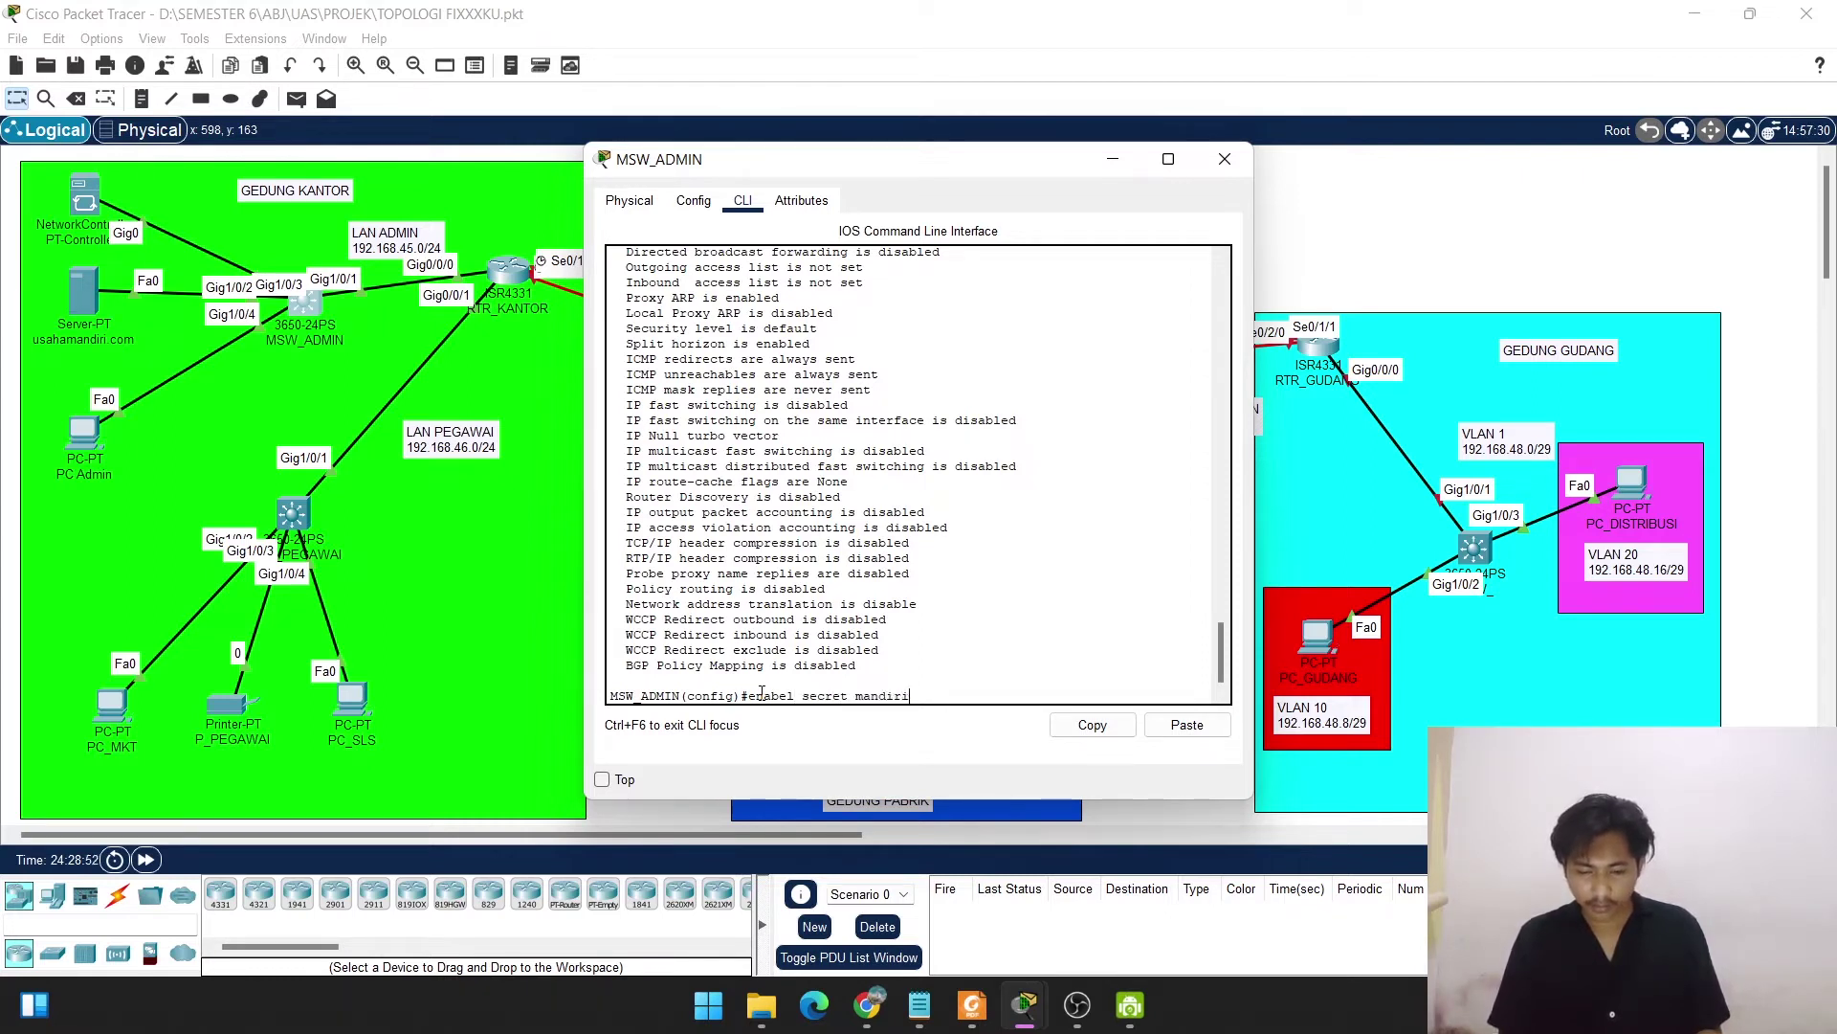
# Set MSW_ADMIN's enable secret password, fixing the misspelled command and re-entering it.
pyautogui.press('Return')
pyautogui.press('Up')
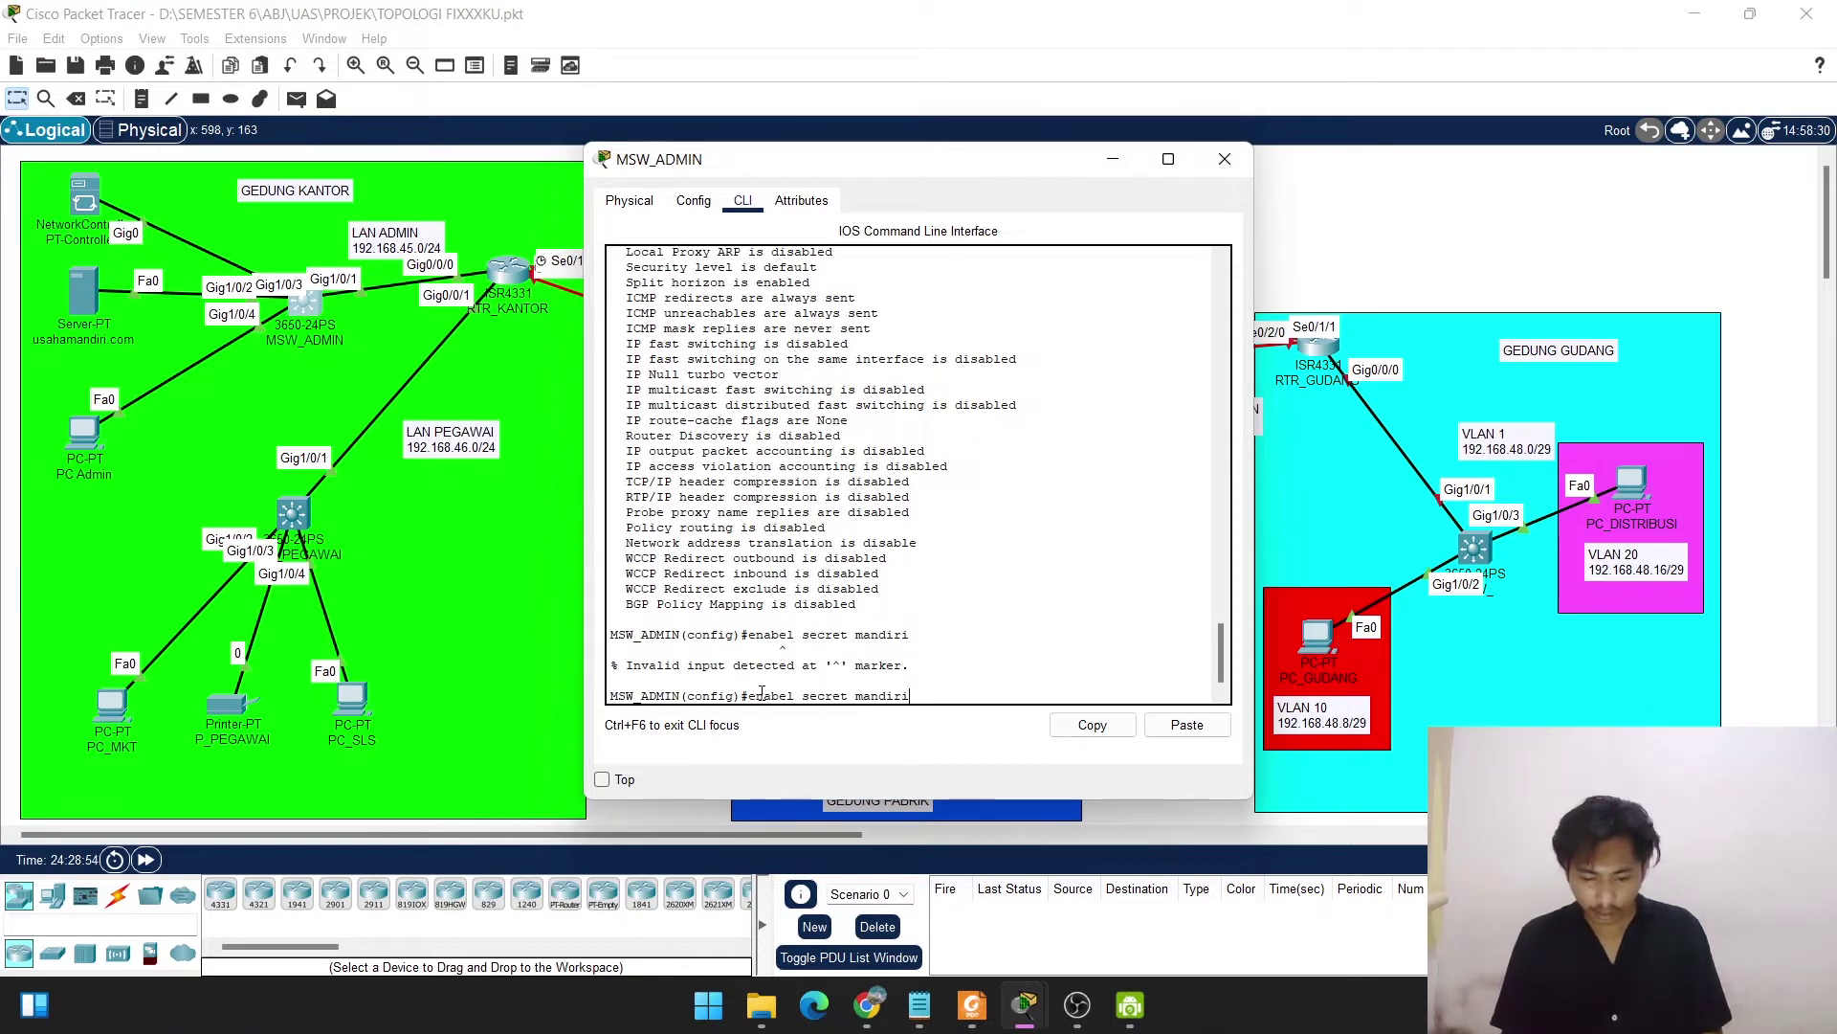
pyautogui.press('Left')
pyautogui.press('Left')
pyautogui.press('Left')
pyautogui.press('Left')
pyautogui.press('Left')
pyautogui.press('Left')
pyautogui.press('Left')
pyautogui.press('Left')
pyautogui.press('Left')
pyautogui.press('Left')
pyautogui.press('Left')
pyautogui.press('Left')
pyautogui.press('Left')
pyautogui.press('Left')
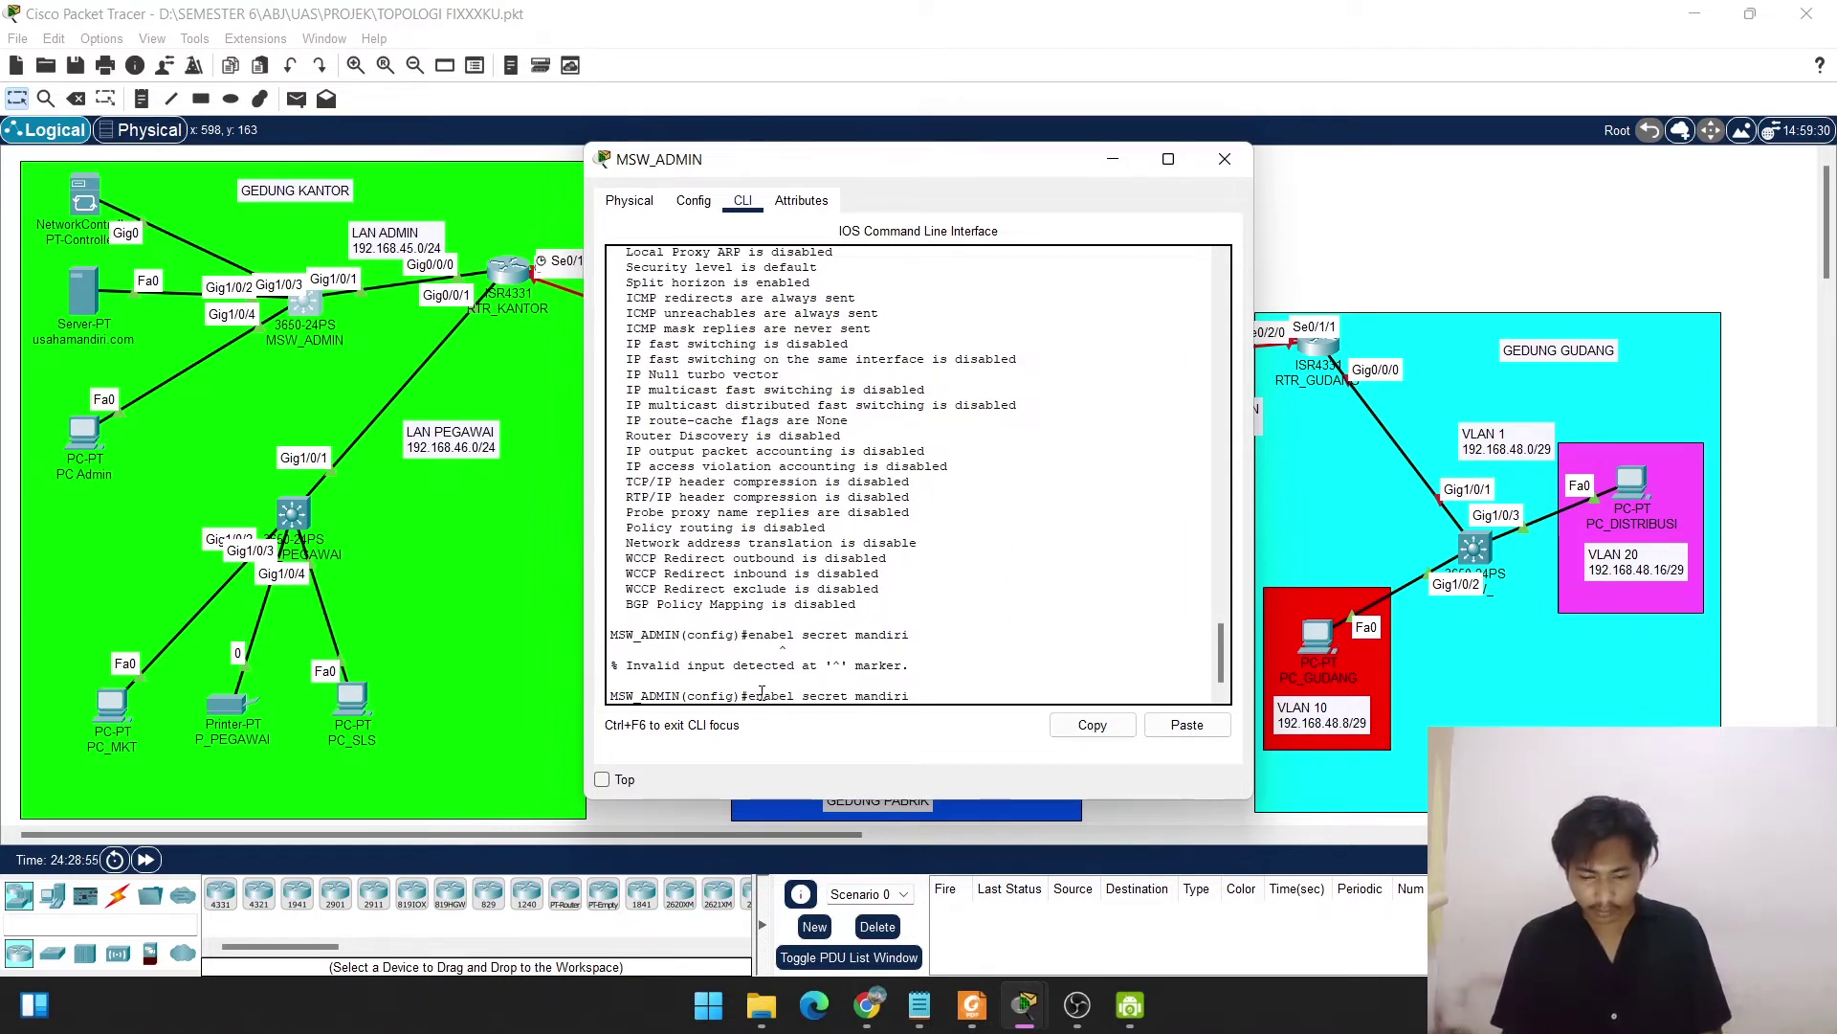
pyautogui.press('BackSpace')
pyautogui.press('BackSpace')
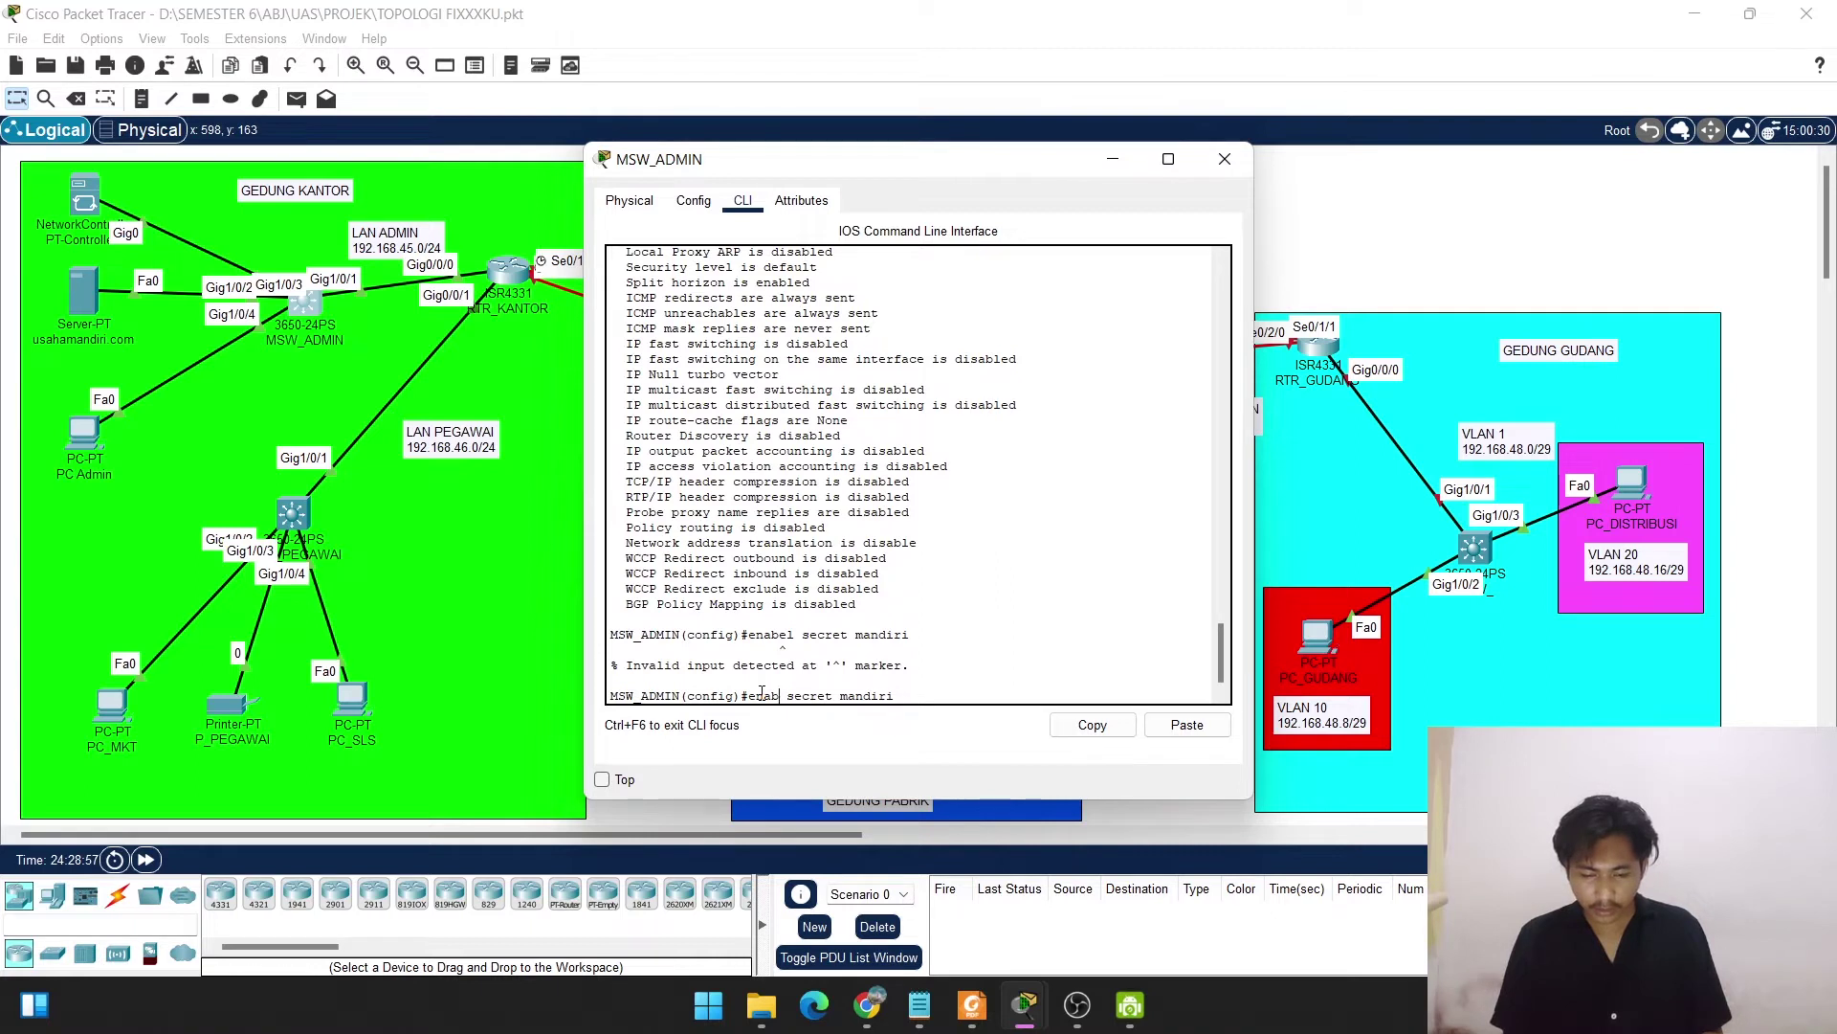
pyautogui.write('le')
pyautogui.press('Return')
# Set the switch's domain name to usahamanidri.com.
pyautogui.write('\\')
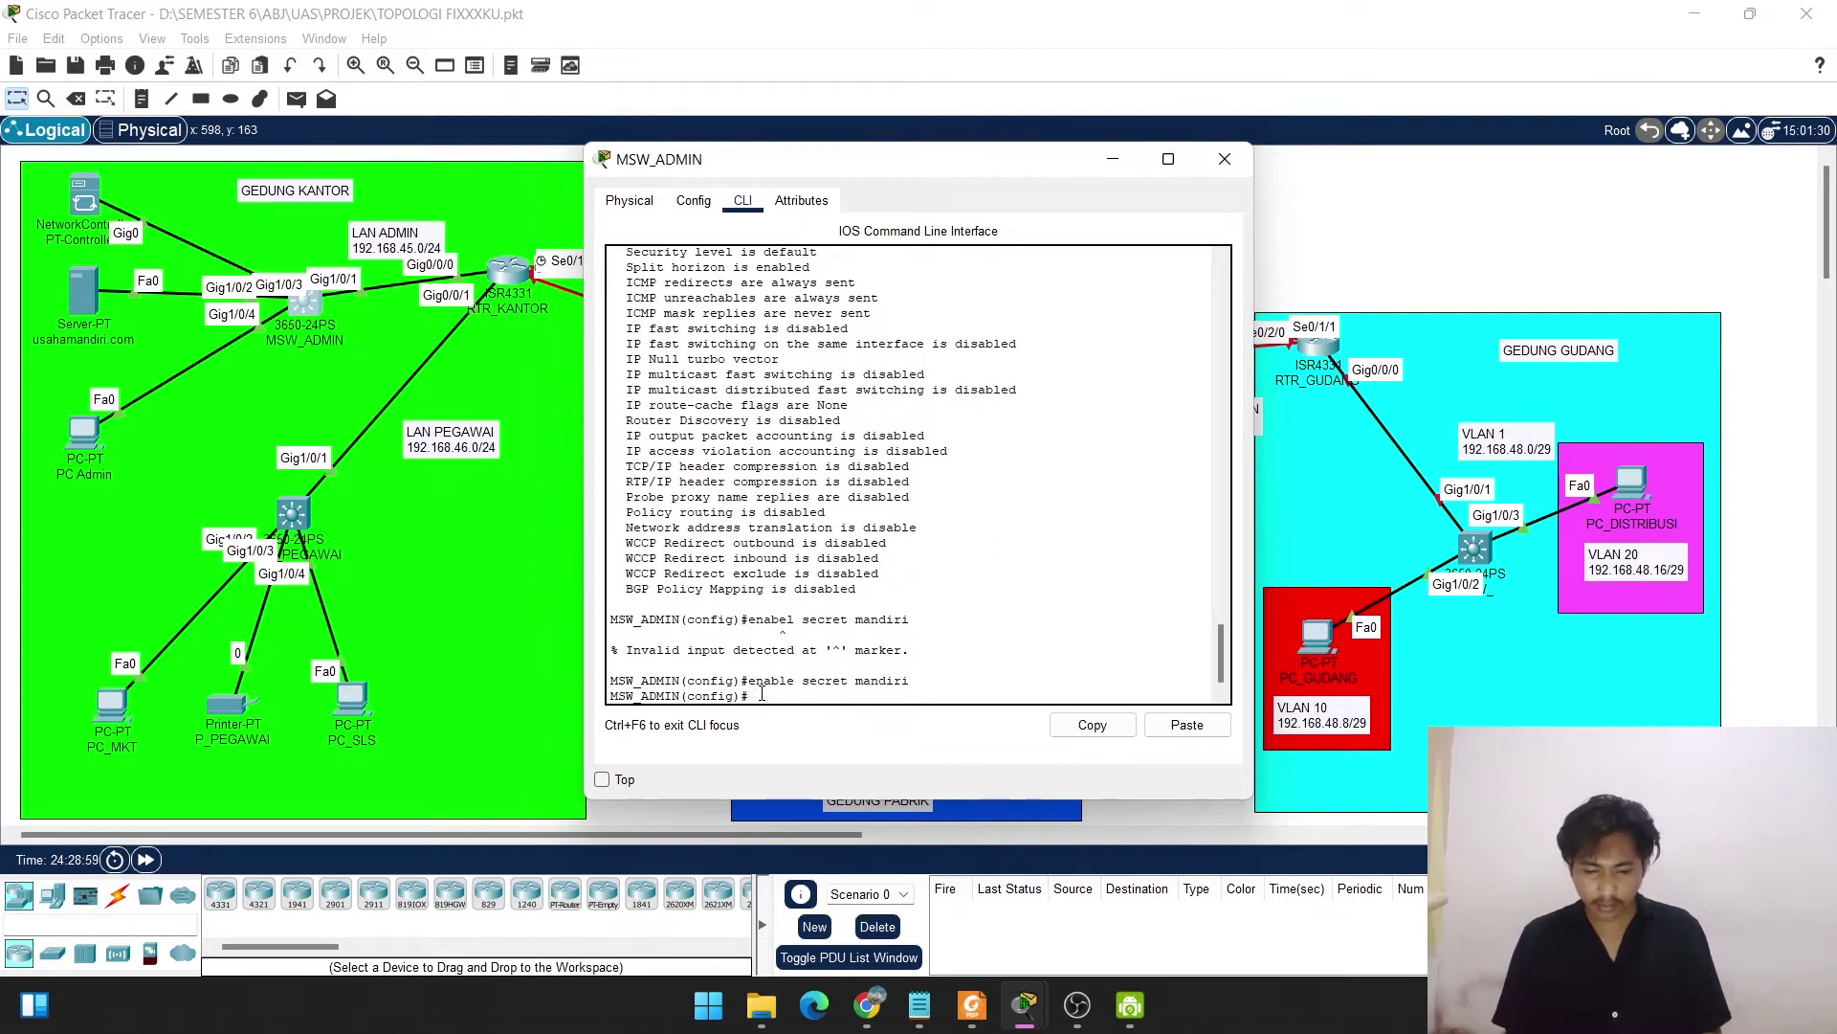
pyautogui.press('Return')
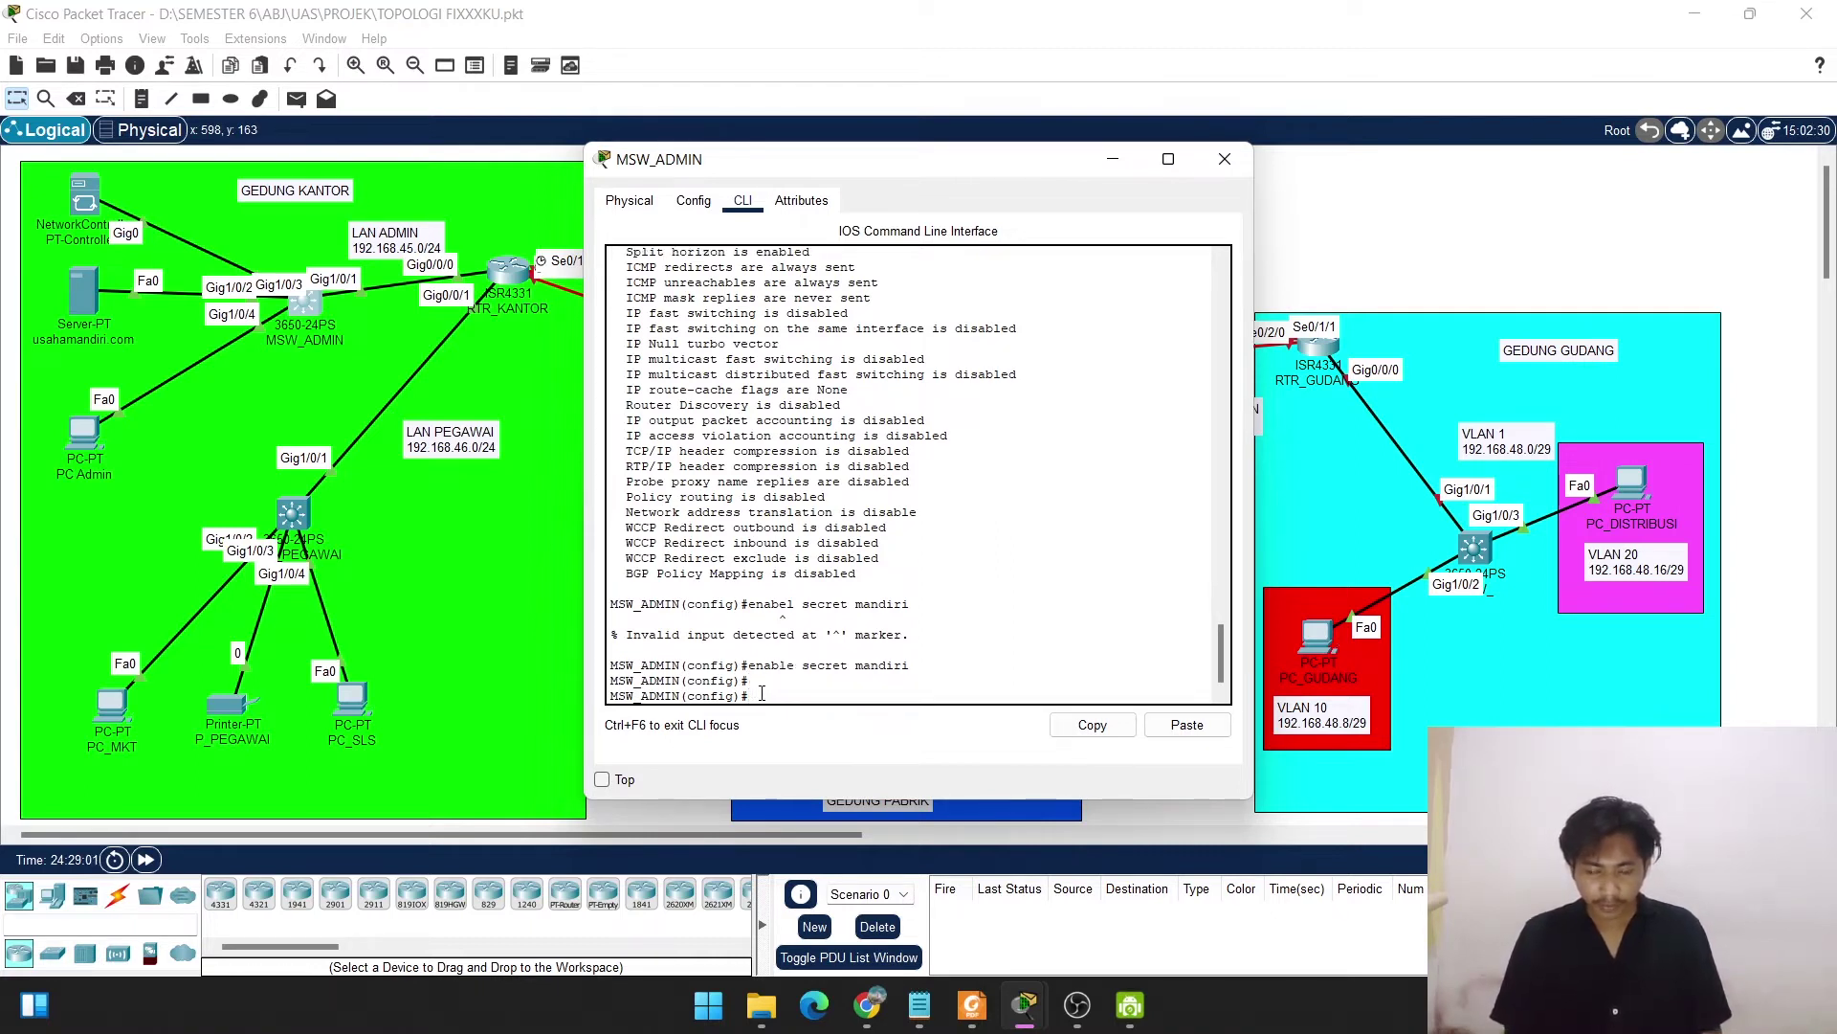
pyautogui.write('ip')
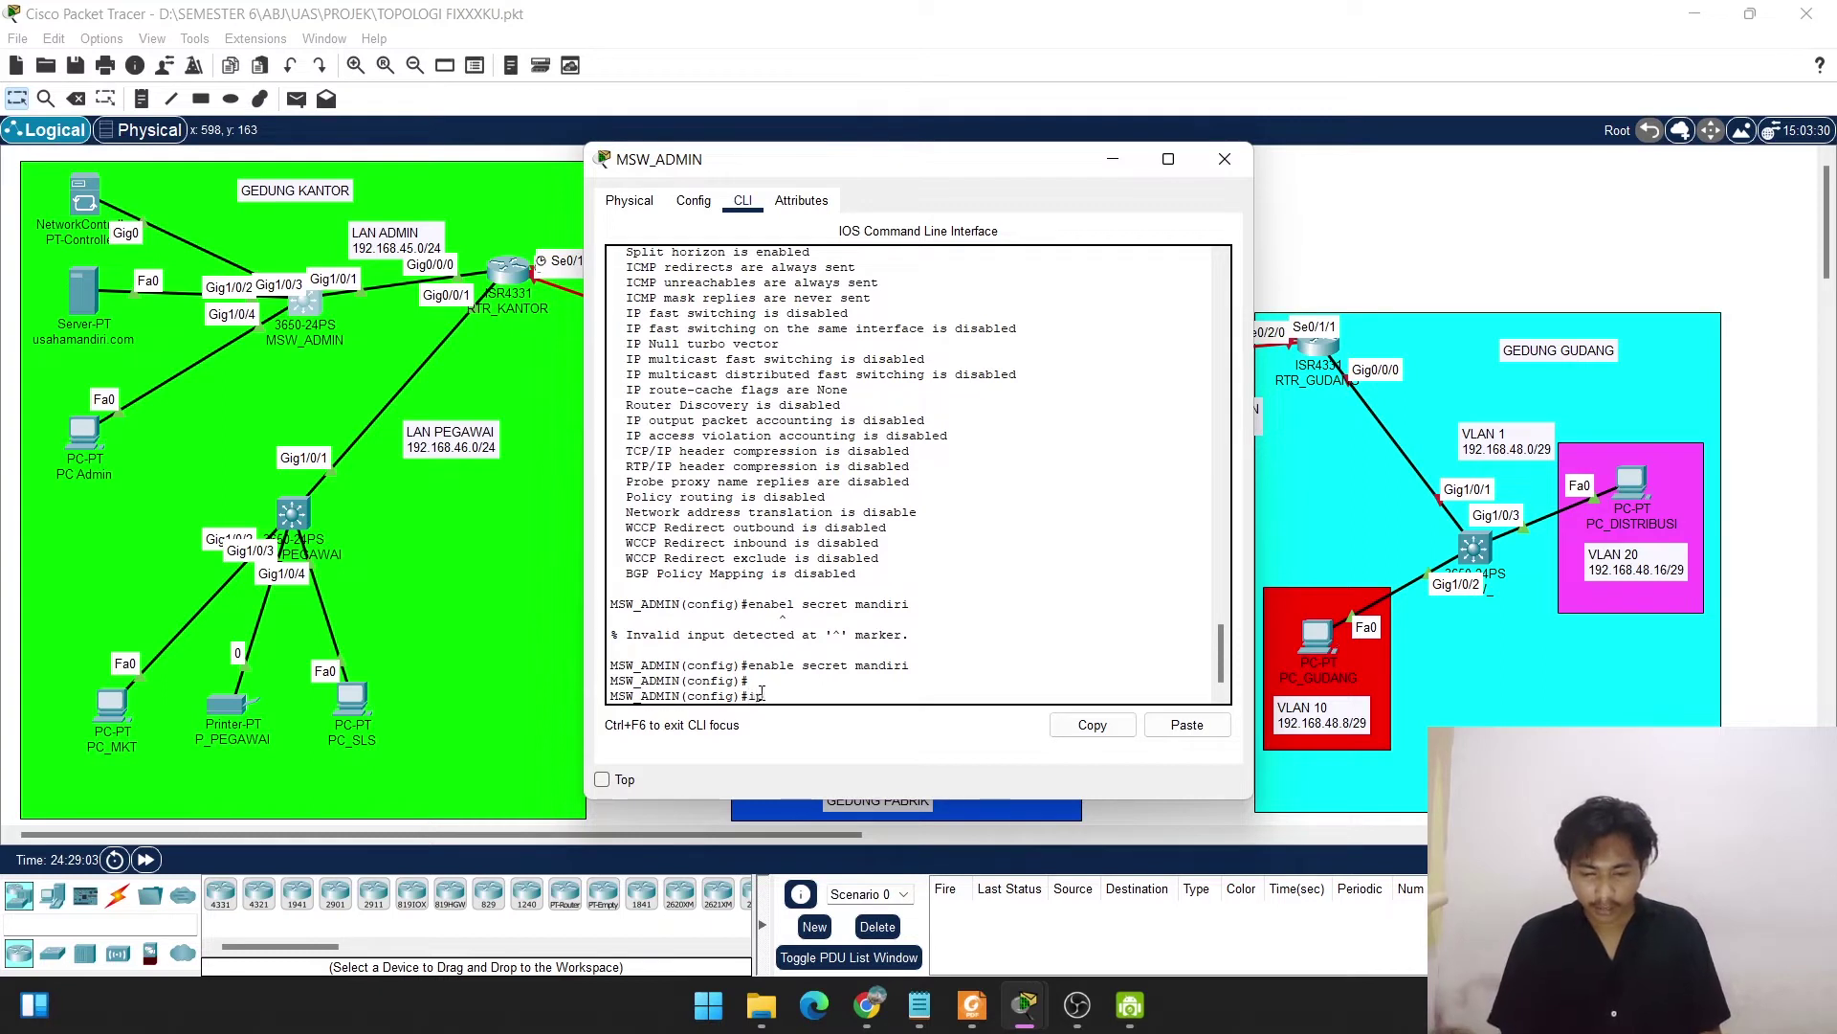
pyautogui.write(' domain-na')
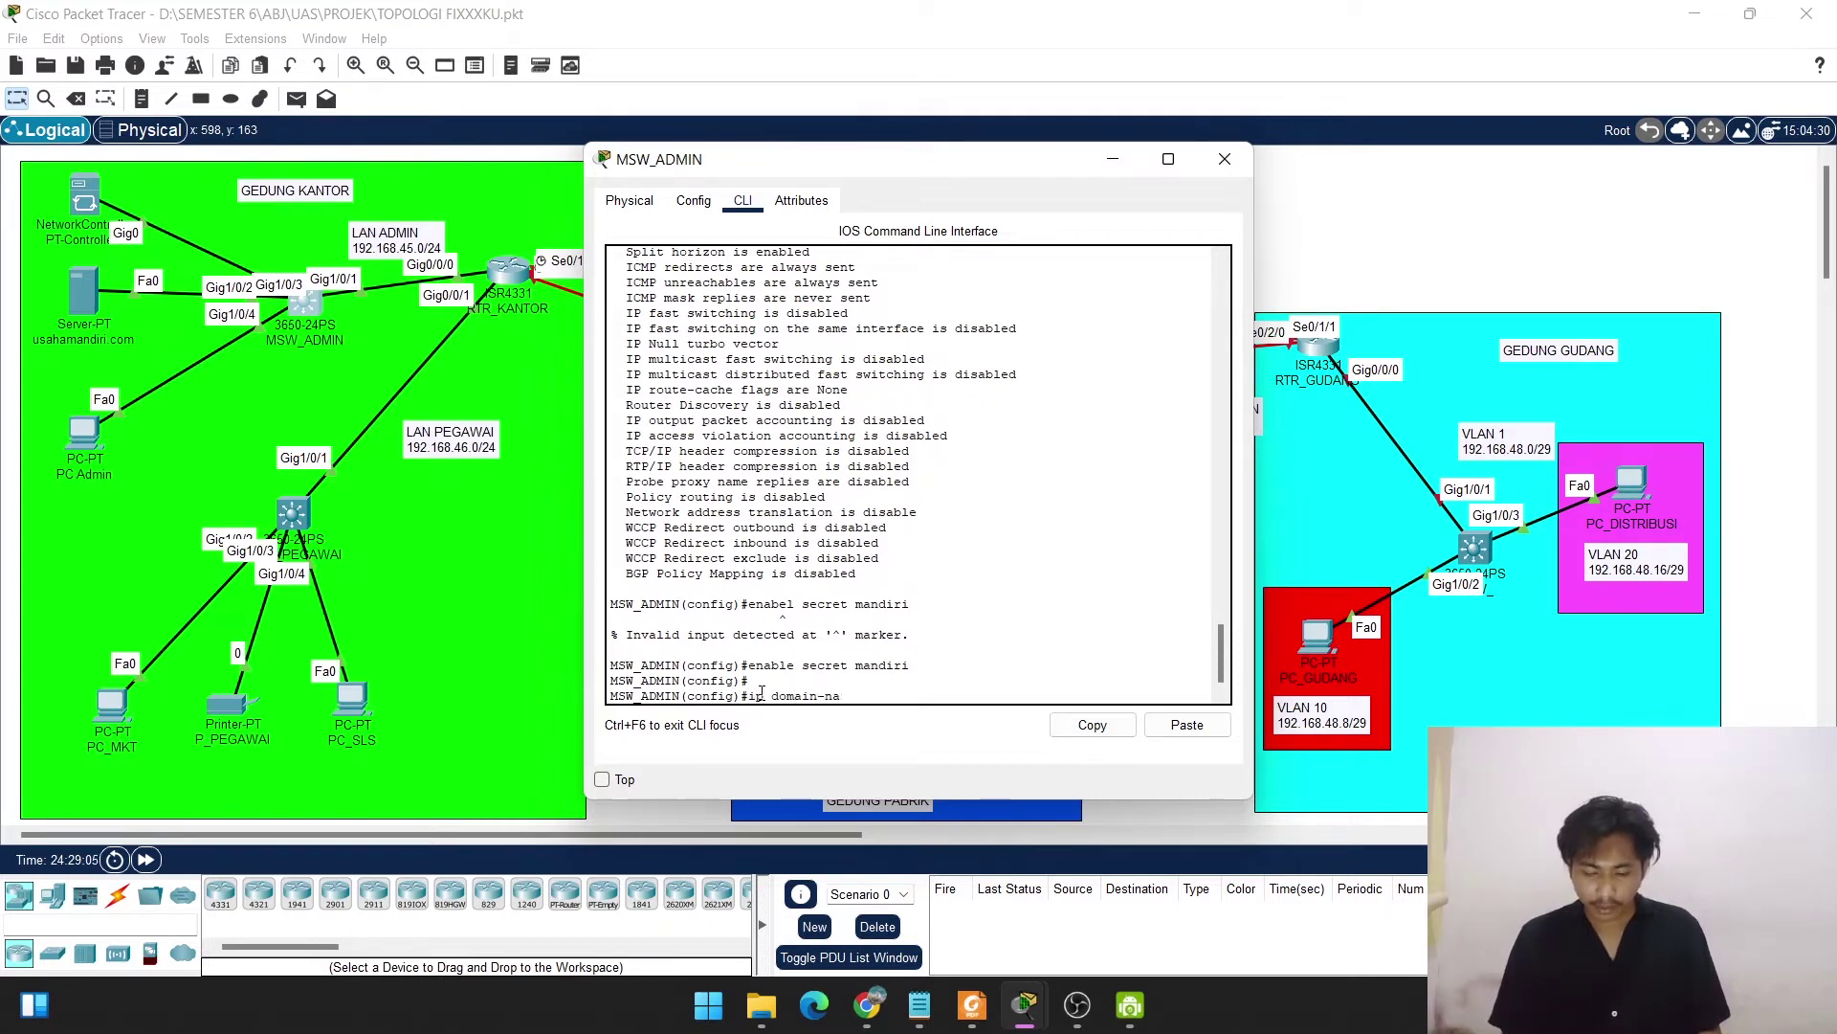
pyautogui.write('me usaha')
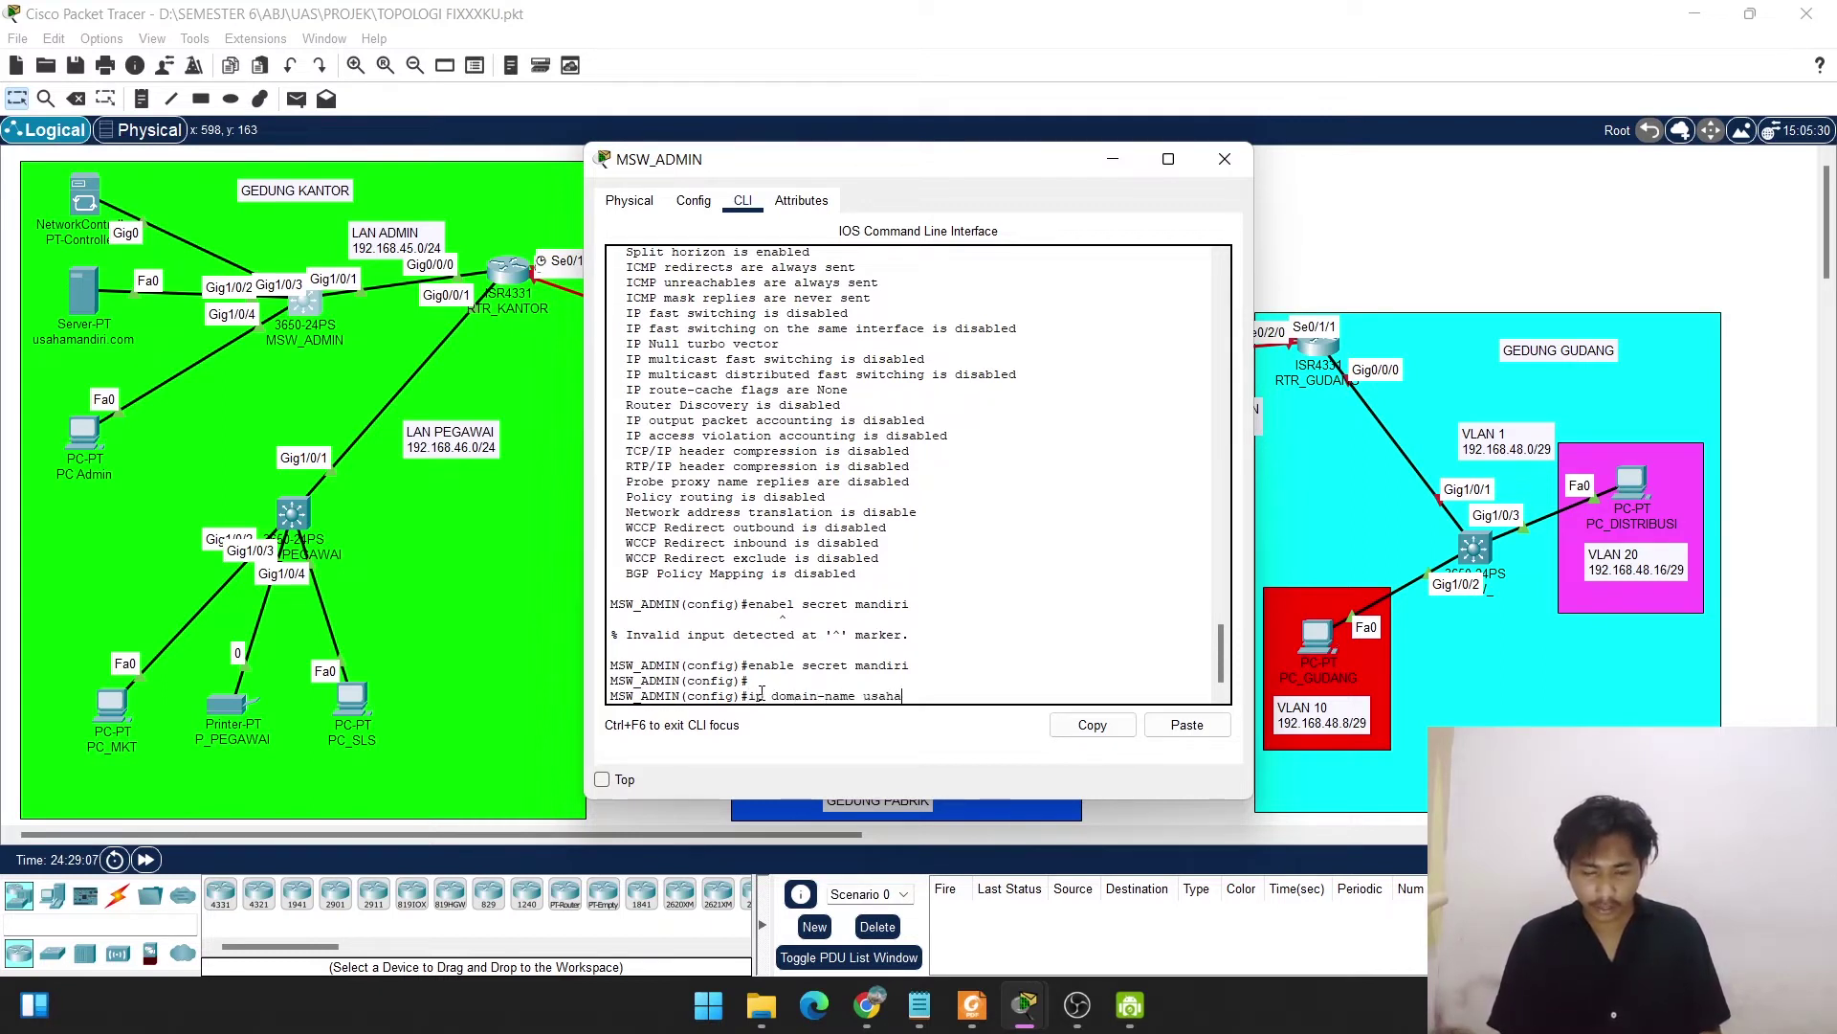
pyautogui.write('manidri.com')
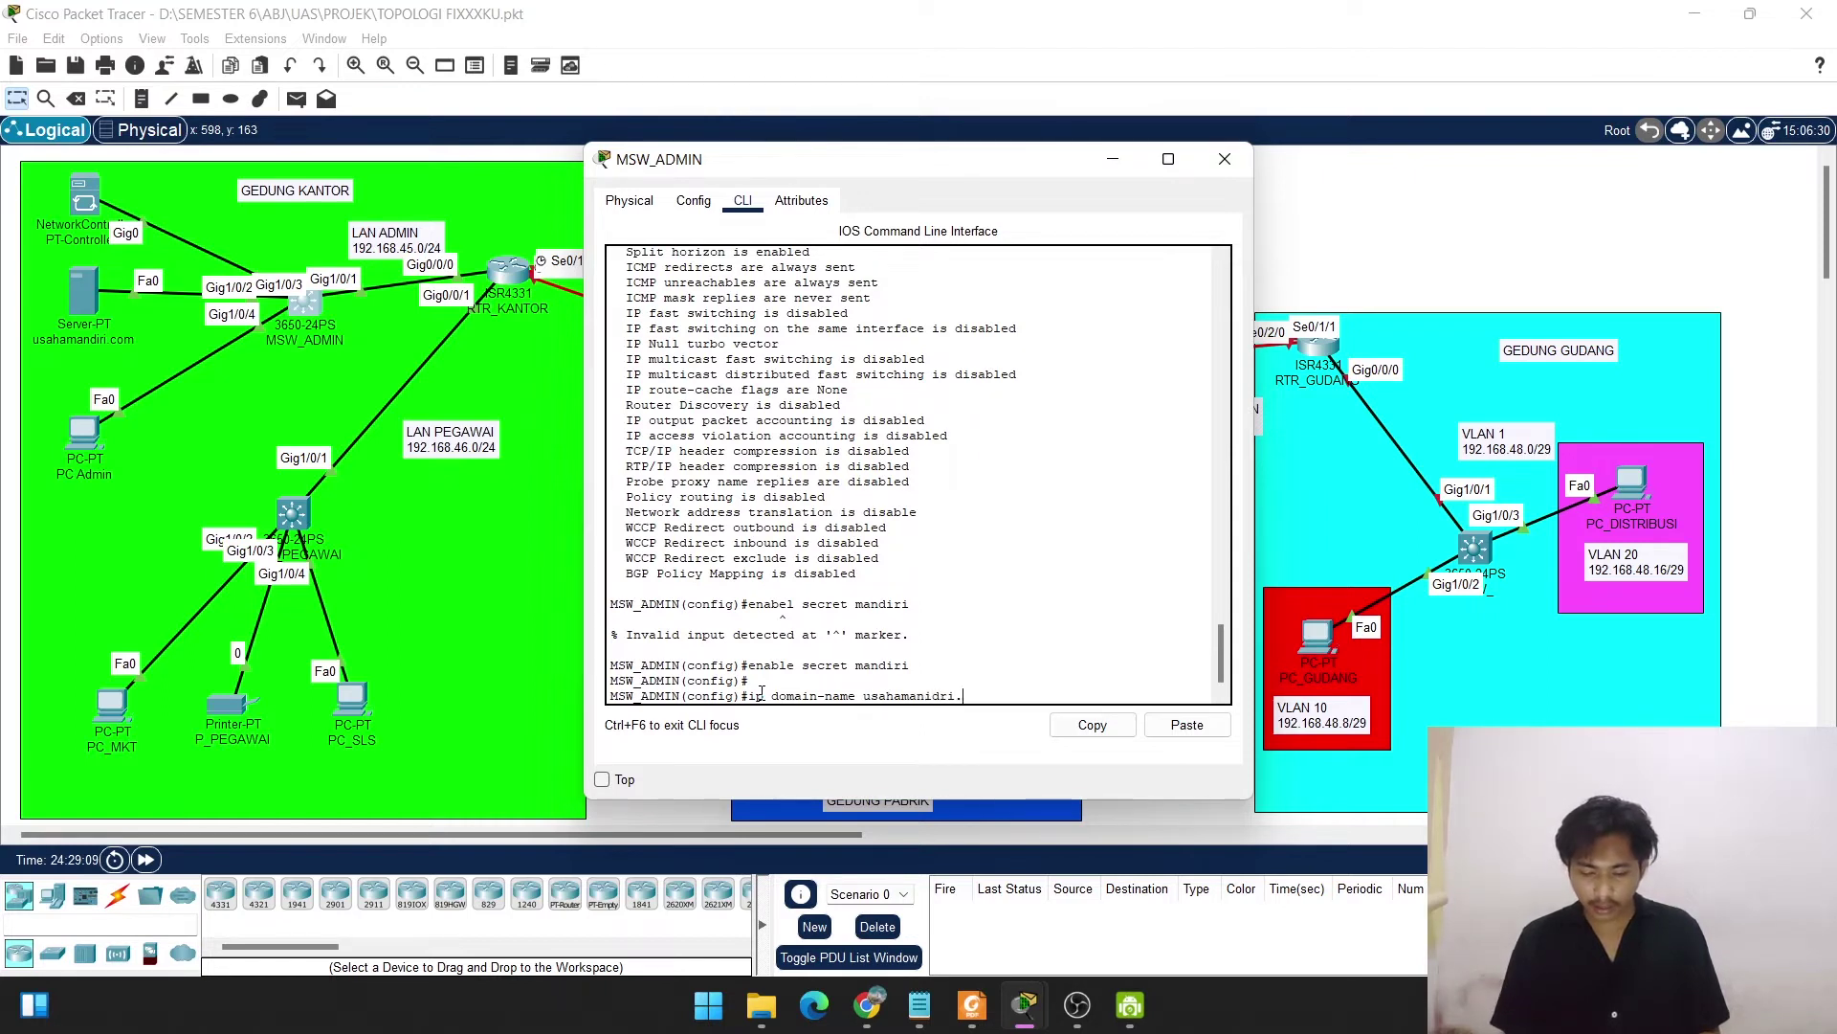
pyautogui.press('Return')
pyautogui.press('Return')
pyautogui.press('Return')
pyautogui.press('Return')
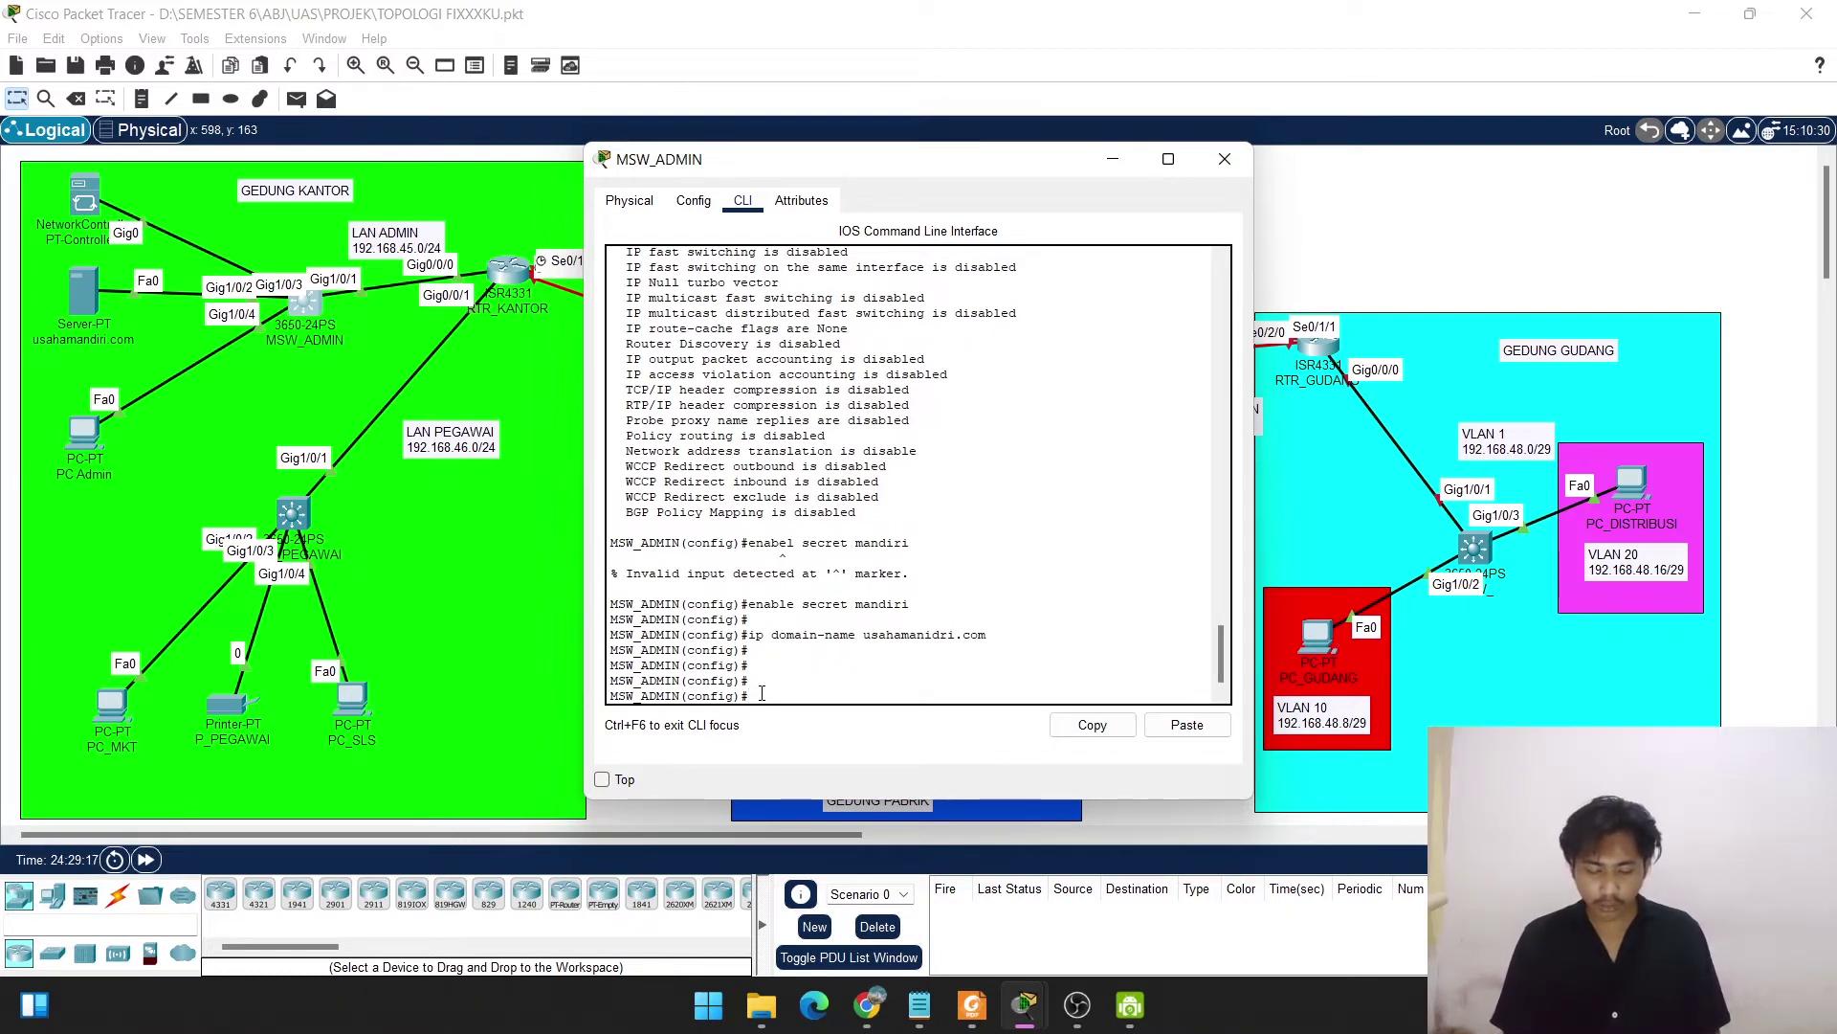
# Generate 1024-bit RSA general keys with crypto key generate rsa, enabling SSH.
pyautogui.write('cvr')
pyautogui.press('Tab')
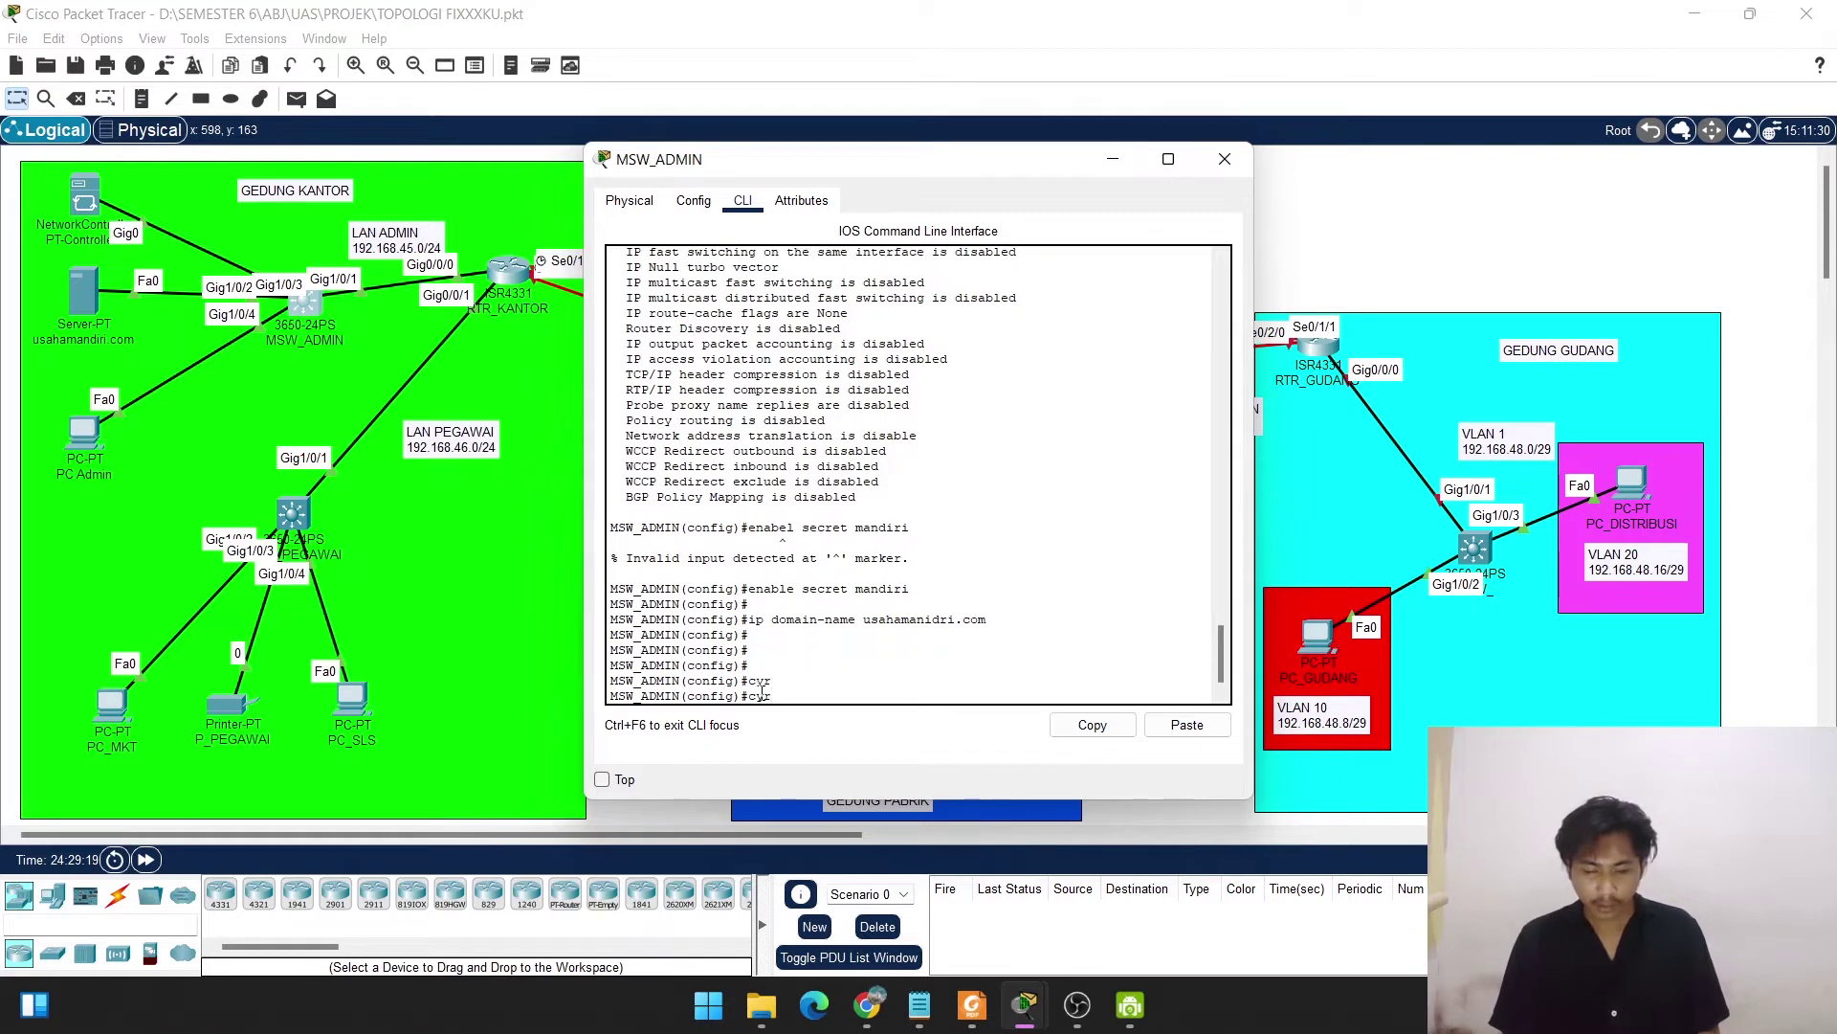
pyautogui.press('BackSpace')
pyautogui.press('BackSpace')
pyautogui.write('y')
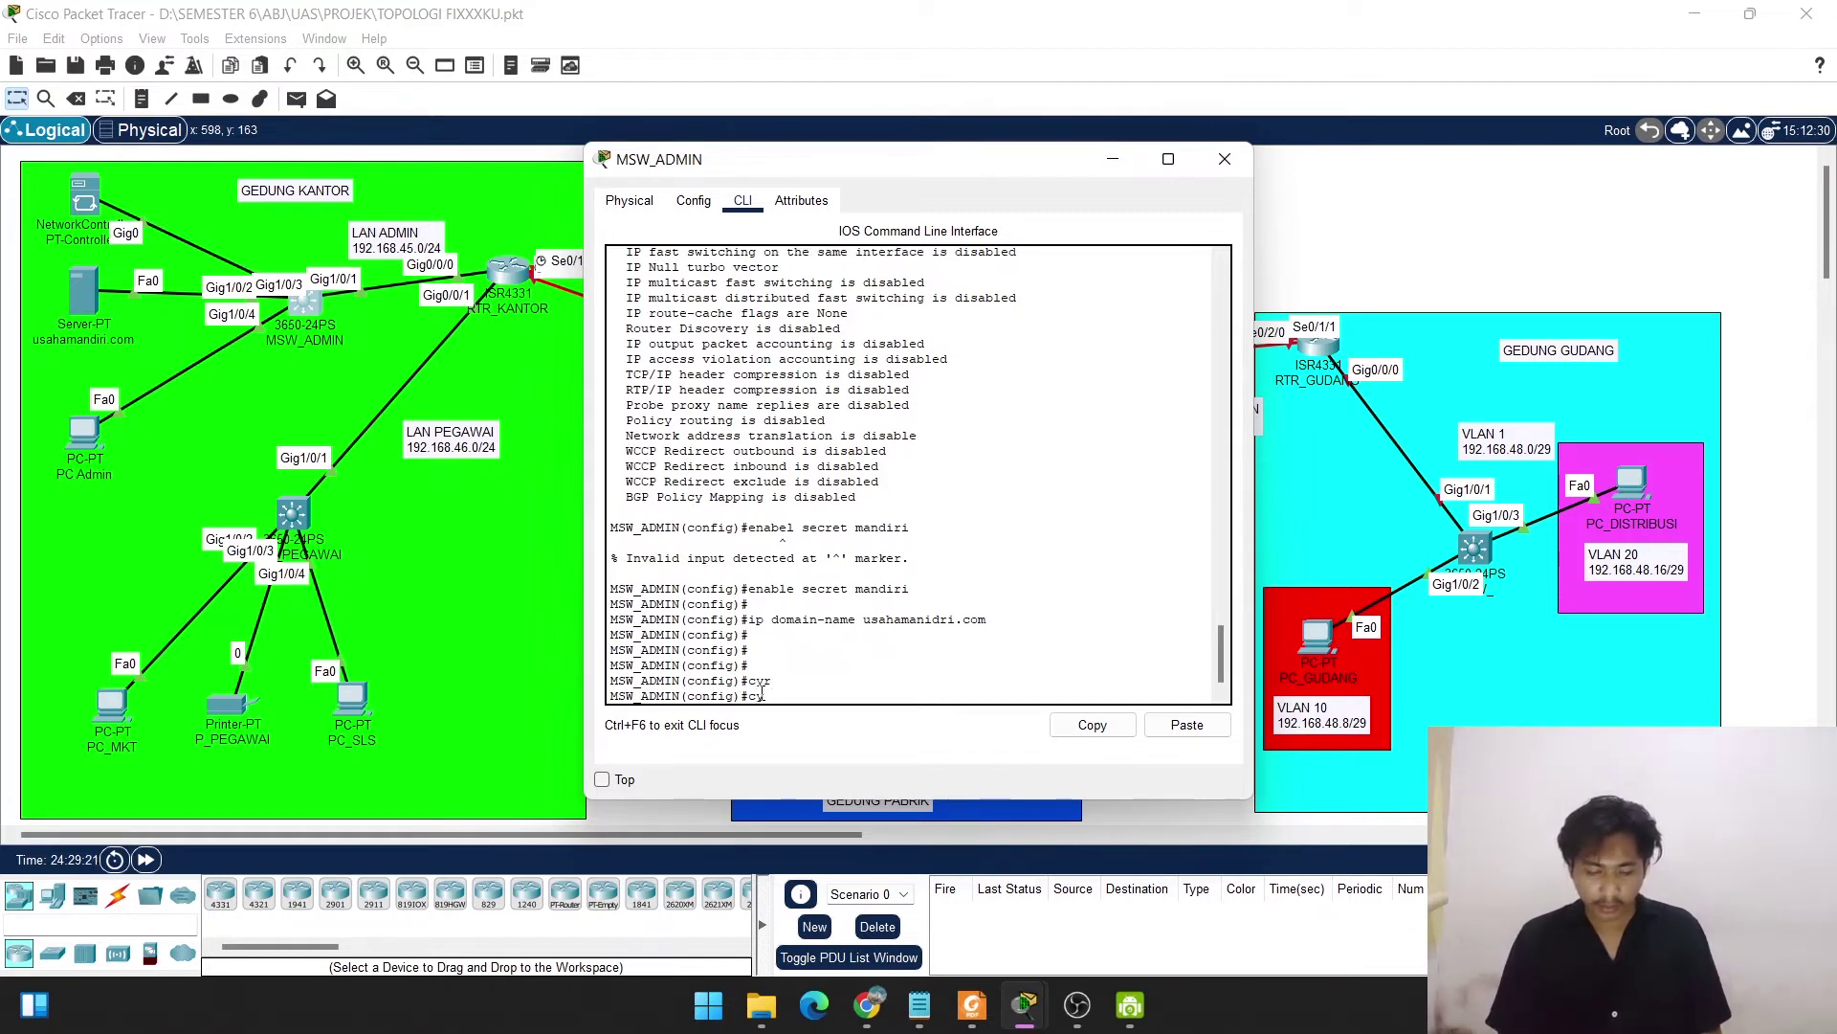
pyautogui.write('p')
pyautogui.press('Tab')
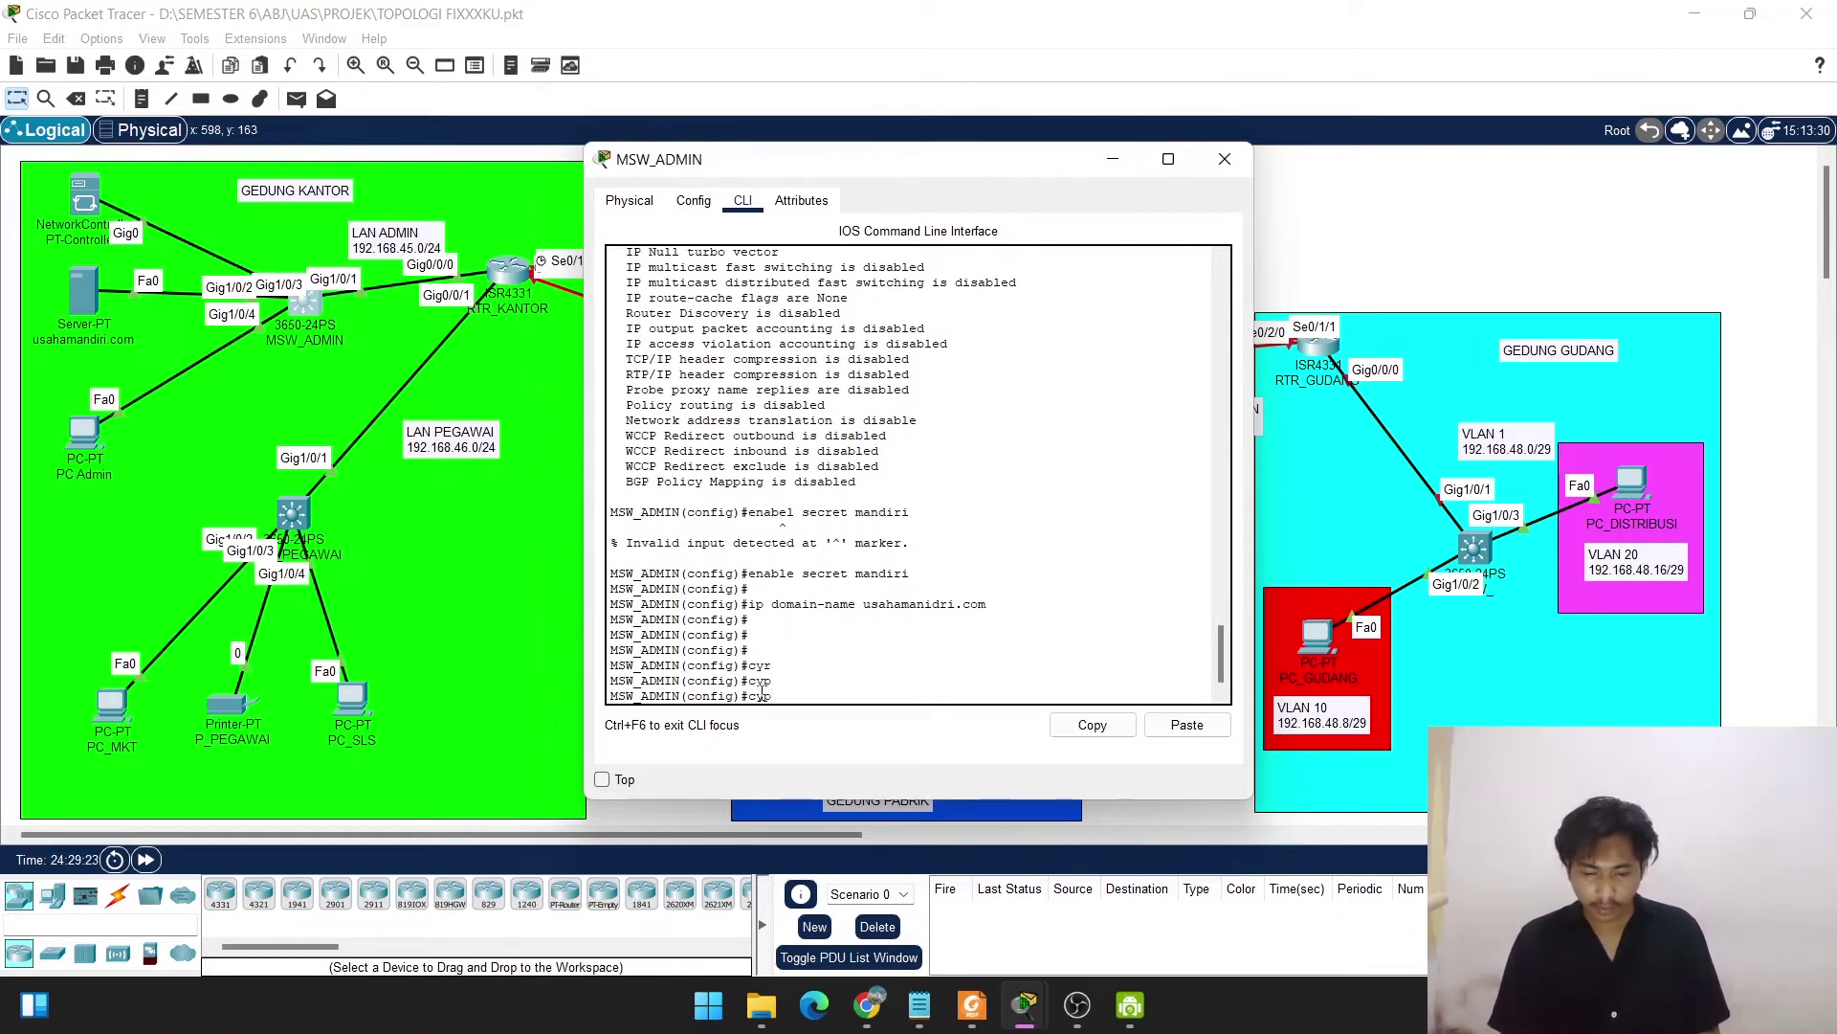
pyautogui.press('BackSpace')
pyautogui.press('BackSpace')
pyautogui.press('BackSpace')
pyautogui.write('cry')
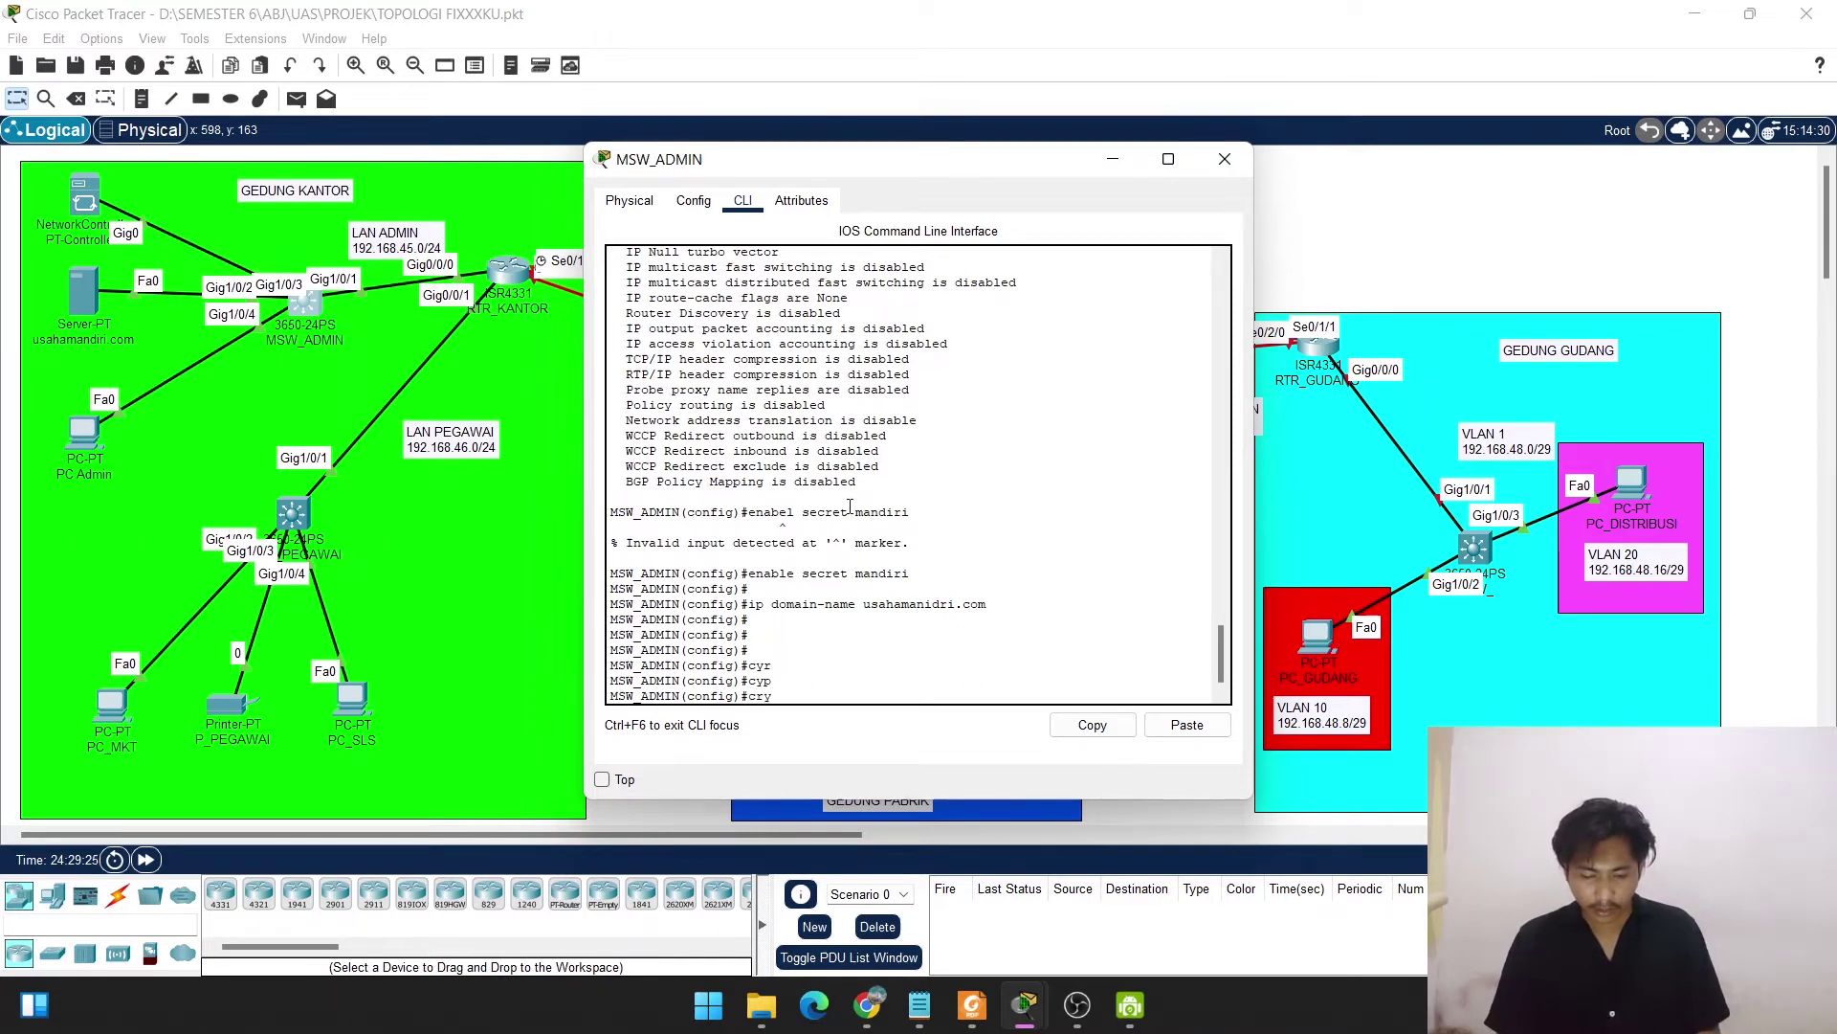
pyautogui.press('Tab')
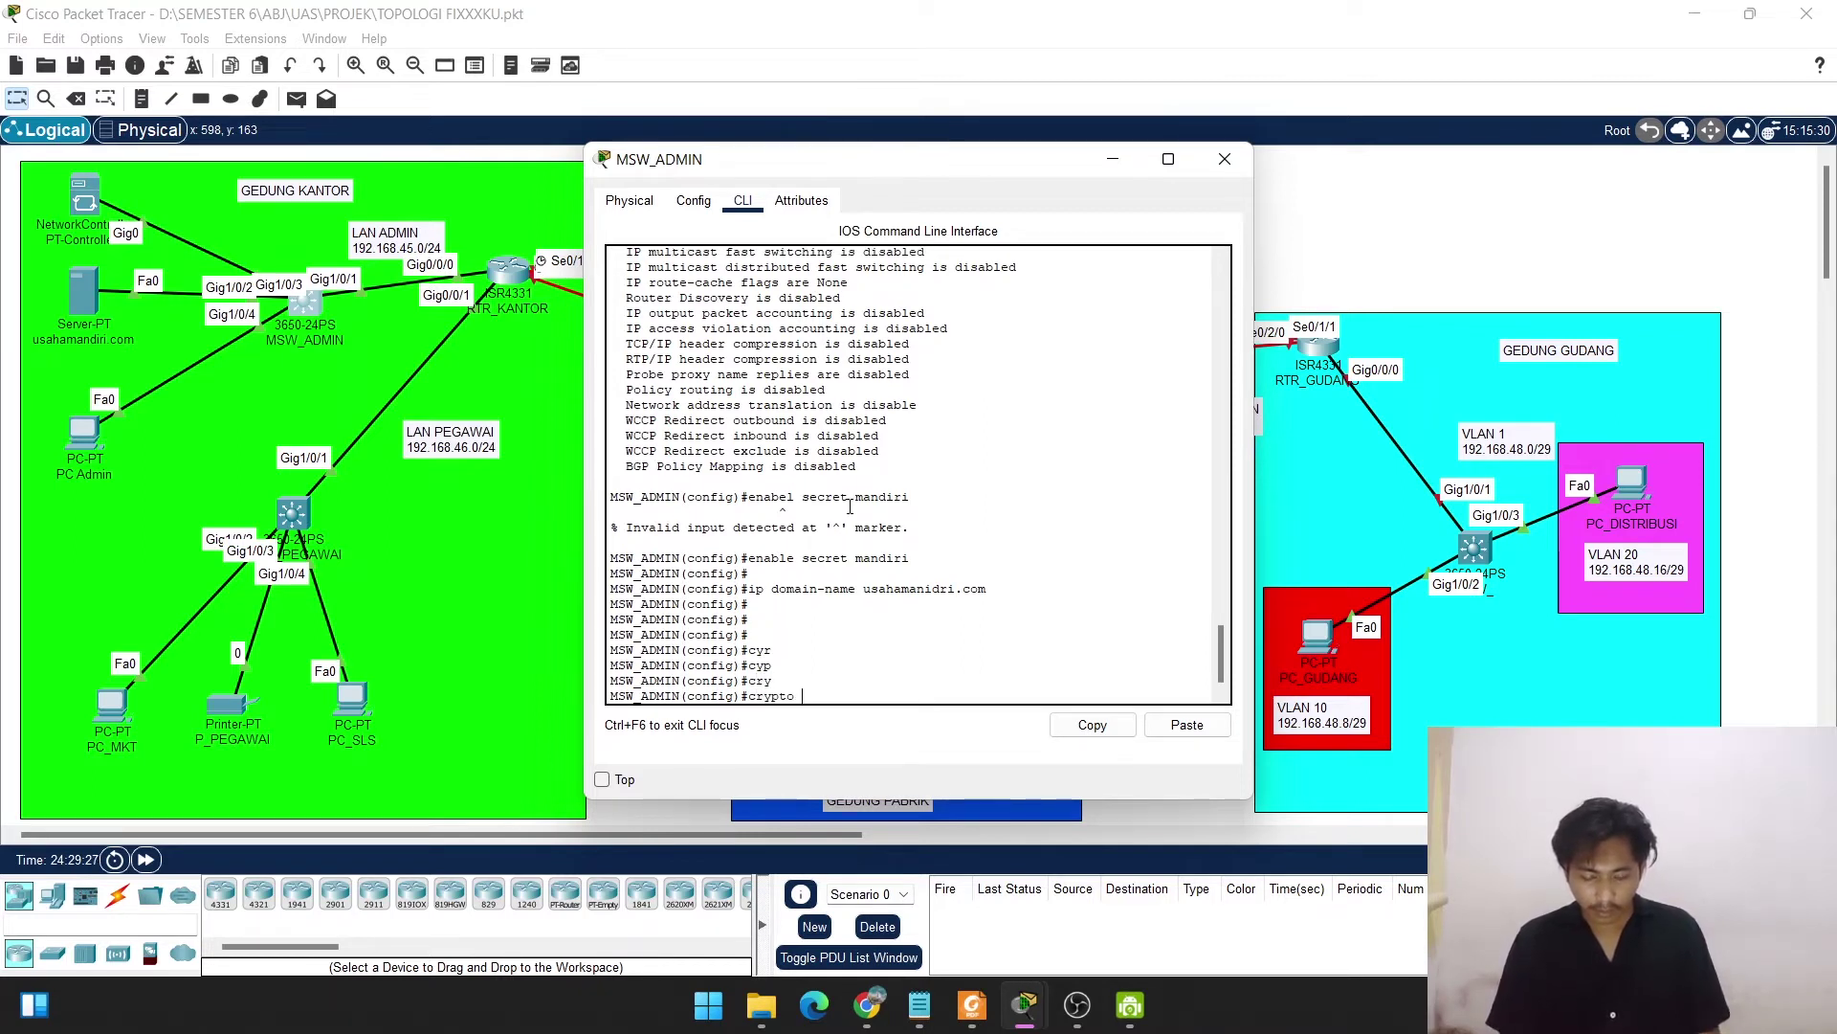
pyautogui.write('key g')
pyautogui.press('Tab')
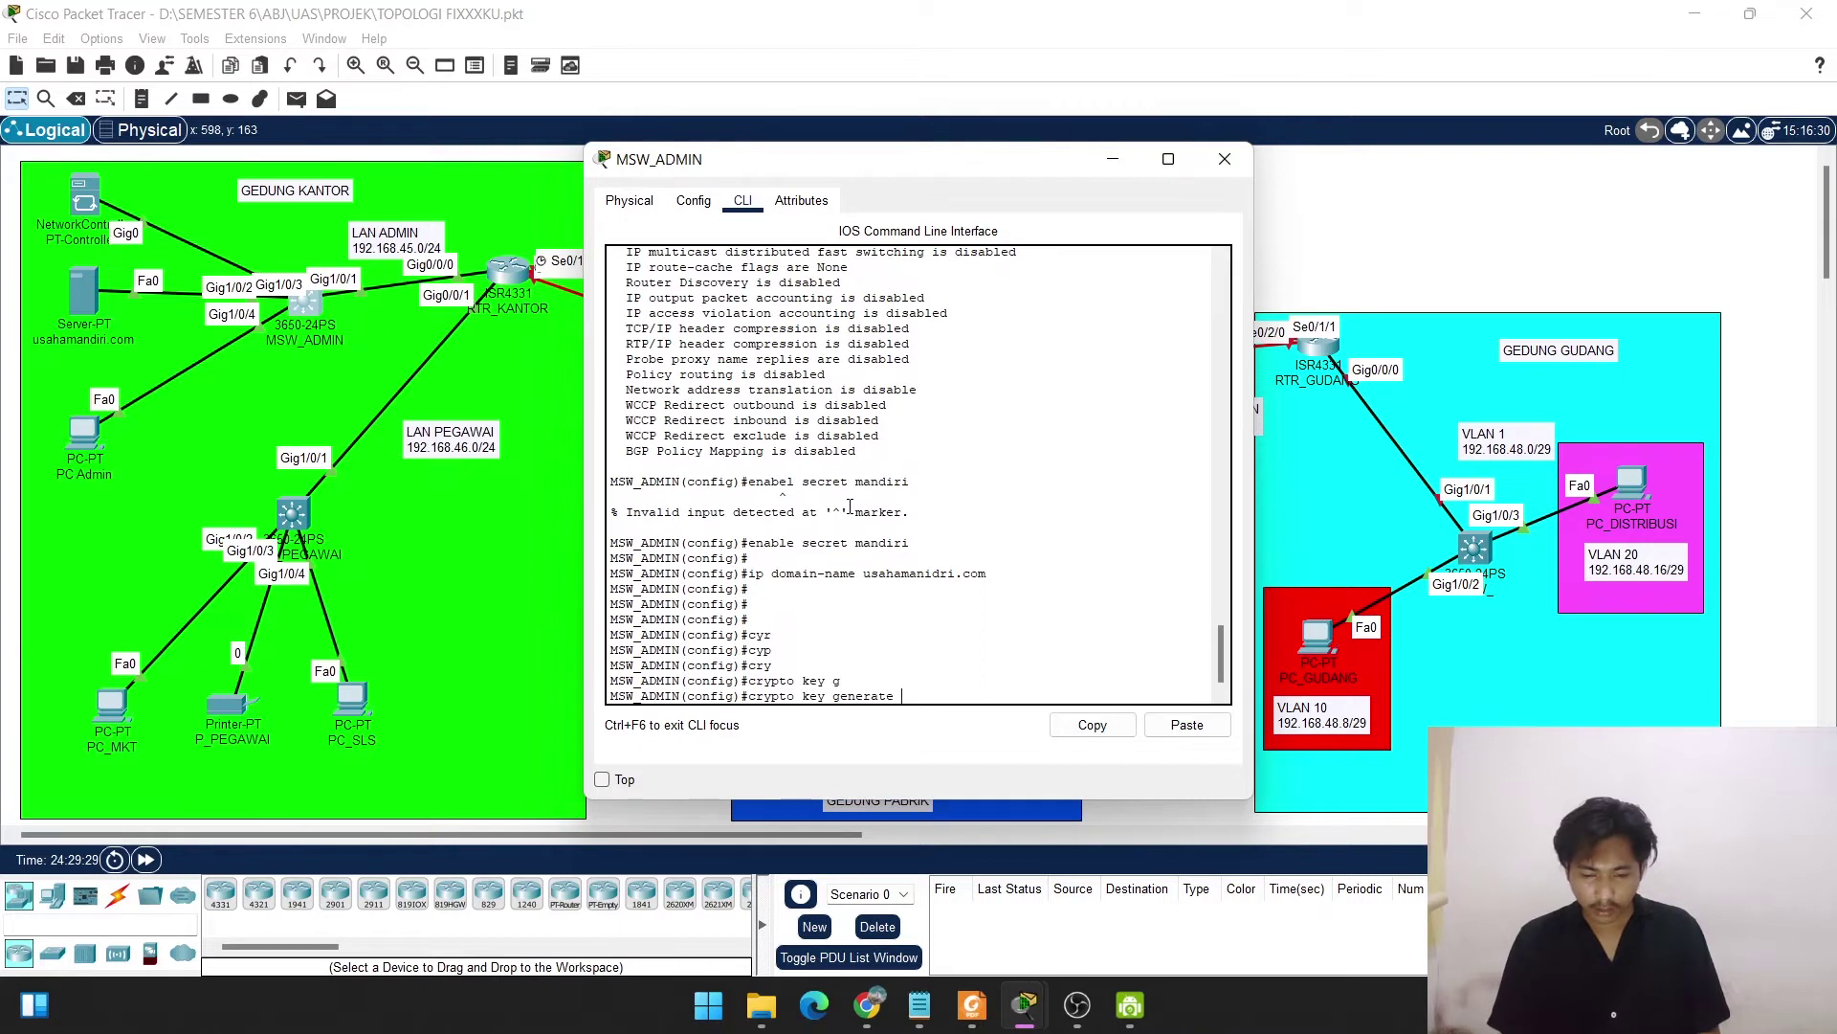
pyautogui.write('rsa ')
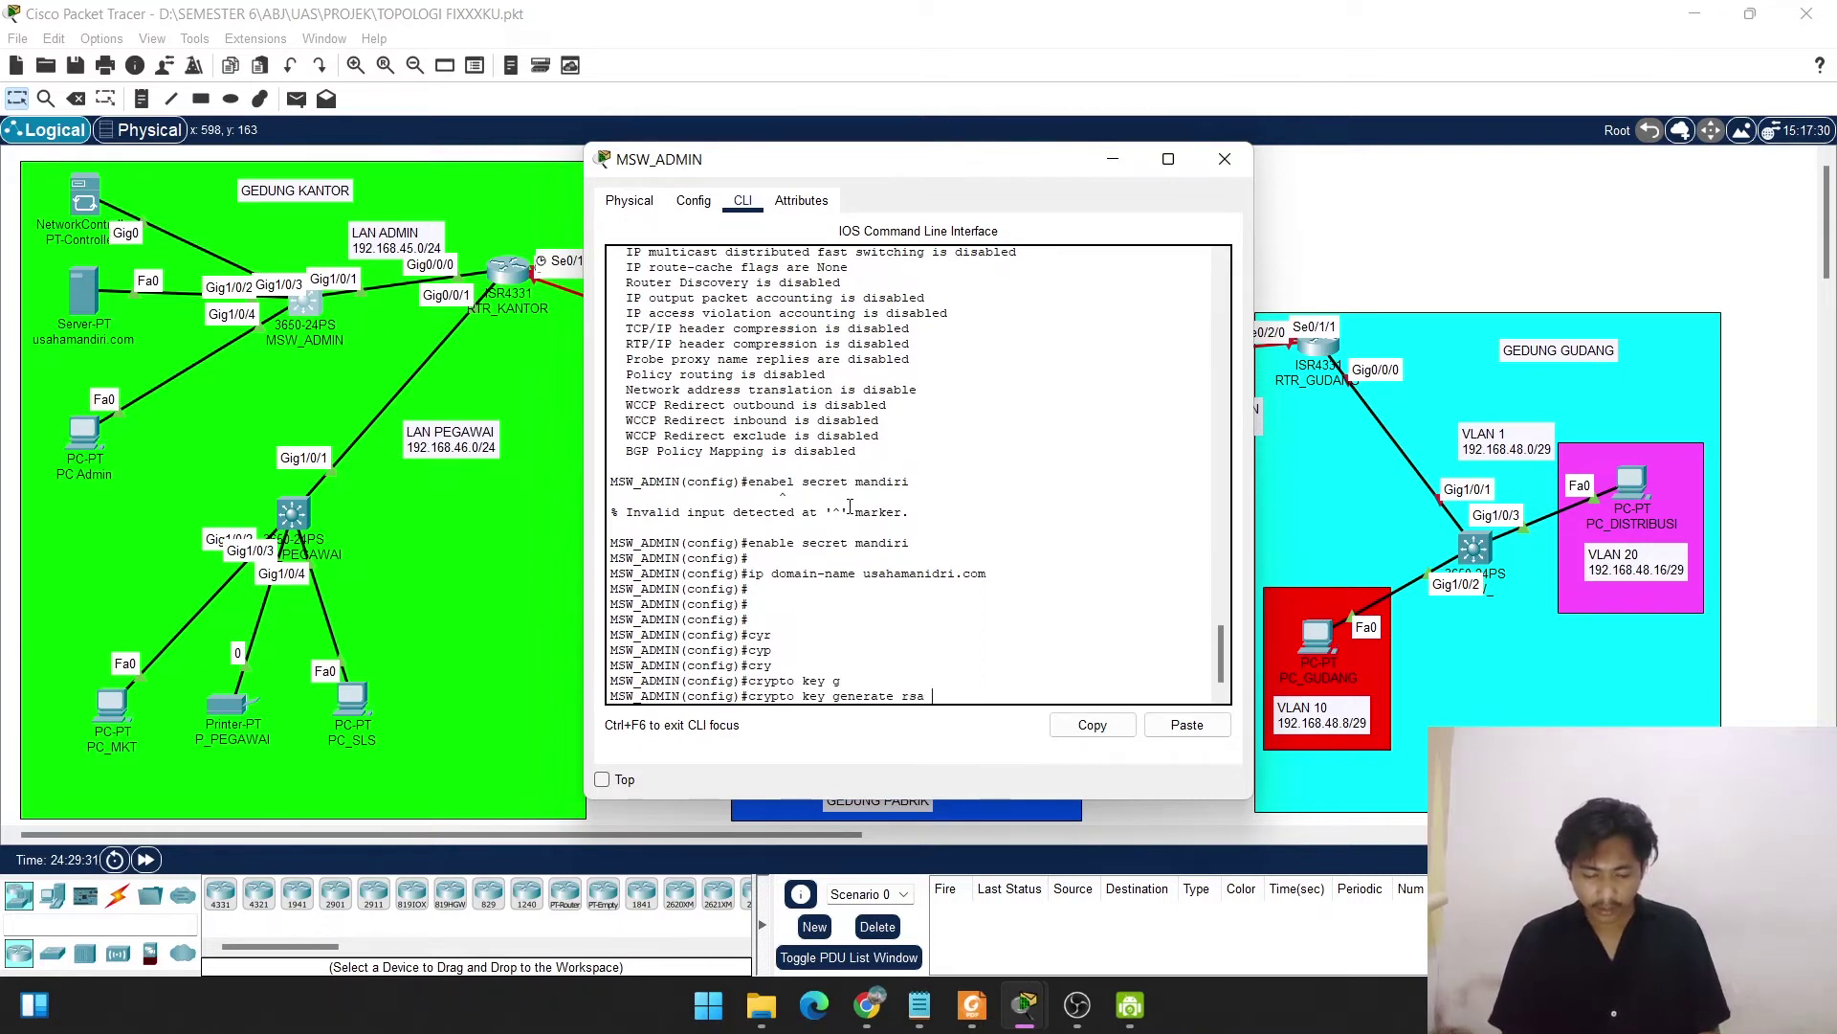
pyautogui.write('g')
pyautogui.press('Tab')
pyautogui.press('Tab')
pyautogui.write('1024')
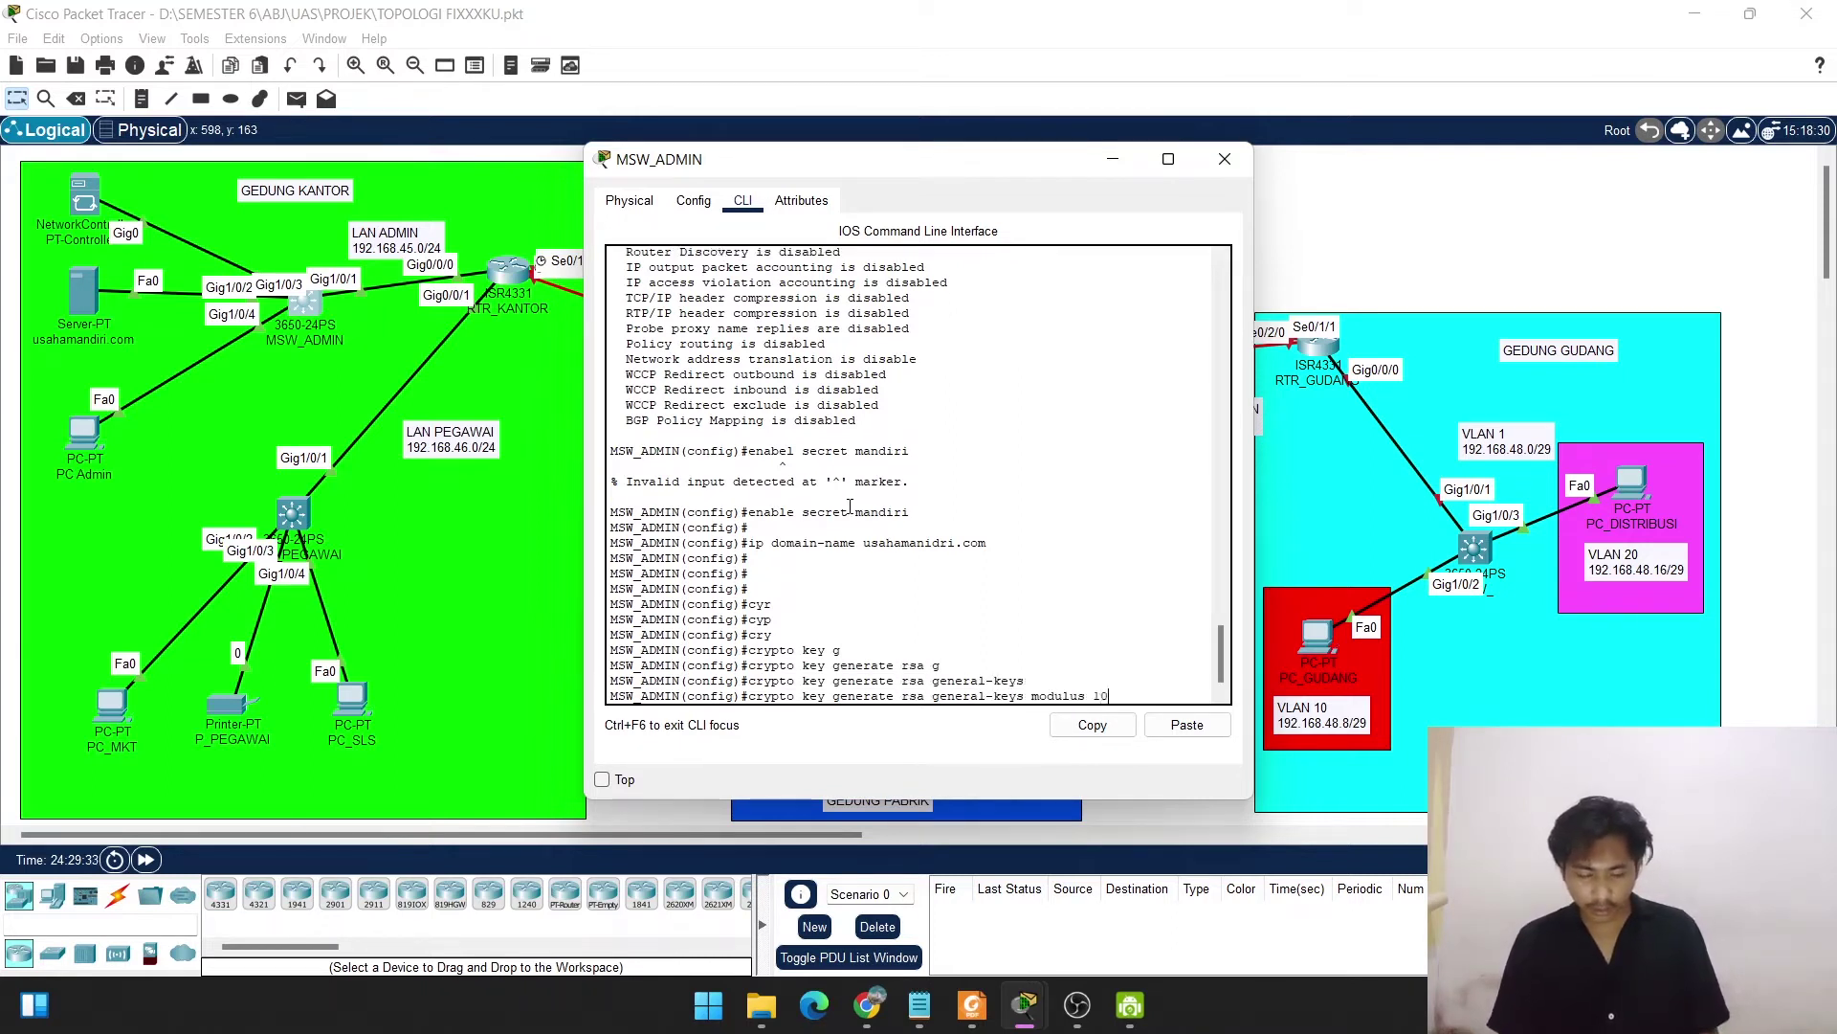
pyautogui.press('Return')
pyautogui.press('Return')
pyautogui.press('Return')
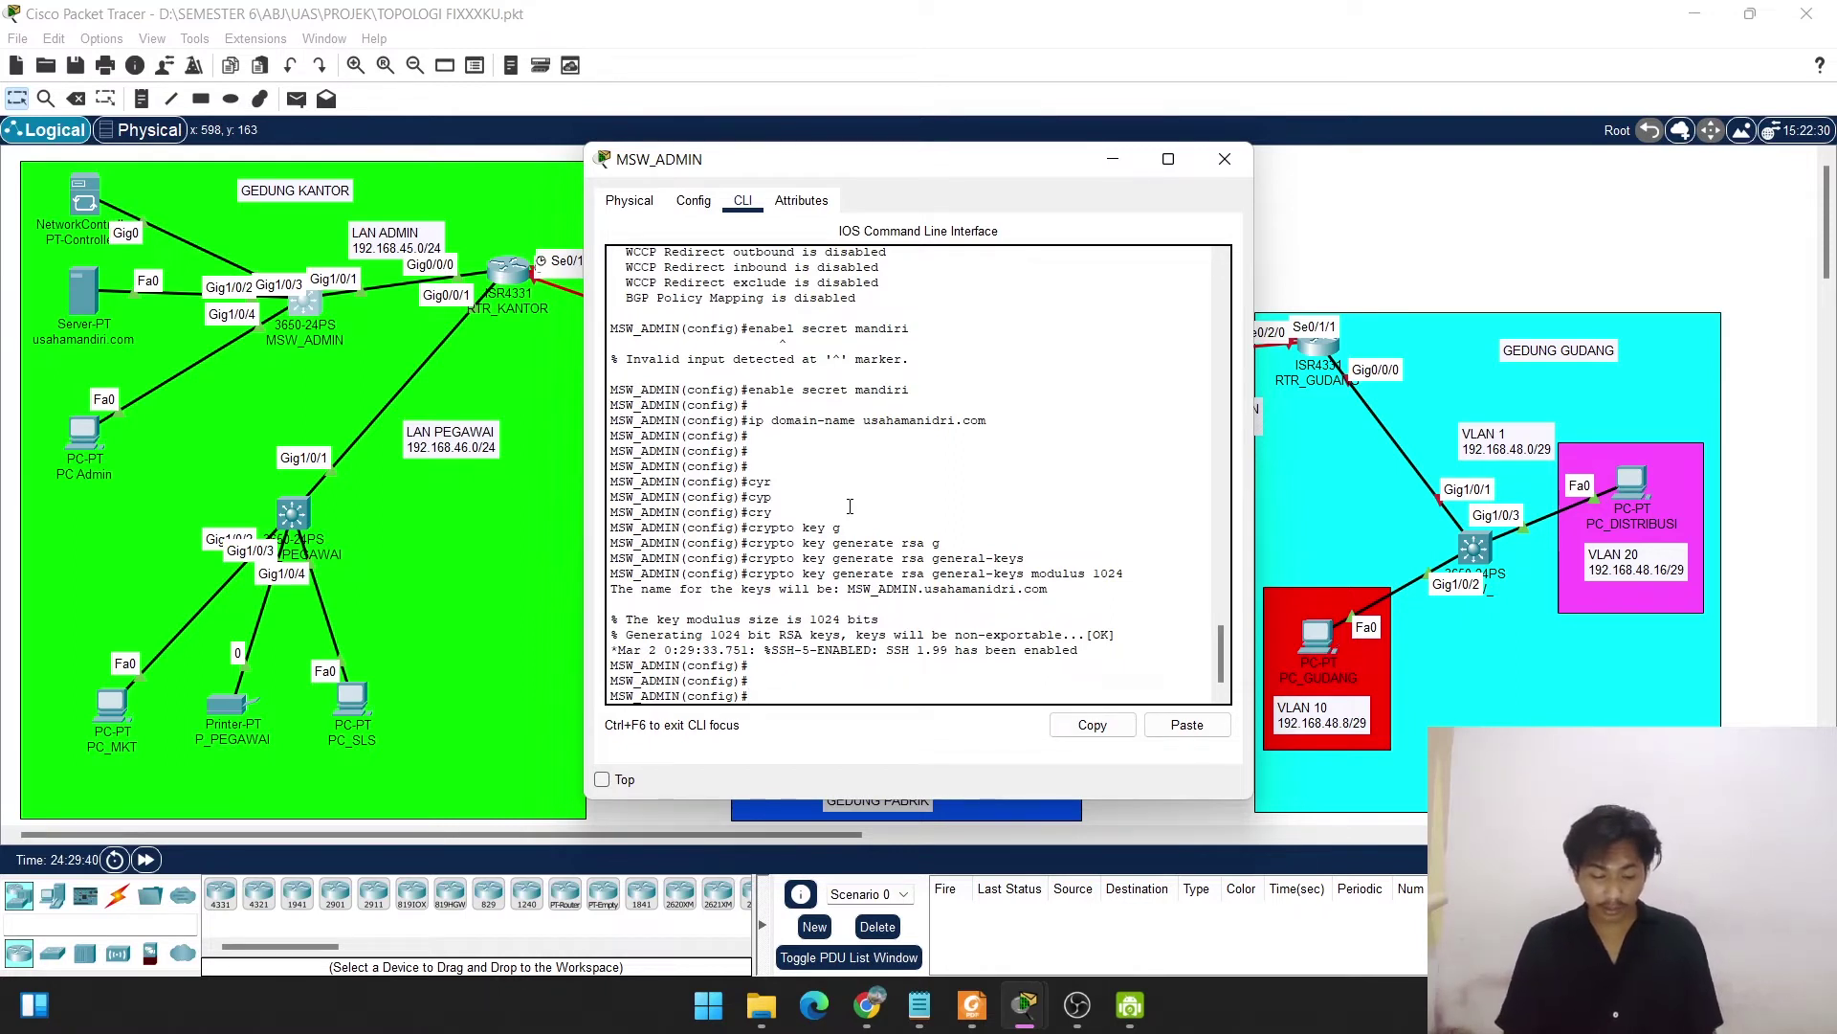
# Create a local user account with a password.
pyautogui.write('username')
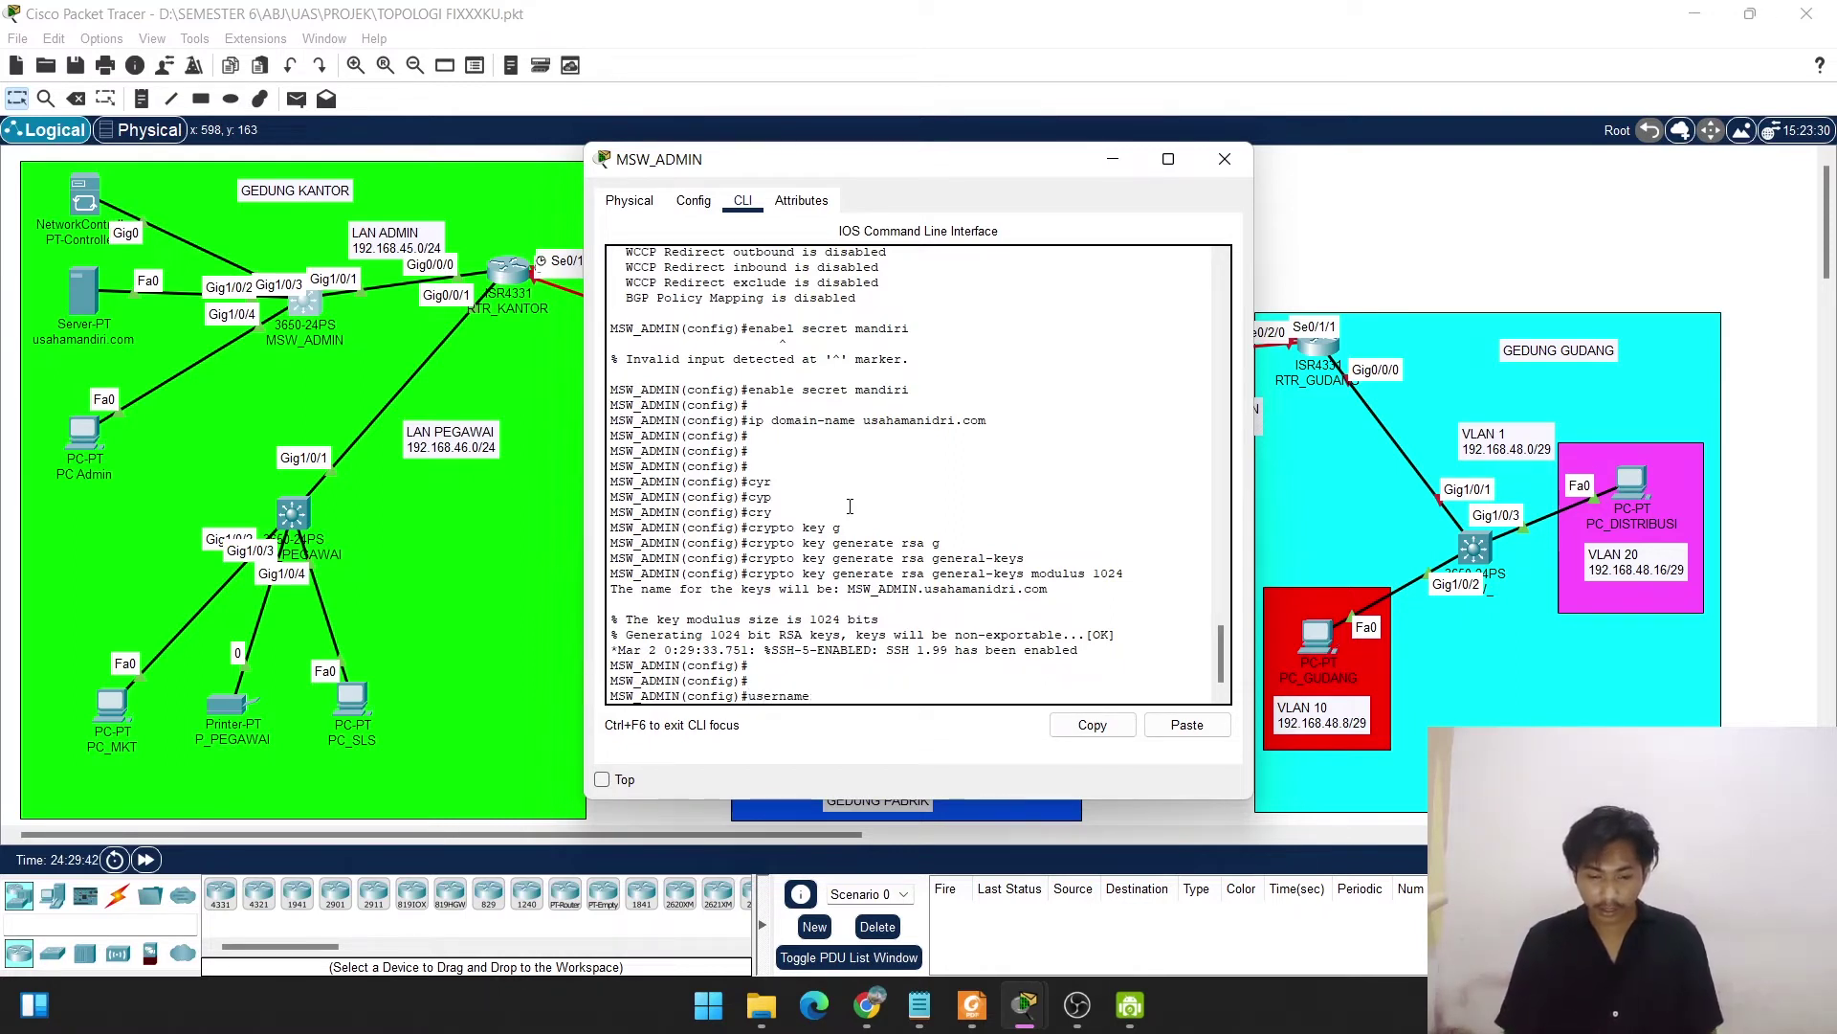
pyautogui.write(' usaha')
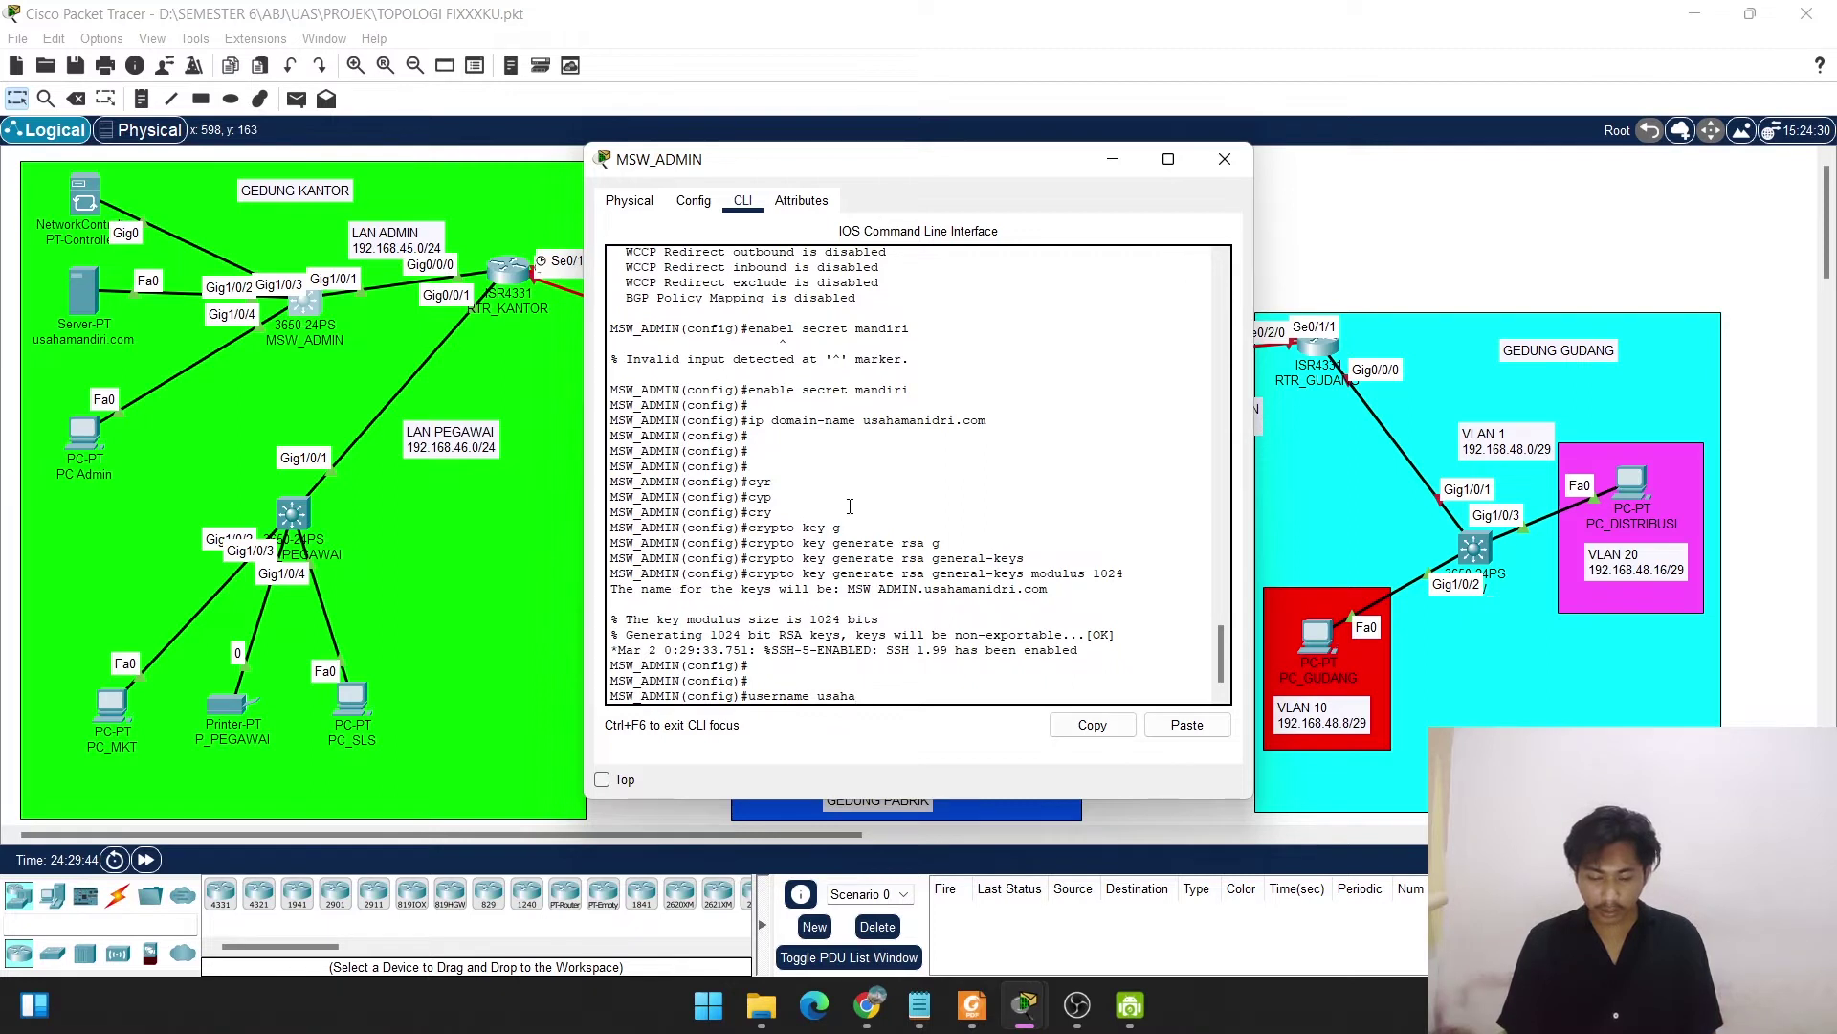
pyautogui.write(' passwor')
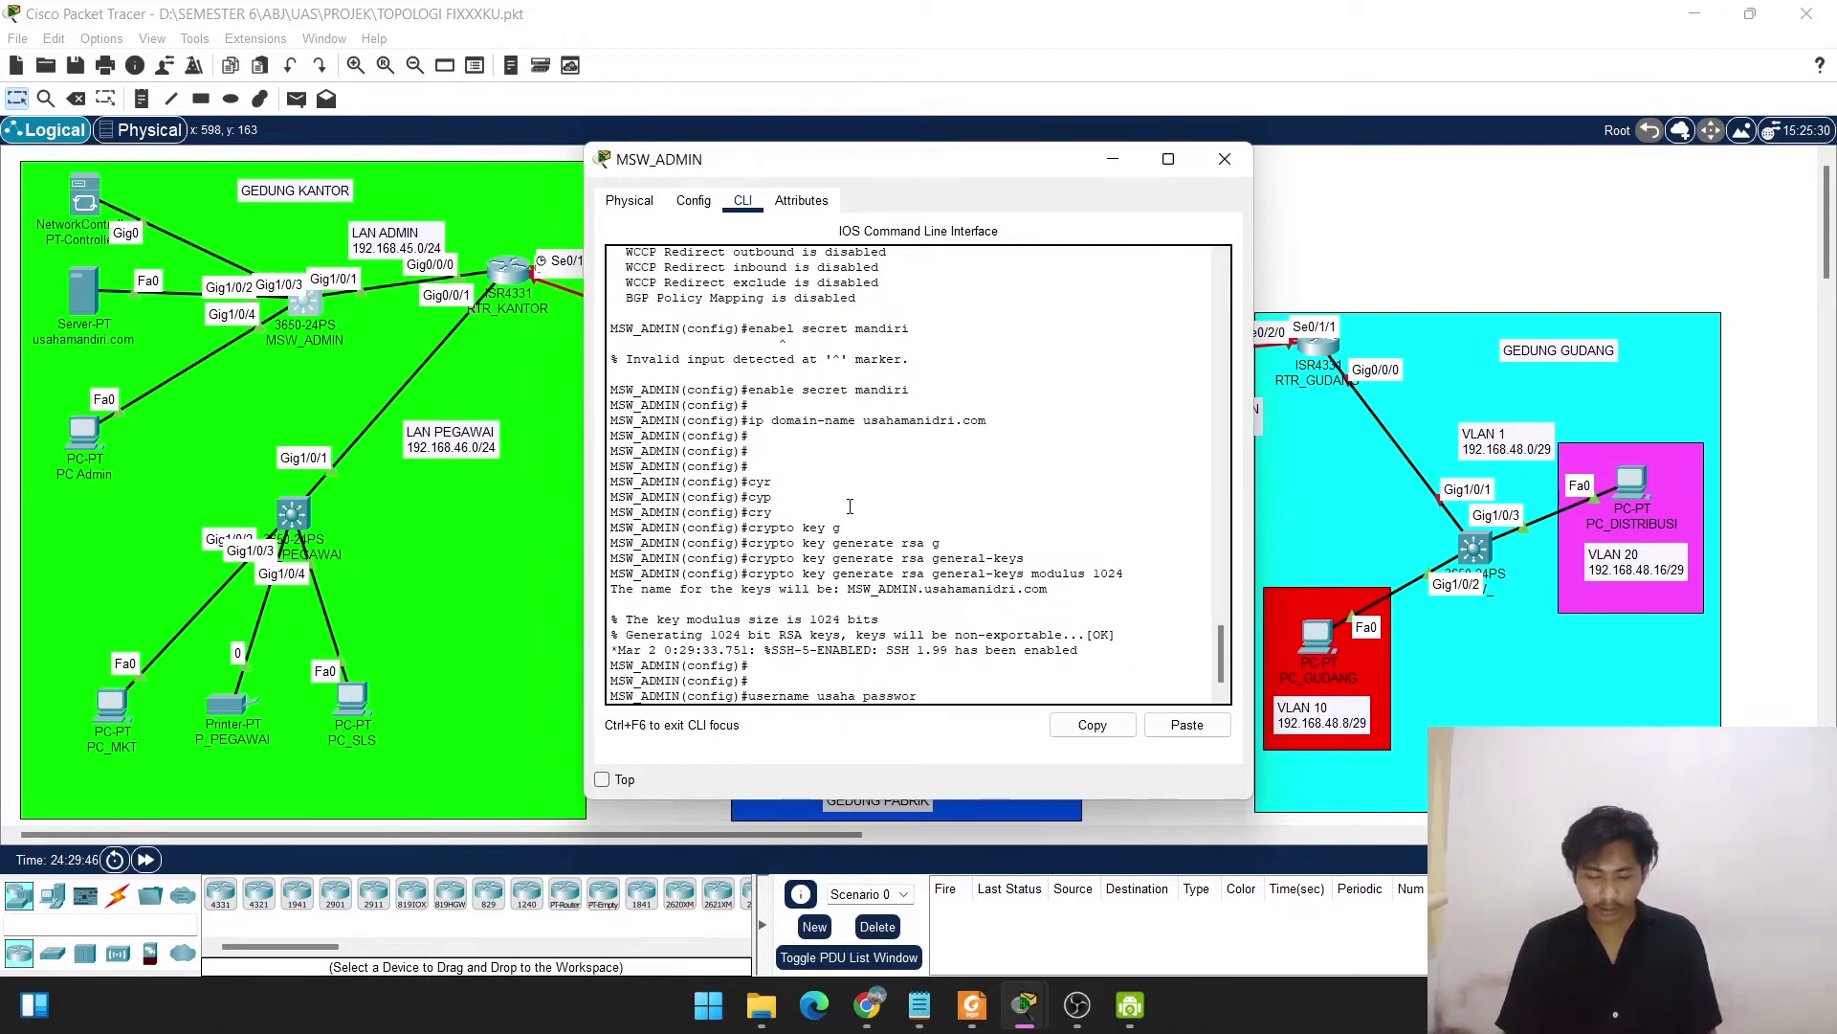
pyautogui.write('d mandiri')
pyautogui.press('Return')
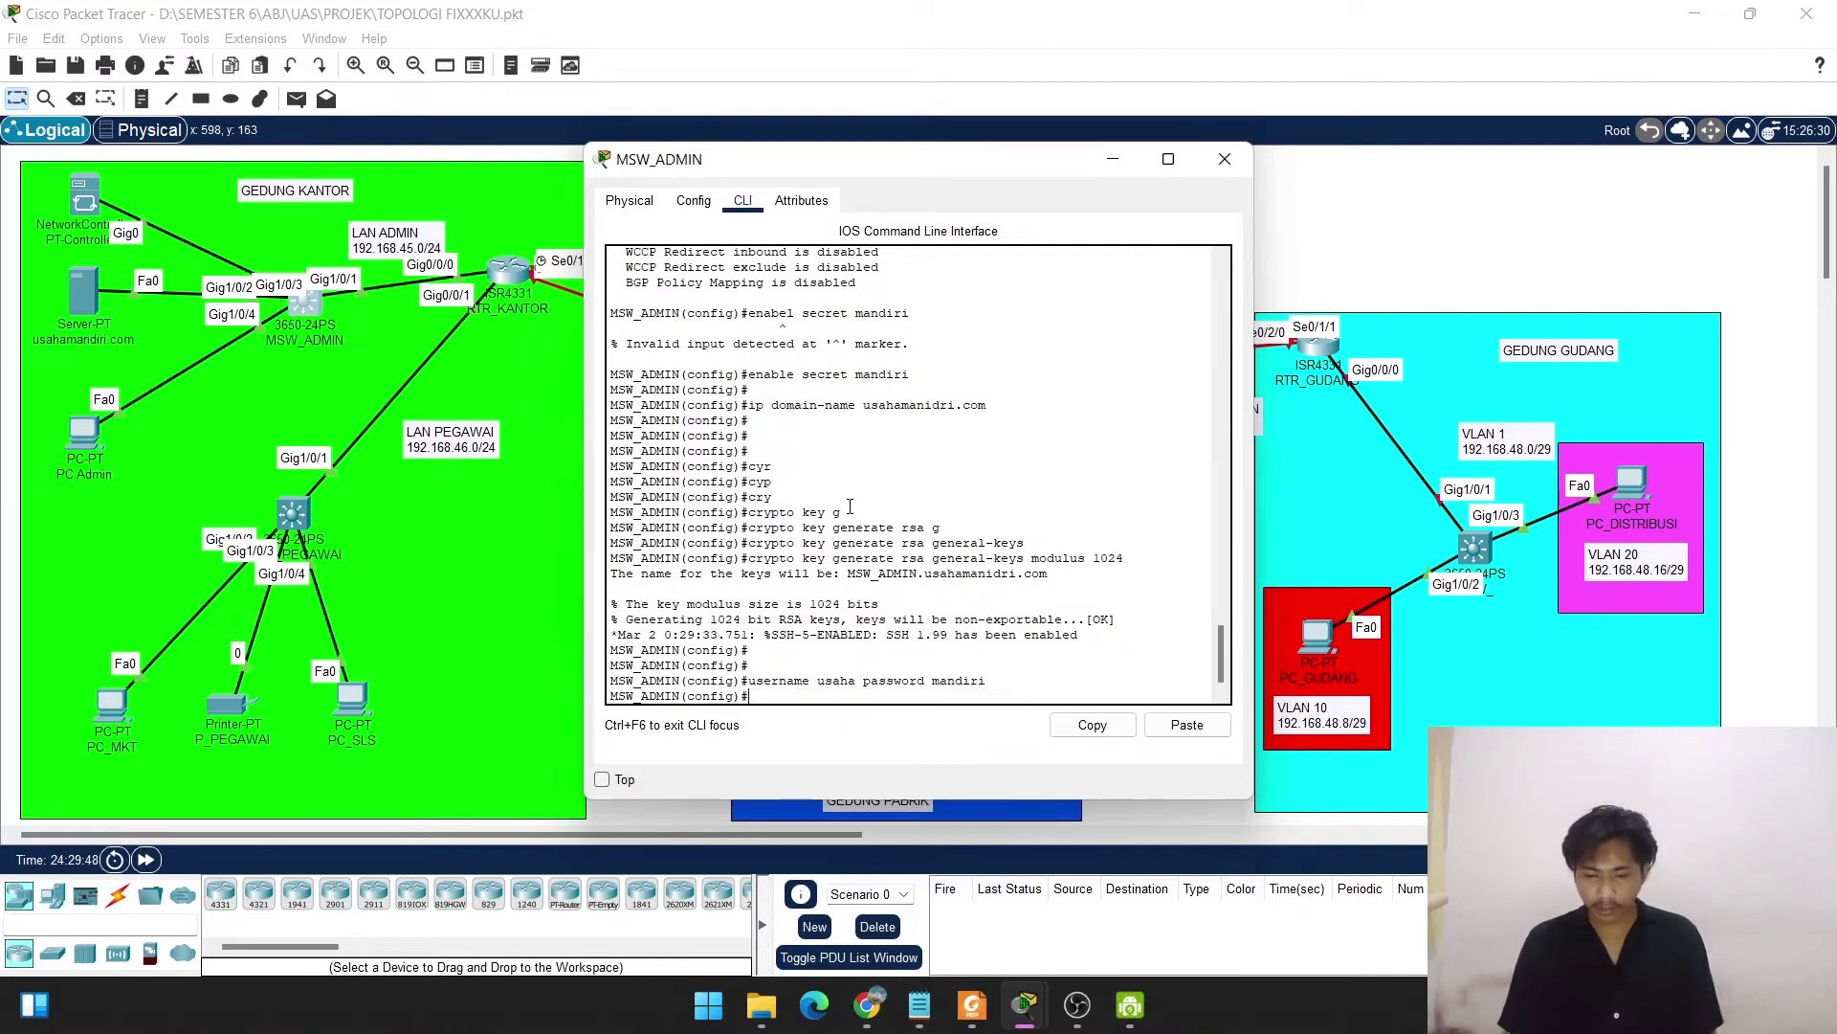
pyautogui.press('Return')
pyautogui.press('Return')
pyautogui.press('Return')
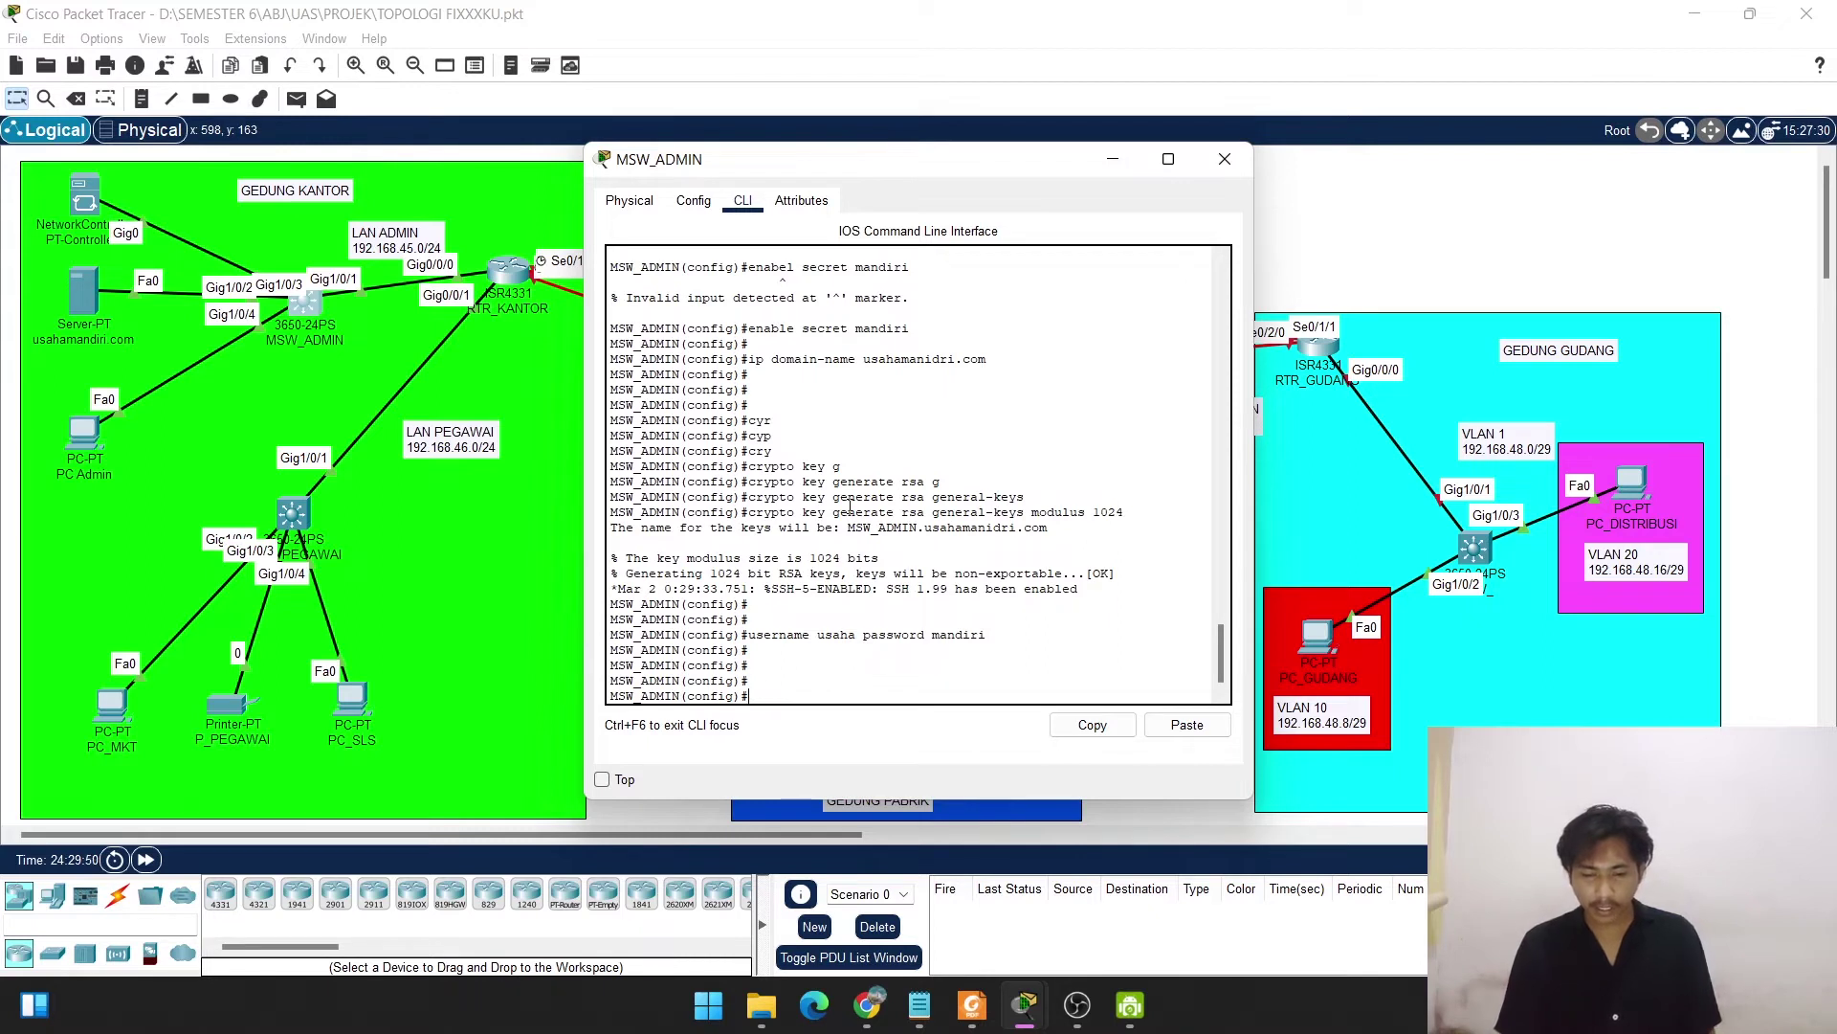
# Under line vty 0 3, enable login local and restrict transport input to SSH.
pyautogui.write('lin')
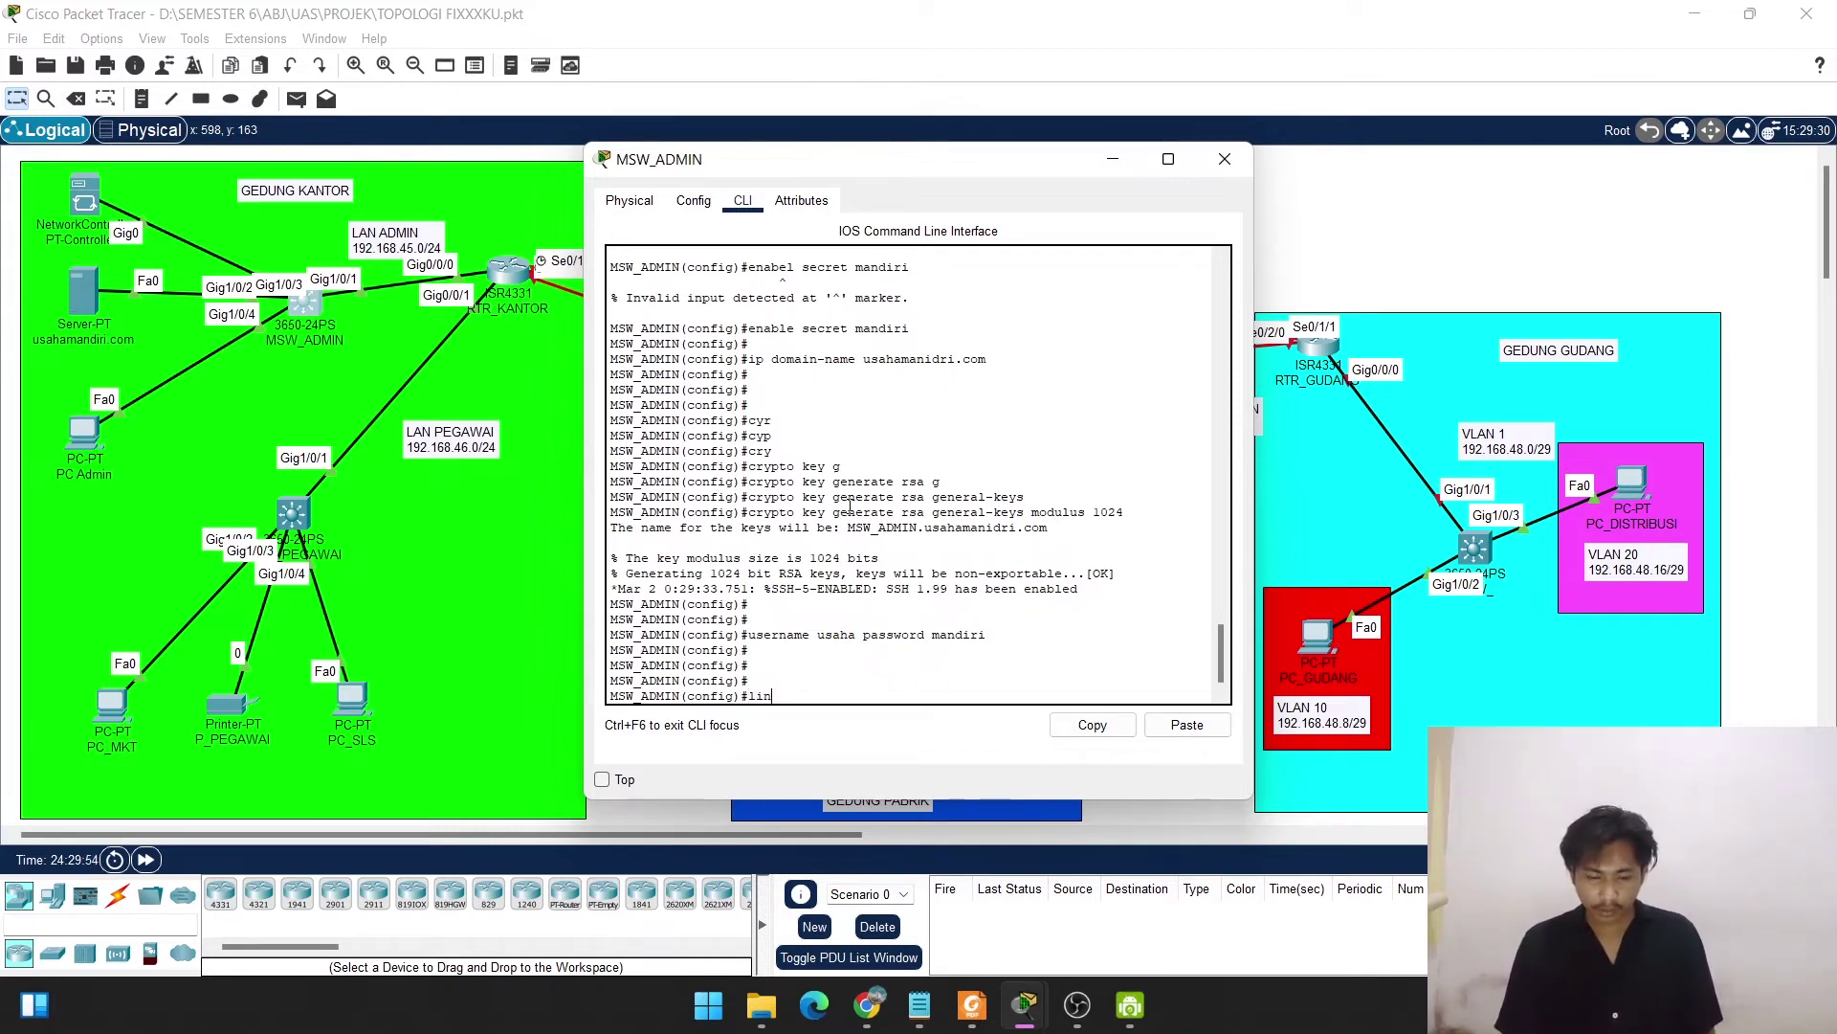
pyautogui.write('ae vty')
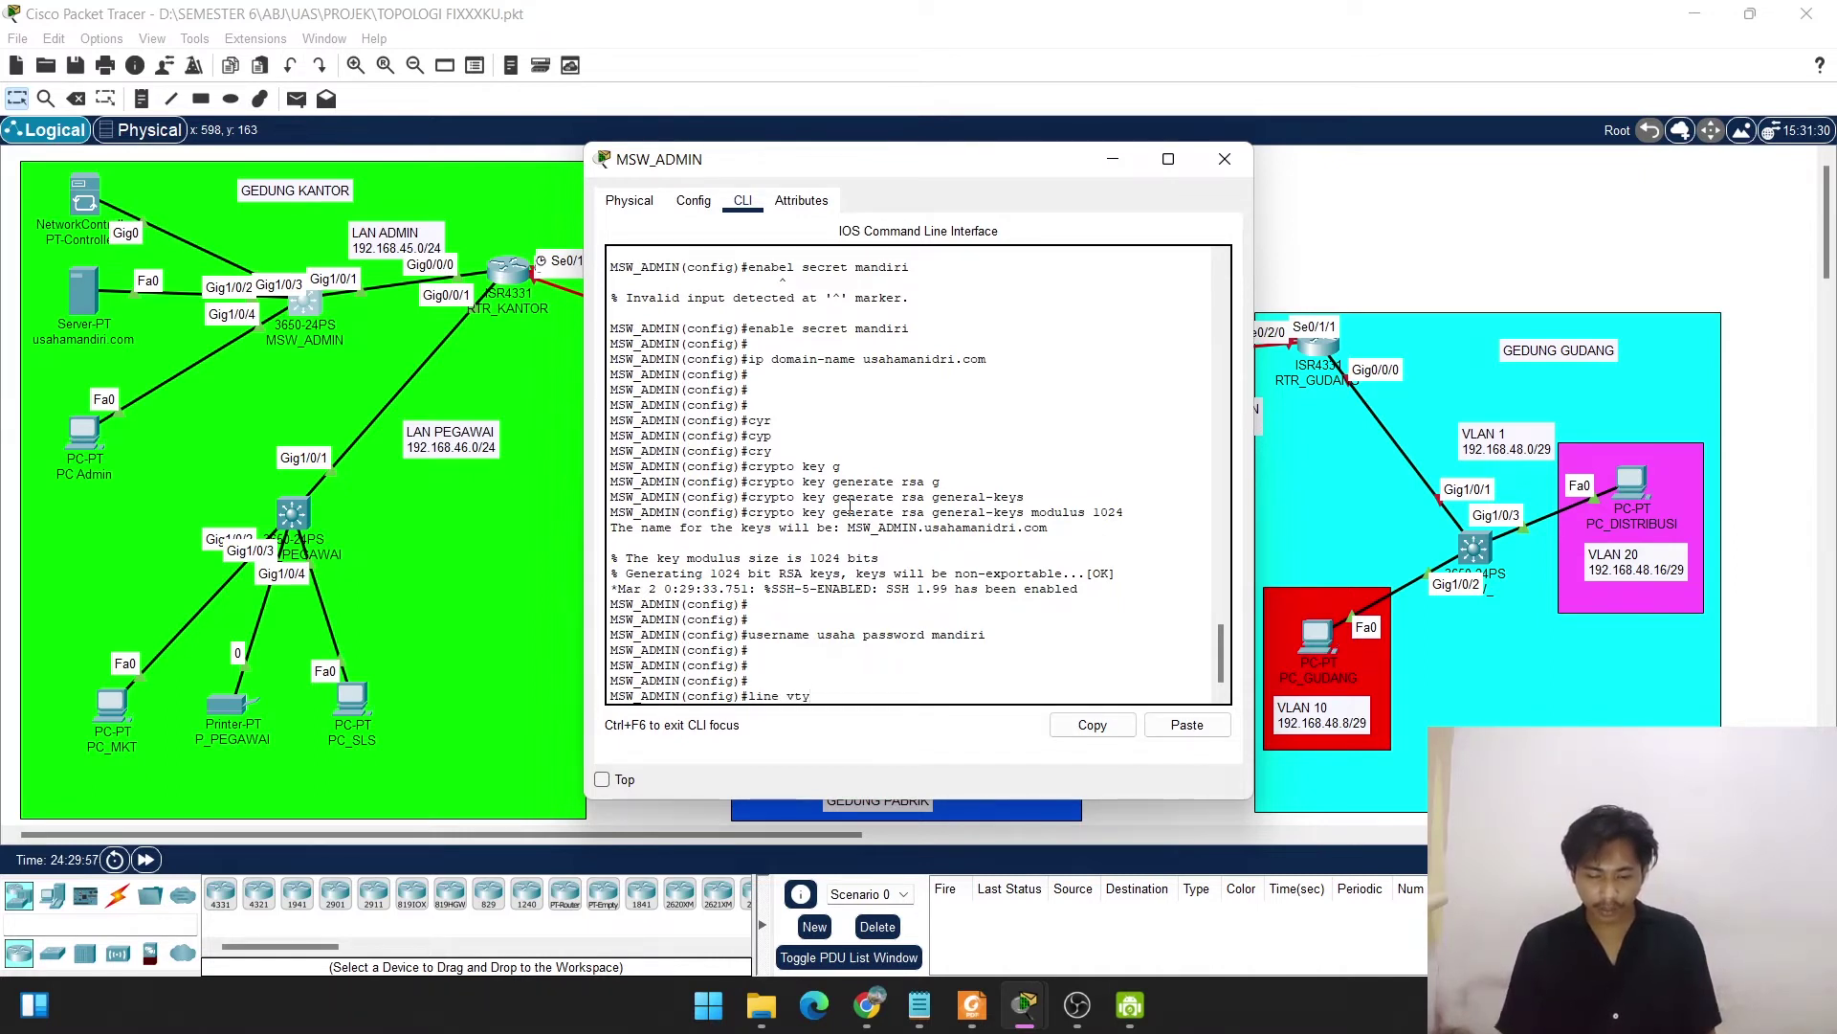
pyautogui.write(' 03')
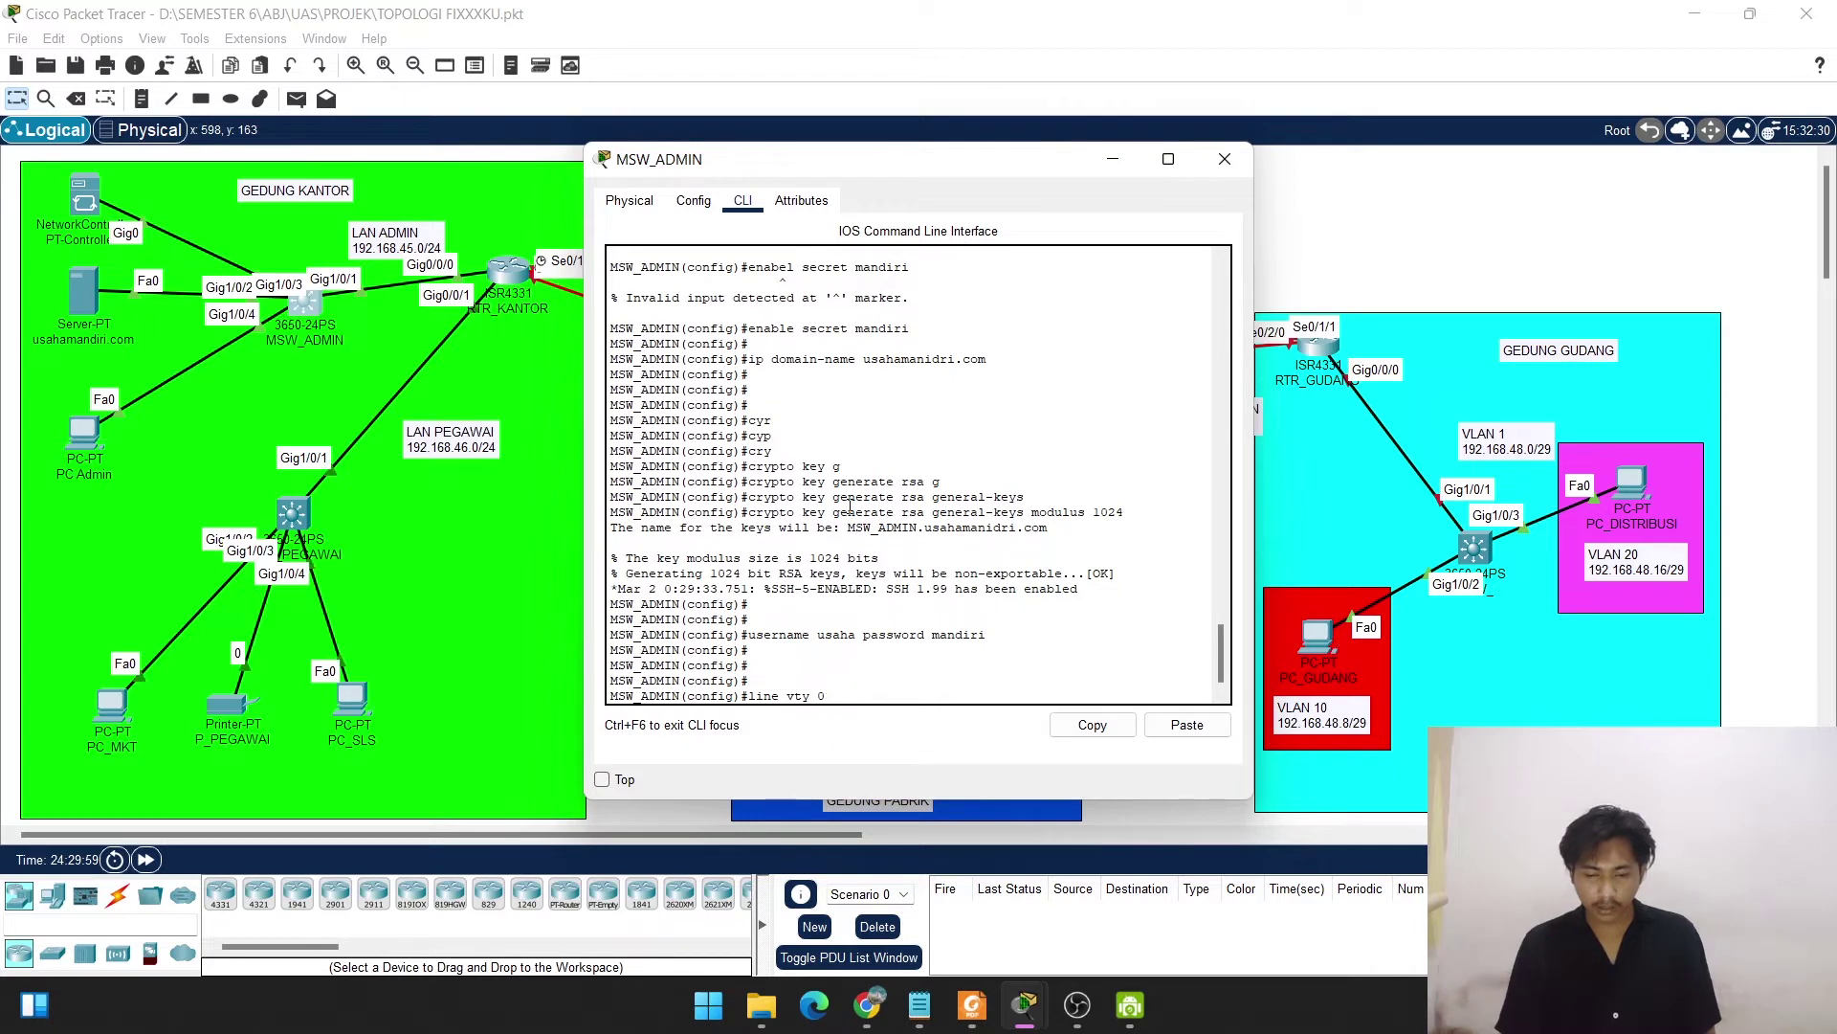
pyautogui.press('BackSpace')
pyautogui.write('3')
pyautogui.press('Return')
pyautogui.write('log')
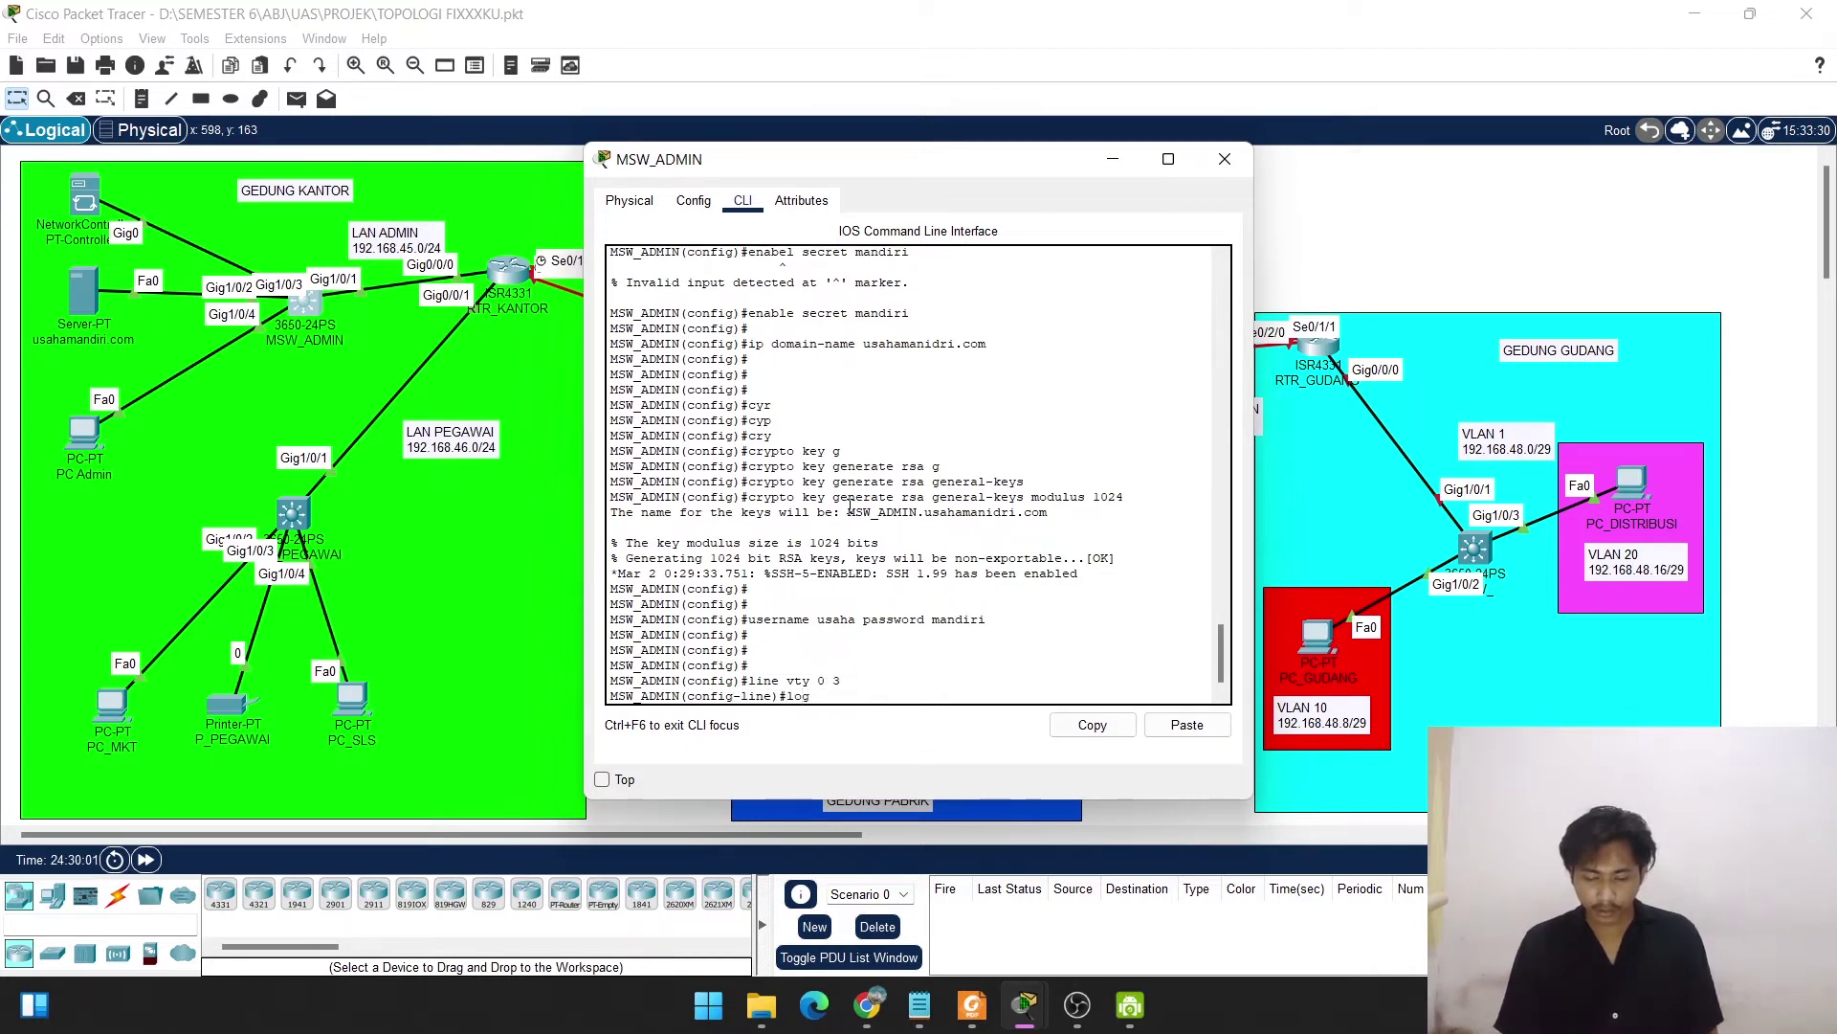
pyautogui.write('in local')
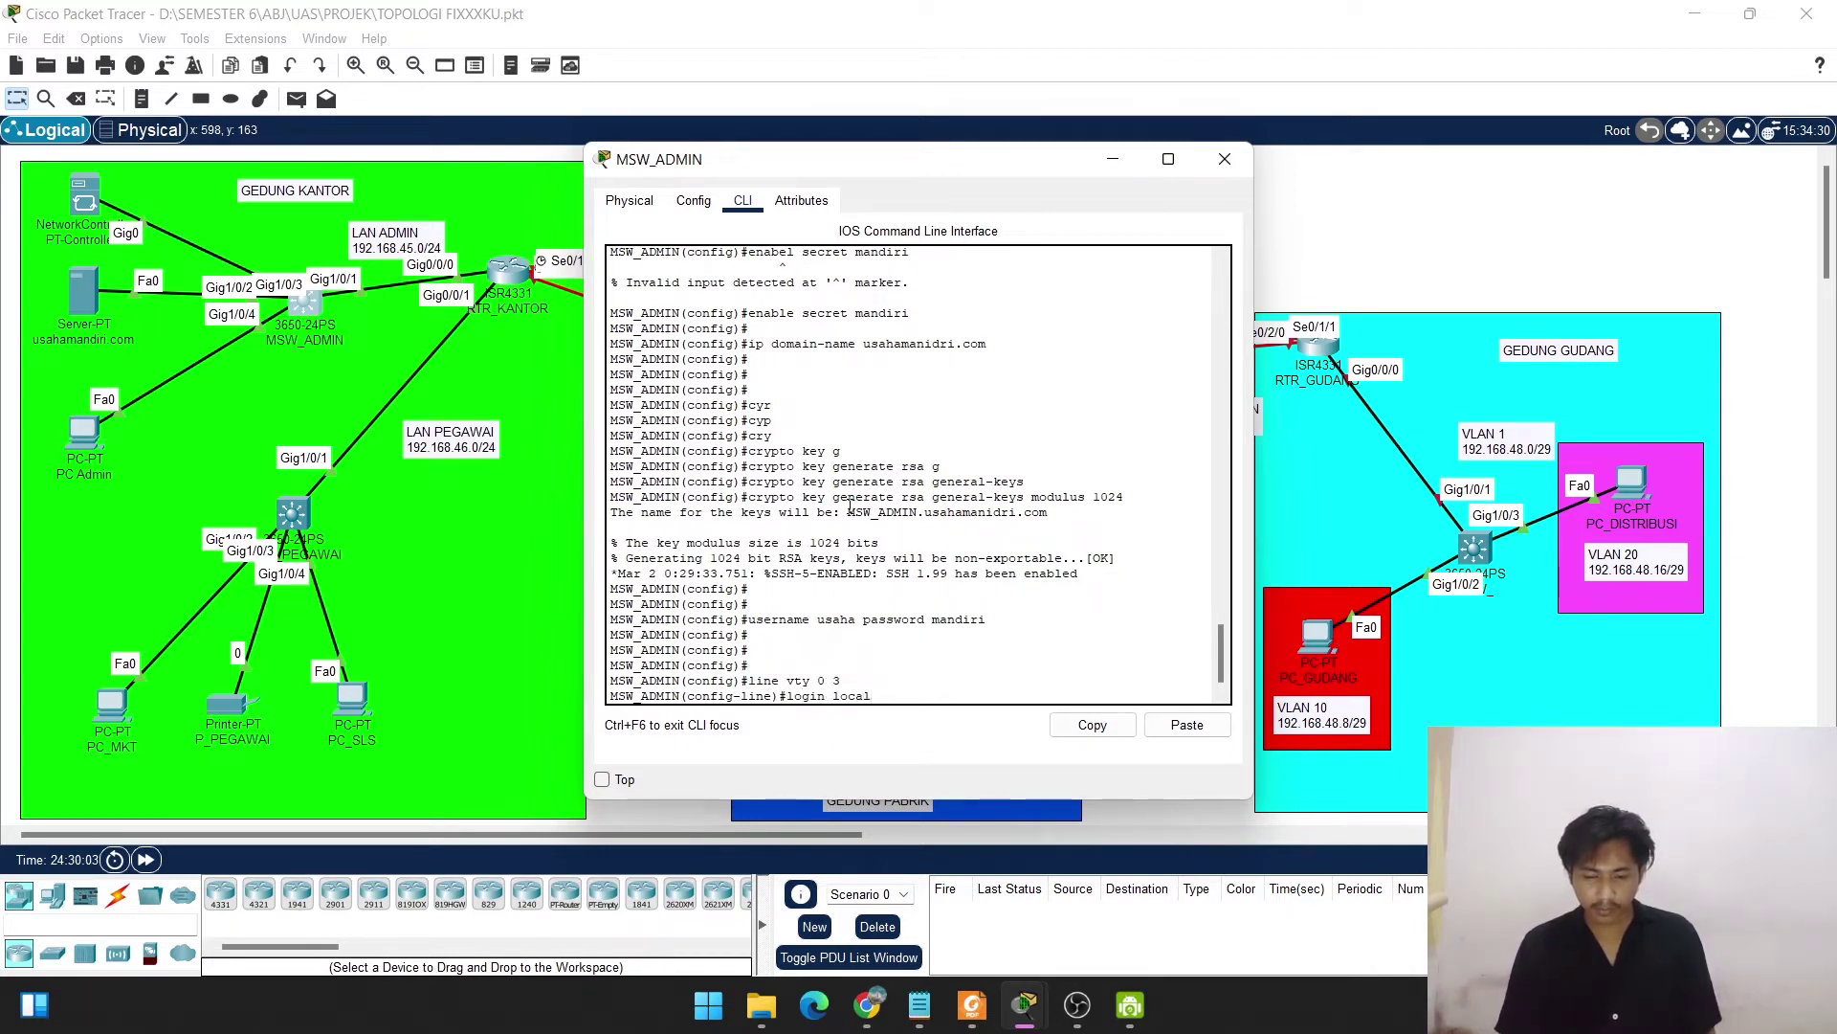
pyautogui.press('Return')
pyautogui.write('in')
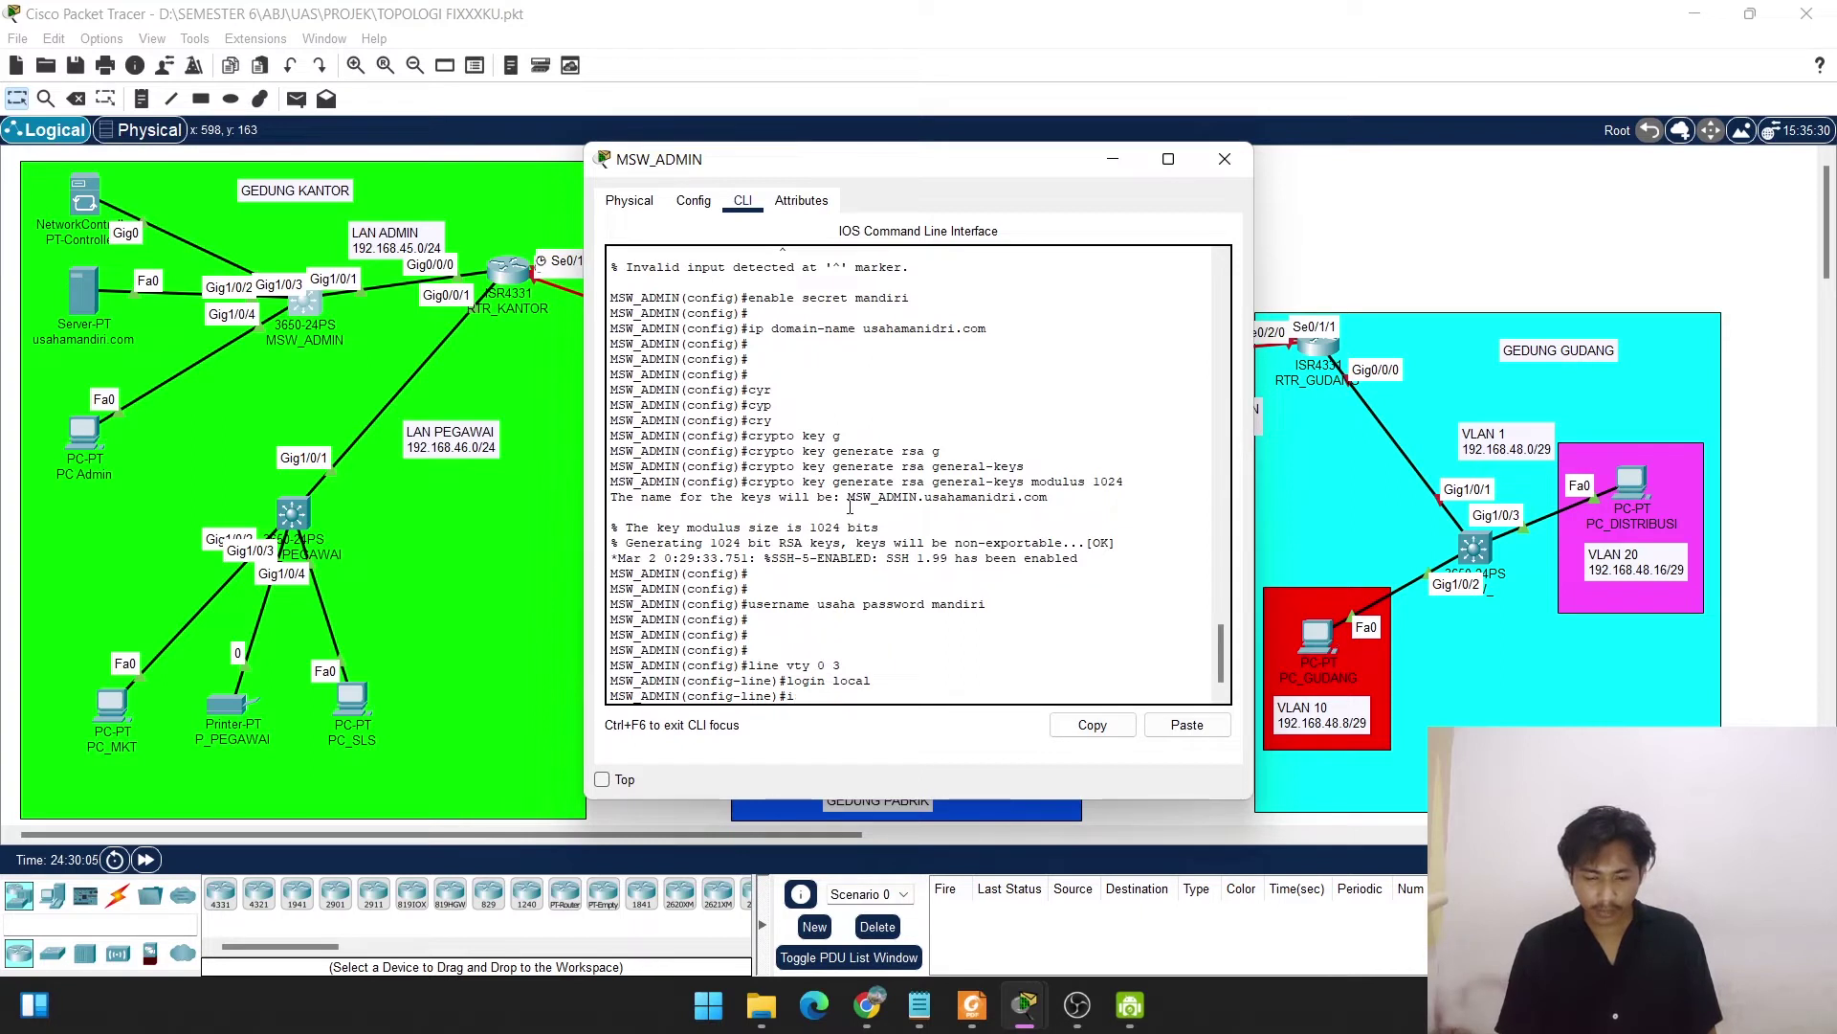
pyautogui.press('BackSpace')
pyautogui.write('trans')
pyautogui.press('Tab')
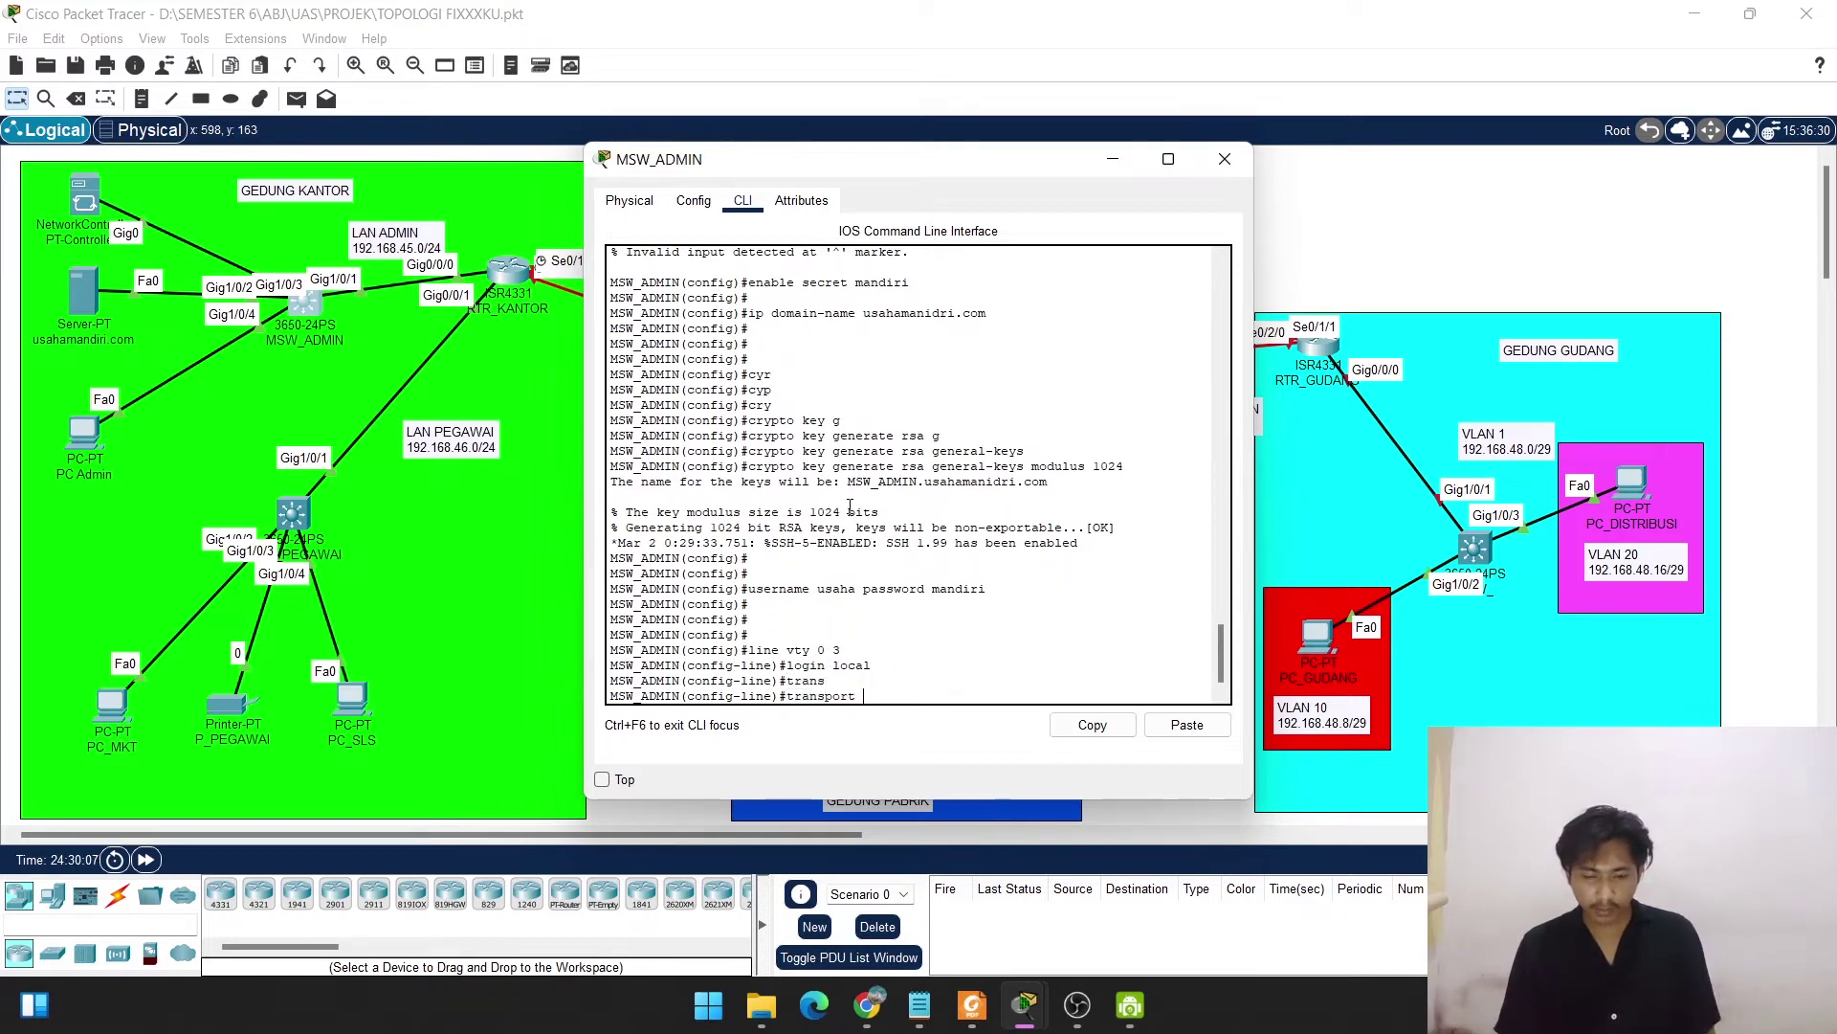
pyautogui.write('input s')
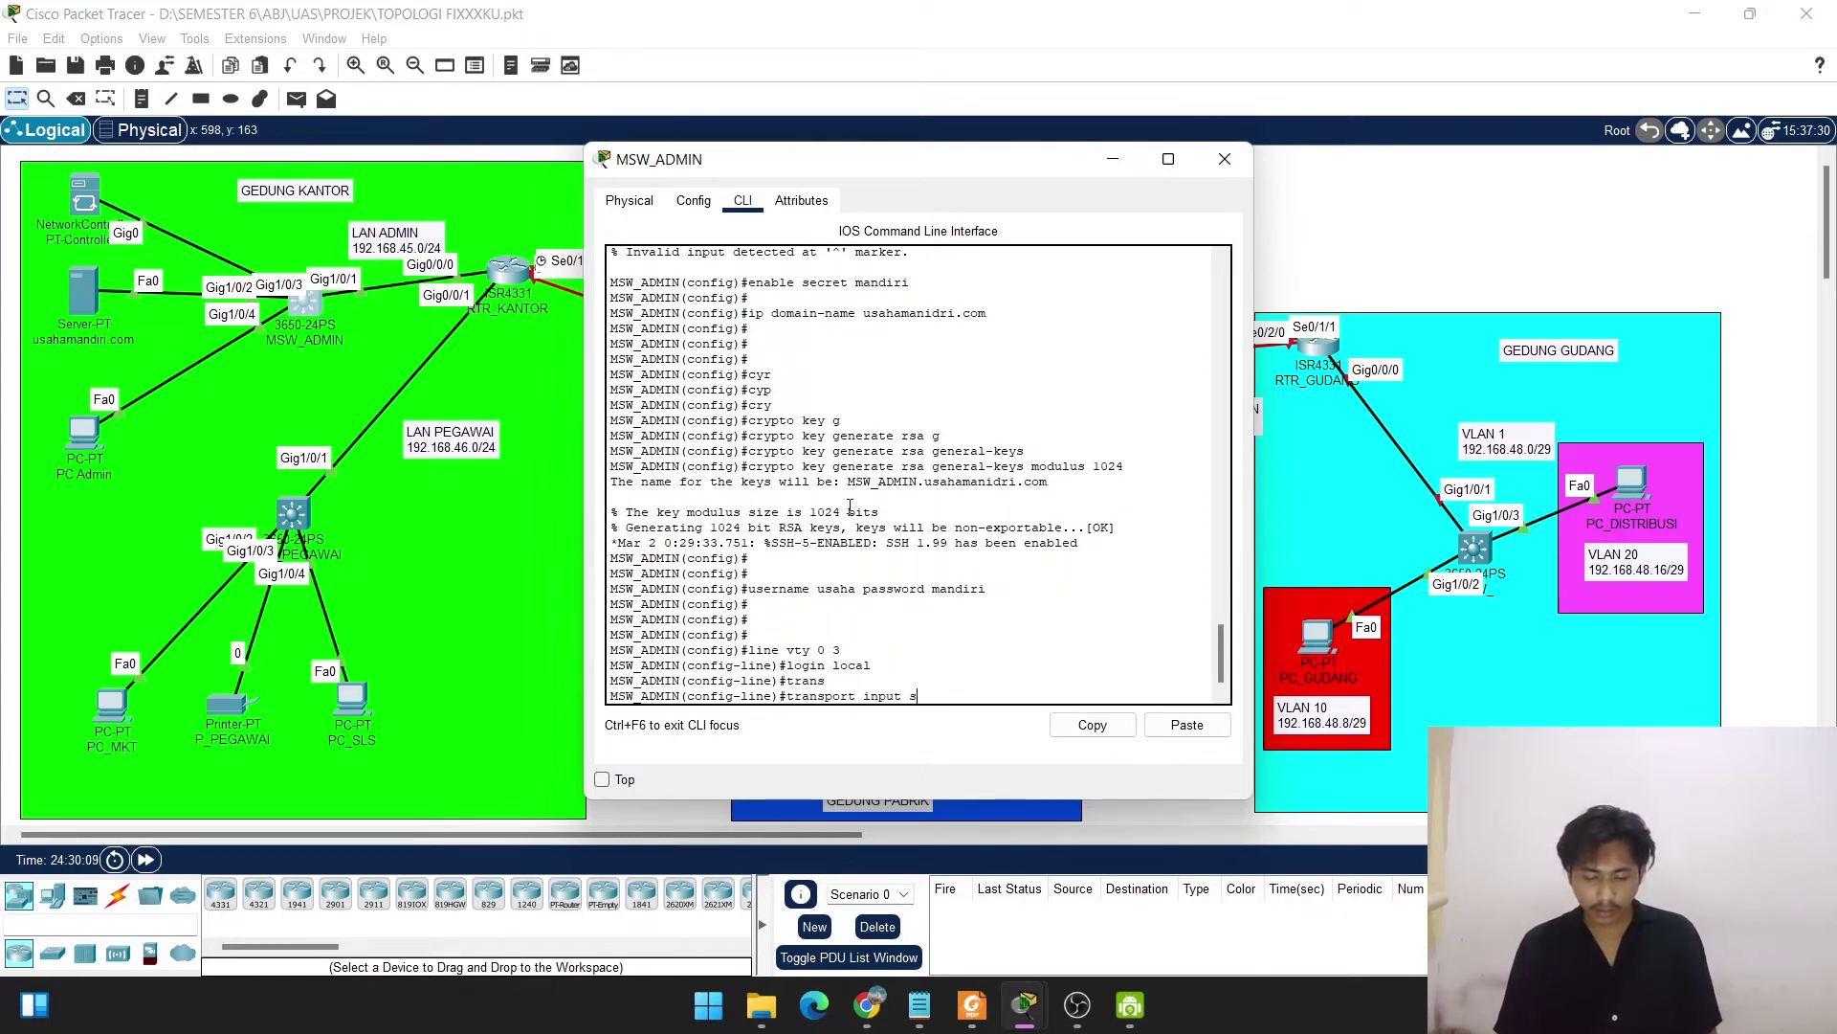
pyautogui.write('sh')
pyautogui.press('Return')
pyautogui.press('Return')
pyautogui.press('Return')
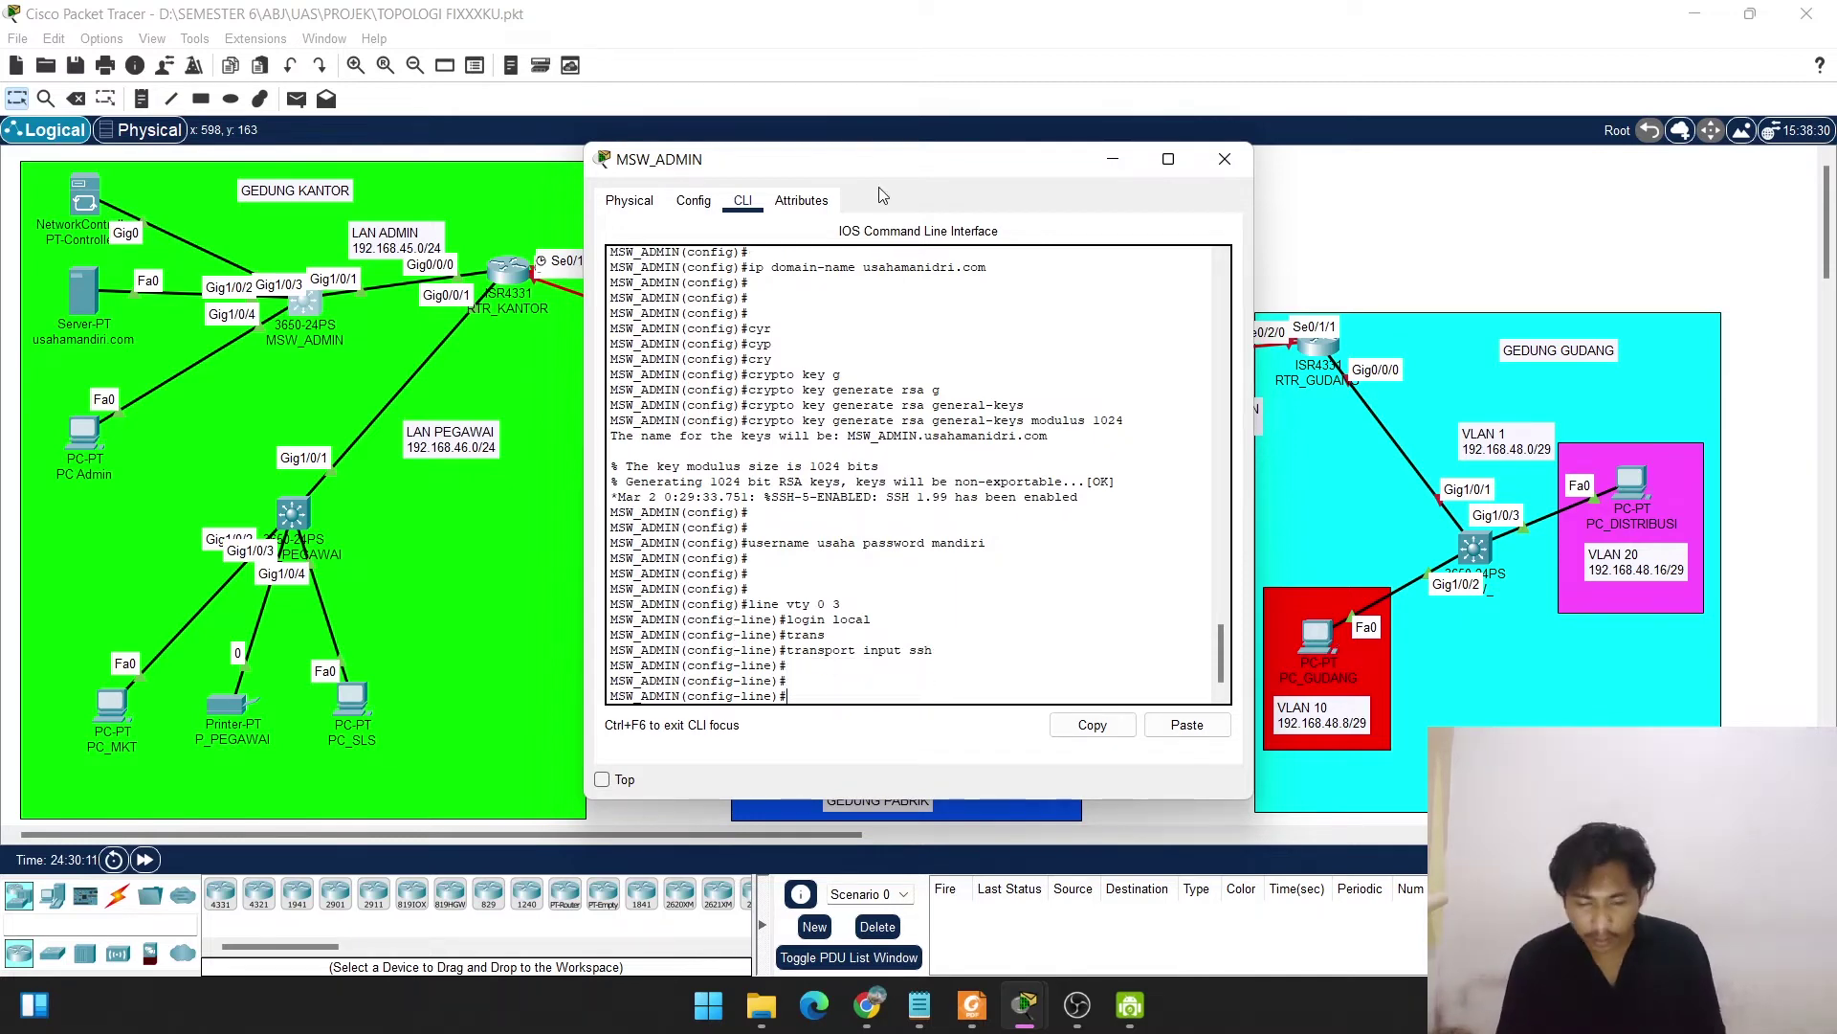
# Compare the DASAR Notepad notes against the MSW_ADMIN console, then minimize Notepad.
pyautogui.moveTo(916, 1012)
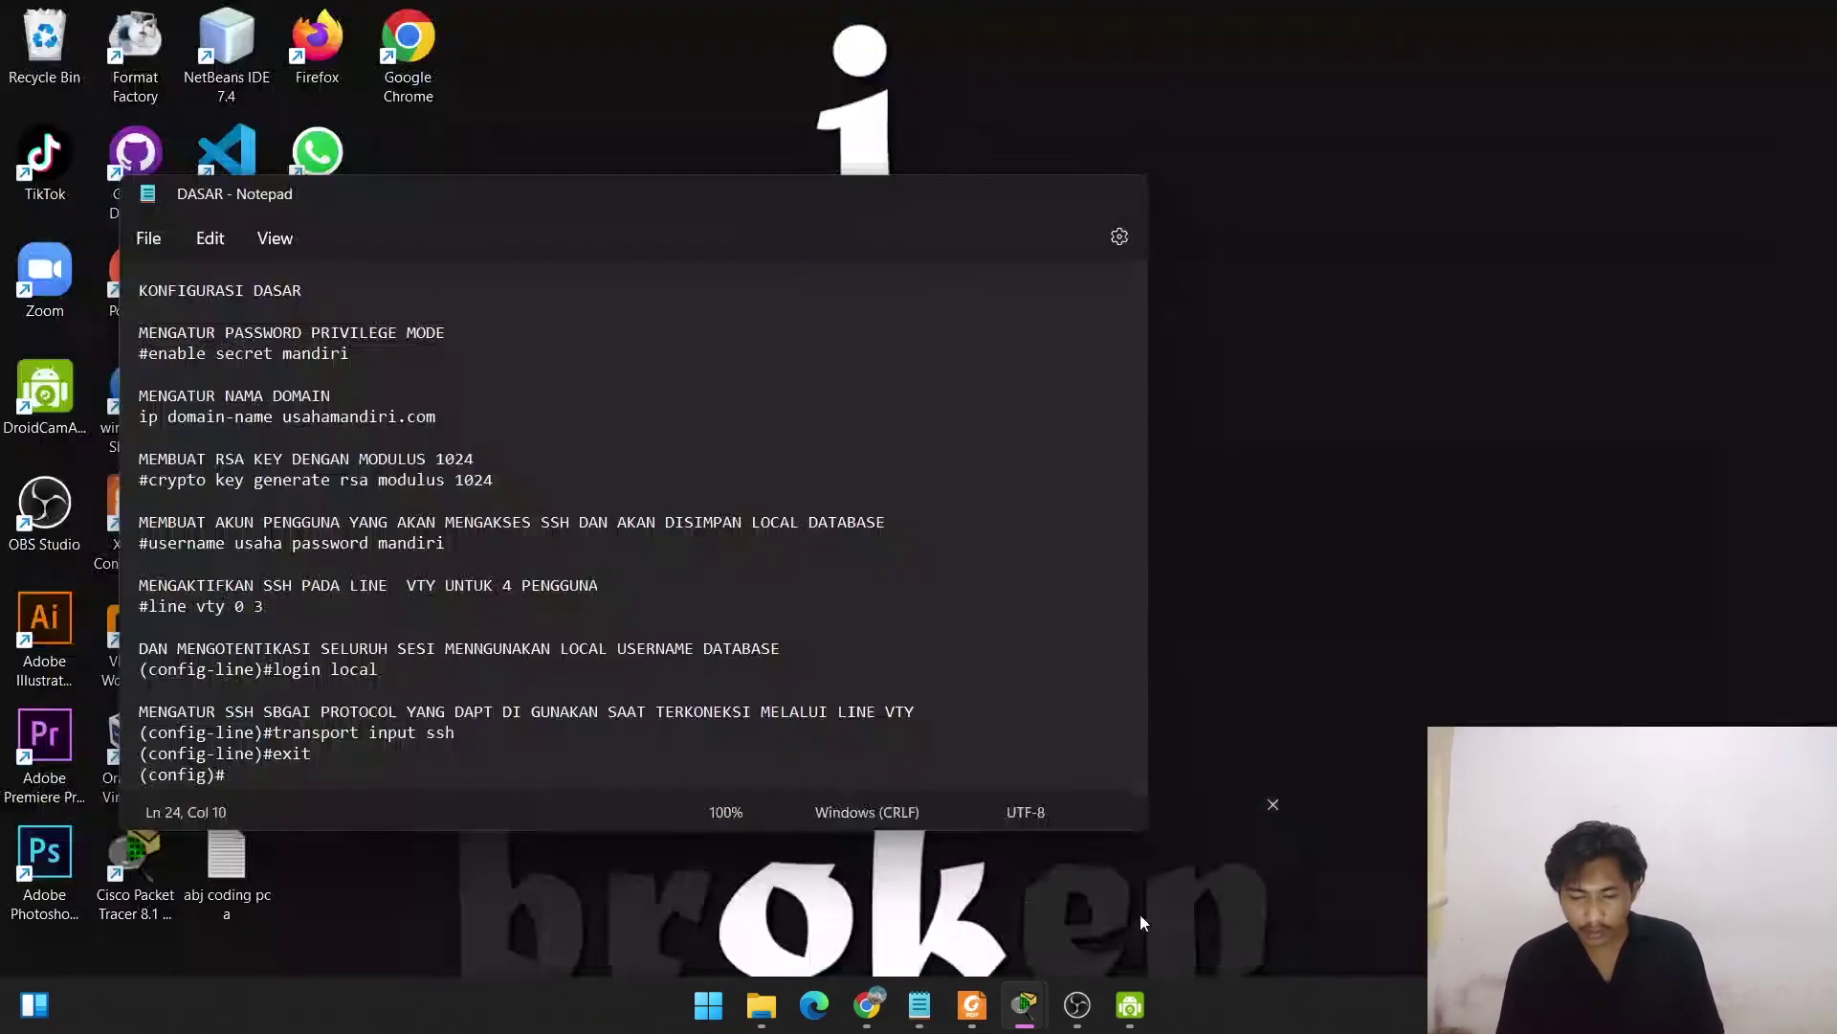
pyautogui.click(1140, 915)
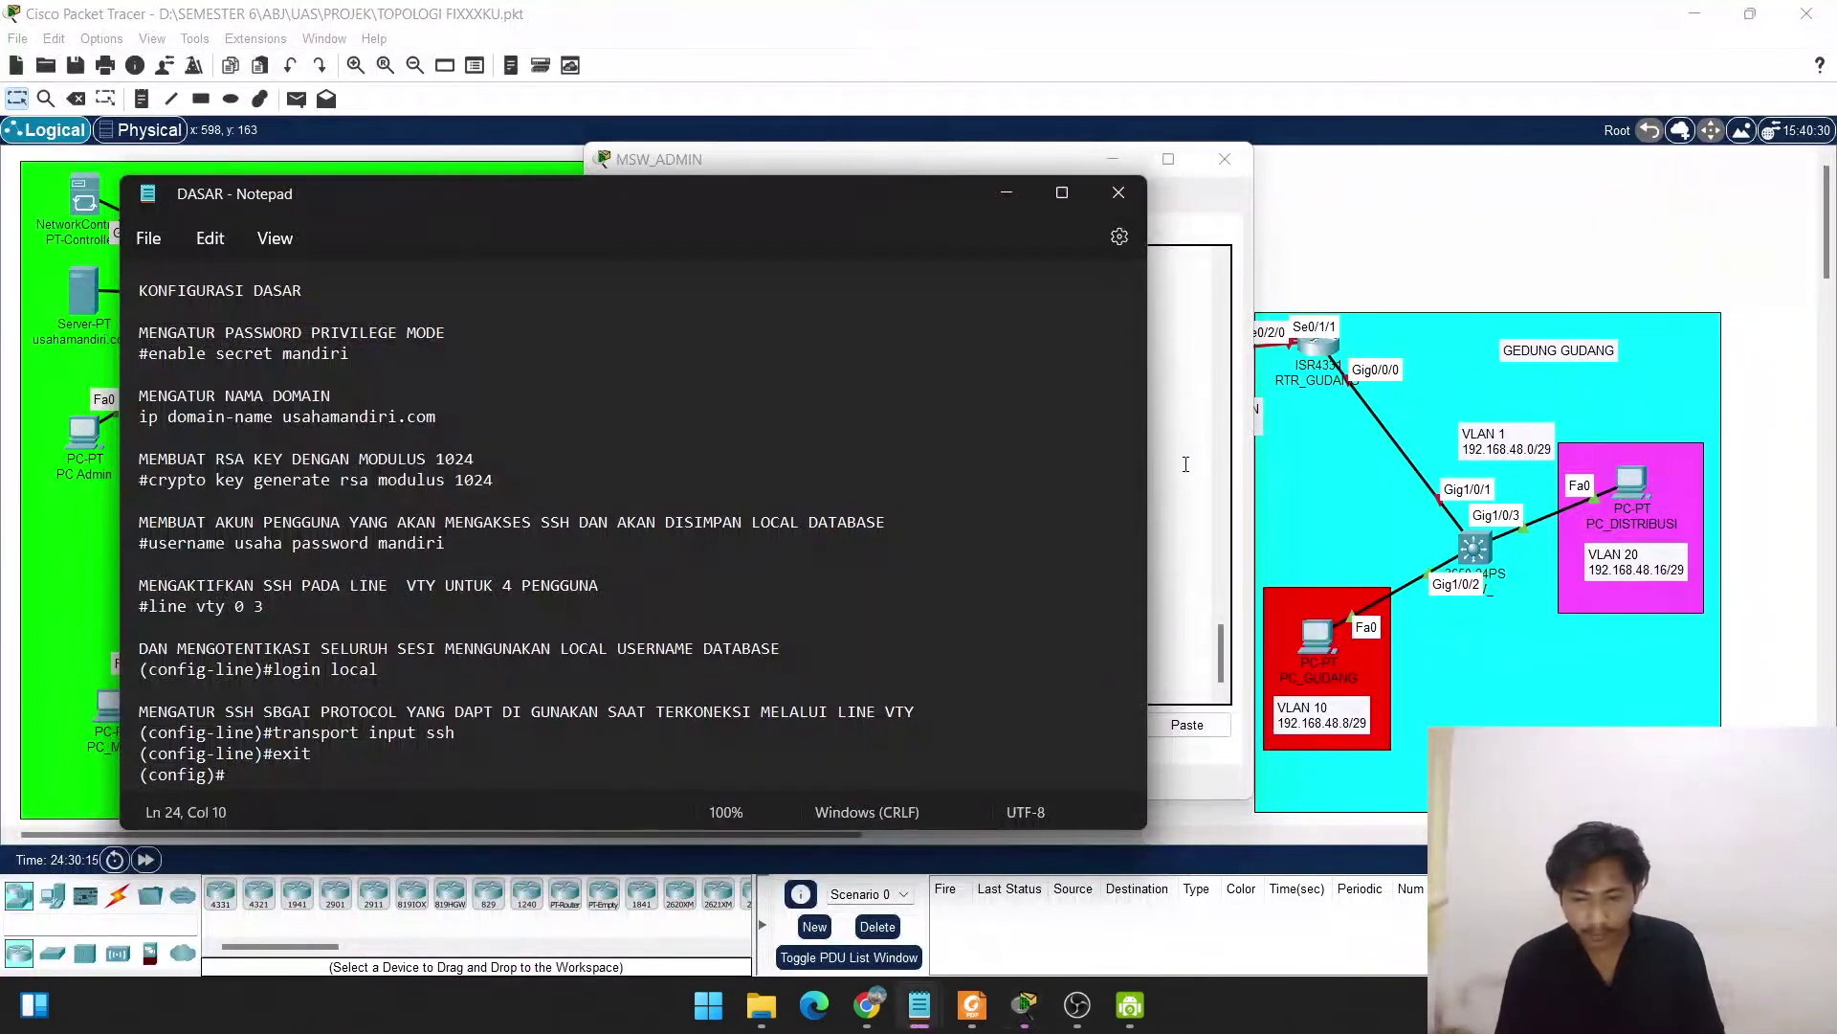
pyautogui.click(980, 158)
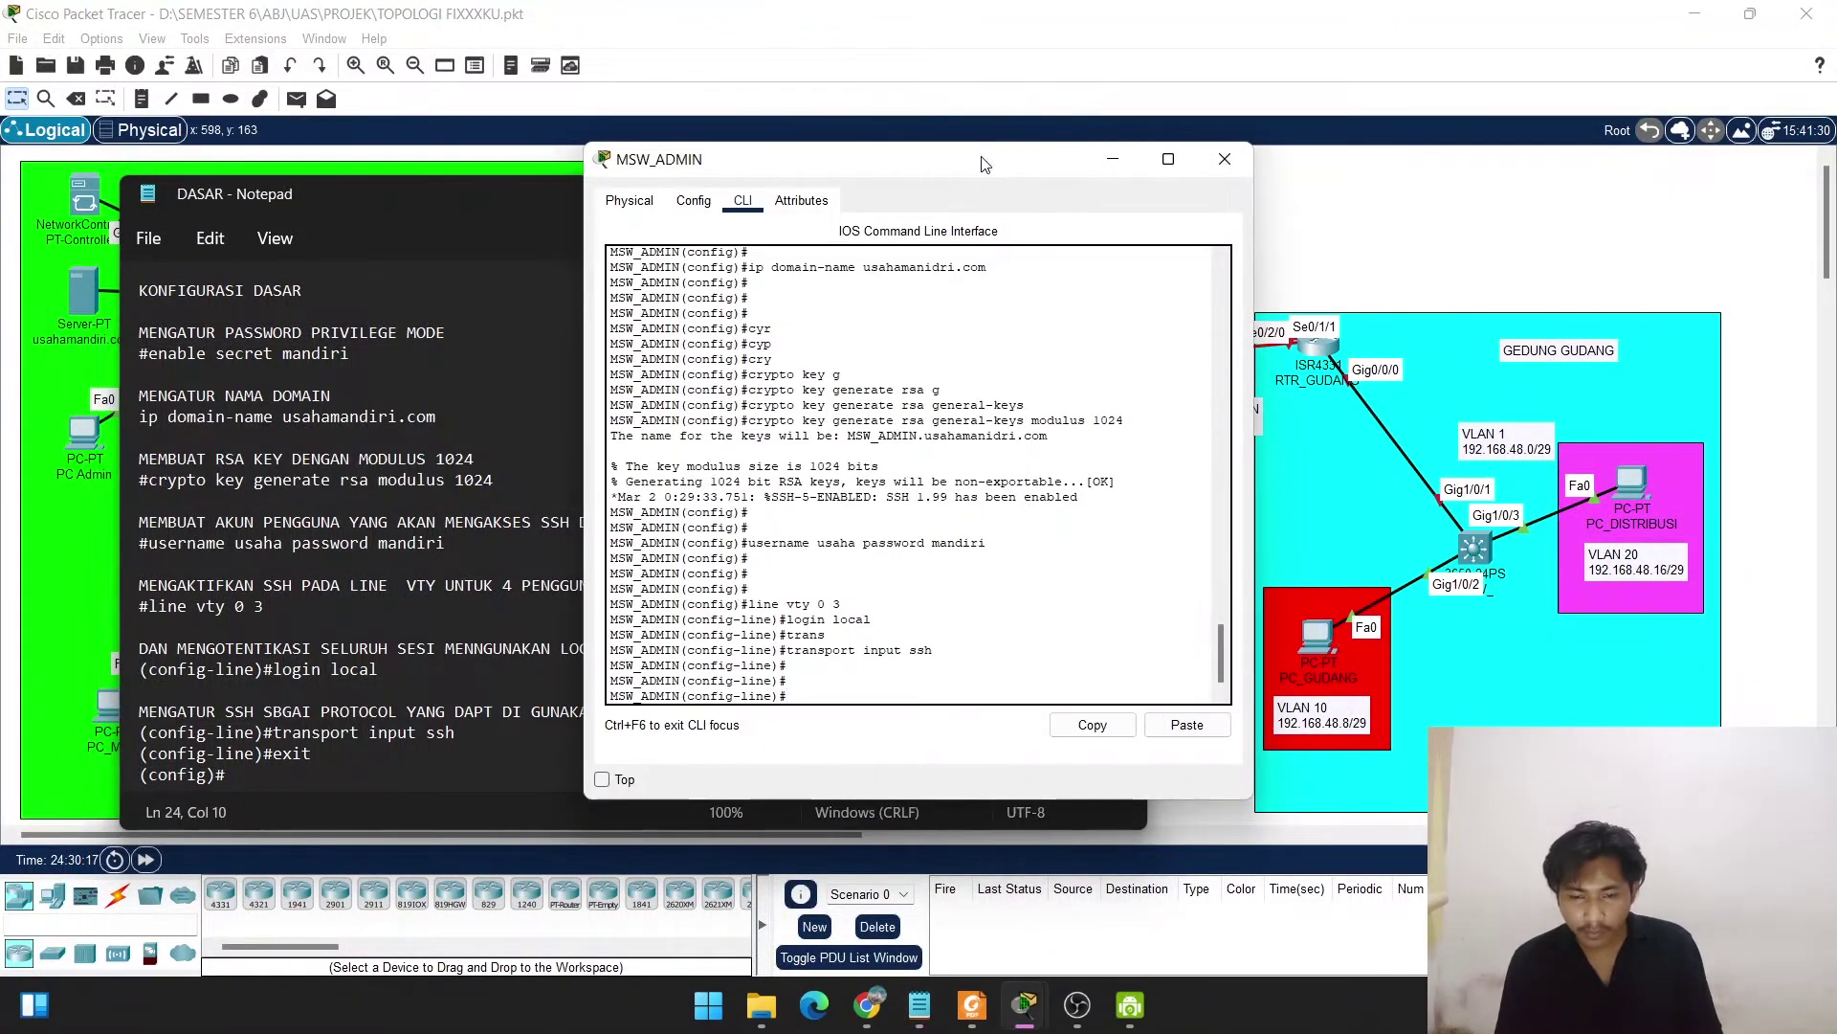
pyautogui.moveTo(981, 163); pyautogui.dragTo(1299, 154)
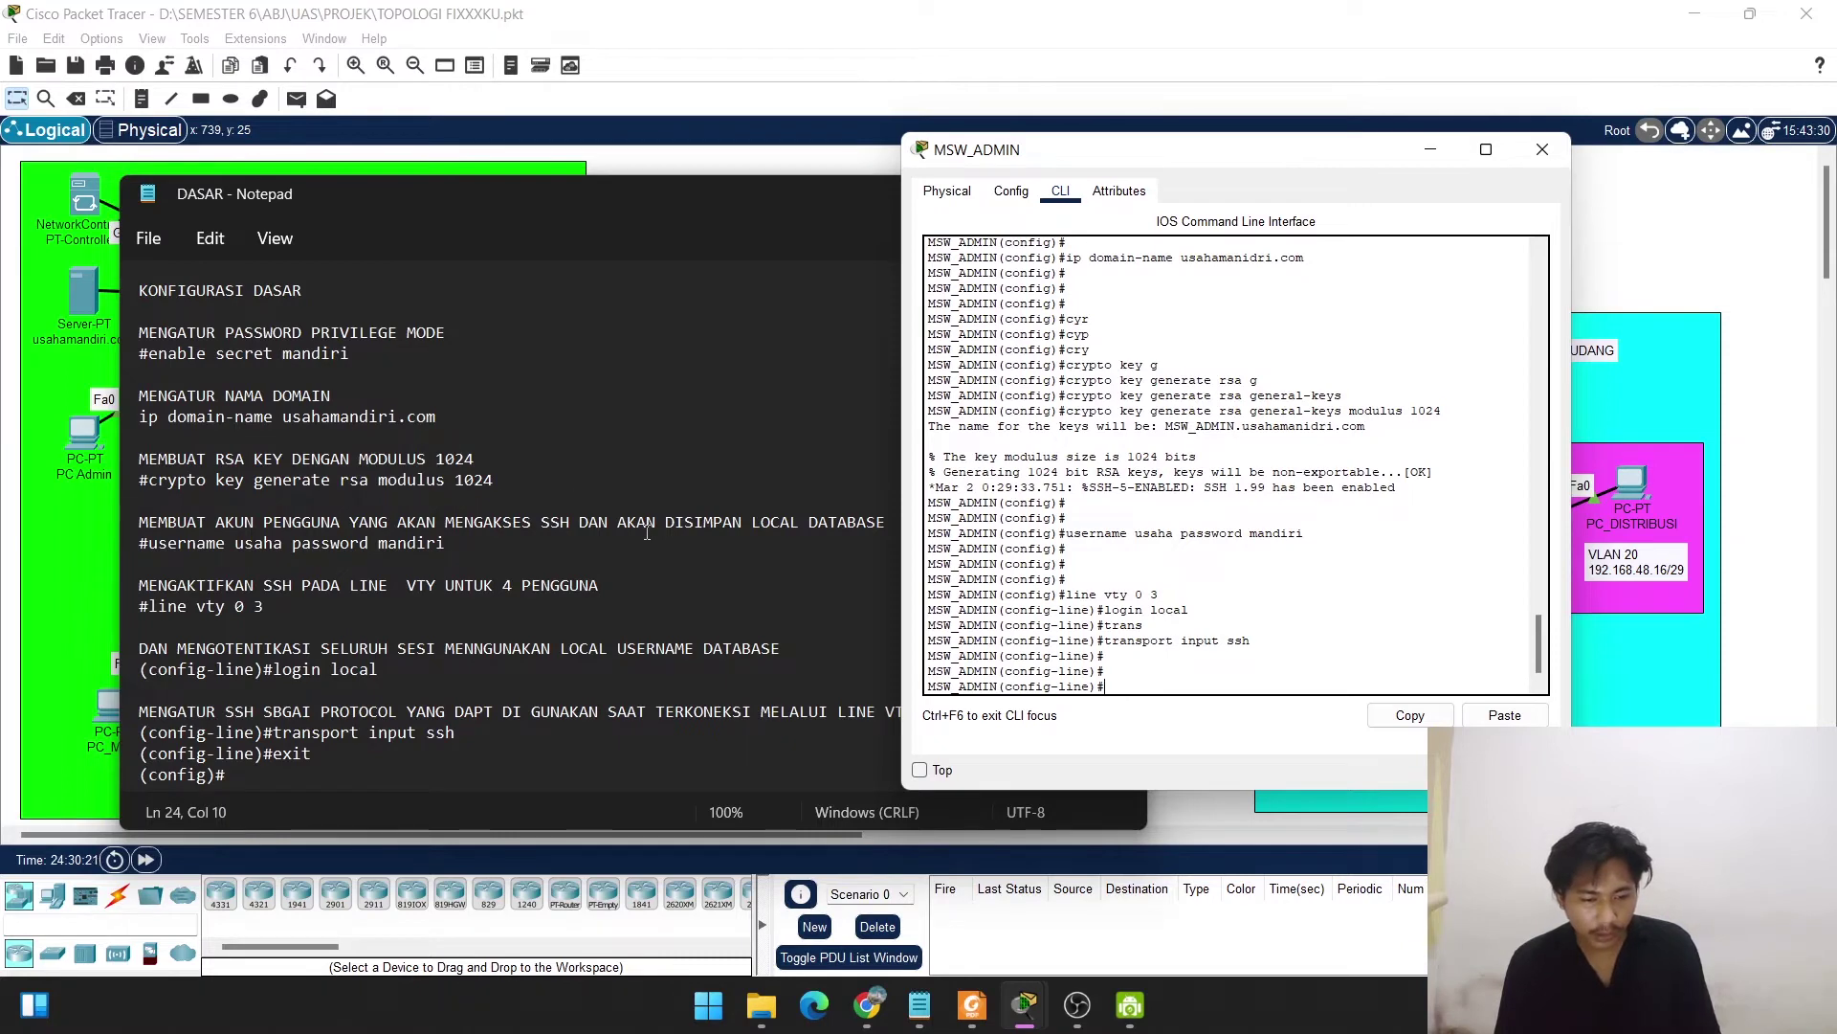
pyautogui.click(833, 249)
pyautogui.click(1001, 195)
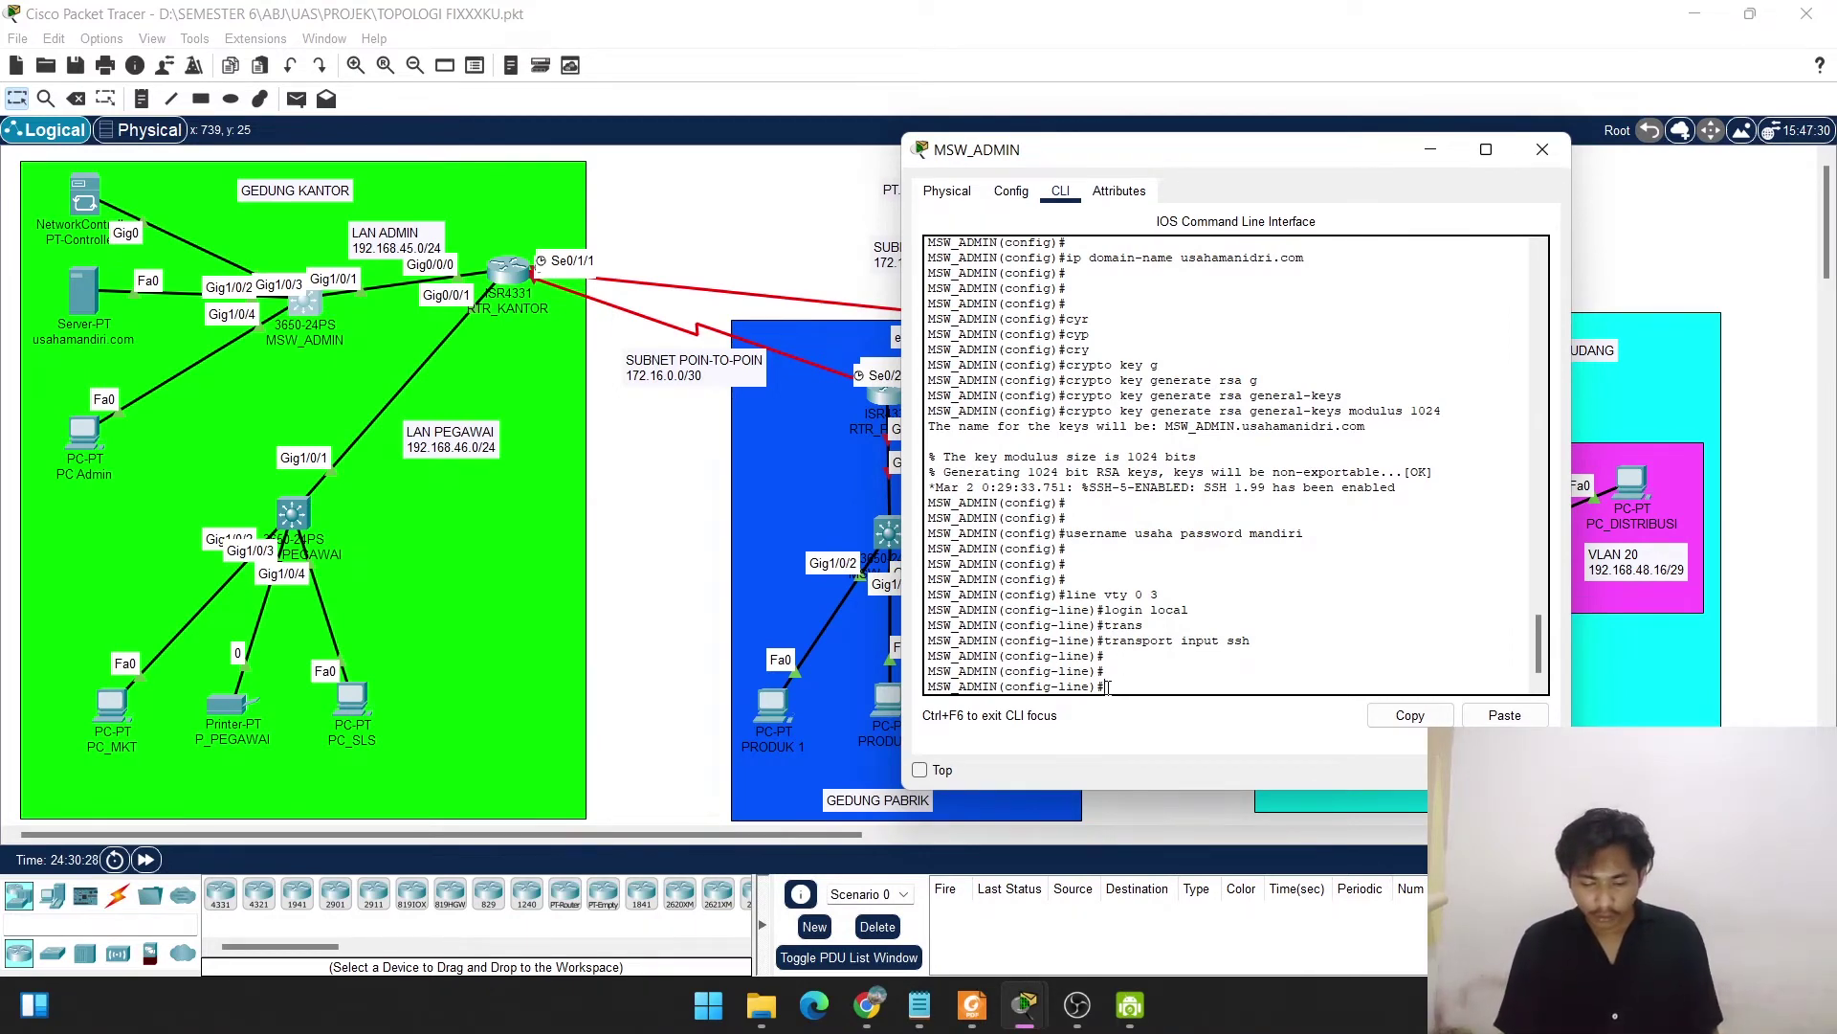
# Exit configuration mode with end and save with copy run start.
pyautogui.write('exe')
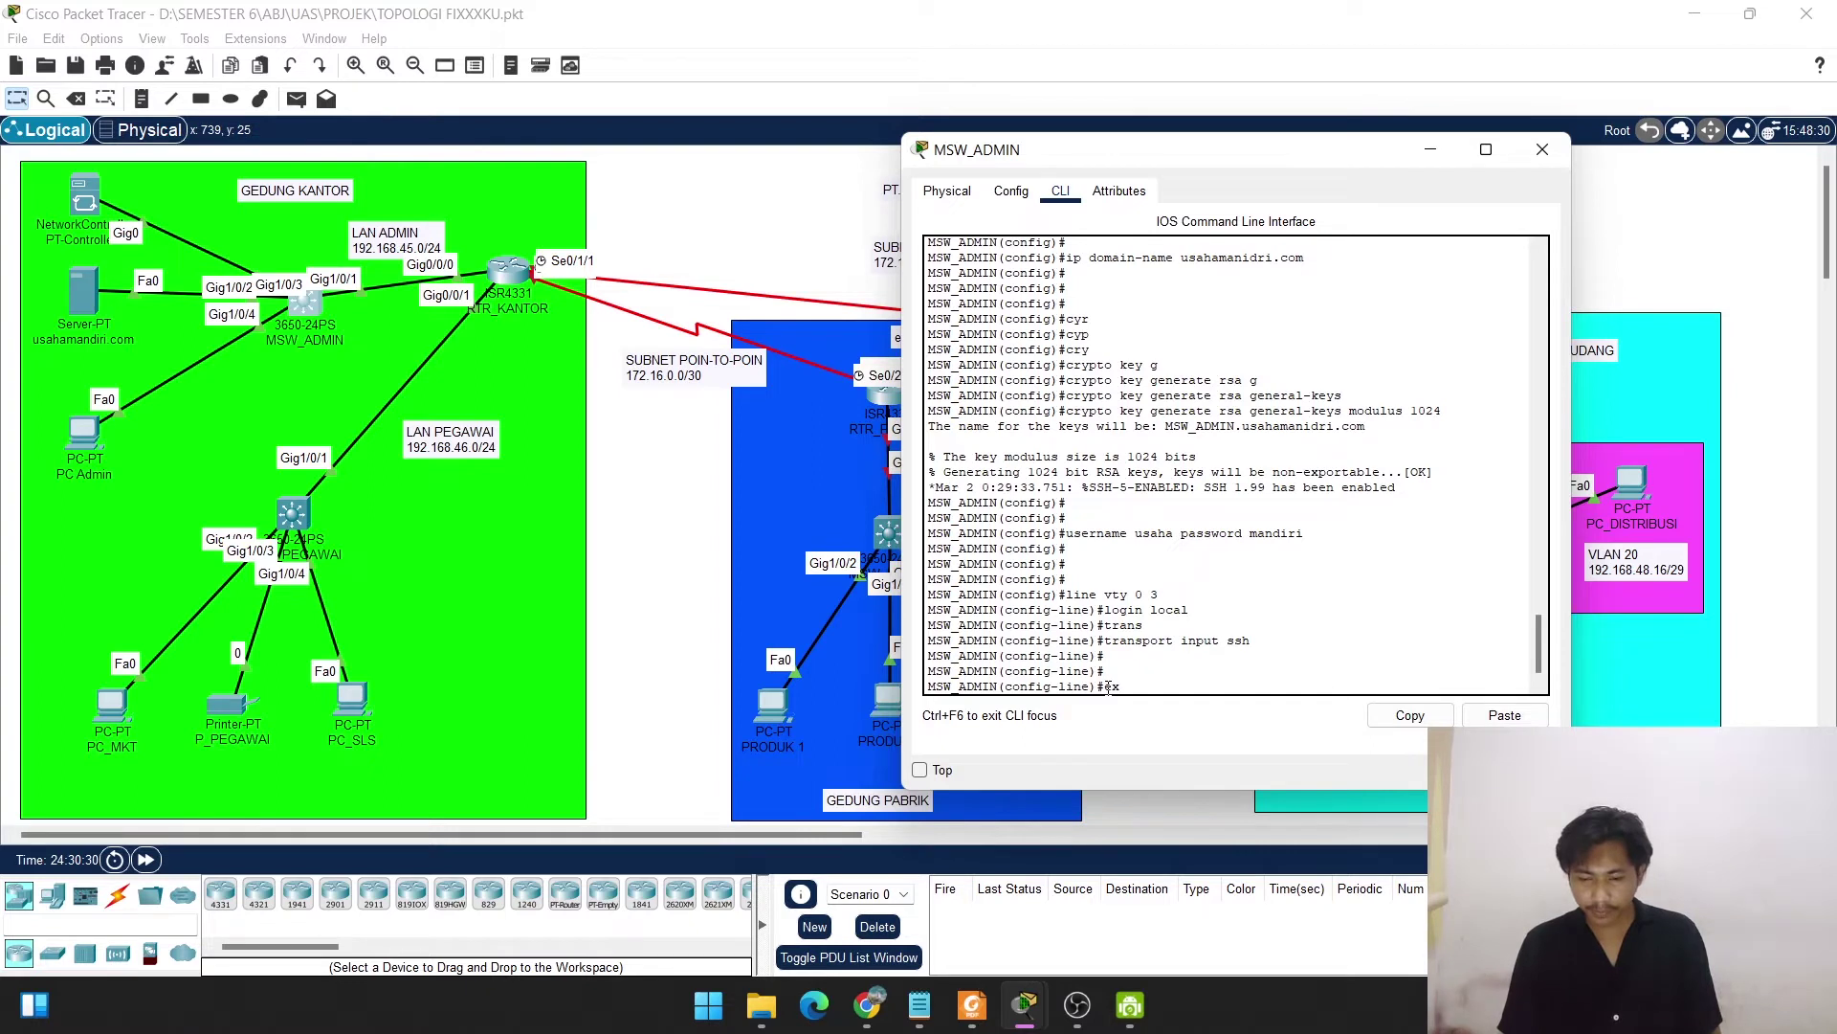
pyautogui.press('BackSpace')
pyautogui.press('BackSpace')
pyautogui.write('nd')
pyautogui.press('Return')
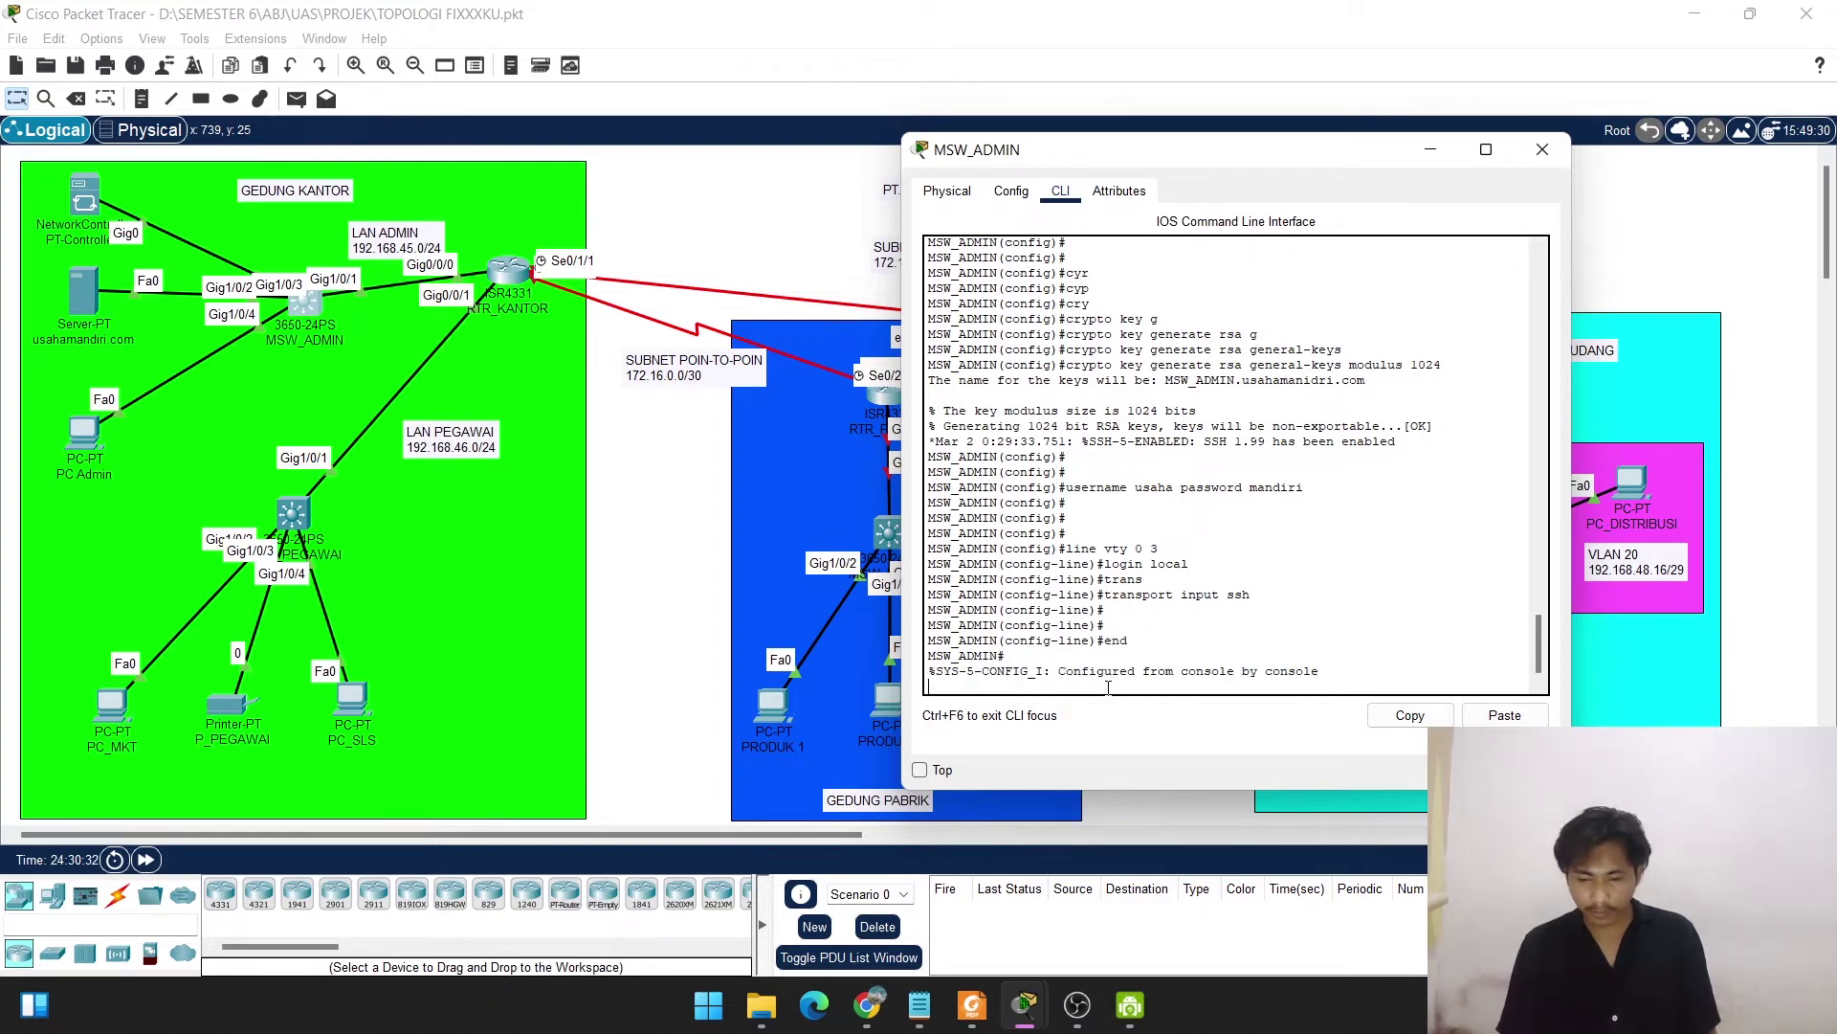
pyautogui.write('copy ')
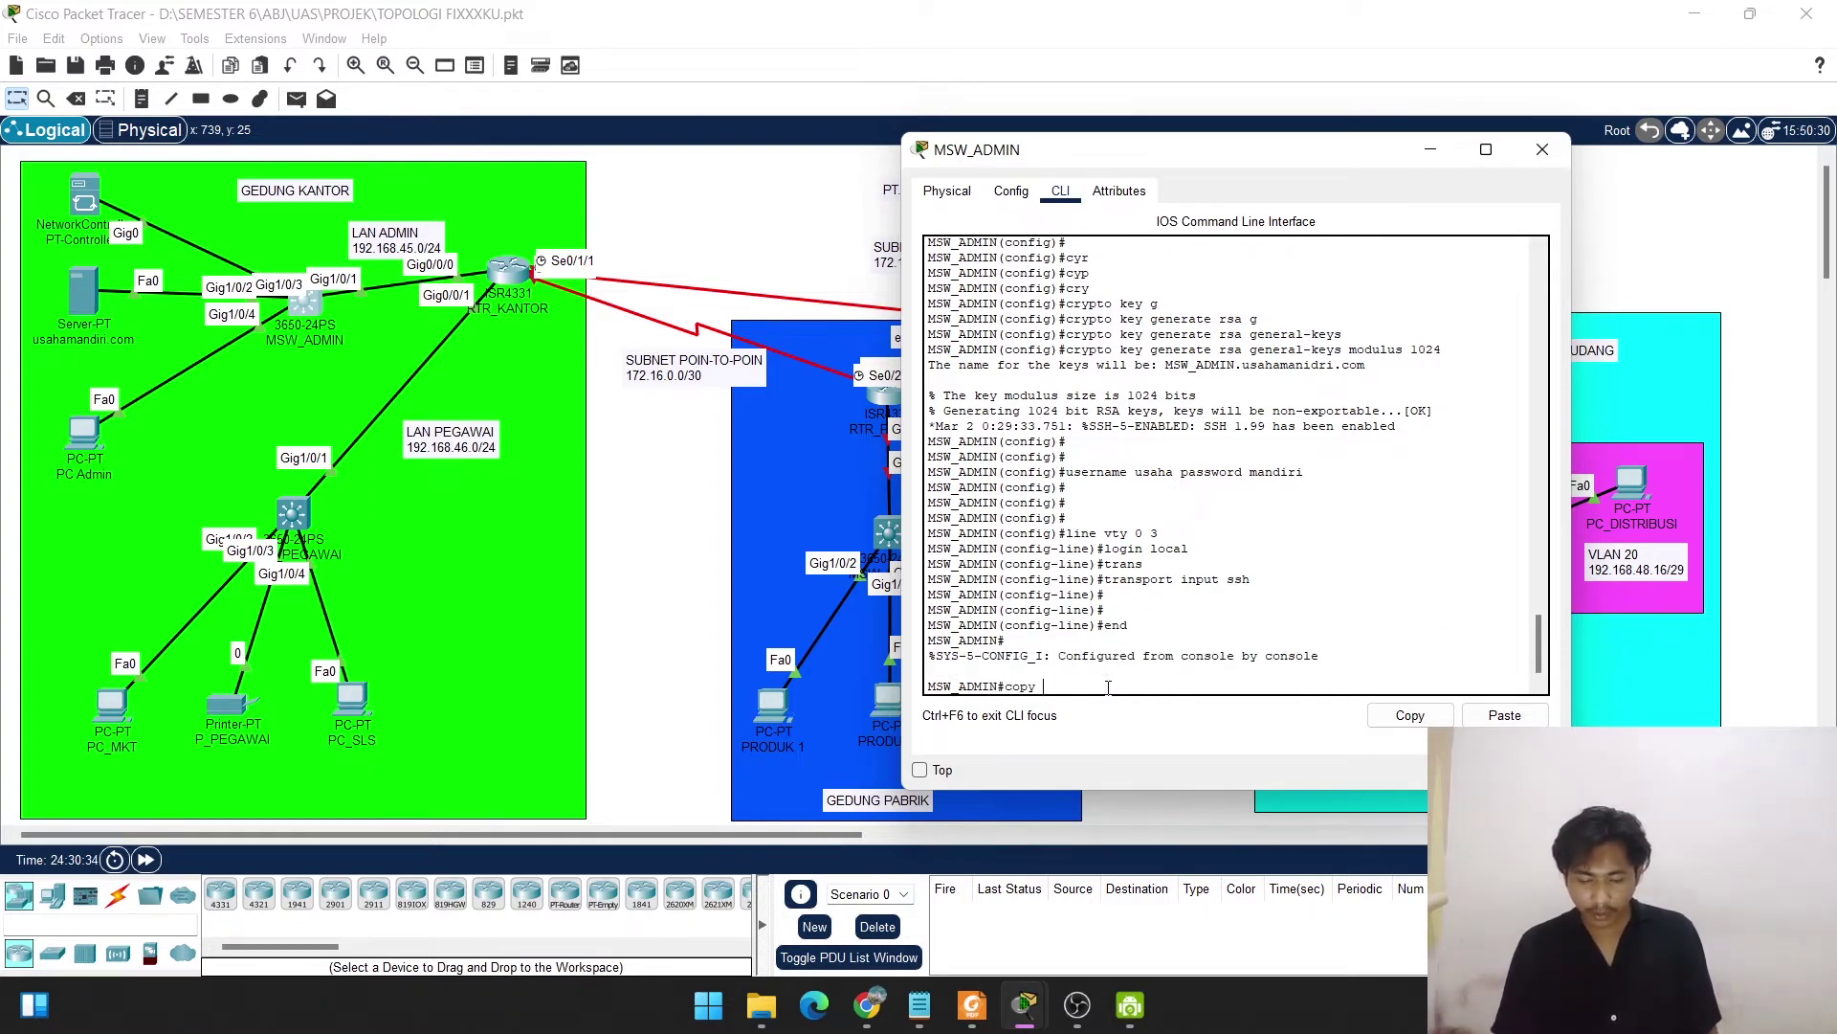
pyautogui.write('run start')
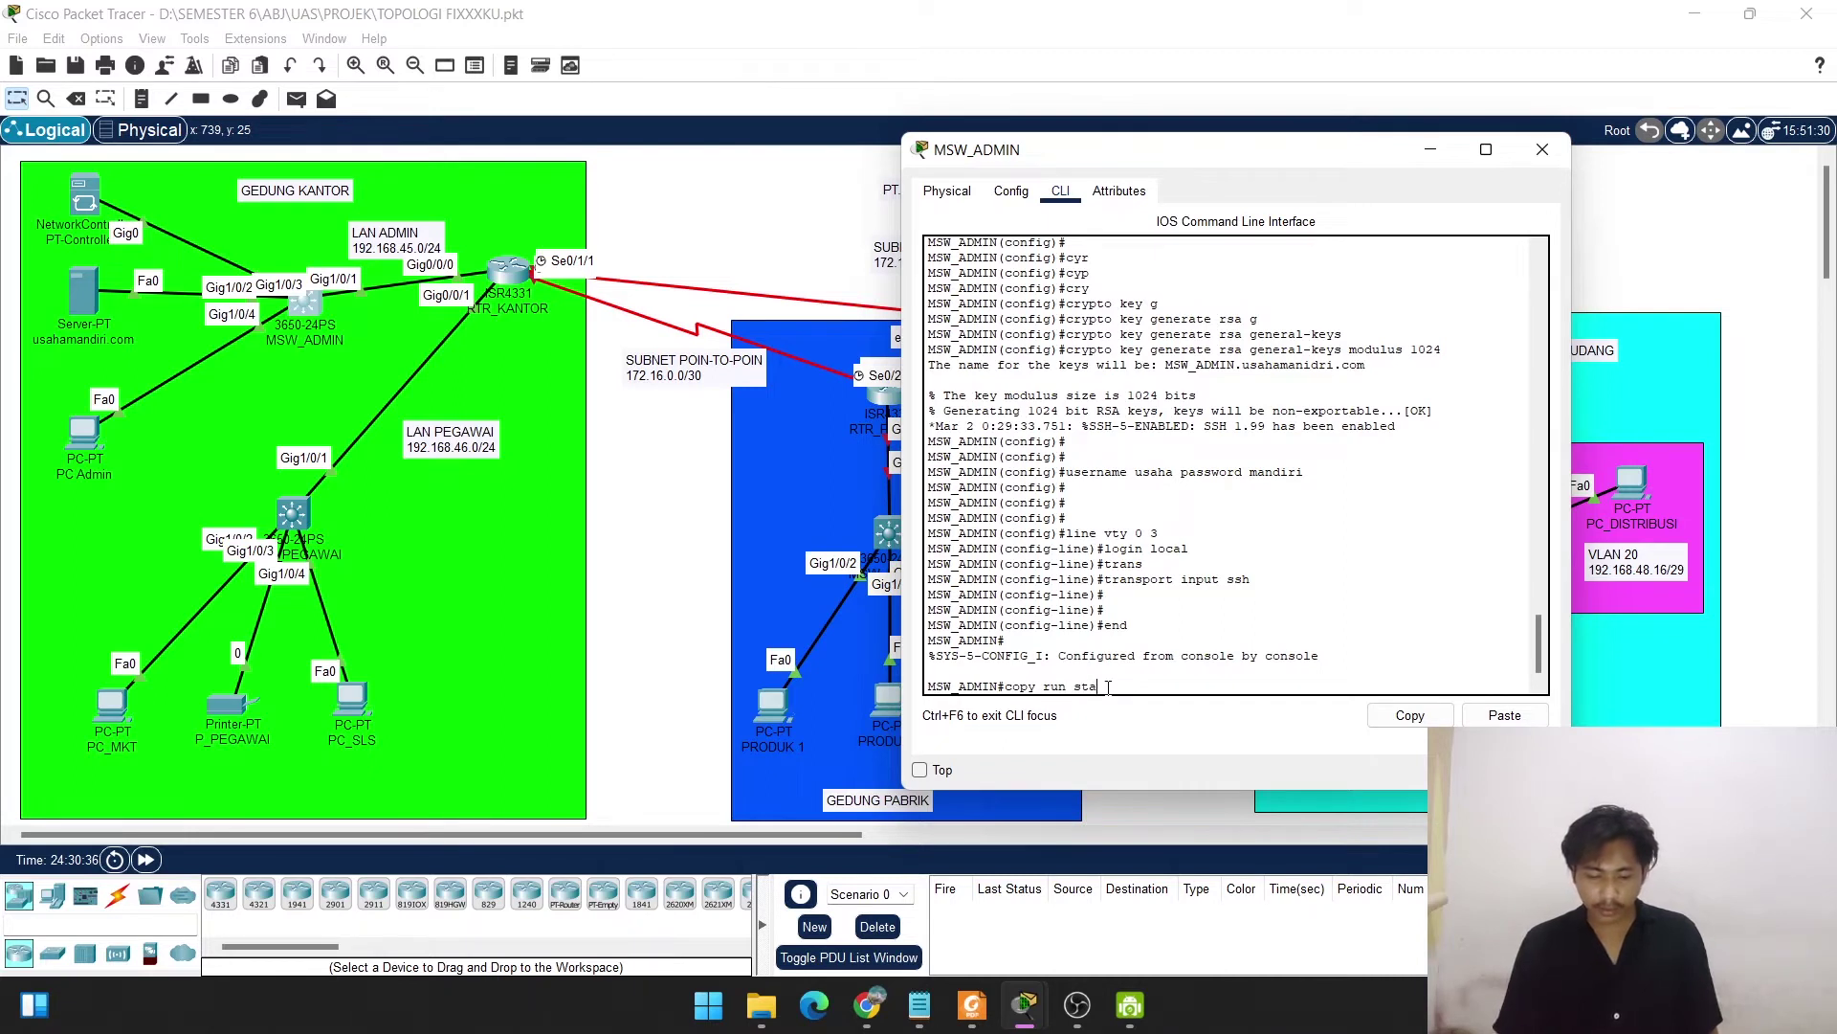
pyautogui.press('Return')
pyautogui.press('Return')
pyautogui.press('Return')
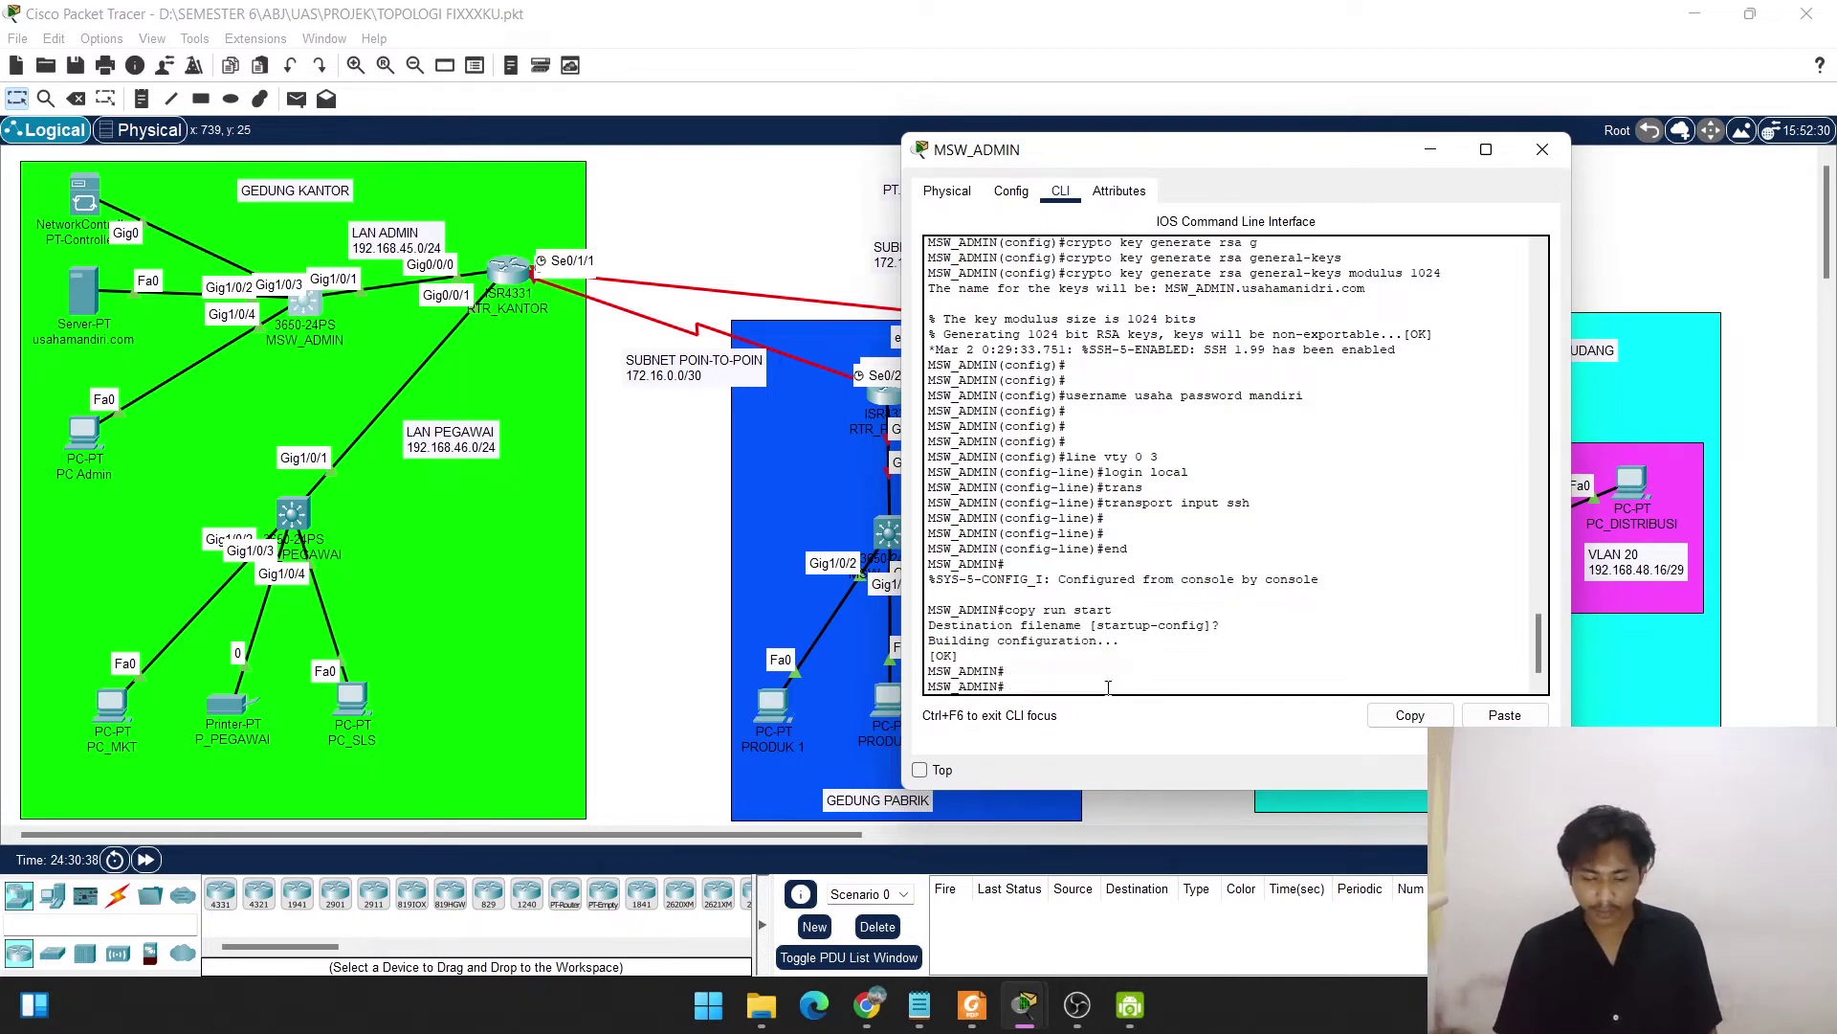
pyautogui.write('do sh')
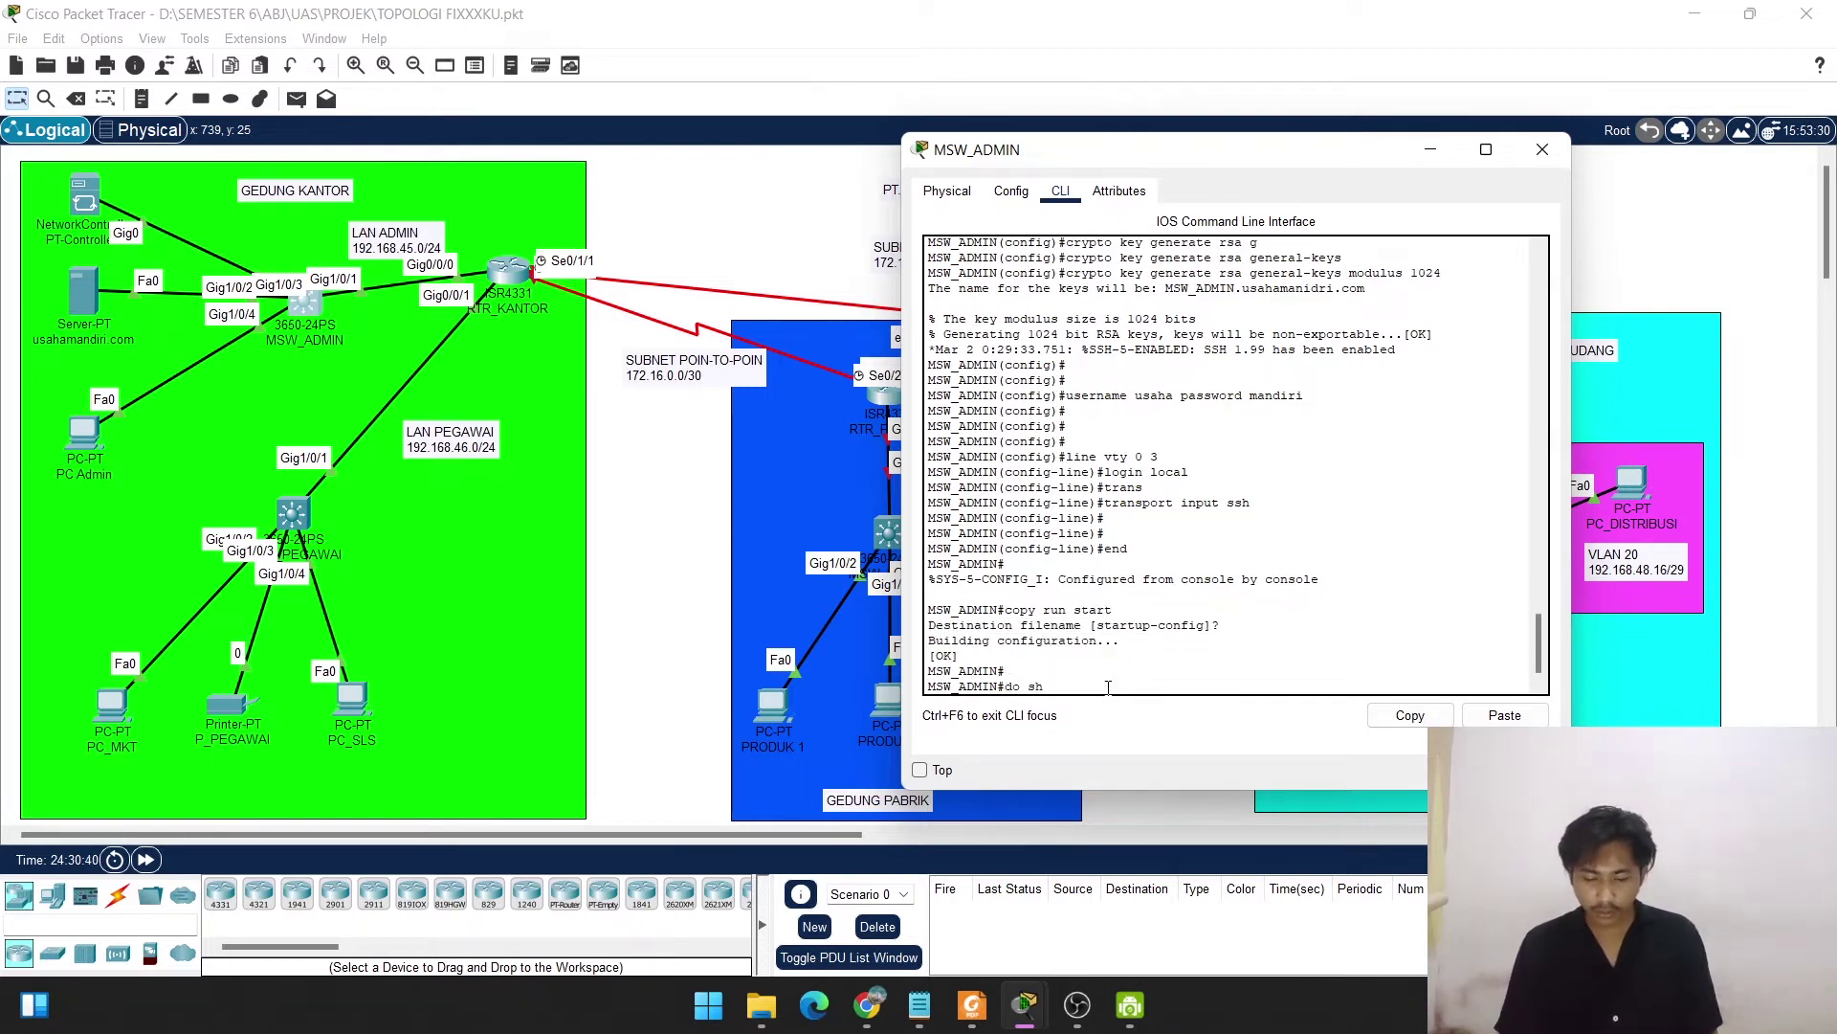
pyautogui.press('BackSpace')
pyautogui.press('BackSpace')
pyautogui.press('BackSpace')
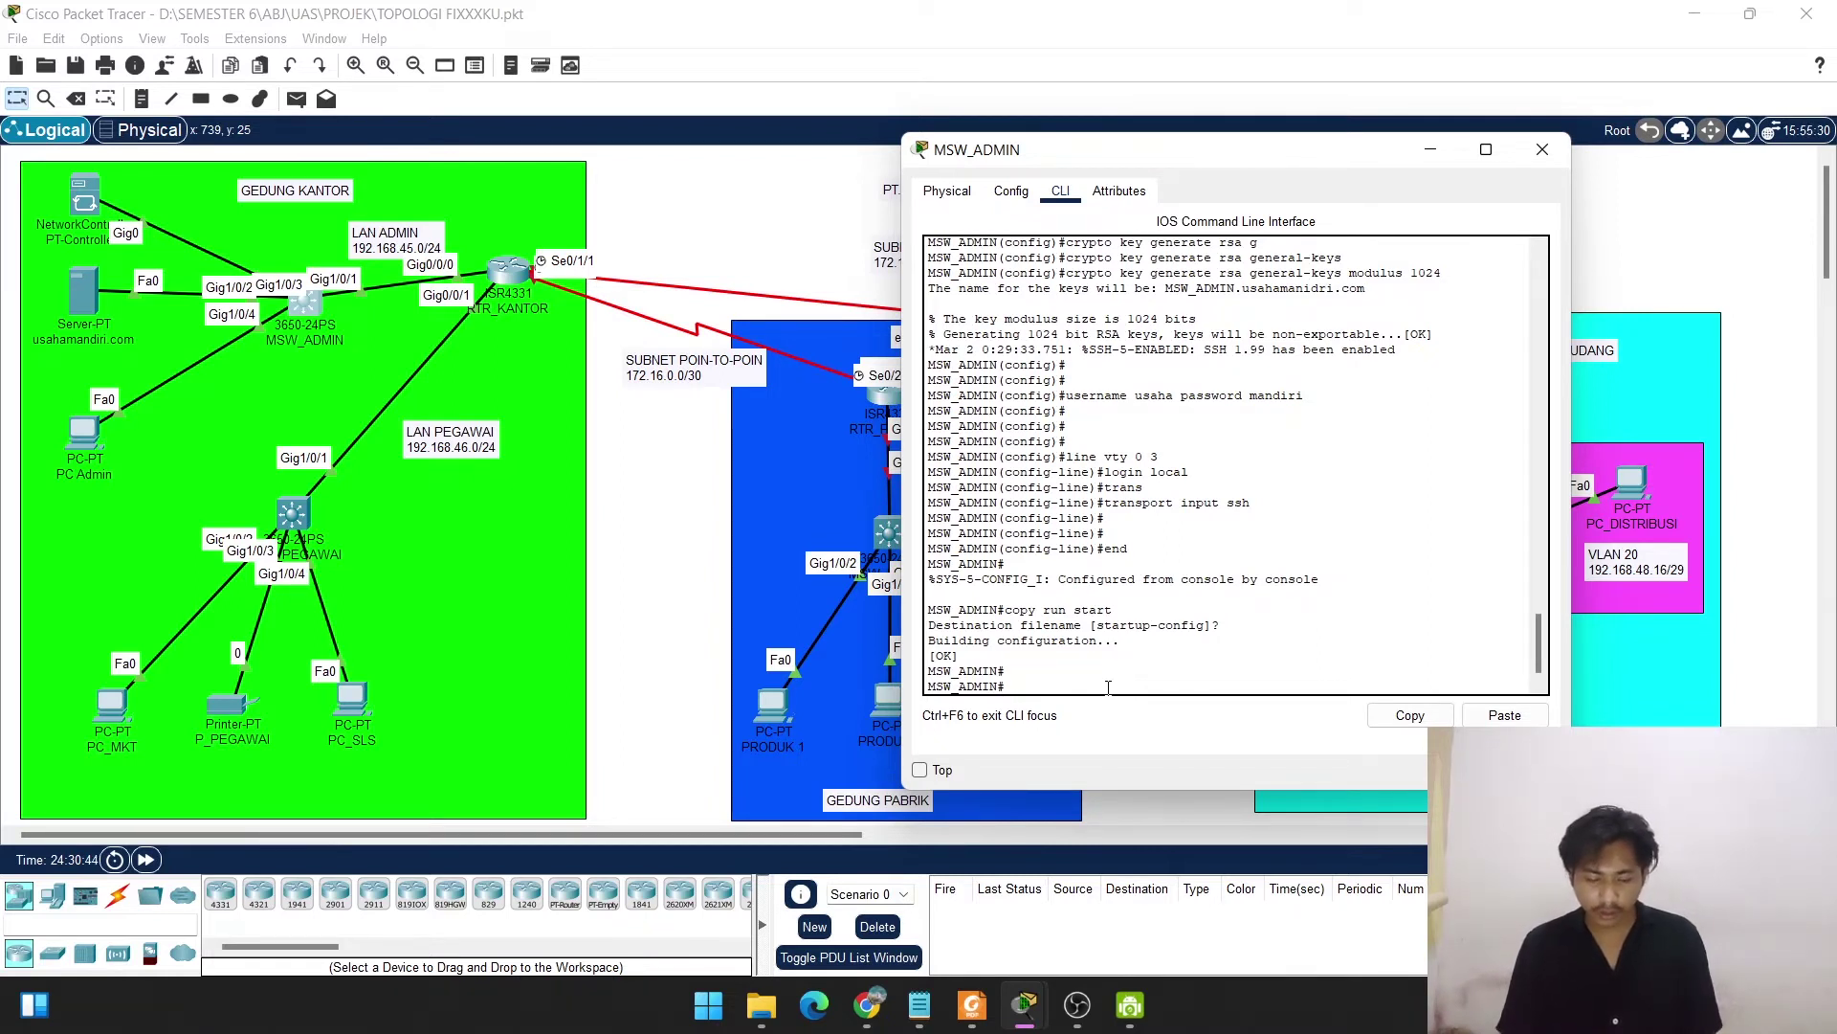
# Page through show run, highlight the Vlan1 address and gateway lines, then close the console.
pyautogui.write('s')
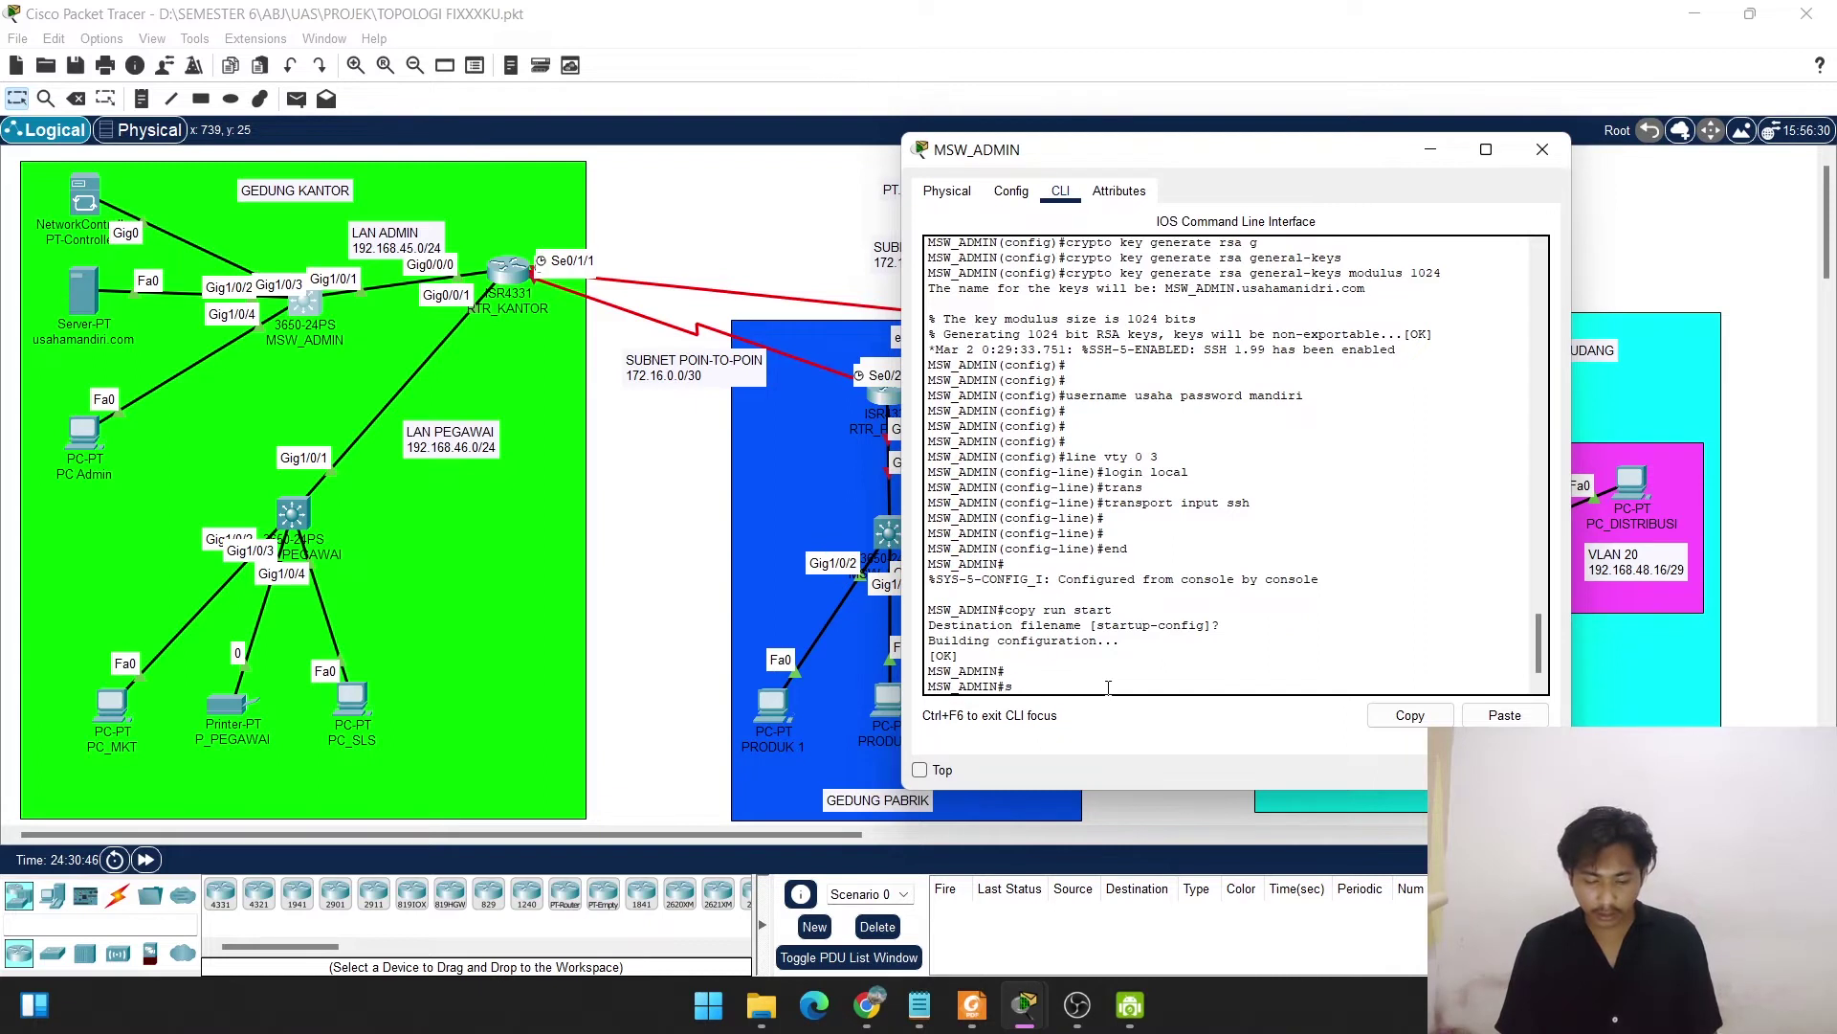
pyautogui.write('how run')
pyautogui.press('Return')
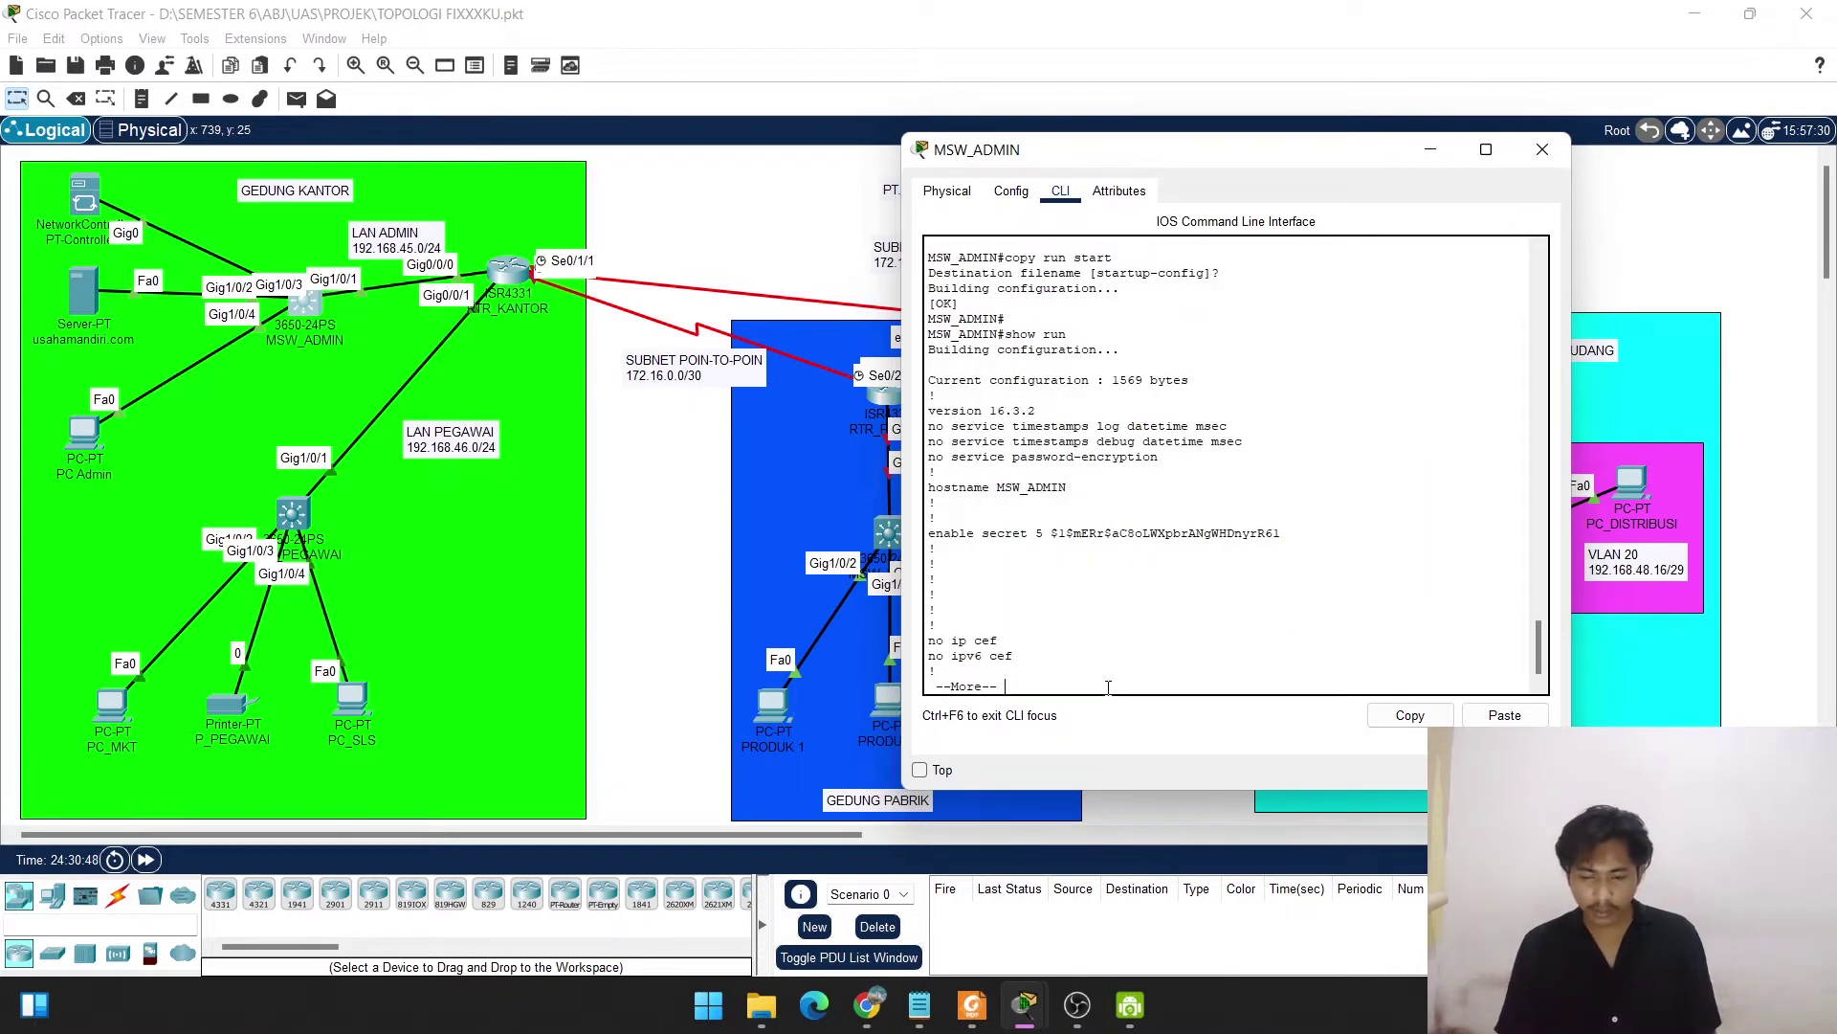
pyautogui.press('space')
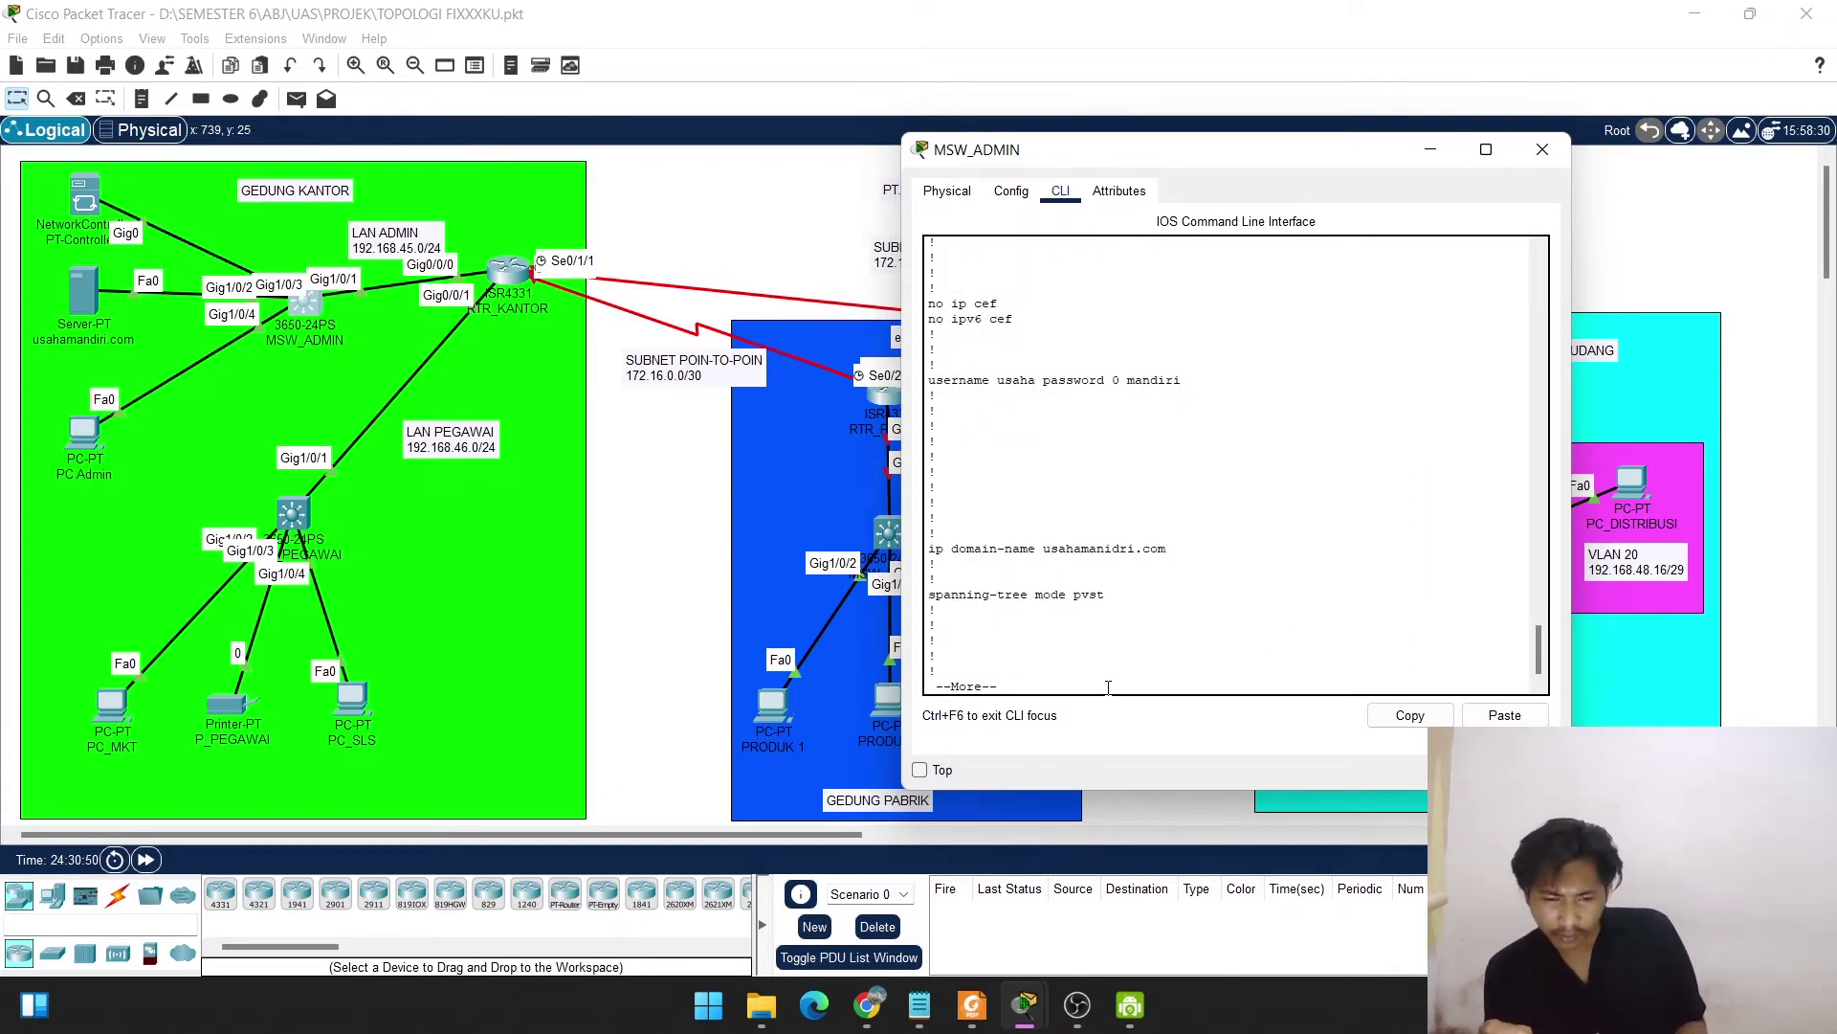
pyautogui.press('space')
pyautogui.press('space')
pyautogui.press('space')
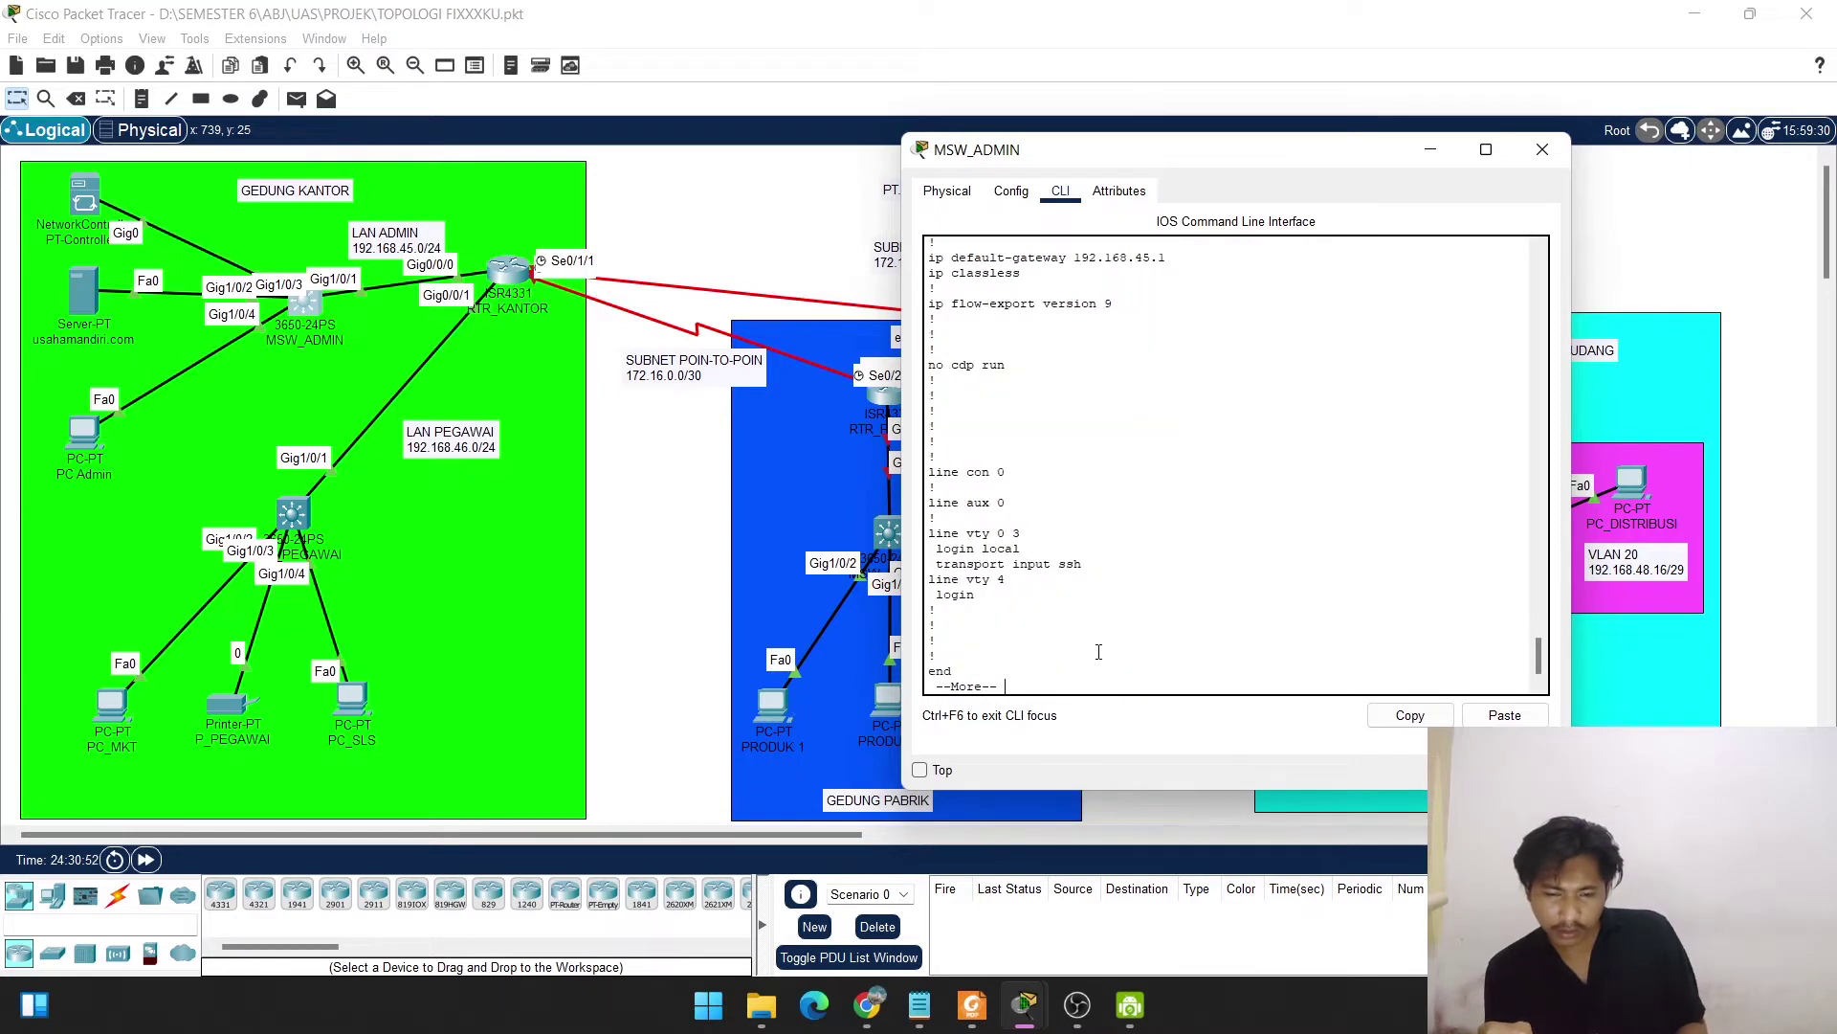
pyautogui.scroll(3, 1098, 651)
pyautogui.moveTo(1200, 412); pyautogui.dragTo(928, 370)
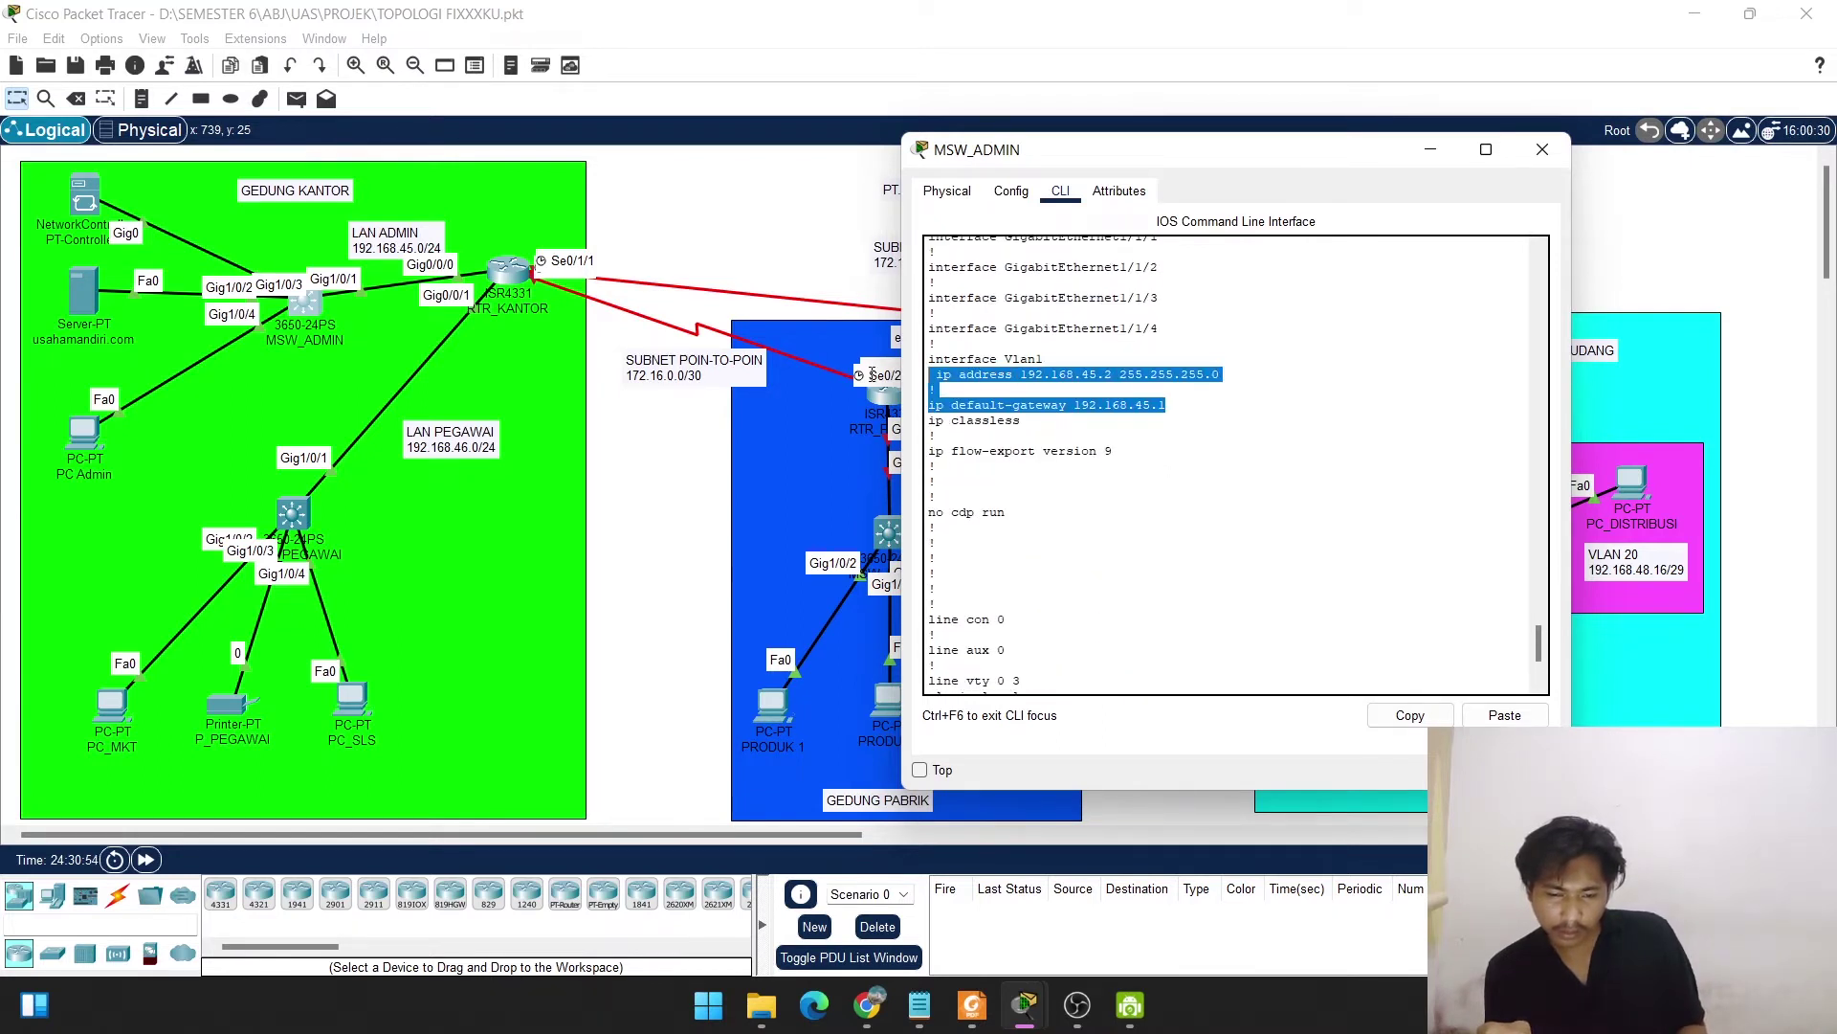
pyautogui.click(984, 655)
pyautogui.press('space')
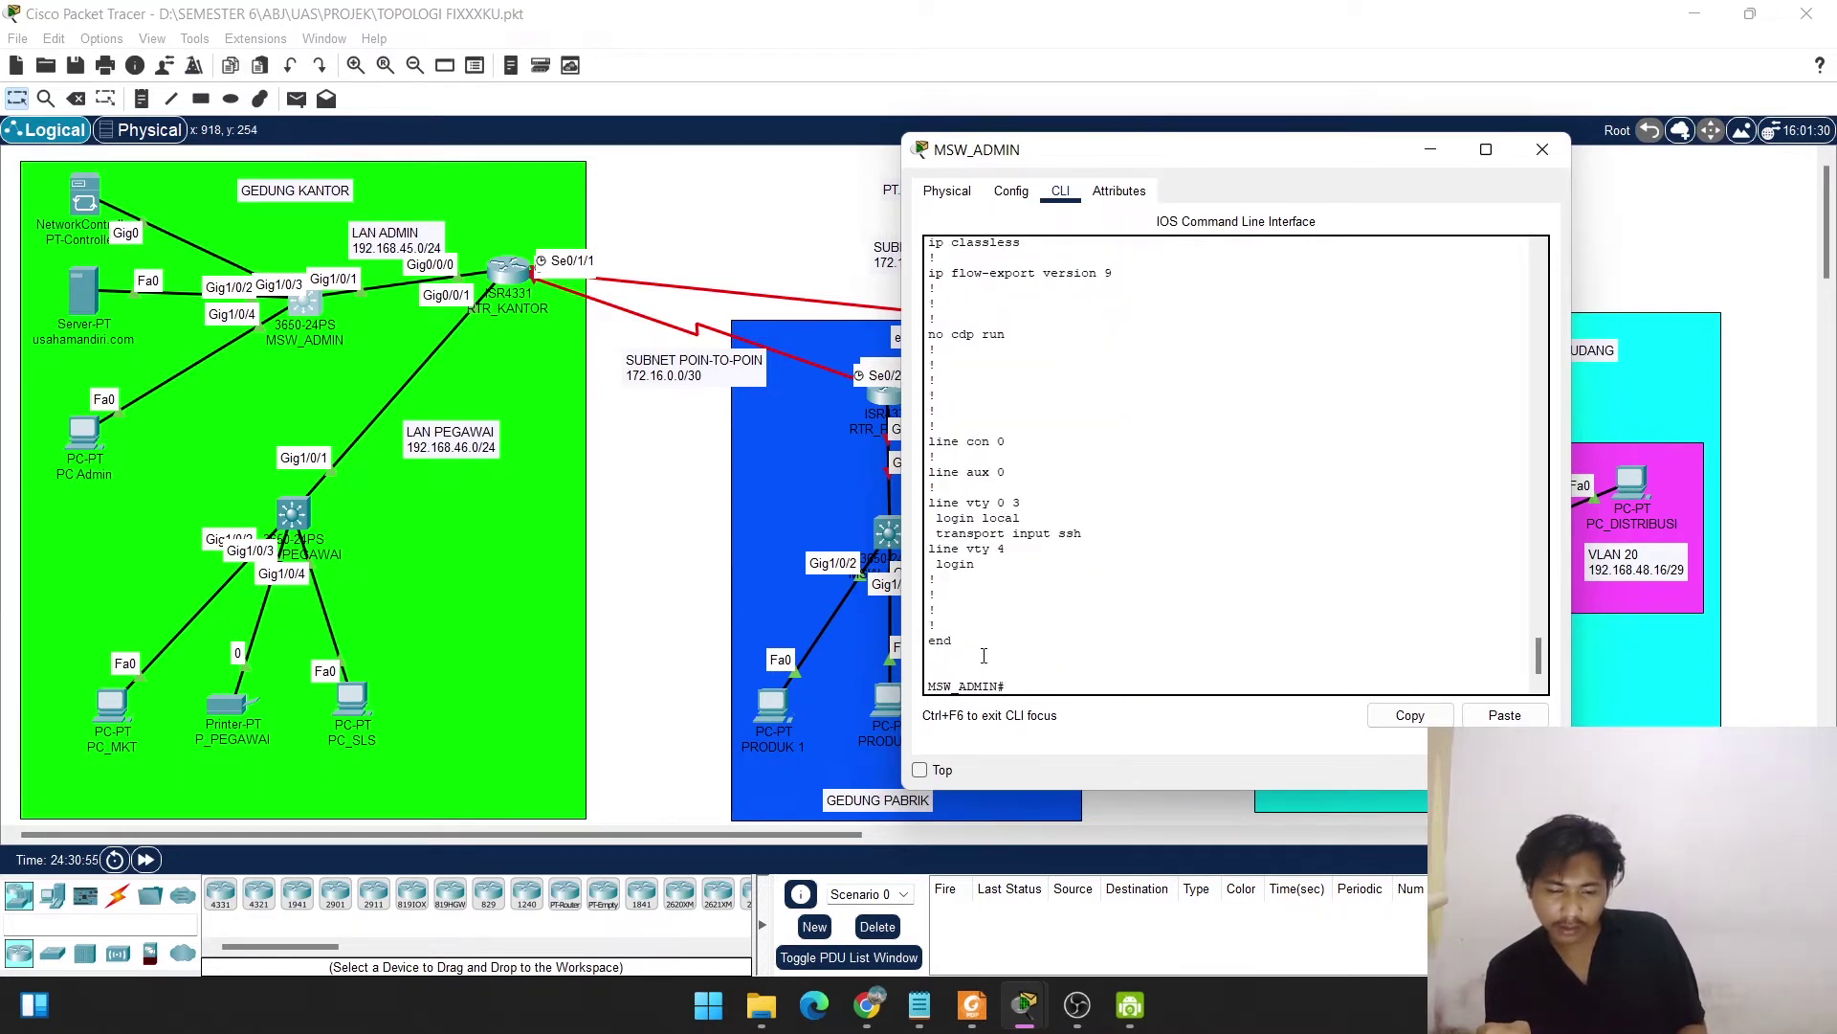
pyautogui.click(1541, 151)
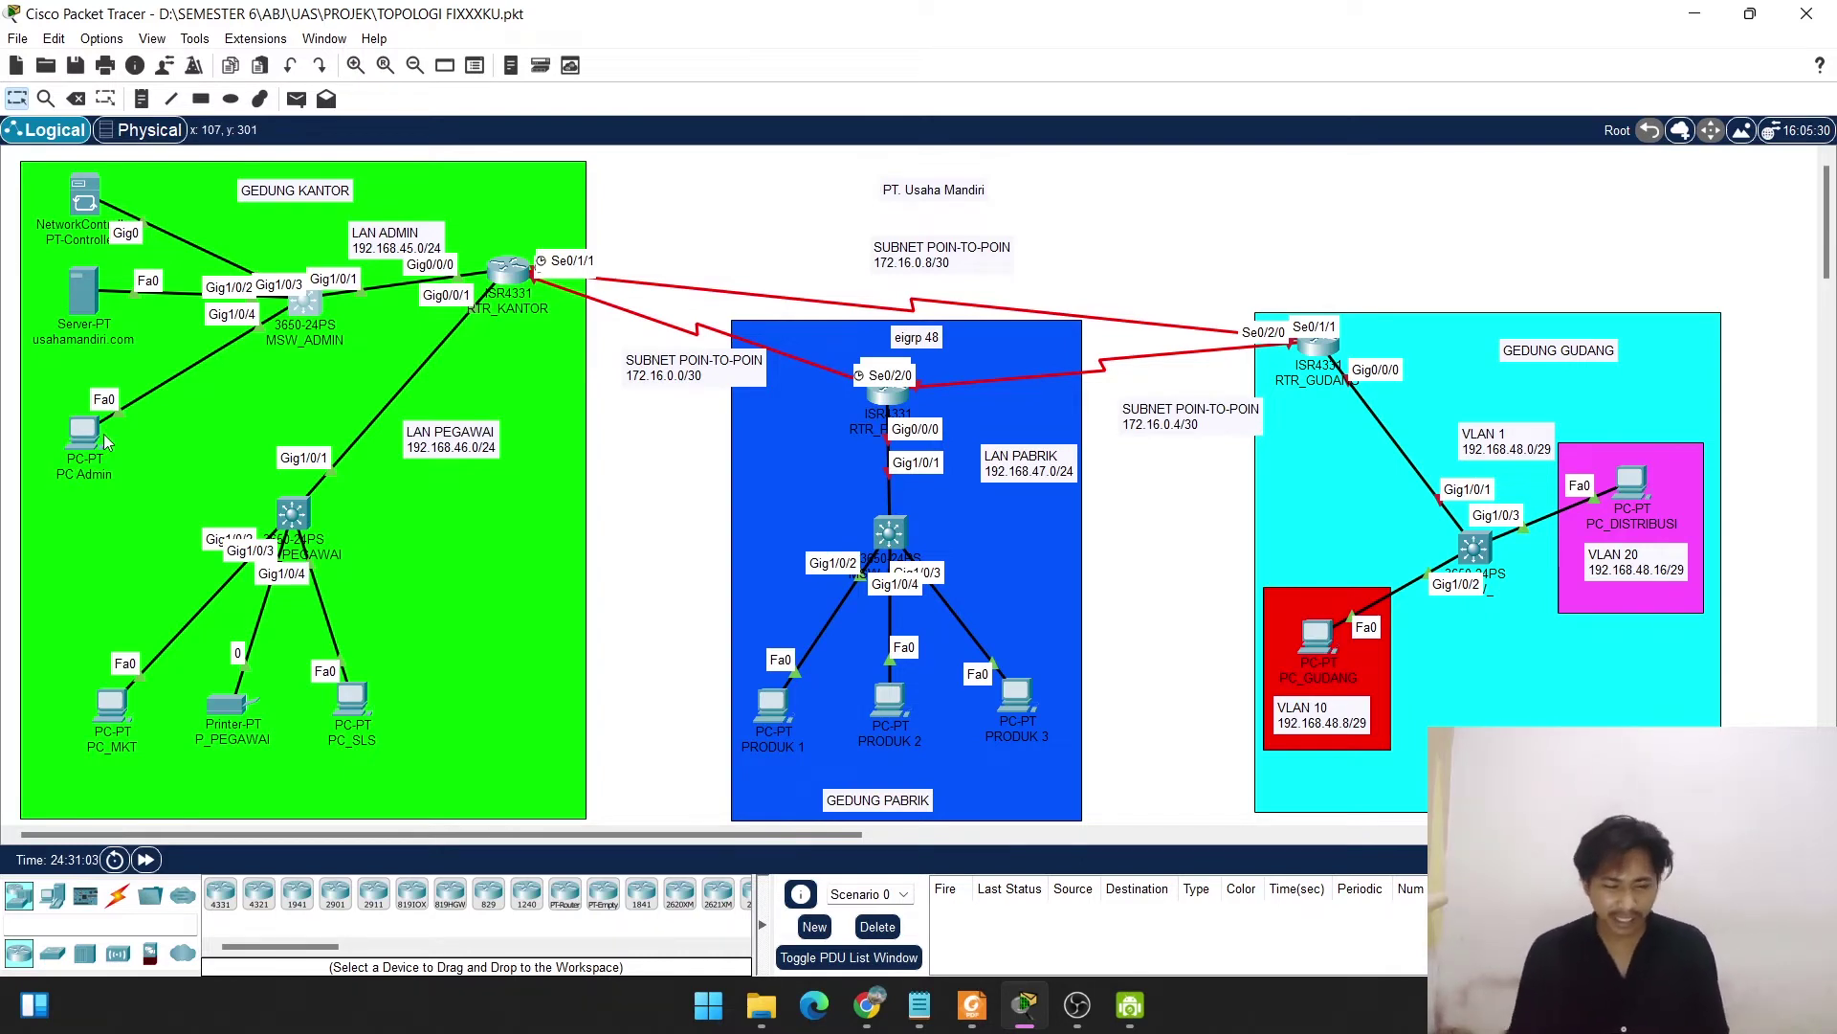
# Switch PC Admin's IP Configuration to DHCP, getting 192.168.45.3 with gateway 192.168.45.1.
pyautogui.click(83, 436)
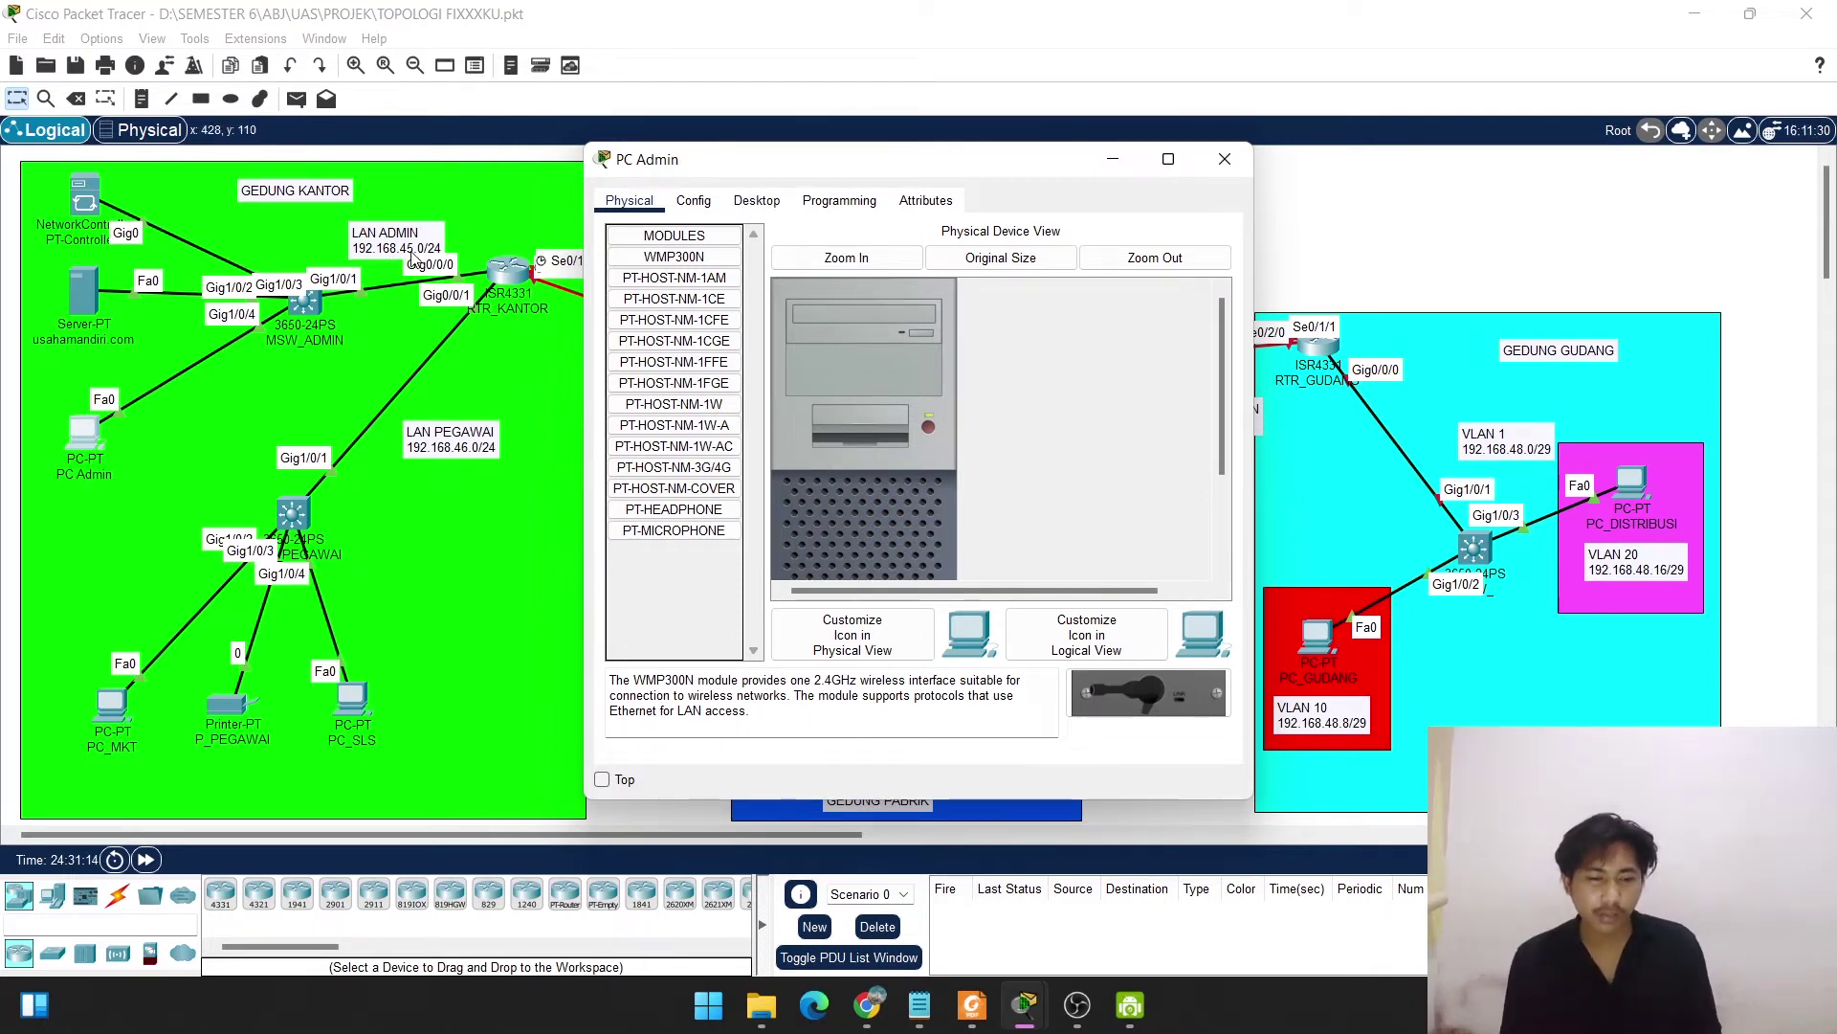
pyautogui.click(736, 203)
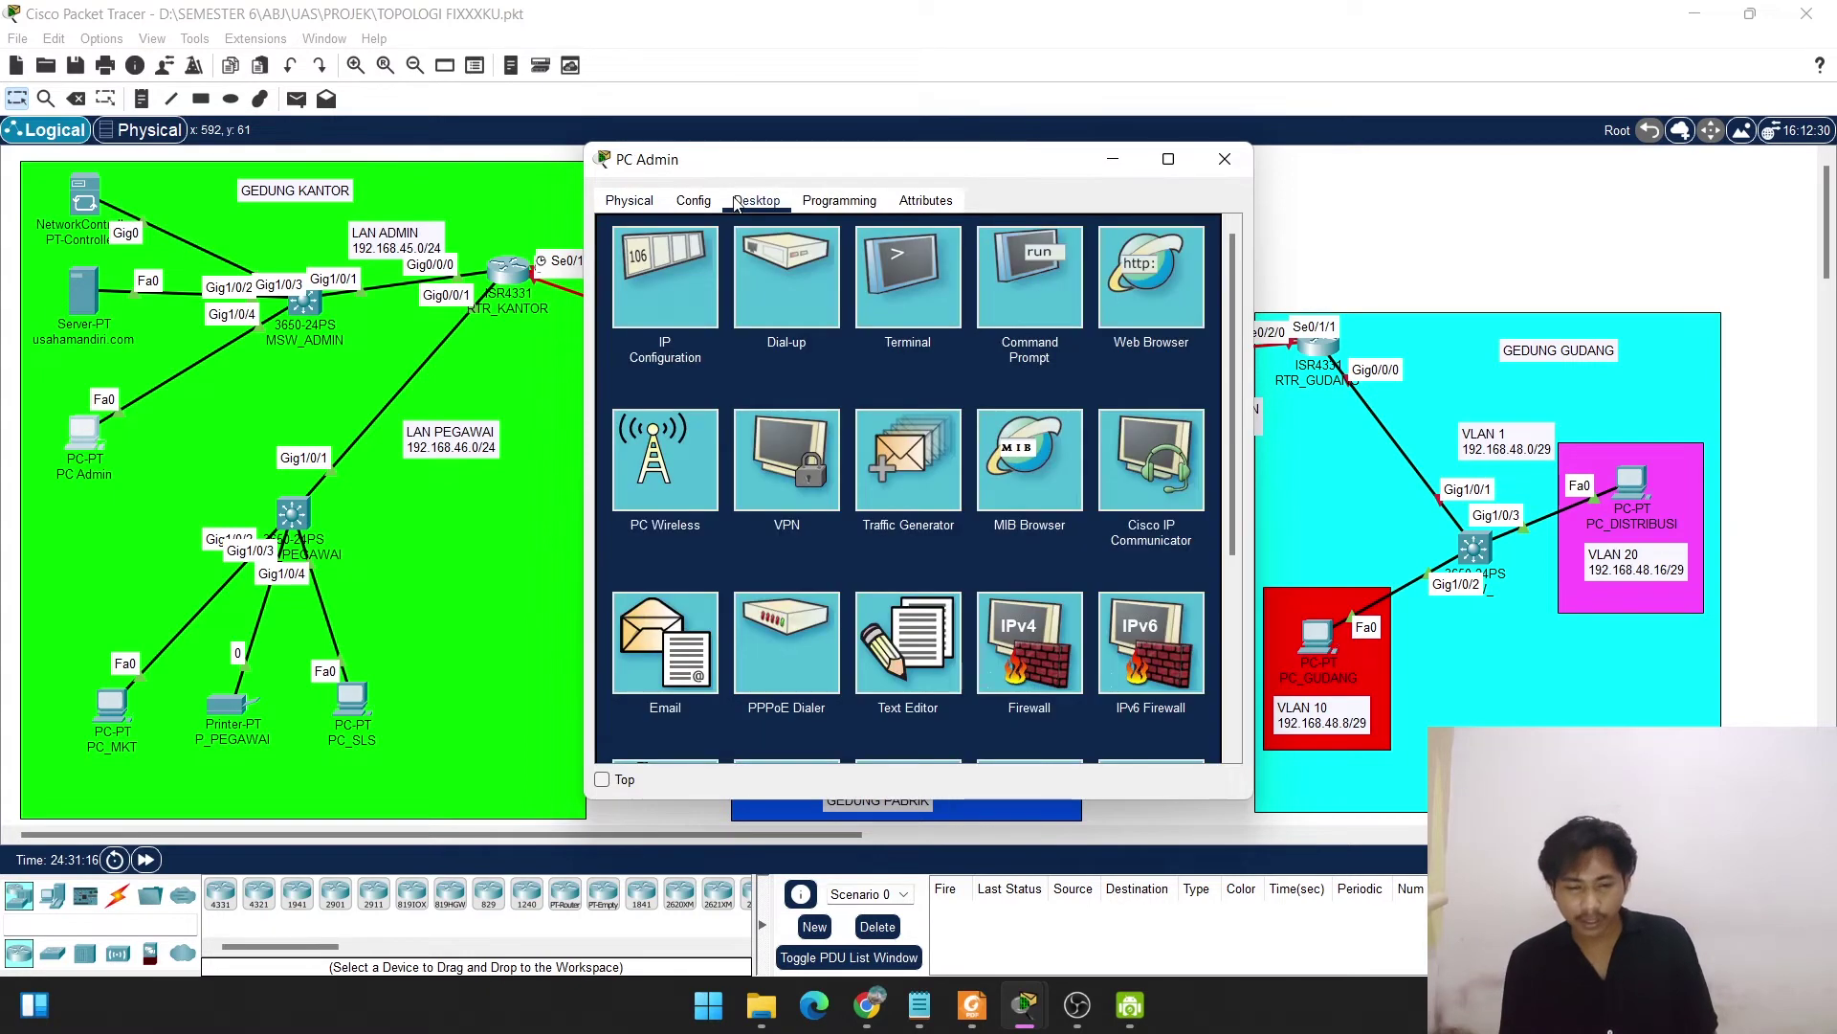
pyautogui.click(674, 280)
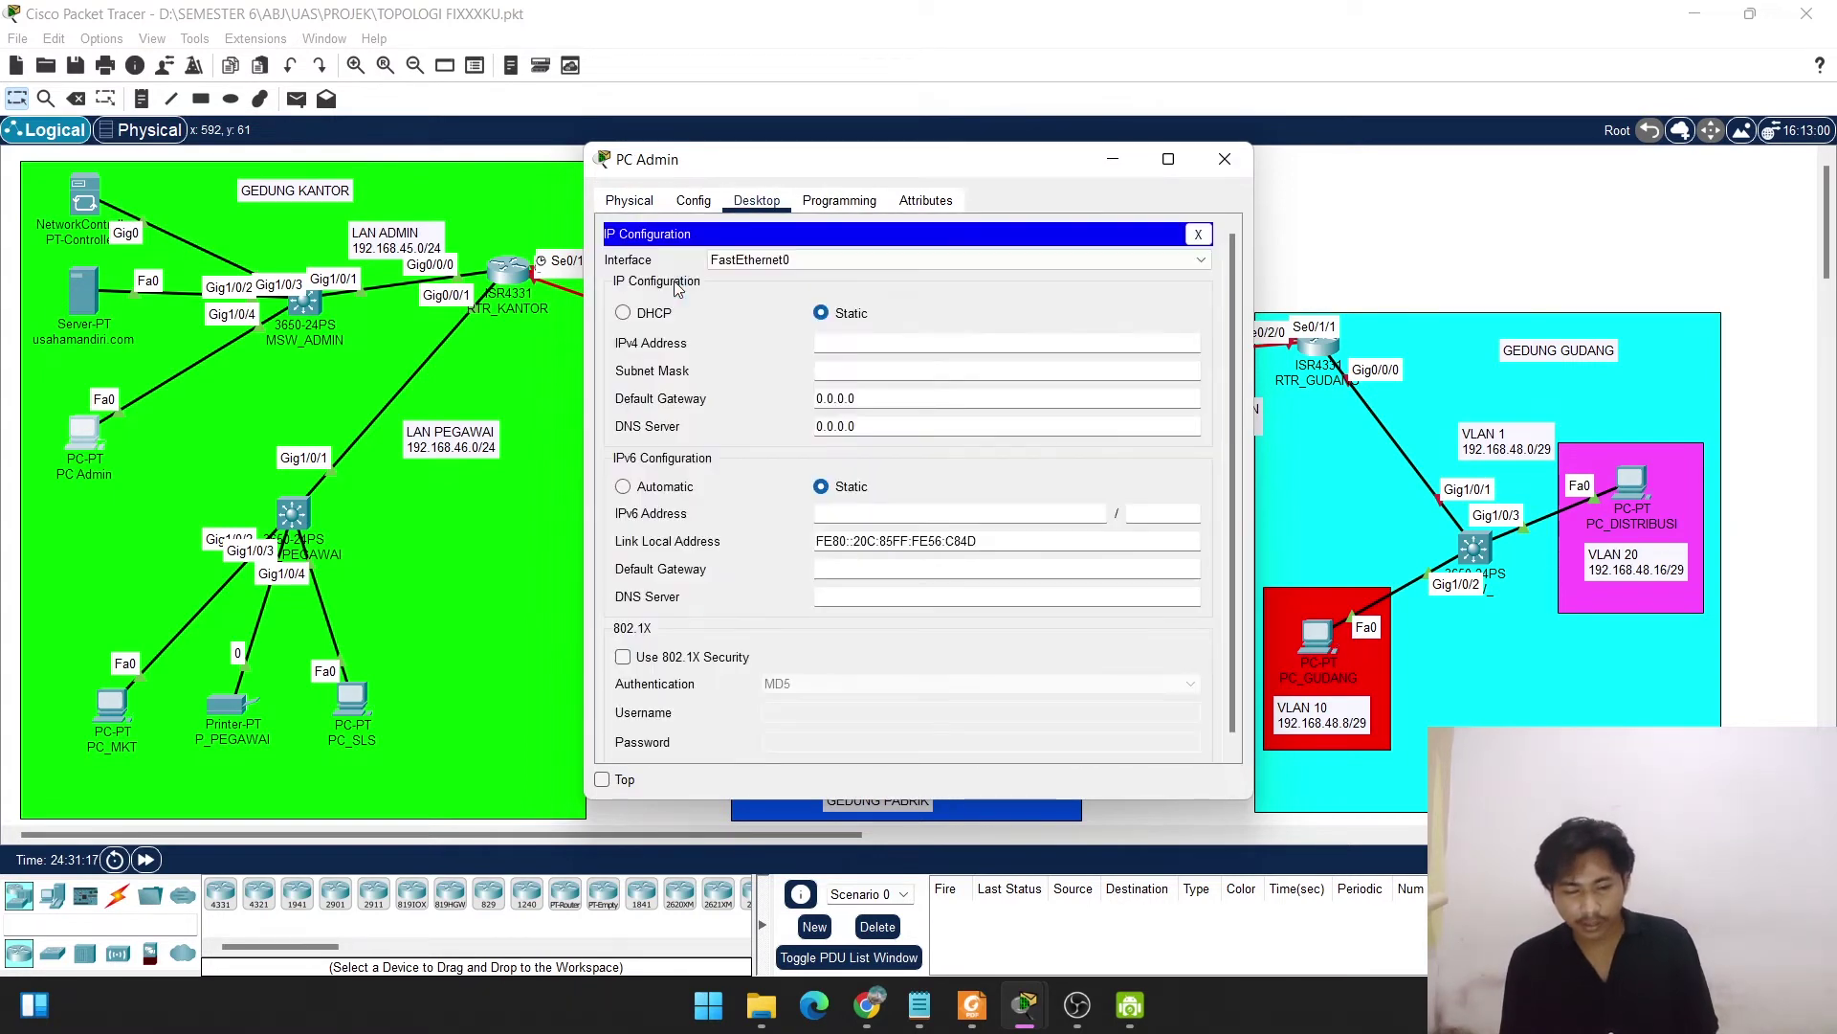
pyautogui.click(624, 314)
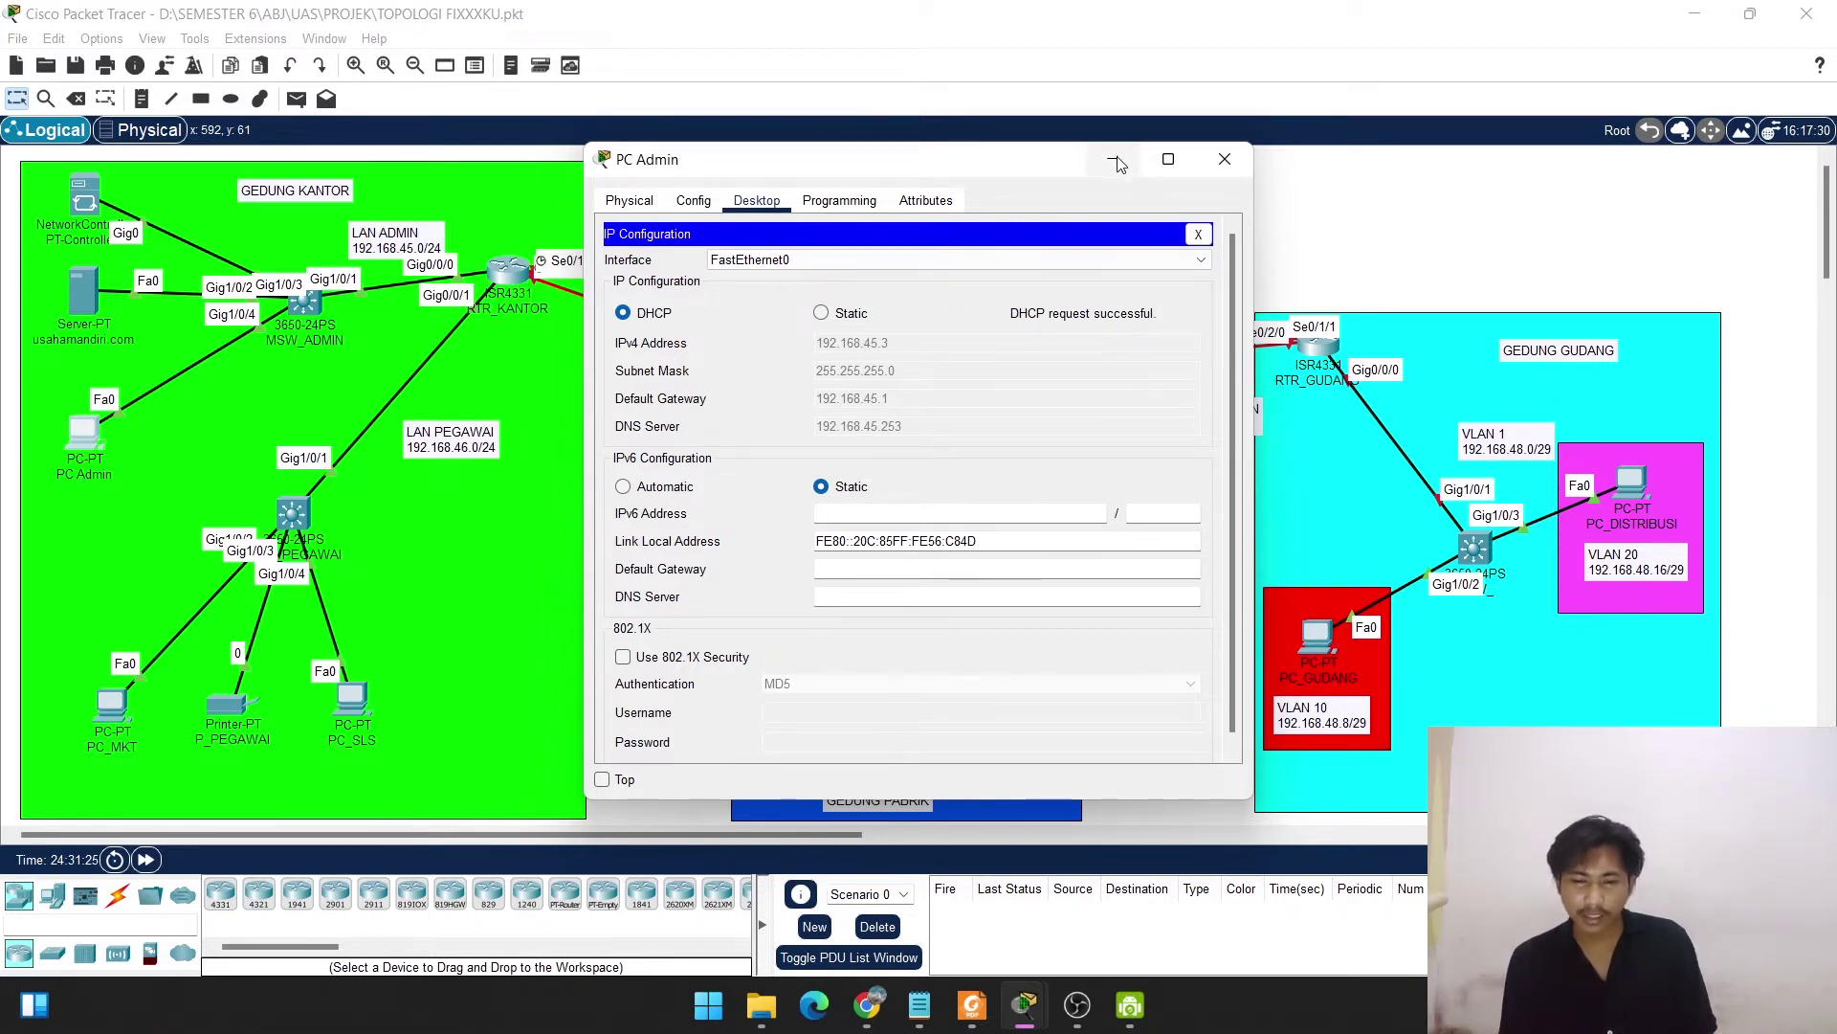
pyautogui.click(1209, 165)
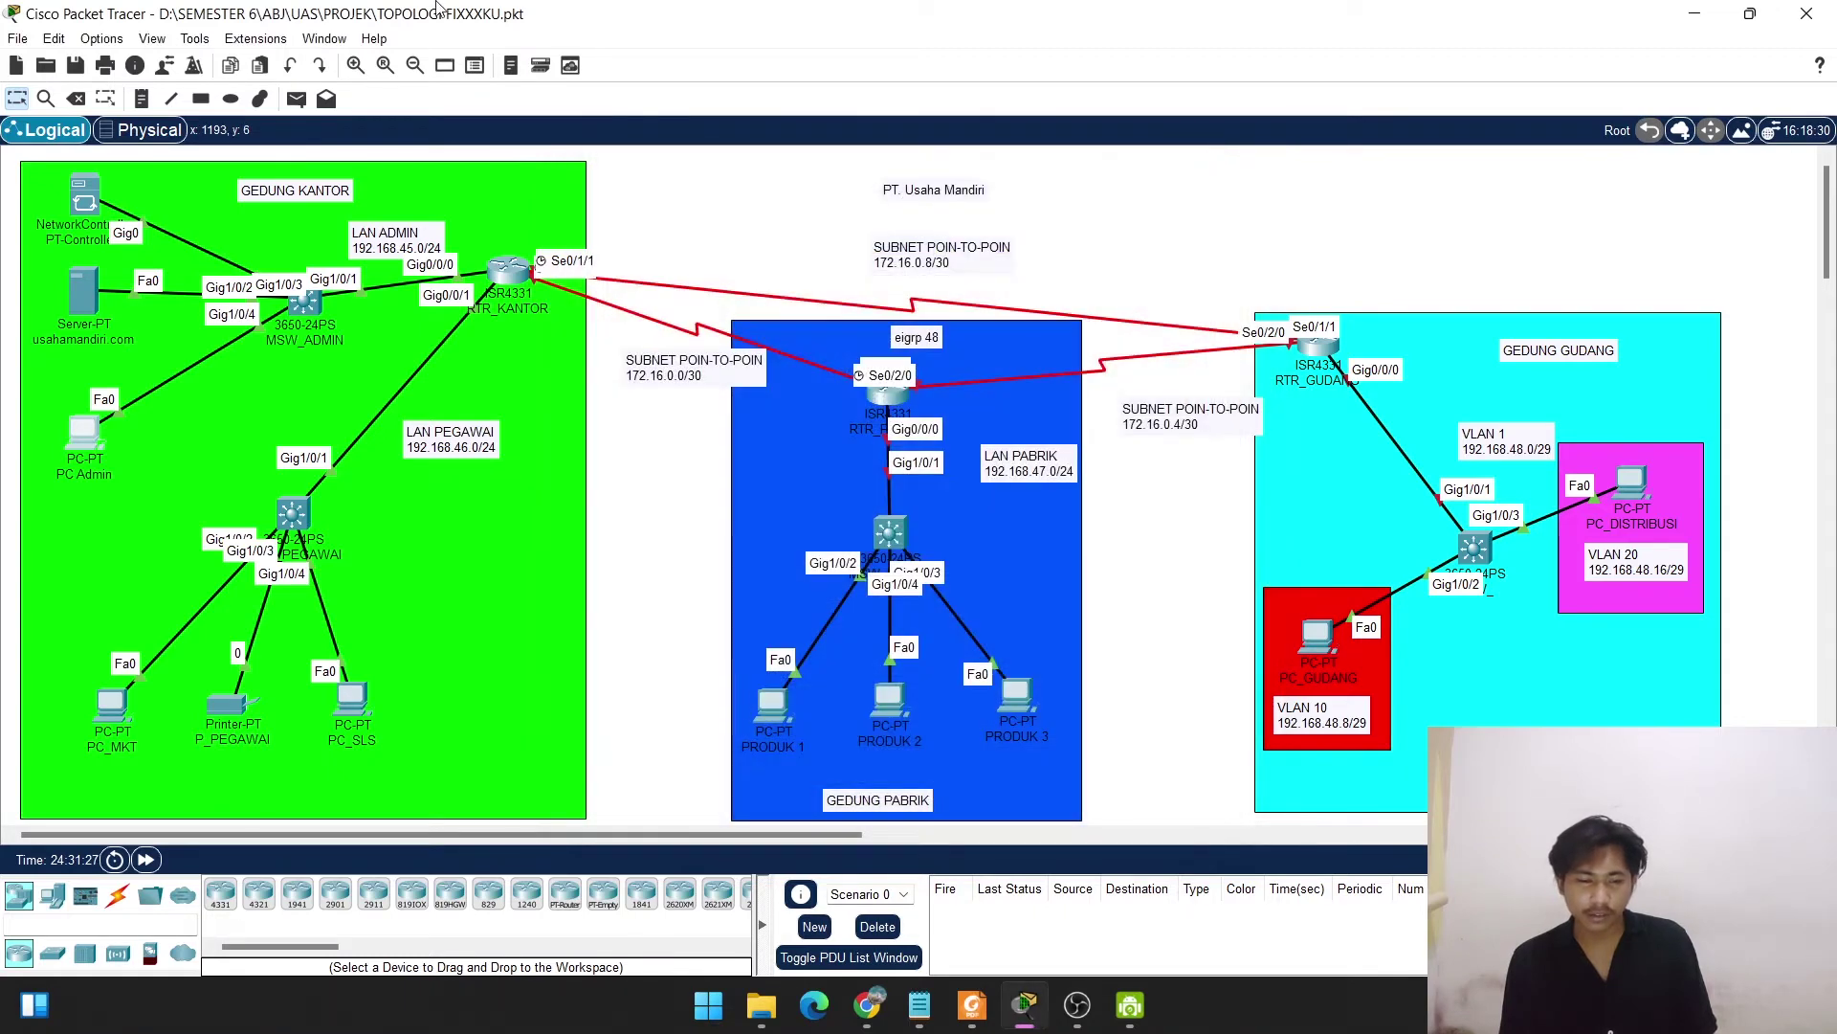
# Ping the usahamandiri.com server and NetworkController from PC Admin, then open the PEGAWAI switch.
pyautogui.click(296, 98)
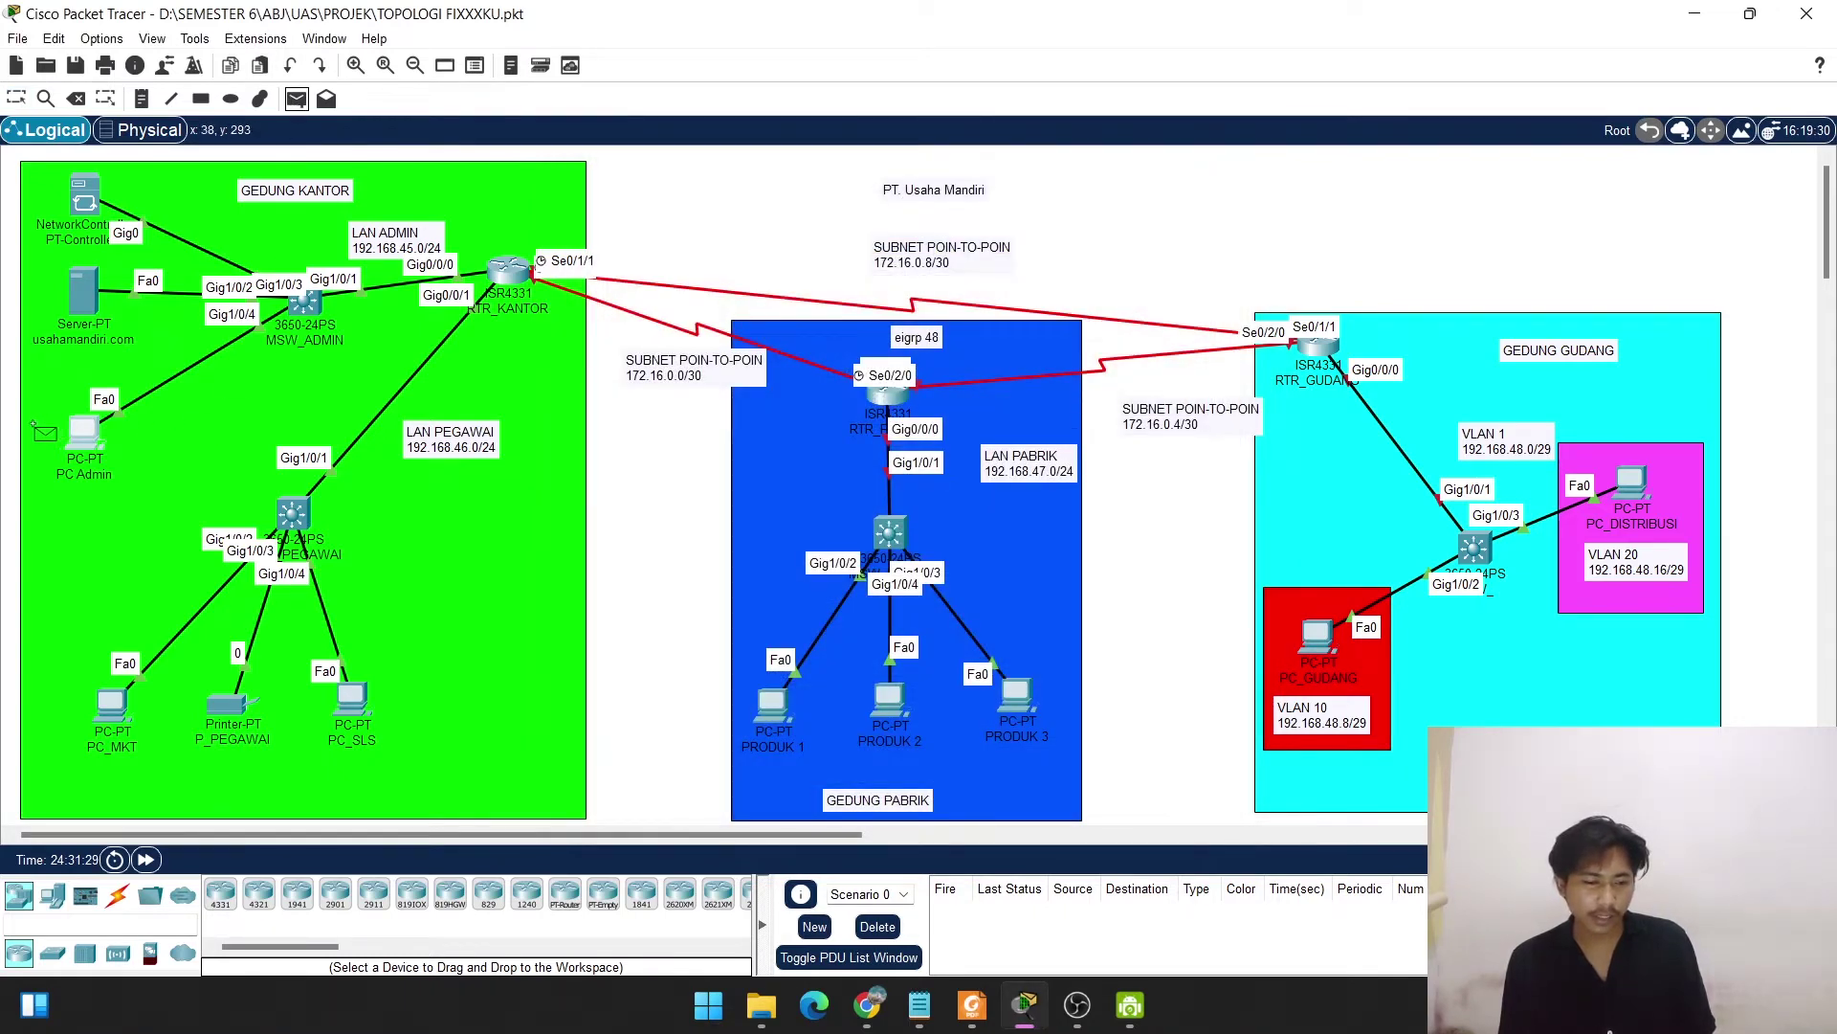
pyautogui.click(84, 432)
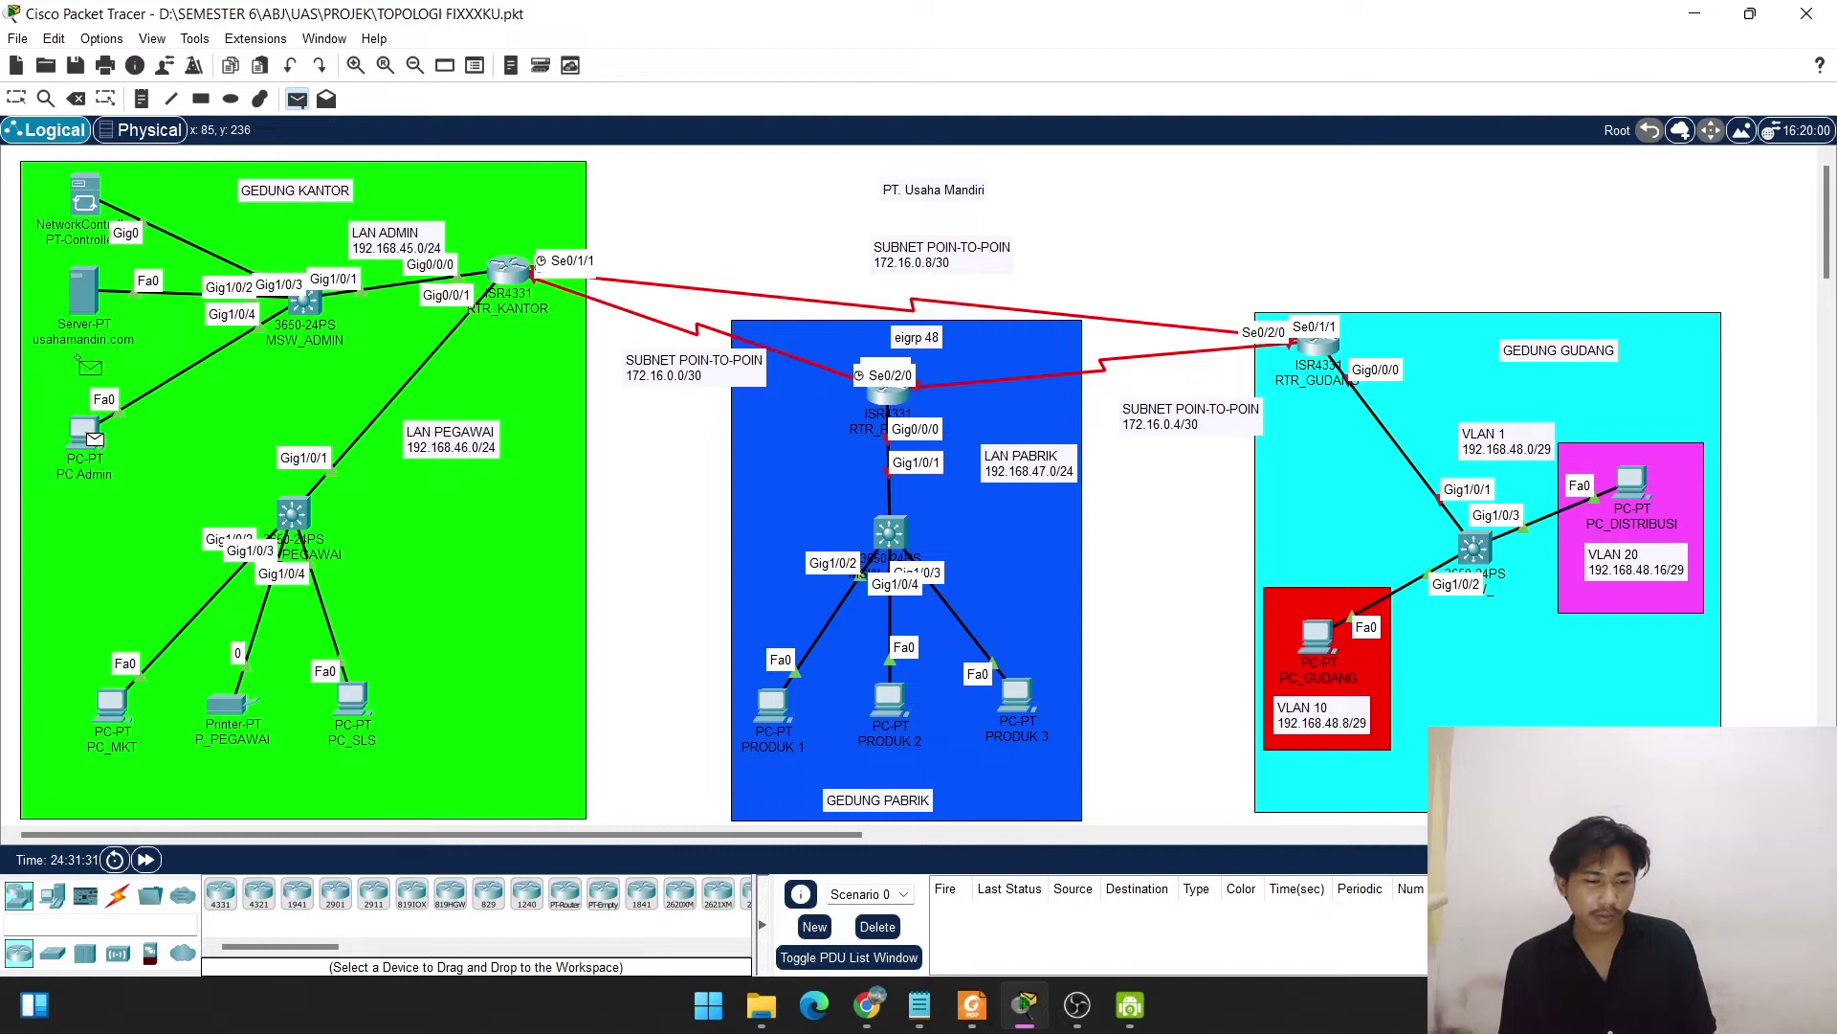
pyautogui.click(83, 292)
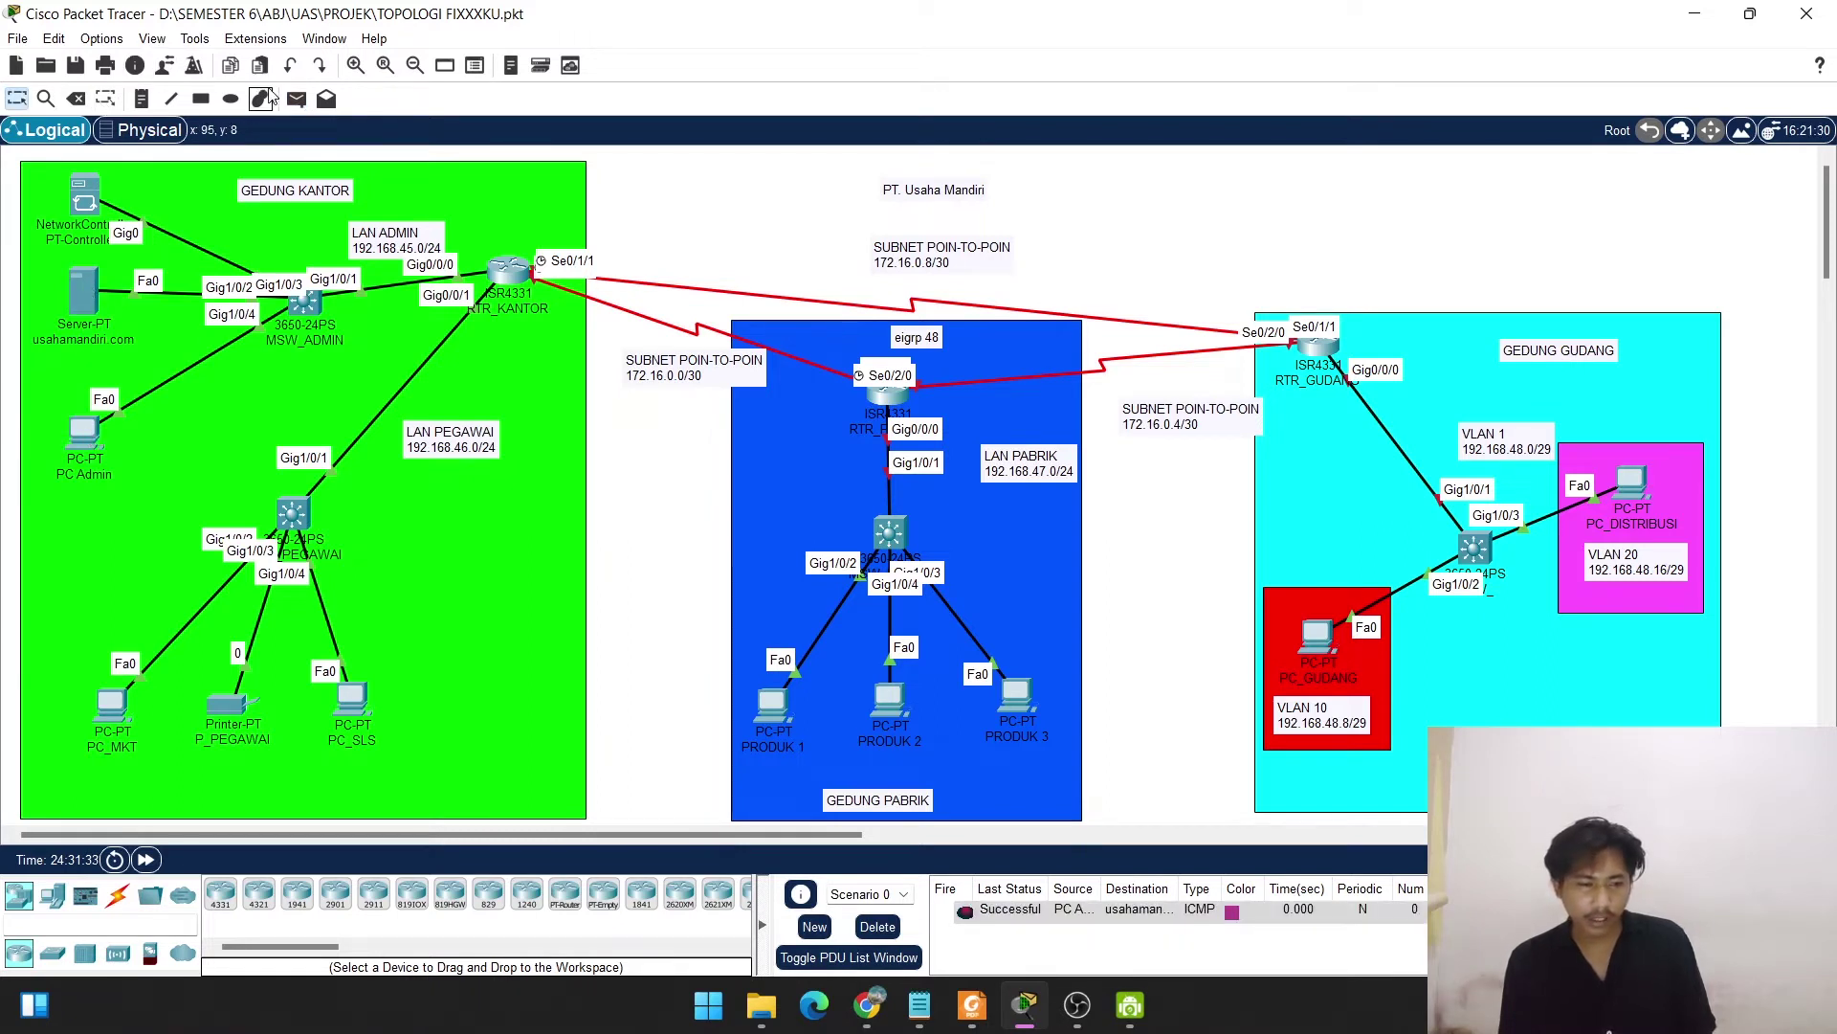
pyautogui.click(297, 99)
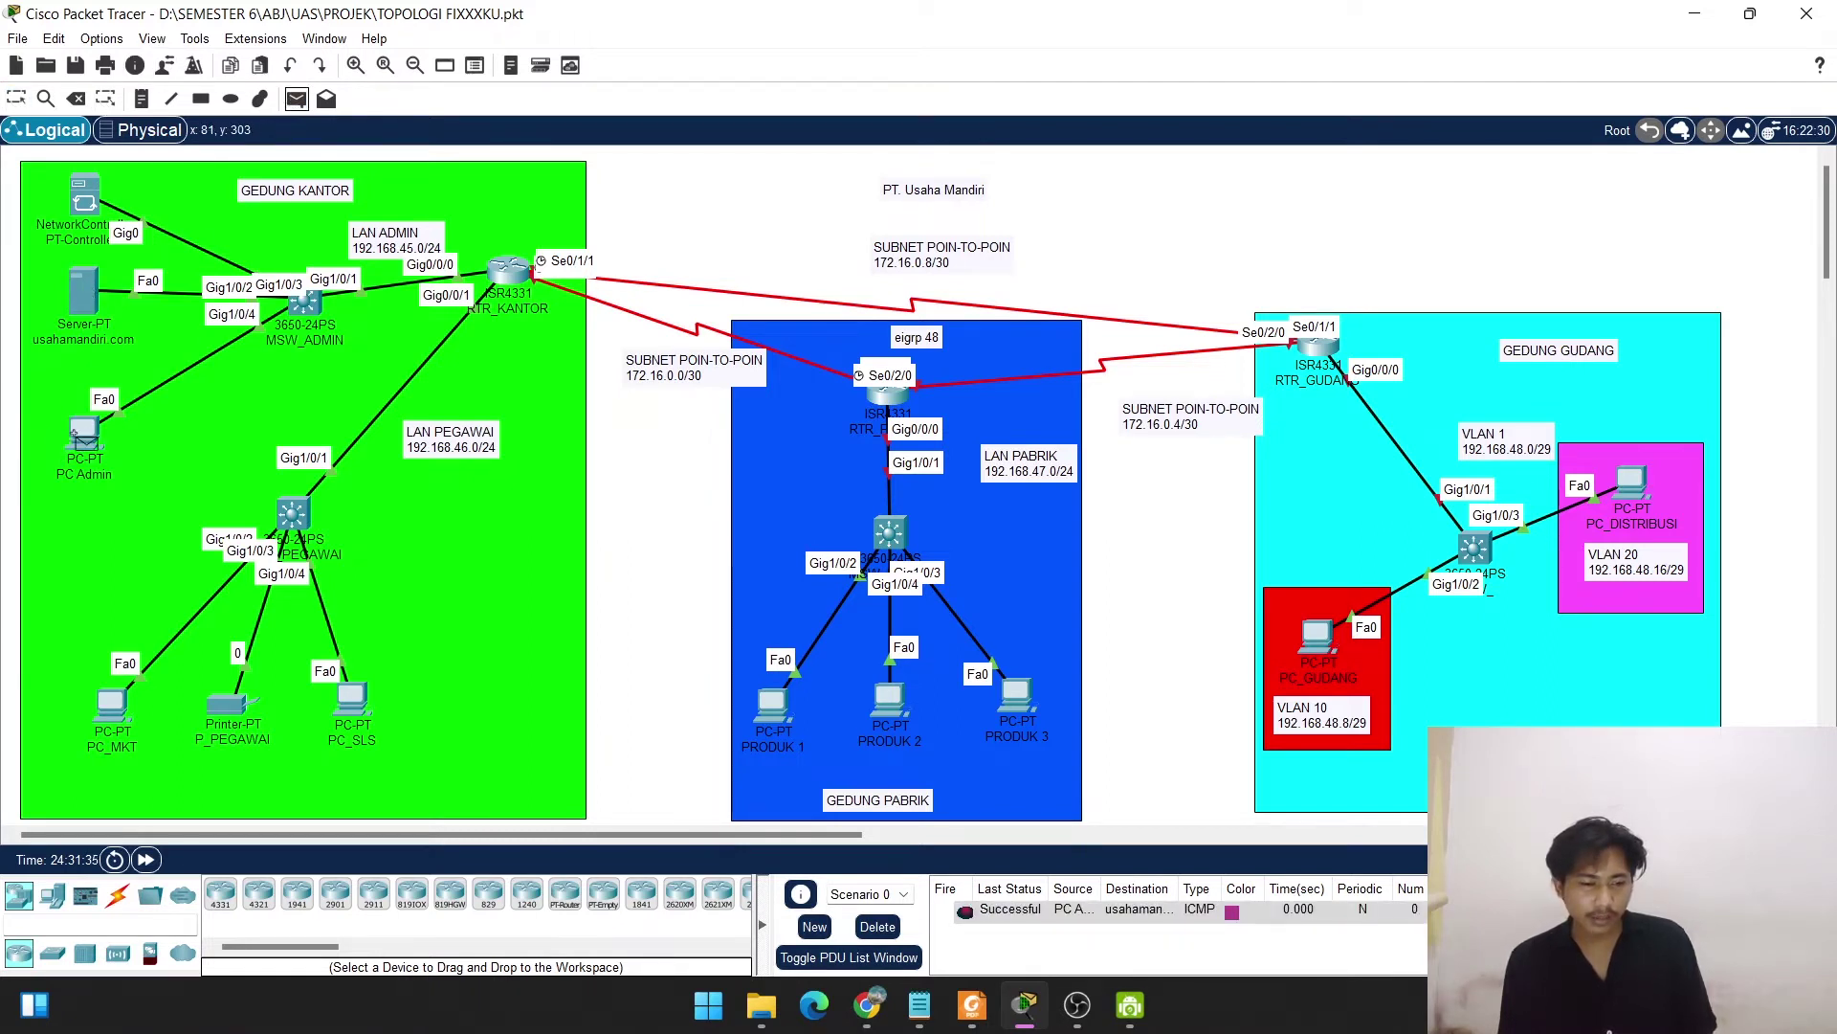
pyautogui.click(84, 433)
pyautogui.click(77, 188)
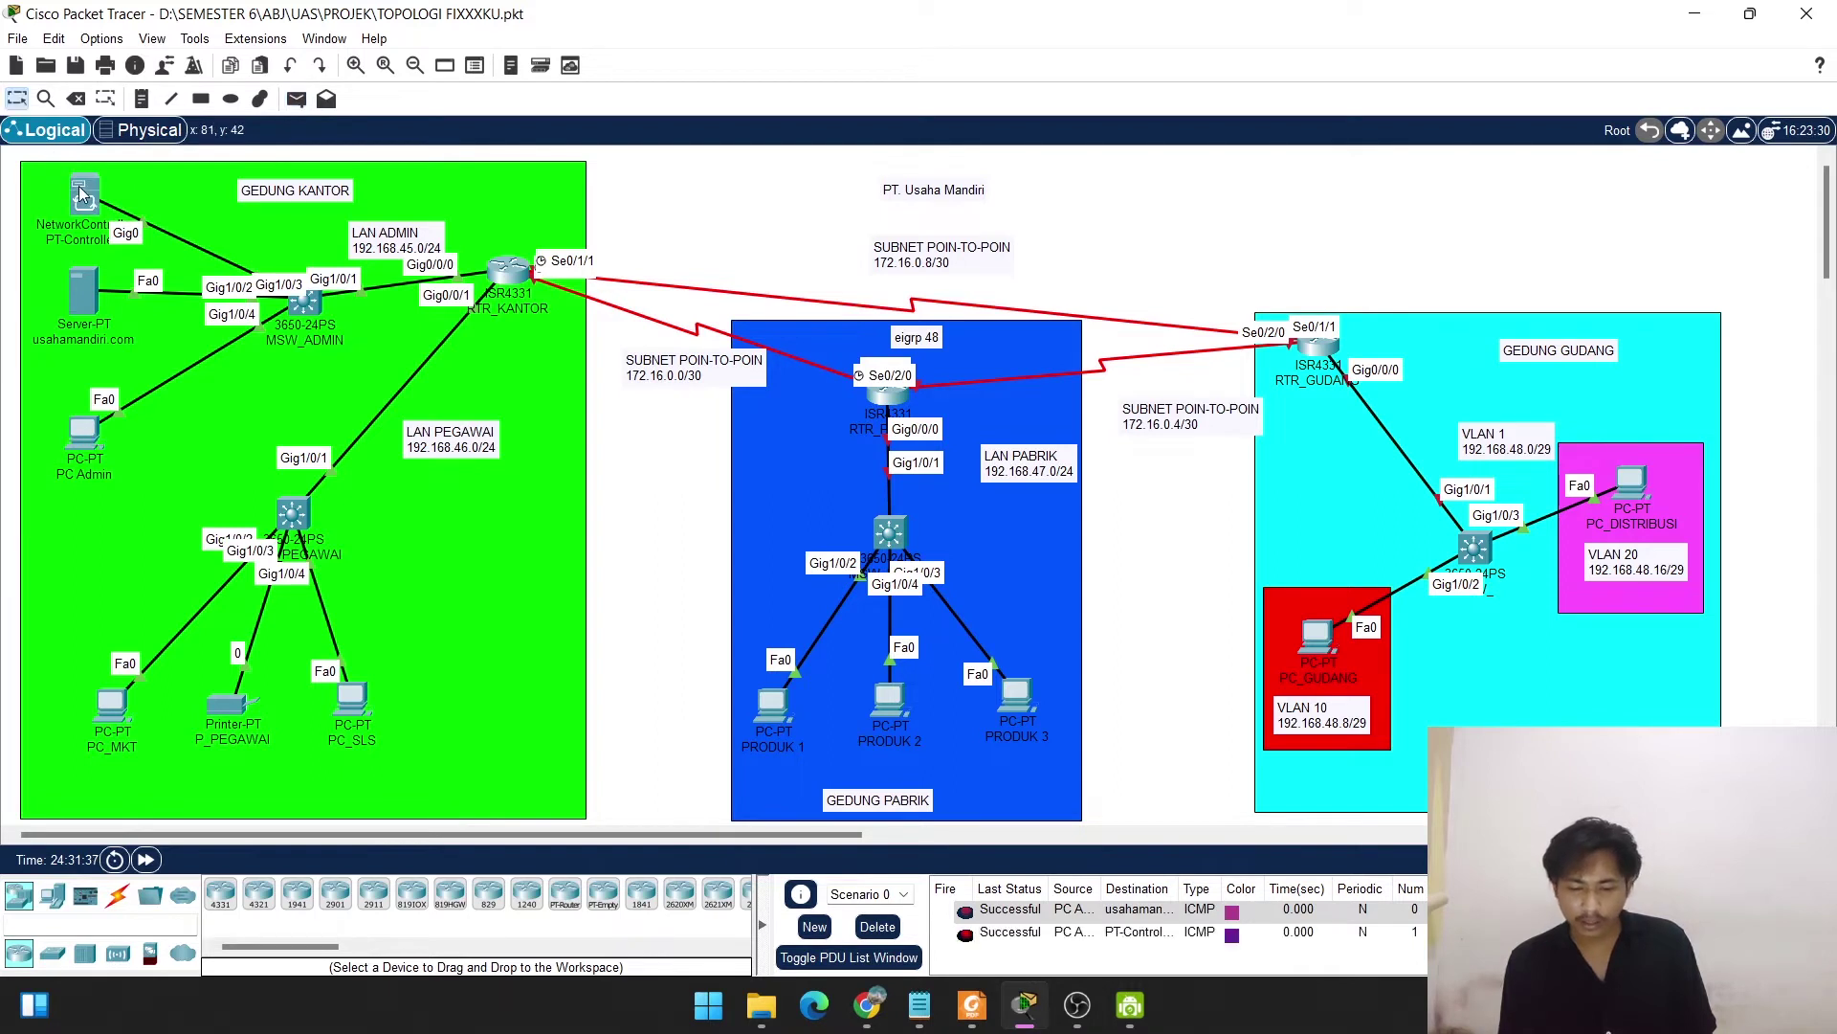
pyautogui.click(873, 925)
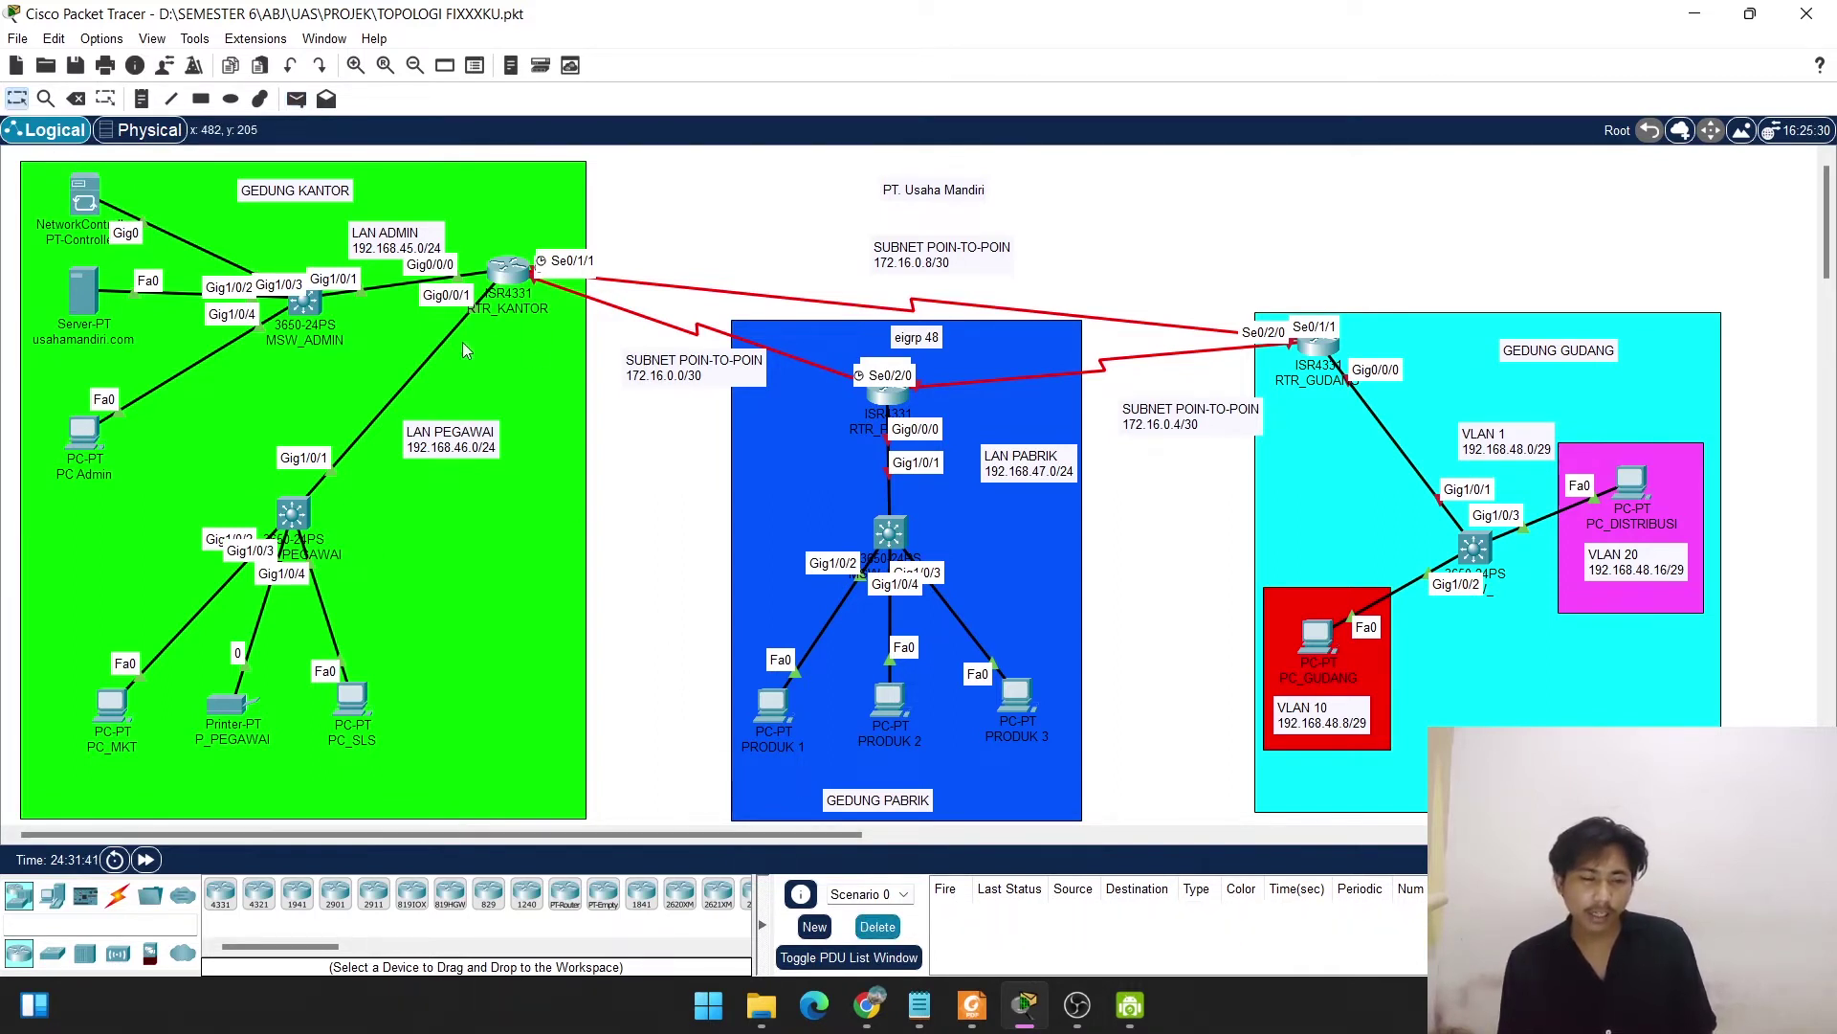
pyautogui.click(303, 512)
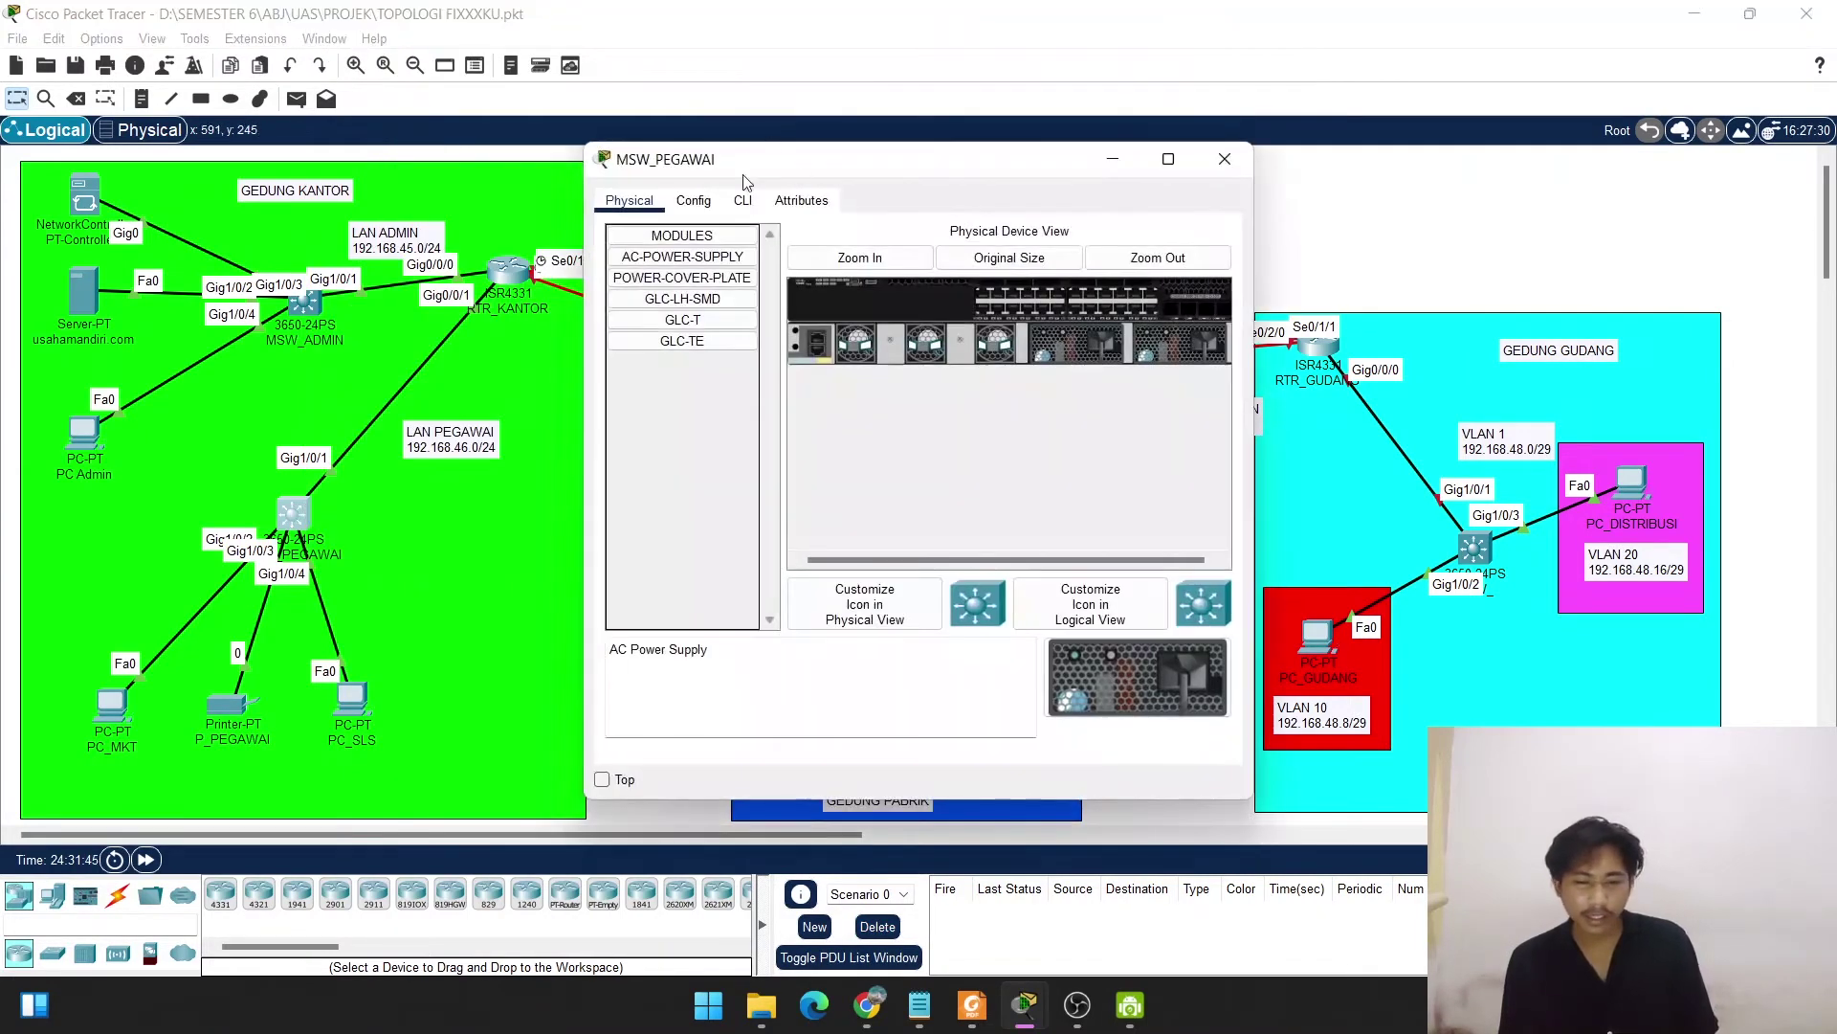
# In the switch CLI, enter en and conf t, then set hostname MSW_PEGAWAI.
pyautogui.click(744, 200)
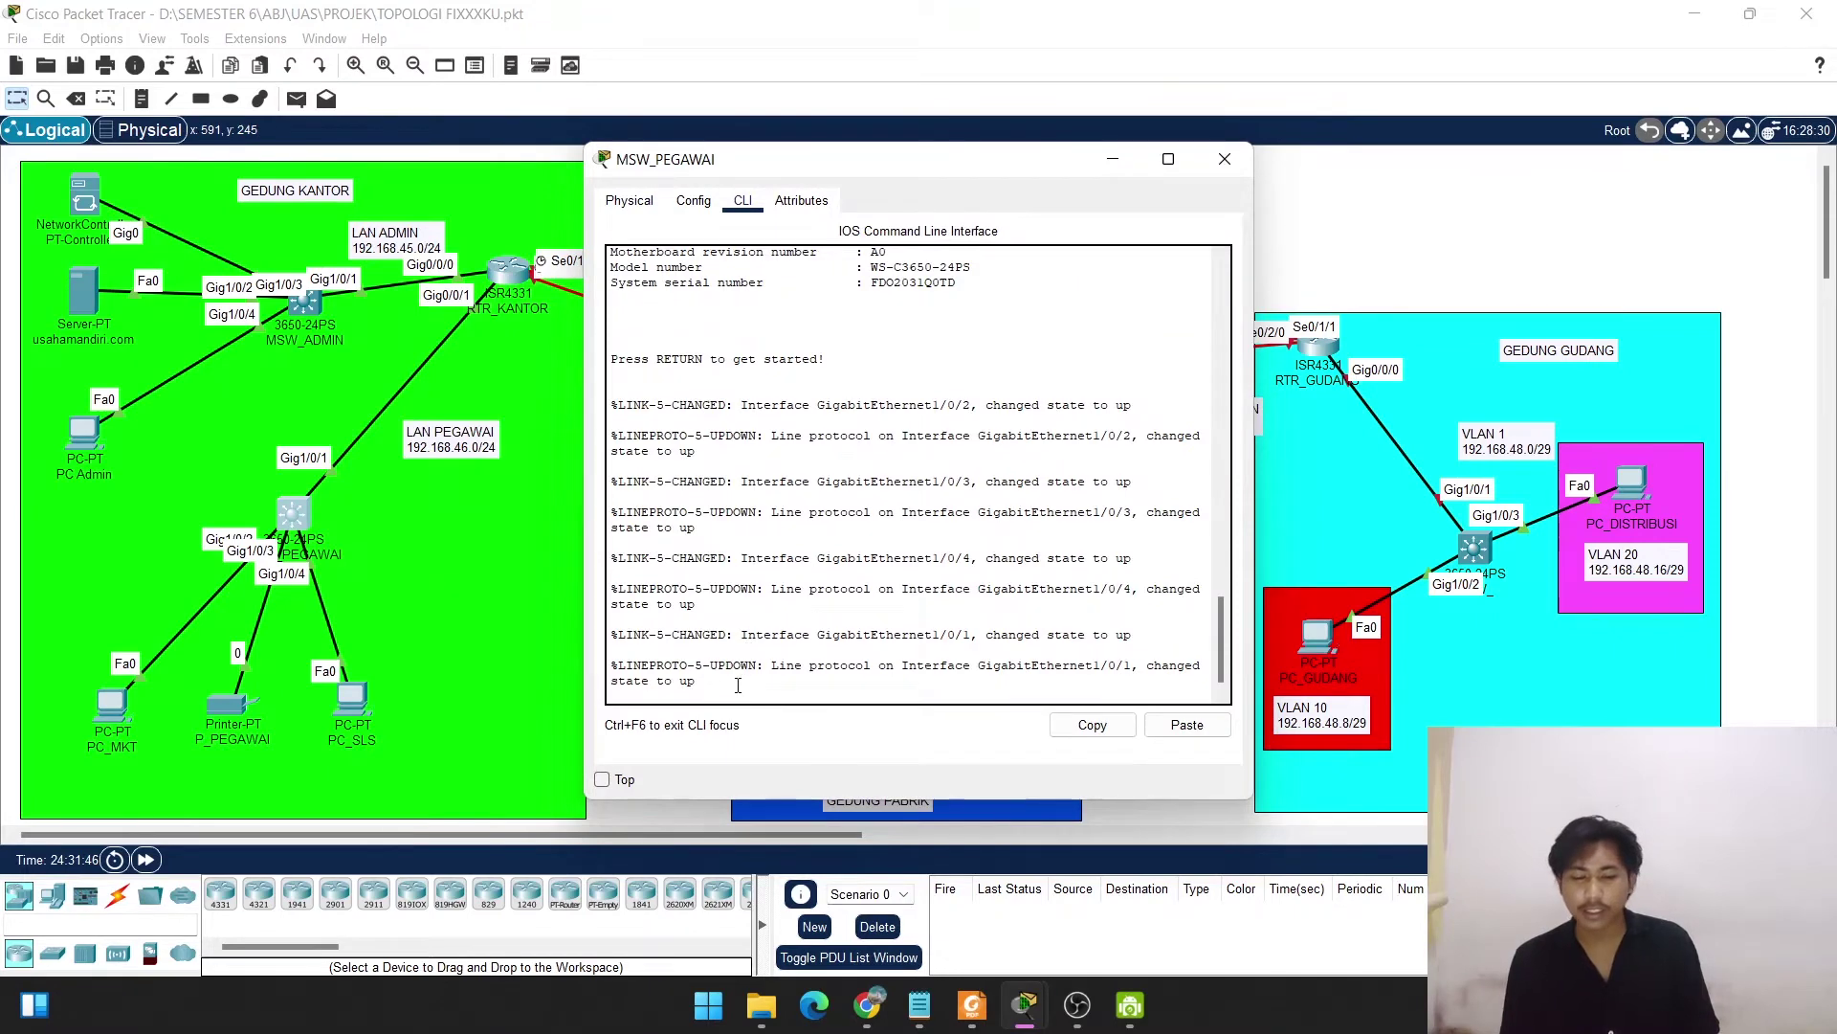
pyautogui.press('Return')
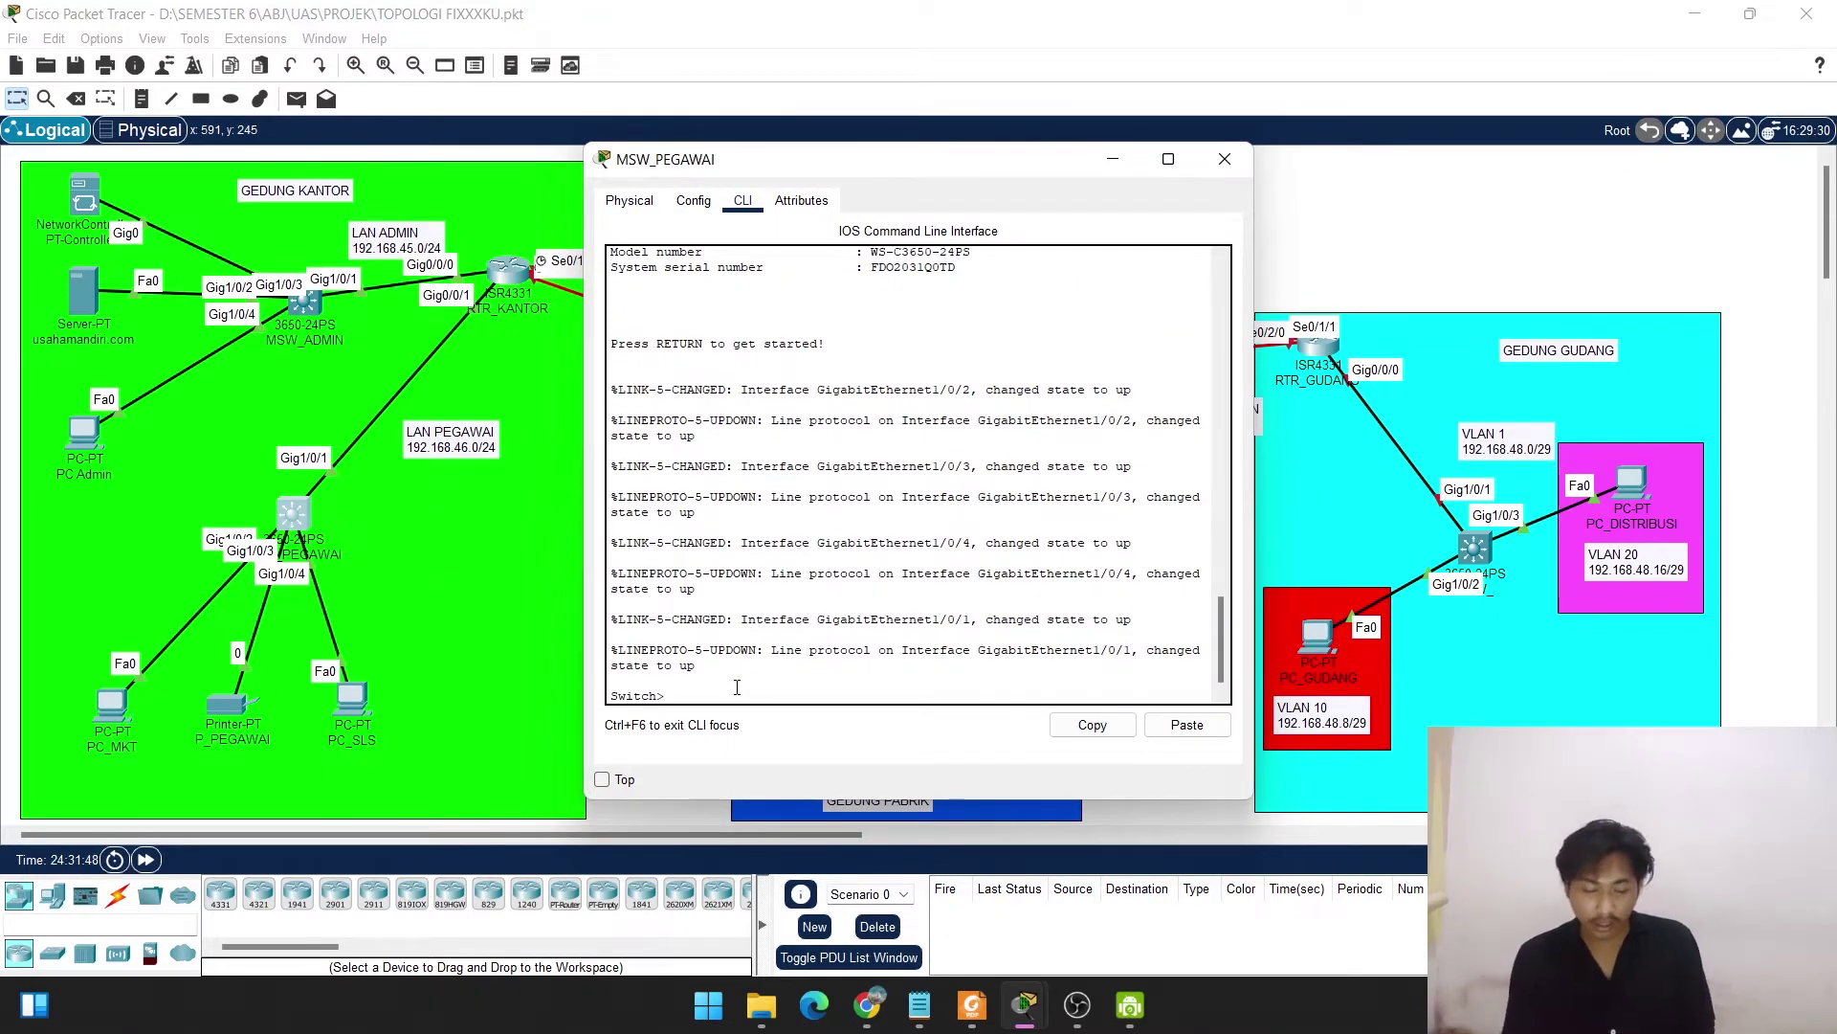
pyautogui.write('en')
pyautogui.press('Return')
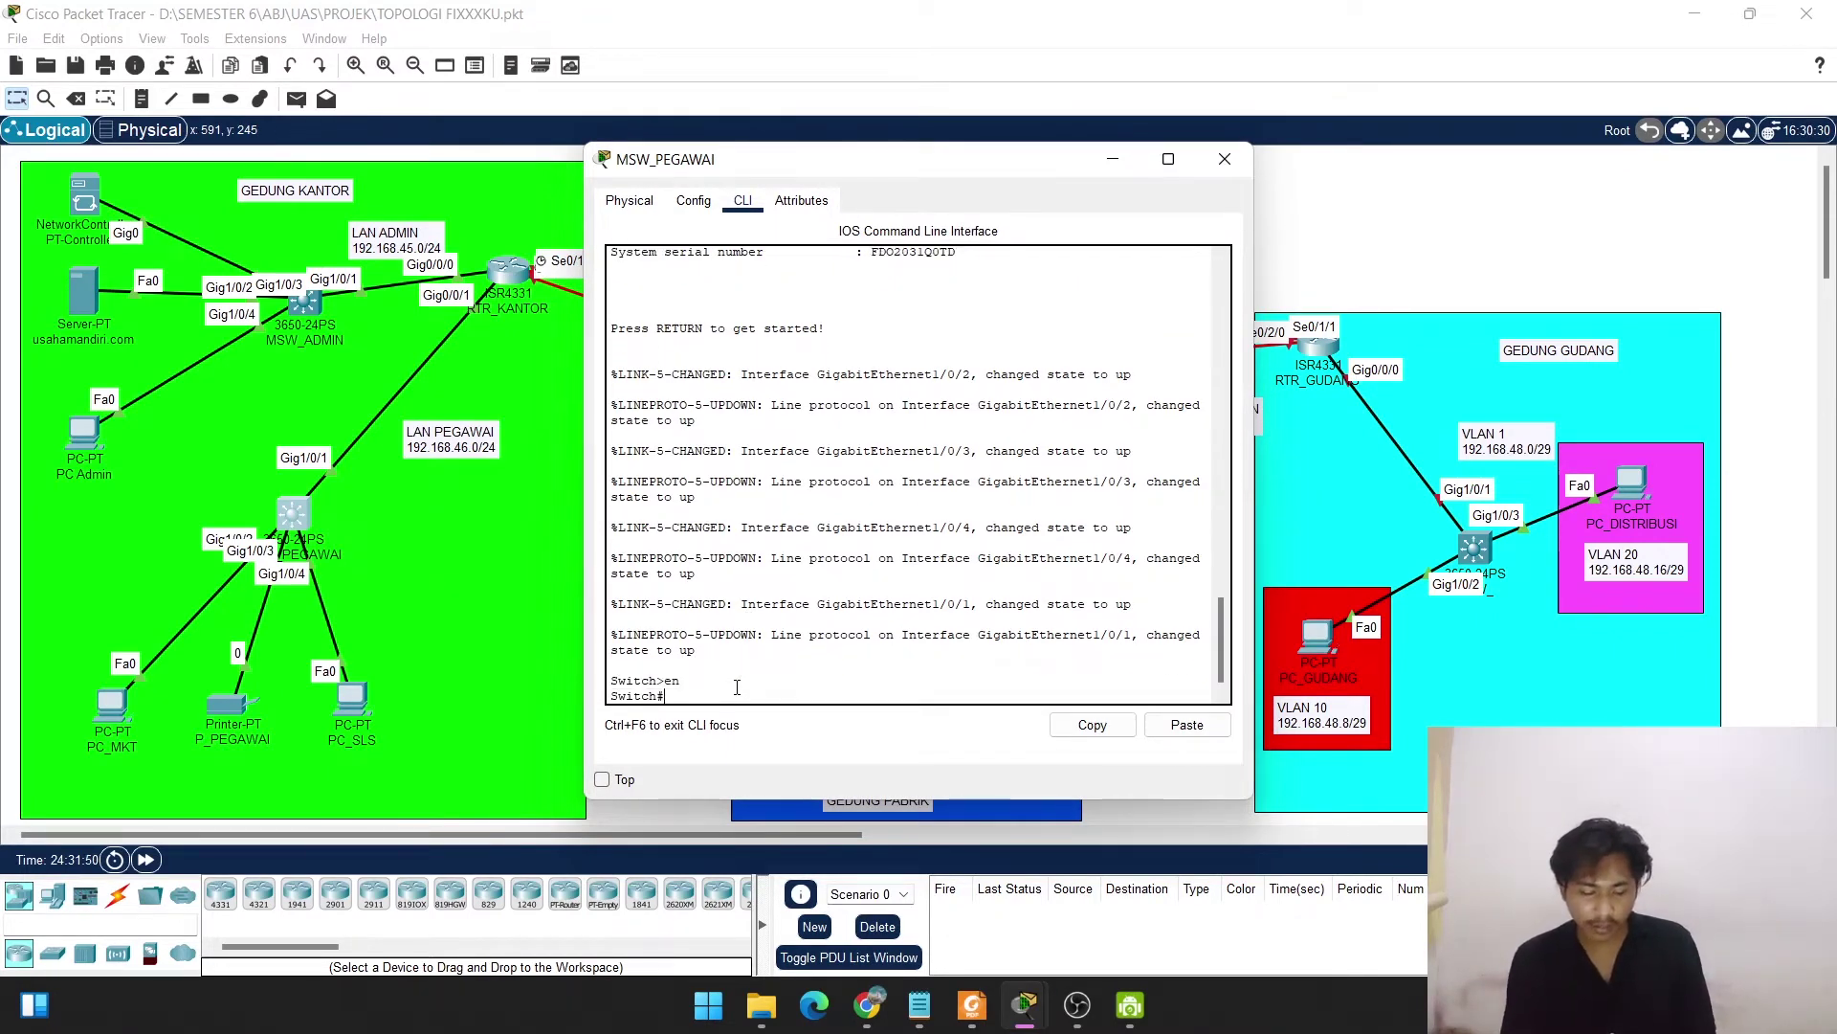
pyautogui.write('conf t')
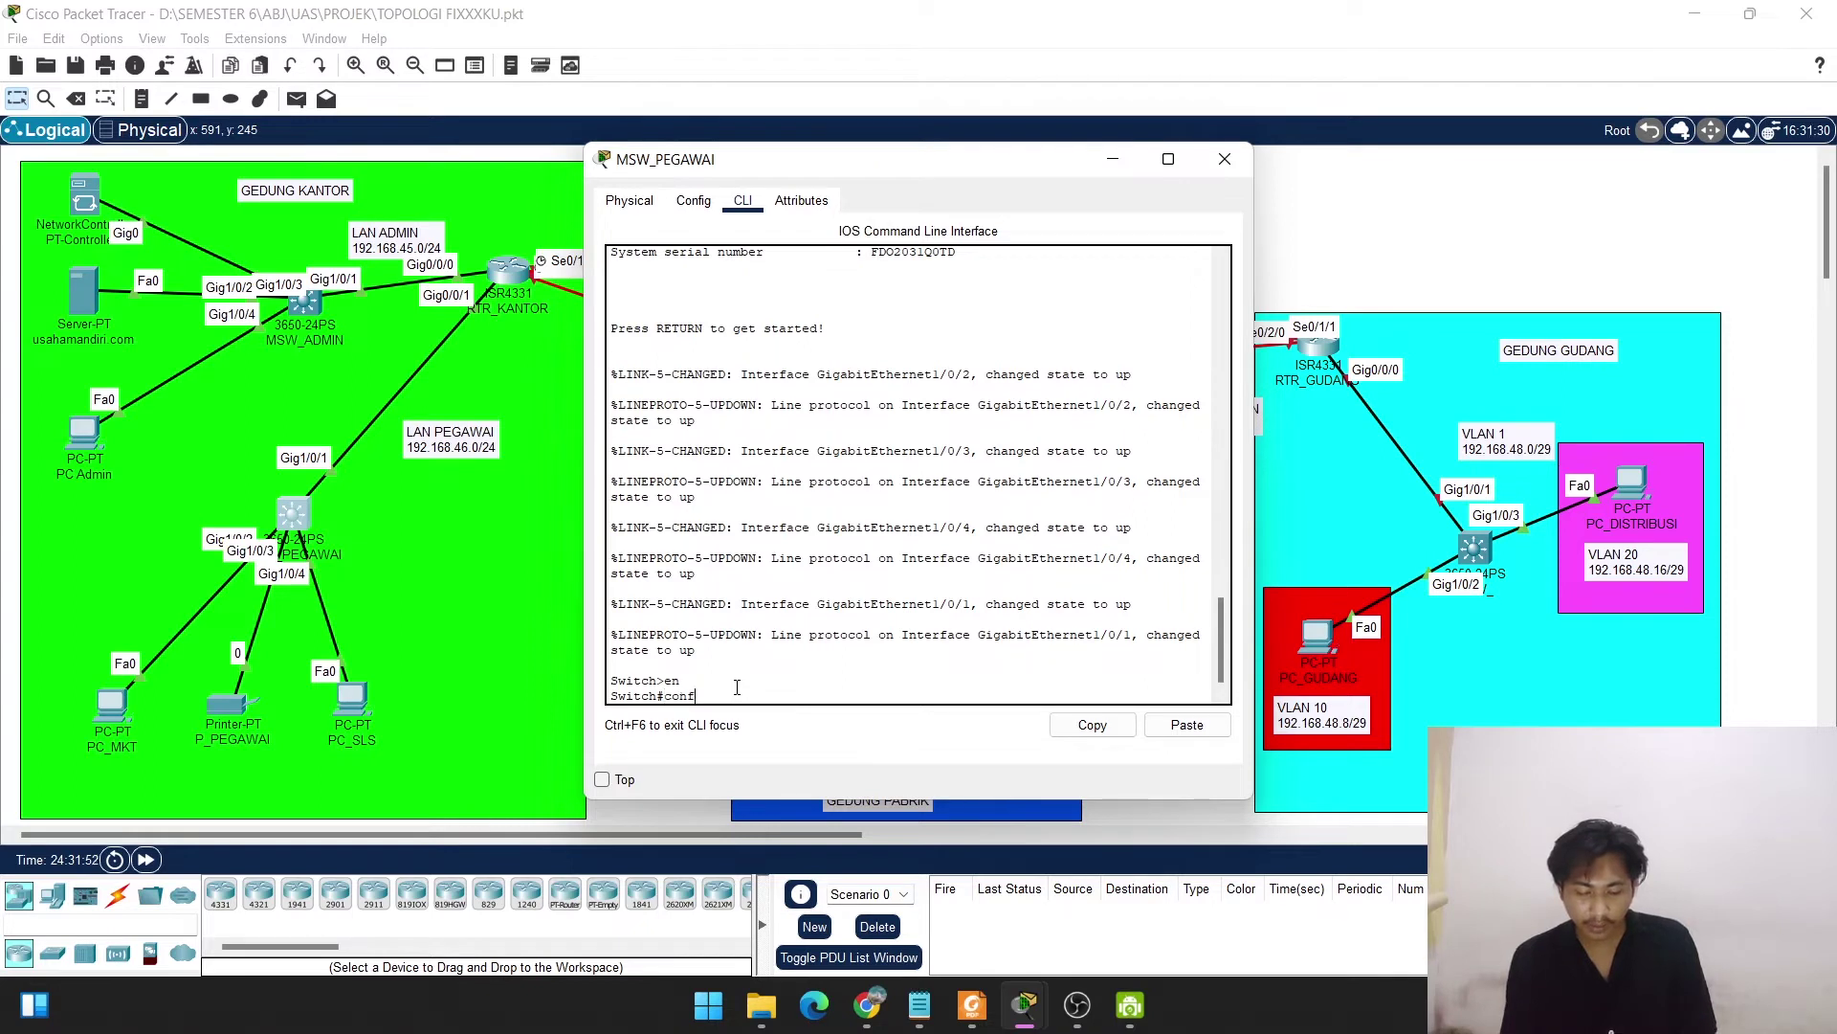
pyautogui.press('Return')
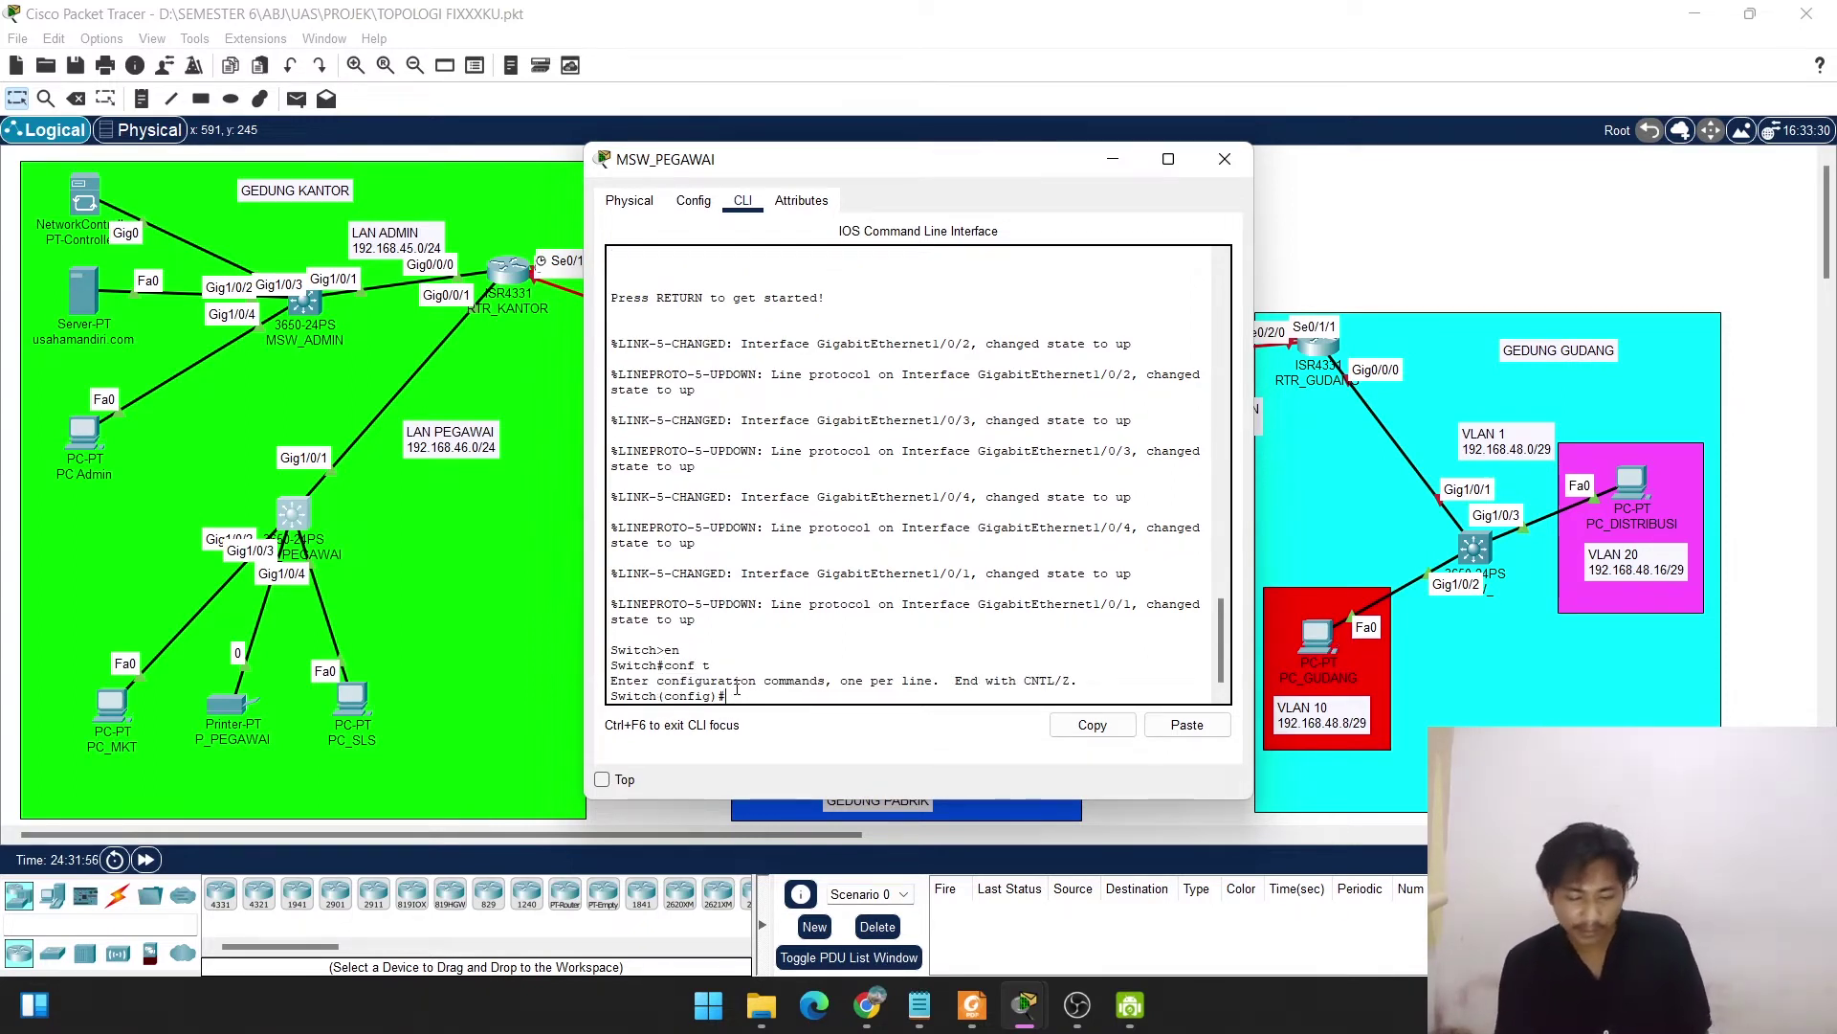
pyautogui.write('hos')
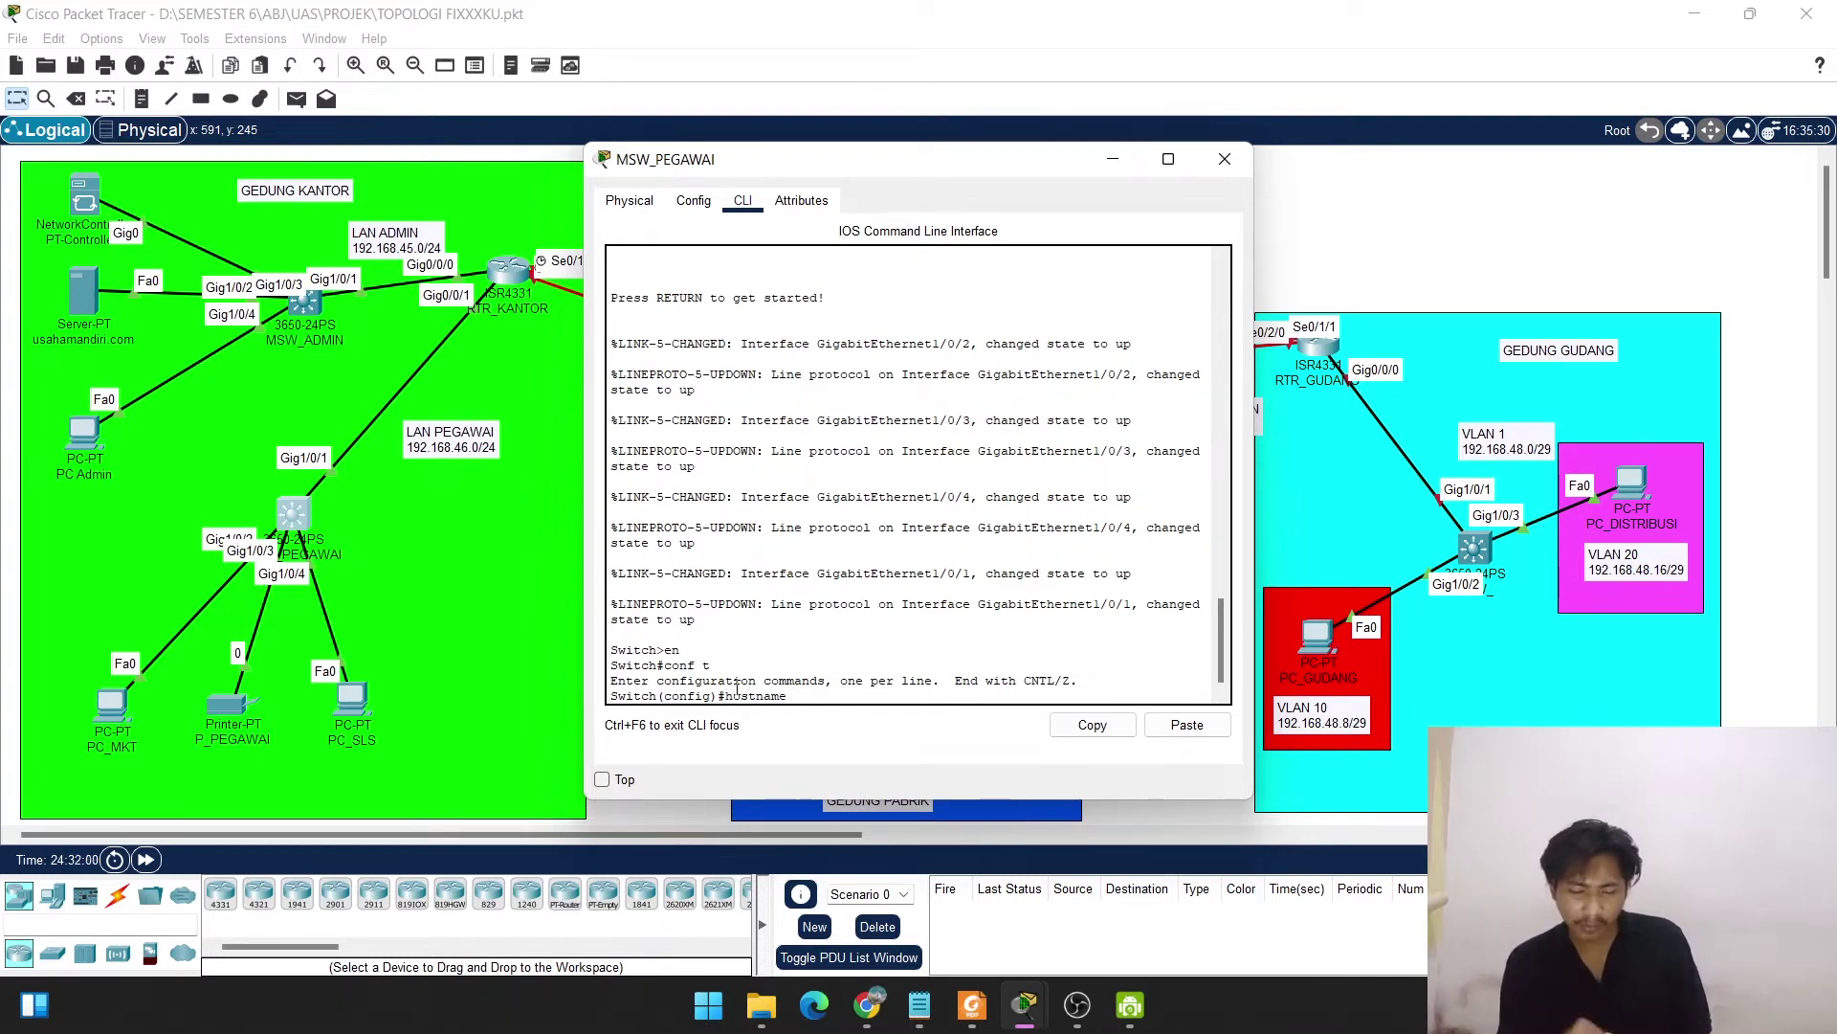
pyautogui.write('tname')
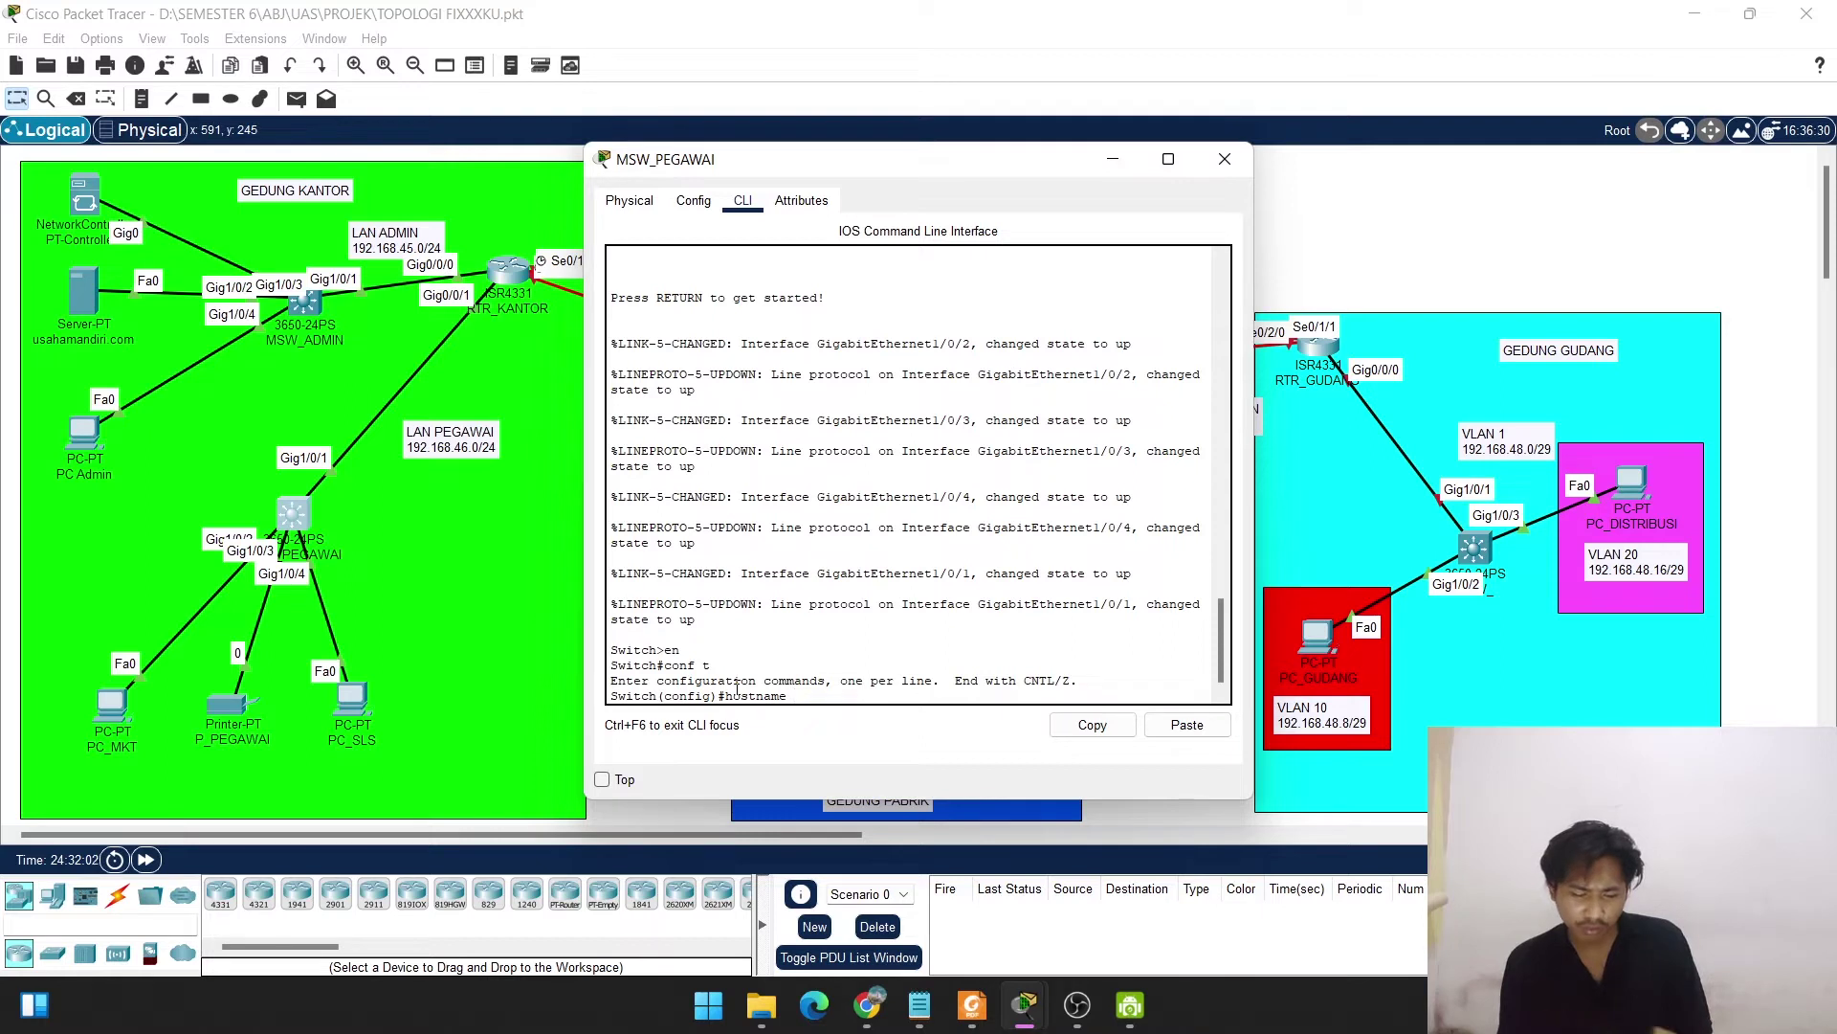
pyautogui.write(' MSW')
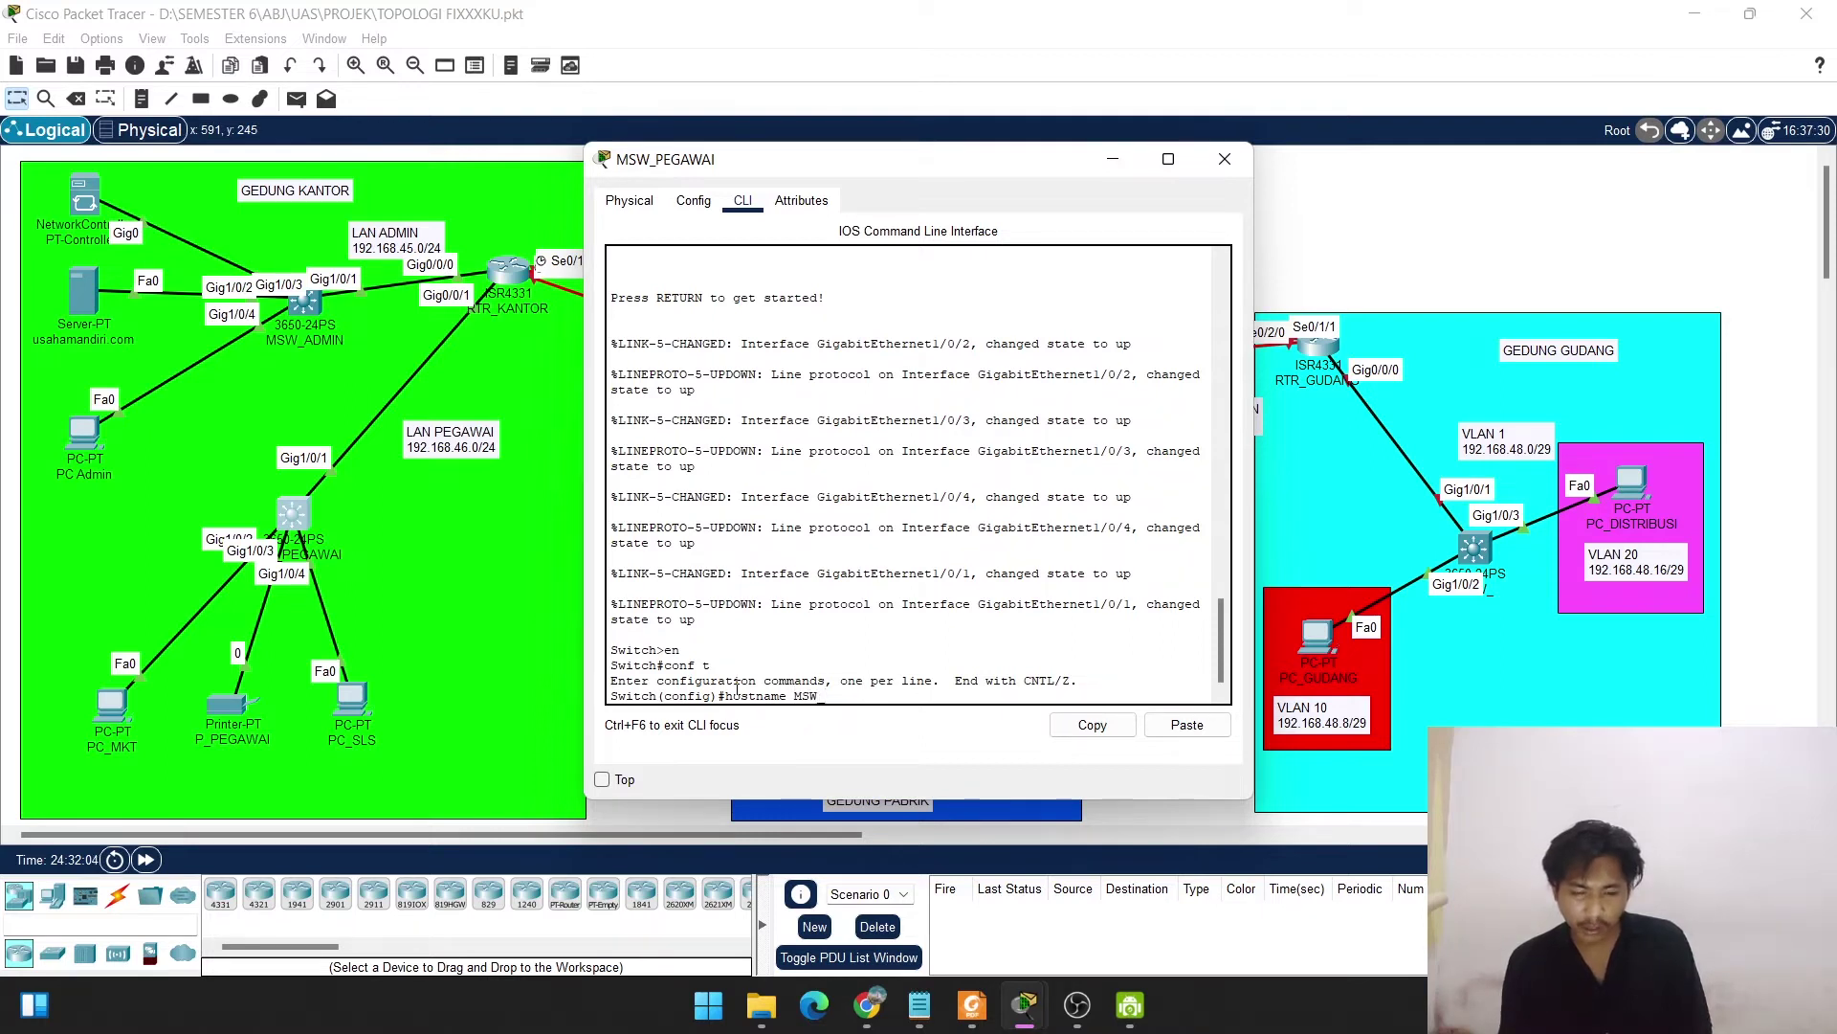
pyautogui.write('_PEGAWAI')
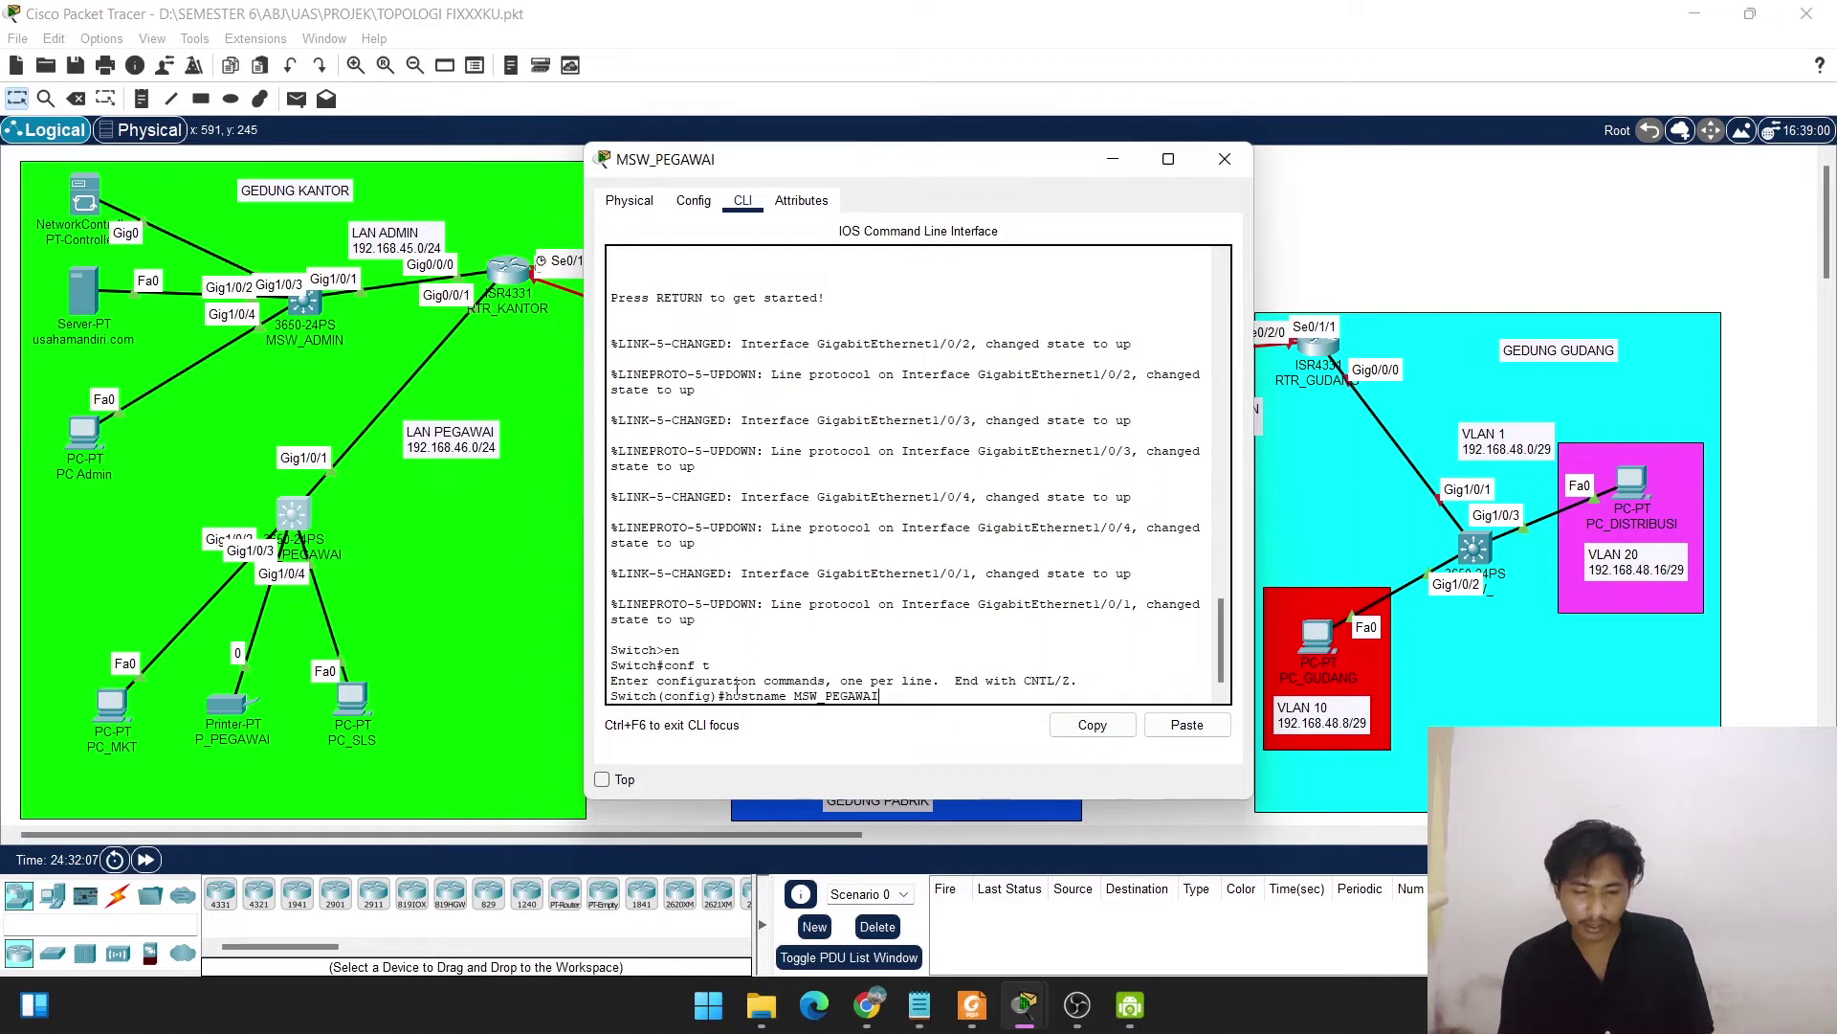
pyautogui.press('Return')
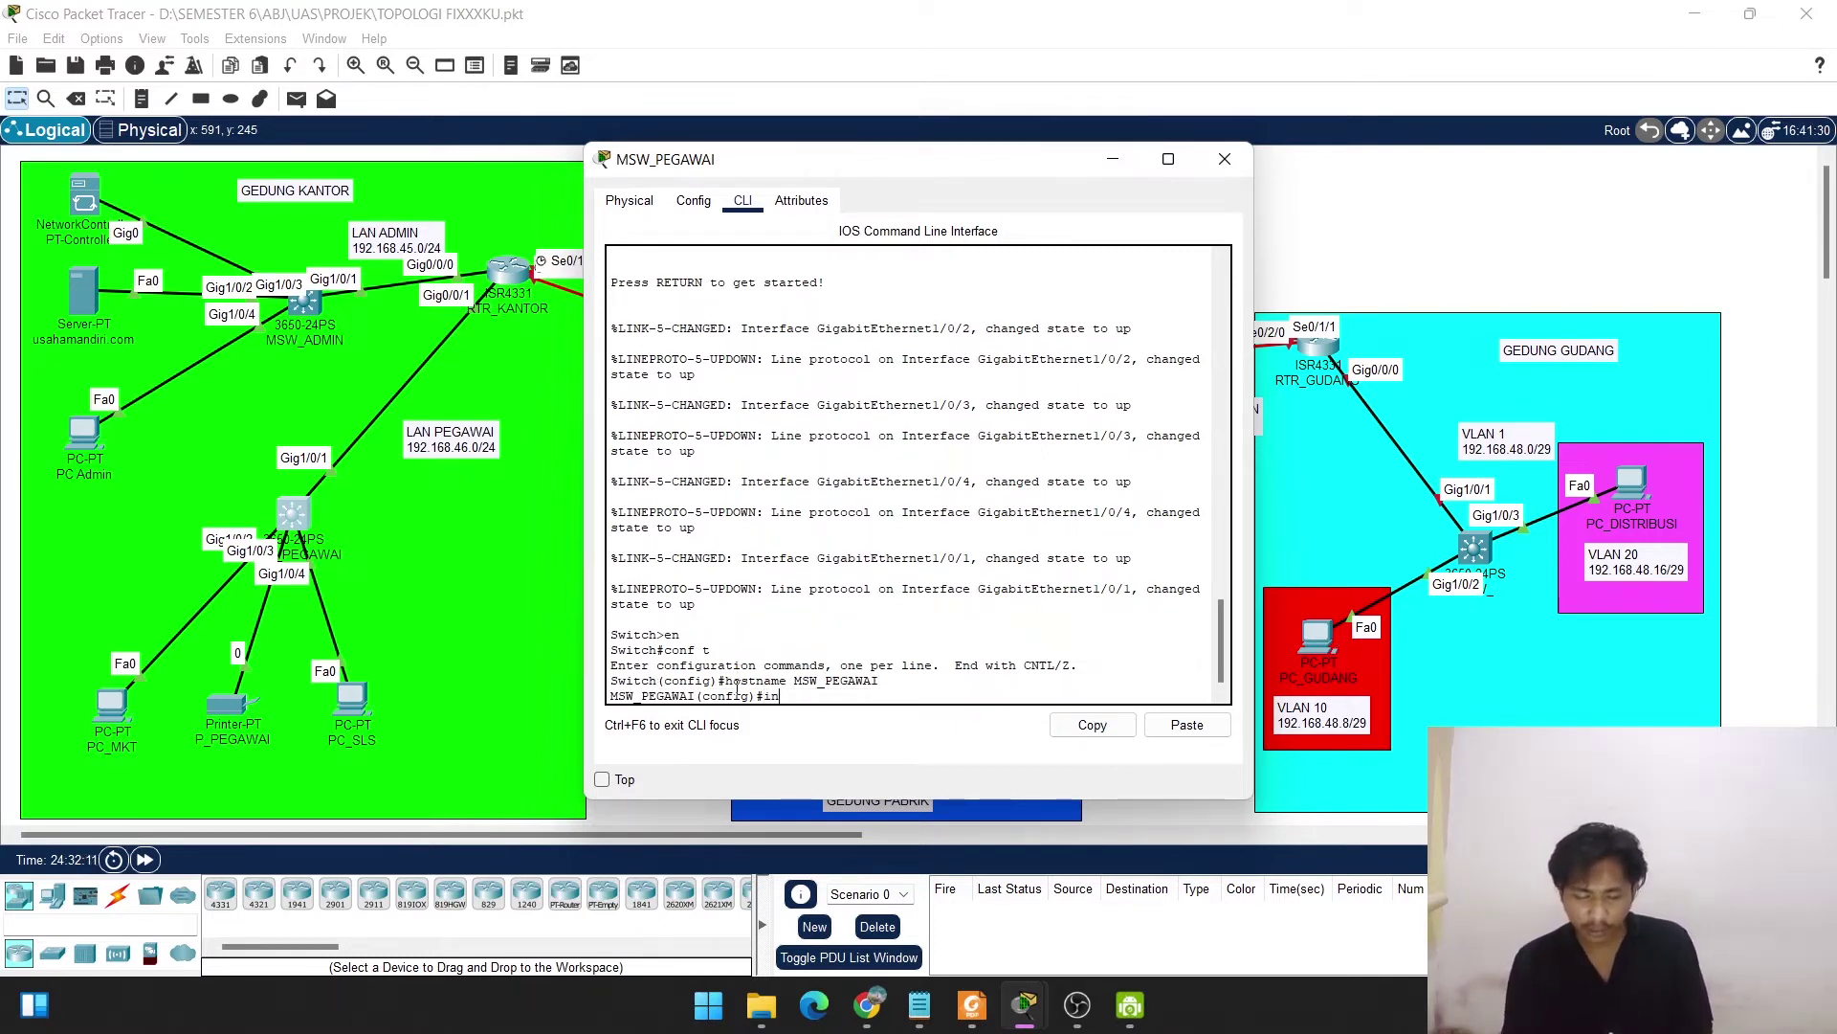
# Assign VLAN 1 the address 192.168.46.2 255.255.255.0 and bring it up with no shut.
pyautogui.write('vlan 1')
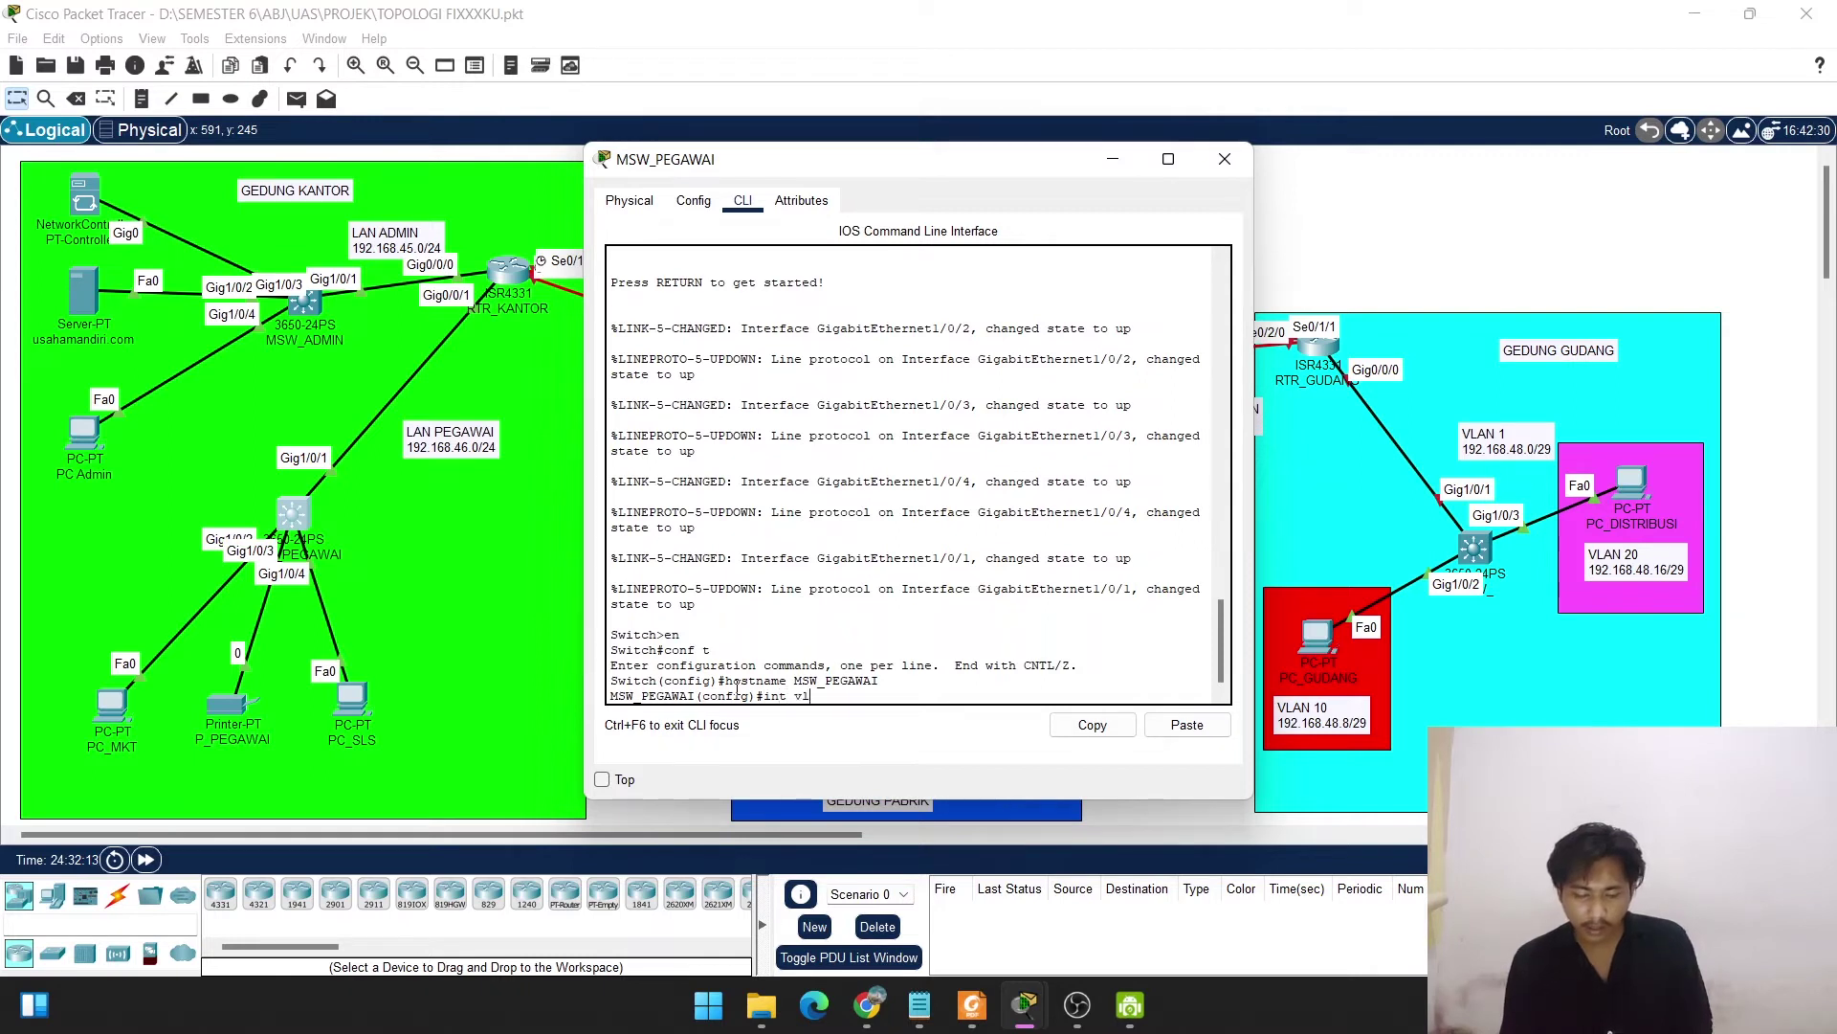
pyautogui.press('Return')
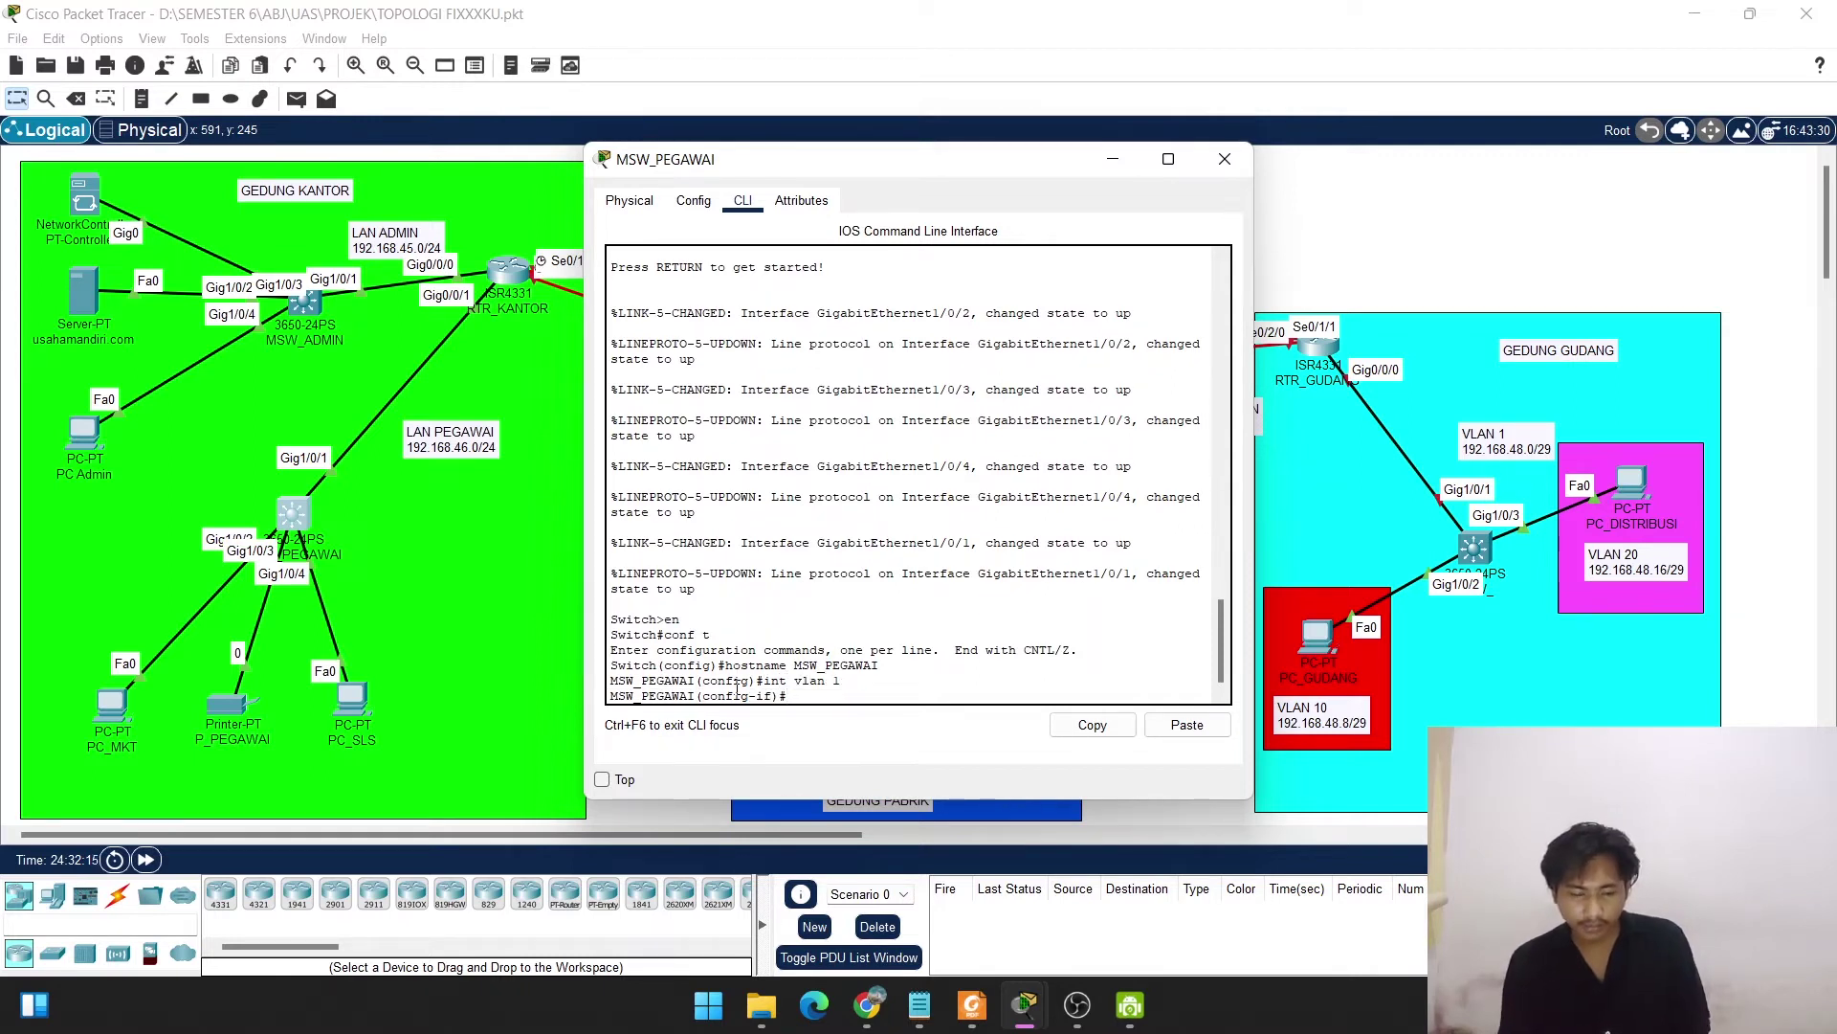
pyautogui.write('ip add')
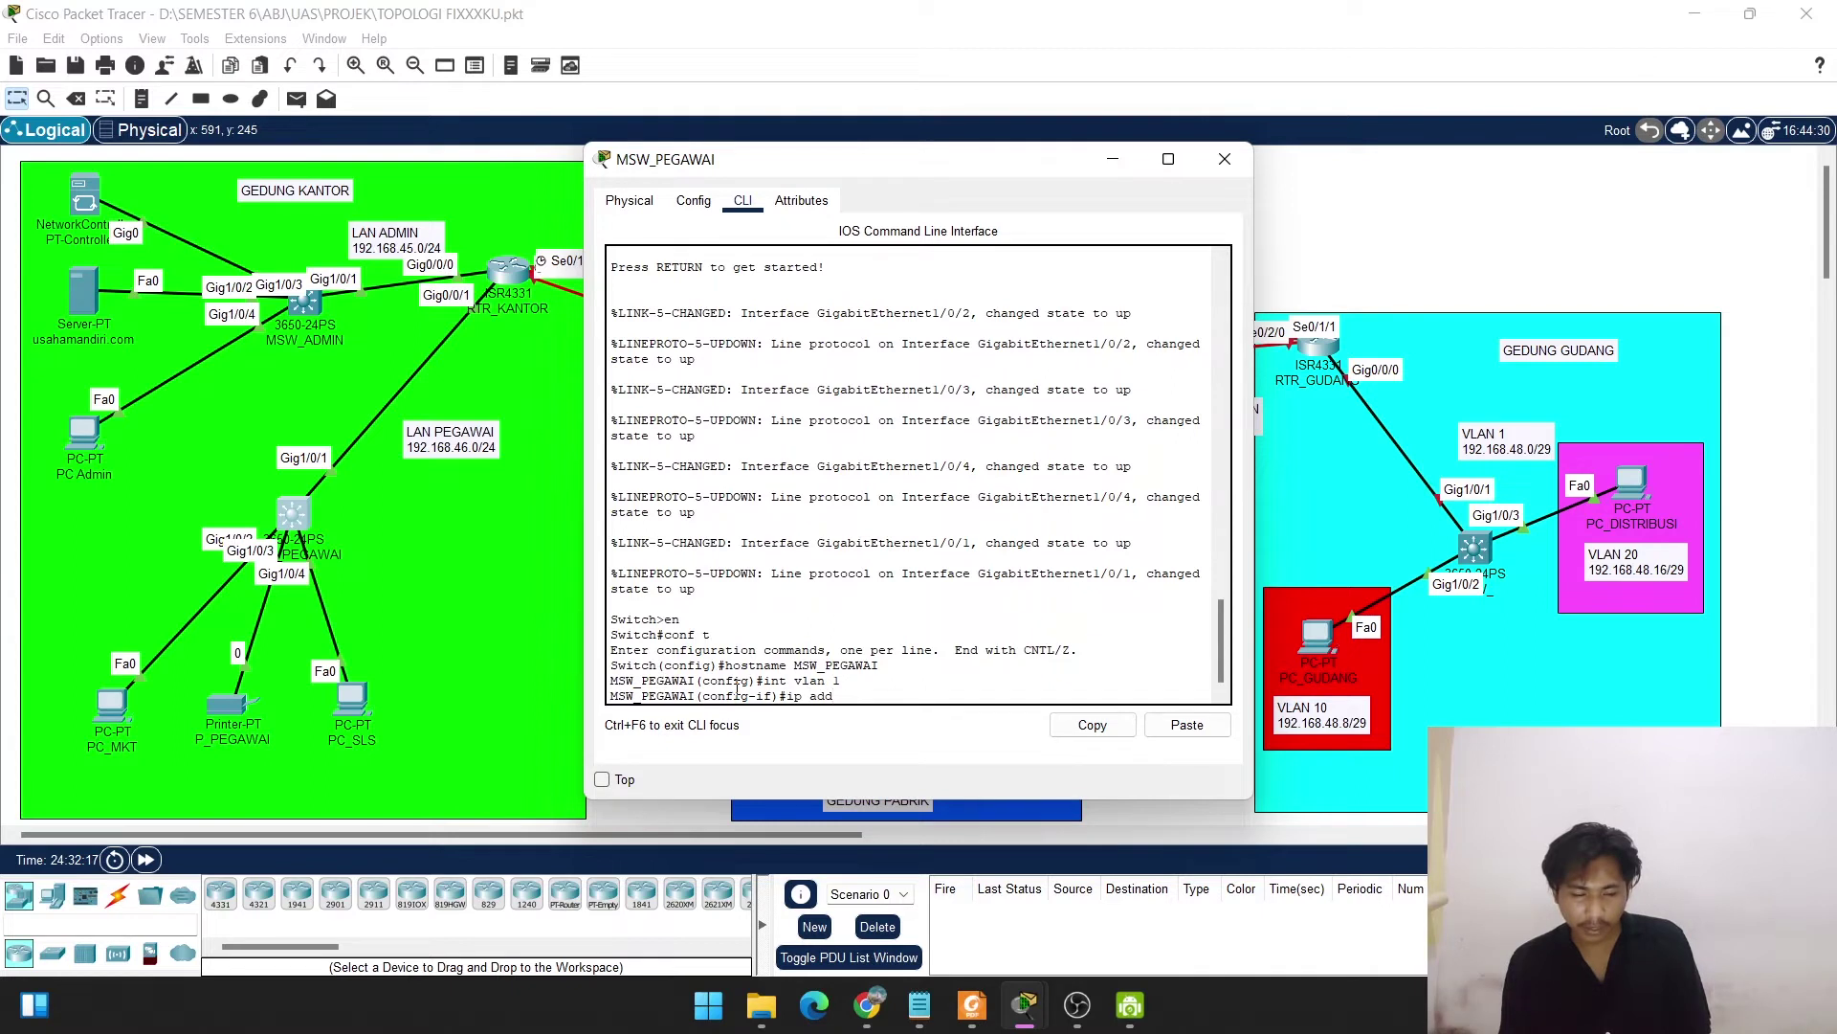
pyautogui.write(' 192.168.')
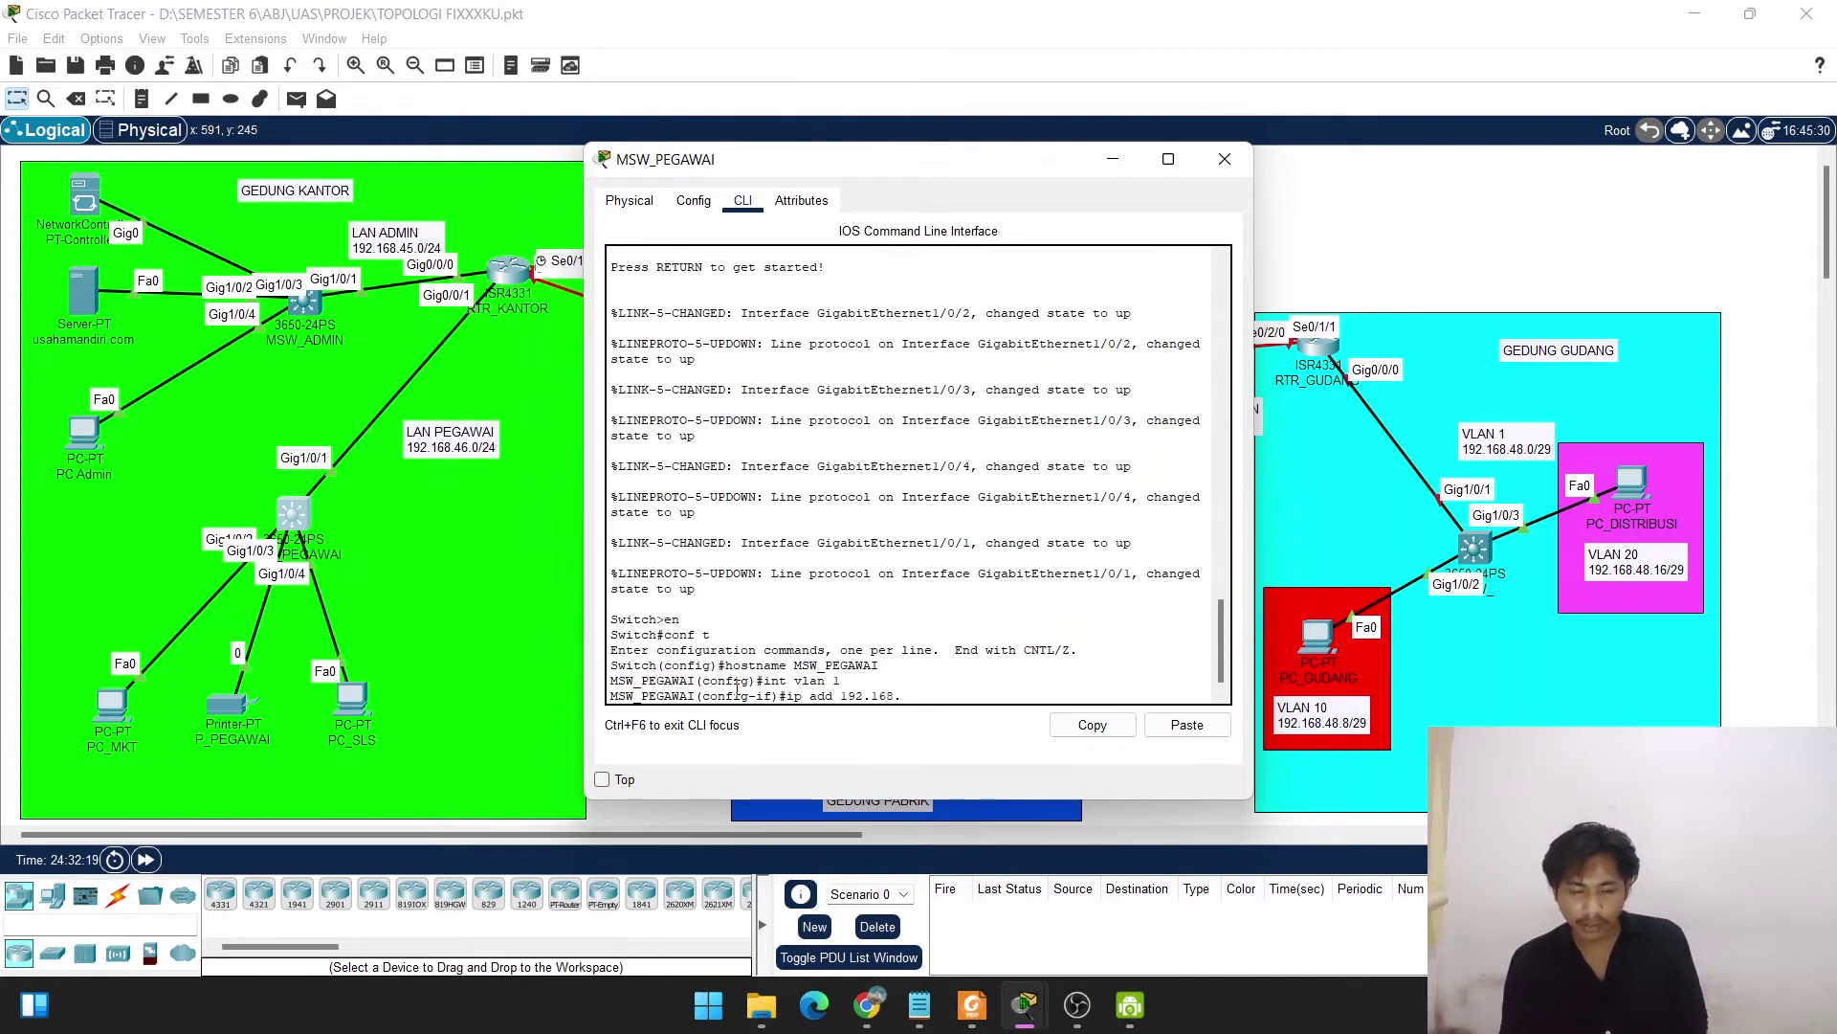
pyautogui.write('46.2')
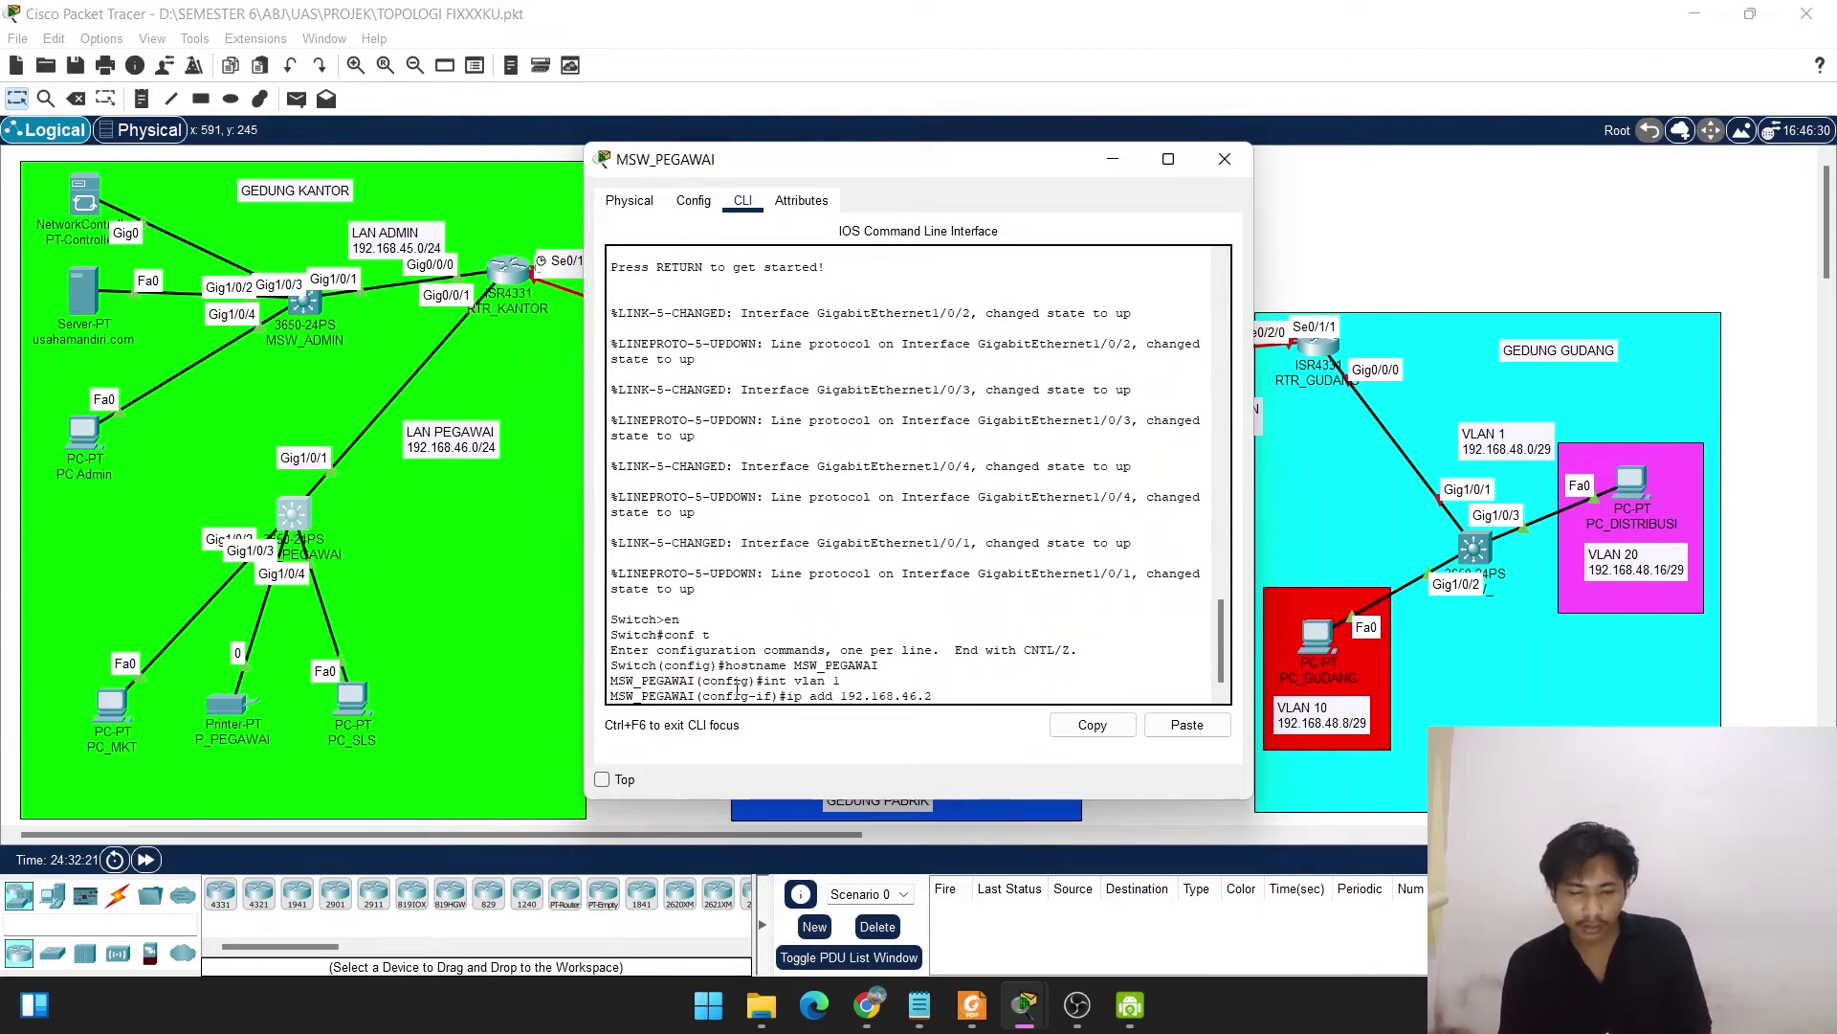
pyautogui.write(' 255.255.255.0')
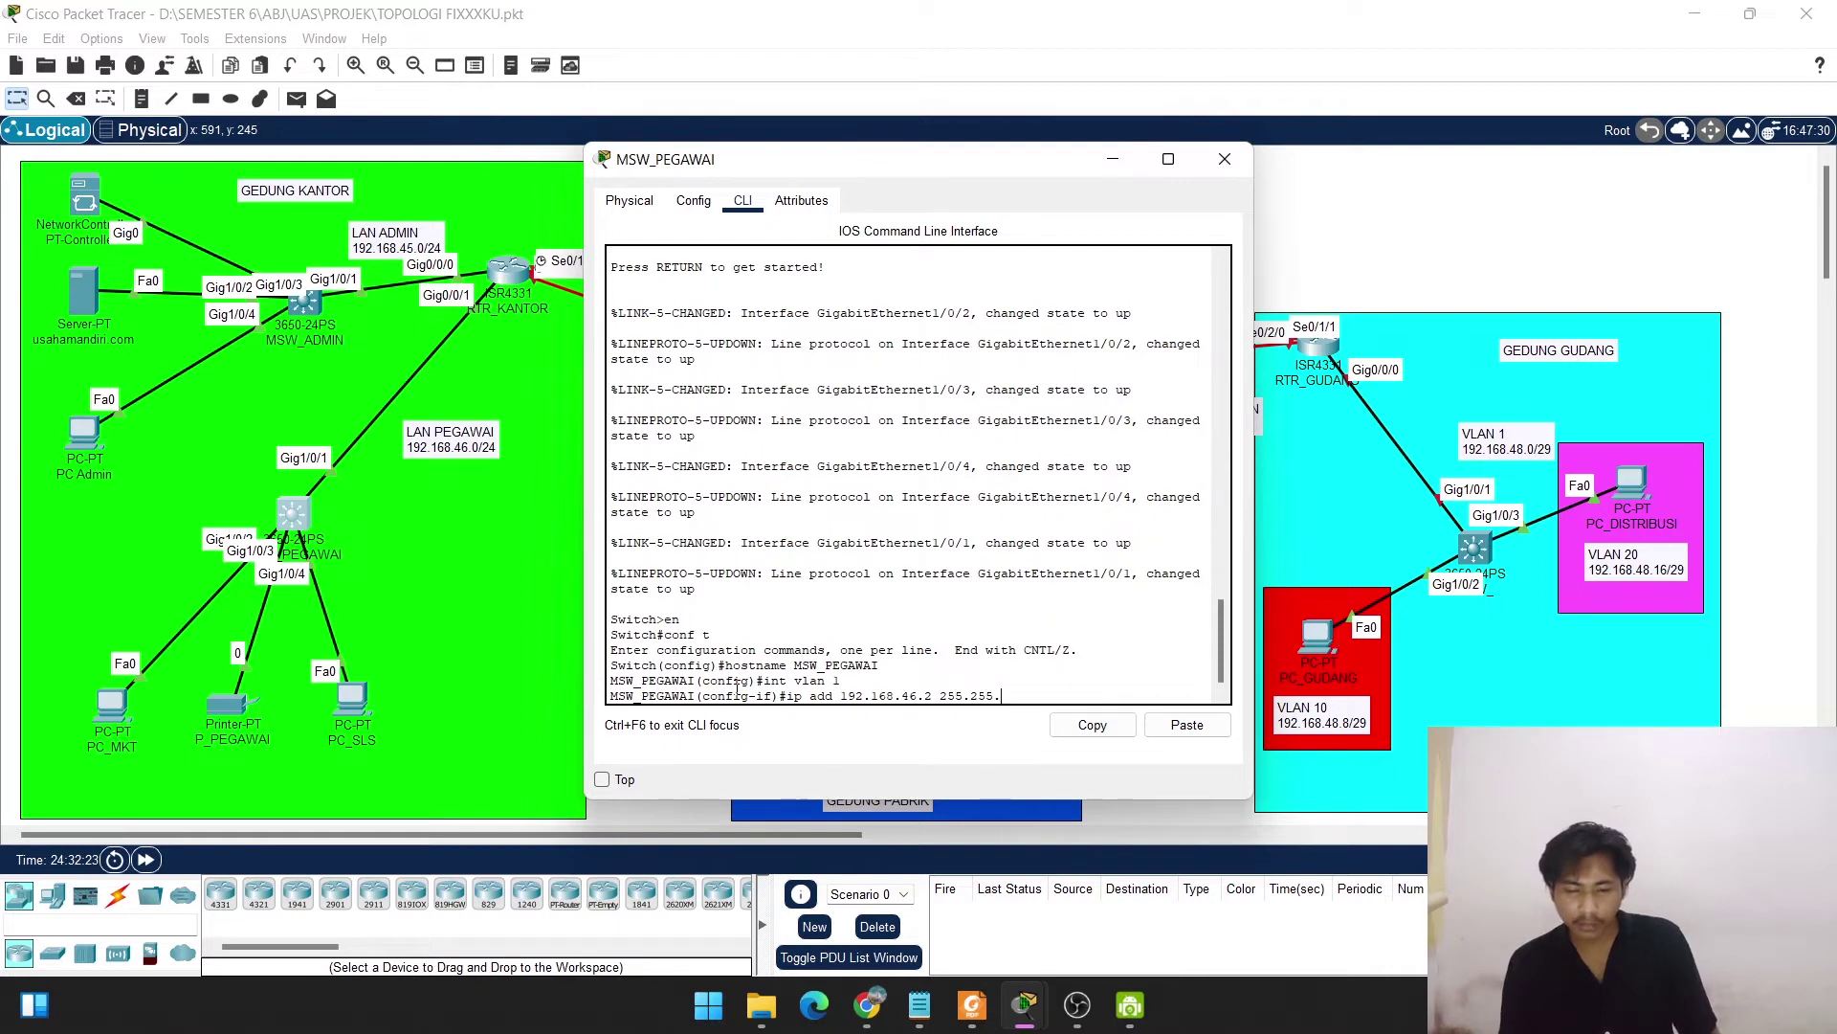
pyautogui.press('Return')
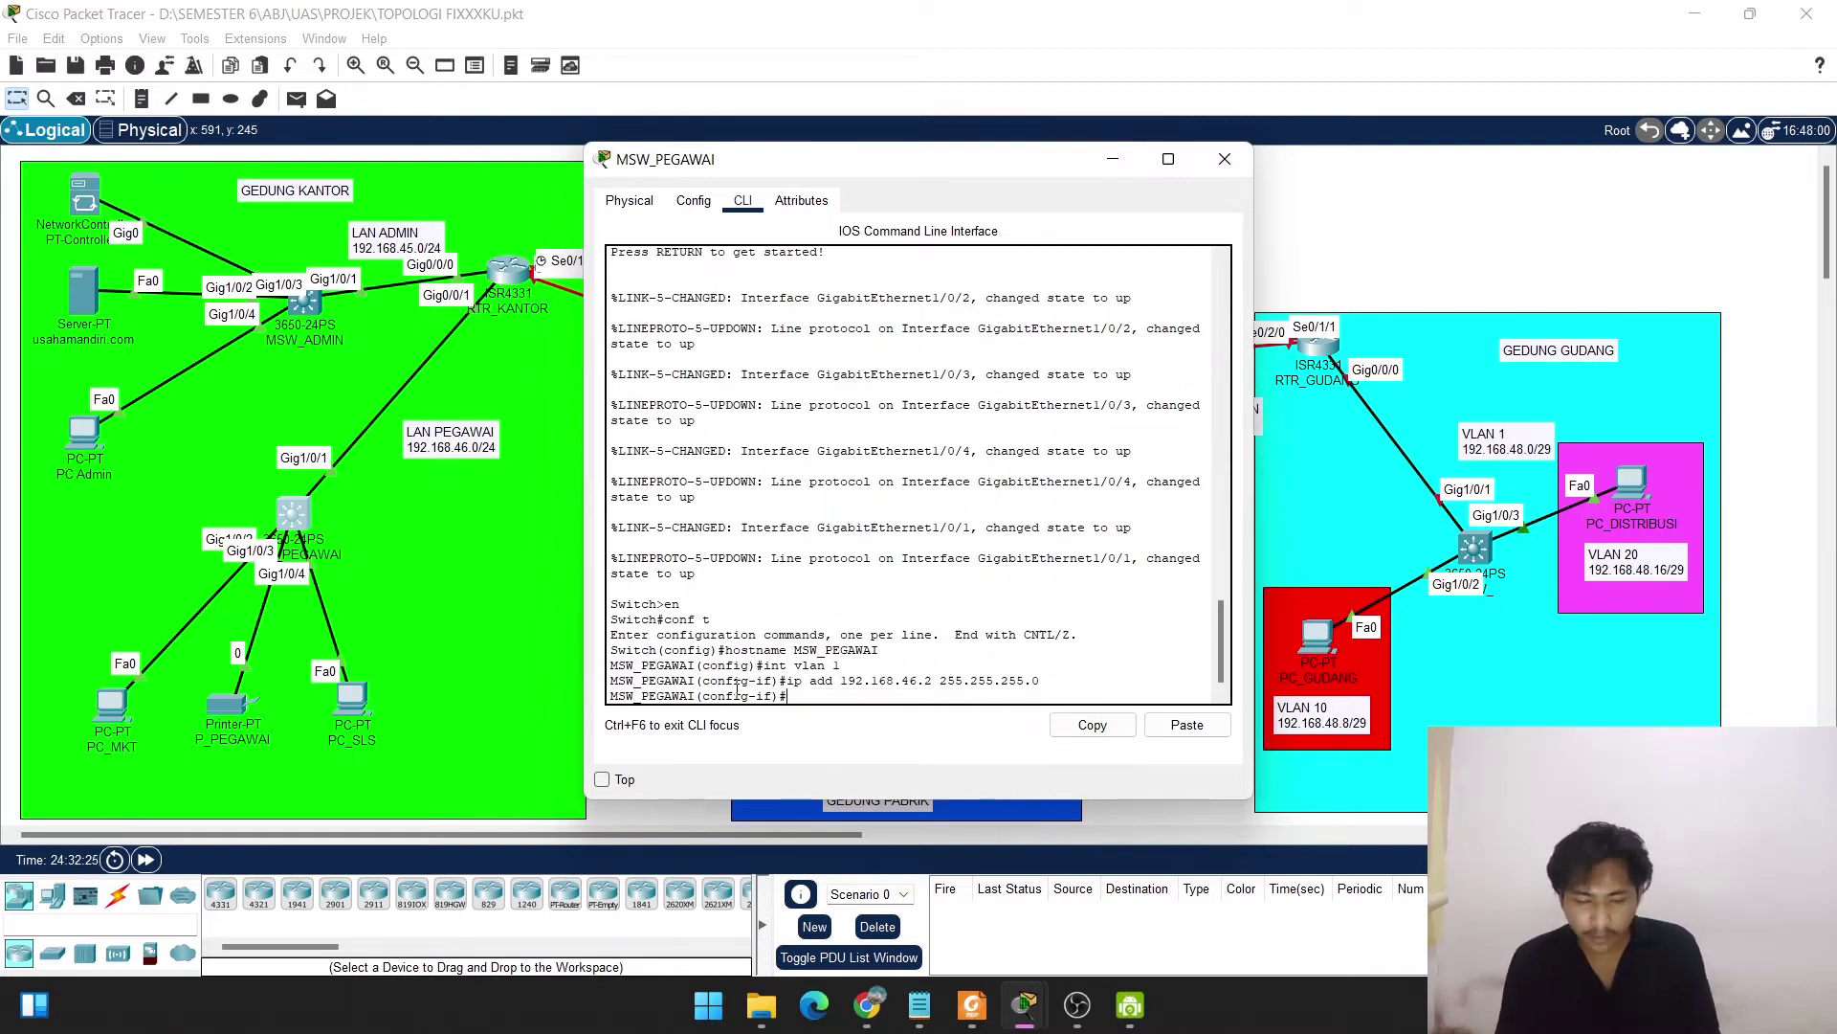
pyautogui.press('Return')
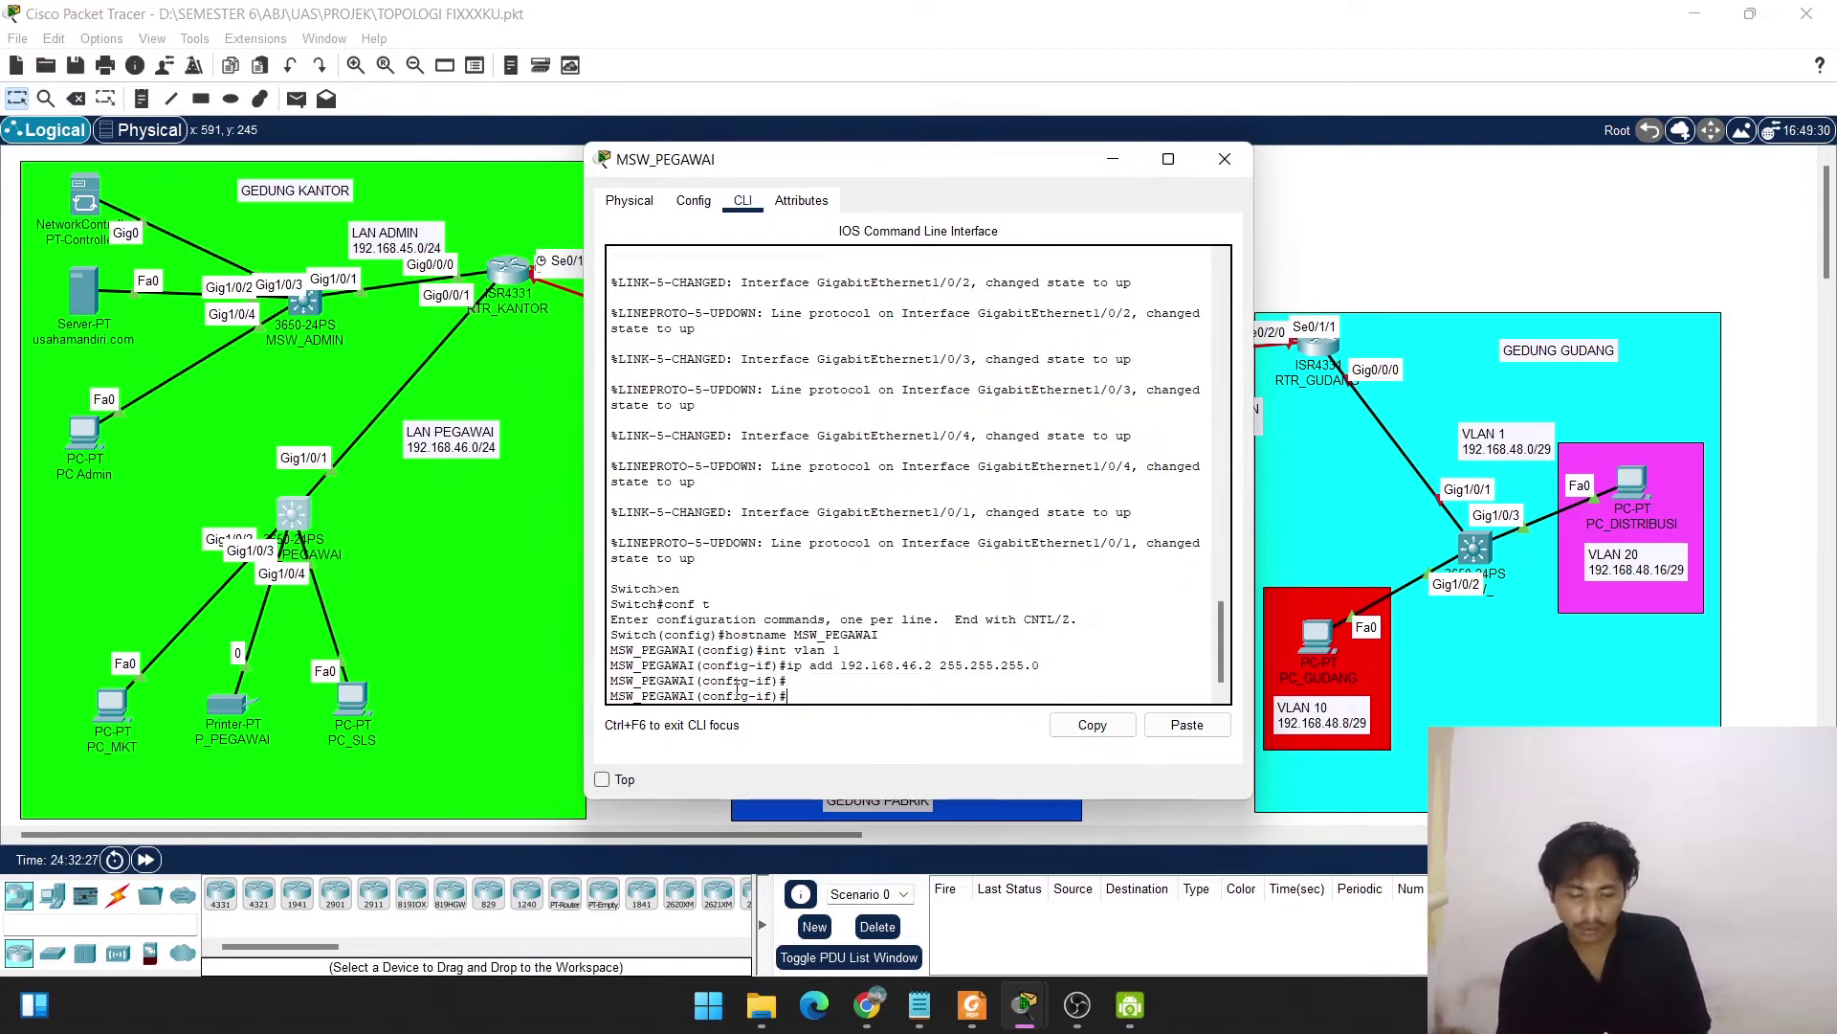
pyautogui.write('no shut')
pyautogui.press('Return')
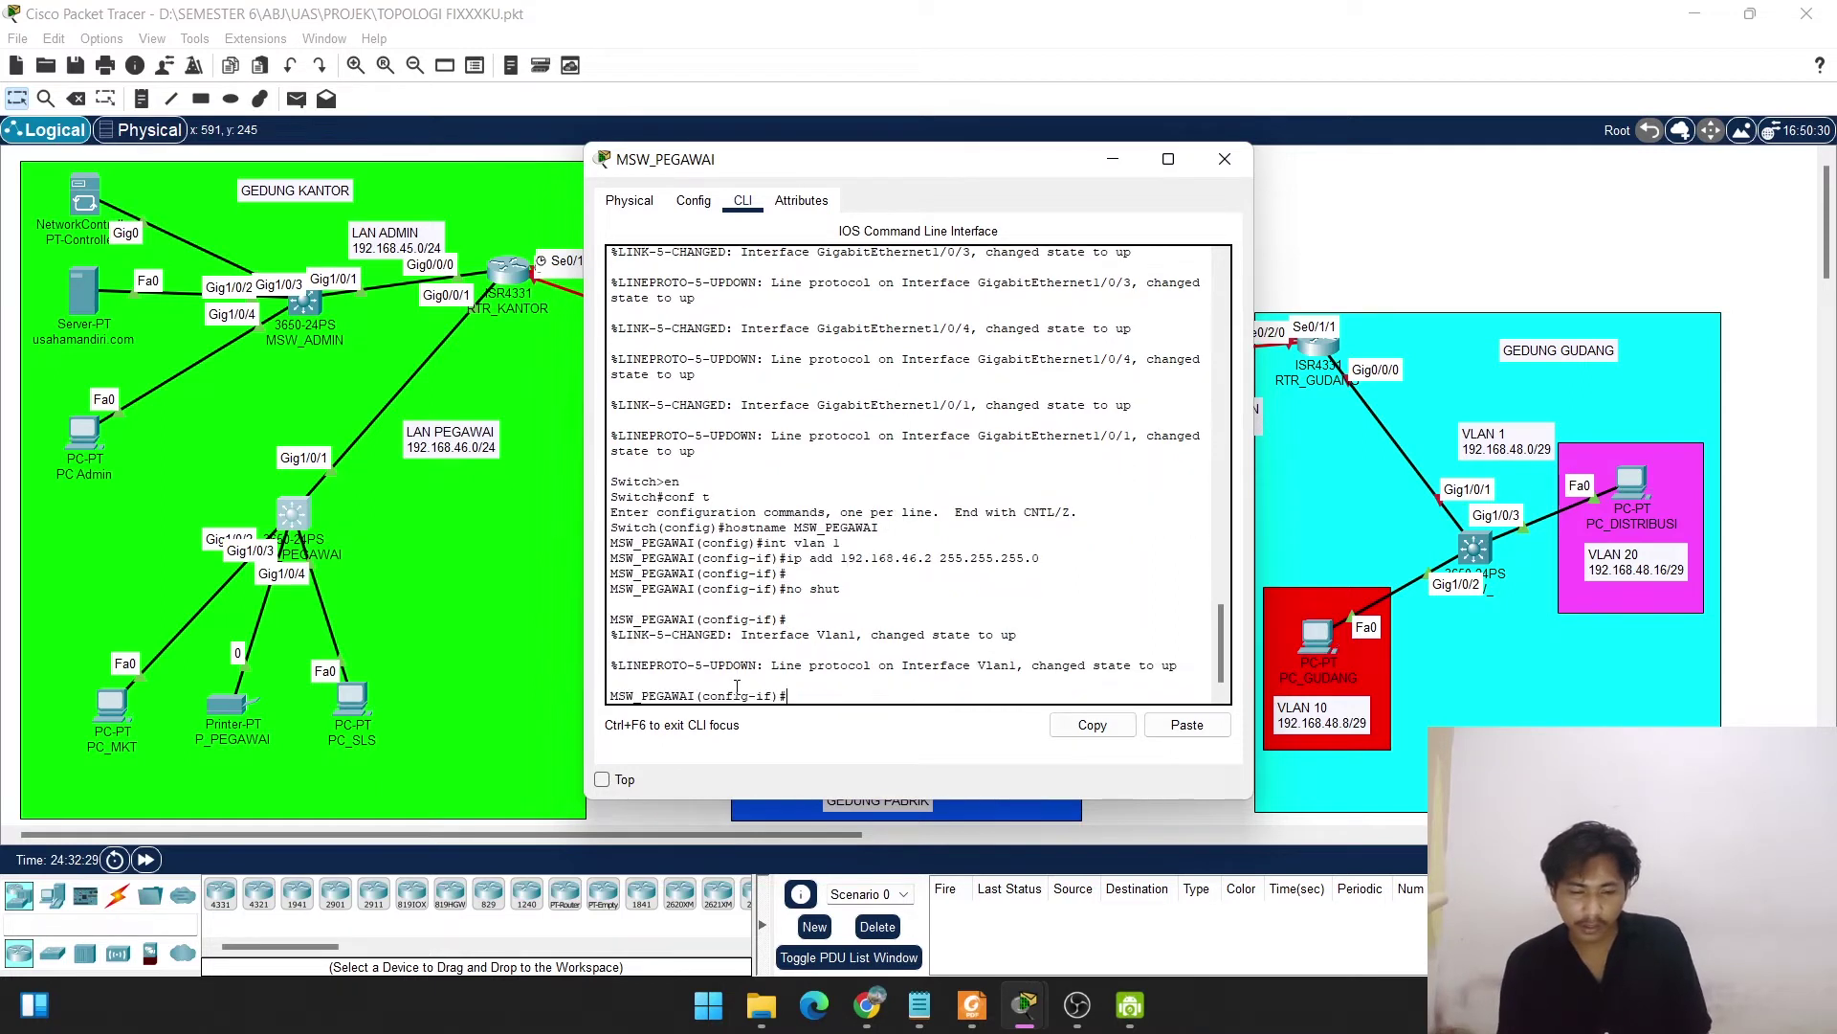
pyautogui.press('Return')
# Exit interface mode and set the default gateway to 192.168.46.1.
pyautogui.write('exit')
pyautogui.press('Return')
pyautogui.press('Return')
pyautogui.press('Return')
pyautogui.press('Return')
pyautogui.press('Return')
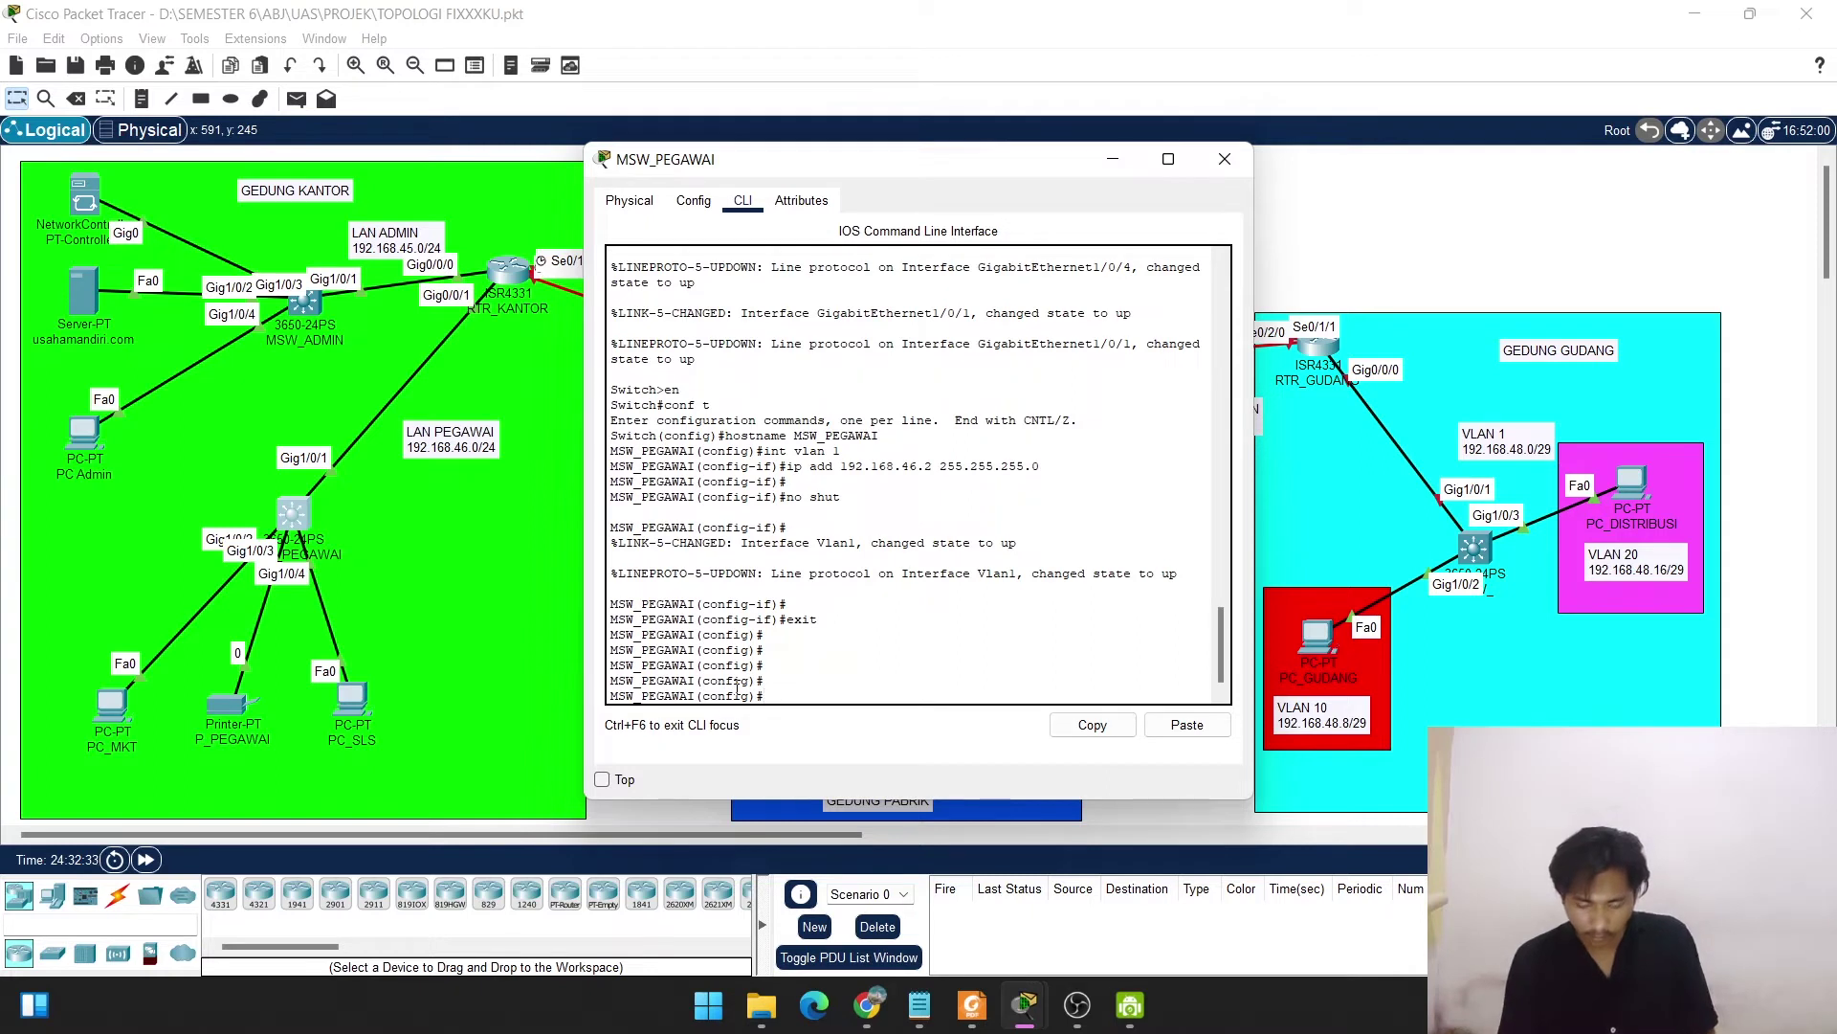
pyautogui.write('ip')
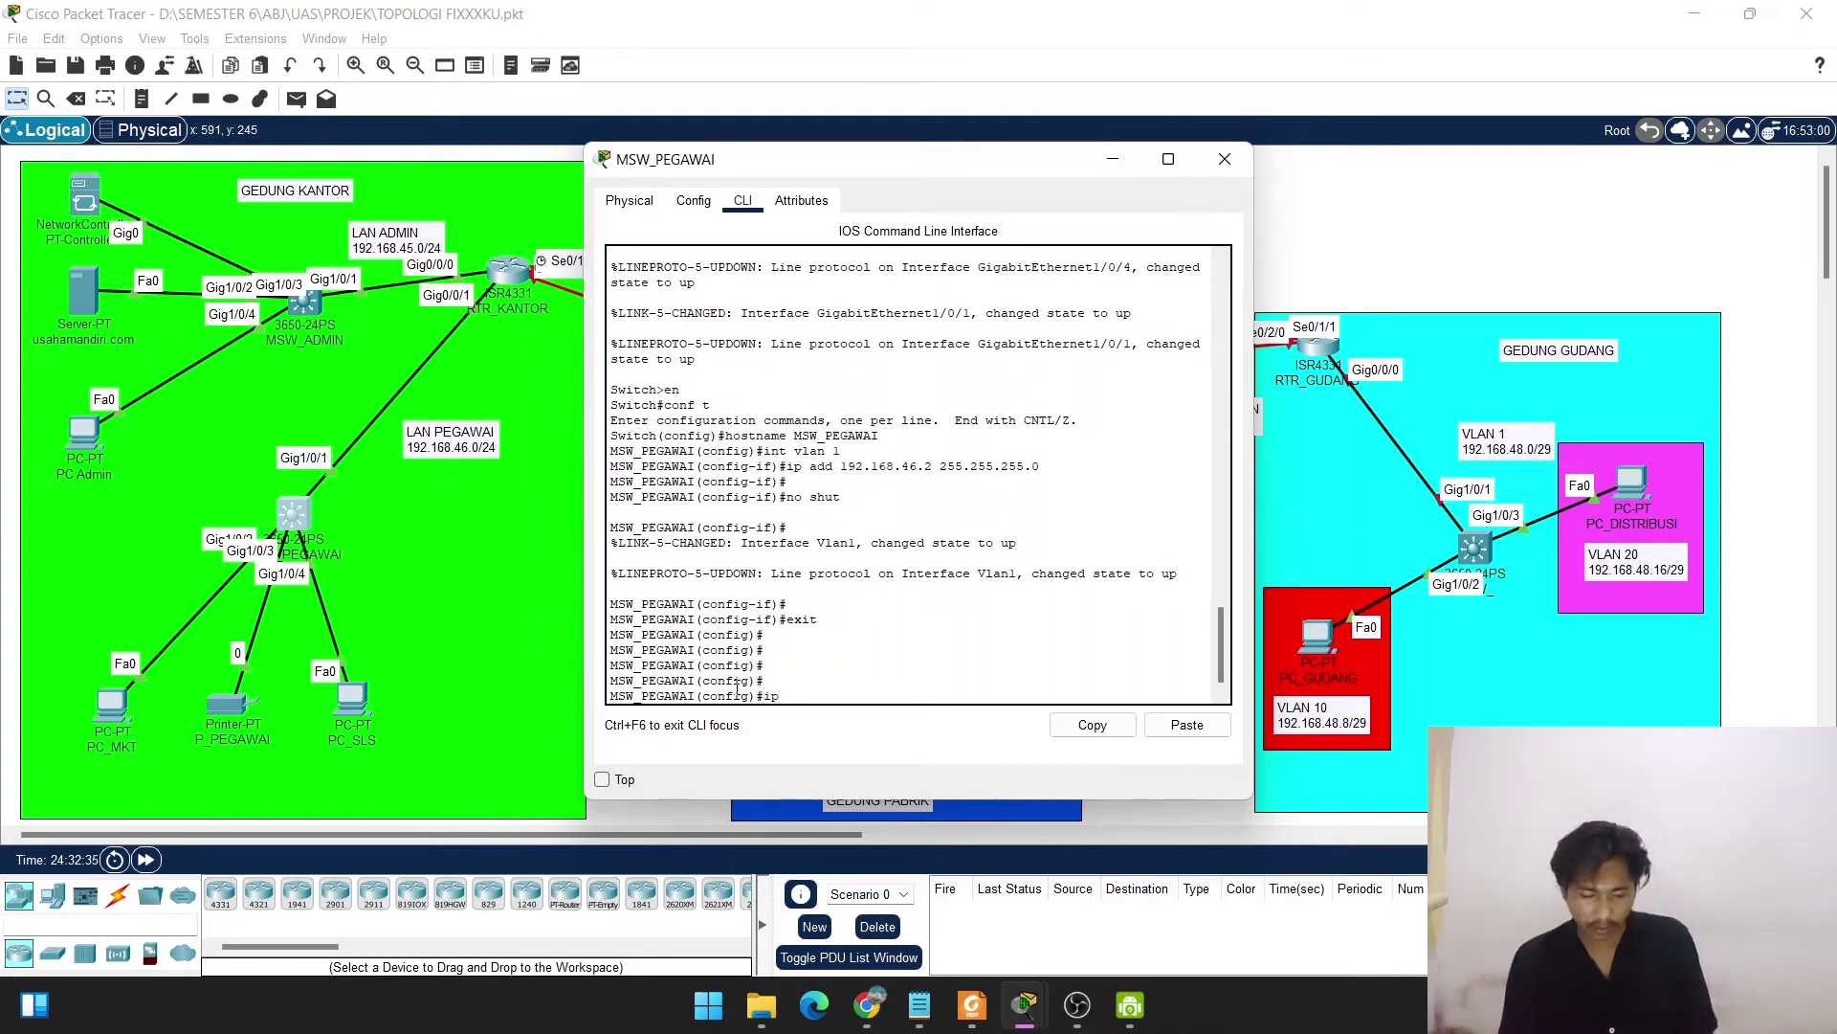
pyautogui.write(' def')
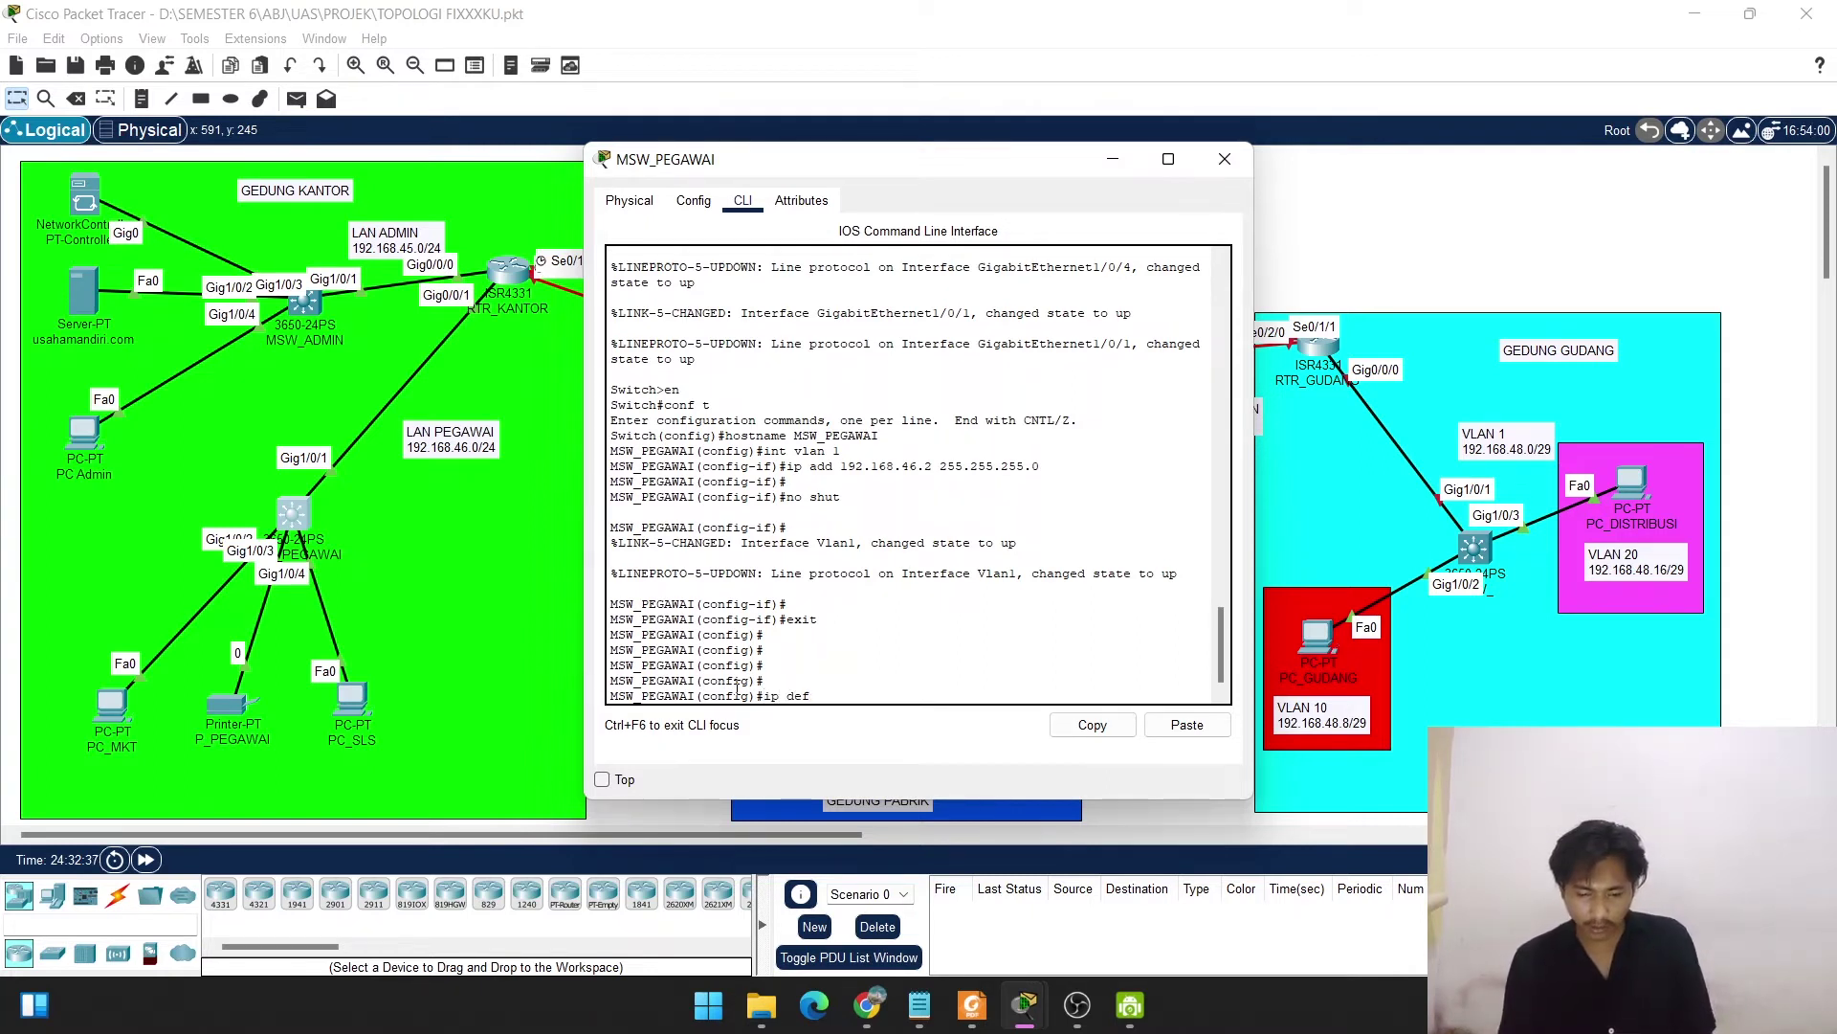
pyautogui.write('aul')
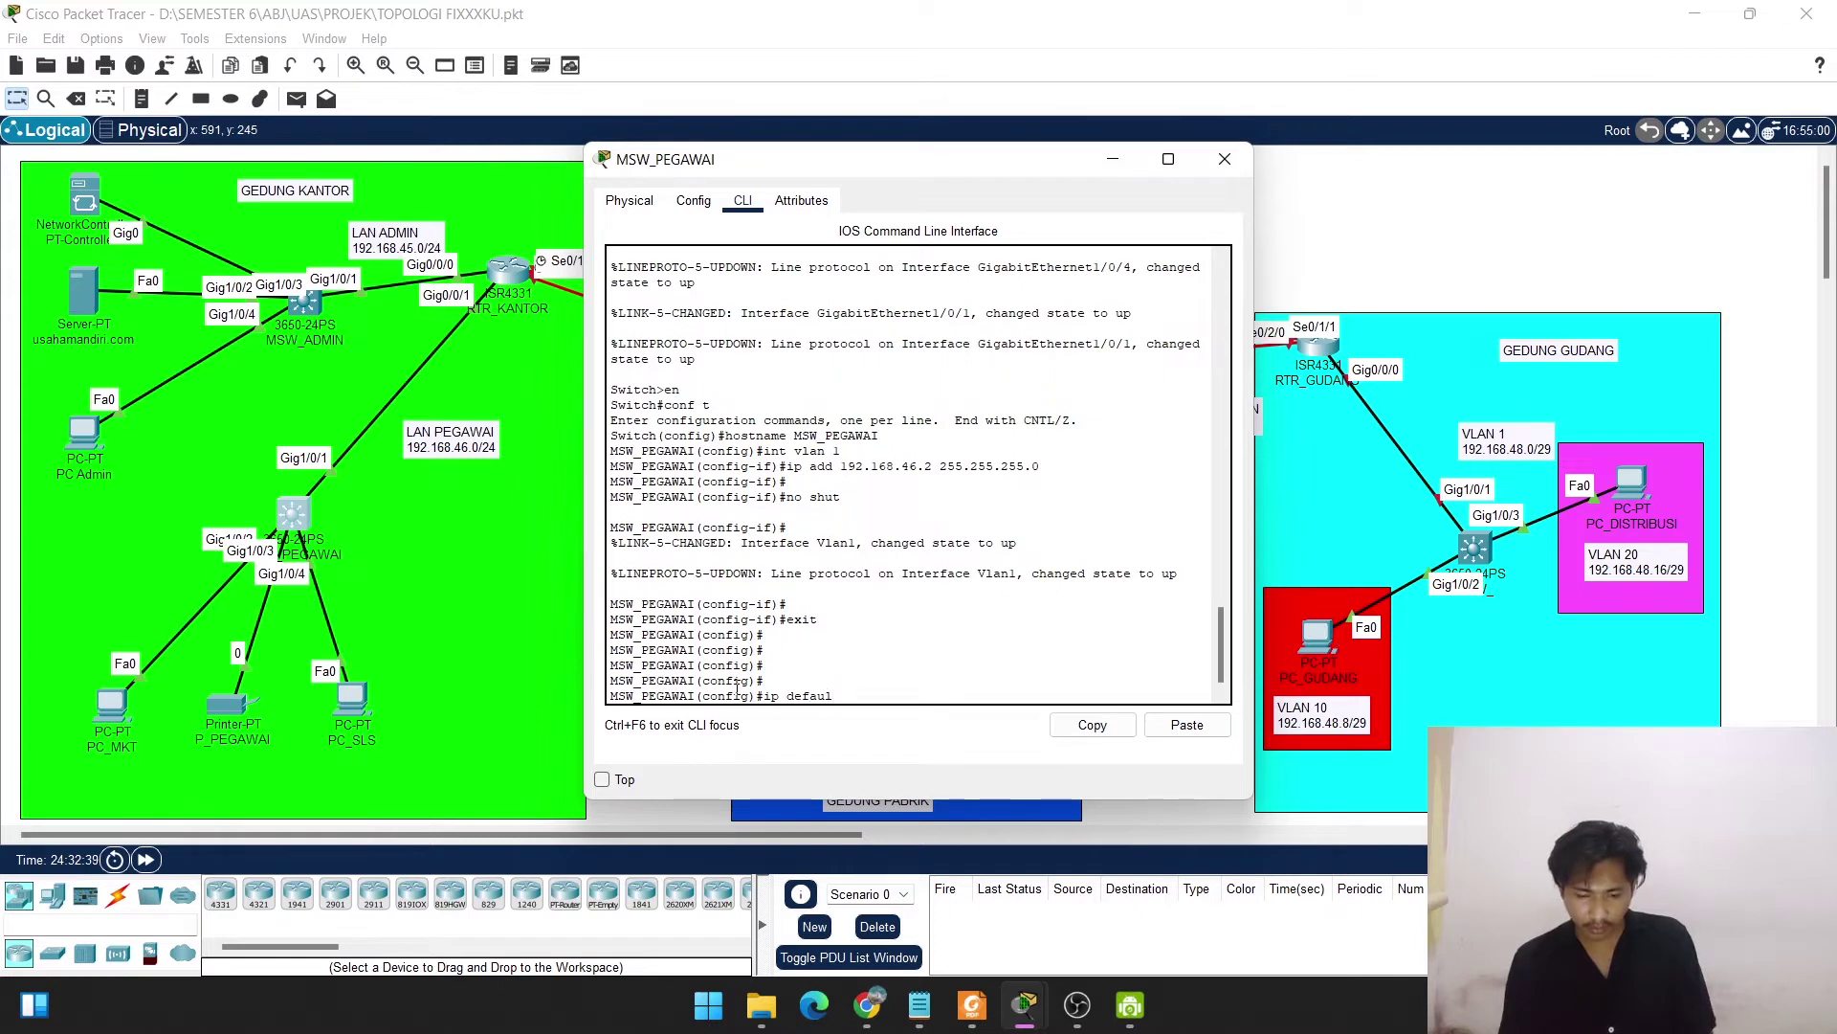
pyautogui.write('t-g')
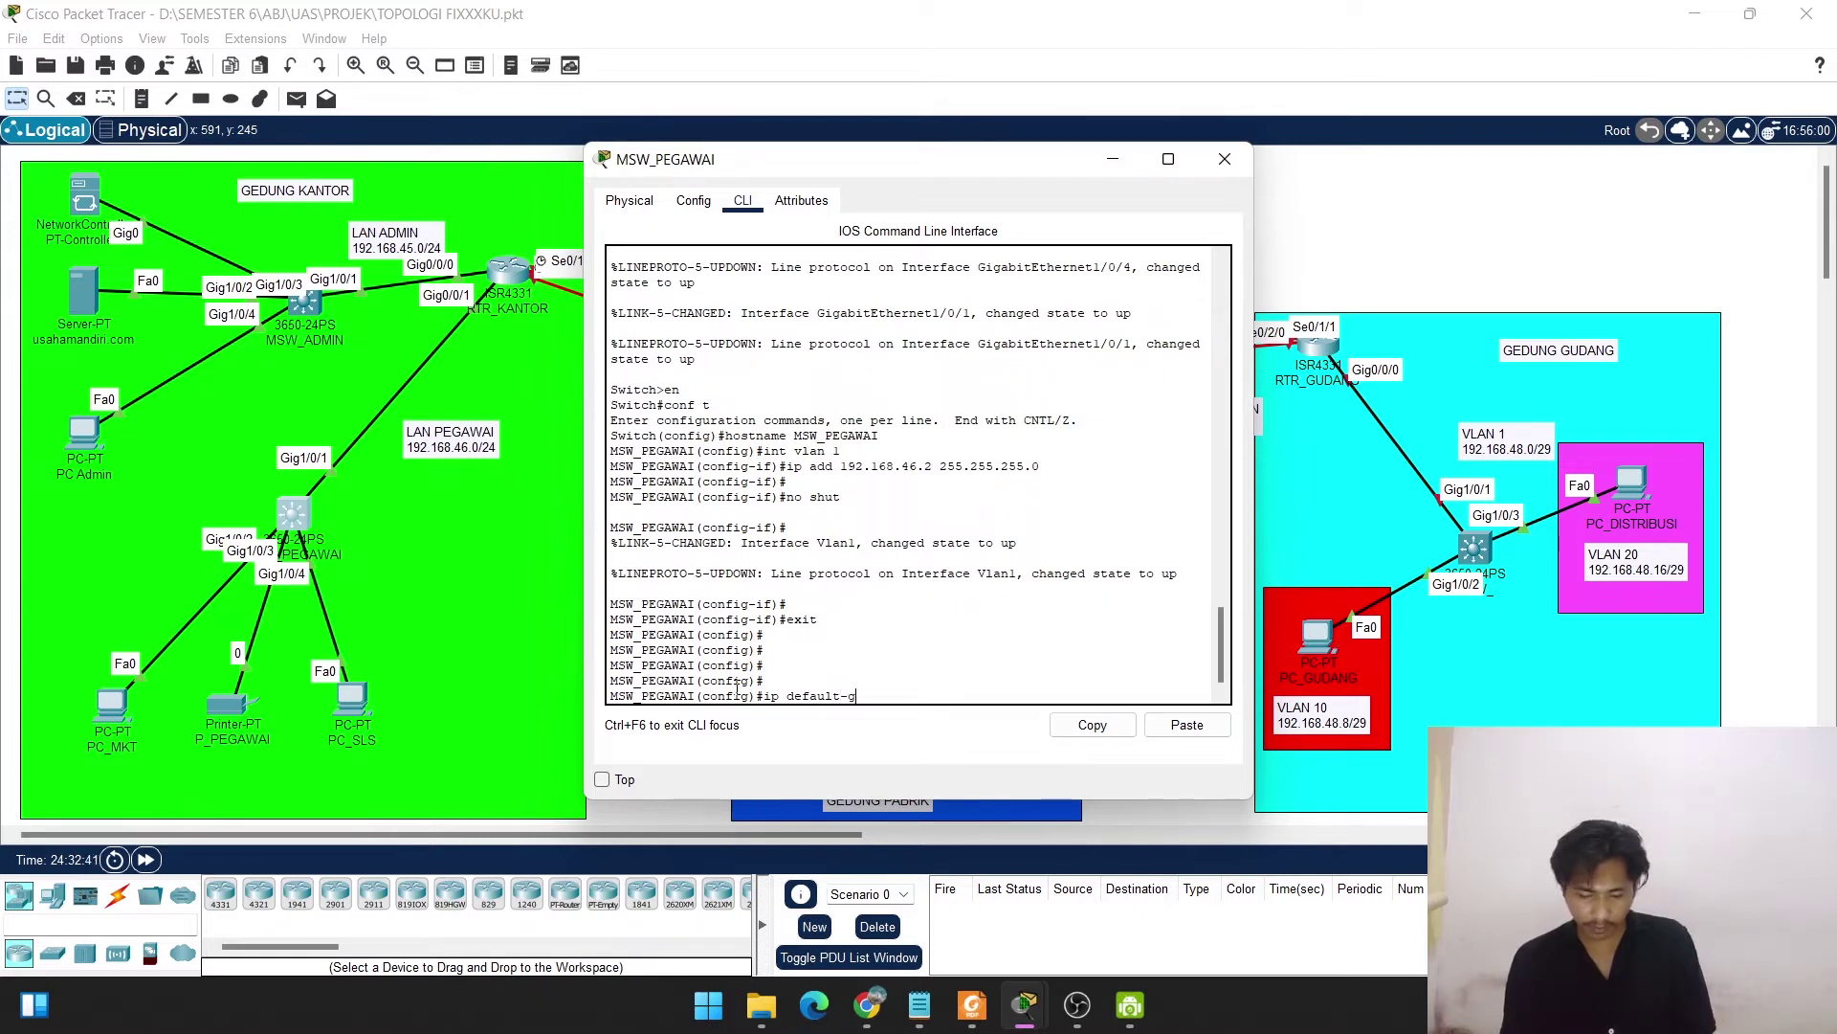
pyautogui.write('ateway')
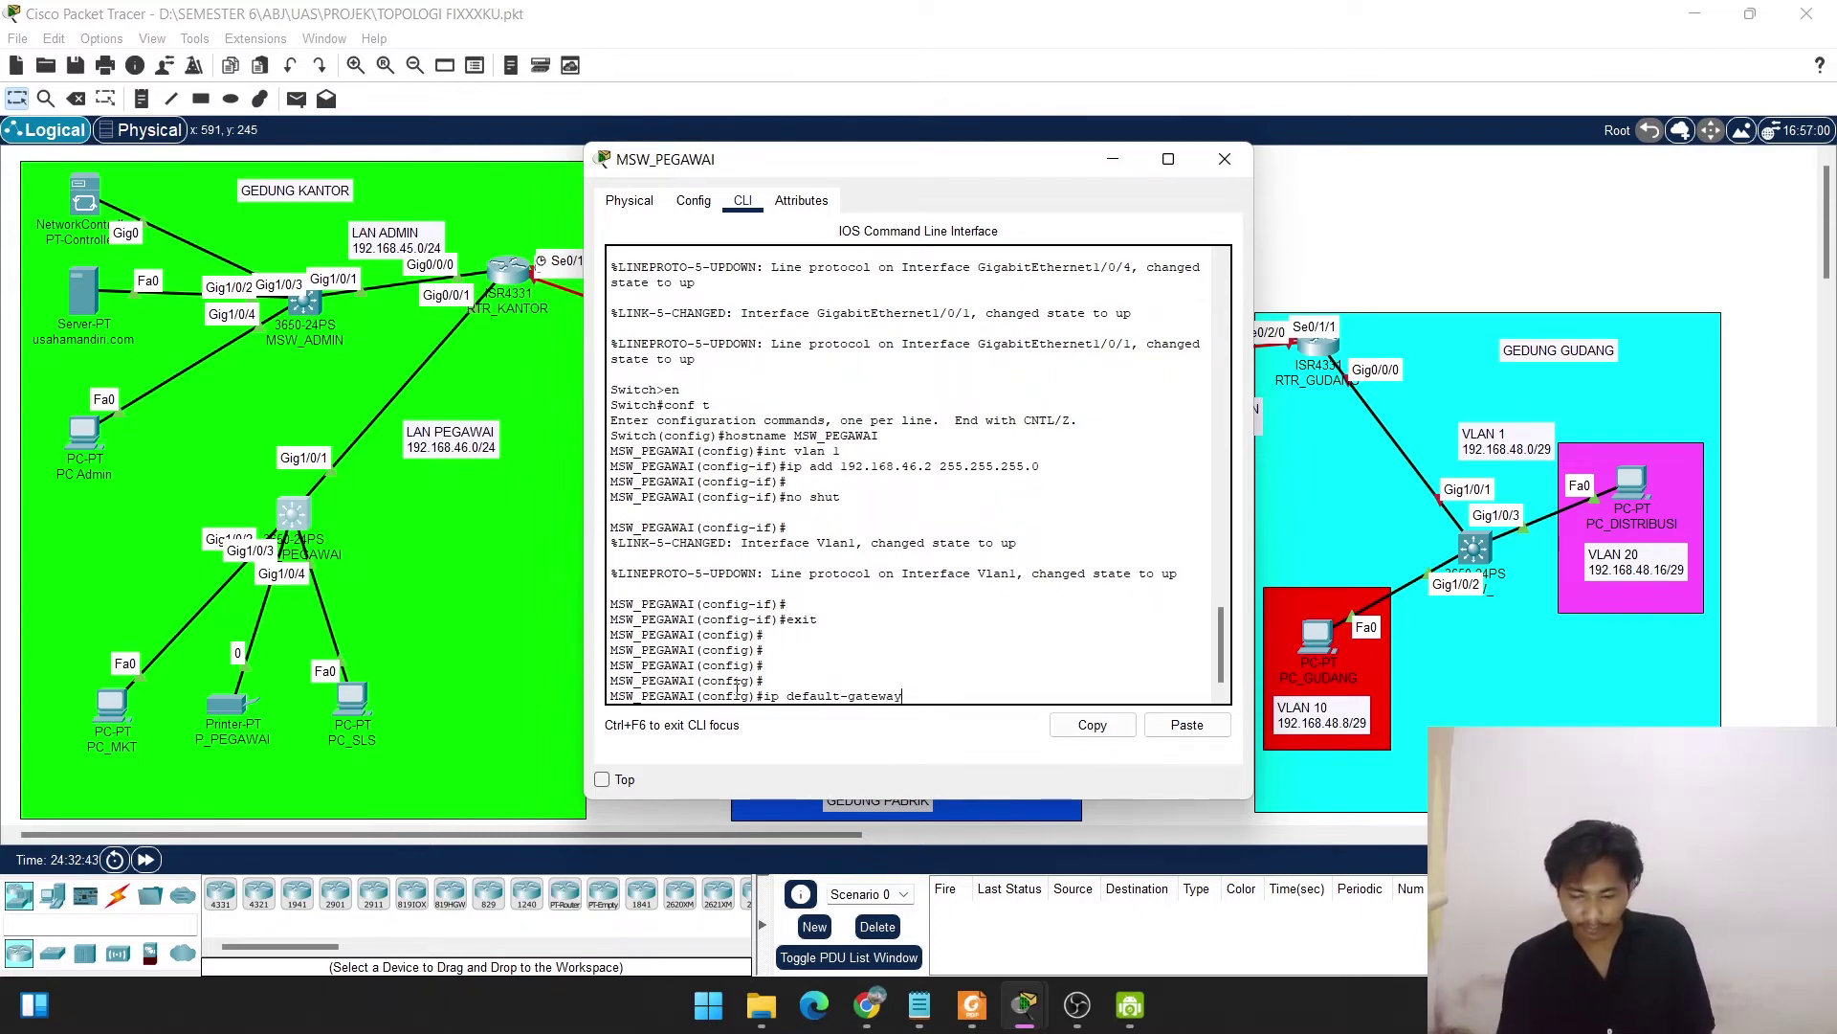
pyautogui.write(' 192.1')
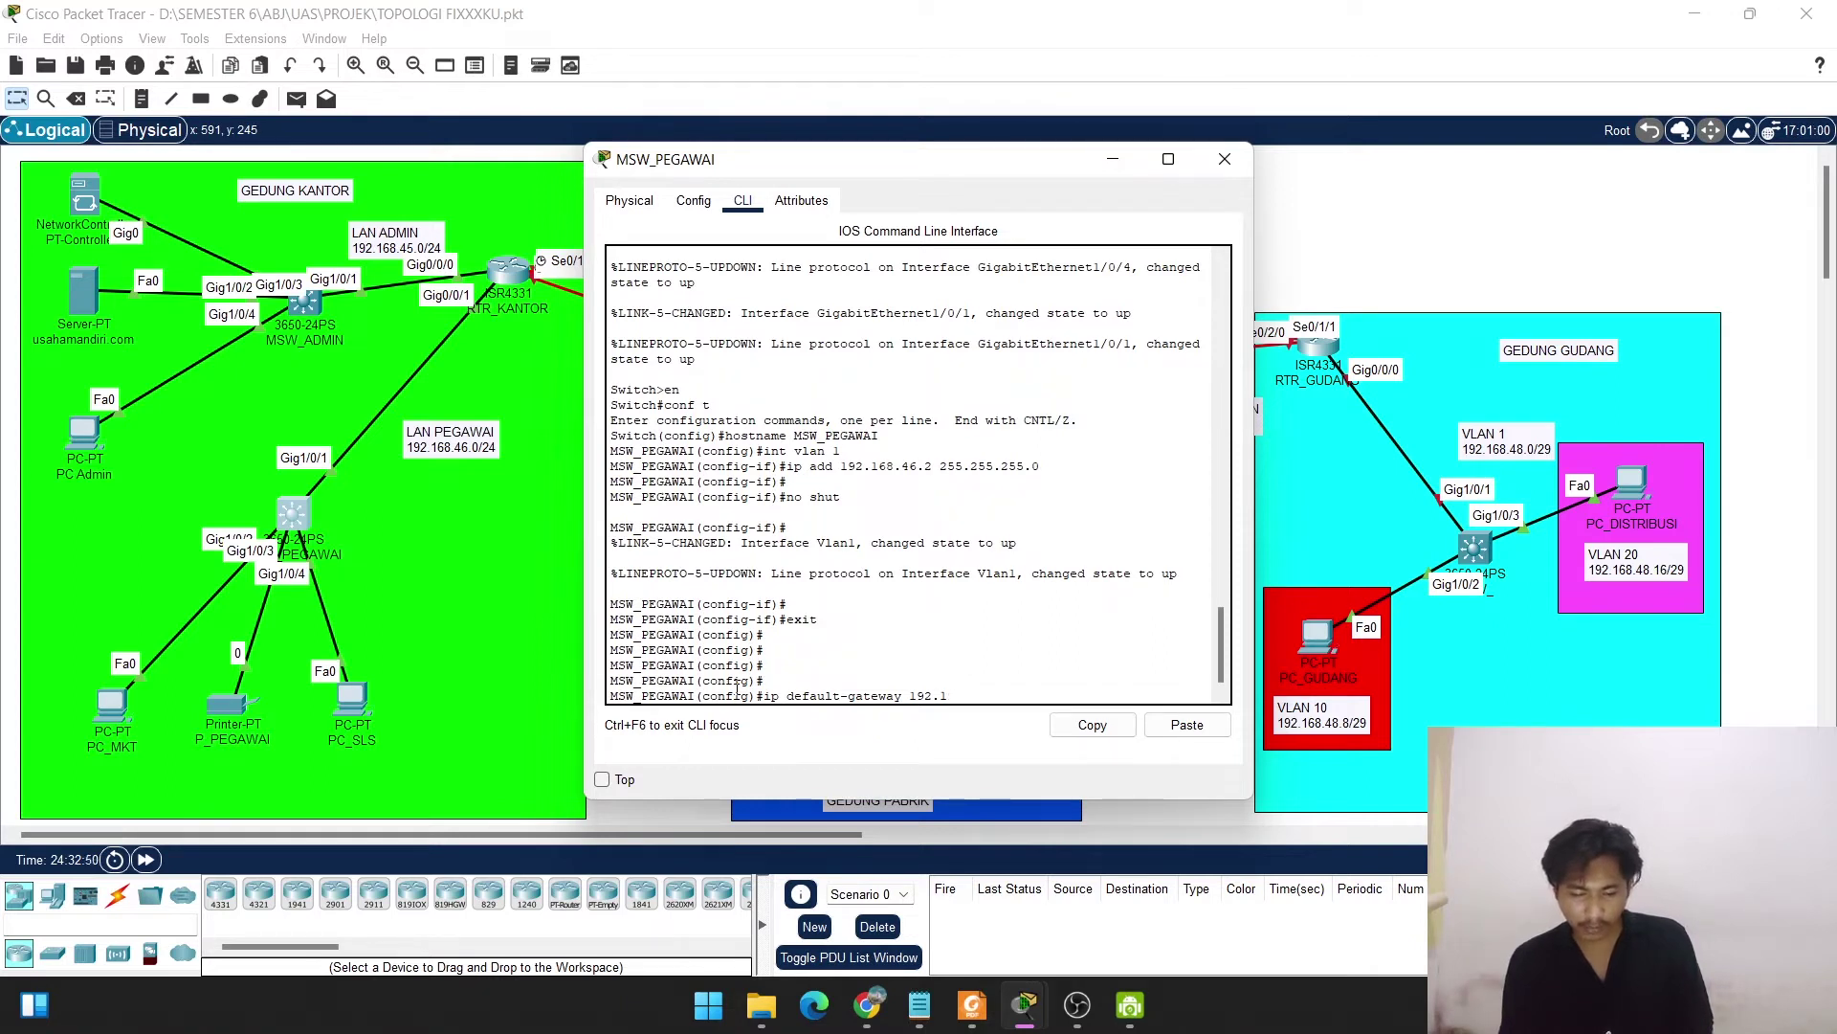
pyautogui.write('68.46.1')
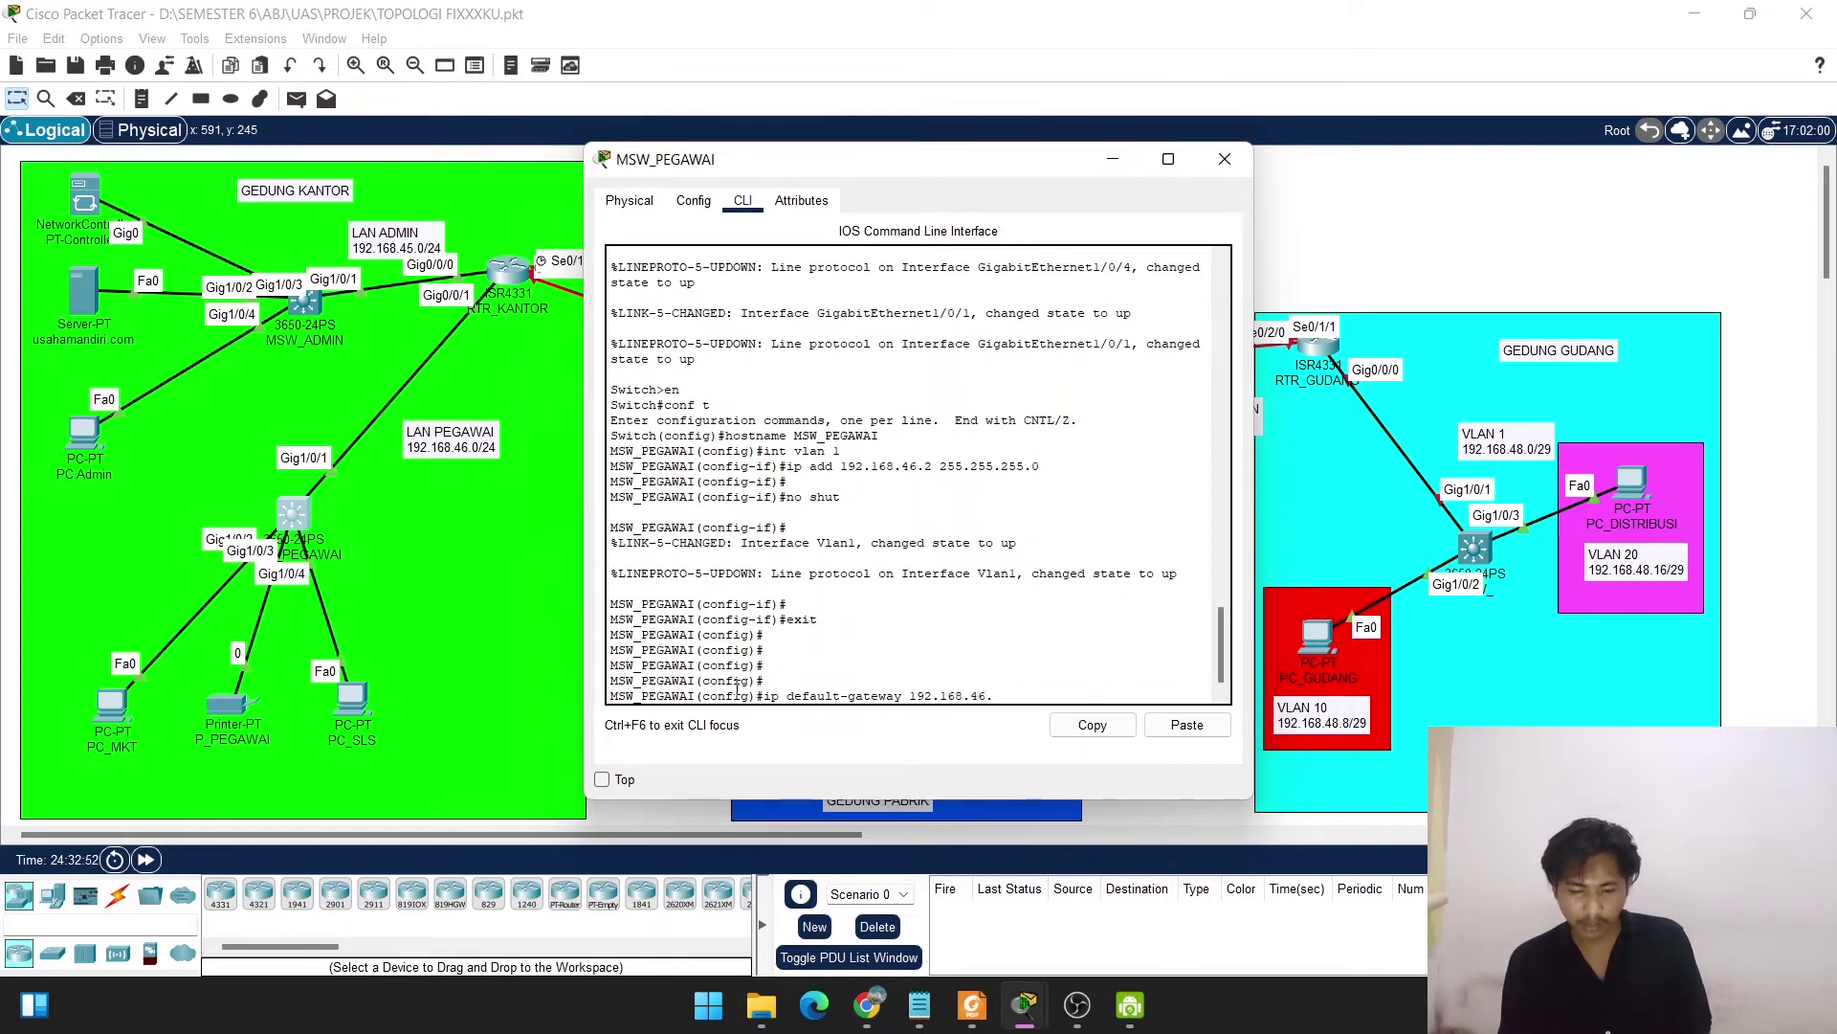
pyautogui.press('Return')
pyautogui.press('Return')
pyautogui.press('Return')
pyautogui.press('Return')
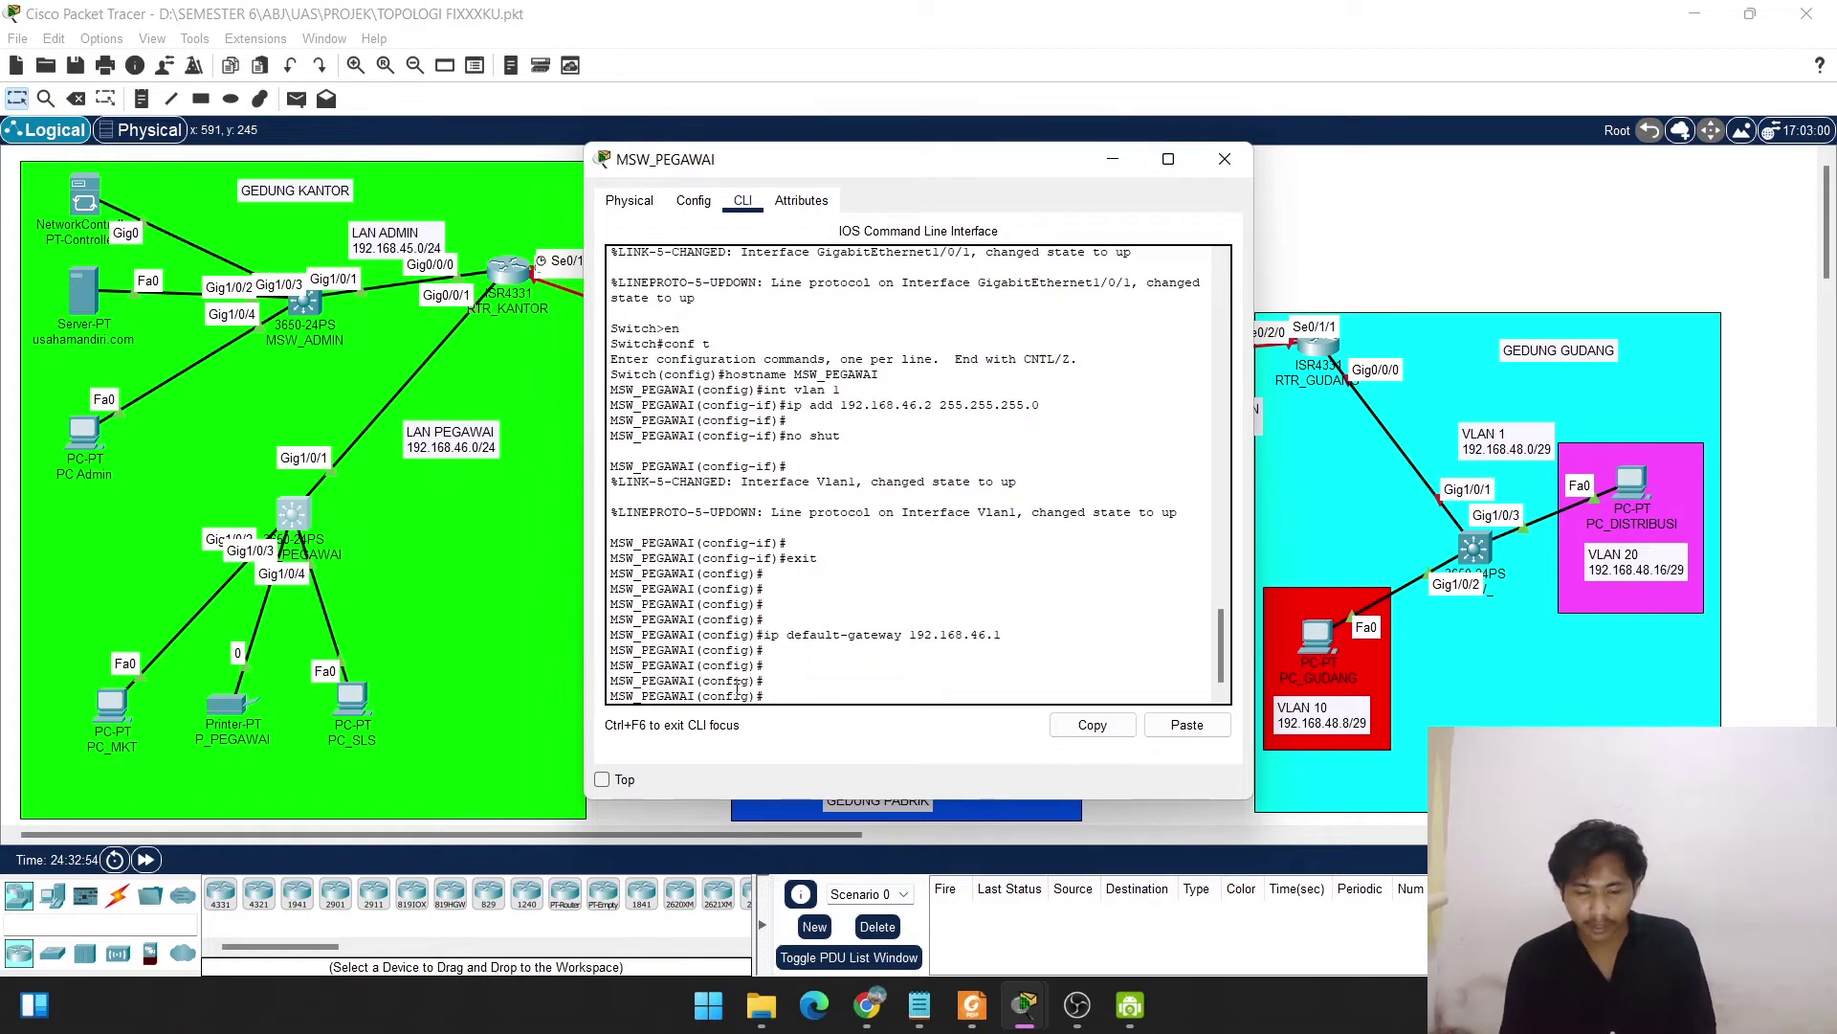
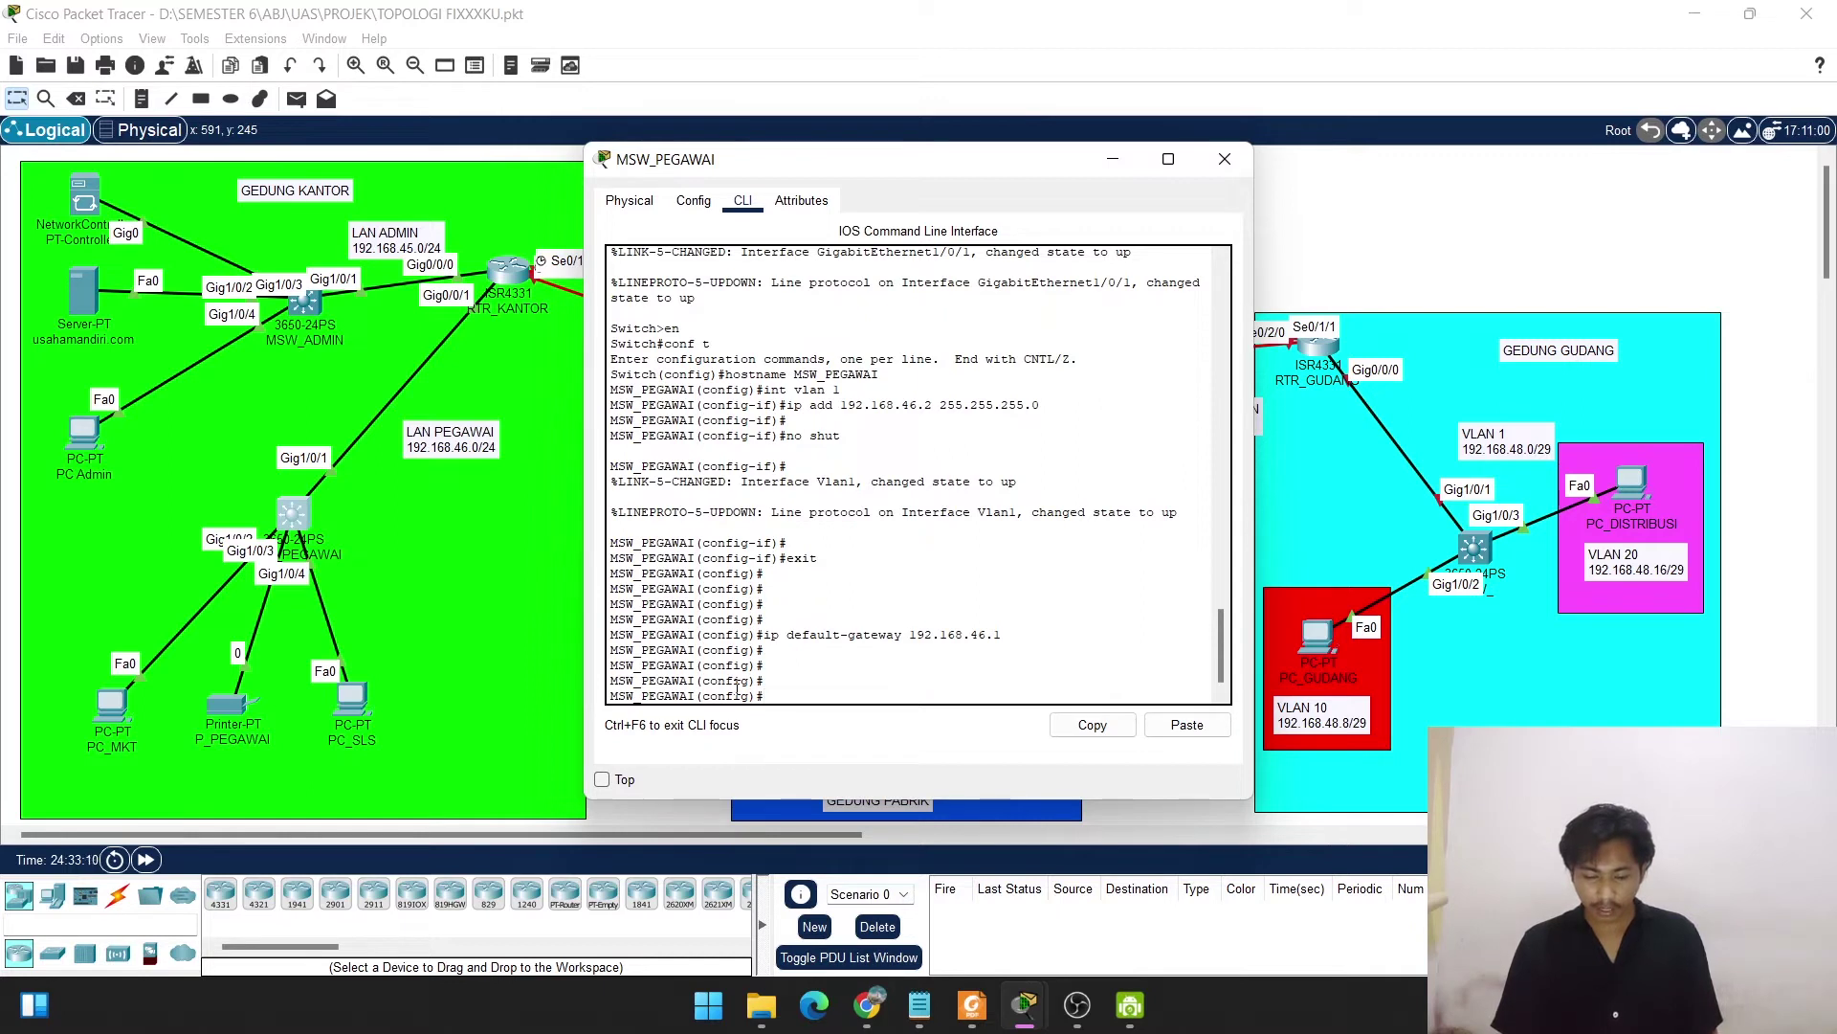
# Set an enable secret password and the domain name usahamandiri.com on the switch.
pyautogui.write('enable sec')
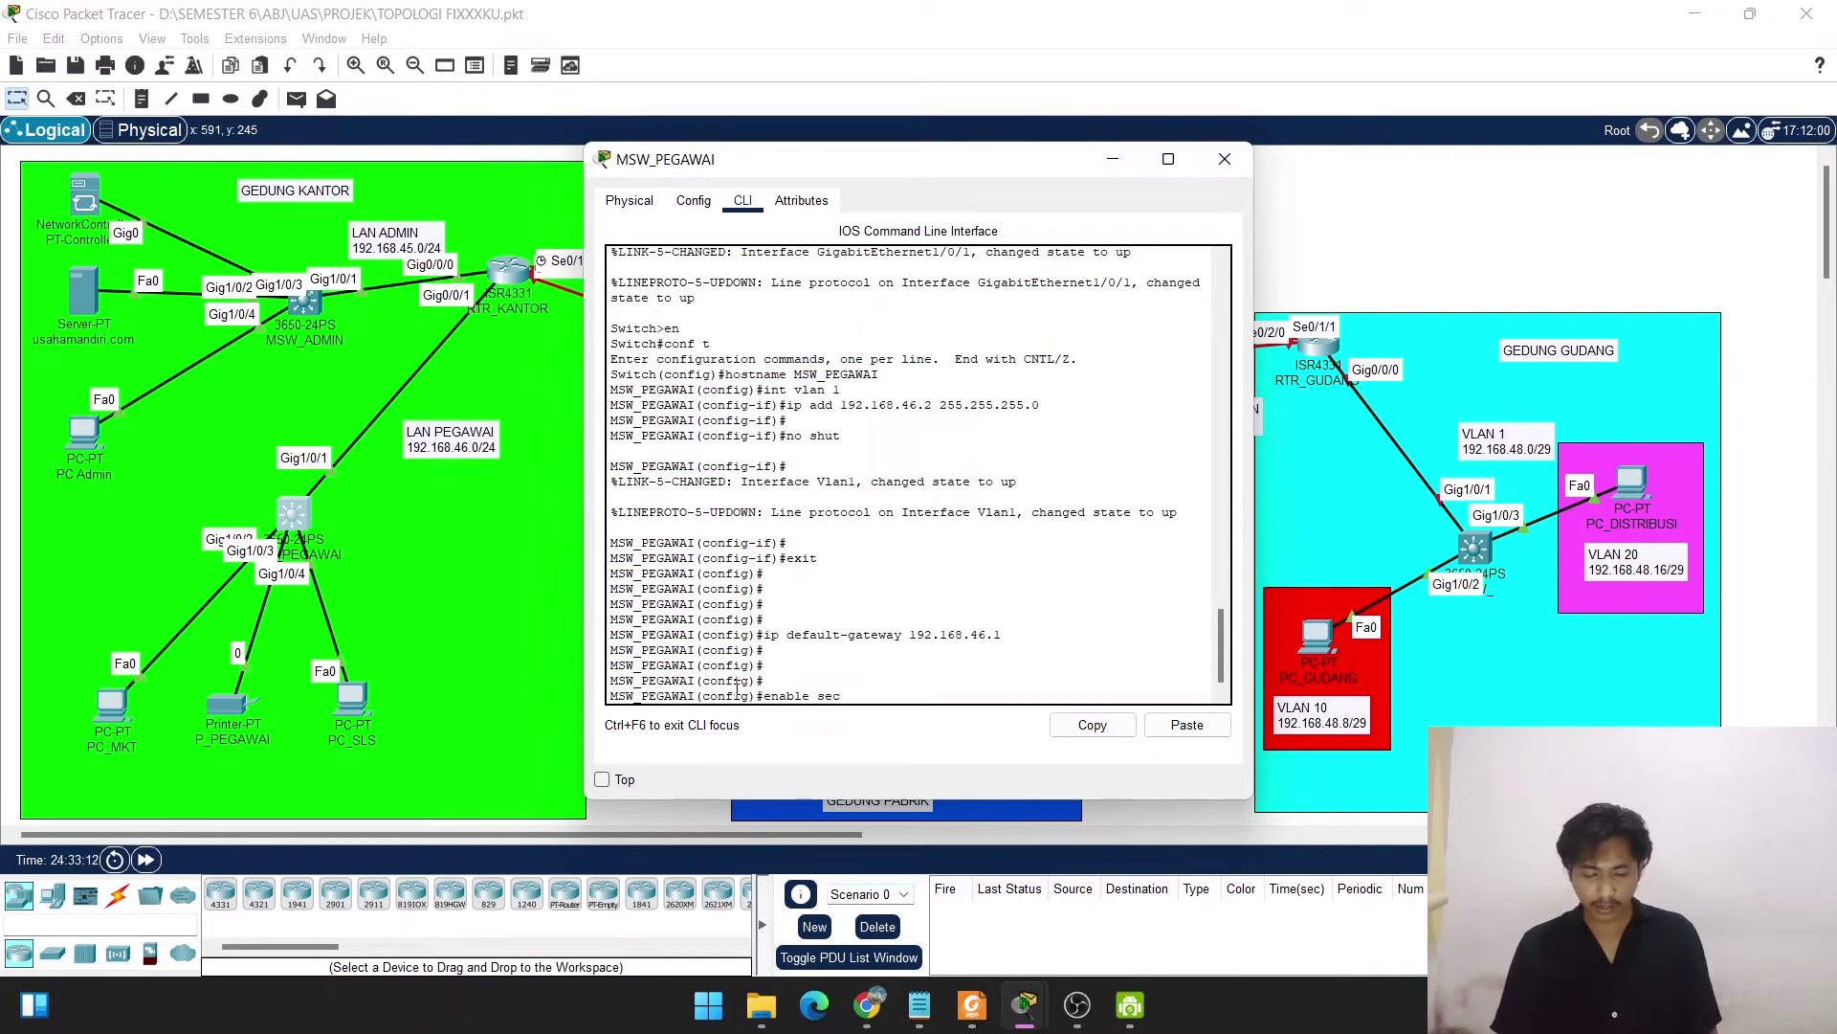
pyautogui.write('ret ')
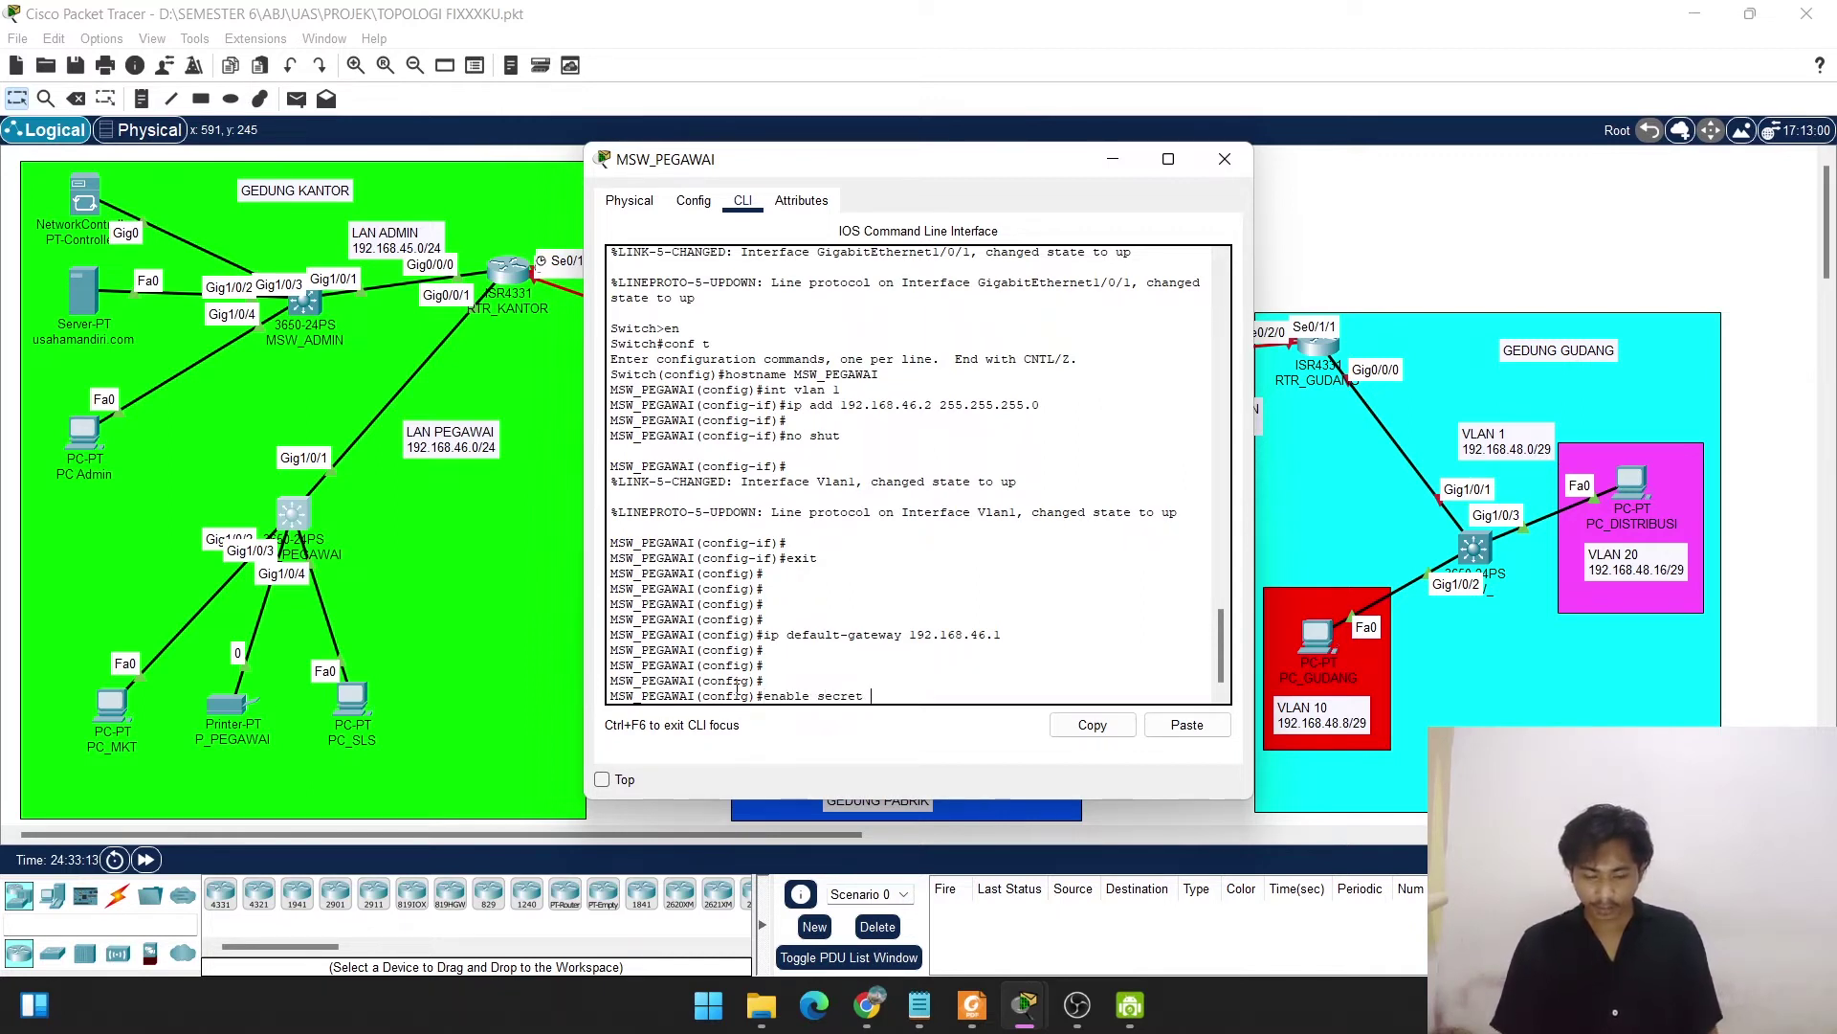
pyautogui.write('mandiri')
pyautogui.press('Return')
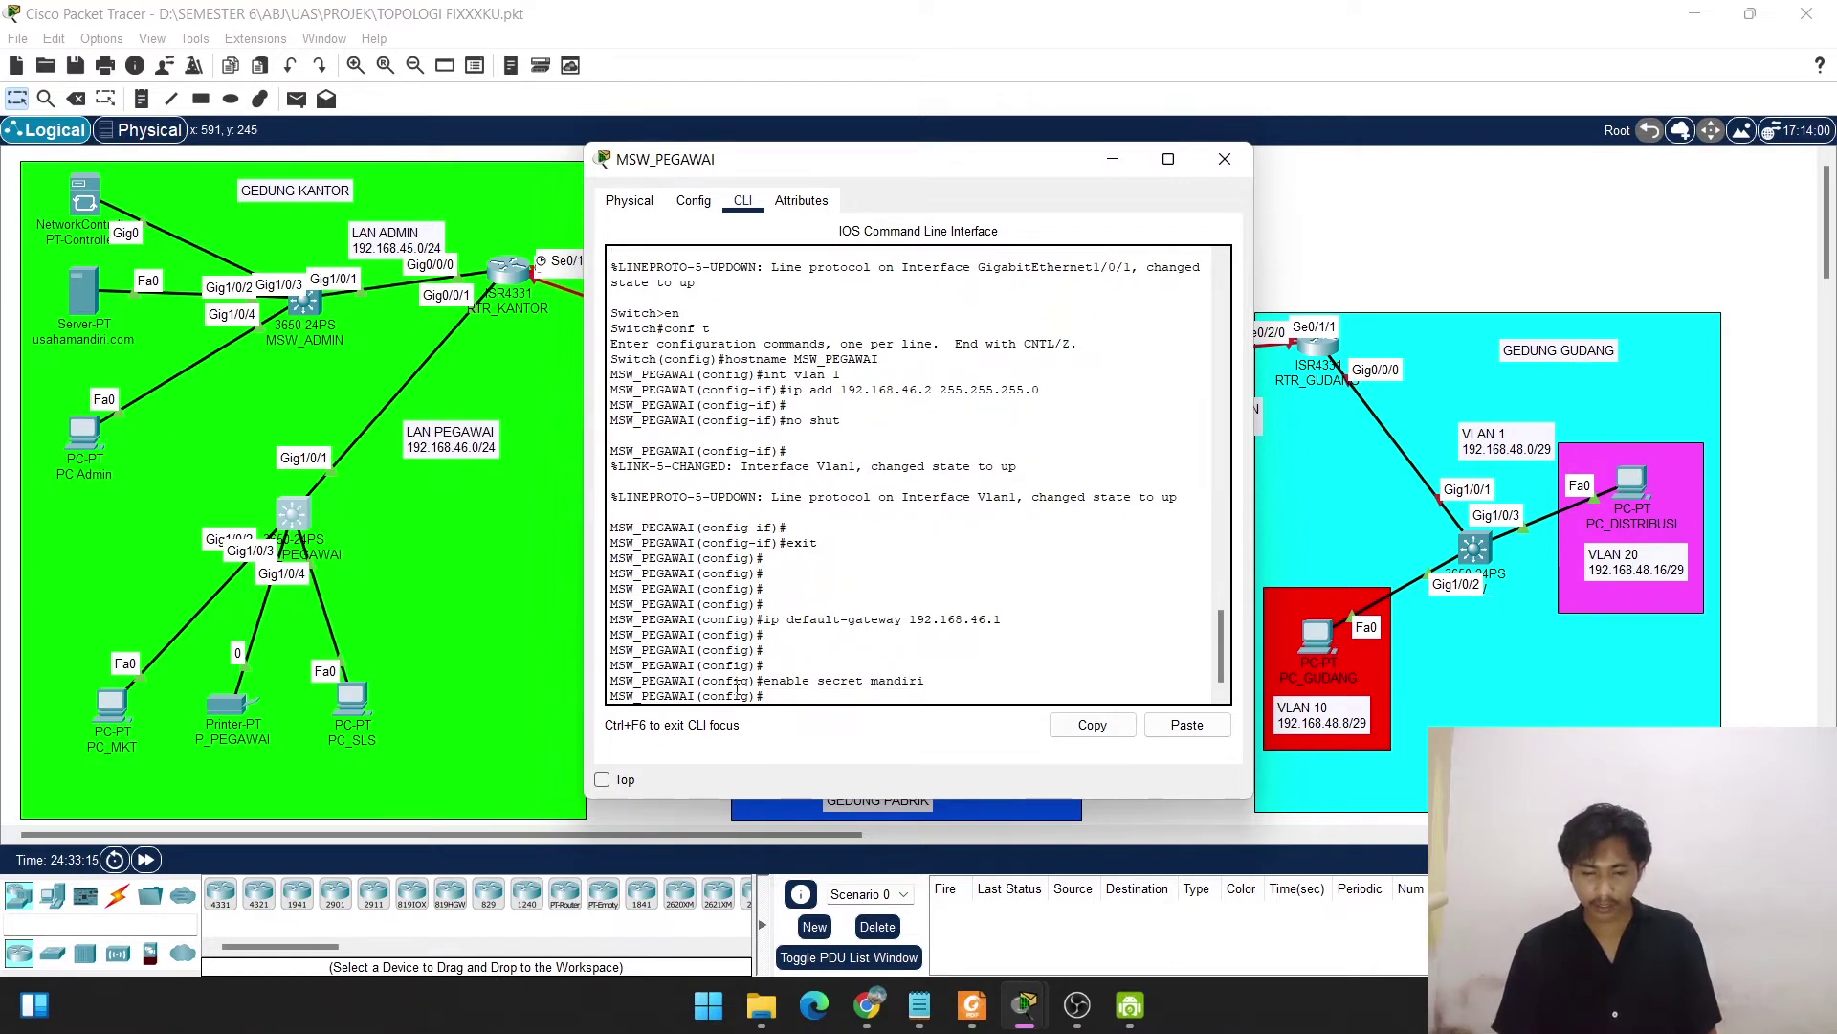
pyautogui.press('Return')
pyautogui.write('ip ')
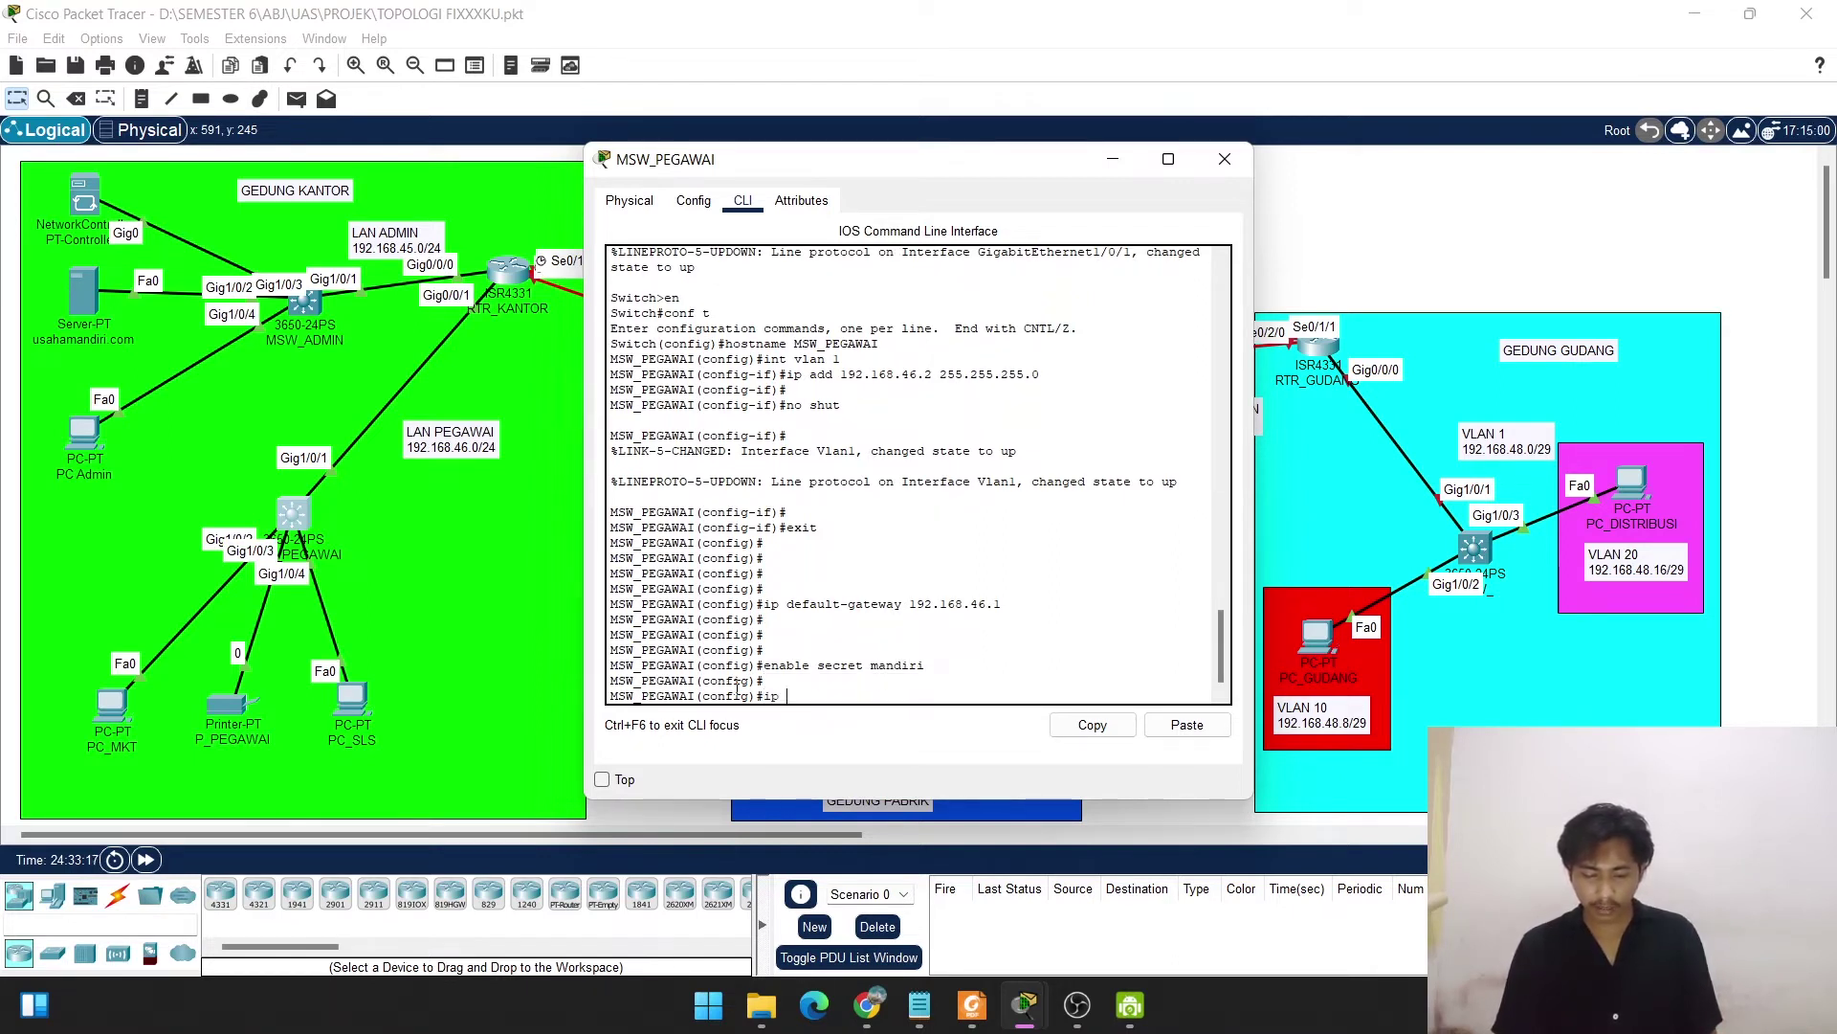
pyautogui.write('domain-name')
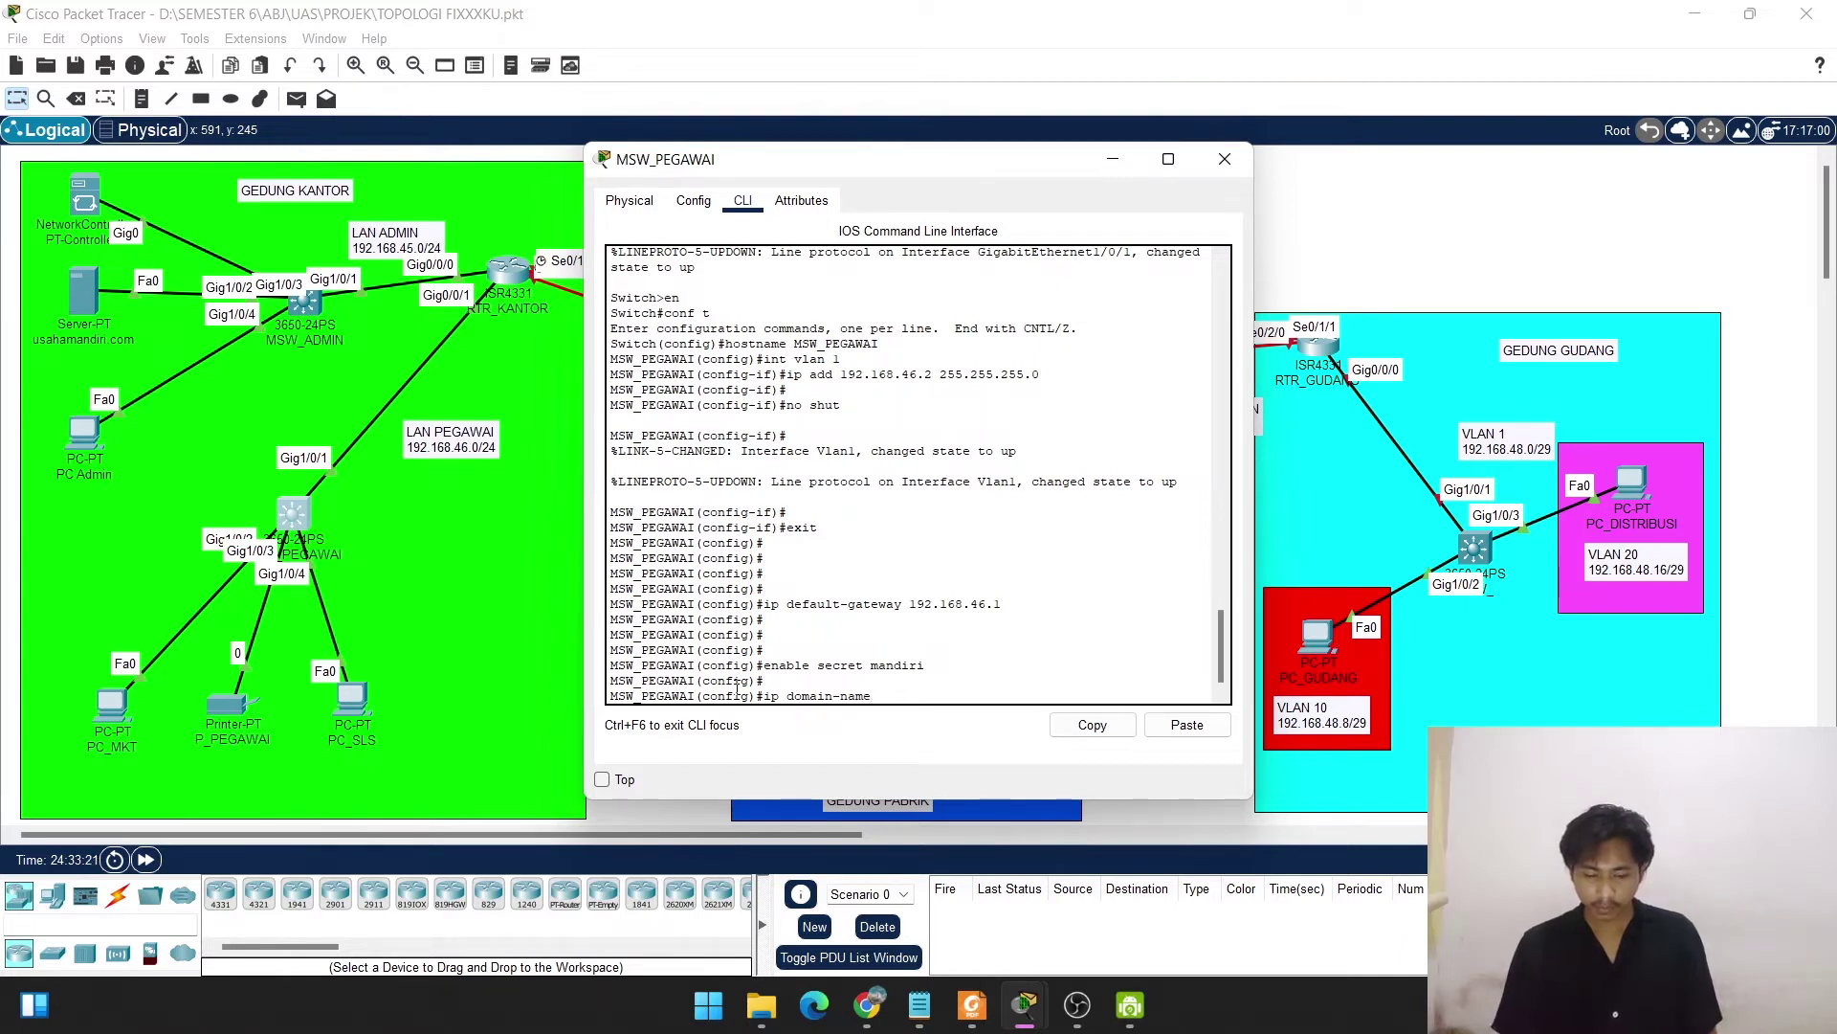
pyautogui.write(' usahamandi')
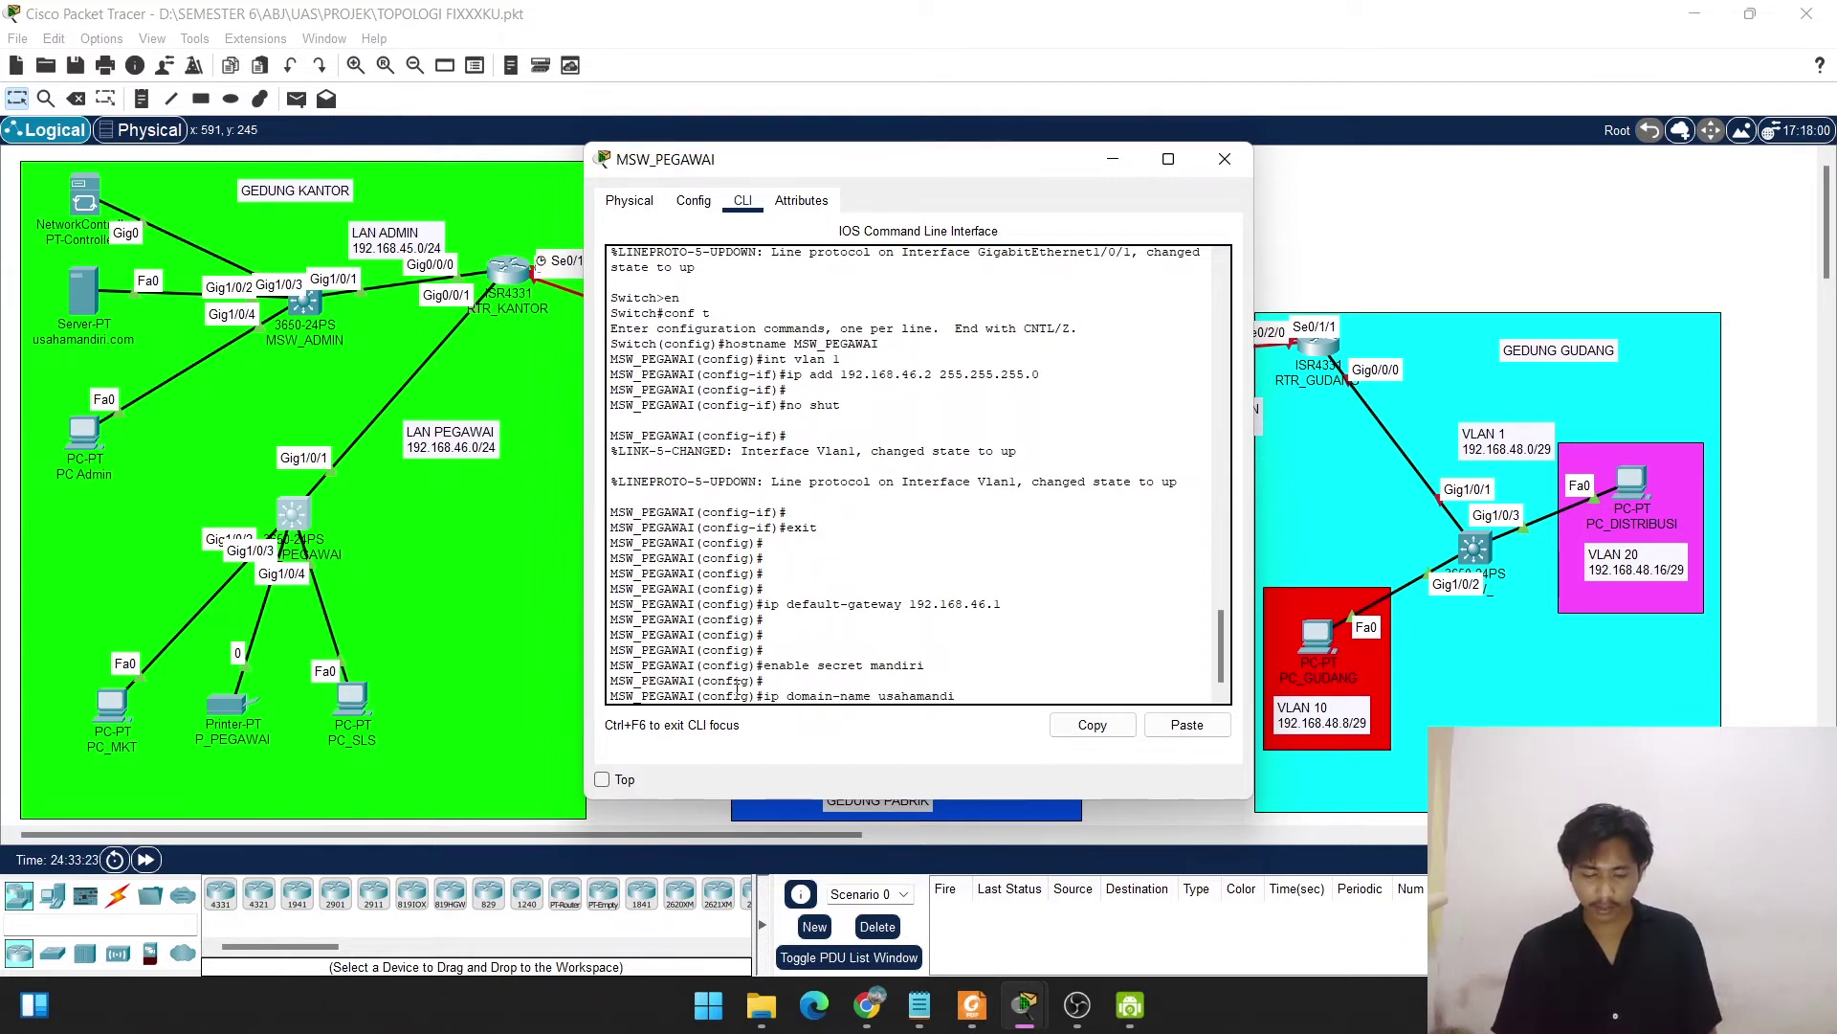
pyautogui.write('ri.com')
pyautogui.press('Return')
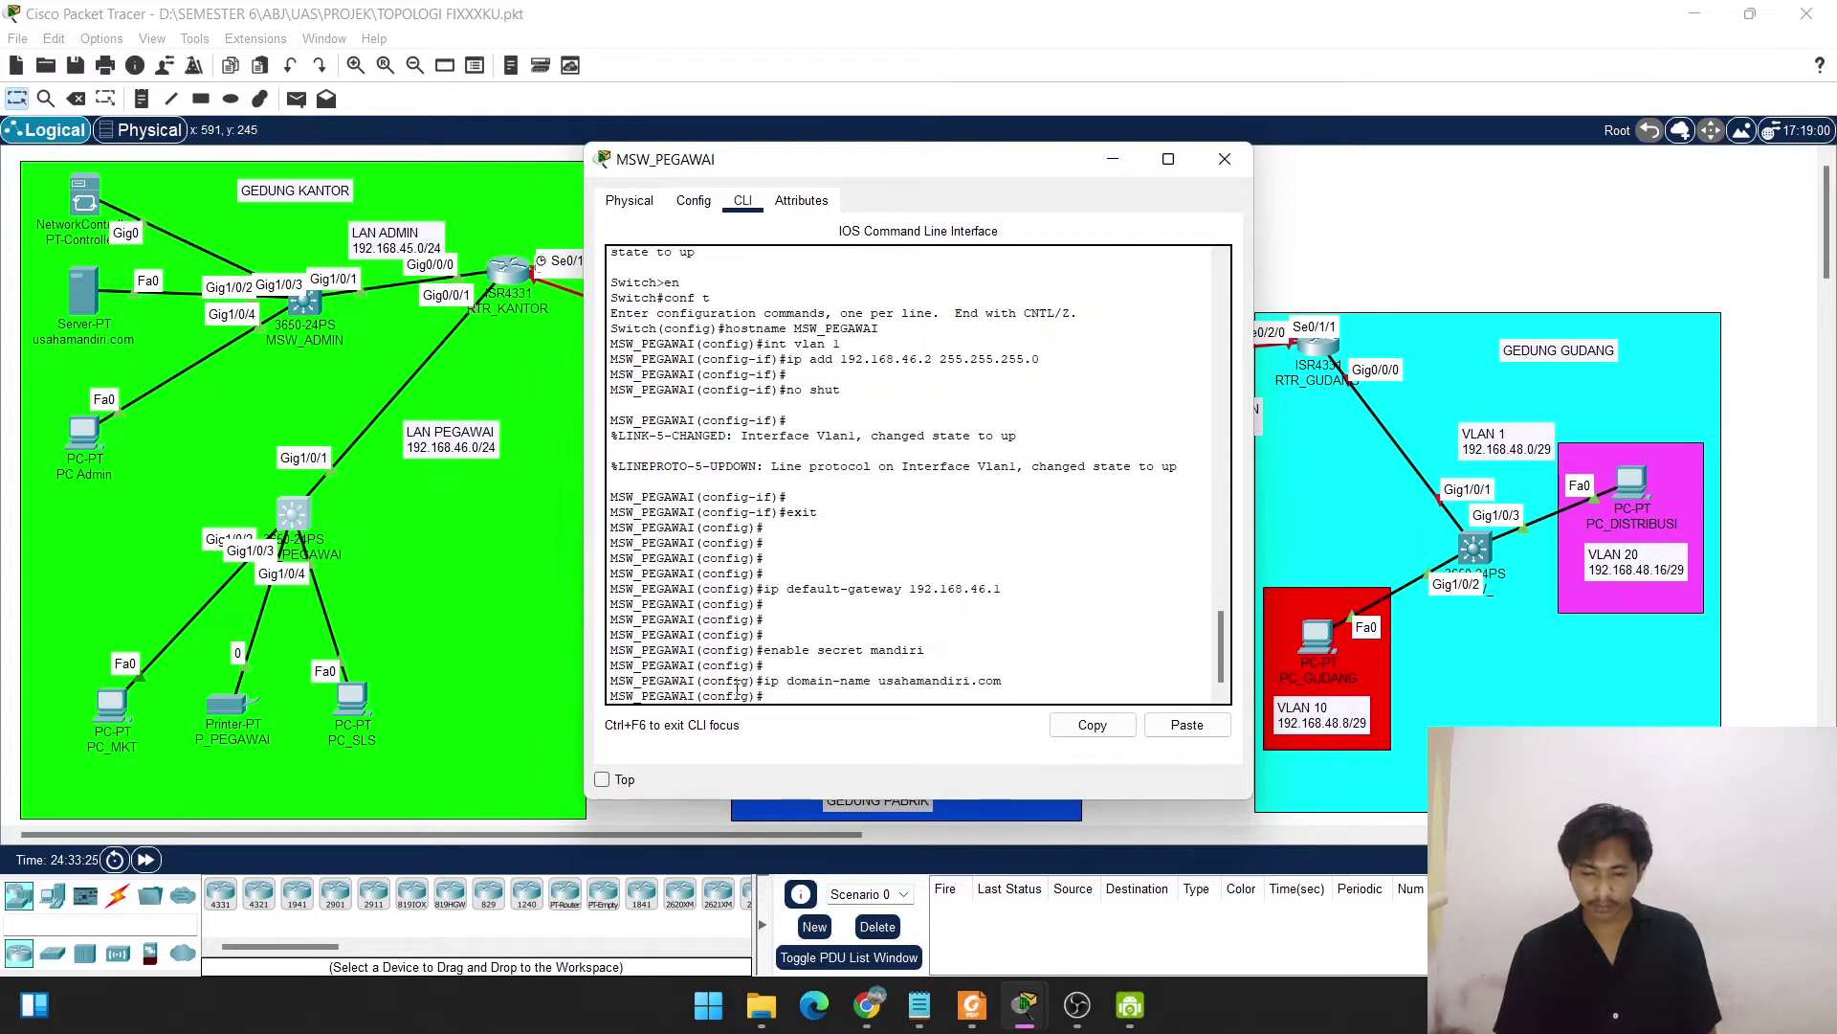
pyautogui.press('Return')
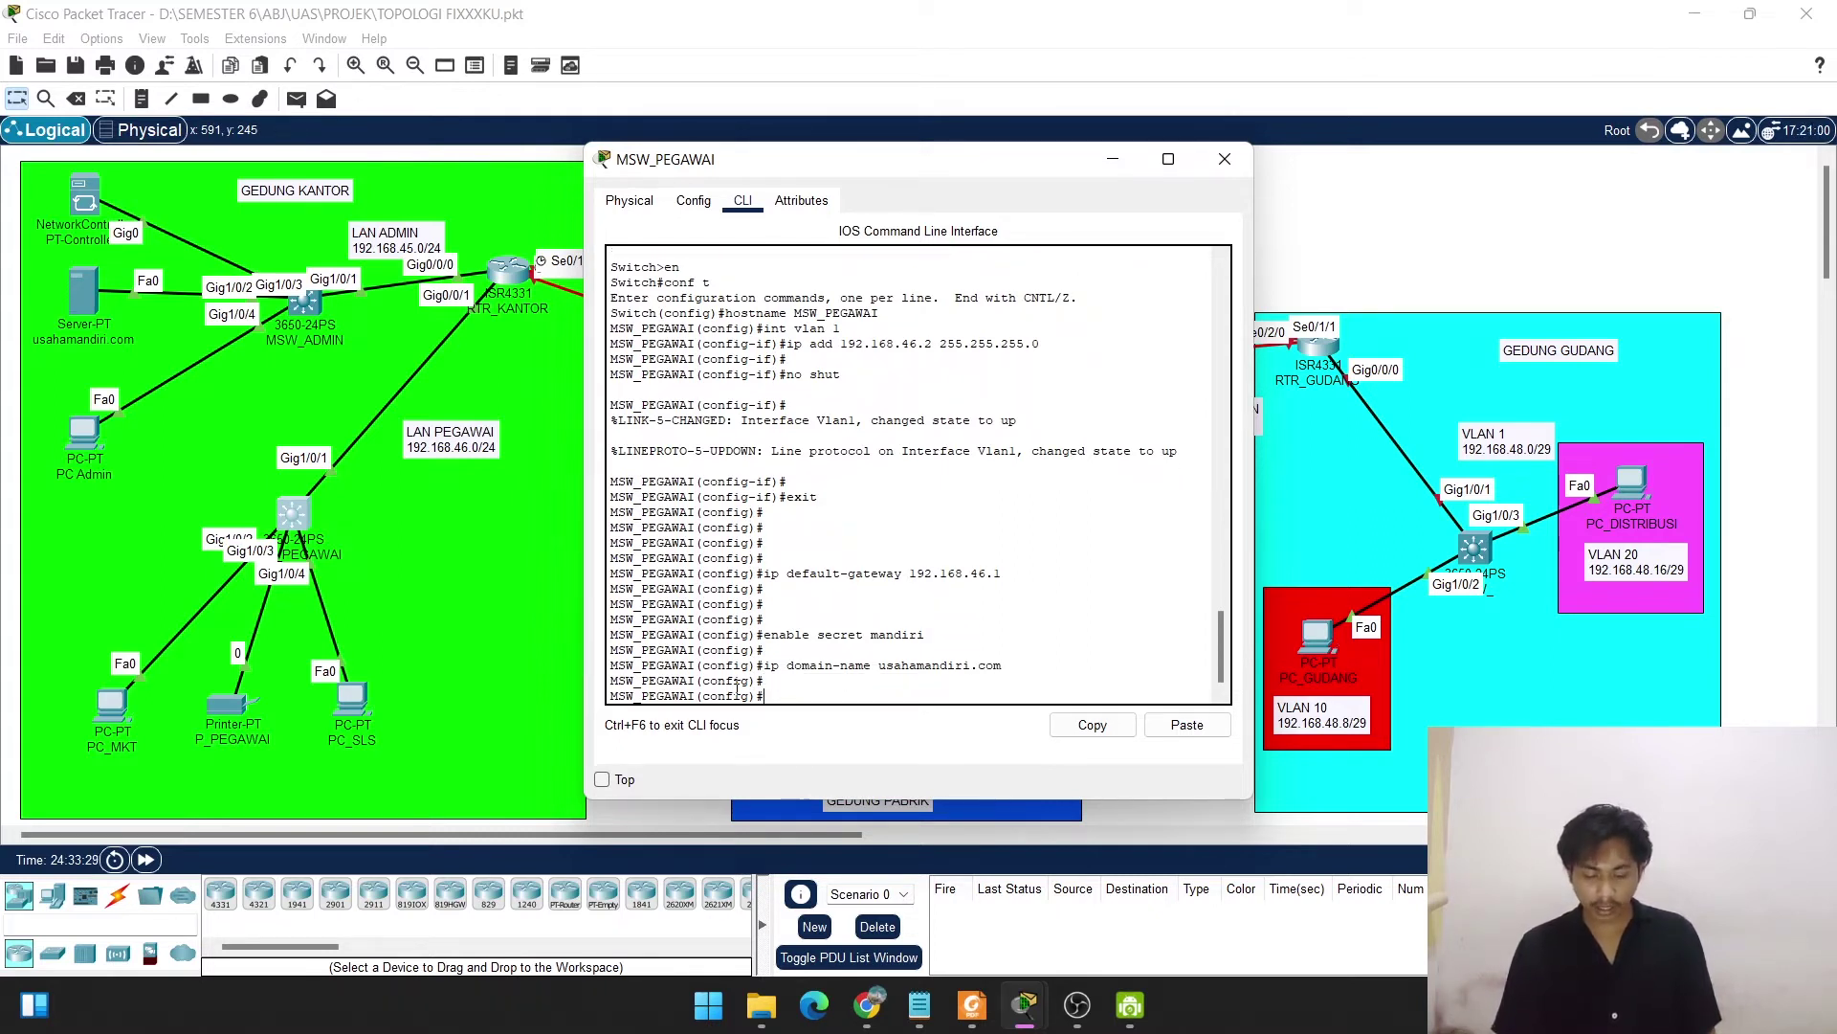
# Generate 1024-bit general-purpose RSA keys with crypto key generate rsa.
pyautogui.write('c')
pyautogui.write('ry')
pyautogui.press('Tab')
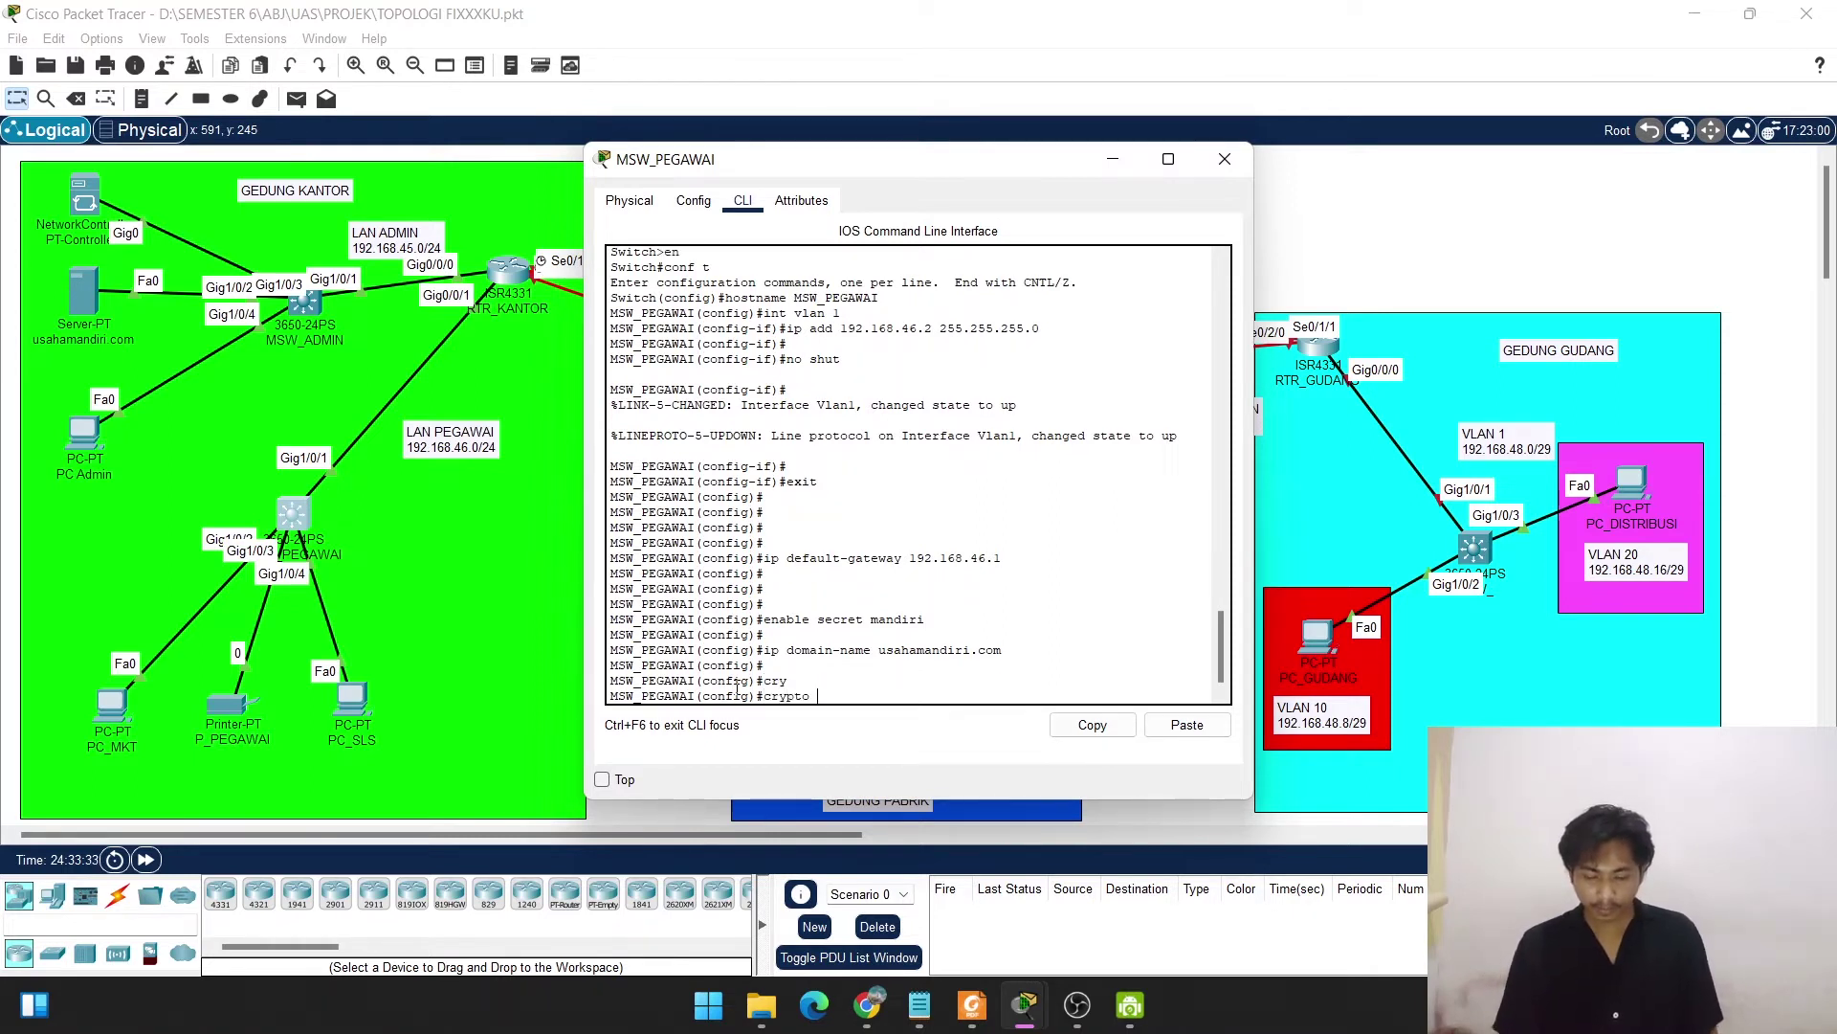
pyautogui.write('key ')
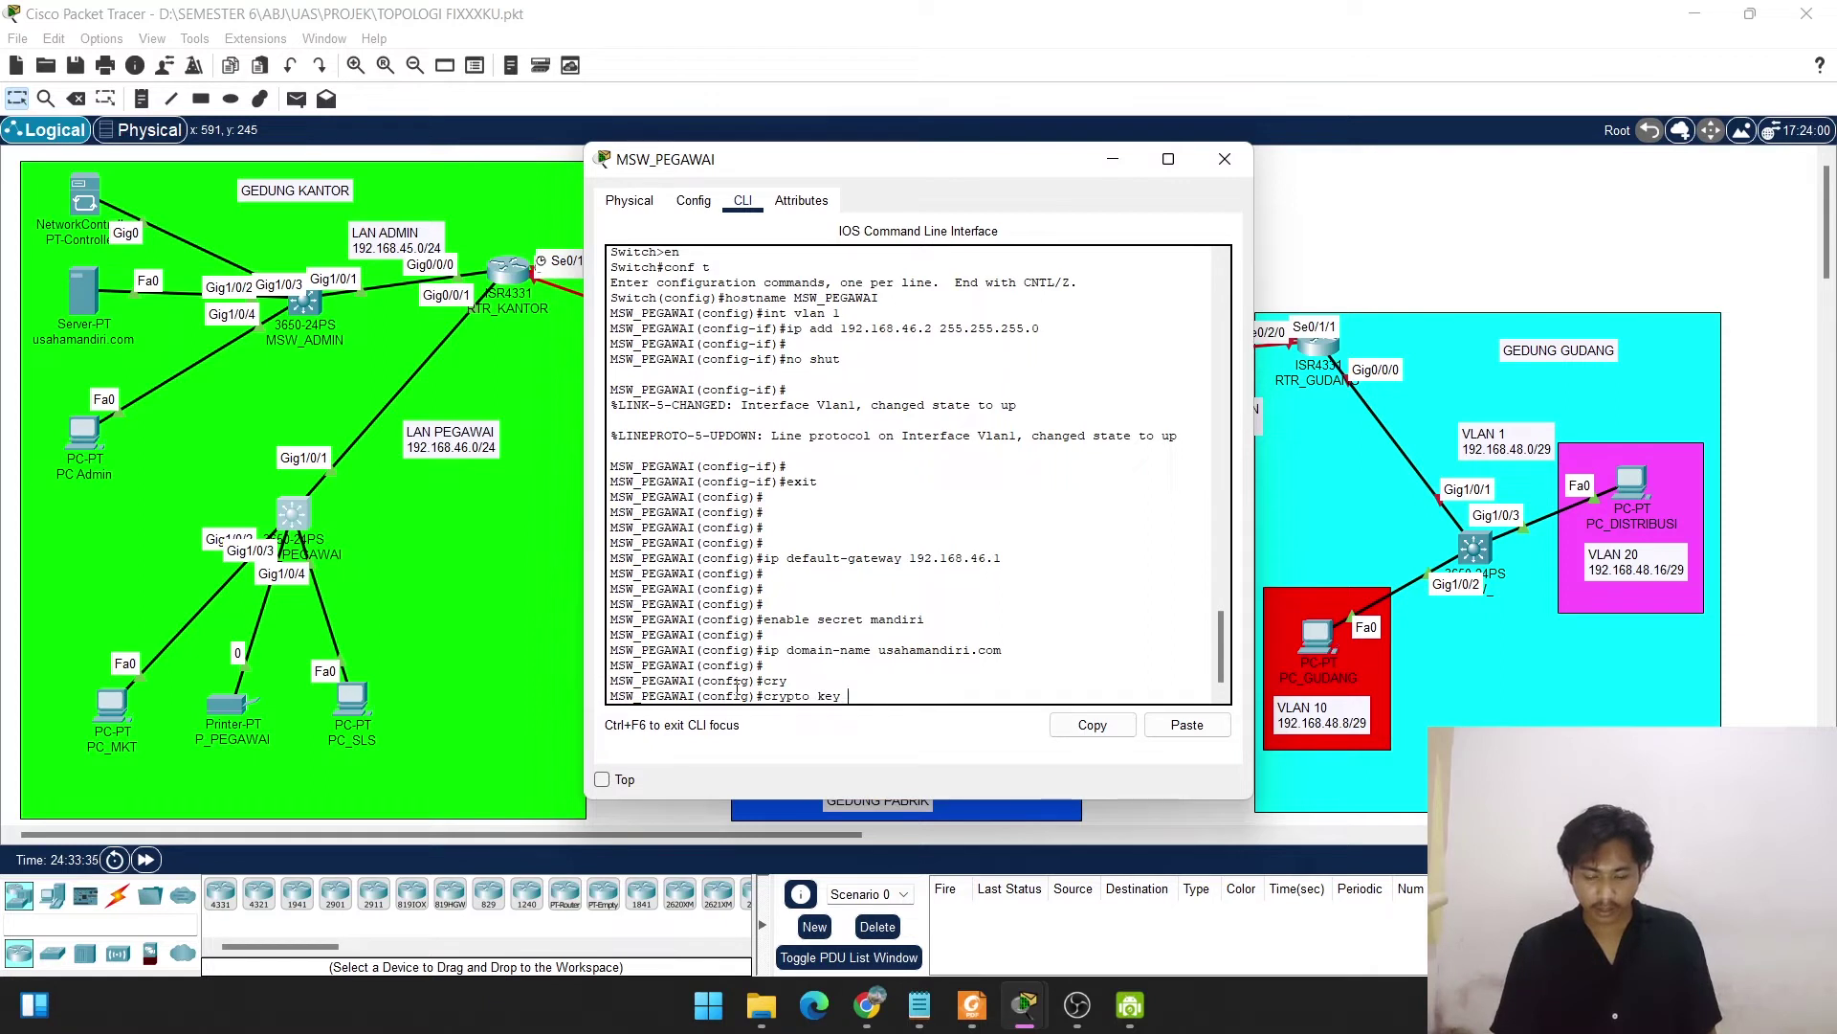
pyautogui.write('ge')
pyautogui.press('Tab')
pyautogui.press('Tab')
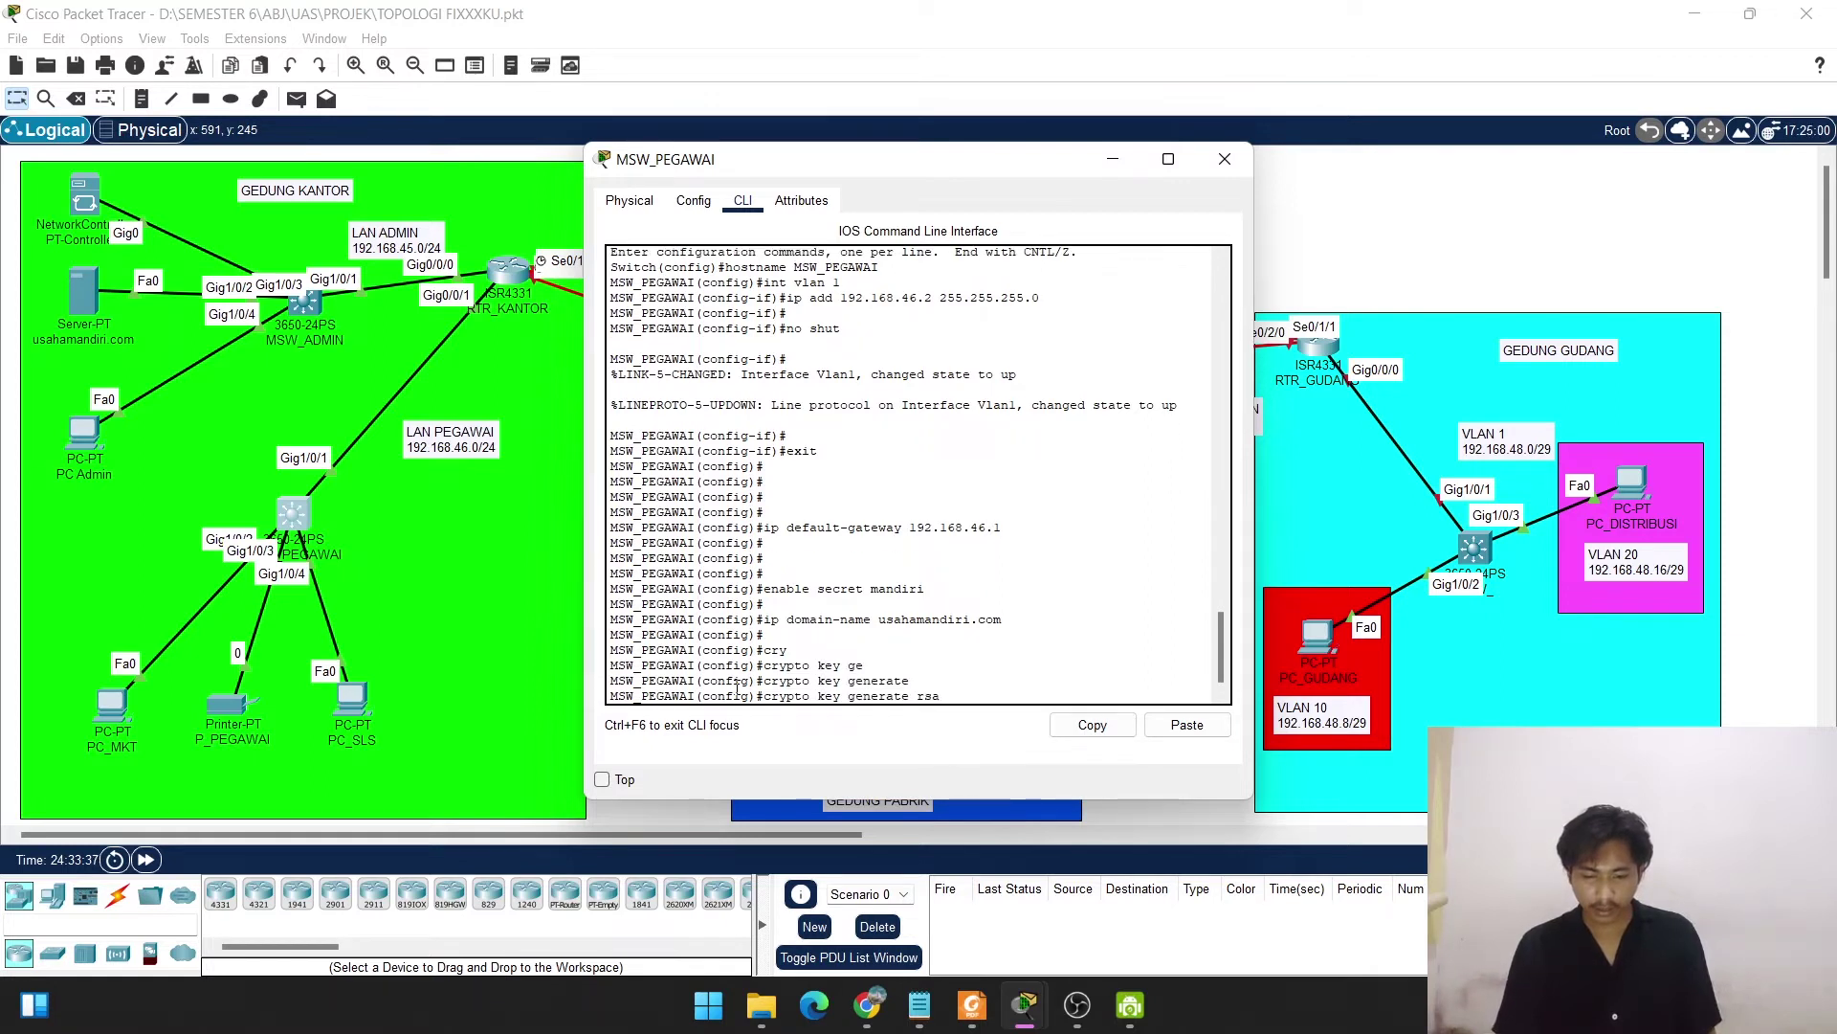
pyautogui.write('ge')
pyautogui.press('Tab')
pyautogui.write('mo')
pyautogui.press('Tab')
pyautogui.write('102')
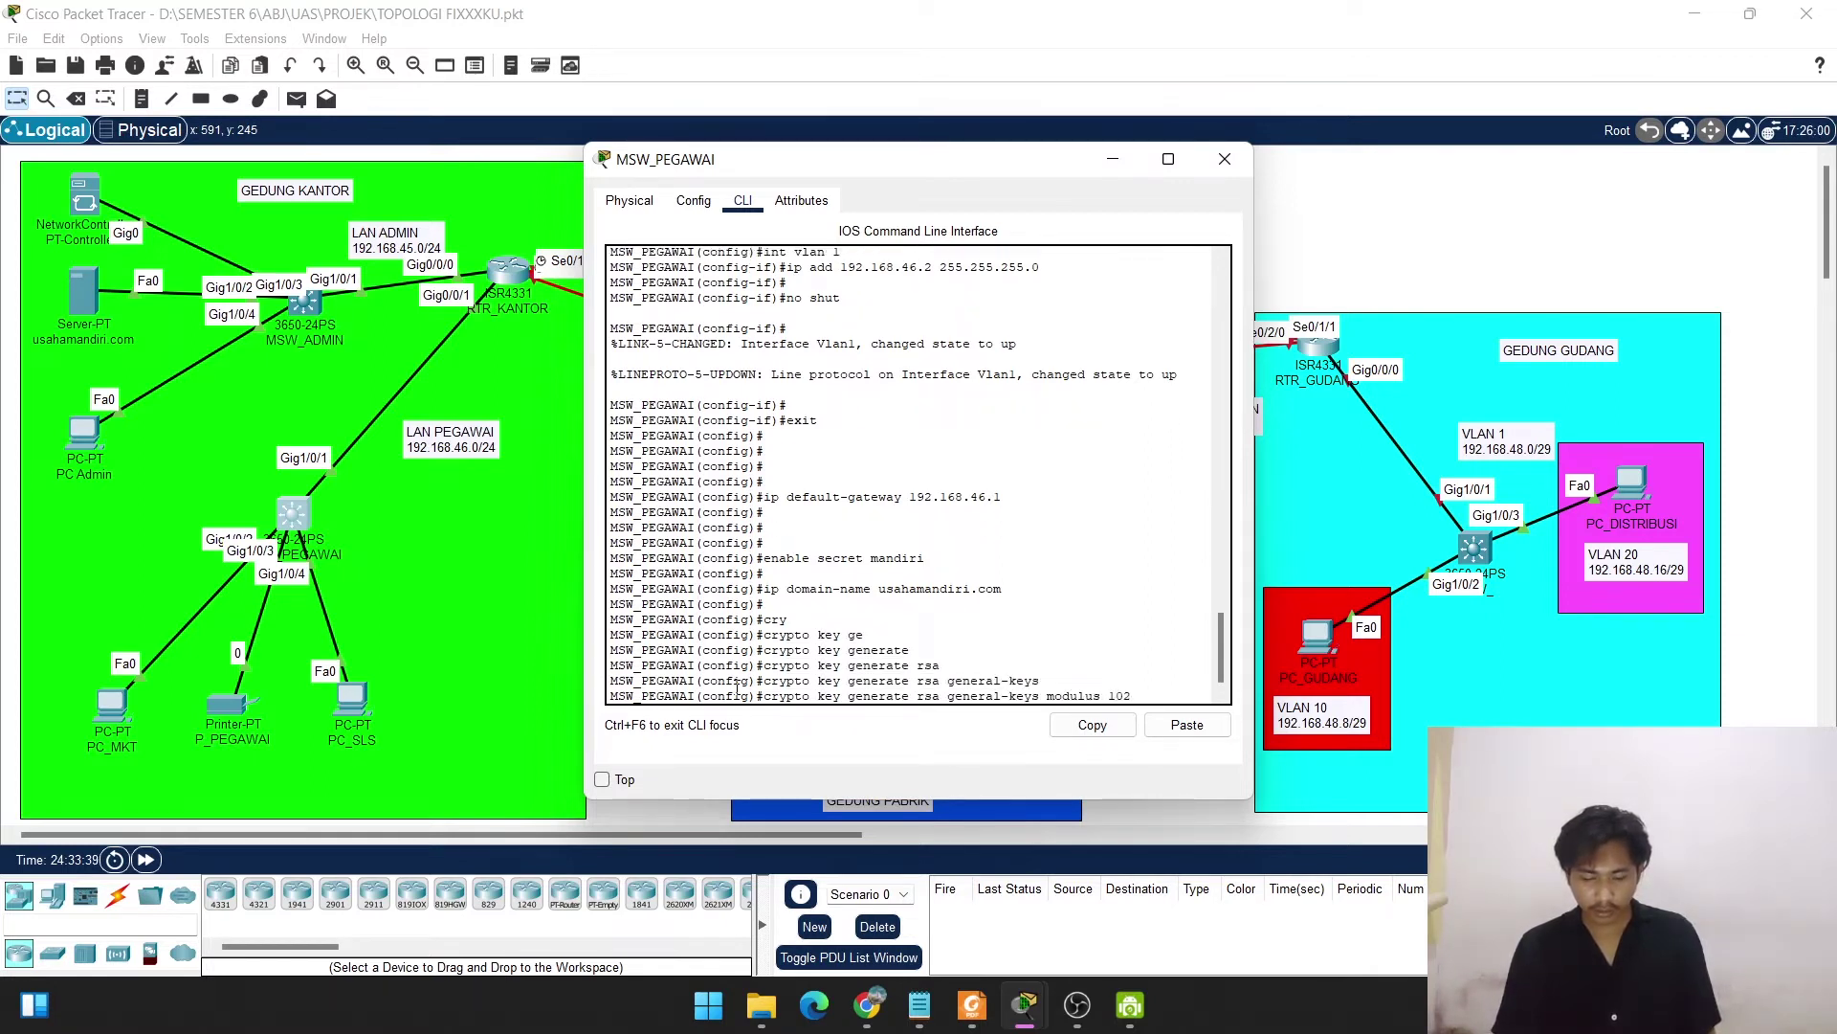
pyautogui.write('4')
pyautogui.press('Return')
pyautogui.press('Return')
pyautogui.press('Return')
pyautogui.press('Return')
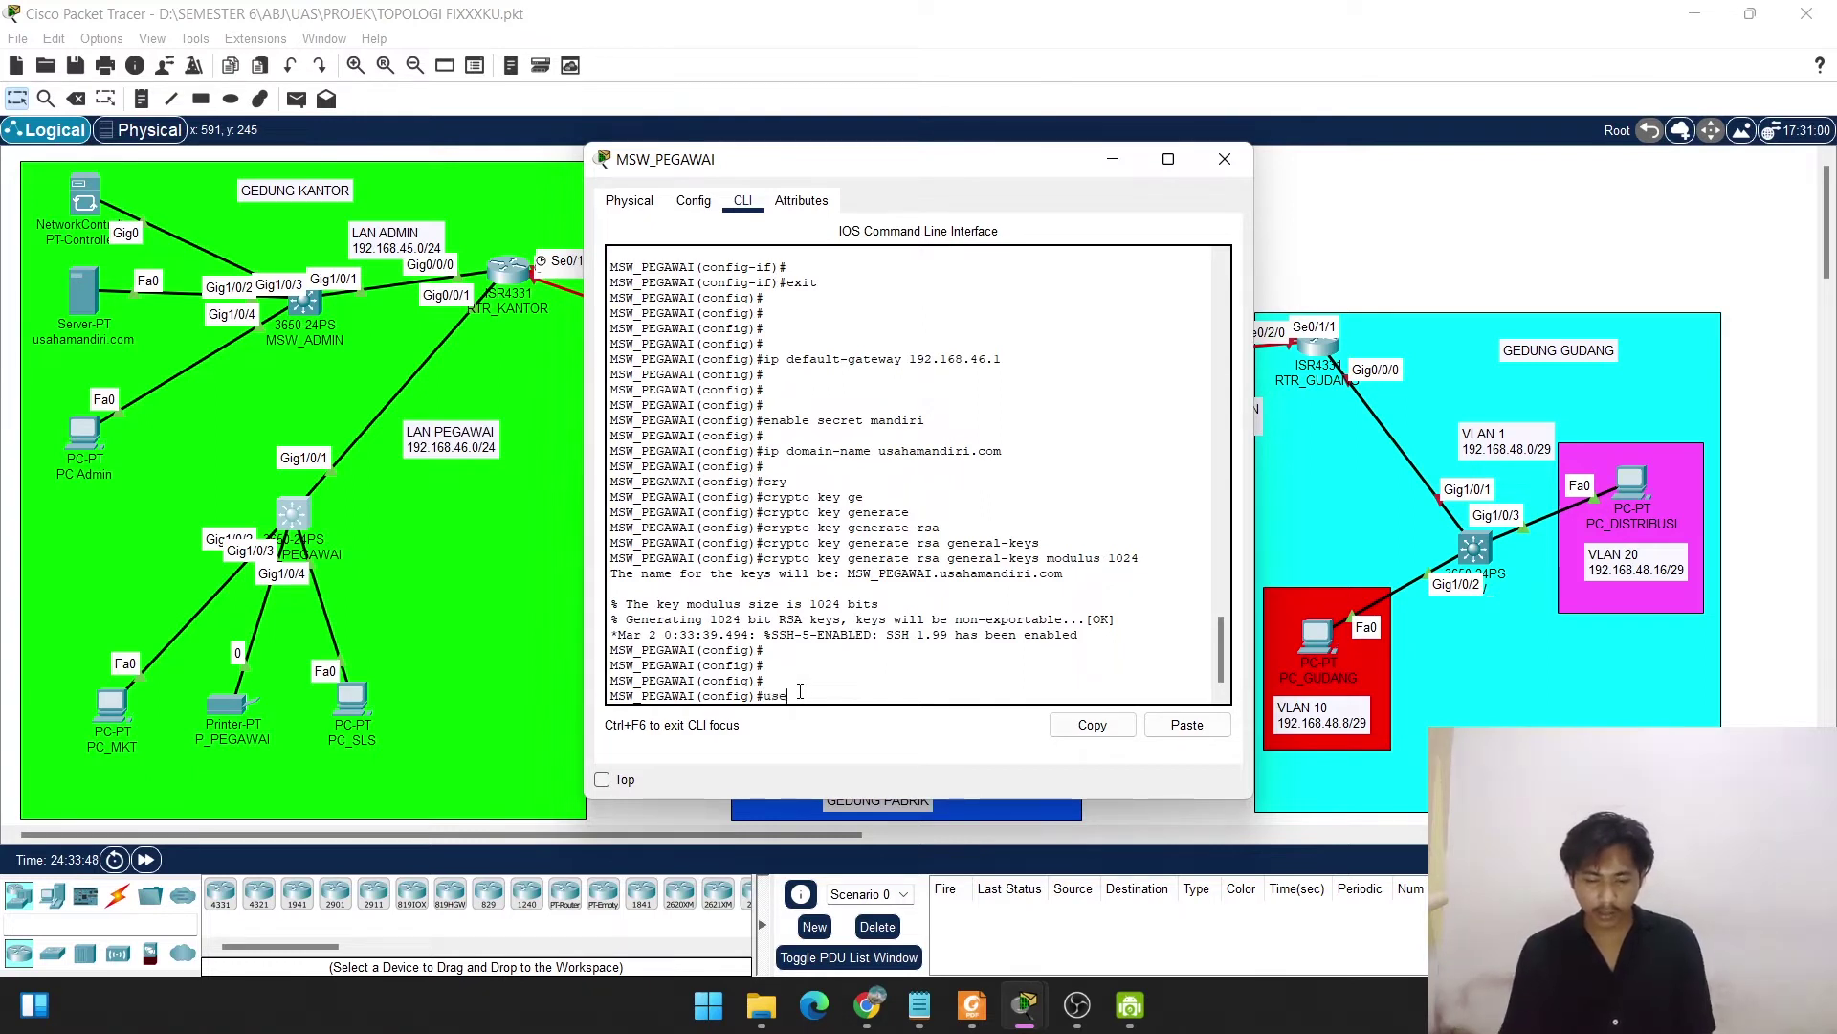
# Create a local user account with a password and make vty lines 0–3 use local login.
pyautogui.write('name')
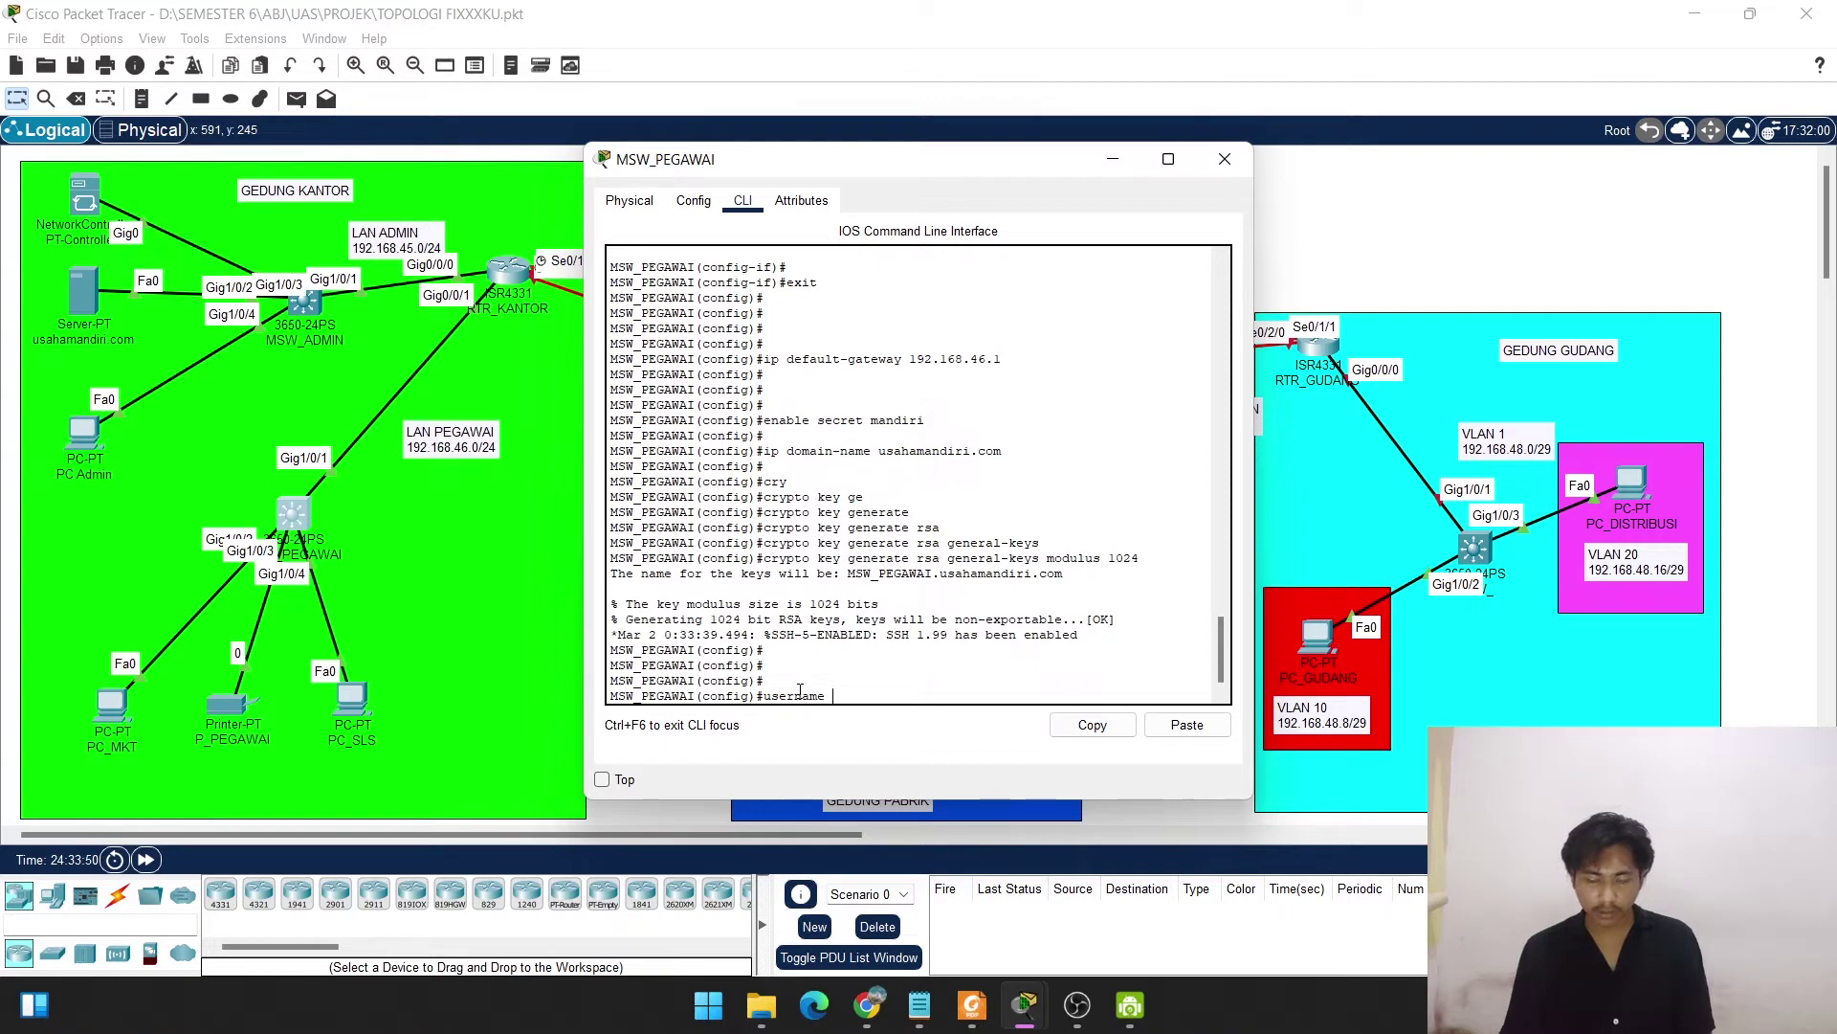
pyautogui.write(' usaha')
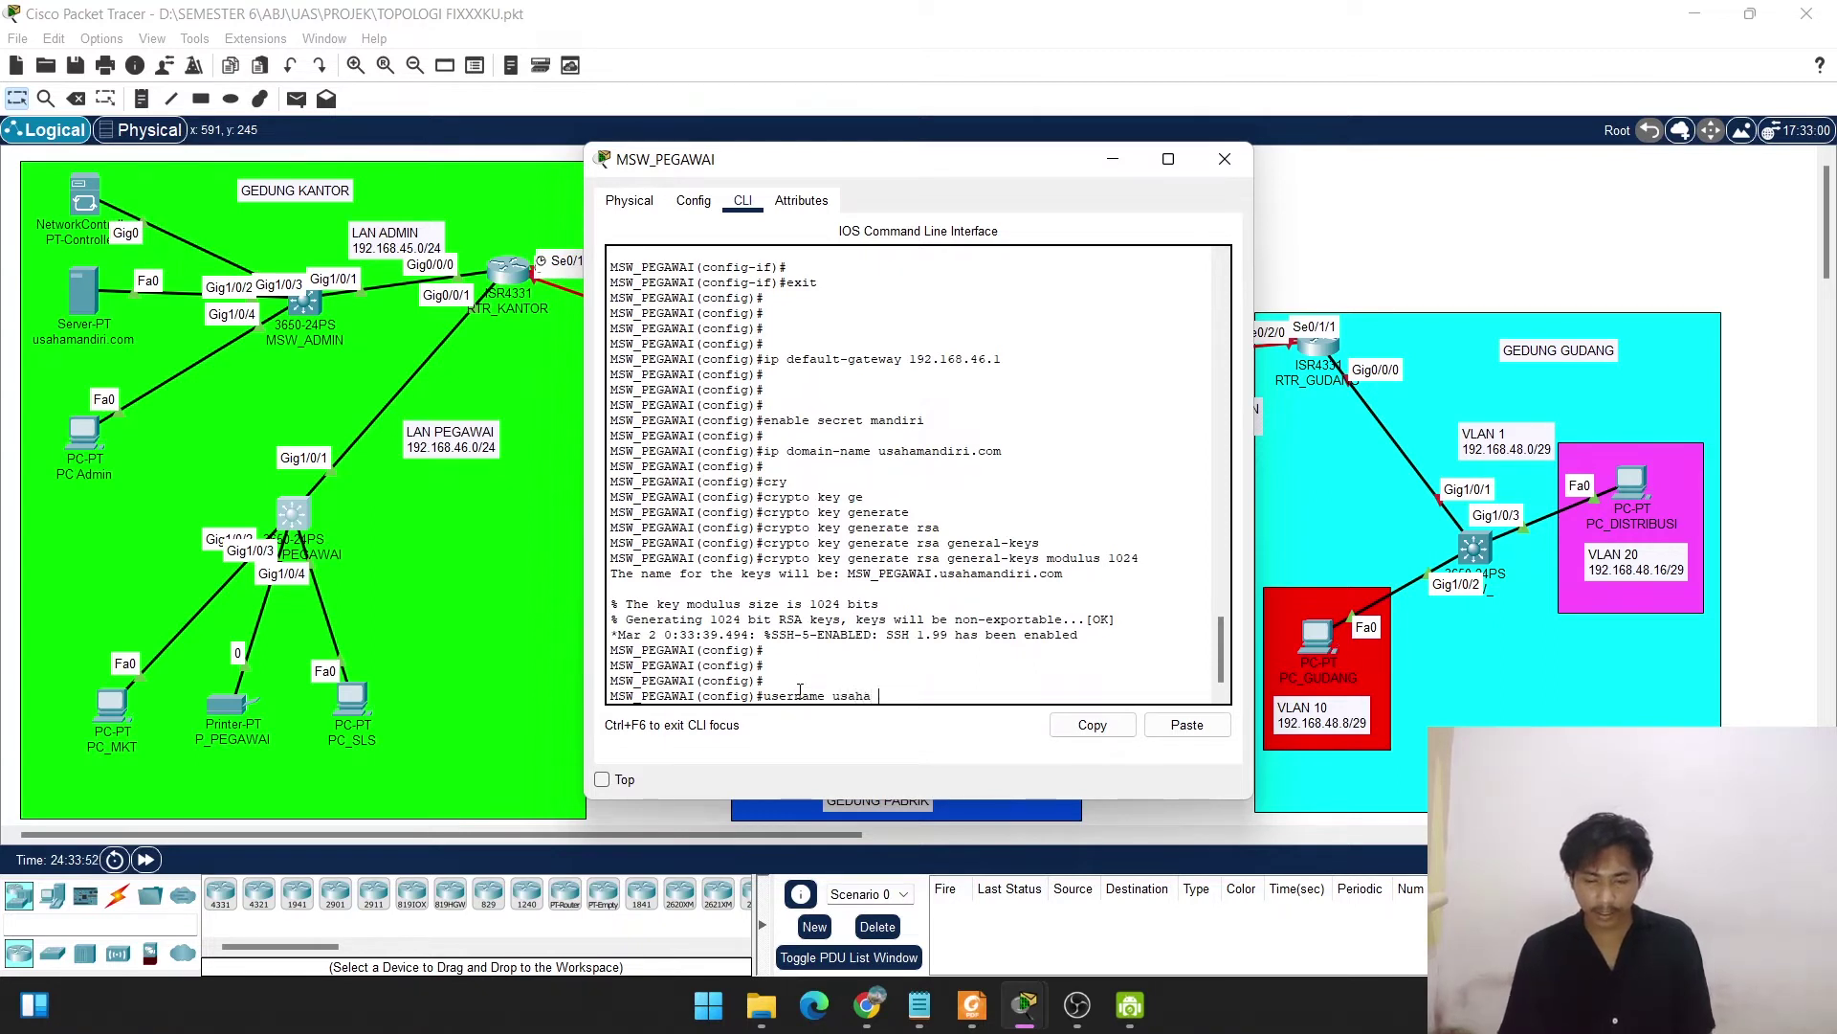
pyautogui.write(' password mandiri')
pyautogui.press('Return')
pyautogui.press('Return')
pyautogui.press('Return')
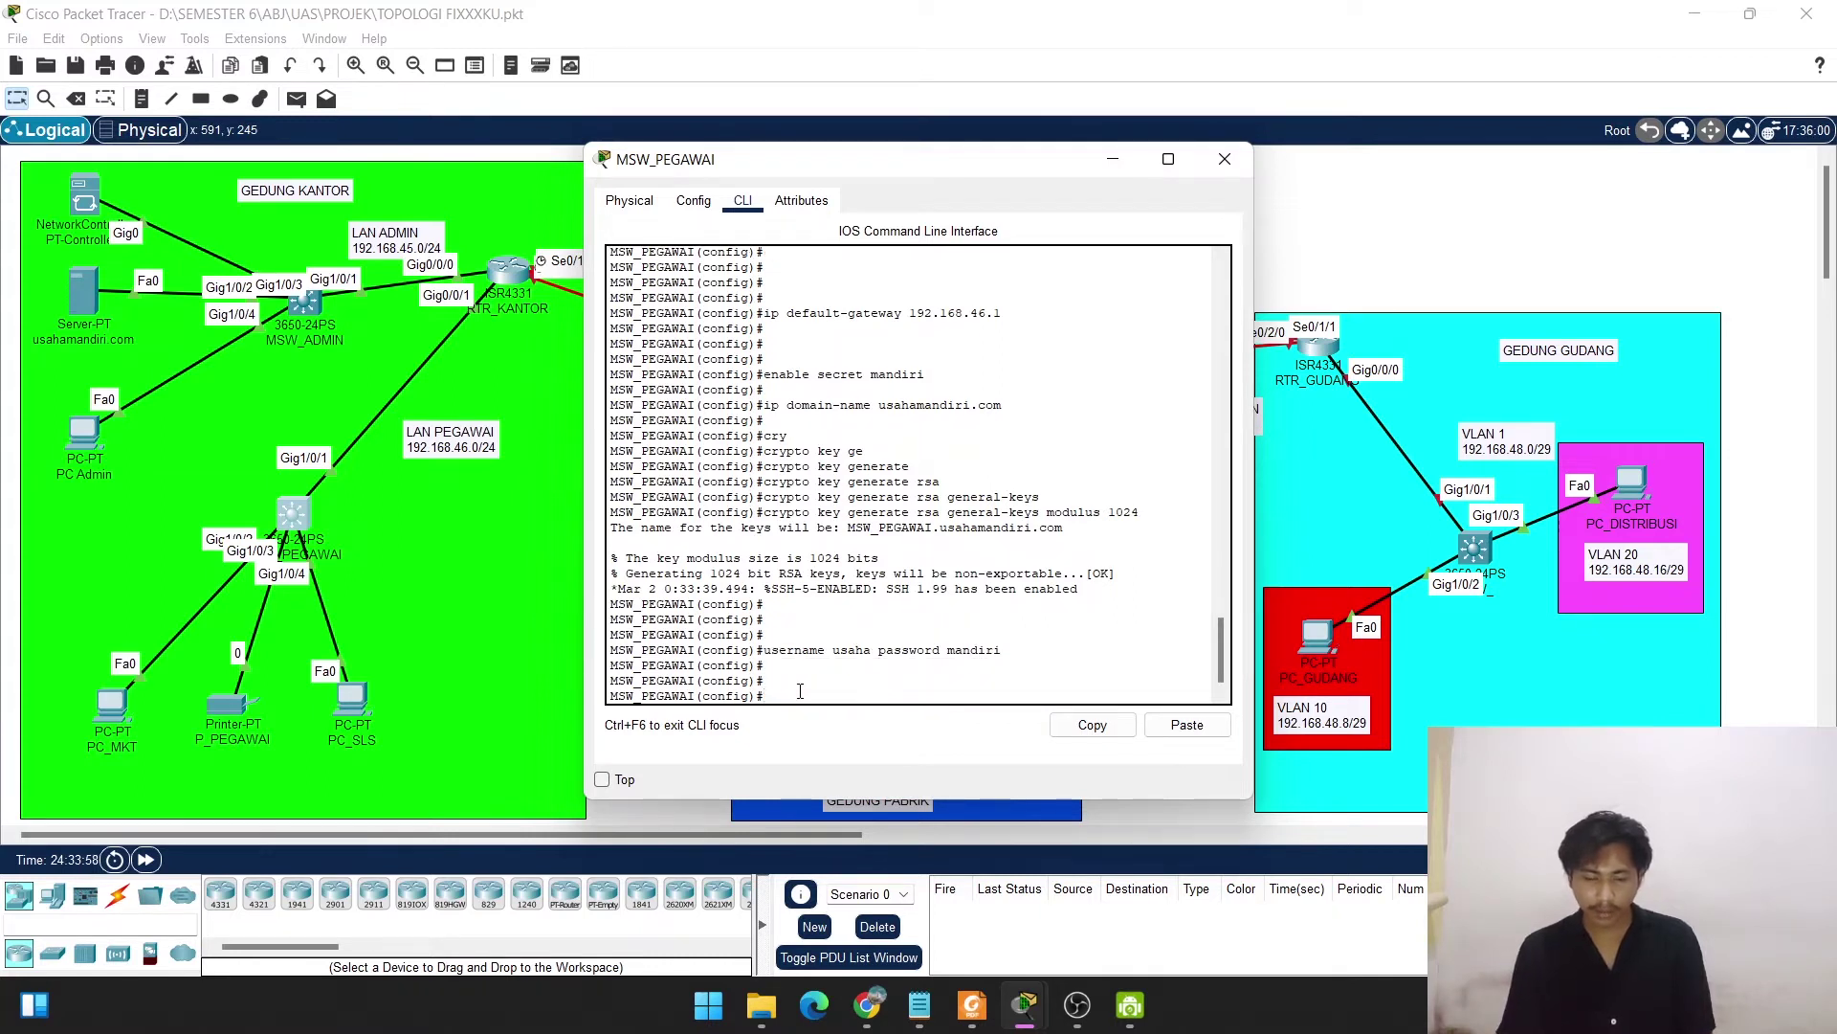
pyautogui.write('line vty')
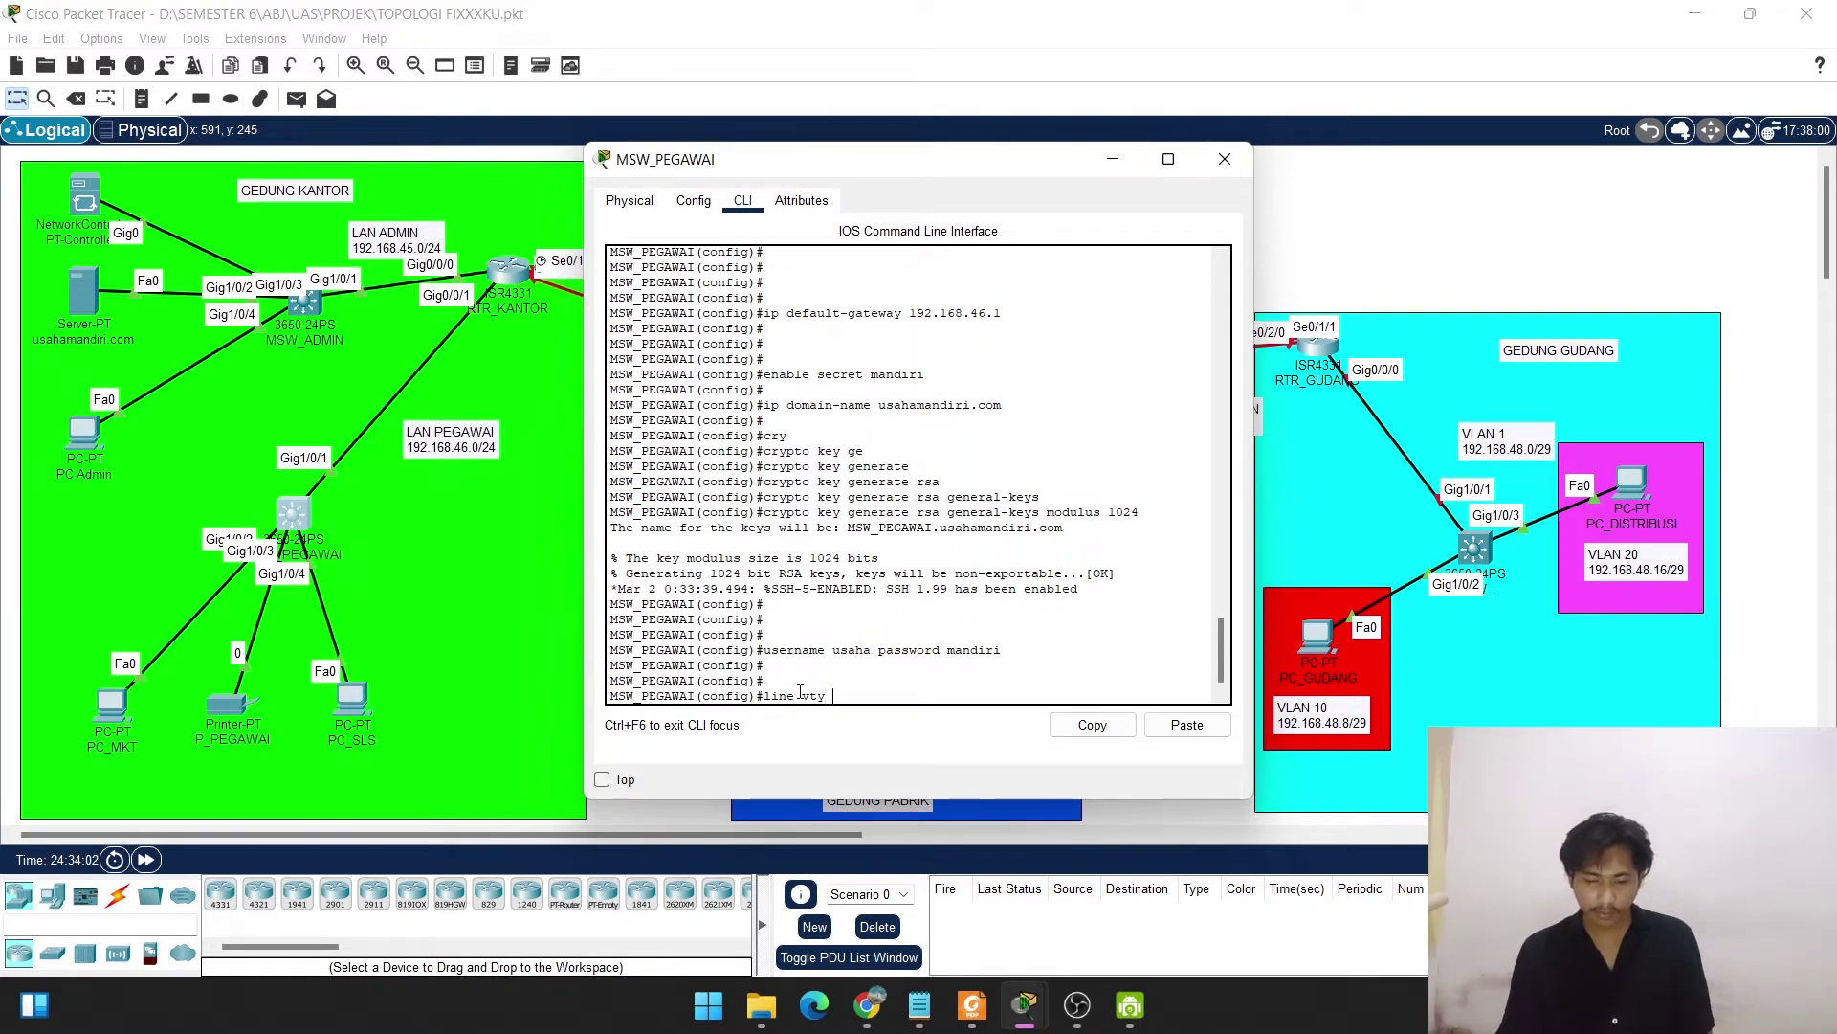
pyautogui.write(' 0 3')
pyautogui.press('Return')
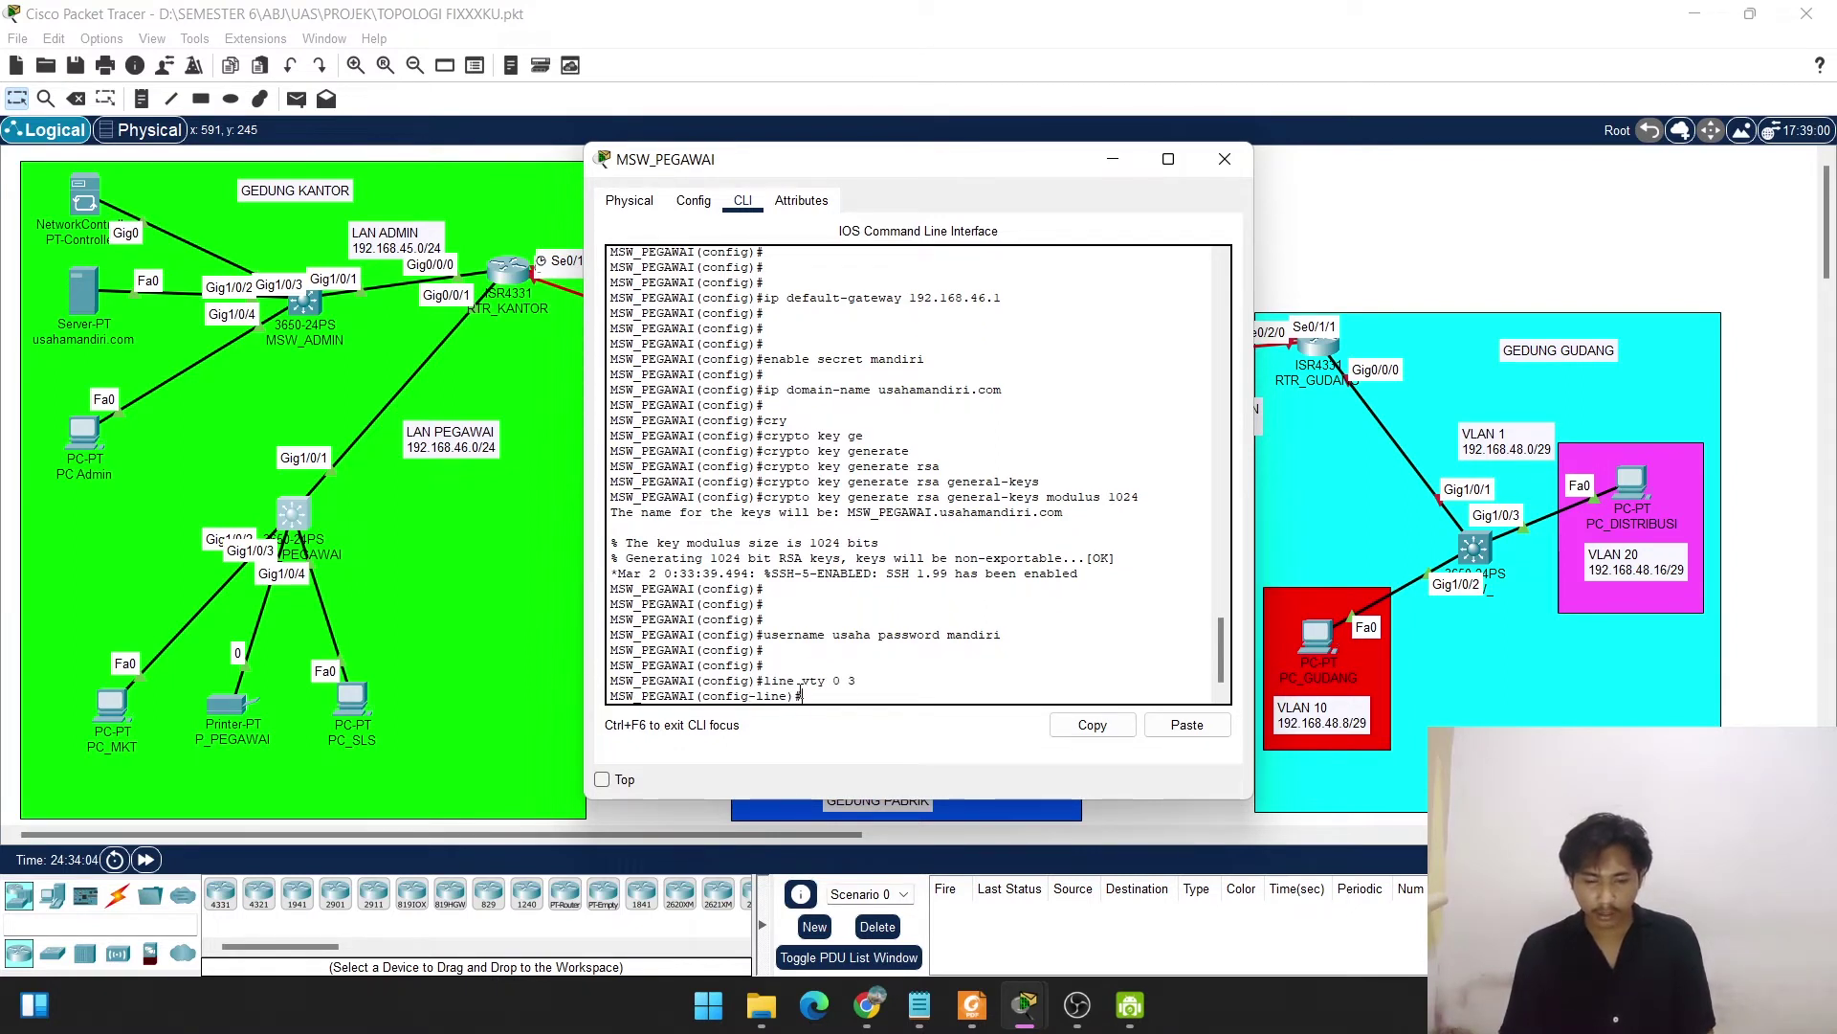
pyautogui.write('login')
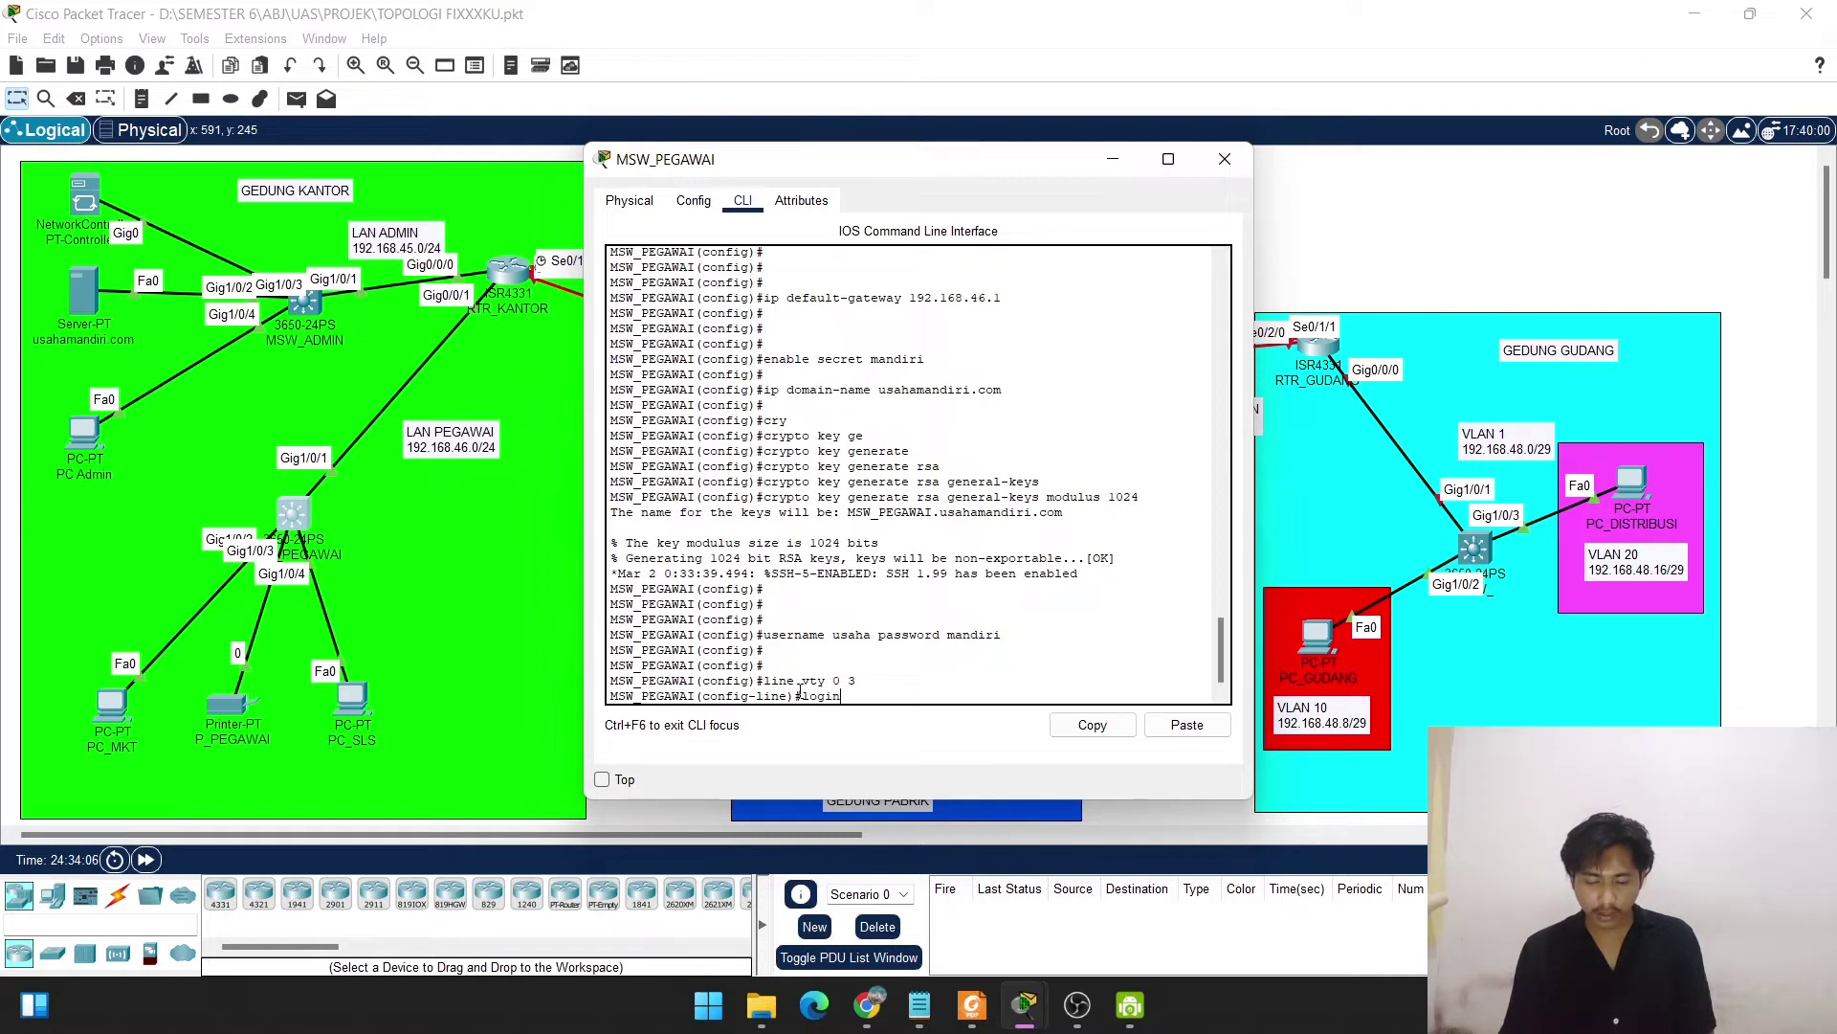
pyautogui.write('local')
pyautogui.press('Return')
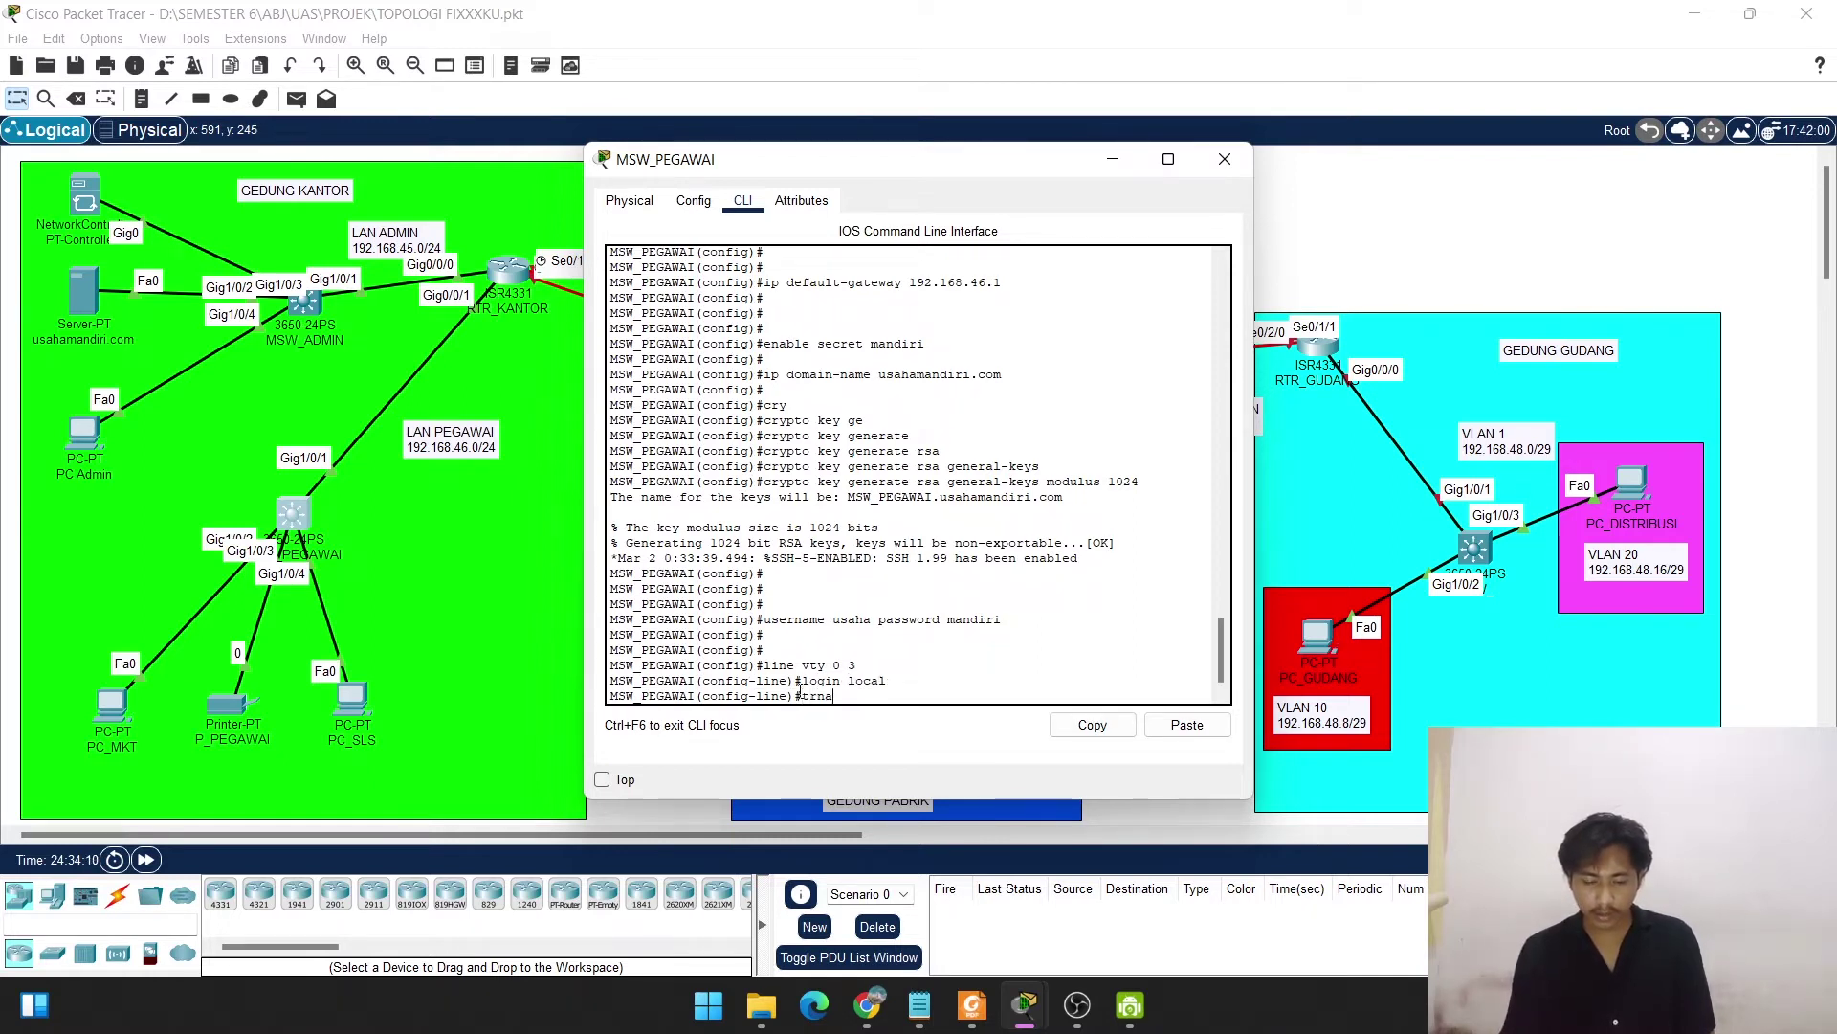
# Restrict the vty lines to SSH-only transport and return to privileged exec mode.
pyautogui.write('trnas')
pyautogui.press('BackSpace')
pyautogui.write('ns')
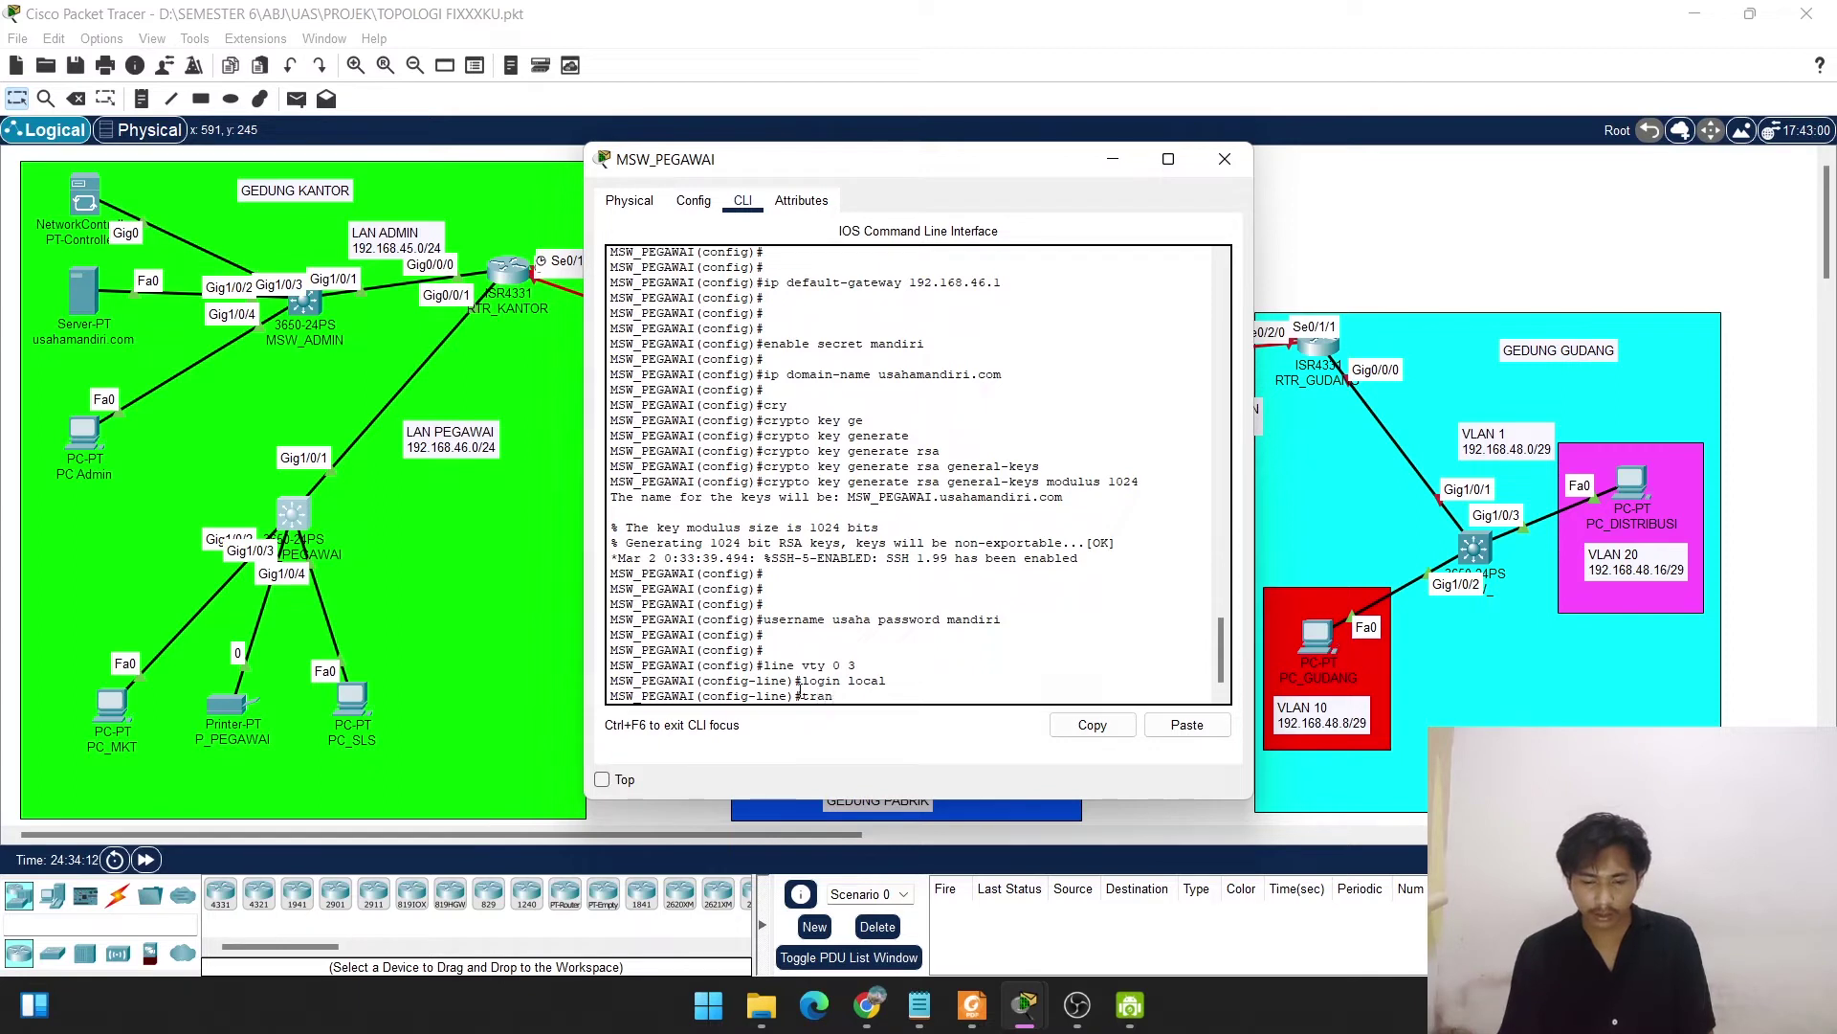
pyautogui.press('Tab')
pyautogui.write('i')
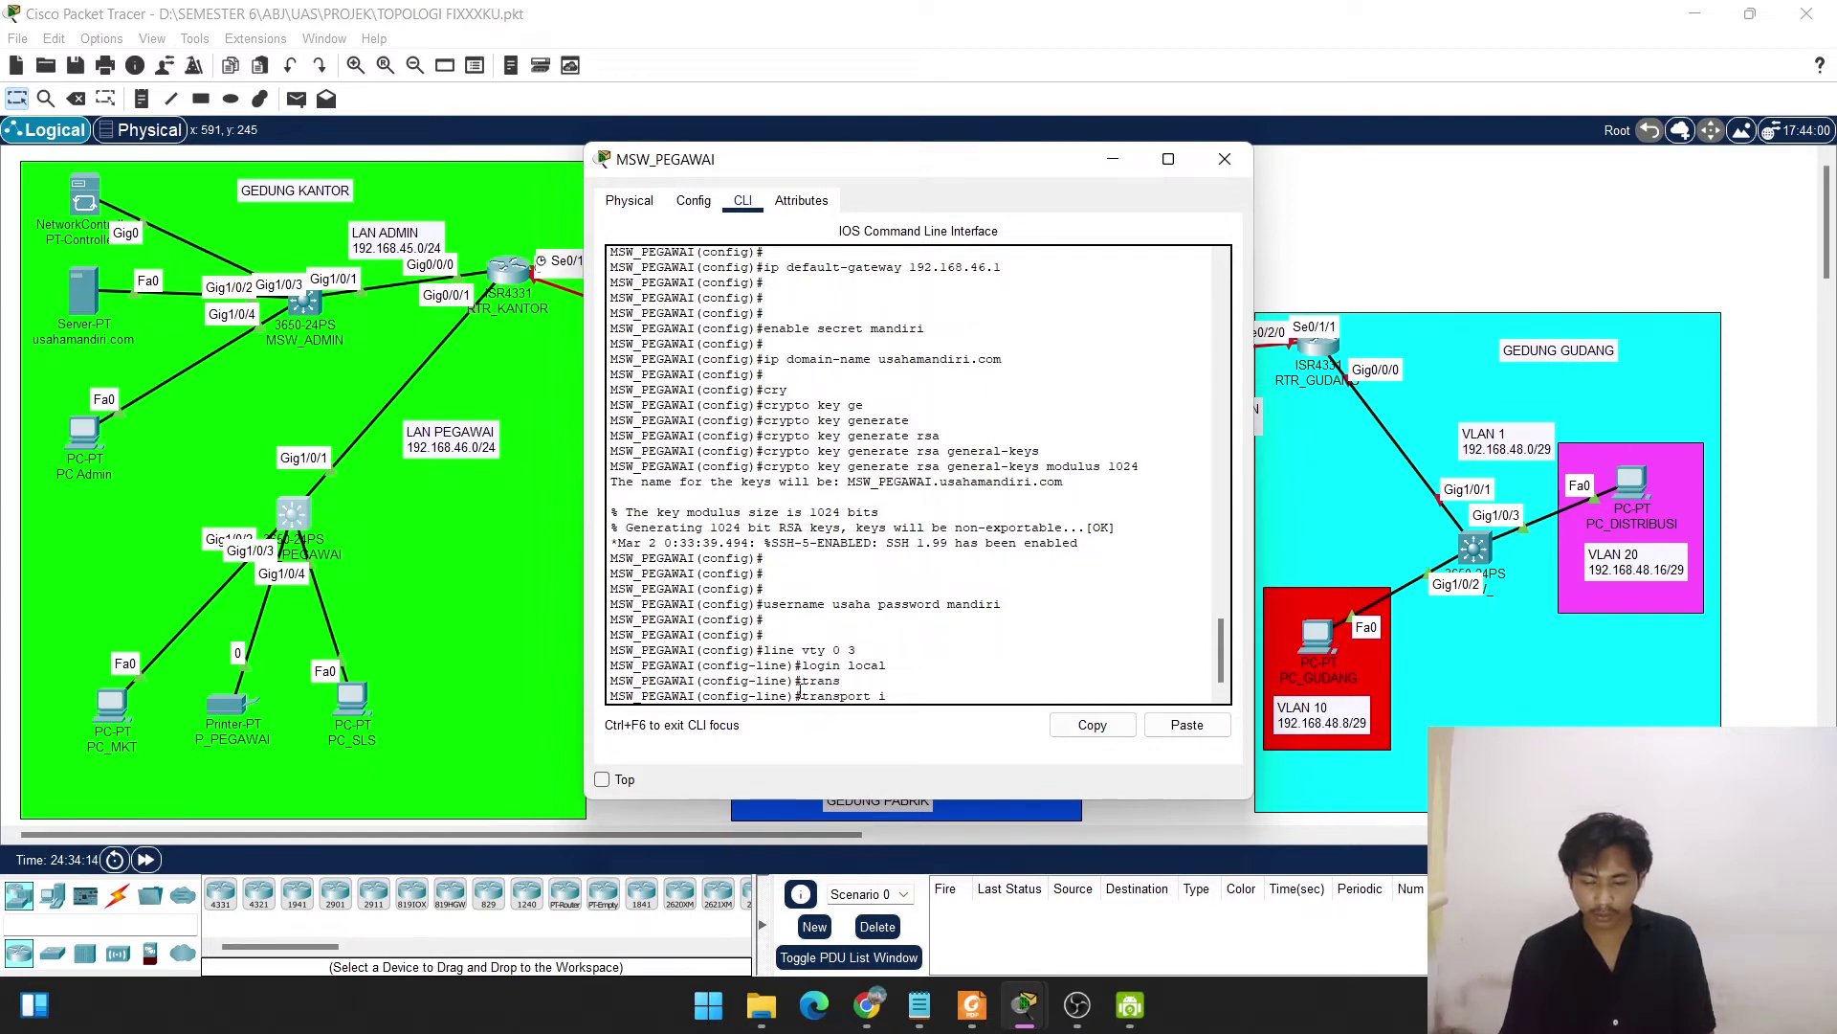
pyautogui.write('nput ssh')
pyautogui.press('Return')
pyautogui.press('Return')
pyautogui.press('Return')
pyautogui.press('Return')
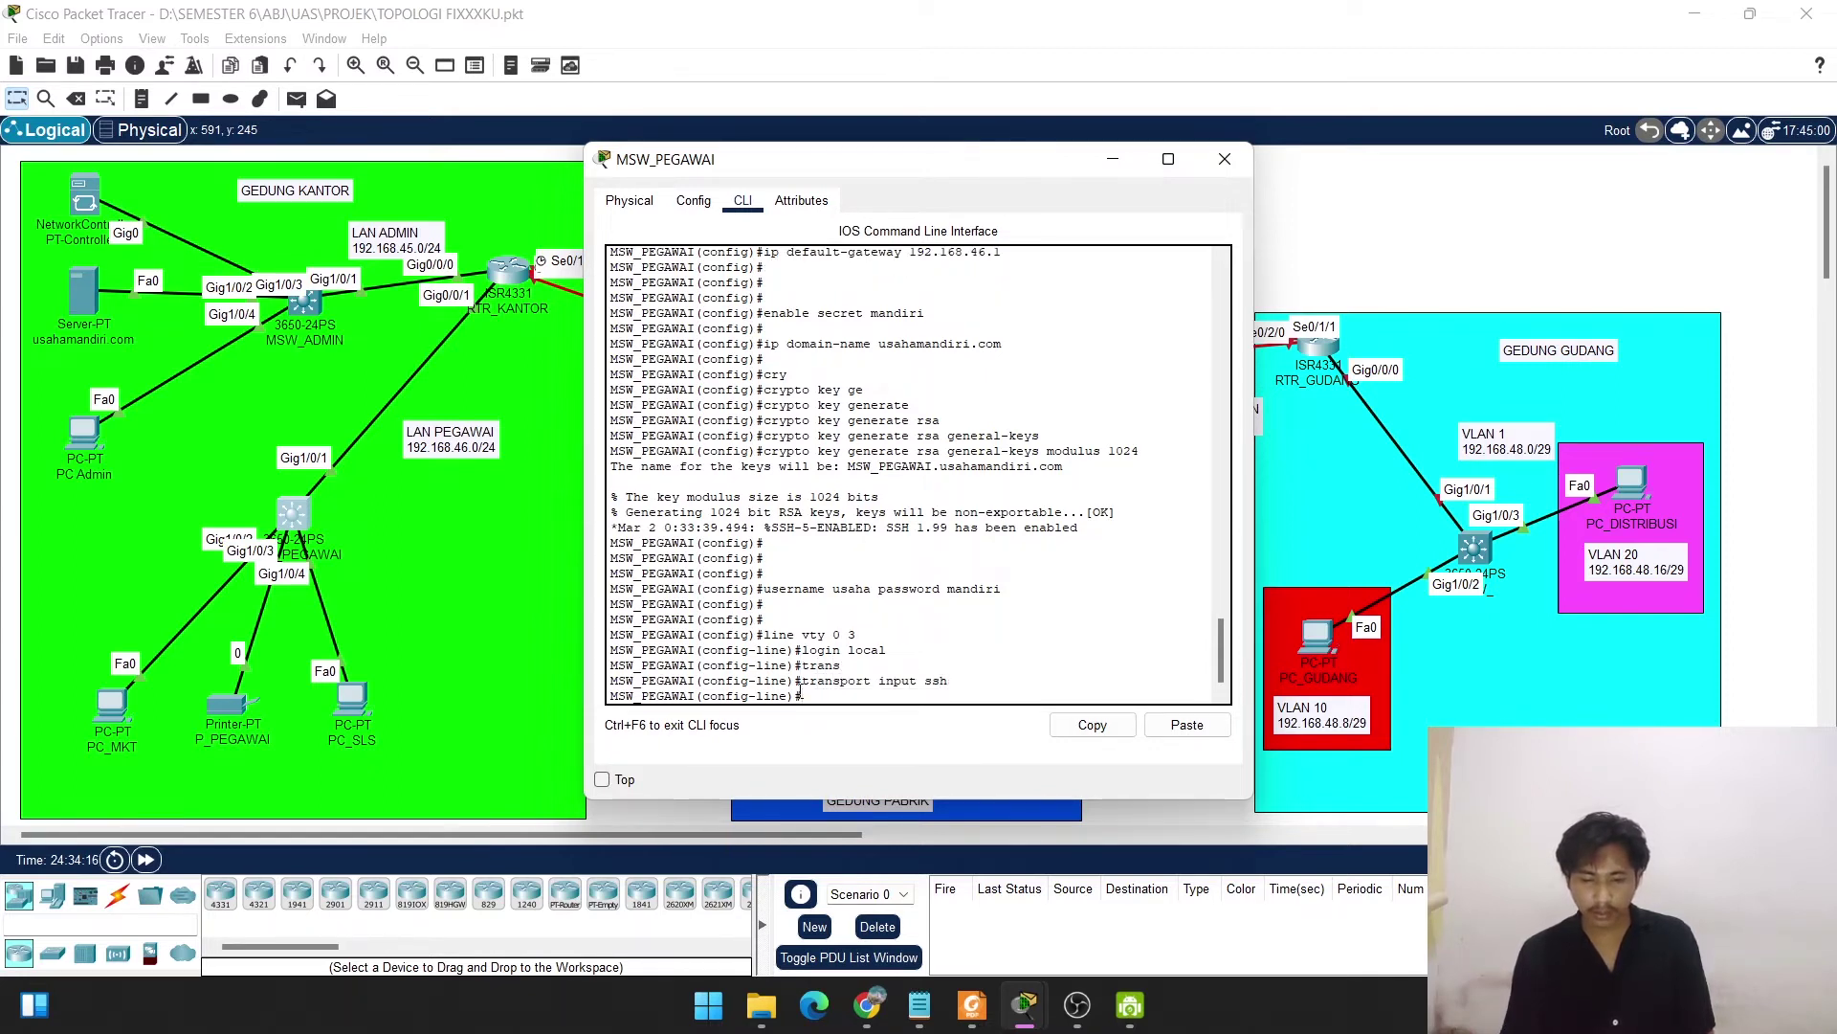
pyautogui.write('exit')
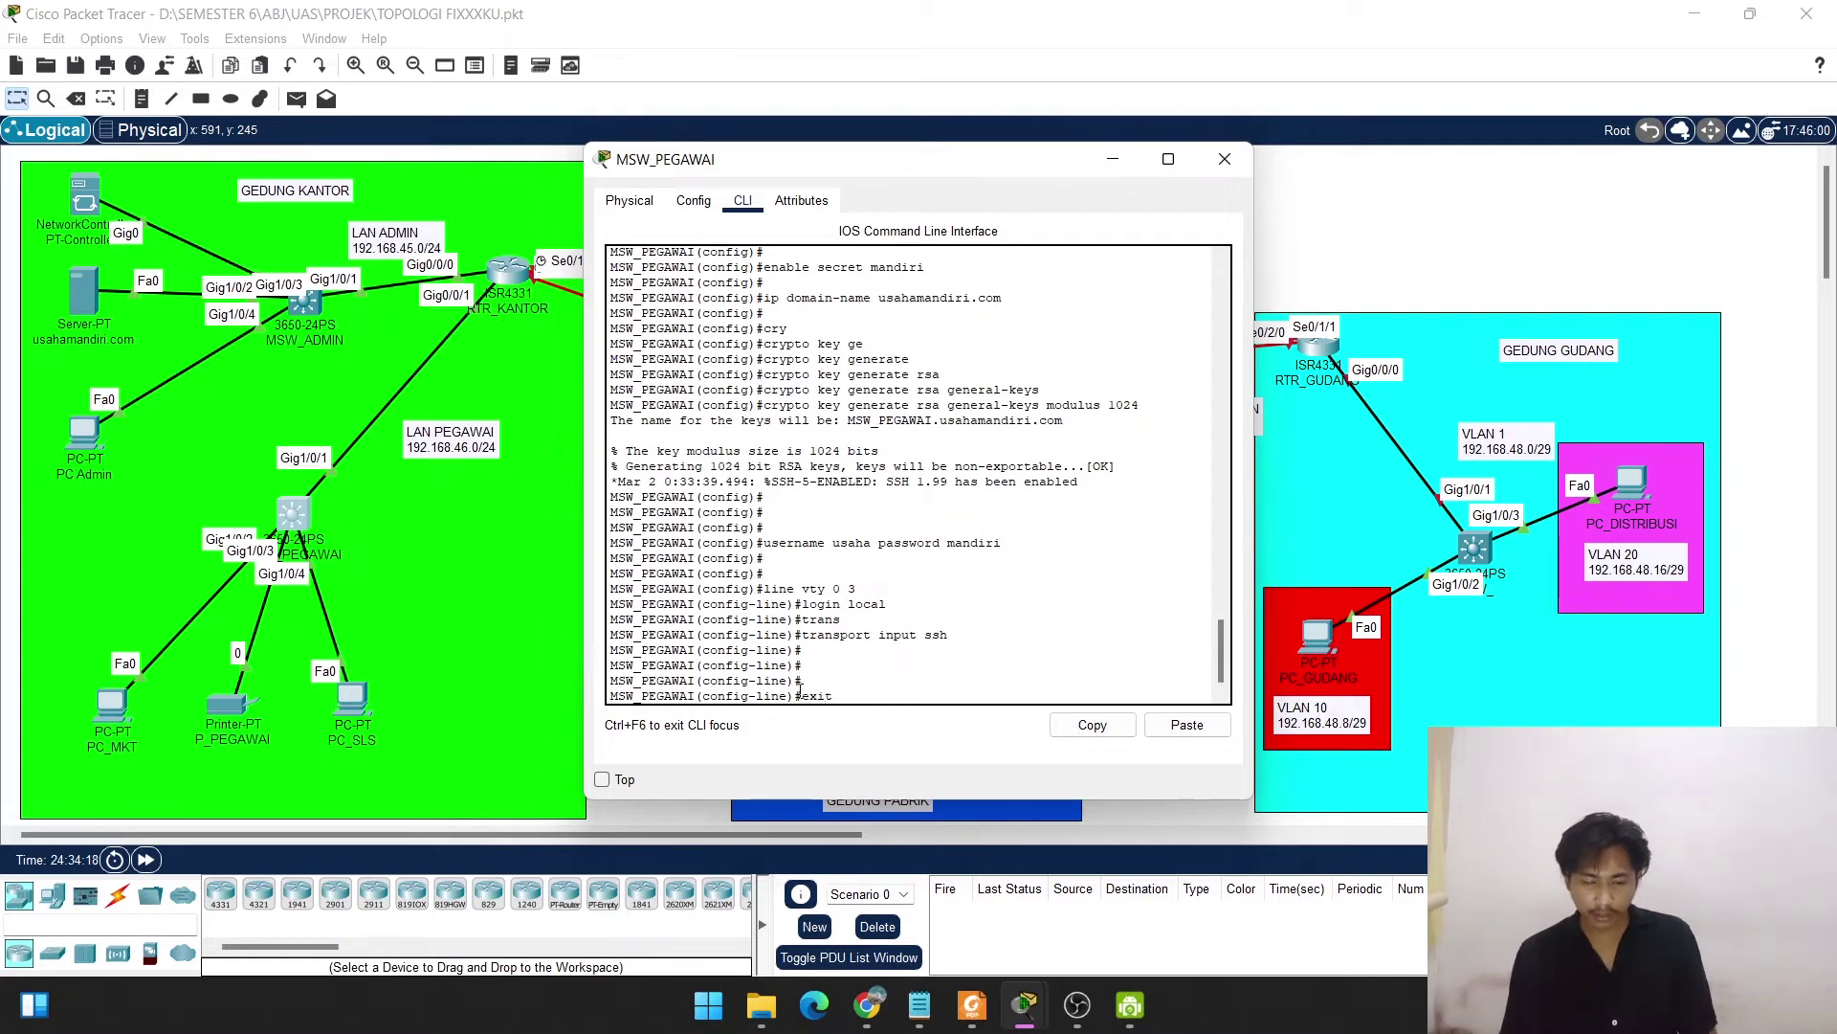
pyautogui.press('Return')
pyautogui.press('Return')
pyautogui.press('Return')
pyautogui.write('end')
pyautogui.press('Return')
pyautogui.press('Return')
pyautogui.press('Return')
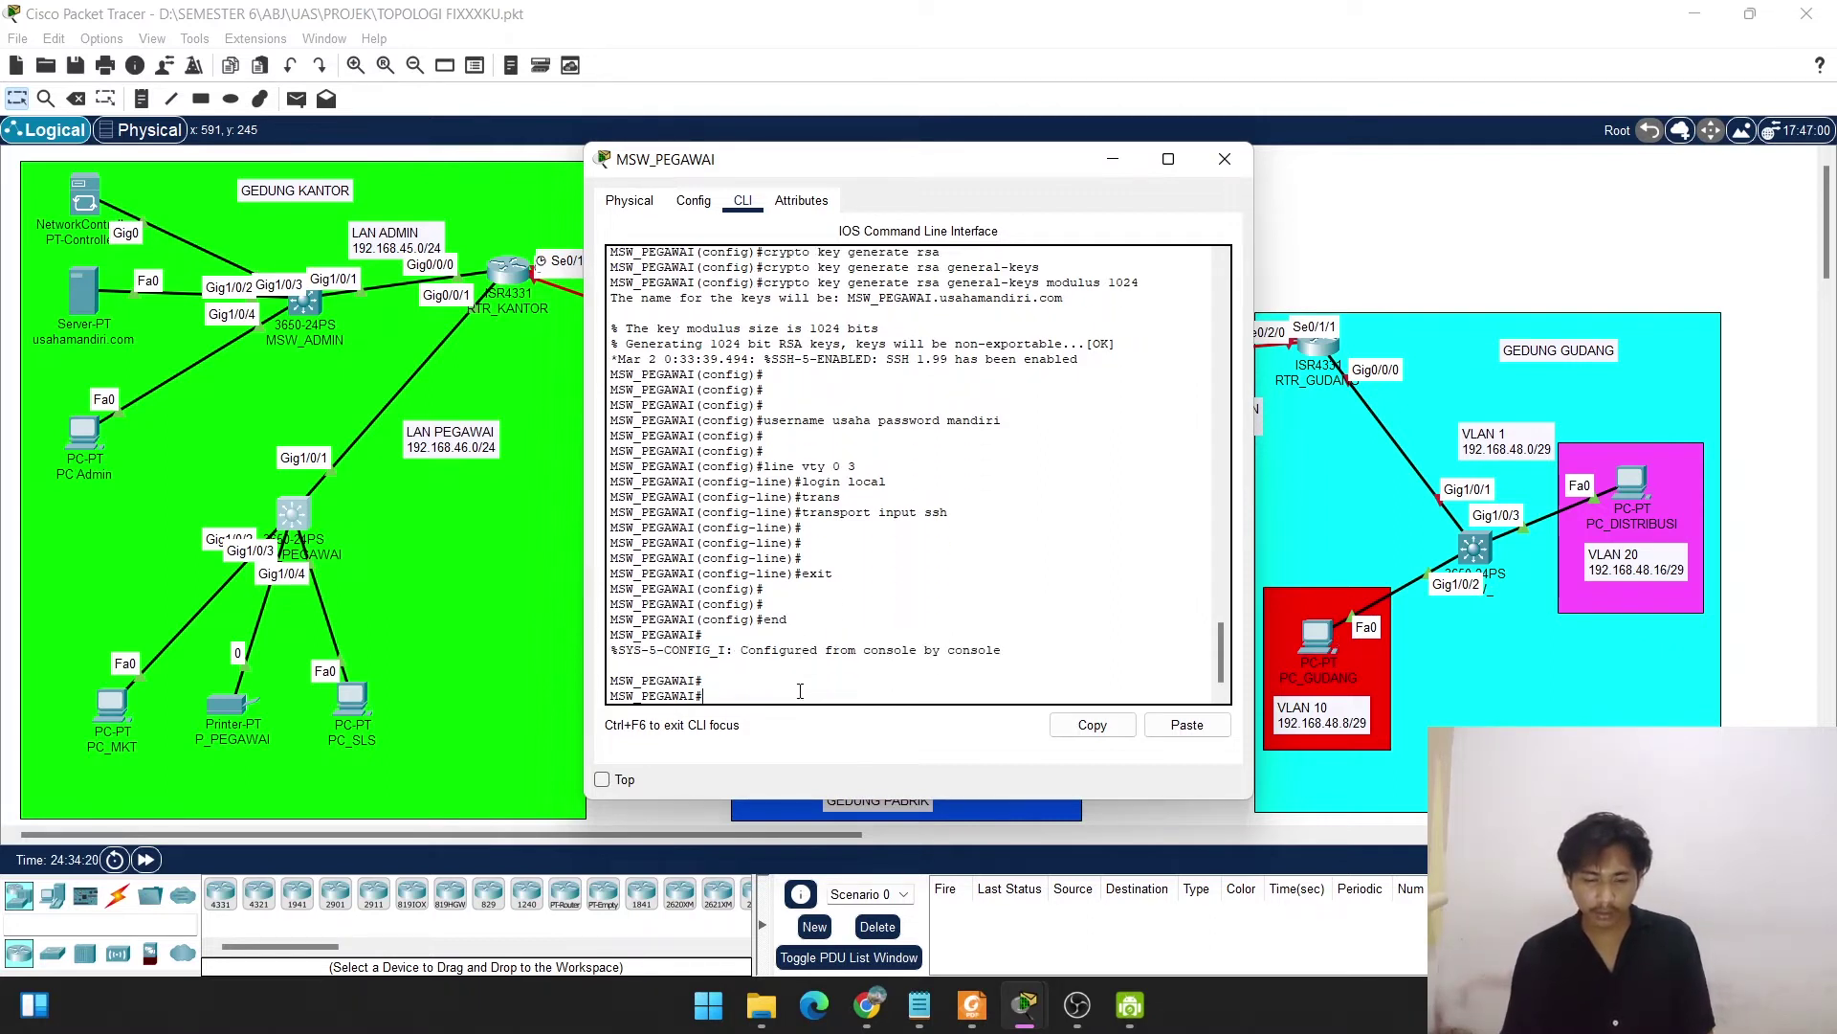
pyautogui.press('Return')
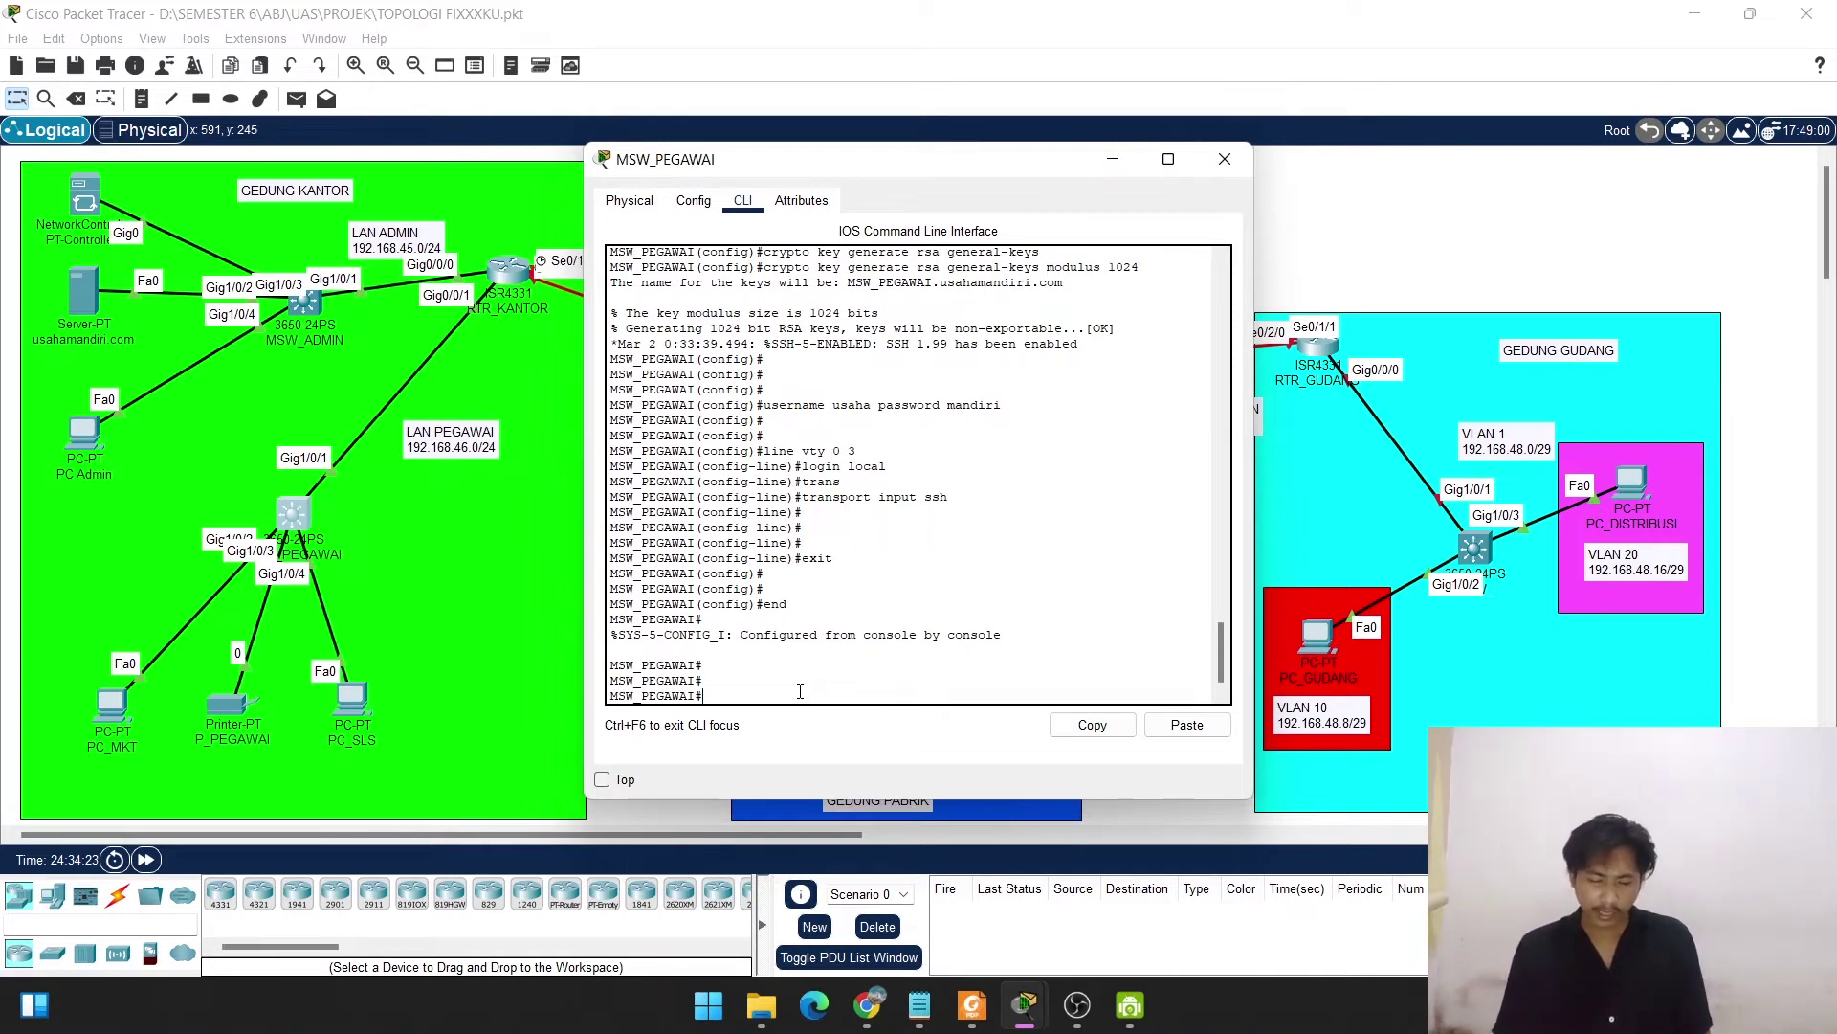
# Show the running config and check Vlan1's 192.168.46.2 address and default gateway 192.168.46.1.
pyautogui.write('shiw')
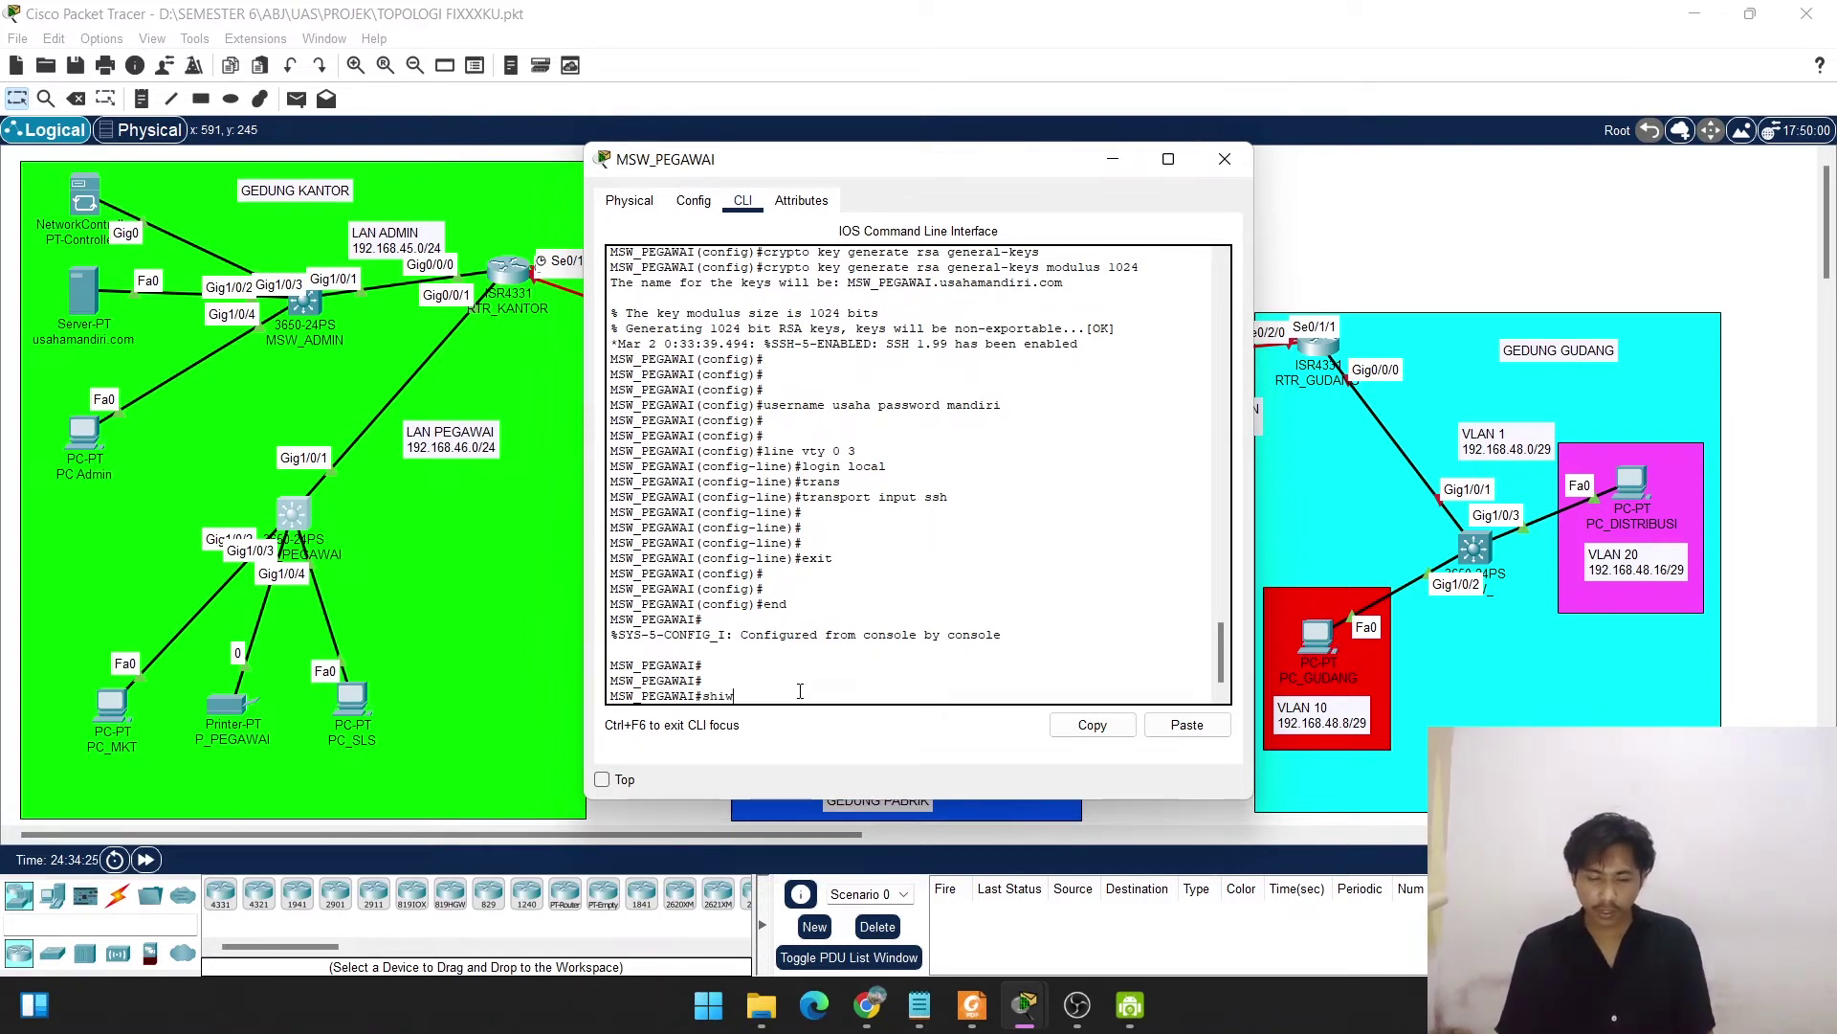
pyautogui.press('BackSpace')
pyautogui.press('BackSpace')
pyautogui.write('ow run')
pyautogui.press('Return')
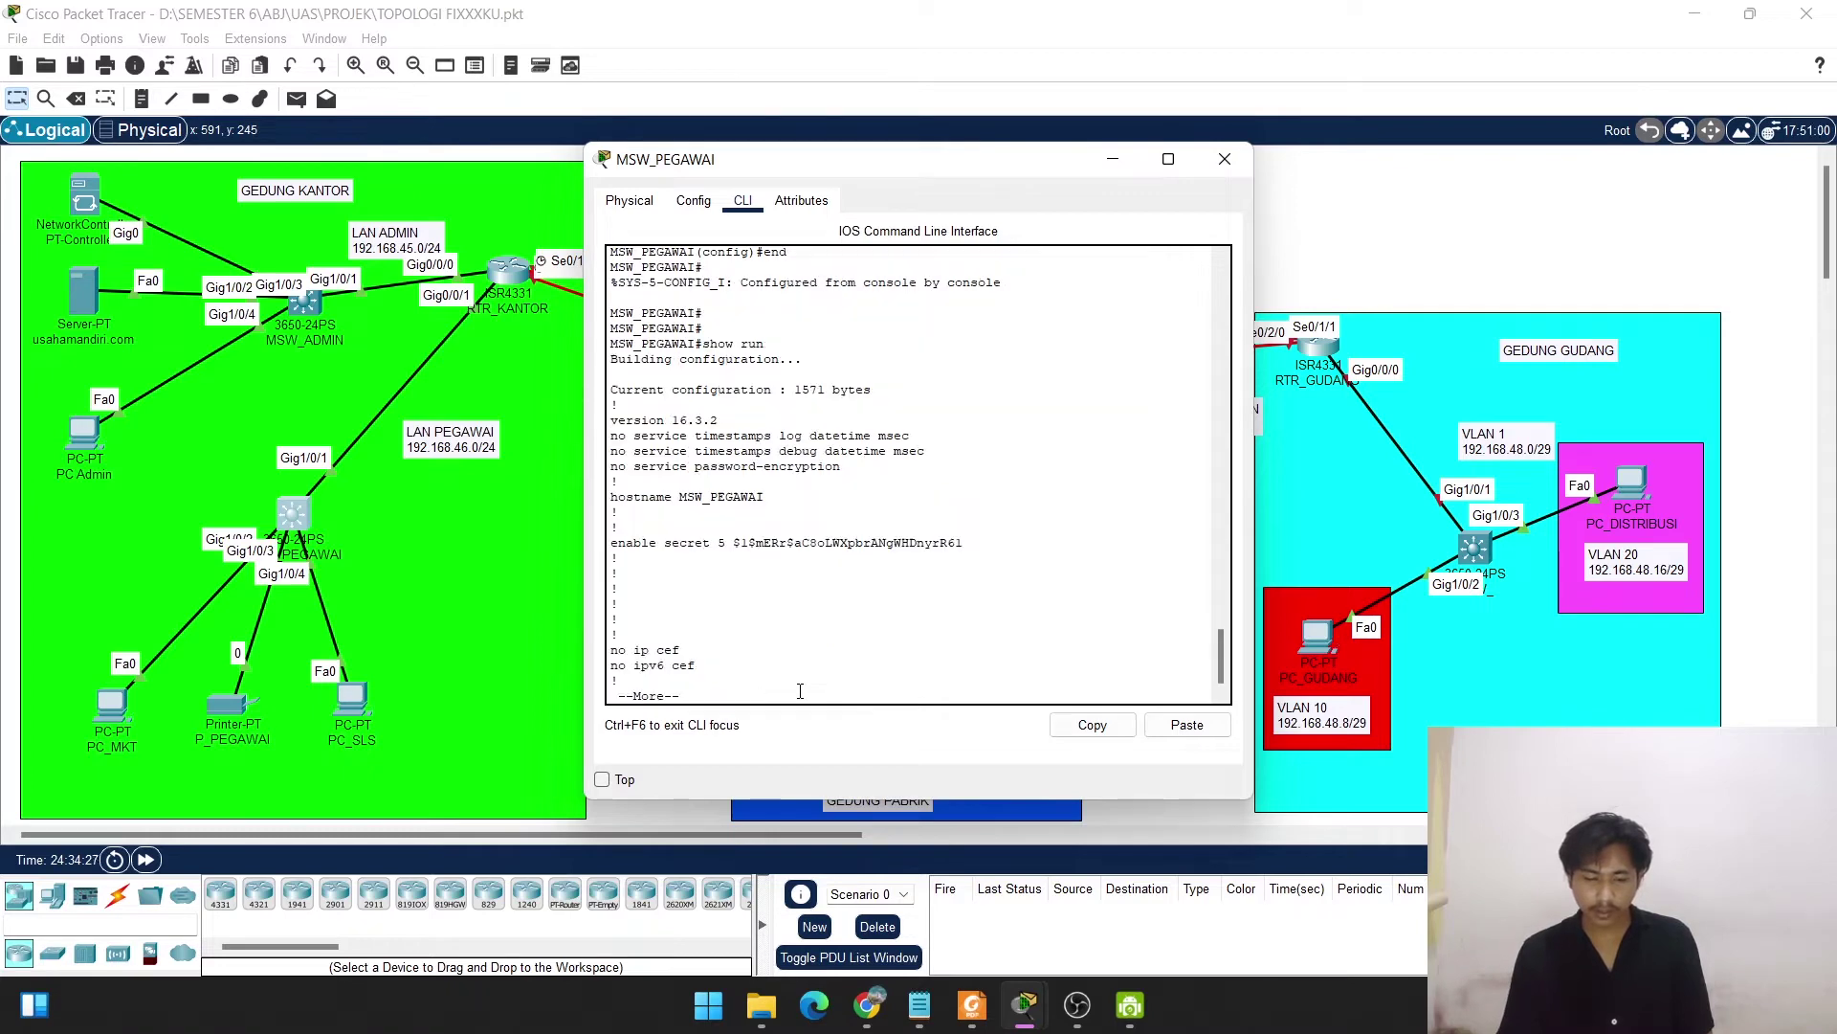
pyautogui.press('space')
pyautogui.press('space')
pyautogui.press('space')
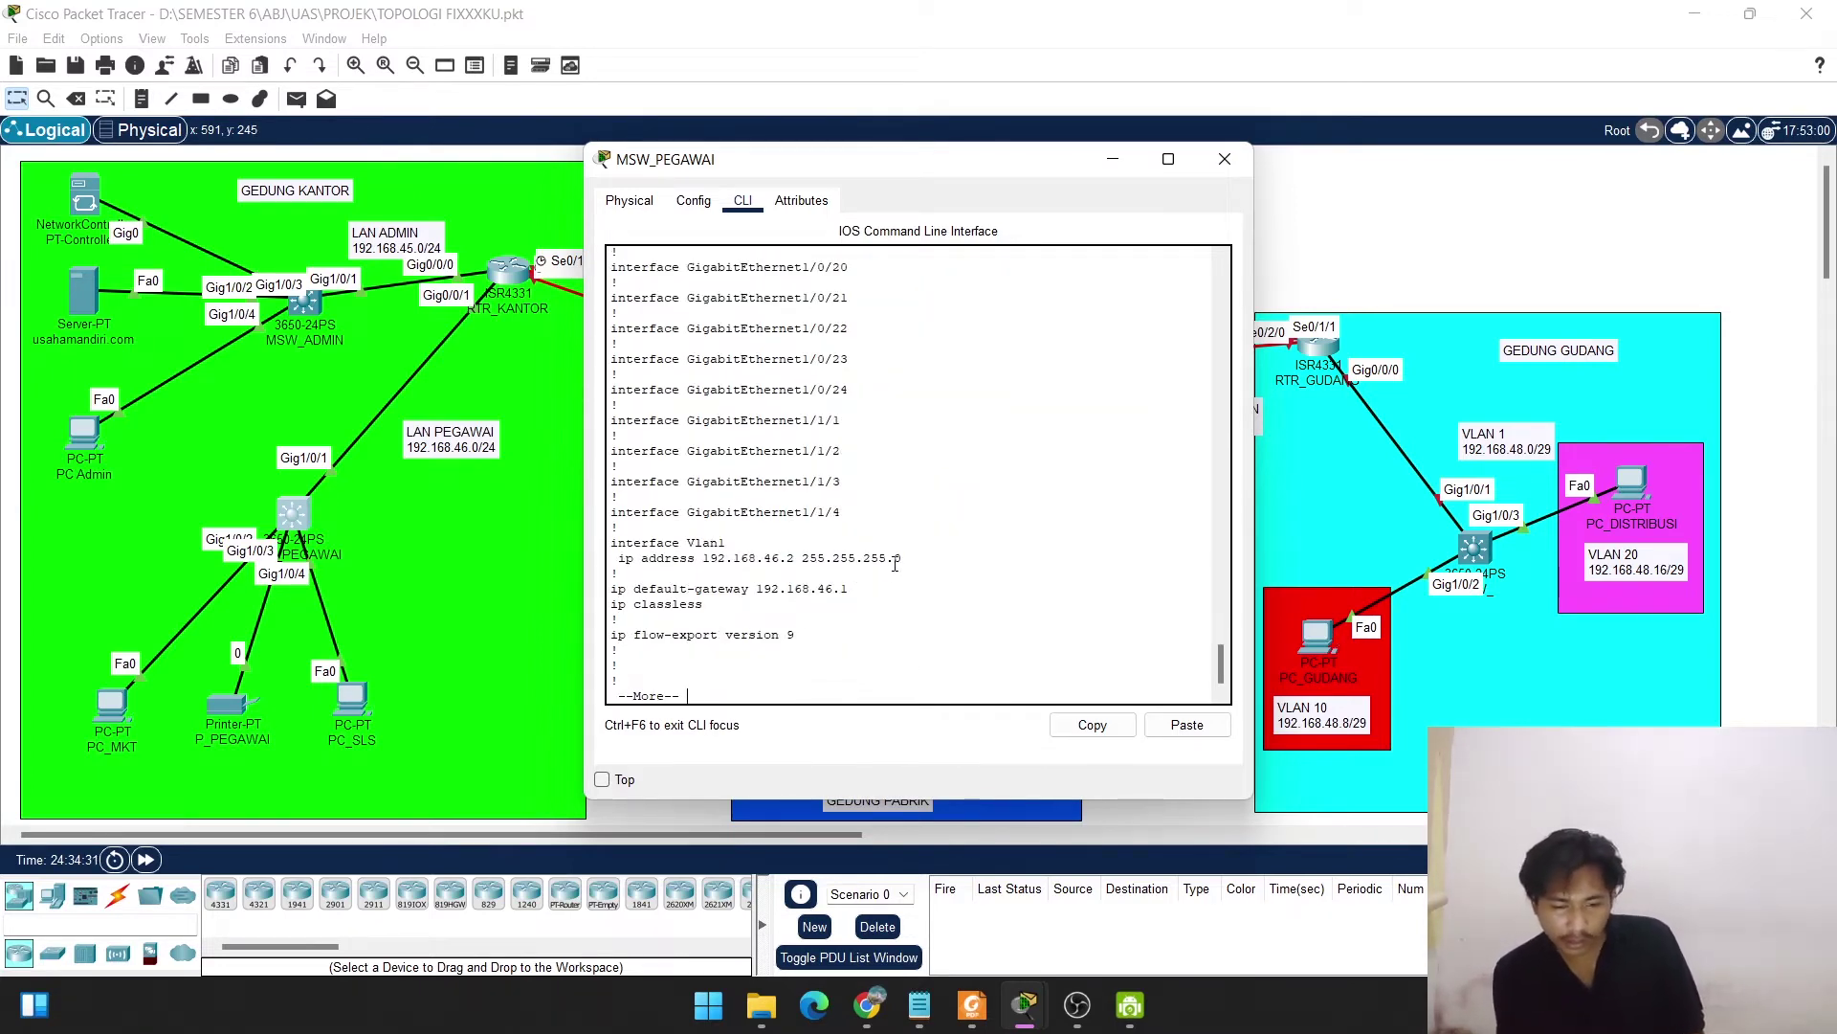
pyautogui.moveTo(895, 562); pyautogui.dragTo(642, 543)
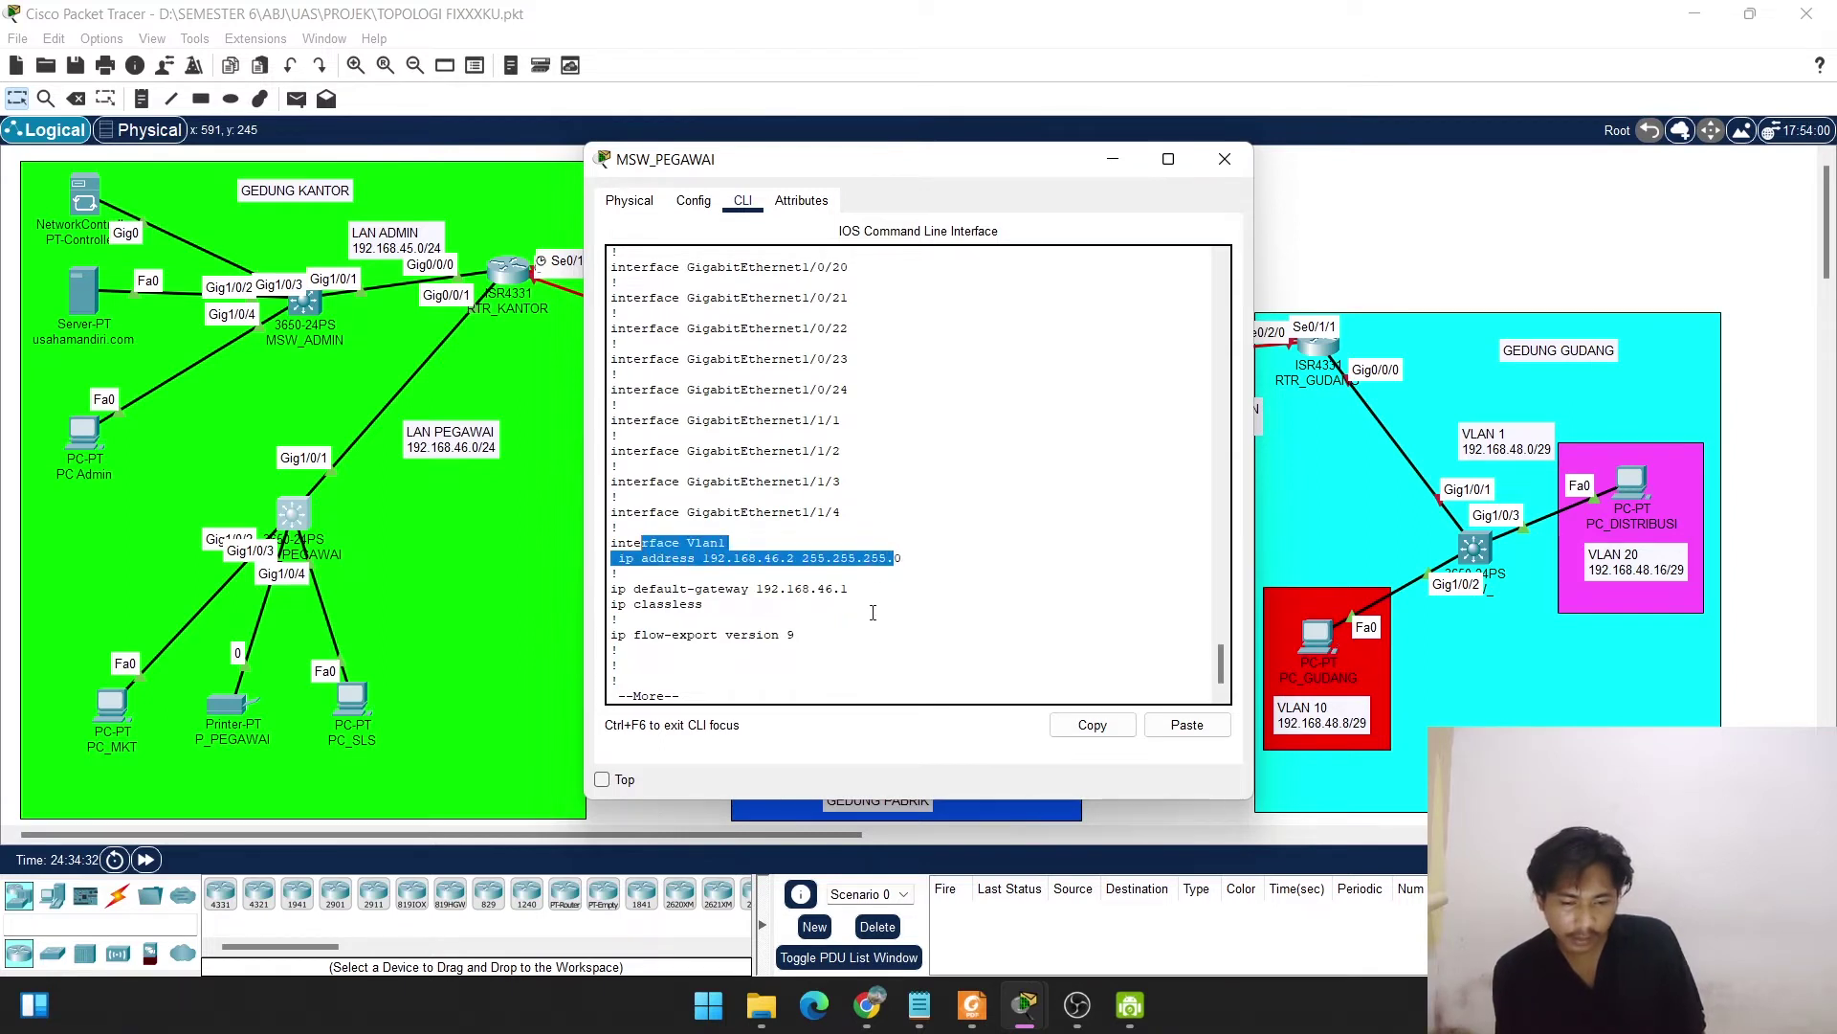
pyautogui.moveTo(847, 588); pyautogui.dragTo(657, 581)
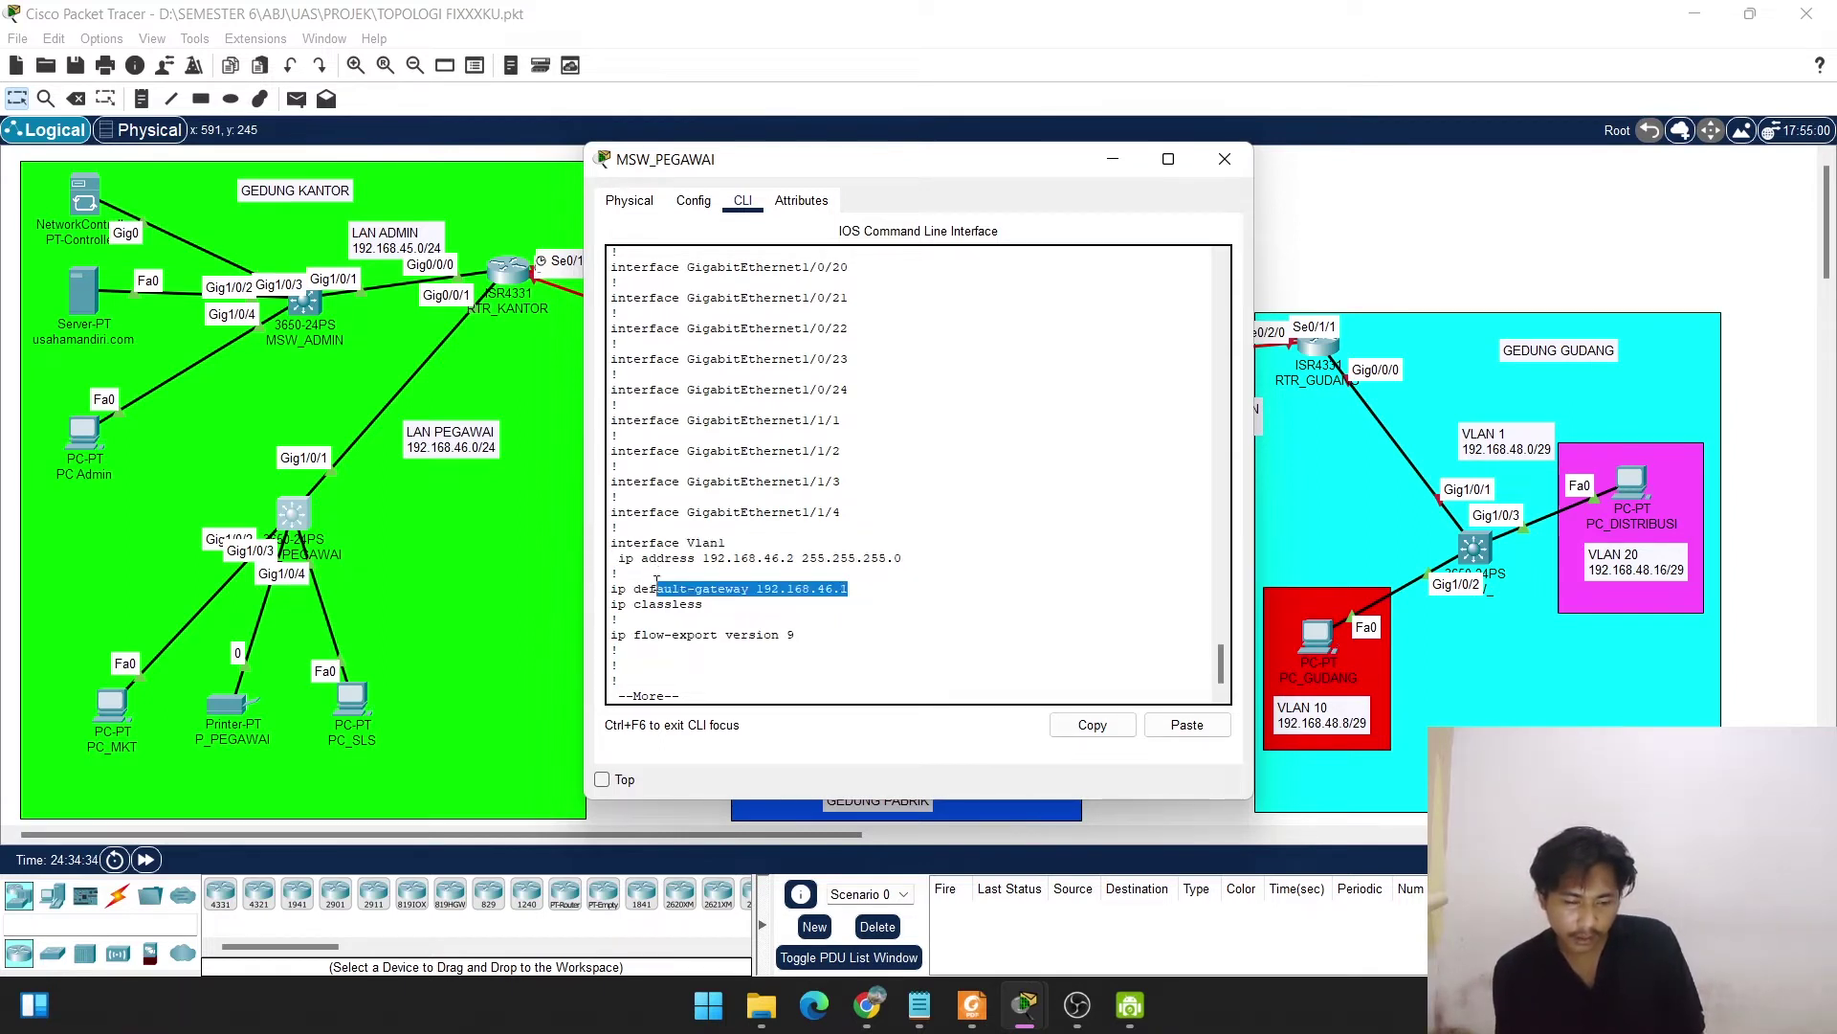
# Confirm vty 0 3 has local login and SSH-only transport, then close the MSW_PEGAWAI window.
pyautogui.press('space')
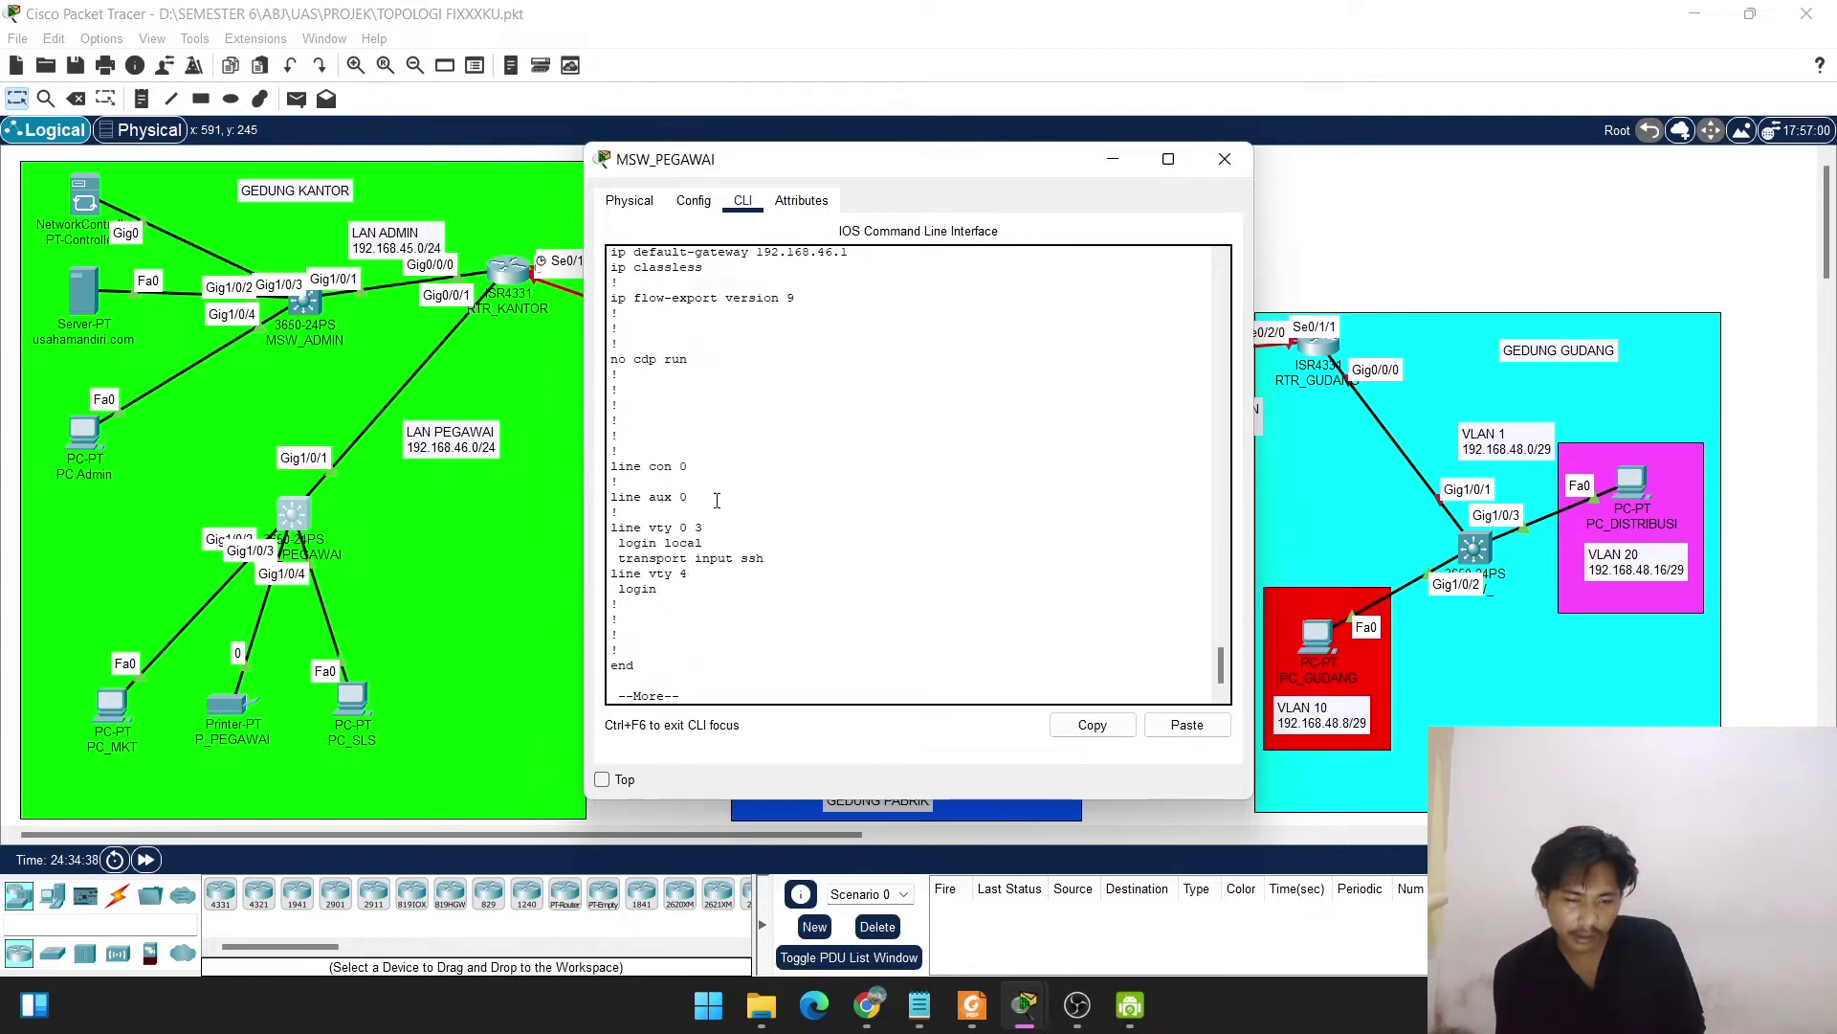
pyautogui.press('space')
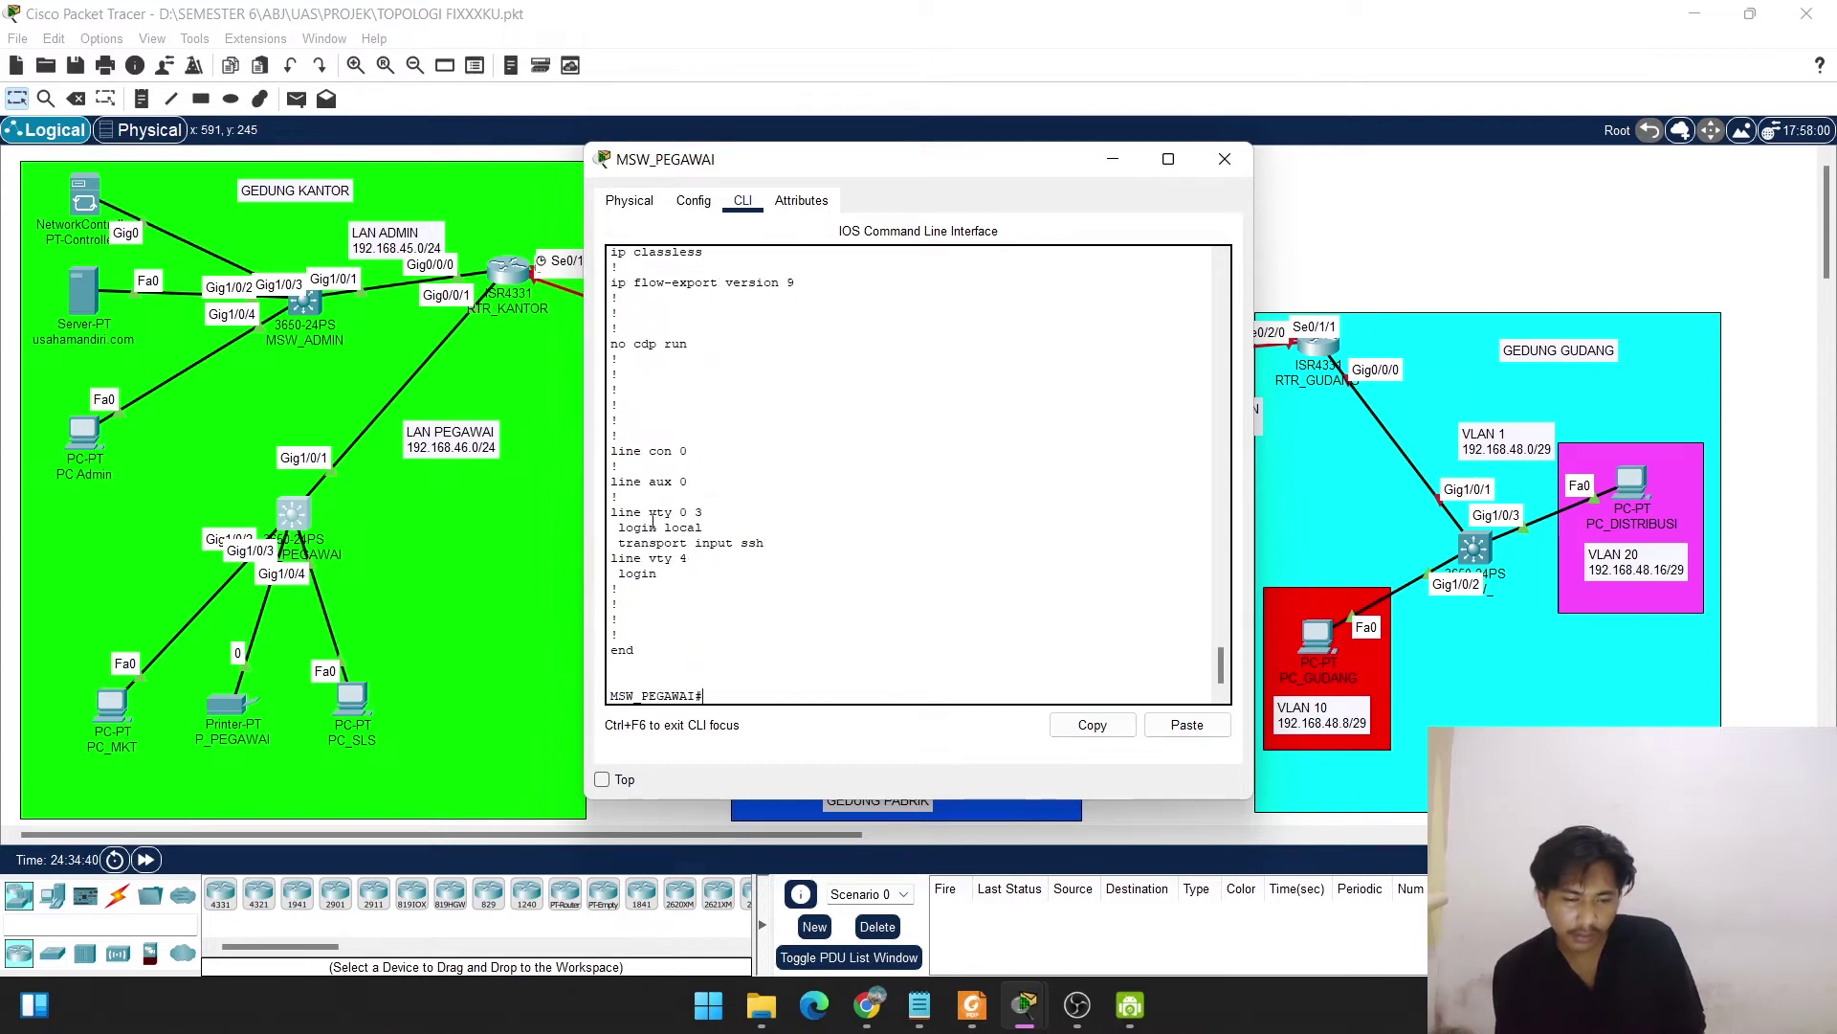
pyautogui.moveTo(625, 514); pyautogui.dragTo(705, 527)
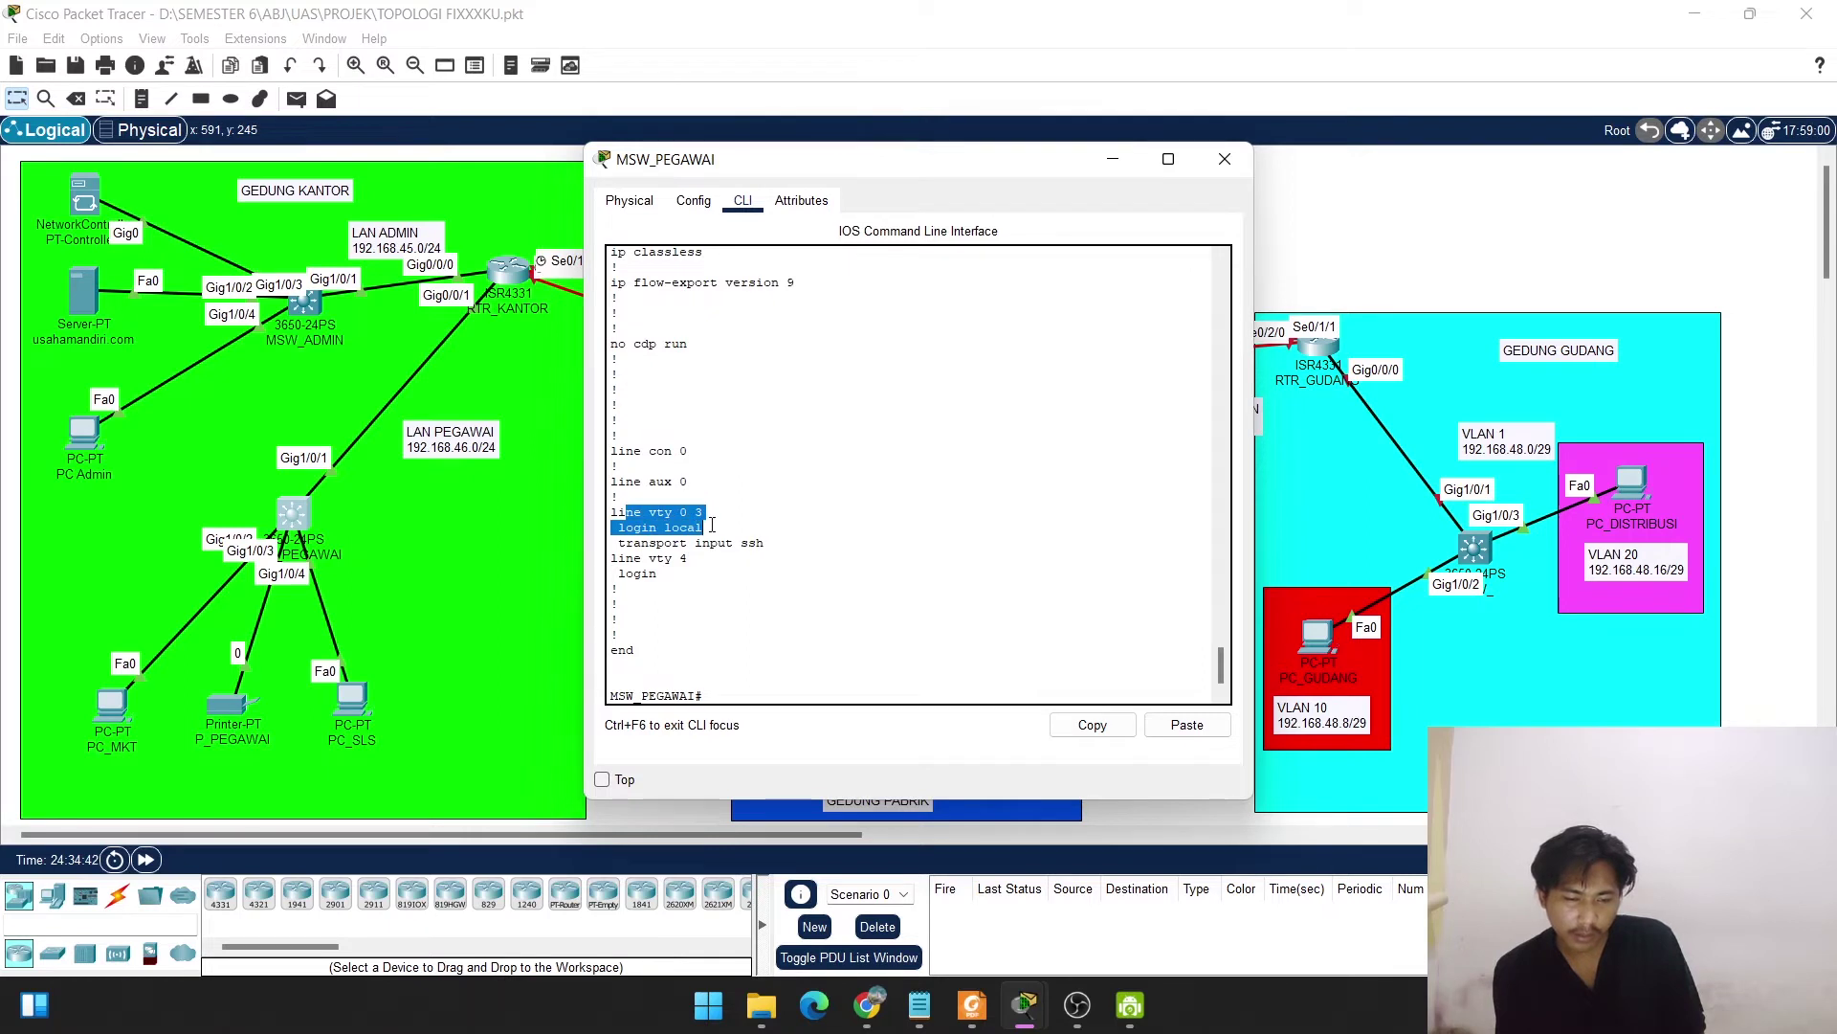
pyautogui.click(712, 525)
pyautogui.scroll(20, 712, 524)
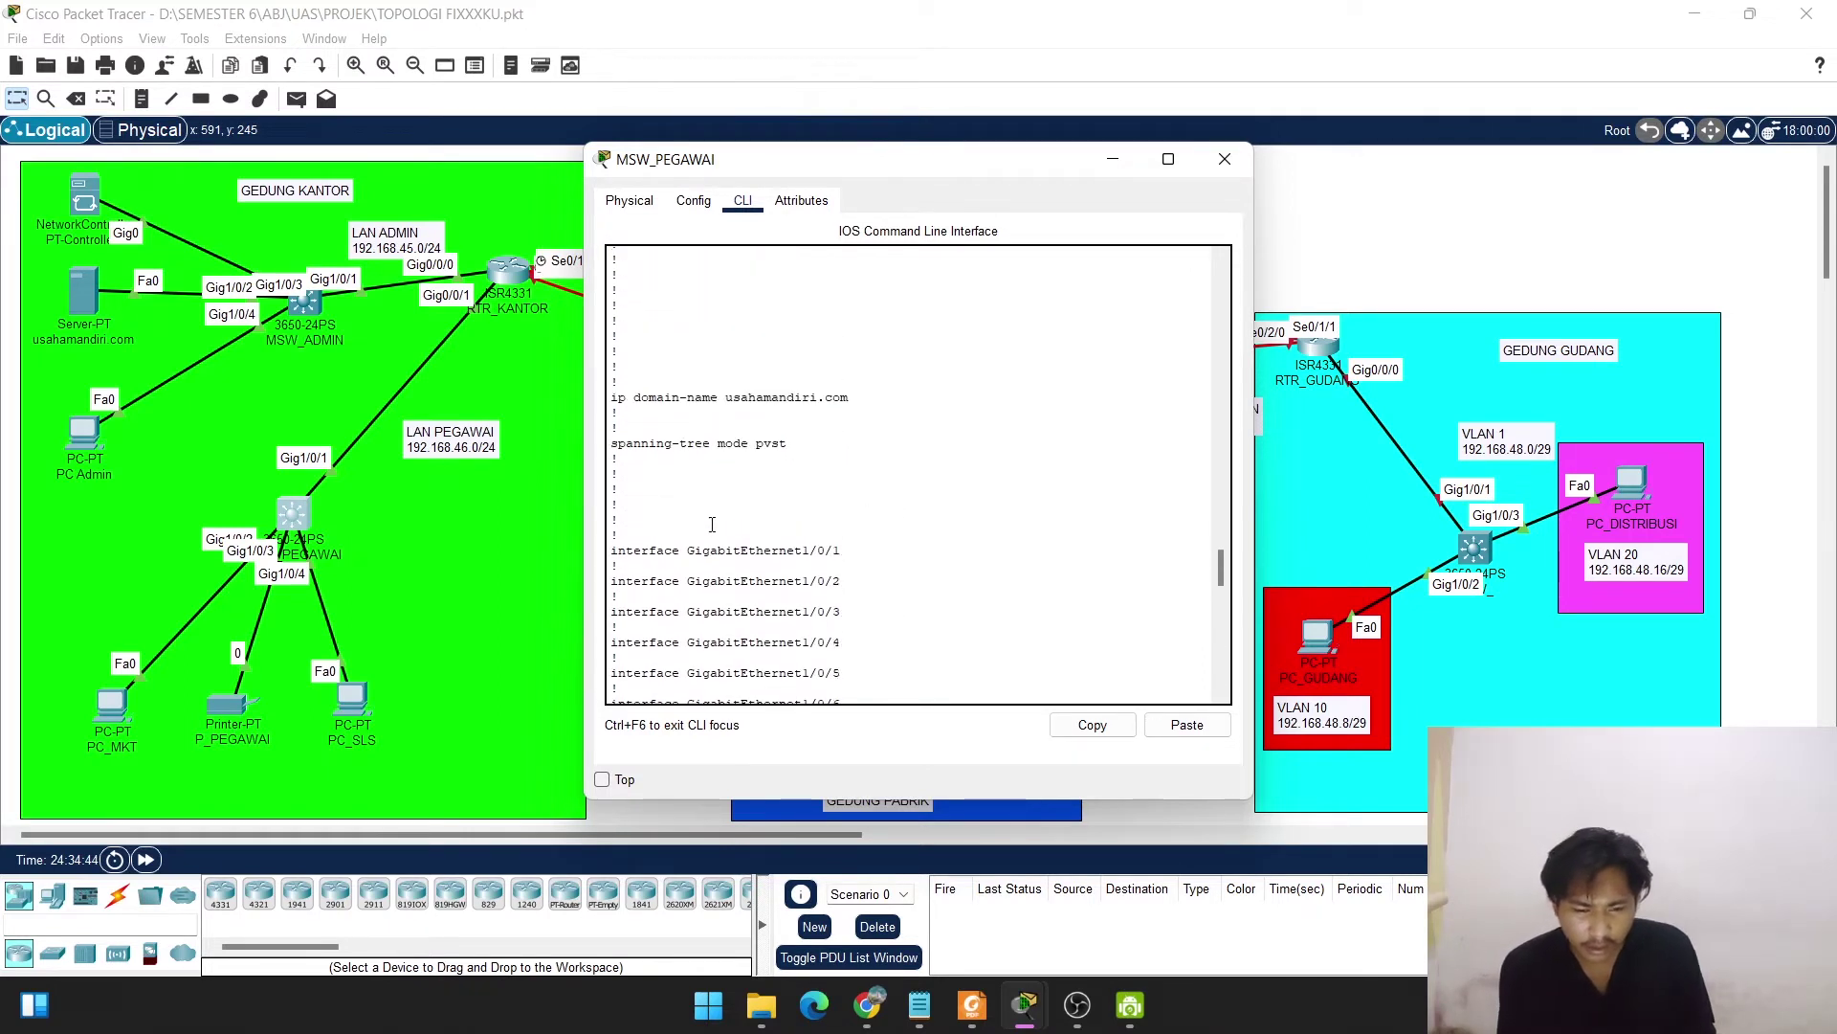
pyautogui.scroll(5, 712, 524)
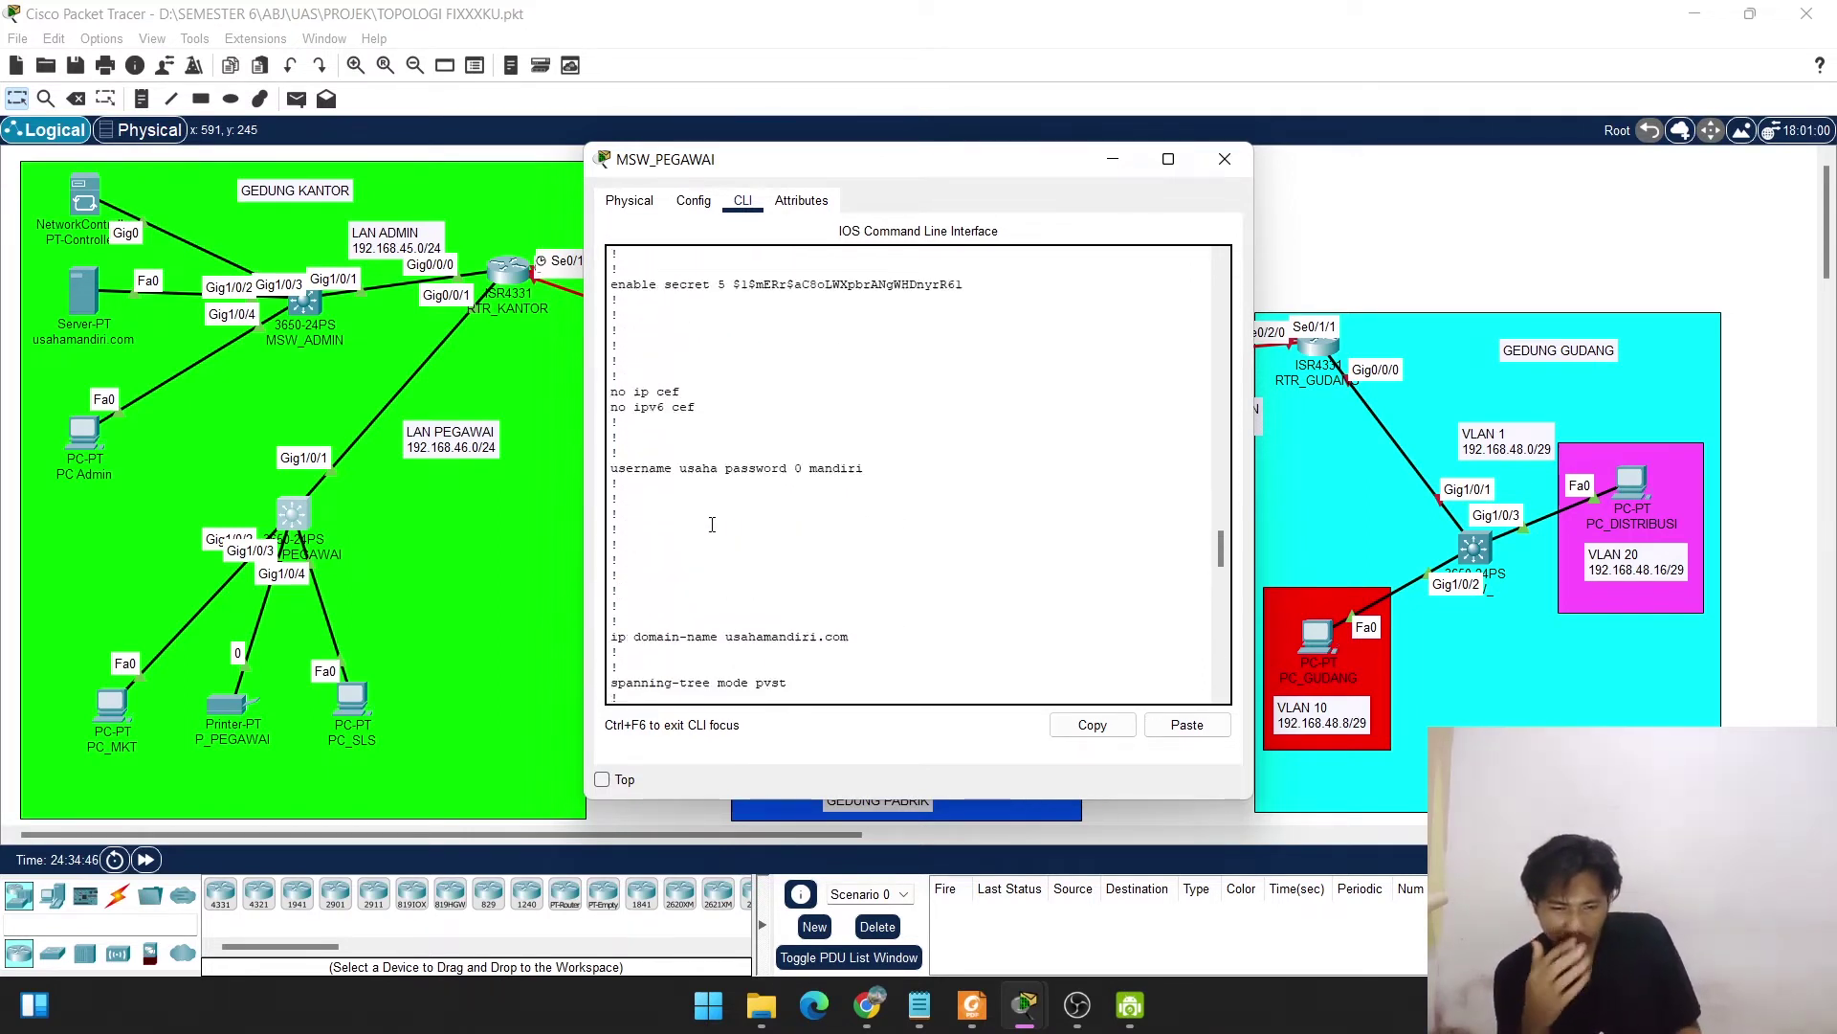
pyautogui.scroll(5, 712, 525)
pyautogui.scroll(-20, 712, 525)
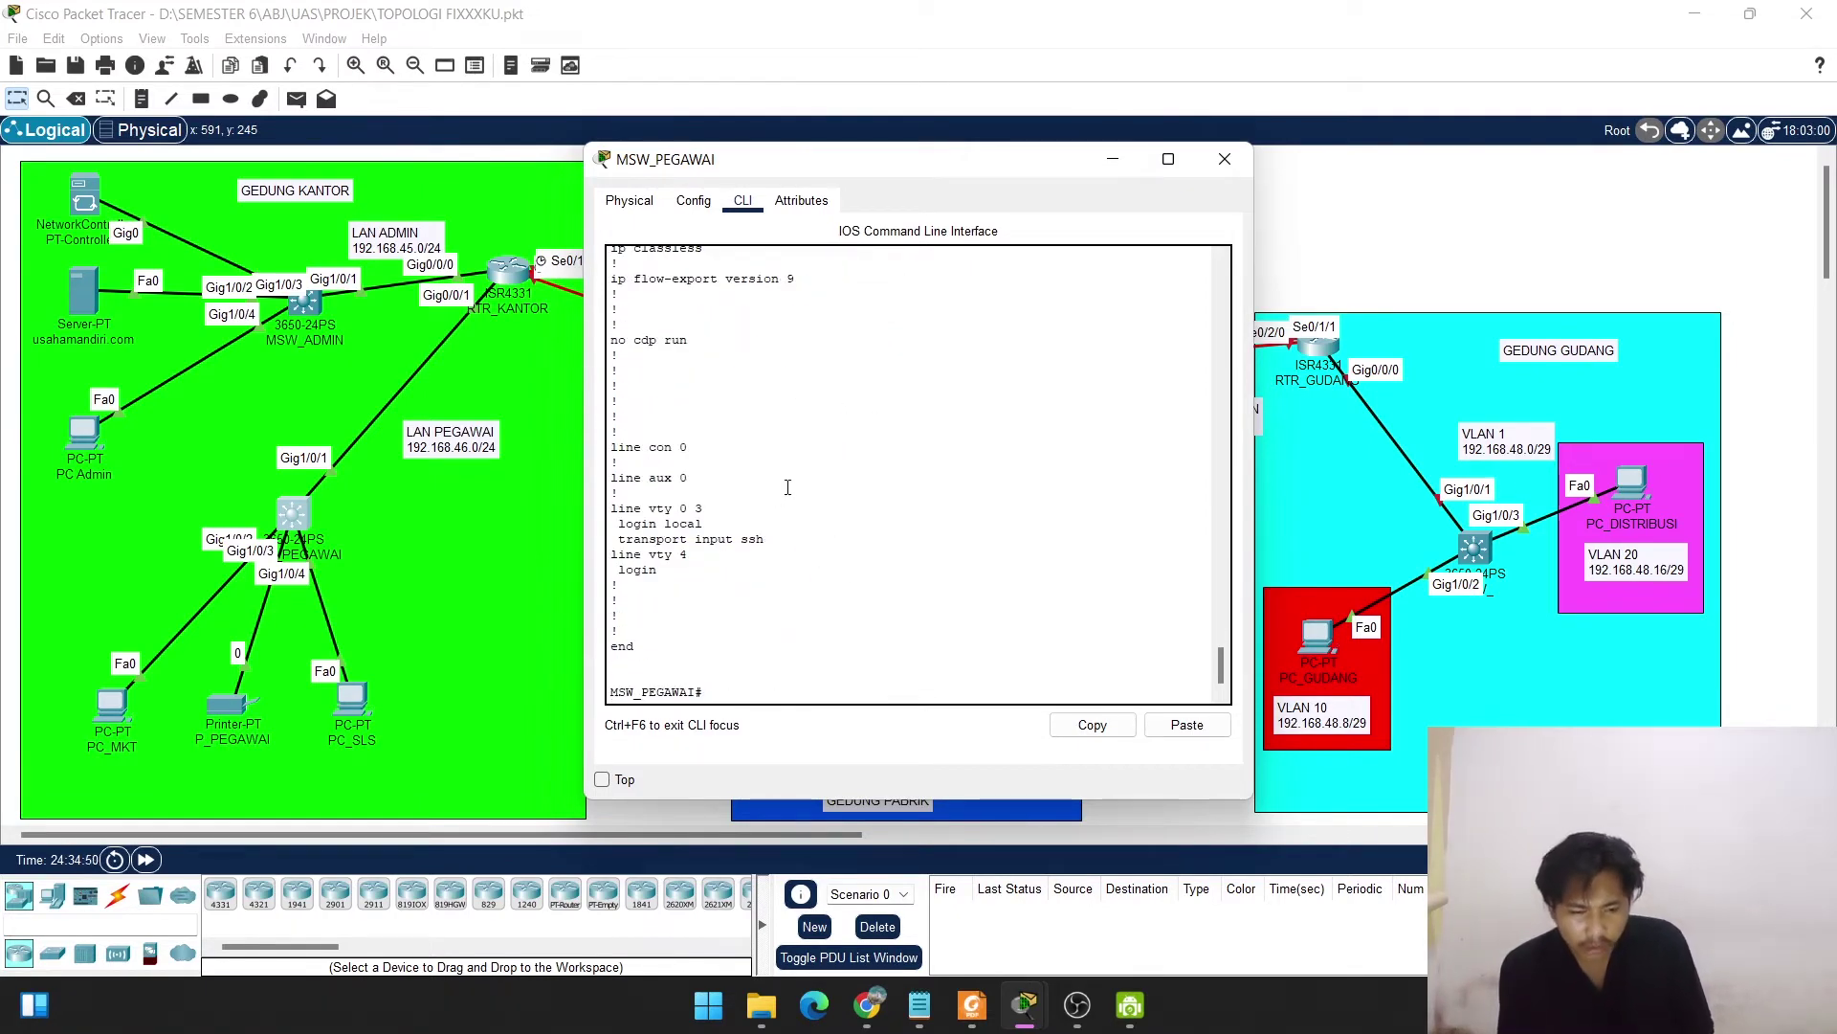
pyautogui.scroll(20, 787, 487)
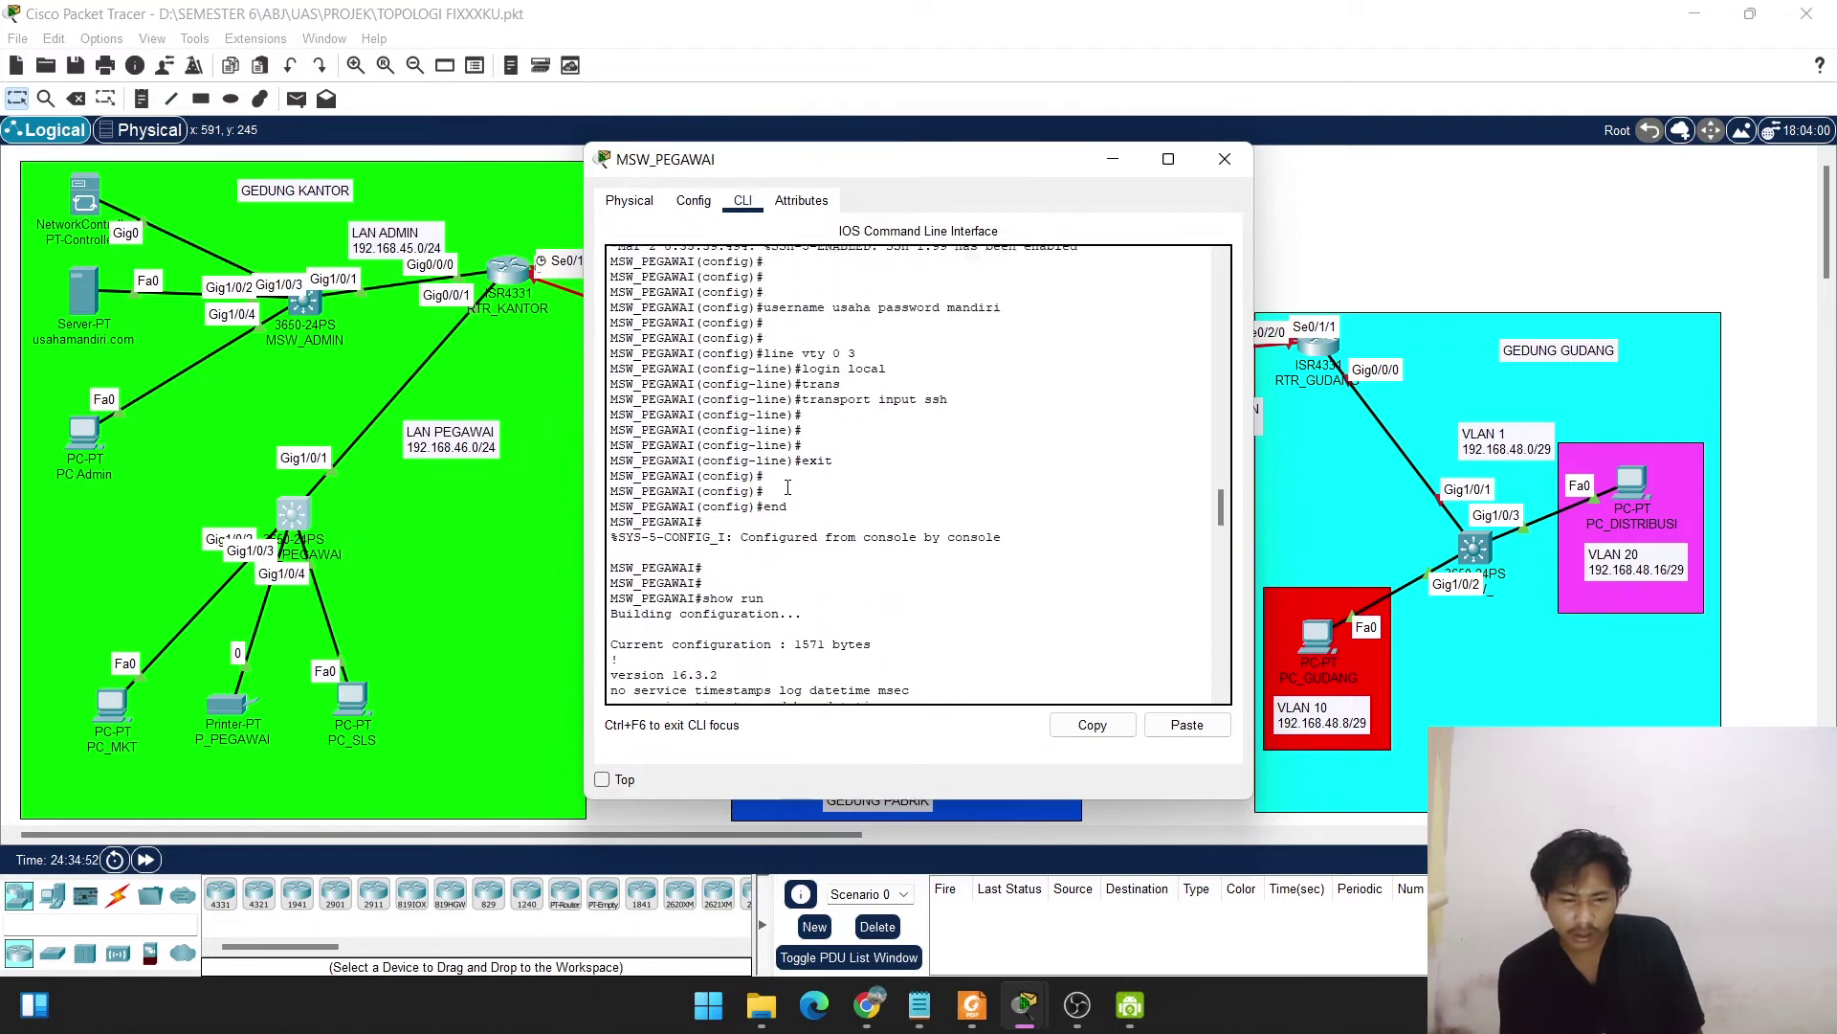
pyautogui.scroll(-20, 787, 487)
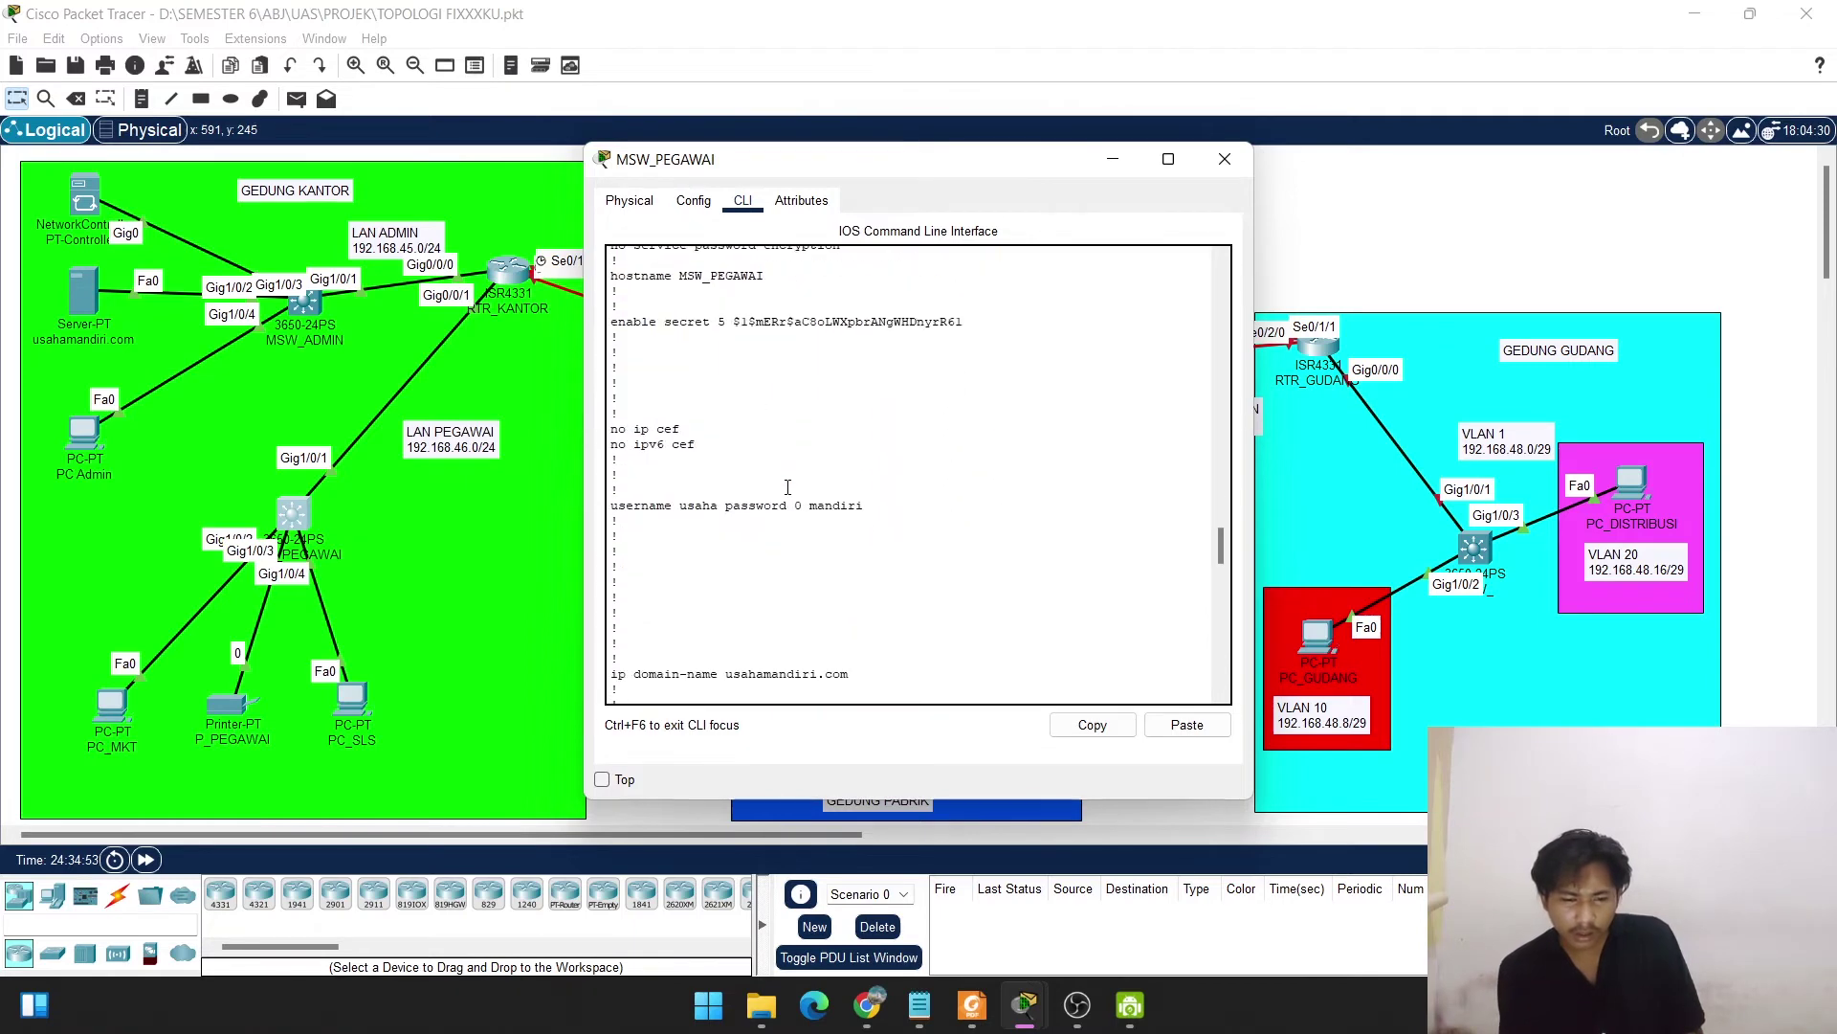
pyautogui.click(1220, 159)
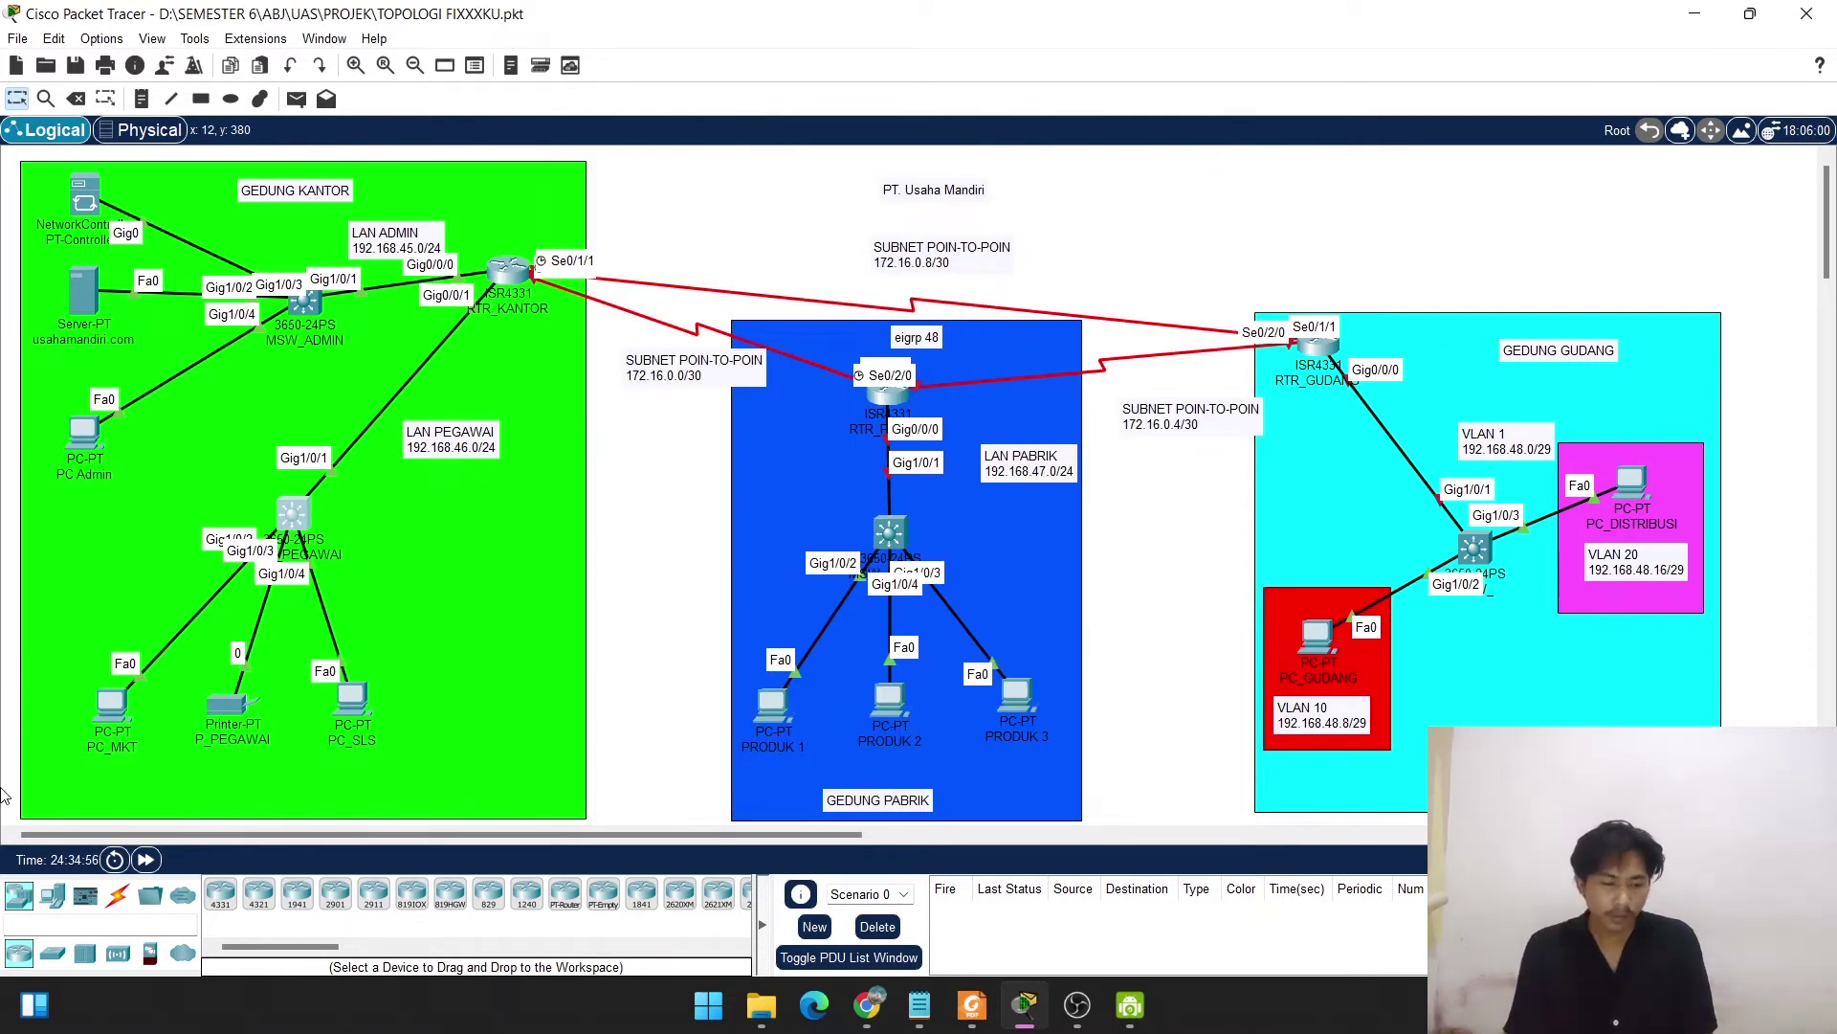
# Switch PC_MKT's IP configuration to DHCP so it leases 192.168.46.3.
pyautogui.click(112, 705)
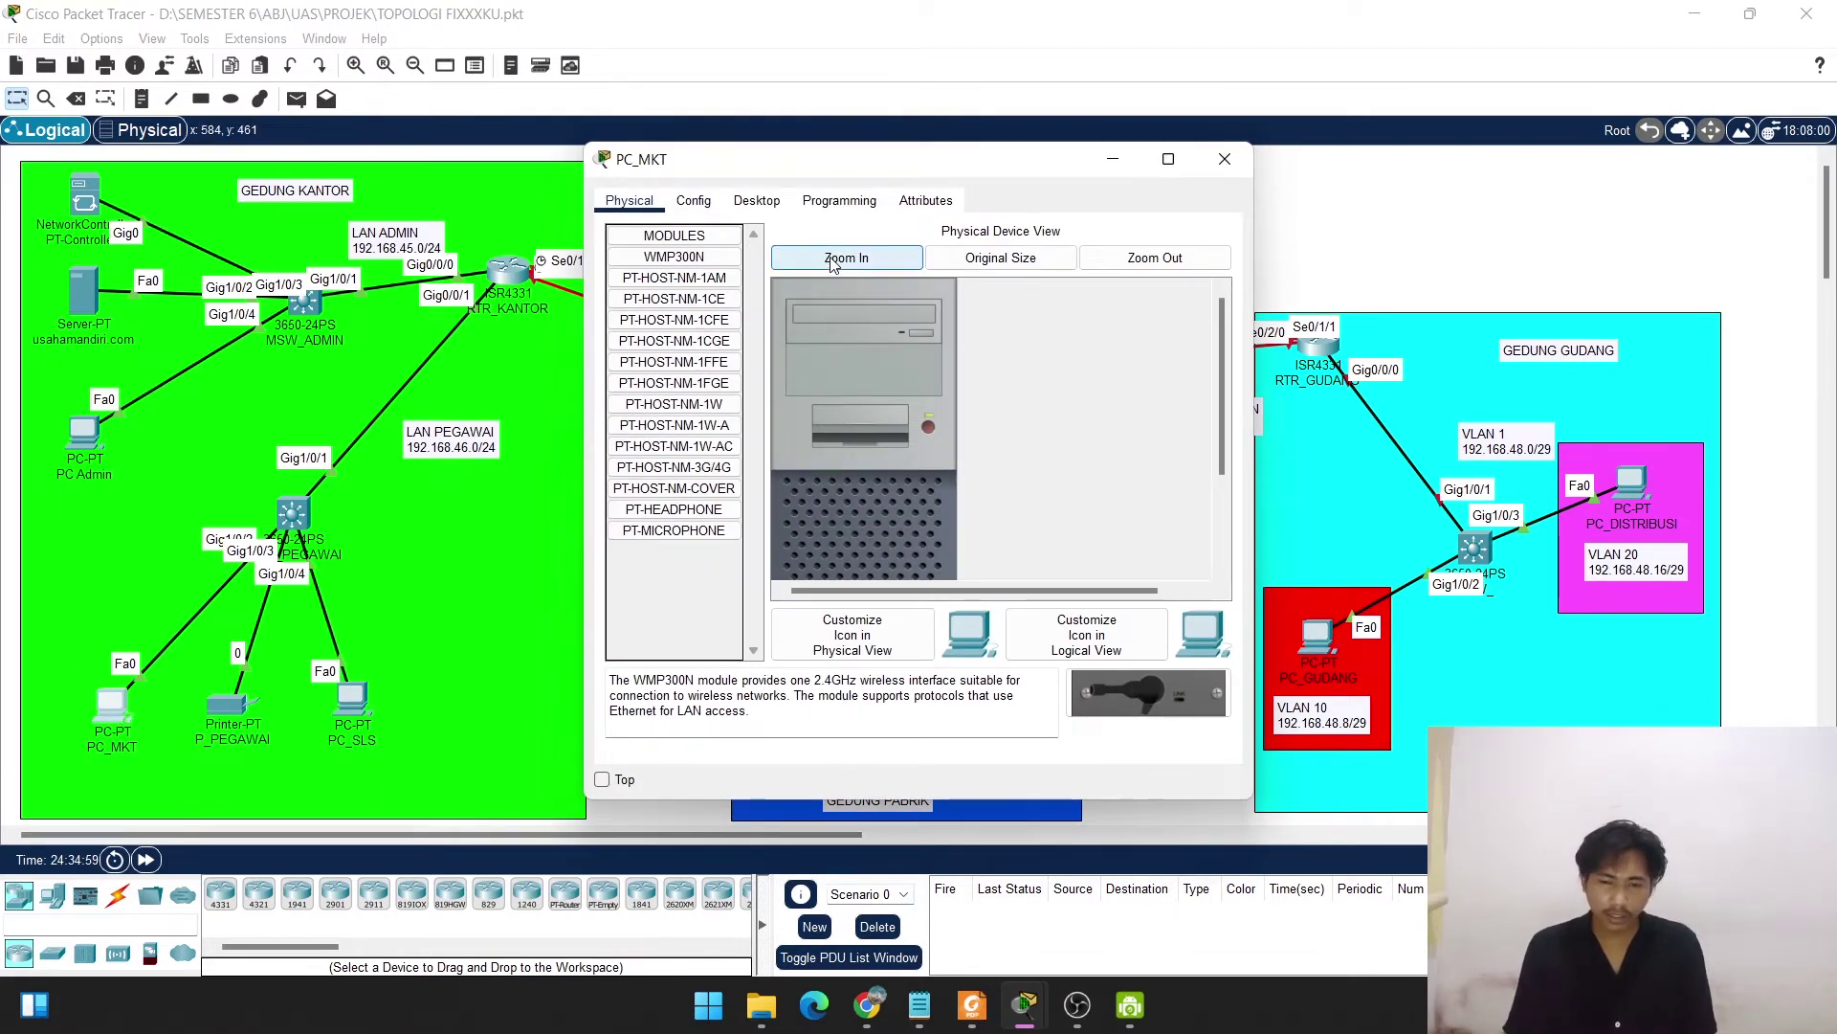
pyautogui.click(756, 200)
pyautogui.click(678, 256)
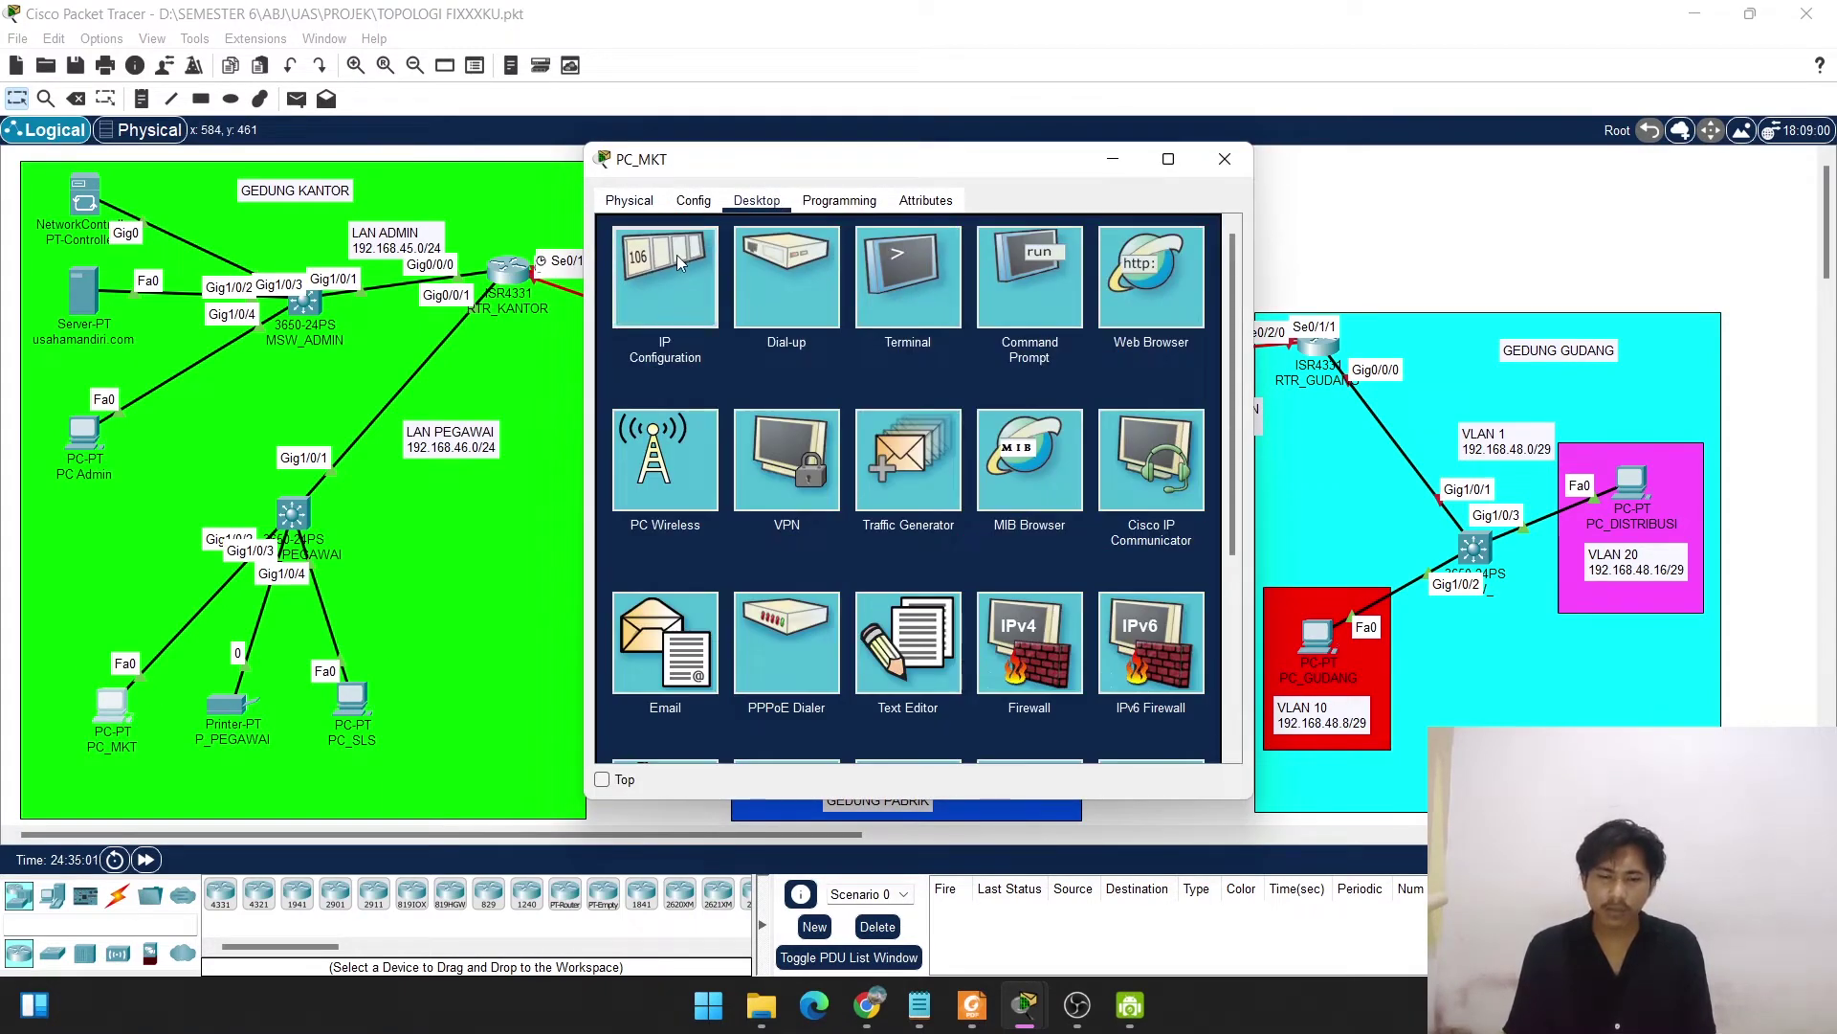
pyautogui.click(629, 318)
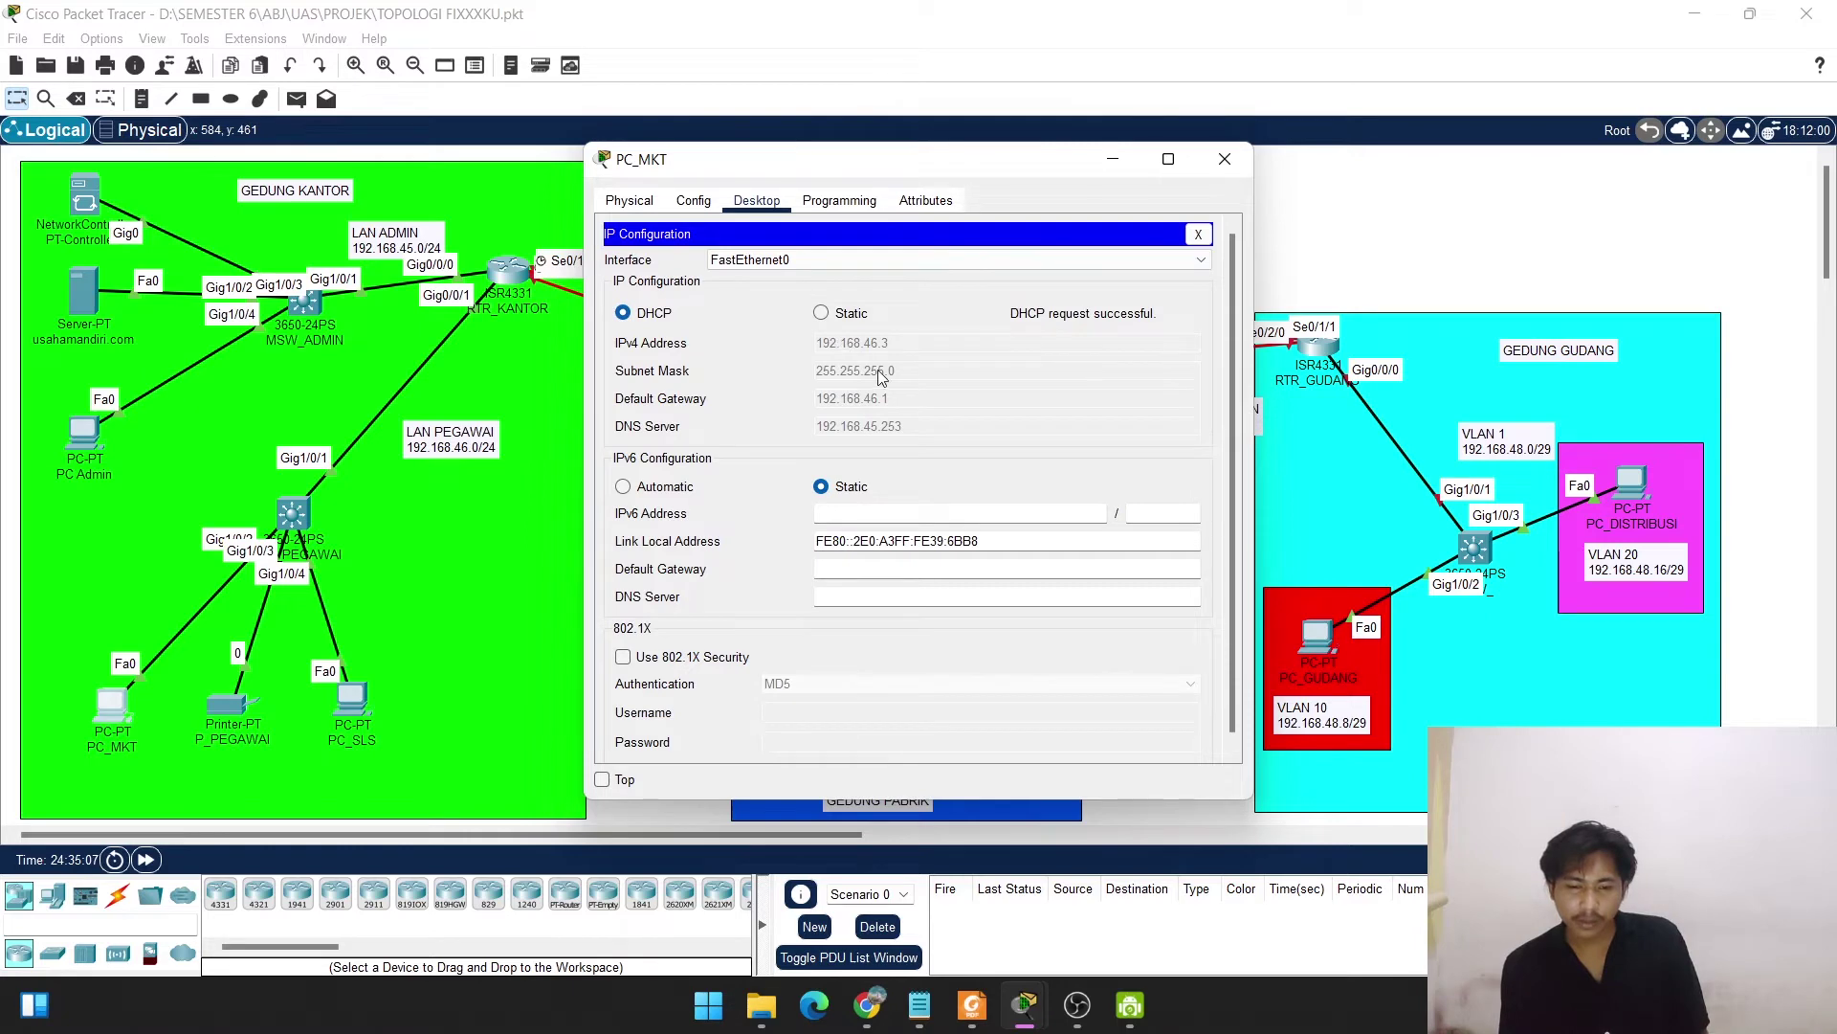
pyautogui.click(1219, 161)
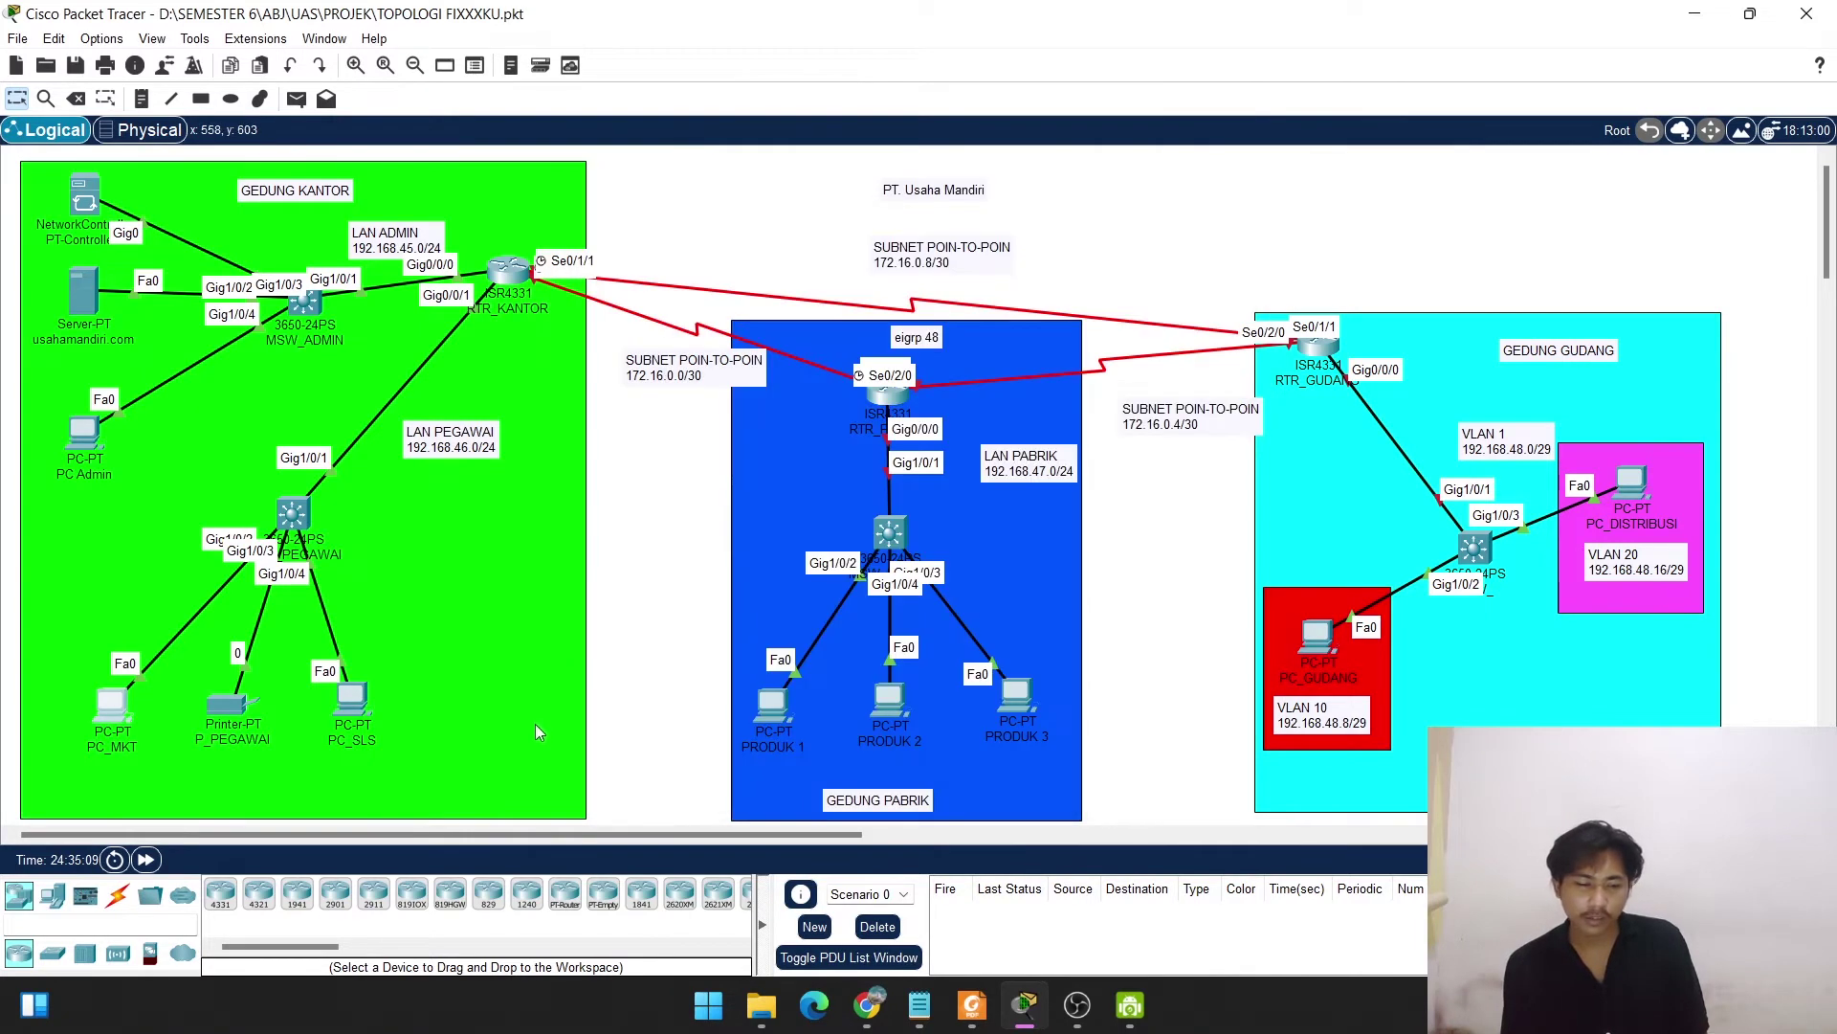
# Switch PC_SLS's IP configuration to DHCP so it leases 192.168.46.4.
pyautogui.click(354, 684)
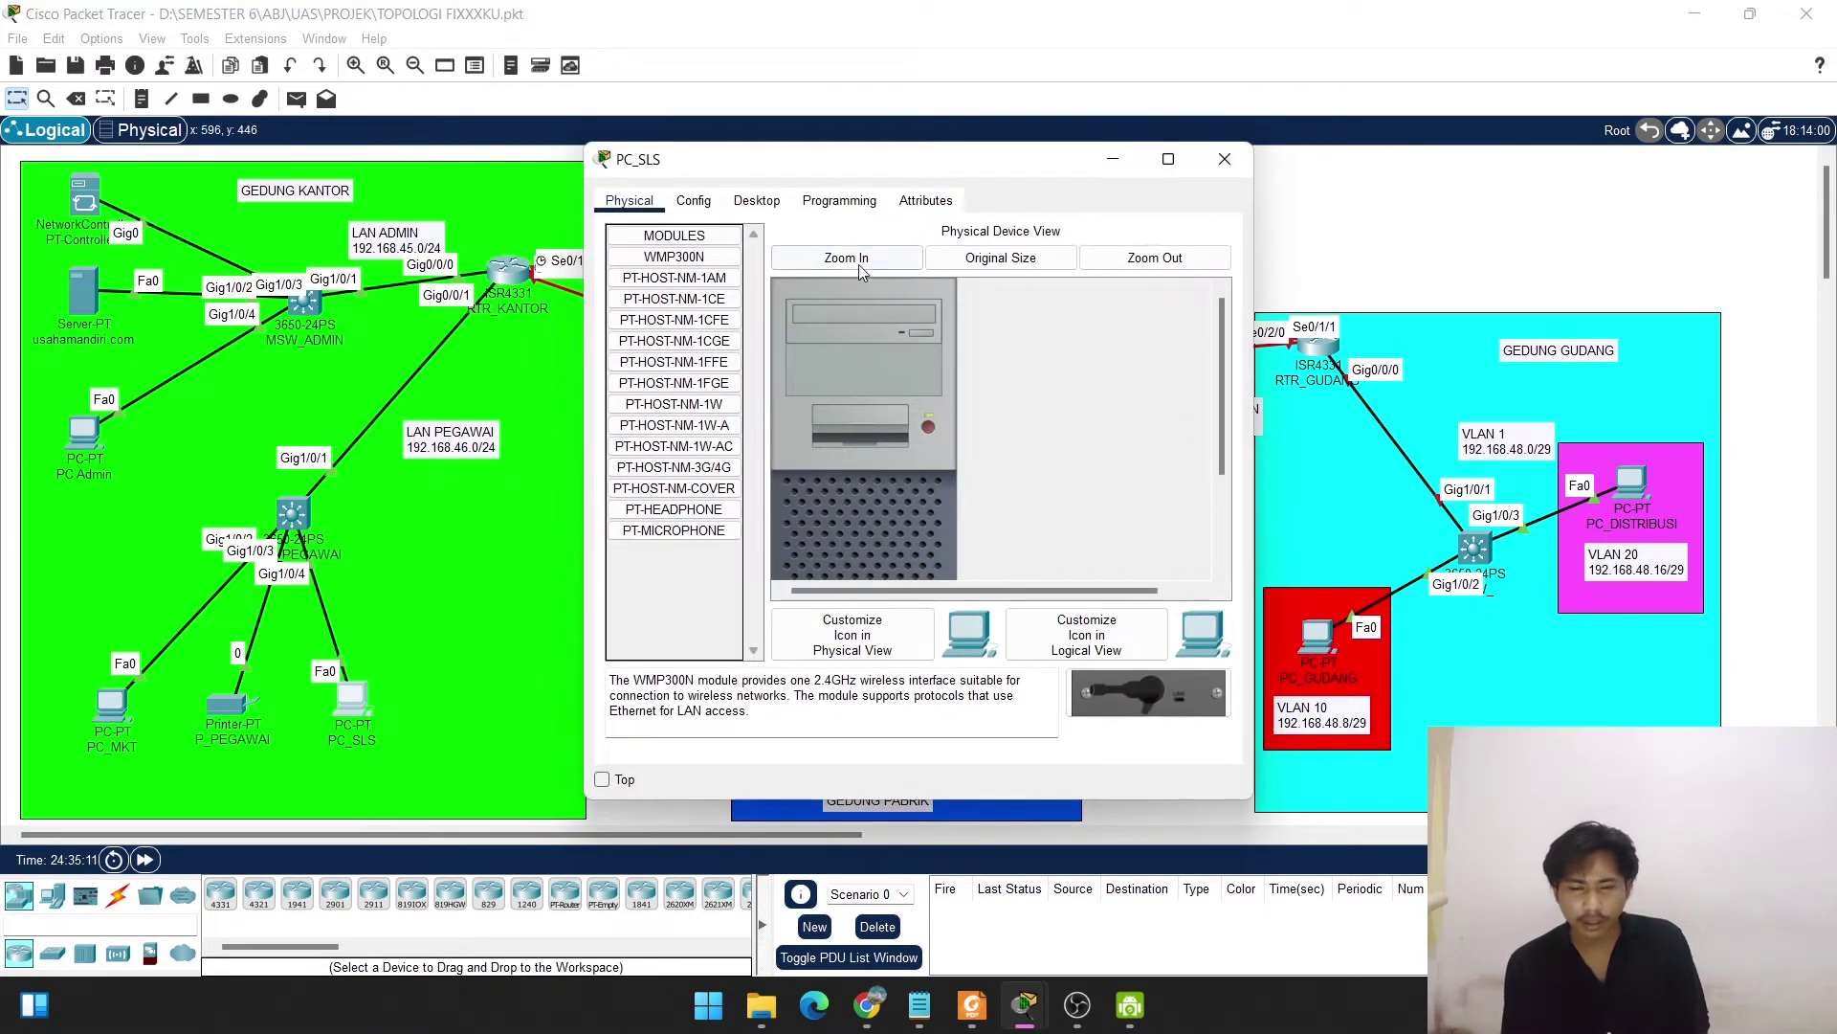
pyautogui.click(756, 201)
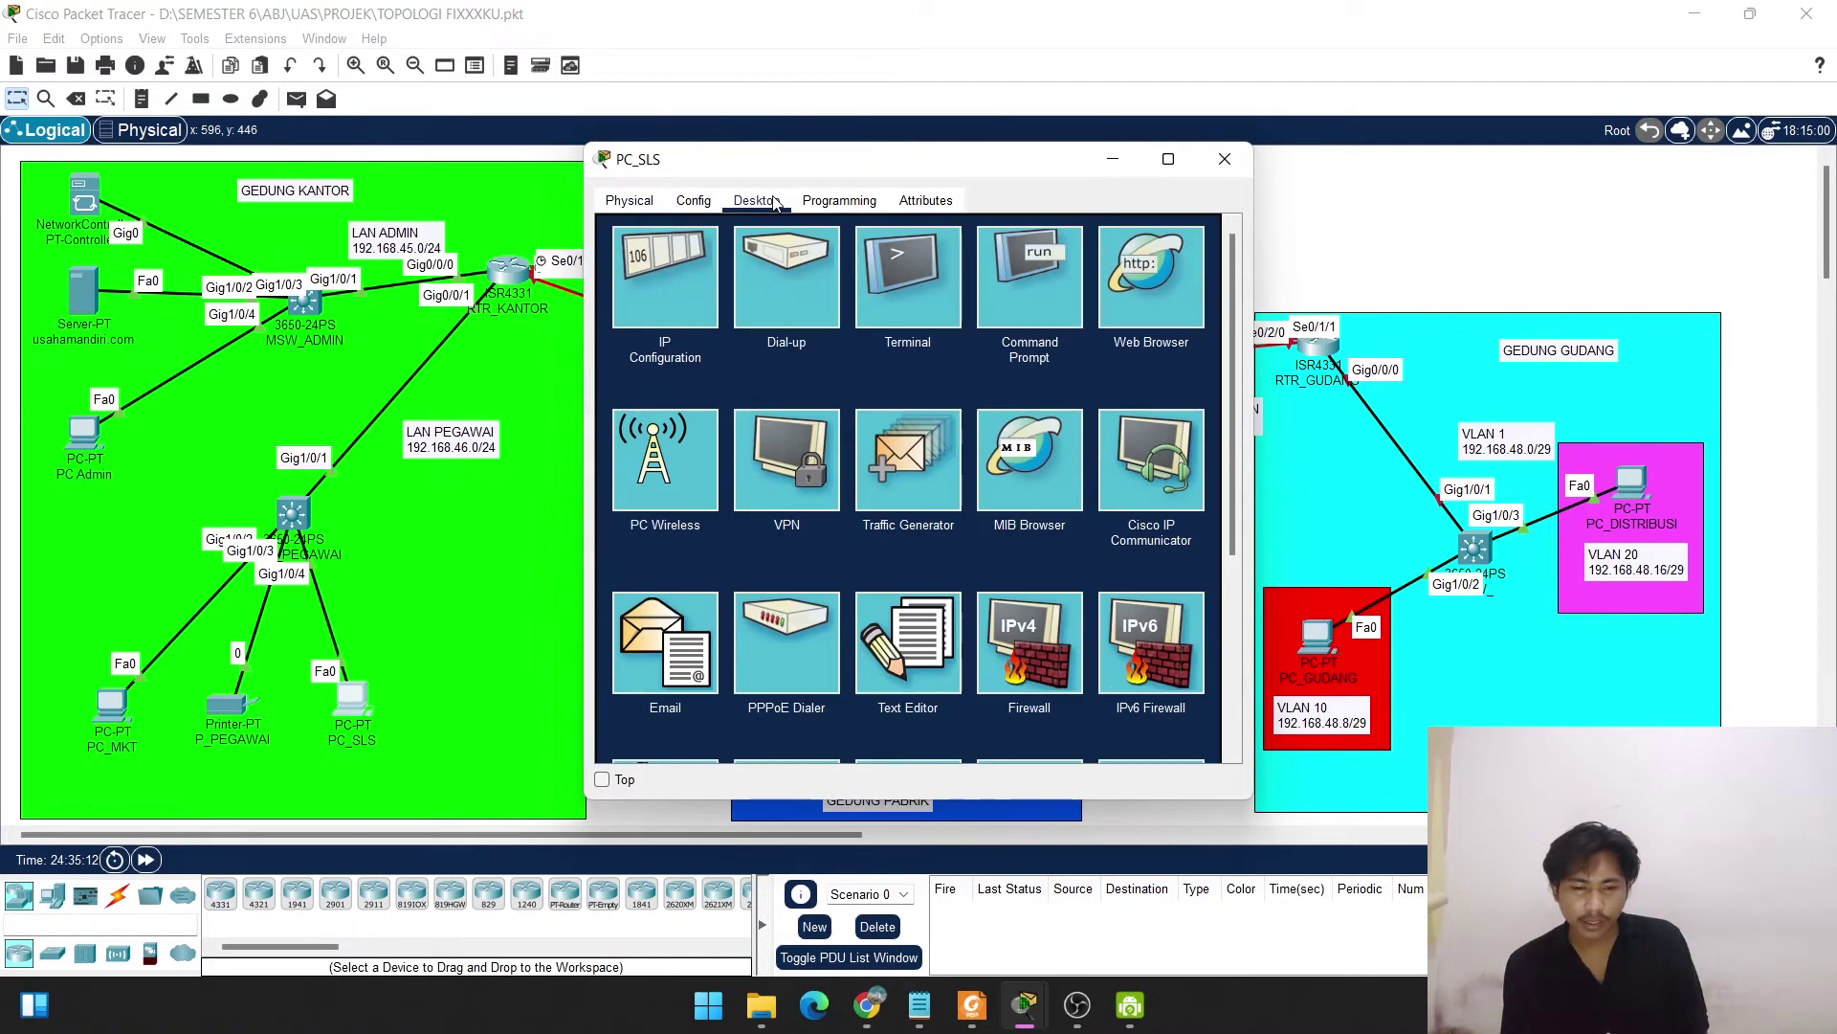
pyautogui.click(681, 262)
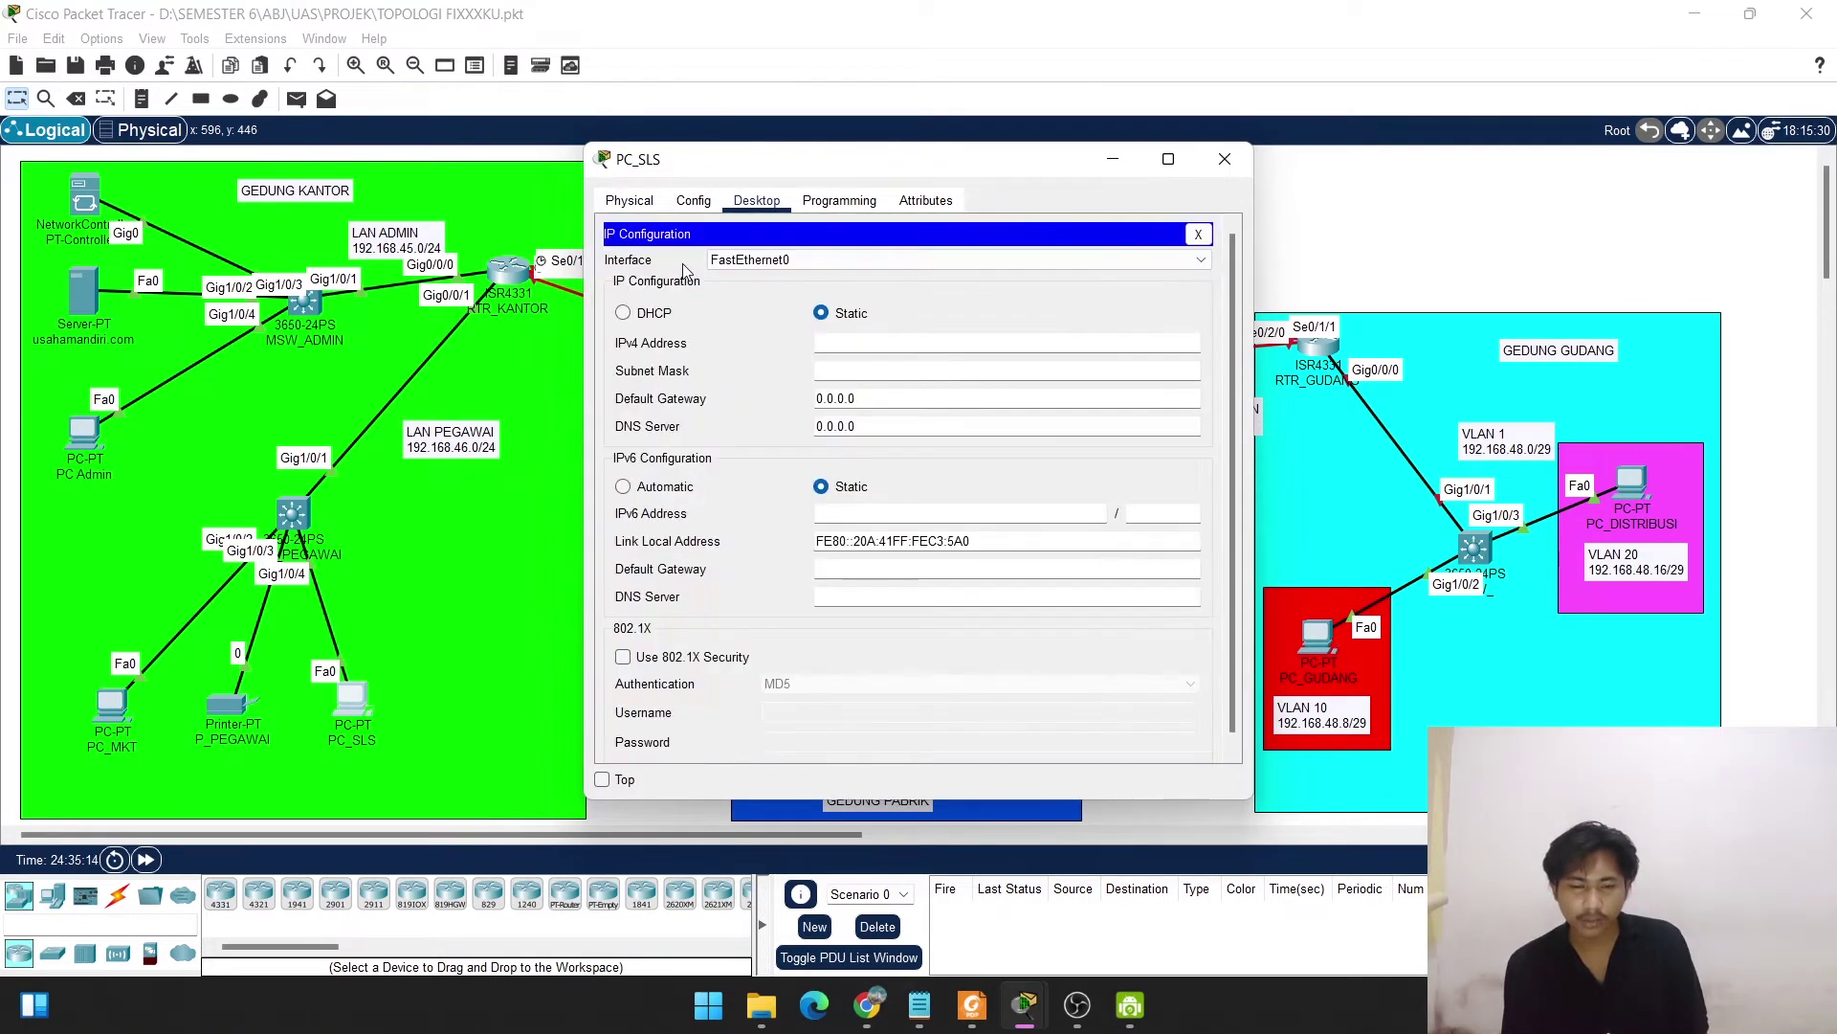
pyautogui.click(623, 315)
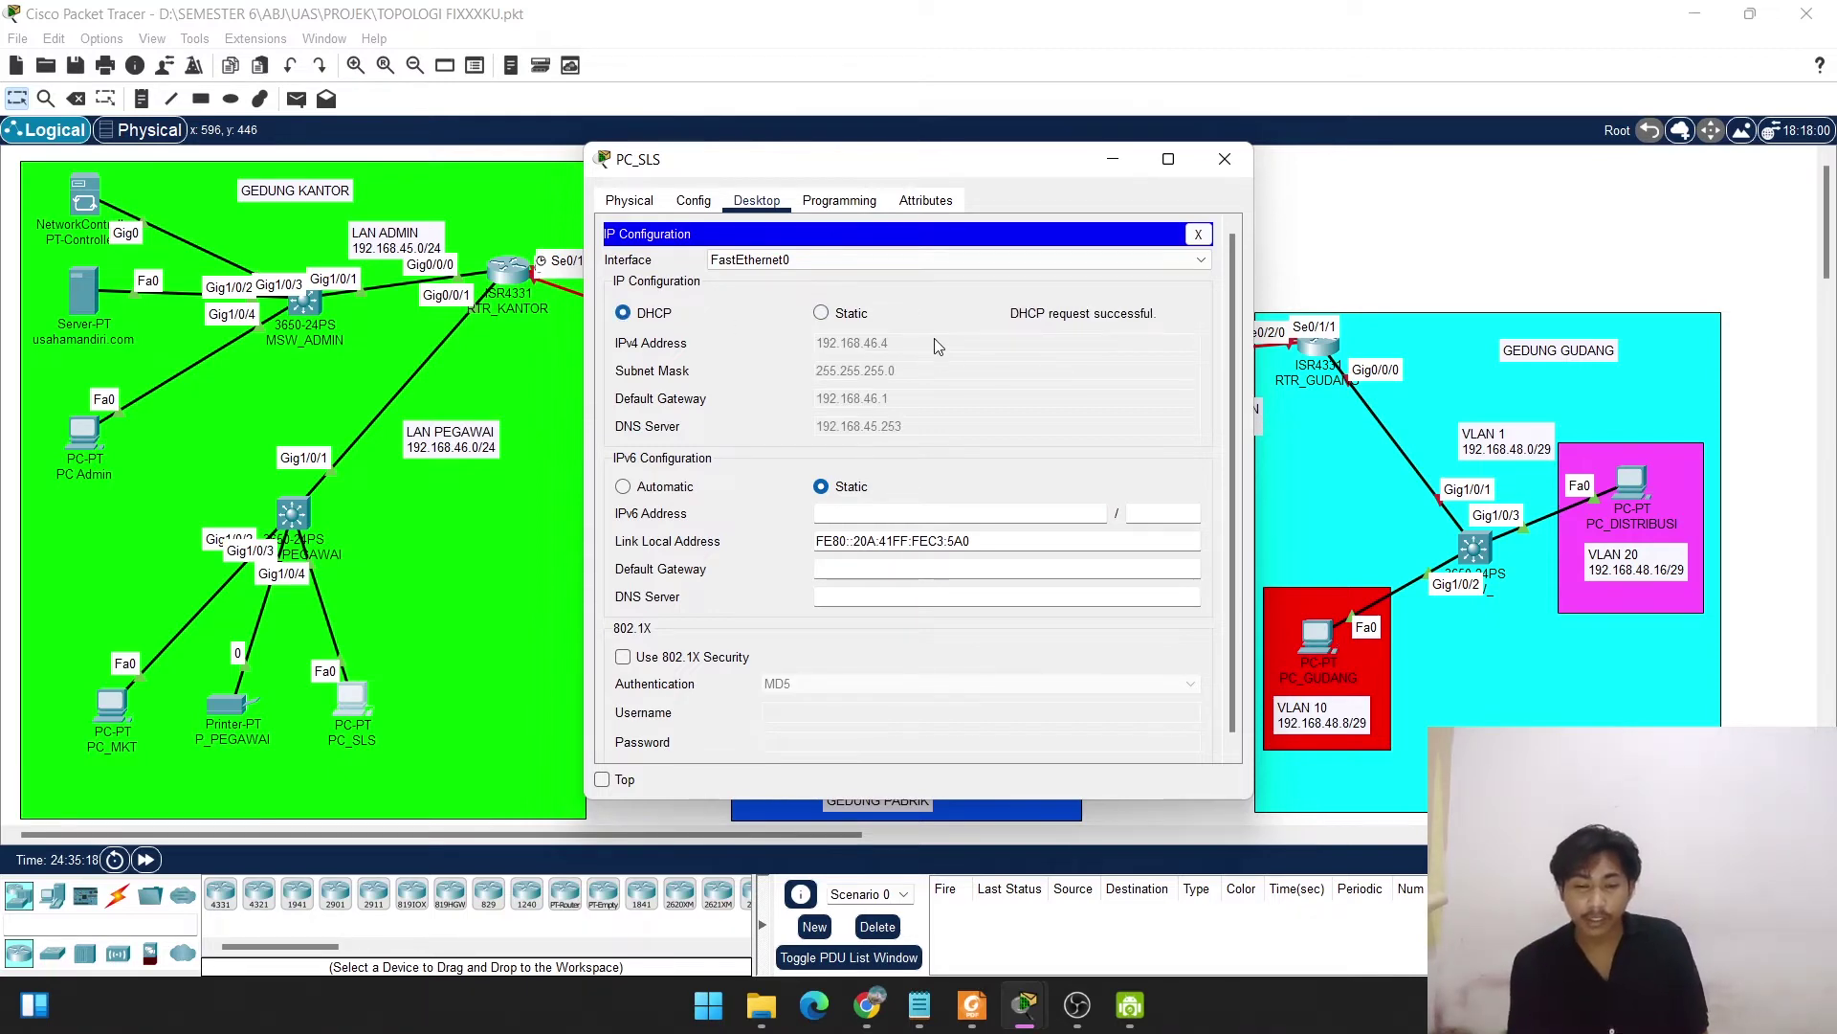
pyautogui.click(1225, 159)
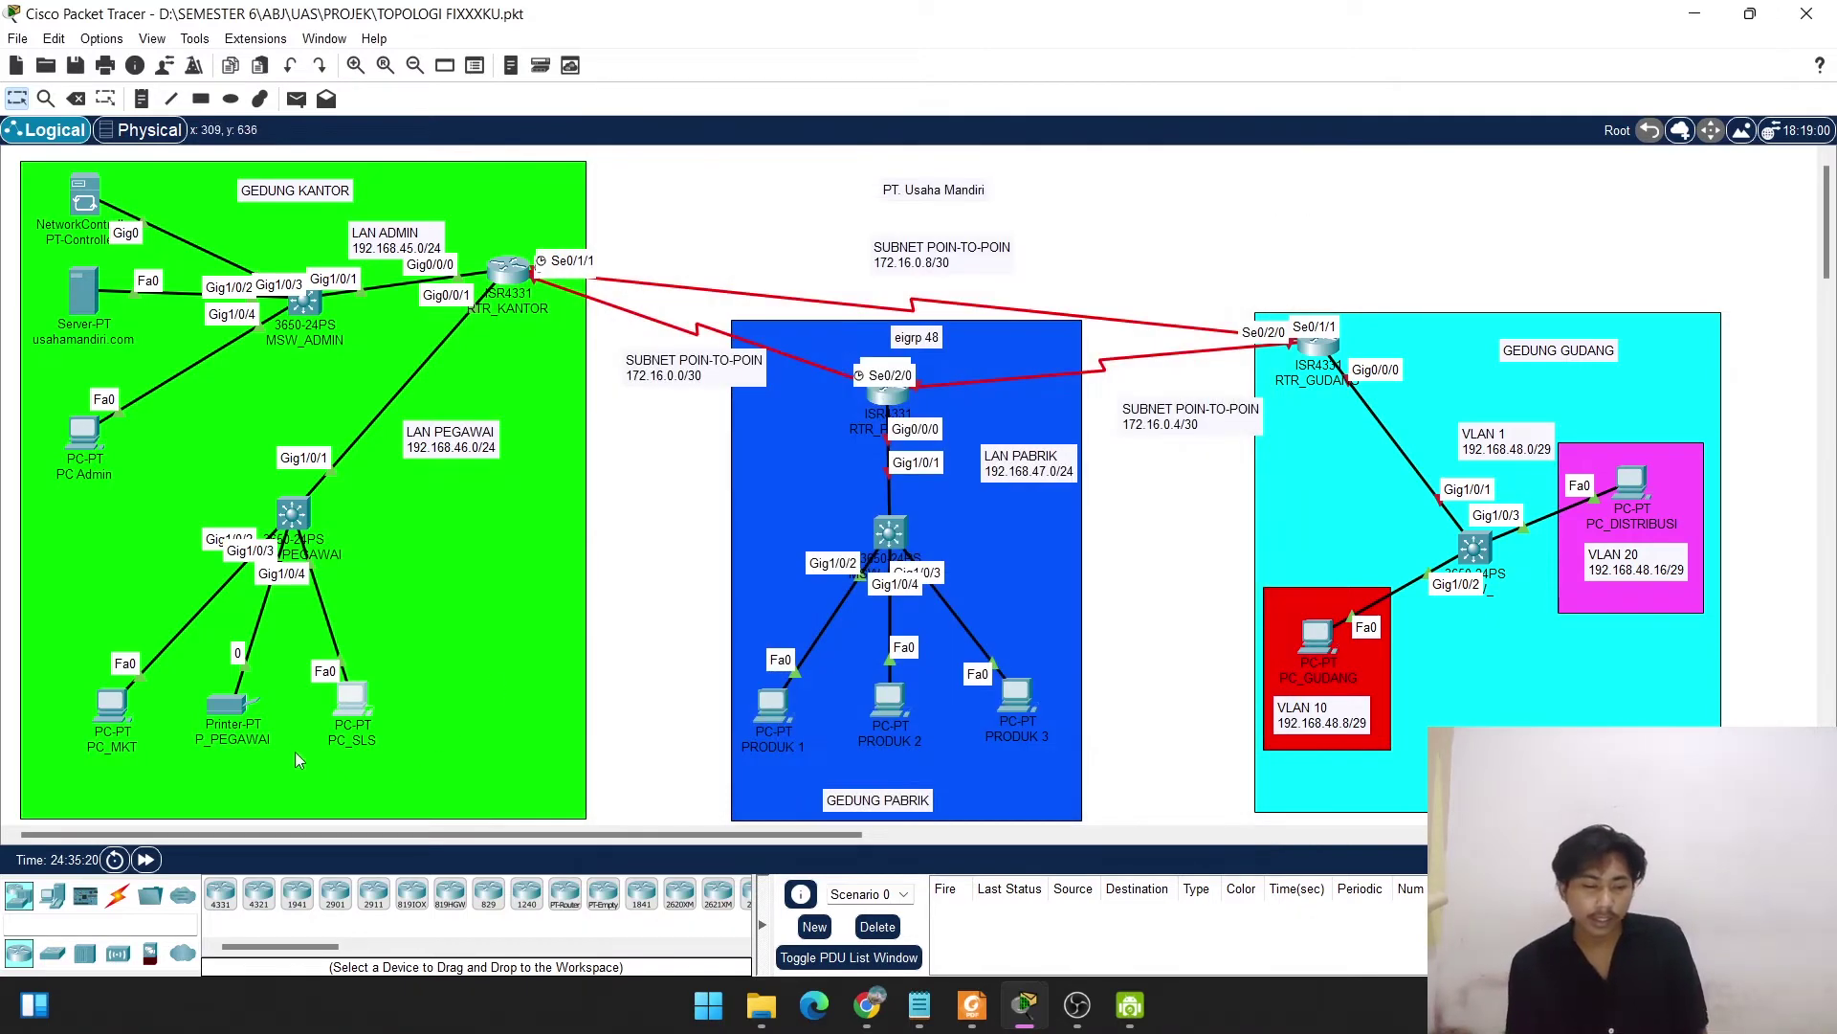
# Set P_PEGAWAI's default gateway to 192.168.46.1 and DNS server to 192.168.45.253.
pyautogui.click(228, 705)
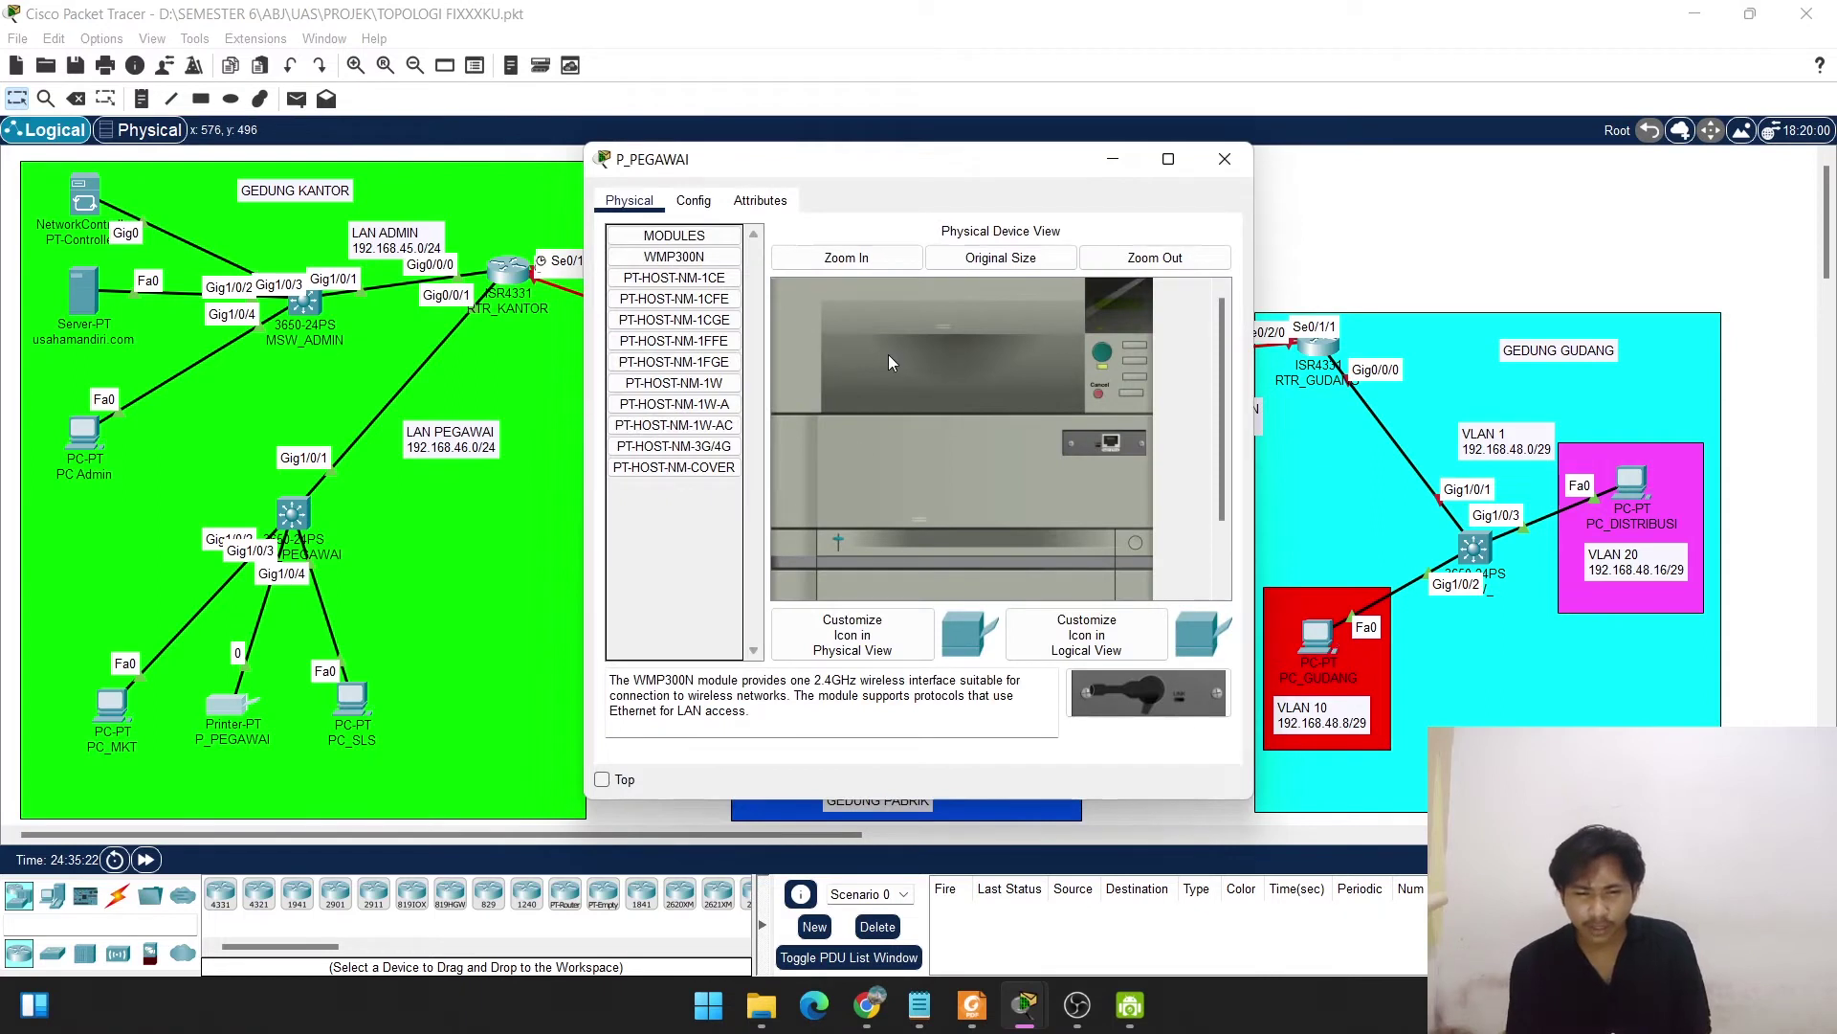
pyautogui.click(697, 204)
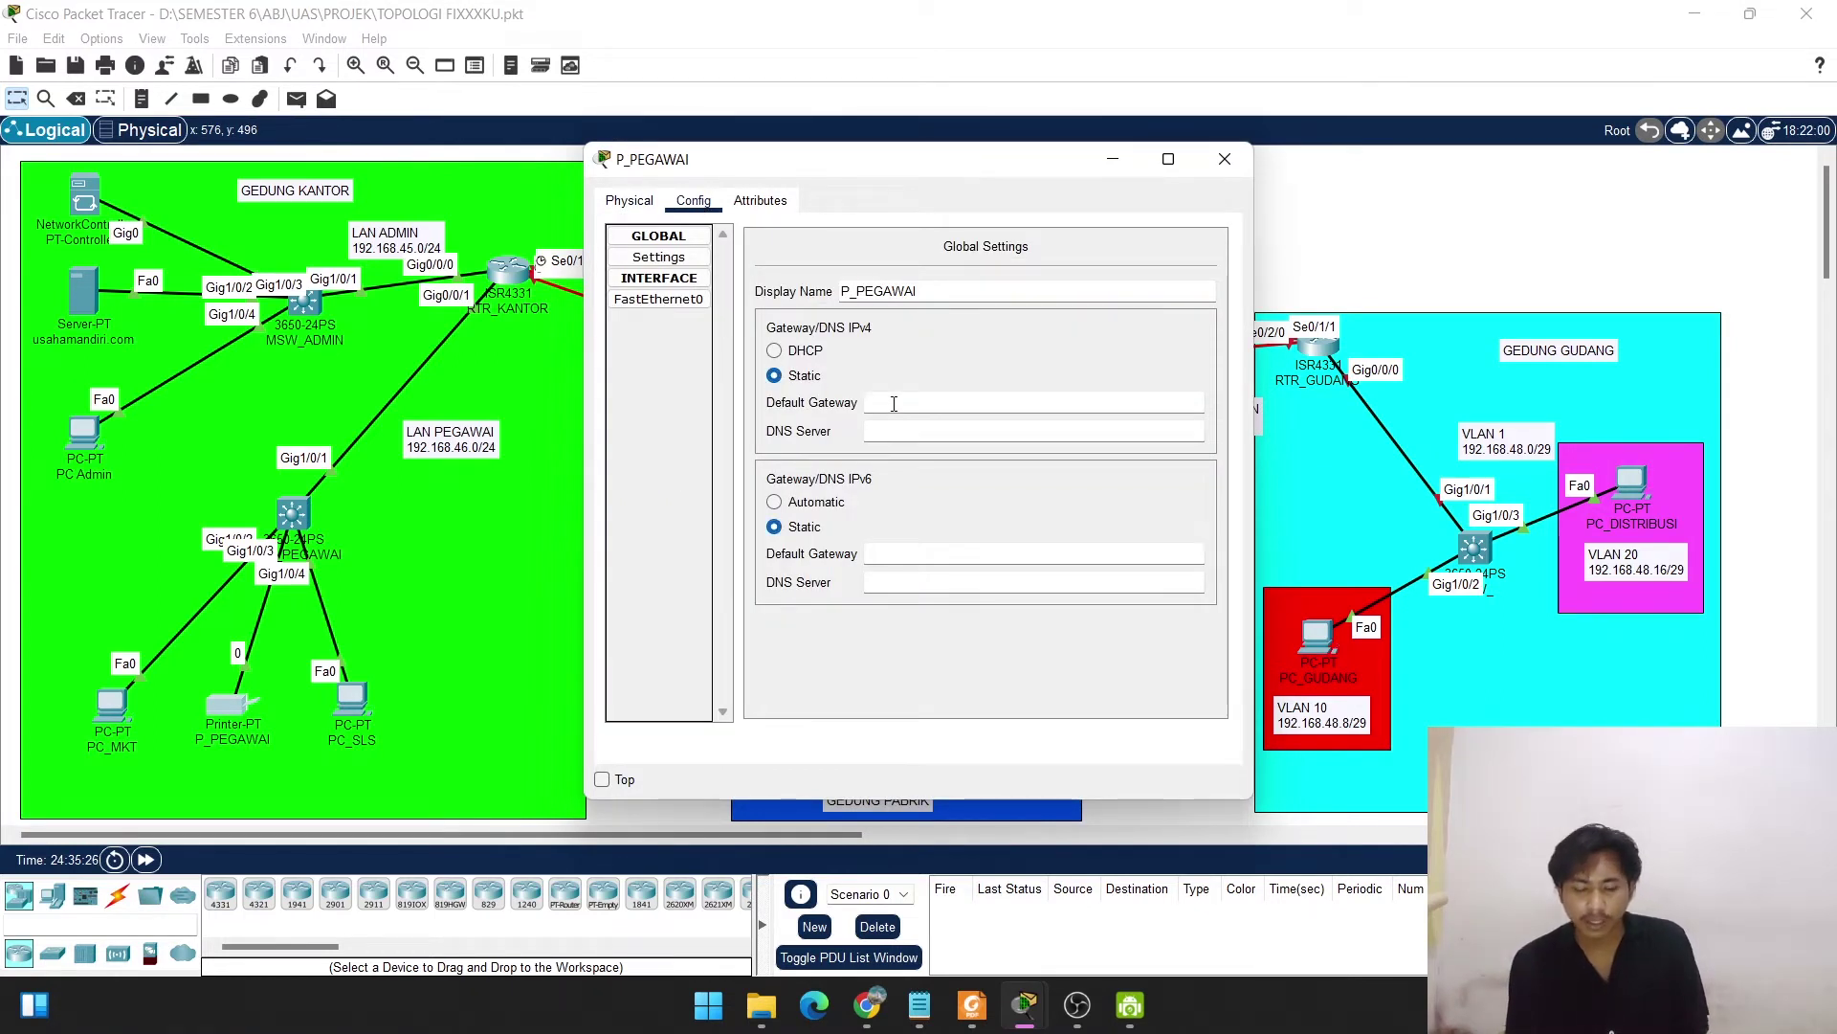
pyautogui.write('192.168.45.253')
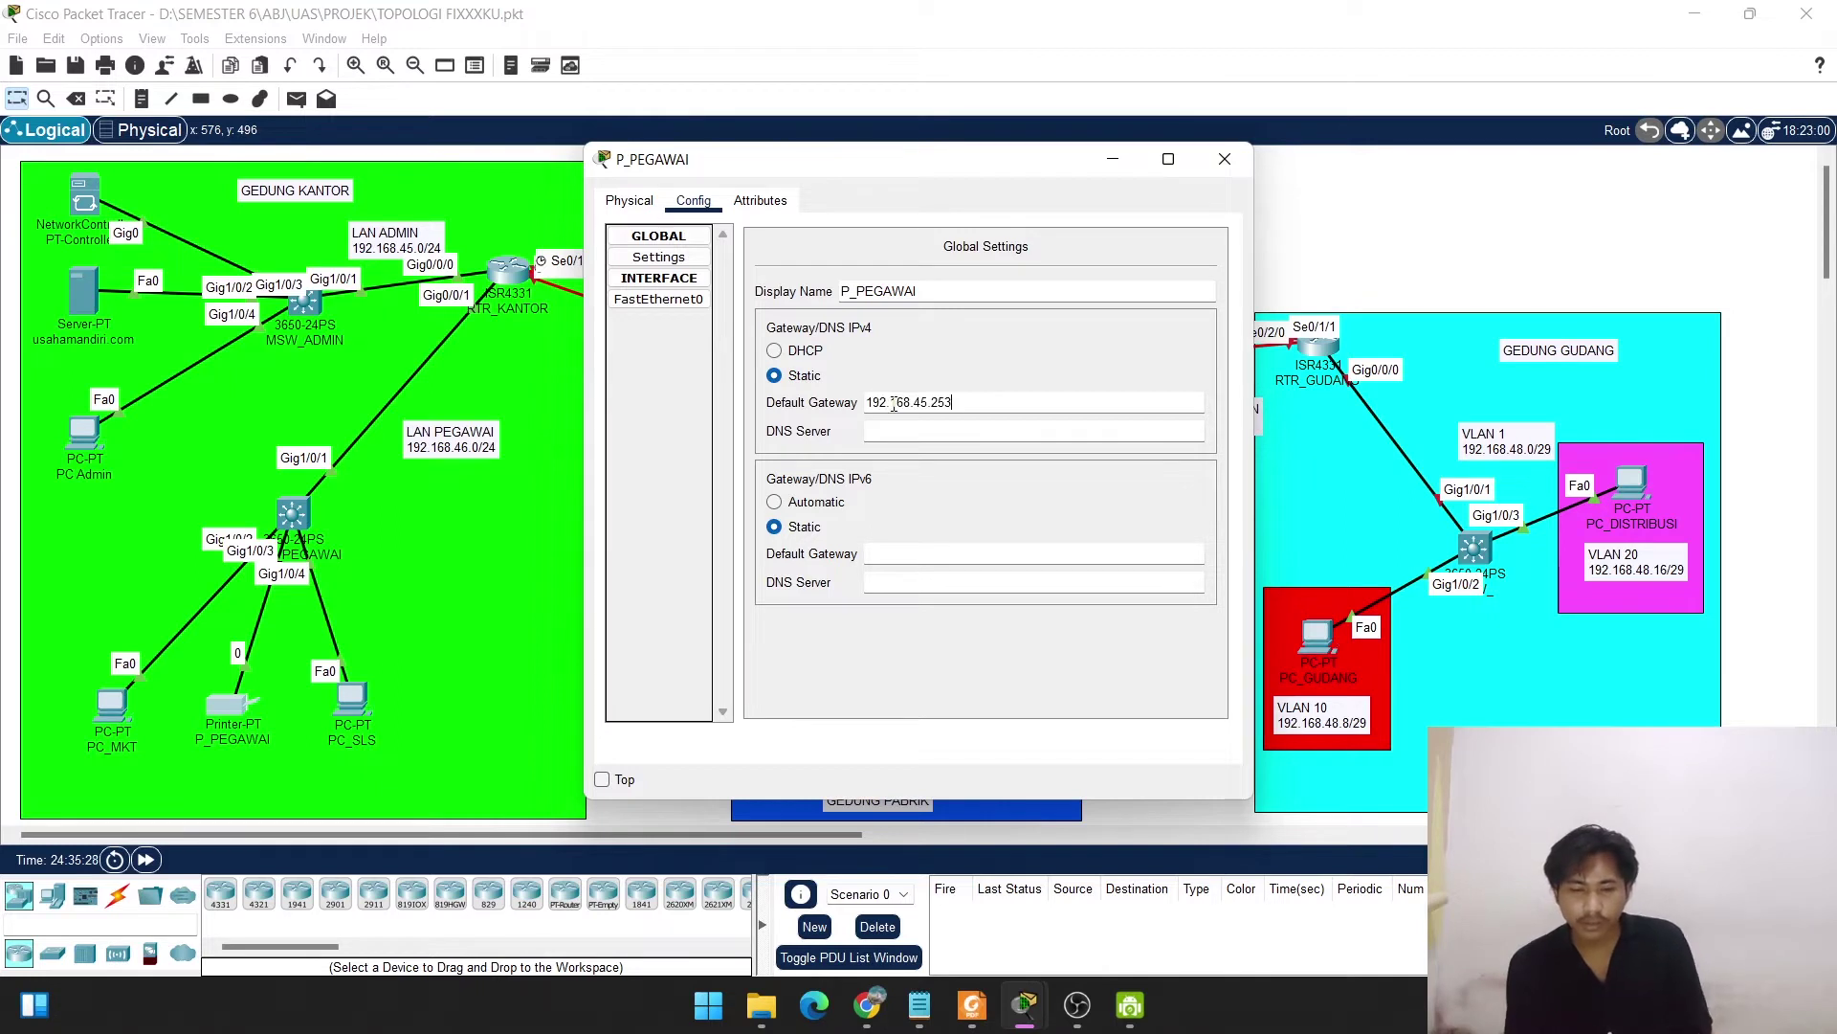
pyautogui.press('BackSpace')
pyautogui.press('BackSpace')
pyautogui.press('BackSpace')
pyautogui.press('BackSpace')
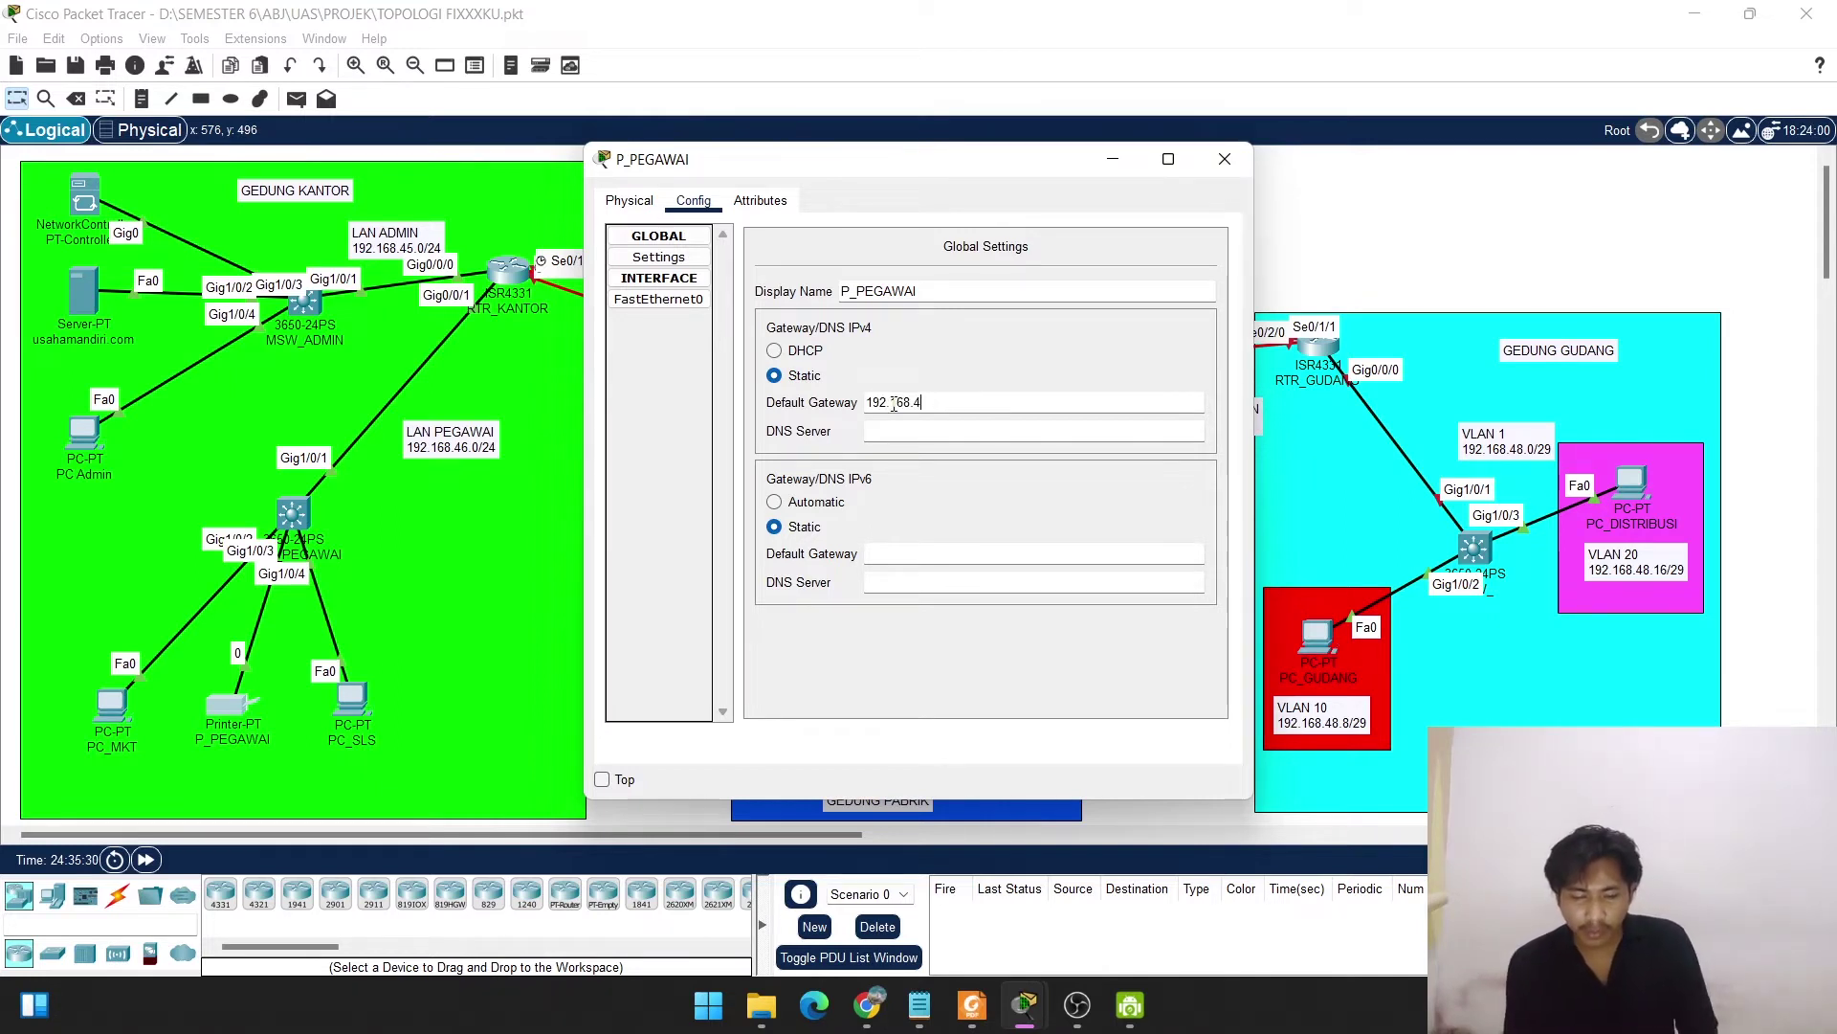
pyautogui.write('6.1')
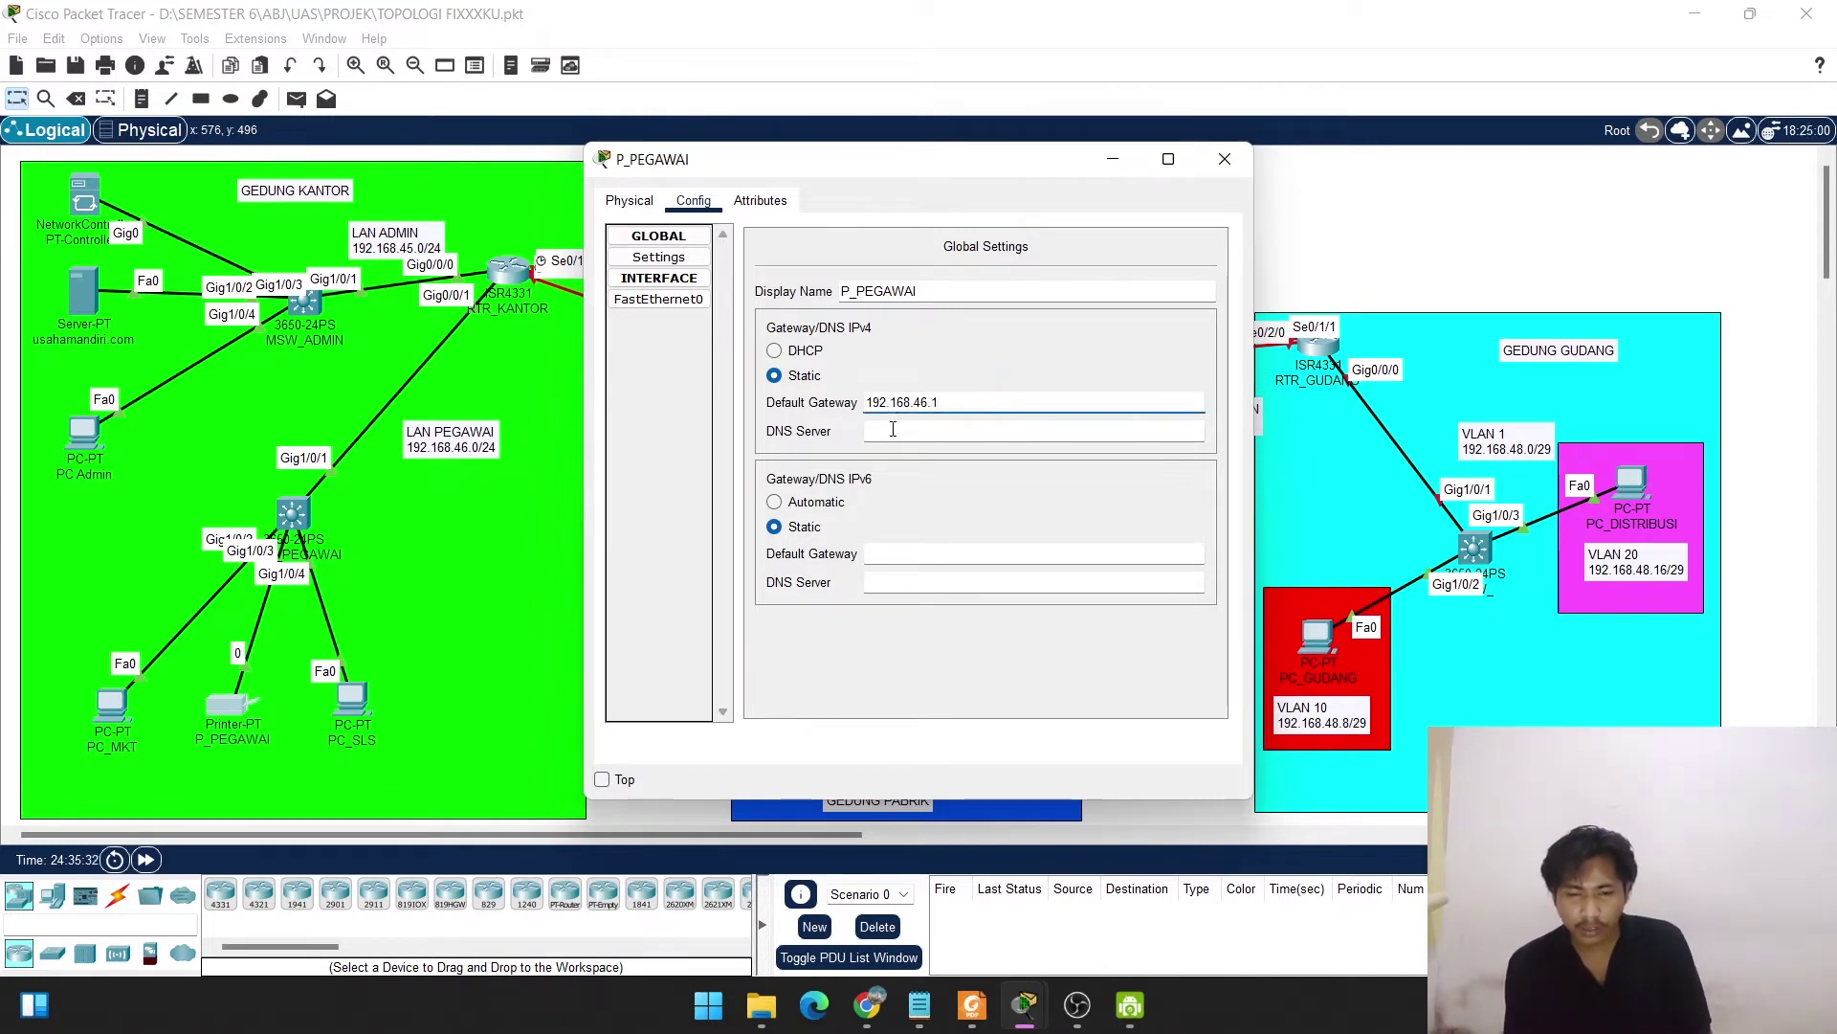
pyautogui.click(890, 432)
pyautogui.write('192.168.45.253')
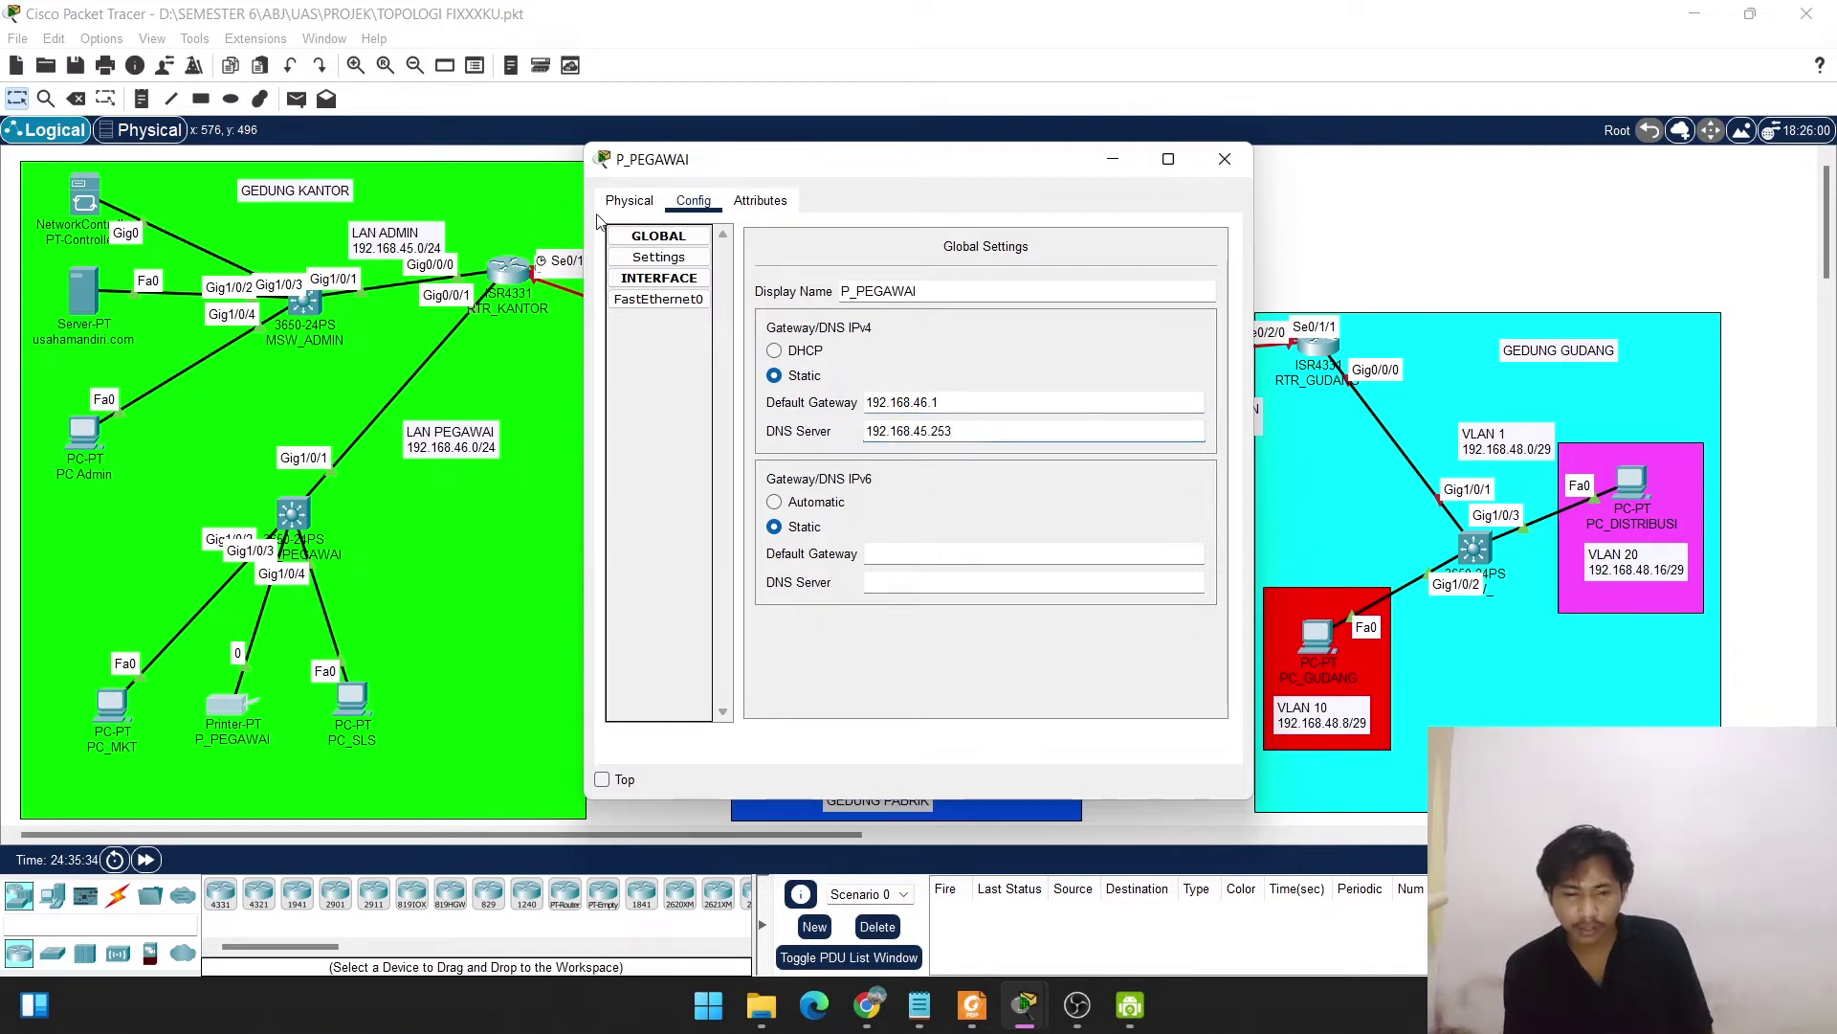
# Give the printer's FastEthernet0 static IP 192.168.46.254 with mask 255.255.255.0, then close it.
pyautogui.click(659, 301)
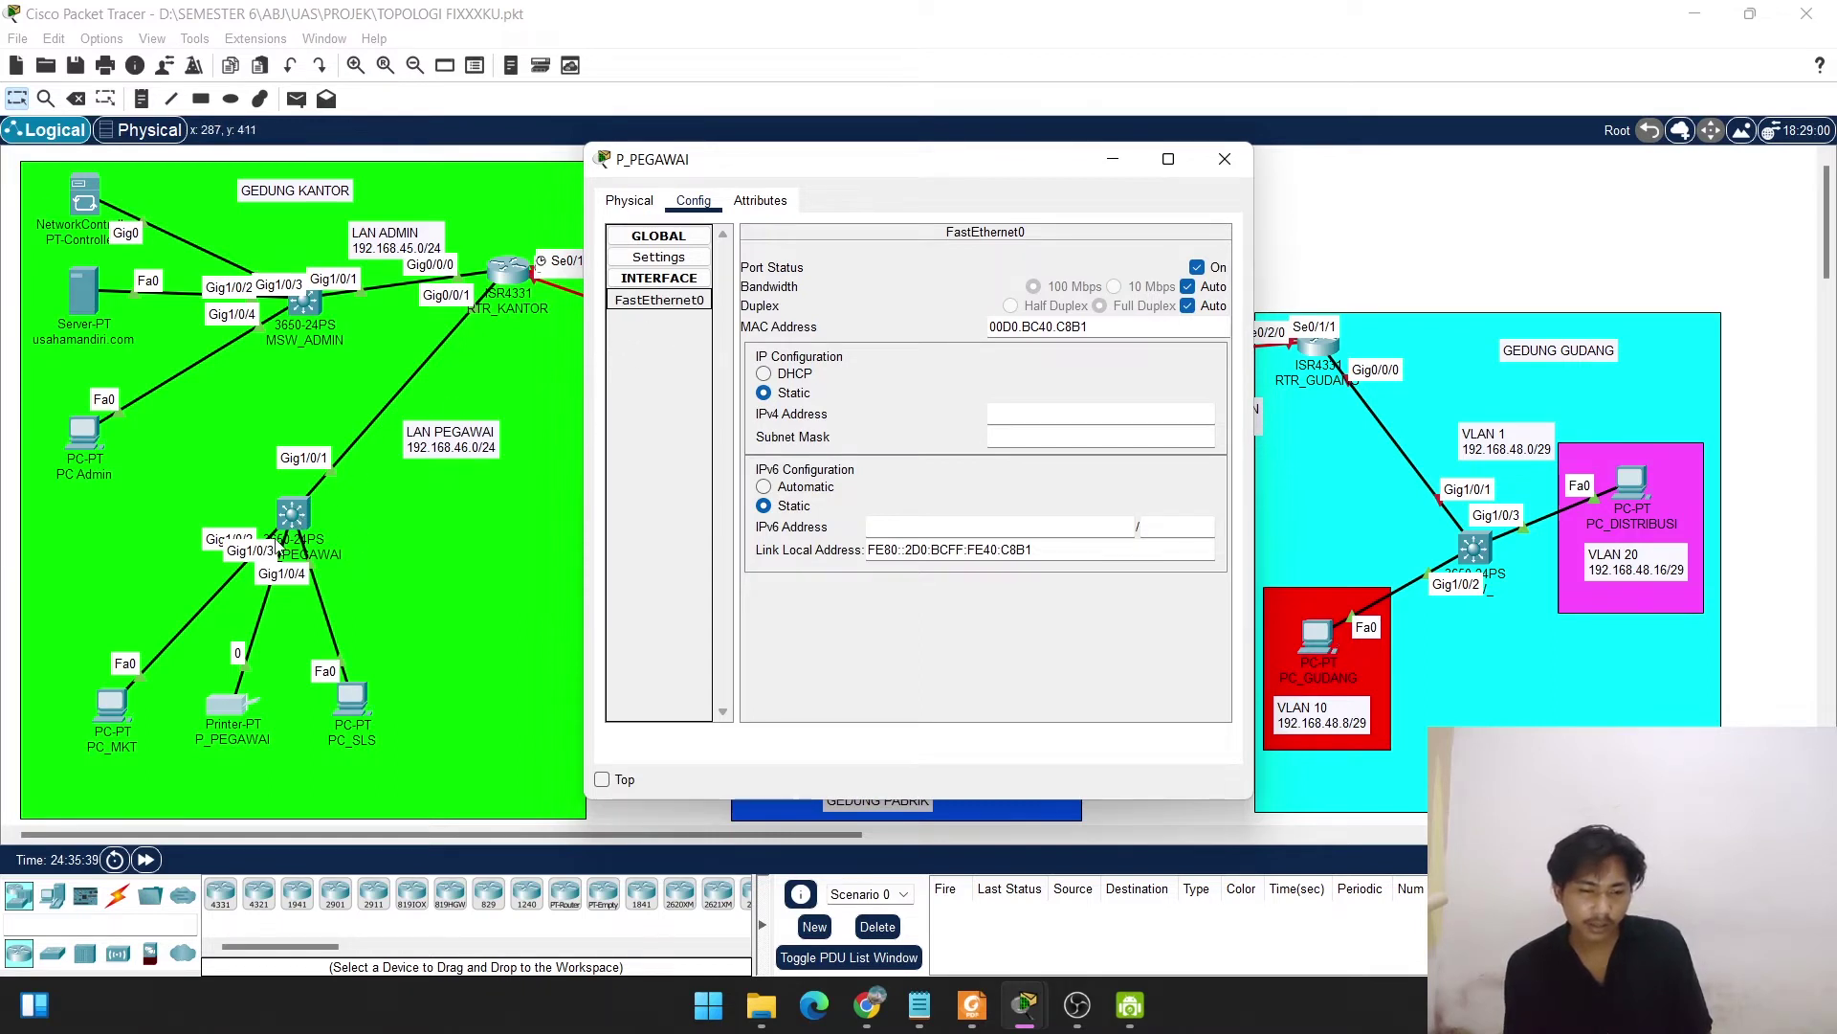
pyautogui.click(1016, 411)
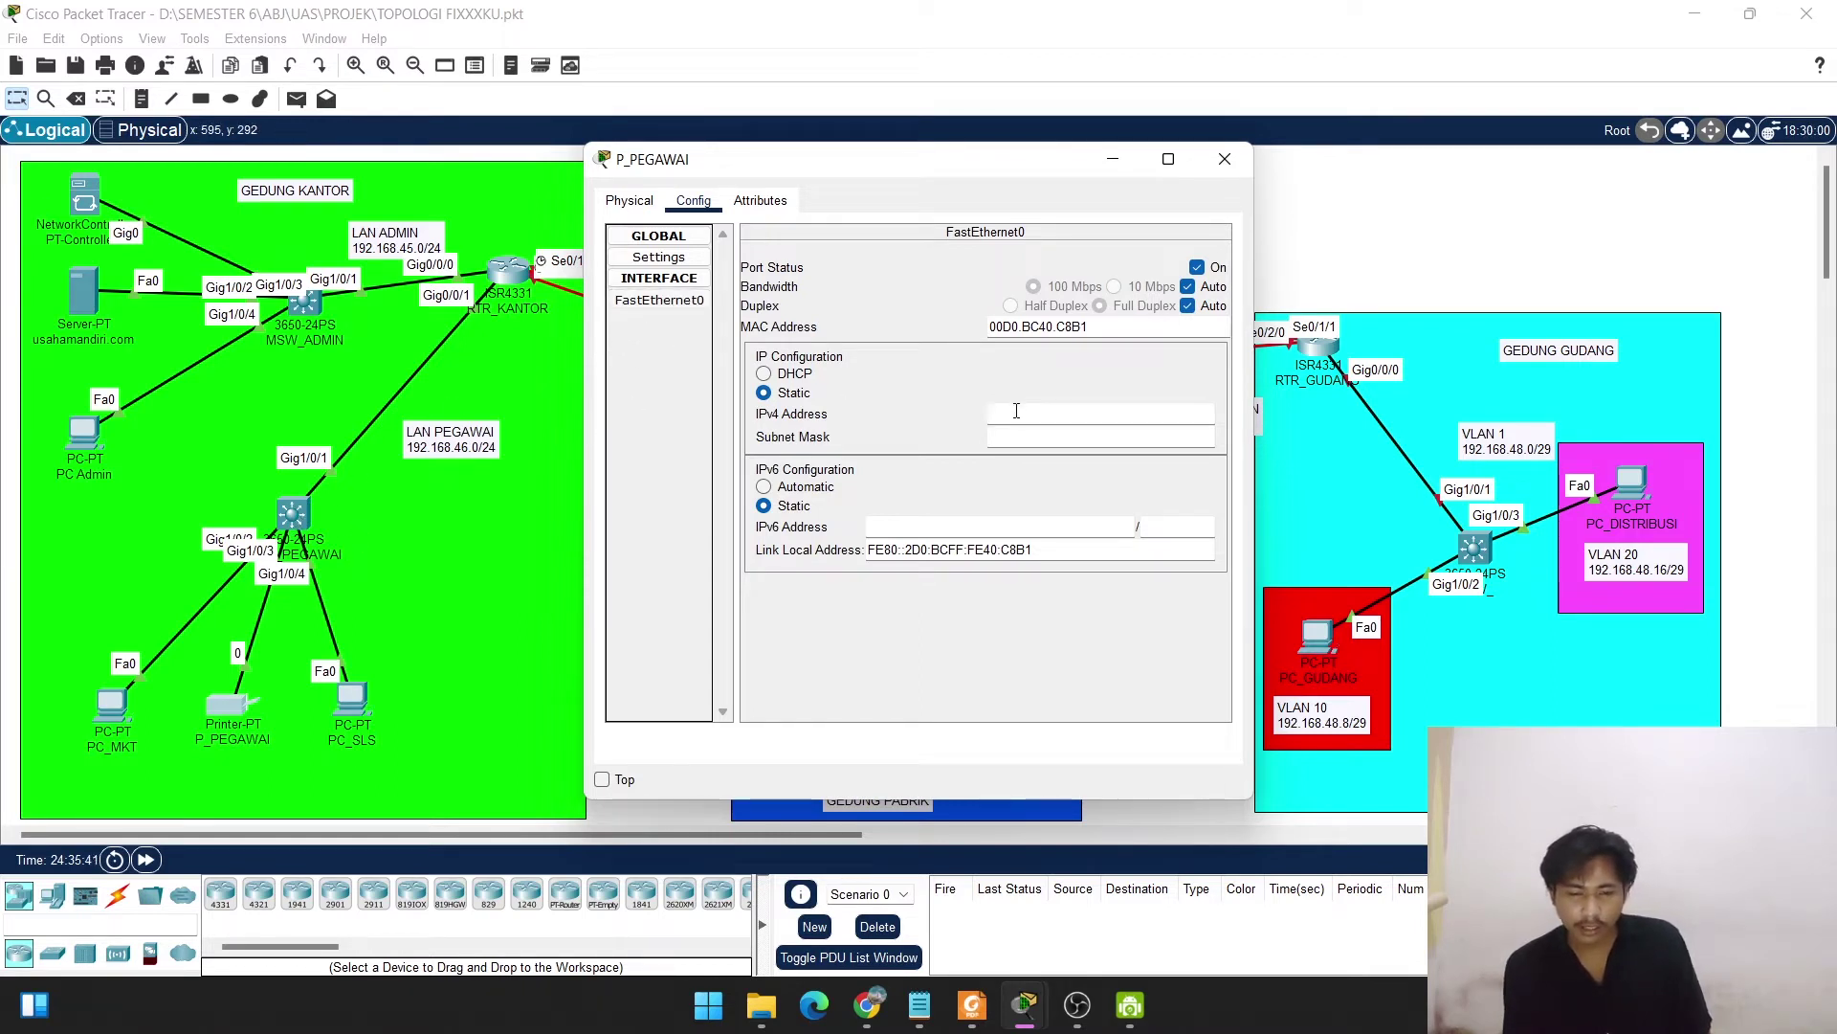
pyautogui.write('192.16')
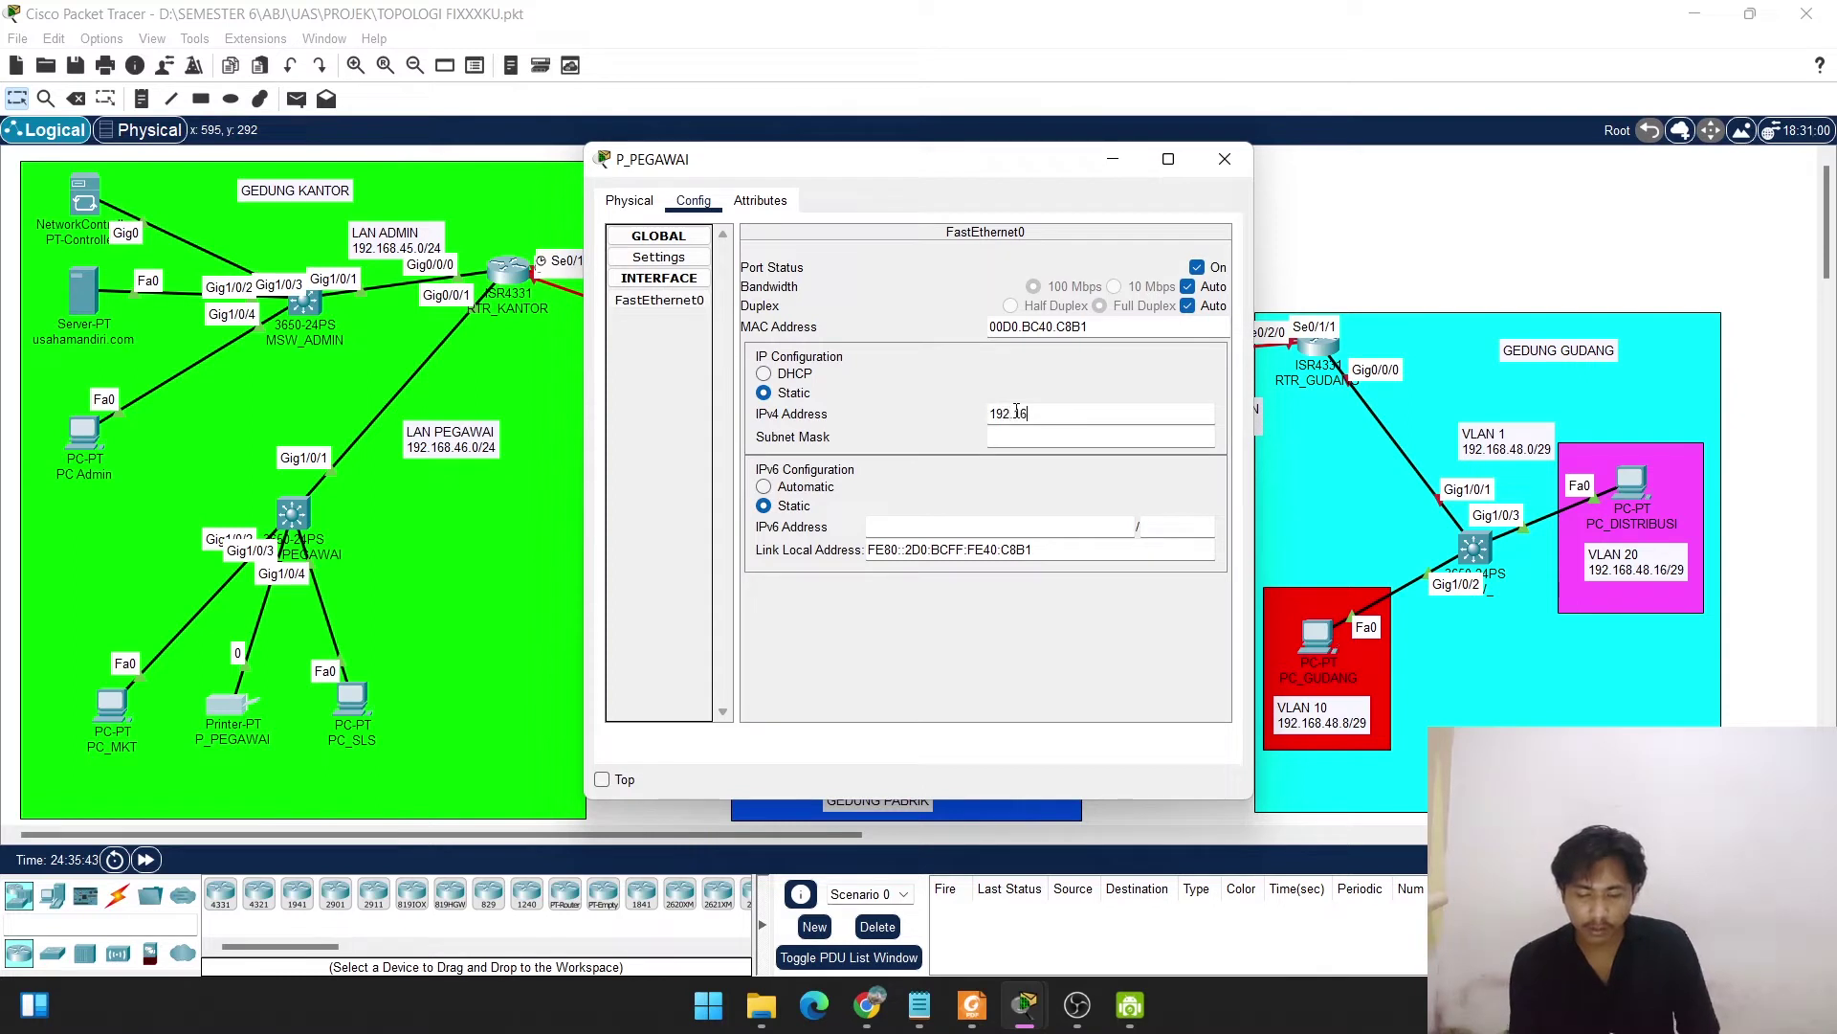
pyautogui.write('8.')
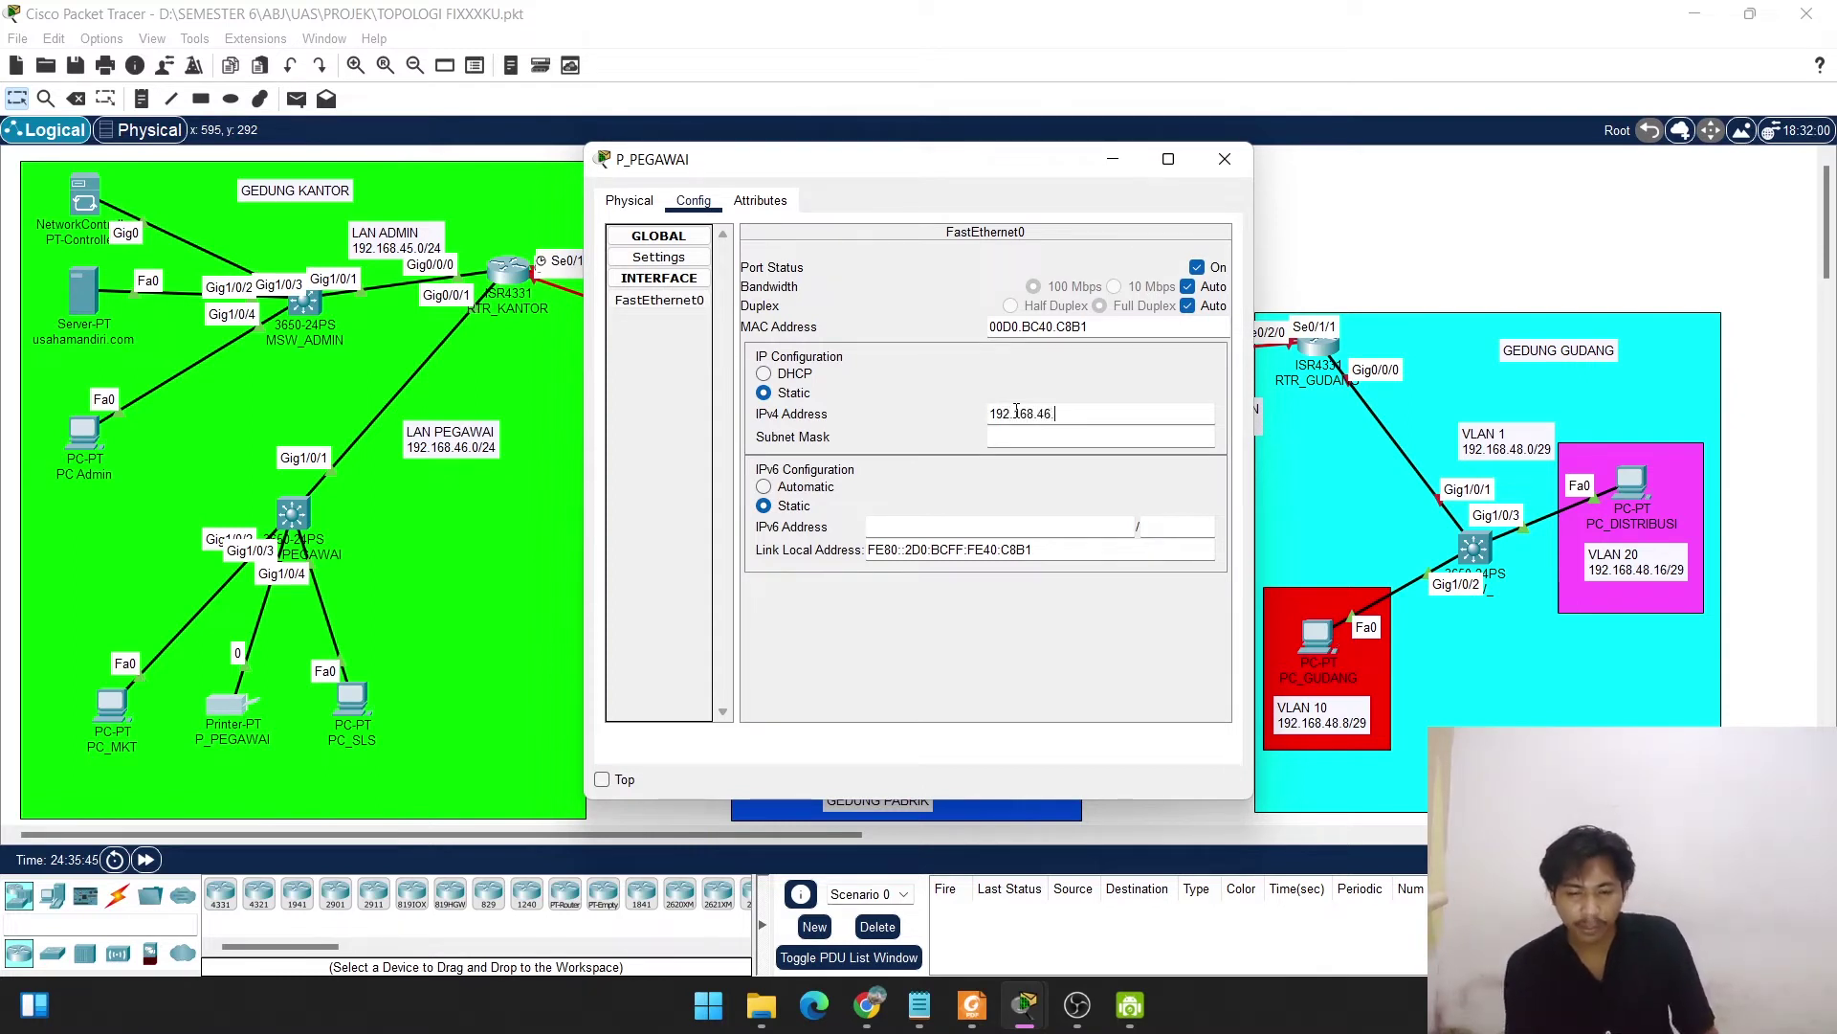
pyautogui.write('46.2')
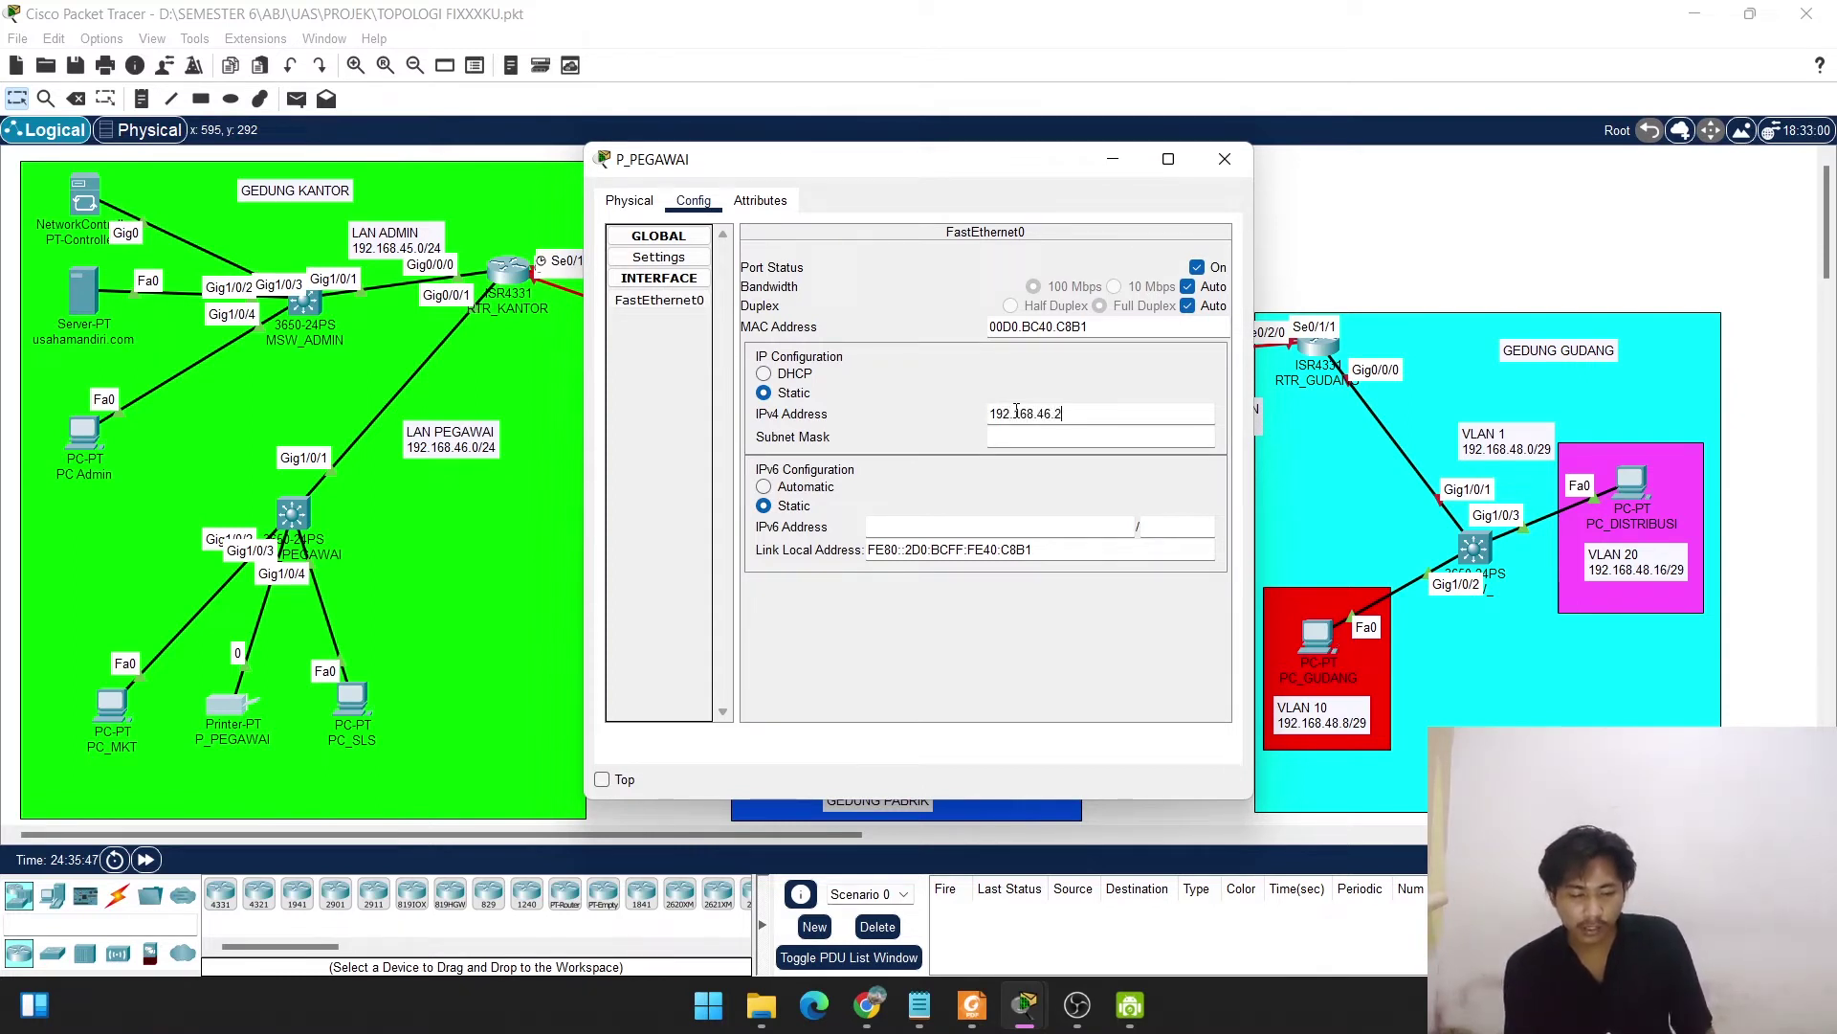
pyautogui.write('54')
pyautogui.click(1022, 438)
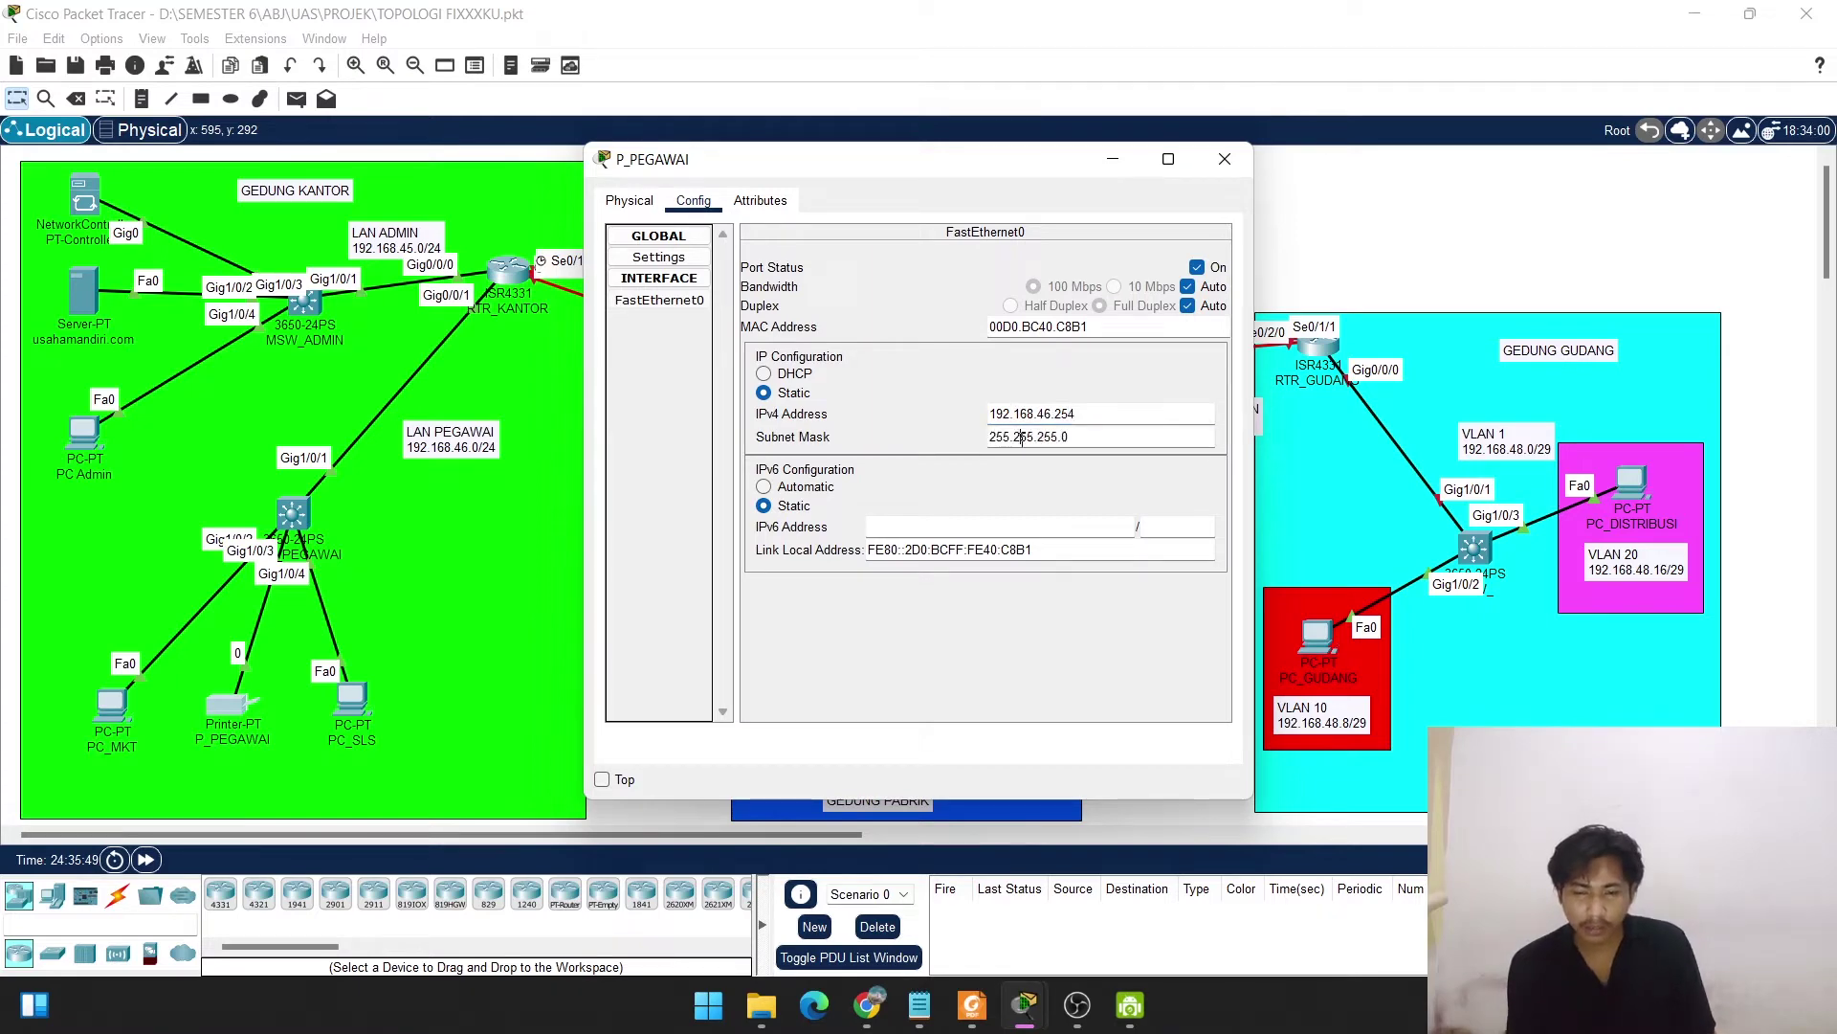
pyautogui.click(1222, 168)
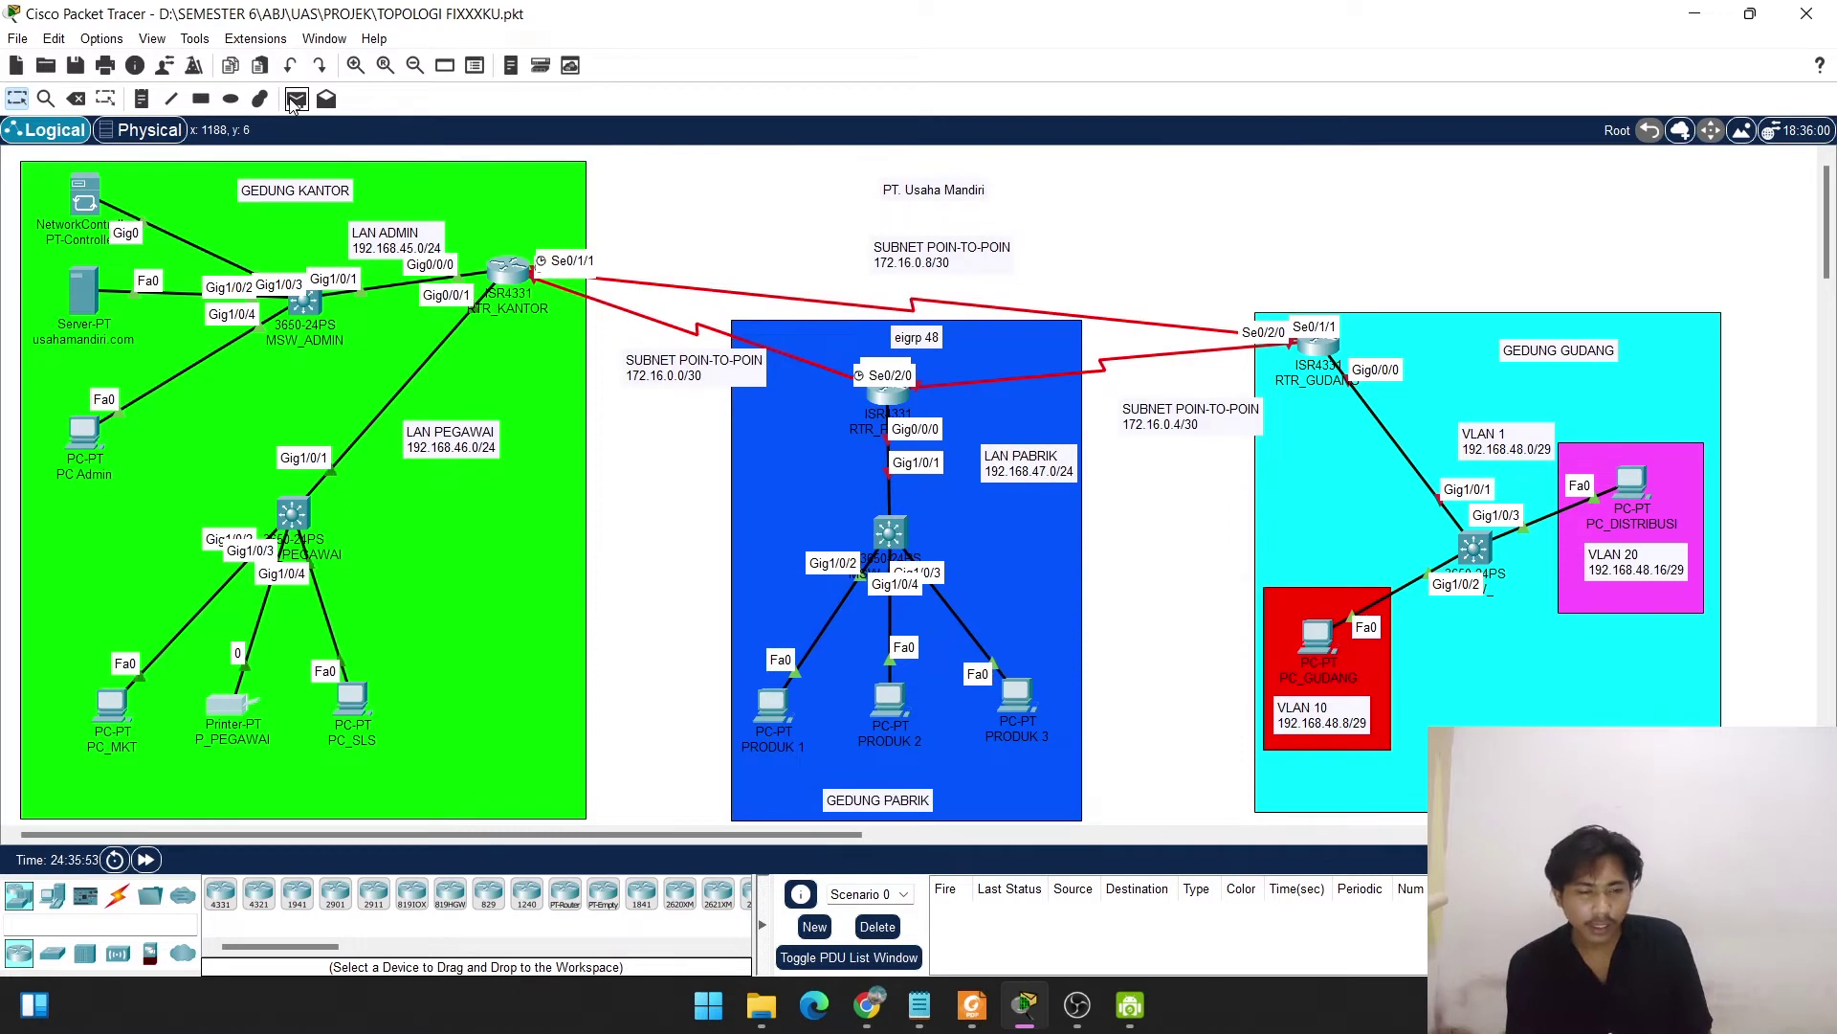
# Send simple test pings from PC_MKT to P_PEGAWAI and from PC_MKT to PC_SLS.
pyautogui.click(296, 99)
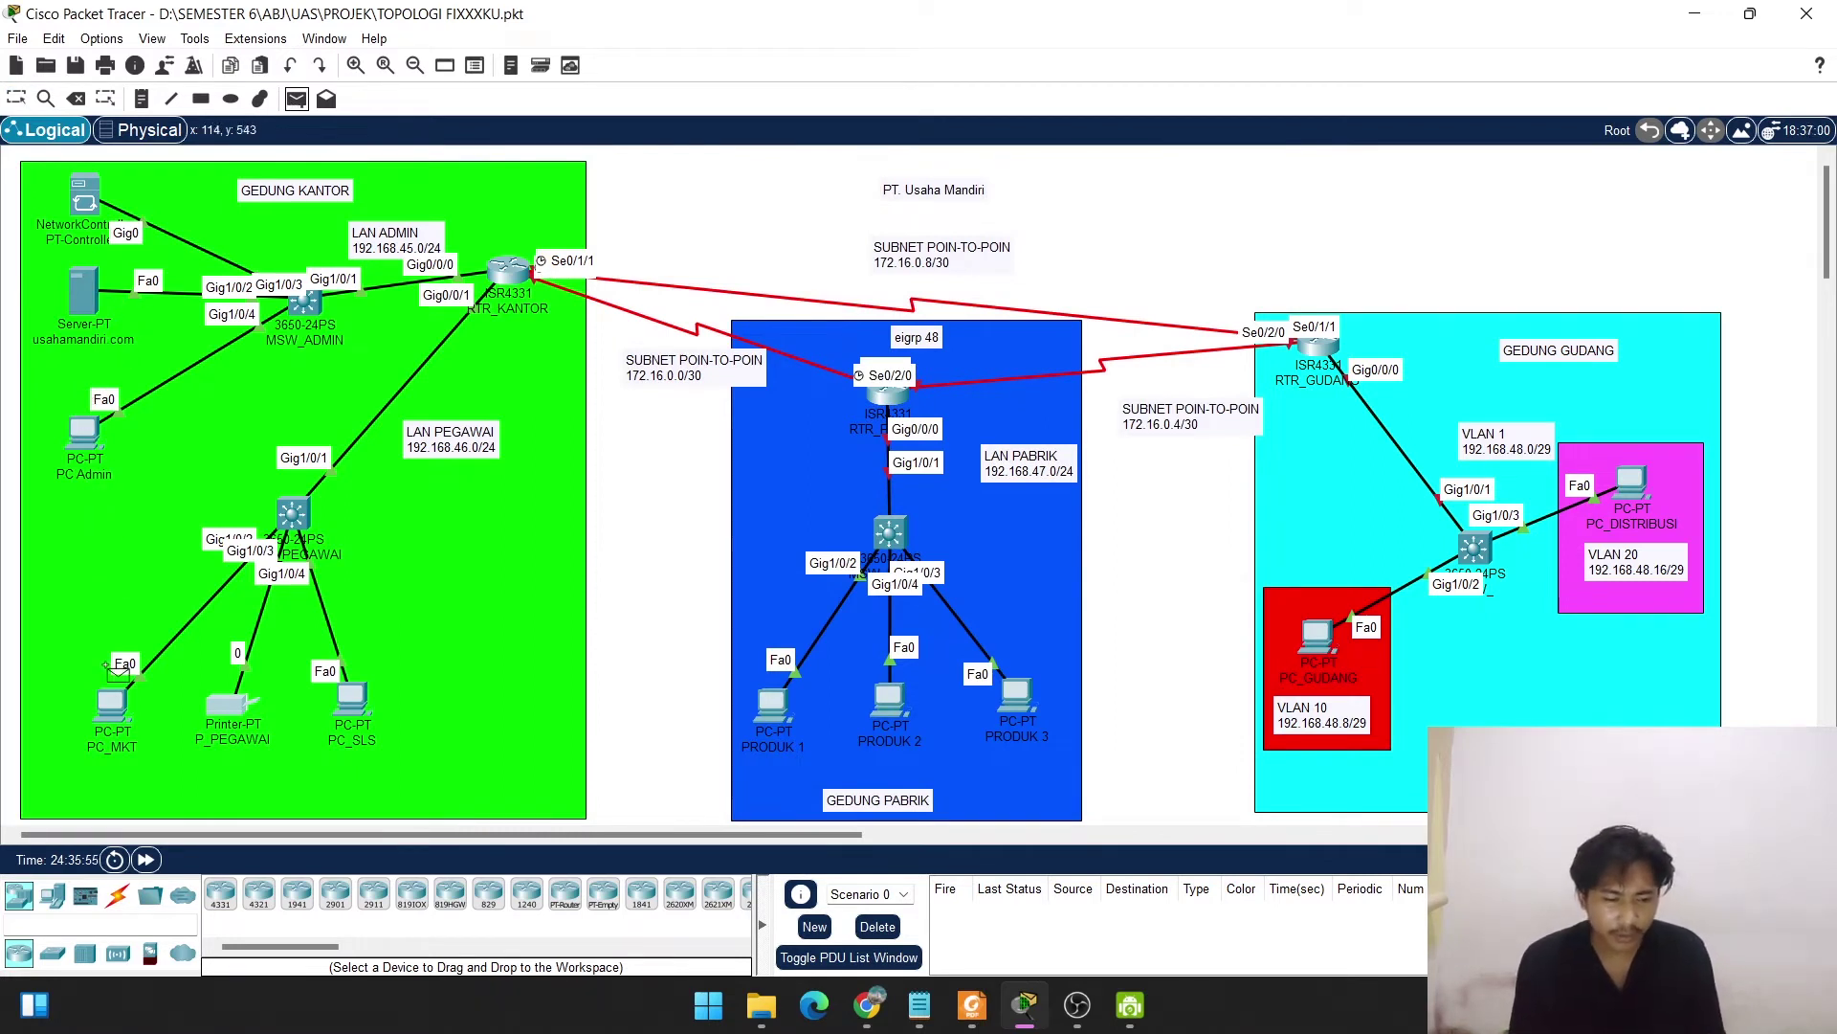
pyautogui.click(113, 701)
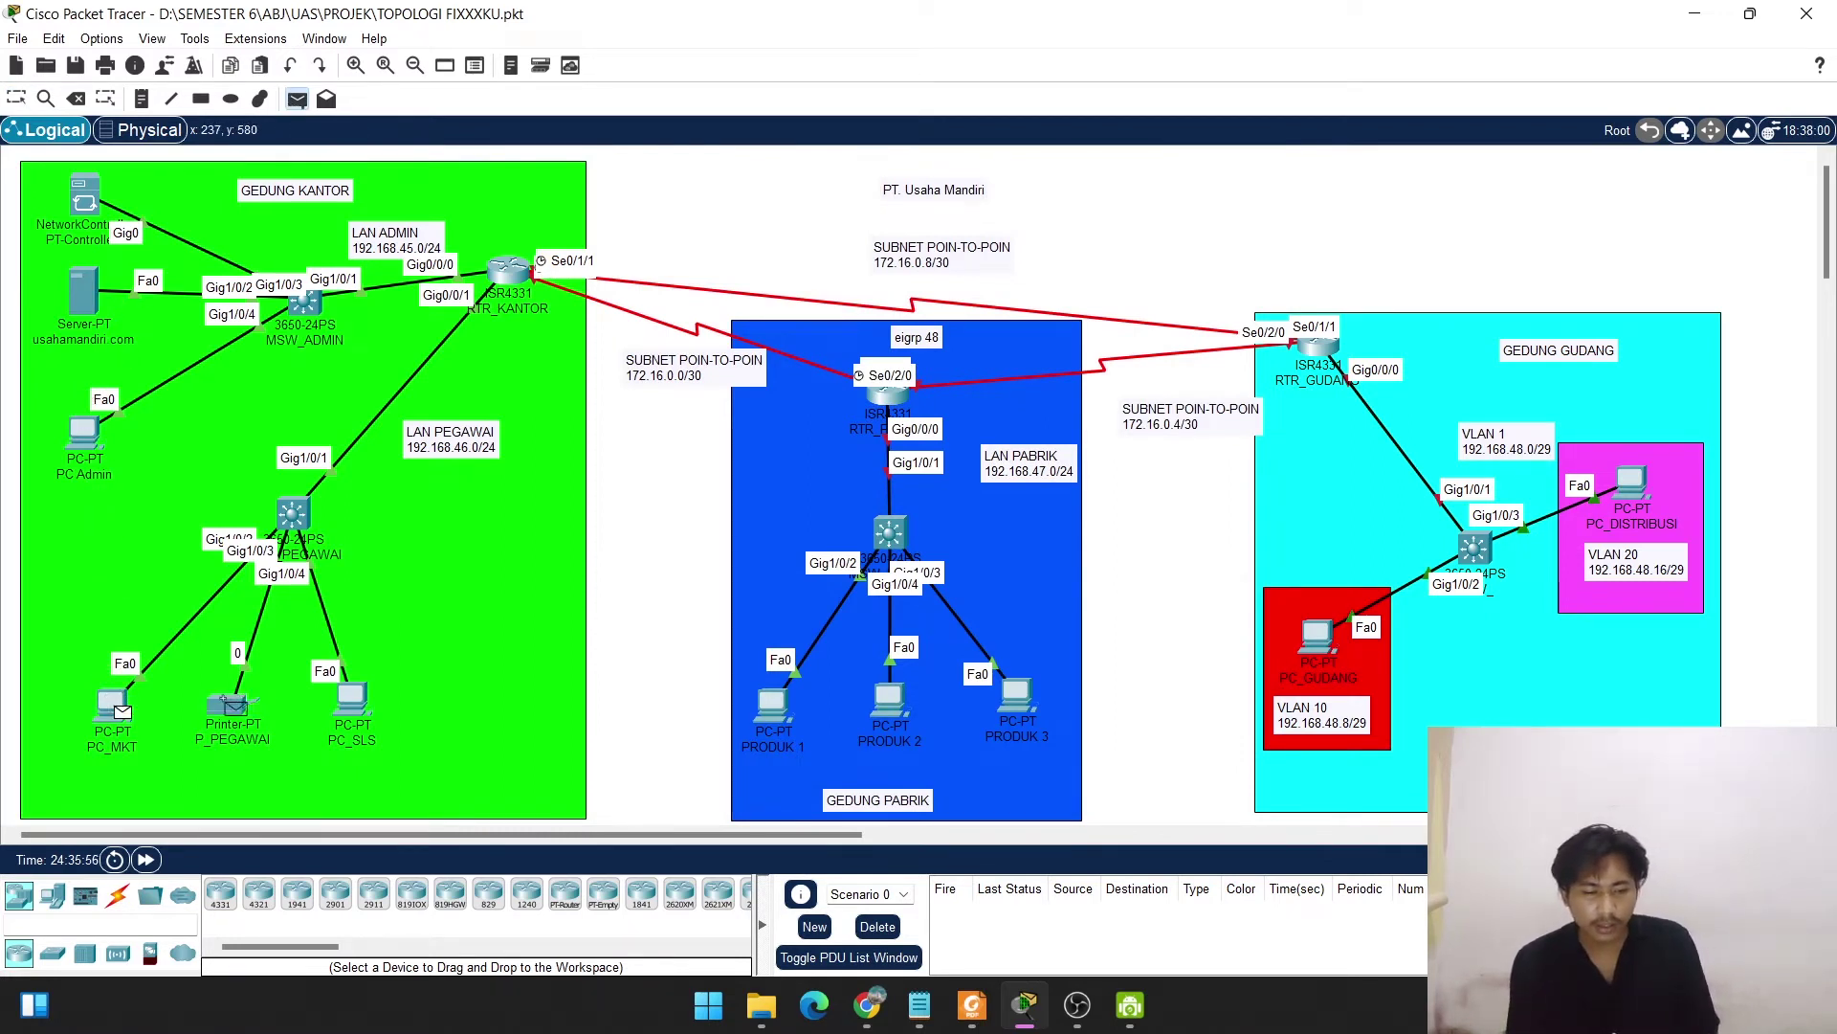
pyautogui.click(230, 706)
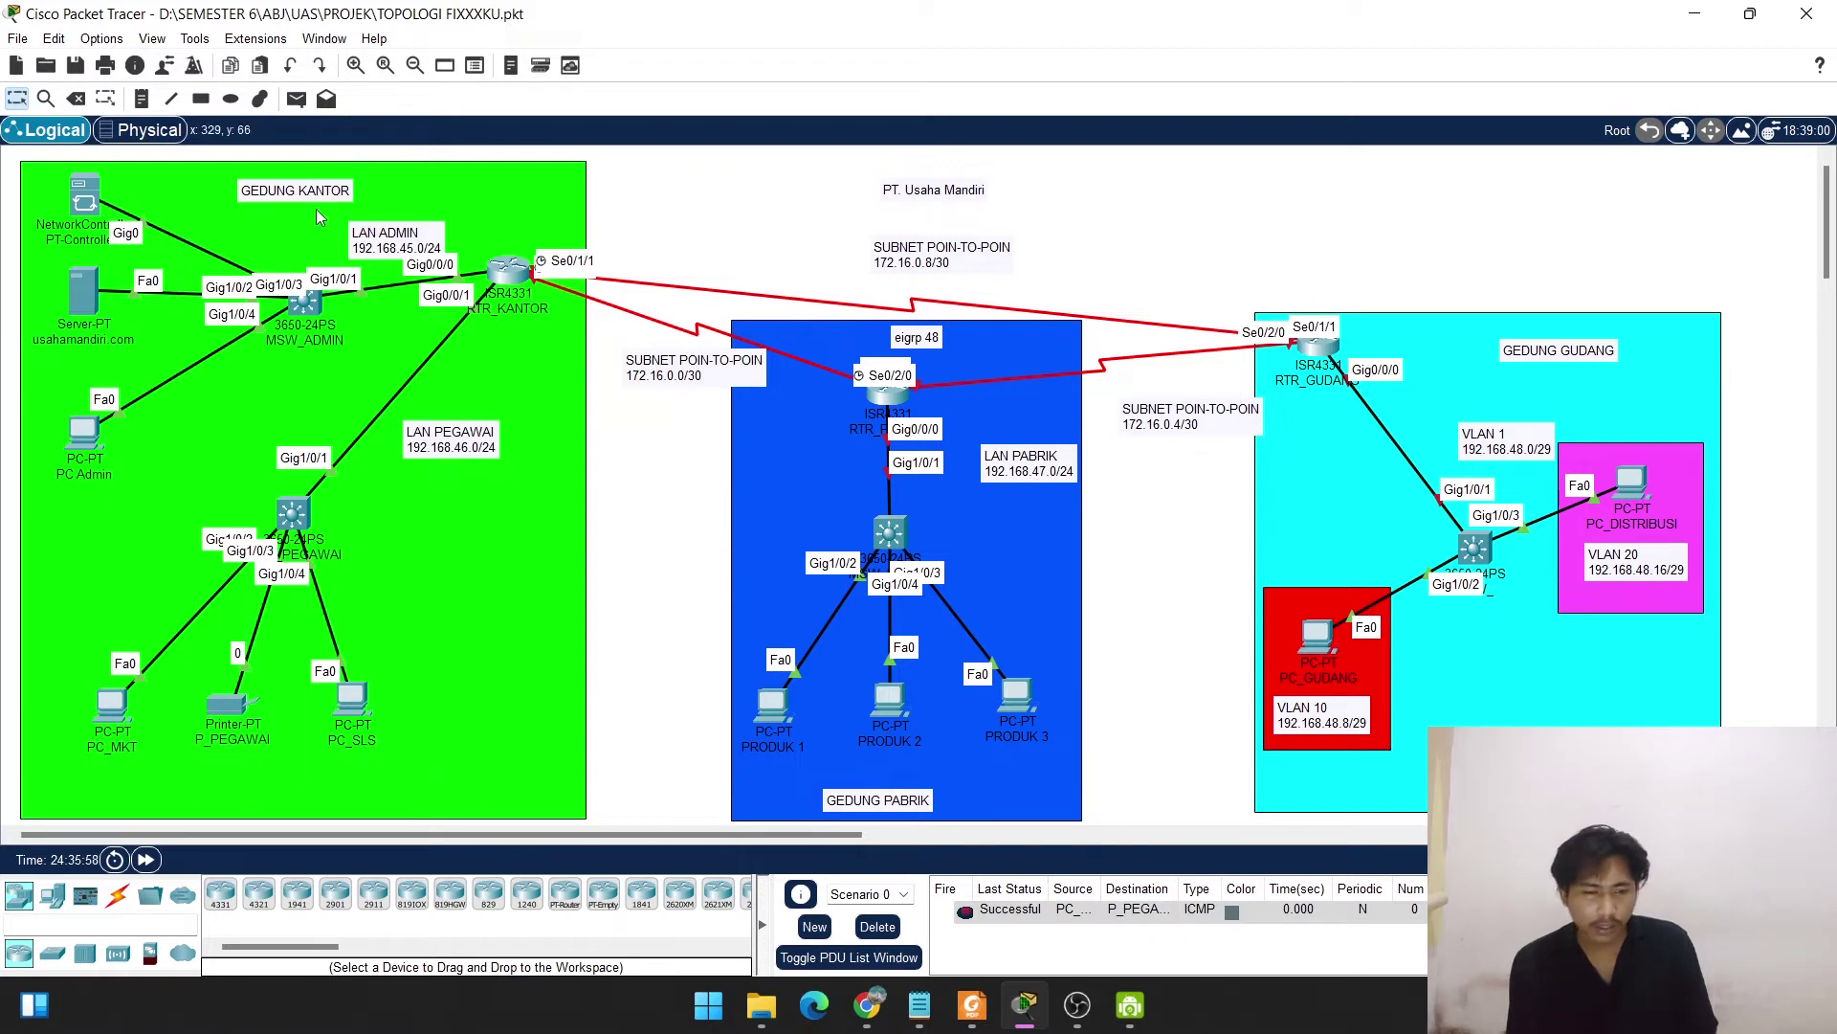
pyautogui.click(296, 100)
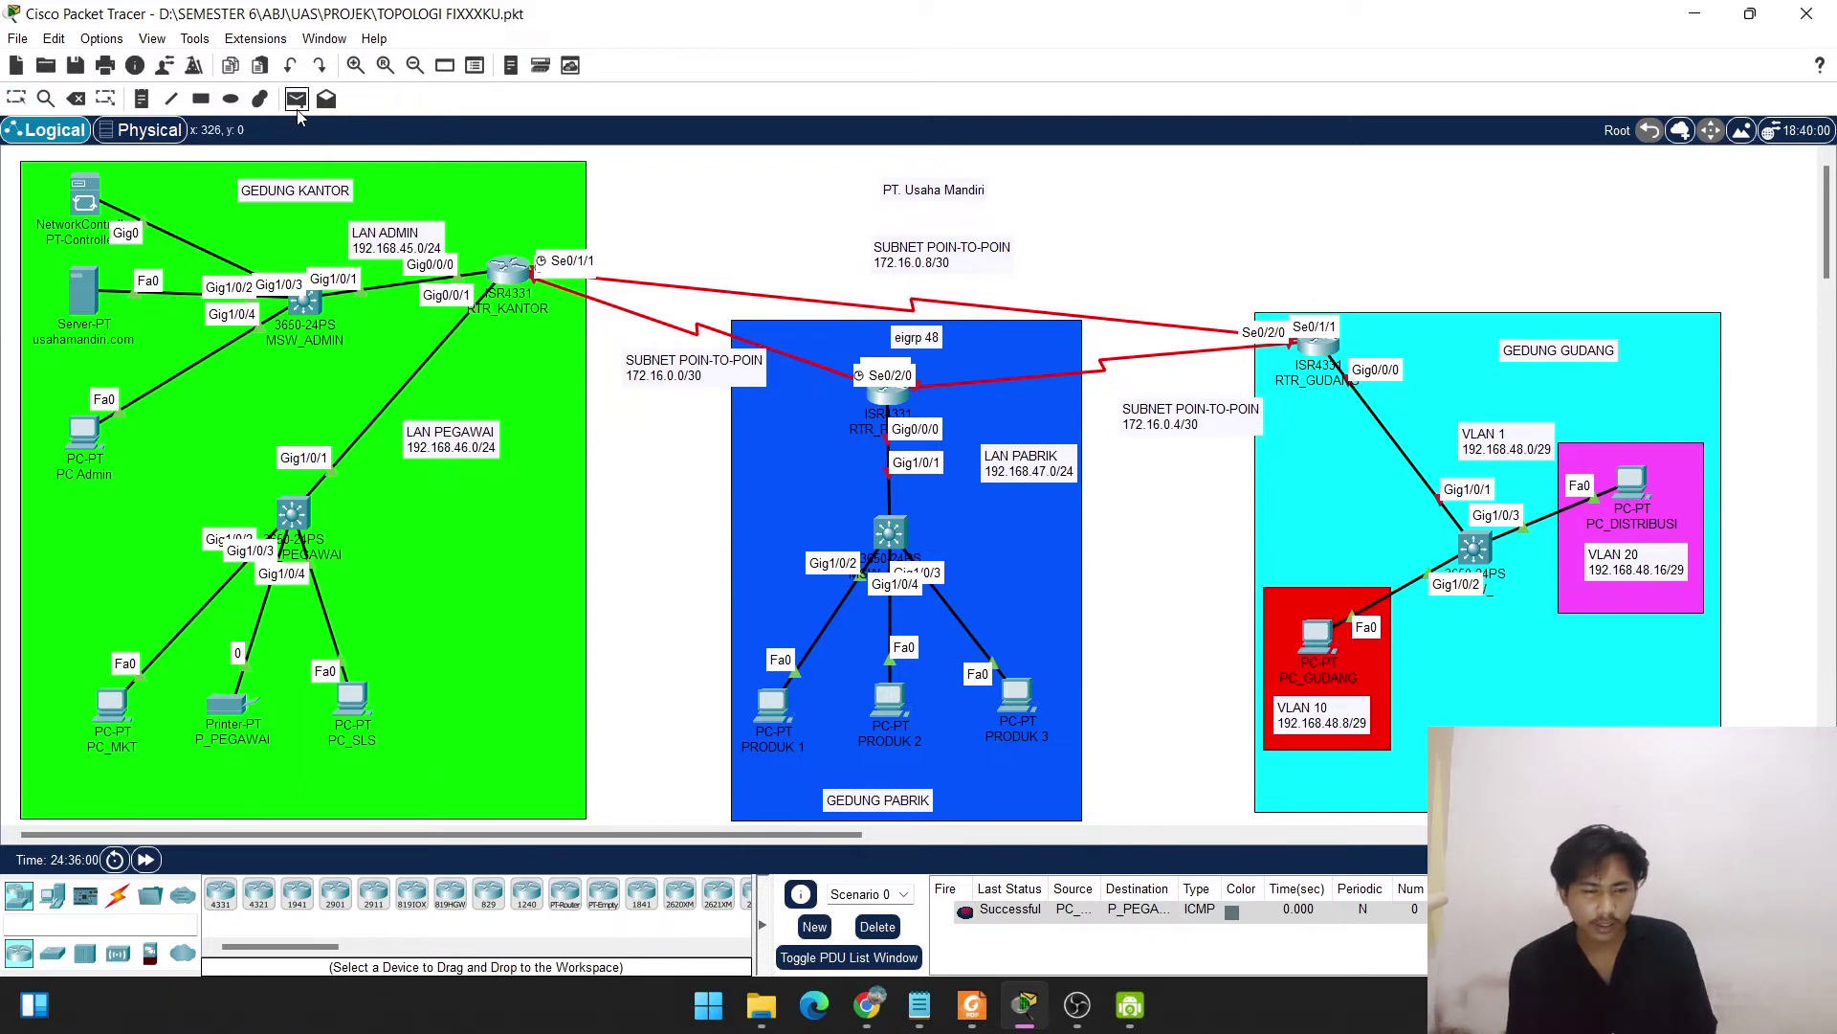
pyautogui.click(113, 704)
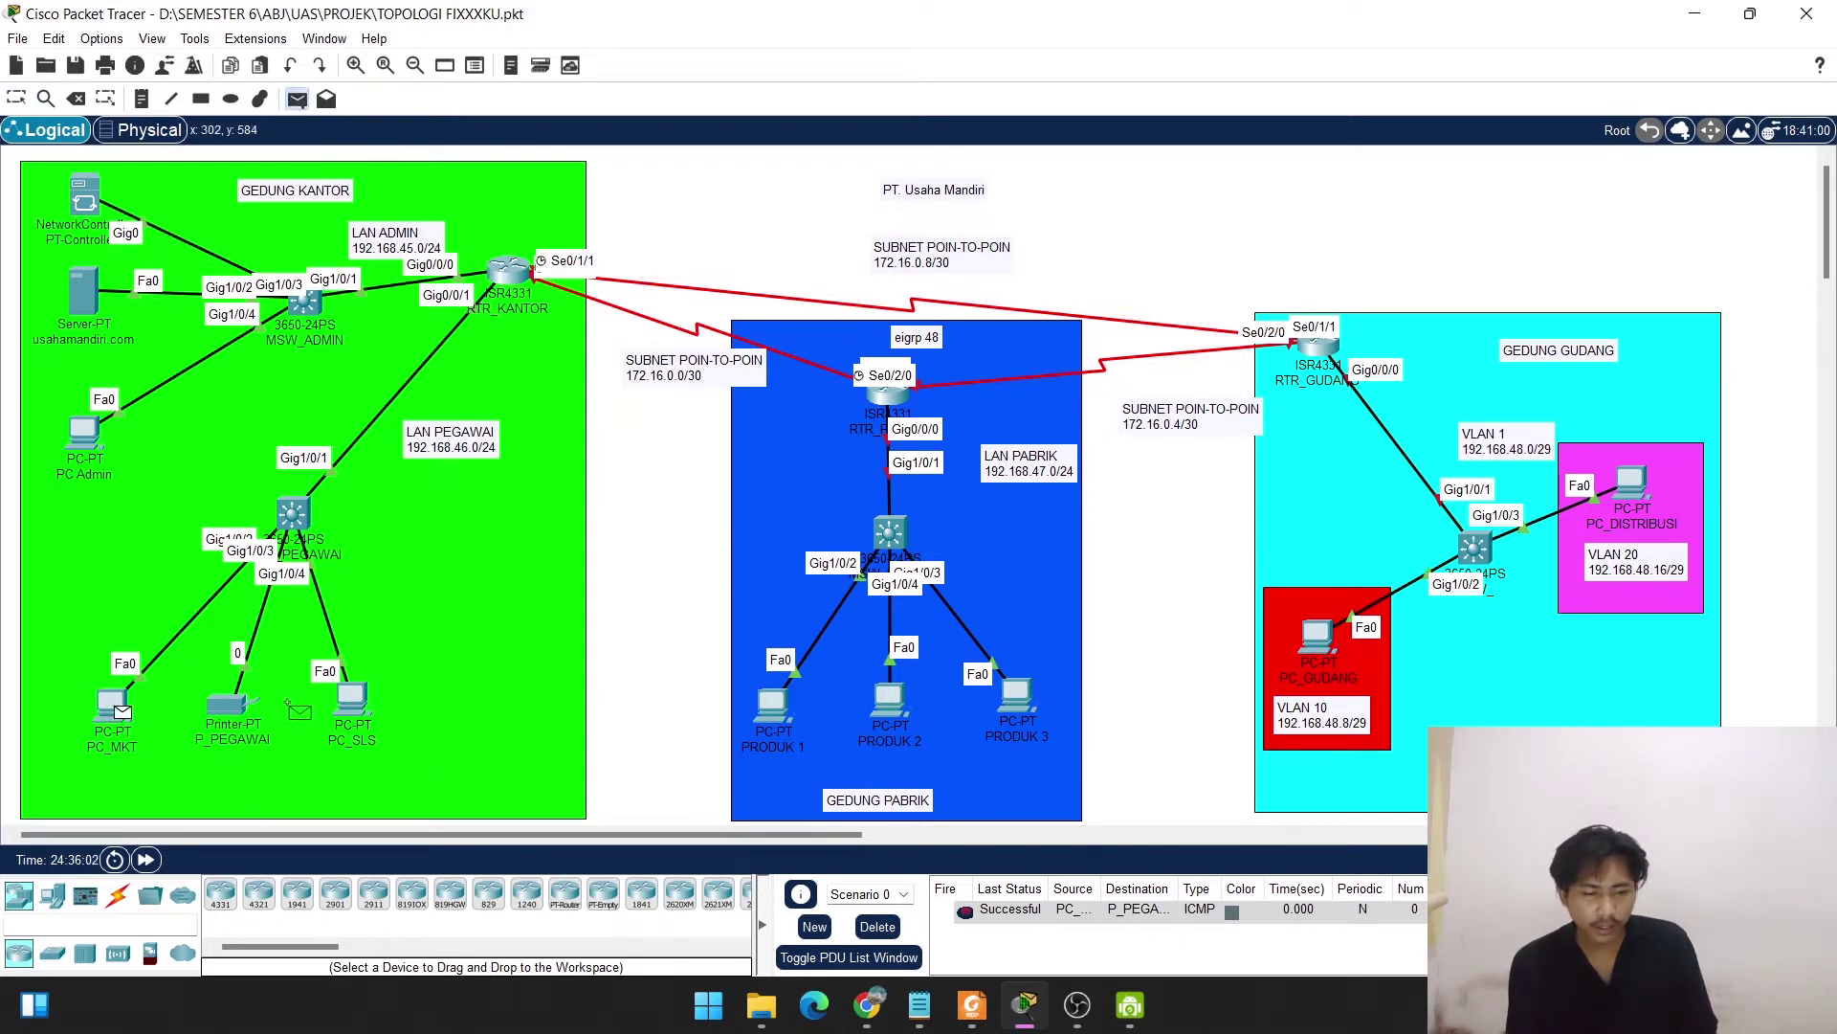
pyautogui.click(353, 697)
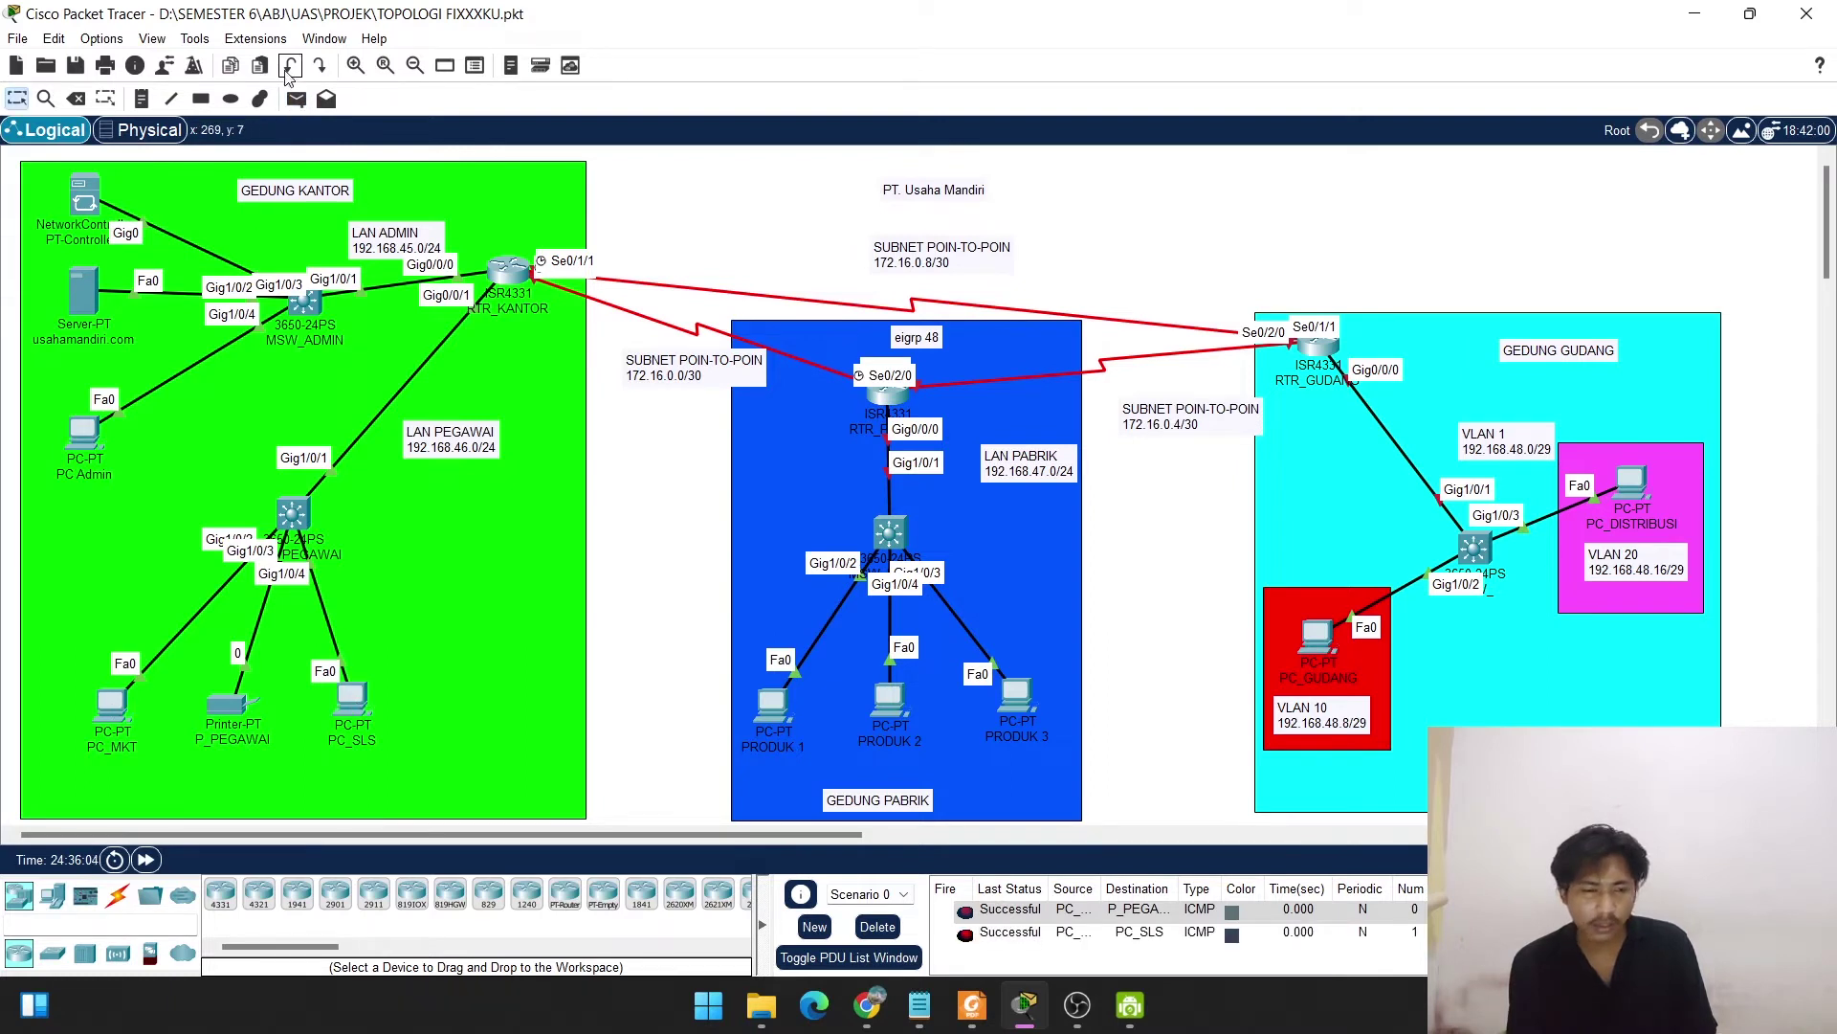
# Ping P_PEGAWAI from PC Admin, resend the failed ping, then delete all test PDUs.
pyautogui.click(296, 100)
pyautogui.click(86, 431)
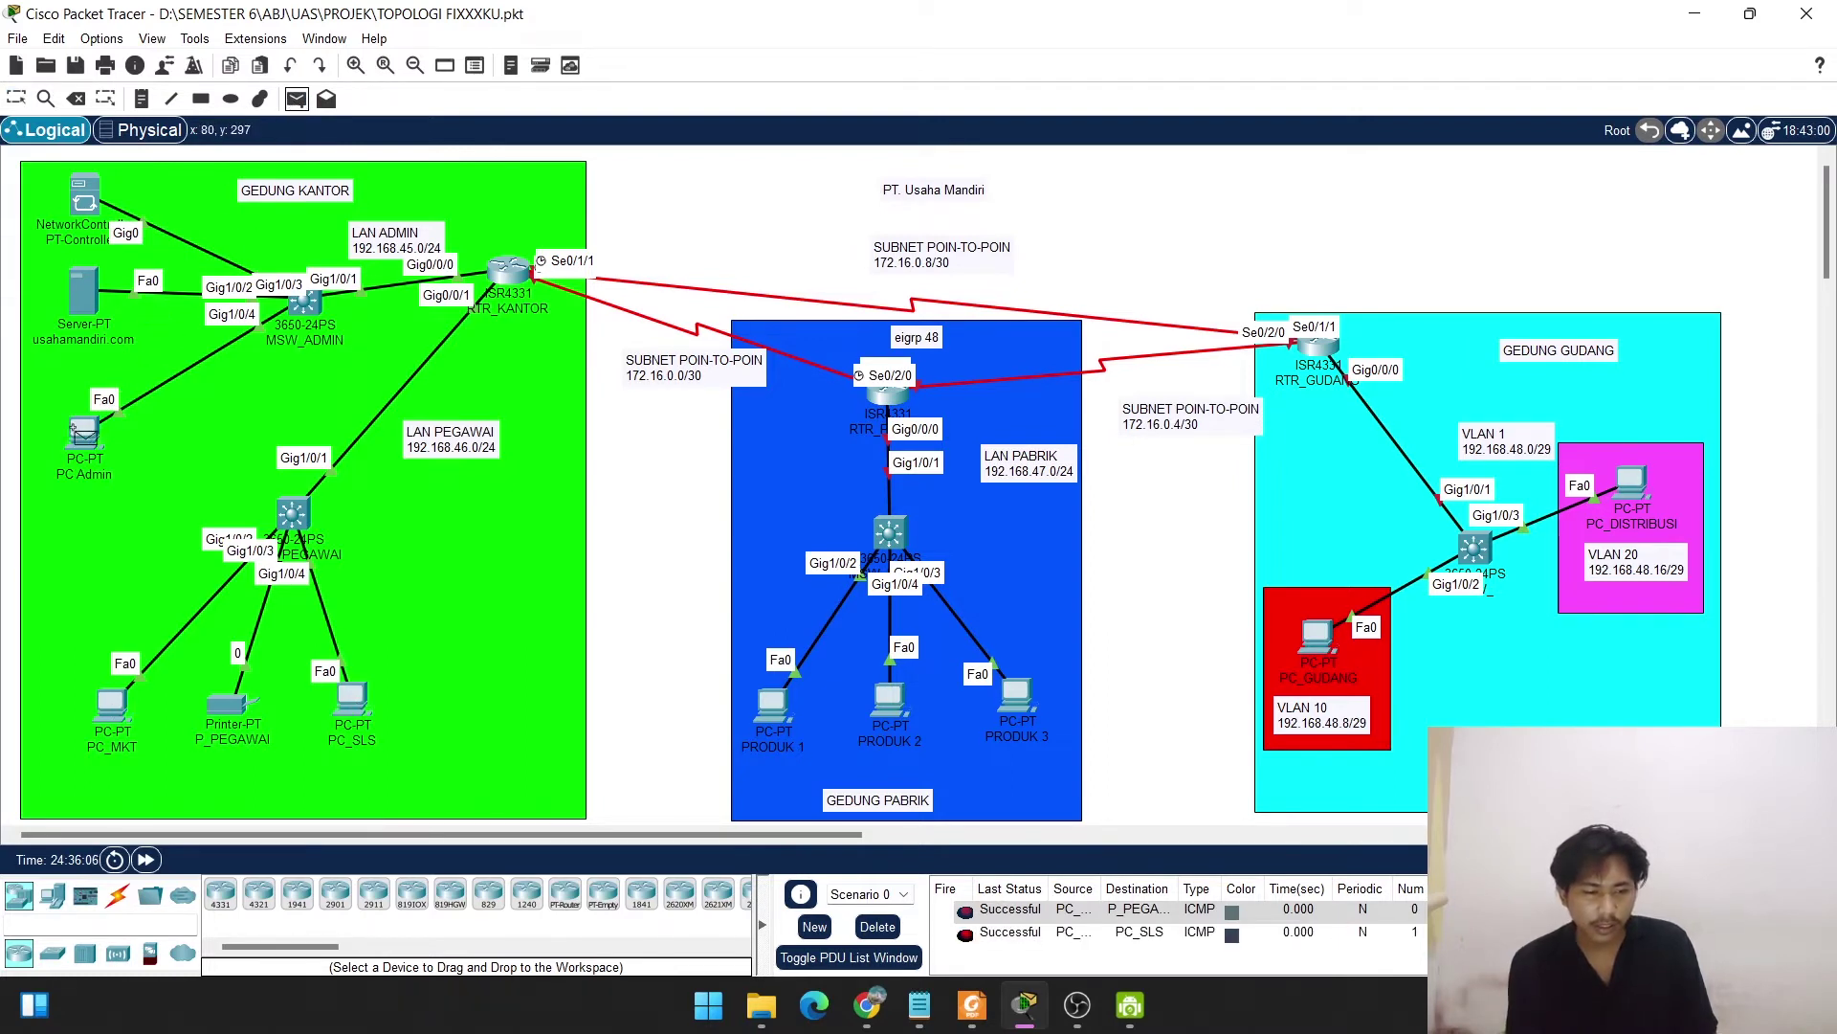
pyautogui.click(233, 718)
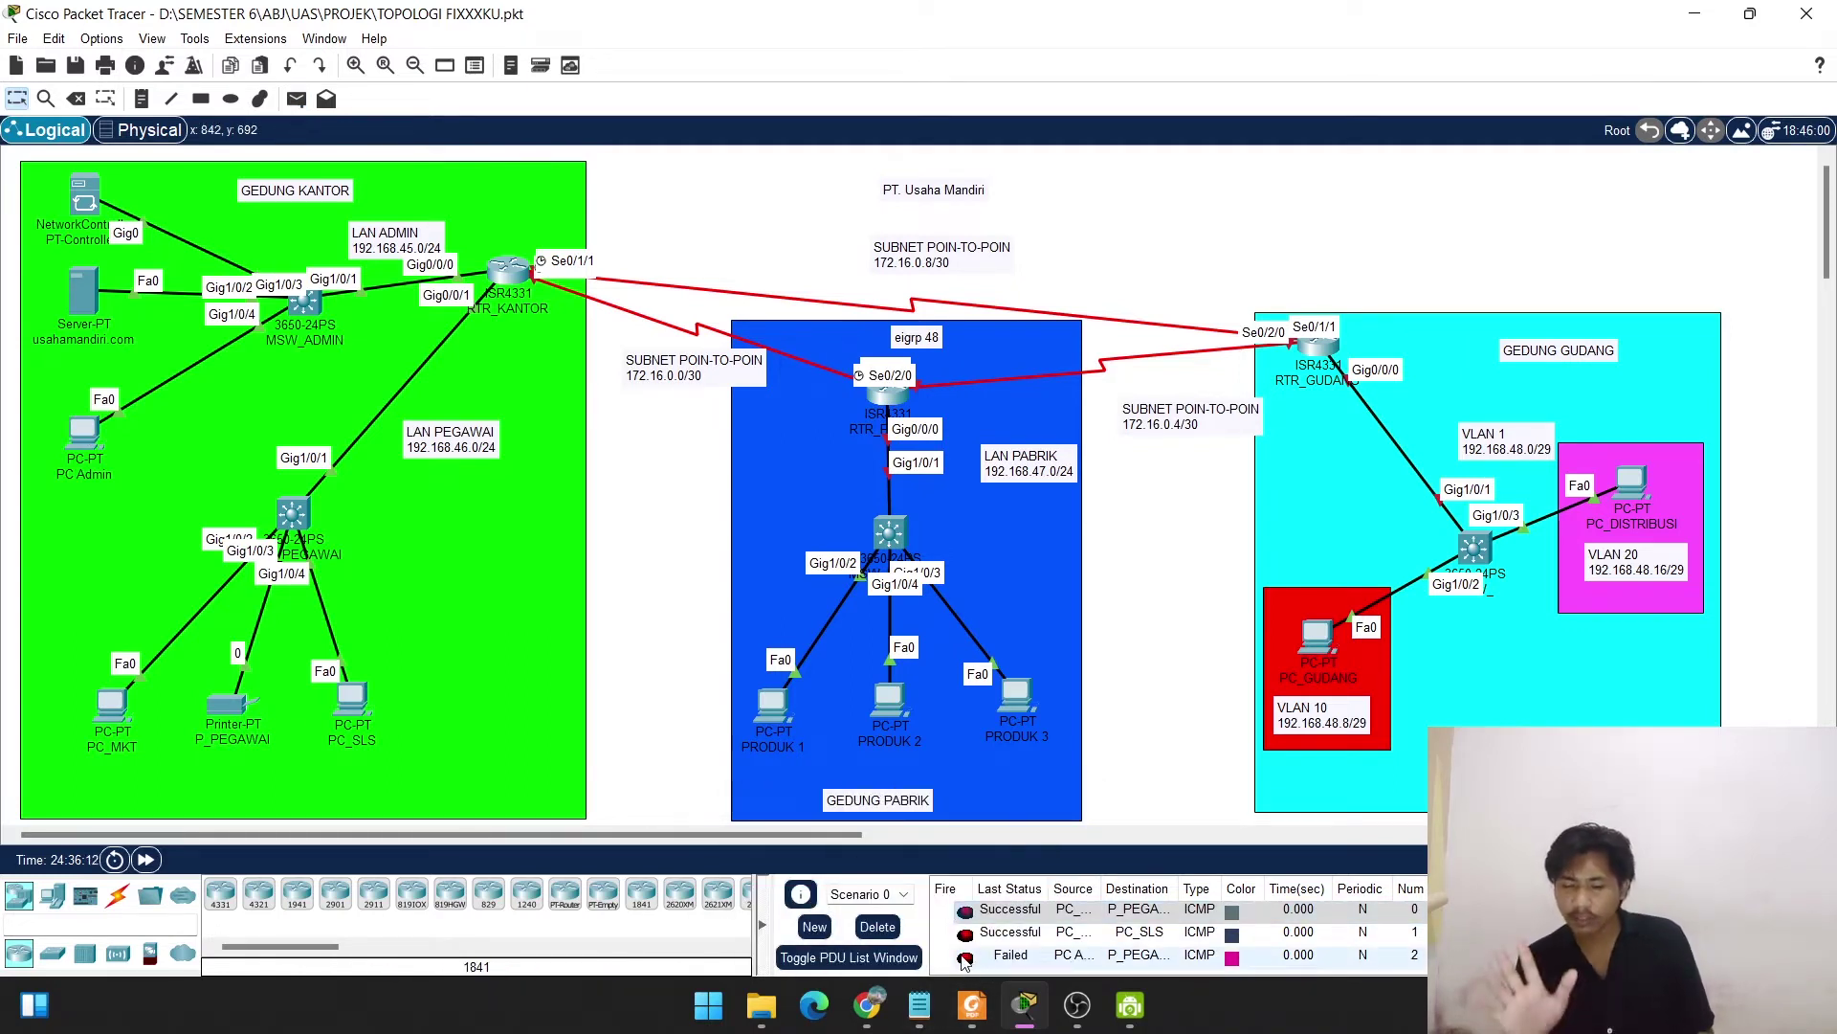
pyautogui.click(965, 958)
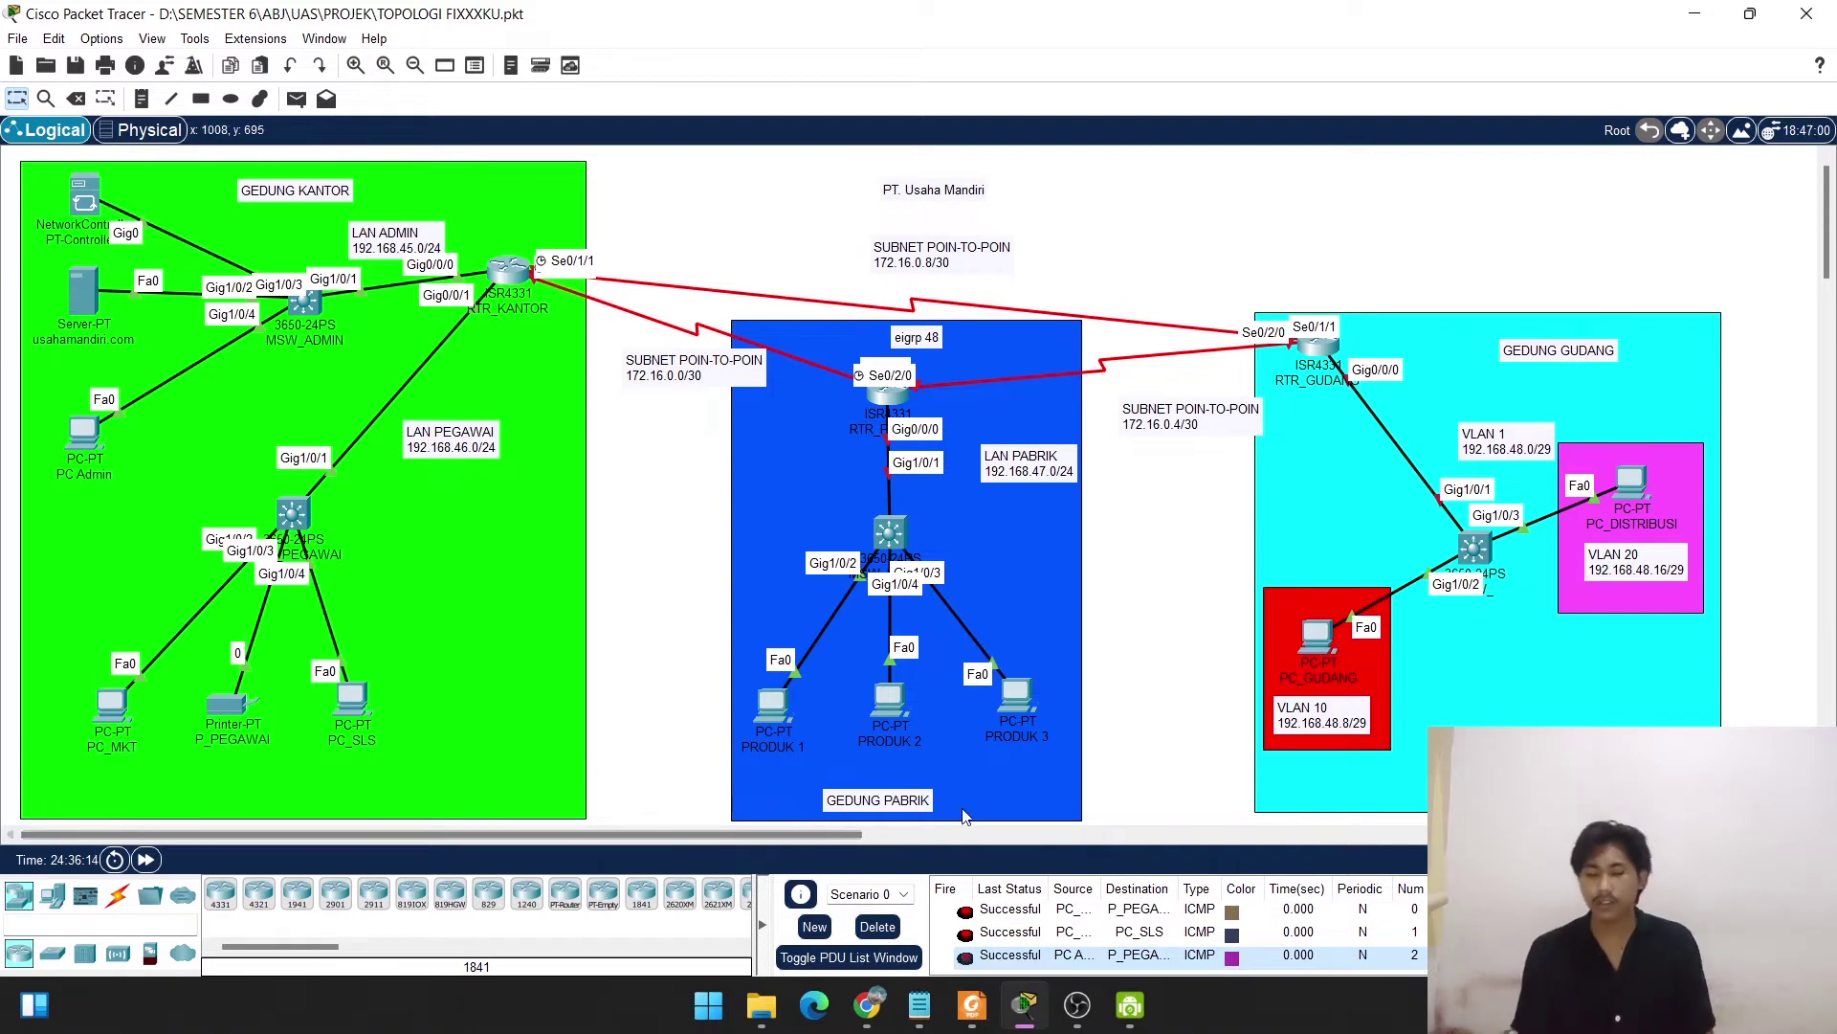
pyautogui.click(874, 927)
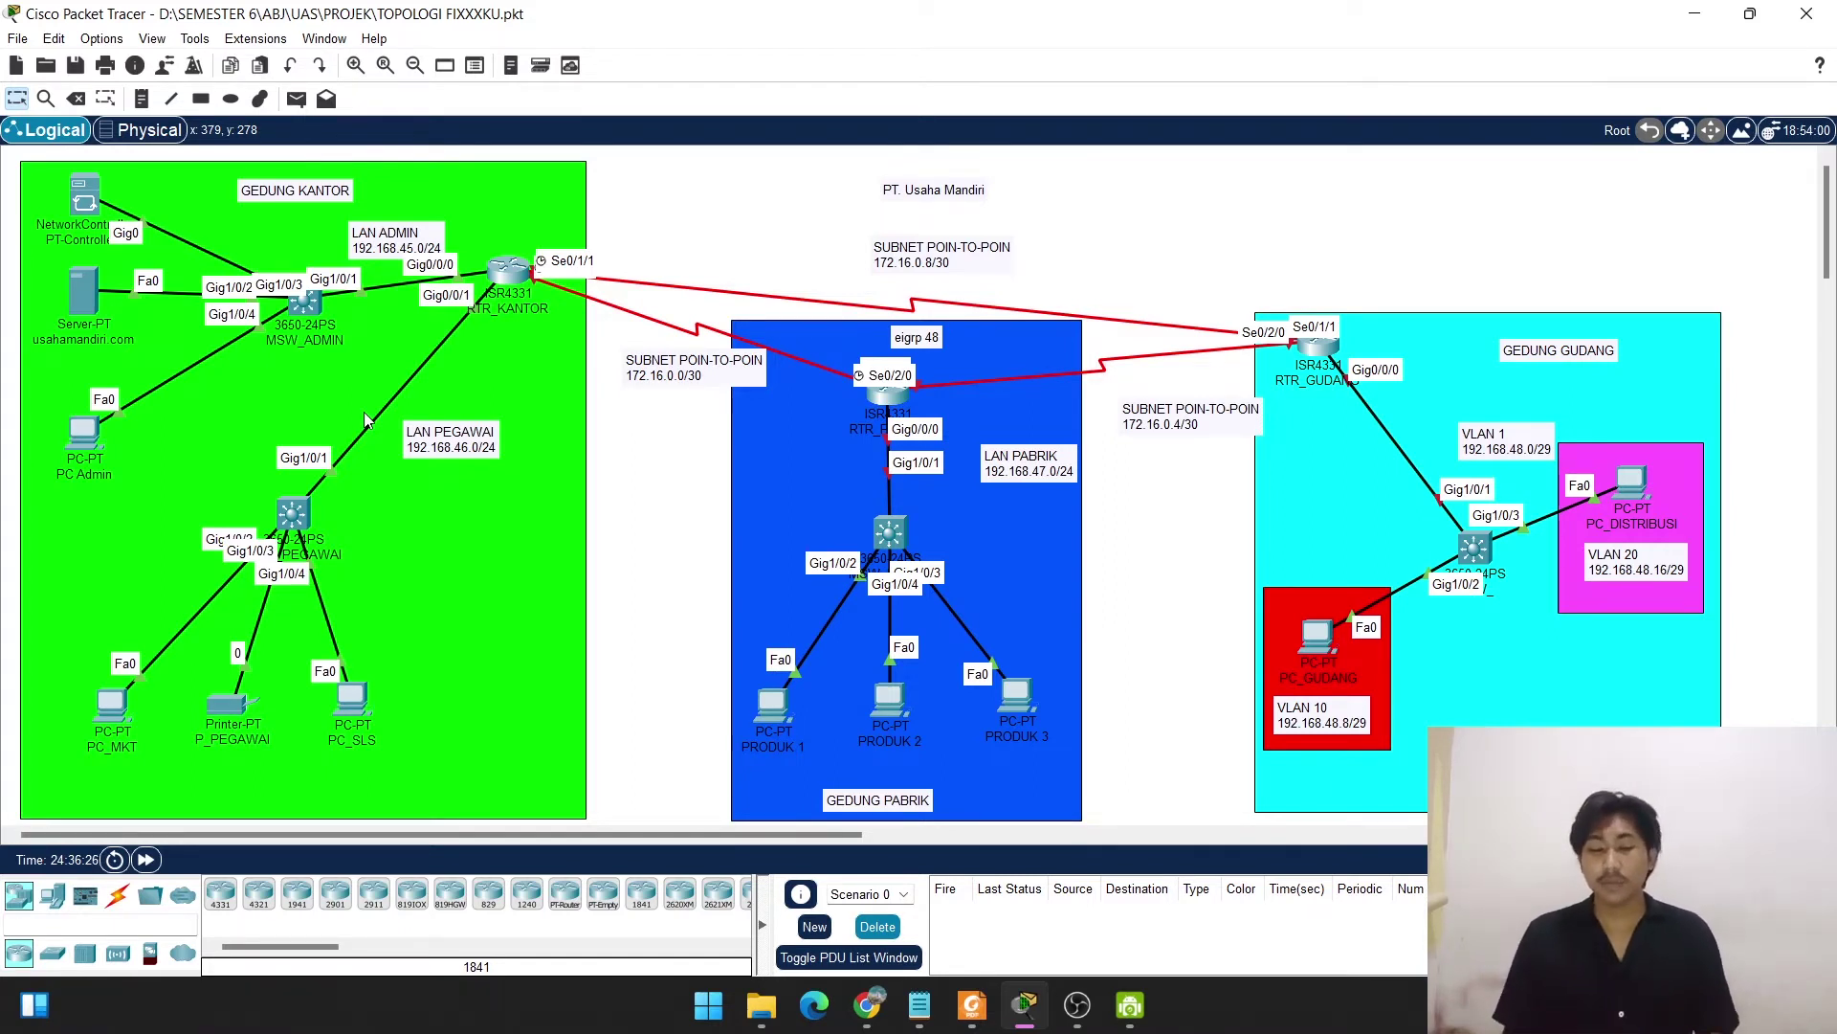
# In the router CLI, enter global configuration and set the hostname RTR_PABRIK.
pyautogui.click(869, 399)
pyautogui.click(743, 201)
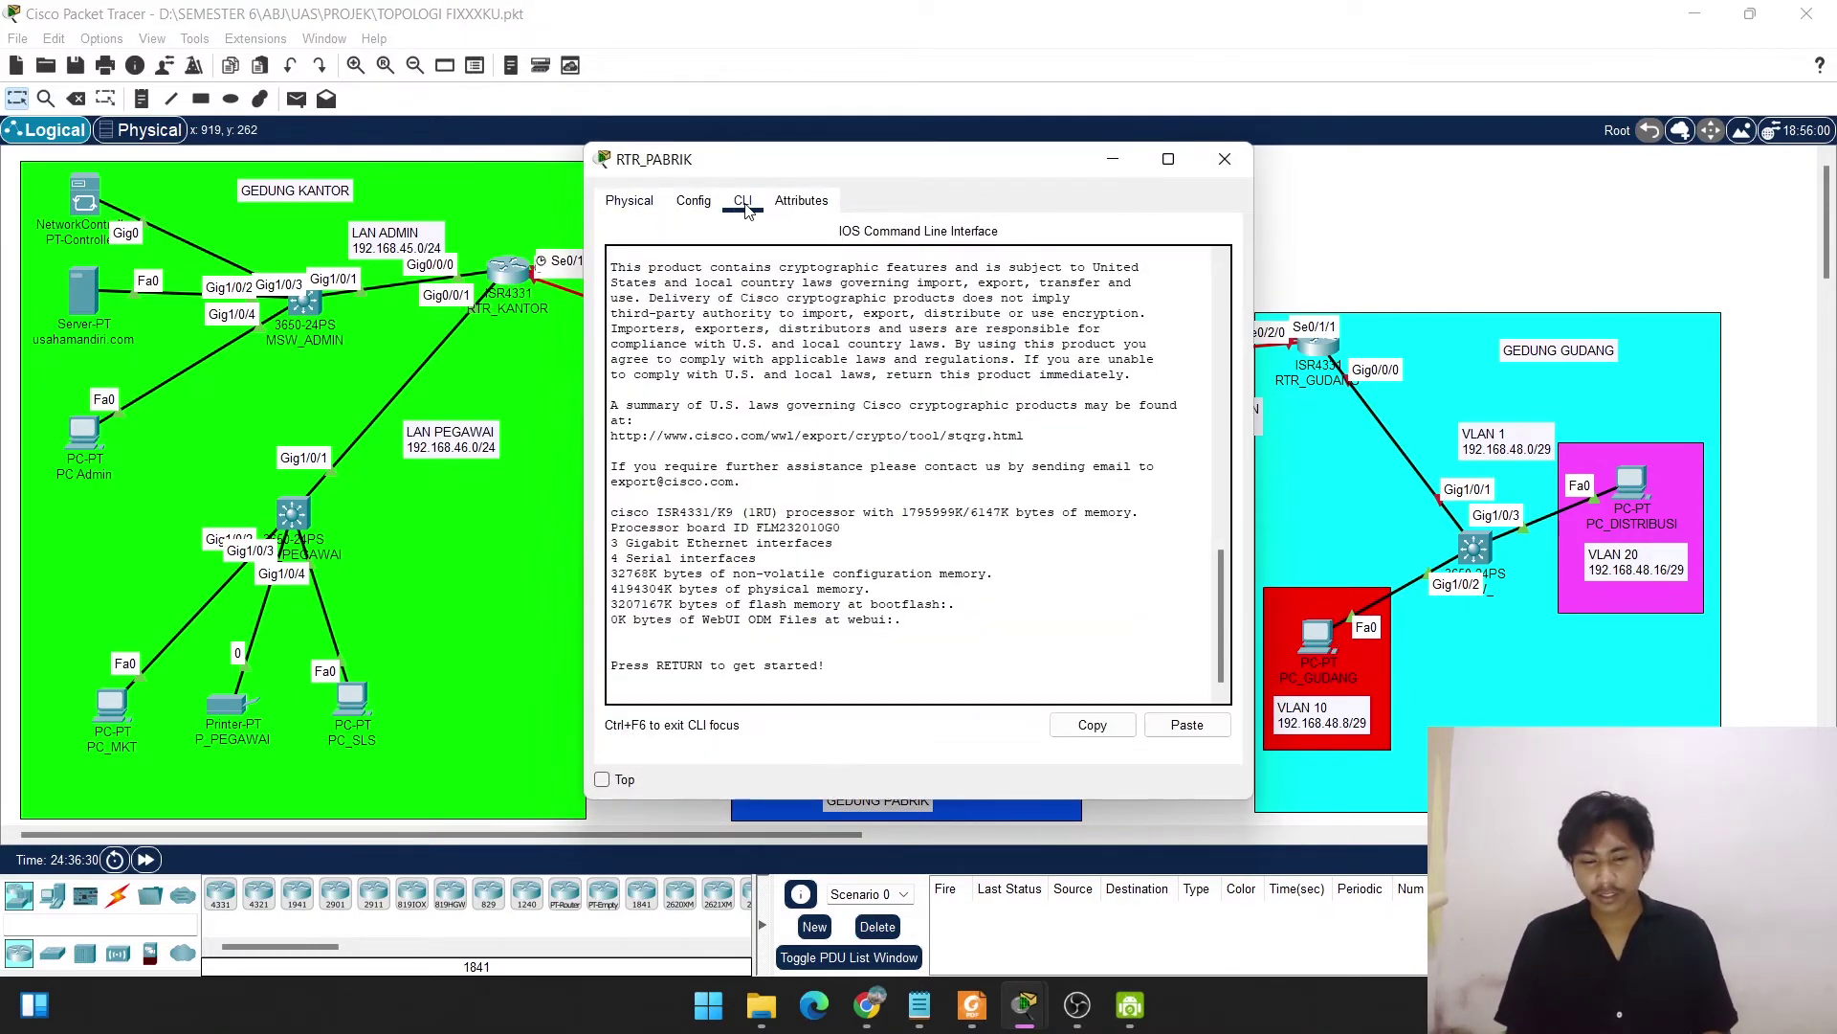
pyautogui.press('Return')
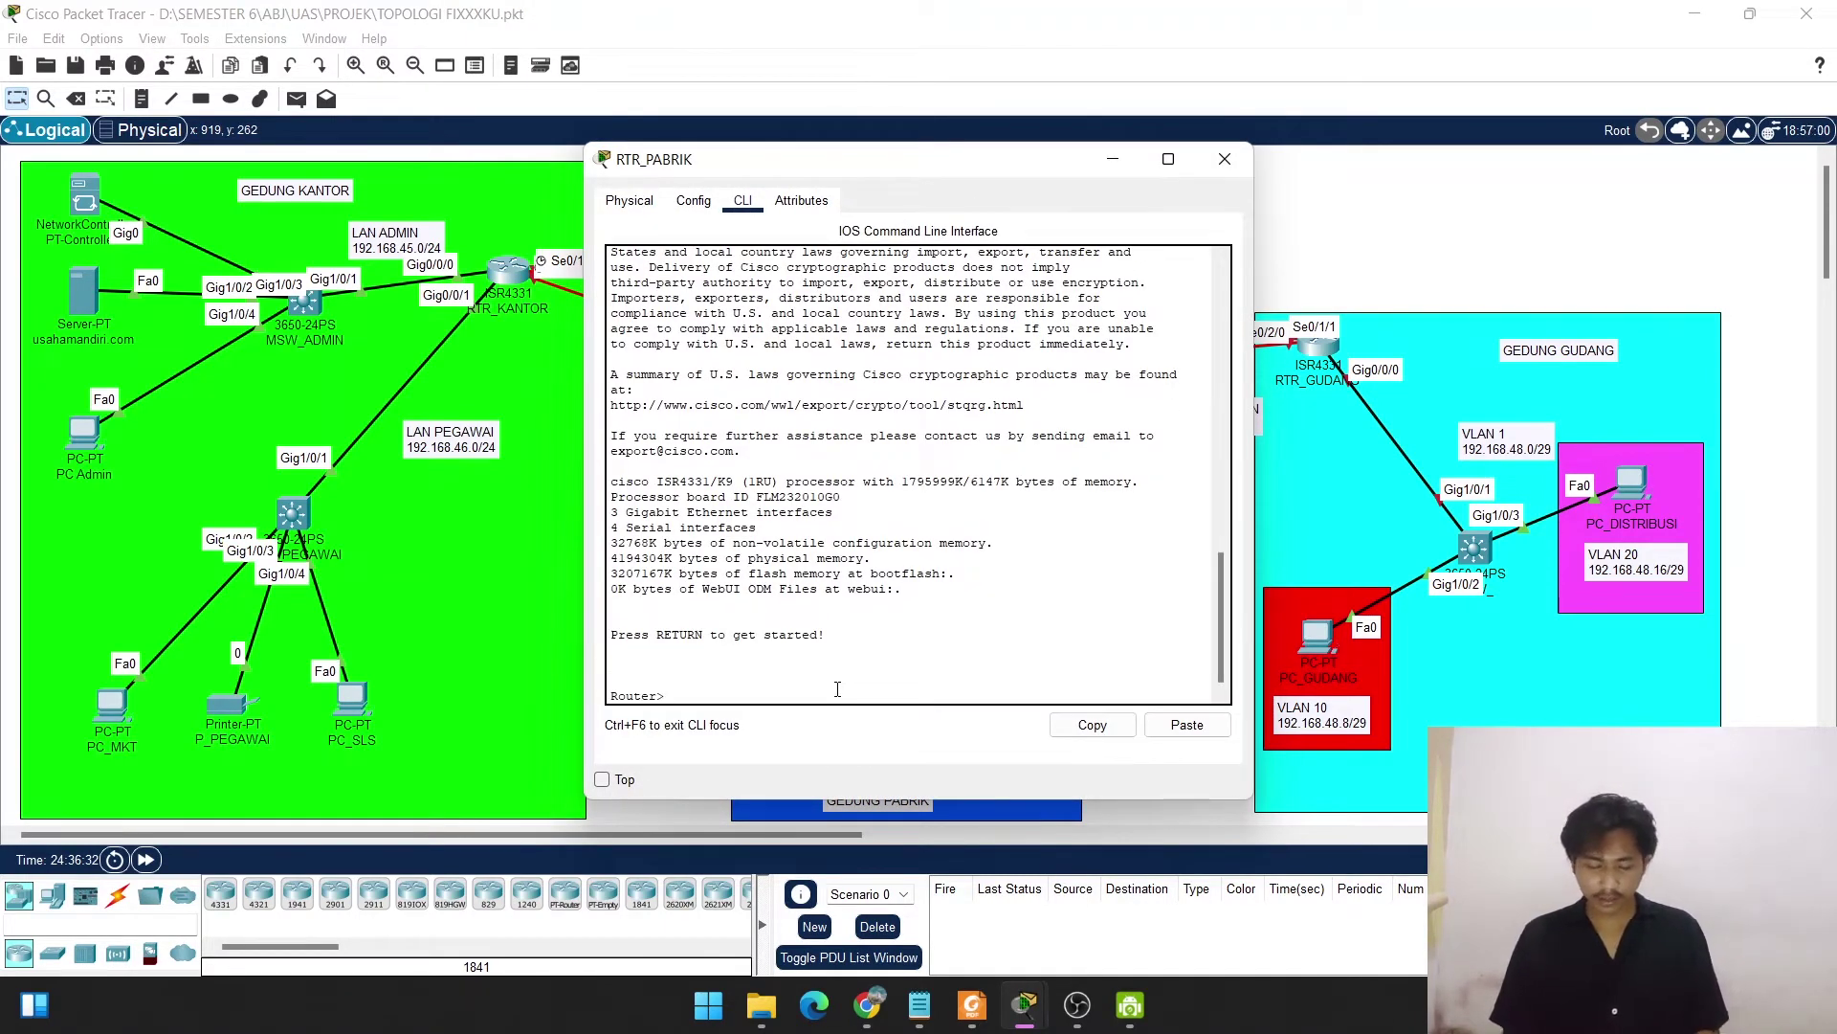
pyautogui.write('ena')
pyautogui.press('Return')
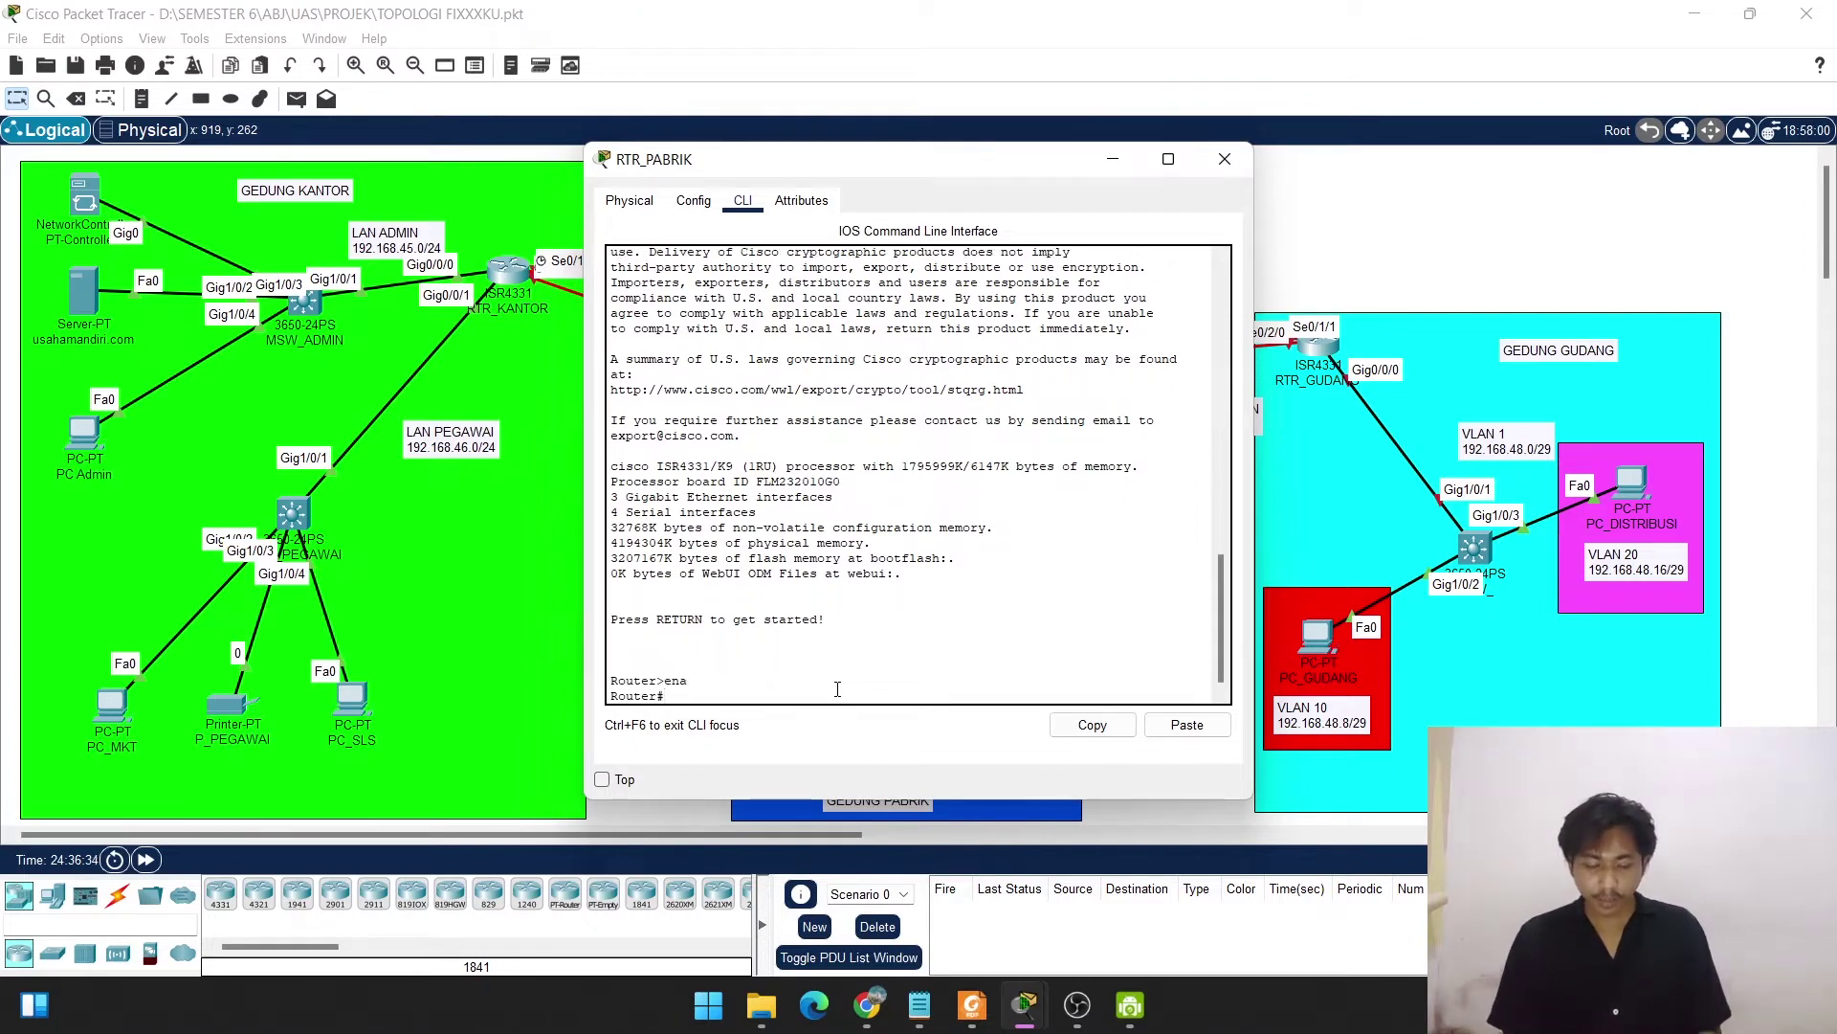
pyautogui.write('conf t')
pyautogui.press('Return')
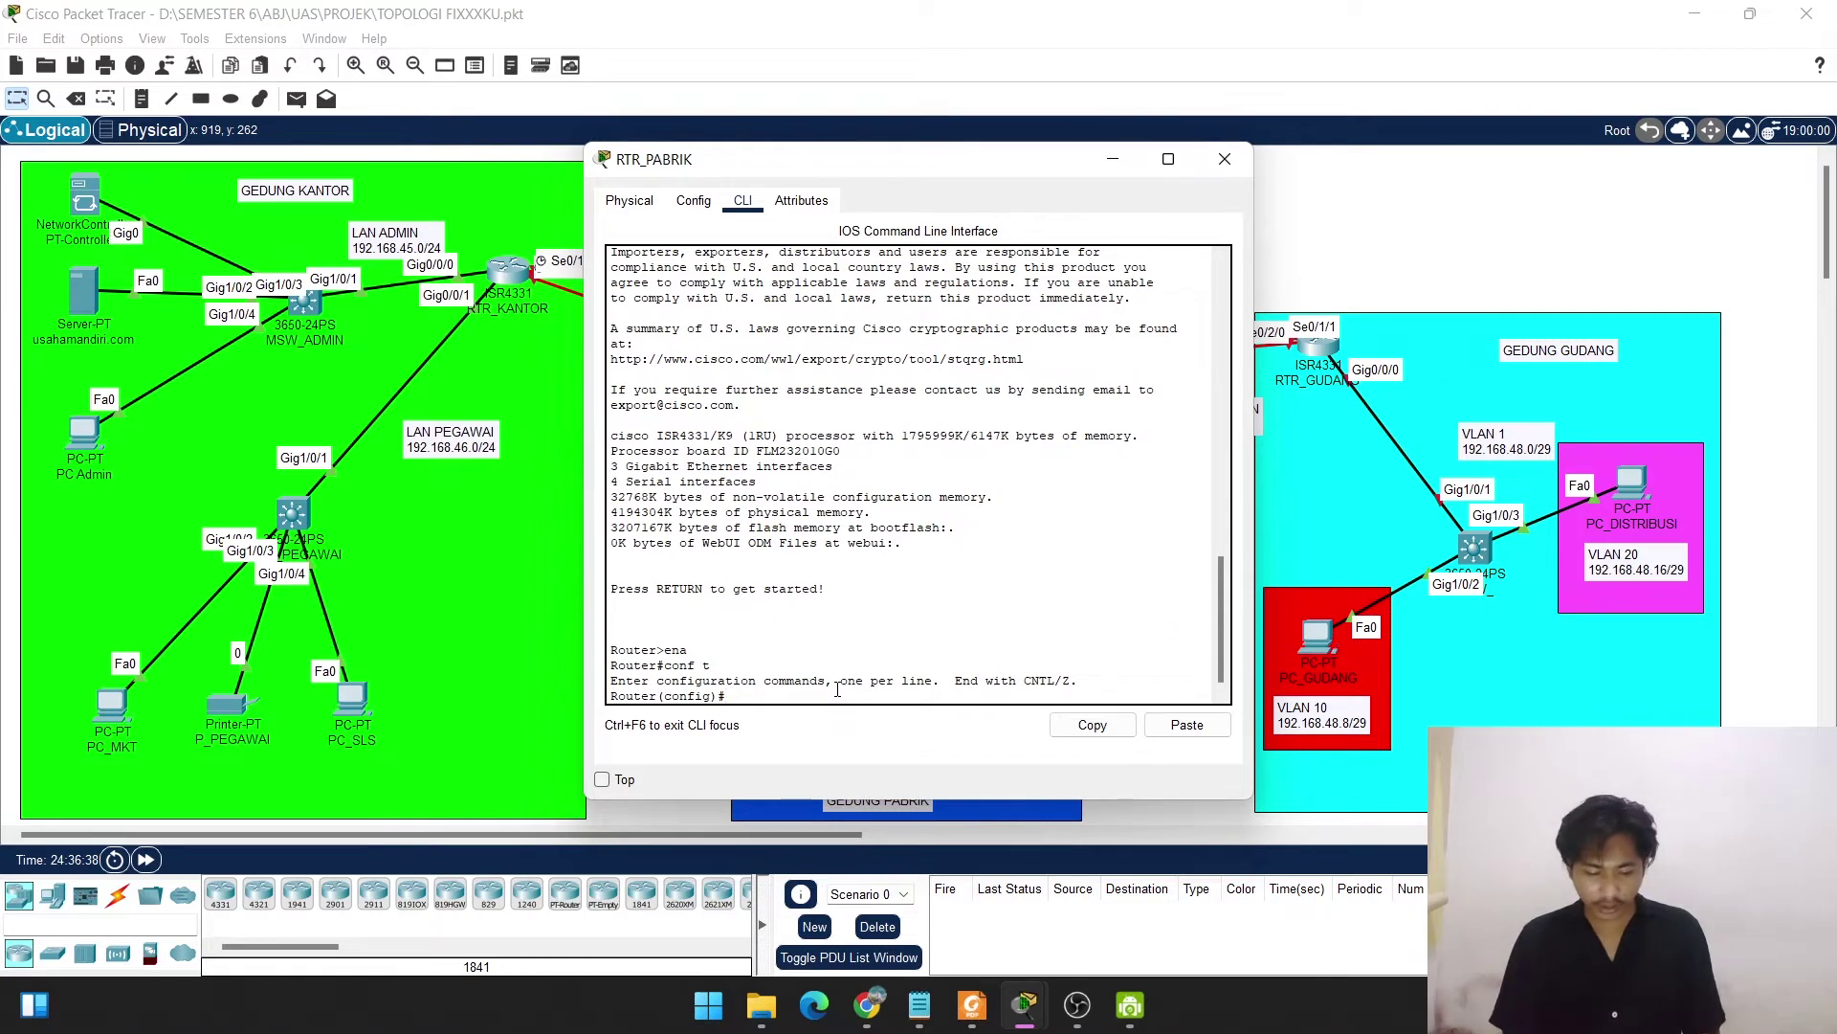
pyautogui.write('hostname')
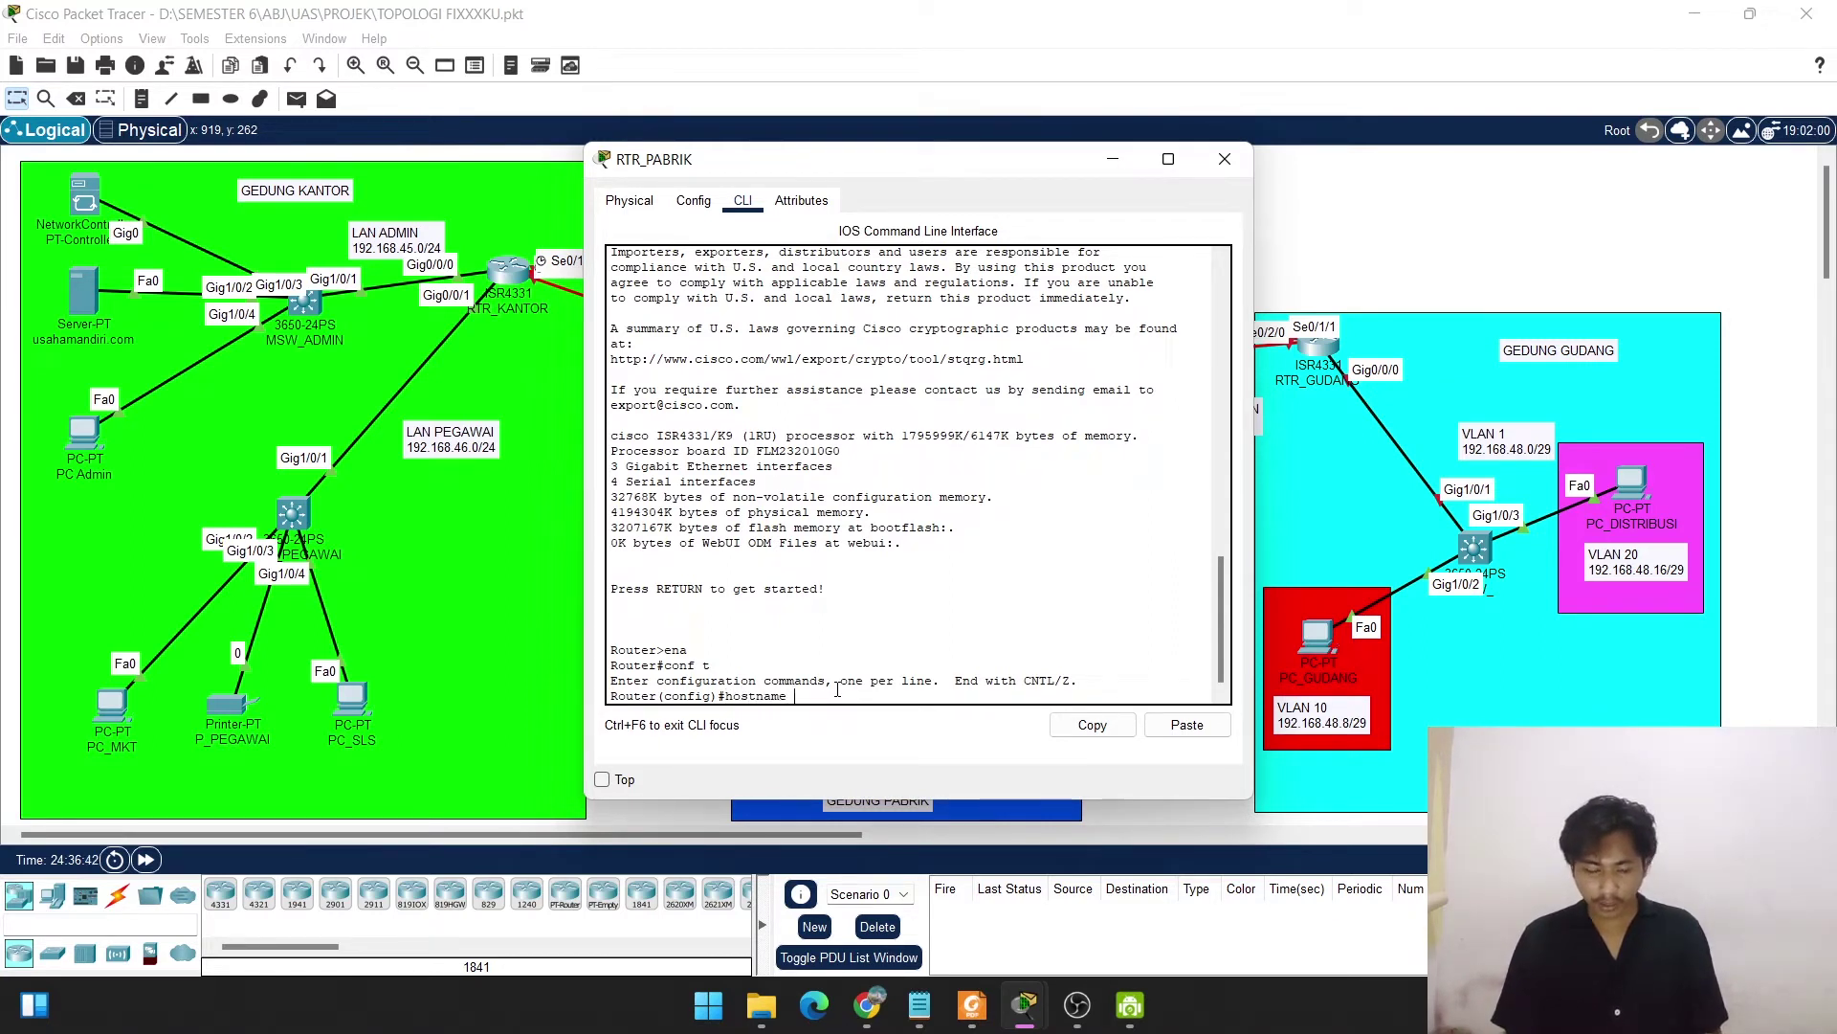
pyautogui.write(' RTR')
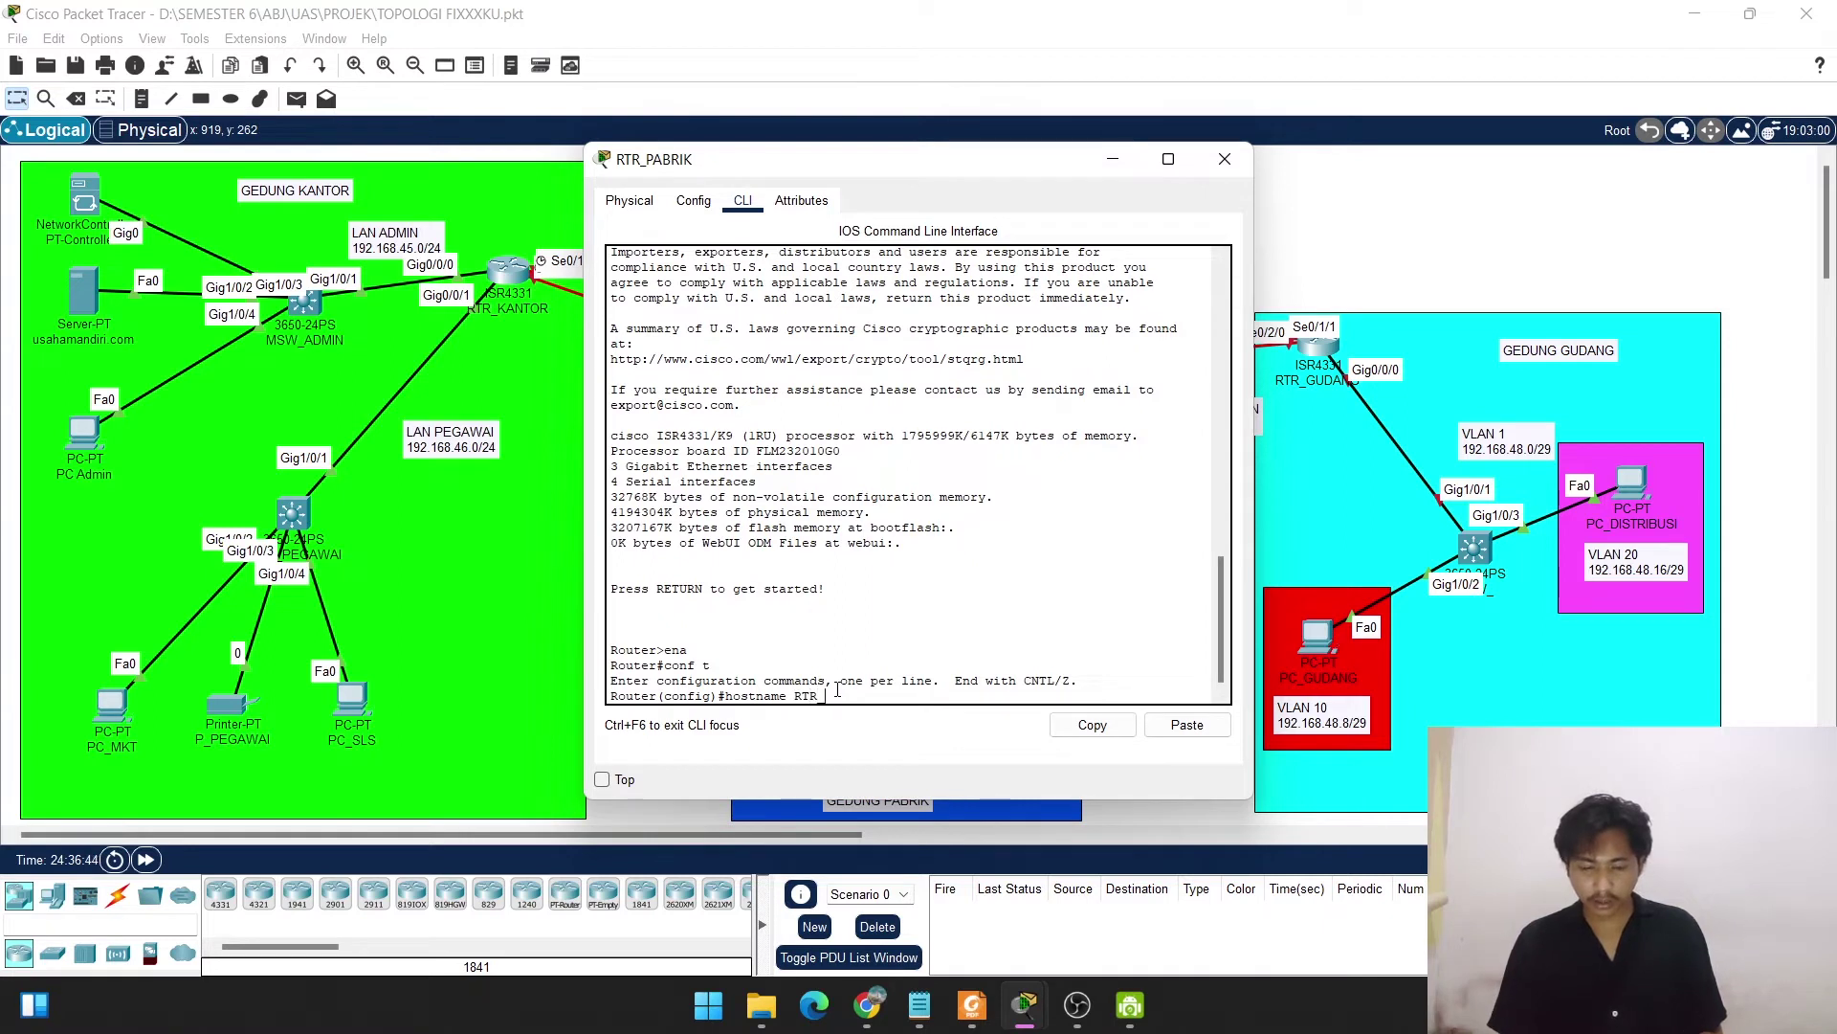
pyautogui.write('_PAB')
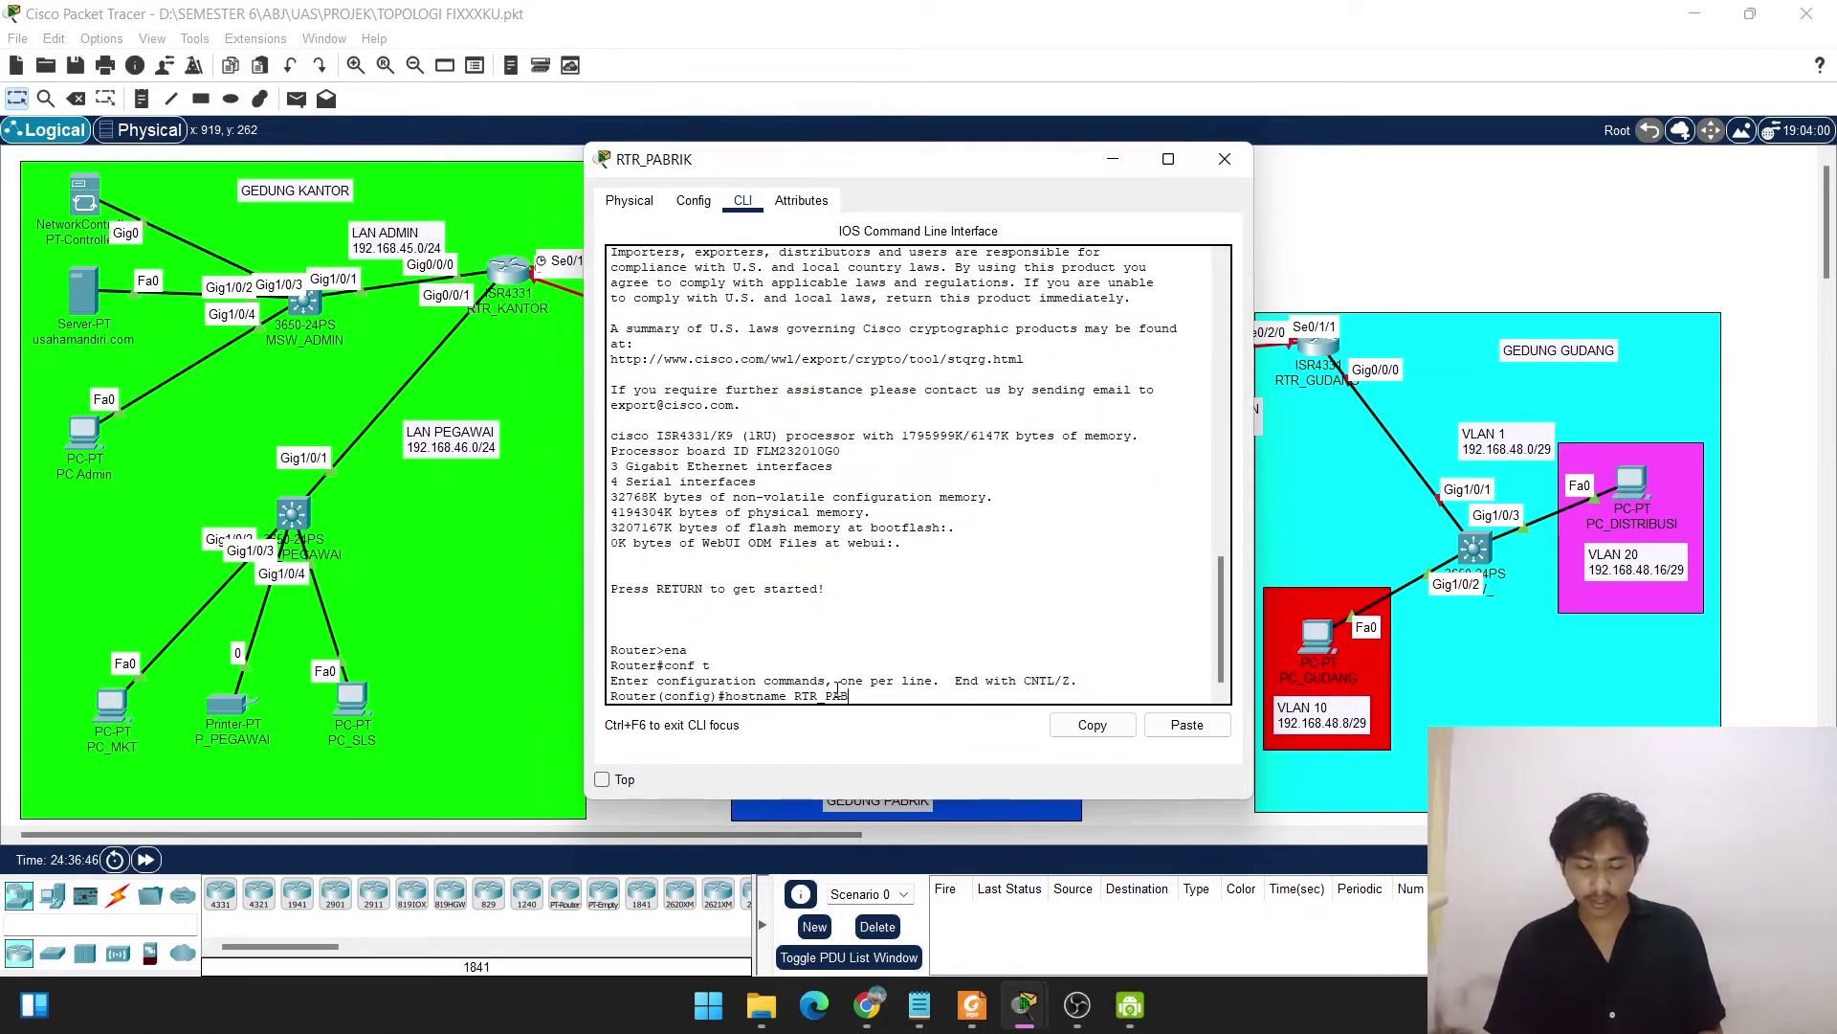
pyautogui.write('RIK')
pyautogui.press('Return')
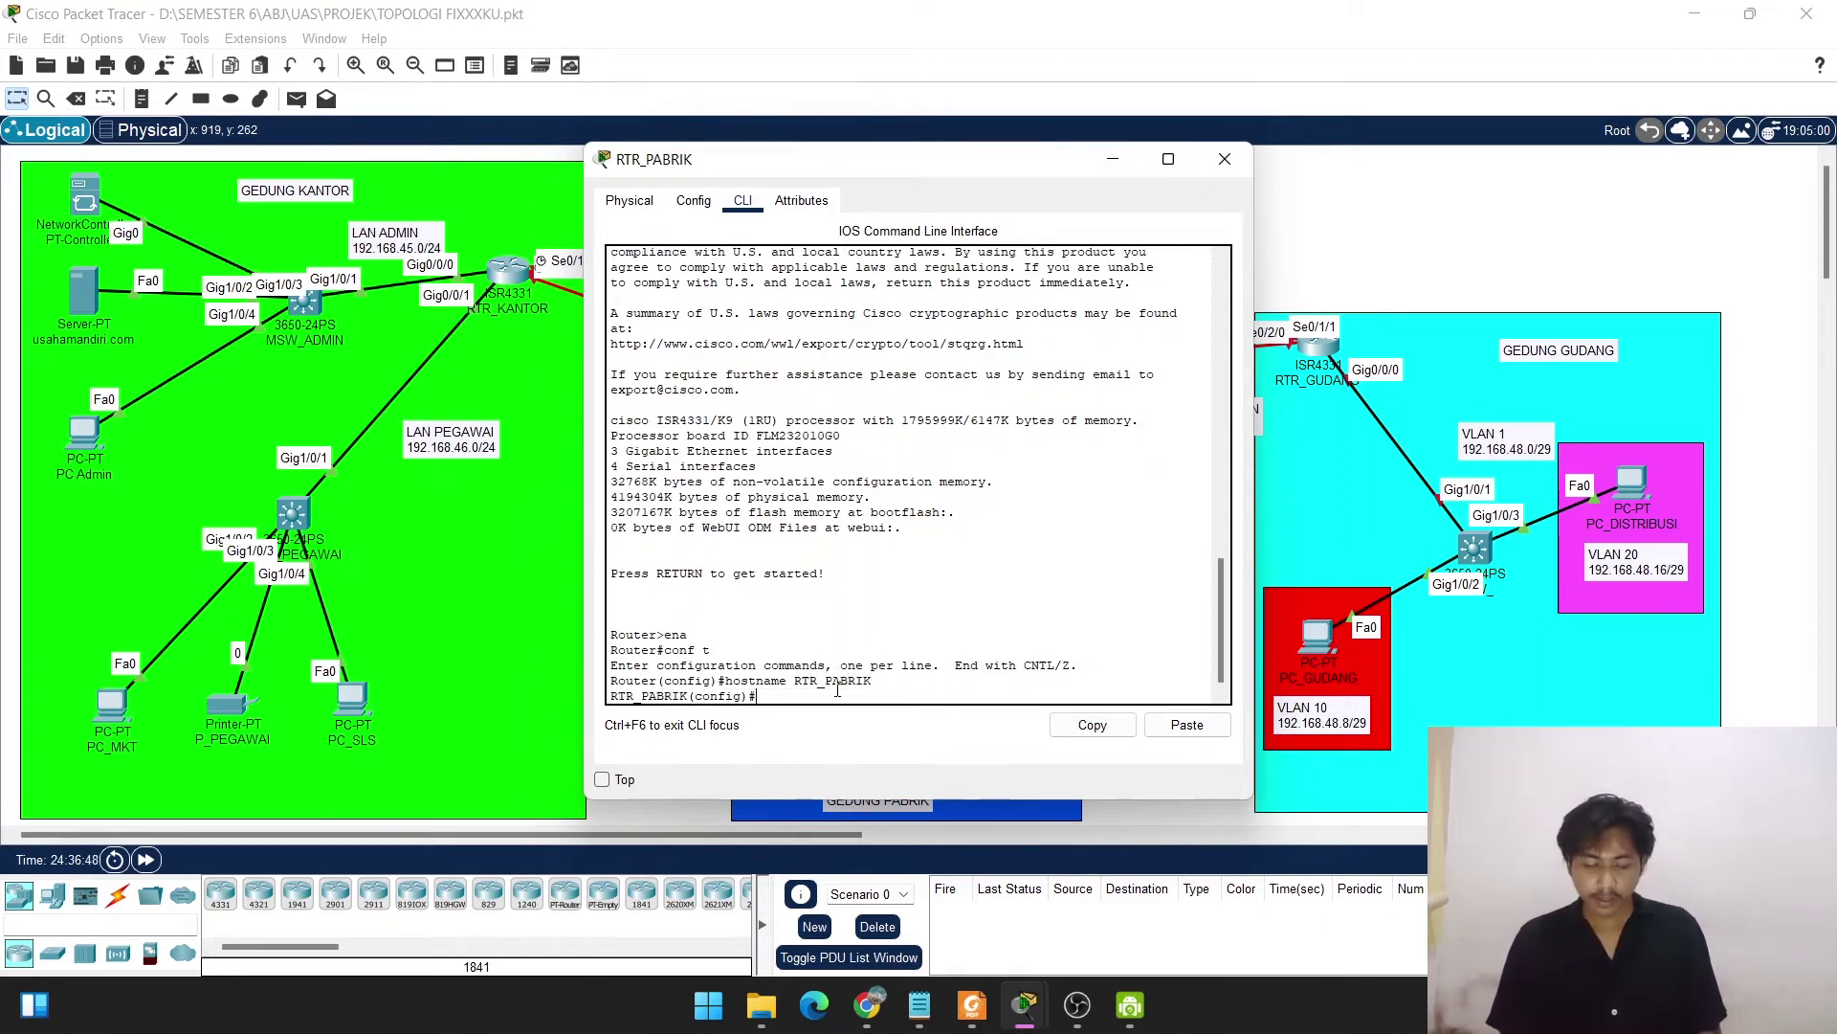
pyautogui.press('Return')
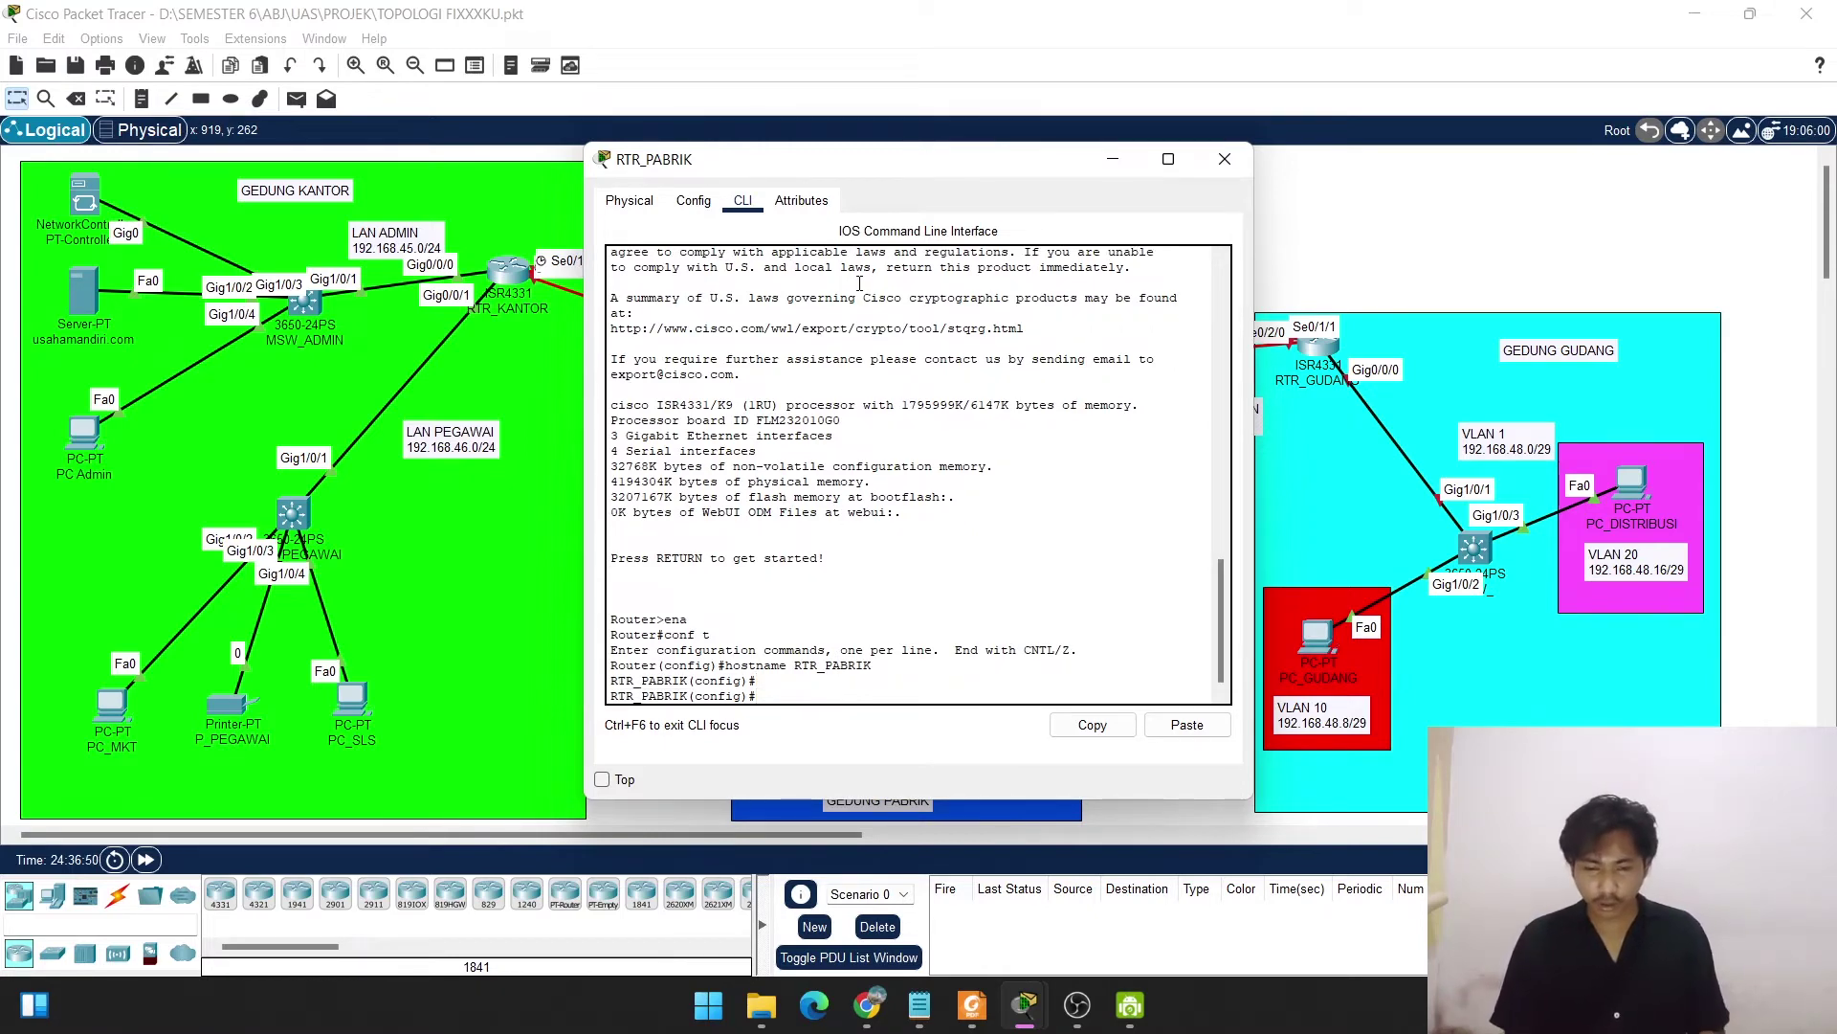
# Move the router console aside to view the GEDUNG PABRIK area, then reposition it.
pyautogui.moveTo(874, 172); pyautogui.dragTo(1412, 196)
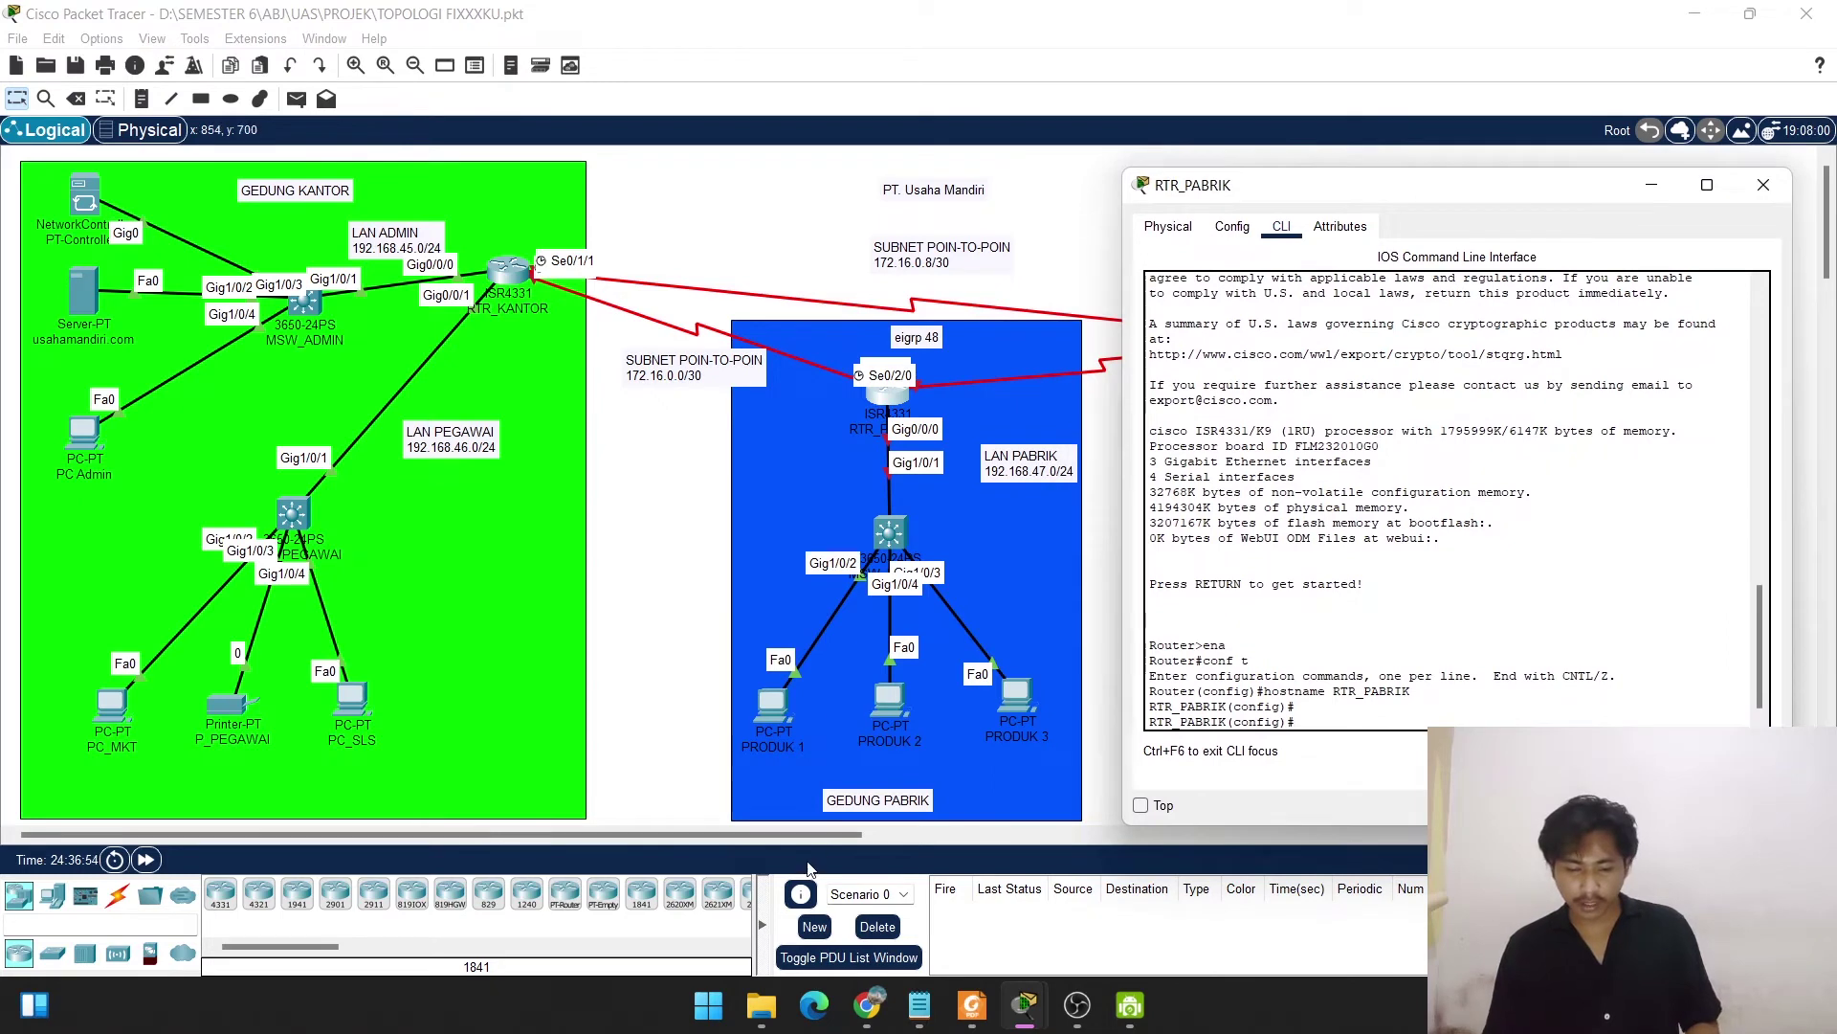
pyautogui.moveTo(794, 835); pyautogui.dragTo(953, 843)
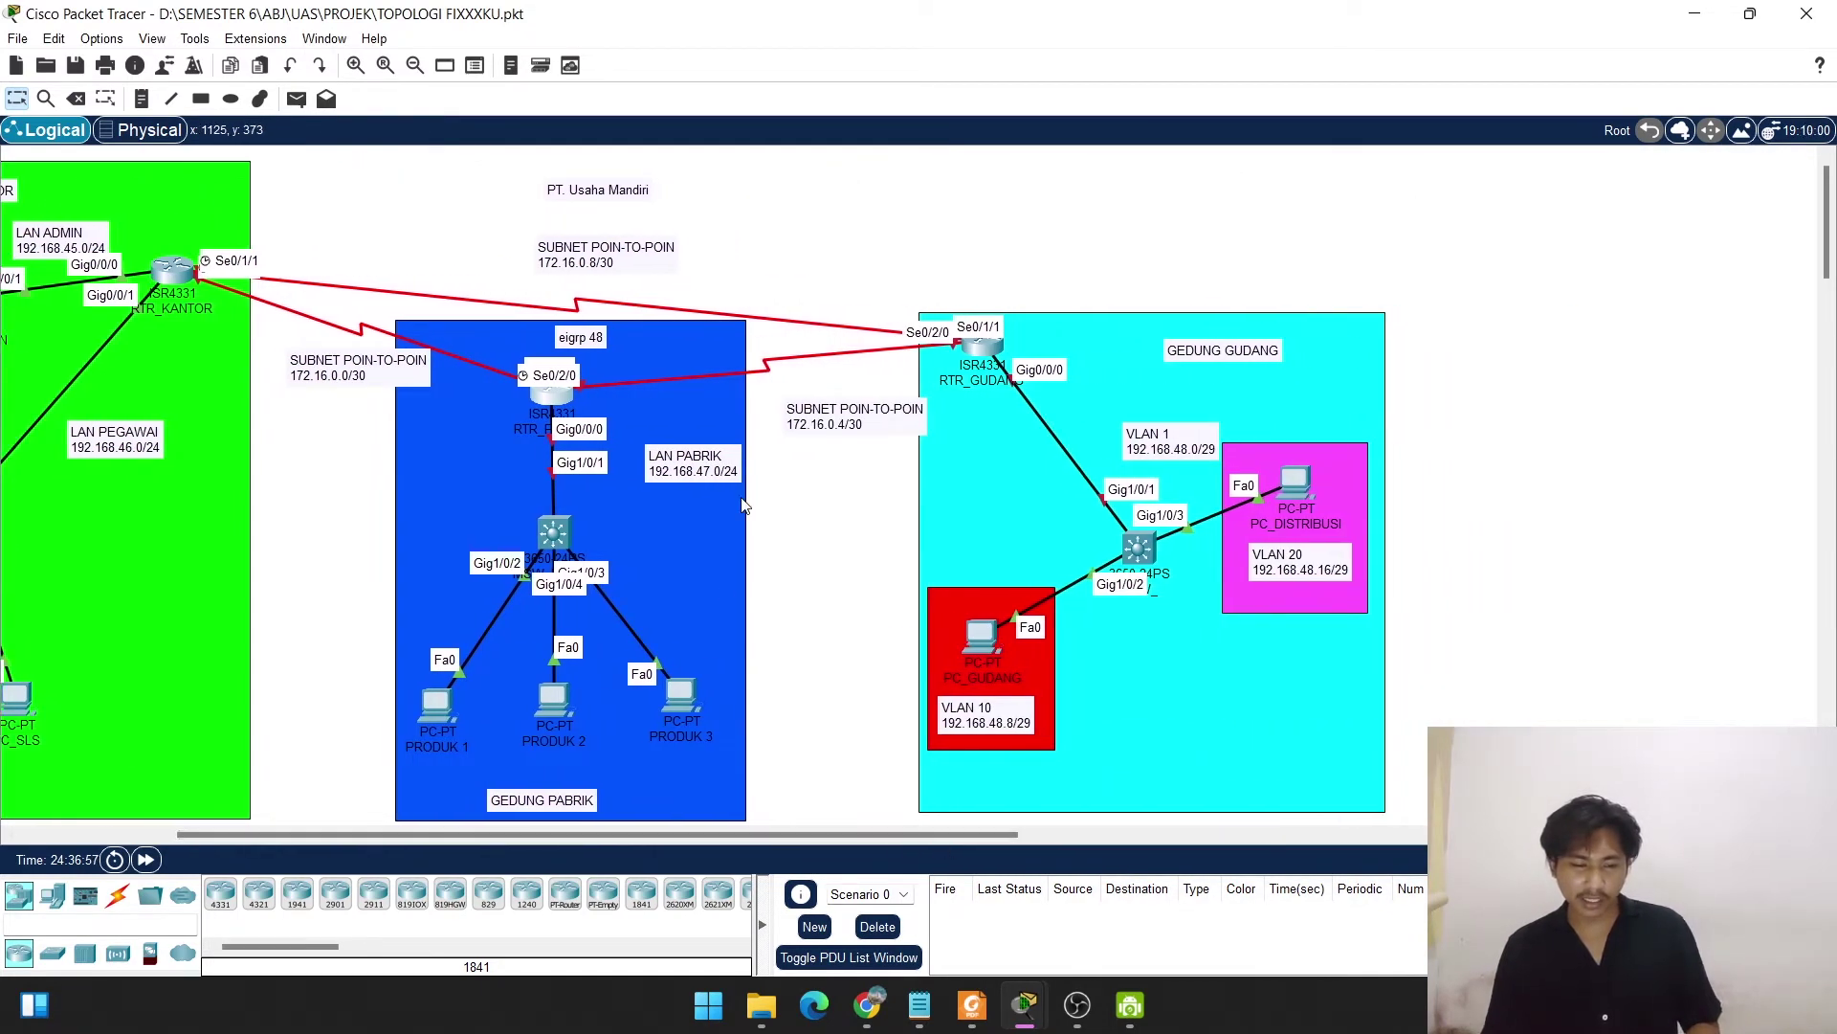
pyautogui.click(555, 392)
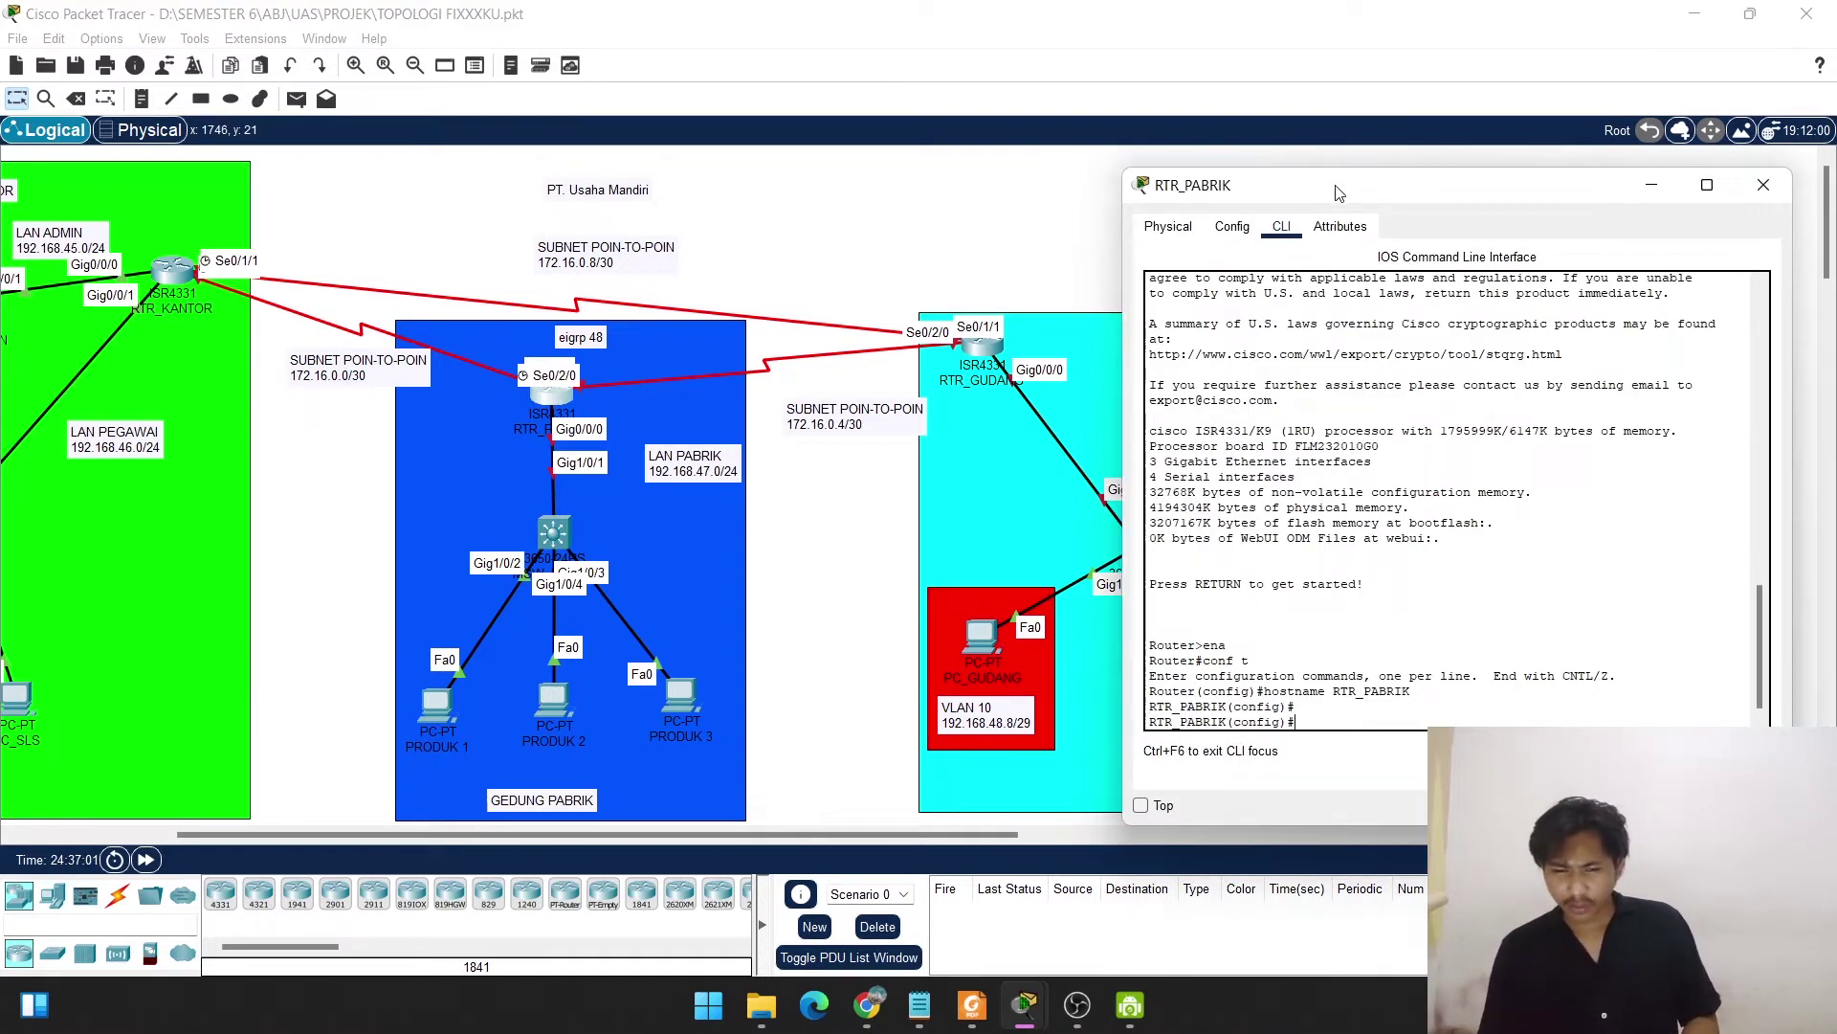
pyautogui.moveTo(1338, 192); pyautogui.dragTo(1218, 159)
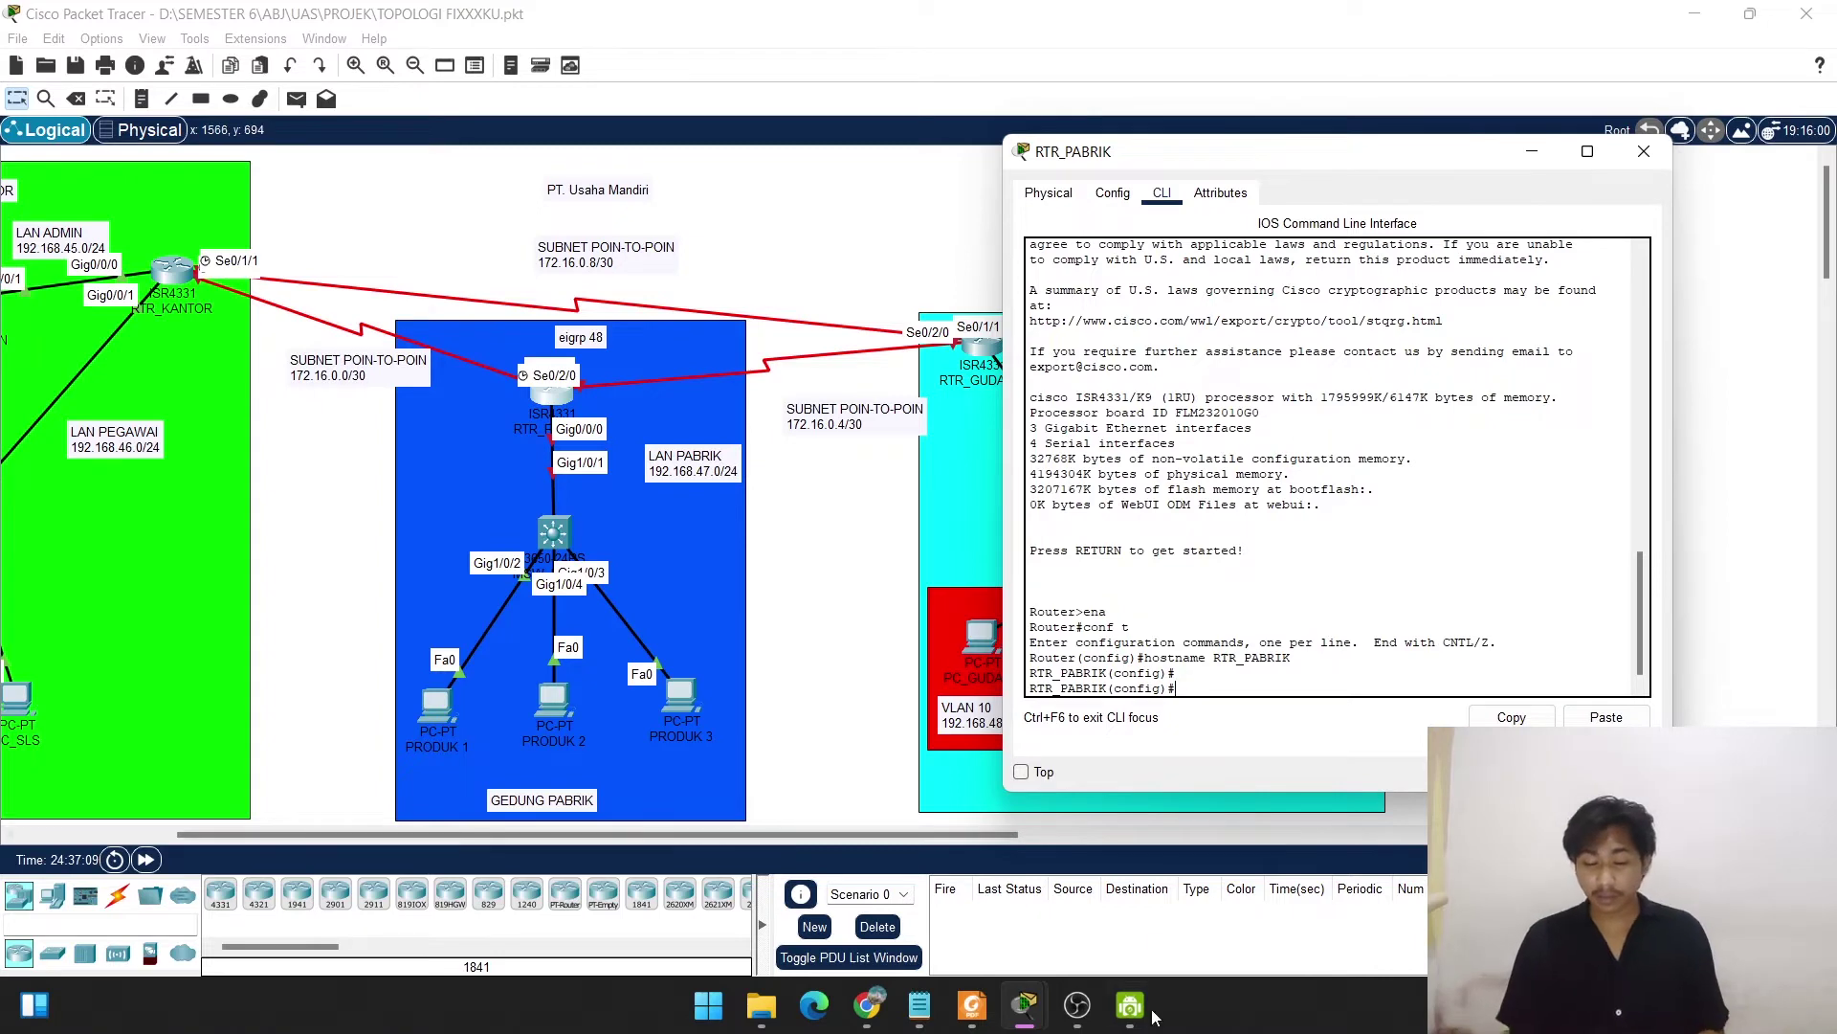
pyautogui.moveTo(972, 1005)
pyautogui.moveTo(967, 890)
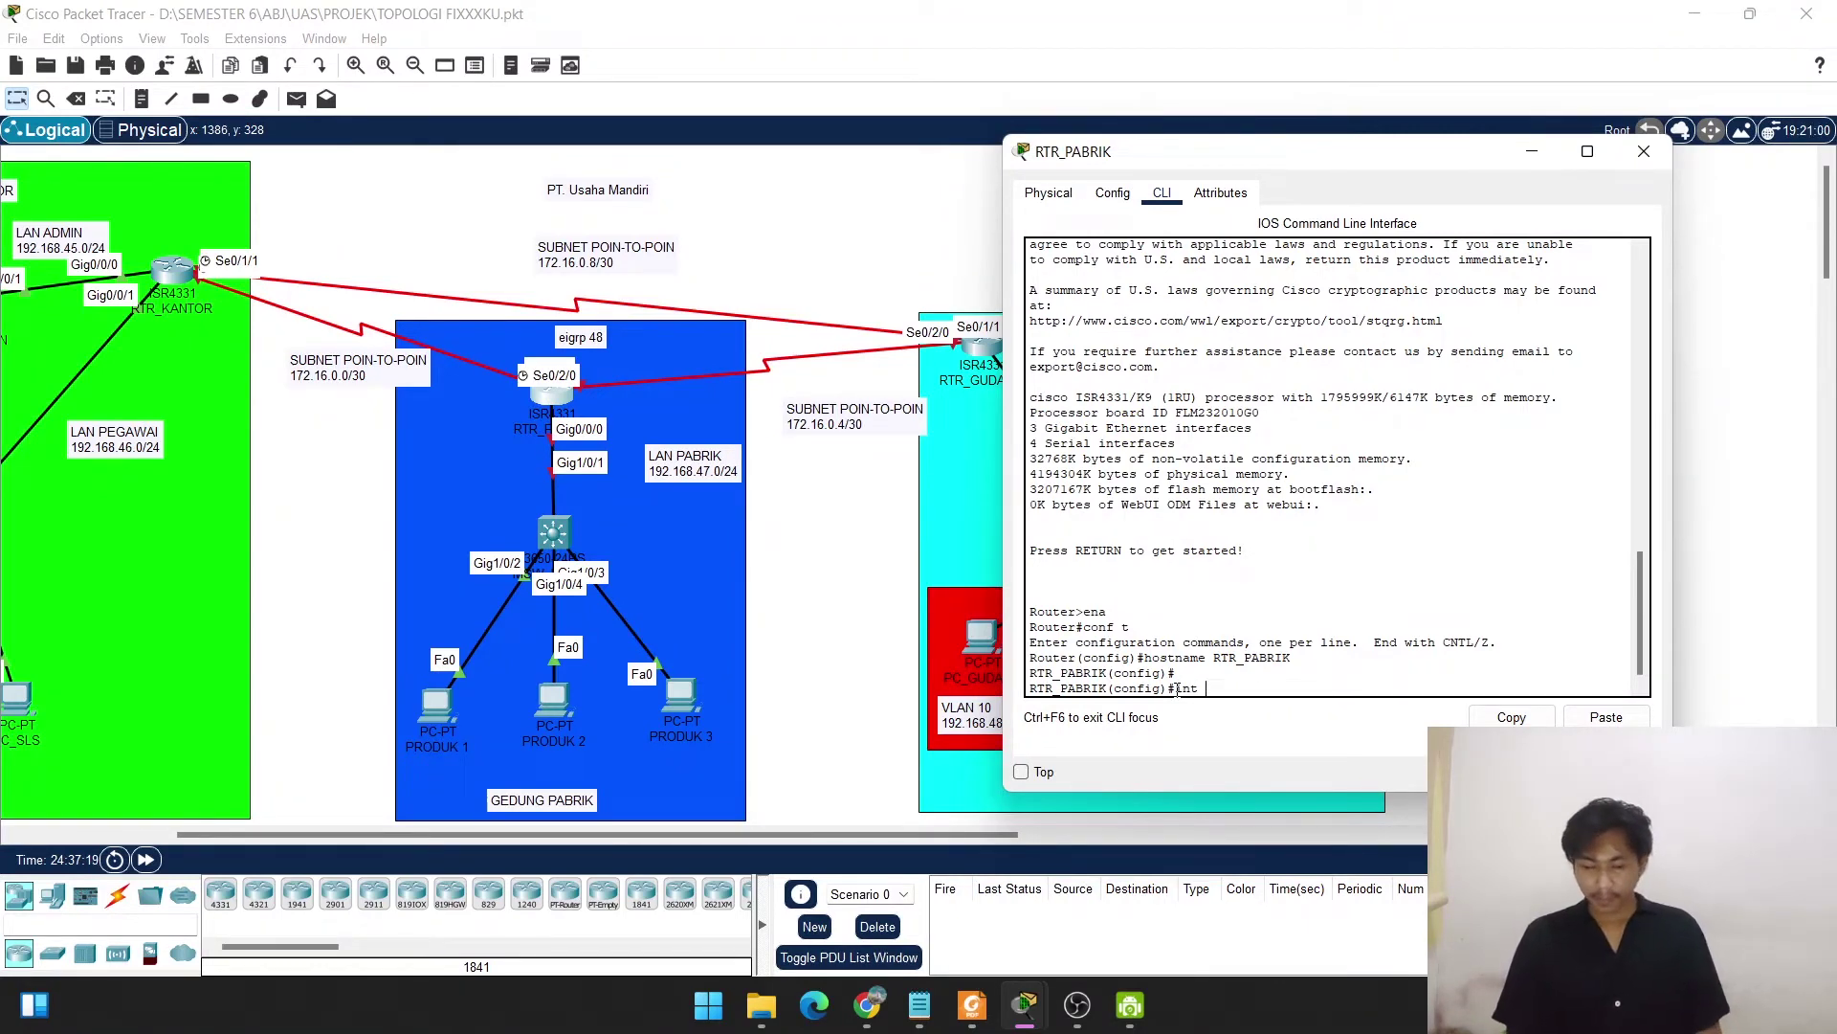
# Assign GigabitEthernet0/0/0 192.168.47.1 255.255.255.0 and enable it with no shut.
pyautogui.write('g0')
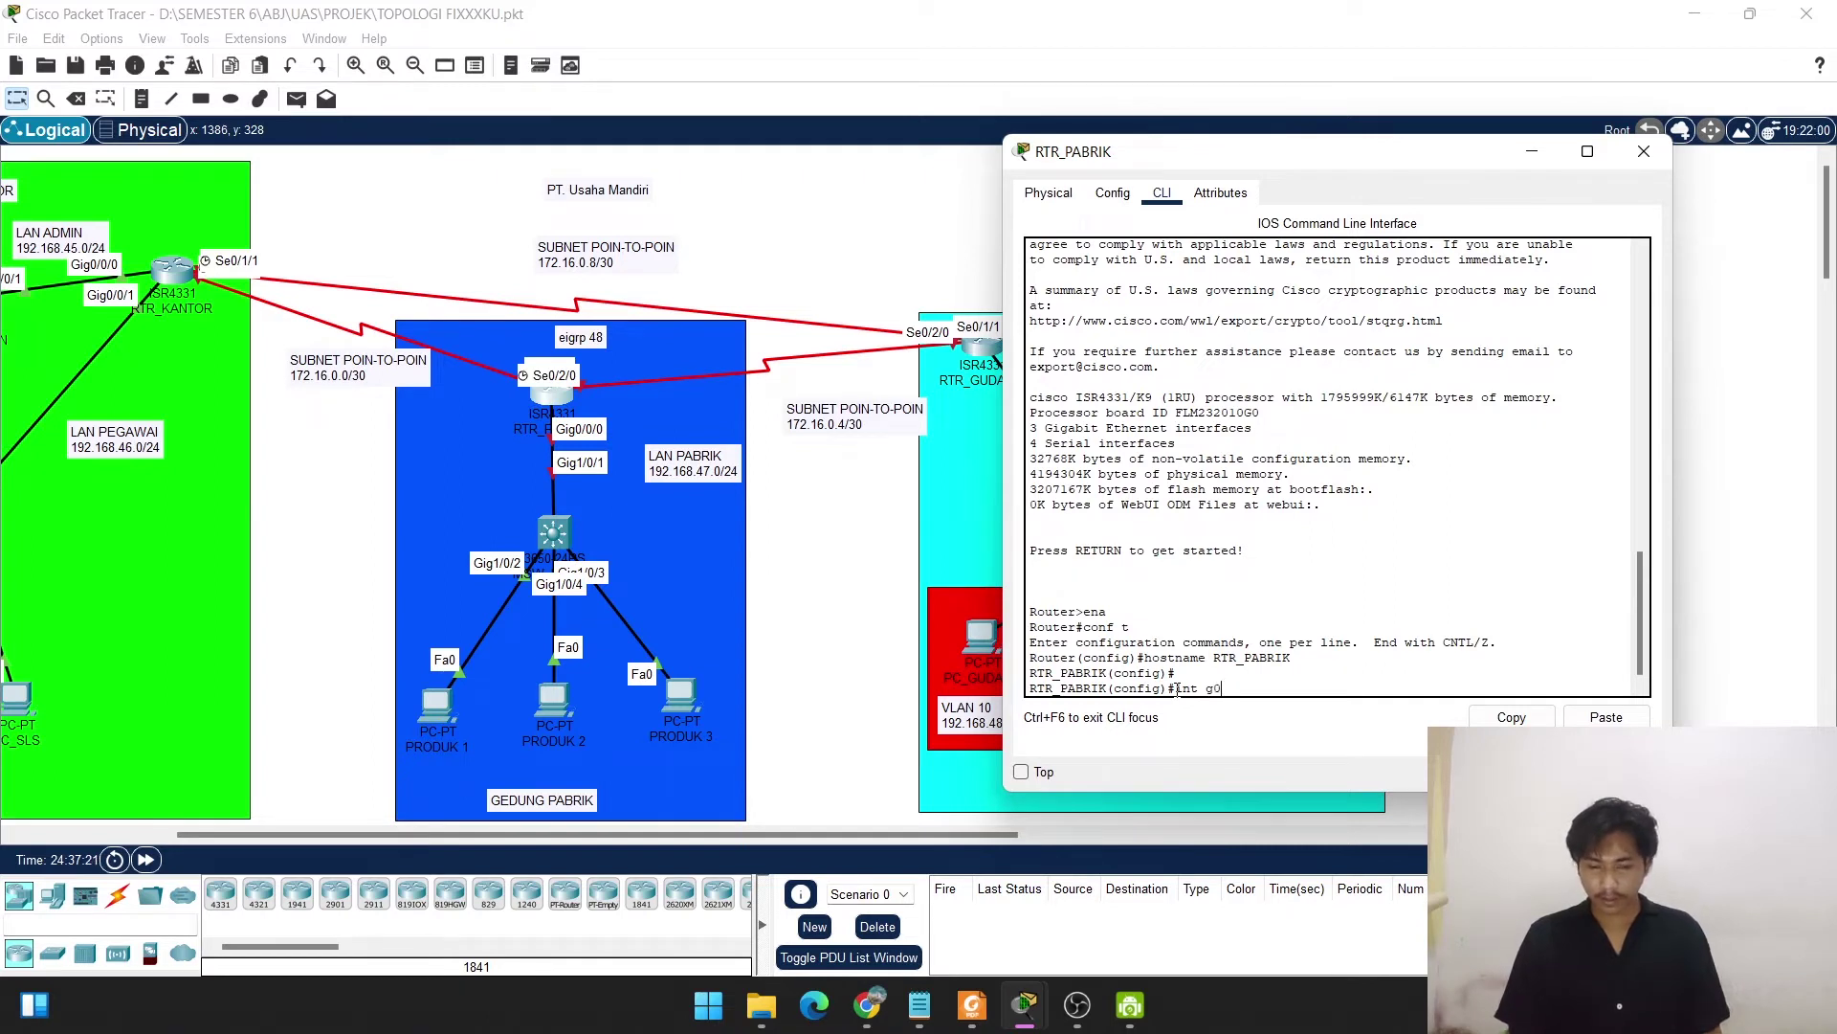
pyautogui.write('/0/')
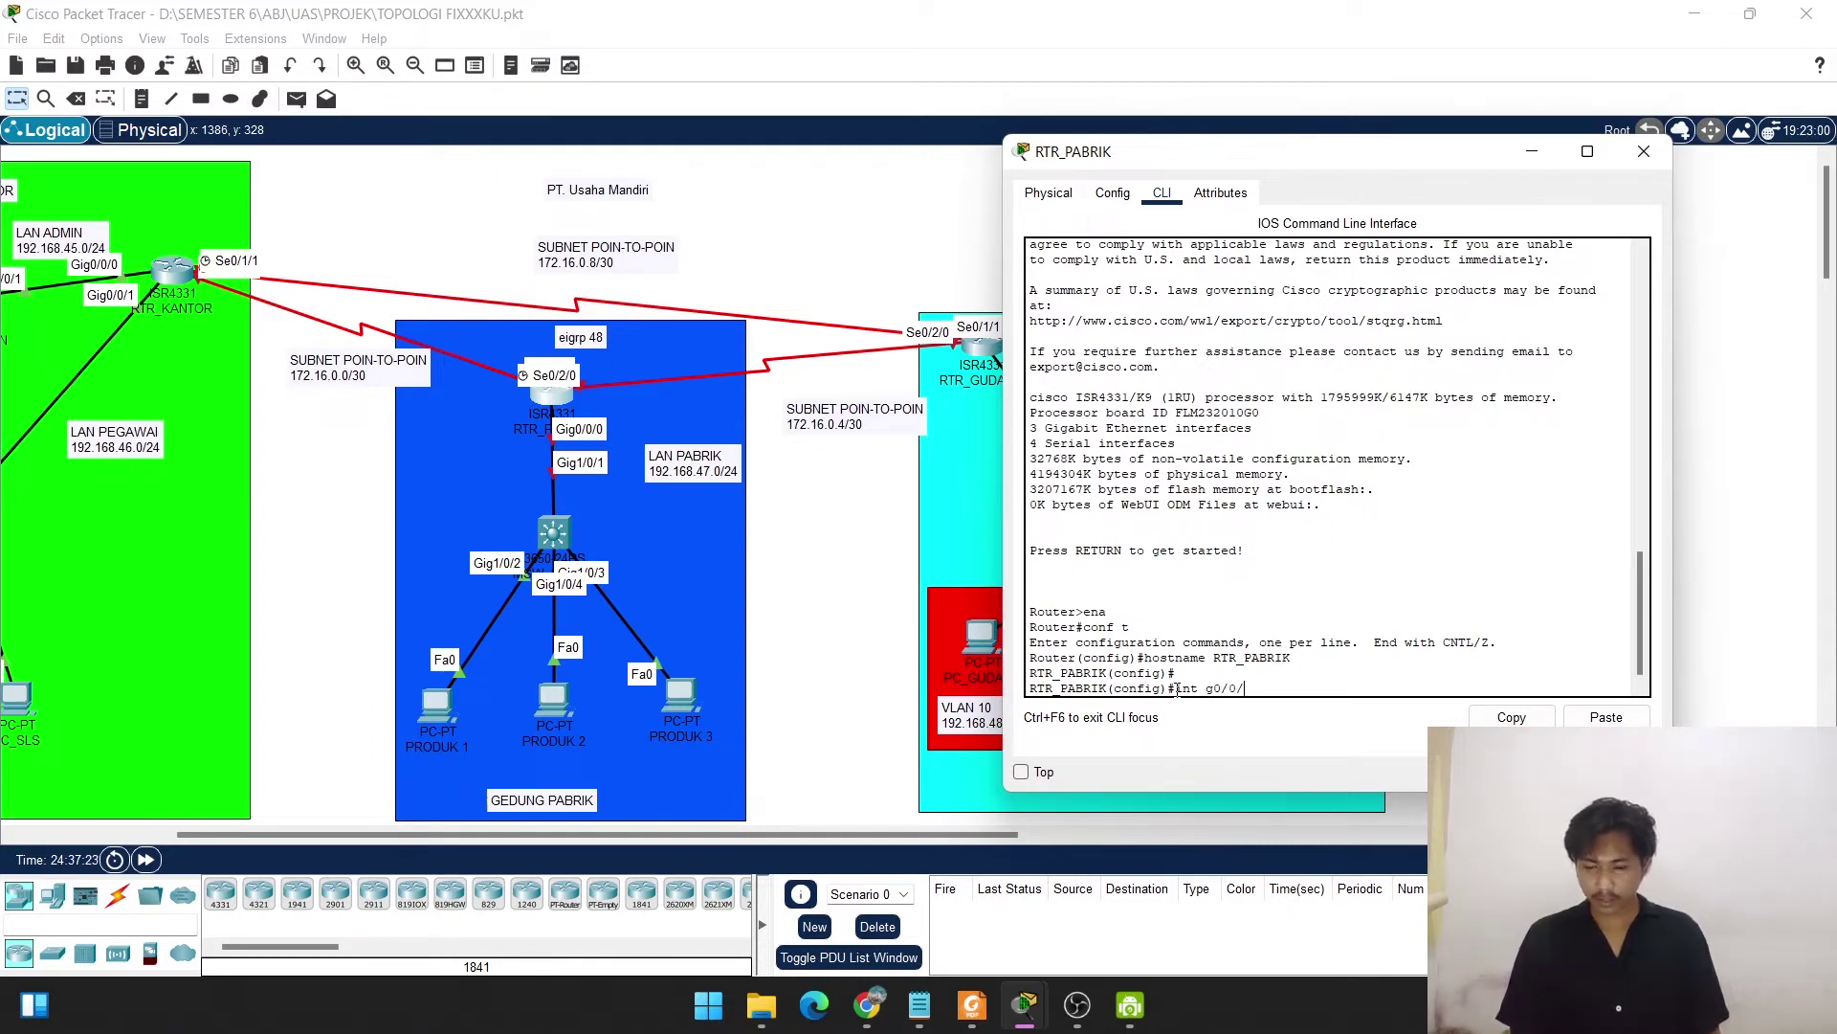
pyautogui.write('0')
pyautogui.press('Return')
pyautogui.write('ip ')
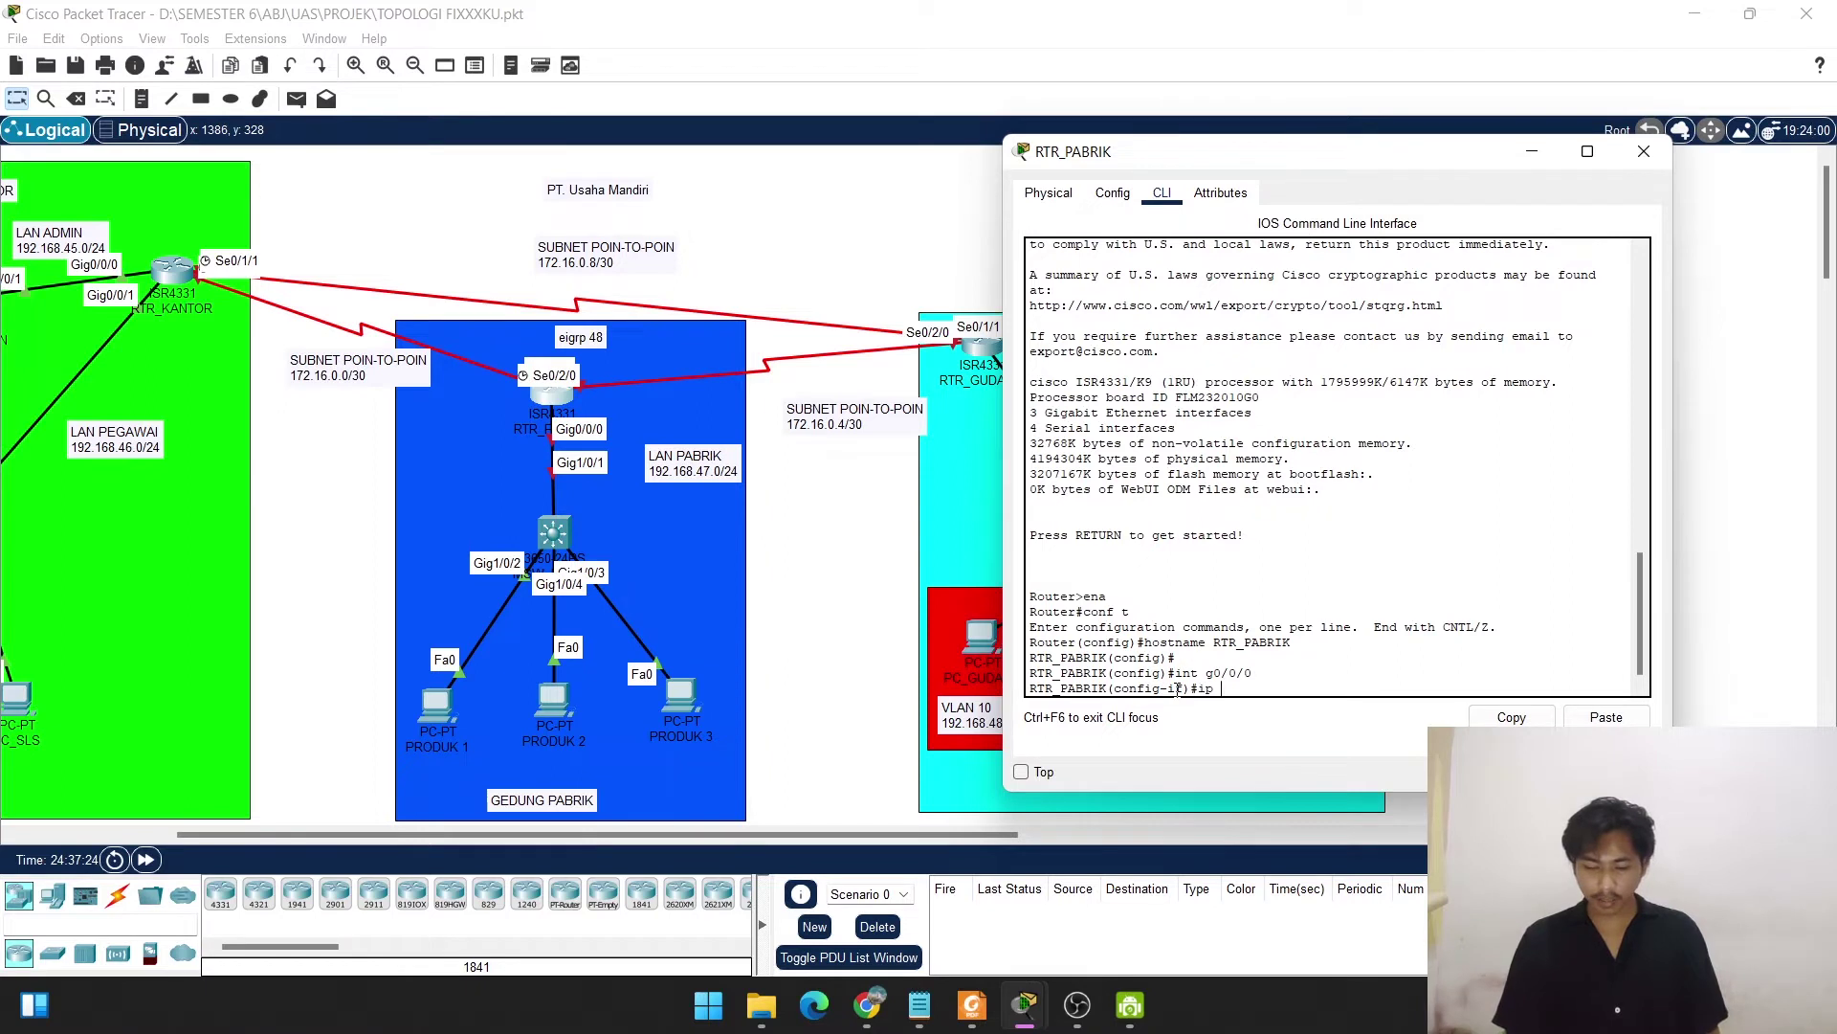
pyautogui.write('add 1')
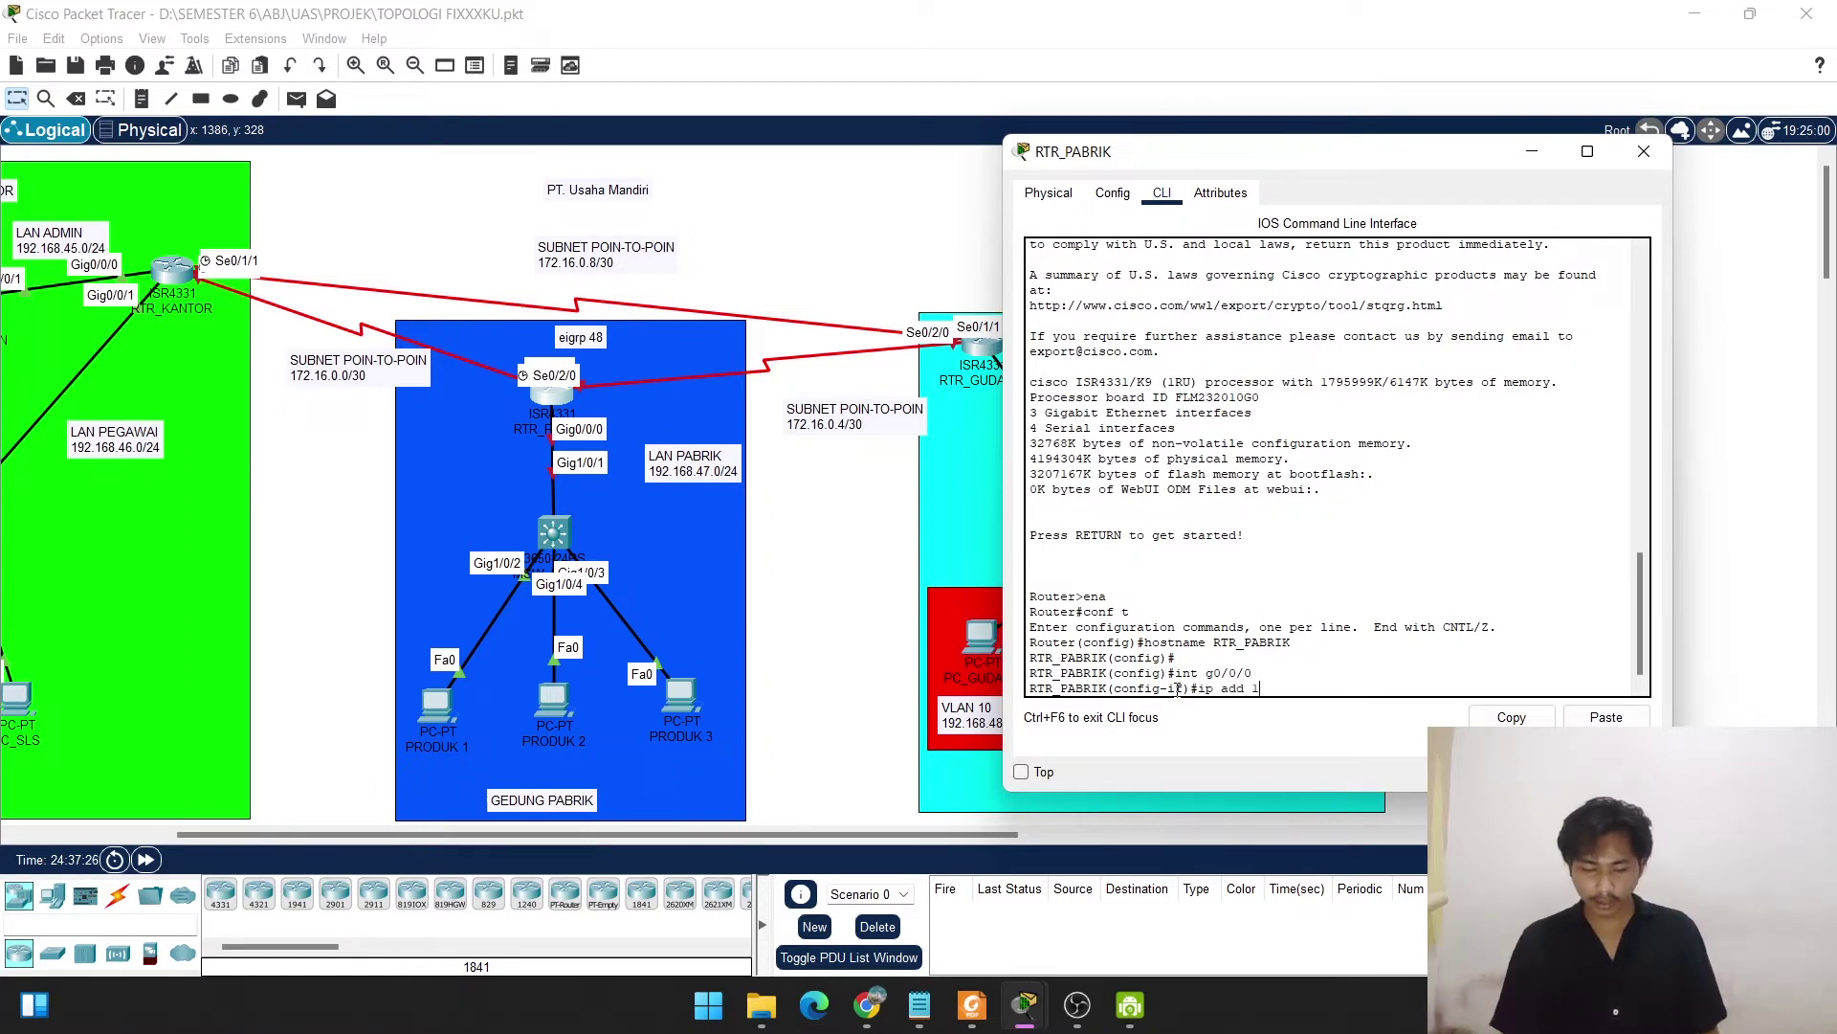
pyautogui.write('92.168.4')
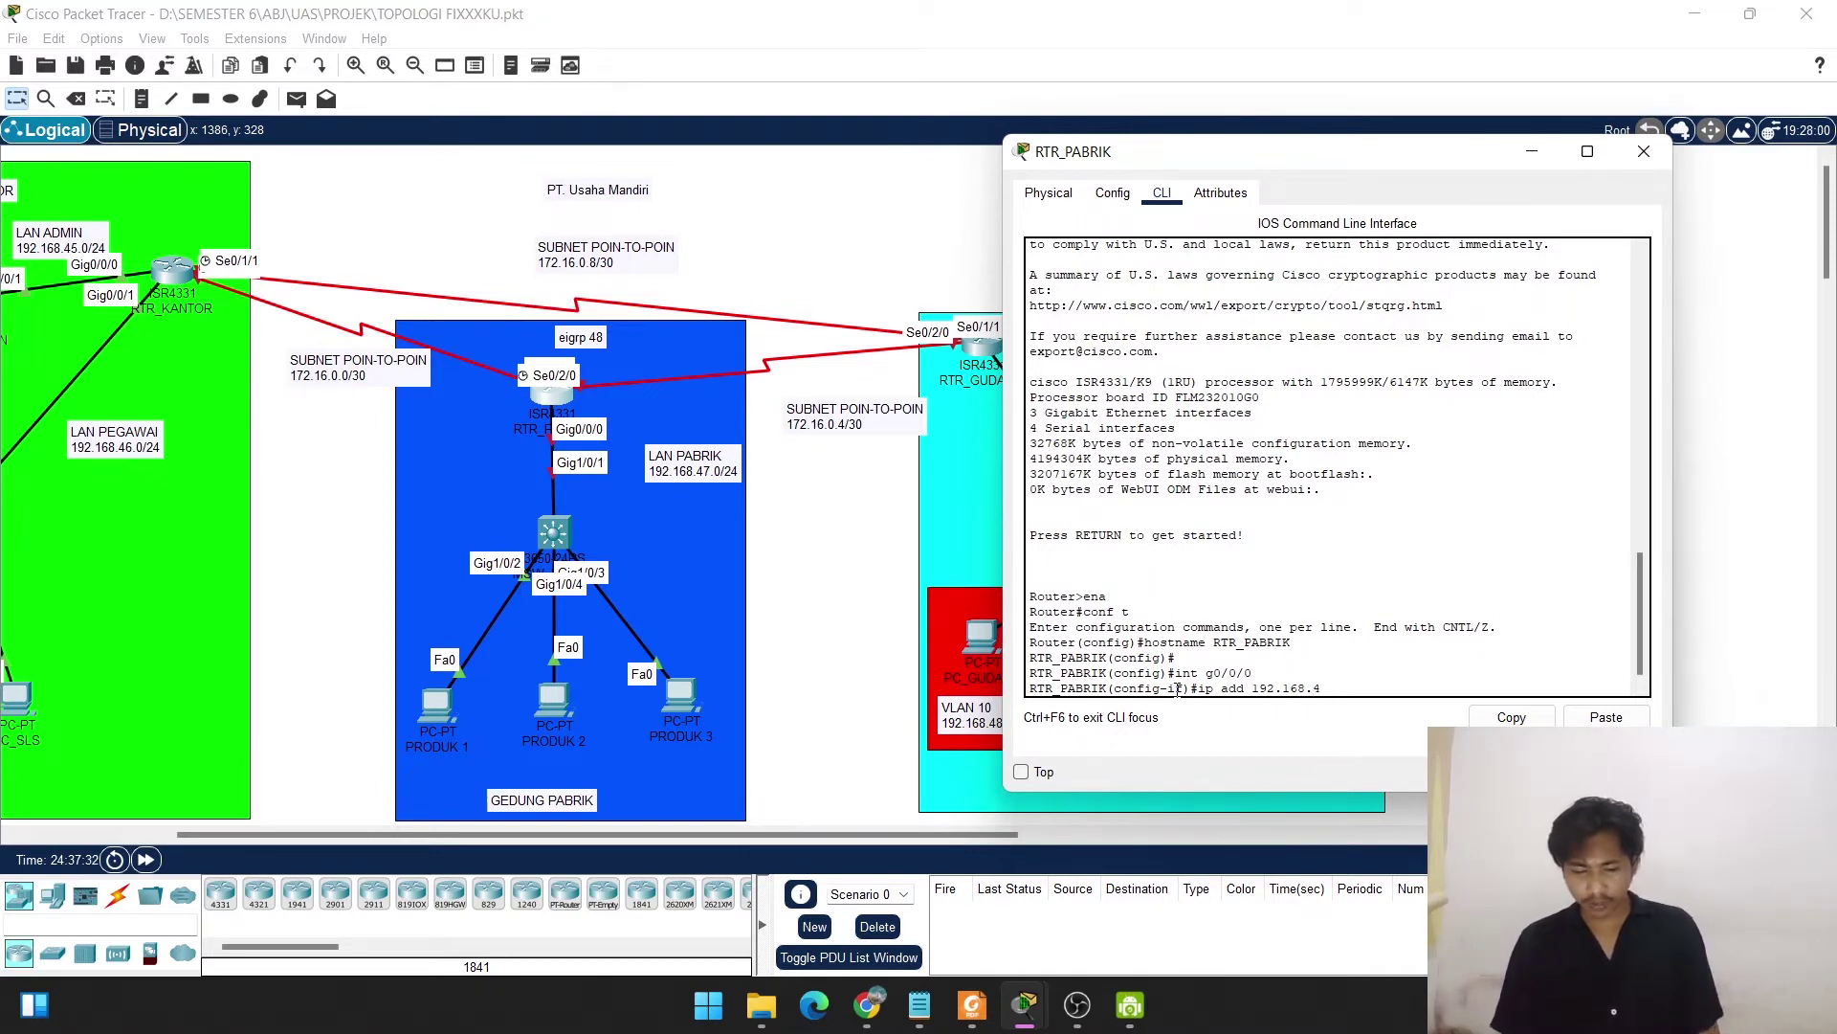
pyautogui.write('7.')
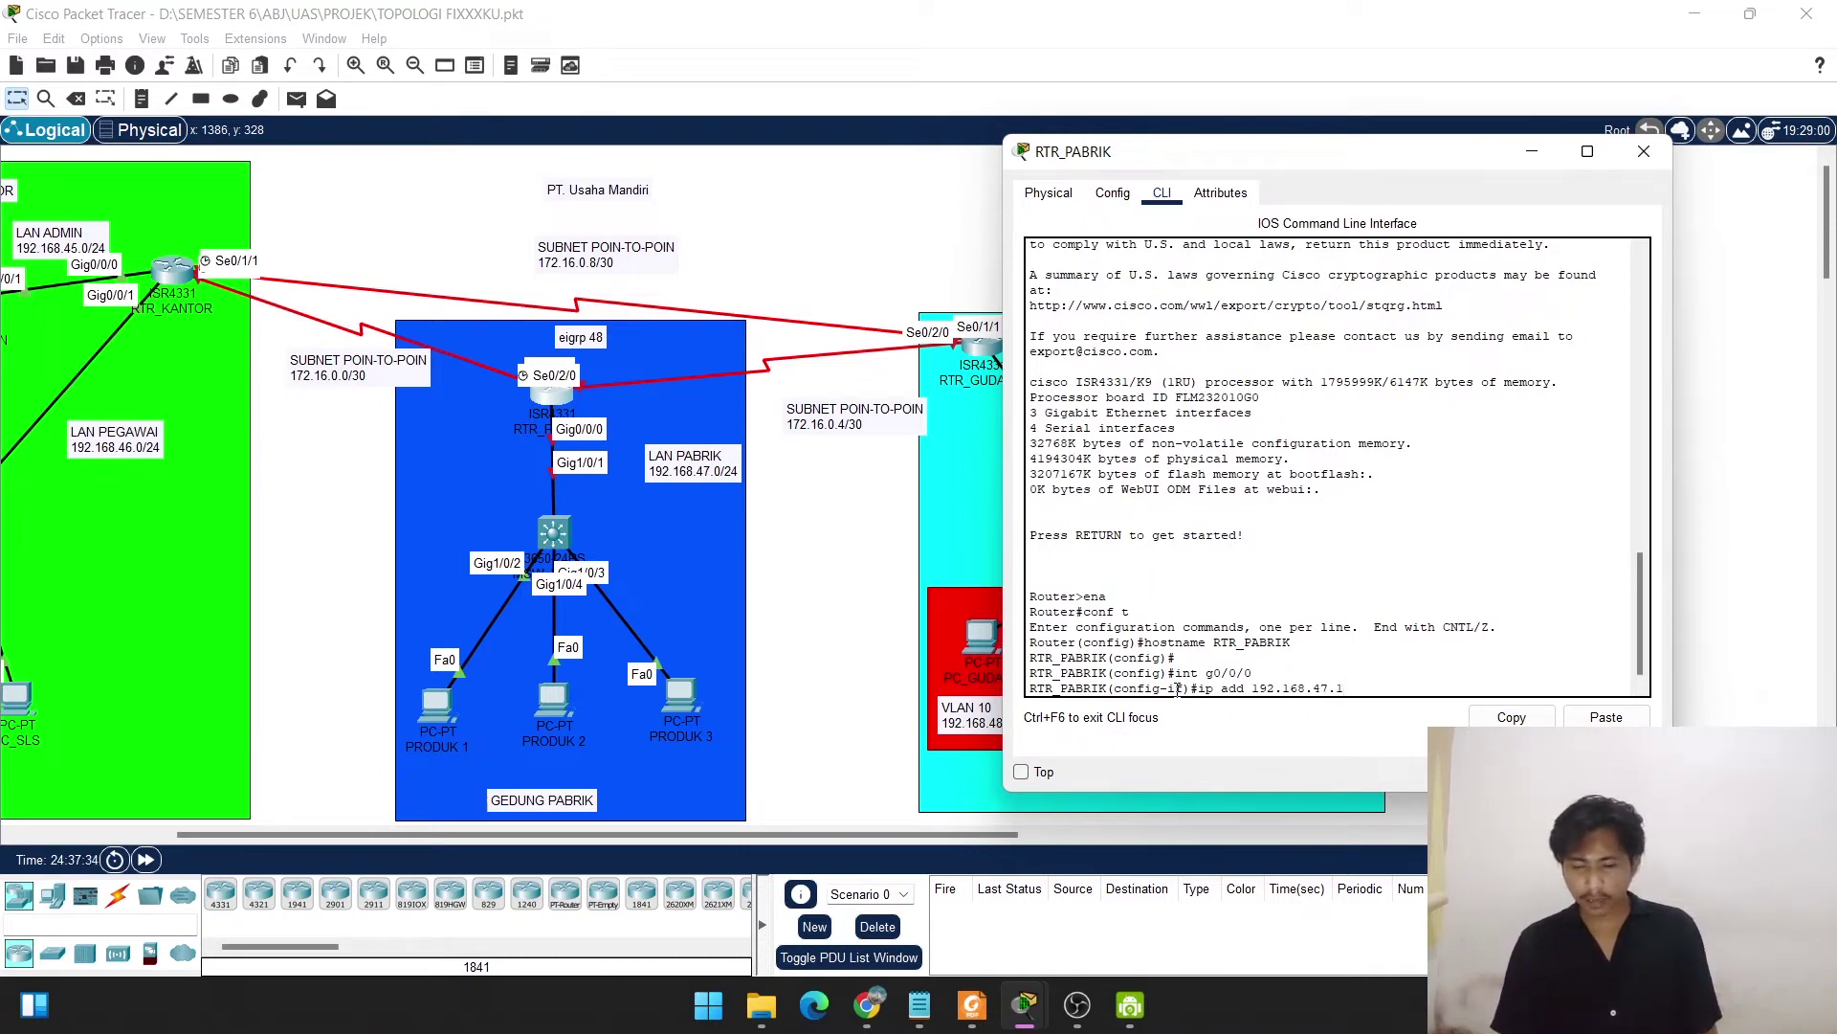
pyautogui.write('1 255.255')
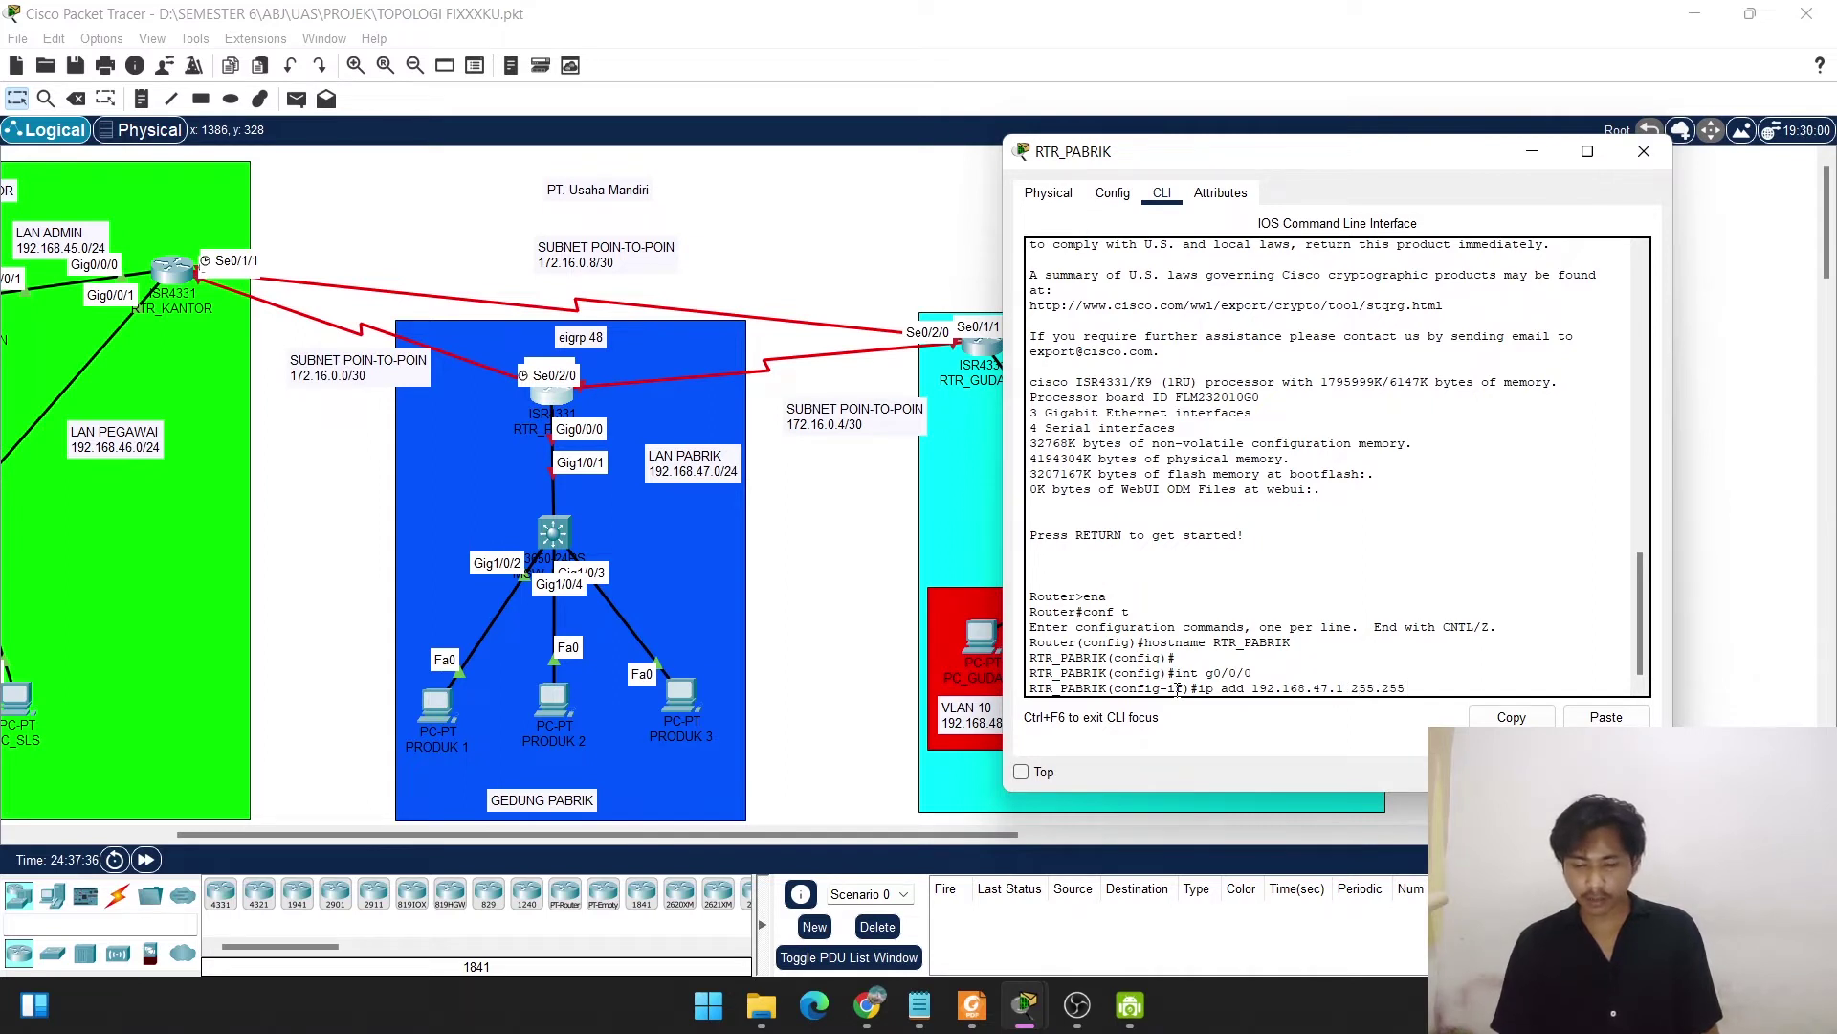
pyautogui.write('.255.0')
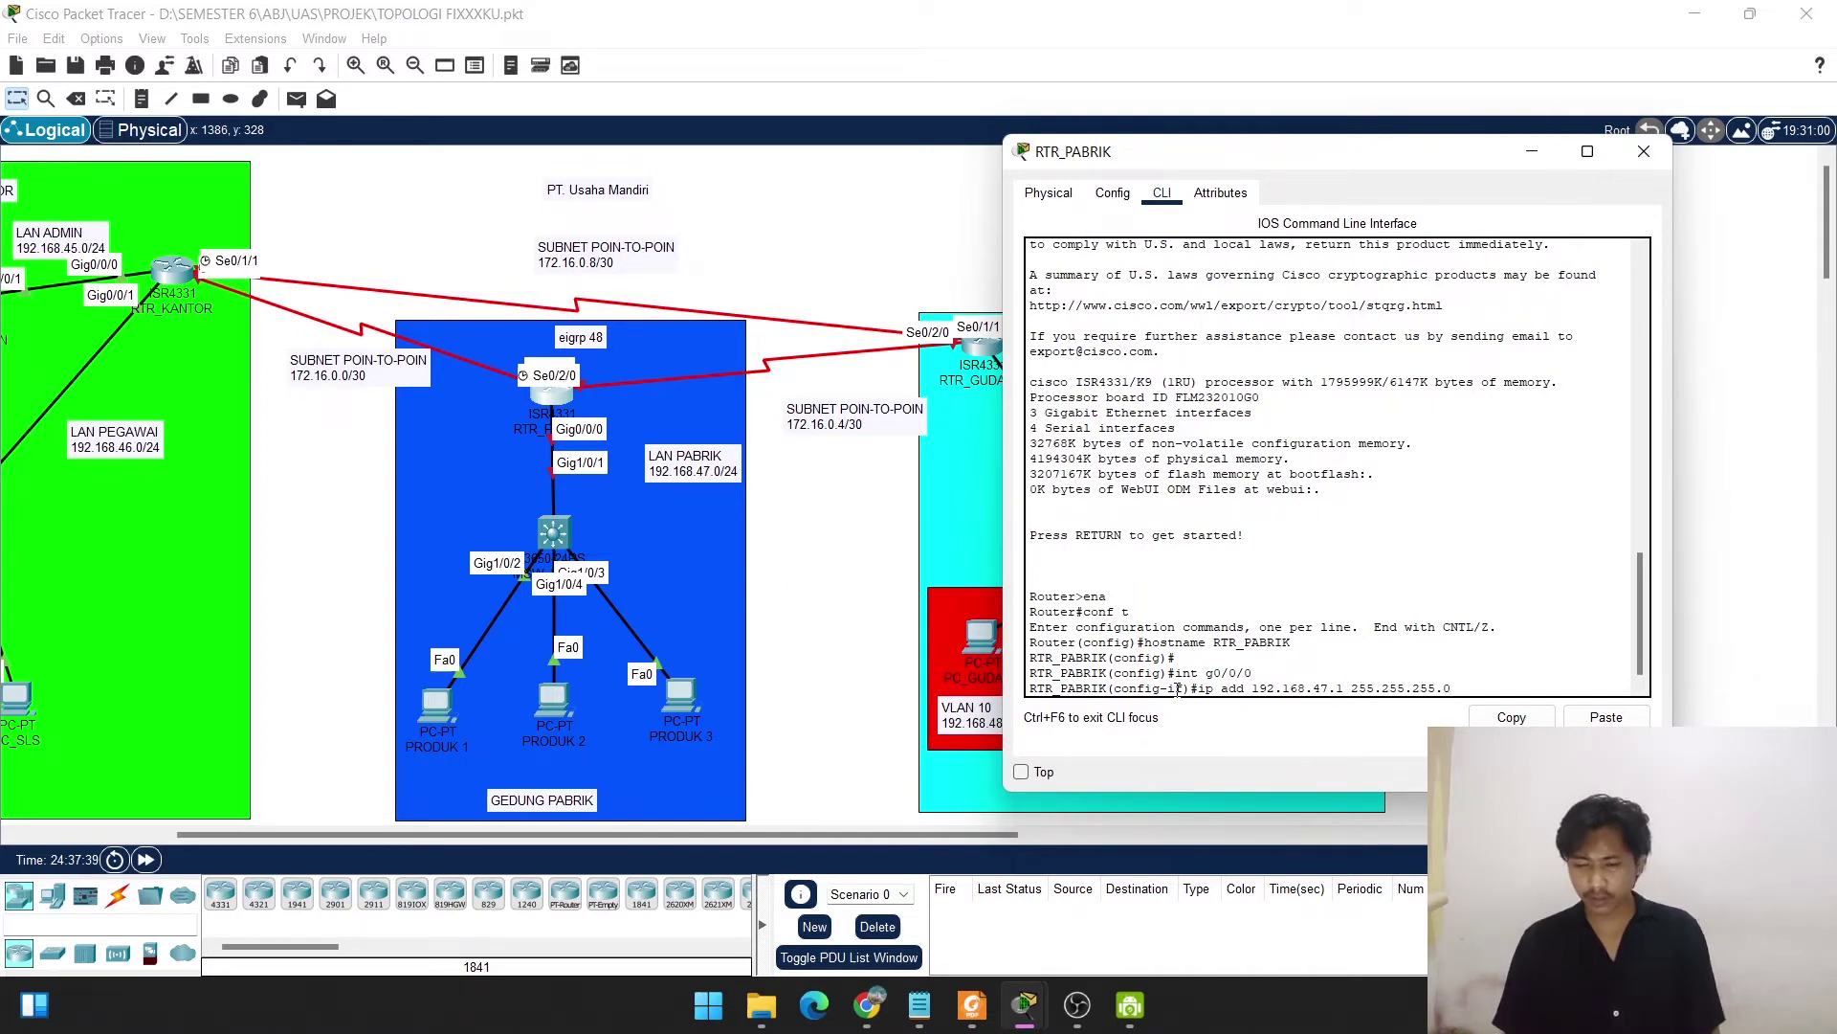
pyautogui.press('Return')
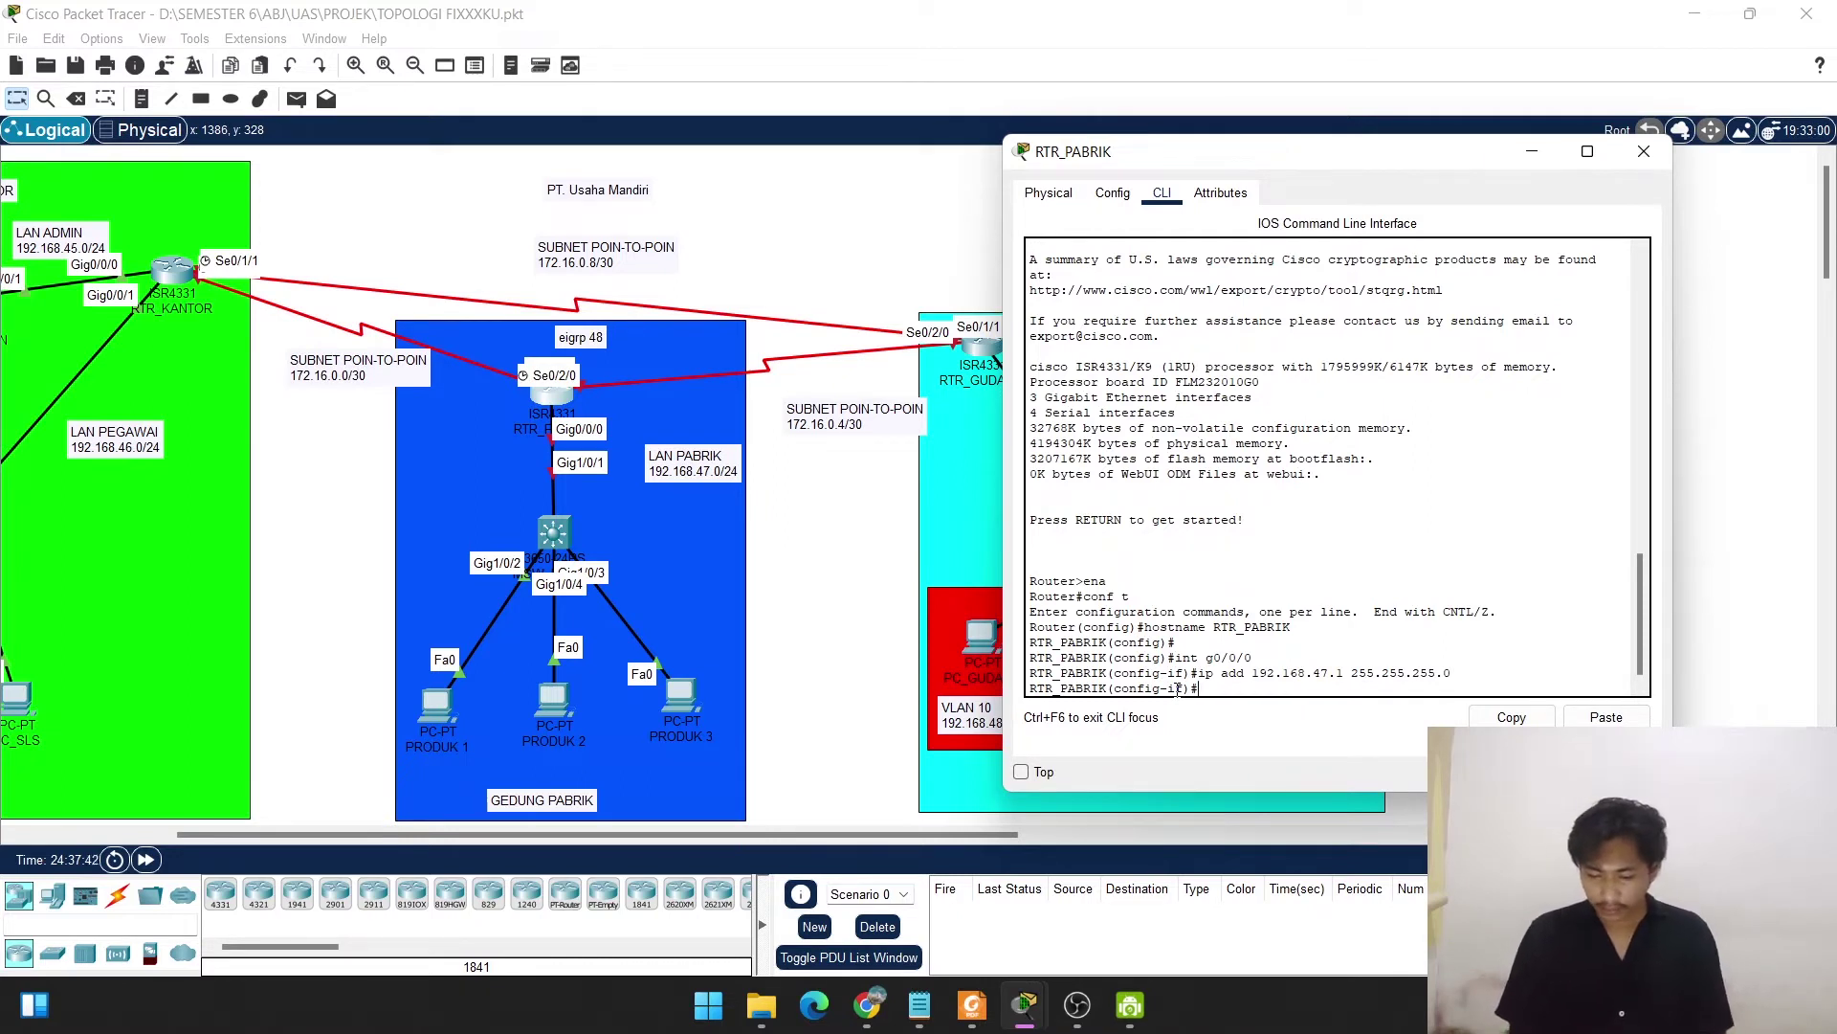
pyautogui.write('no shut')
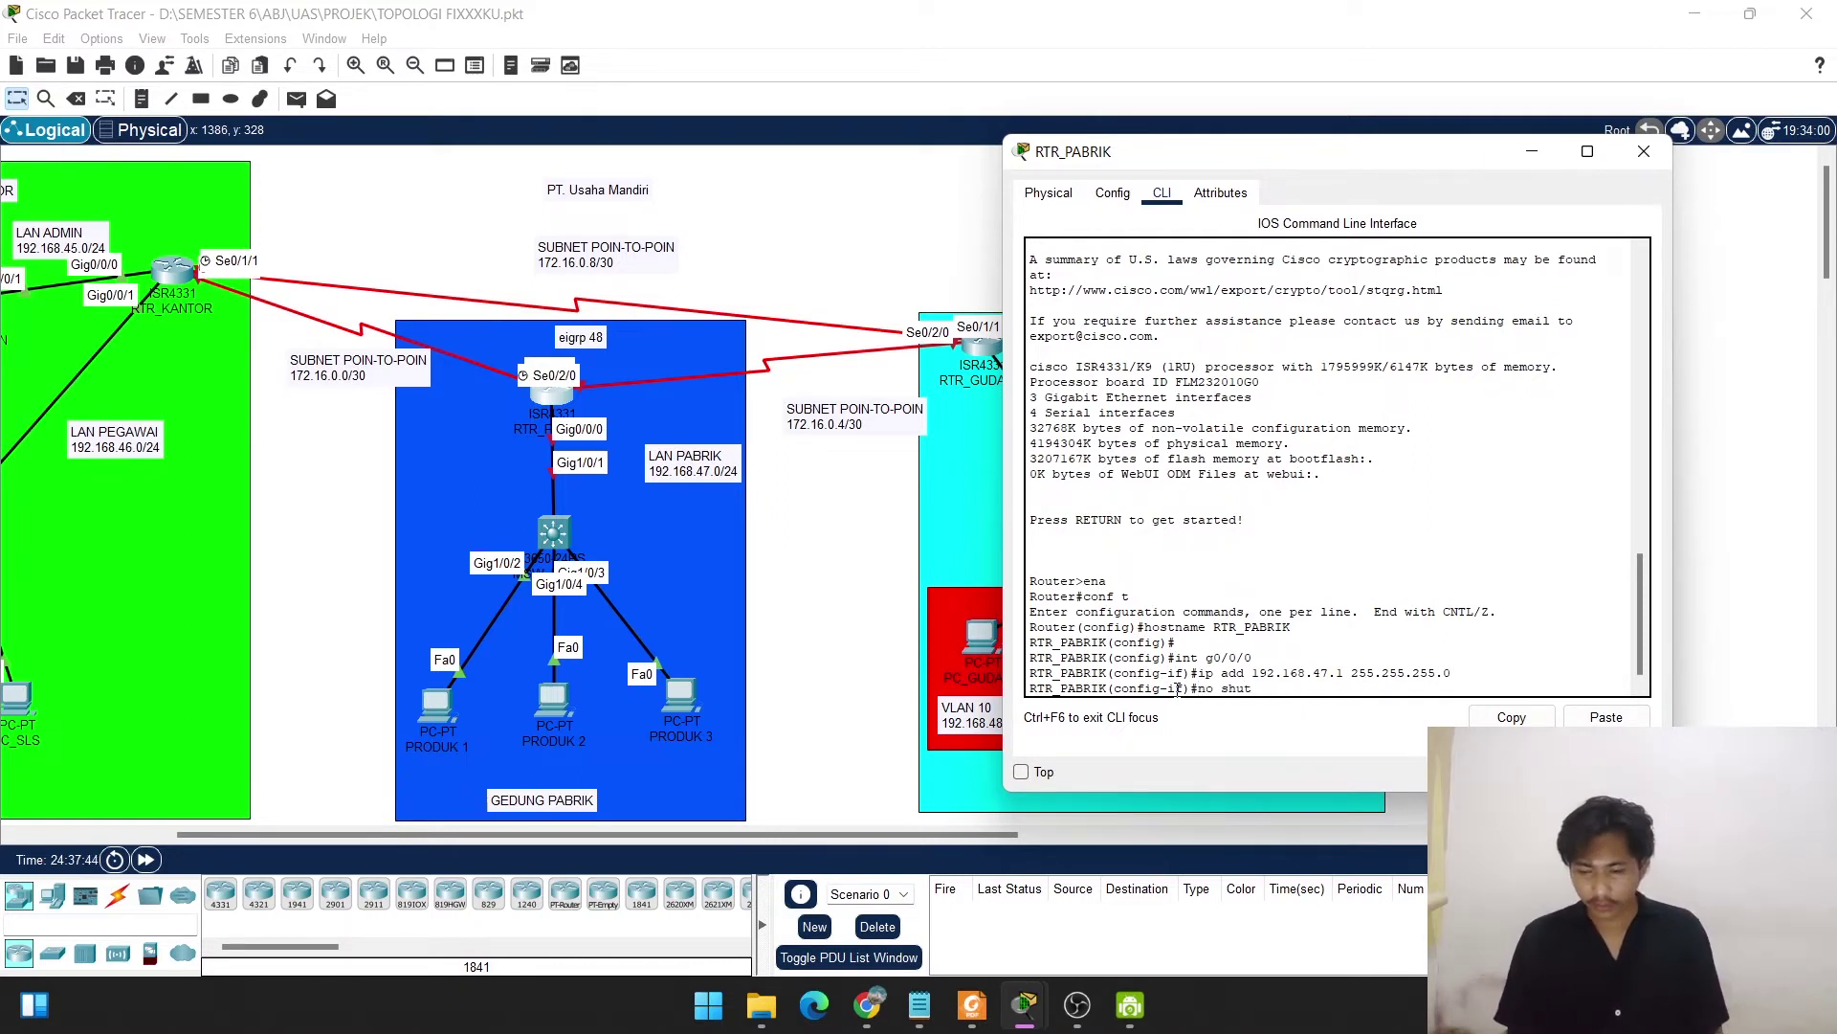
pyautogui.press('Return')
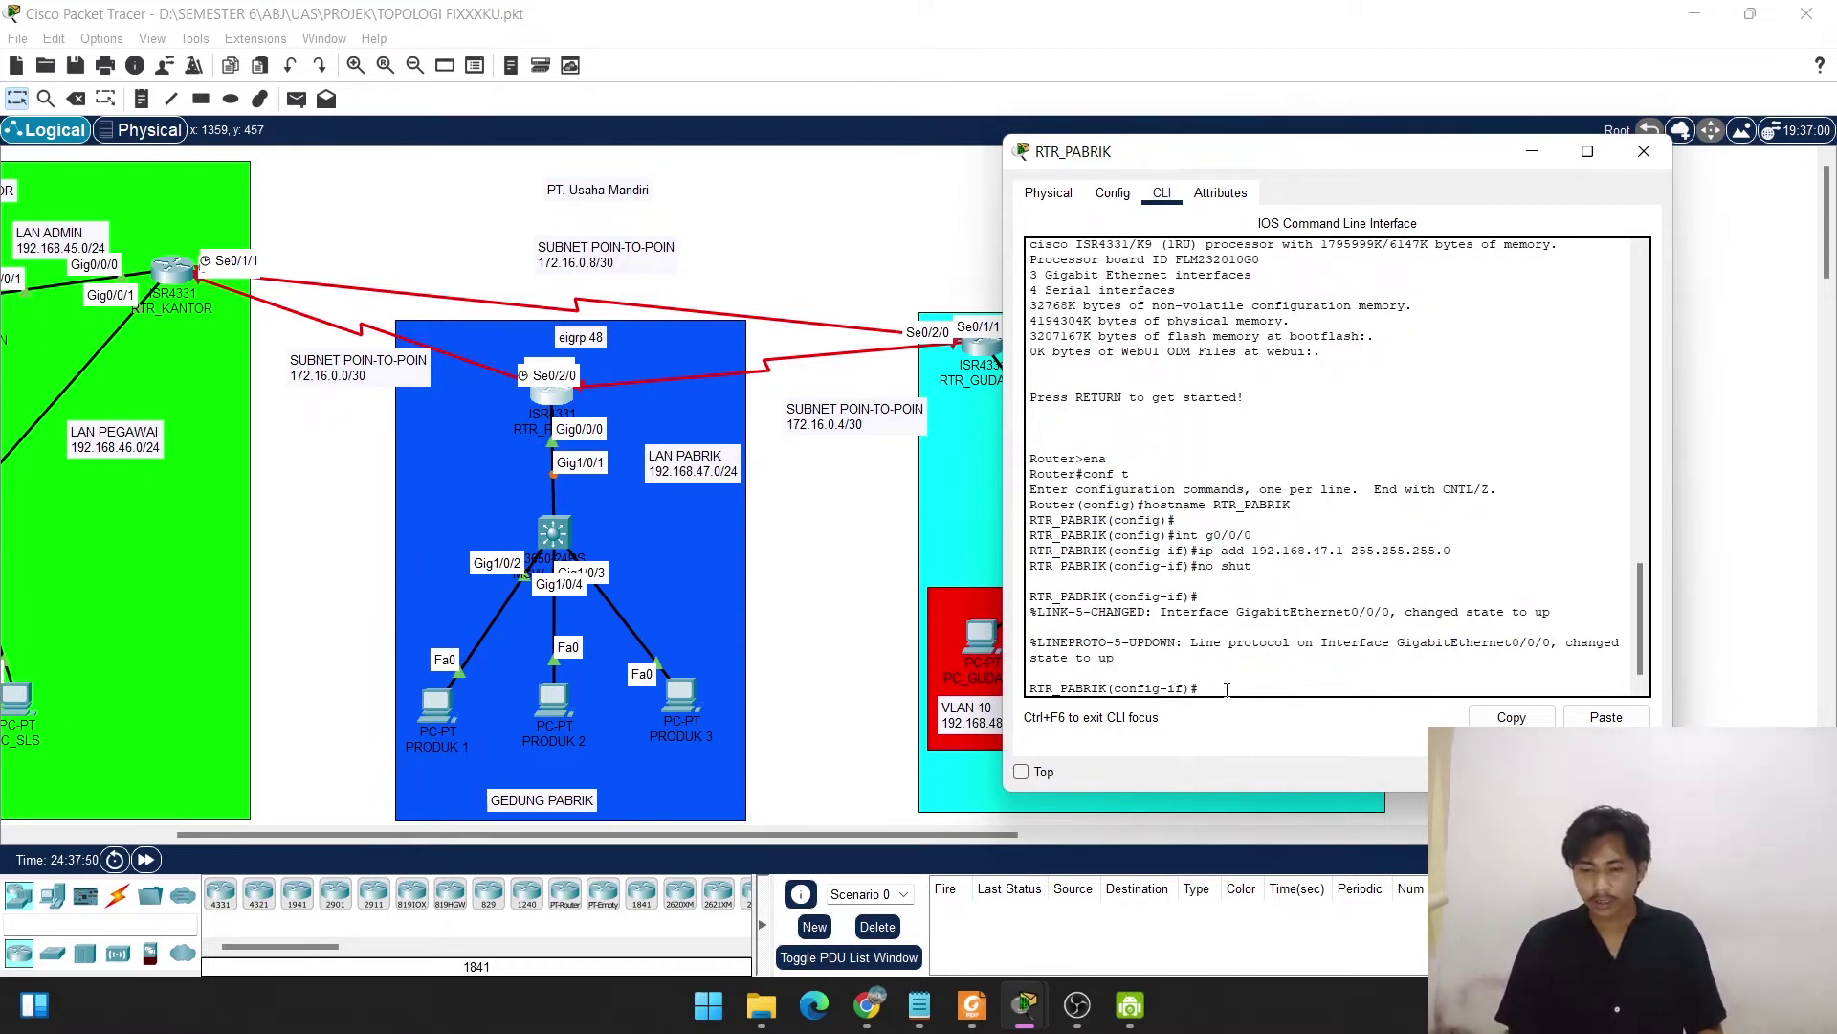
pyautogui.write('exit')
pyautogui.press('Return')
pyautogui.press('Return')
pyautogui.press('Return')
pyautogui.press('Return')
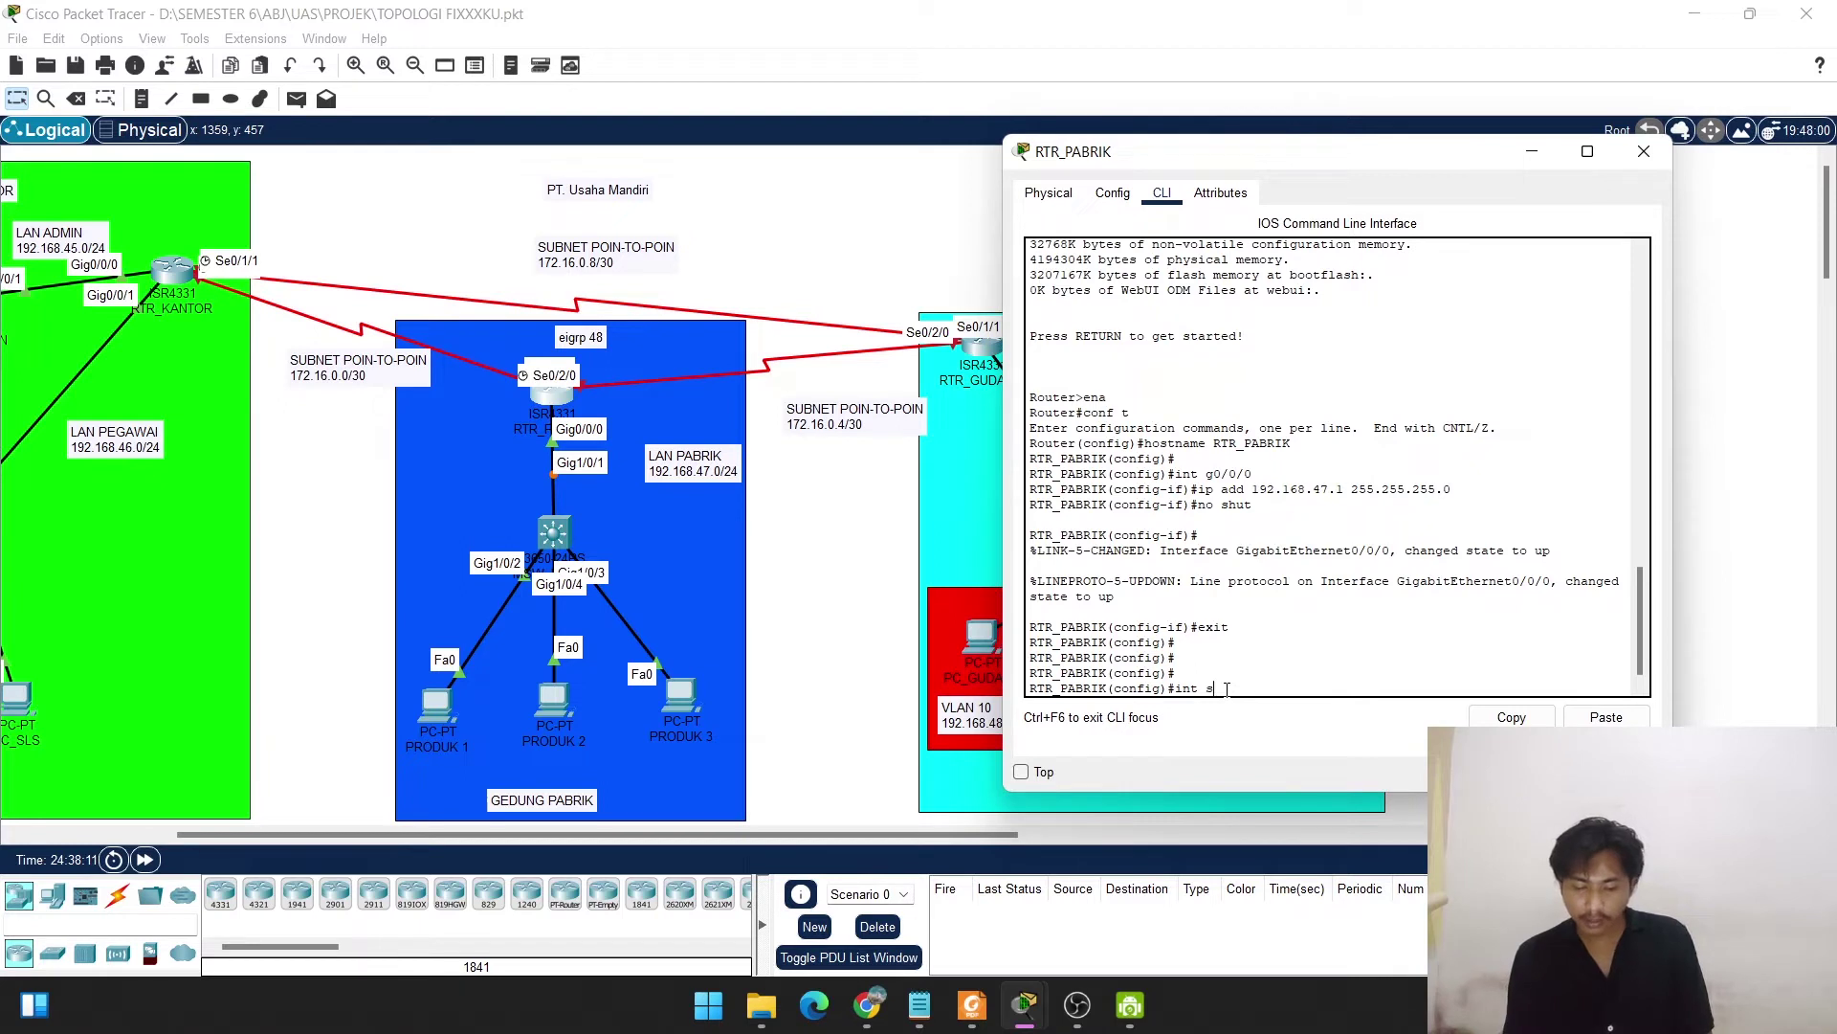
pyautogui.write('0/1')
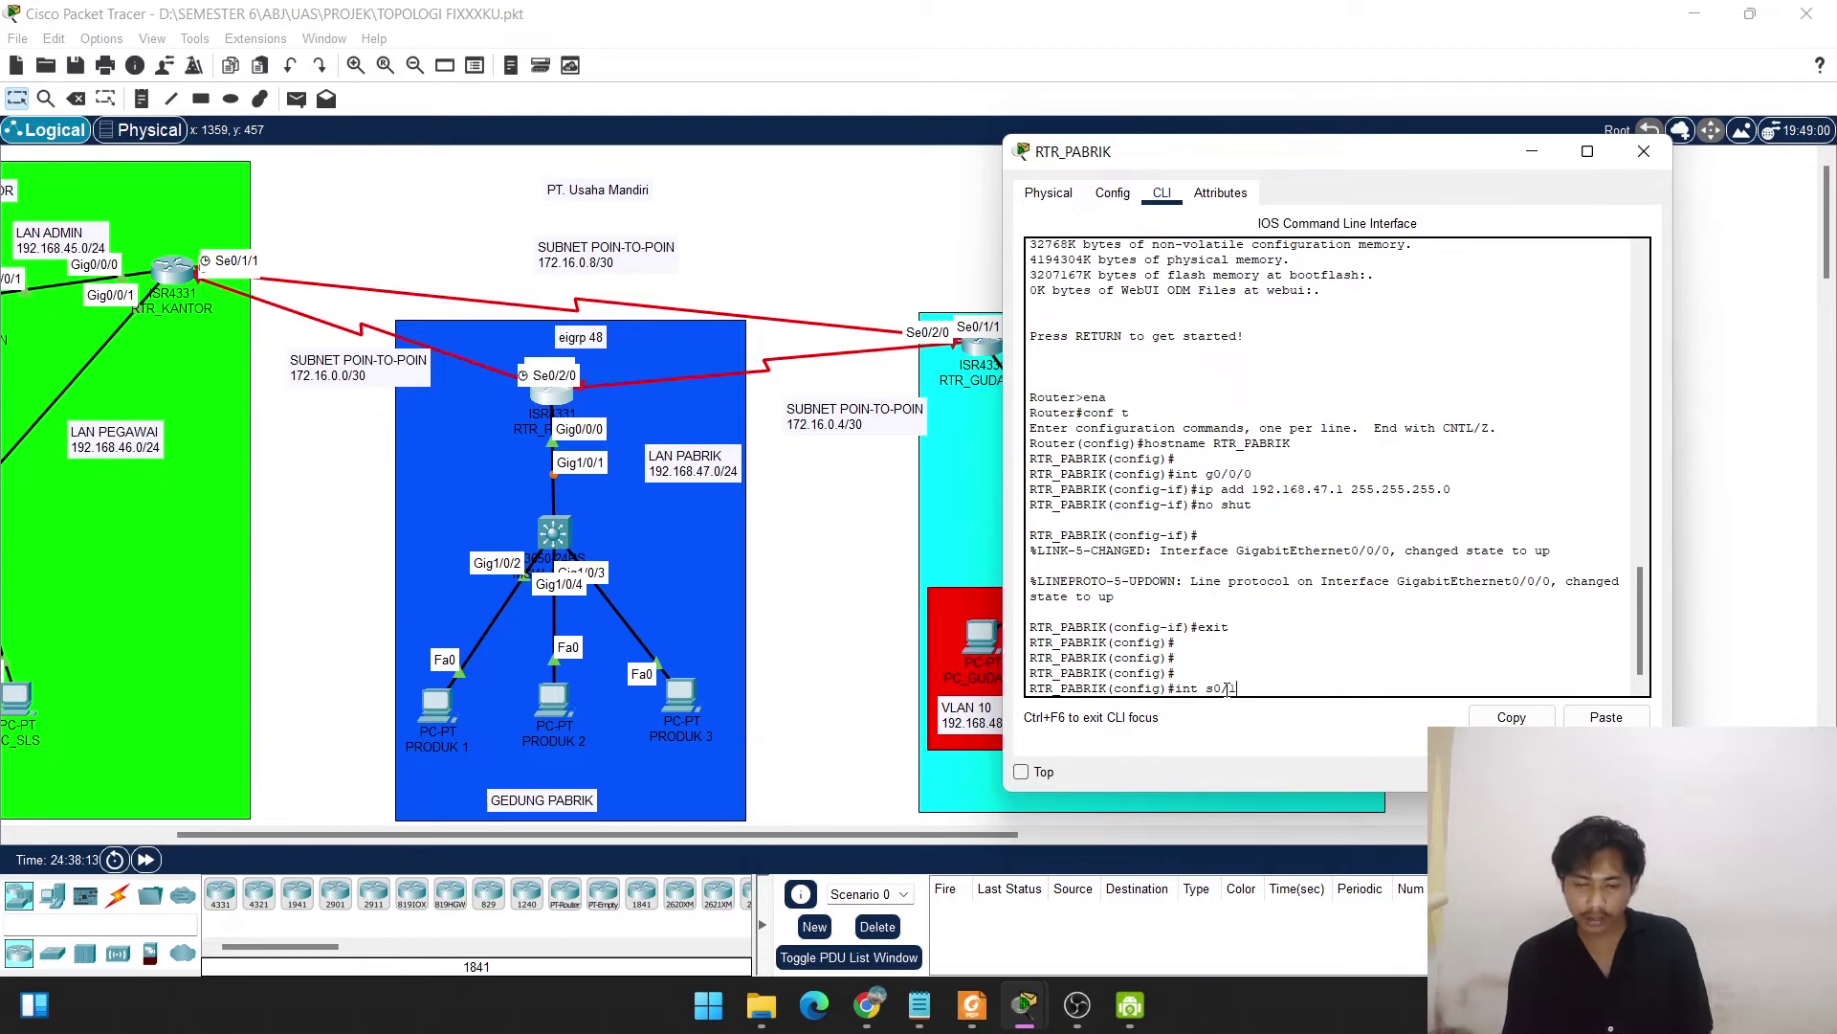
pyautogui.write('/0')
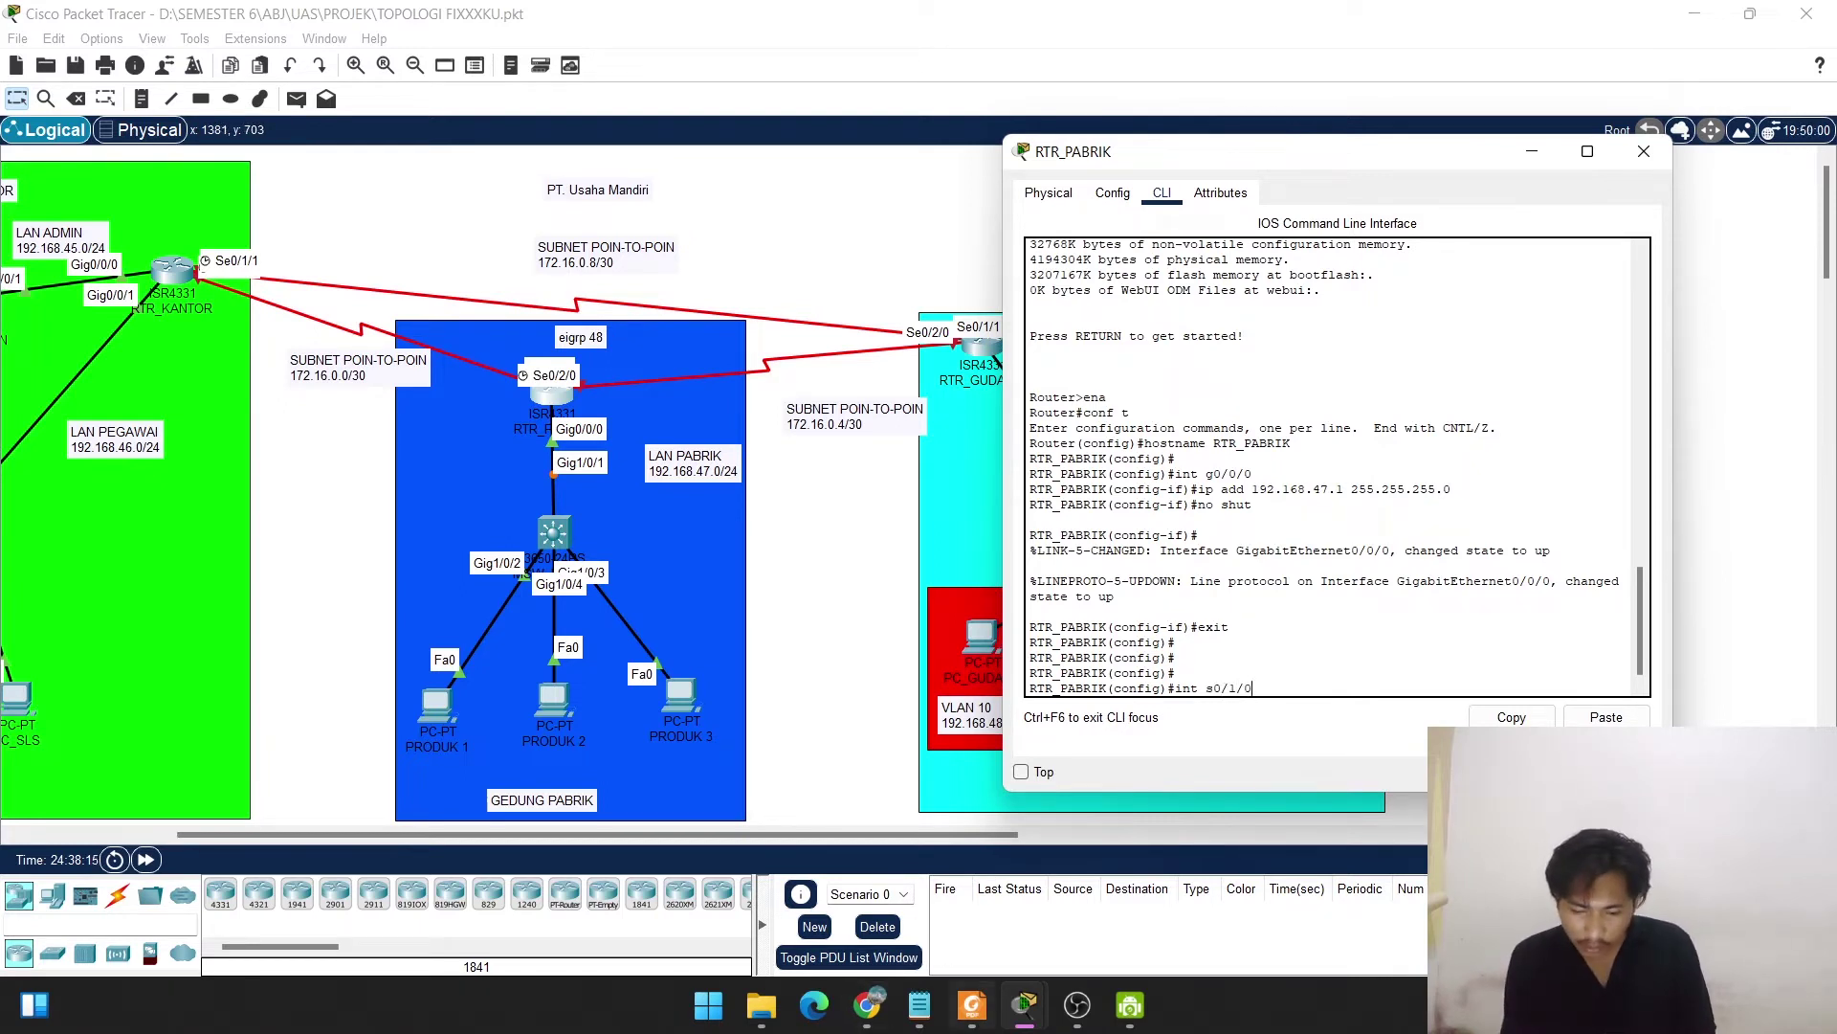
# Look up RTR_PABRIK's Serial0/1/0 address 172.16.0.2/30 in the plan PDF's page 3 table.
pyautogui.click(976, 1016)
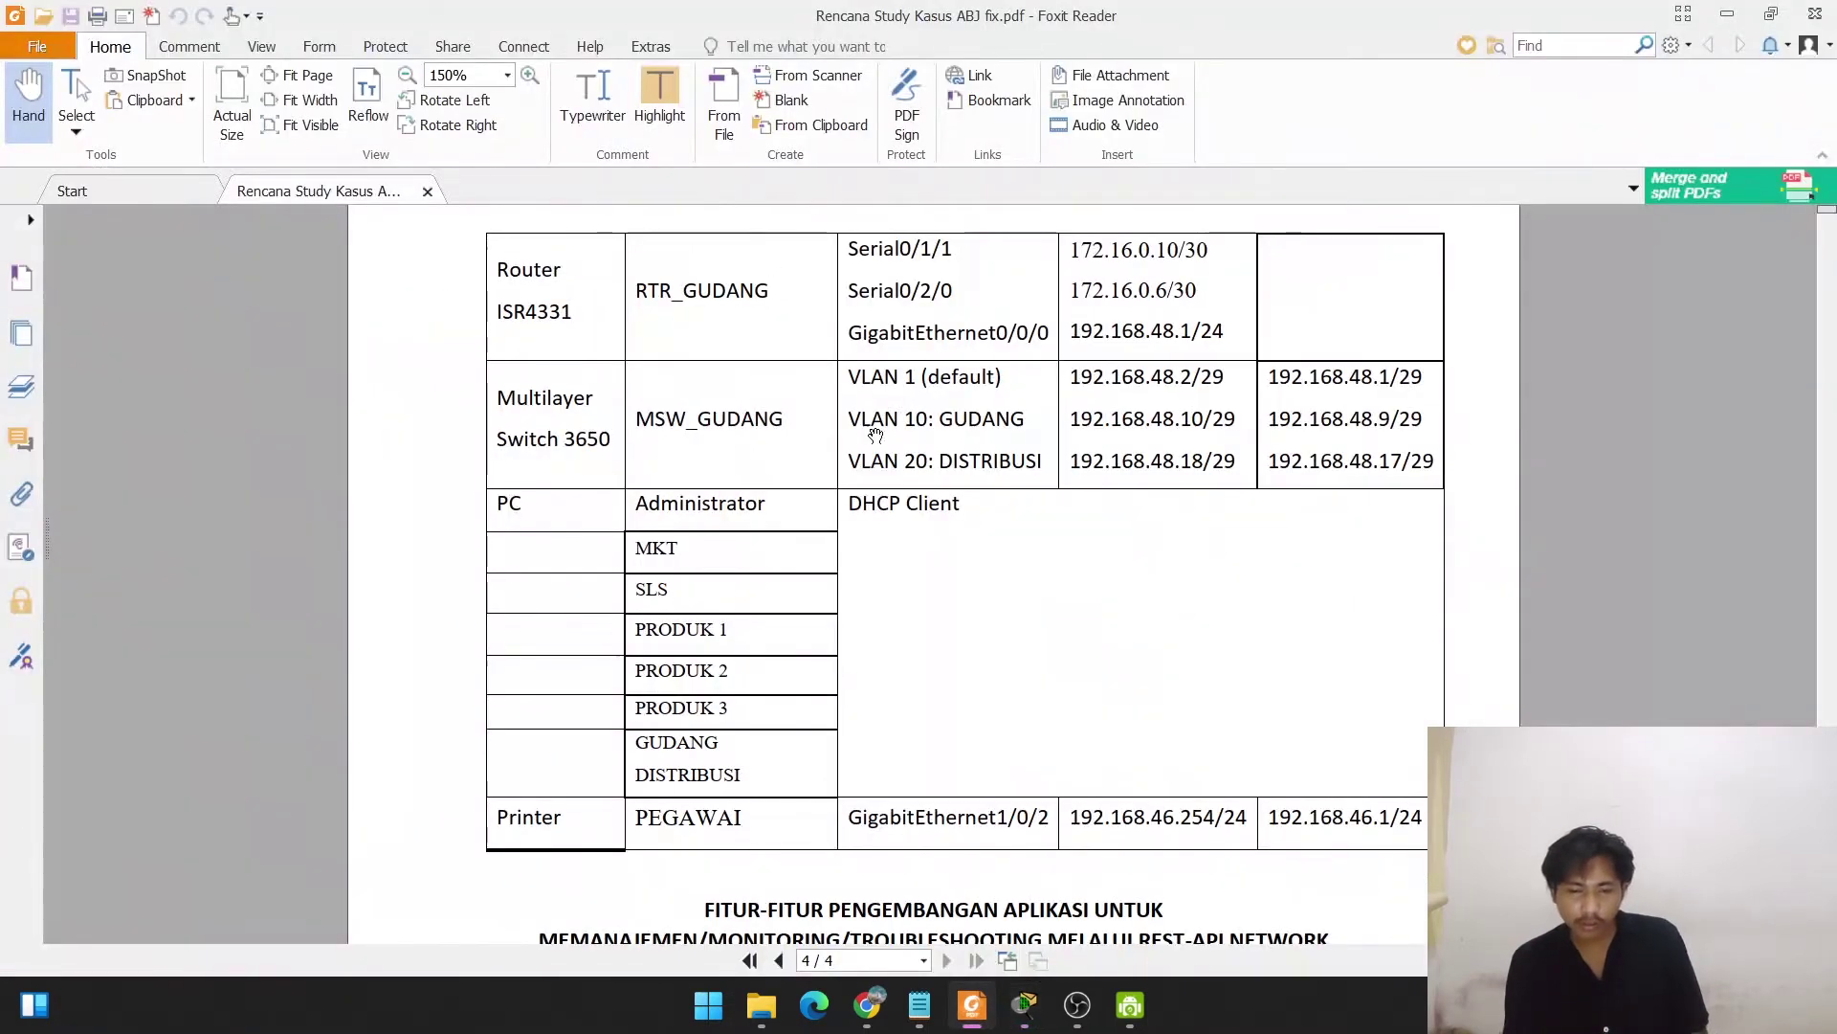
pyautogui.scroll(-3, 882, 555)
pyautogui.scroll(3, 886, 561)
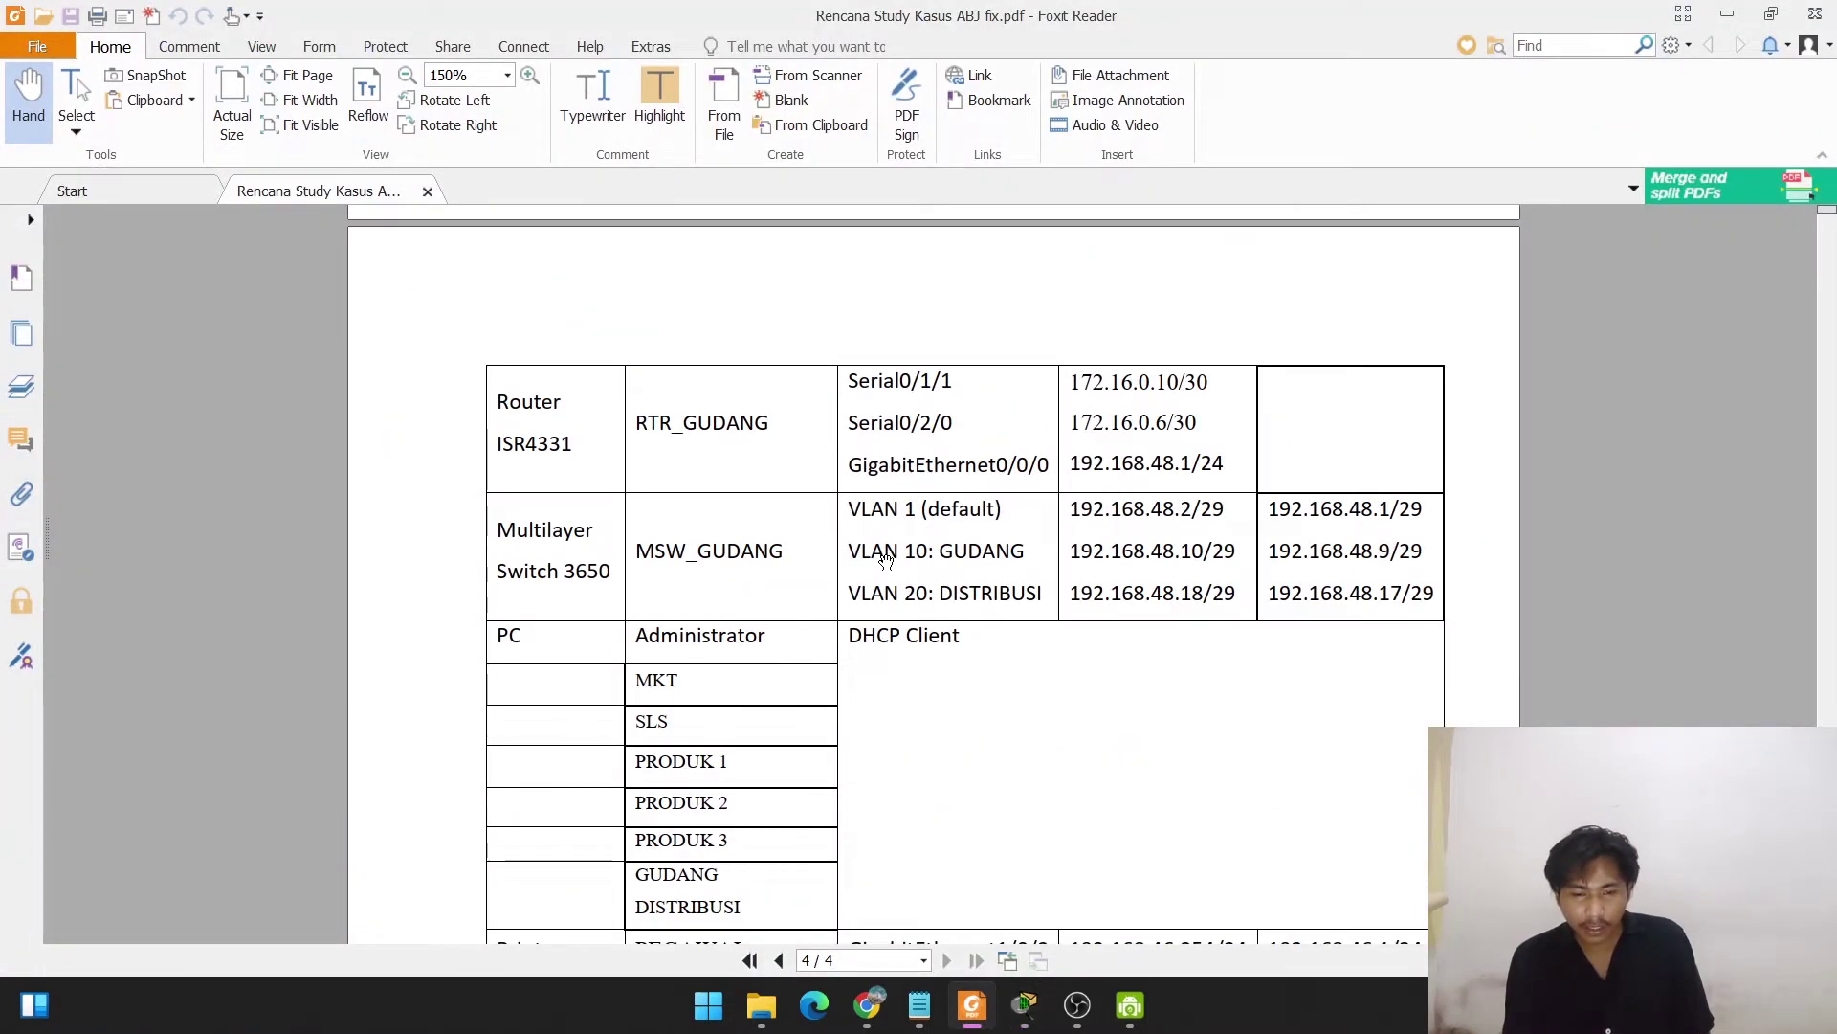
pyautogui.scroll(10, 886, 562)
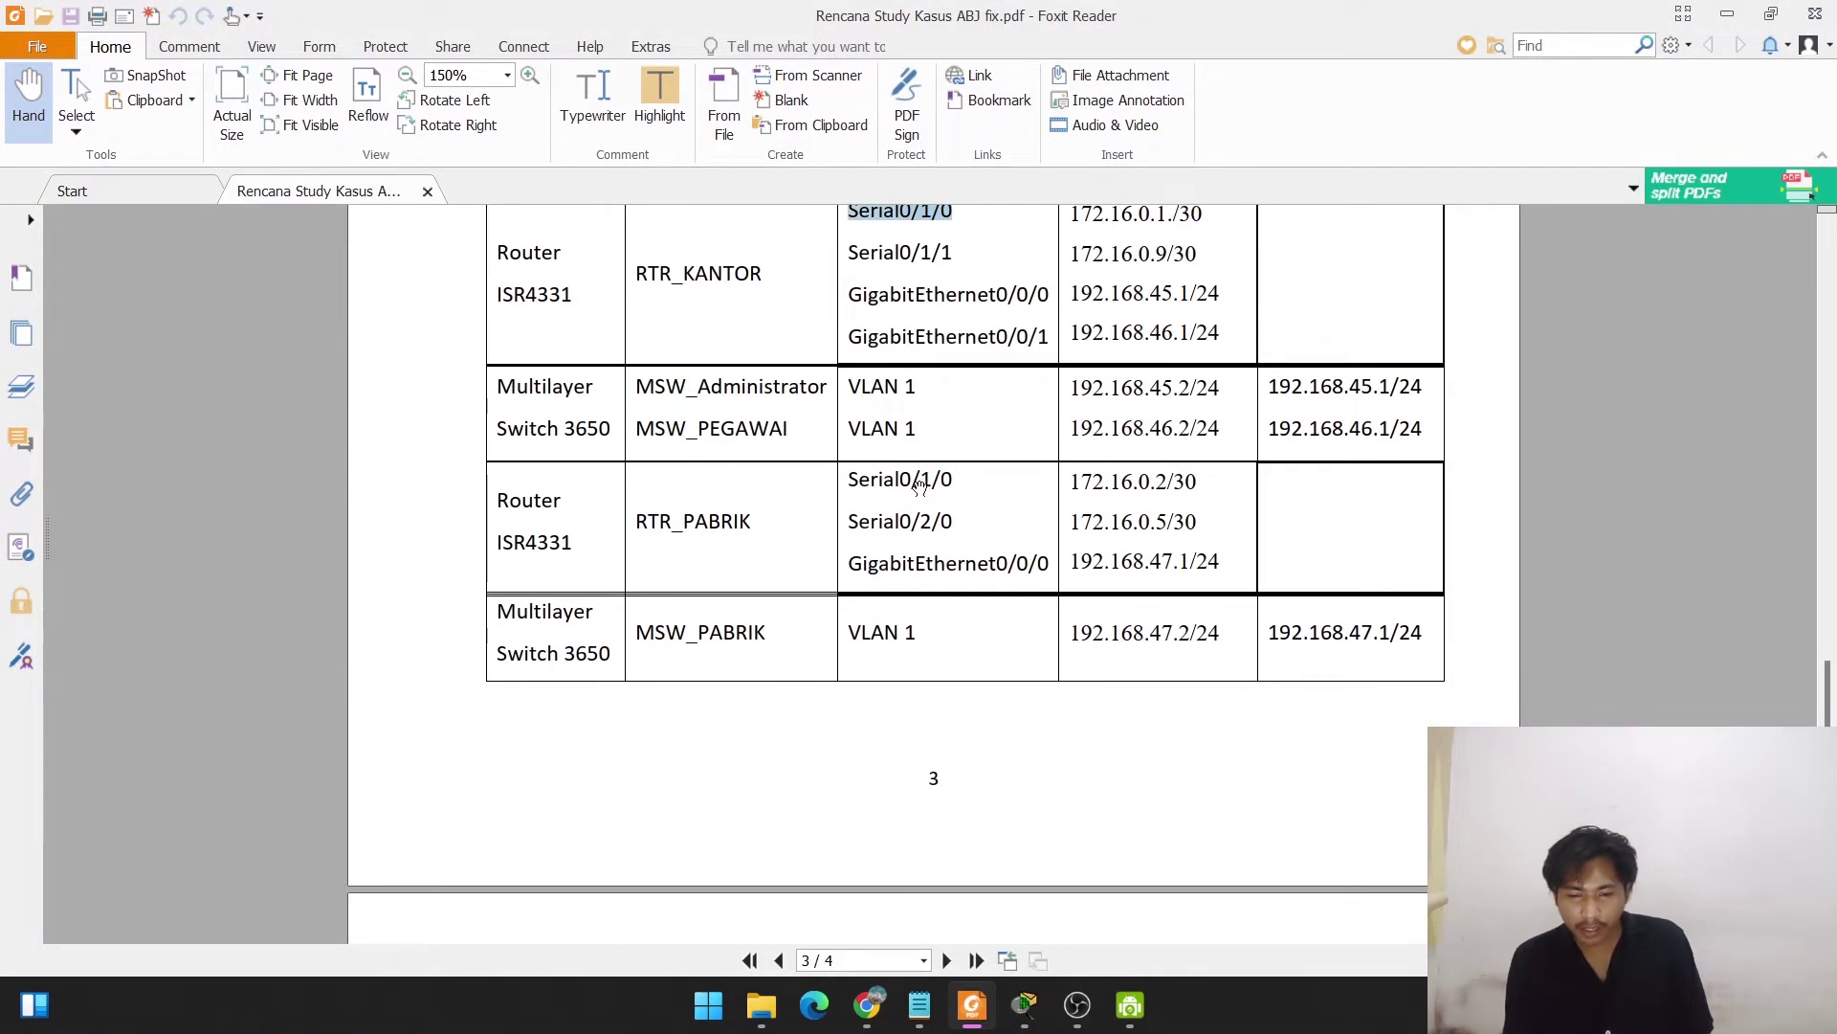
pyautogui.click(1728, 14)
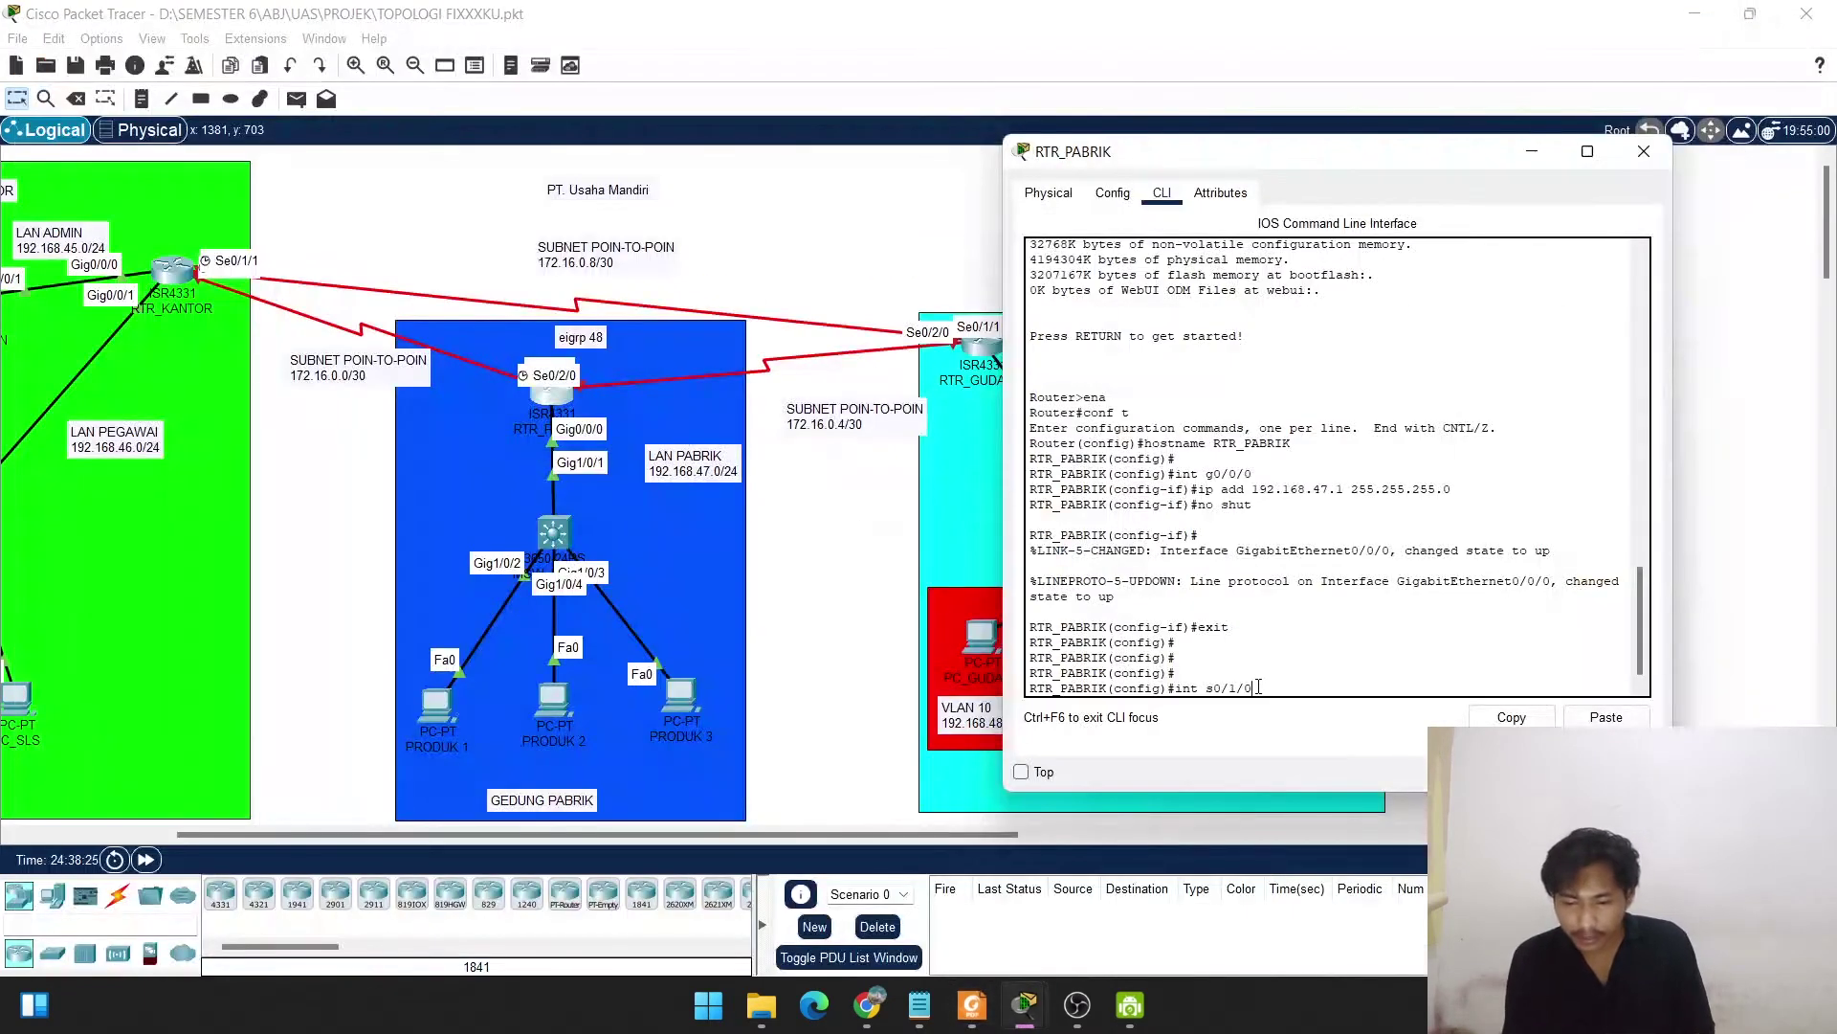
# Give Serial0/1/0 address 172.16.0.2 255.255.255.252, enable it with no shut, and exit.
pyautogui.press('Return')
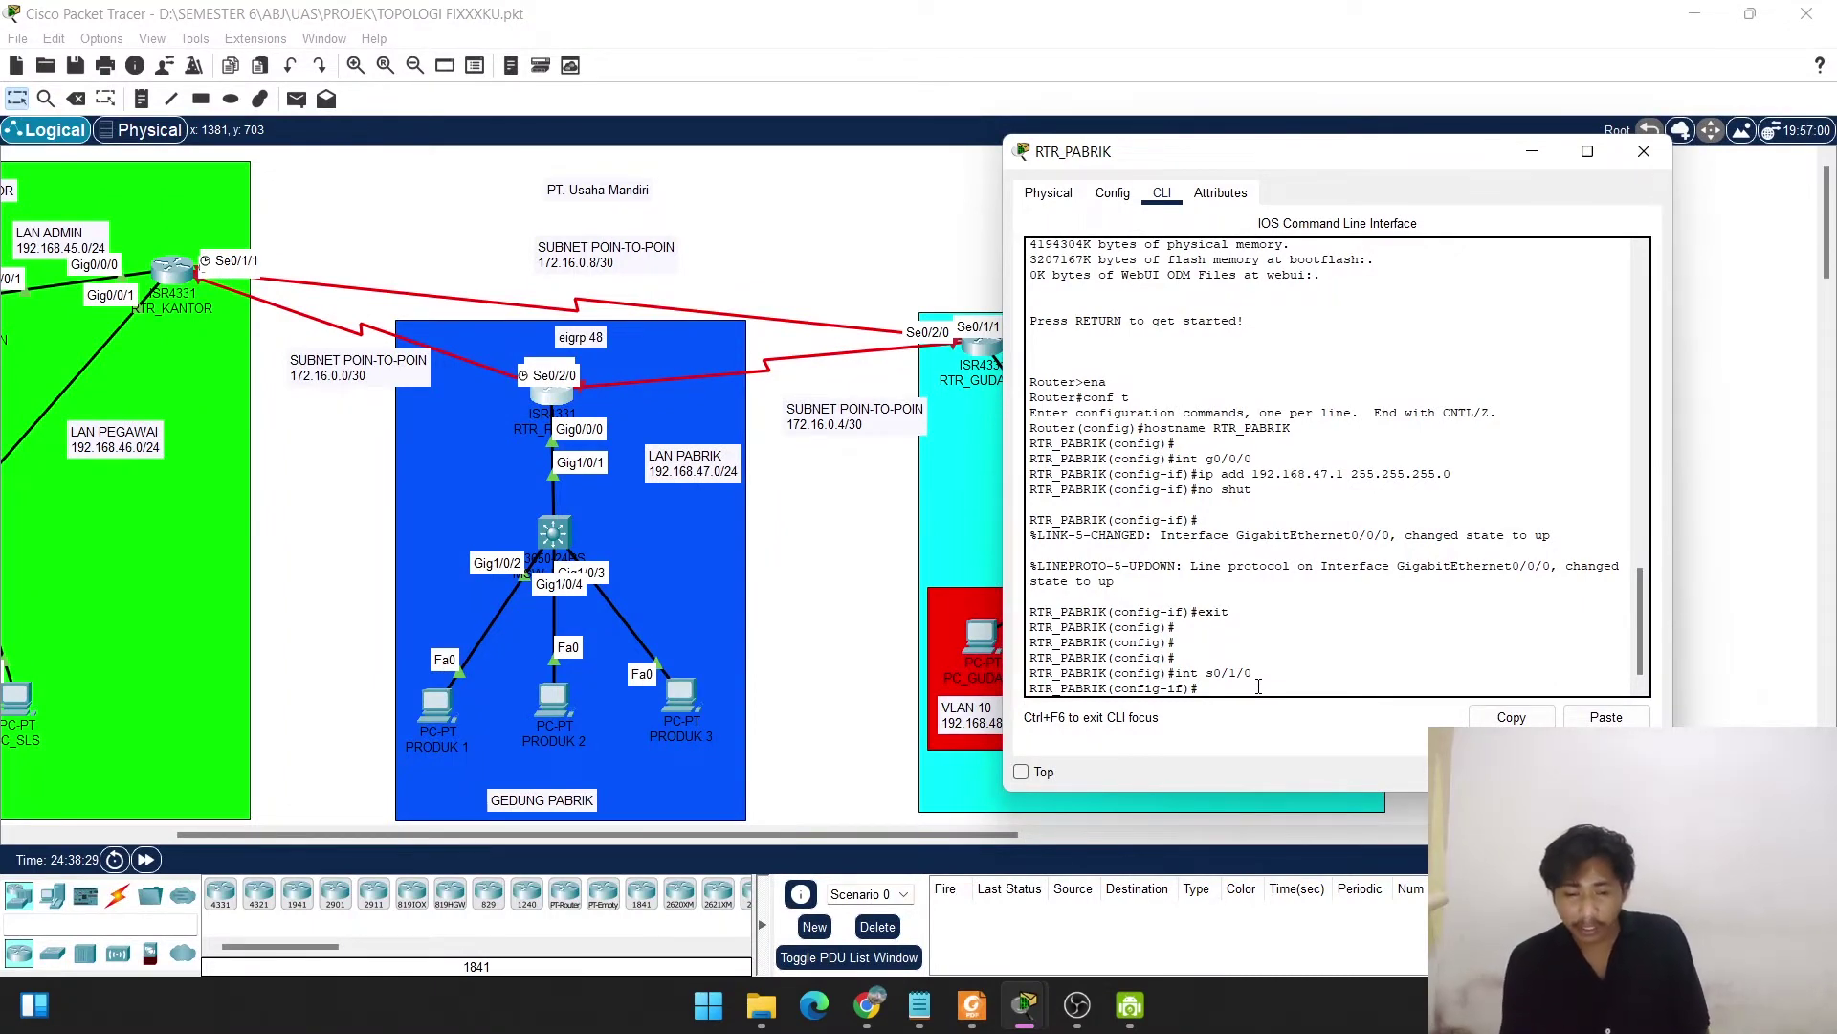
pyautogui.write('ip add')
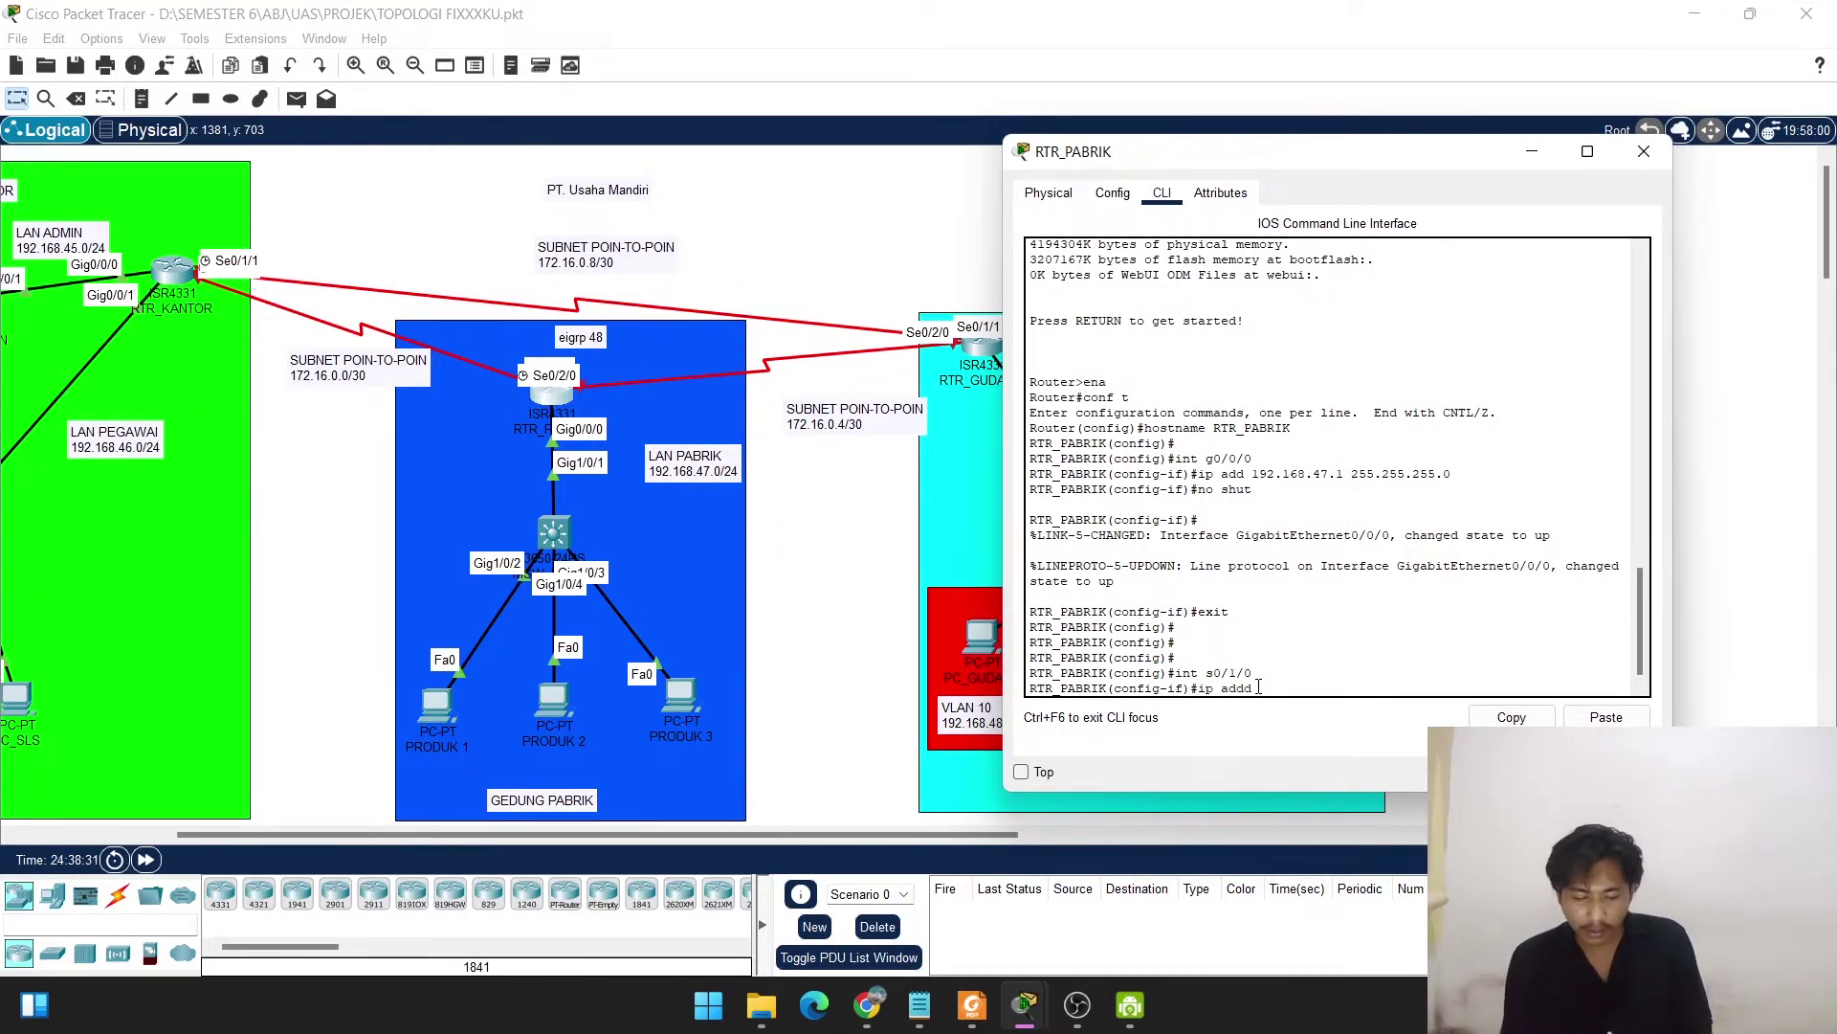
pyautogui.write(' 1')
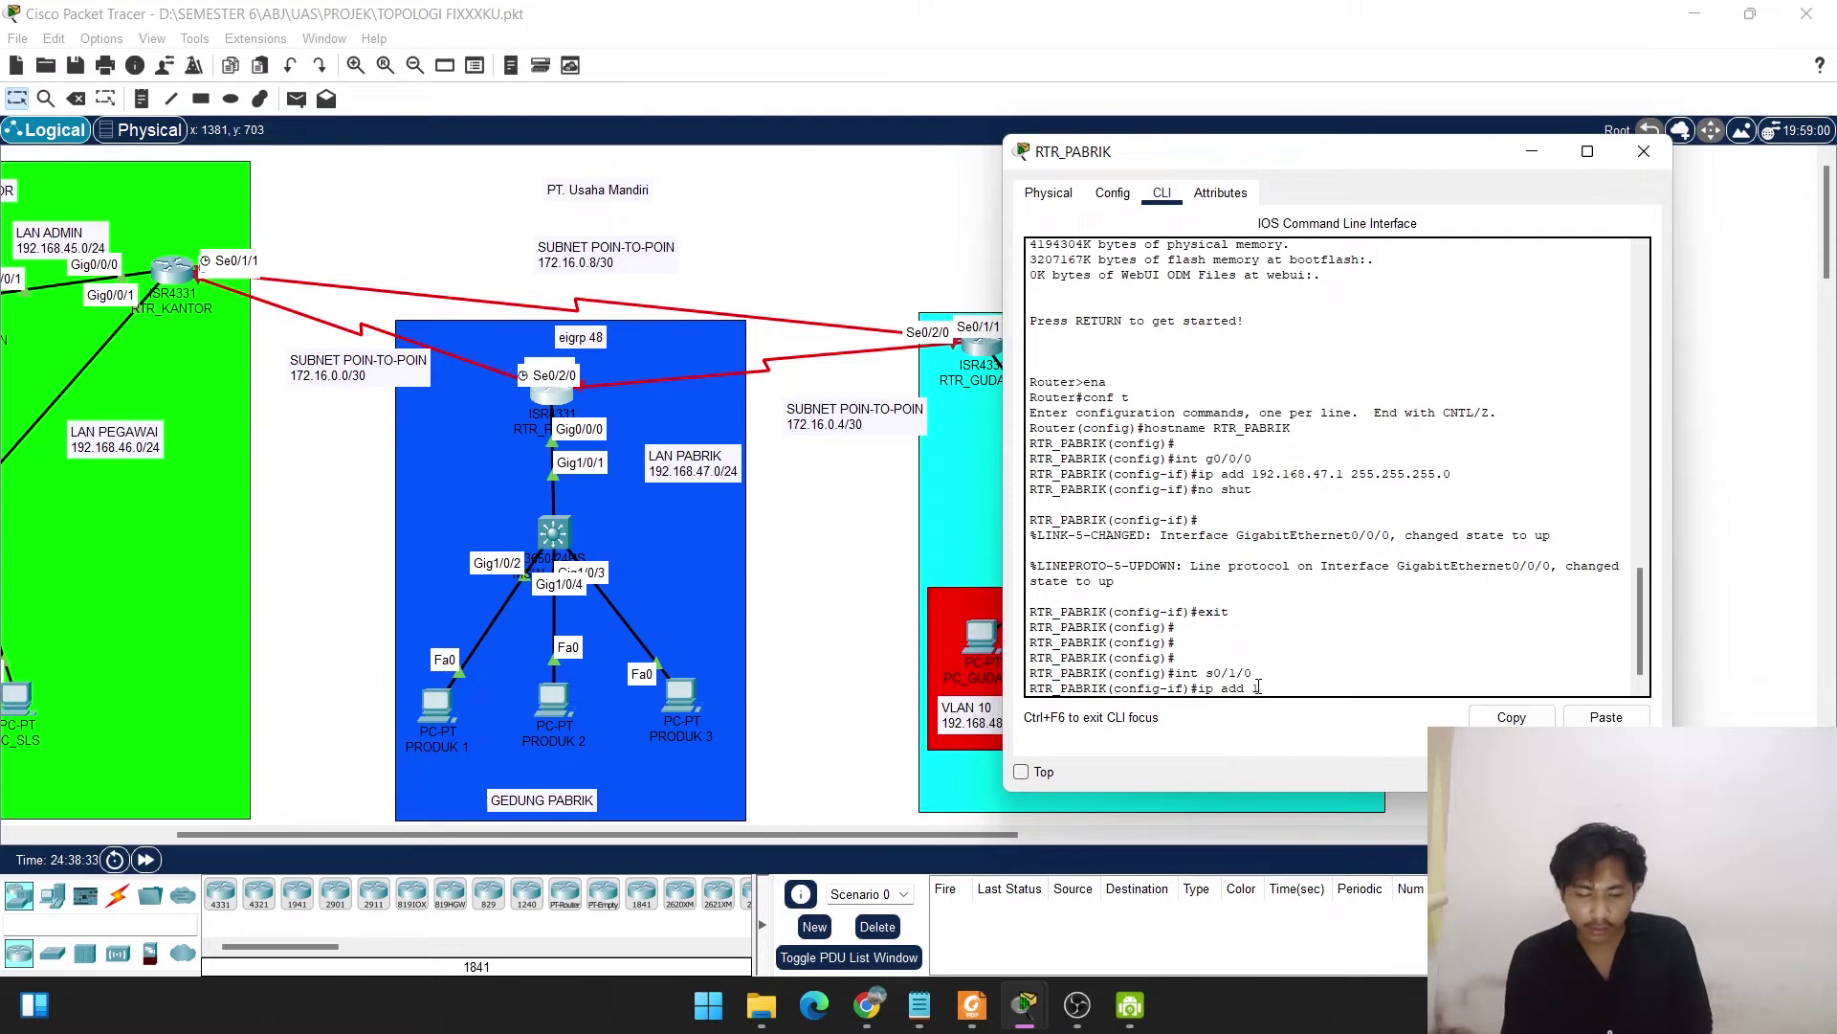
pyautogui.write('72.16.0.')
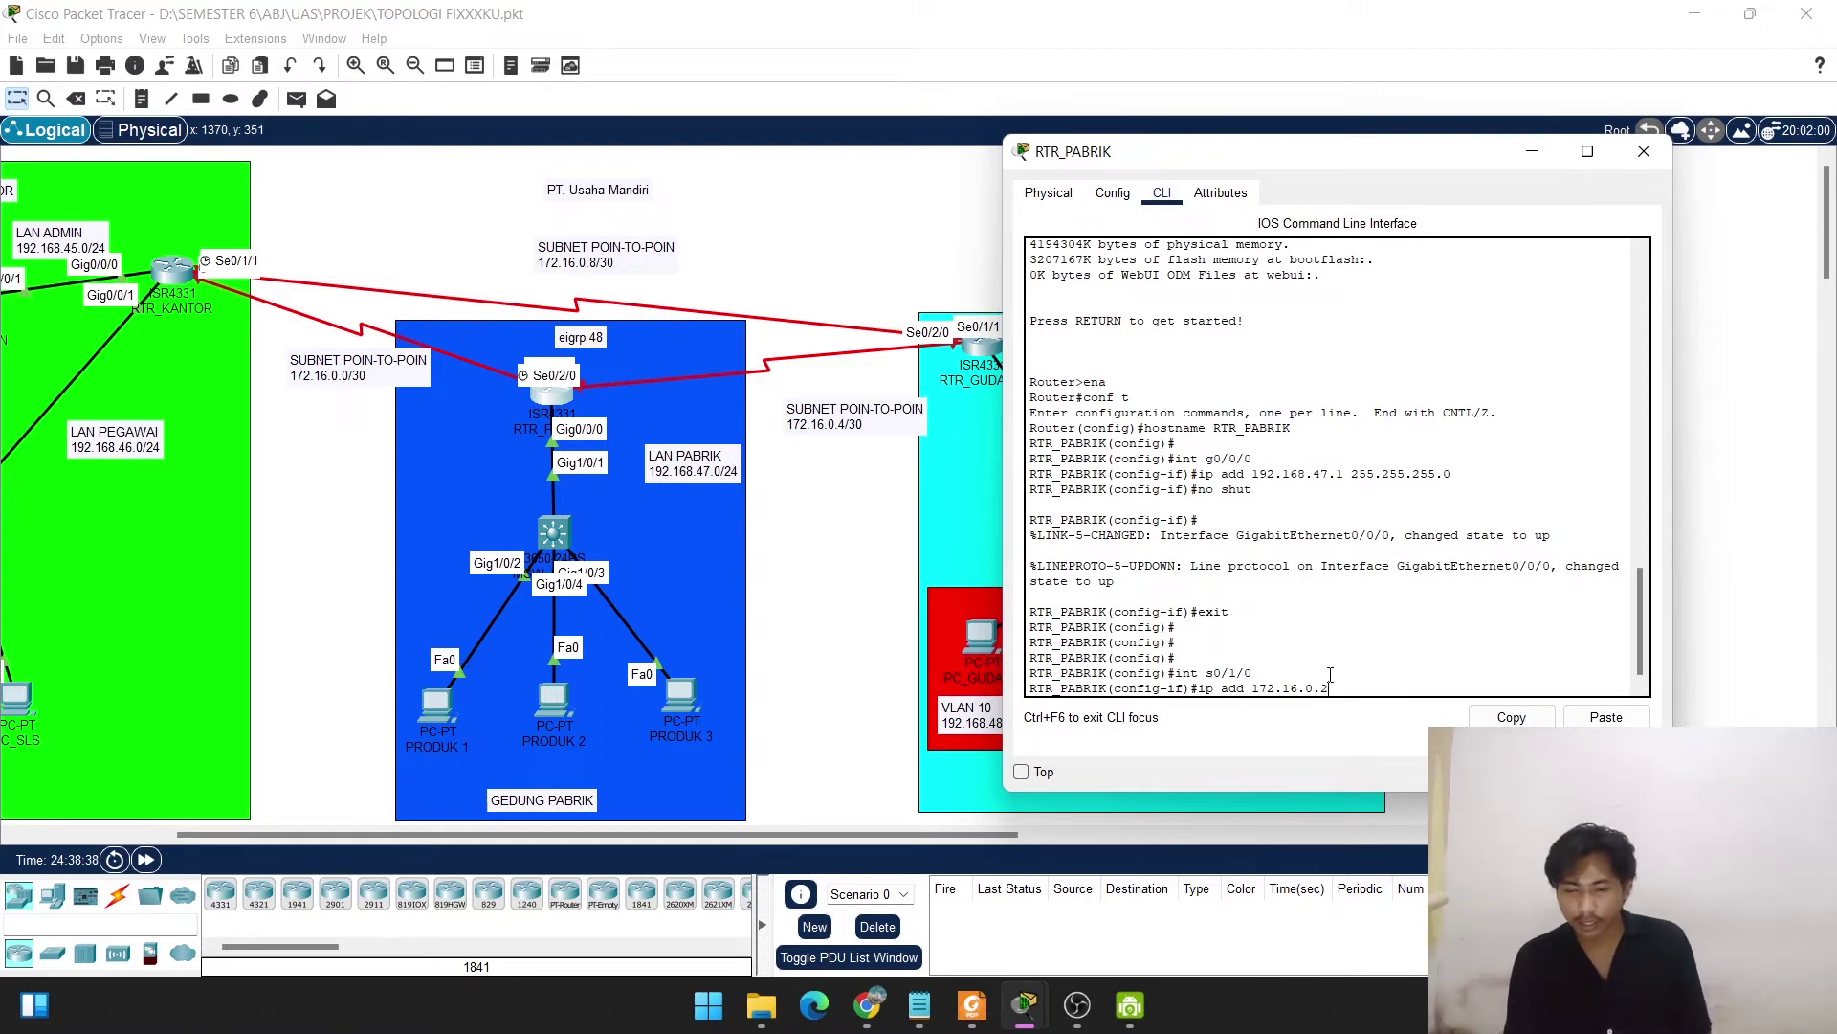
pyautogui.write('2')
pyautogui.press('Return')
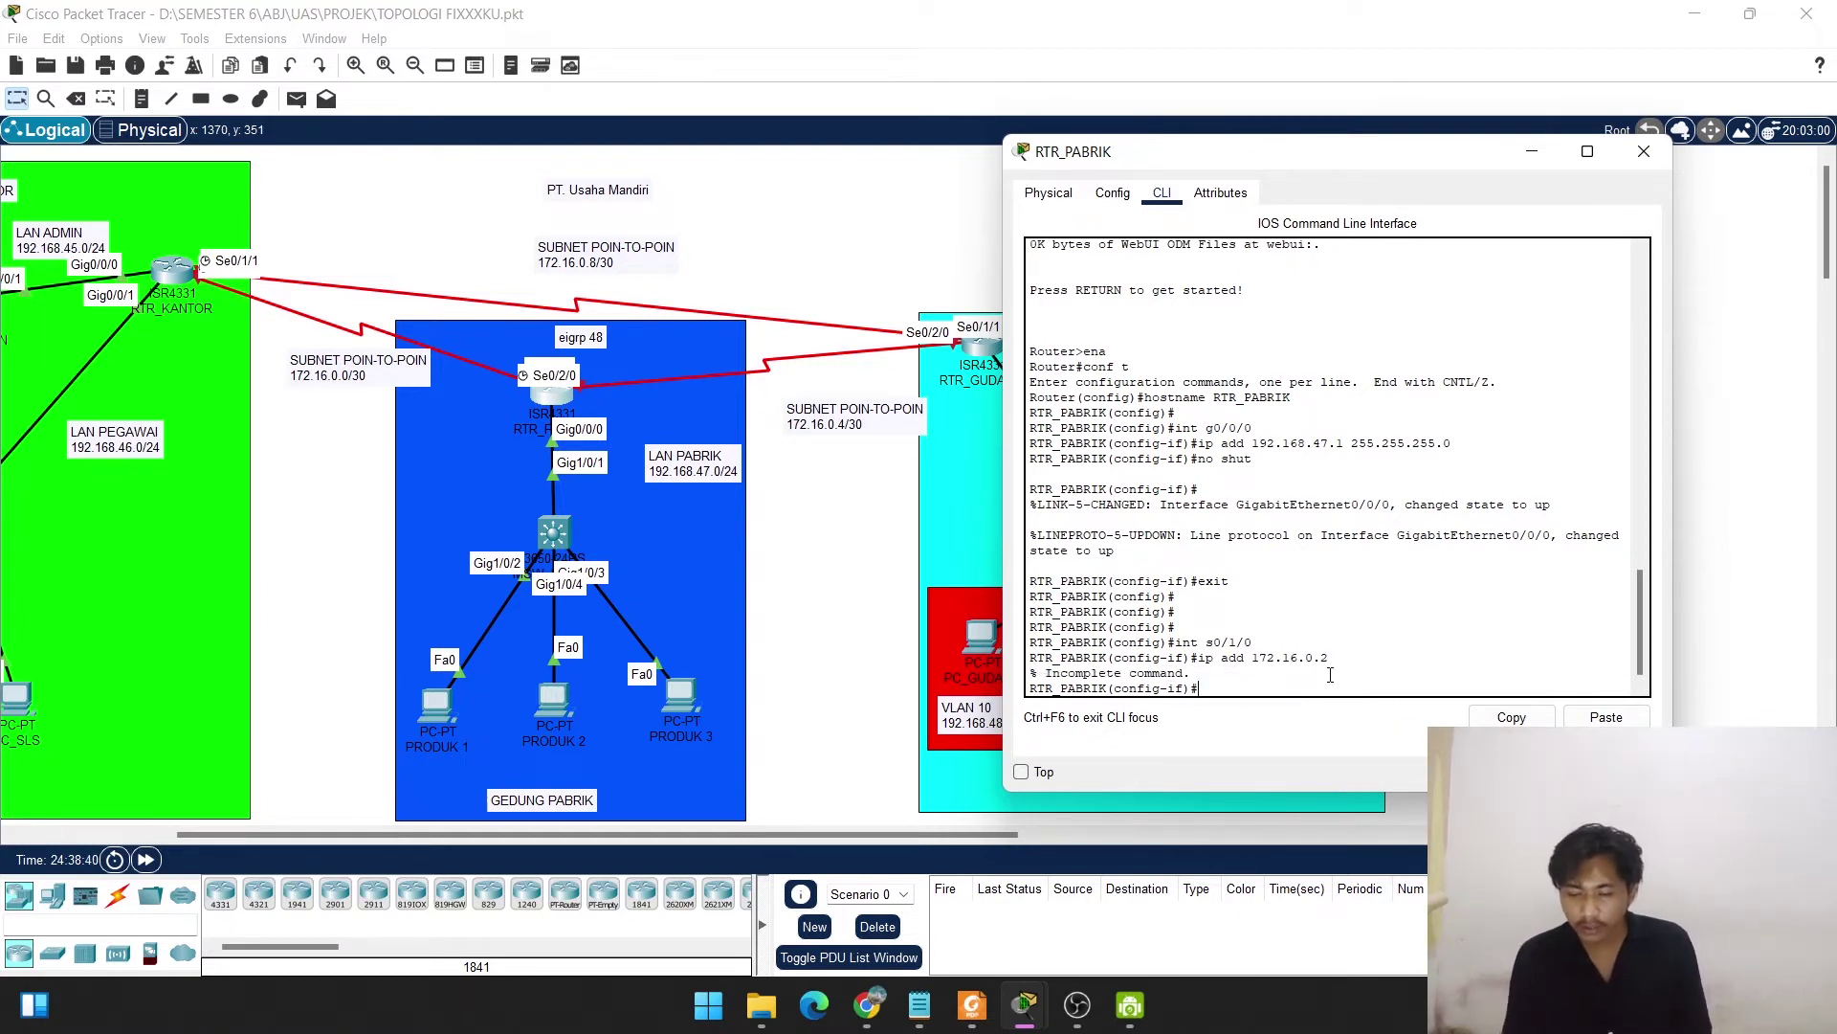
pyautogui.press('Up')
pyautogui.write('25')
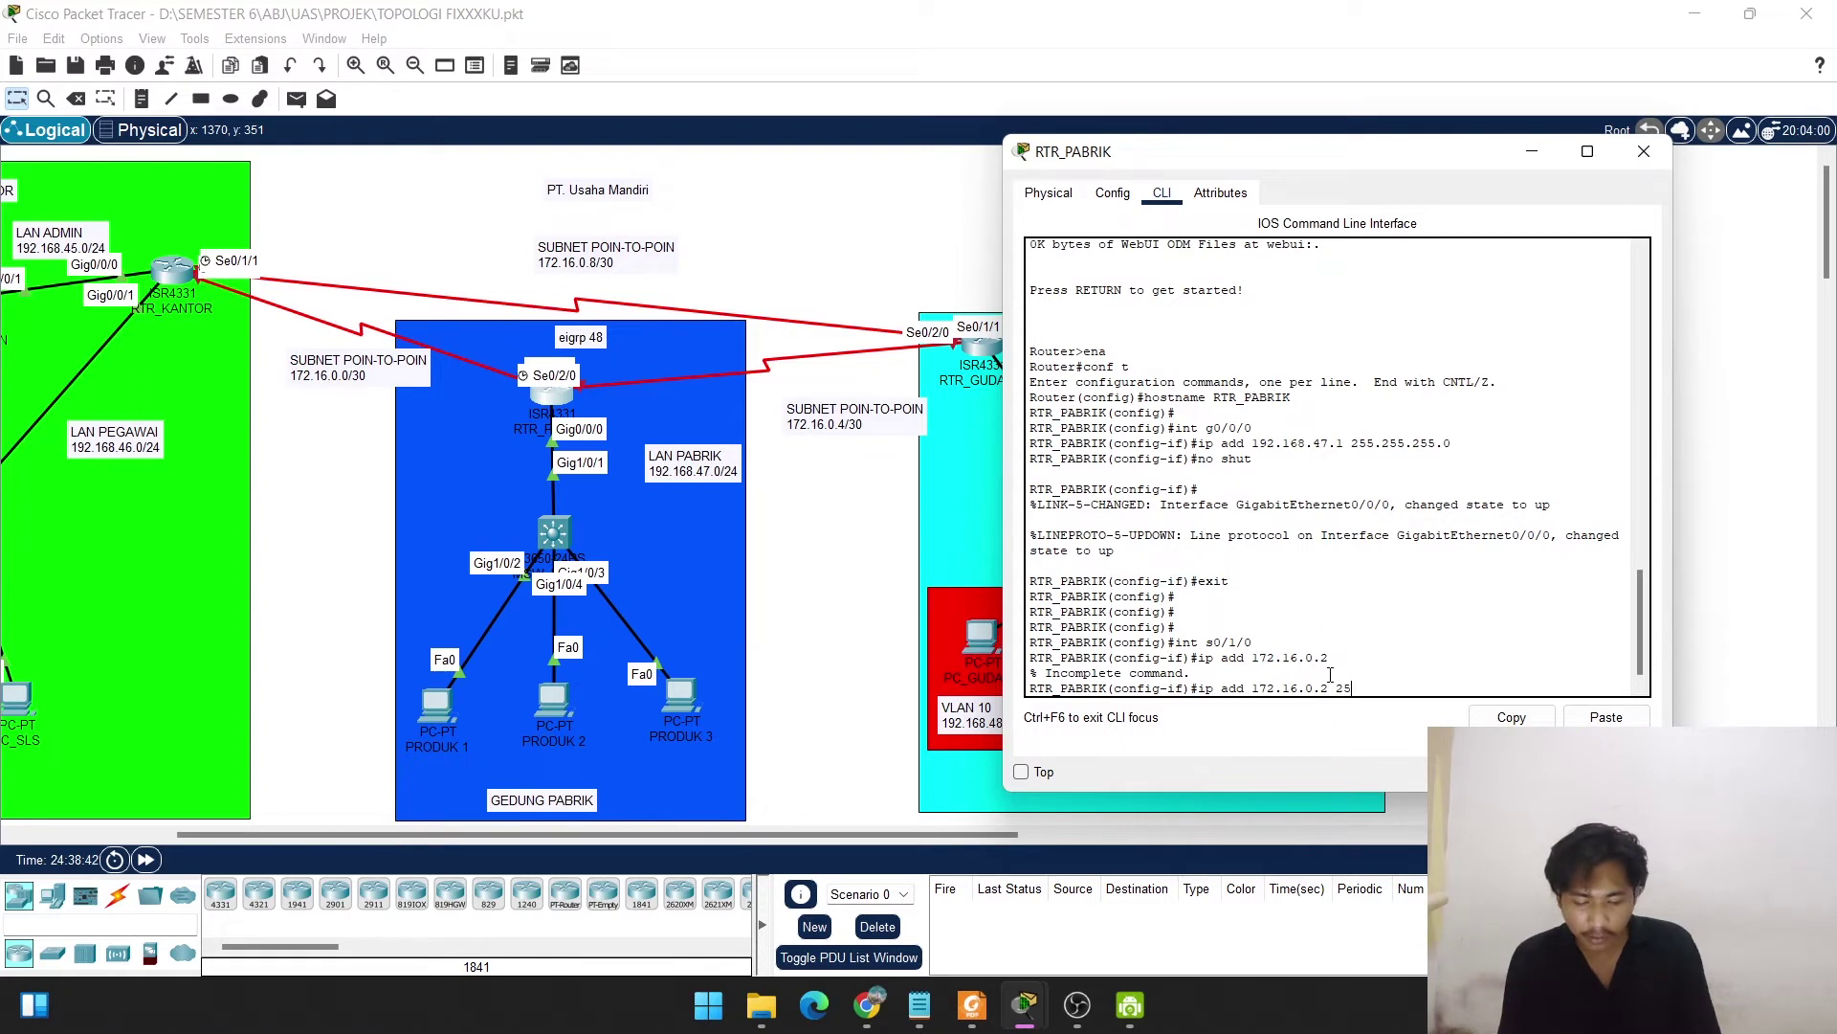
pyautogui.write('5.255.')
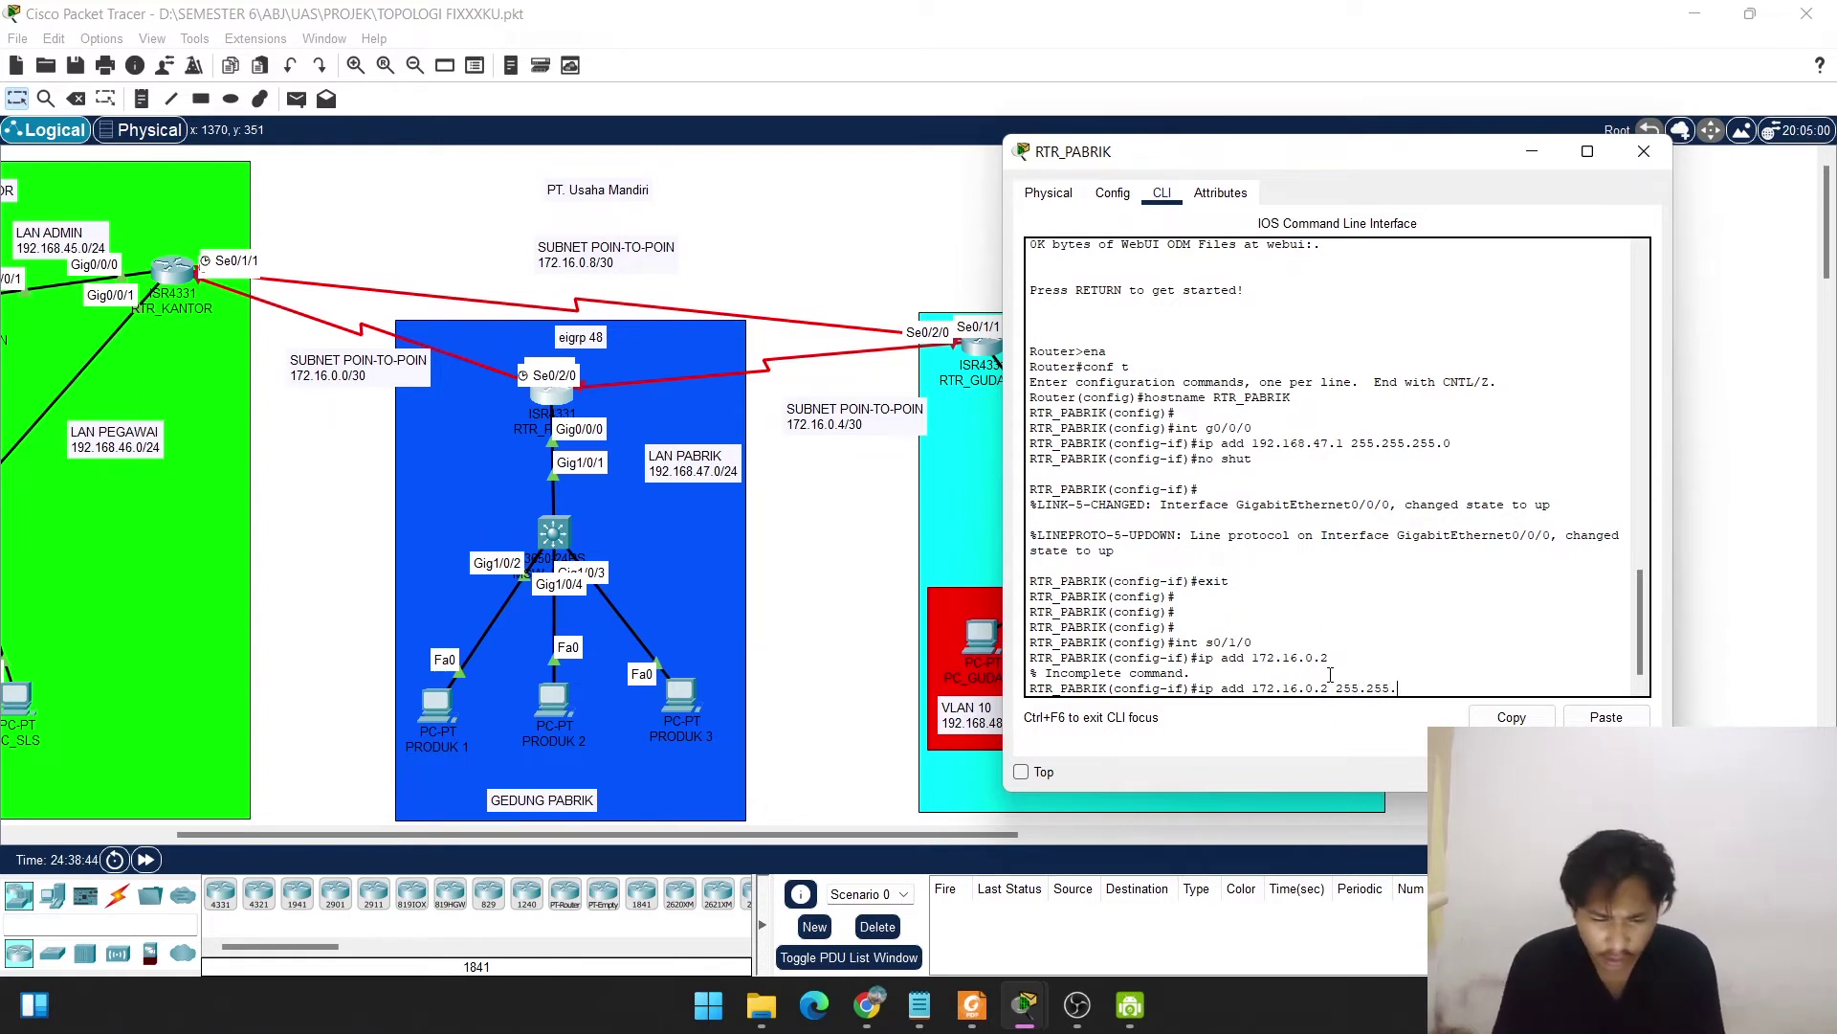
pyautogui.write('255.252')
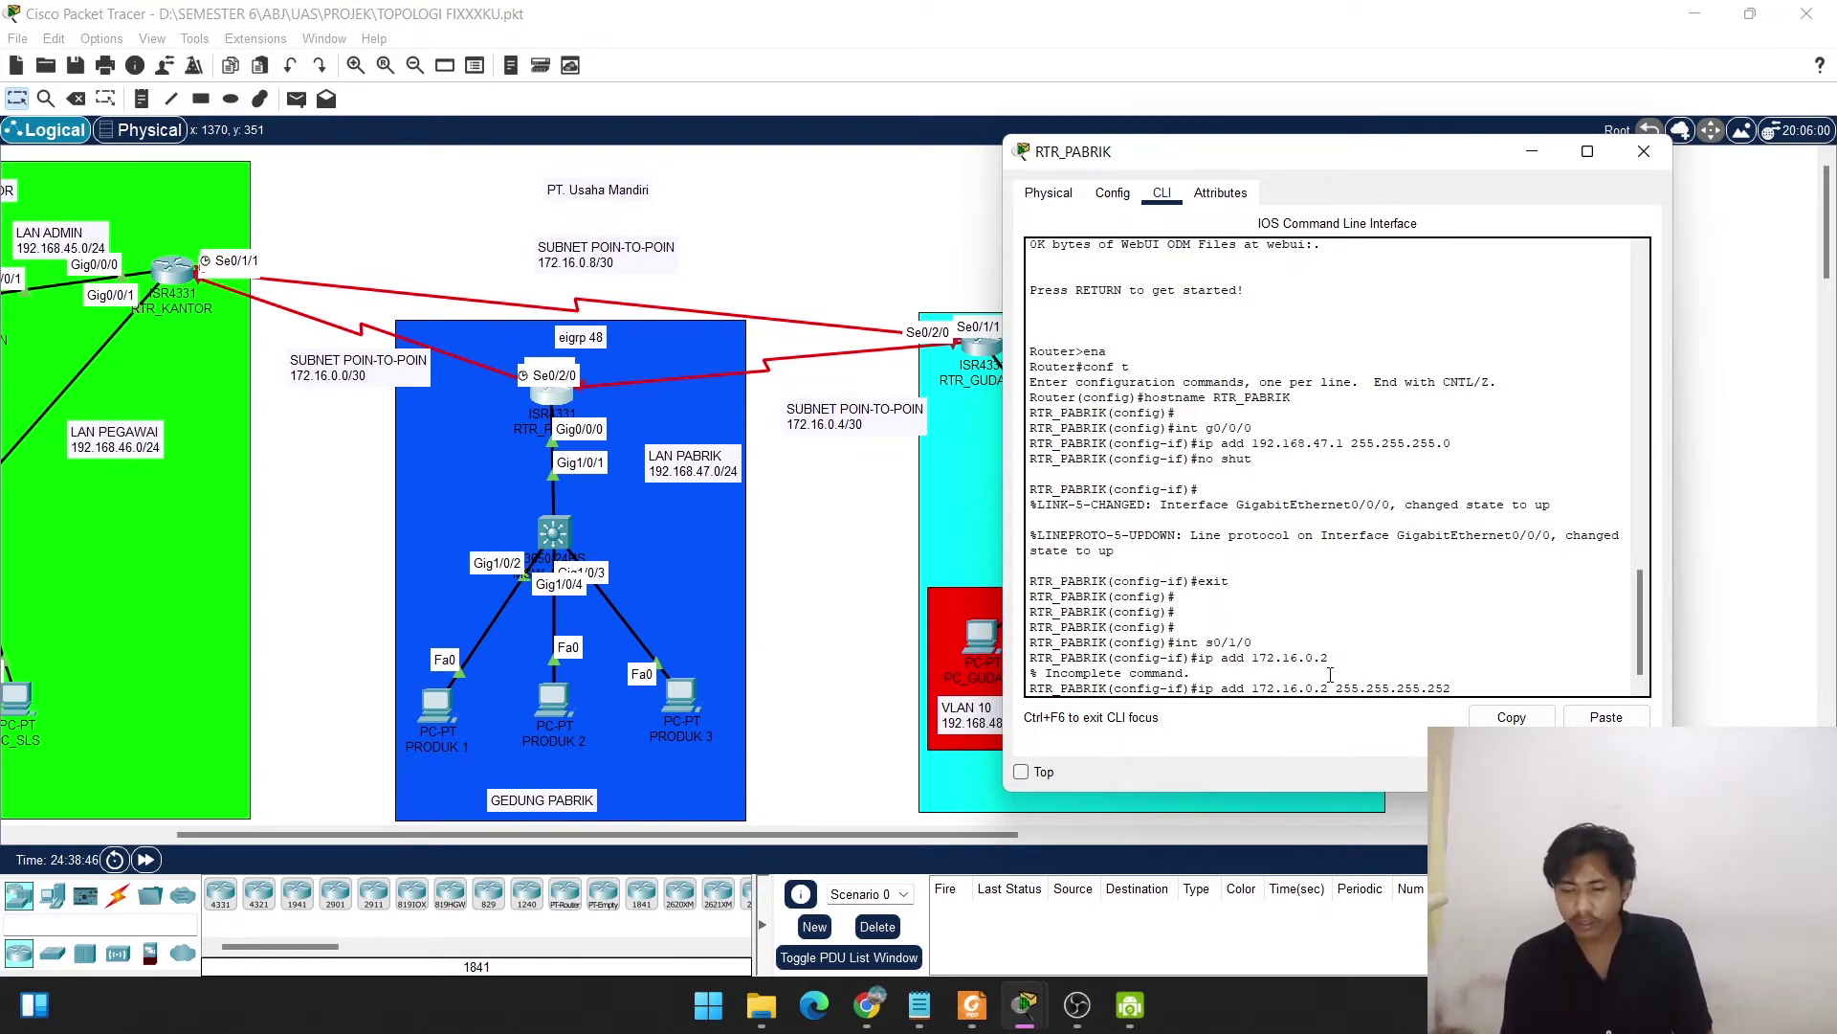
pyautogui.press('Return')
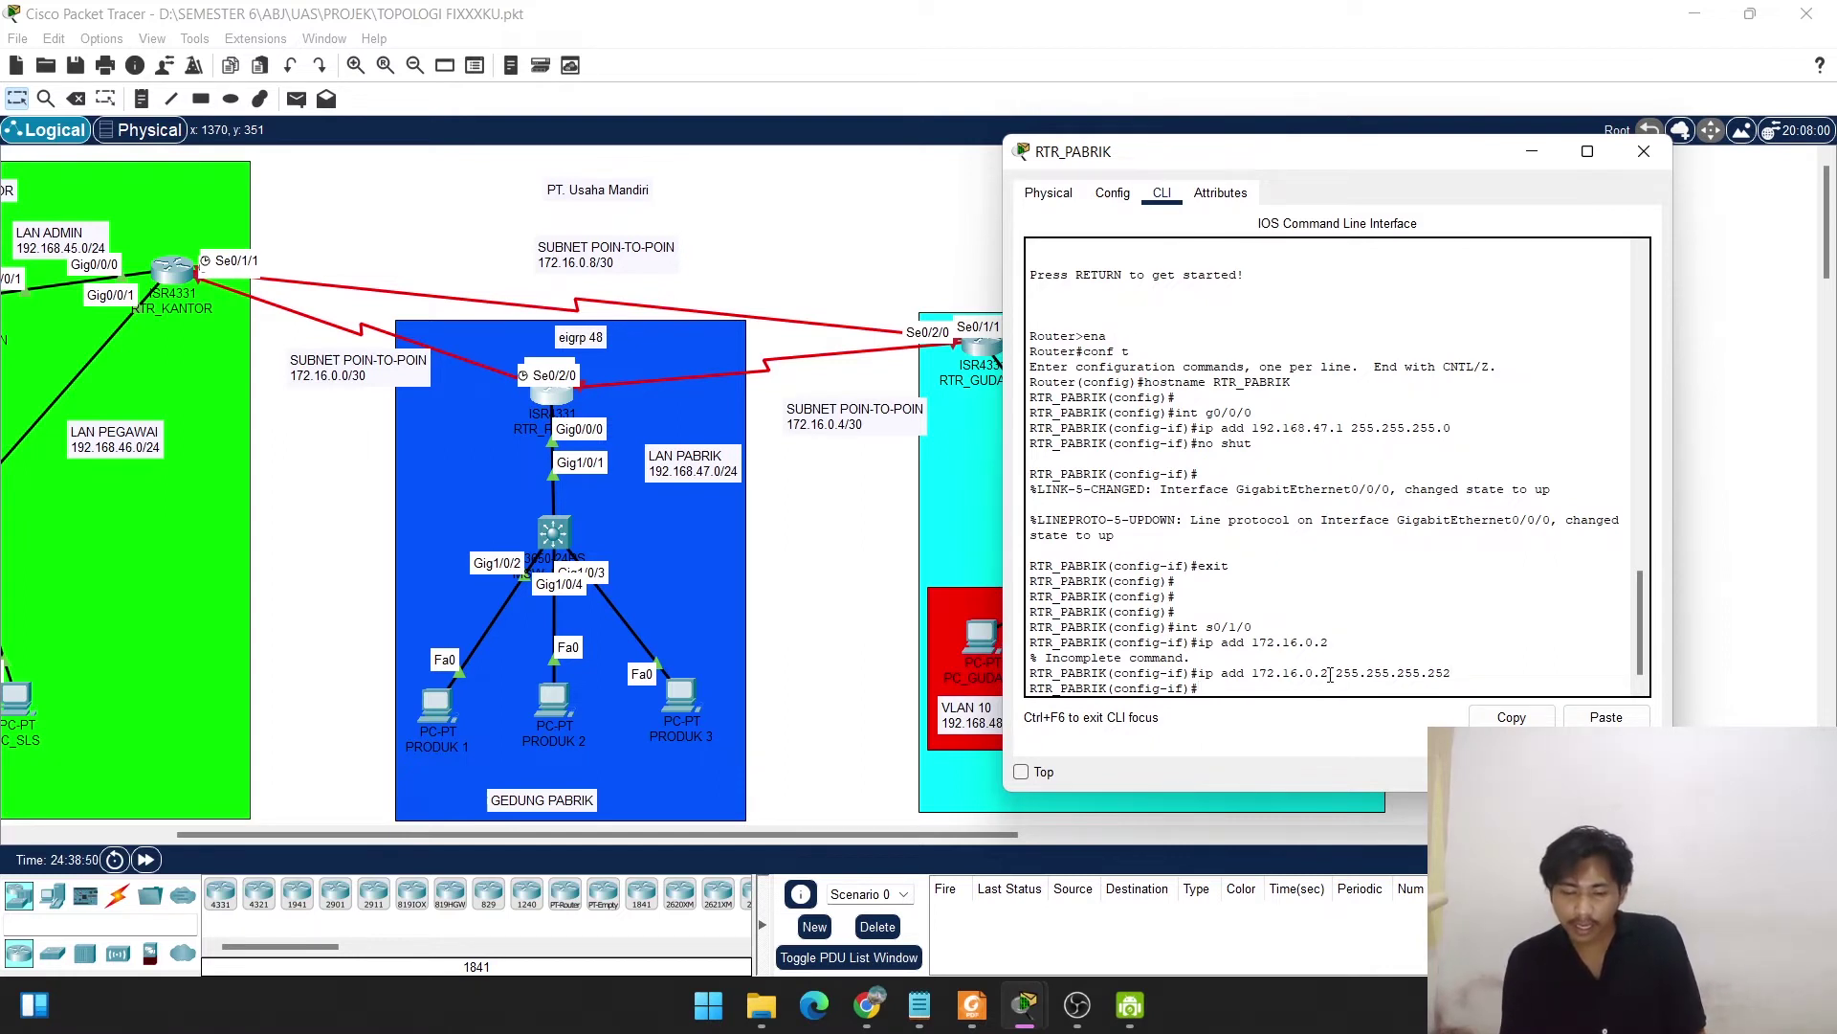
pyautogui.write('nos hu')
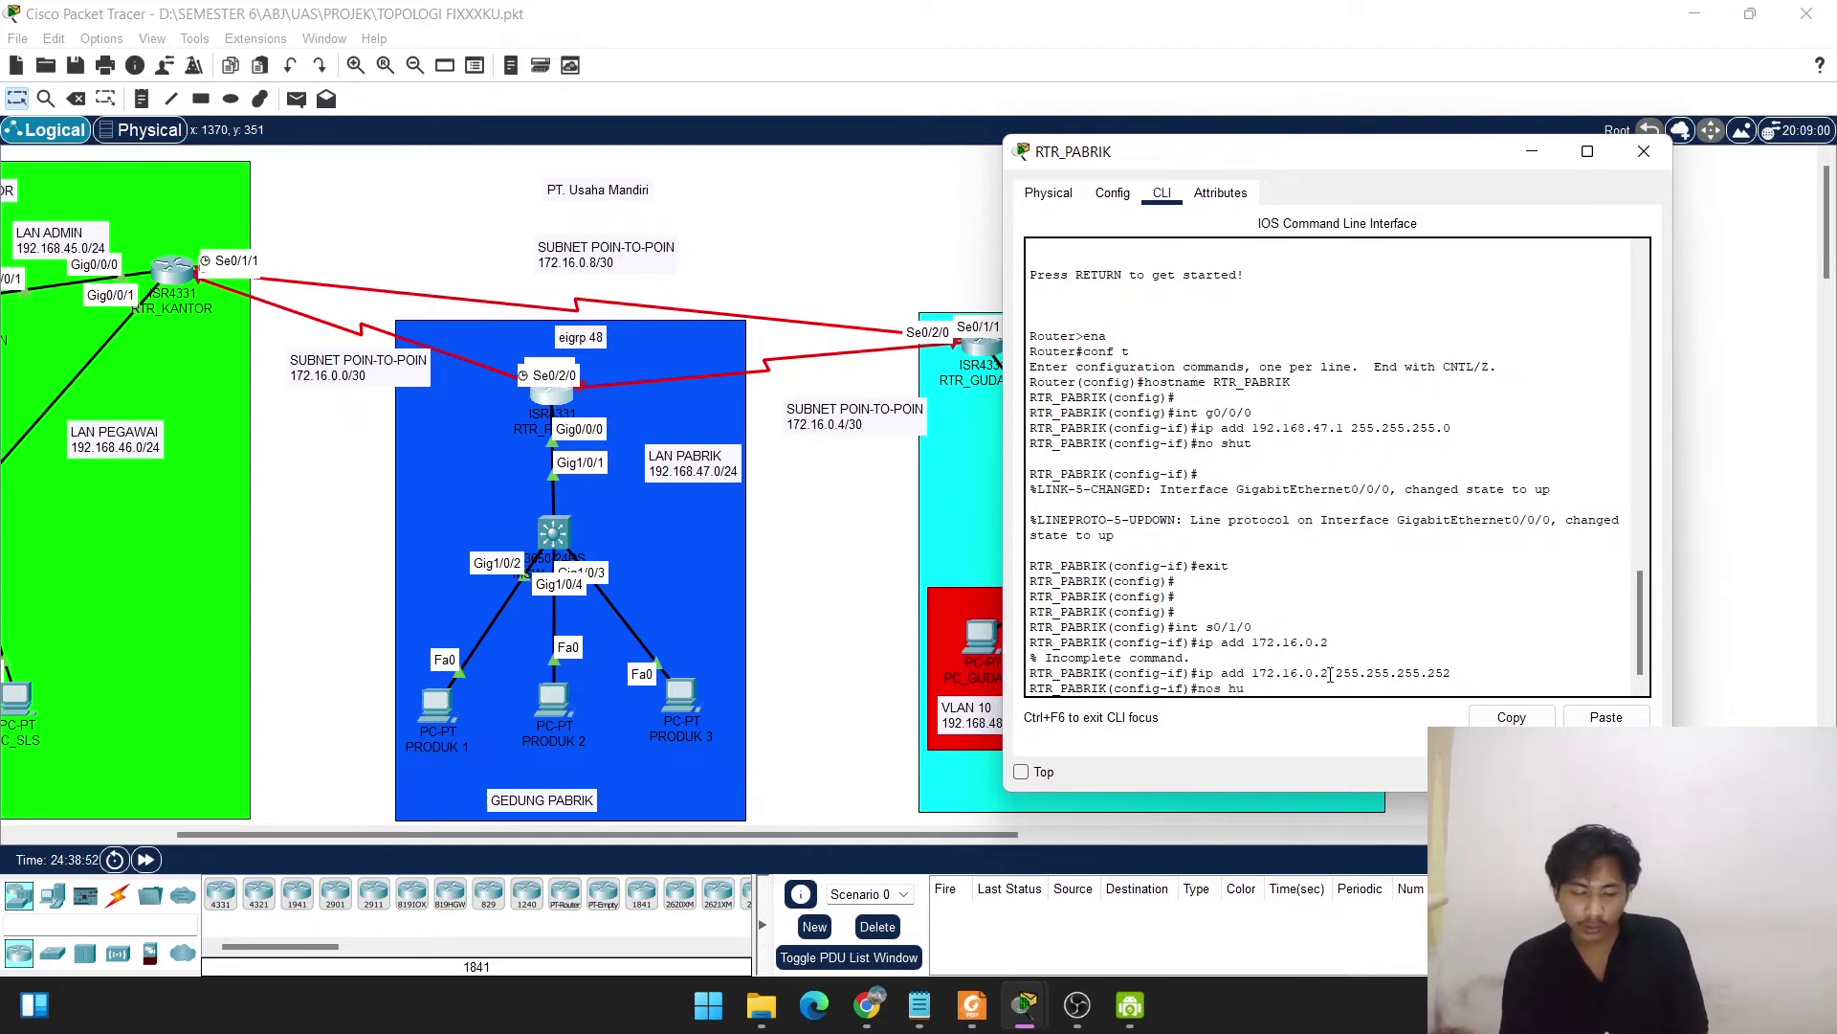
pyautogui.press('BackSpace')
pyautogui.press('BackSpace')
pyautogui.press('BackSpace')
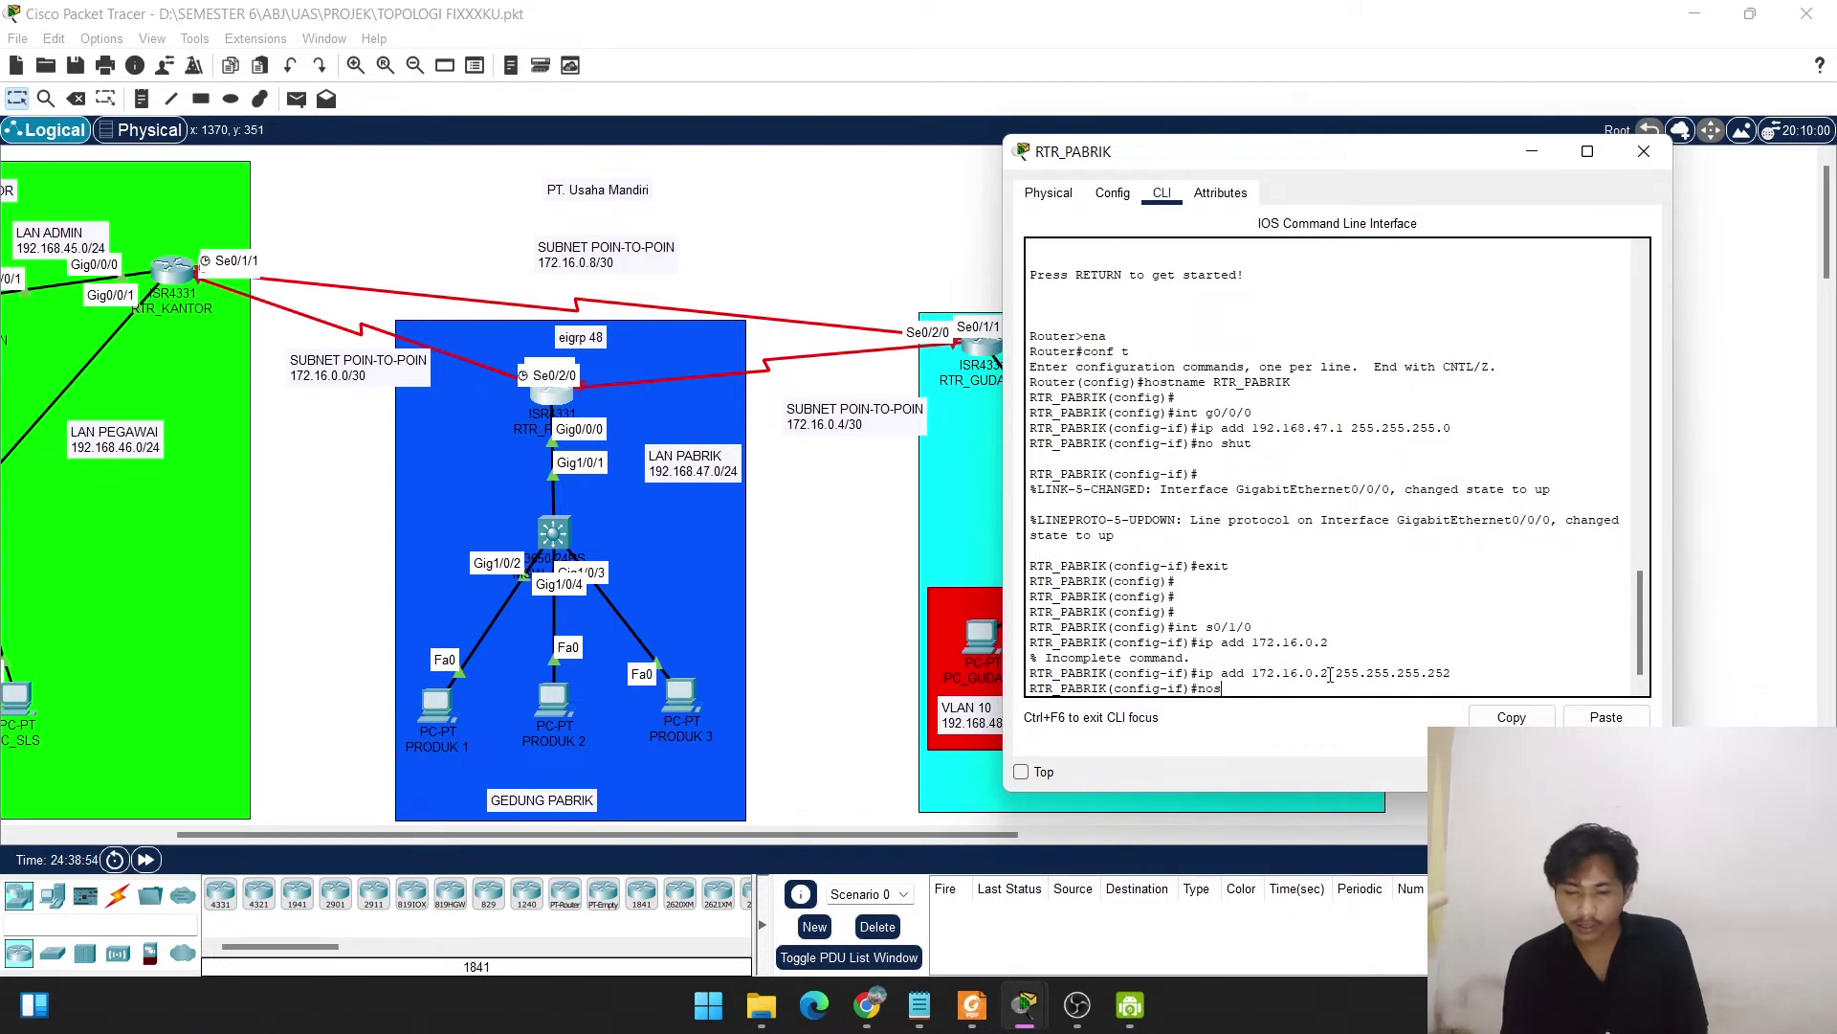
pyautogui.write('shut')
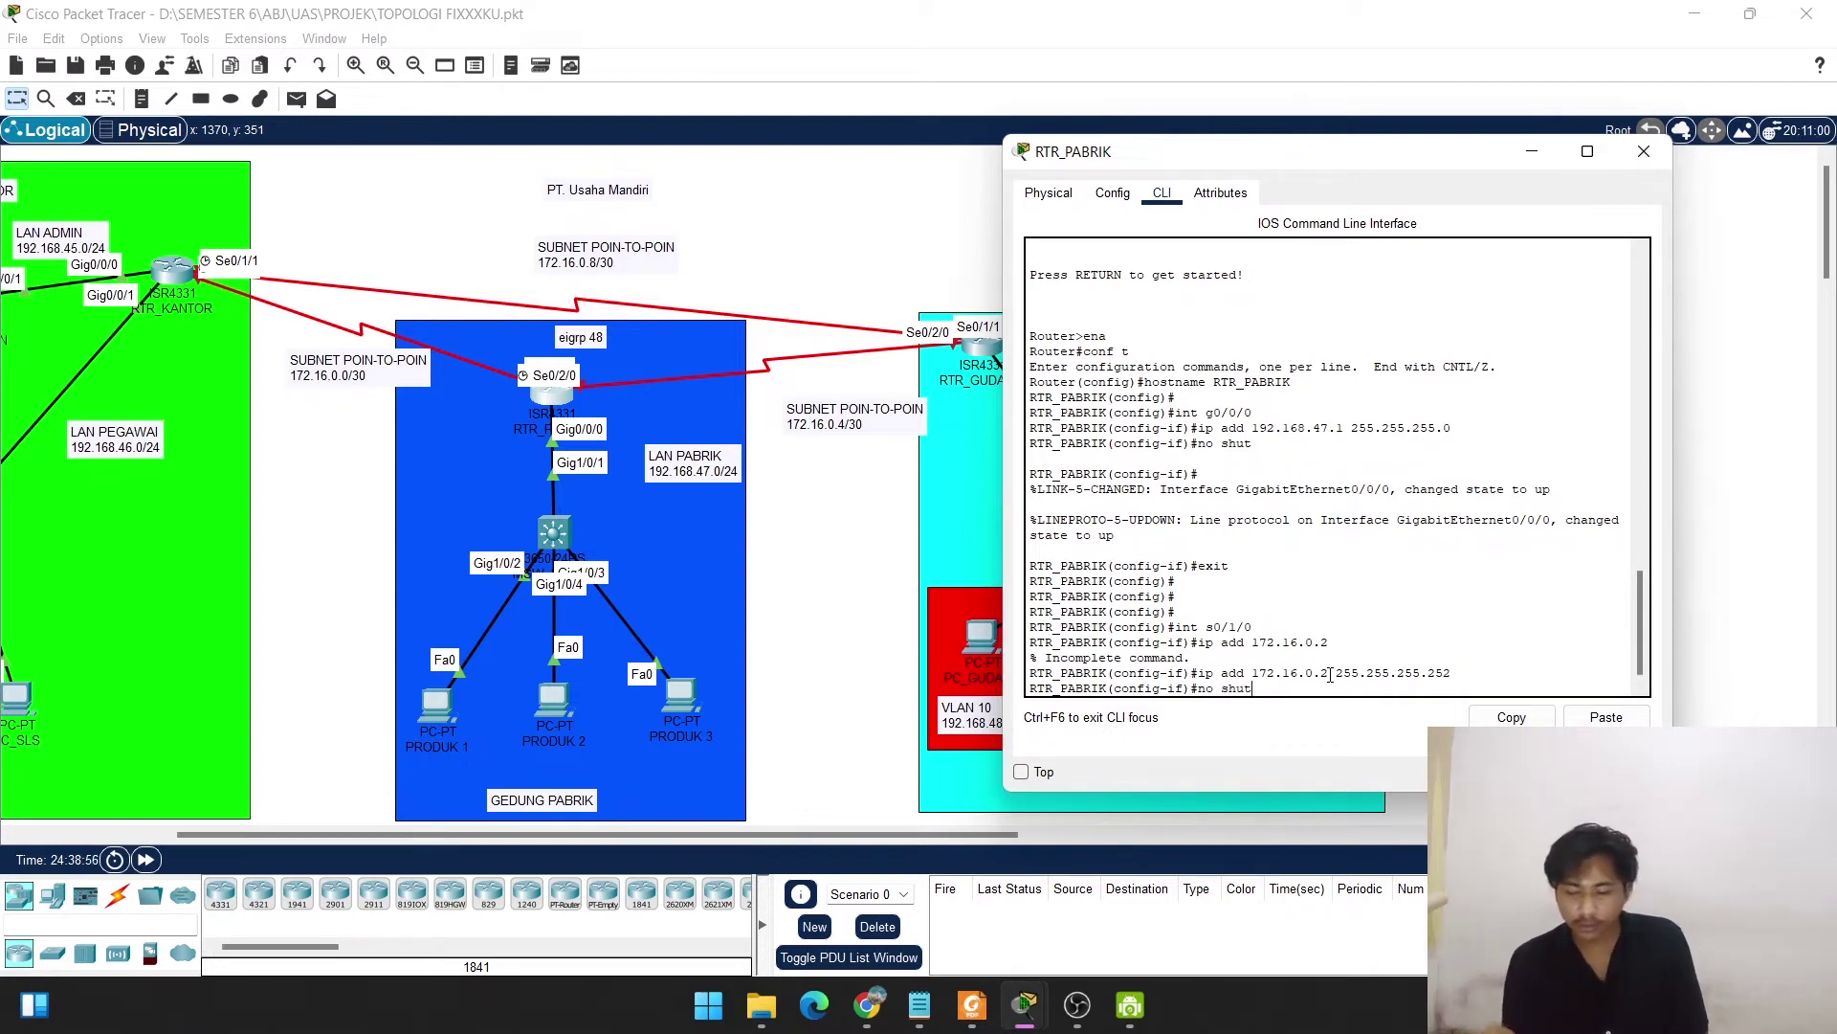
pyautogui.press('Return')
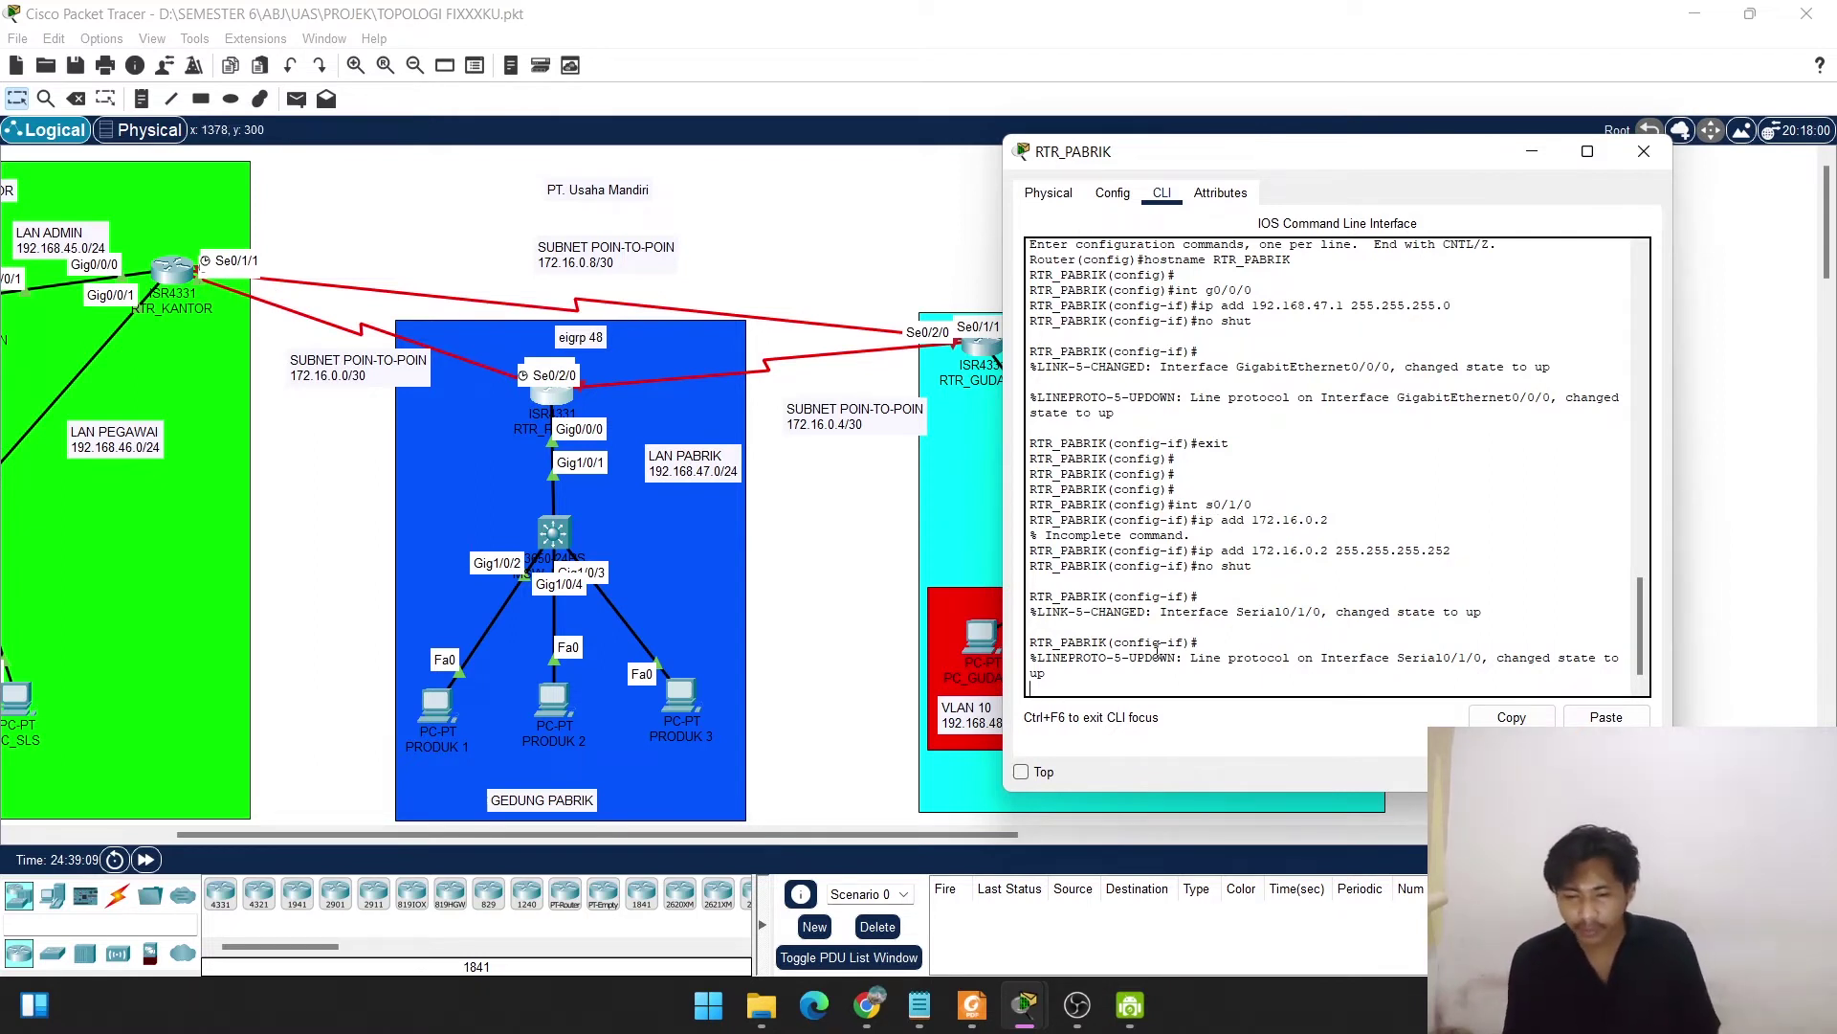
pyautogui.press('Return')
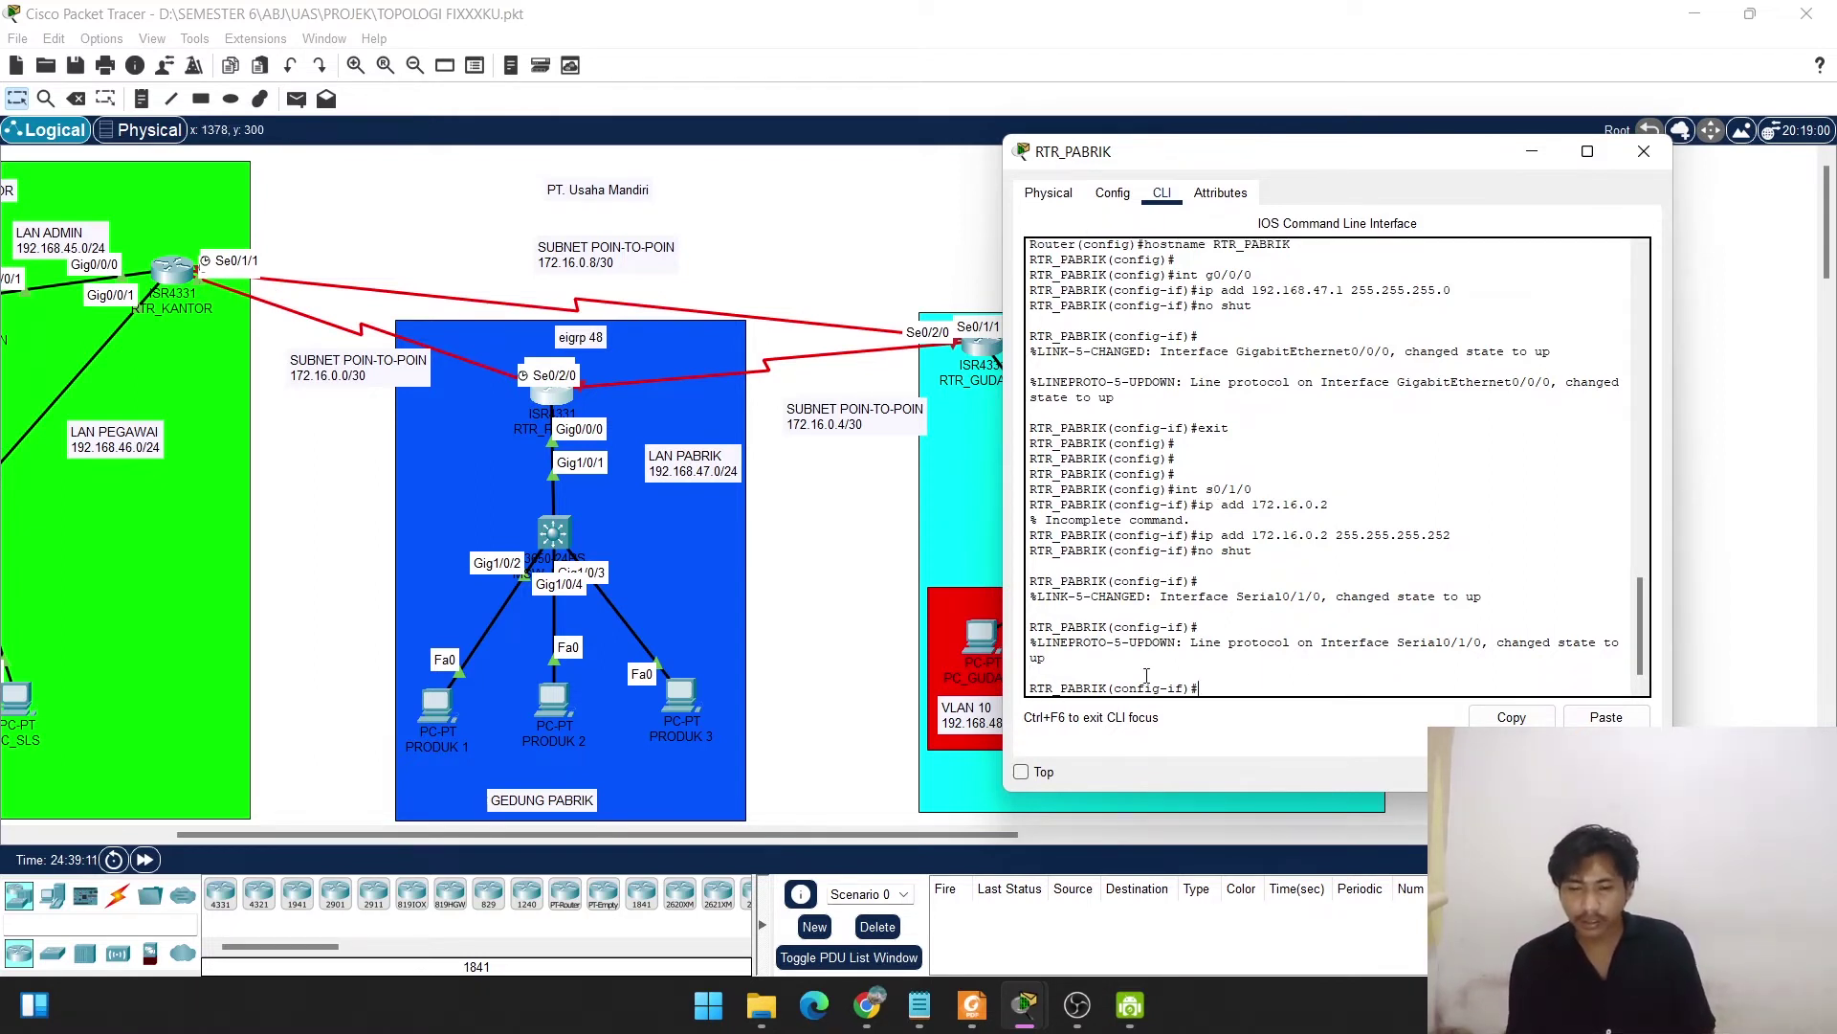
pyautogui.write('exit')
pyautogui.press('Return')
pyautogui.press('Return')
pyautogui.press('Return')
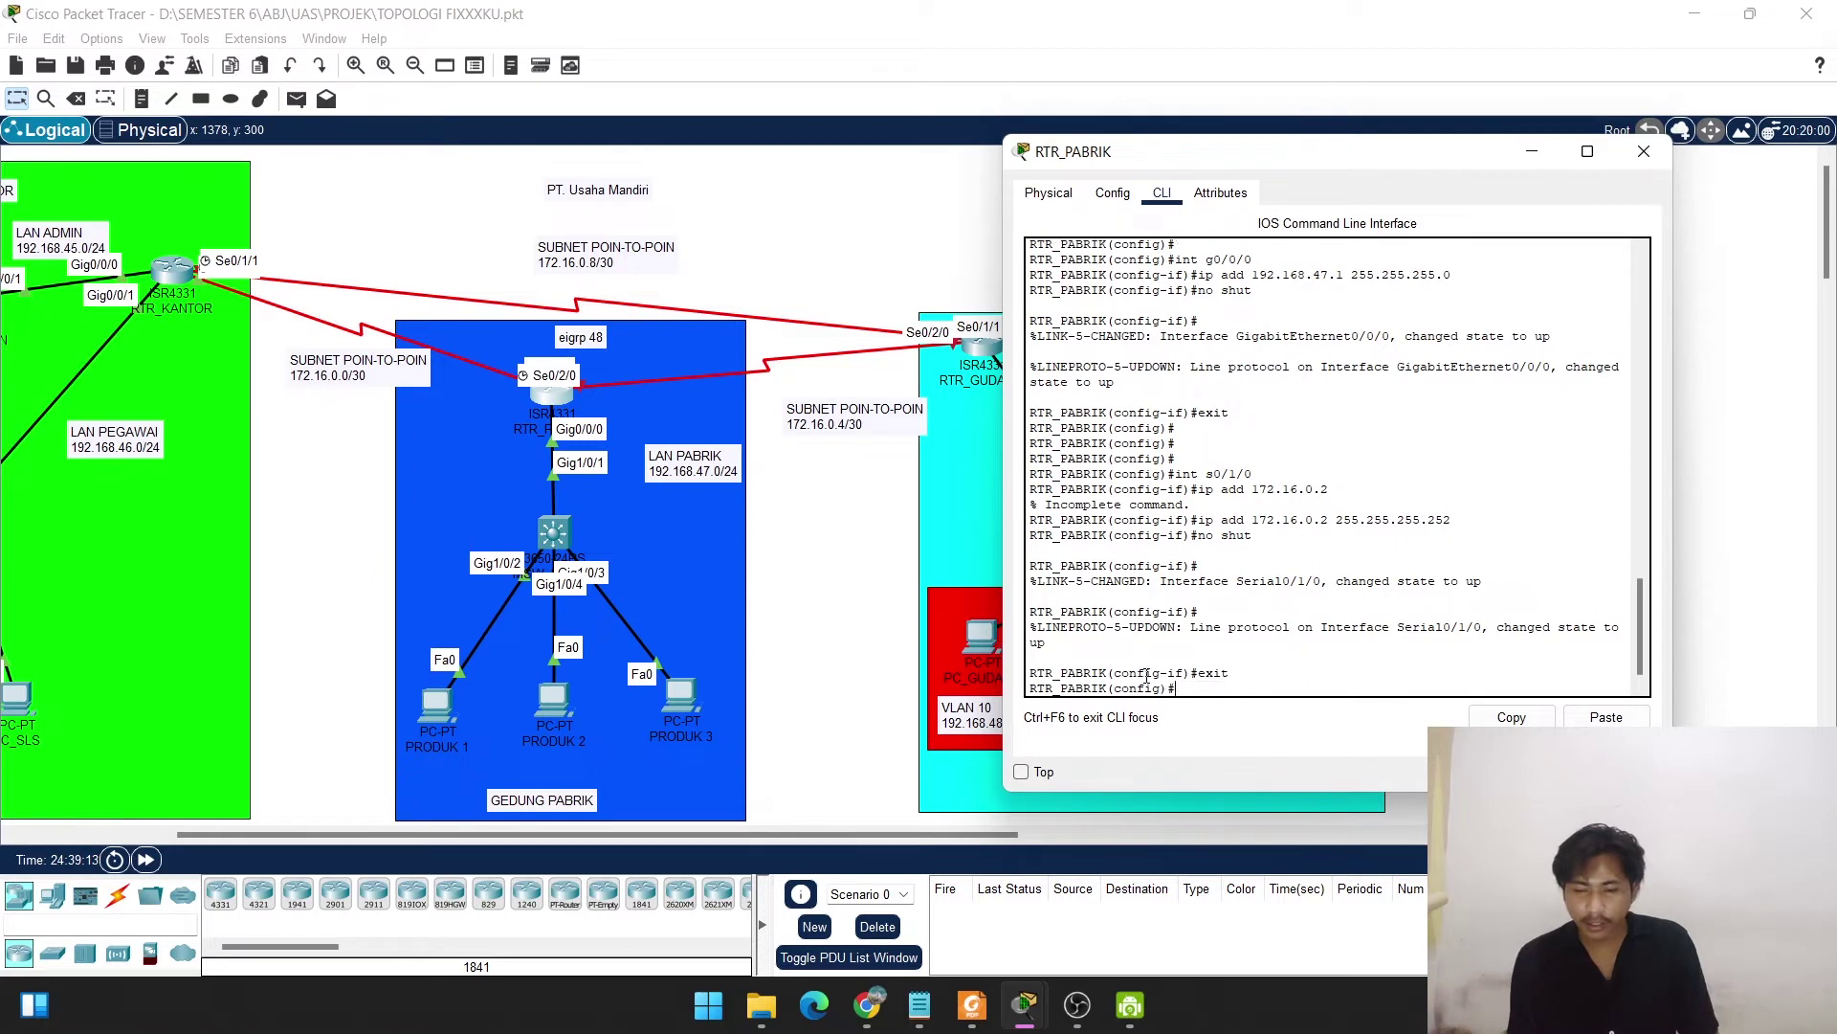
# Enter int s0/2/0, assign 172.16.0.5 255.255.255.252, apply no shut, and exit.
pyautogui.press('Up')
pyautogui.press('Up')
pyautogui.press('Up')
pyautogui.press('Up')
pyautogui.press('Up')
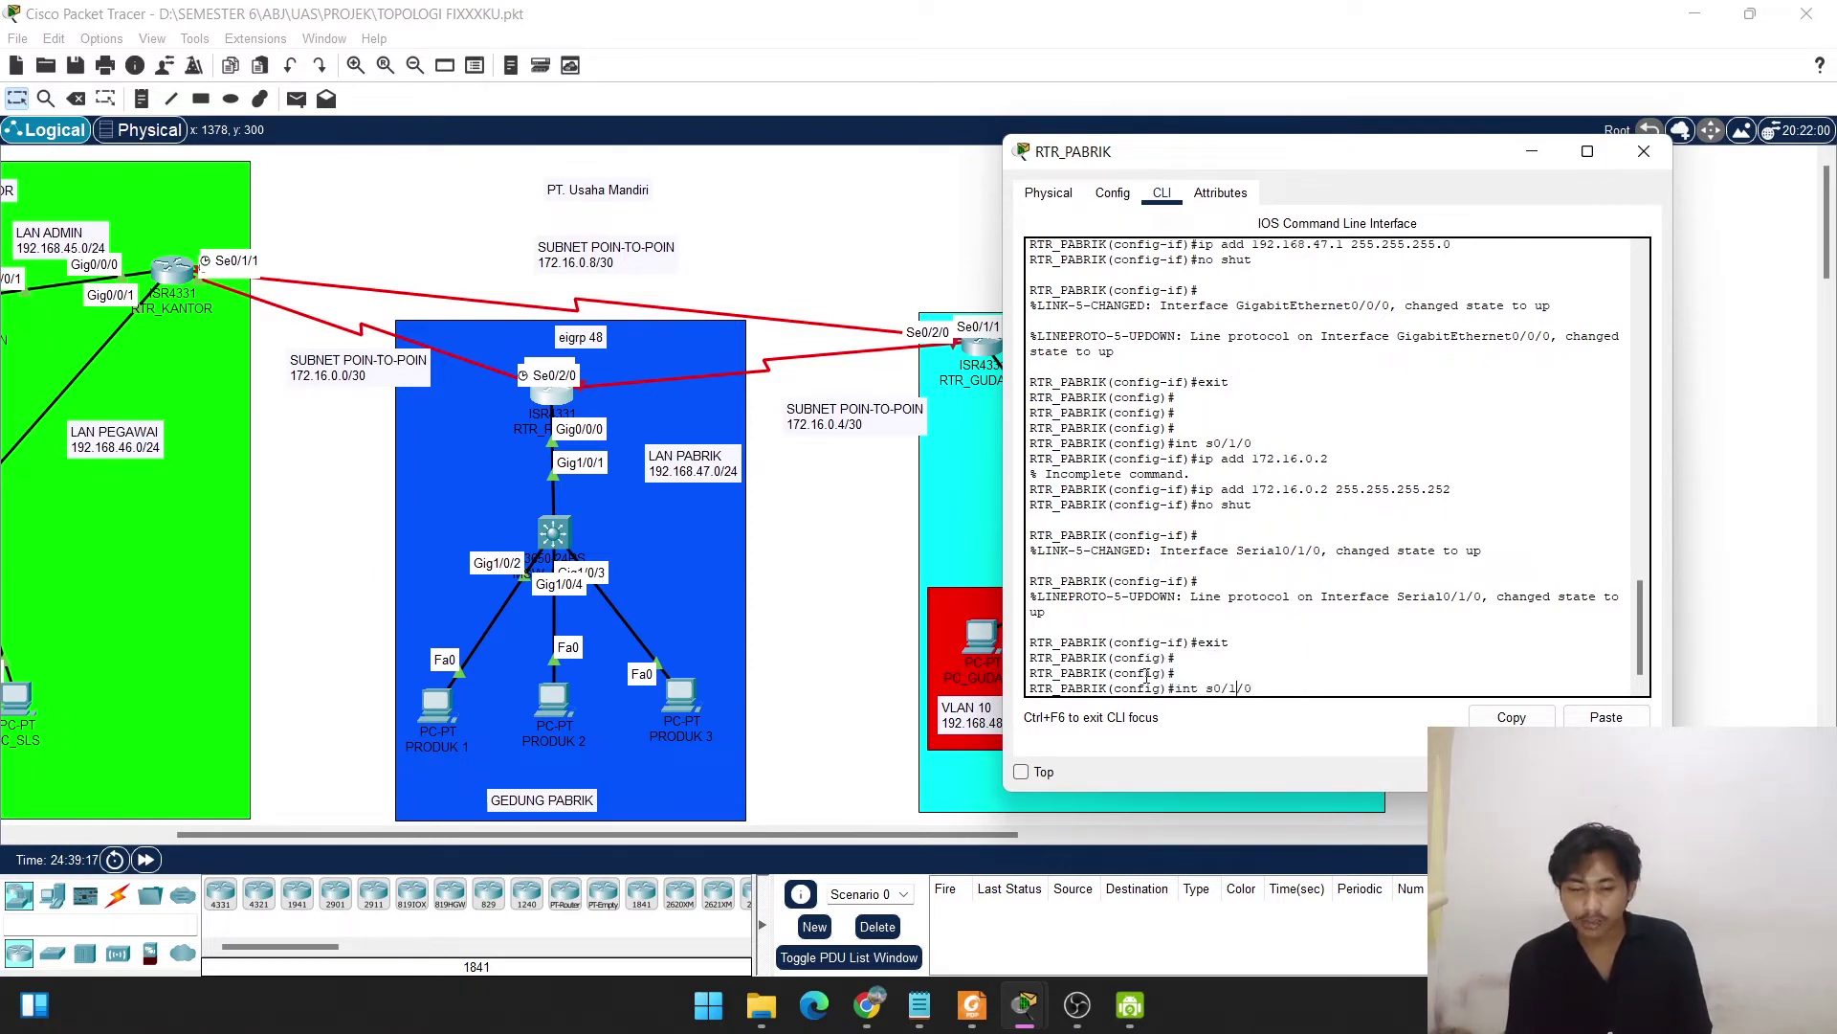
pyautogui.press('BackSpace')
pyautogui.write('2')
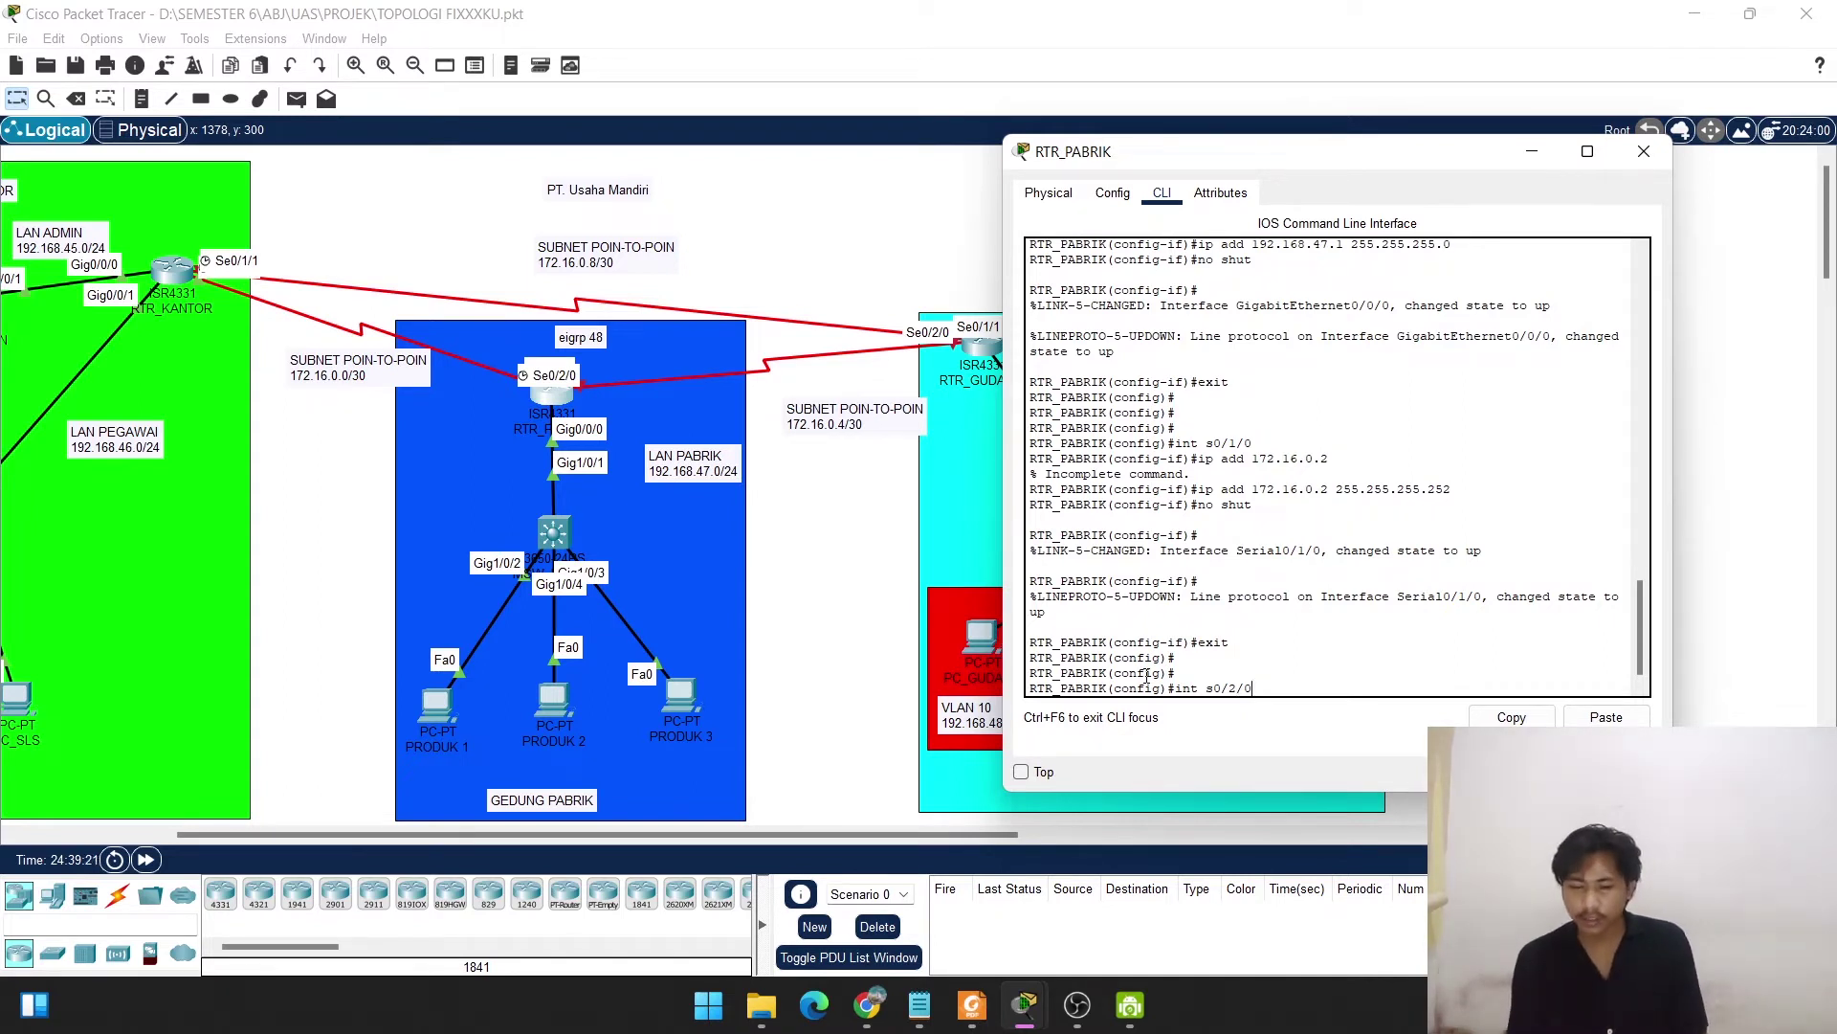
pyautogui.press('Return')
pyautogui.write('ip ')
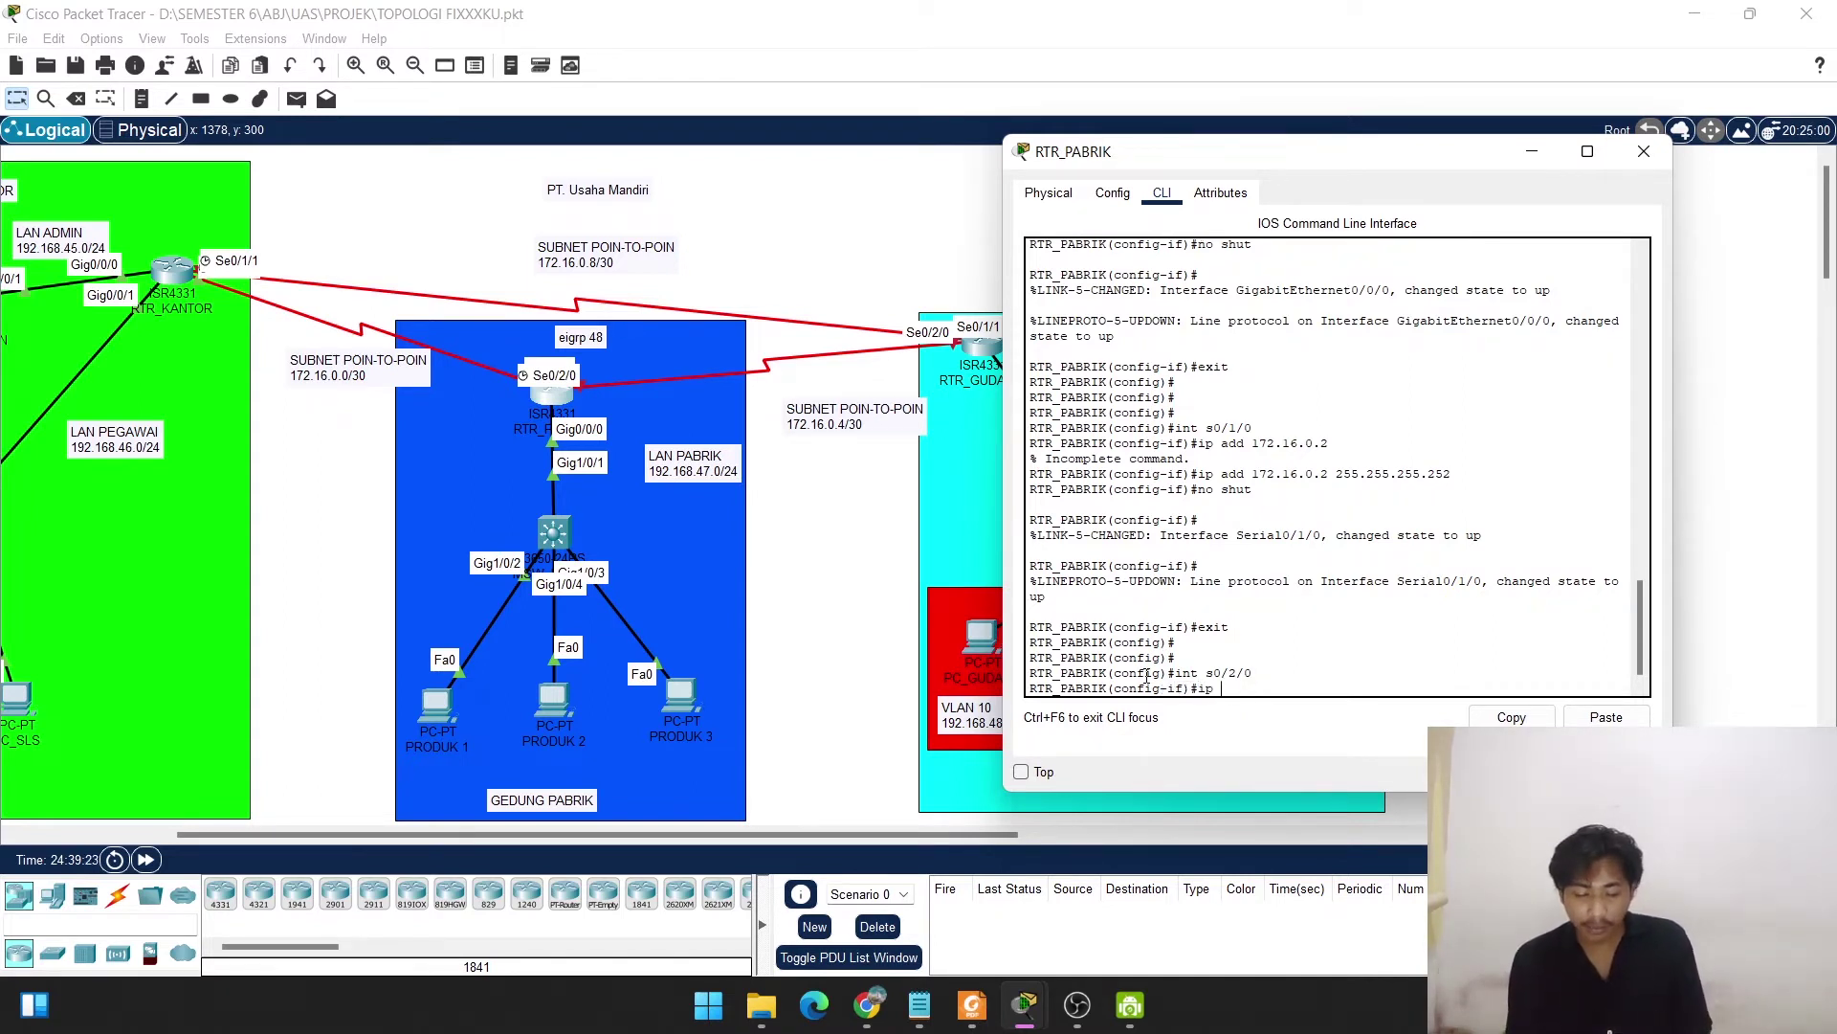
pyautogui.write('add 172.')
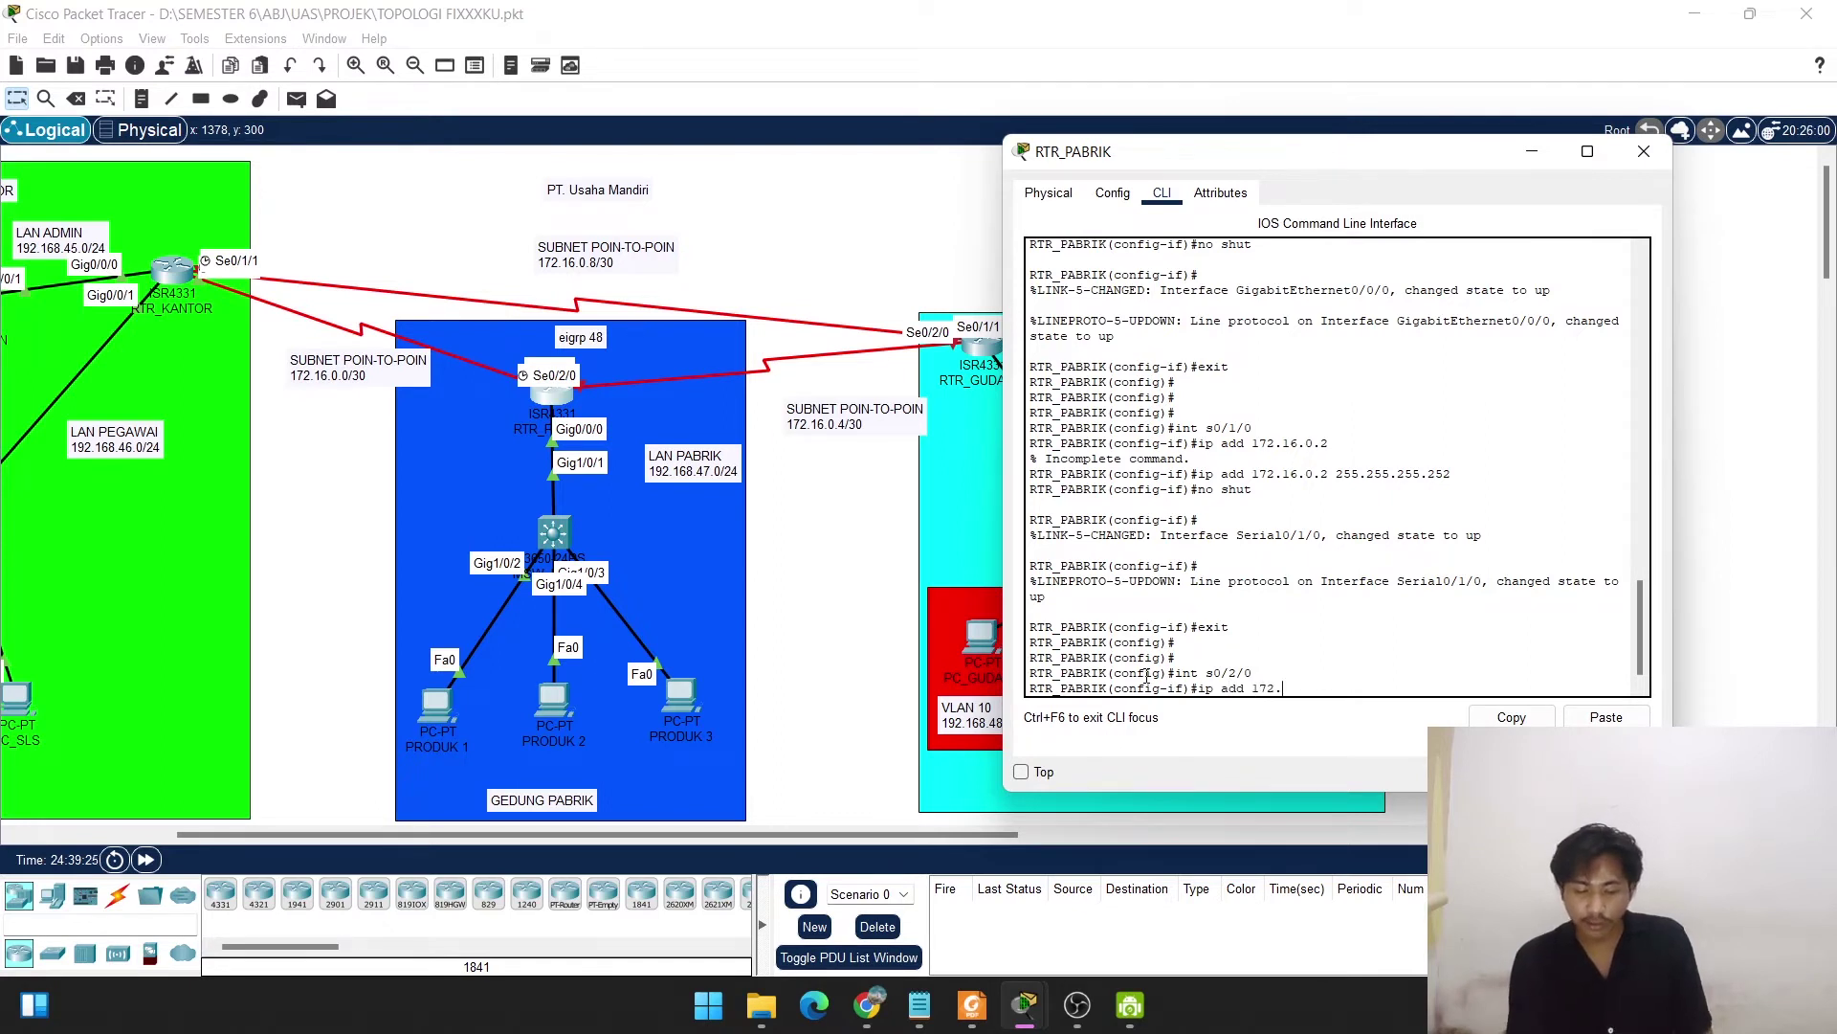
pyautogui.write('16.0')
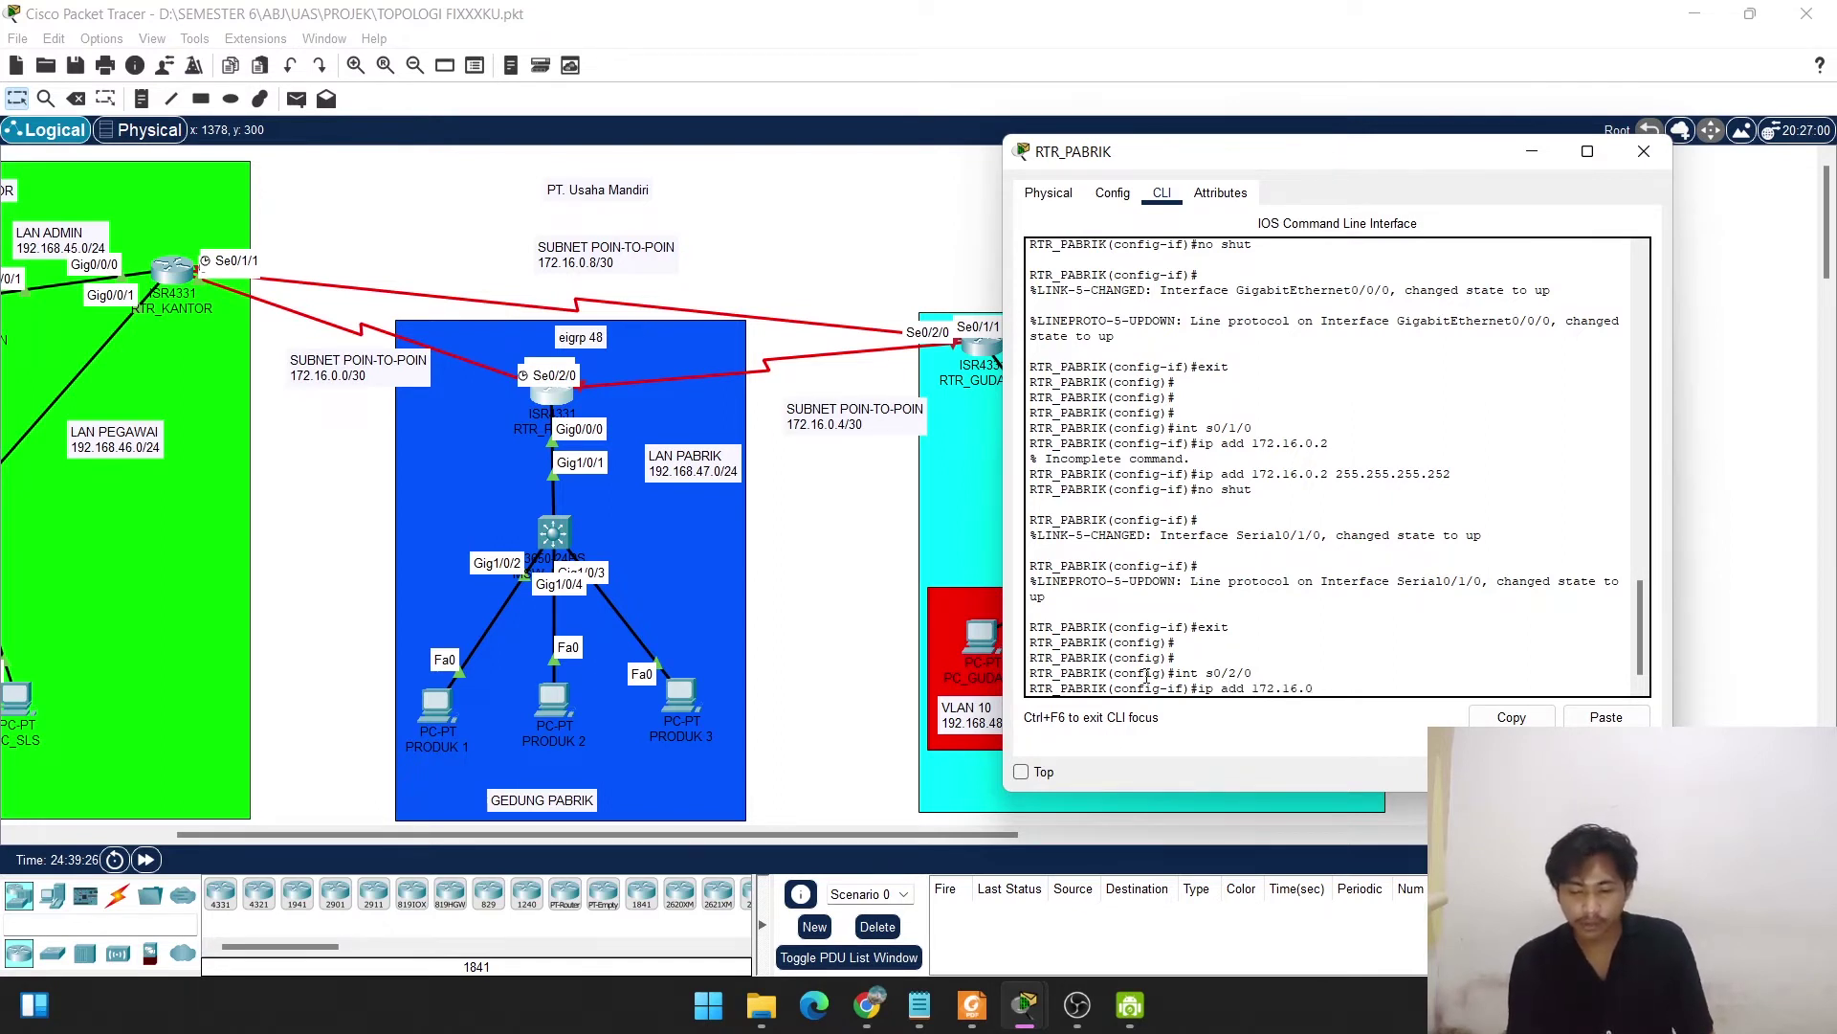
pyautogui.write('.')
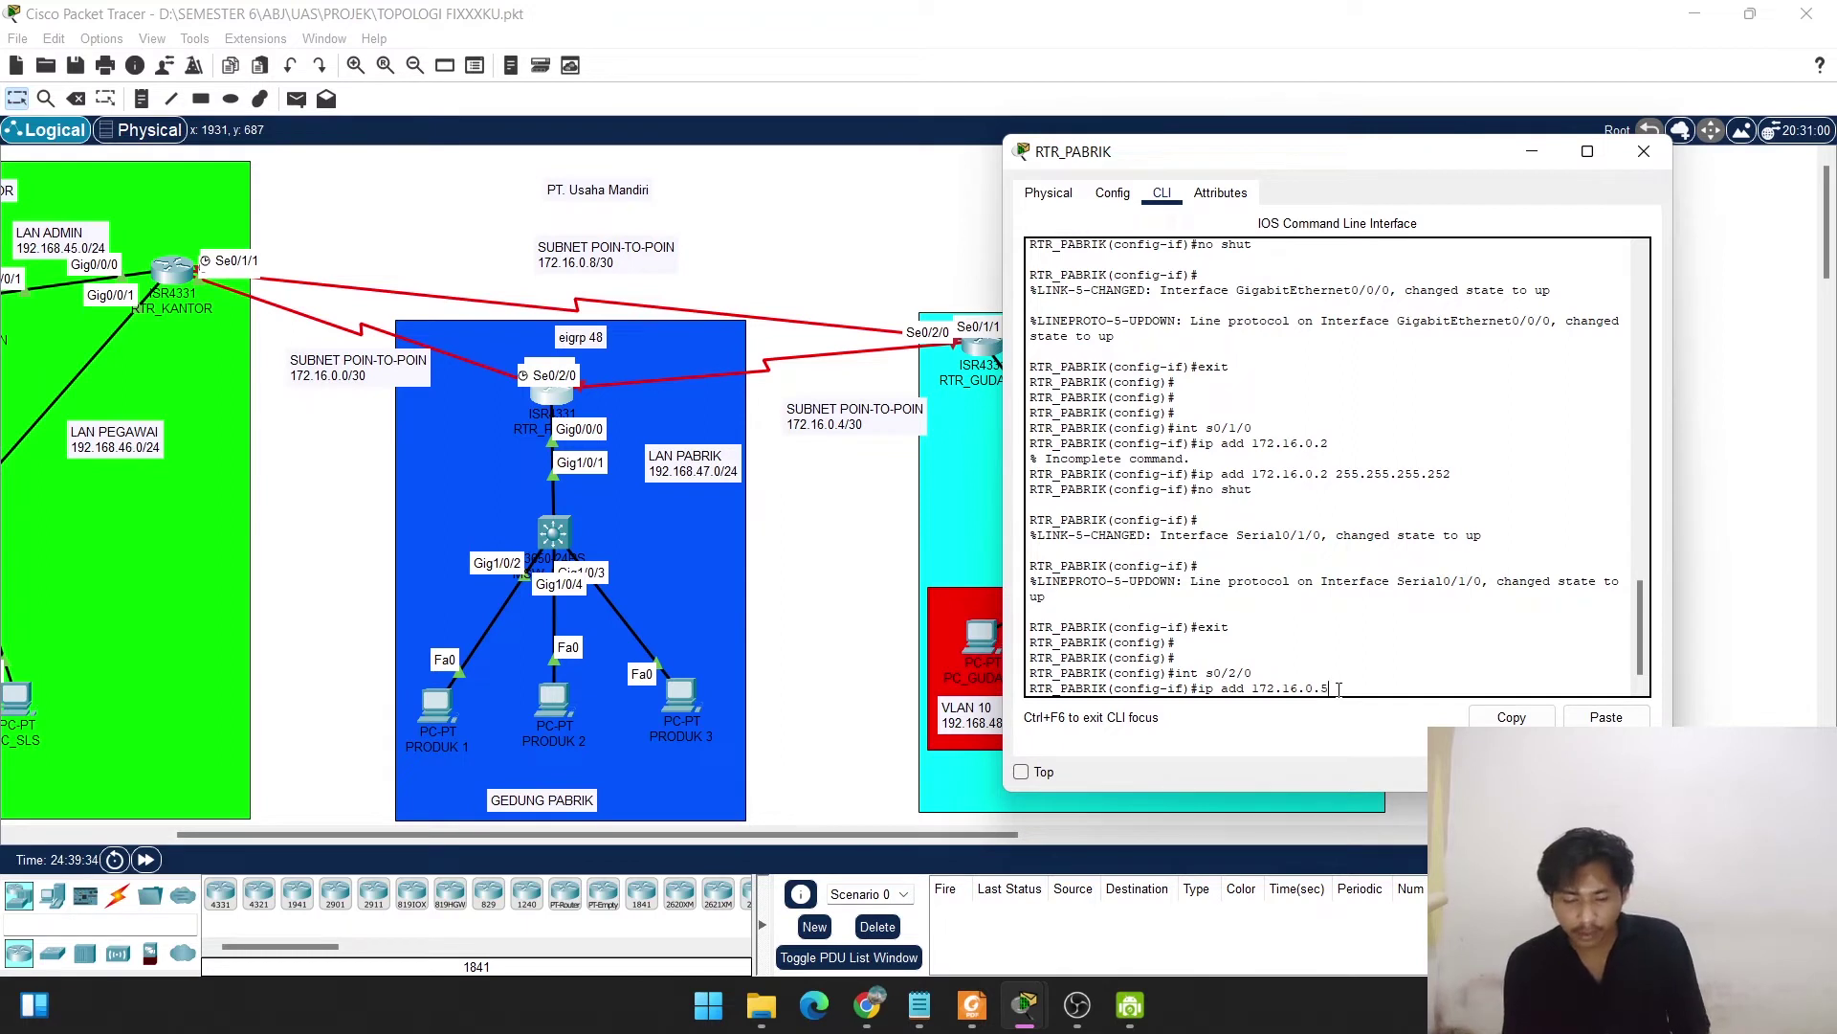
pyautogui.write('5.255.255')
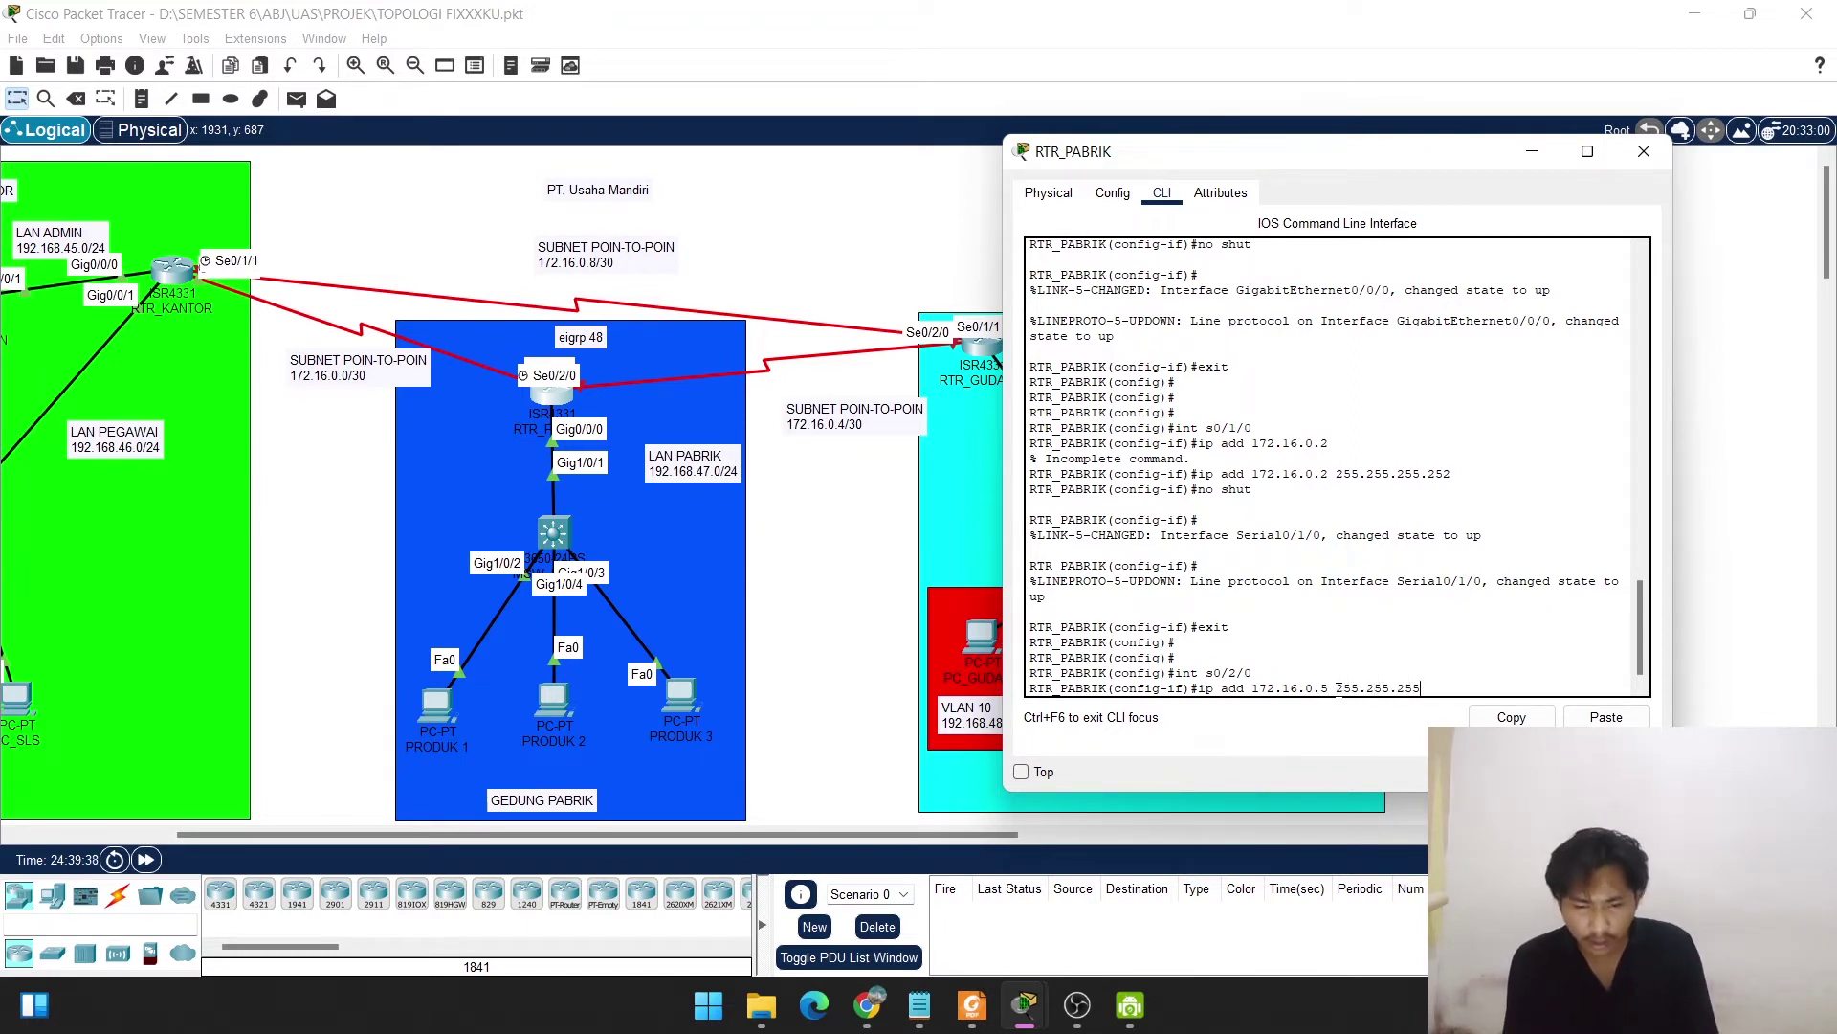
pyautogui.write('2')
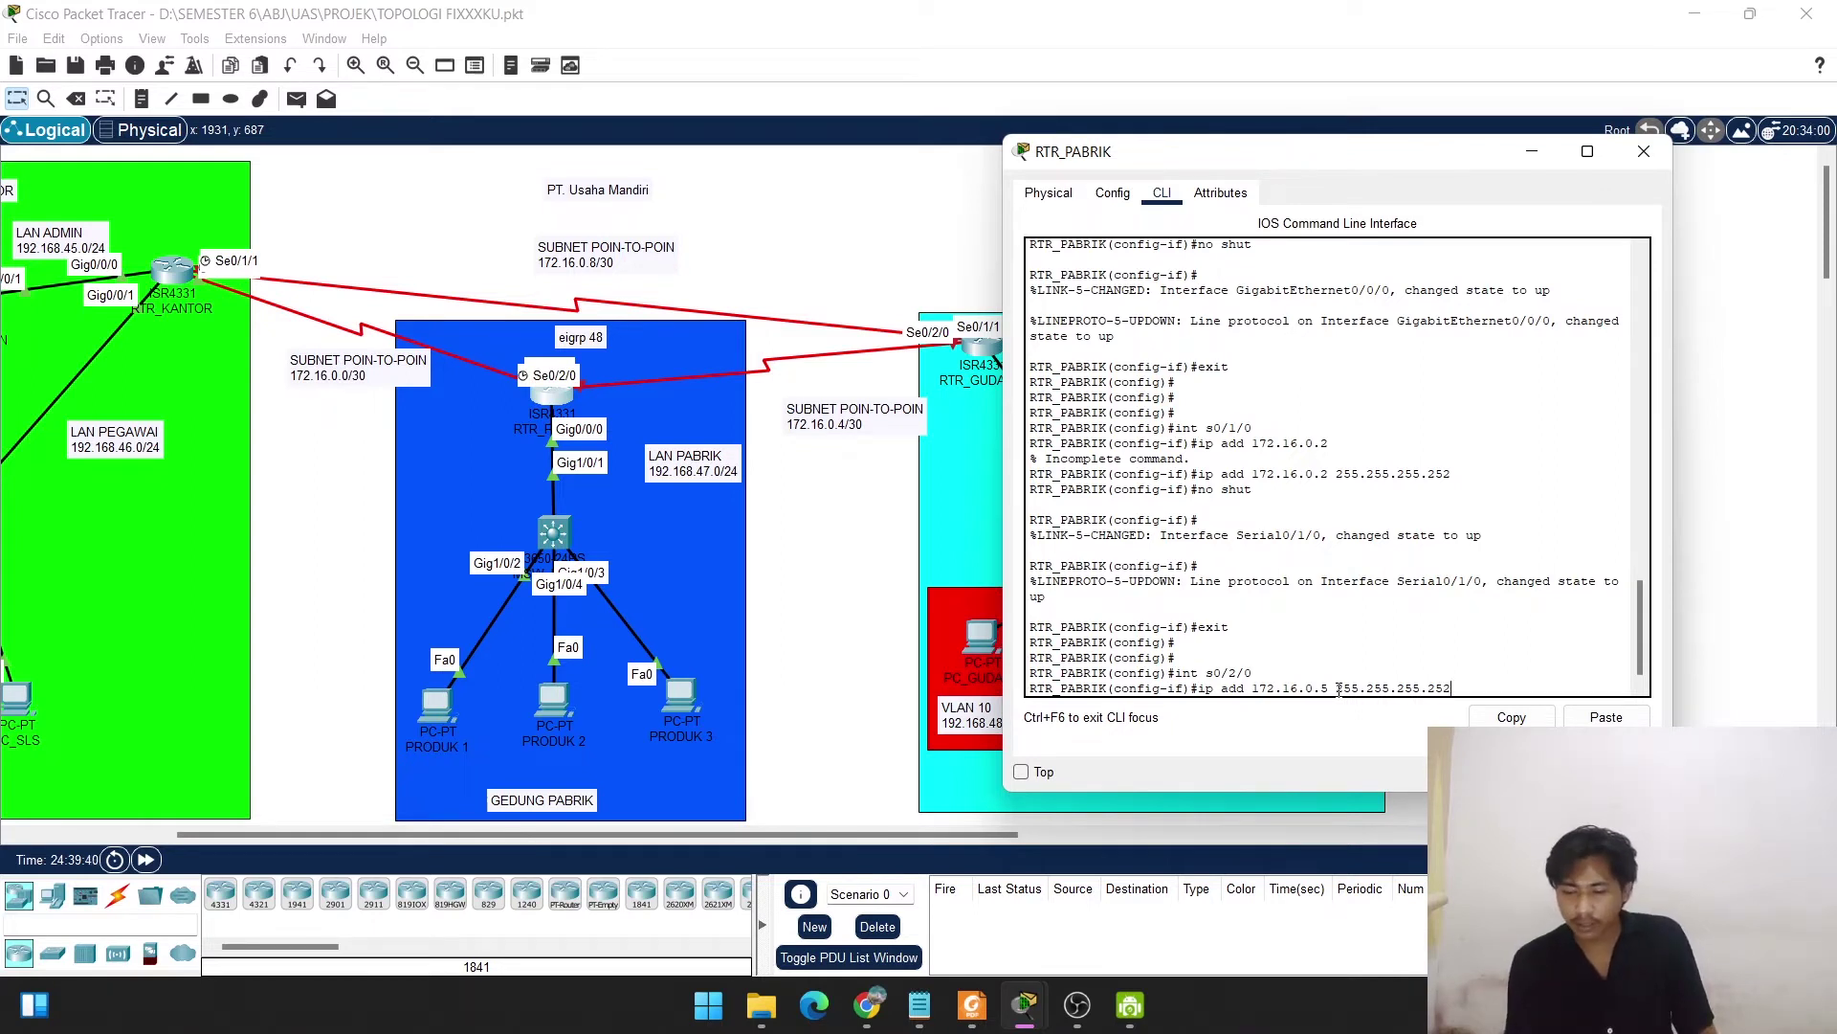
pyautogui.press('Return')
pyautogui.write('no shu')
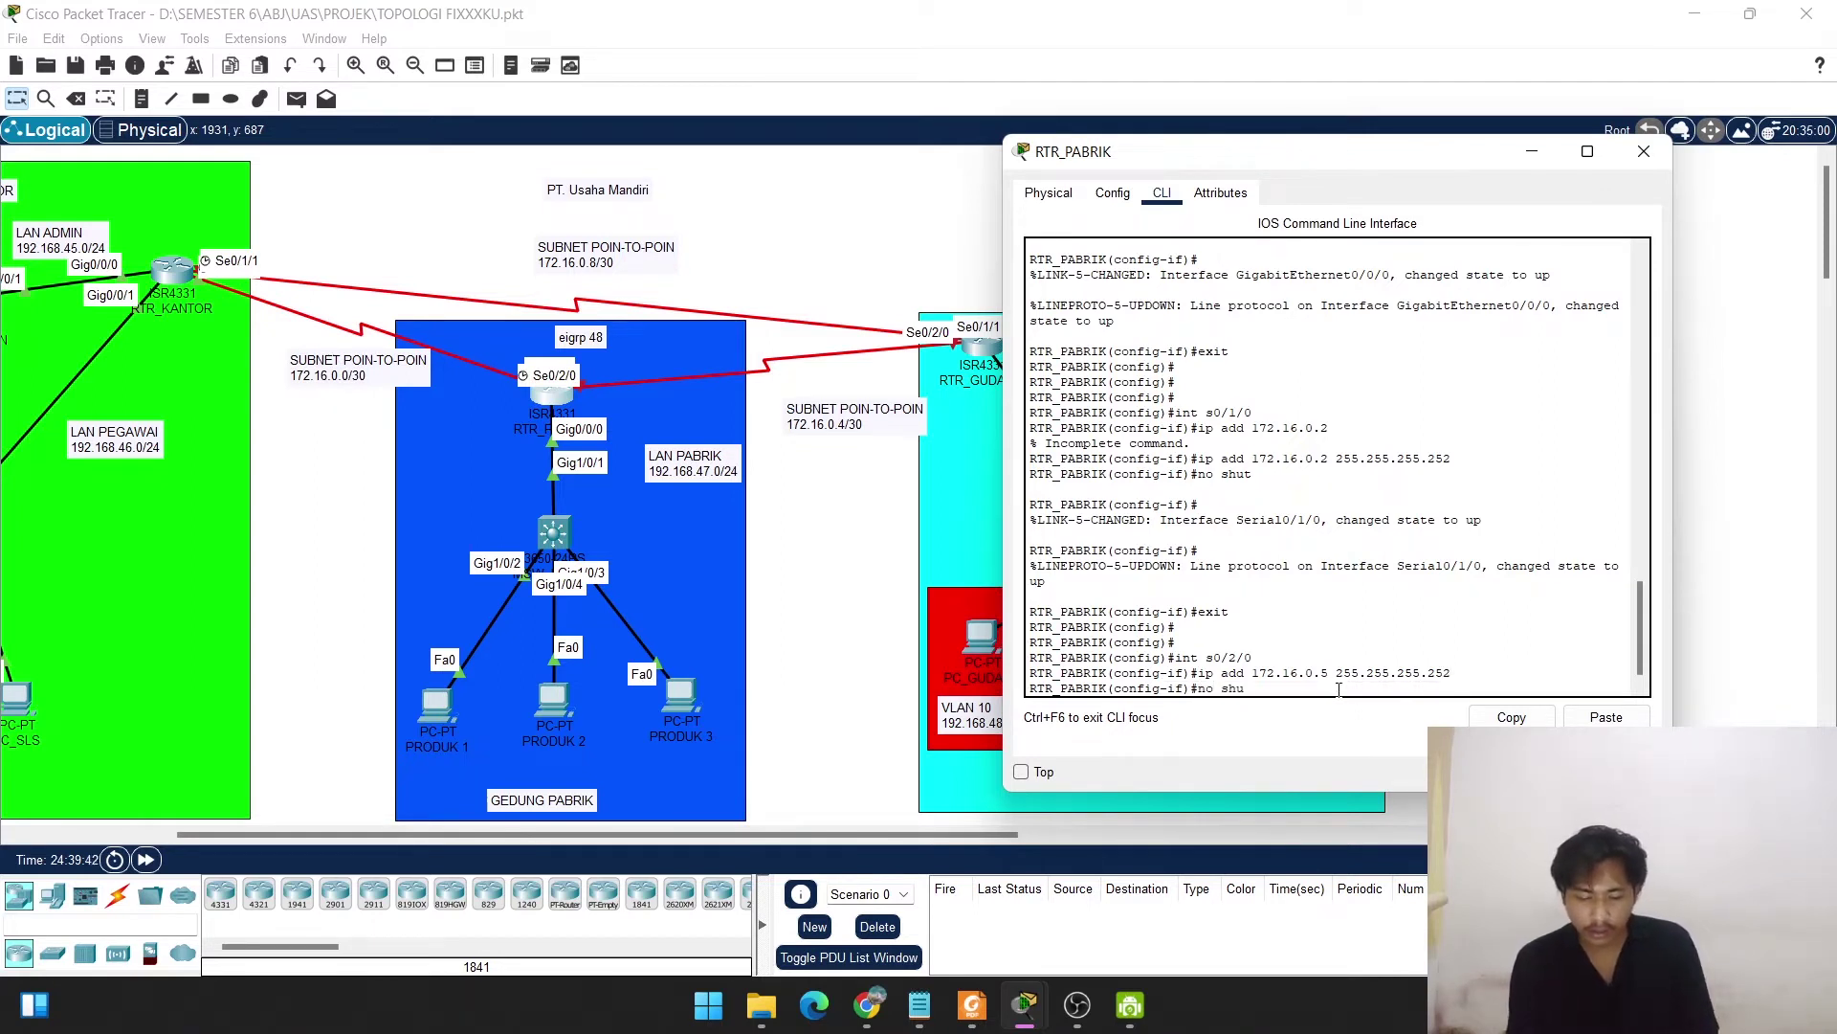
pyautogui.write('t')
pyautogui.press('Return')
pyautogui.write('e')
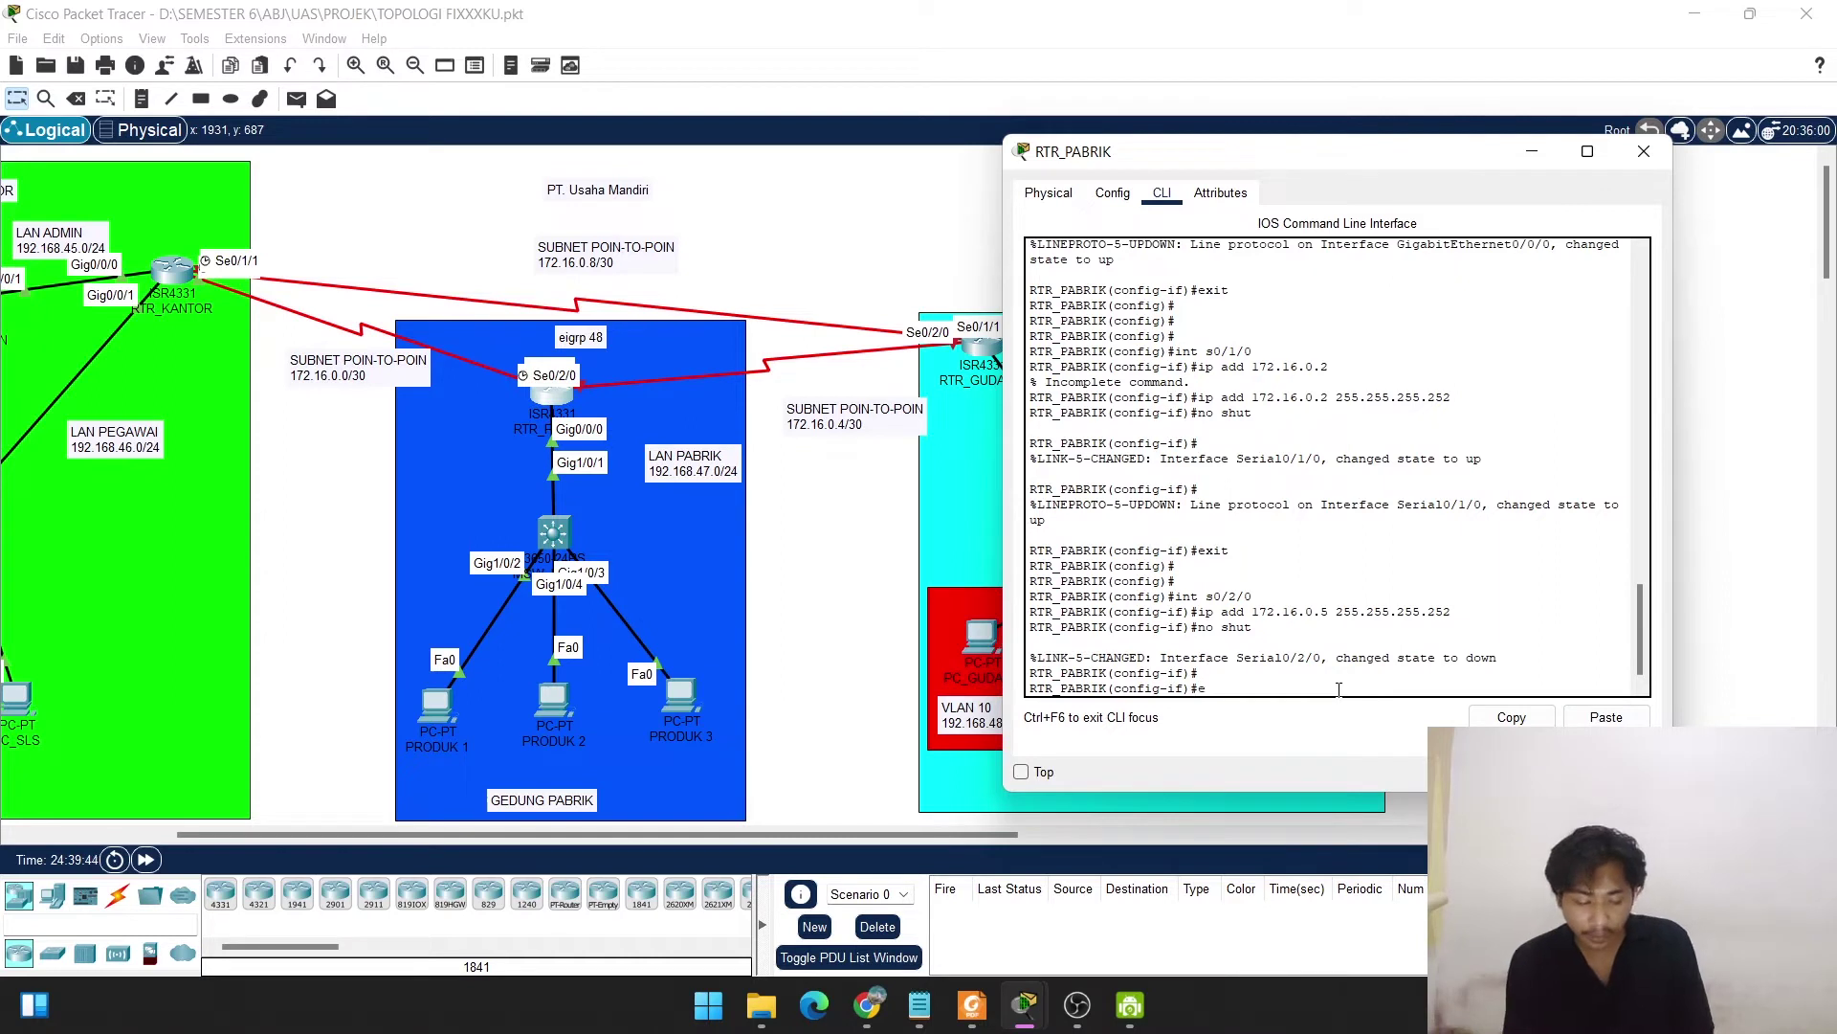
pyautogui.write('xit')
pyautogui.press('Return')
pyautogui.press('Return')
pyautogui.press('Return')
pyautogui.press('Return')
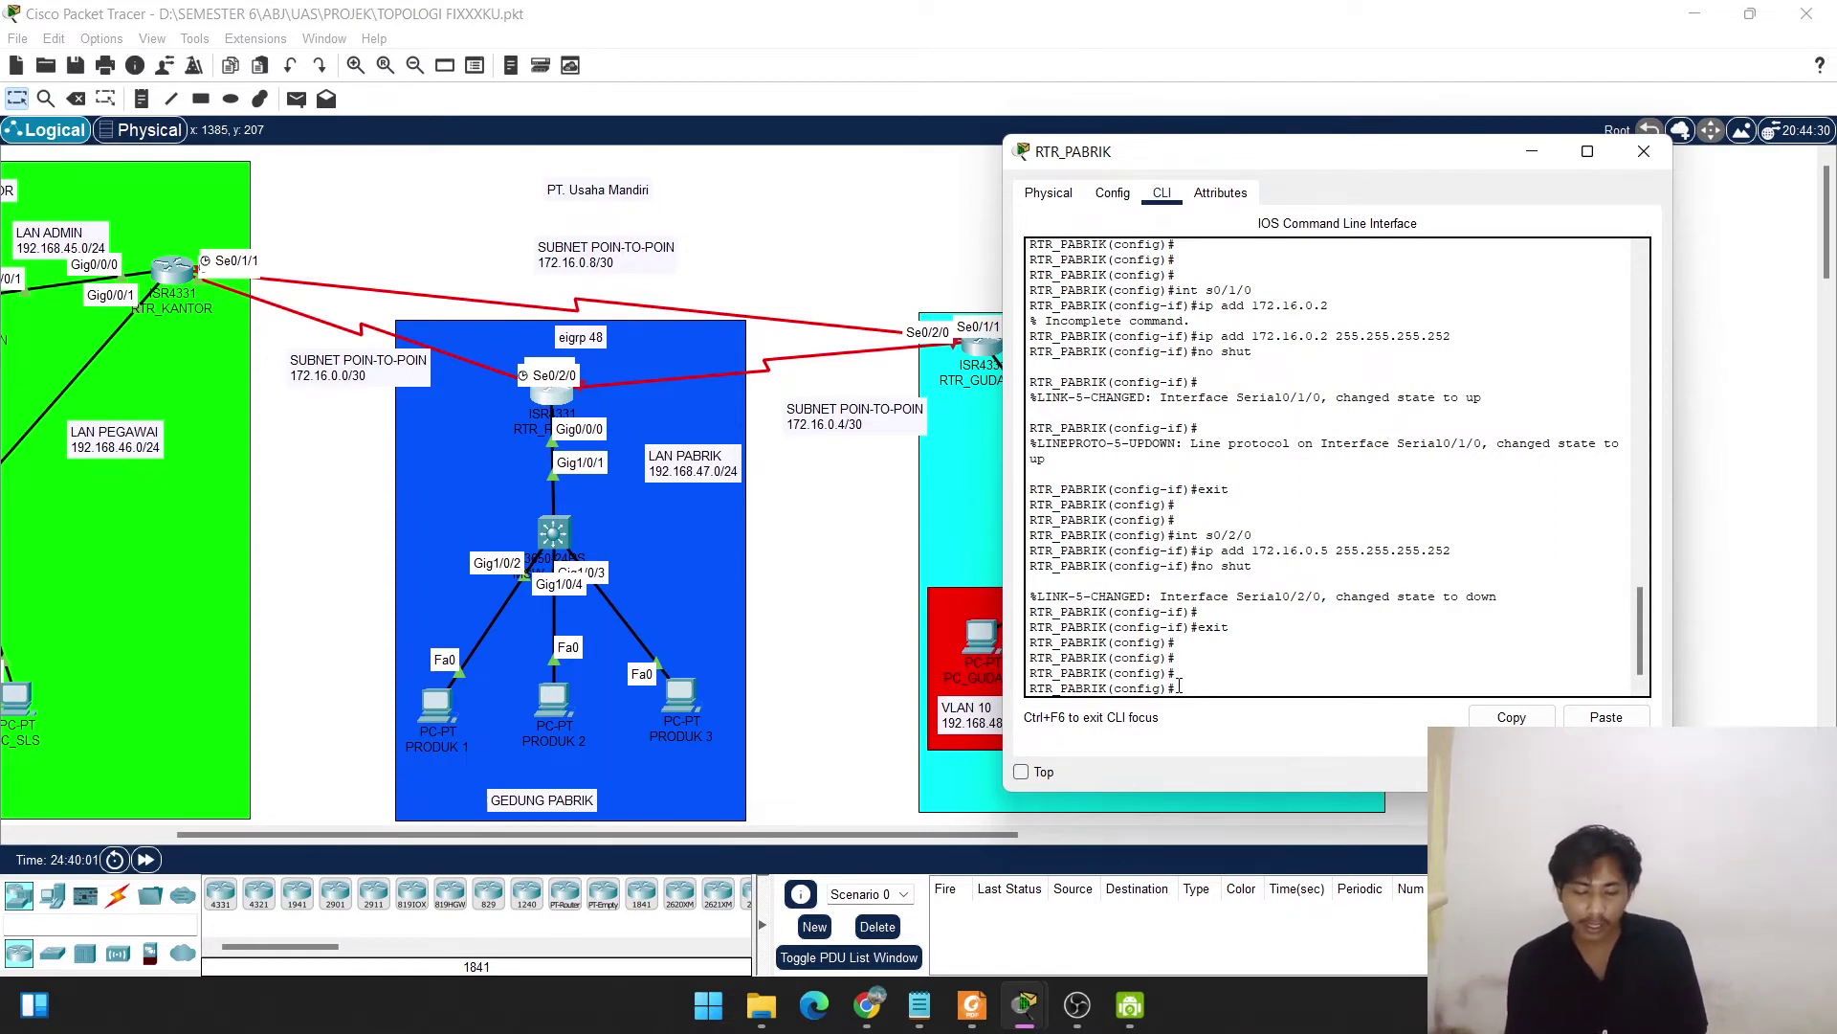
# Create DHCP pool pabrik with network 192.168.47.0 255.255.255.0.
pyautogui.write('i')
pyautogui.press('BackSpace')
pyautogui.press('BackSpace')
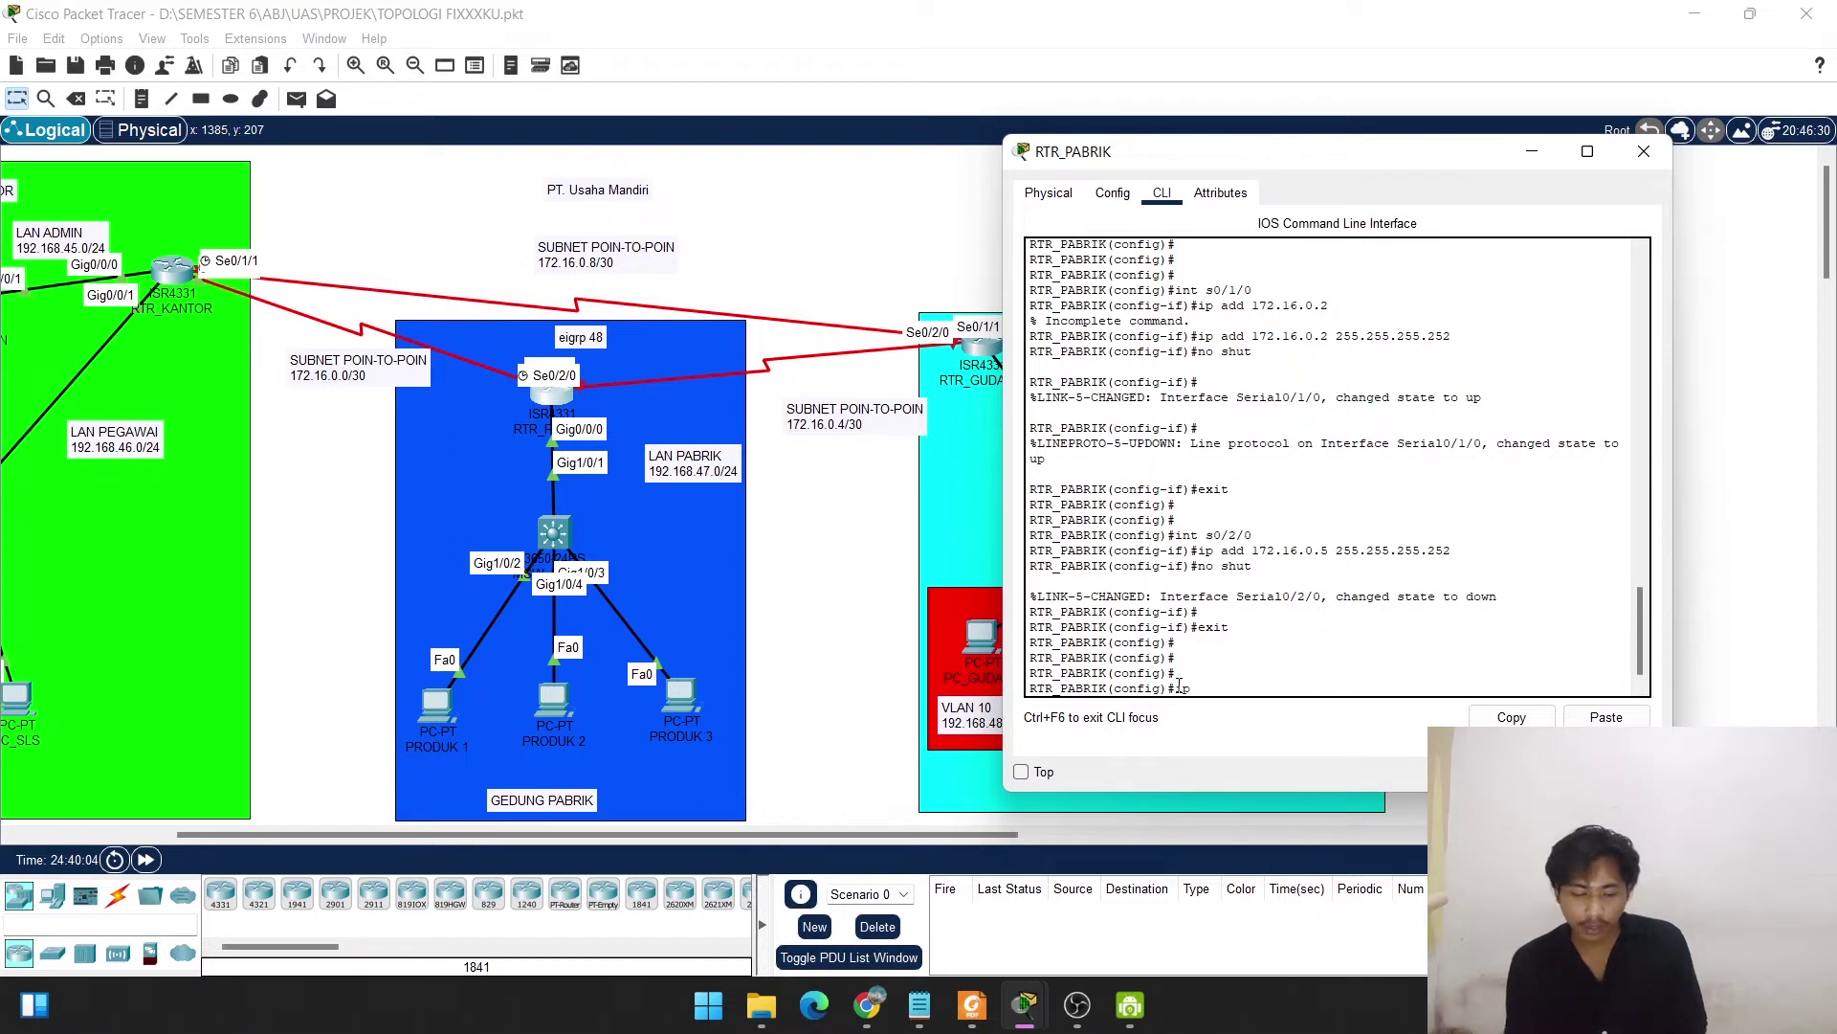
pyautogui.write('ip dhc')
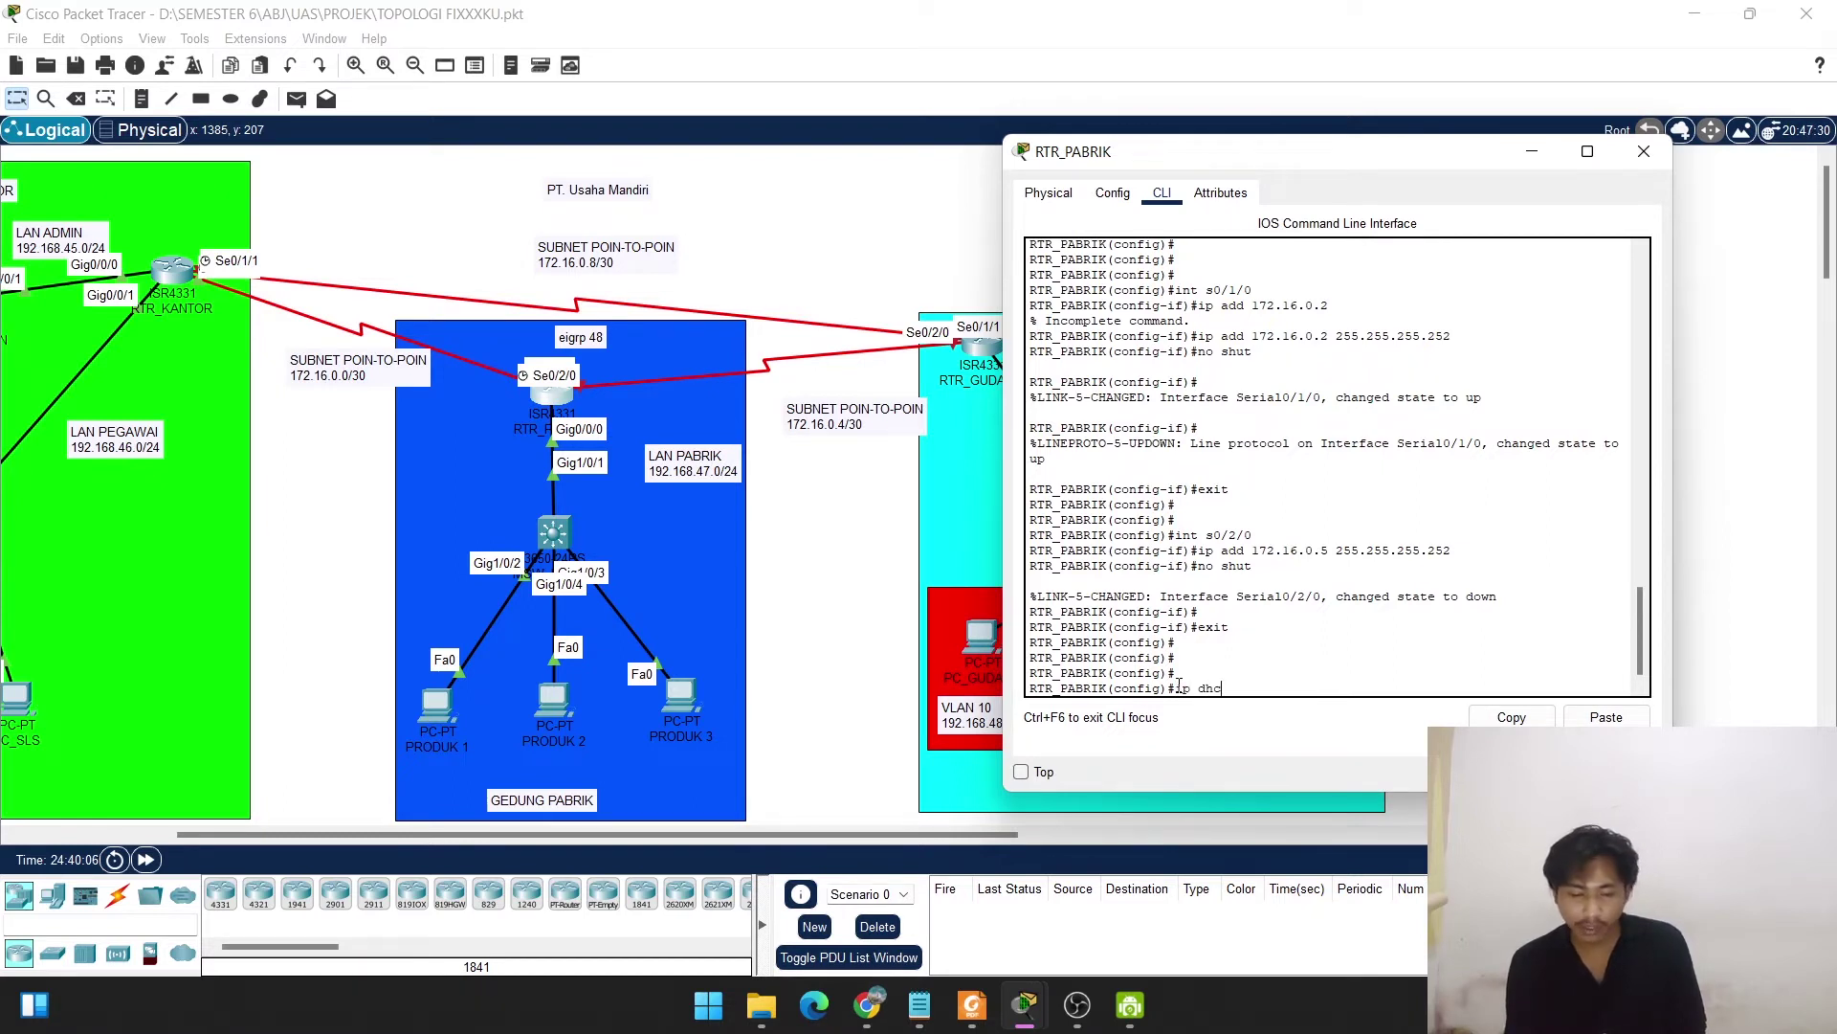
pyautogui.press('Tab')
pyautogui.press('Tab')
pyautogui.write('p')
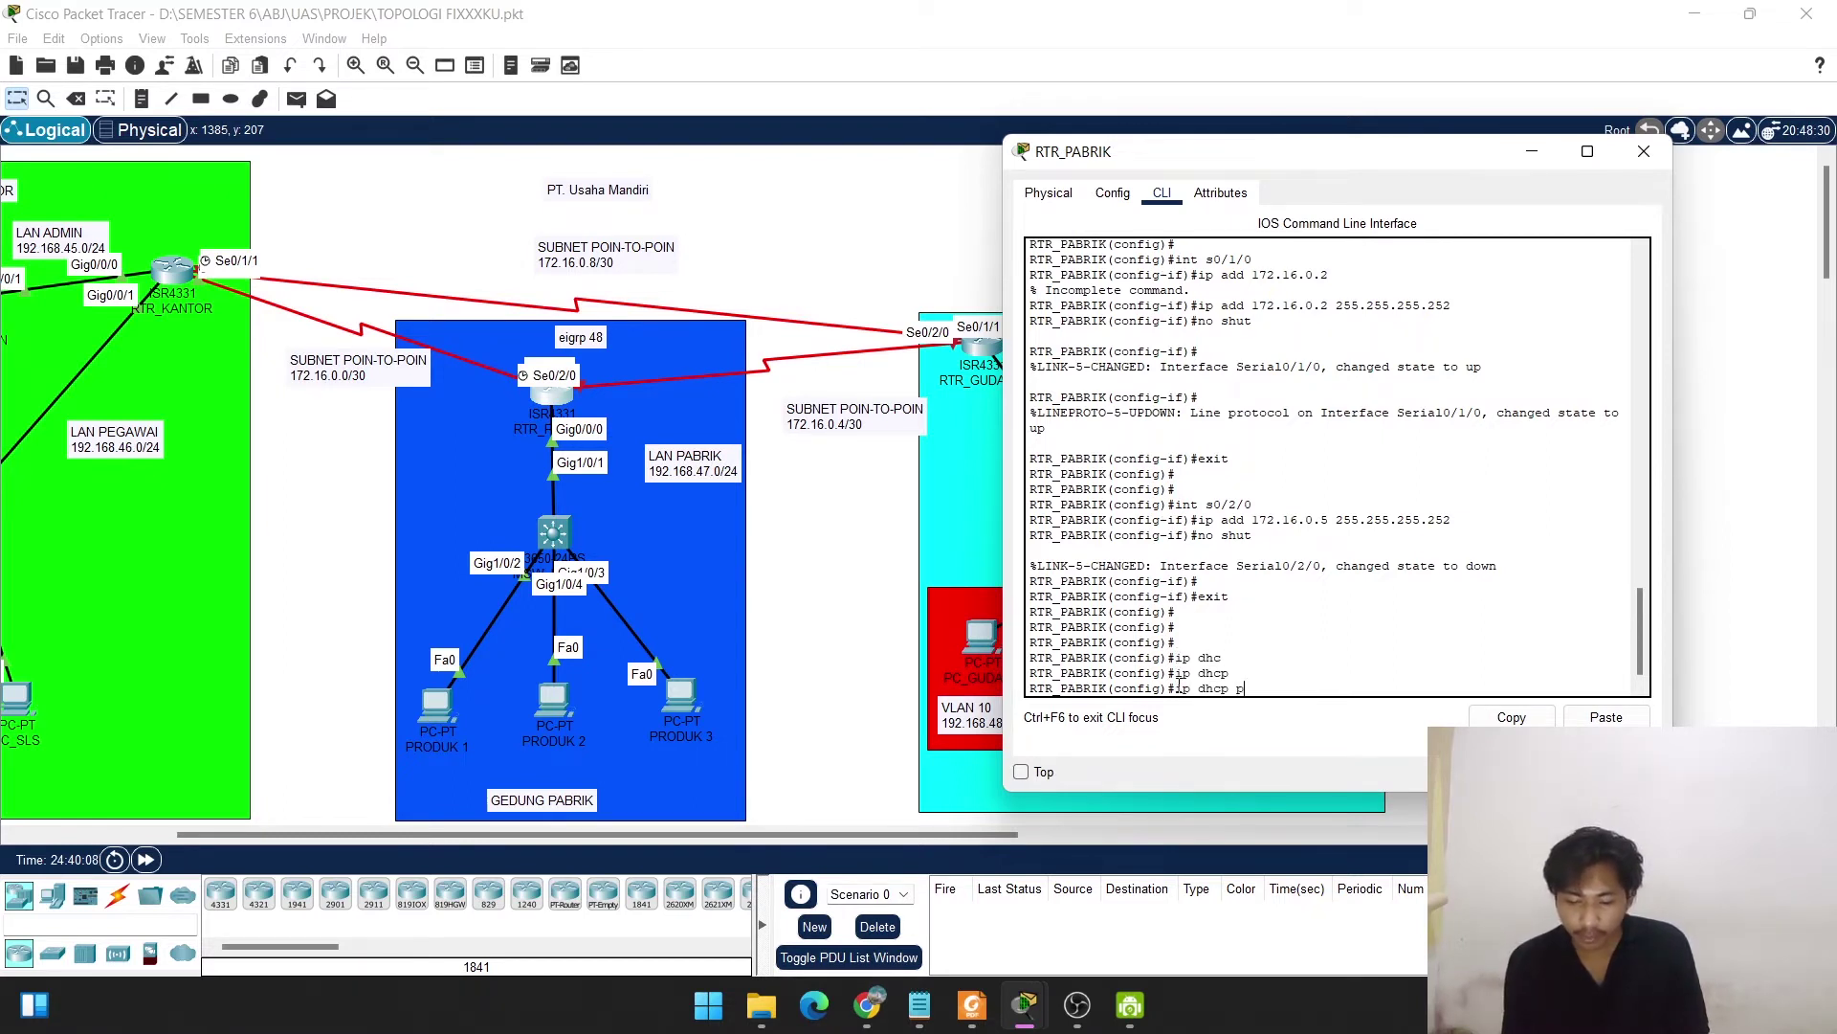
pyautogui.write('ool pabrik')
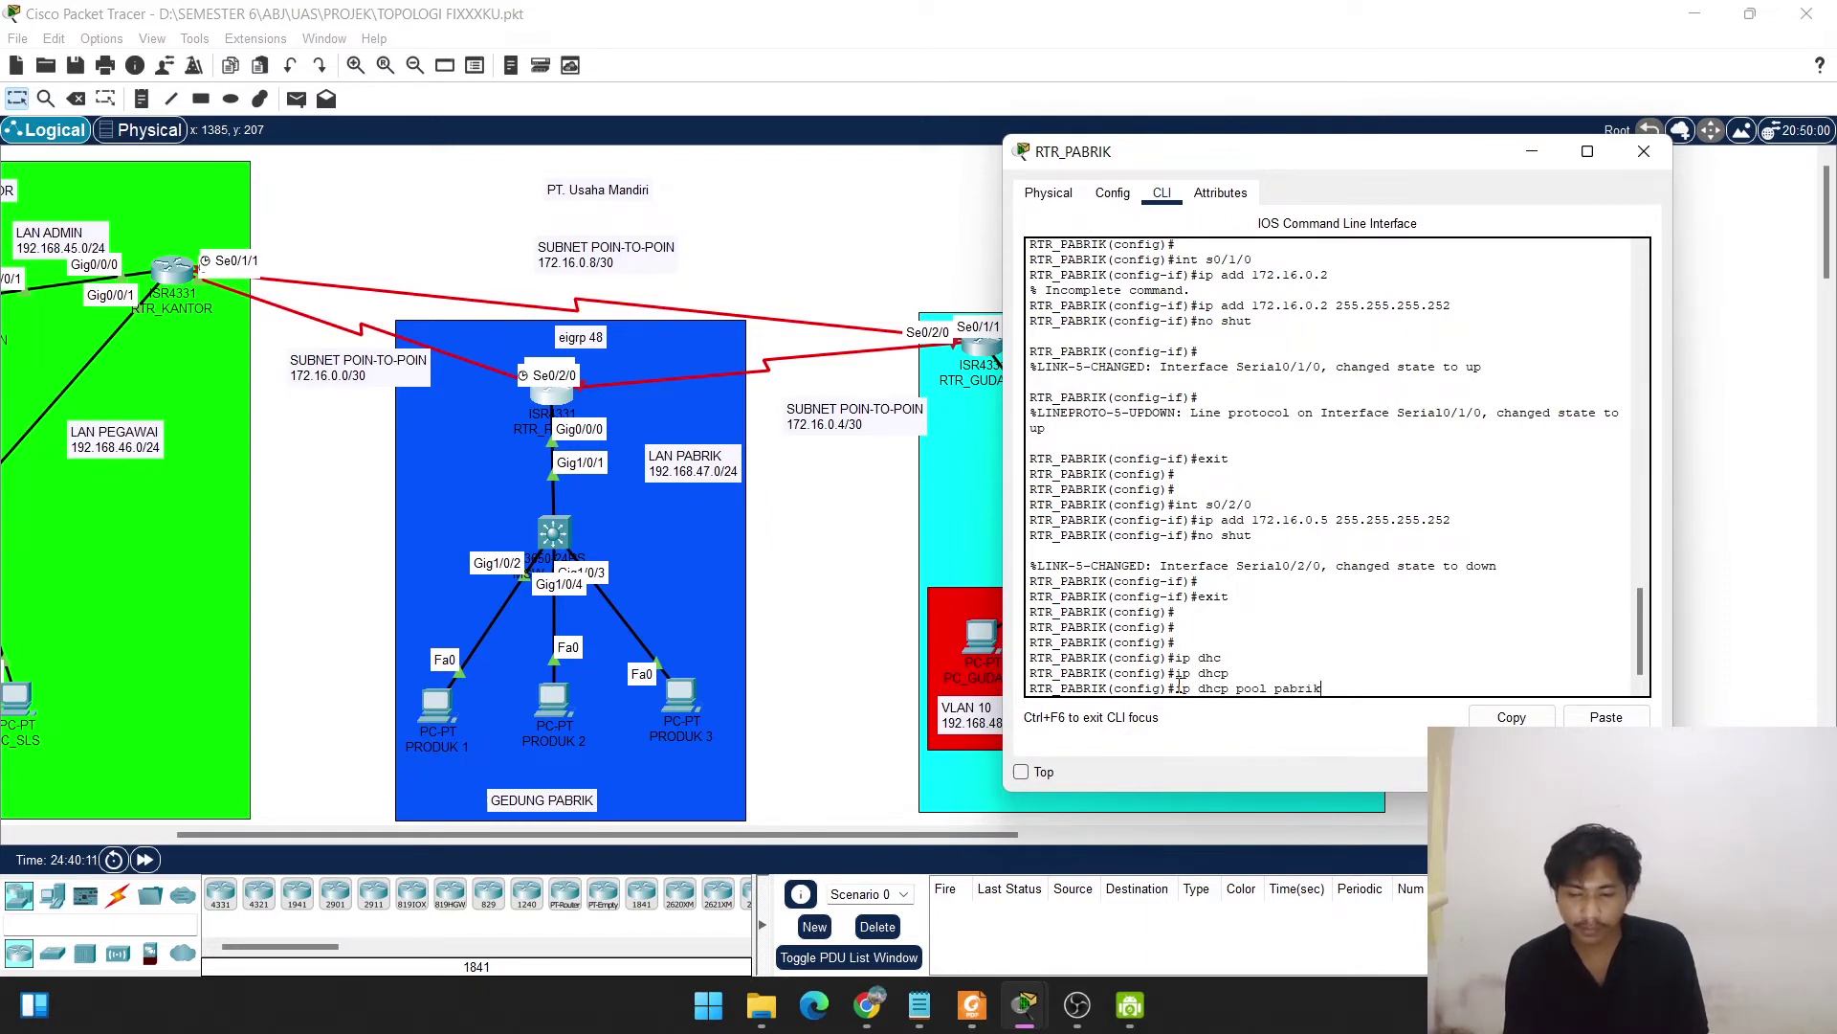
pyautogui.press('Return')
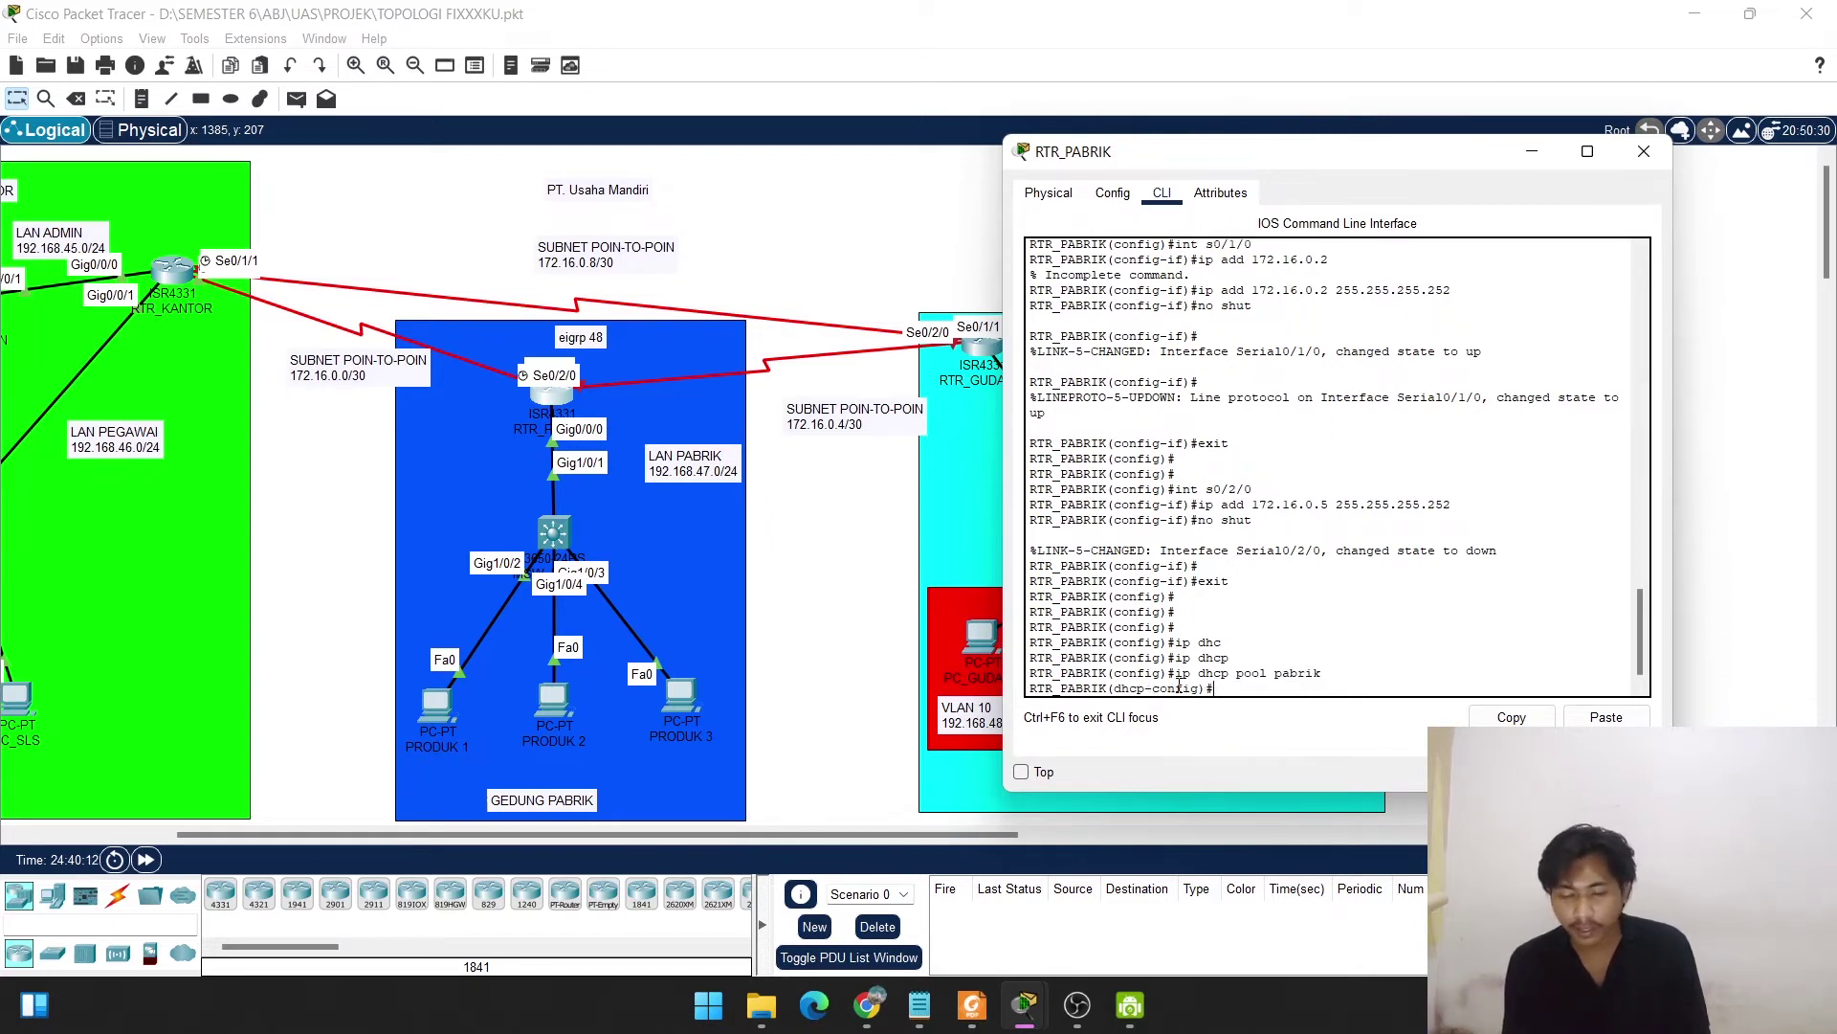
pyautogui.write('net')
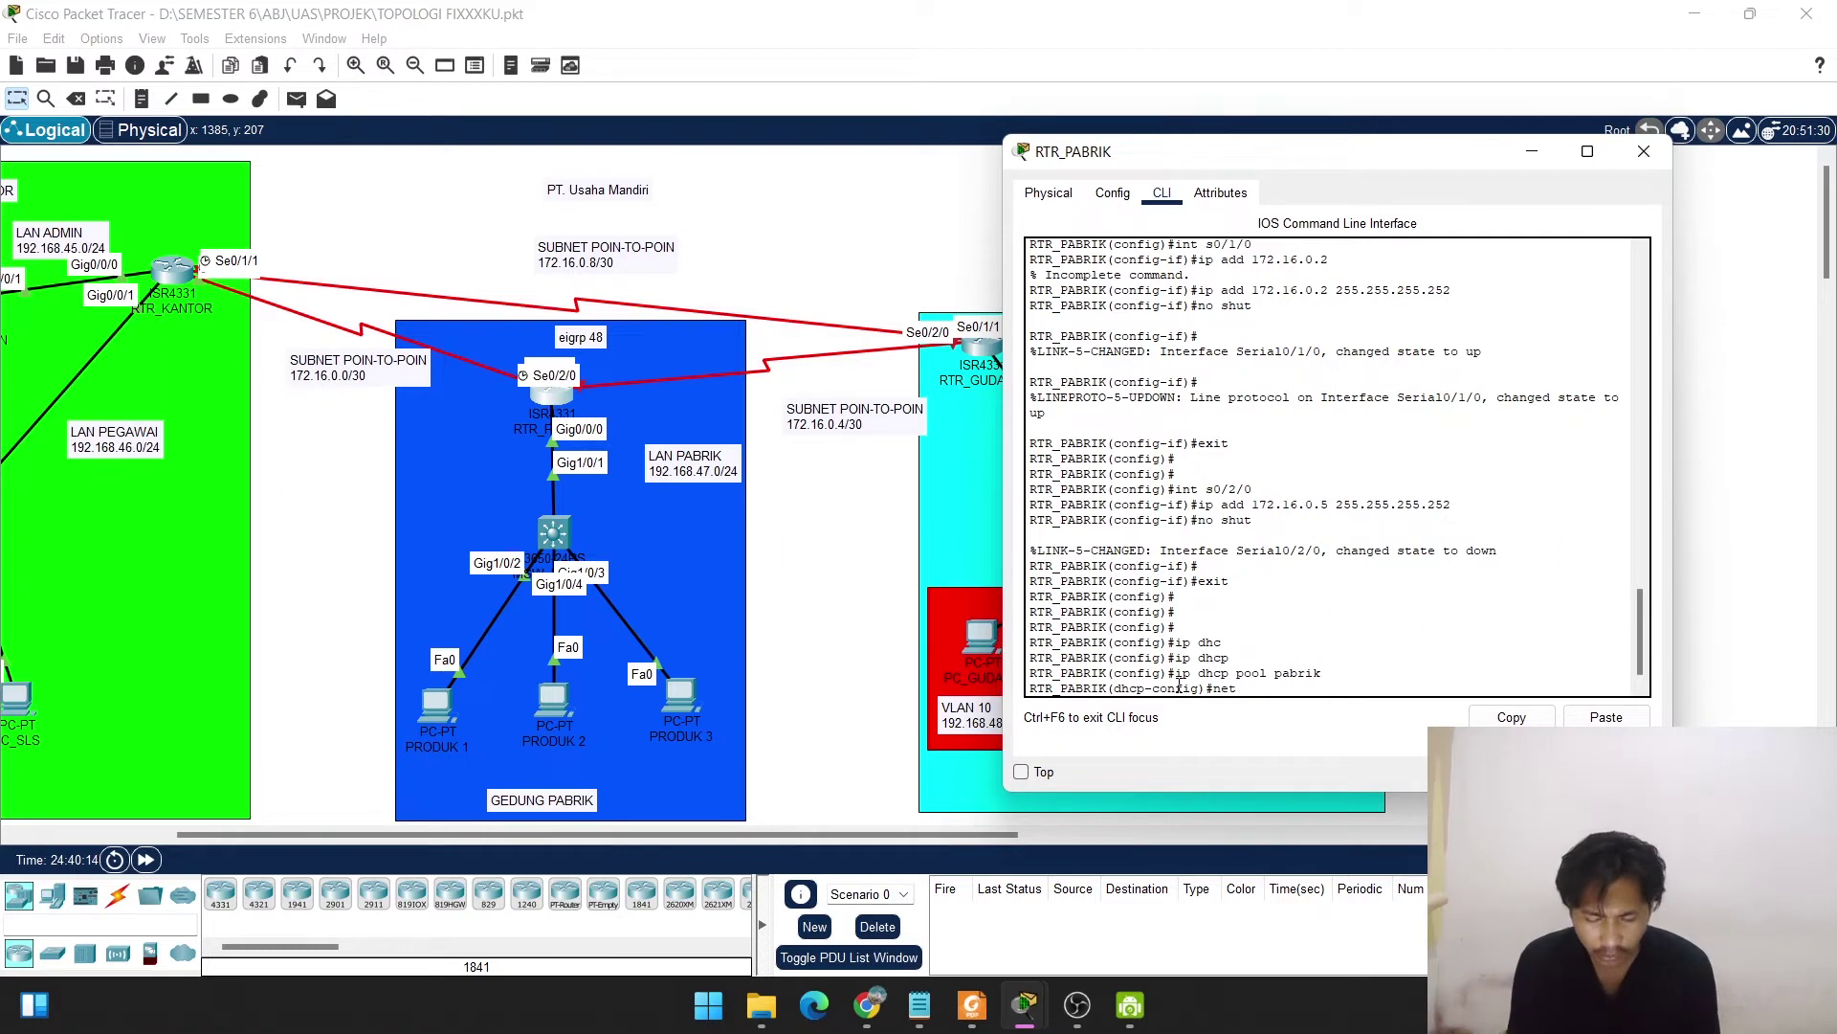
pyautogui.write(' 192.168.')
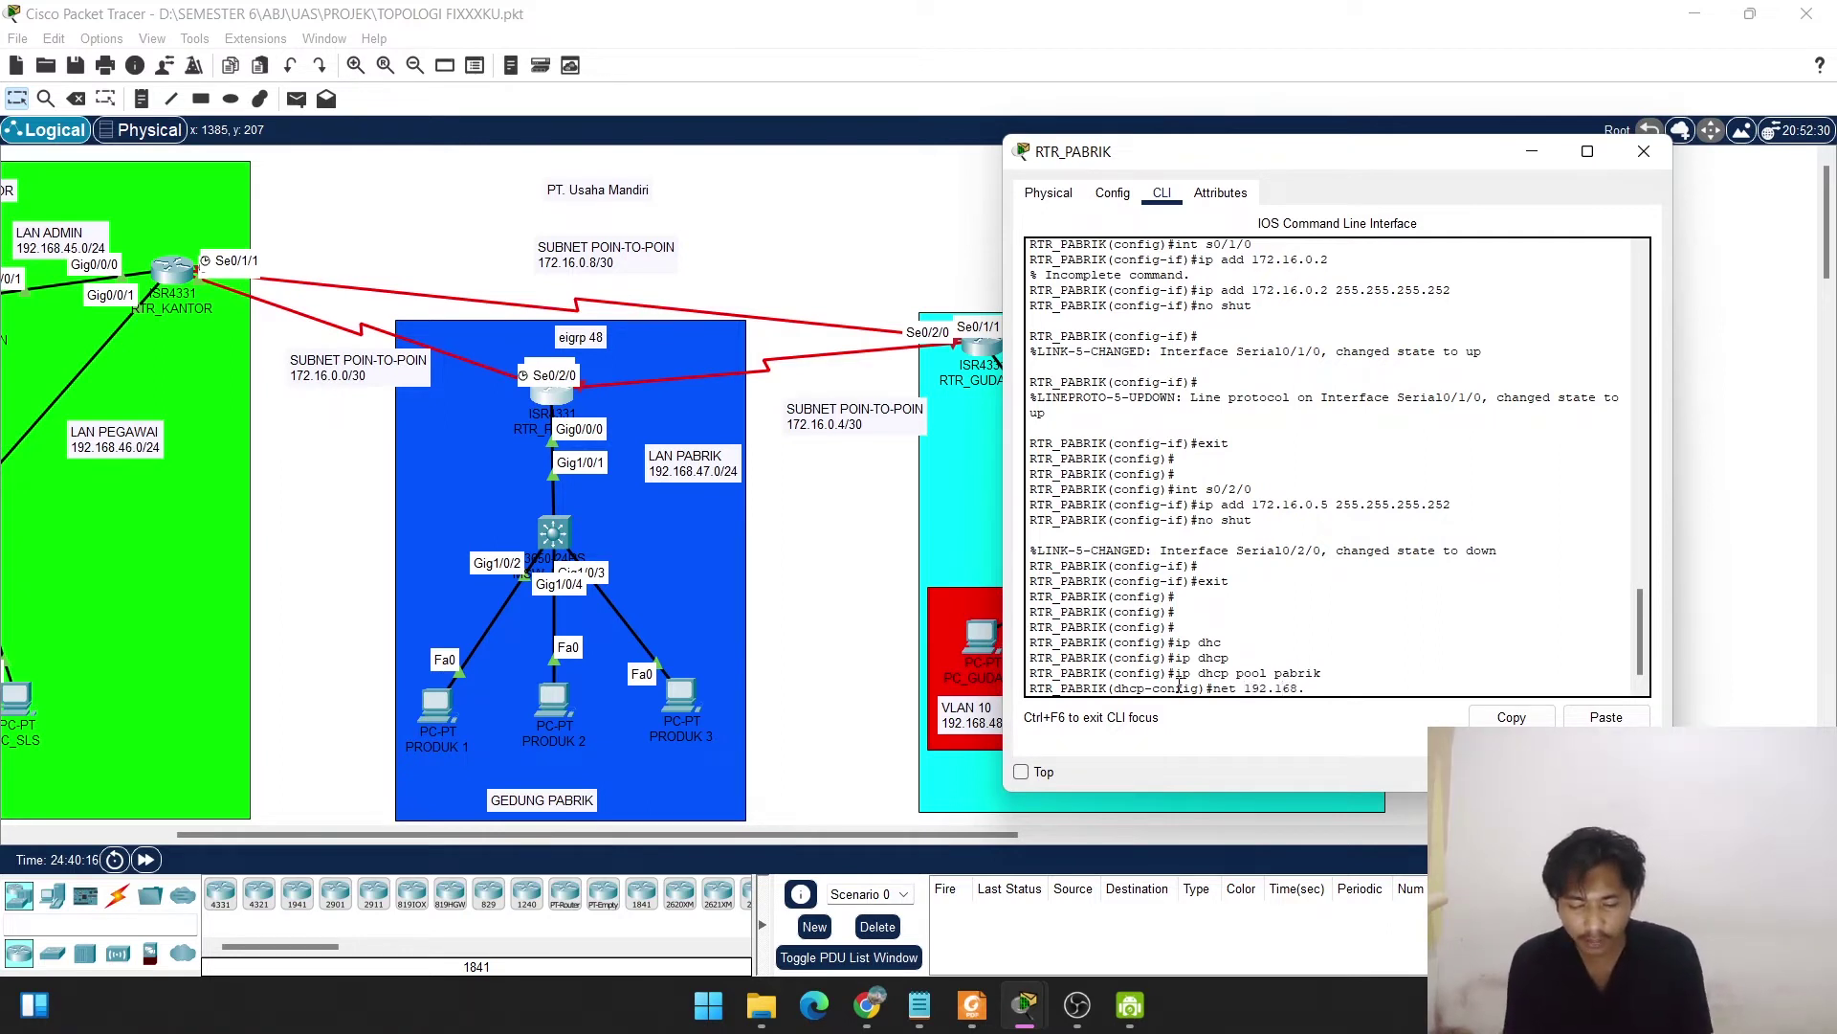
pyautogui.write('47.')
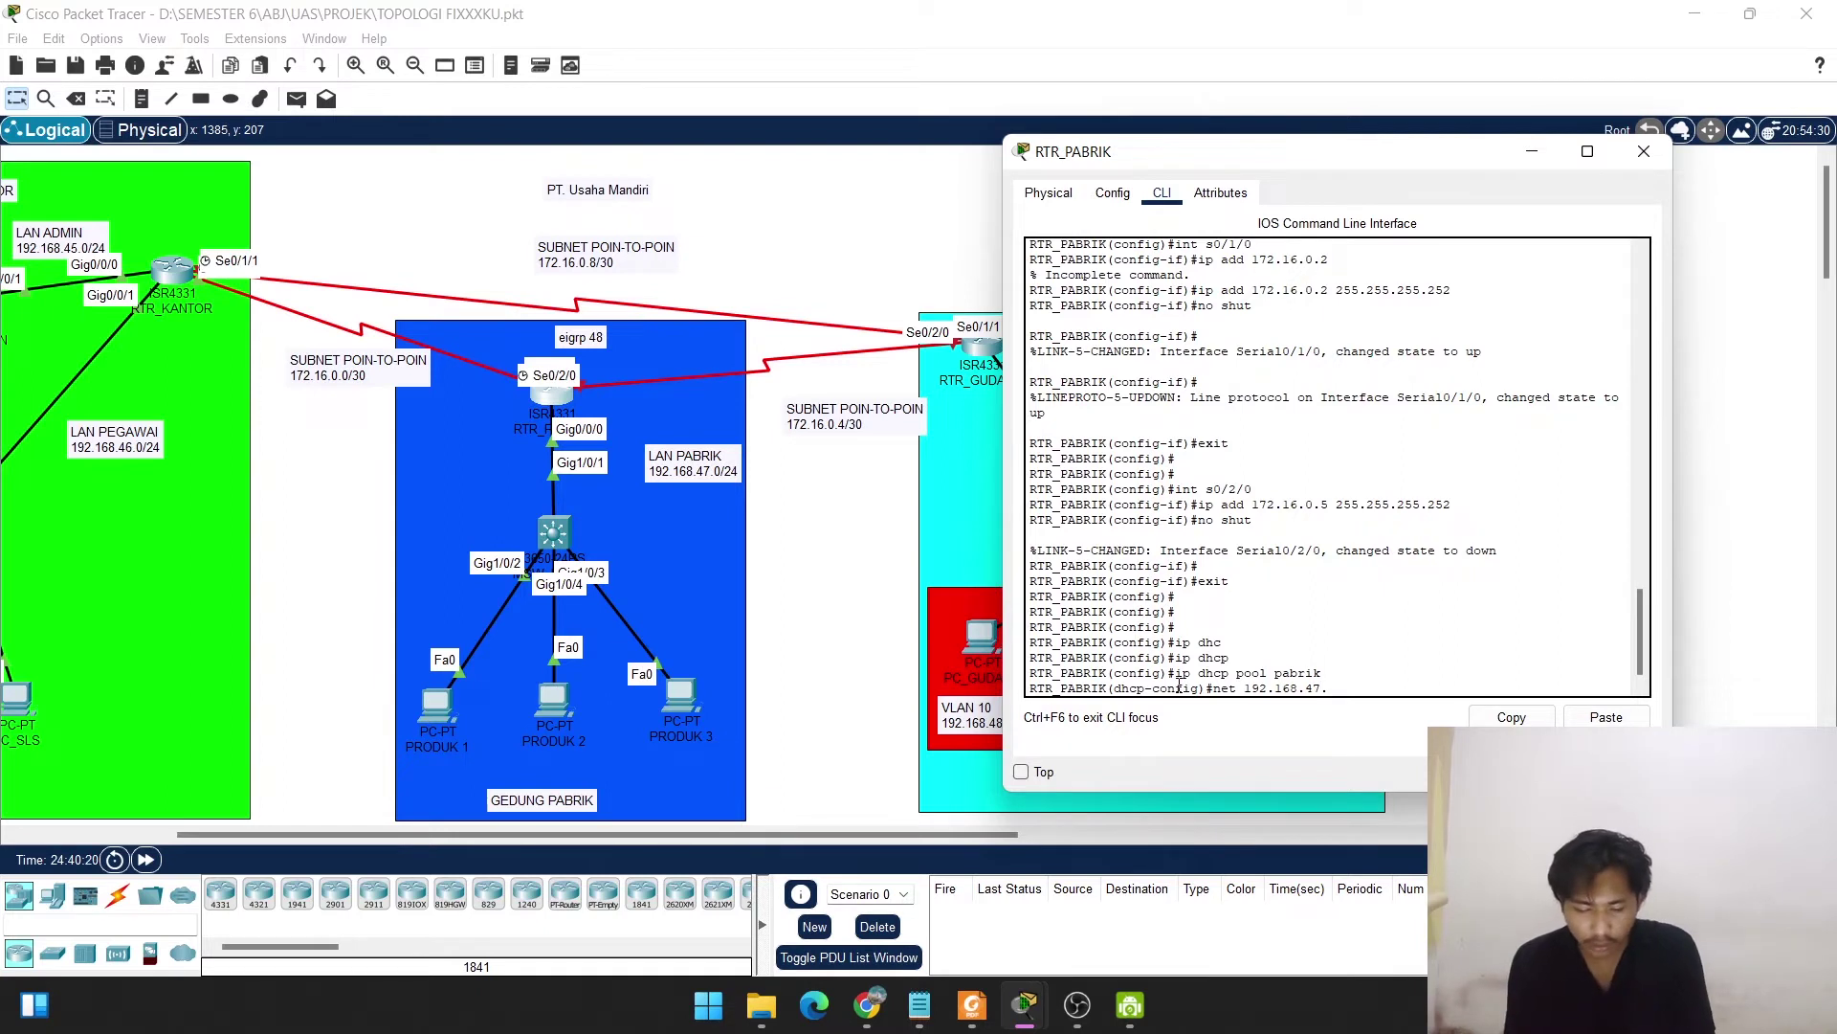
pyautogui.write('0 255.255.255')
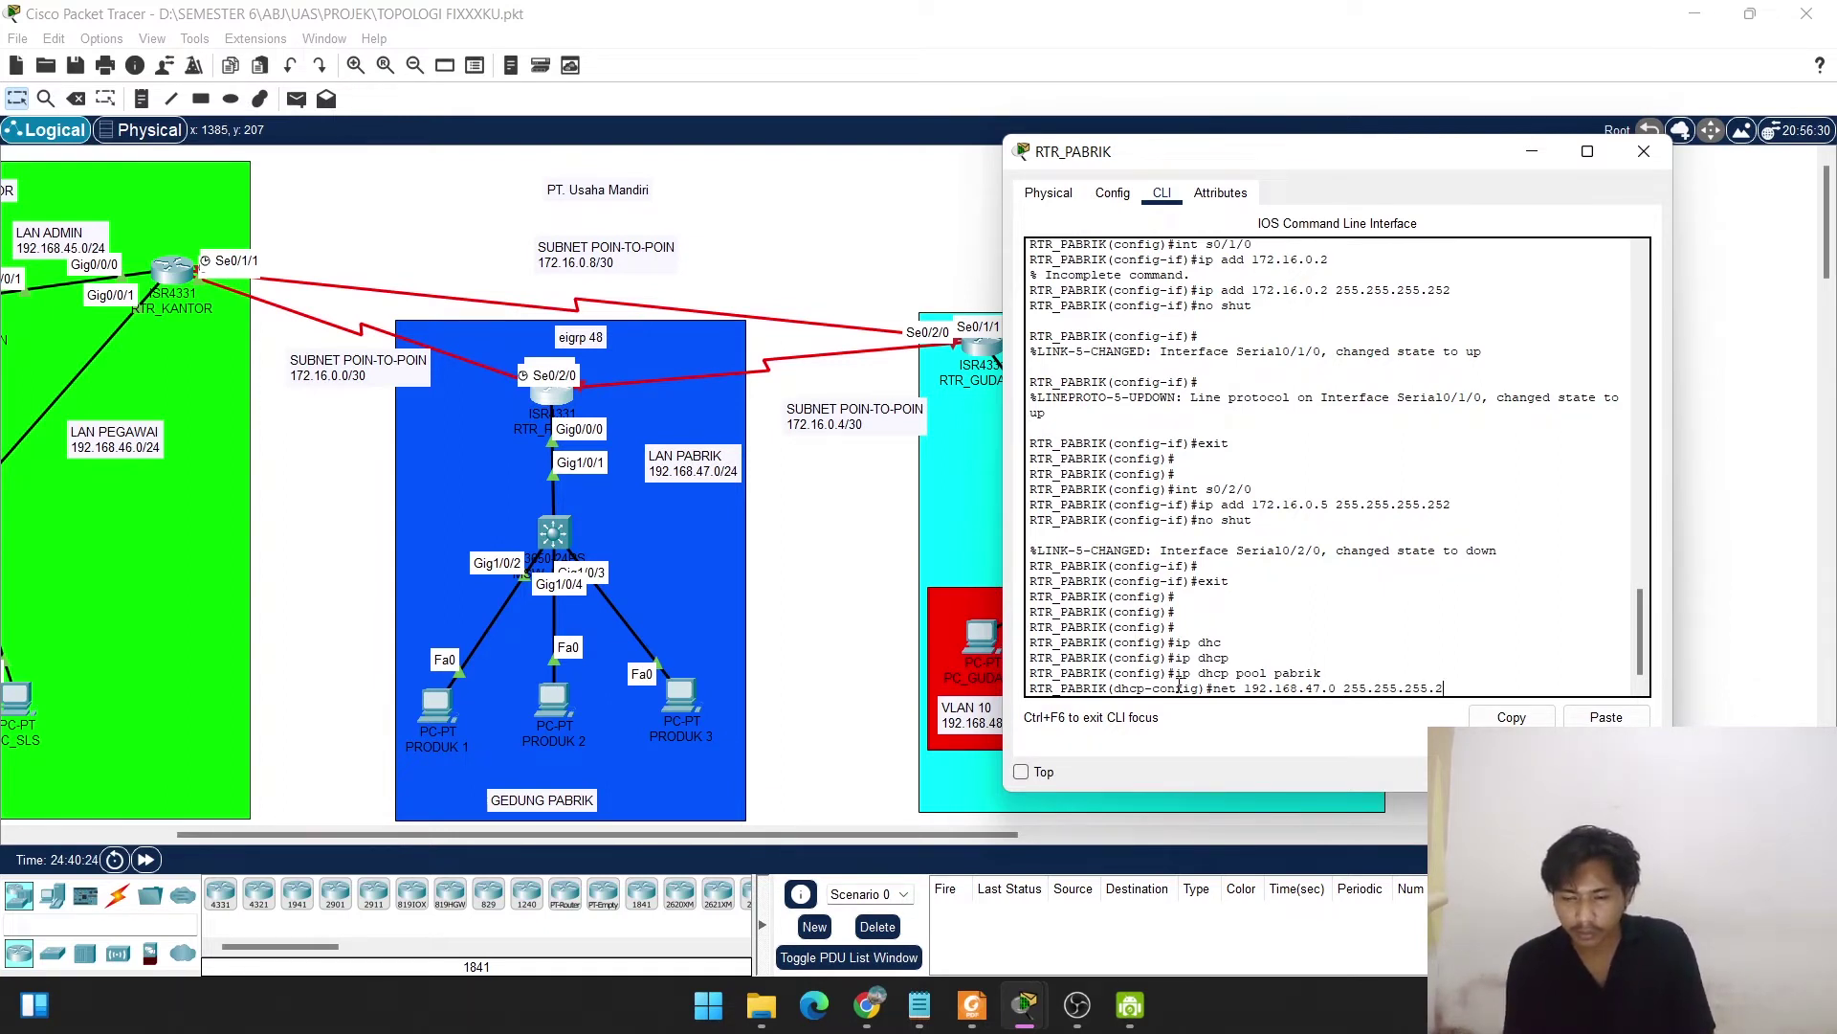
pyautogui.write('.')
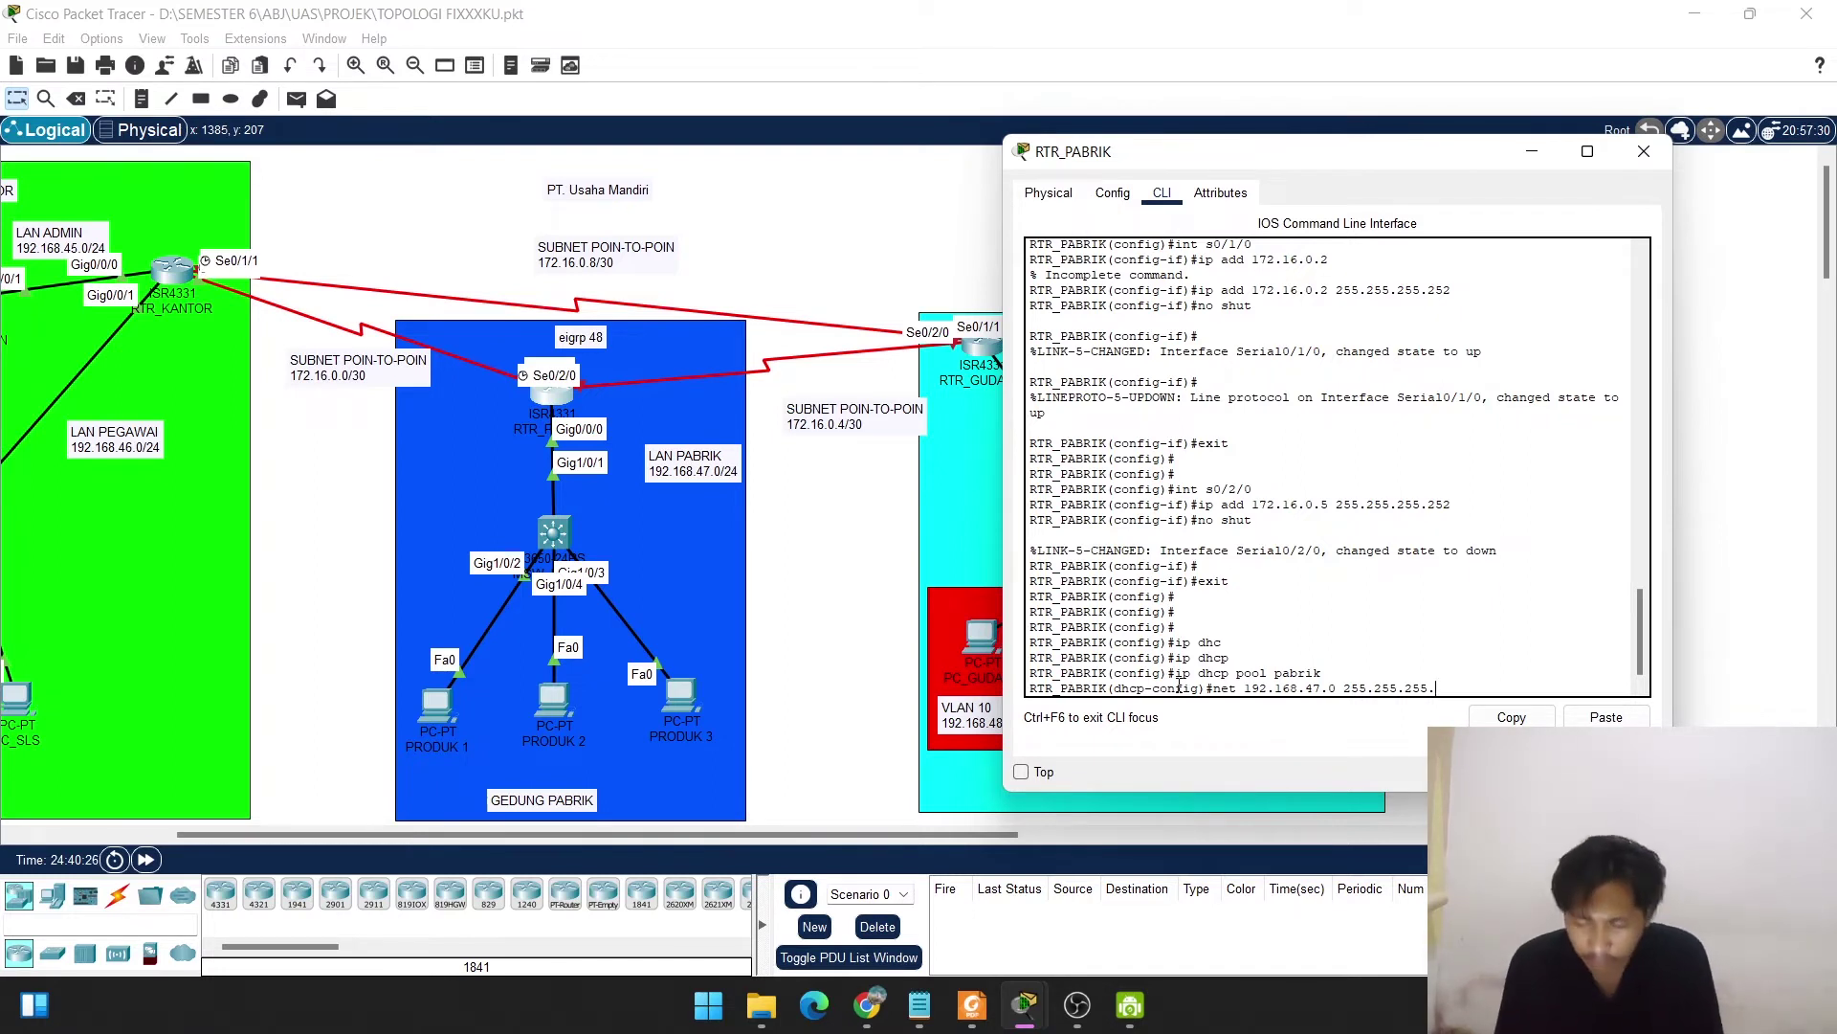
pyautogui.write('0')
pyautogui.press('Return')
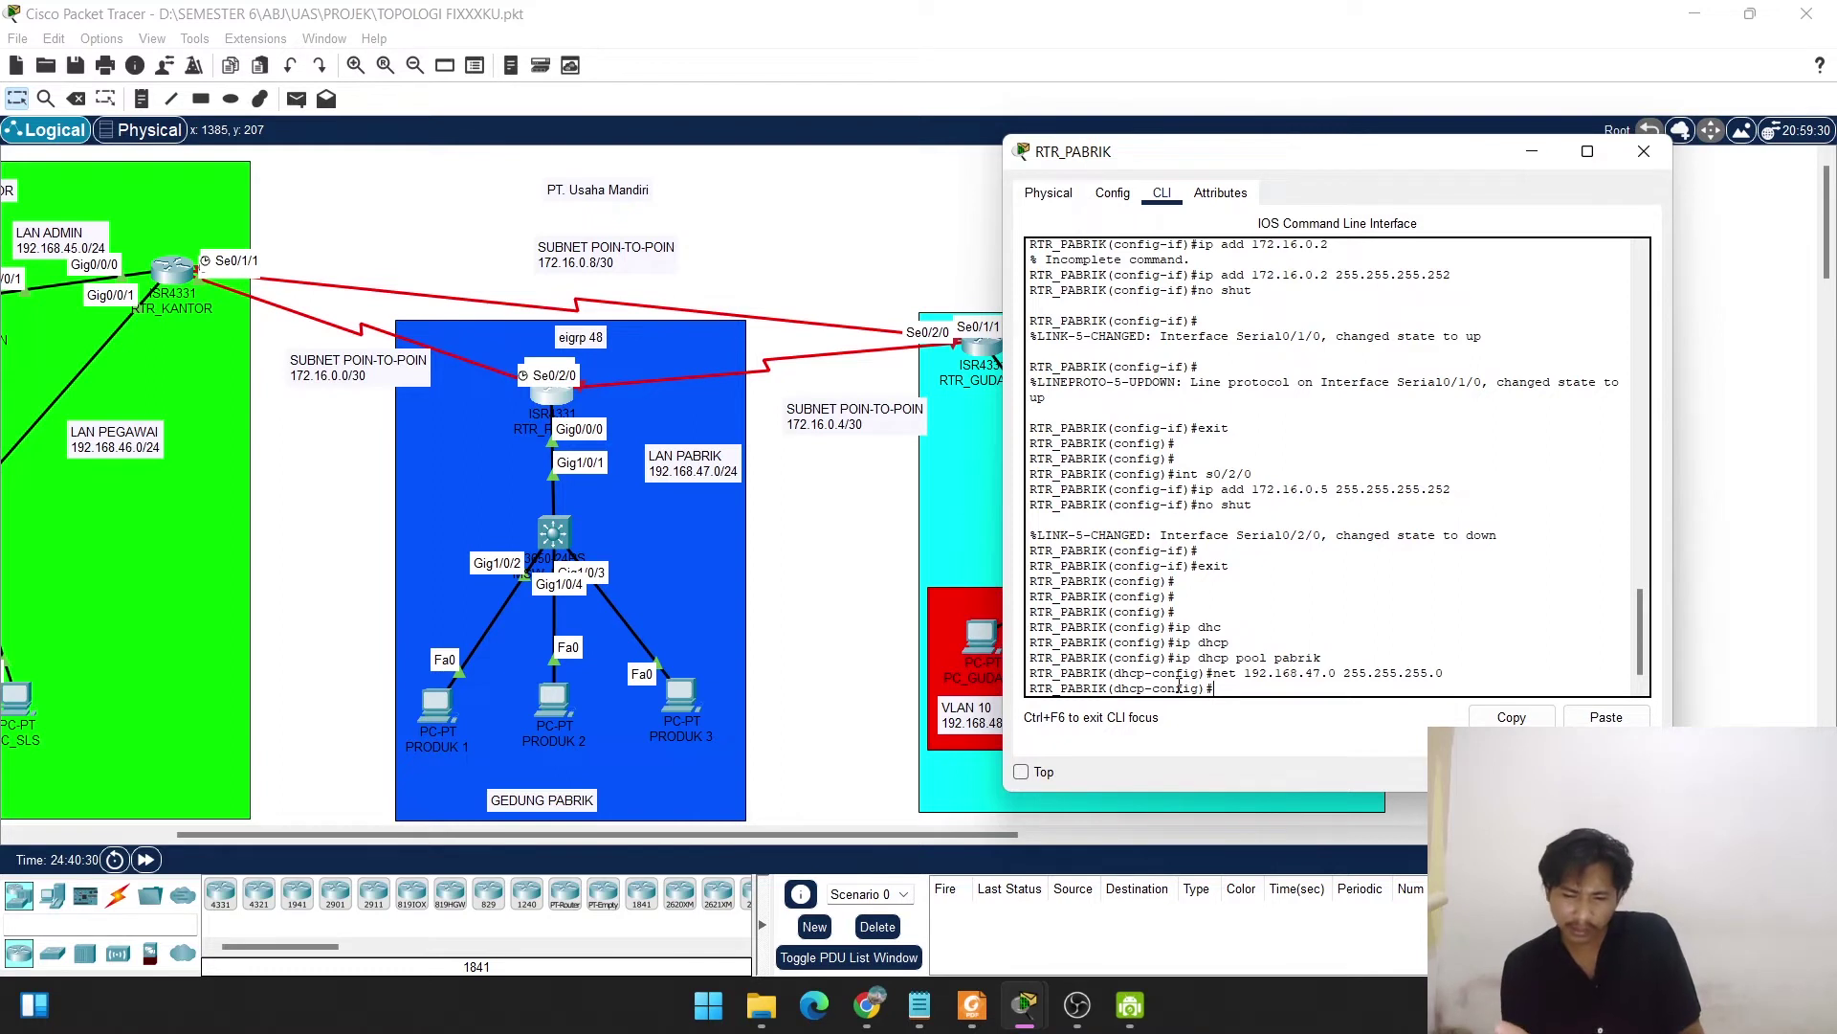
# Give the pool default router 192.168.47.1 and DNS server 192.168.45.253, then exit.
pyautogui.write('def')
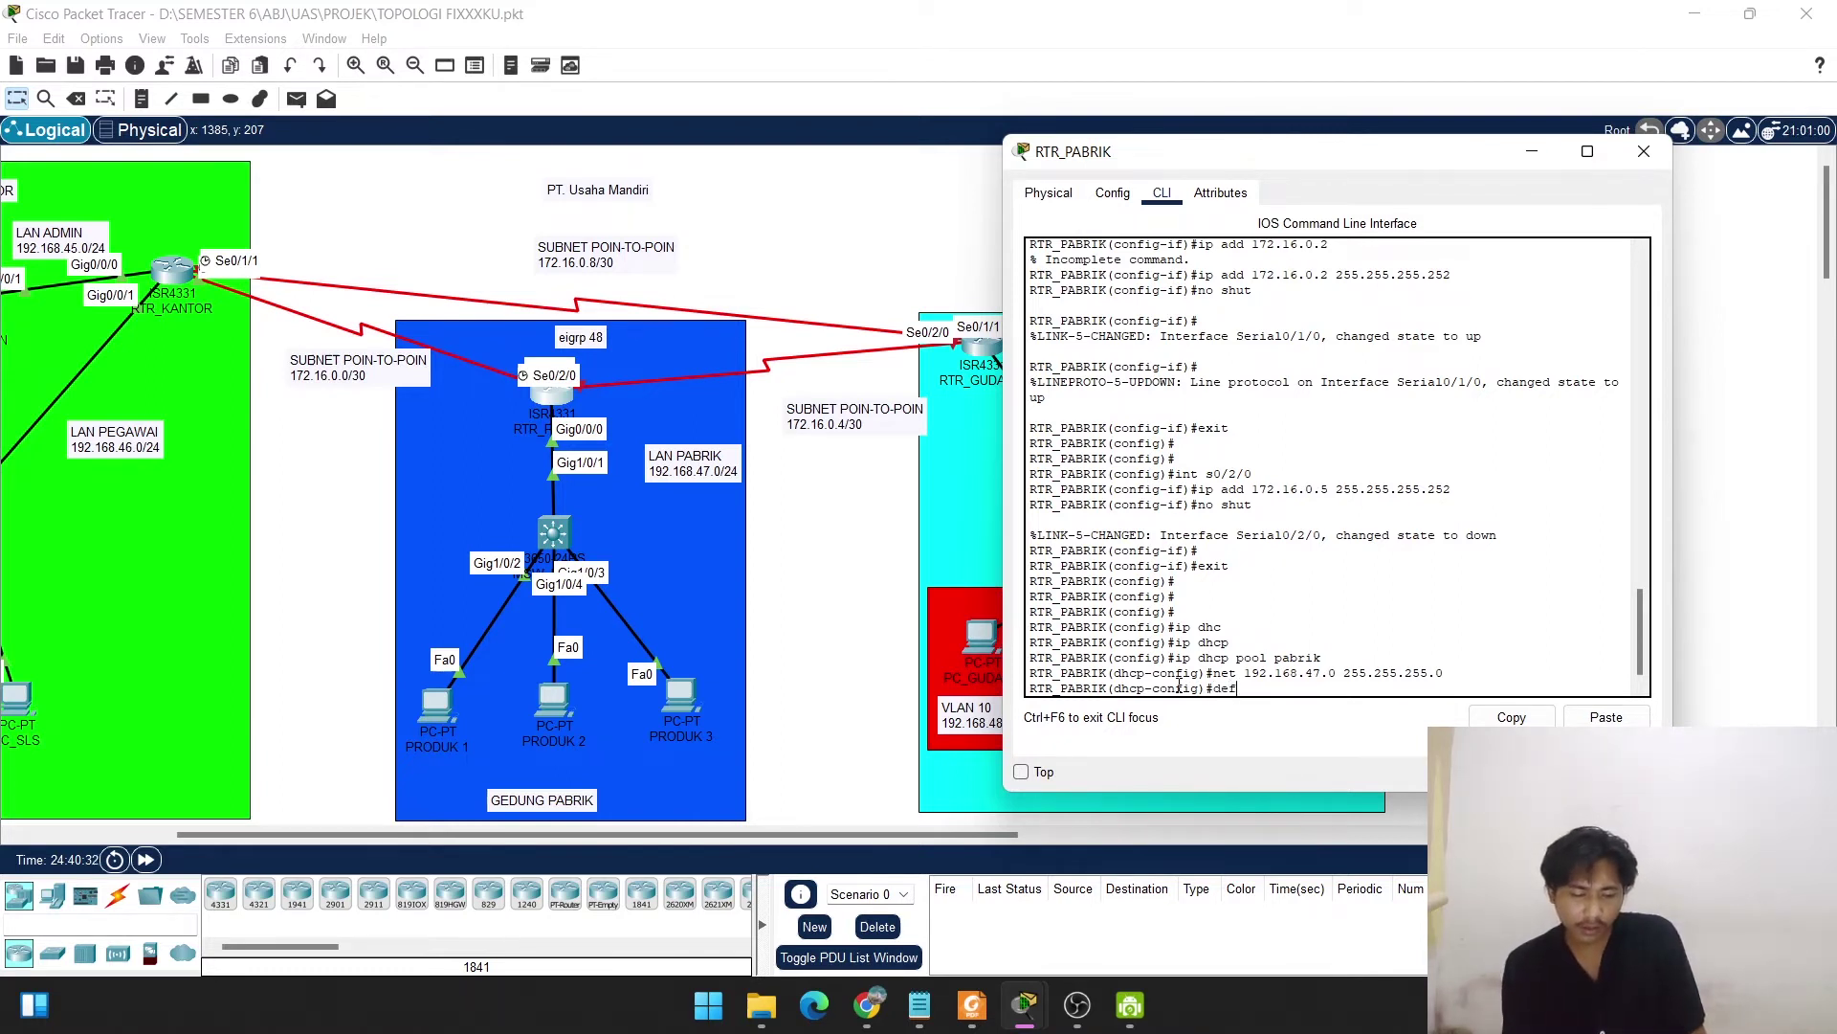
pyautogui.press('Tab')
pyautogui.write('192.')
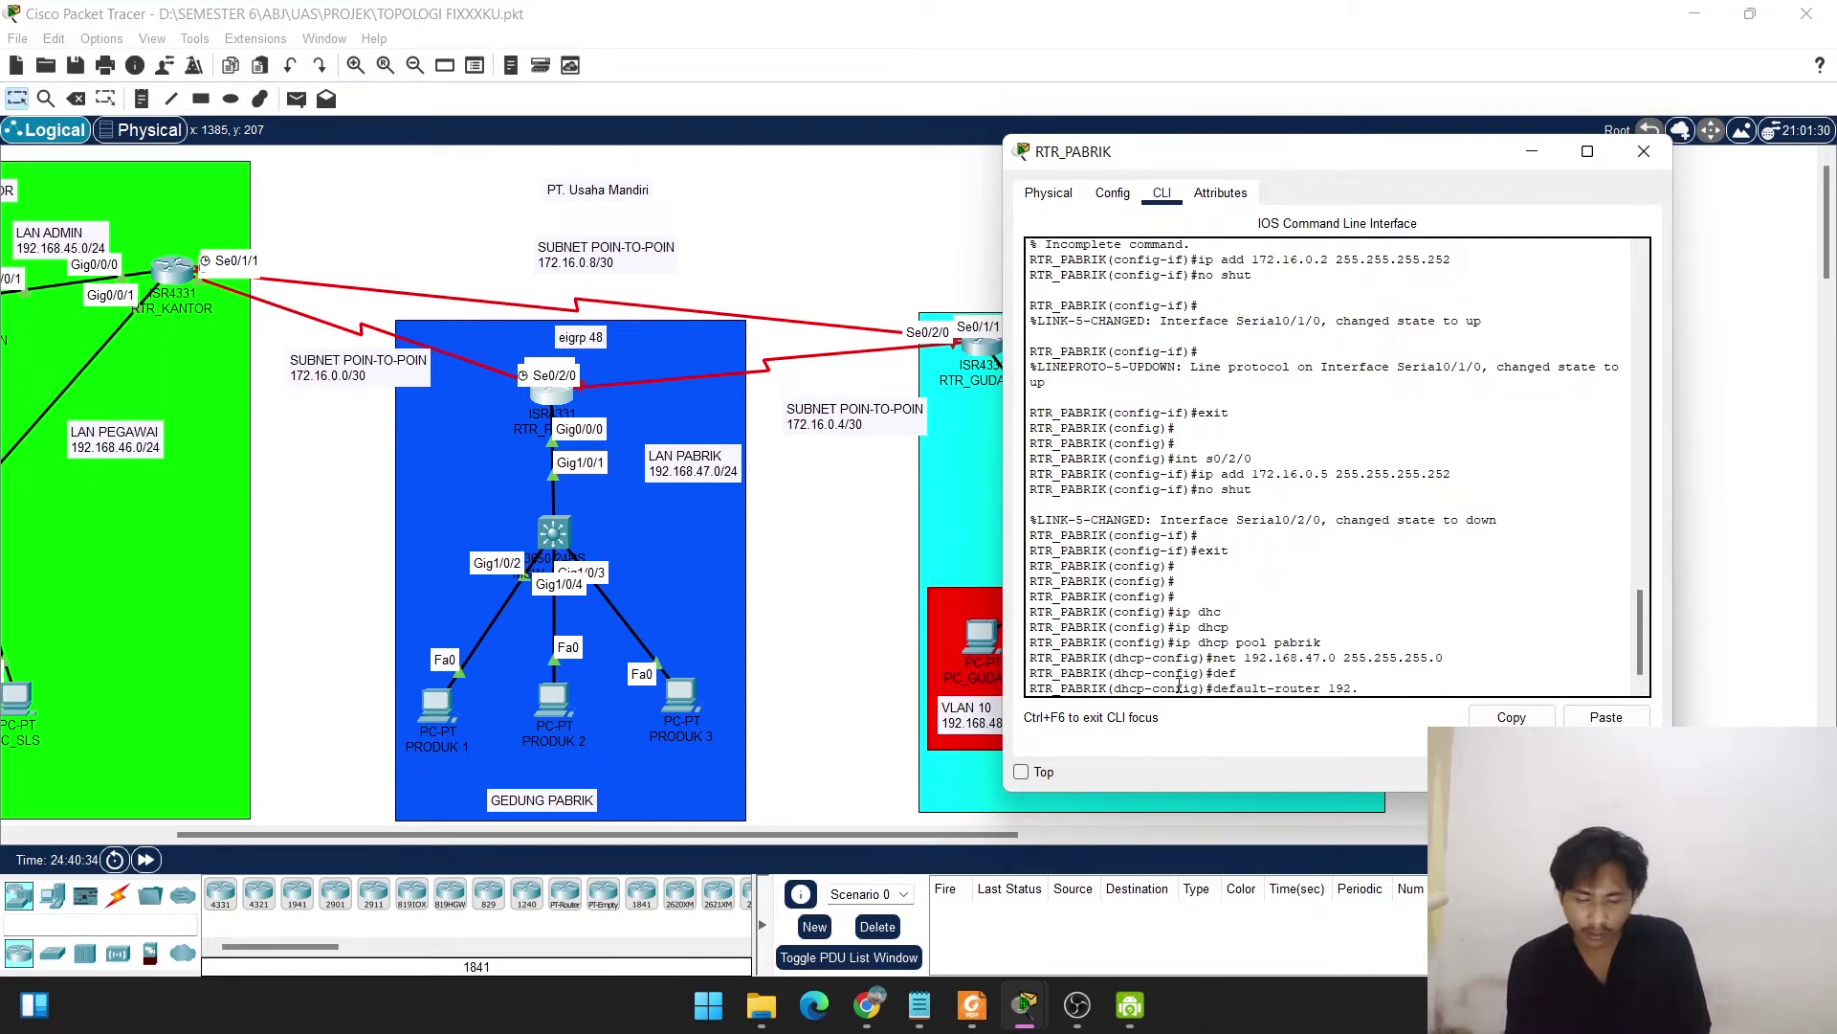
pyautogui.write('168.4')
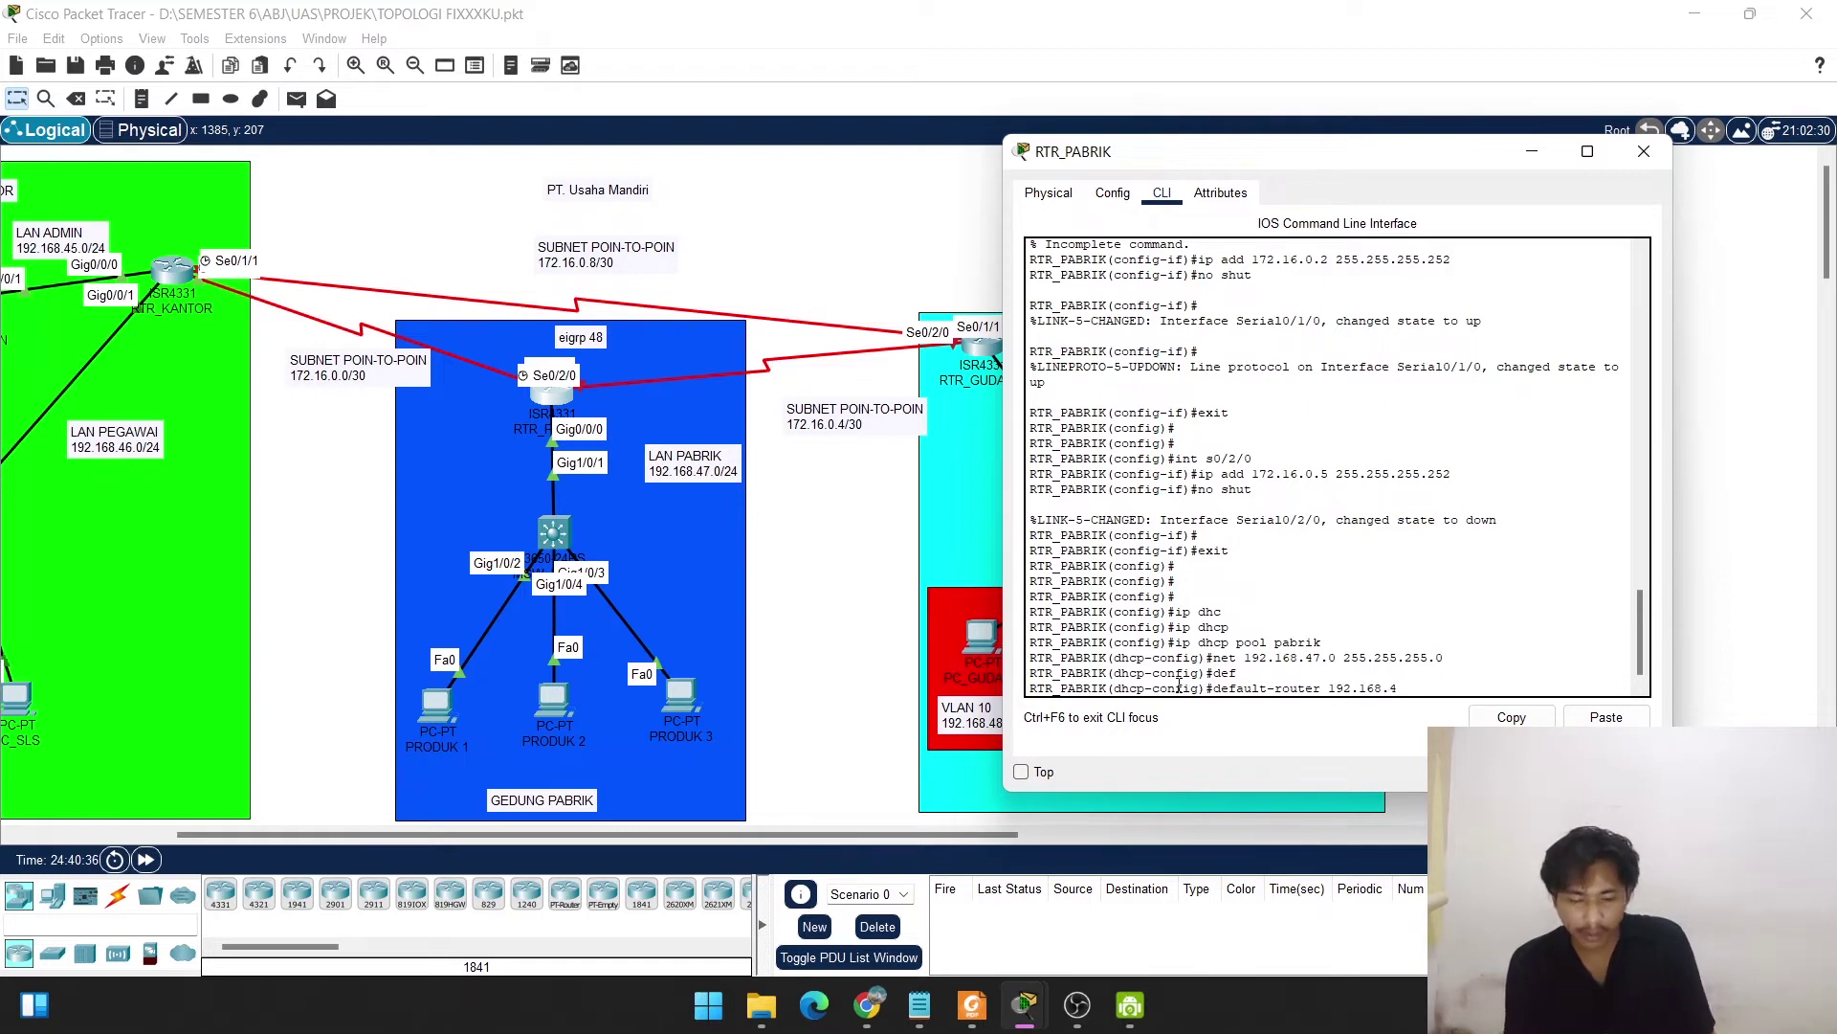
pyautogui.write('7.1')
pyautogui.press('Return')
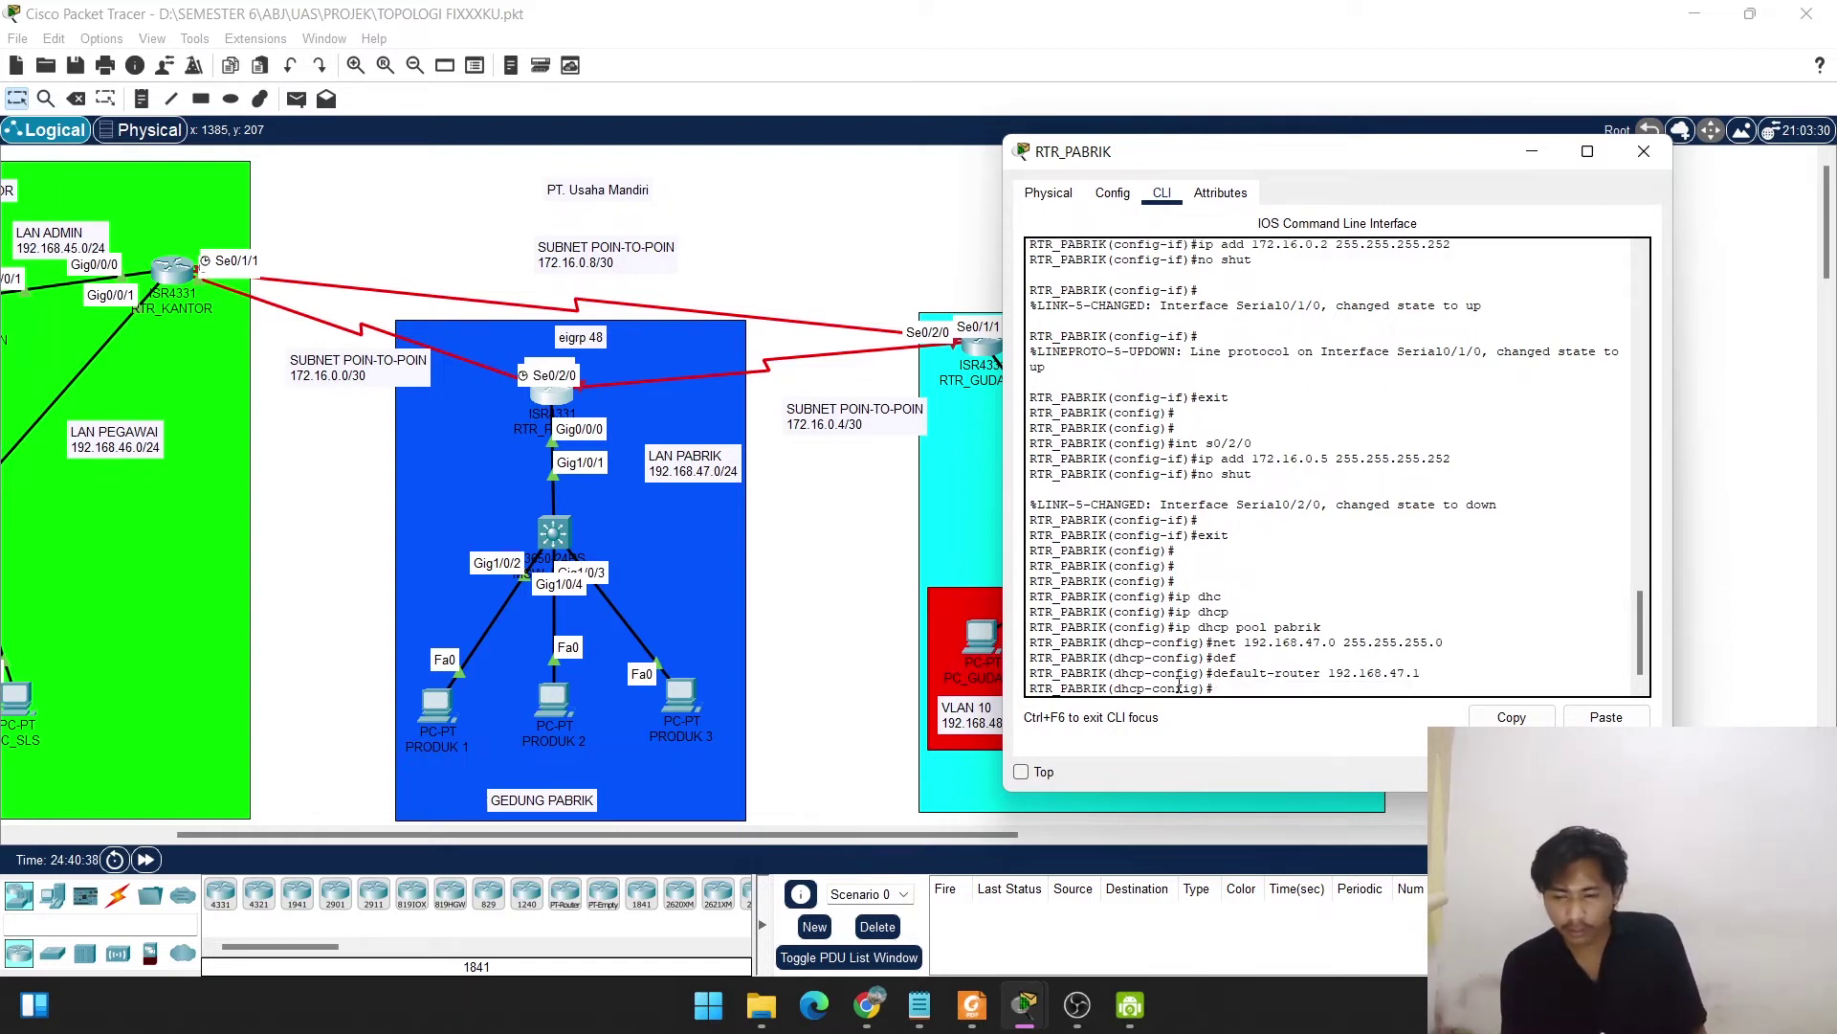
pyautogui.write('dn')
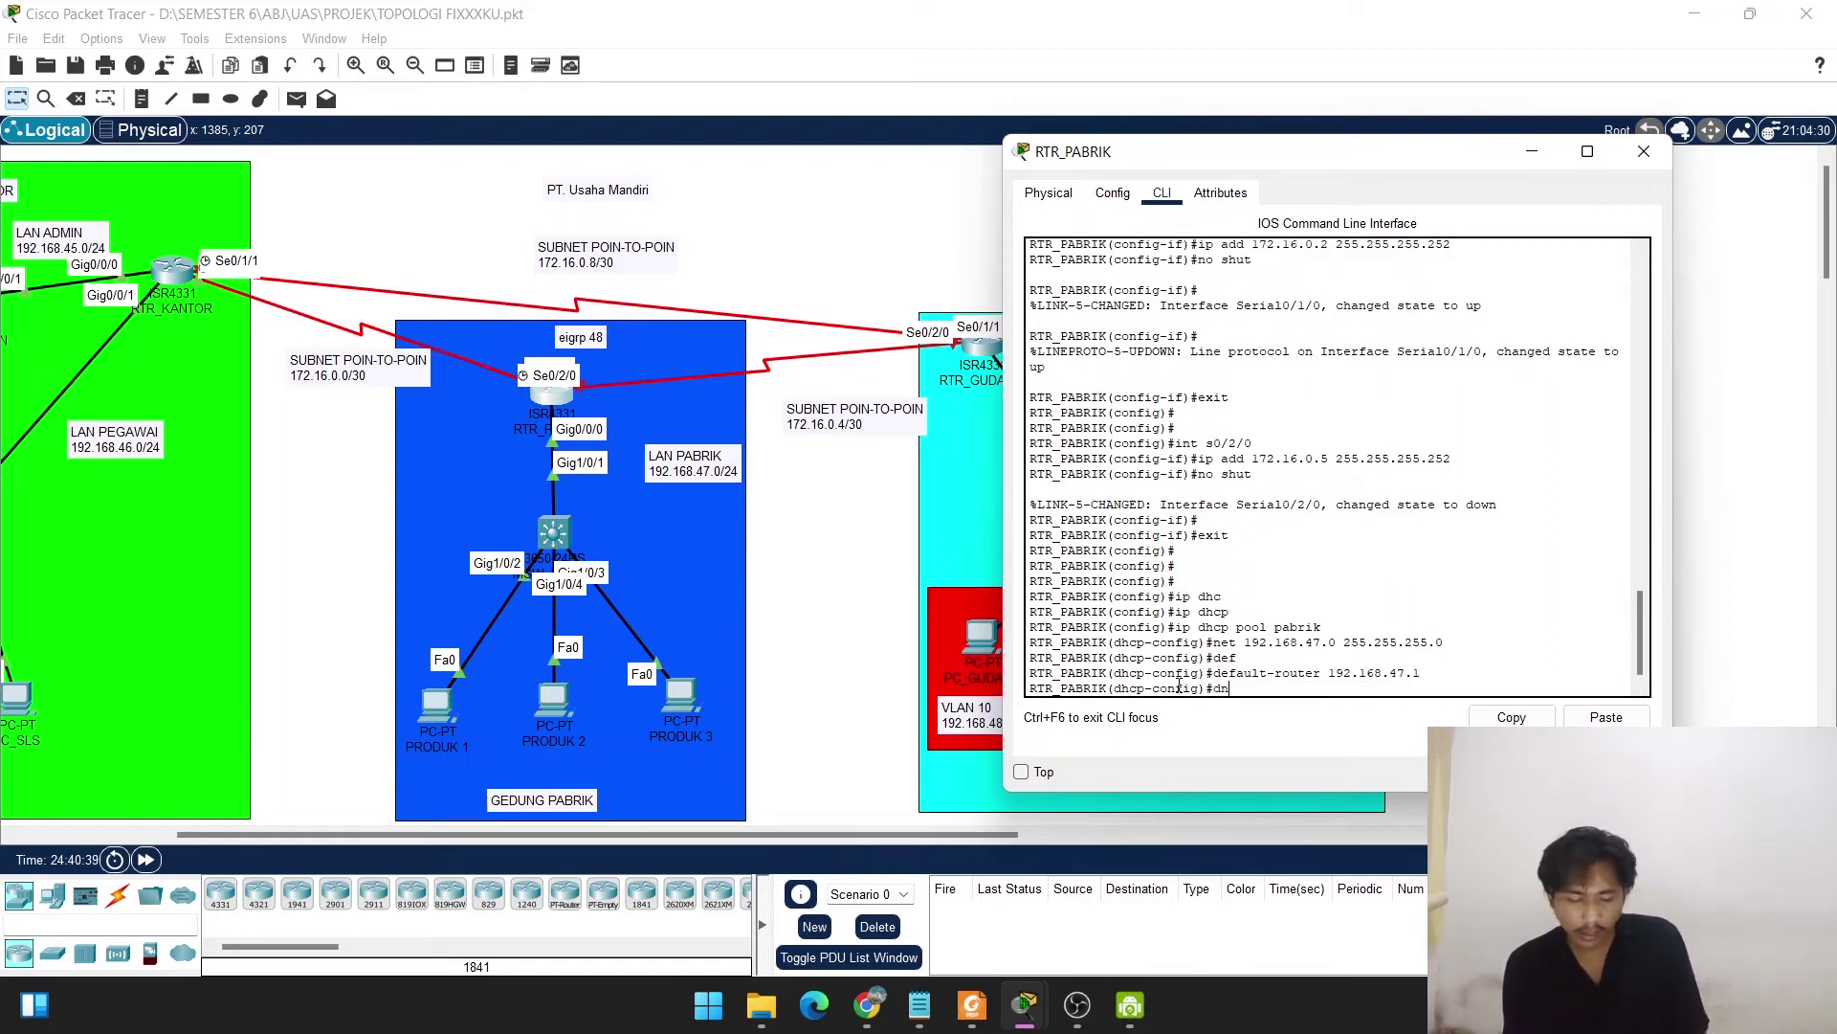
pyautogui.press('Tab')
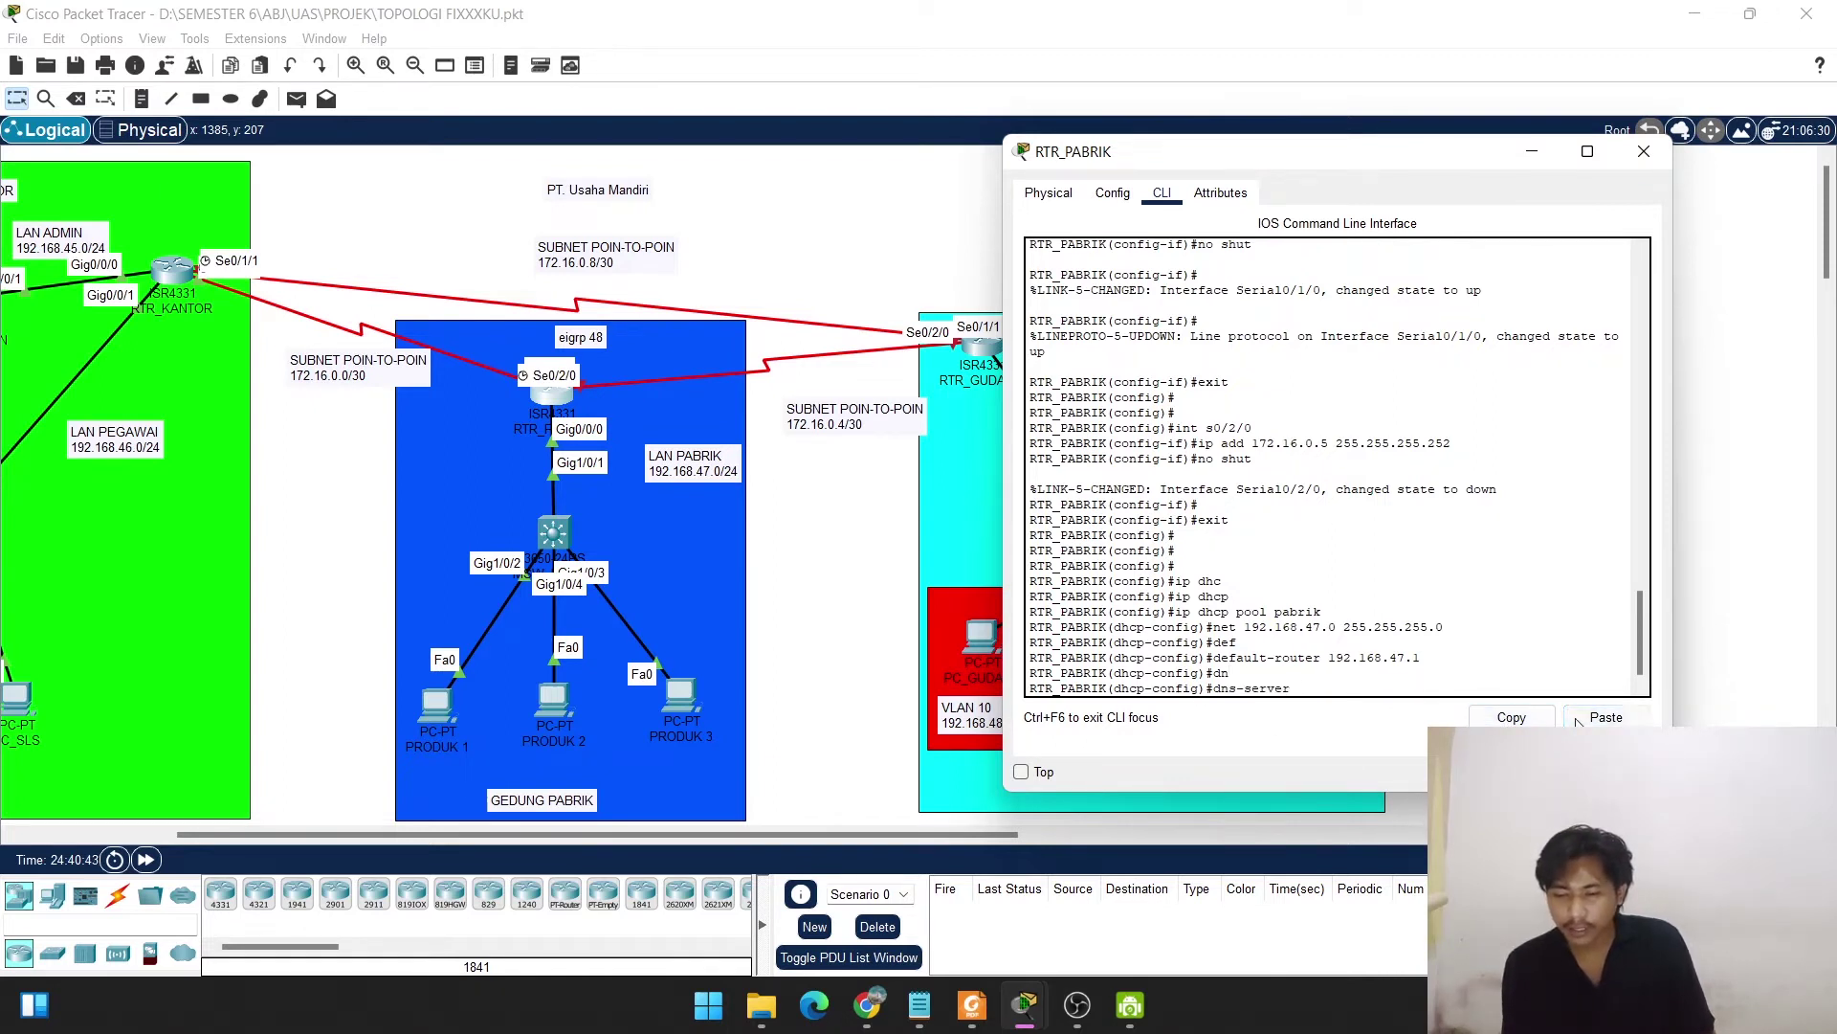
pyautogui.click(1607, 718)
pyautogui.press('Return')
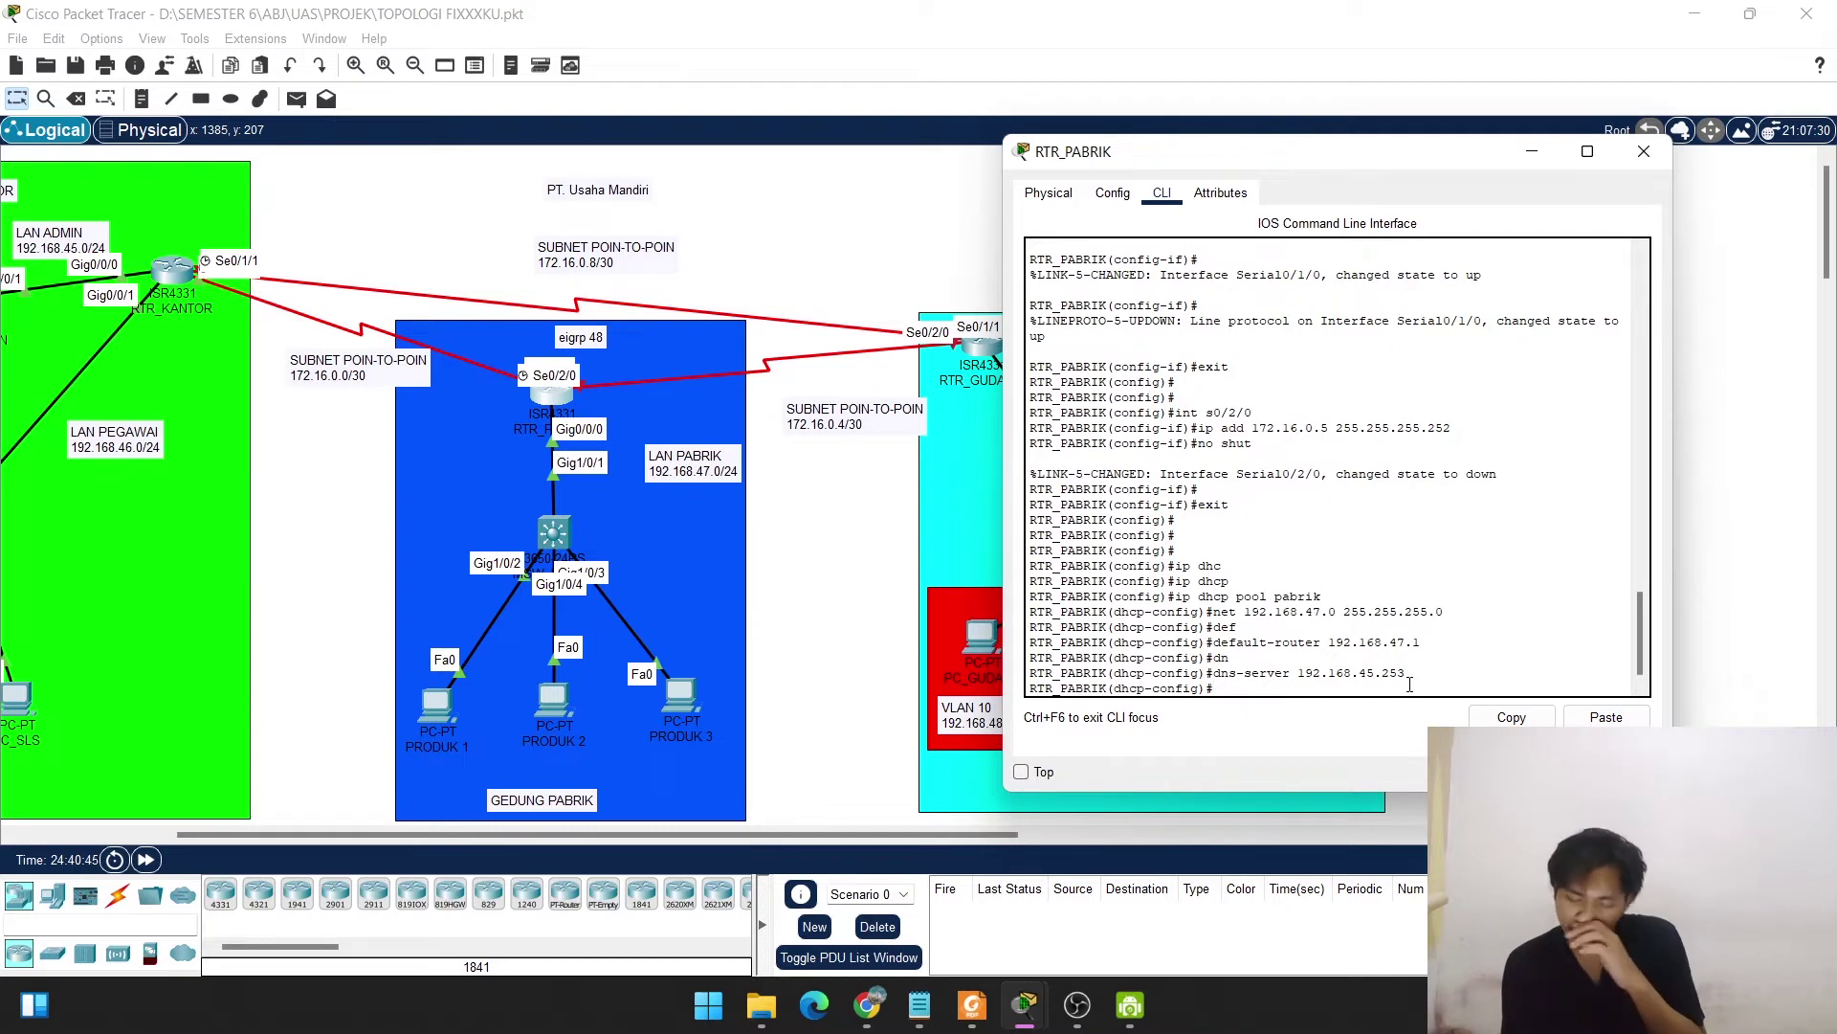
pyautogui.write('exit')
pyautogui.press('Return')
pyautogui.press('Return')
pyautogui.press('Return')
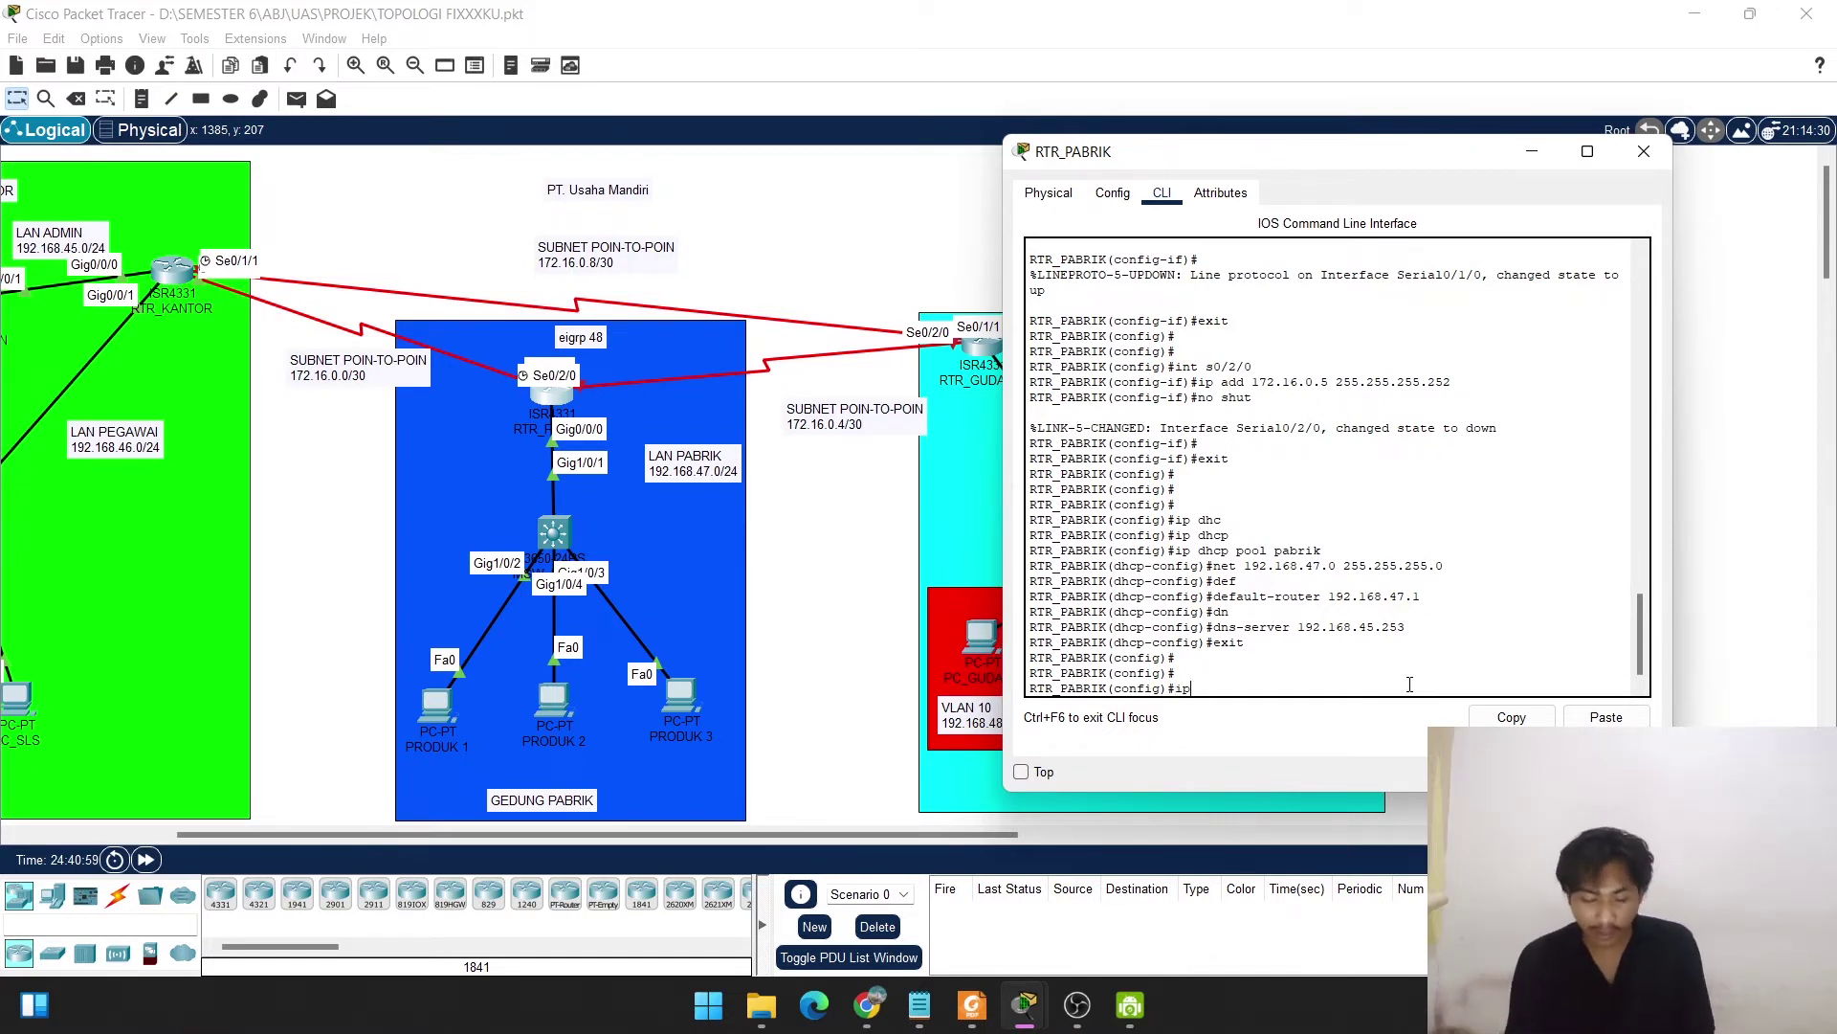
# Run ip dhcp excluded-address 192.168.47.1 192.168.47.2 in global config.
pyautogui.write('dhc')
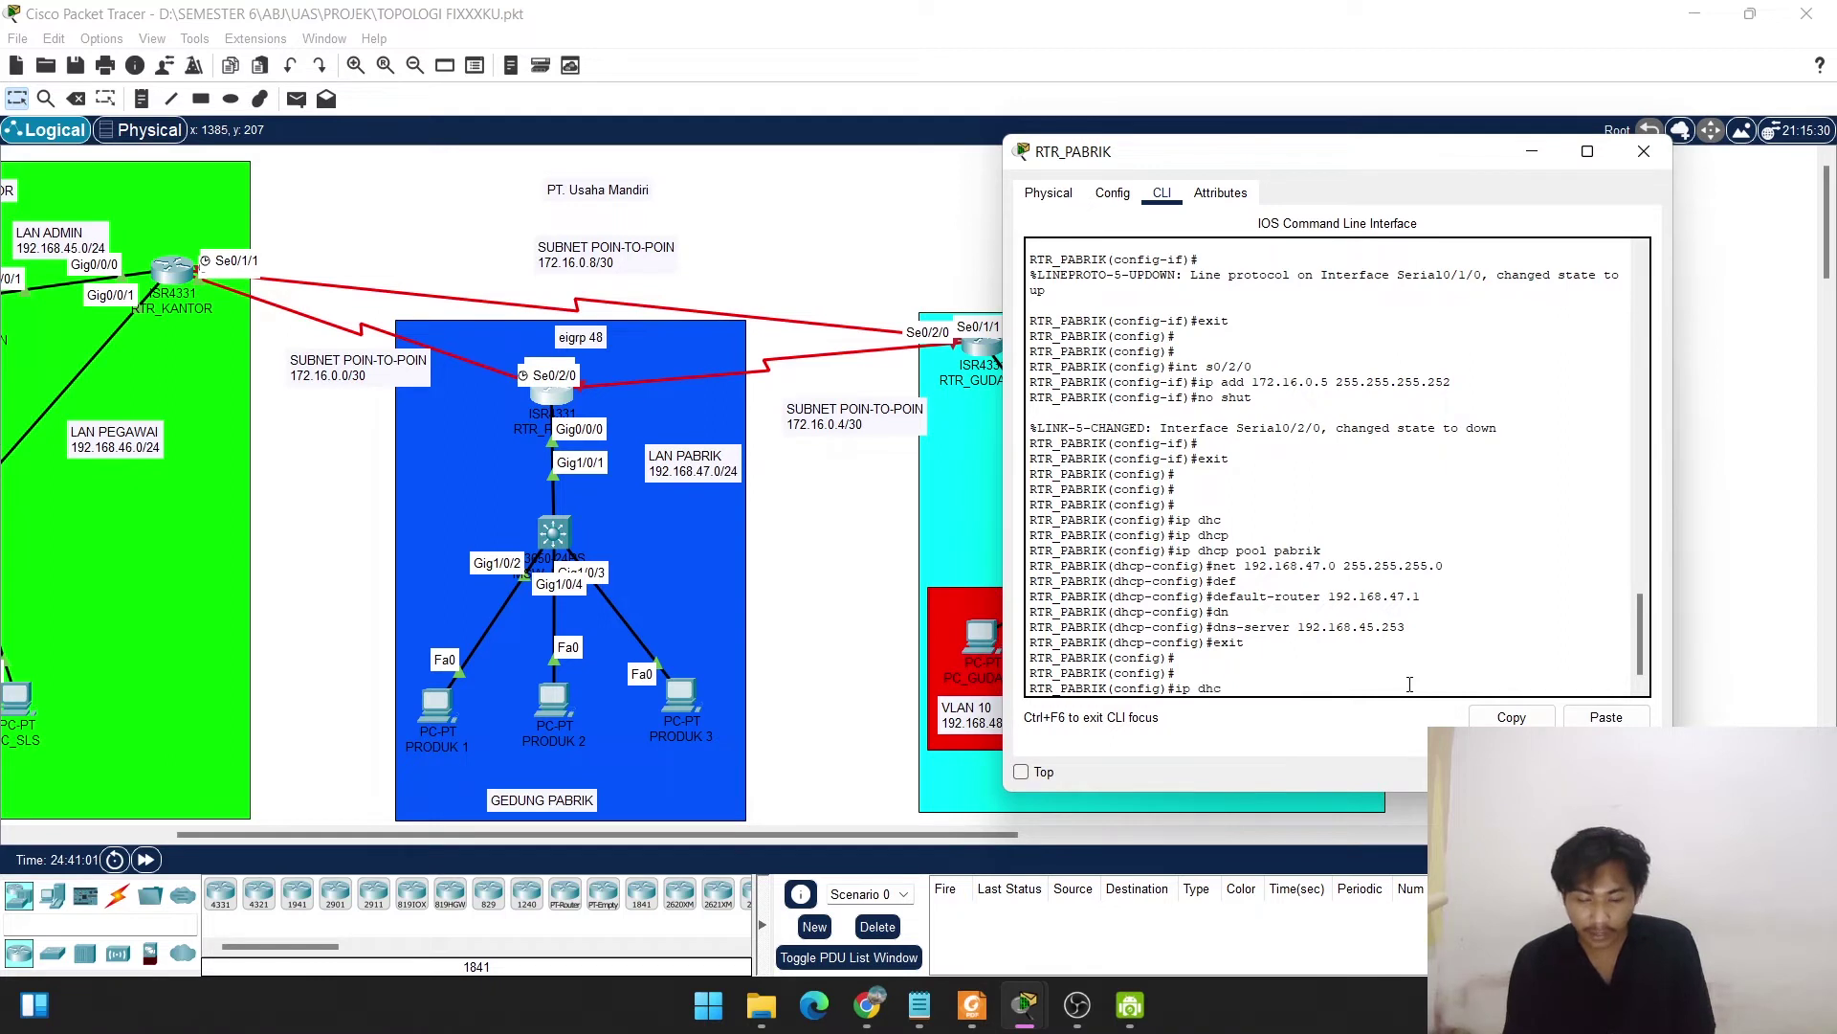
pyautogui.write('p ec')
pyautogui.press('Tab')
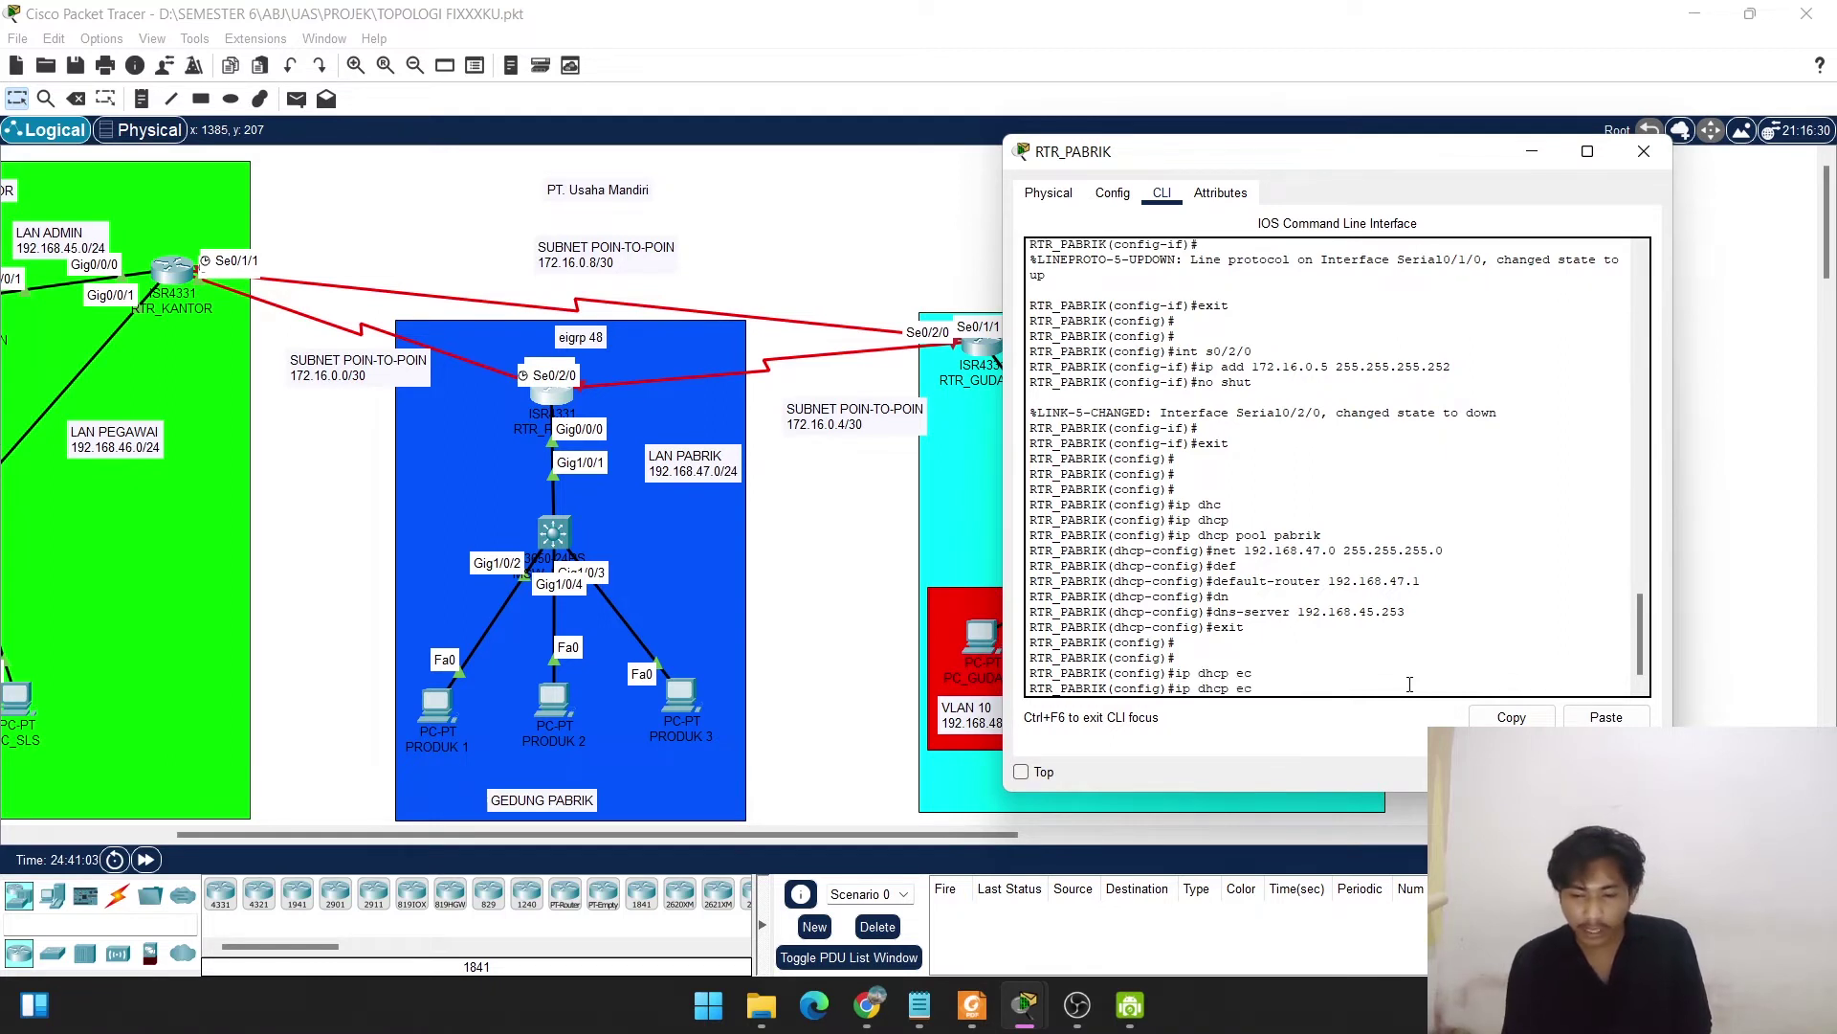
pyautogui.press('BackSpace')
pyautogui.write('x')
pyautogui.press('Tab')
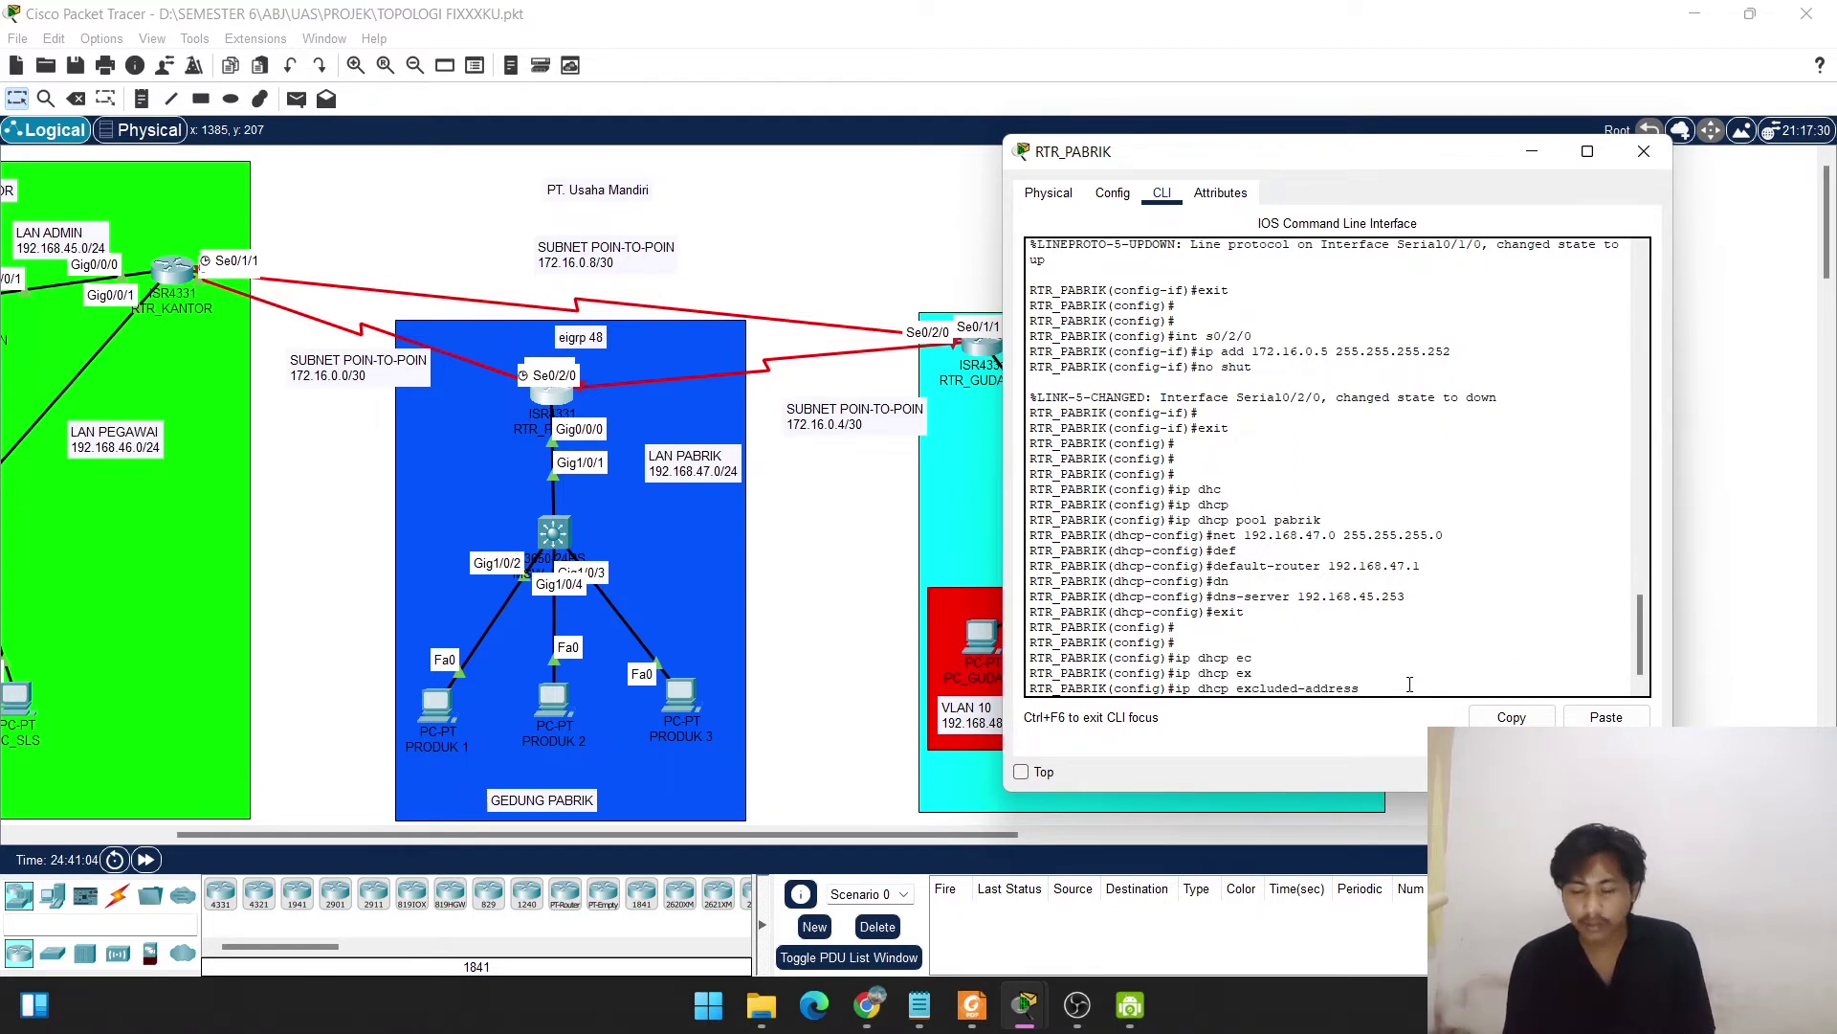
pyautogui.write('192.16')
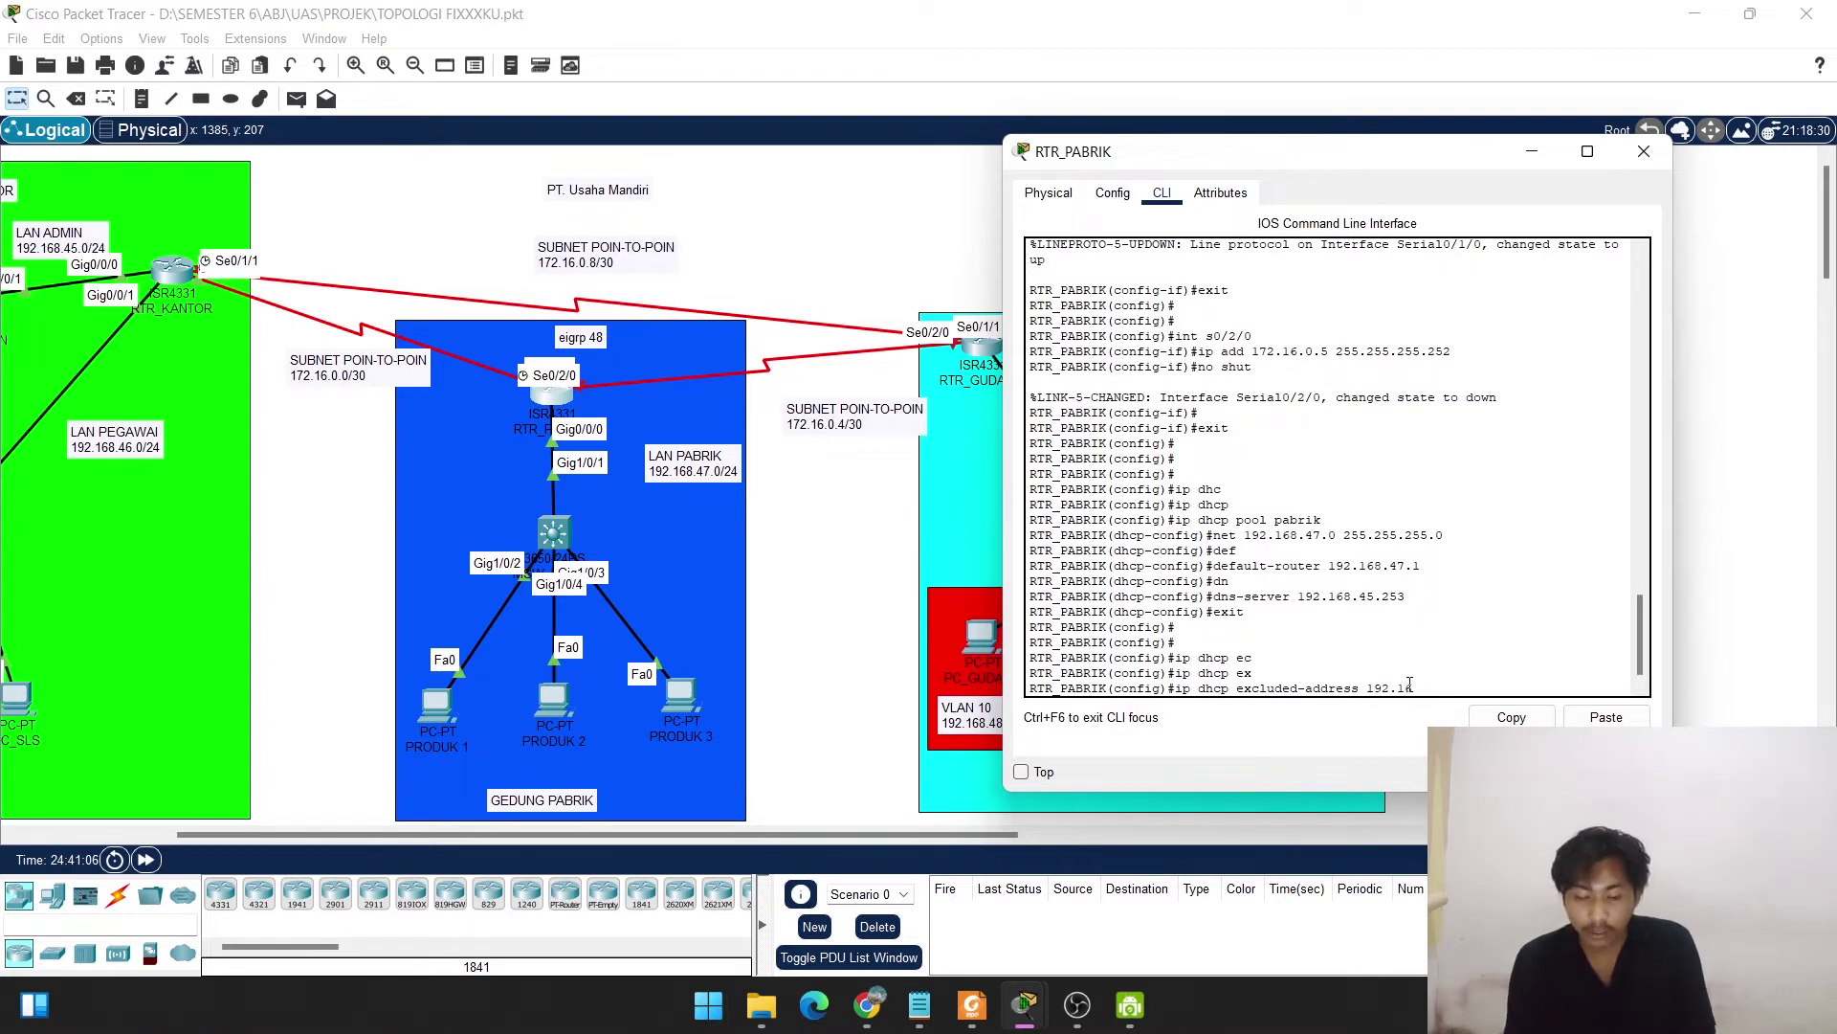
pyautogui.write('8.47.')
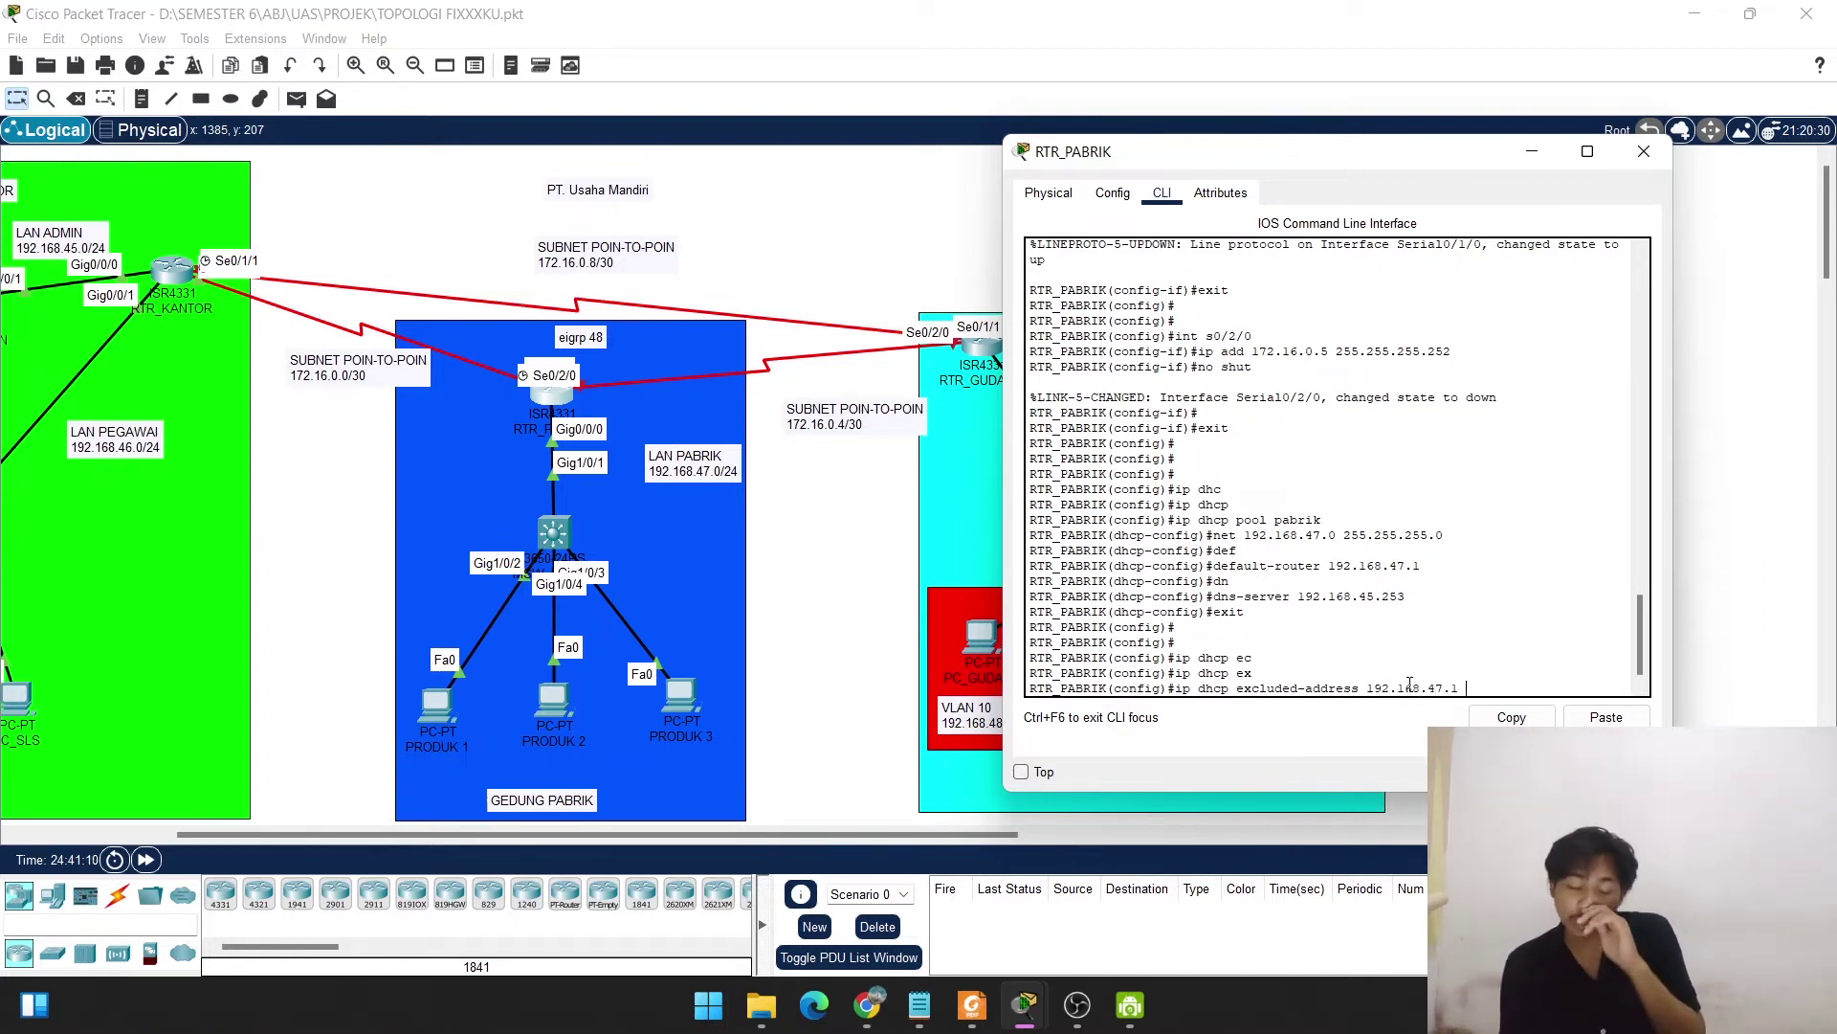
pyautogui.write('1')
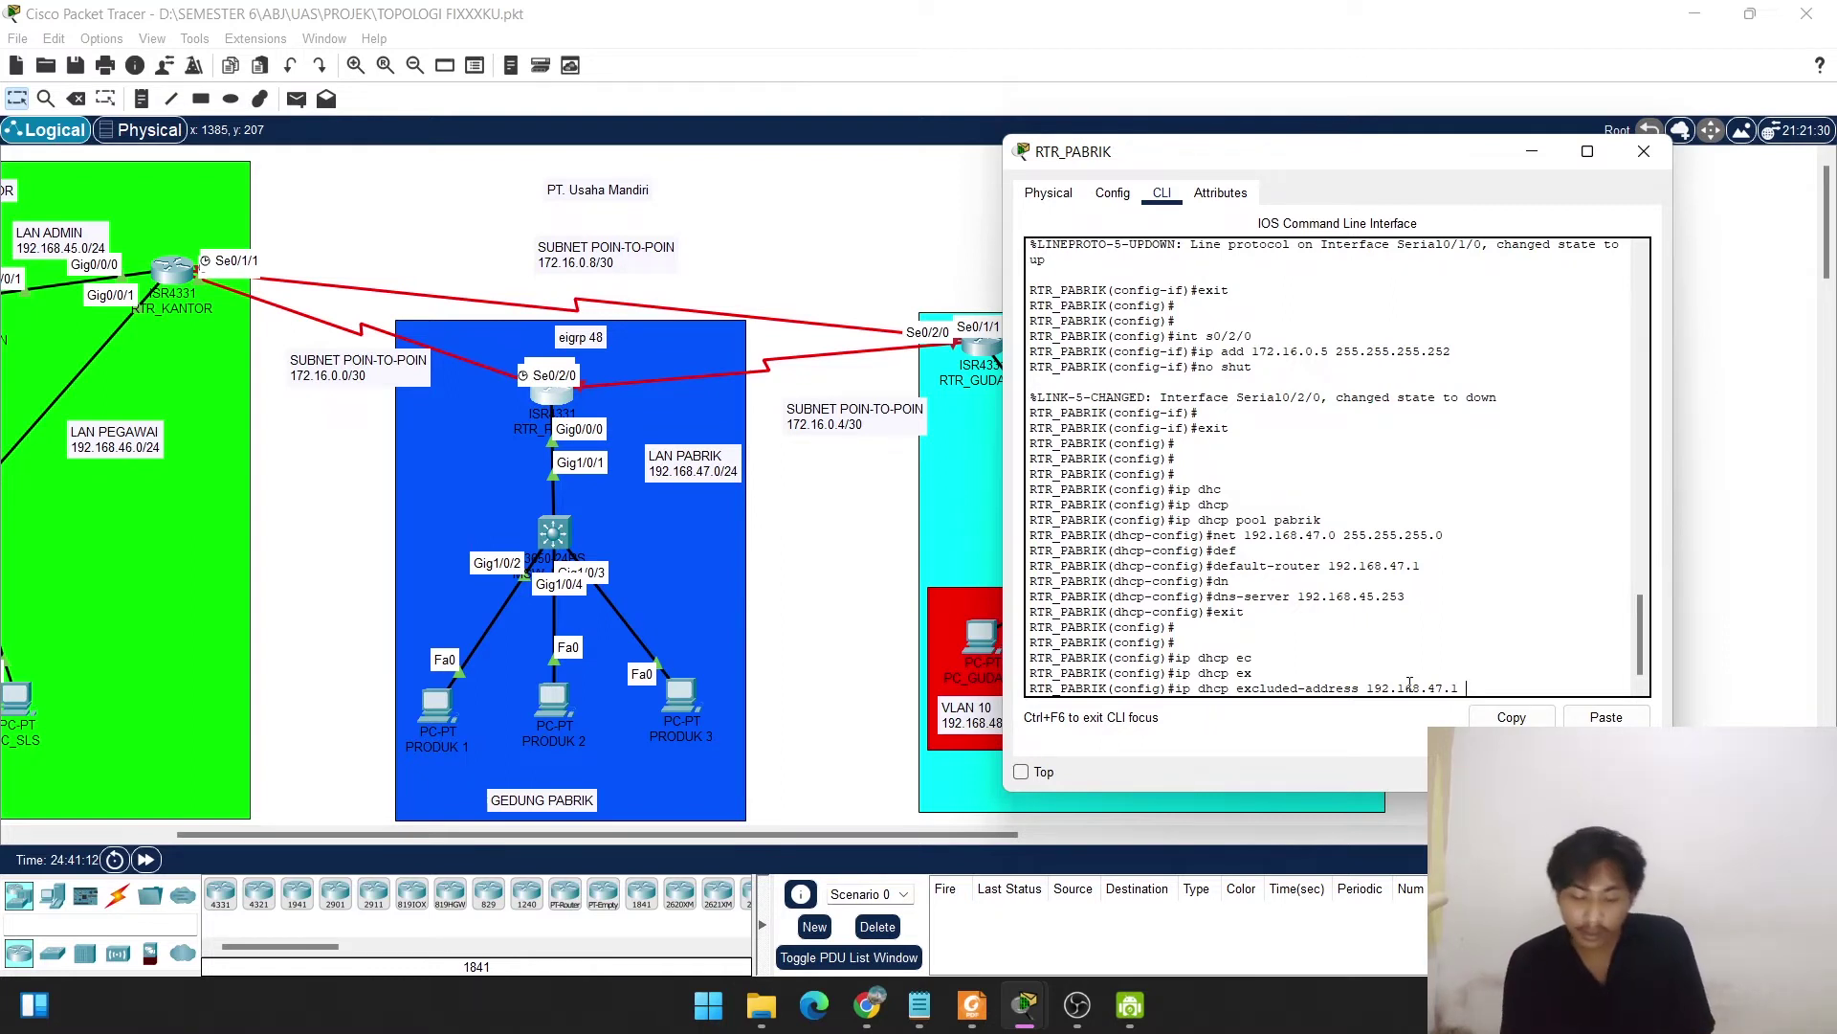
pyautogui.write(' 192.168')
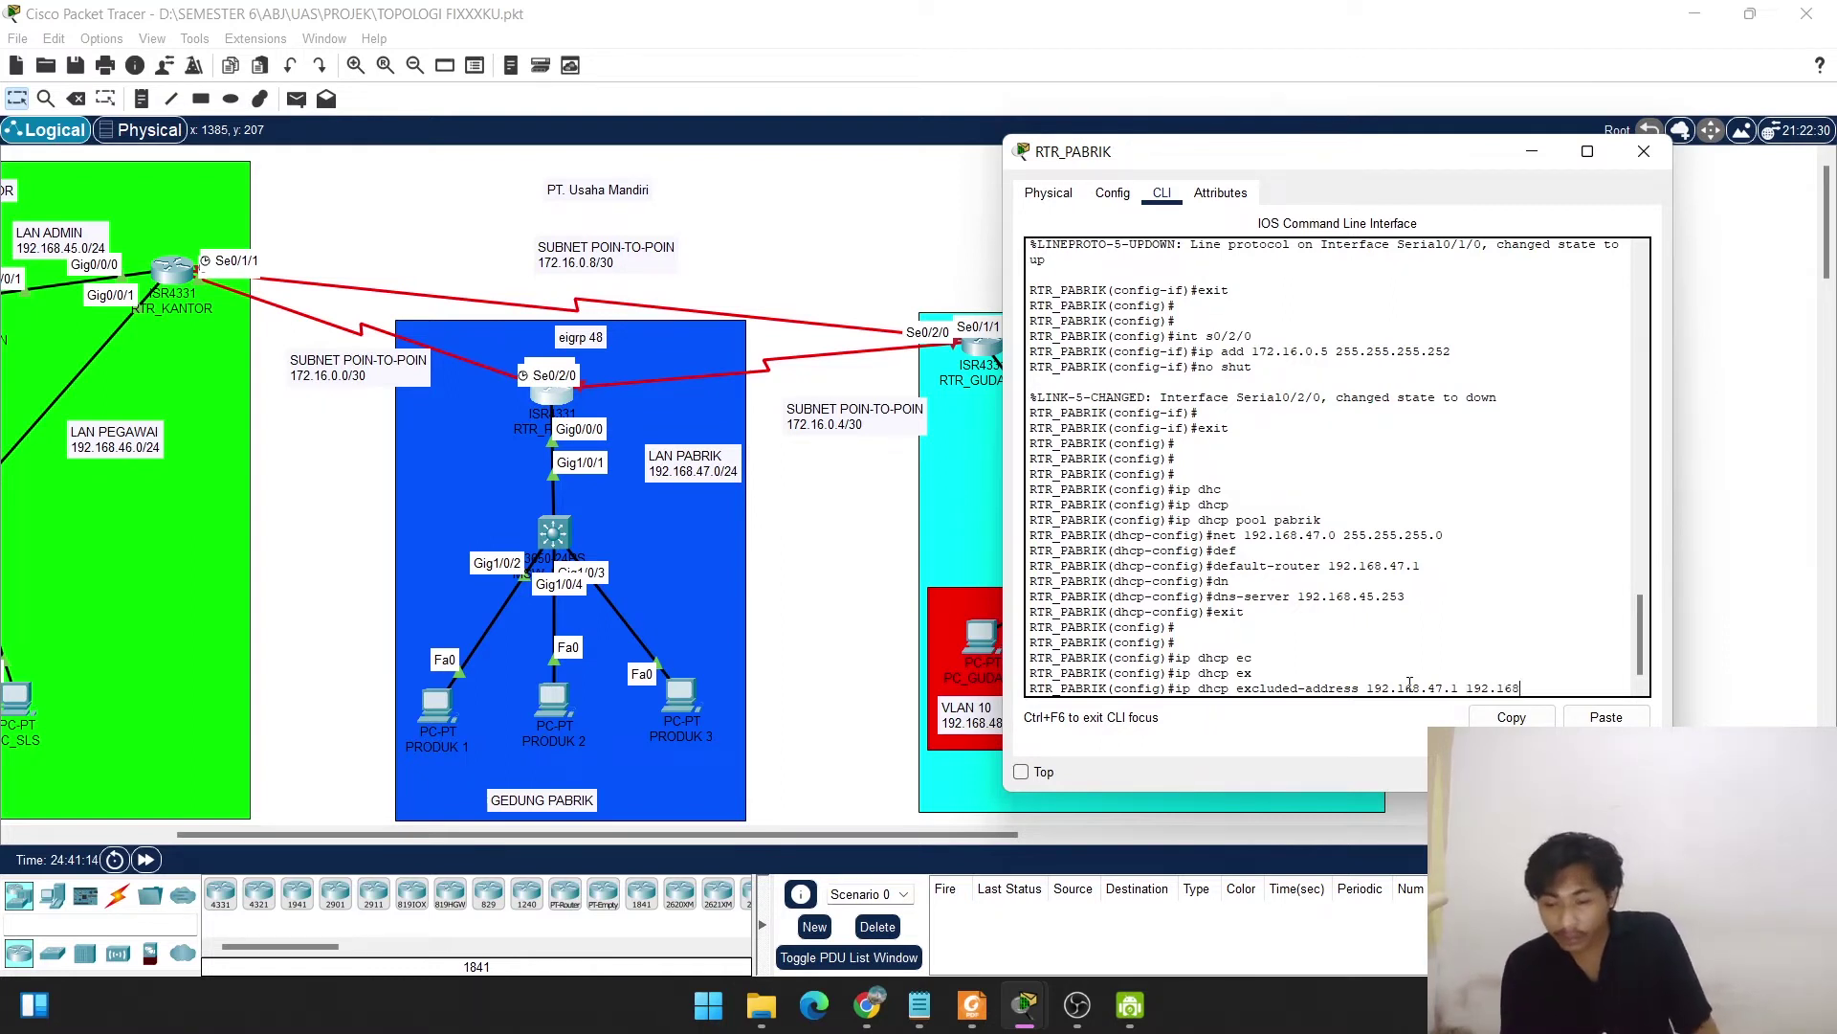
pyautogui.write('.')
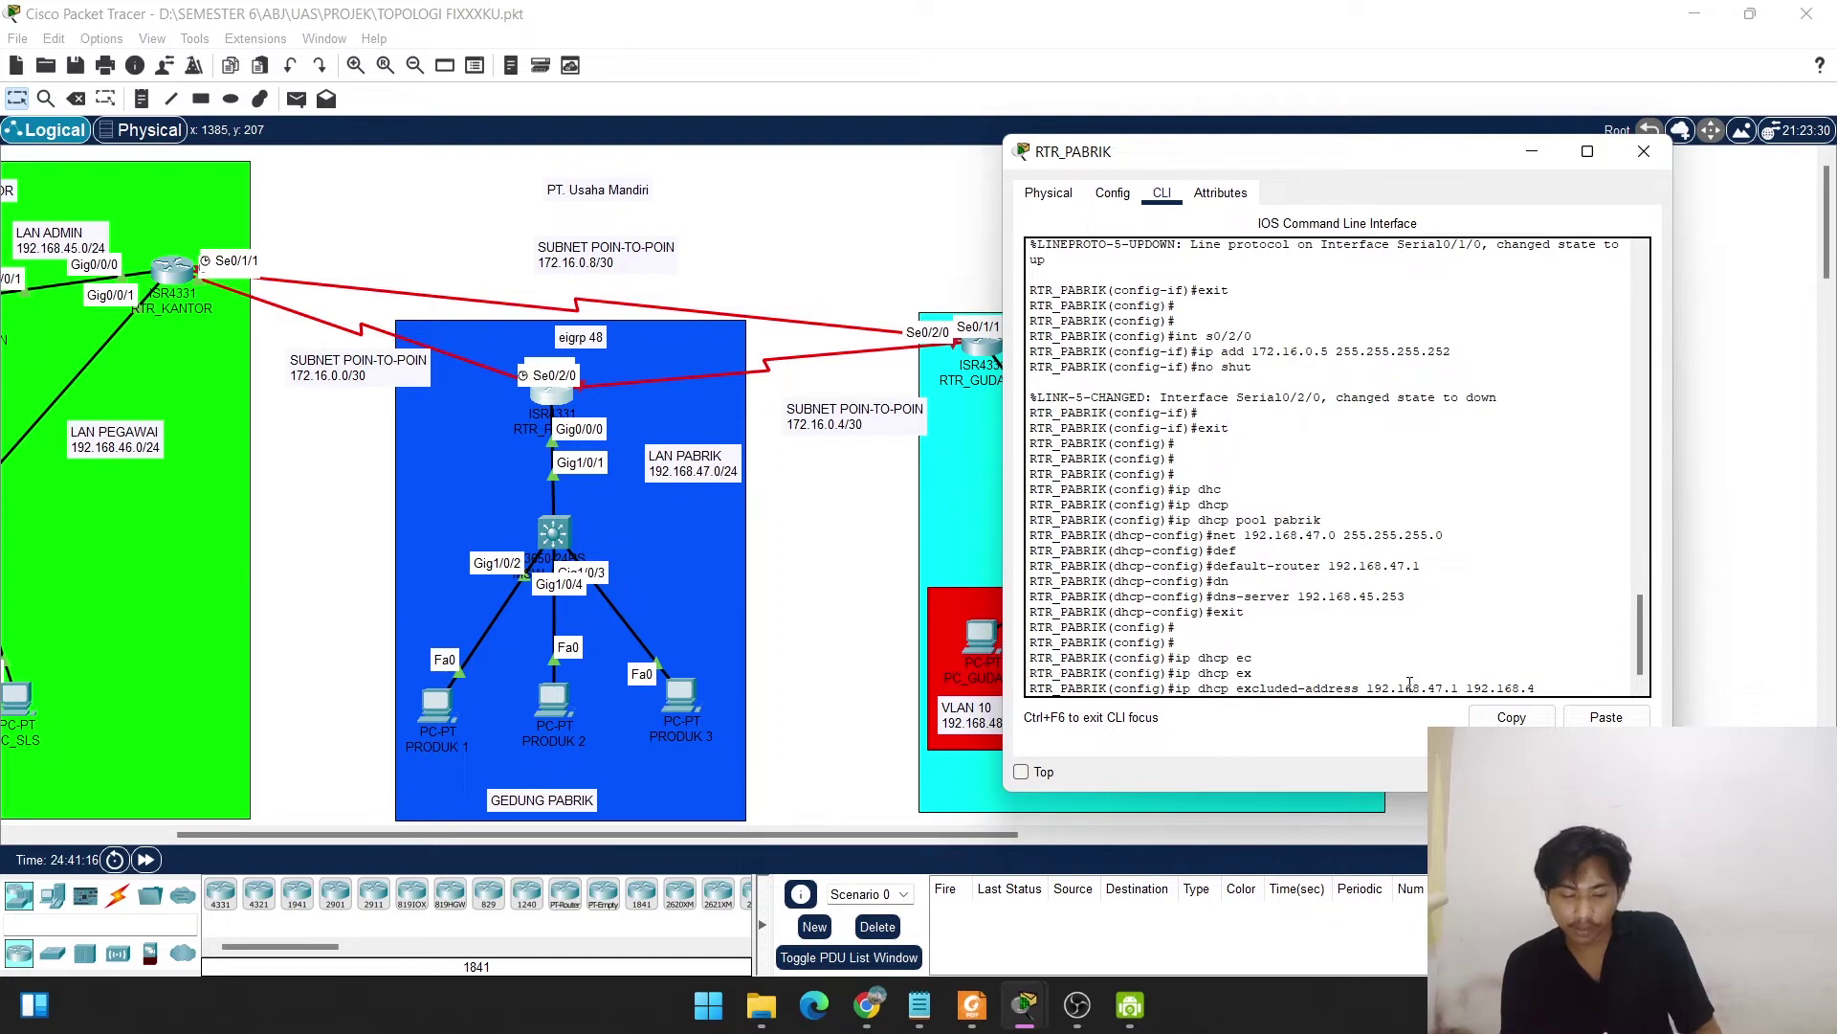
pyautogui.write('47.2')
pyautogui.press('Return')
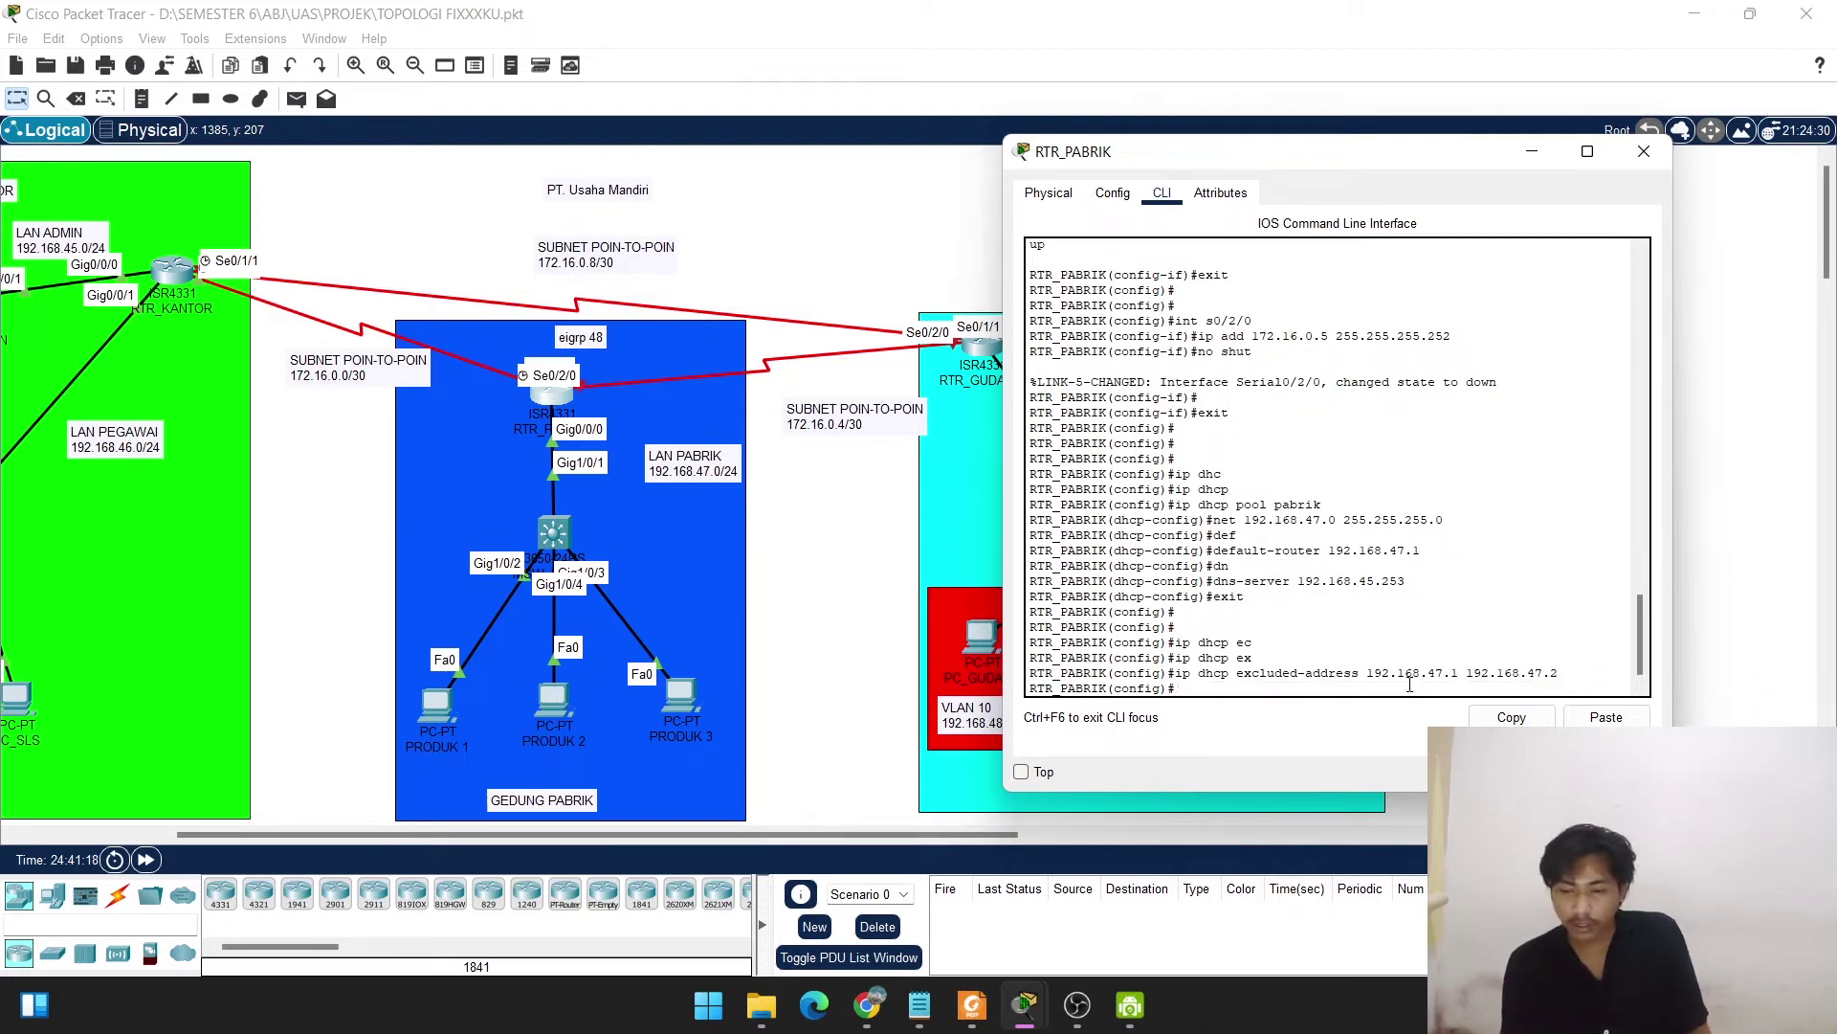
pyautogui.press('Return')
pyautogui.press('Return')
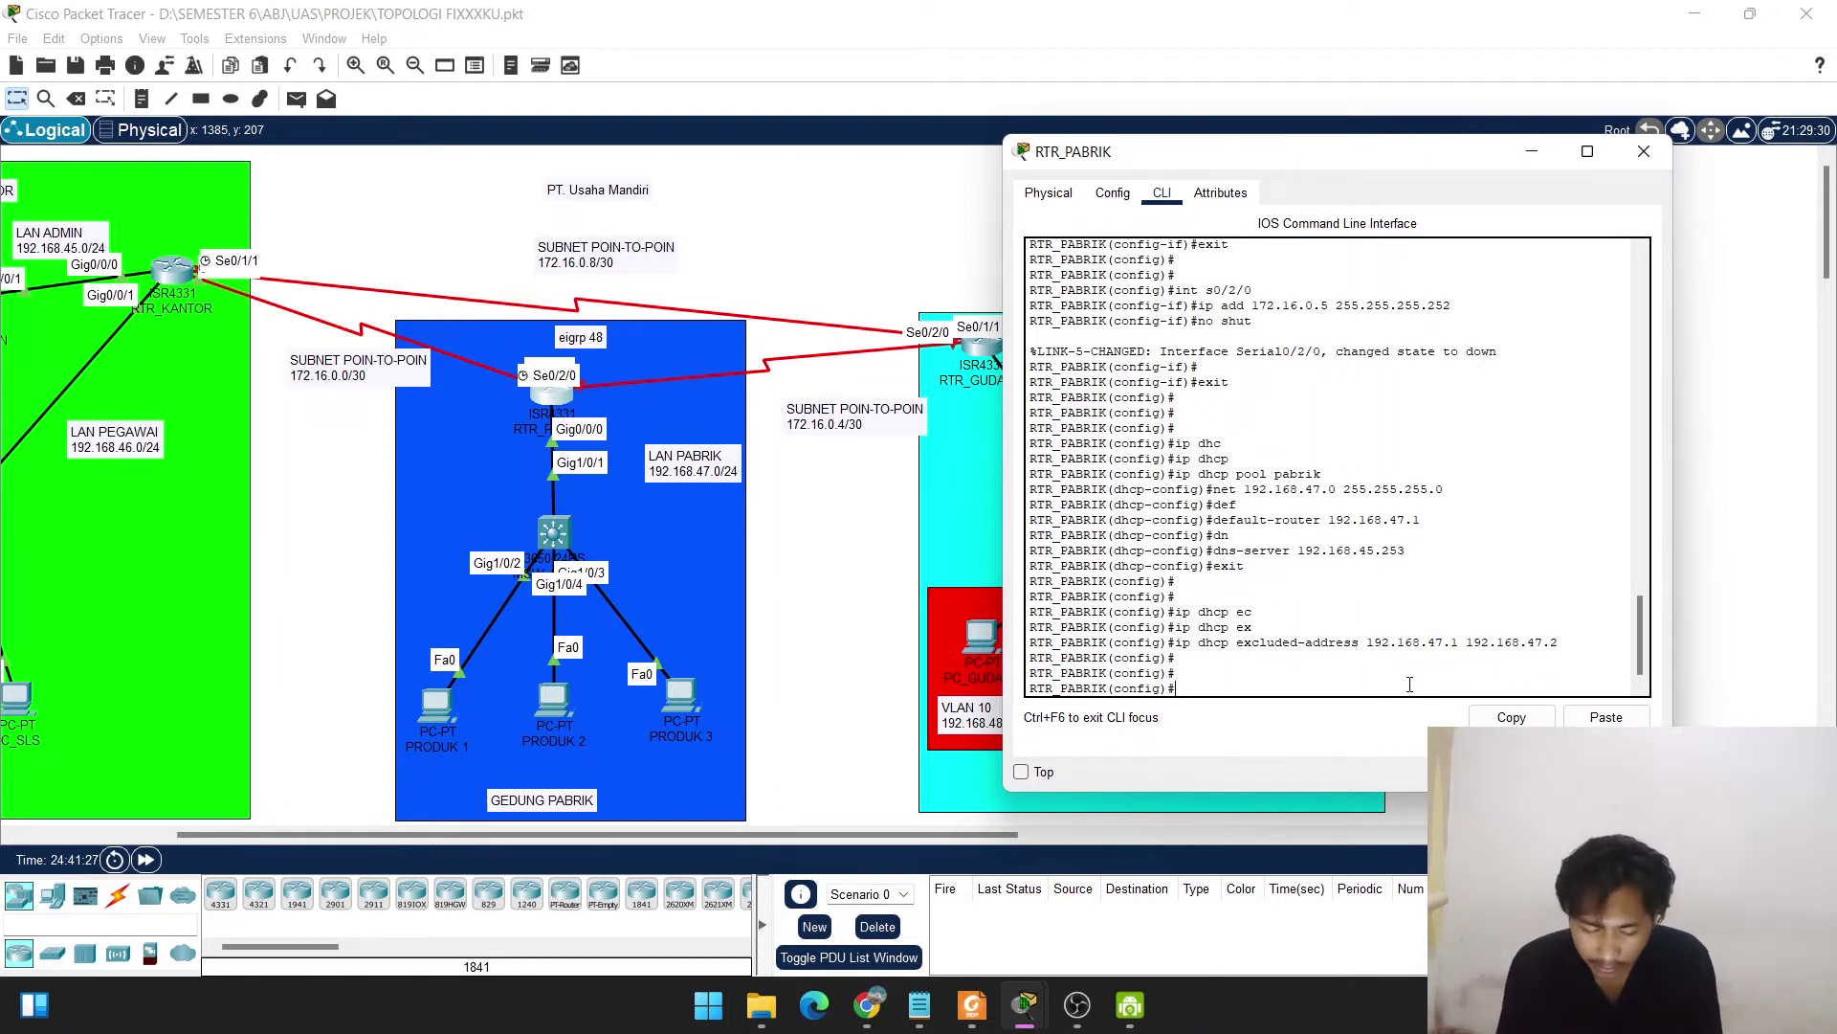
# Run do show run and highlight the excluded-address line and the pabrik pool settings.
pyautogui.write('do show r')
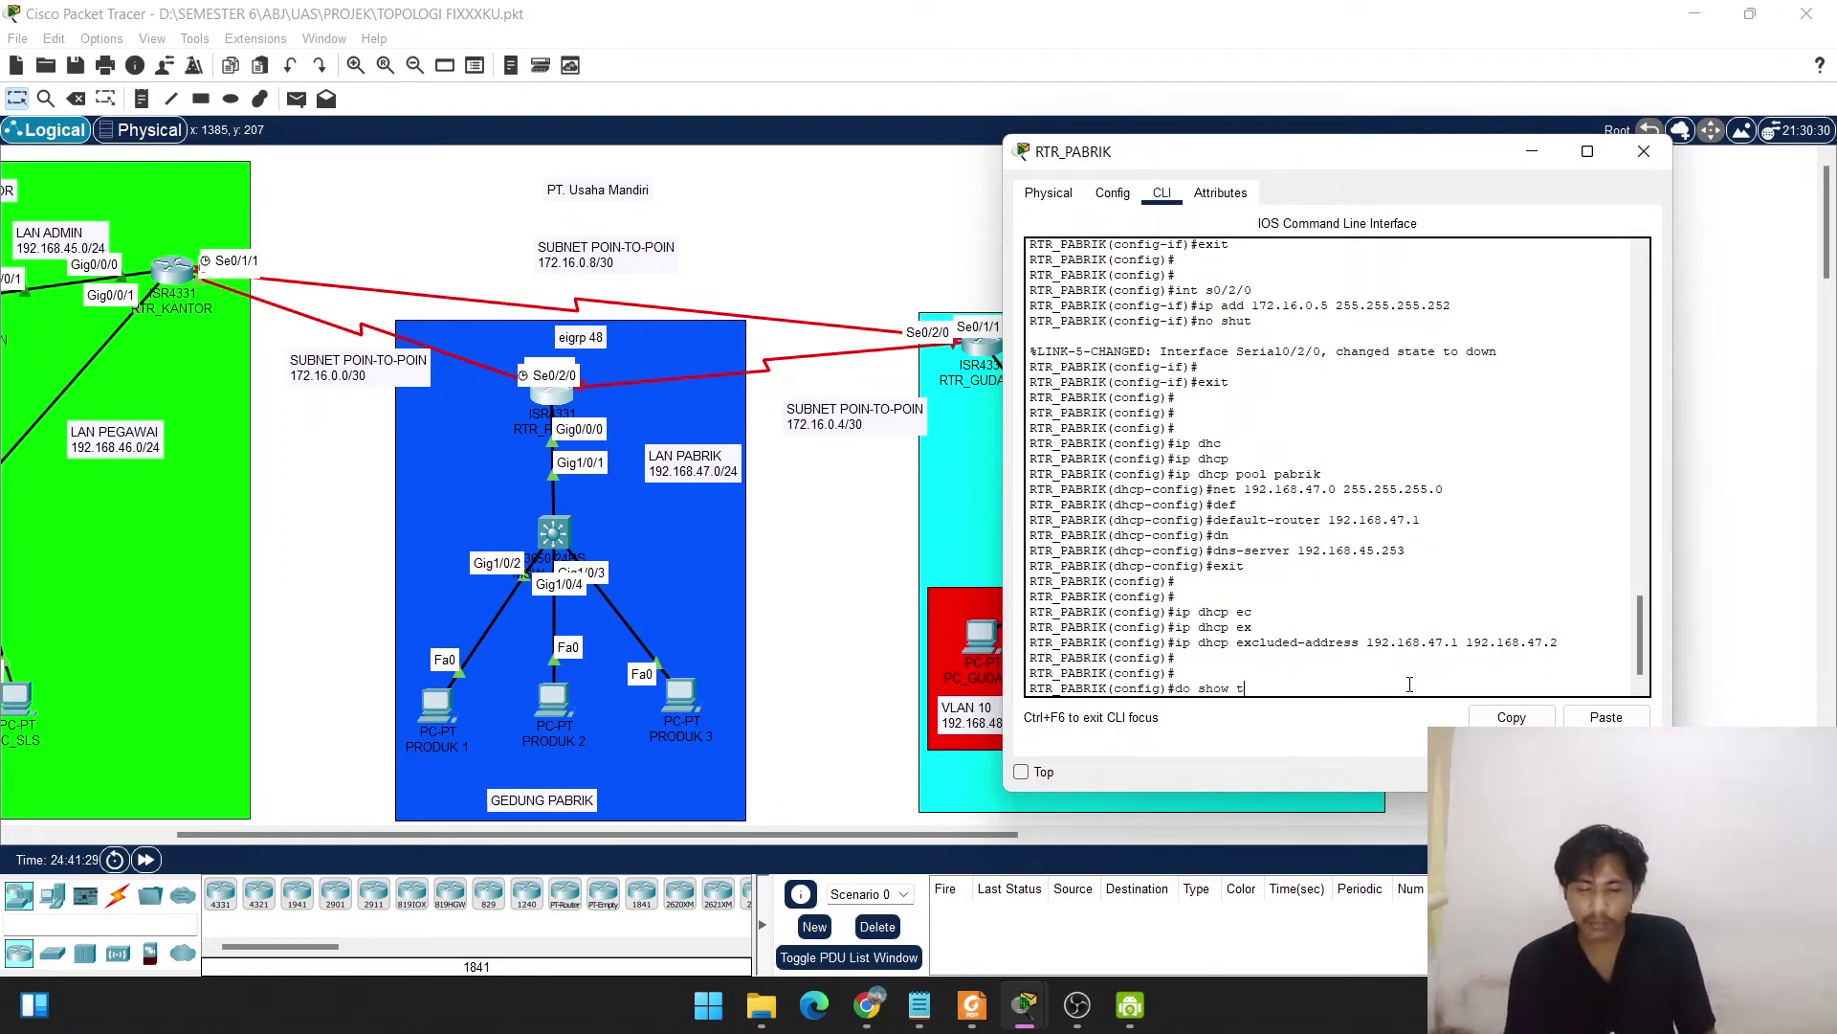
pyautogui.write('un')
pyautogui.press('Return')
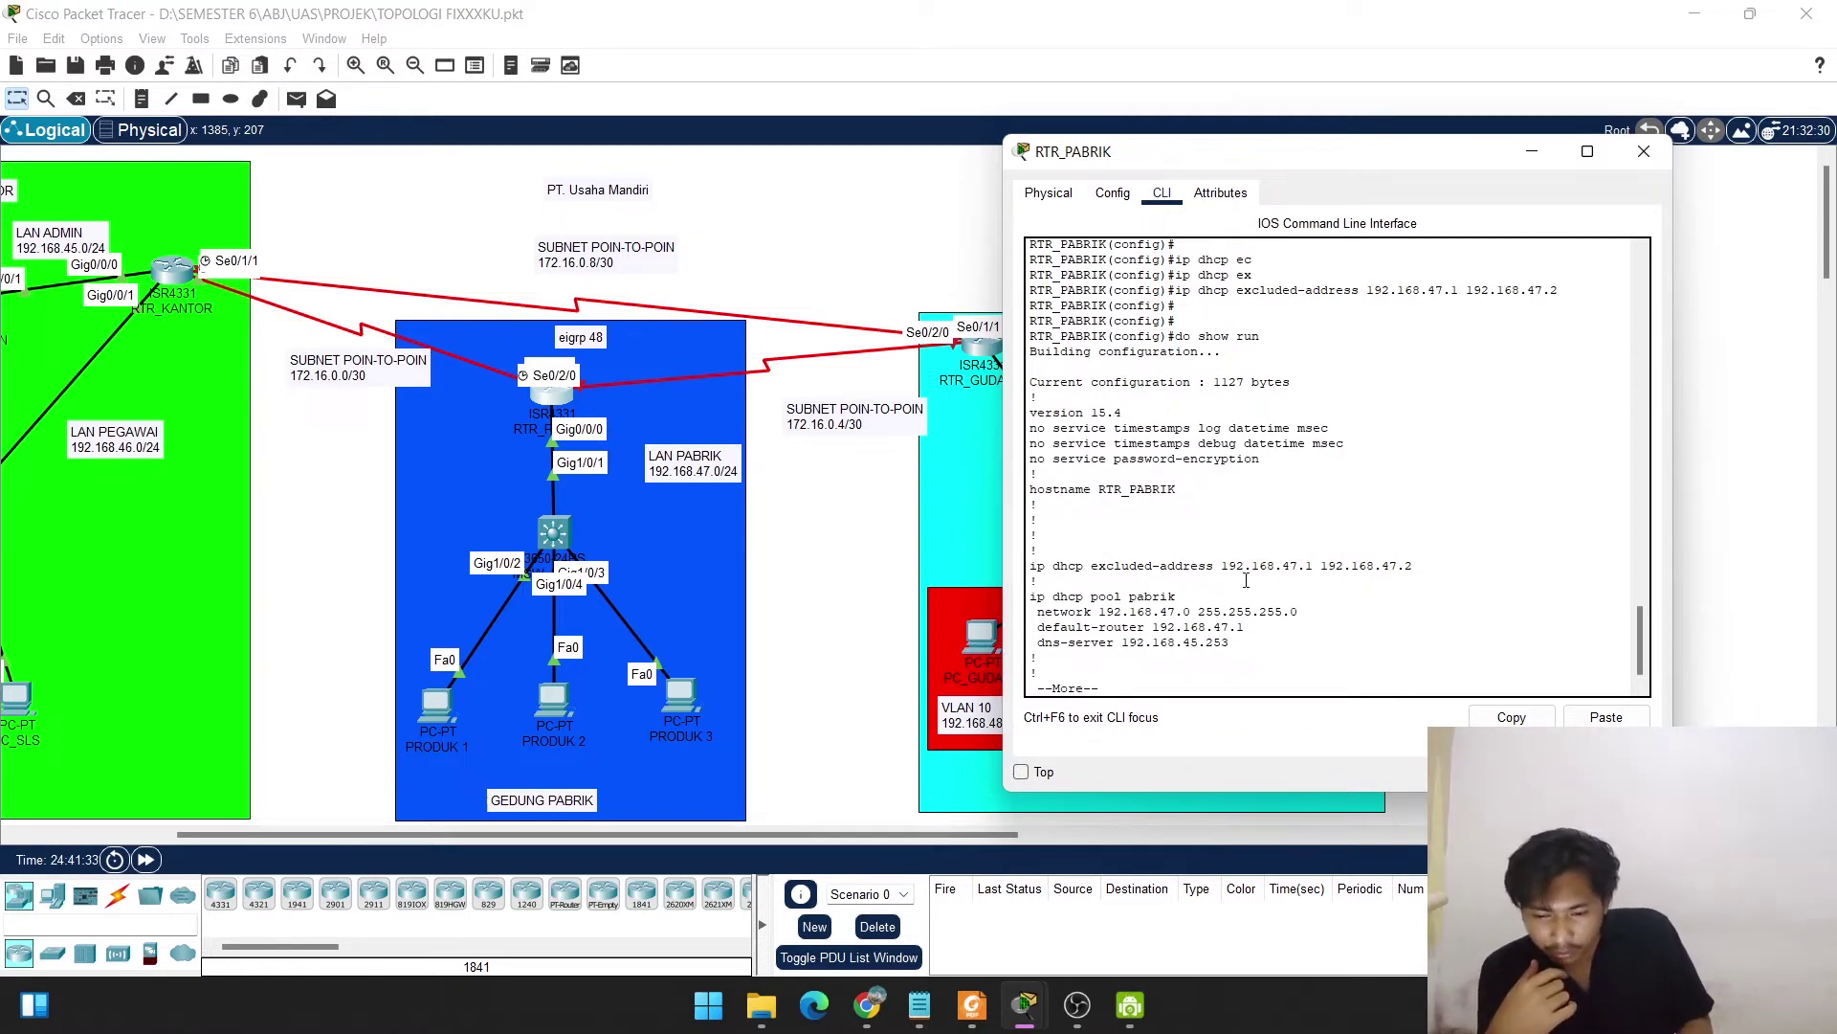
pyautogui.moveTo(1031, 566); pyautogui.dragTo(1460, 566)
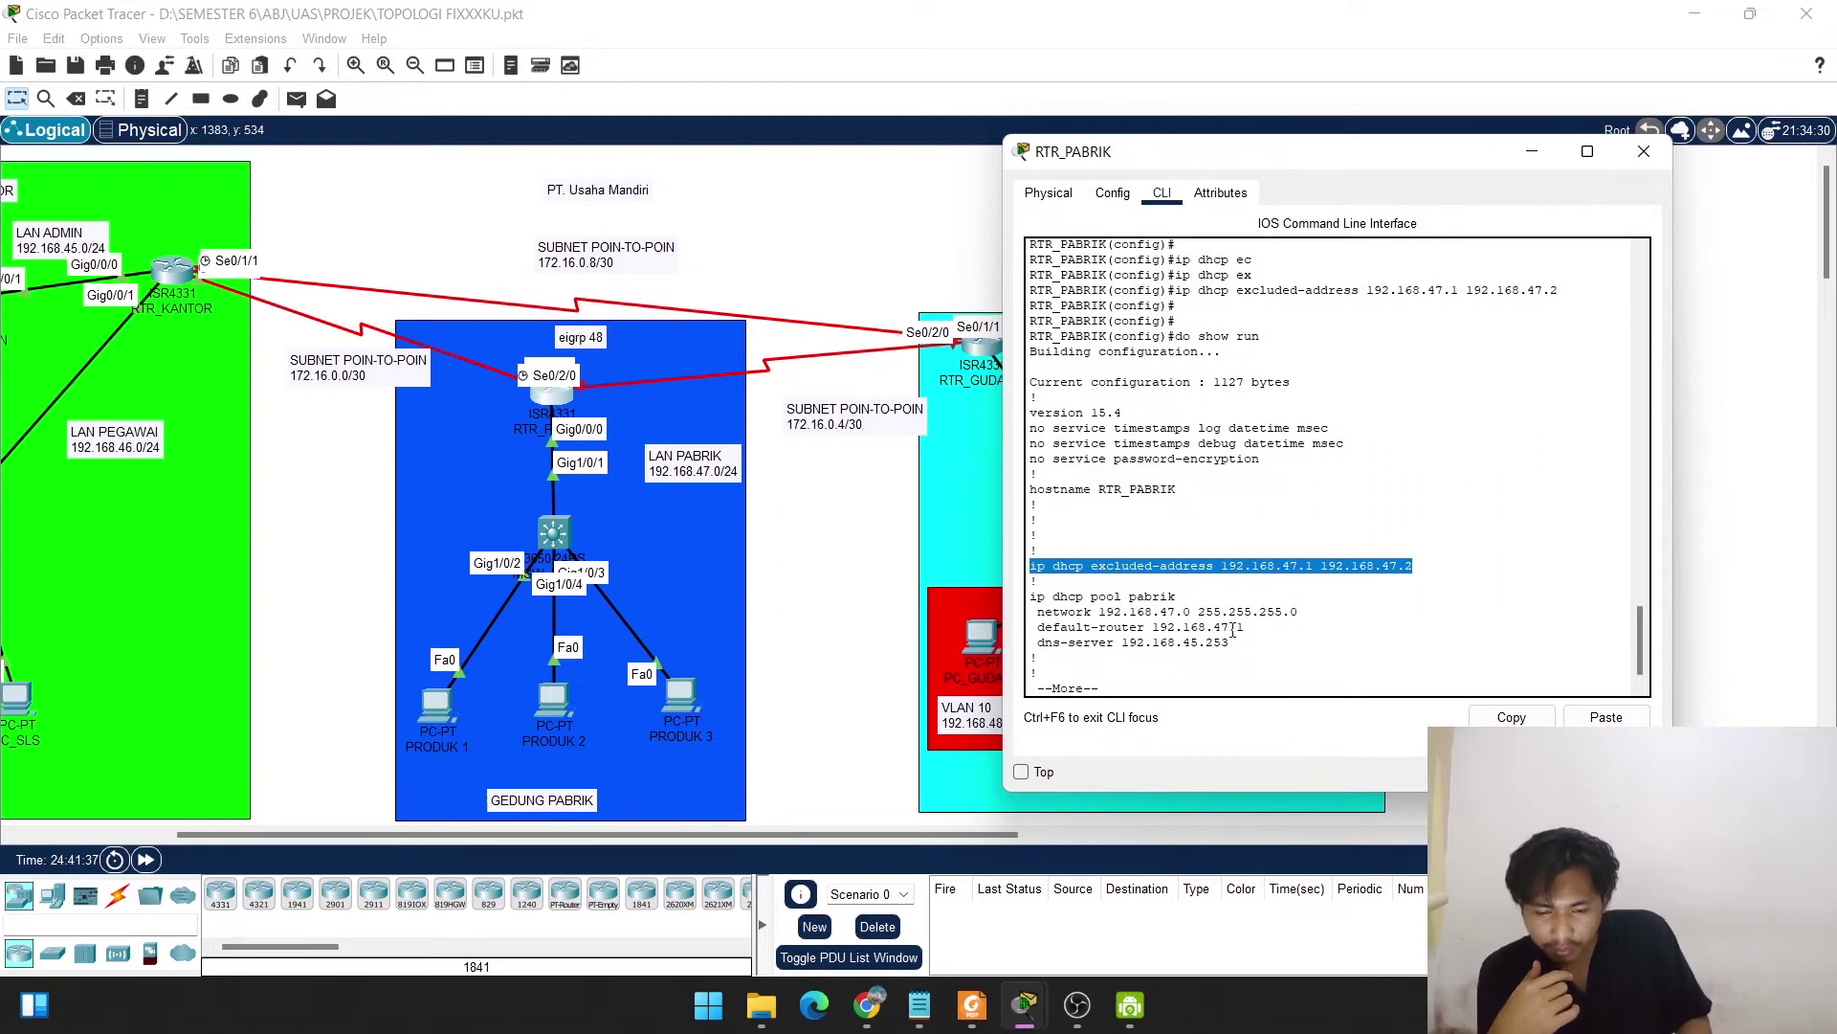
pyautogui.moveTo(1251, 655); pyautogui.dragTo(982, 592)
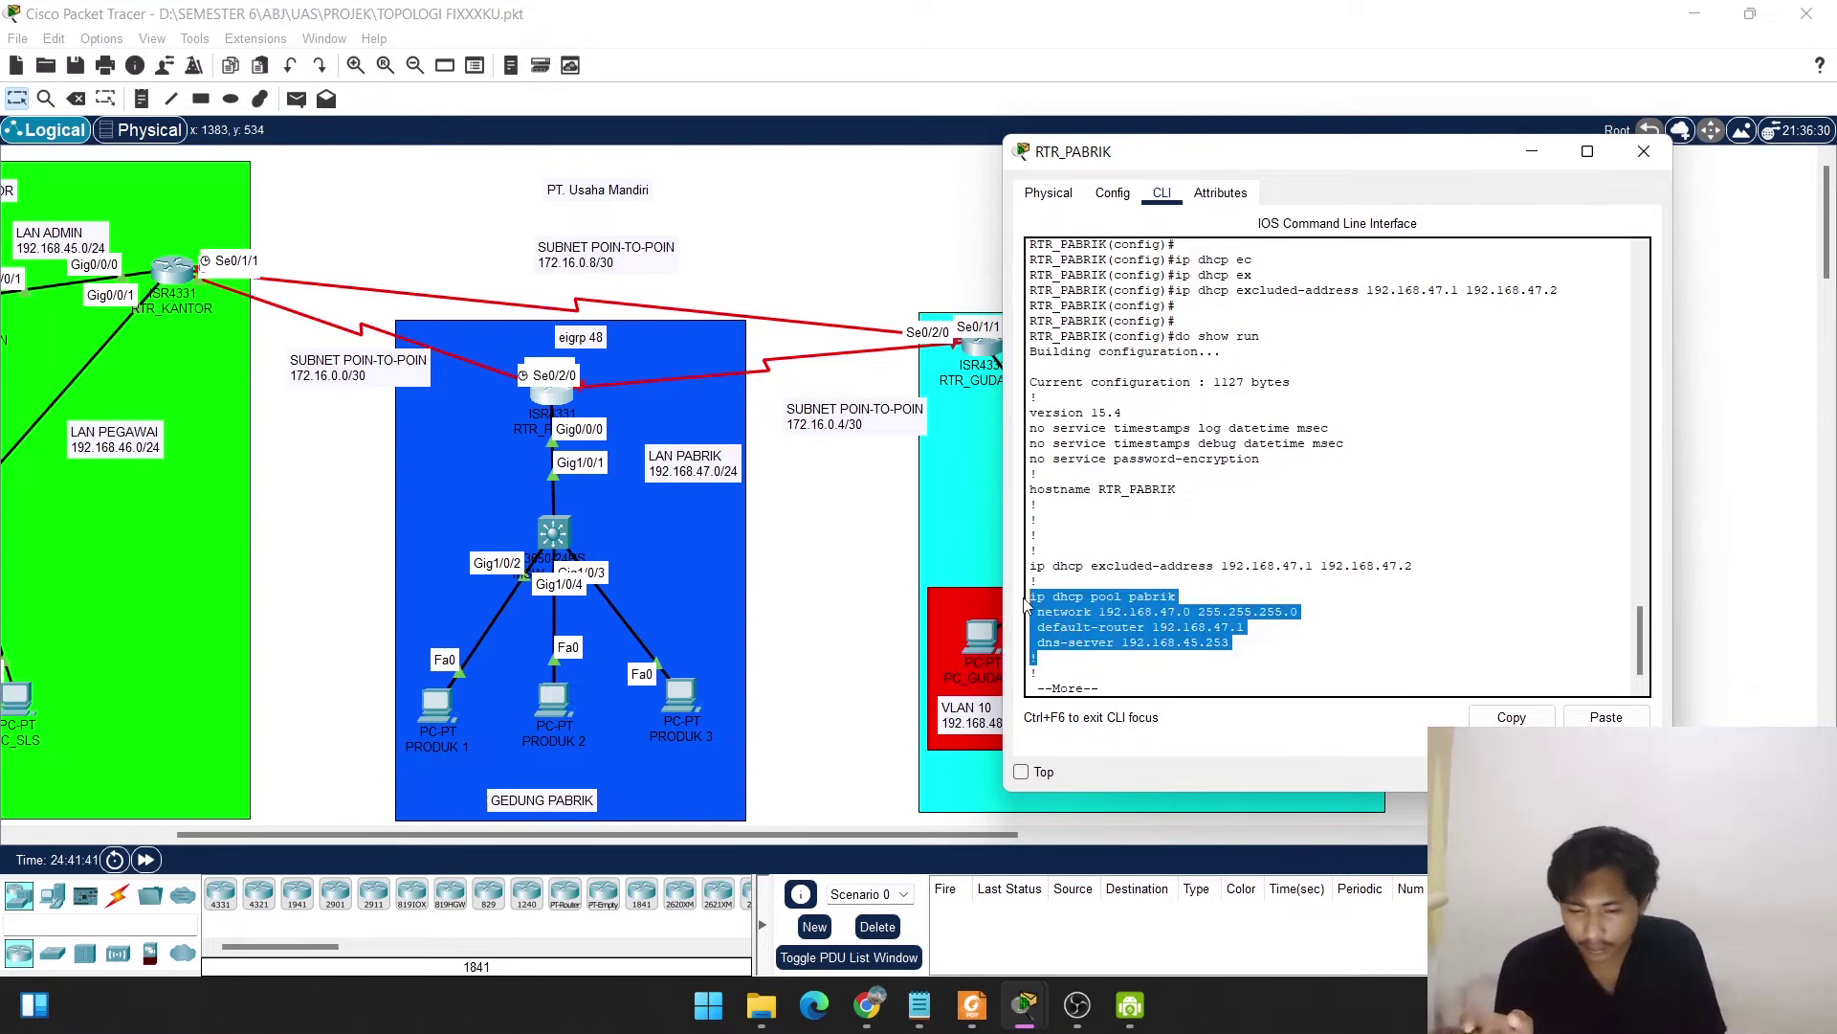
# Page through the config, highlighting the Serial0/1/0 and Serial0/2/0 addresses.
pyautogui.press('space')
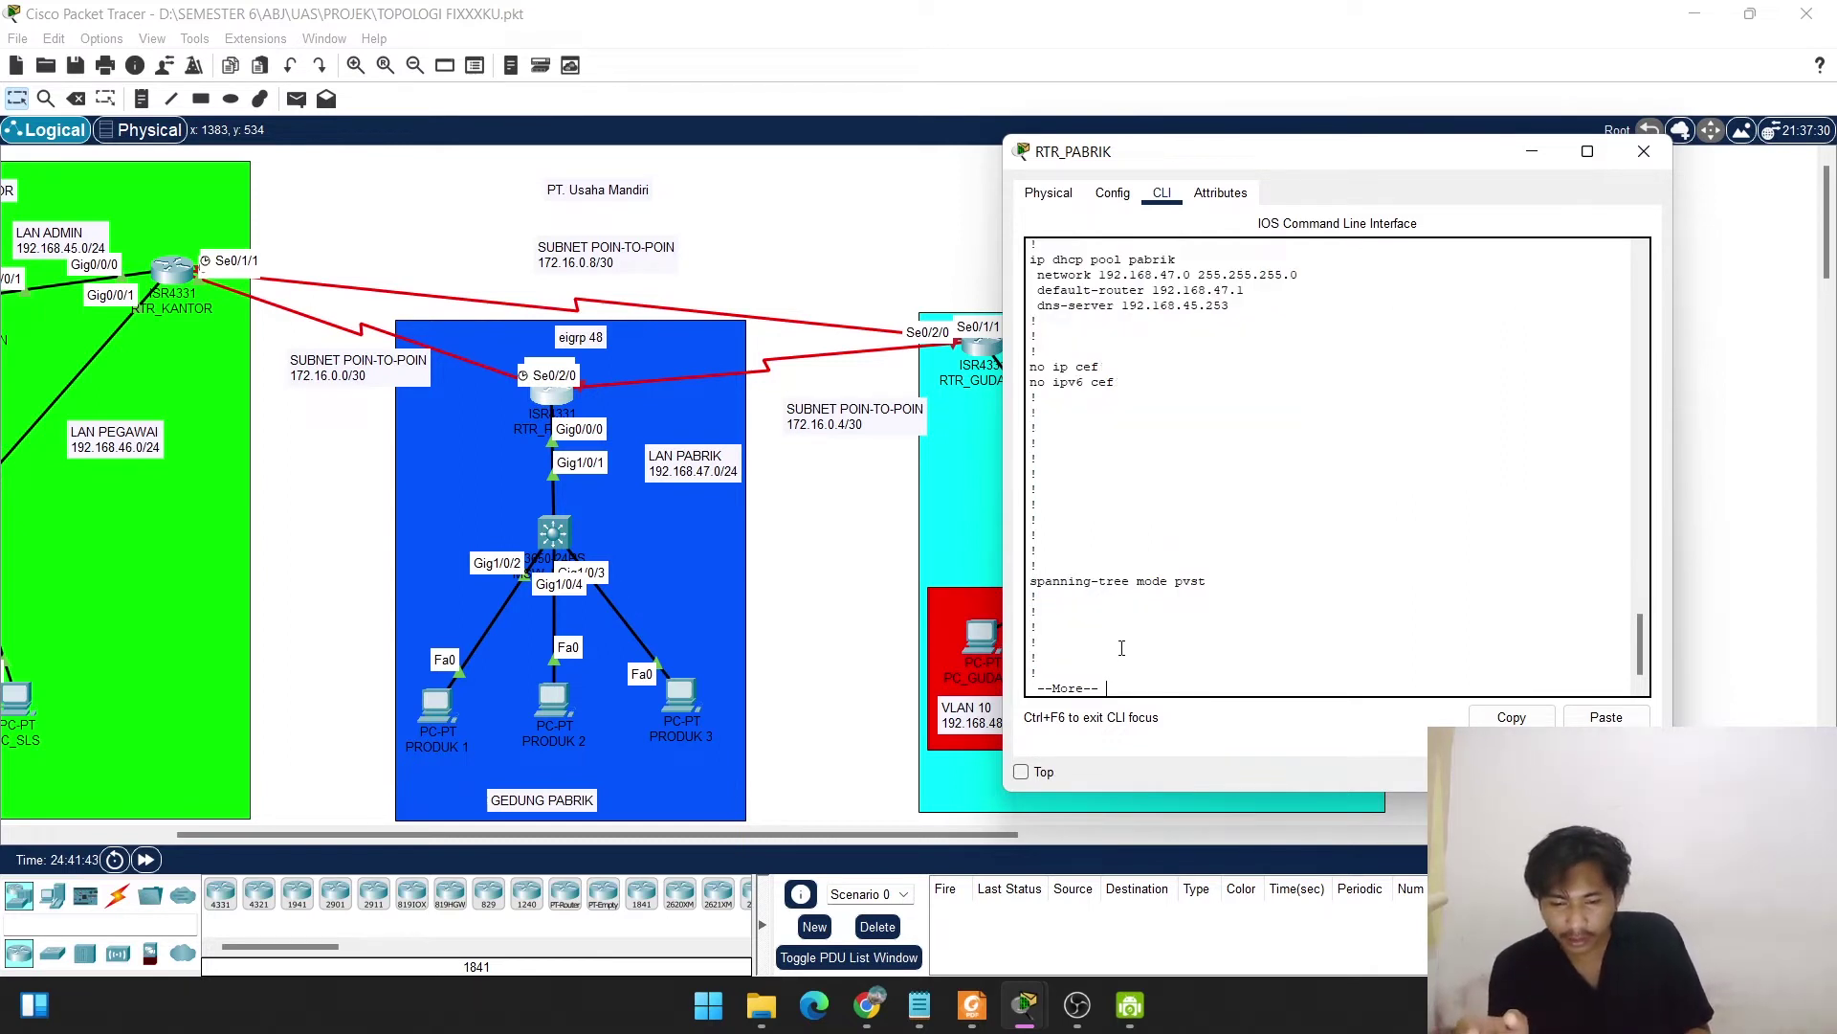
pyautogui.press('space')
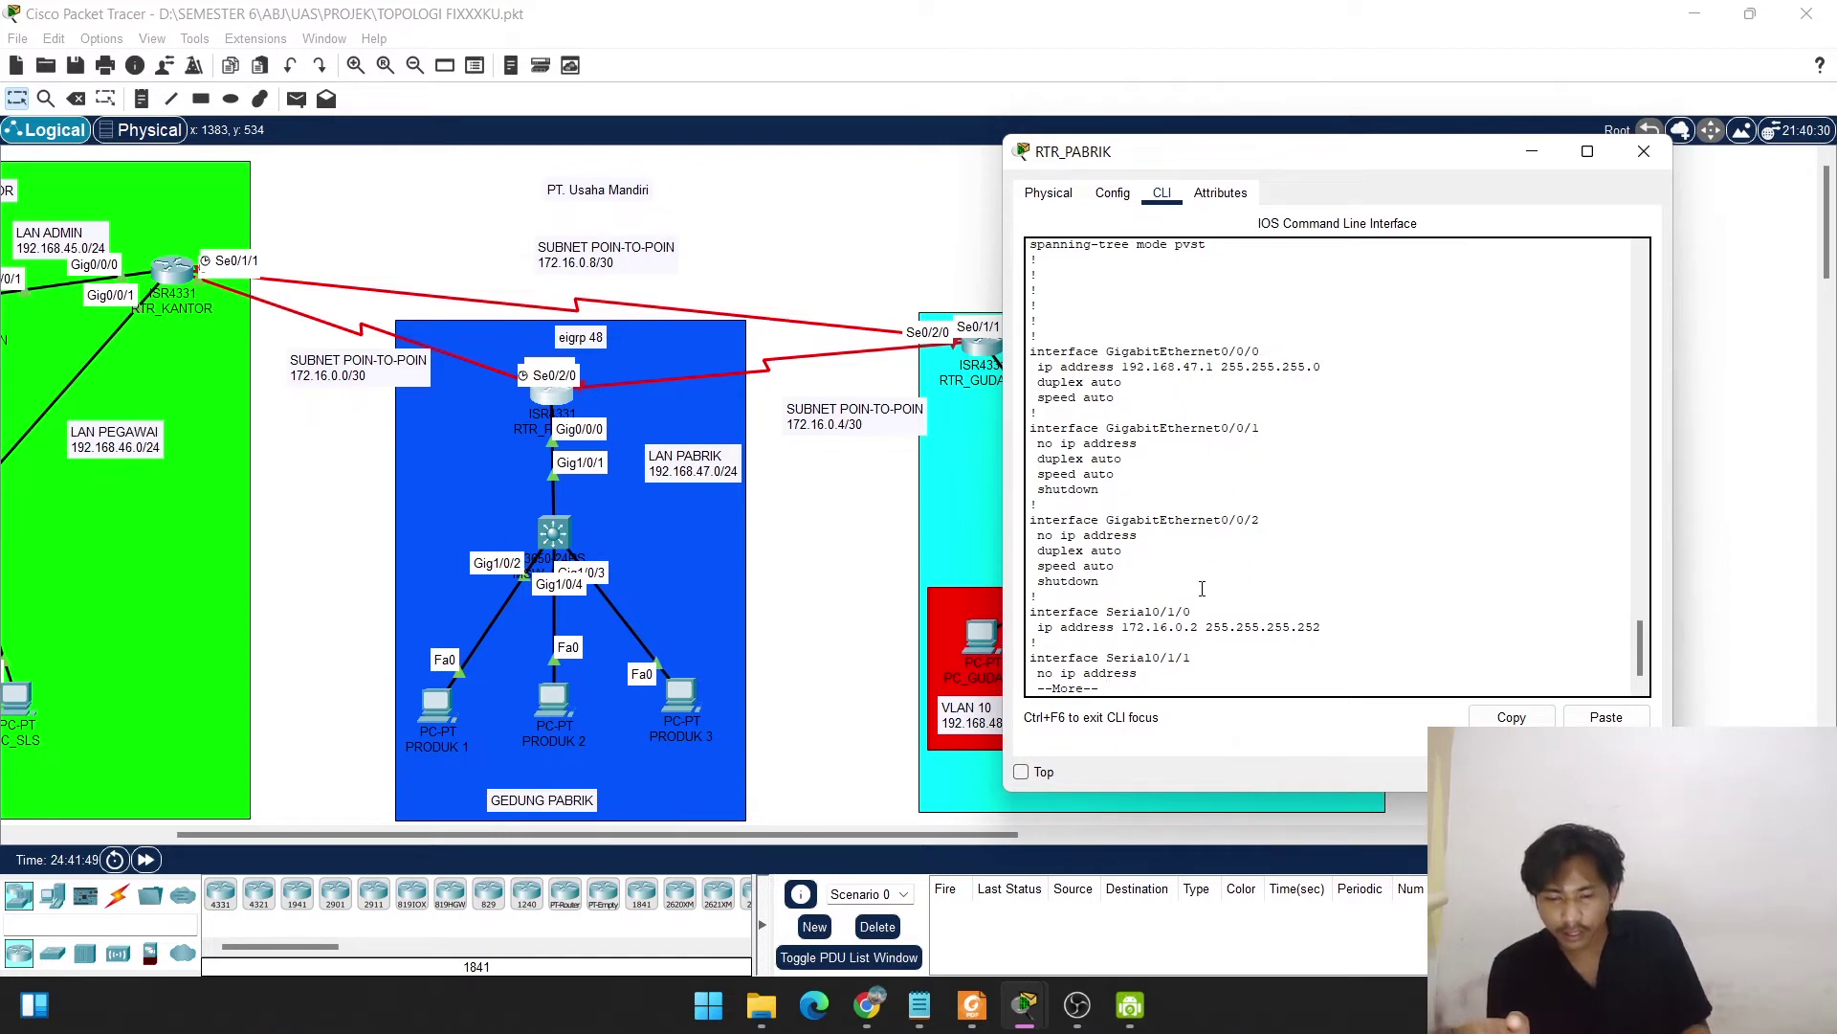
pyautogui.press('space')
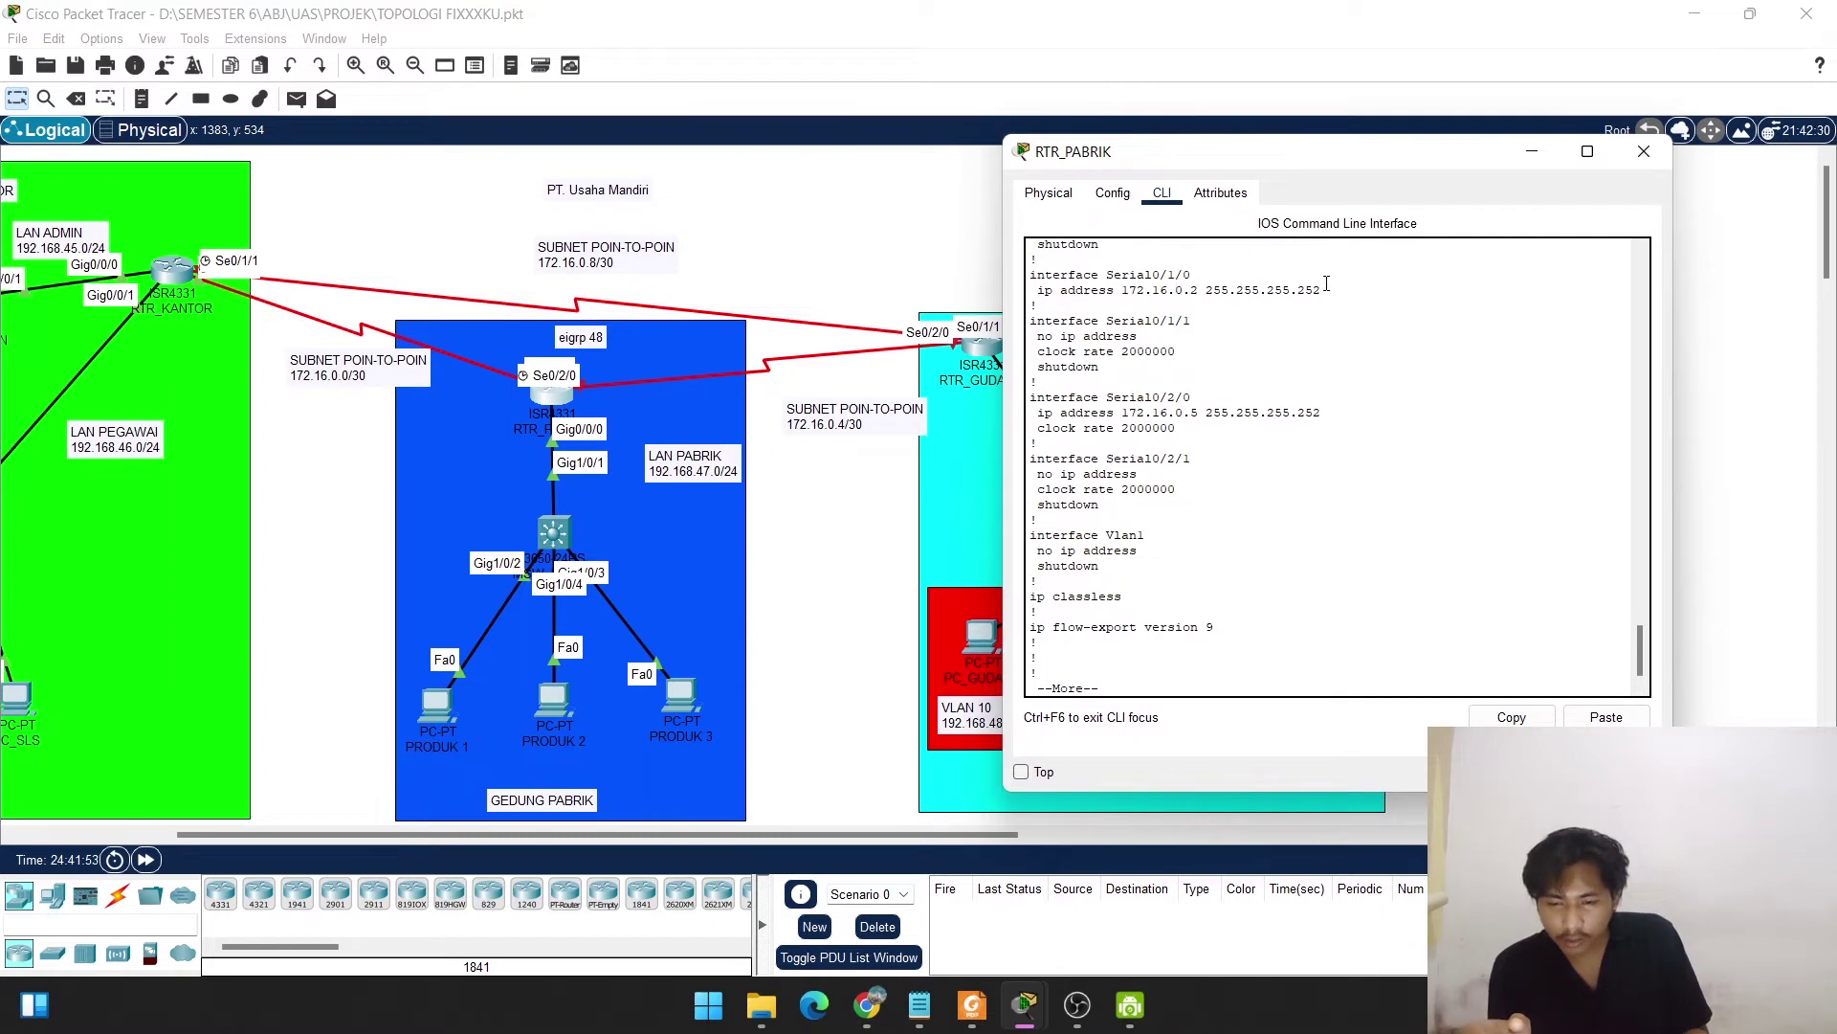
pyautogui.moveTo(1201, 281); pyautogui.dragTo(1123, 291)
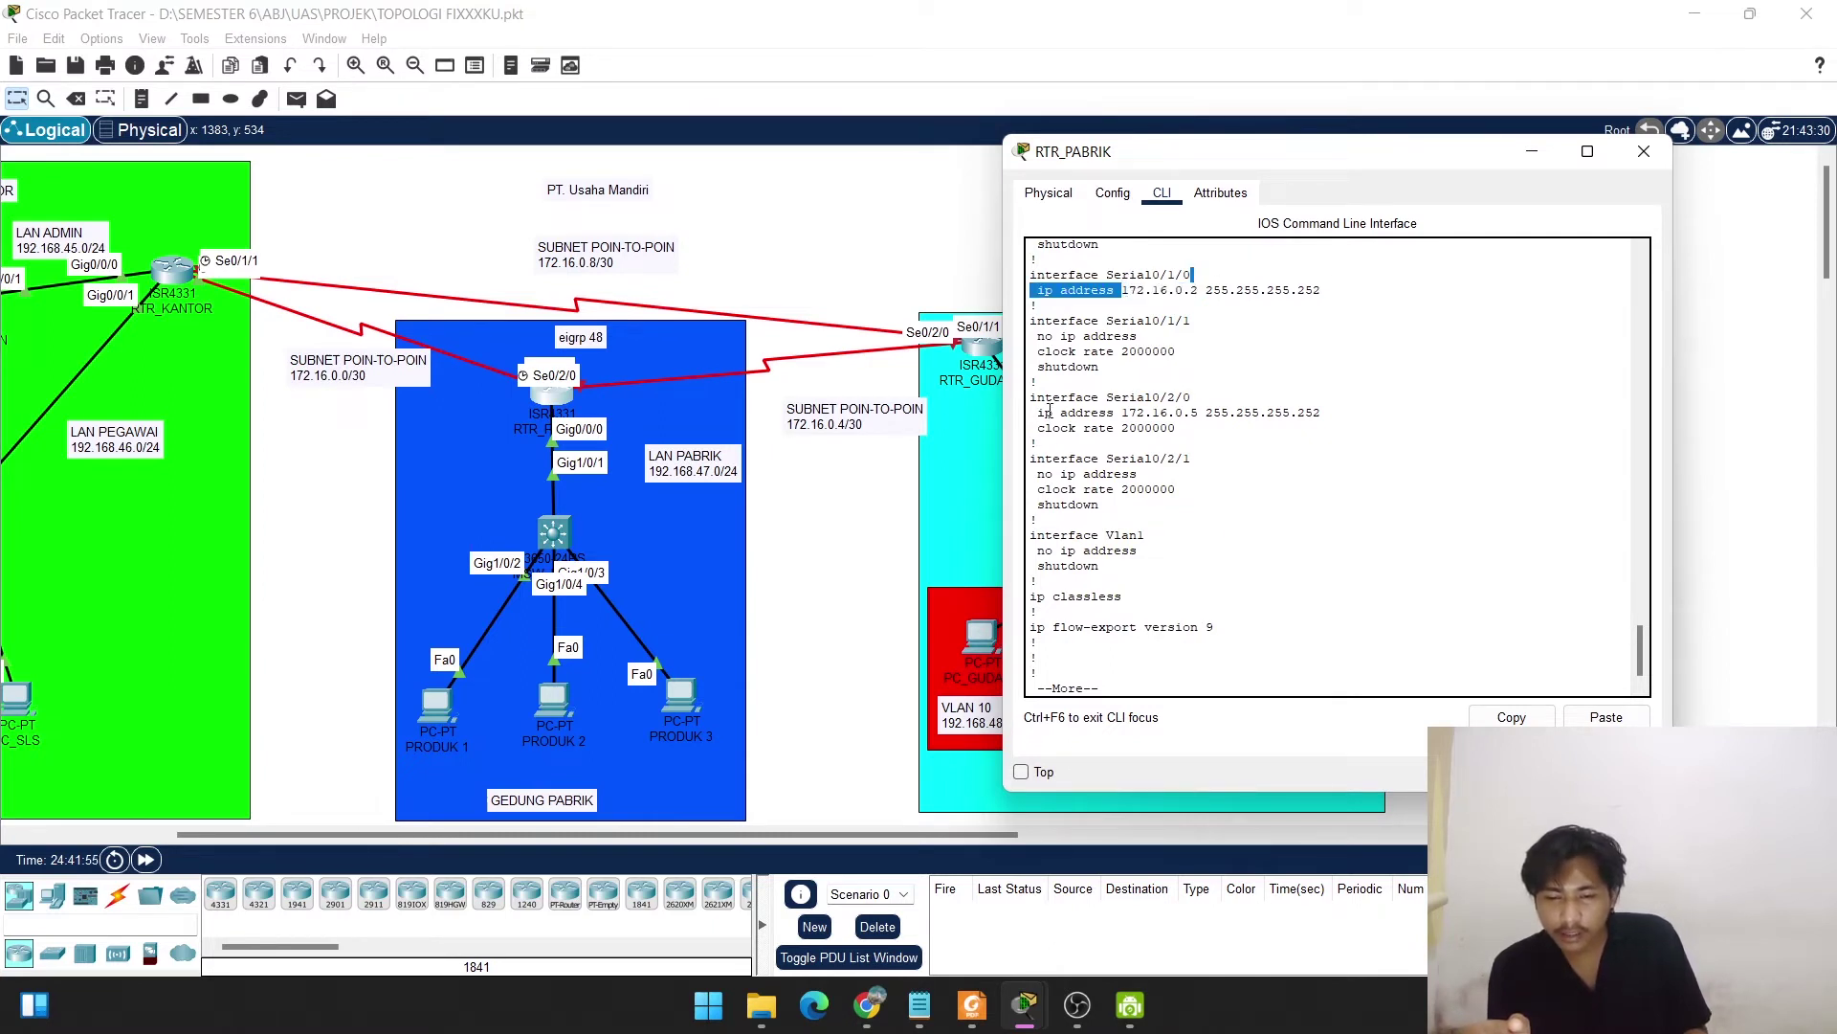
pyautogui.moveTo(1050, 411); pyautogui.dragTo(1291, 411)
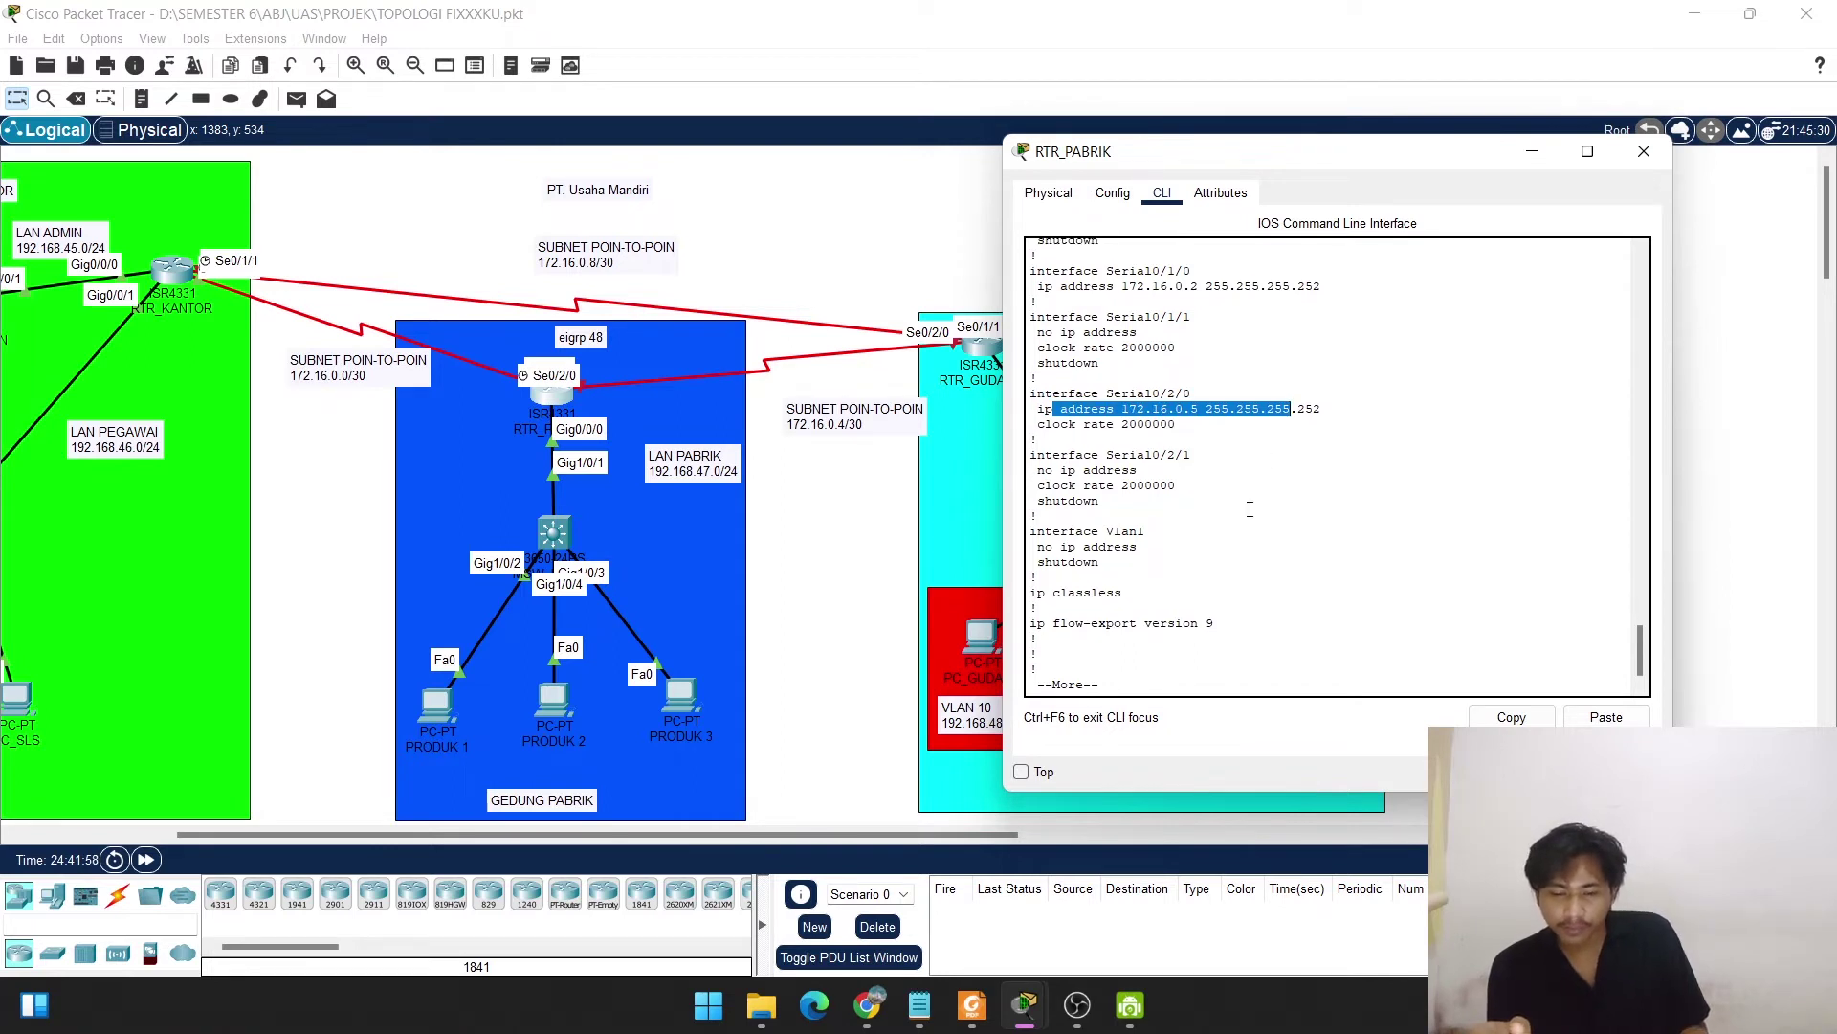
pyautogui.press('space')
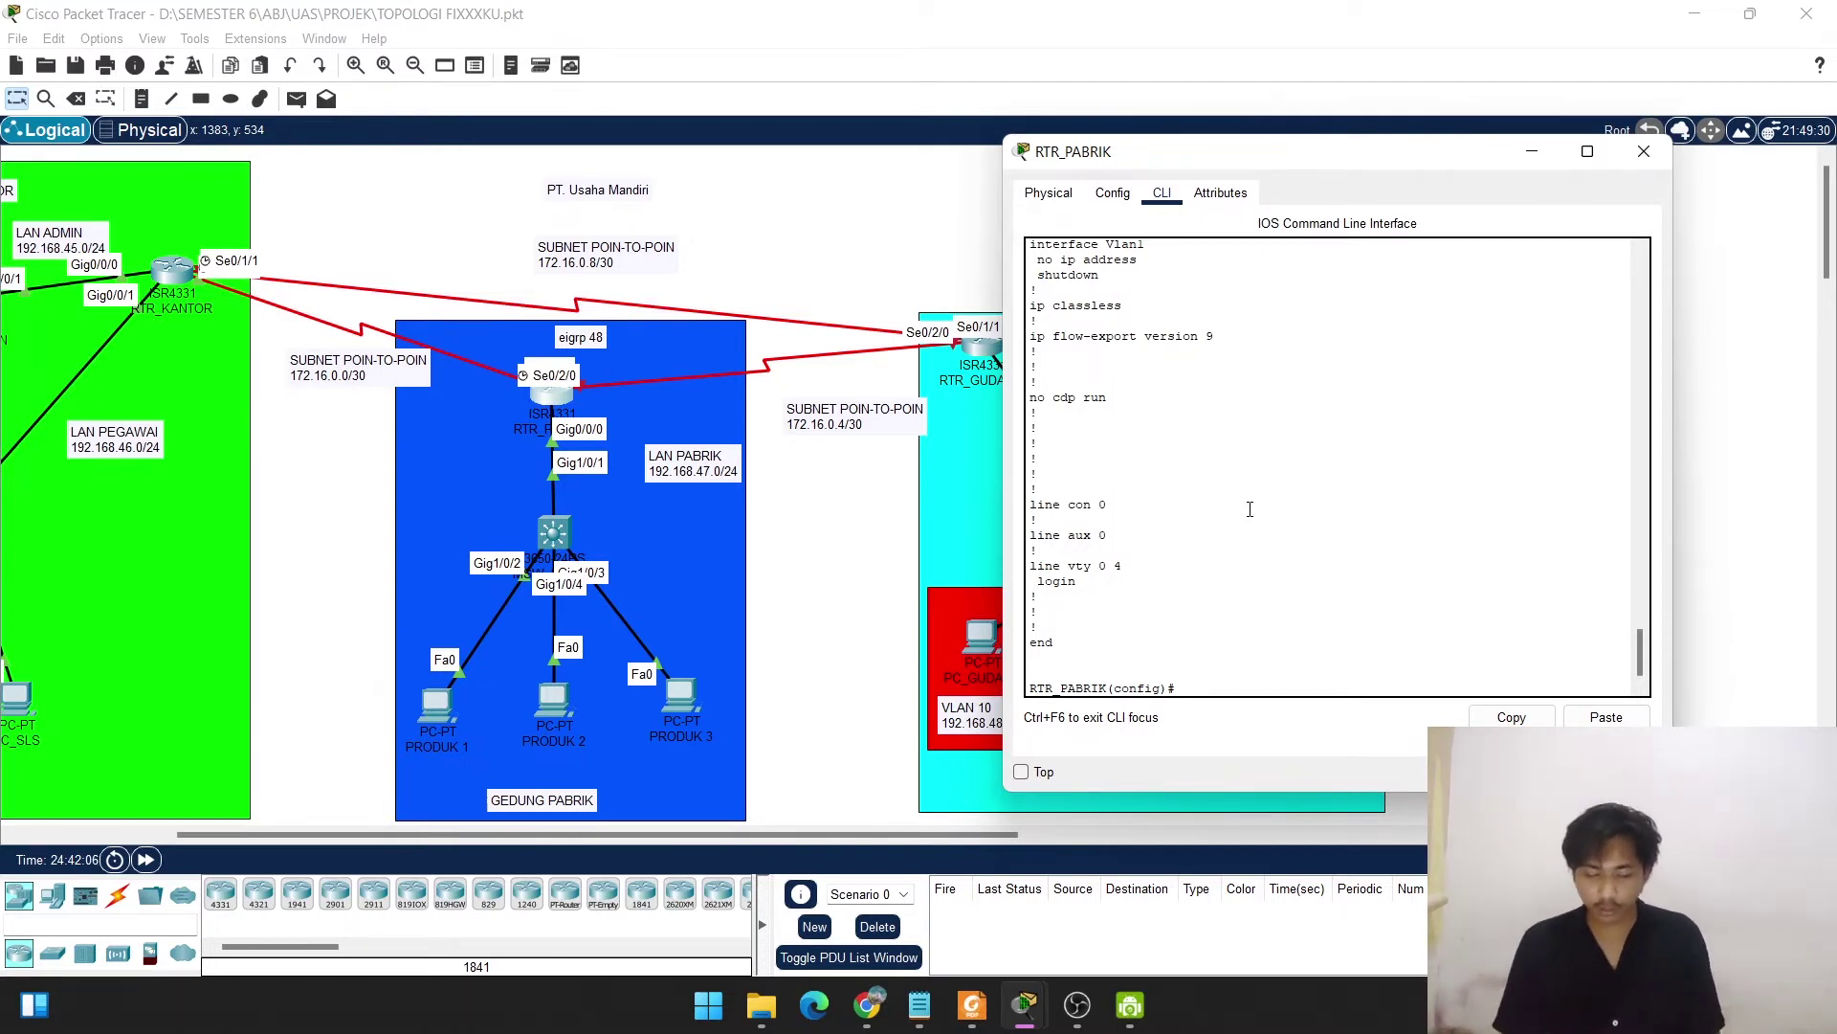
# Set an enable secret password and the domain name usahamandiri.com.
pyautogui.write('en')
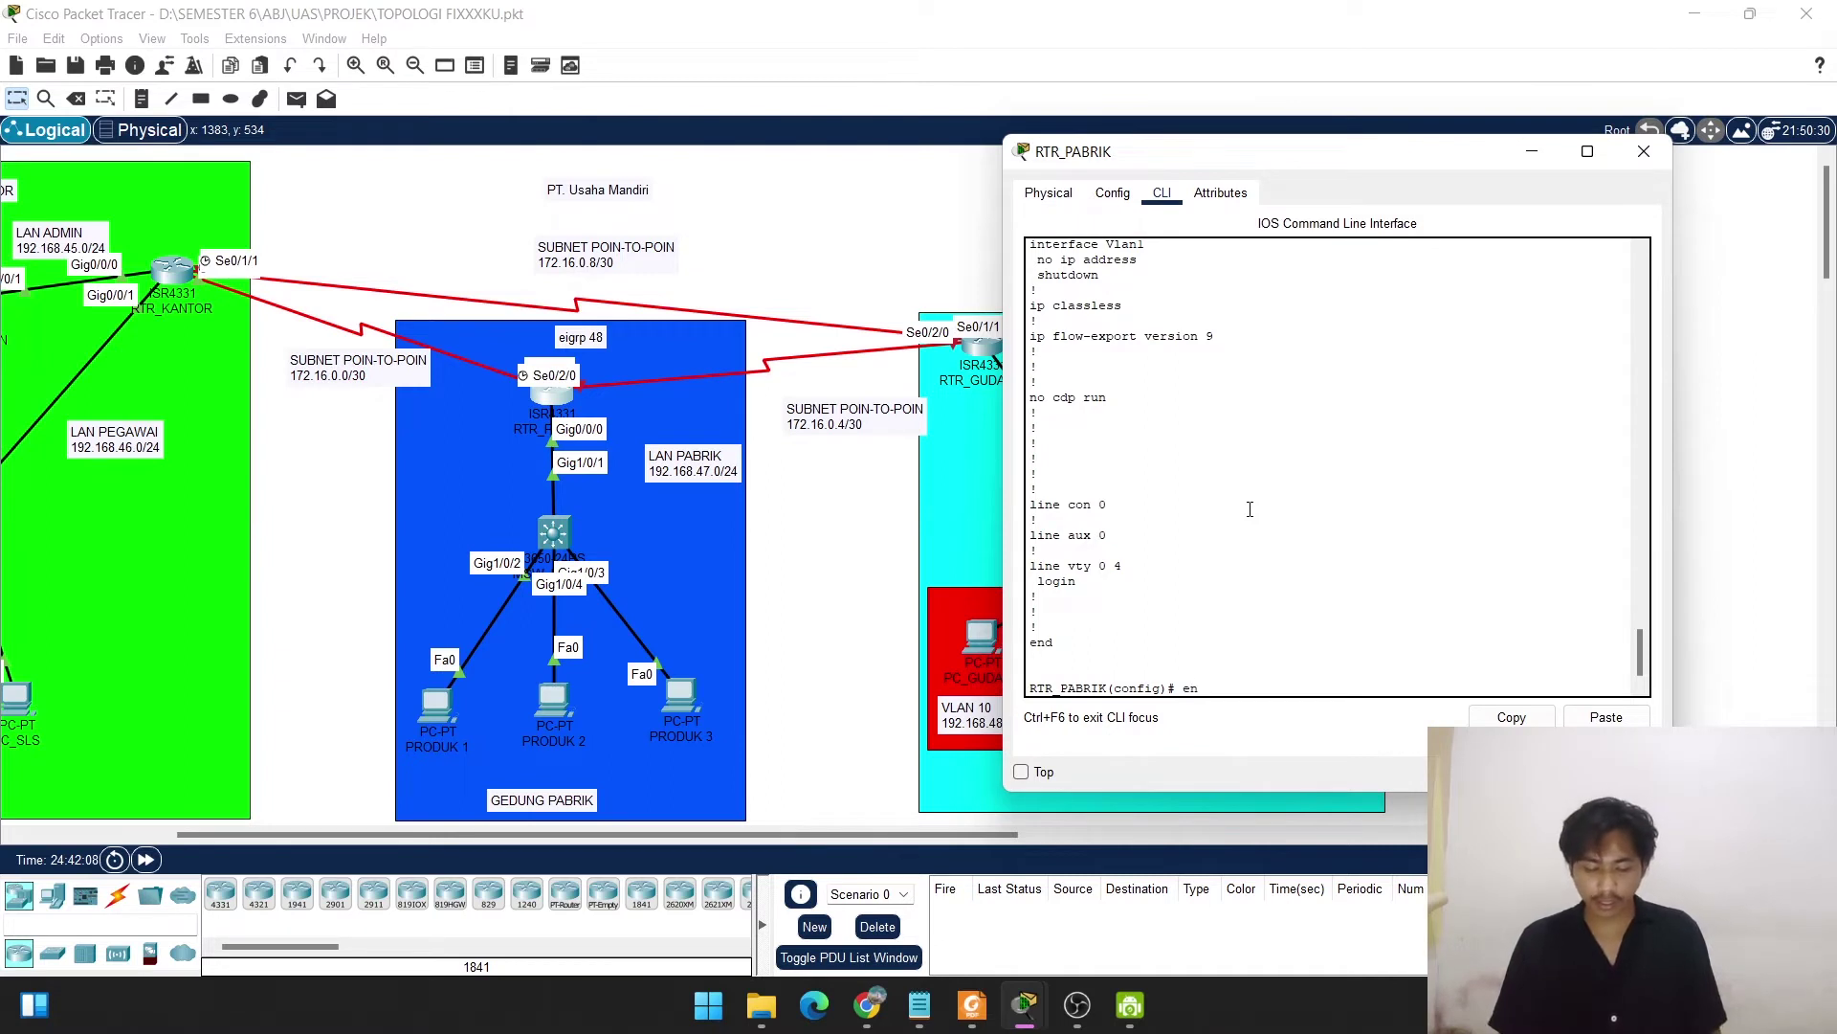
pyautogui.write('abel')
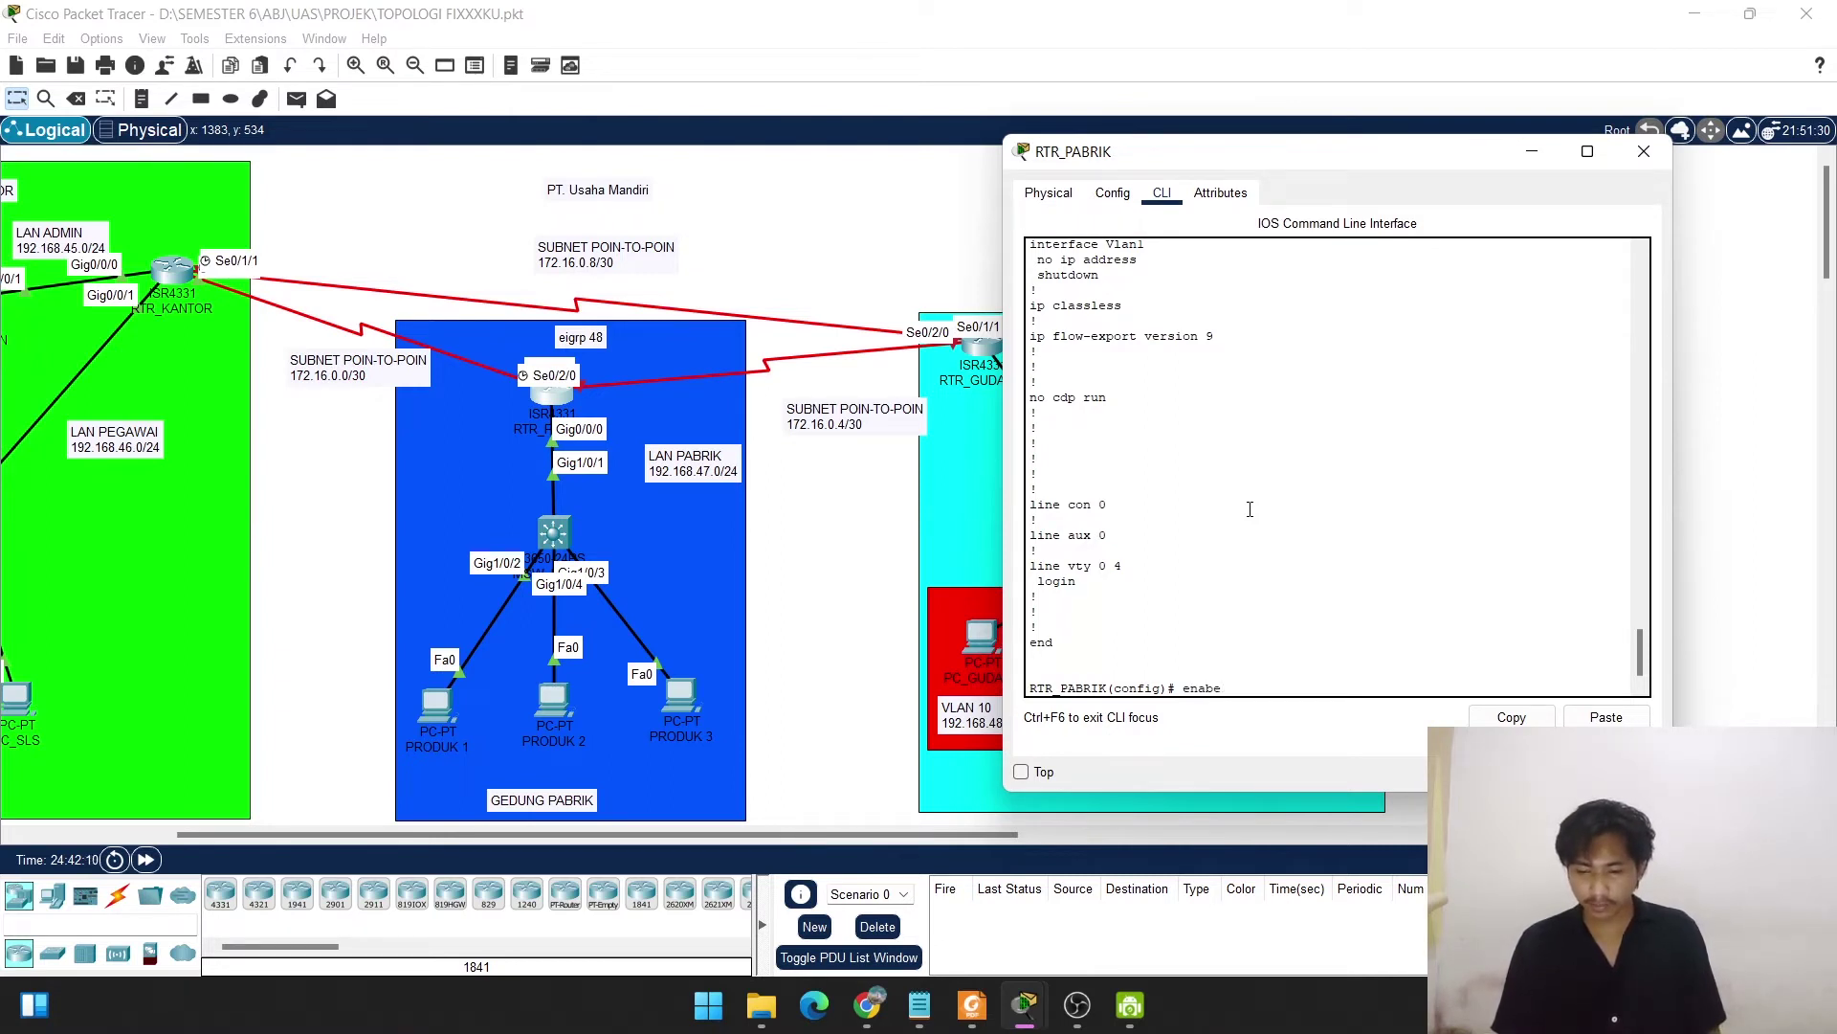
pyautogui.press('BackSpace')
pyautogui.press('BackSpace')
pyautogui.write('le secret')
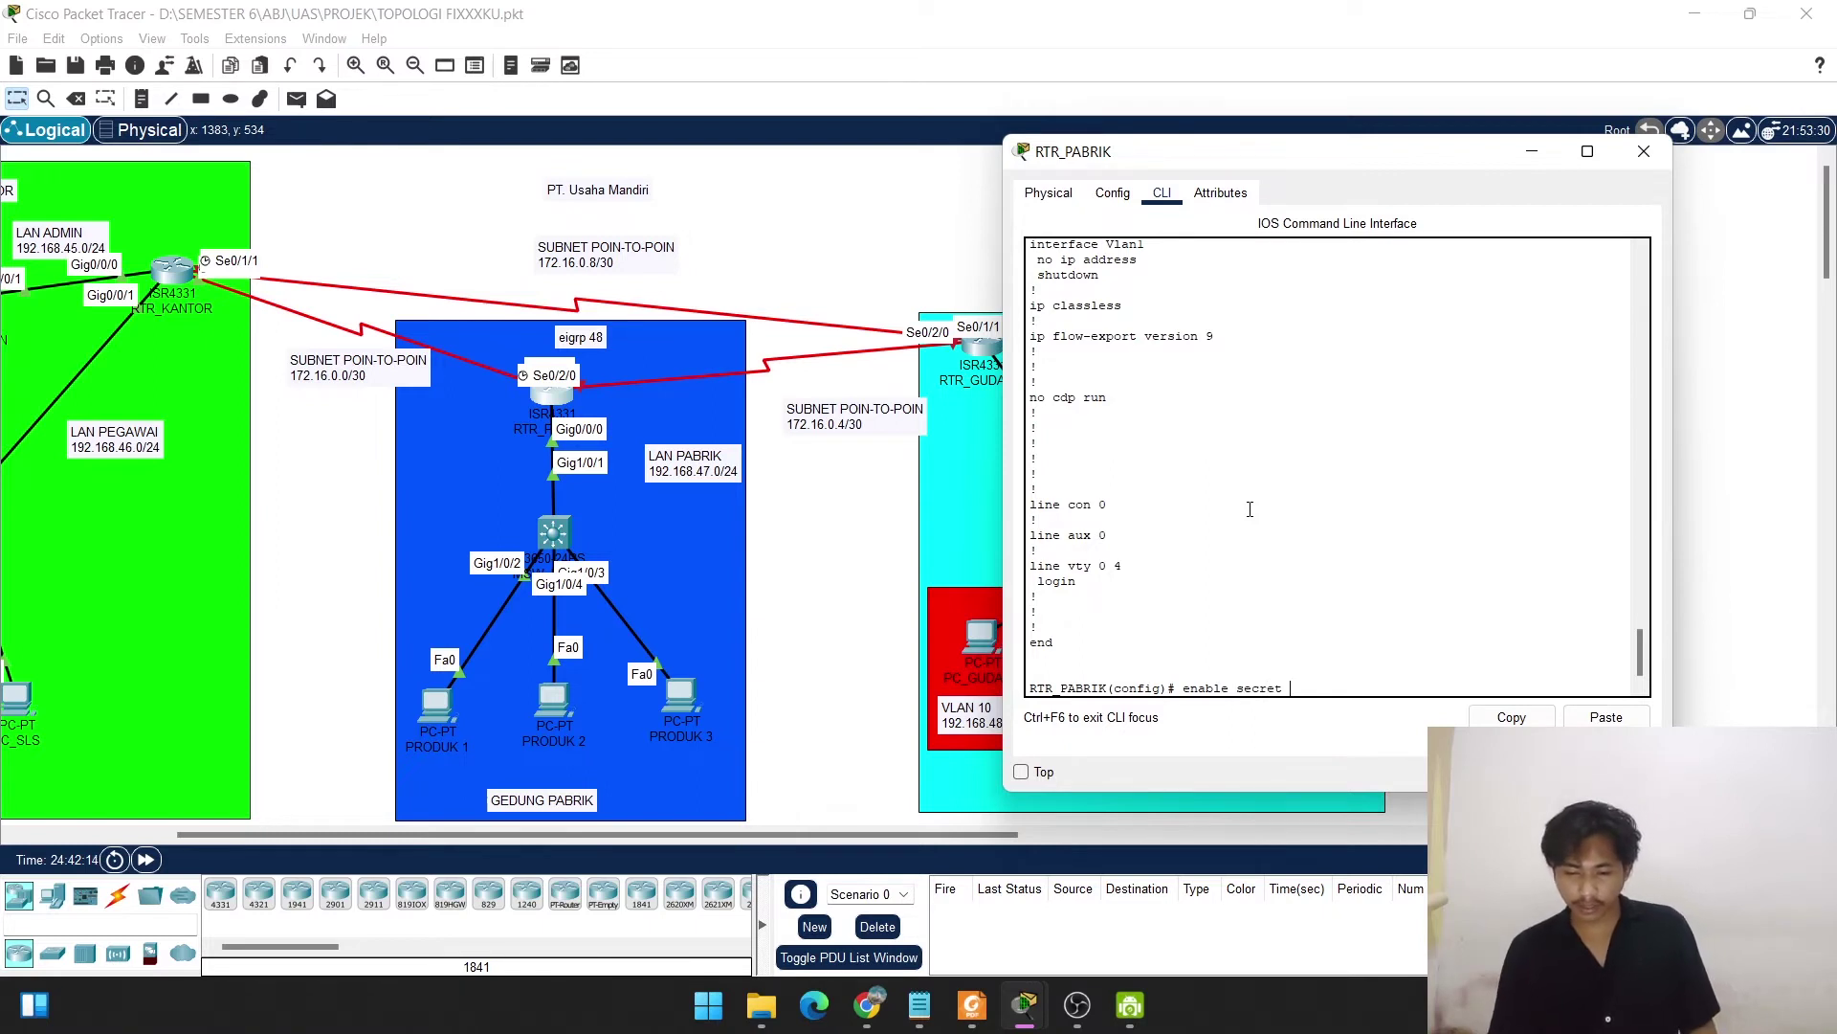
pyautogui.write(' mandiri')
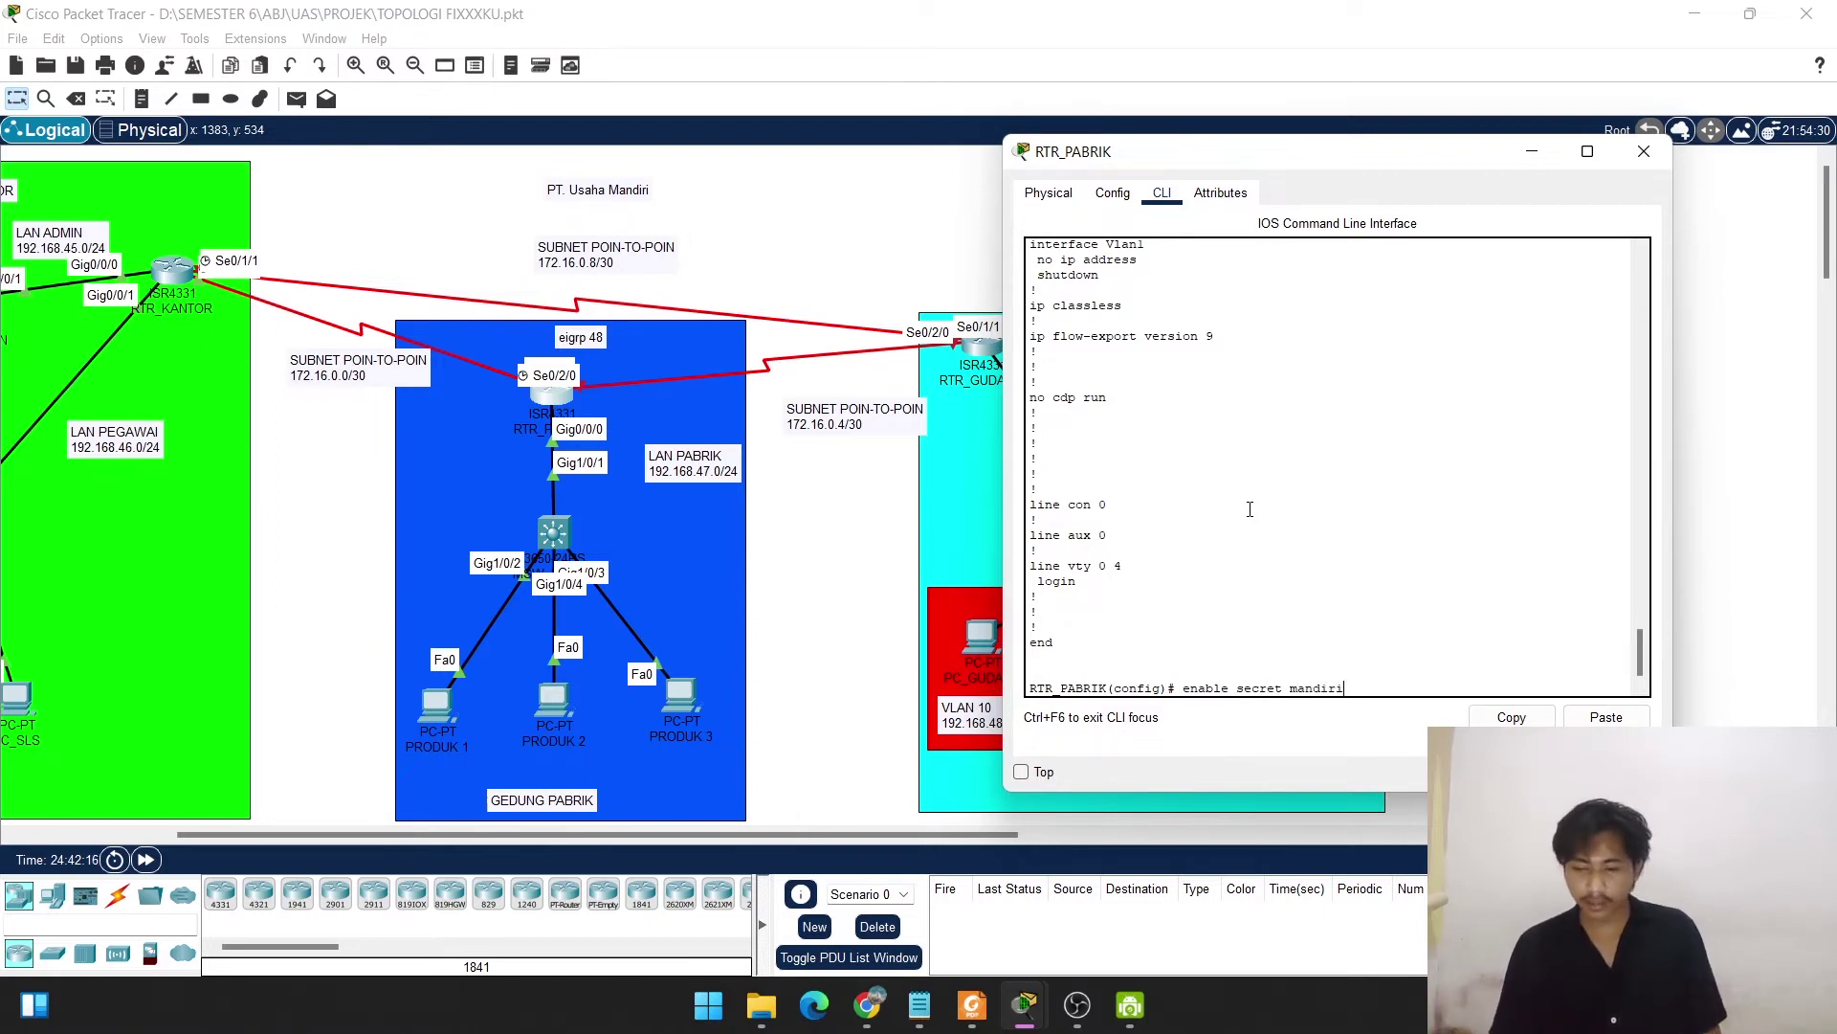
pyautogui.press('Return')
pyautogui.press('Return')
pyautogui.write('ip domain')
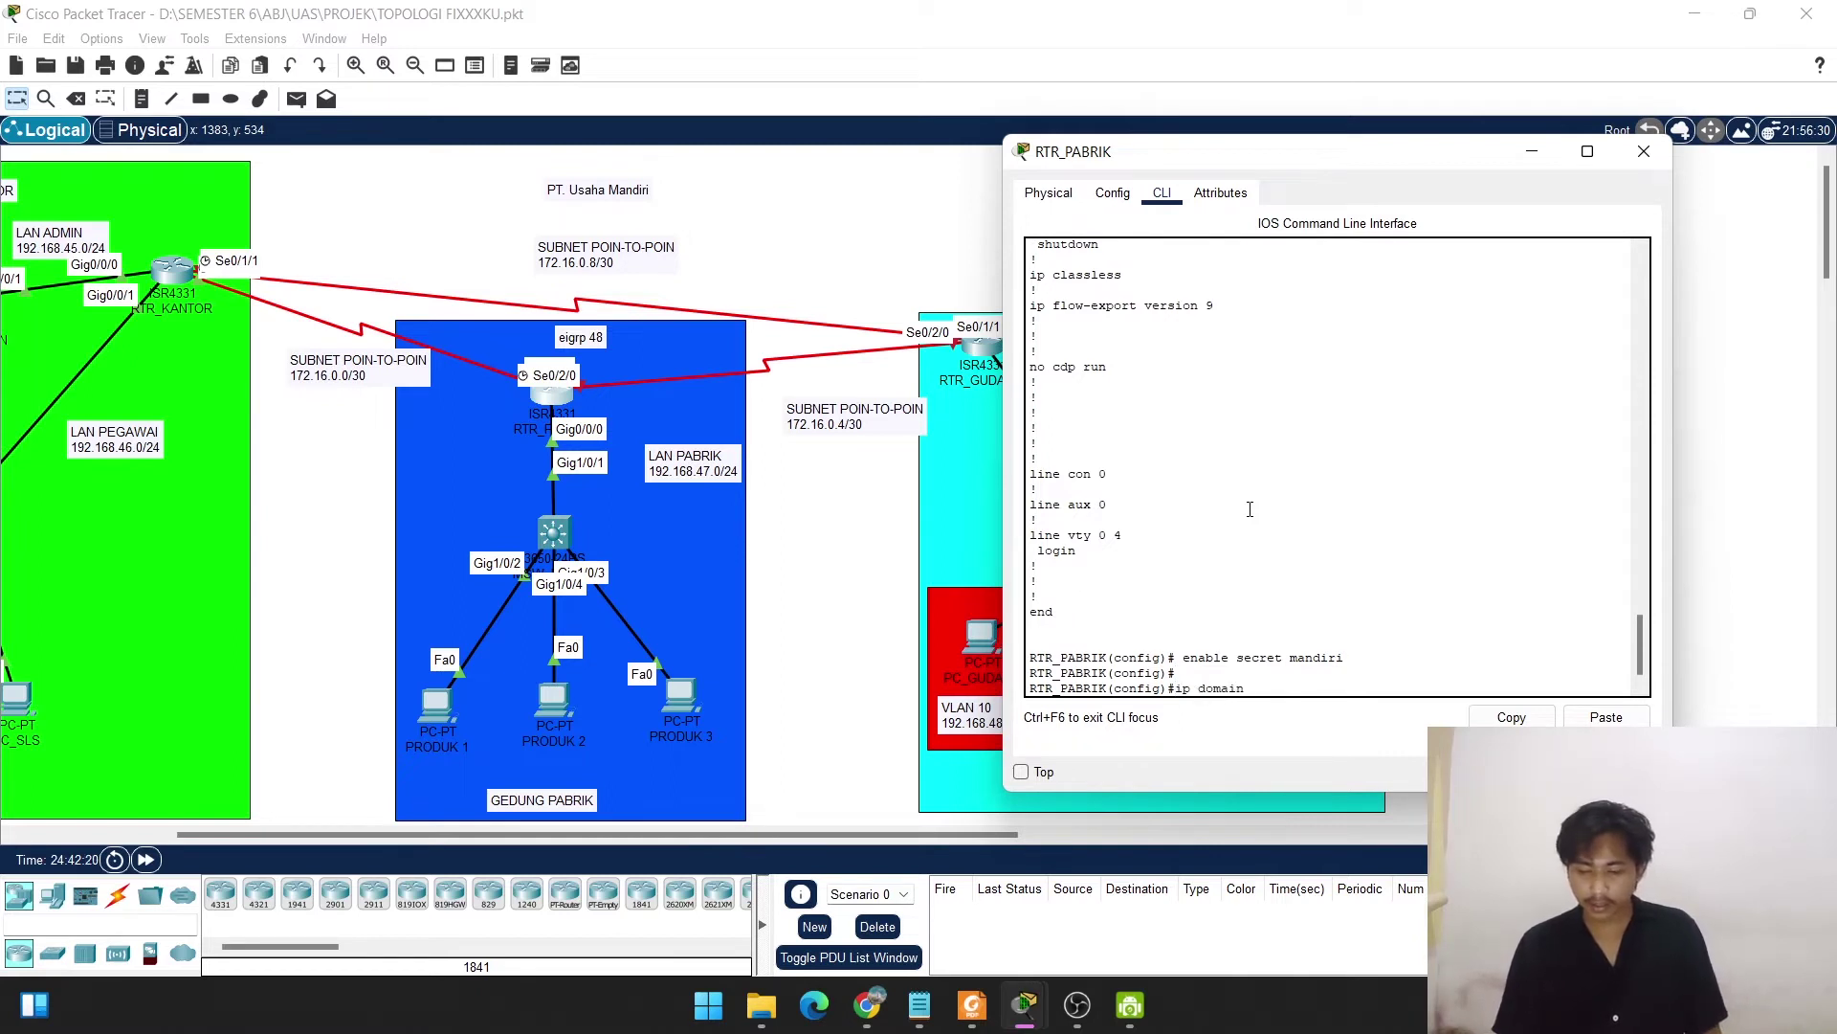
pyautogui.write('-name us')
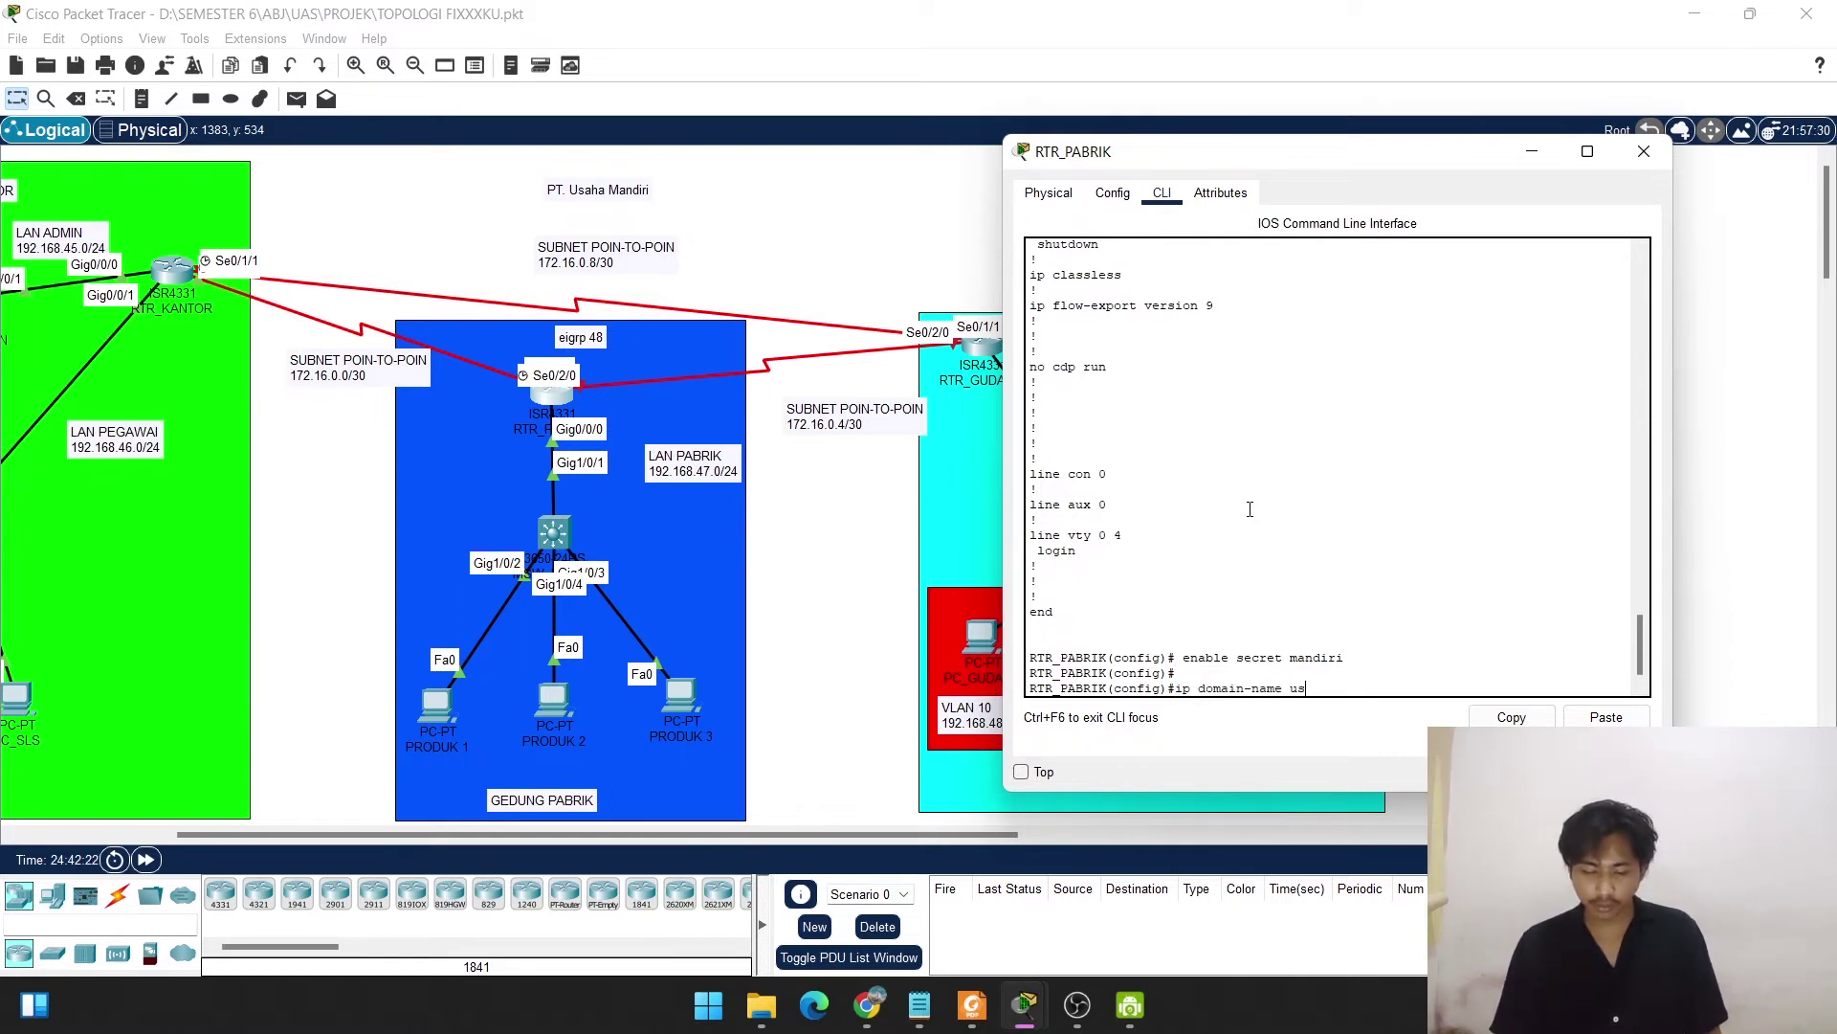
pyautogui.write('ahamandiri,')
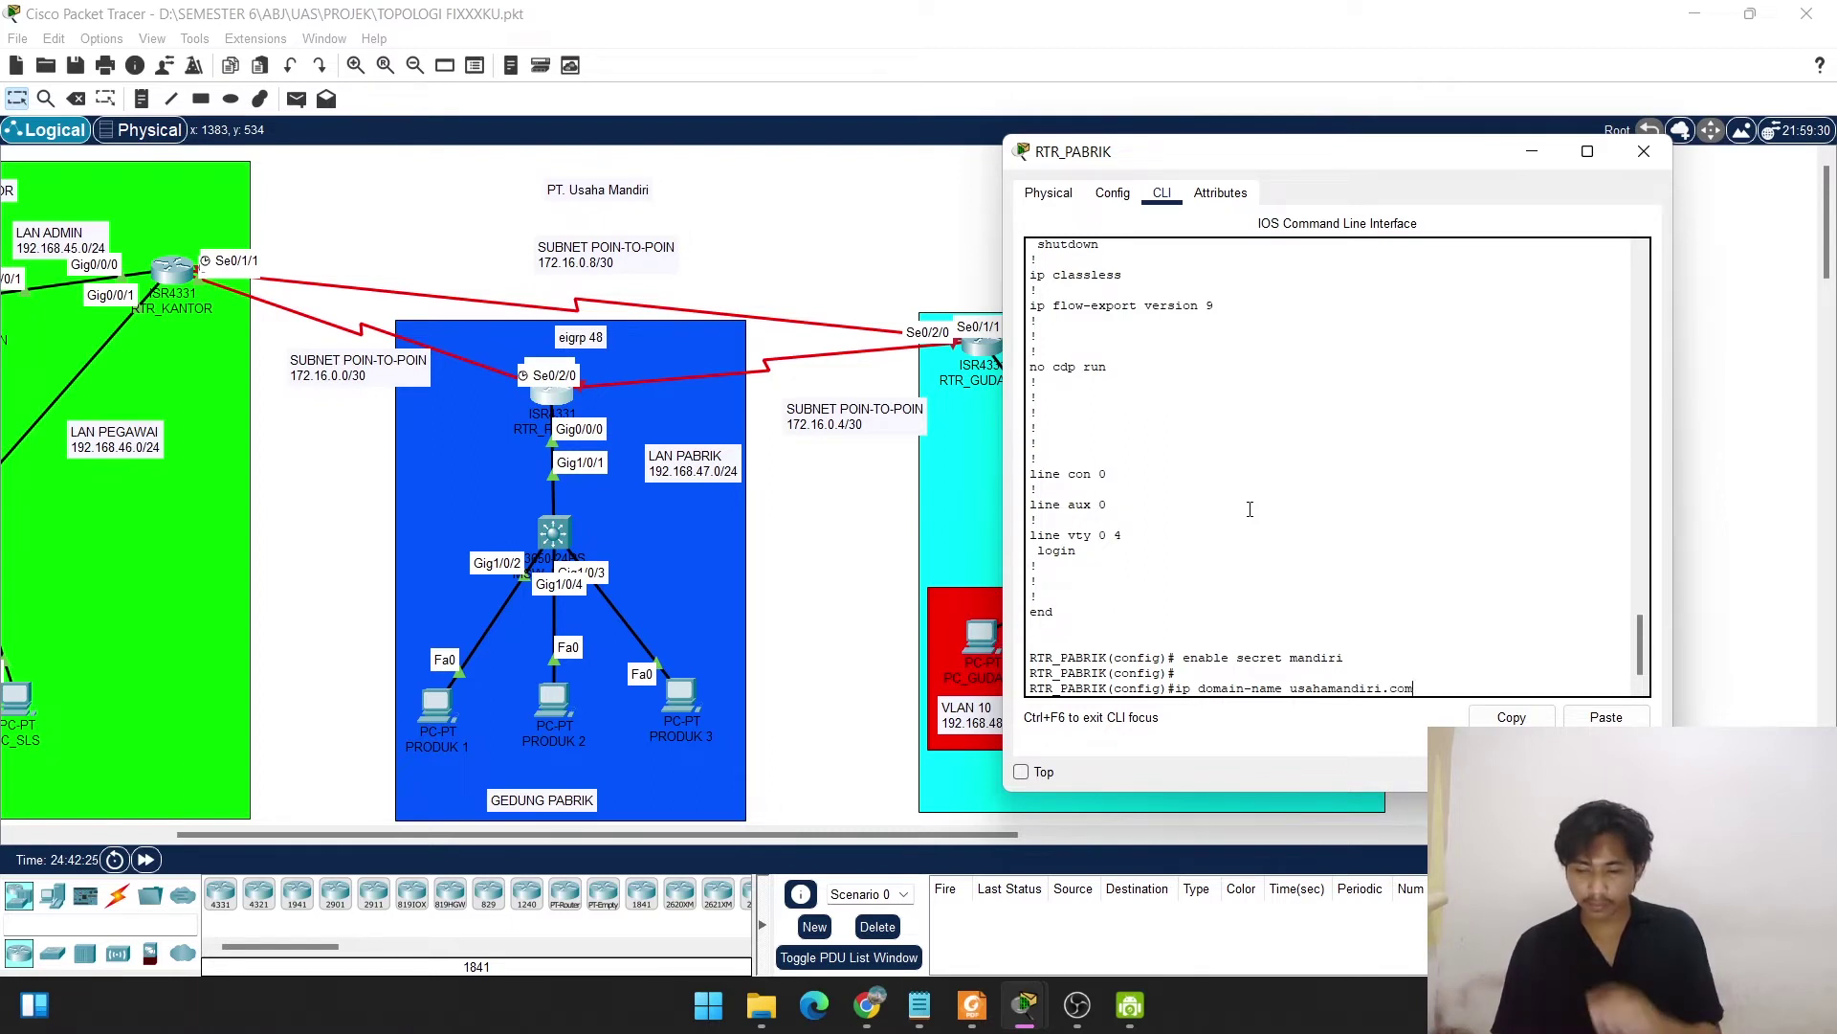
pyautogui.write('com')
pyautogui.press('Return')
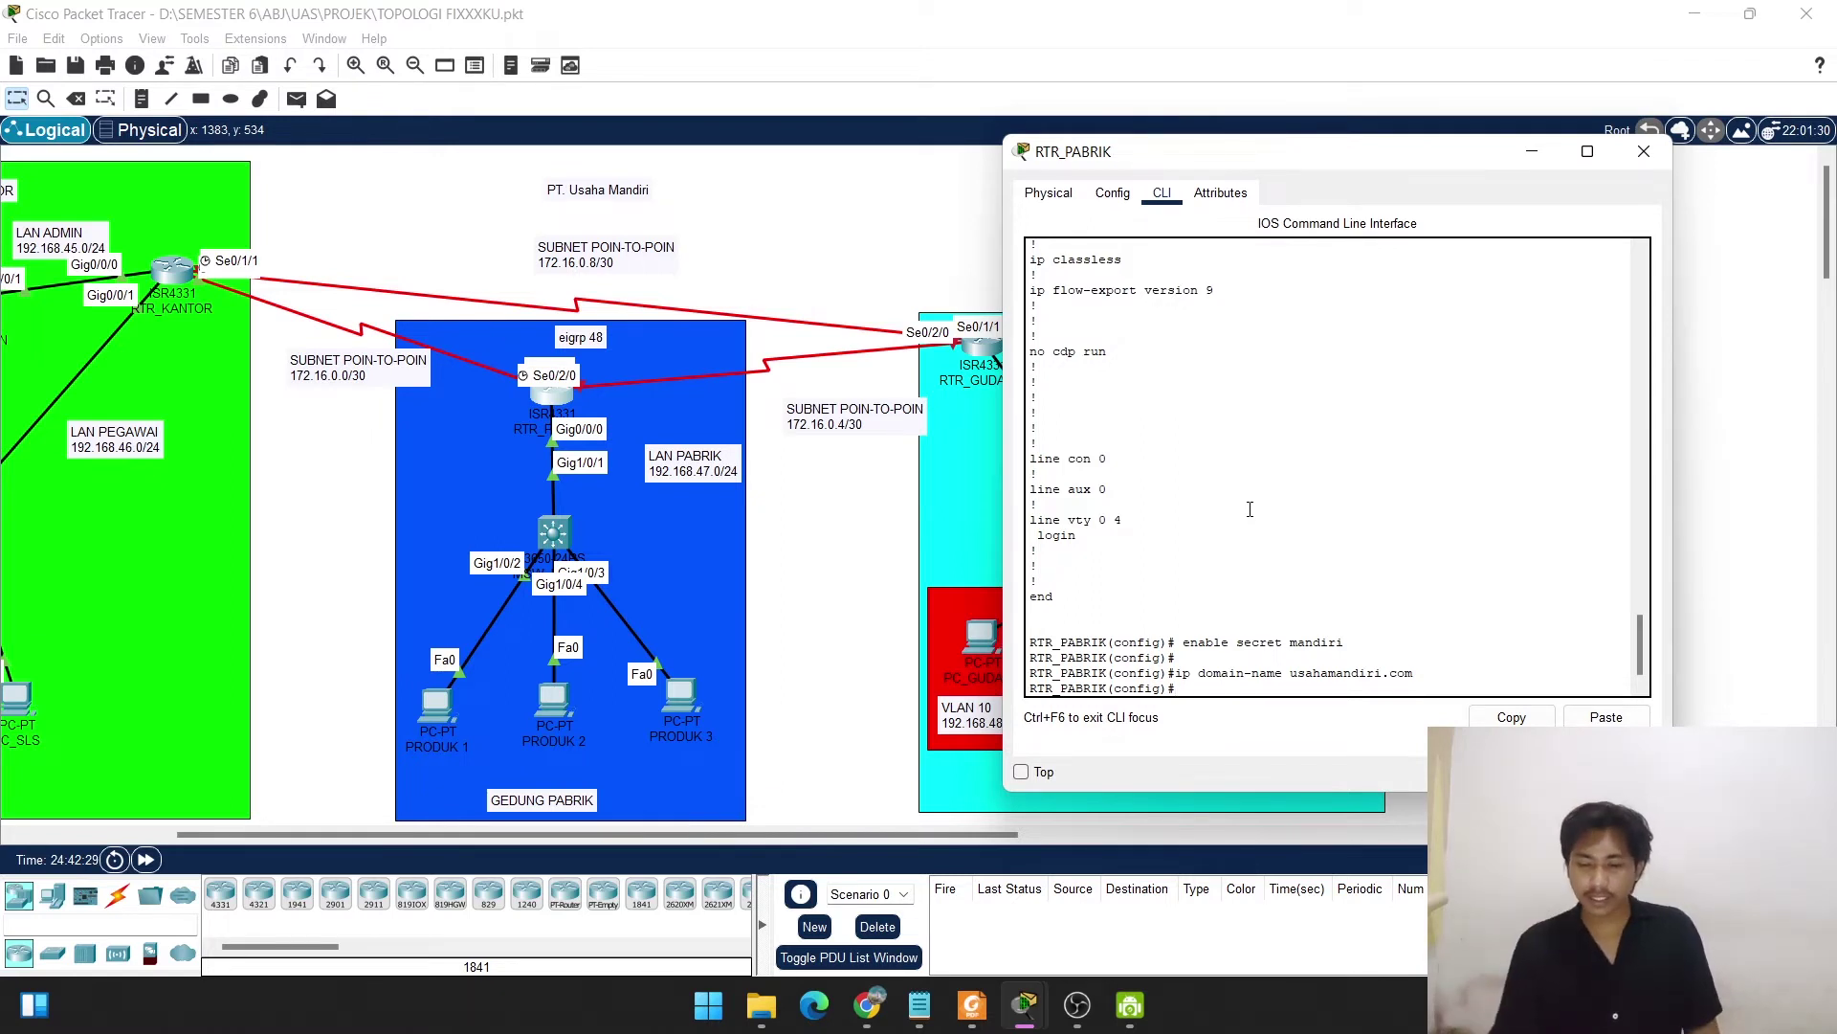
pyautogui.press('Return')
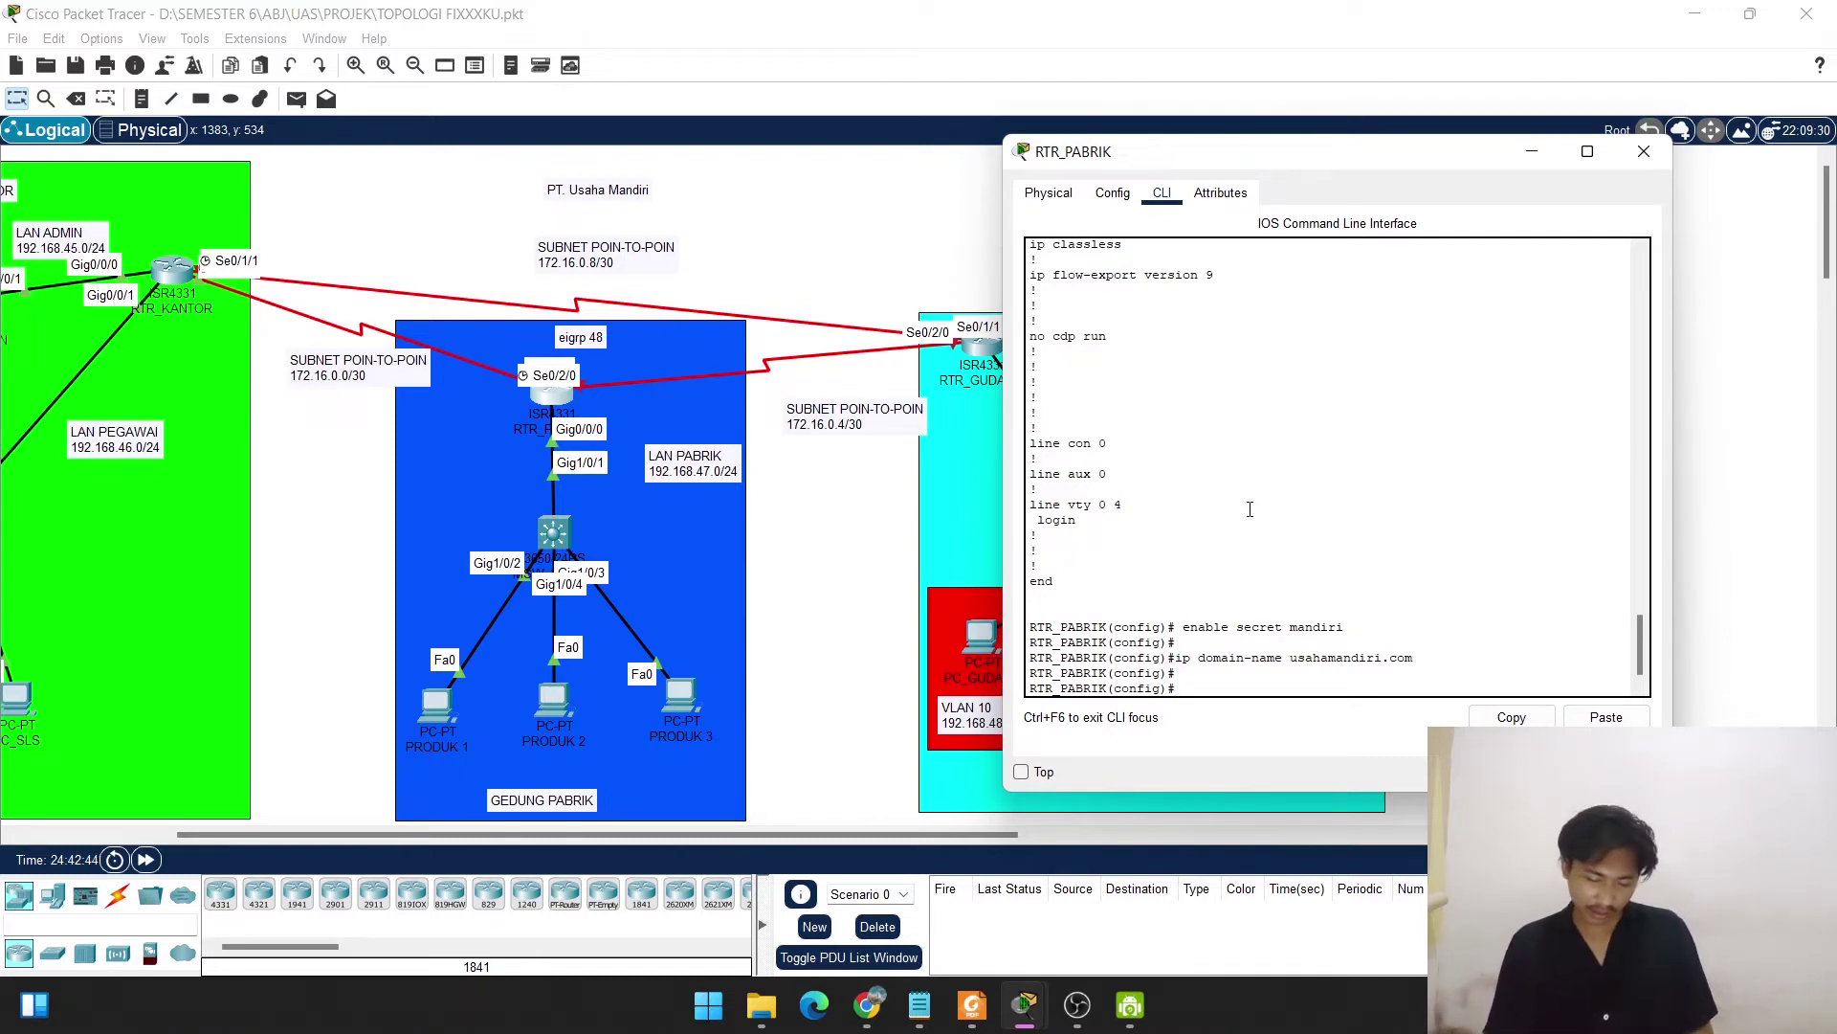
# Generate 1024-bit RSA general keys to enable SSH.
pyautogui.write('cry')
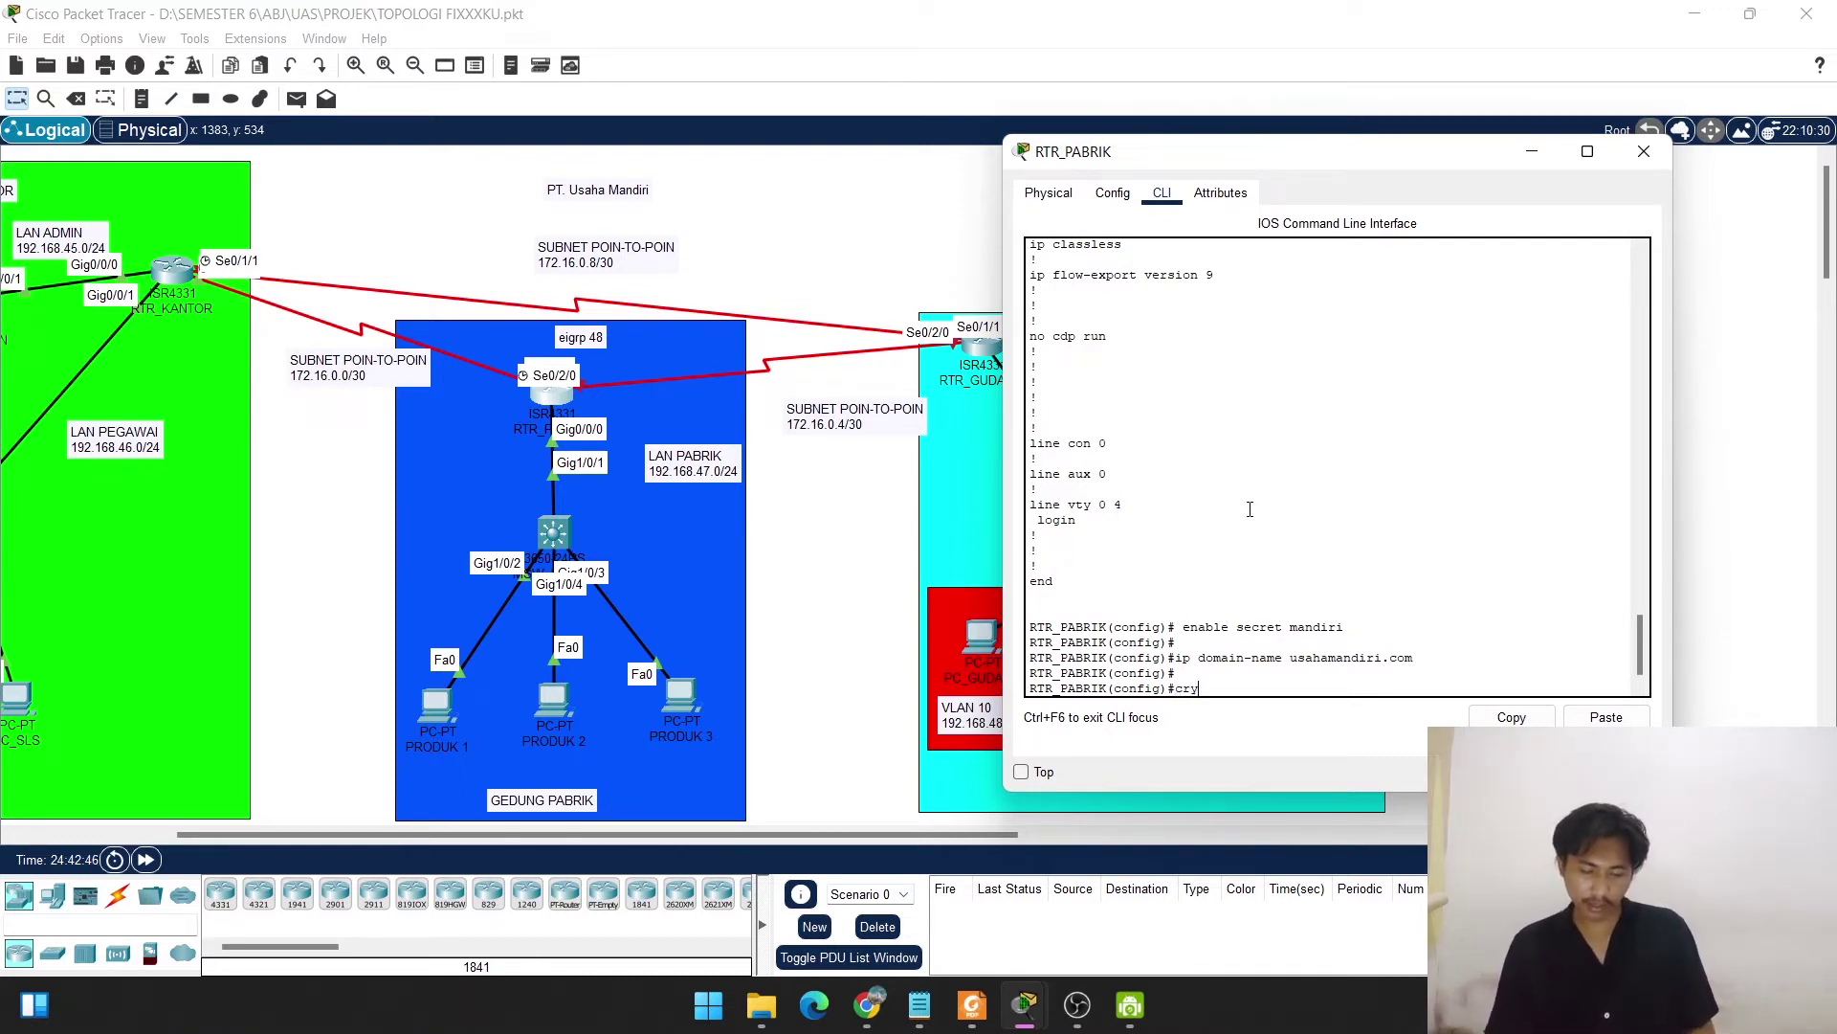
pyautogui.press('Tab')
pyautogui.write('mo')
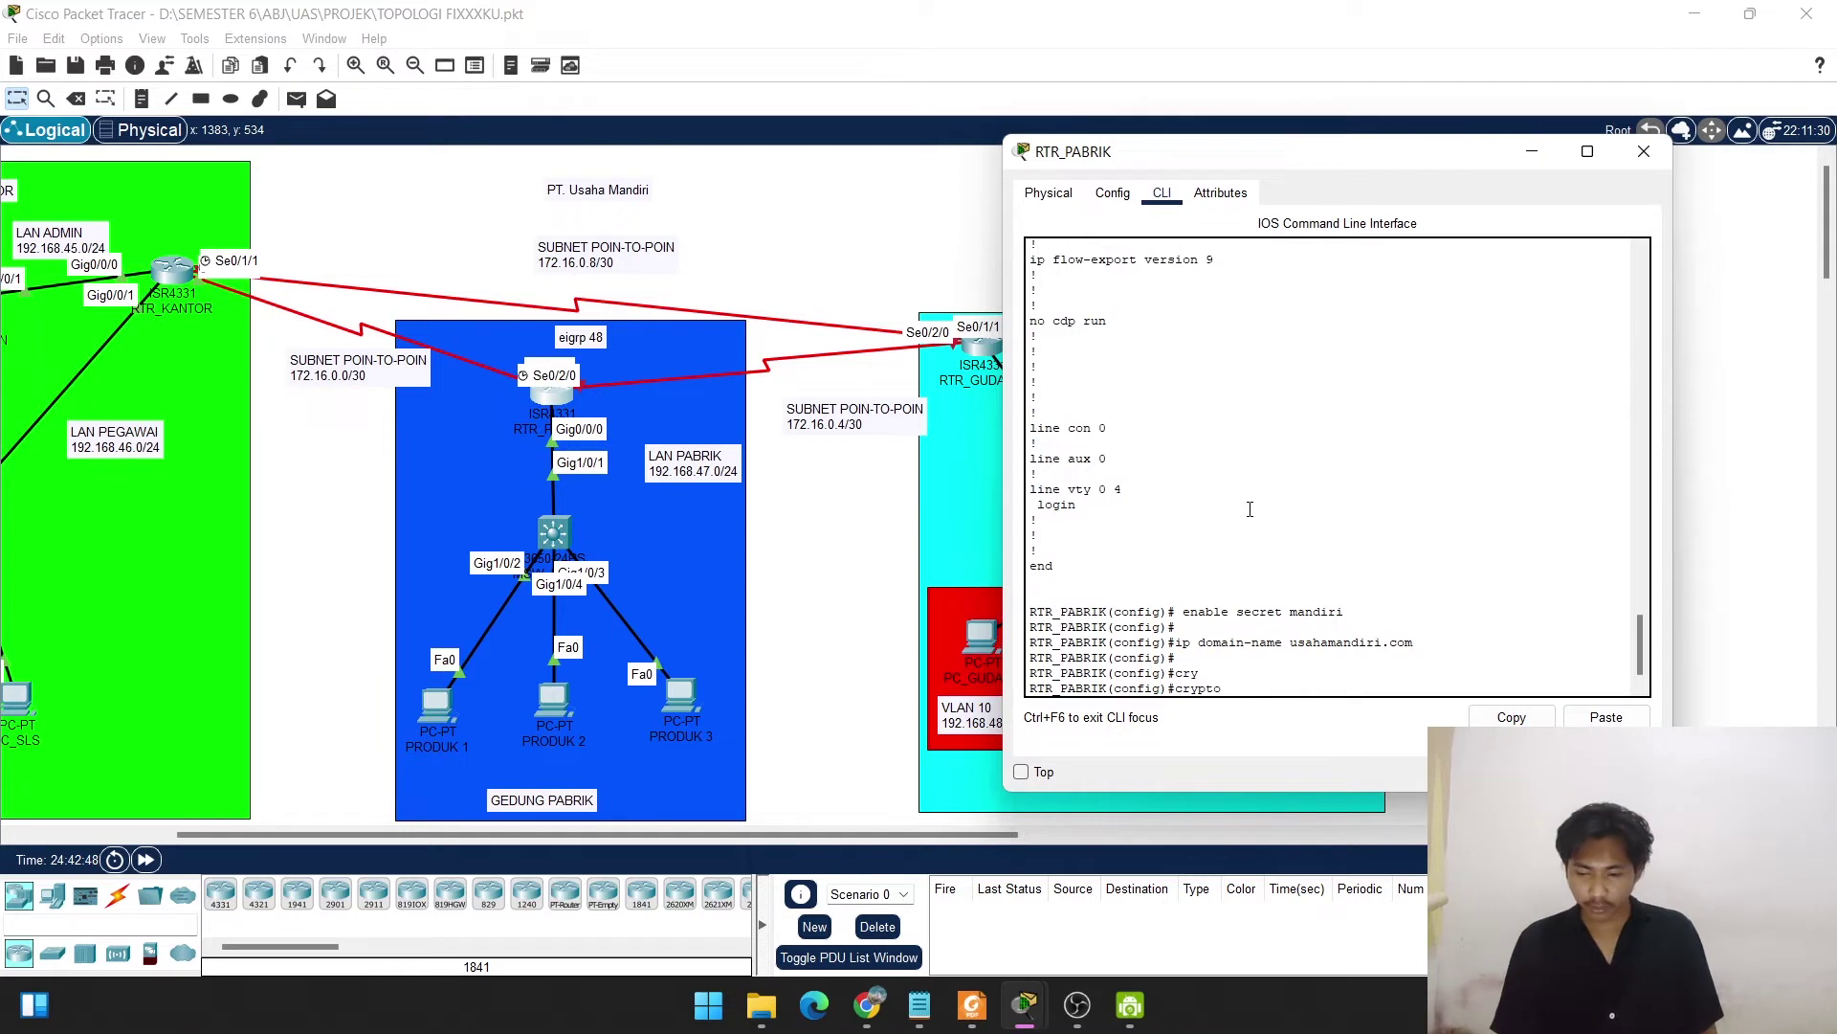
pyautogui.write('y g')
pyautogui.press('Tab')
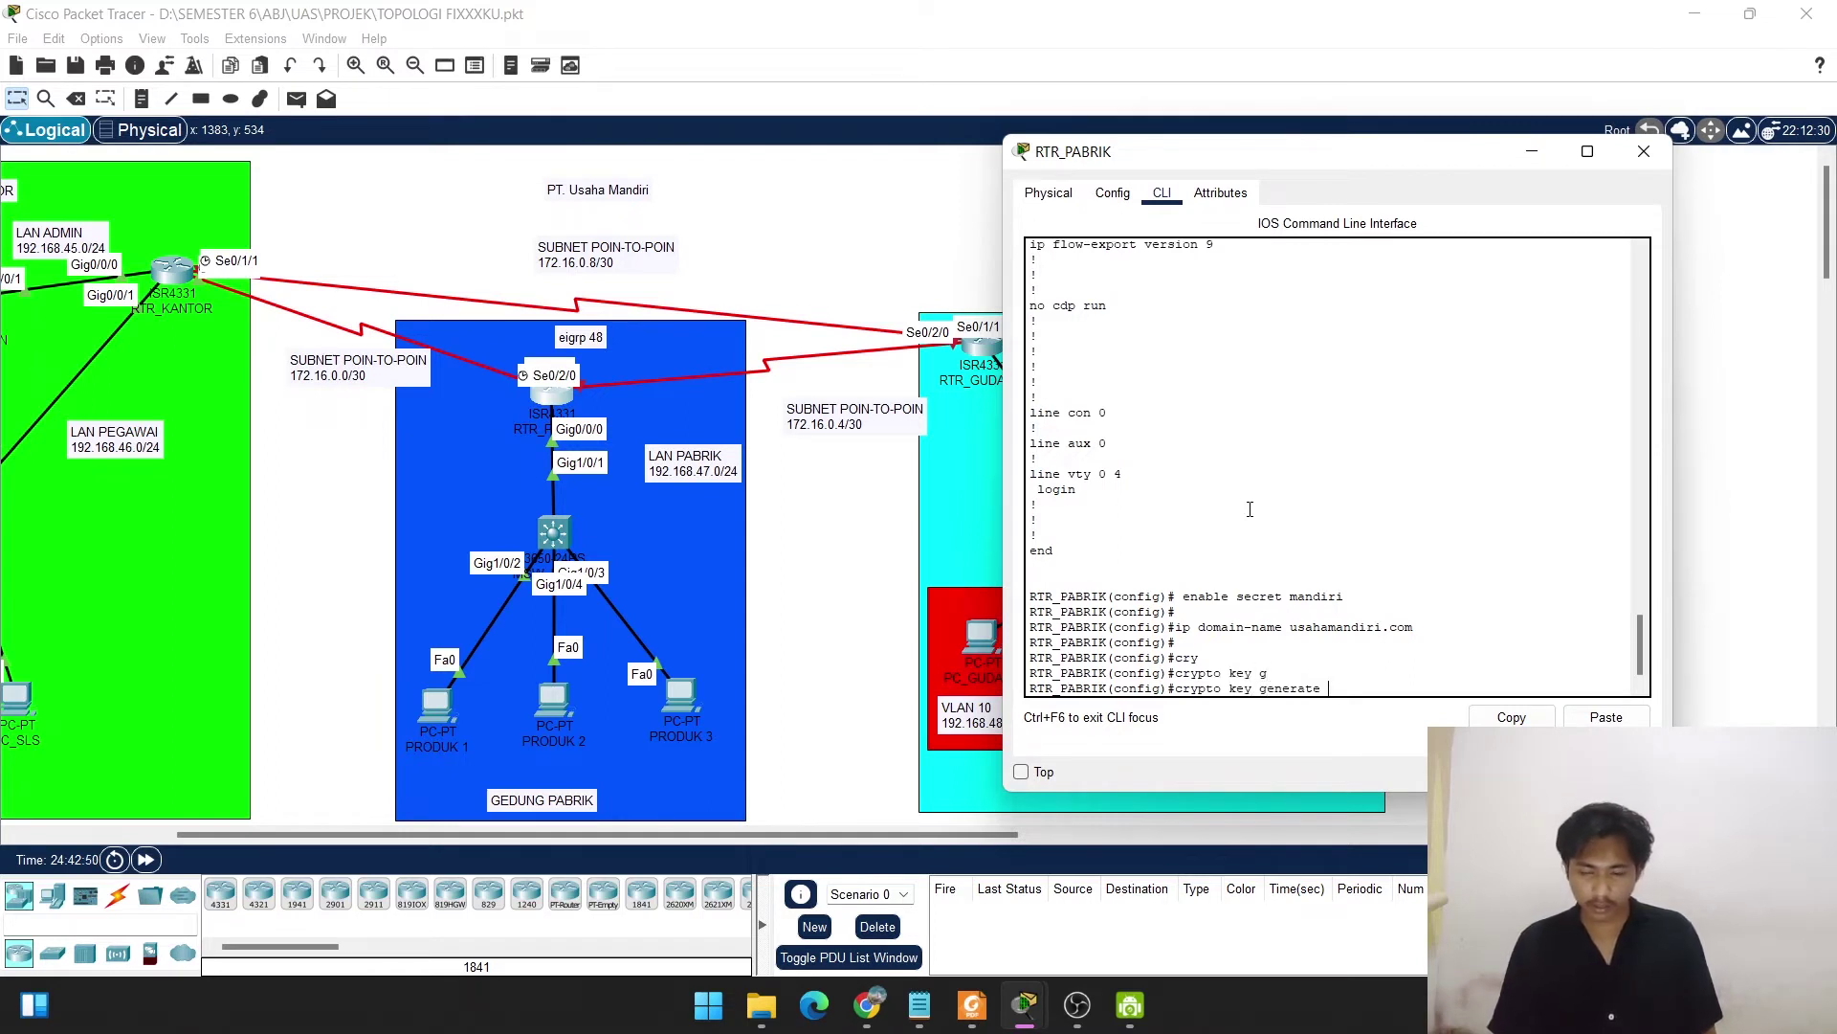
pyautogui.write('rs')
pyautogui.press('Tab')
pyautogui.press('Tab')
pyautogui.press('Tab')
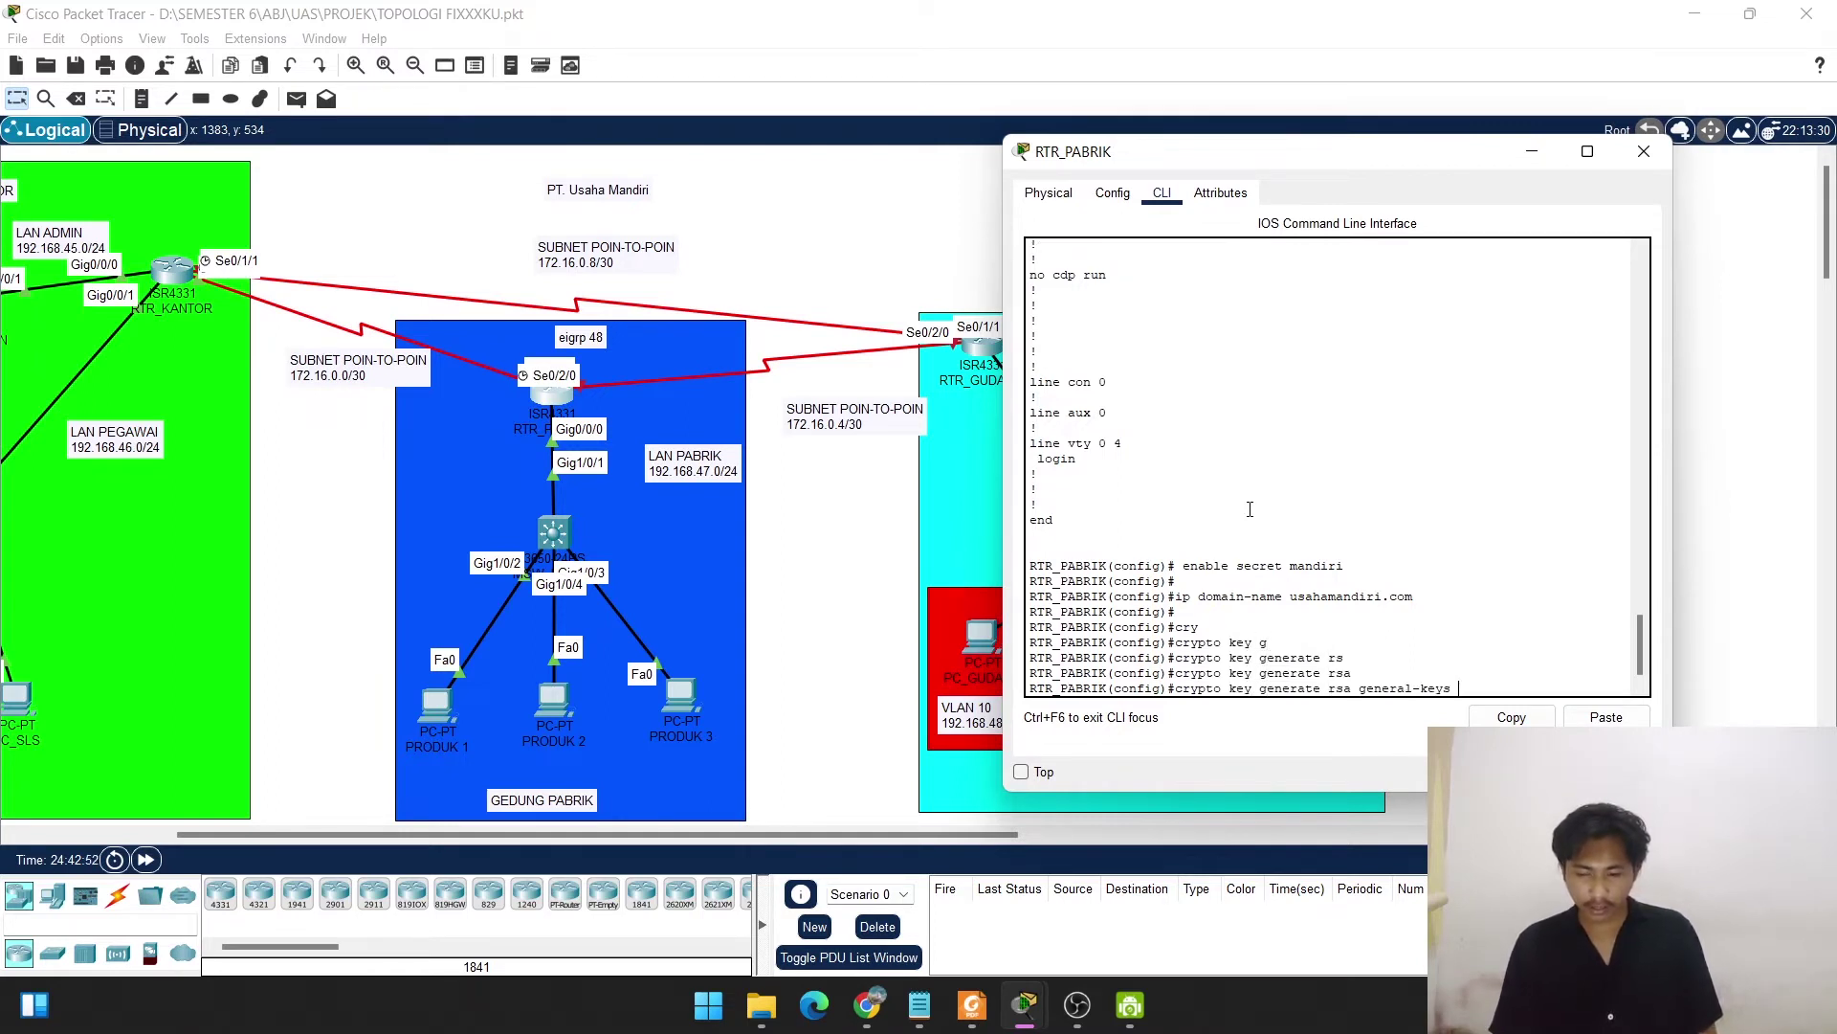
pyautogui.write('10')
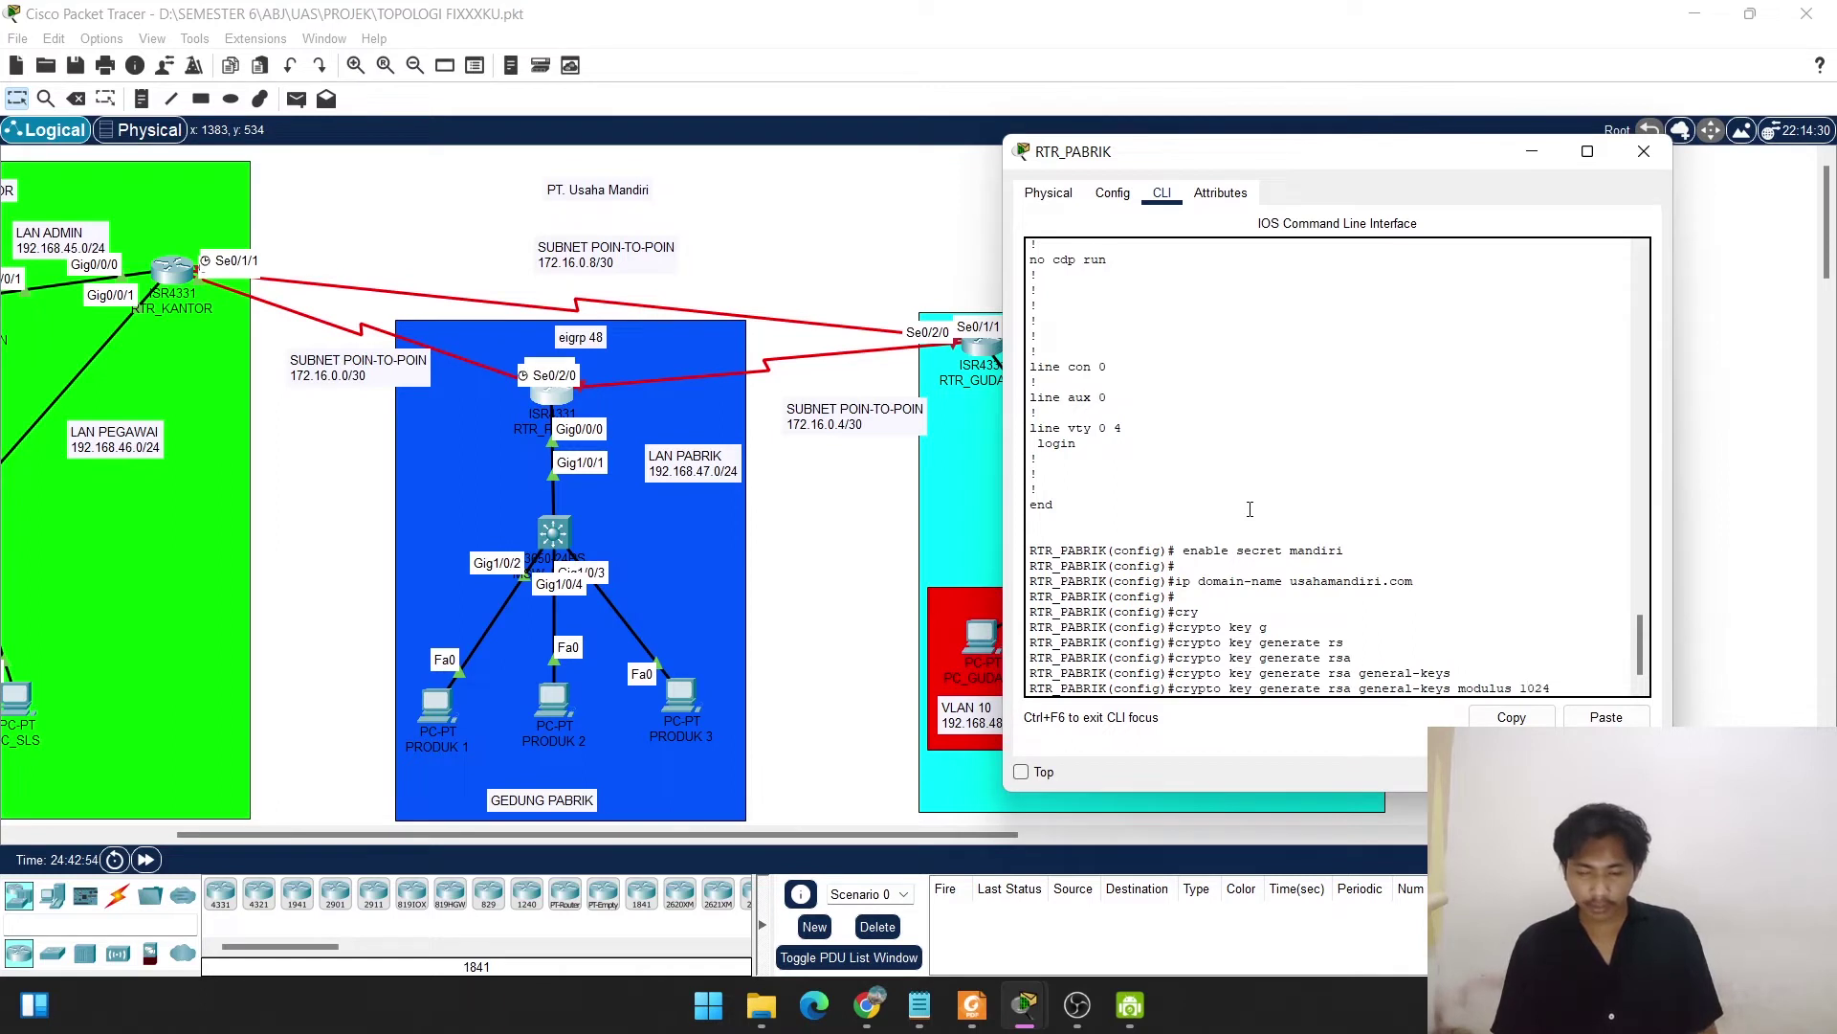
pyautogui.write('24')
pyautogui.press('Return')
pyautogui.press('Return')
pyautogui.press('Return')
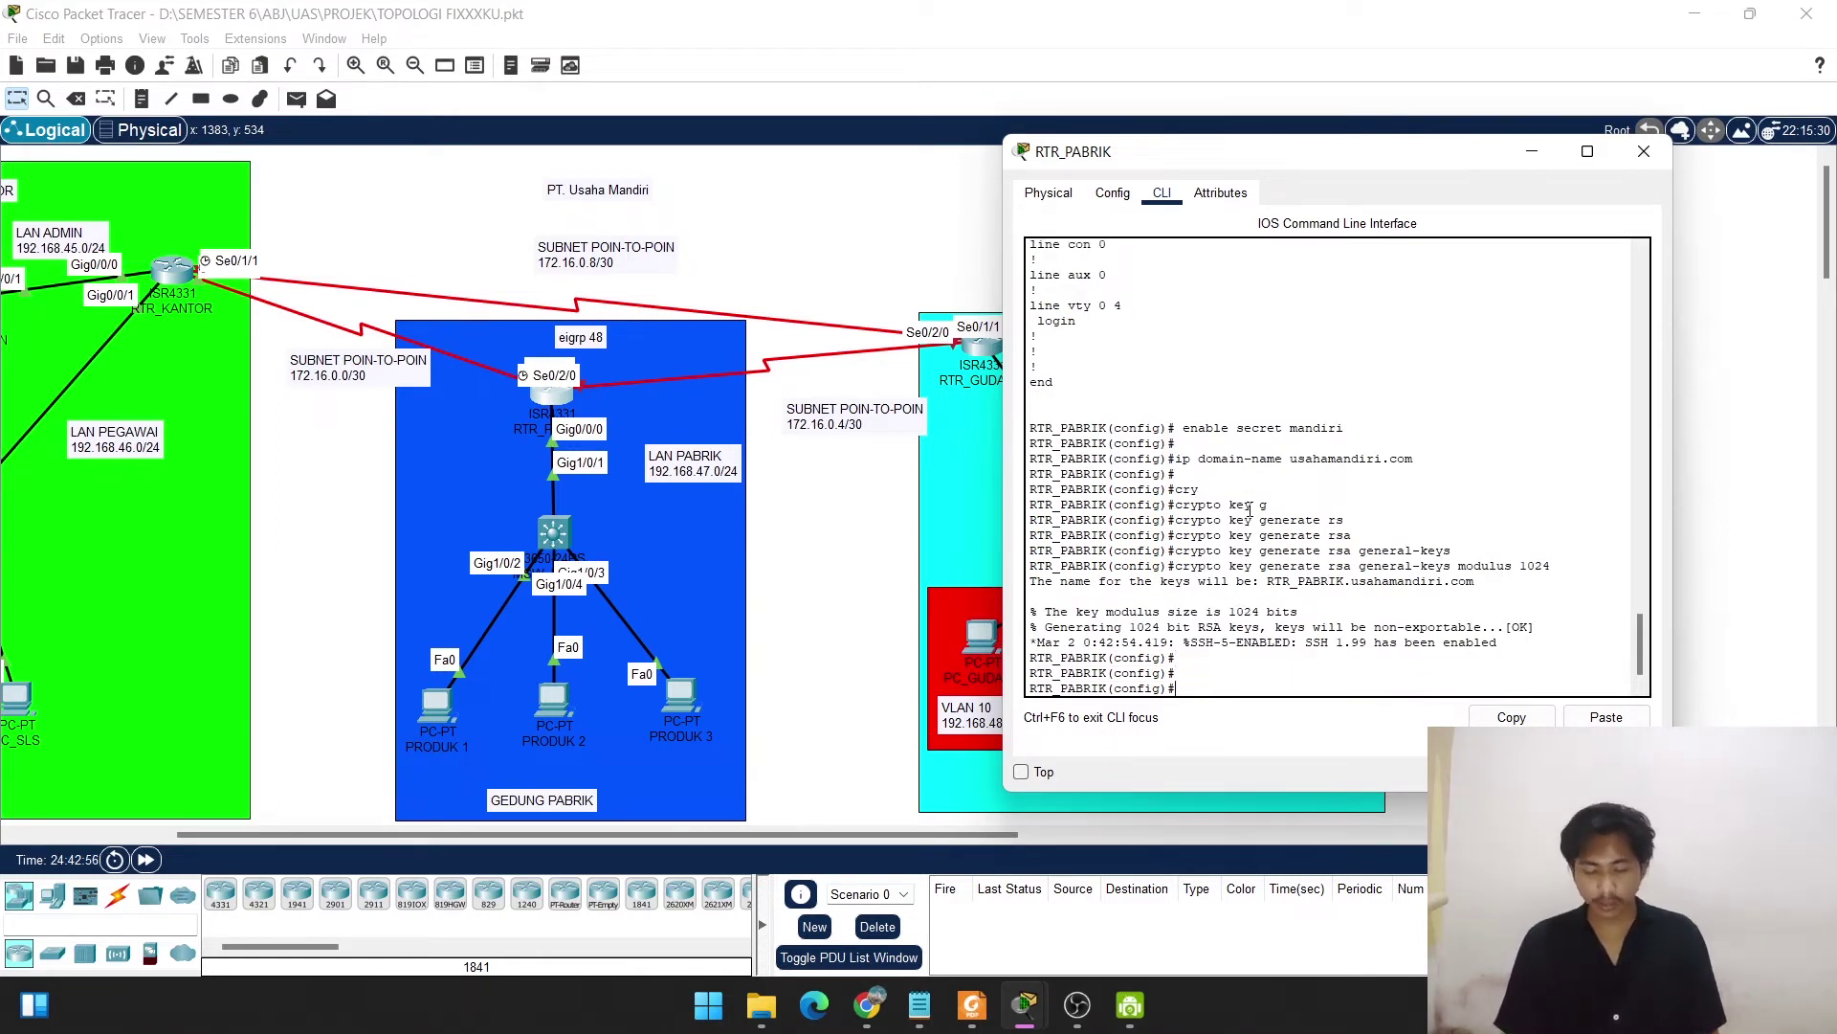
# Create a local user account with its password.
pyautogui.write('us')
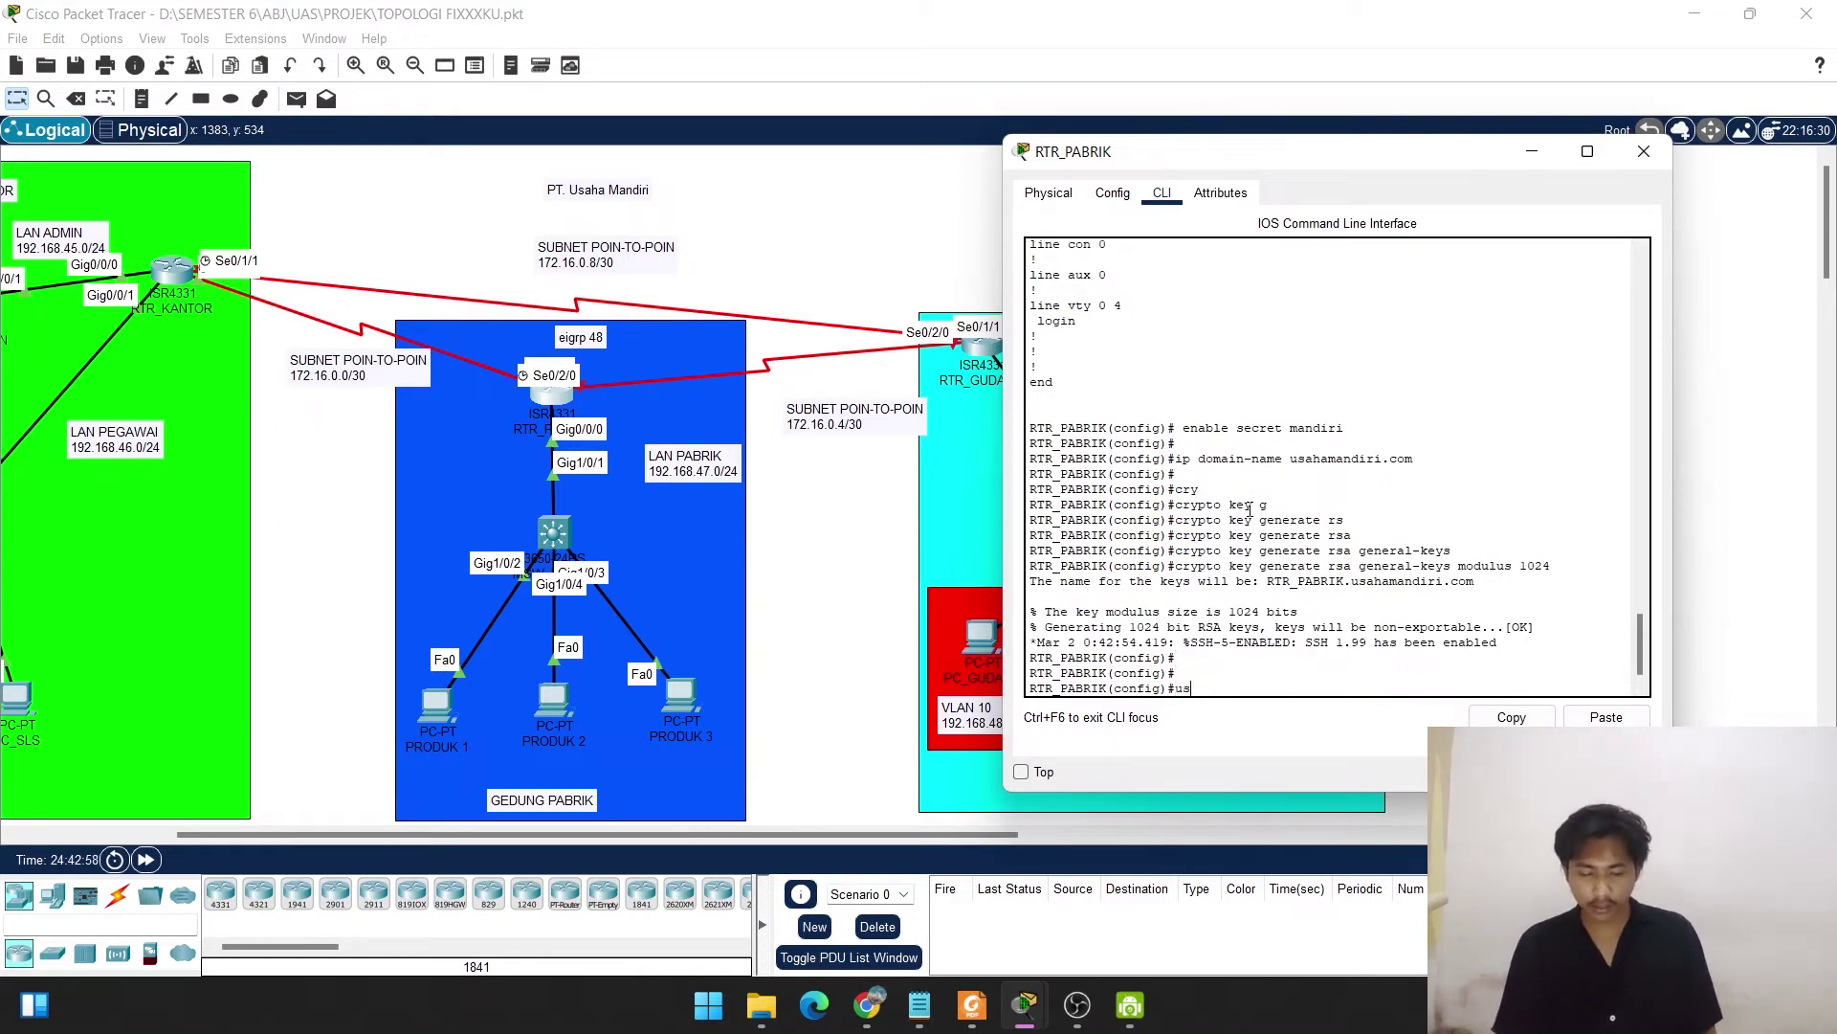
pyautogui.write('ername')
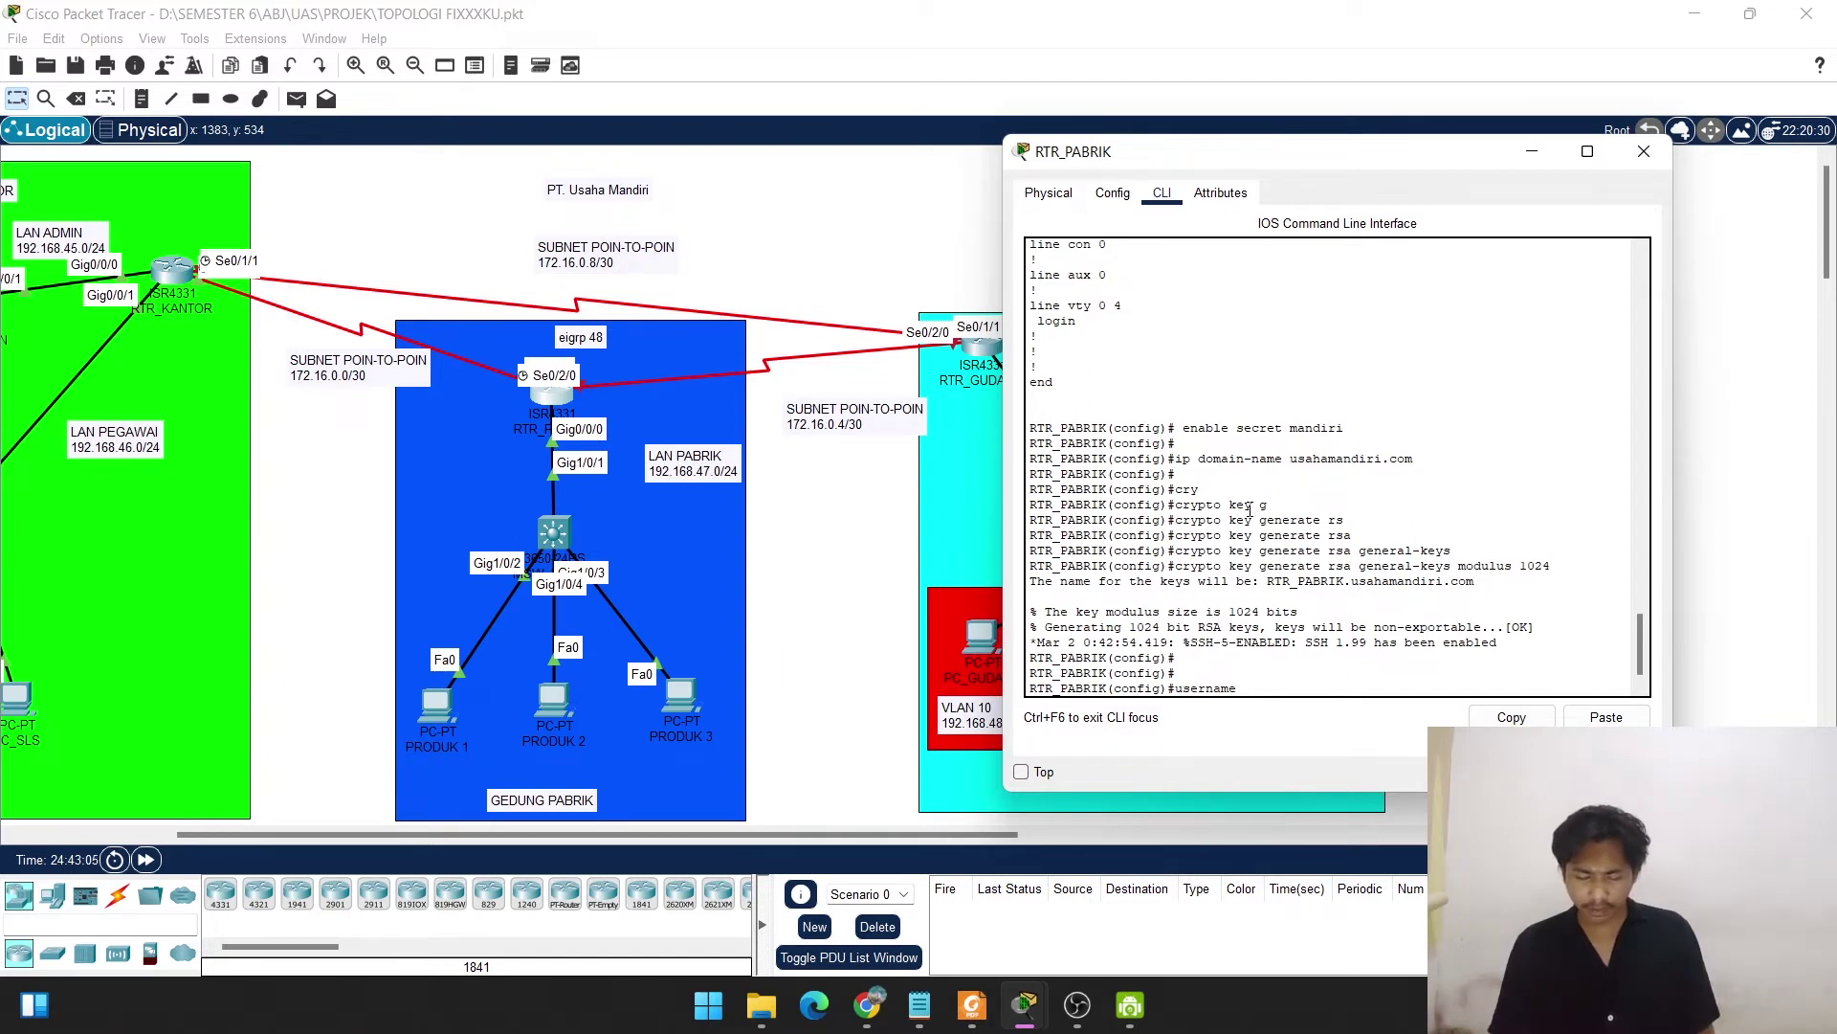
pyautogui.write('usaha')
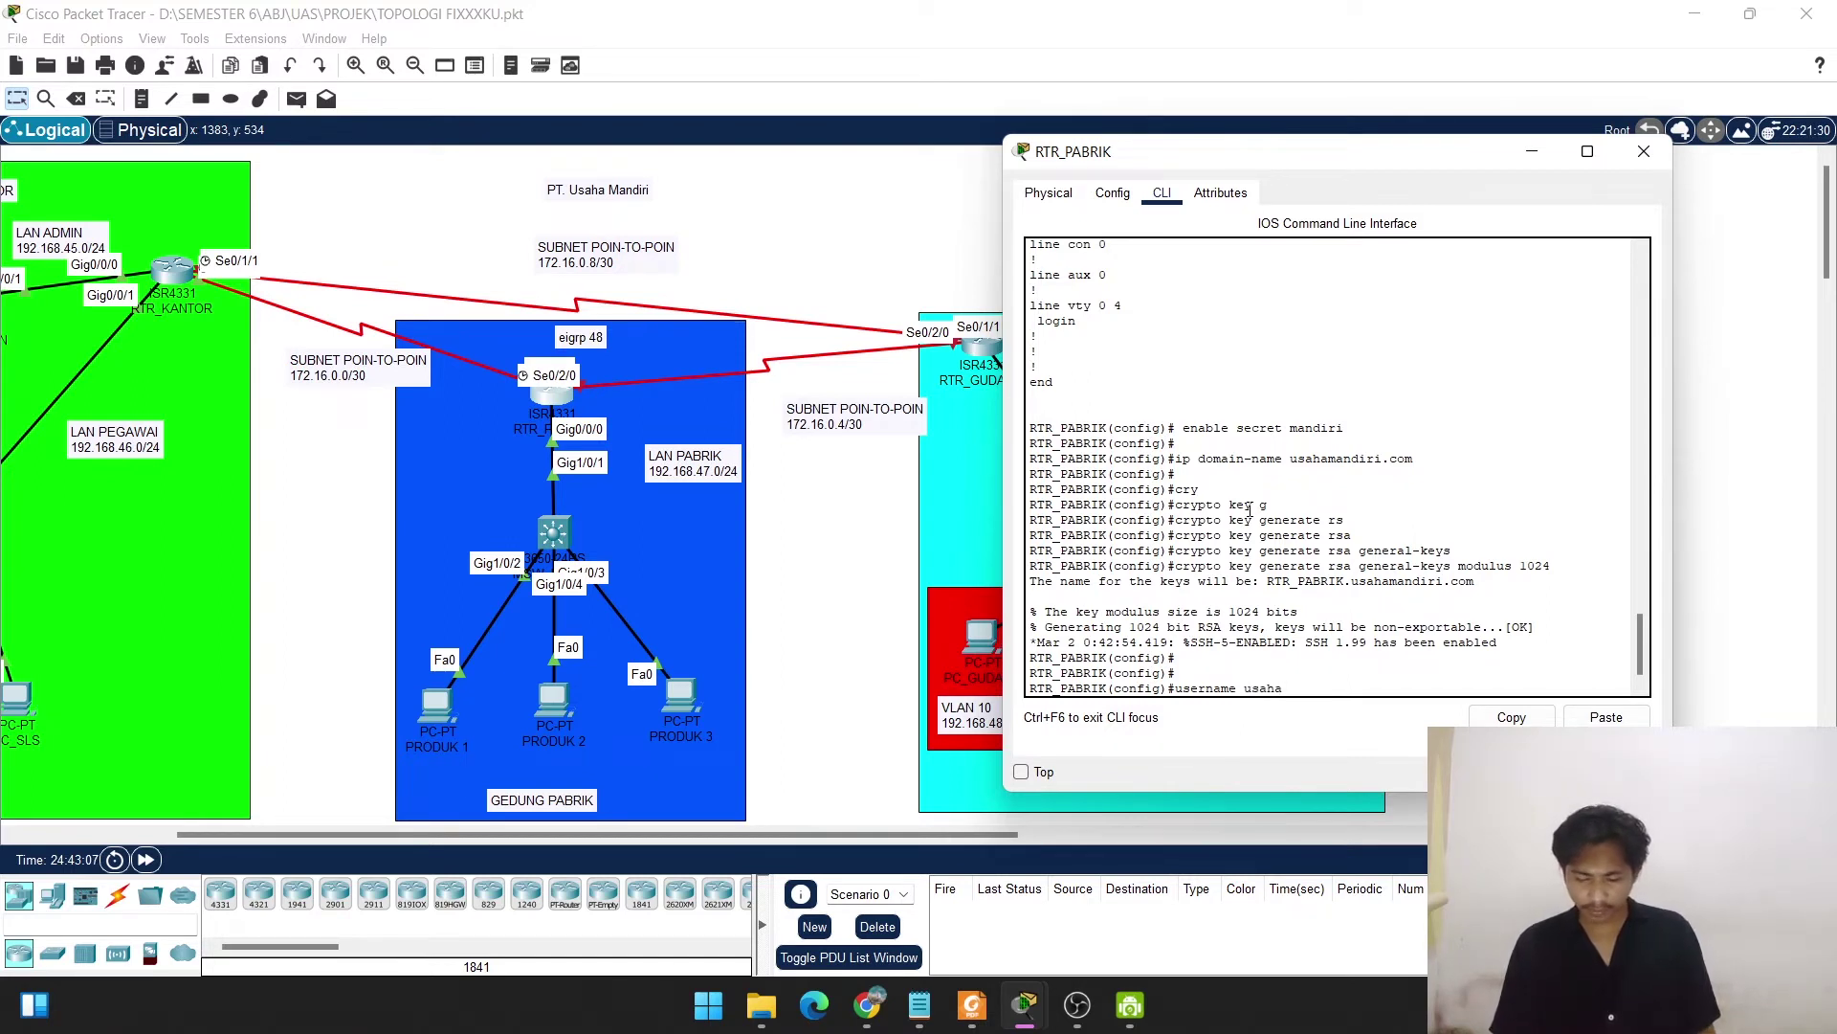
pyautogui.write(' password mandiri')
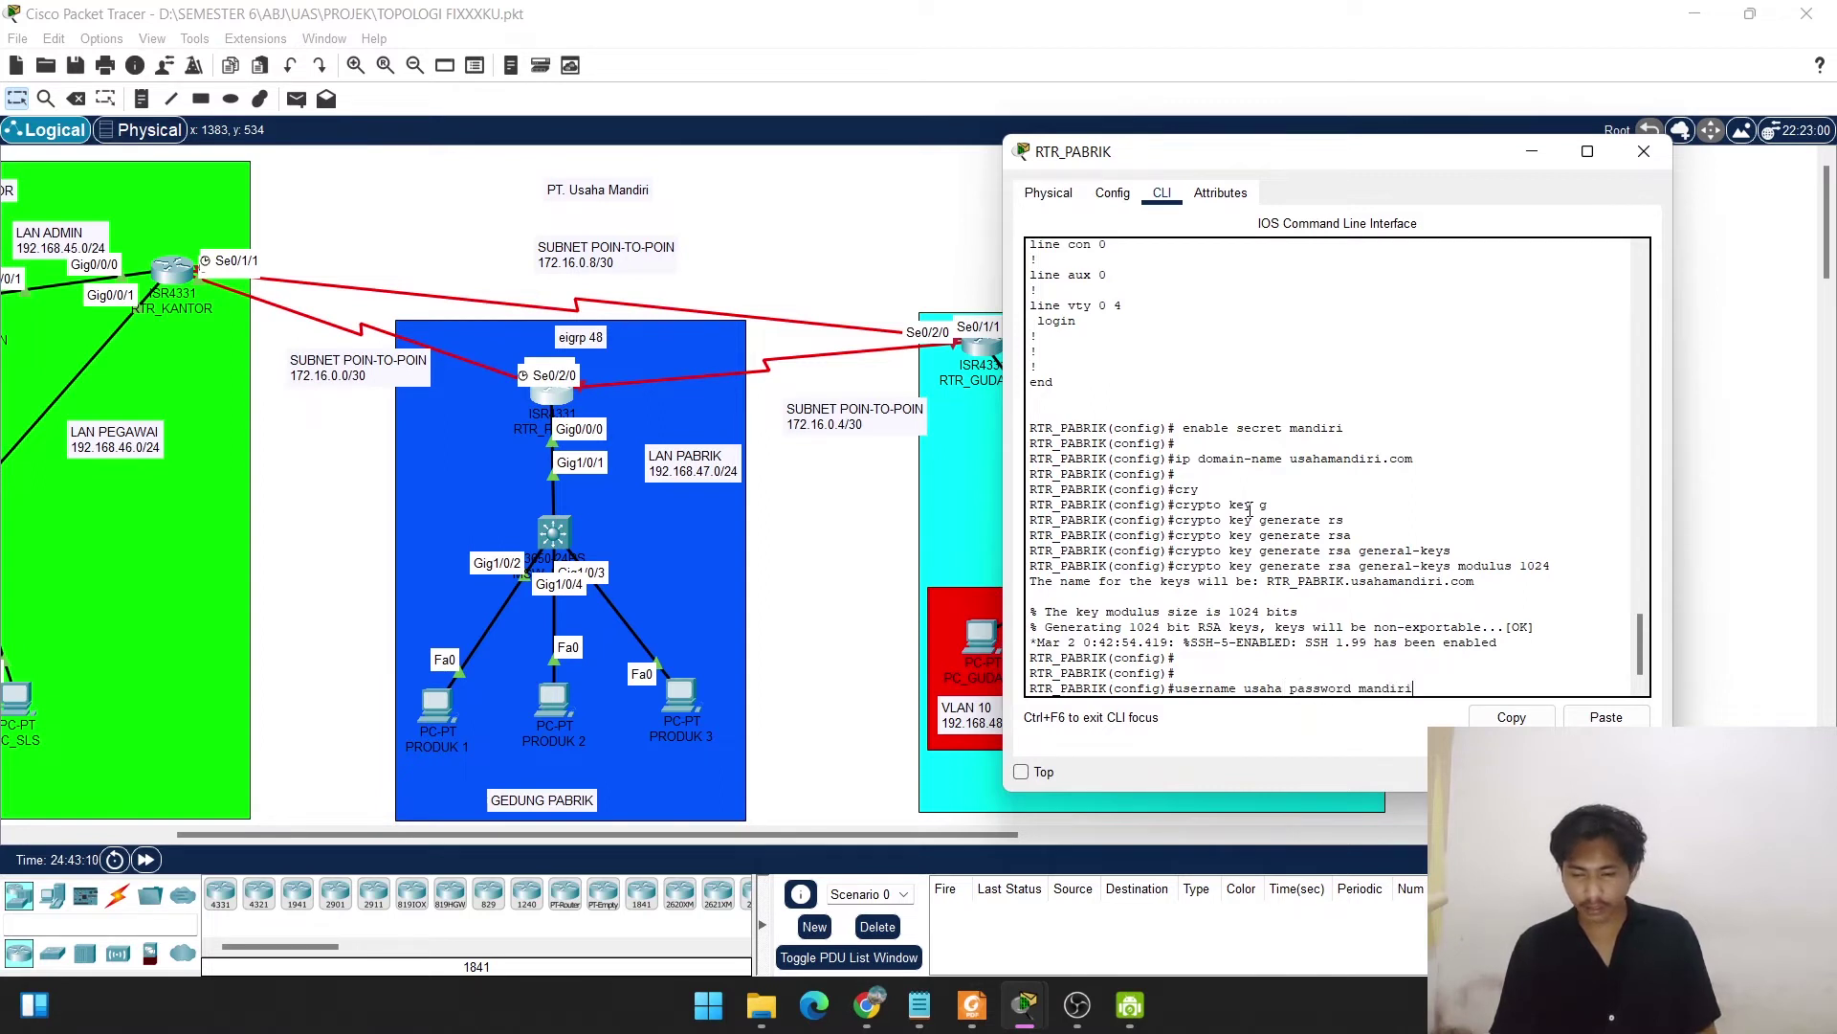
pyautogui.press('Return')
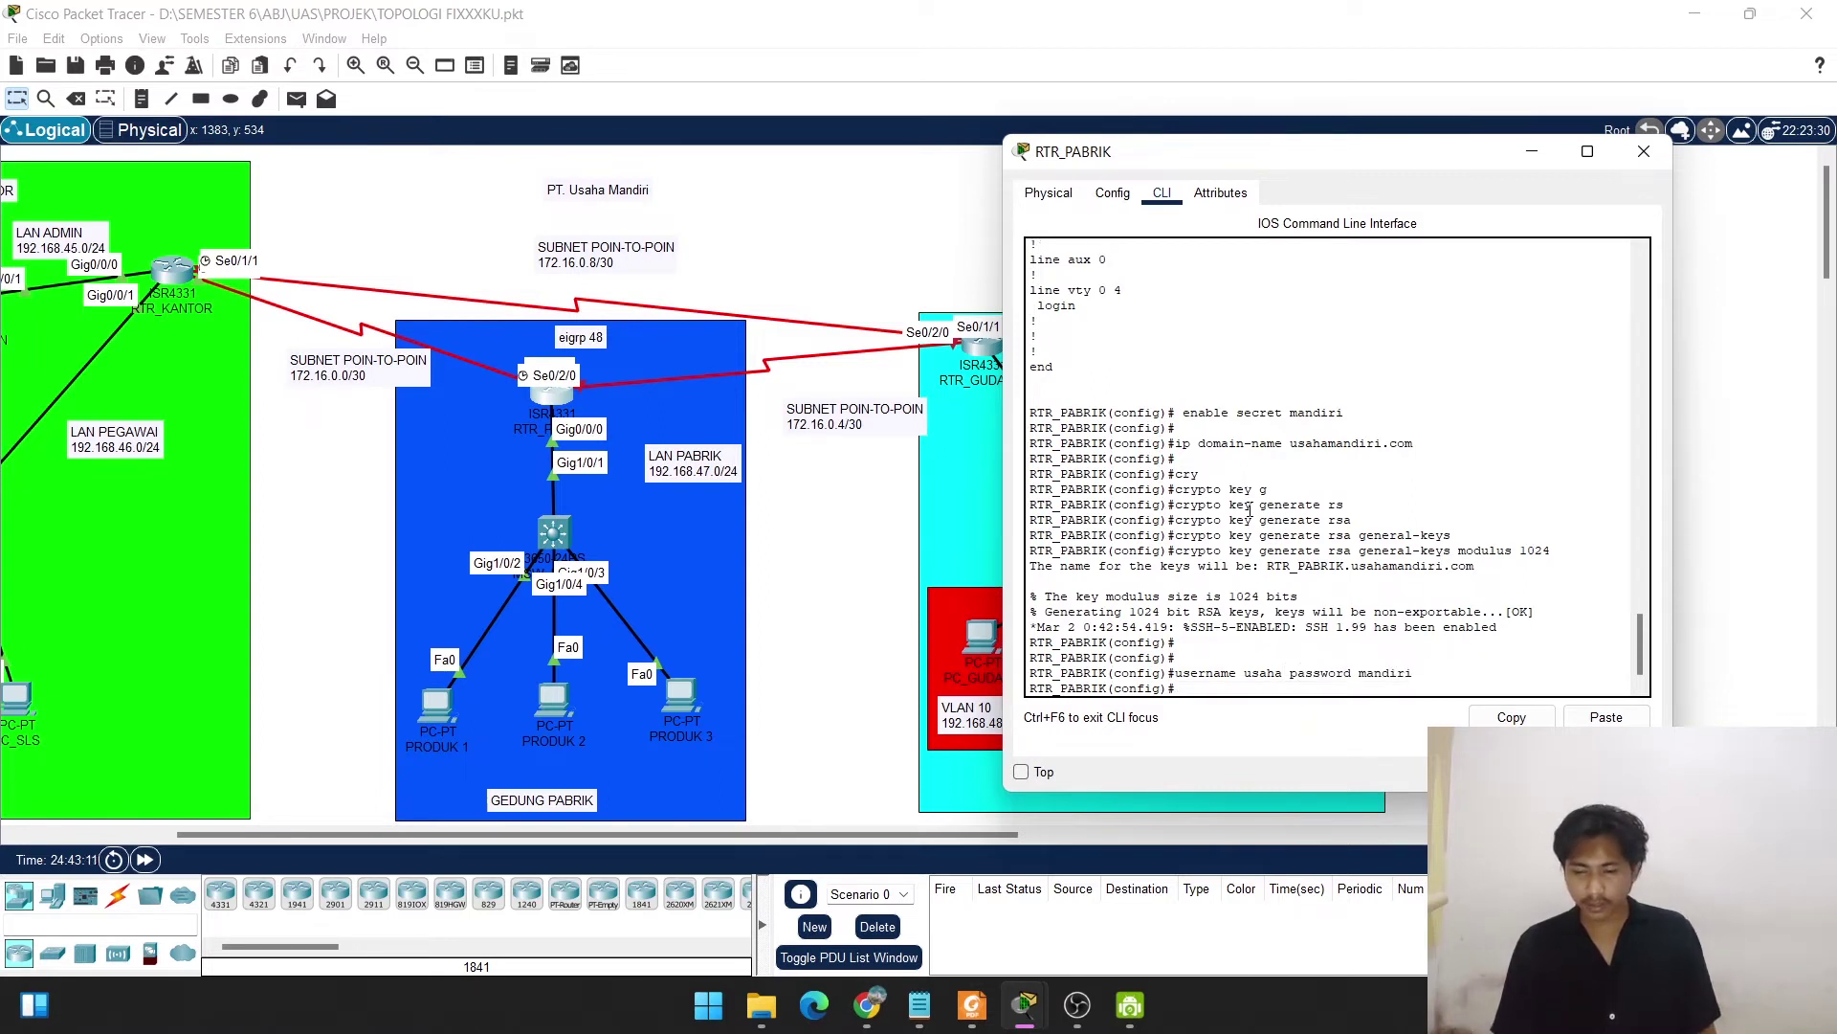
pyautogui.press('Return')
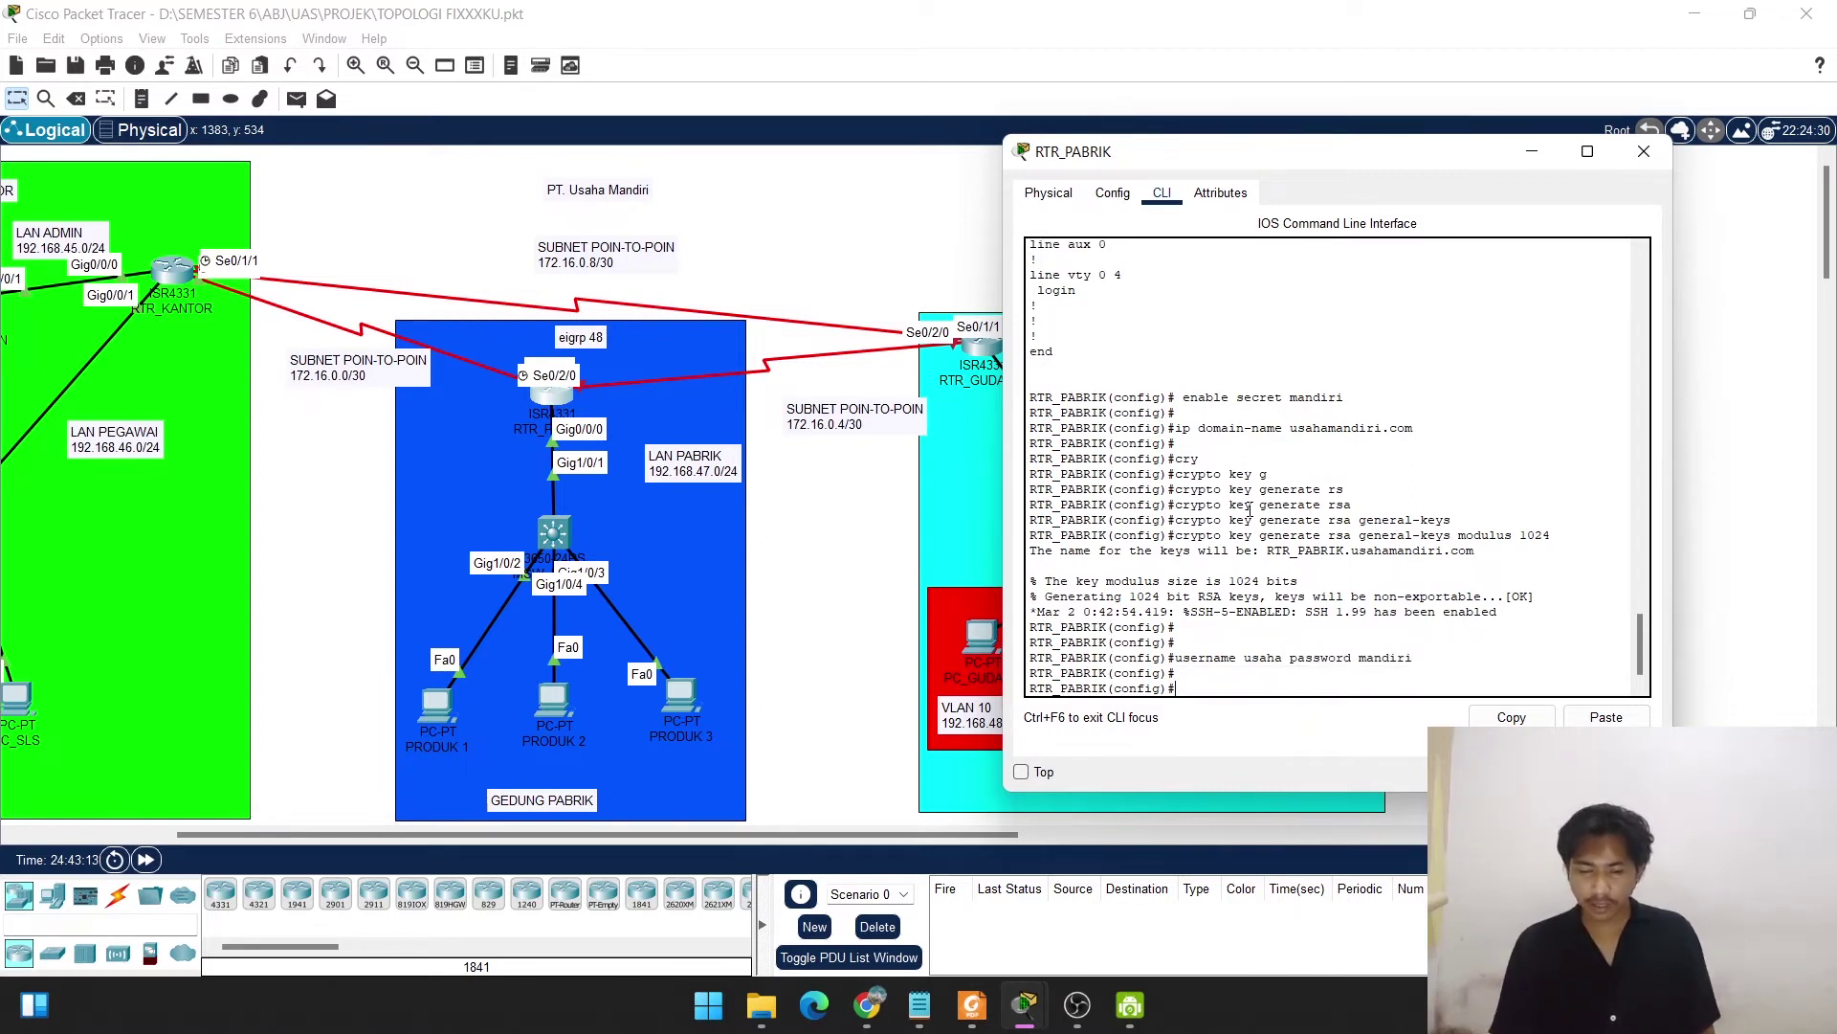
# Set vty lines 0–3 to login local with transport input ssh only.
pyautogui.write('line')
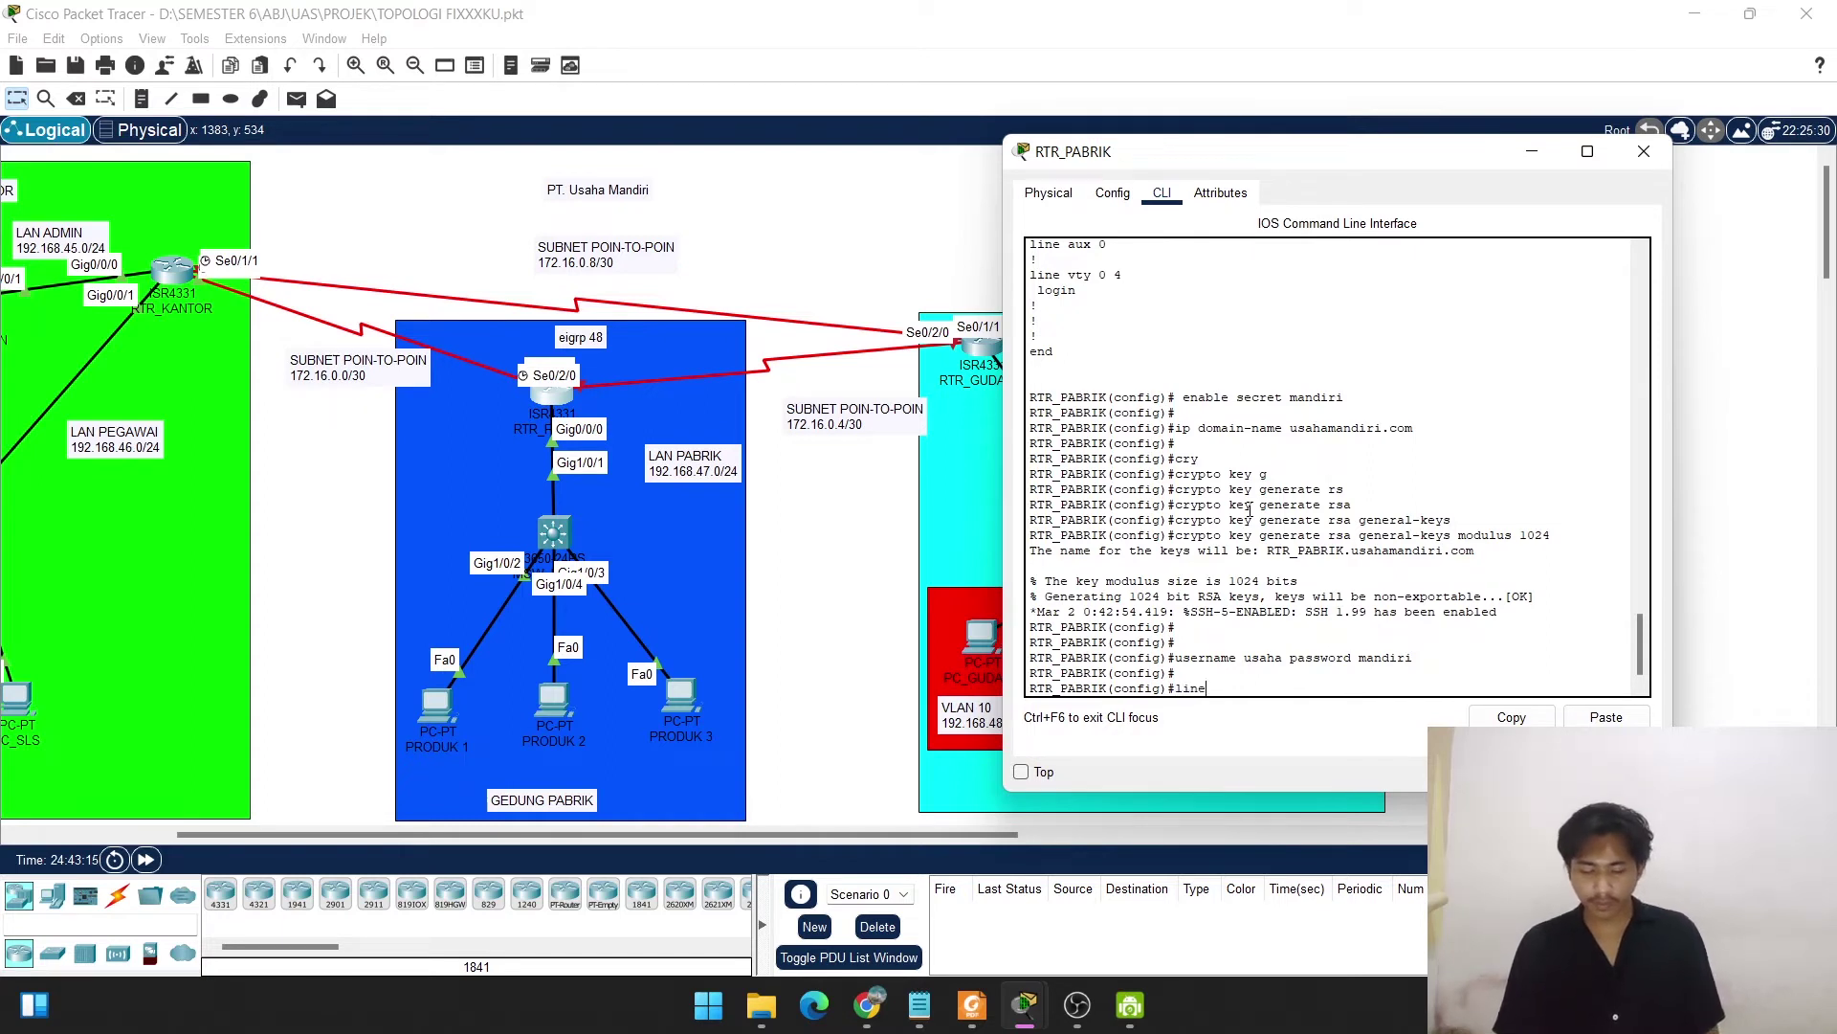
pyautogui.write(' 0')
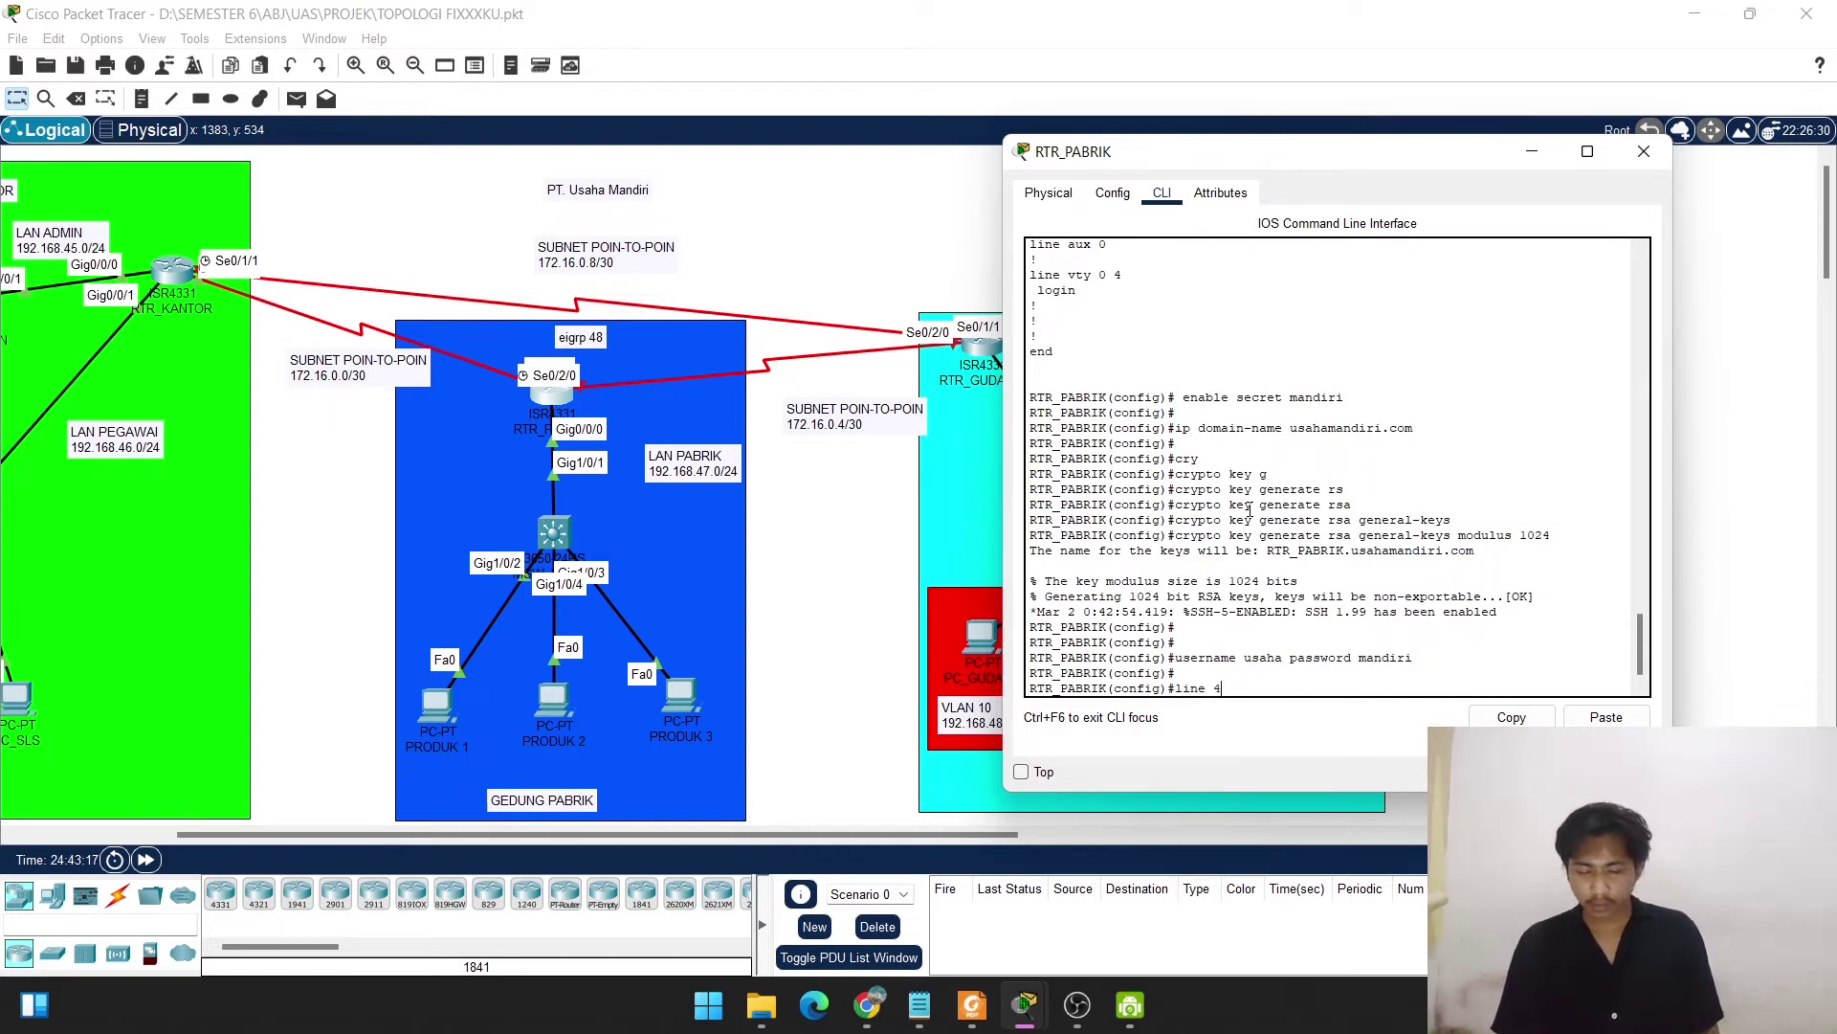
pyautogui.write(' 3')
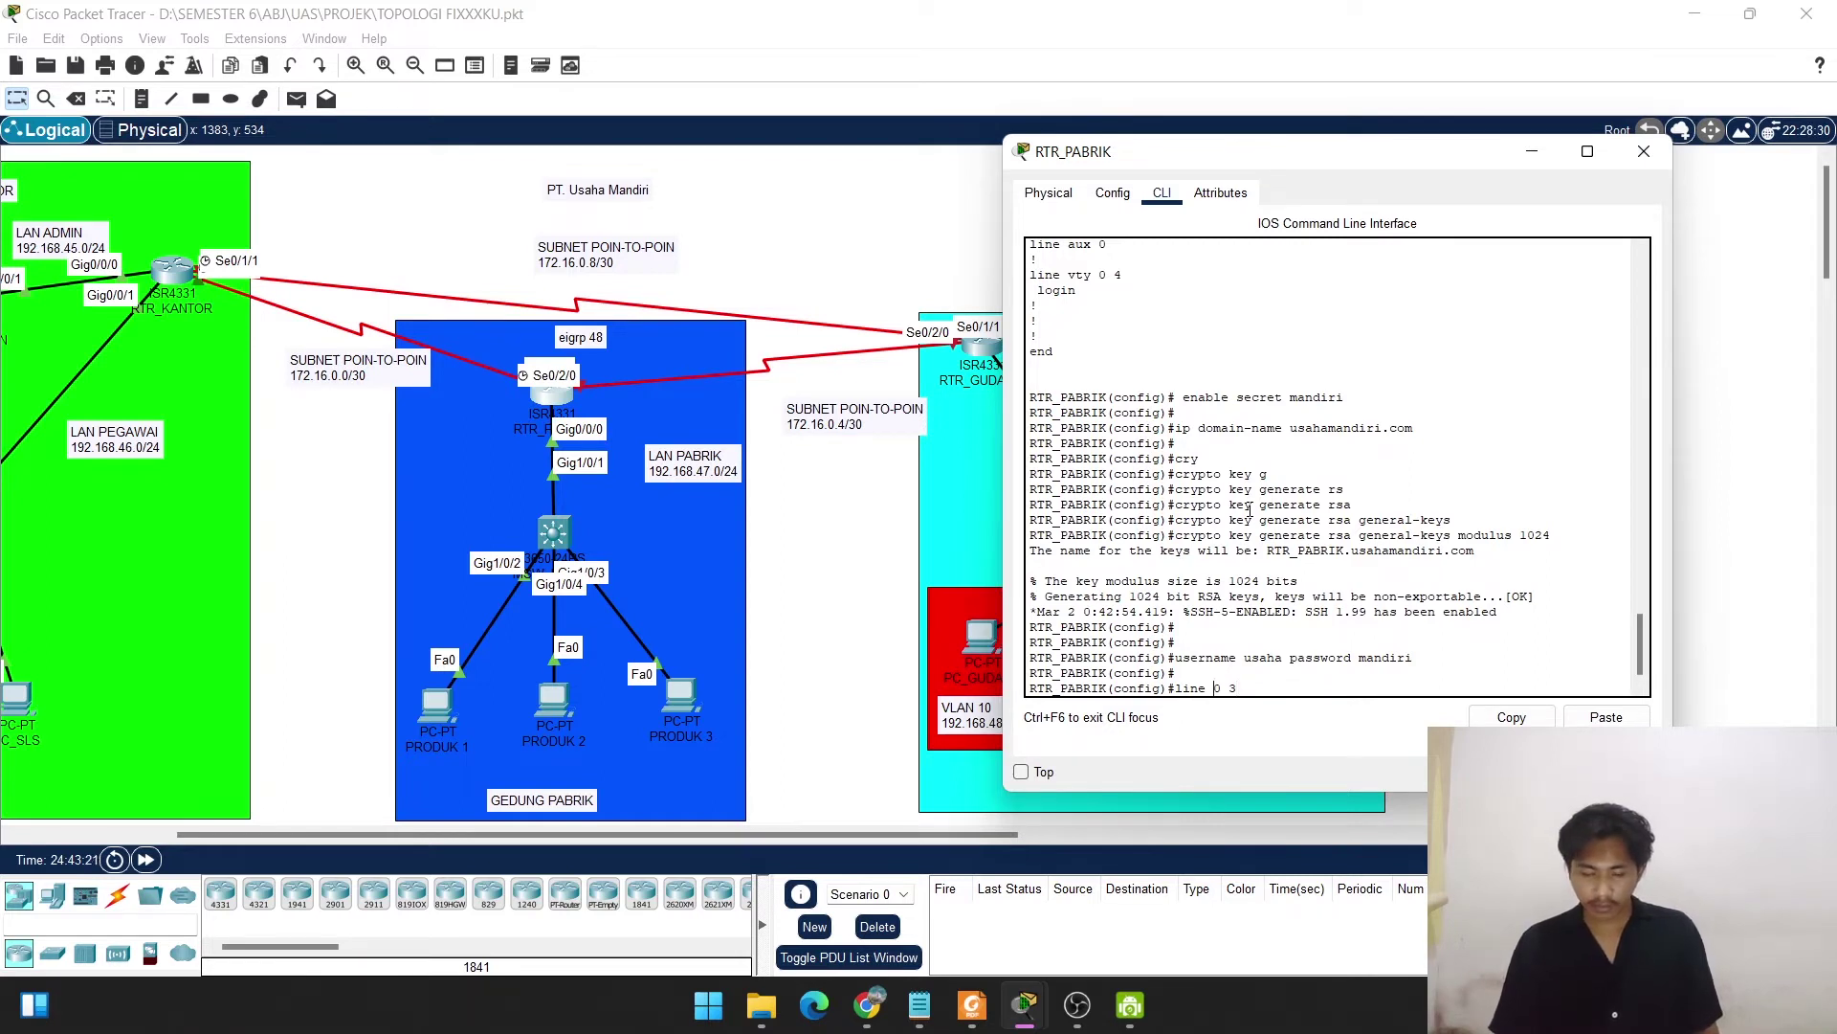
pyautogui.press('Left')
pyautogui.press('Left')
pyautogui.press('Left')
pyautogui.write('vty')
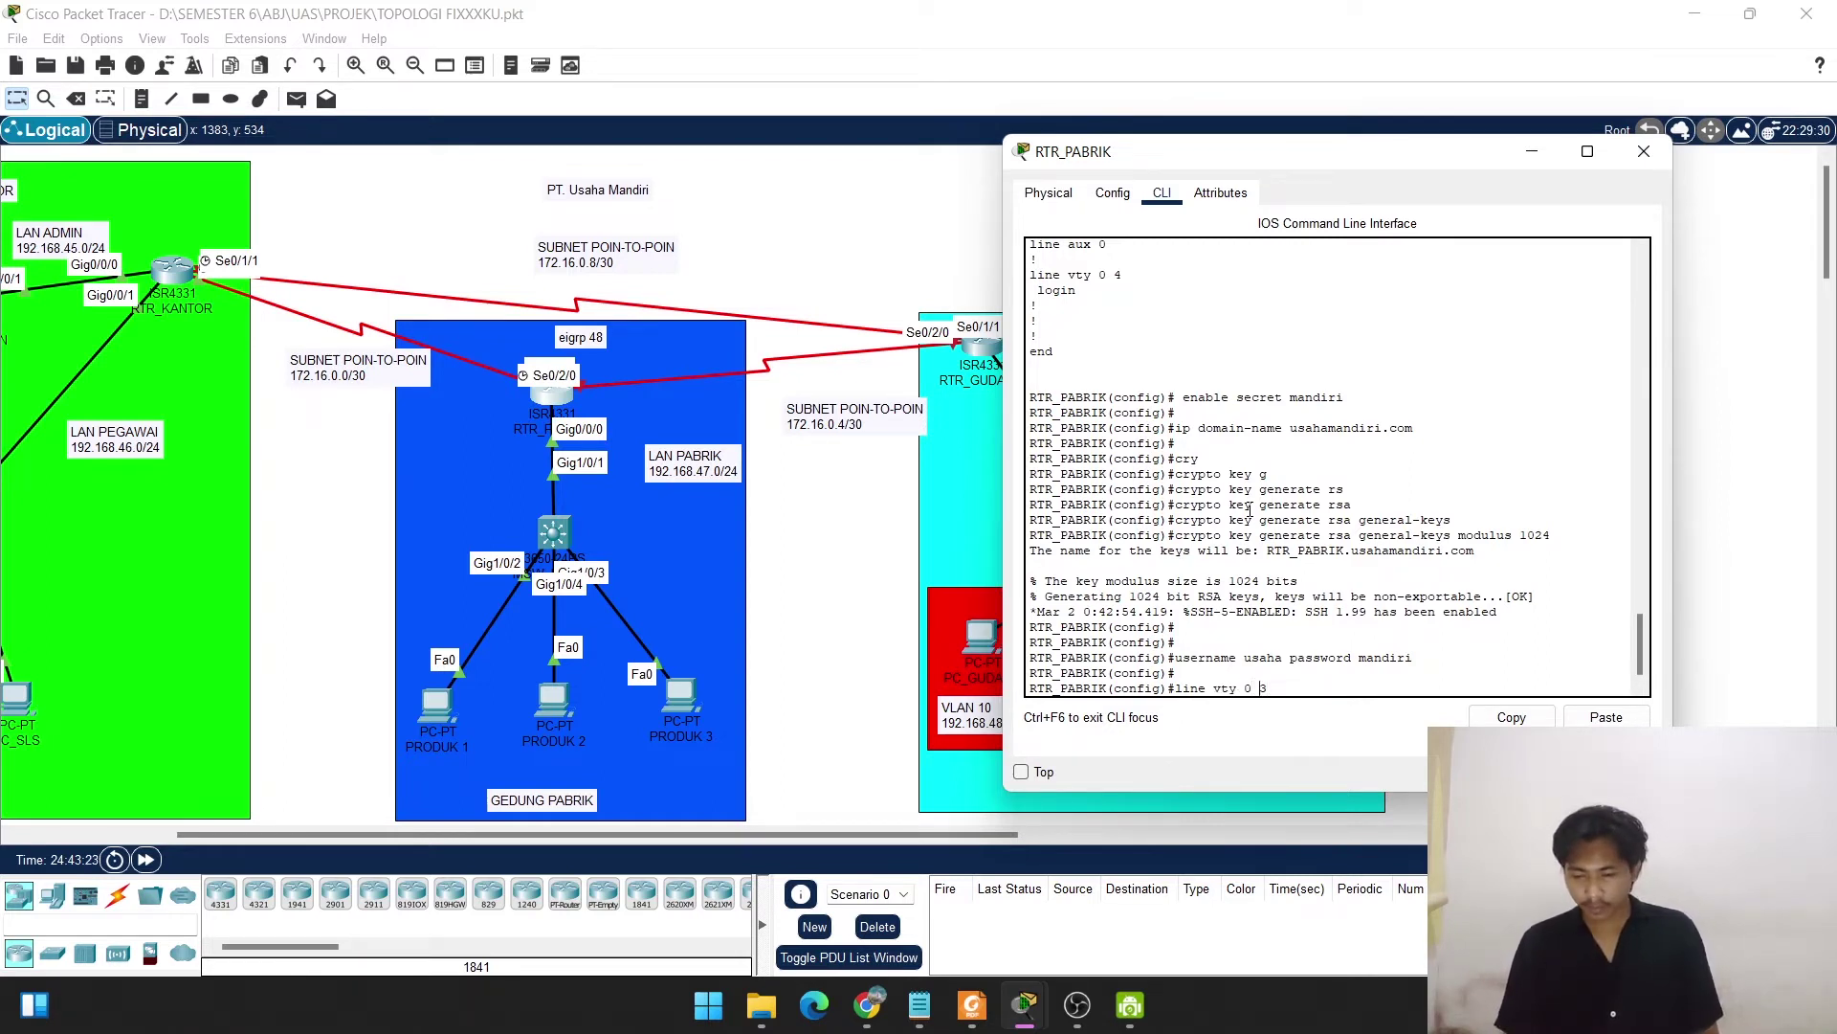
pyautogui.press('Return')
pyautogui.write('log')
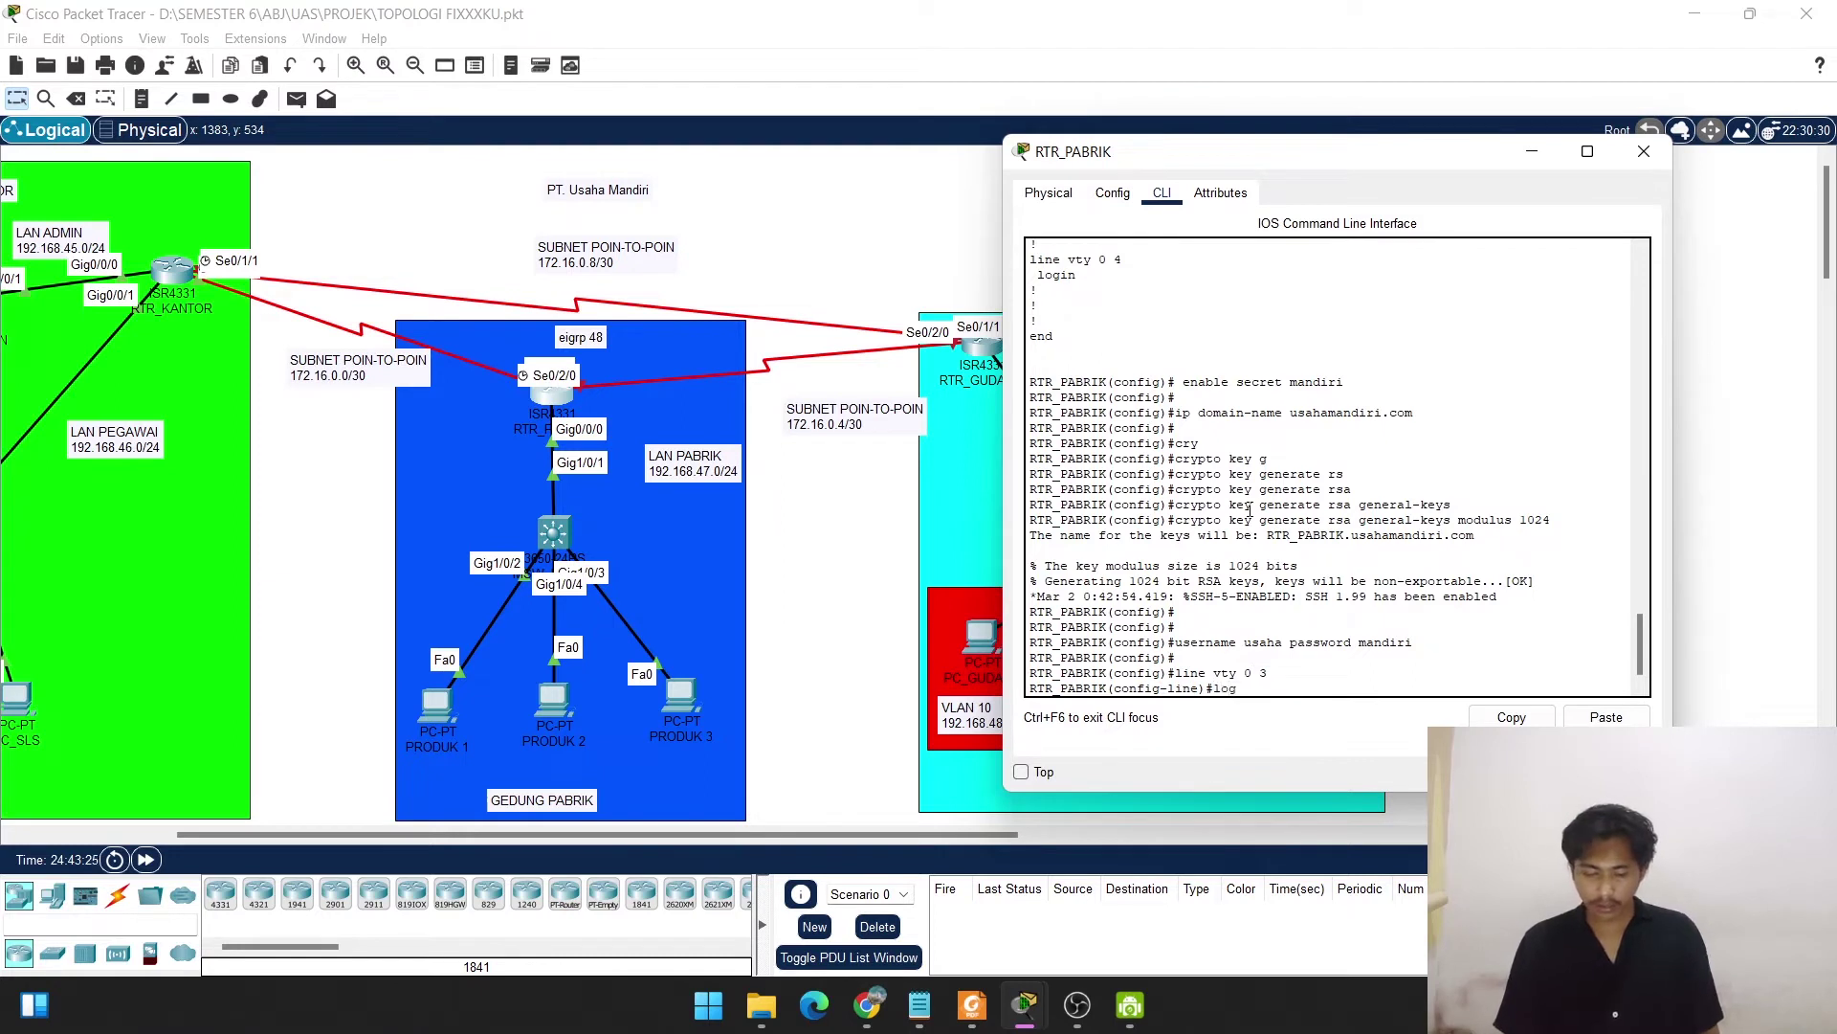
pyautogui.write('in local')
pyautogui.press('Return')
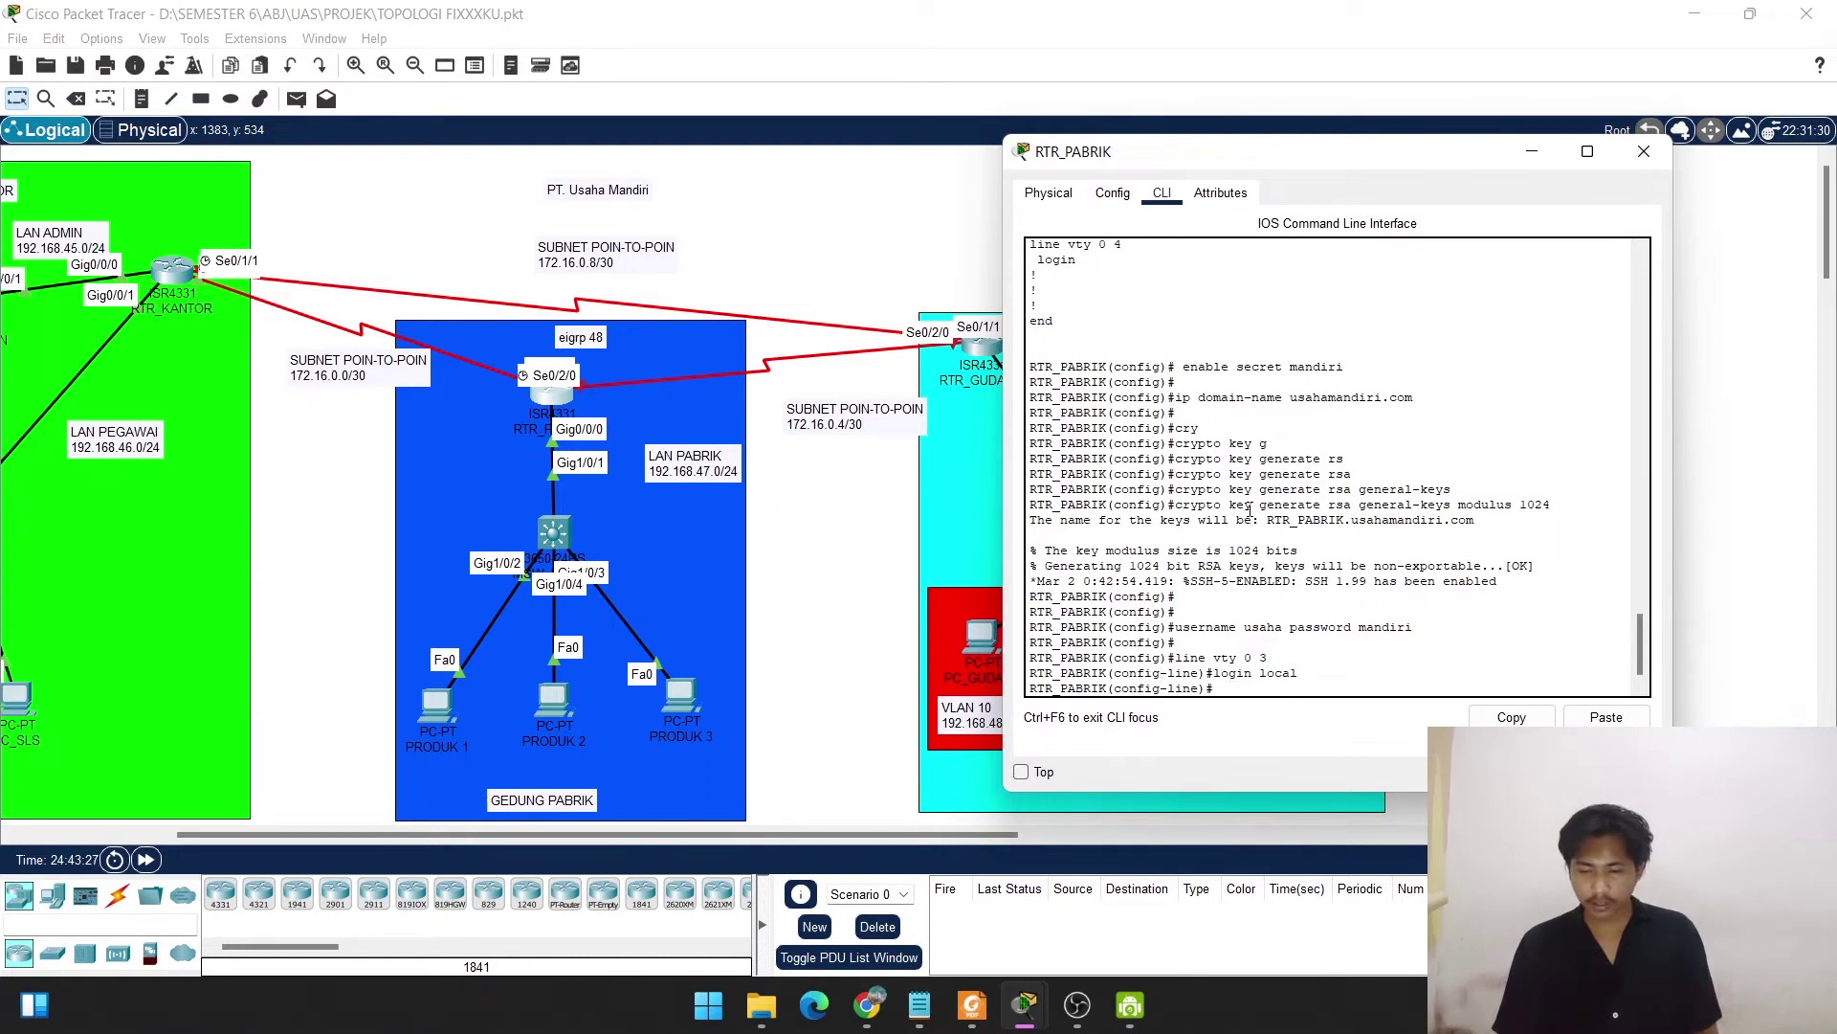
pyautogui.write('tr')
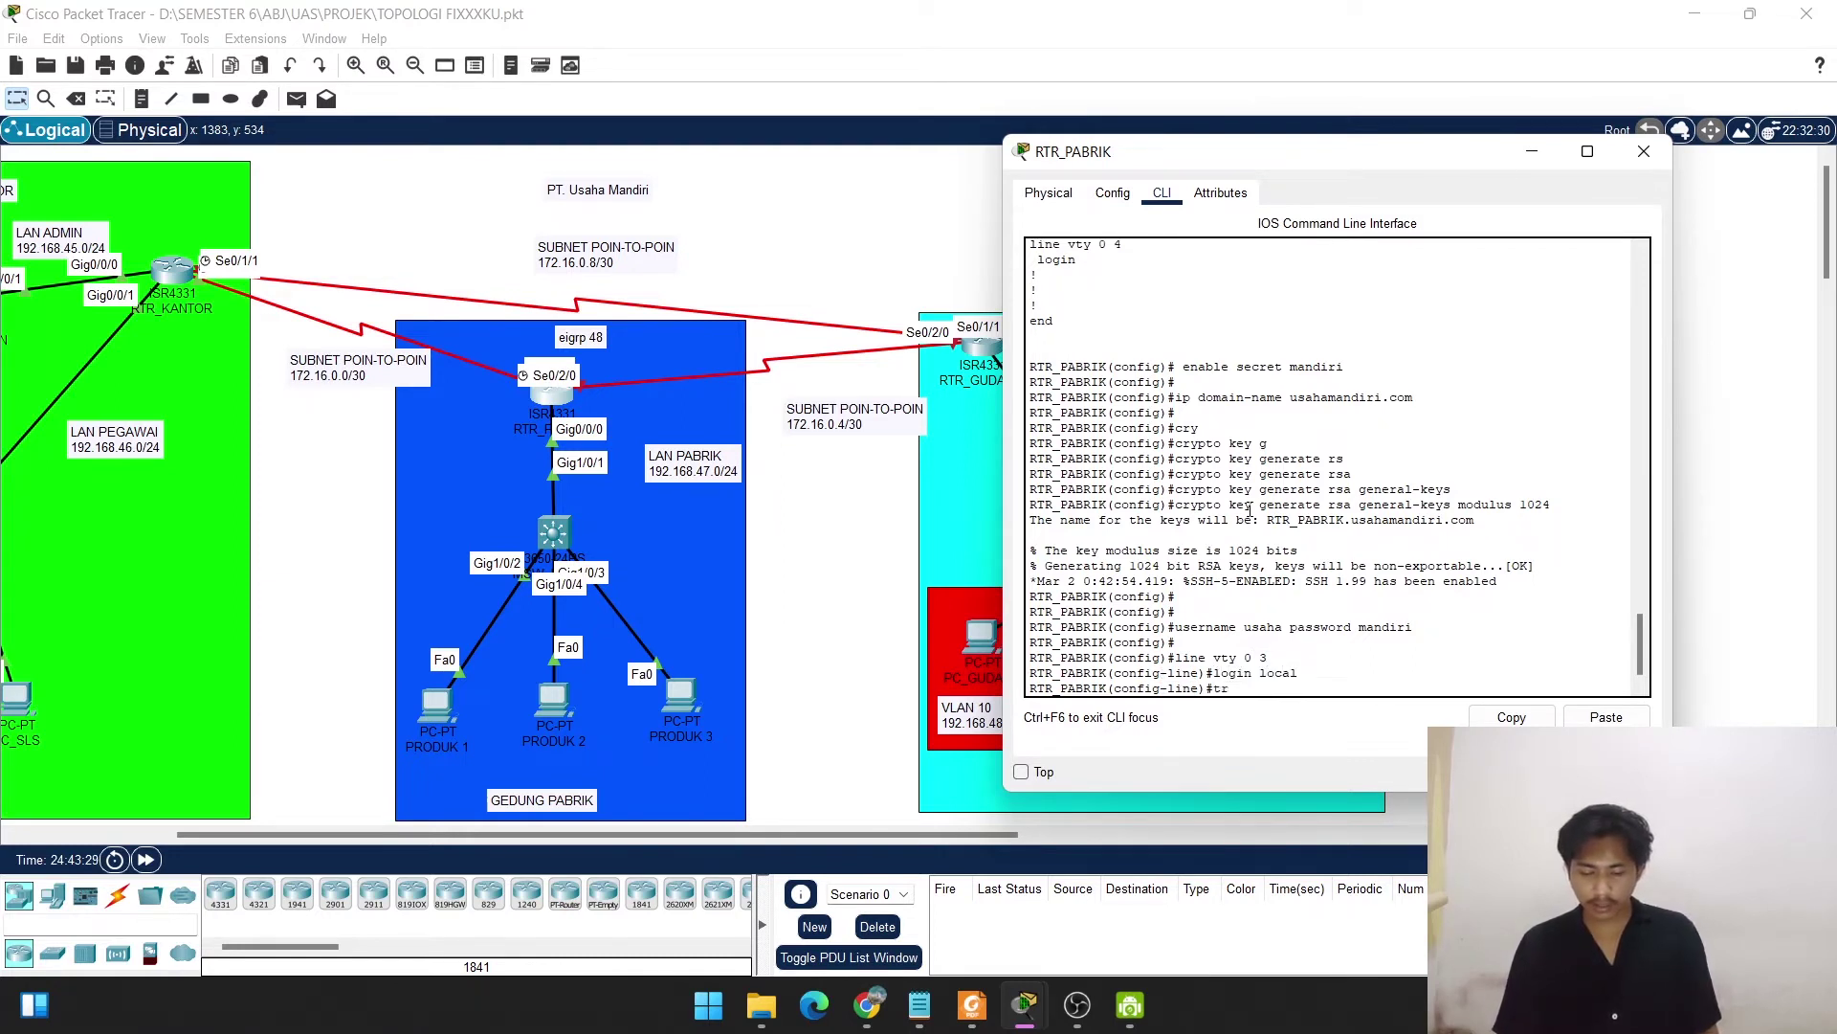
pyautogui.write('ans')
pyautogui.press('Tab')
pyautogui.write('in')
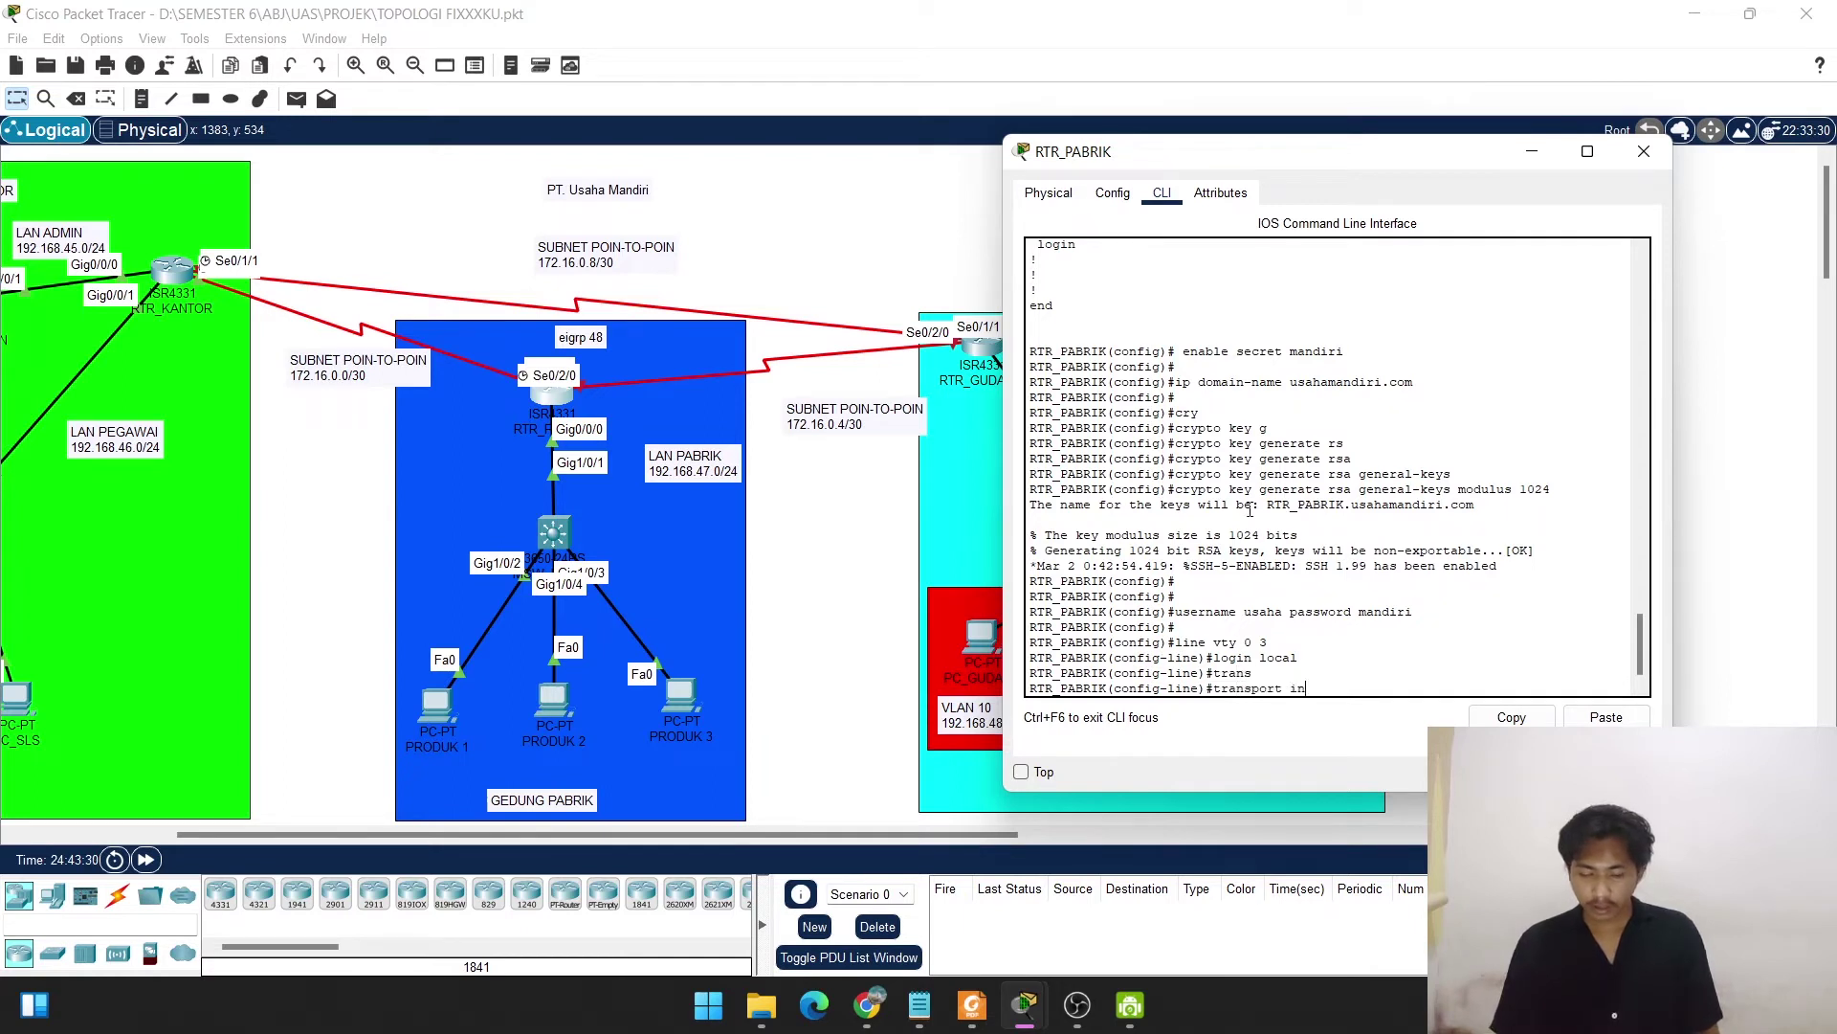
pyautogui.write('put')
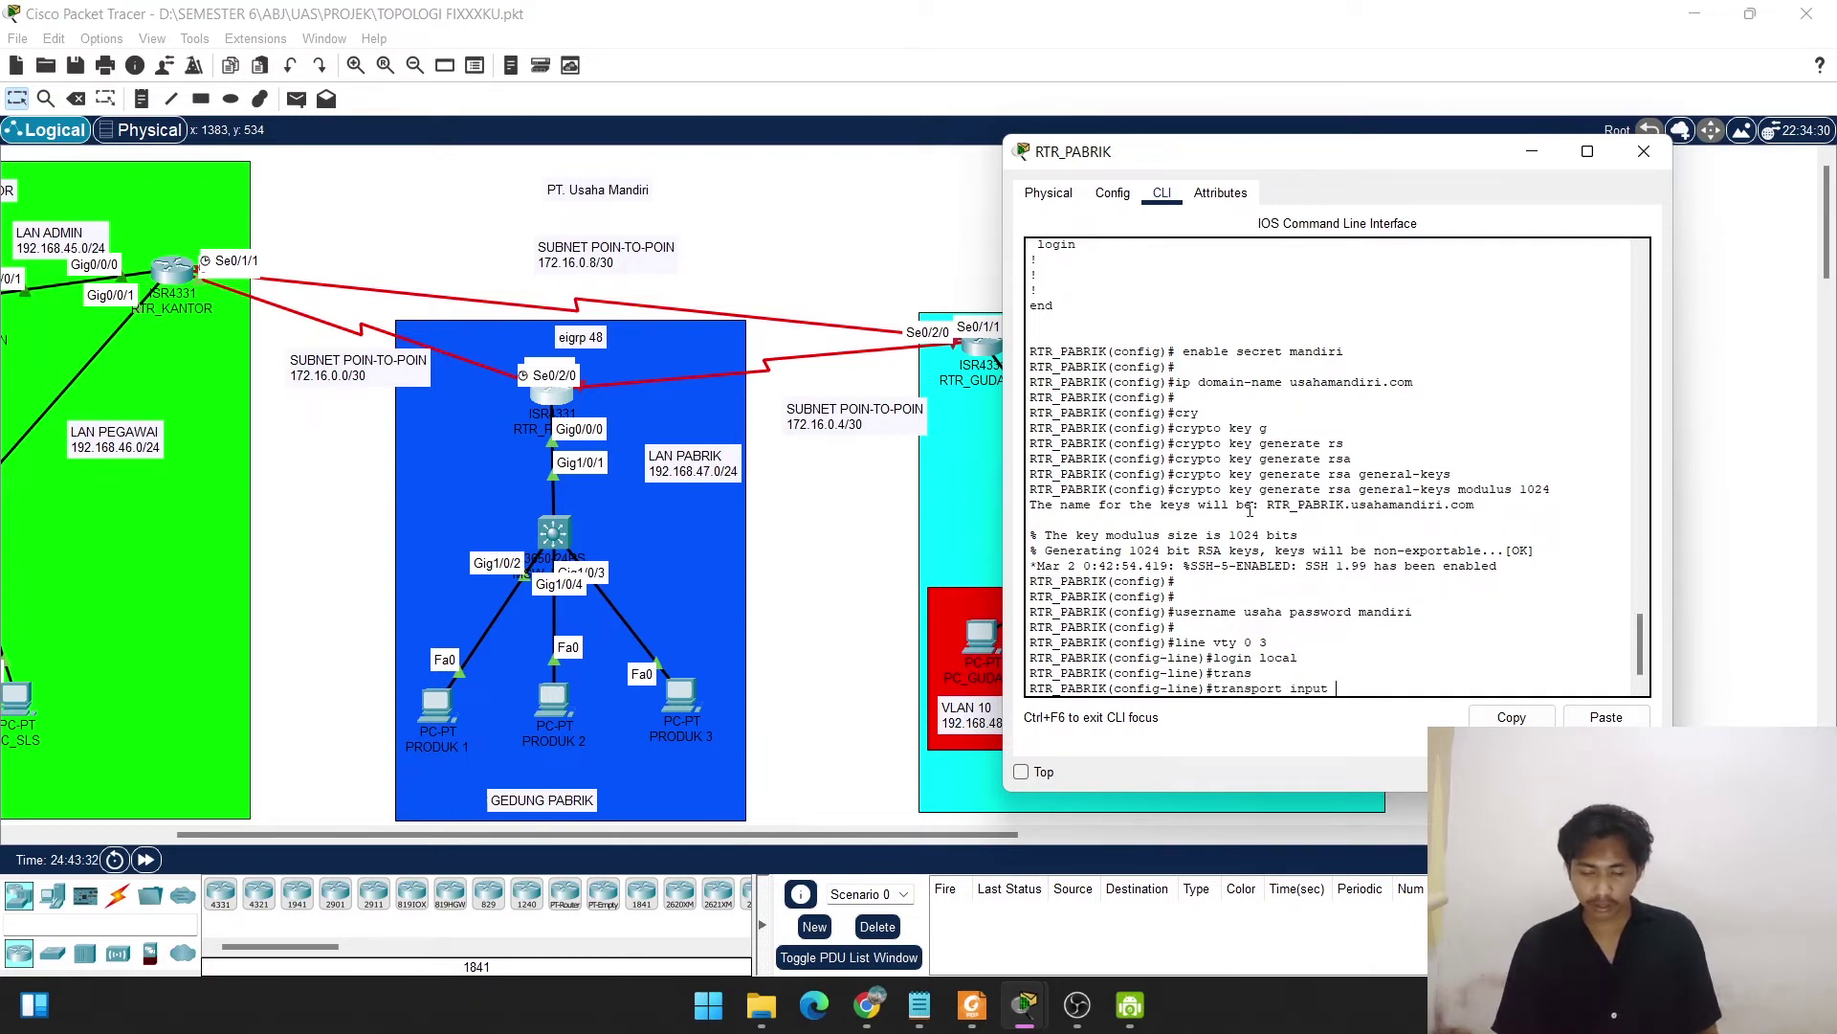
pyautogui.write(' ssh')
pyautogui.press('Return')
pyautogui.press('Return')
pyautogui.press('Return')
pyautogui.press('Return')
pyautogui.write('ex')
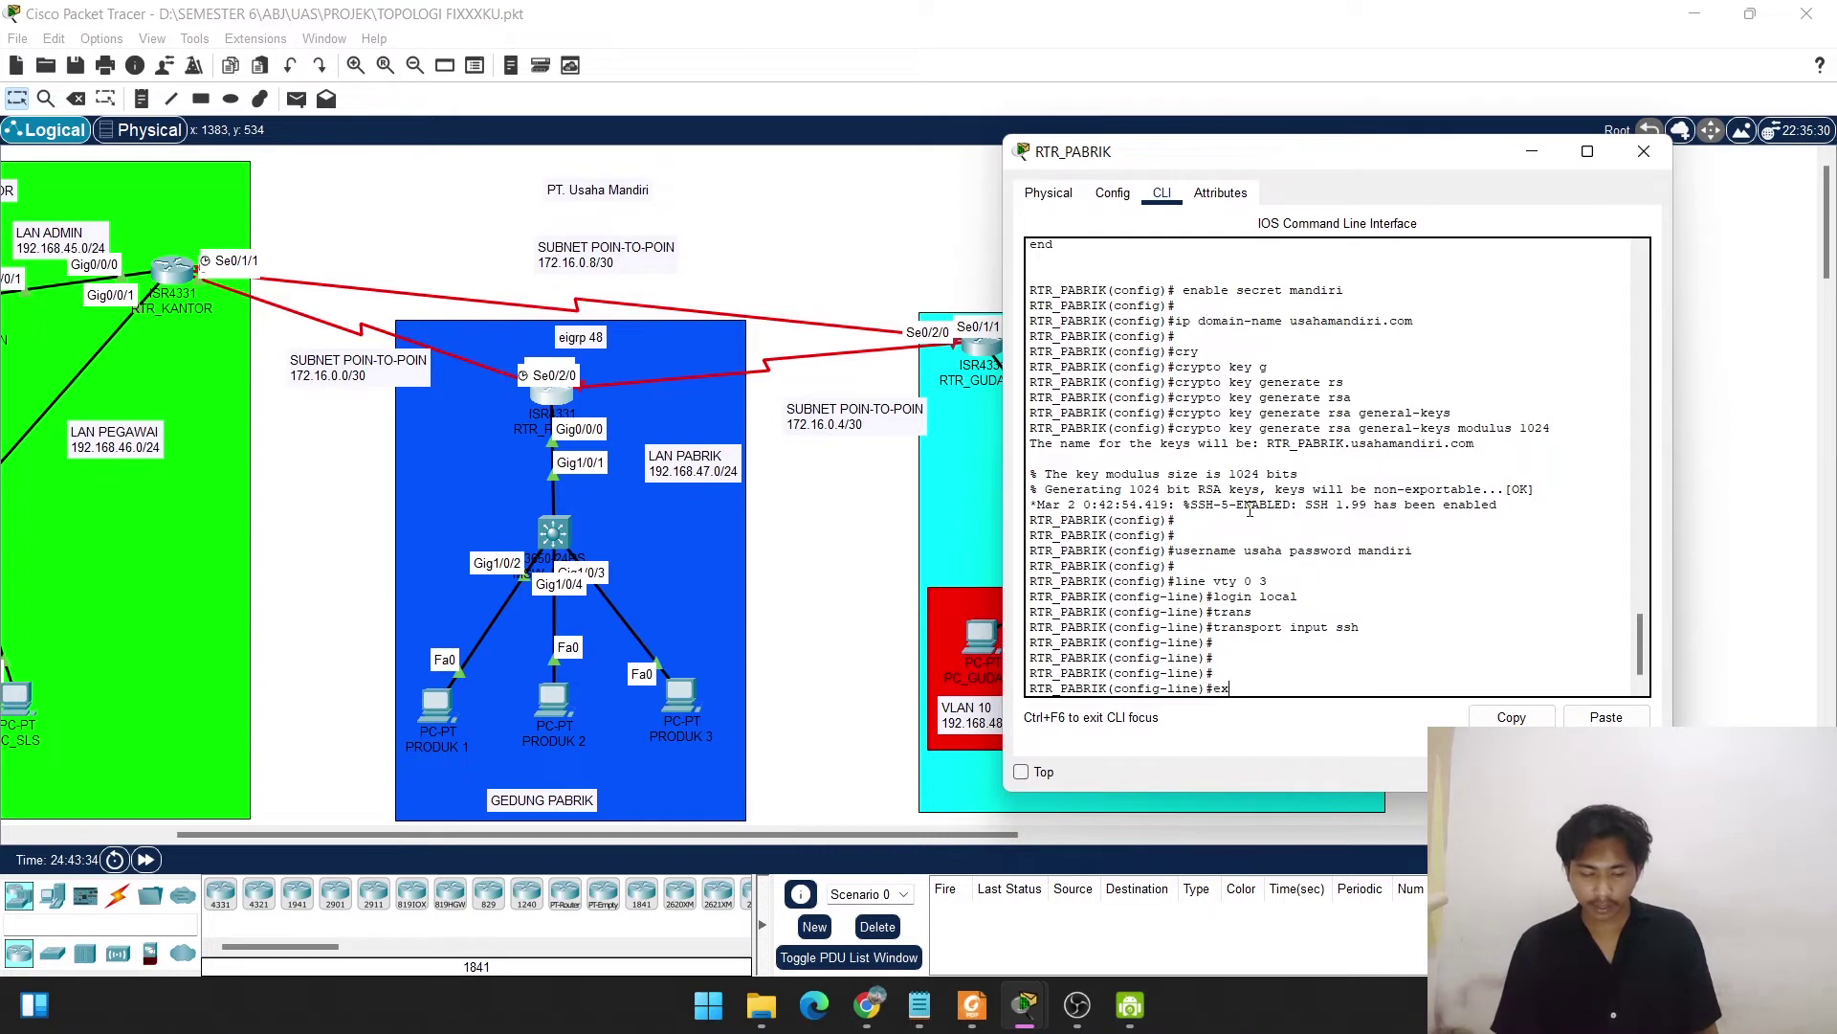
pyautogui.press('Return')
pyautogui.press('Return')
pyautogui.press('Return')
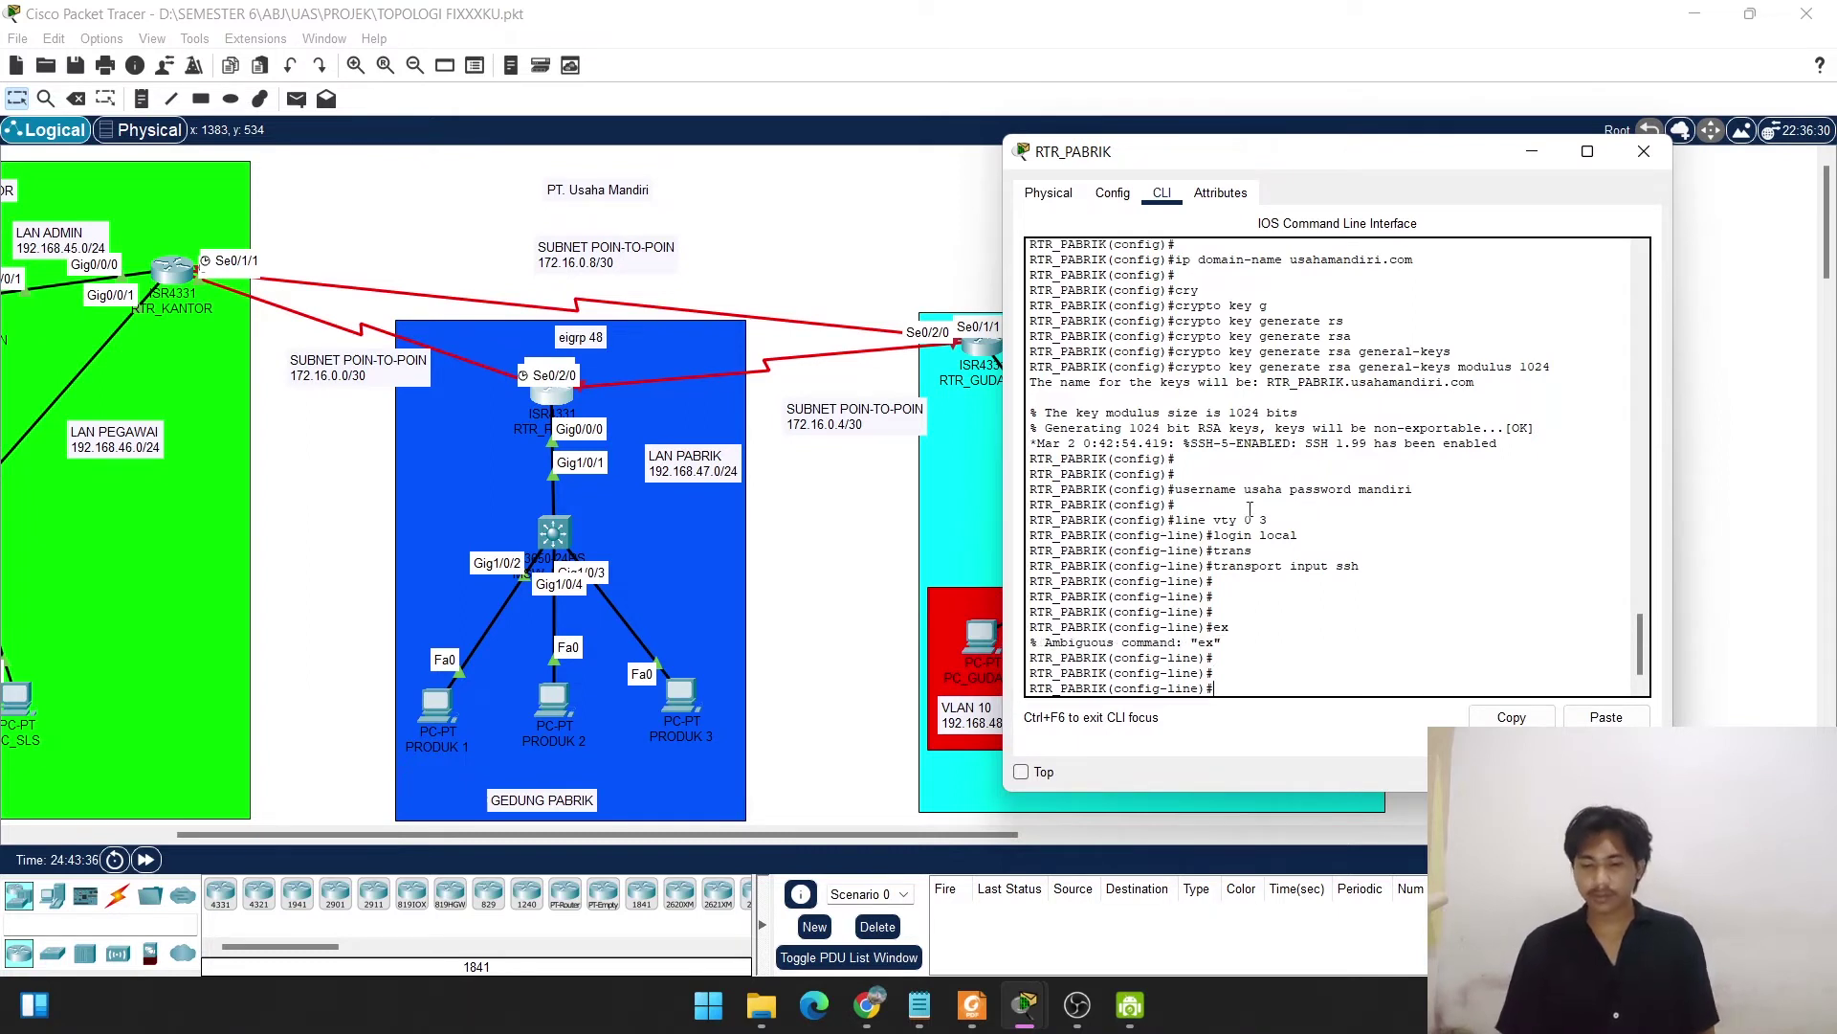
pyautogui.write('exit')
pyautogui.press('Return')
pyautogui.press('Return')
pyautogui.press('Return')
pyautogui.press('Return')
pyautogui.press('Return')
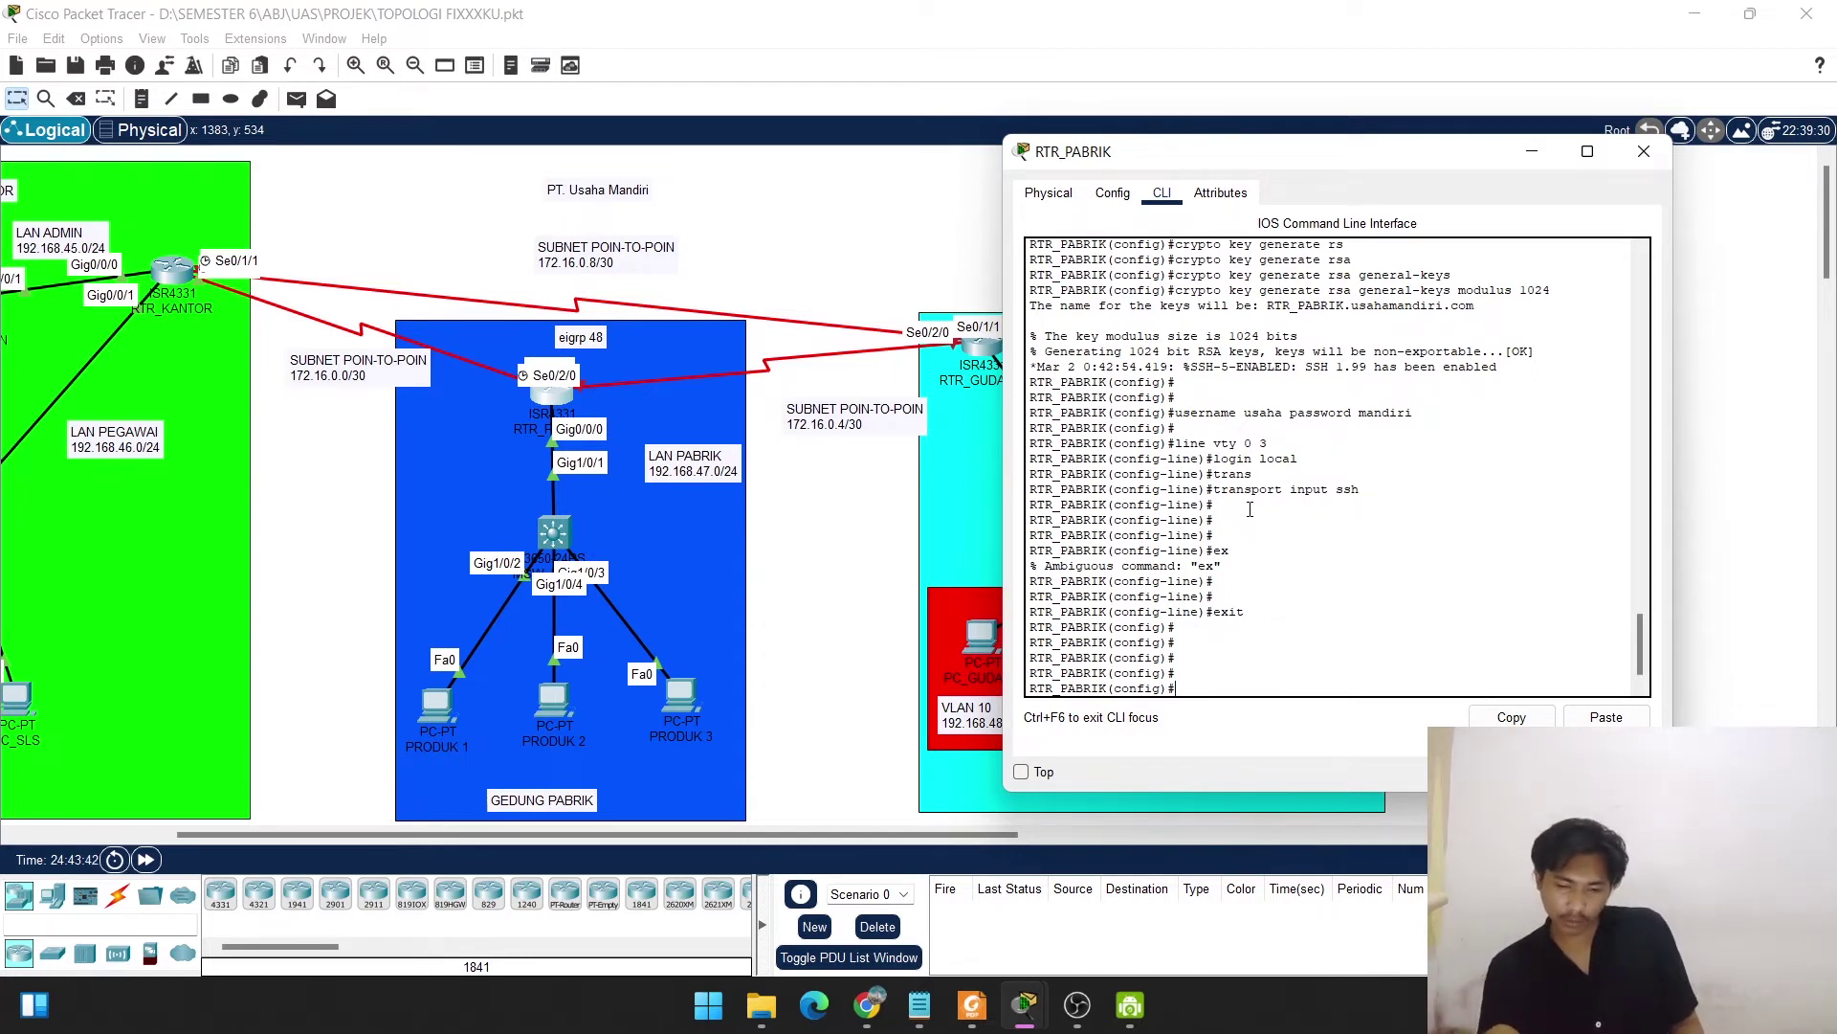
pyautogui.press('Up')
pyautogui.press('Up')
pyautogui.press('Up')
pyautogui.press('Up')
pyautogui.press('Up')
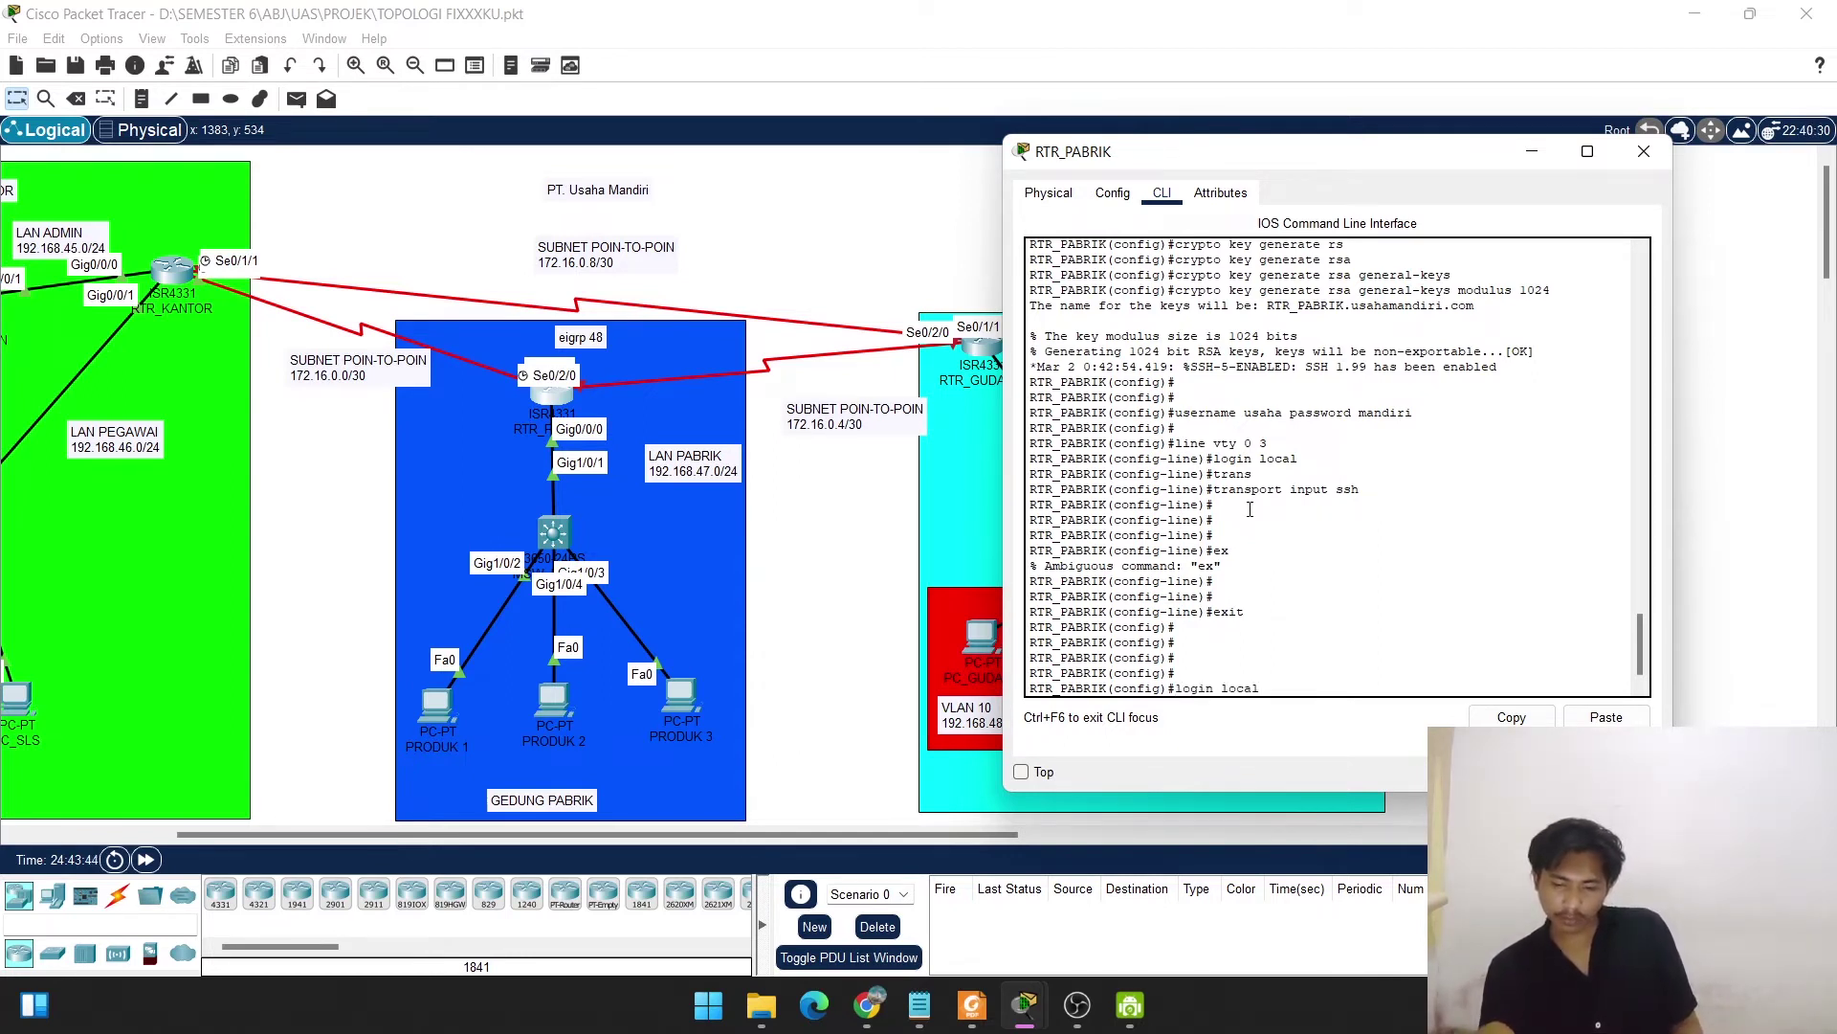
pyautogui.press('Up')
pyautogui.press('Up')
pyautogui.press('Up')
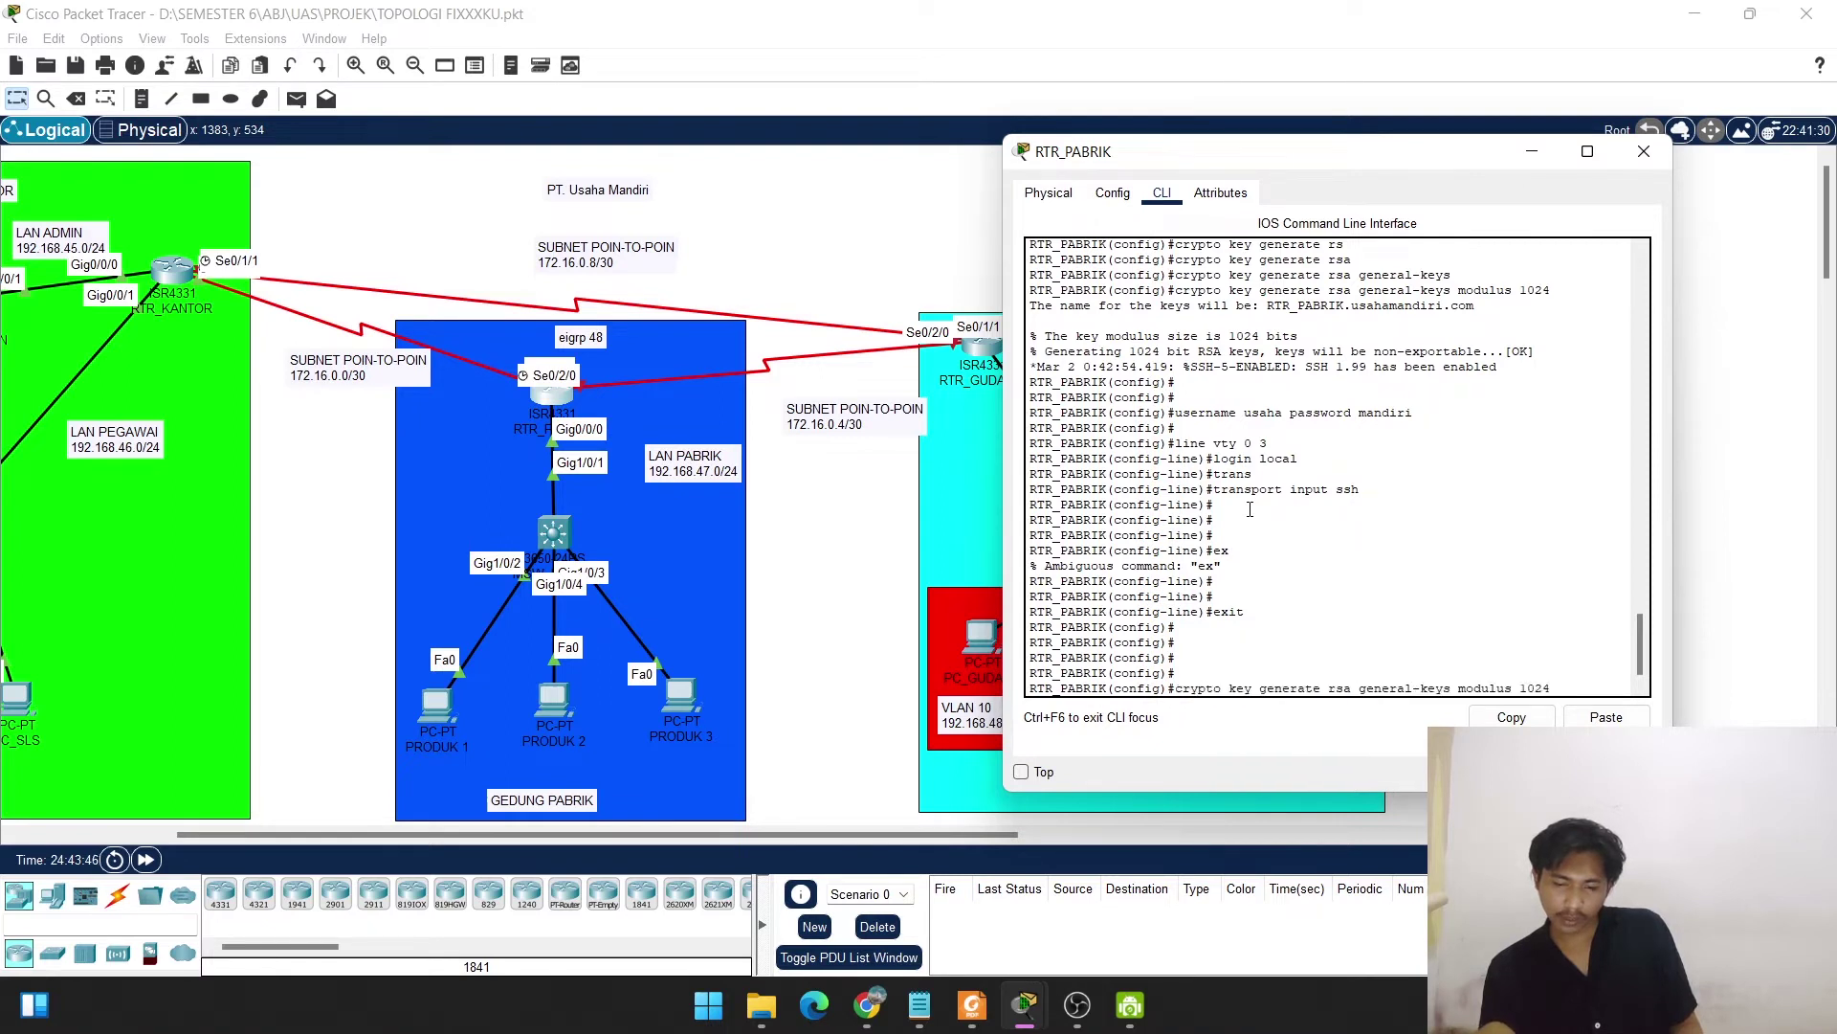
pyautogui.press('Down')
pyautogui.press('Down')
pyautogui.press('Down')
pyautogui.press('Down')
pyautogui.press('Down')
pyautogui.press('Down')
pyautogui.press('Down')
pyautogui.press('Down')
pyautogui.write('do sho')
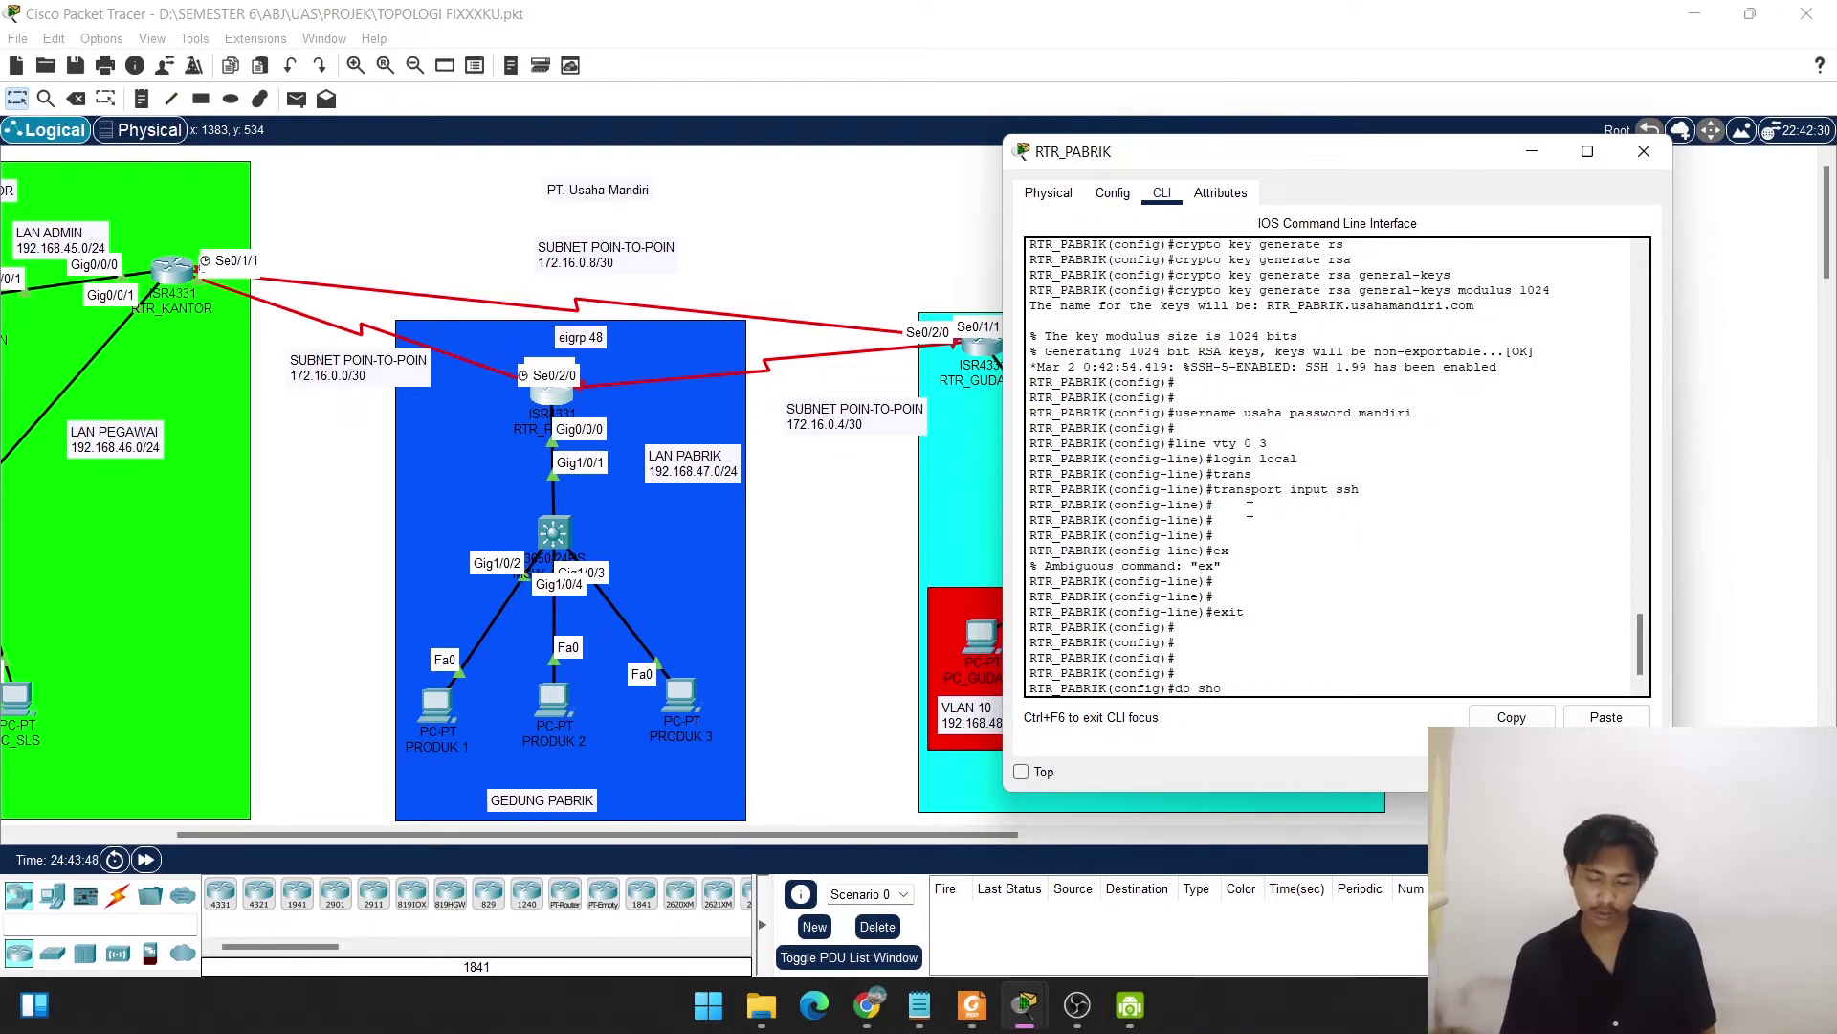
pyautogui.write('w run')
pyautogui.press('Return')
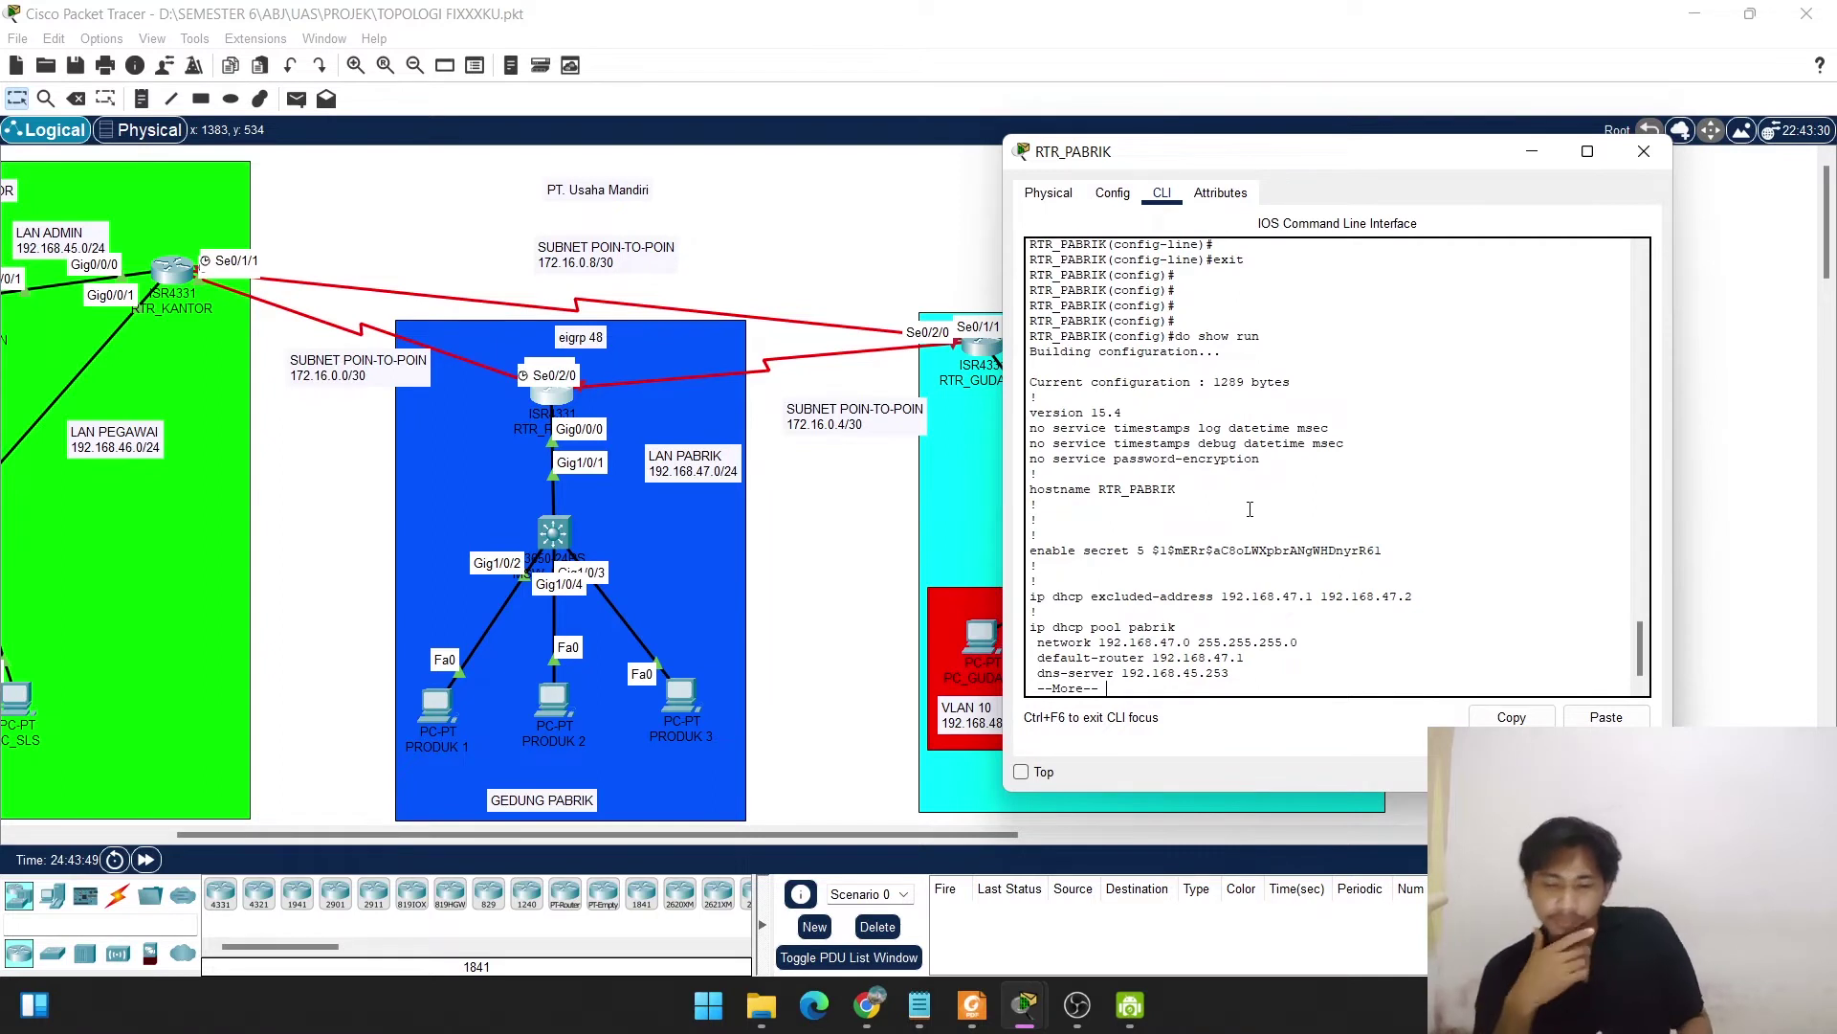
pyautogui.press('space')
pyautogui.press('space')
pyautogui.press('space')
pyautogui.press('space')
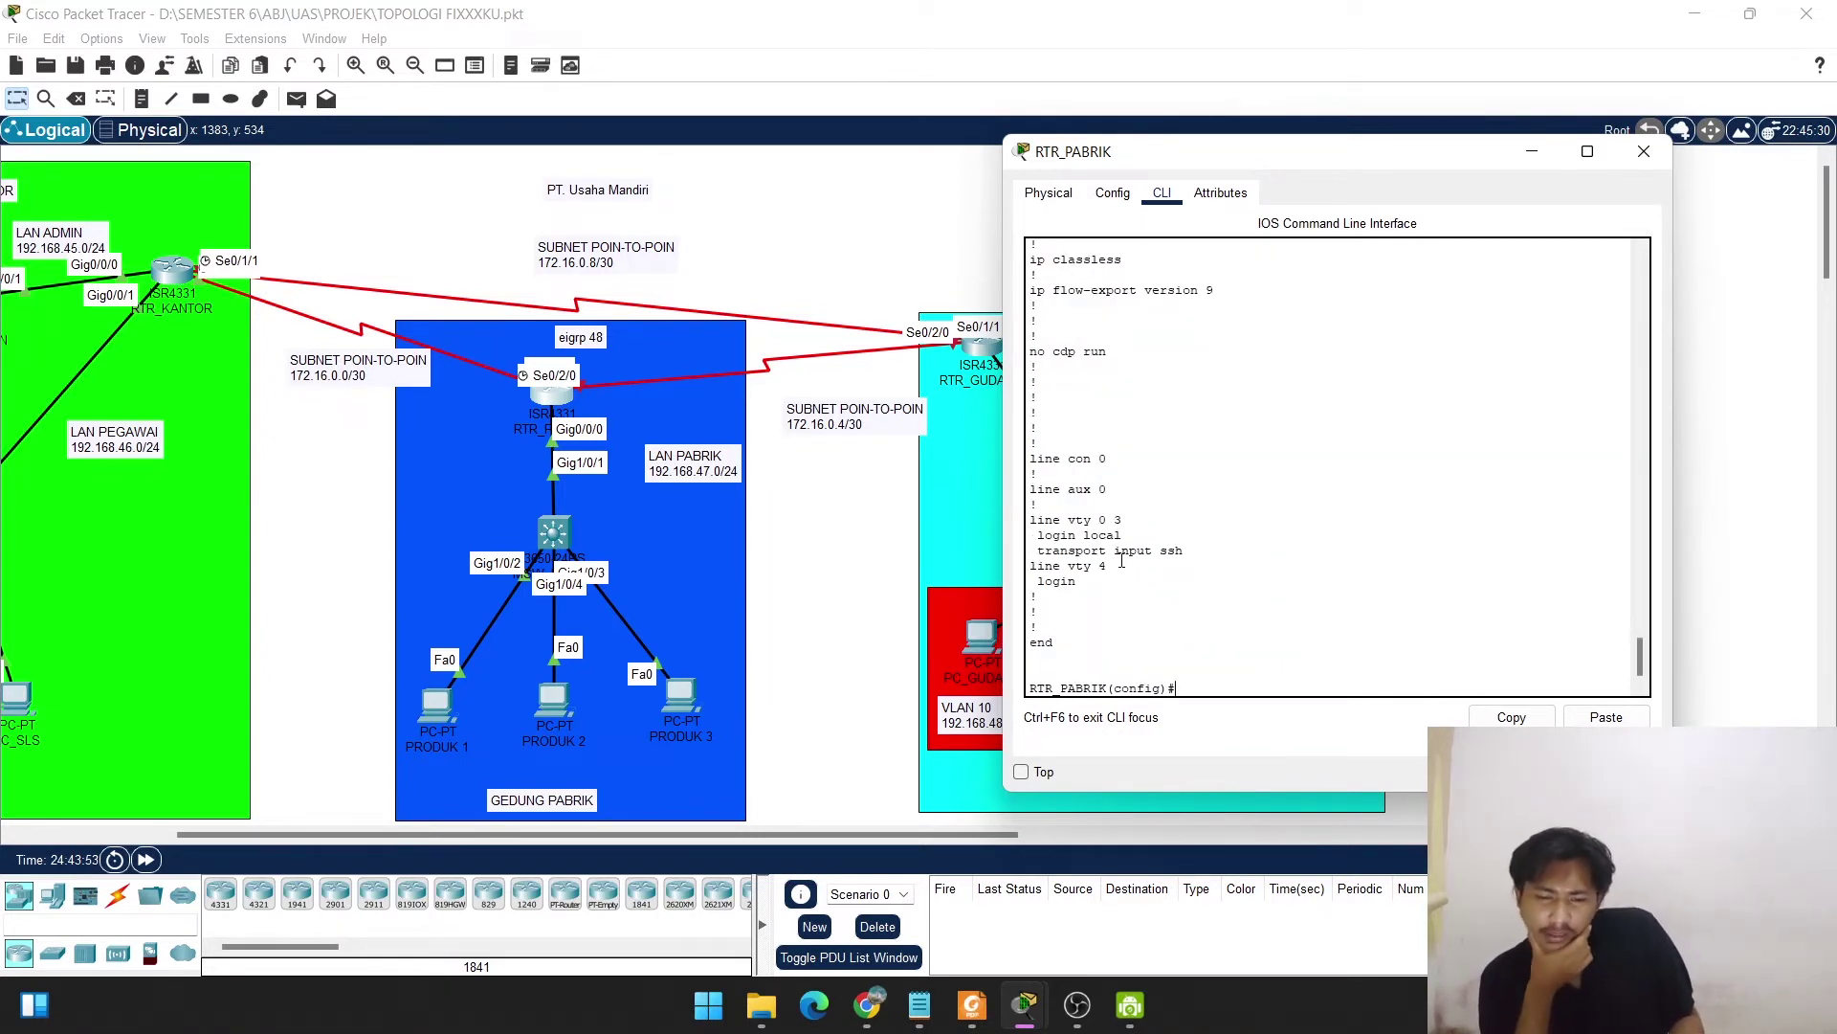
pyautogui.moveTo(1183, 553); pyautogui.dragTo(1026, 522)
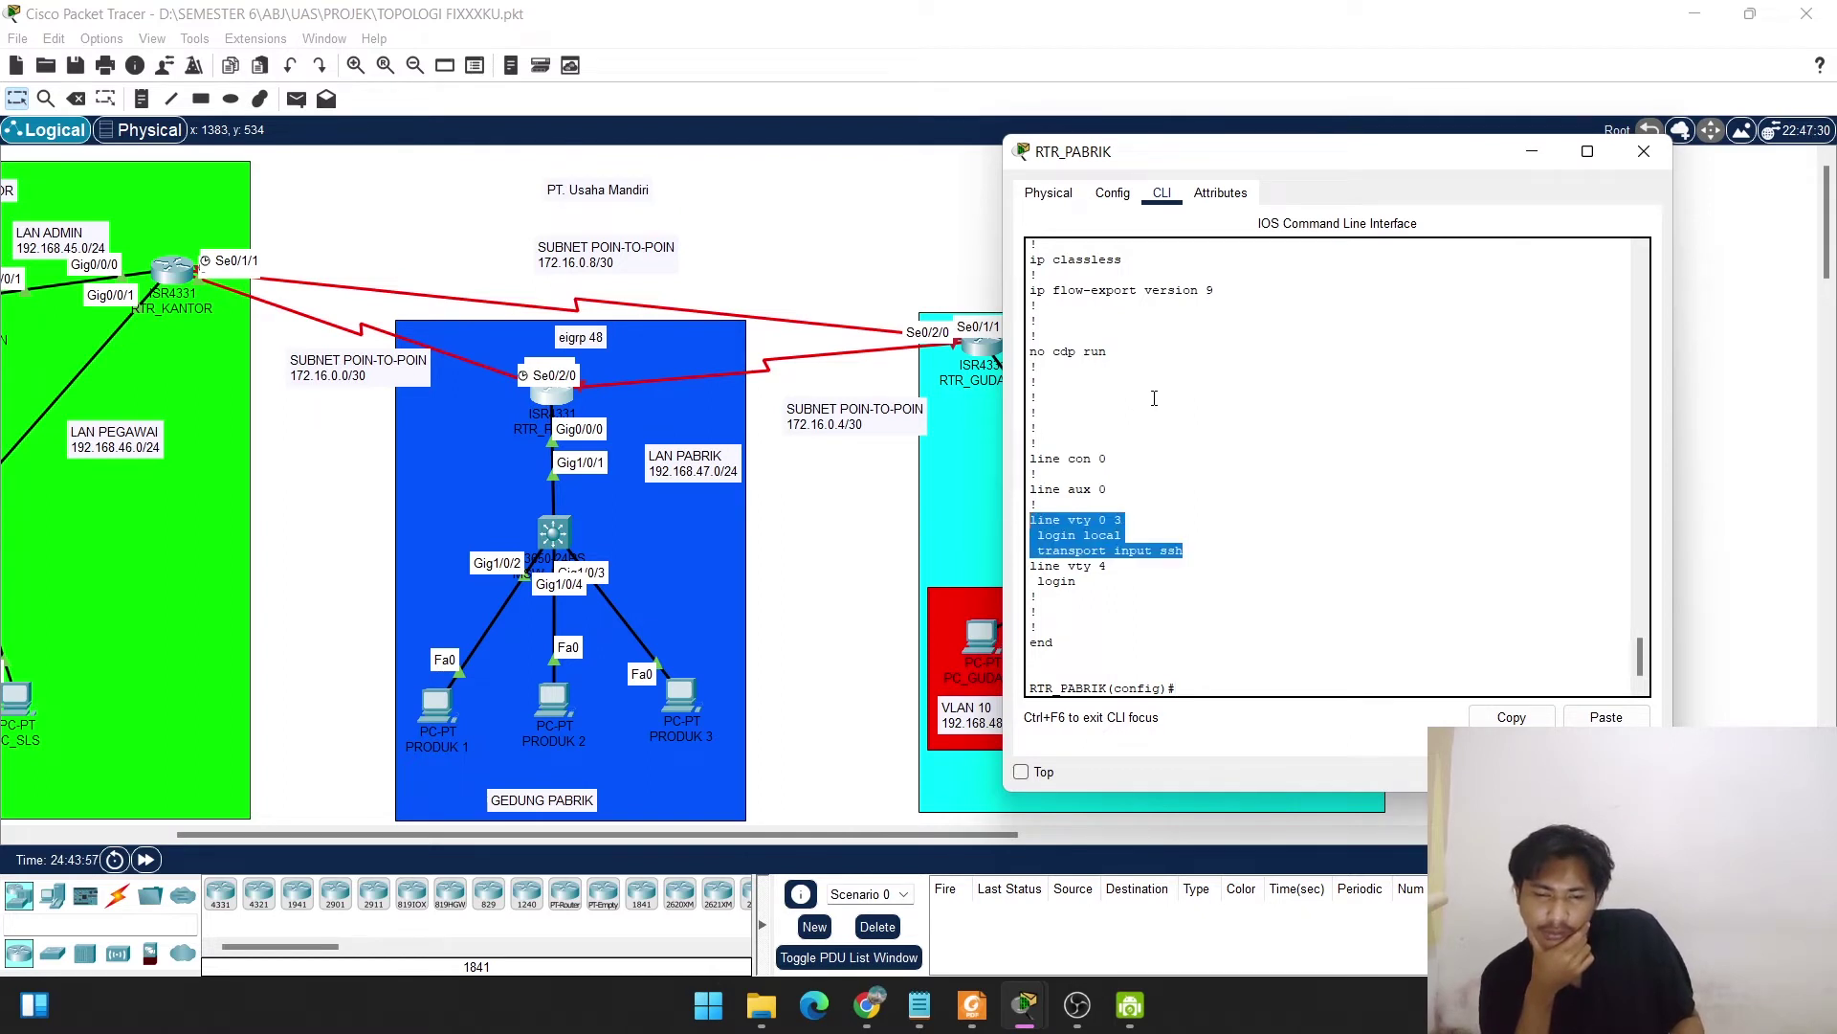
pyautogui.scroll(6, 1154, 398)
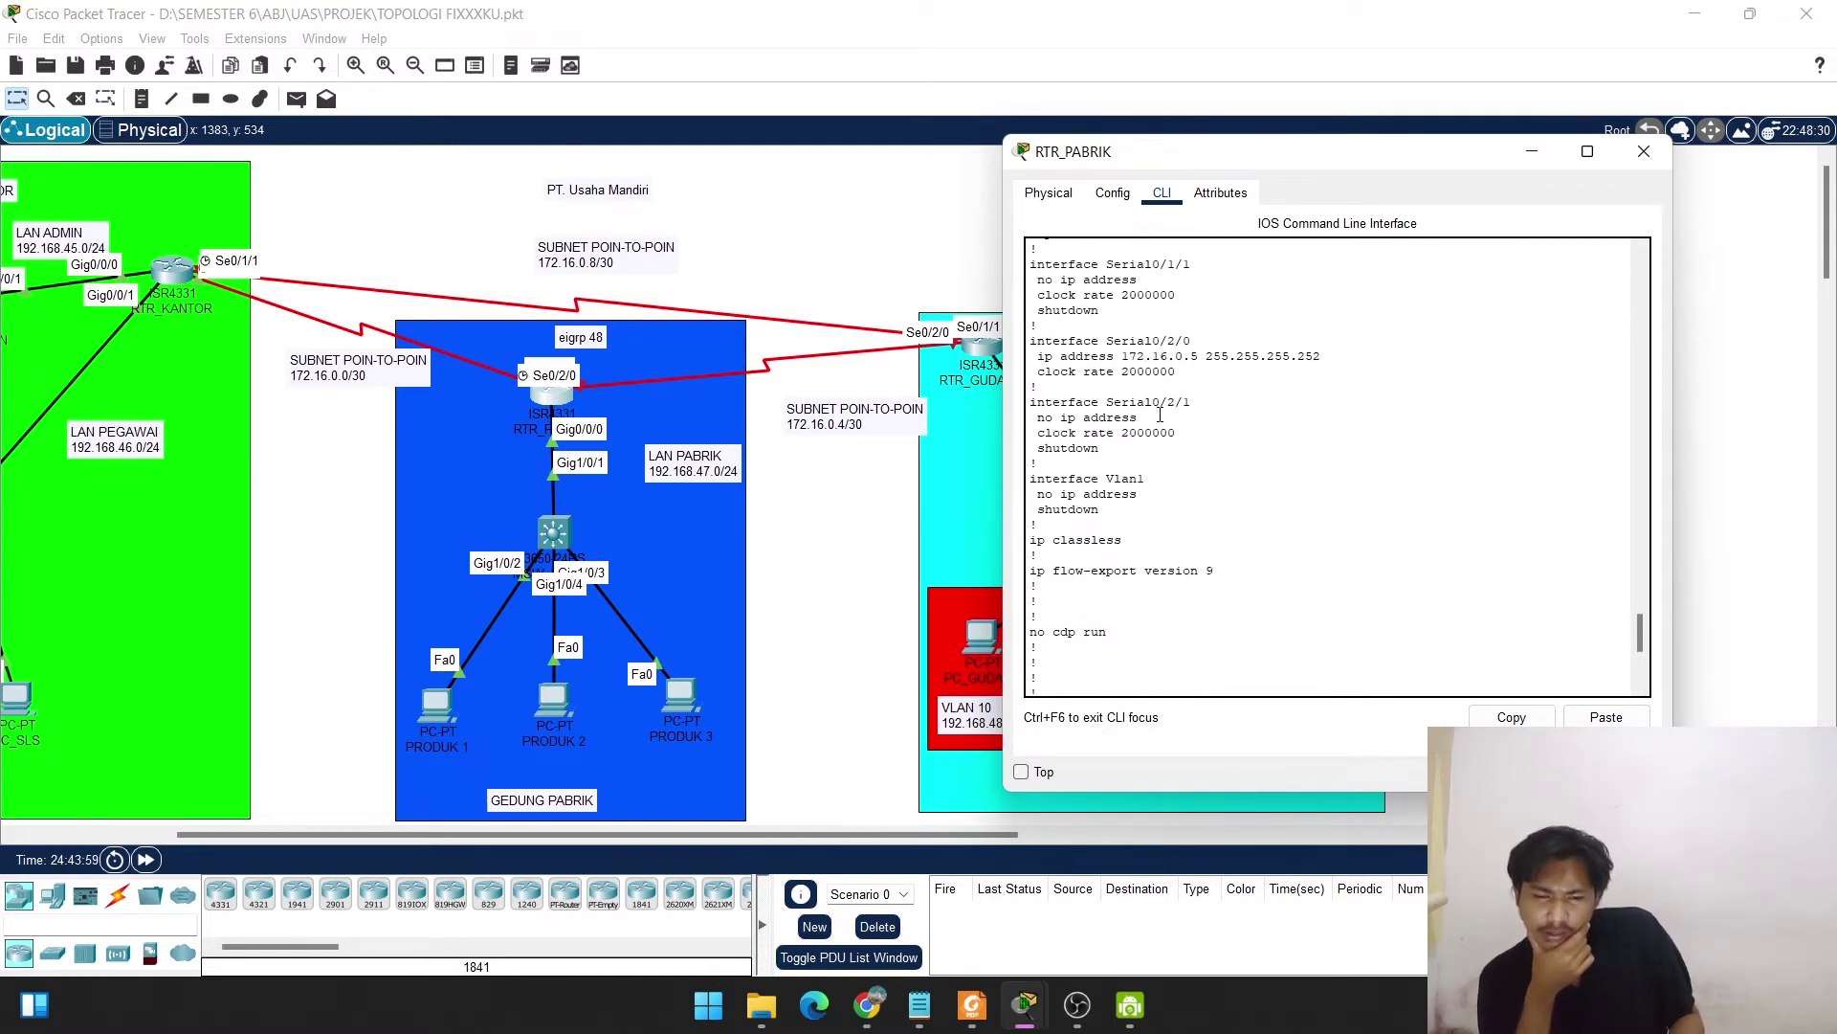
pyautogui.scroll(8, 1160, 415)
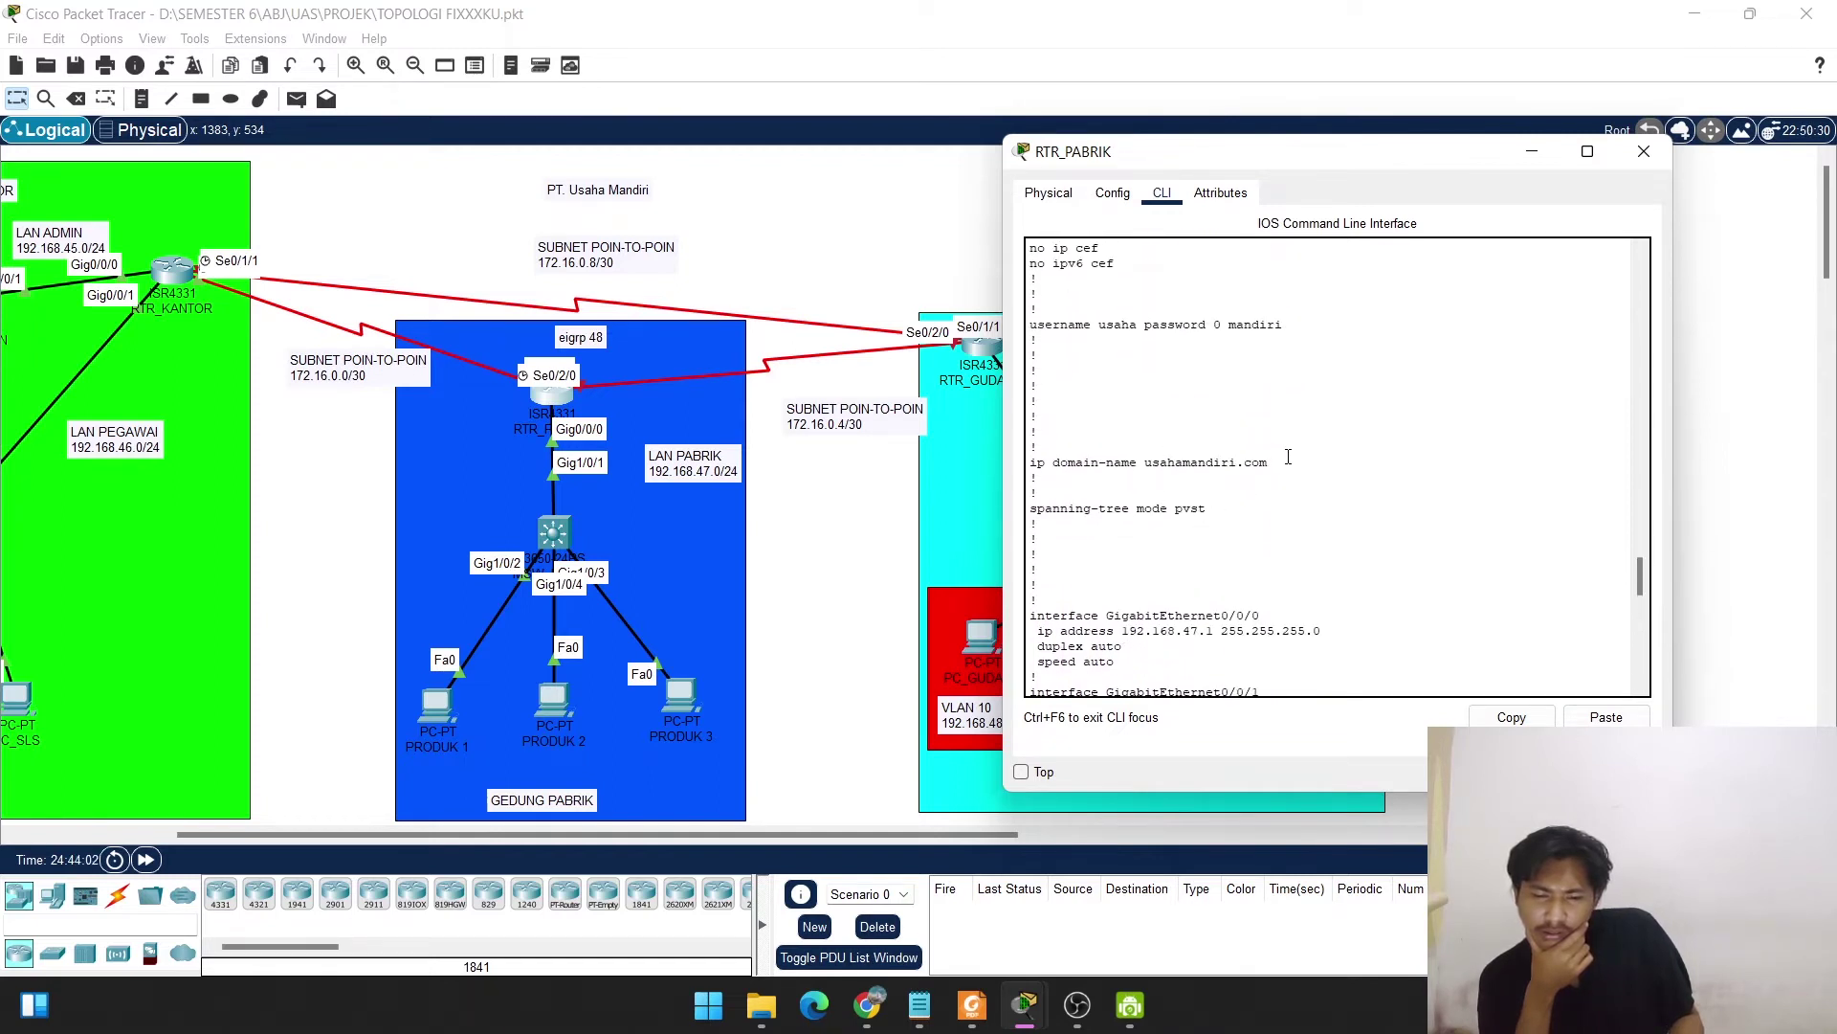
pyautogui.moveTo(1270, 463); pyautogui.dragTo(1030, 463)
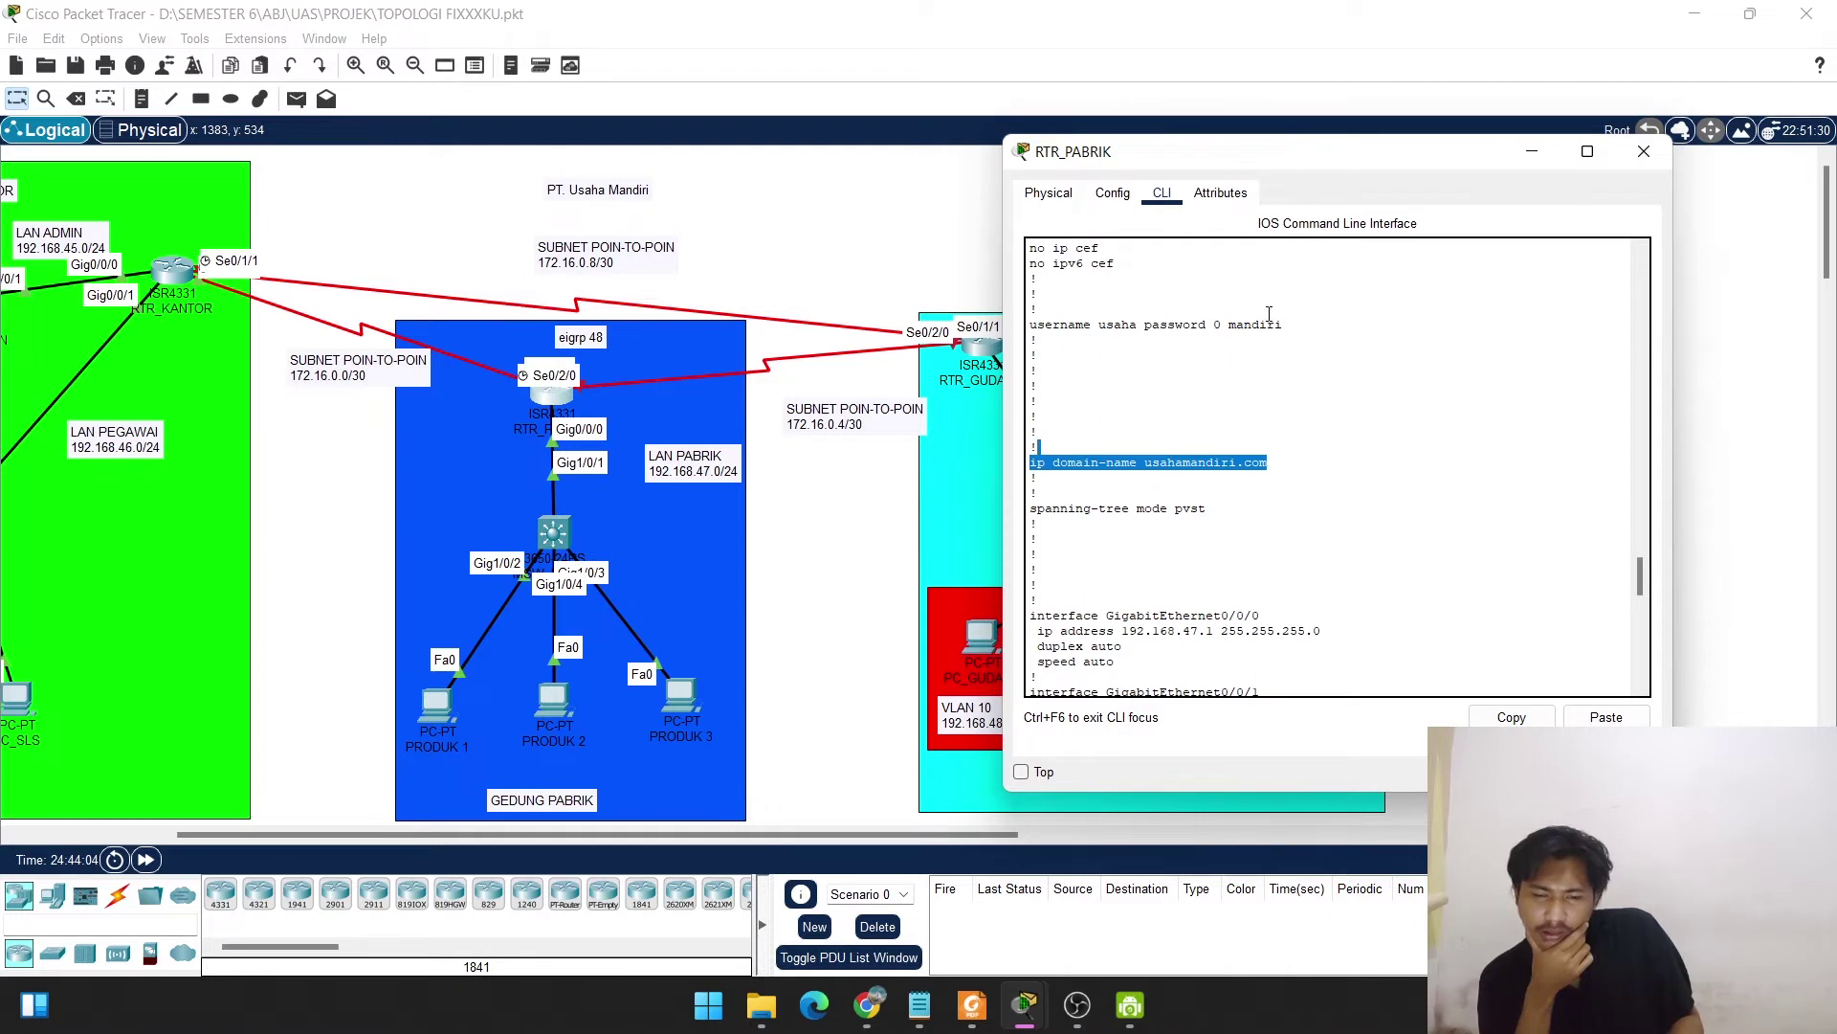
pyautogui.moveTo(1042, 309); pyautogui.dragTo(1146, 330)
pyautogui.scroll(4, 1148, 330)
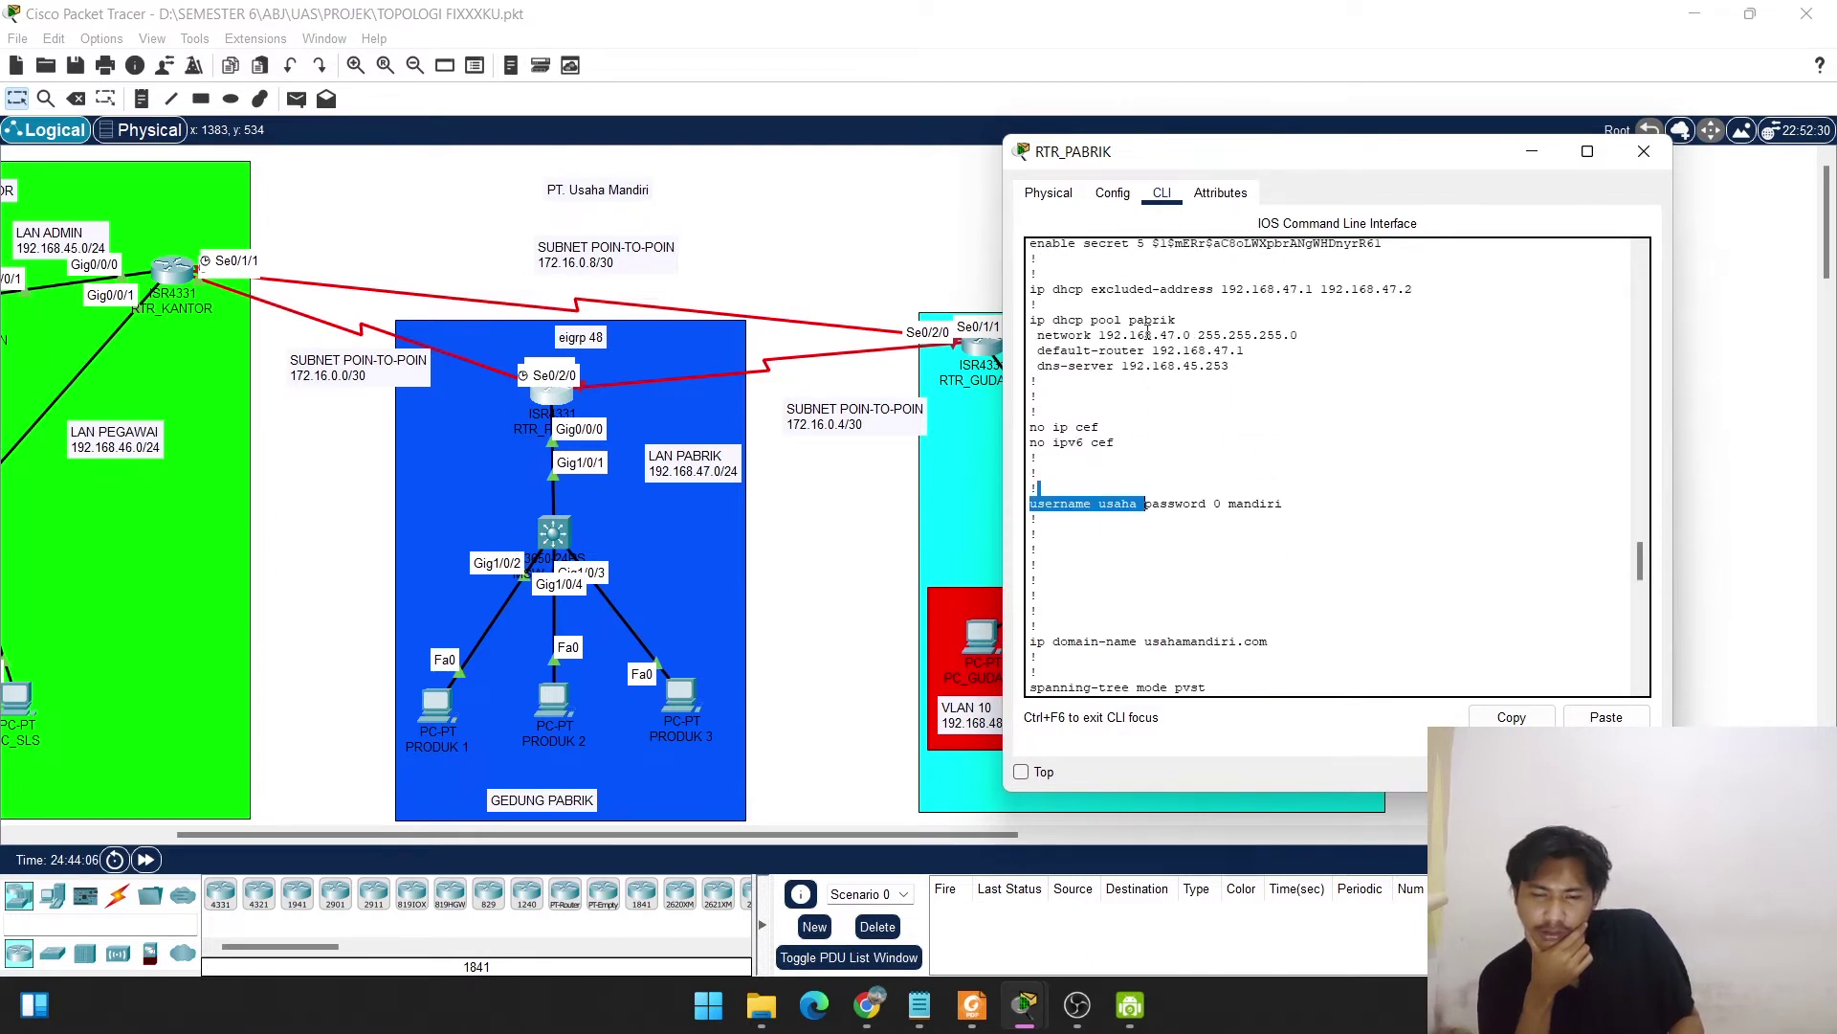
pyautogui.scroll(5, 1221, 349)
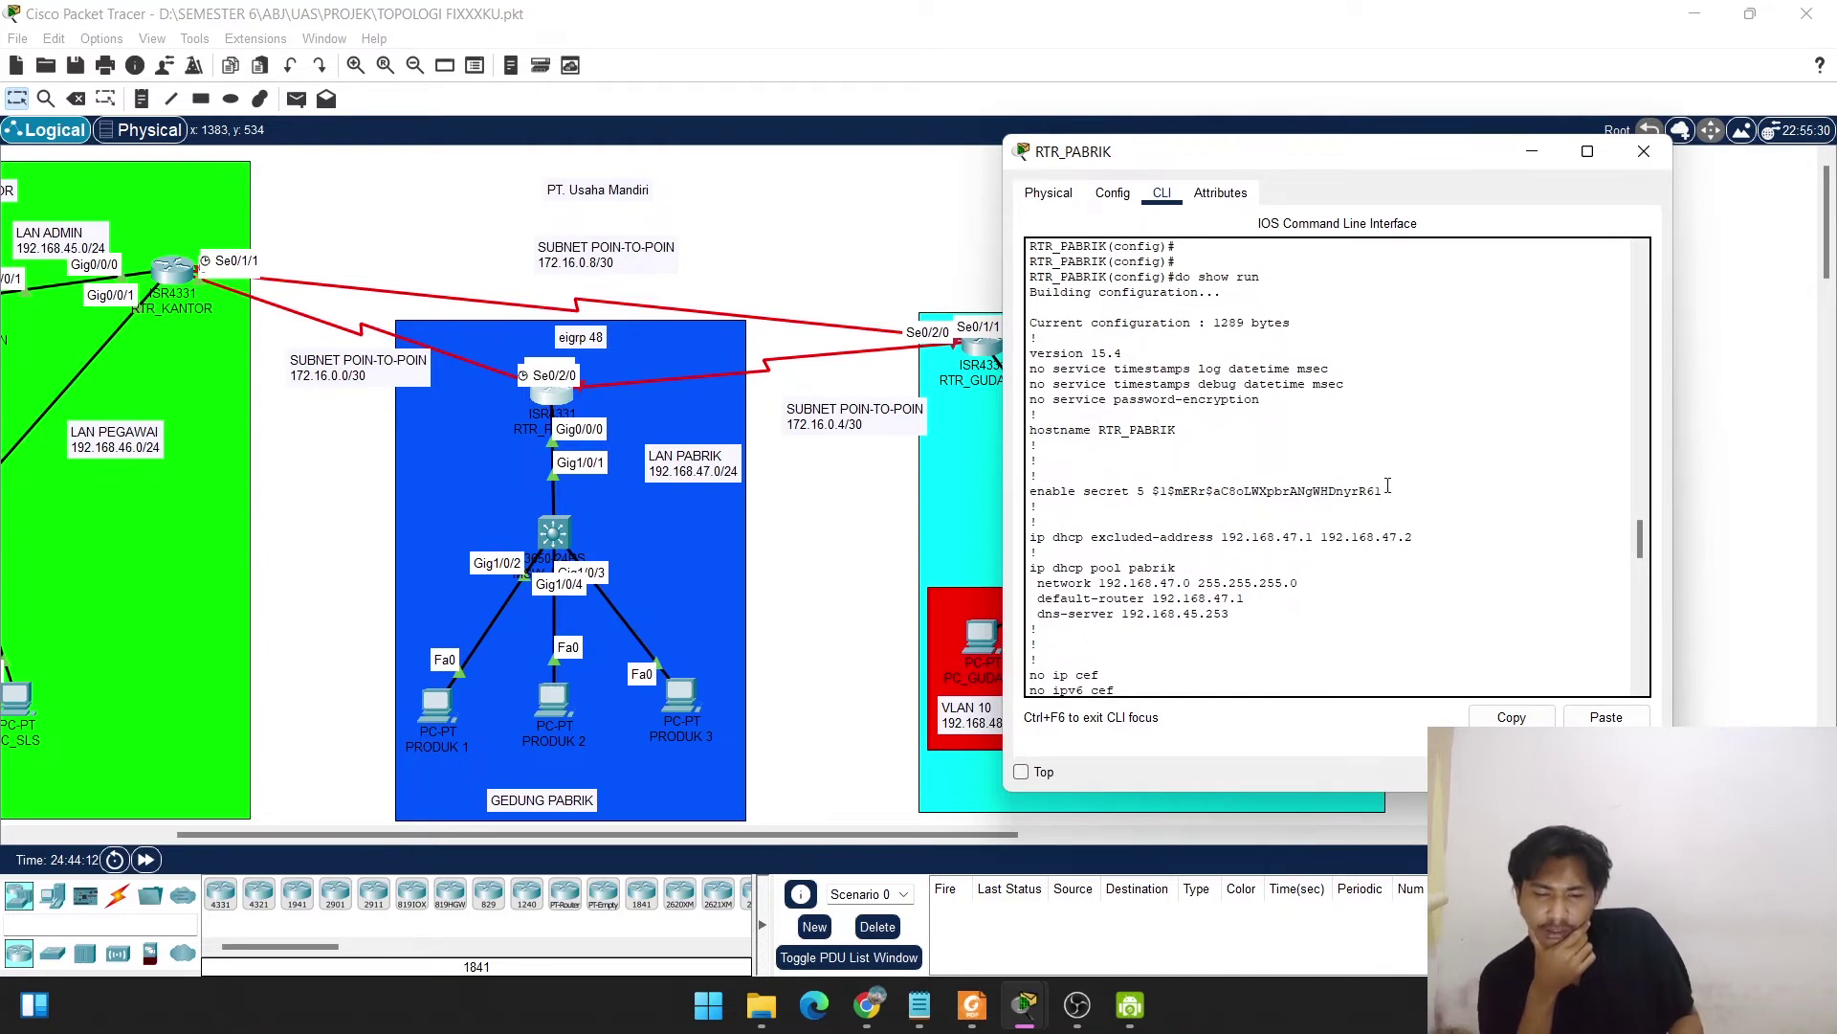
pyautogui.moveTo(1388, 490); pyautogui.dragTo(1098, 491)
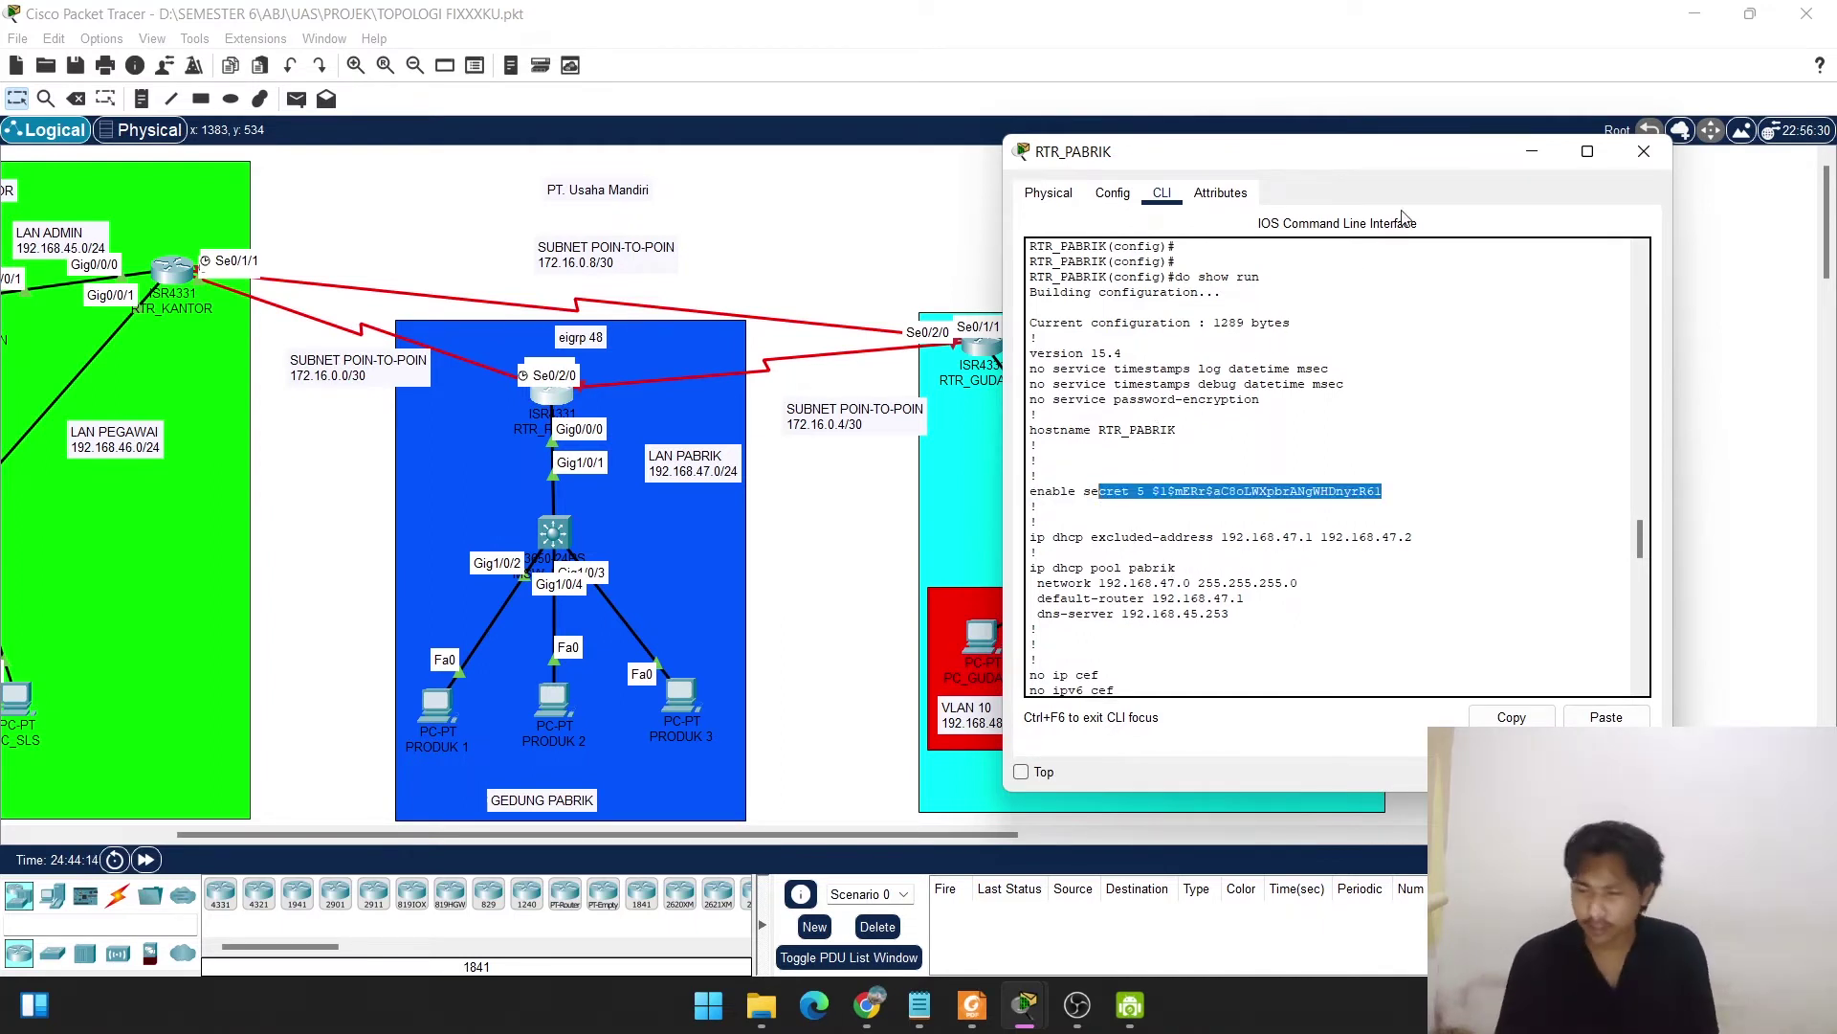
pyautogui.click(1486, 326)
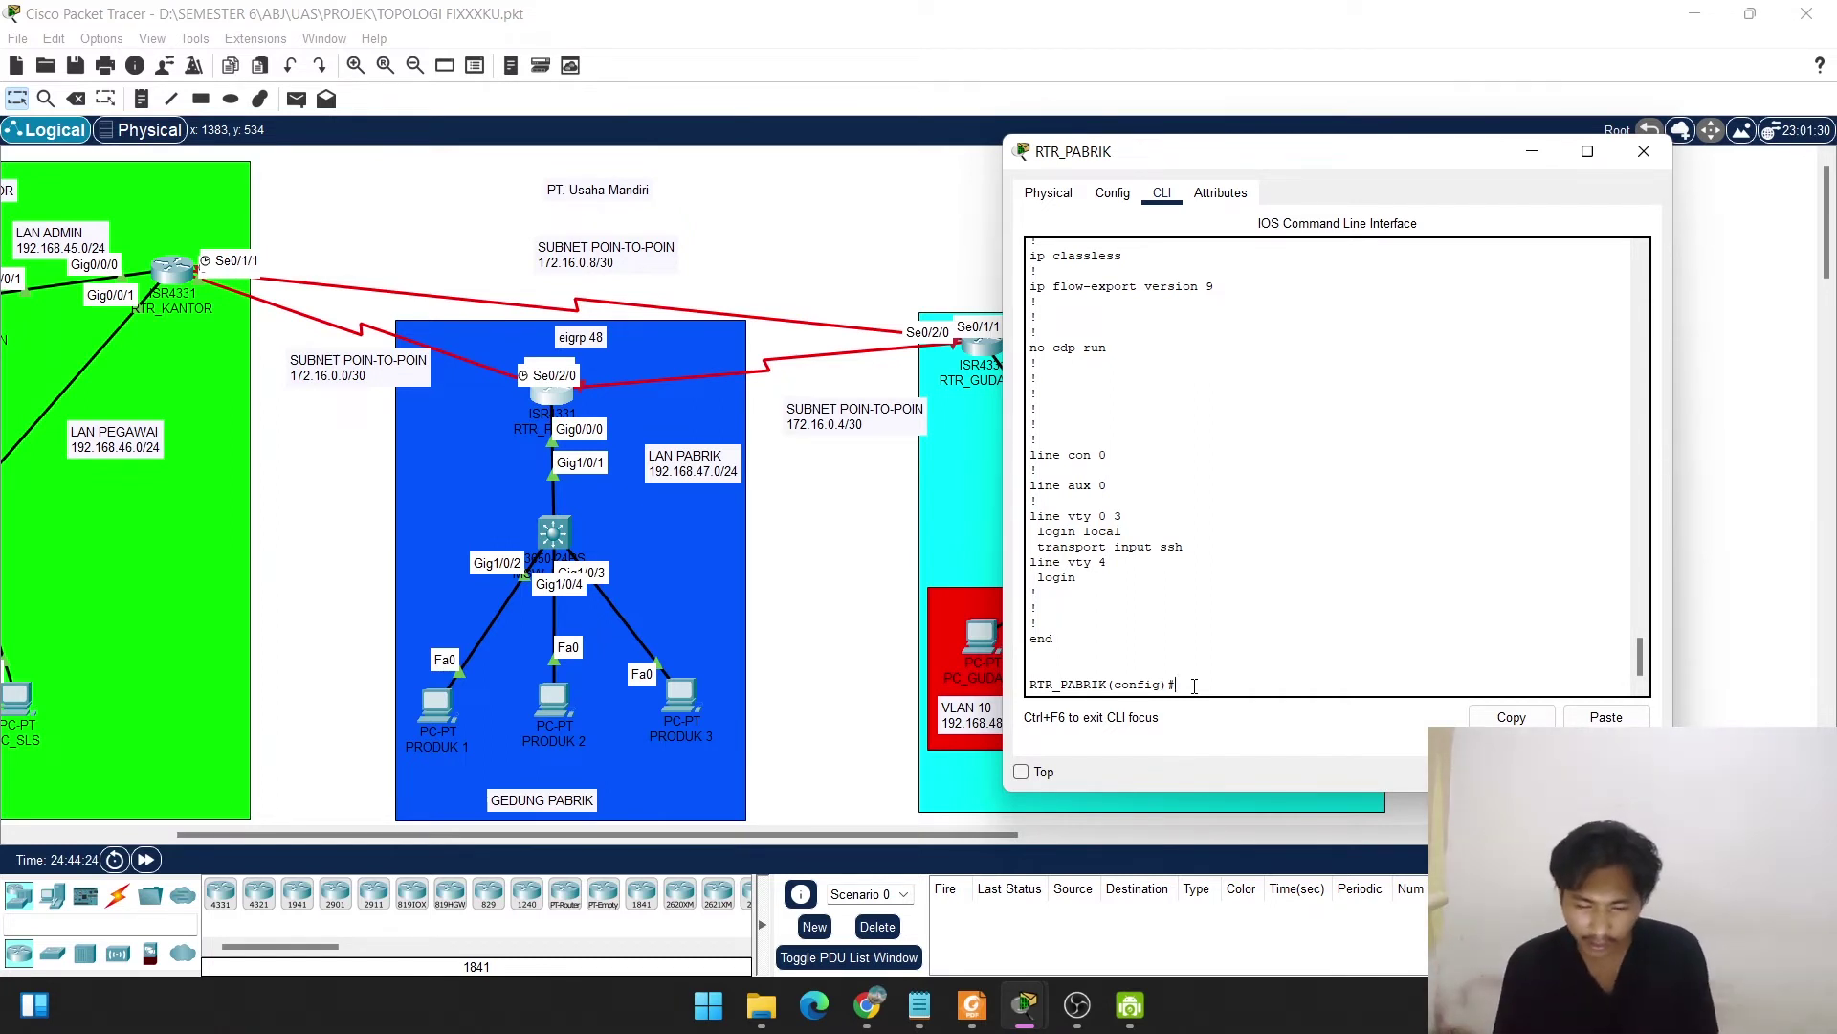
# Start EIGRP process 48 and advertise network 192.168.47.0.
pyautogui.write('rou')
pyautogui.press('Tab')
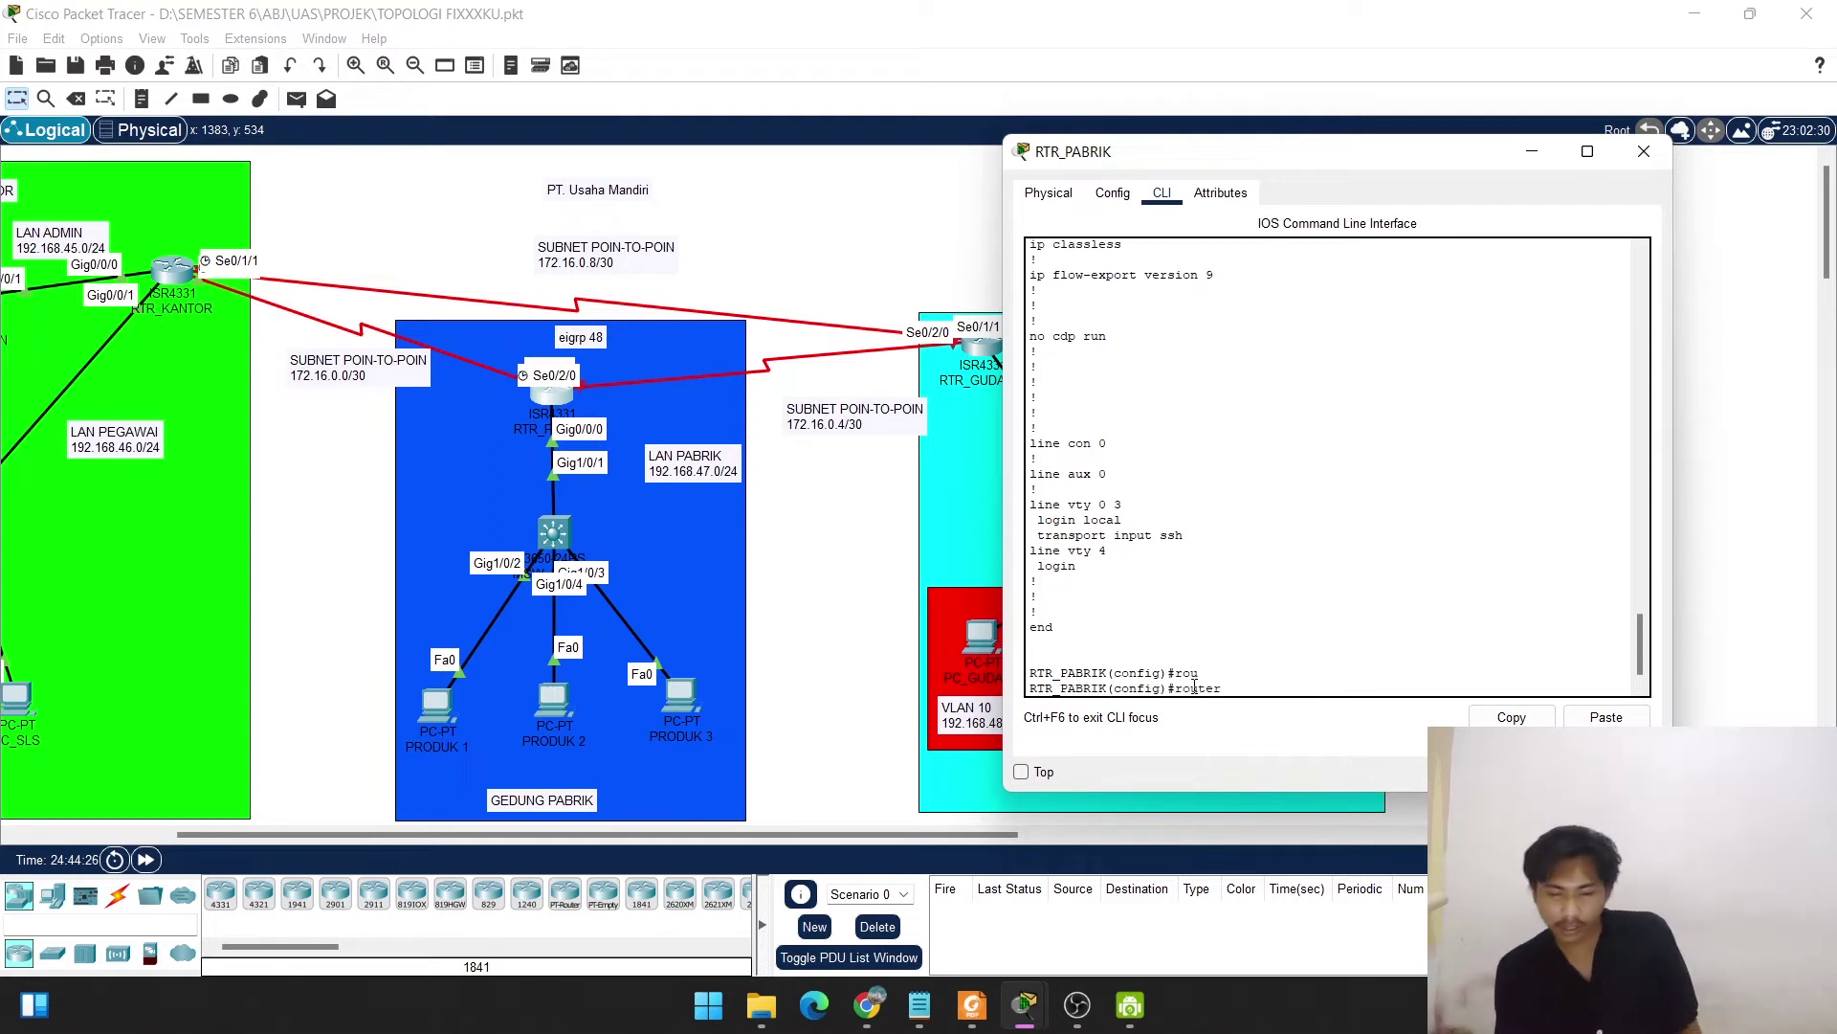
pyautogui.write('ei')
pyautogui.press('Tab')
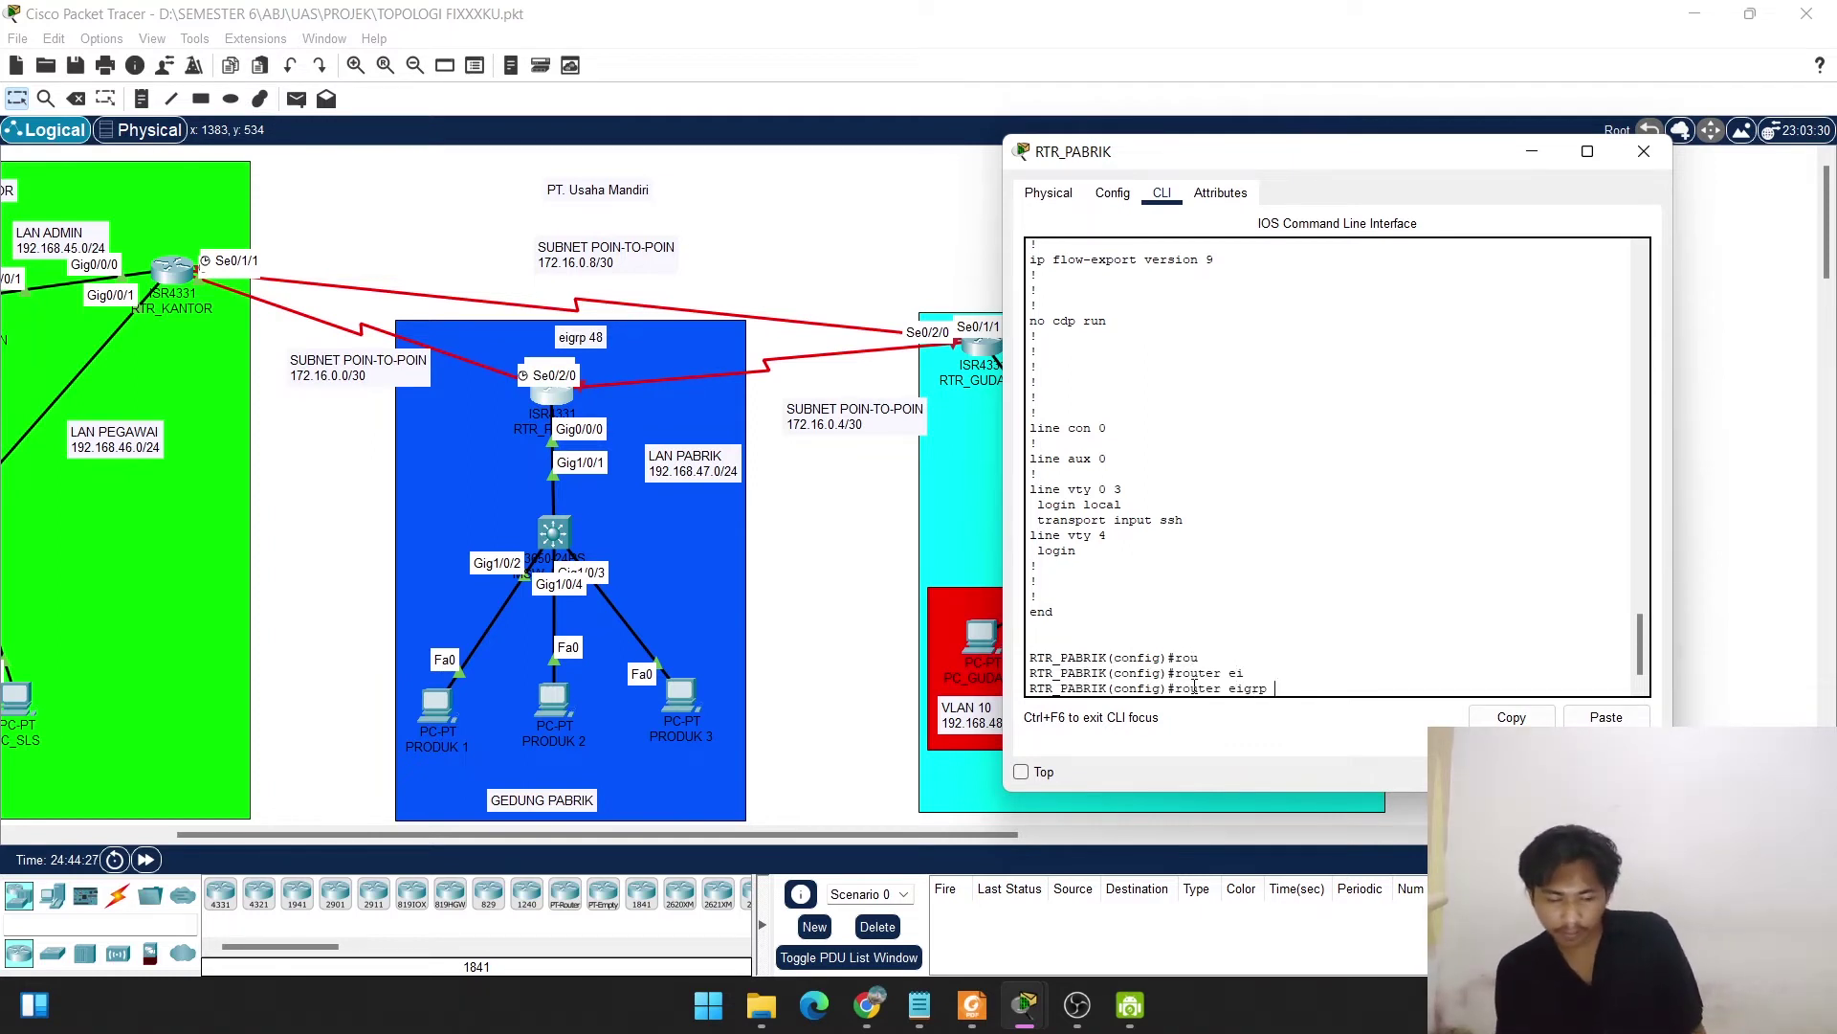
pyautogui.write('48')
pyautogui.press('Return')
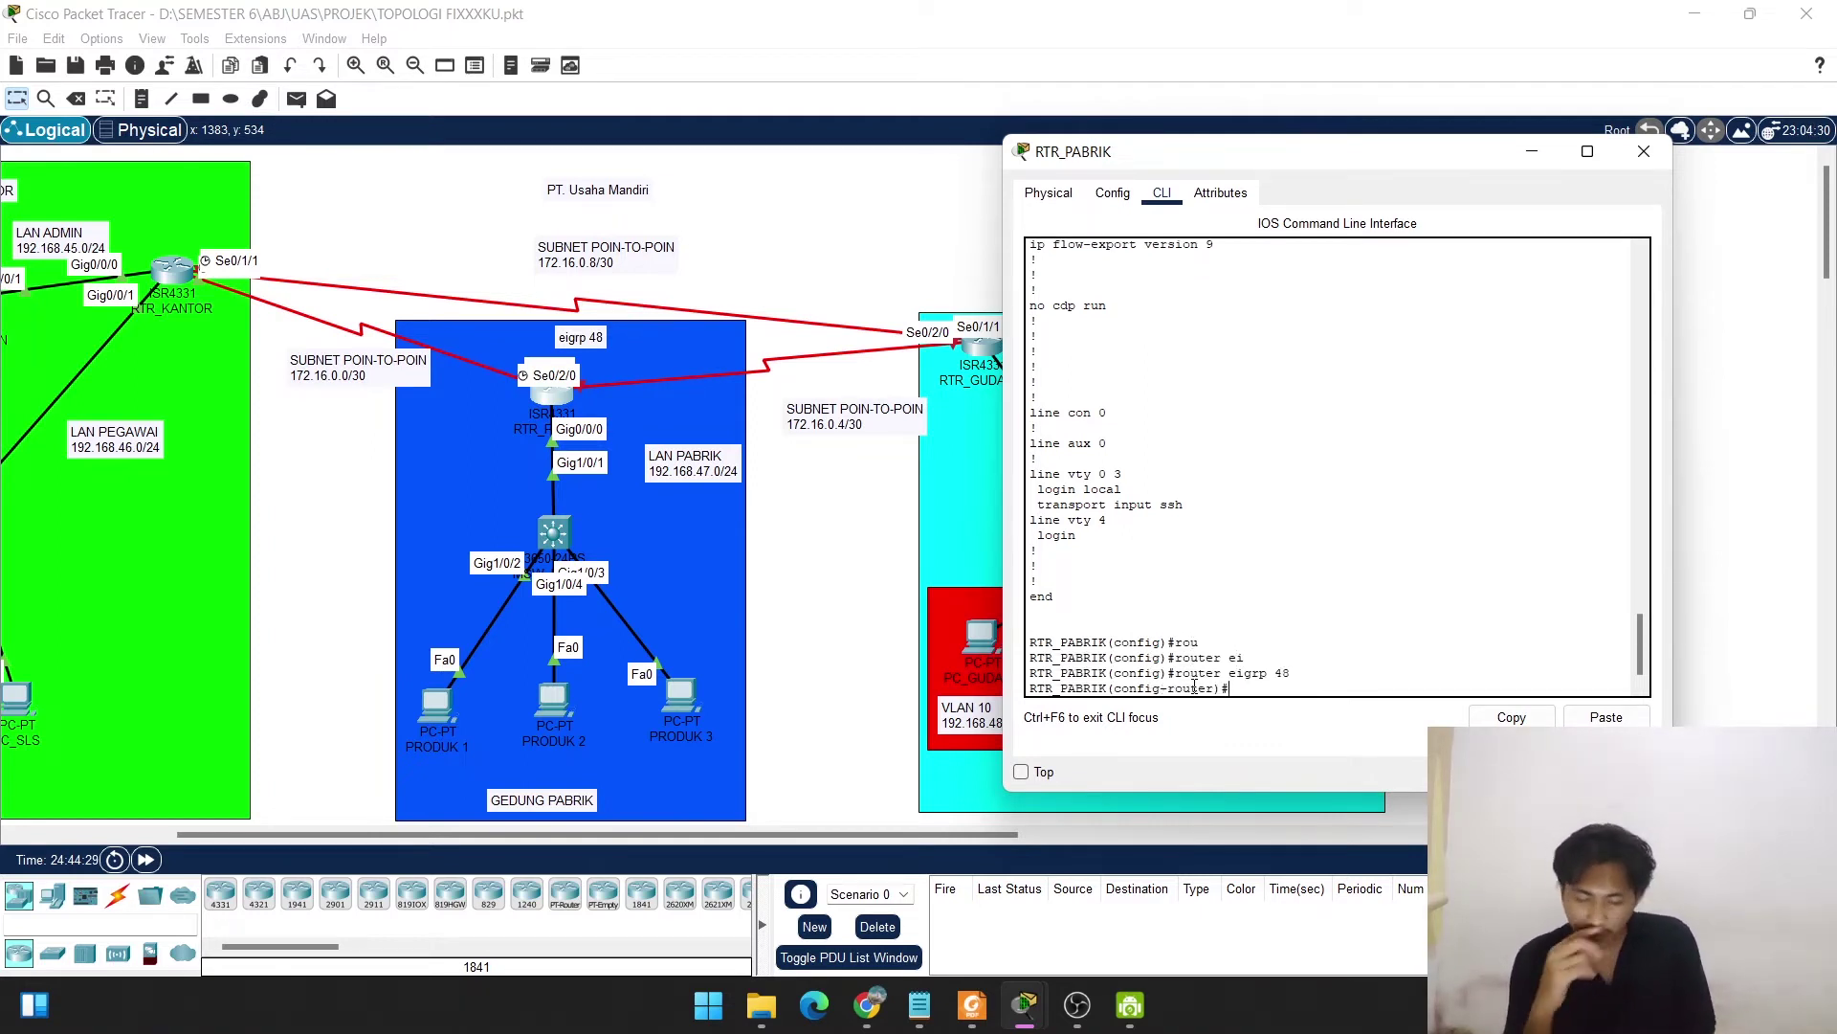
pyautogui.write('net 1')
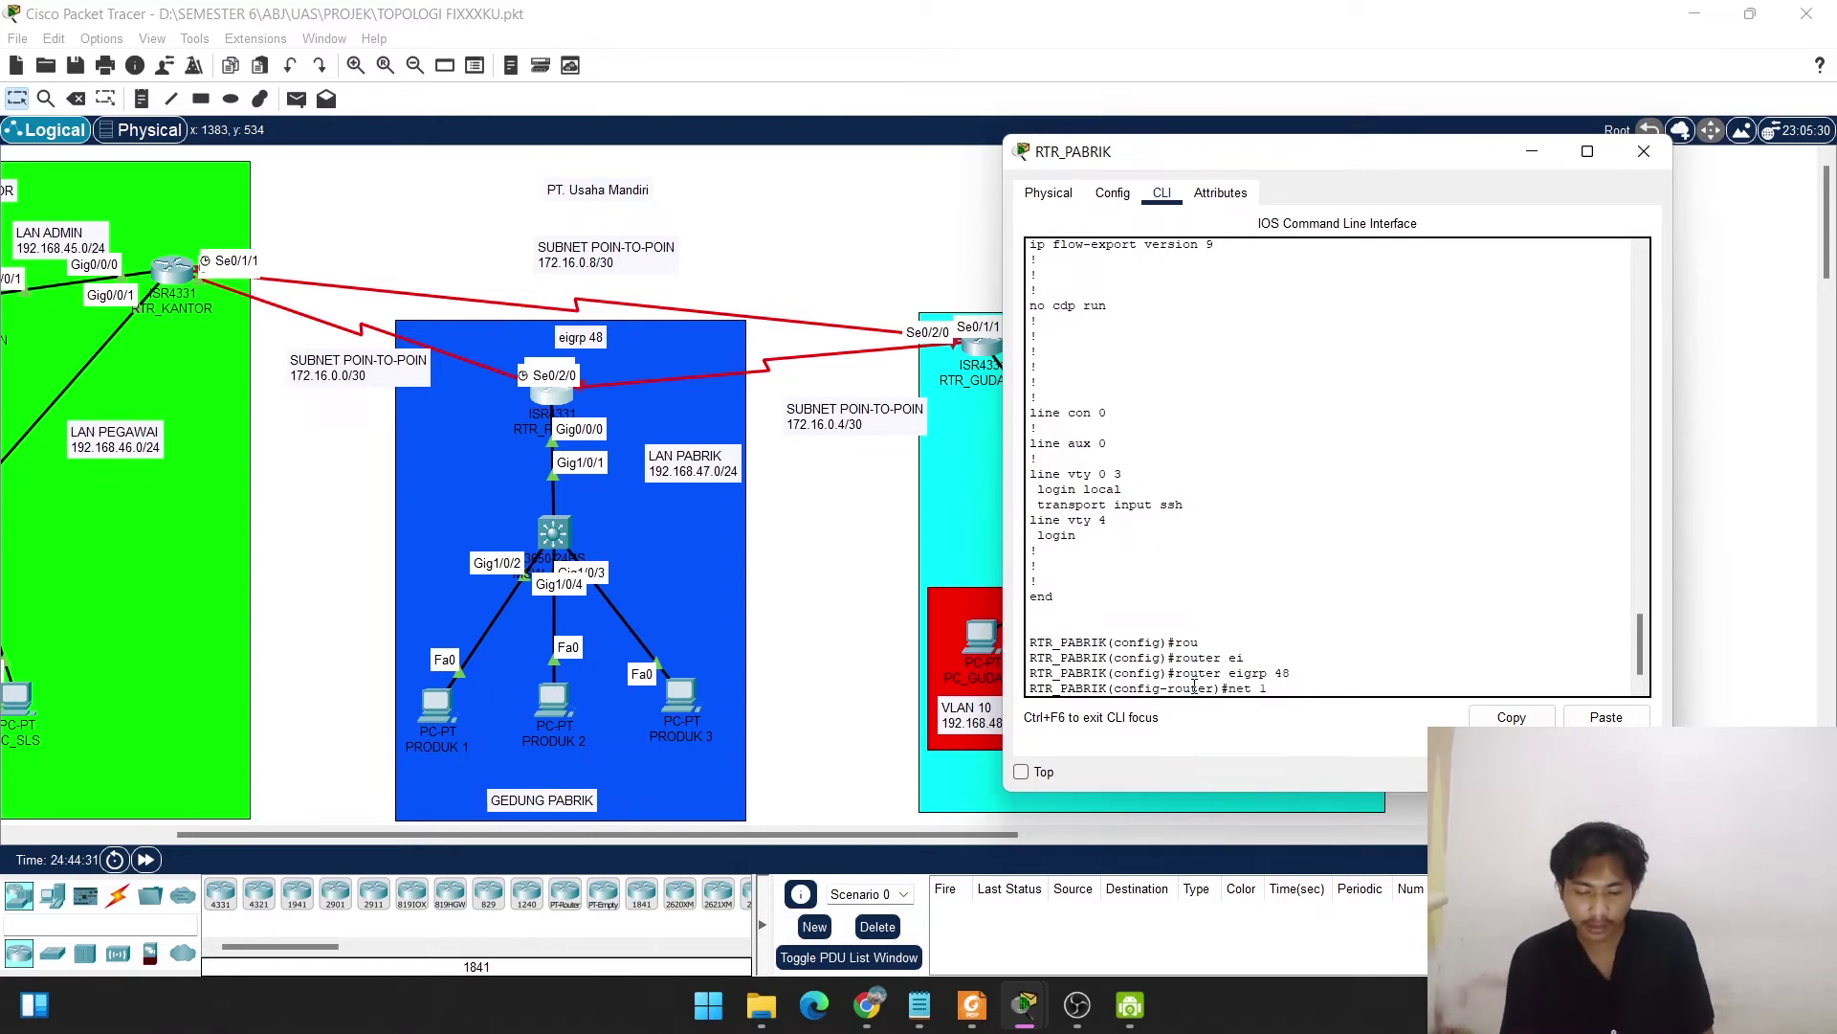
pyautogui.write('92.168.')
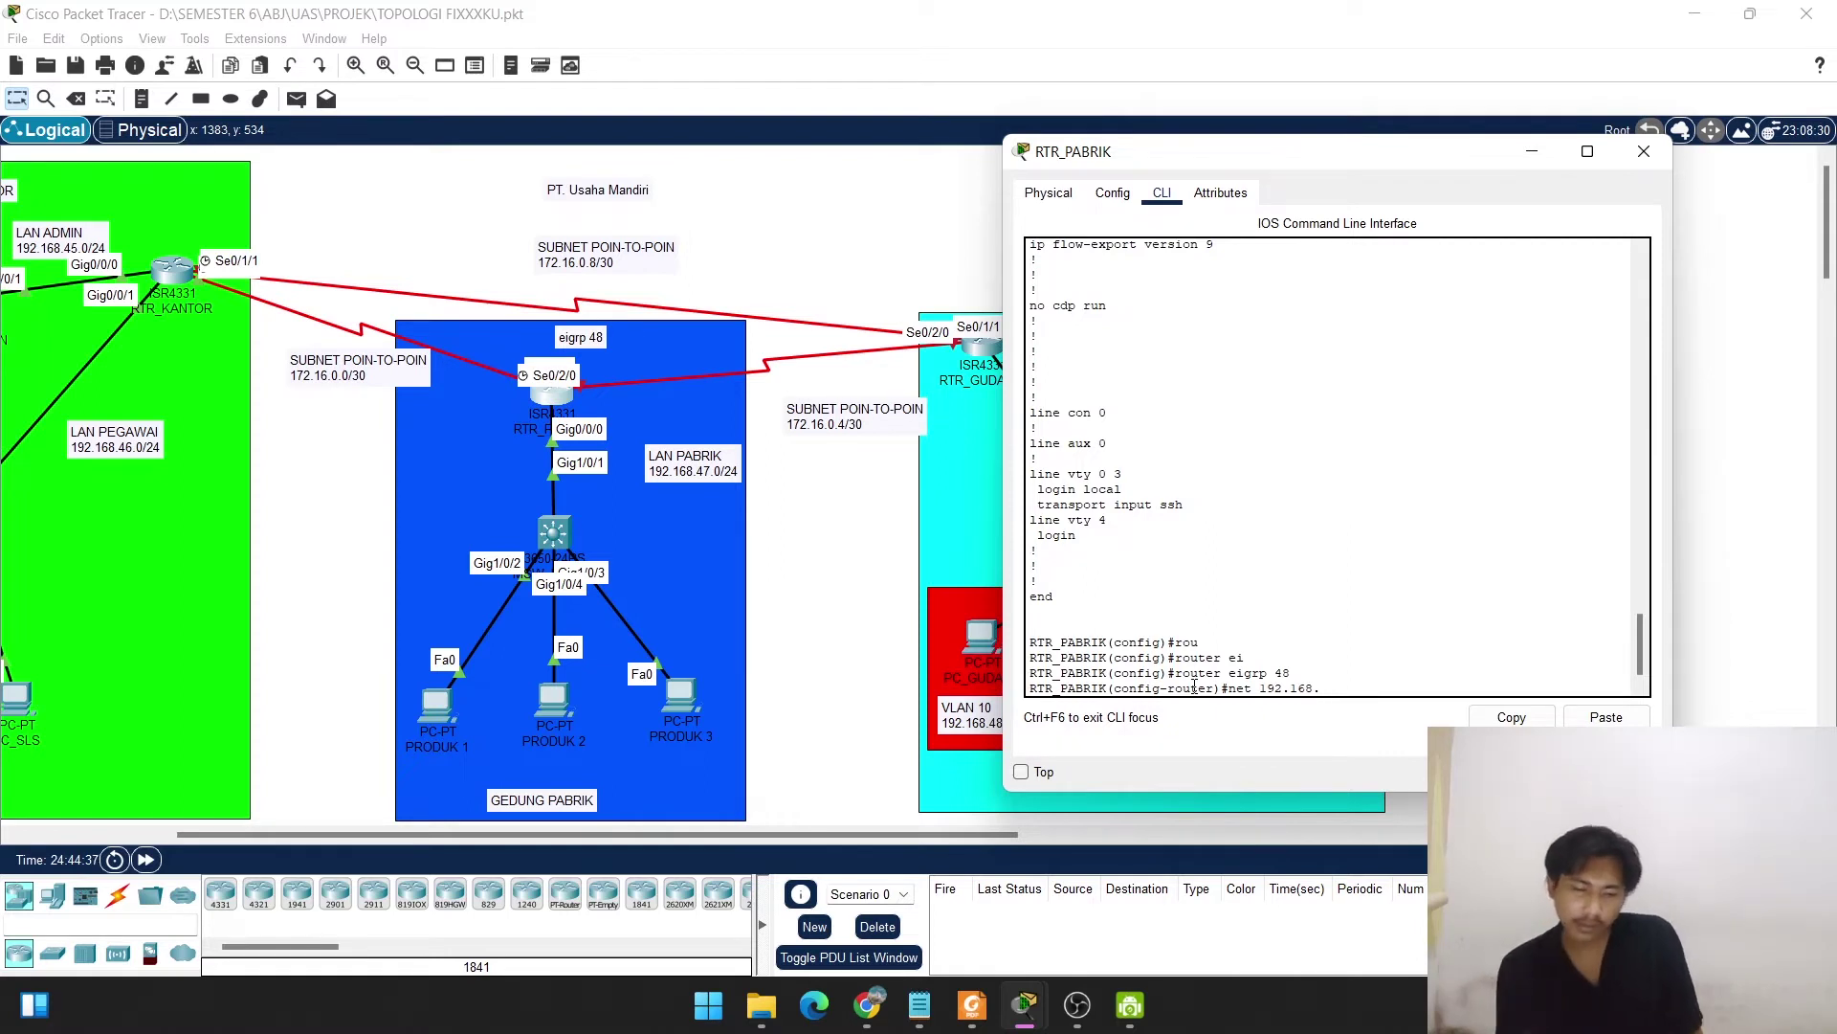
pyautogui.write('47.0')
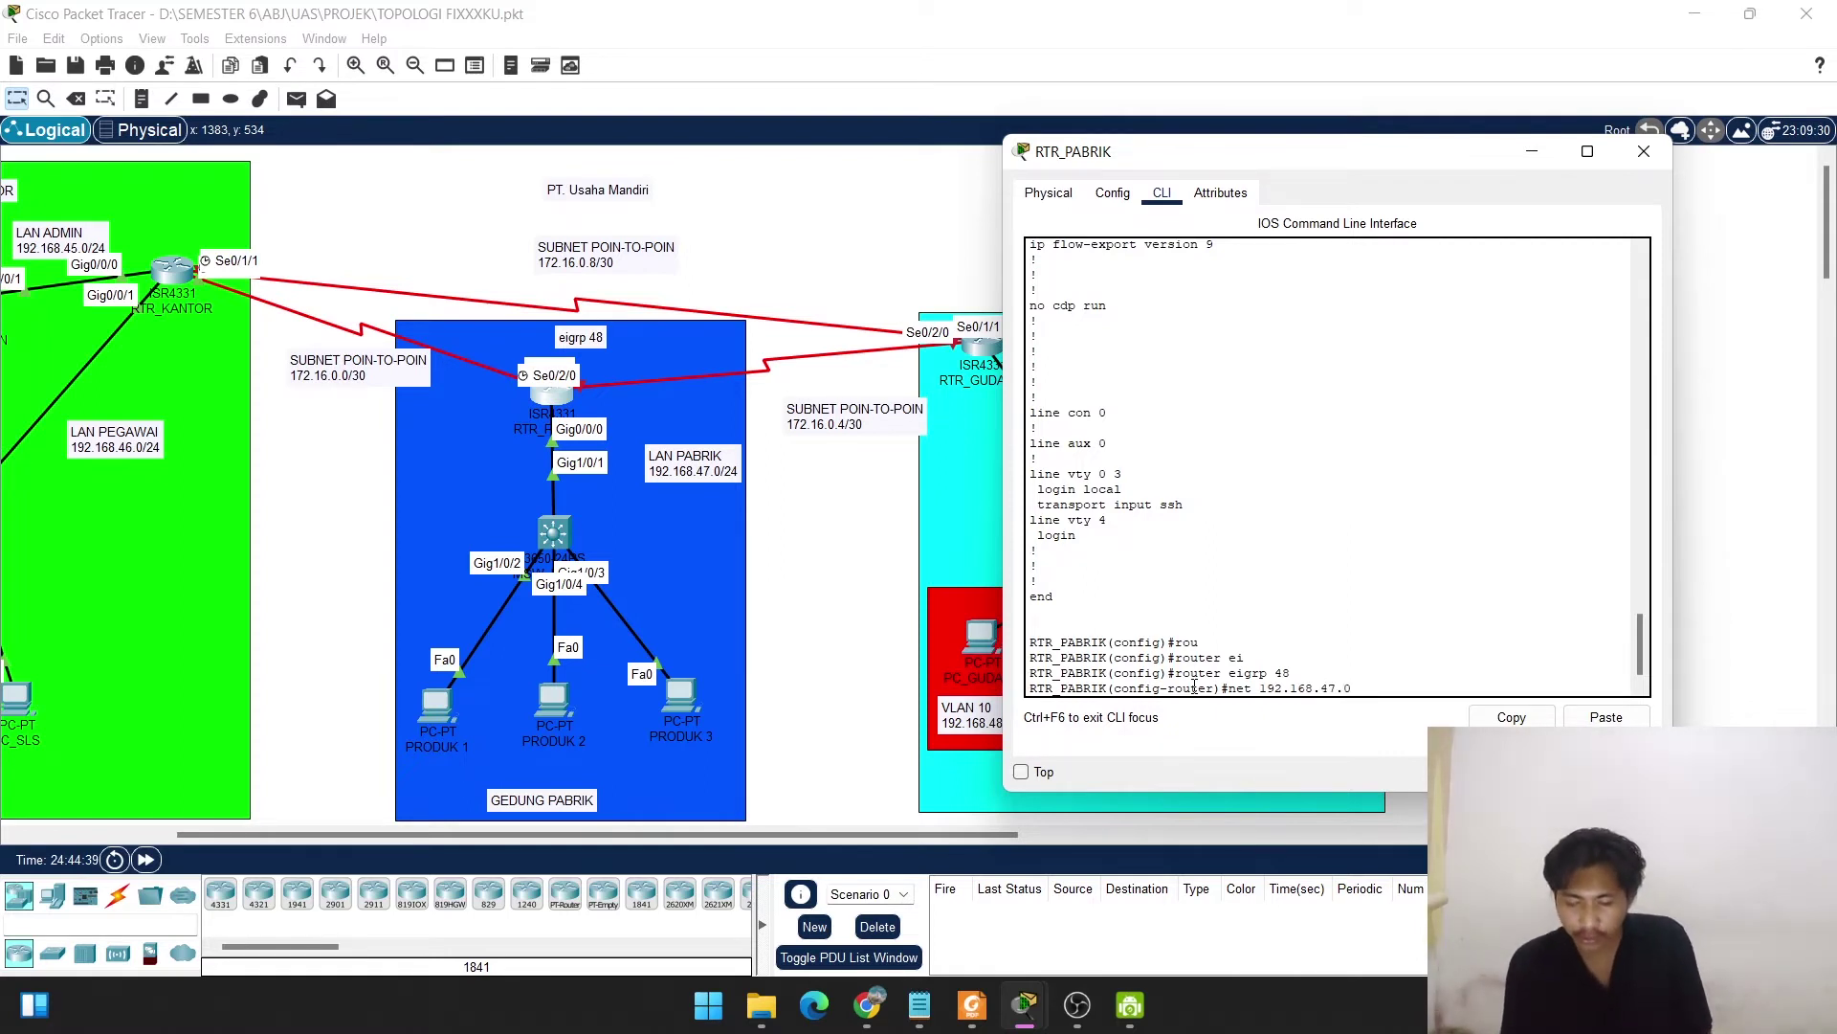
pyautogui.press('Return')
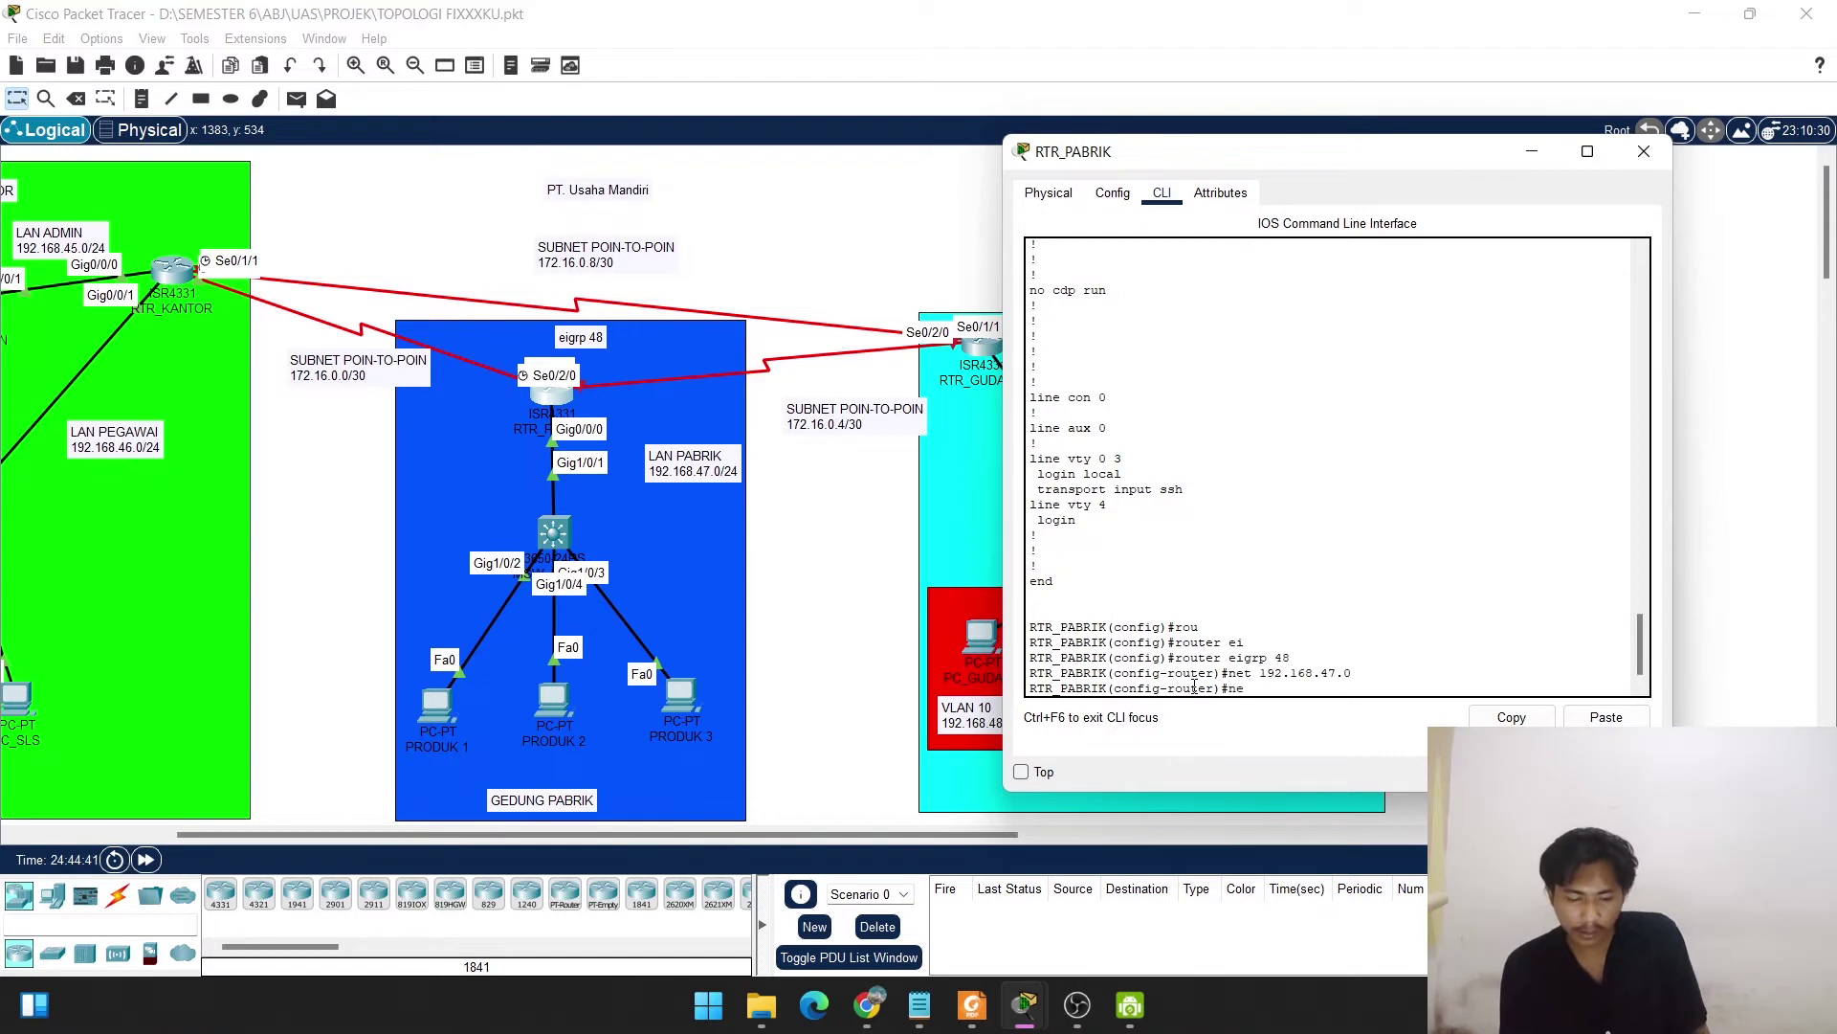
# Advertise network 172.16.0.4 in EIGRP 48 and return to global config.
pyautogui.write('net 192.')
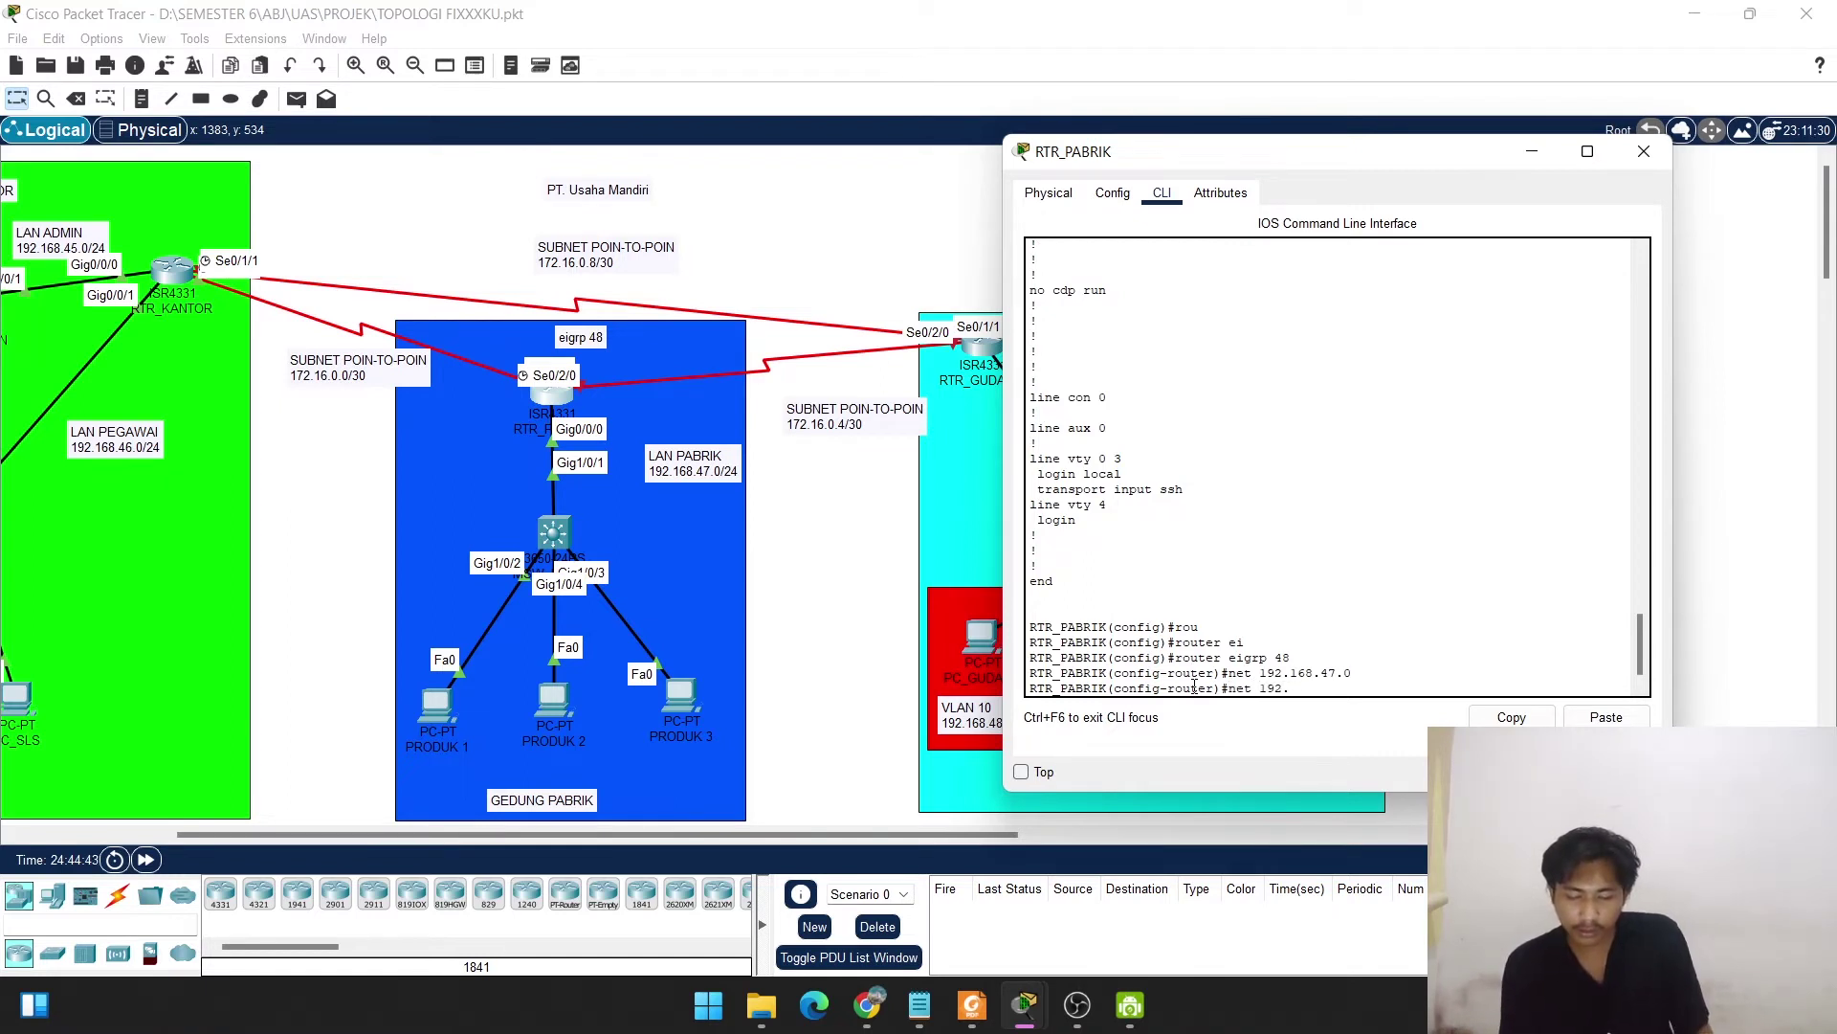
pyautogui.press('BackSpace')
pyautogui.press('BackSpace')
pyautogui.press('BackSpace')
pyautogui.press('BackSpace')
pyautogui.write('172.1')
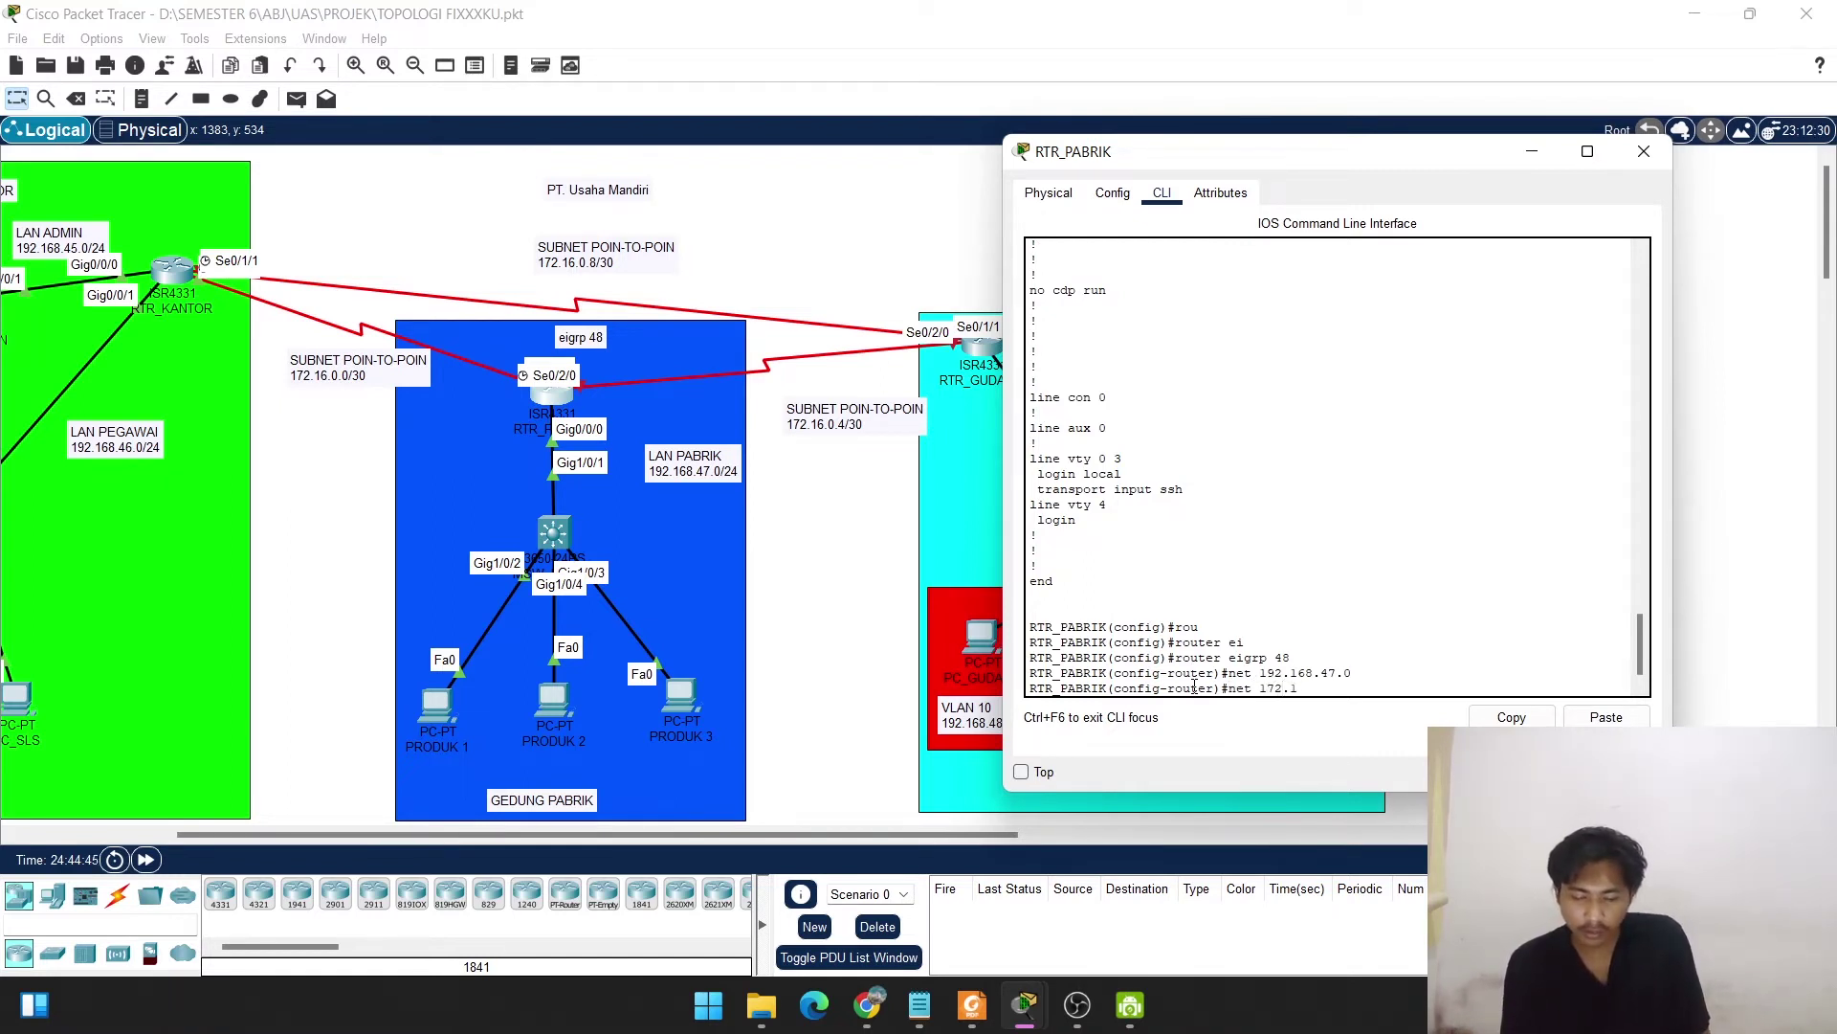
pyautogui.write('6')
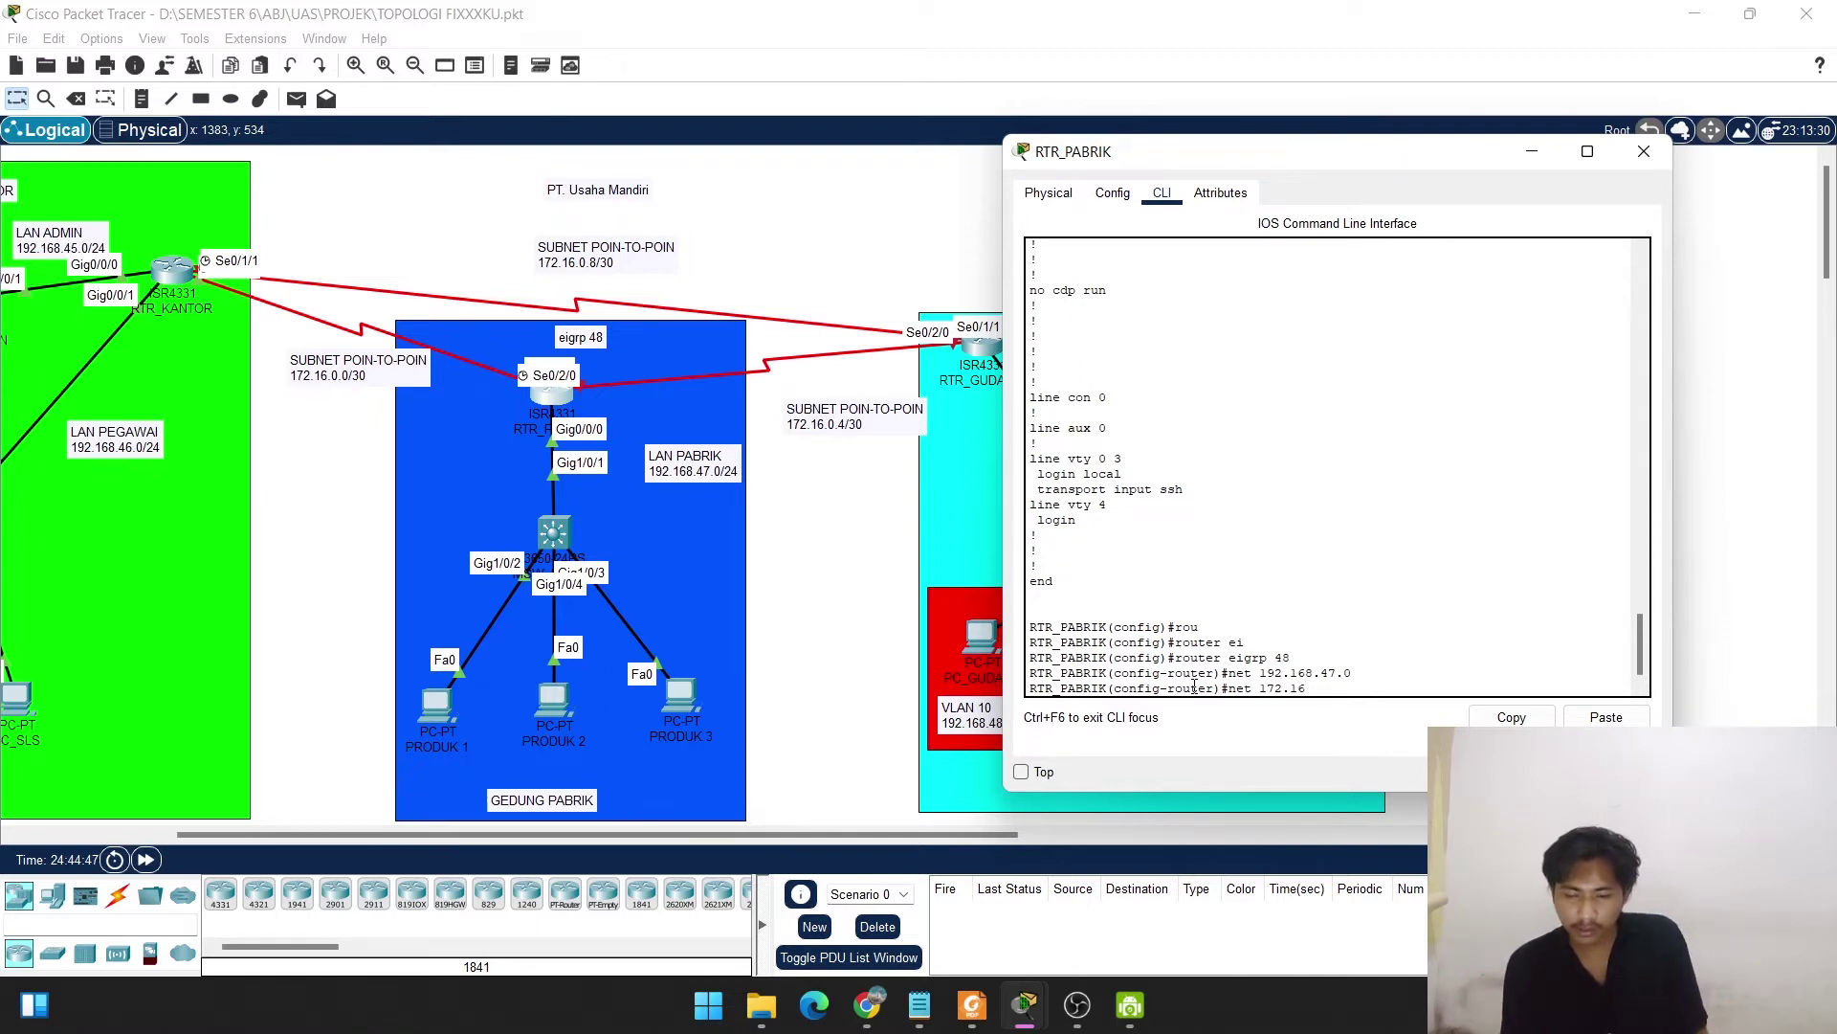
pyautogui.write('8.0.4')
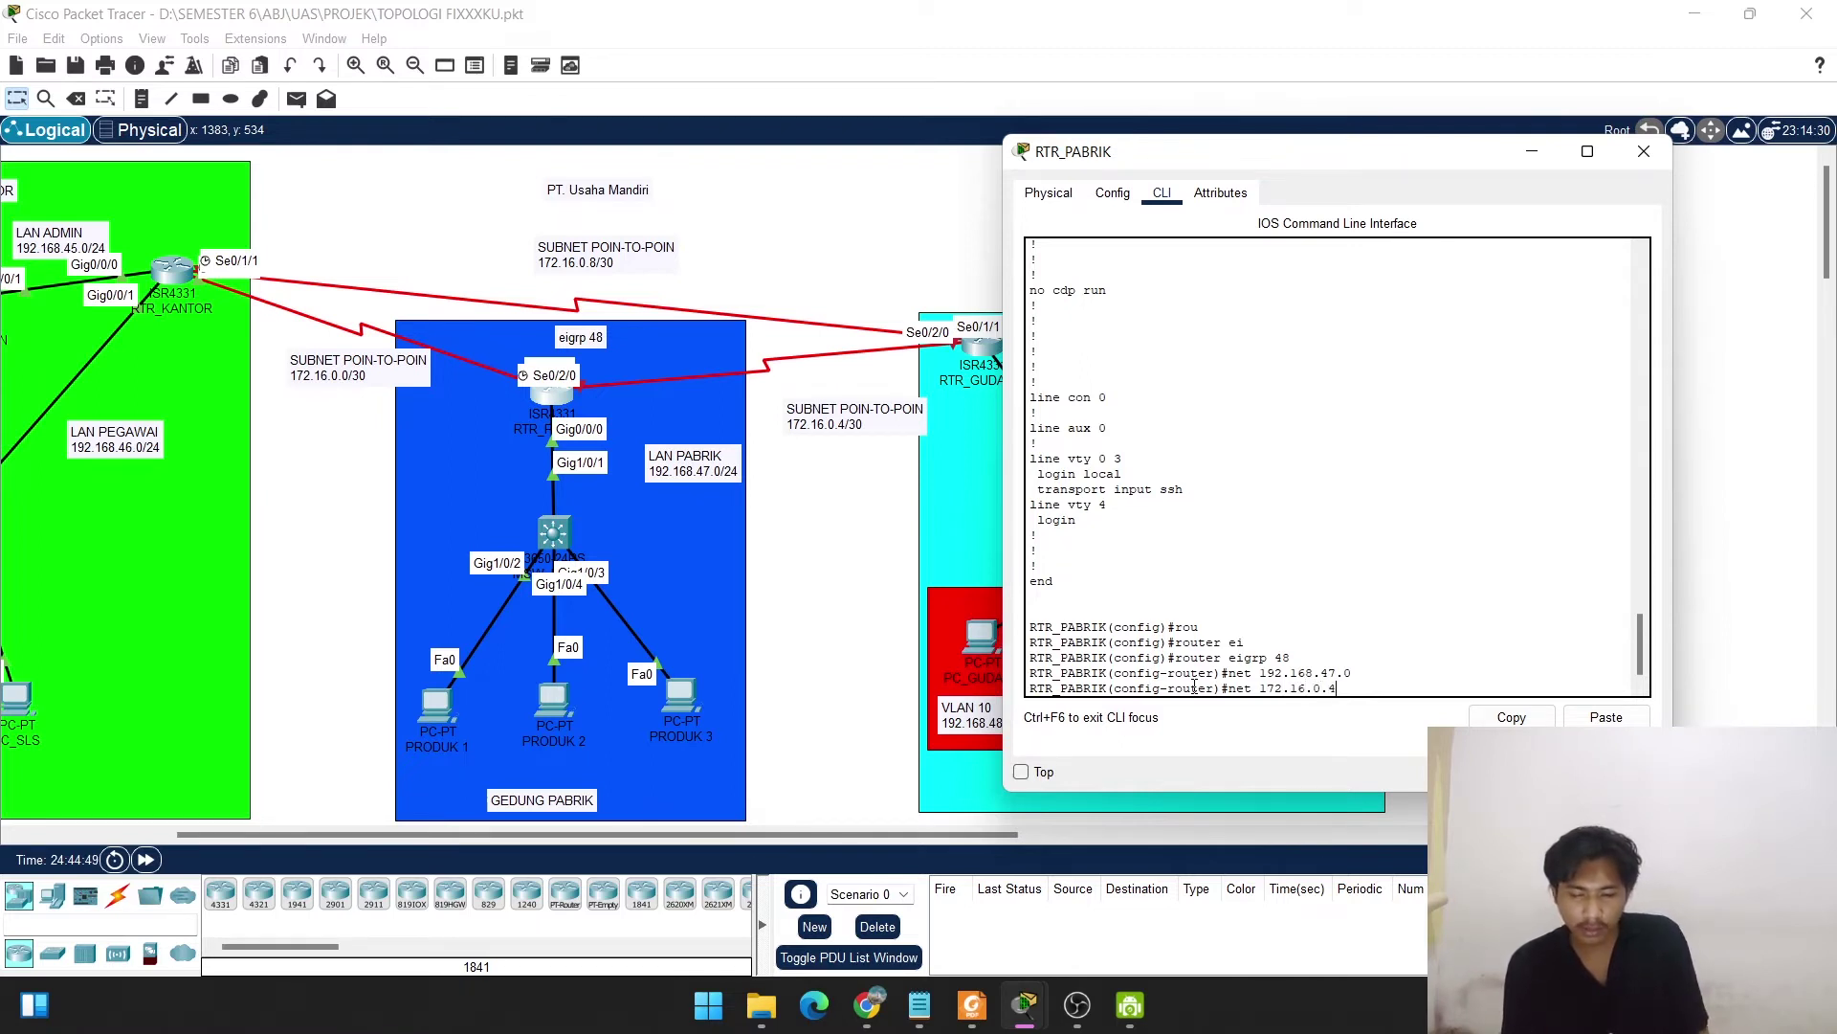
pyautogui.press('Return')
pyautogui.press('Return')
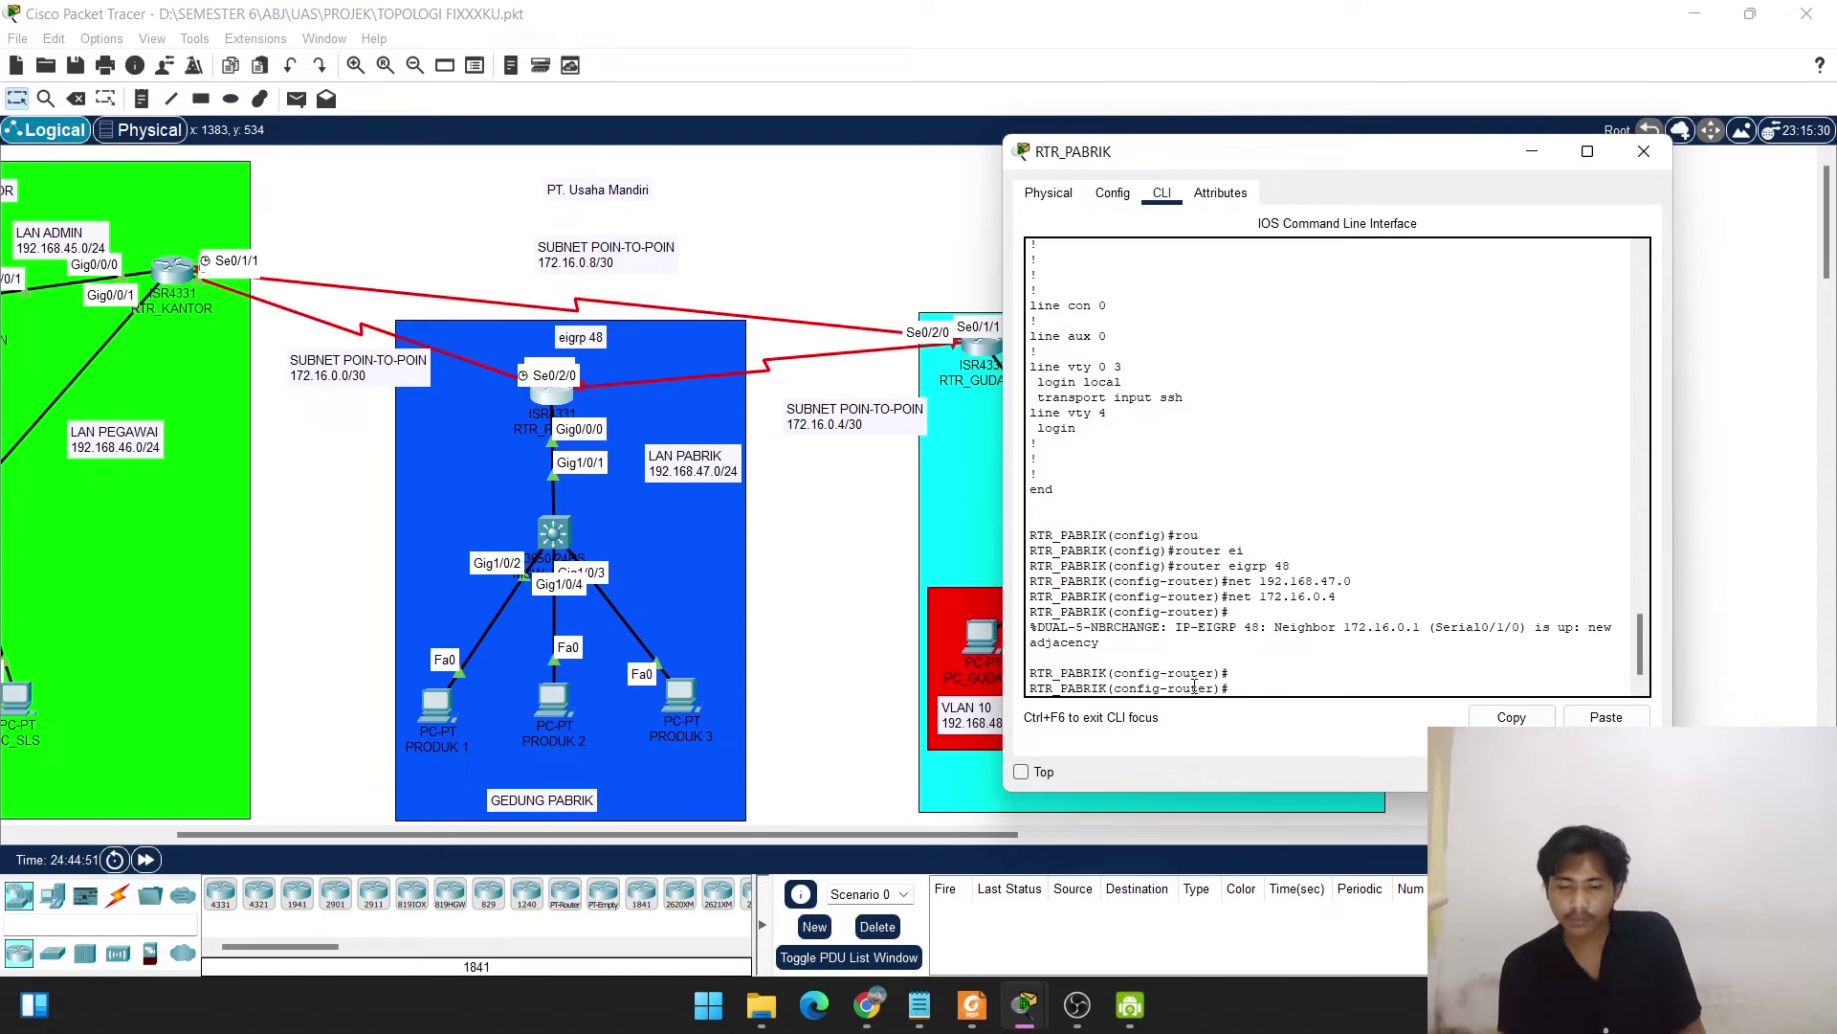
pyautogui.write('exit')
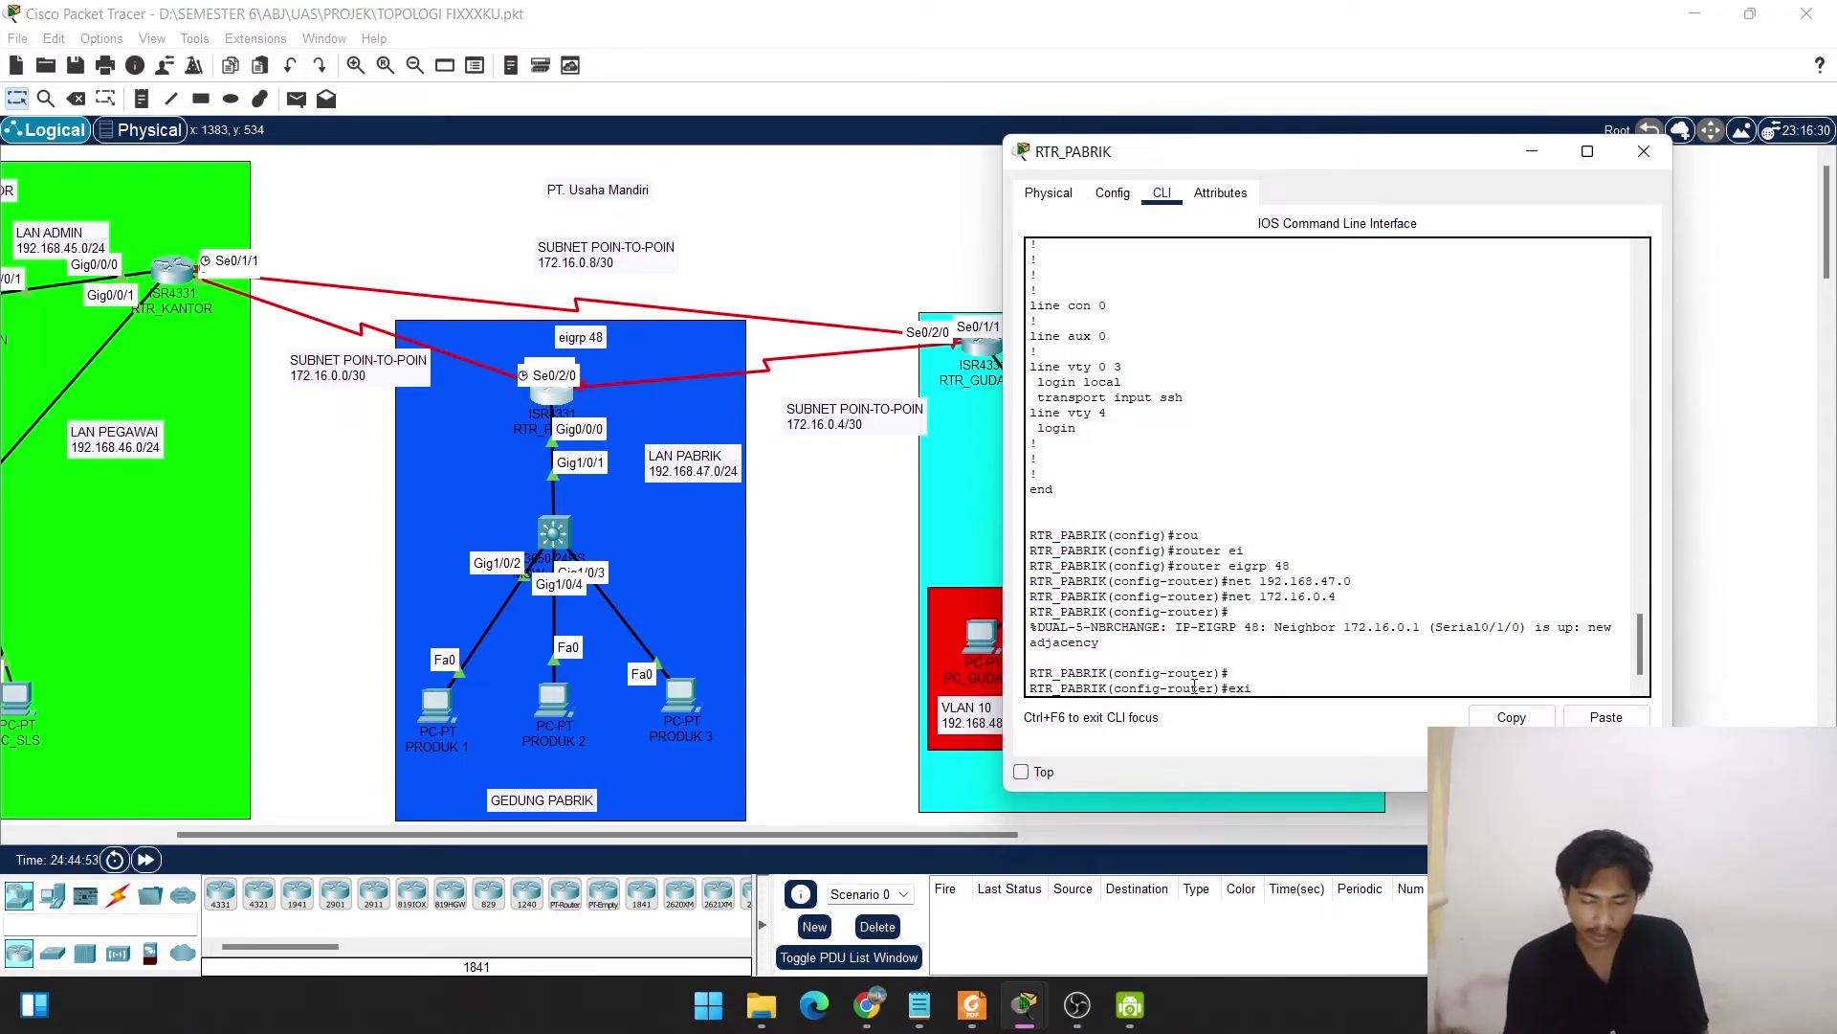
pyautogui.press('Return')
pyautogui.press('Return')
pyautogui.press('Return')
pyautogui.write('do')
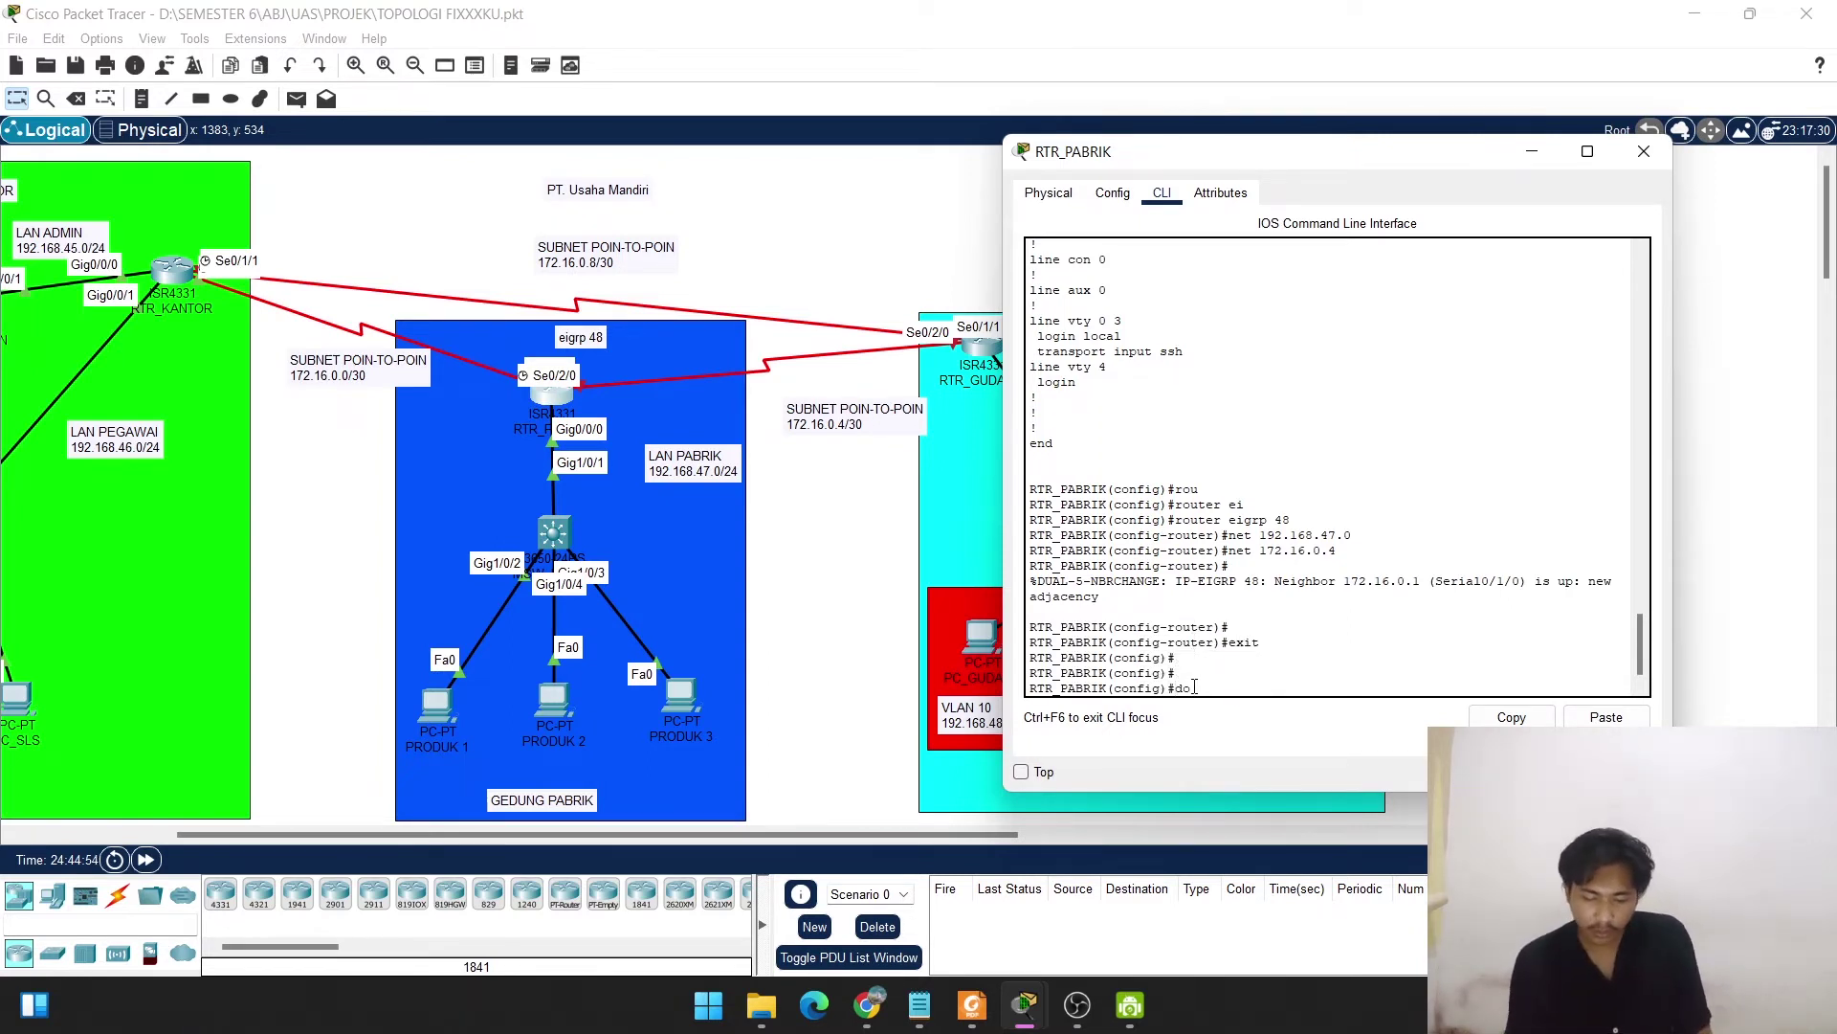
pyautogui.write(' show ip p')
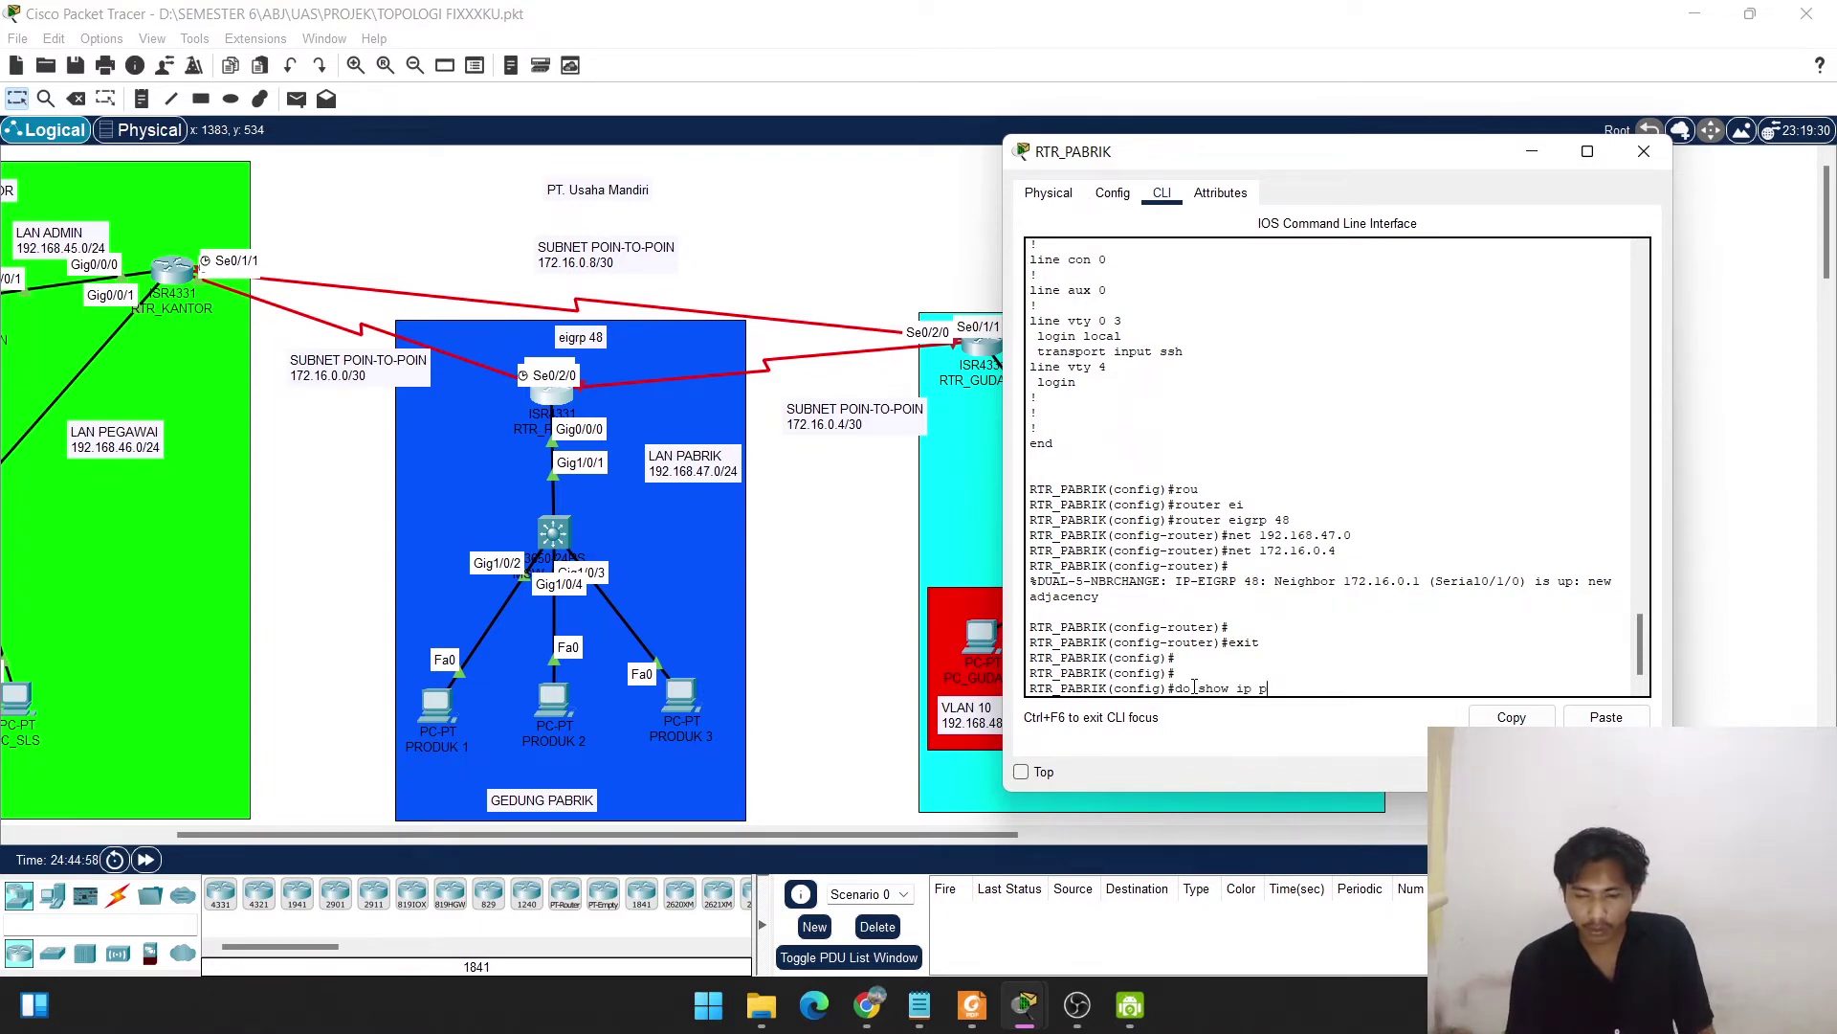
pyautogui.write('rotoc')
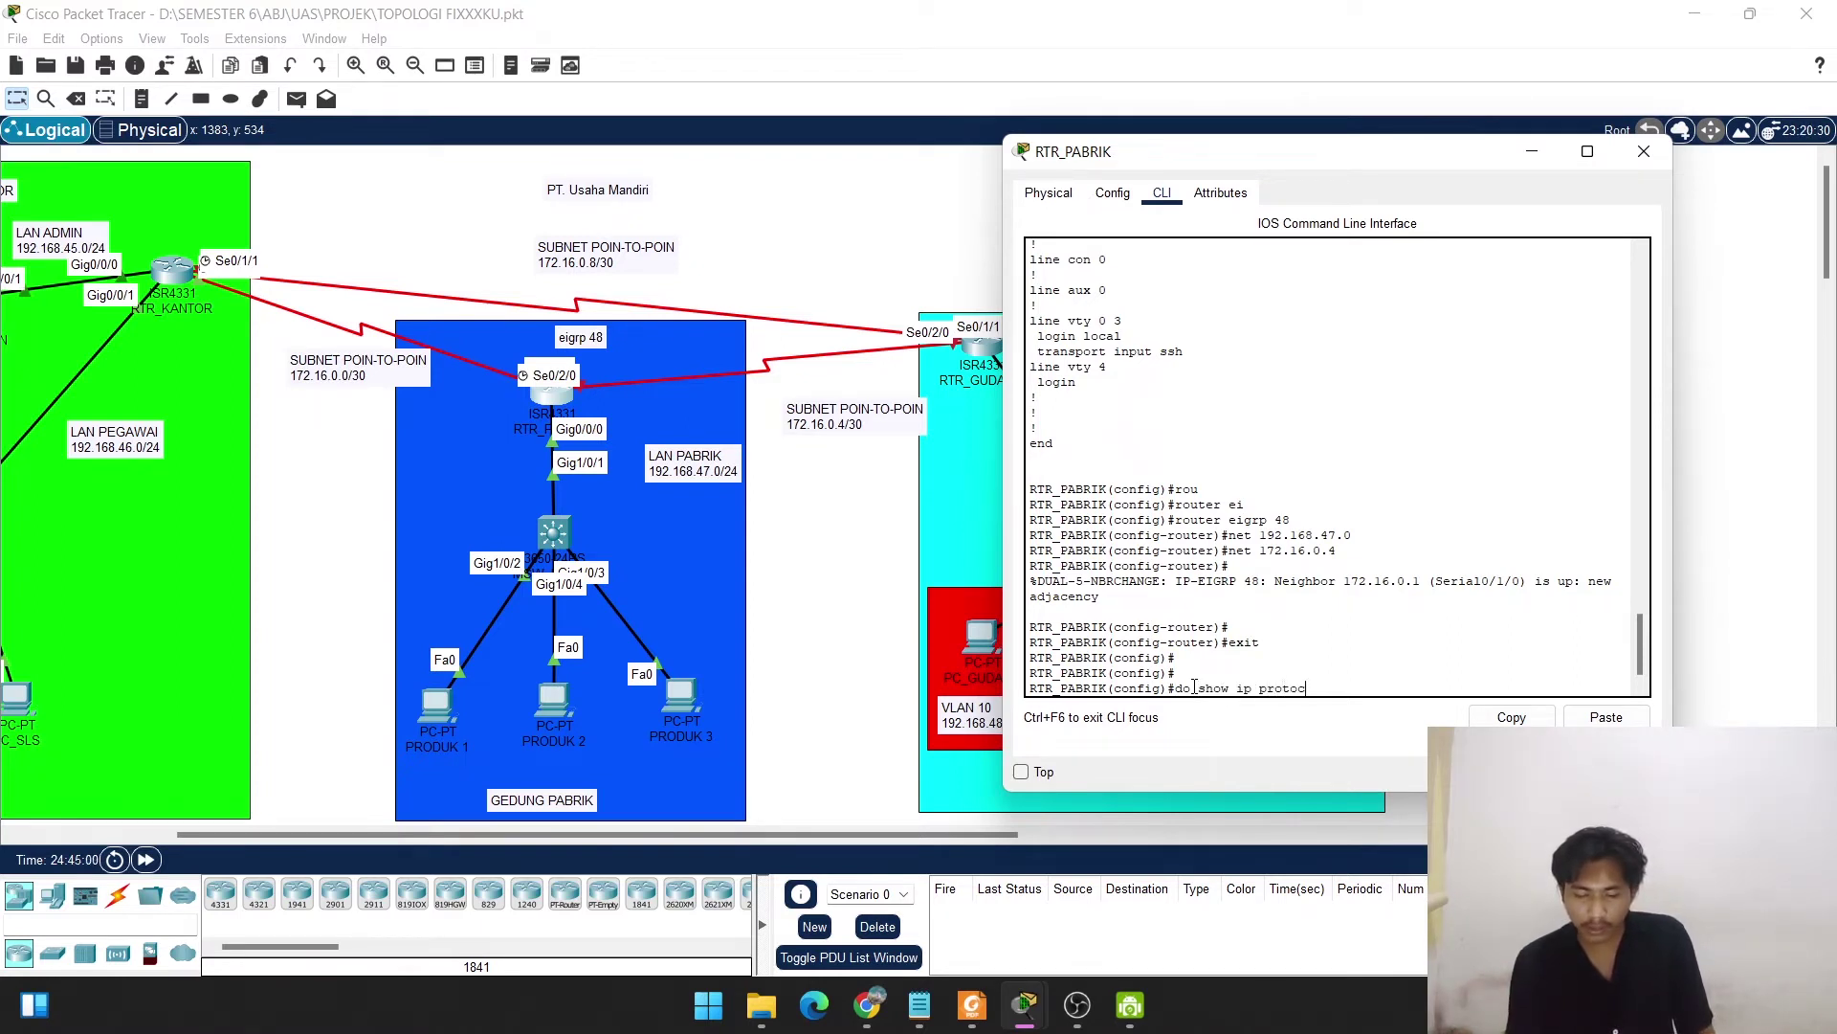
pyautogui.write('ols')
# Run show ip protocols and highlight routing source gateway 172.16.0.1.
pyautogui.press('Return')
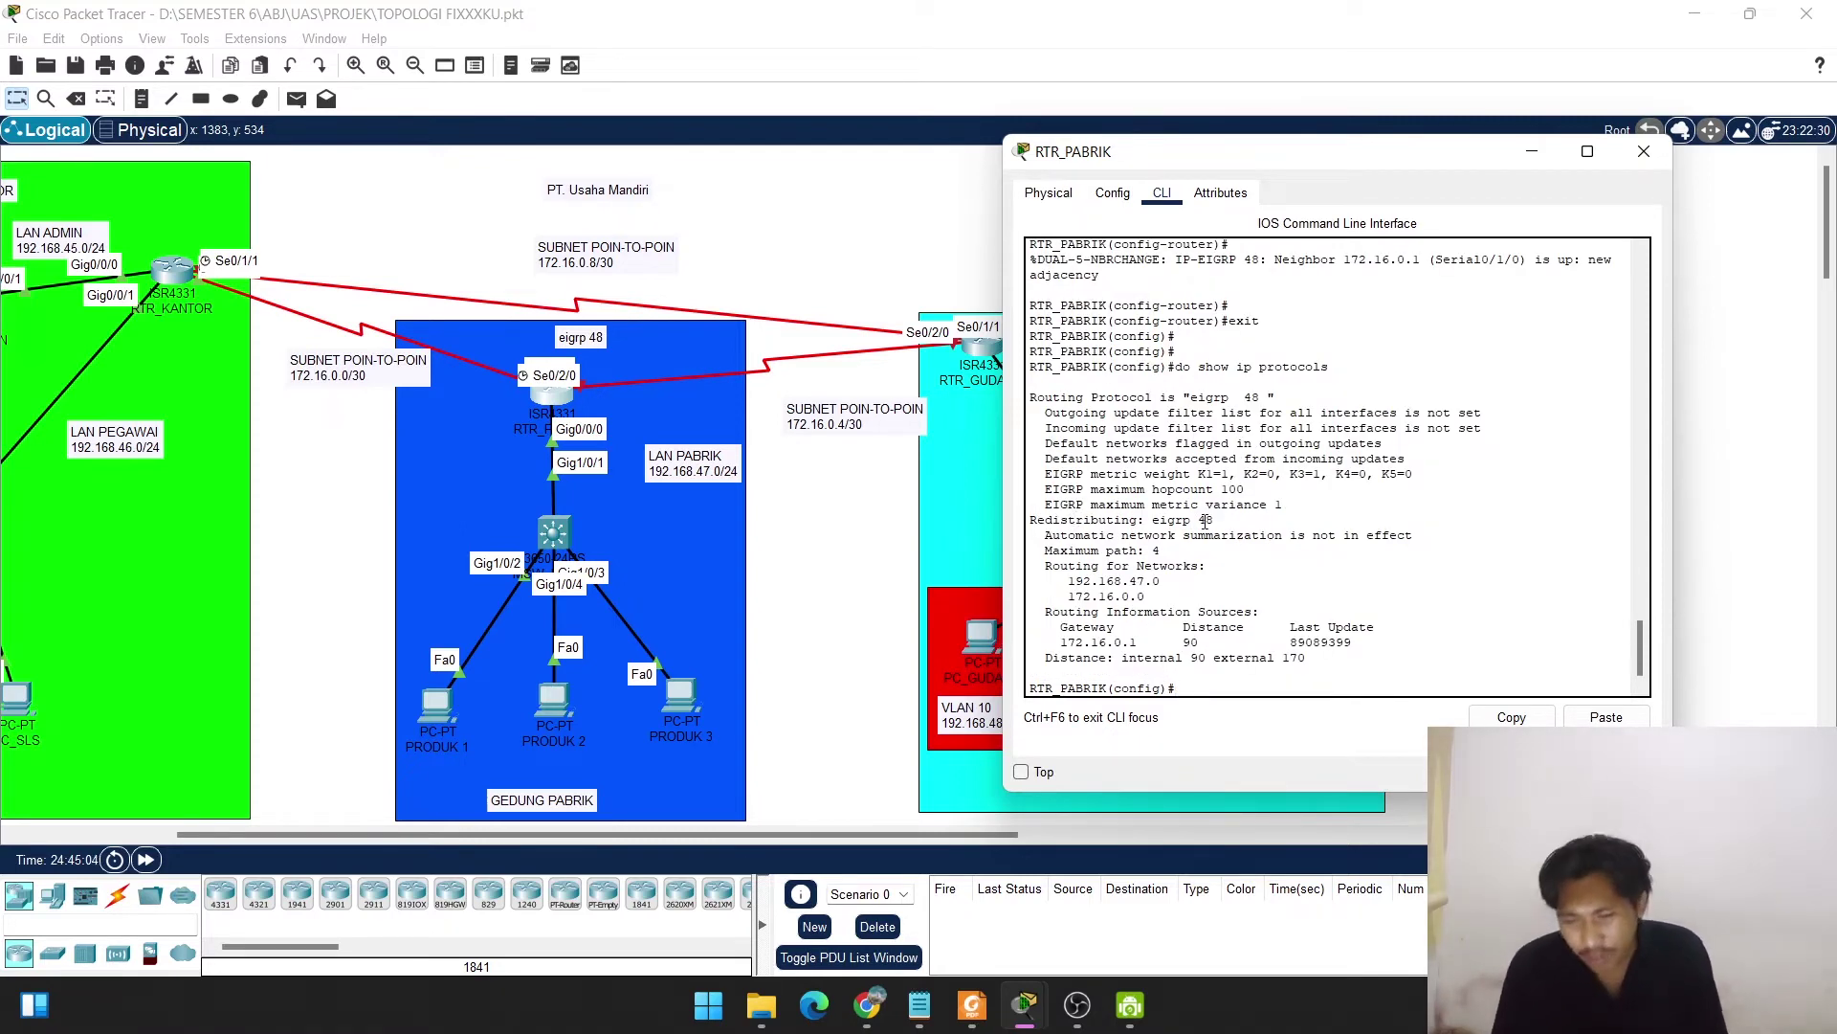
pyautogui.moveTo(1148, 642); pyautogui.dragTo(1053, 645)
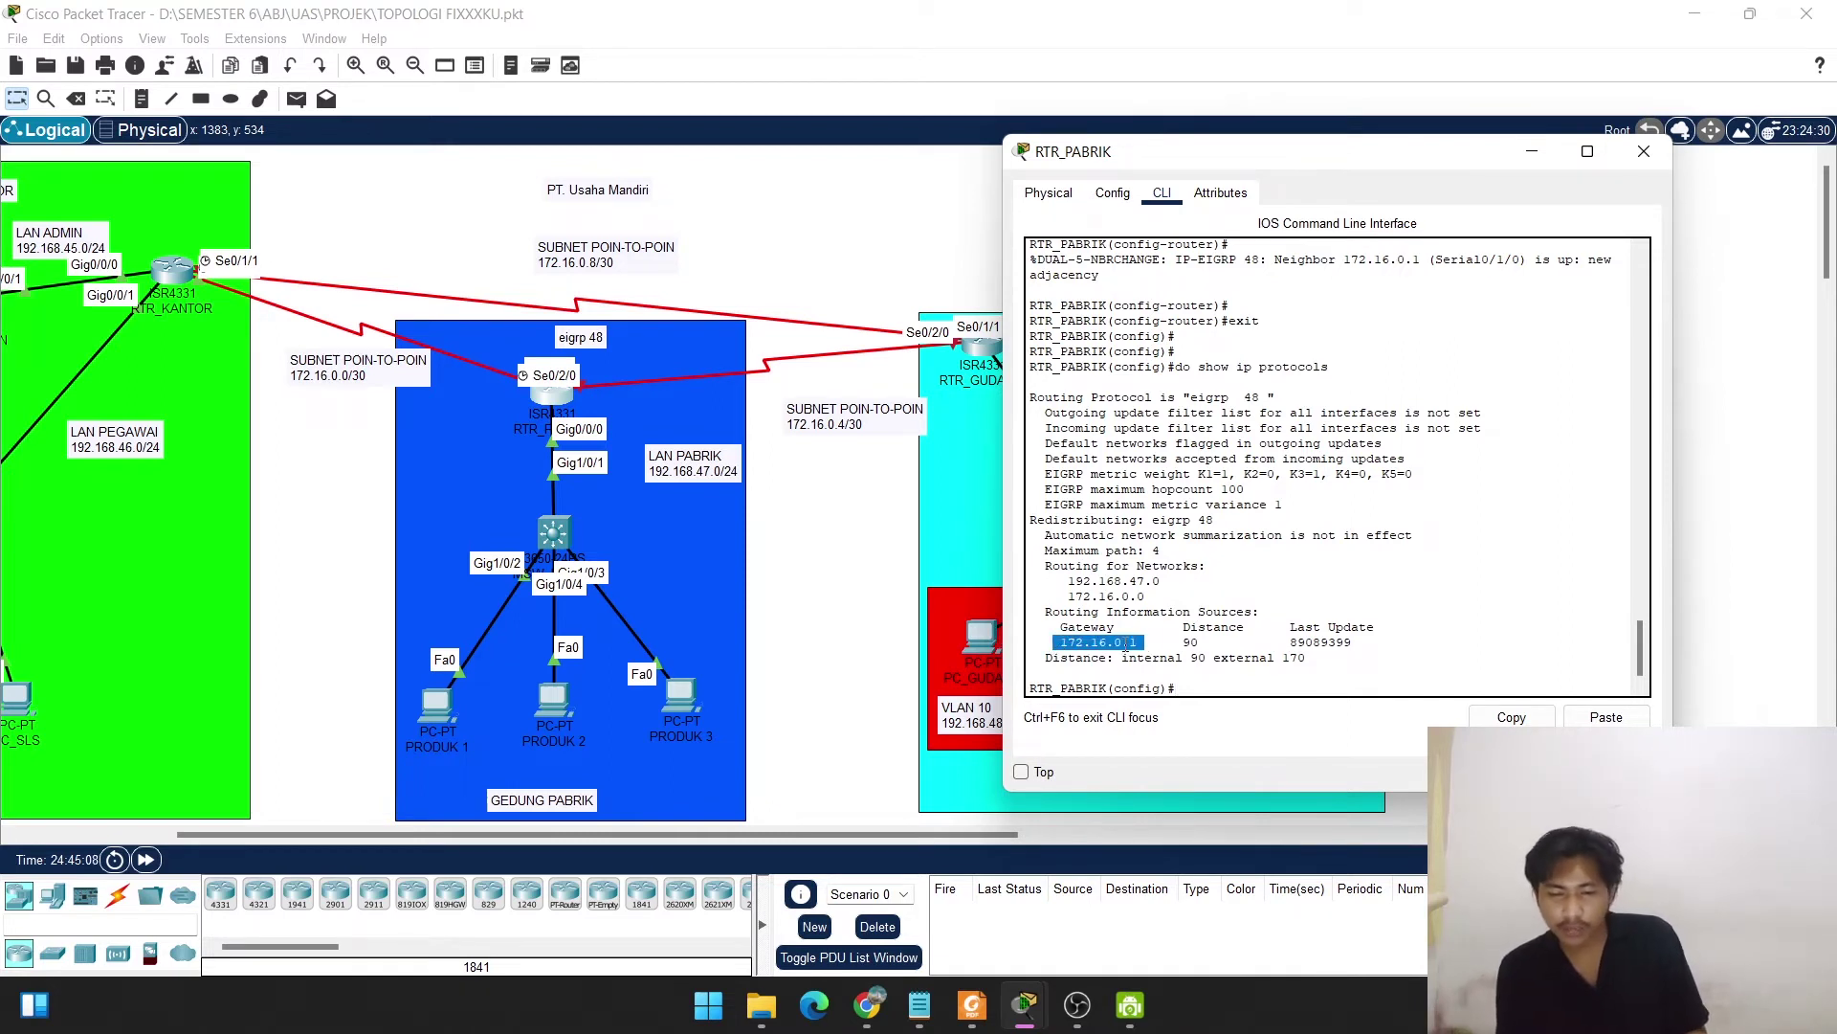
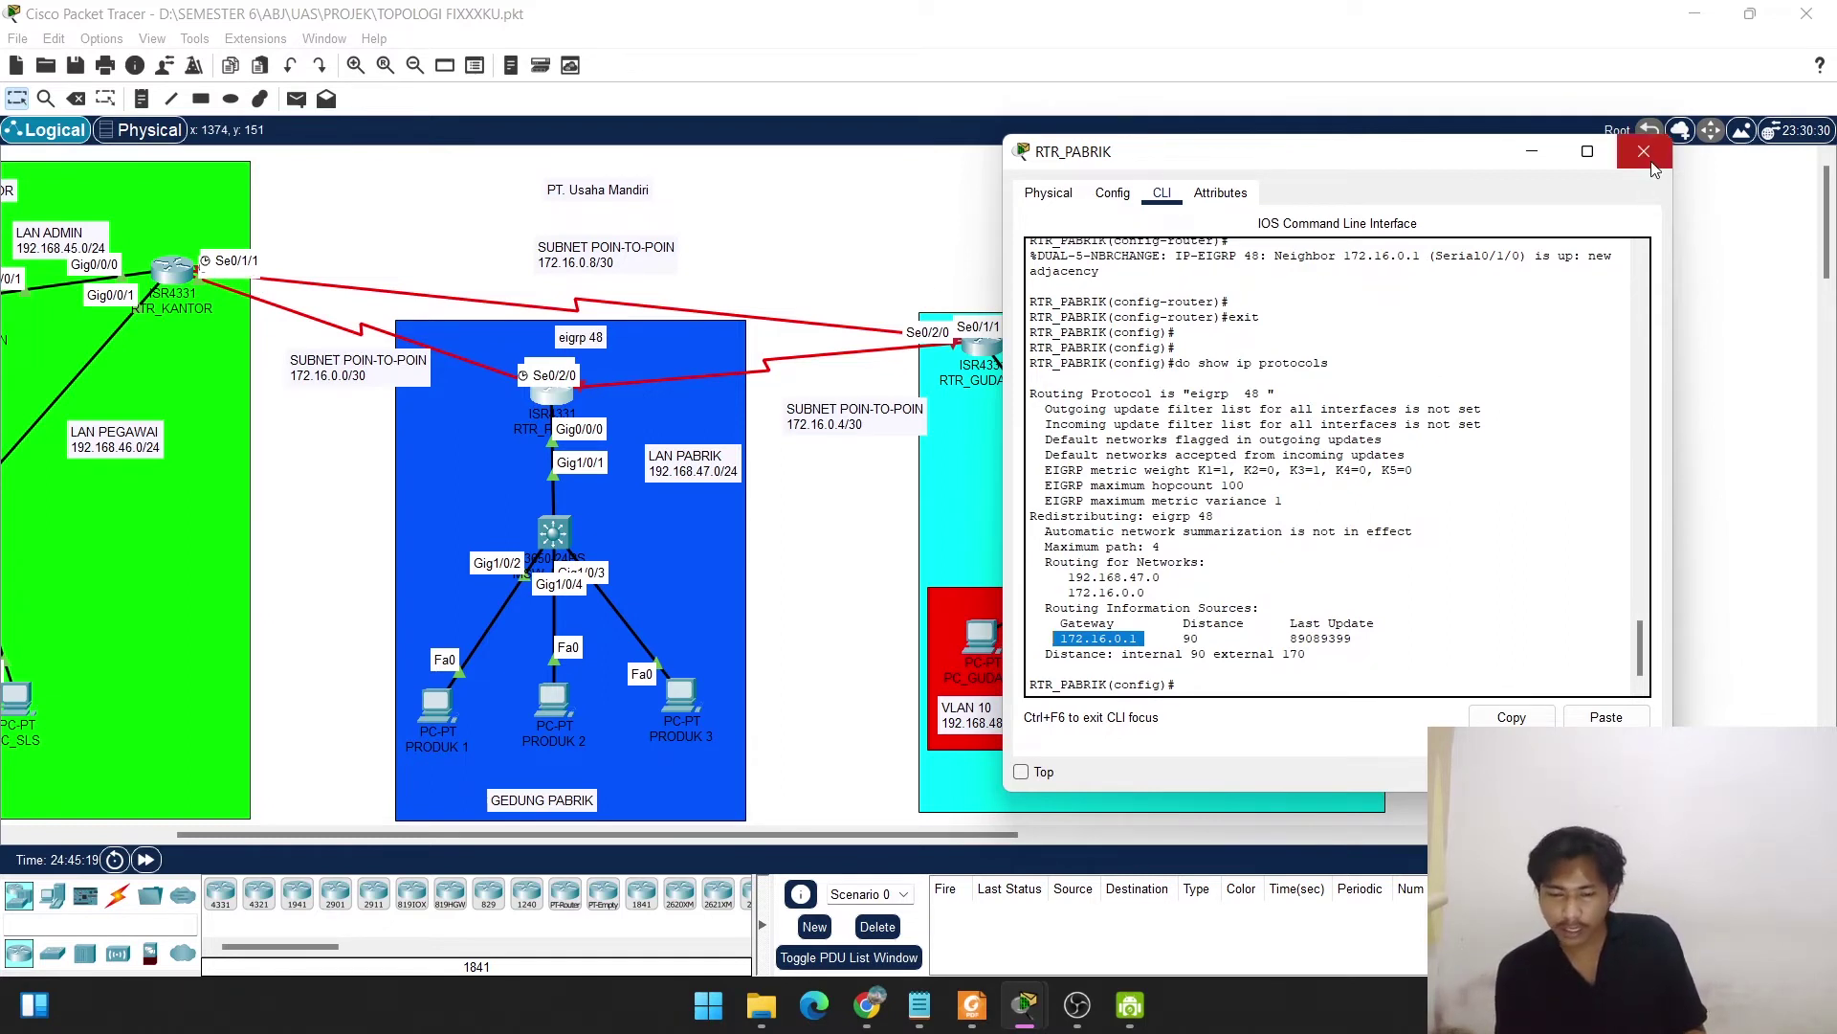
# End configuration mode on RTR_PABRIK and save with copy run start to startup-config.
pyautogui.click(1202, 679)
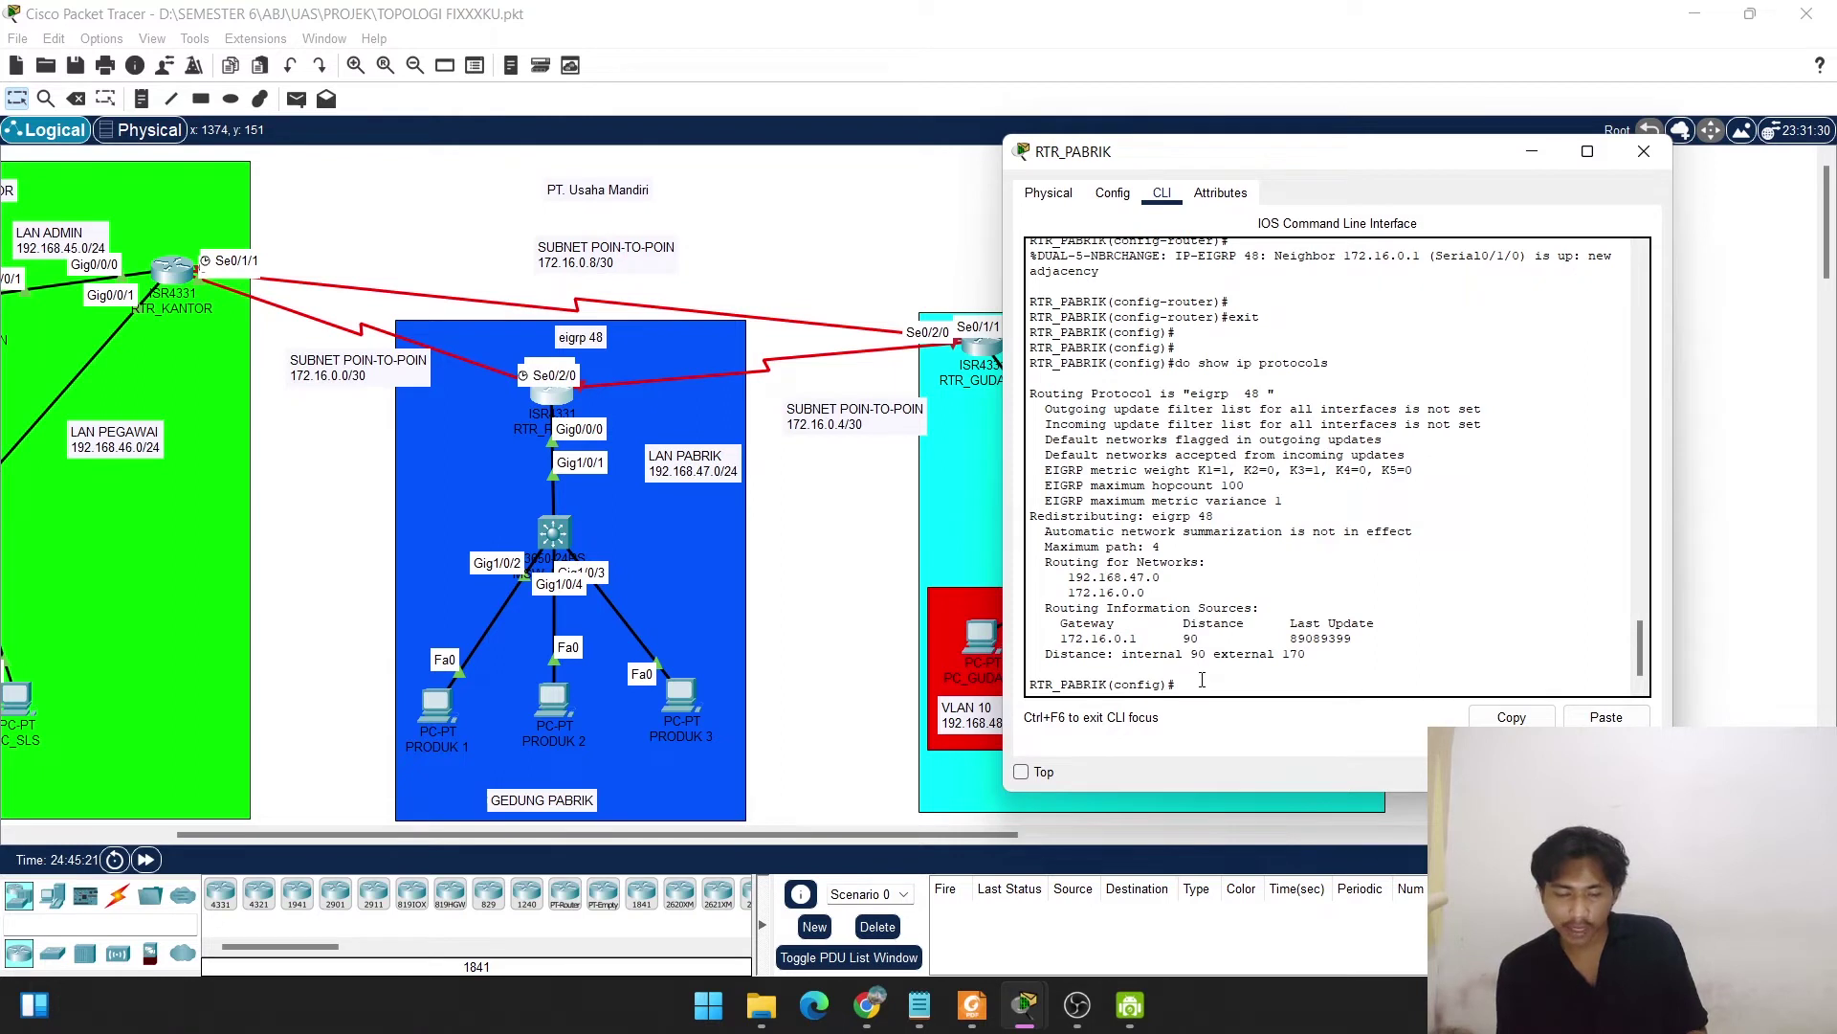
pyautogui.write('end')
pyautogui.press('Return')
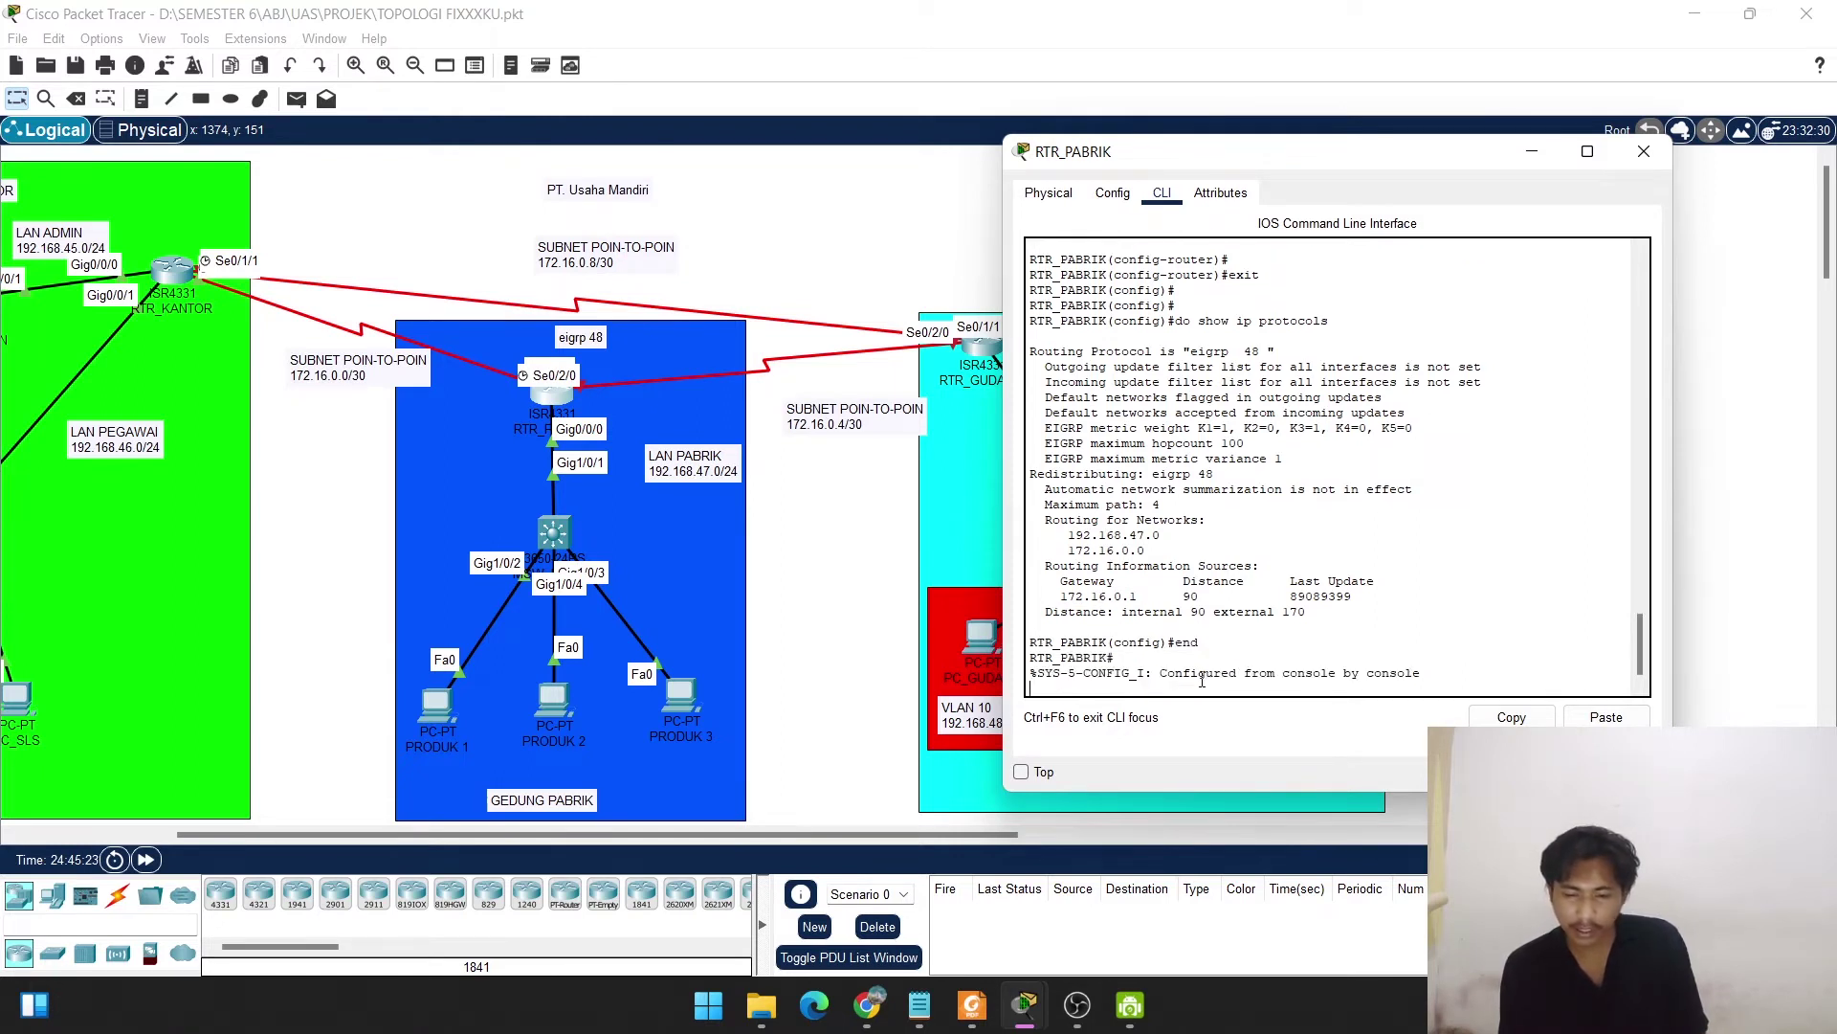
pyautogui.press('Return')
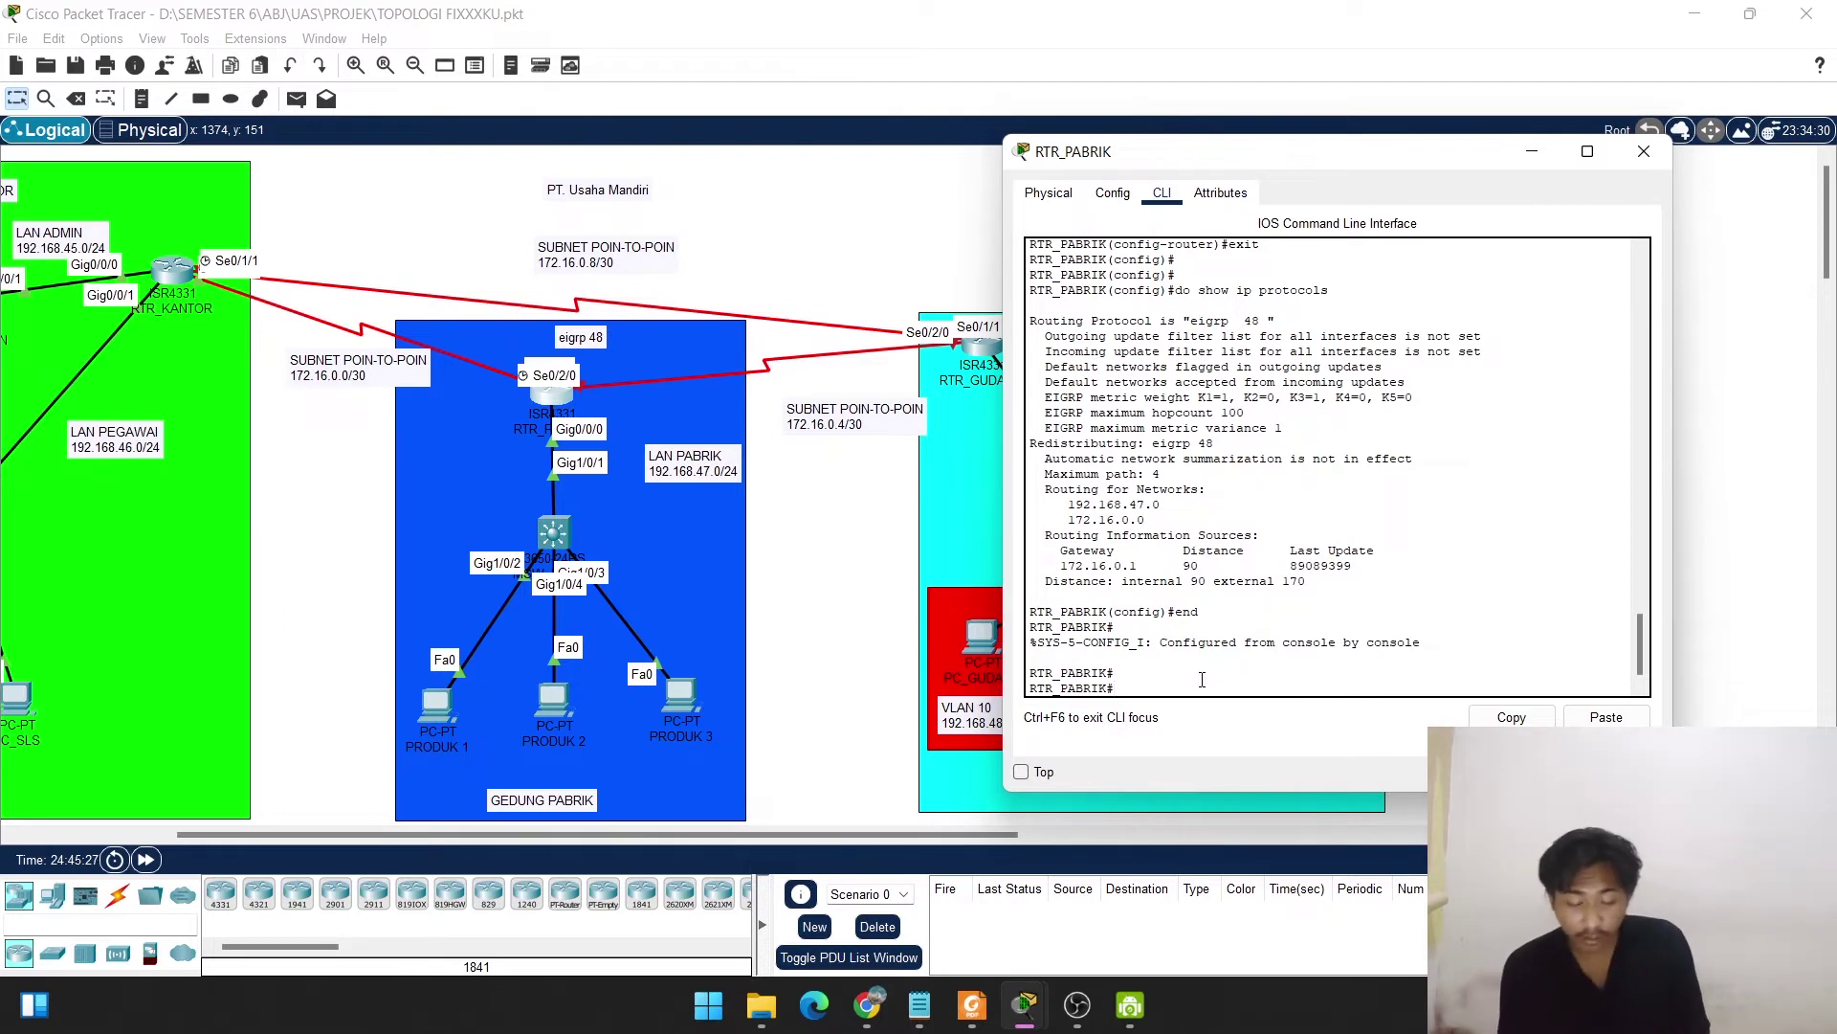
pyautogui.write('cop')
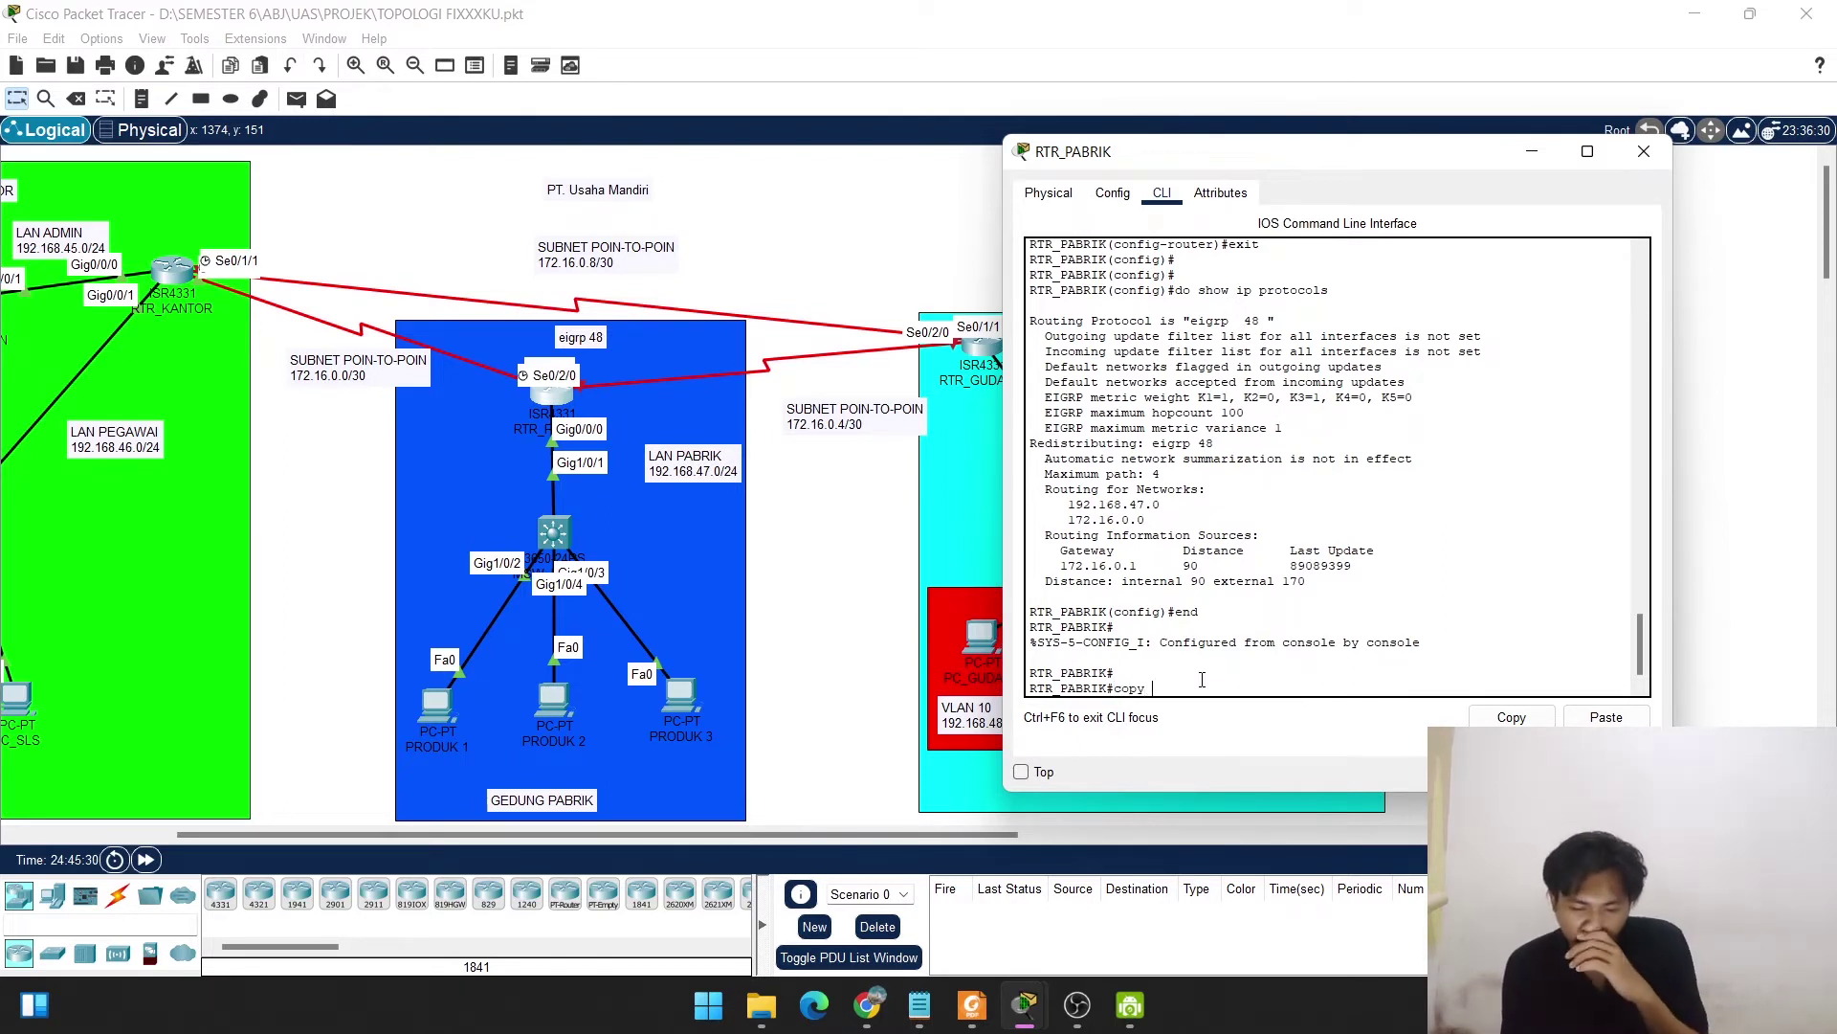
pyautogui.write('y ')
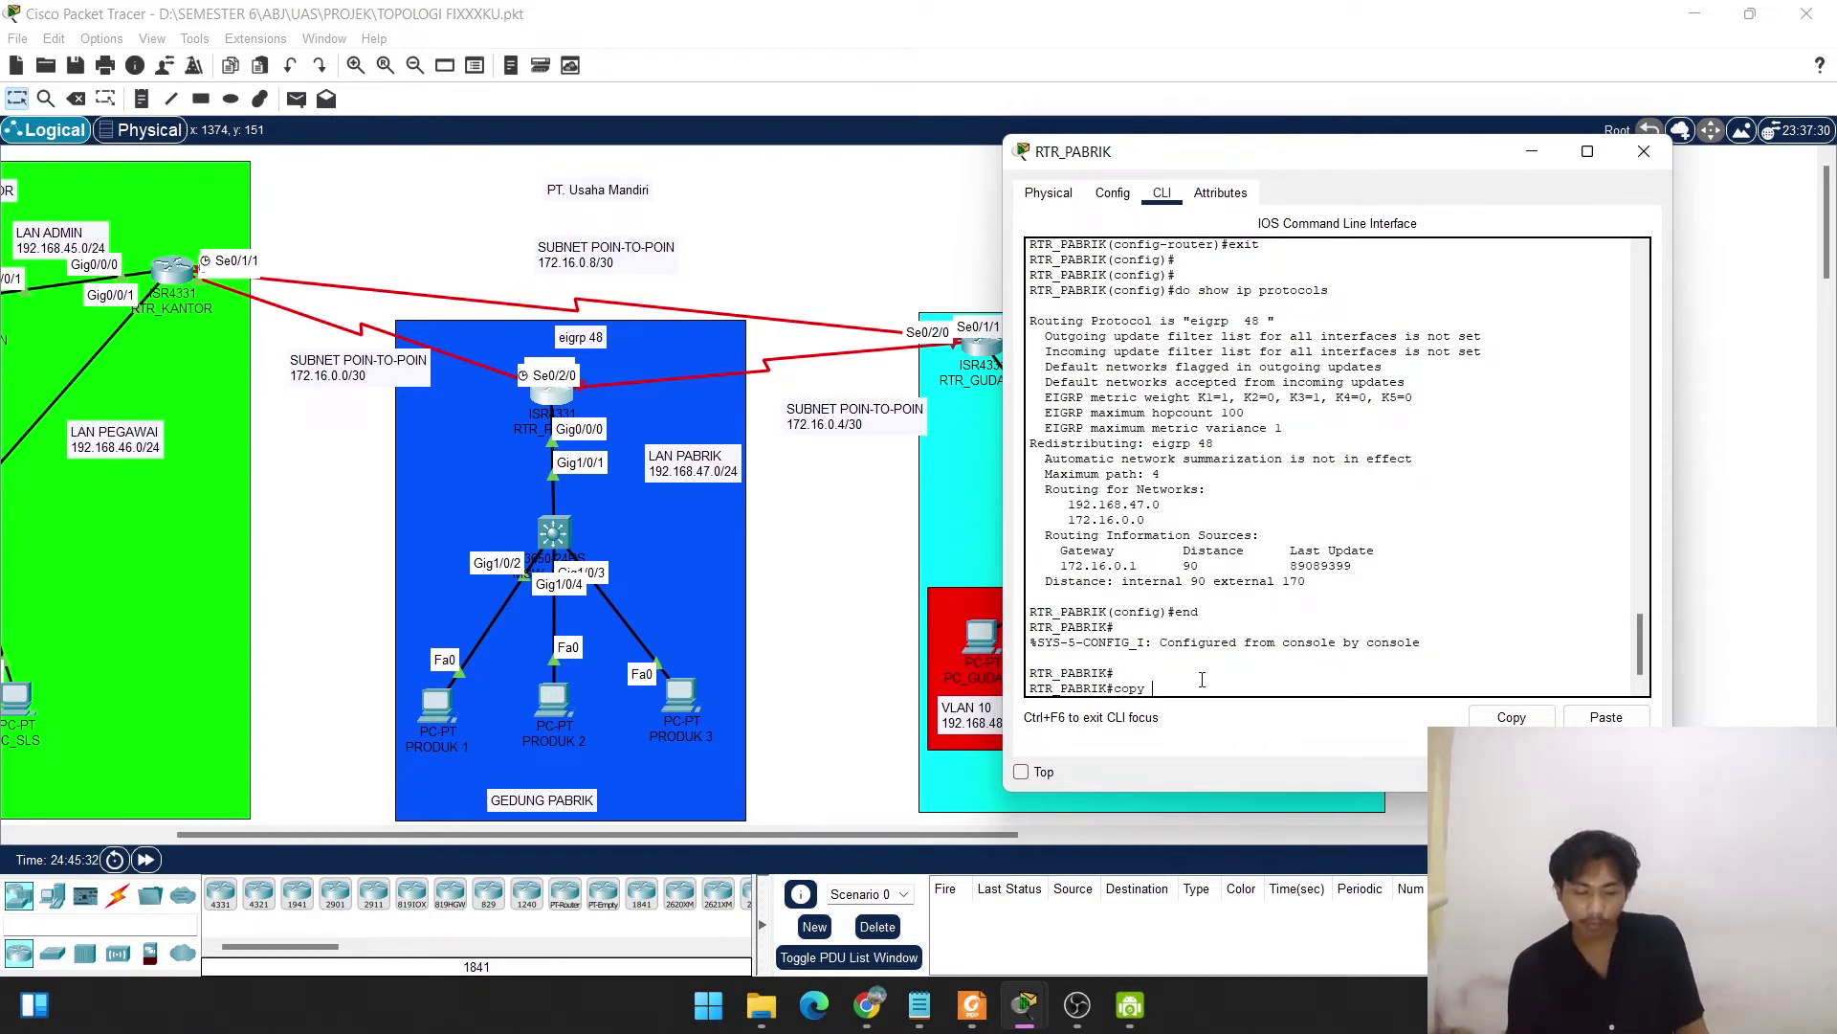
pyautogui.write('run start')
pyautogui.press('Return')
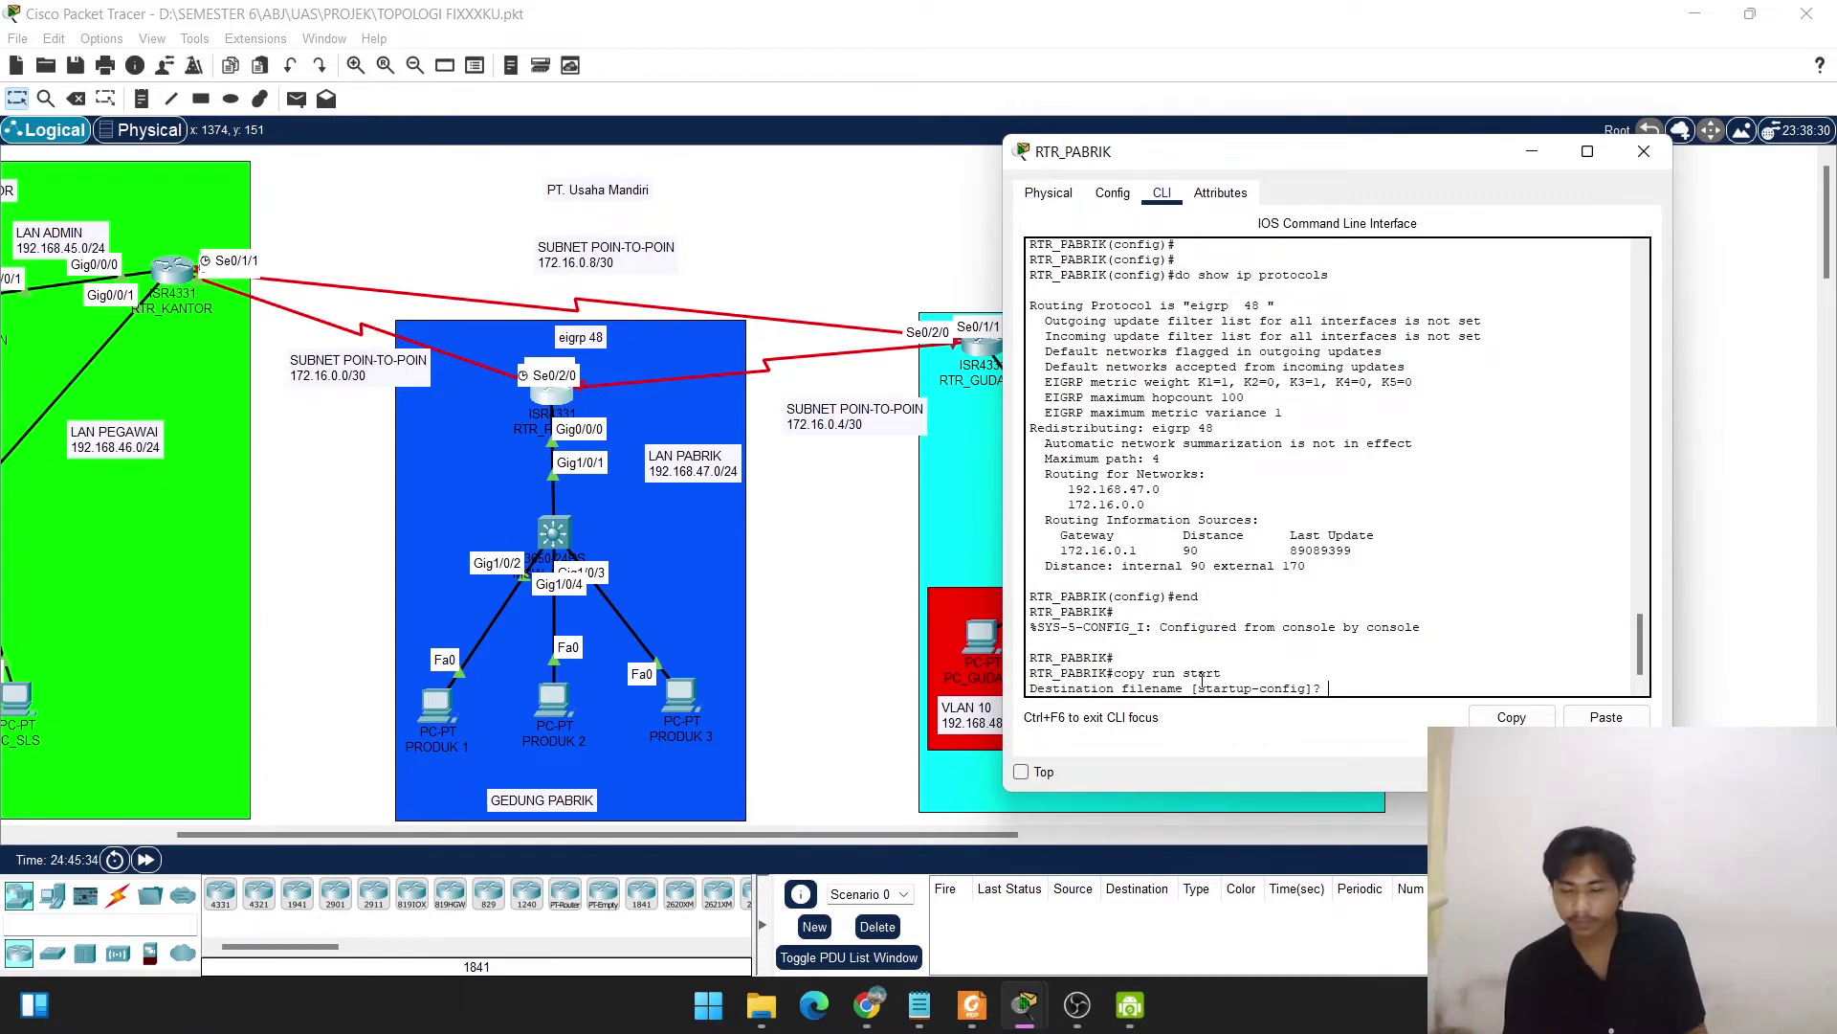
pyautogui.press('Return')
pyautogui.press('Return')
pyautogui.press('Return')
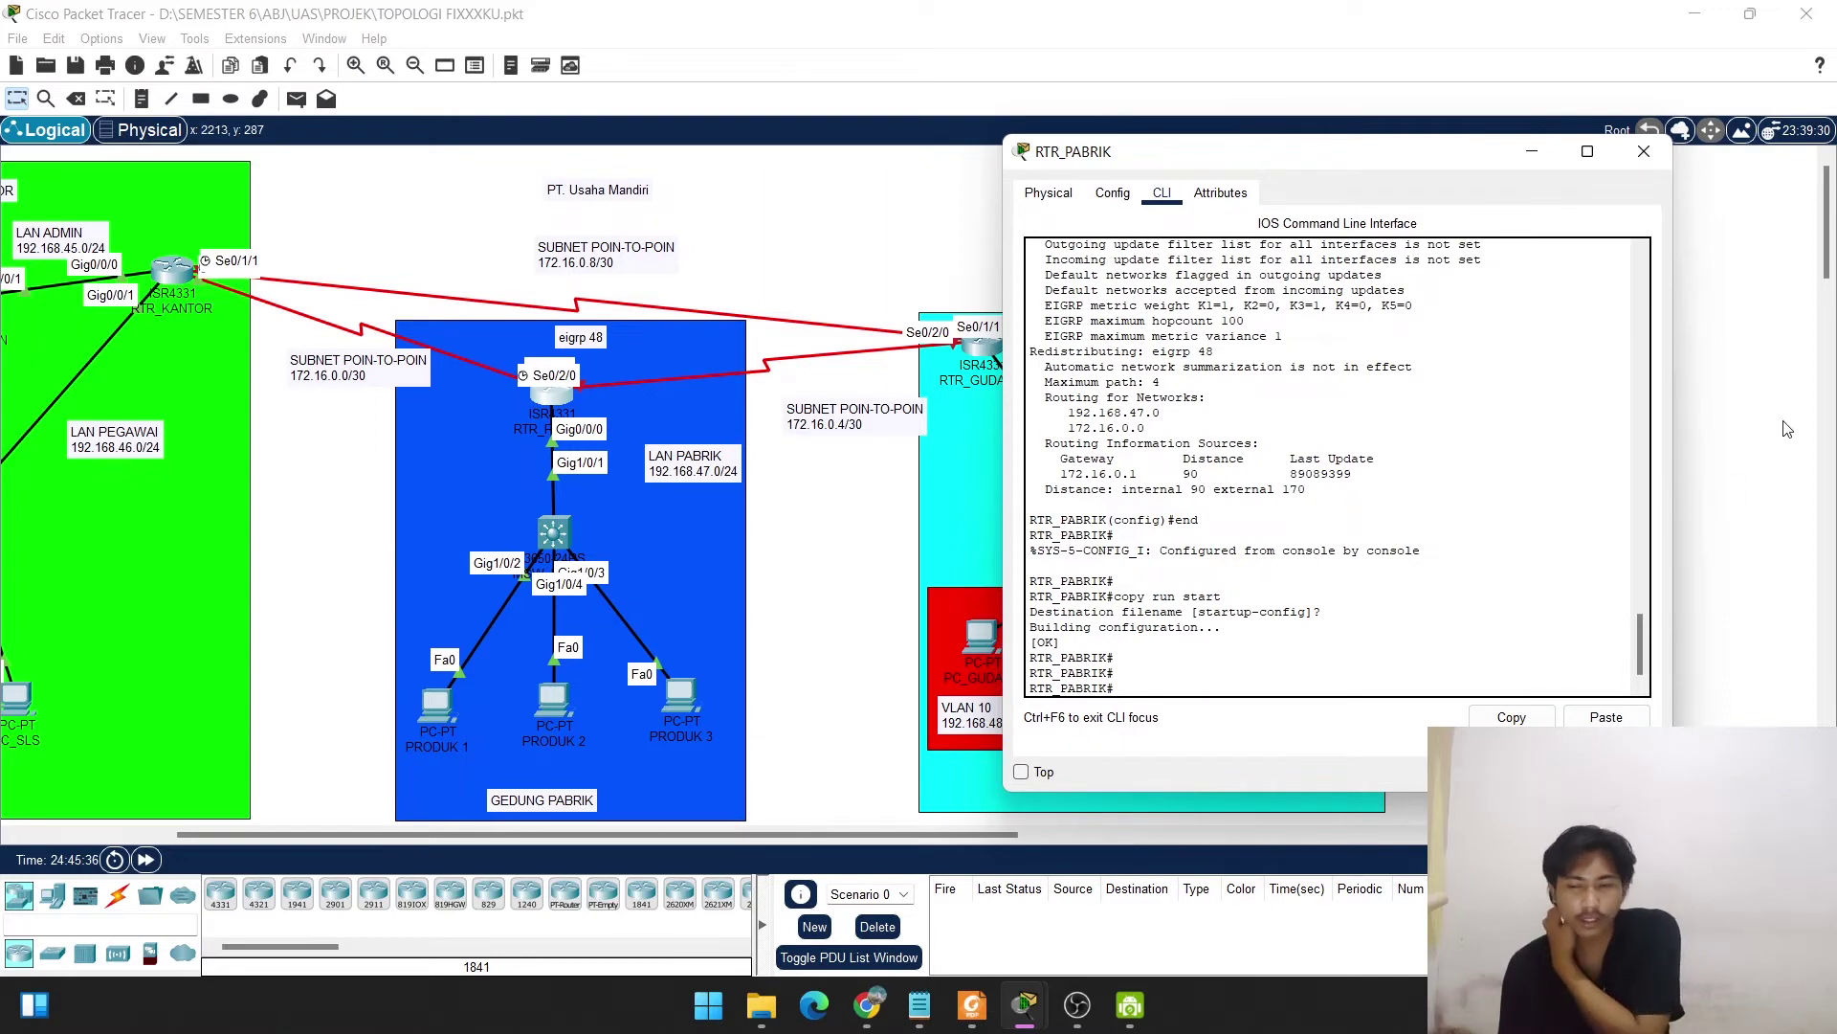
# Close RTR_PABRIK and bring up the GEDUNG PABRIK multilayer switch's CLI.
pyautogui.click(1644, 152)
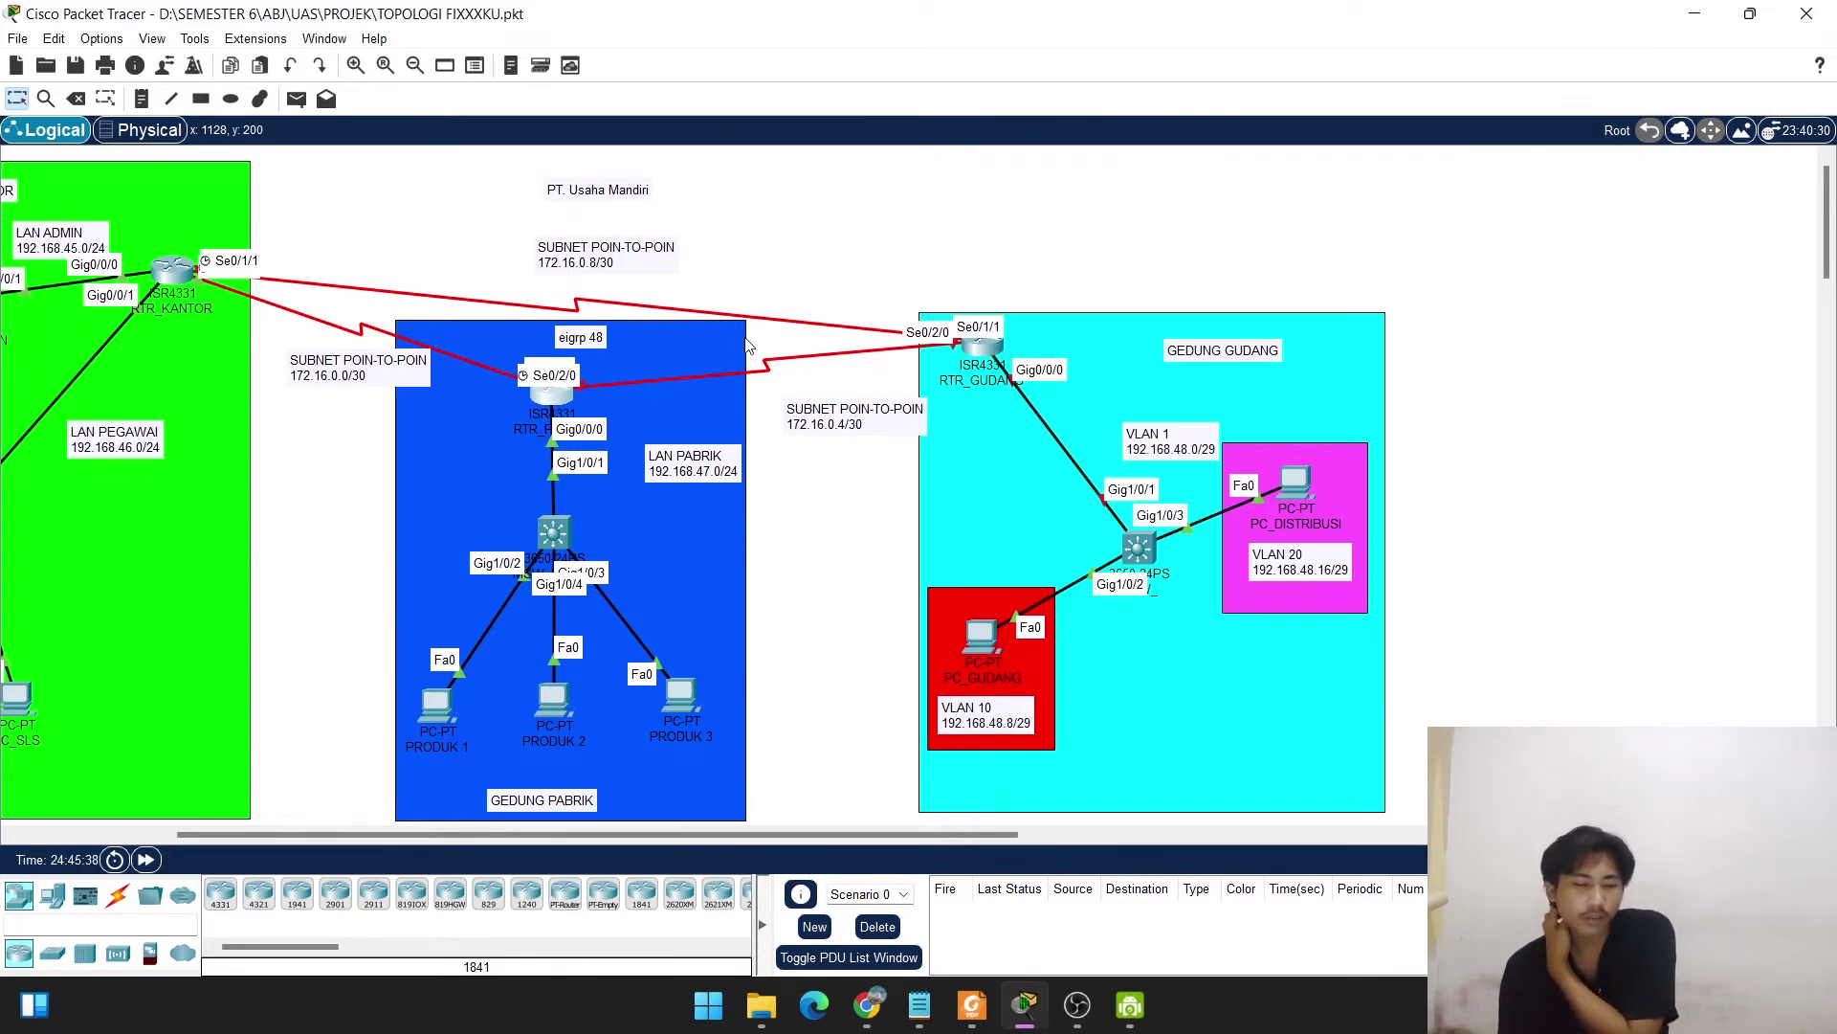
pyautogui.click(555, 536)
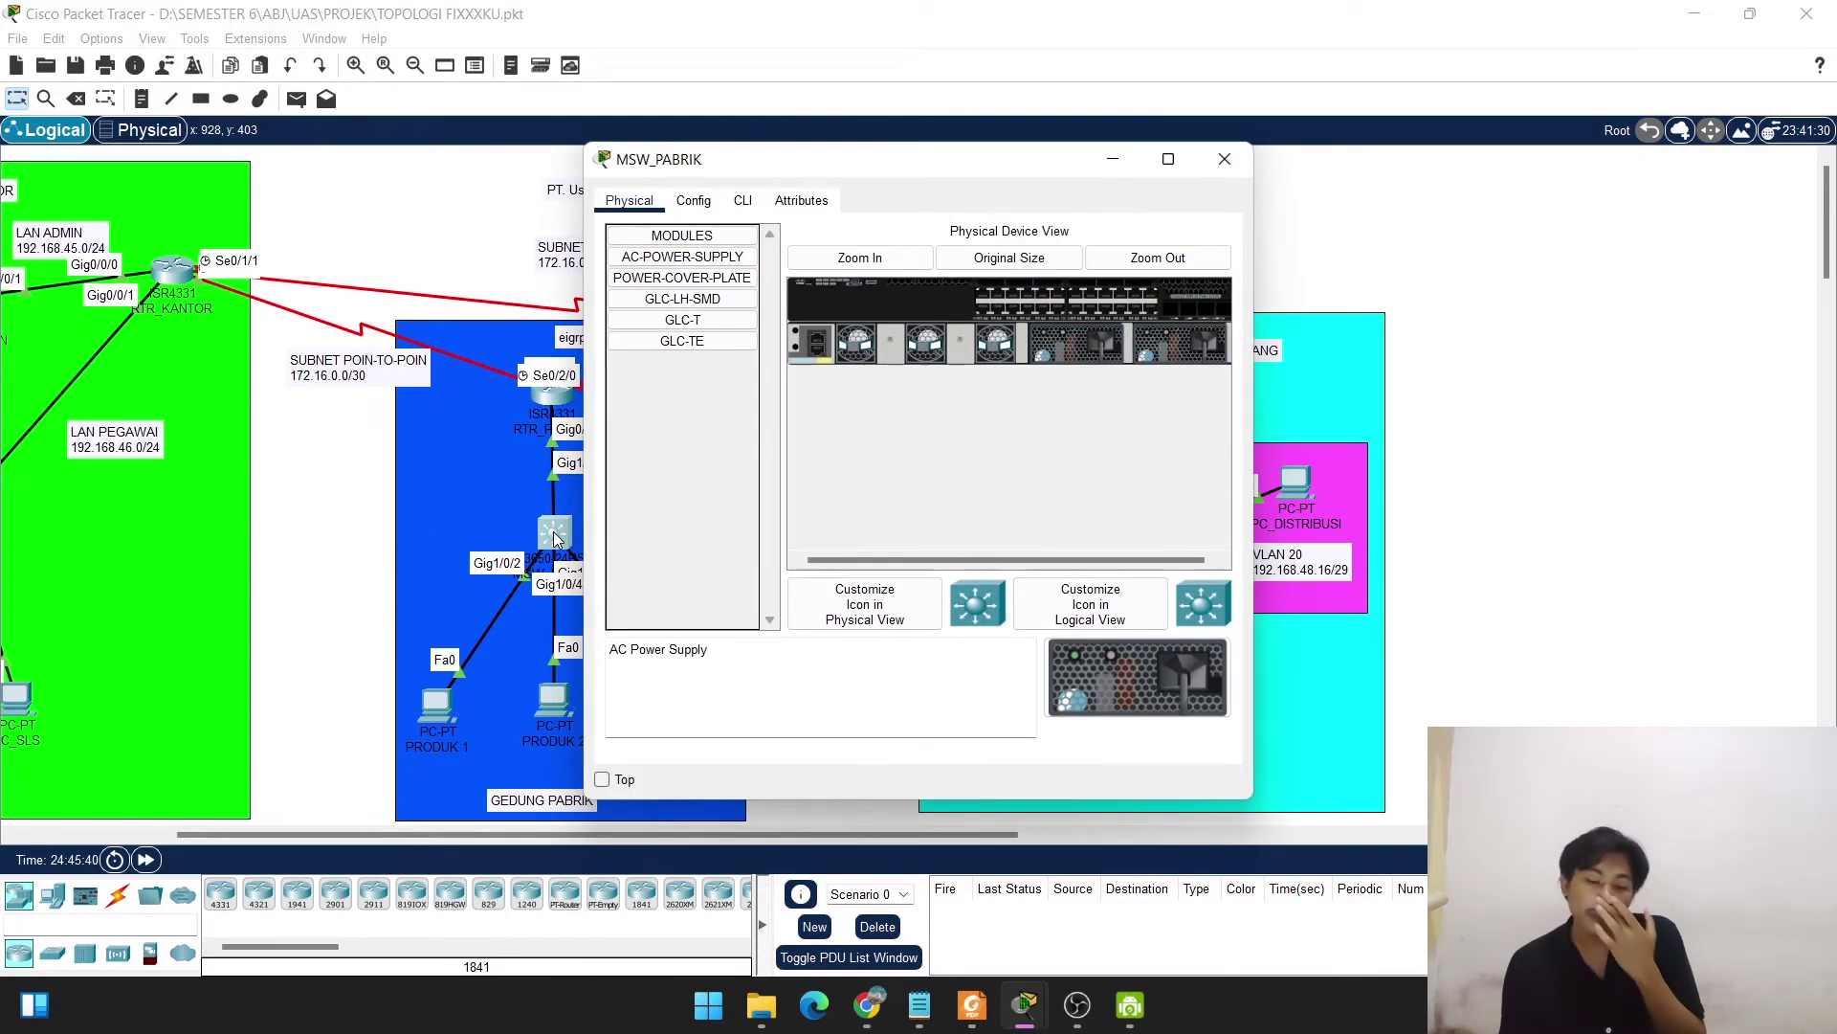
pyautogui.click(743, 203)
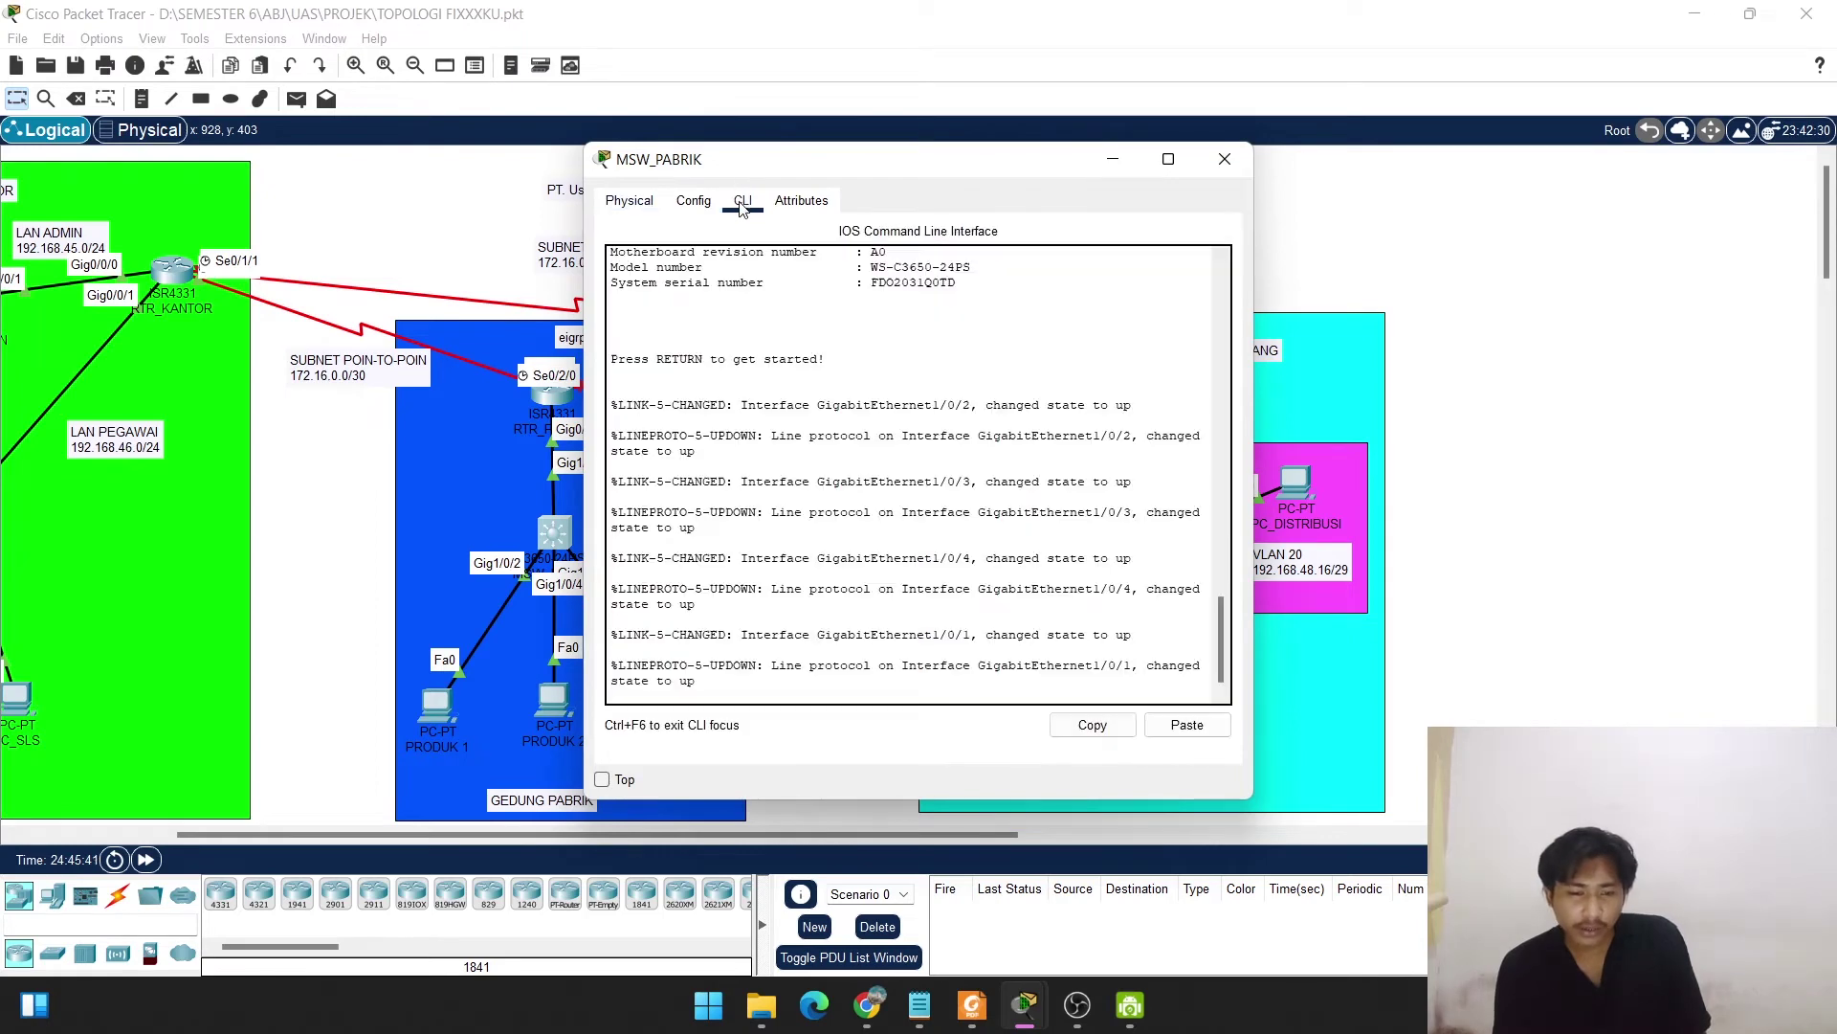
# Enter global configuration and set the switch hostname to MSW_PABRIK.
pyautogui.press('Return')
pyautogui.press('Return')
pyautogui.press('Return')
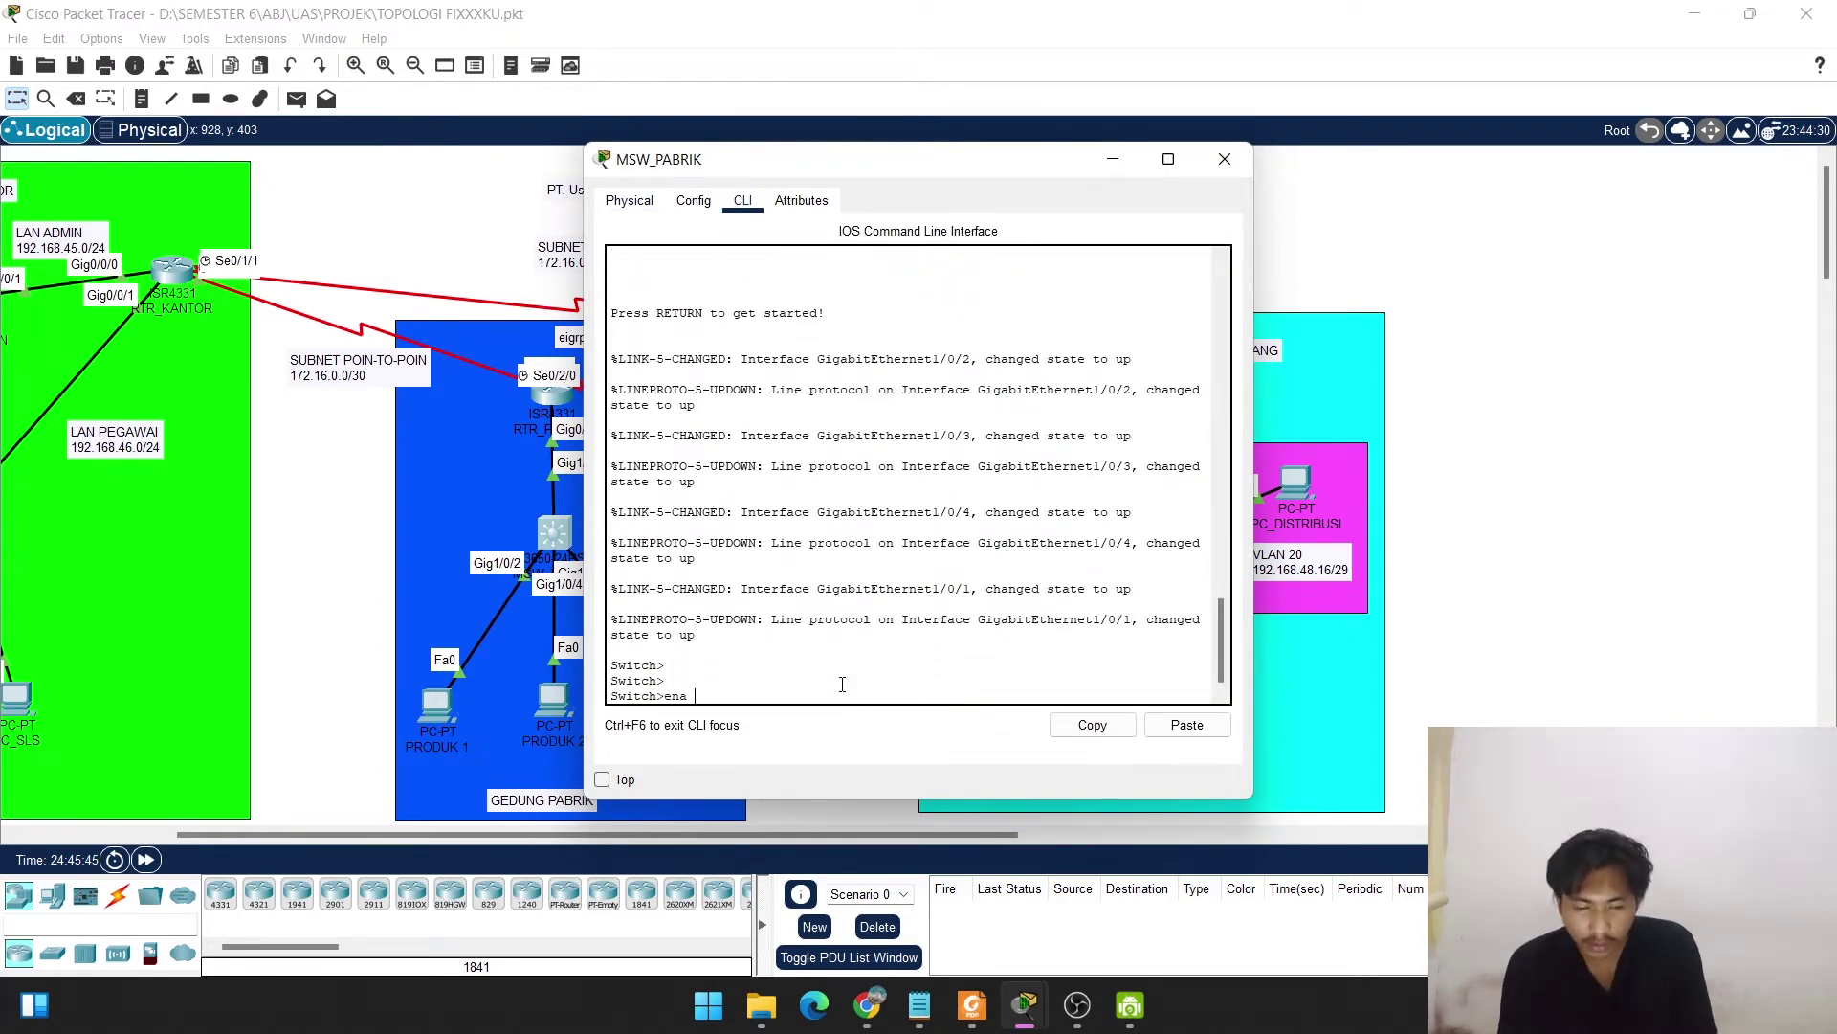
pyautogui.write('ena')
pyautogui.press('Return')
pyautogui.write('conf t')
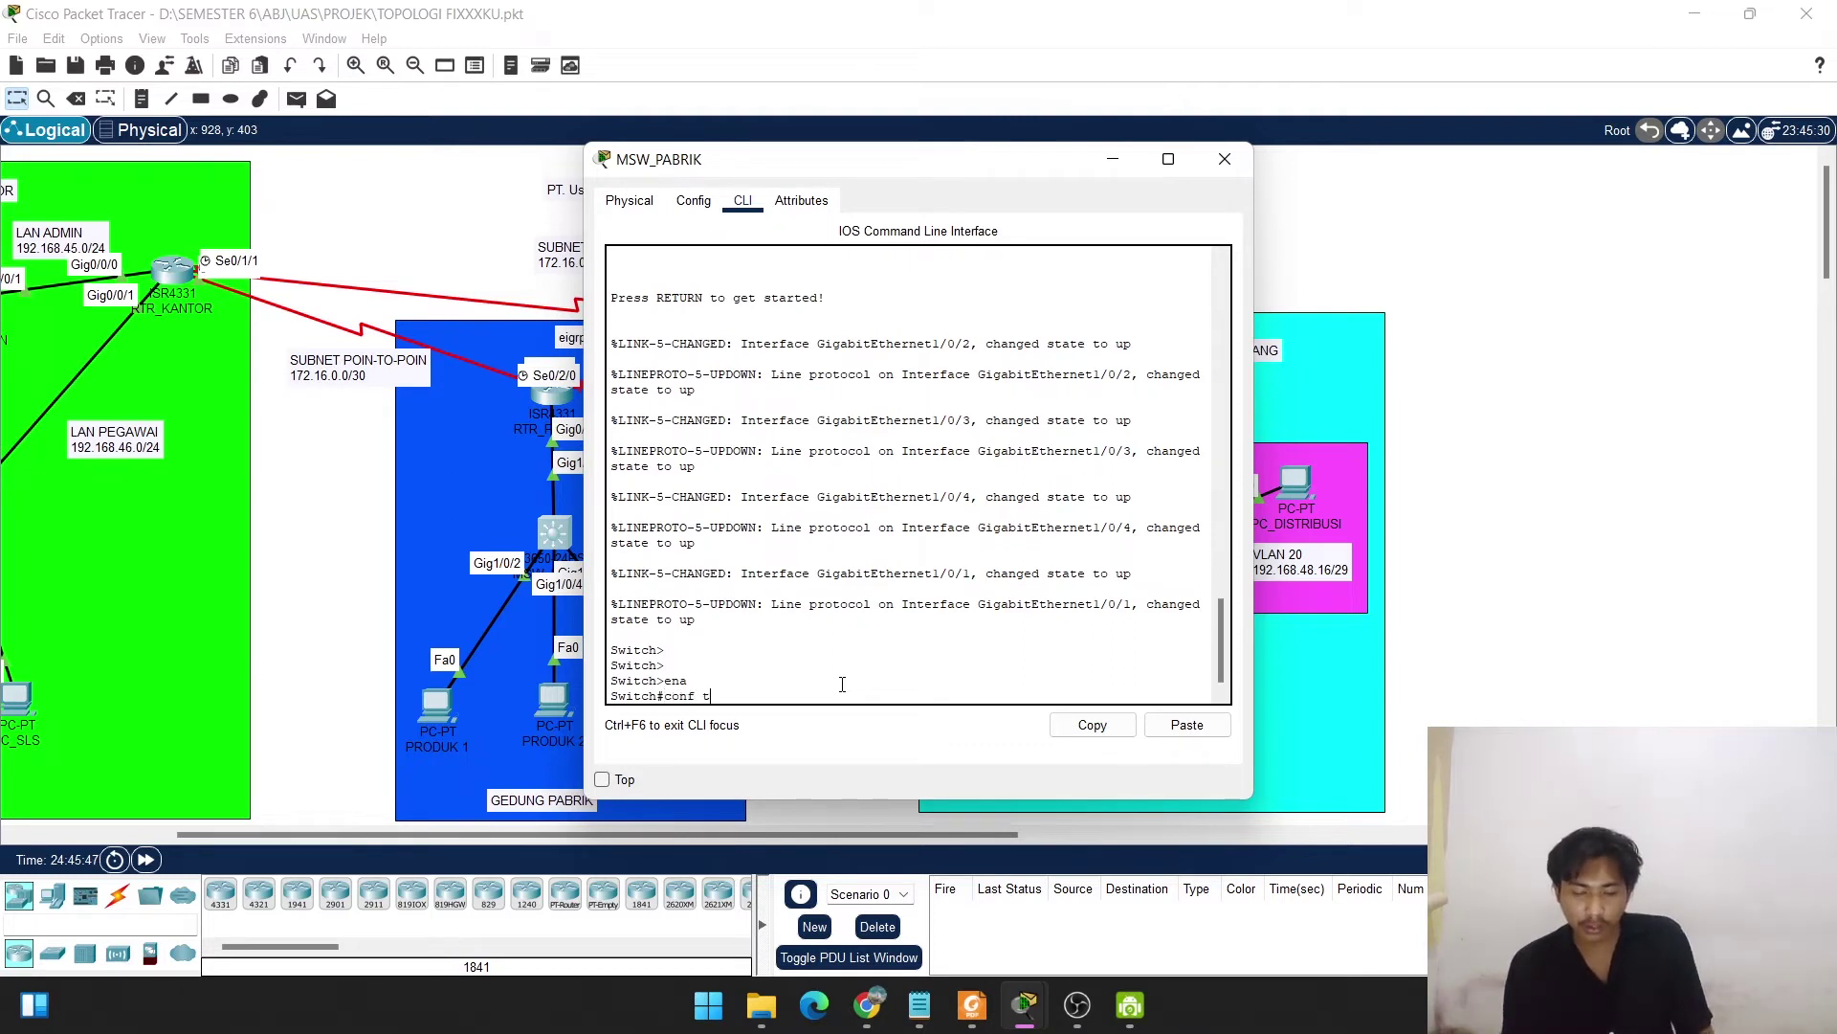
pyautogui.press('Return')
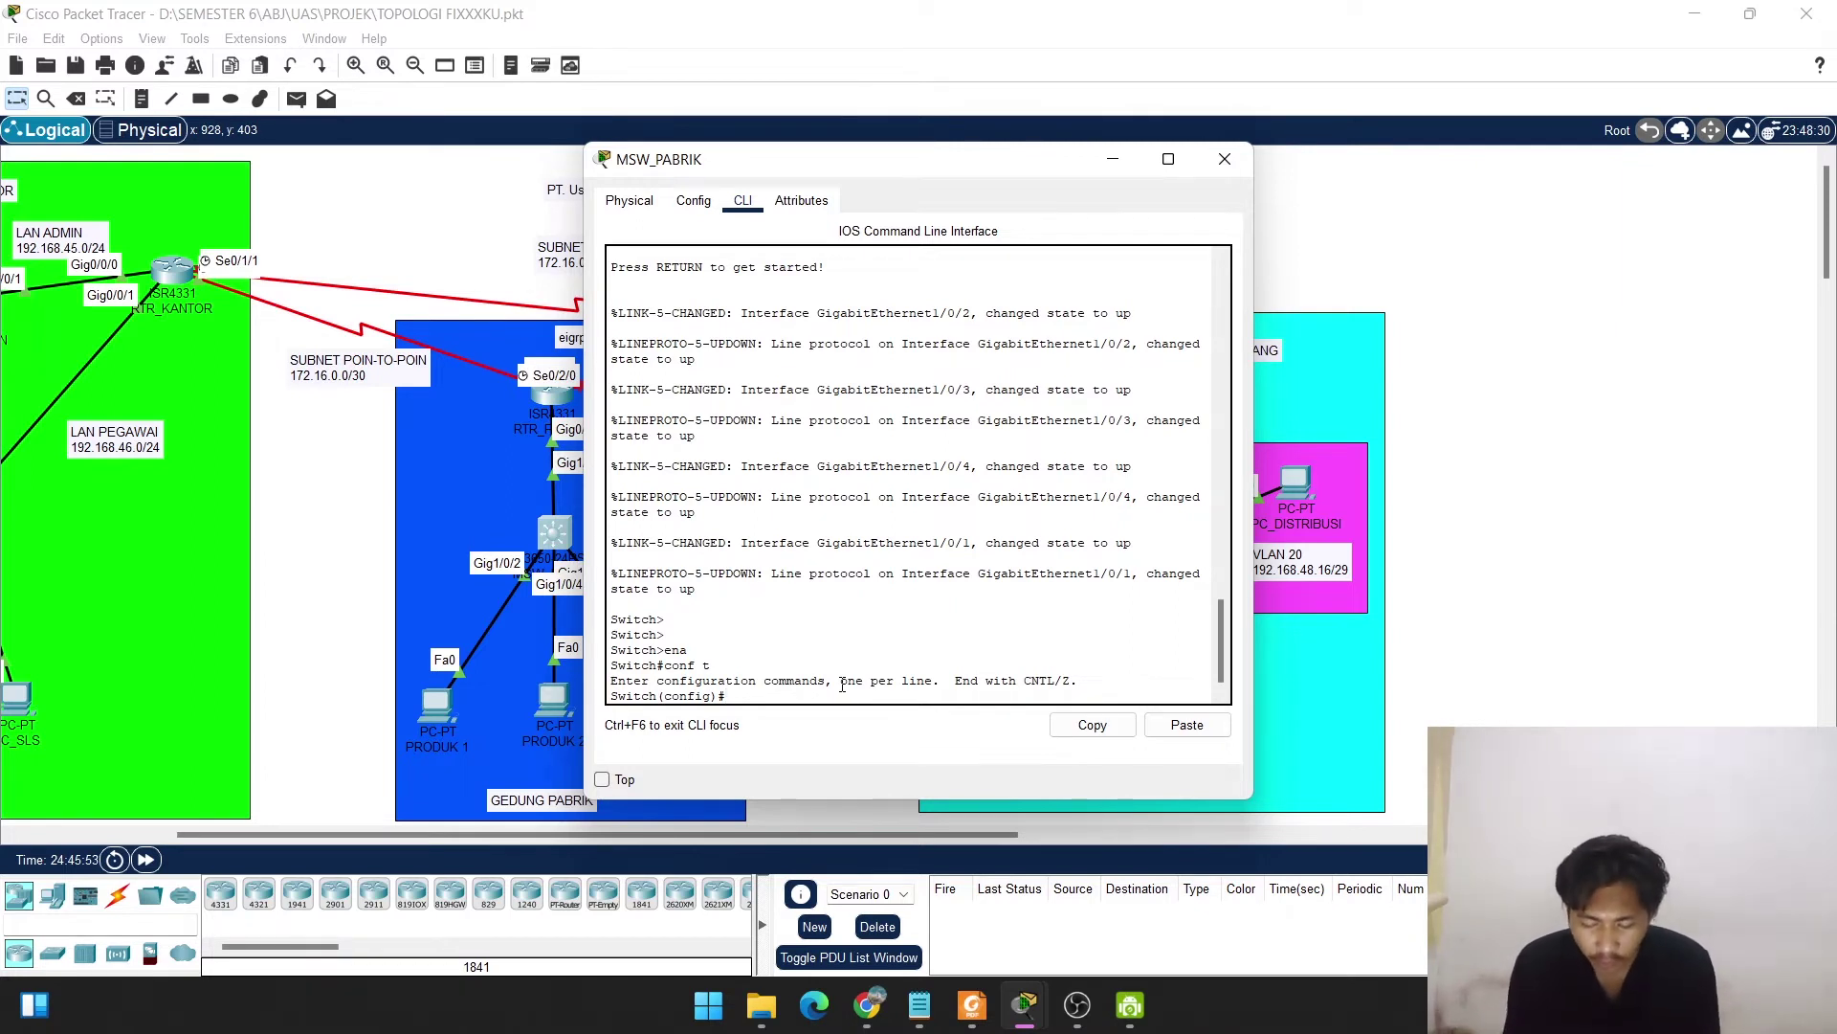
pyautogui.write('hos')
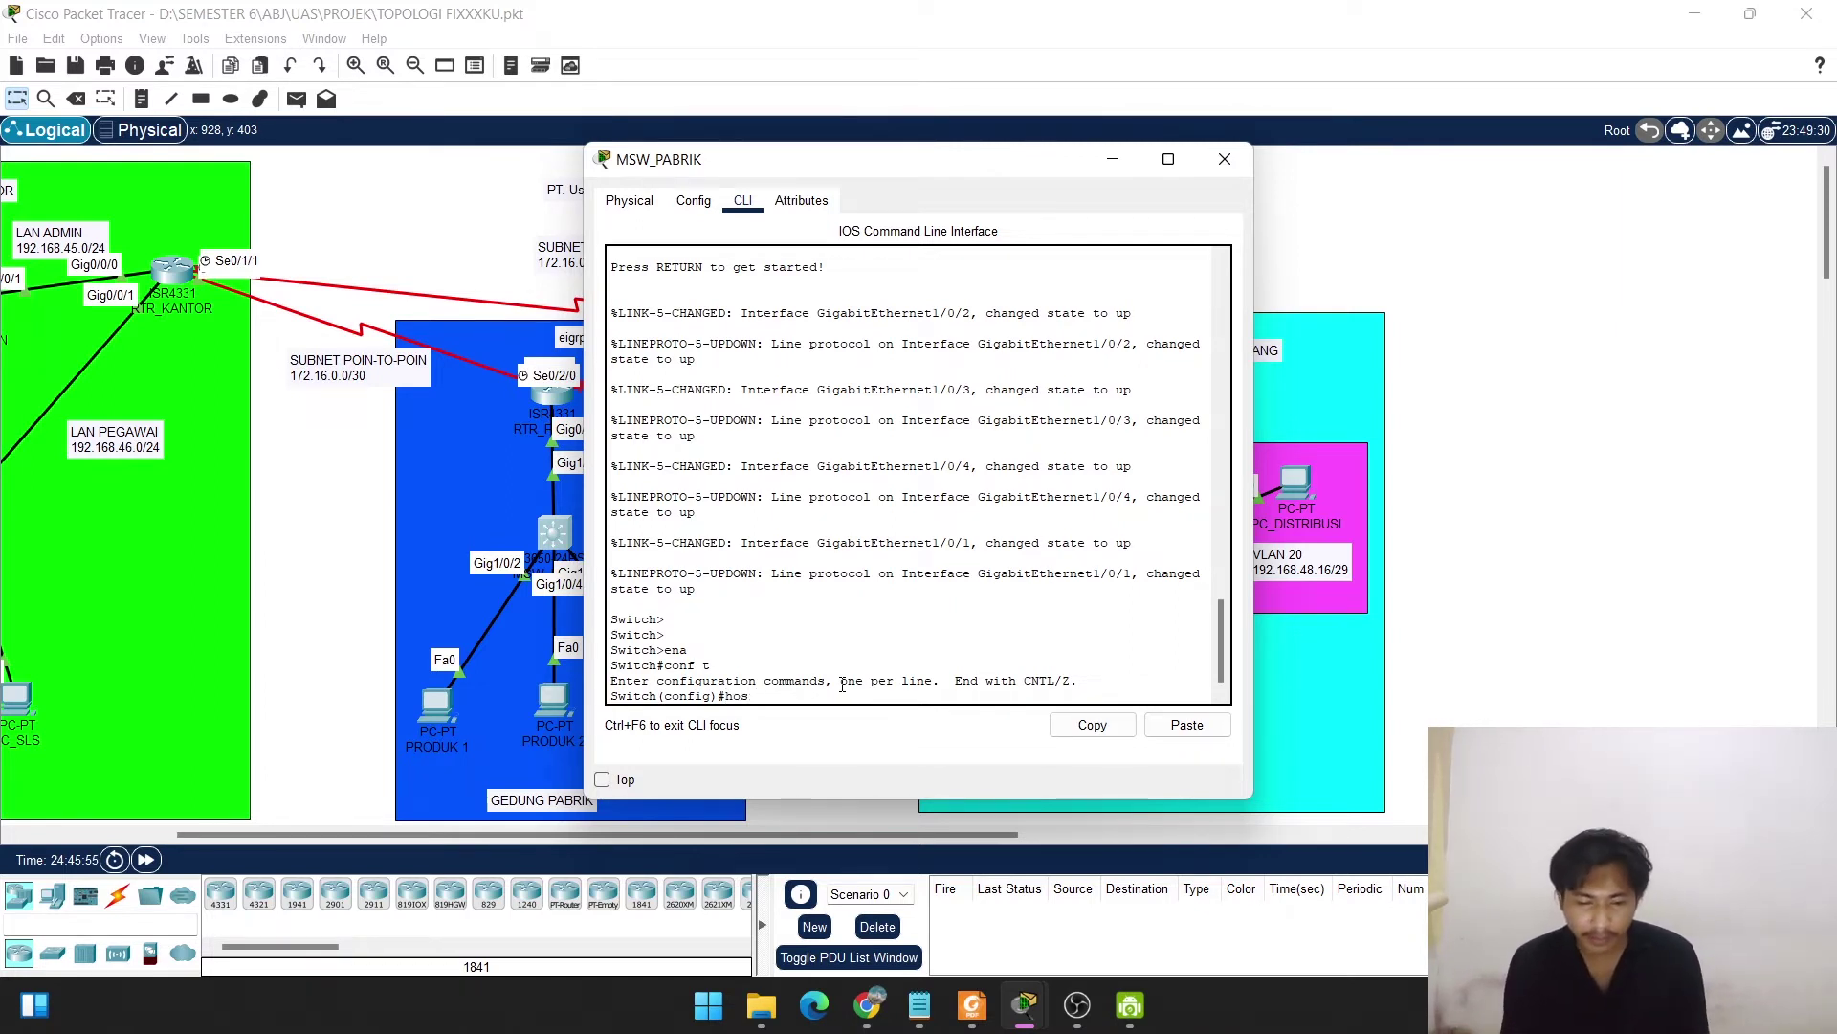
pyautogui.write('rtname')
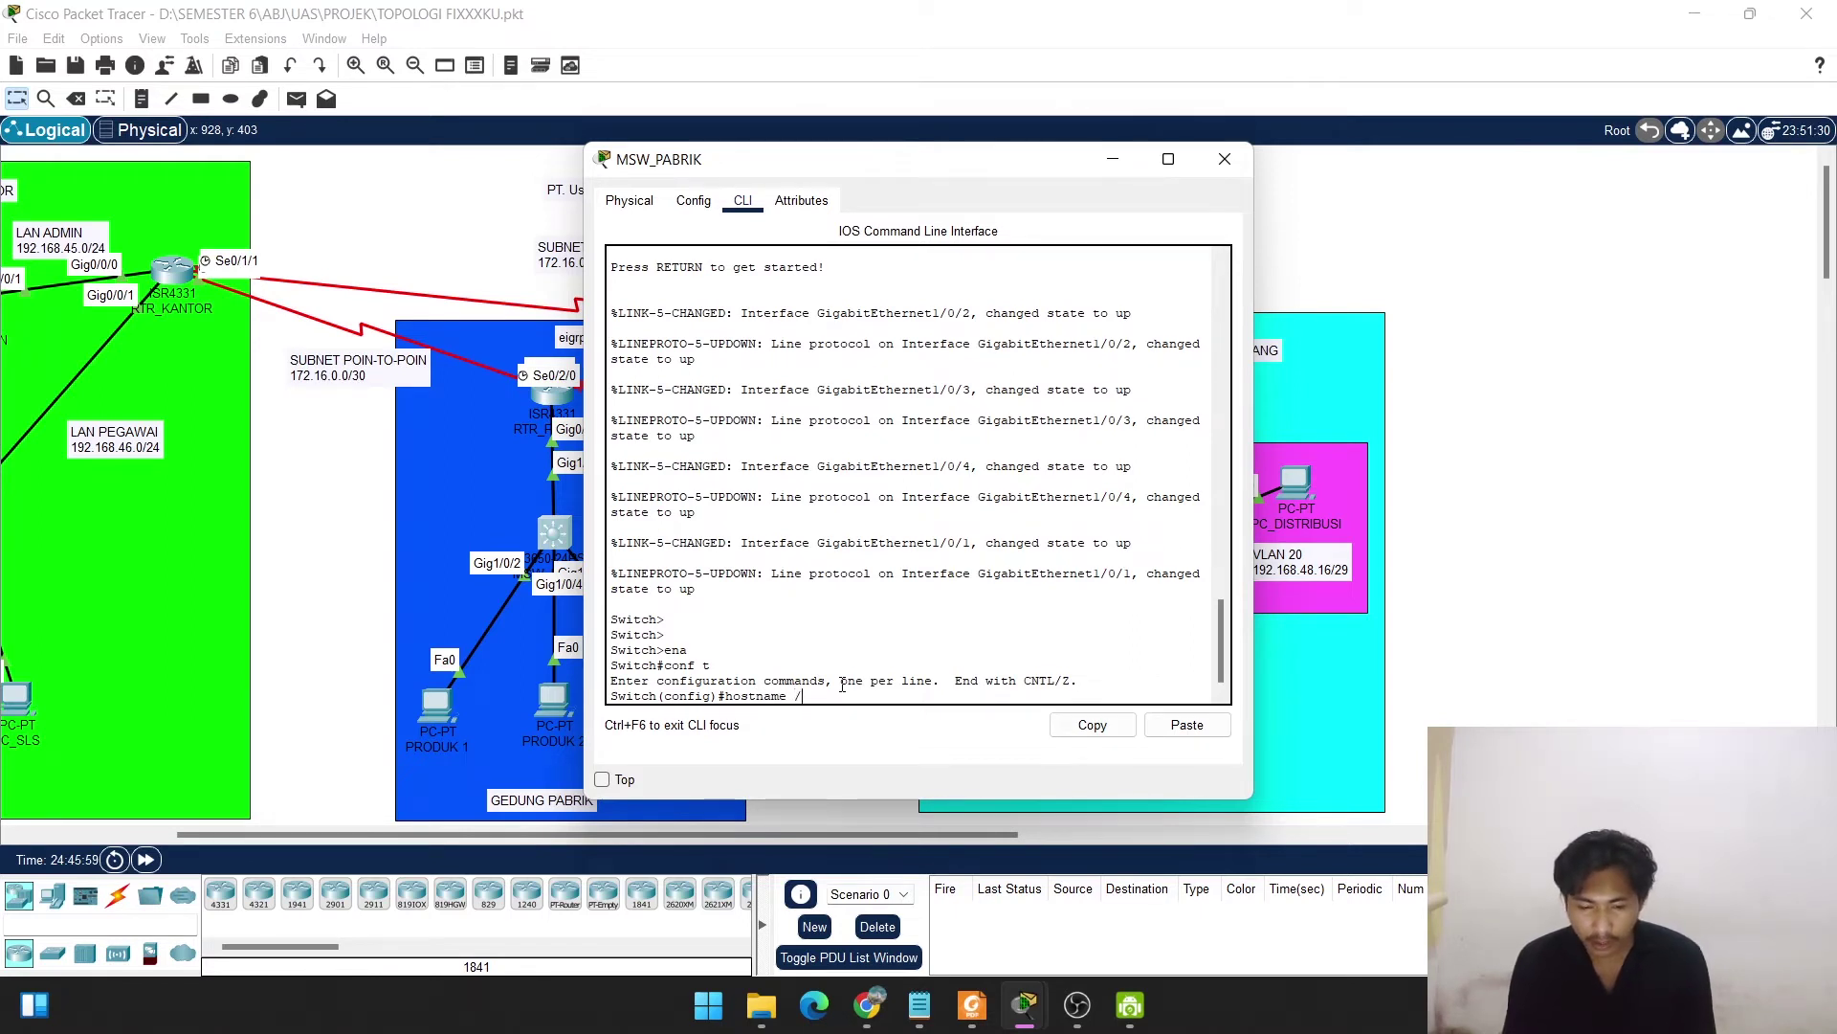
pyautogui.write(' MSW')
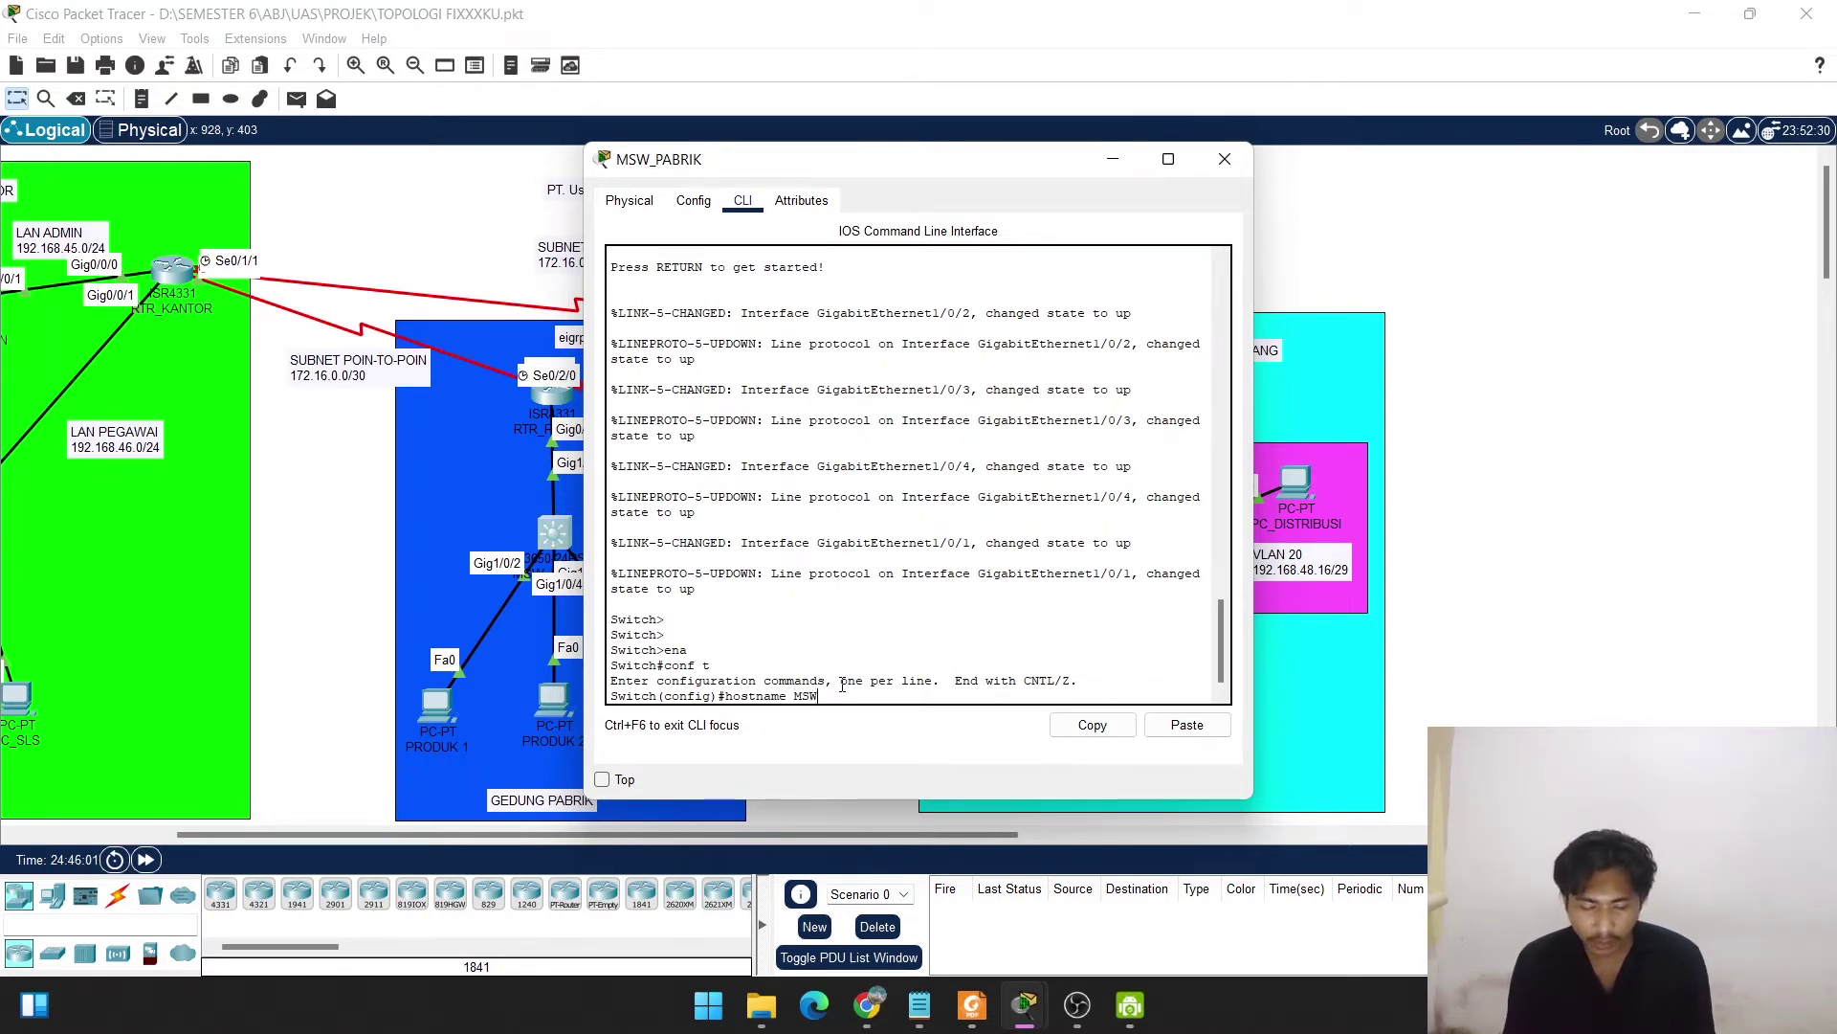
pyautogui.write('_PABRIK')
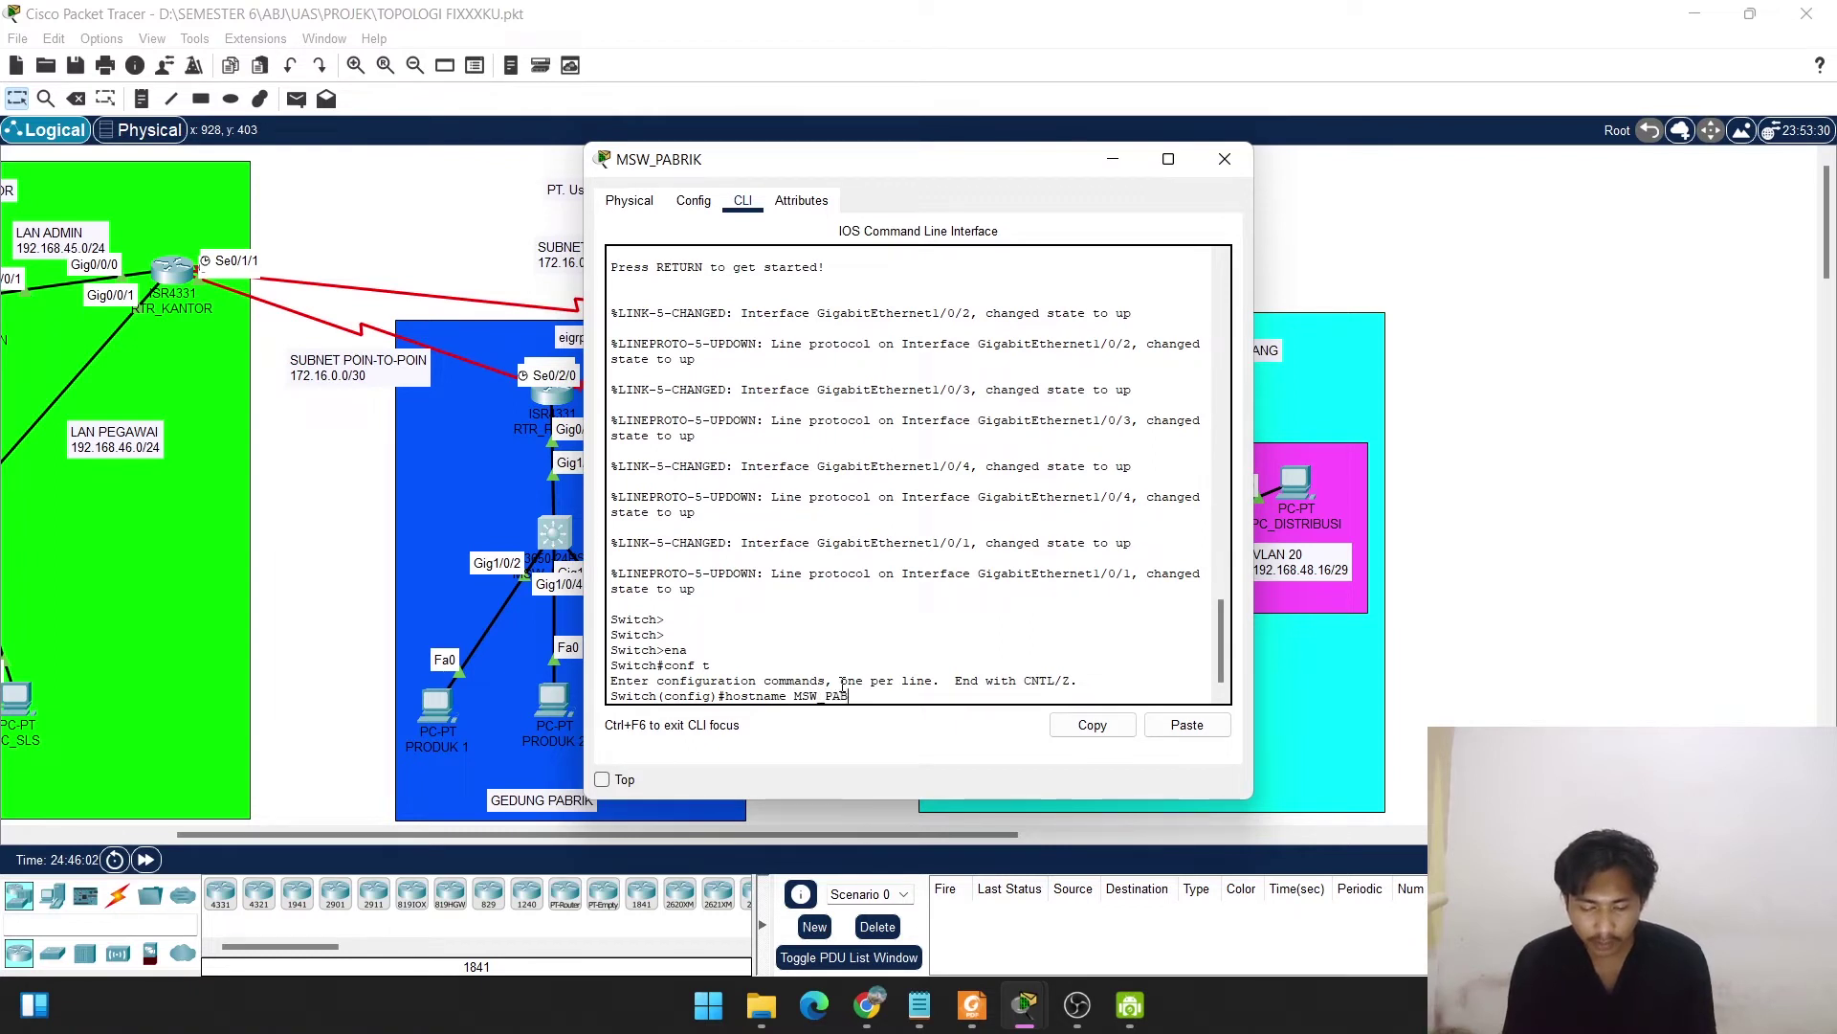
pyautogui.press('Return')
pyautogui.press('Return')
pyautogui.press('Return')
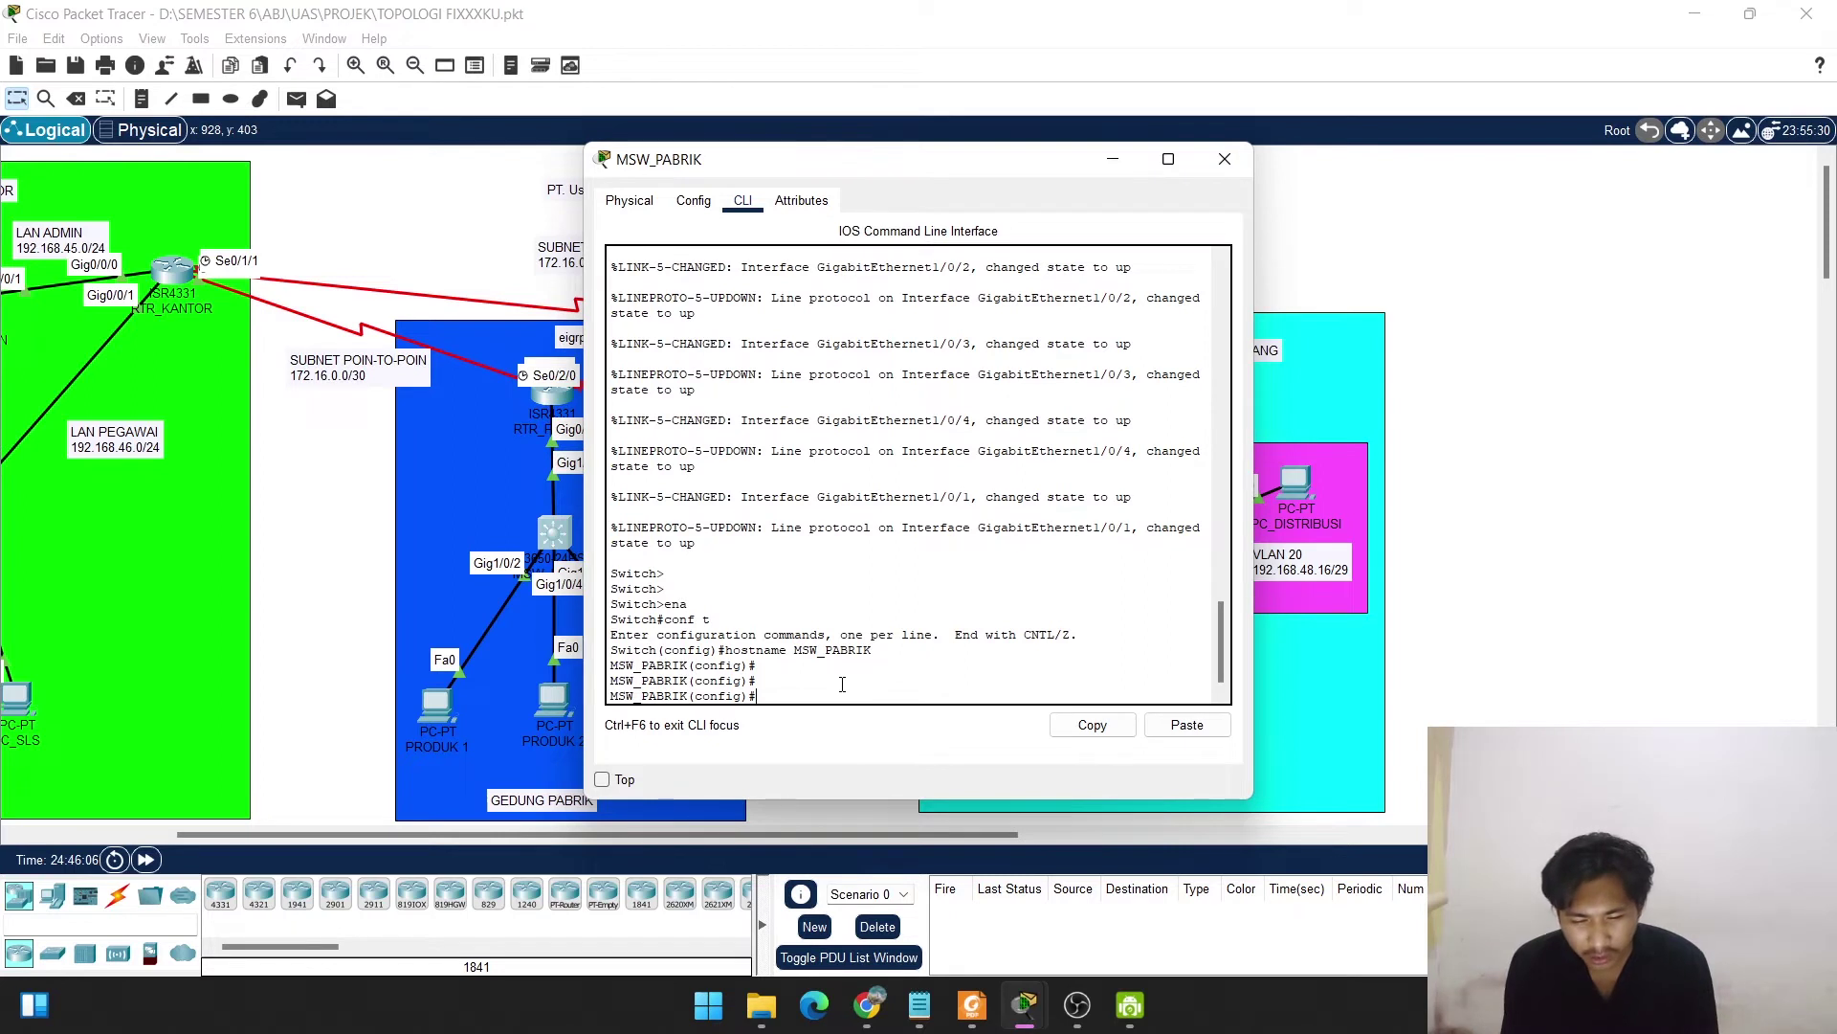
# Assign interface VLAN 1 address 192.168.47.2 255.255.255.0, enable it with no shut, and exit.
pyautogui.write('v')
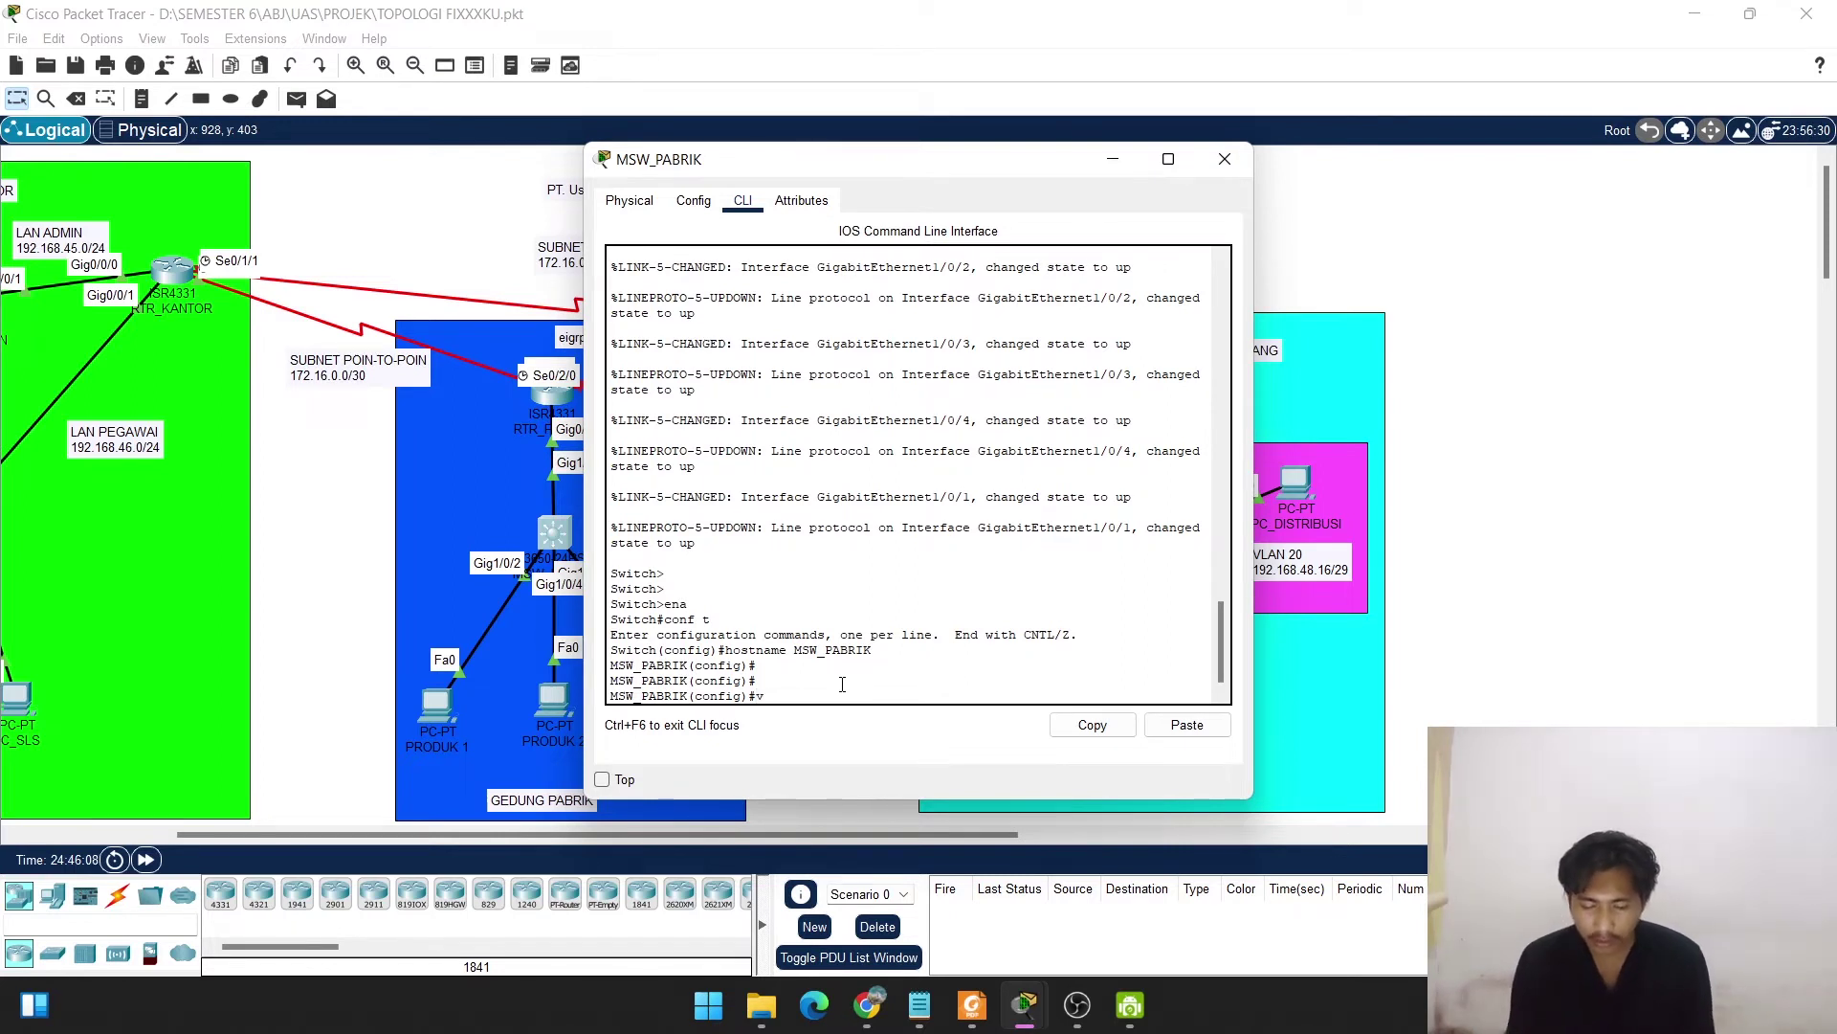
pyautogui.write('lan')
pyautogui.press('BackSpace')
pyautogui.press('BackSpace')
pyautogui.press('BackSpace')
pyautogui.press('BackSpace')
pyautogui.write('i')
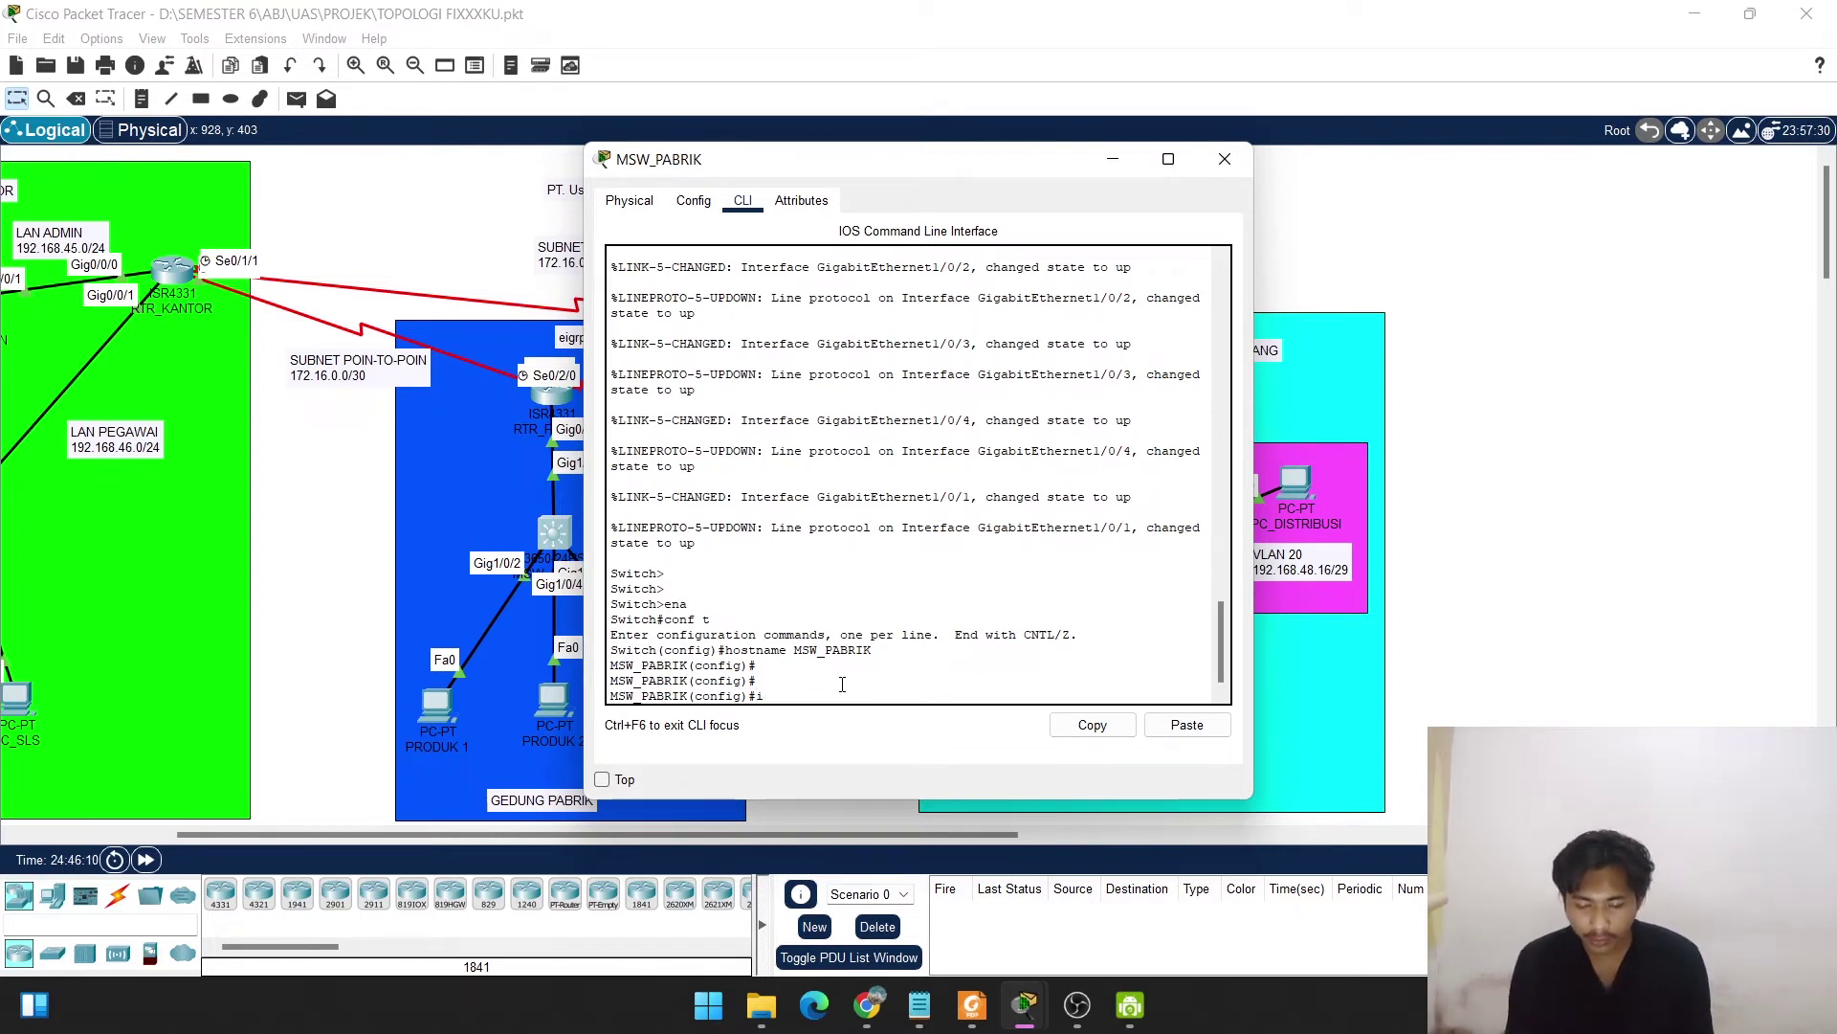
pyautogui.write('nt vlan 1')
pyautogui.press('Return')
pyautogui.press('Return')
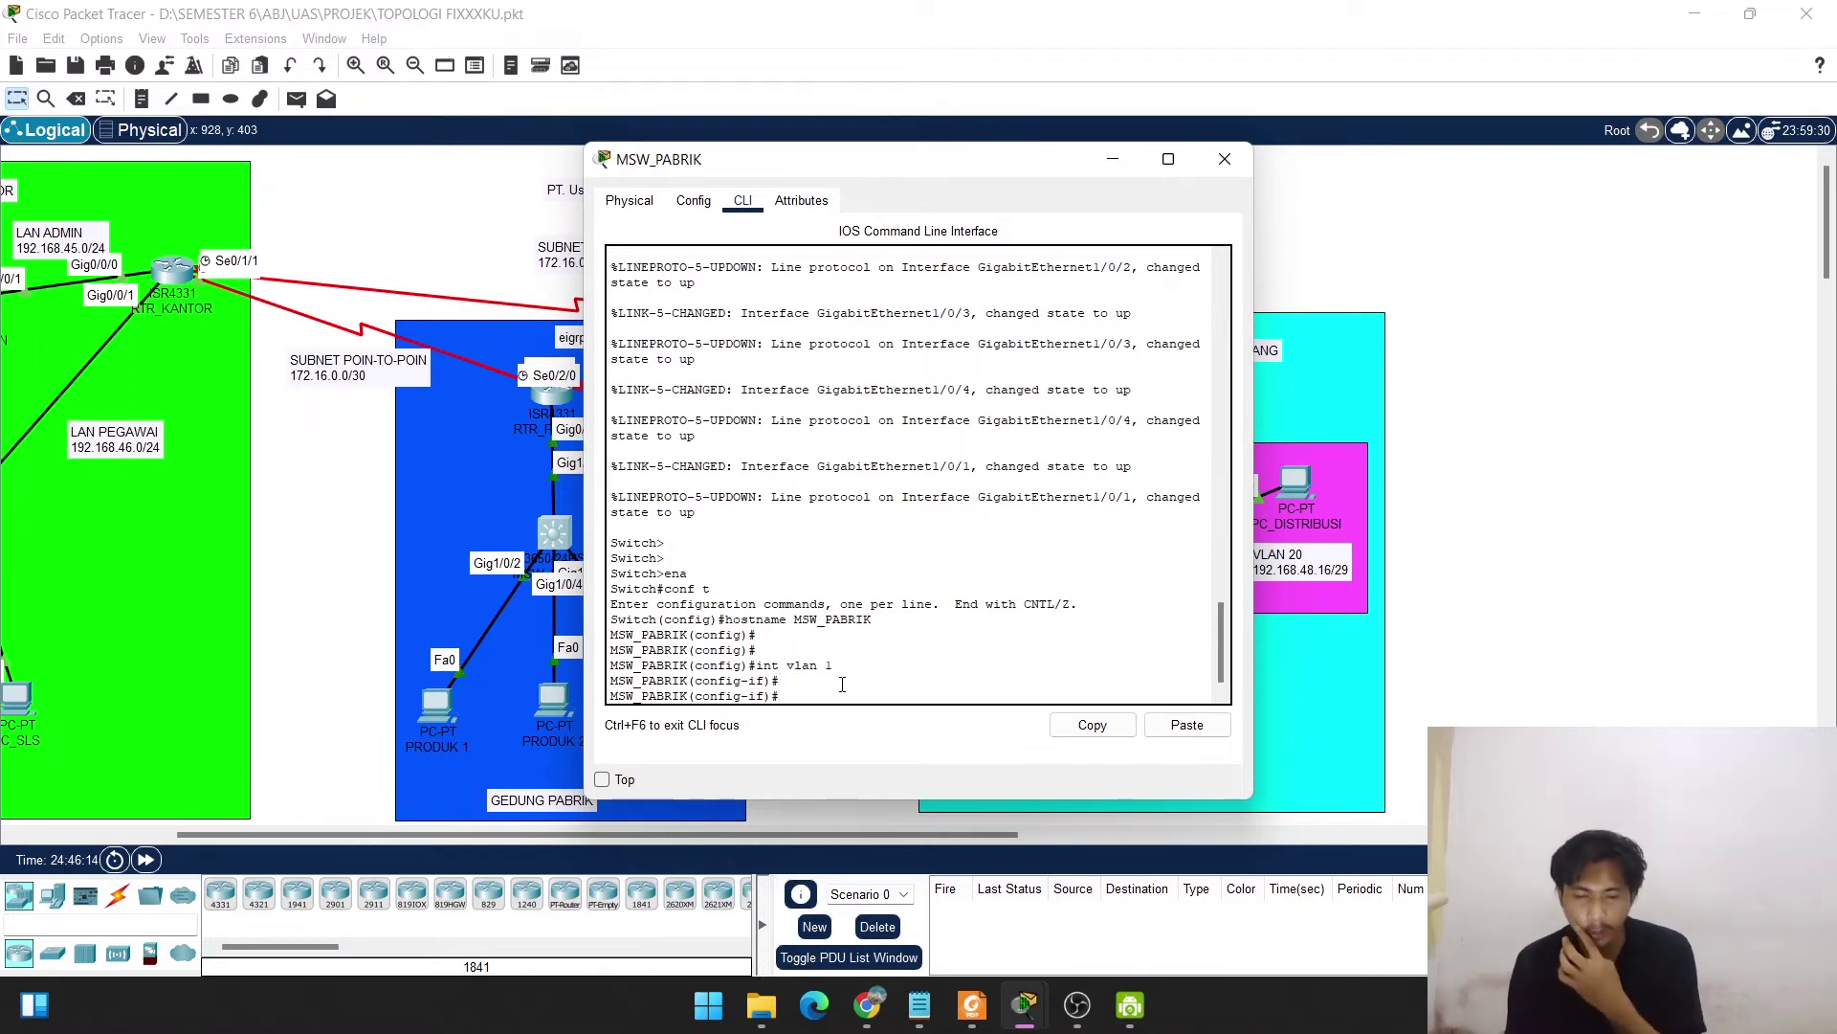
pyautogui.write('ip add')
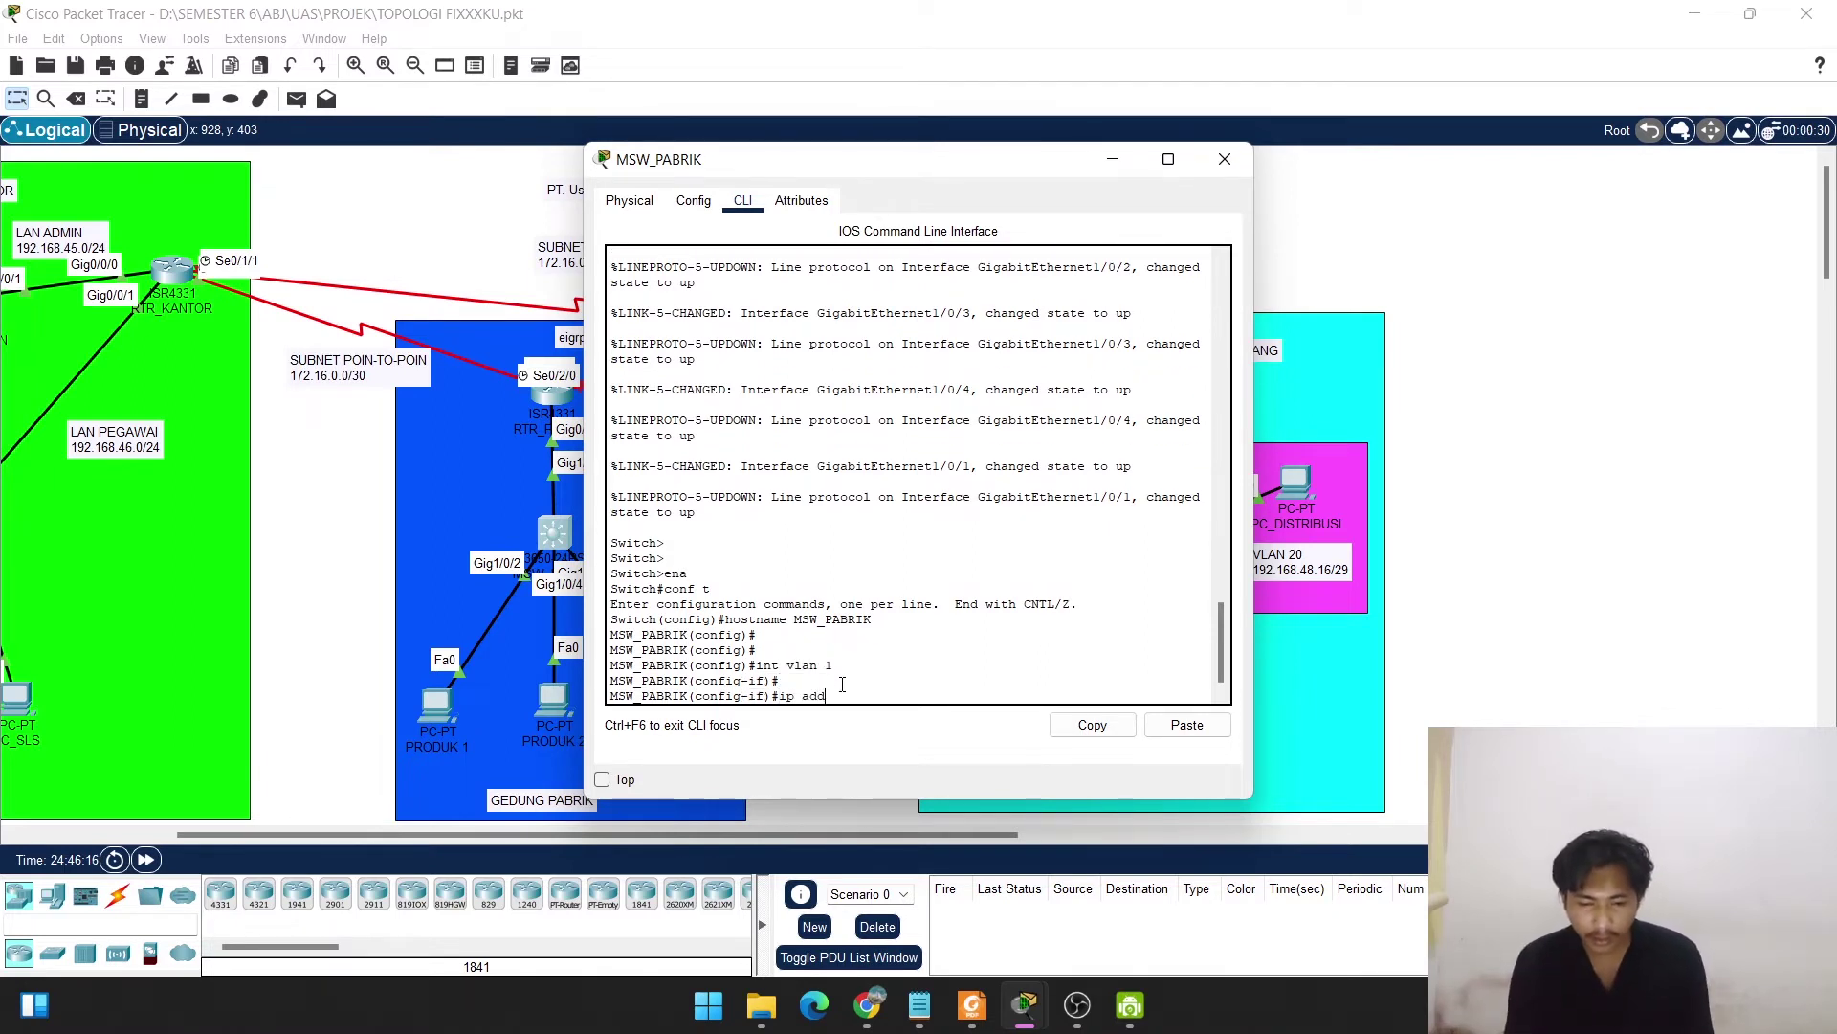
pyautogui.write(' 192.168')
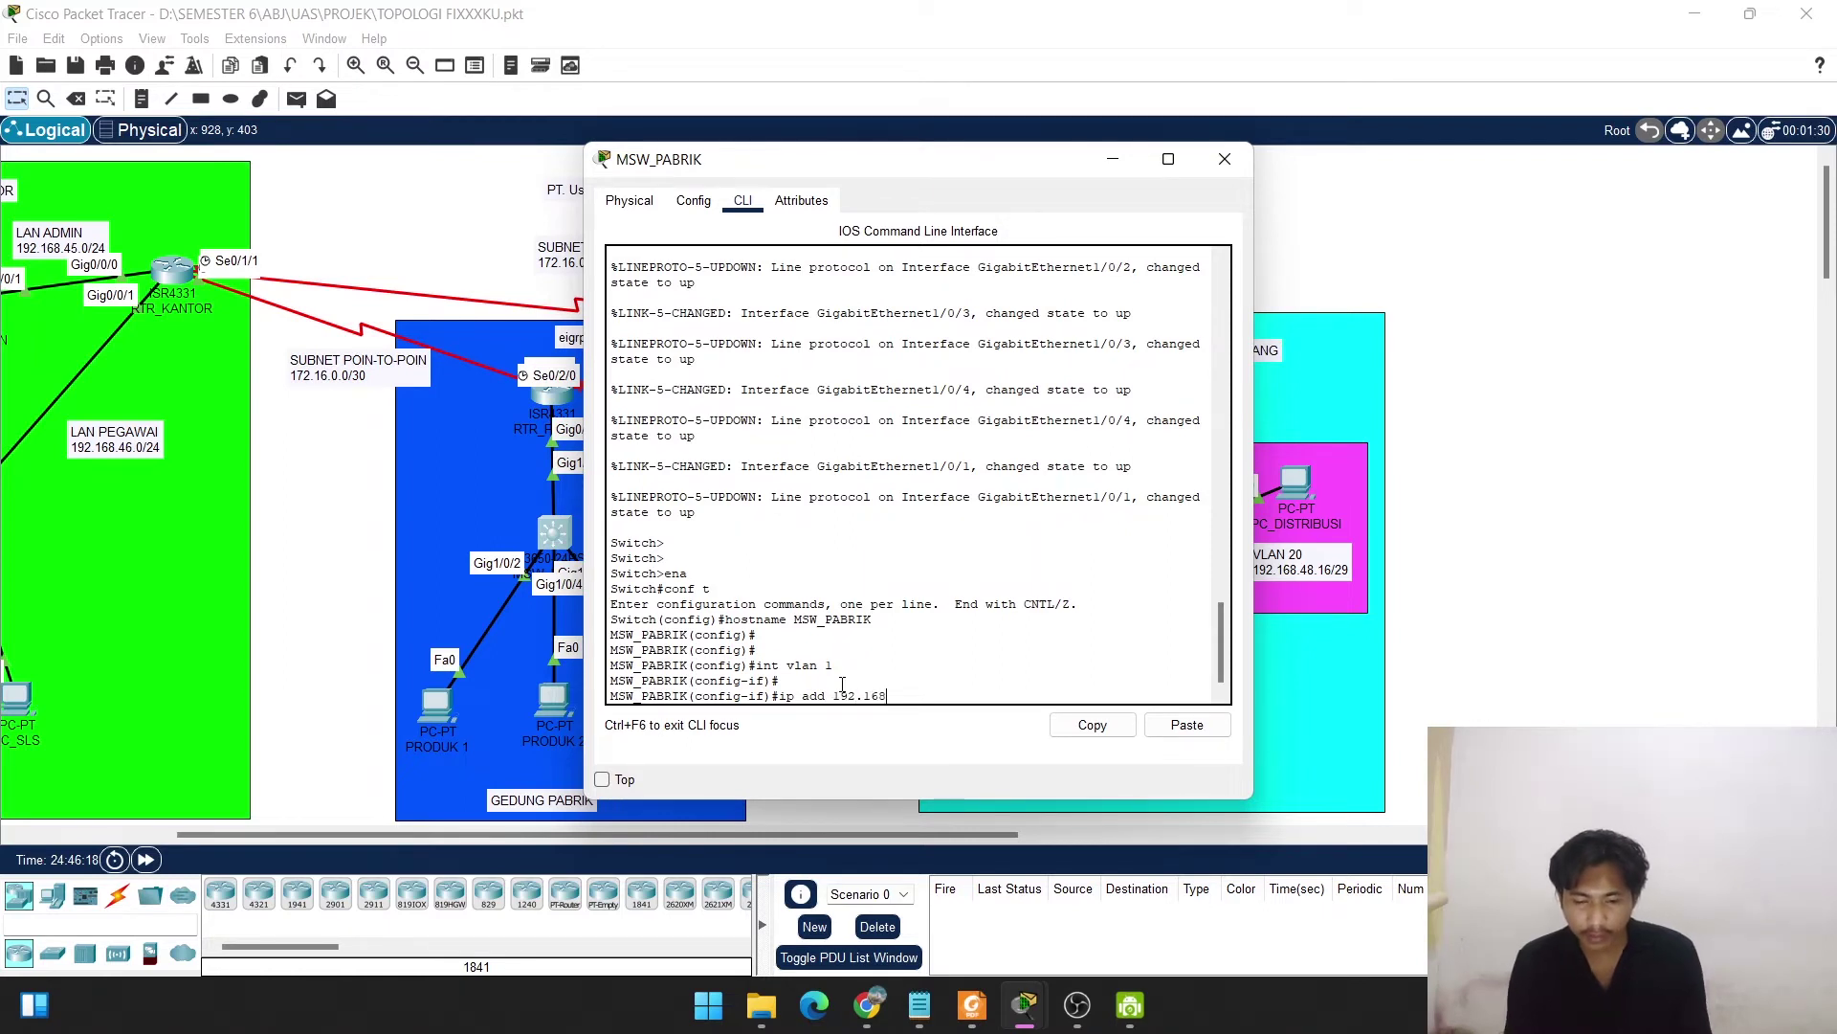
pyautogui.write('.4')
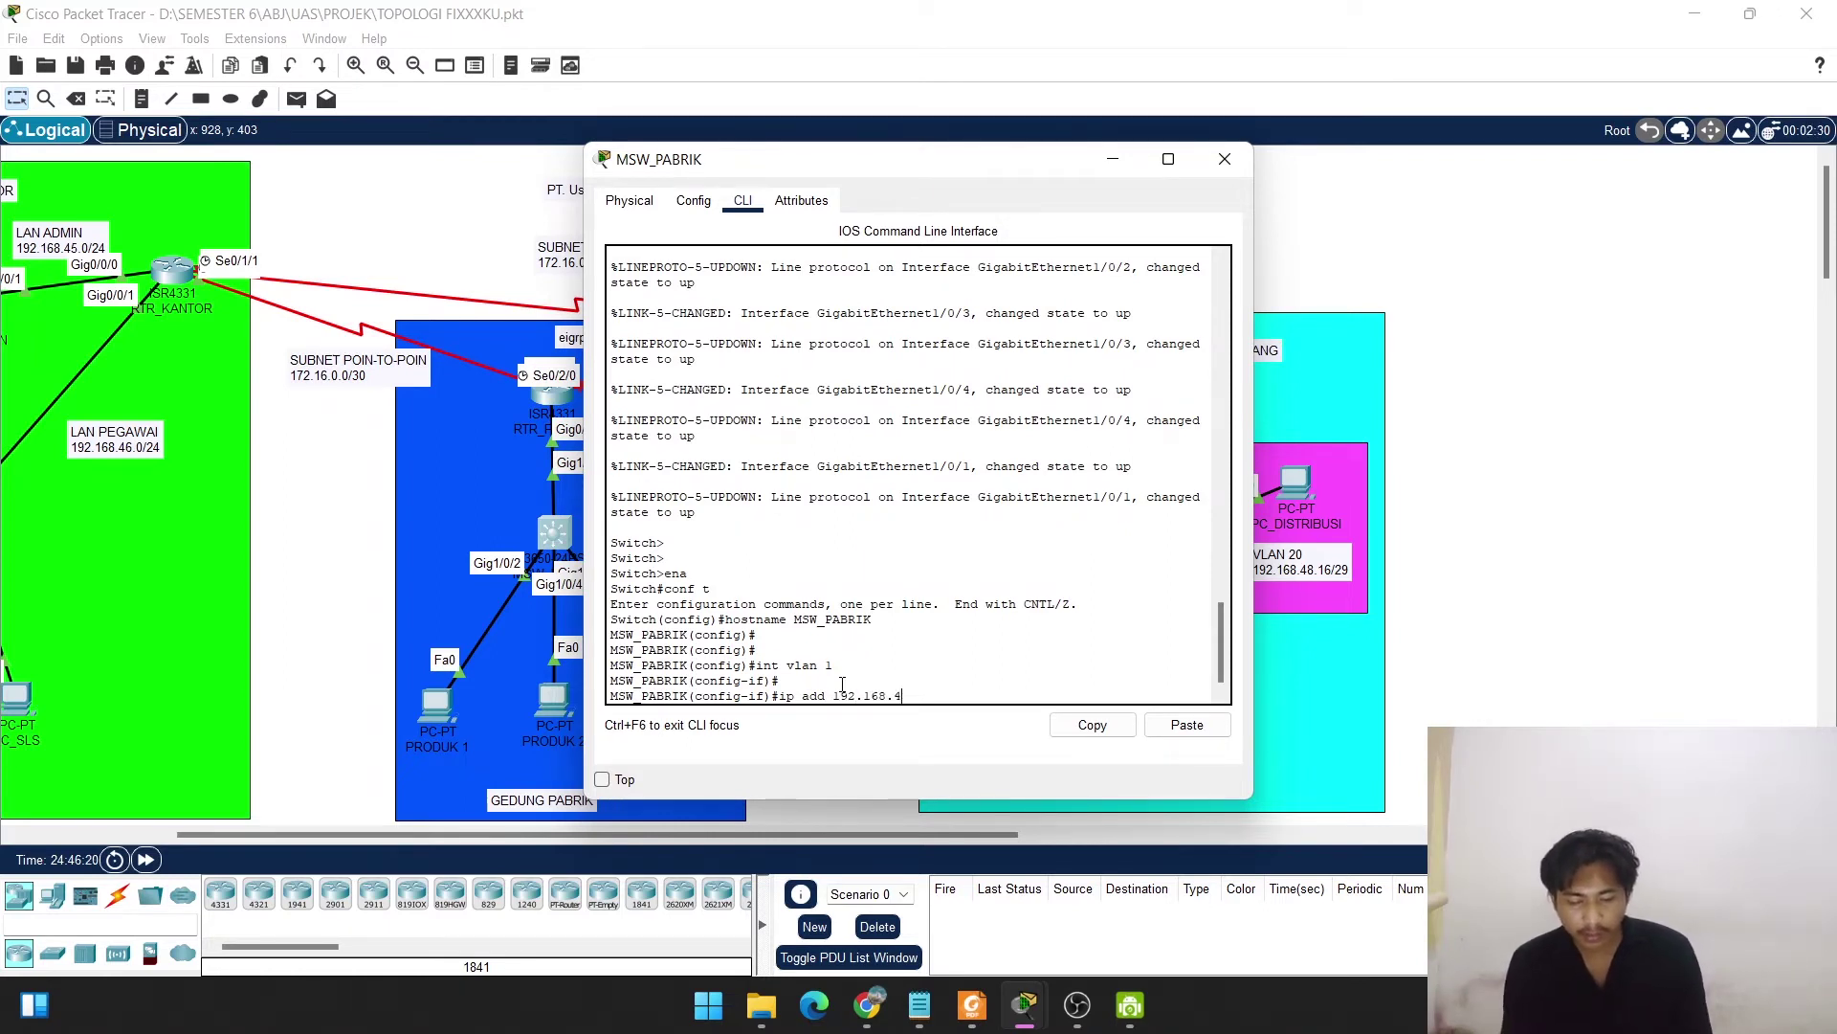
pyautogui.write('7.2 ')
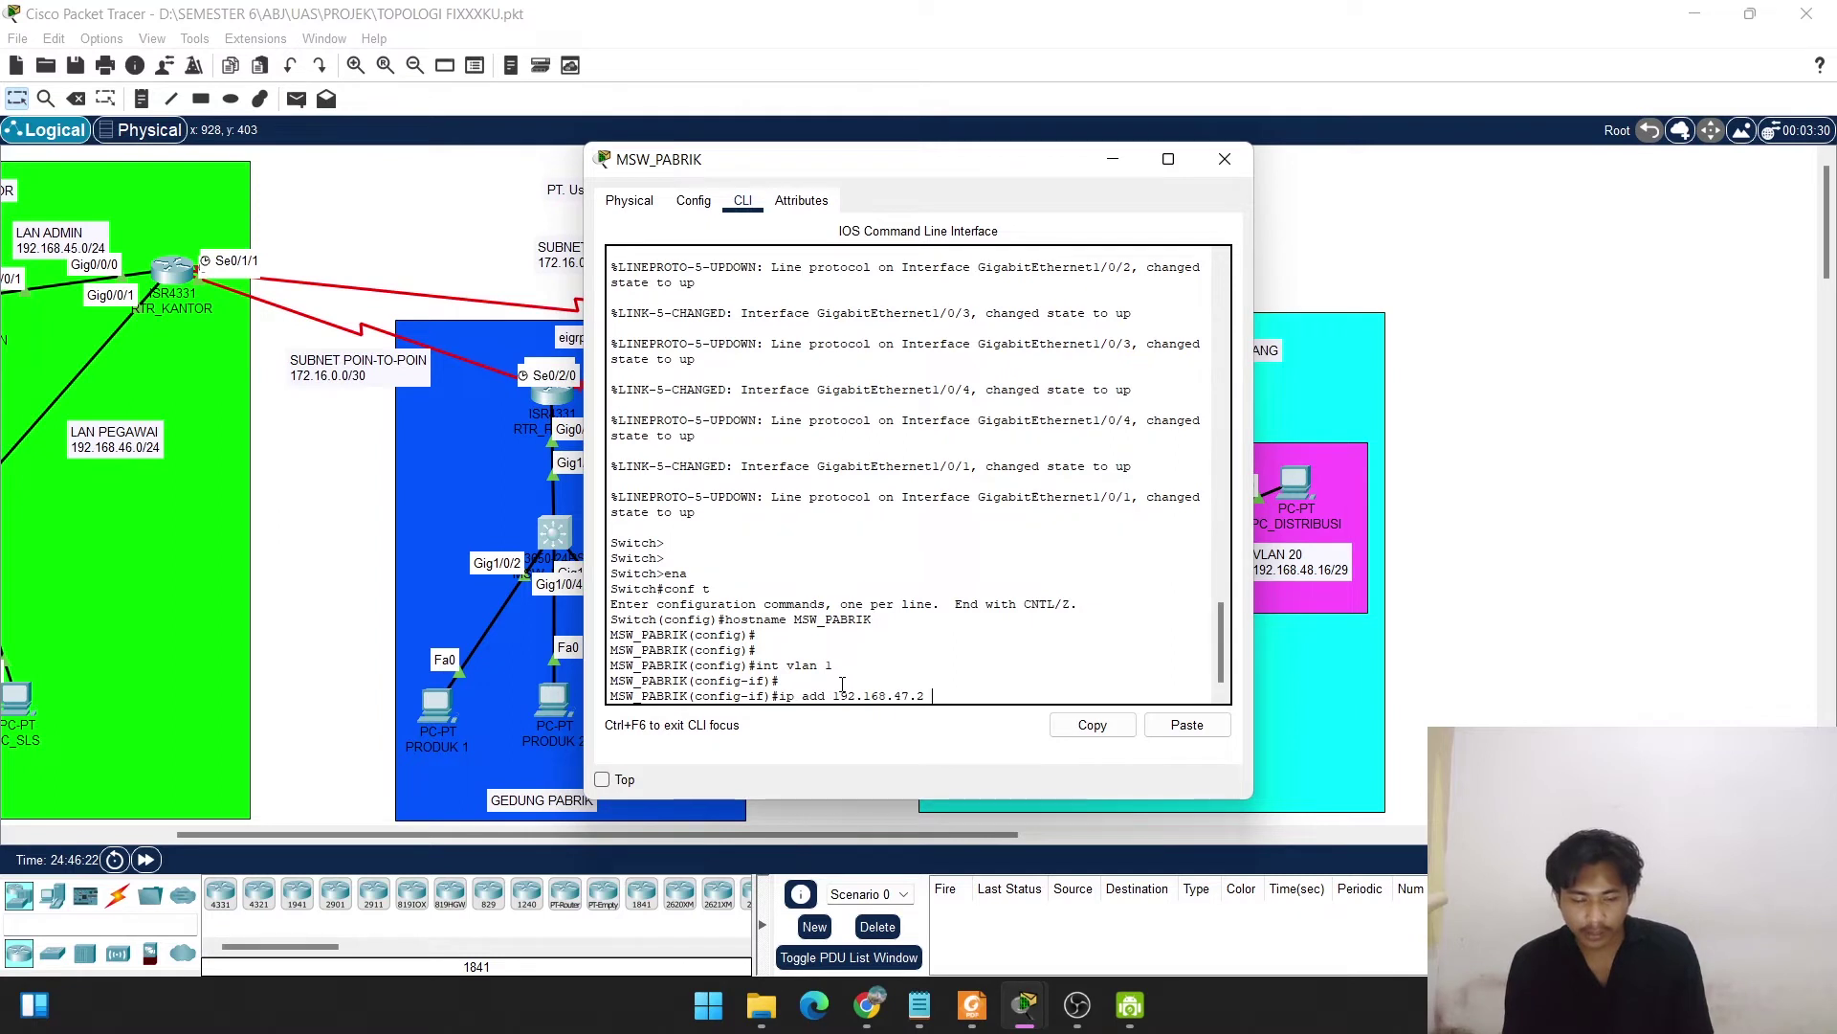
pyautogui.write('25')
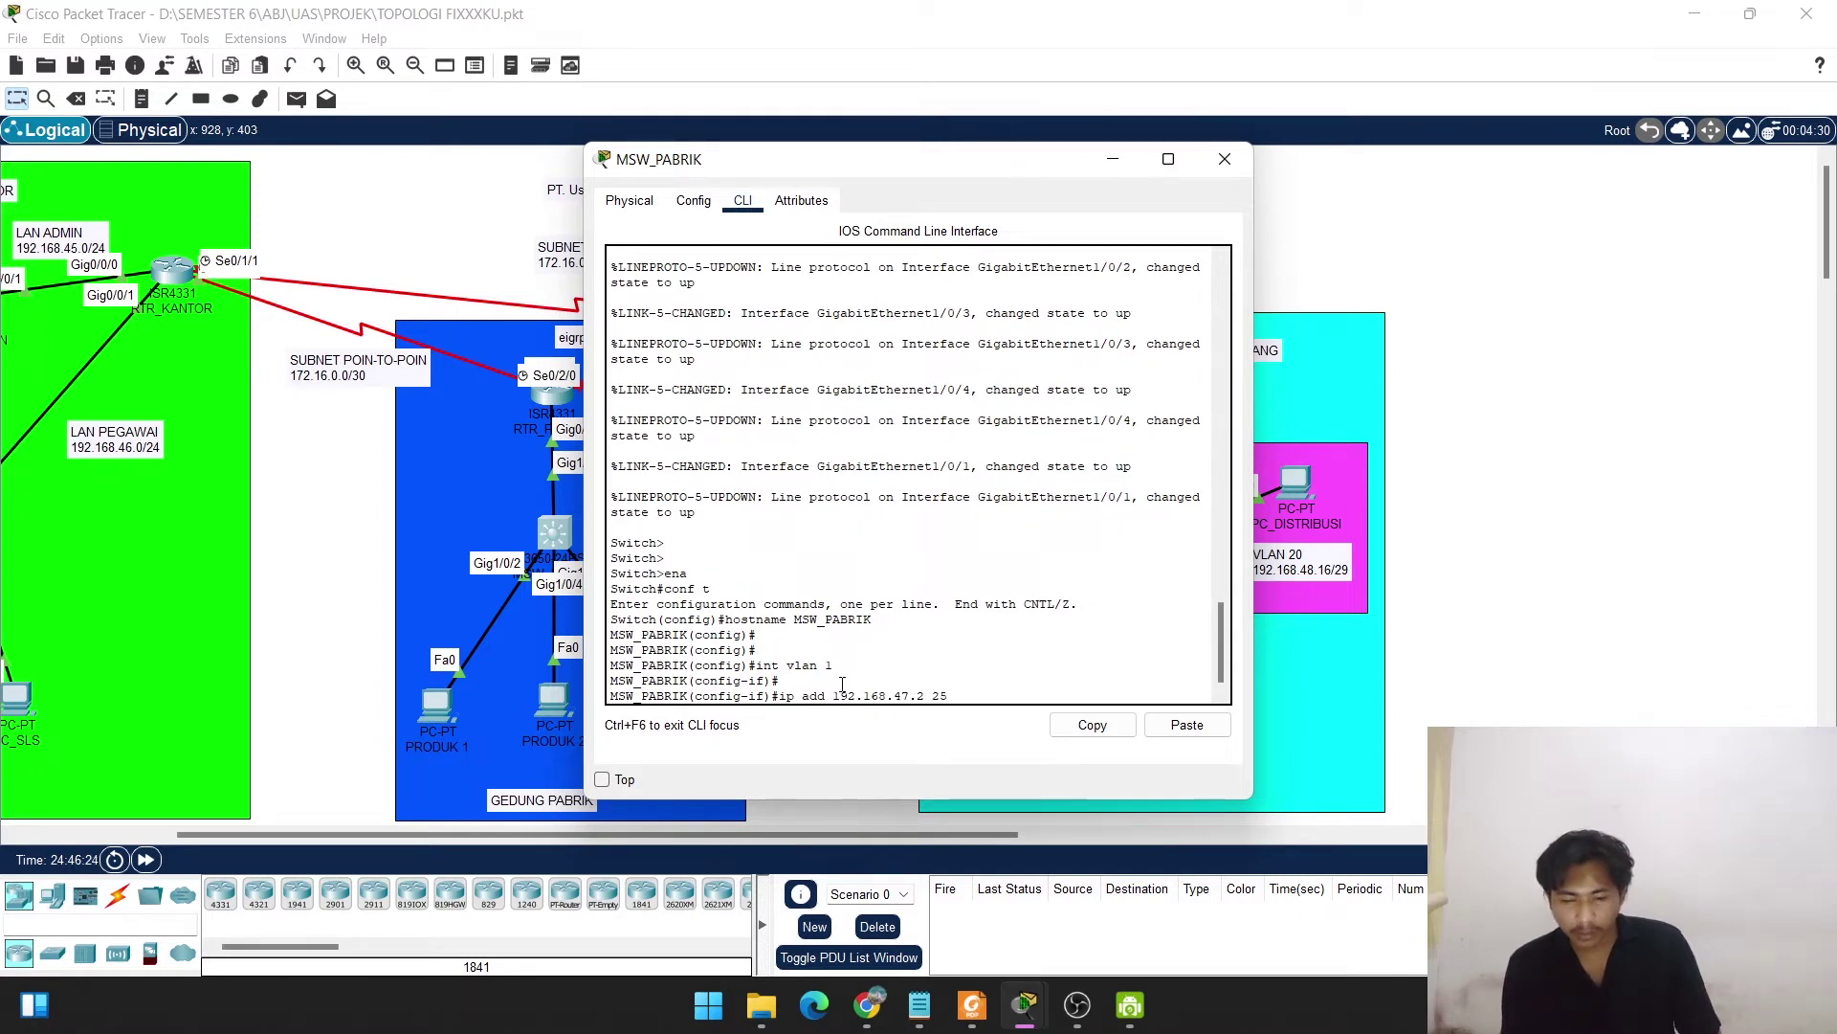
pyautogui.write('5.255.255.')
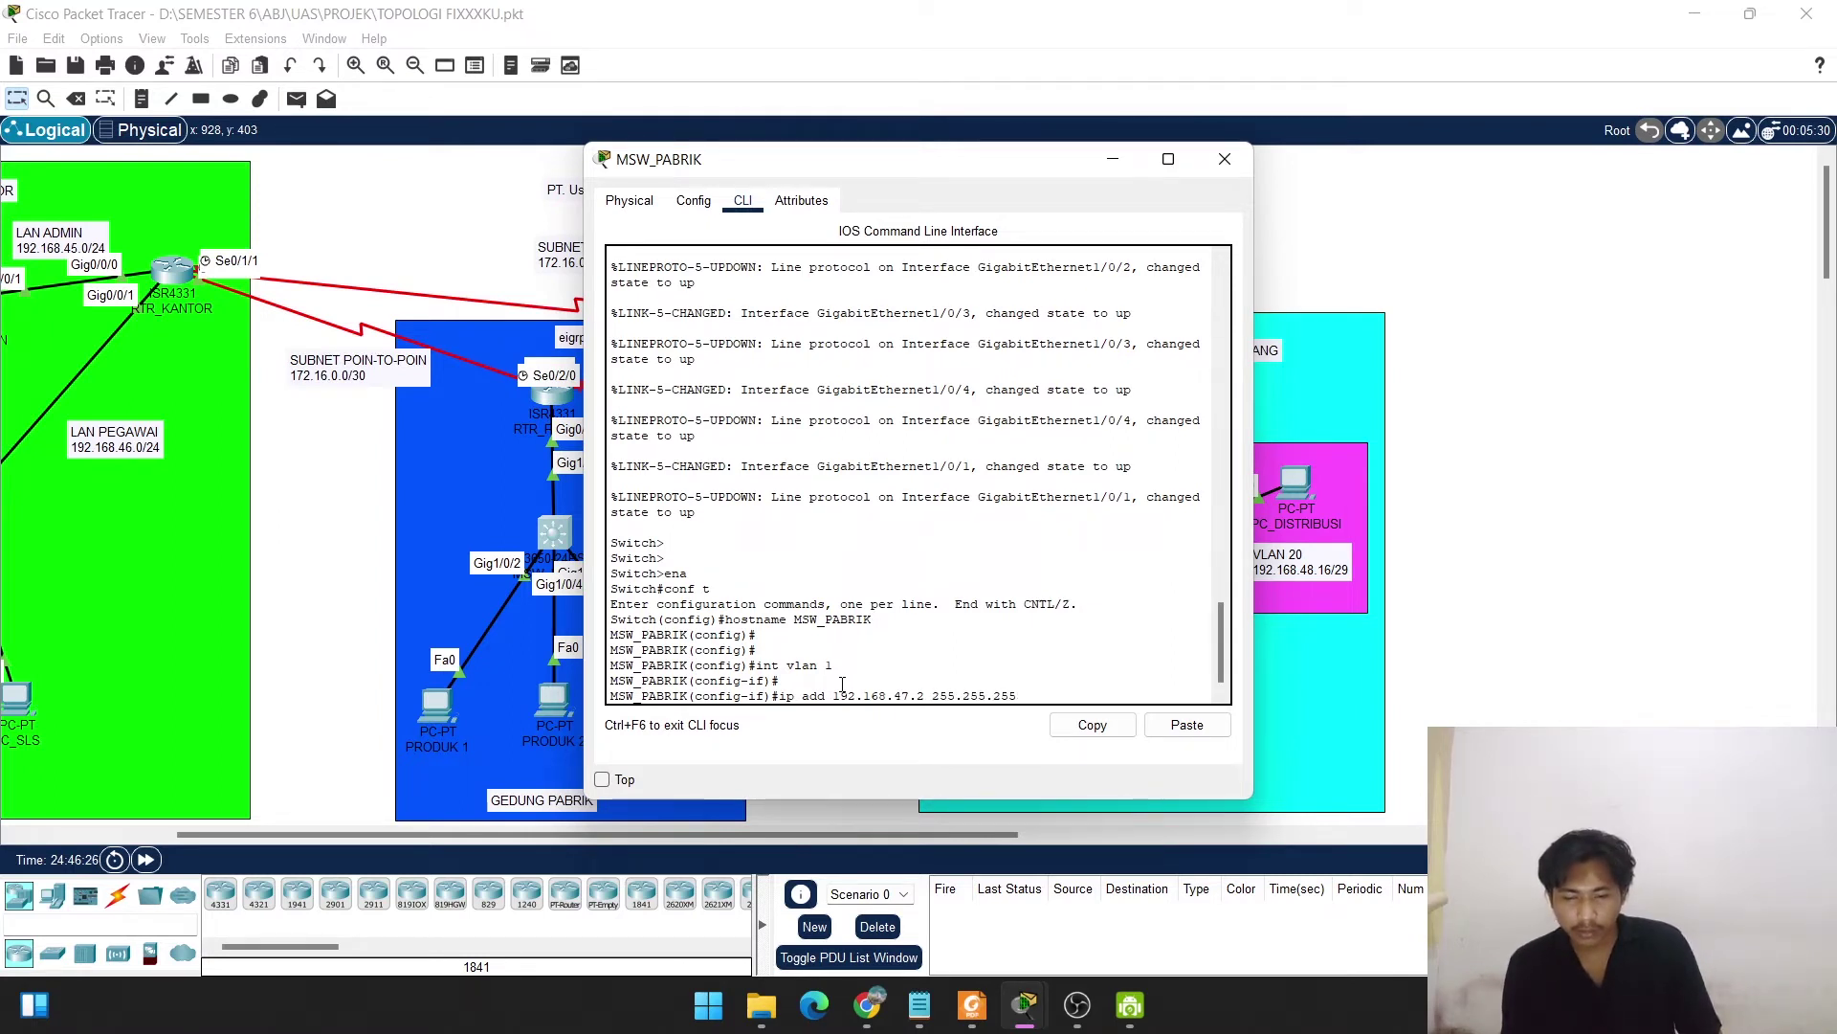
pyautogui.write('0')
pyautogui.press('Return')
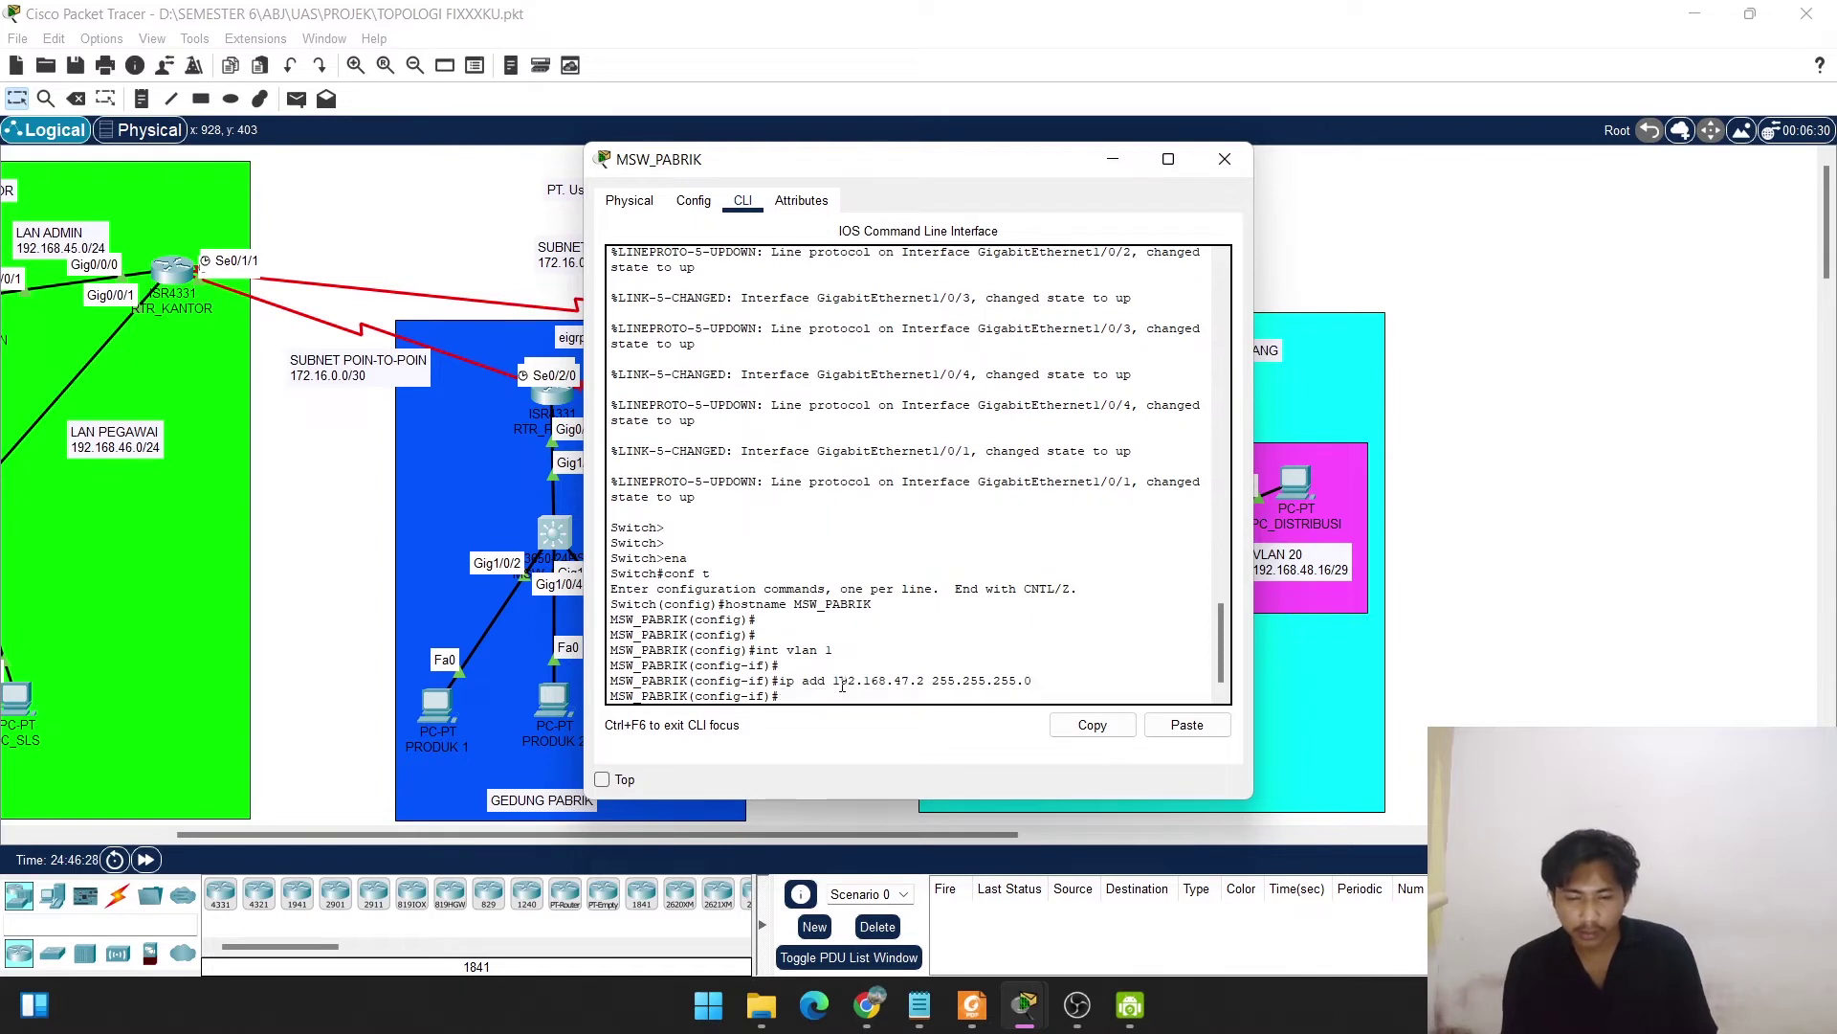
pyautogui.write('no shut')
pyautogui.press('Return')
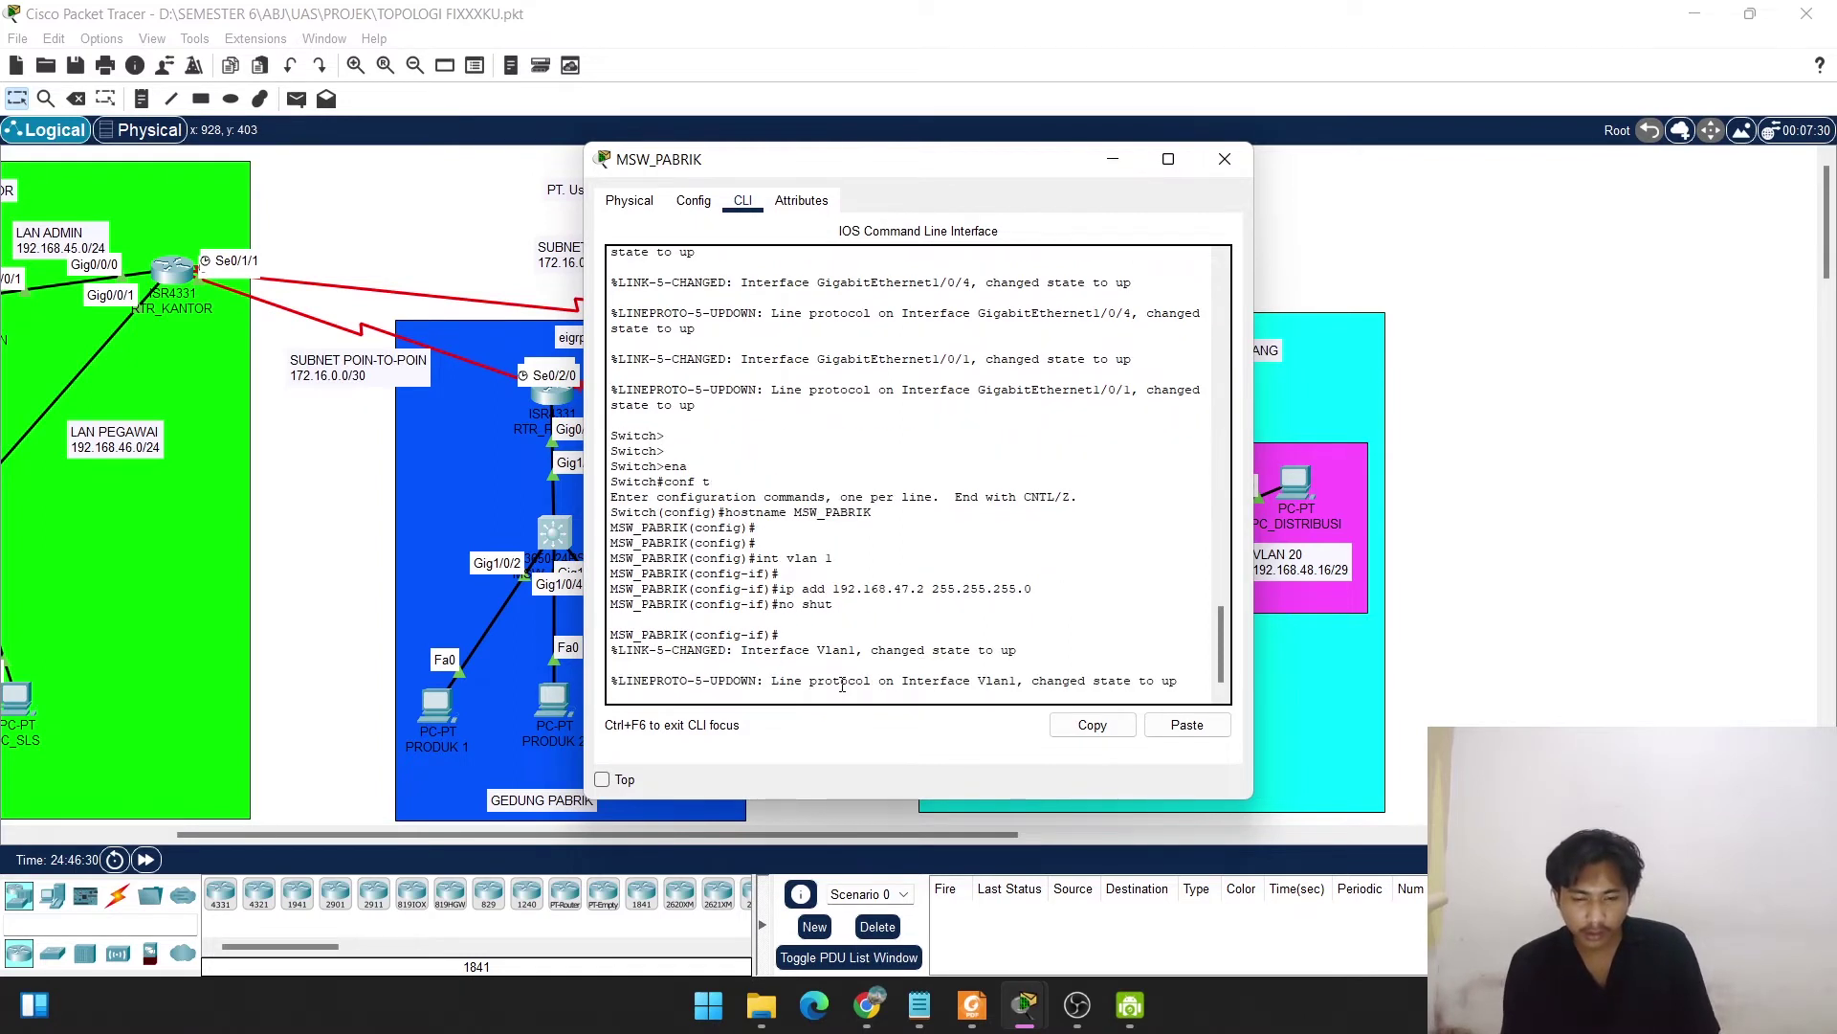
pyautogui.press('Return')
pyautogui.press('Return')
pyautogui.write('exit')
pyautogui.press('Return')
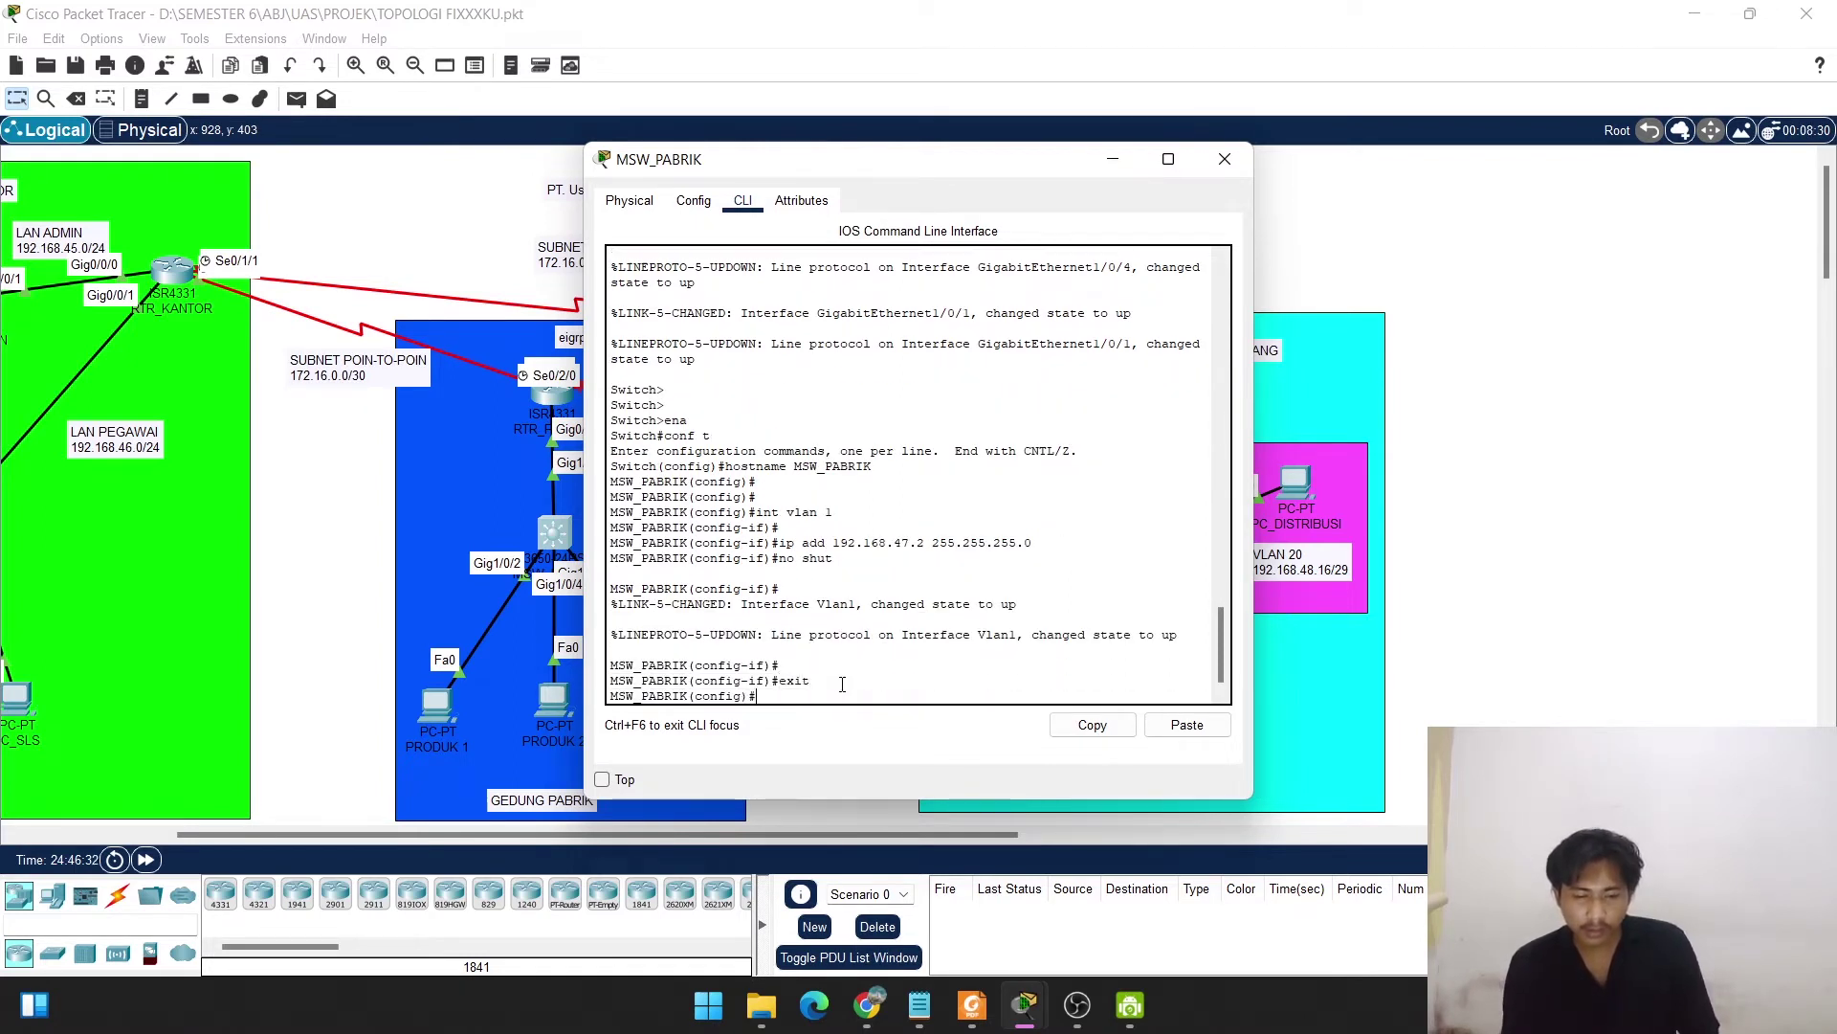
pyautogui.press('Return')
pyautogui.press('Return')
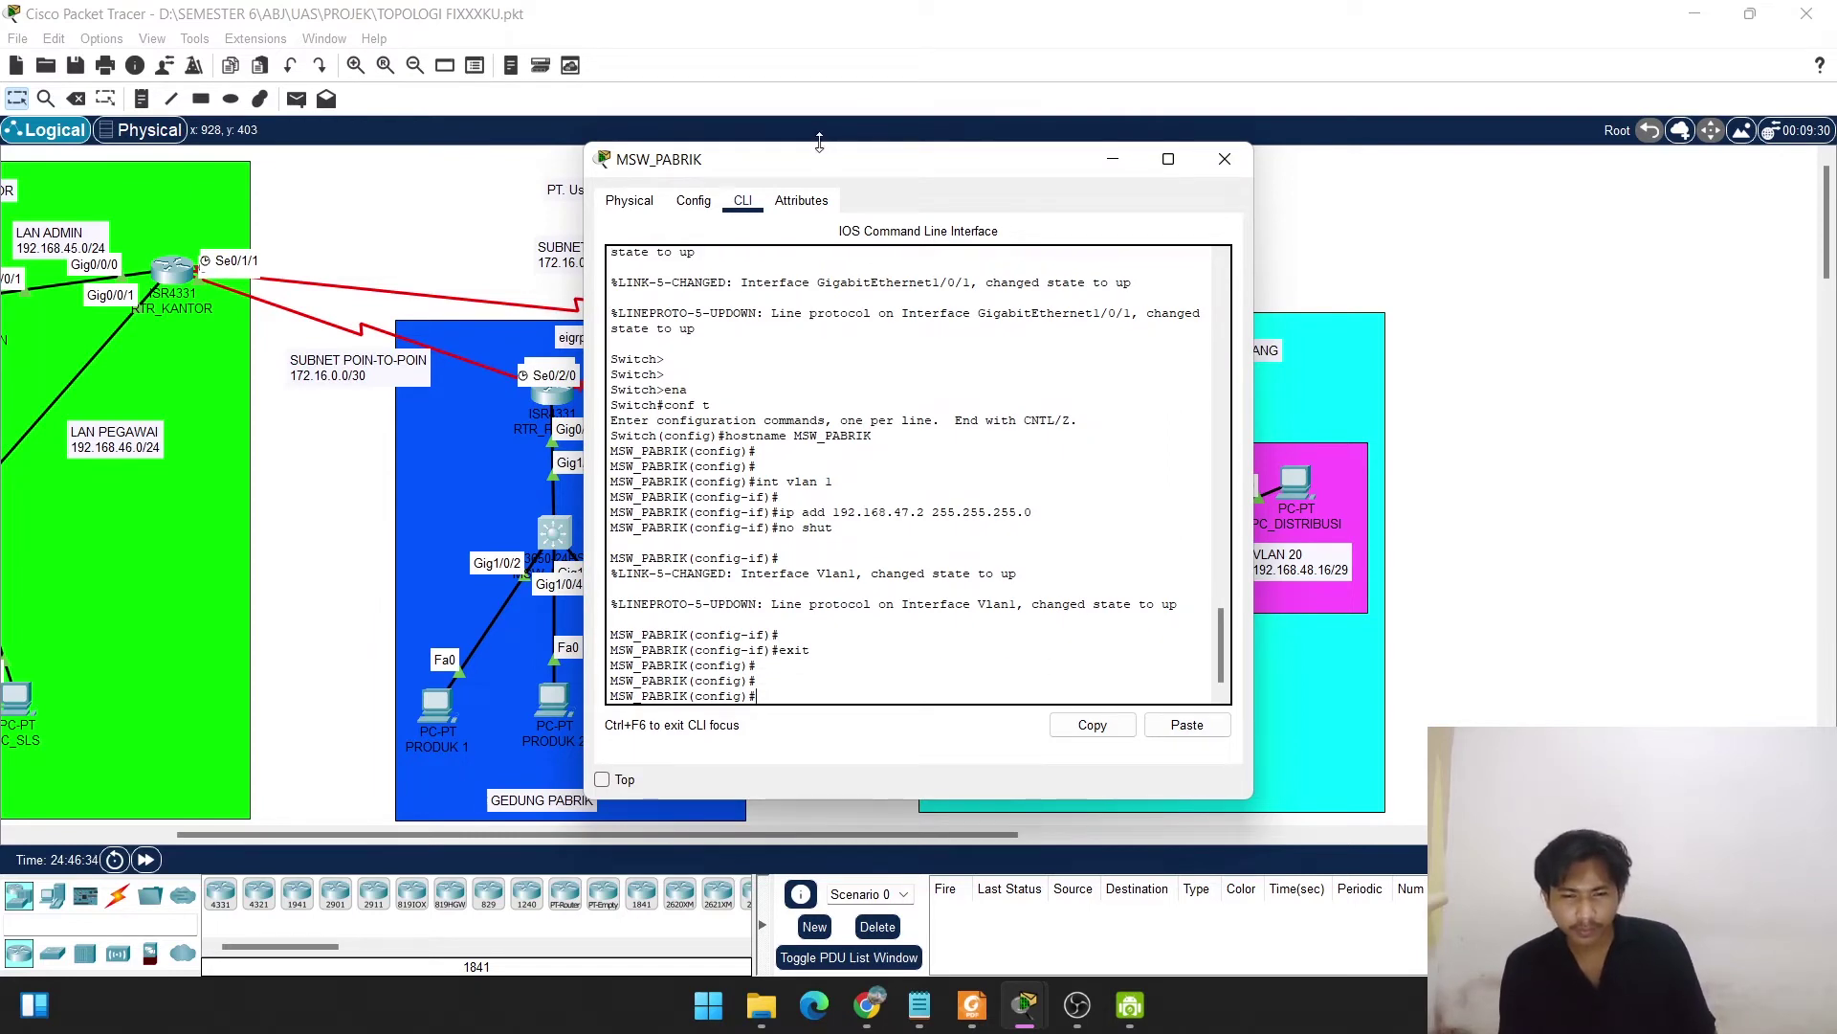
# Enter default gateway 192.168.47.1, which is rejected because 'default' is misspelled.
pyautogui.moveTo(821, 164); pyautogui.dragTo(1148, 140)
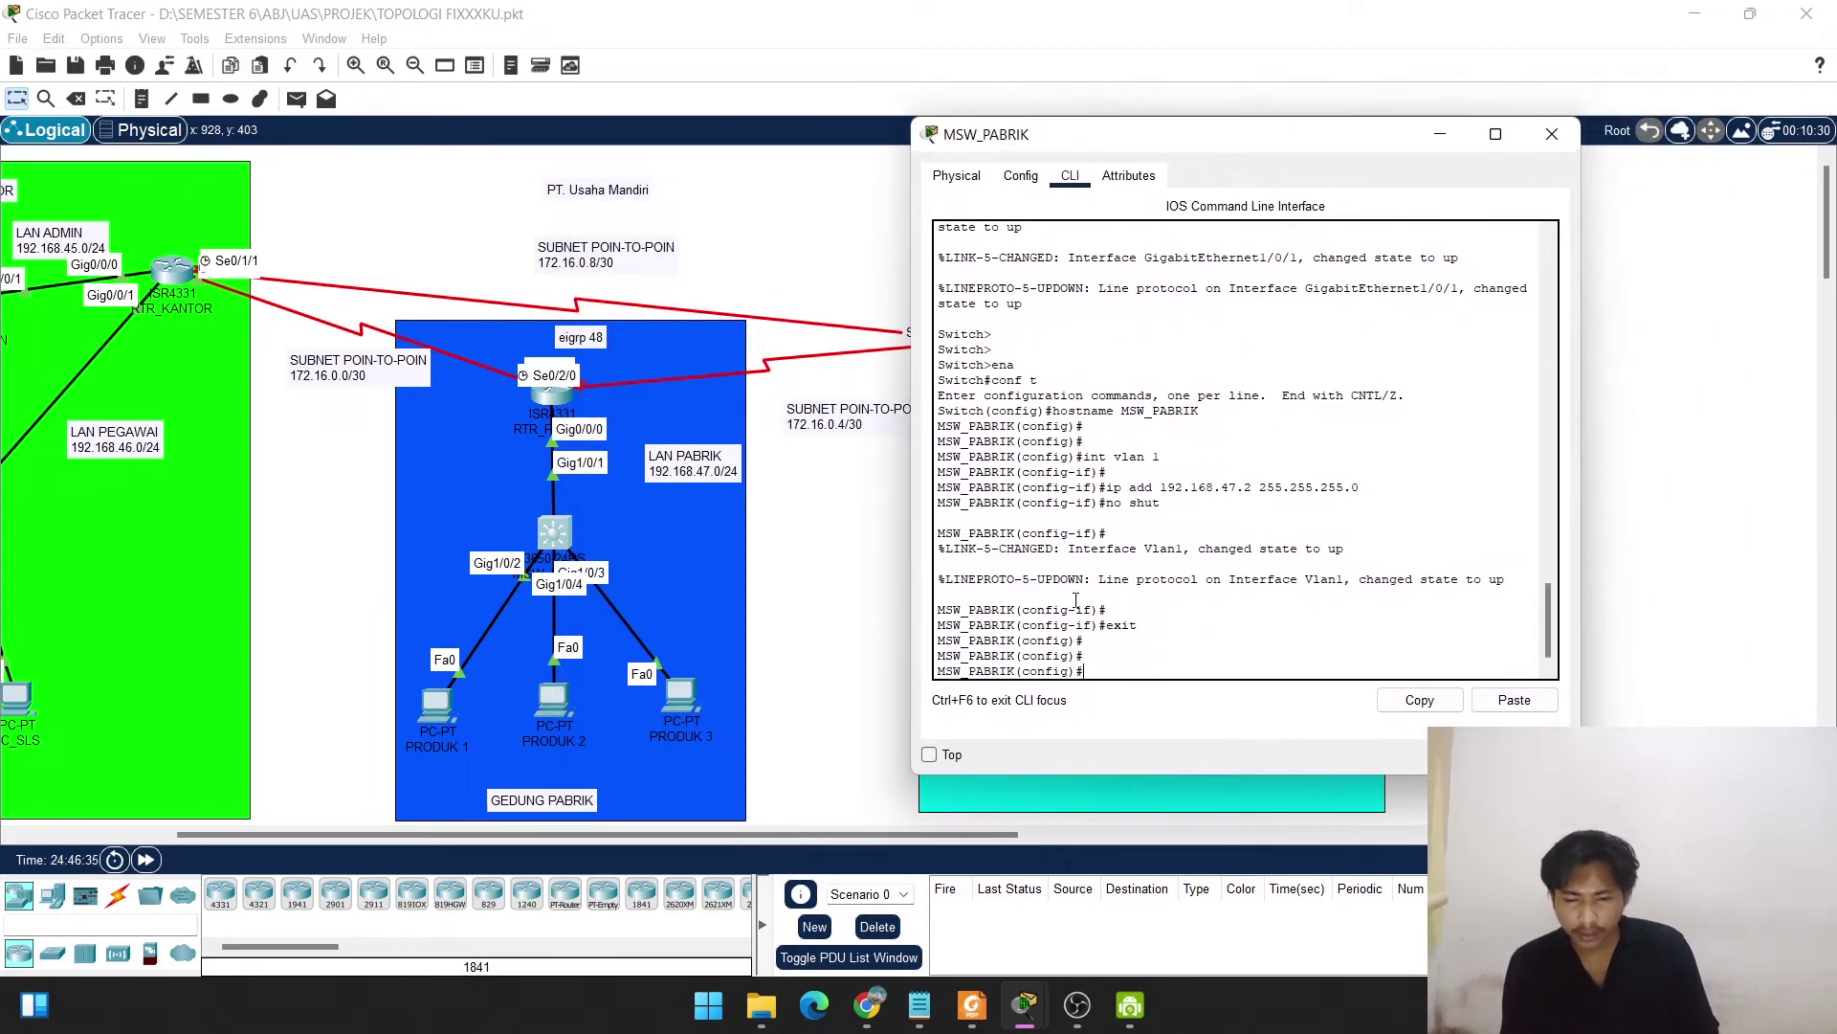
pyautogui.click(1090, 671)
pyautogui.write('ip')
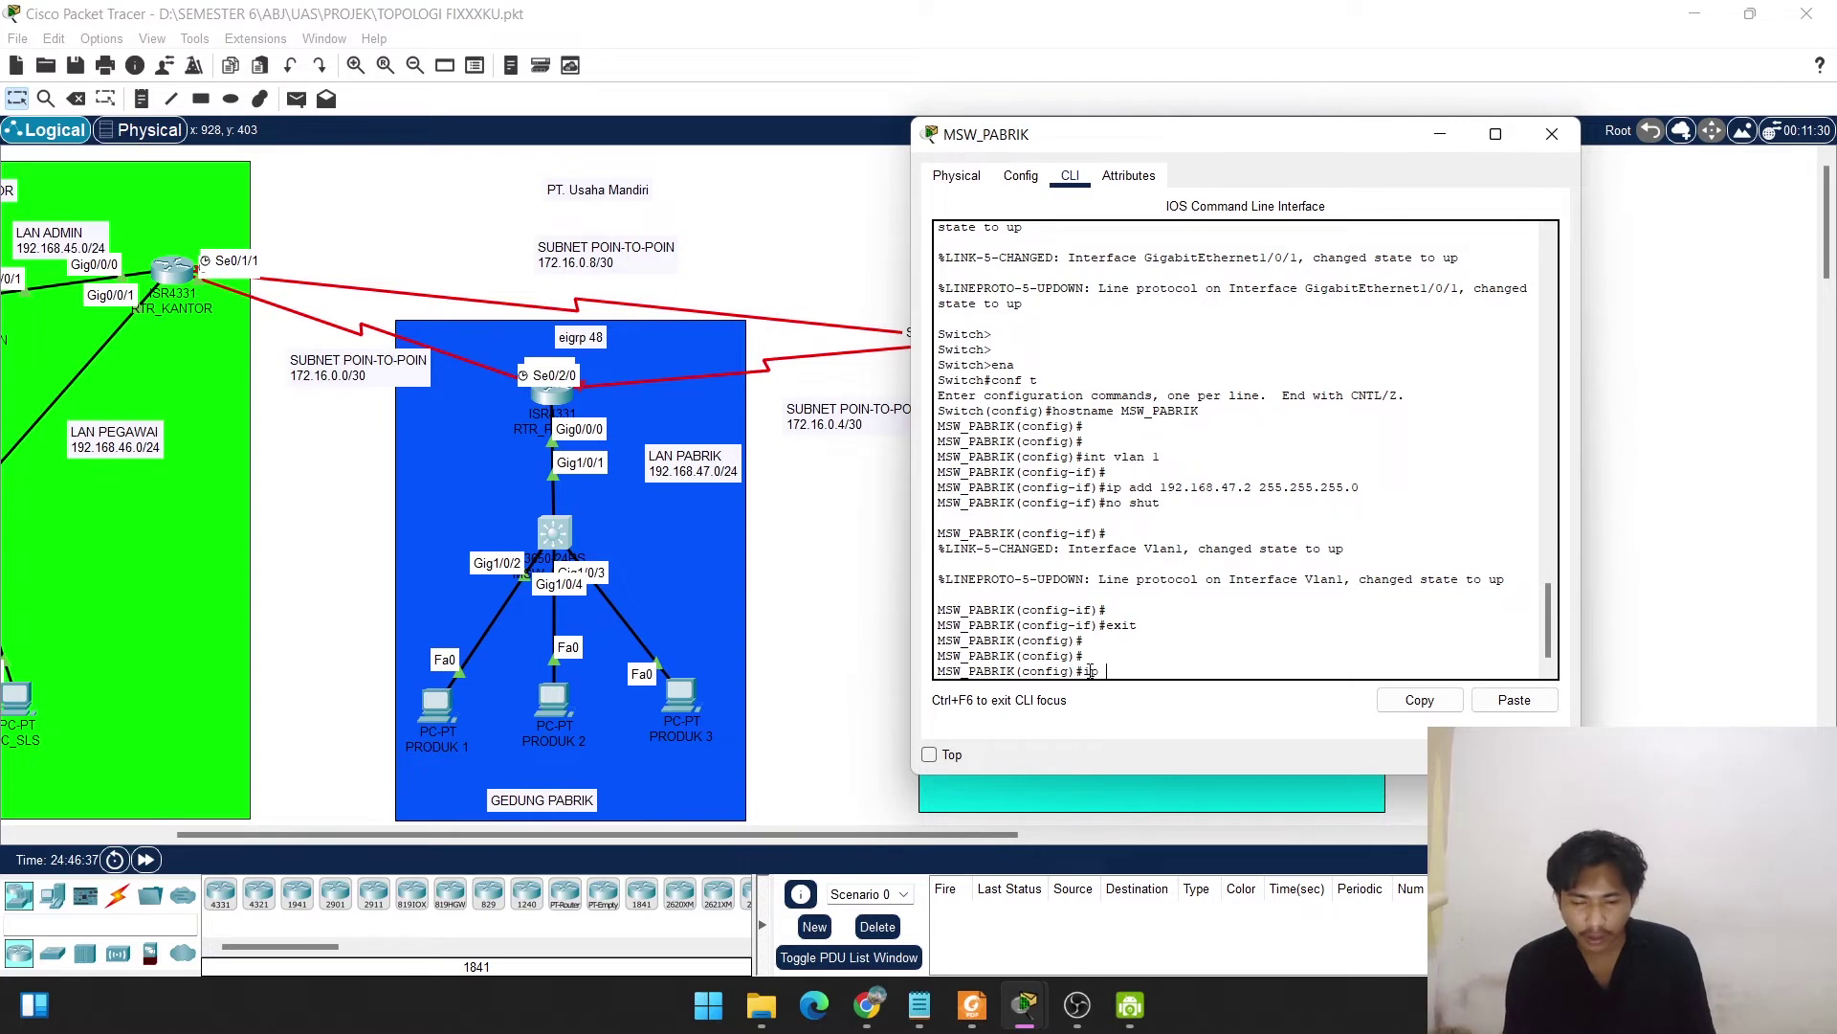
pyautogui.write(' def')
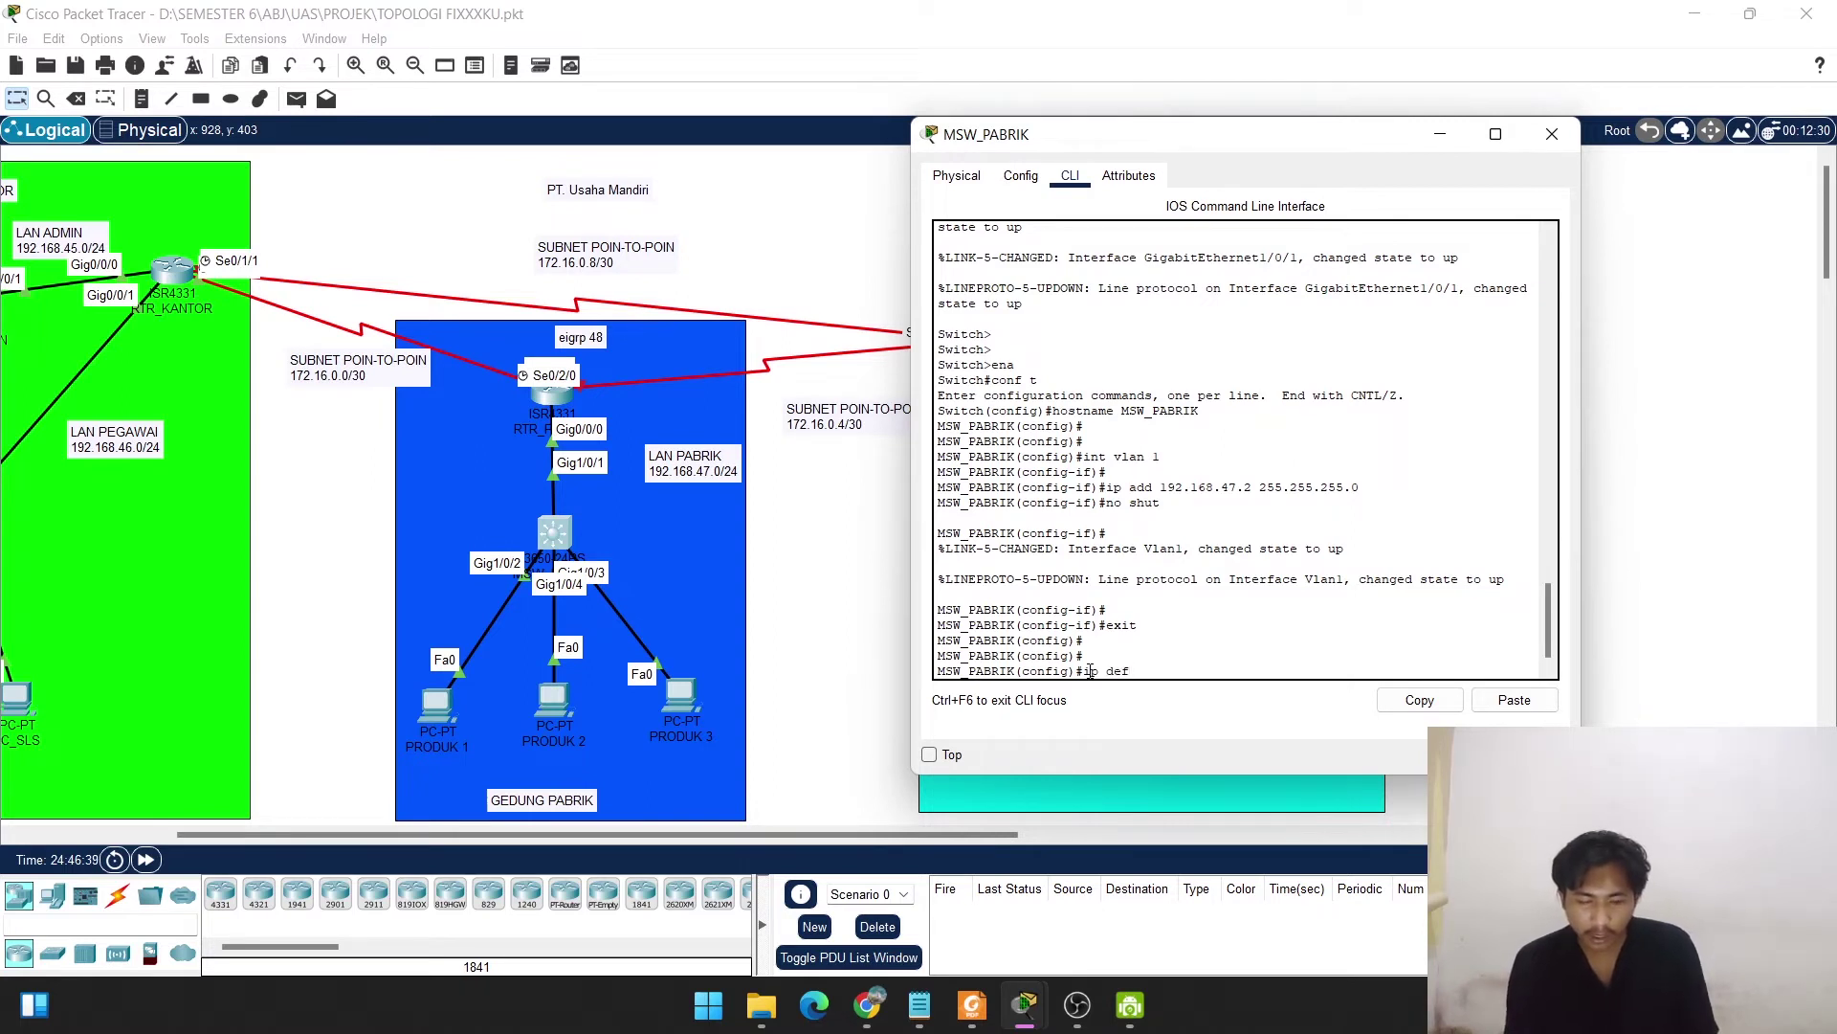
pyautogui.write('alut-')
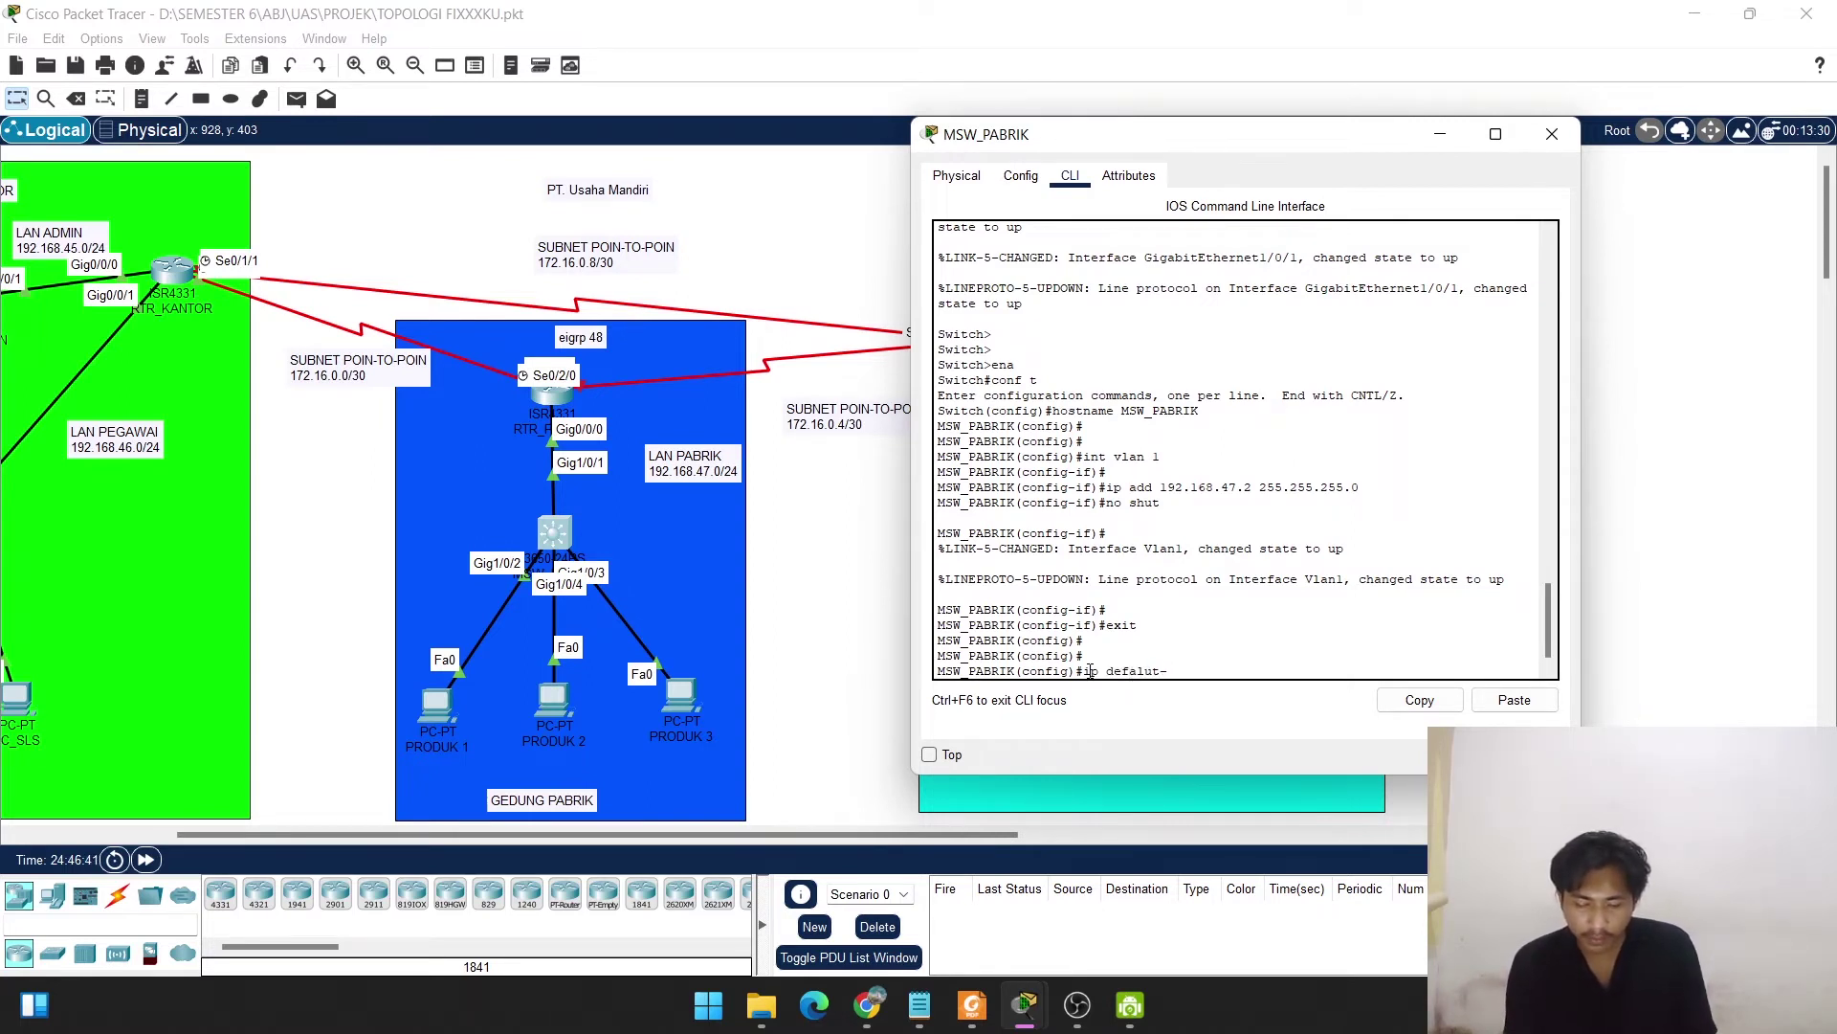
pyautogui.write('gateway')
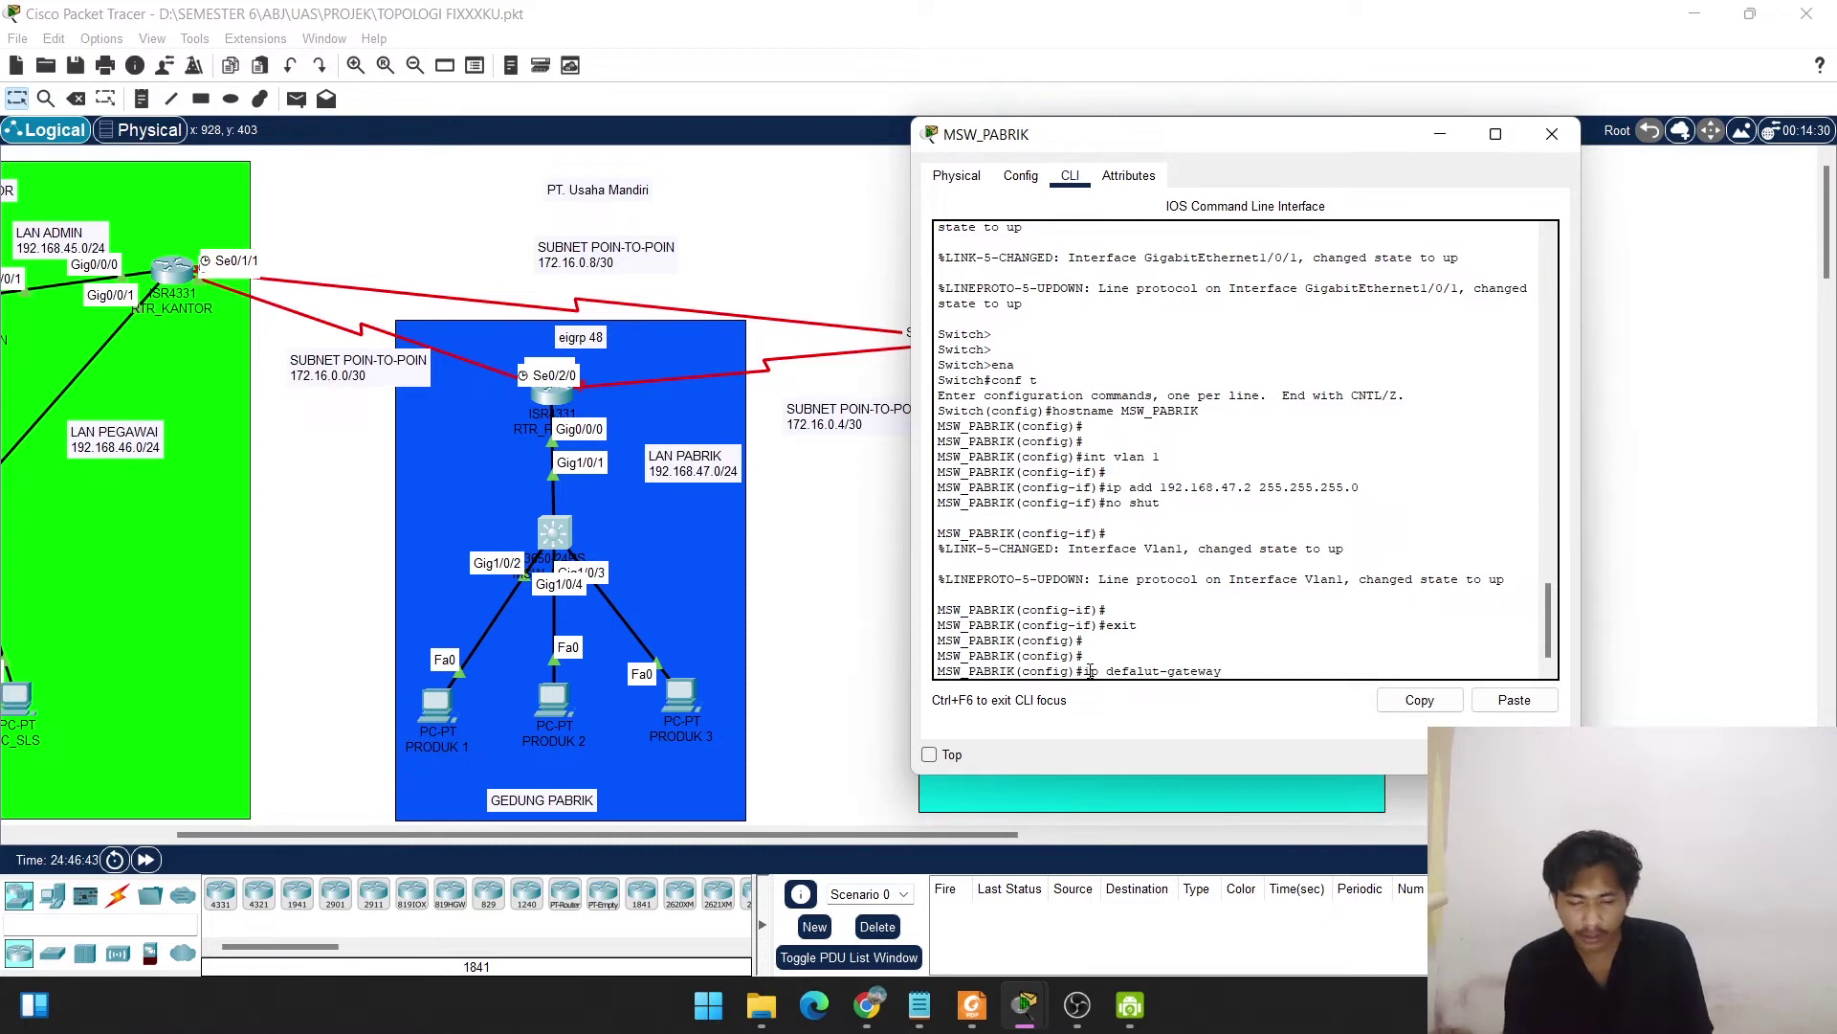
pyautogui.write(' 192.168.')
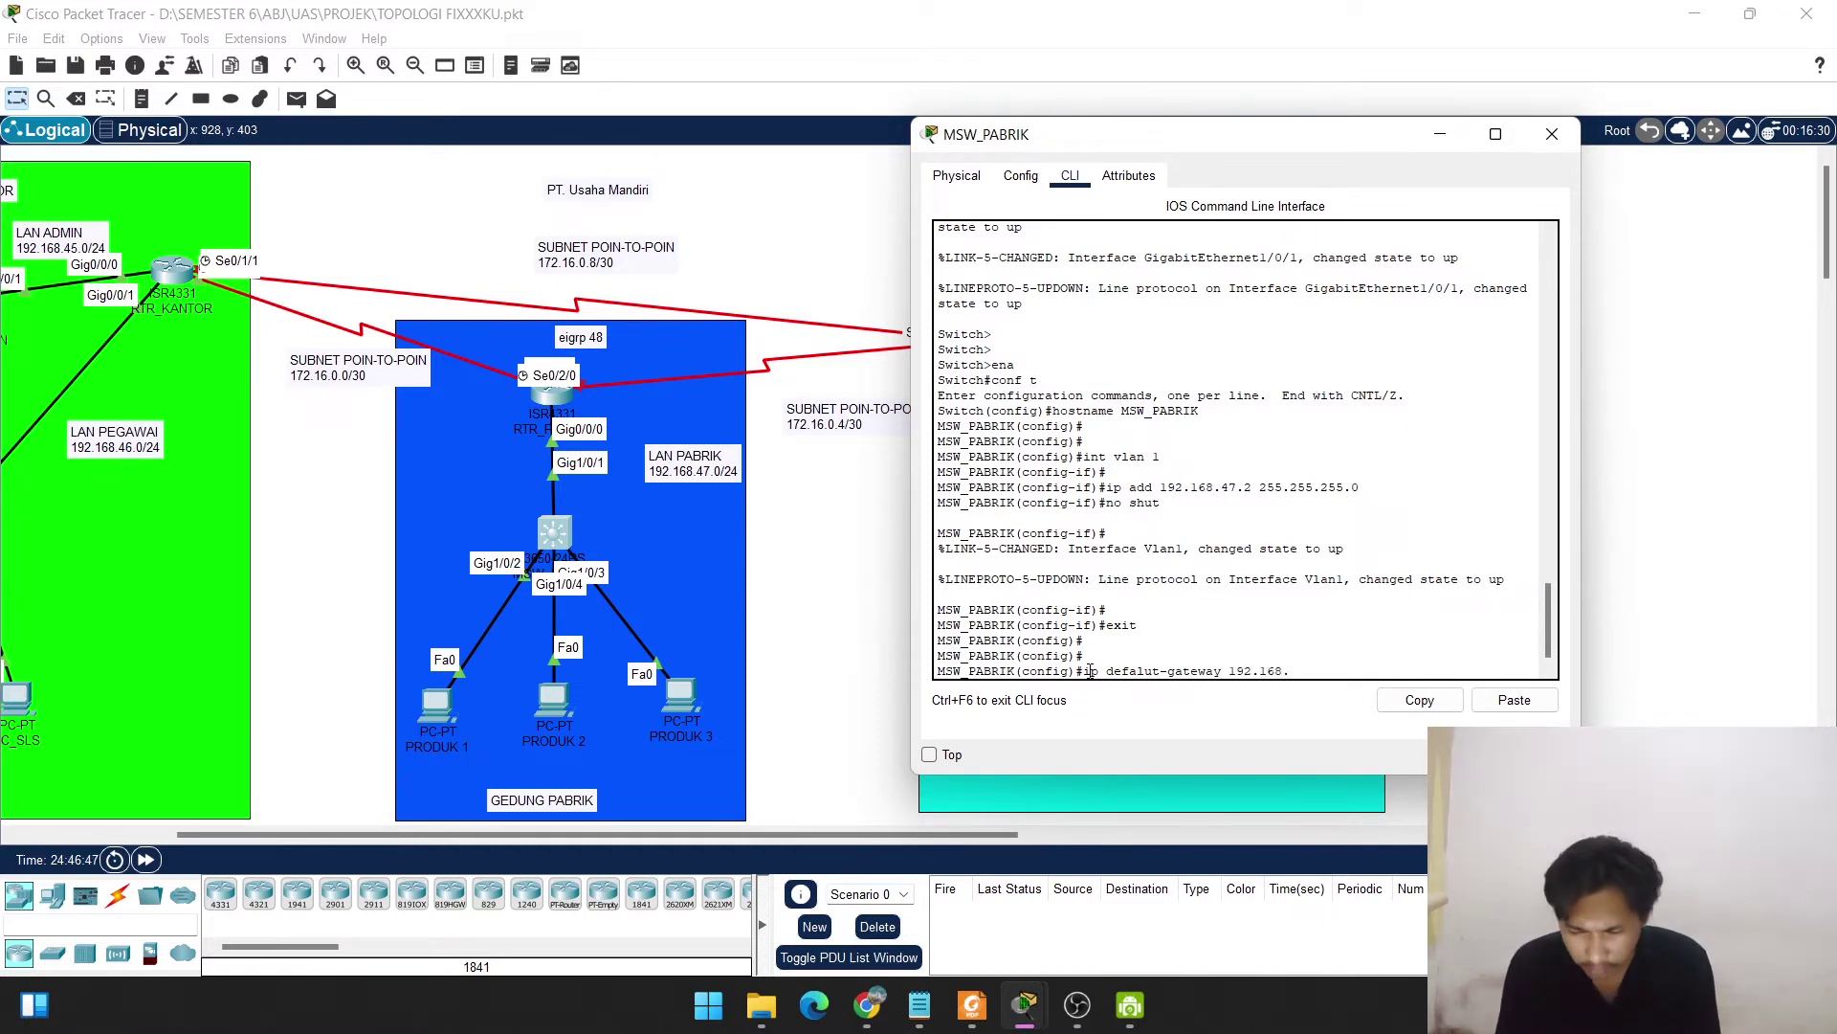
pyautogui.write('47')
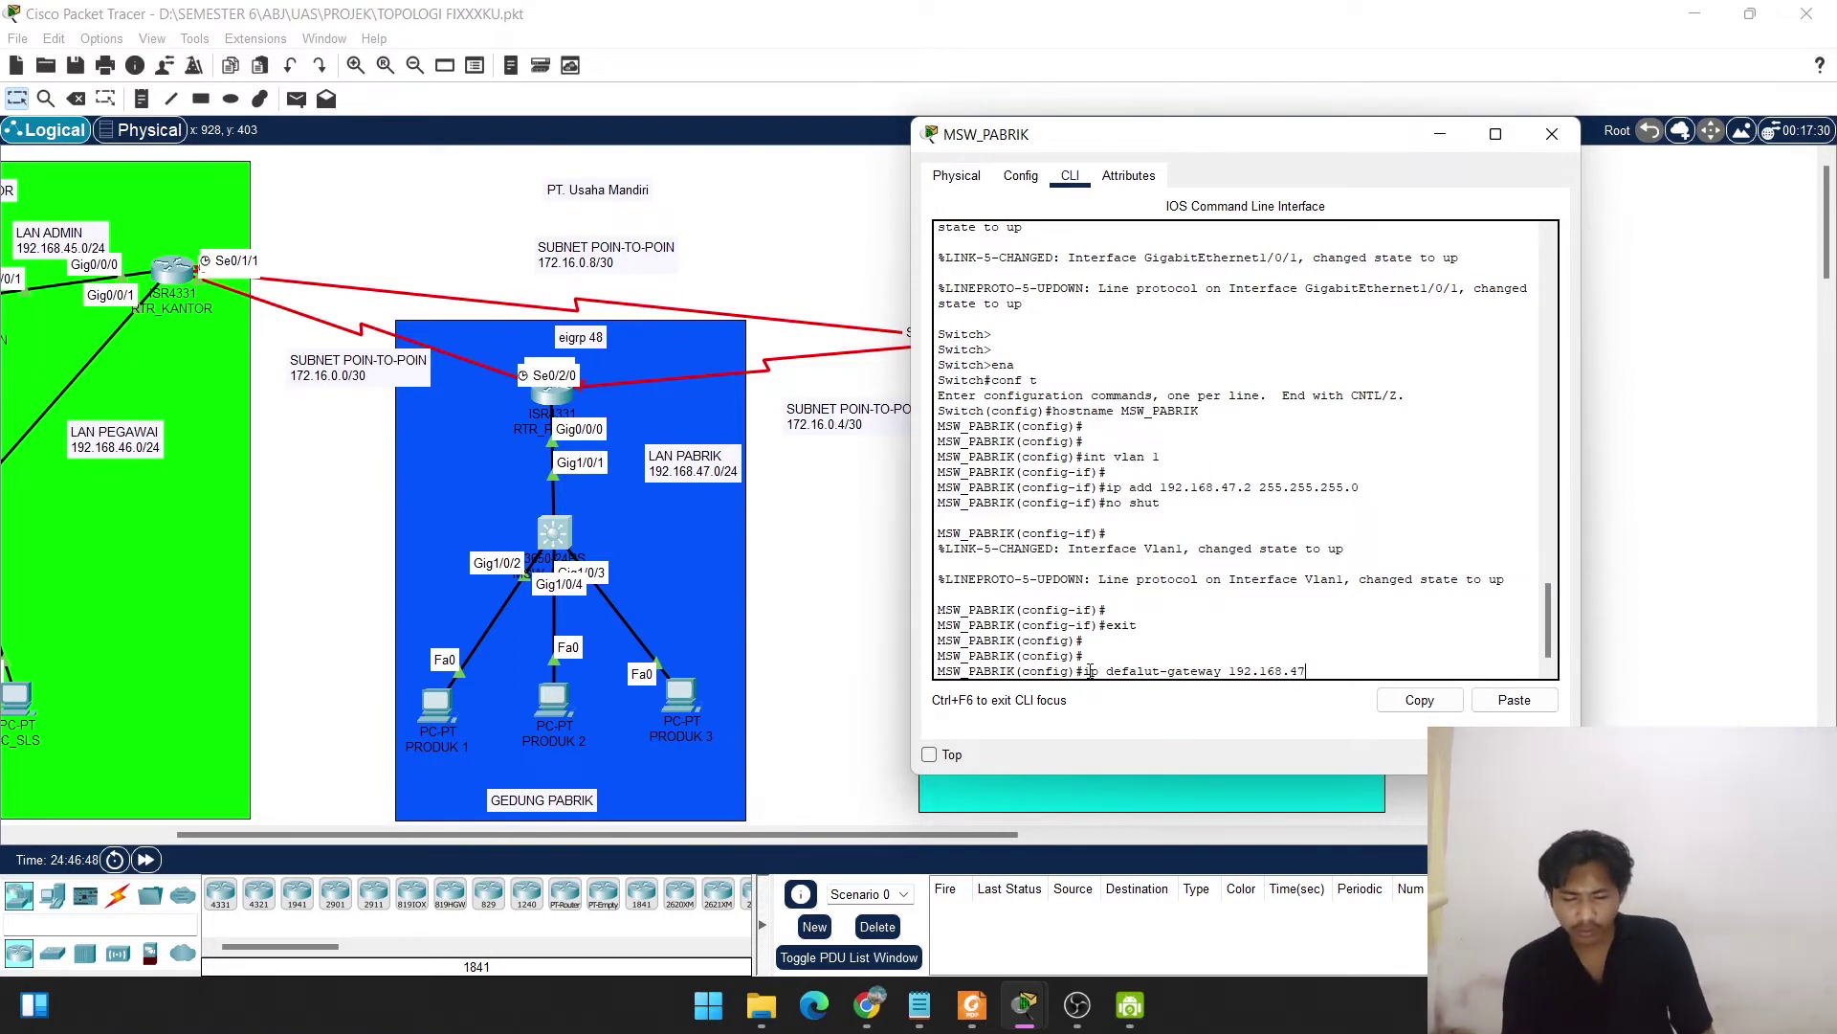
pyautogui.write('.1')
pyautogui.press('Return')
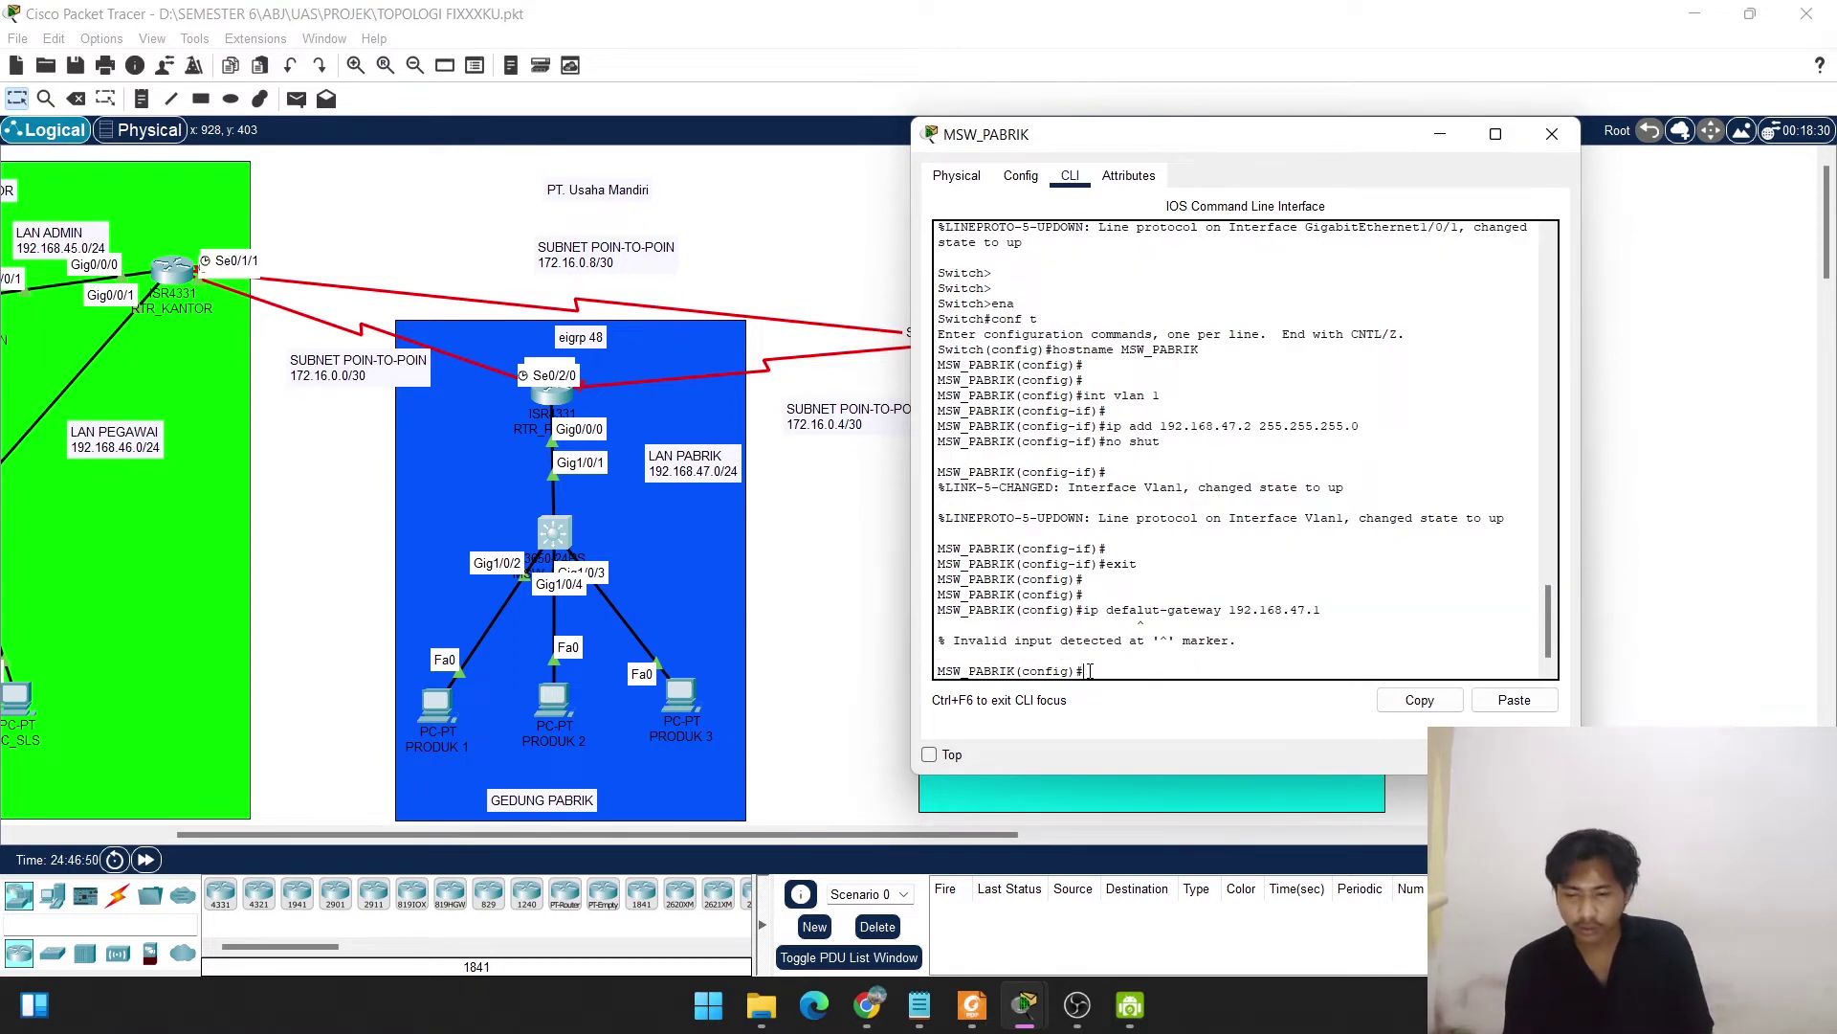
pyautogui.press('Return')
# Recall and correct the misspelled command so default gateway 192.168.47.1 is accepted.
pyautogui.press('Up')
pyautogui.press('Up')
pyautogui.press('Up')
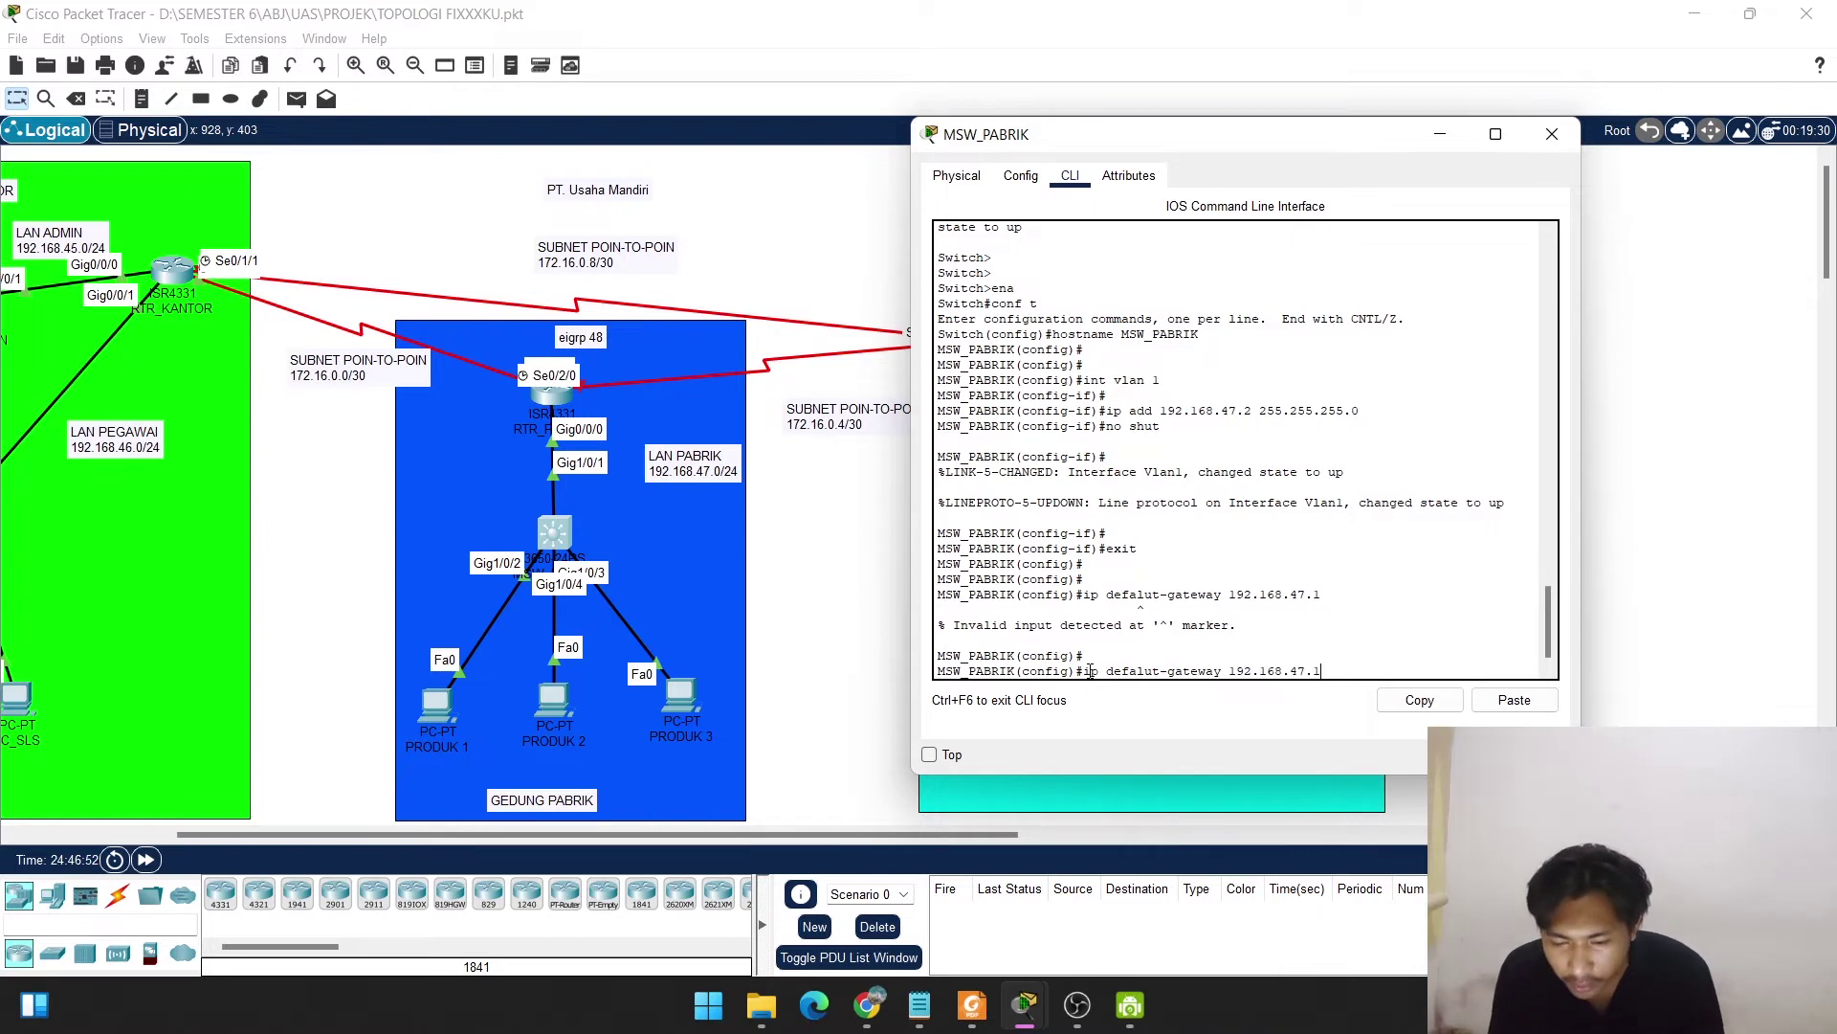
pyautogui.press('Down')
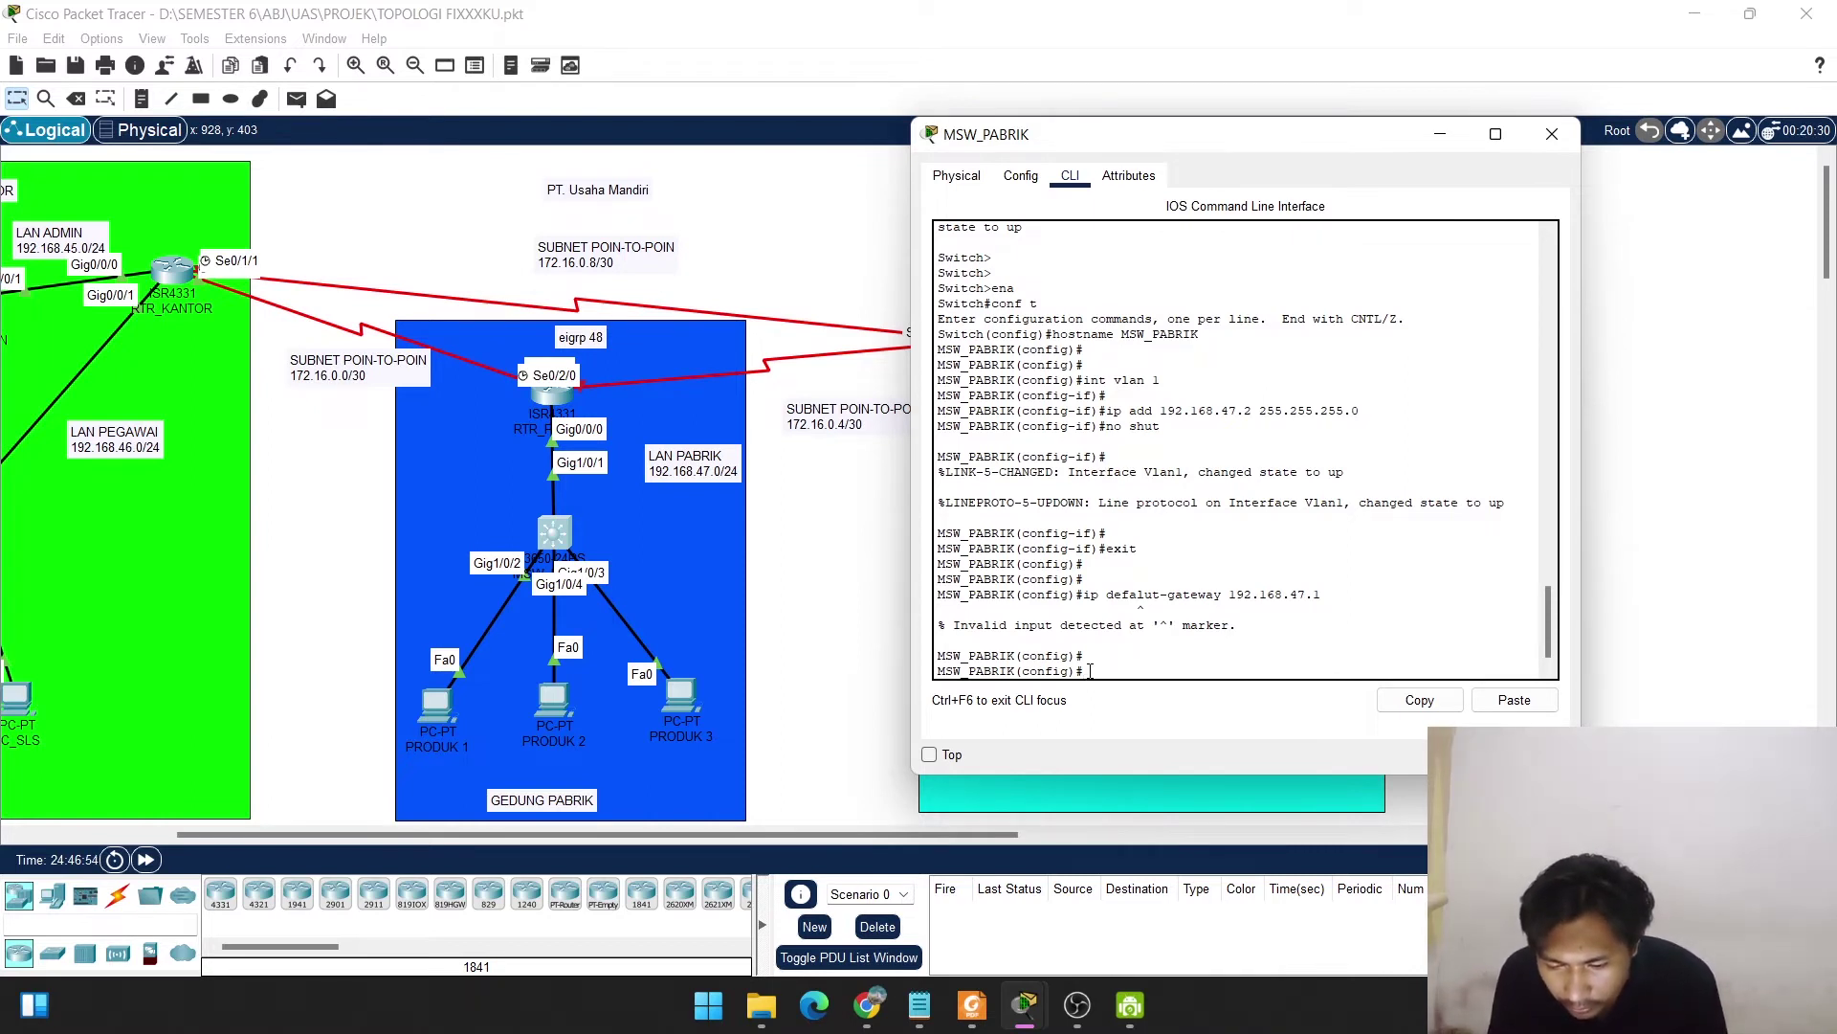
pyautogui.press('Down')
pyautogui.press('Left')
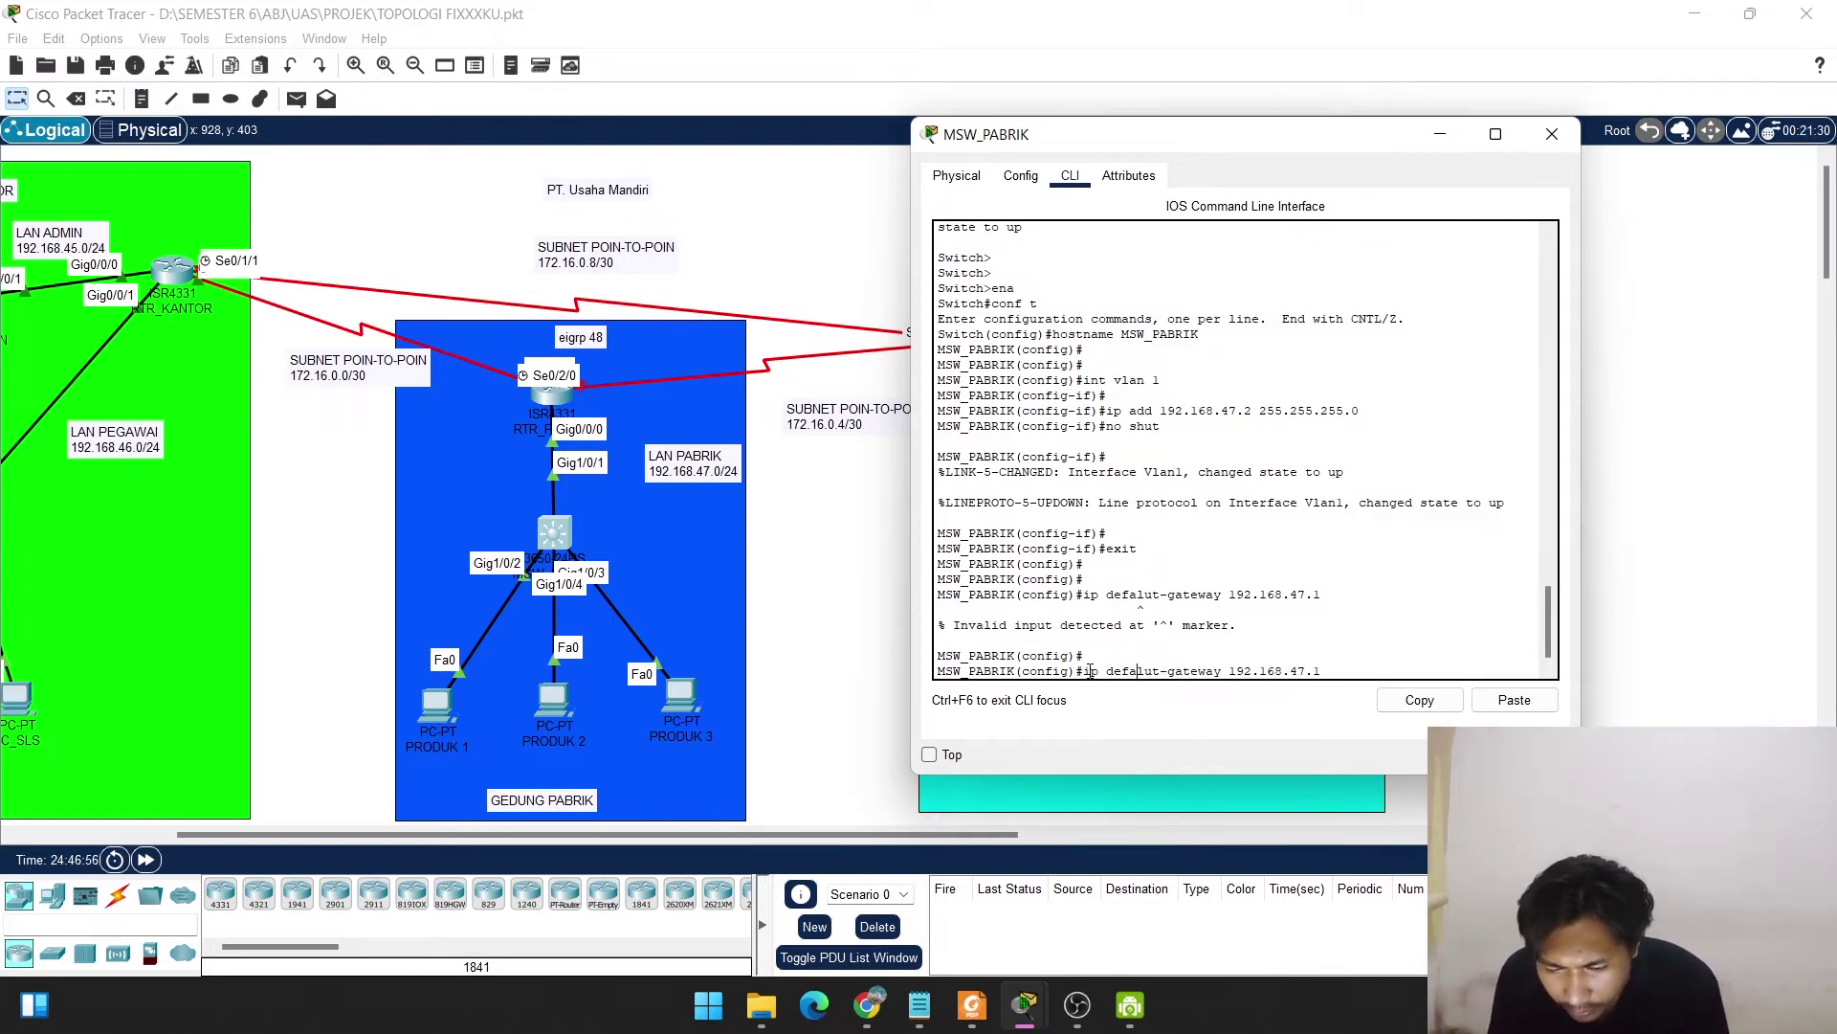
pyautogui.press('Delete')
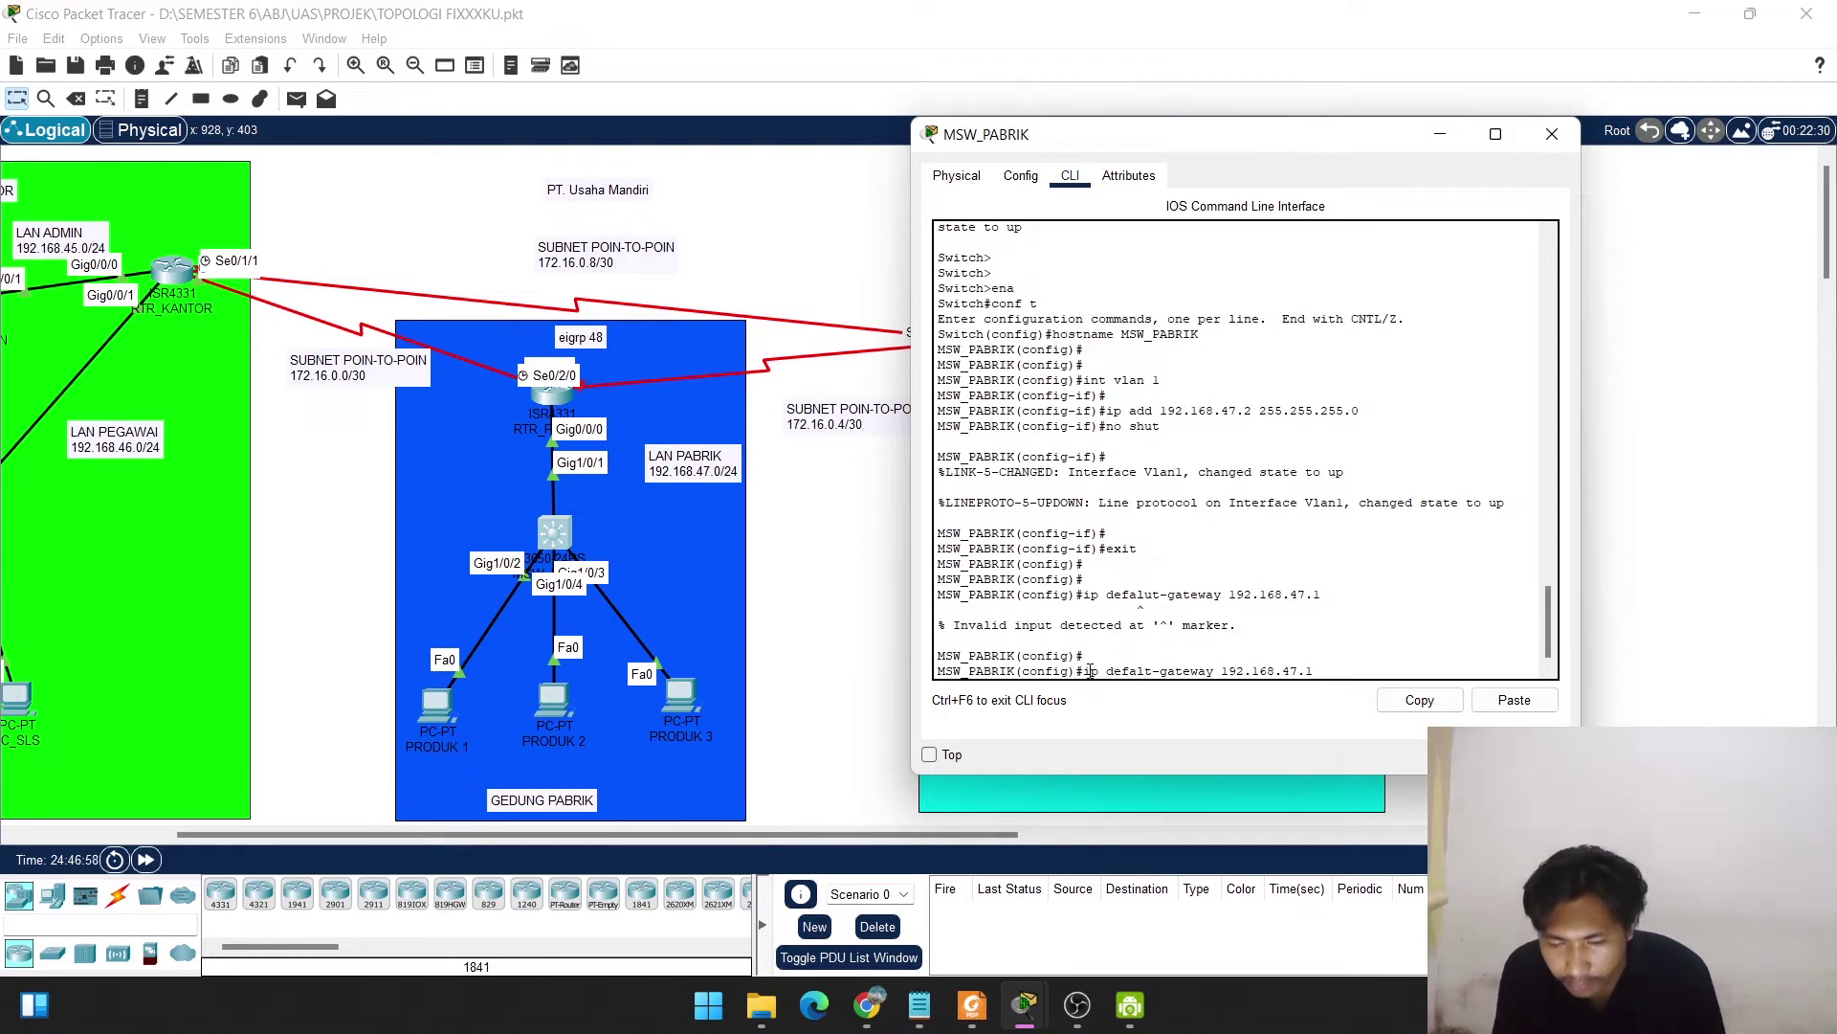
pyautogui.write('u')
pyautogui.press('Return')
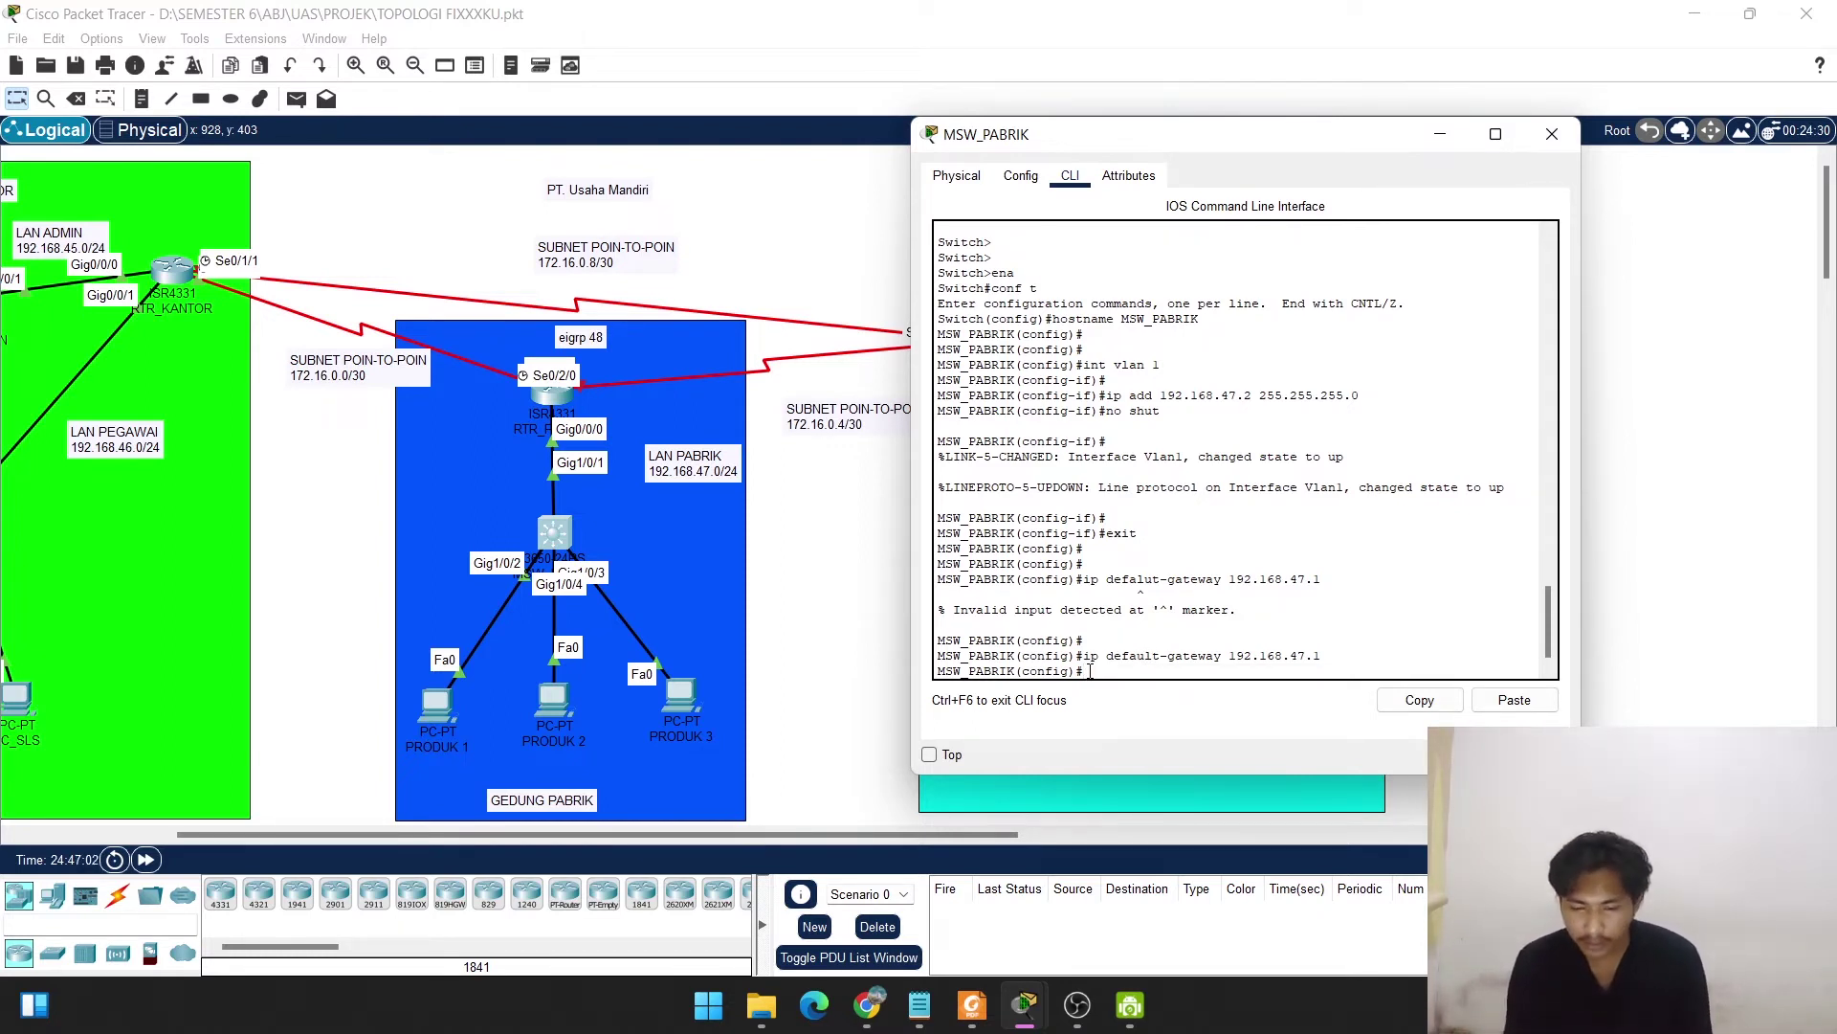
pyautogui.press('Return')
pyautogui.press('Return')
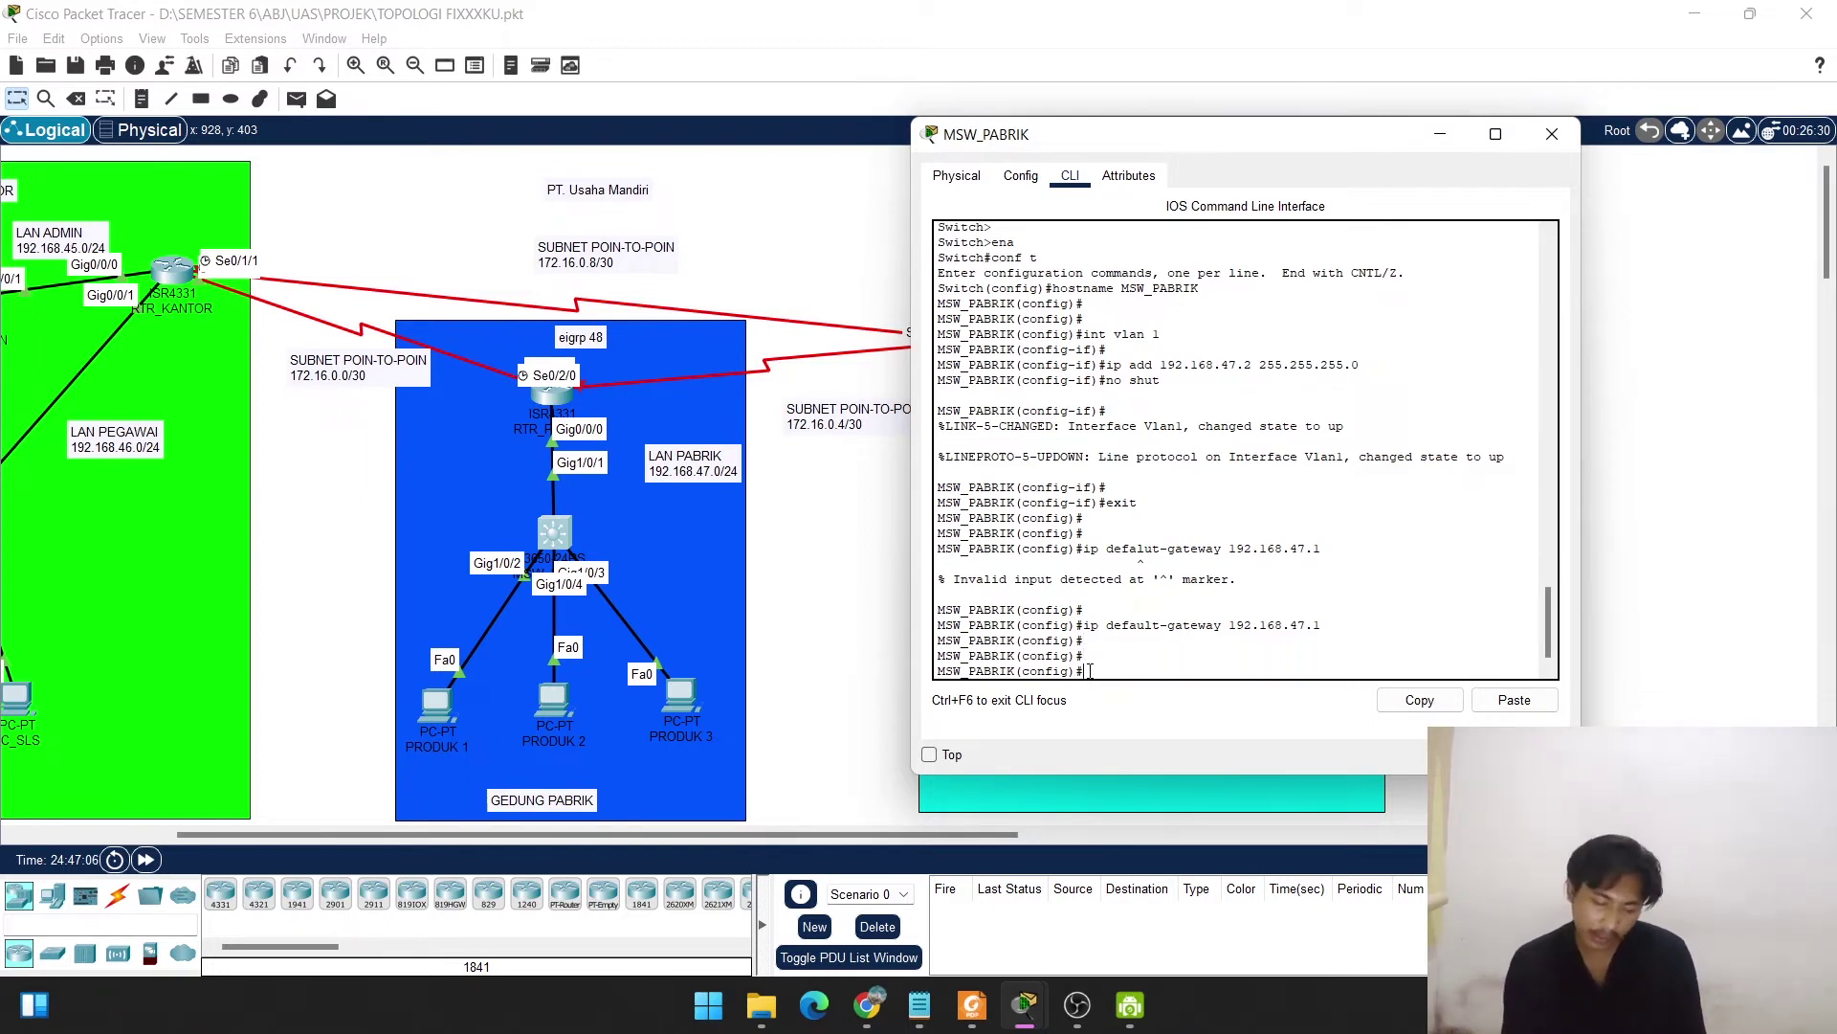
pyautogui.write('do sh')
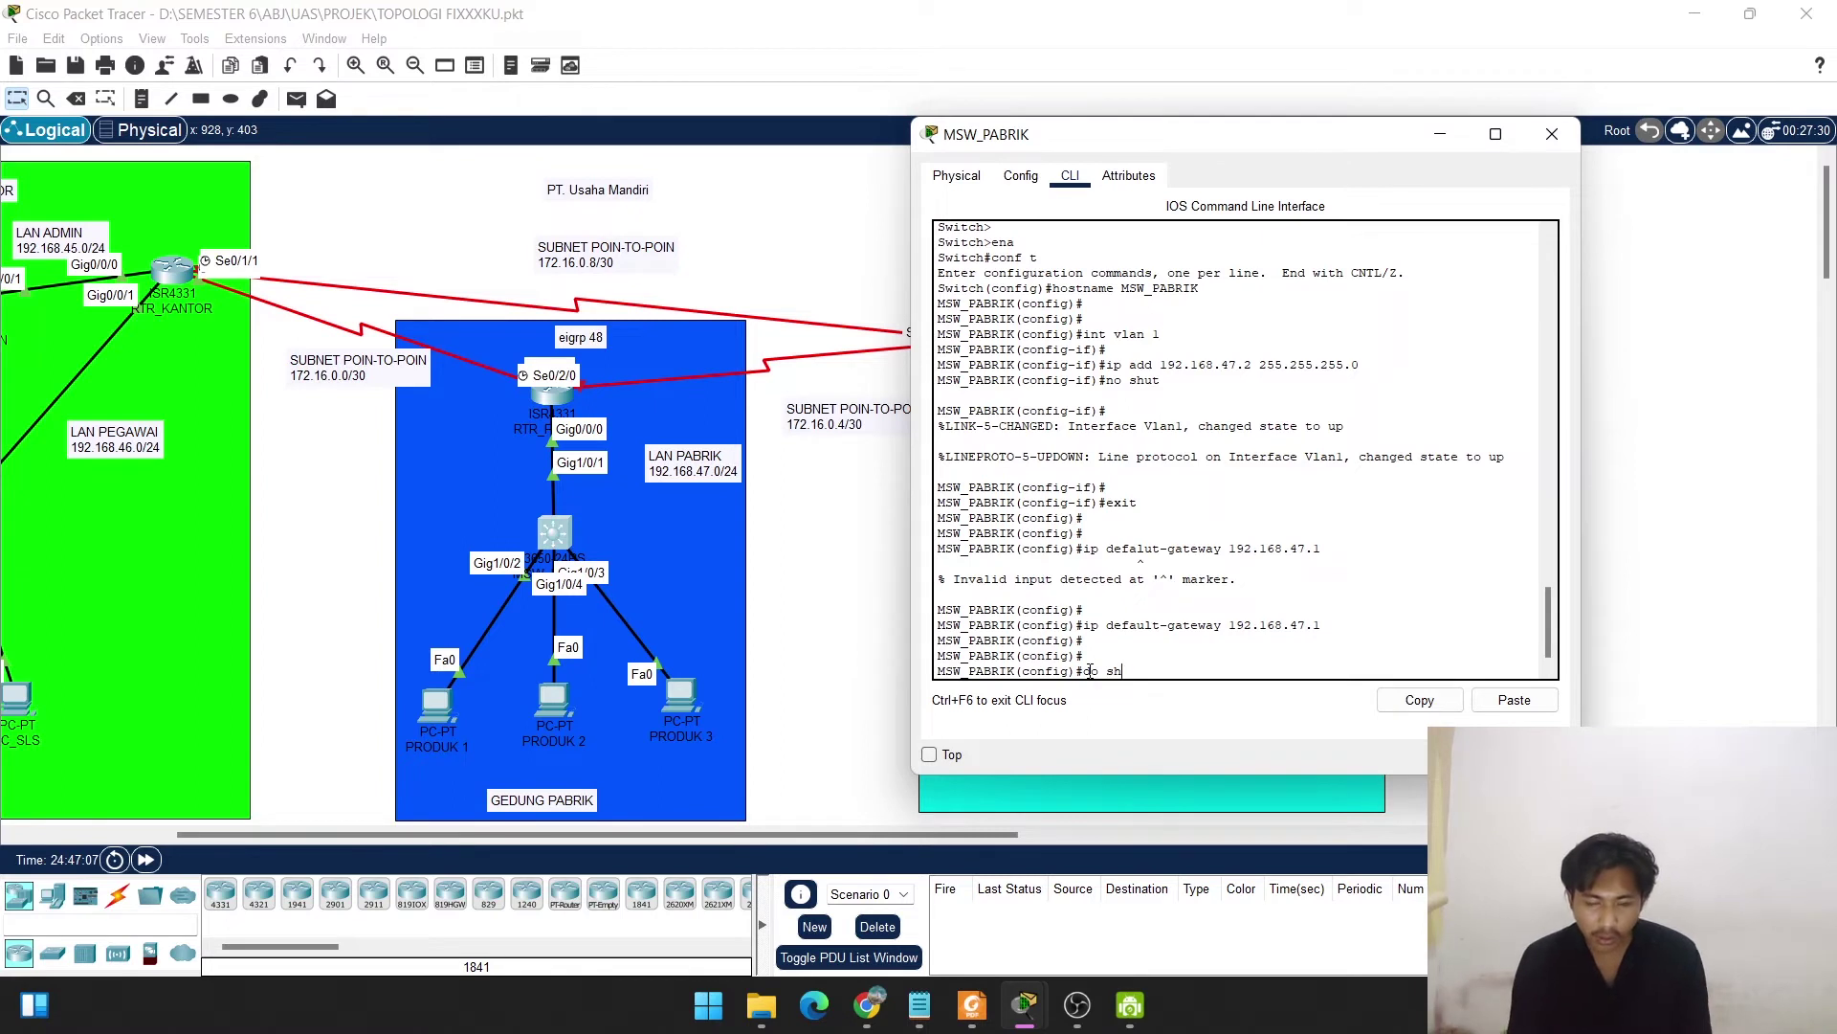
pyautogui.write('ow ip')
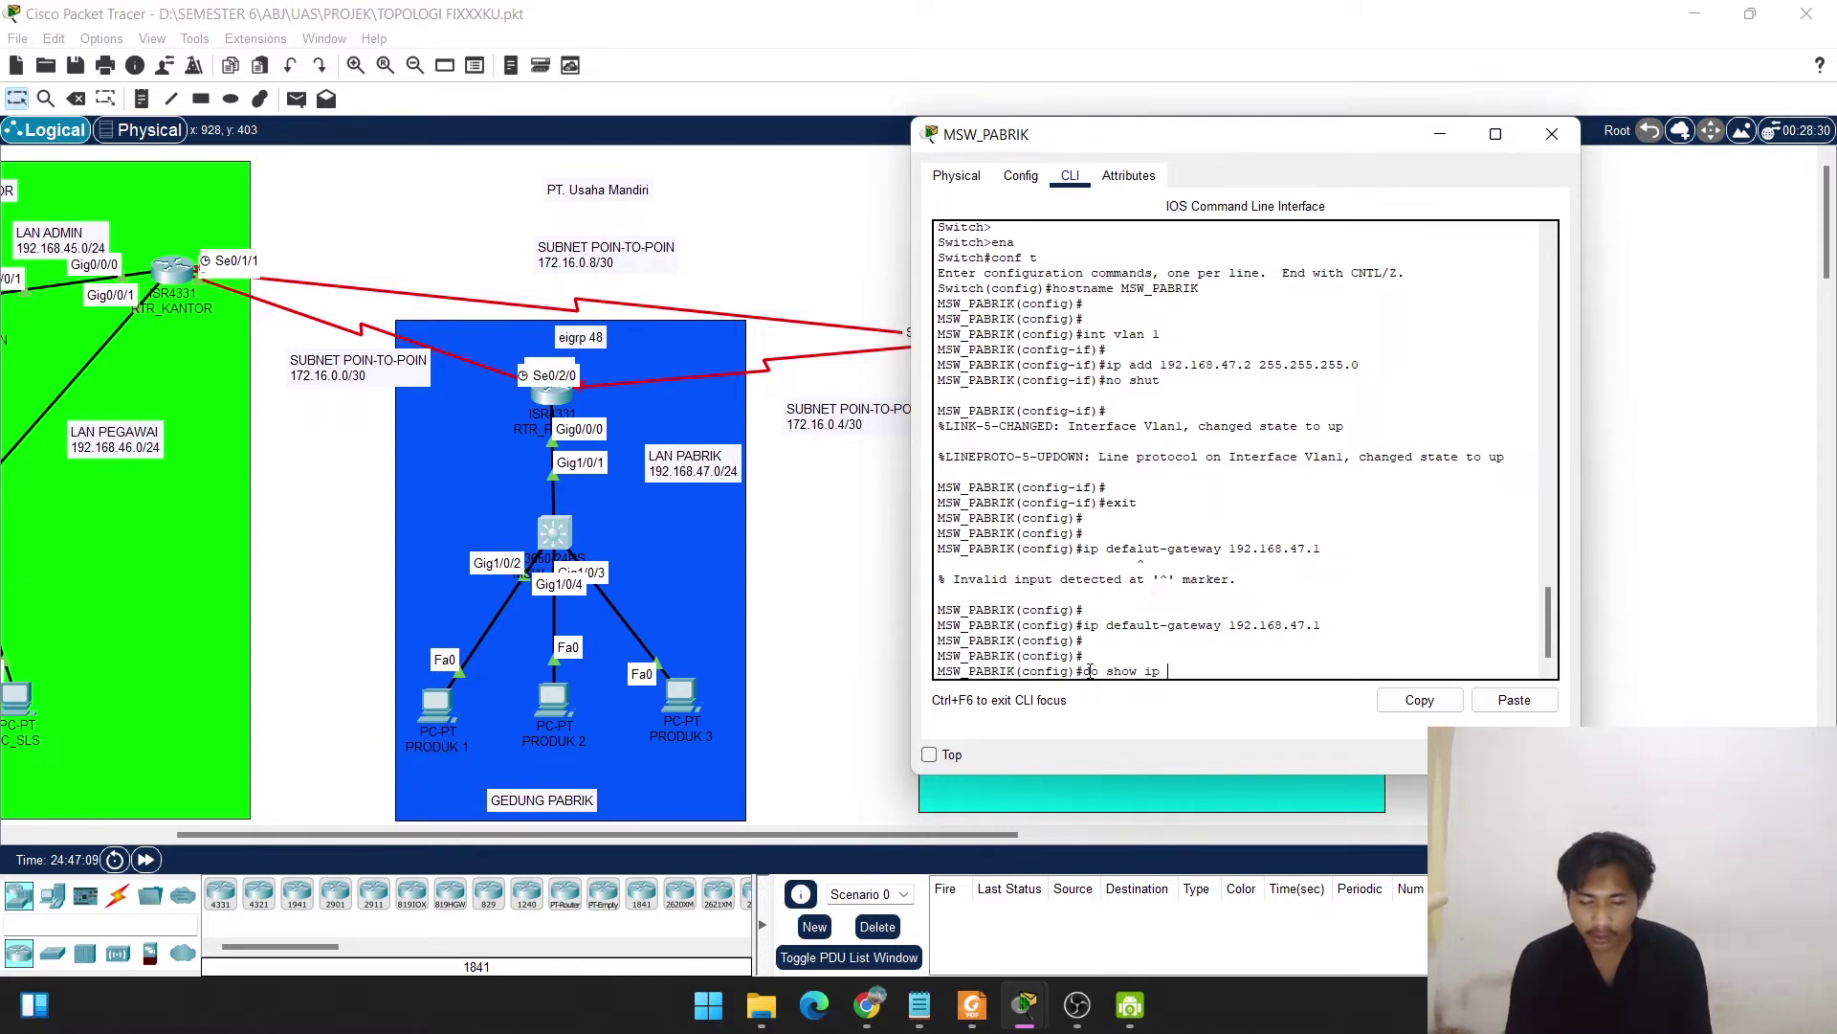
pyautogui.write(' vlan 1')
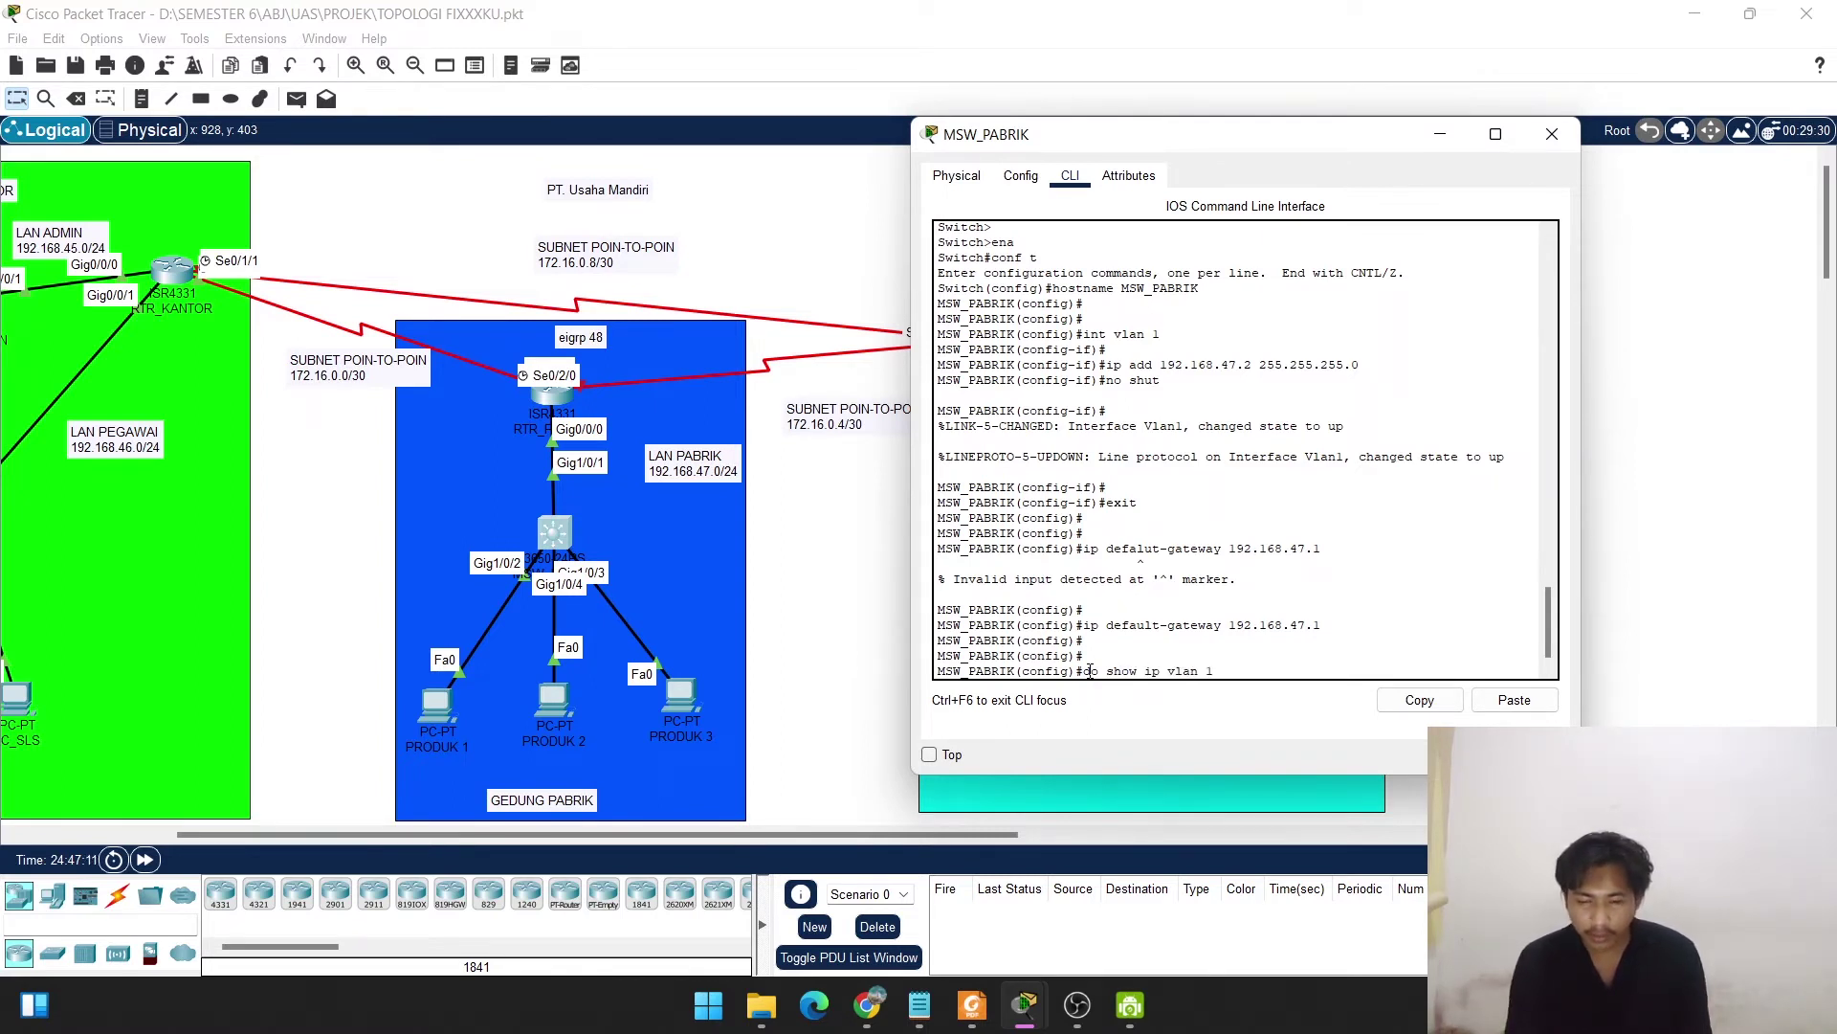
# Run do show ip int vlan 1 and highlight the Vlan1 up status and 192.168.47.2/24 address.
pyautogui.press('Return')
pyautogui.press('Up')
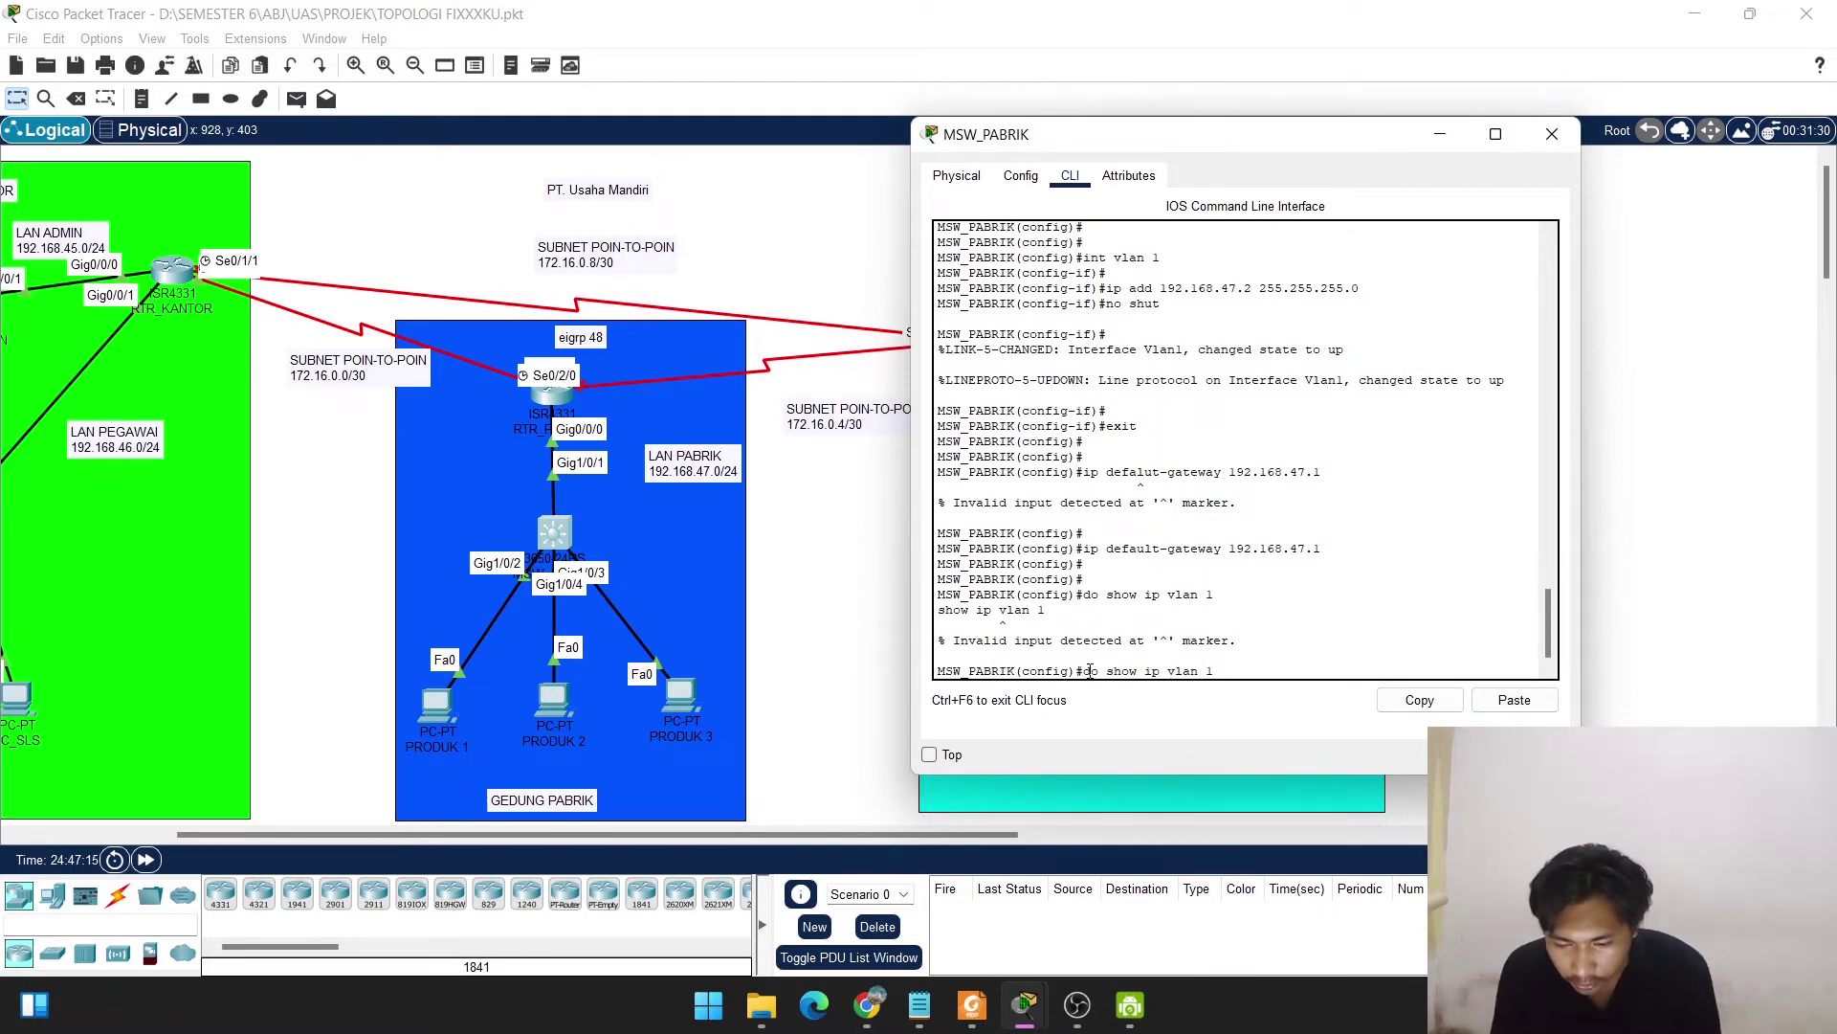
pyautogui.press('Left')
pyautogui.press('Left')
pyautogui.press('Left')
pyautogui.press('Left')
pyautogui.press('Left')
pyautogui.press('Left')
pyautogui.press('Left')
pyautogui.press('Left')
pyautogui.press('Left')
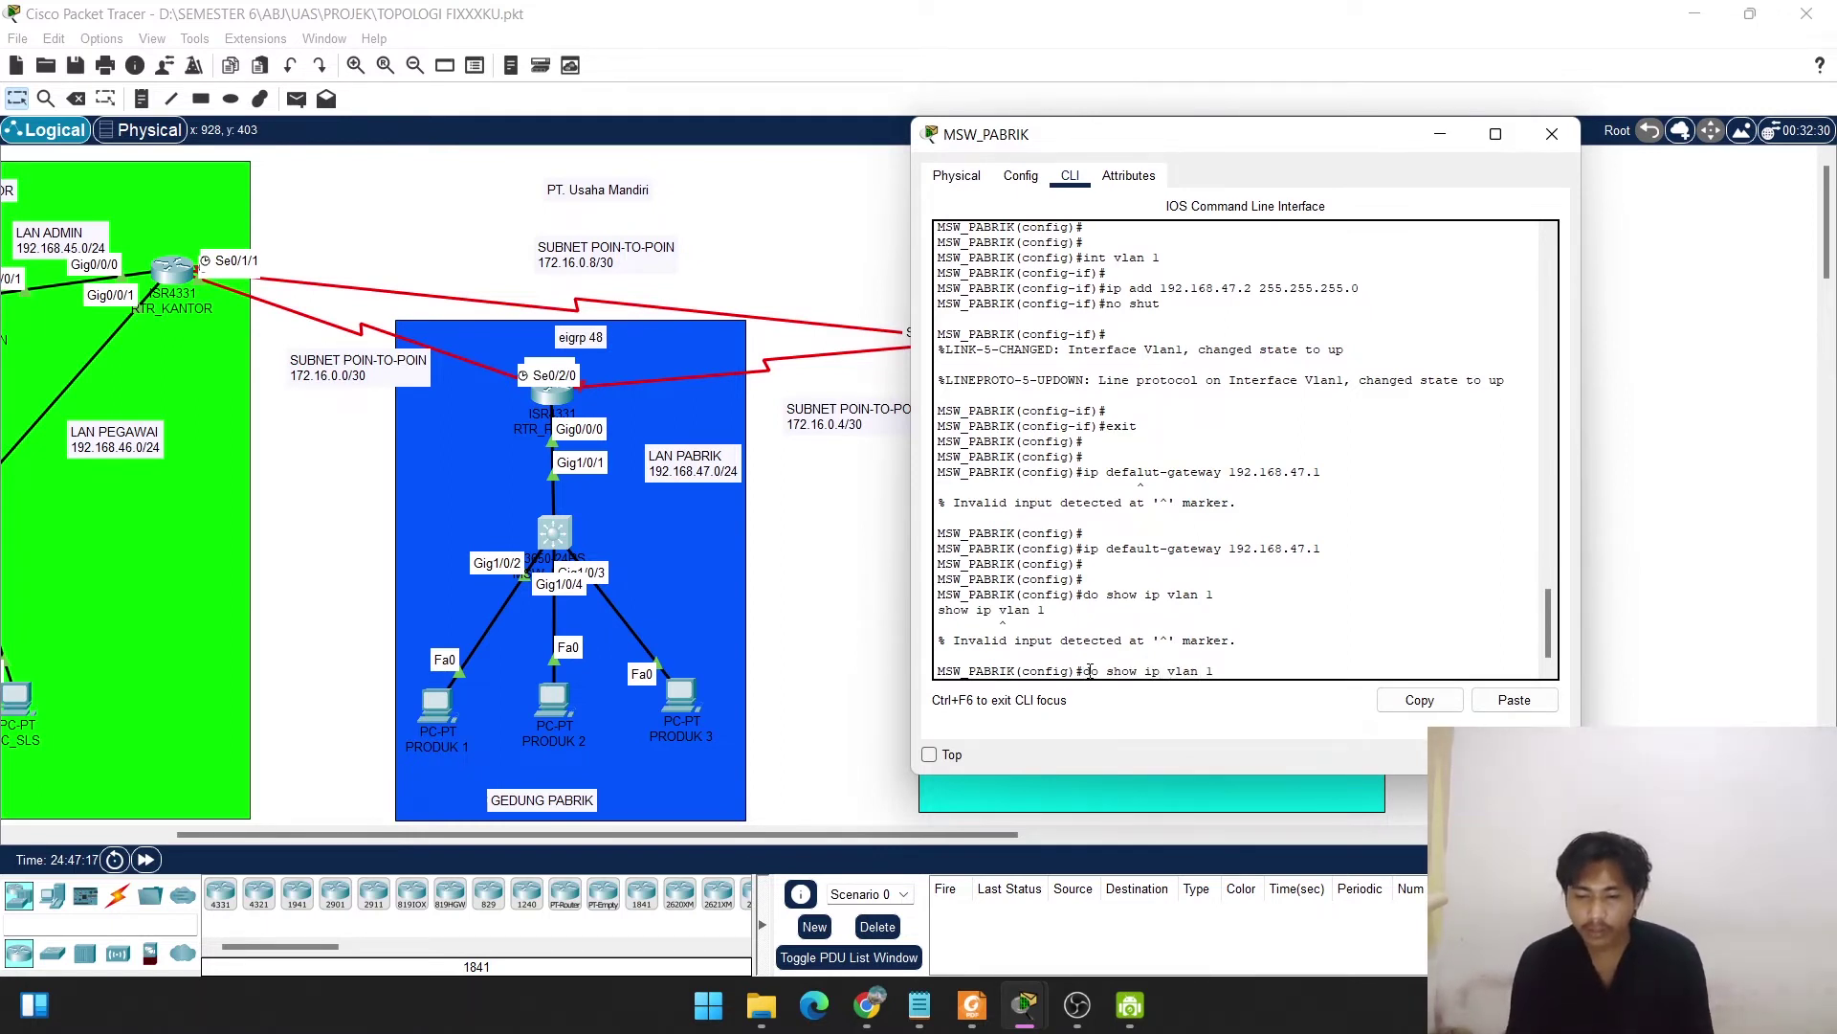
pyautogui.write('int')
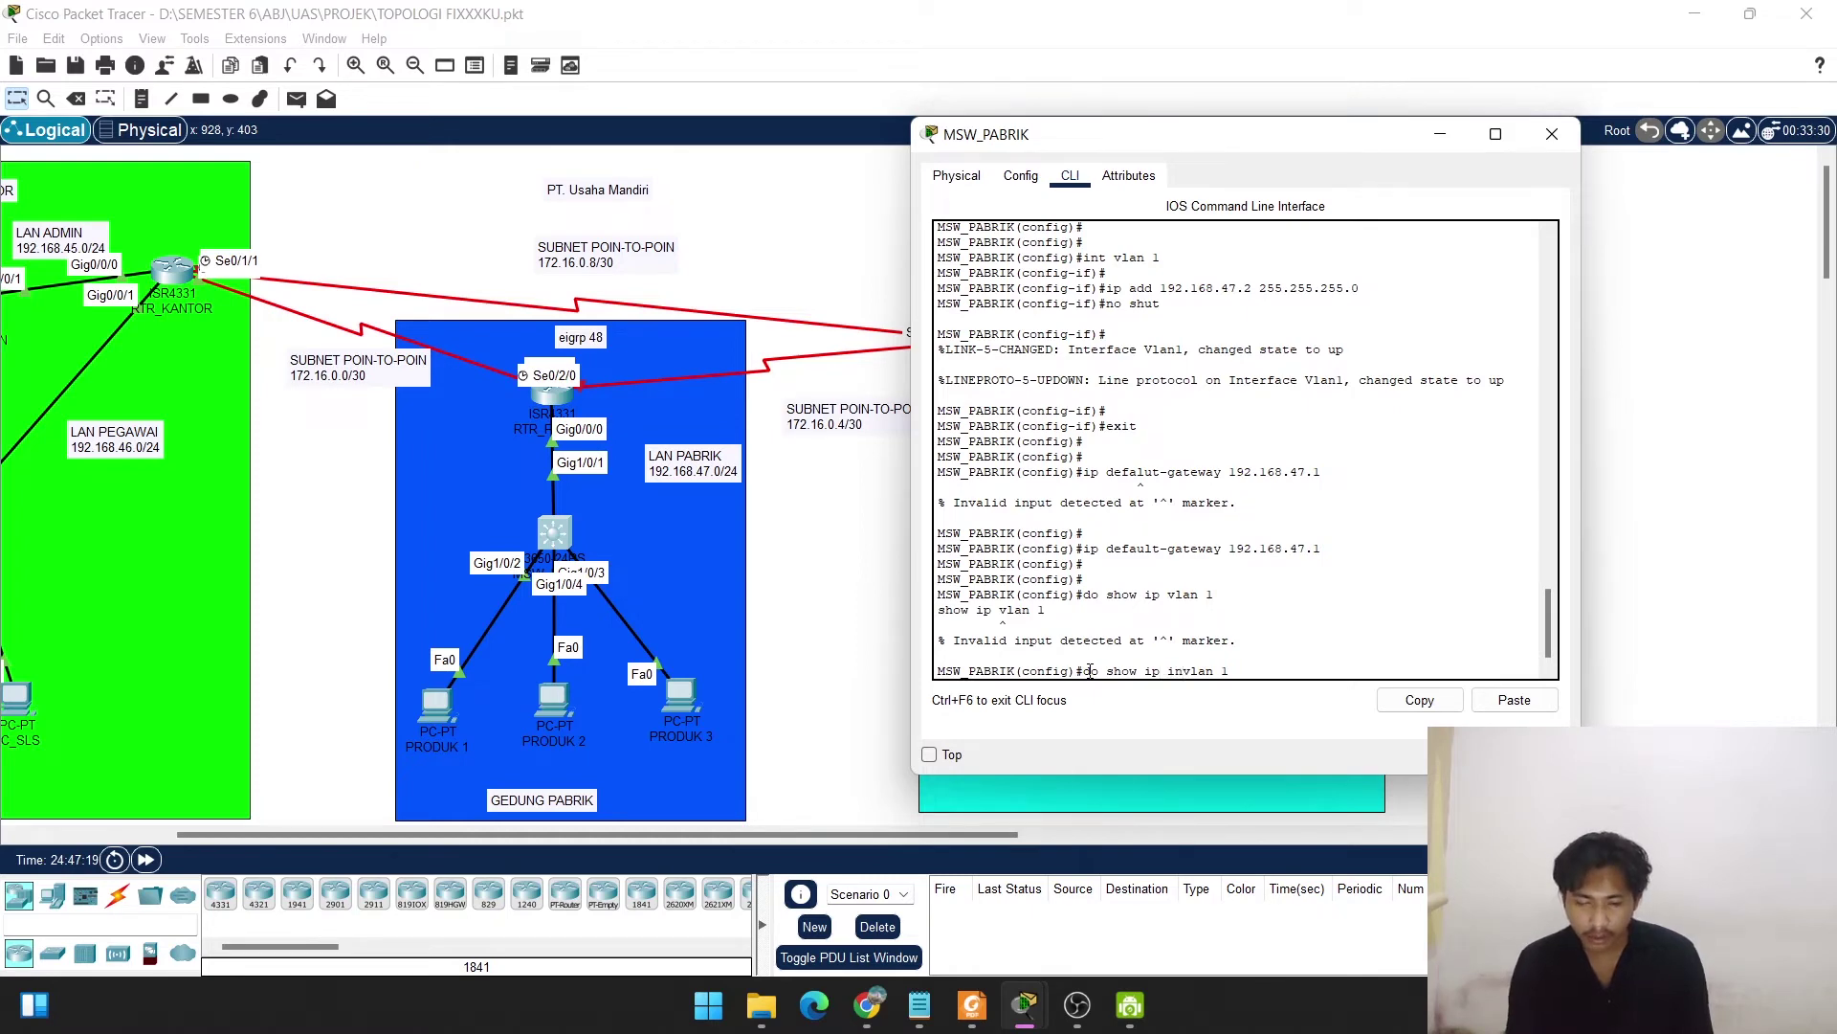
pyautogui.press('Return')
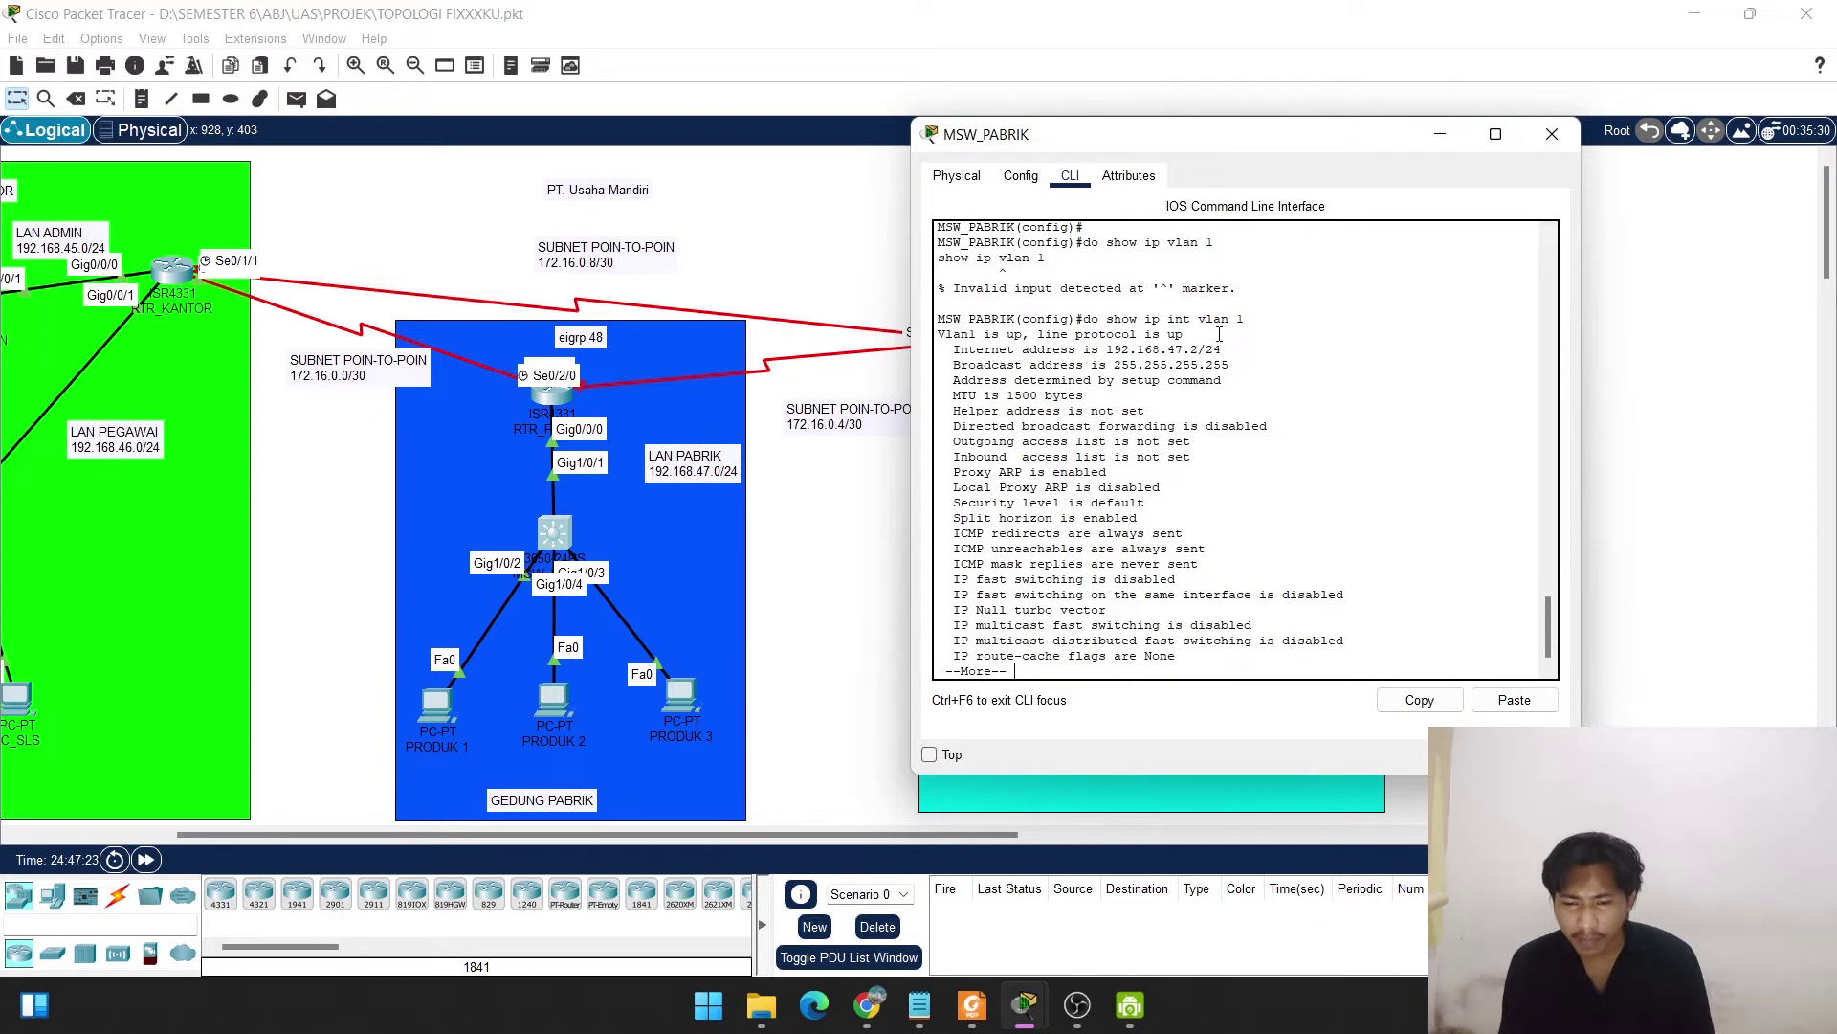
pyautogui.moveTo(1185, 334); pyautogui.dragTo(946, 333)
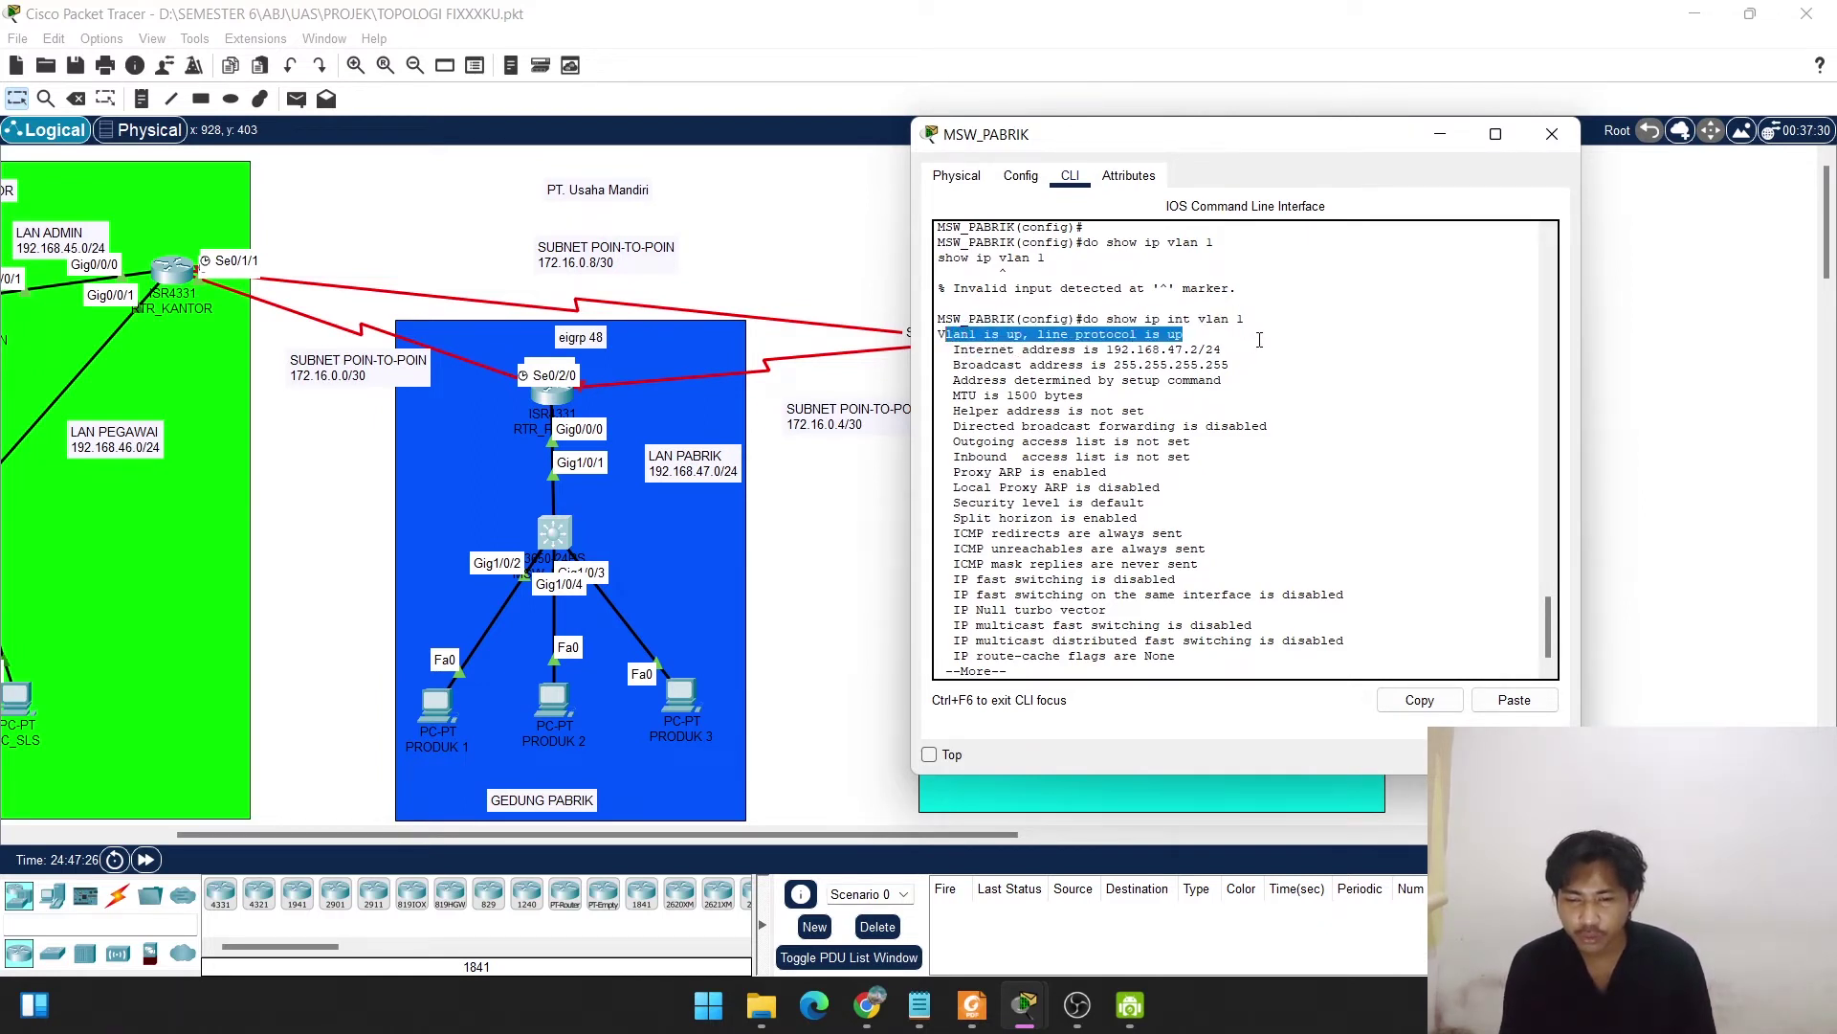
pyautogui.moveTo(1257, 347); pyautogui.dragTo(955, 350)
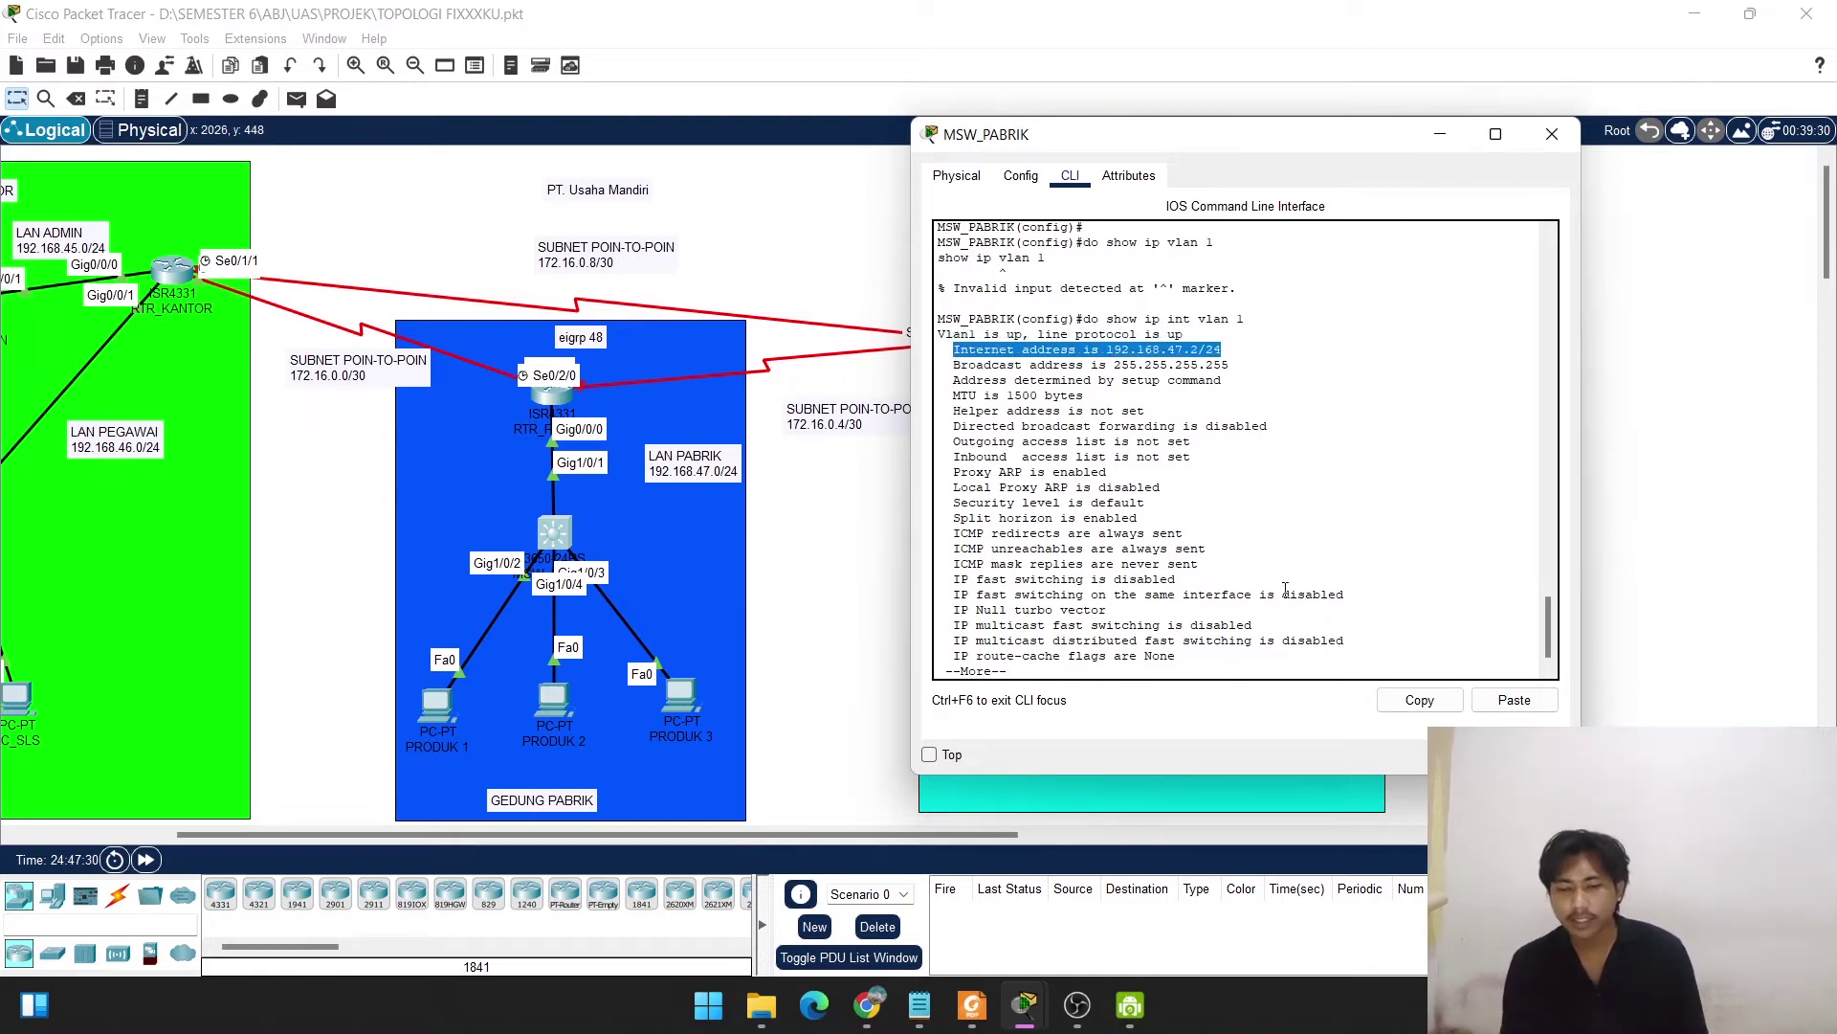
pyautogui.press('space')
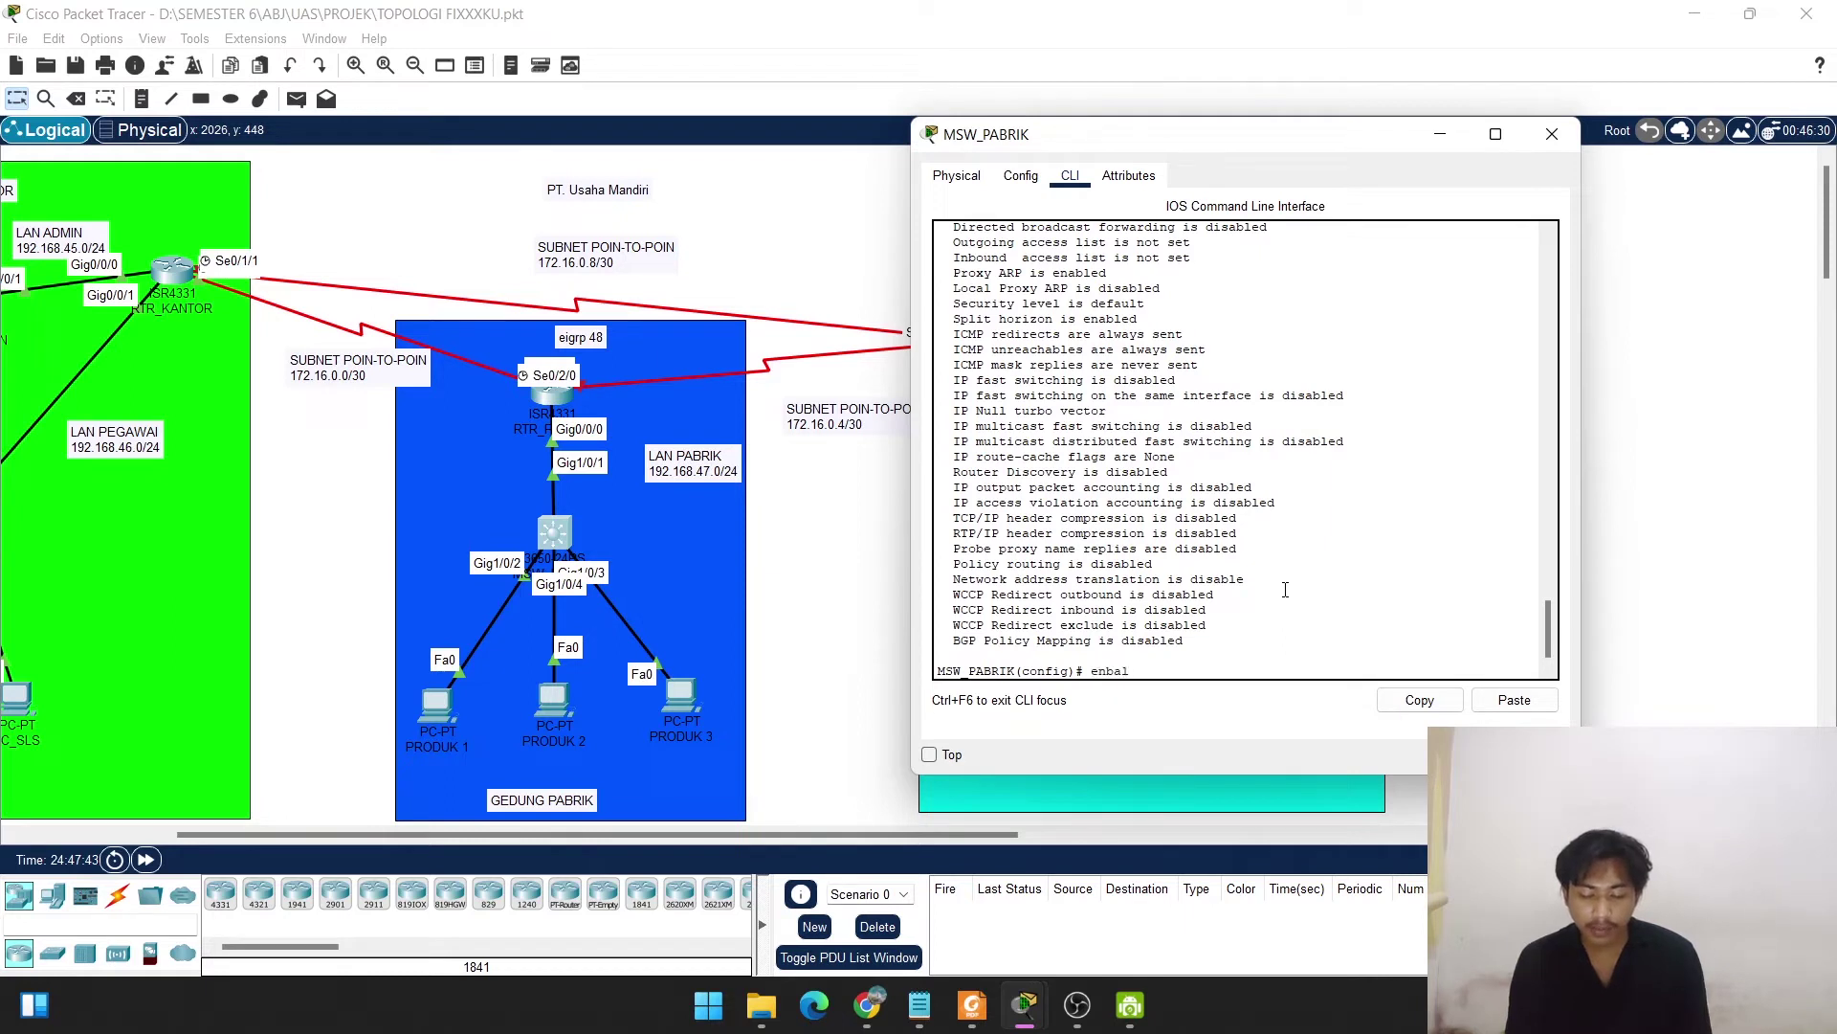
# Set the enable secret password and the domain name usahamandiri.com.
pyautogui.press('BackSpace')
pyautogui.press('BackSpace')
pyautogui.press('BackSpace')
pyautogui.press('BackSpace')
pyautogui.write('a')
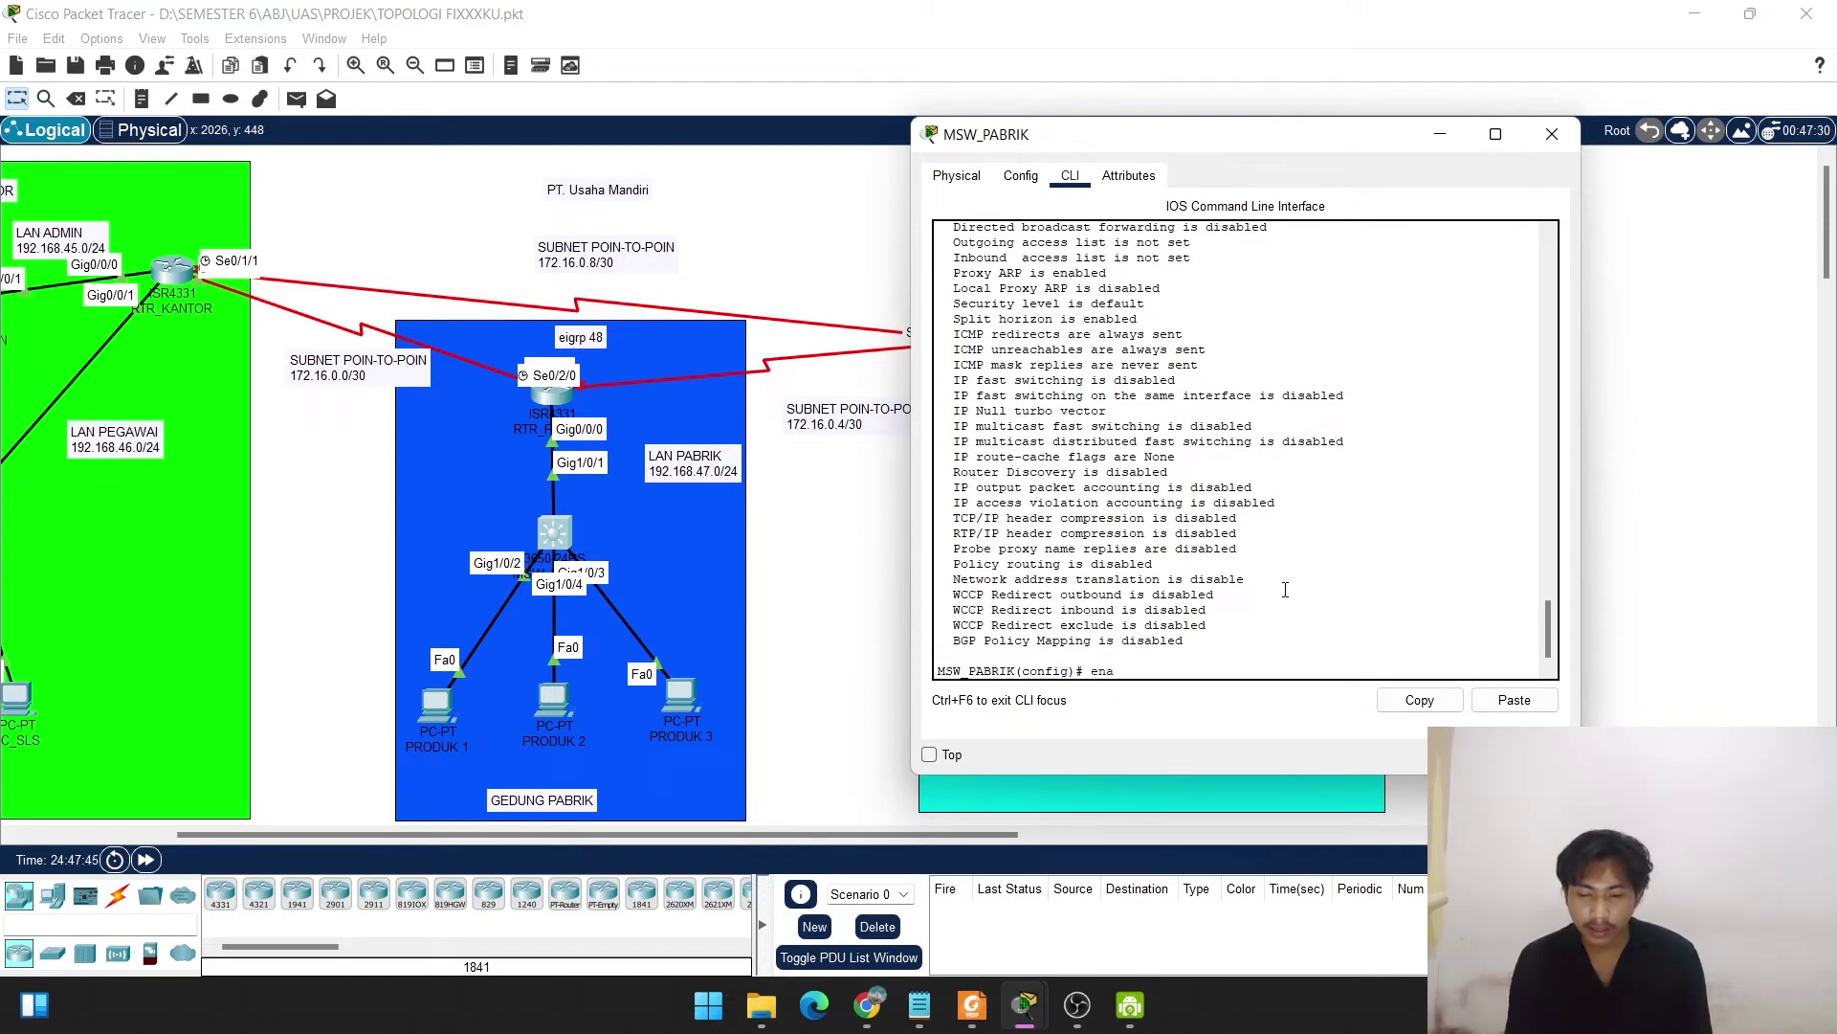
pyautogui.write('ble secr')
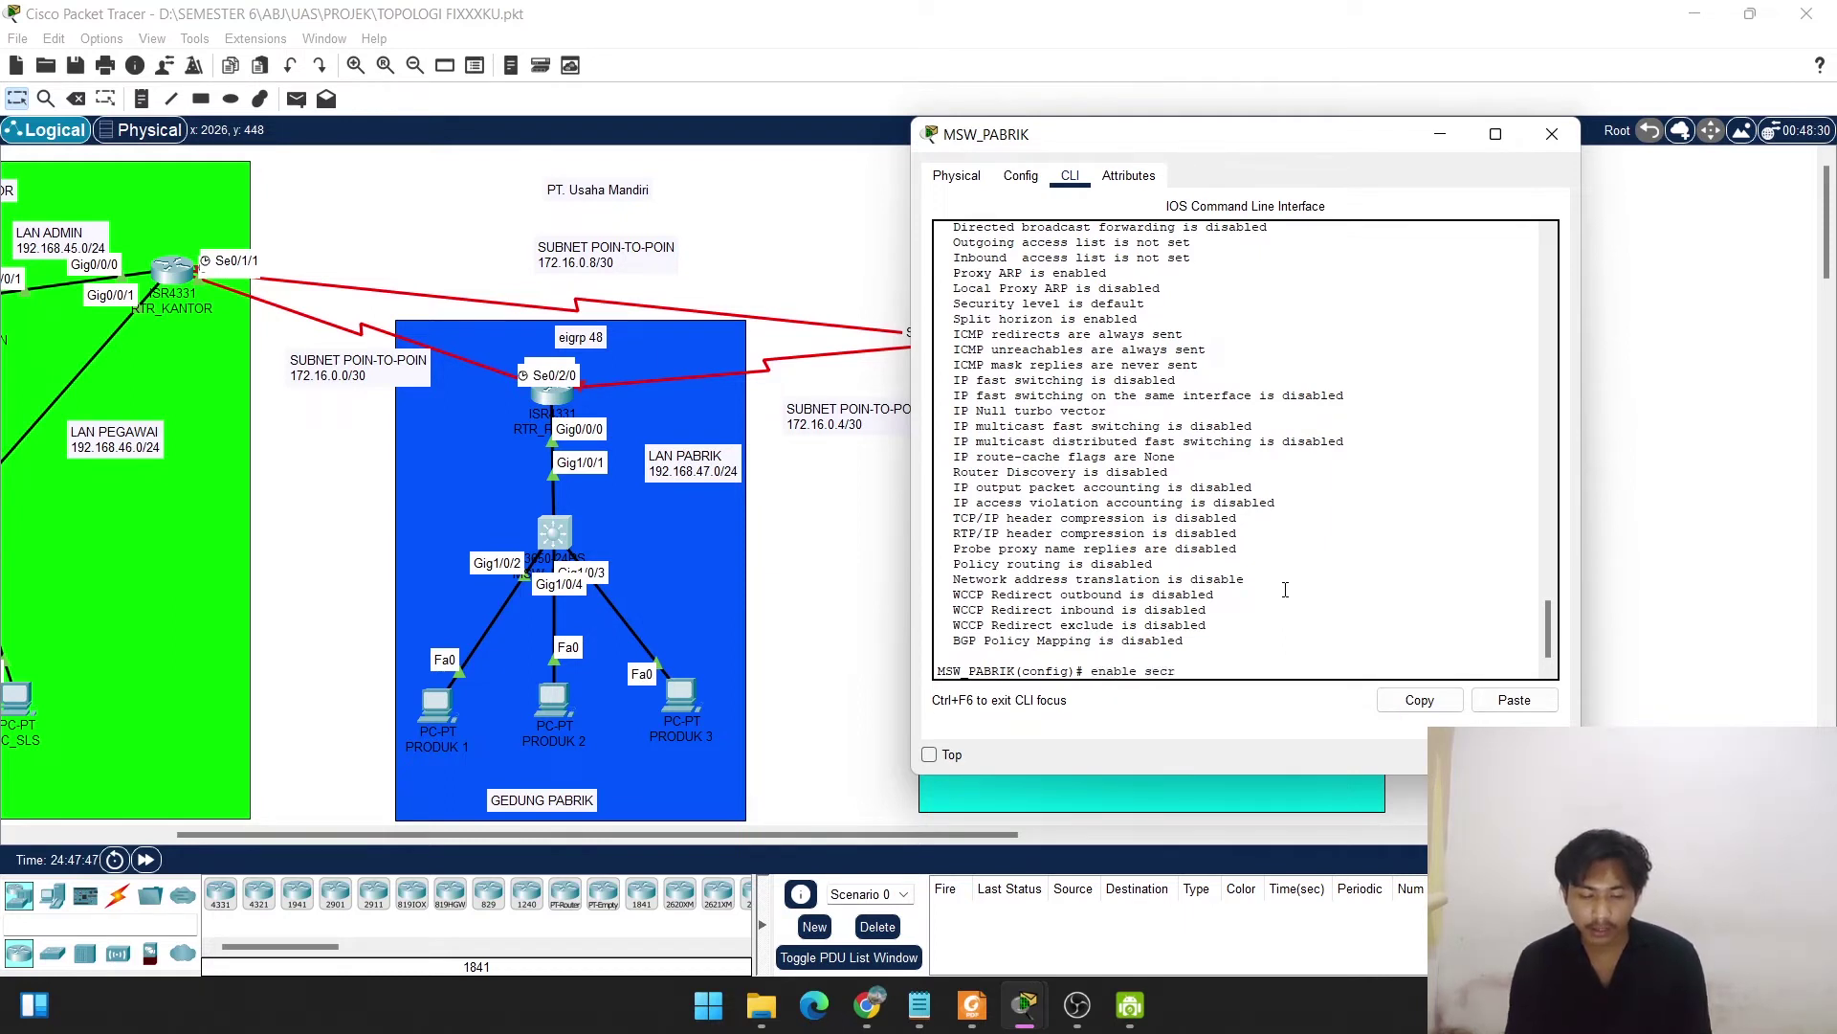
pyautogui.write('et mandiri')
pyautogui.press('Return')
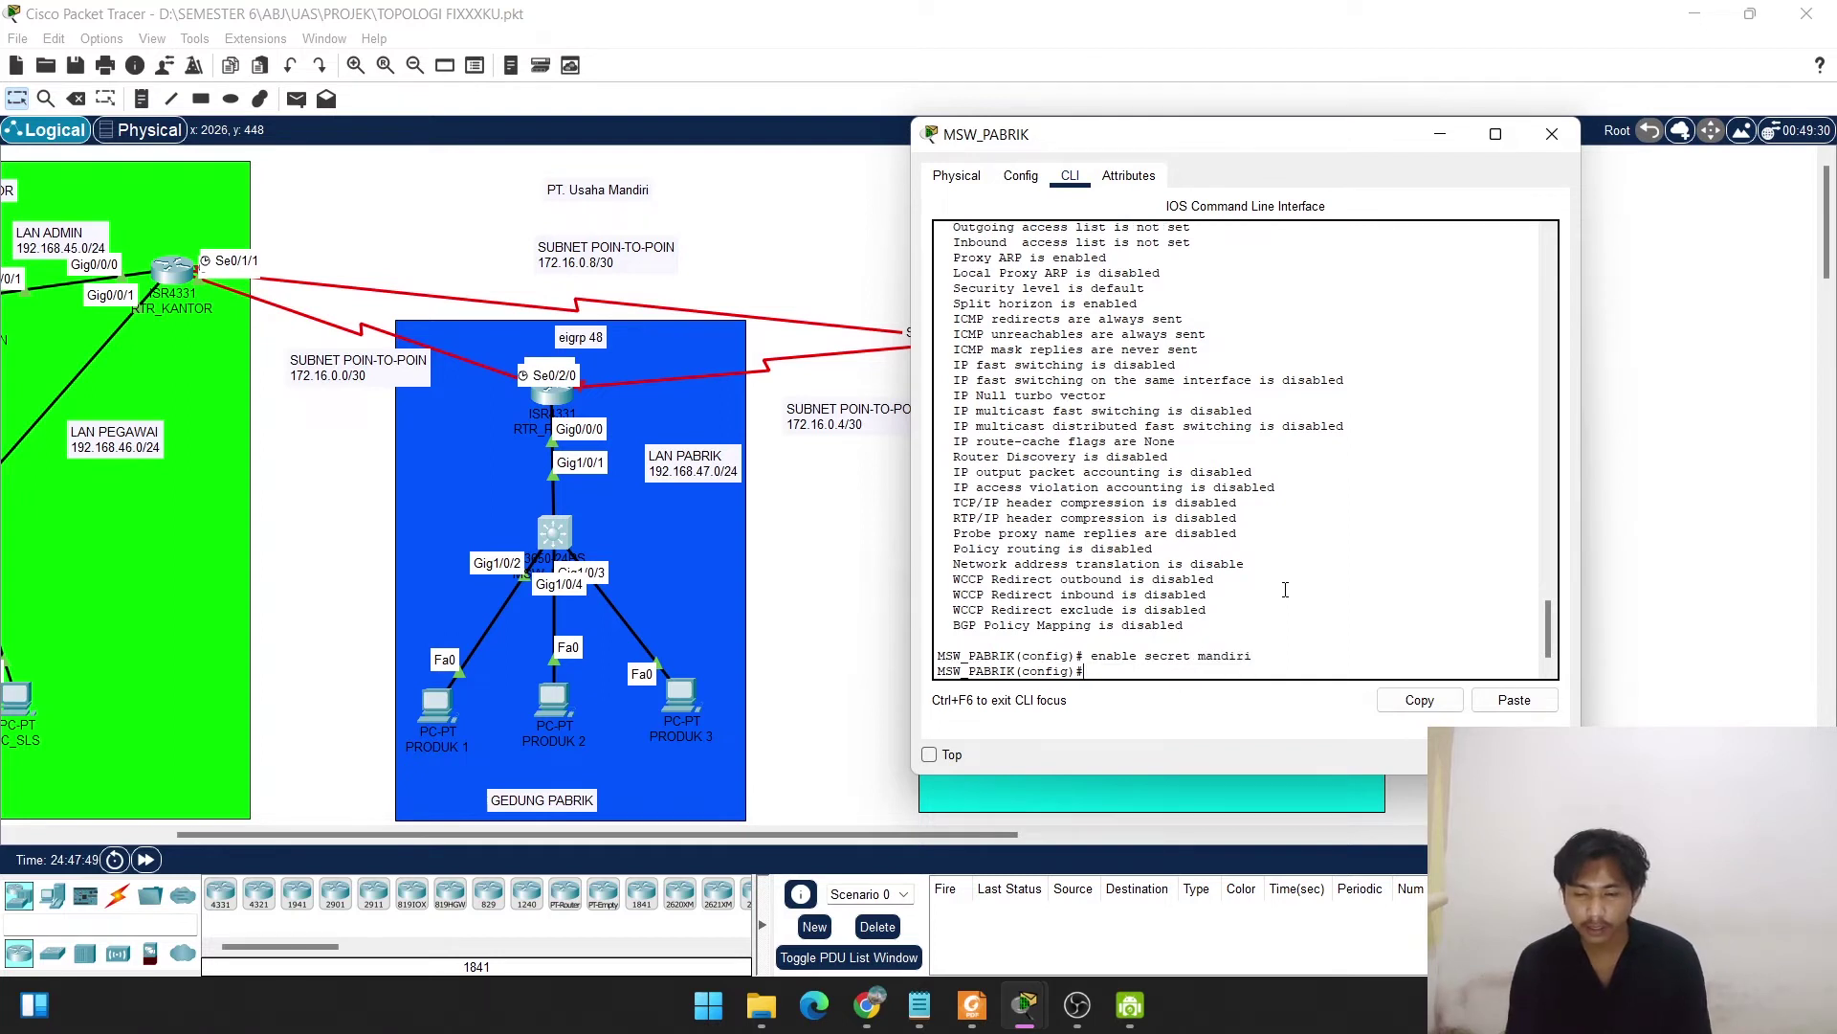
pyautogui.press('Return')
pyautogui.write('ip')
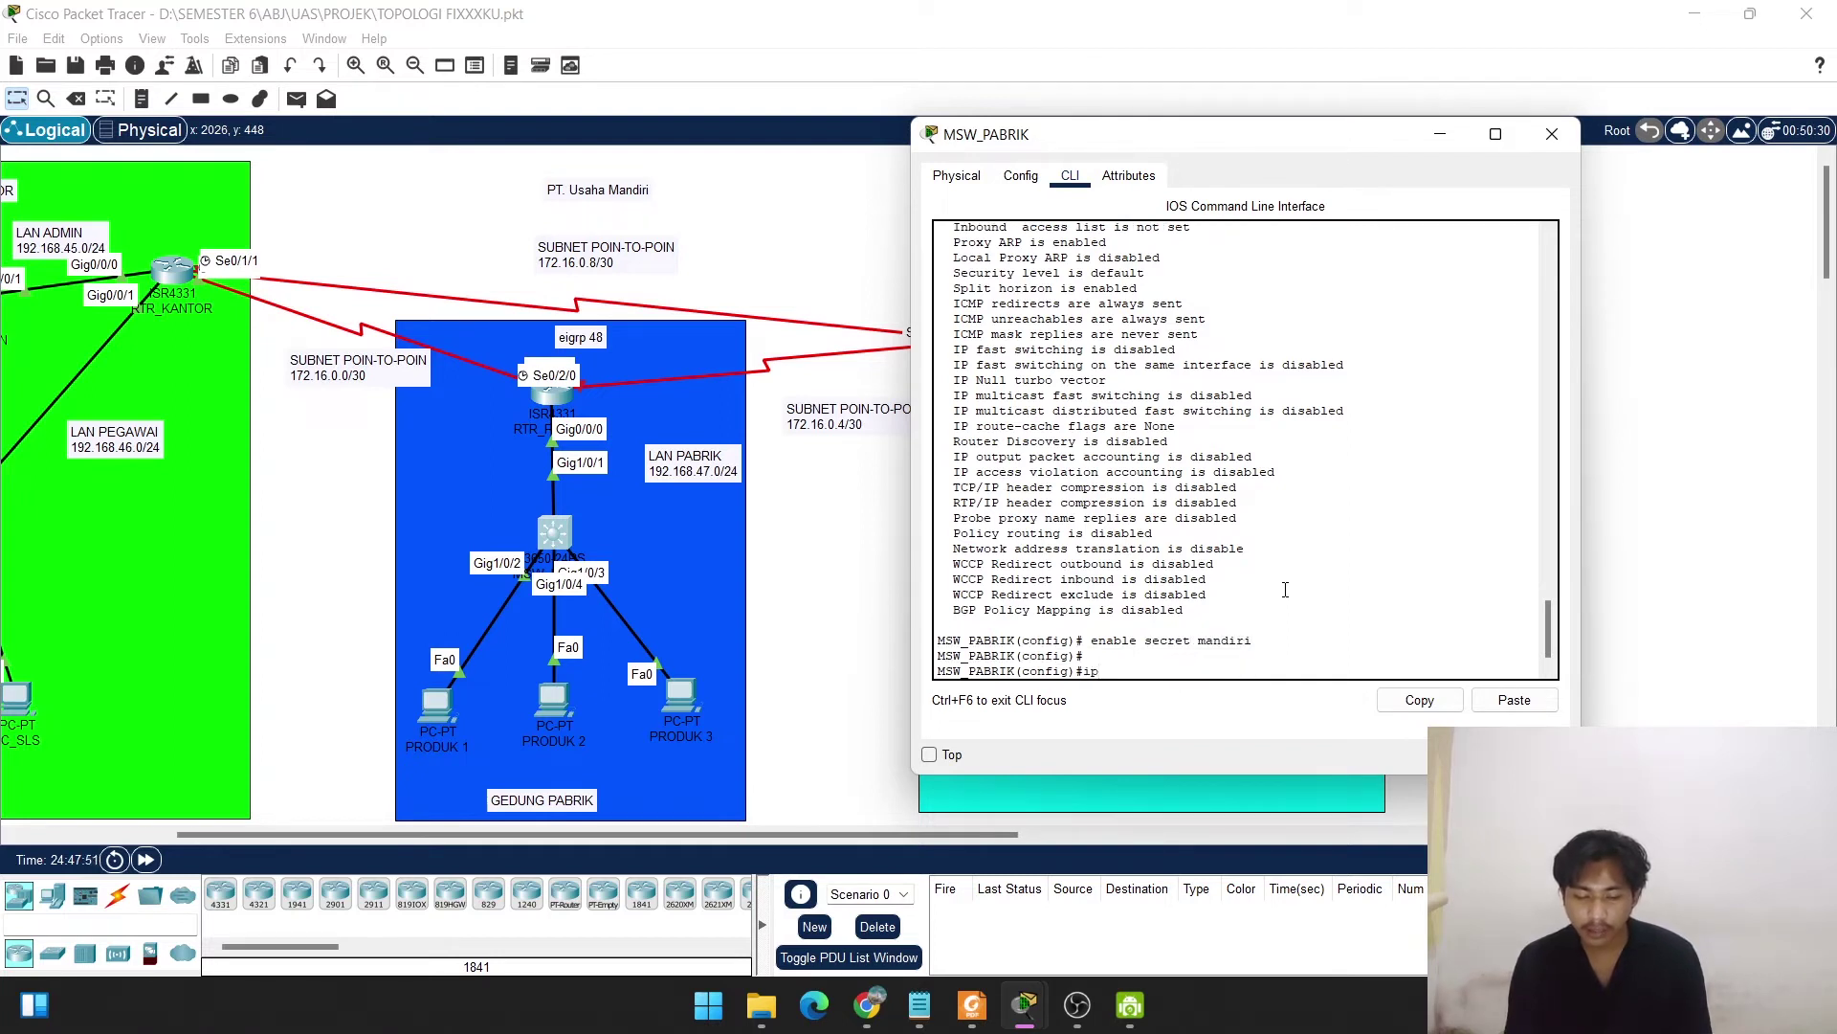
pyautogui.write(' domain-name usaha')
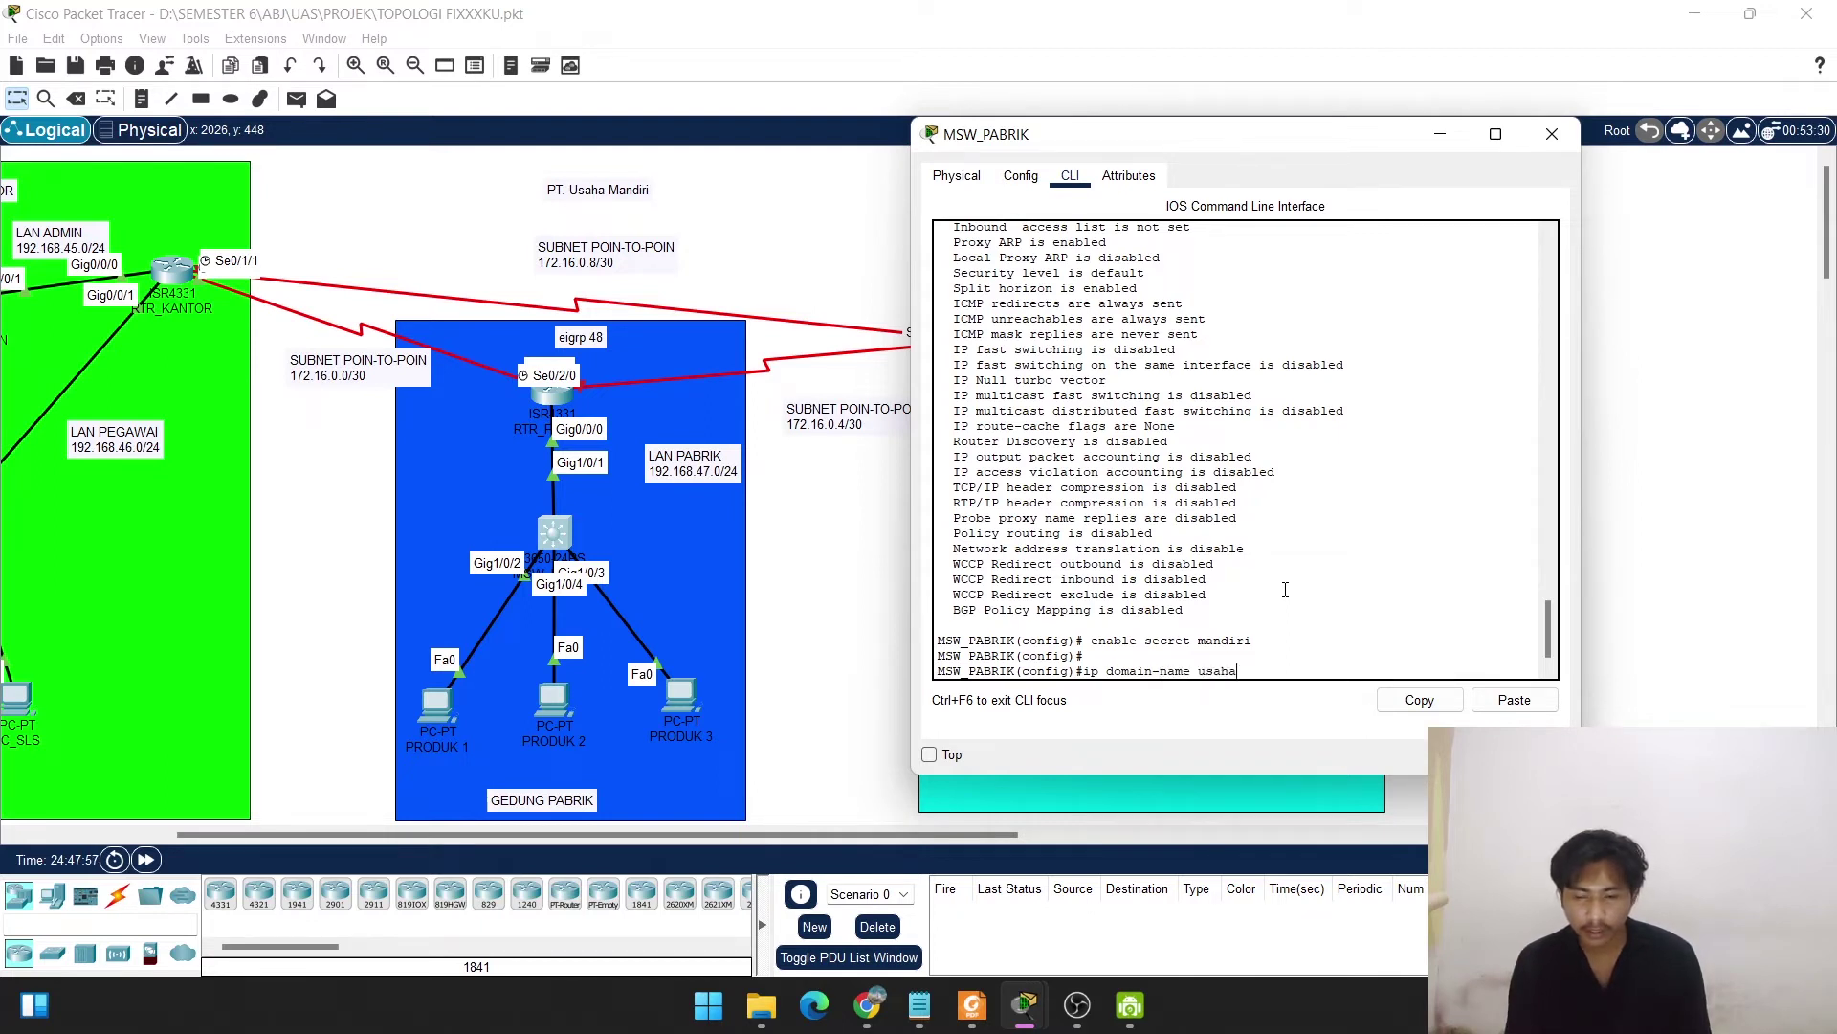
pyautogui.write('mandiri.com')
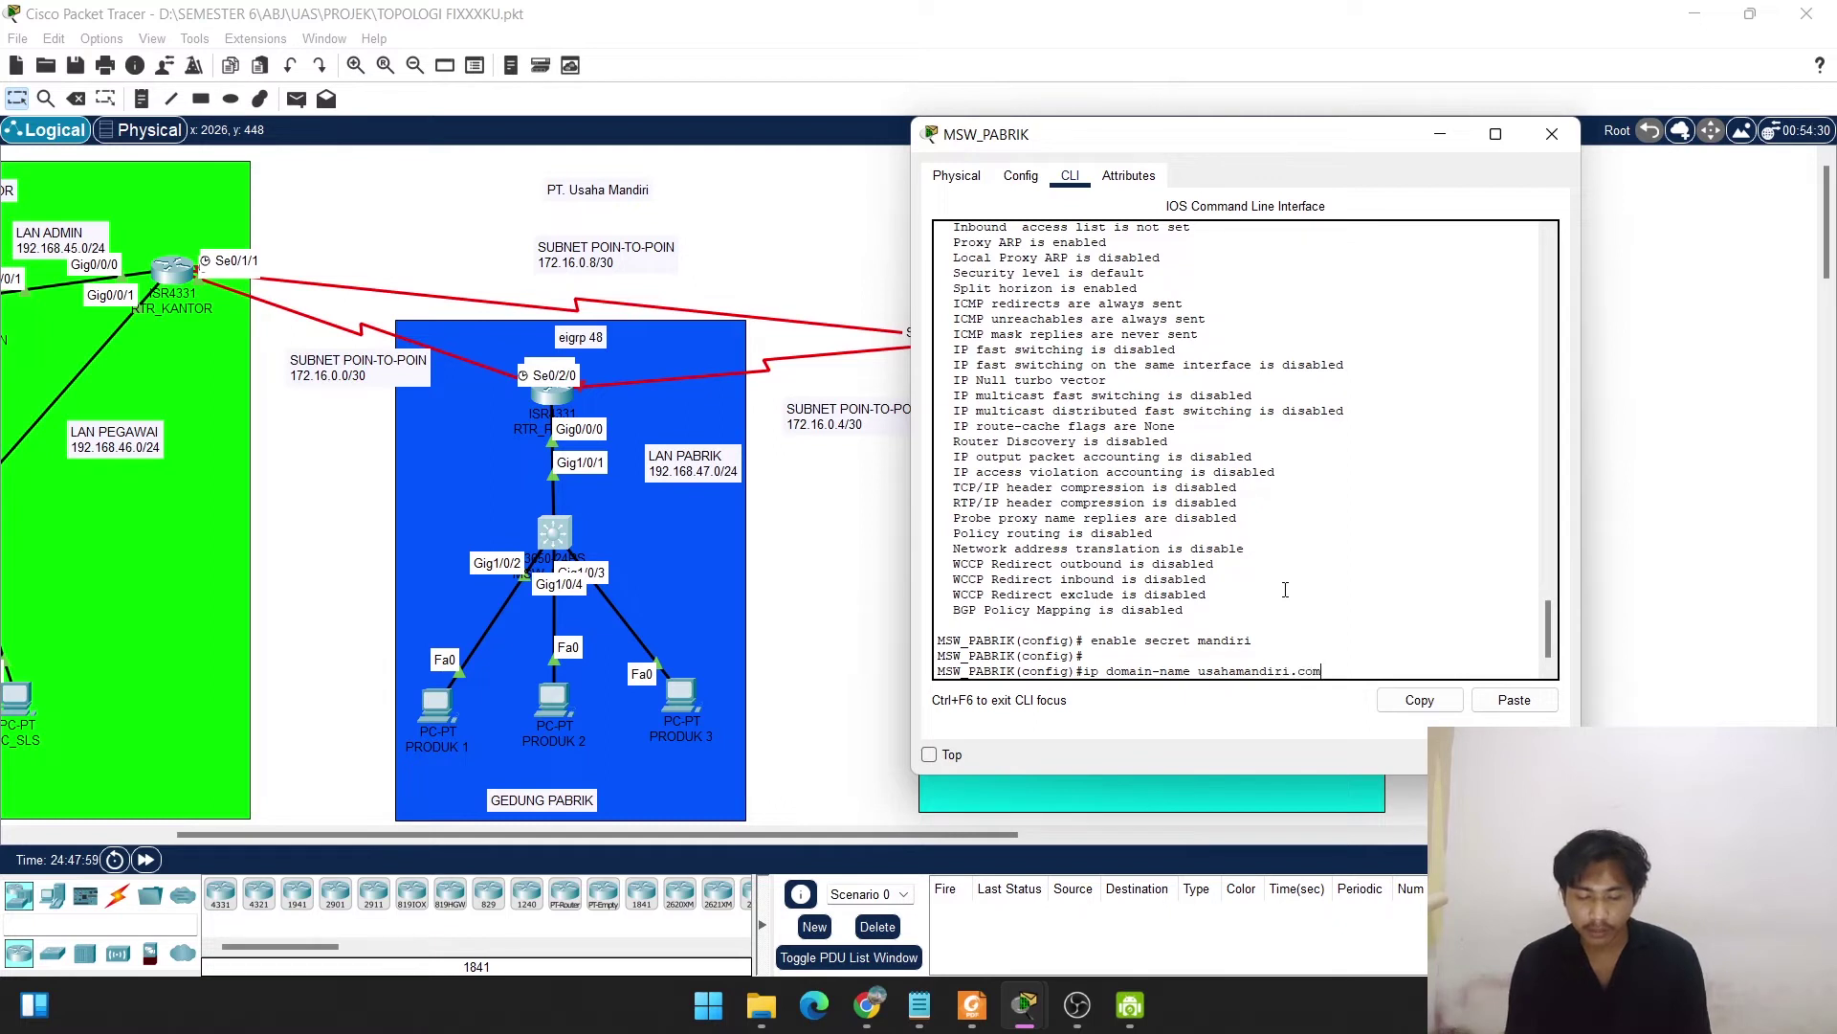
pyautogui.press('Return')
pyautogui.press('Return')
pyautogui.press('Return')
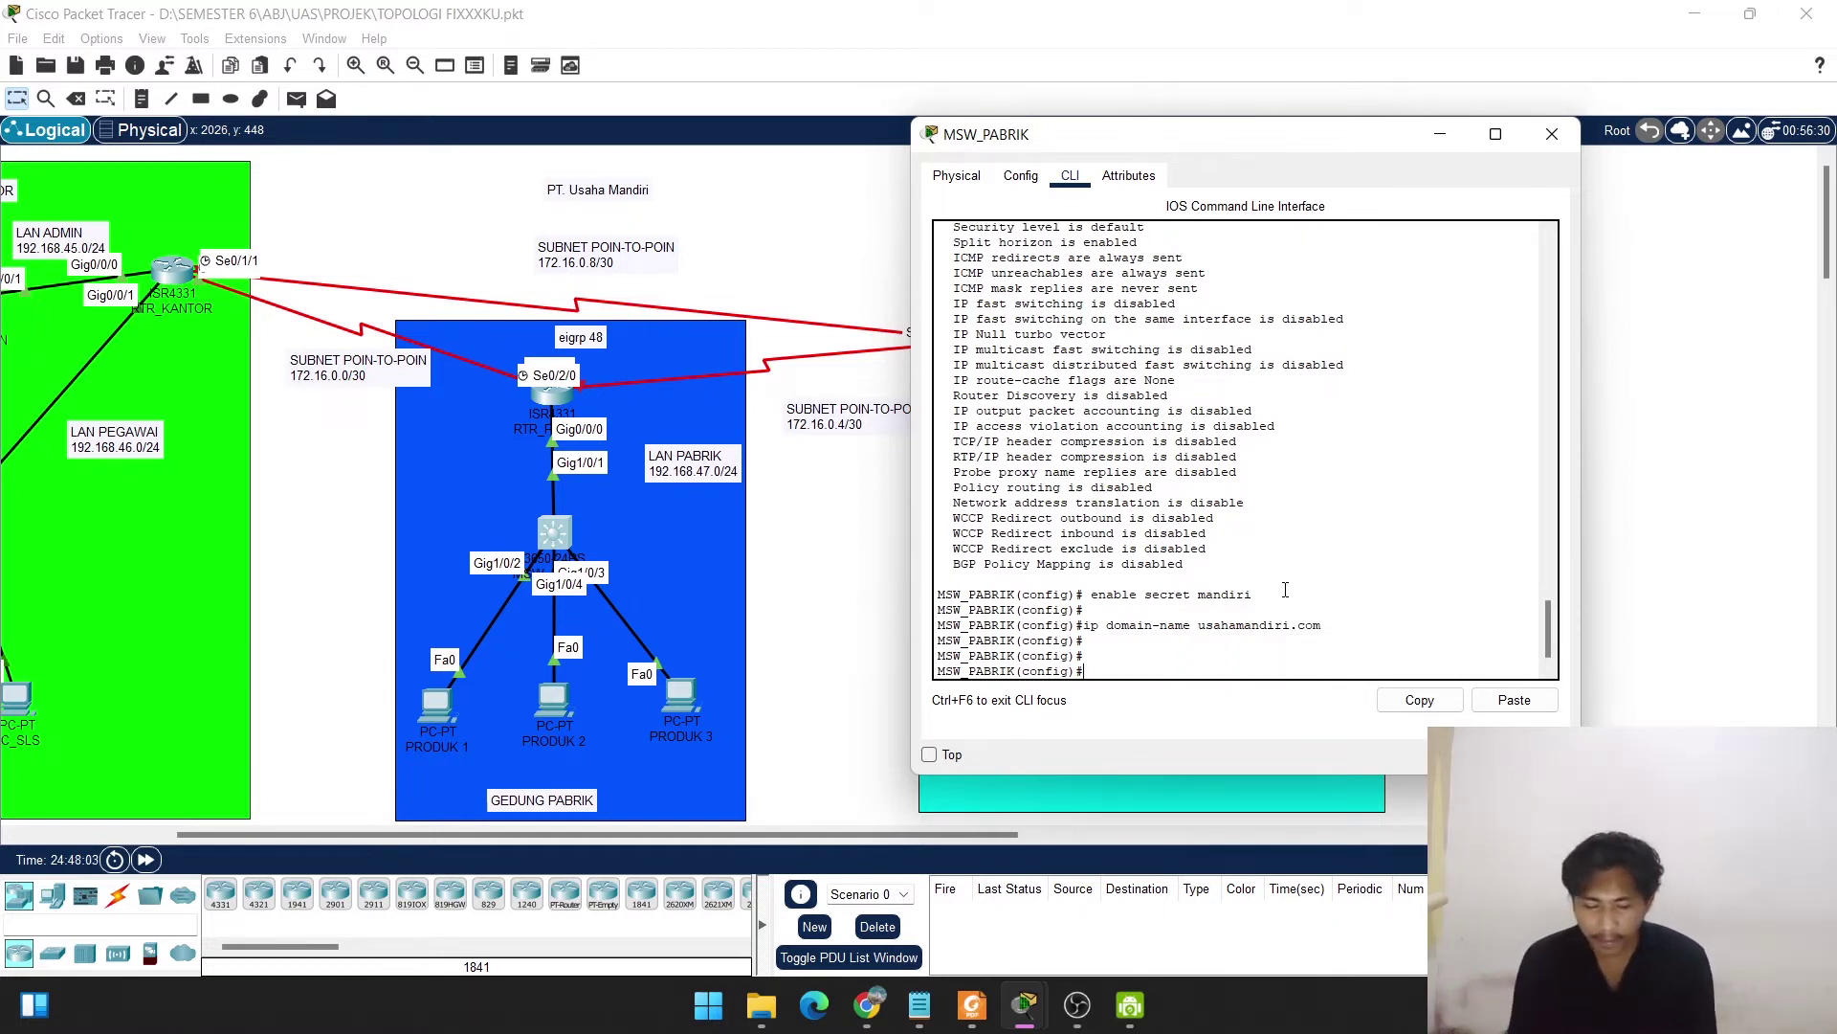
# Generate 1024-bit general-keys RSA keys with crypto key generate rsa, enabling SSH.
pyautogui.press('BackSpace')
pyautogui.press('BackSpace')
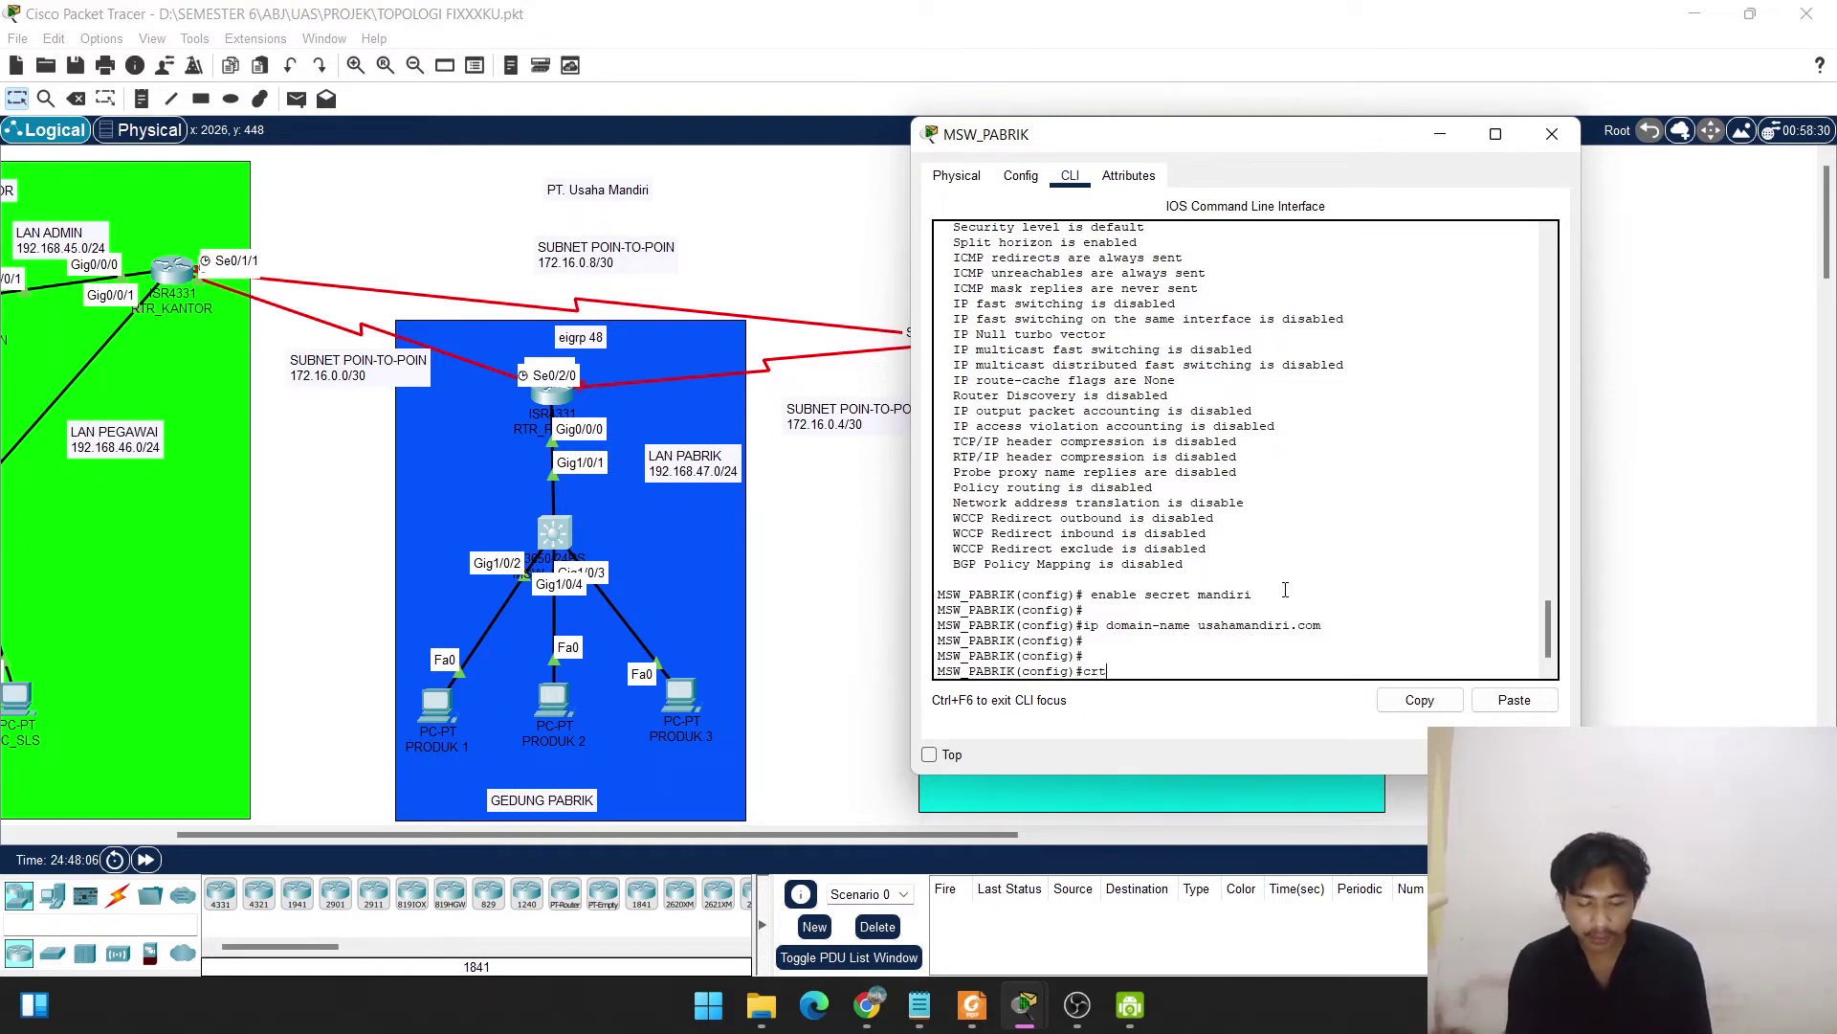
pyautogui.write('y')
pyautogui.press('Tab')
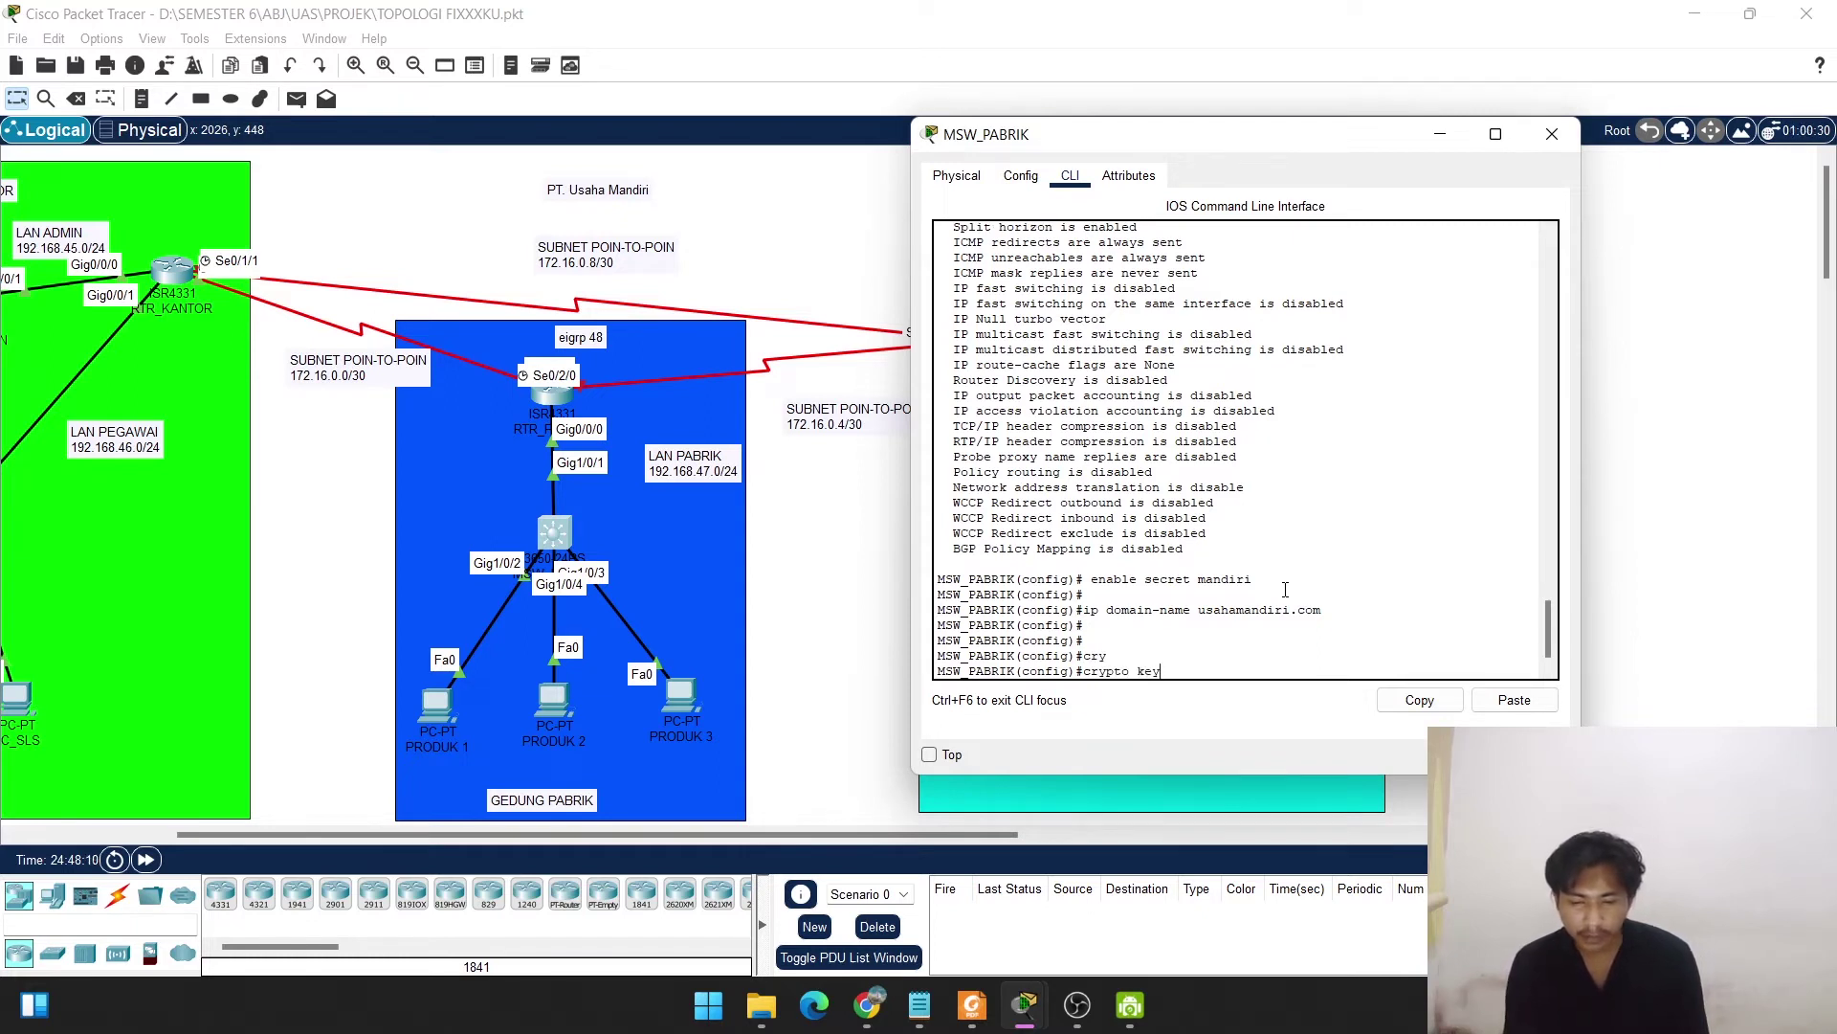
pyautogui.write('g')
pyautogui.press('Tab')
pyautogui.write('r')
pyautogui.press('Tab')
pyautogui.write('g')
pyautogui.press('Tab')
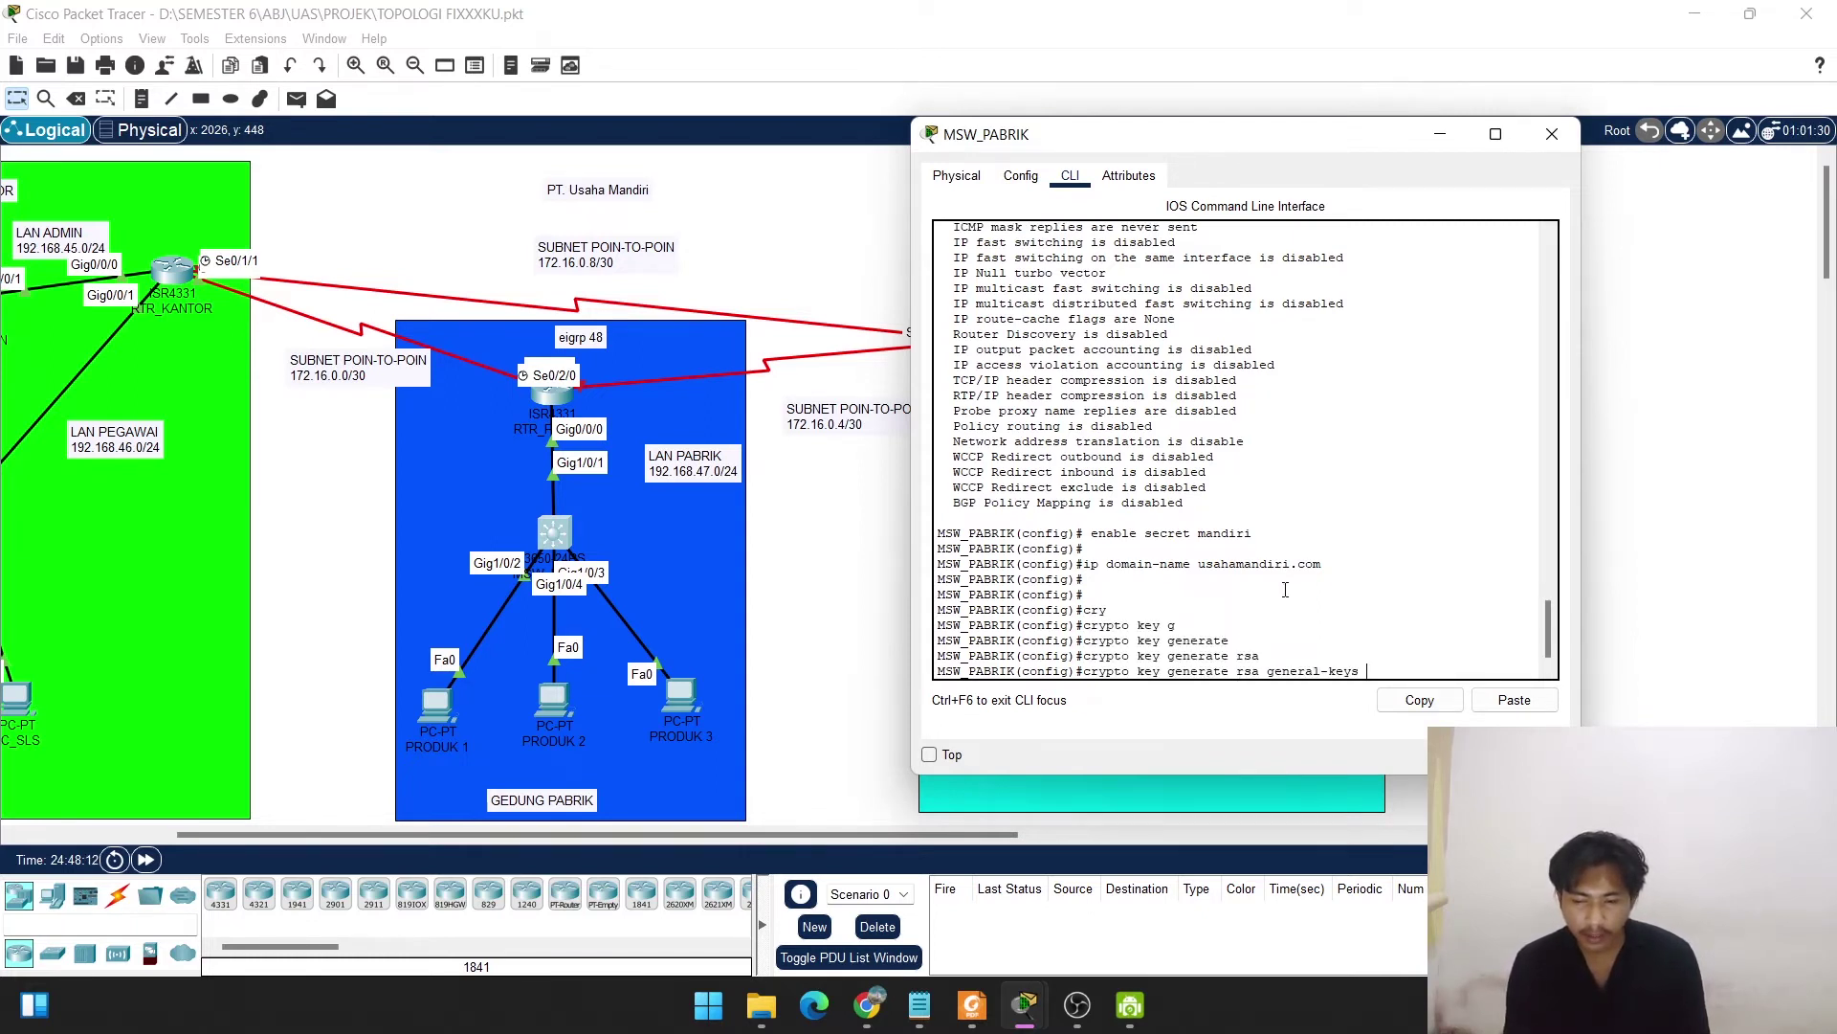
pyautogui.write('m')
pyautogui.press('Tab')
pyautogui.write('1024')
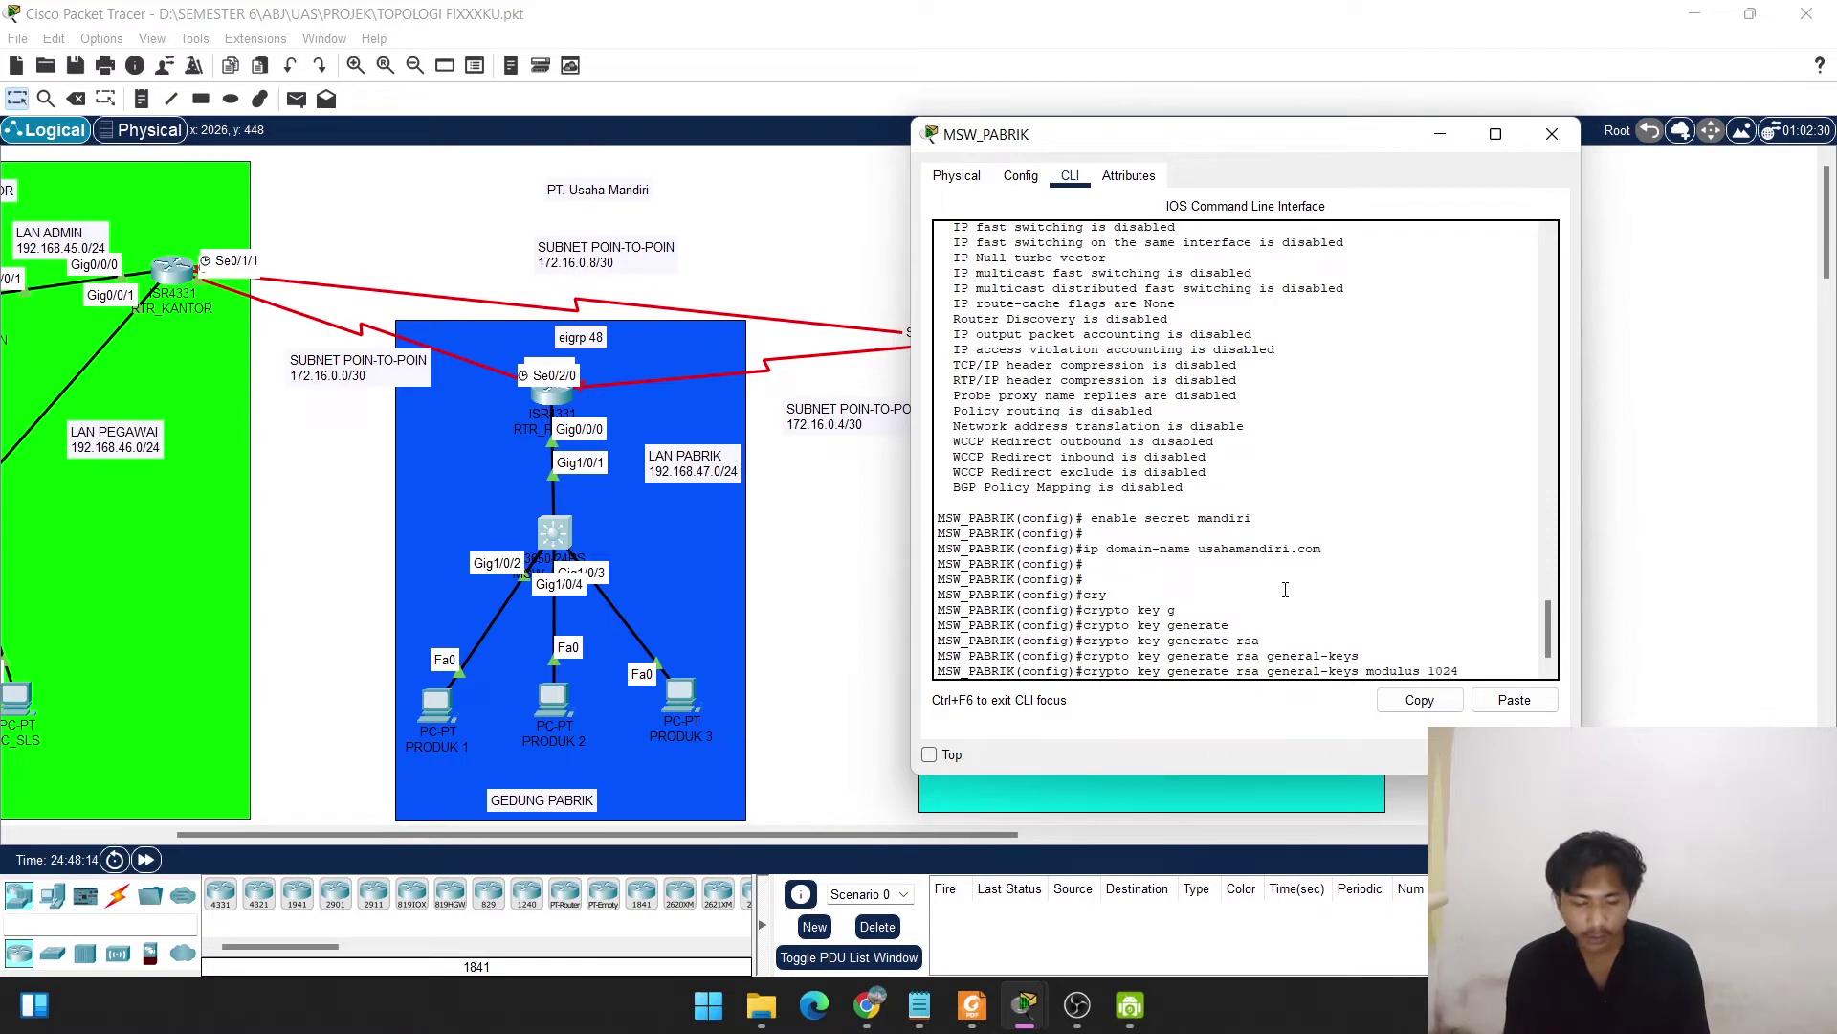
pyautogui.press('Return')
pyautogui.press('Return')
pyautogui.press('Return')
pyautogui.press('Return')
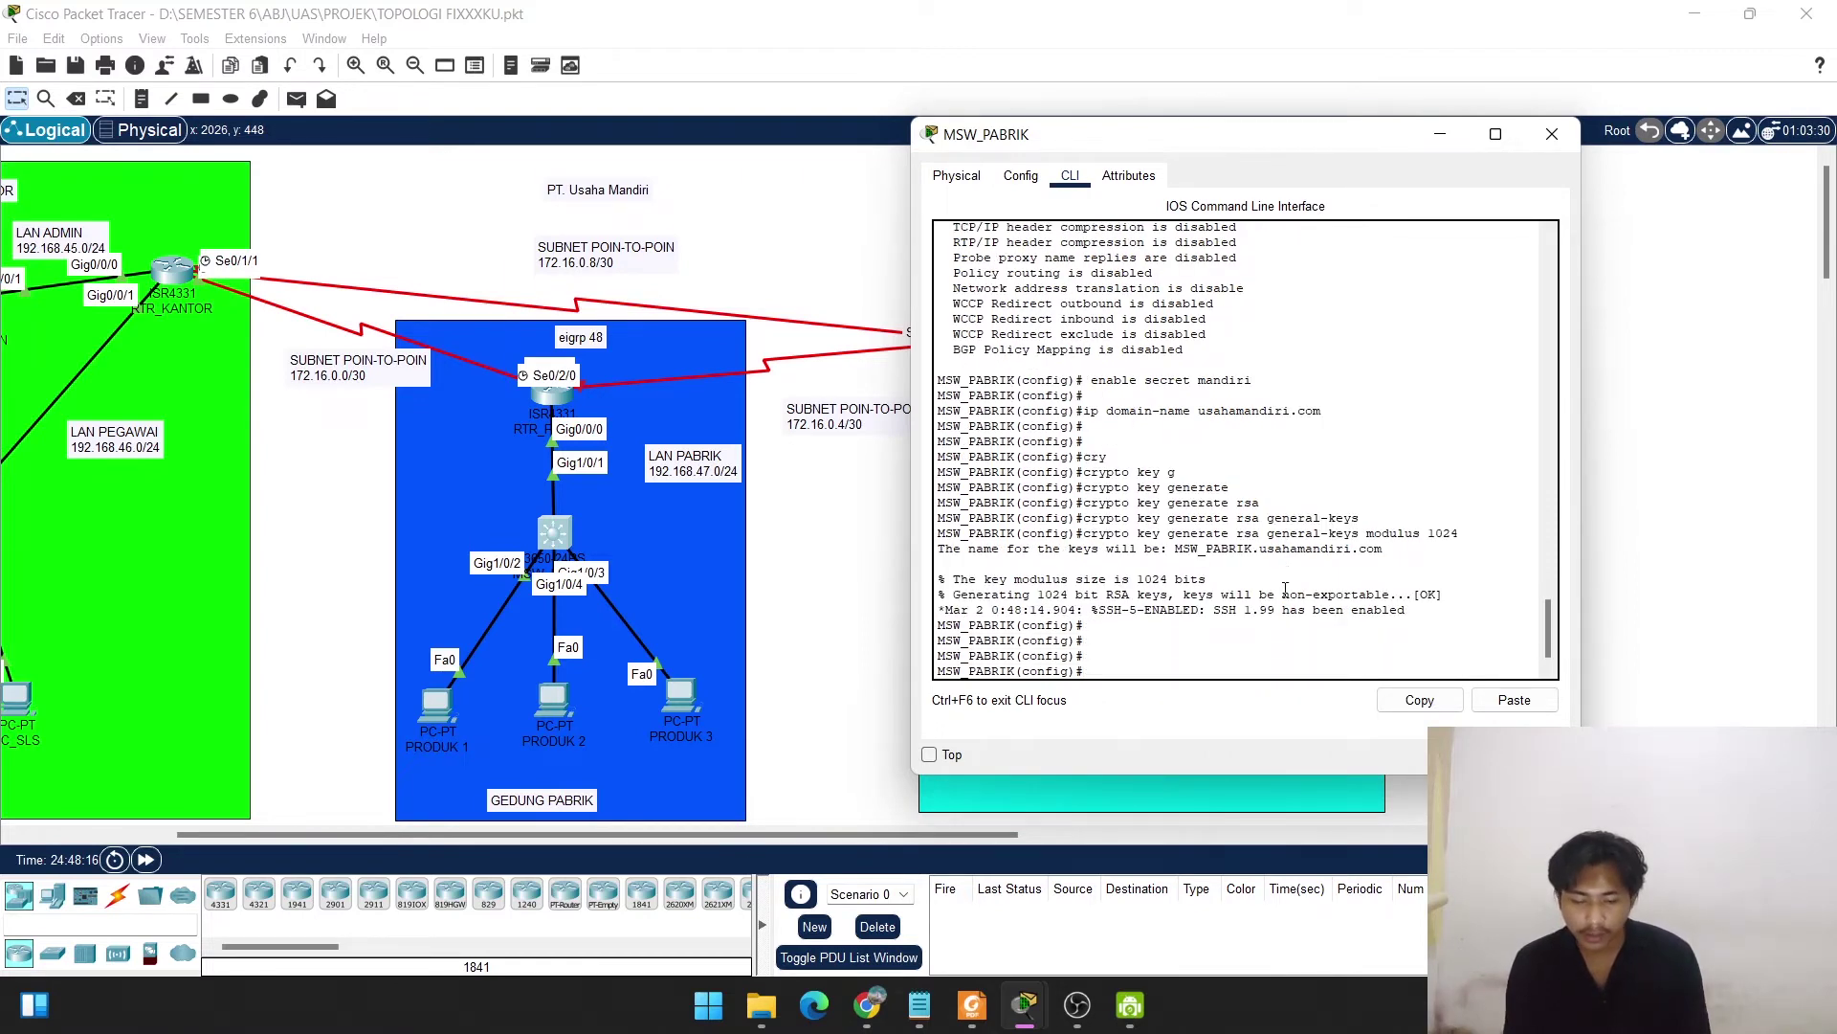
# Create a local user account with a username and password.
pyautogui.write('username')
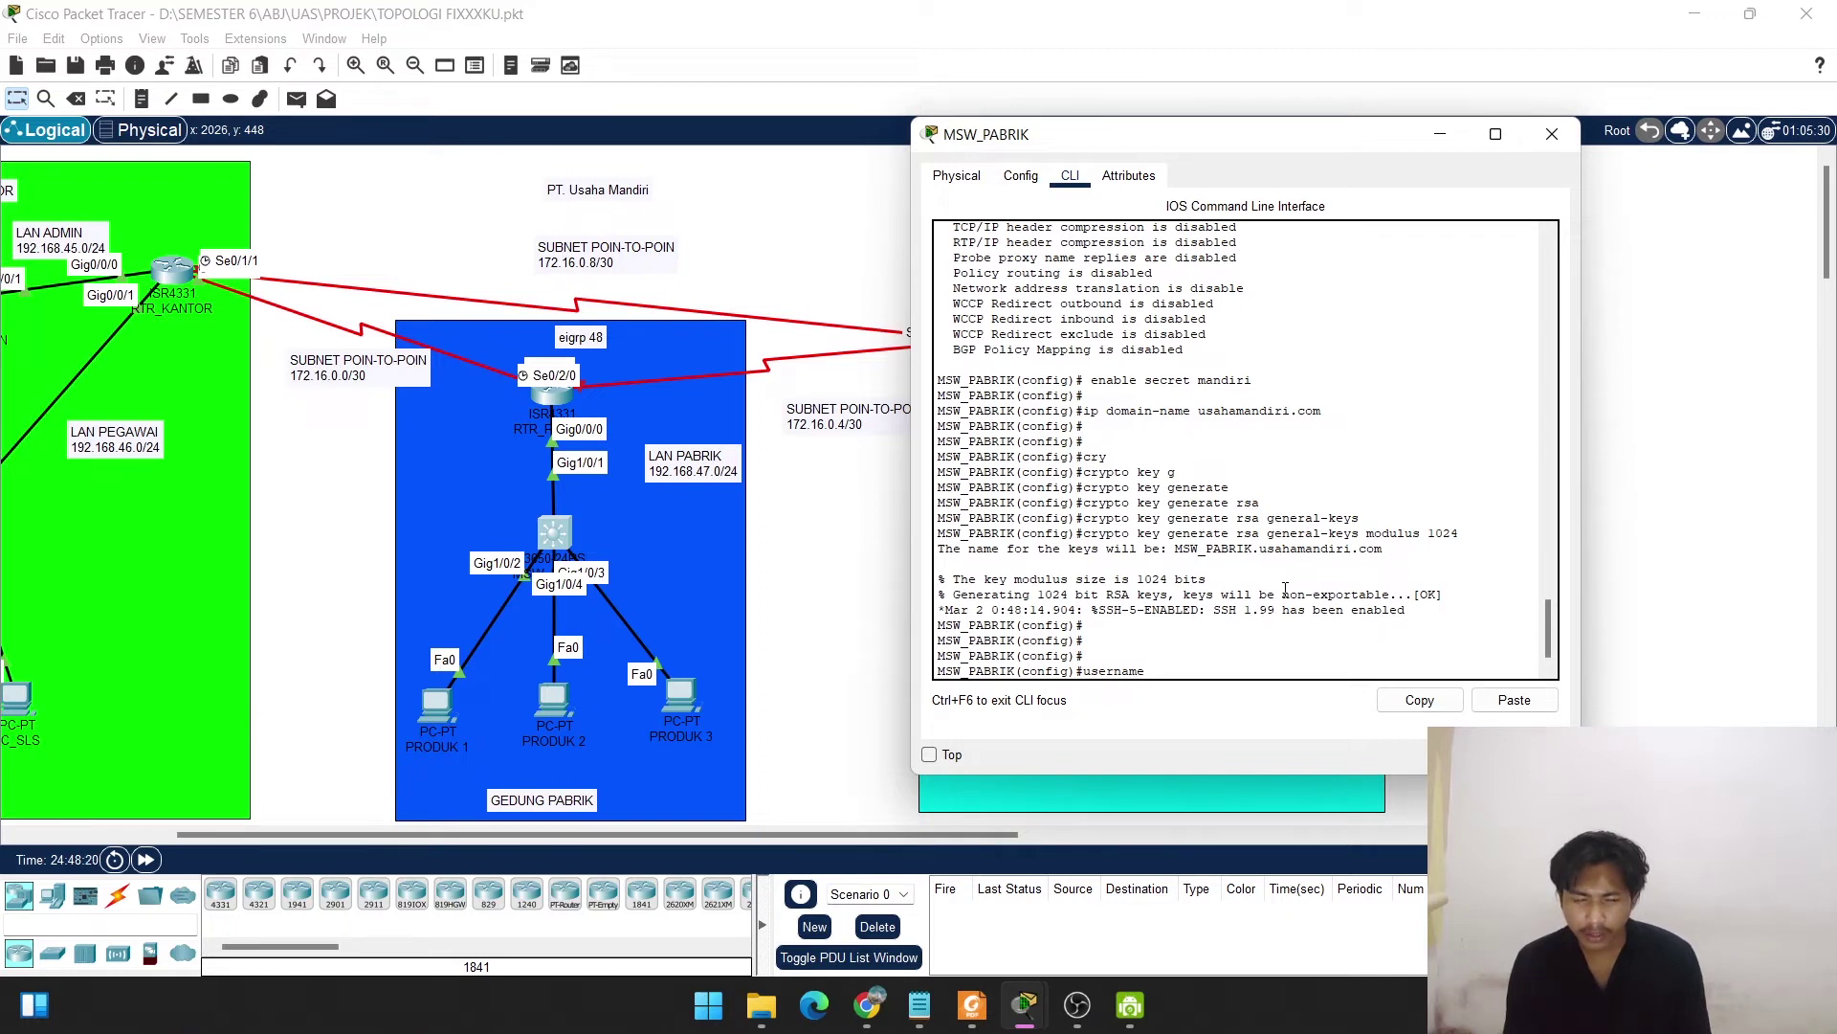
pyautogui.write(' usaha')
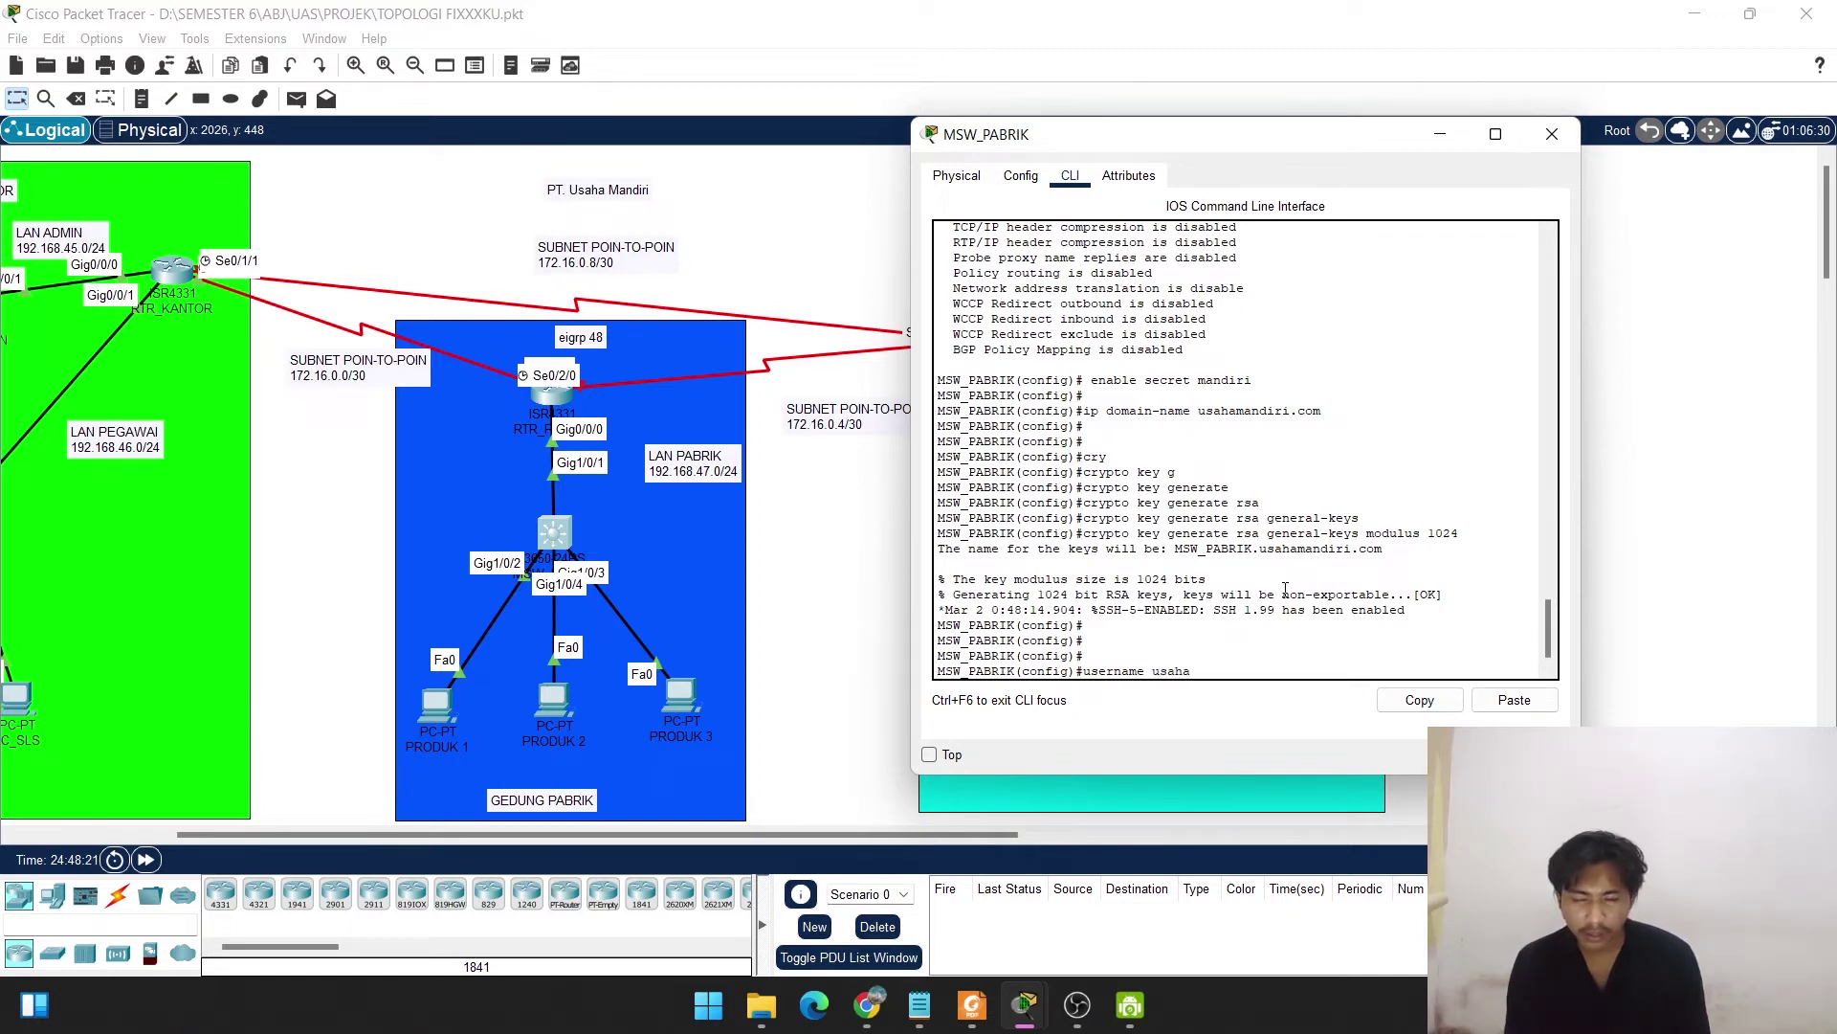
pyautogui.write(' passwor')
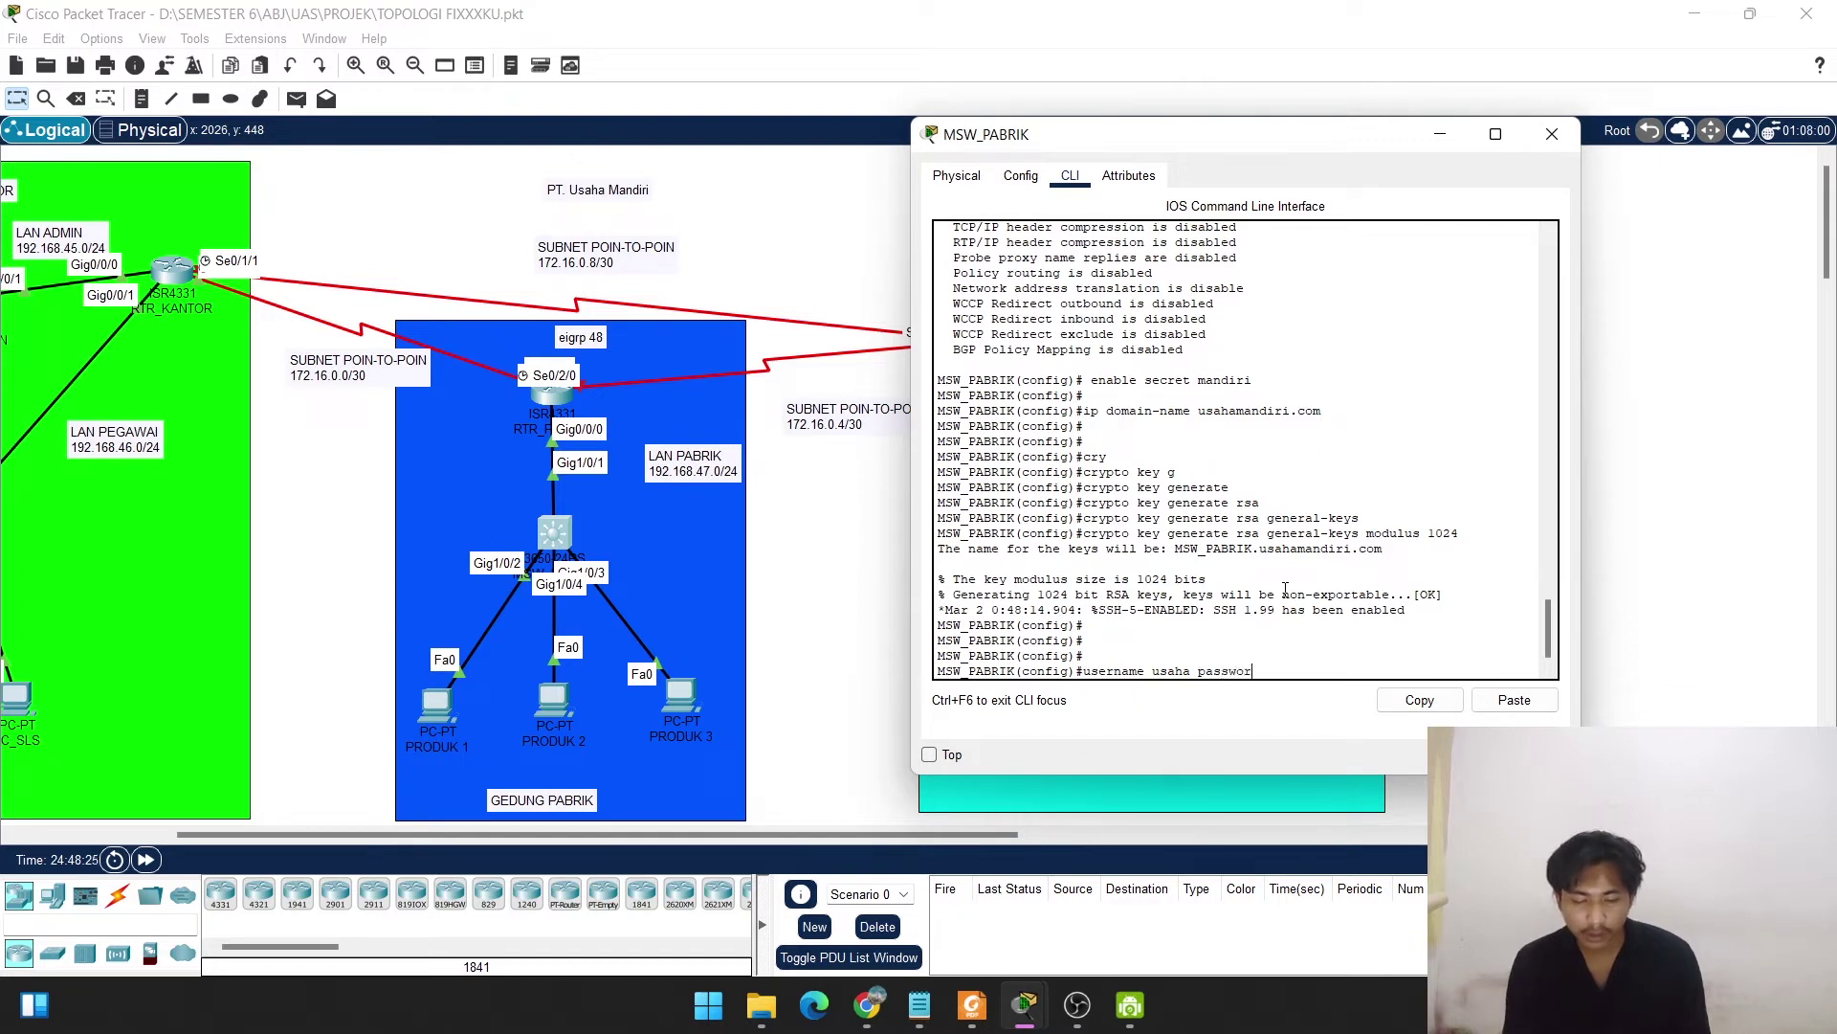
pyautogui.write('d mandiri')
pyautogui.press('Return')
pyautogui.press('Return')
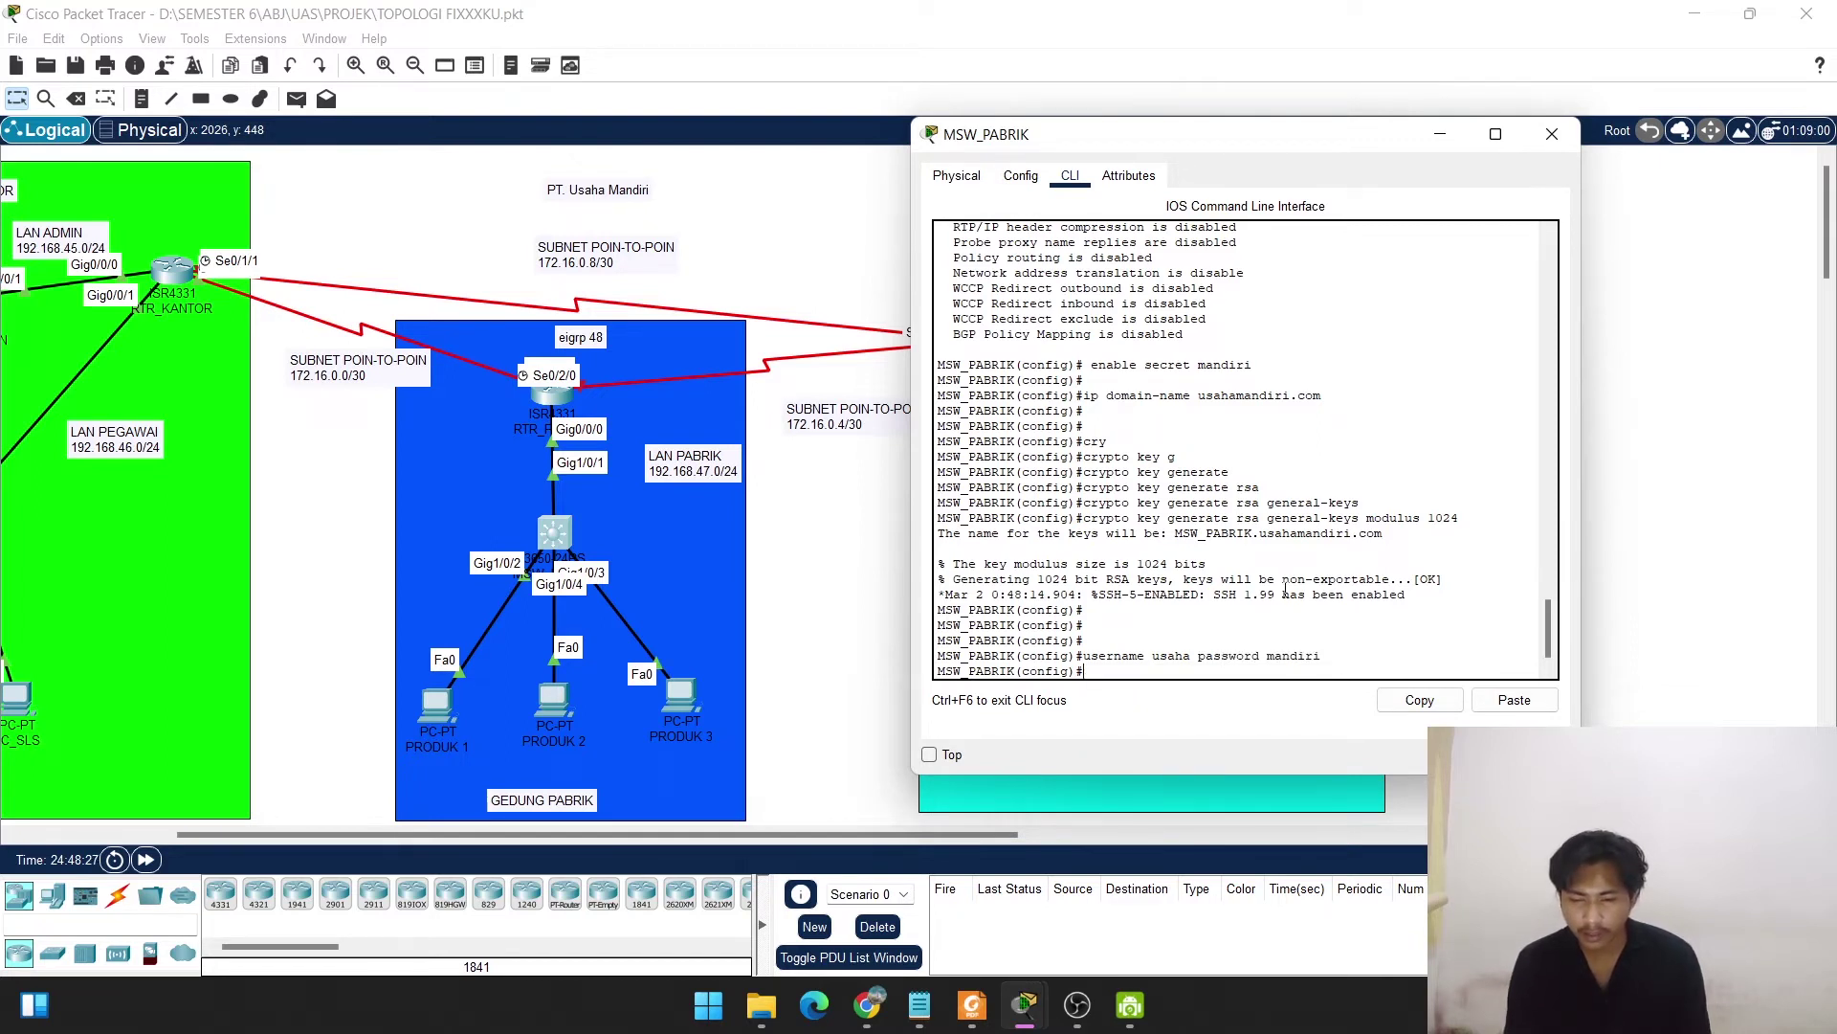
pyautogui.press('Return')
# Restrict VTY lines 0–3 to login local and SSH-only transport input.
pyautogui.write('lin')
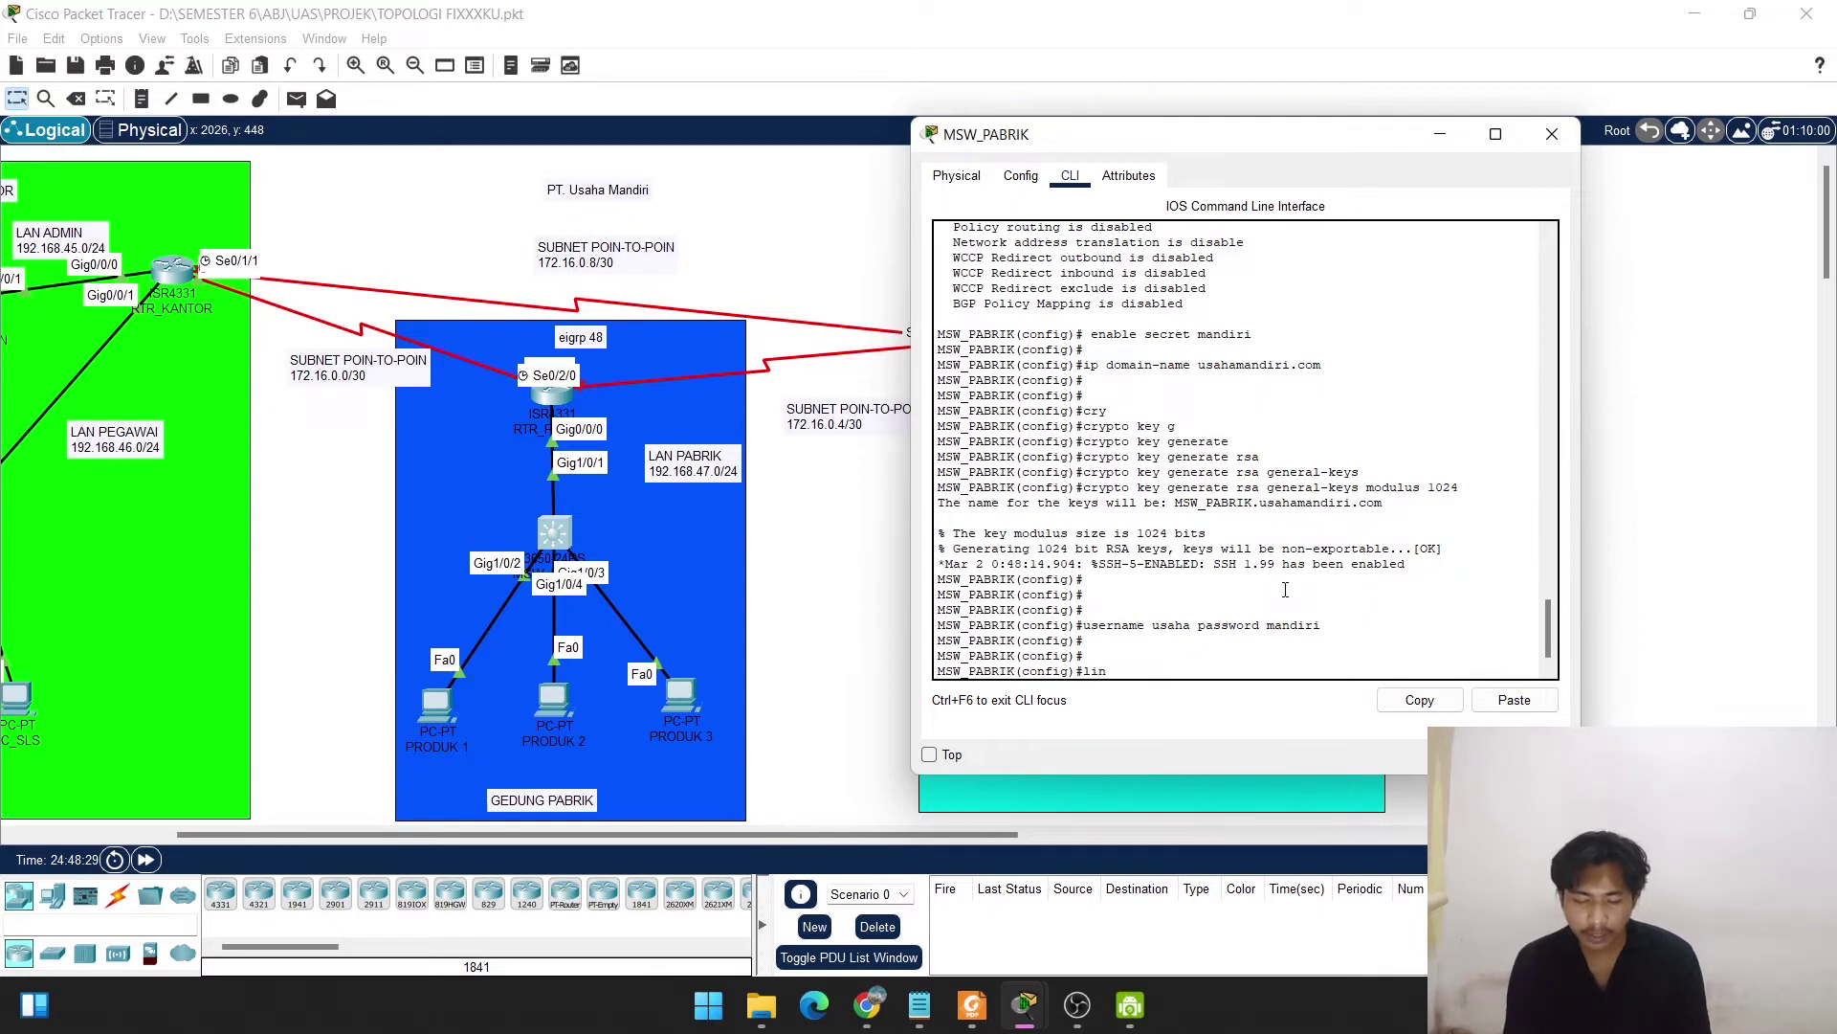
pyautogui.write('e v')
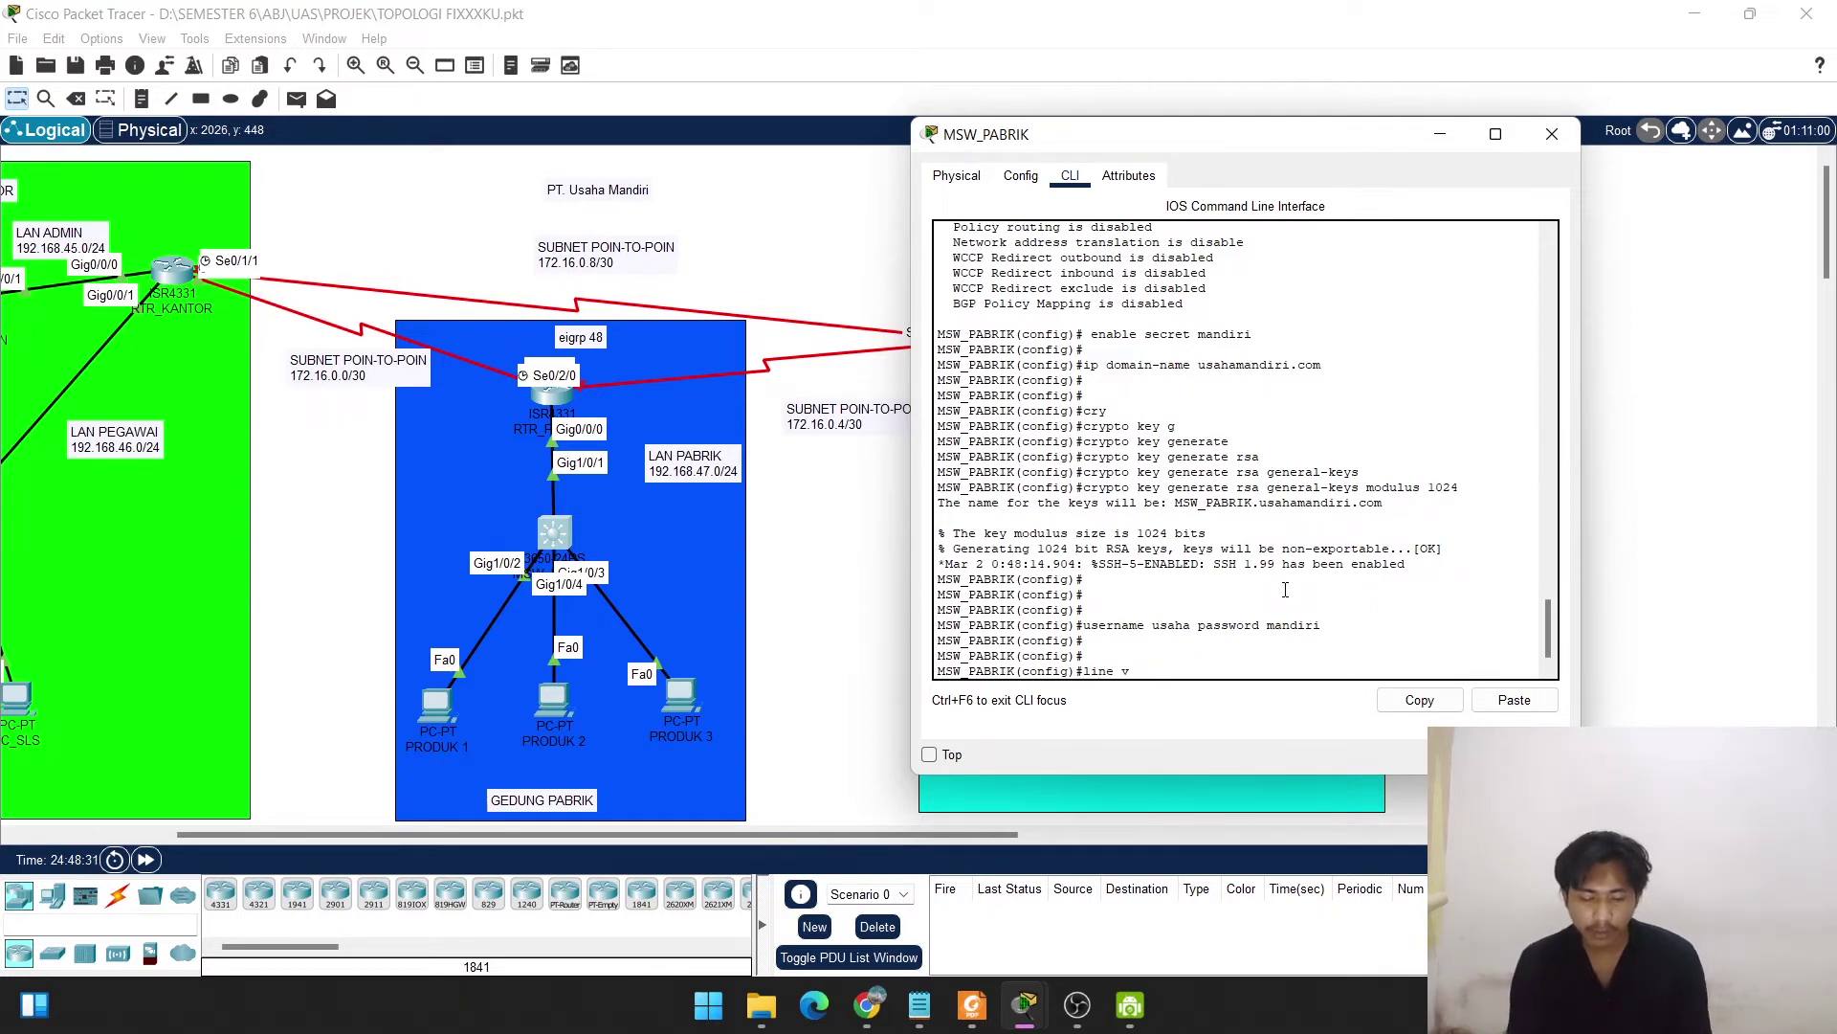
pyautogui.write('ty 0 ')
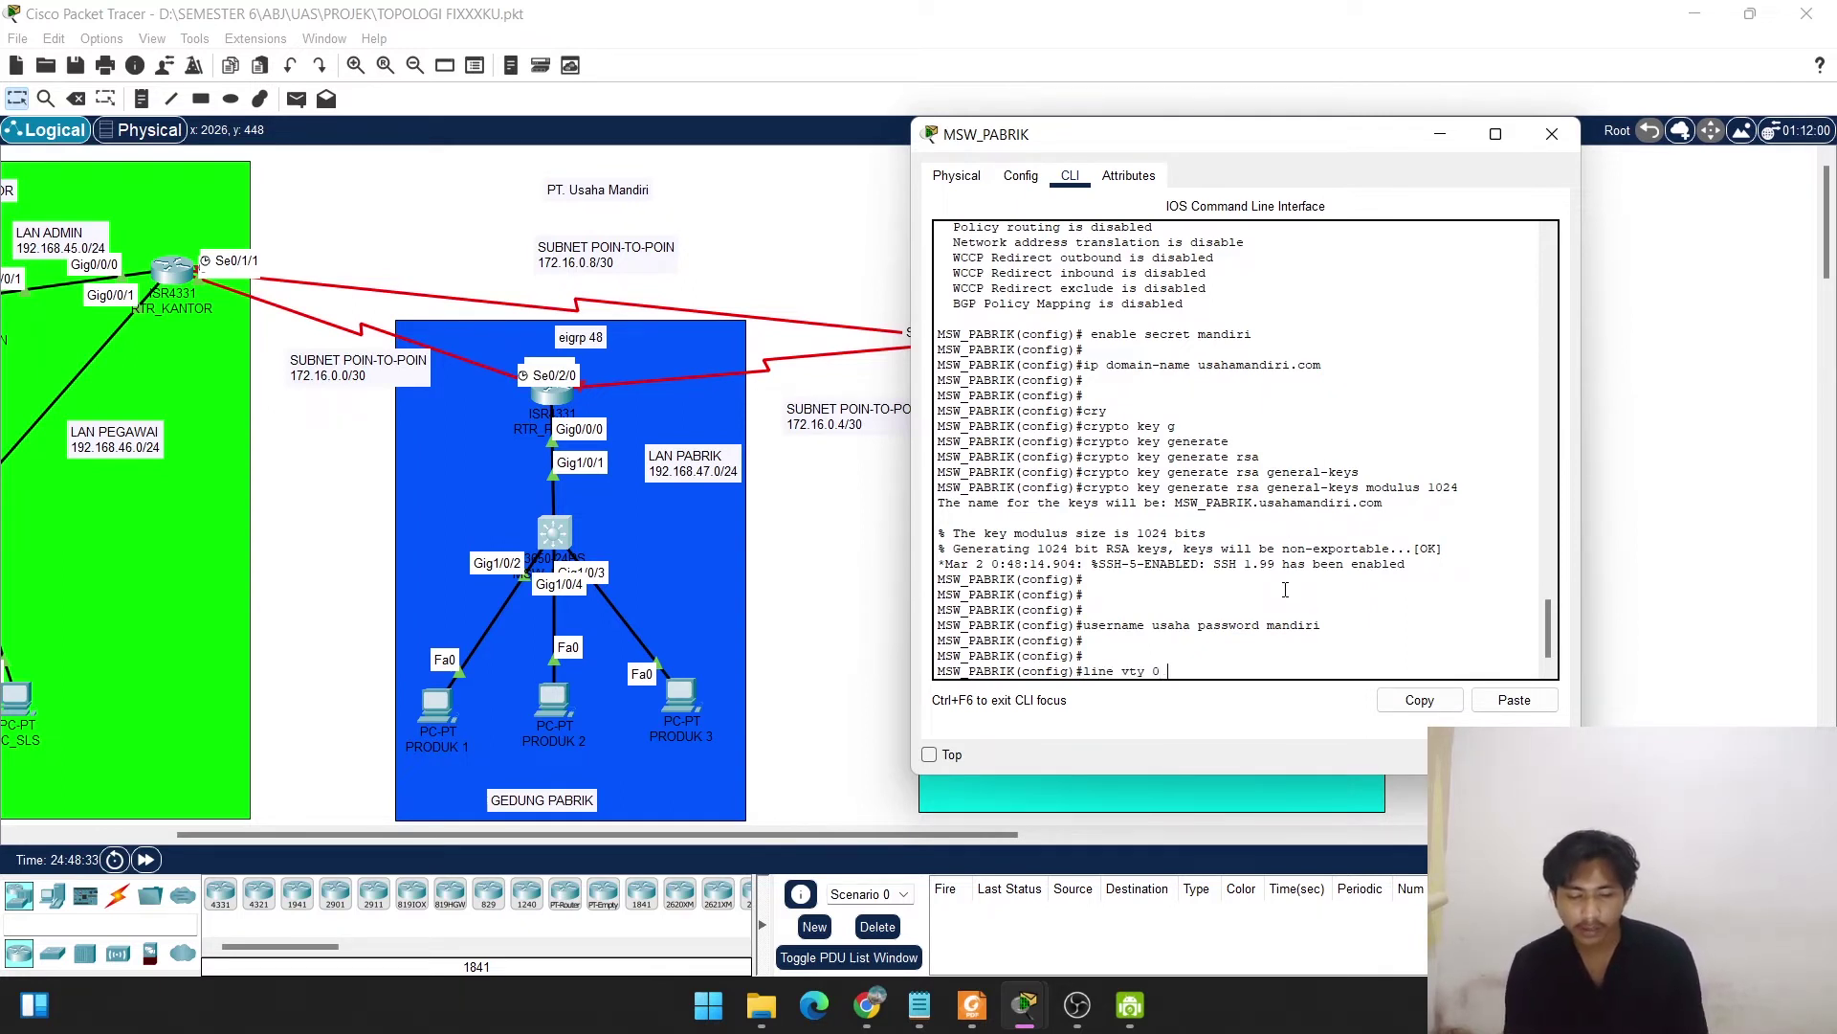
pyautogui.write('3')
pyautogui.press('Return')
pyautogui.write('login ')
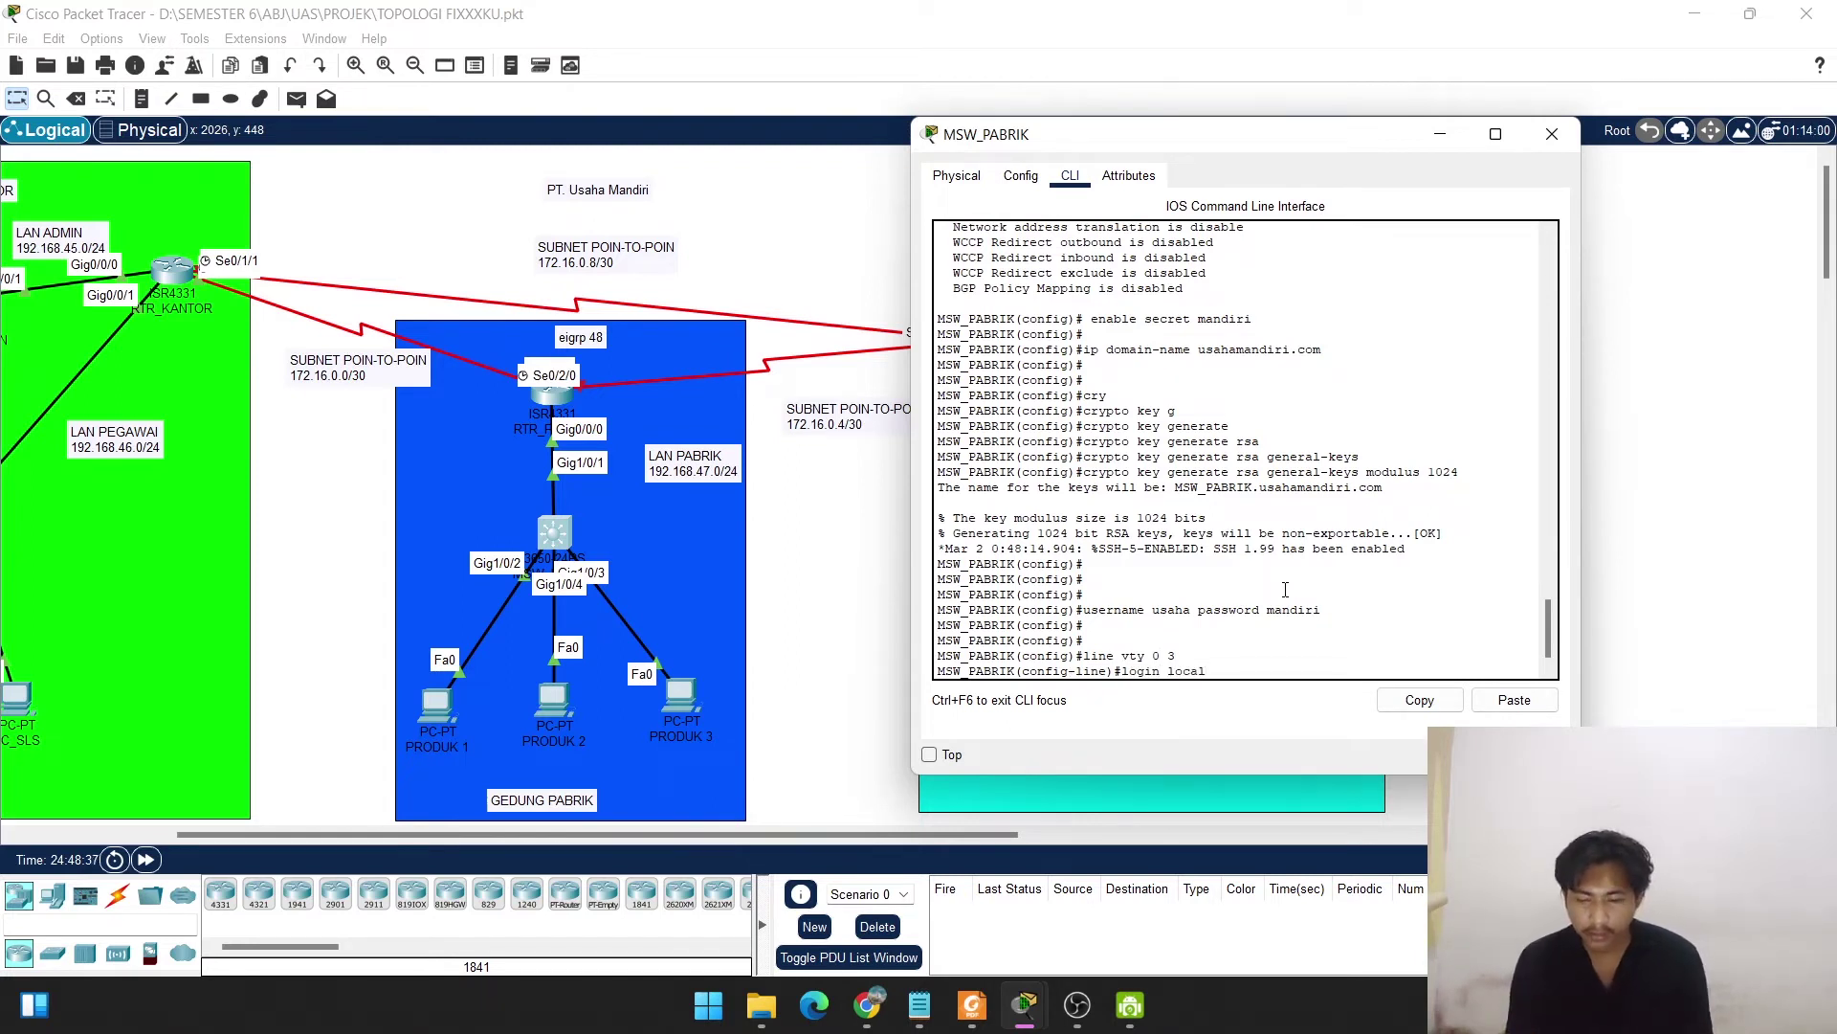
pyautogui.write('local')
pyautogui.press('Return')
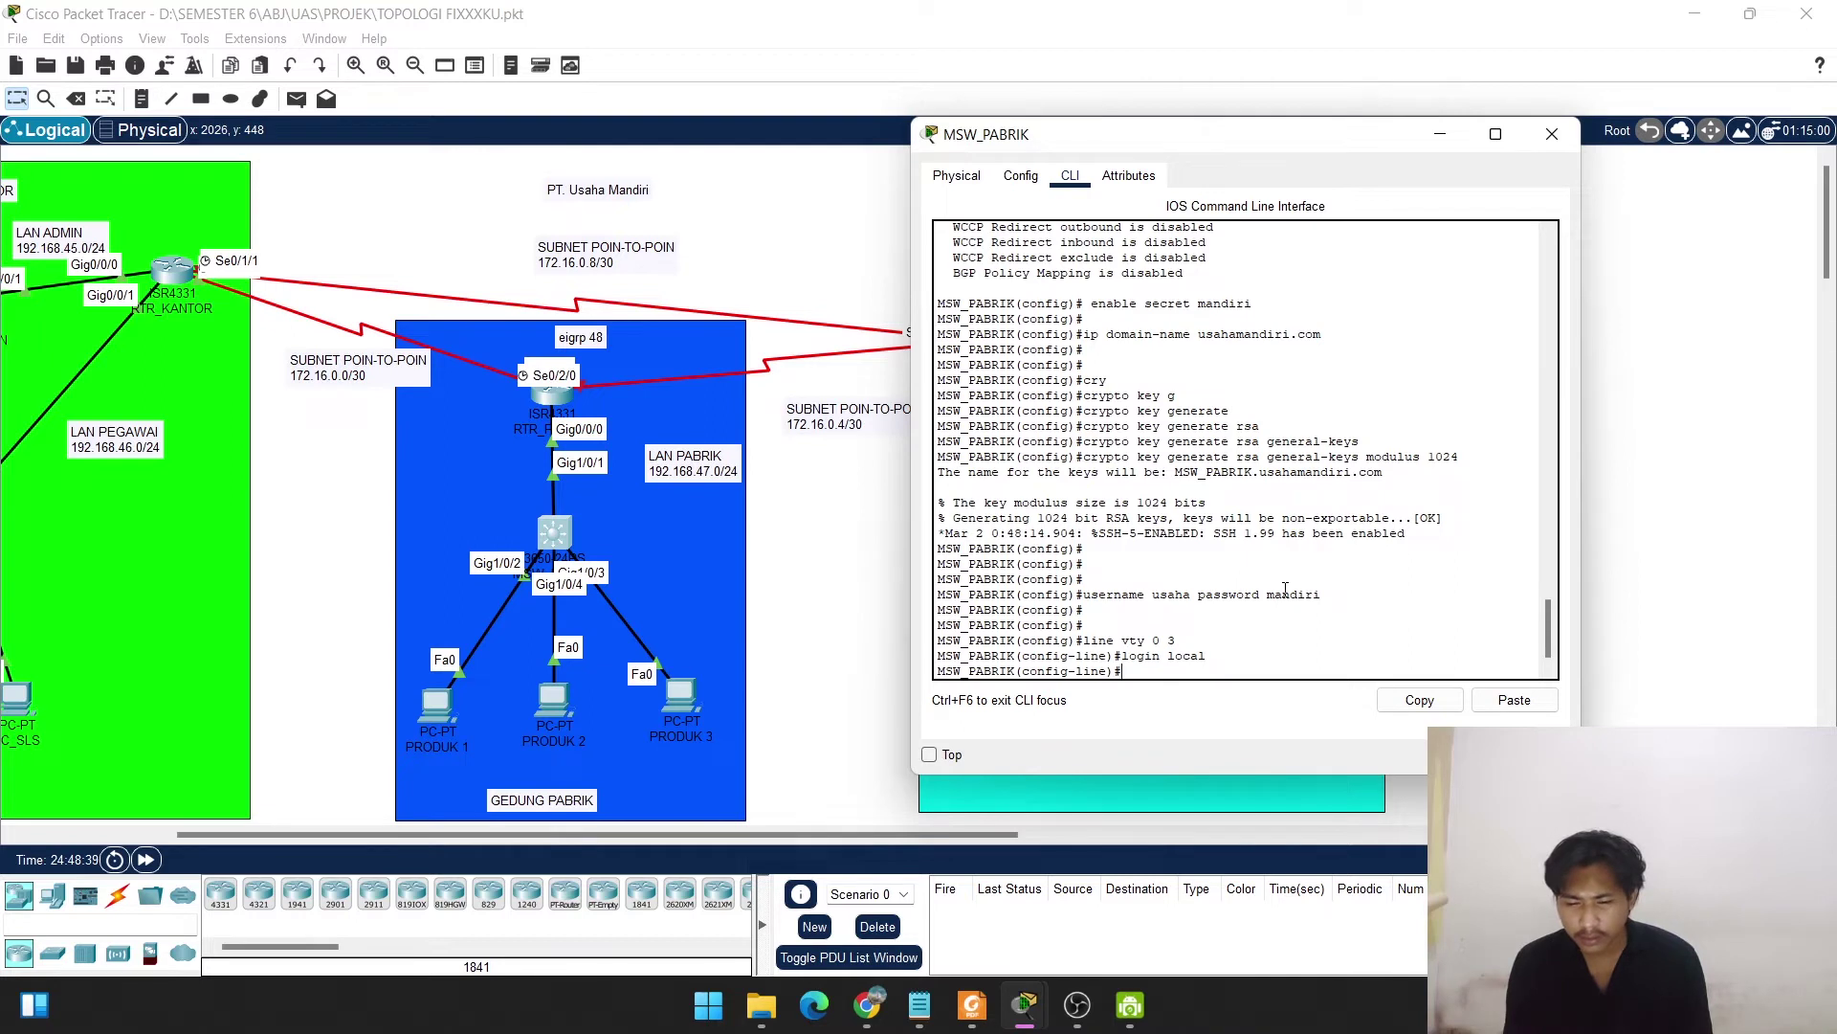
pyautogui.write('trns')
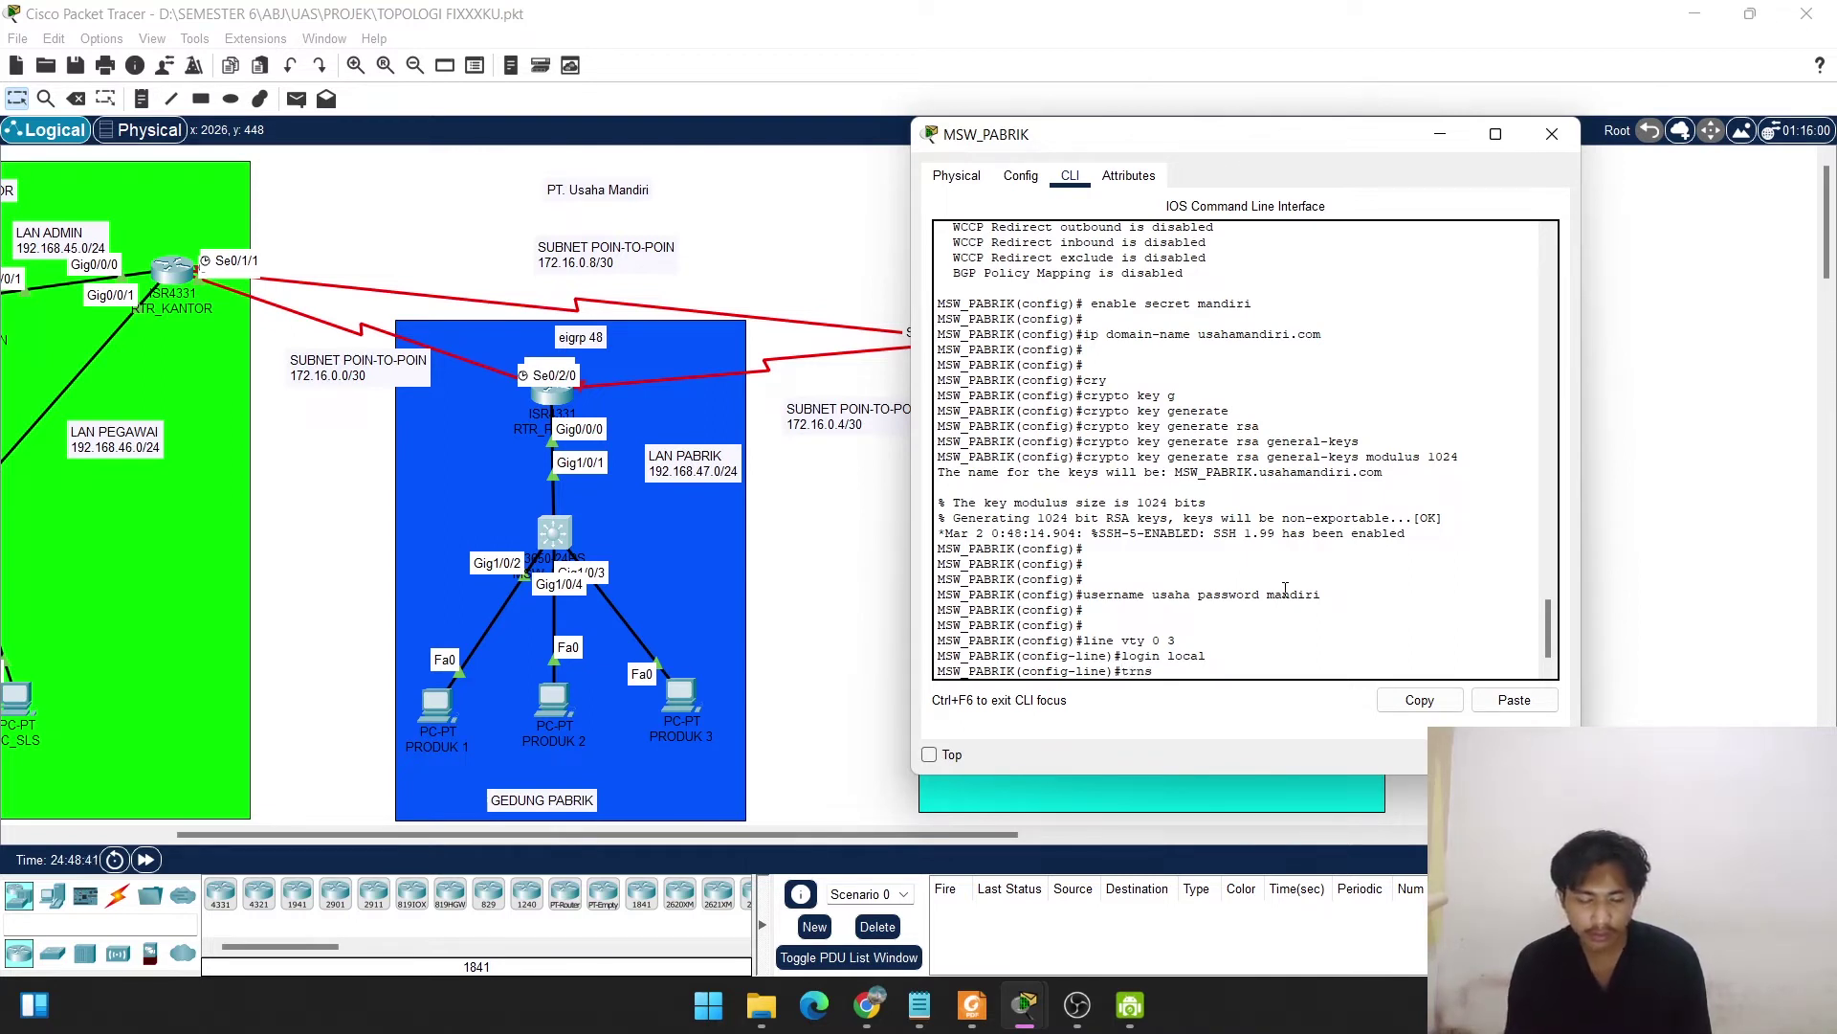
pyautogui.press('BackSpace')
pyautogui.press('BackSpace')
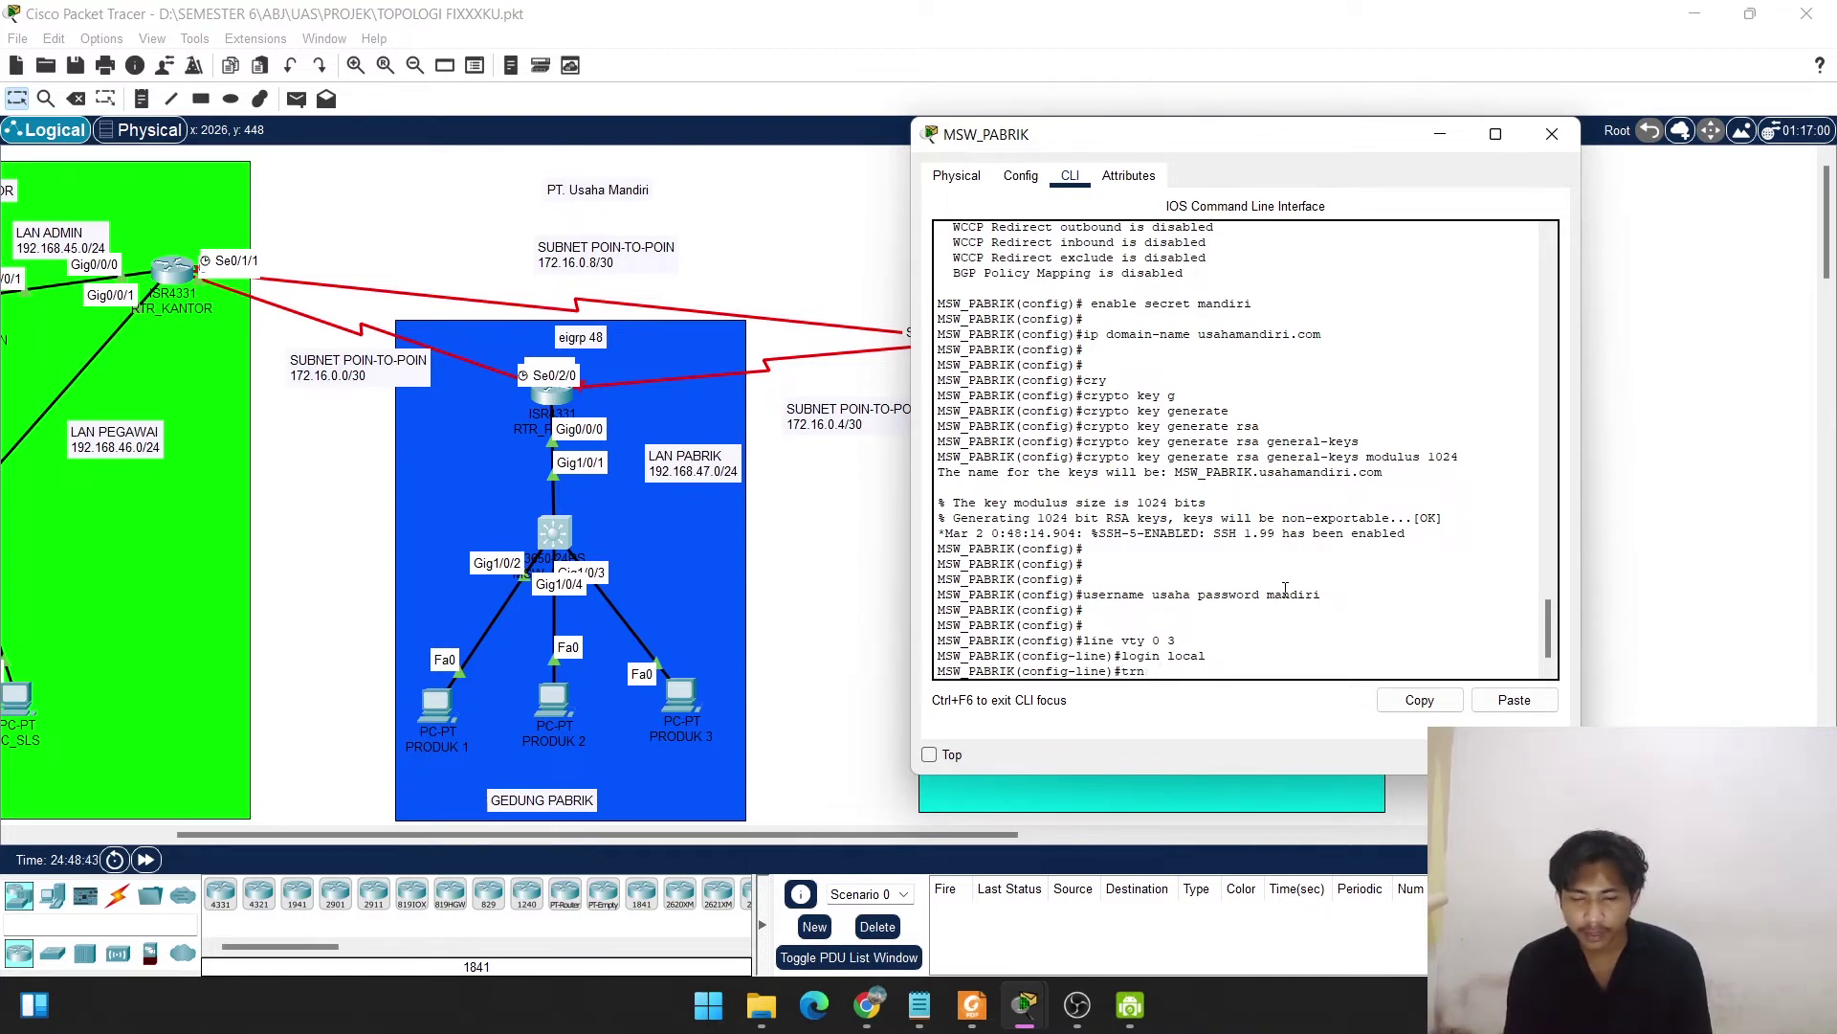
pyautogui.write('ns')
pyautogui.press('Tab')
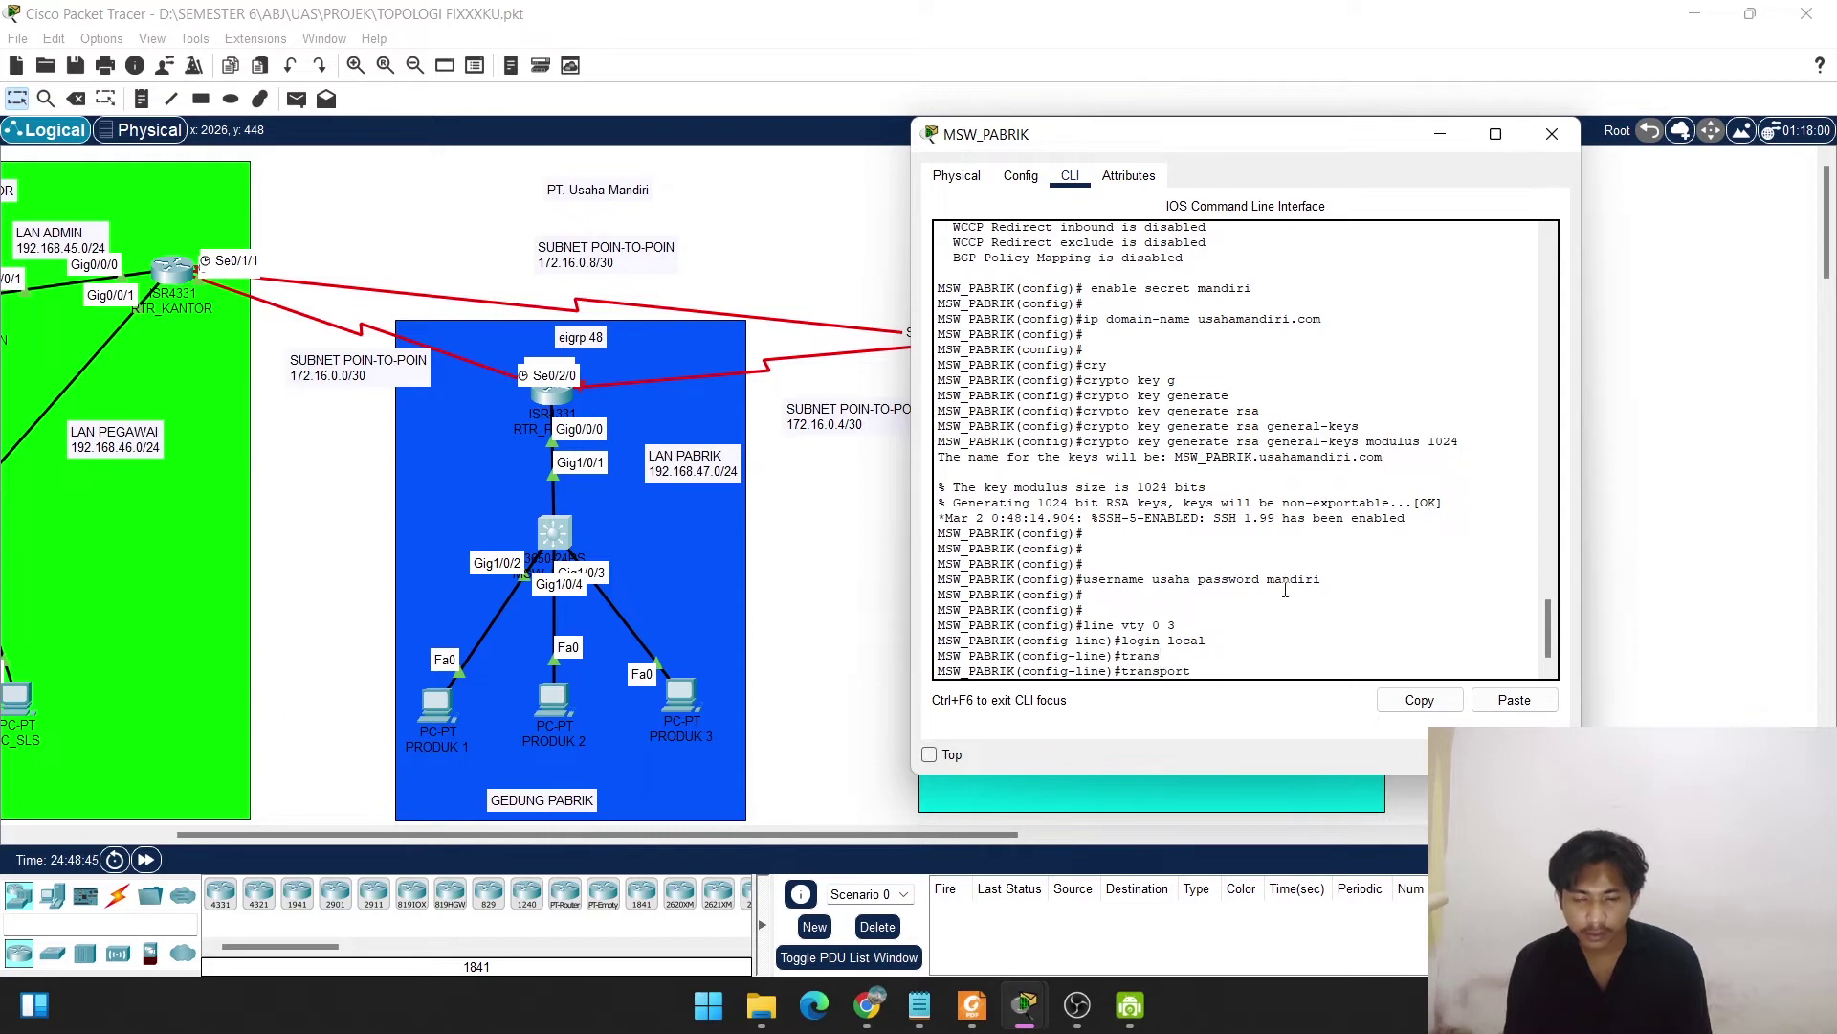
pyautogui.write('input ssh')
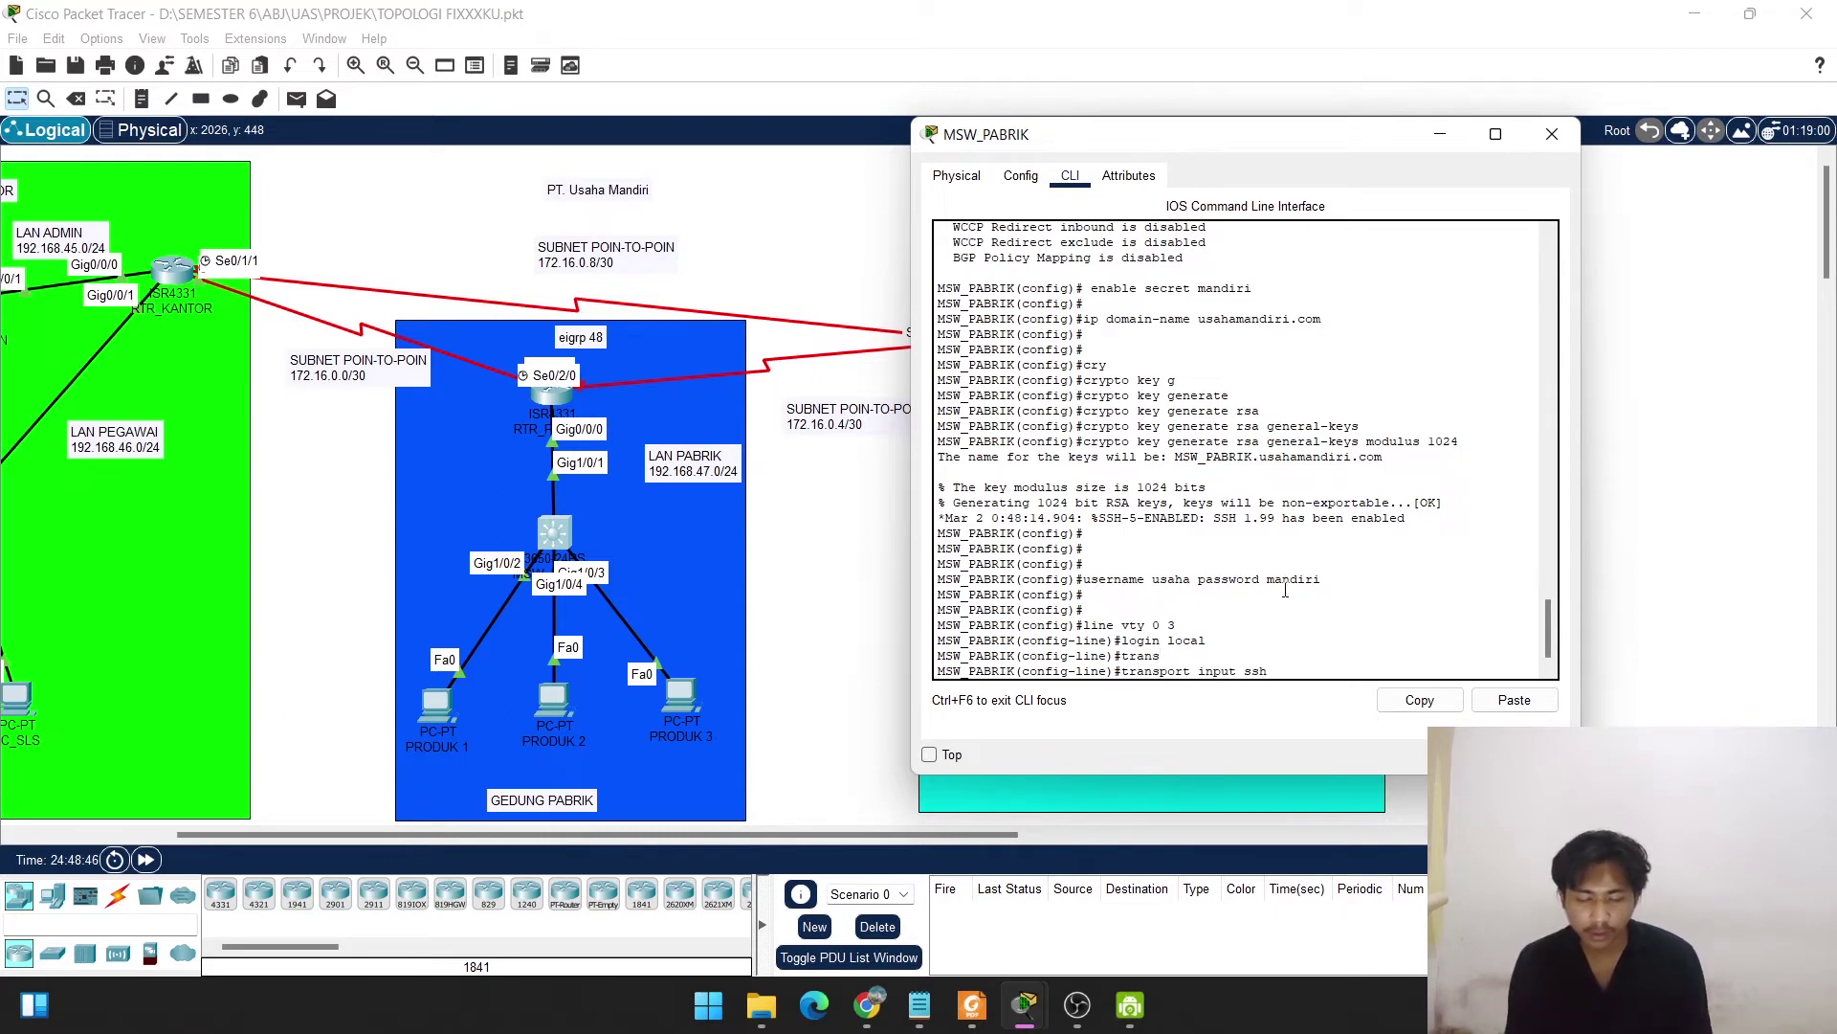
pyautogui.press('Return')
pyautogui.press('Return')
pyautogui.press('Return')
pyautogui.write('exit')
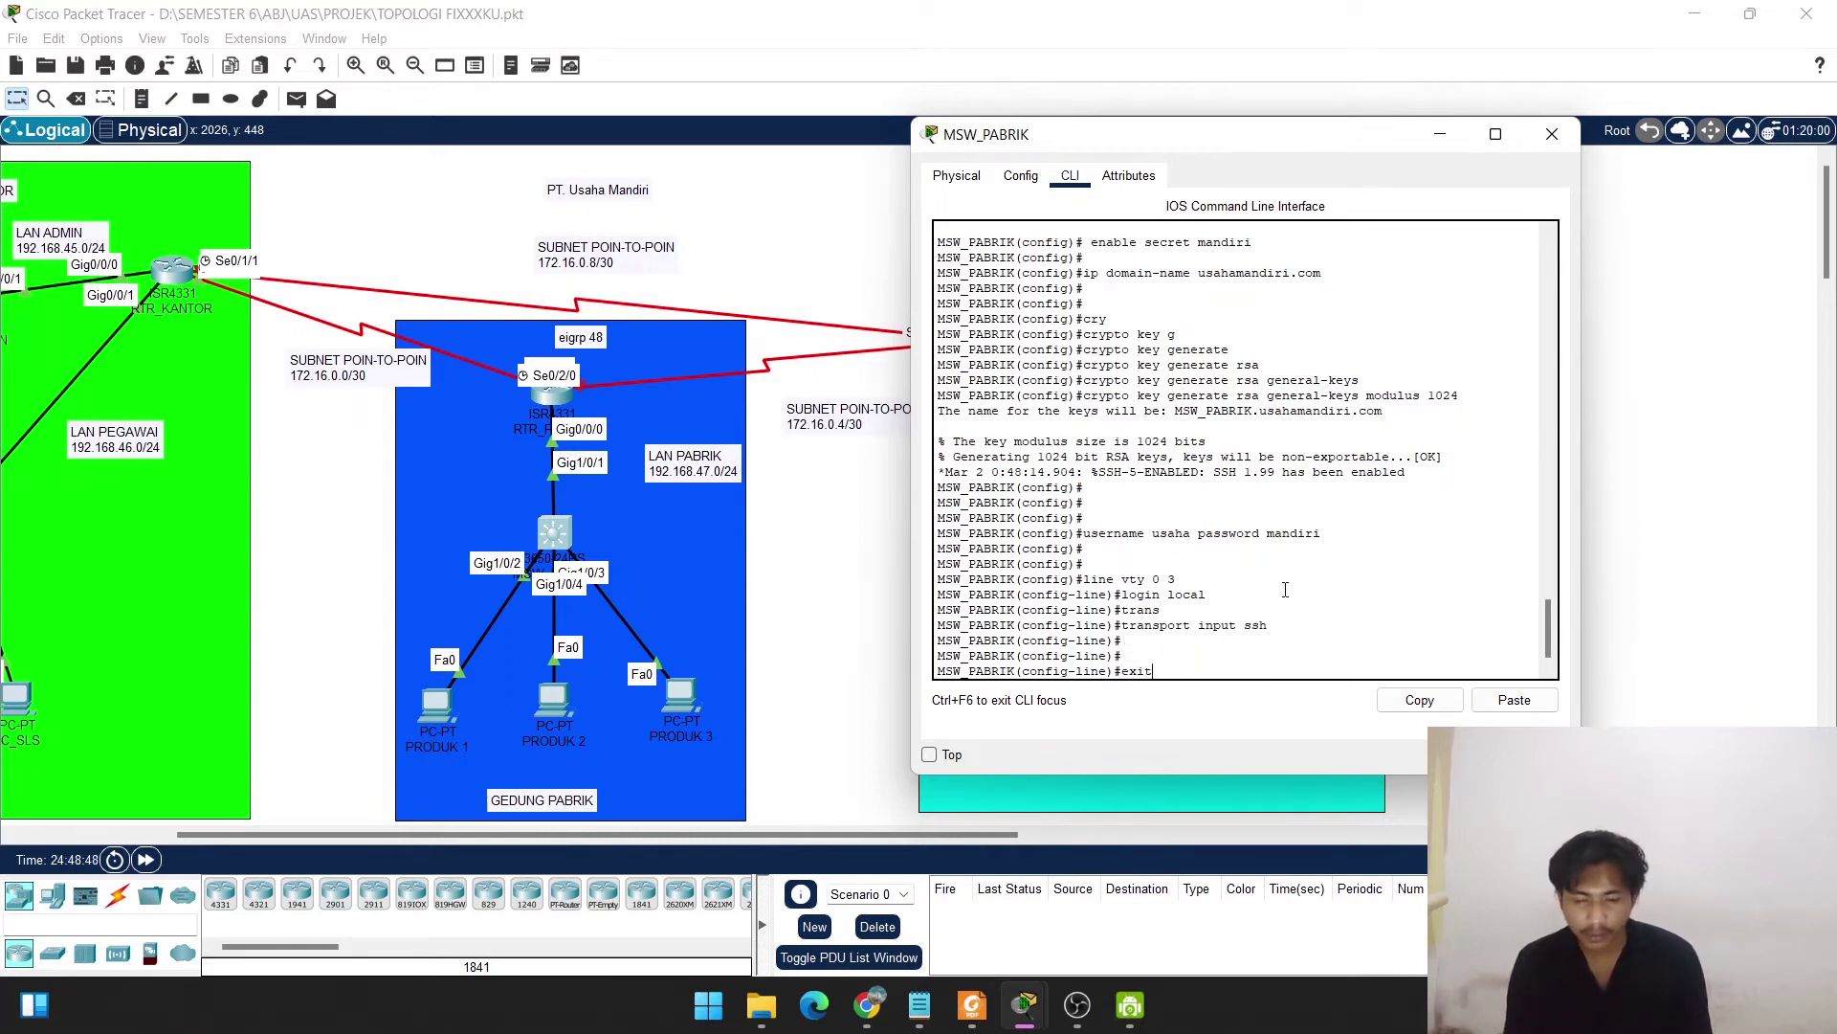
pyautogui.press('Return')
pyautogui.press('Return')
pyautogui.press('Return')
pyautogui.press('Return')
# Return to privileged mode and save the configuration with copy run start.
pyautogui.write('e')
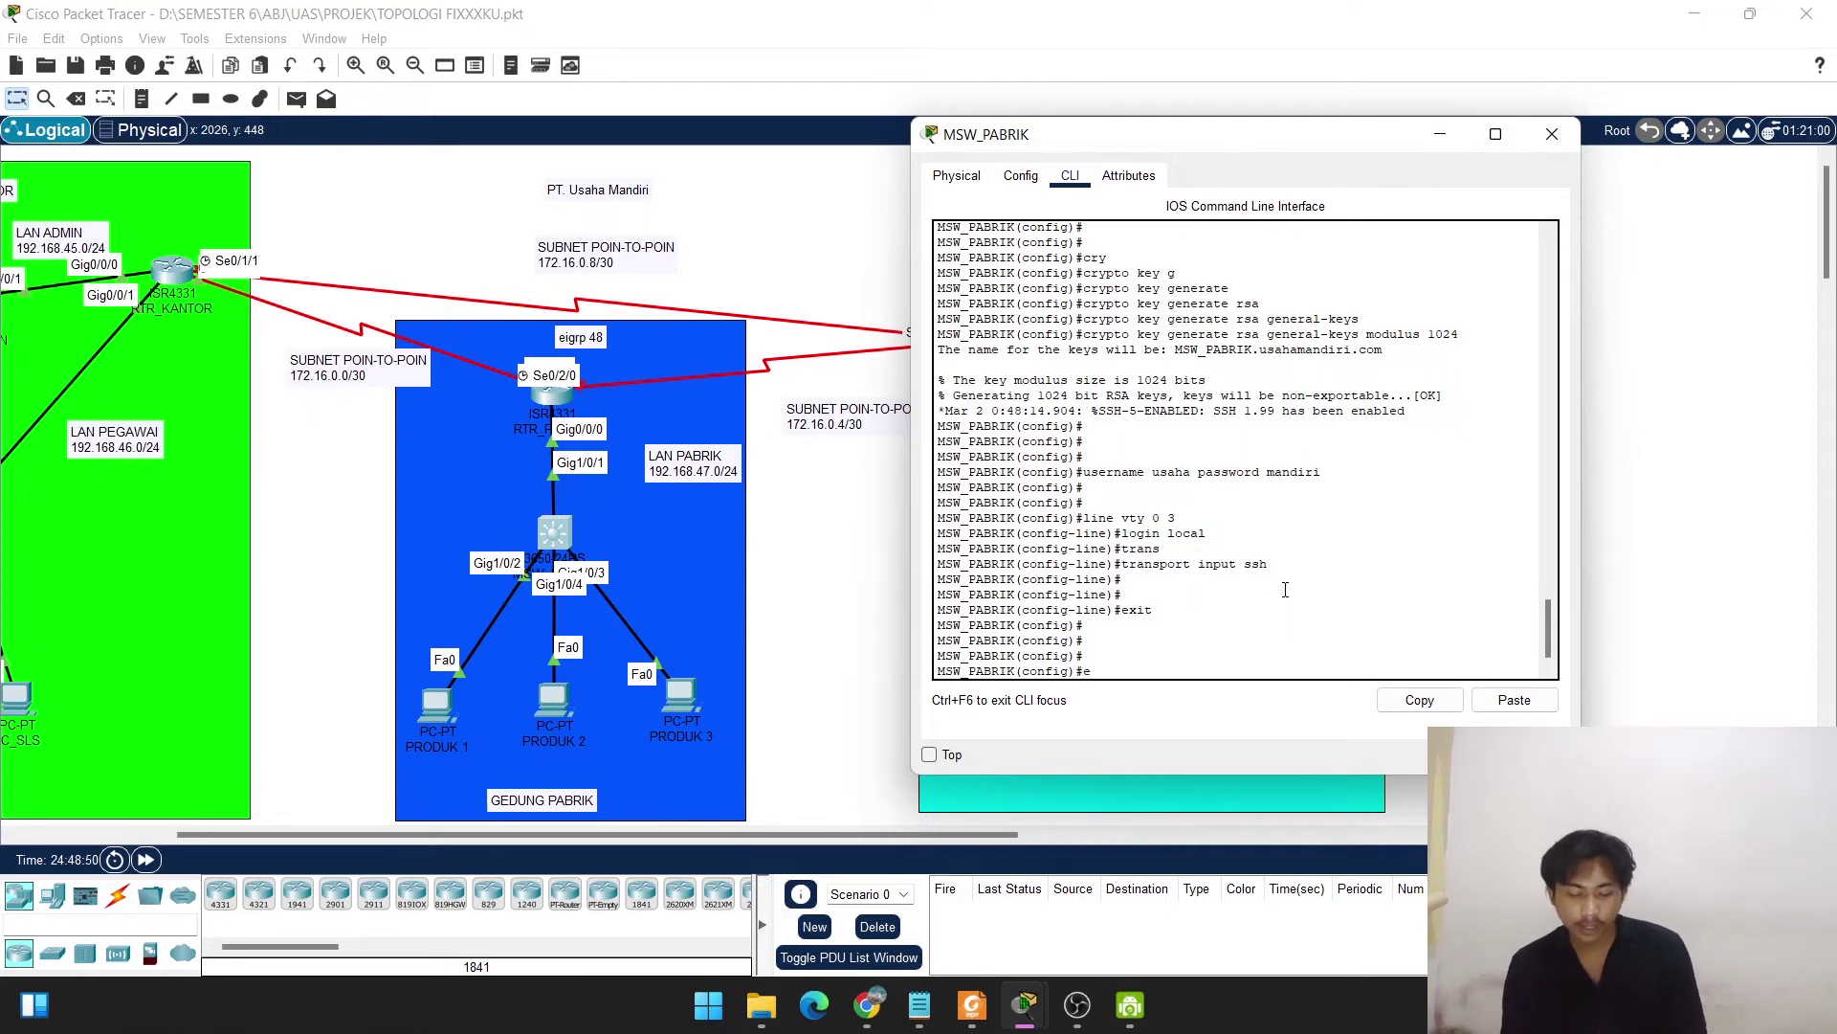
pyautogui.write('nd')
pyautogui.press('Return')
pyautogui.press('Return')
pyautogui.press('Return')
pyautogui.write('copy run')
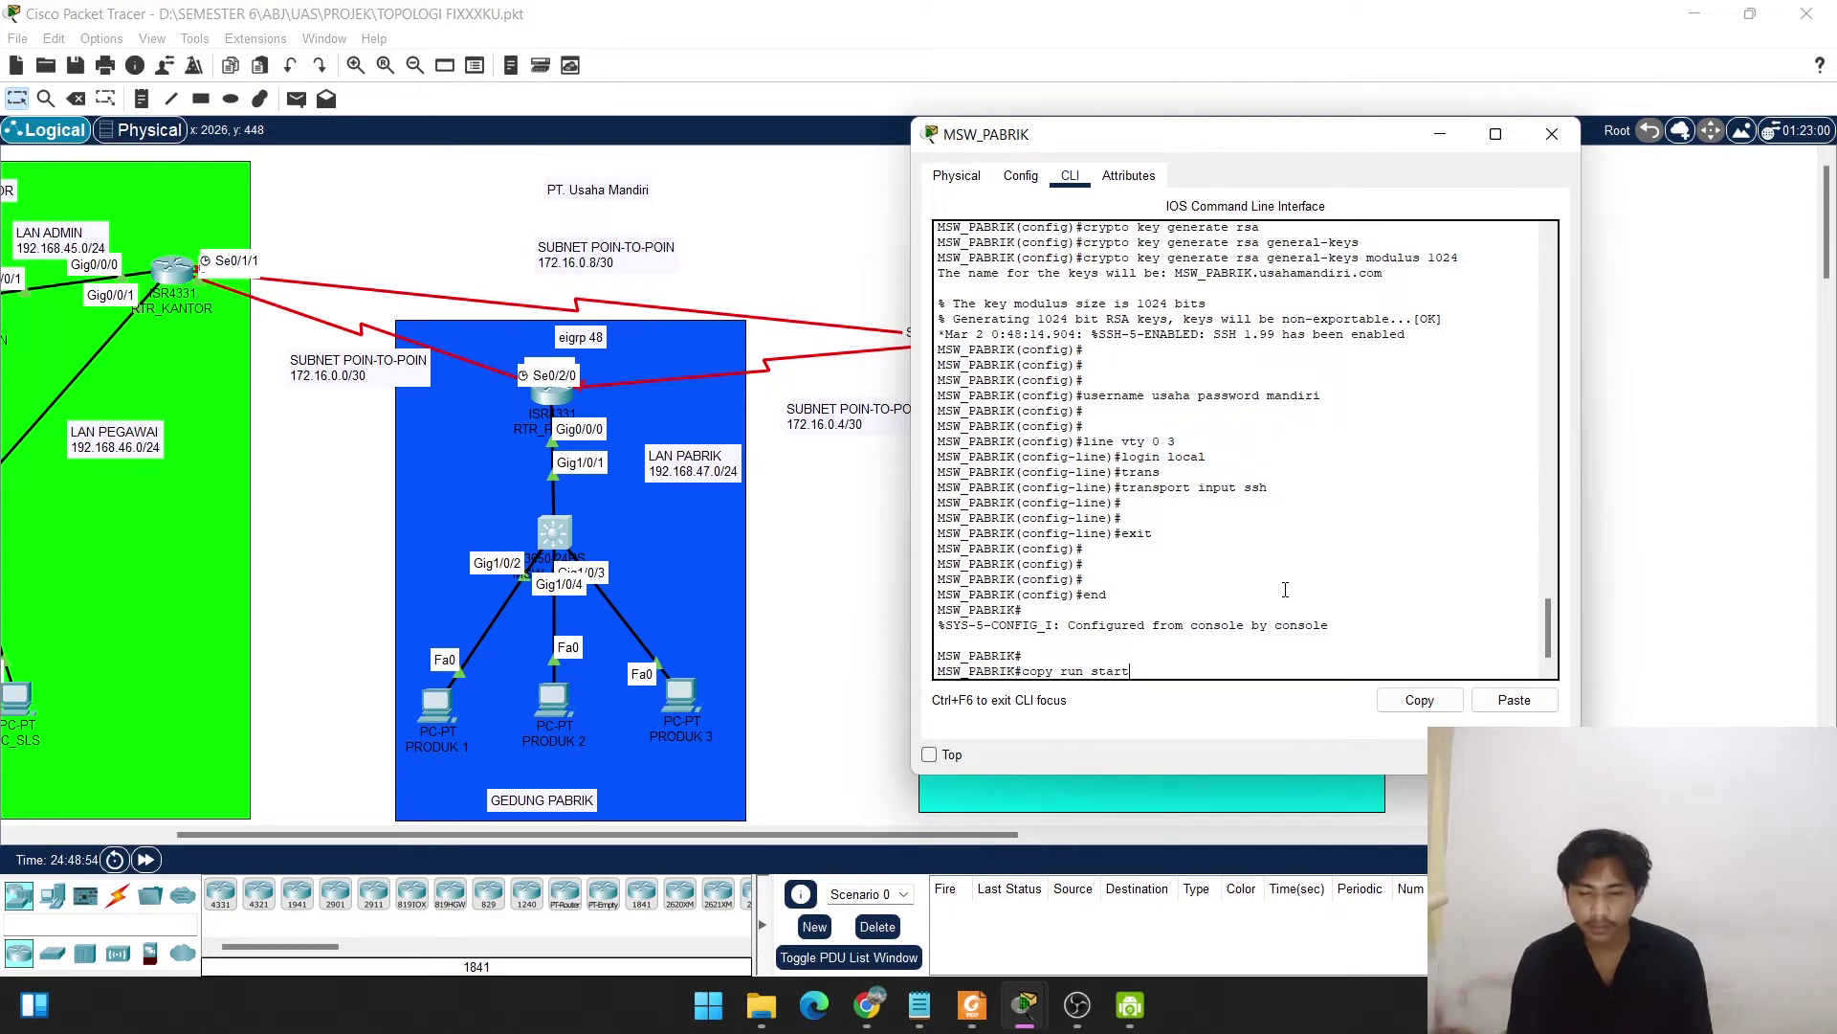
pyautogui.write(' start')
pyautogui.press('Return')
pyautogui.press('Return')
pyautogui.press('Return')
pyautogui.press('Return')
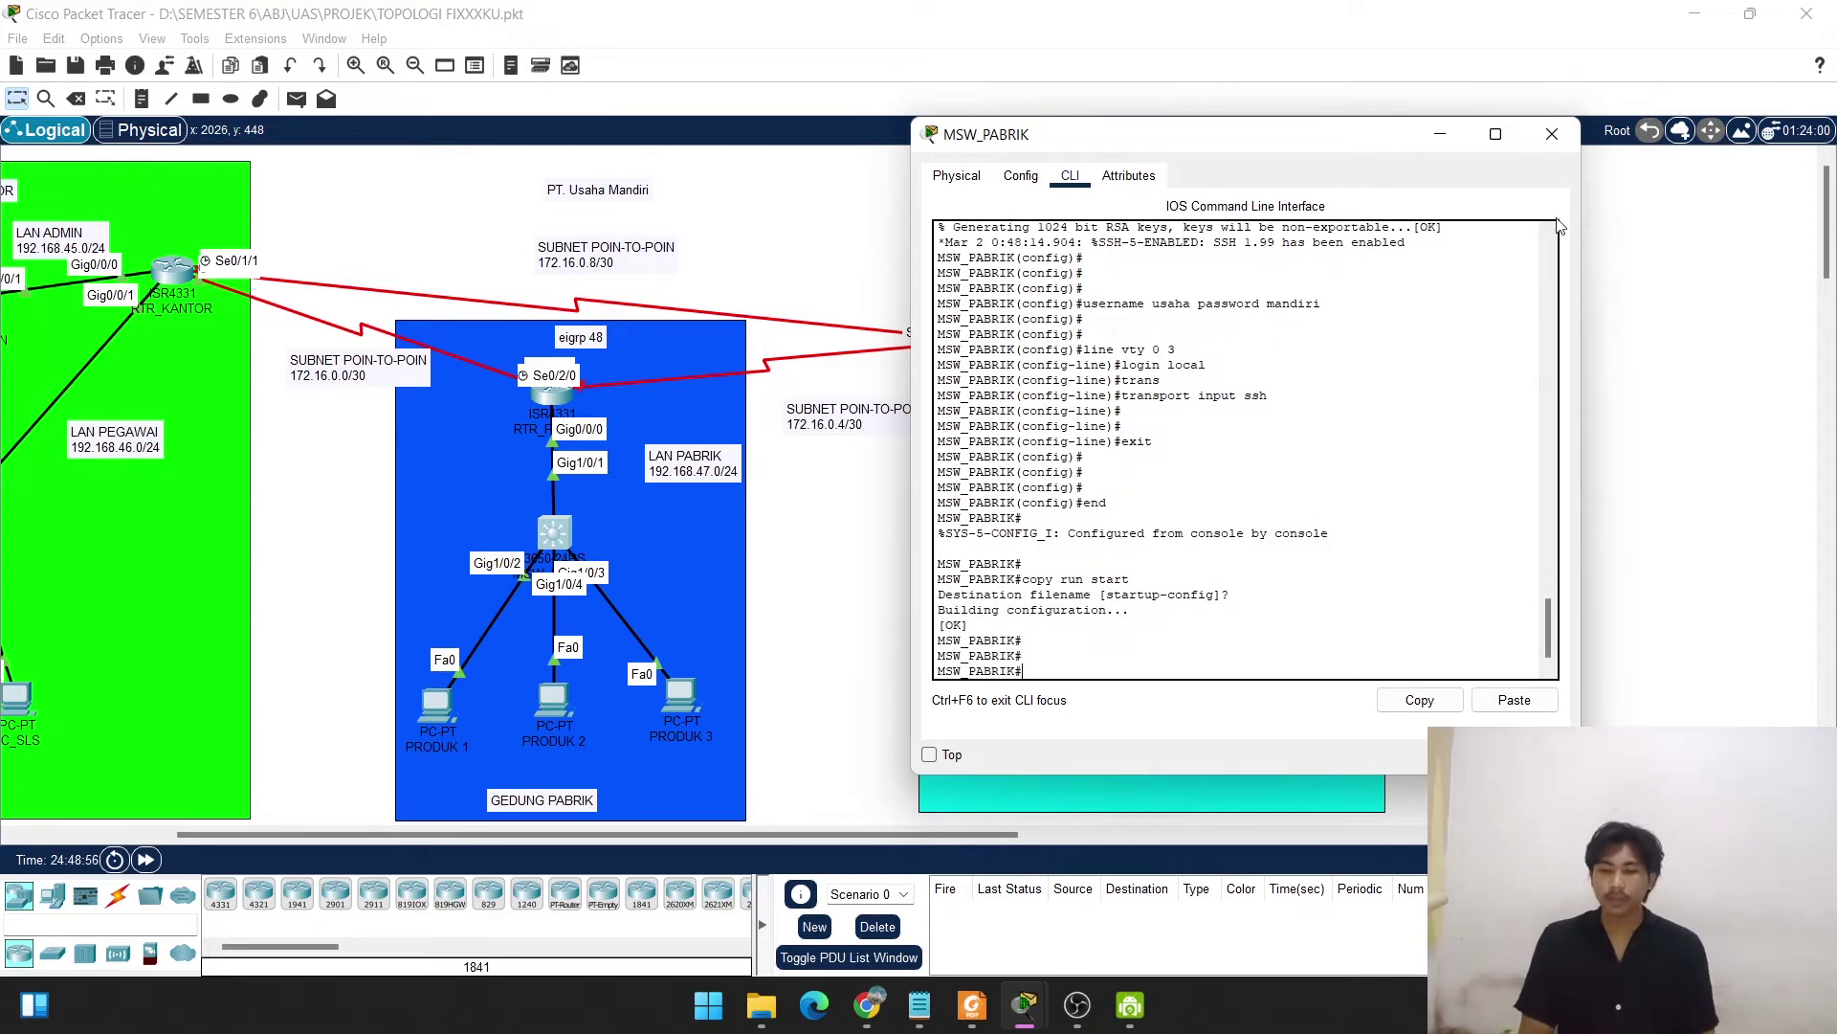
# Close the MSW_PABRIK window and return to device selection in the workspace.
pyautogui.click(1552, 134)
pyautogui.hscroll(-2, 847, 256)
pyautogui.hscroll(-6, 847, 256)
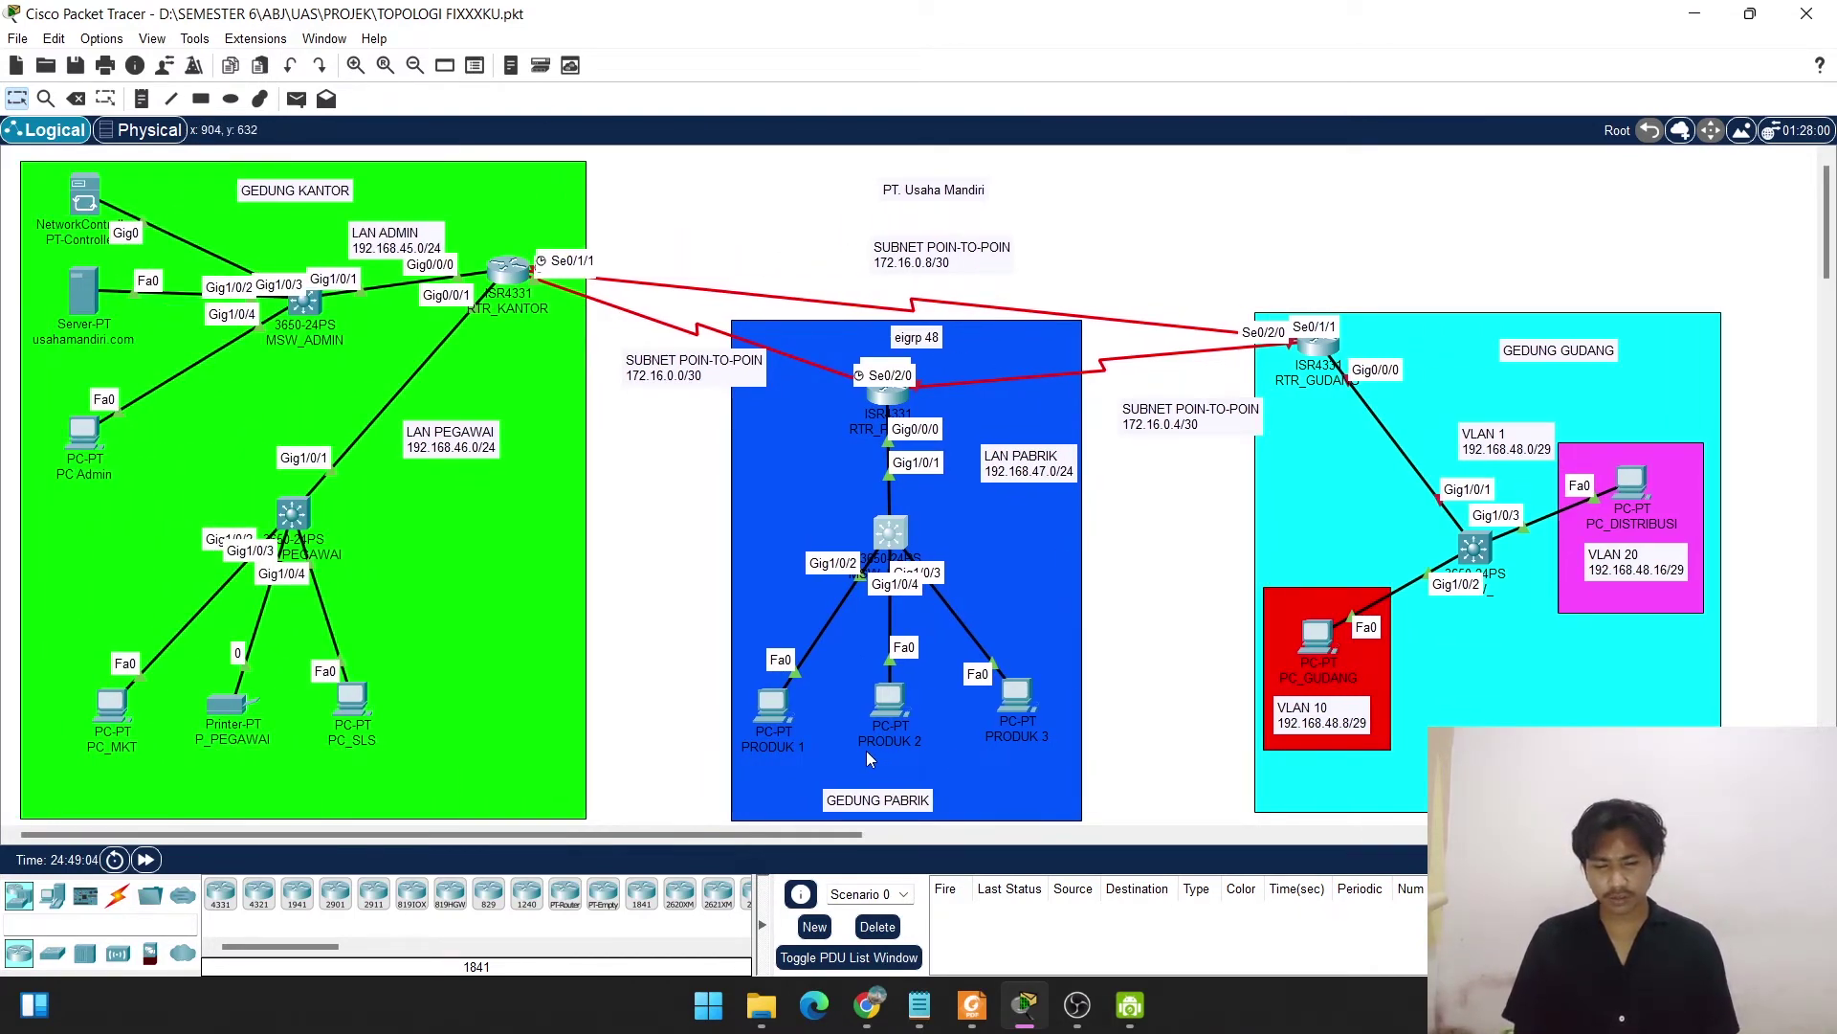
pyautogui.click(296, 99)
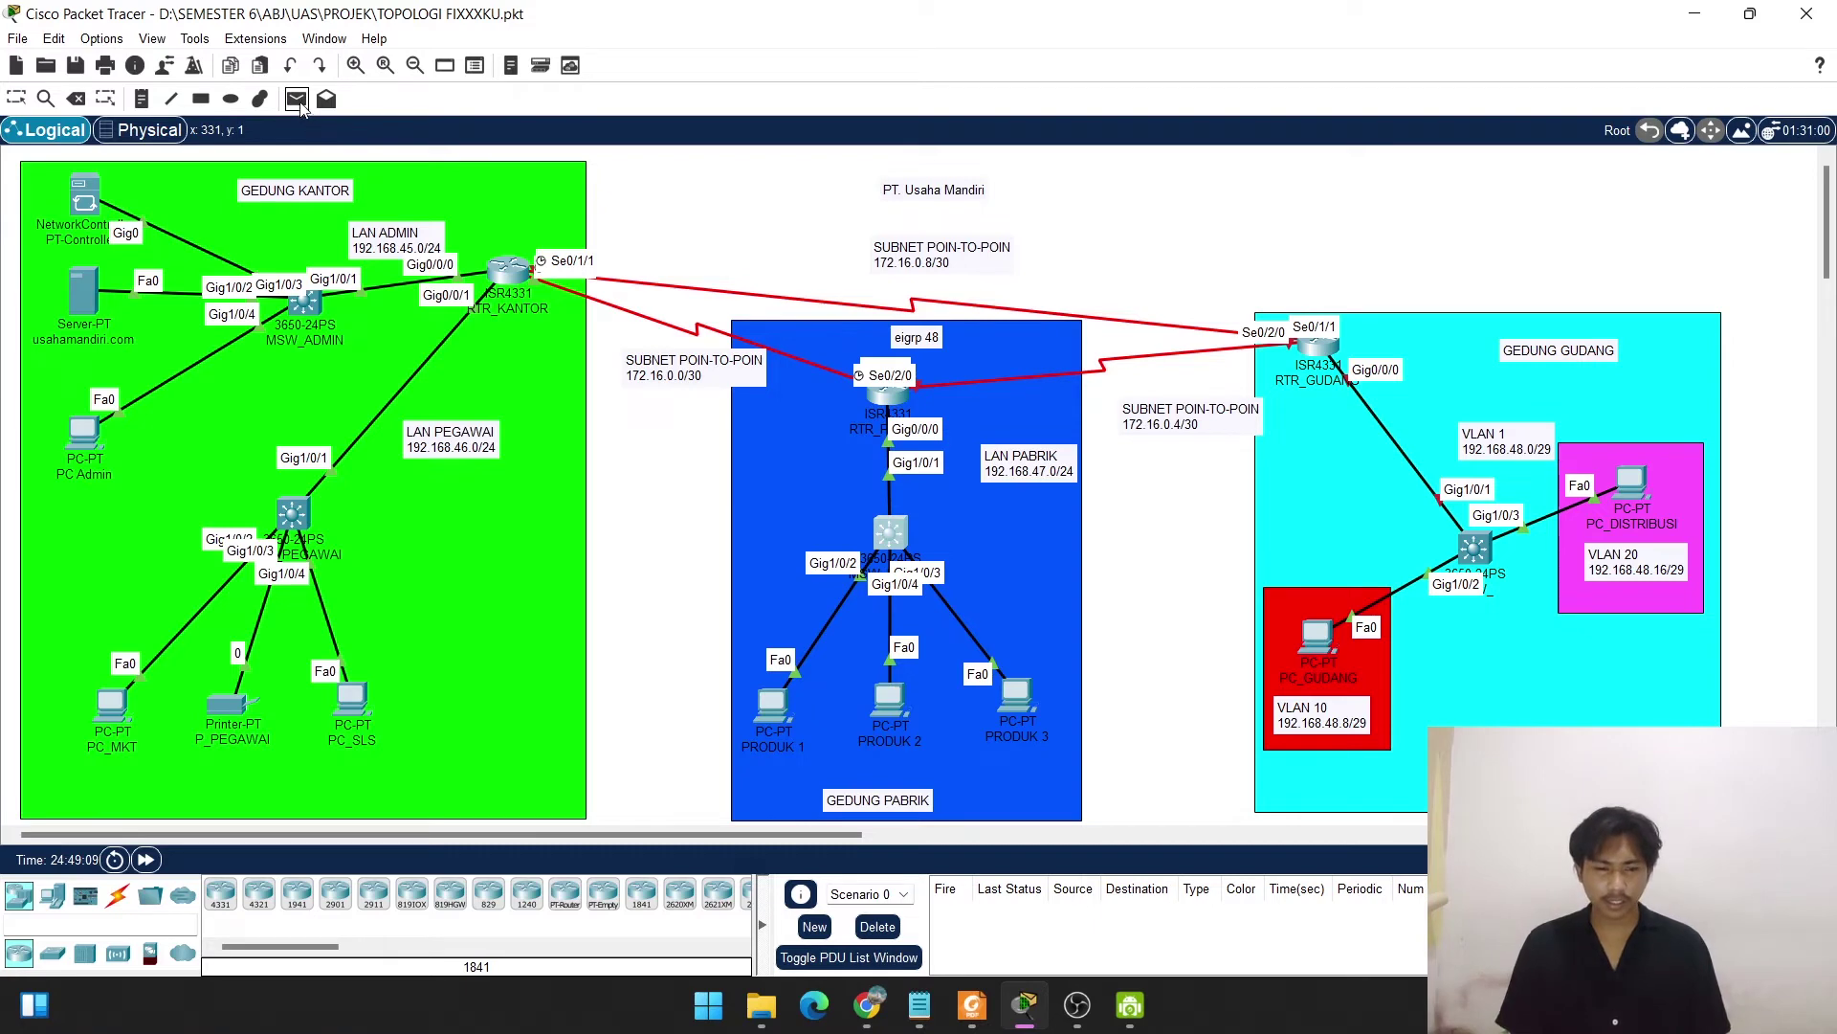
pyautogui.click(17, 99)
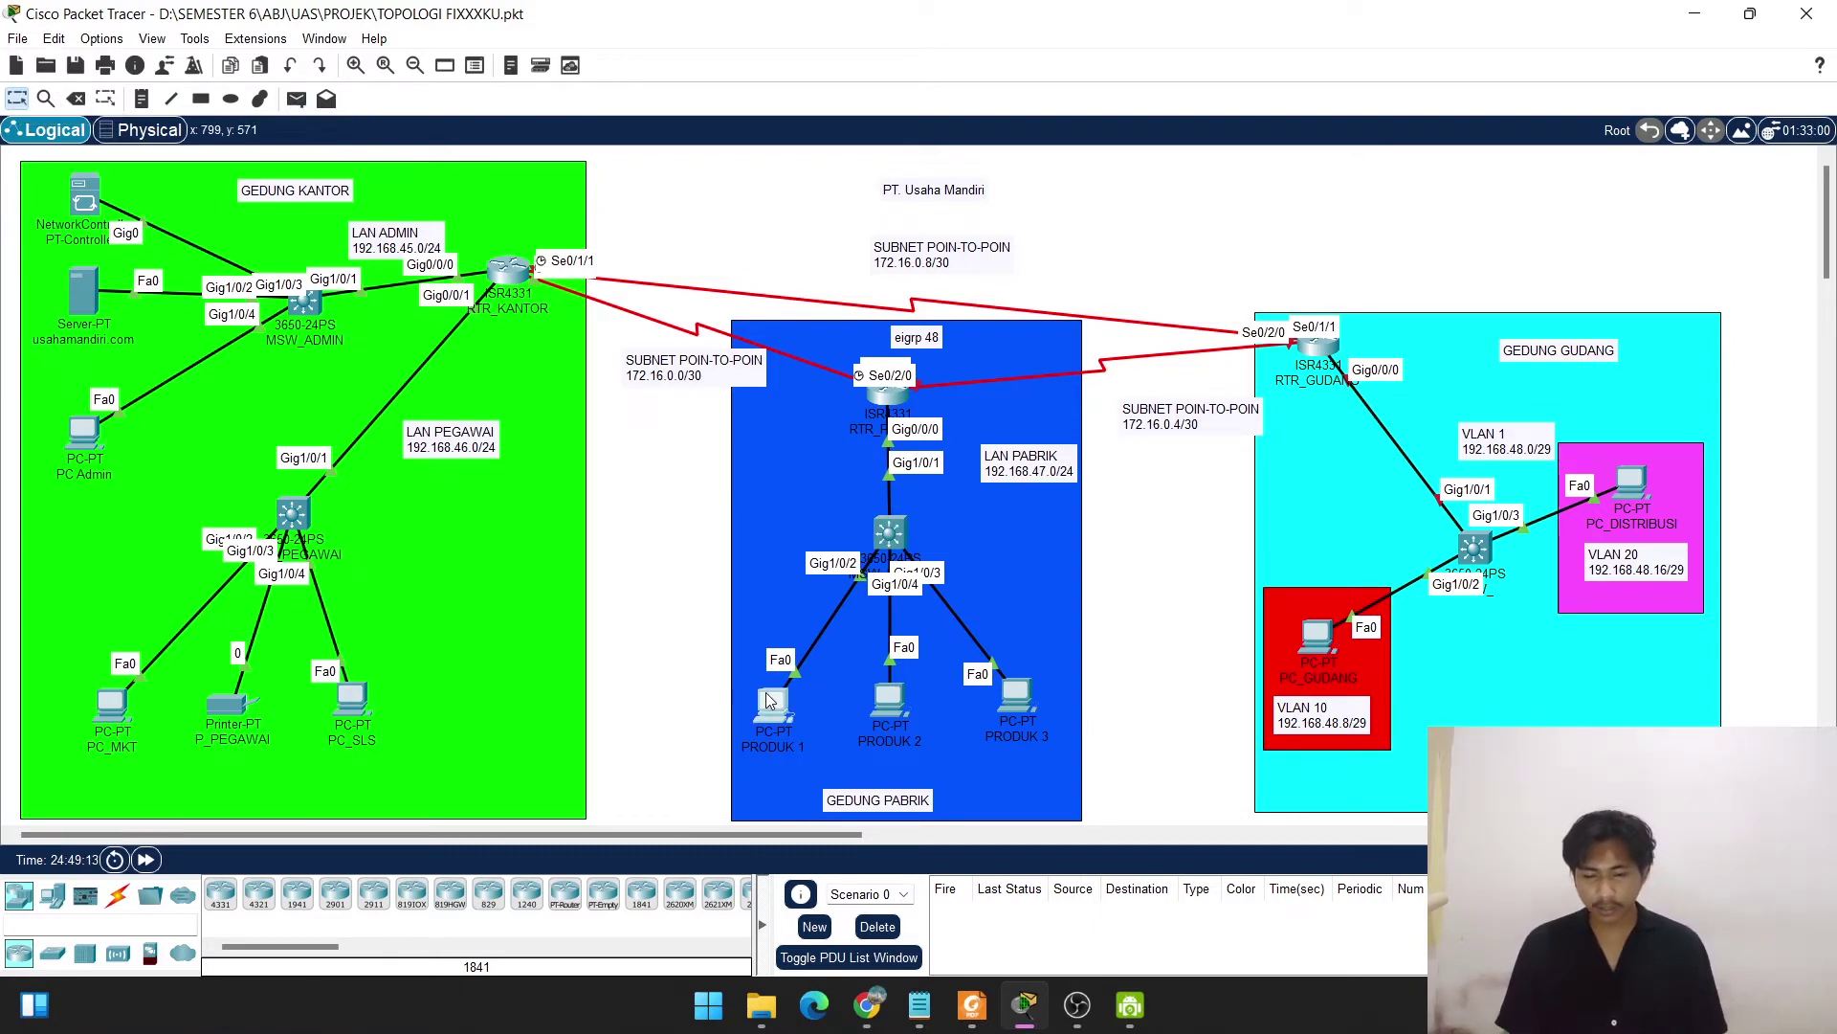
# Set PRODUK 1 to DHCP, obtaining 192.168.47.3 with gateway 192.168.47.1.
pyautogui.click(766, 692)
pyautogui.click(757, 201)
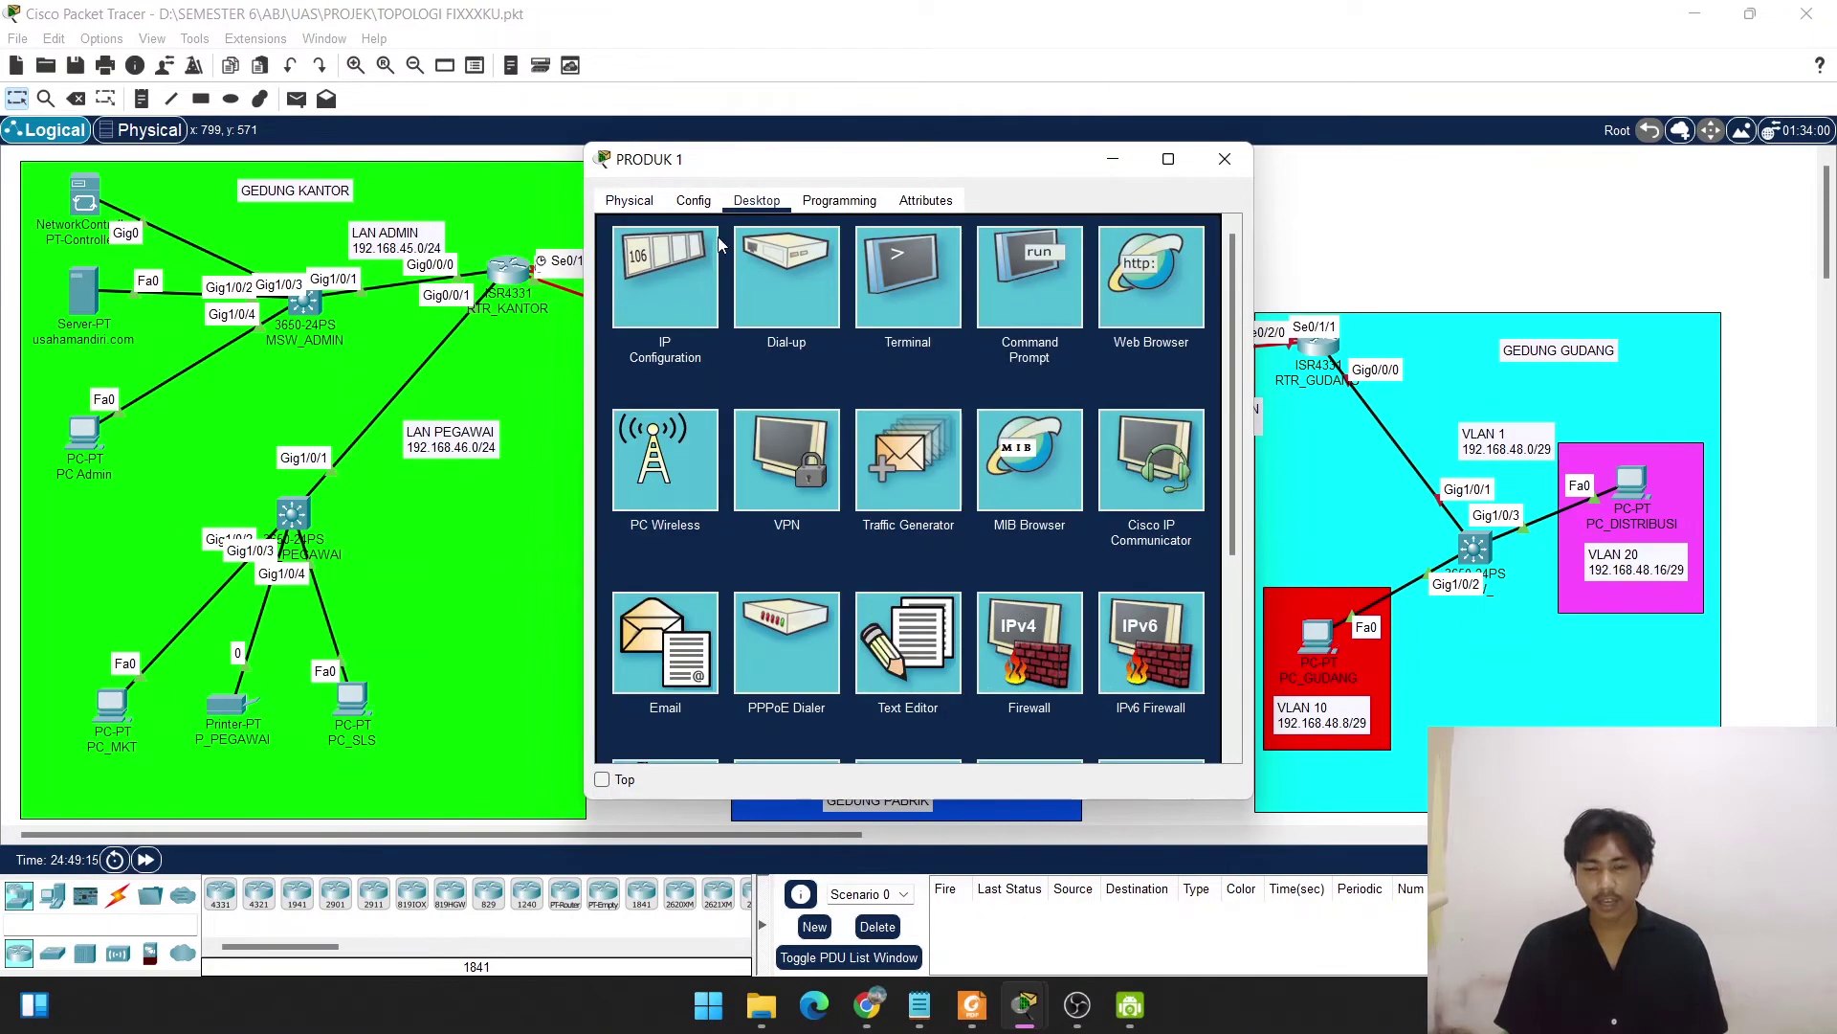
pyautogui.click(729, 254)
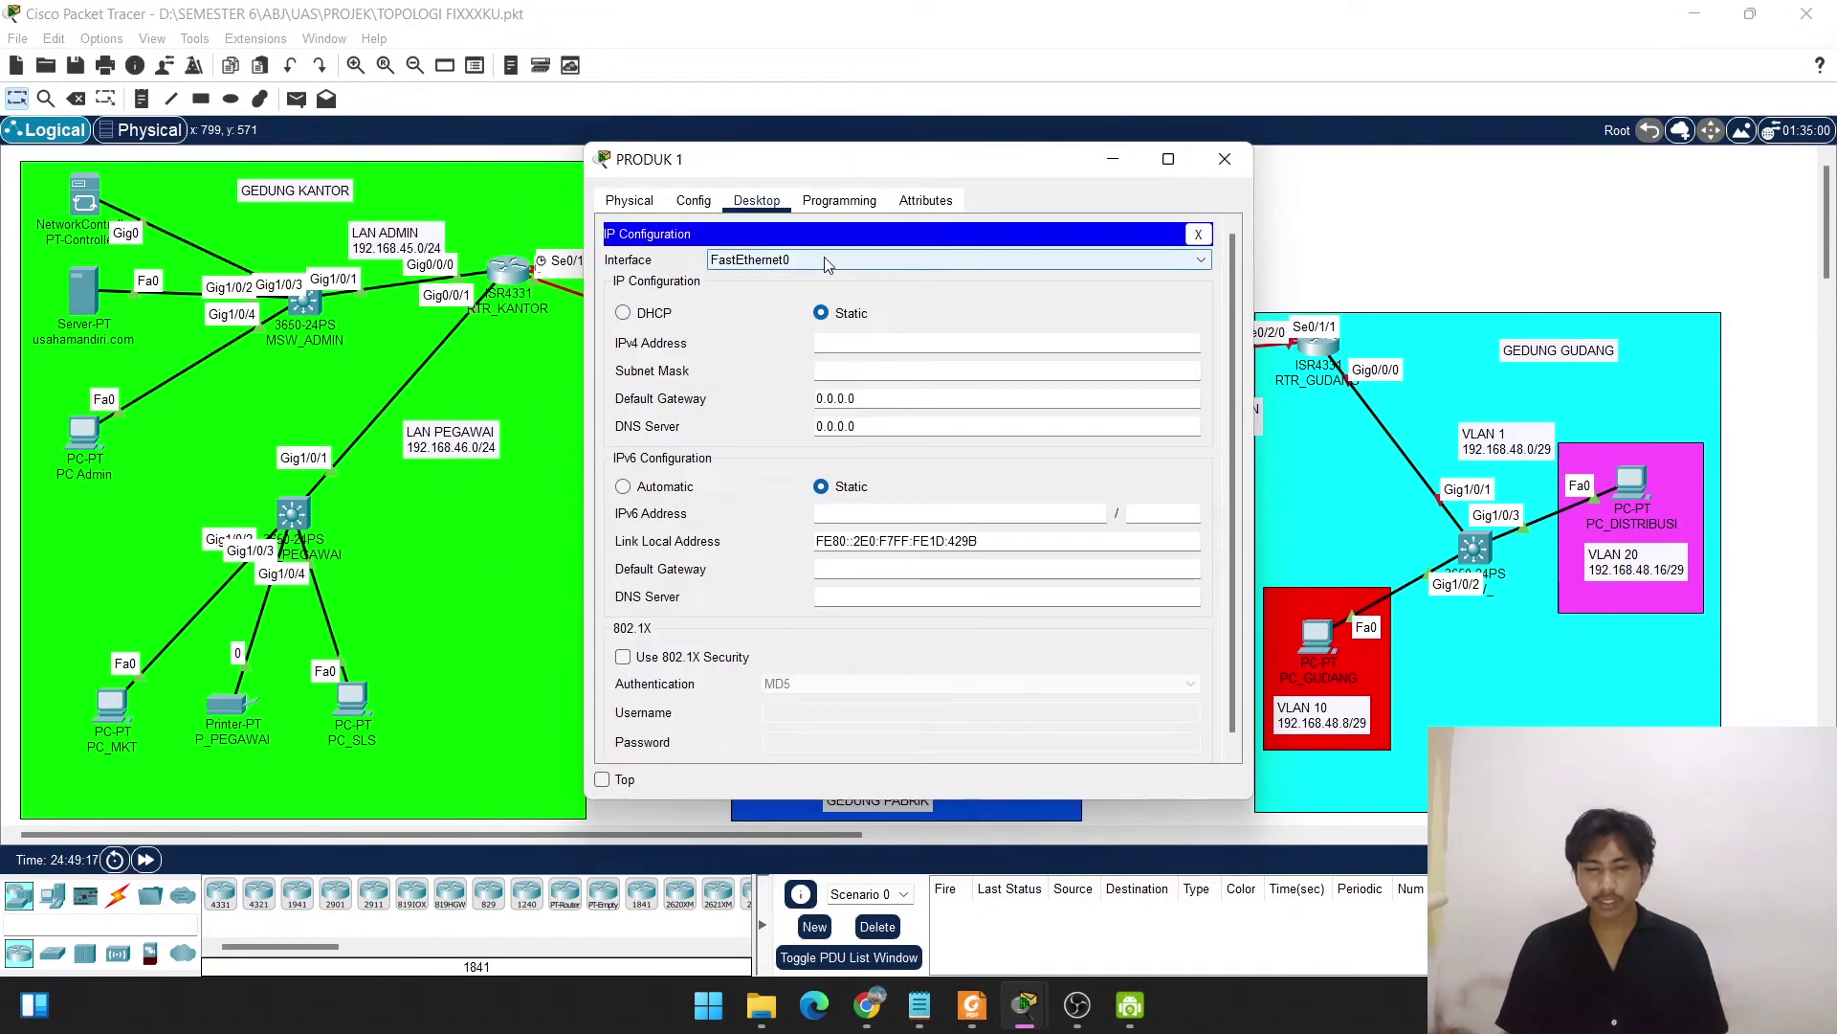
pyautogui.click(624, 313)
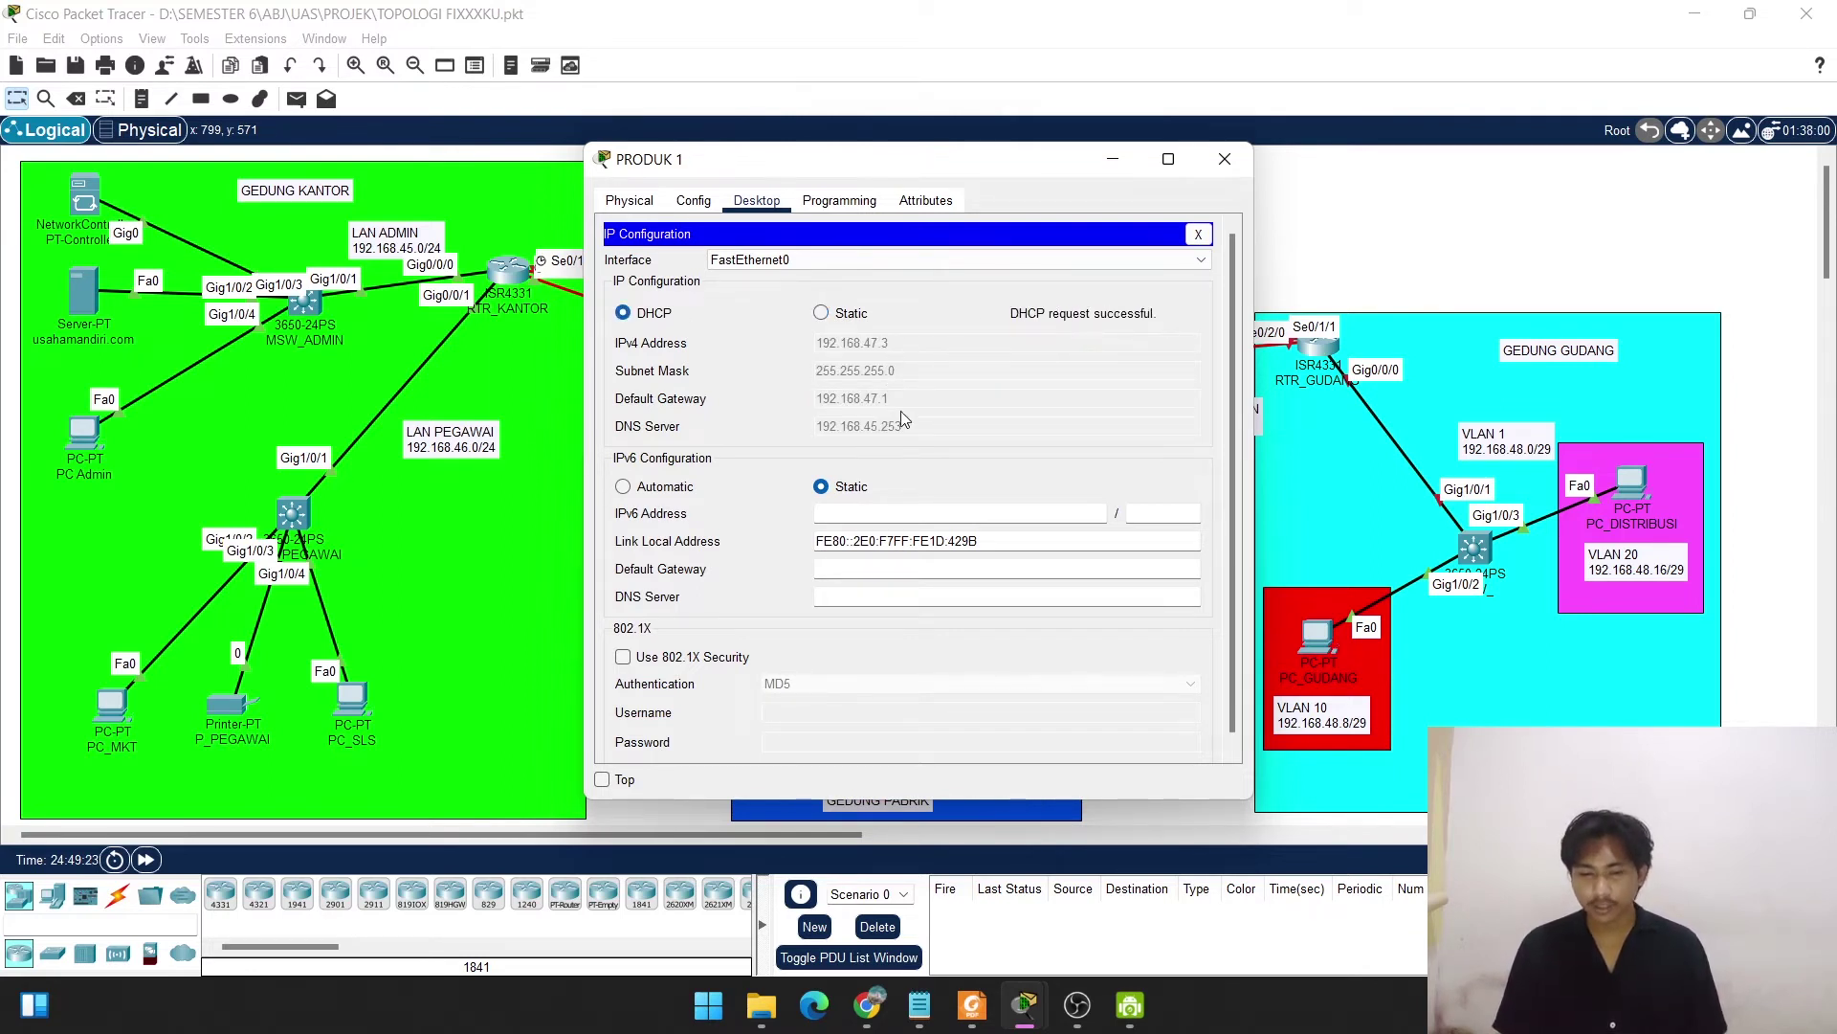
pyautogui.click(1224, 157)
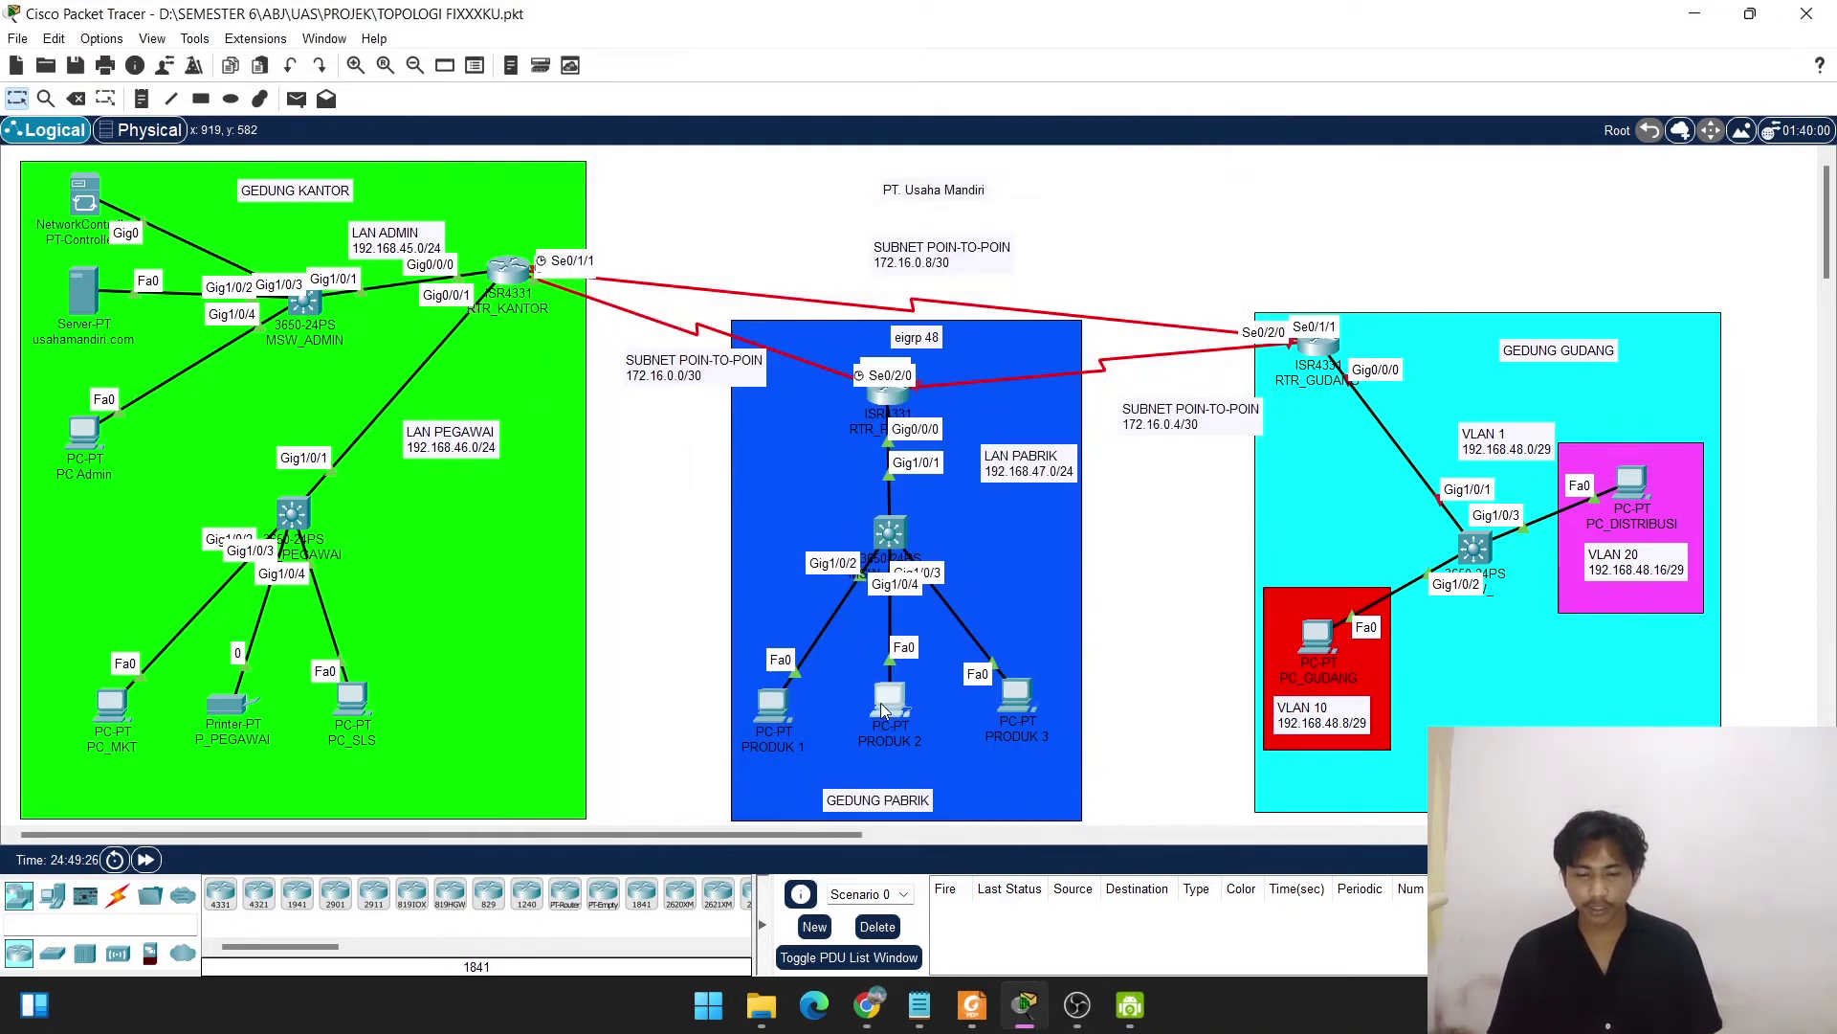
# Switch PRODUK 2's IP configuration to DHCP so it leases 192.168.47.4.
pyautogui.click(881, 702)
pyautogui.click(756, 203)
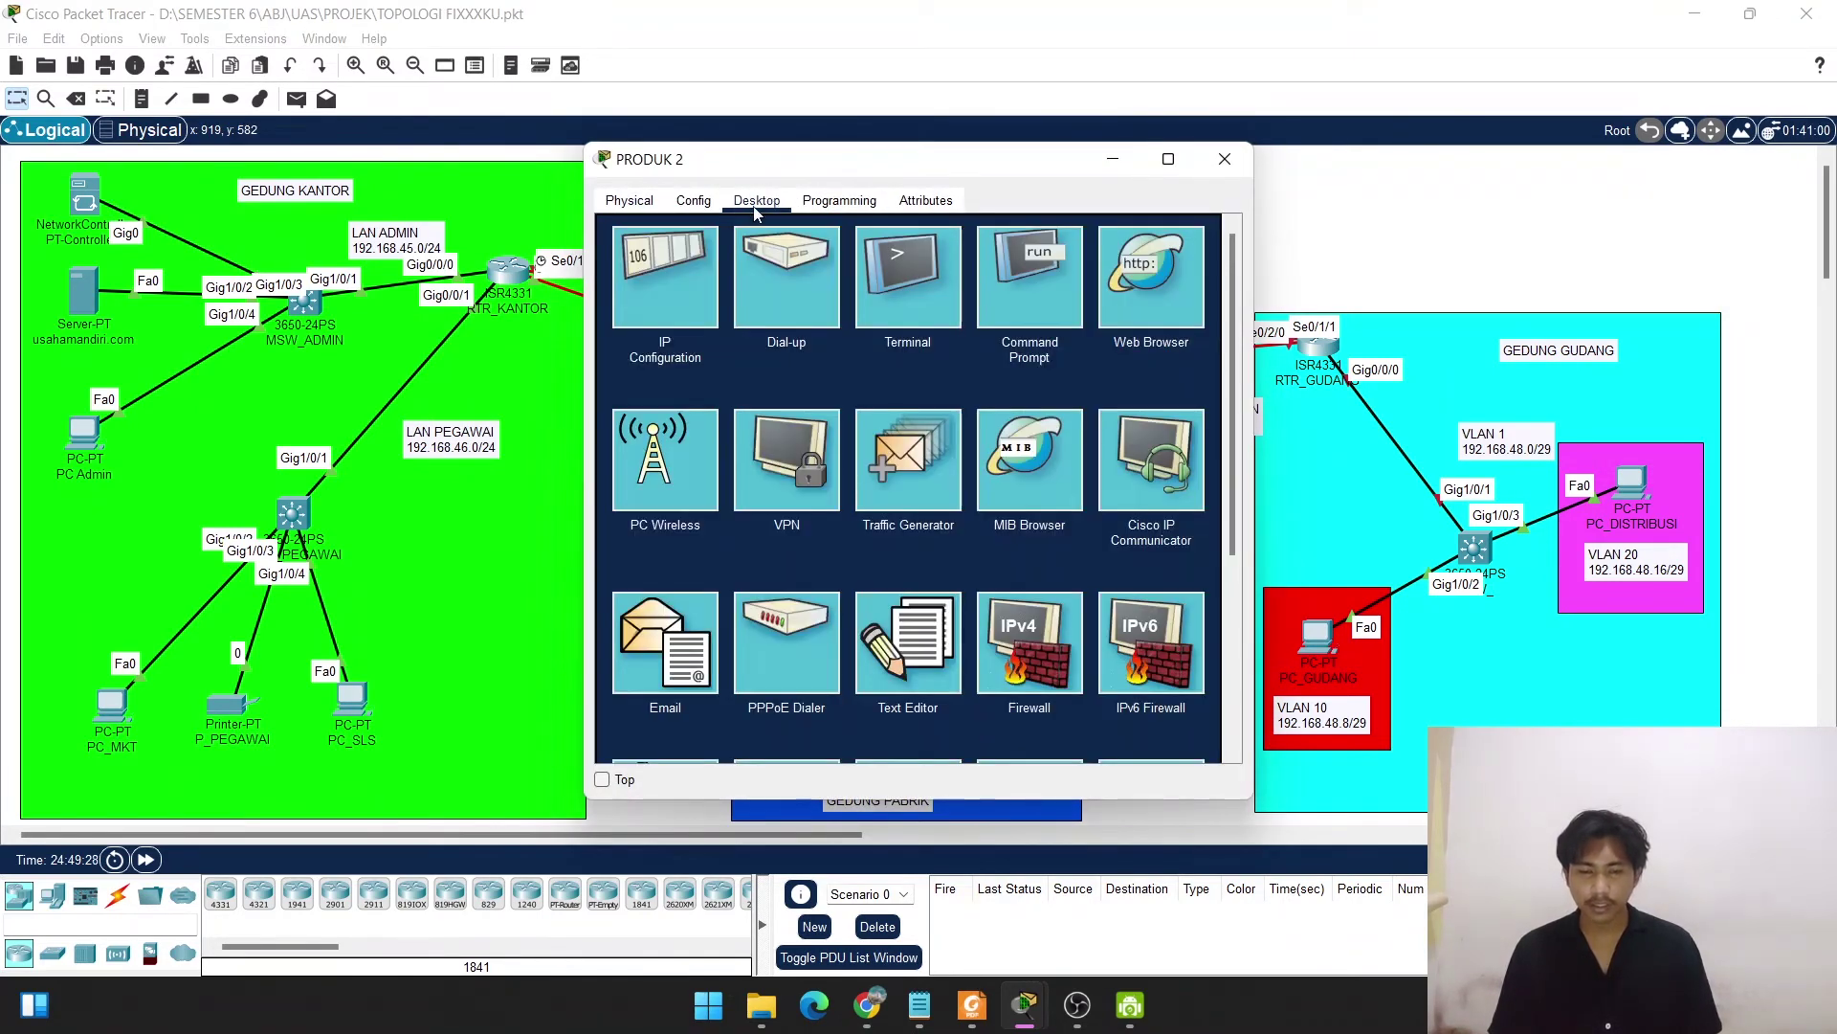
pyautogui.click(668, 273)
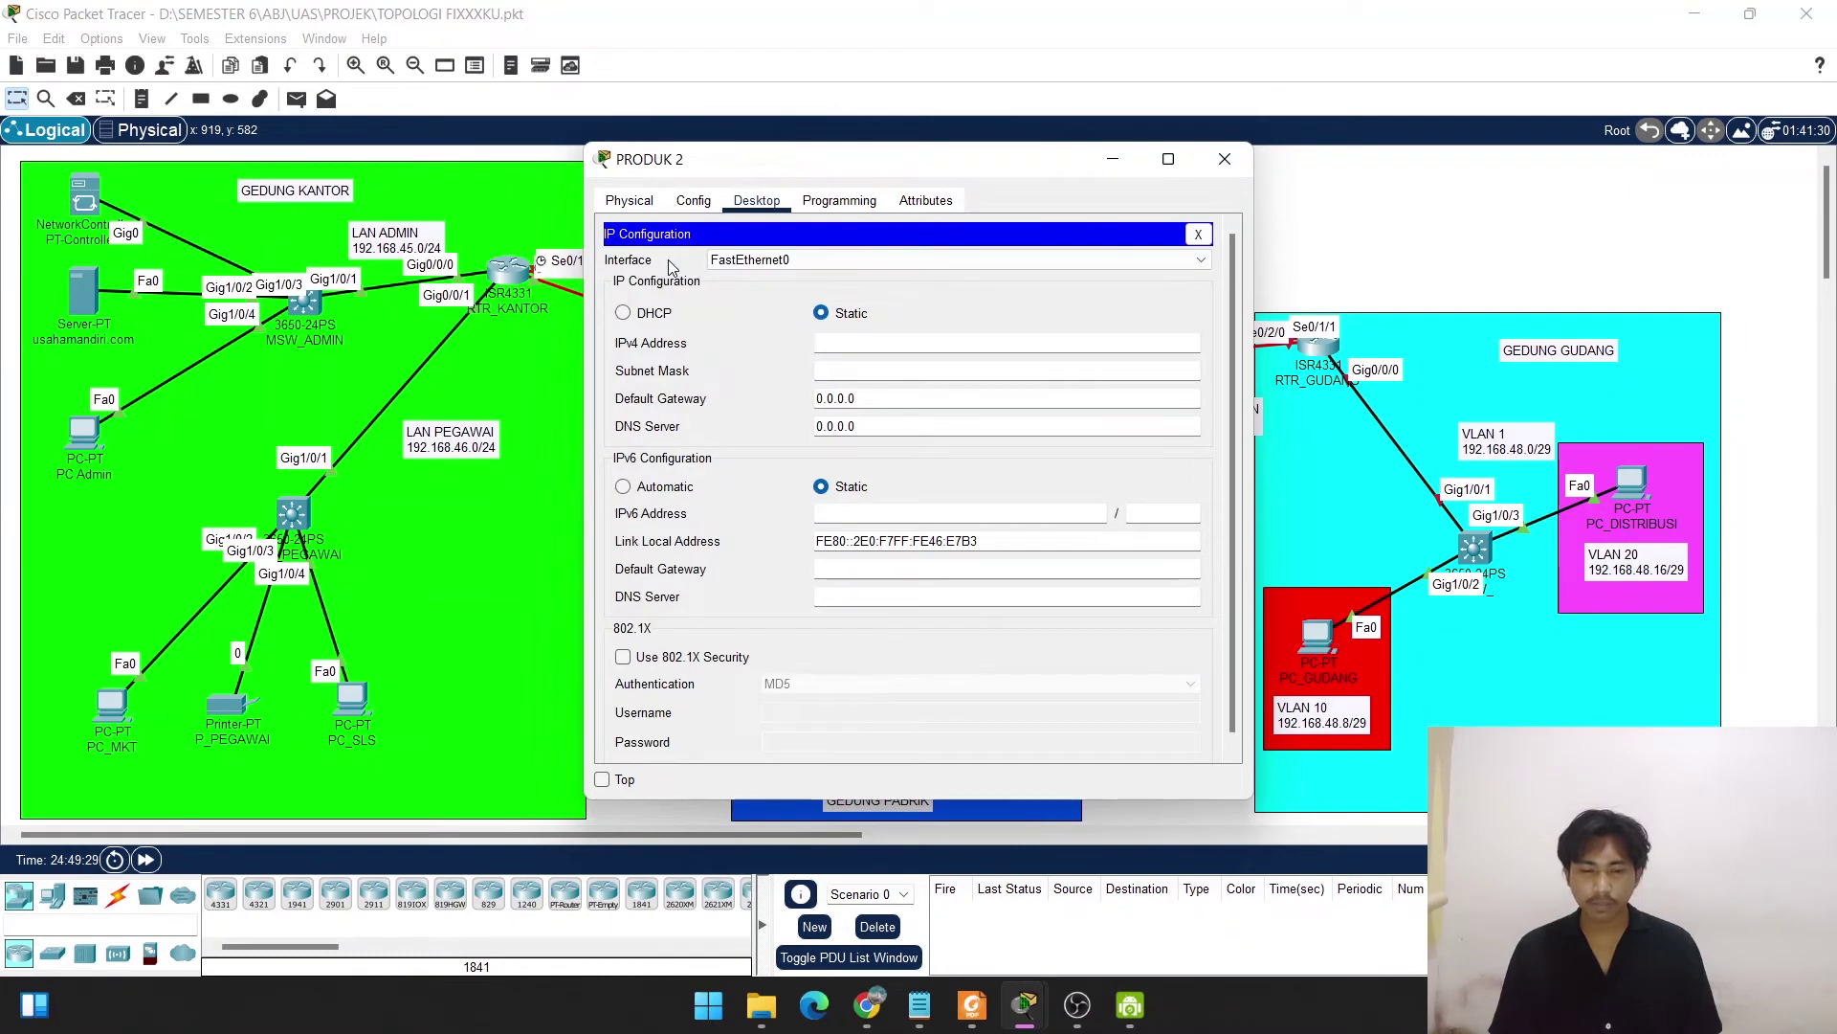
pyautogui.click(623, 314)
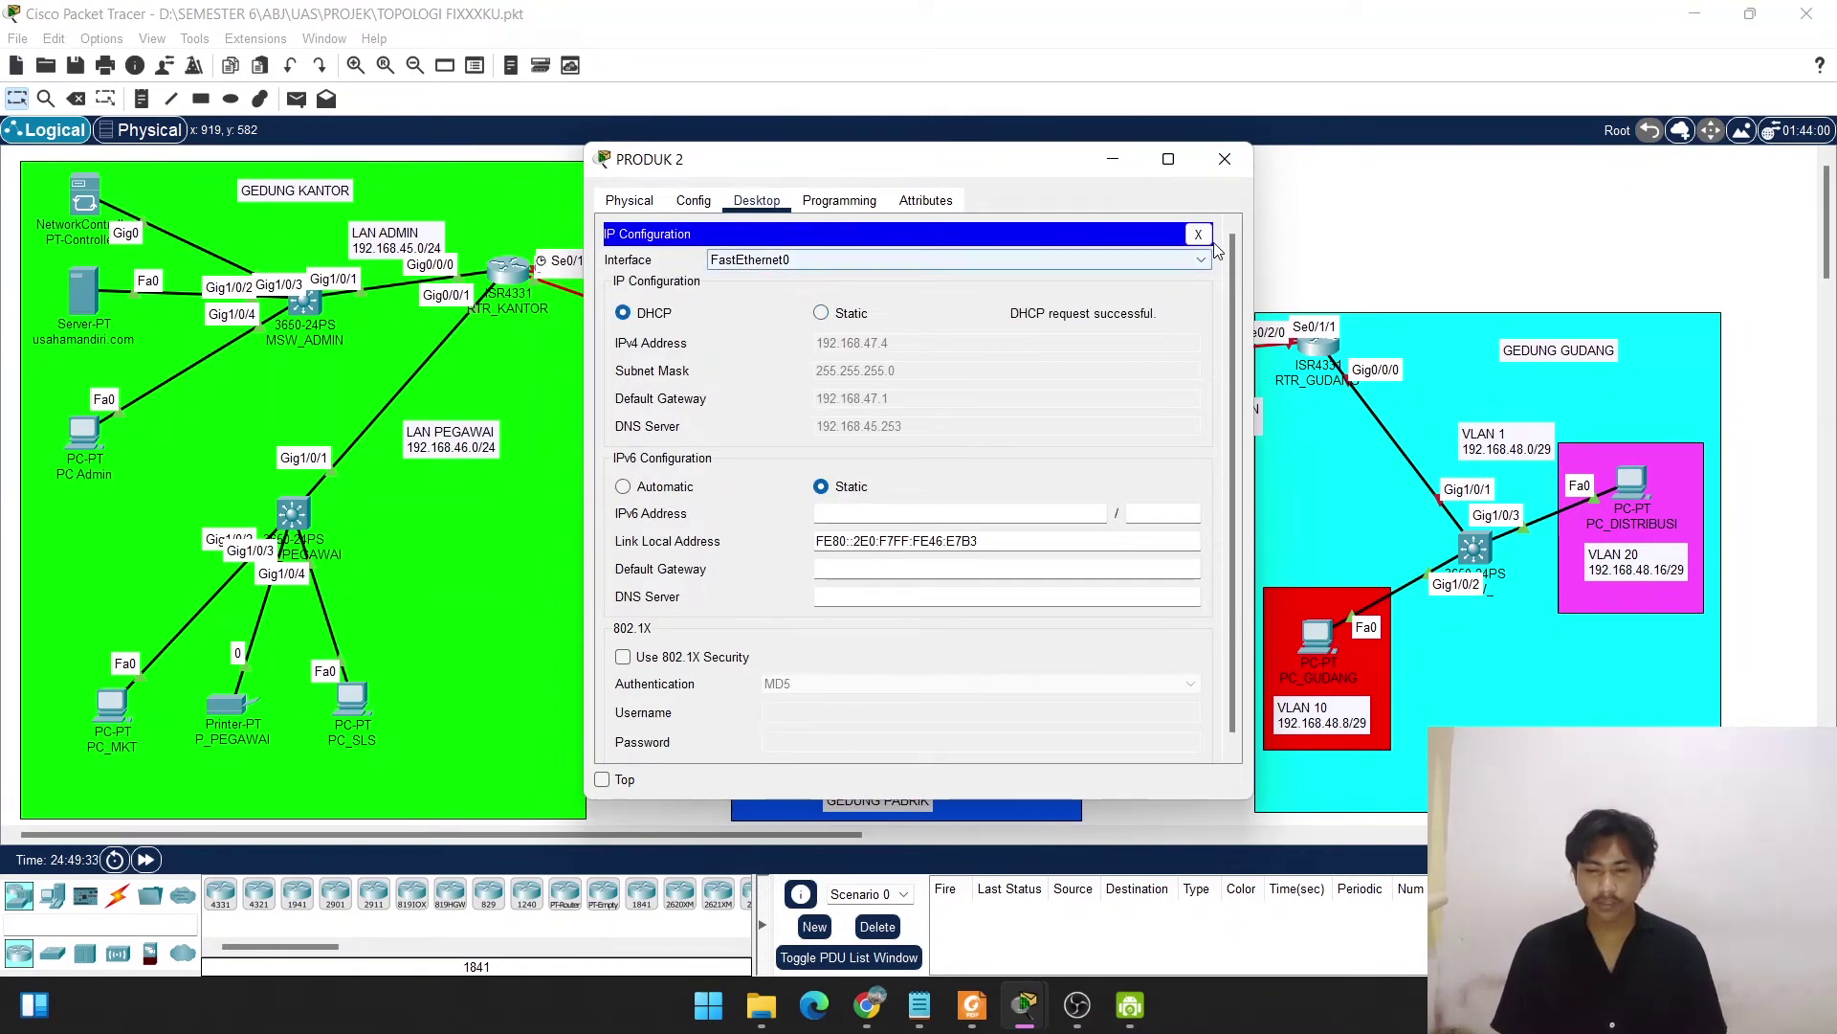
pyautogui.click(1225, 158)
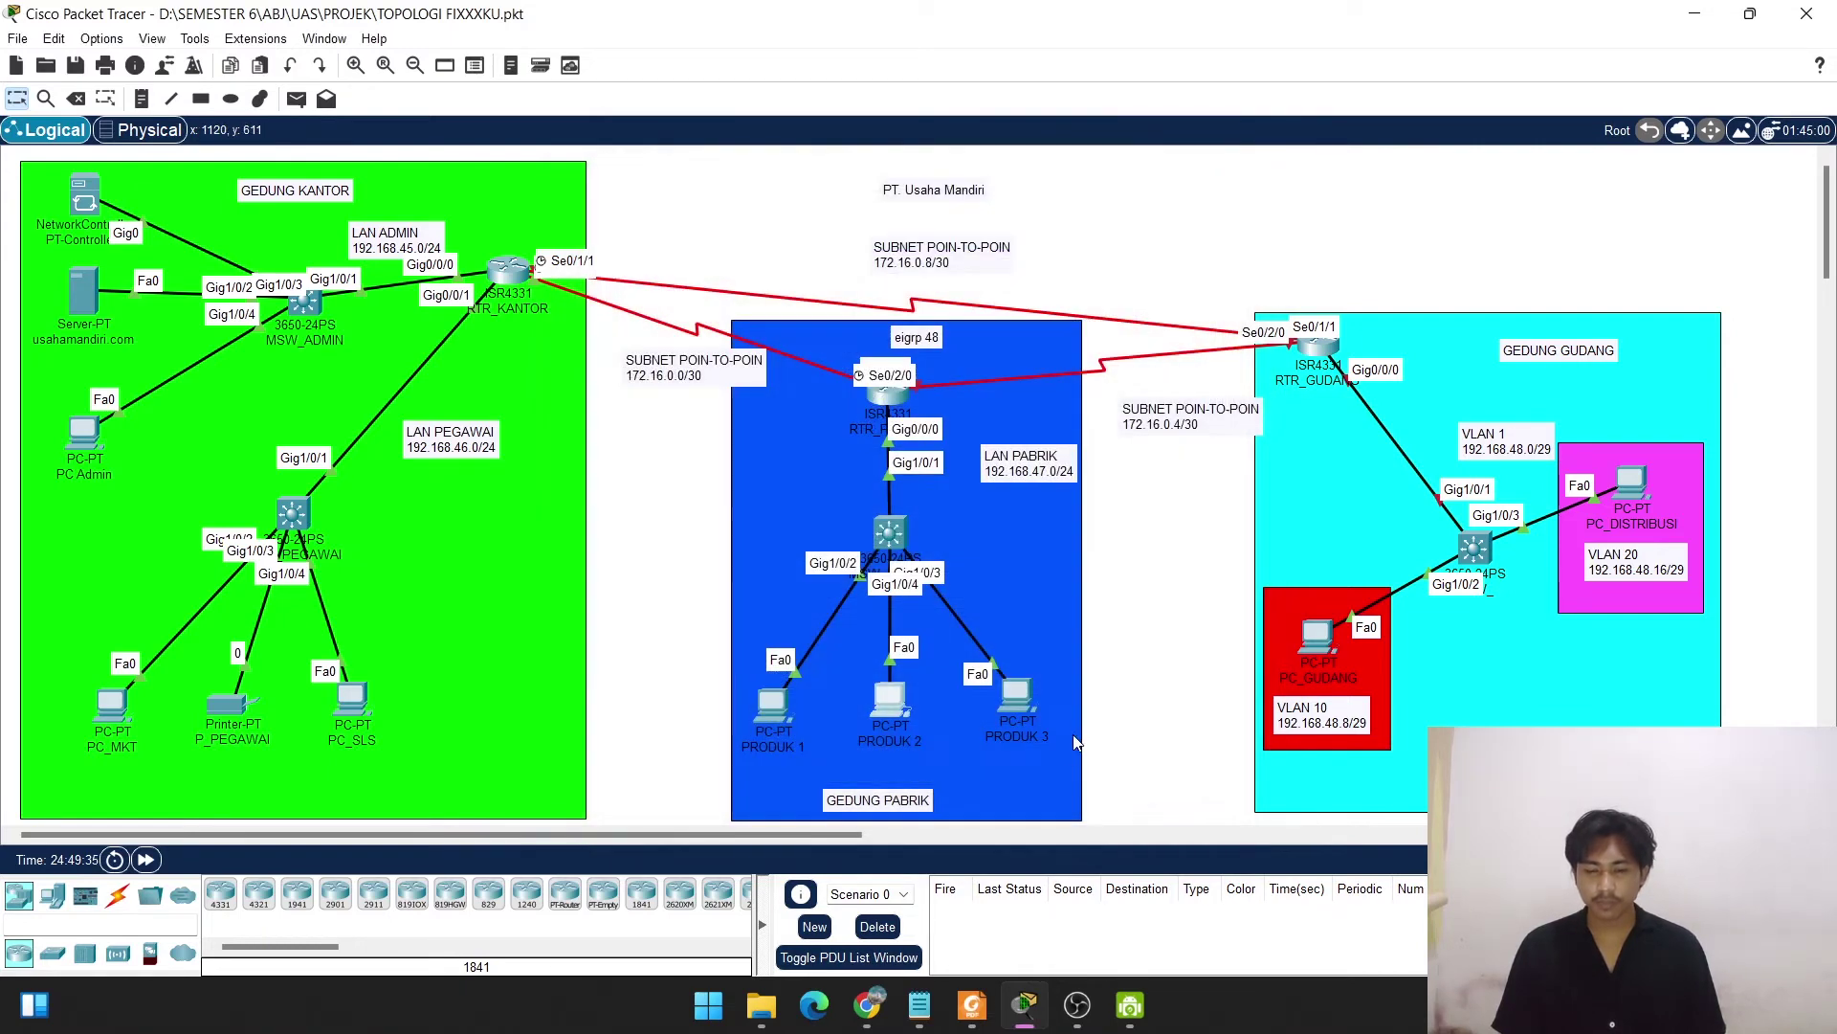
# Switch PRODUK 3's IP configuration to DHCP so it leases 192.168.47.5.
pyautogui.click(1017, 697)
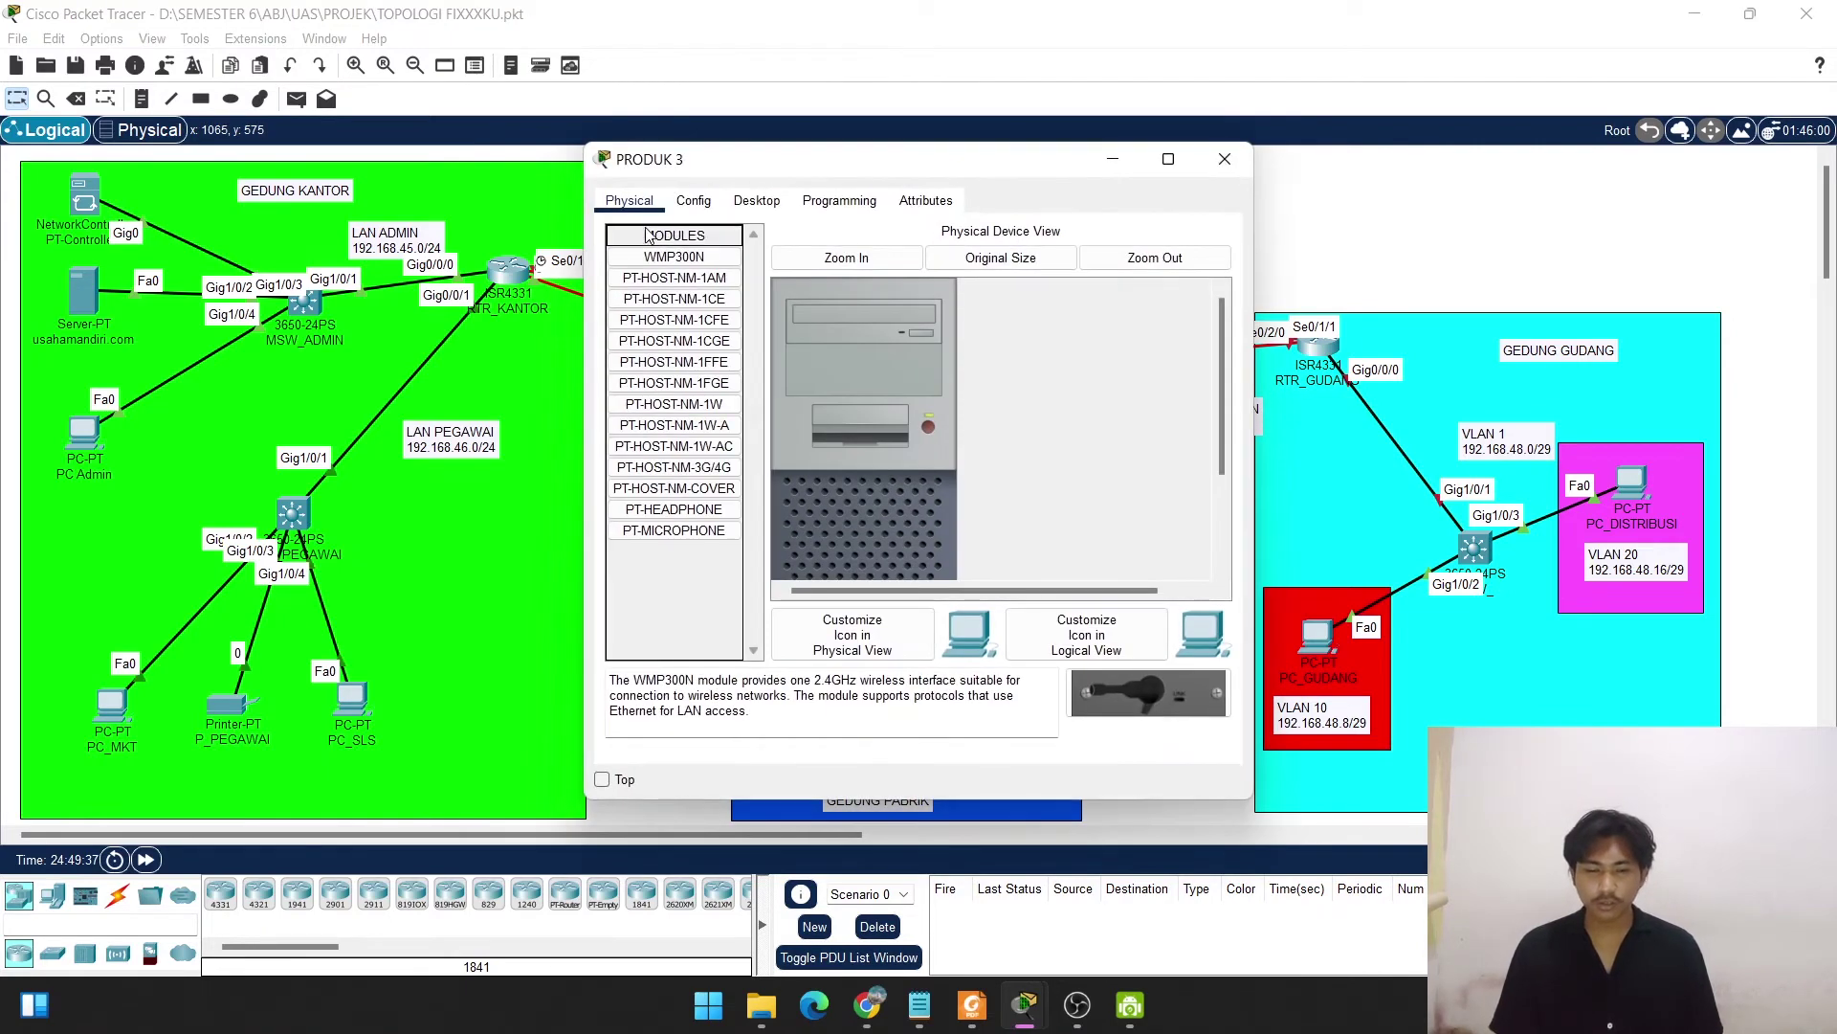
pyautogui.click(757, 200)
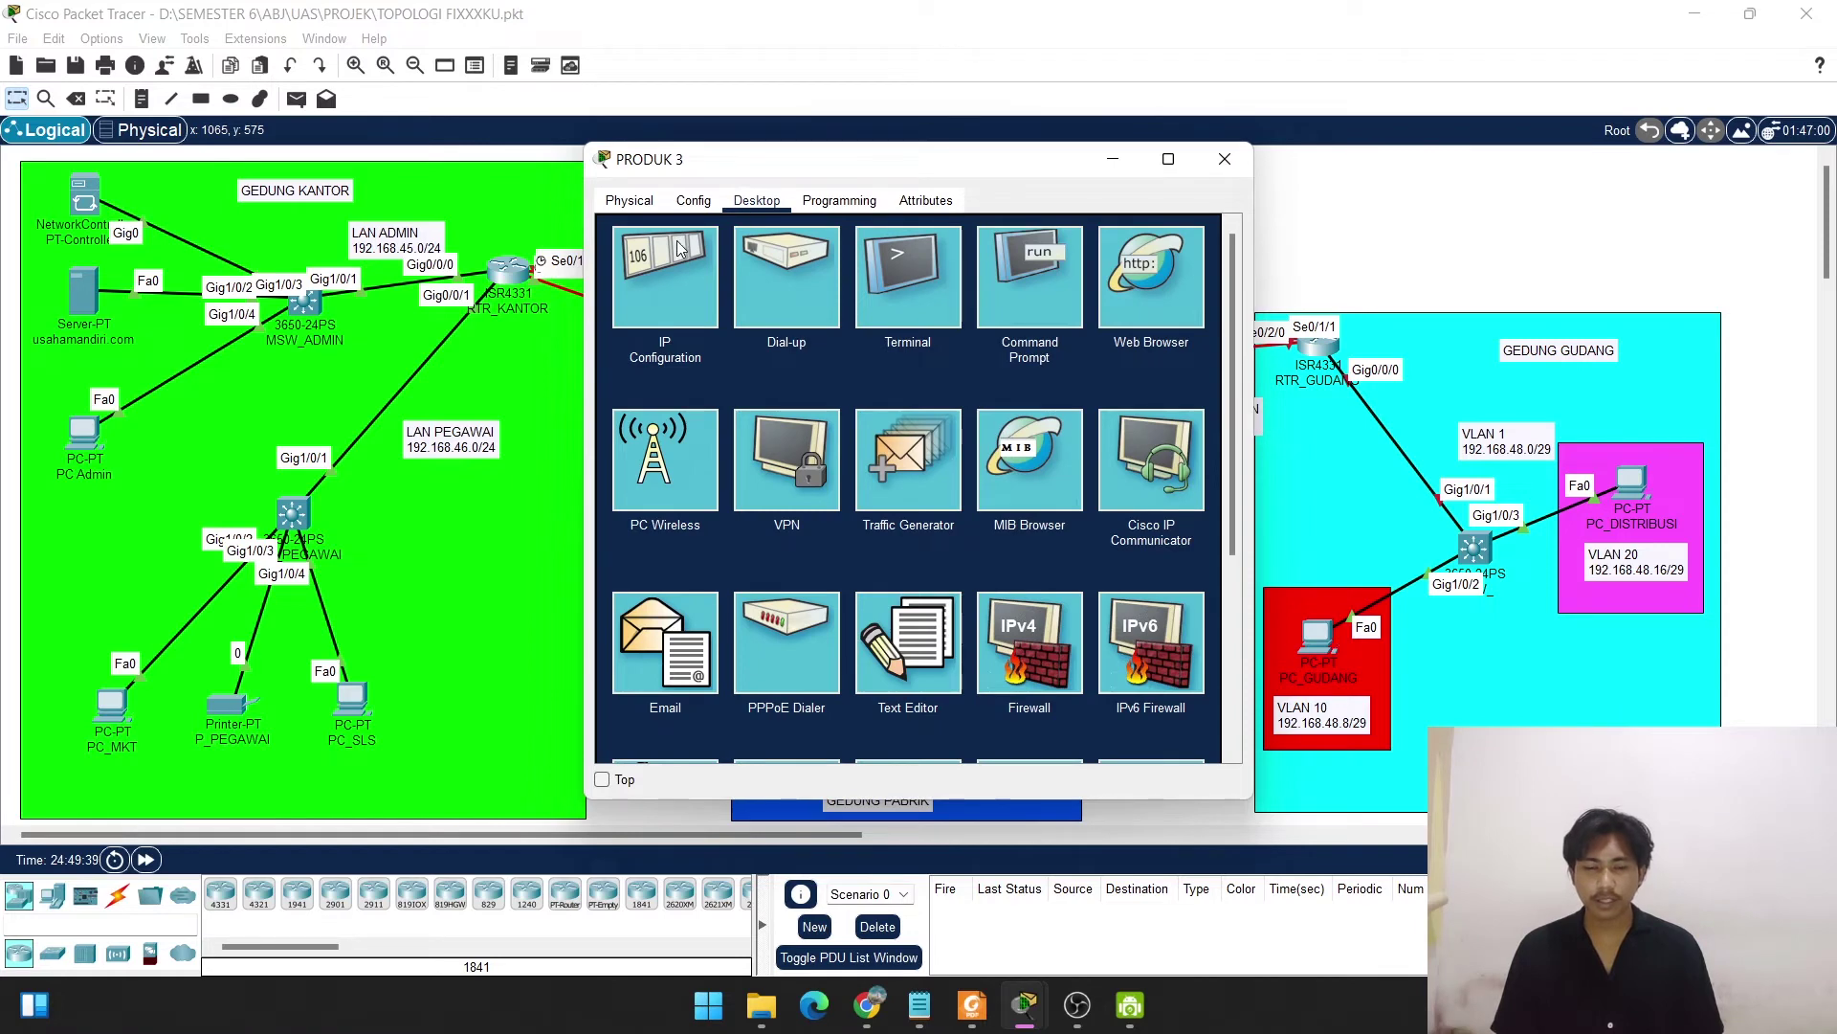
pyautogui.click(683, 259)
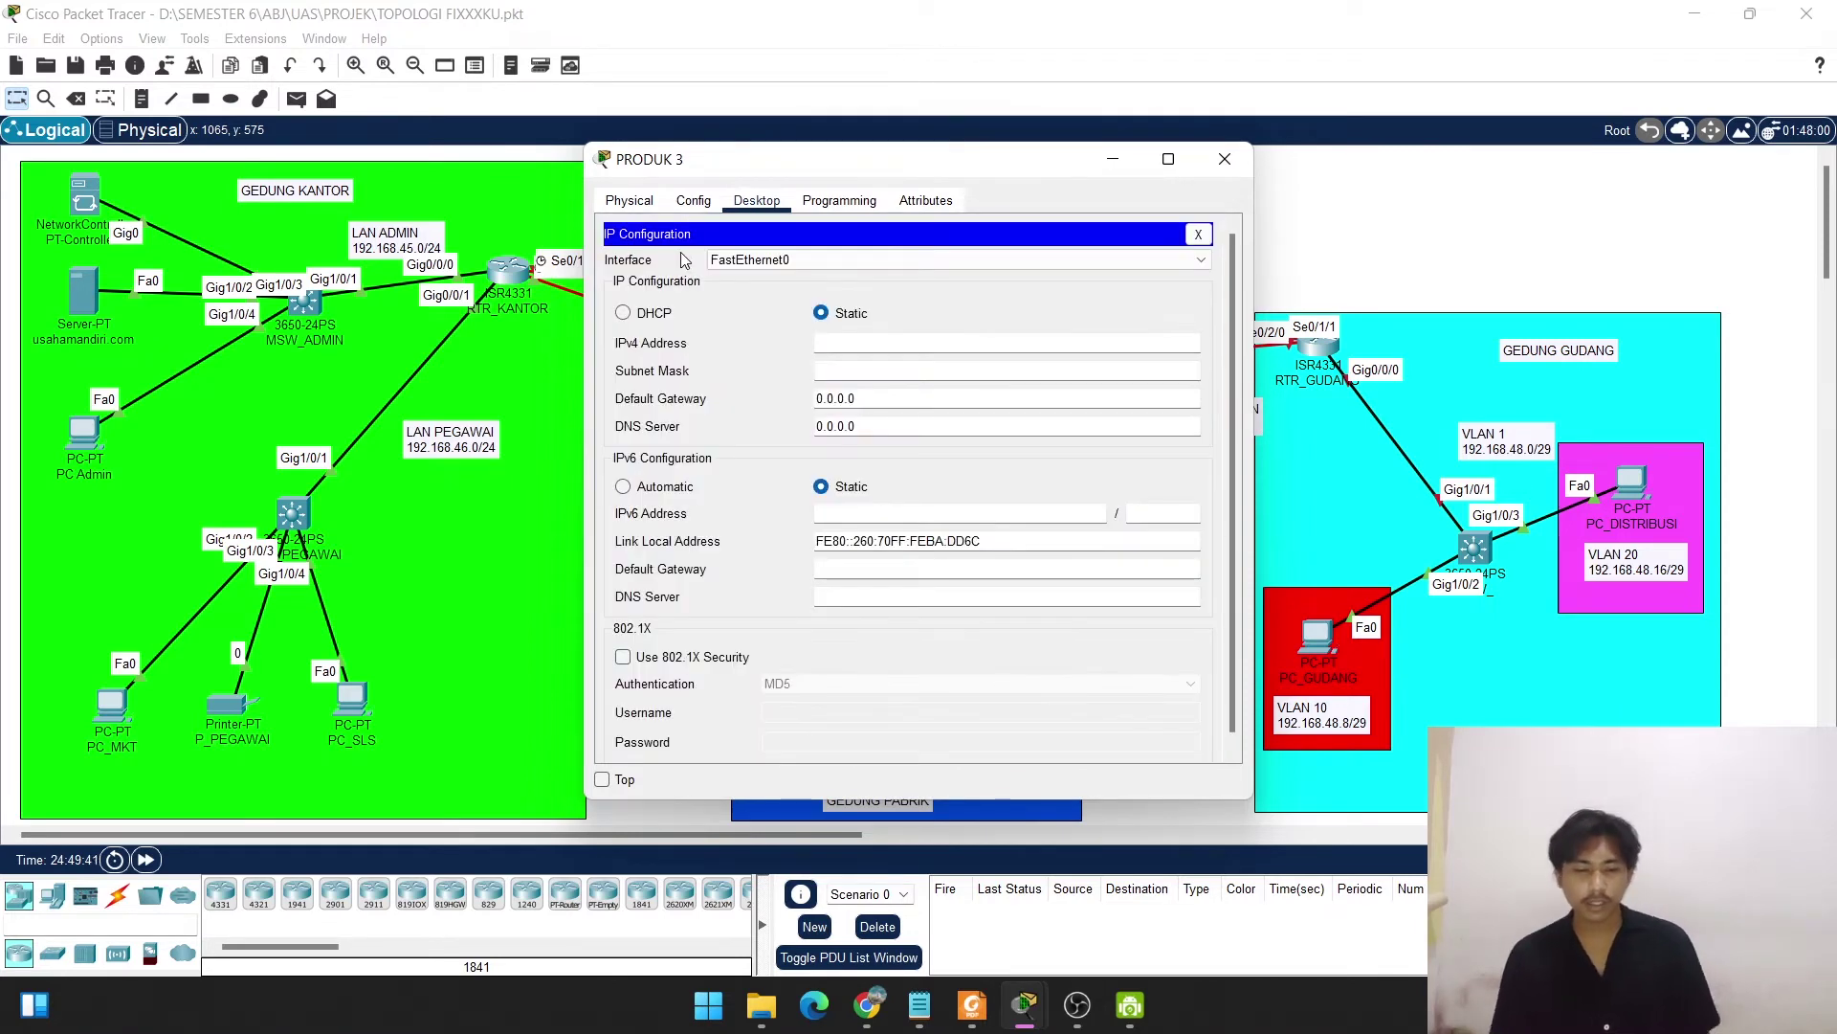
pyautogui.click(623, 313)
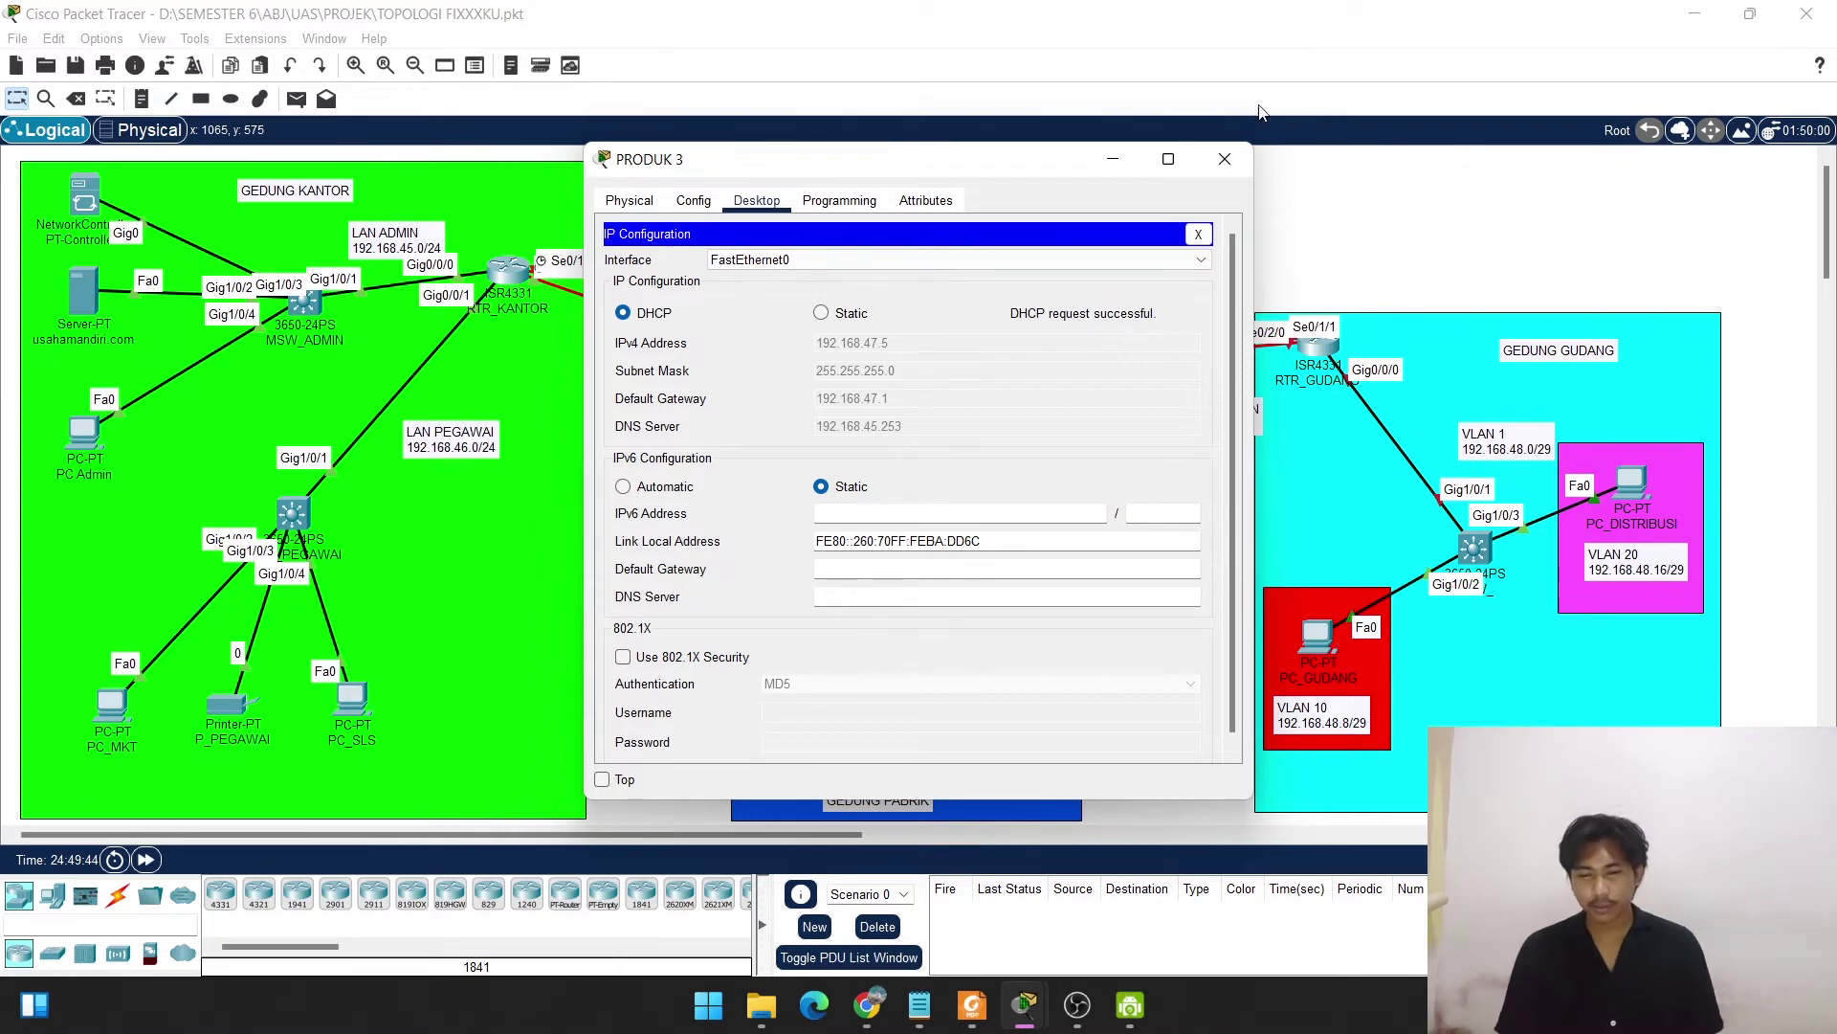
pyautogui.click(1224, 158)
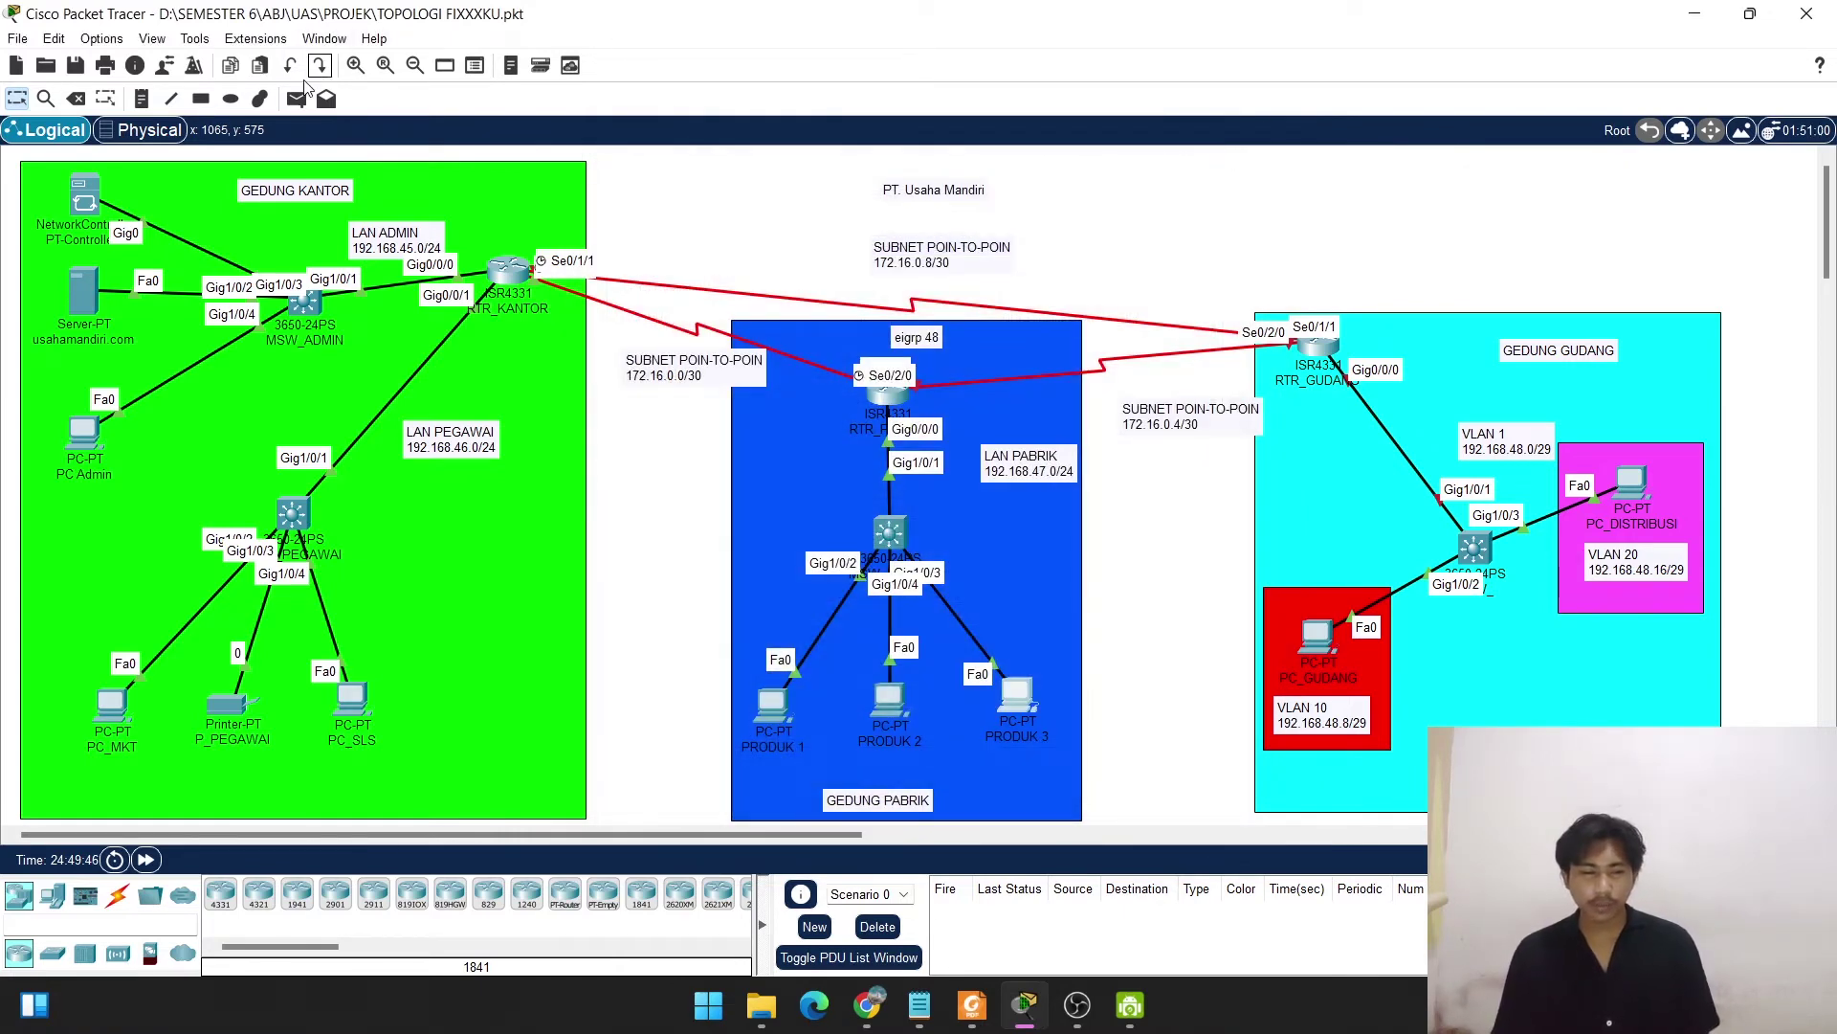
# Send simple PDU pings from PRODUK 1 to PRODUK 3 and PRODUK 2, then clear them.
pyautogui.click(297, 99)
pyautogui.click(772, 709)
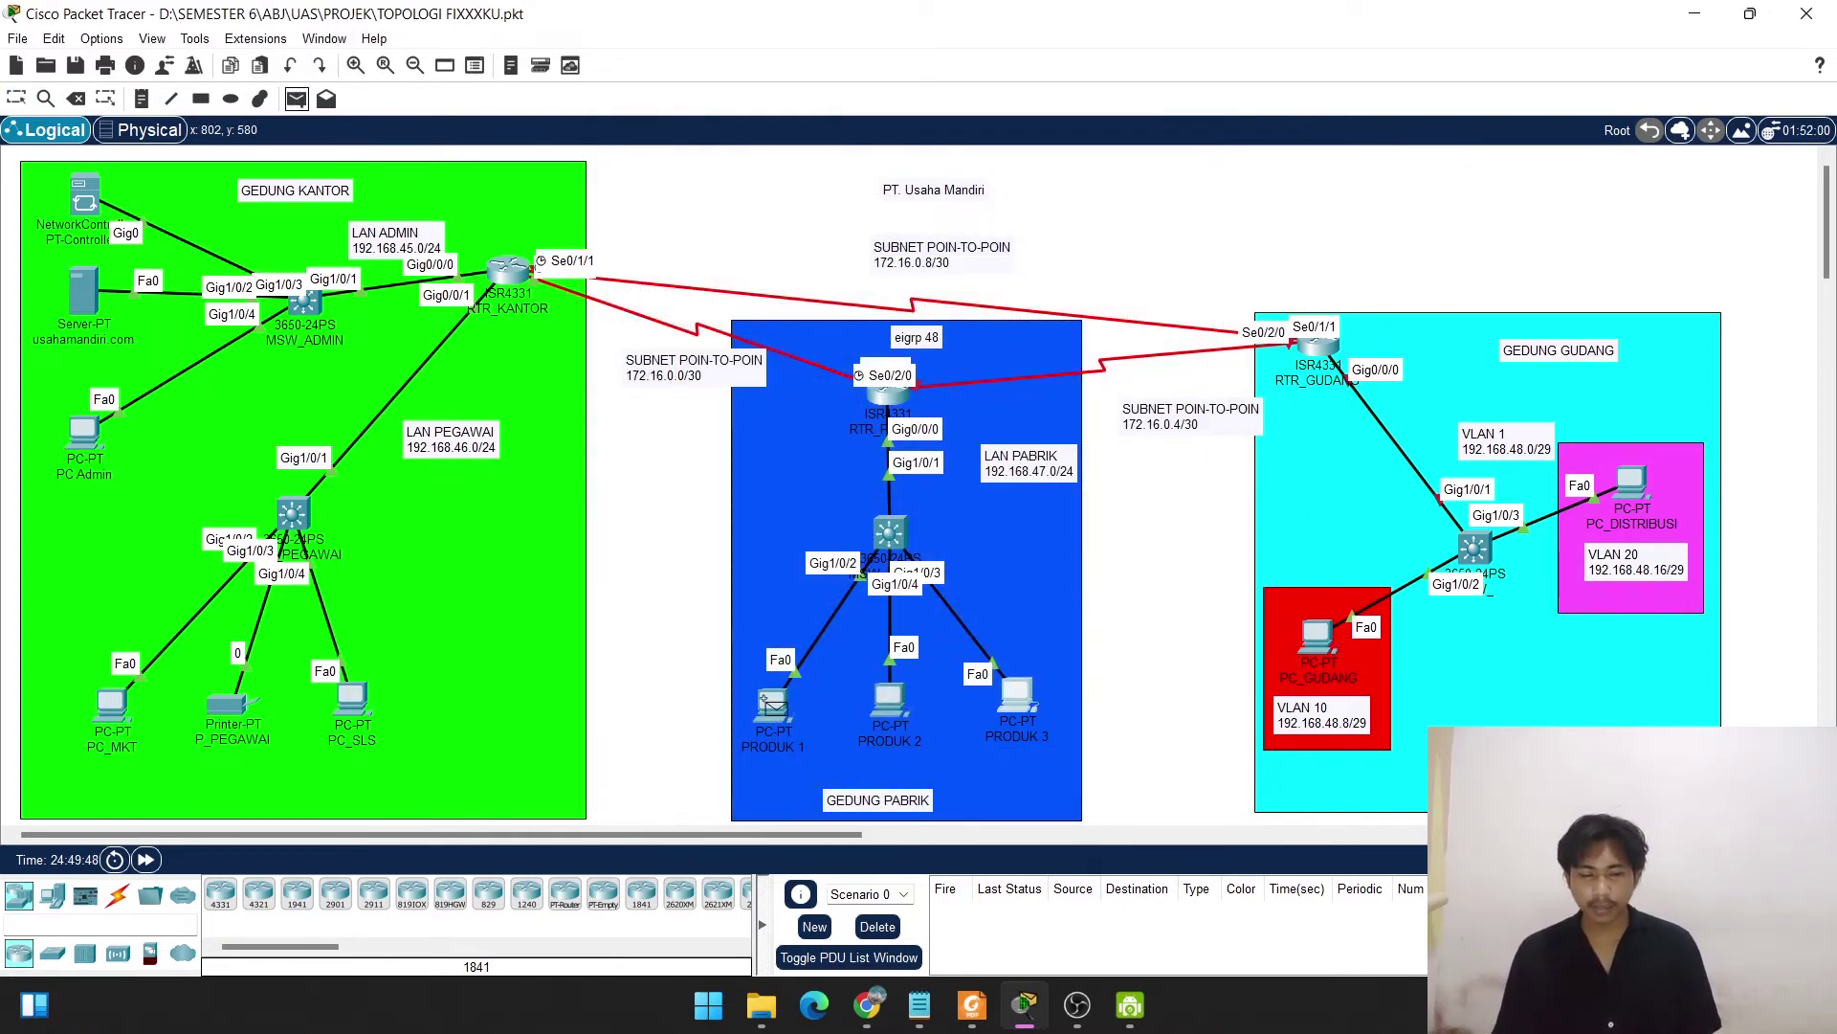
pyautogui.click(1018, 691)
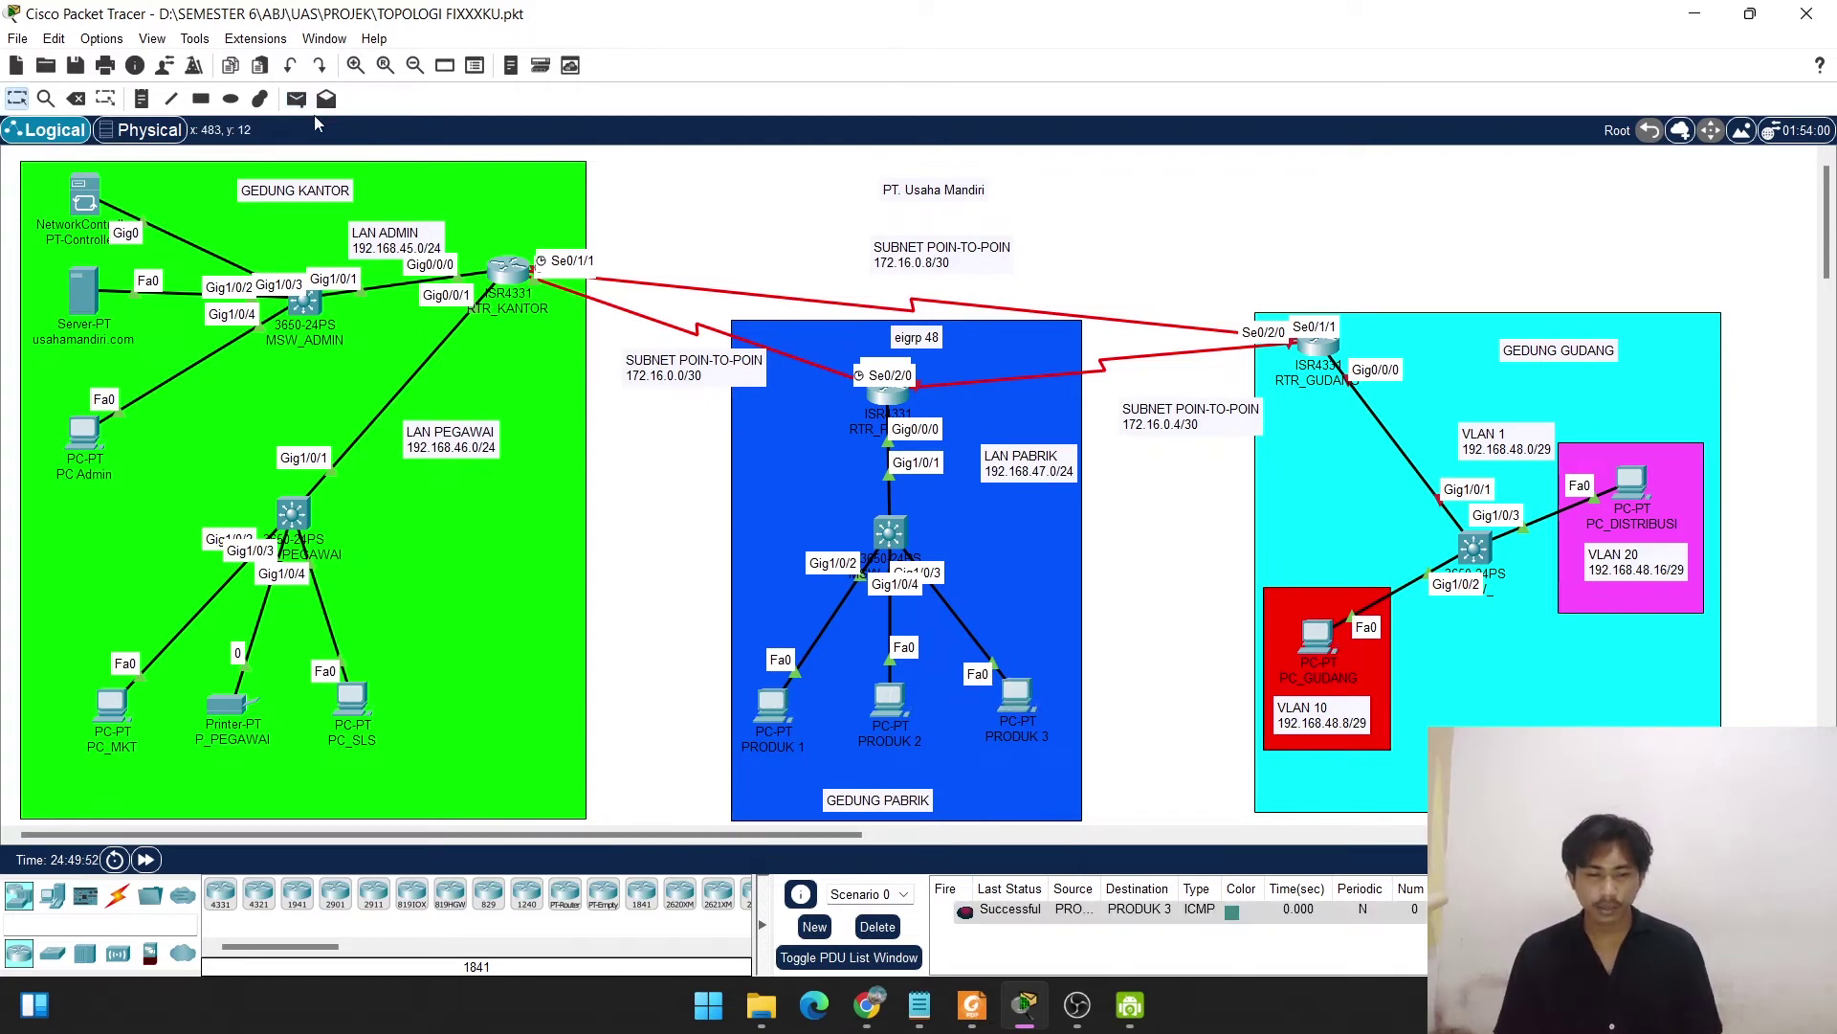
pyautogui.click(296, 98)
pyautogui.click(758, 695)
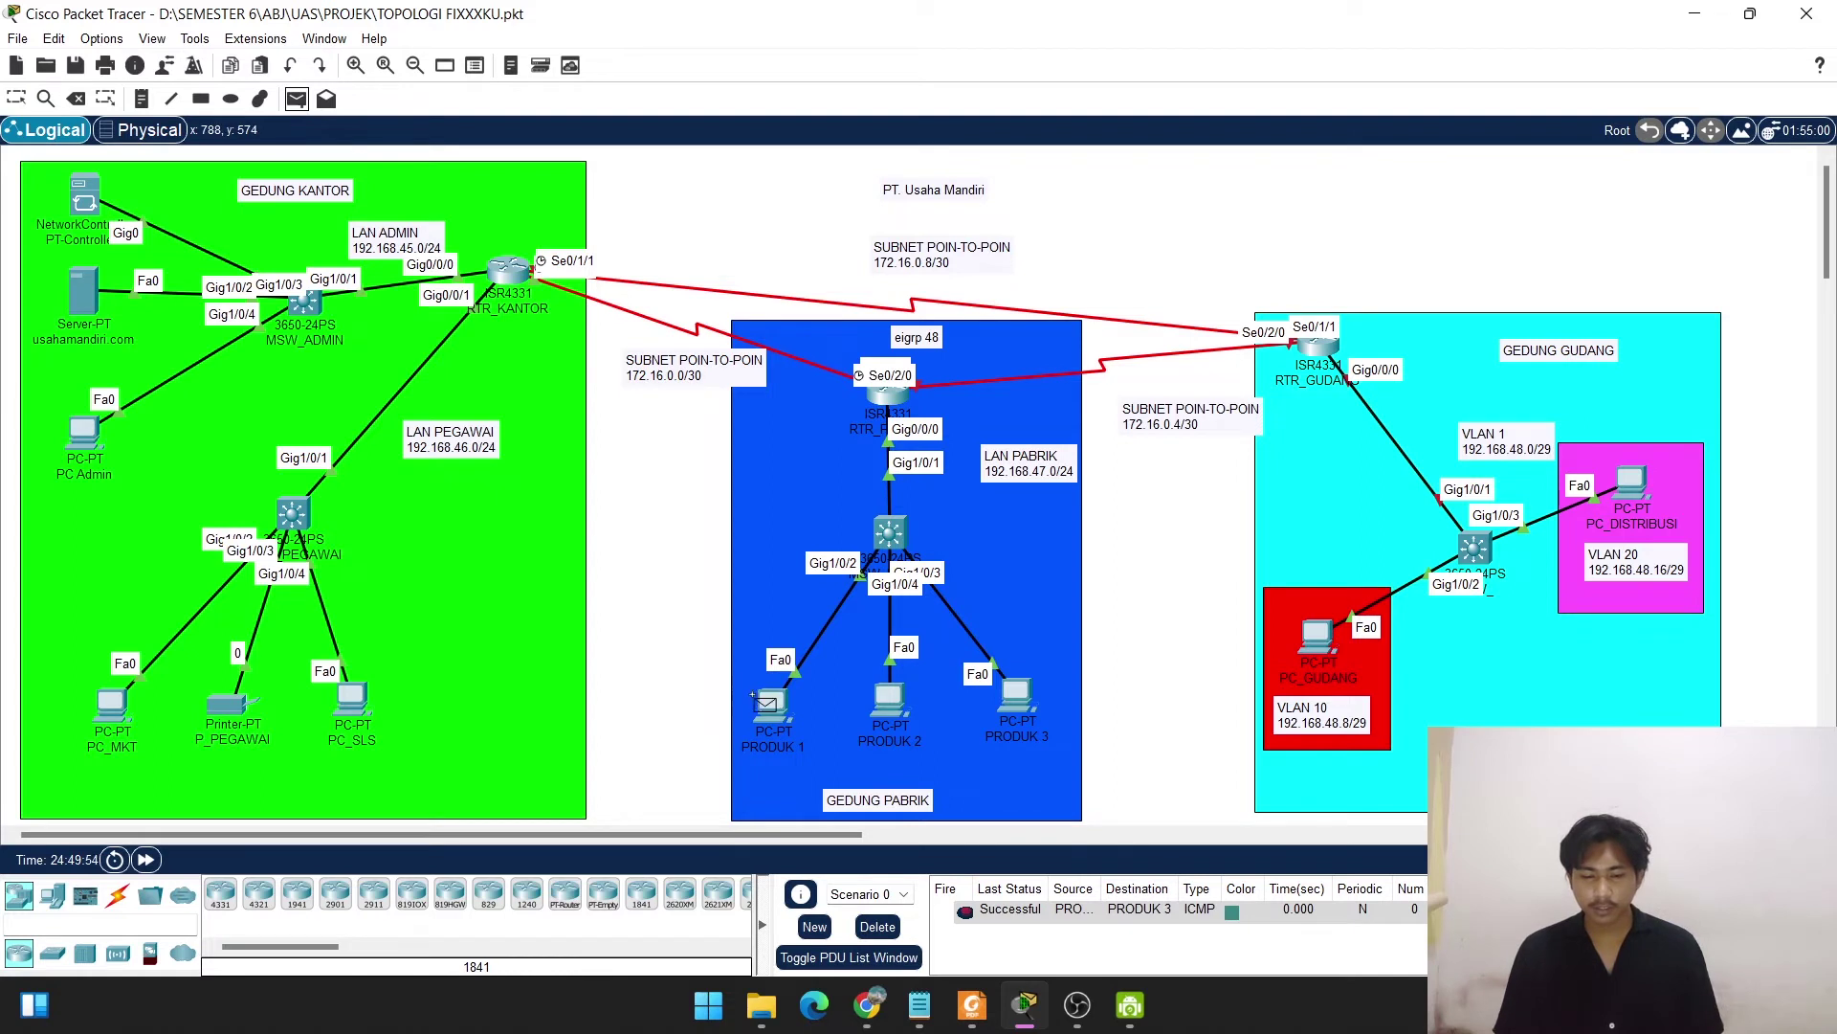
pyautogui.click(758, 695)
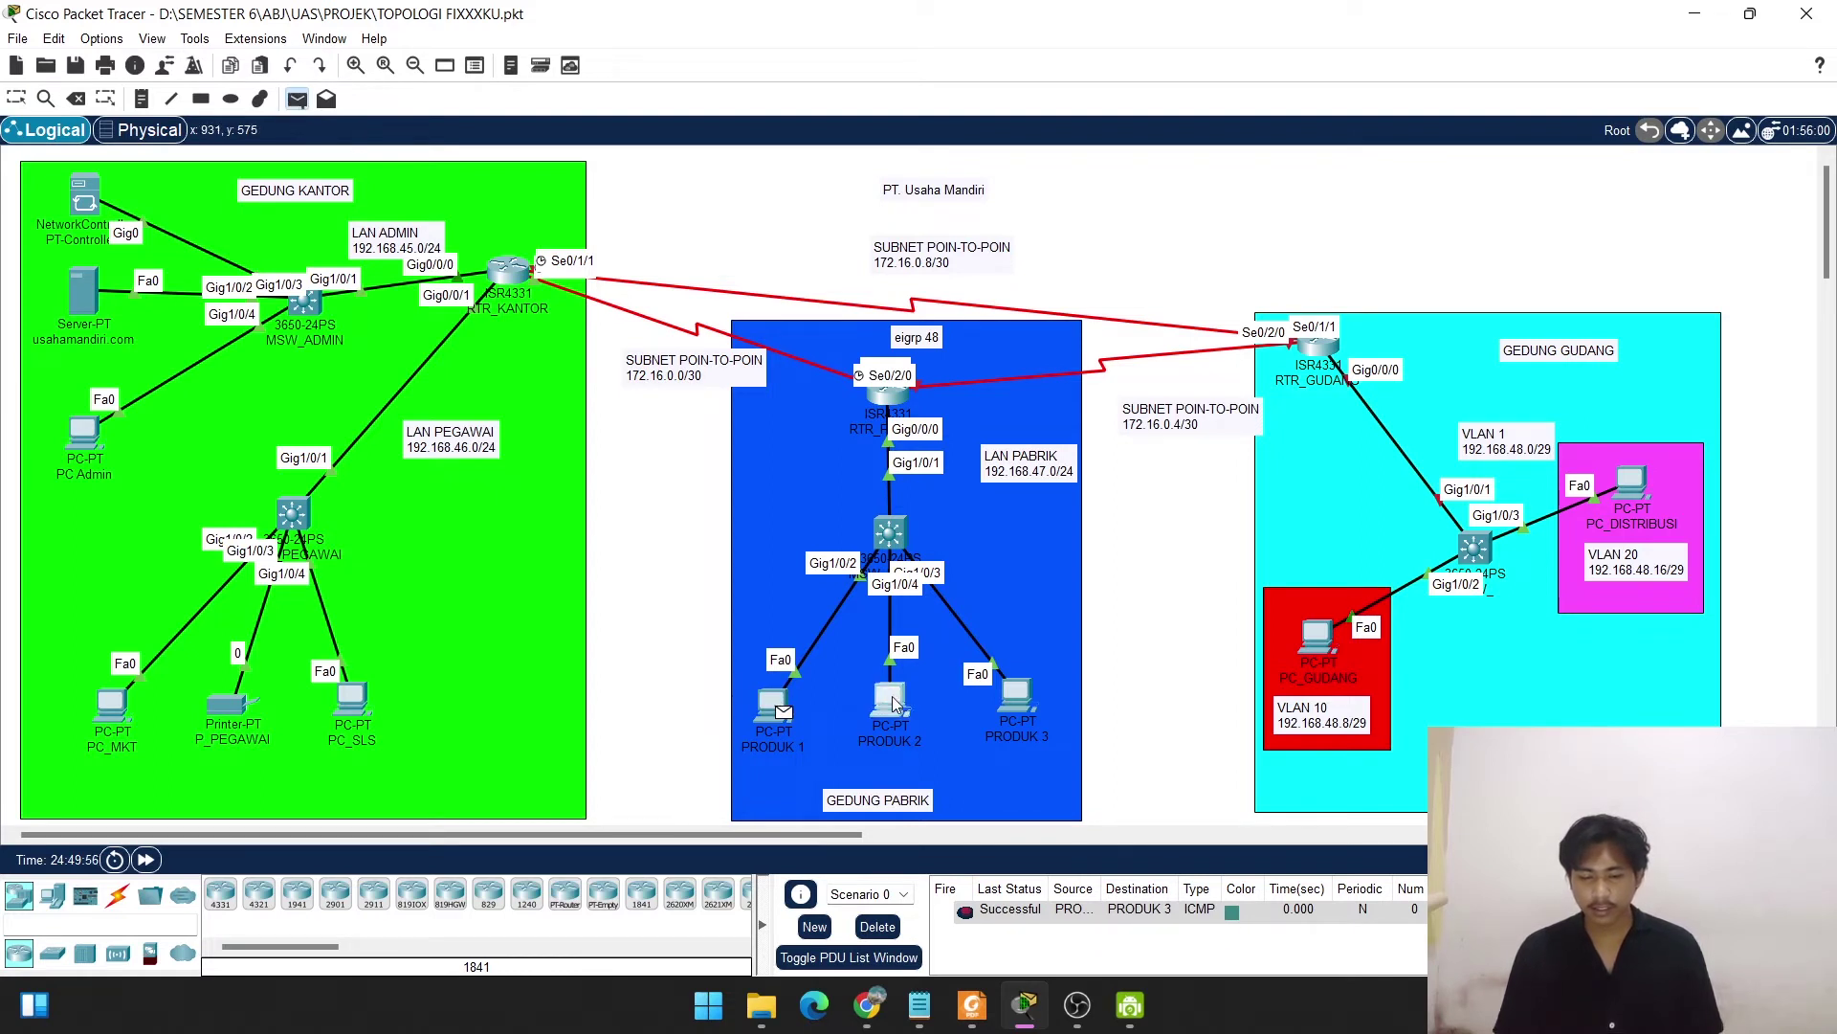
pyautogui.click(887, 698)
pyautogui.click(879, 927)
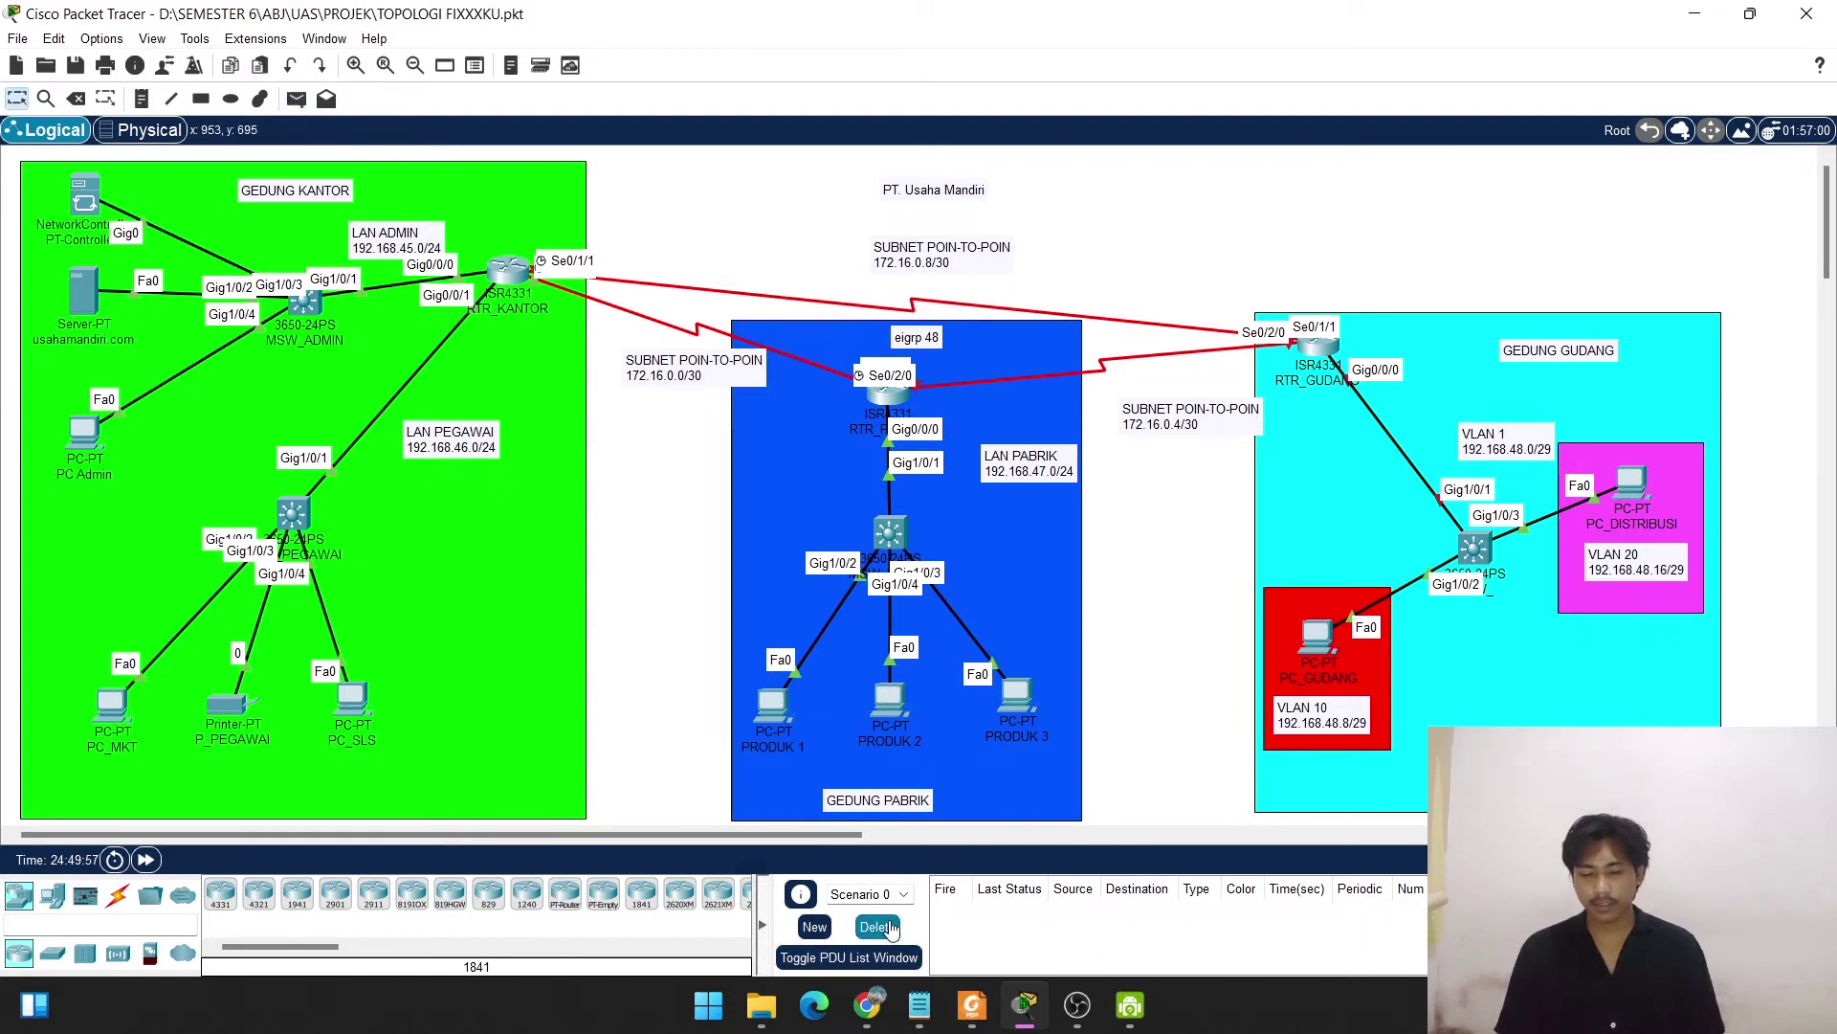
# Ping PRODUK 3 from PC Admin and resend until it succeeds.
pyautogui.click(296, 99)
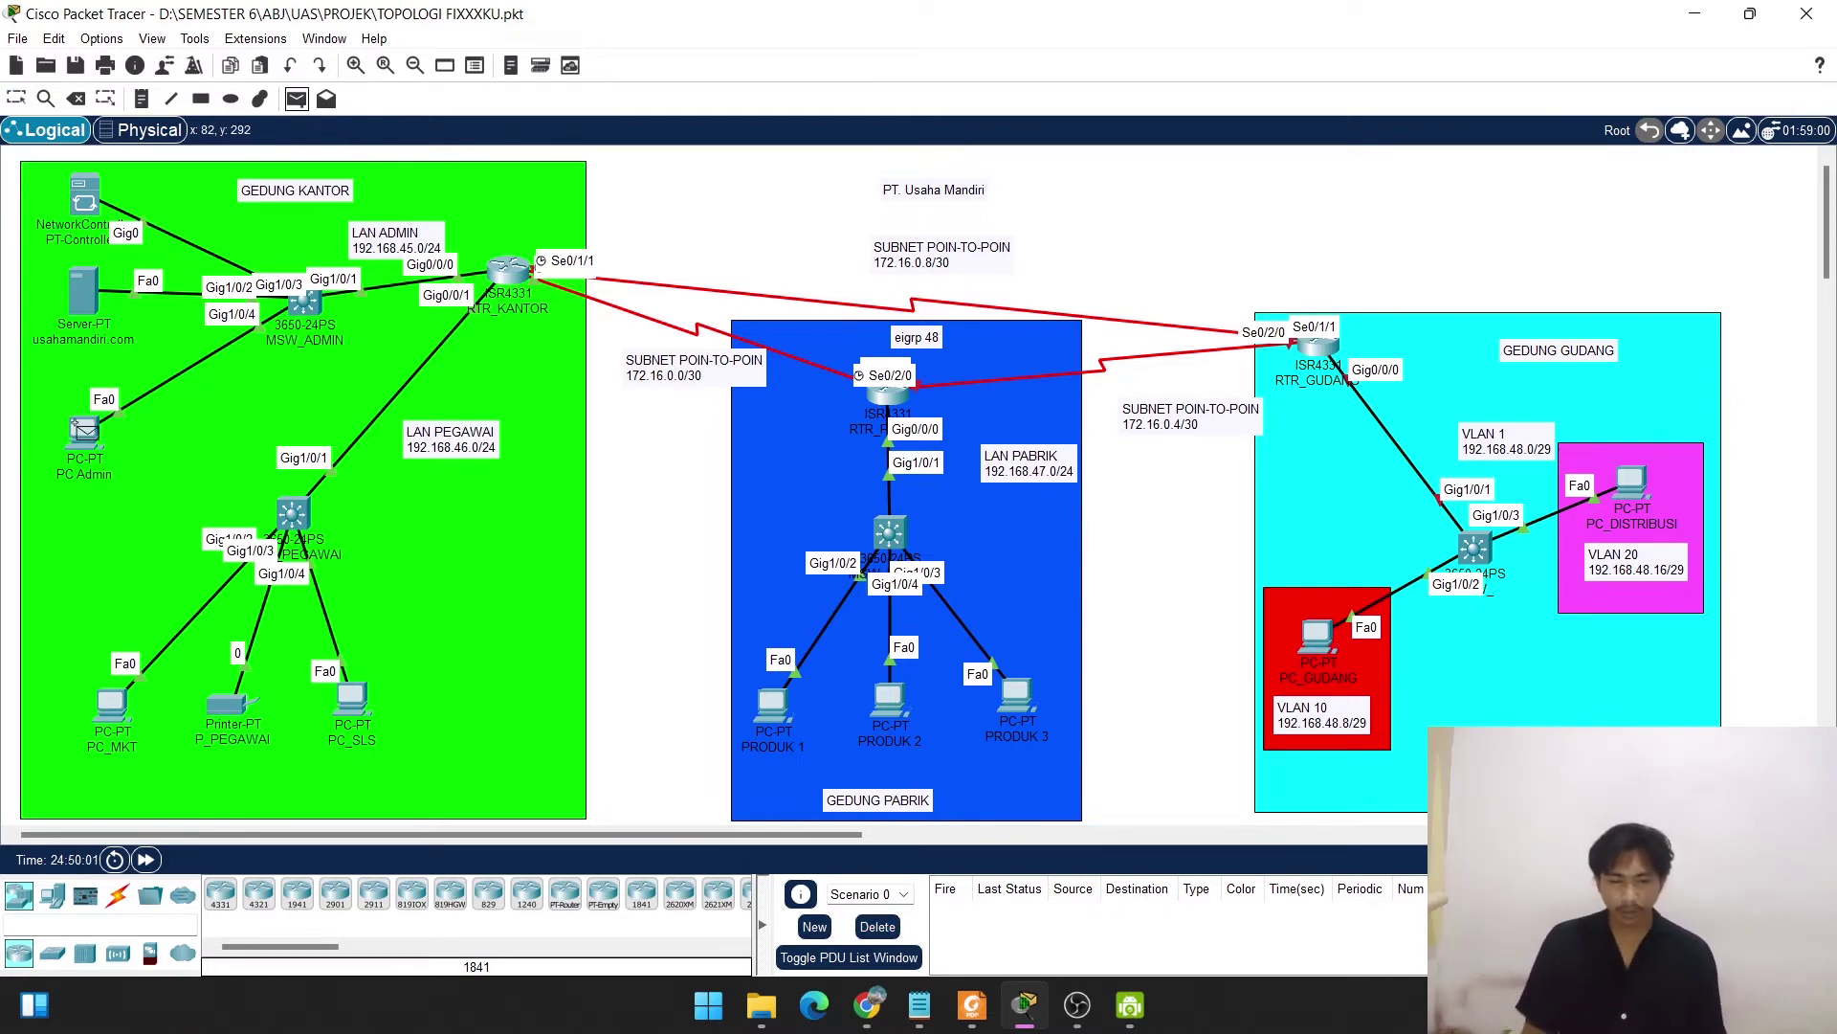
pyautogui.click(82, 431)
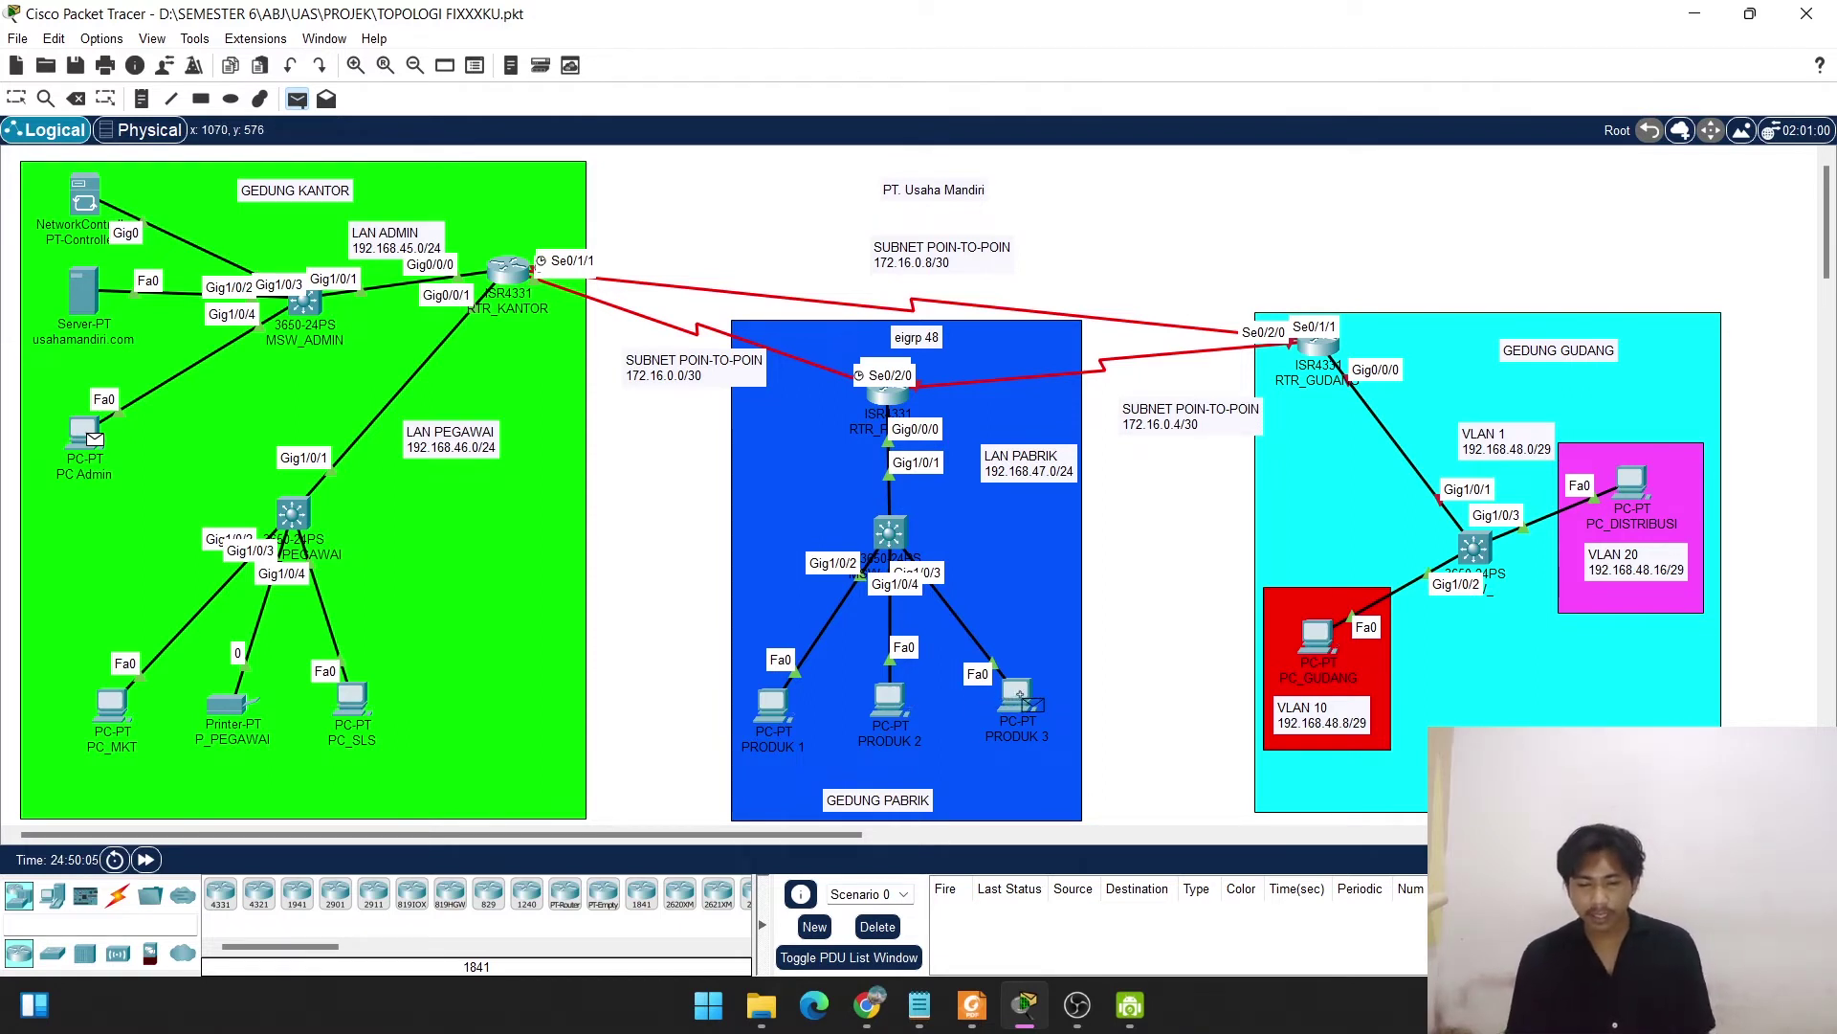
pyautogui.moveTo(1020, 693)
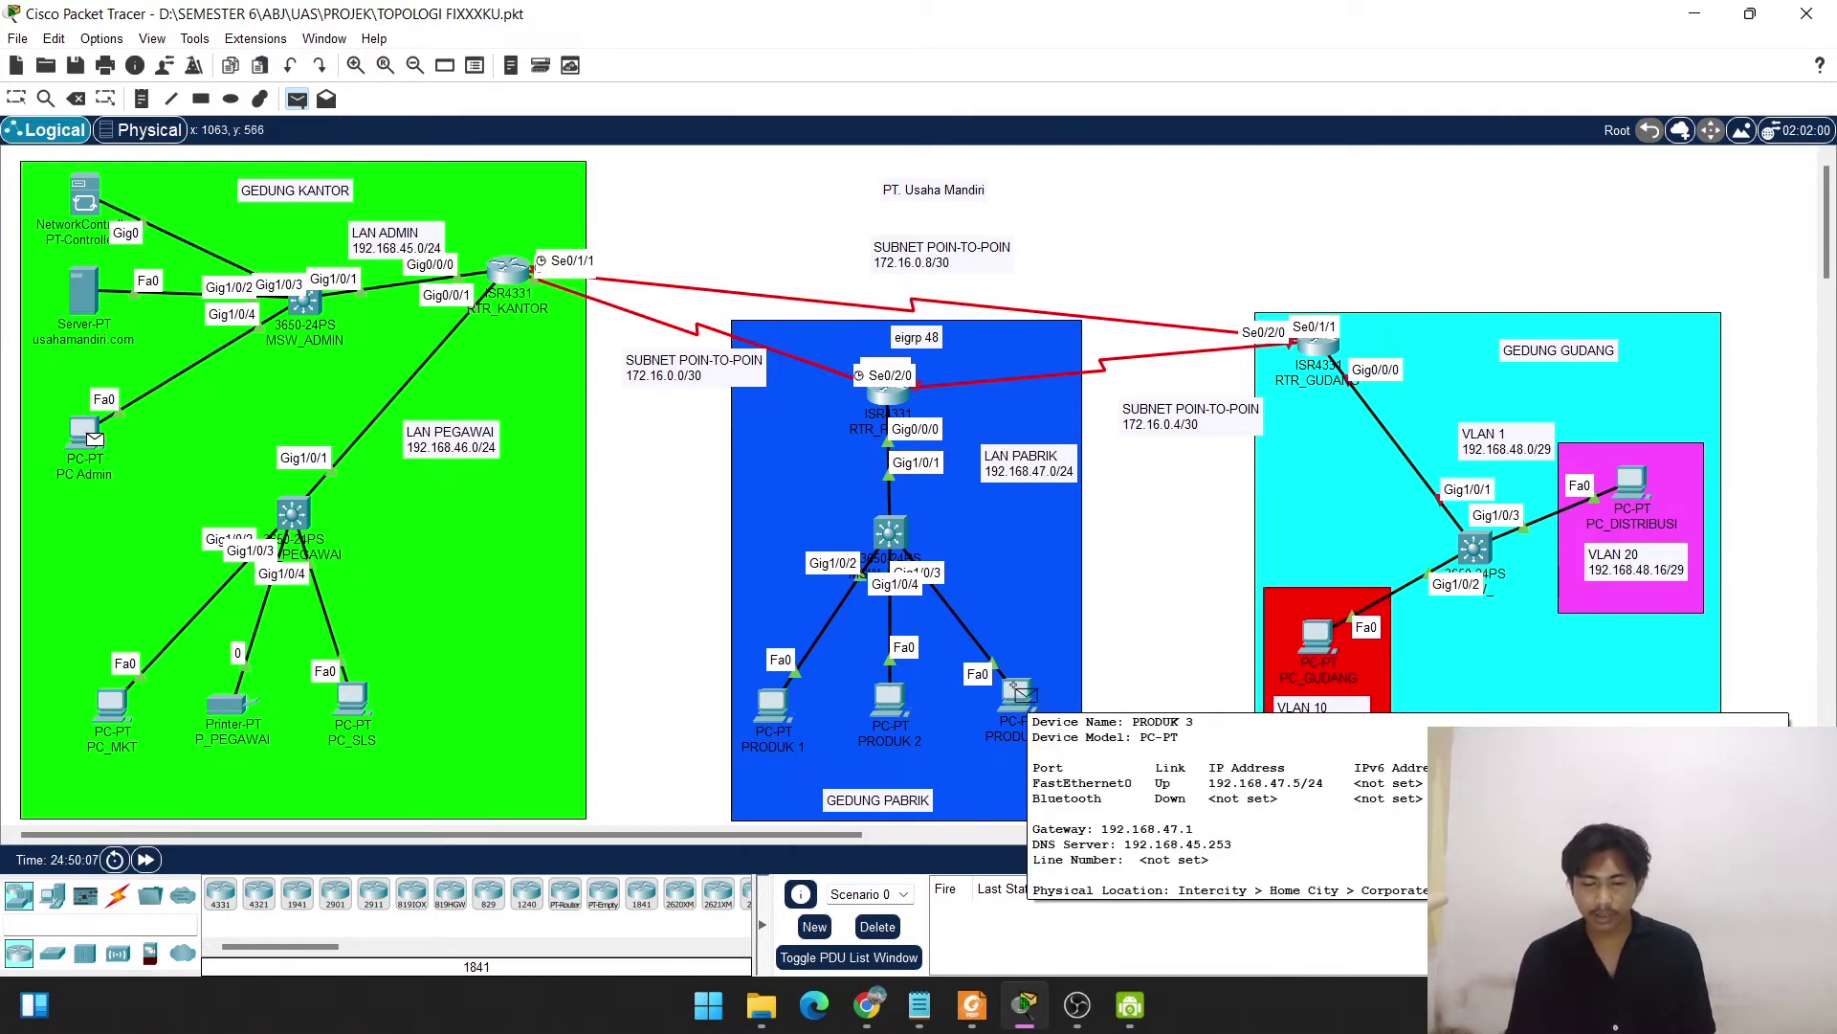
pyautogui.click(1018, 689)
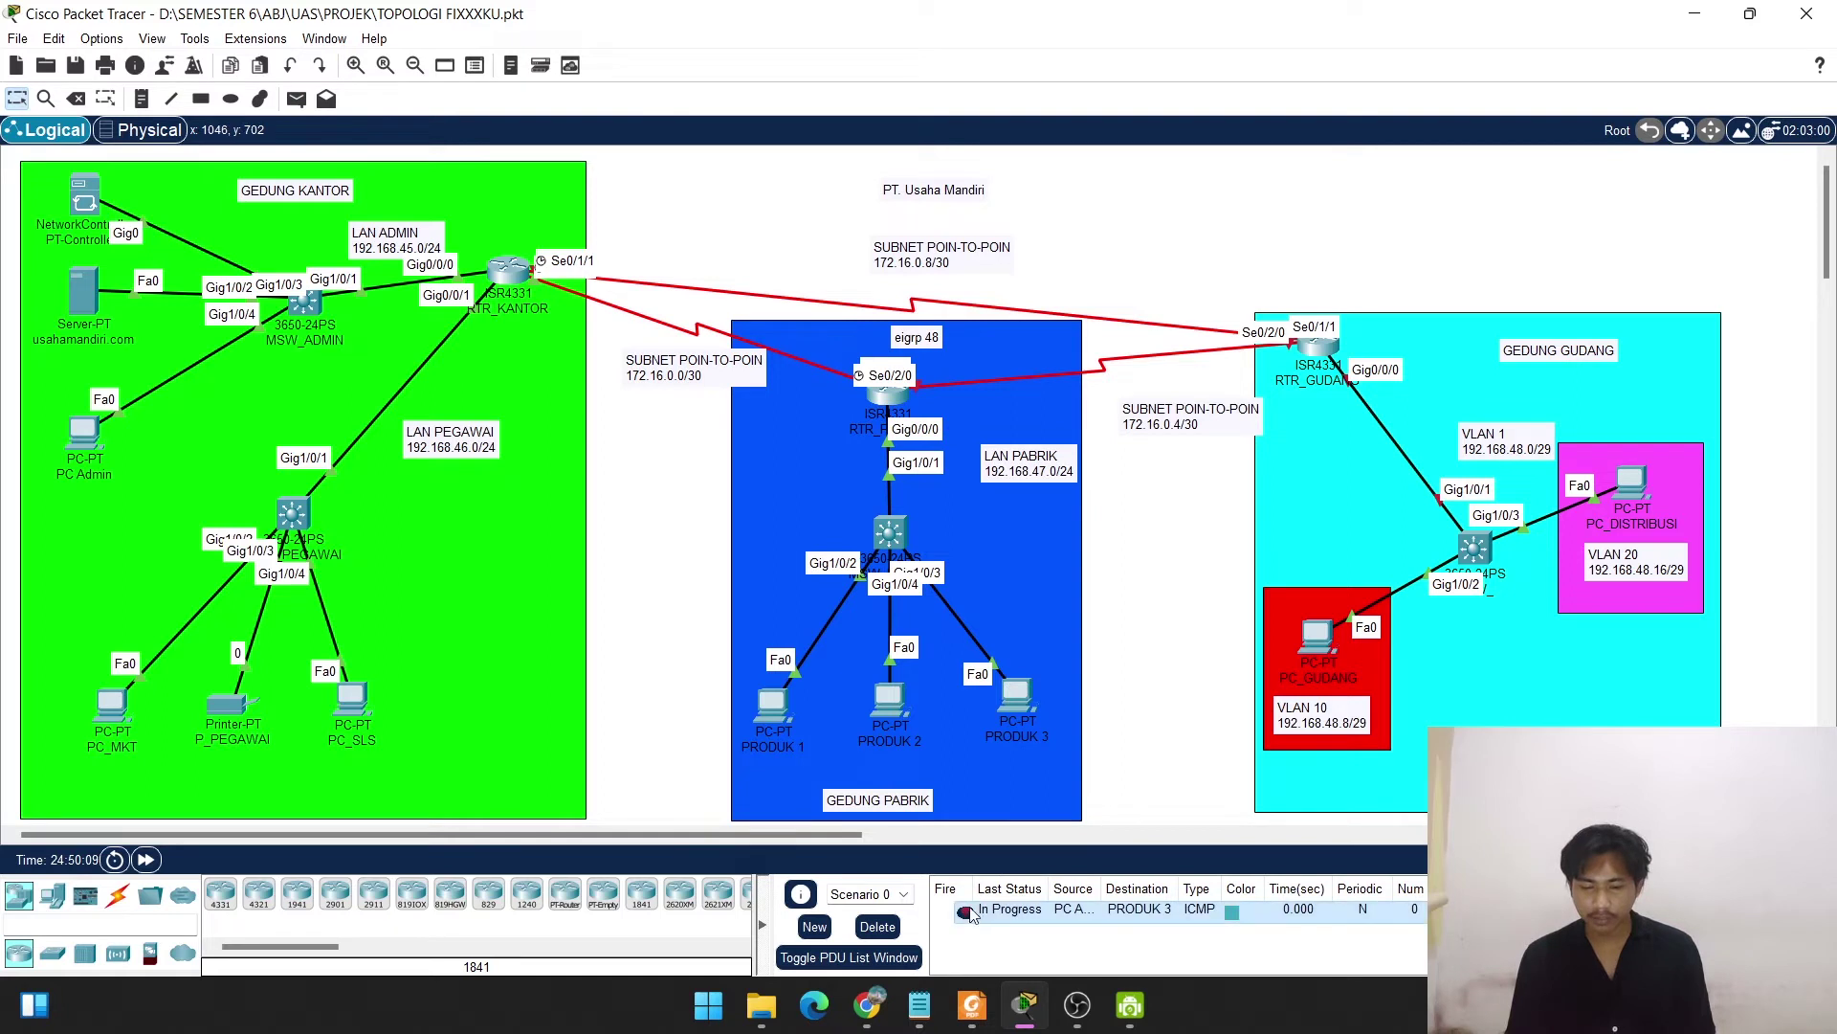
pyautogui.doubleClick(966, 912)
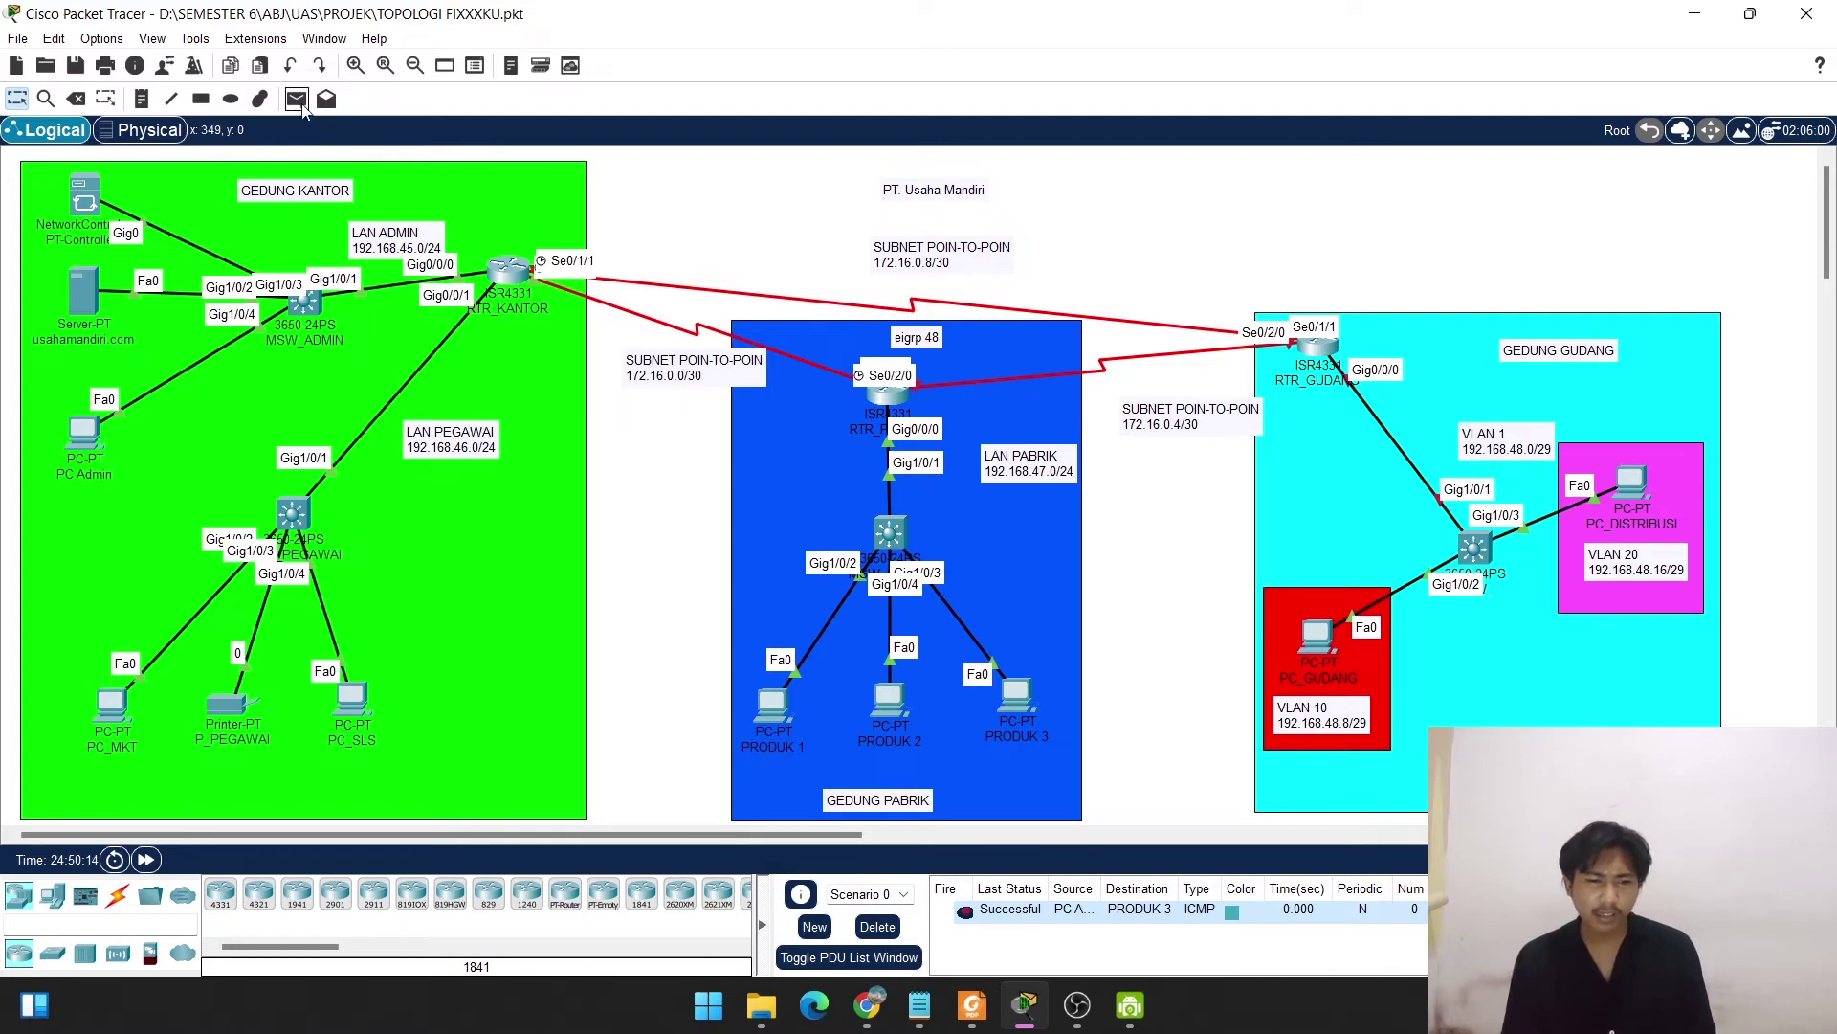
# Ping PC_MKT from PRODUK 1, resend until successful, and delete all scenario PDUs.
pyautogui.click(298, 101)
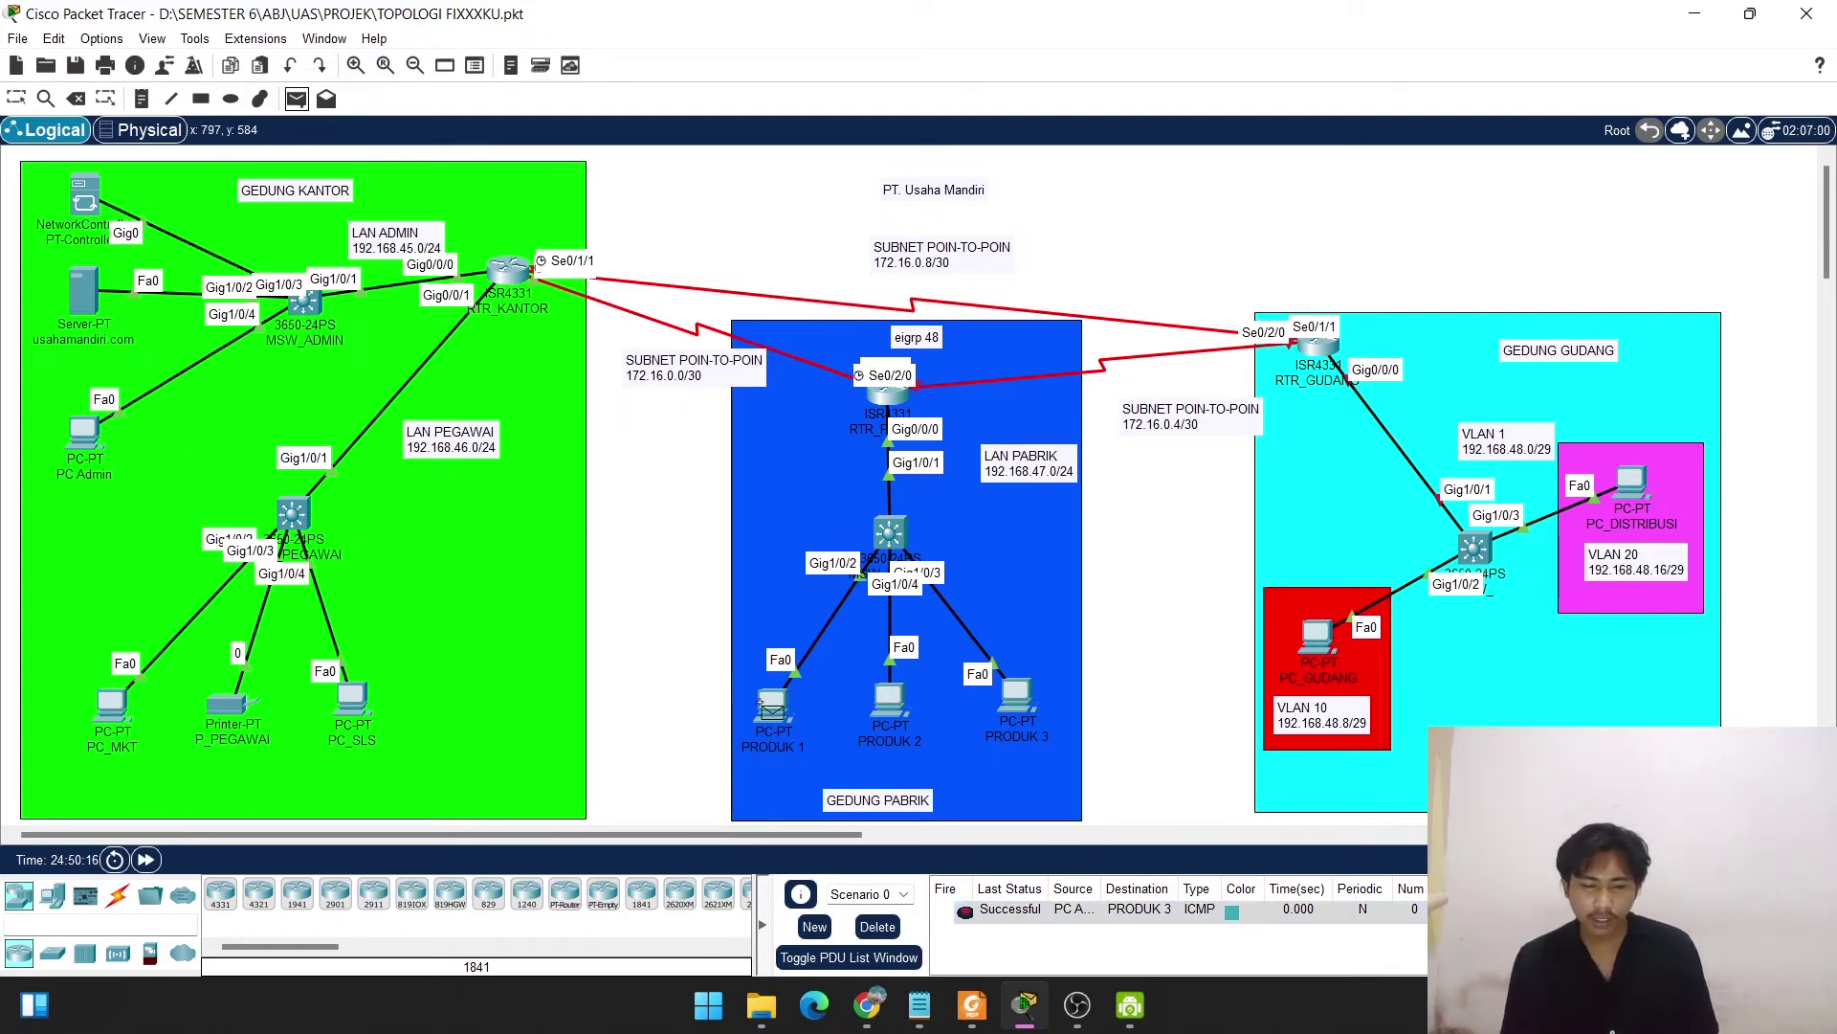
pyautogui.moveTo(772, 708)
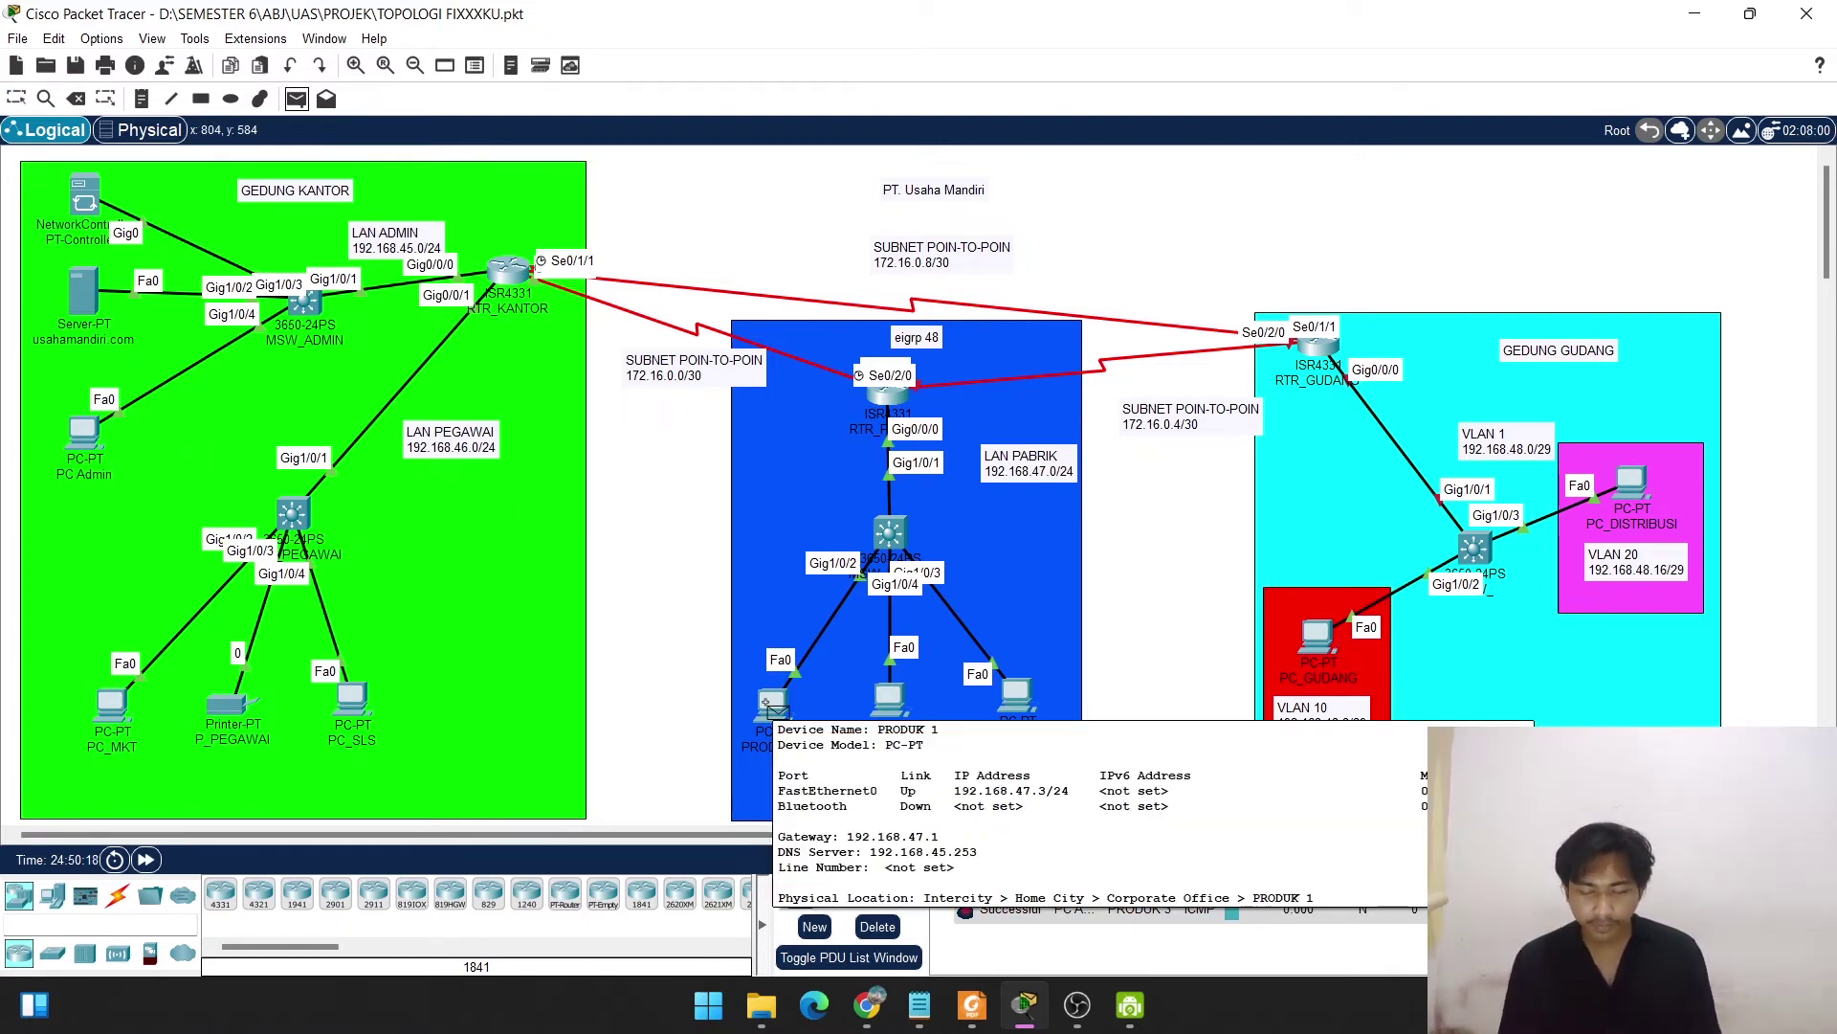
pyautogui.click(771, 708)
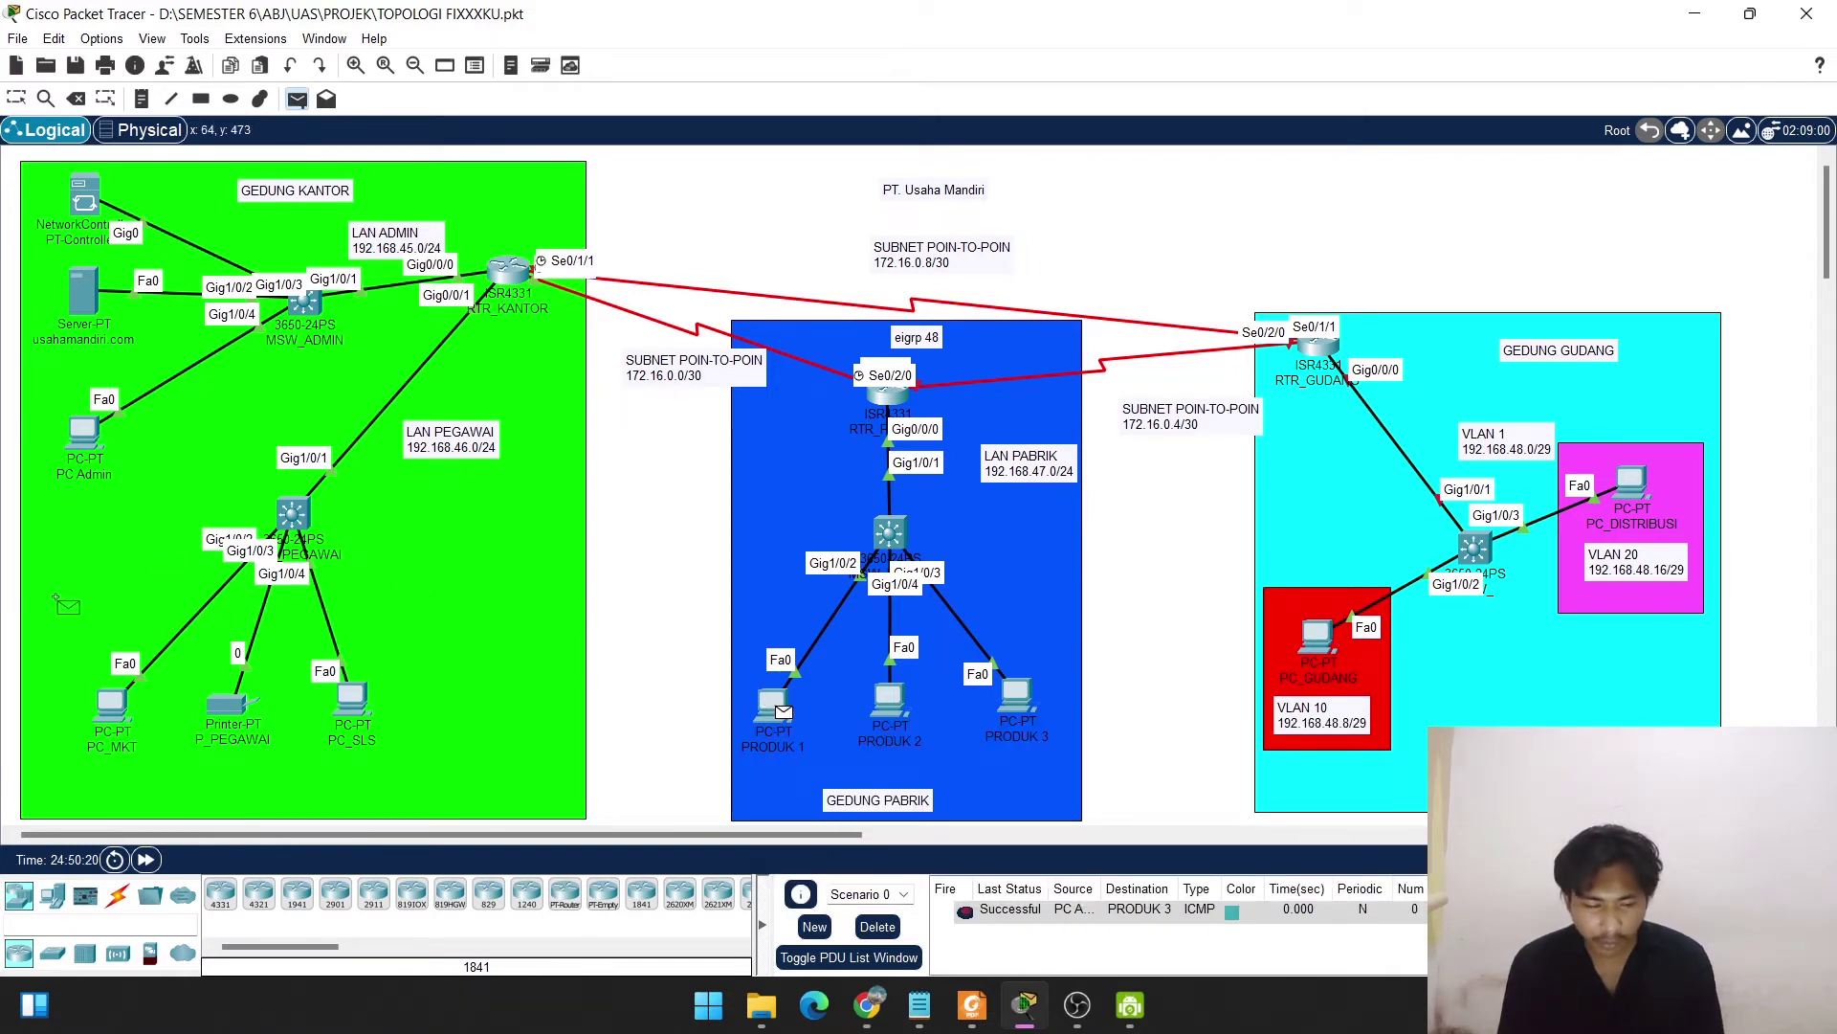
pyautogui.click(118, 712)
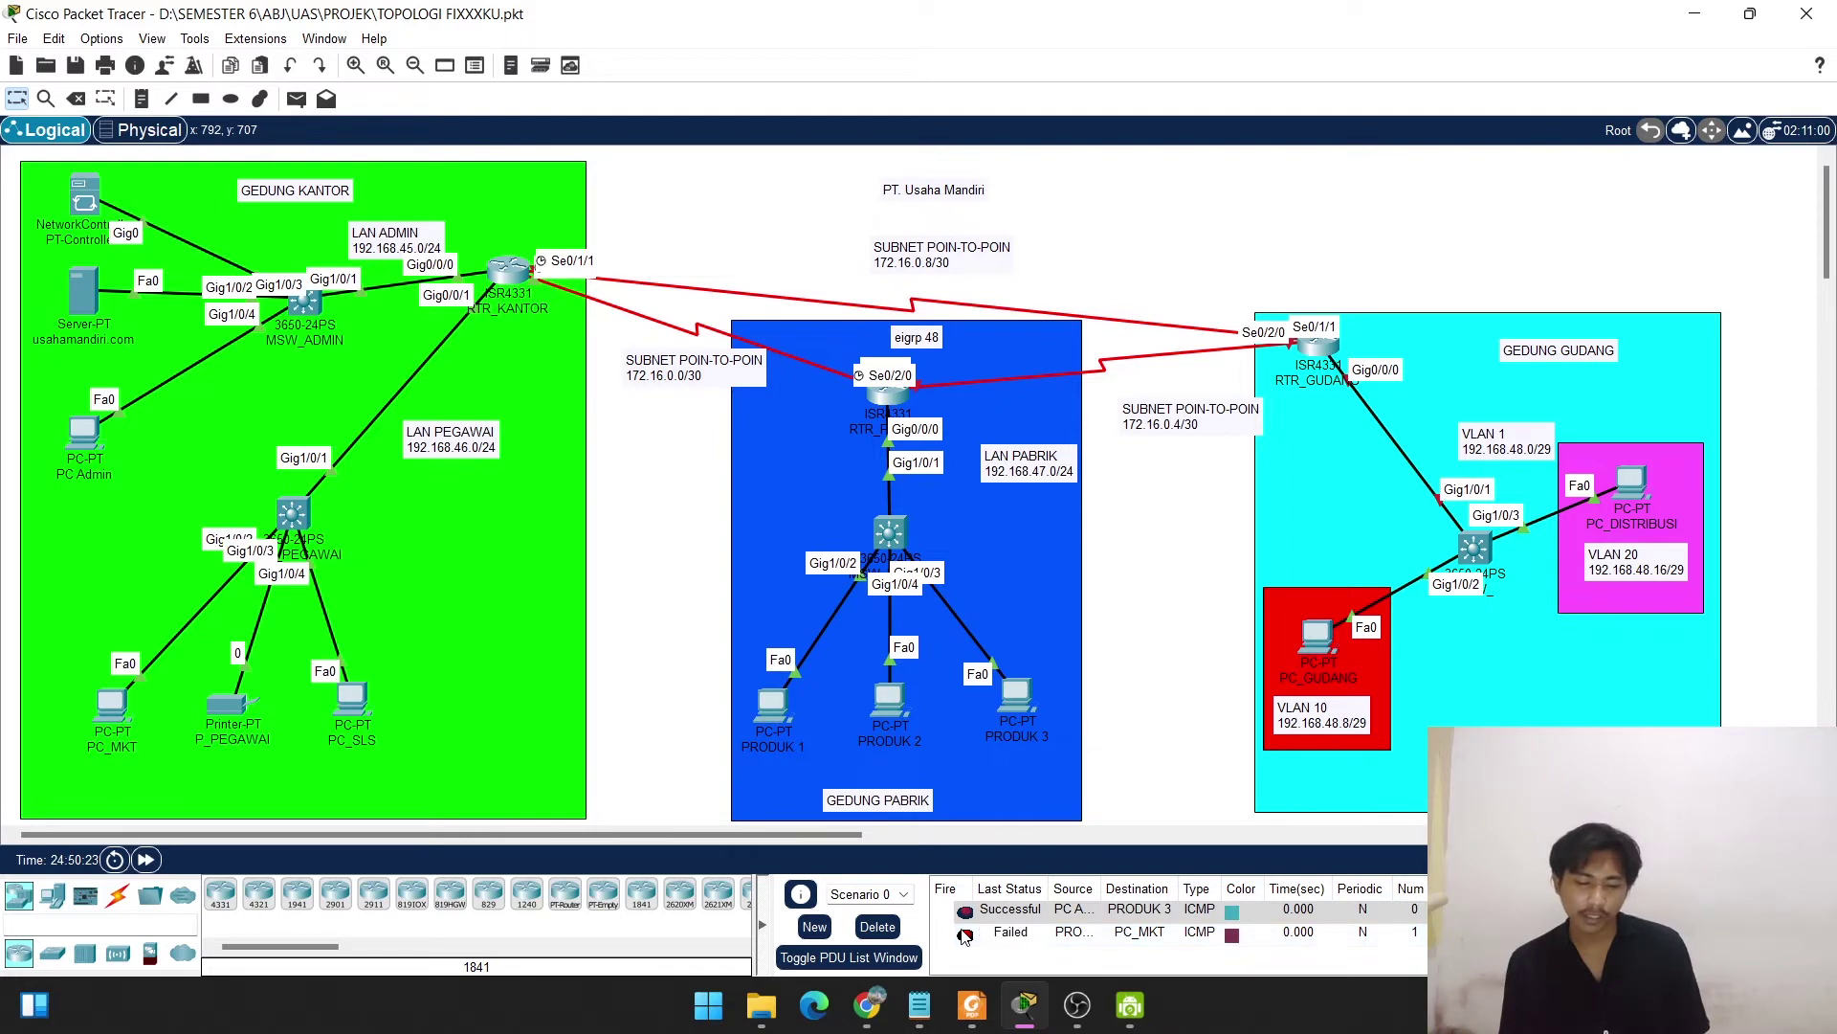
pyautogui.click(964, 935)
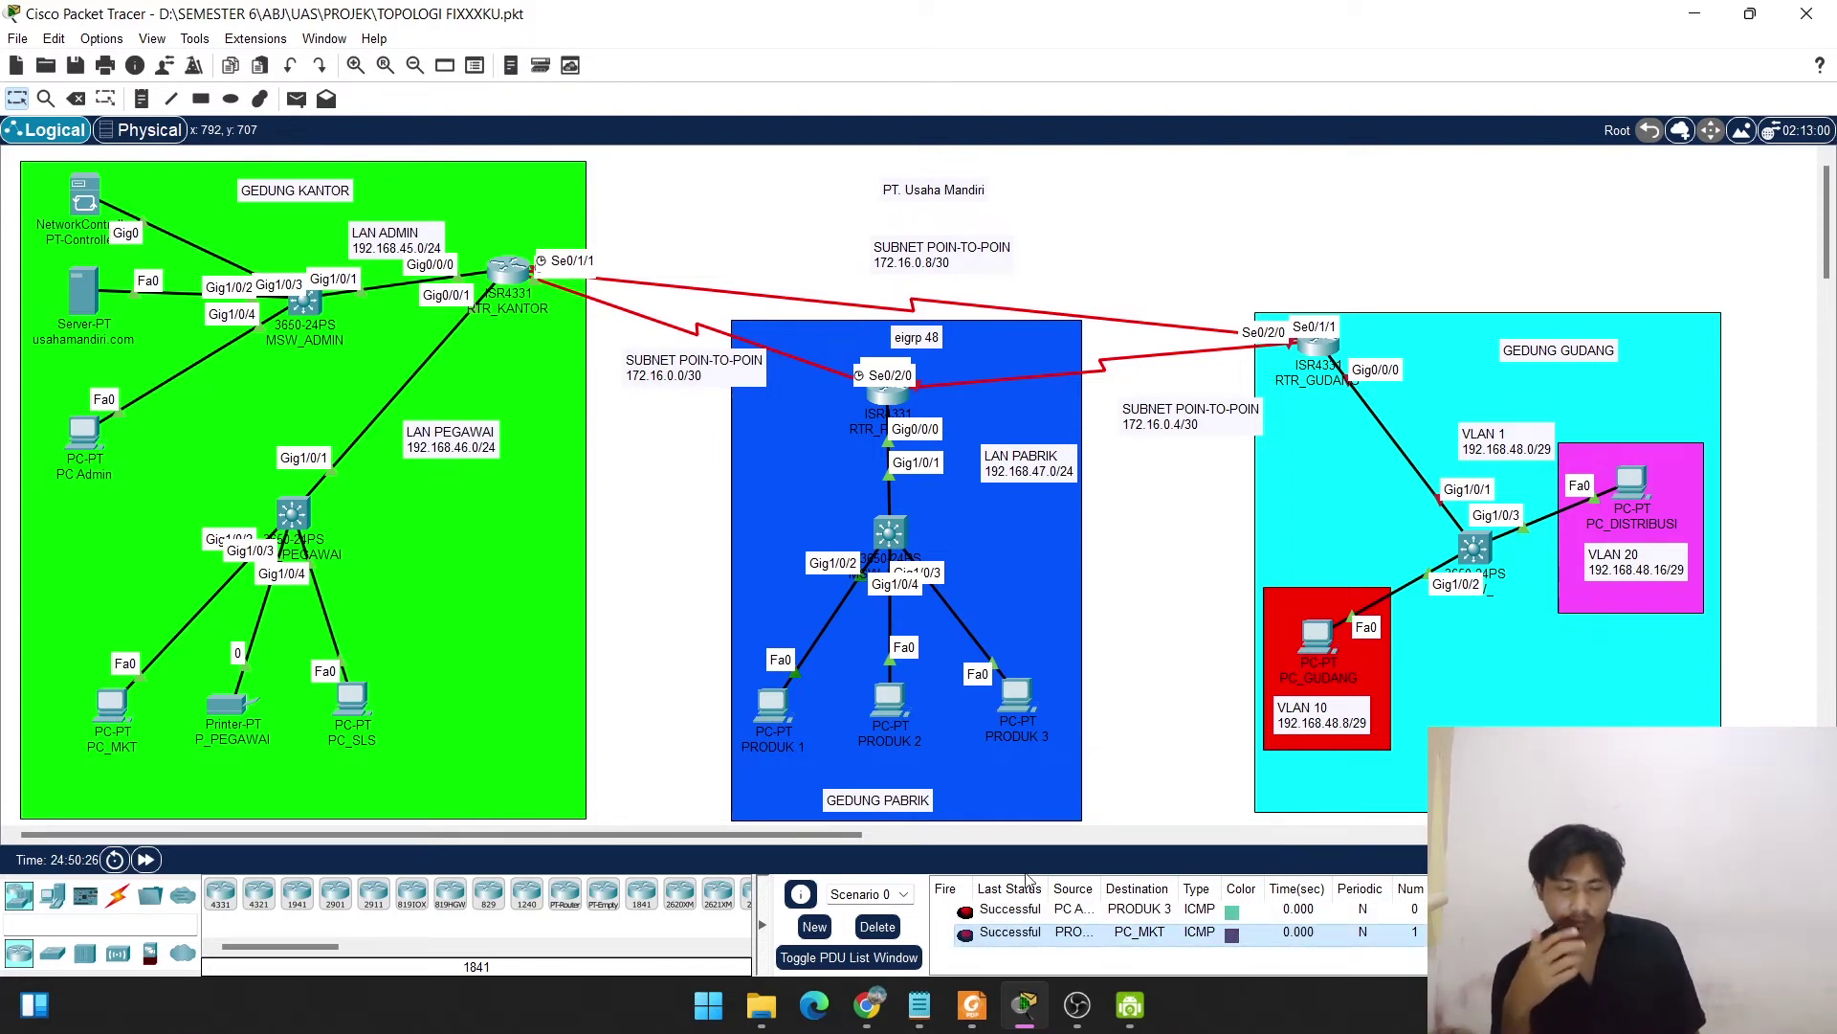
pyautogui.click(879, 928)
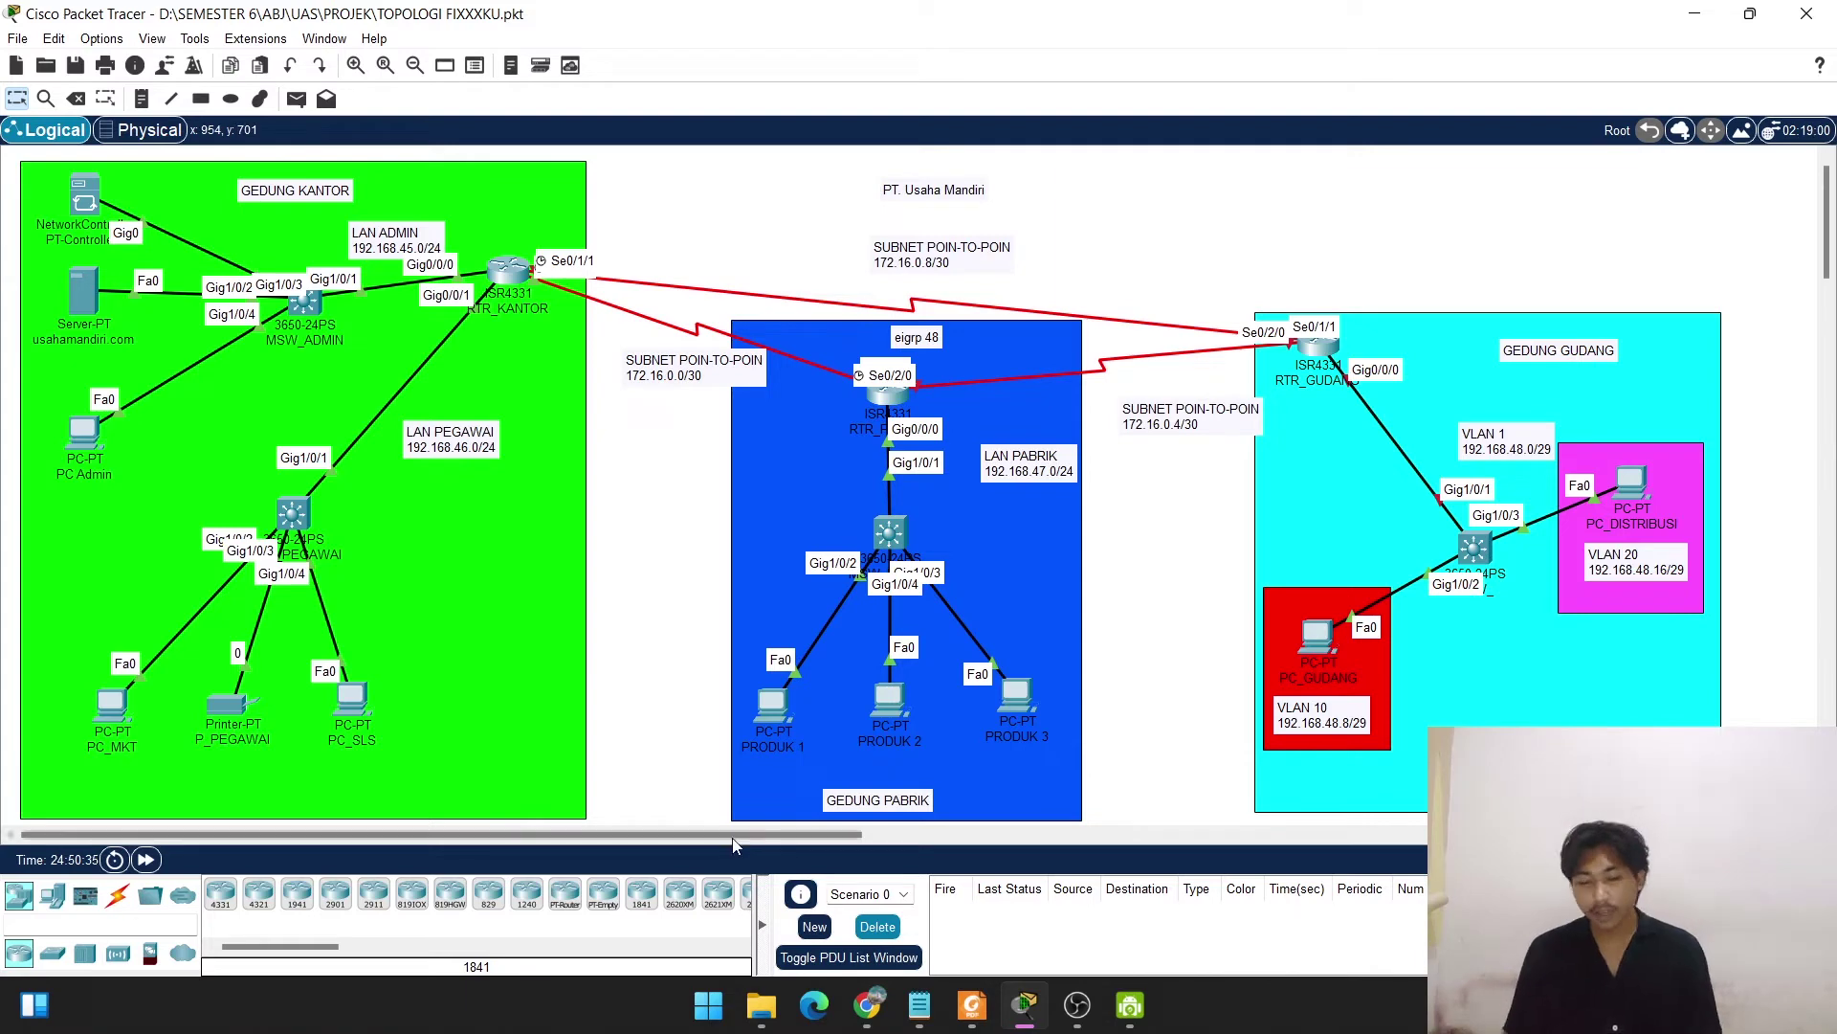
# Nudge the VLAN 1 note in Gedung Gudang up-left and open the RTR_GUDANG router.
pyautogui.moveTo(733, 836); pyautogui.dragTo(1014, 849)
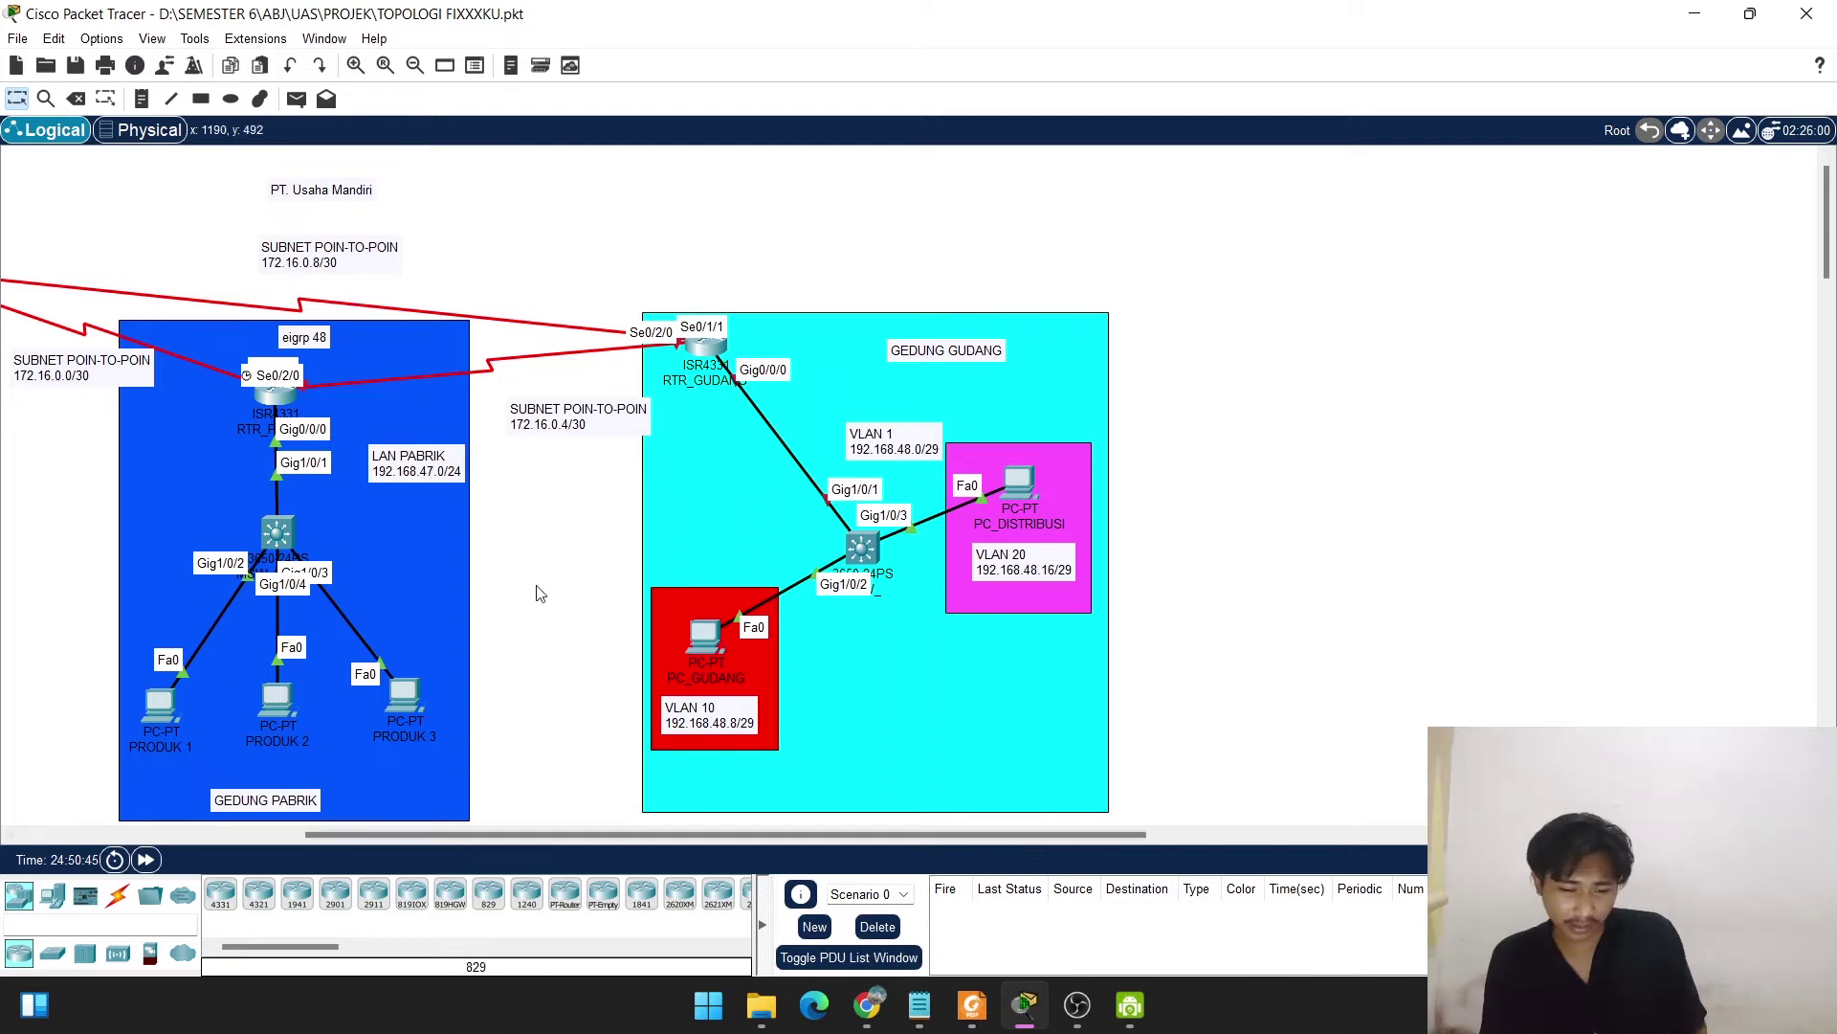
pyautogui.moveTo(917, 437); pyautogui.dragTo(888, 409)
pyautogui.click(878, 204)
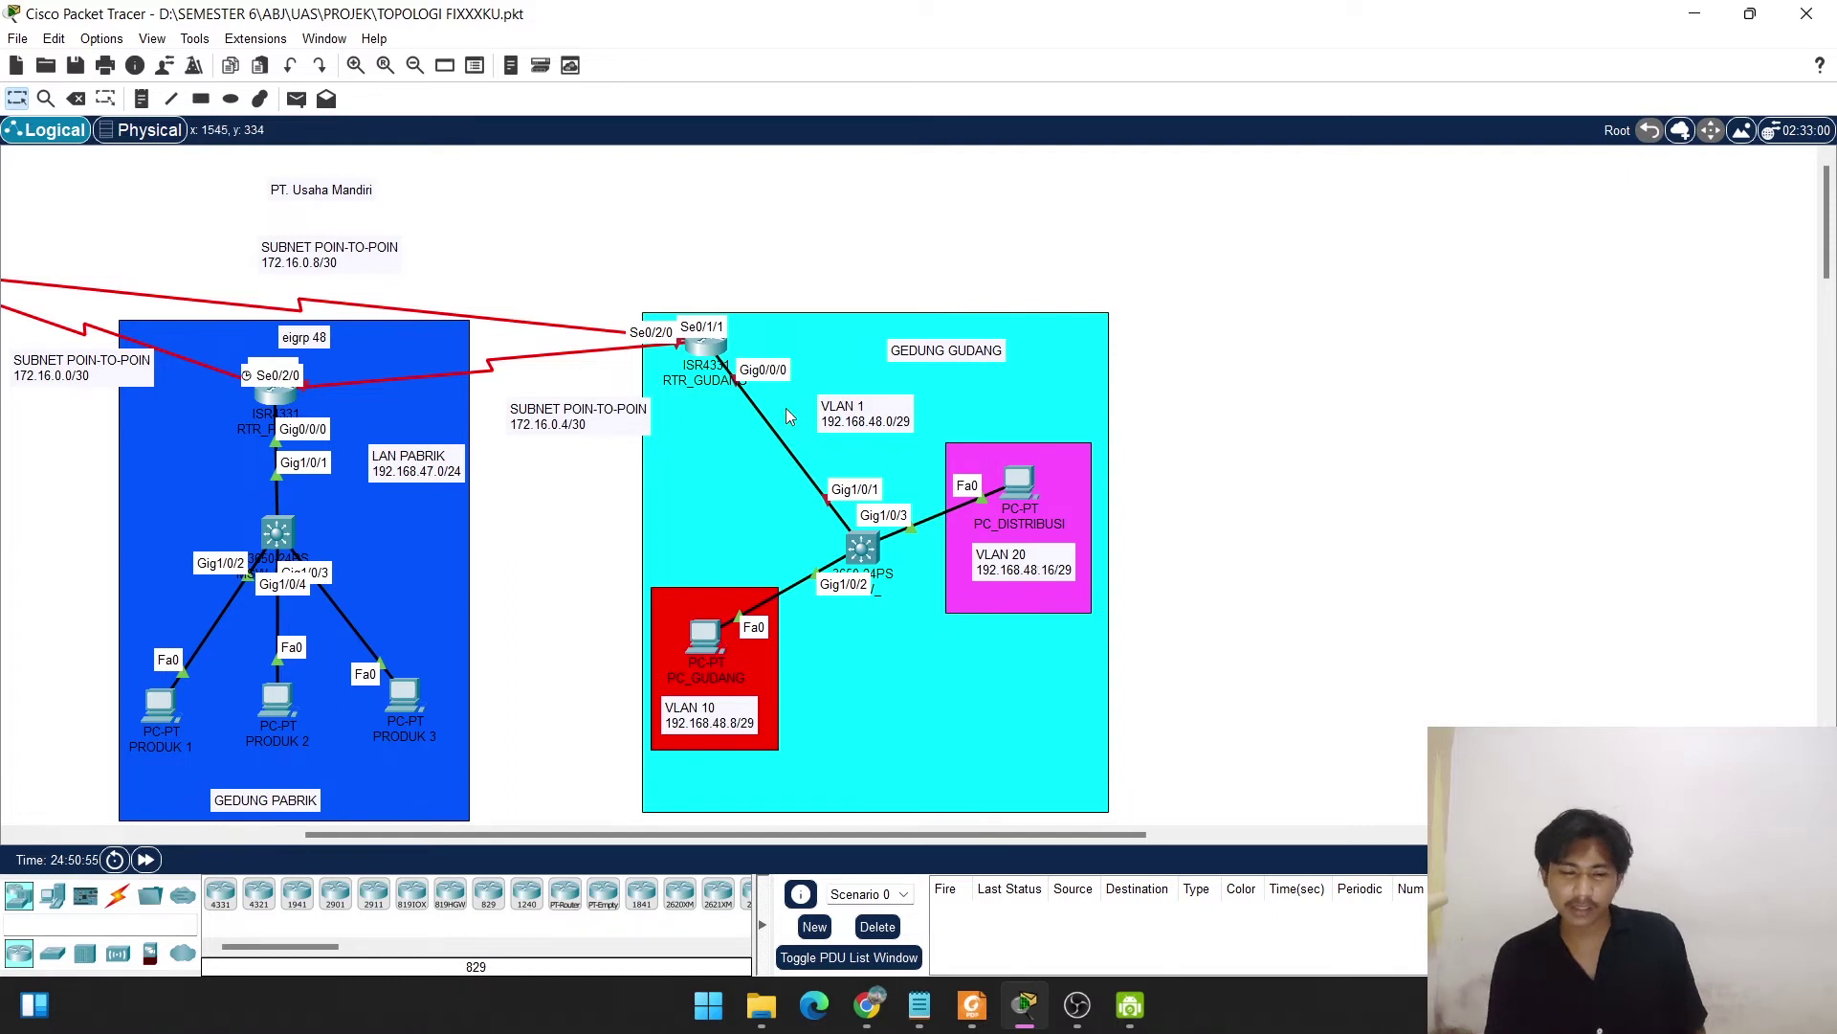
pyautogui.click(700, 370)
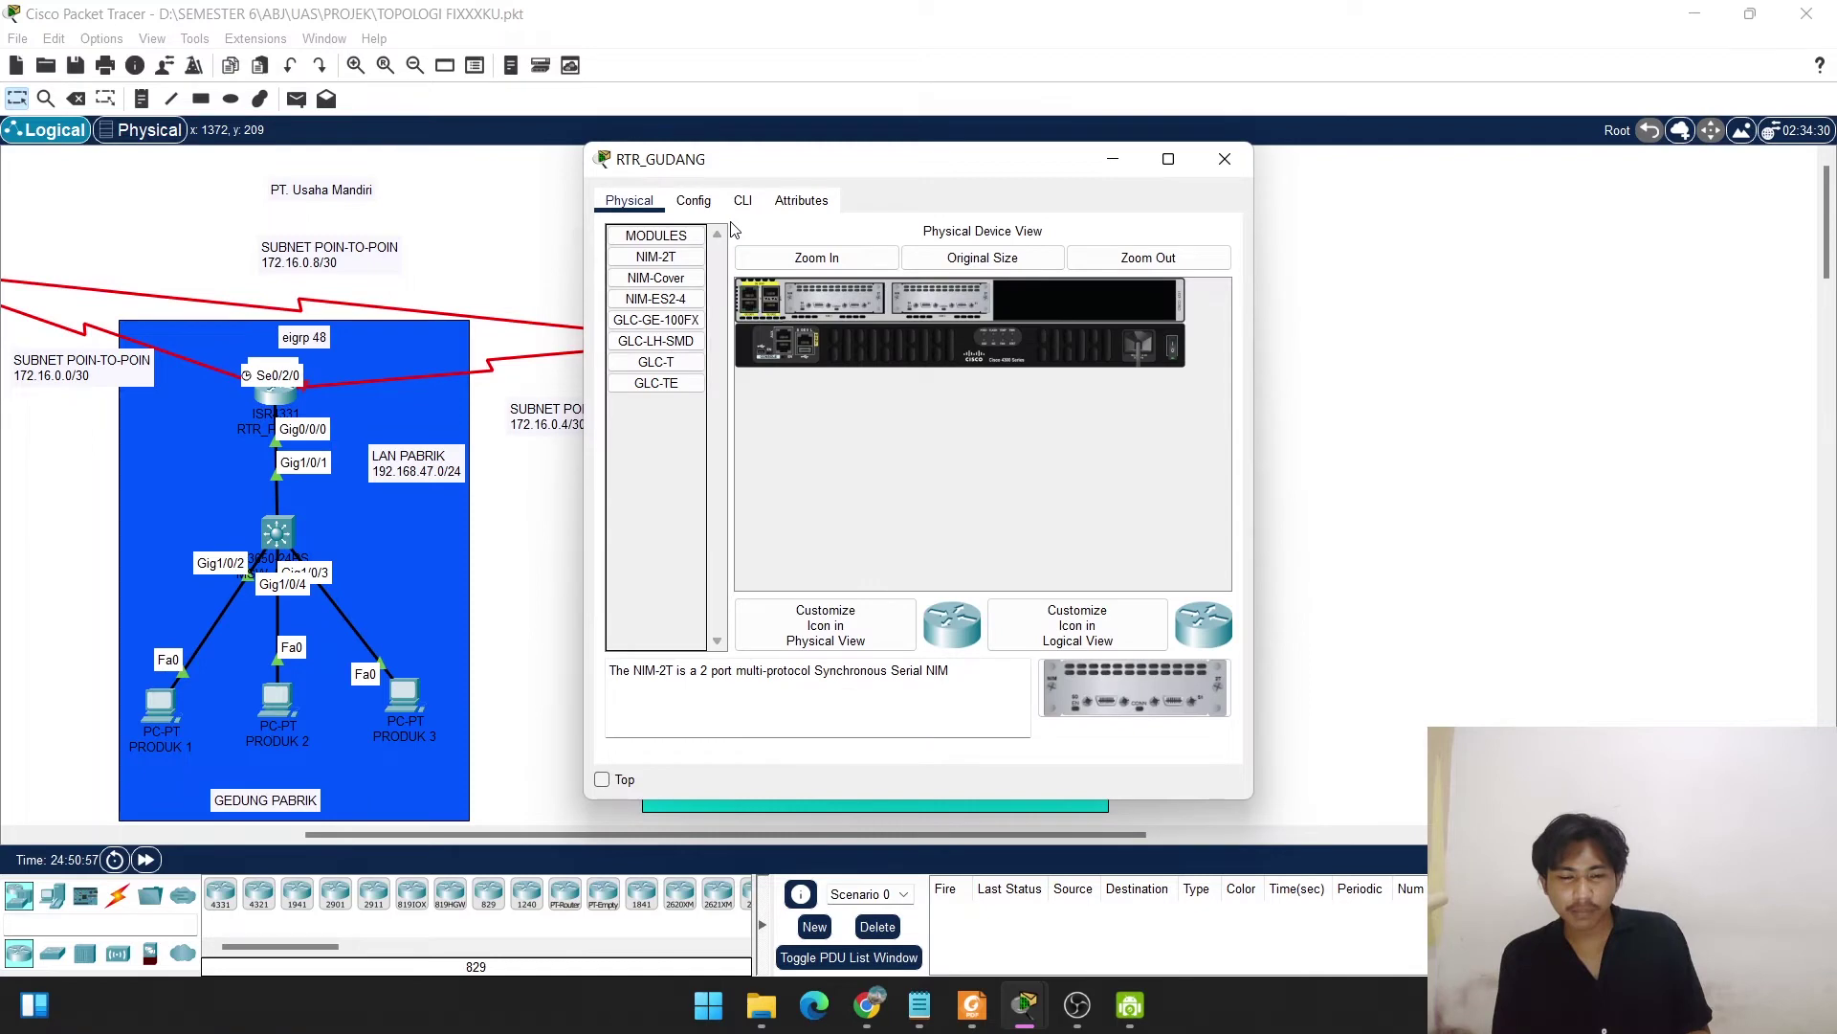
# Open RTR_GUDANG's CLI and enter global configuration mode with en and conf t.
pyautogui.click(742, 200)
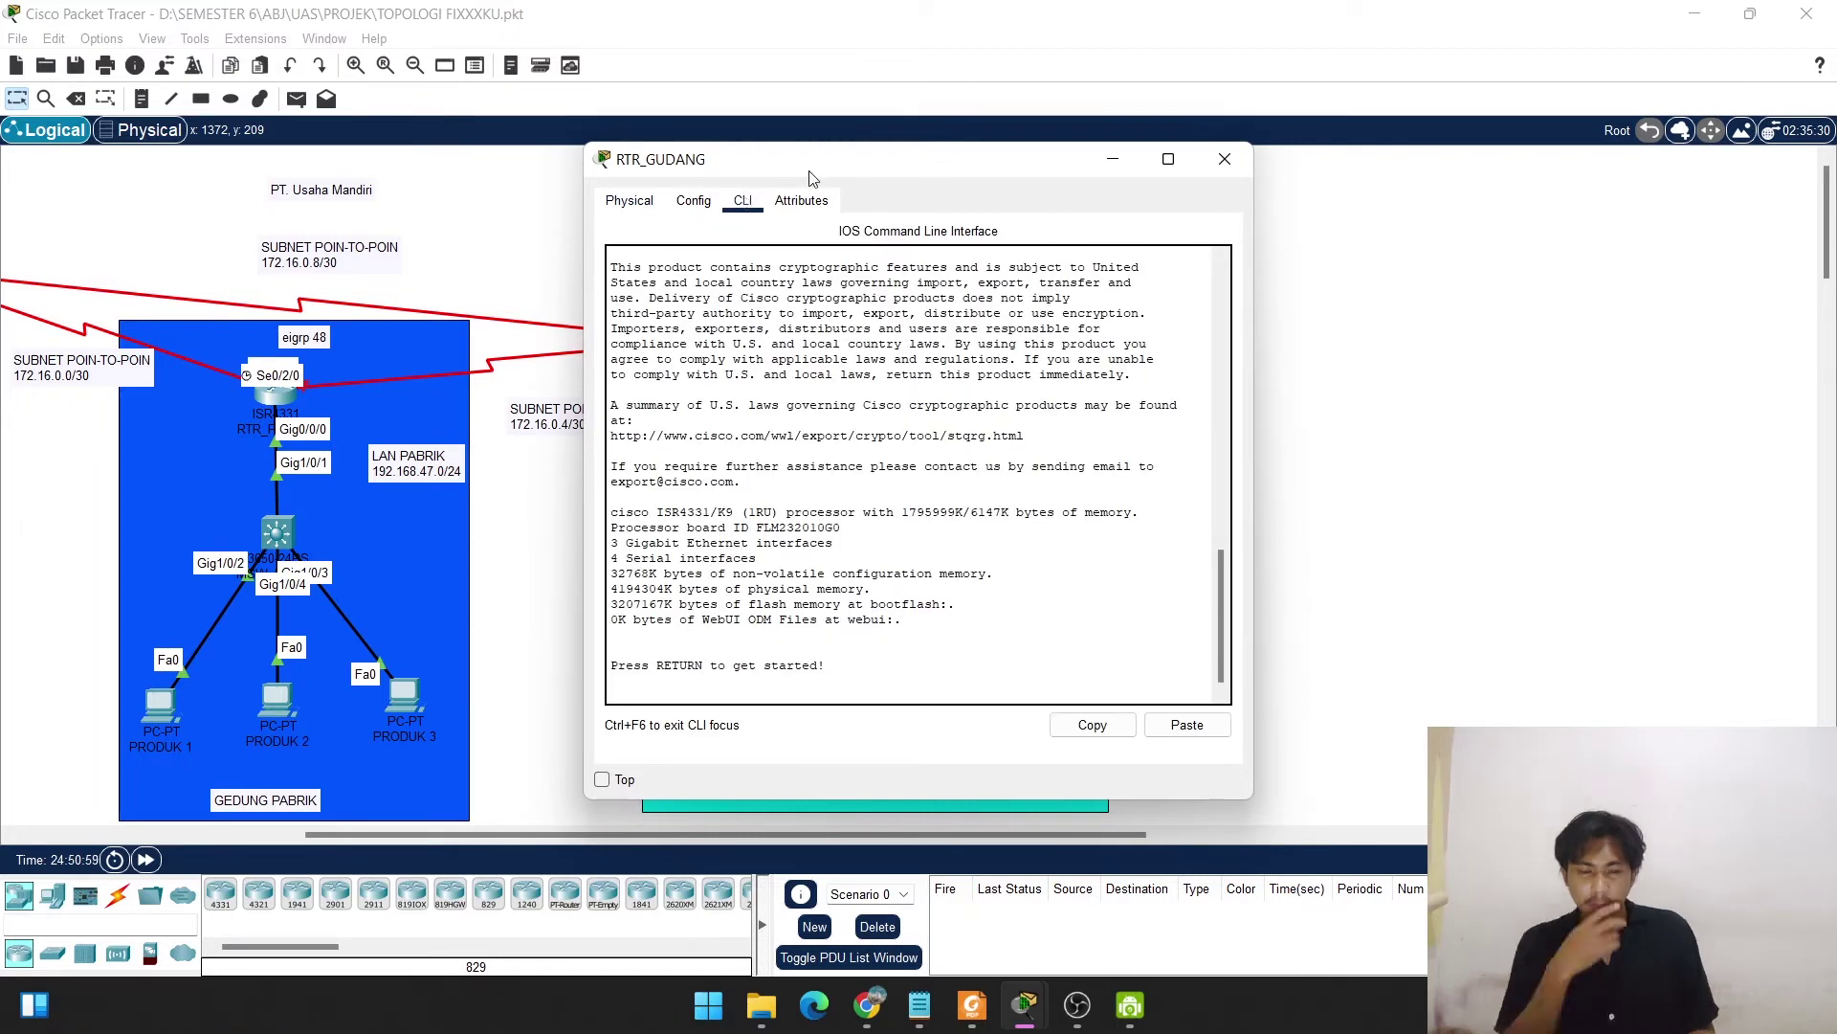
pyautogui.moveTo(811, 178); pyautogui.dragTo(1320, 161)
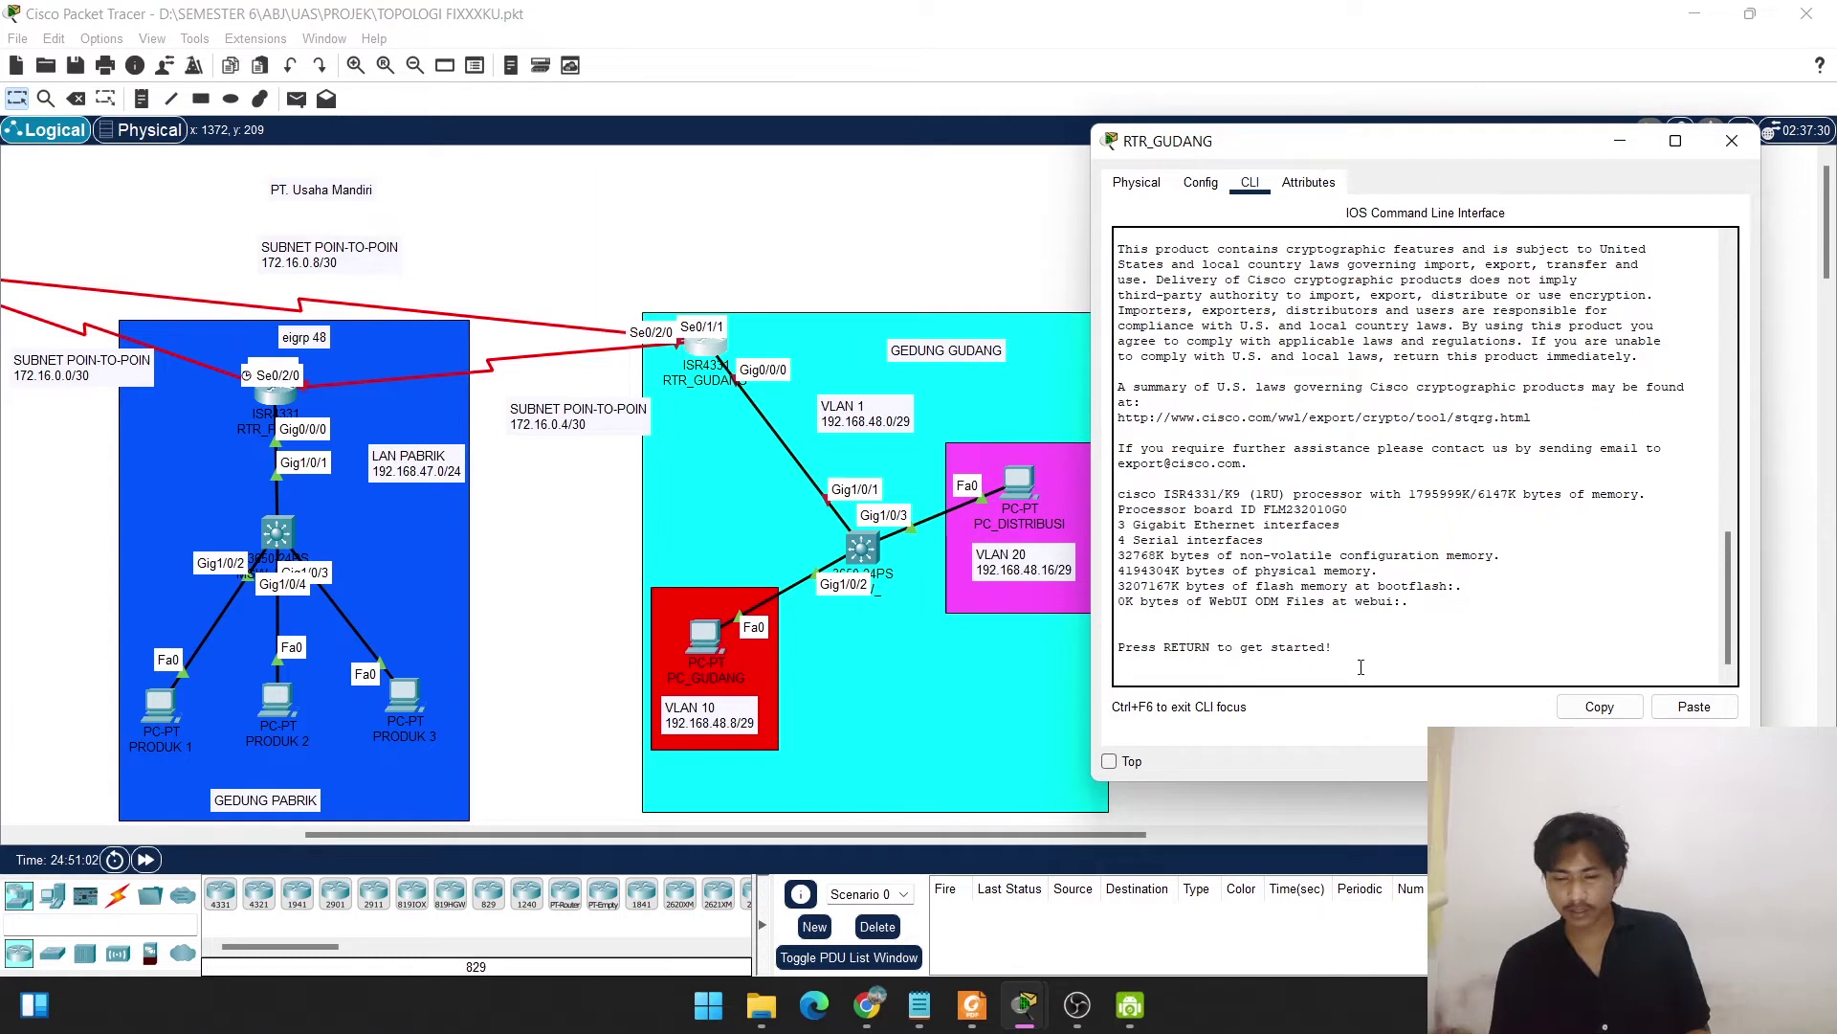
pyautogui.press('Return')
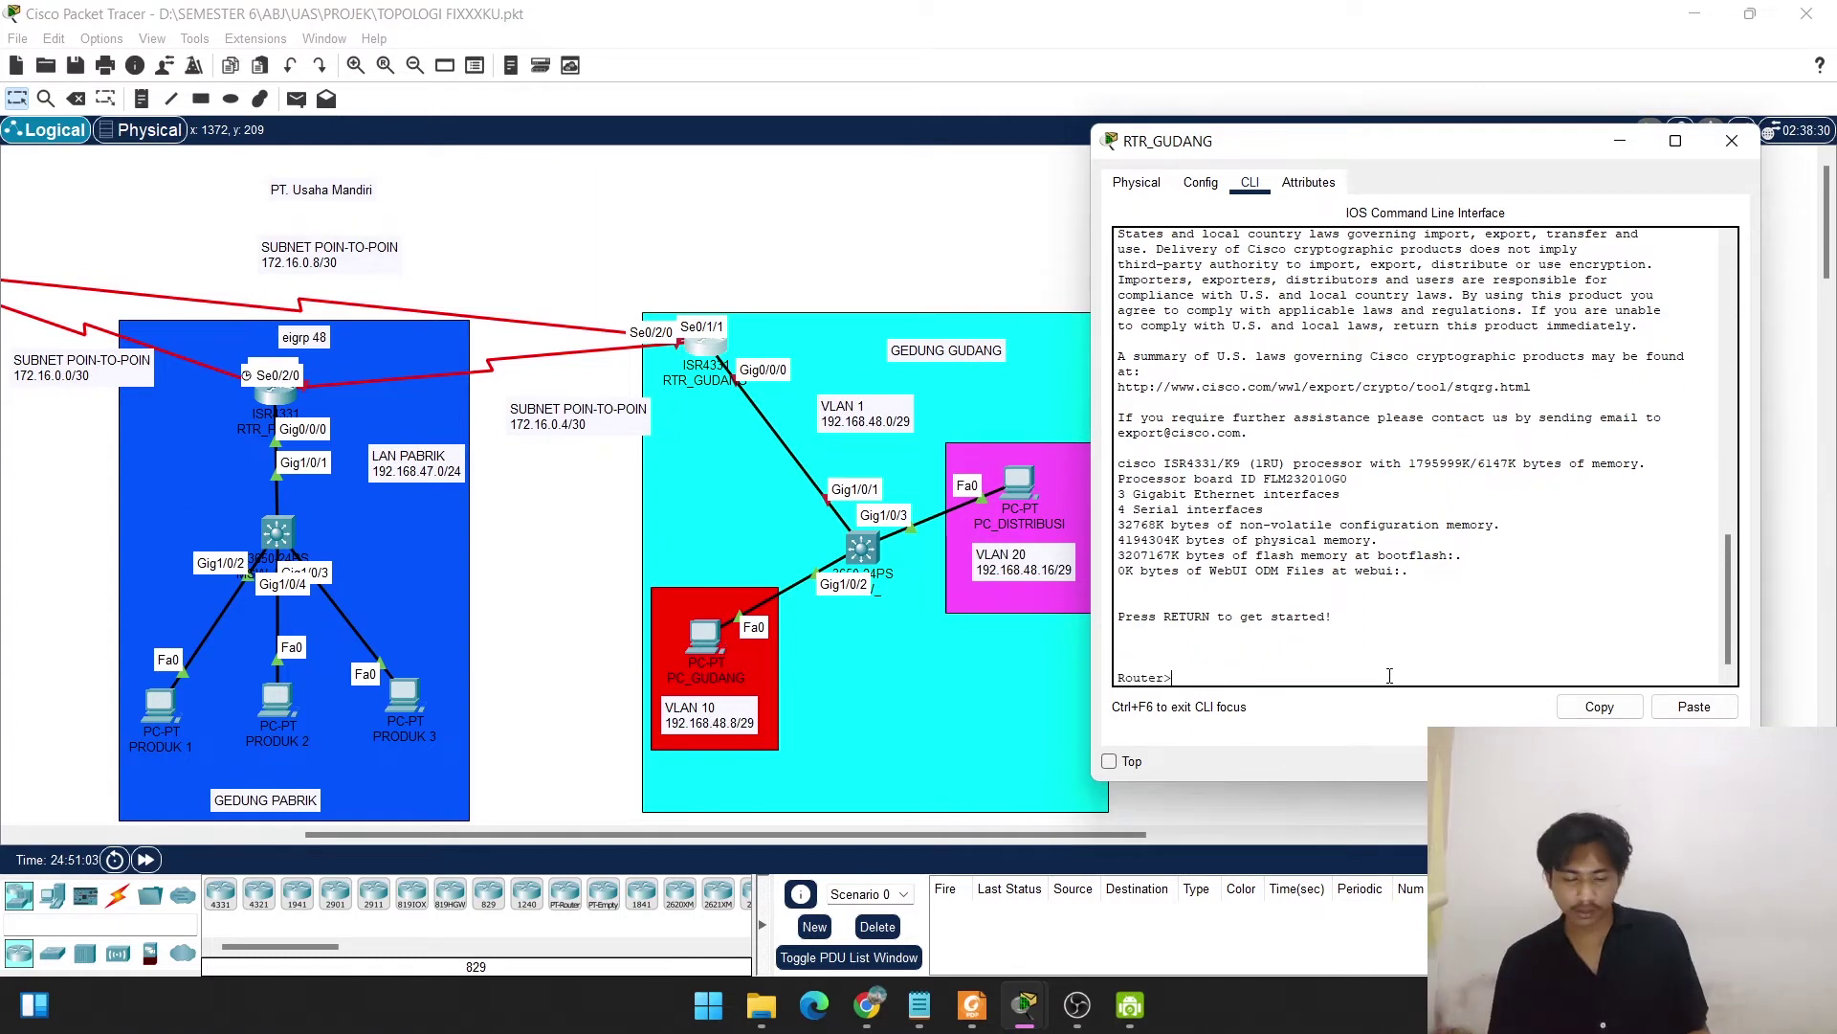
pyautogui.write('en')
pyautogui.press('Return')
pyautogui.write('conf')
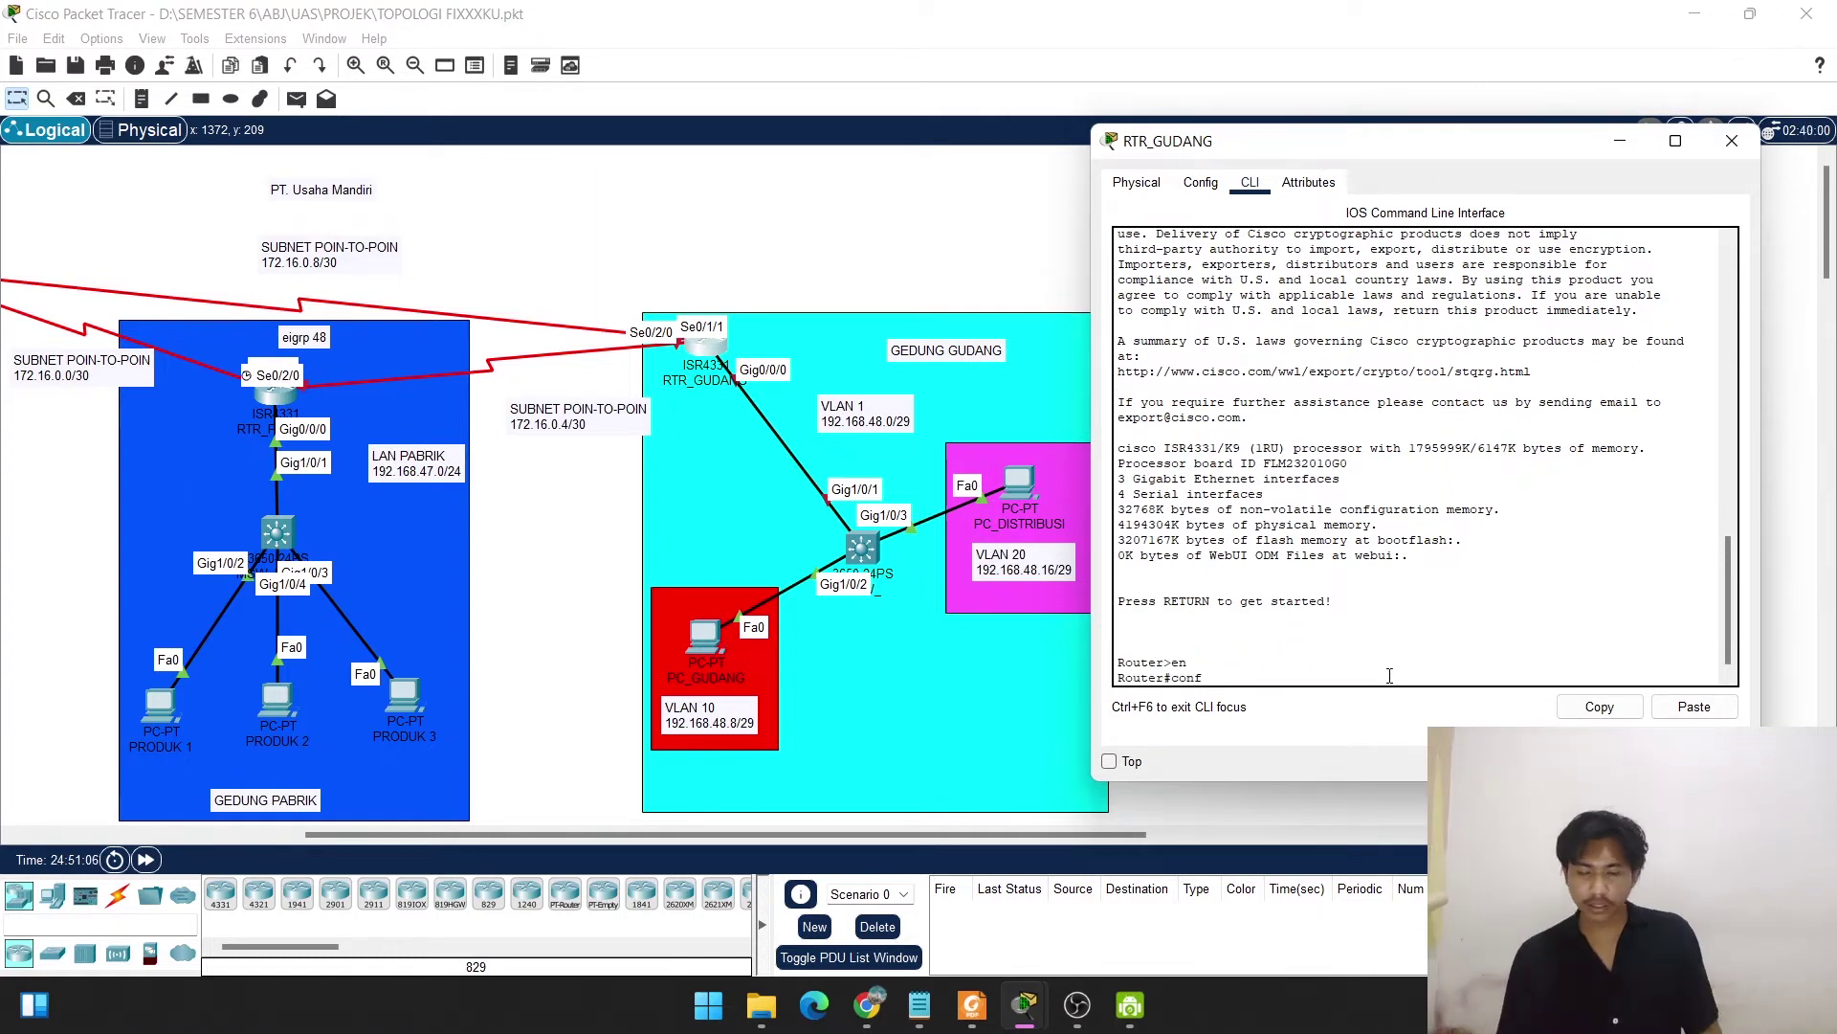
pyautogui.write(' t')
pyautogui.press('Return')
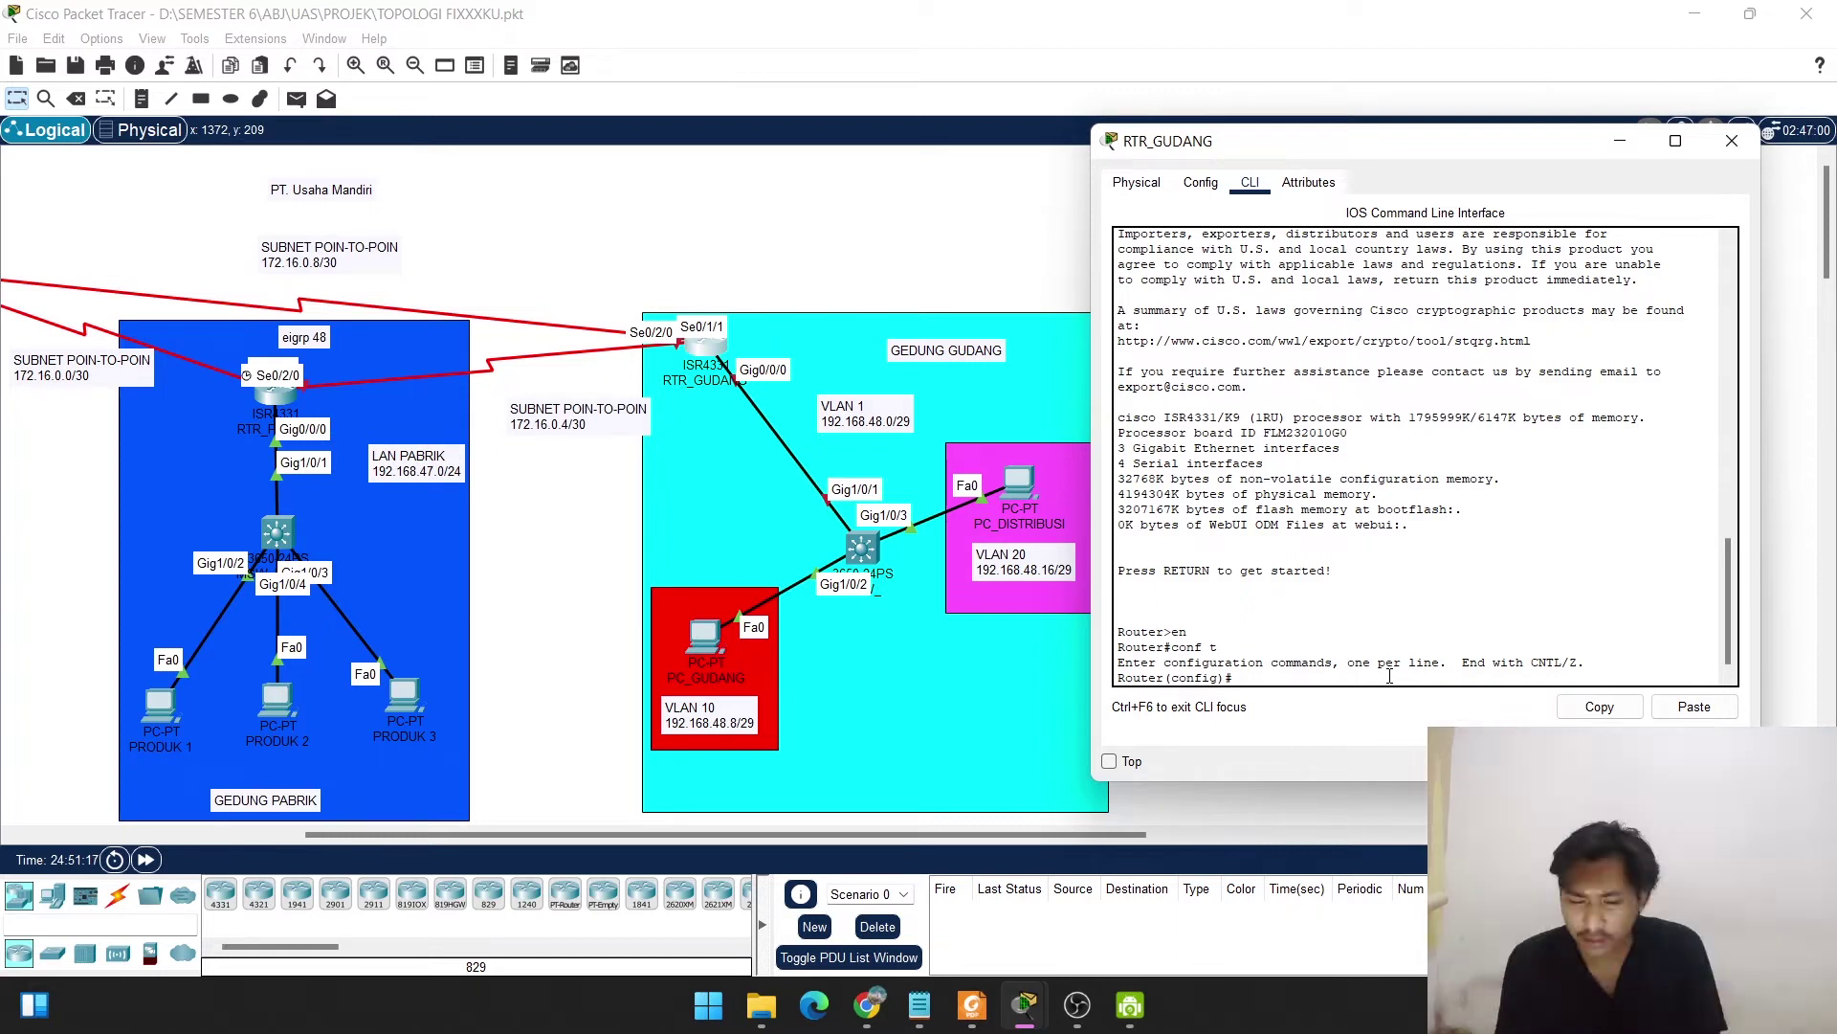
# Set the hostname to RTR_GUDANG, correcting the hyphen to an underscore.
pyautogui.write('h')
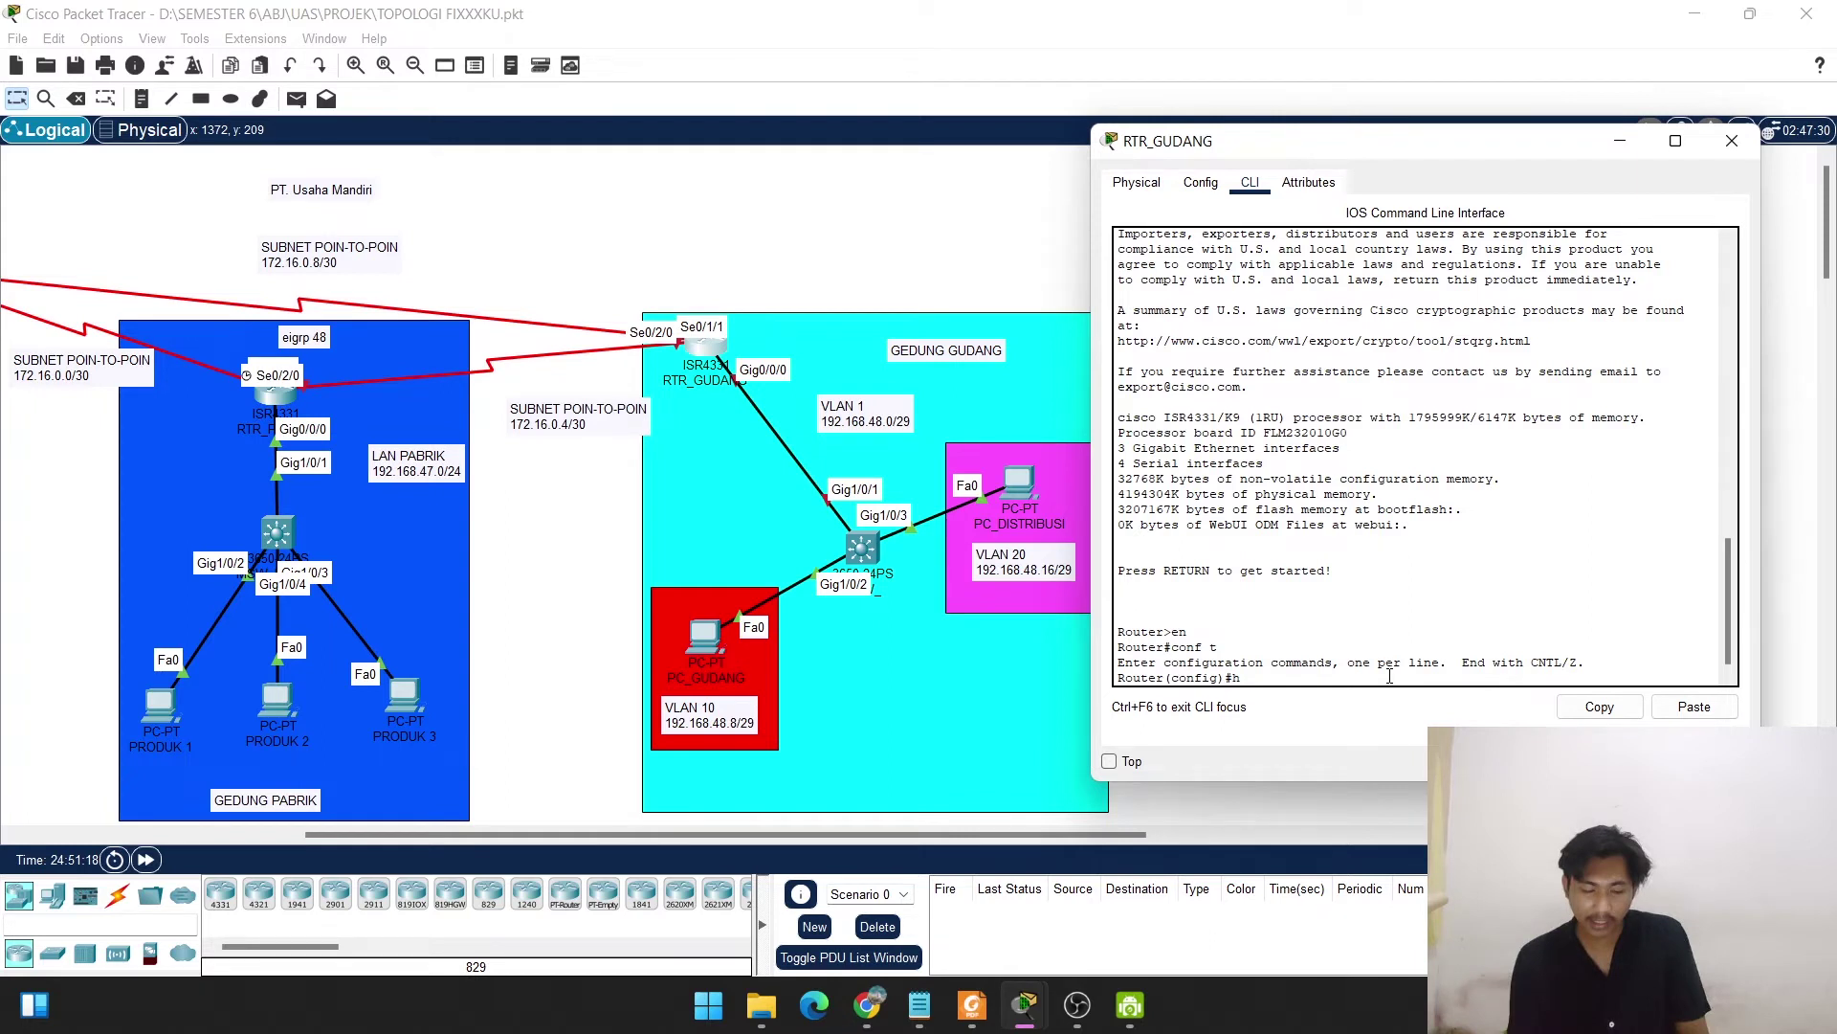
pyautogui.write('ostname ')
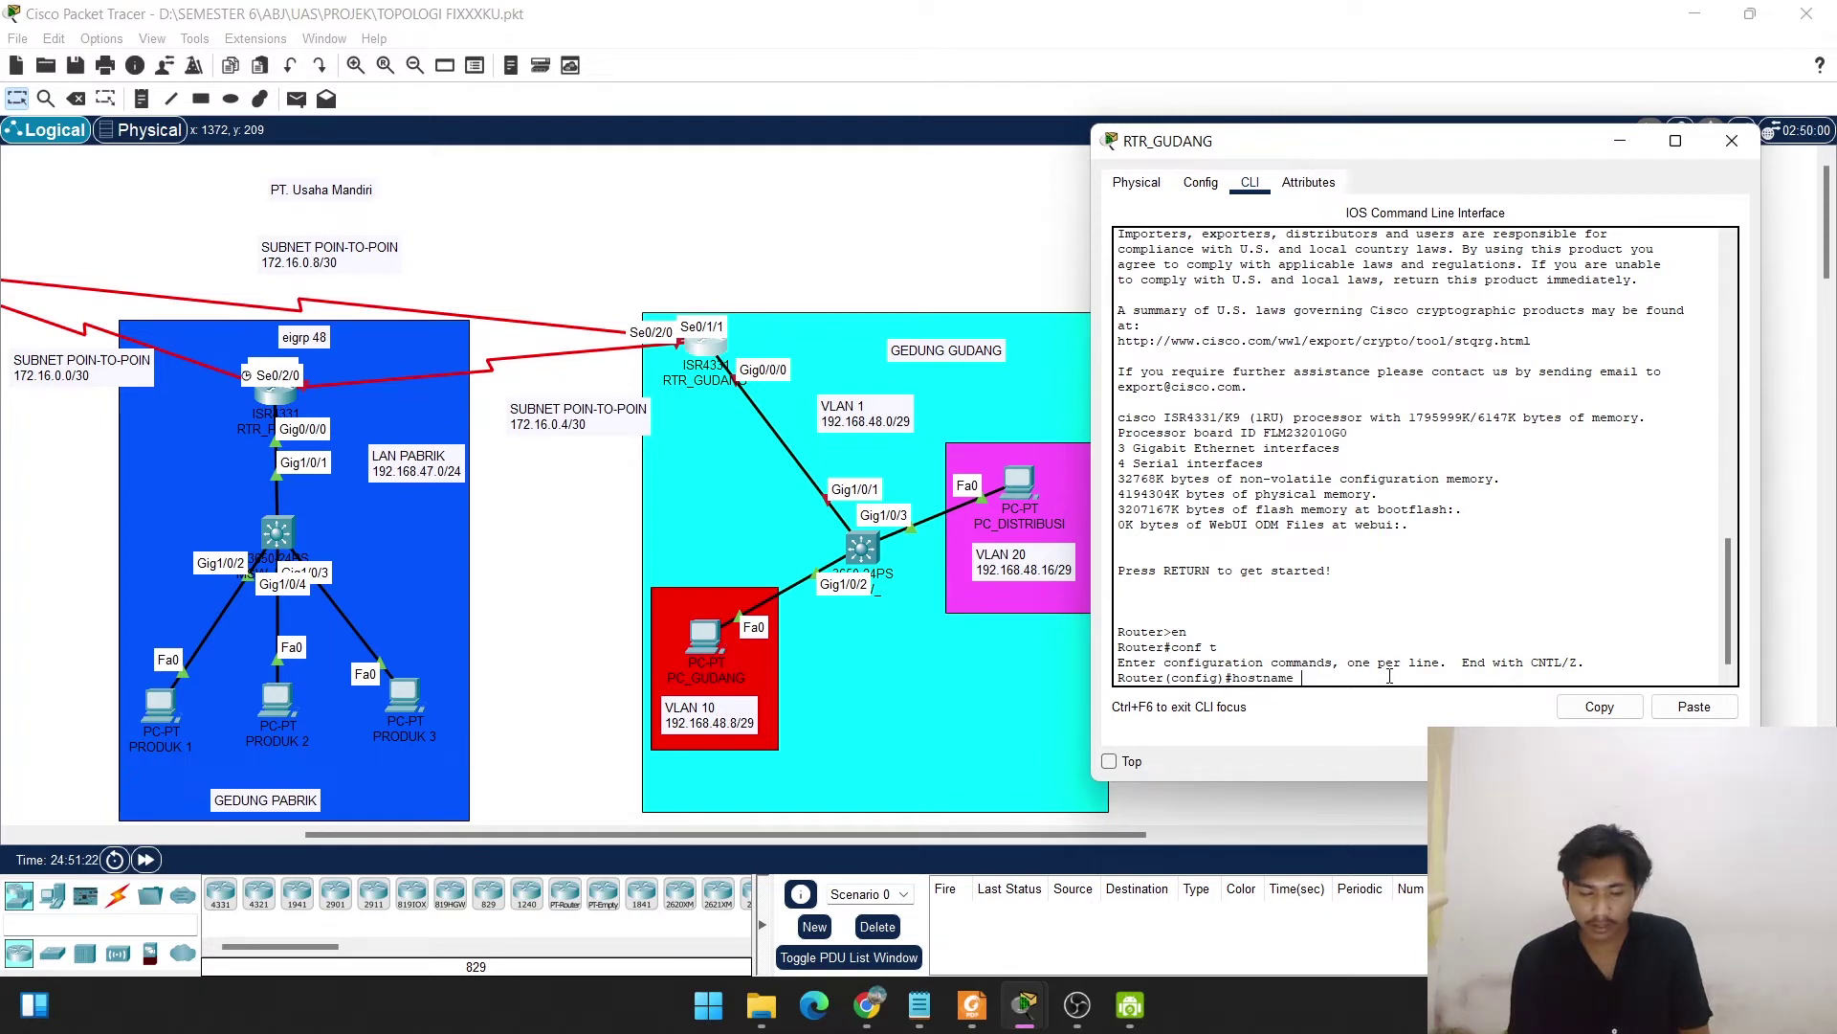
pyautogui.write('RTR-G')
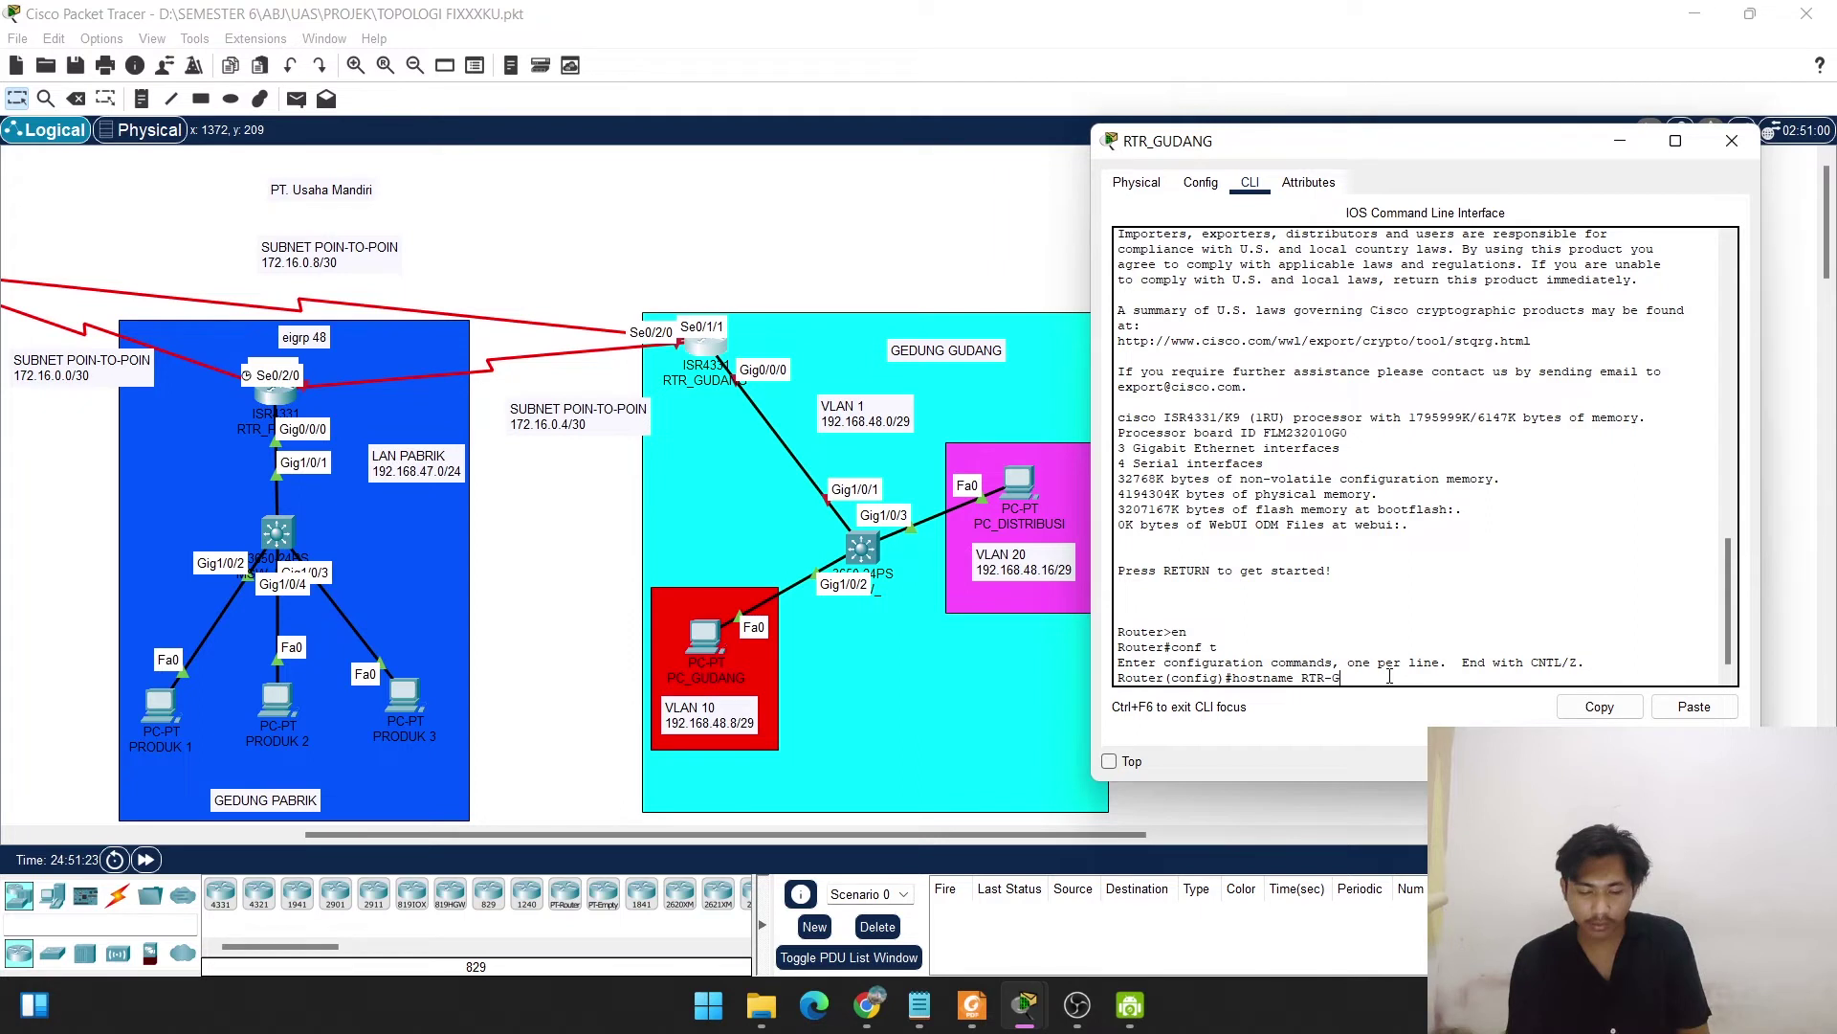
pyautogui.write('UDANG')
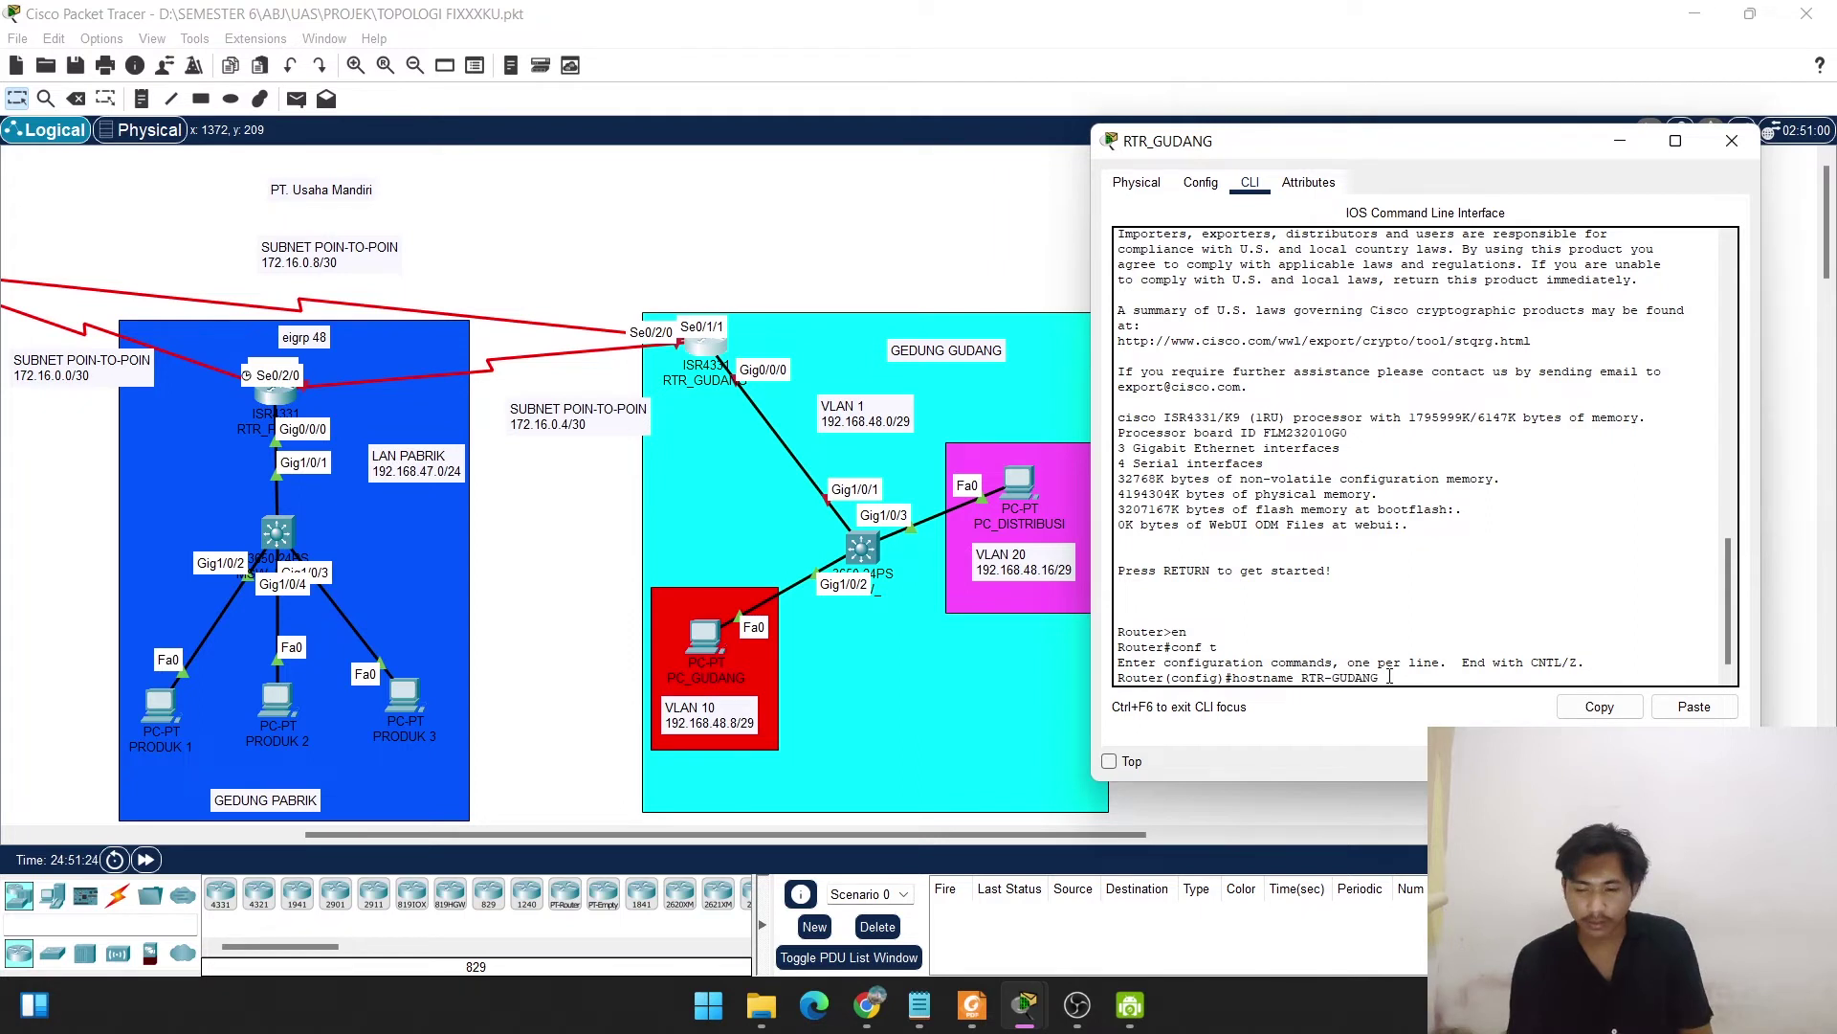
pyautogui.press('BackSpace')
pyautogui.press('BackSpace')
pyautogui.press('BackSpace')
pyautogui.press('BackSpace')
pyautogui.press('BackSpace')
pyautogui.press('BackSpace')
pyautogui.press('BackSpace')
pyautogui.write('_GUDANG')
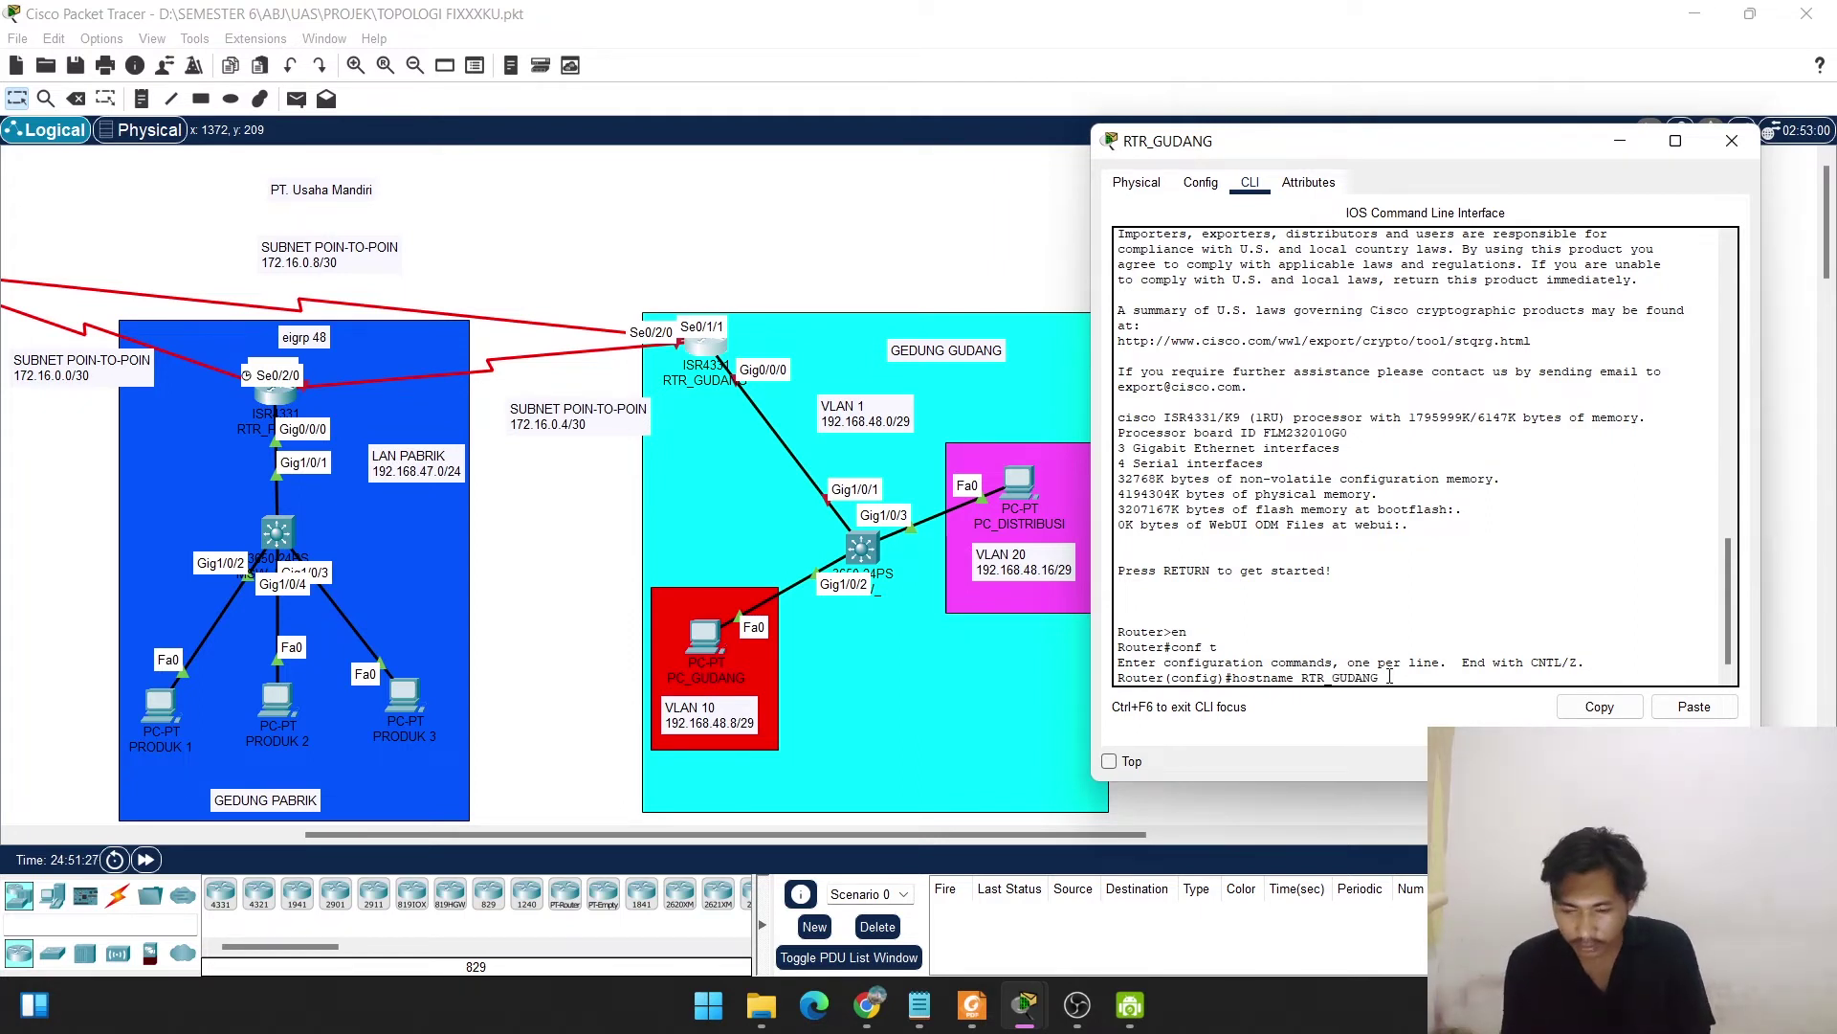
pyautogui.press('Return')
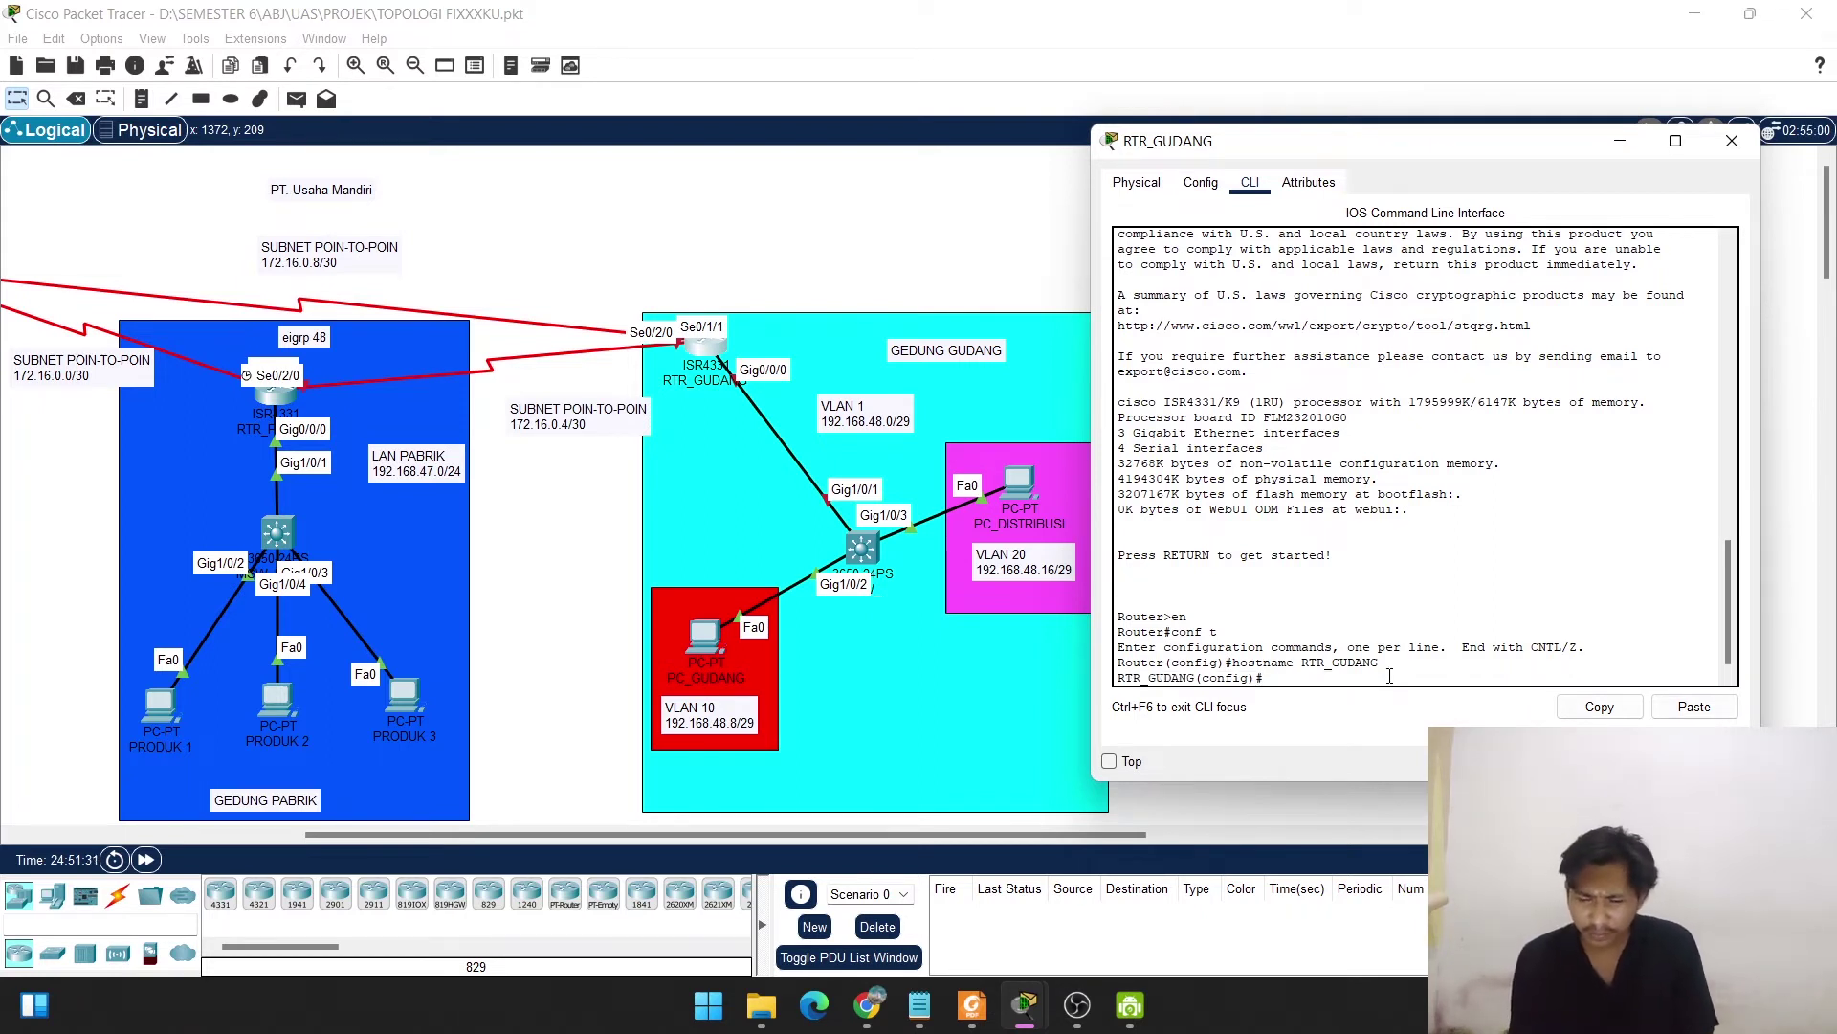
pyautogui.press('XF86MonBrightnessUp')
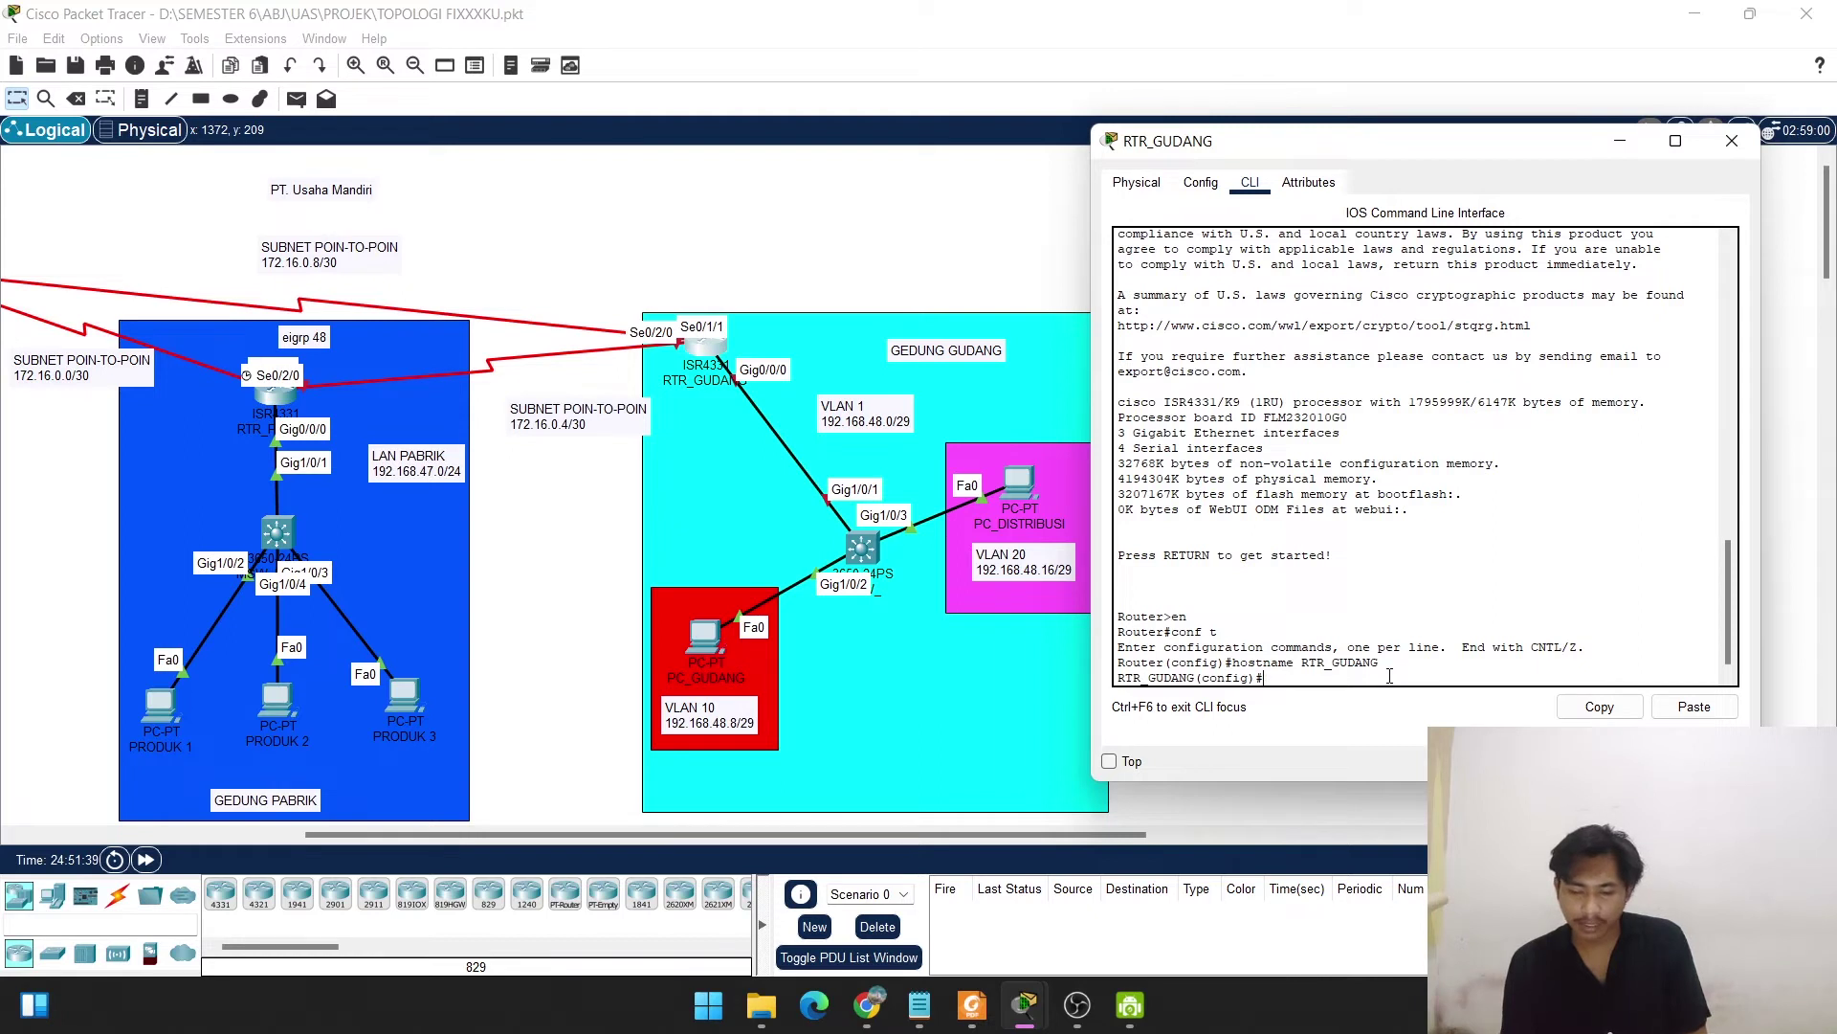
# Enter interface GigabitEthernet0/0/0 and remove its IP address with no ip add.
pyautogui.press('Return')
pyautogui.write('int')
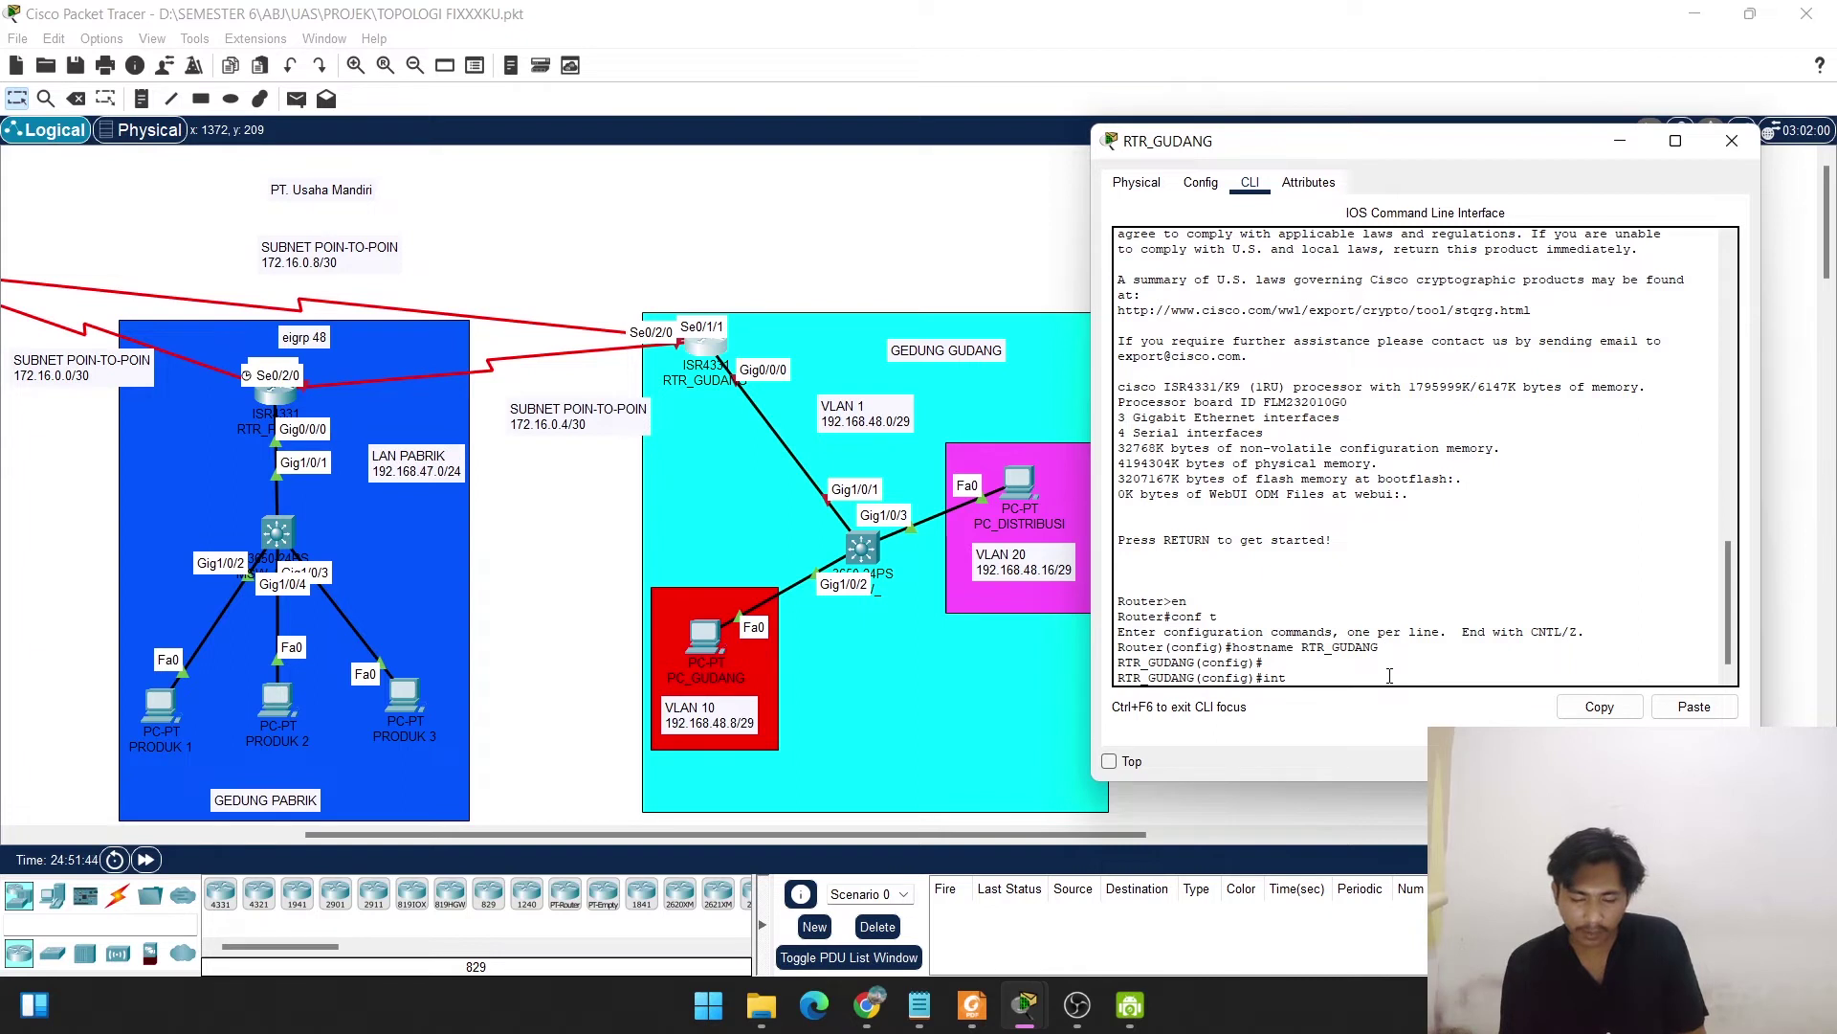
pyautogui.write(' g0/0/0')
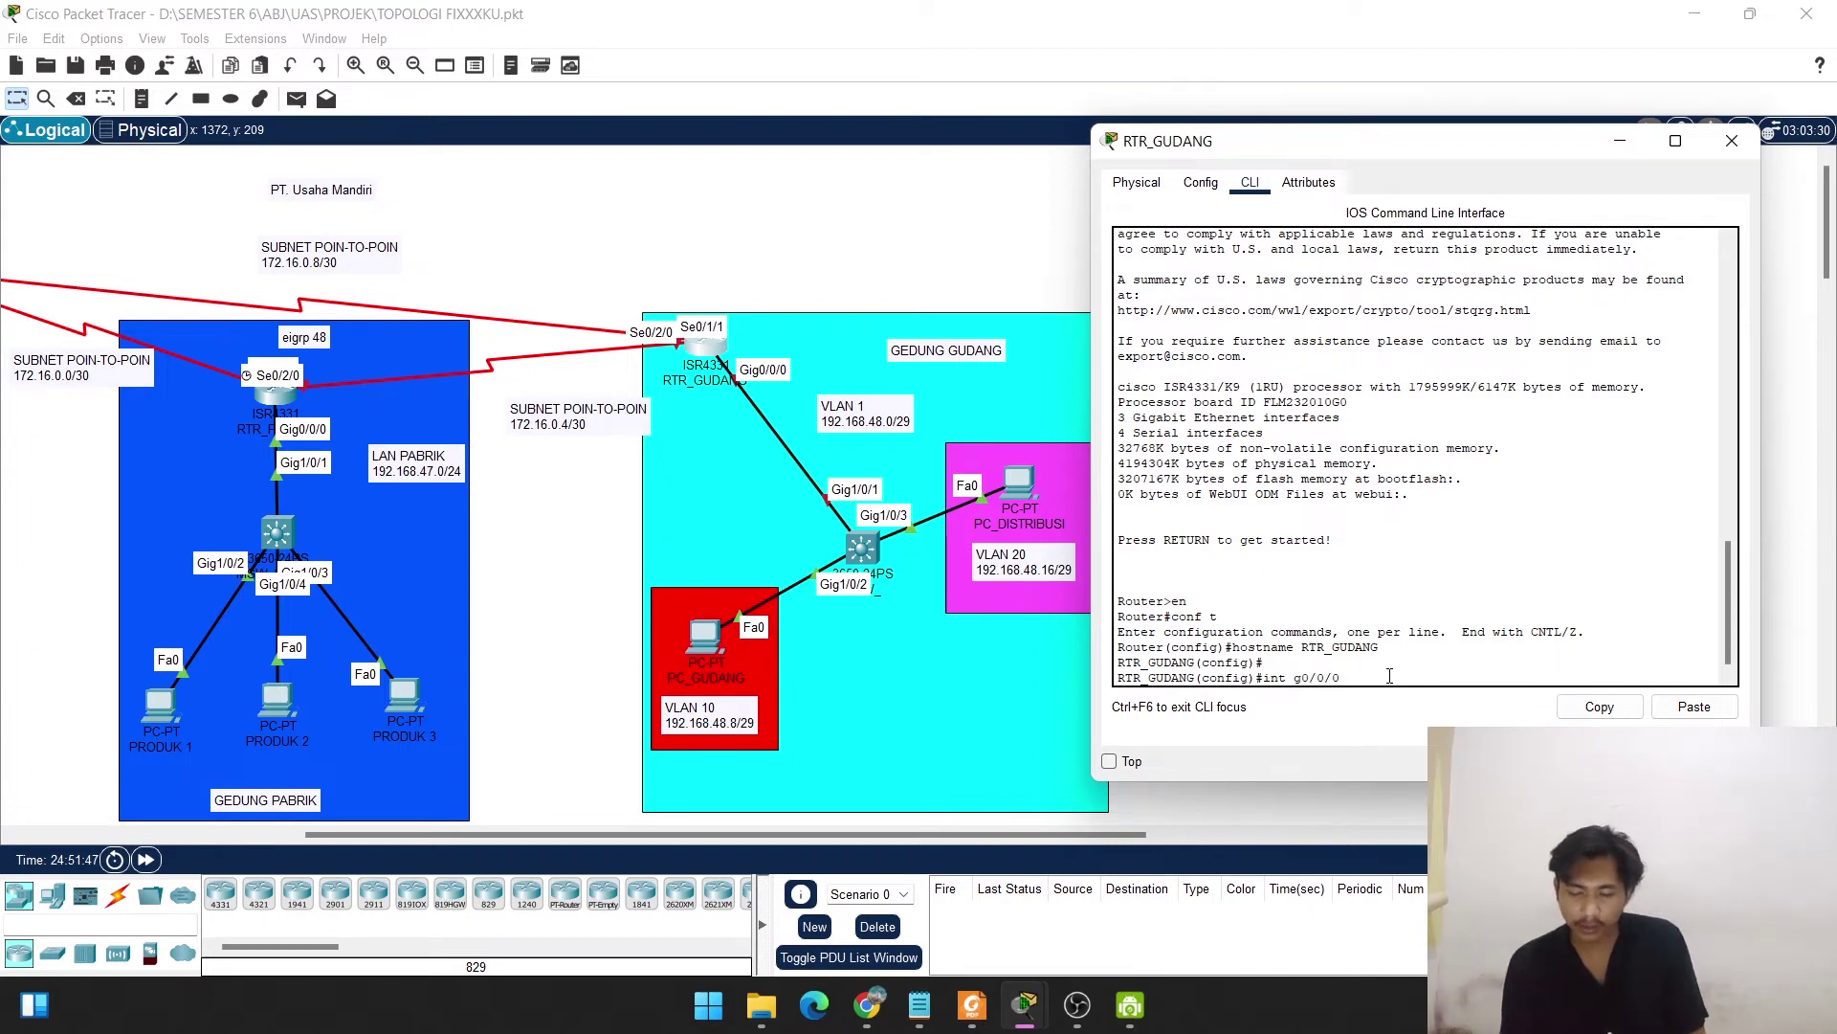
pyautogui.press('Return')
pyautogui.write('nfig-if)#n')
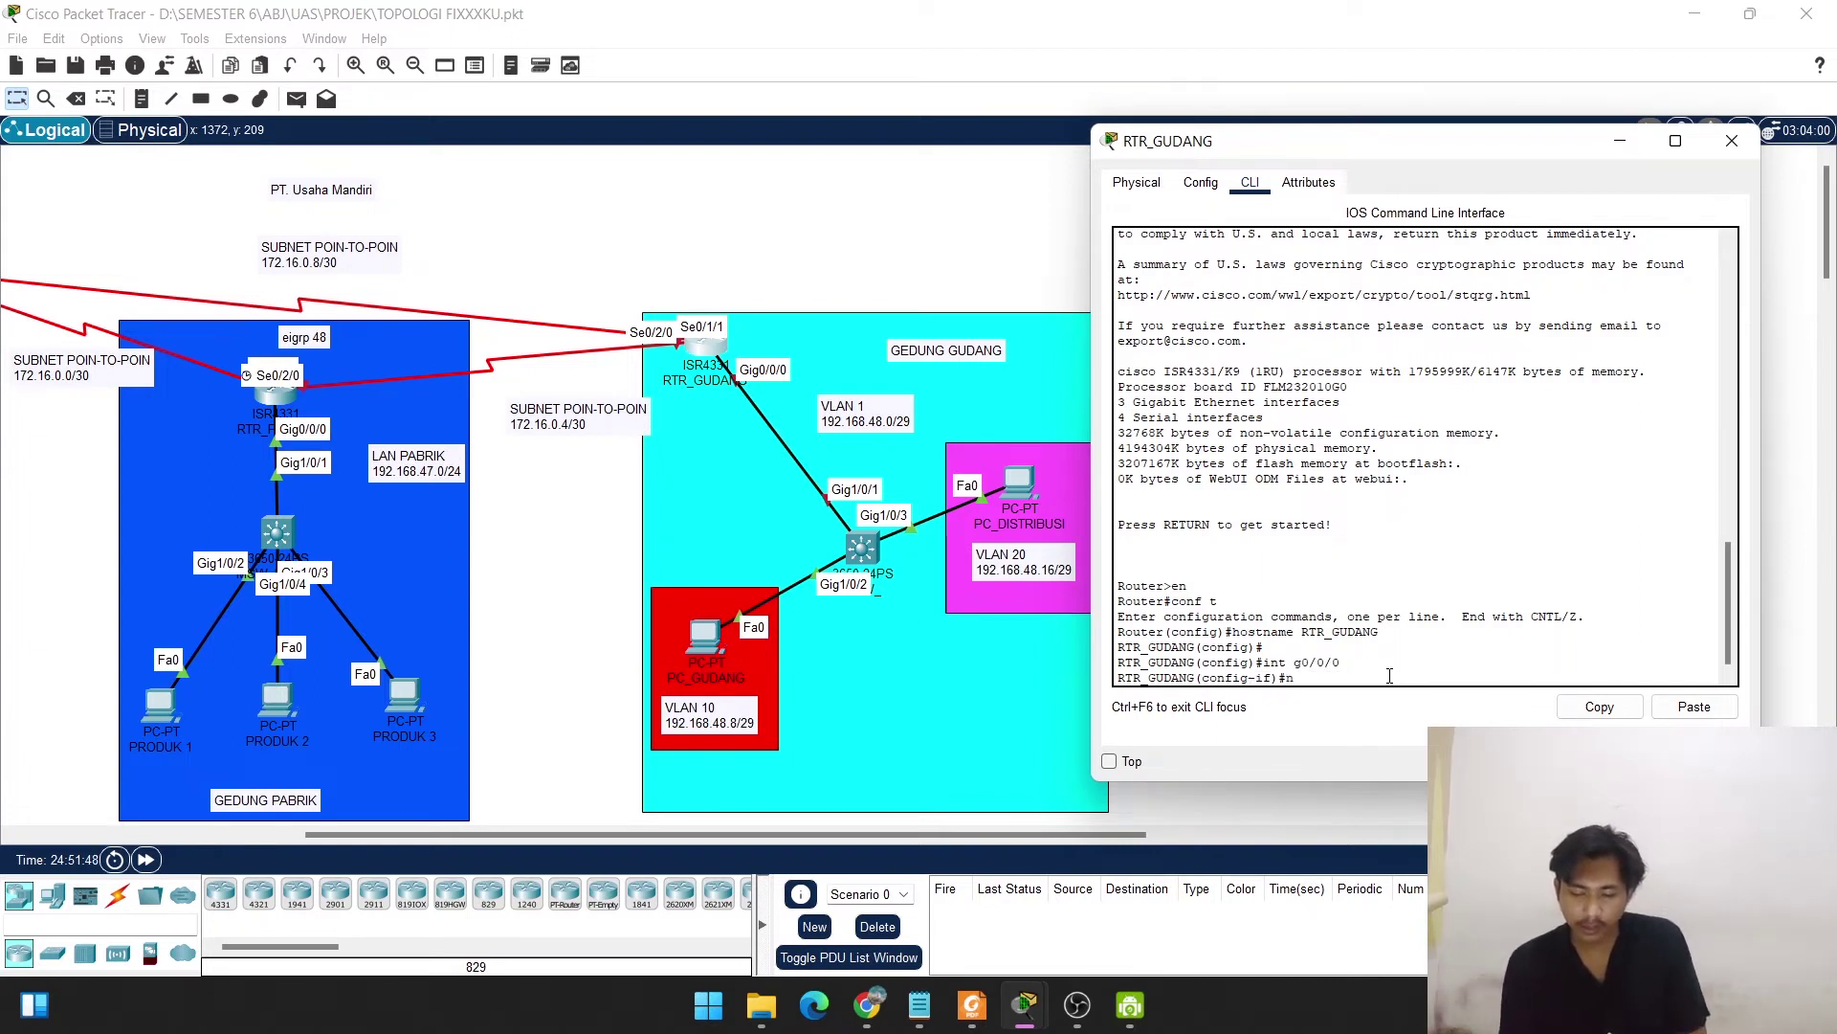
pyautogui.write('o ip add')
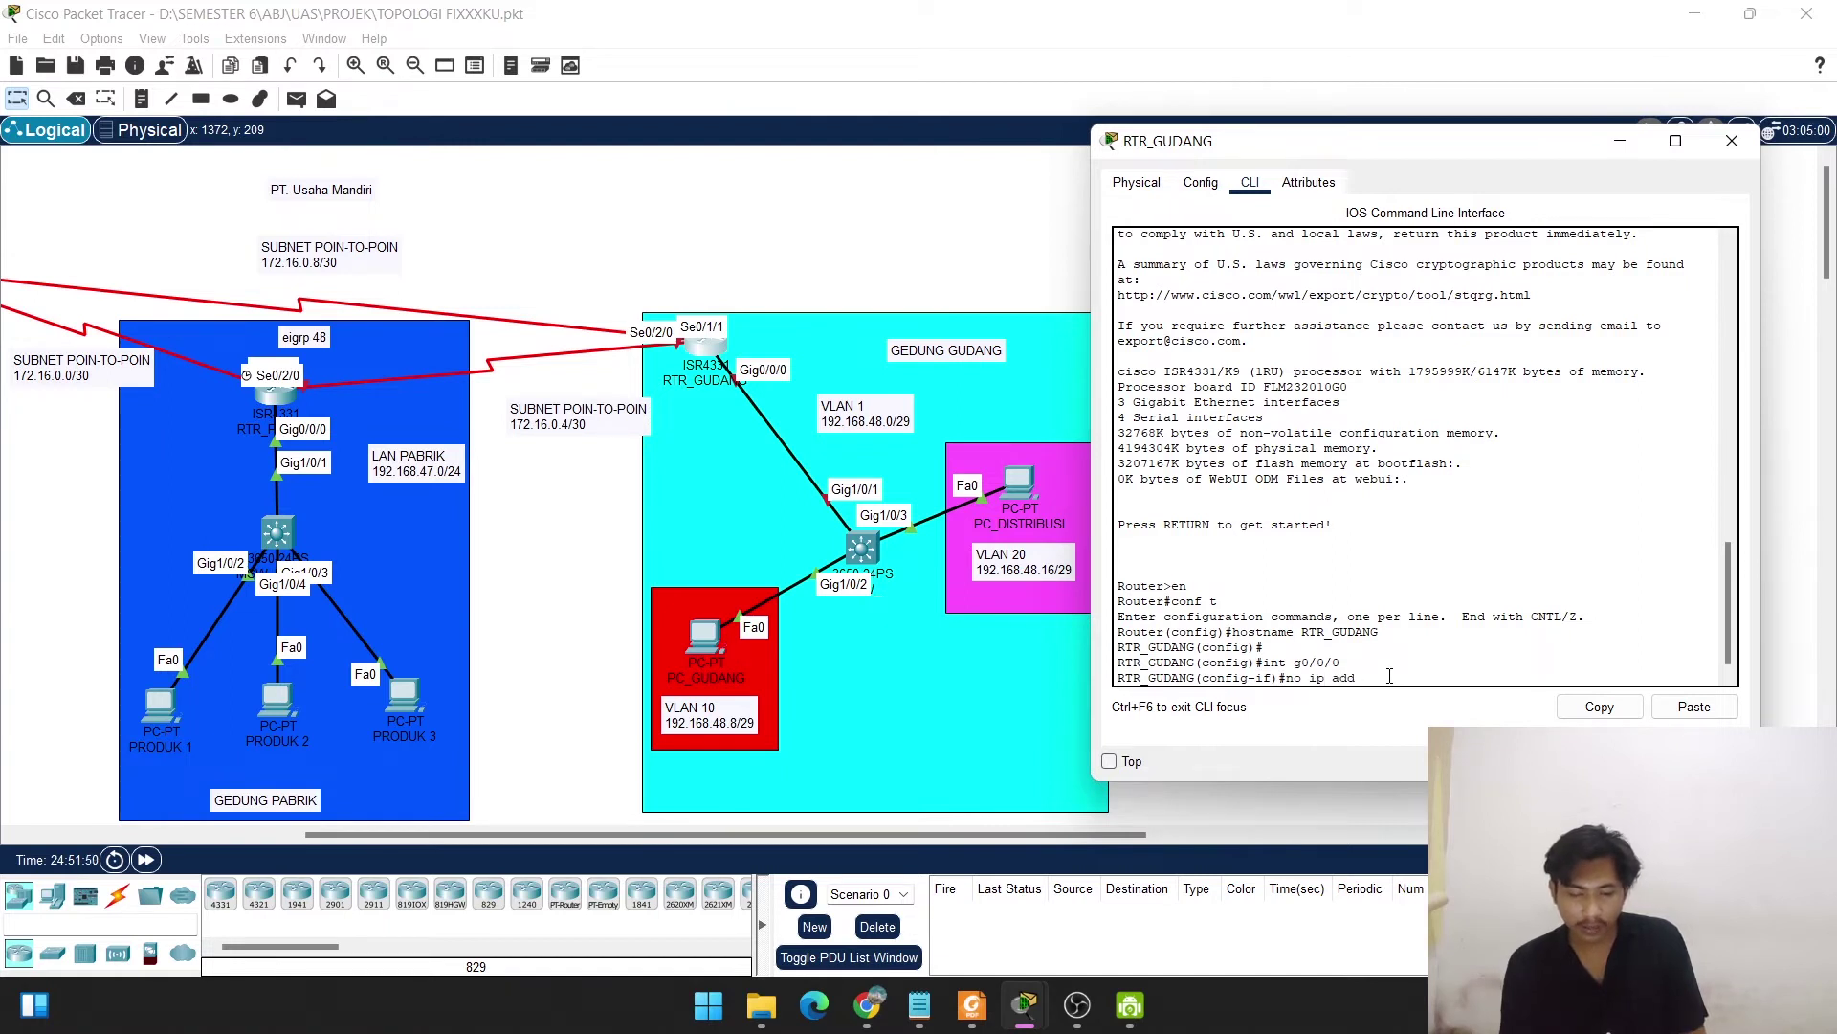
pyautogui.press('Return')
# Enable g0/0/0 with no shut after fixing the typo, then exit to global configuration.
pyautogui.write('nos')
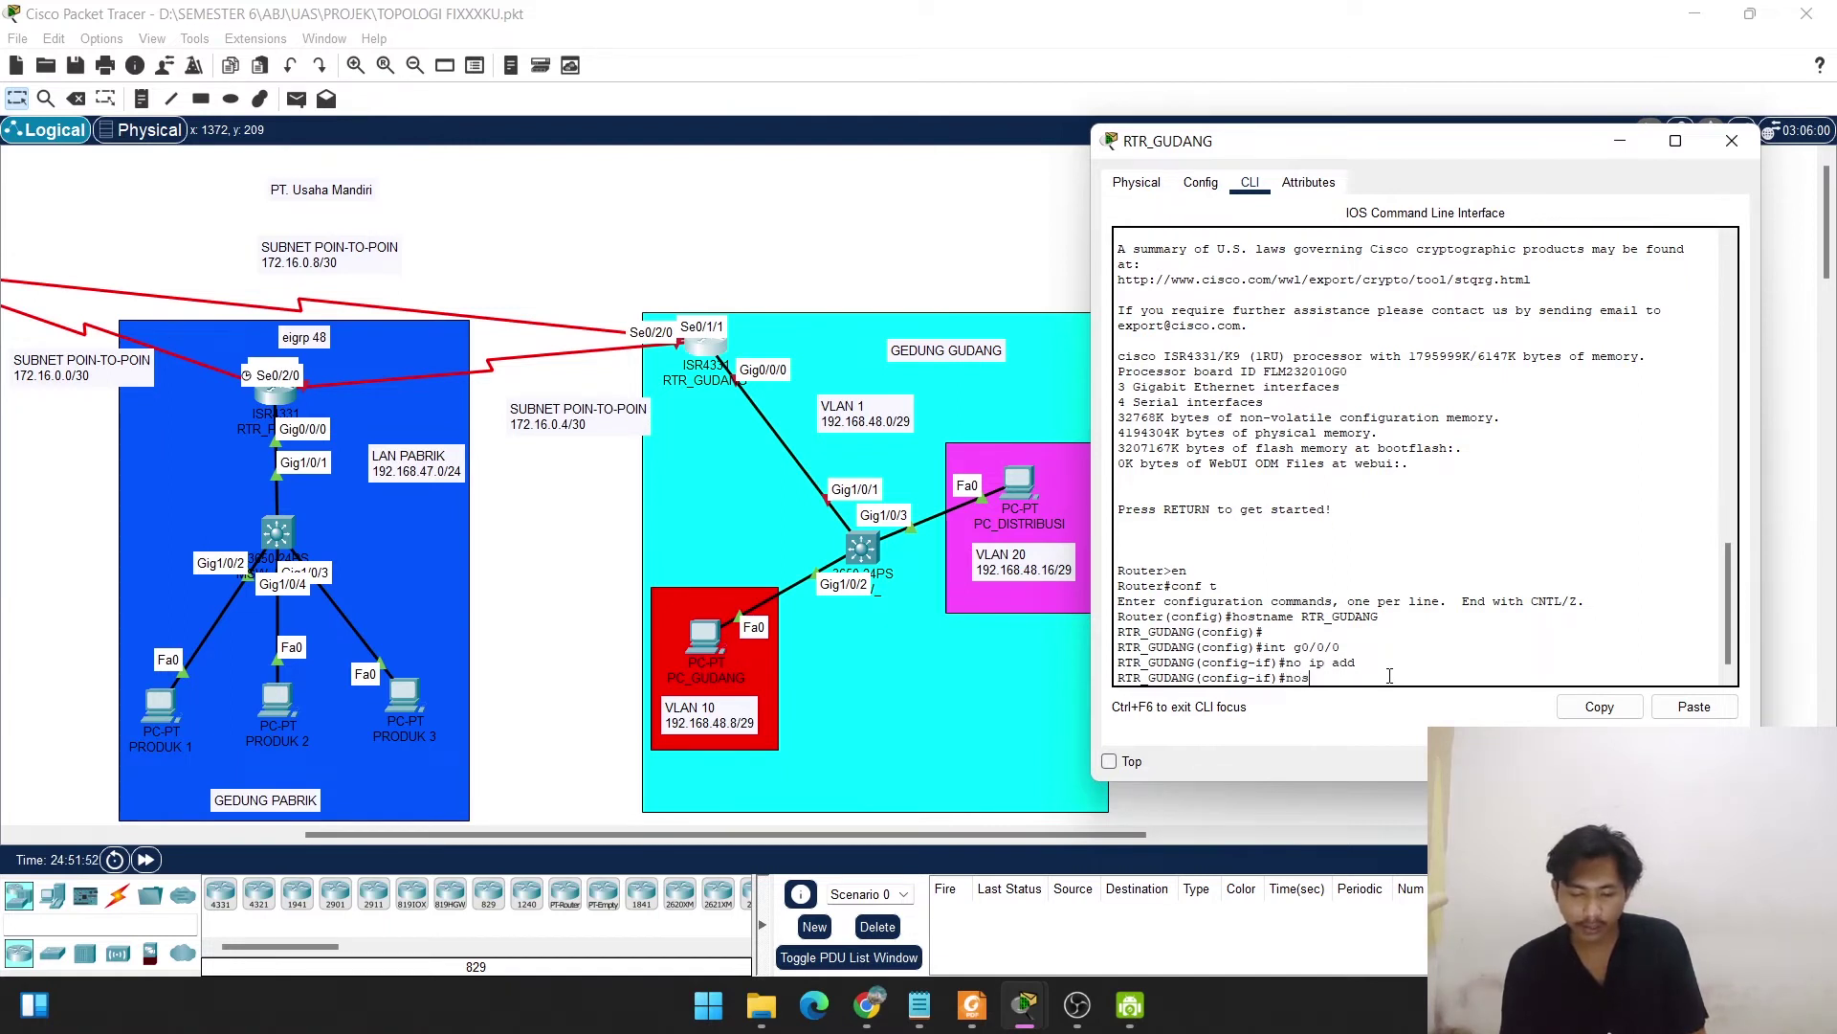
pyautogui.write(' hut')
pyautogui.press('Return')
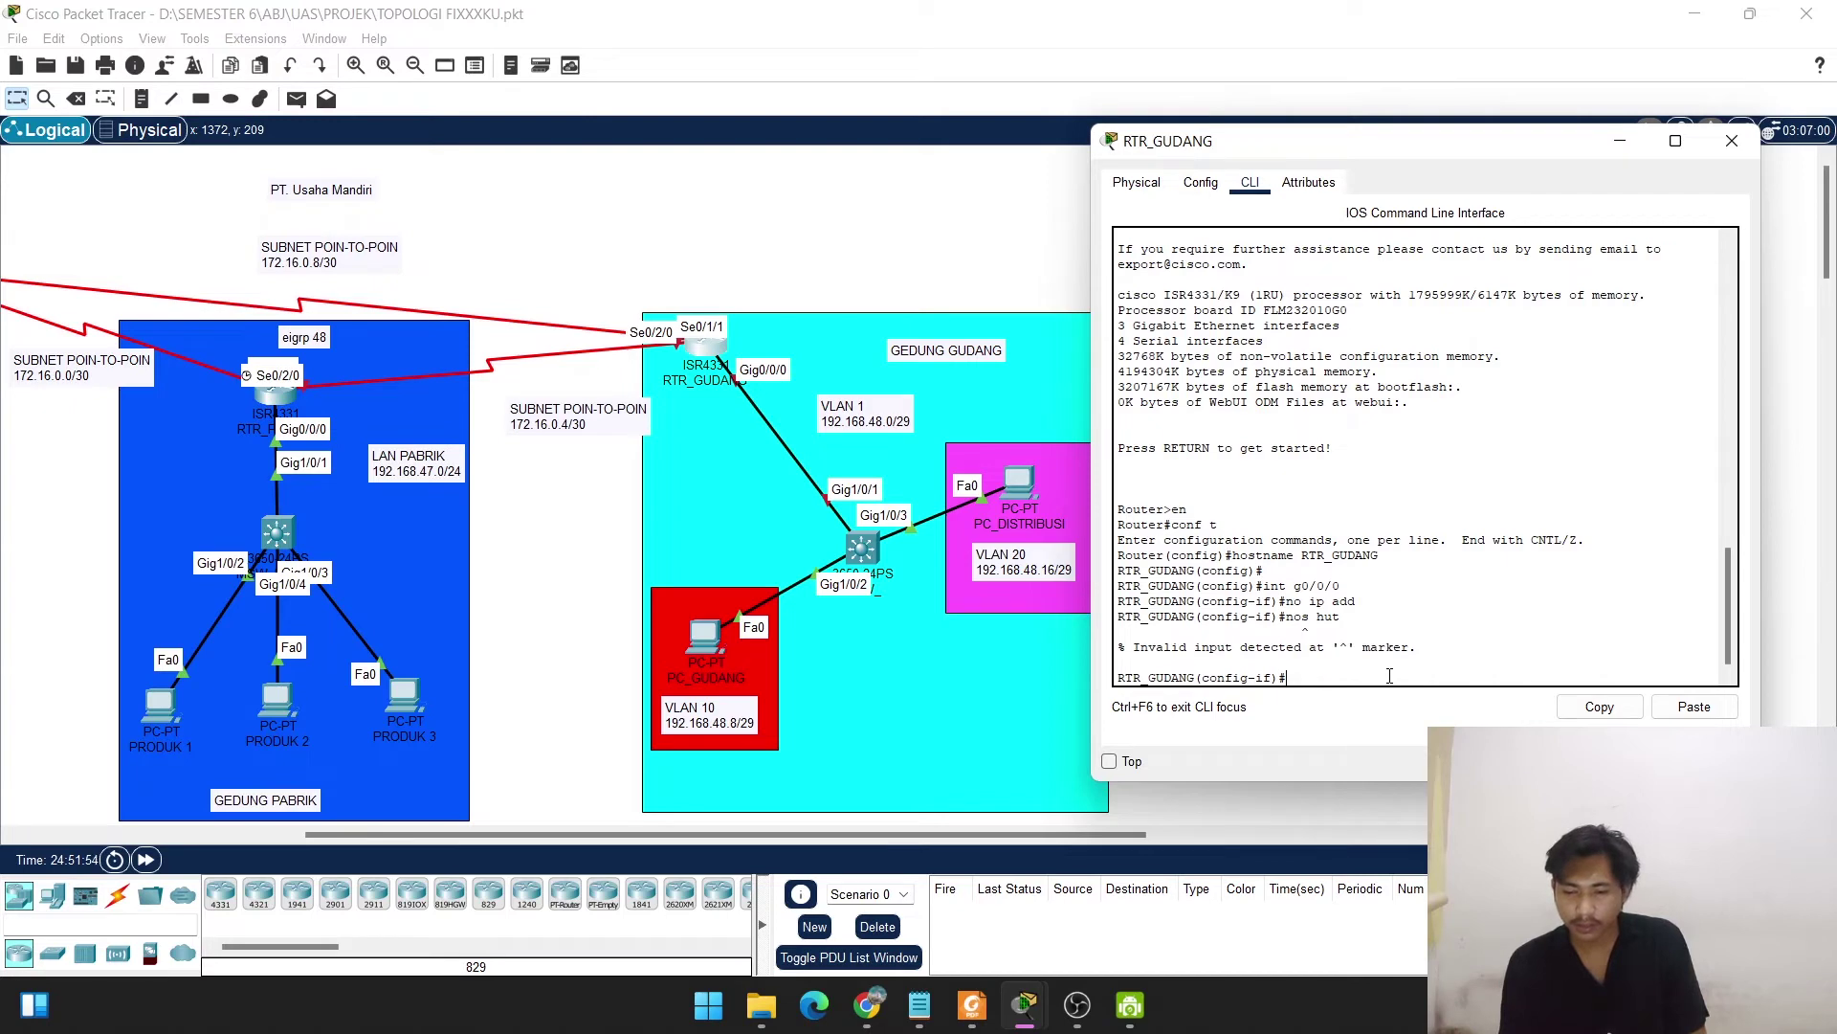
pyautogui.press('Up')
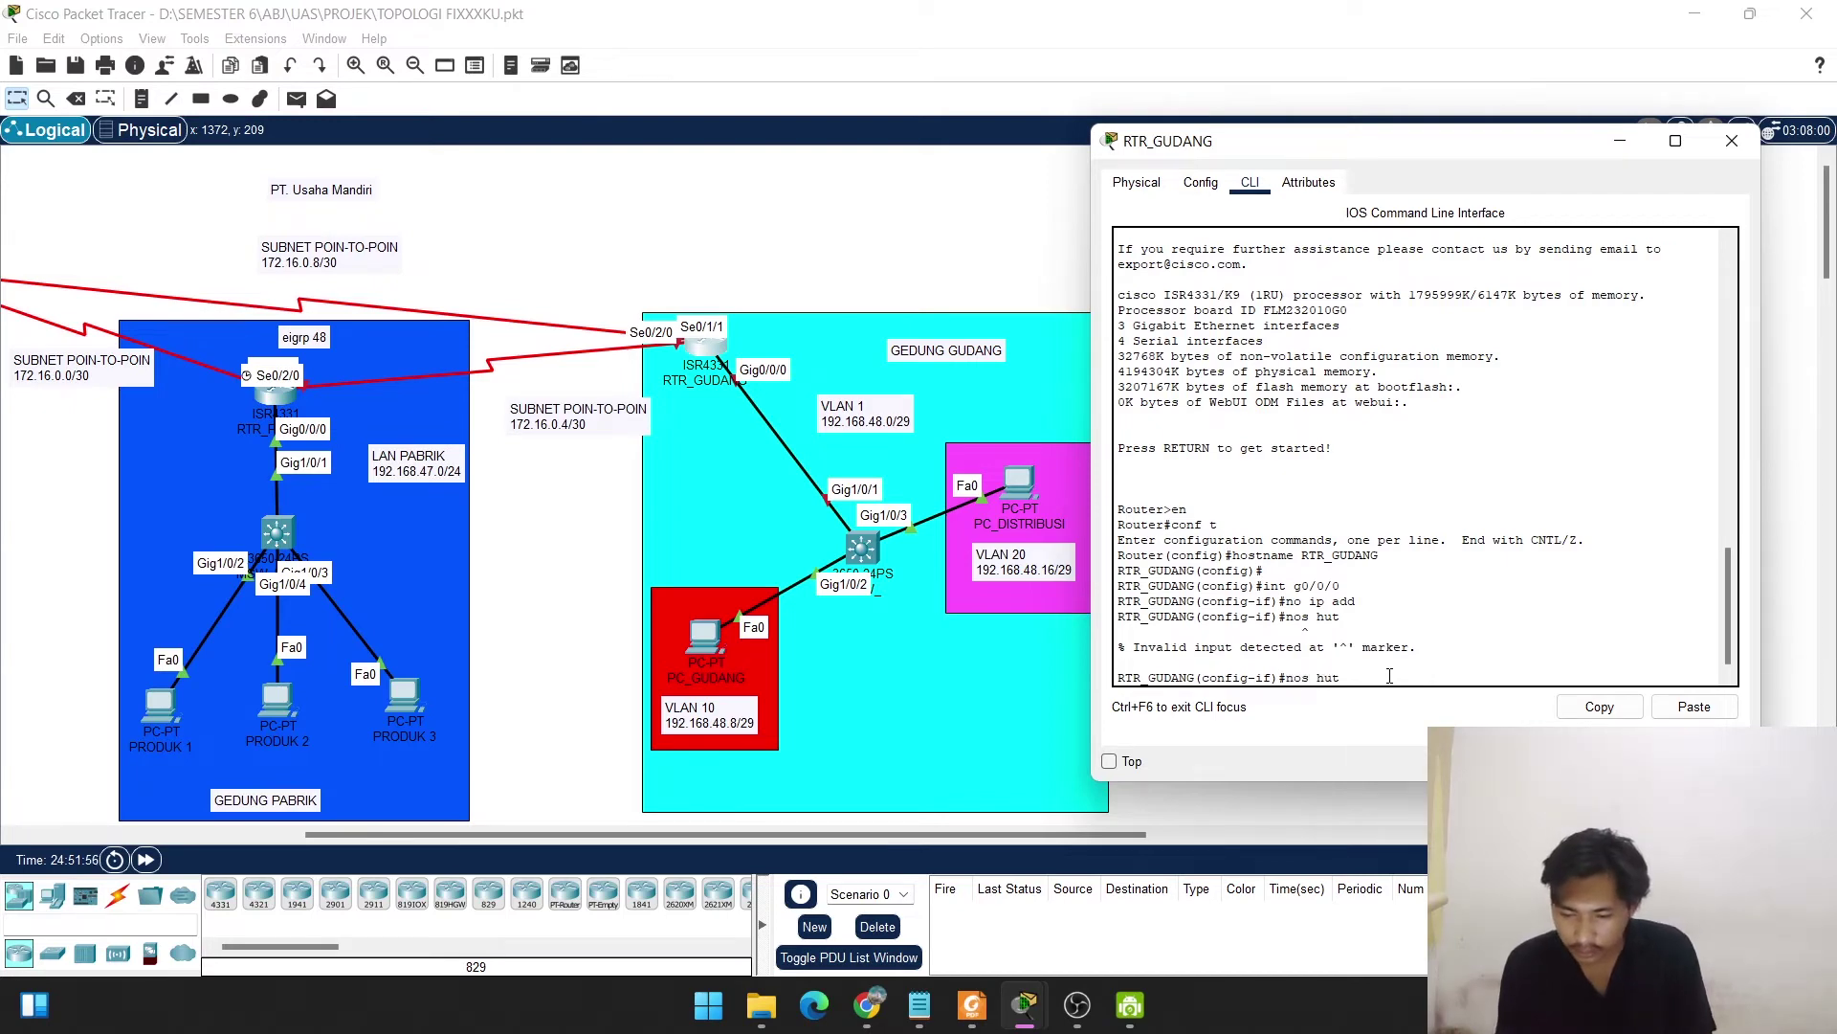
pyautogui.press('Left')
pyautogui.press('Left')
pyautogui.press('Left')
pyautogui.press('Left')
pyautogui.press('BackSpace')
pyautogui.write('s')
pyautogui.press('Return')
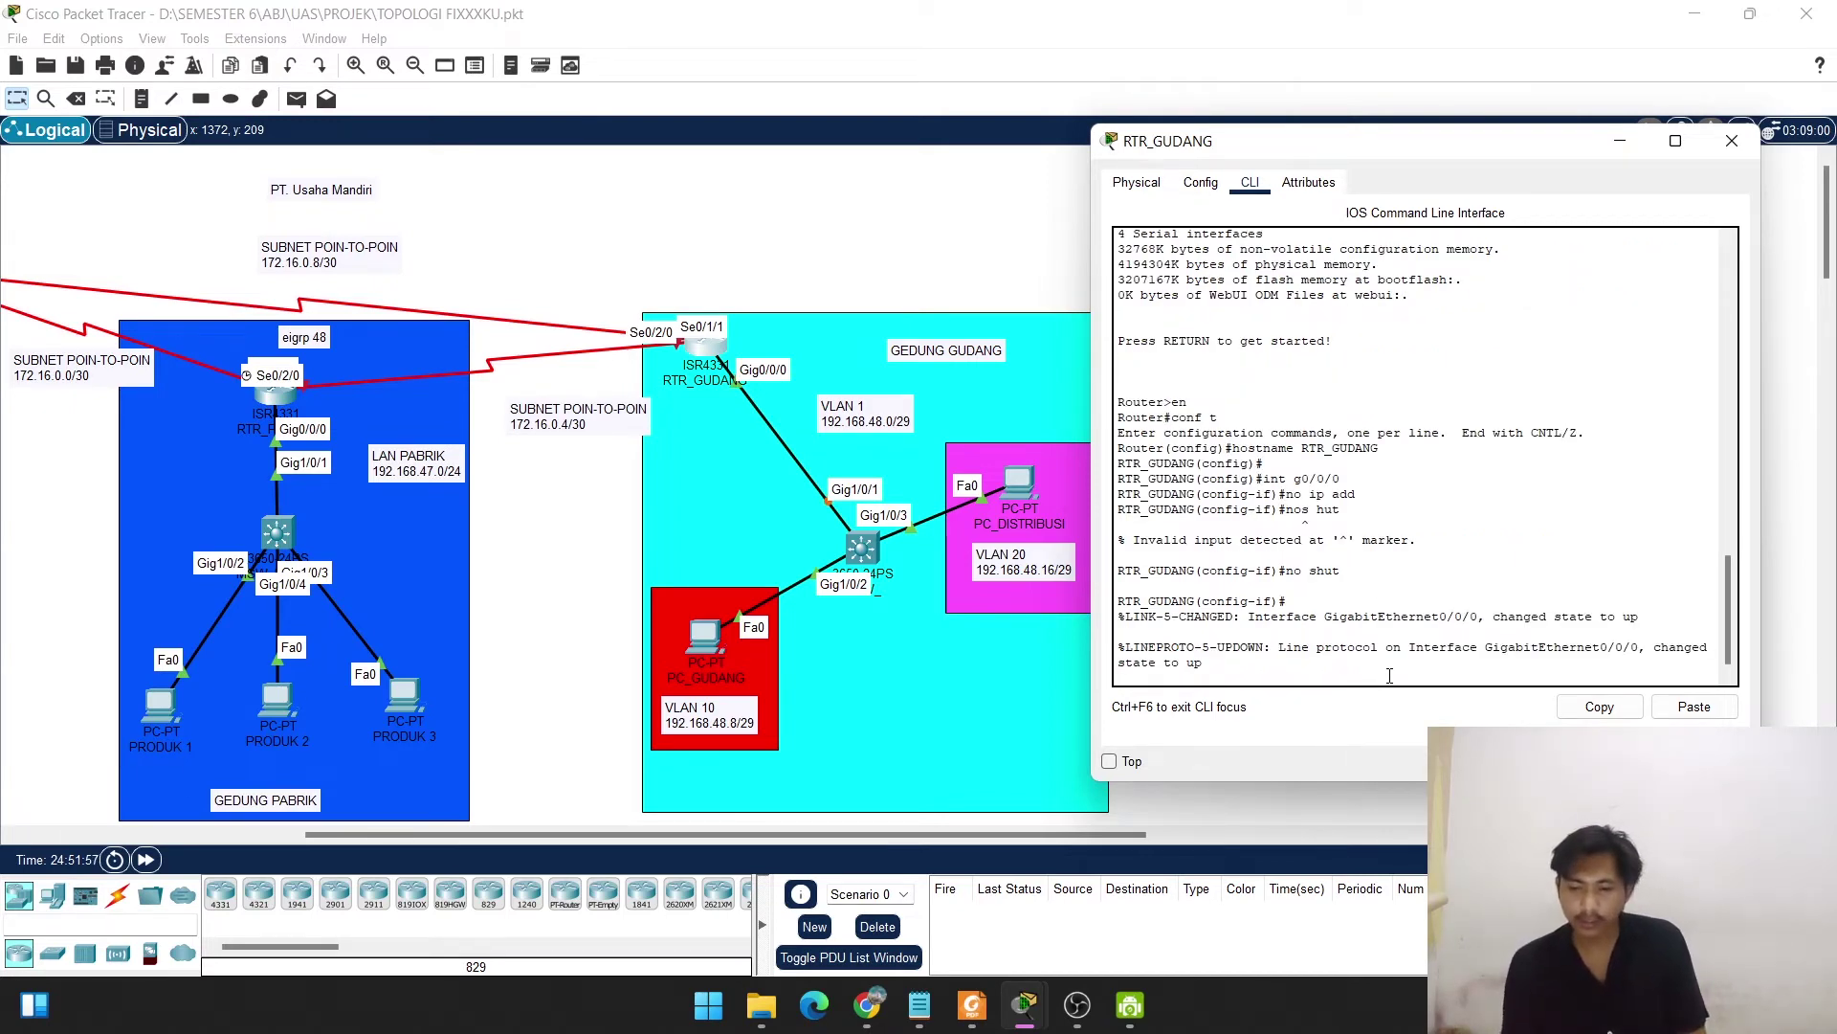
pyautogui.press('Return')
pyautogui.press('Return')
pyautogui.press('Return')
pyautogui.press('Return')
pyautogui.write('exi')
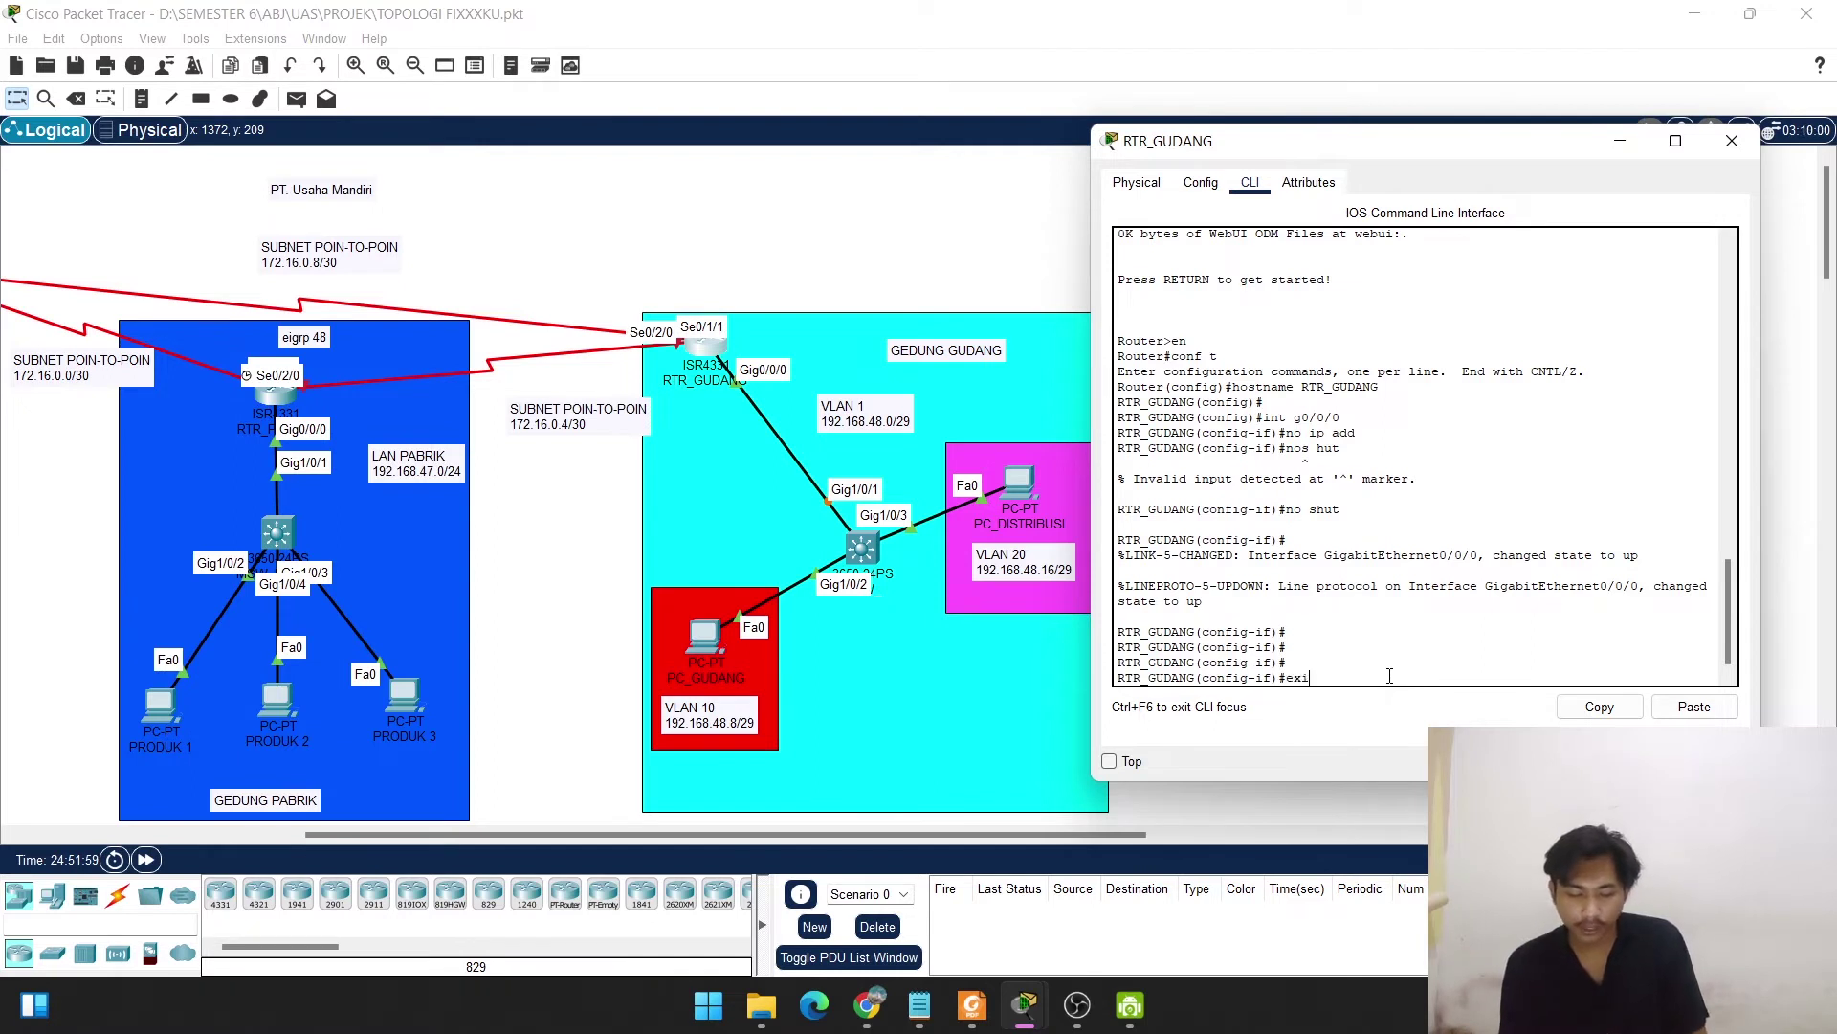
pyautogui.write('t')
pyautogui.press('Return')
pyautogui.press('Return')
pyautogui.press('Return')
pyautogui.press('Return')
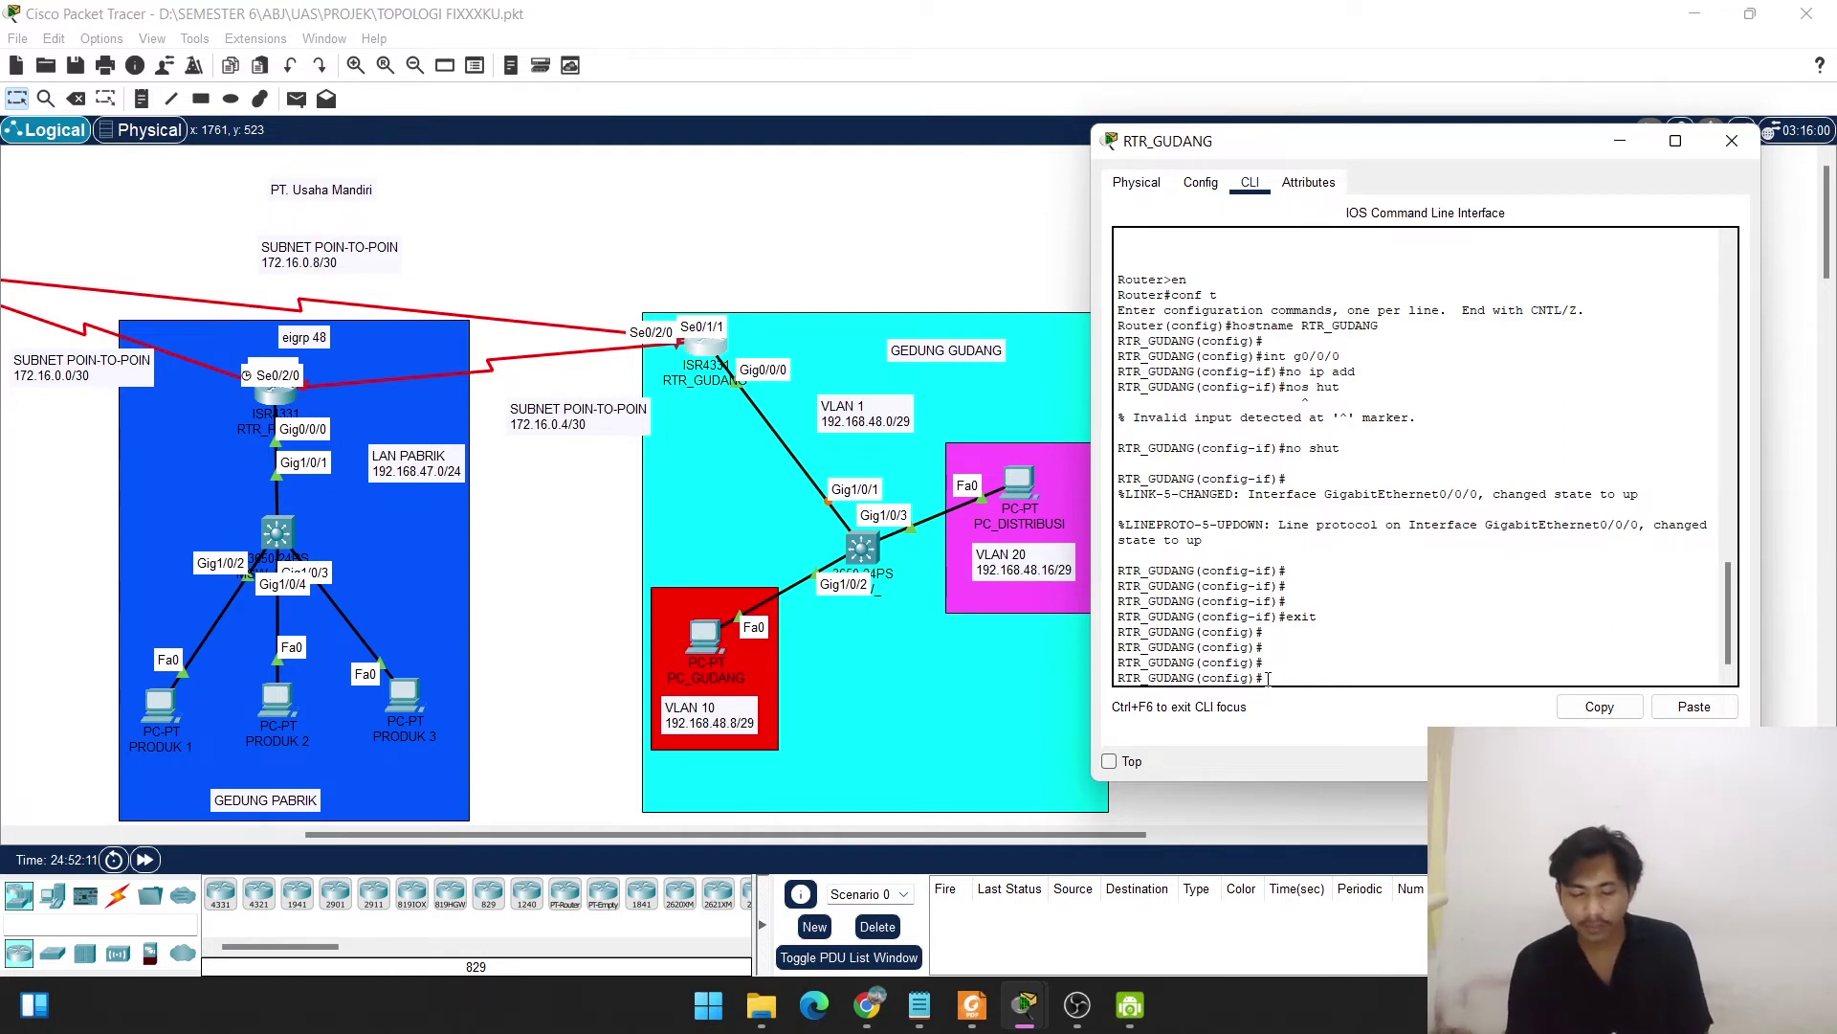
# Create subinterface g0/0/0.1 with dot1Q encapsulation for VLAN 1.
pyautogui.write('hostname RTR_GUDANG')
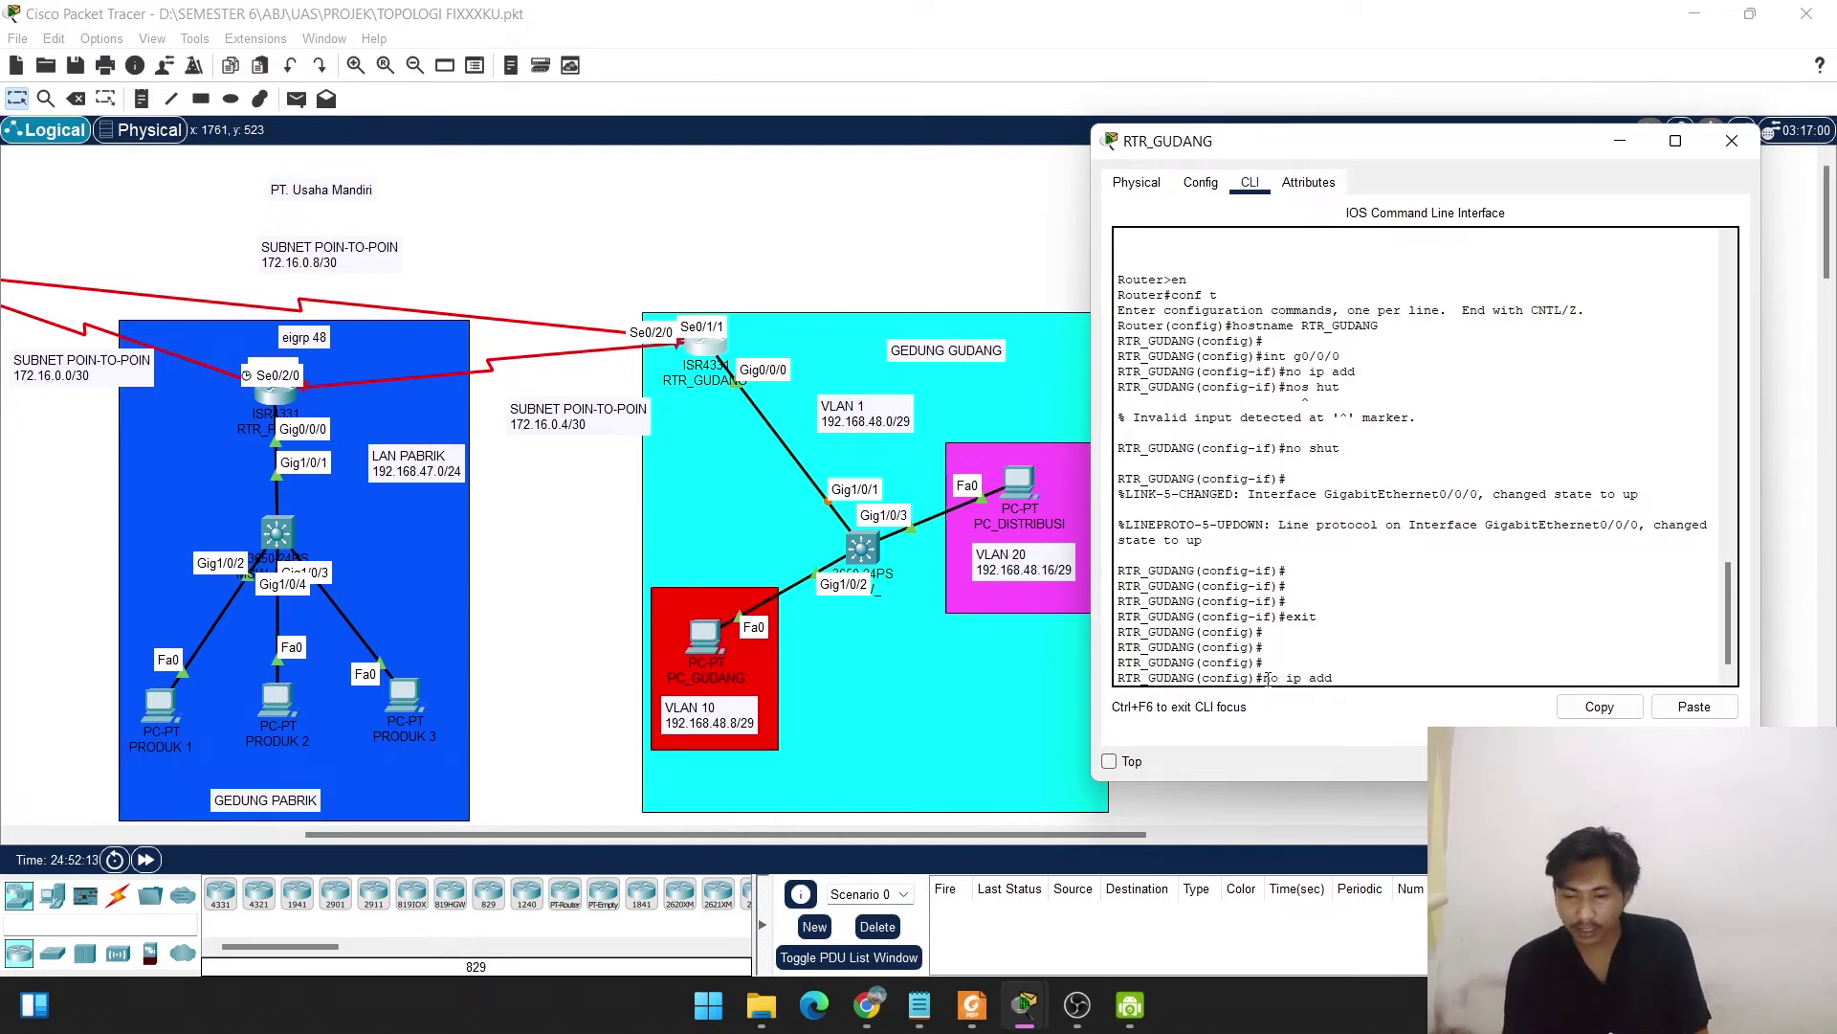
pyautogui.press('Down')
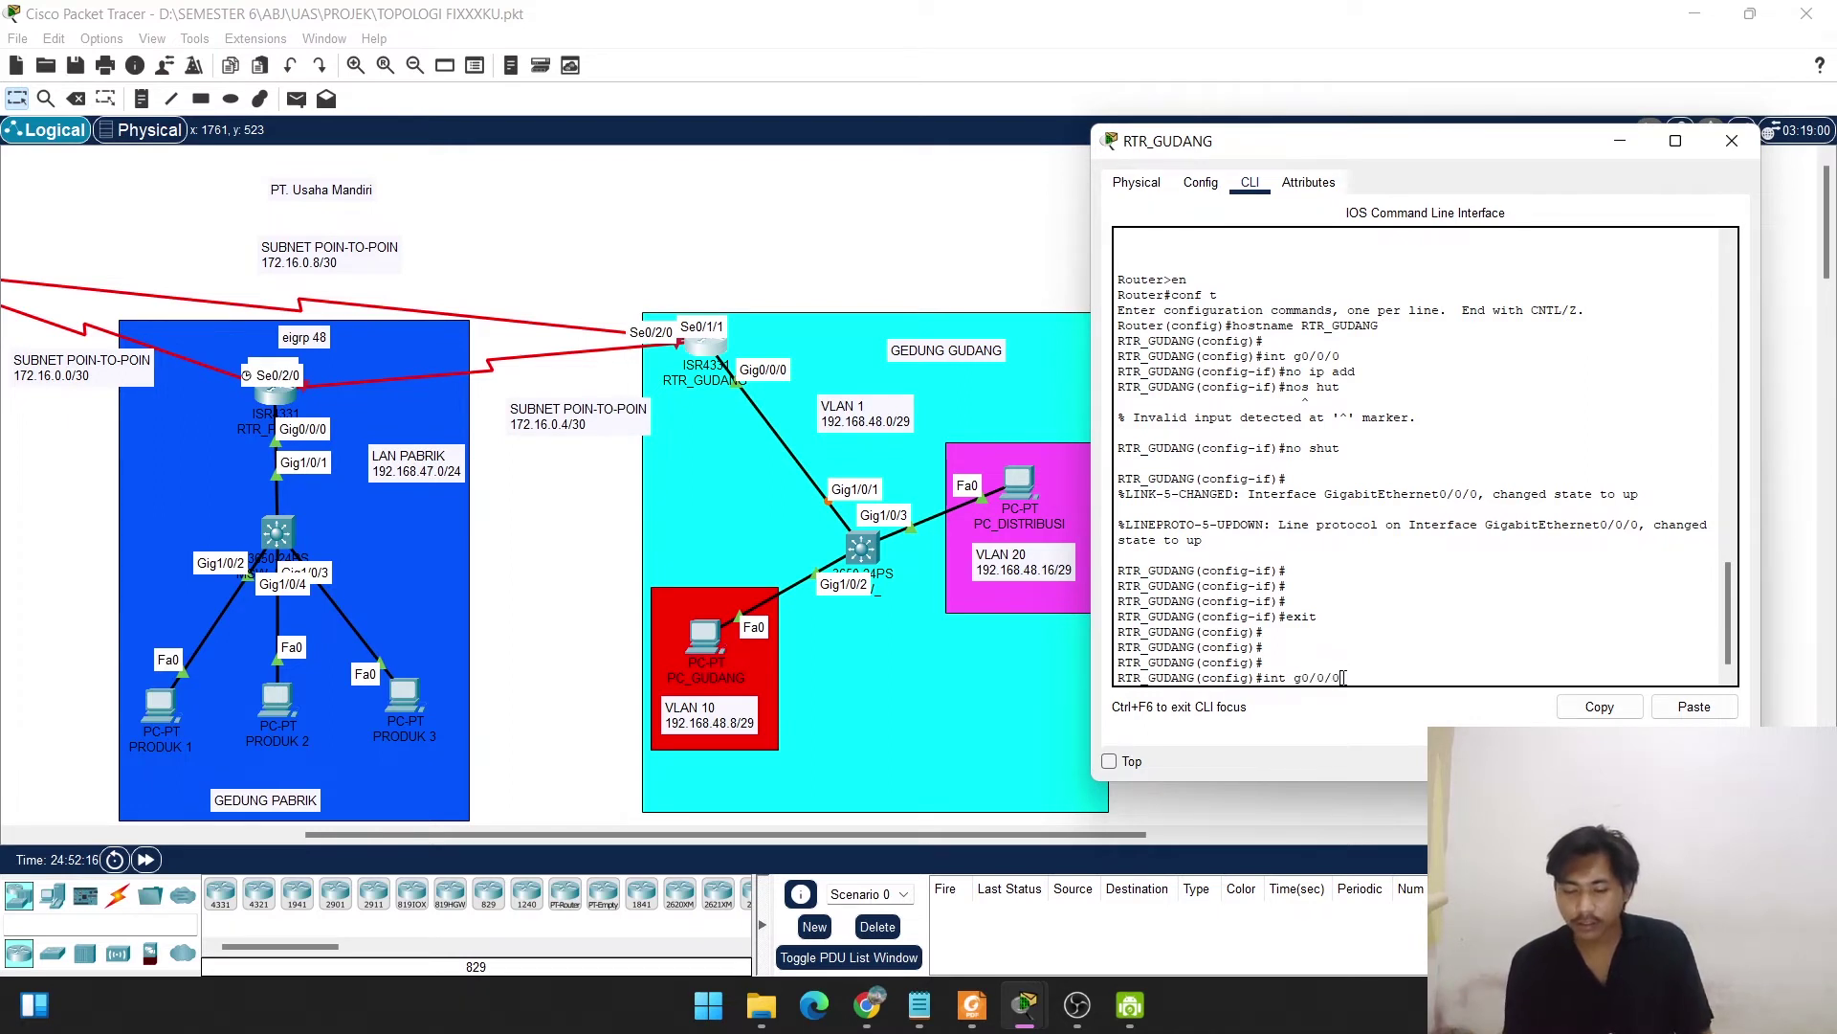
pyautogui.write('.1')
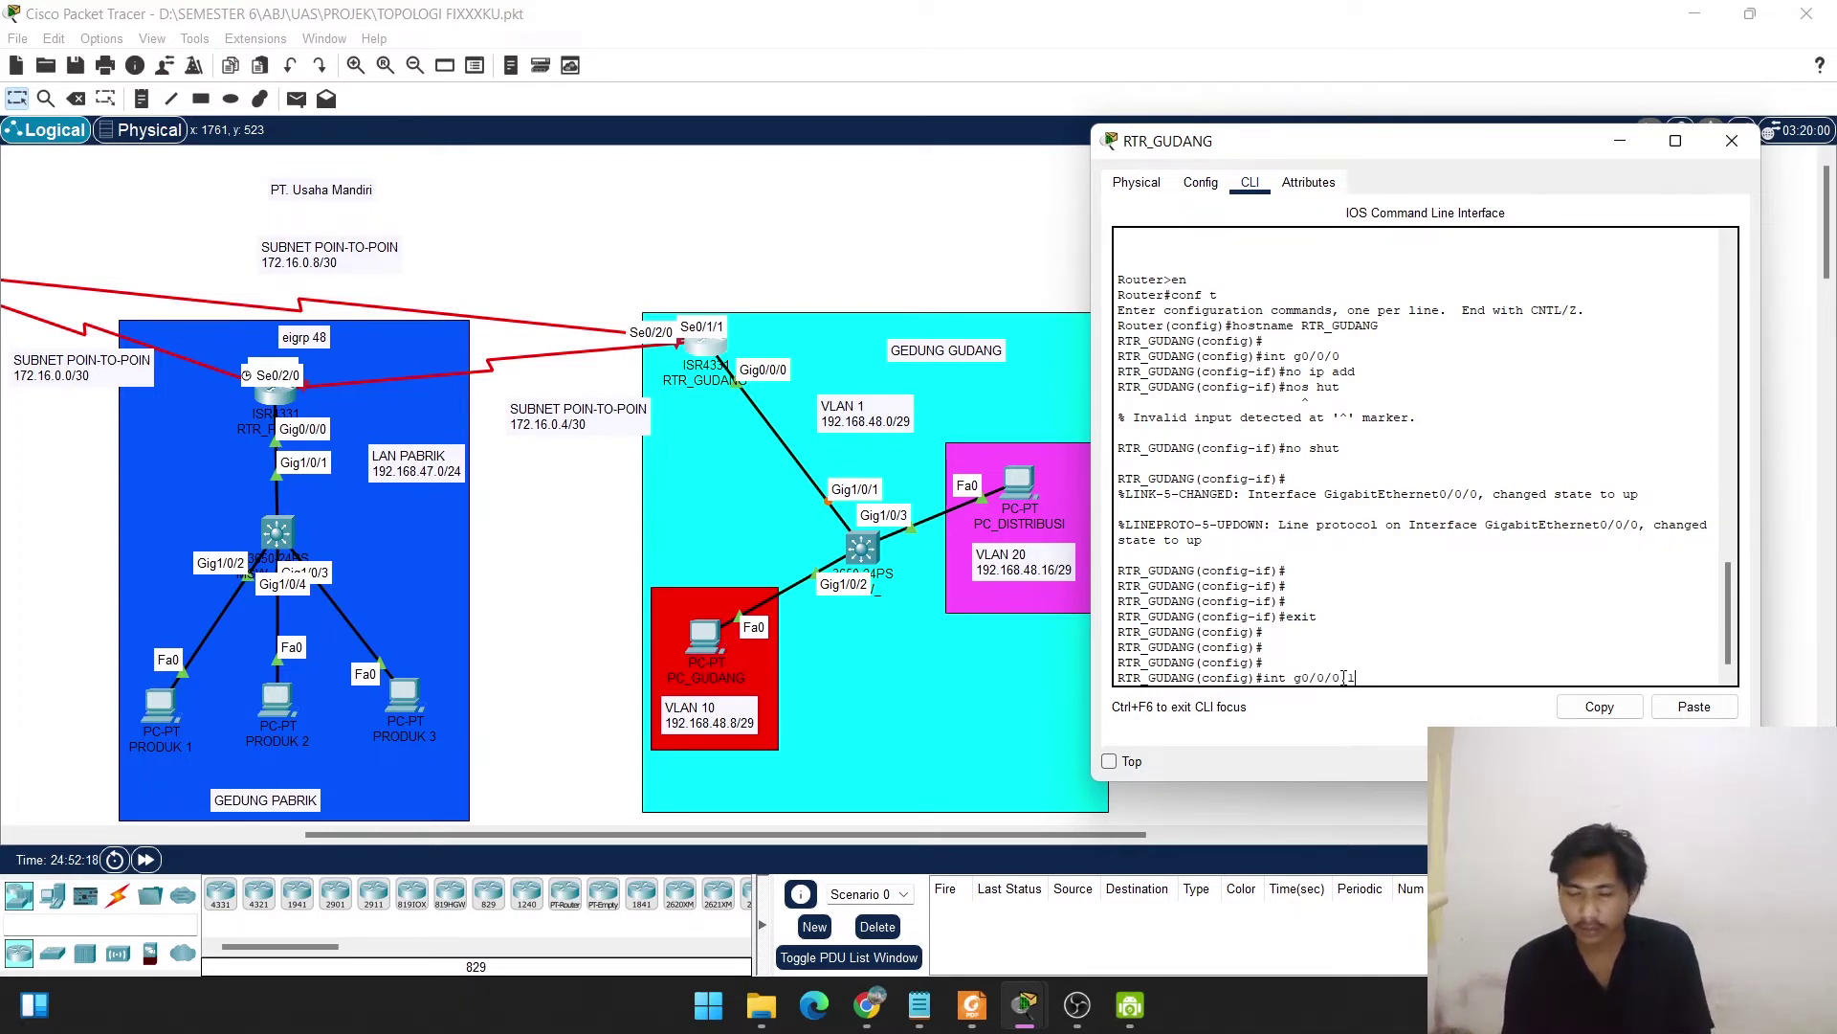
pyautogui.press('Return')
pyautogui.press('Return')
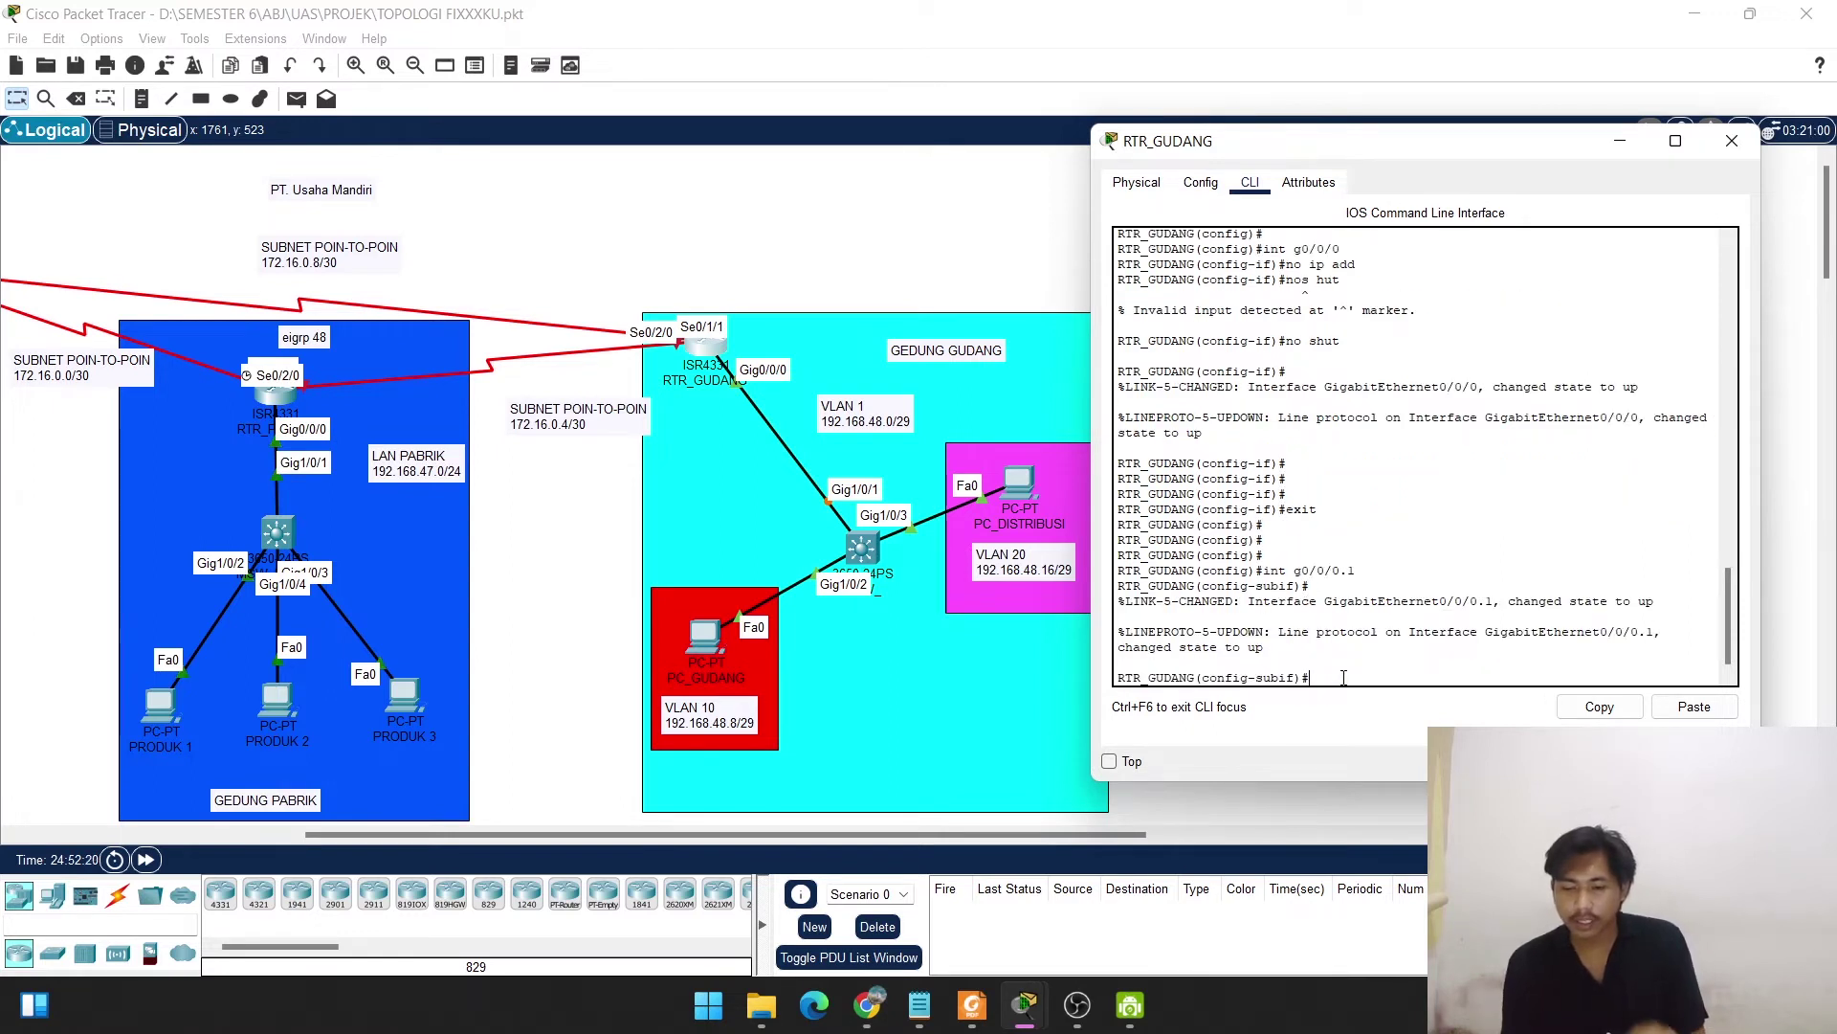
pyautogui.write('en')
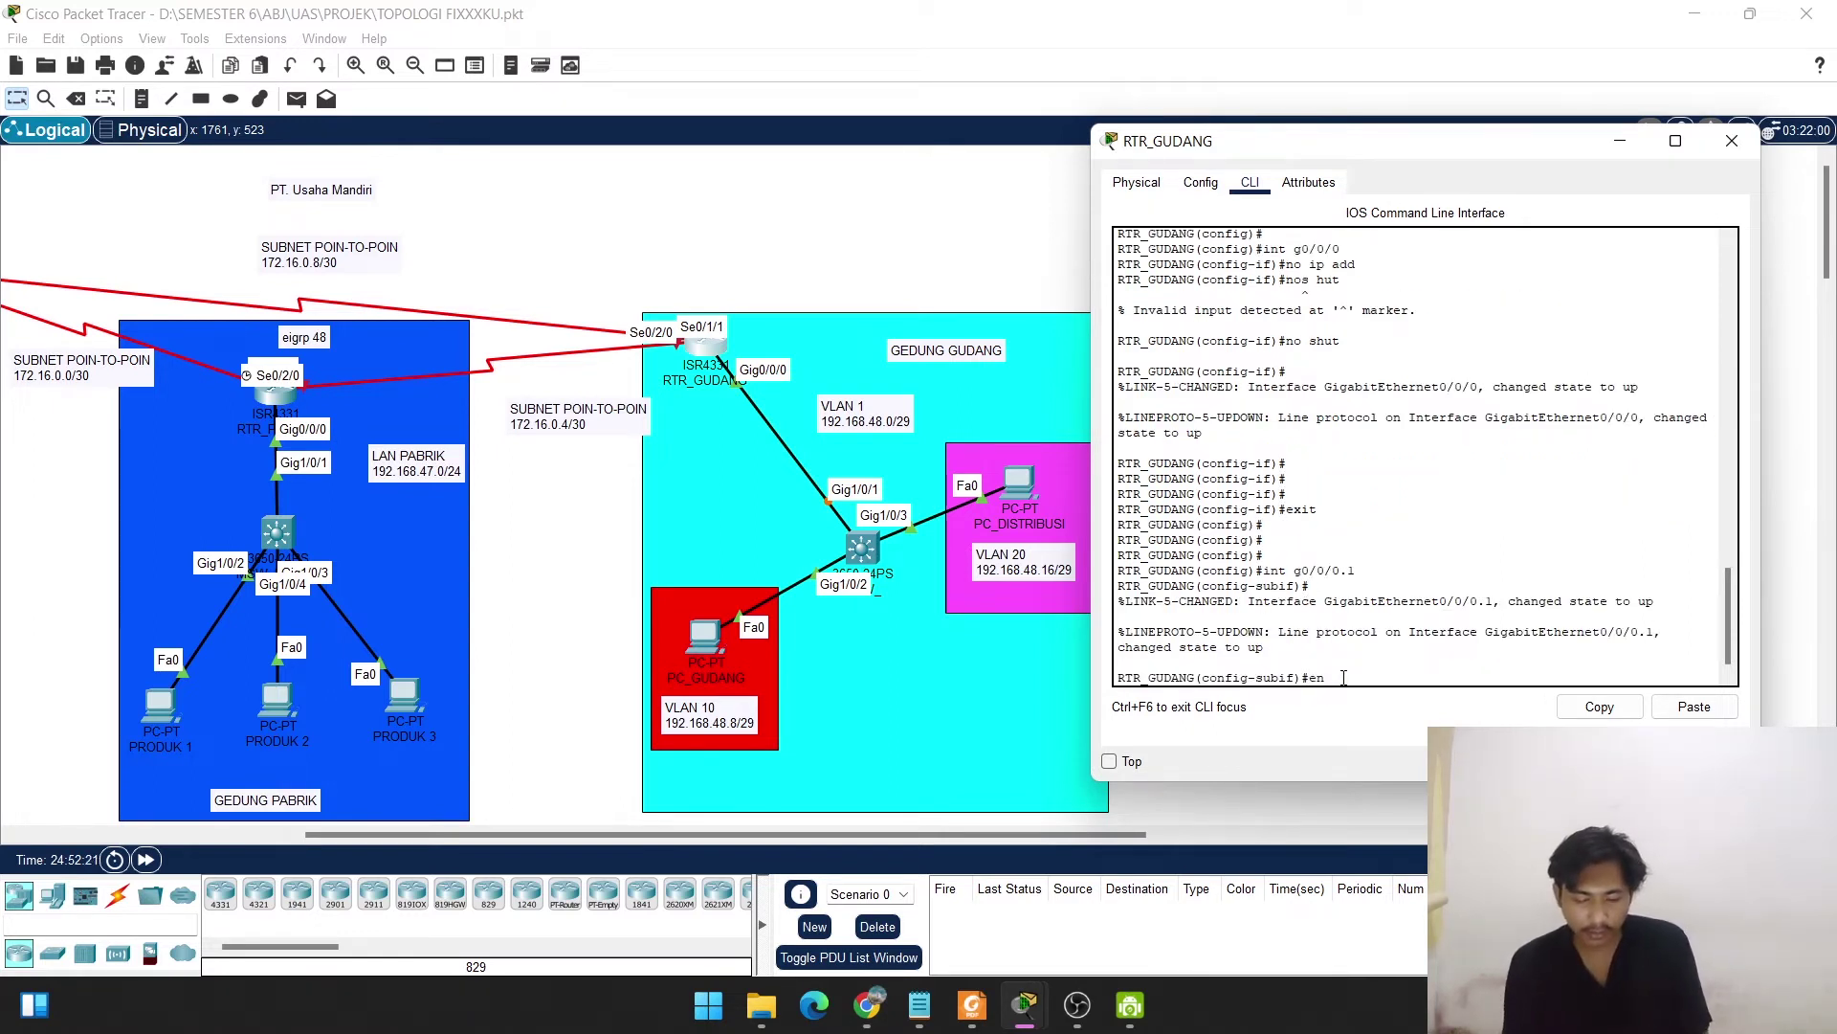
pyautogui.write('cap')
pyautogui.press('Tab')
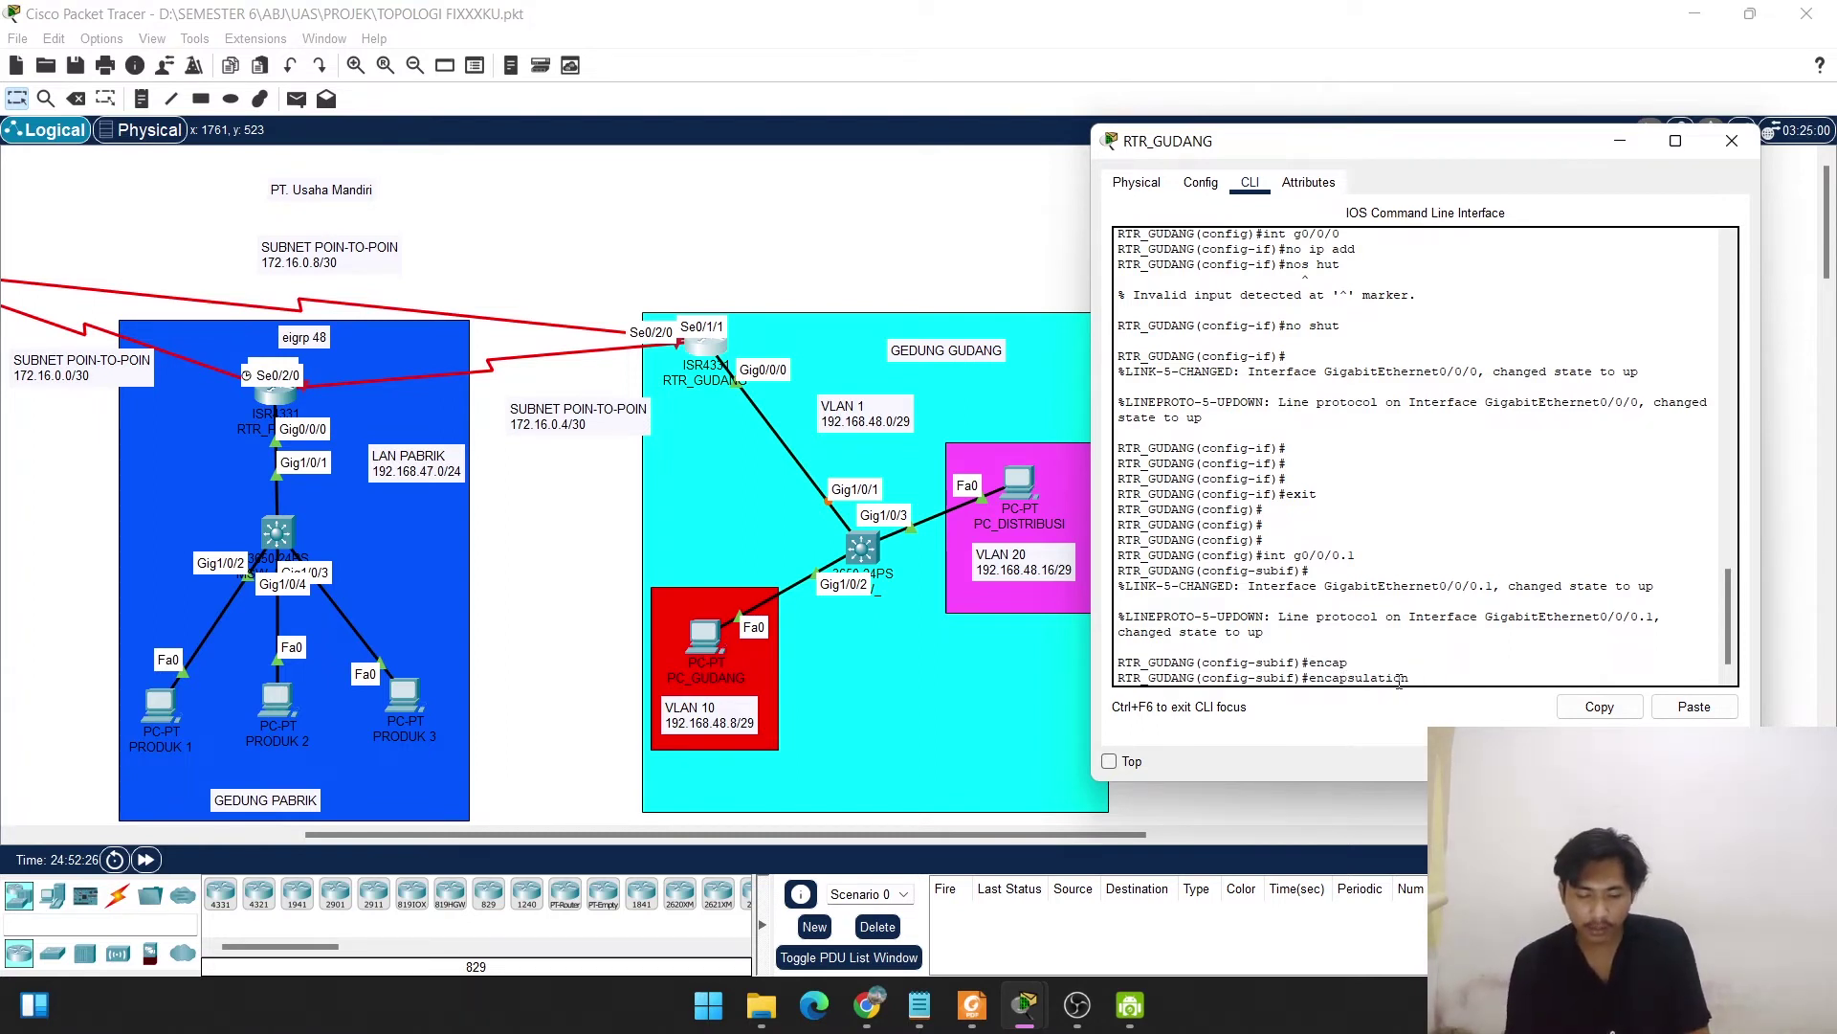
pyautogui.write('t1q')
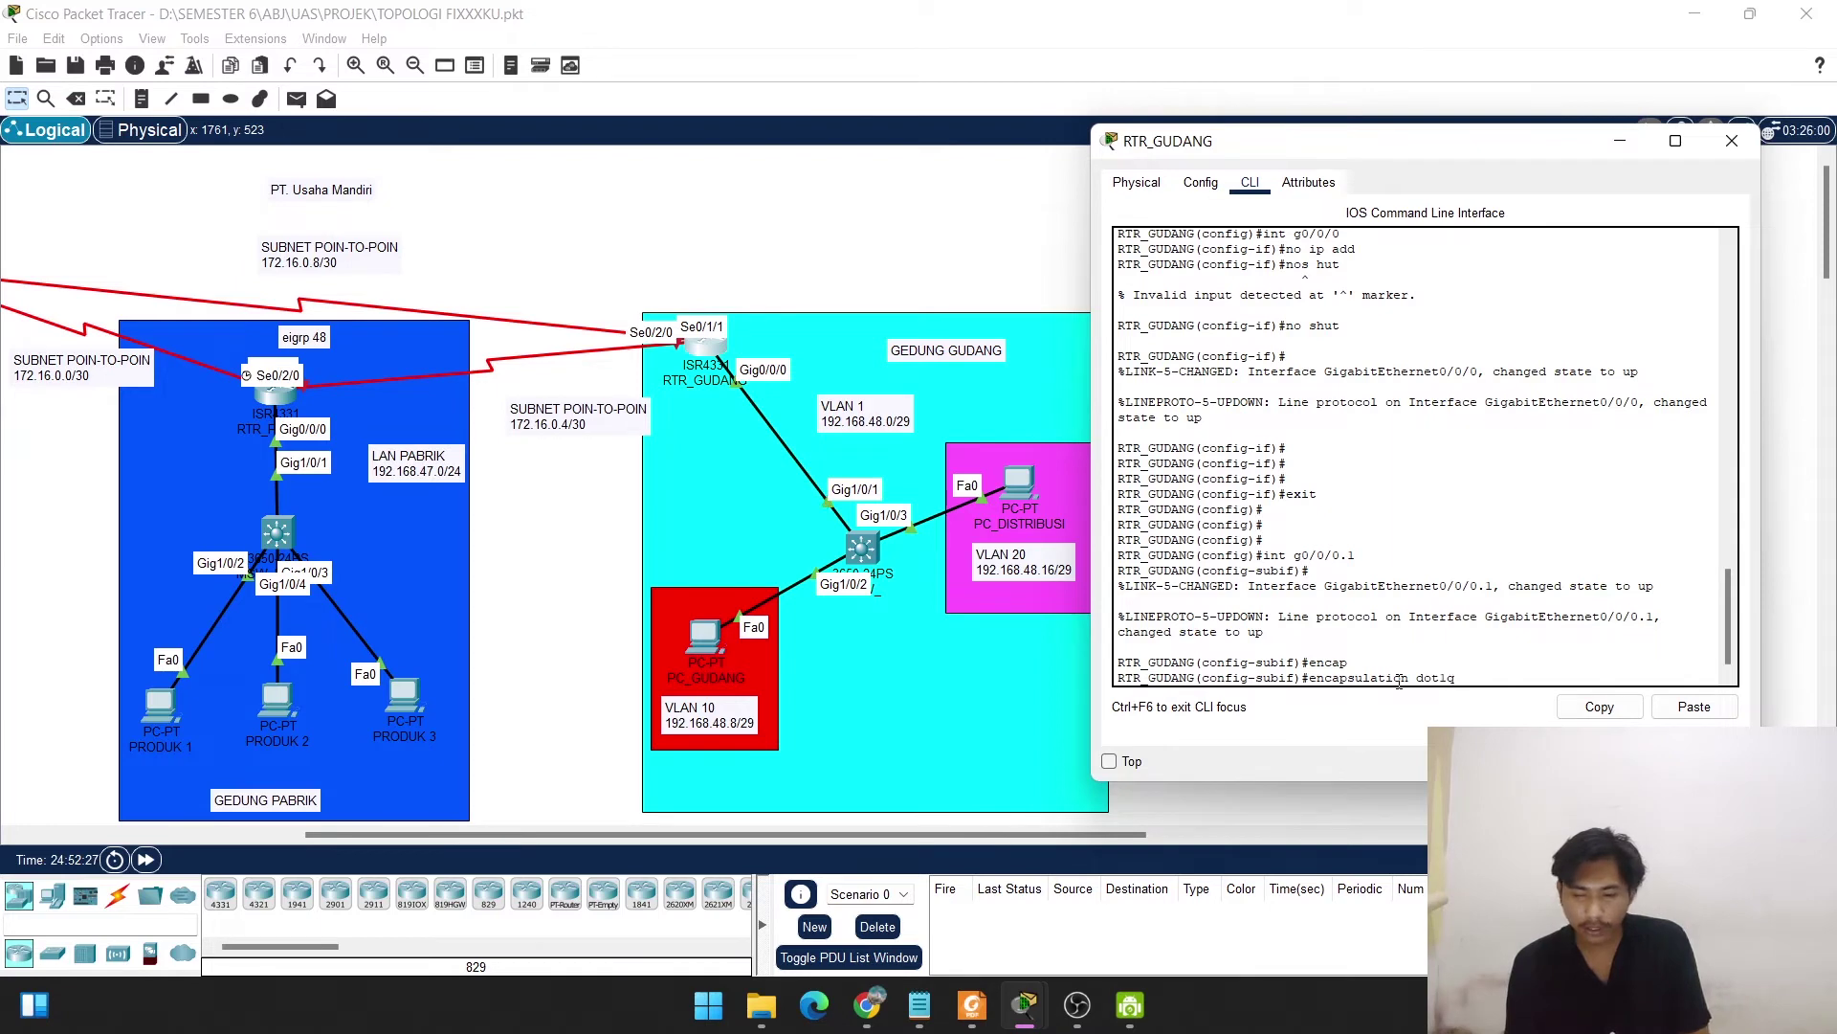
pyautogui.write(' 1')
pyautogui.press('Return')
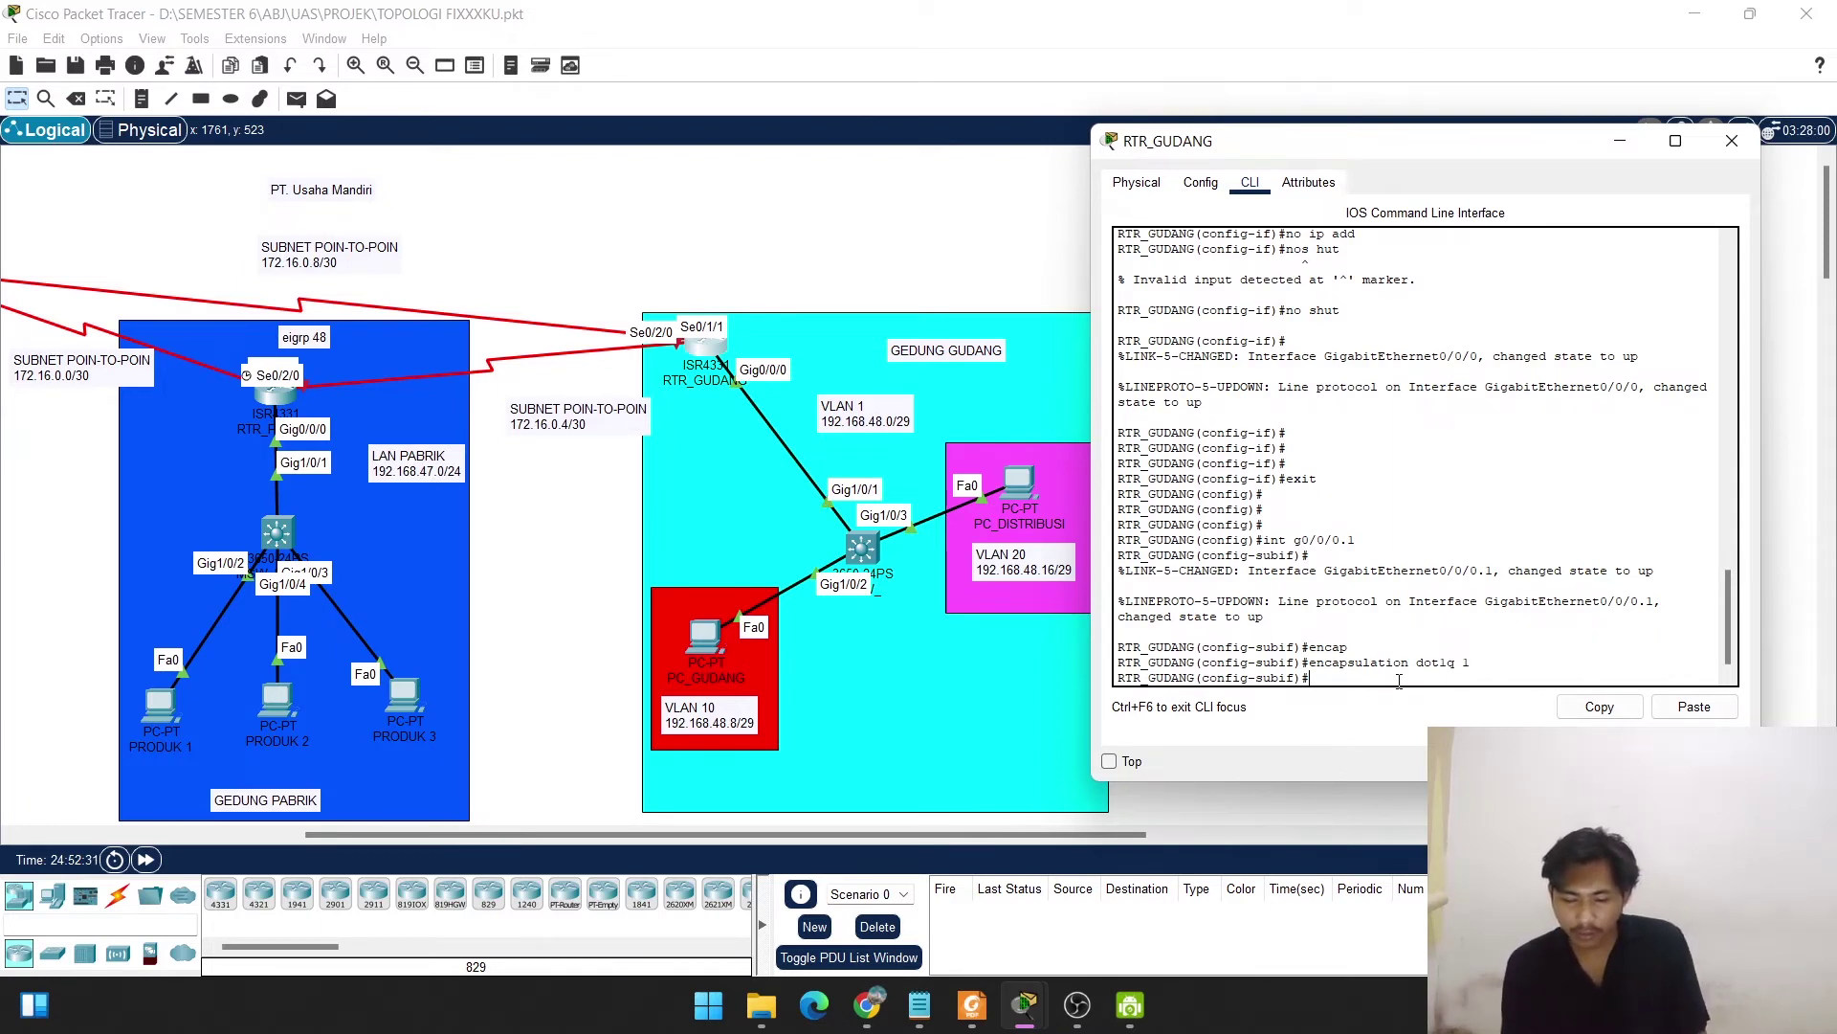
# Assign 192.168.48.1 255.255.255.248 to subinterface g0/0/0.1.
pyautogui.write('ip add')
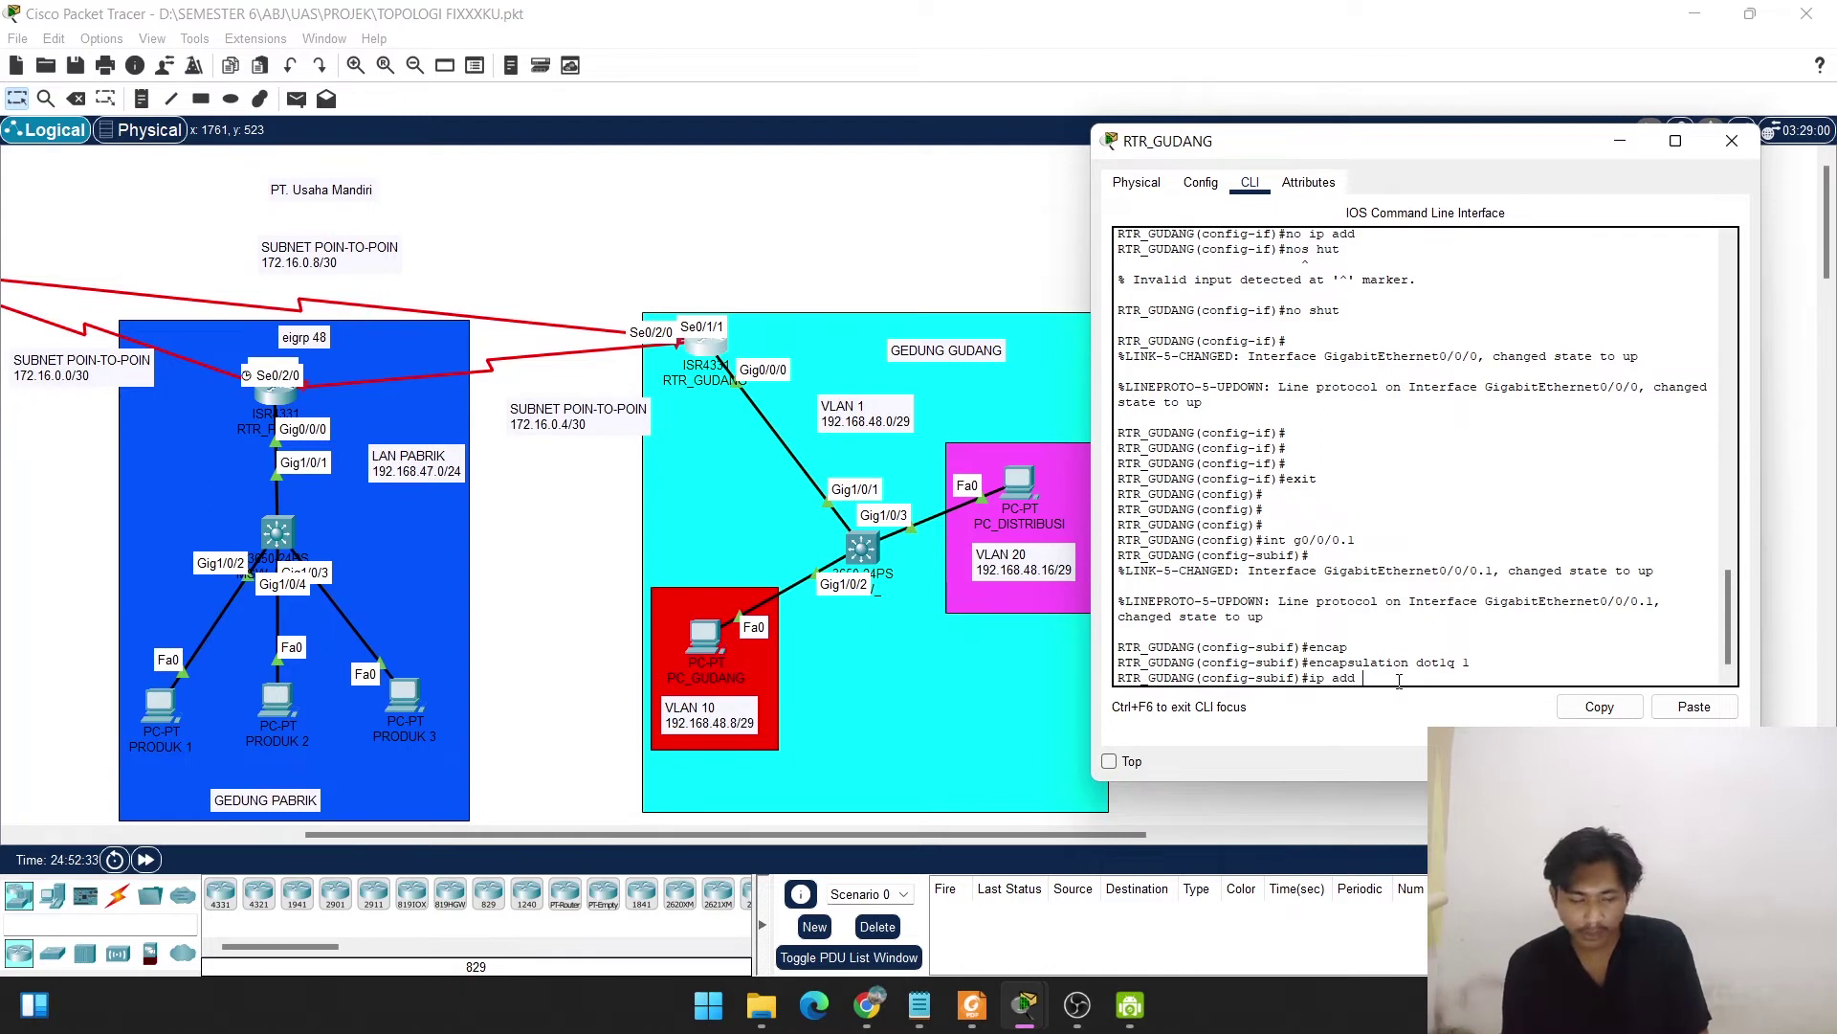
pyautogui.write(' 192.168')
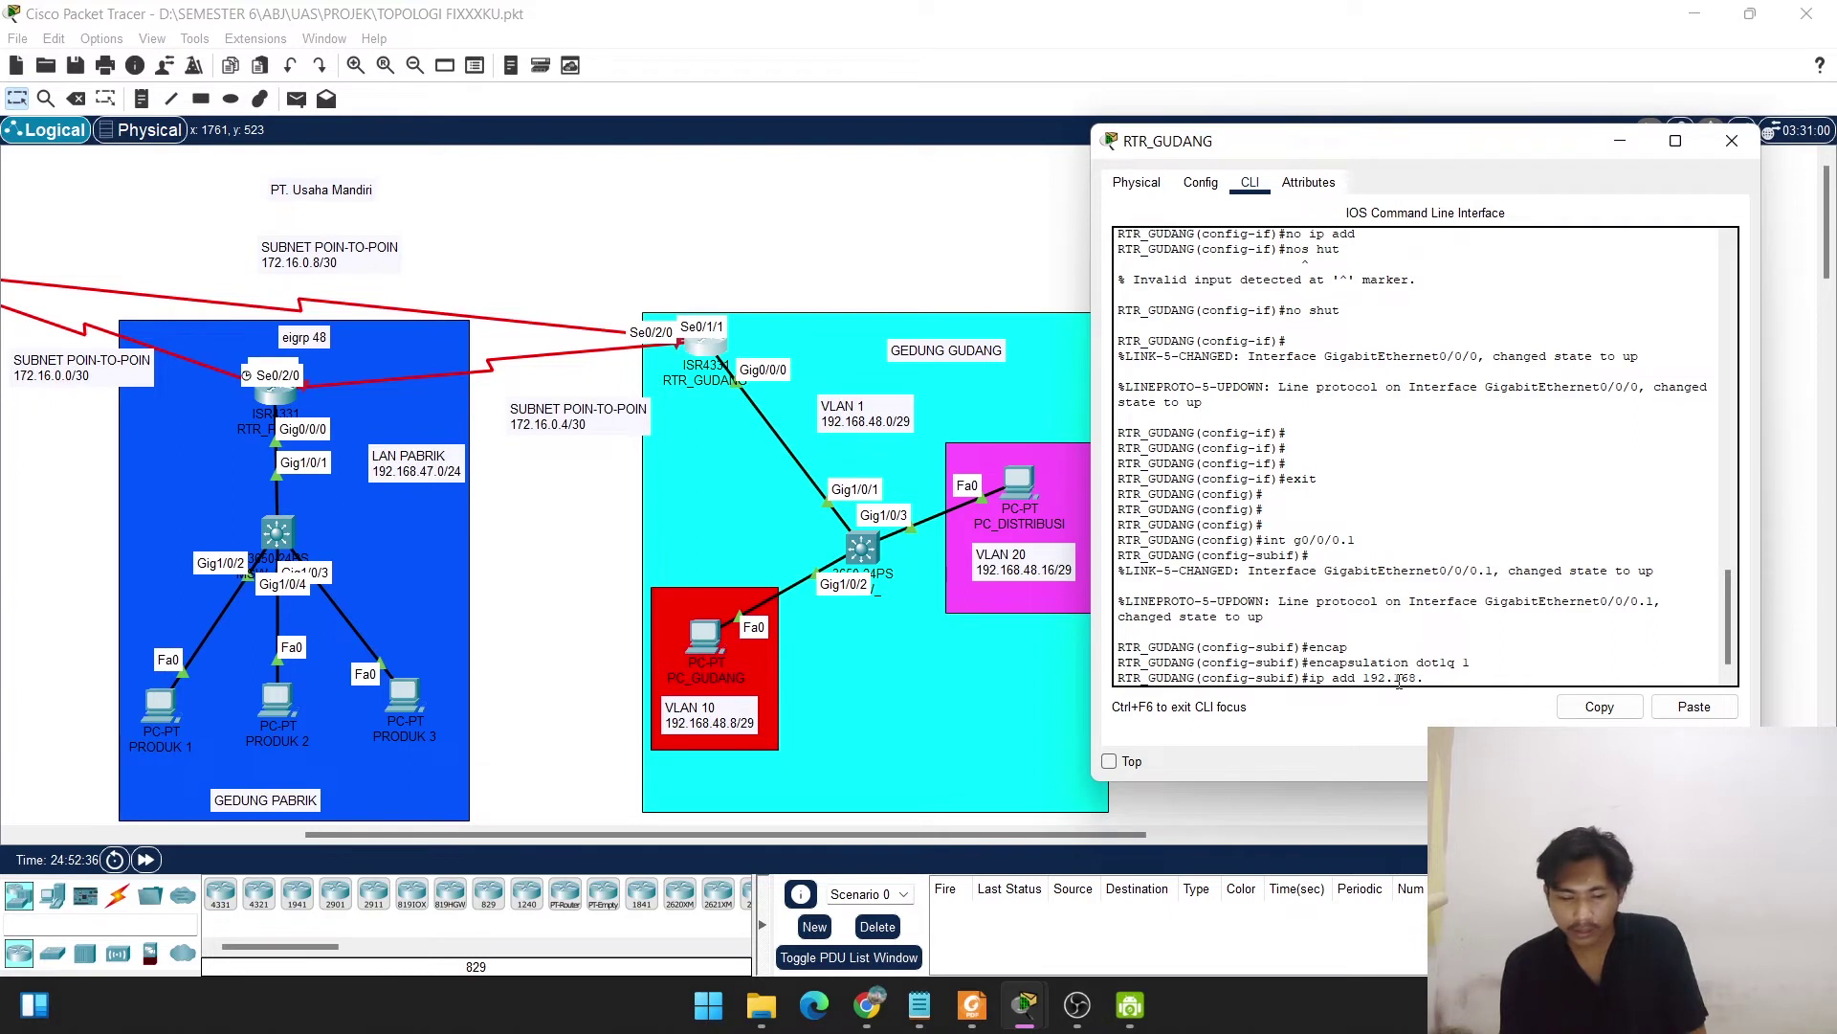
pyautogui.write('.48.1')
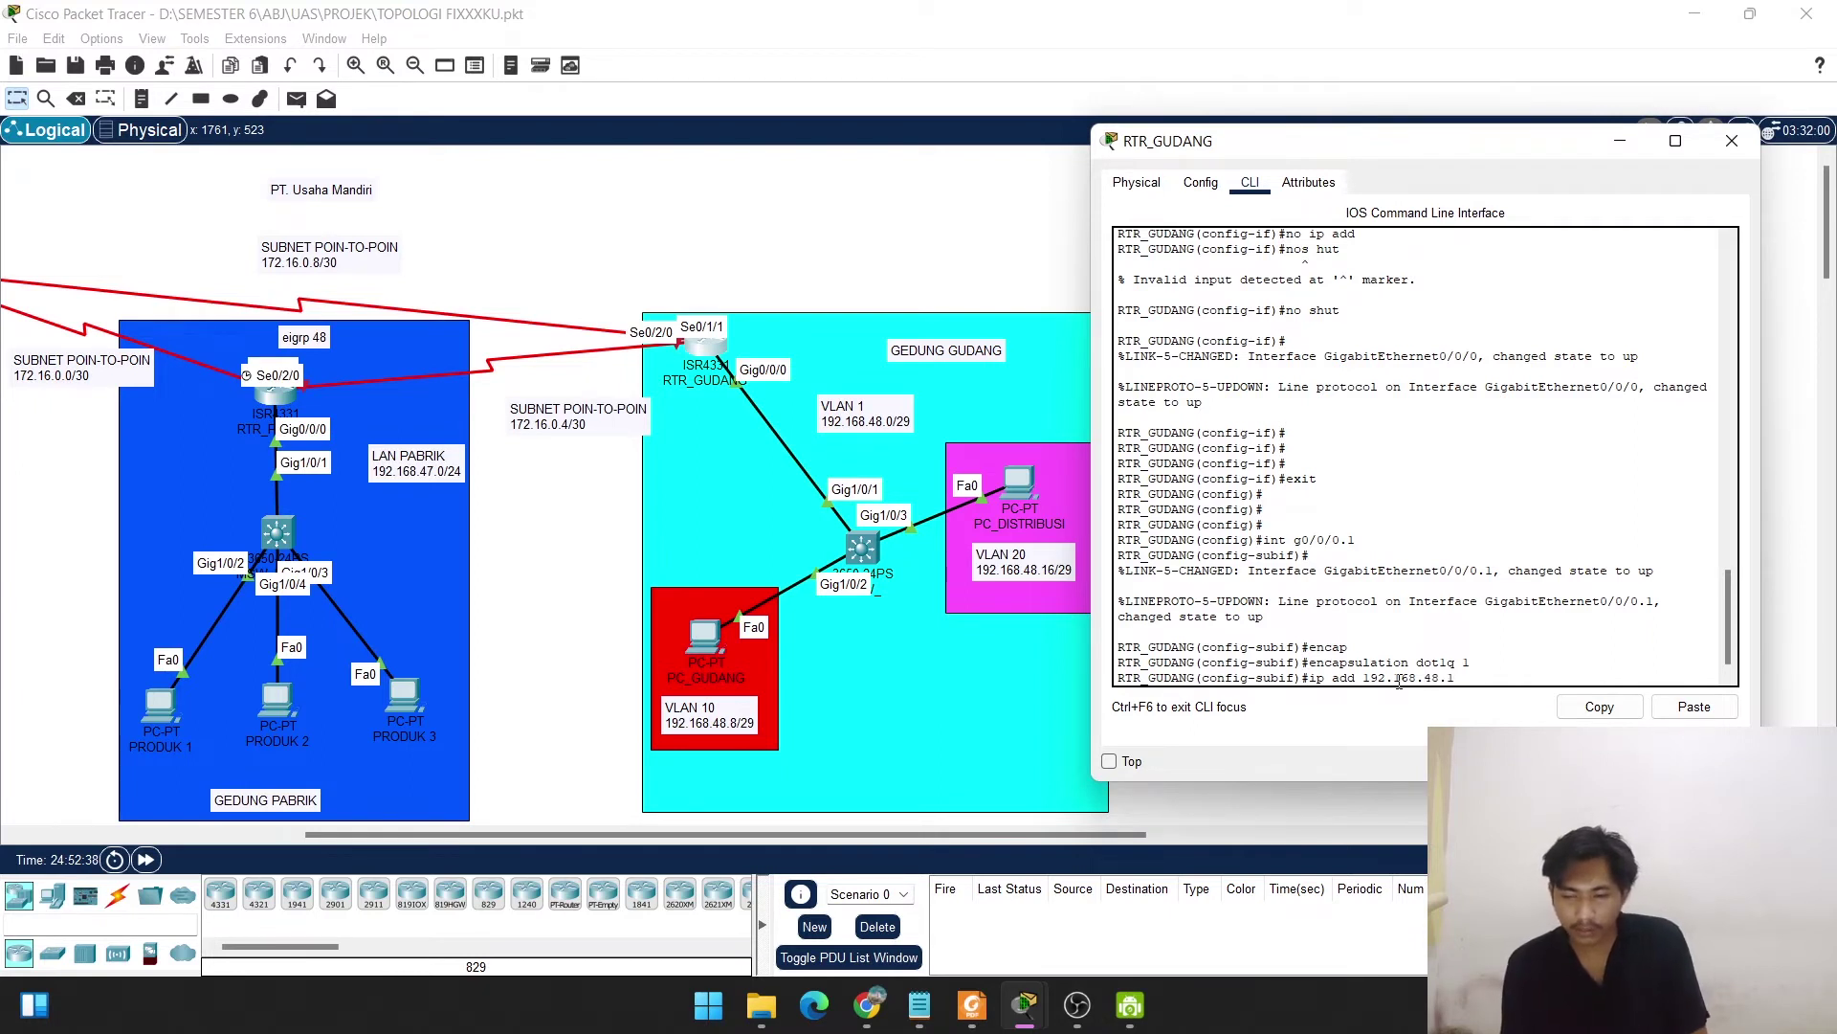
pyautogui.write(' 255.255')
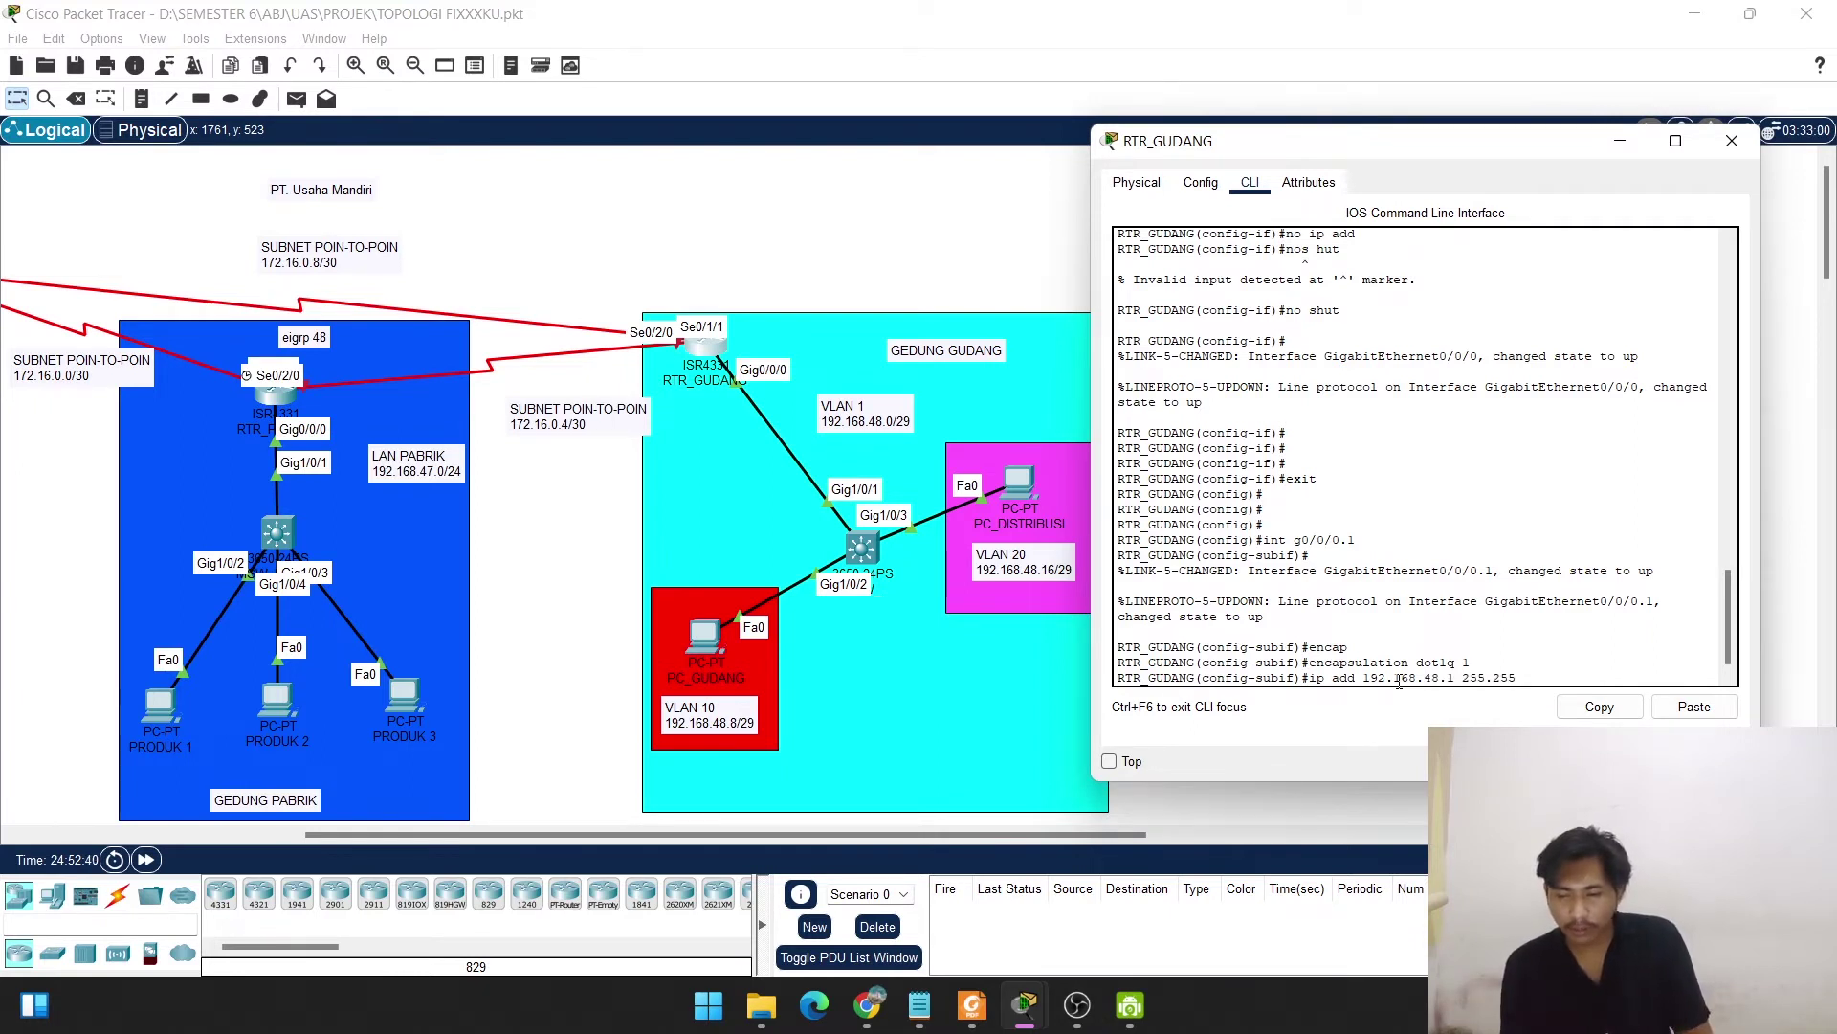
pyautogui.write('.255')
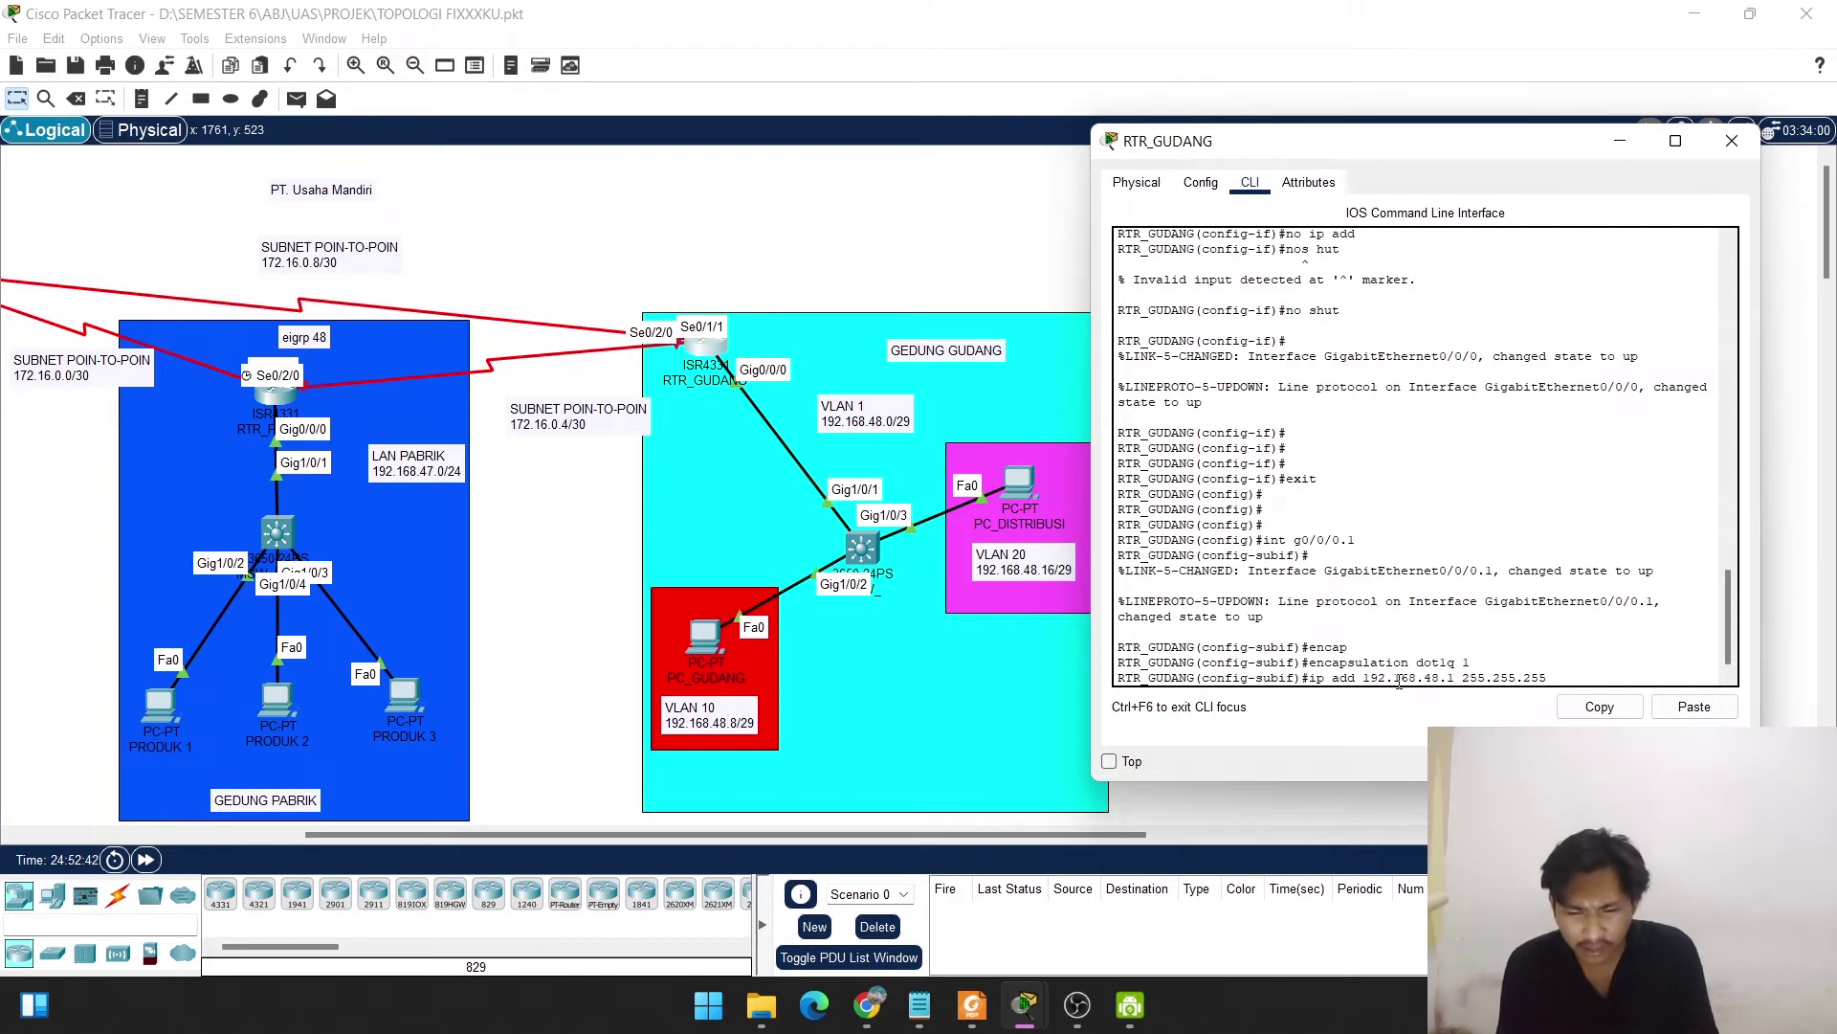
pyautogui.write('.248')
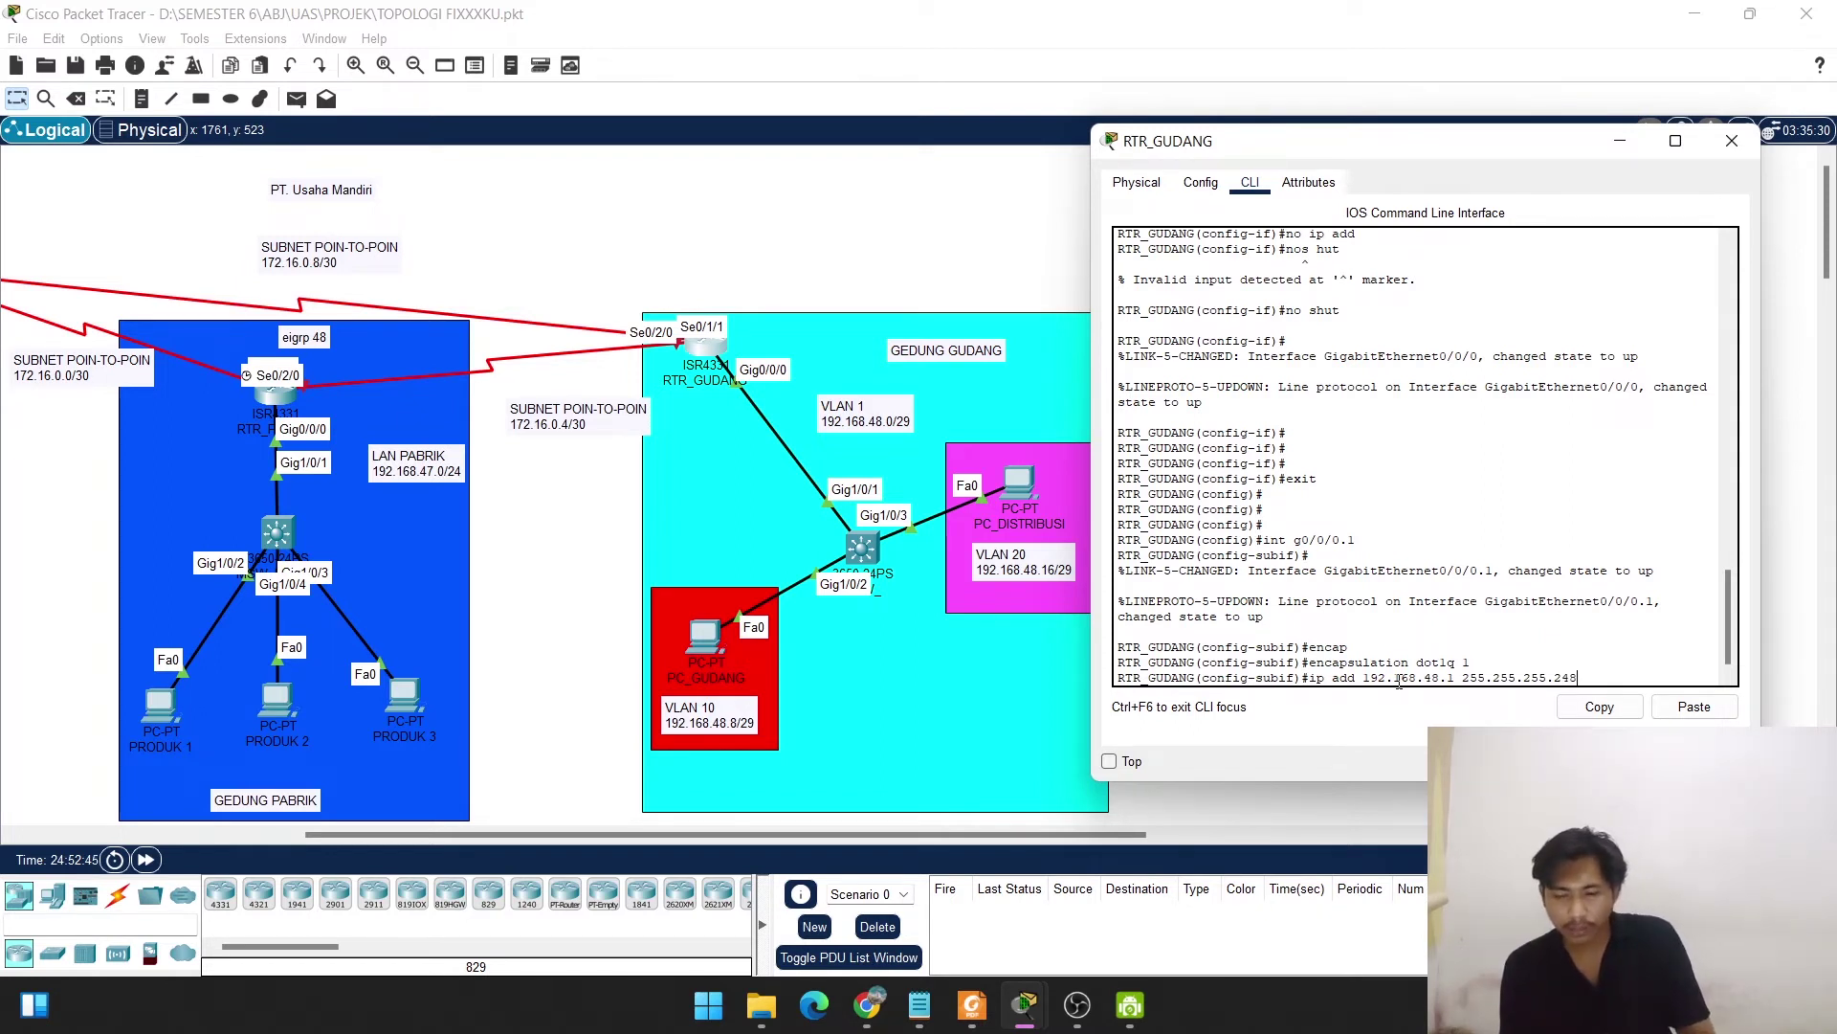
pyautogui.press('Return')
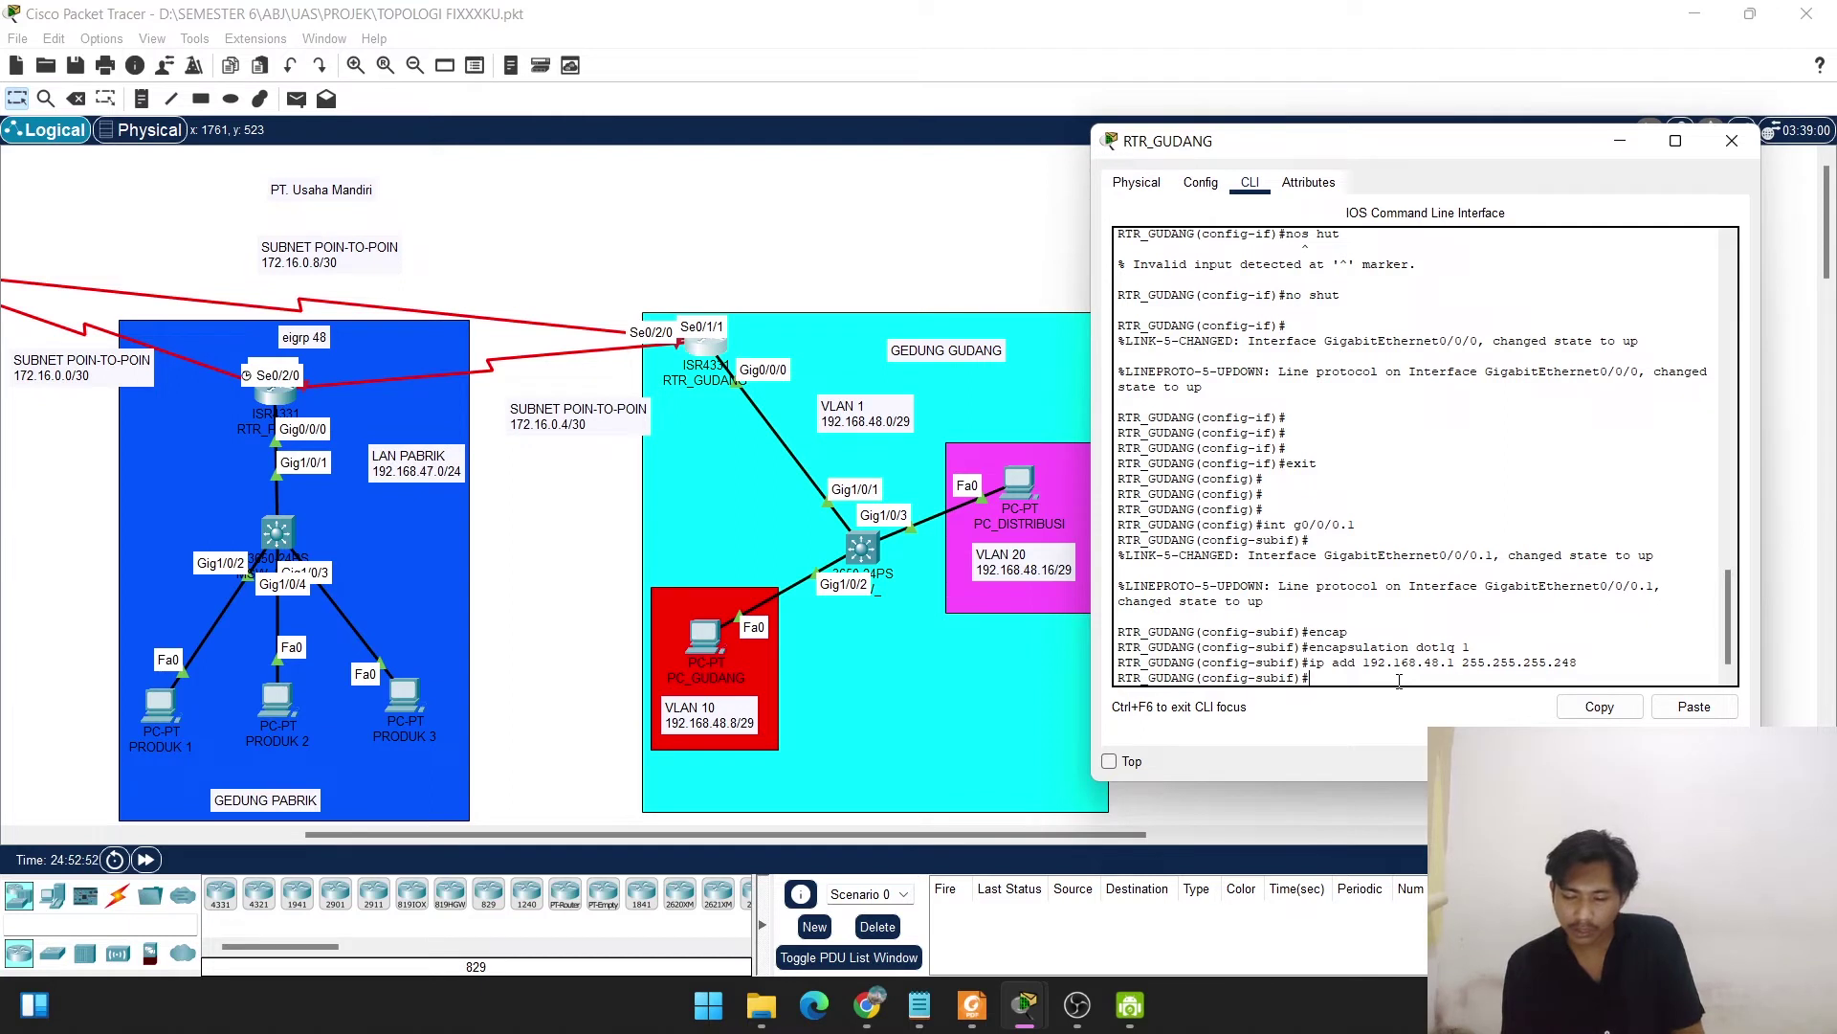
pyautogui.press('Return')
pyautogui.press('Up')
pyautogui.press('Up')
pyautogui.press('Up')
pyautogui.press('Up')
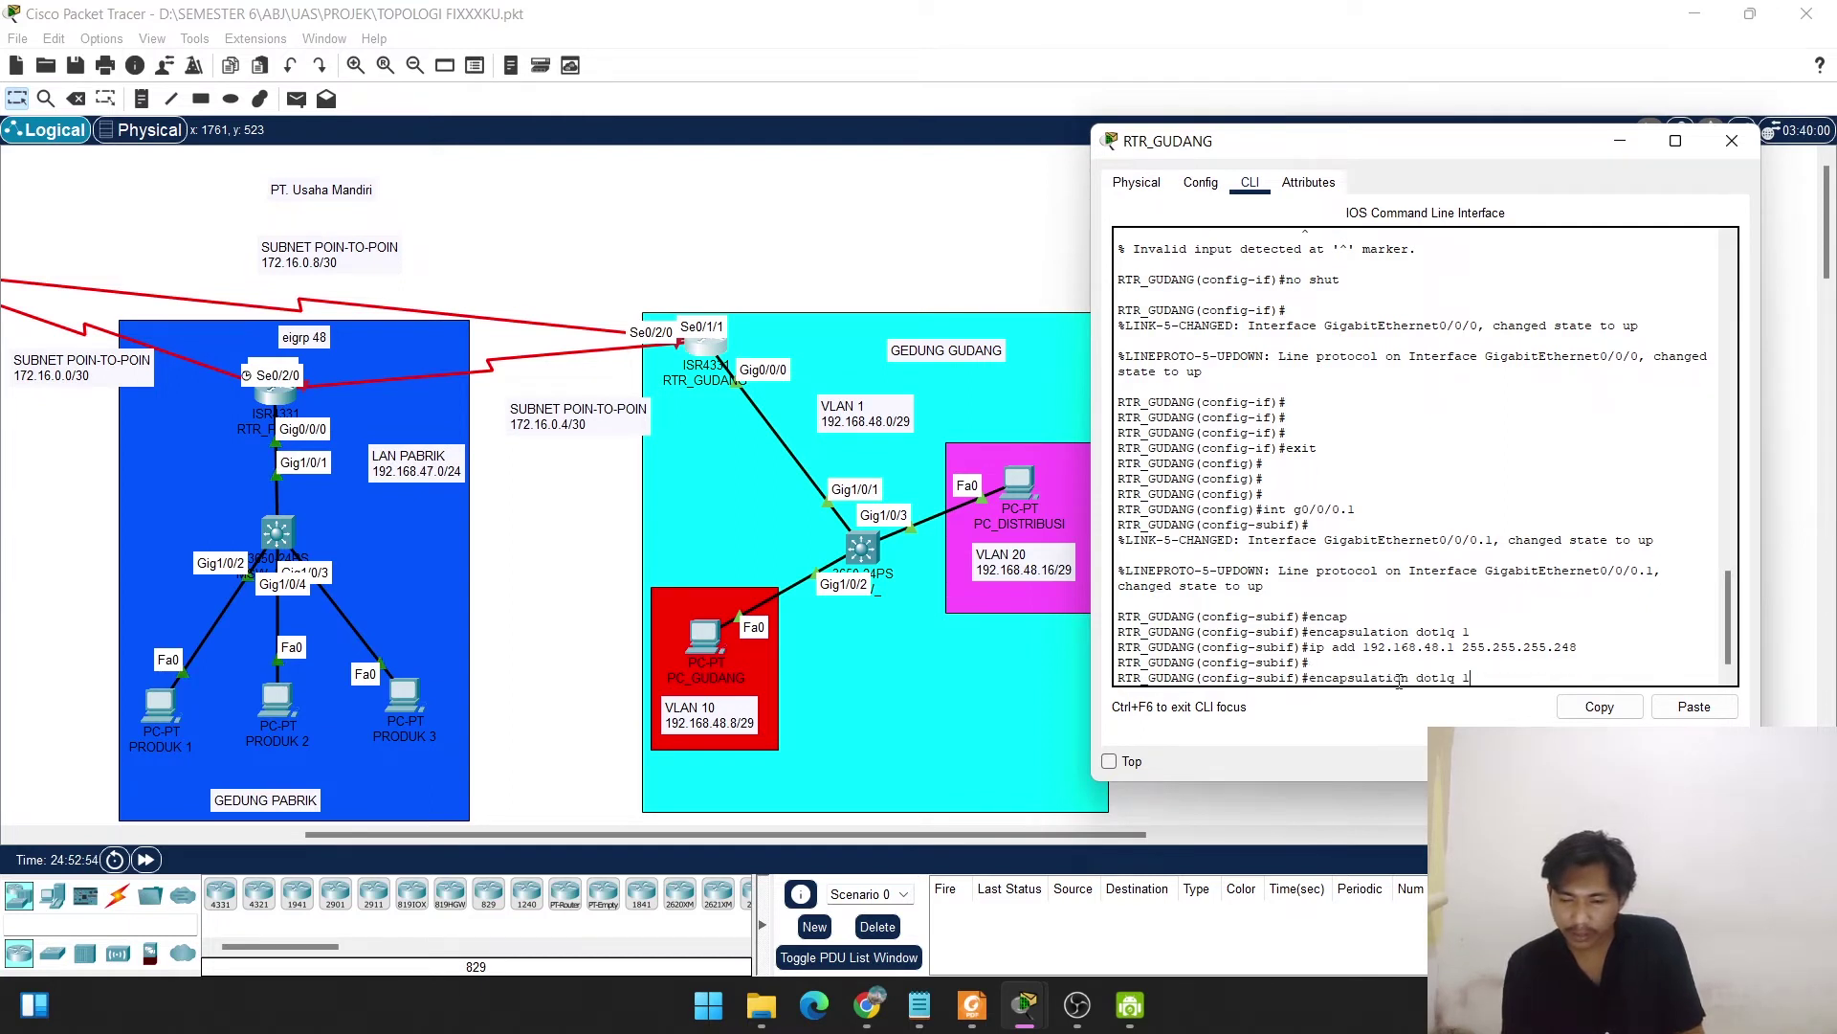
# Create subinterface g0/0/0.10 tagged with dot1Q VLAN 10.
pyautogui.press('BackSpace')
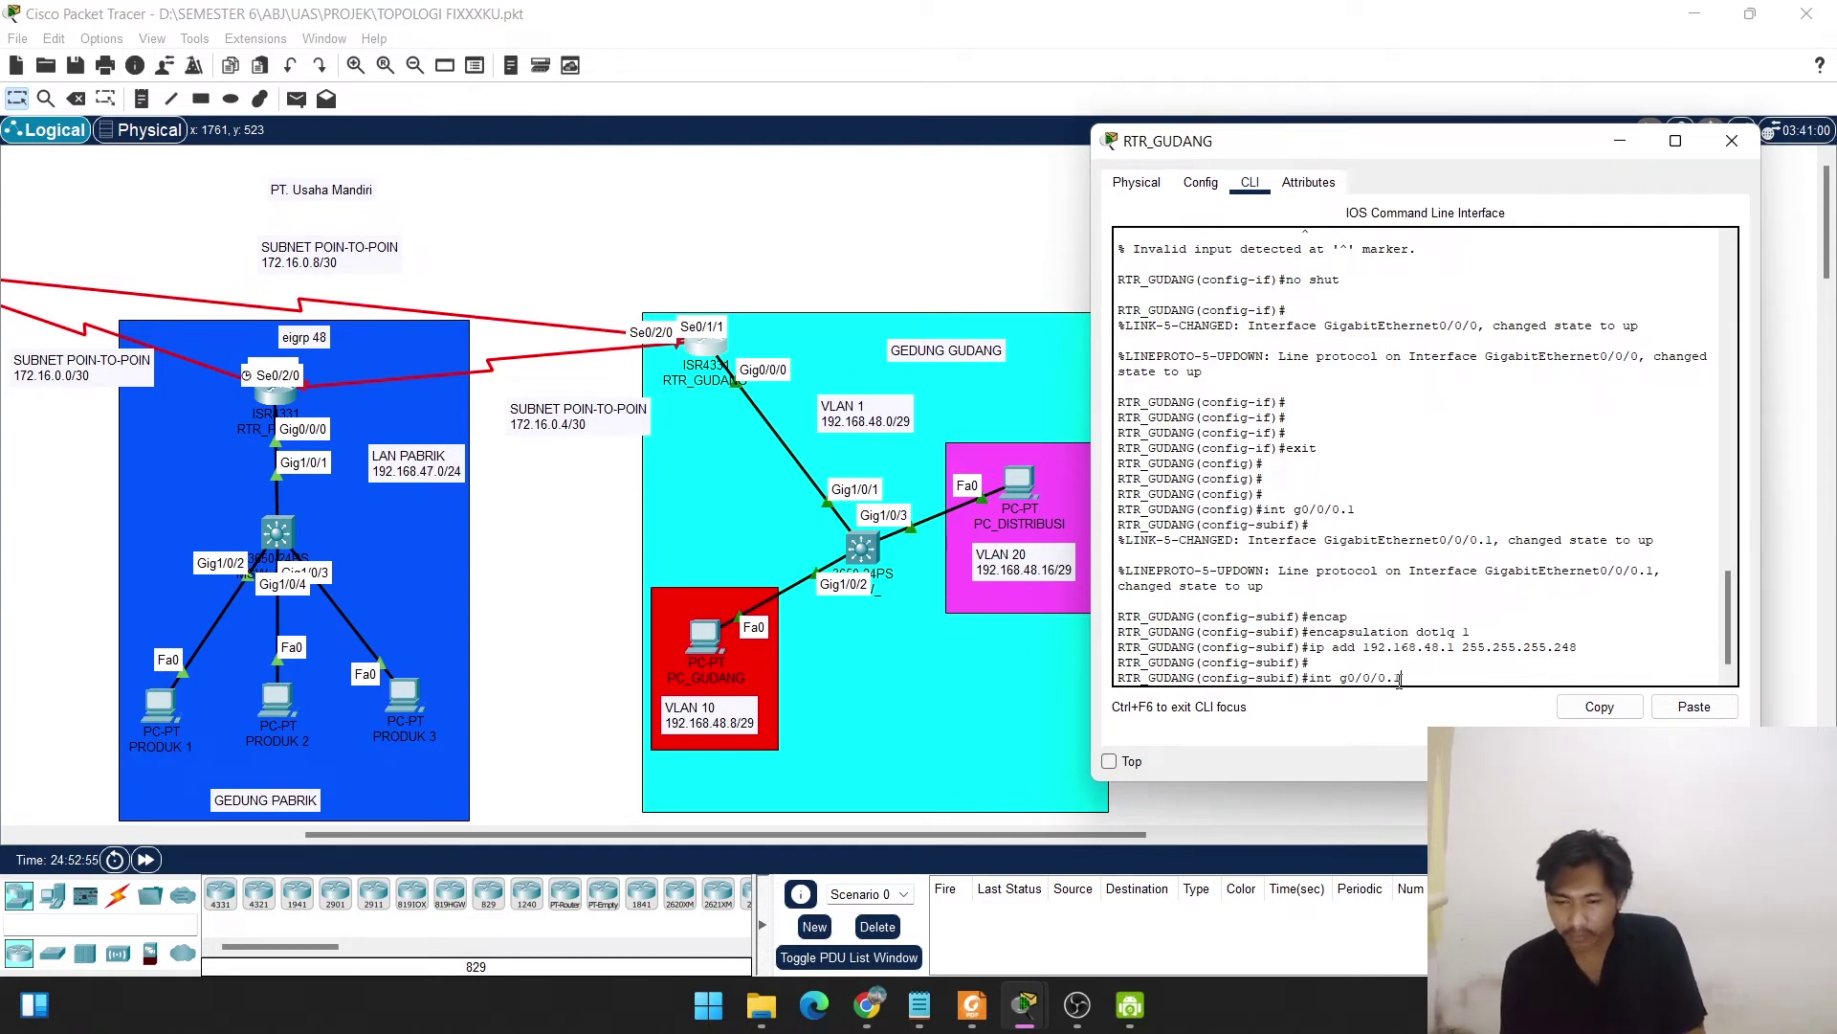
pyautogui.write('10')
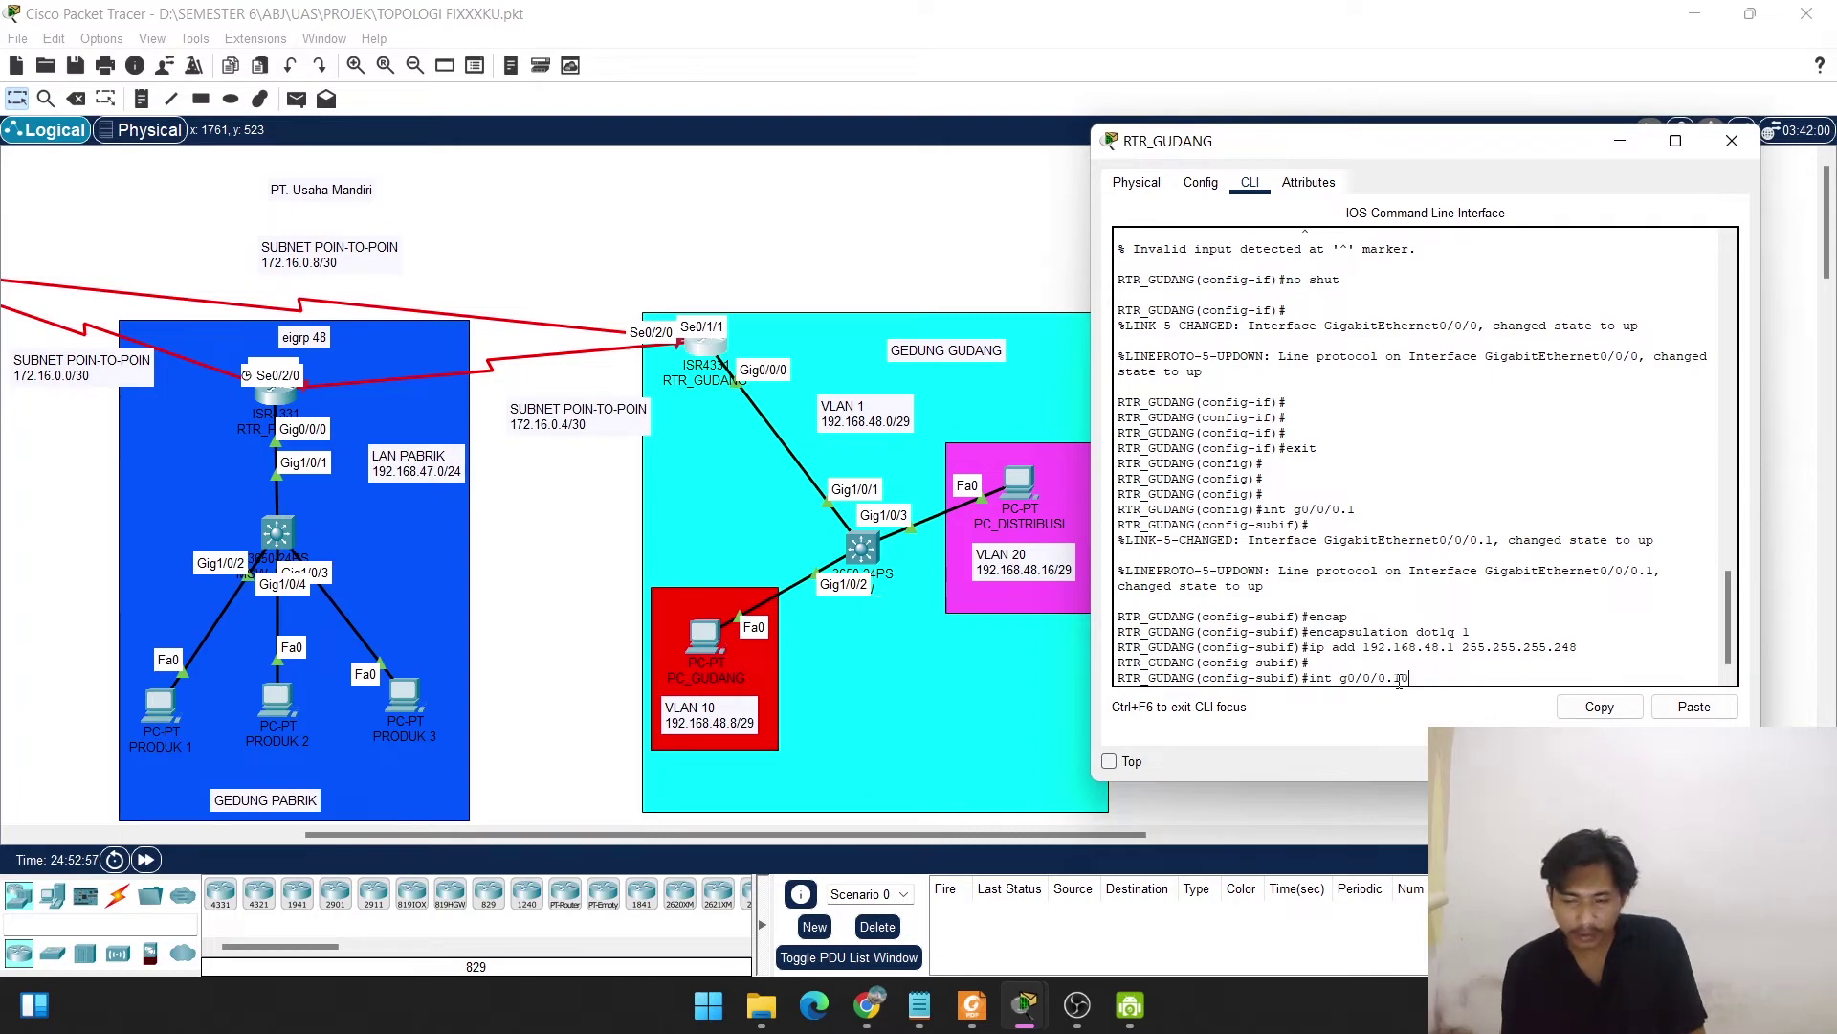
pyautogui.press('Return')
pyautogui.press('Up')
pyautogui.press('Up')
pyautogui.press('Up')
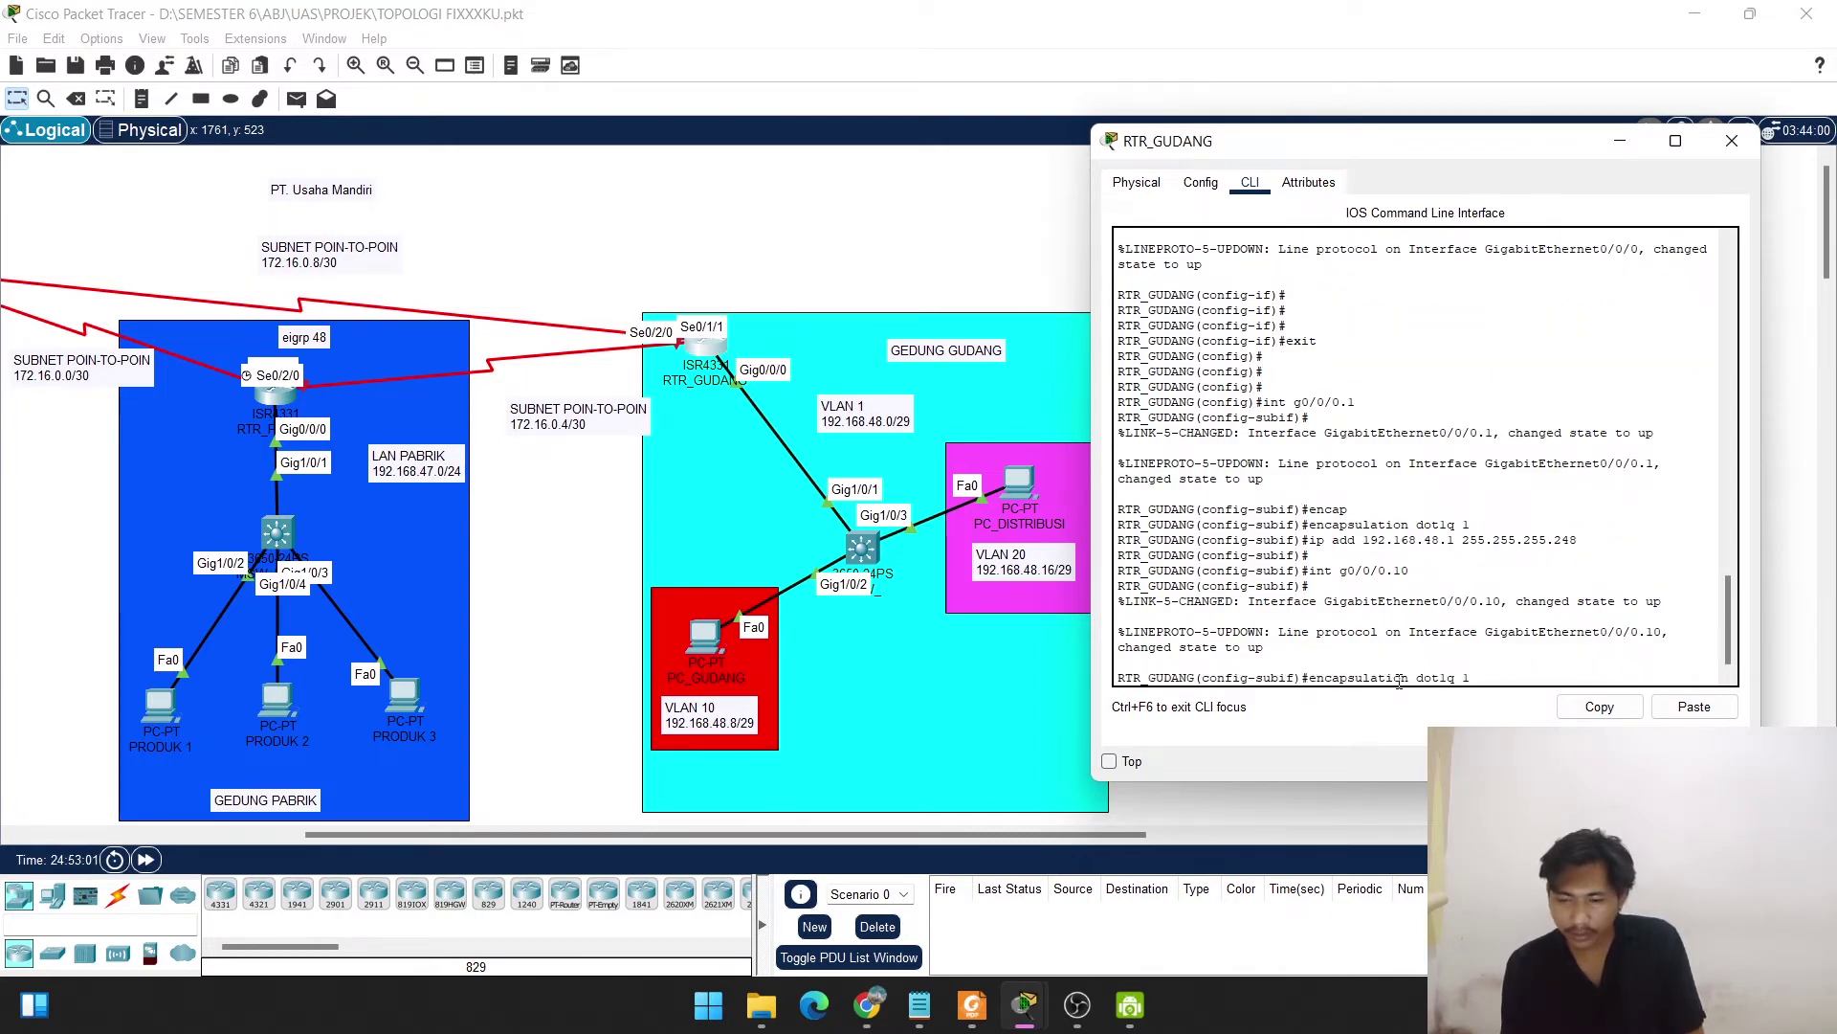
pyautogui.write('0')
pyautogui.press('Return')
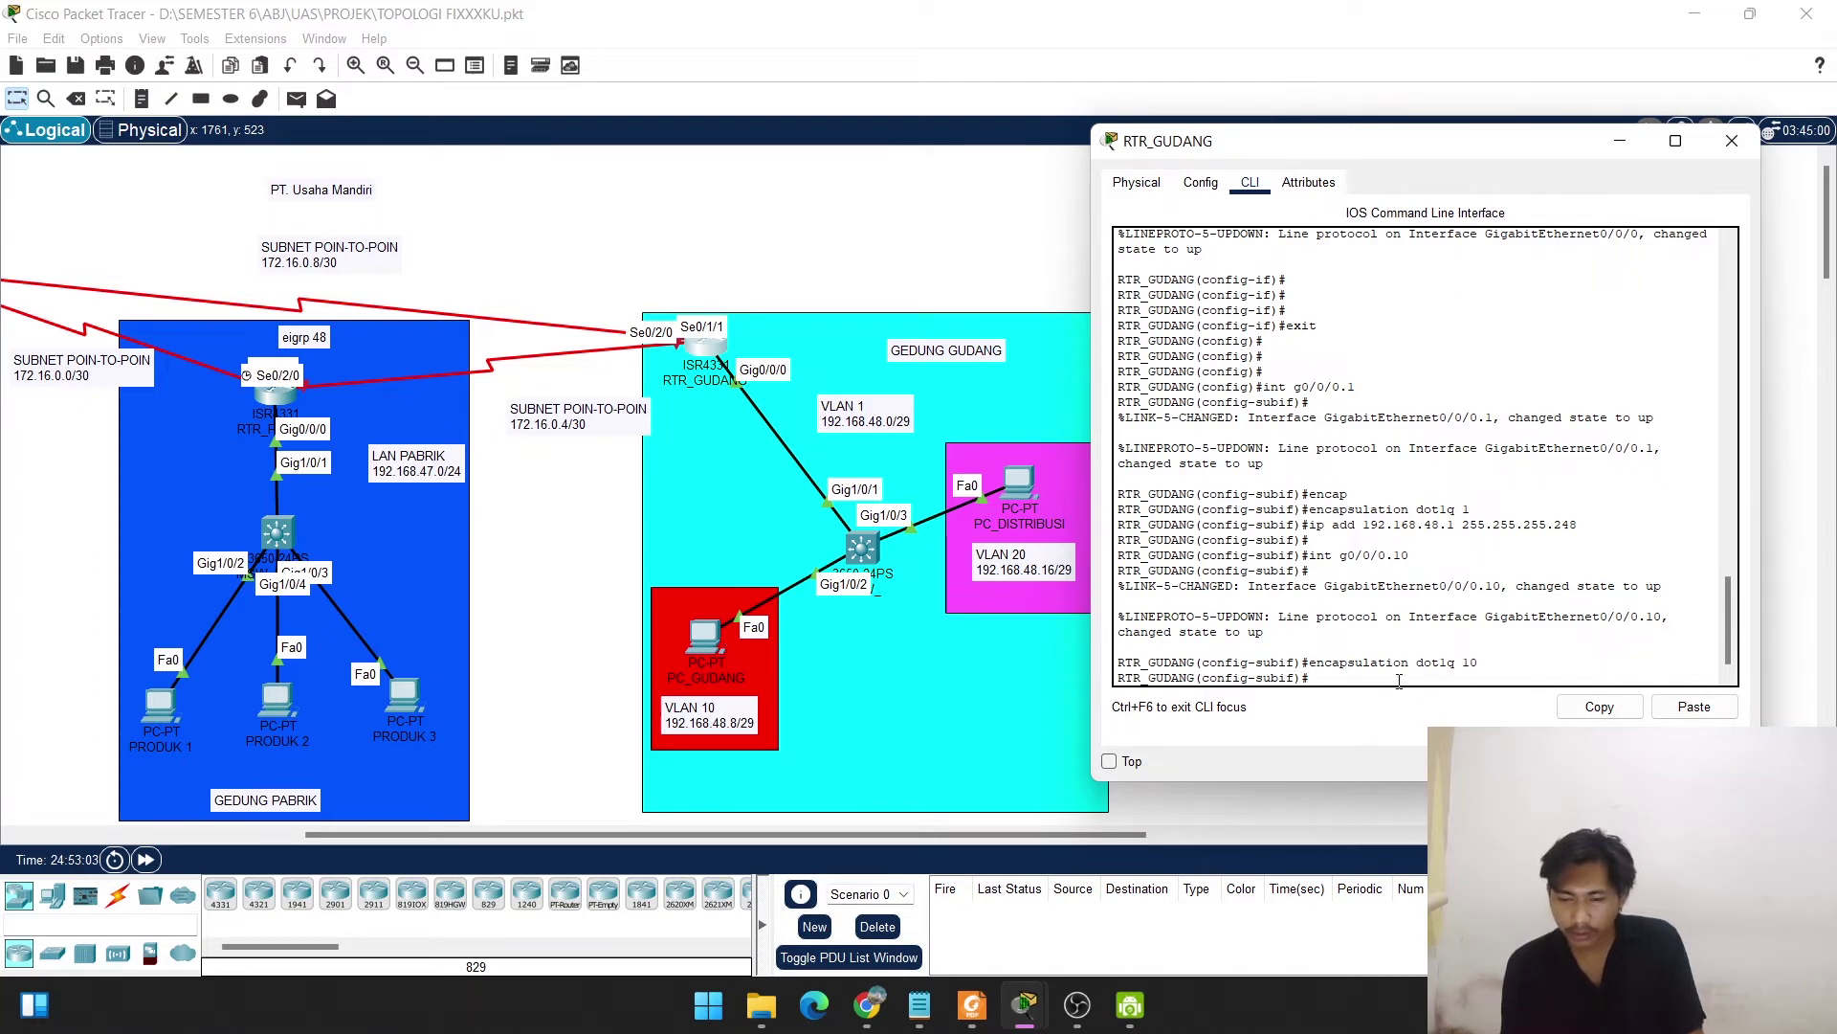
# Give g0/0/0.10 the address 192.168.48.9 255.255.255.248.
pyautogui.press('Up')
pyautogui.press('Up')
pyautogui.press('Up')
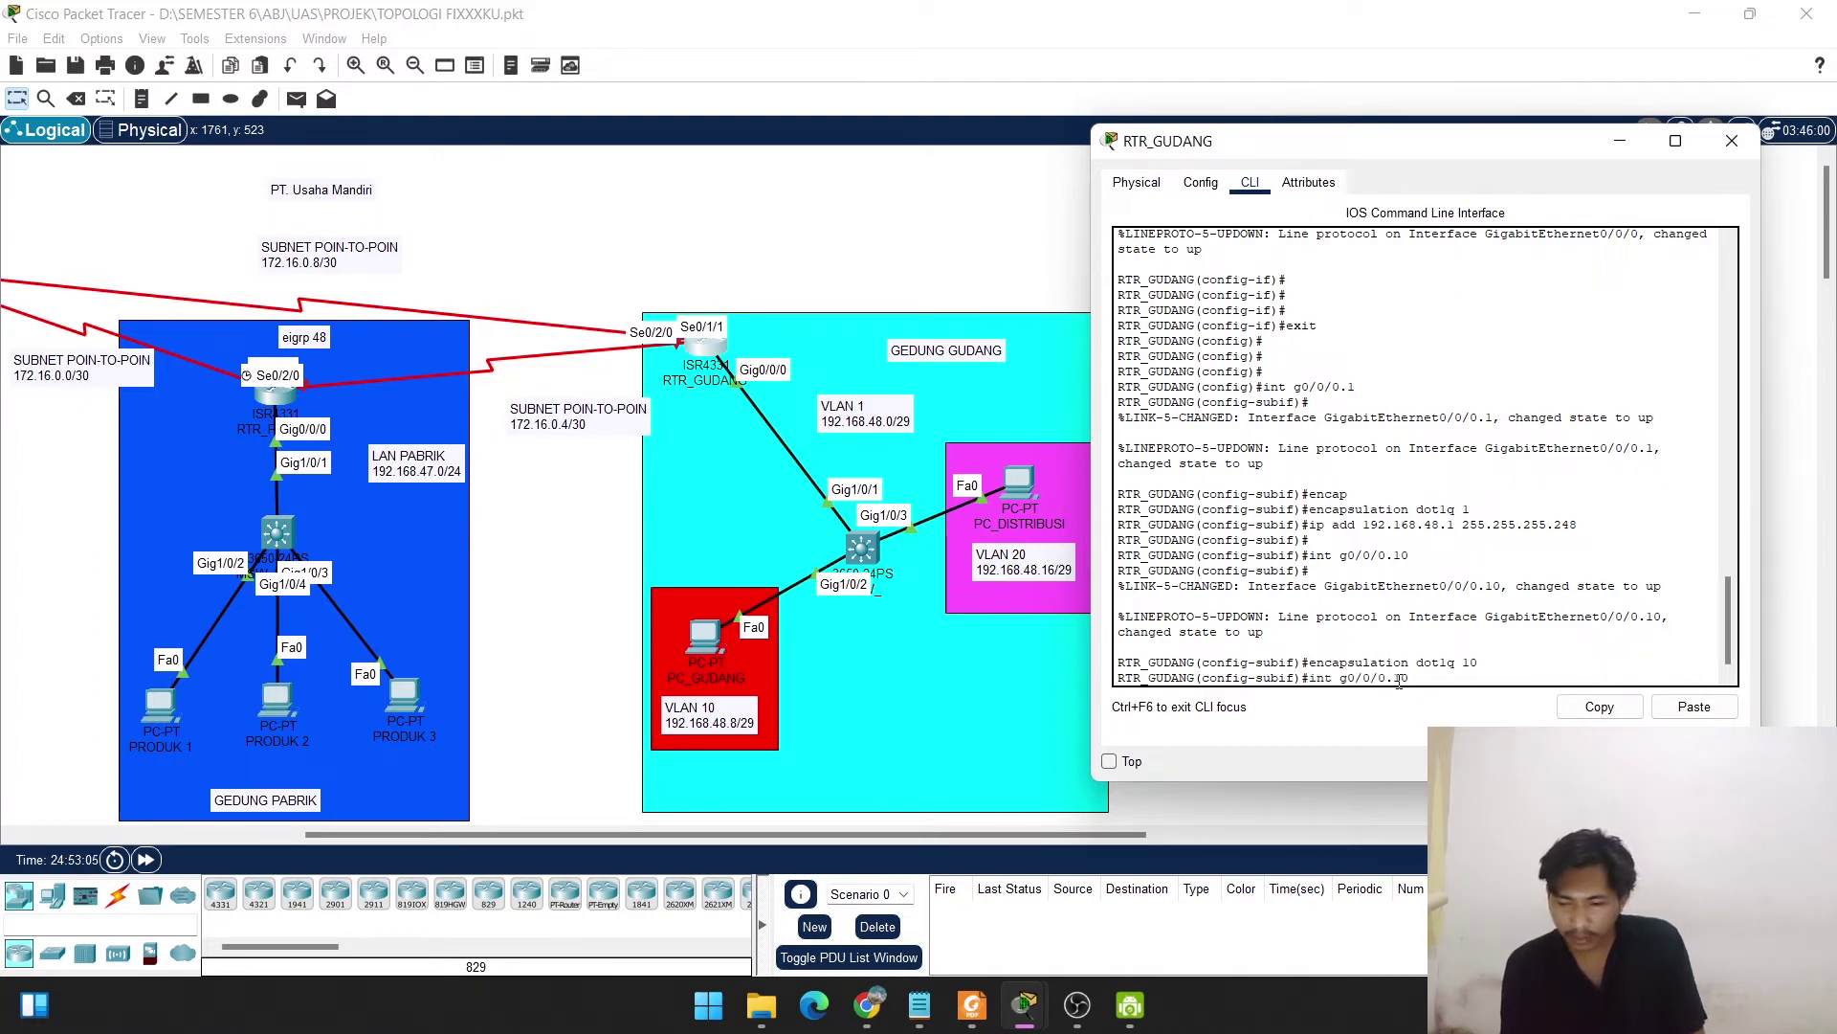
pyautogui.press('Left')
pyautogui.press('Left')
pyautogui.press('Left')
pyautogui.press('Left')
pyautogui.press('Left')
pyautogui.press('Left')
pyautogui.press('Left')
pyautogui.press('Left')
pyautogui.press('Left')
pyautogui.press('Left')
pyautogui.press('Left')
pyautogui.press('Left')
pyautogui.press('Left')
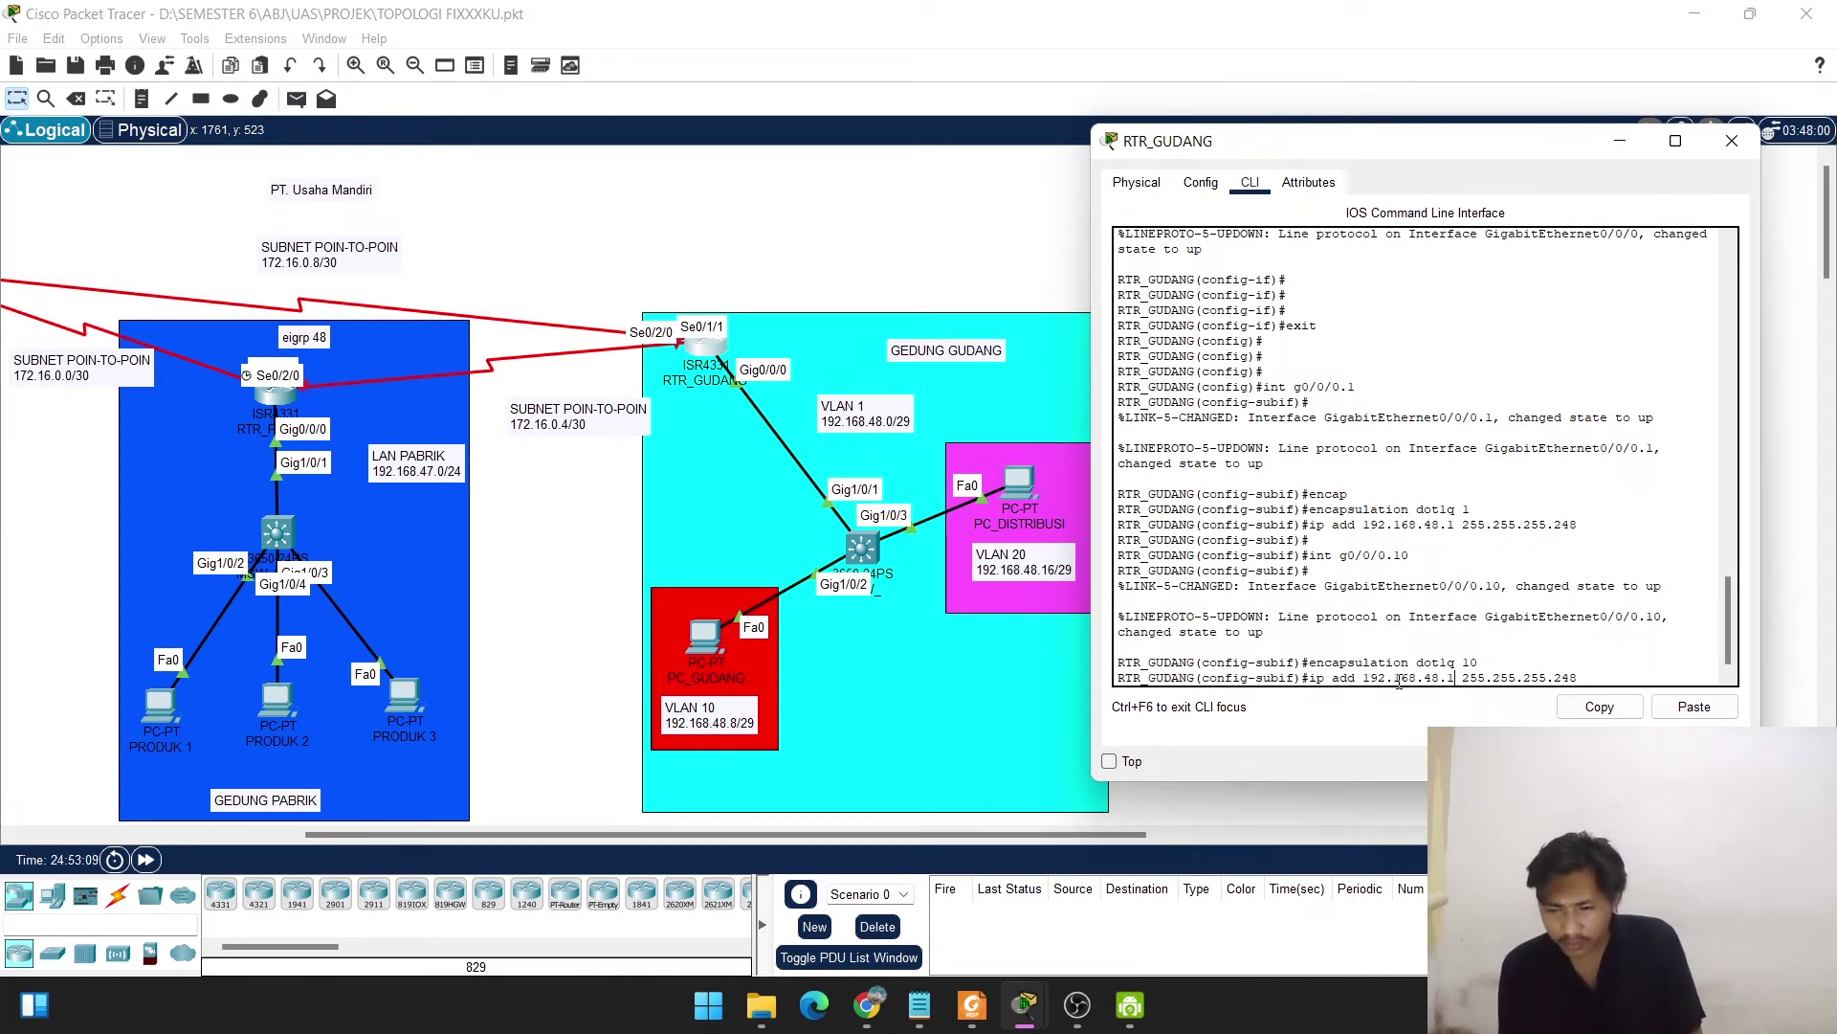
pyautogui.press('BackSpace')
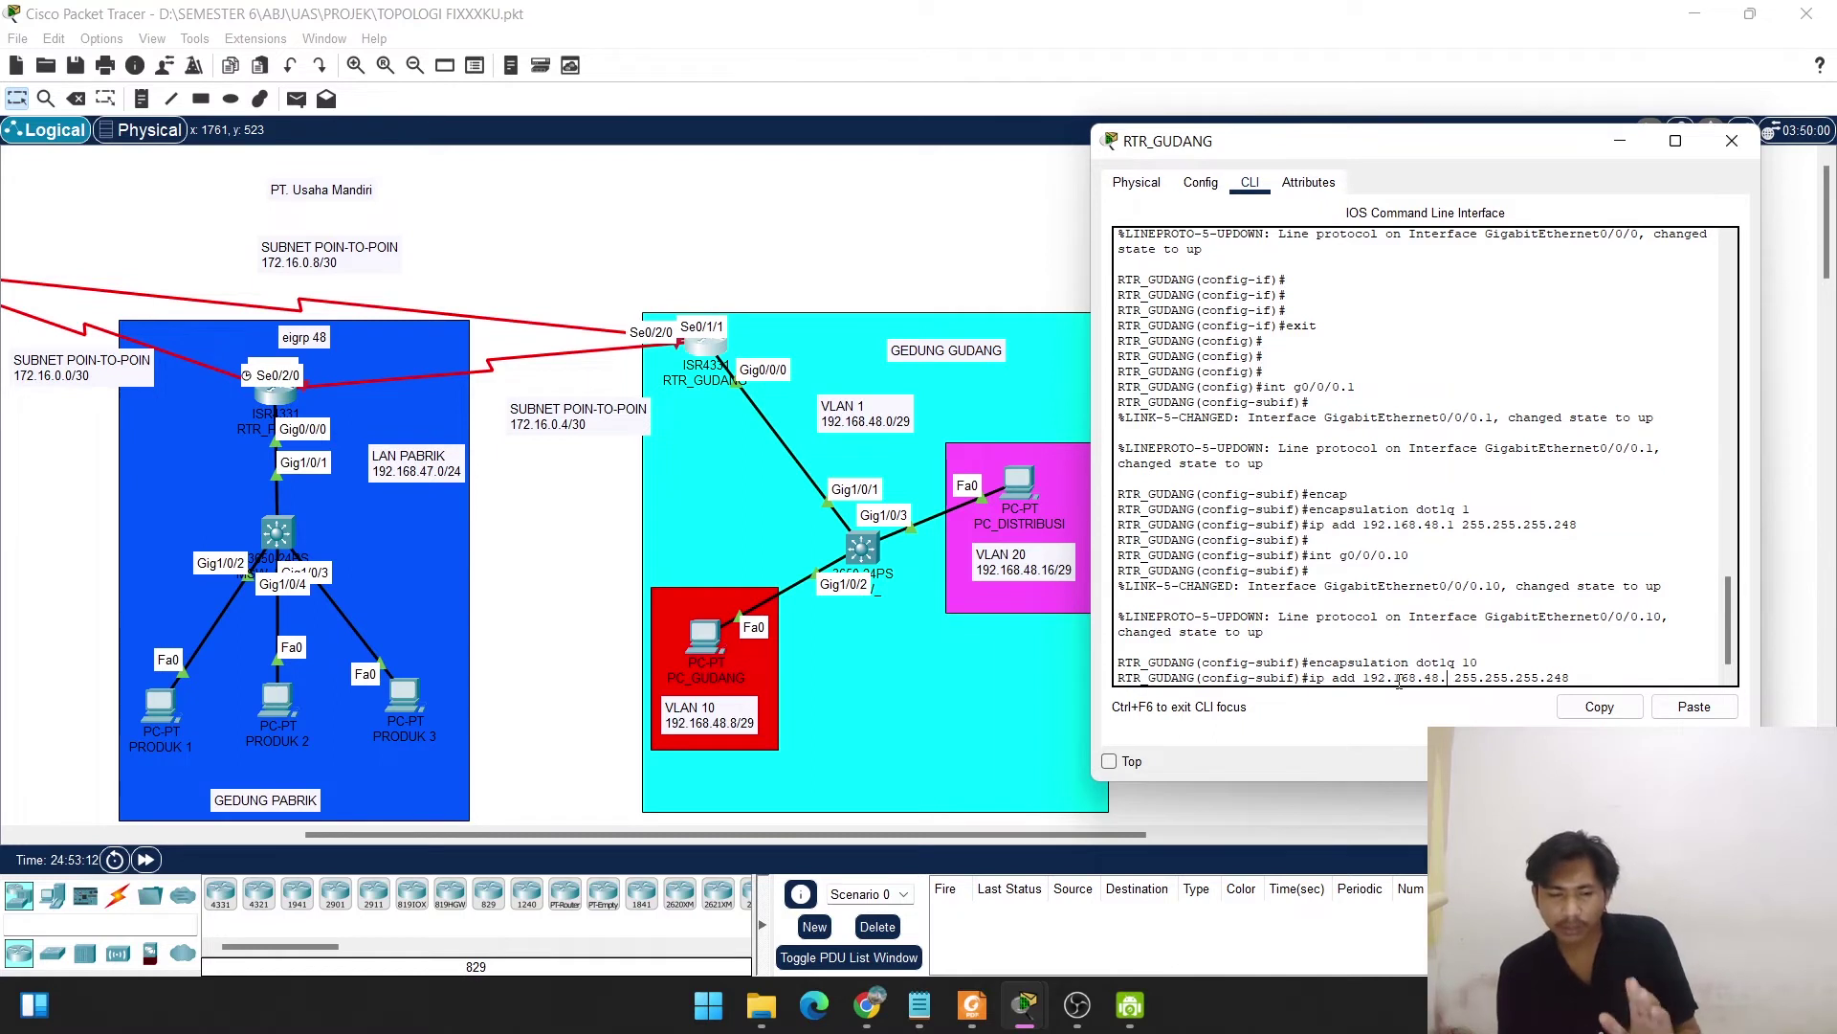
pyautogui.write('9')
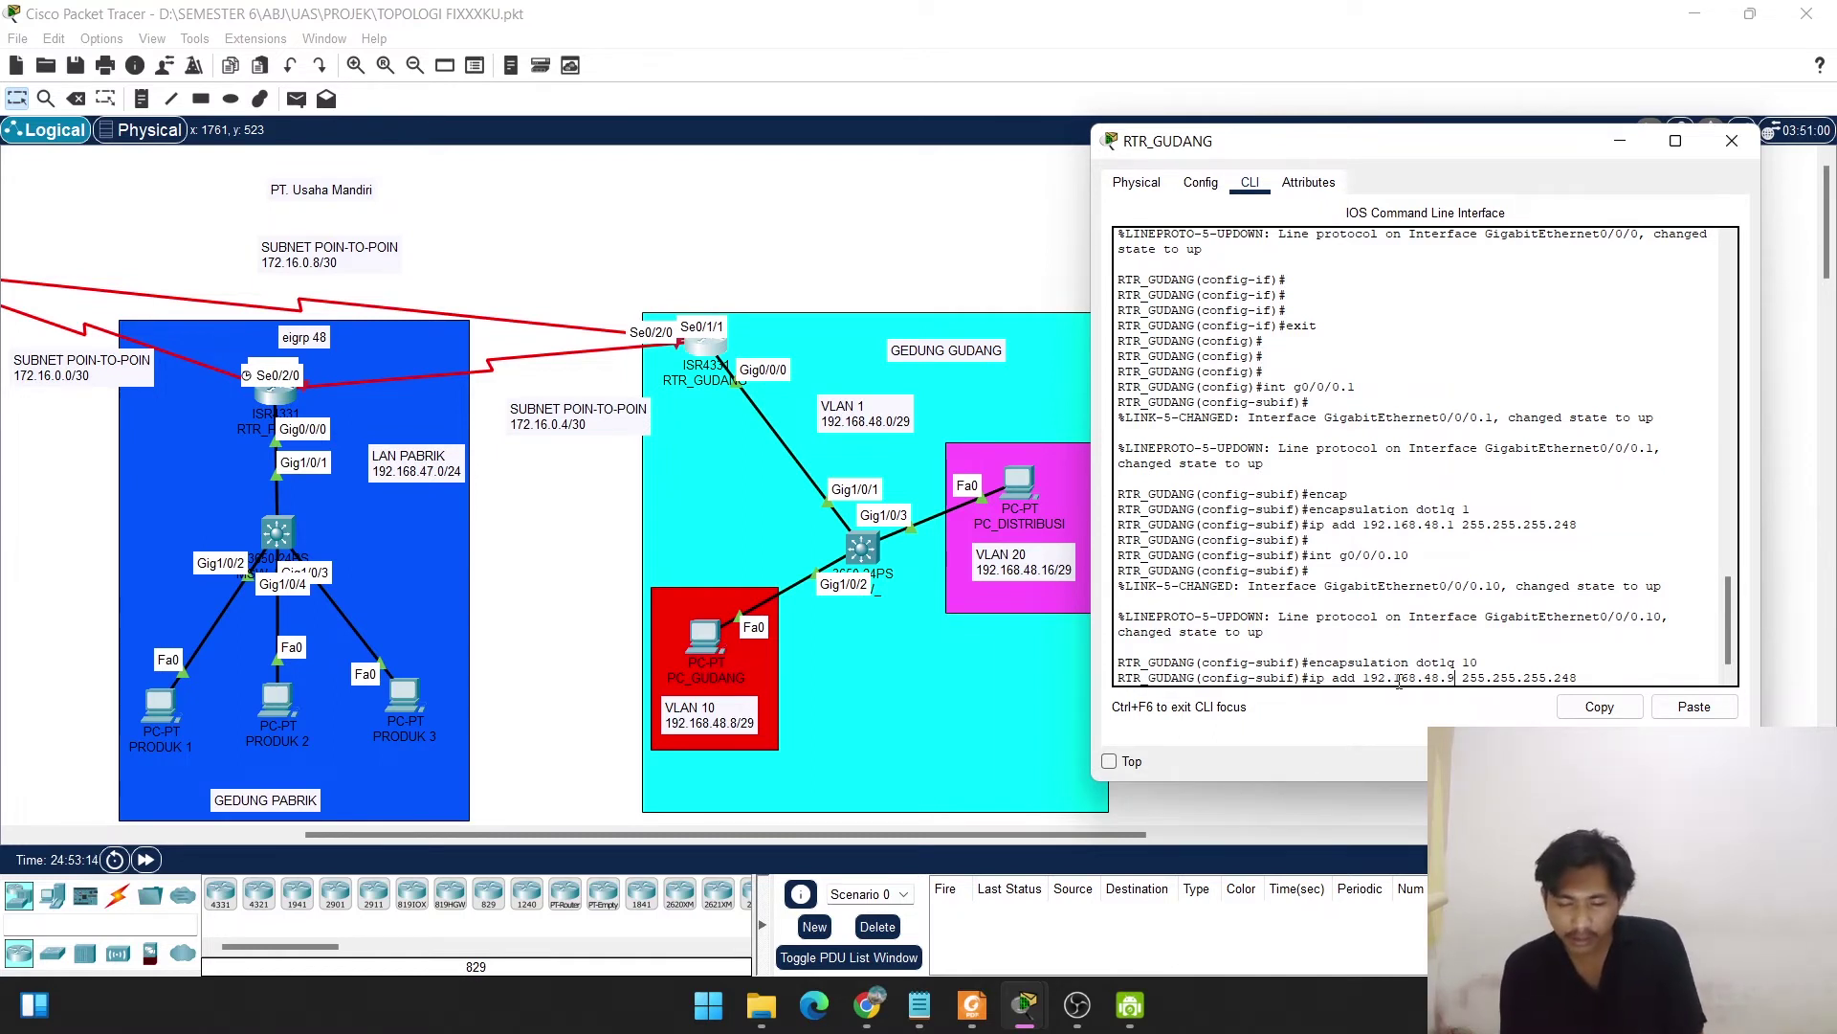
pyautogui.press('Return')
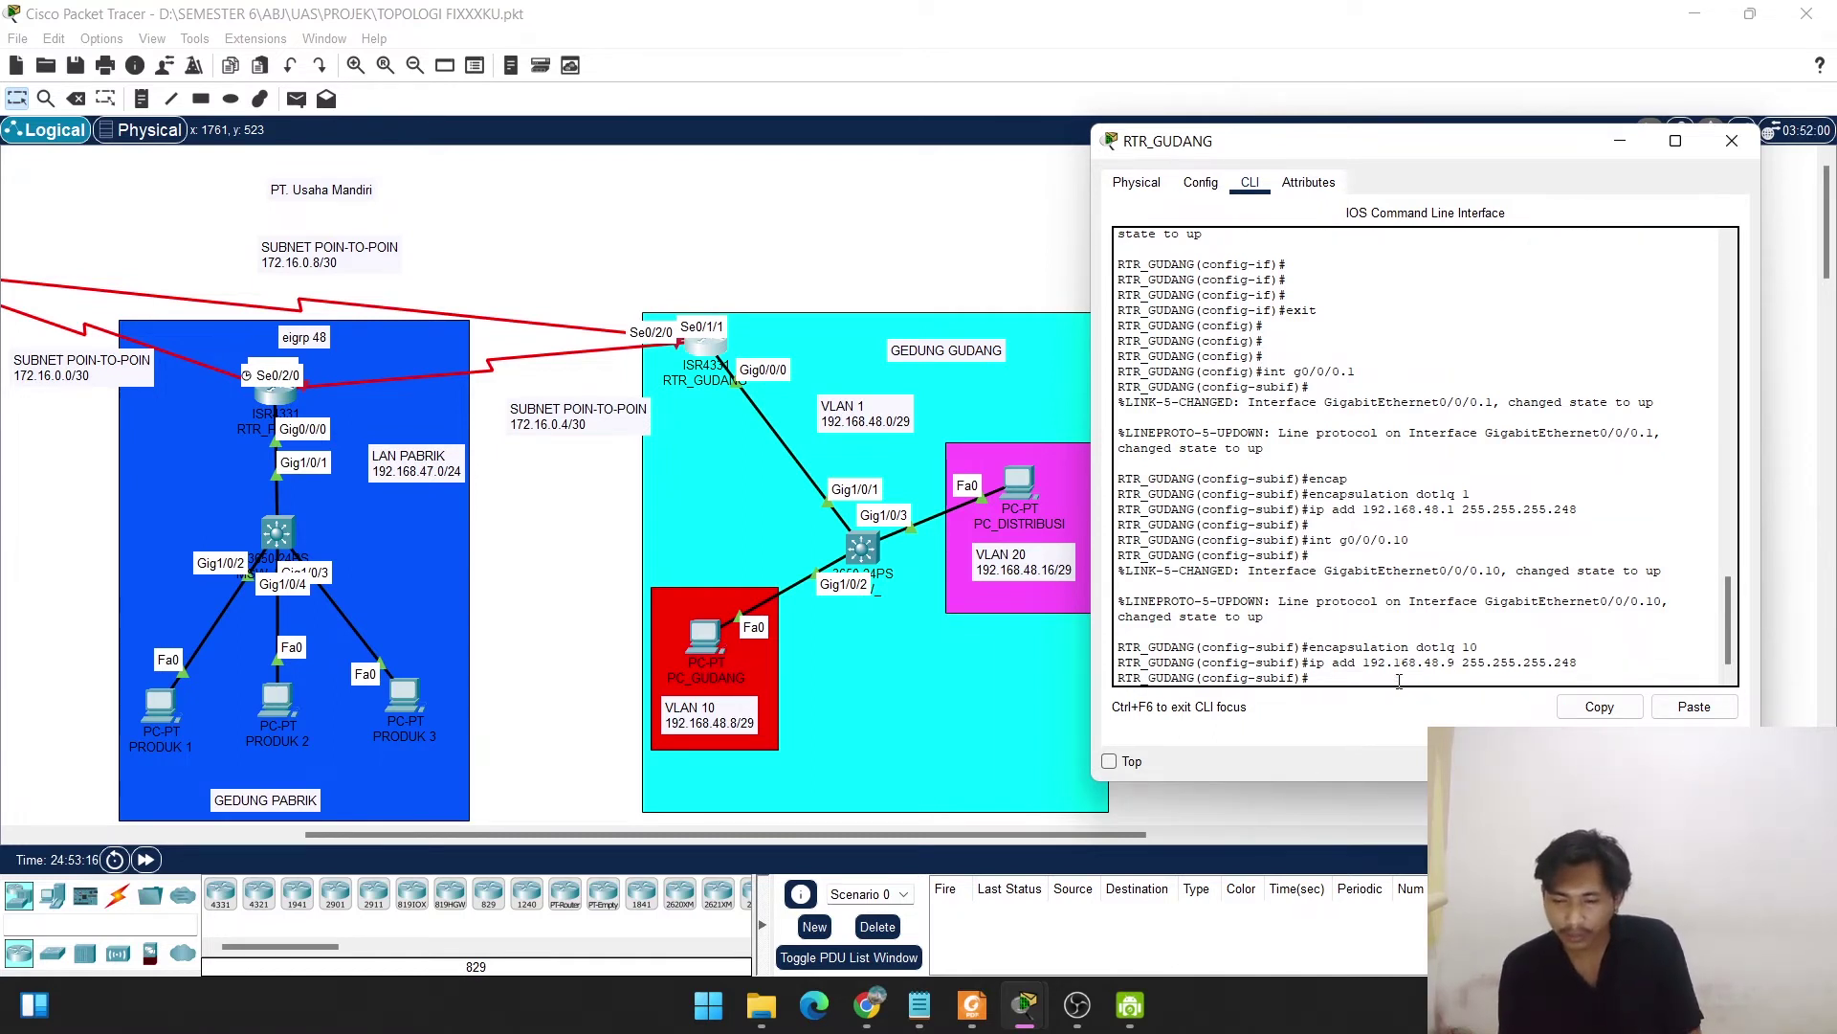
pyautogui.press('Return')
pyautogui.write('int g0/0/0.1')
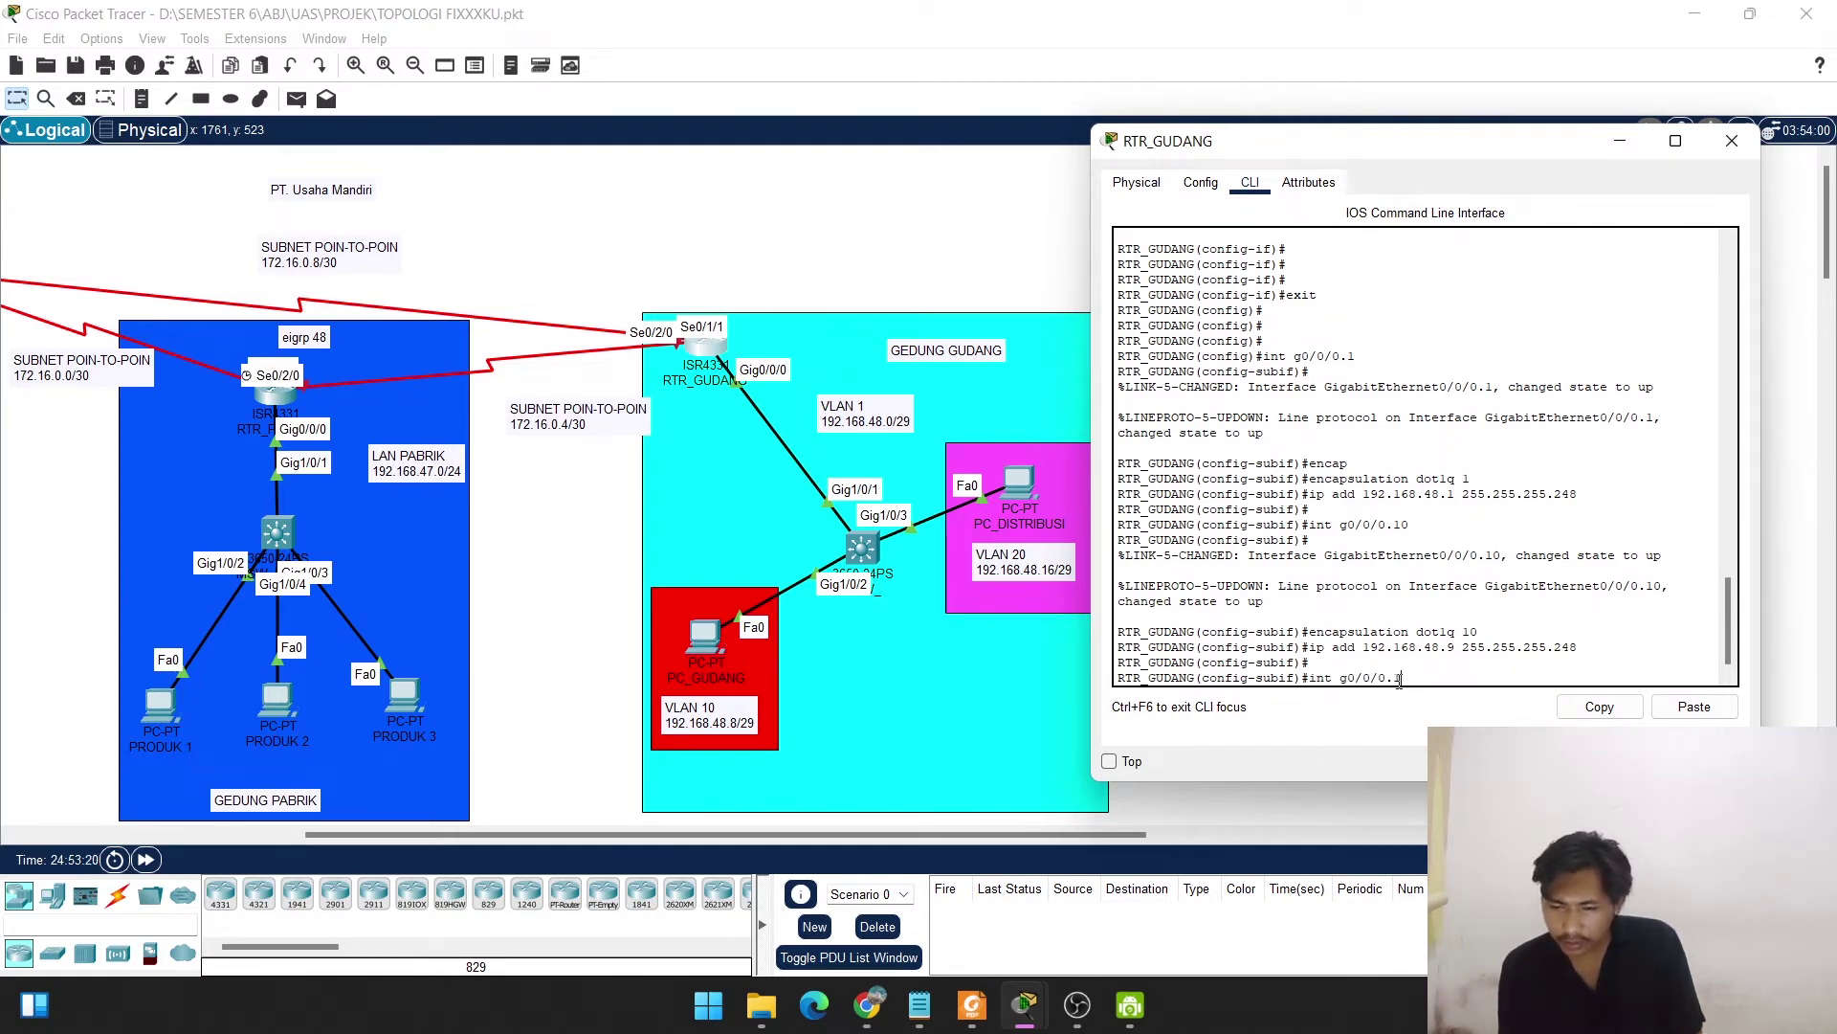
# Create subinterface g0/0/0.20 tagged with dot1Q VLAN 20.
pyautogui.press('Up')
pyautogui.press('Up')
pyautogui.press('Down')
pyautogui.press('Down')
pyautogui.write('20')
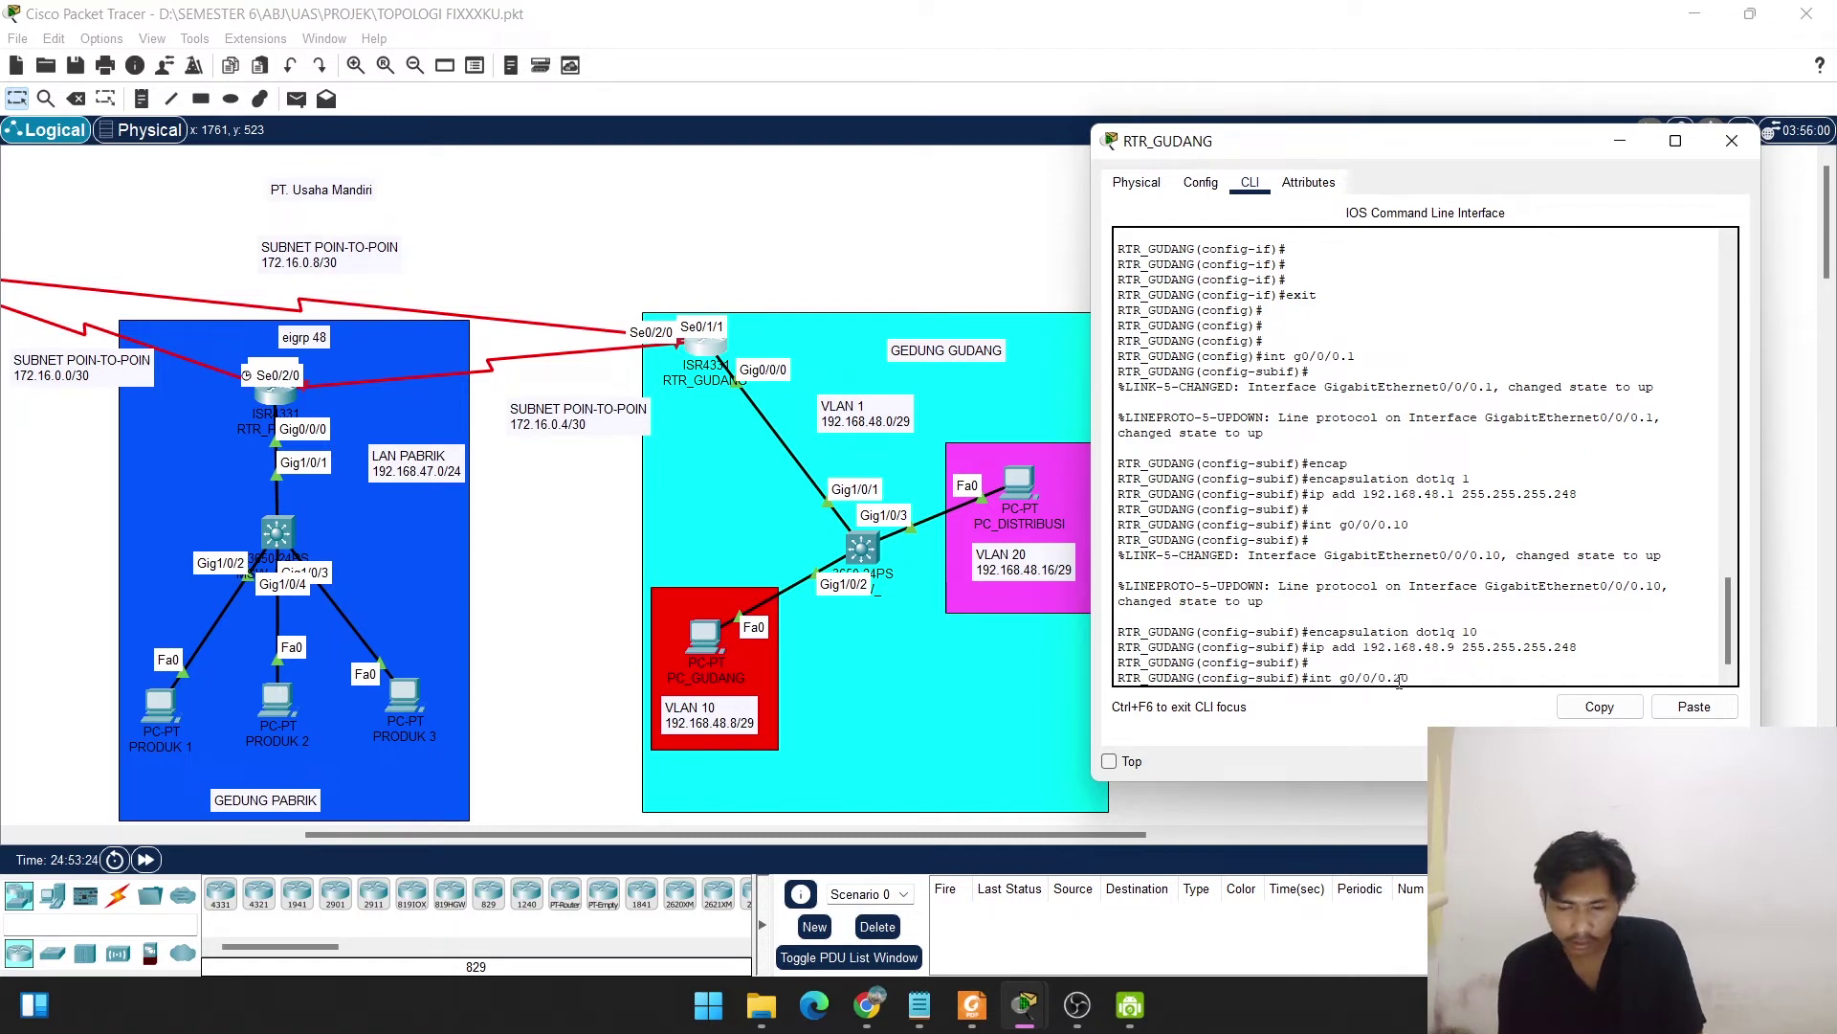
pyautogui.press('Return')
pyautogui.press('Return')
pyautogui.press('Up')
pyautogui.press('Up')
pyautogui.press('Up')
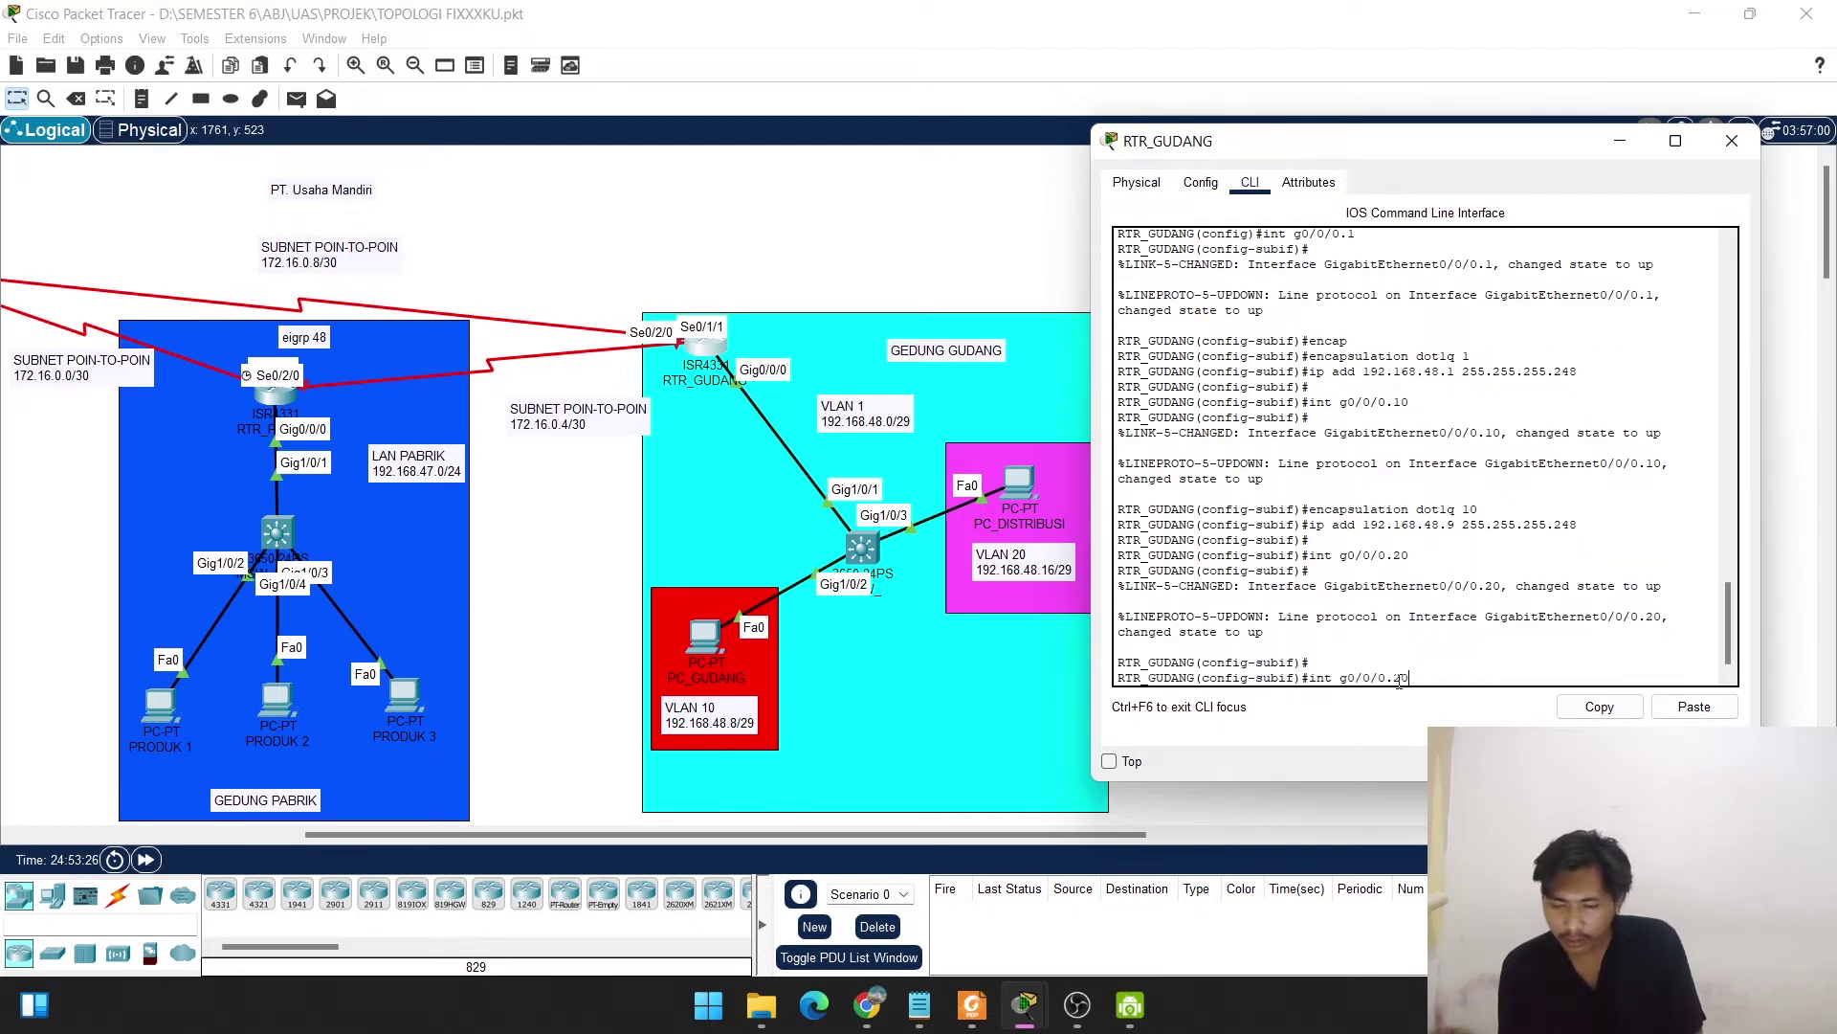
pyautogui.press('BackSpace')
pyautogui.press('BackSpace')
pyautogui.write('20')
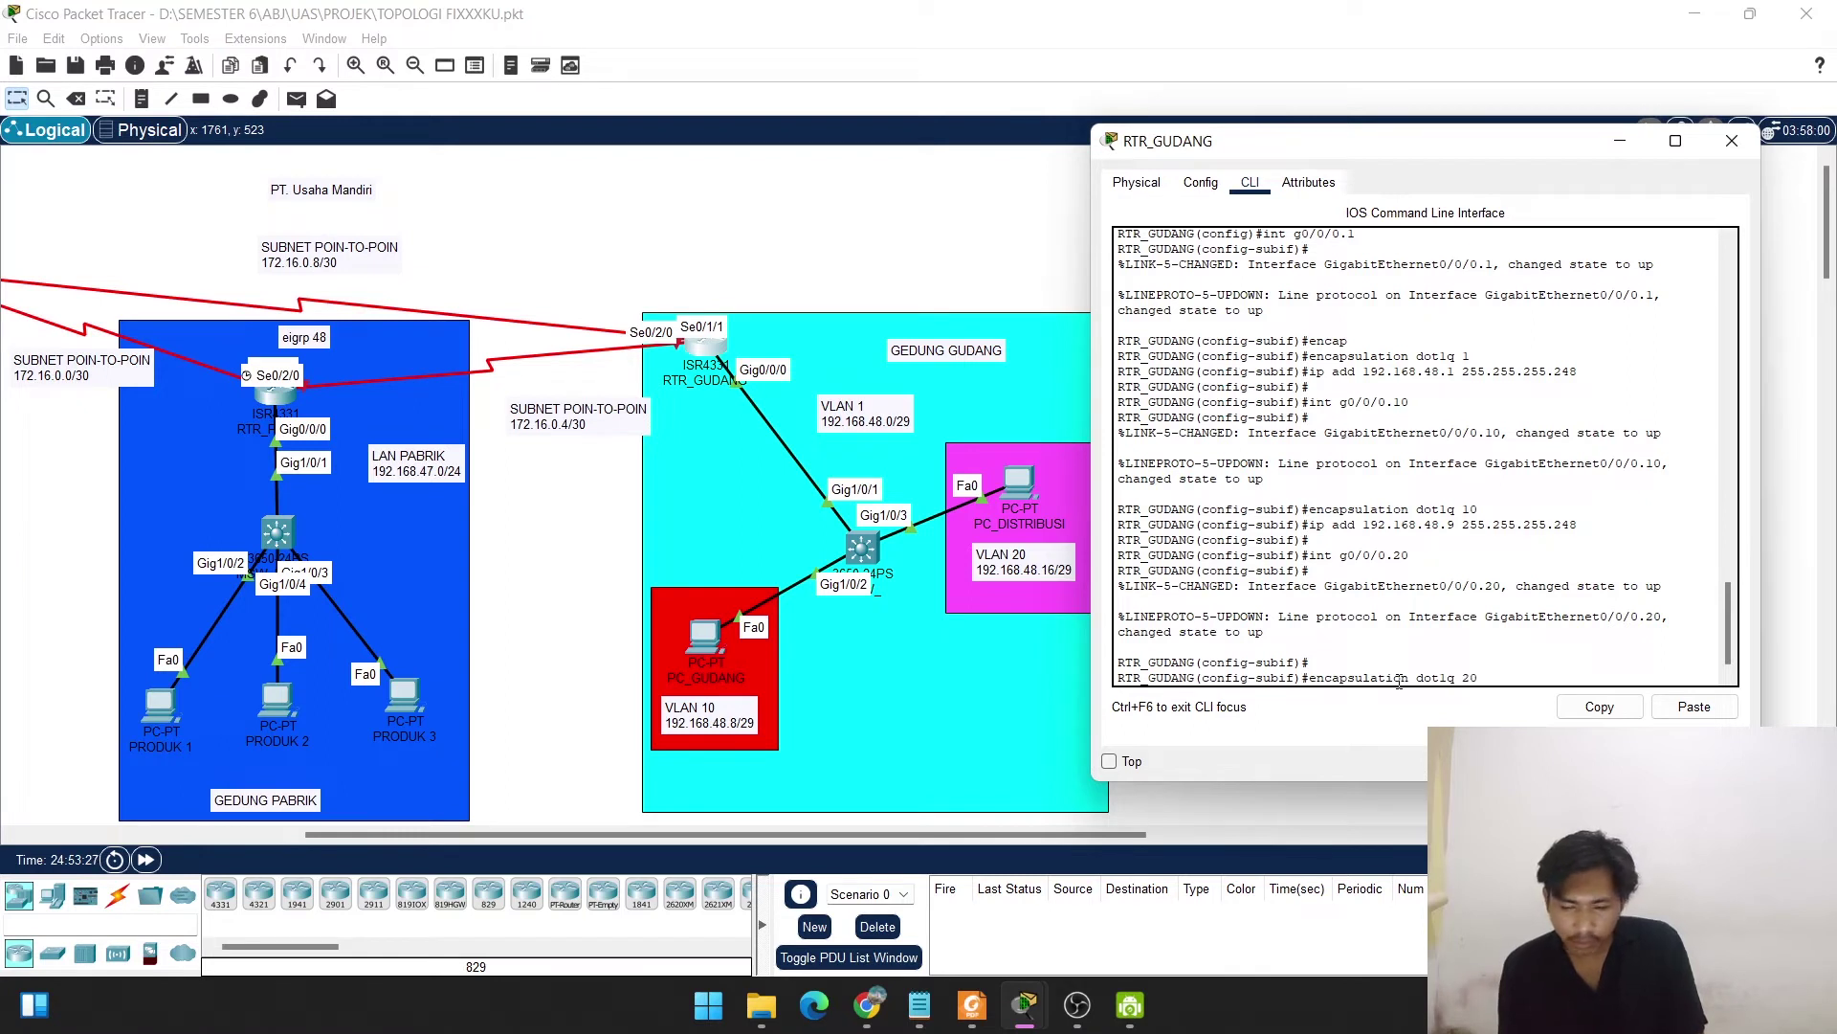
pyautogui.press('Return')
# Give g0/0/0.20 the address 192.168.48.17 255.255.255.248.
pyautogui.press('Up')
pyautogui.press('Up')
pyautogui.press('Up')
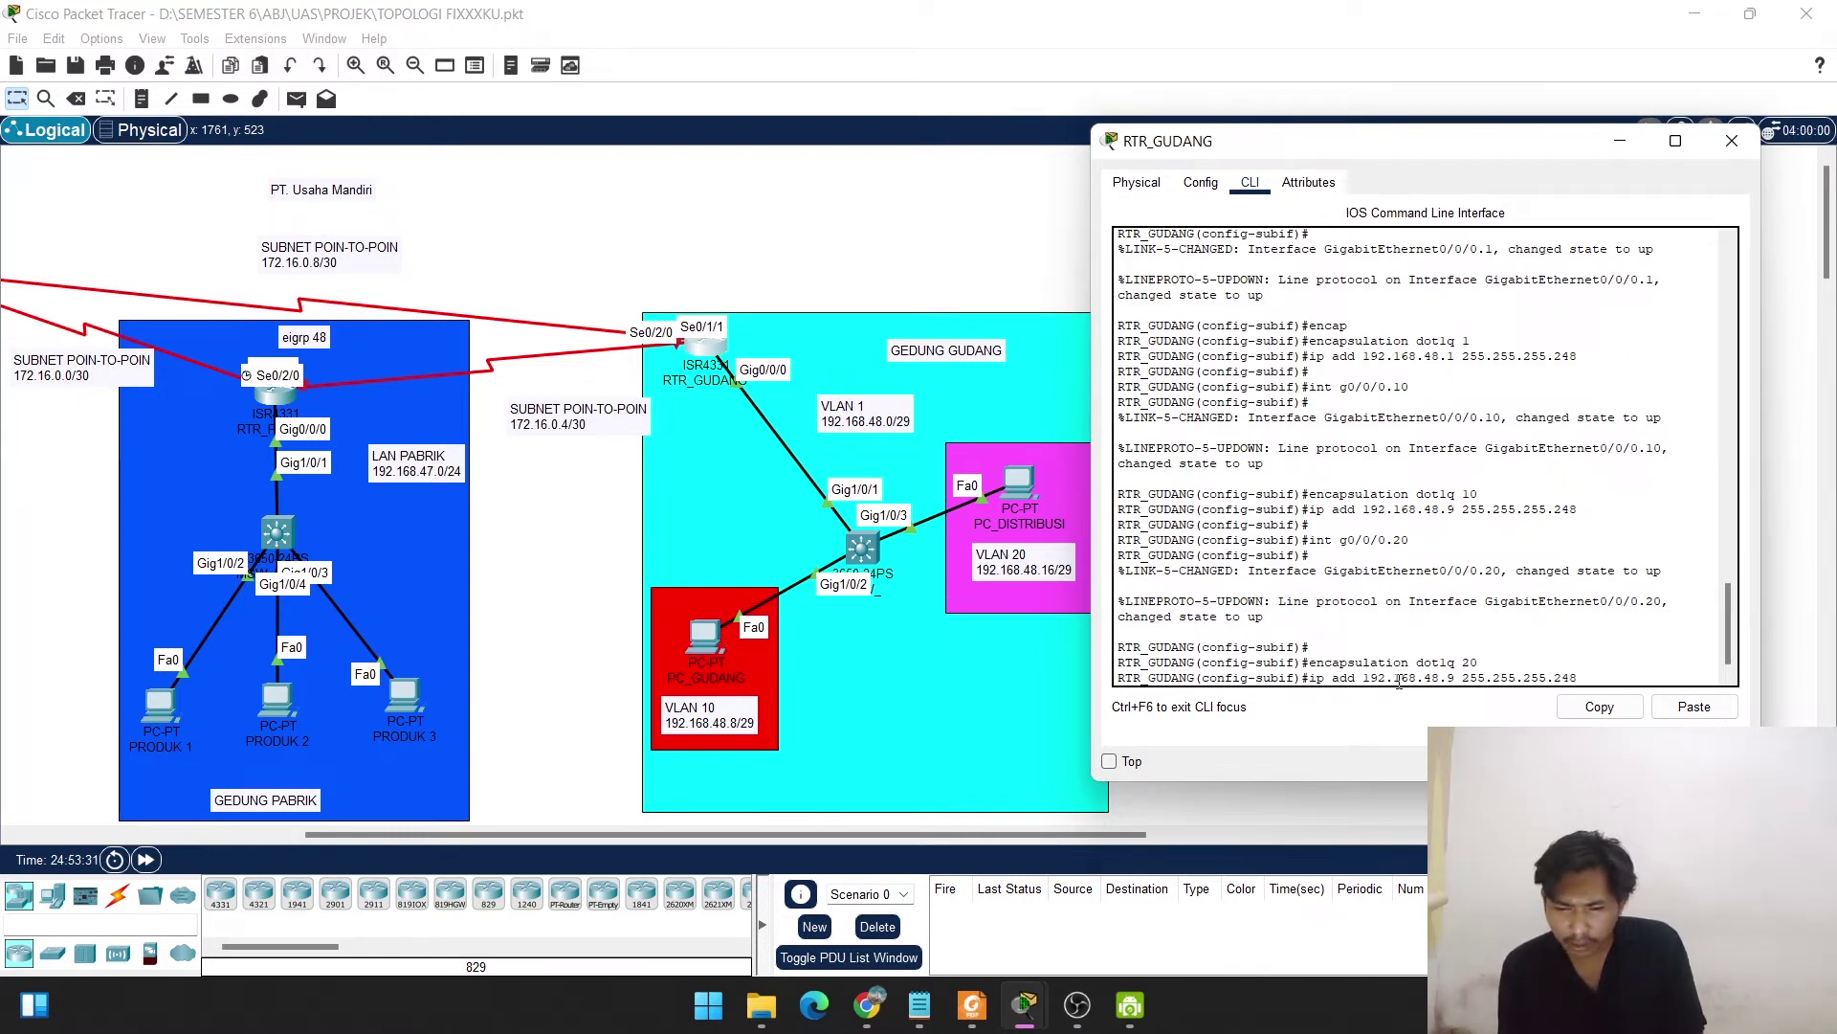
pyautogui.press('BackSpace')
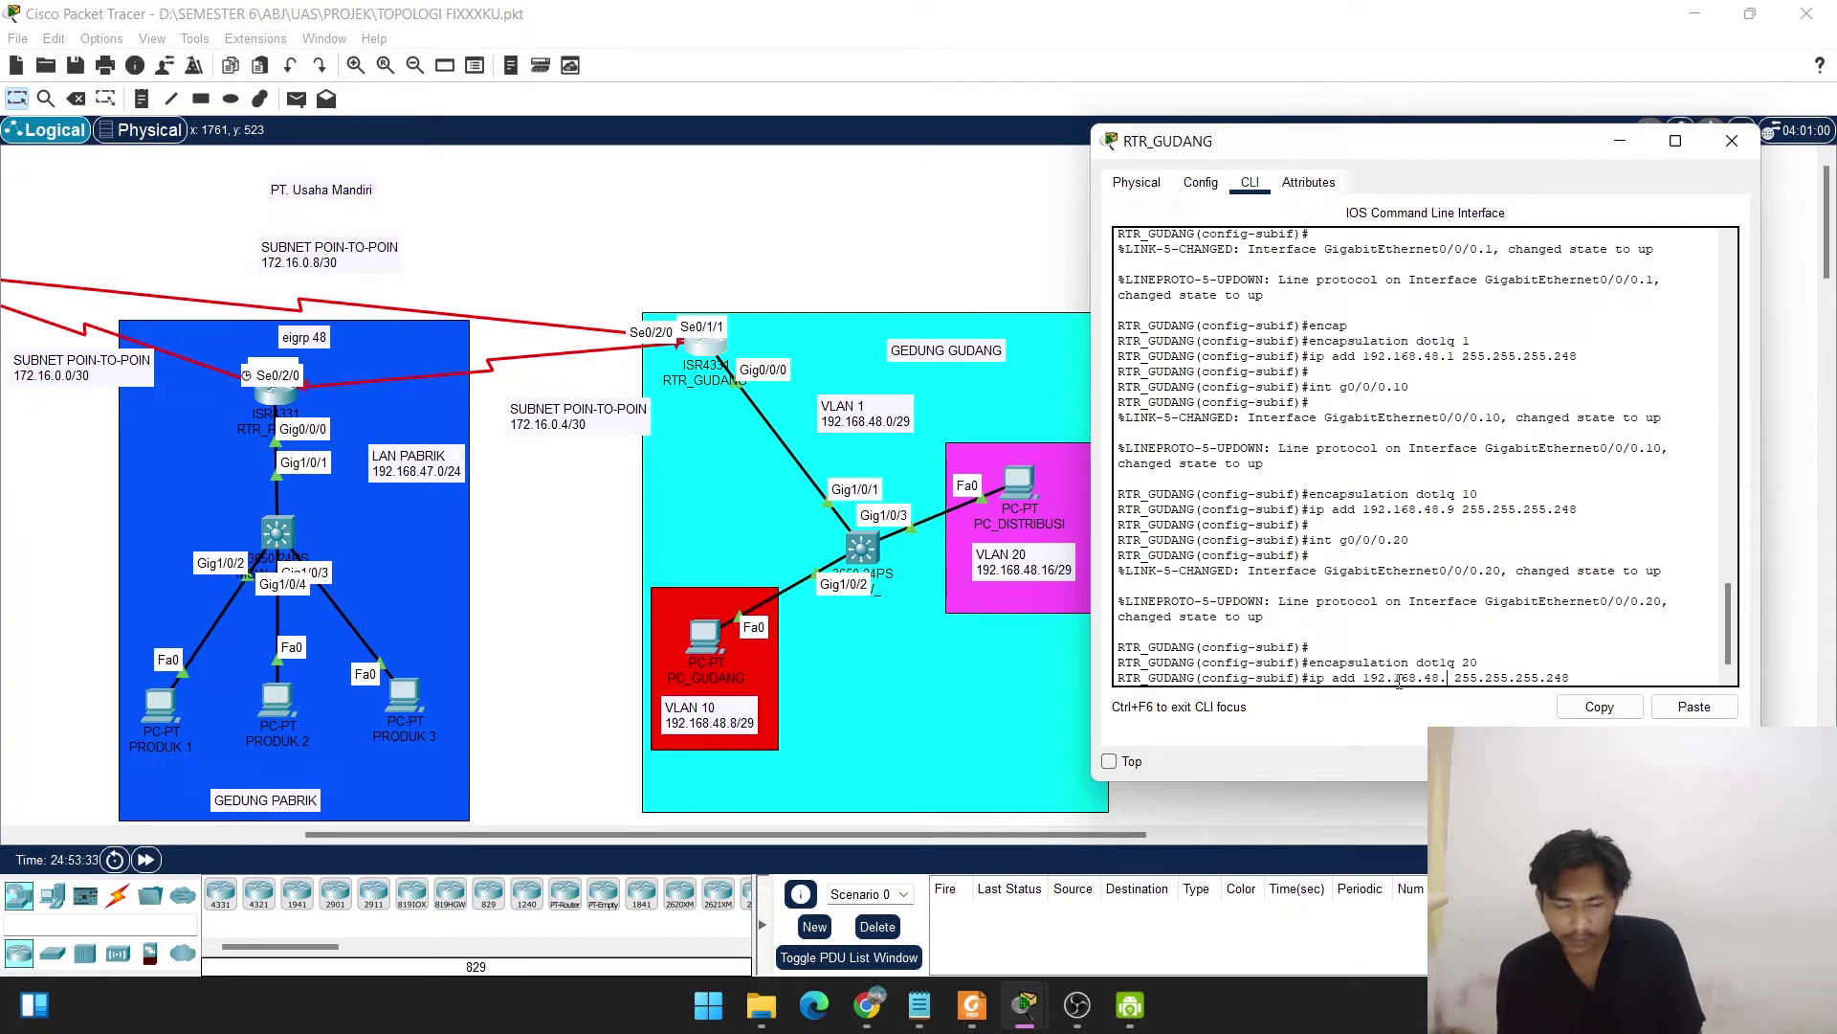
pyautogui.write('17')
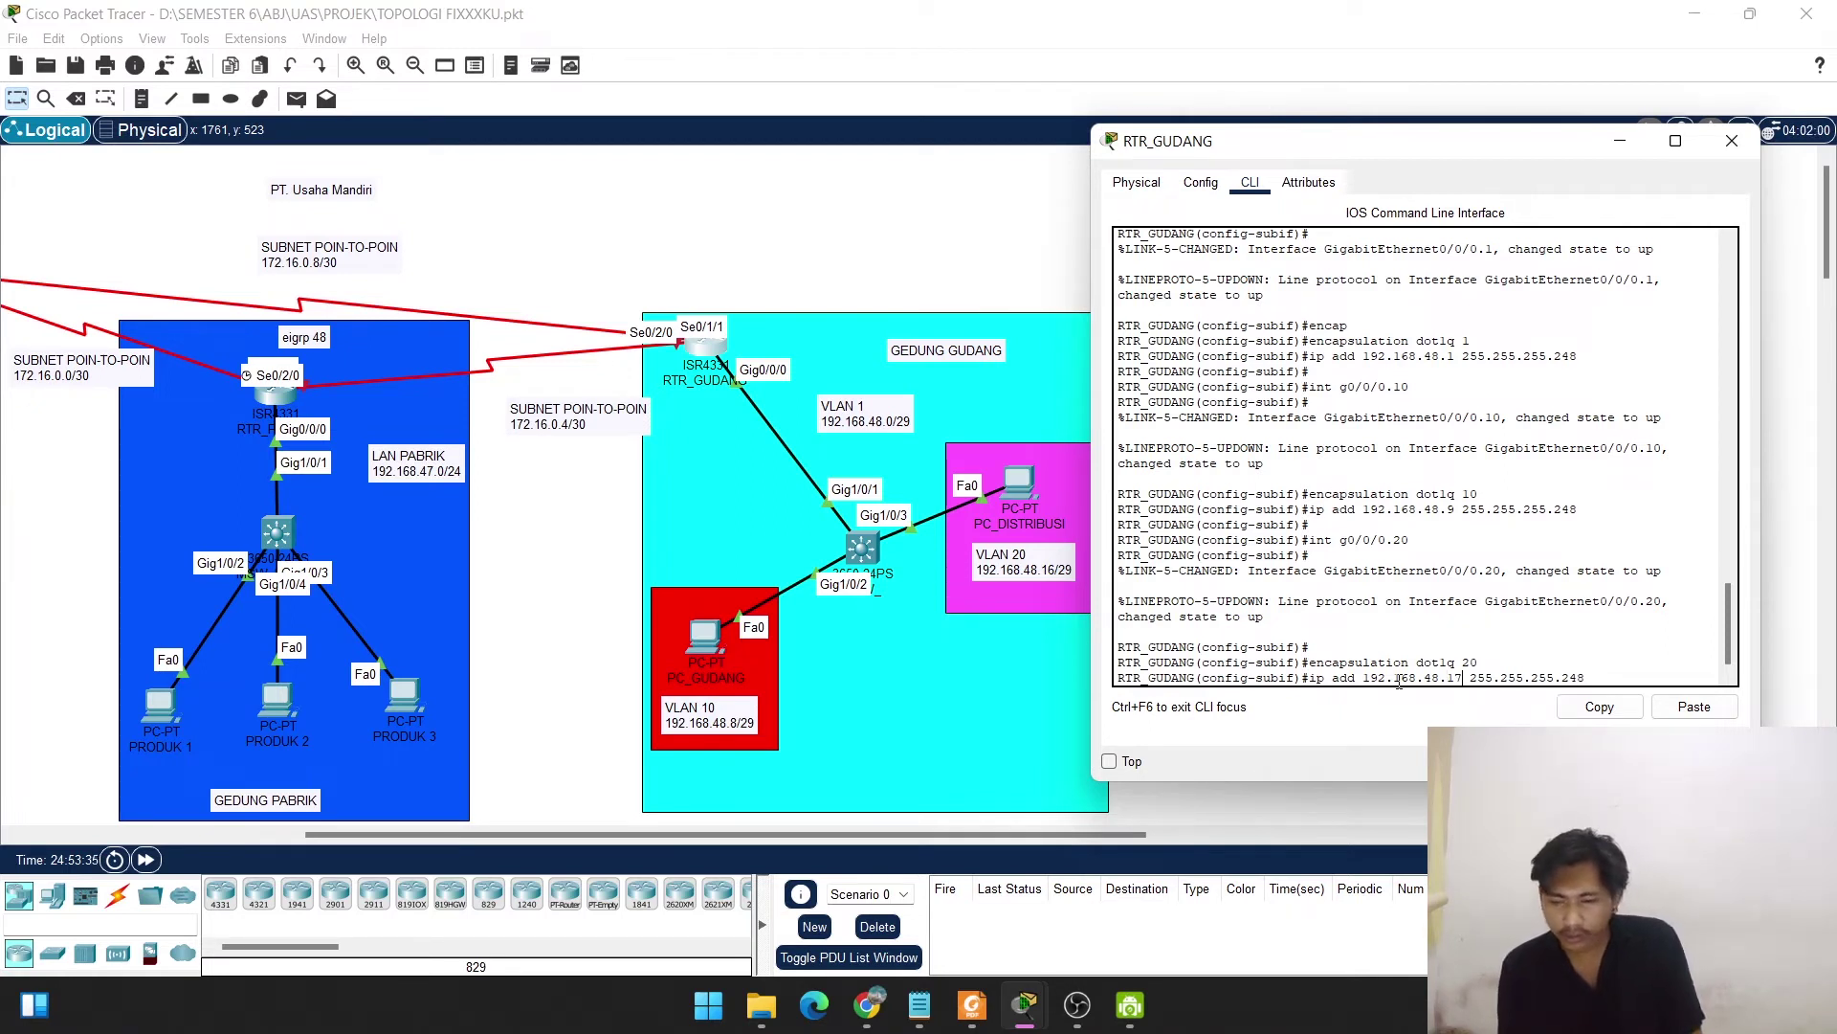
pyautogui.press('Return')
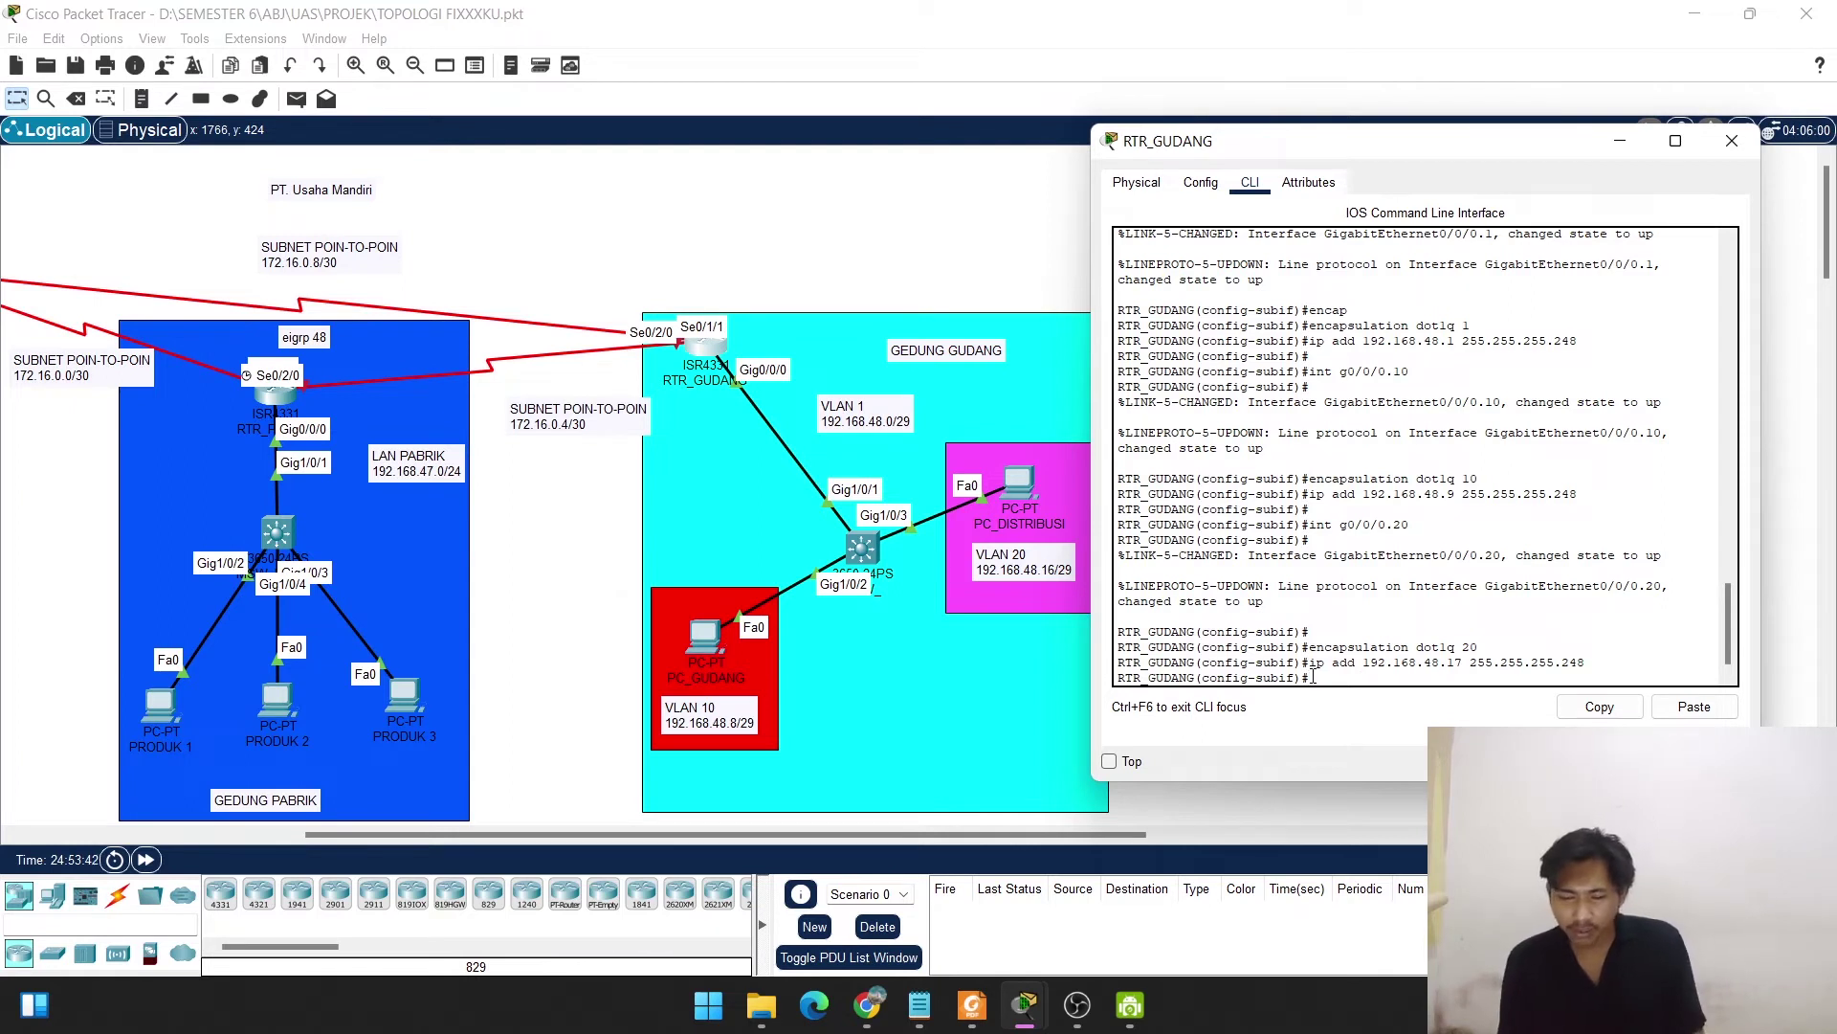
pyautogui.press('Return')
# Exit and page through do show run to check subinterfaces .1, .10 and .20.
pyautogui.write('exit')
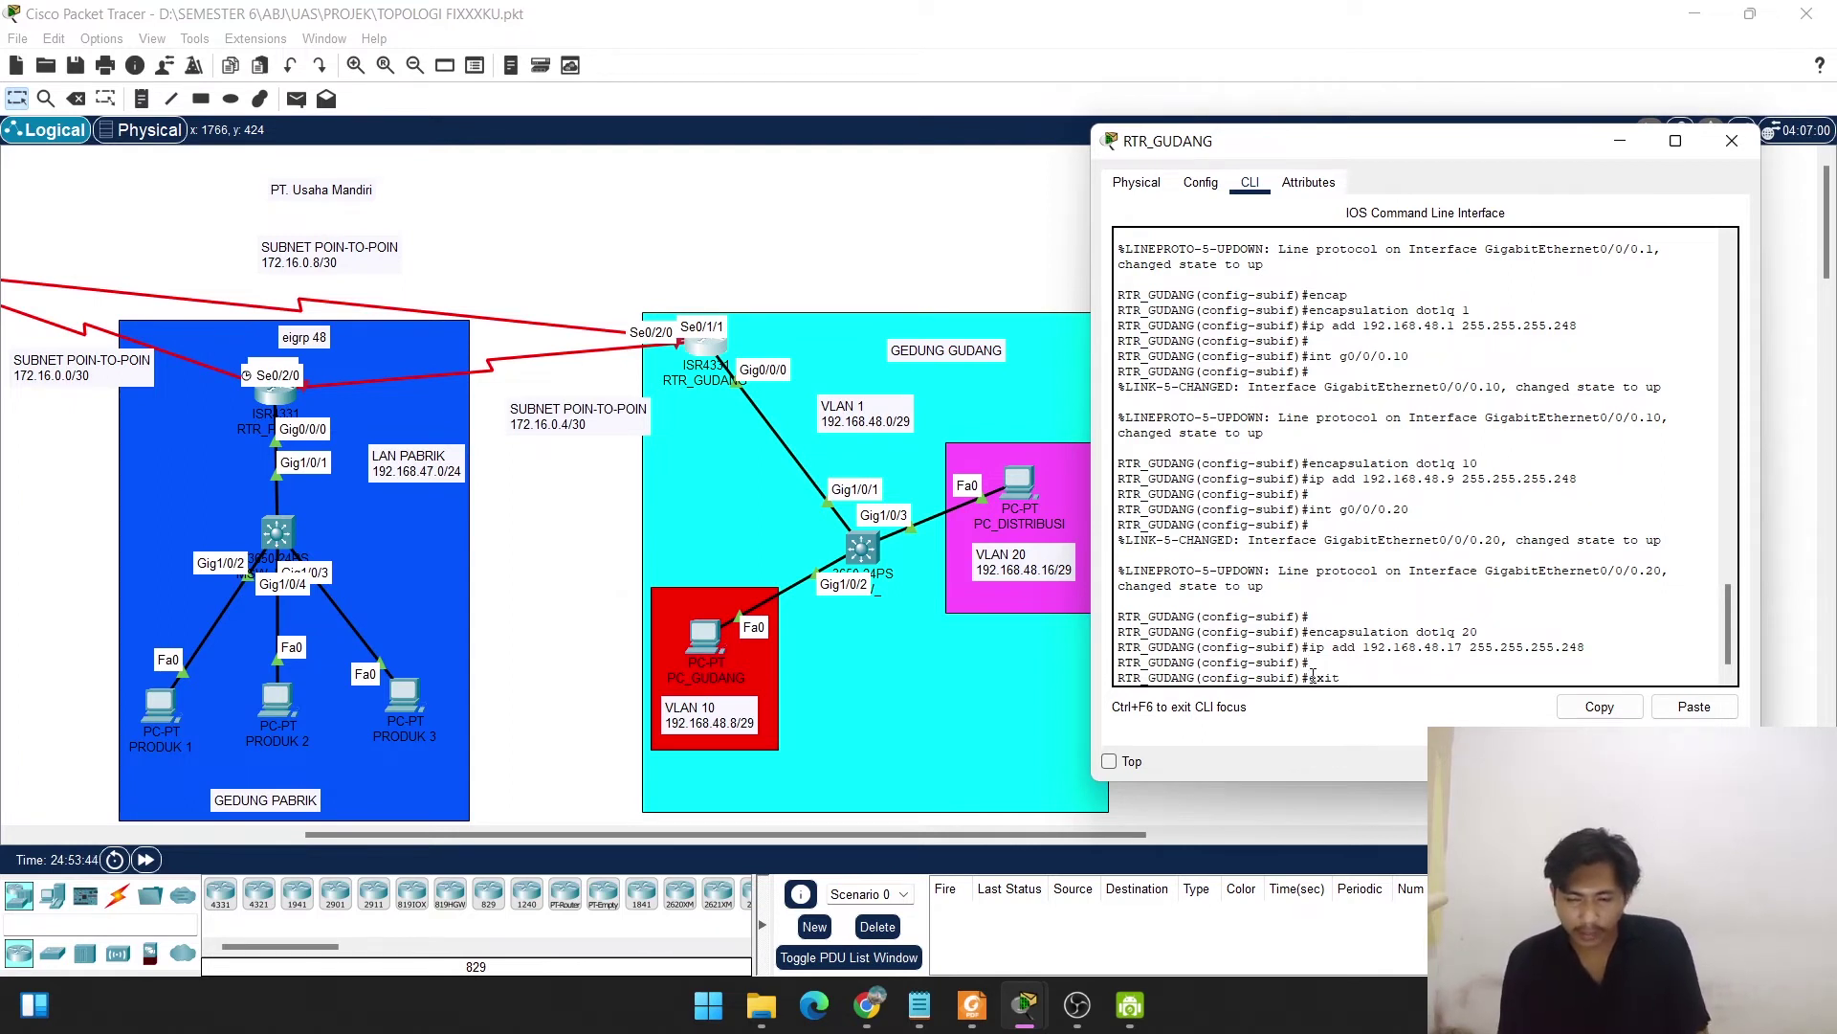
pyautogui.press('Return')
pyautogui.press('Return')
pyautogui.press('Return')
pyautogui.write('do')
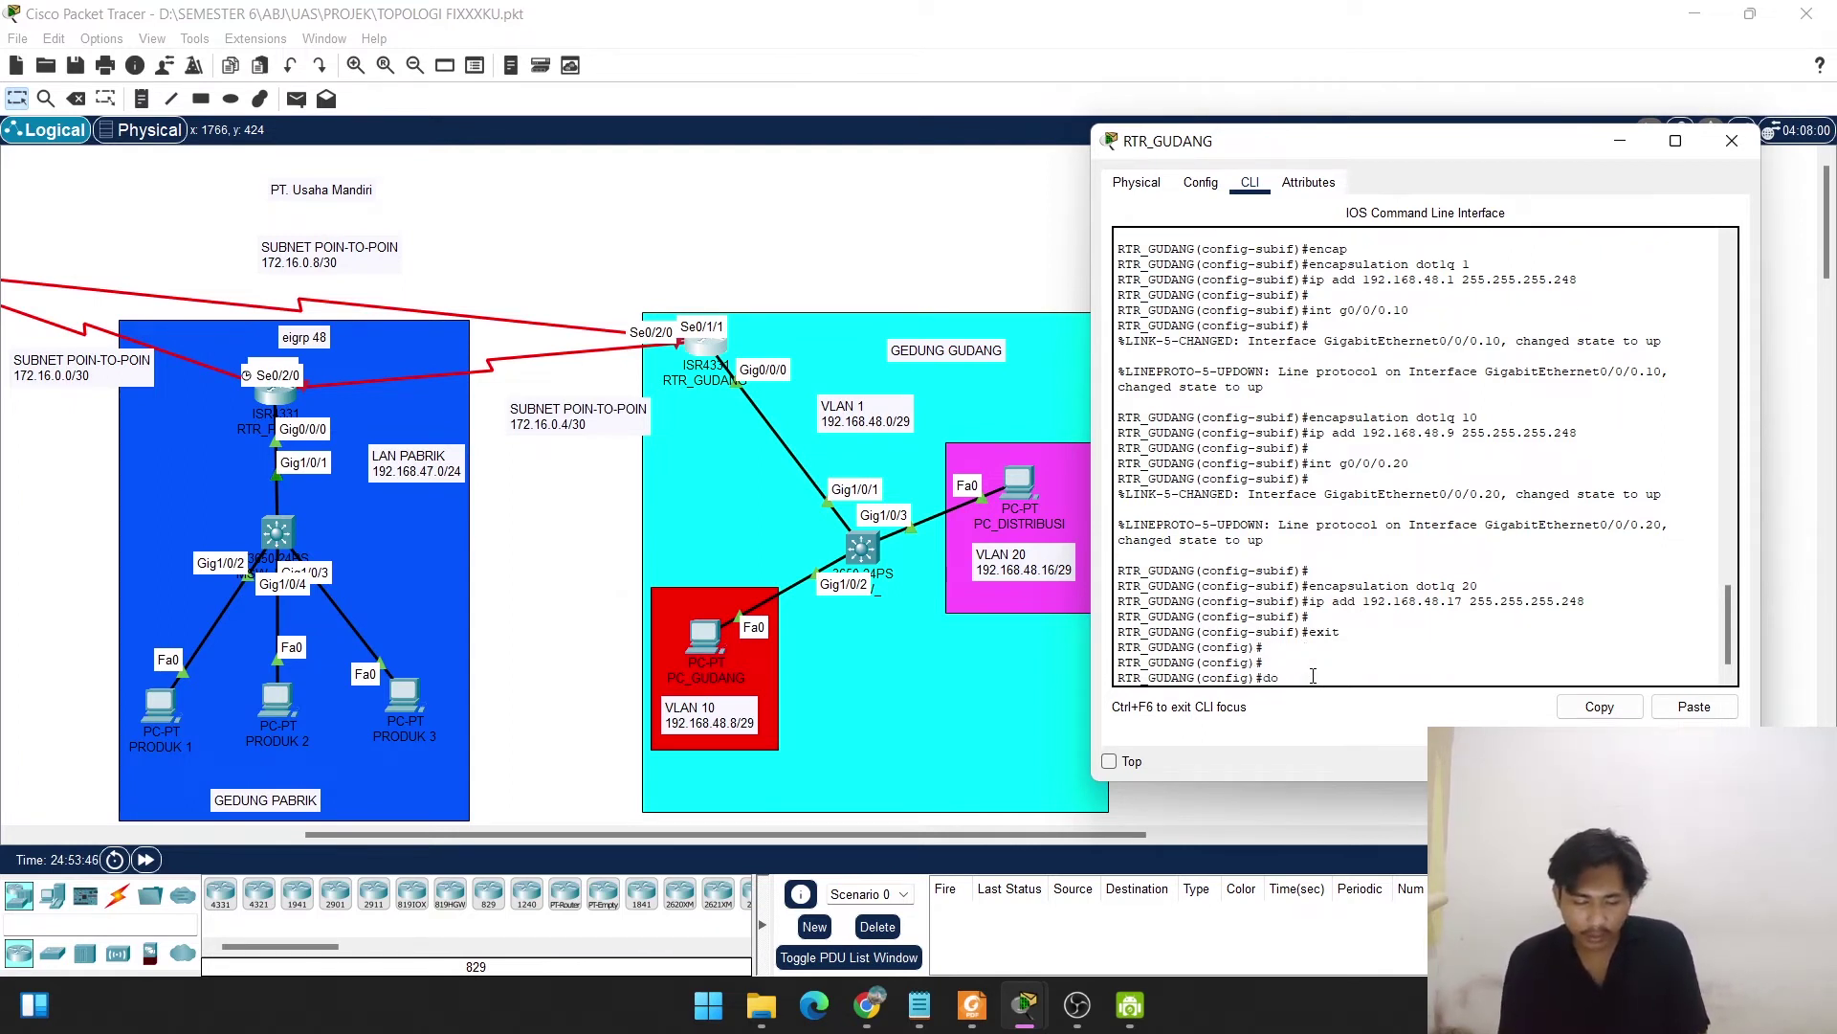
pyautogui.write(' show run')
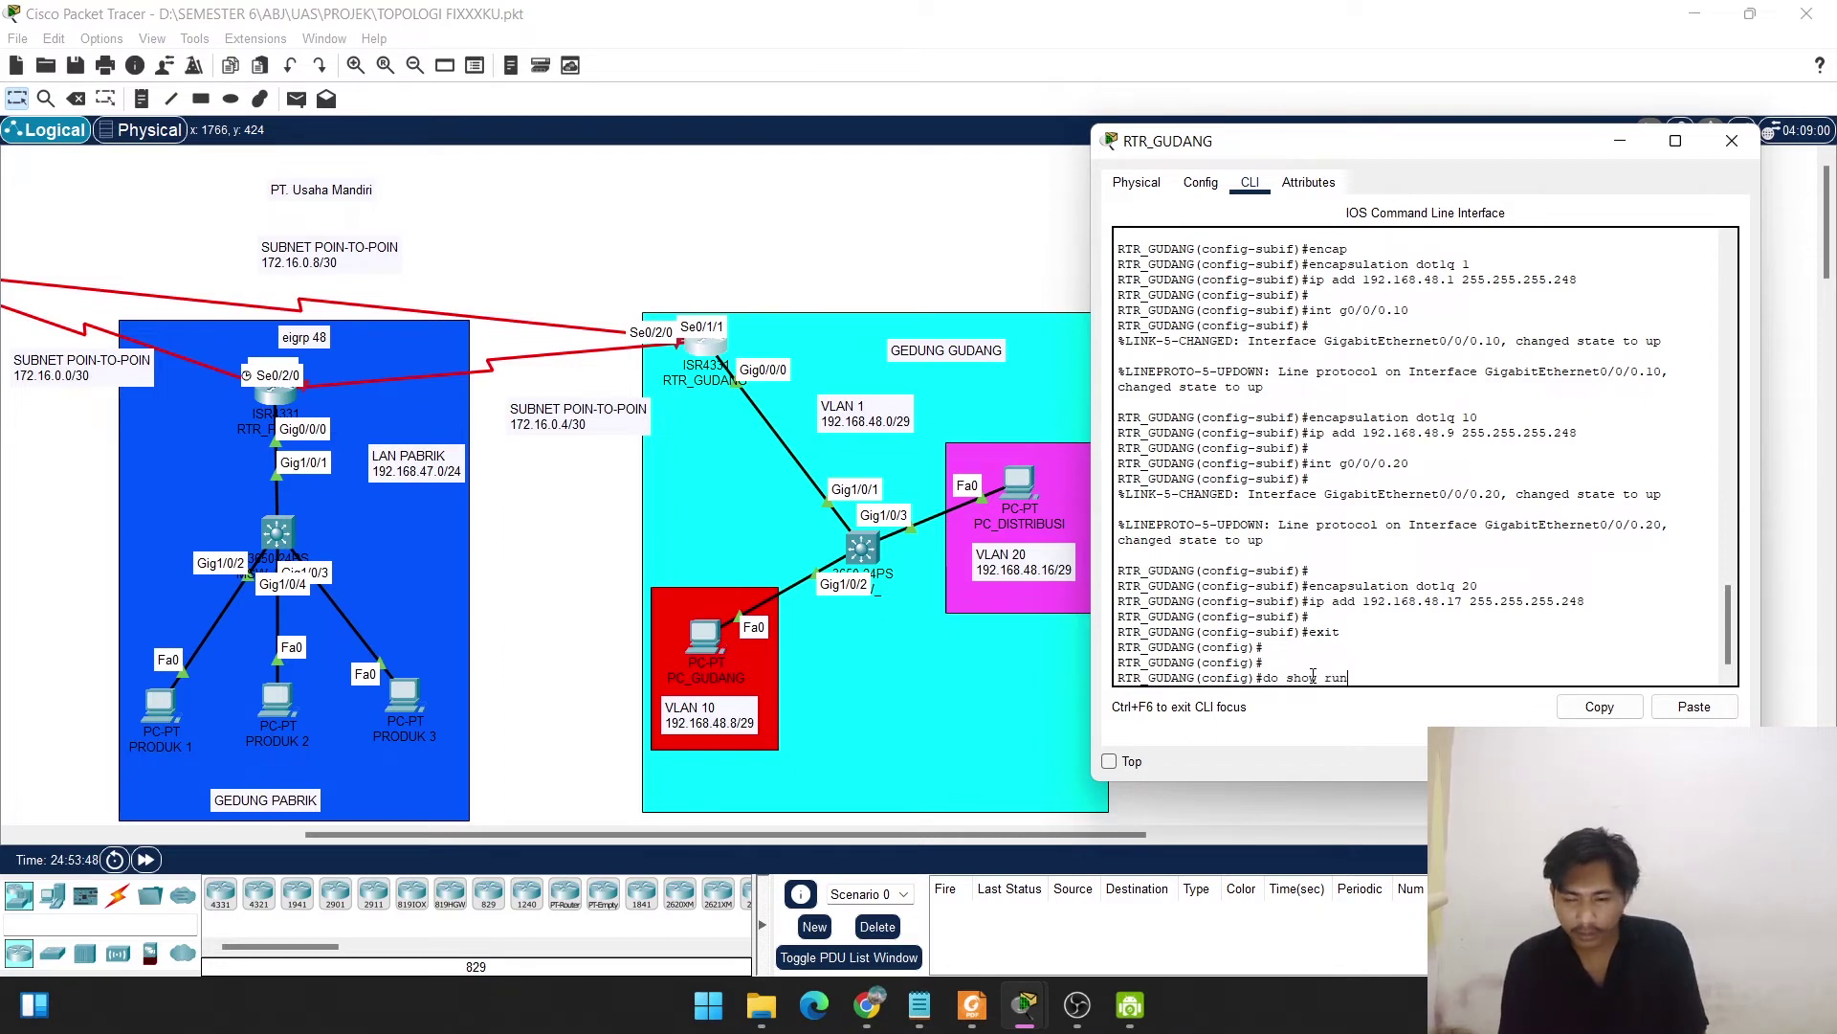
pyautogui.press('Return')
pyautogui.press('space')
pyautogui.press('space')
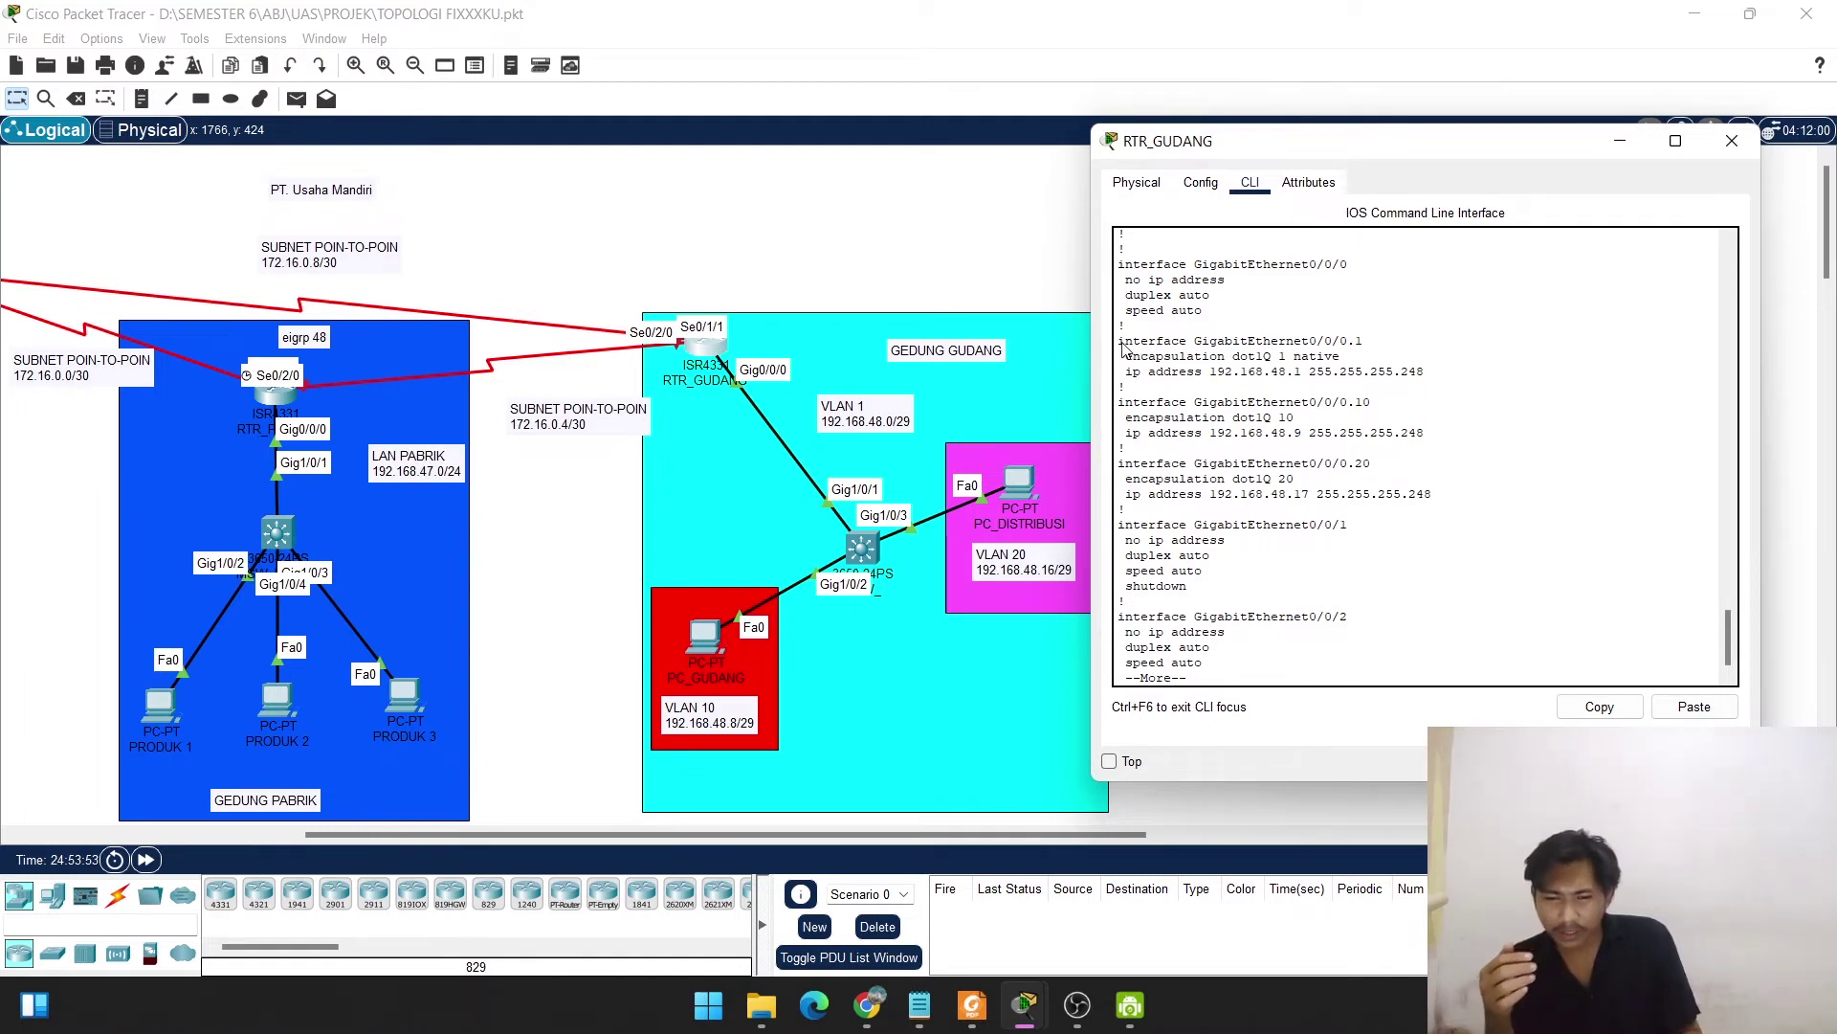
pyautogui.moveTo(1121, 343); pyautogui.dragTo(1382, 572)
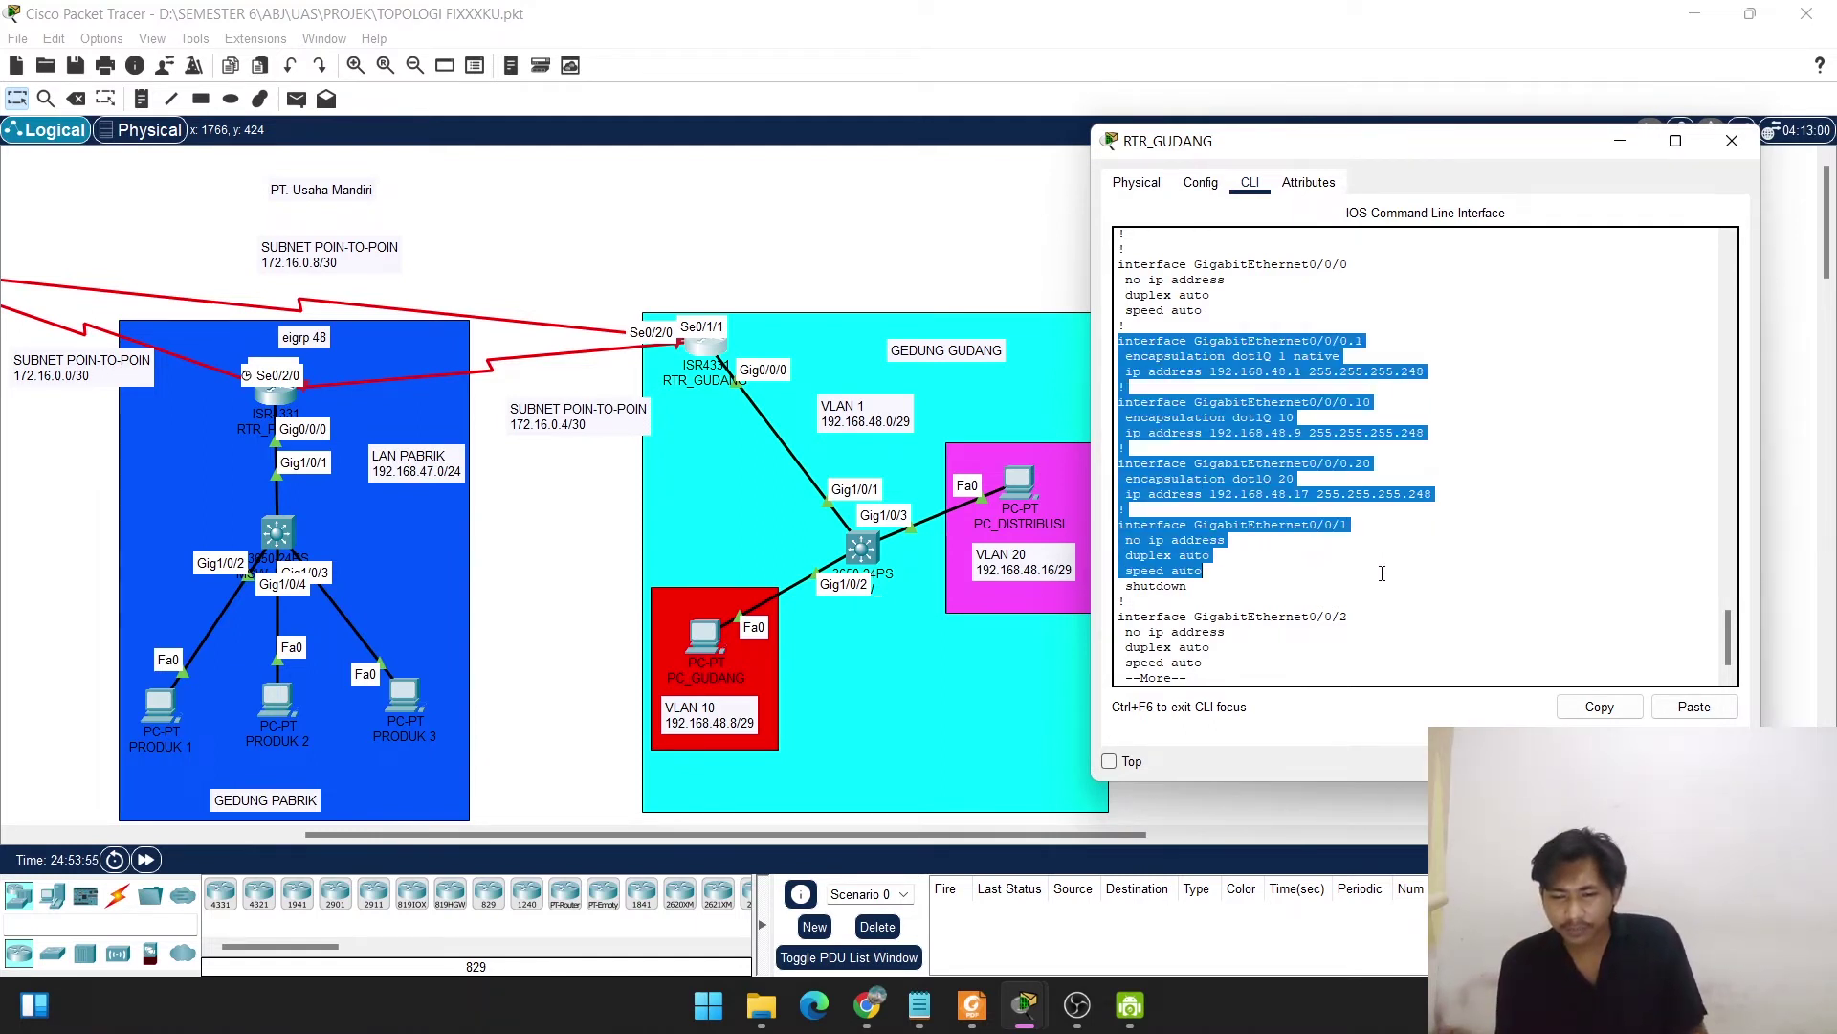
pyautogui.press('space')
pyautogui.press('space')
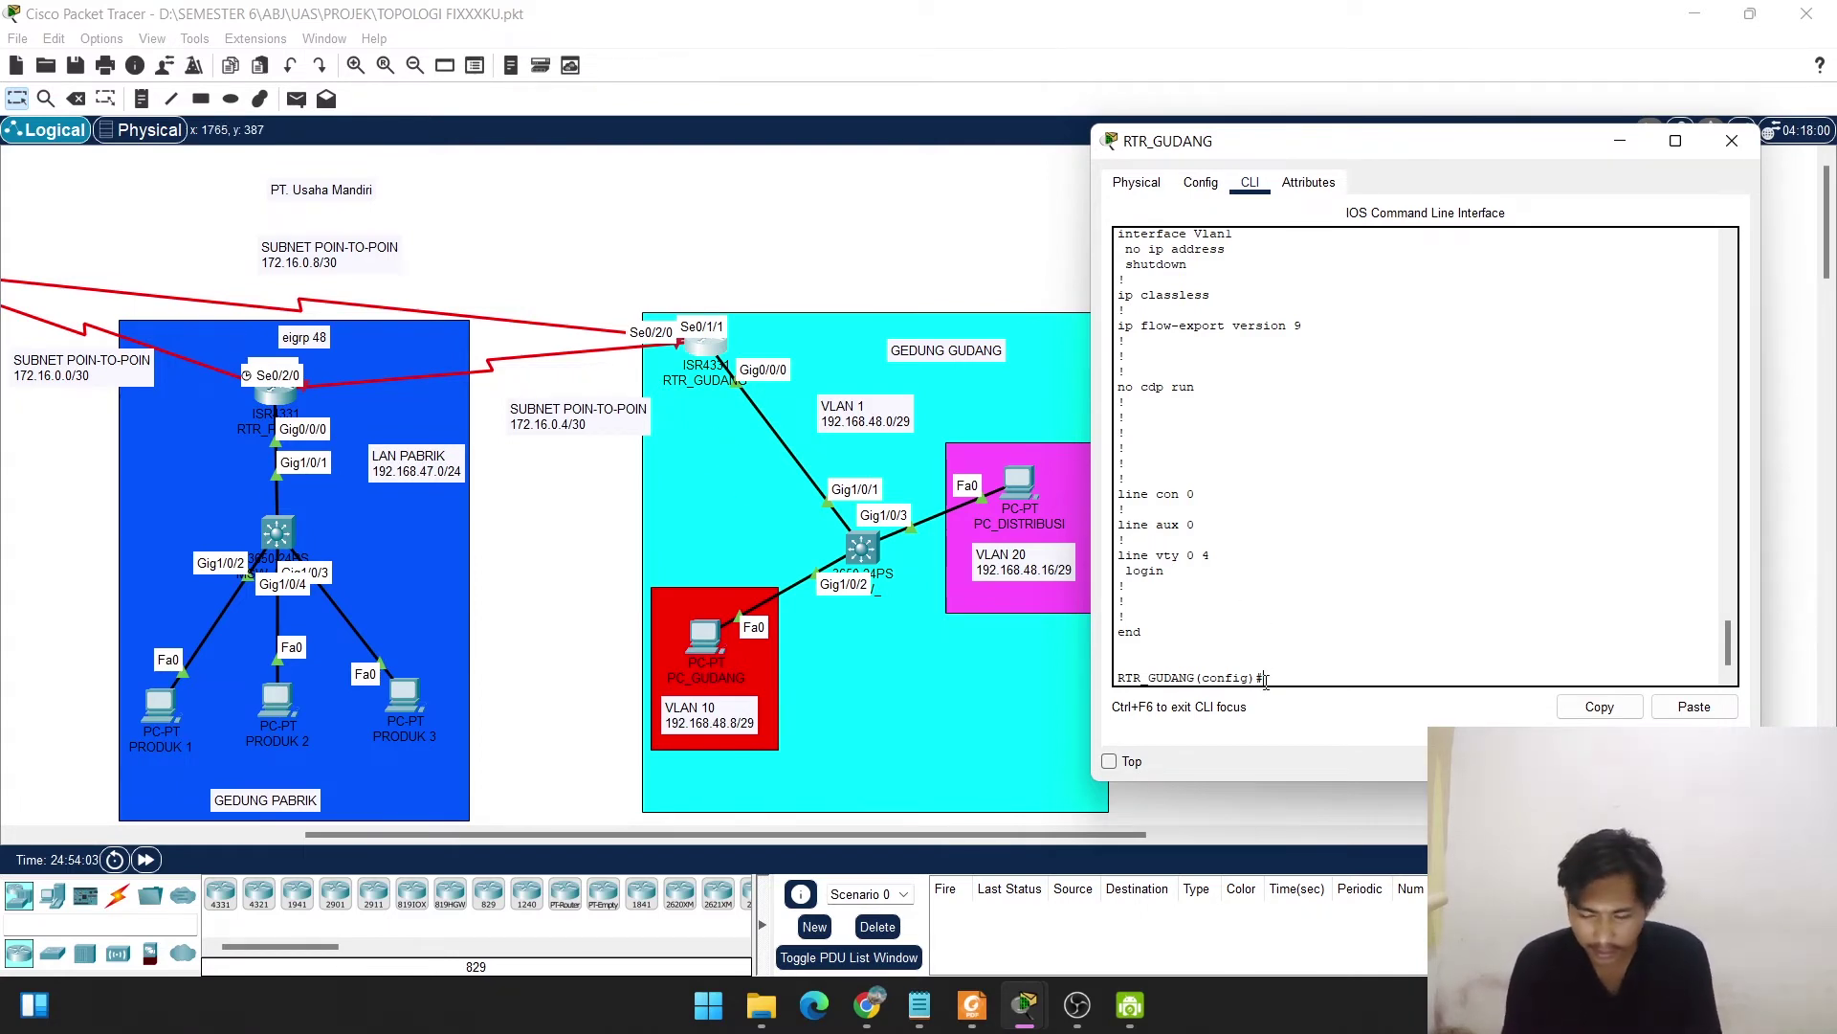
# Configure Serial0/2/0 with 172.16.0.6 255.255.255.252, enable it, and exit.
pyautogui.write('int ')
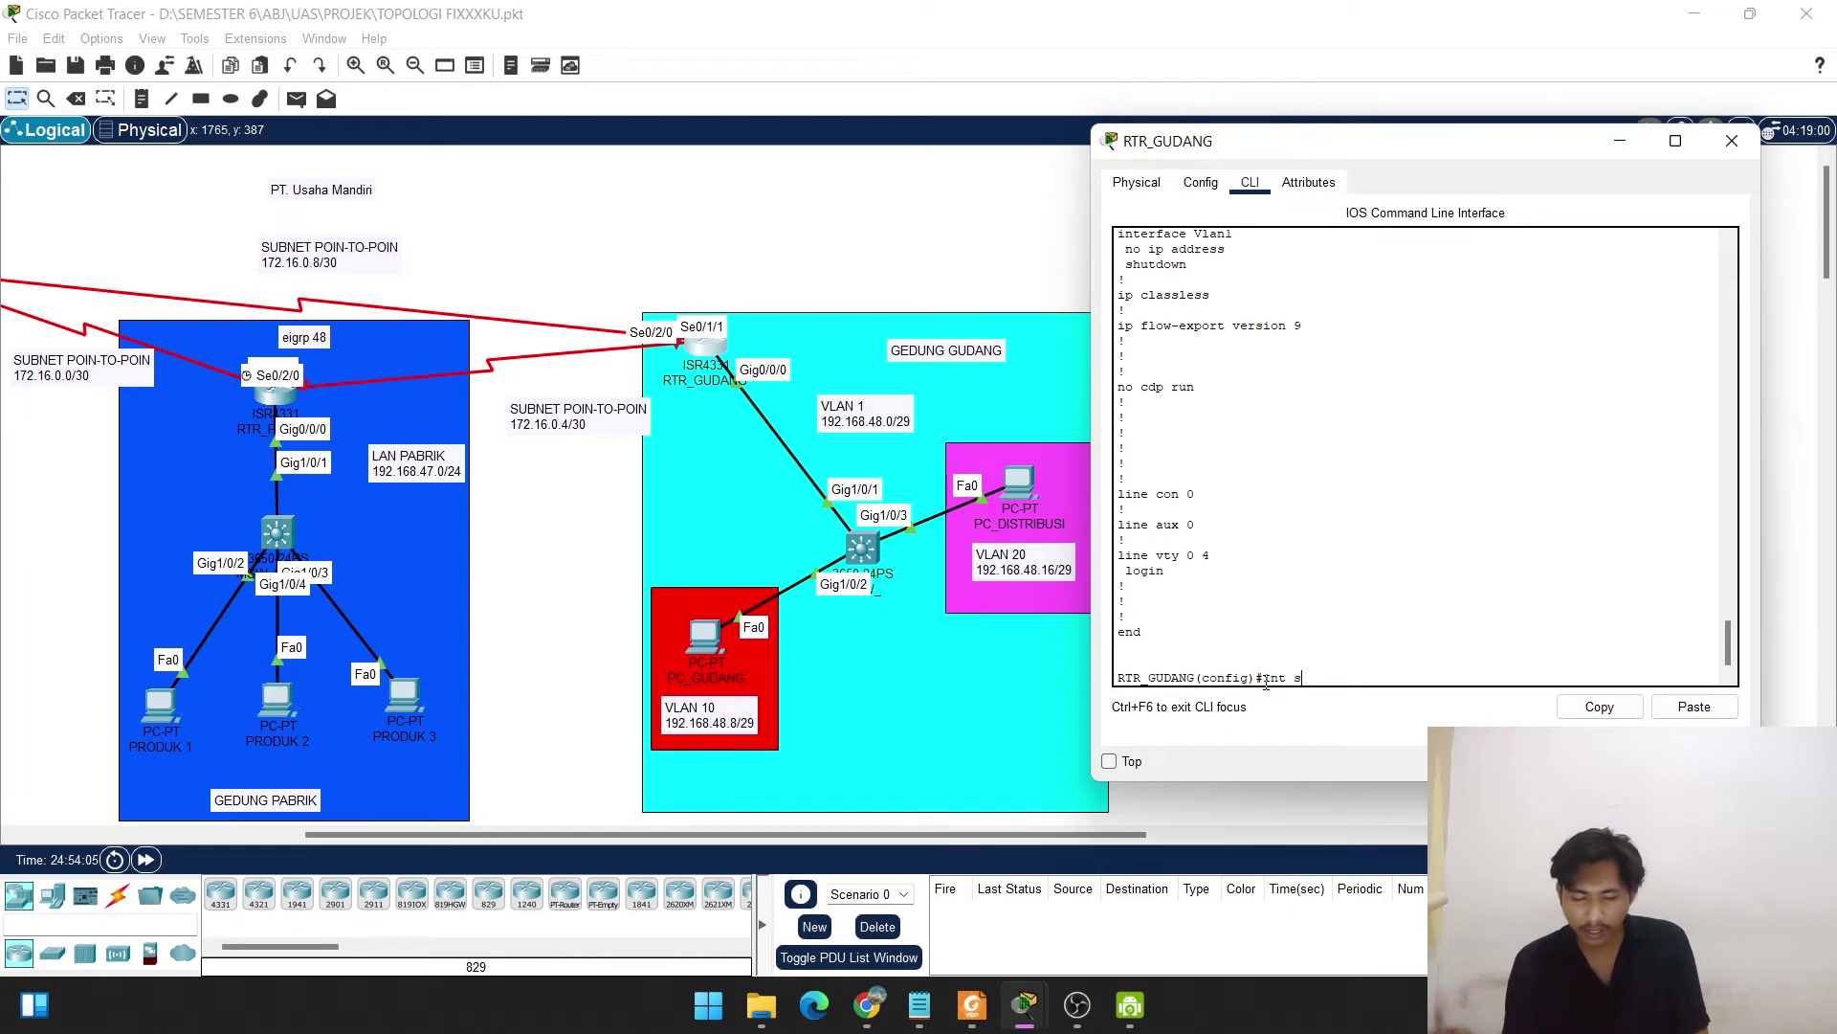
pyautogui.write('s0/')
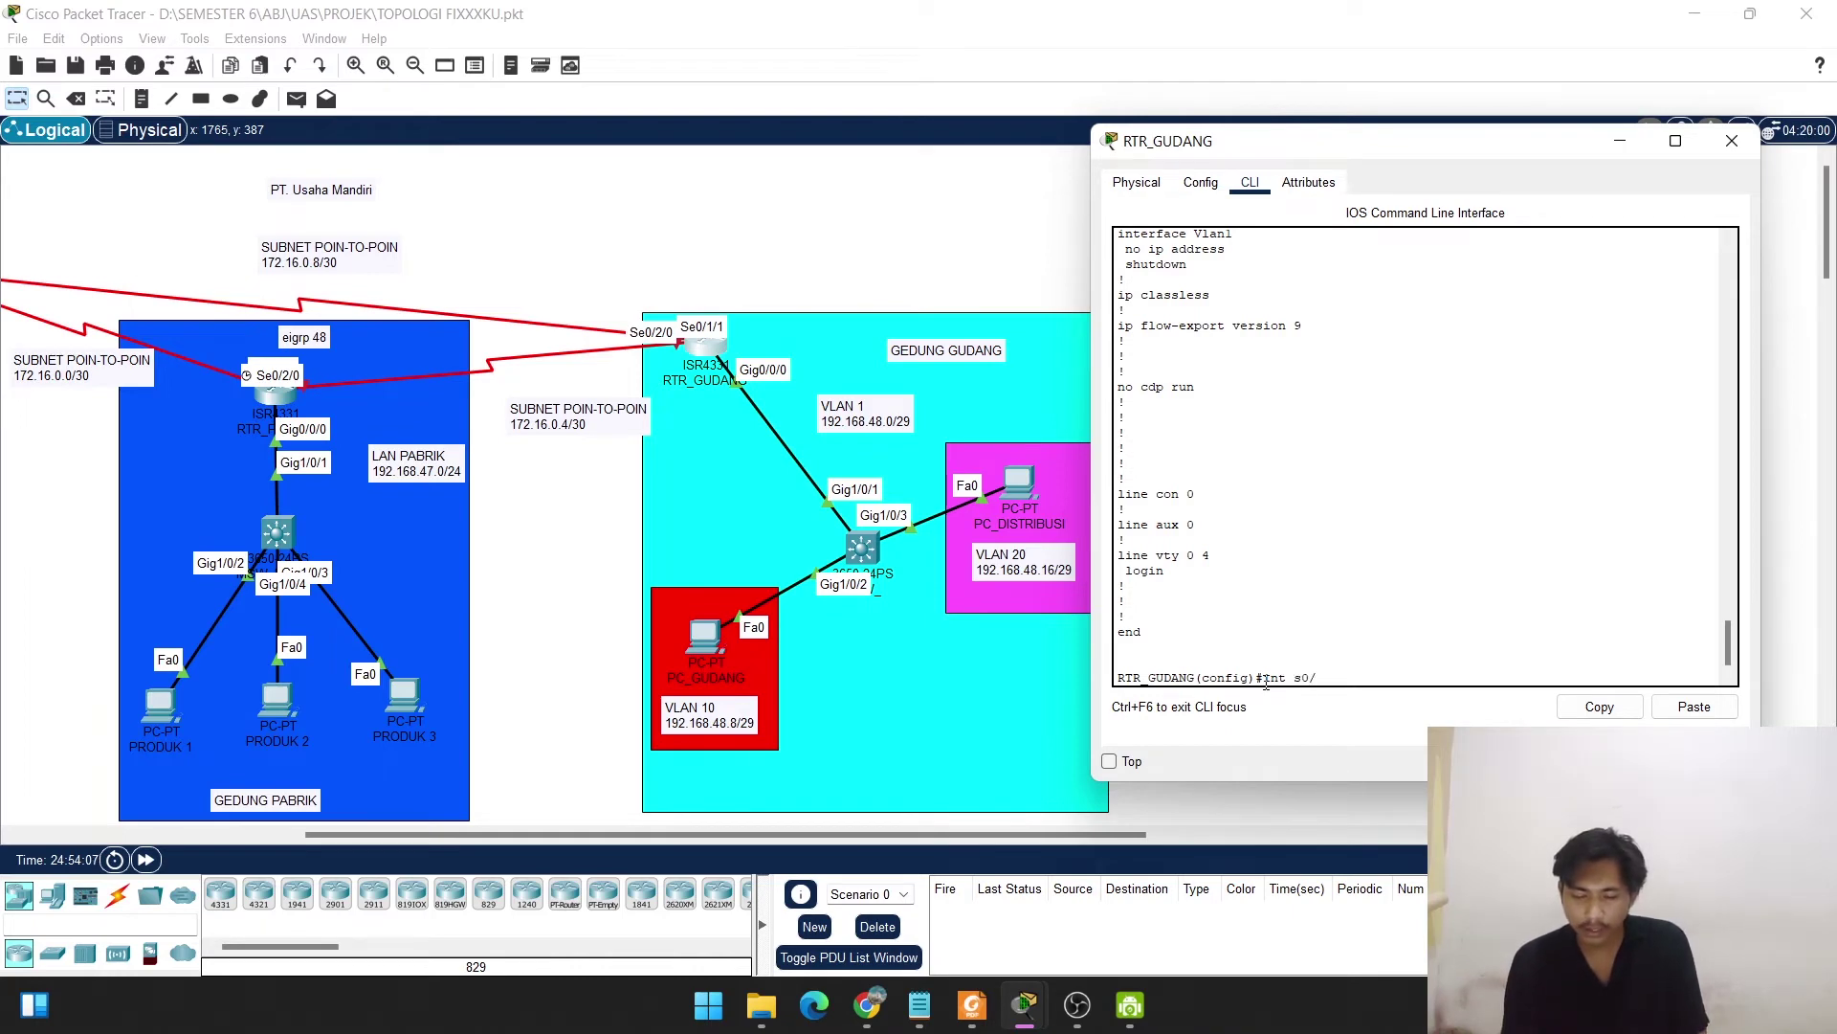
pyautogui.write('2/0')
pyautogui.press('Return')
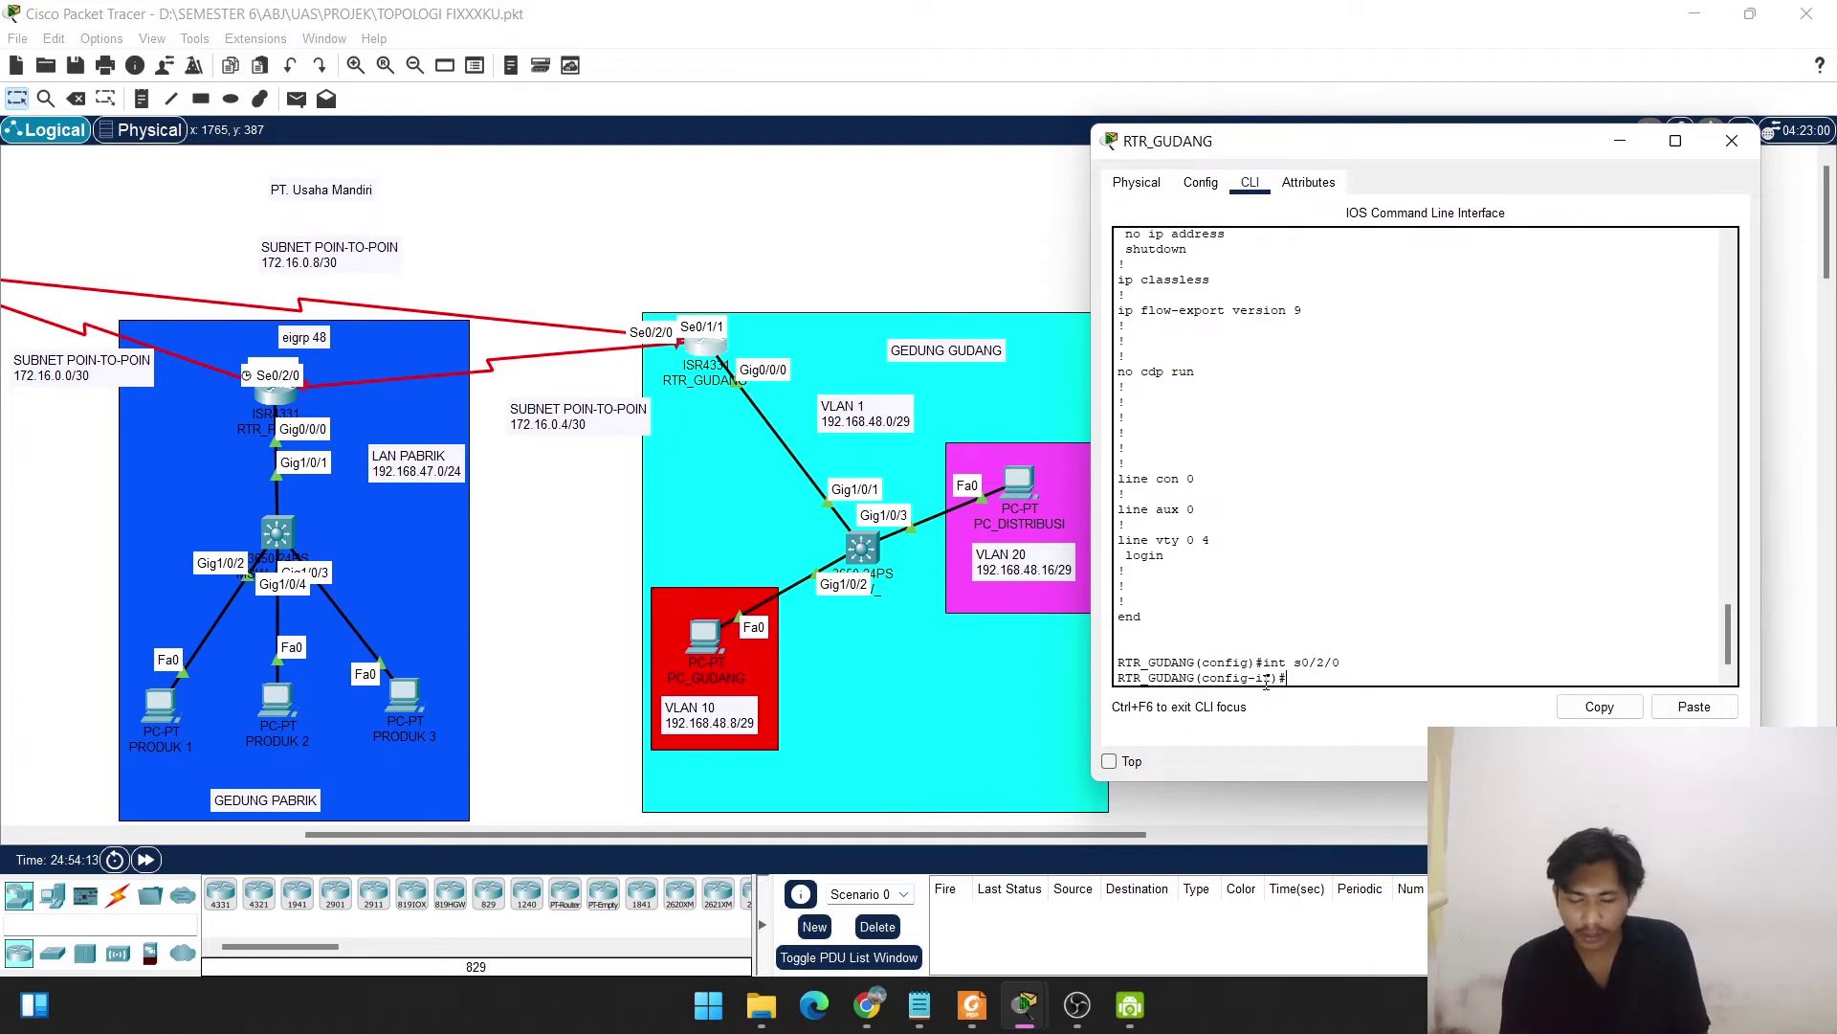
pyautogui.write('ip add')
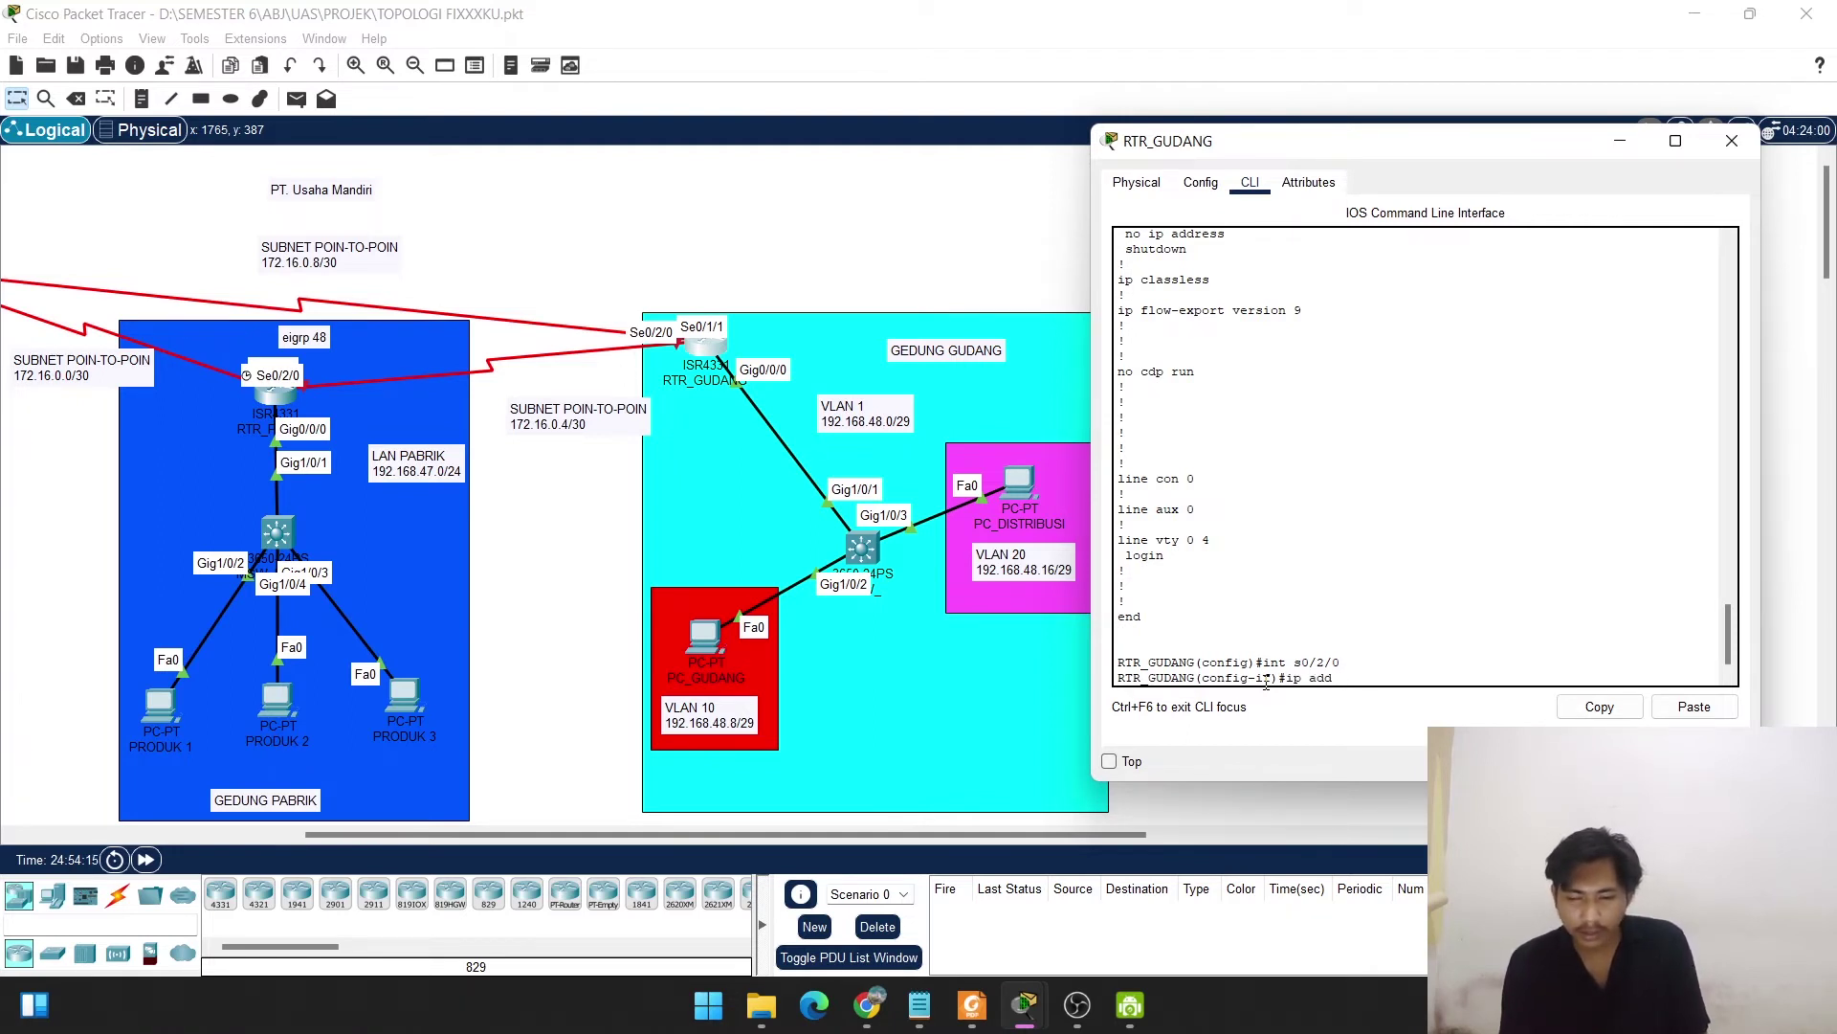
pyautogui.write('d172.1')
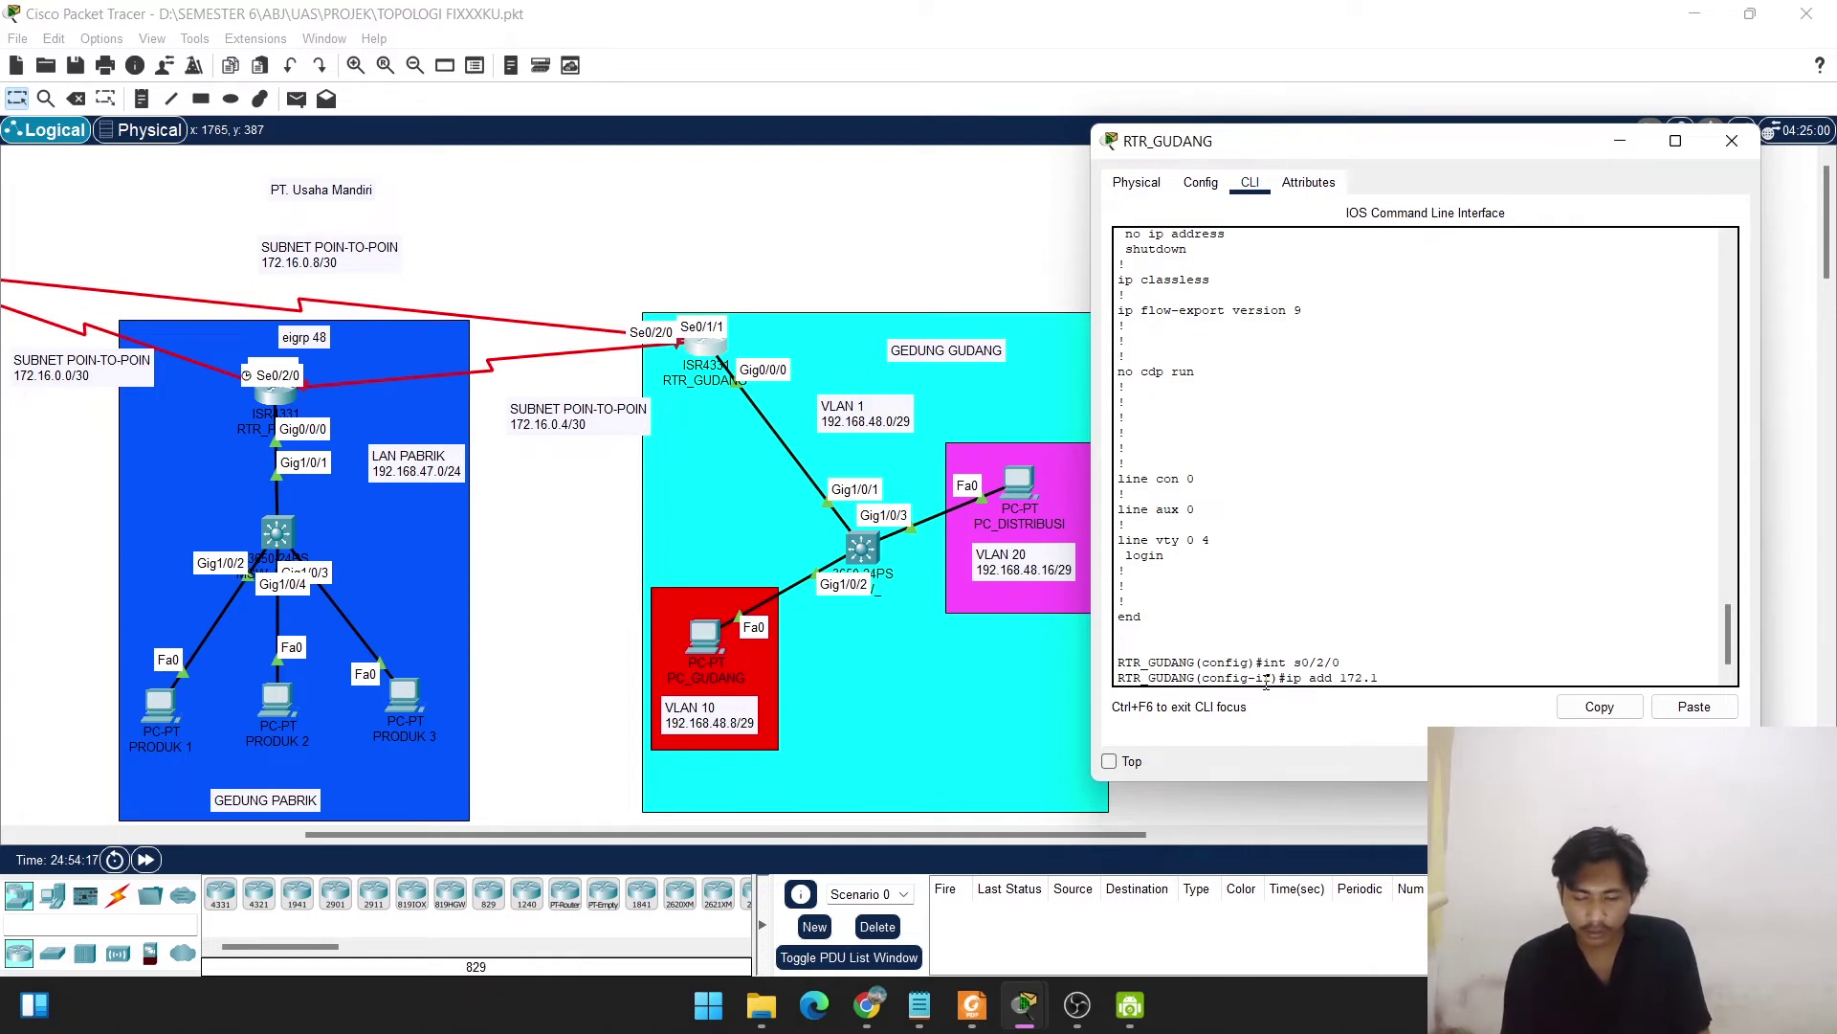
pyautogui.write('6.0.')
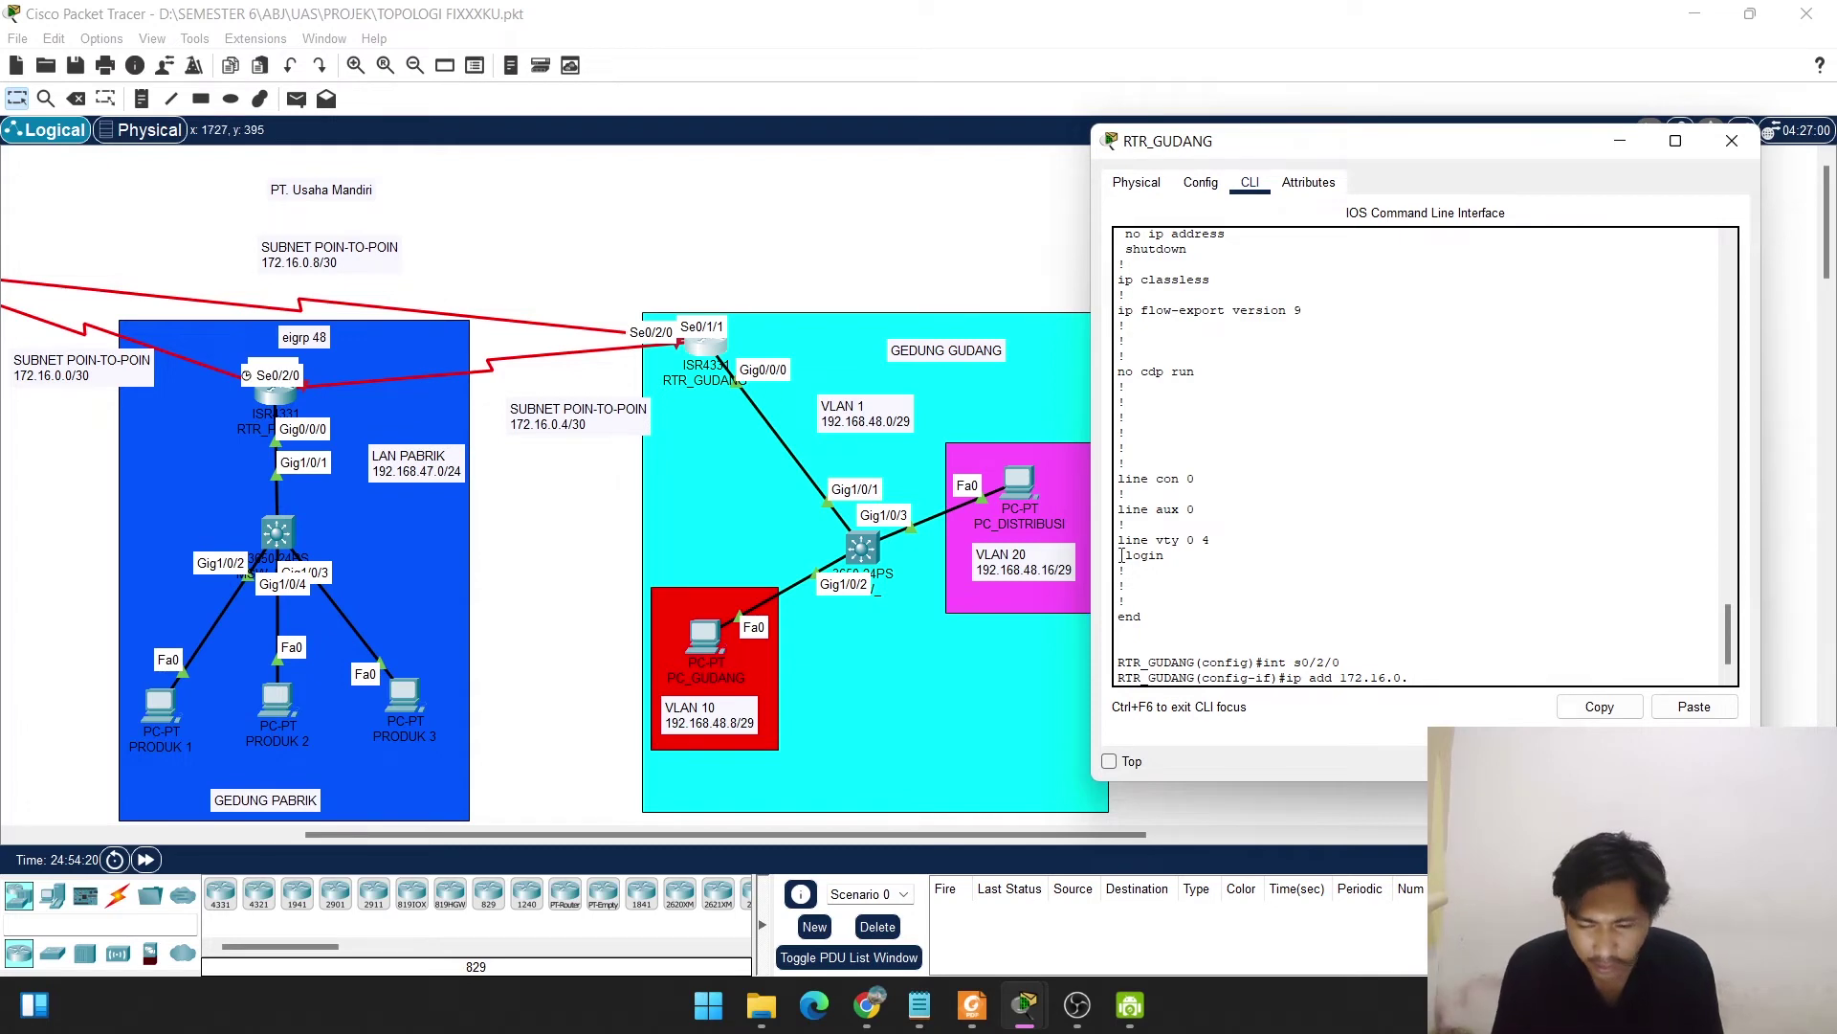
pyautogui.write('6')
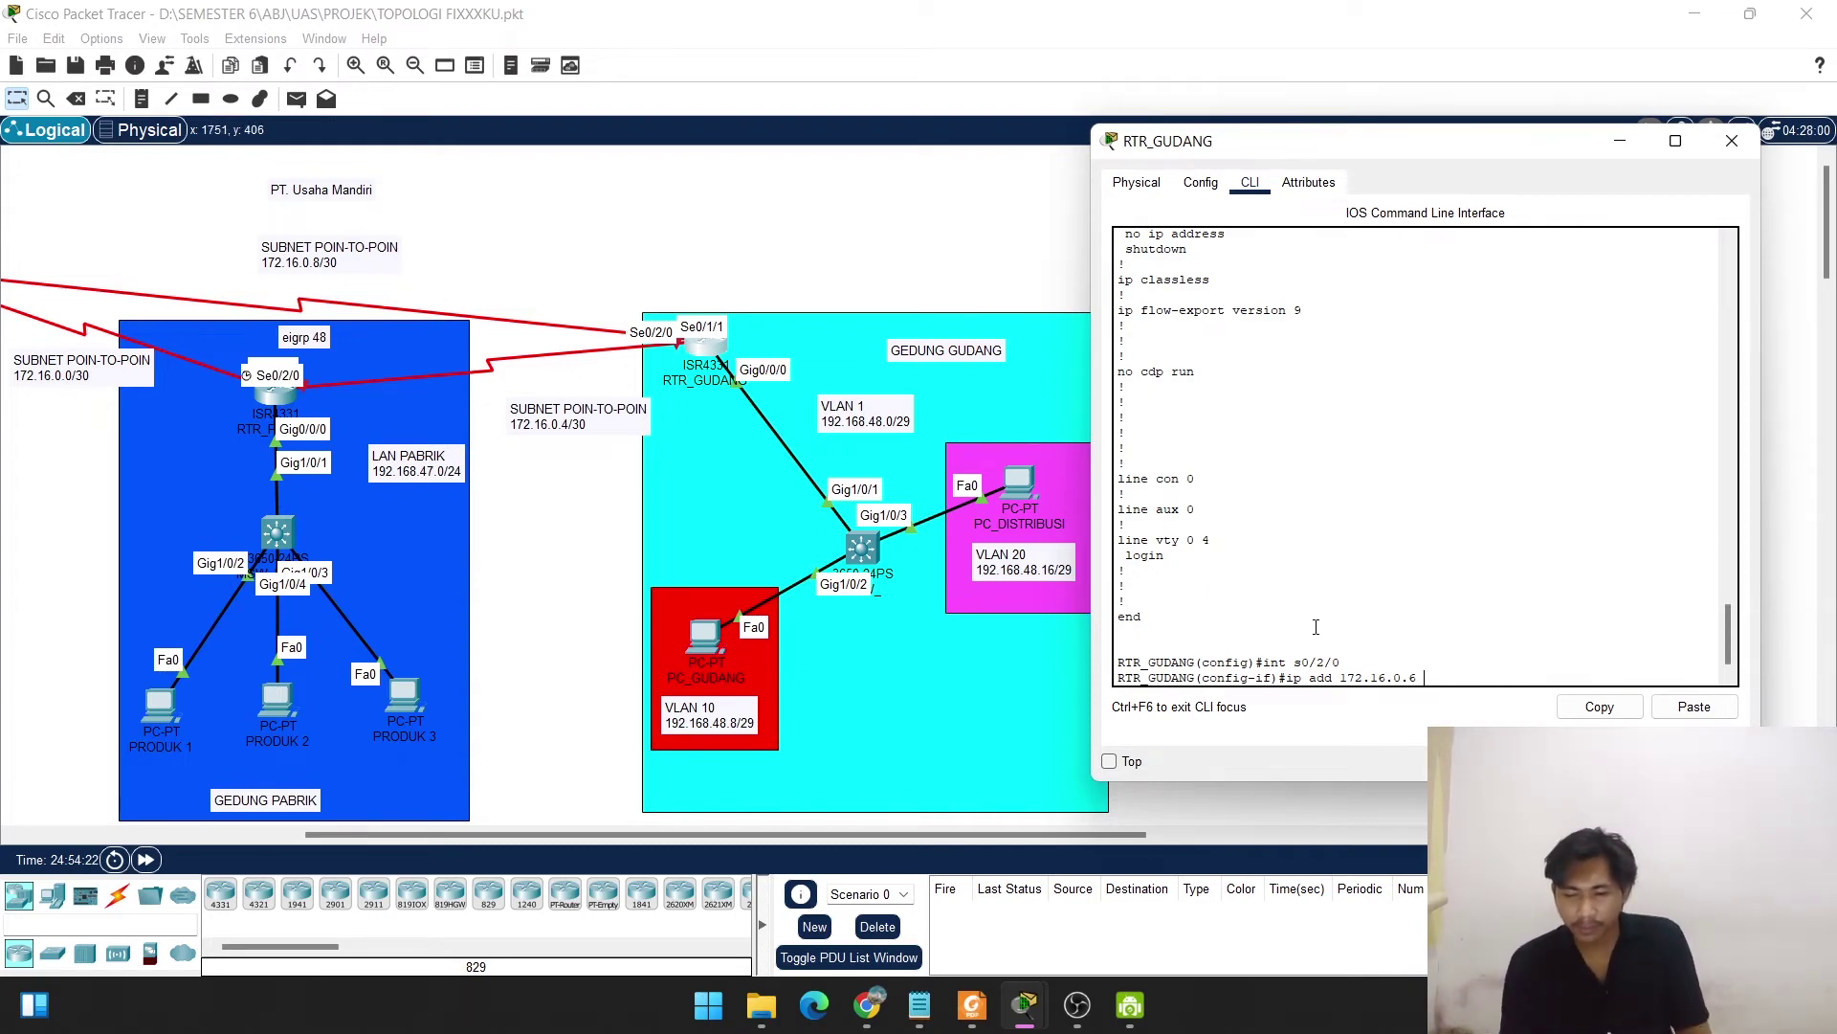
pyautogui.write(' 255')
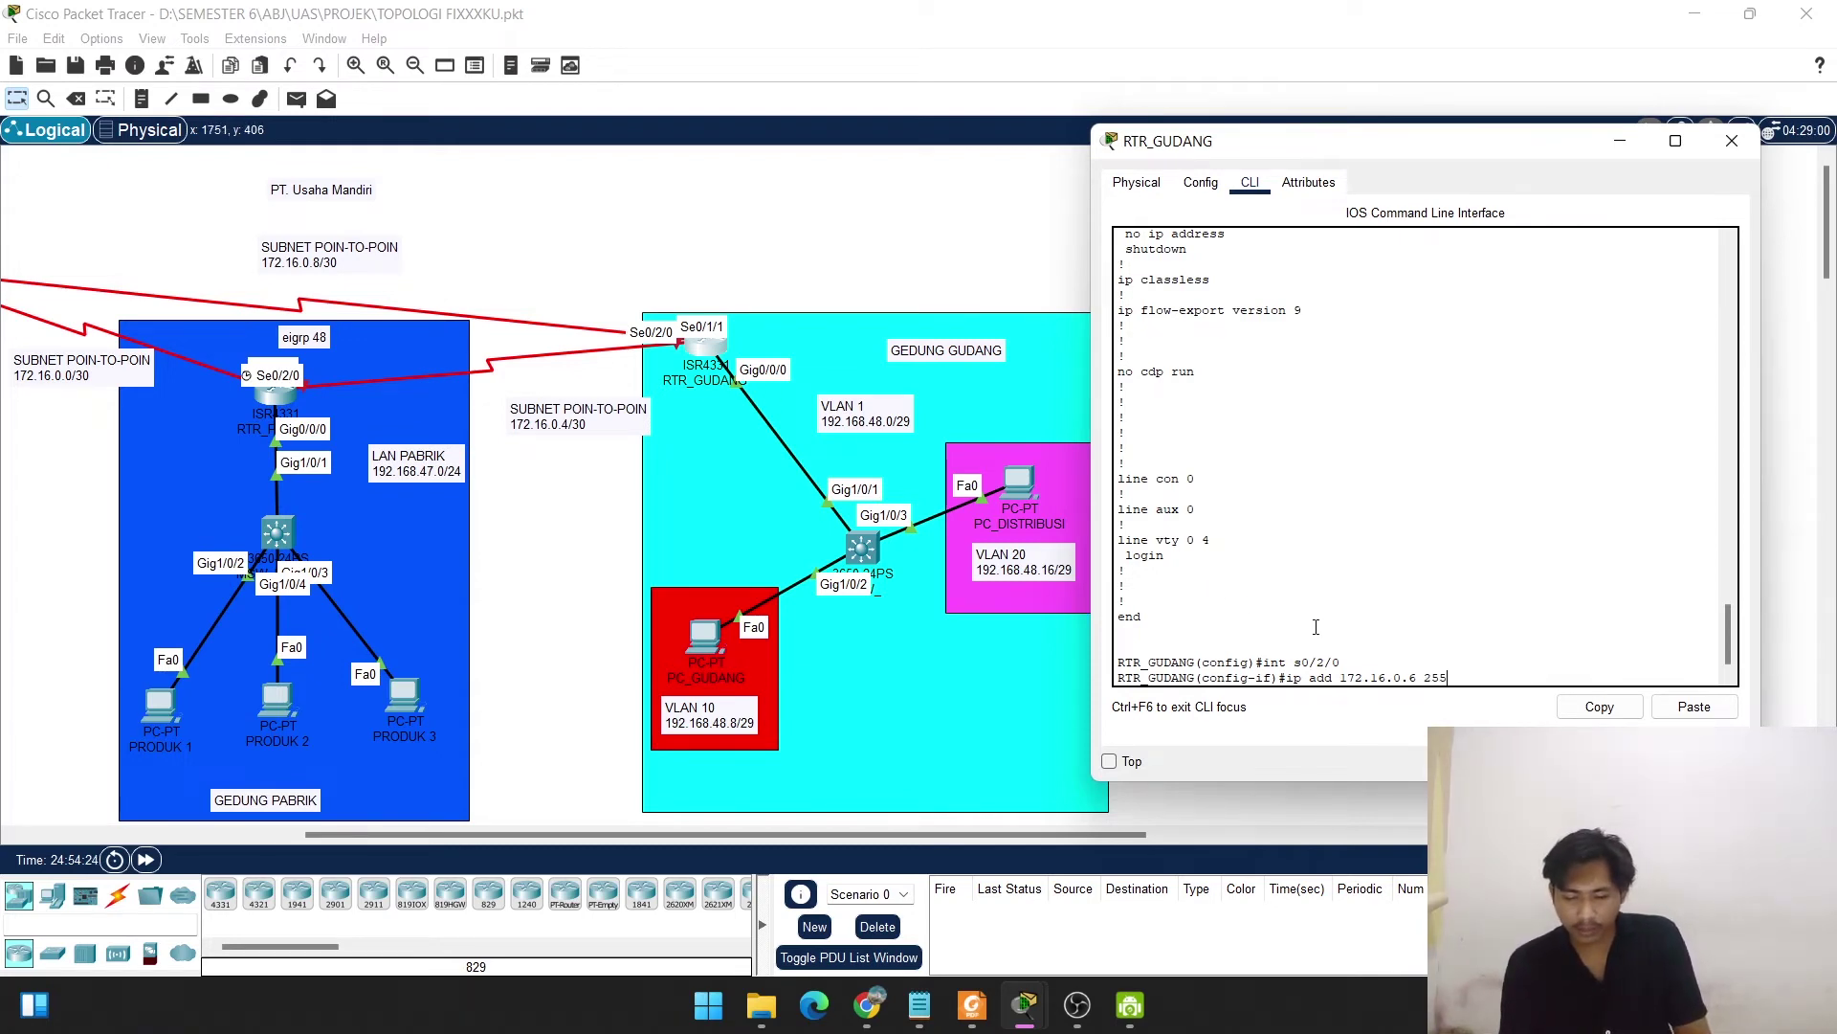
pyautogui.write('.255.255.')
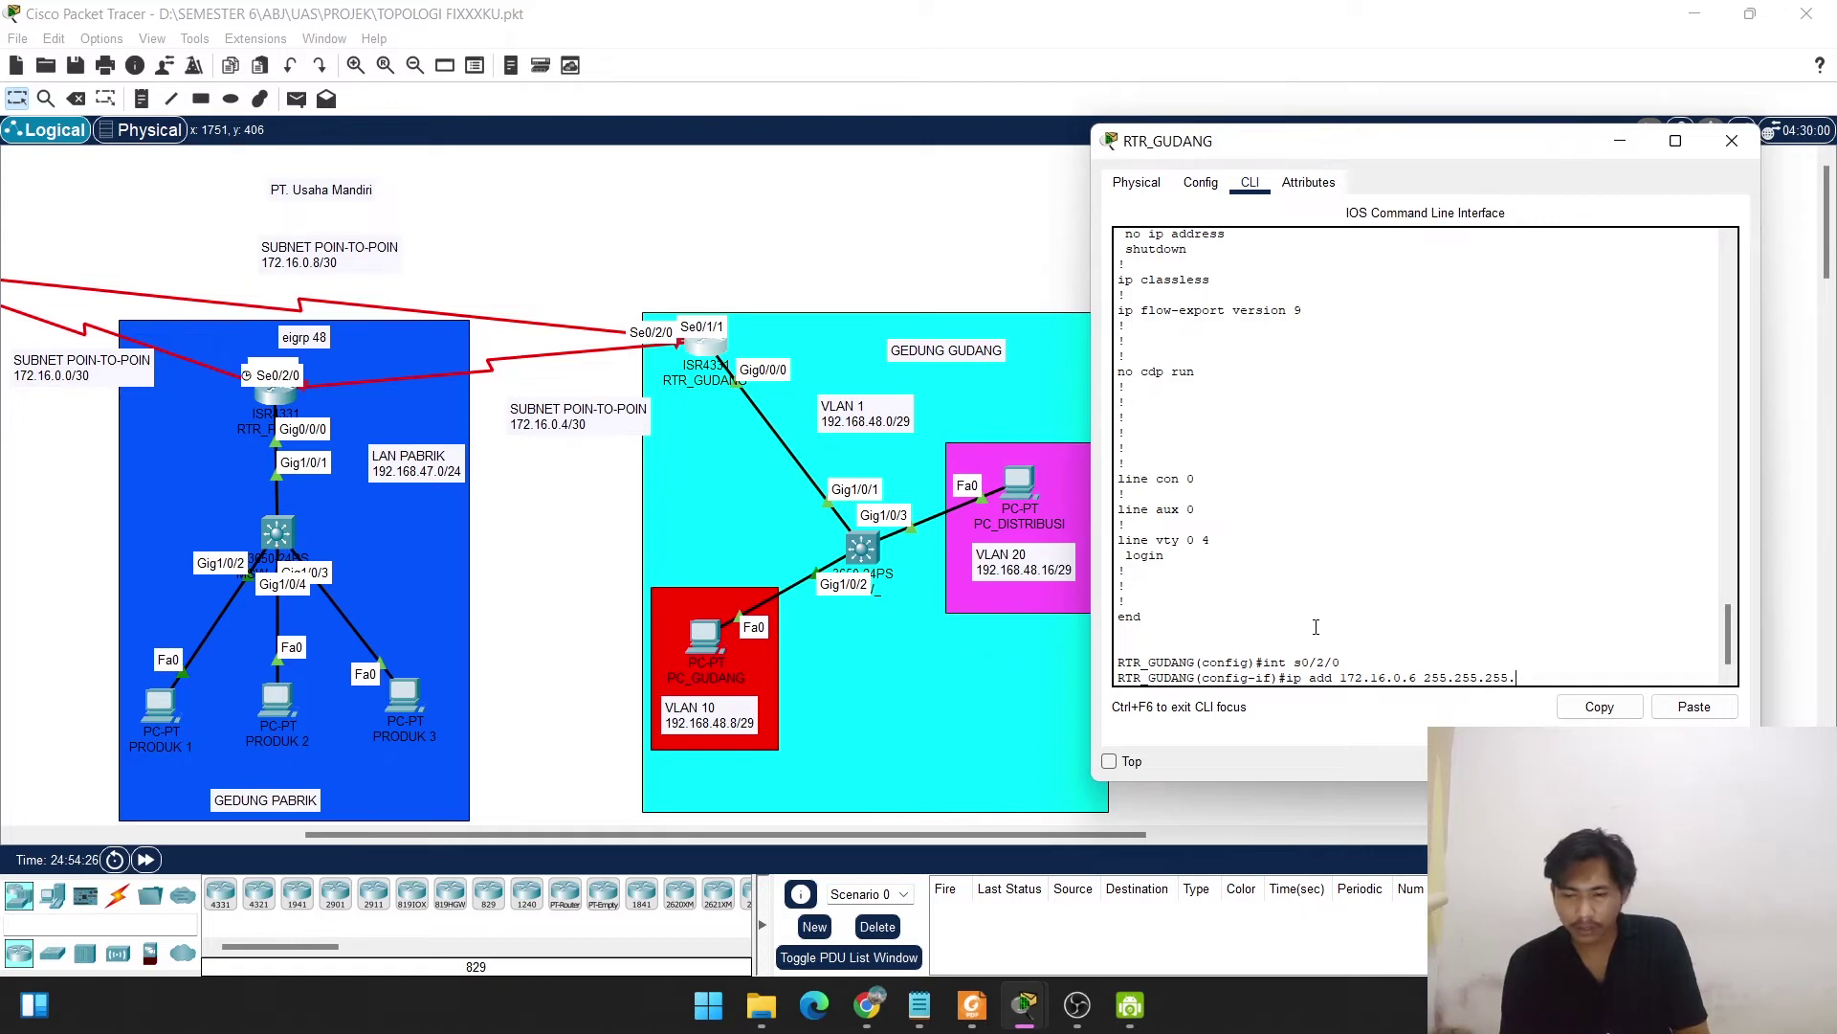
pyautogui.write('252')
pyautogui.press('Return')
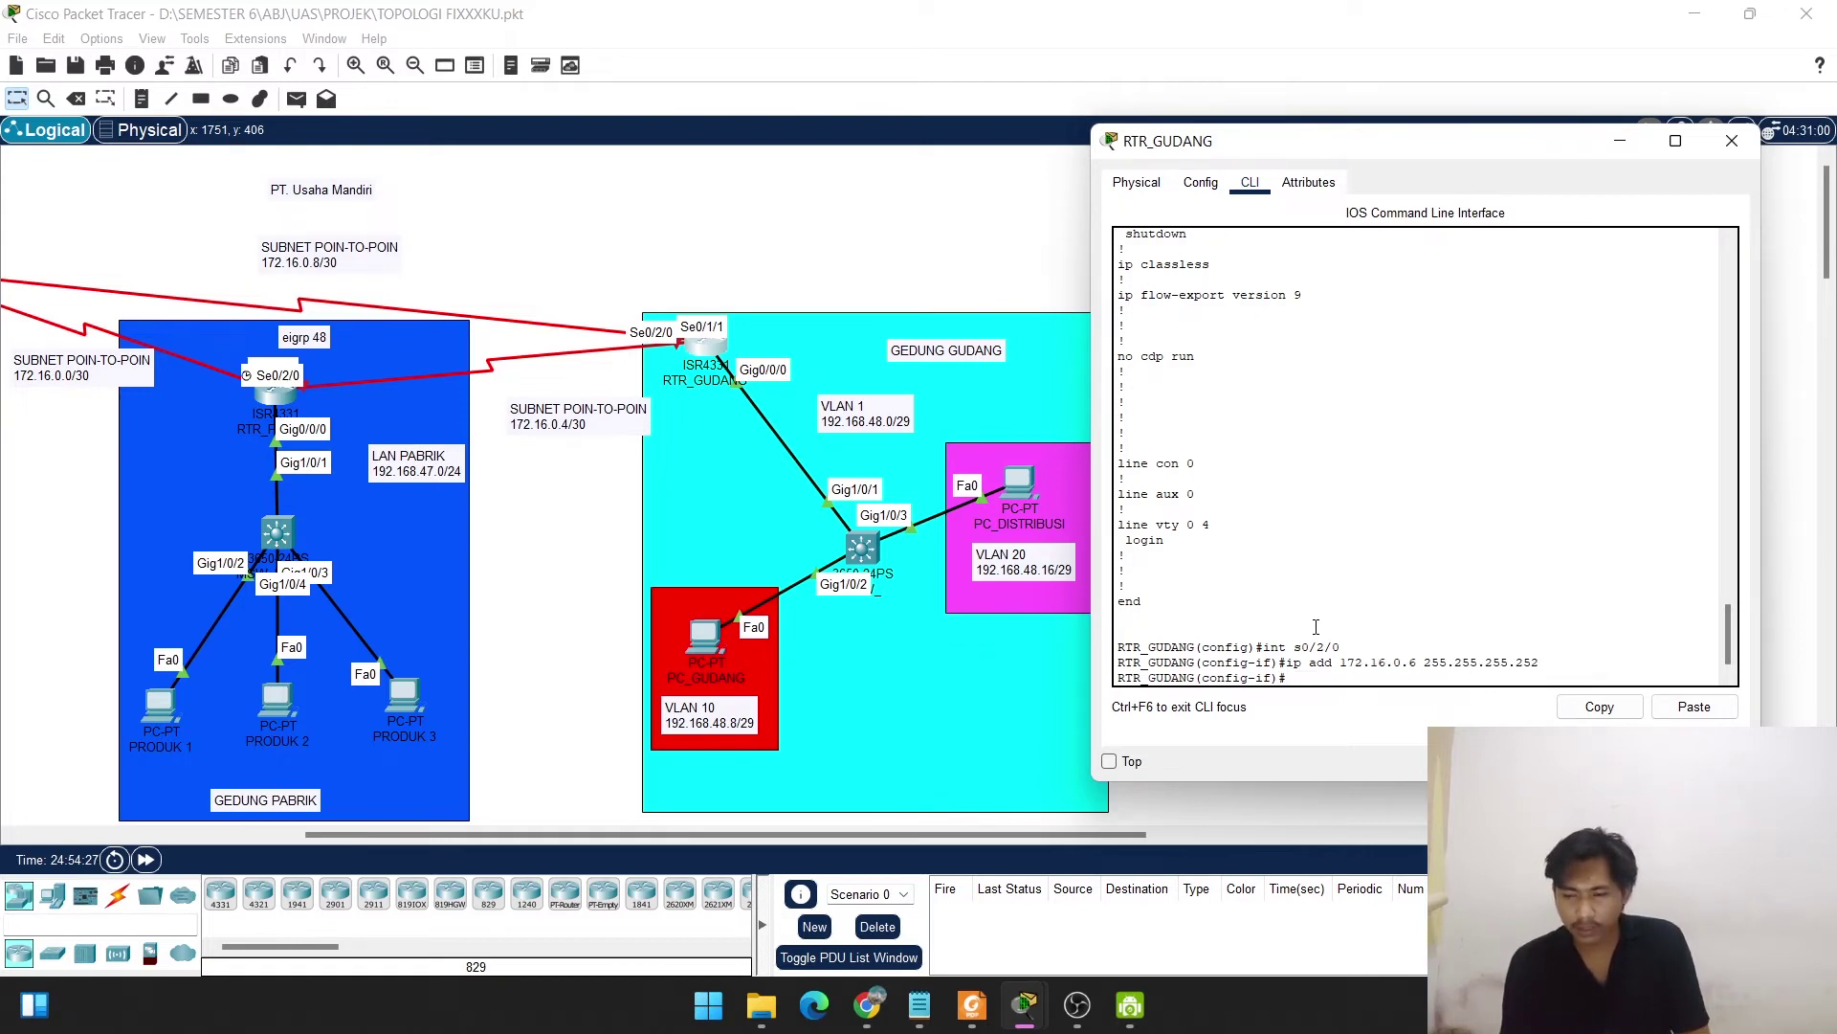
pyautogui.write('no shut')
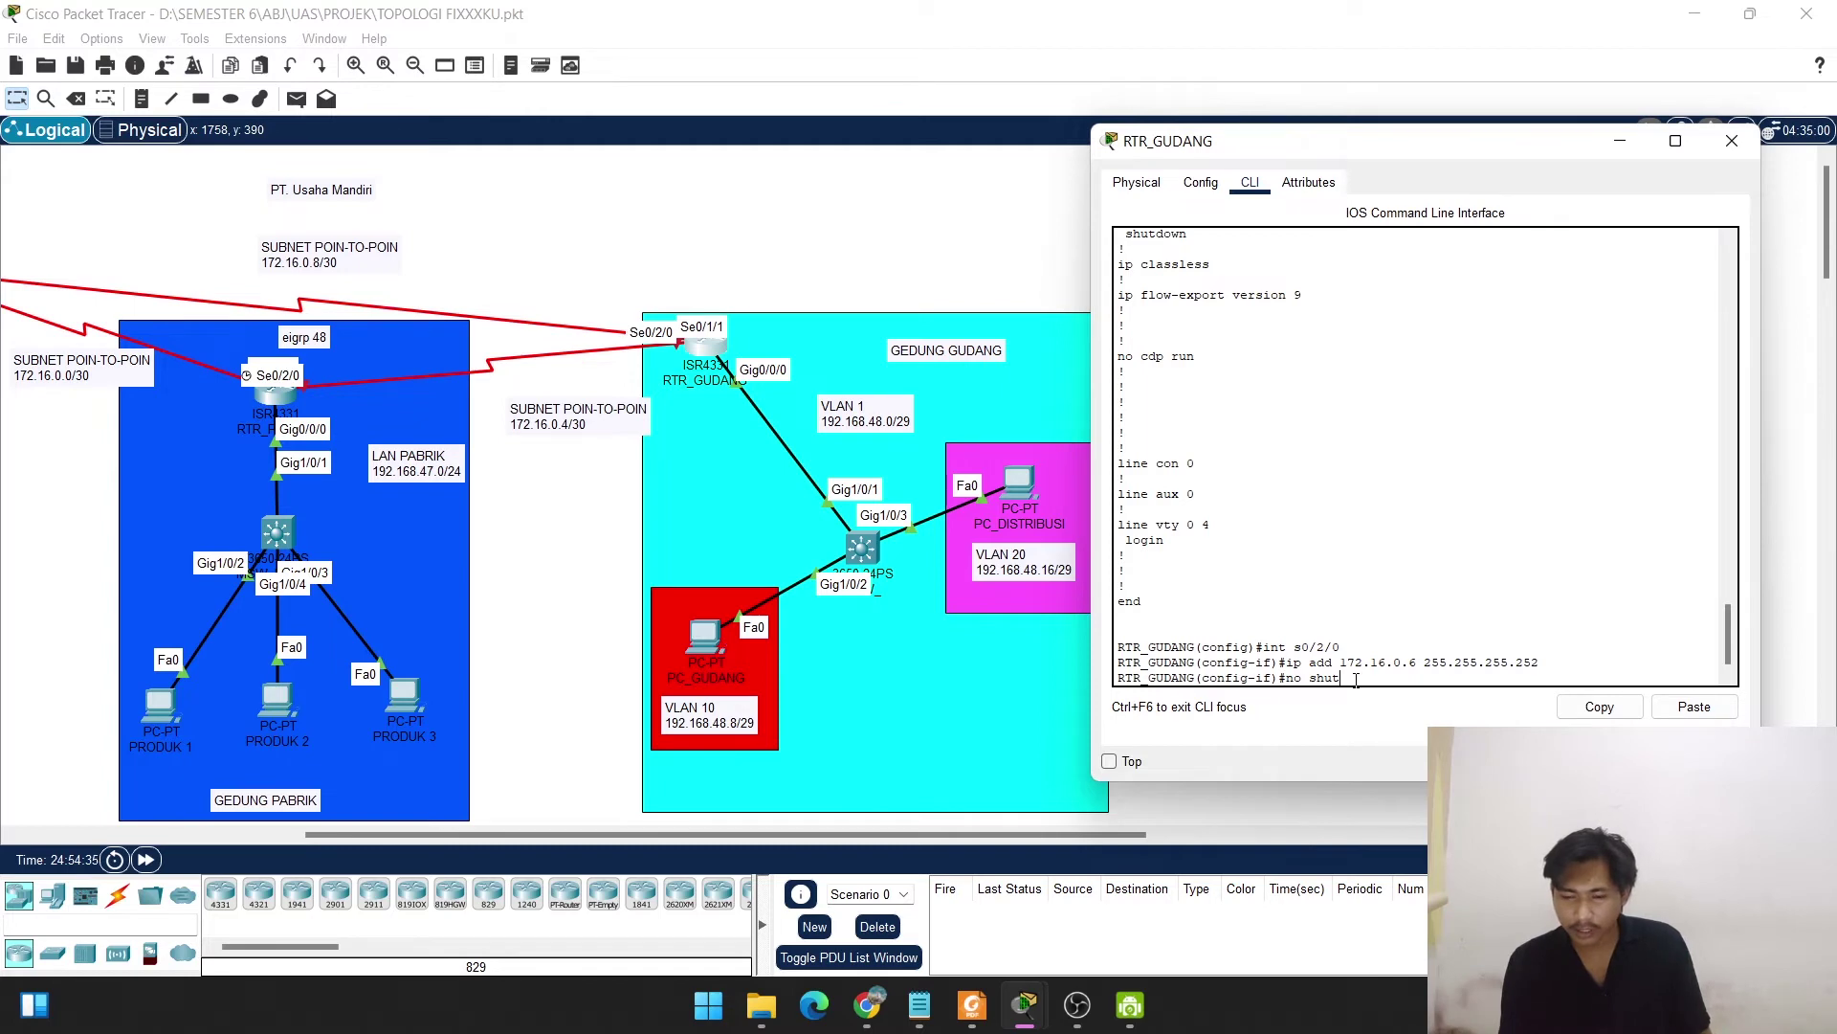
pyautogui.press('Return')
pyautogui.press('Return')
pyautogui.press('Return')
pyautogui.press('Return')
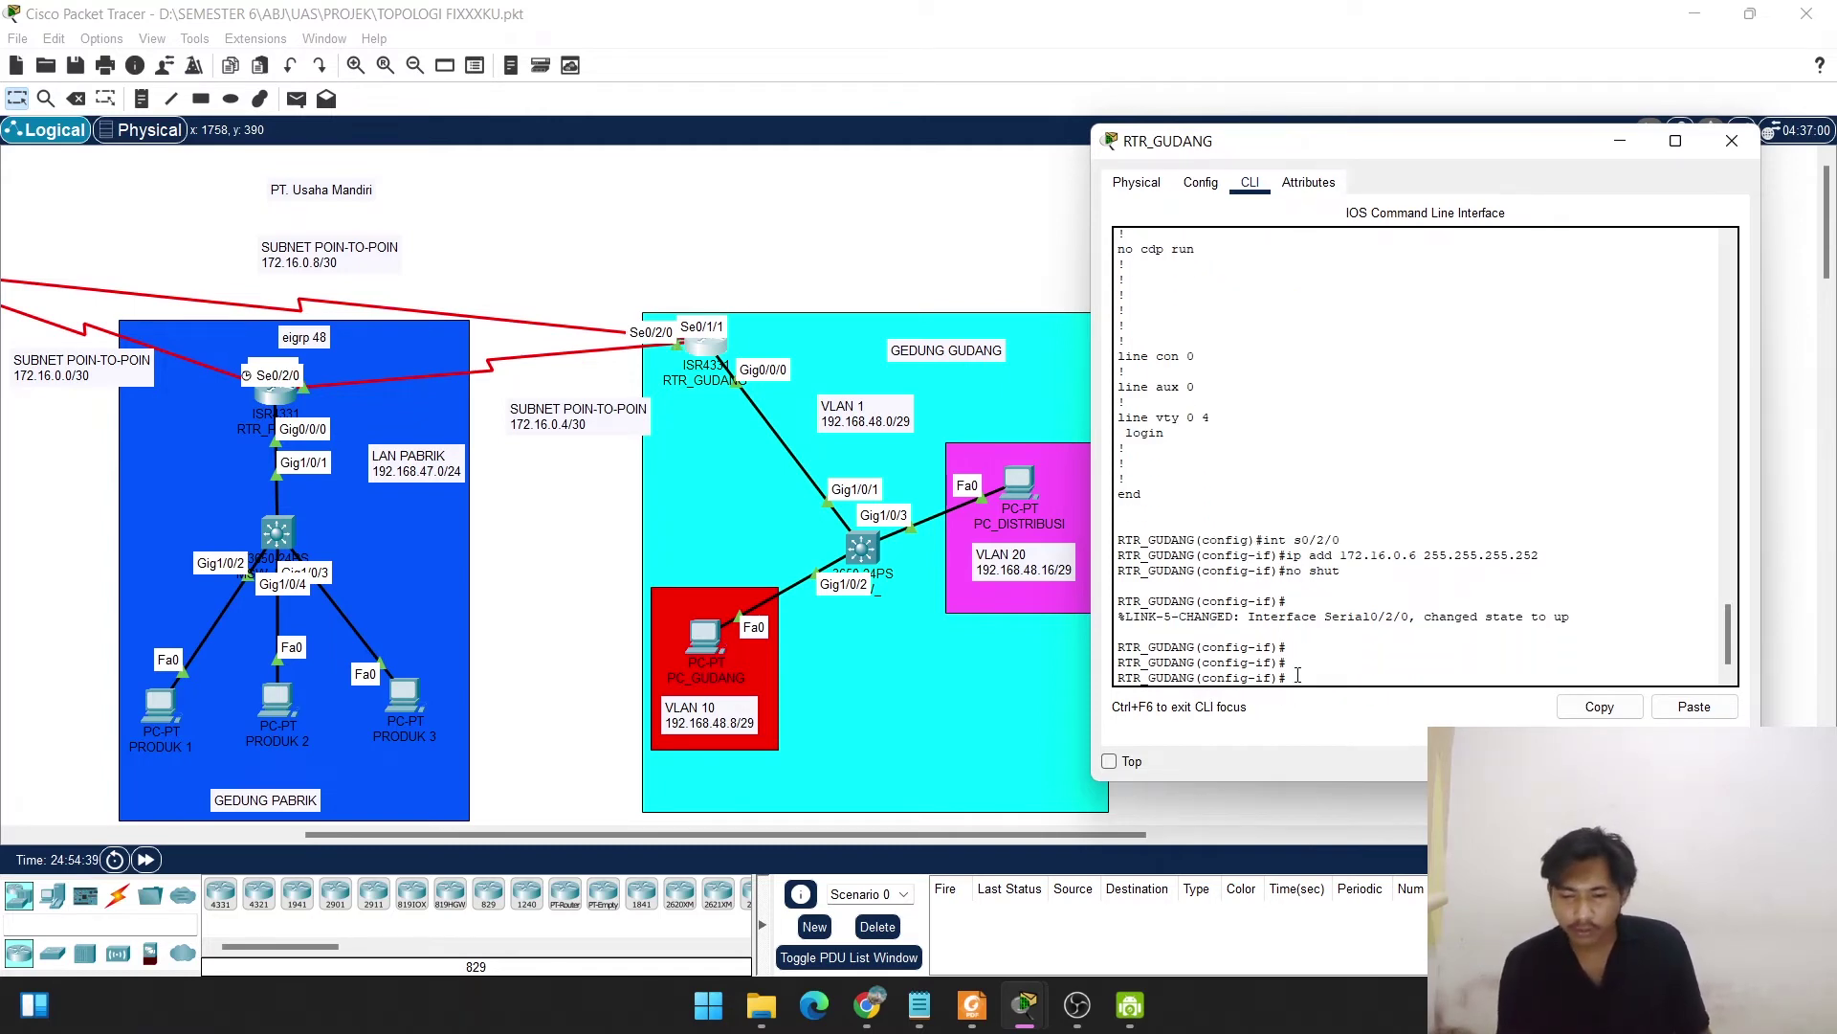
pyautogui.write('exit')
pyautogui.press('Return')
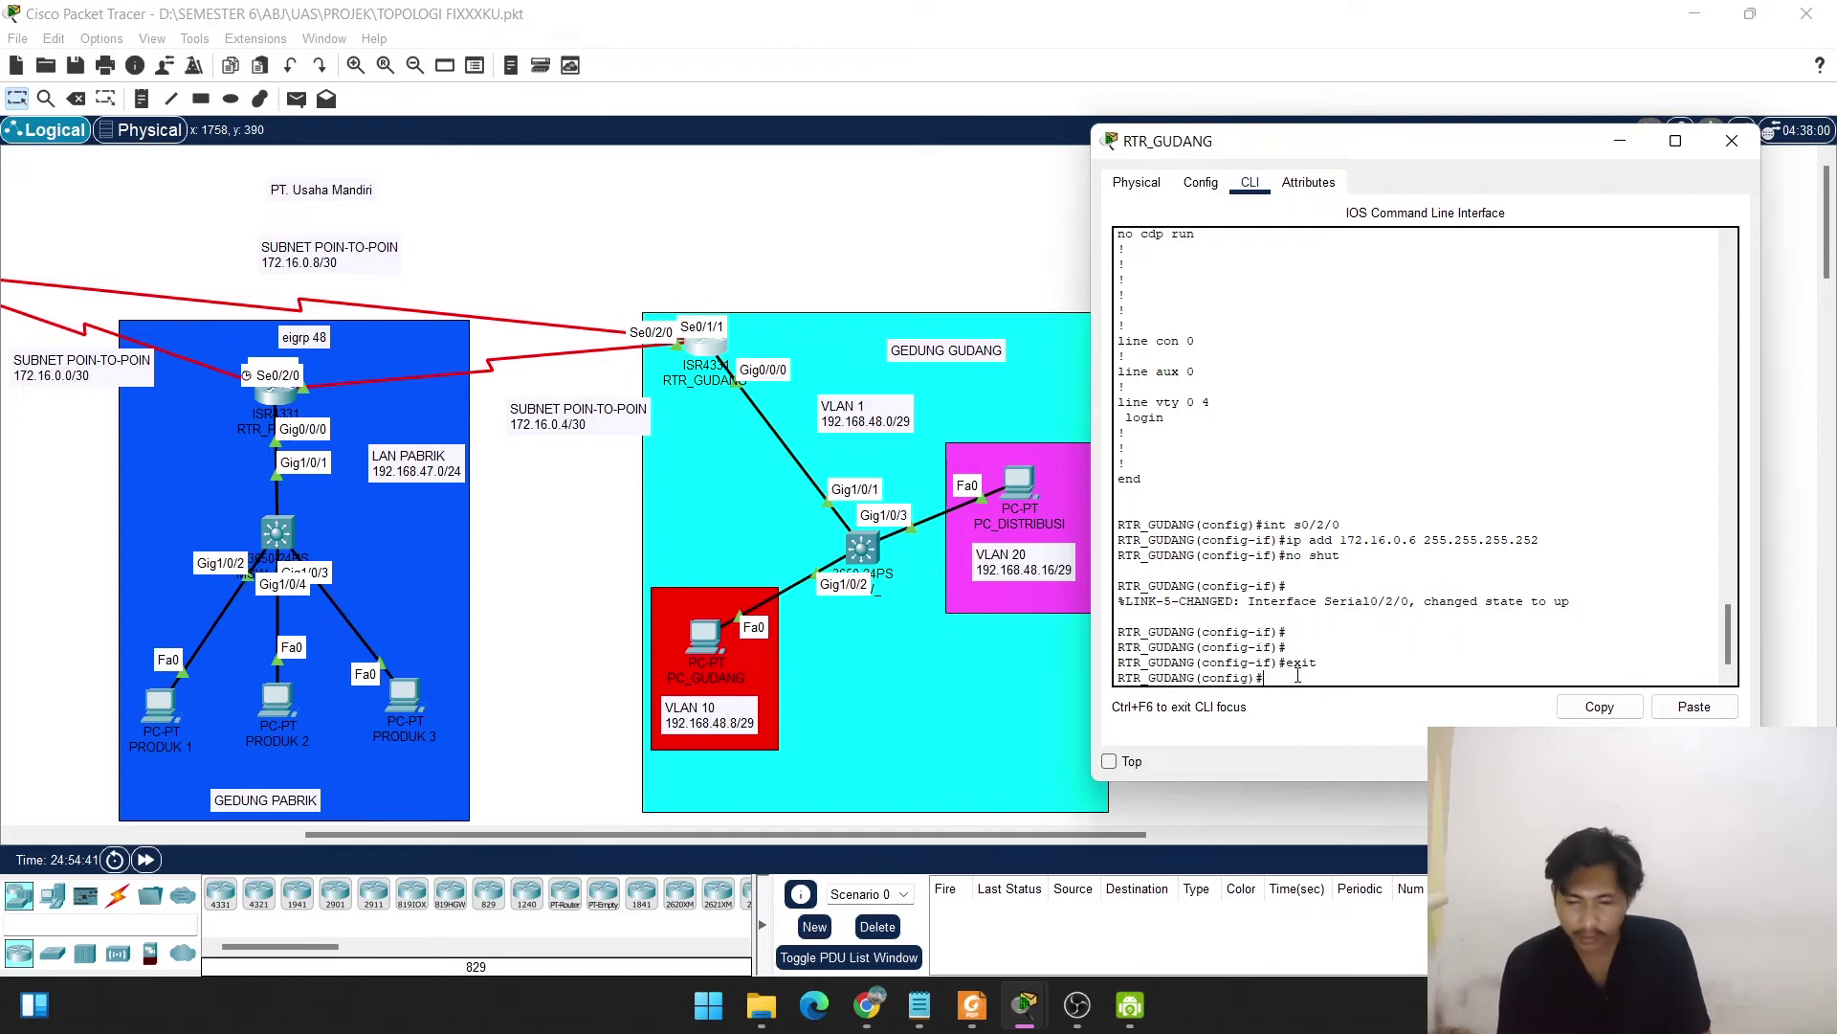
# Re-enter Serial0/2/0 briefly and exit back to global configuration.
pyautogui.press('Return')
pyautogui.press('Return')
pyautogui.write('int s0/2/0')
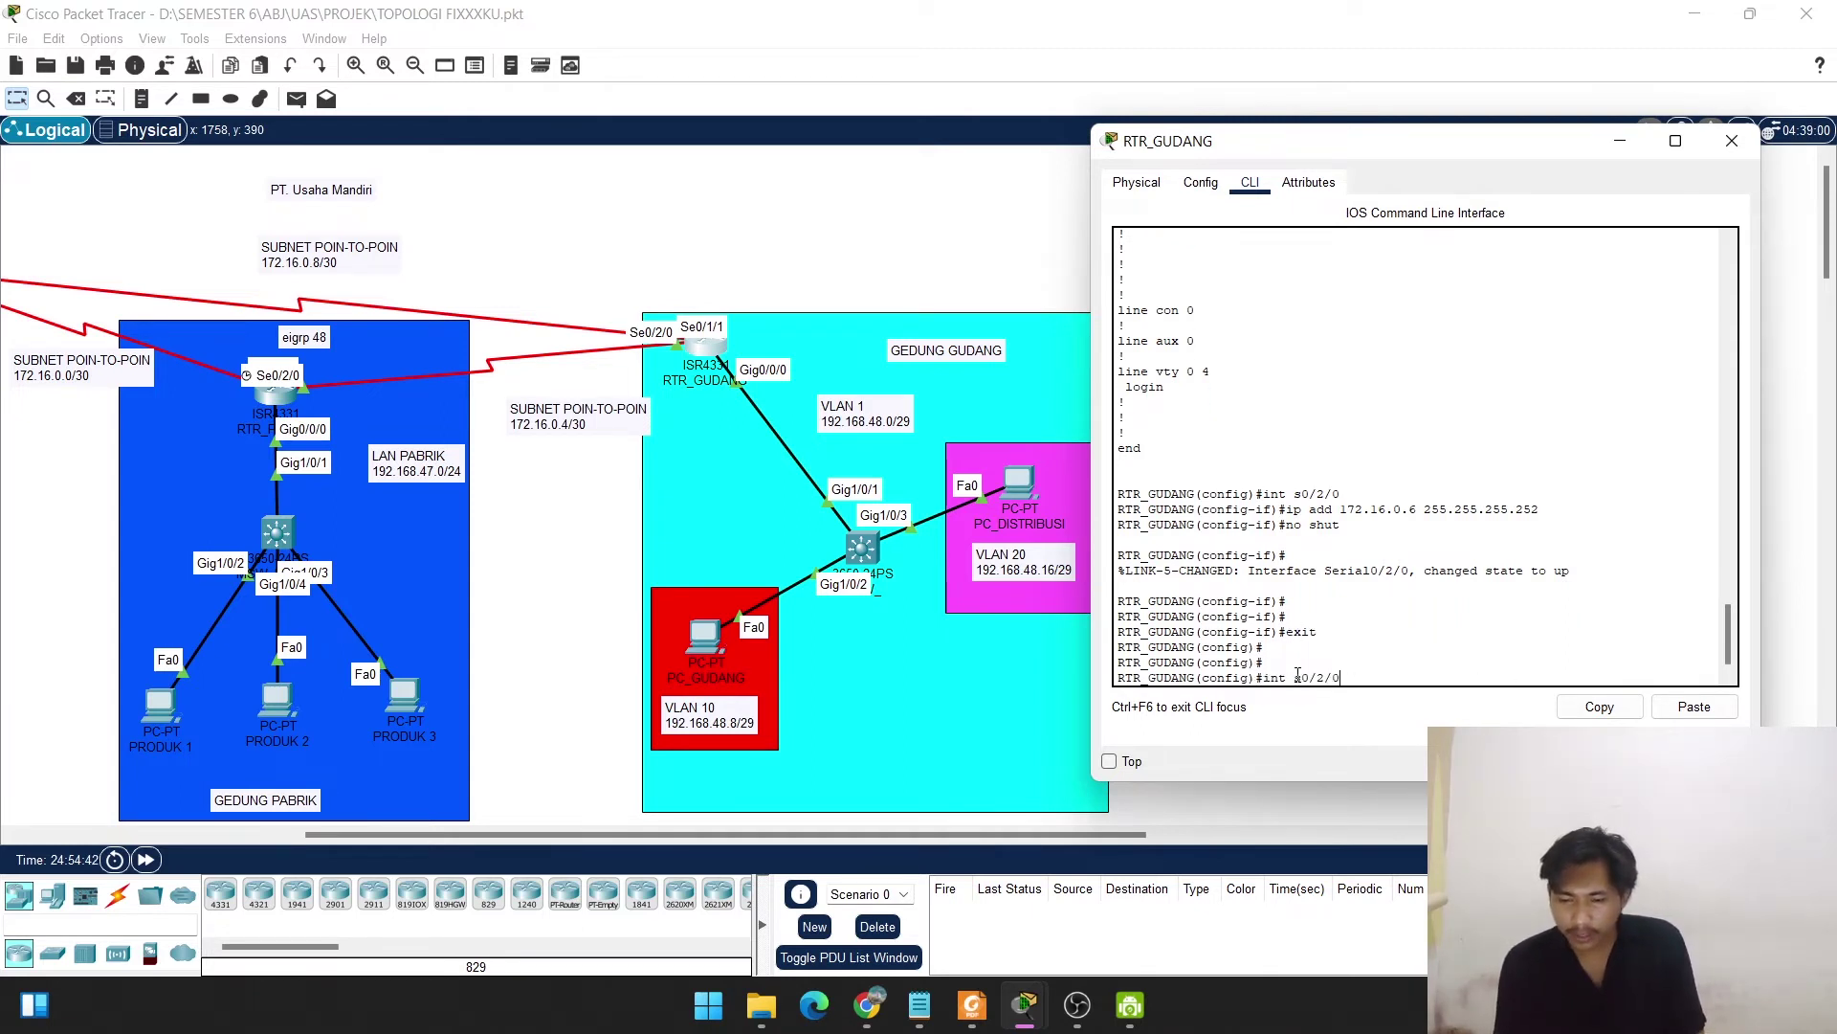
pyautogui.press('Return')
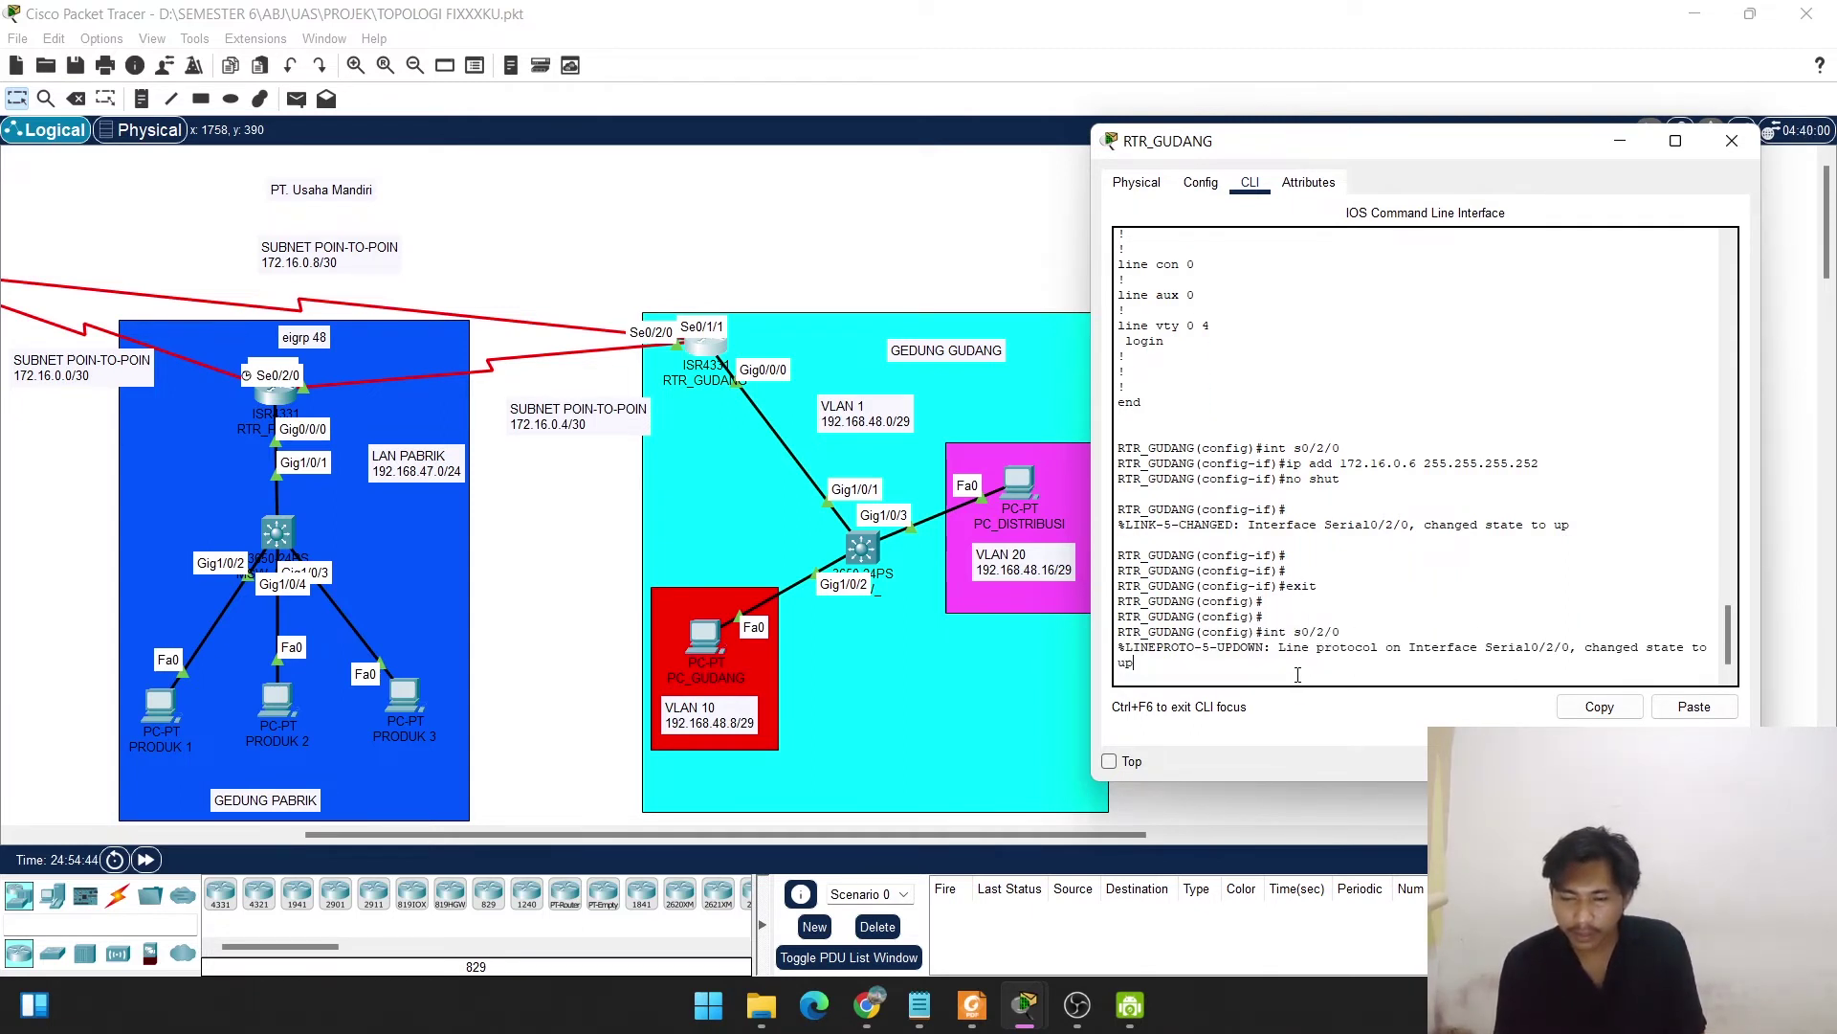
pyautogui.write('exit')
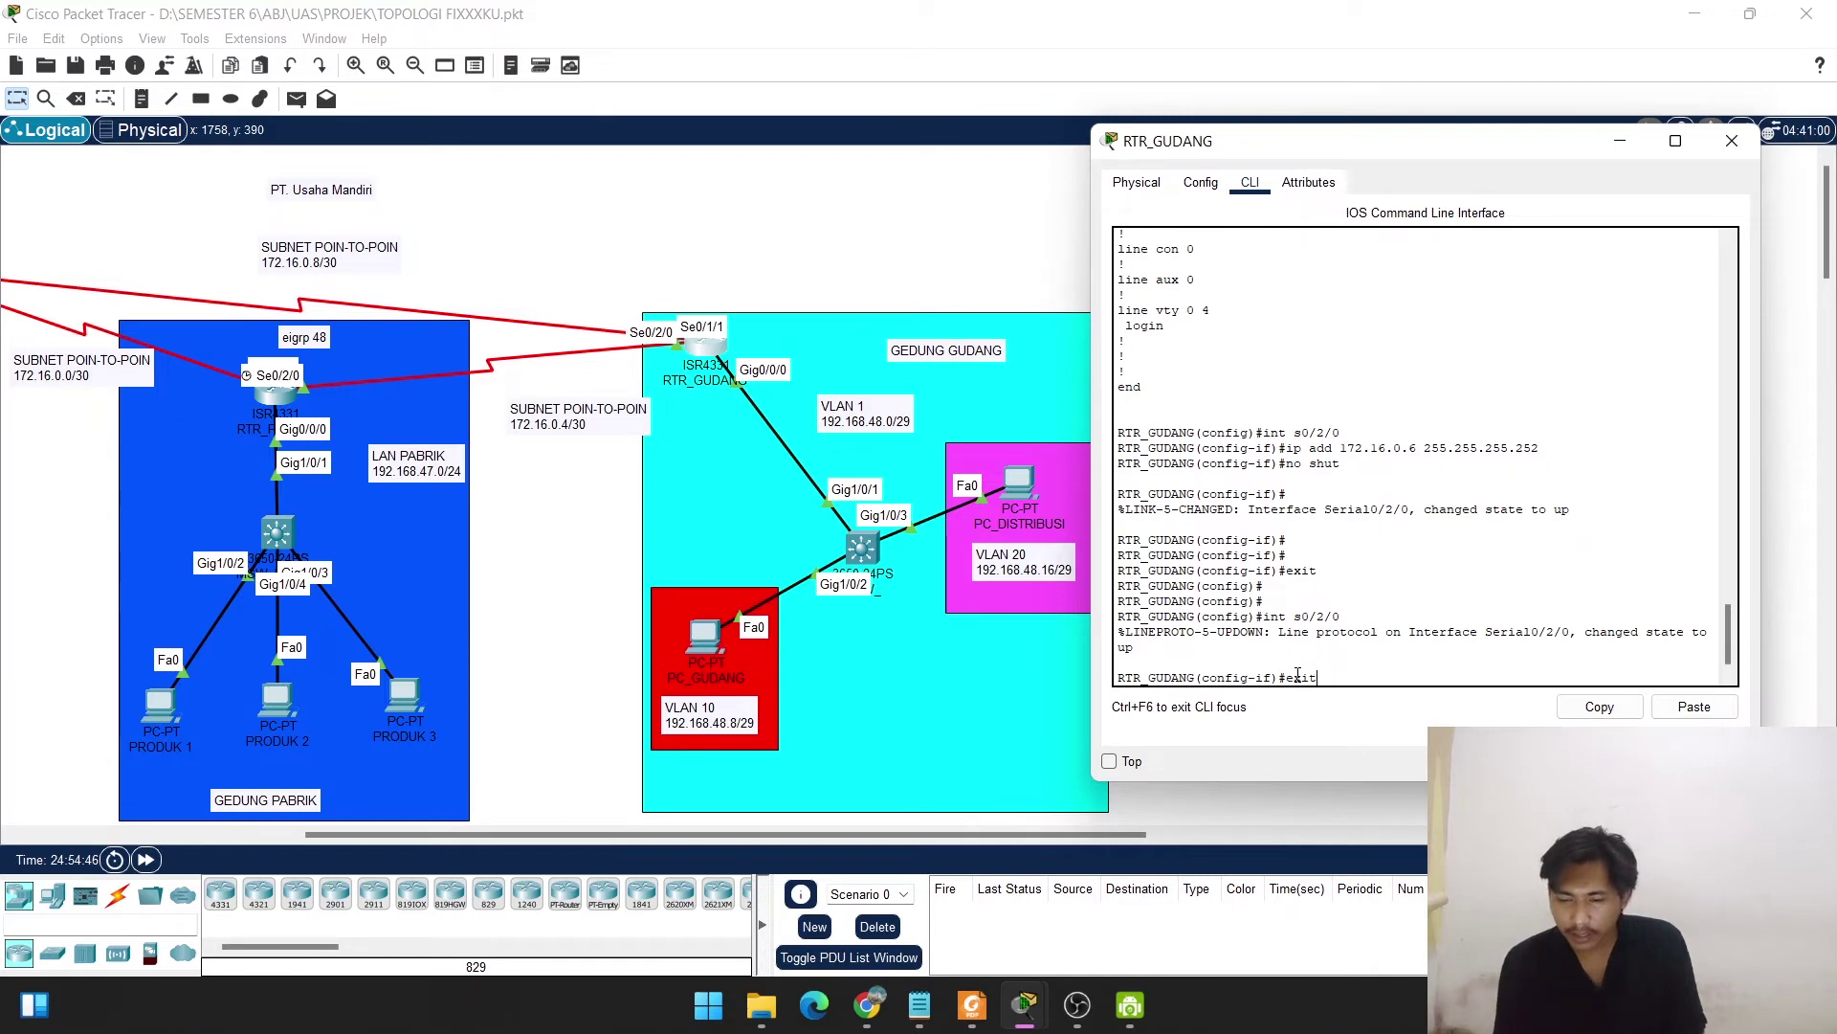
pyautogui.press('Return')
pyautogui.write('exit')
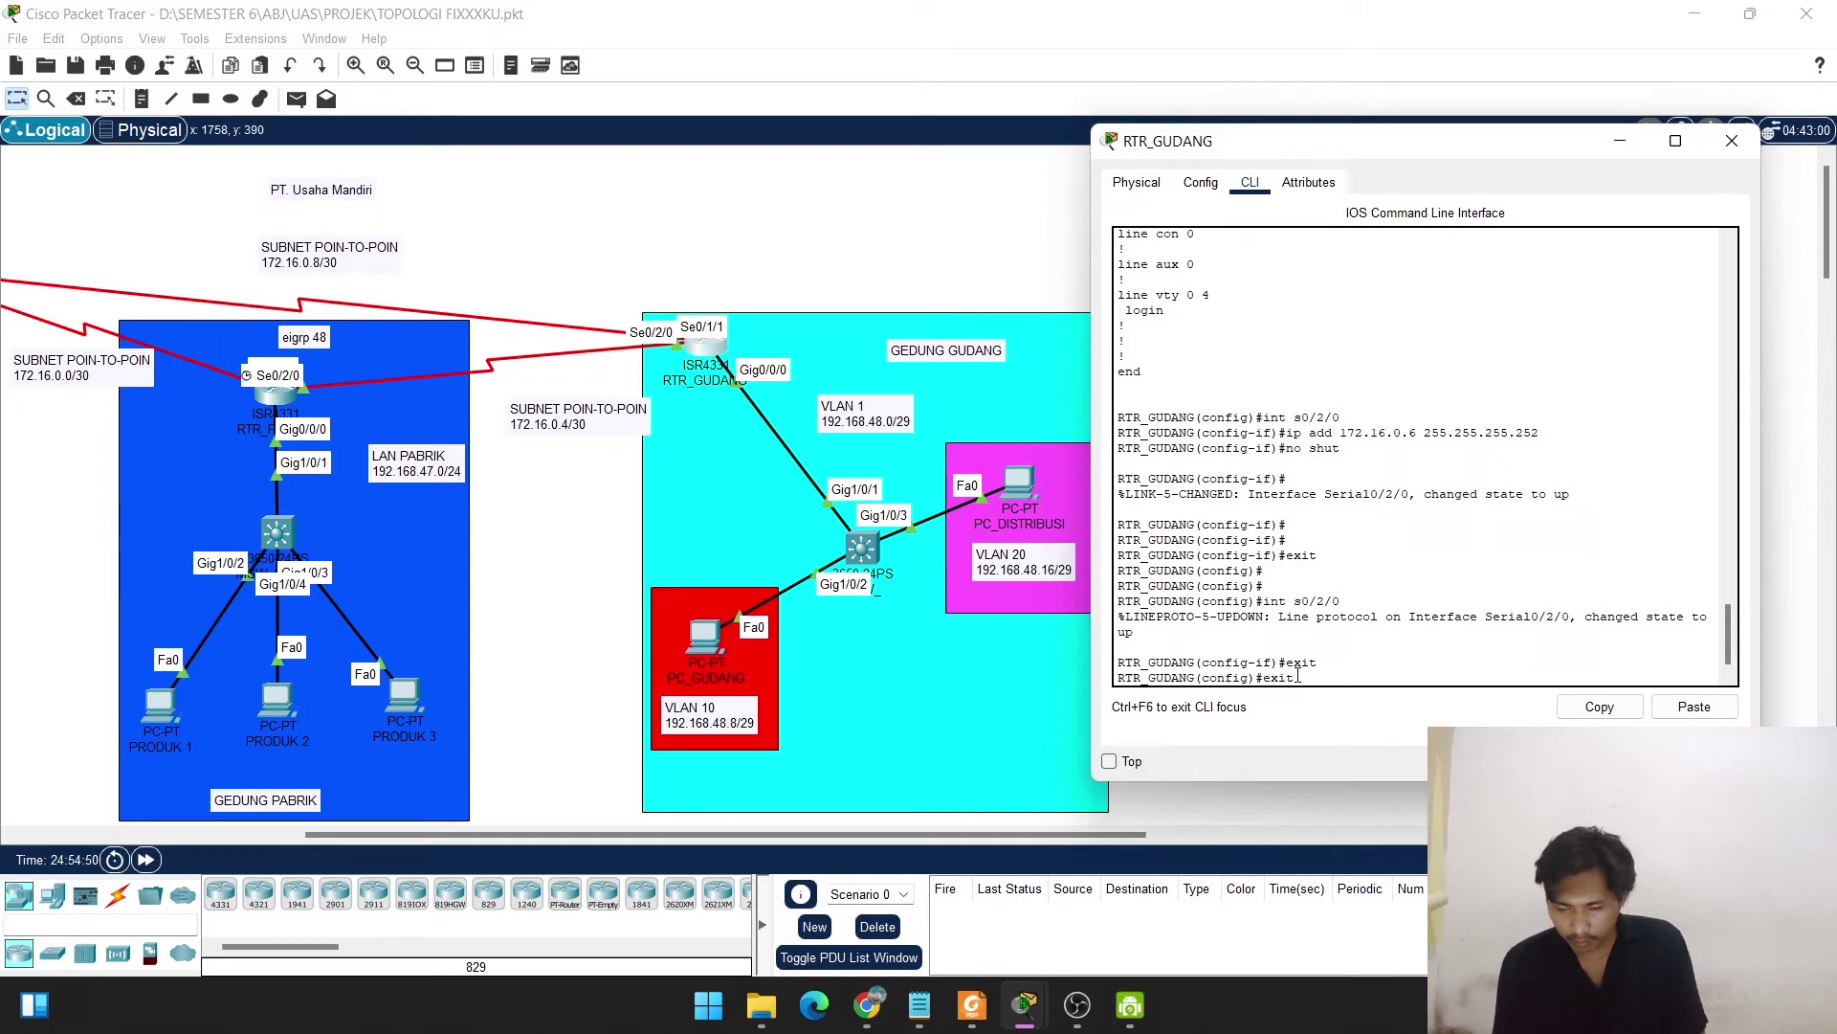
# Enter interface Serial0/1/1 by editing the recalled interface command.
pyautogui.press('Up')
pyautogui.press('Up')
pyautogui.press('Left')
pyautogui.press('Left')
pyautogui.press('BackSpace')
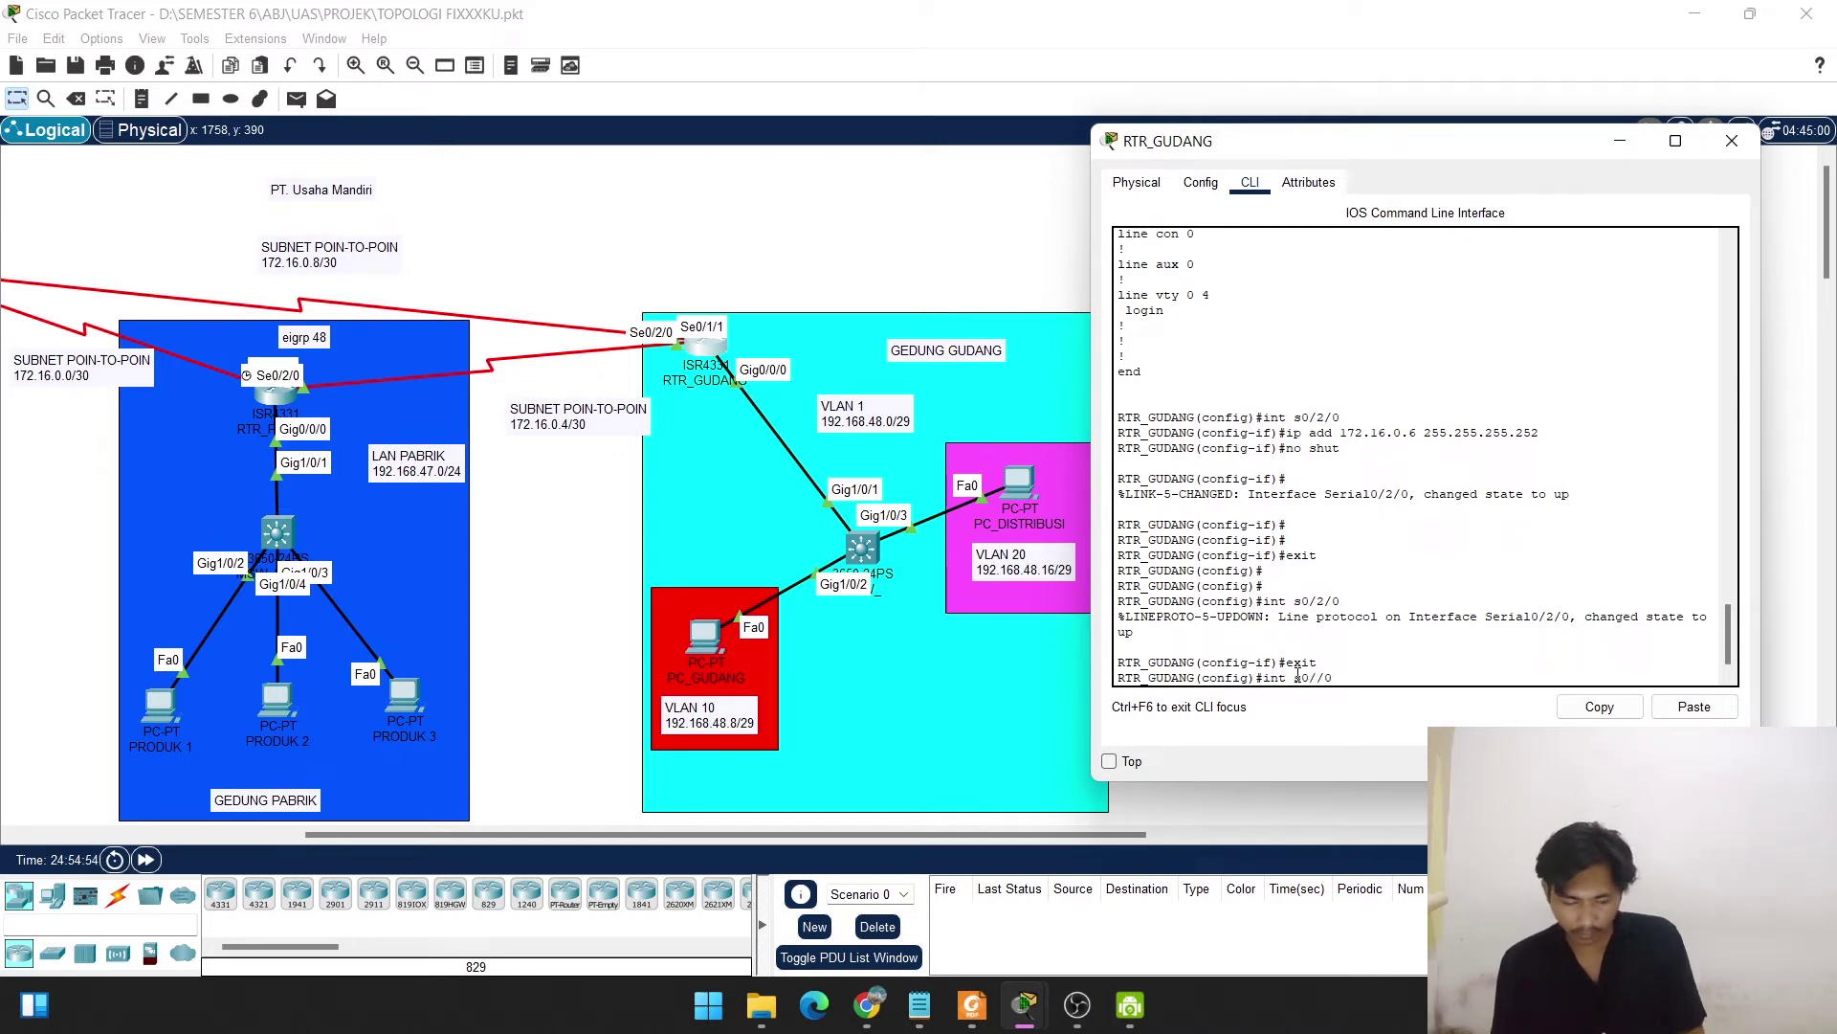
pyautogui.write('1')
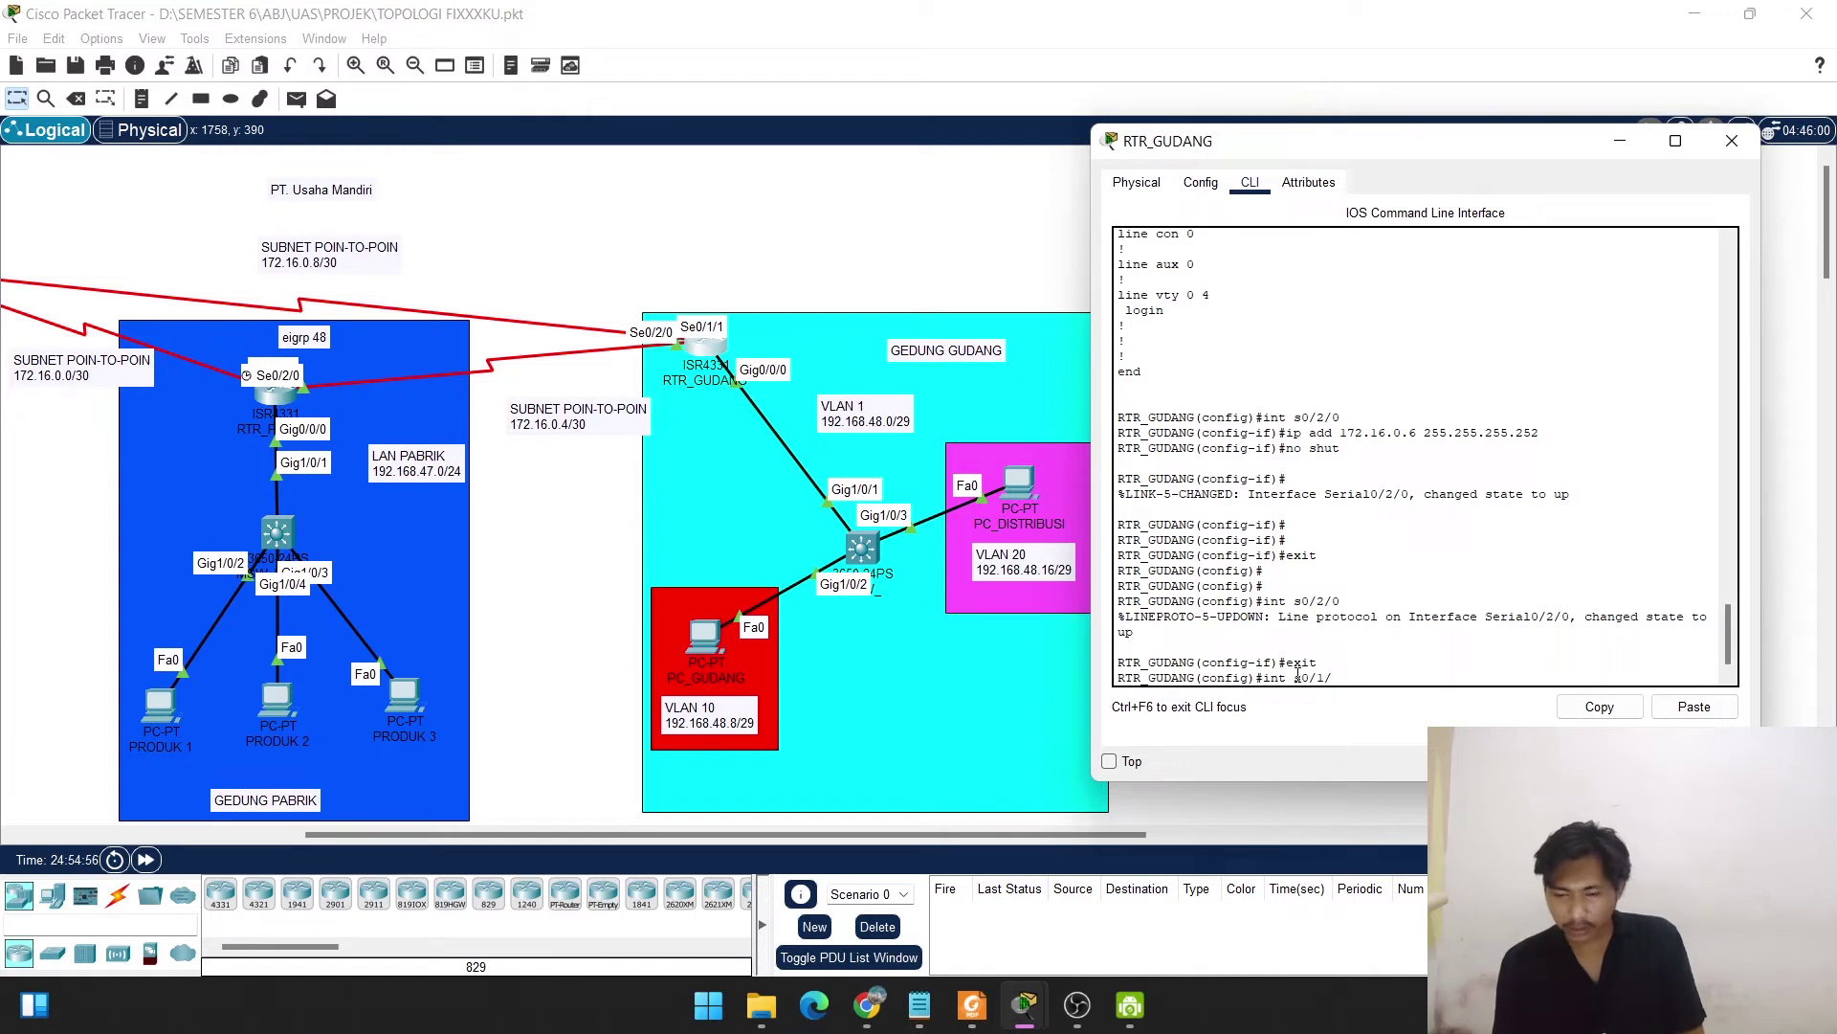
pyautogui.press('BackSpace')
pyautogui.write('1')
pyautogui.press('Return')
# Assign 172.16.0.10 255.255.255.252 to Serial0/1/1, enable it with no shut, and exit.
pyautogui.write('i')
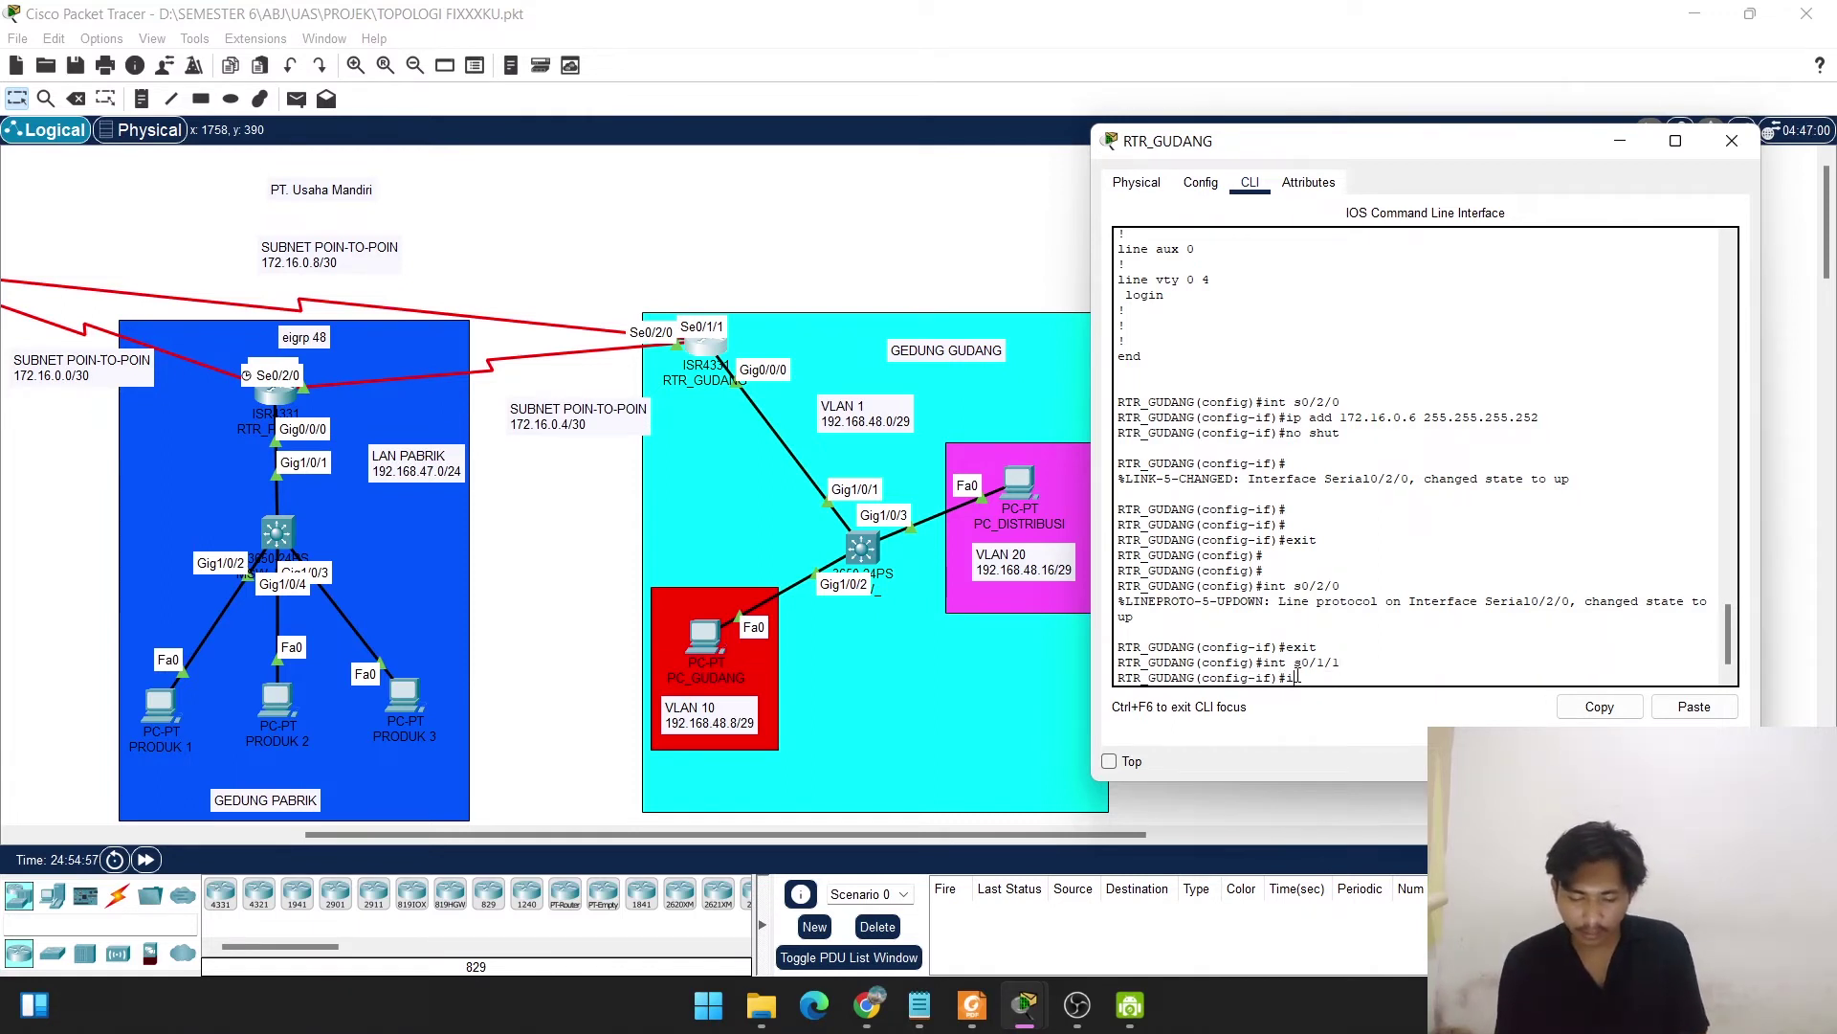
pyautogui.write('p add 17')
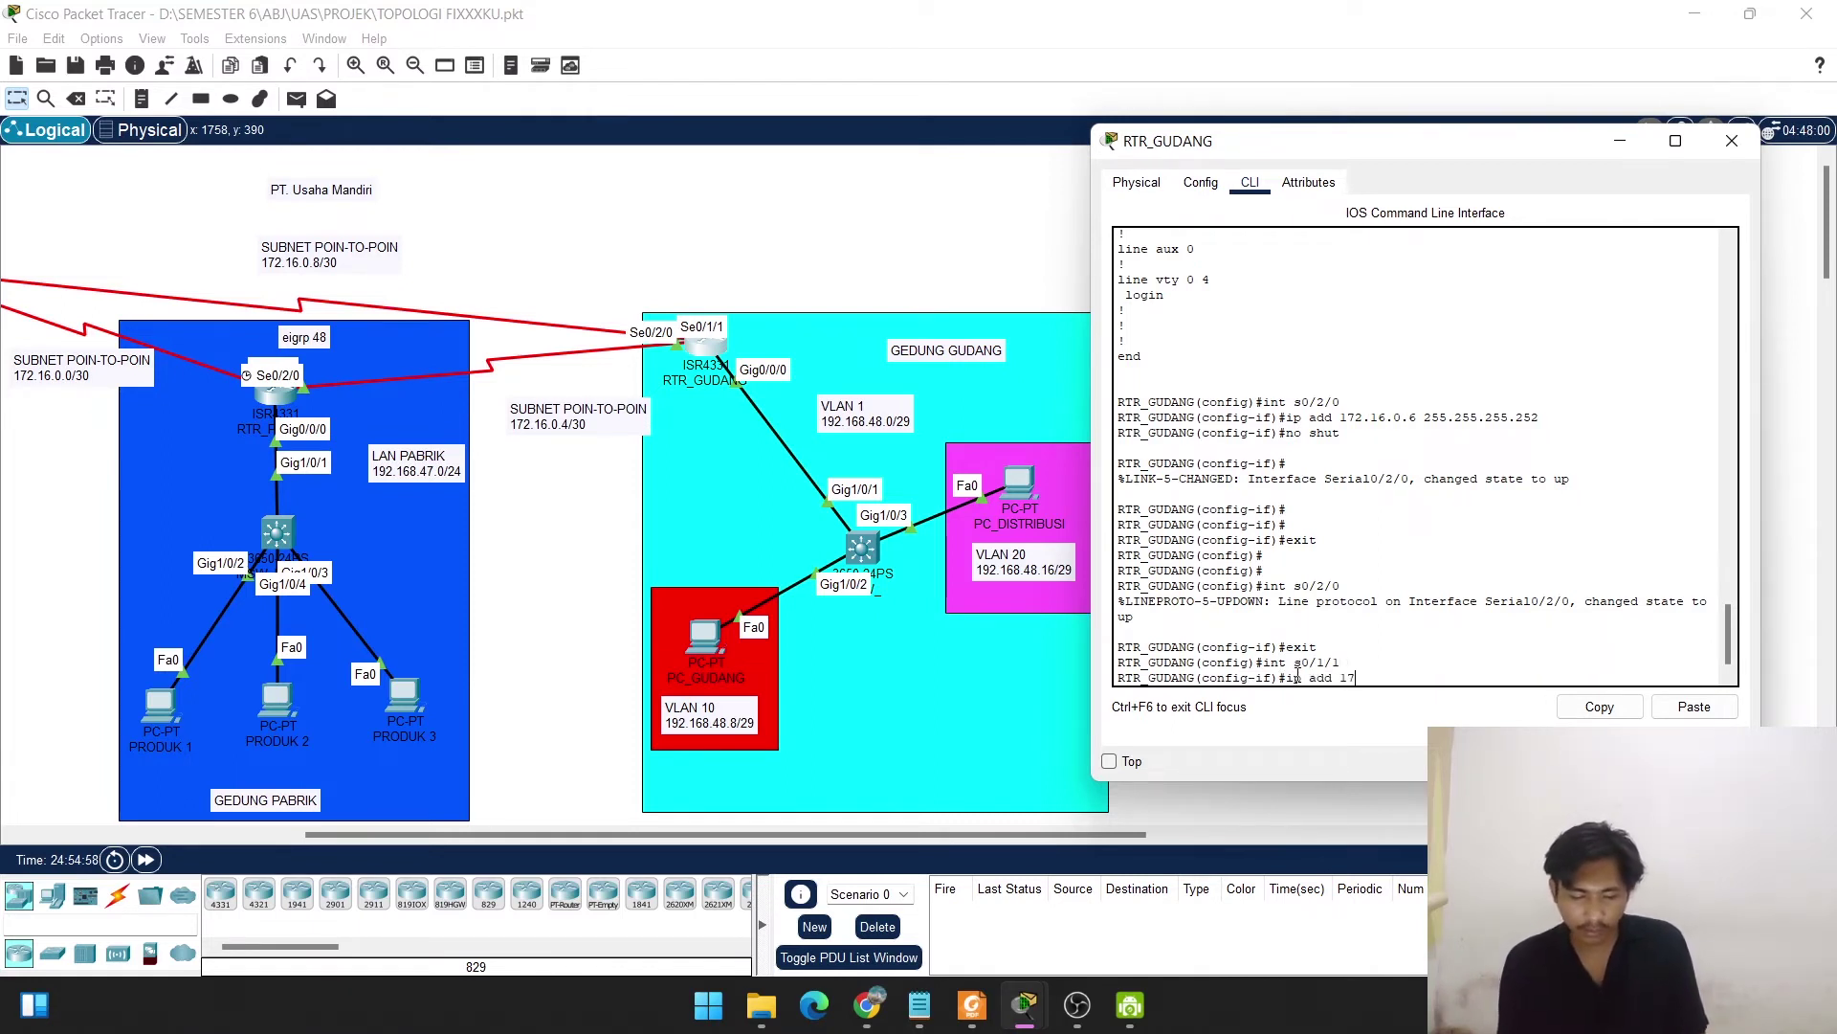
pyautogui.write('2.16')
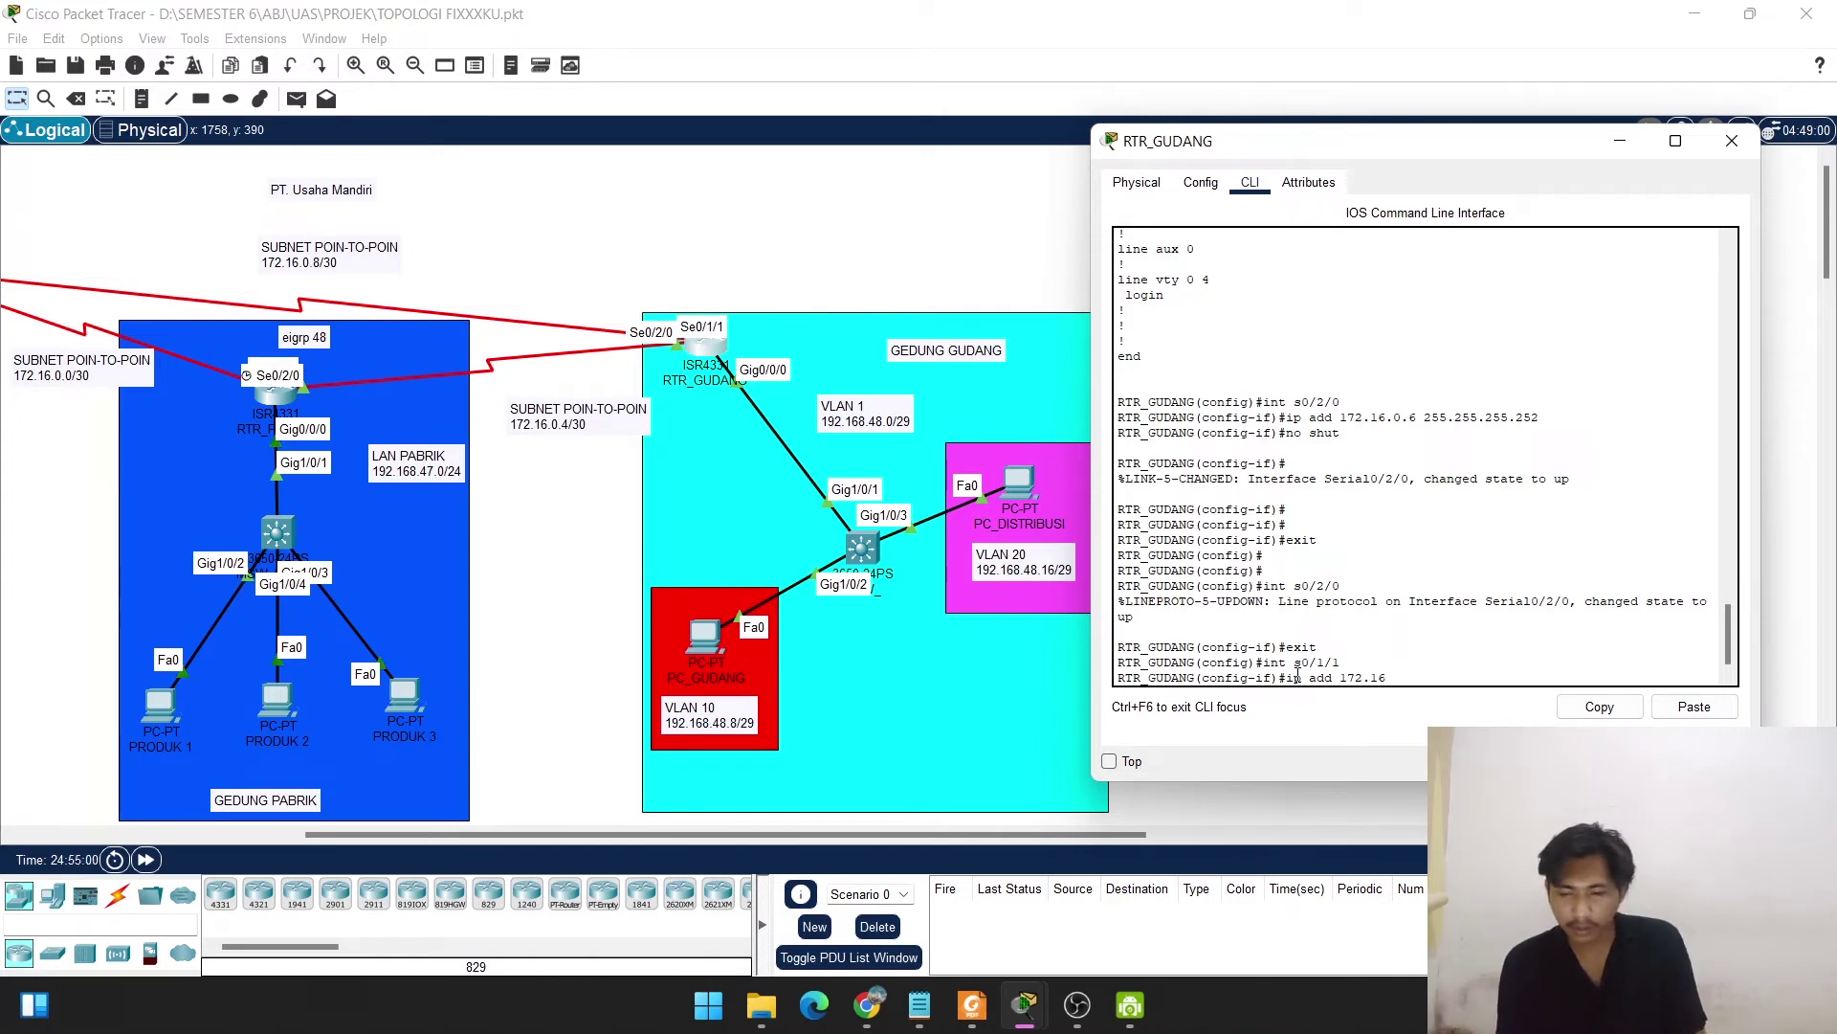
pyautogui.write('.0')
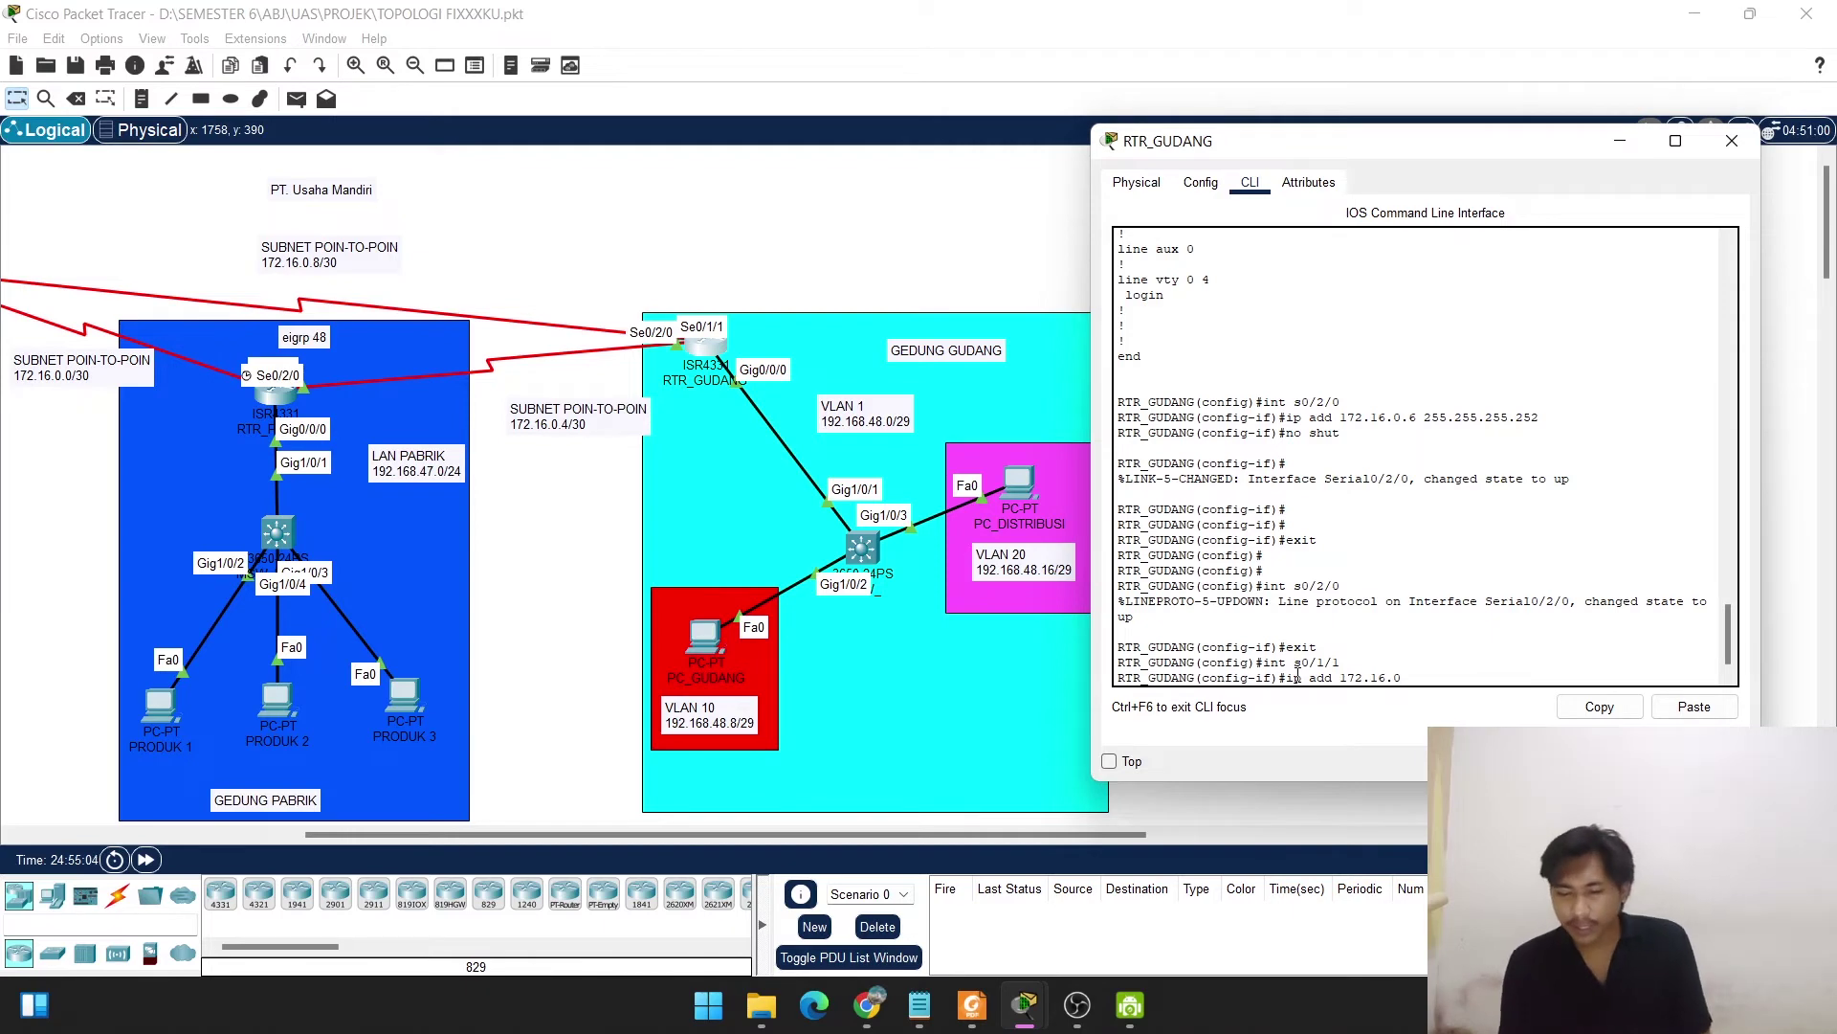
pyautogui.write('.10')
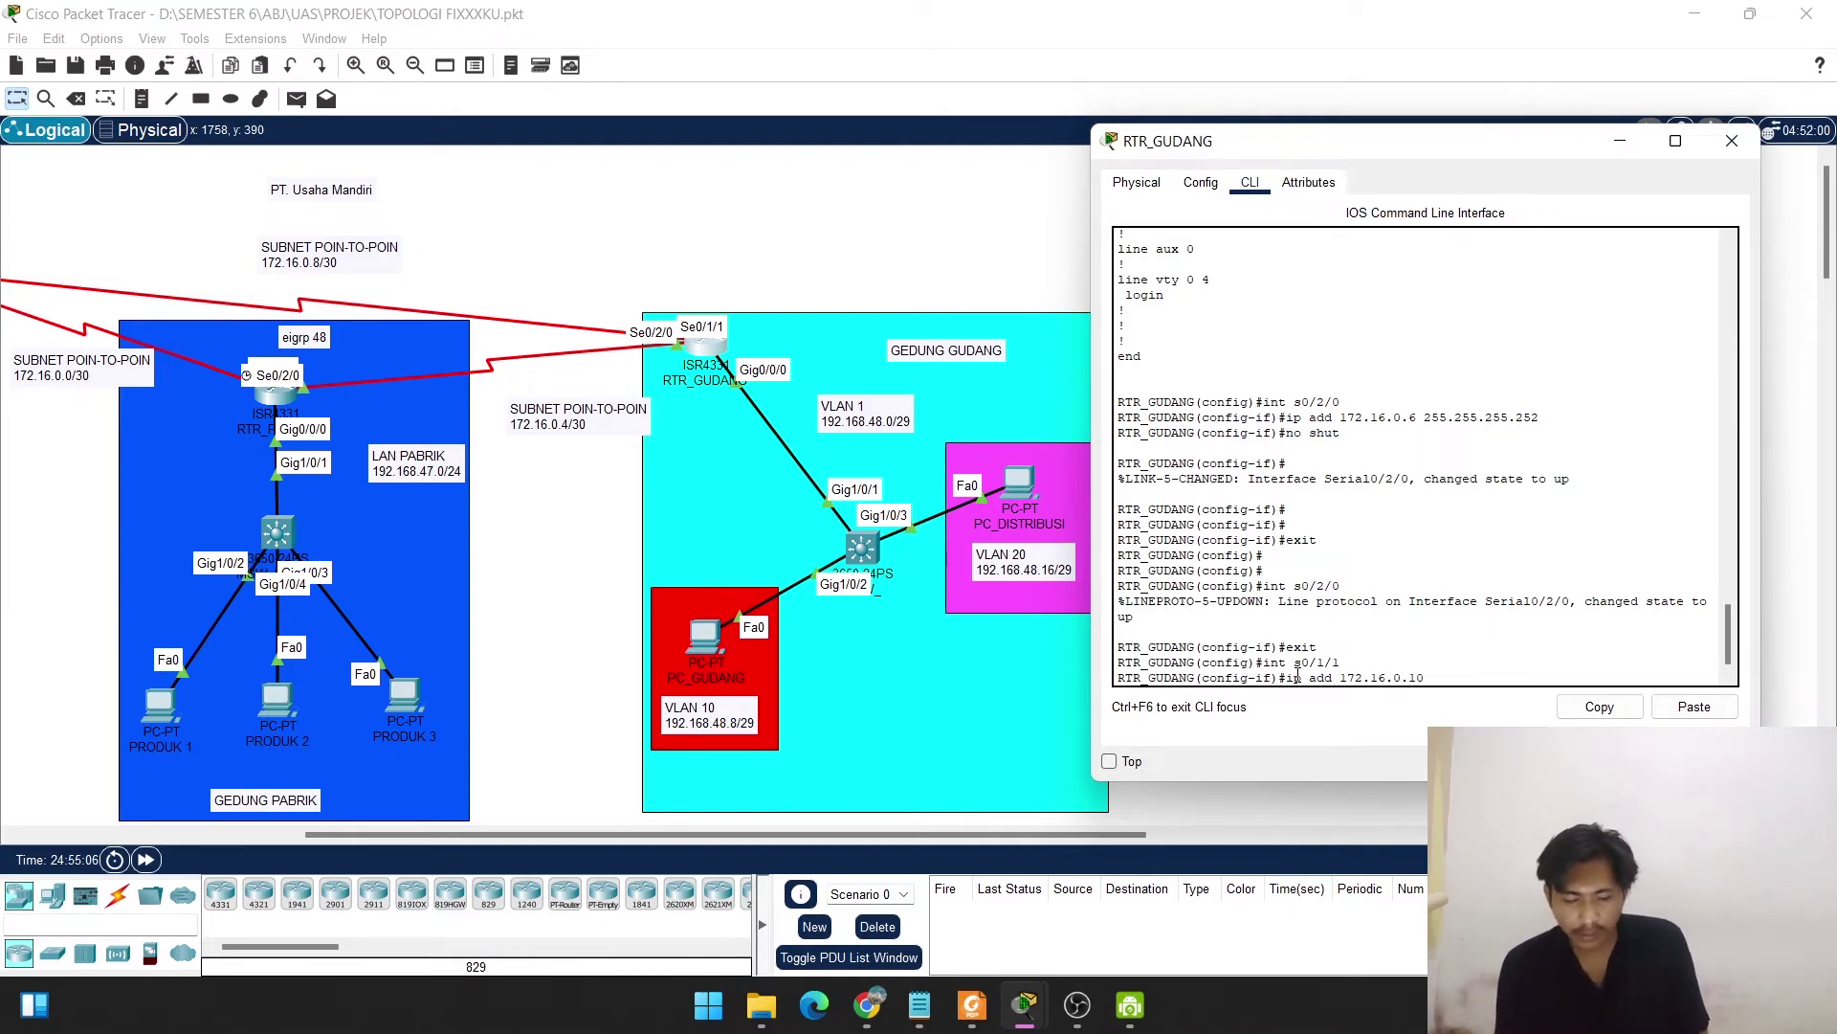
pyautogui.write(' 255.255.255')
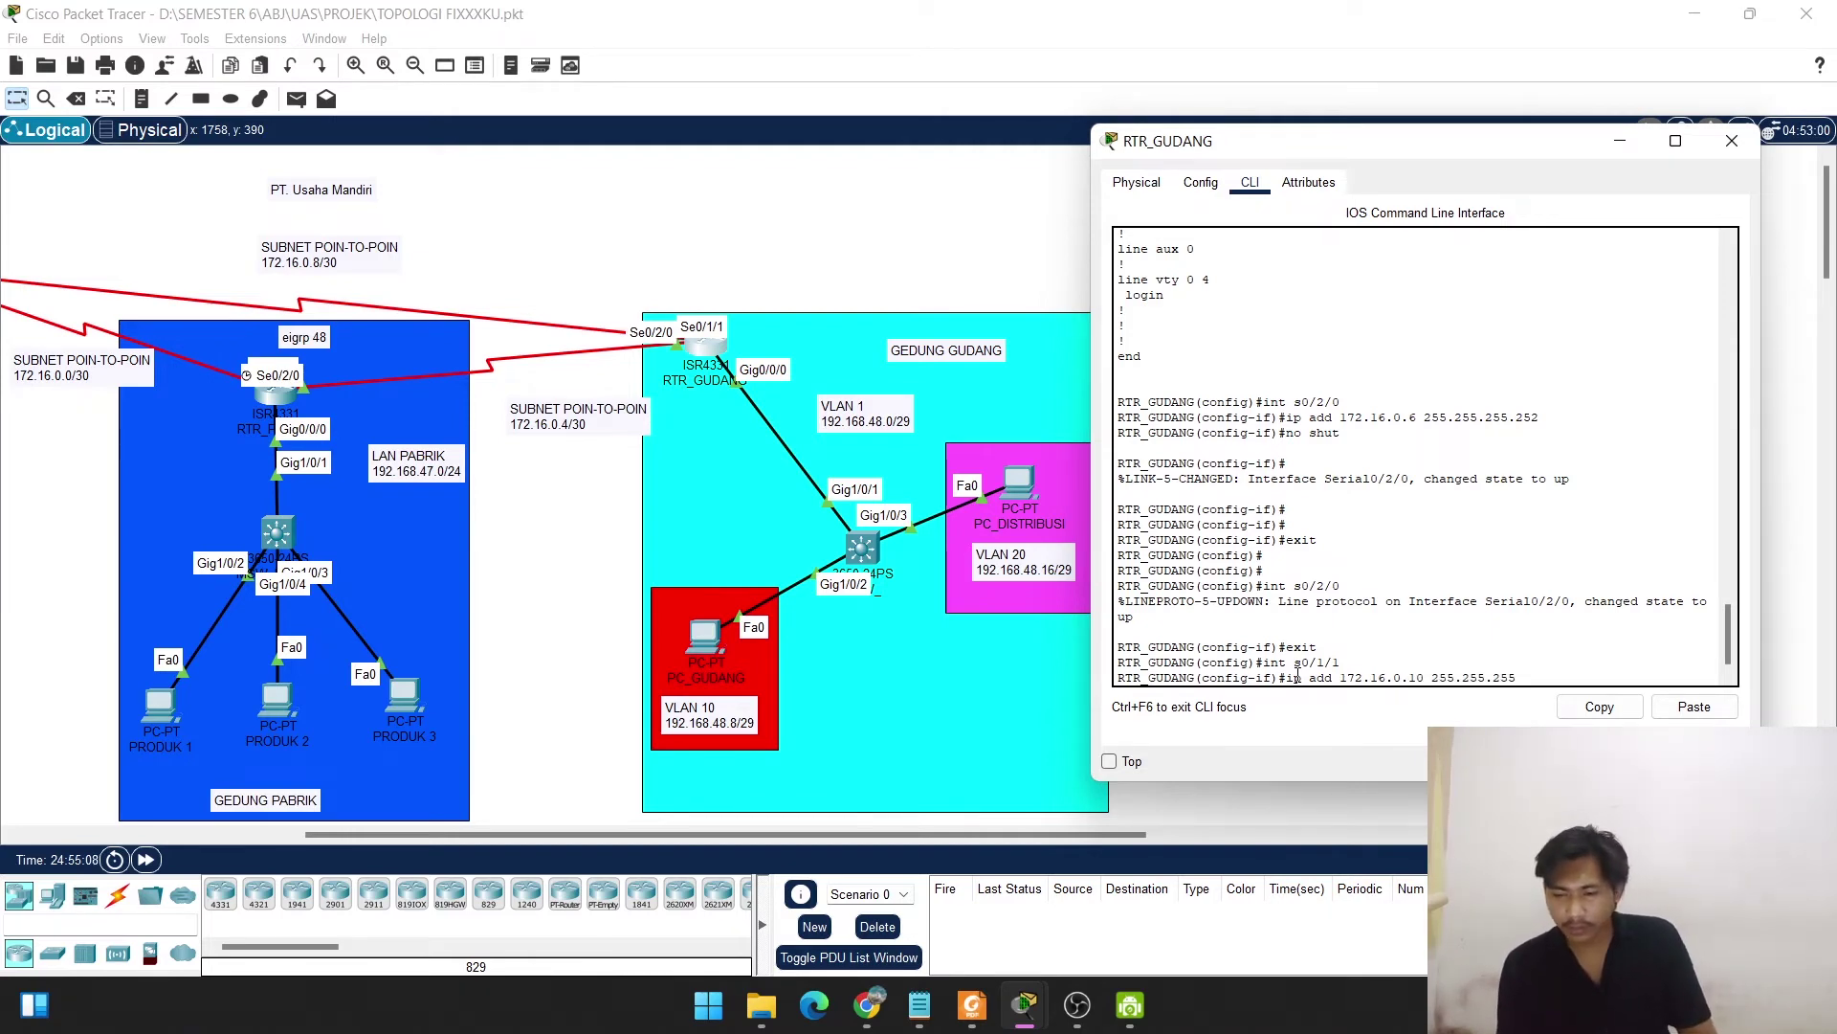
pyautogui.write('.252')
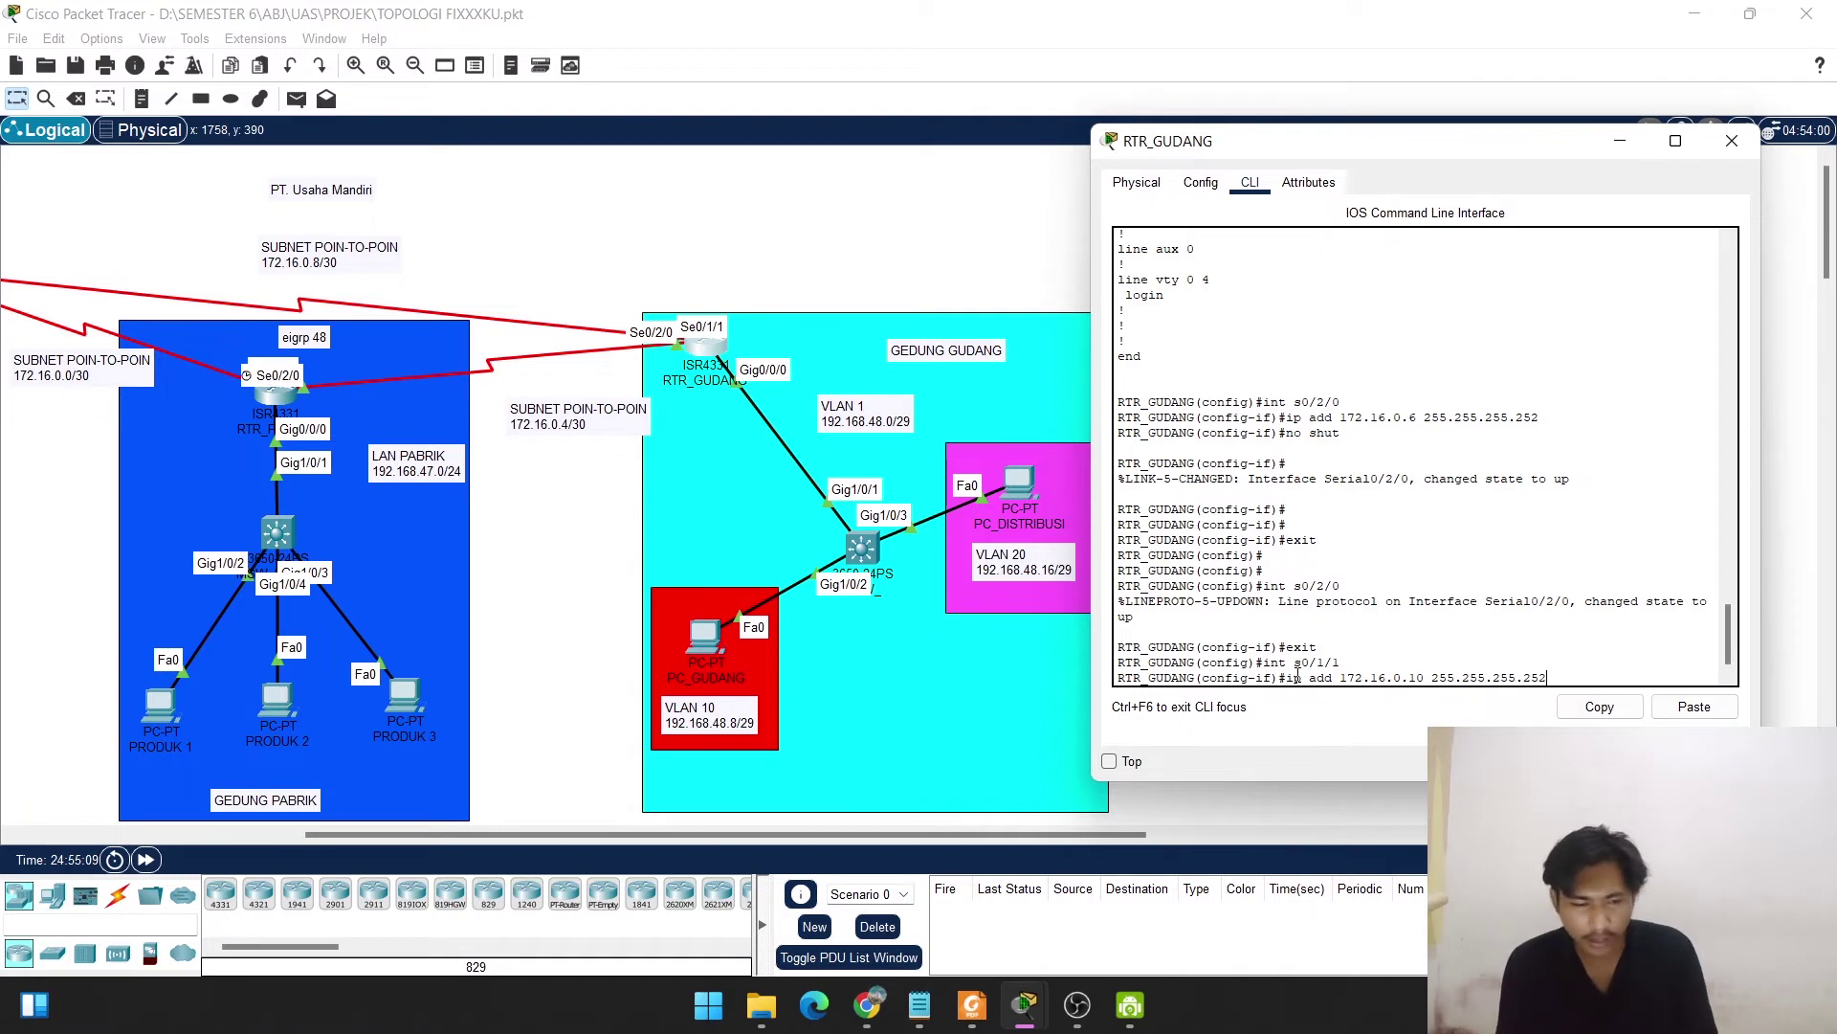
pyautogui.press('Return')
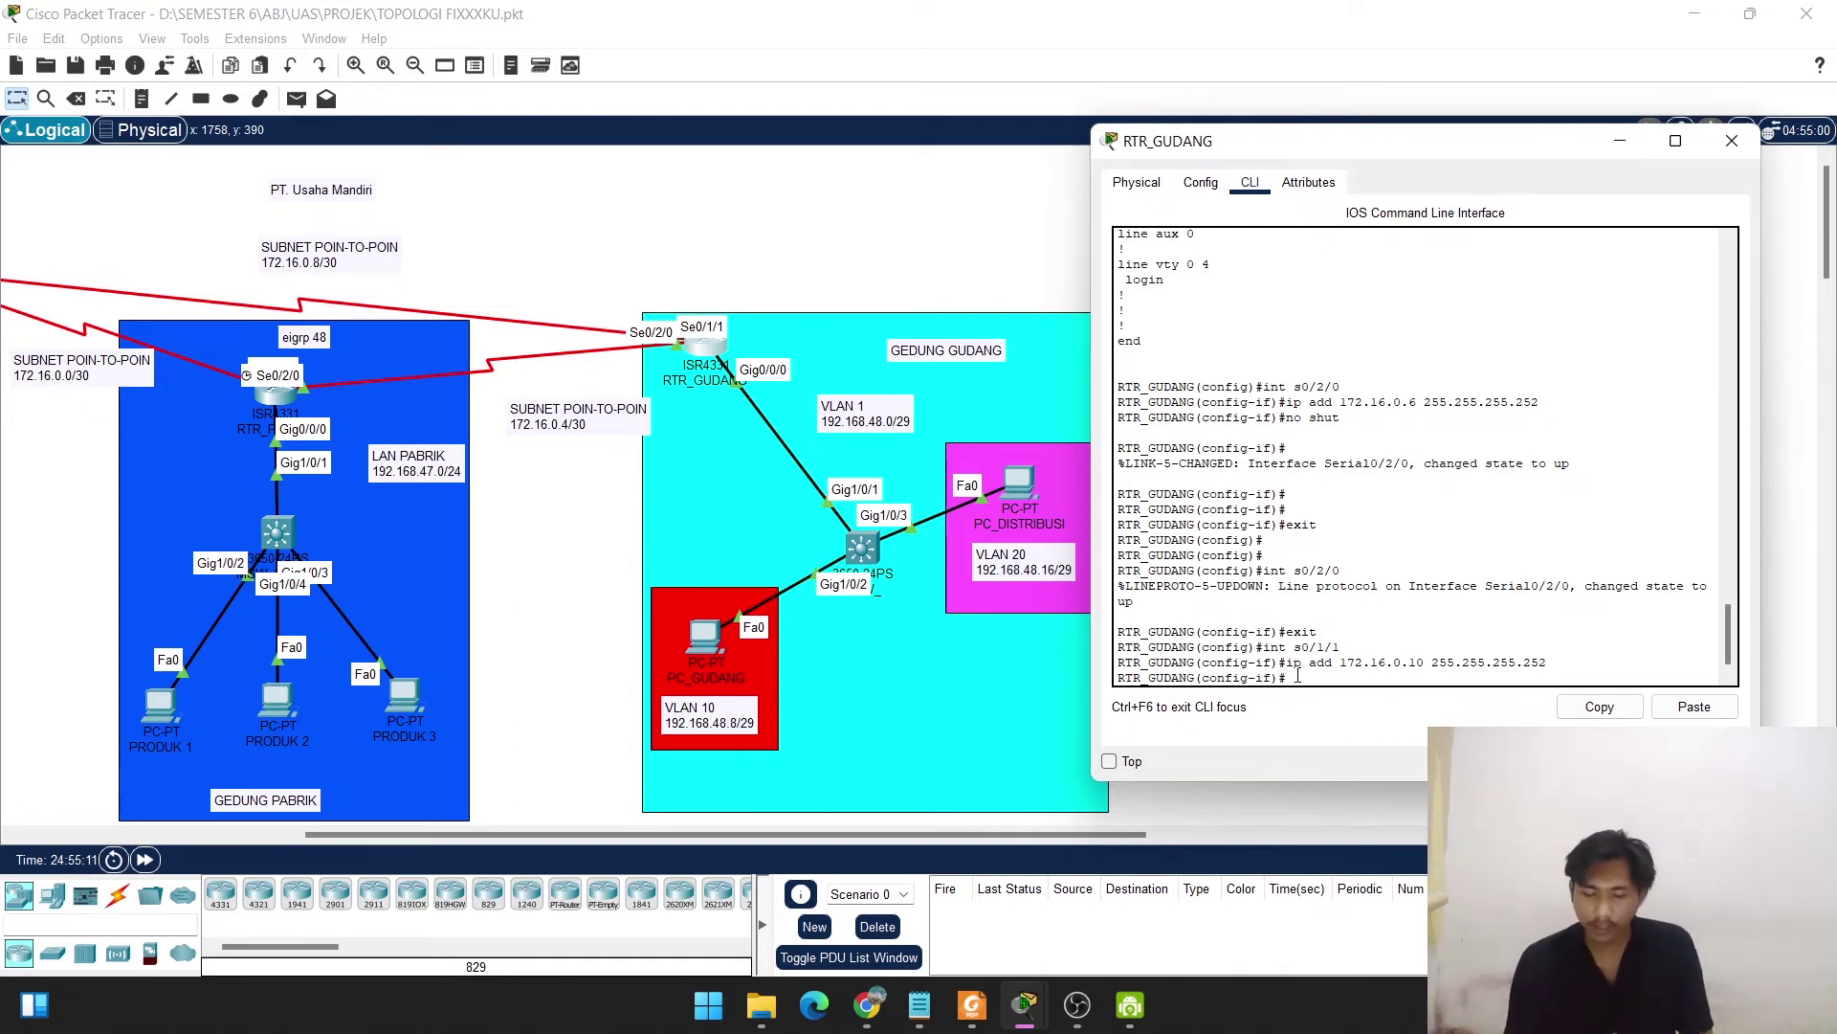
pyautogui.write('no shut')
pyautogui.press('Return')
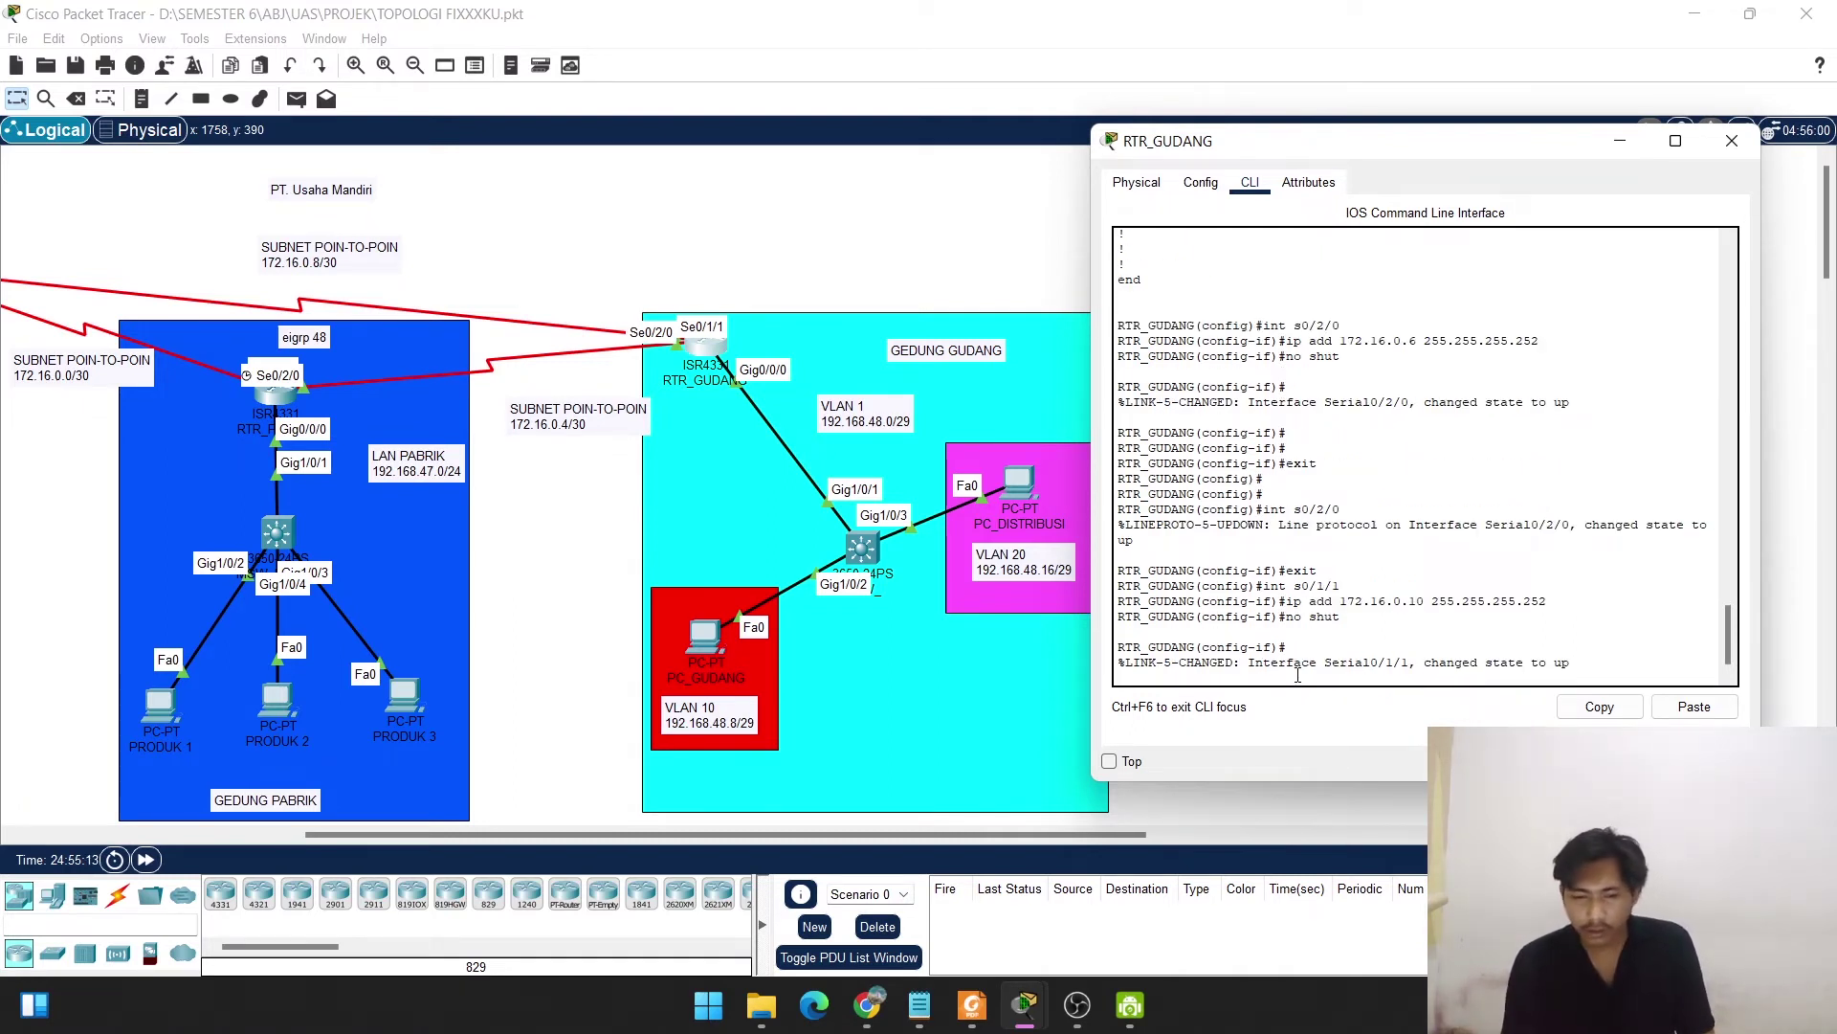
pyautogui.press('Return')
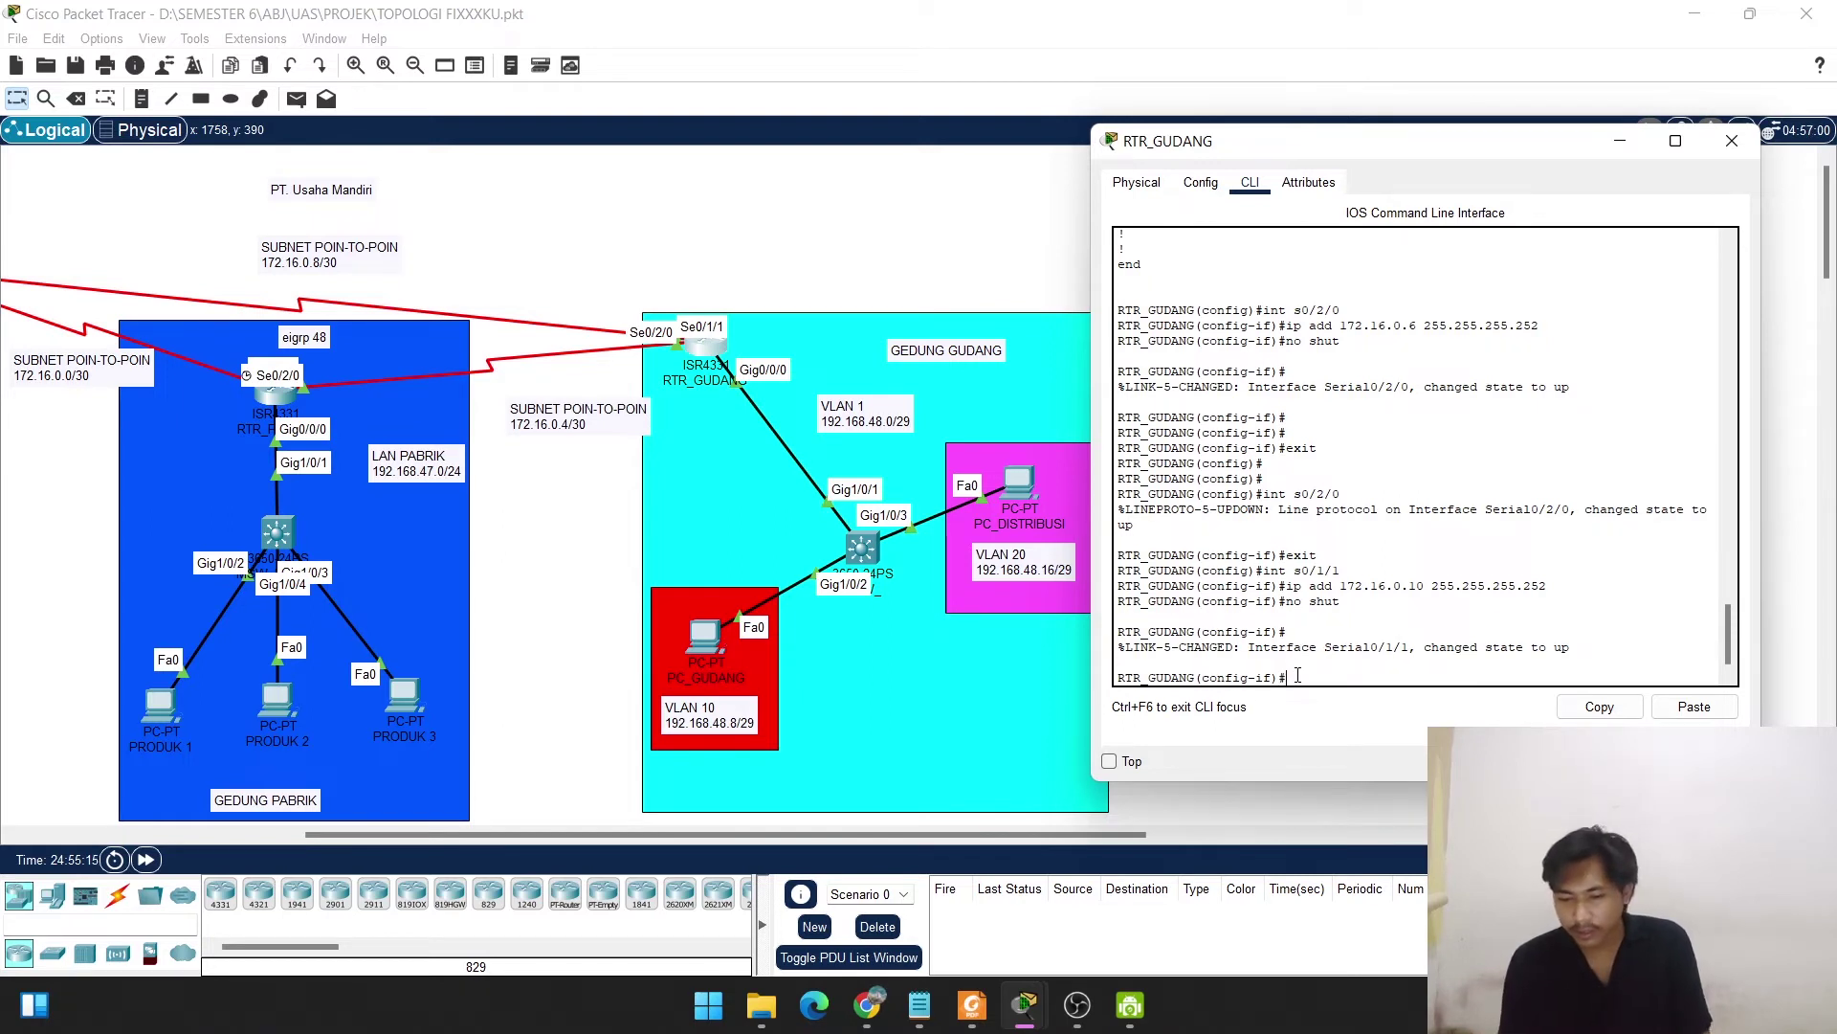
pyautogui.press('Return')
pyautogui.press('Return')
pyautogui.write('exit')
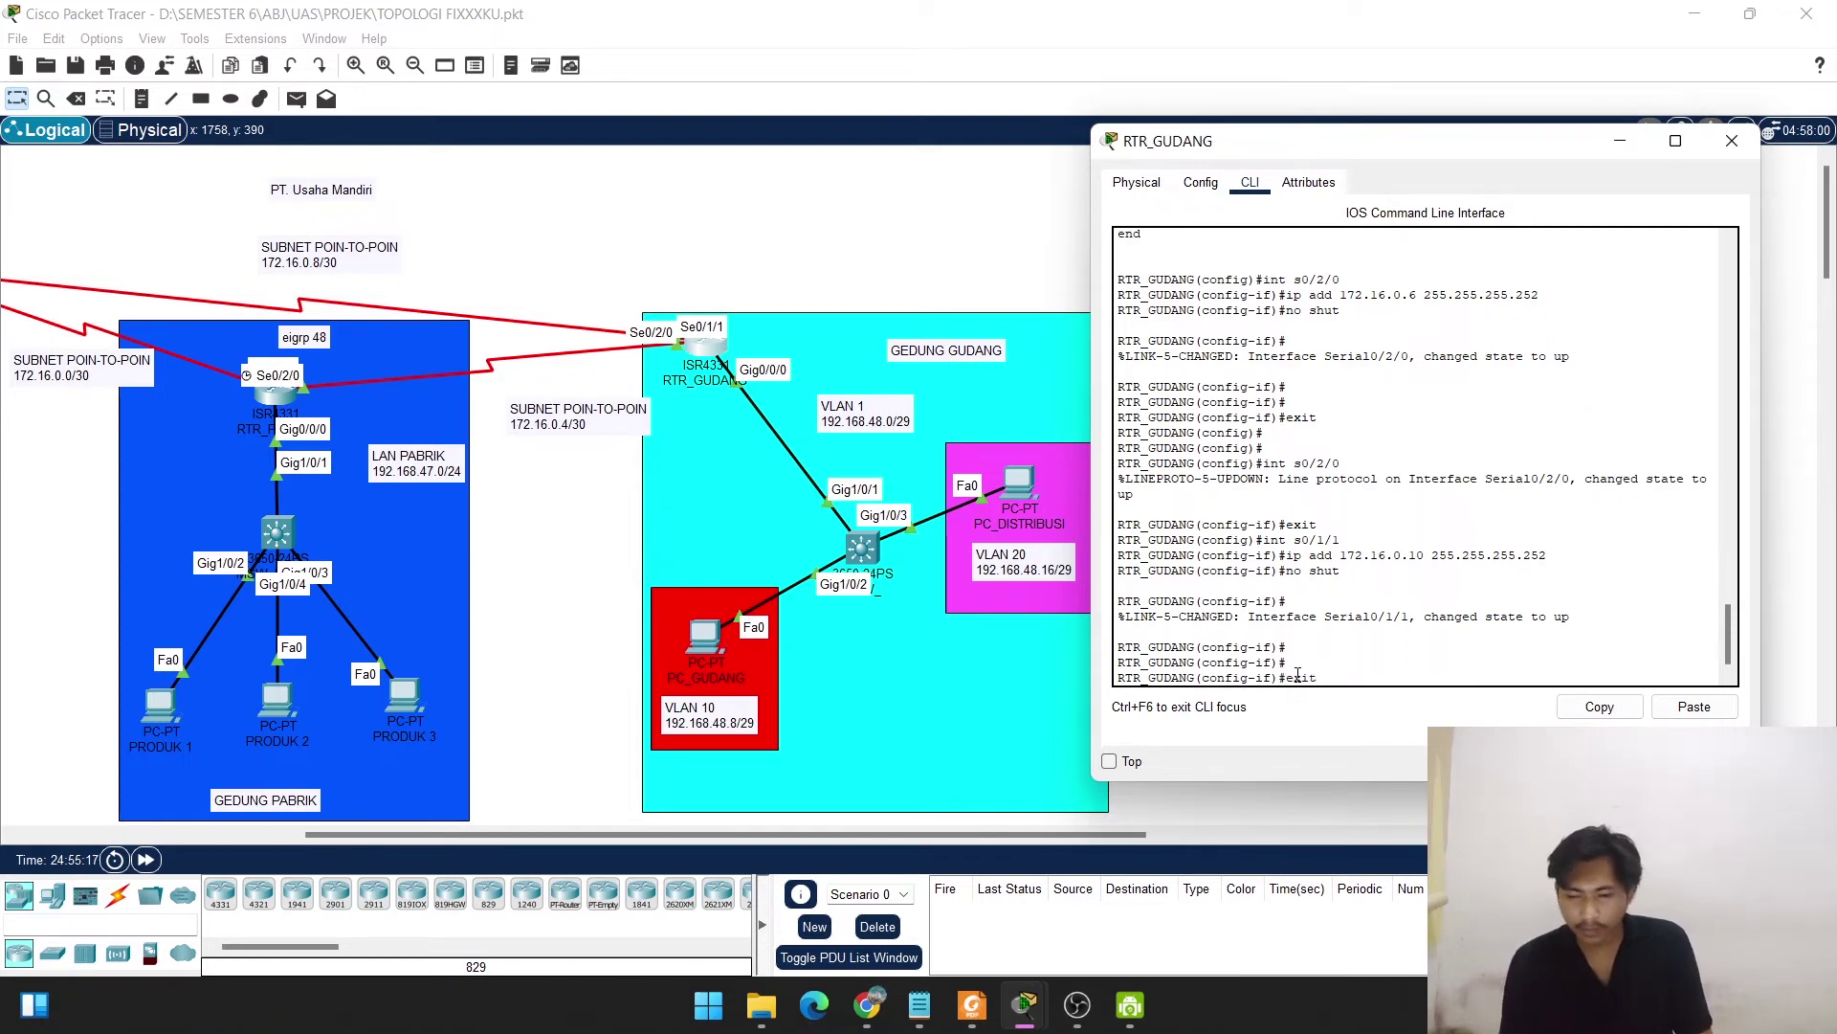
pyautogui.press('Return')
pyautogui.press('Return')
pyautogui.press('Return')
pyautogui.press('Return')
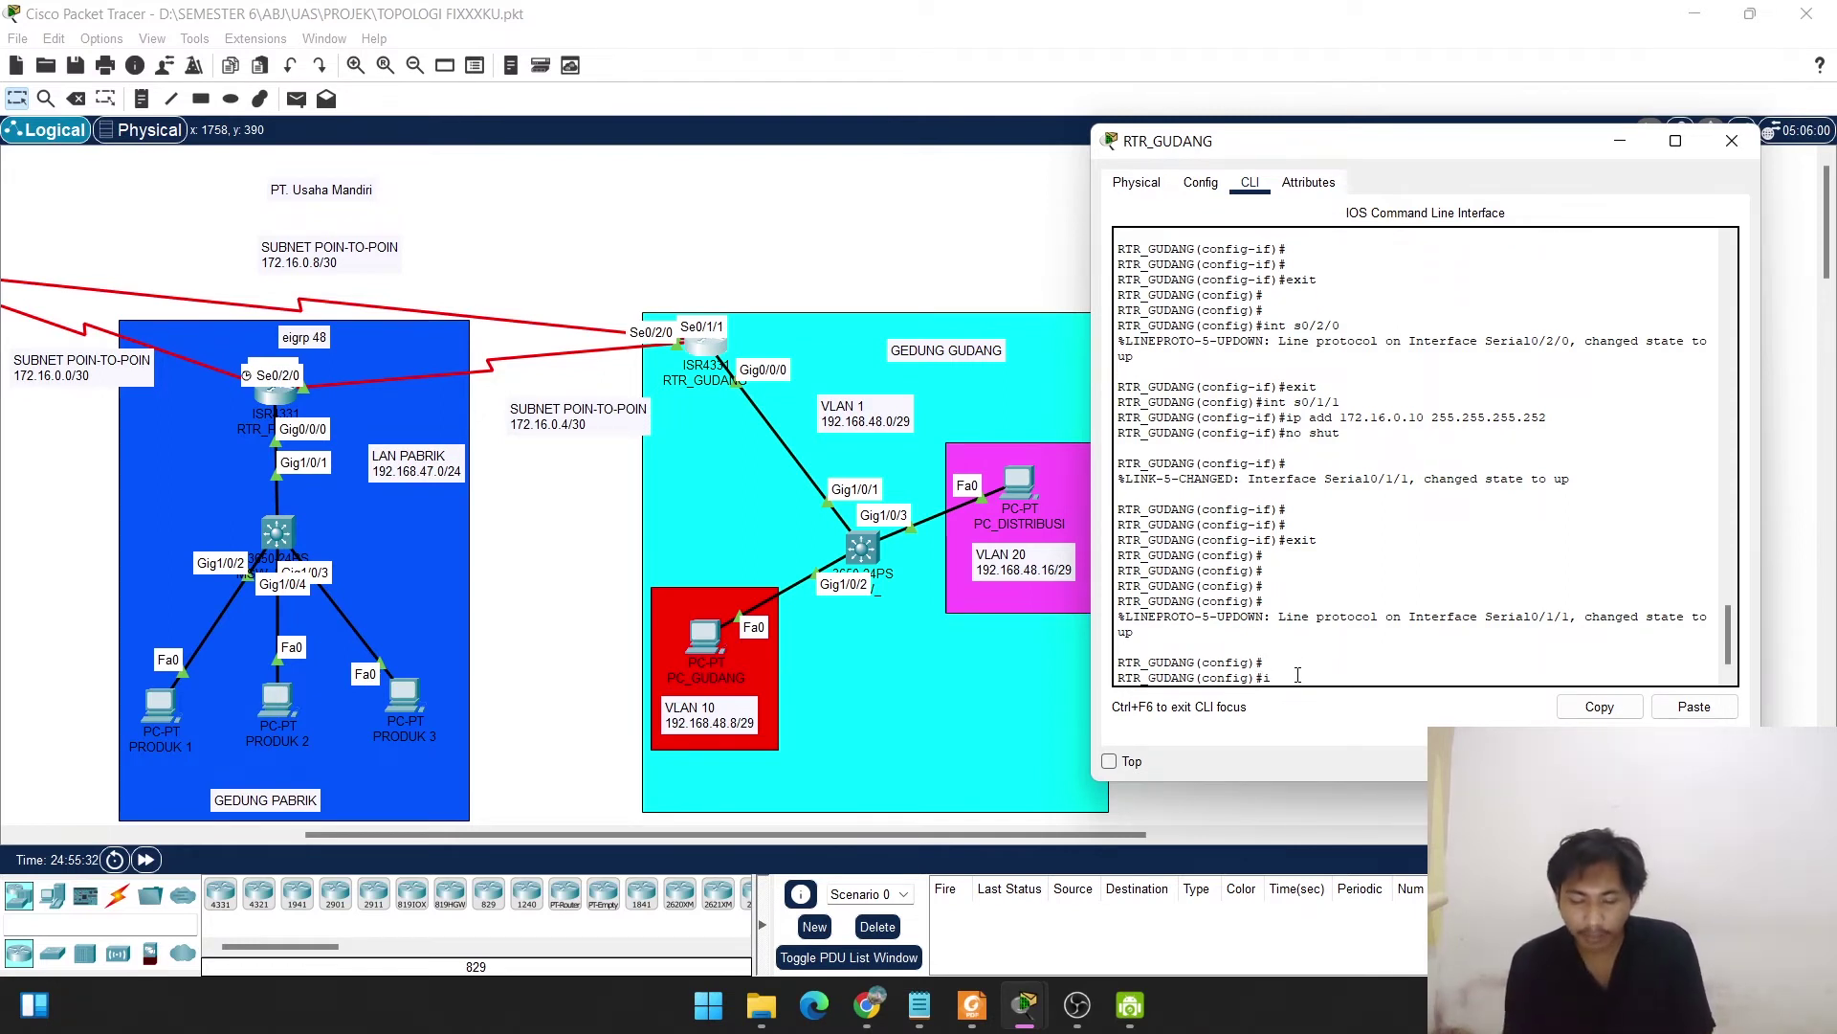
# Create the DHCP pool named vlan10.
pyautogui.write('dhc')
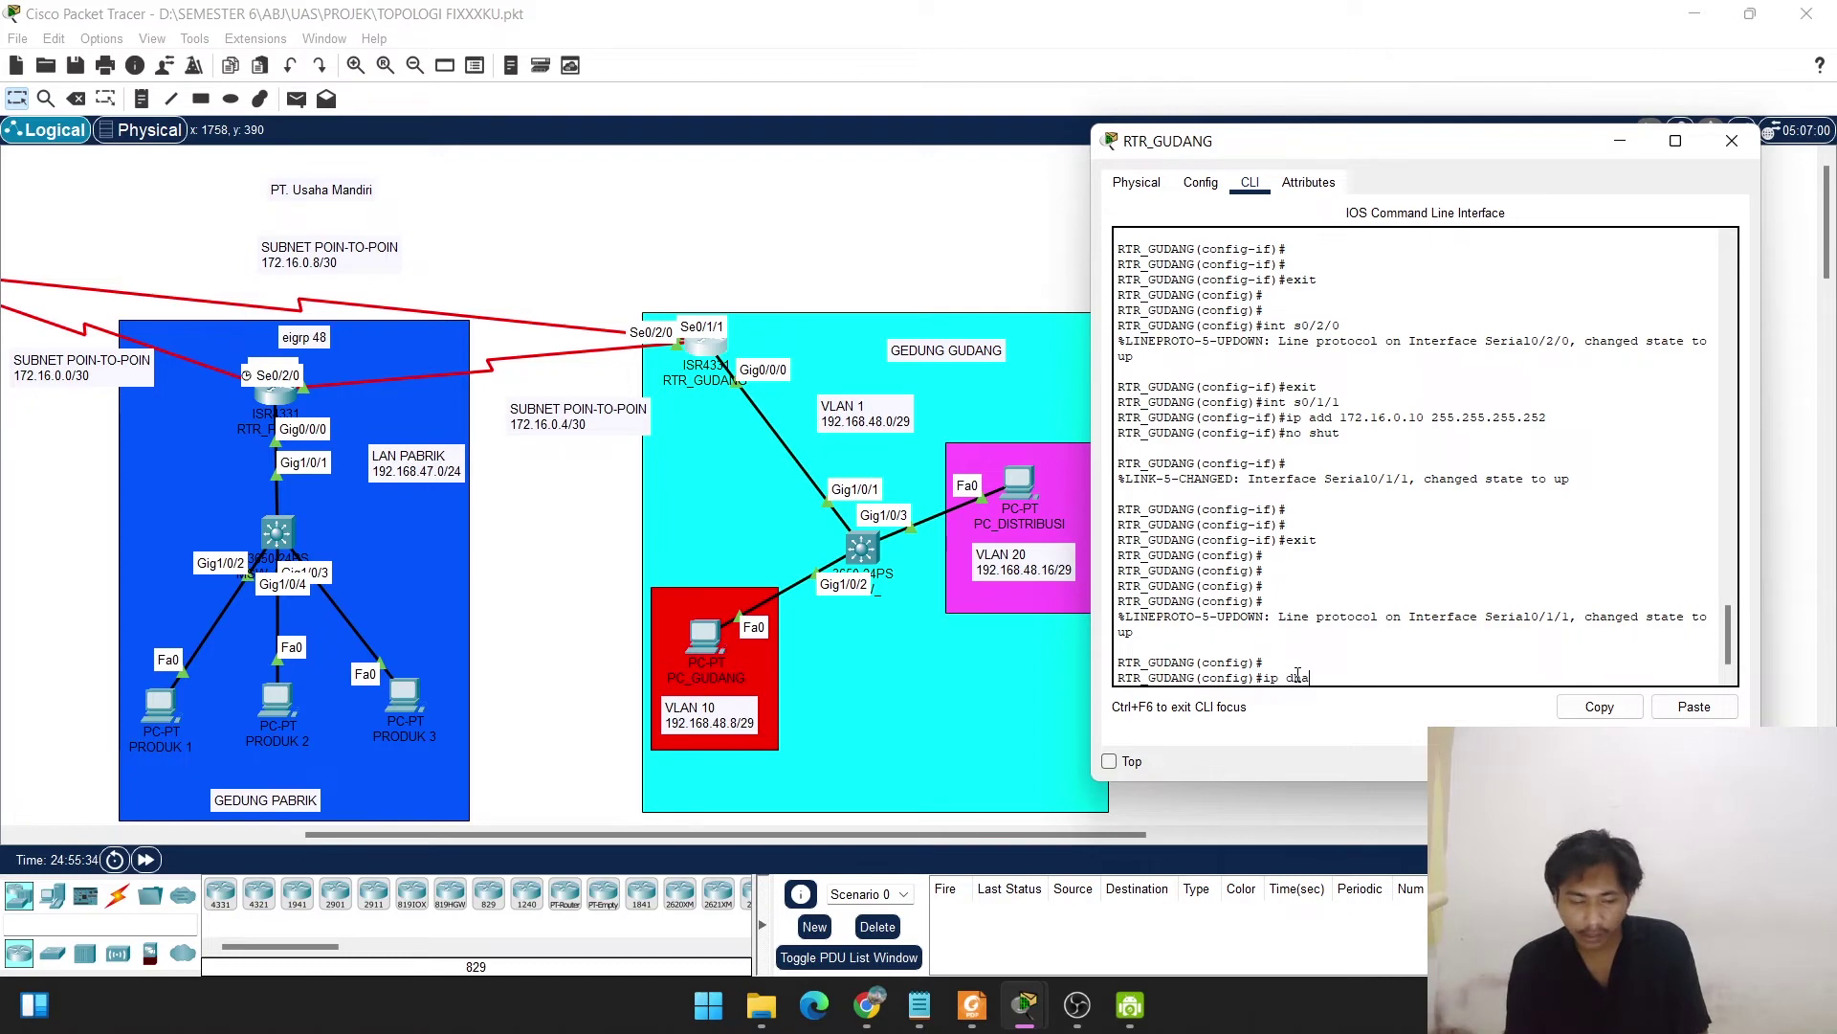
pyautogui.press('Tab')
pyautogui.write('c')
pyautogui.press('Tab')
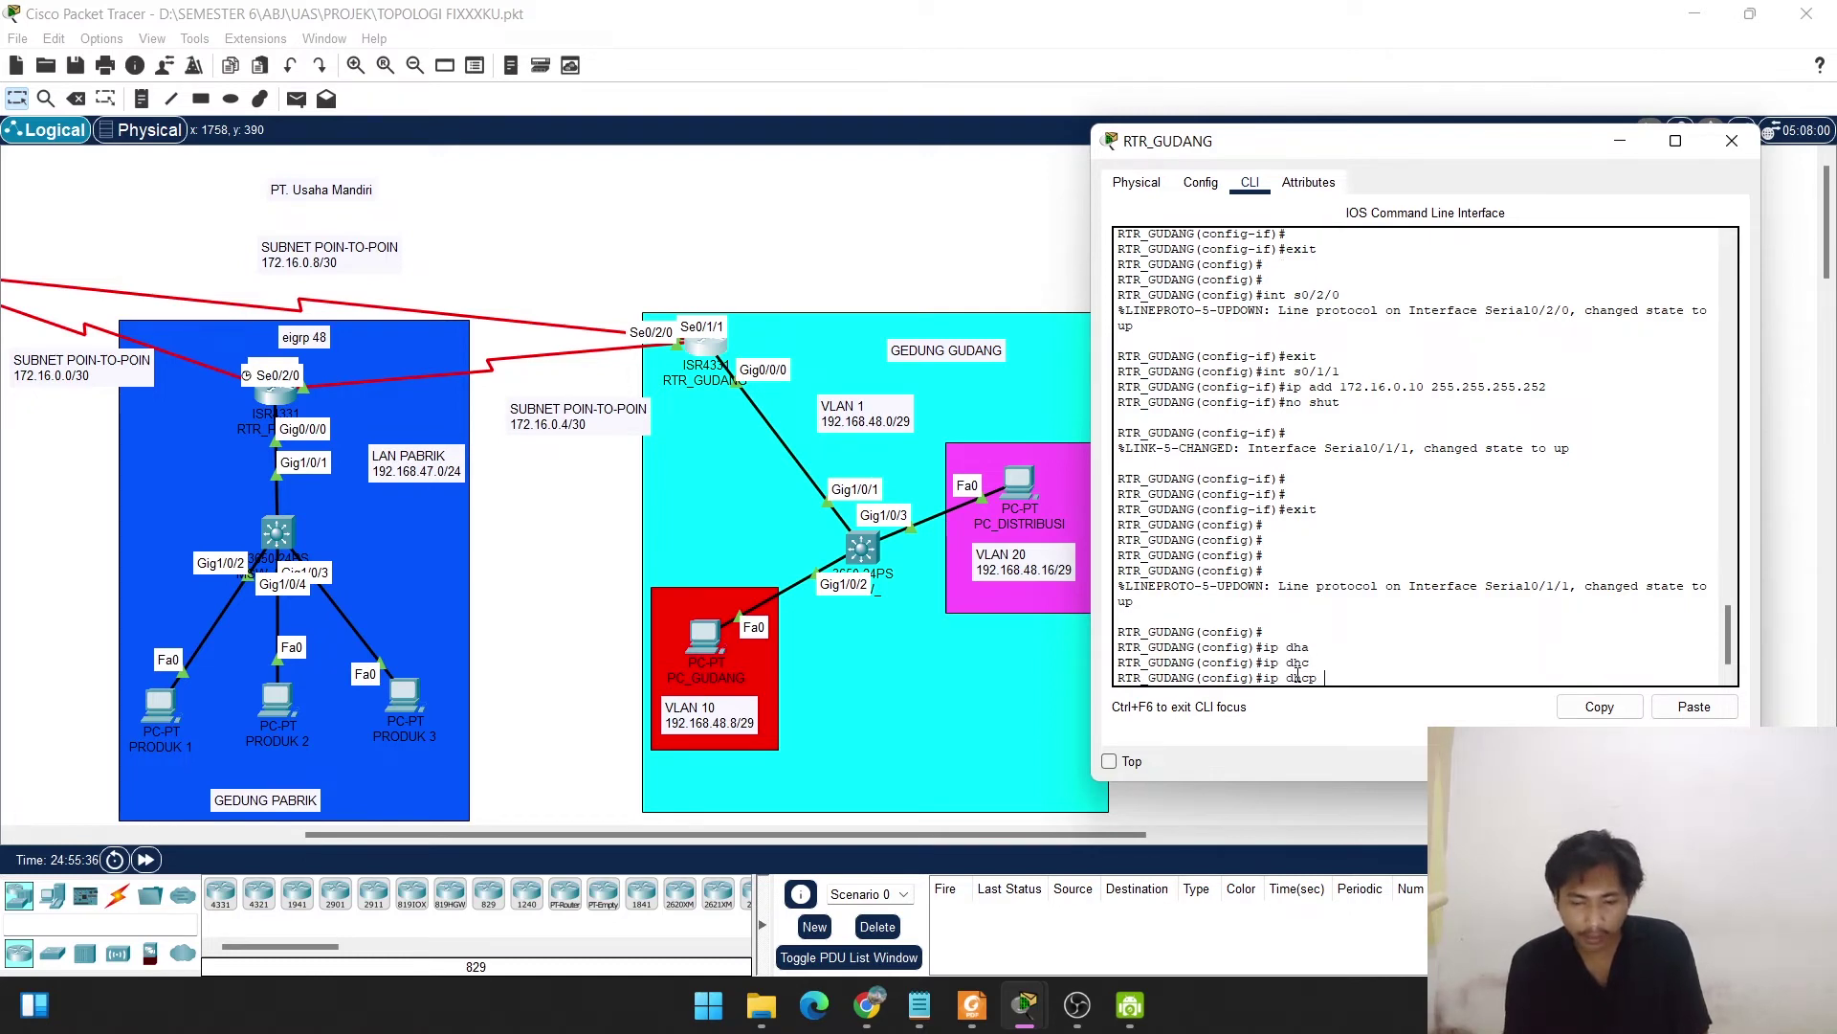
pyautogui.write('POOL')
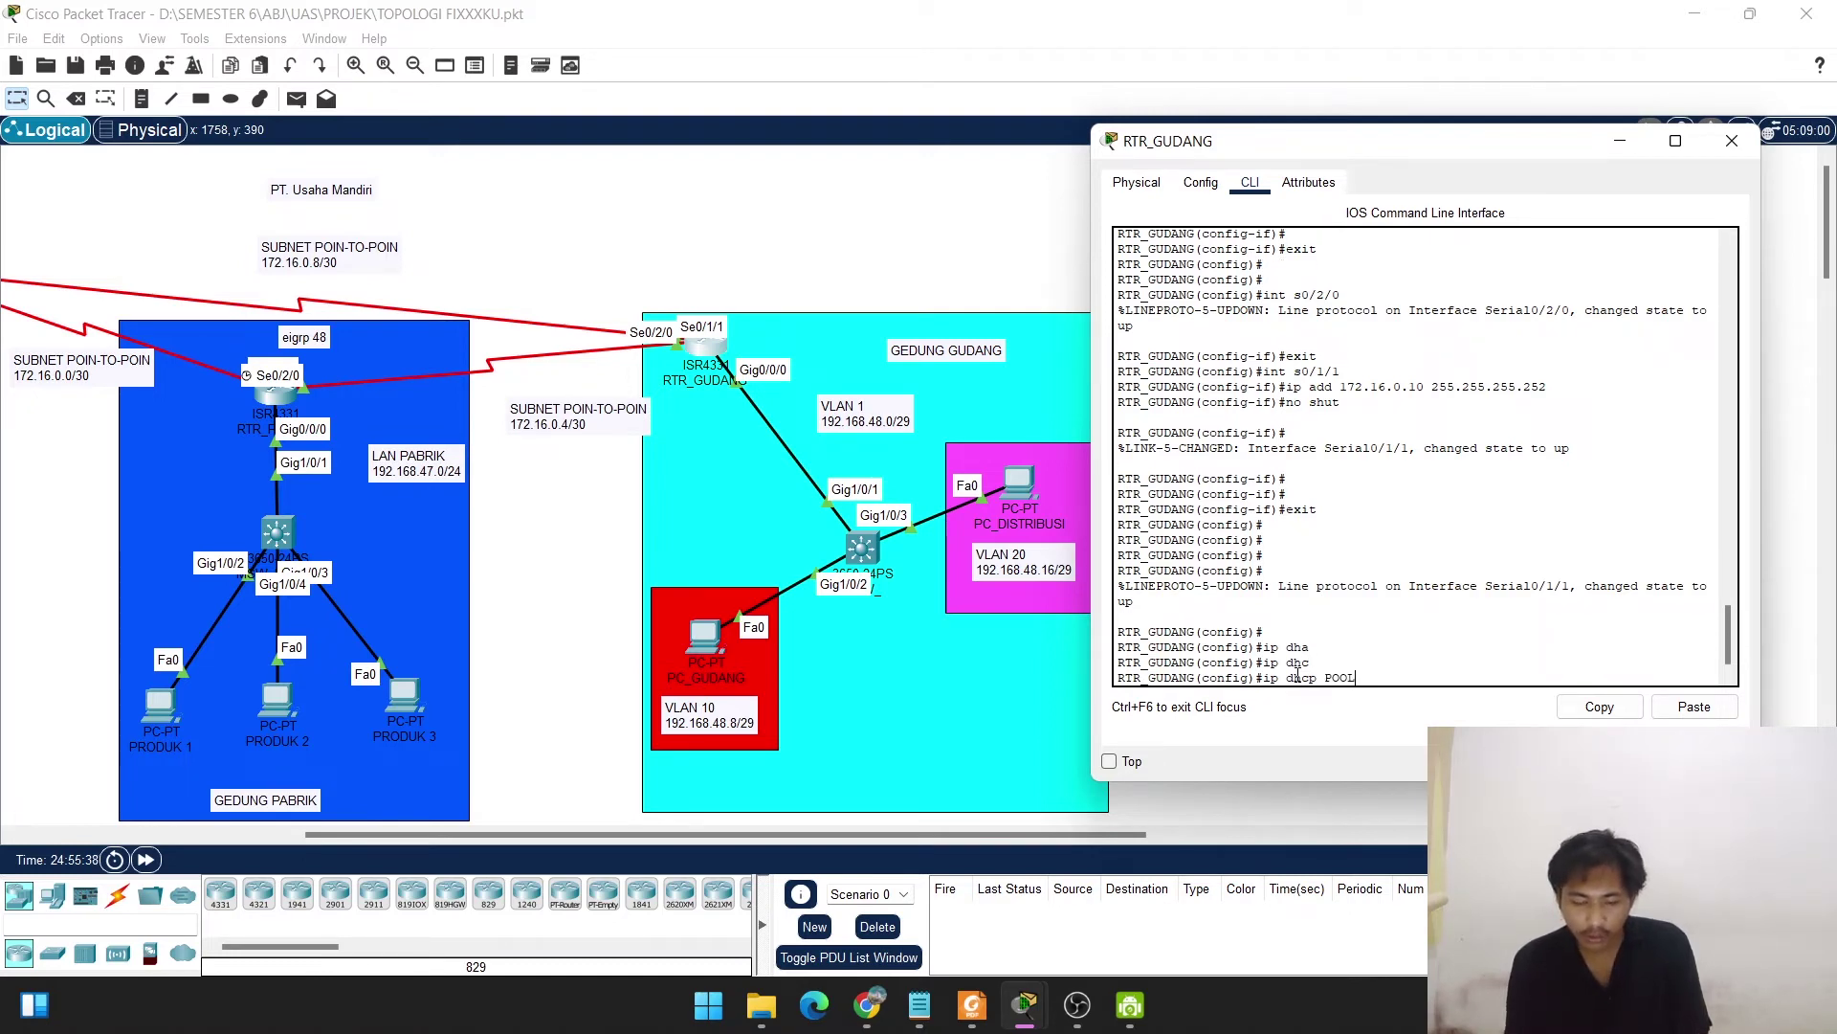
pyautogui.press('BackSpace')
pyautogui.press('BackSpace')
pyautogui.press('BackSpace')
pyautogui.press('BackSpace')
pyautogui.write('pool')
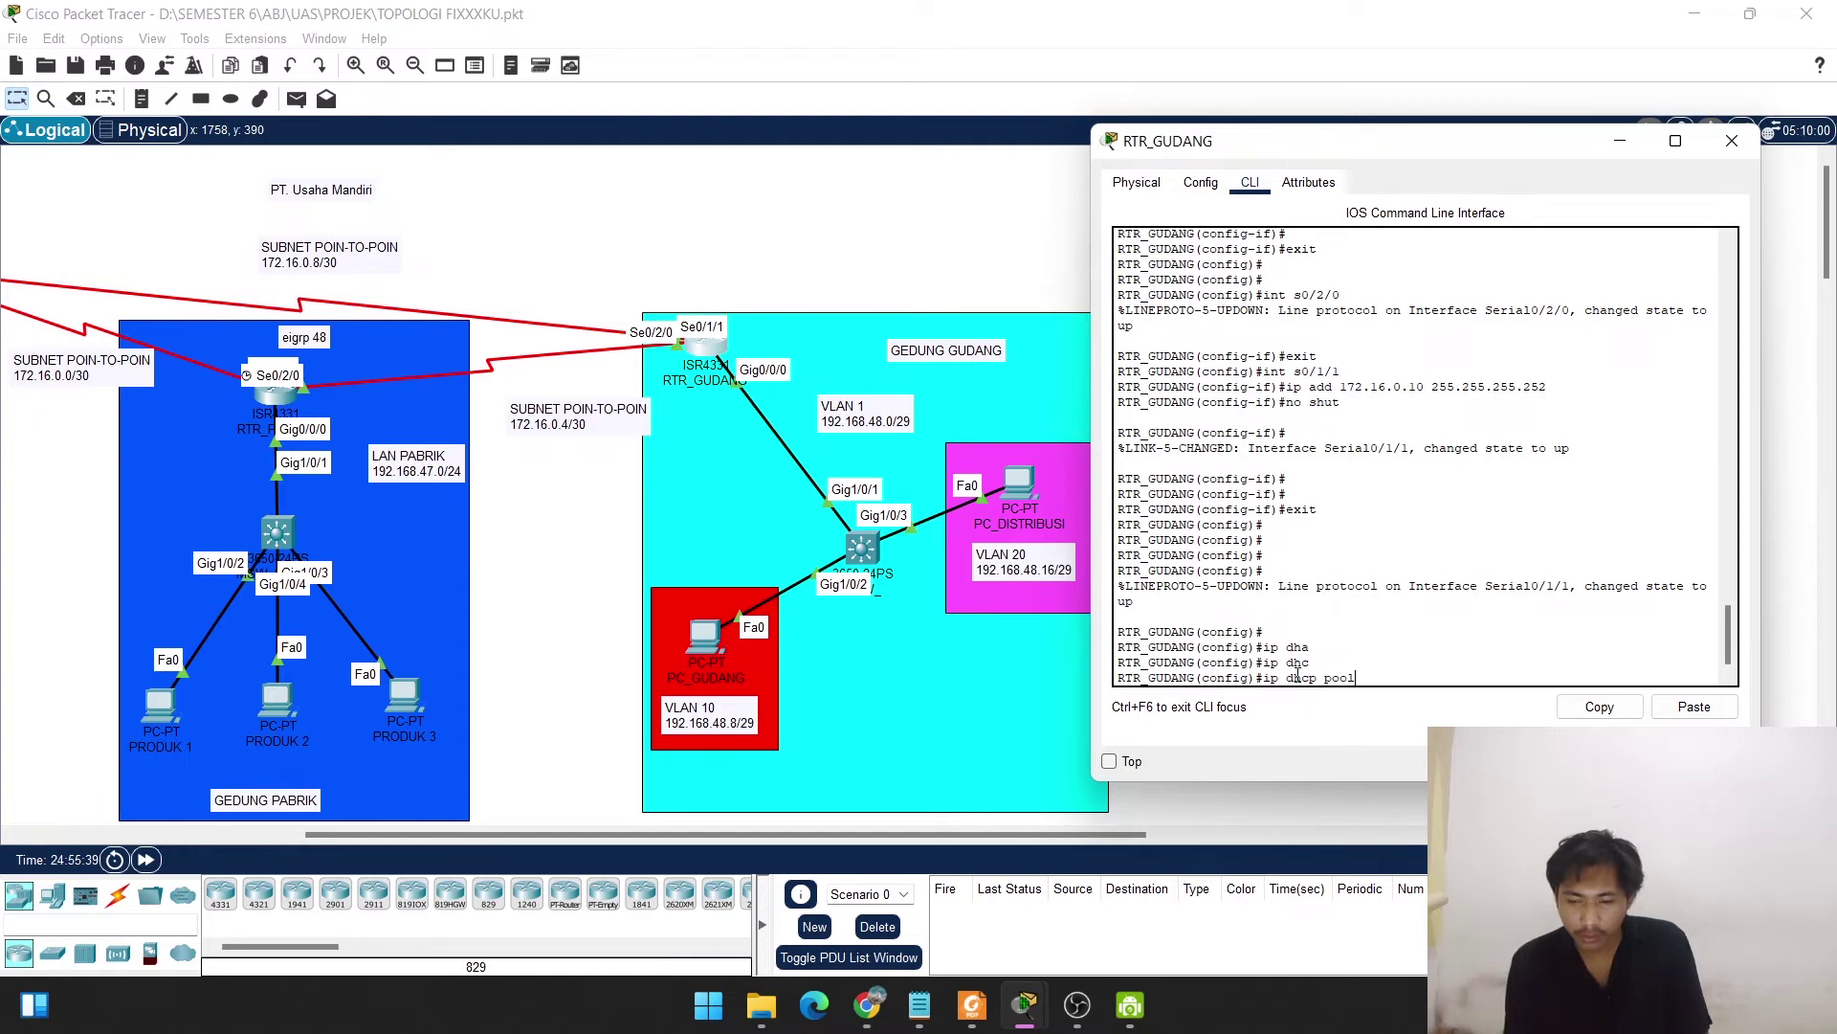
pyautogui.write(' vlan1')
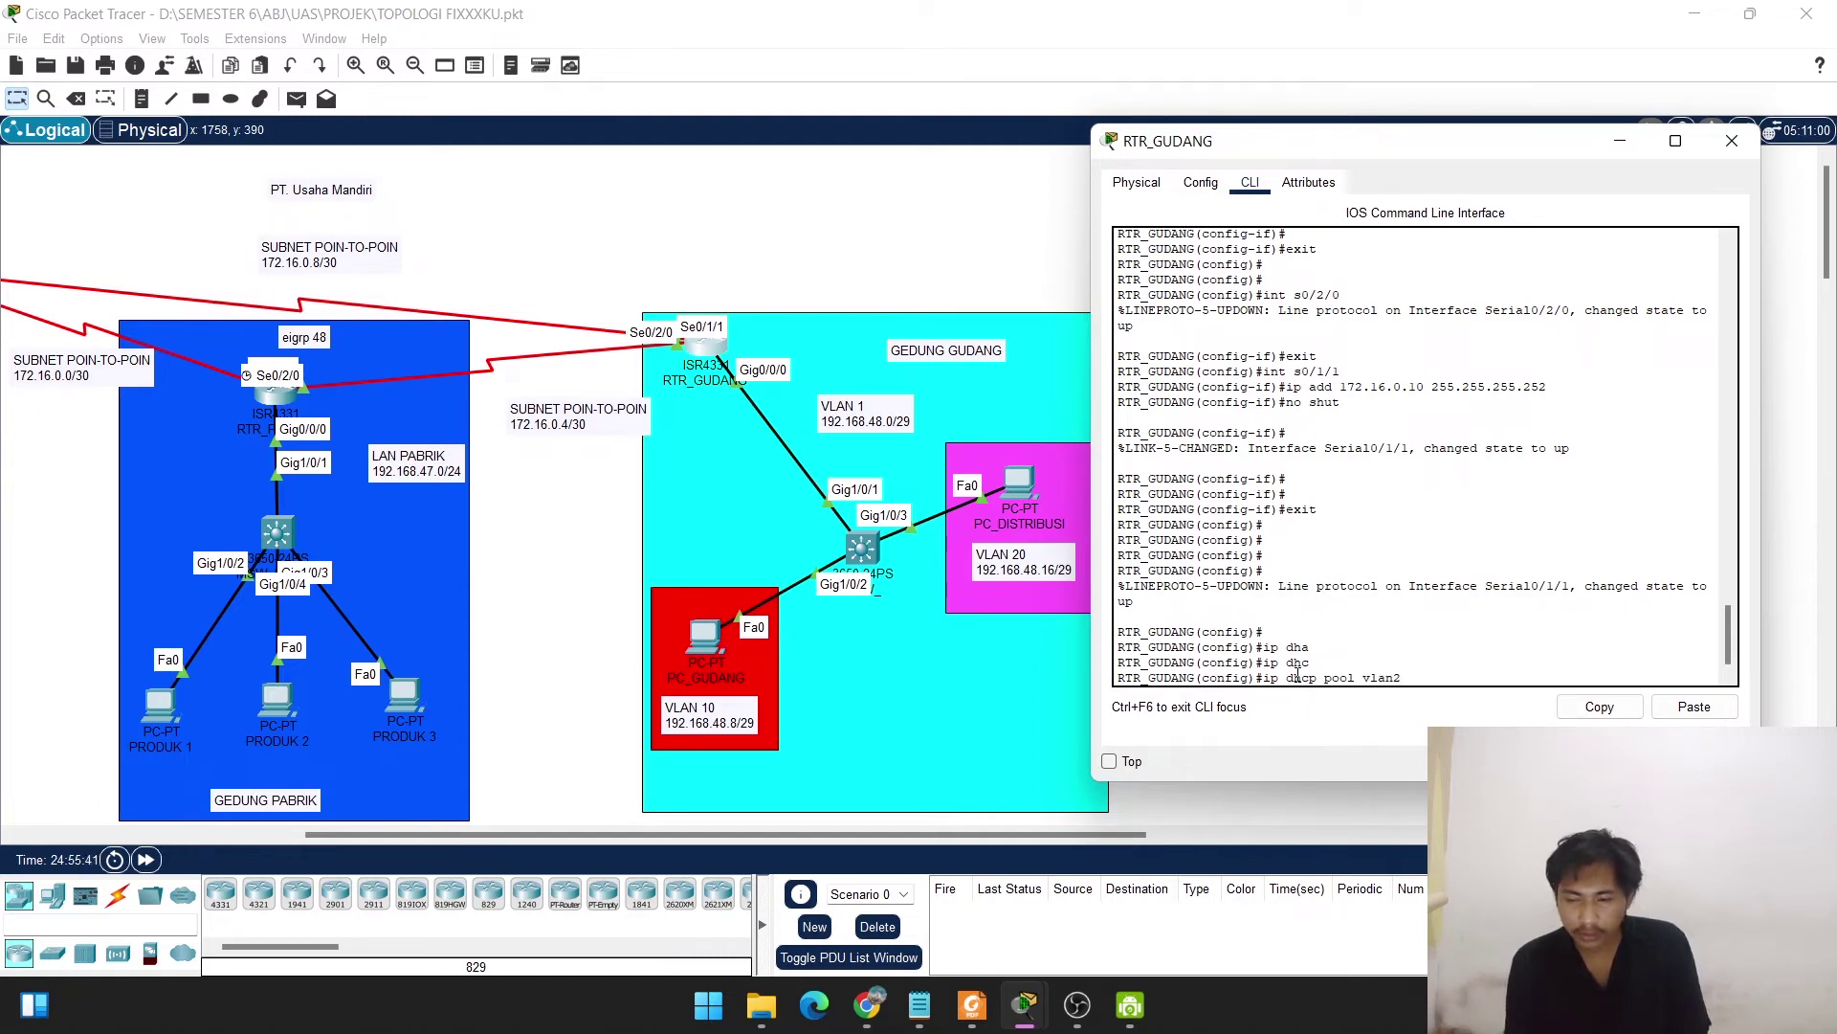
pyautogui.write('0')
pyautogui.press('Return')
# Set the vlan10 pool network 192.168.48.8 255.255.255.248 and default-router 192.168.48.9.
pyautogui.write('ne')
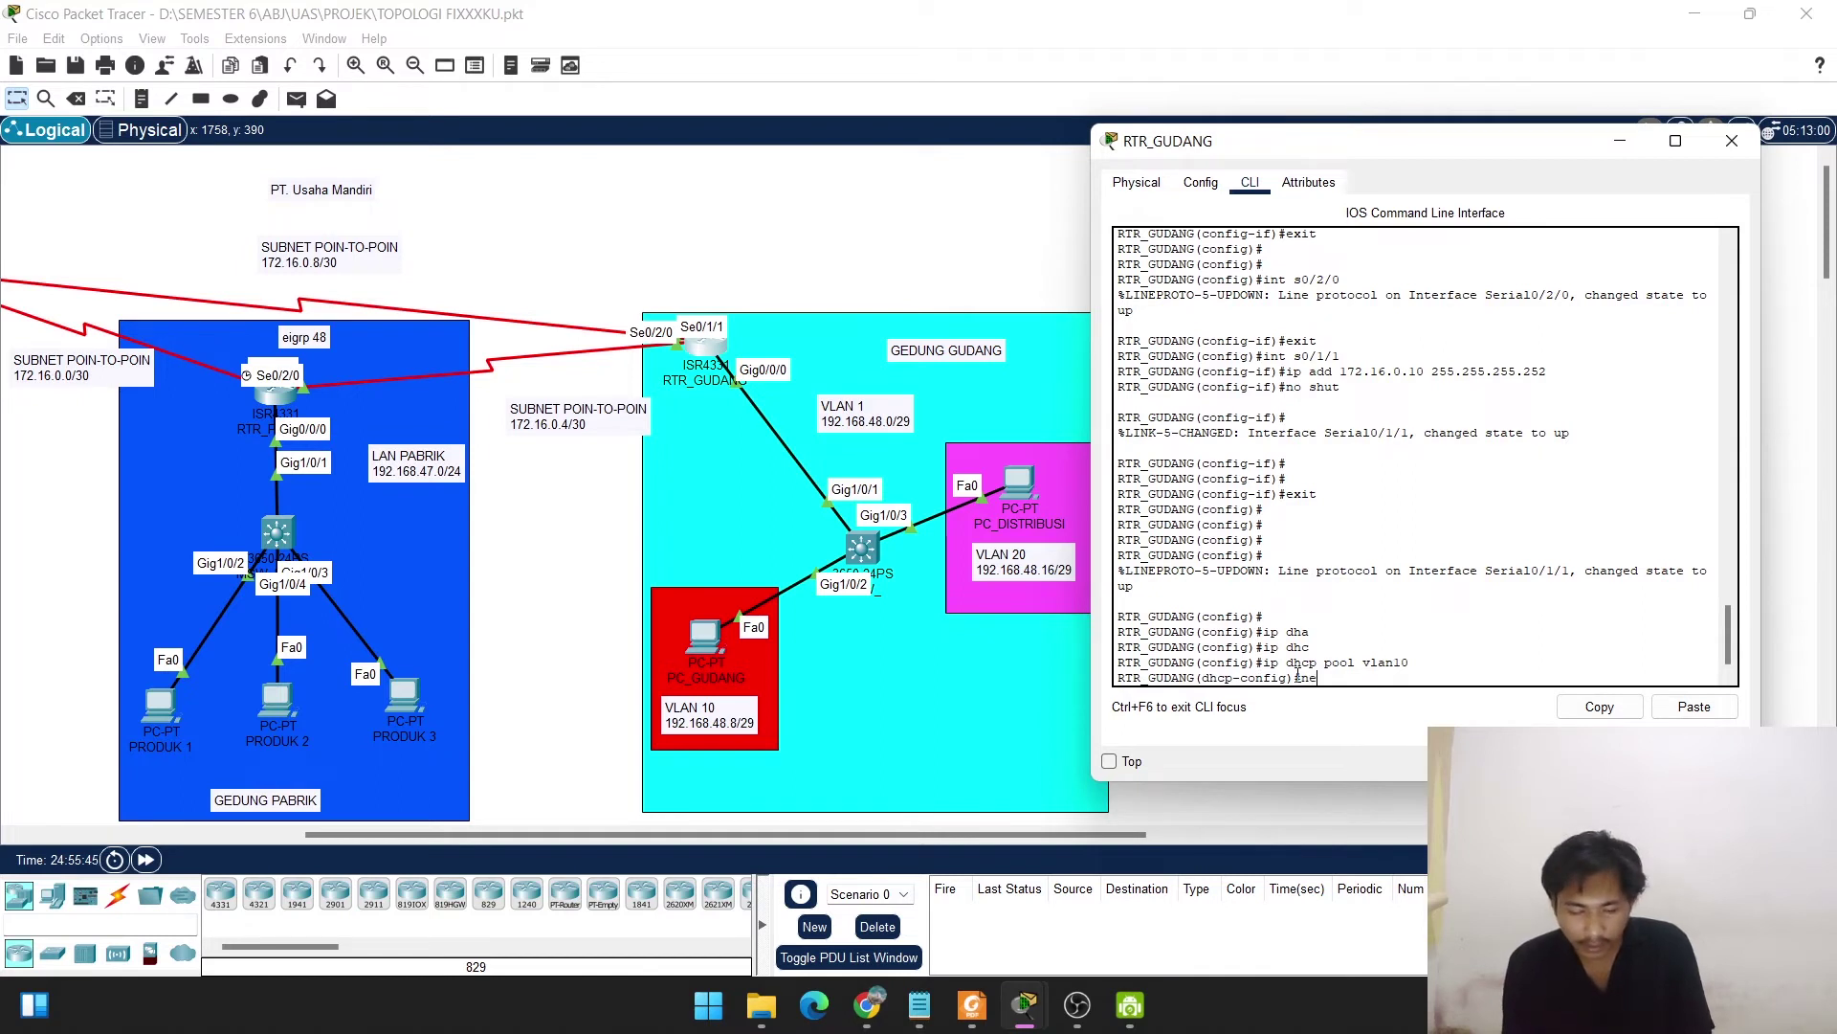
pyautogui.write('t 192.168.')
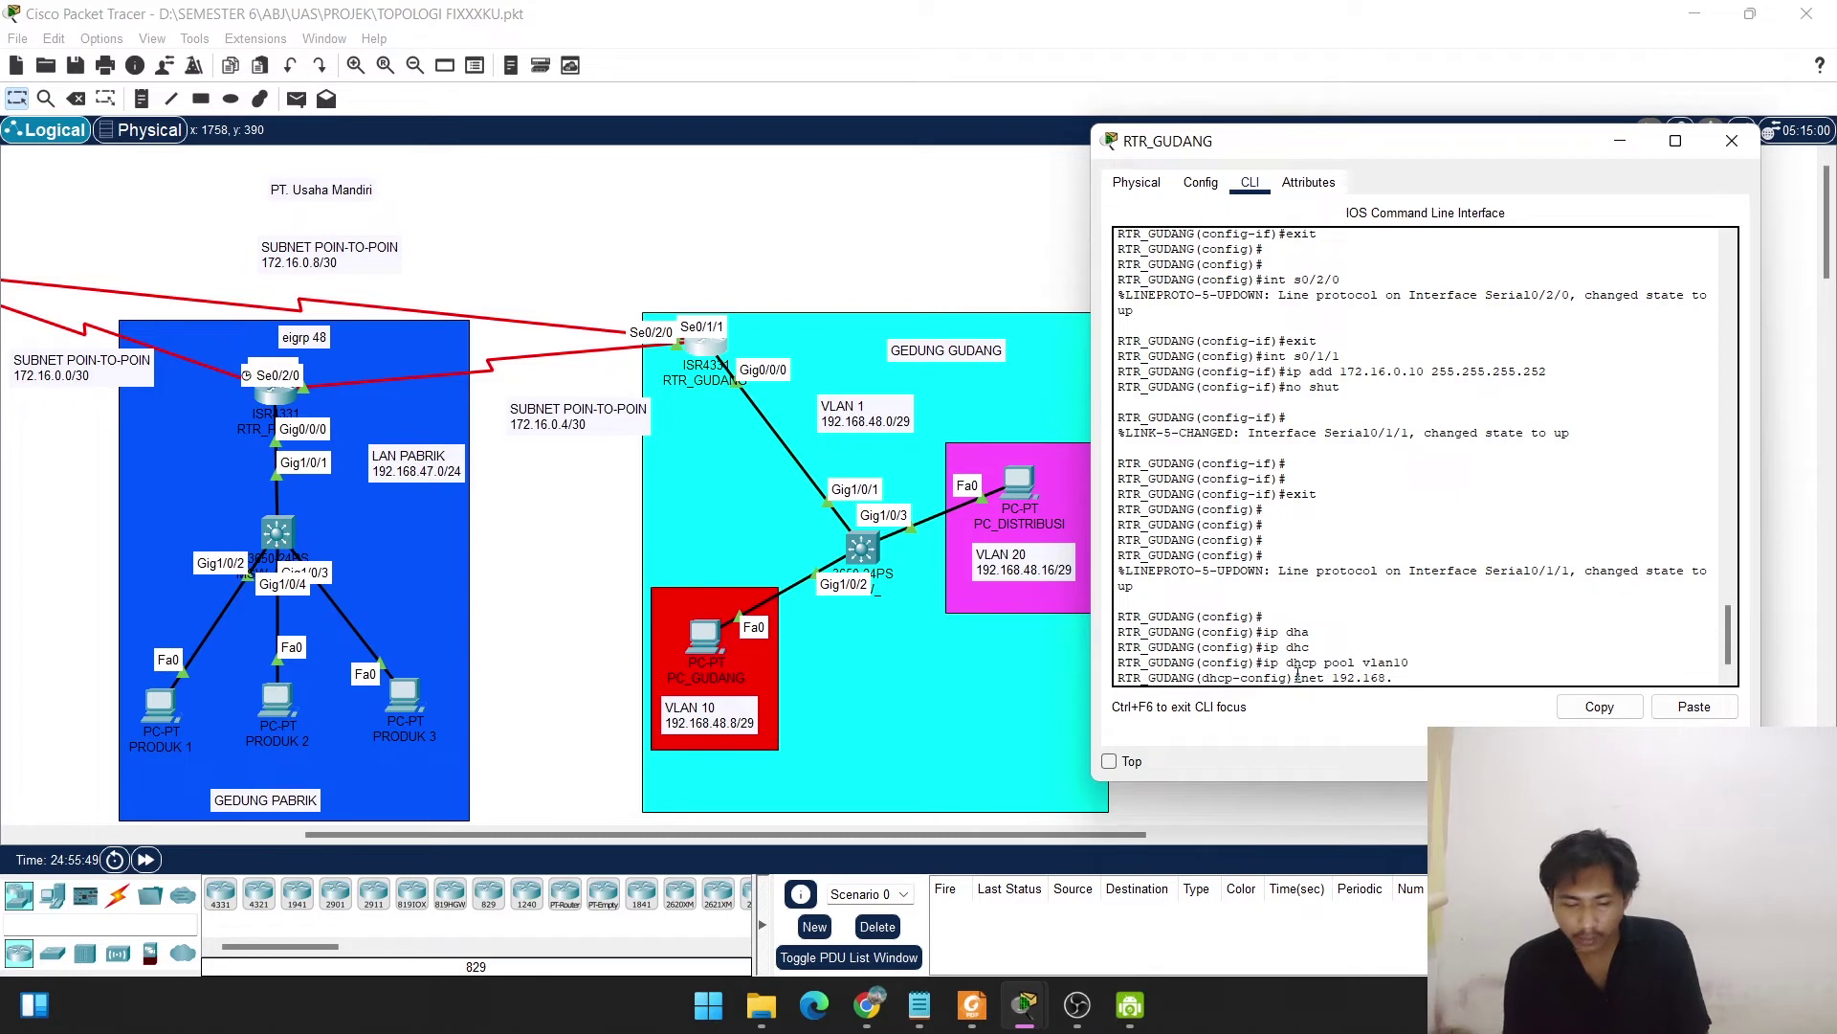
pyautogui.write('48.6')
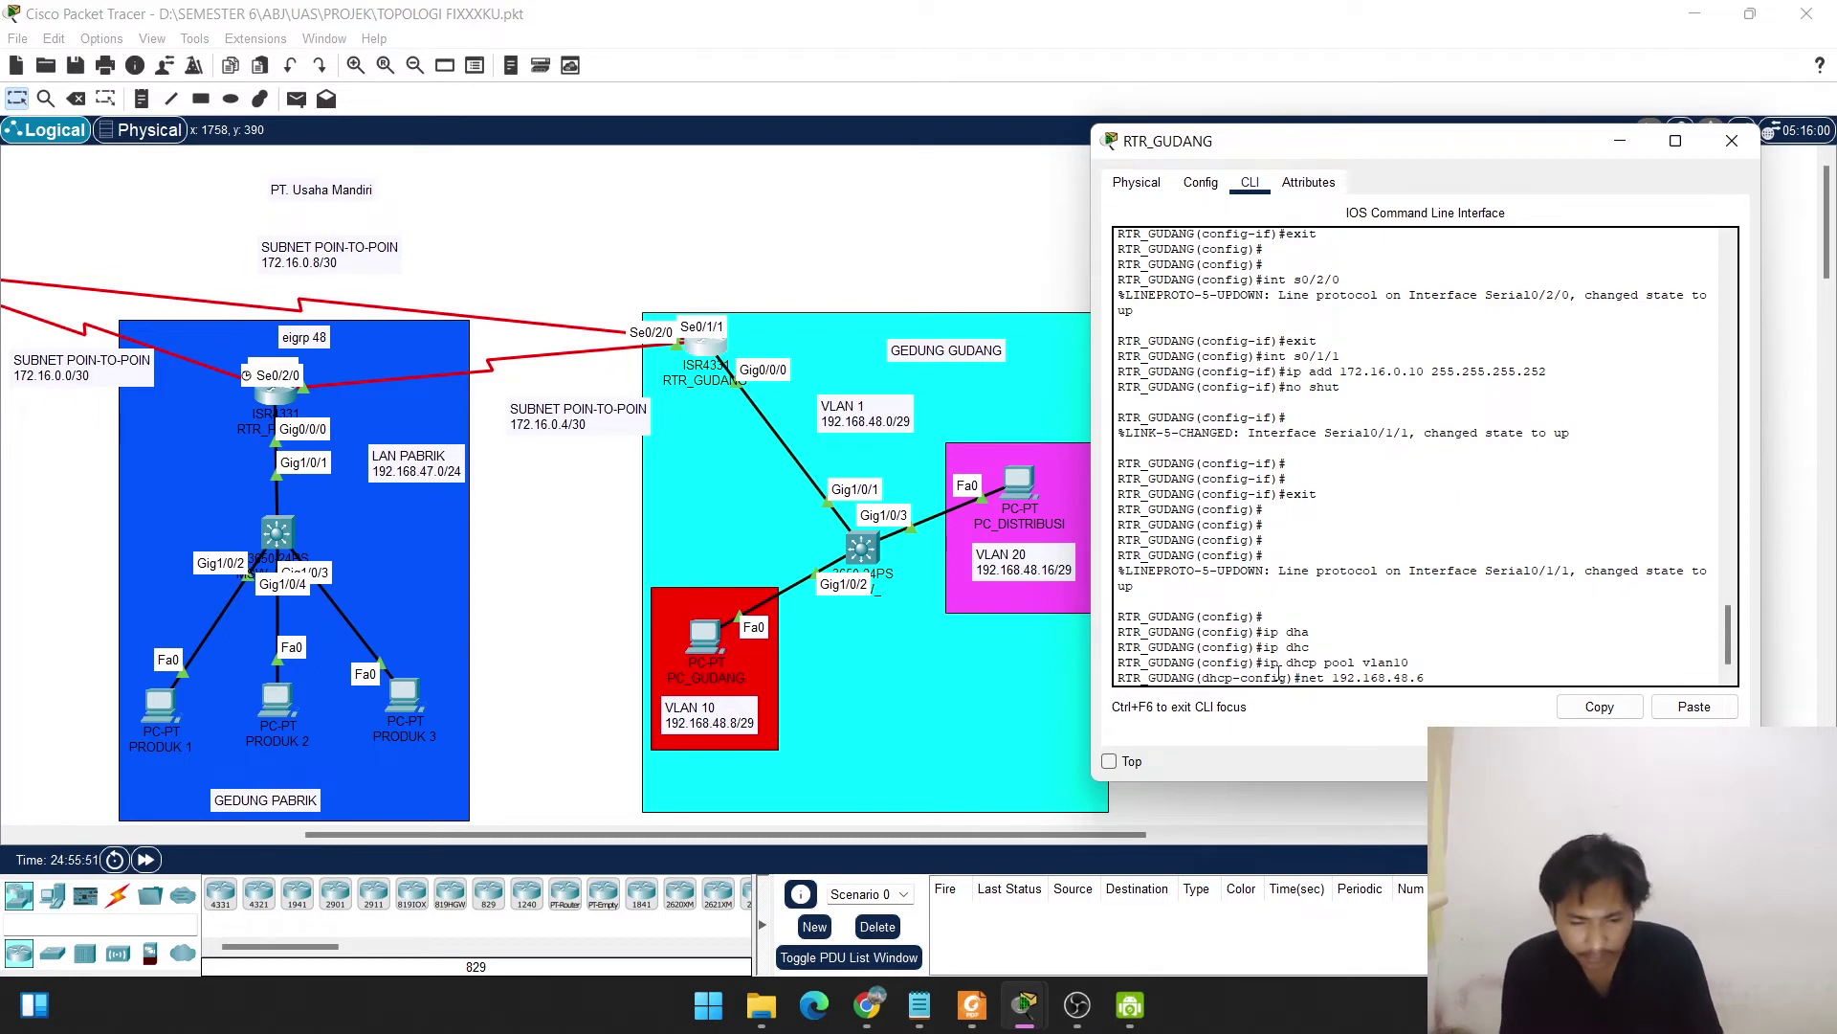
pyautogui.press('BackSpace')
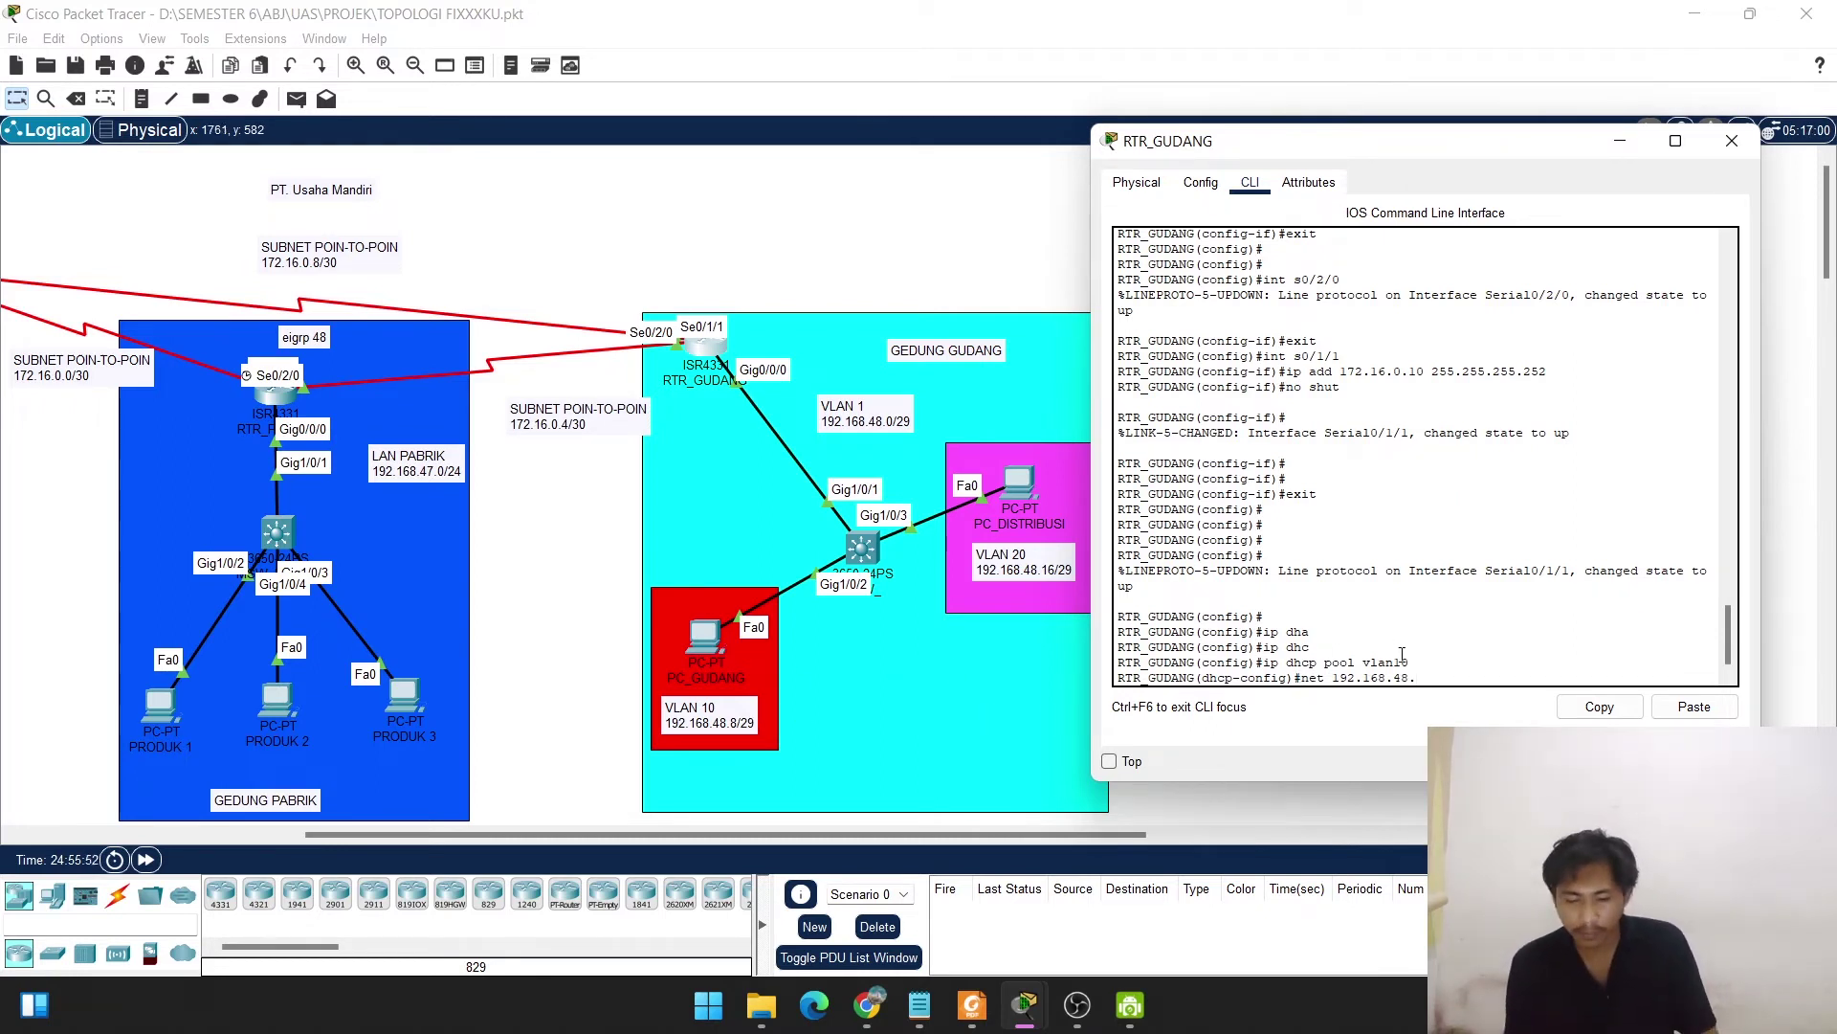
pyautogui.write('8')
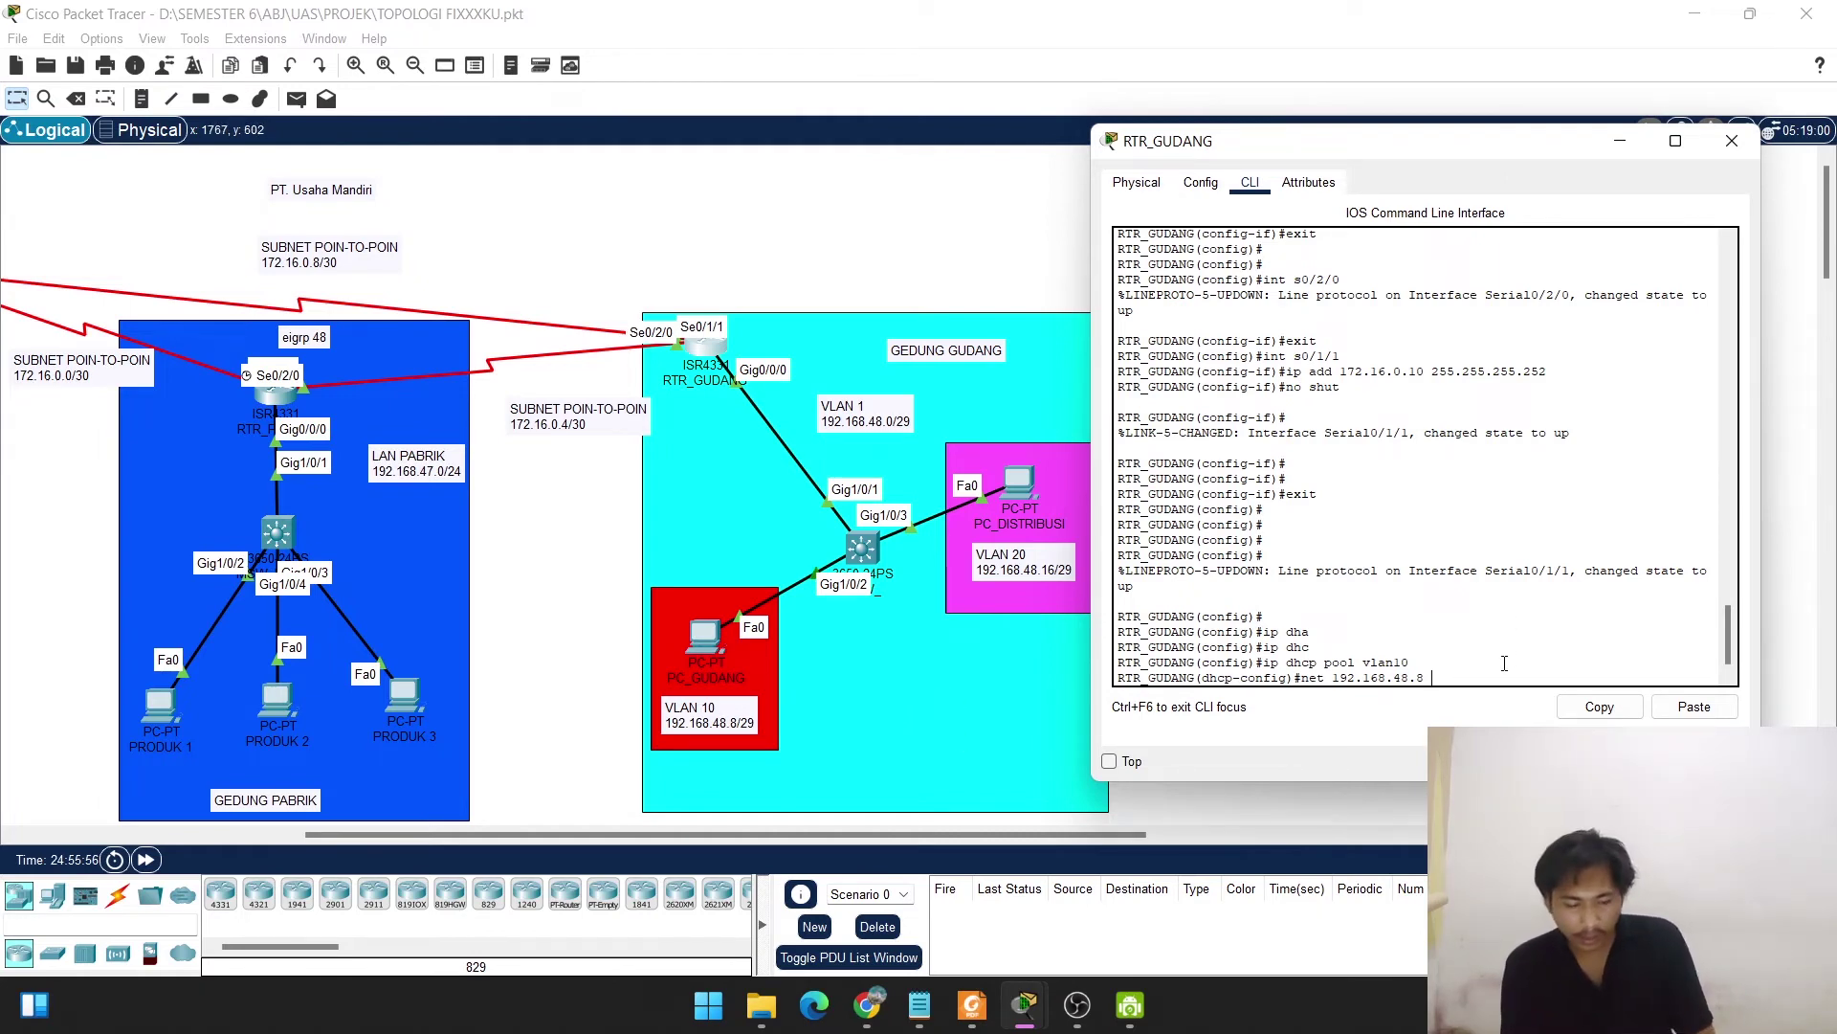
pyautogui.write('255.255.255')
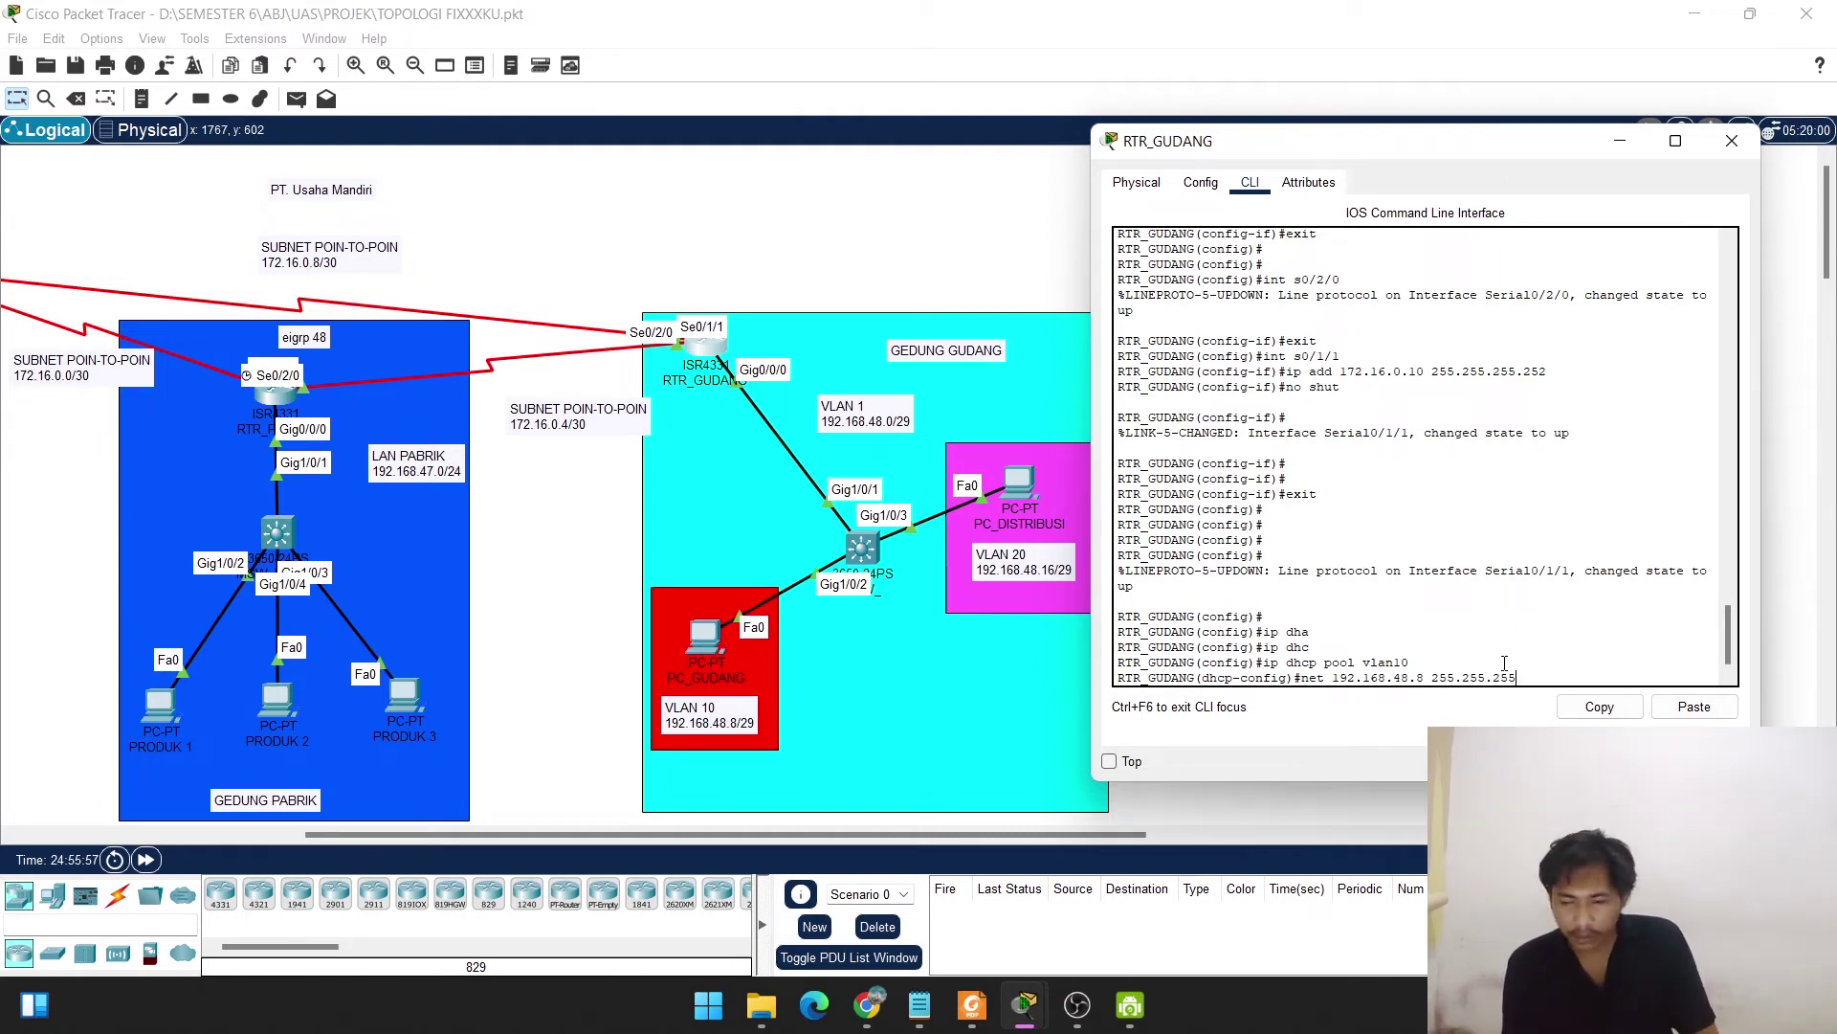
pyautogui.write('.248')
pyautogui.press('Return')
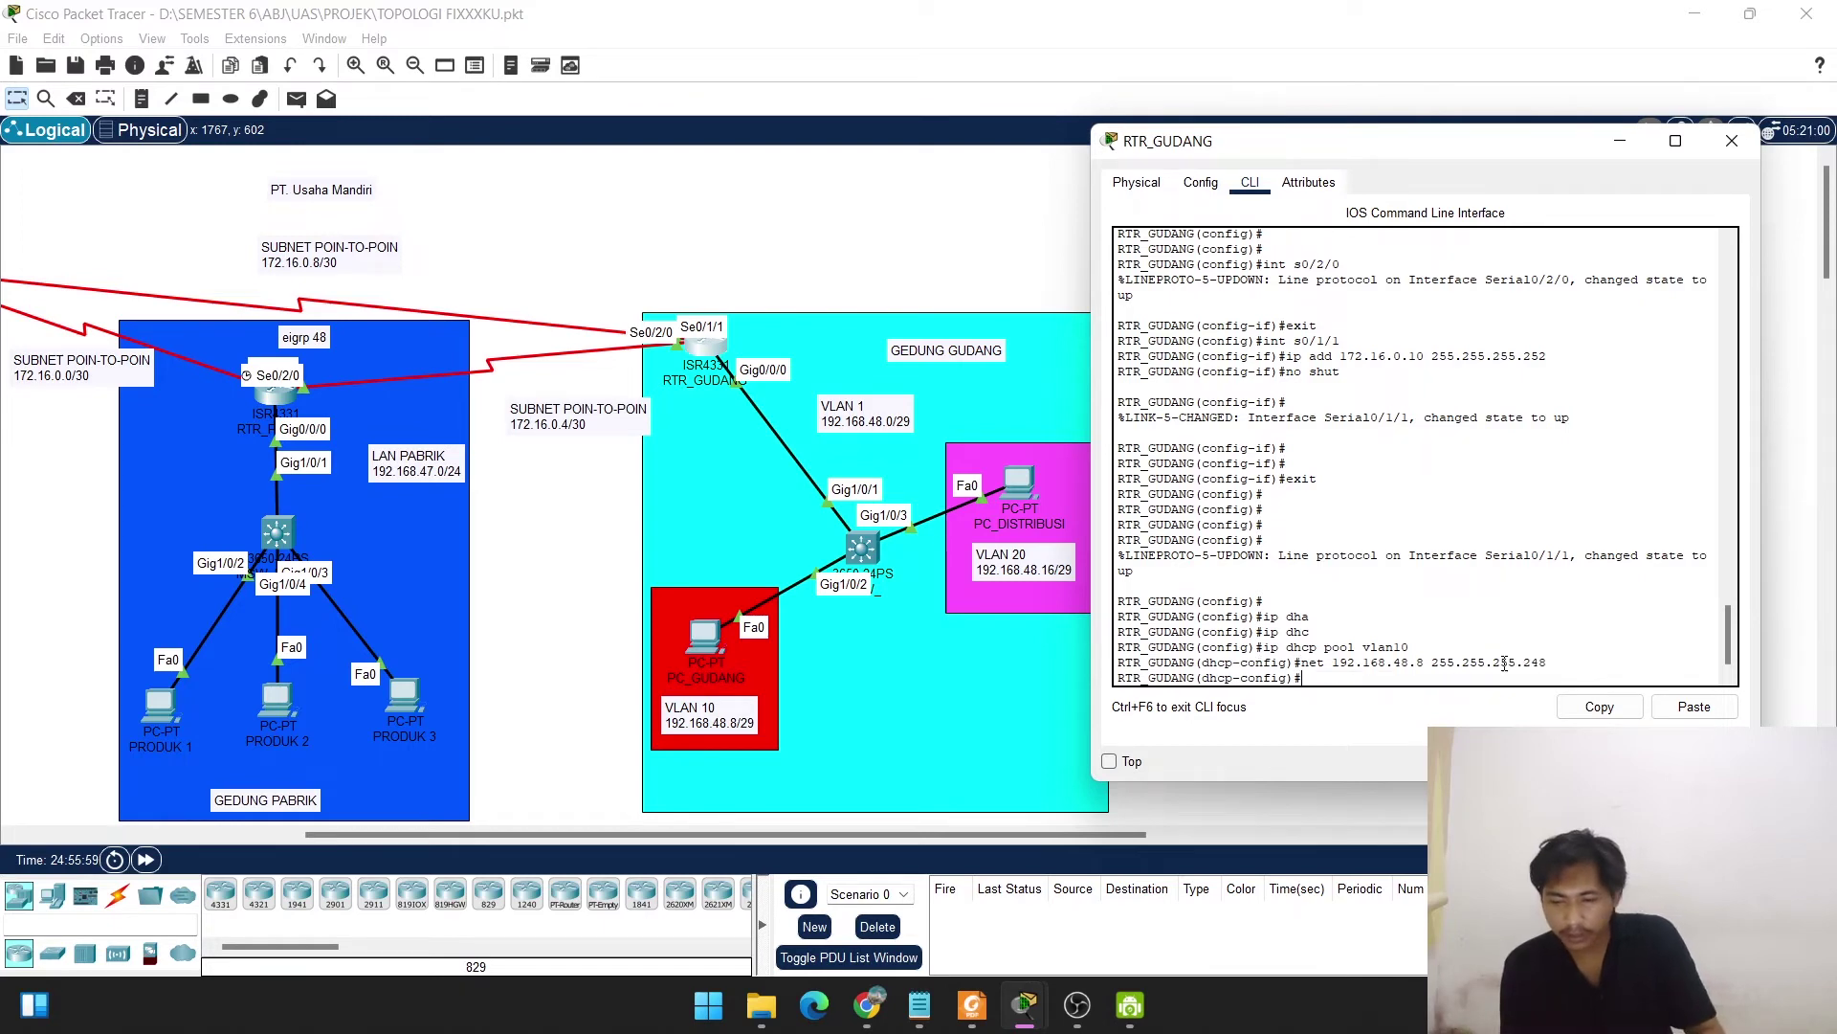
pyautogui.write('df')
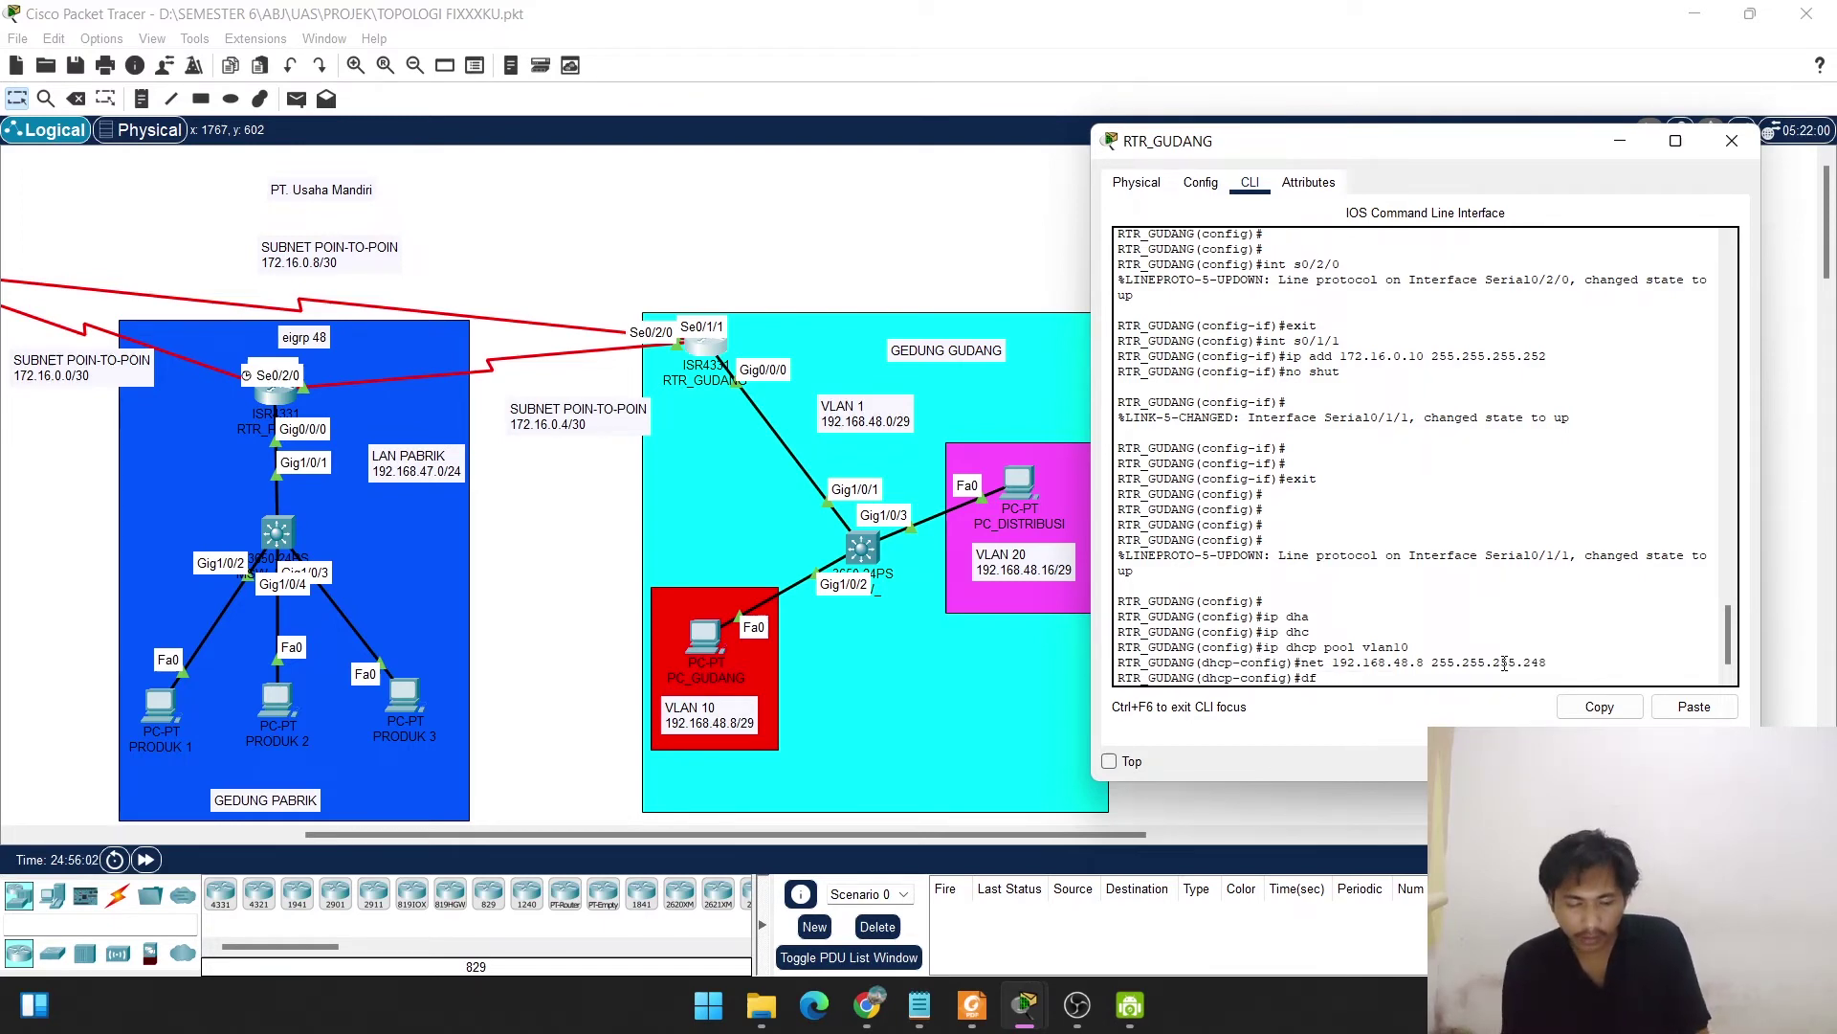
pyautogui.press('Tab')
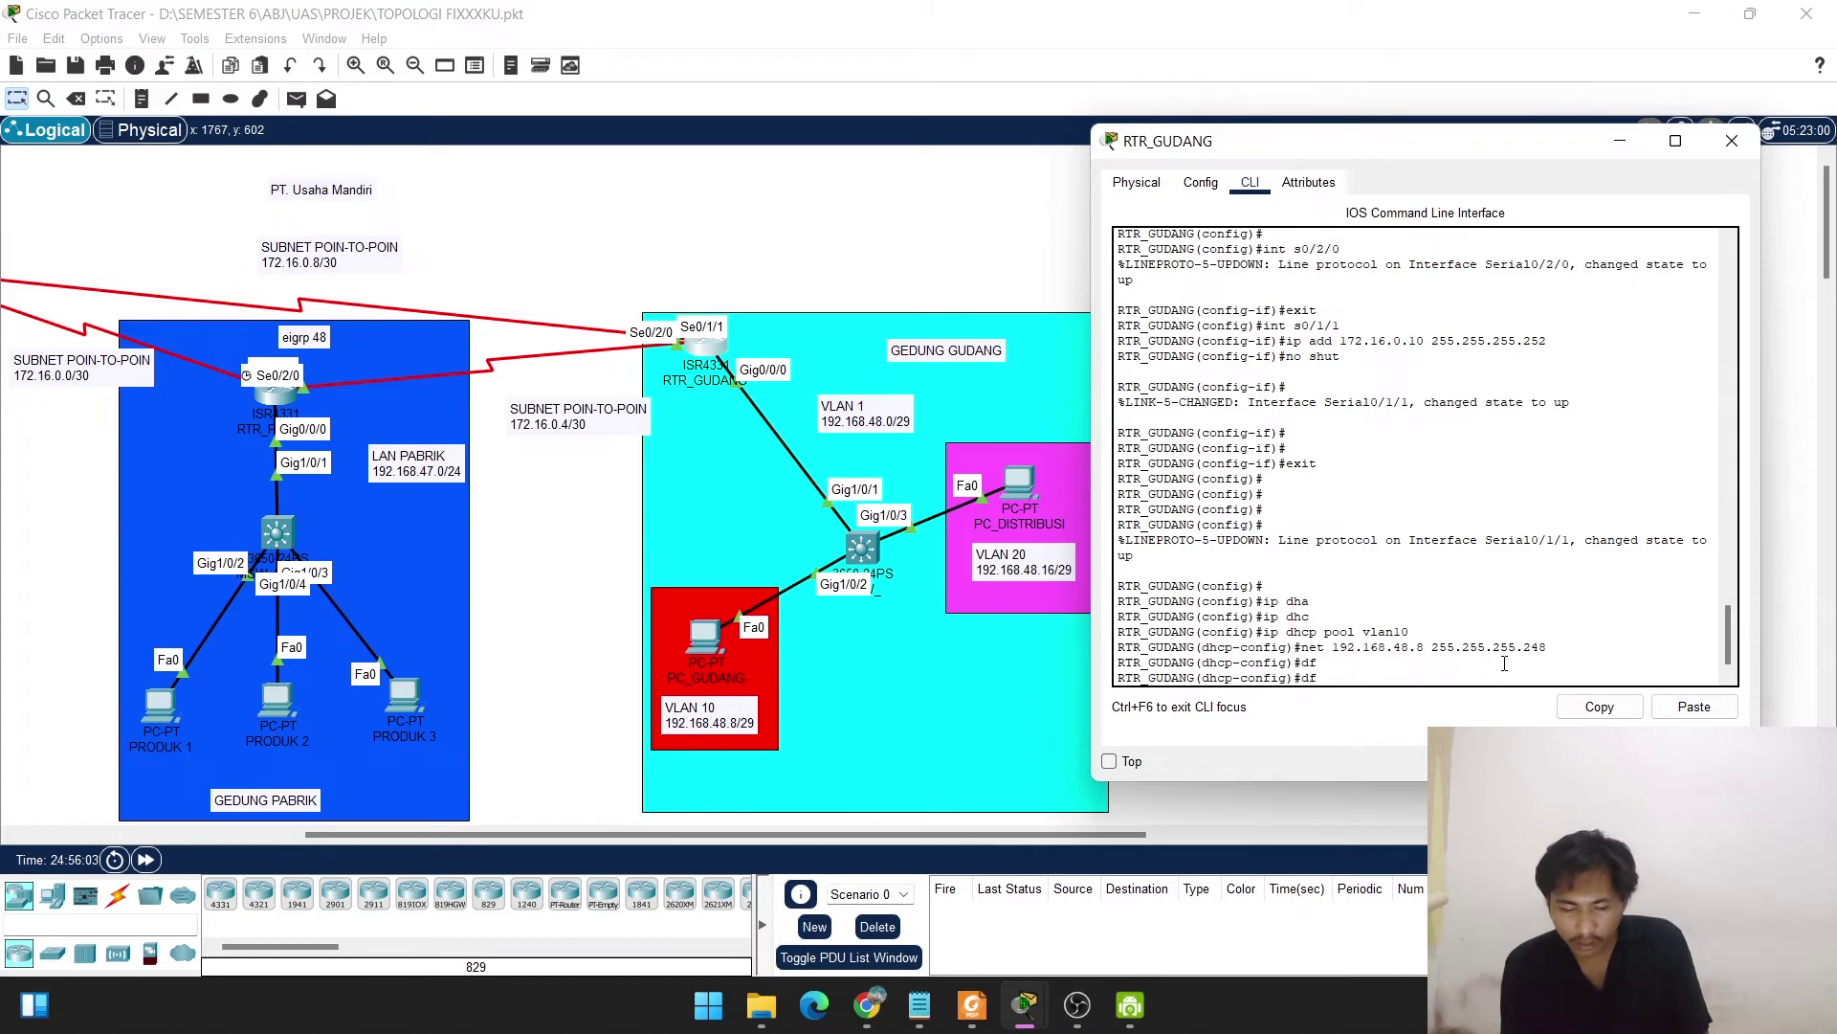
pyautogui.write('e')
pyautogui.press('Tab')
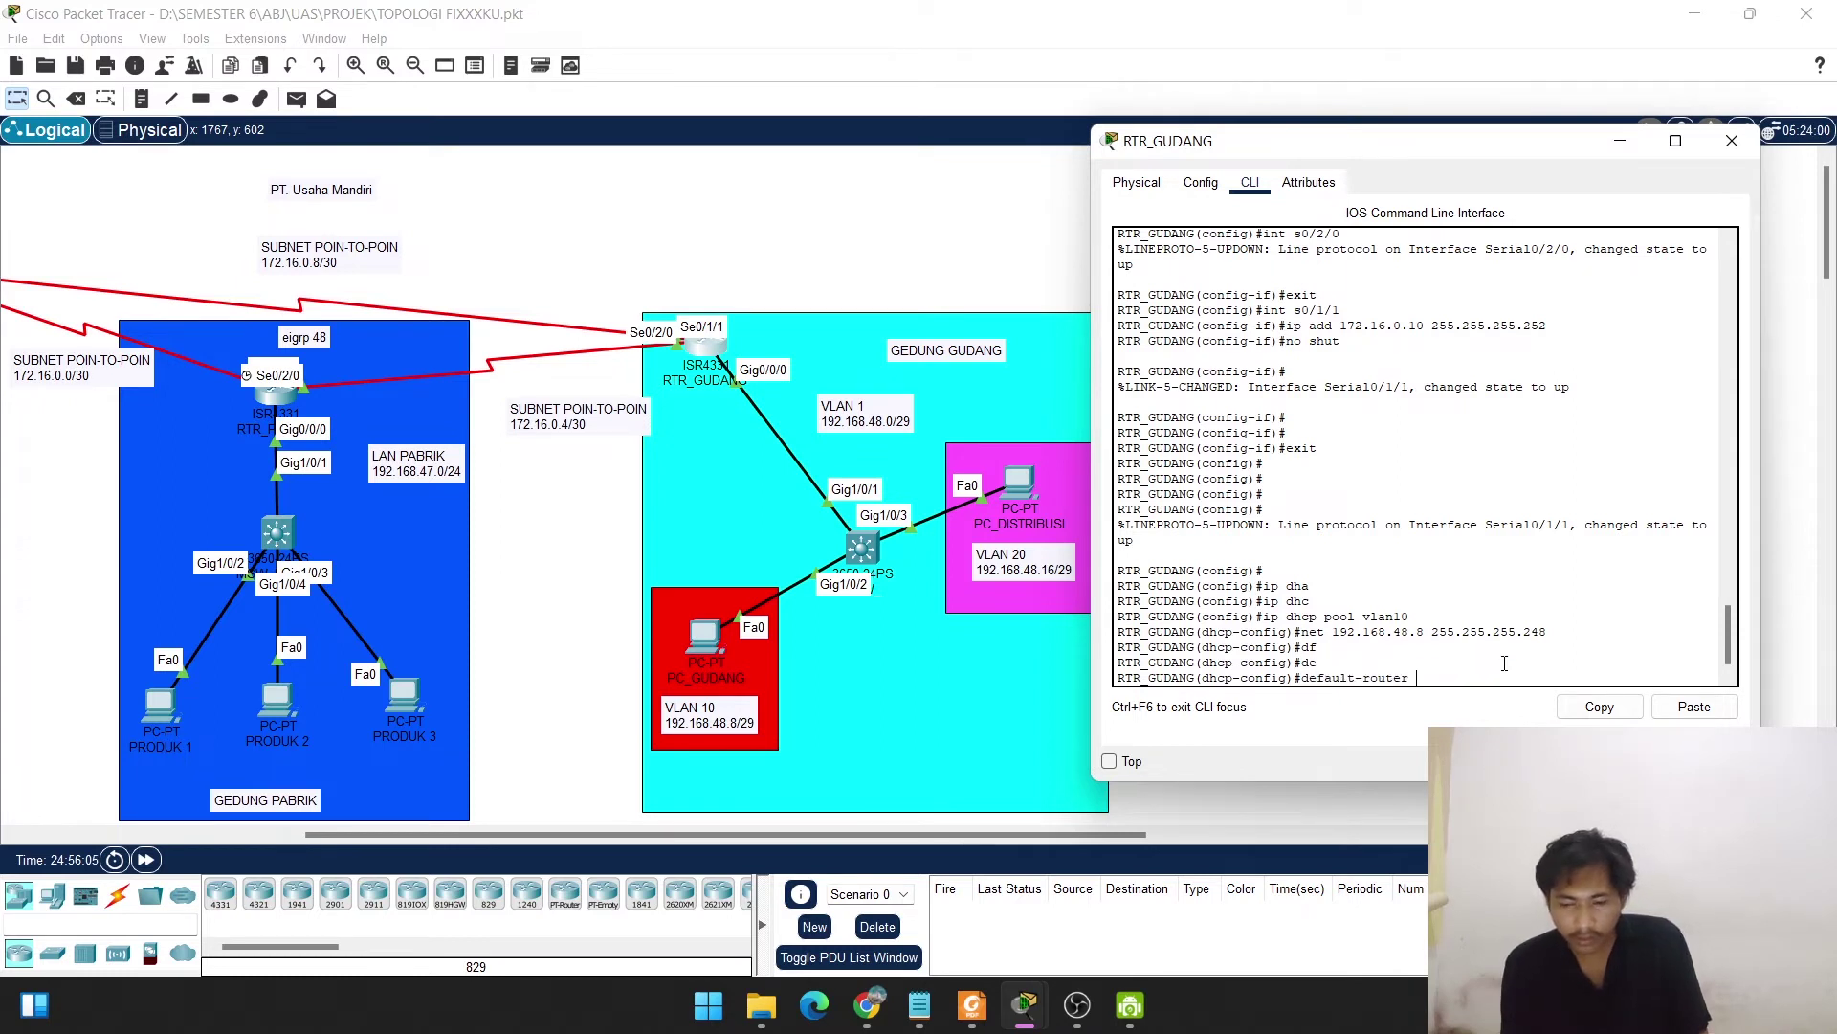
pyautogui.write('192.1')
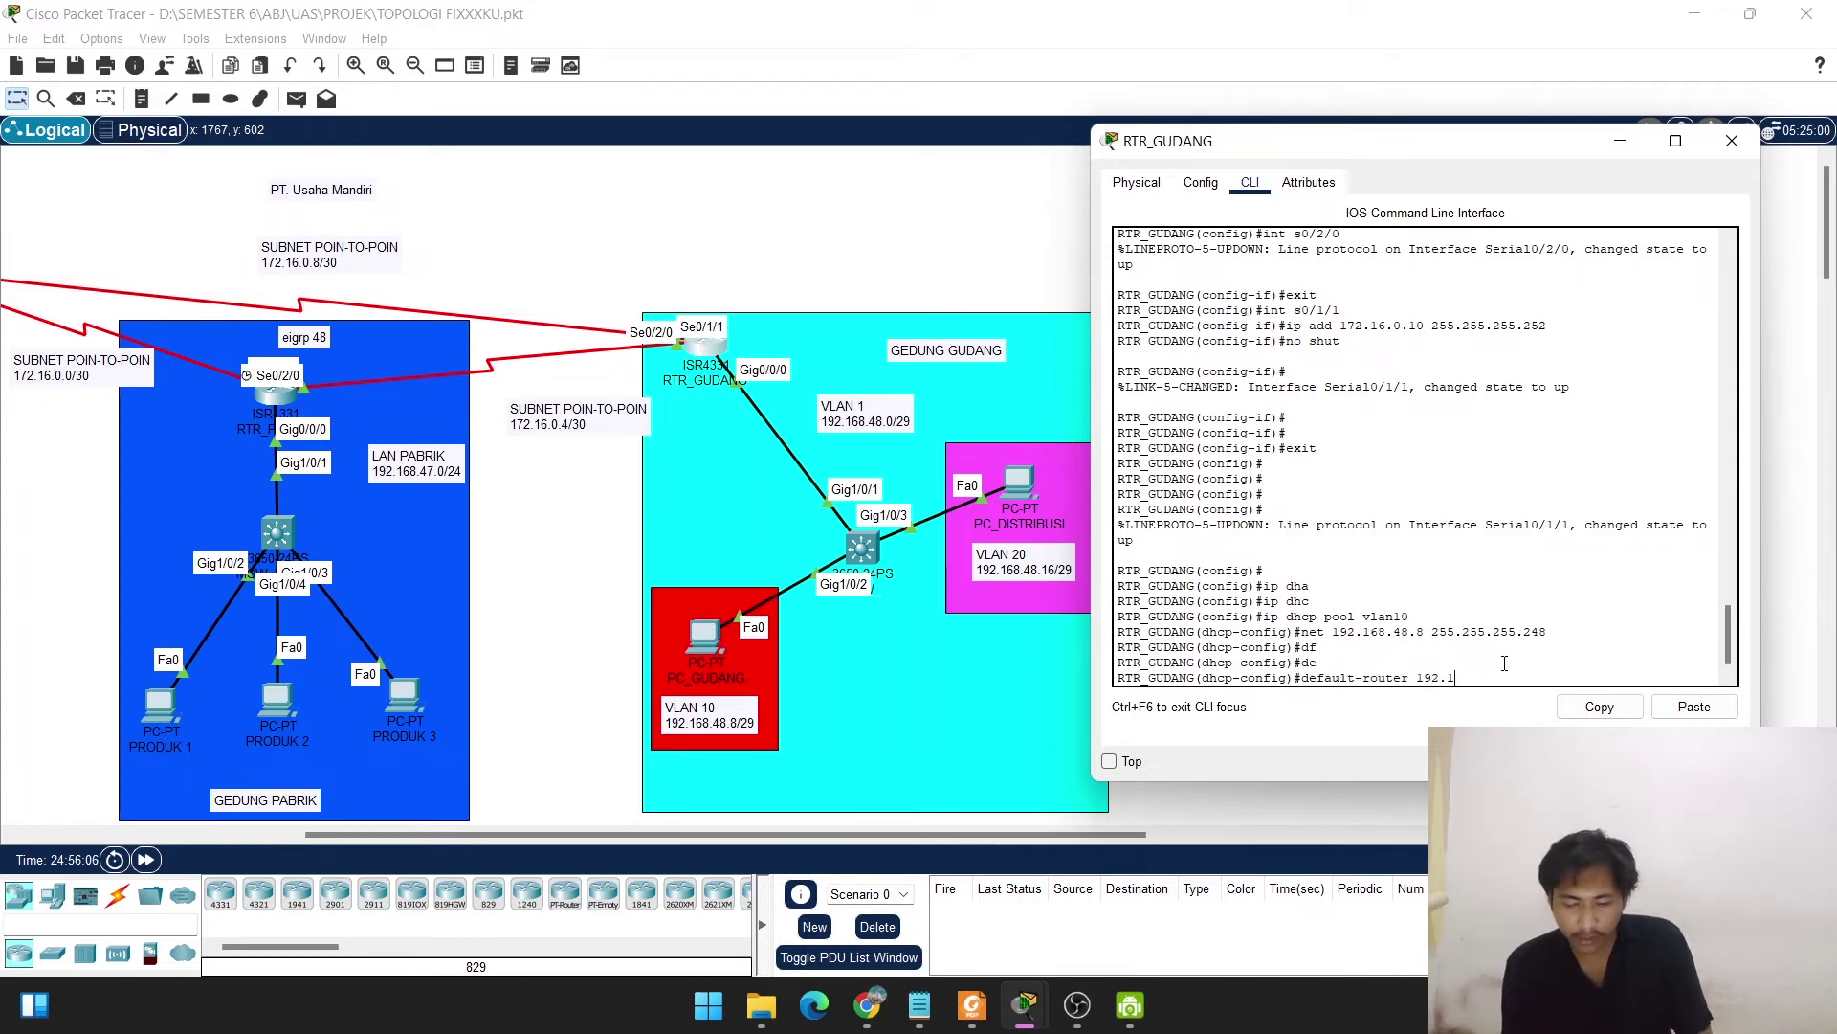
pyautogui.write('68.48')
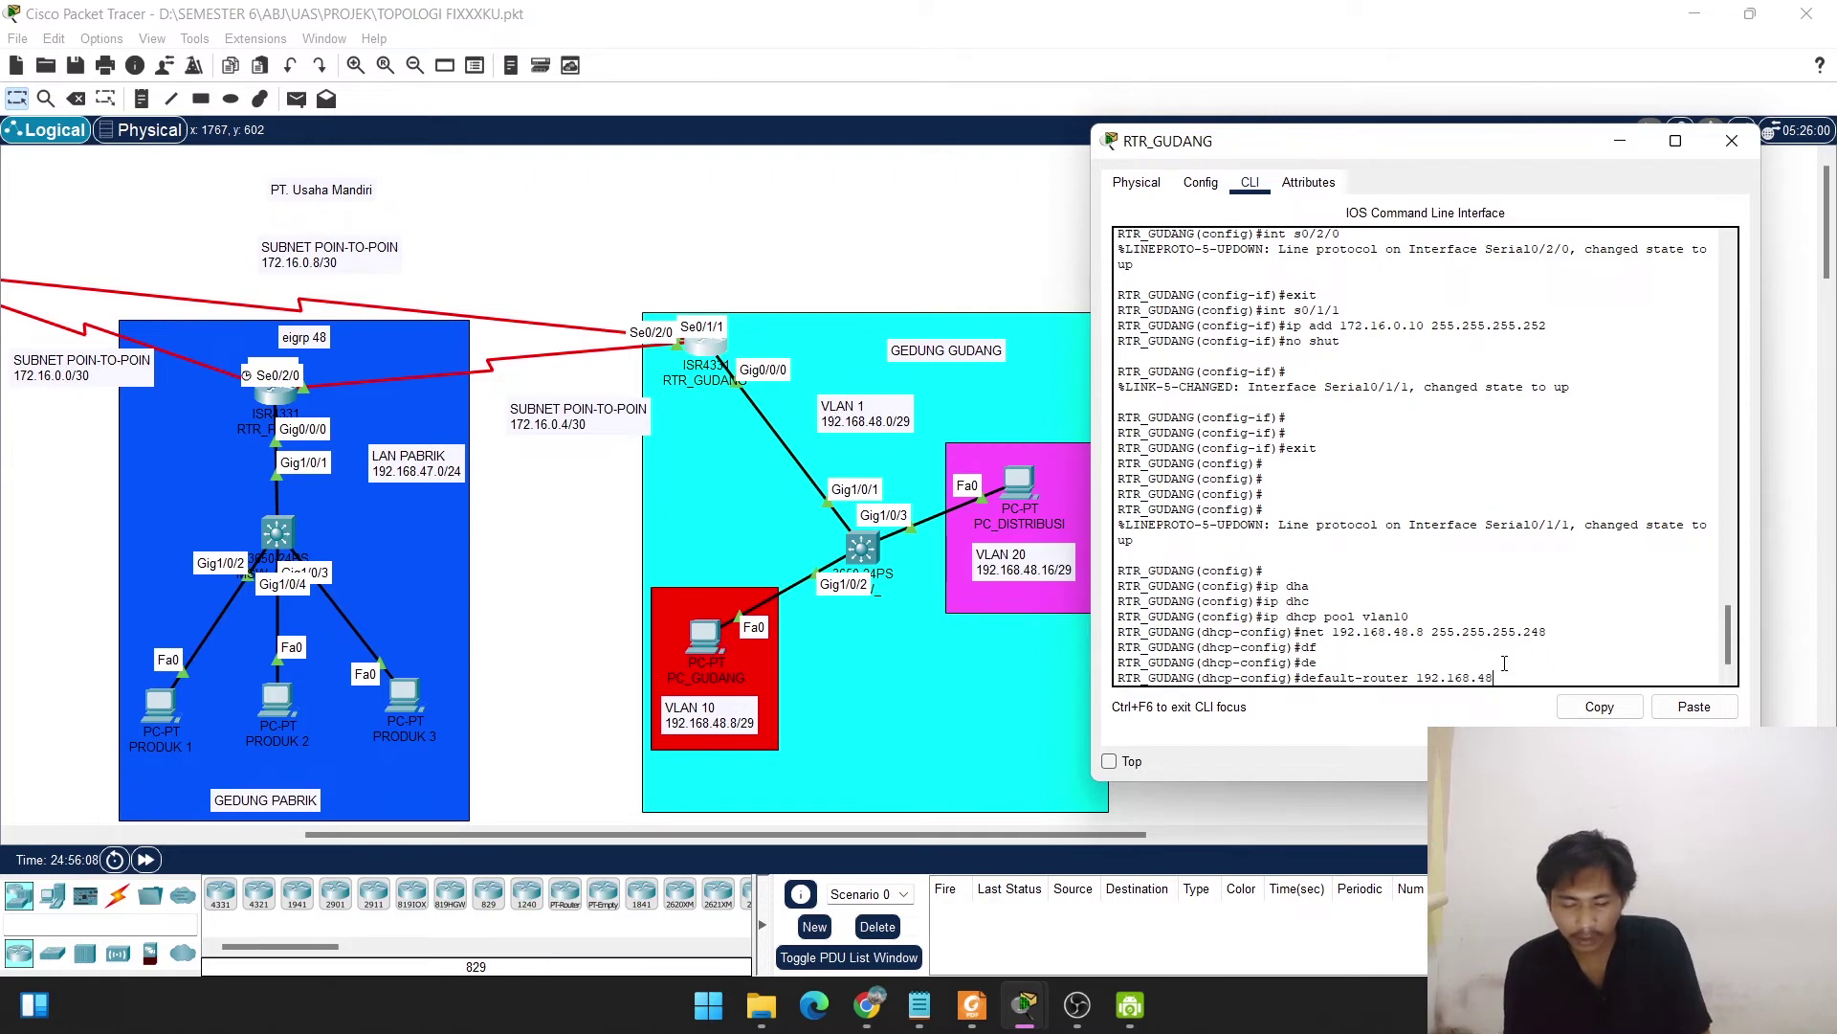
pyautogui.write('.9')
pyautogui.press('Return')
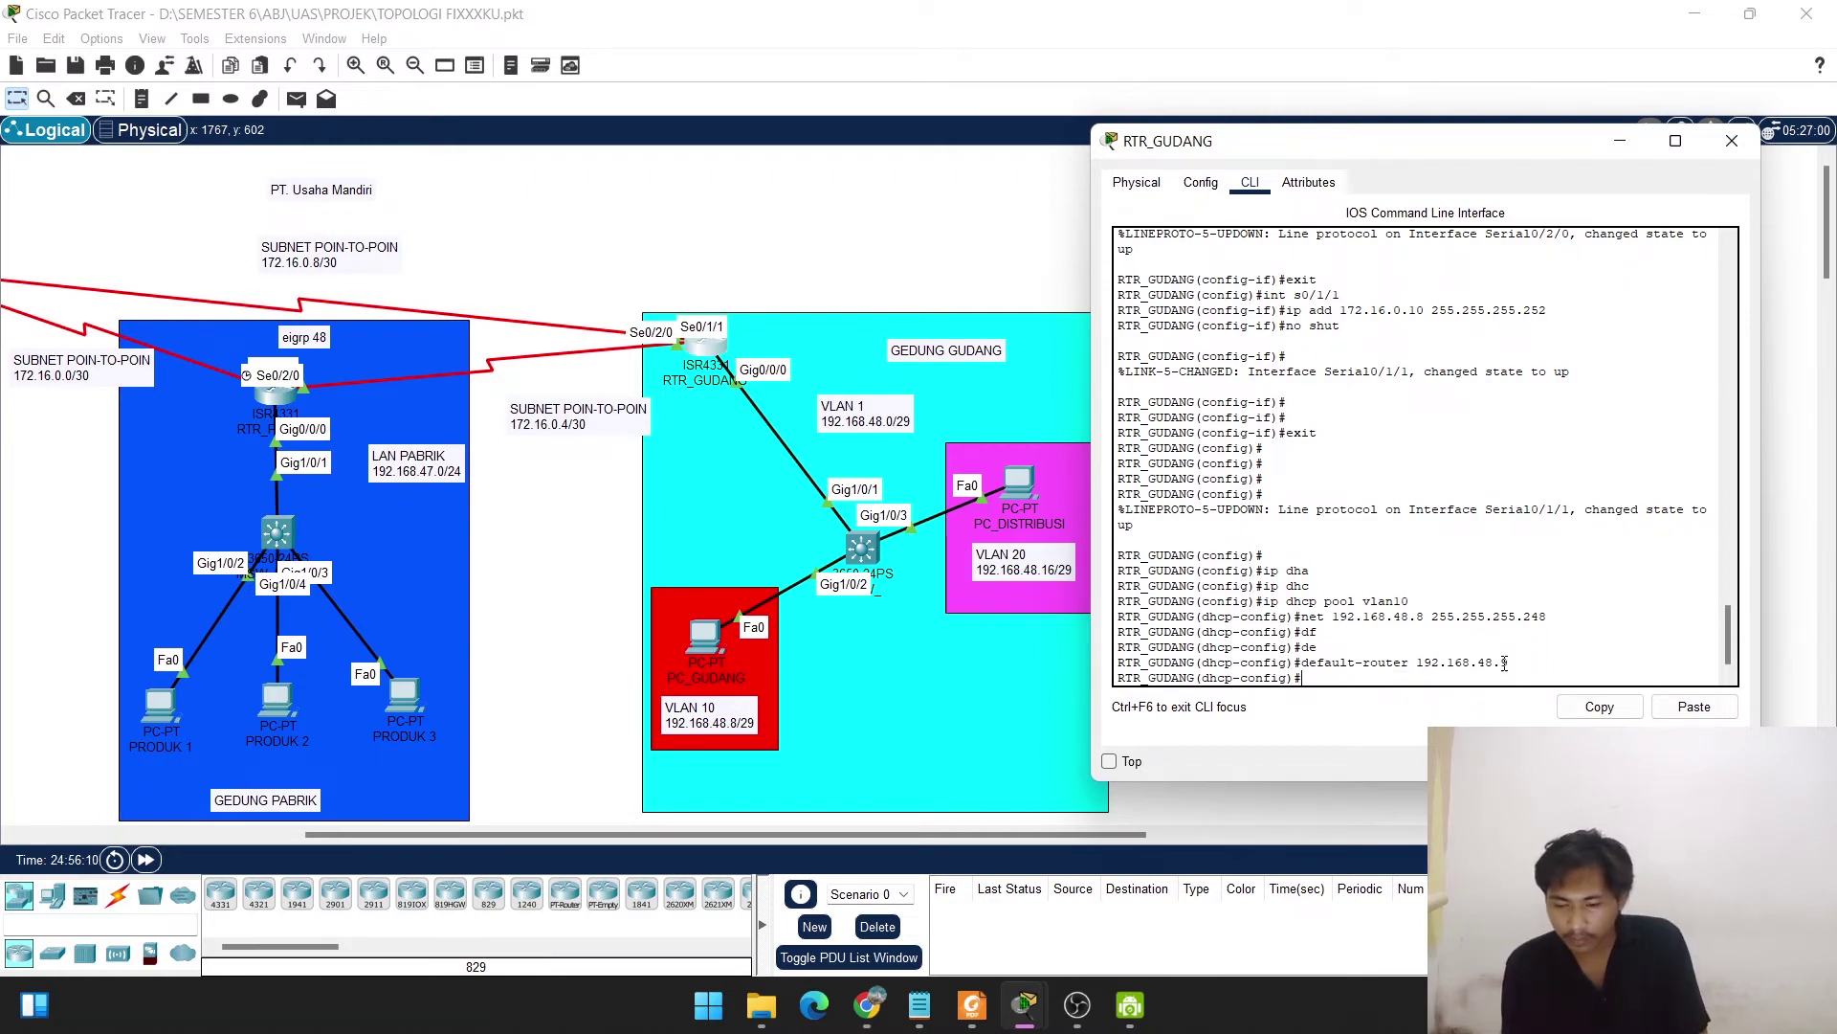
# Paste DNS server 192.168.45.253 into the vlan10 pool and exit.
pyautogui.write('dns')
pyautogui.press('Tab')
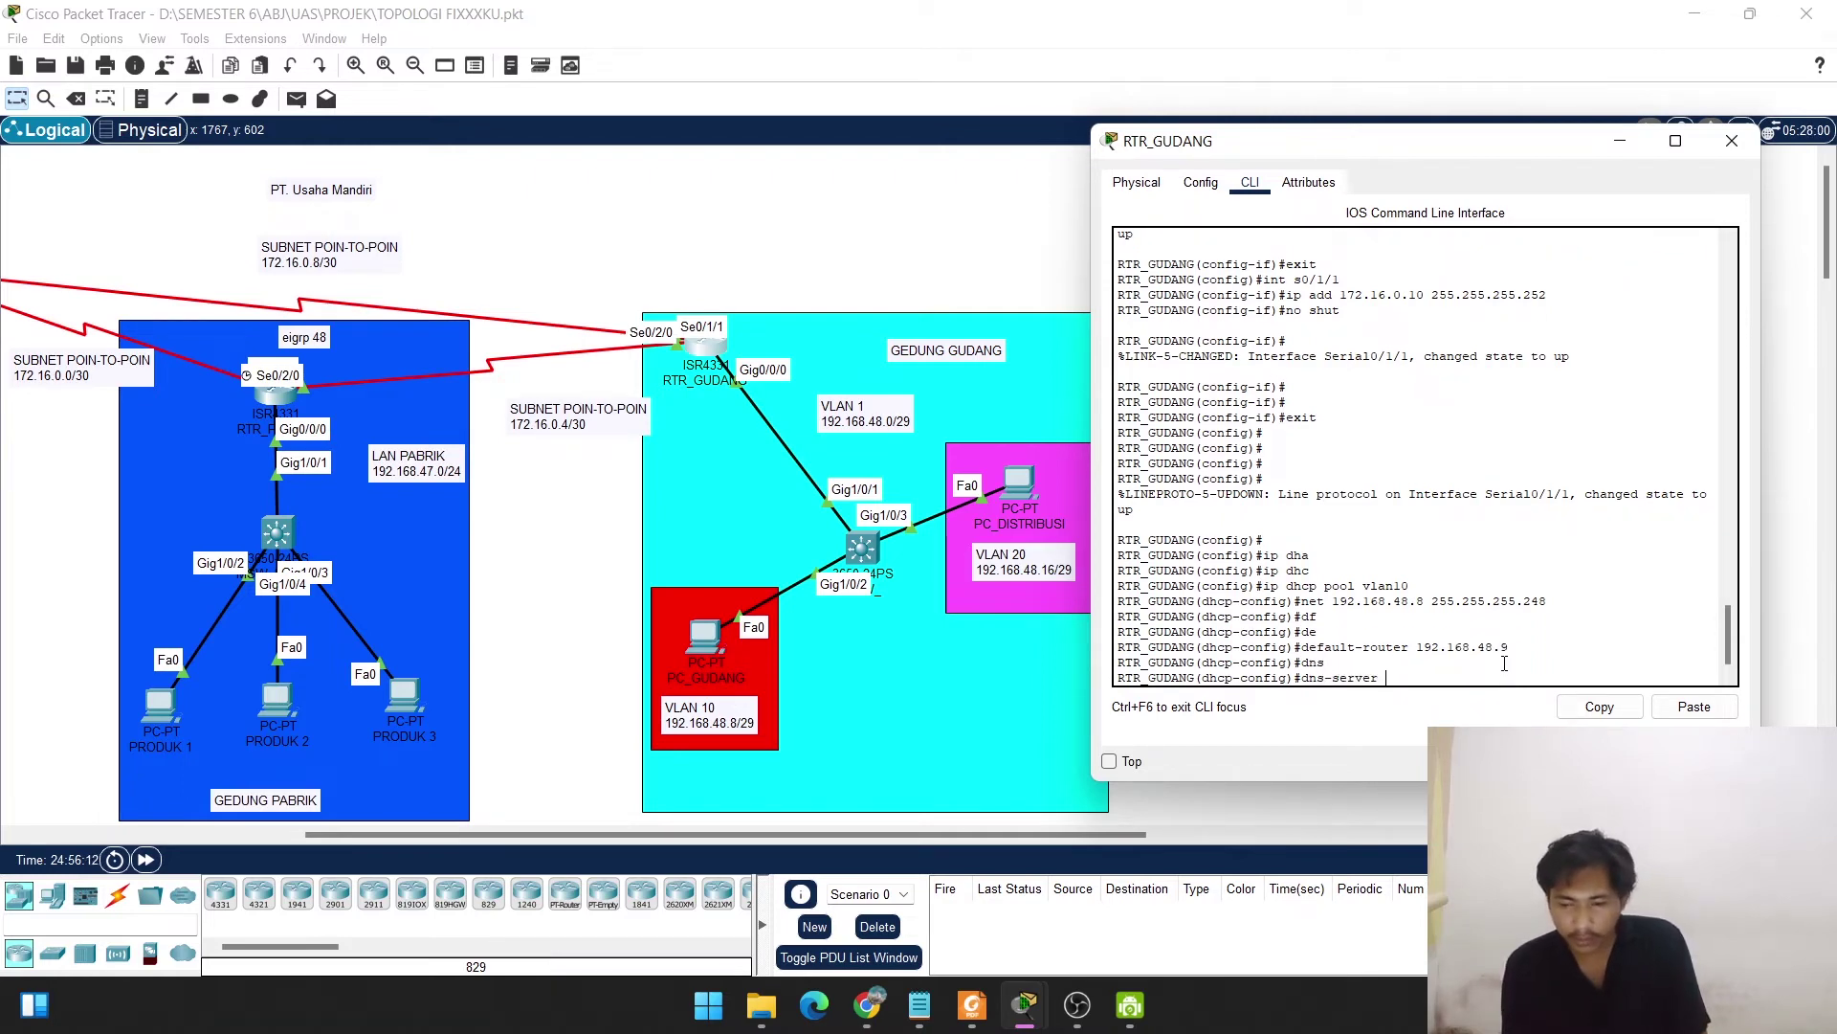
pyautogui.write('192.16')
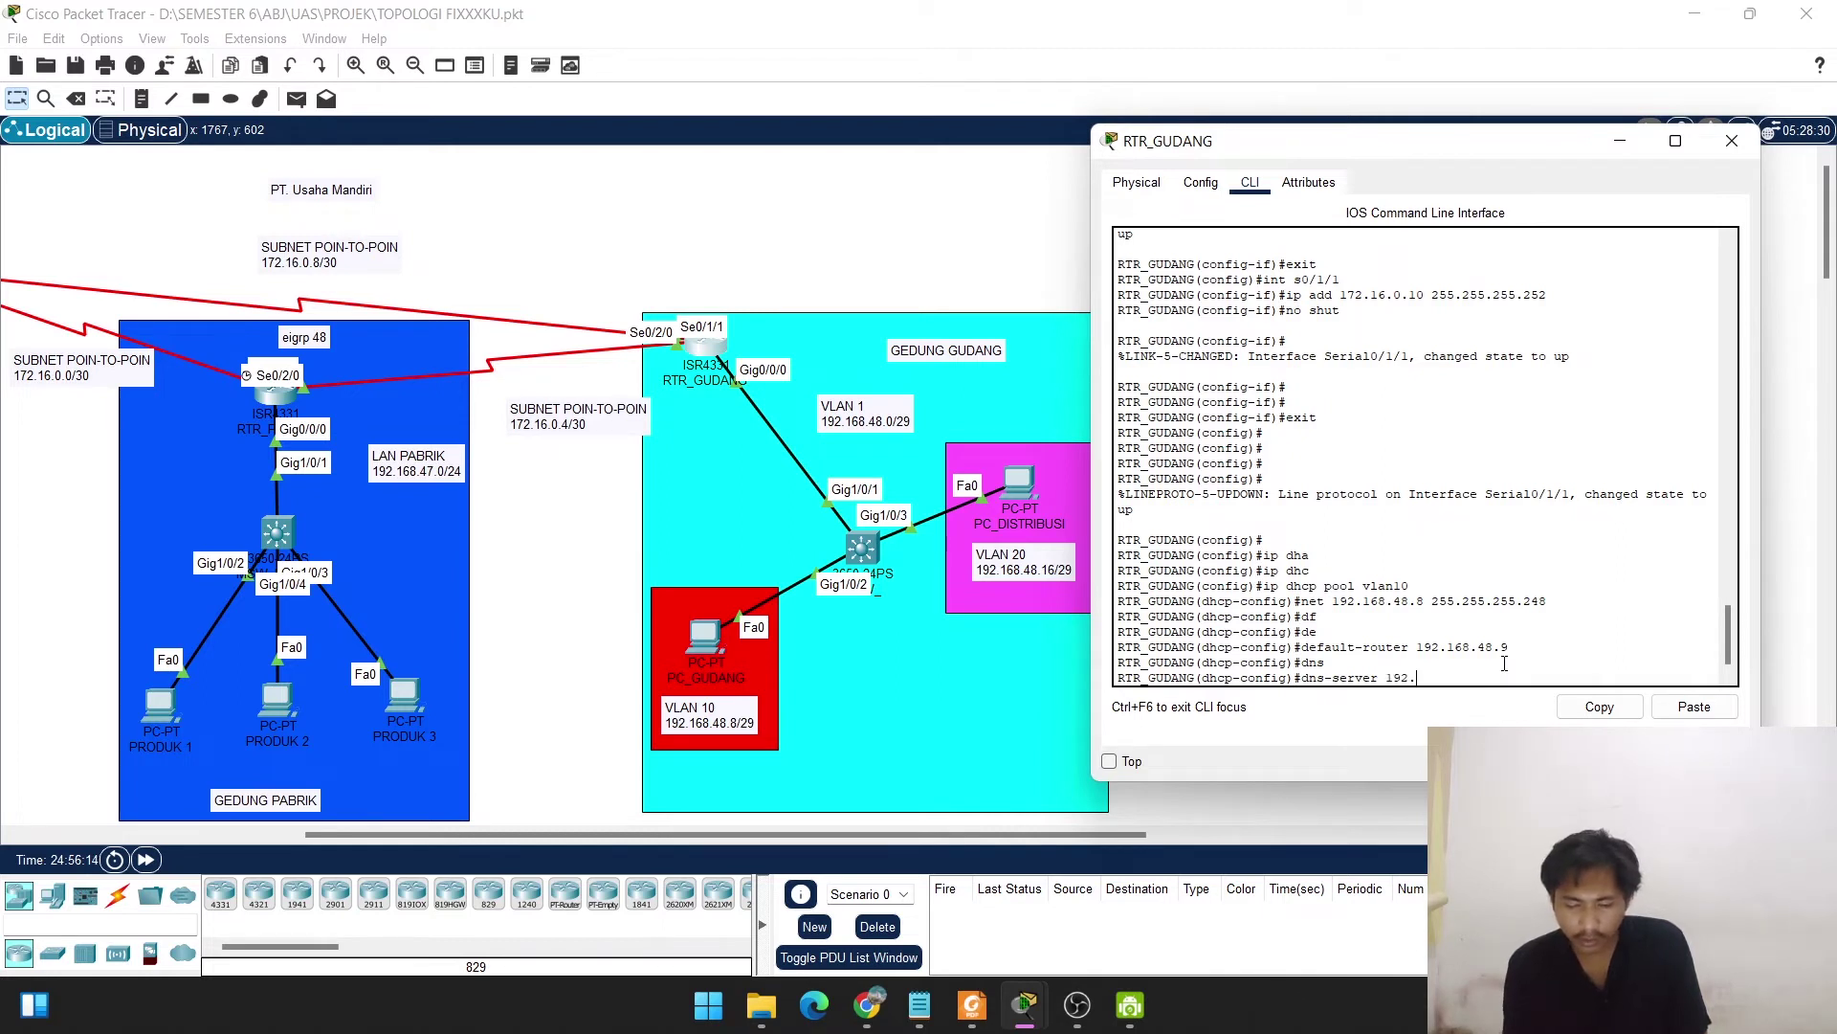
pyautogui.press('BackSpace')
pyautogui.press('BackSpace')
pyautogui.press('BackSpace')
pyautogui.press('BackSpace')
pyautogui.press('BackSpace')
pyautogui.press('BackSpace')
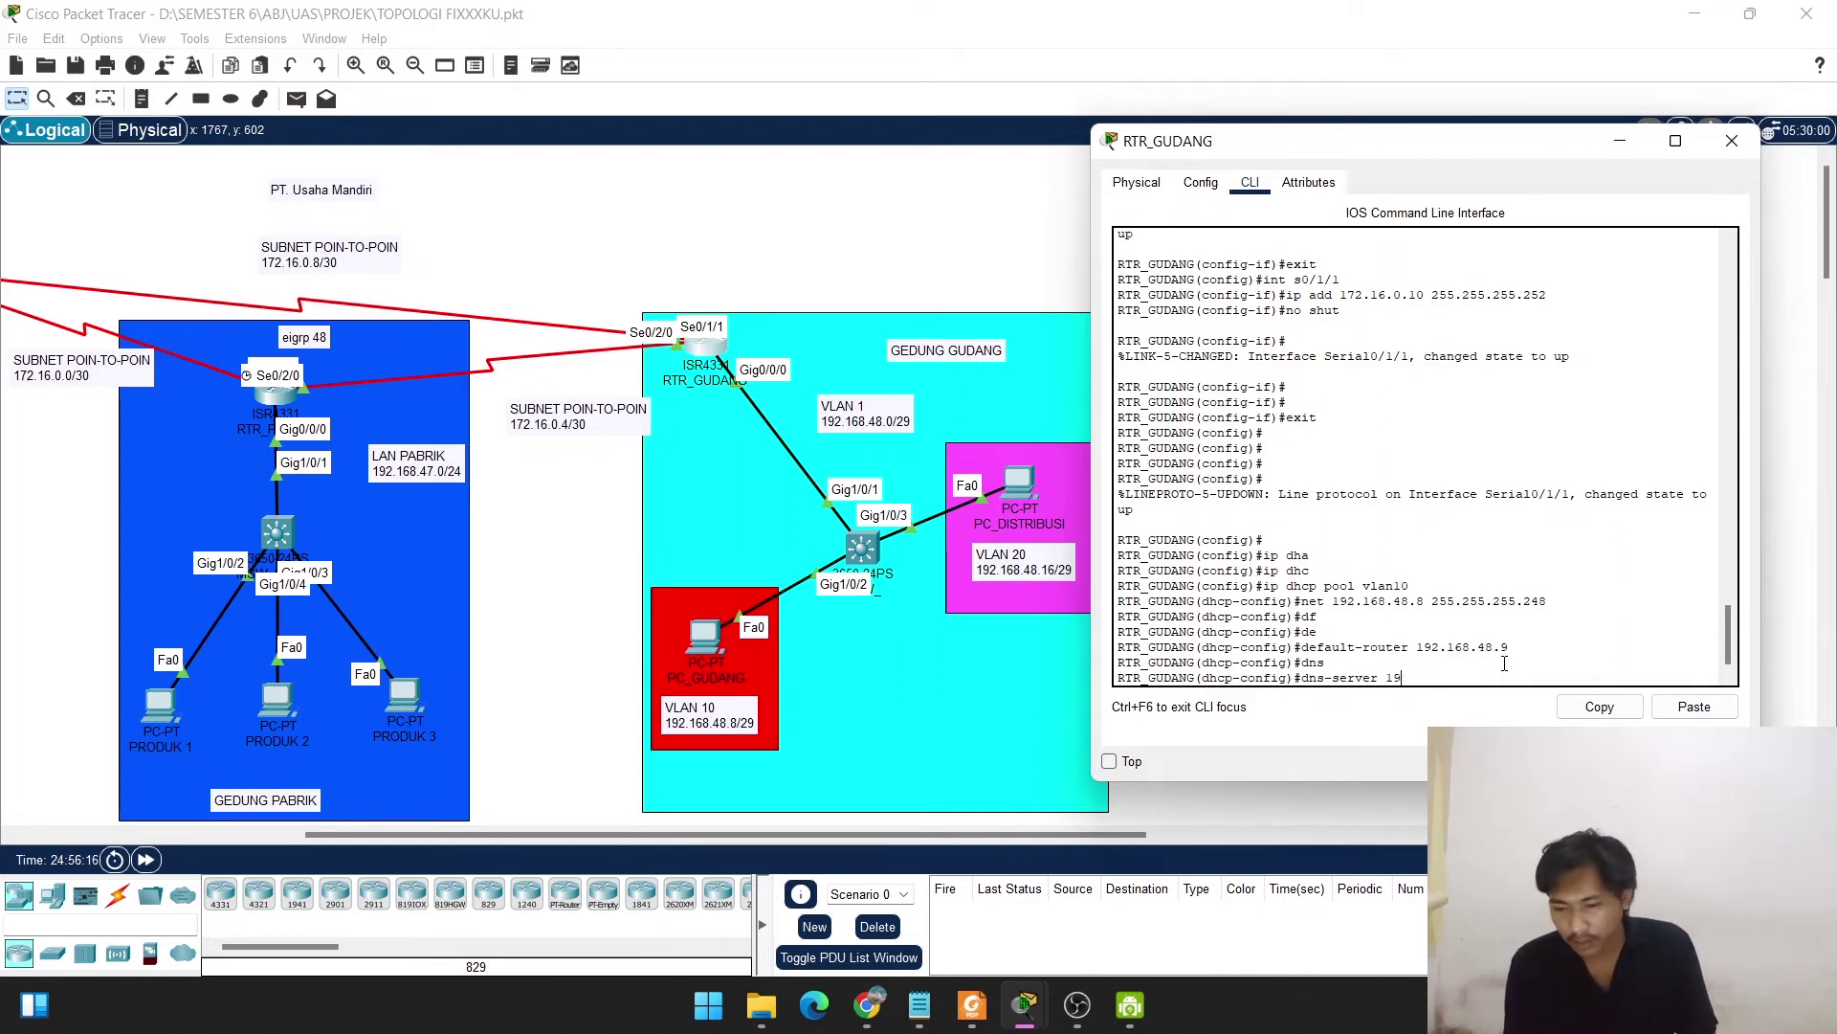
pyautogui.click(1694, 710)
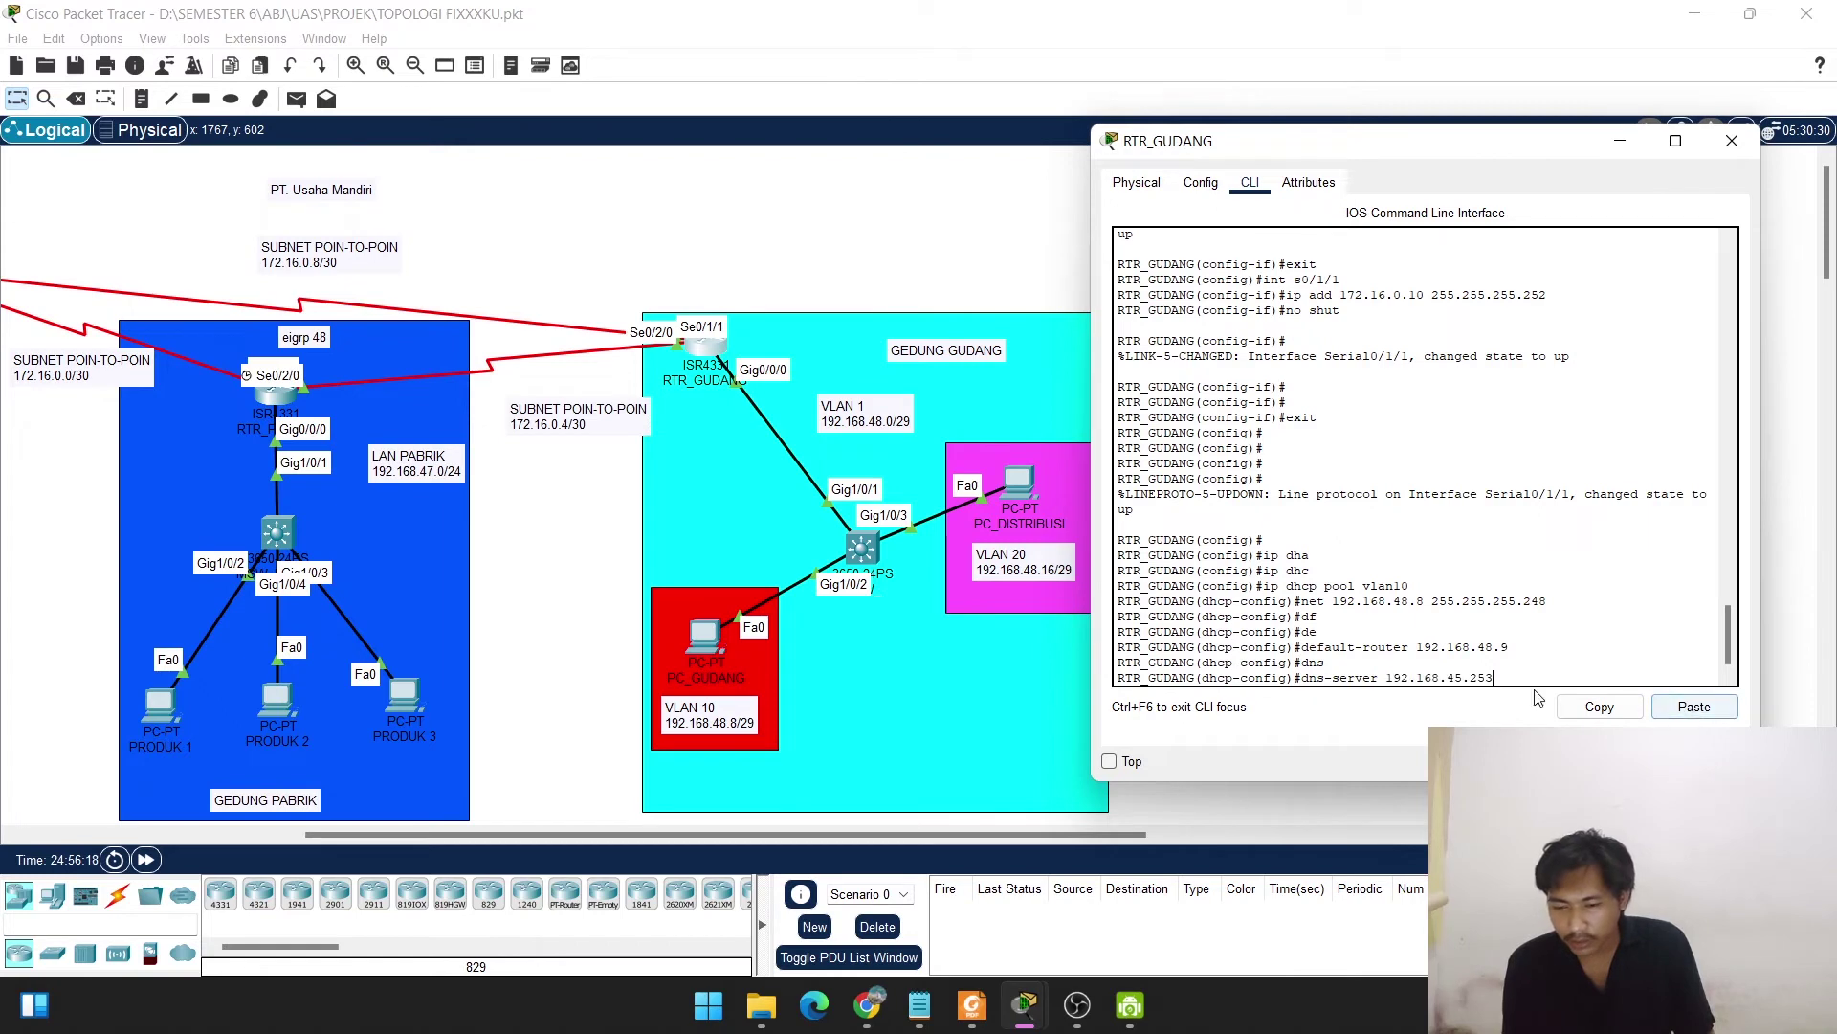
pyautogui.press('Return')
pyautogui.press('Return')
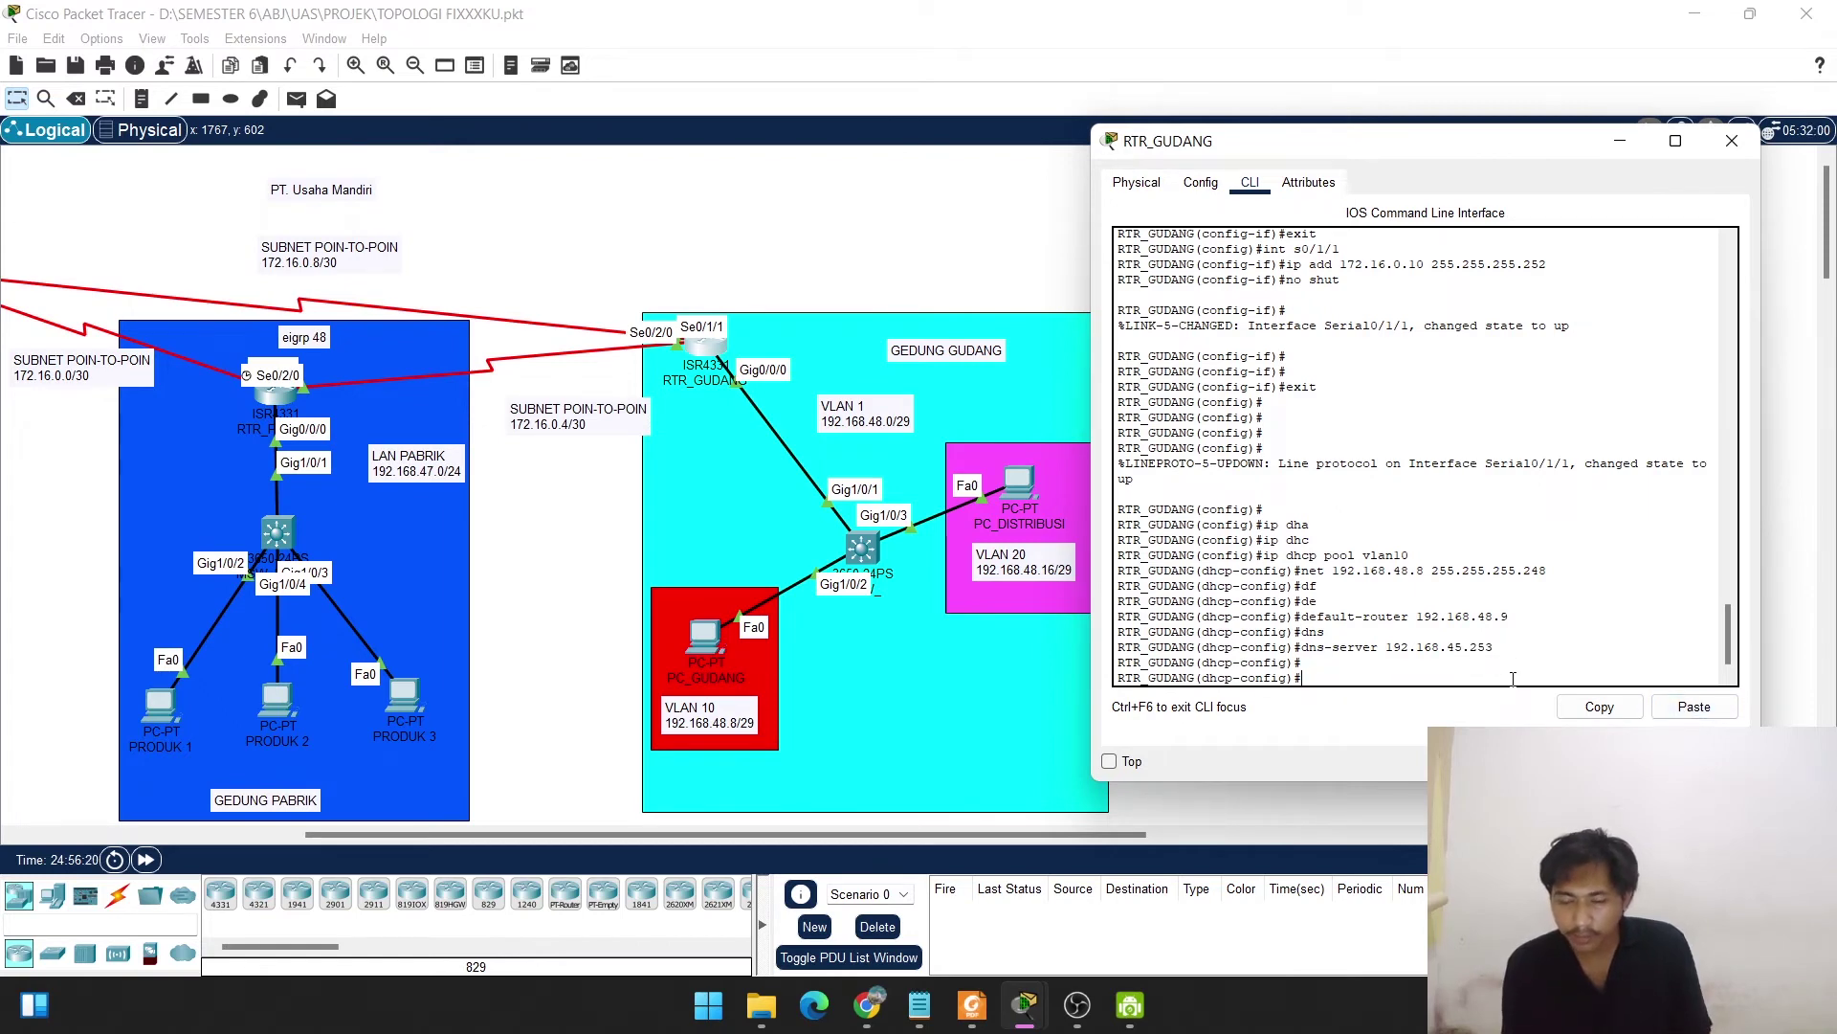
pyautogui.write('exit')
pyautogui.press('Return')
pyautogui.press('Return')
pyautogui.press('Return')
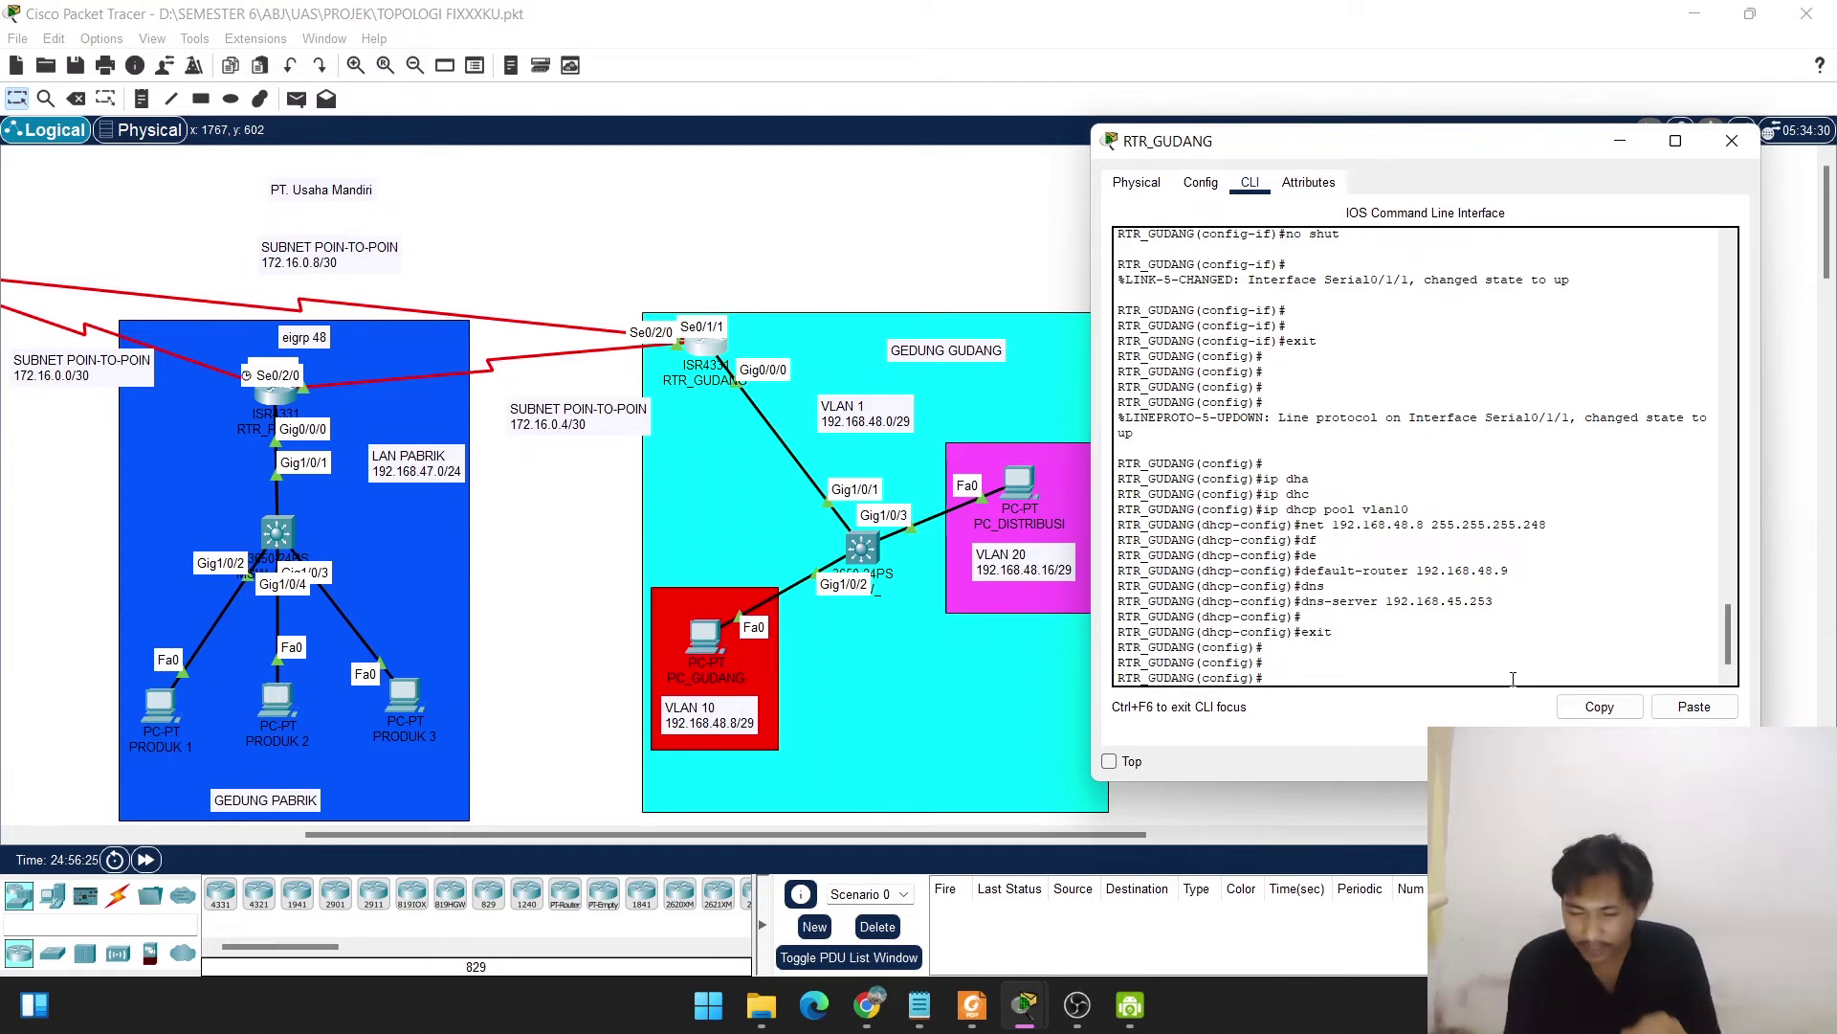
# Exclude 192.168.48.1 through 192.168.48.2 from DHCP leasing with ip dhcp excluded-address.
pyautogui.write('ip')
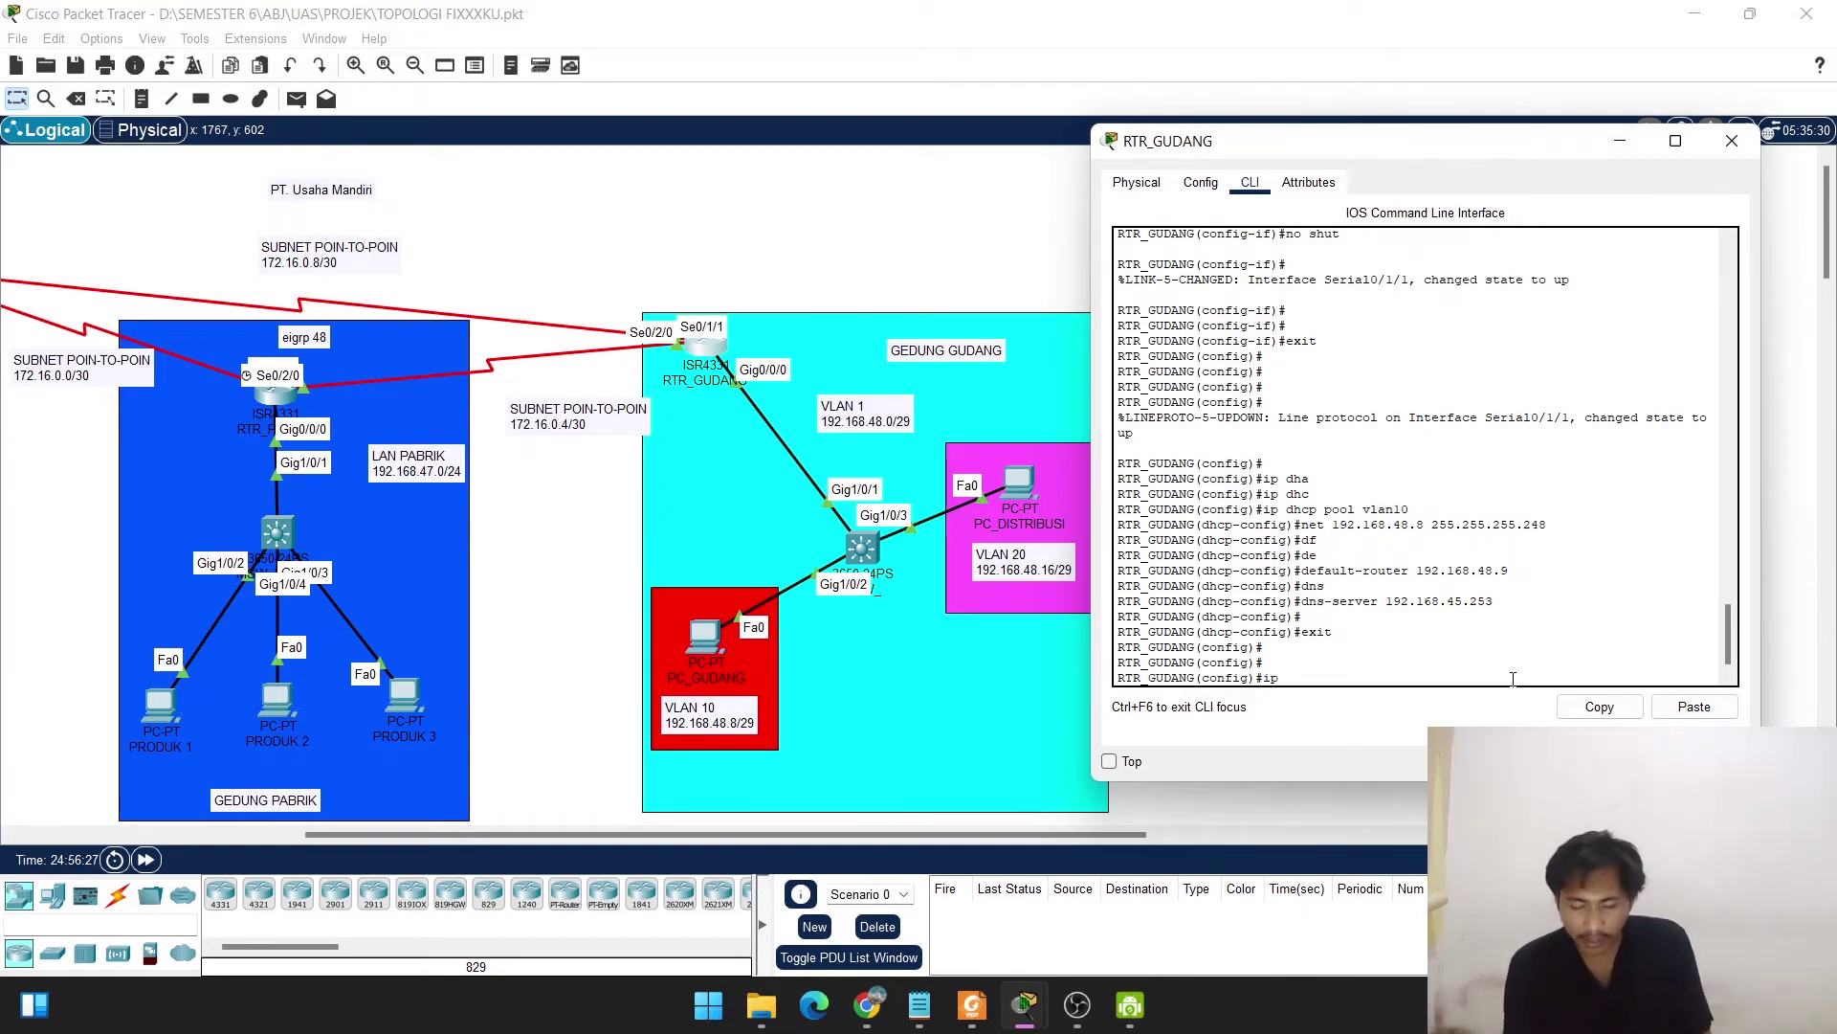
pyautogui.write(' dhcp')
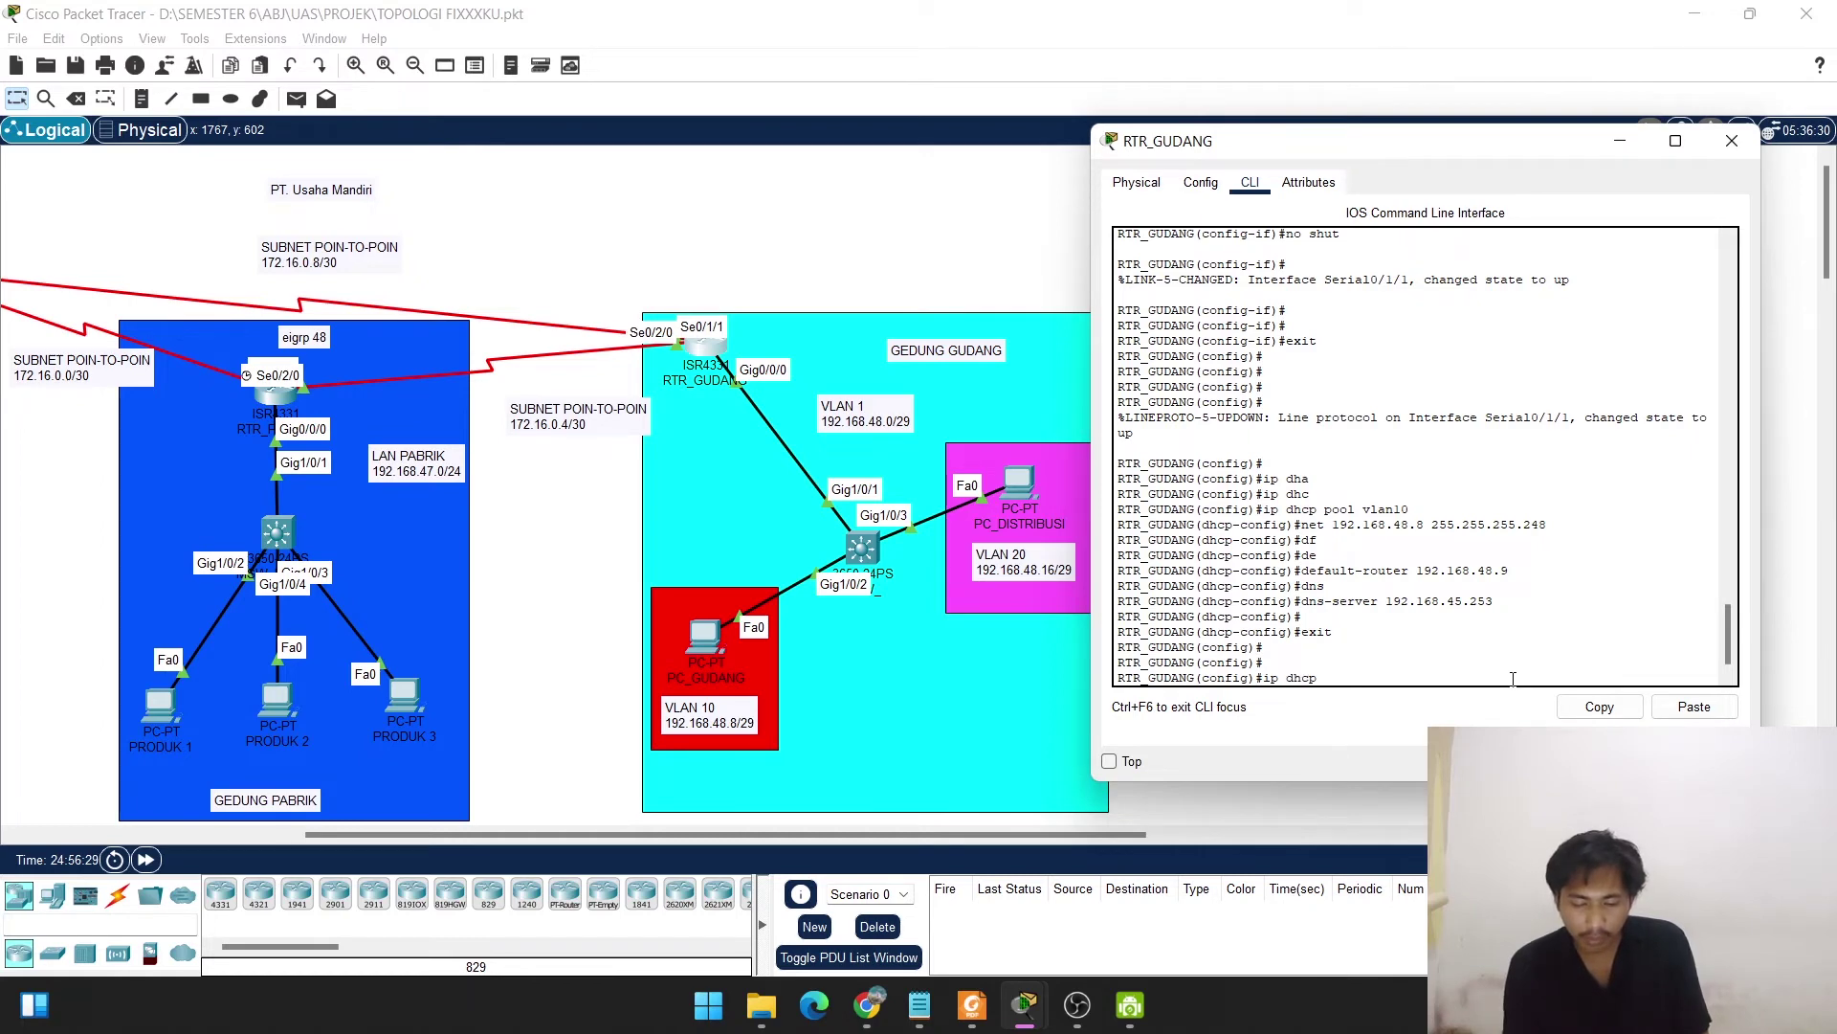
pyautogui.write(' ex')
pyautogui.press('Tab')
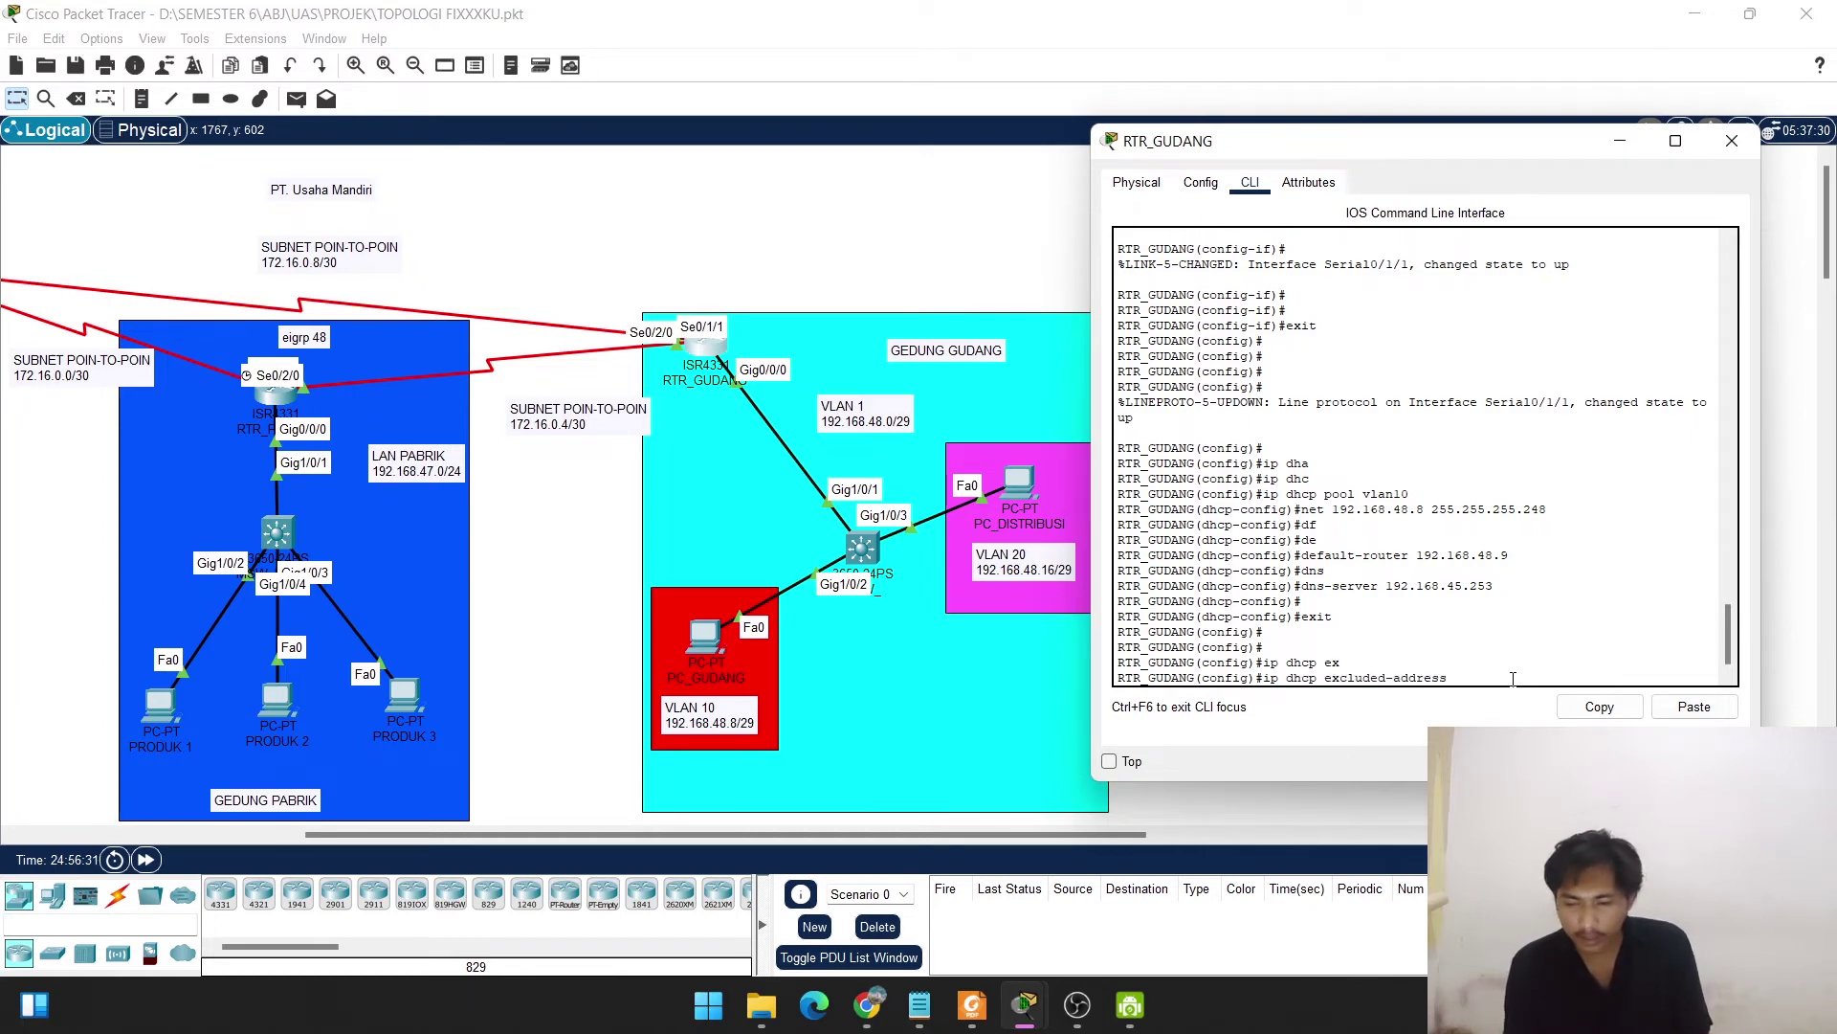
pyautogui.write('192.168')
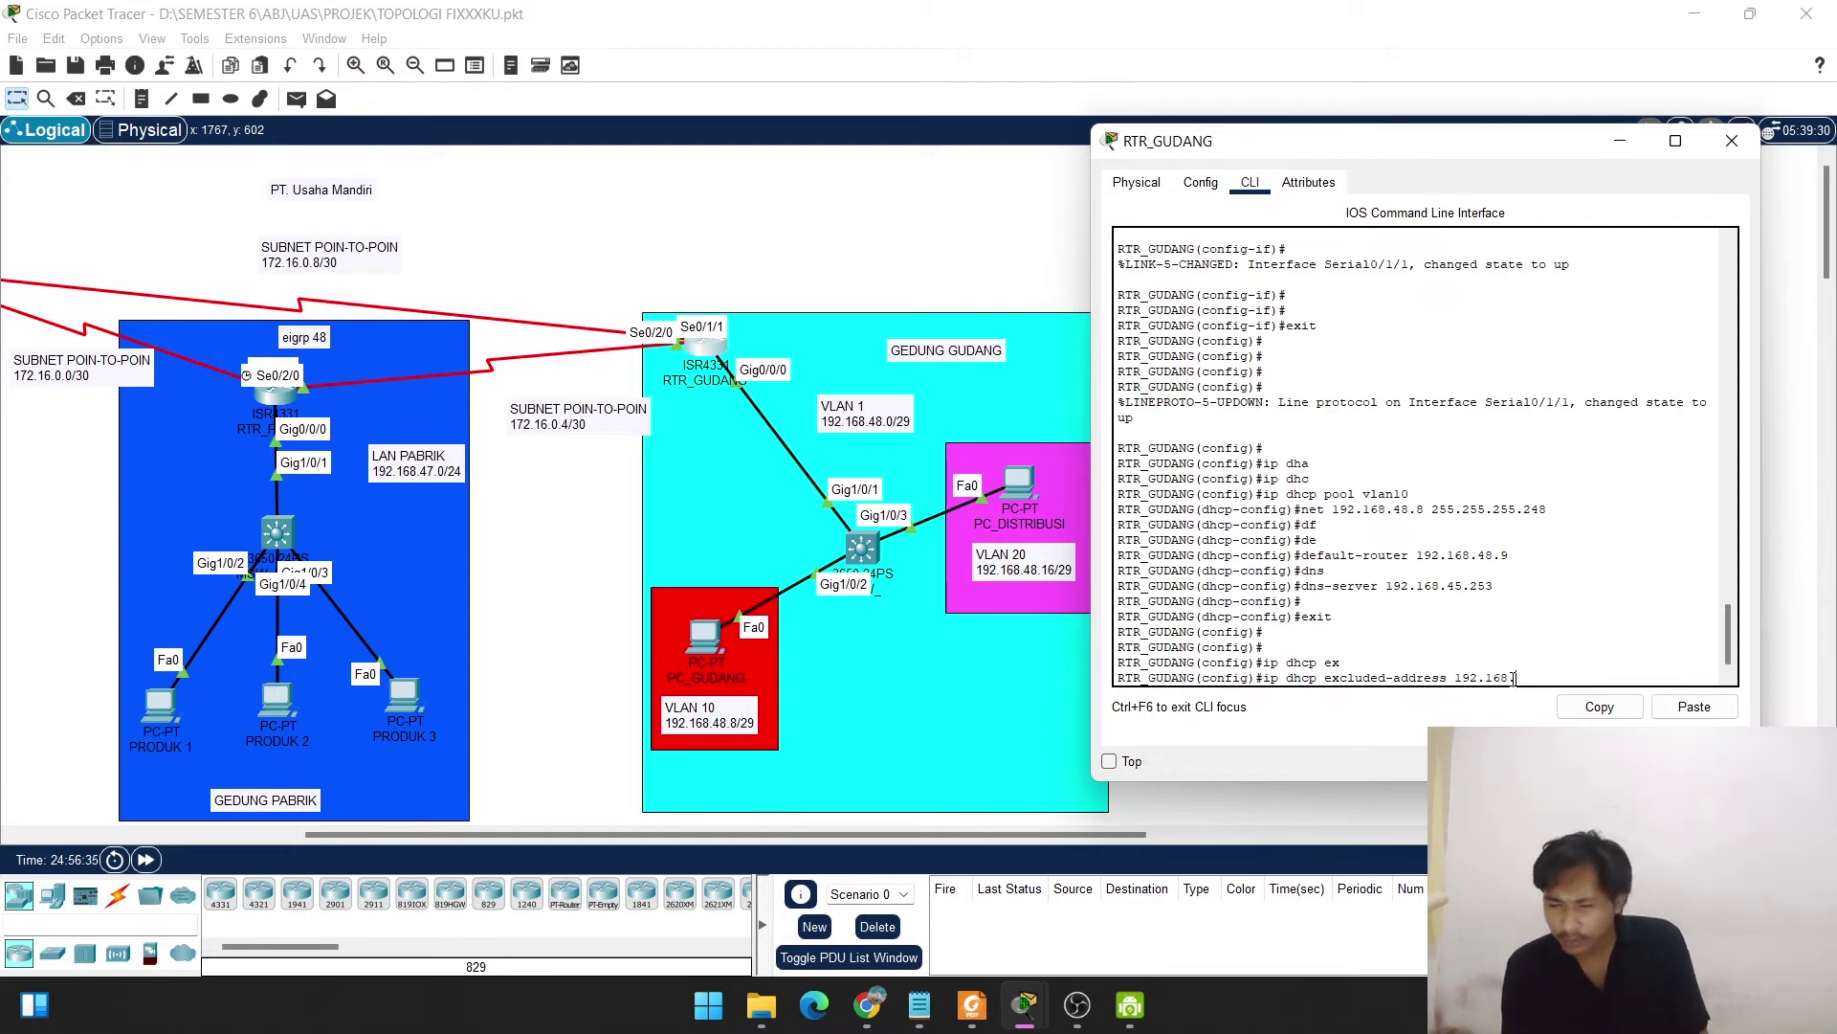
pyautogui.write('.4')
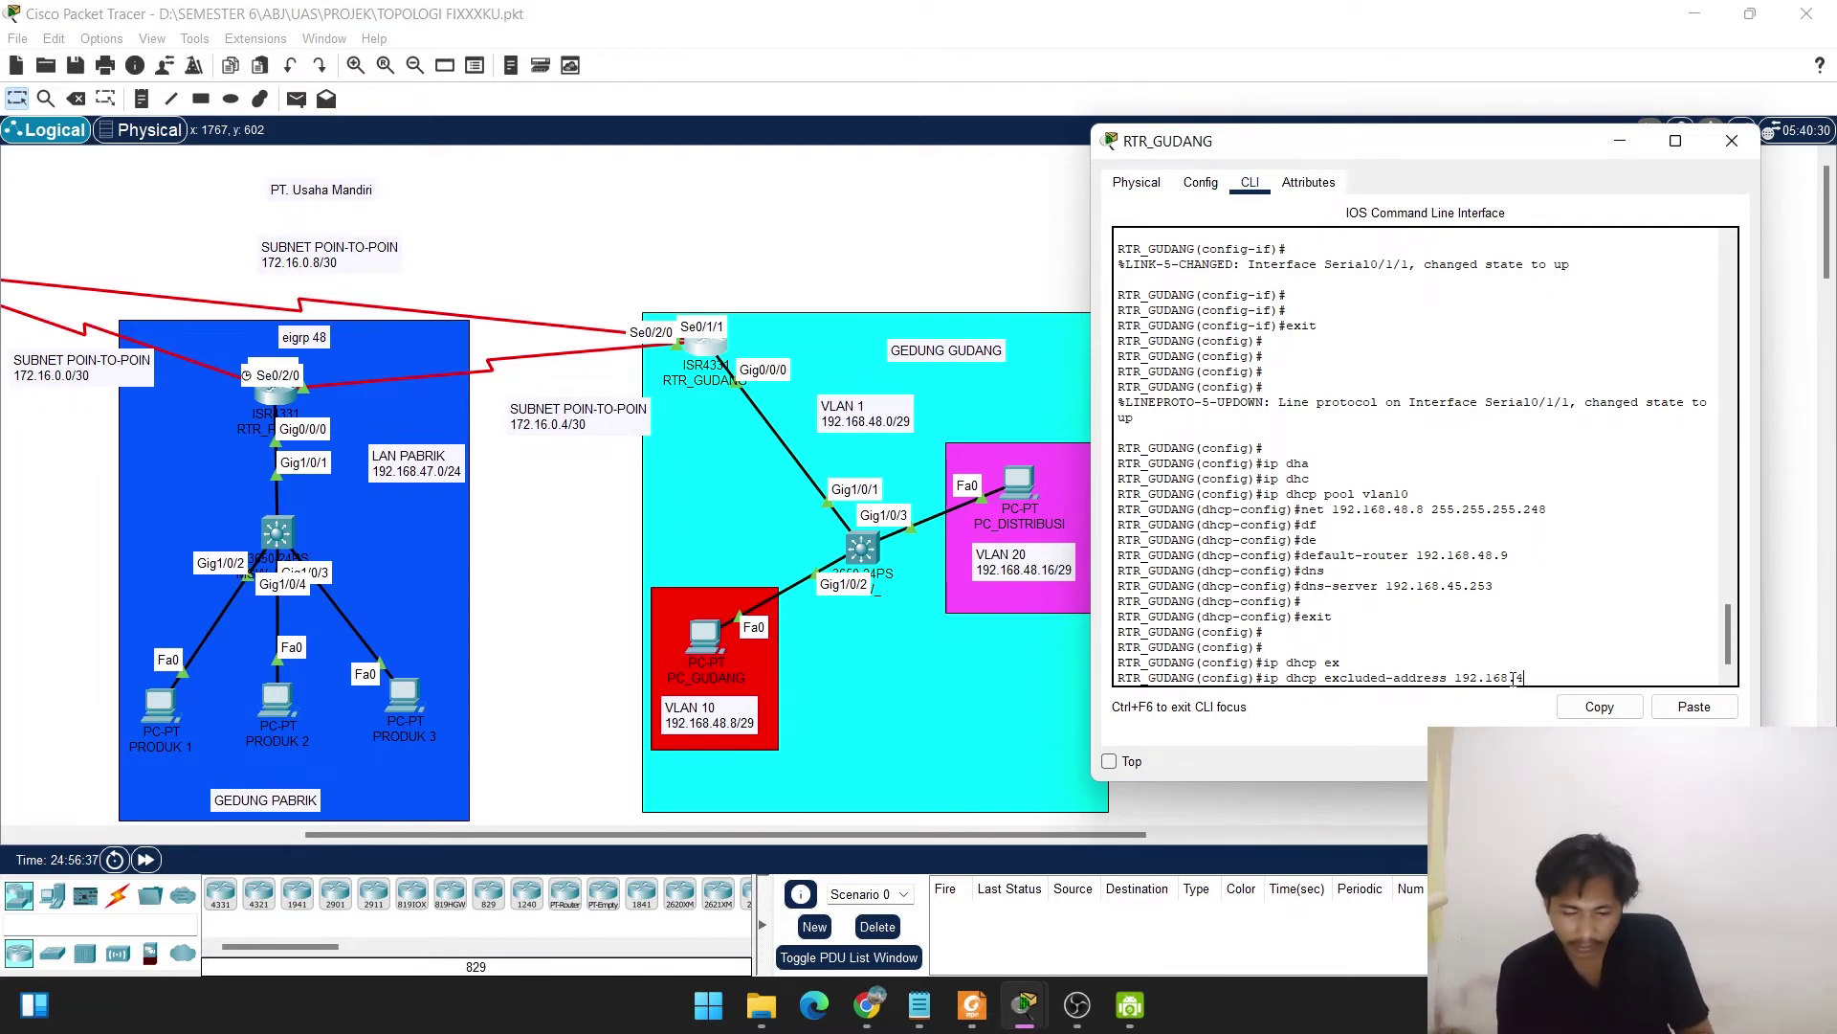
pyautogui.write('8.')
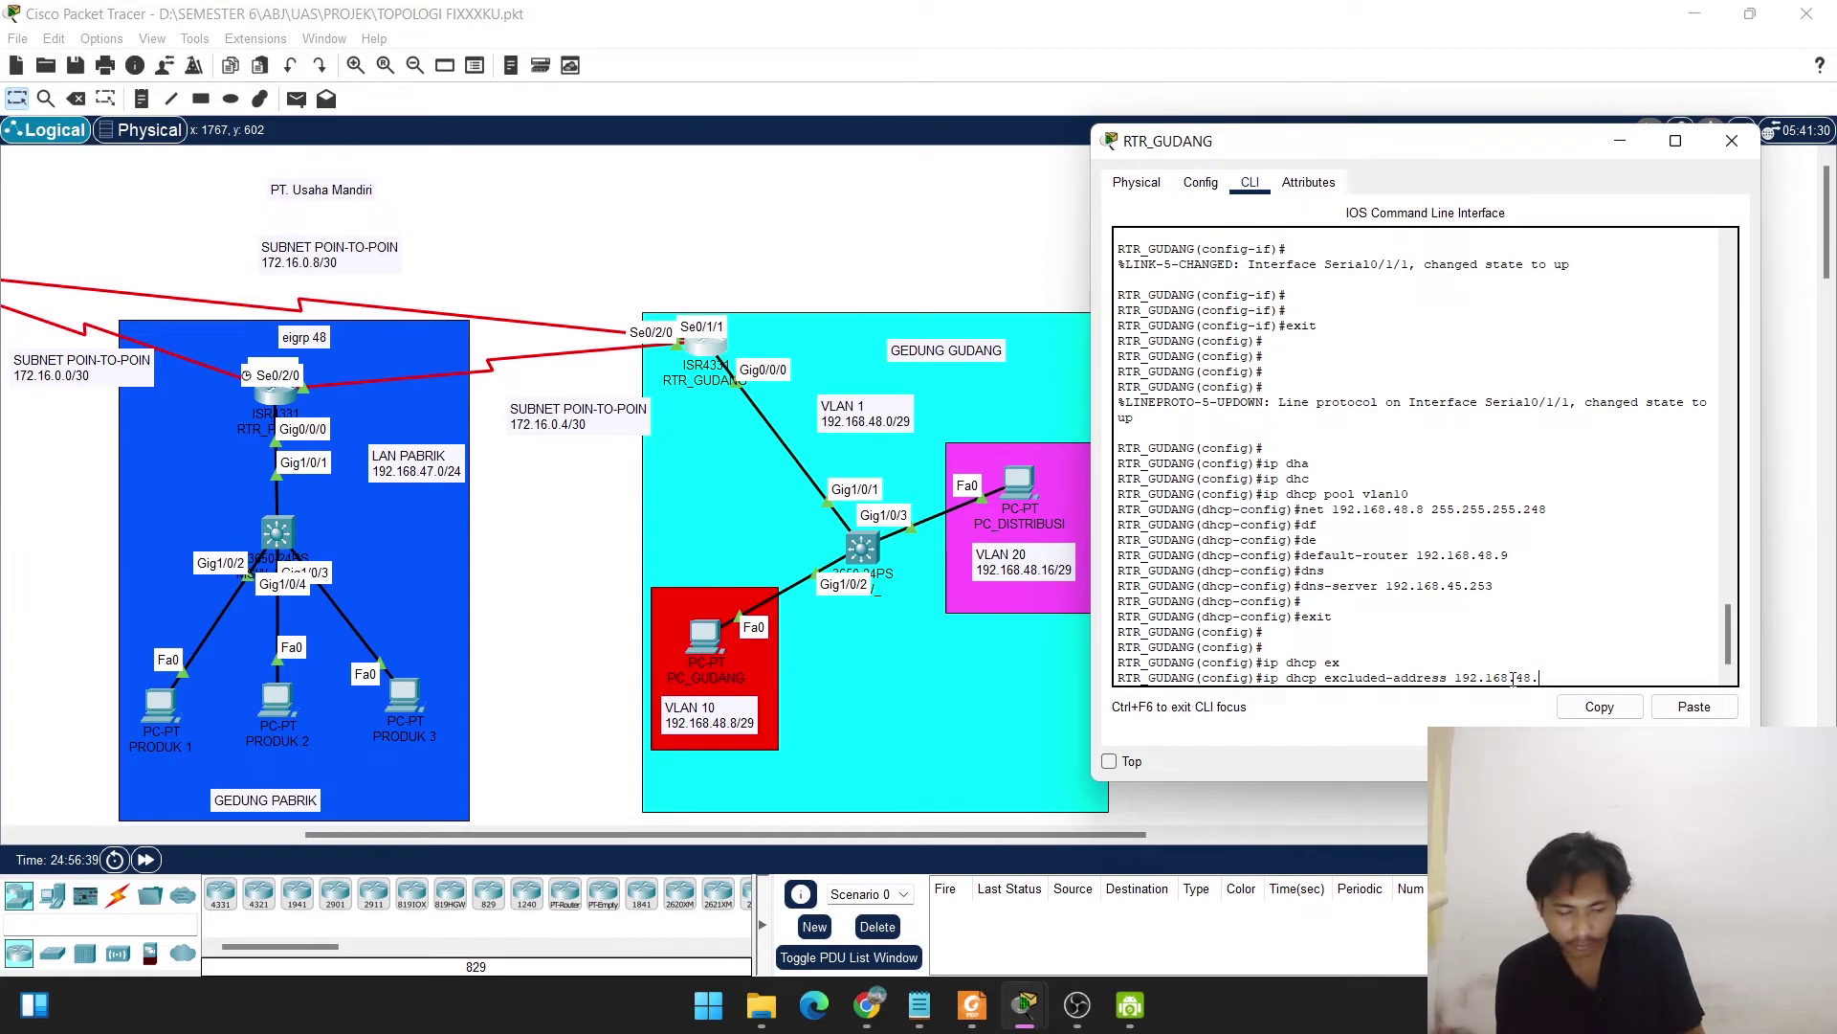
pyautogui.write('1')
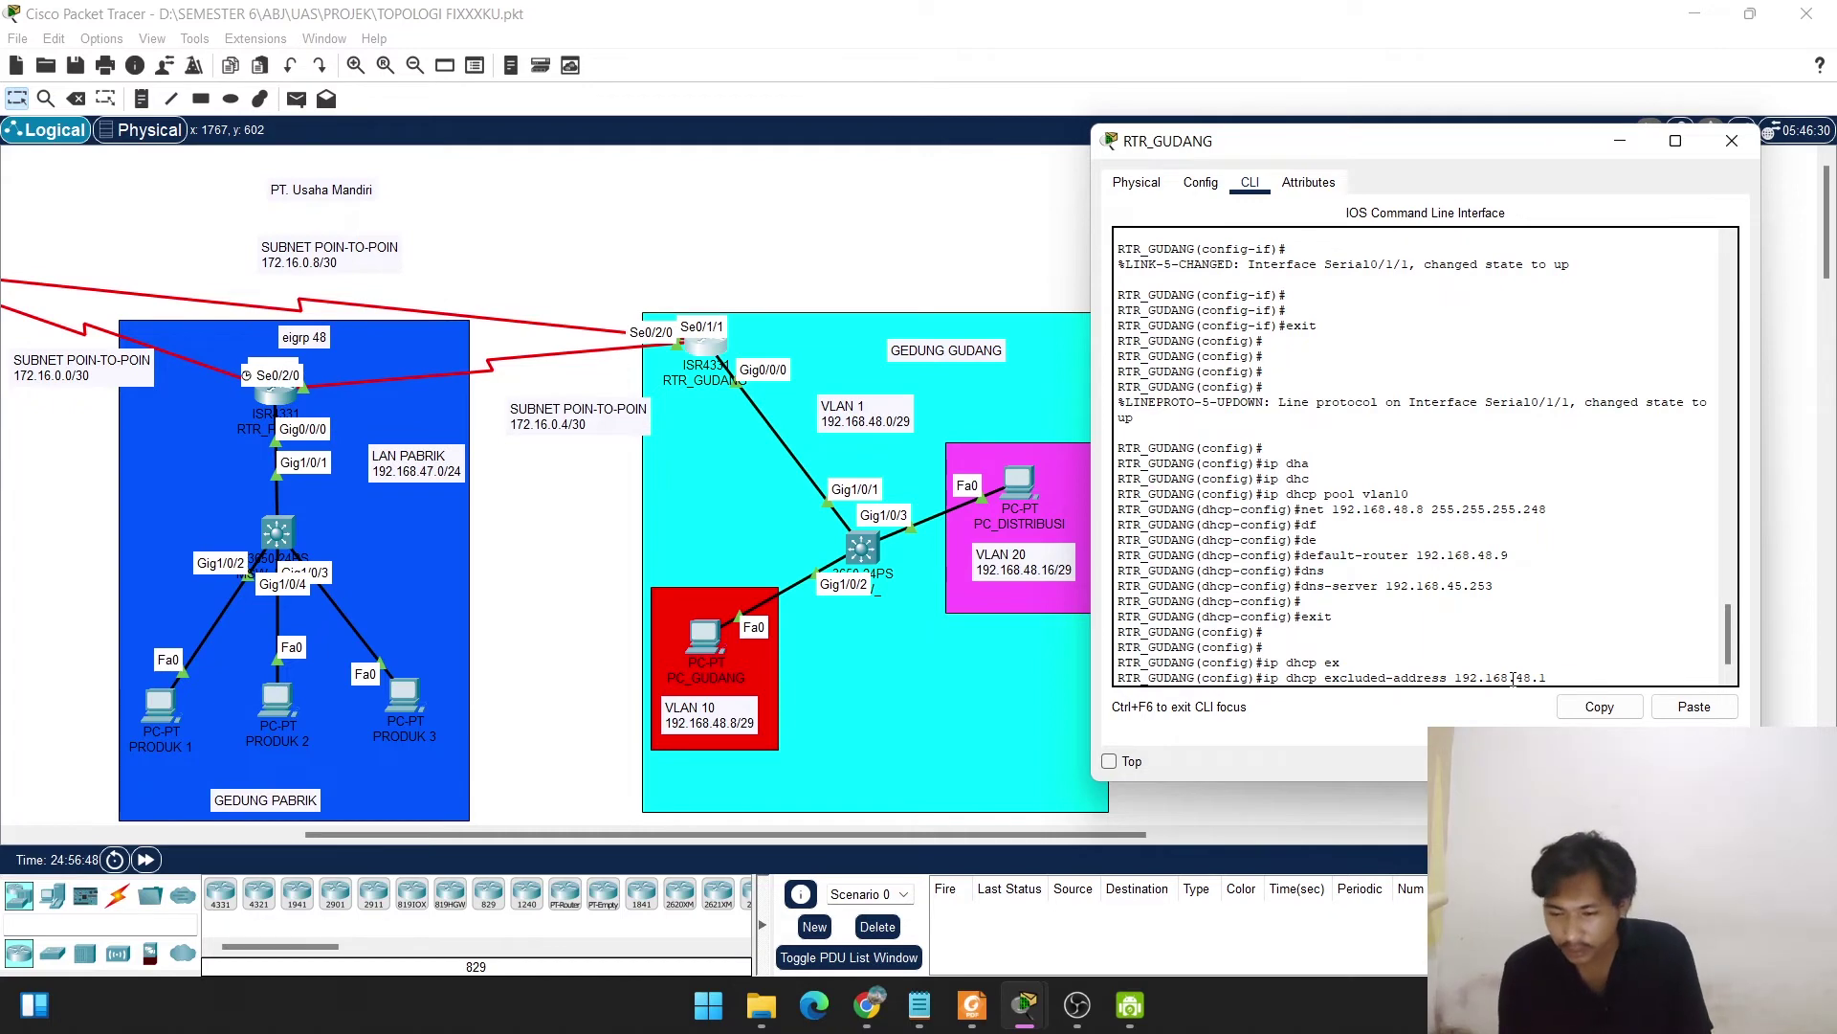
pyautogui.write('192.1')
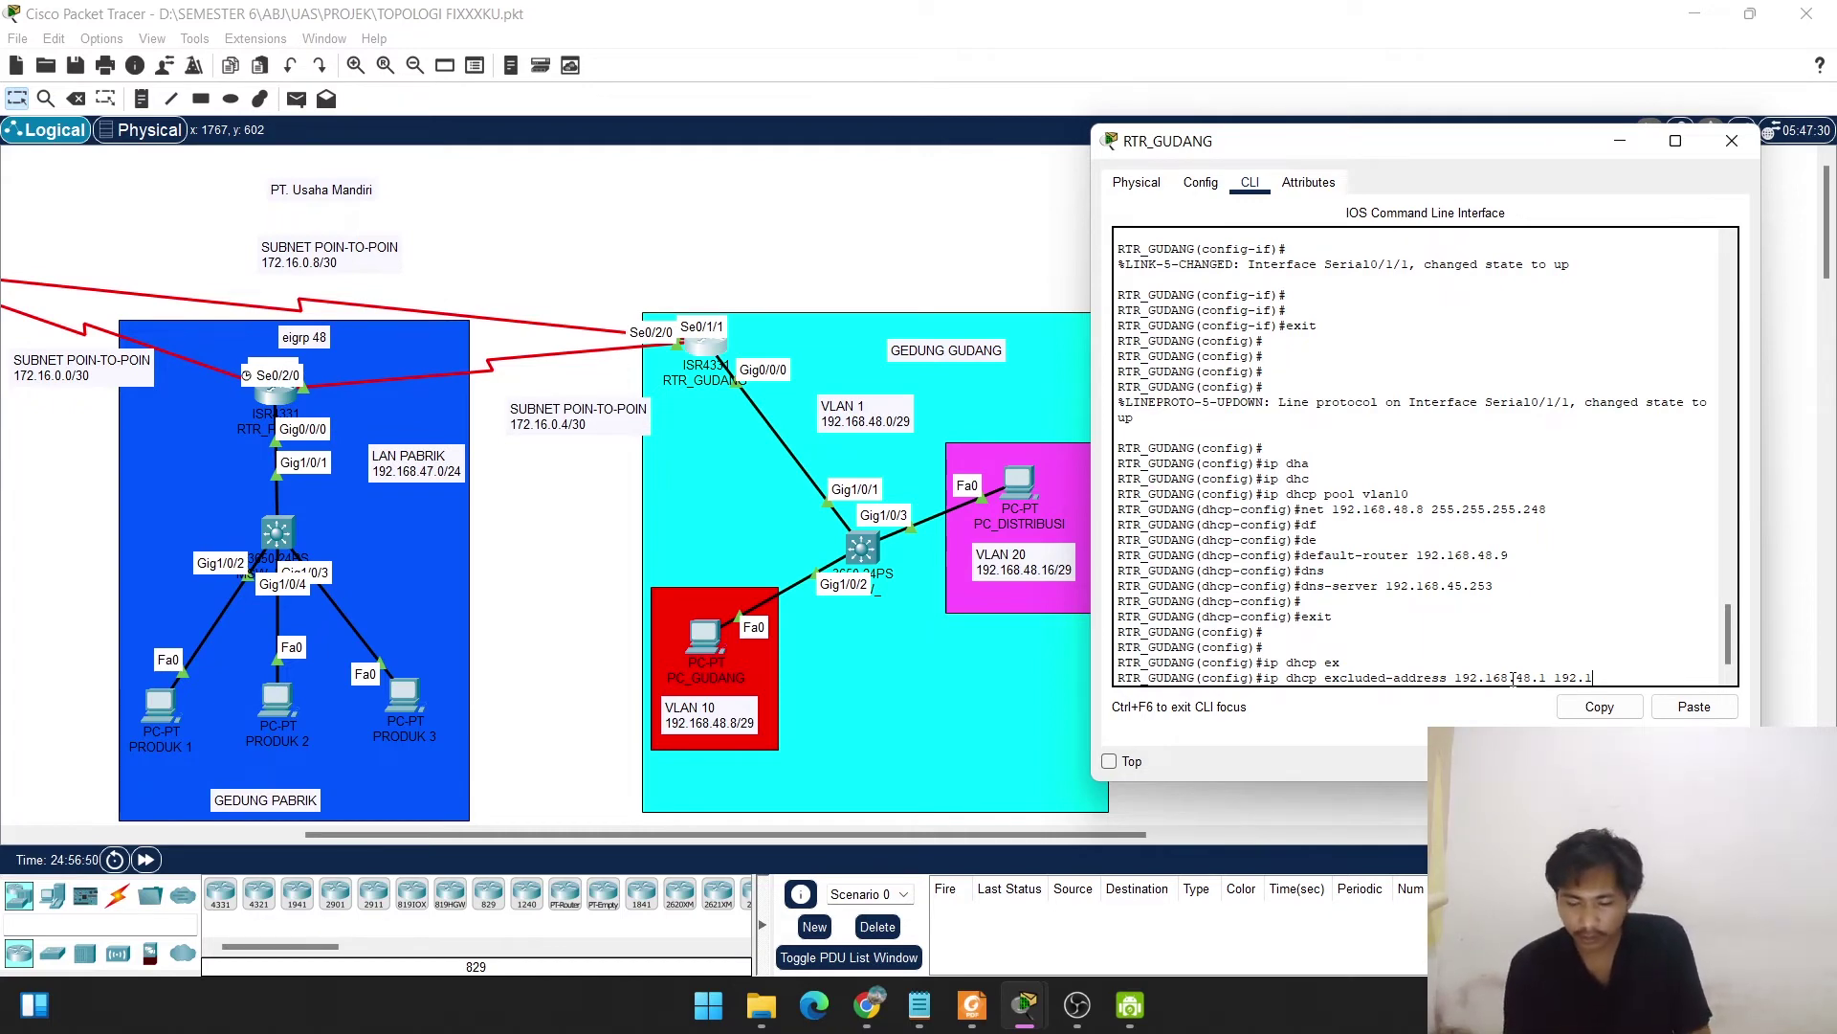
pyautogui.write('68')
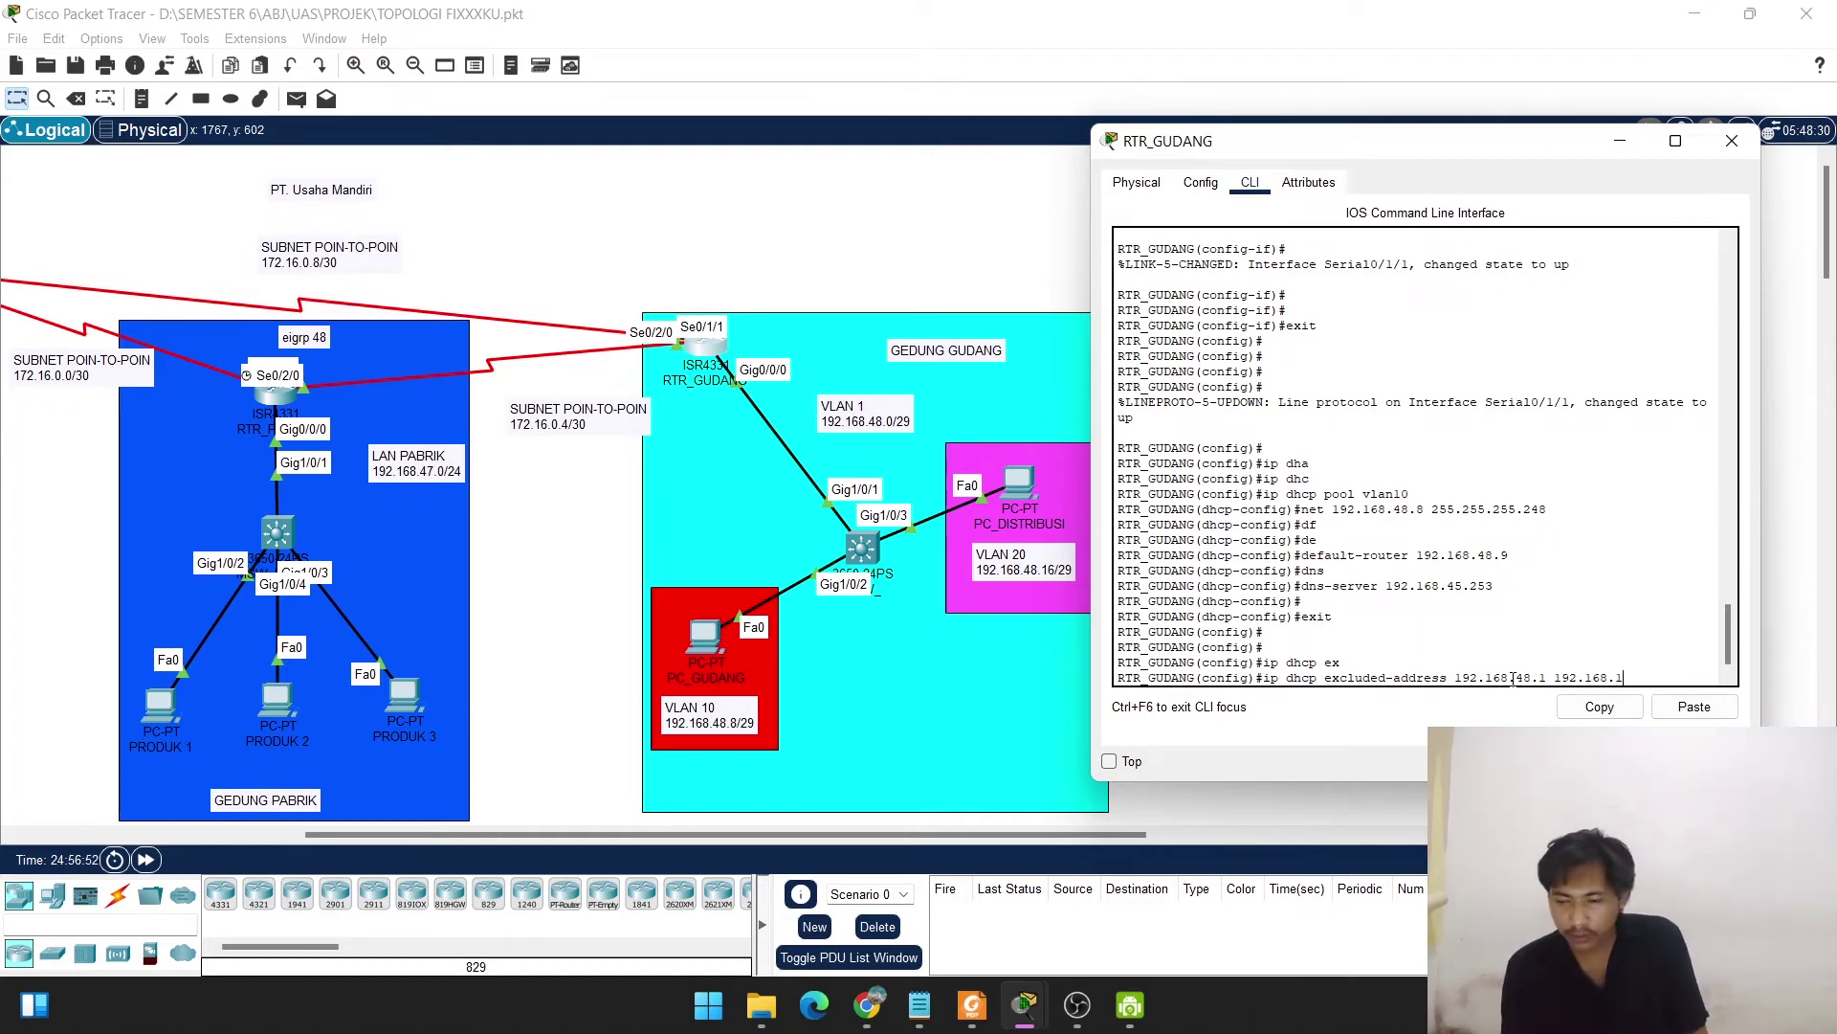
pyautogui.write('.48.2')
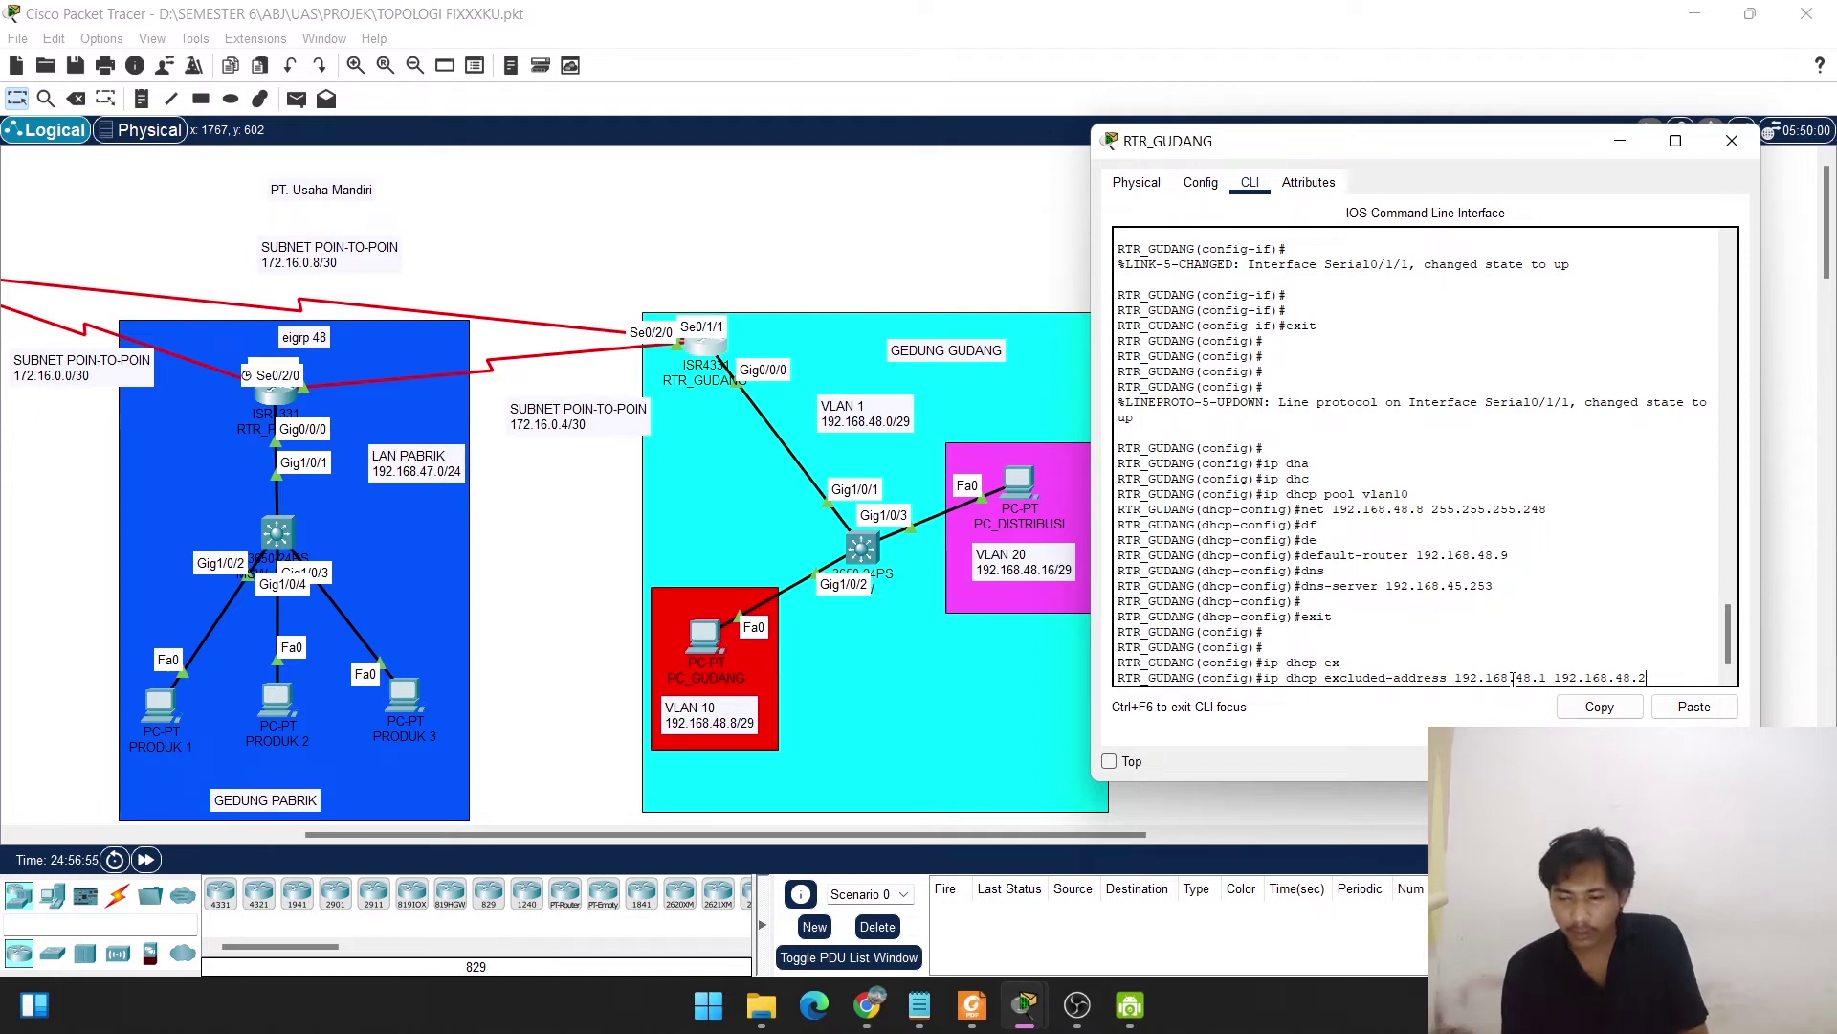
pyautogui.press('Return')
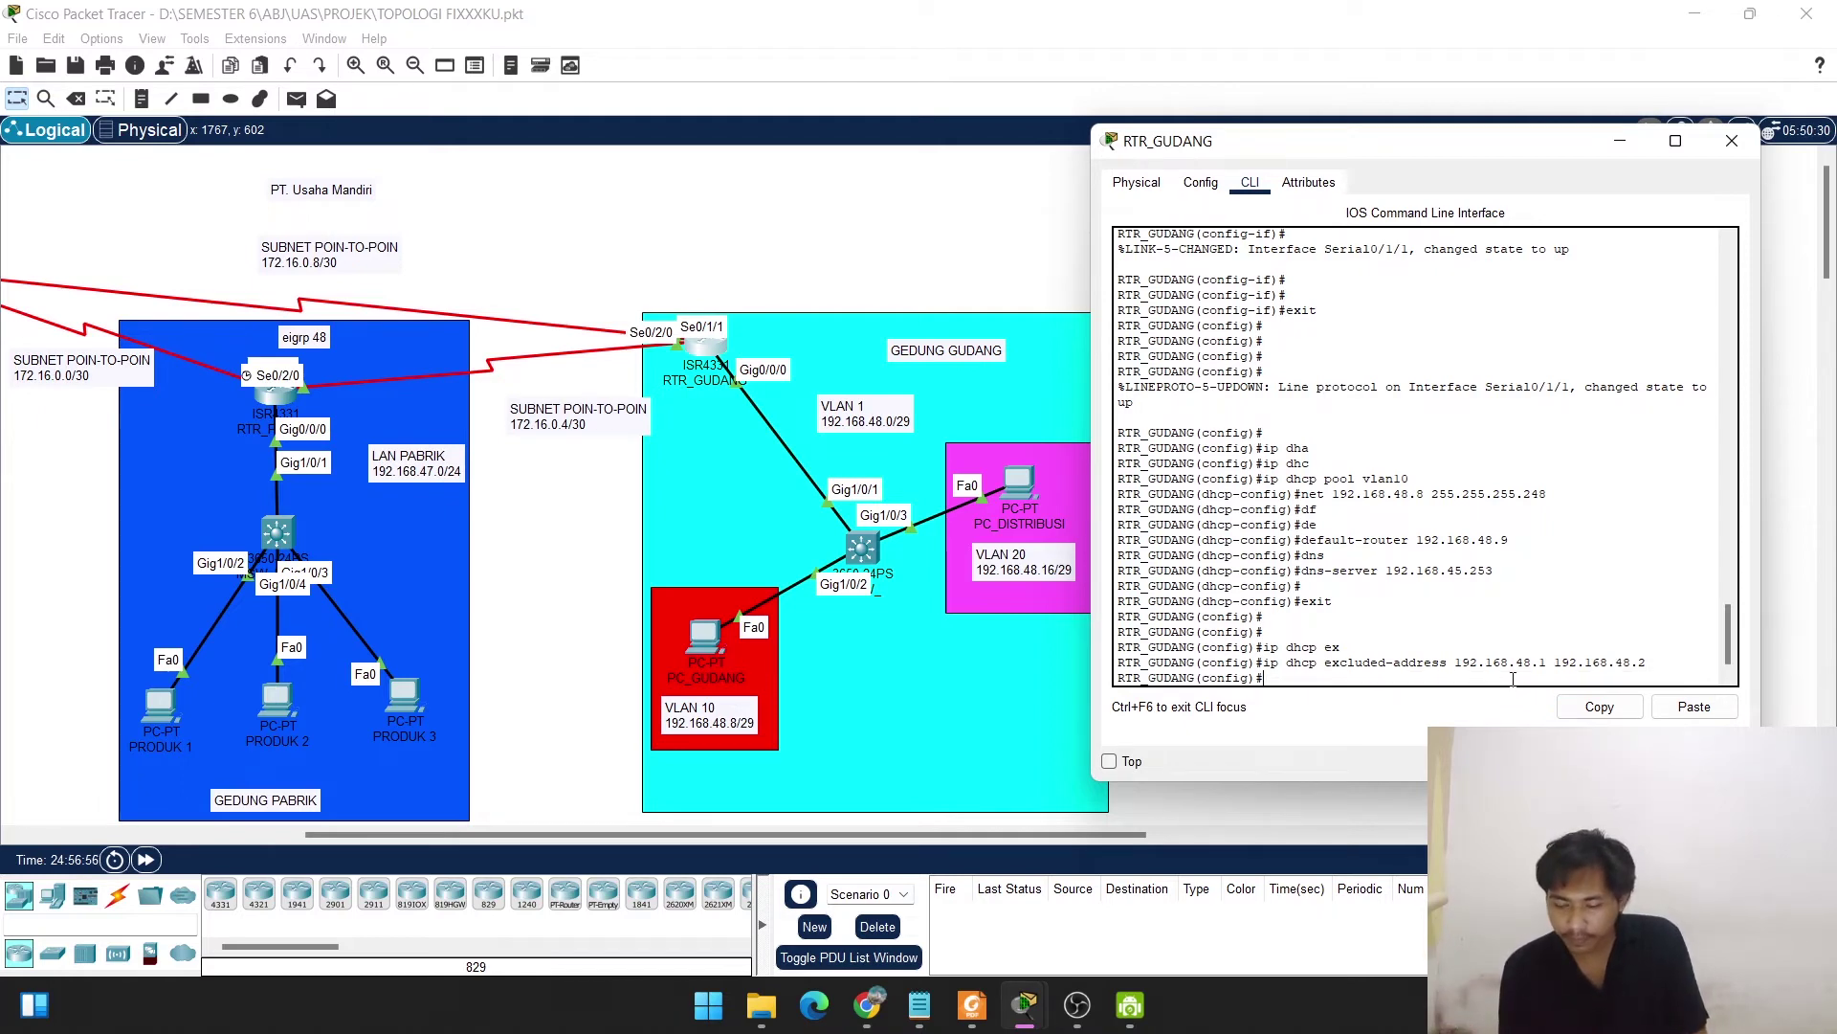
# Edit the recalled exclusion command to exclude 192.168.48.9 through 192.168.48.10.
pyautogui.press('Up')
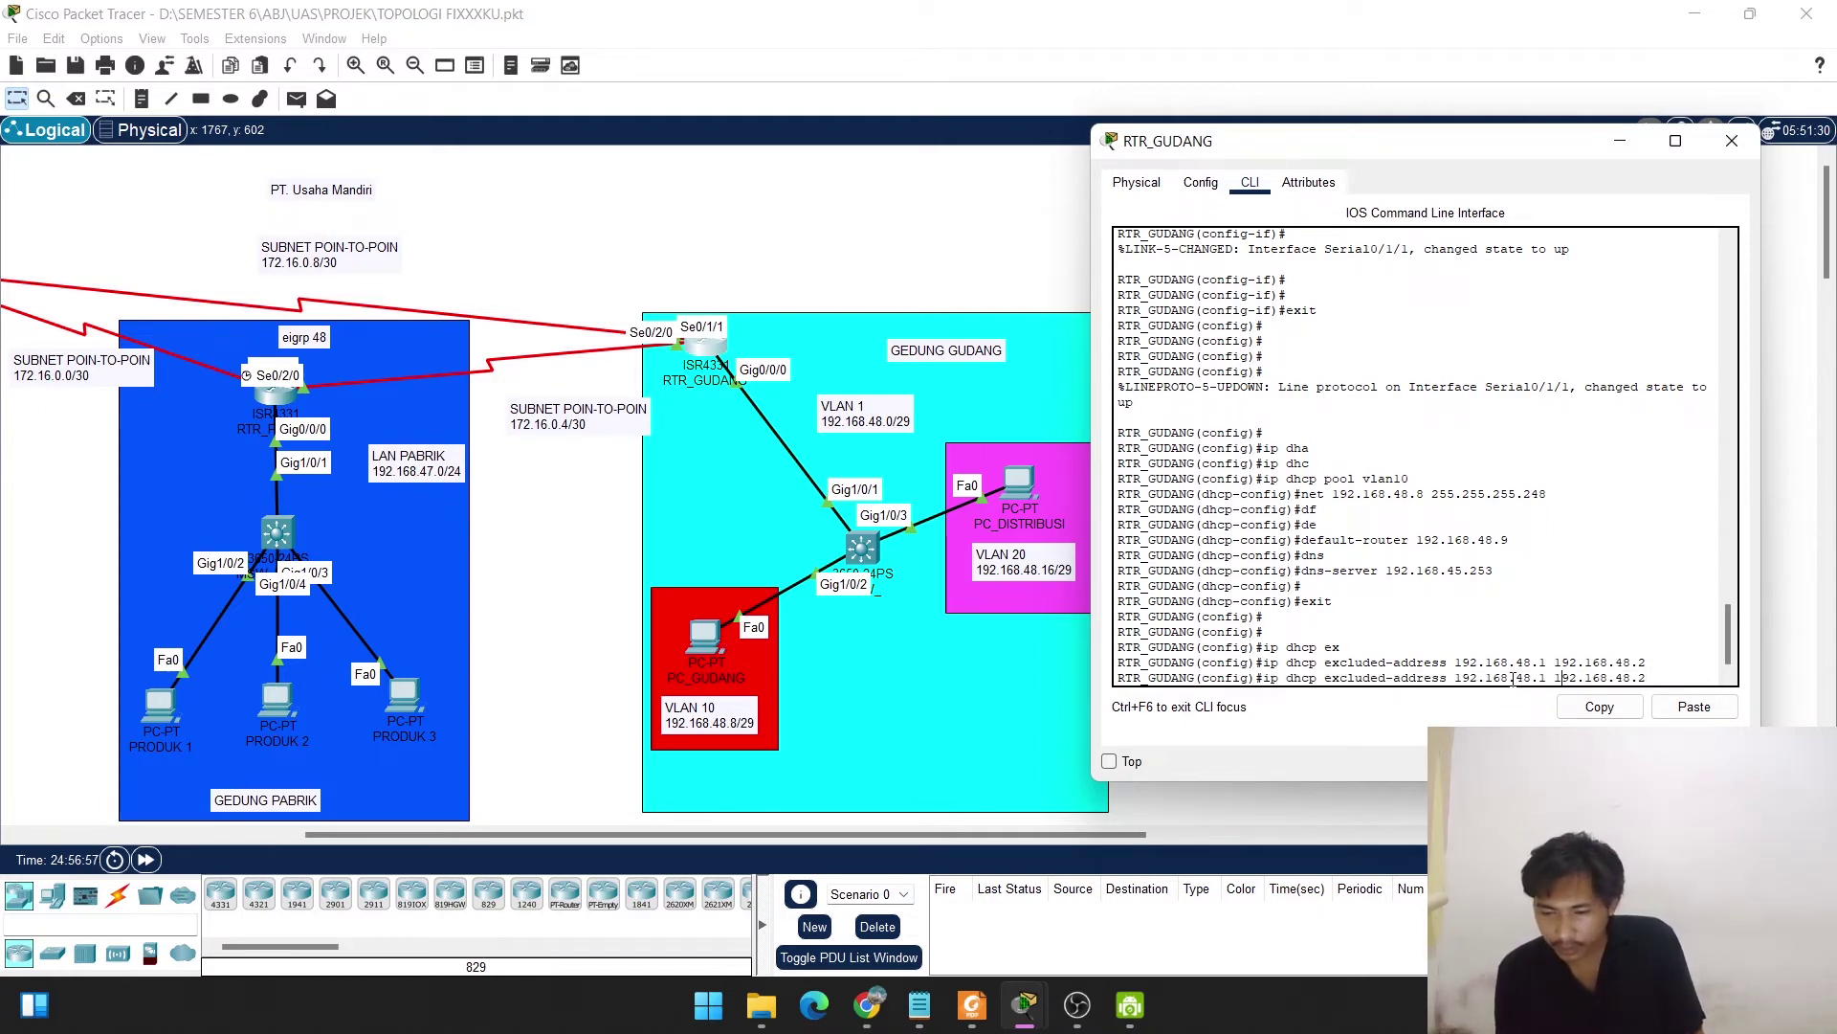
pyautogui.press('Left')
pyautogui.press('Left')
pyautogui.press('BackSpace')
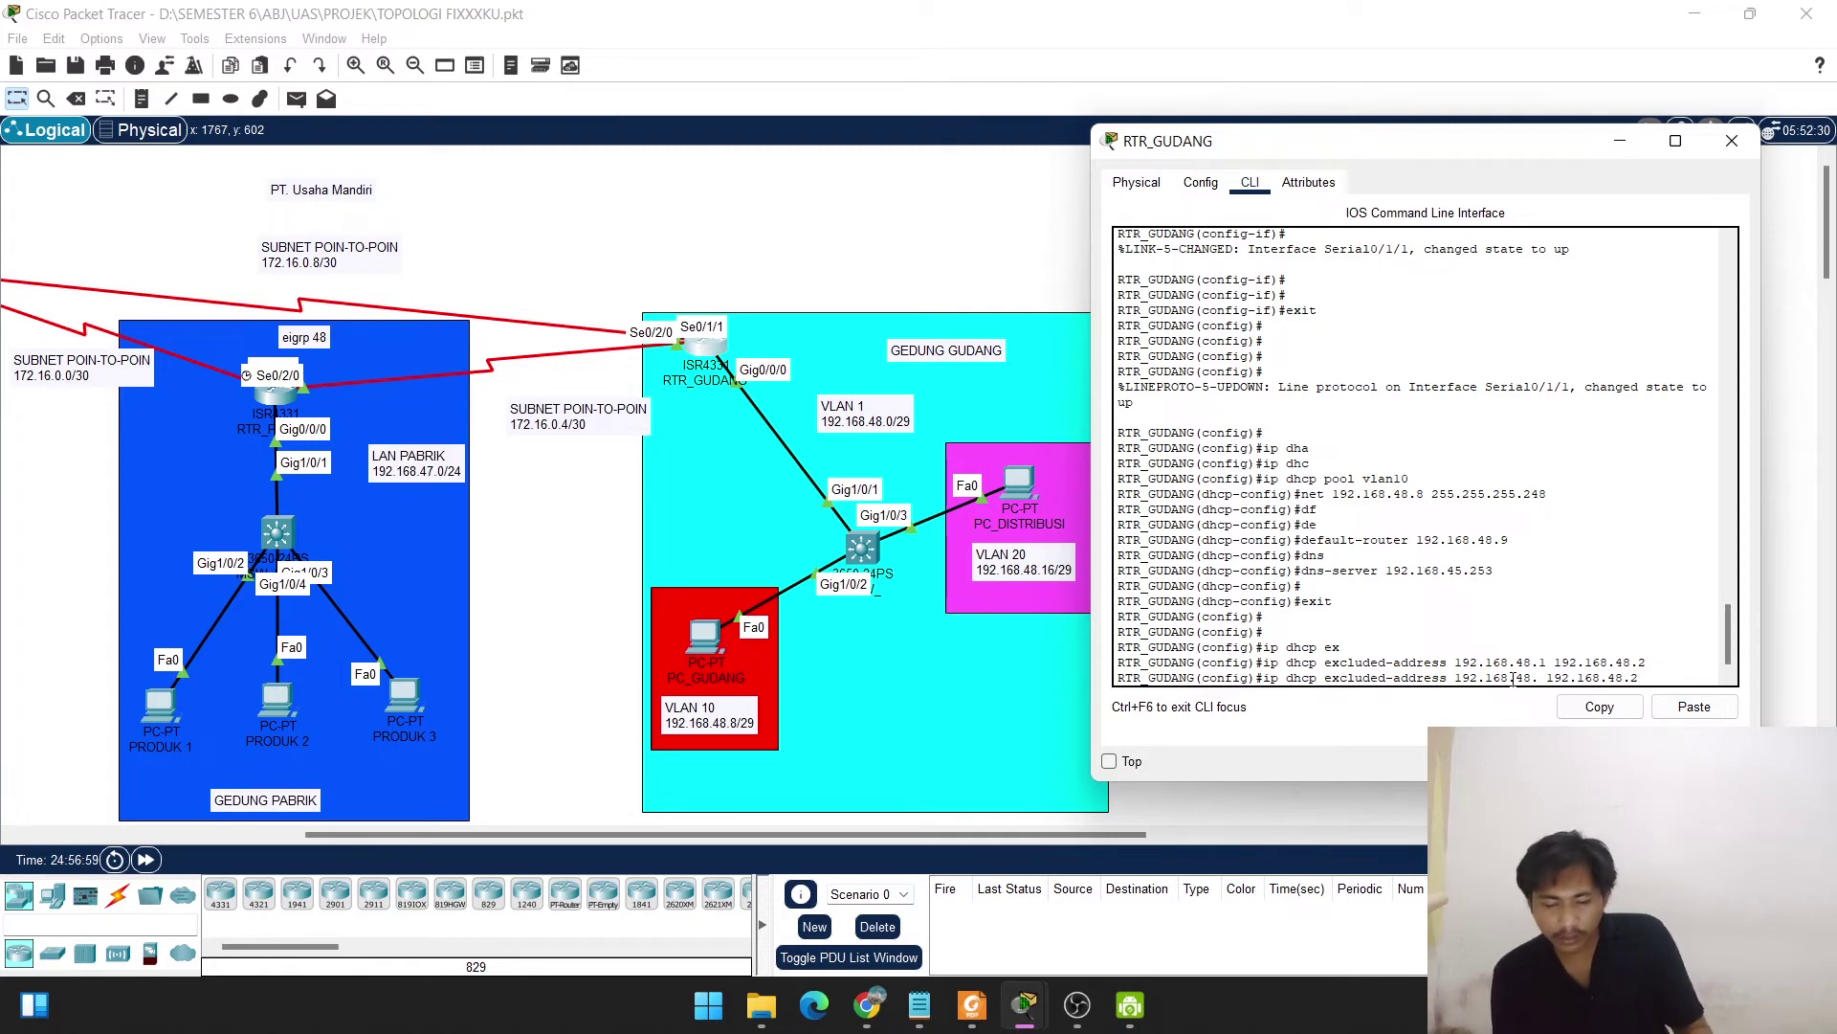
pyautogui.write('9')
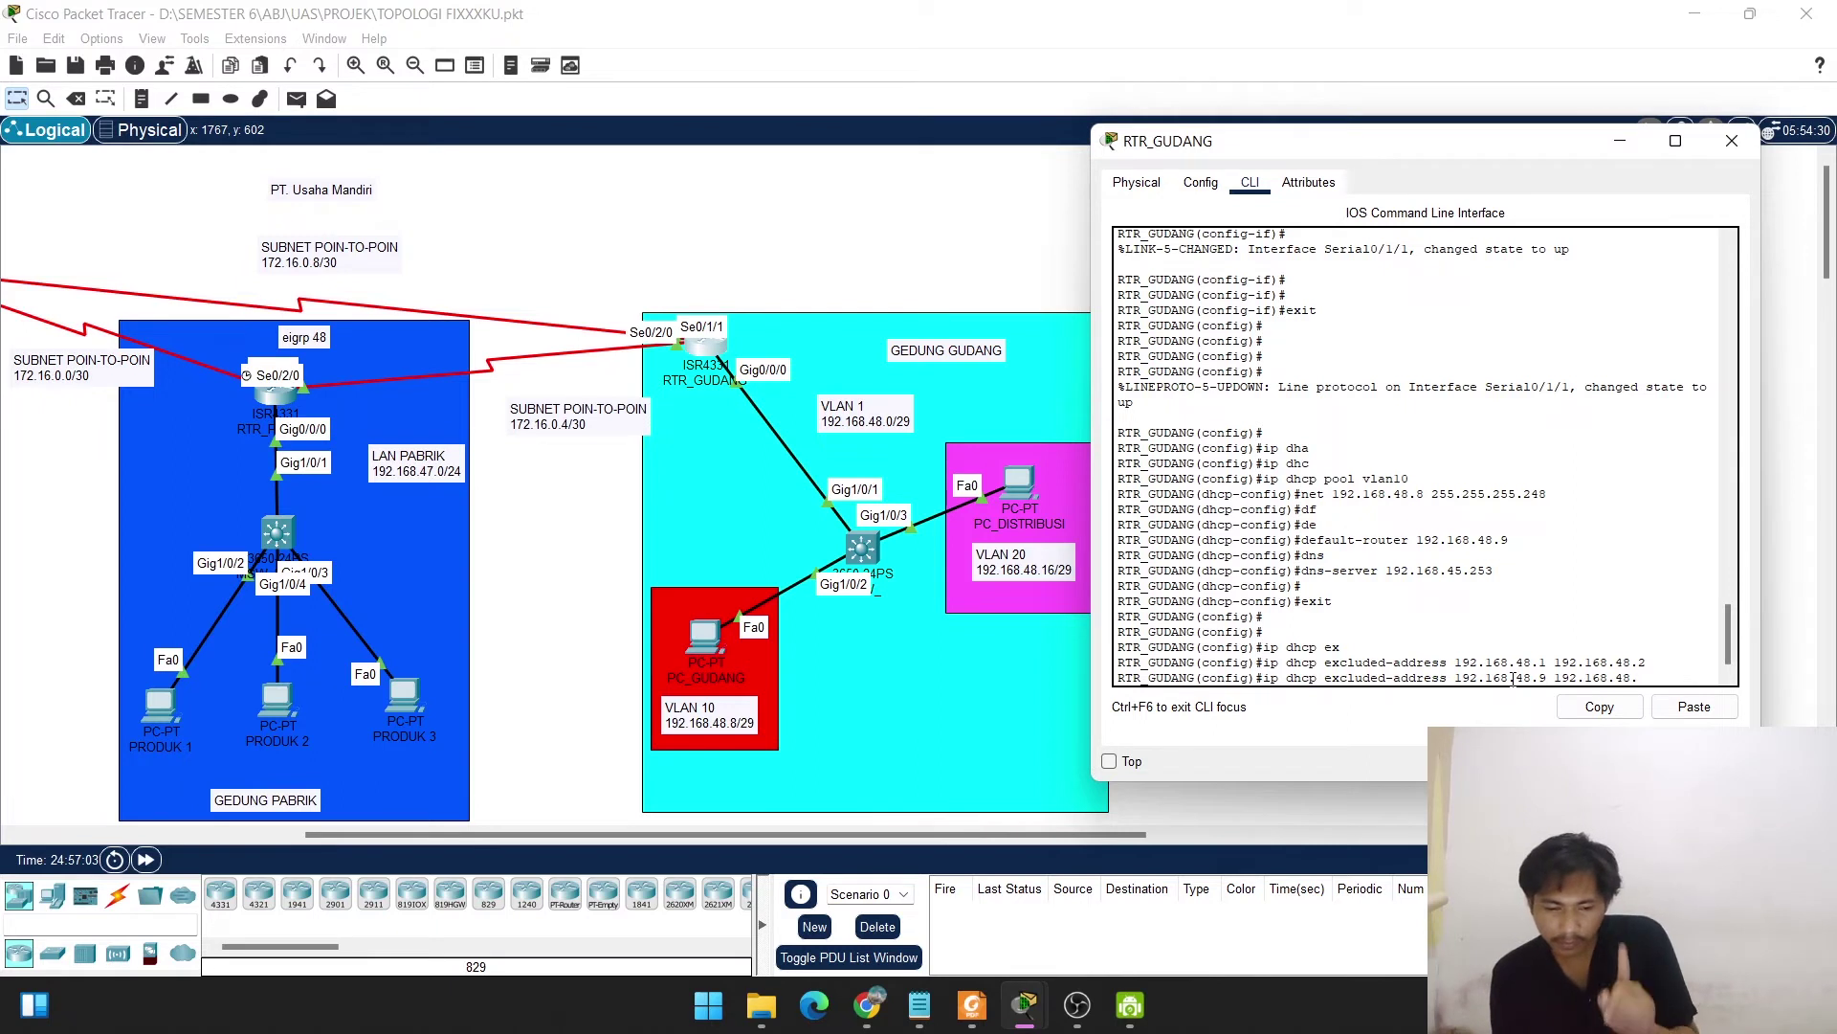
pyautogui.press('End')
pyautogui.write('0')
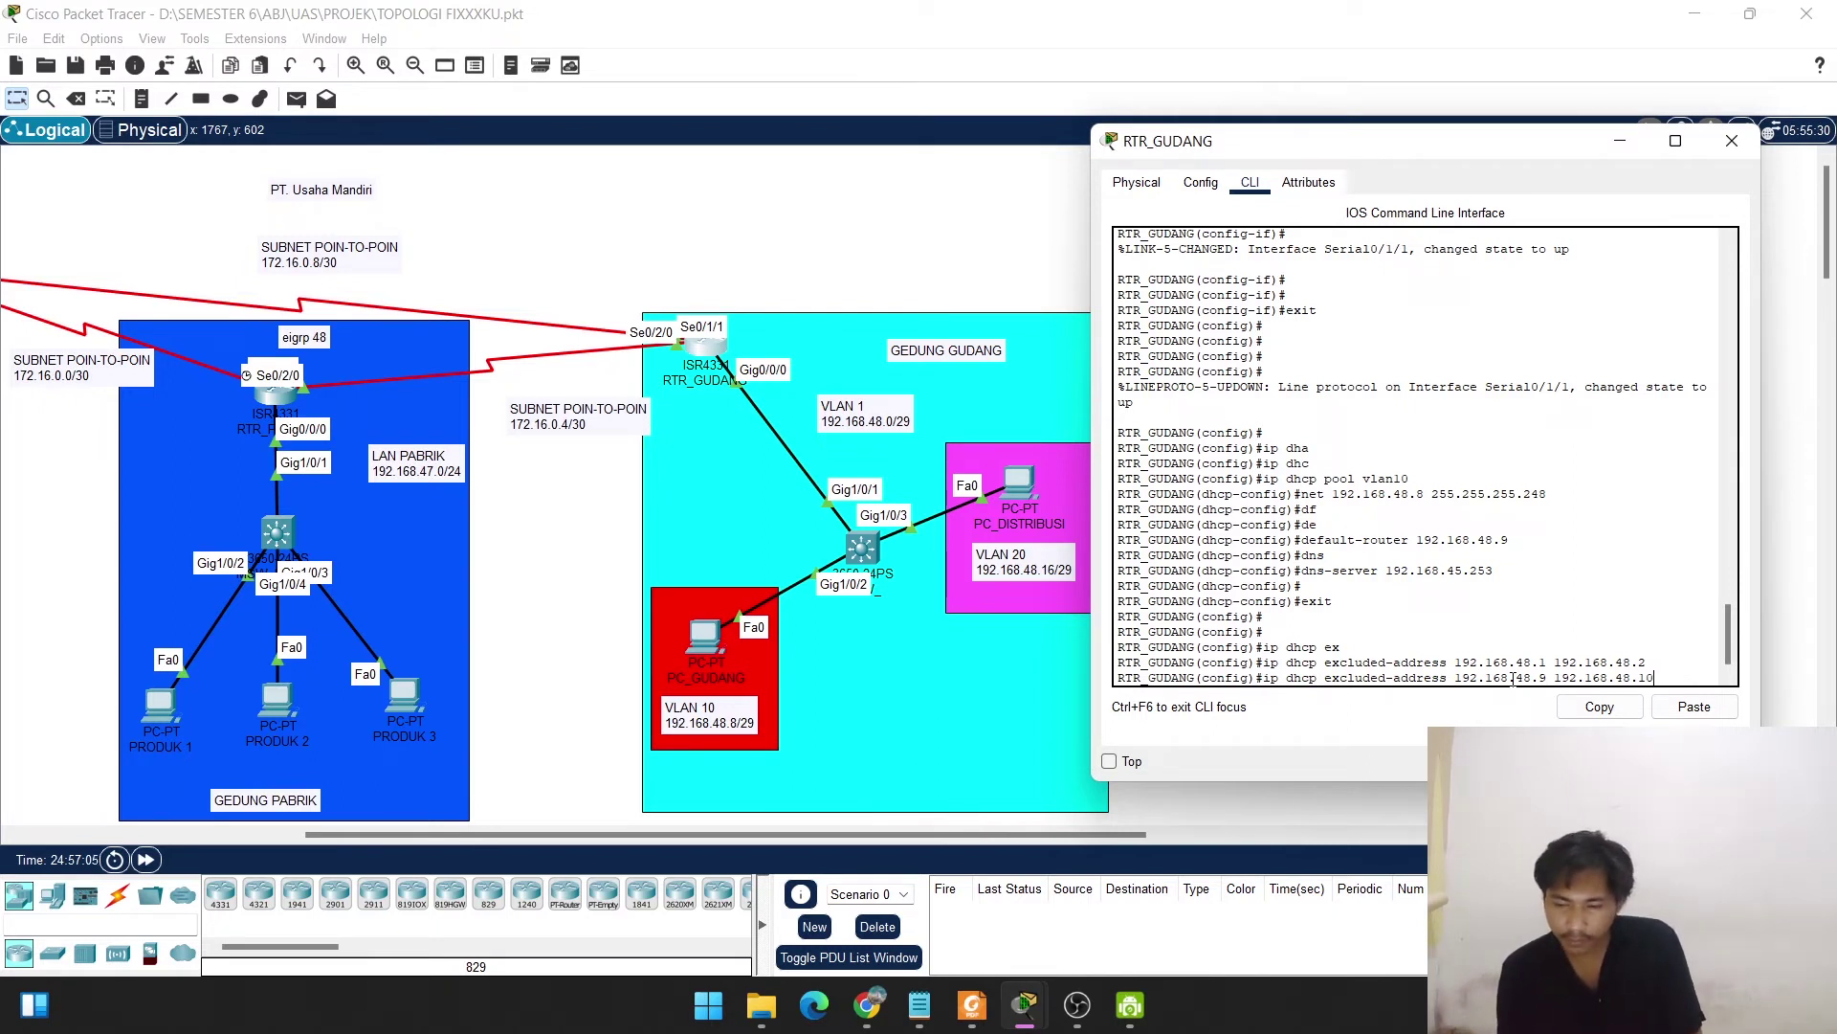
pyautogui.press('Return')
pyautogui.press('Return')
pyautogui.press('Return')
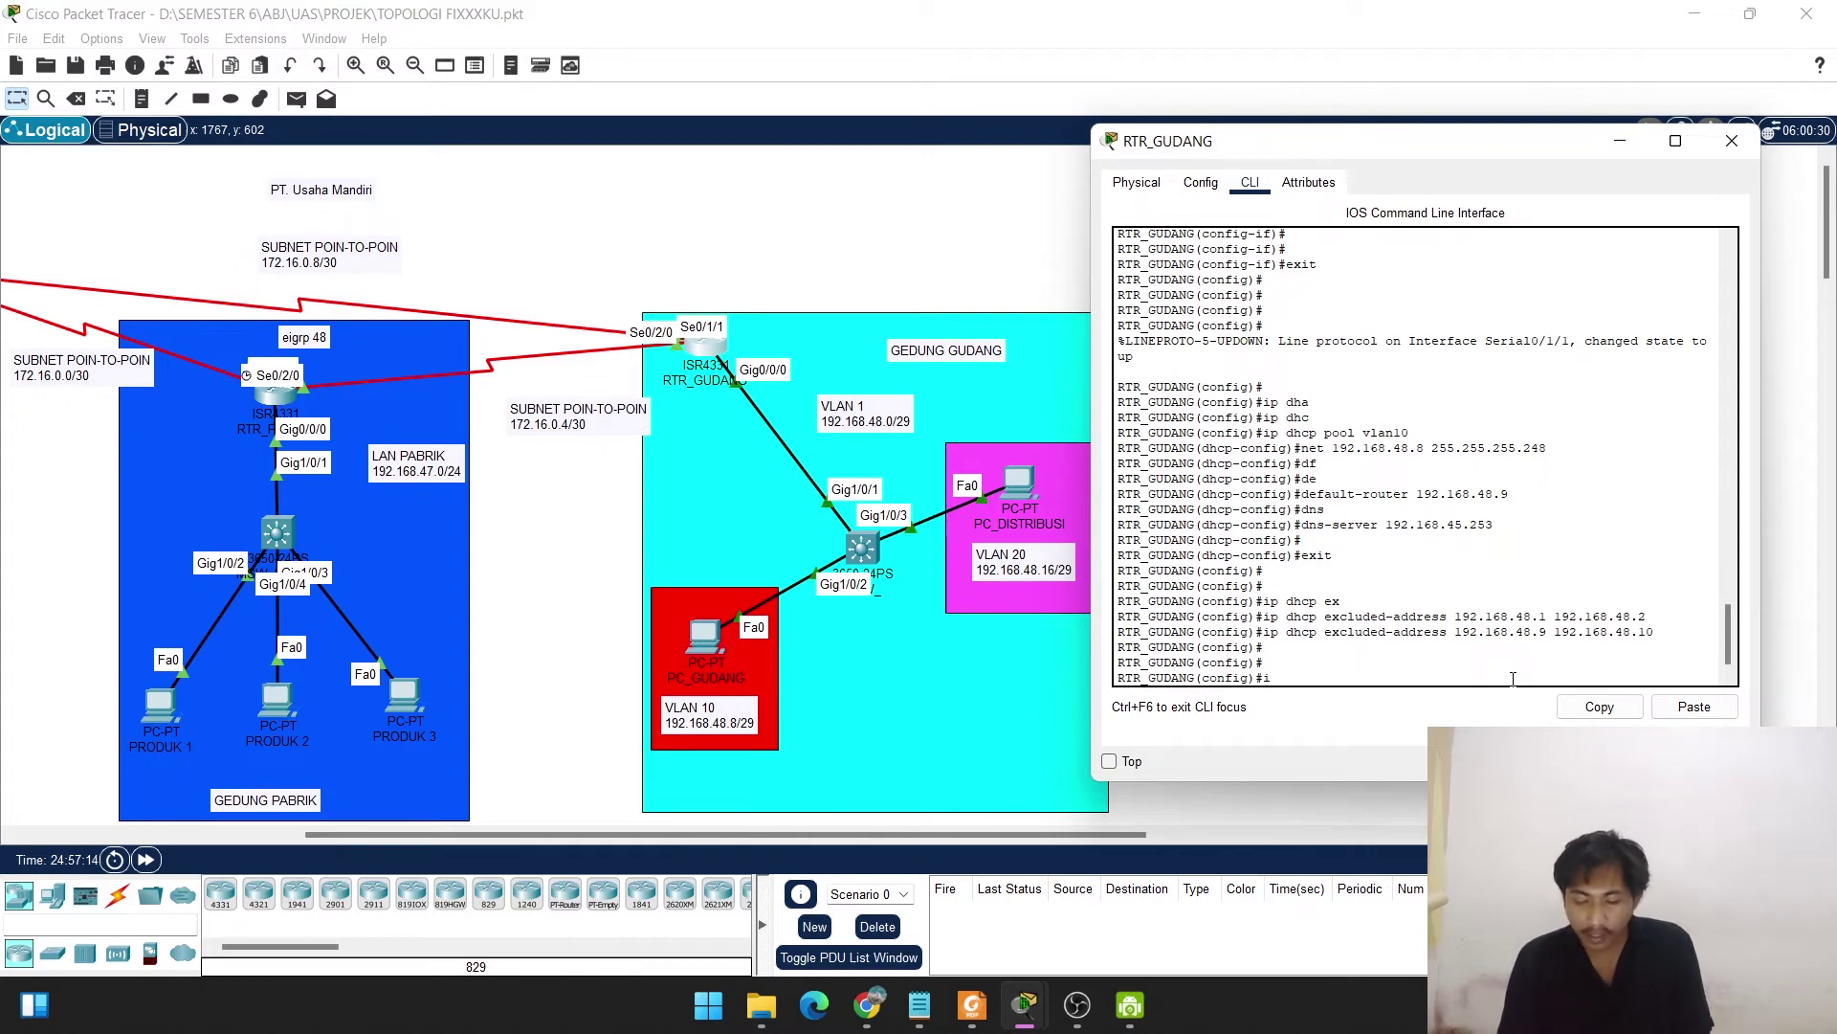
# Create DHCP pool vlan20 with network 192.168.48.16 255.255.255.248.
pyautogui.write('ip dhcp')
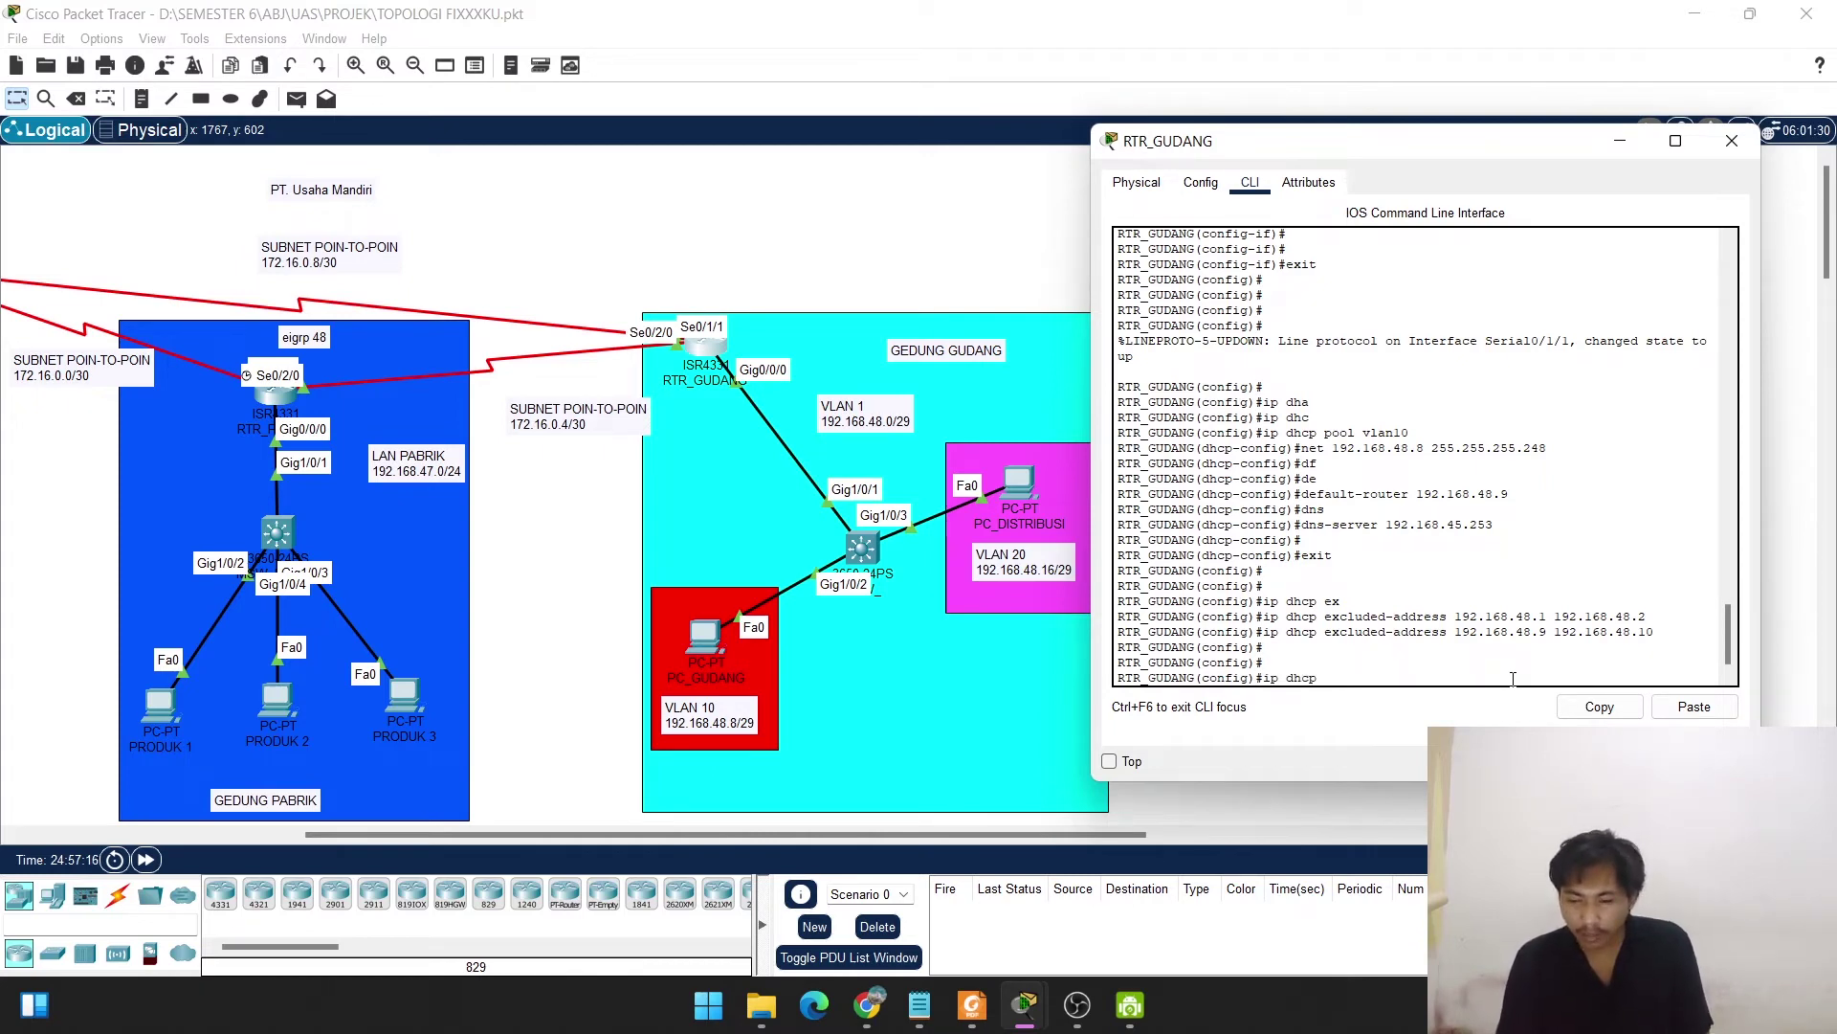
pyautogui.write(' pool vlan')
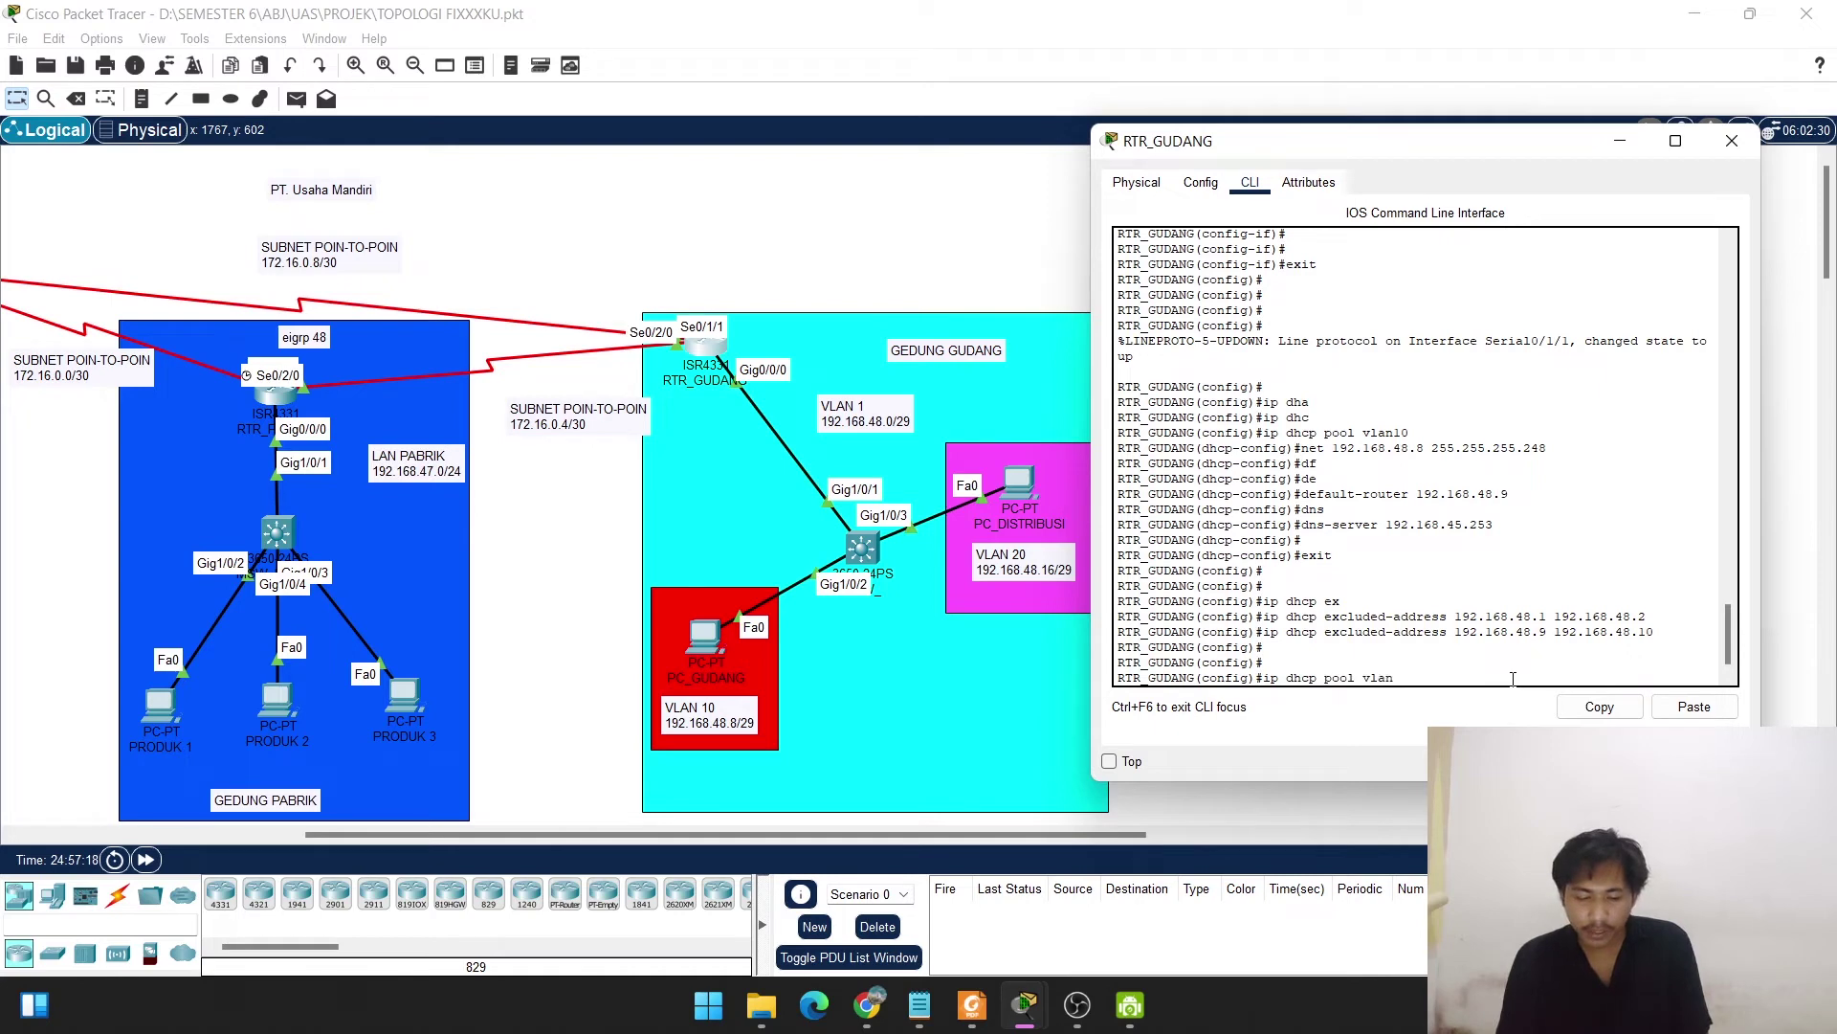
pyautogui.write(' 20')
pyautogui.press('Return')
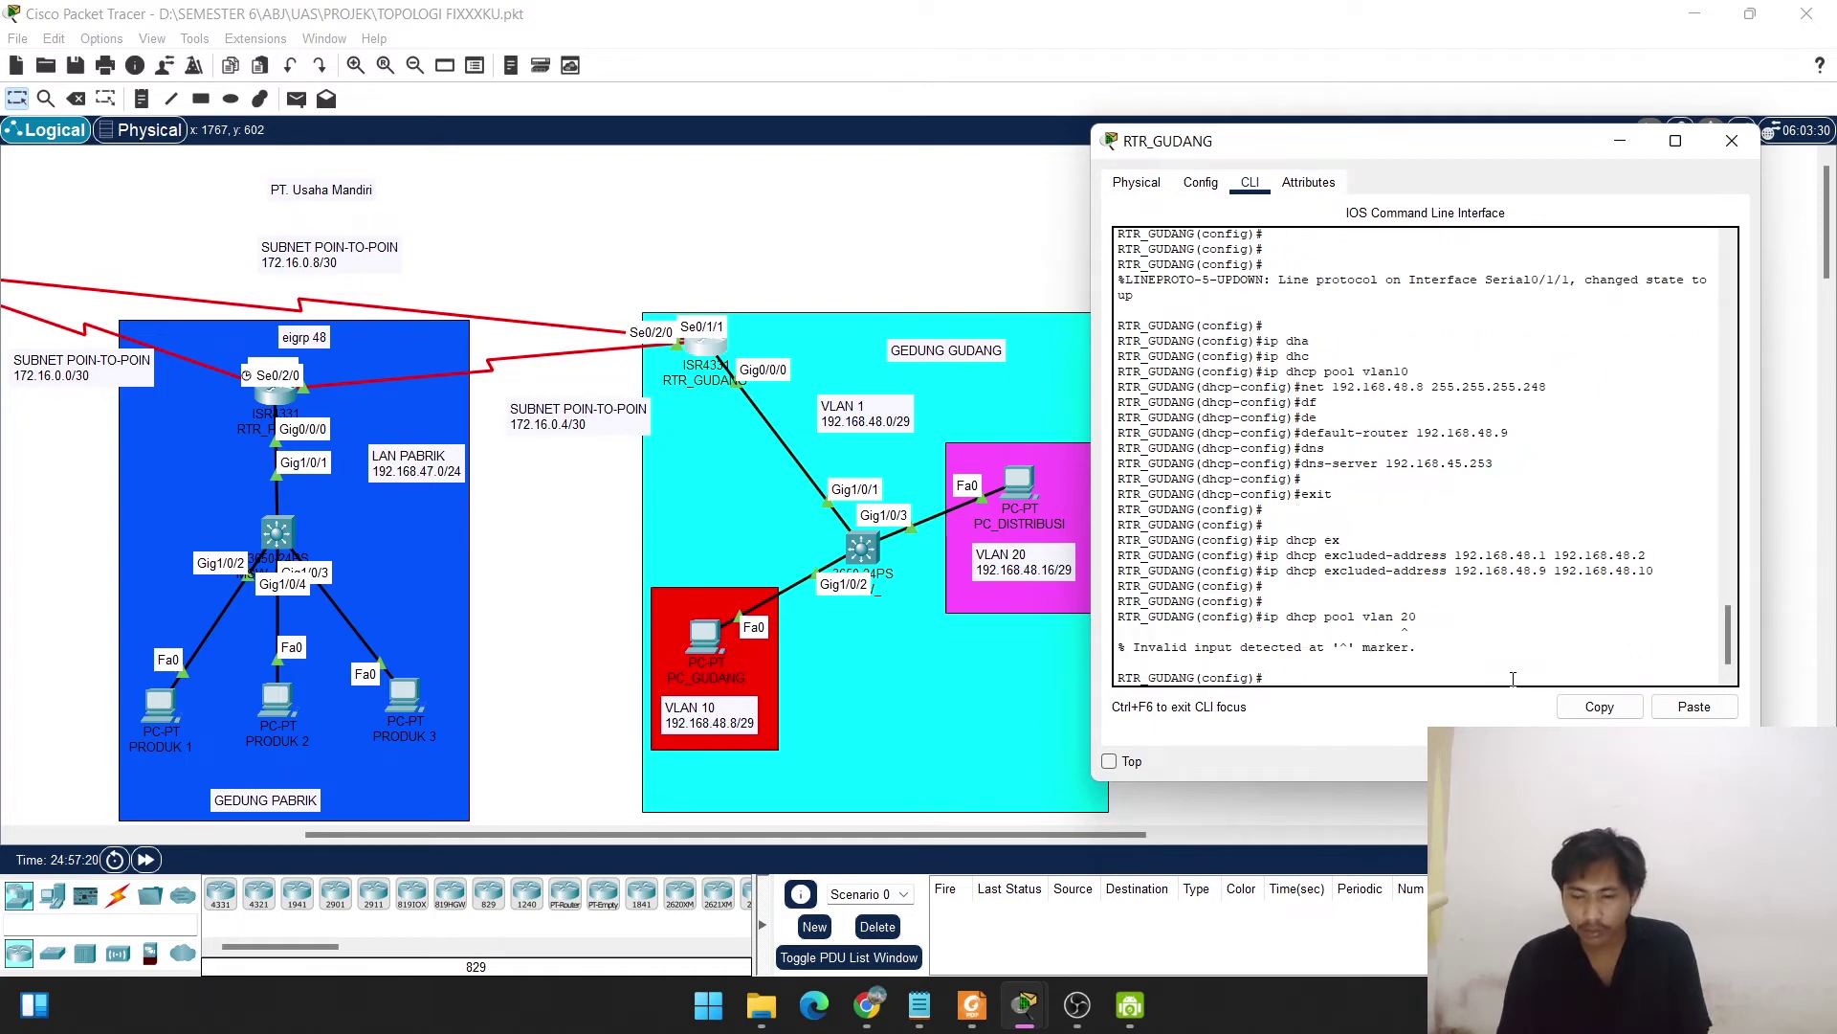
pyautogui.press('Up')
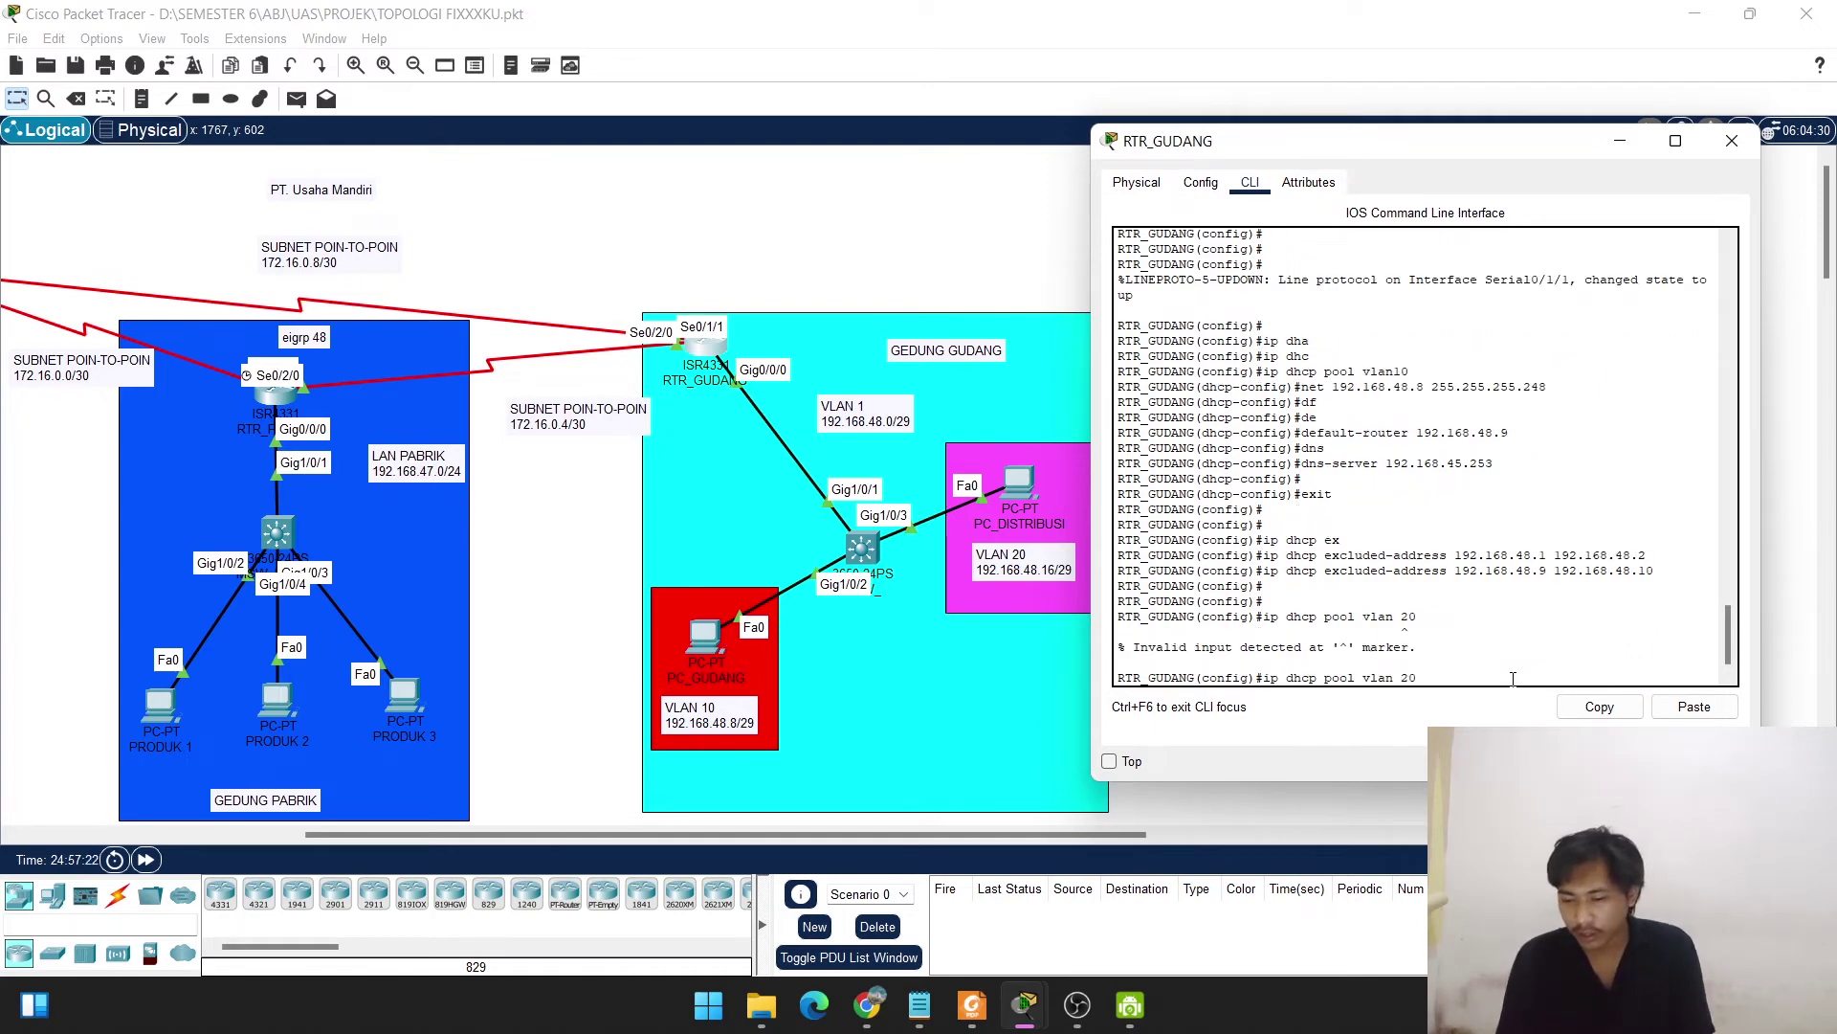
pyautogui.press('Left')
pyautogui.press('Left')
pyautogui.press('BackSpace')
pyautogui.press('Return')
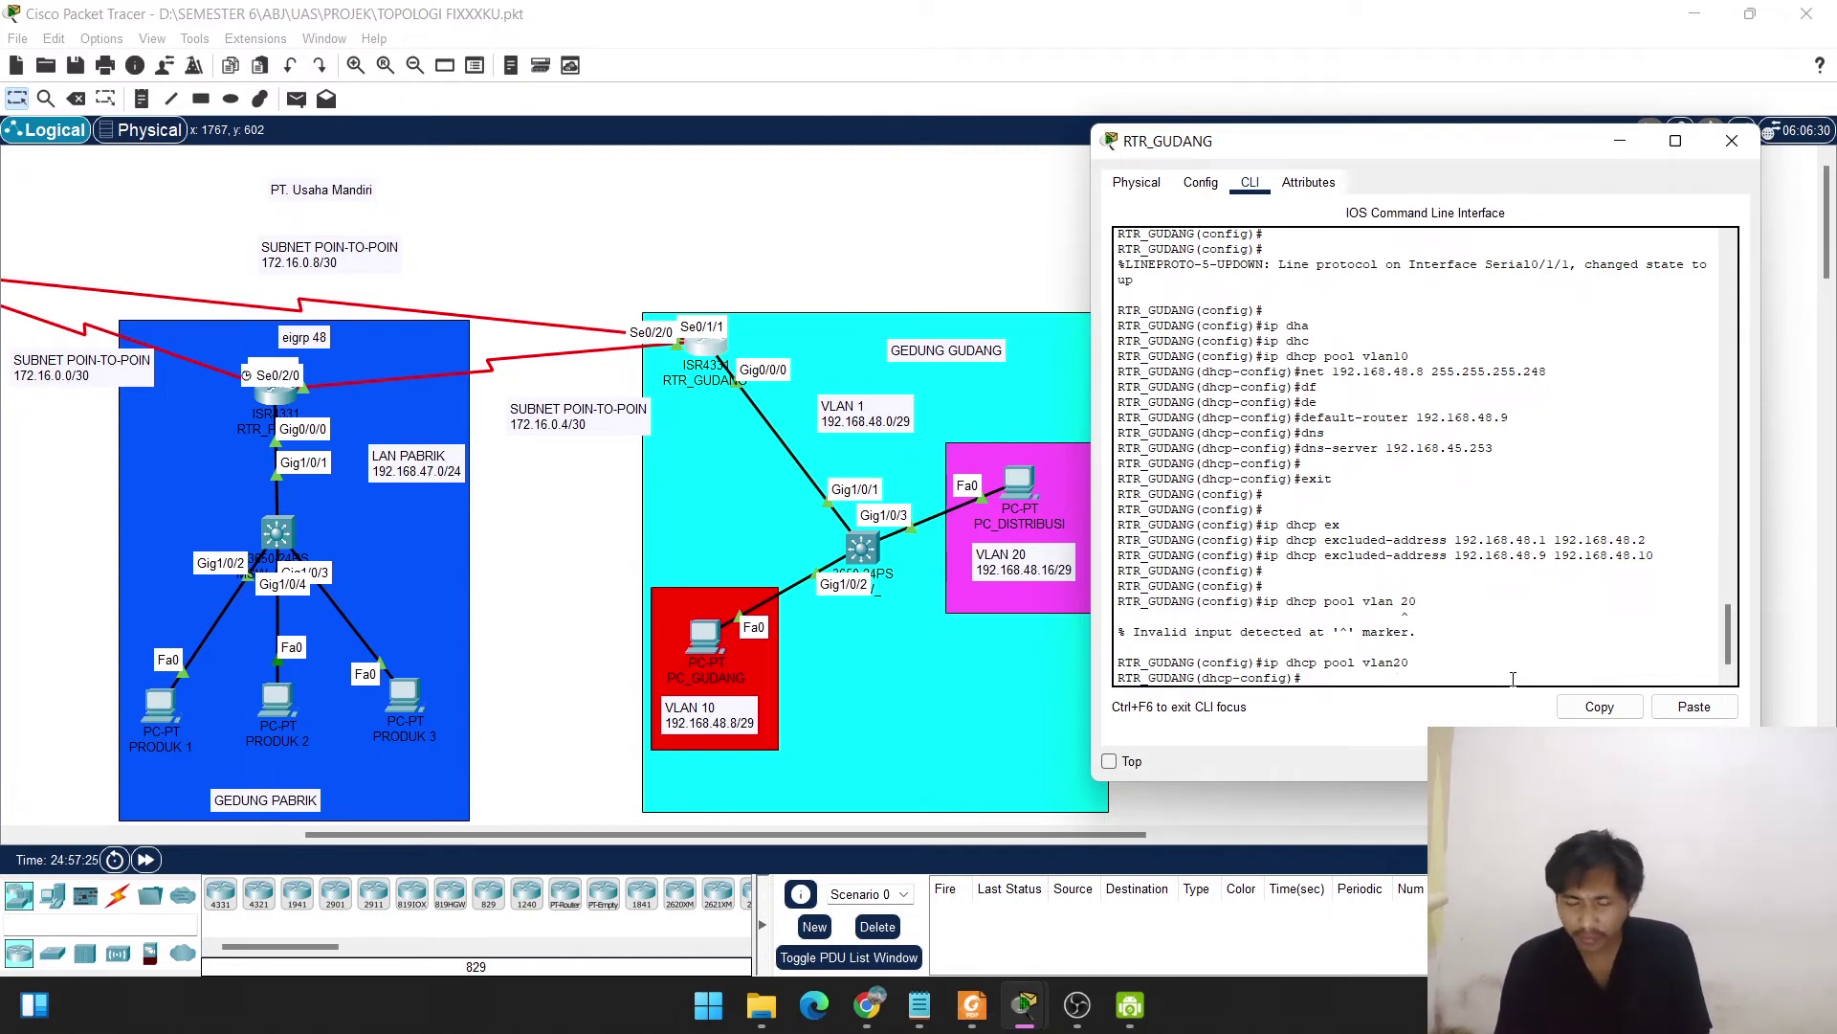
pyautogui.write('net')
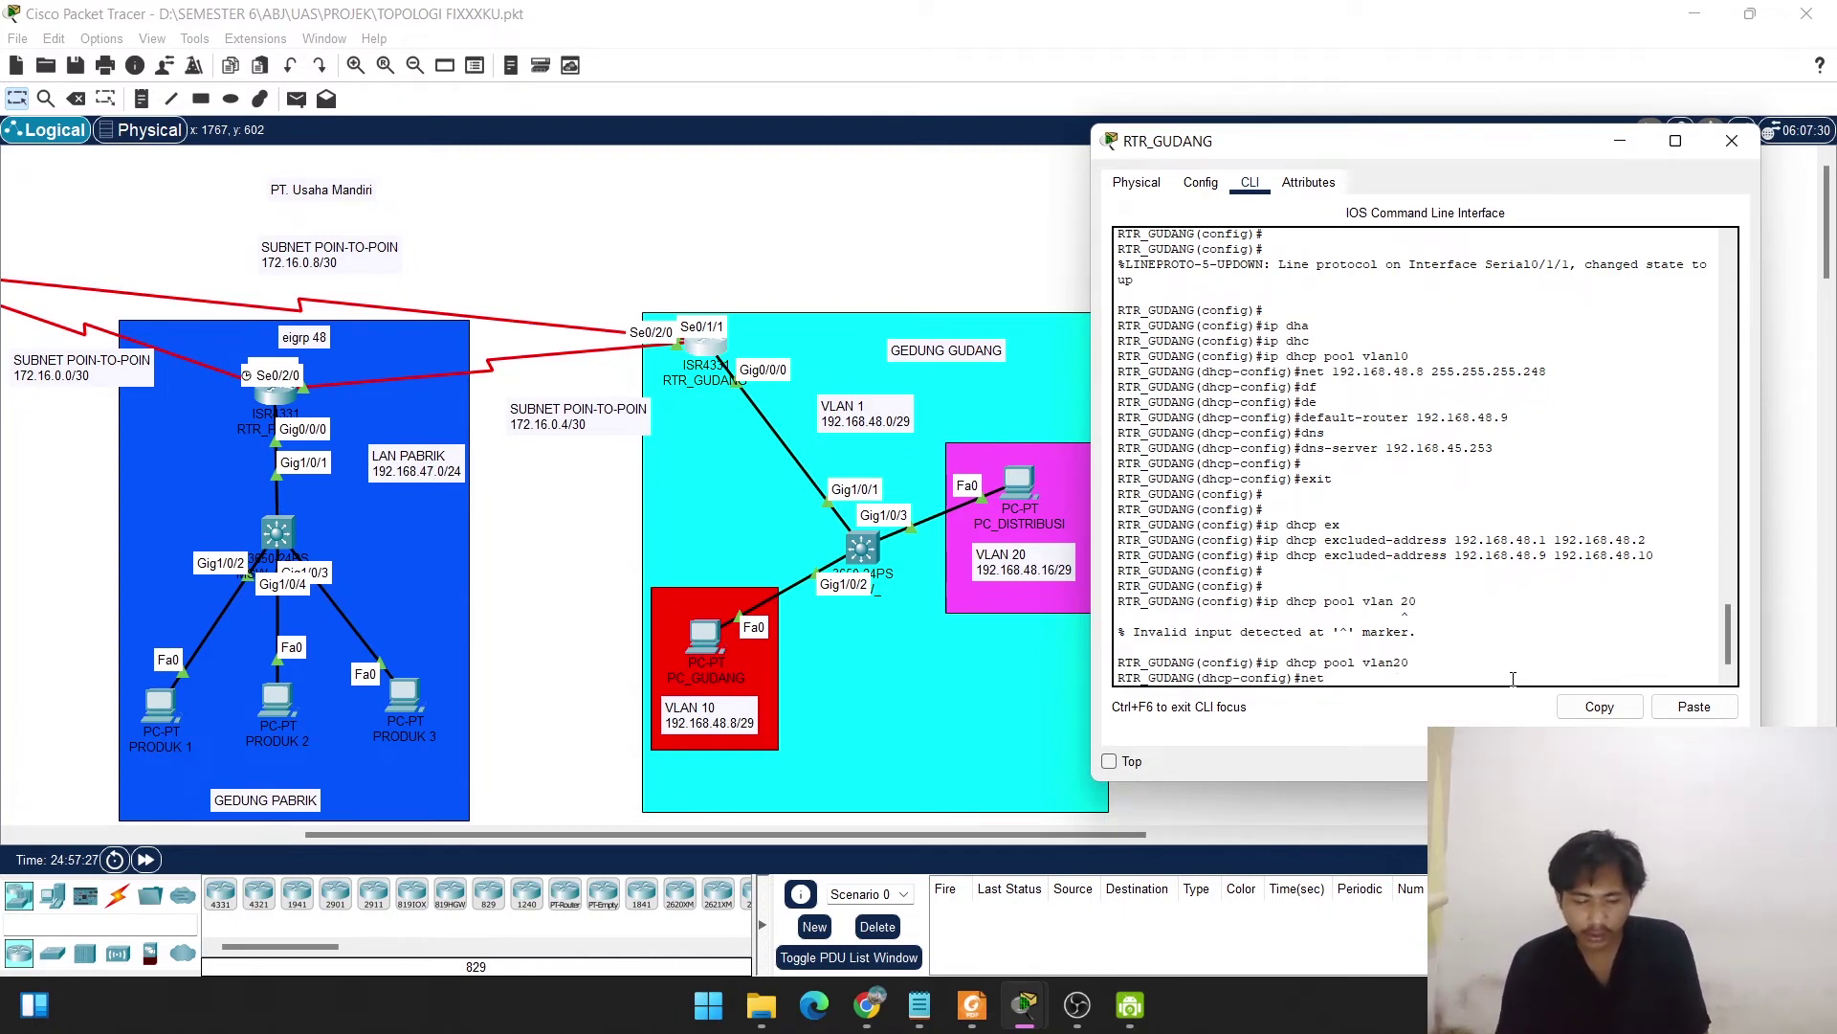
pyautogui.write(' 192.168.48')
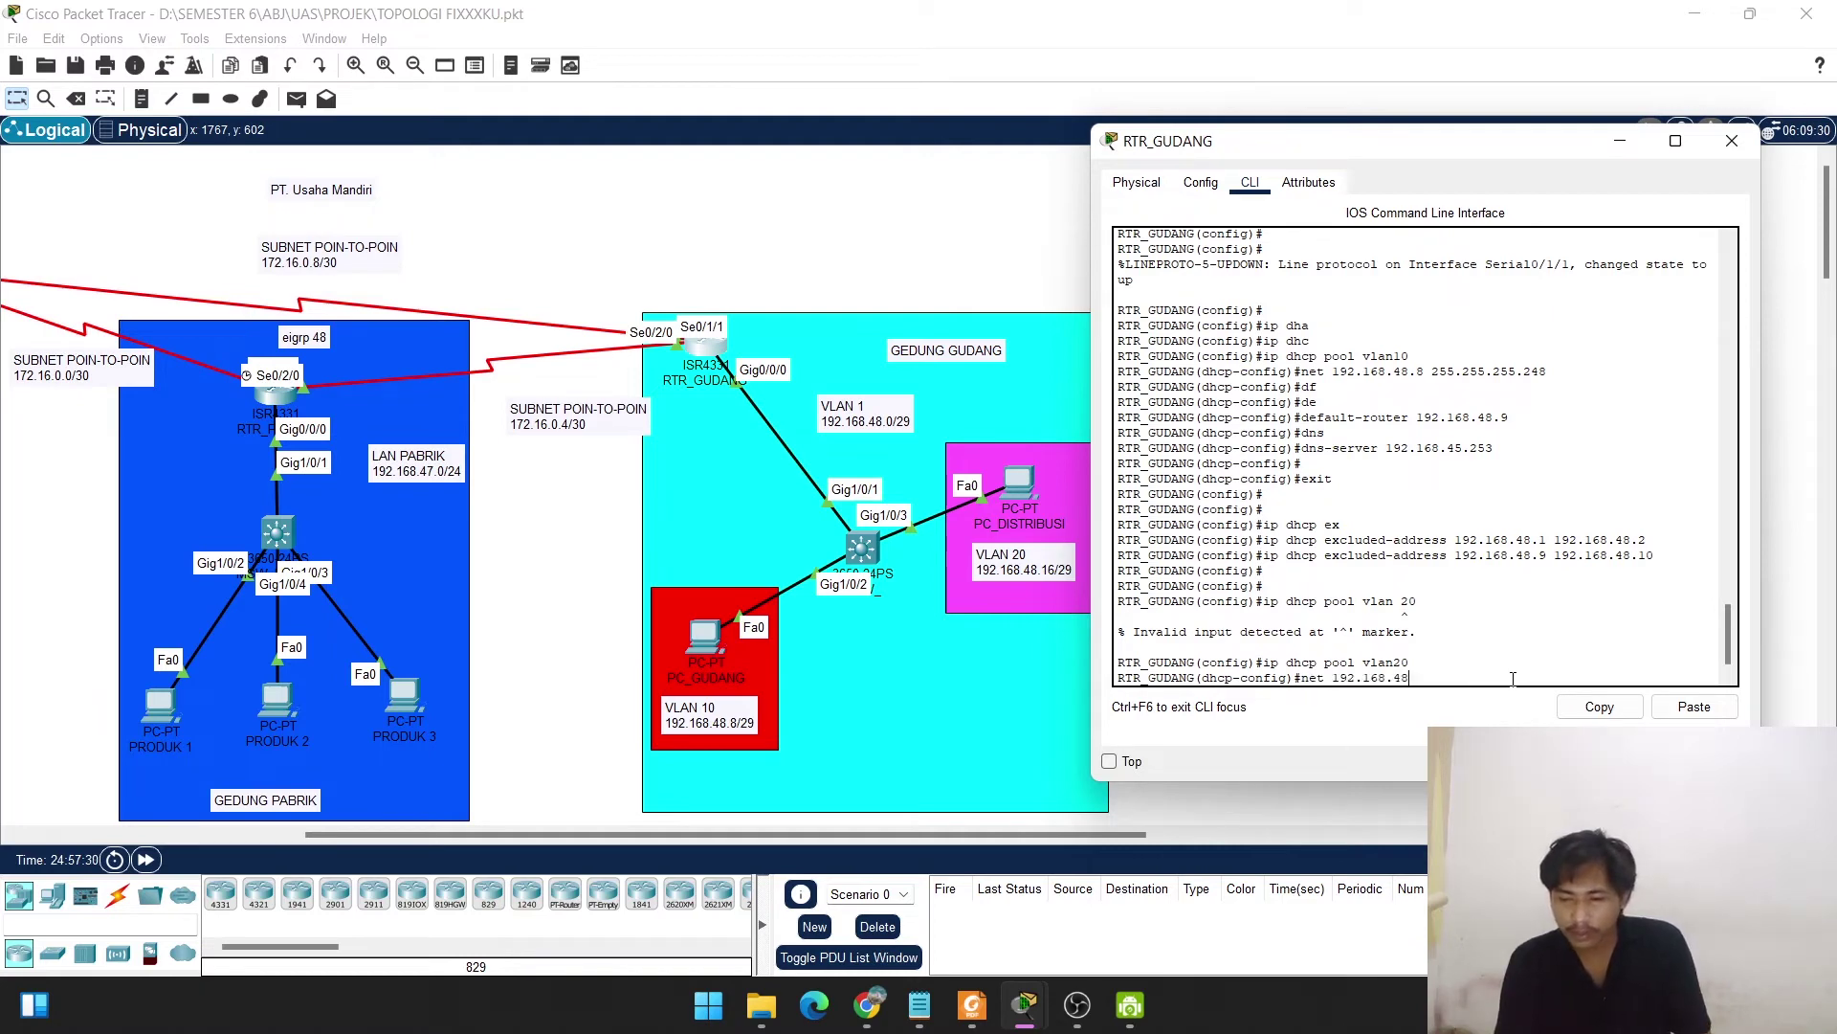
pyautogui.write('.')
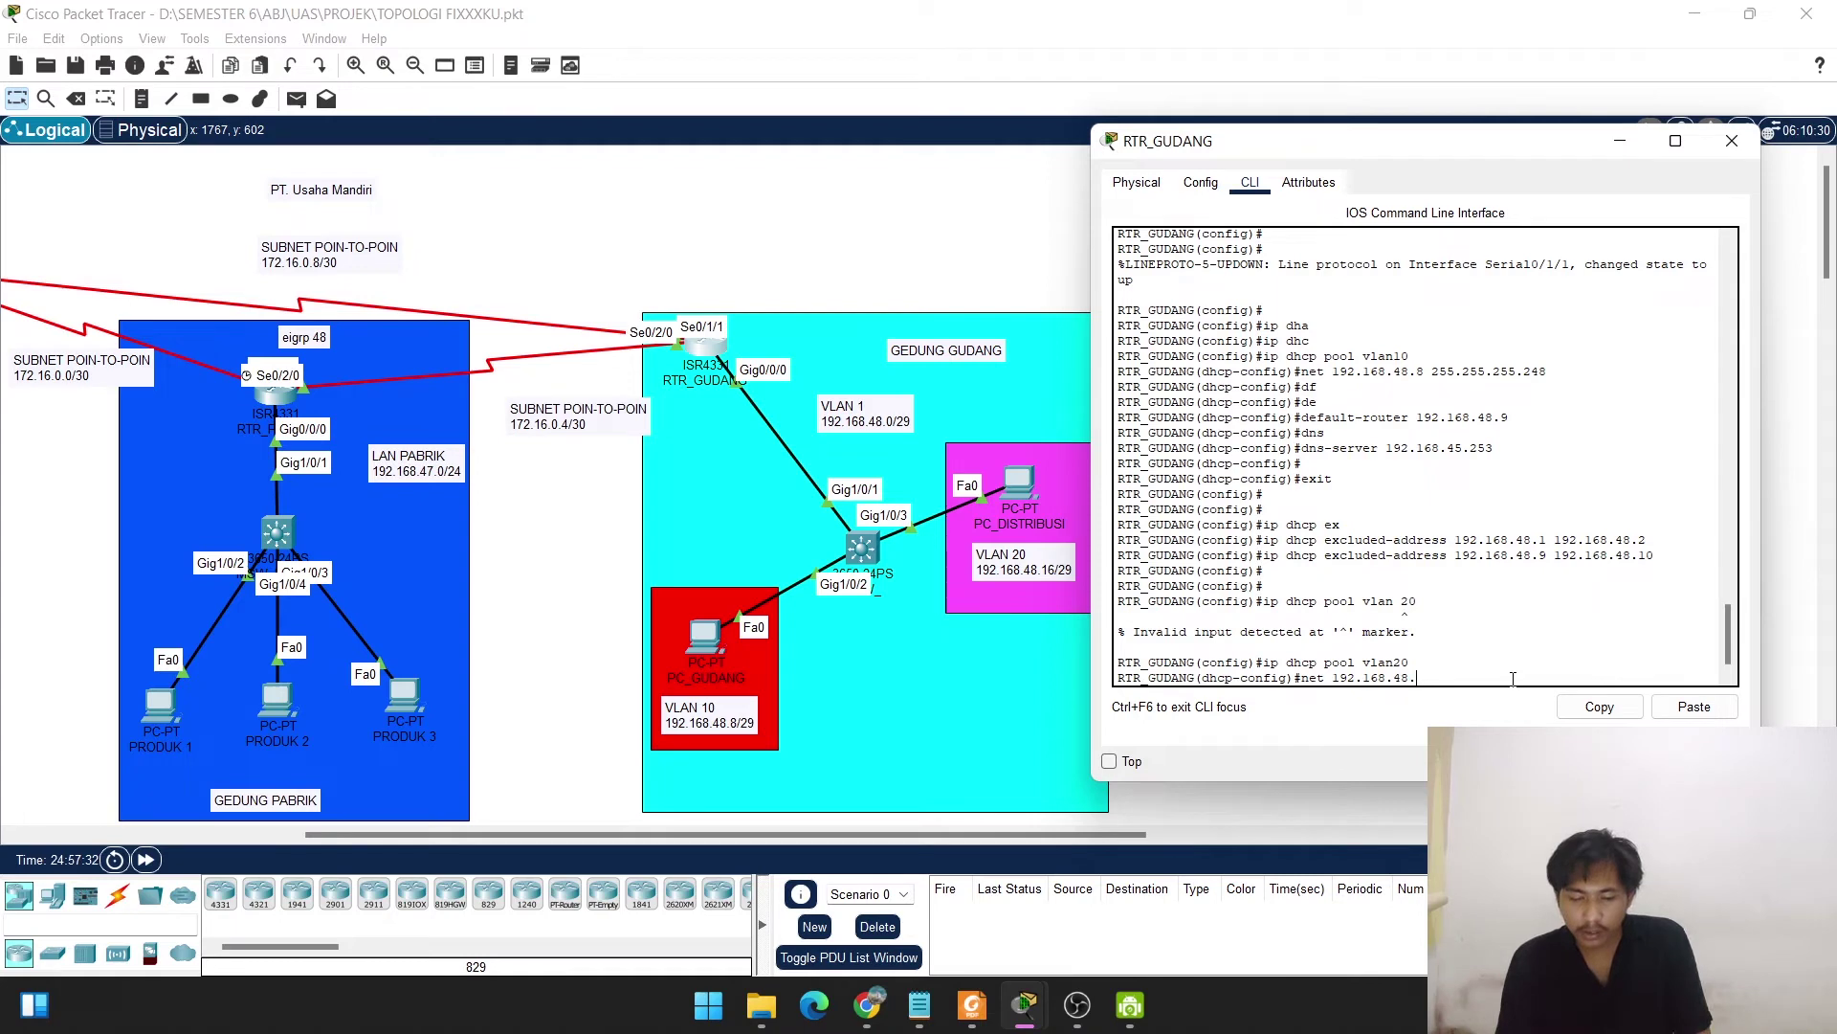
pyautogui.write('16')
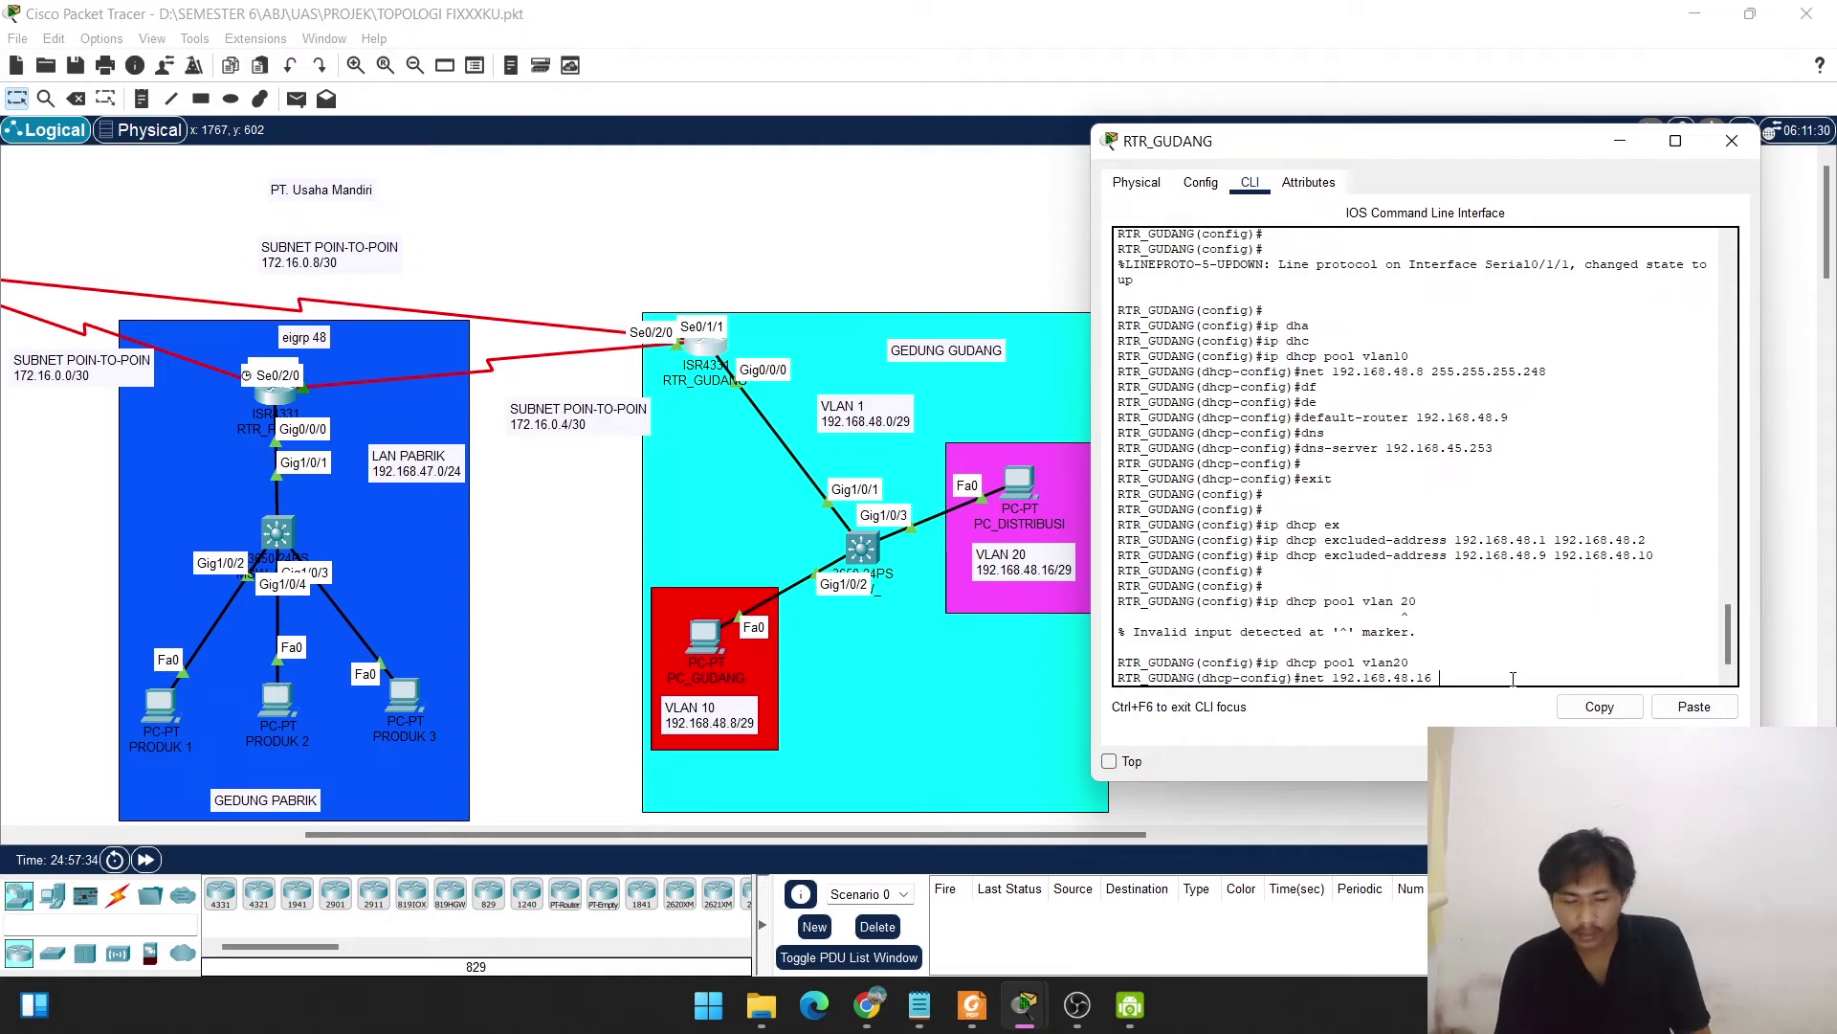
pyautogui.write(' 255.255.2')
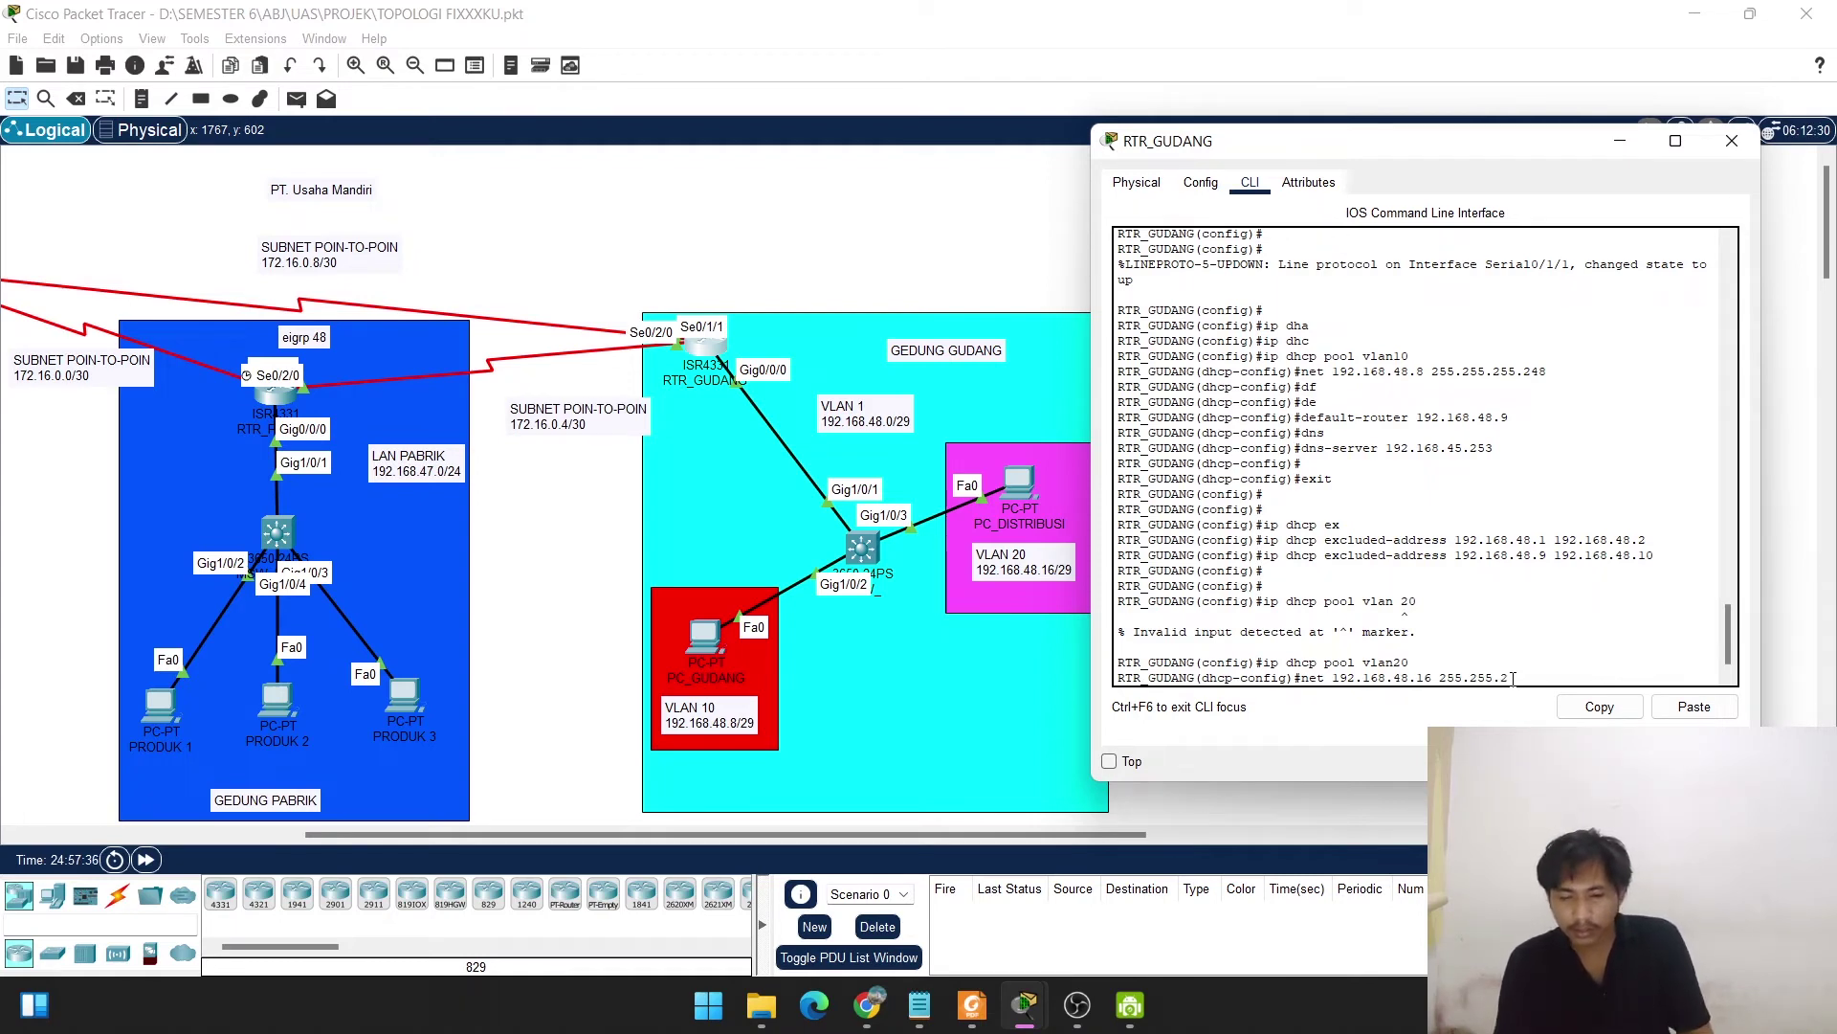
pyautogui.write('55.2')
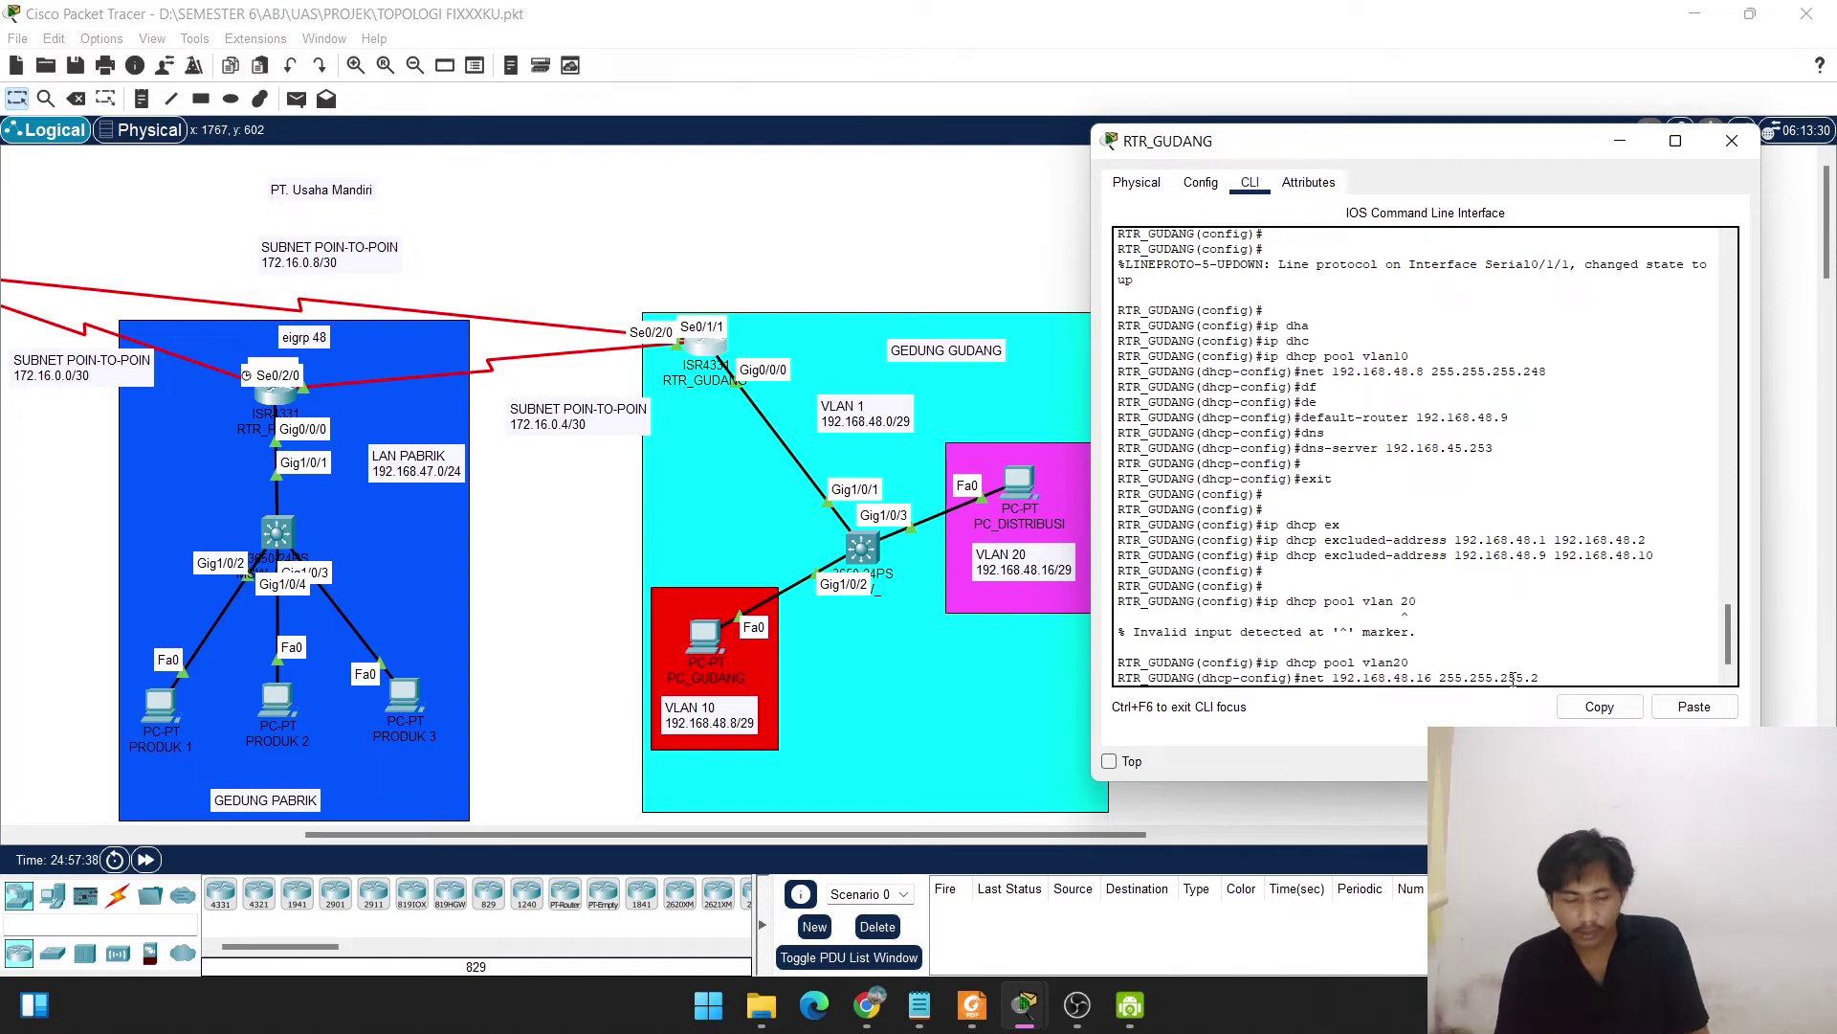
pyautogui.write('48')
pyautogui.press('Return')
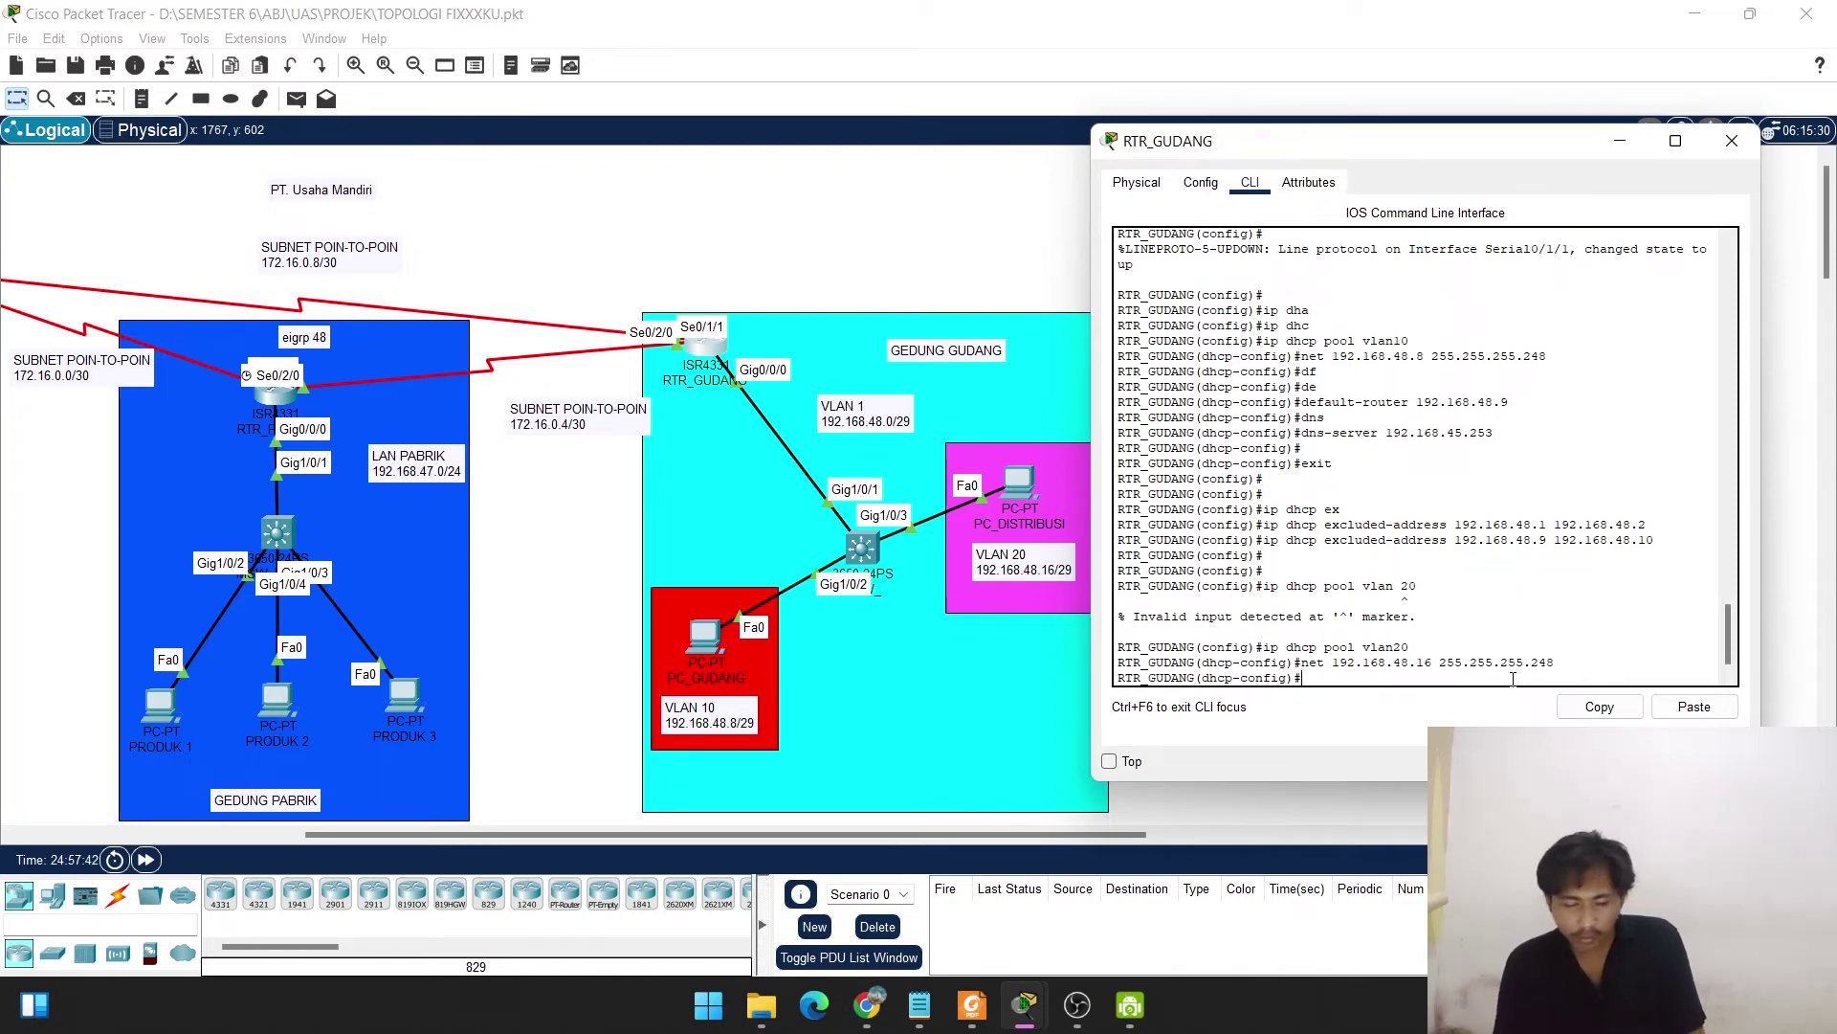
# Give pool vlan20 default router 192.168.48.17 and DNS server 192.168.45.253, then exit.
pyautogui.write('def')
pyautogui.press('Tab')
pyautogui.write('192.168')
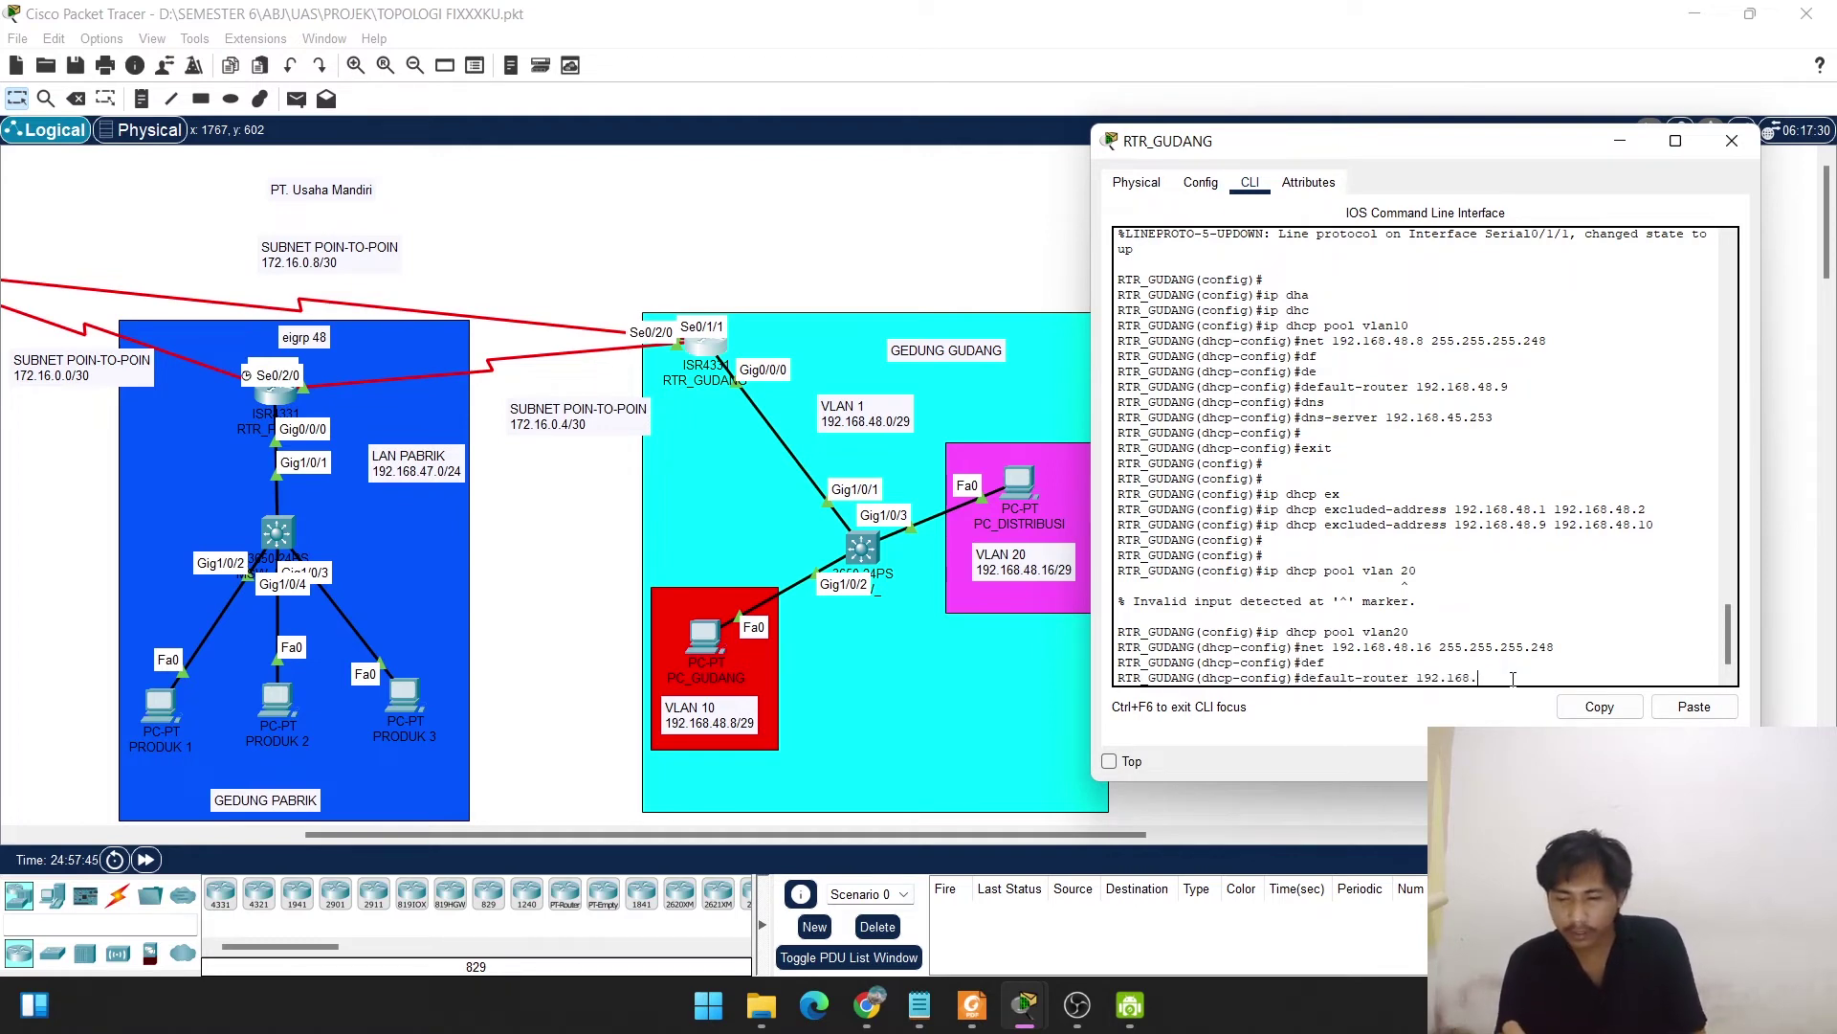
pyautogui.write('.')
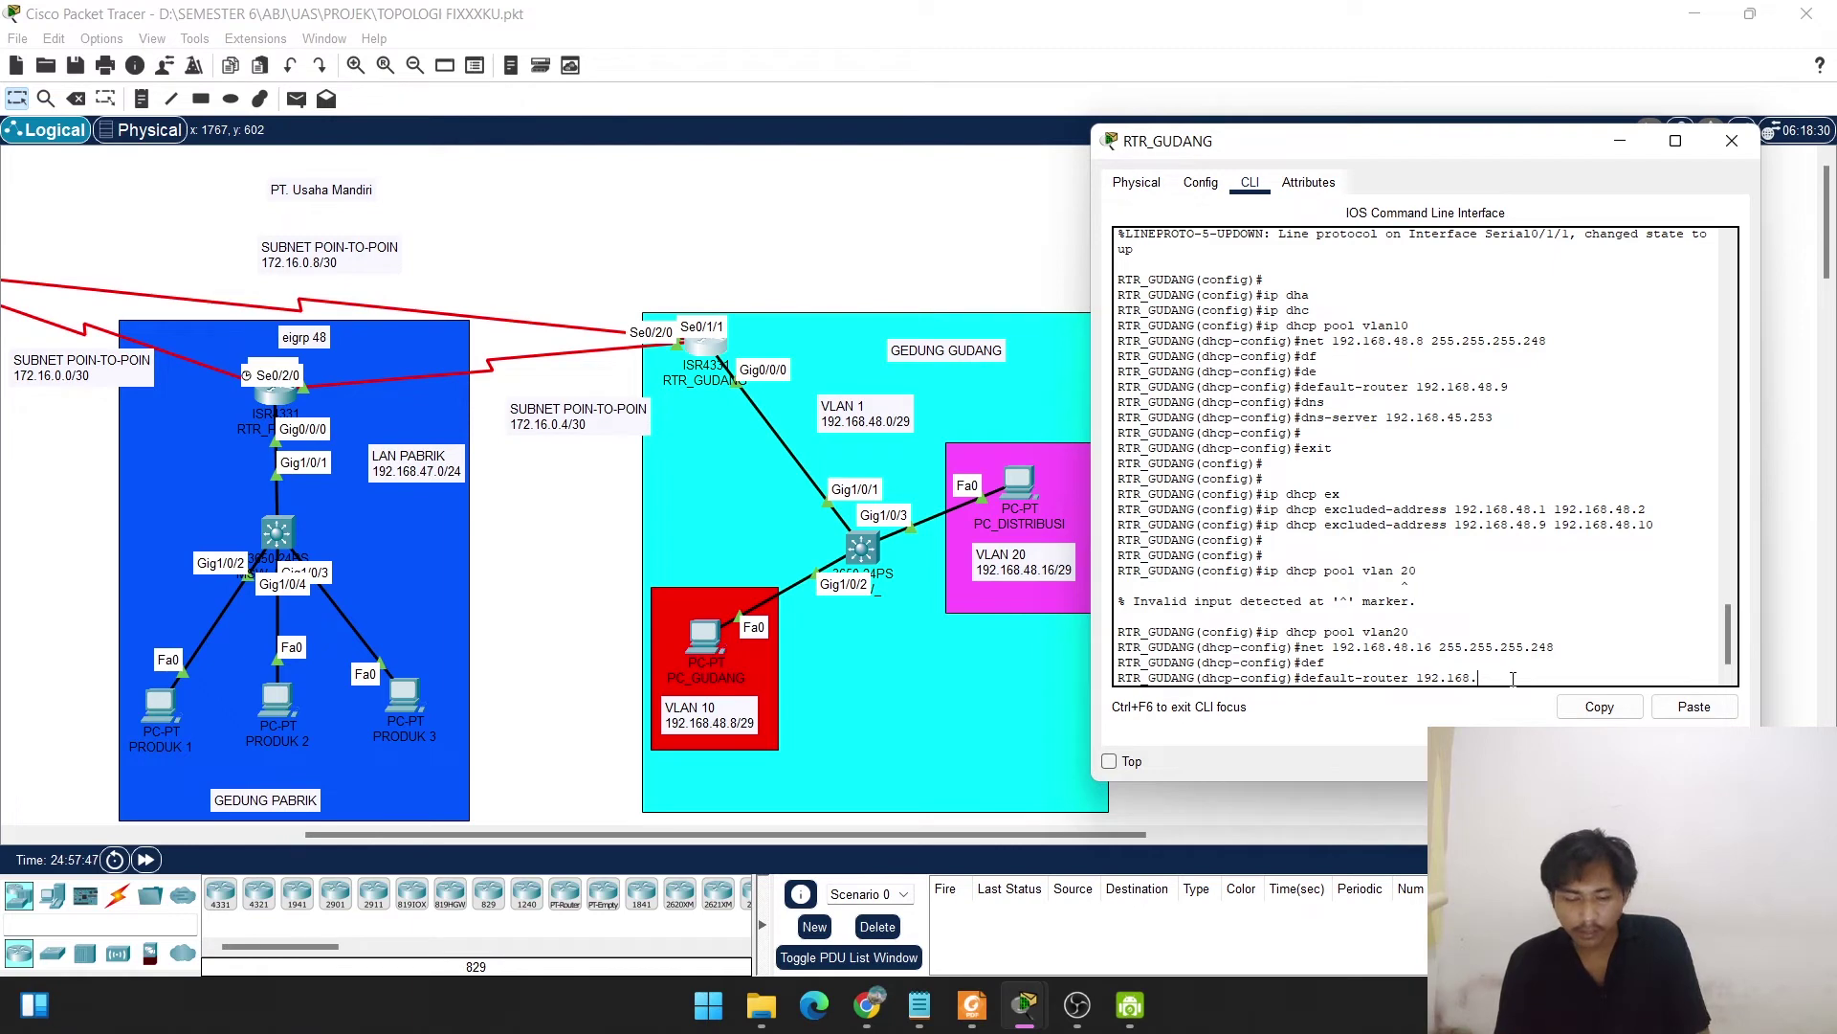
pyautogui.write('48.')
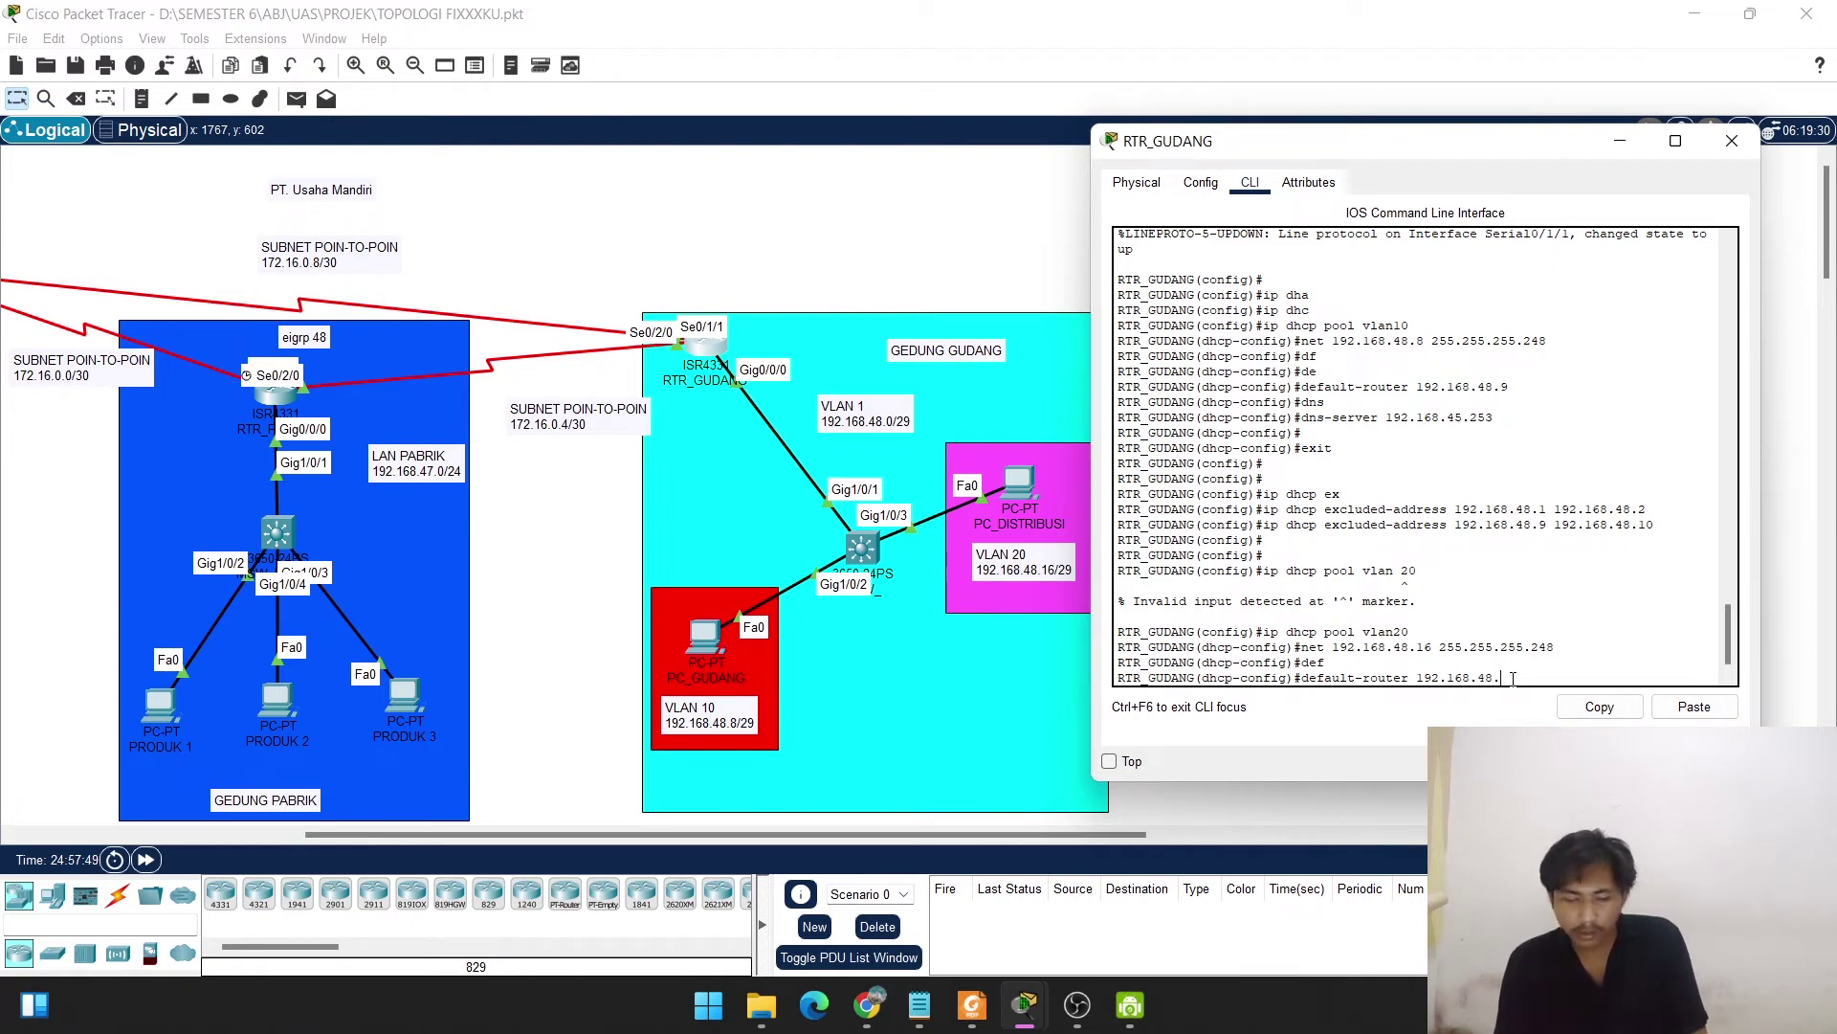
pyautogui.write('1')
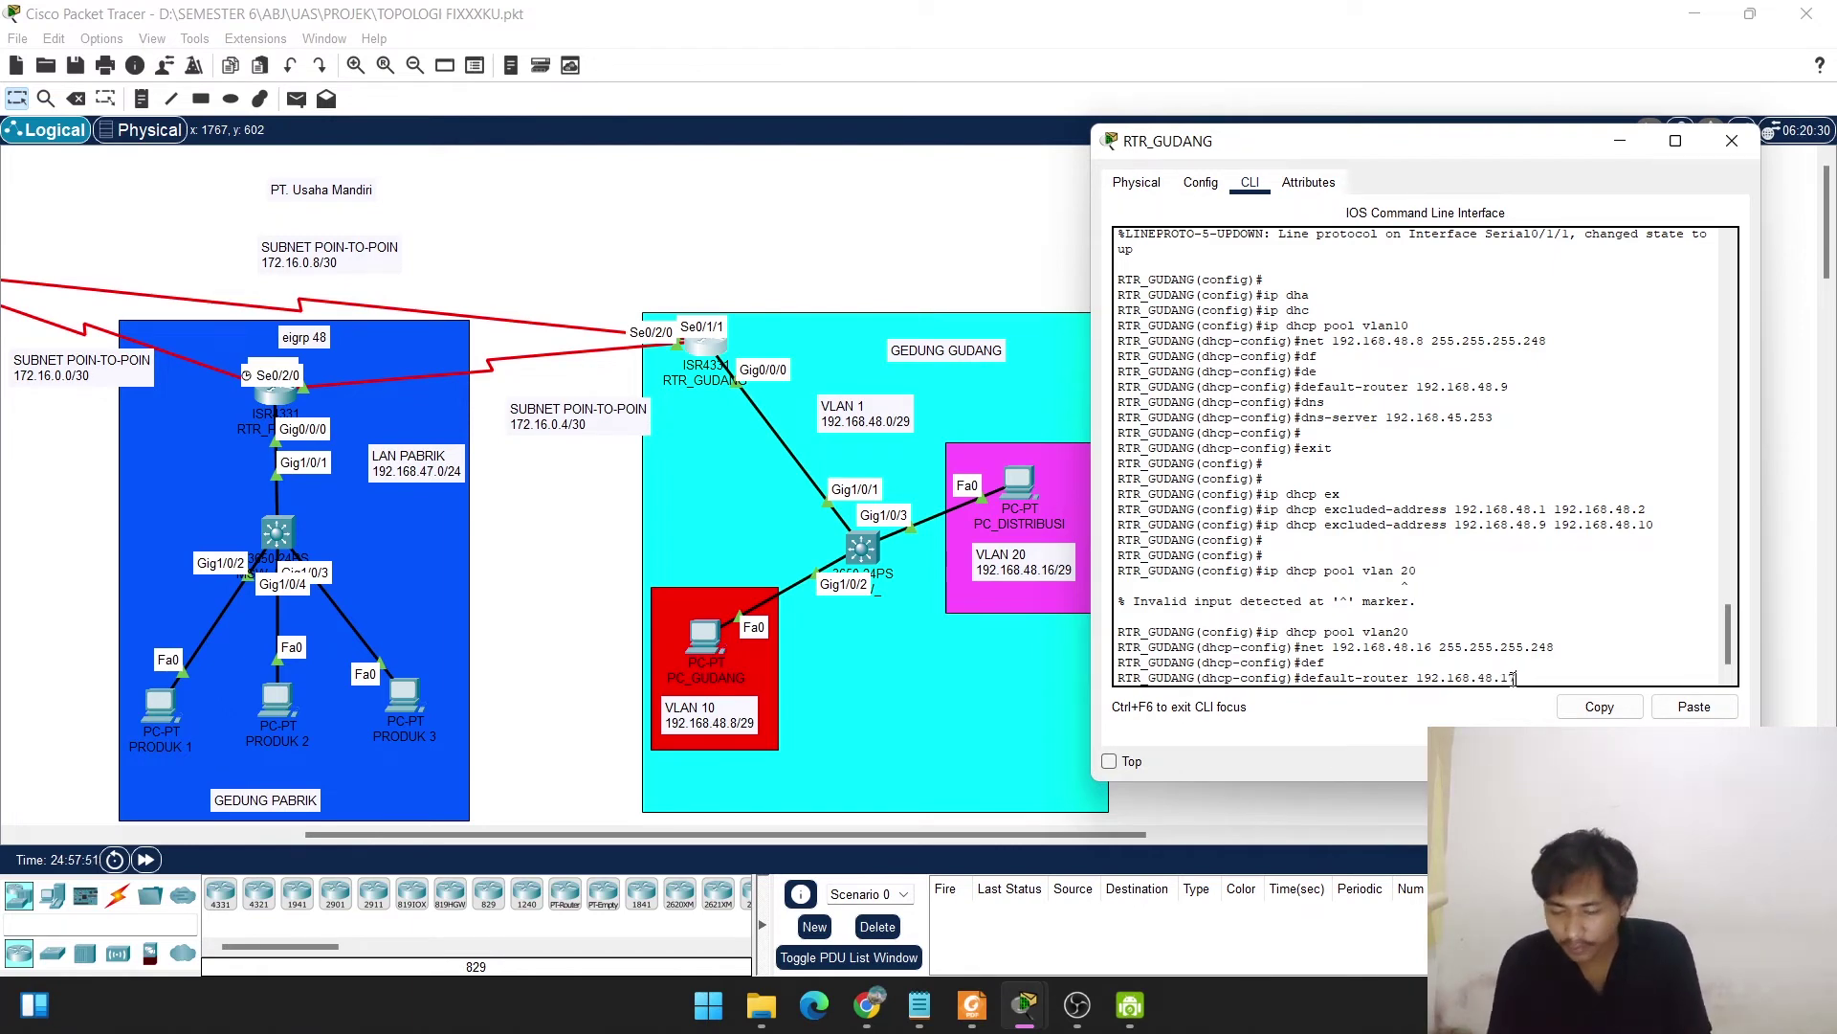
pyautogui.write('7')
pyautogui.press('Return')
pyautogui.write('dn')
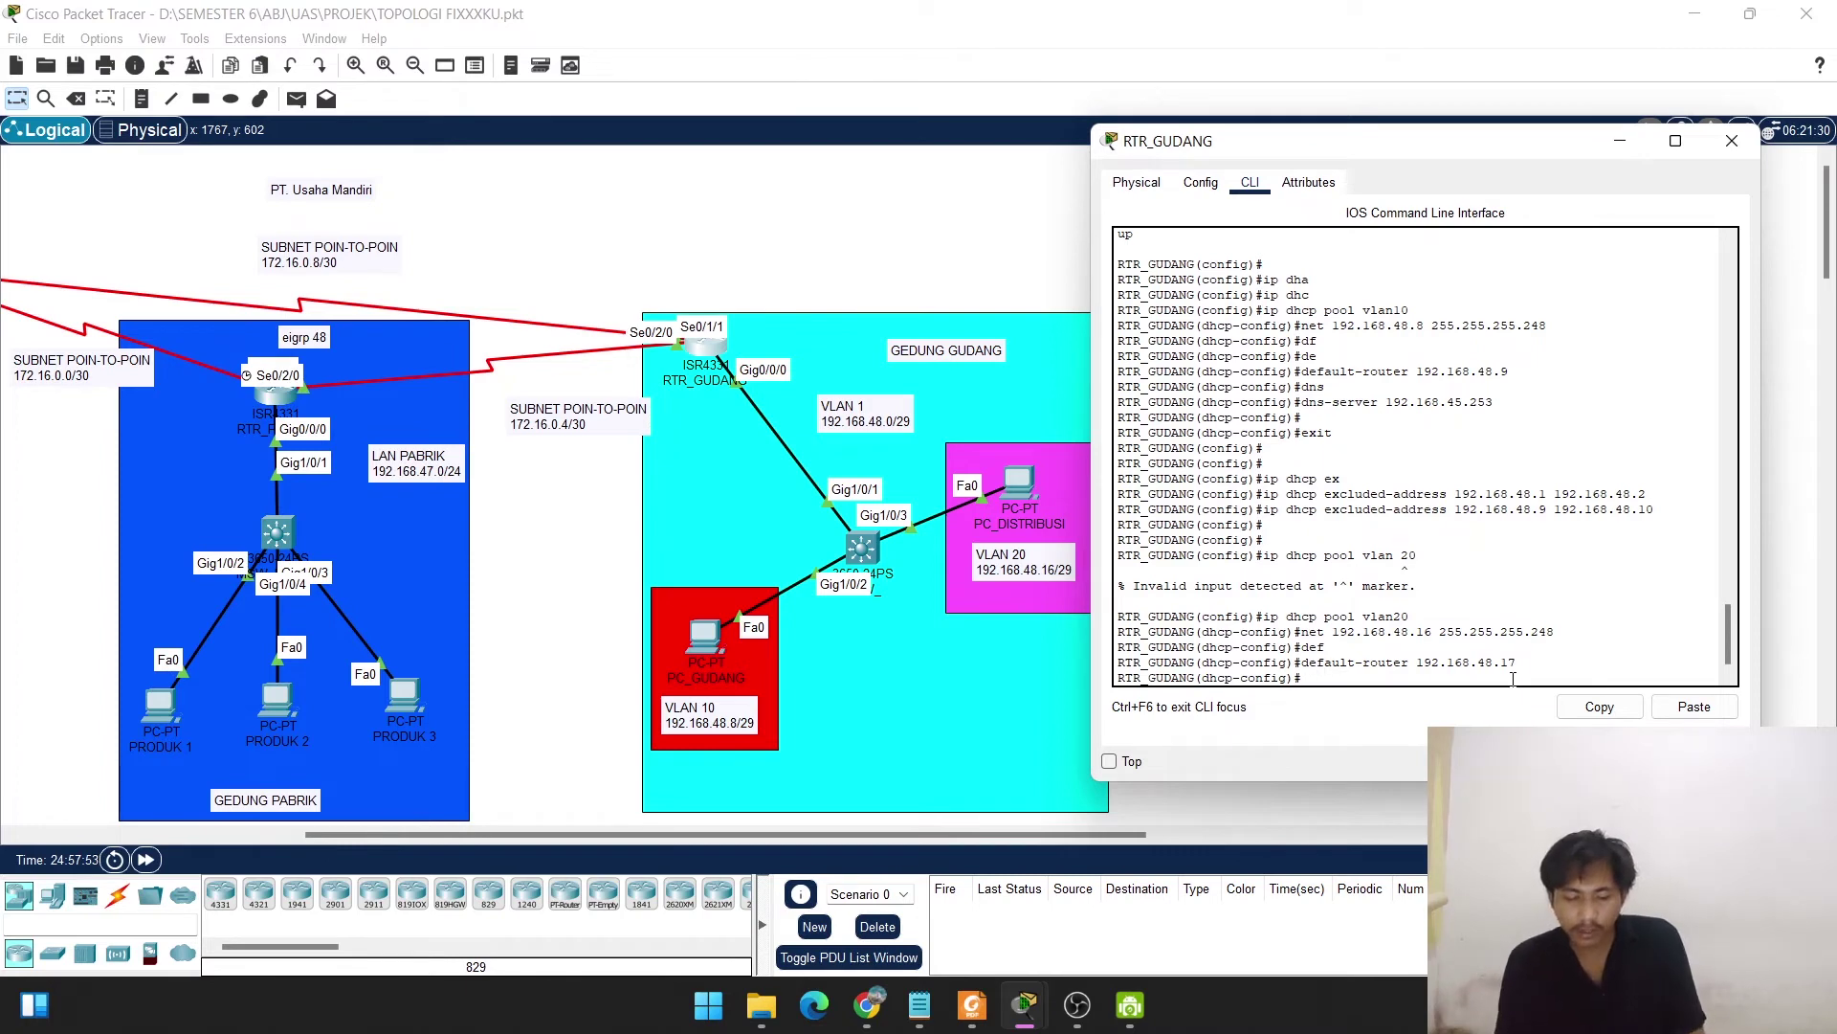
pyautogui.write('s')
pyautogui.press('Tab')
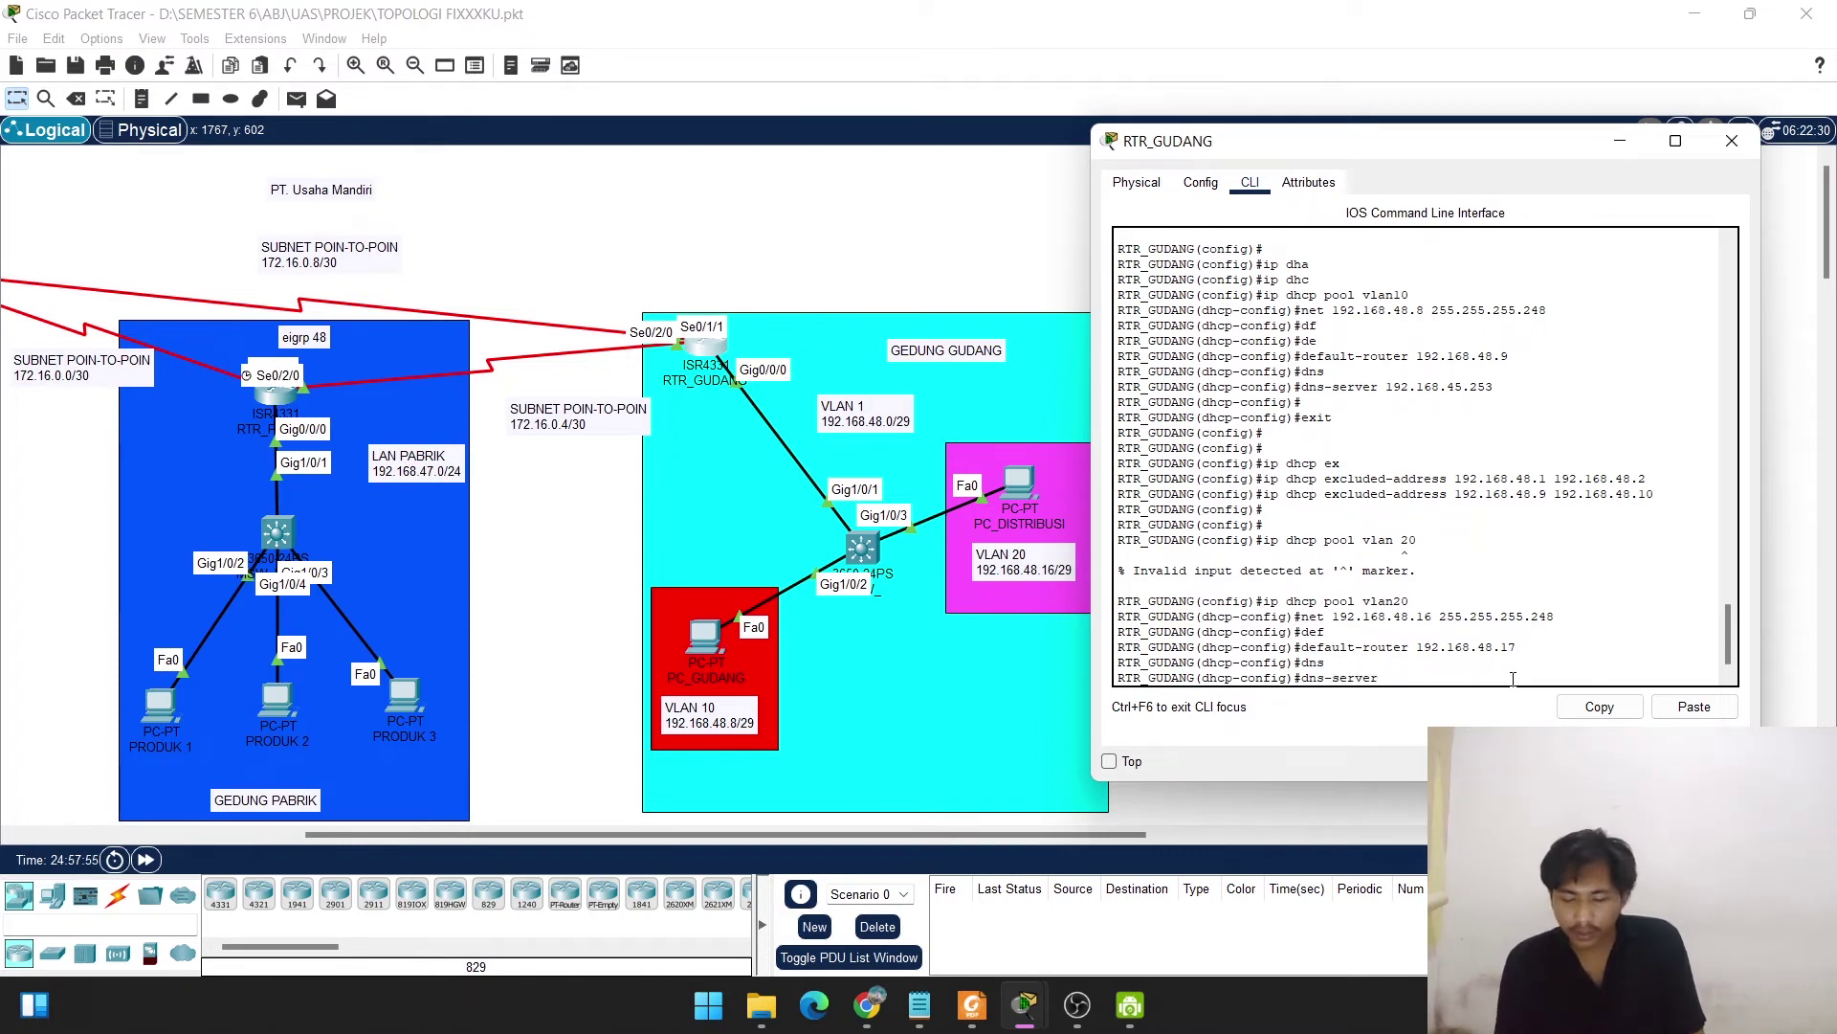
pyautogui.click(1708, 714)
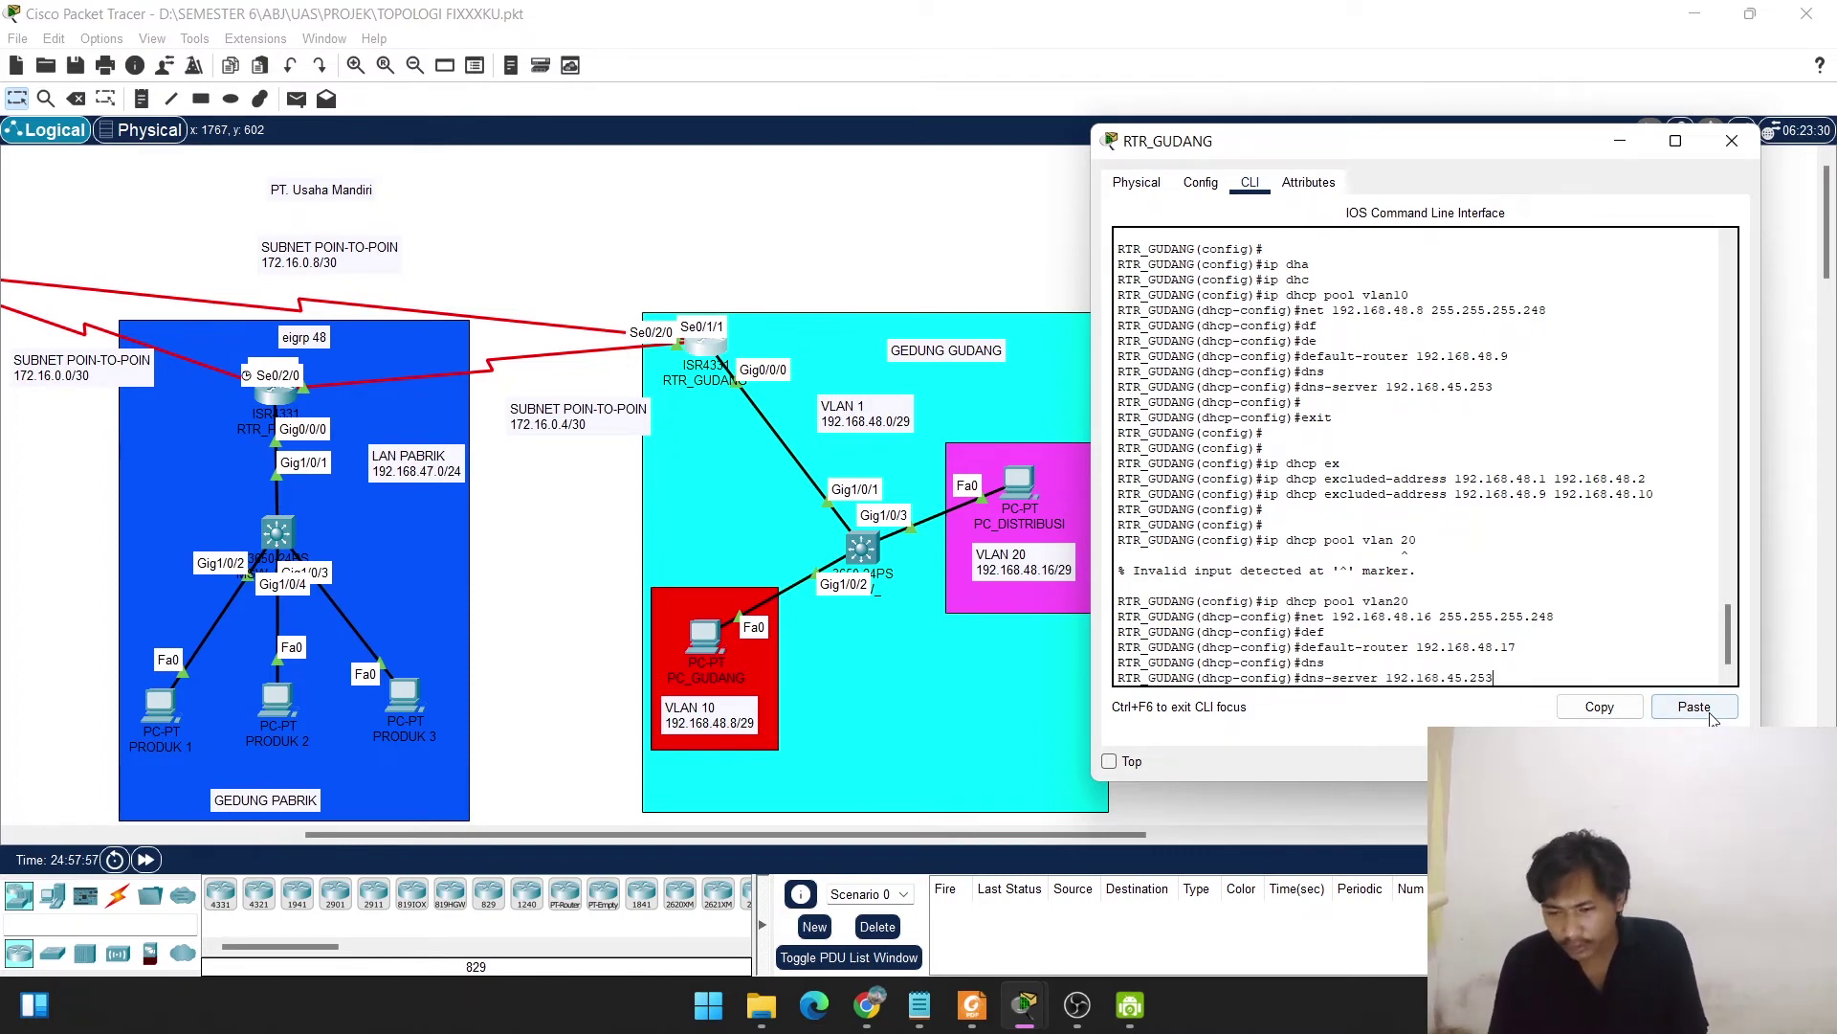
pyautogui.press('Return')
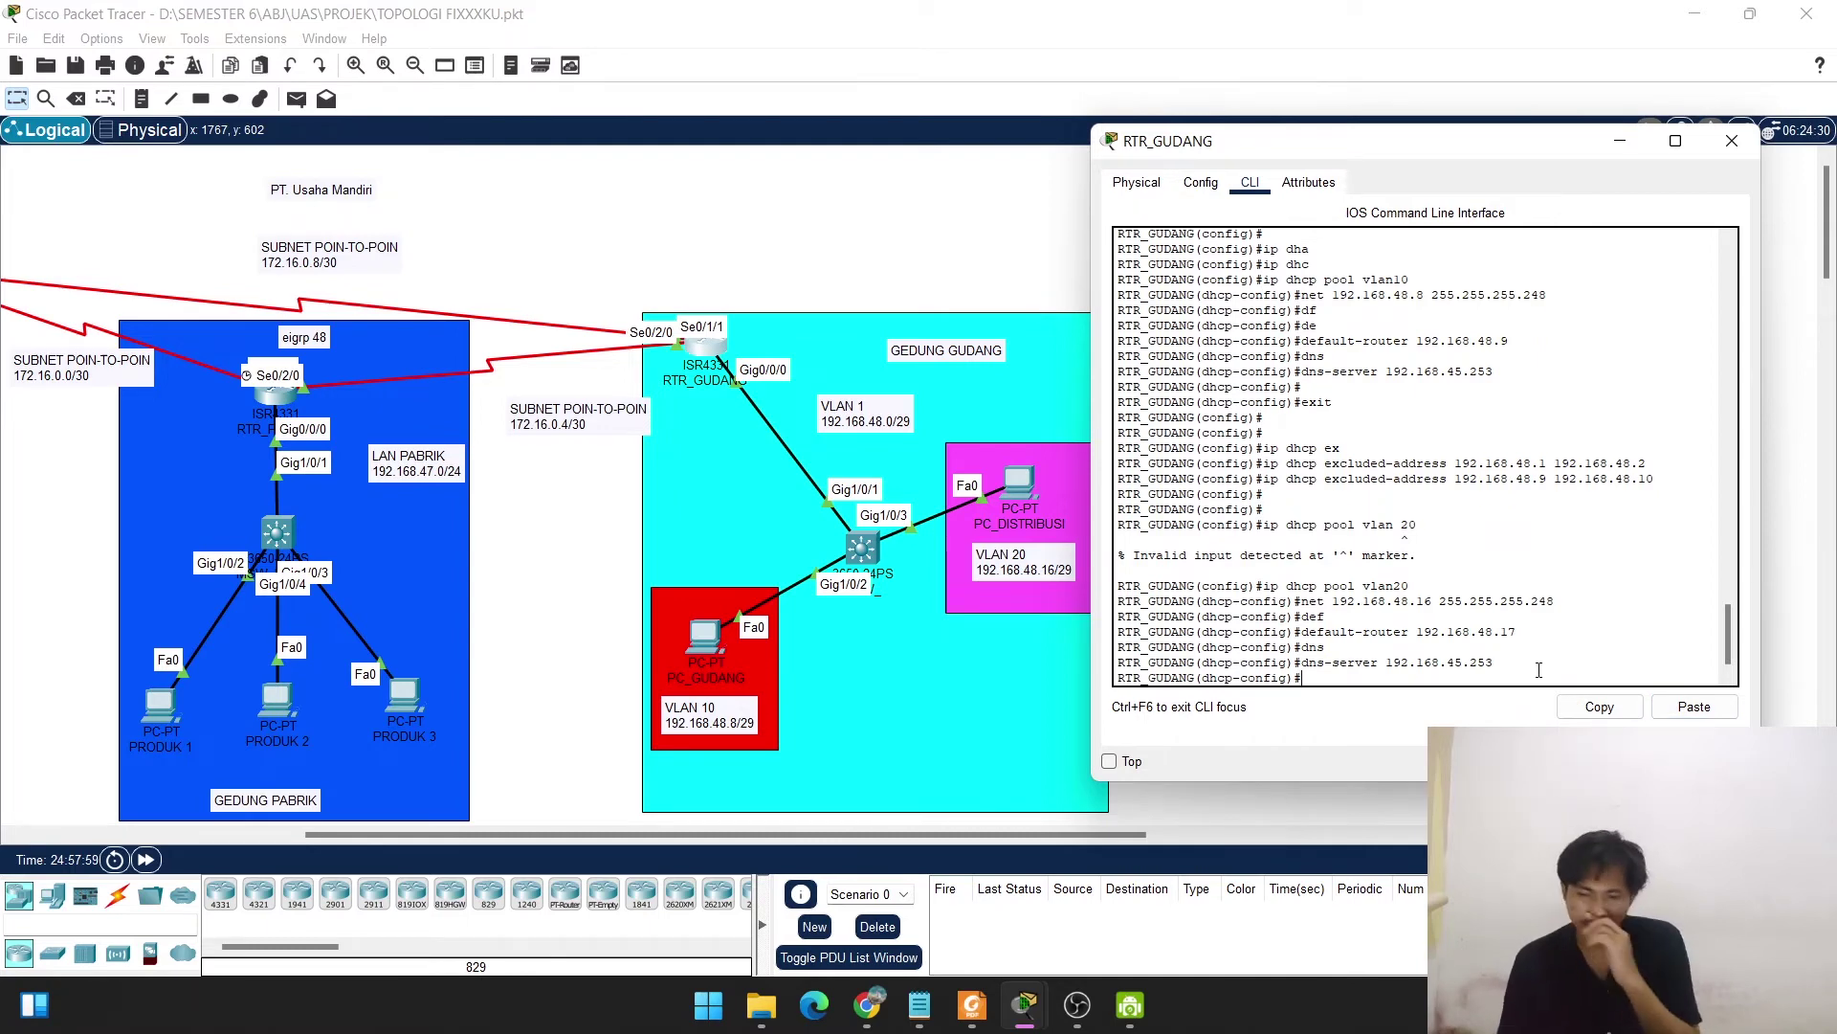
pyautogui.write('exit')
pyautogui.press('Return')
pyautogui.press('Return')
pyautogui.press('Return')
pyautogui.press('Return')
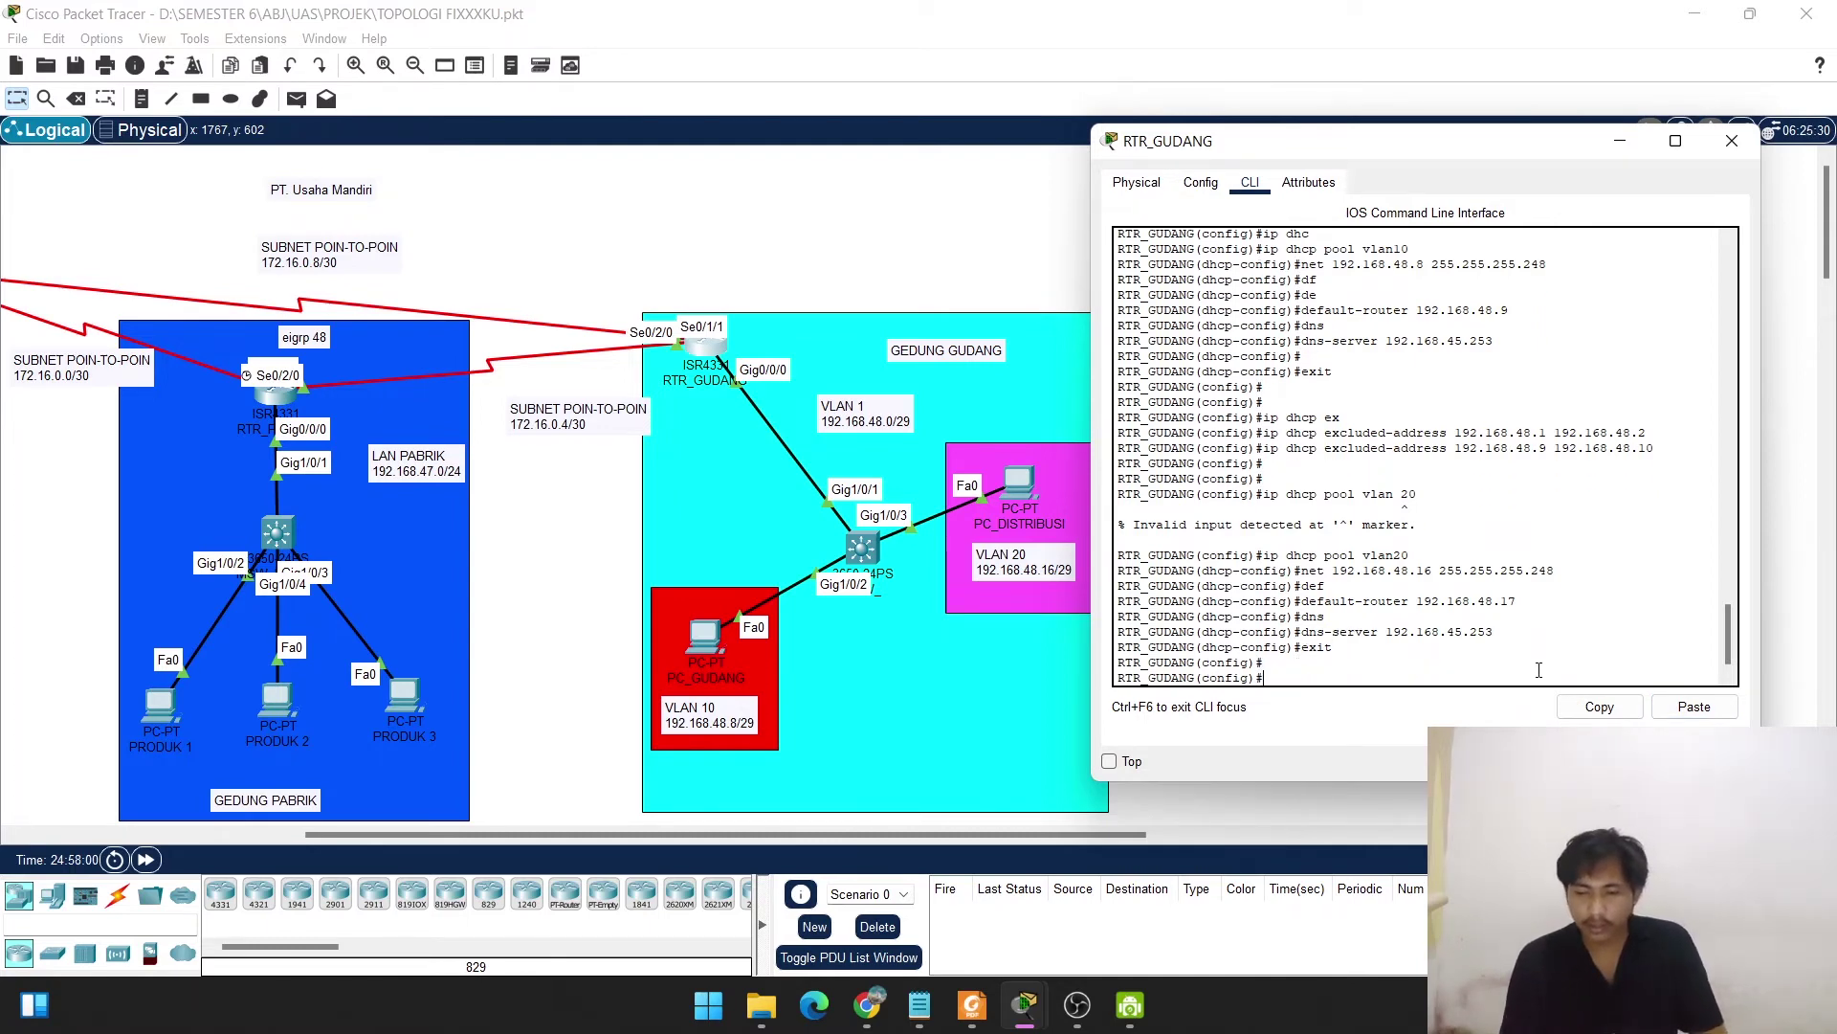
# Edit the earlier excluded-address command into ip dhcp excluded-address 192.168.48.17 192.168.48.18.
pyautogui.write('exit')
pyautogui.press('Up')
pyautogui.press('Up')
pyautogui.press('Up')
pyautogui.press('Up')
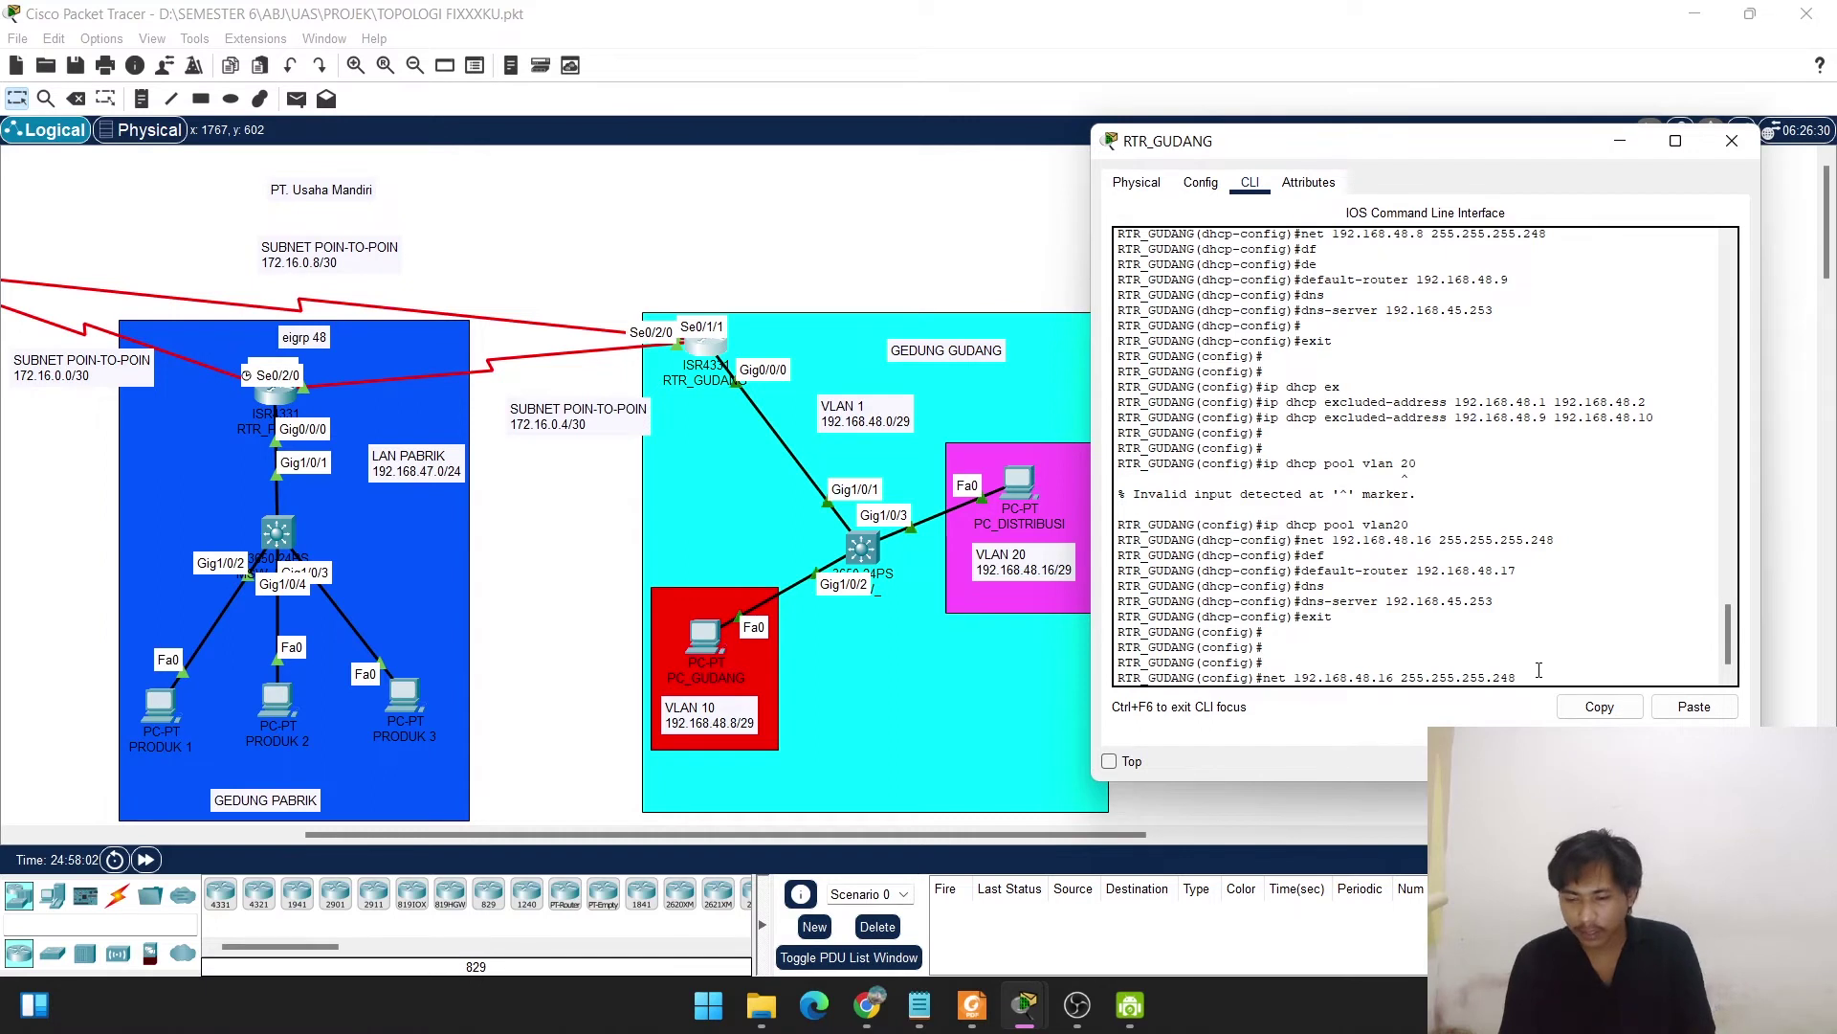
pyautogui.press('Up')
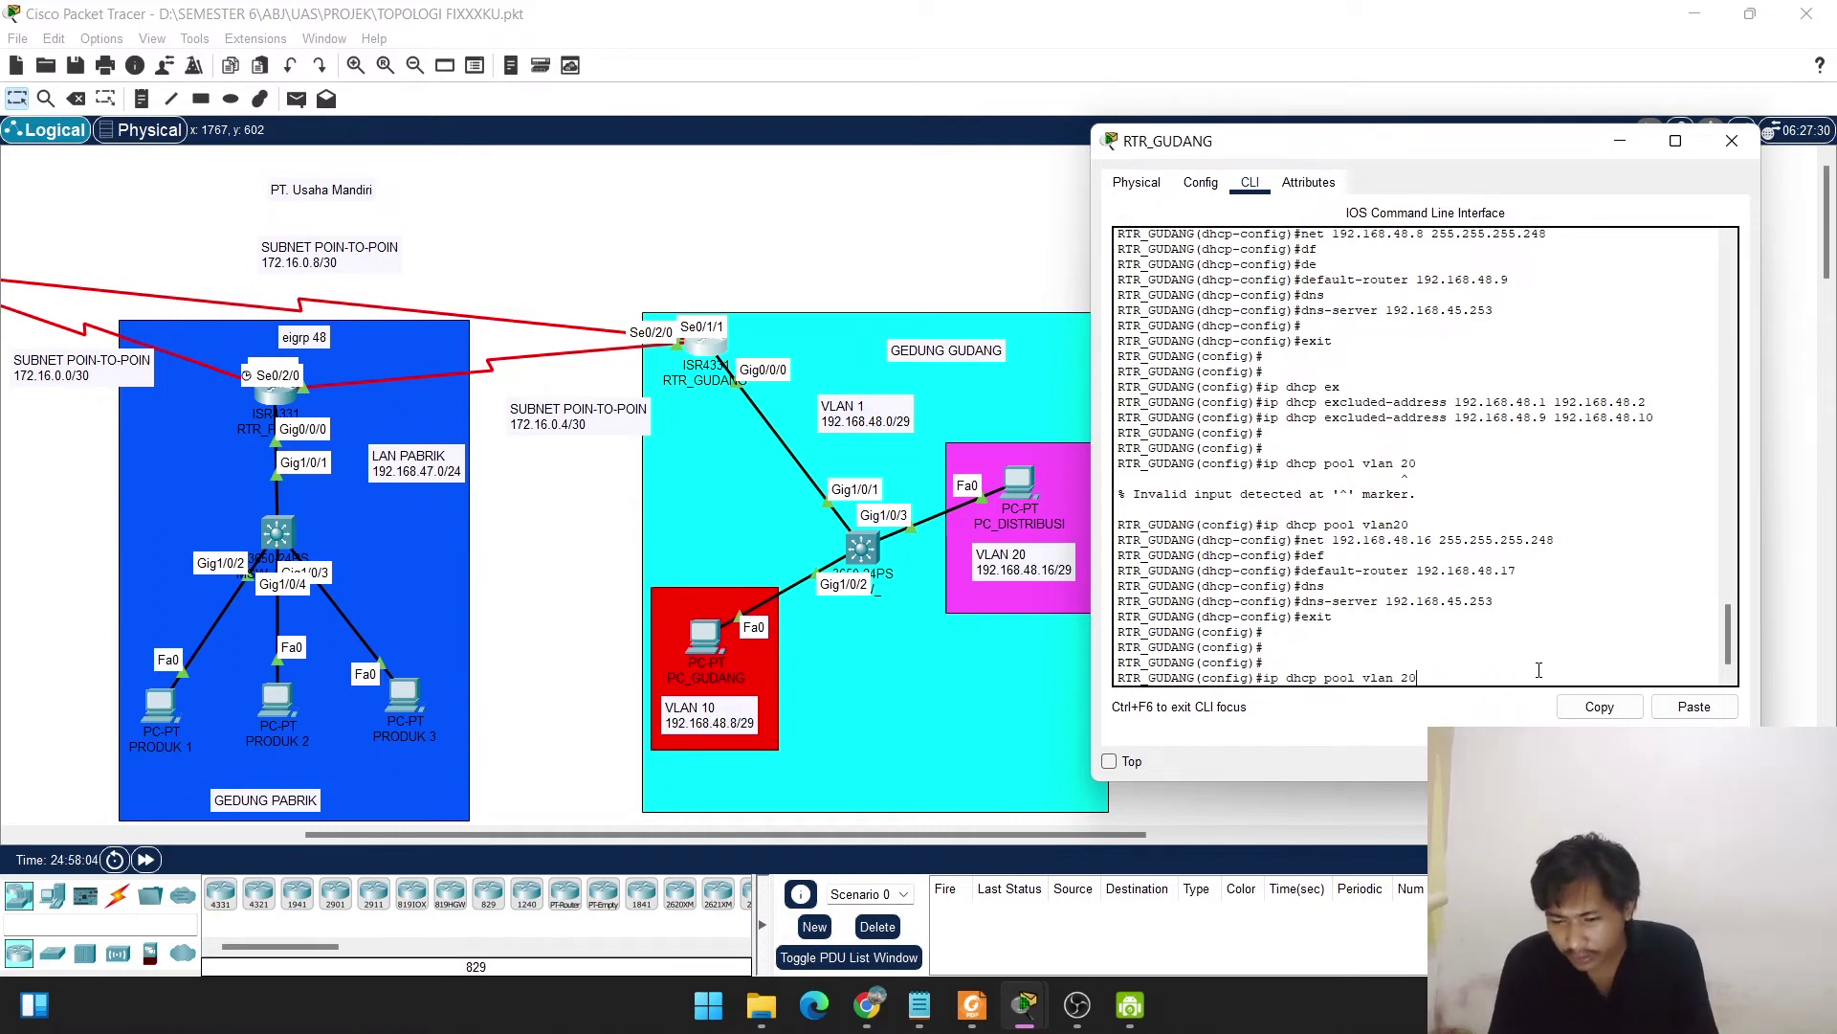
pyautogui.press('Up')
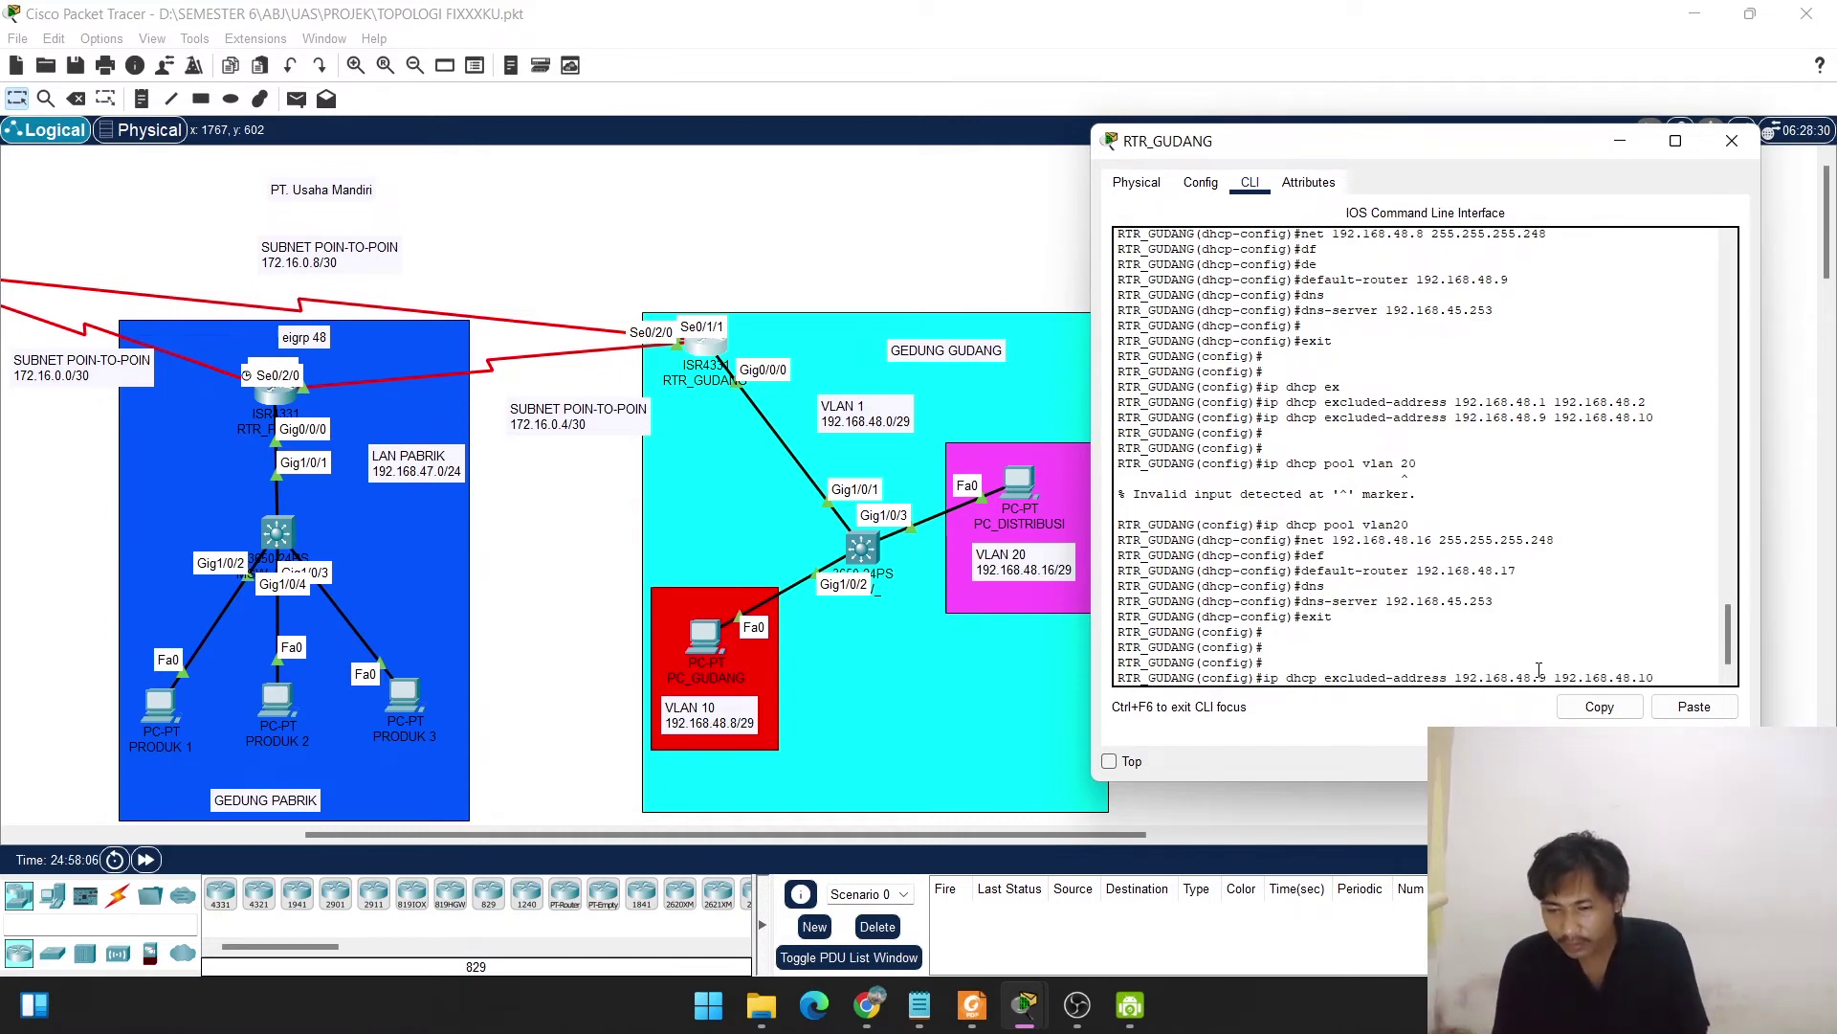
pyautogui.click(1539, 670)
pyautogui.press('BackSpace')
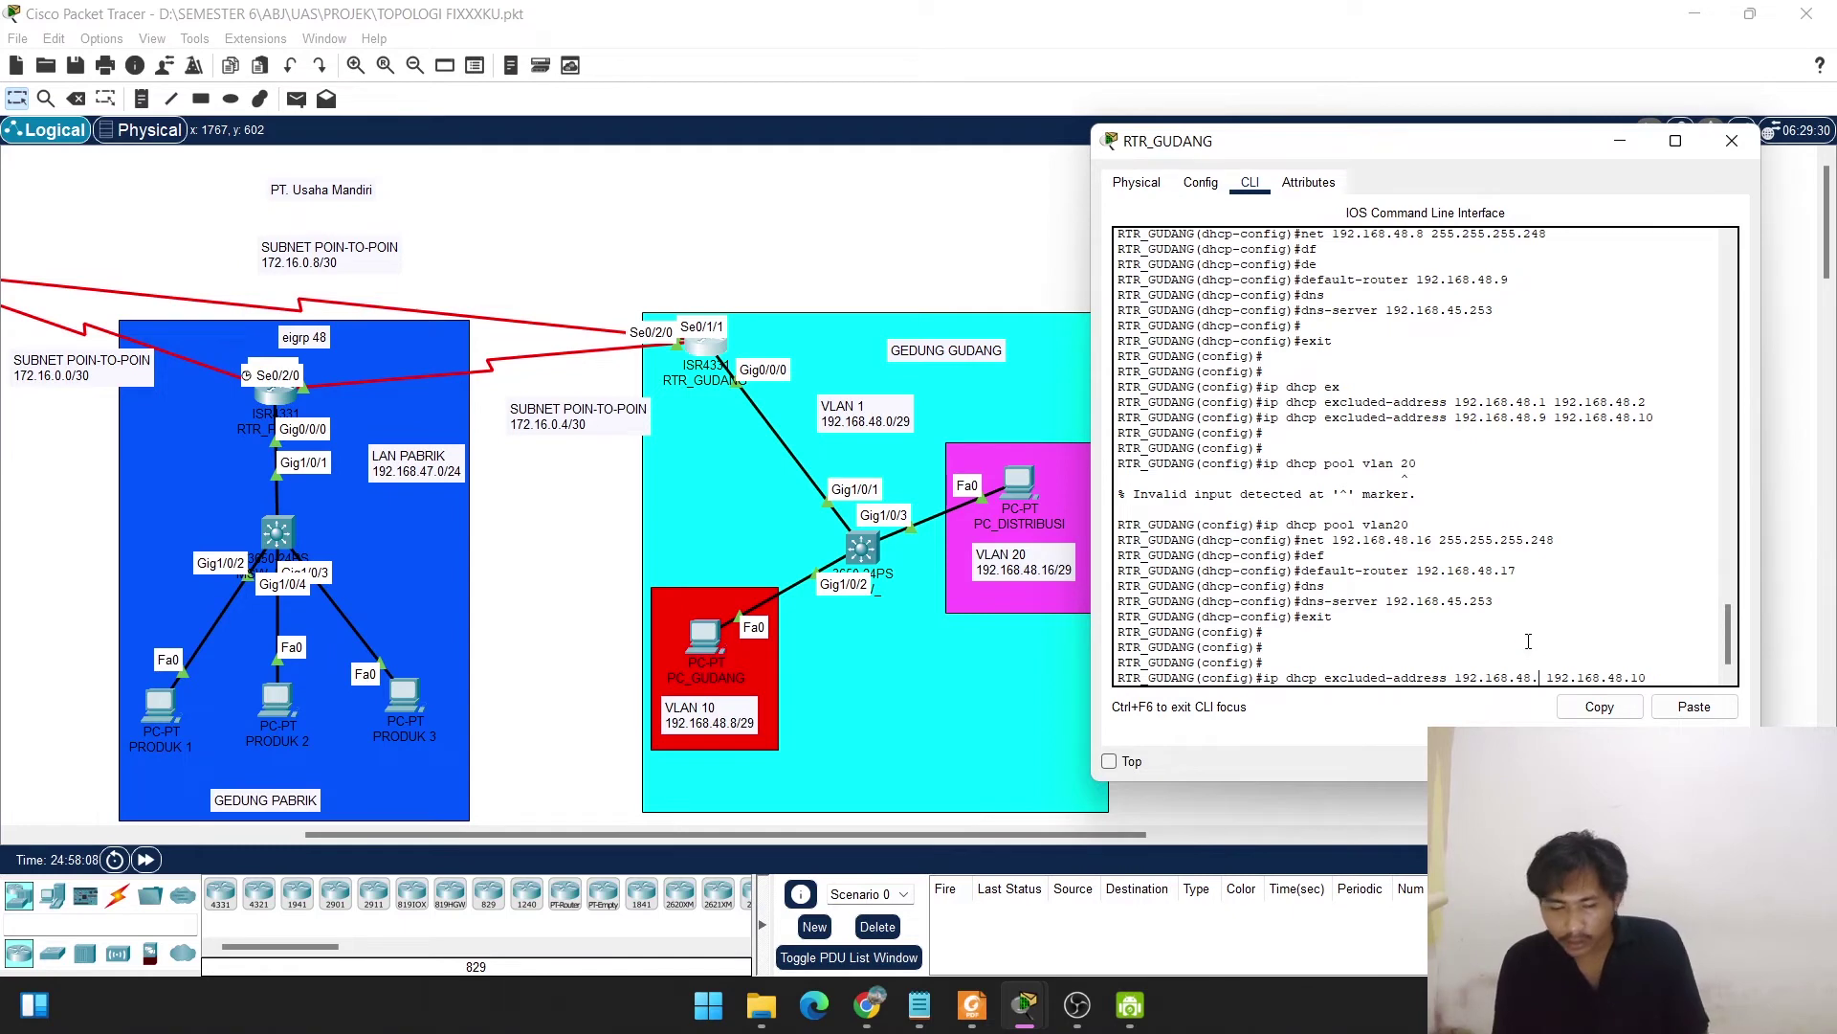
pyautogui.write('17')
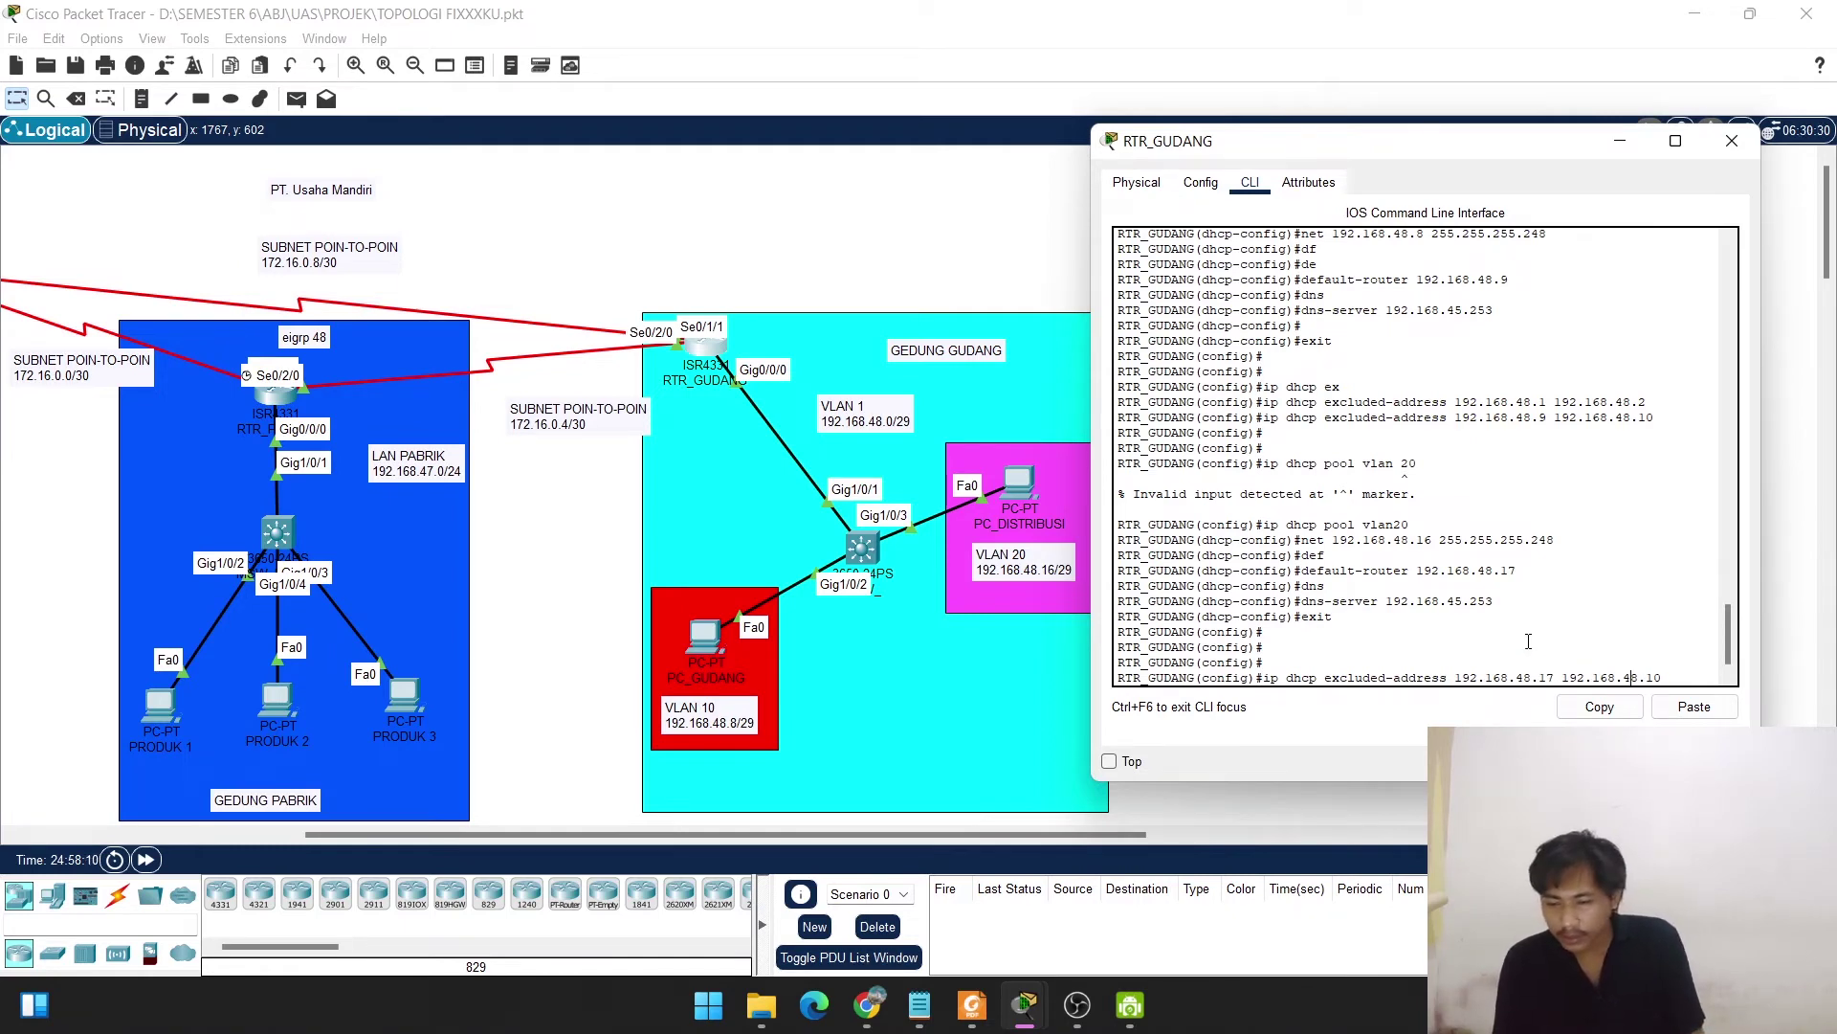
pyautogui.press('Delete')
pyautogui.write('8')
pyautogui.press('Return')
pyautogui.press('Return')
pyautogui.press('Return')
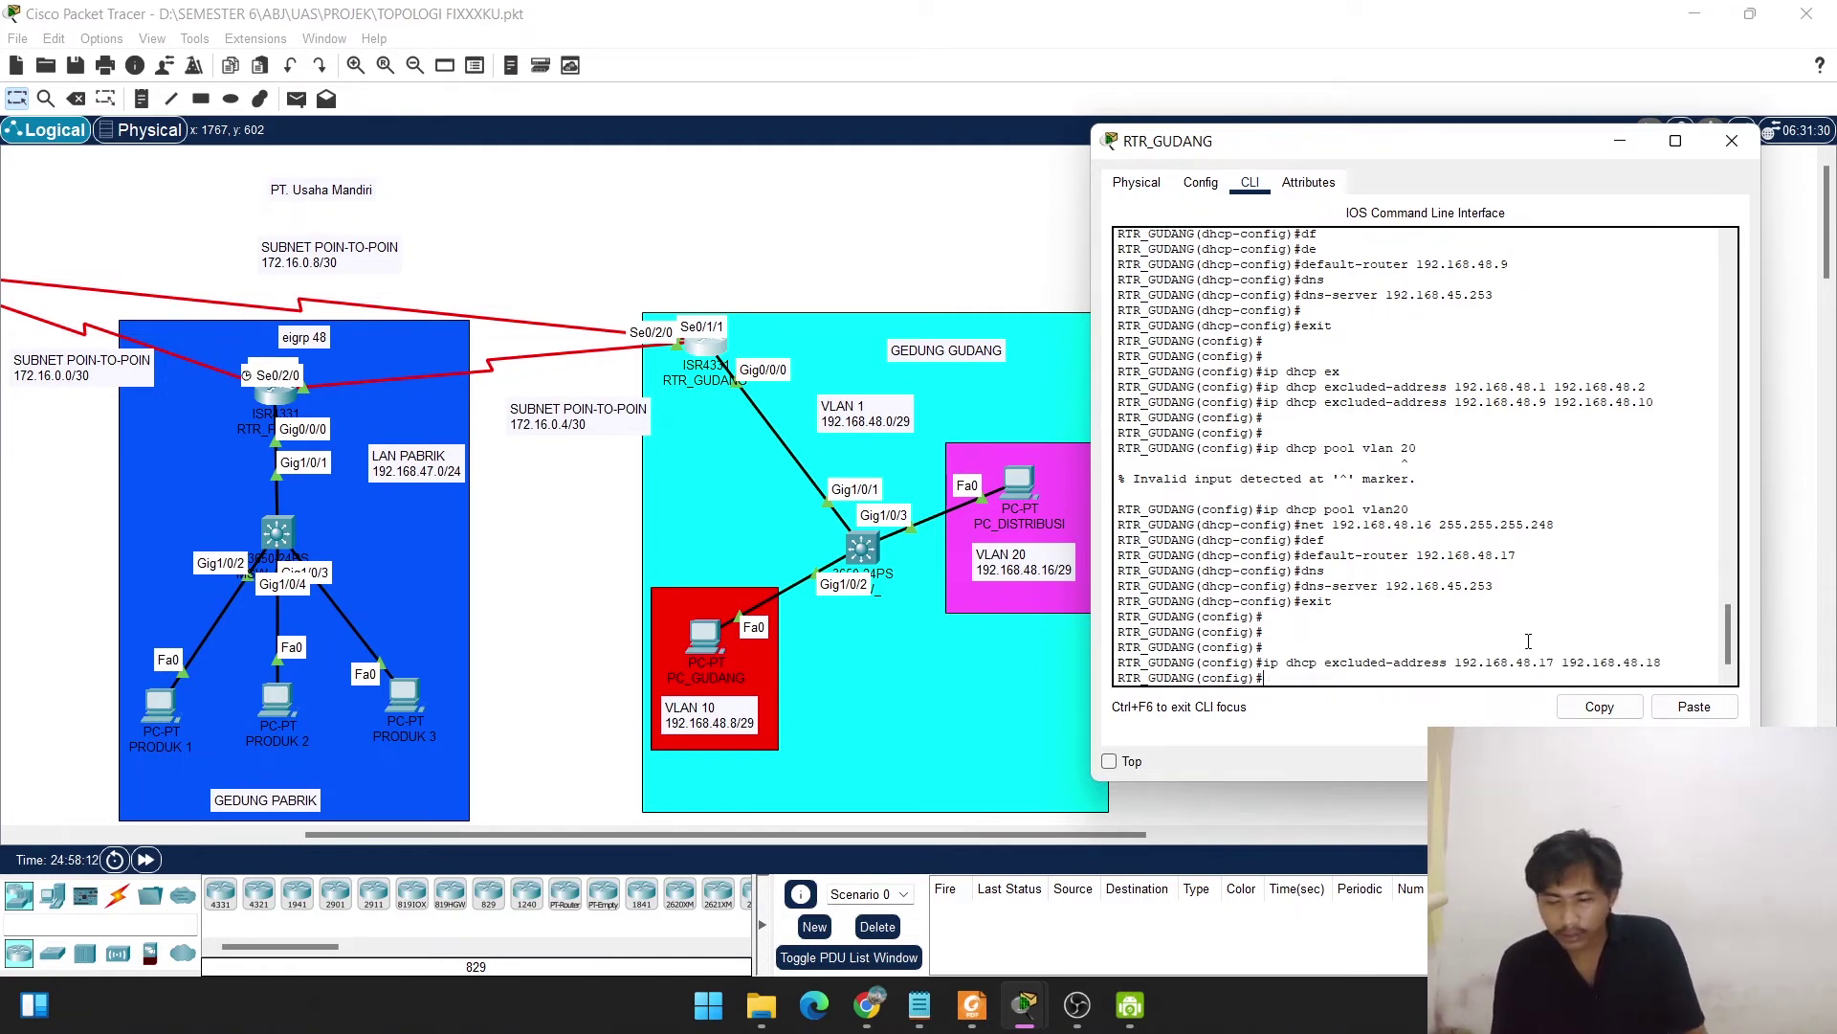
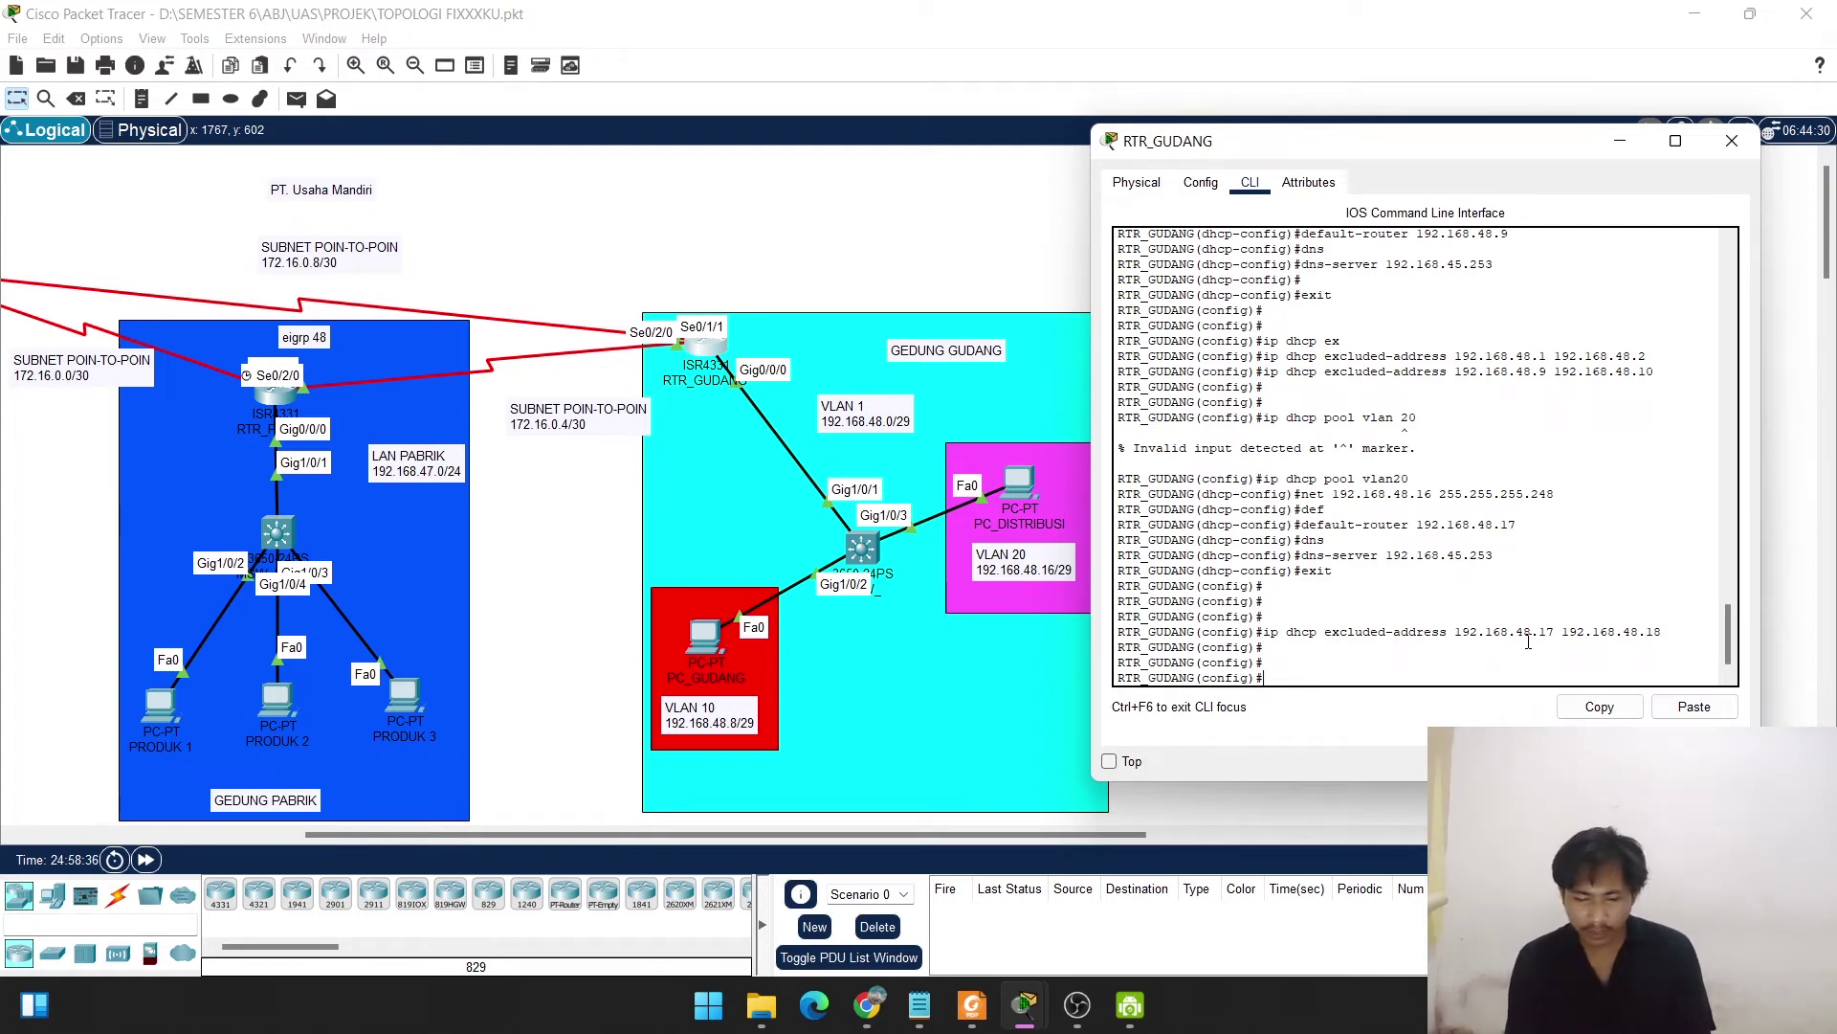
# Set an enable secret password and domain name usahamandiri.com on RTR_GUDANG.
pyautogui.write('enb')
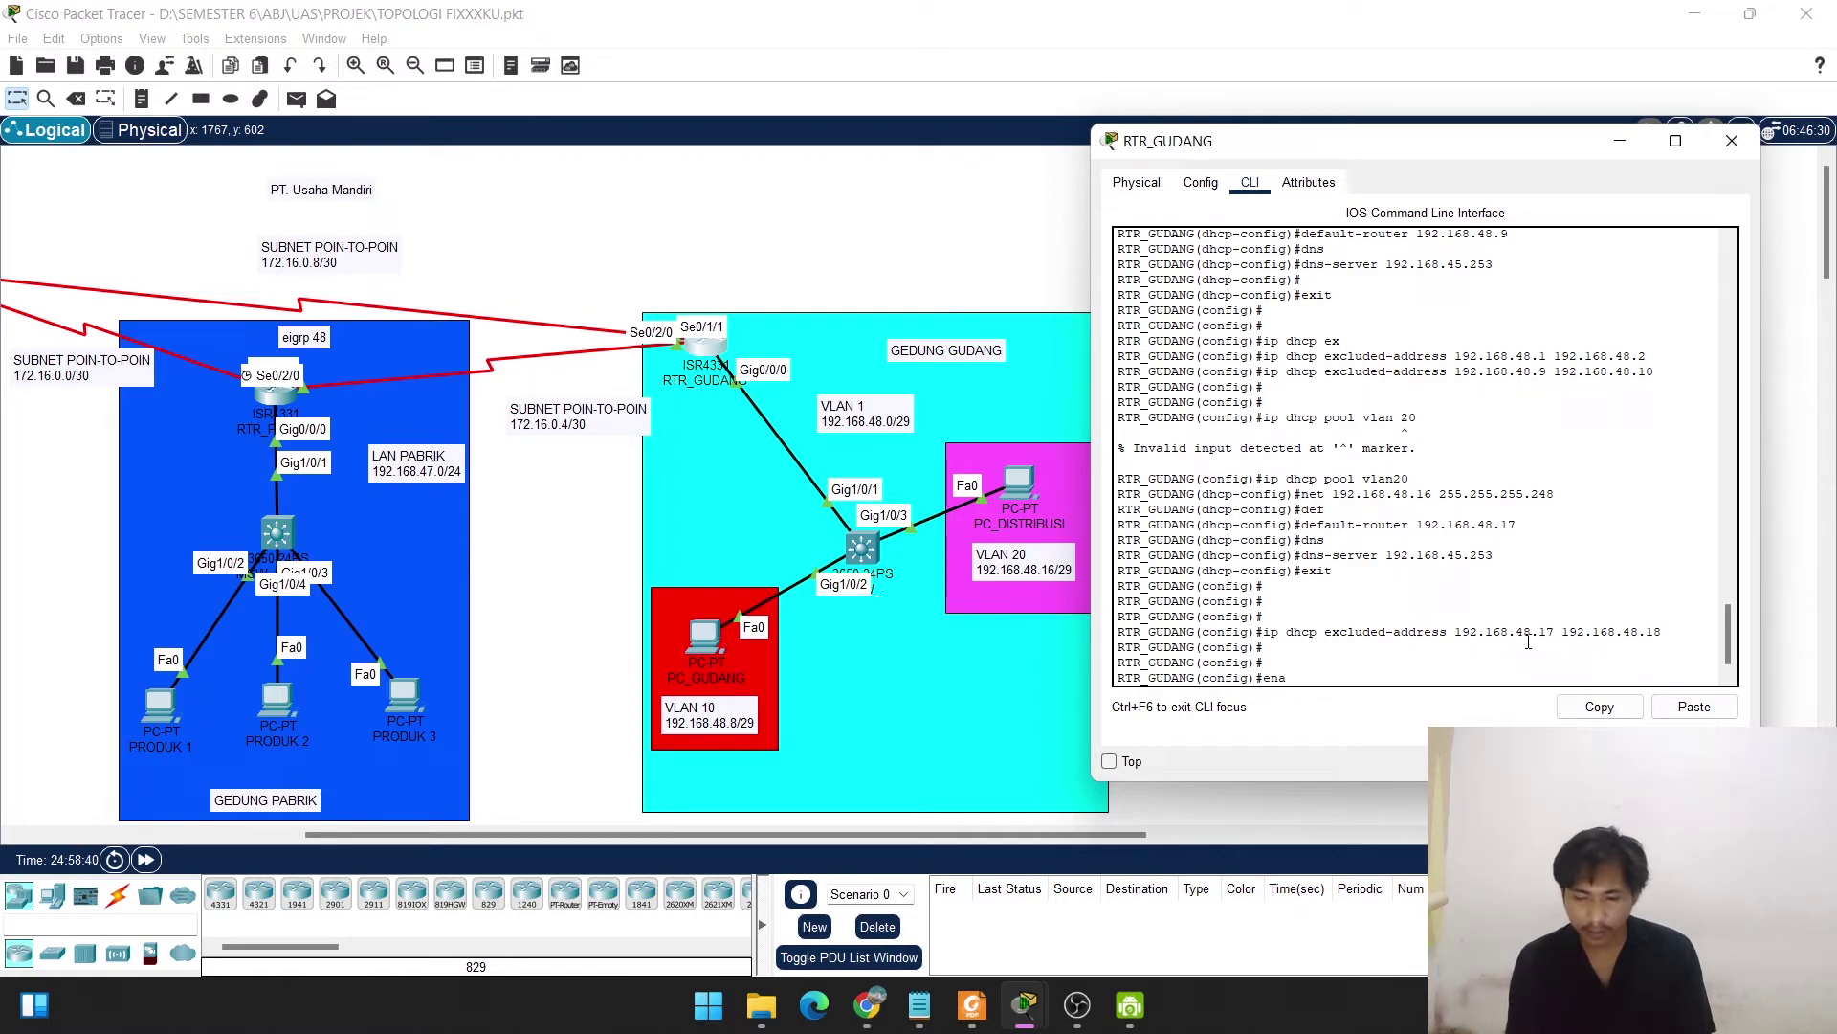
pyautogui.write('ble sec')
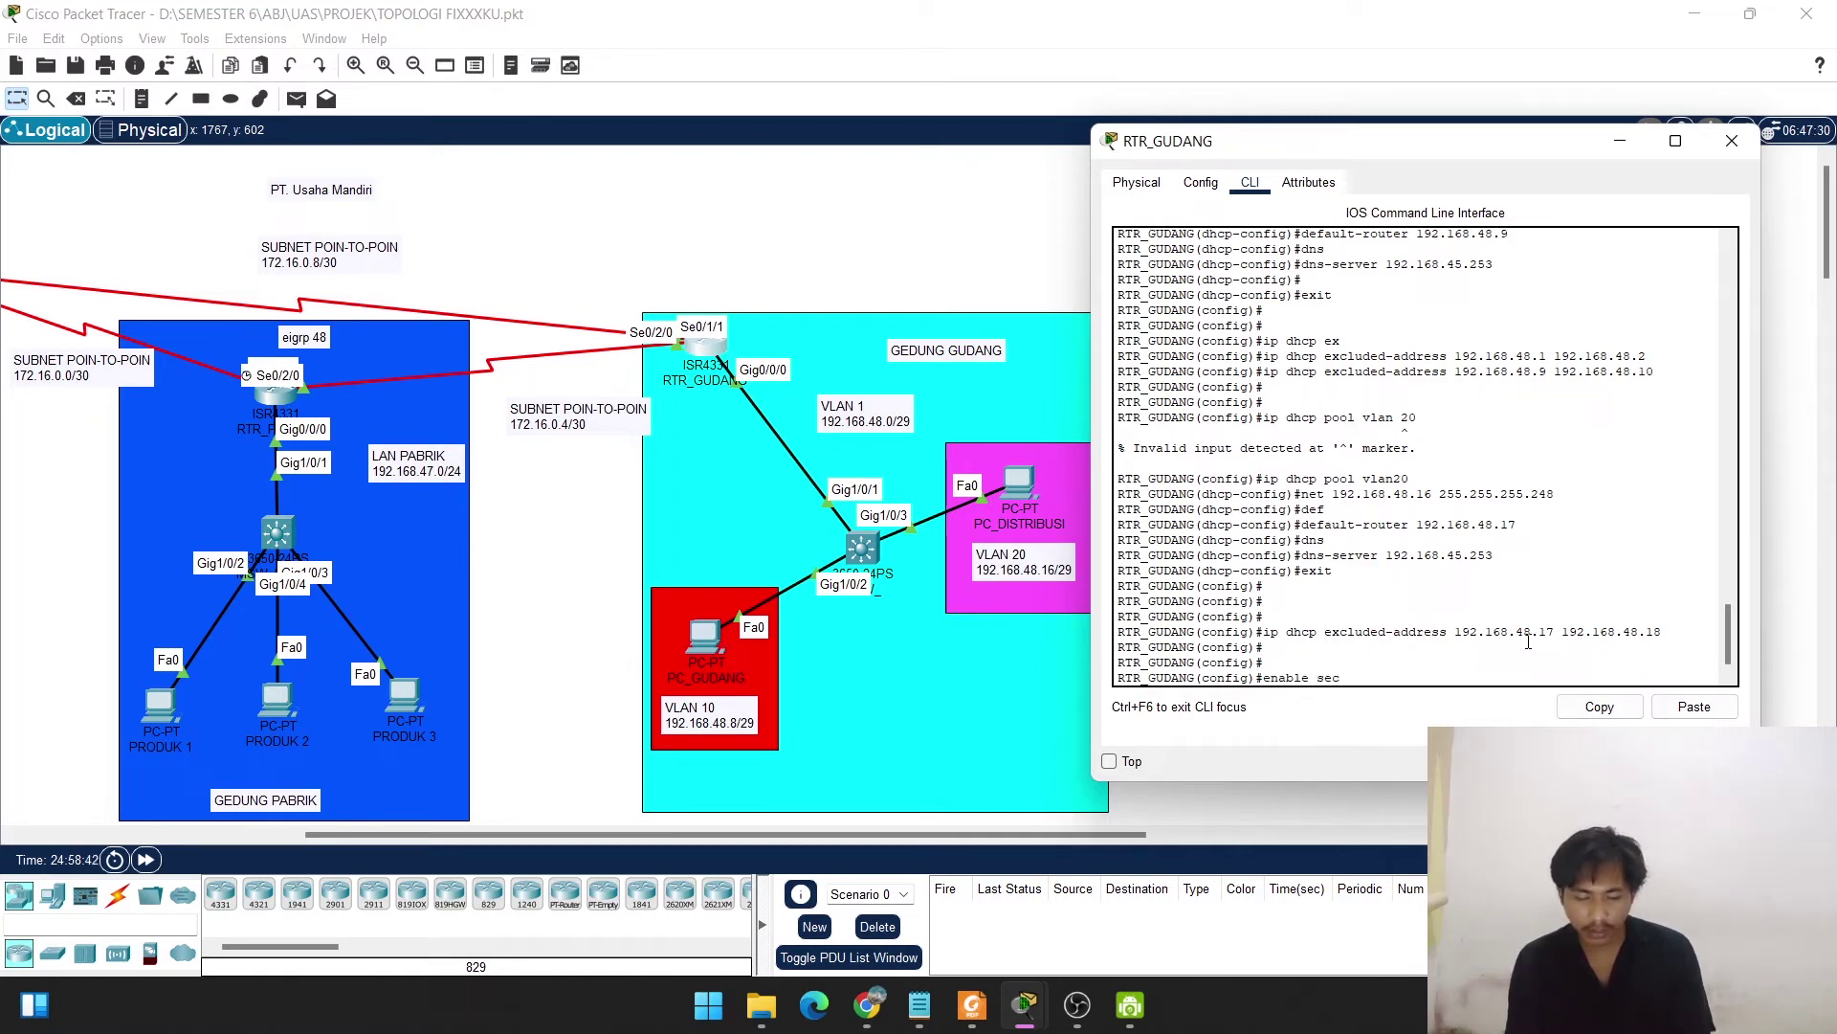
pyautogui.write('ret')
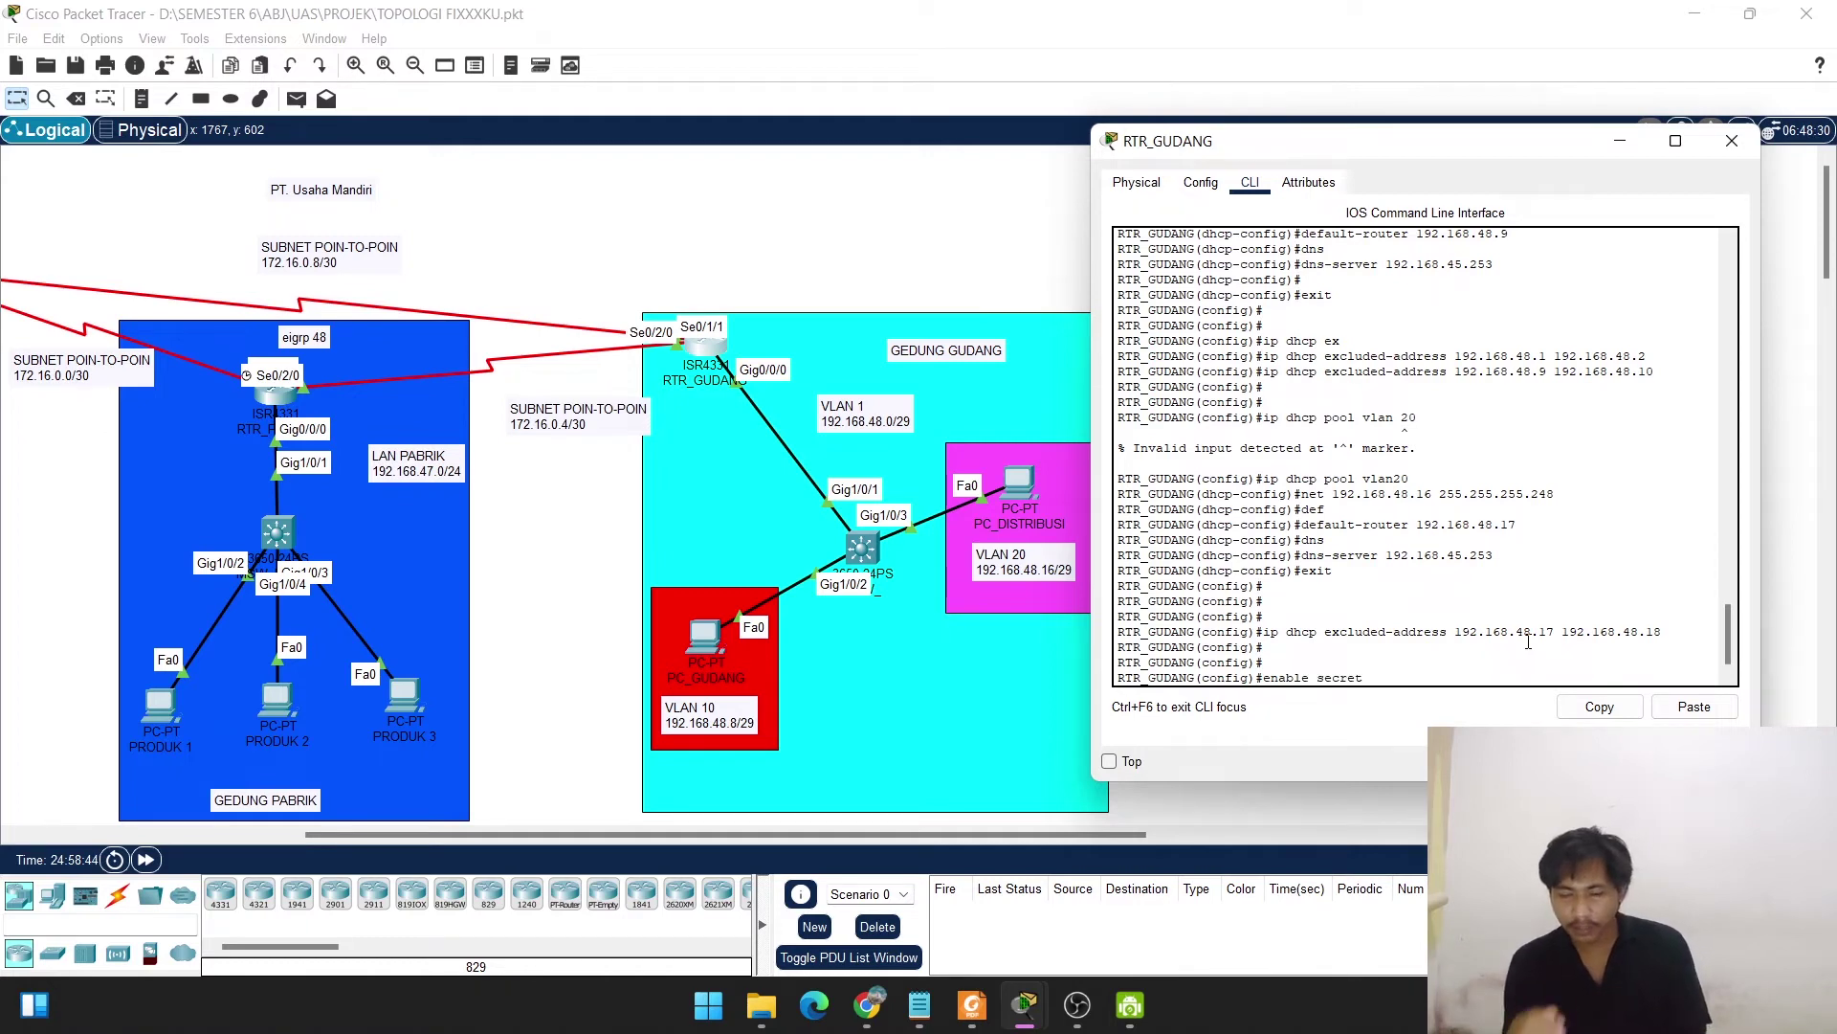
pyautogui.write(' mandiri')
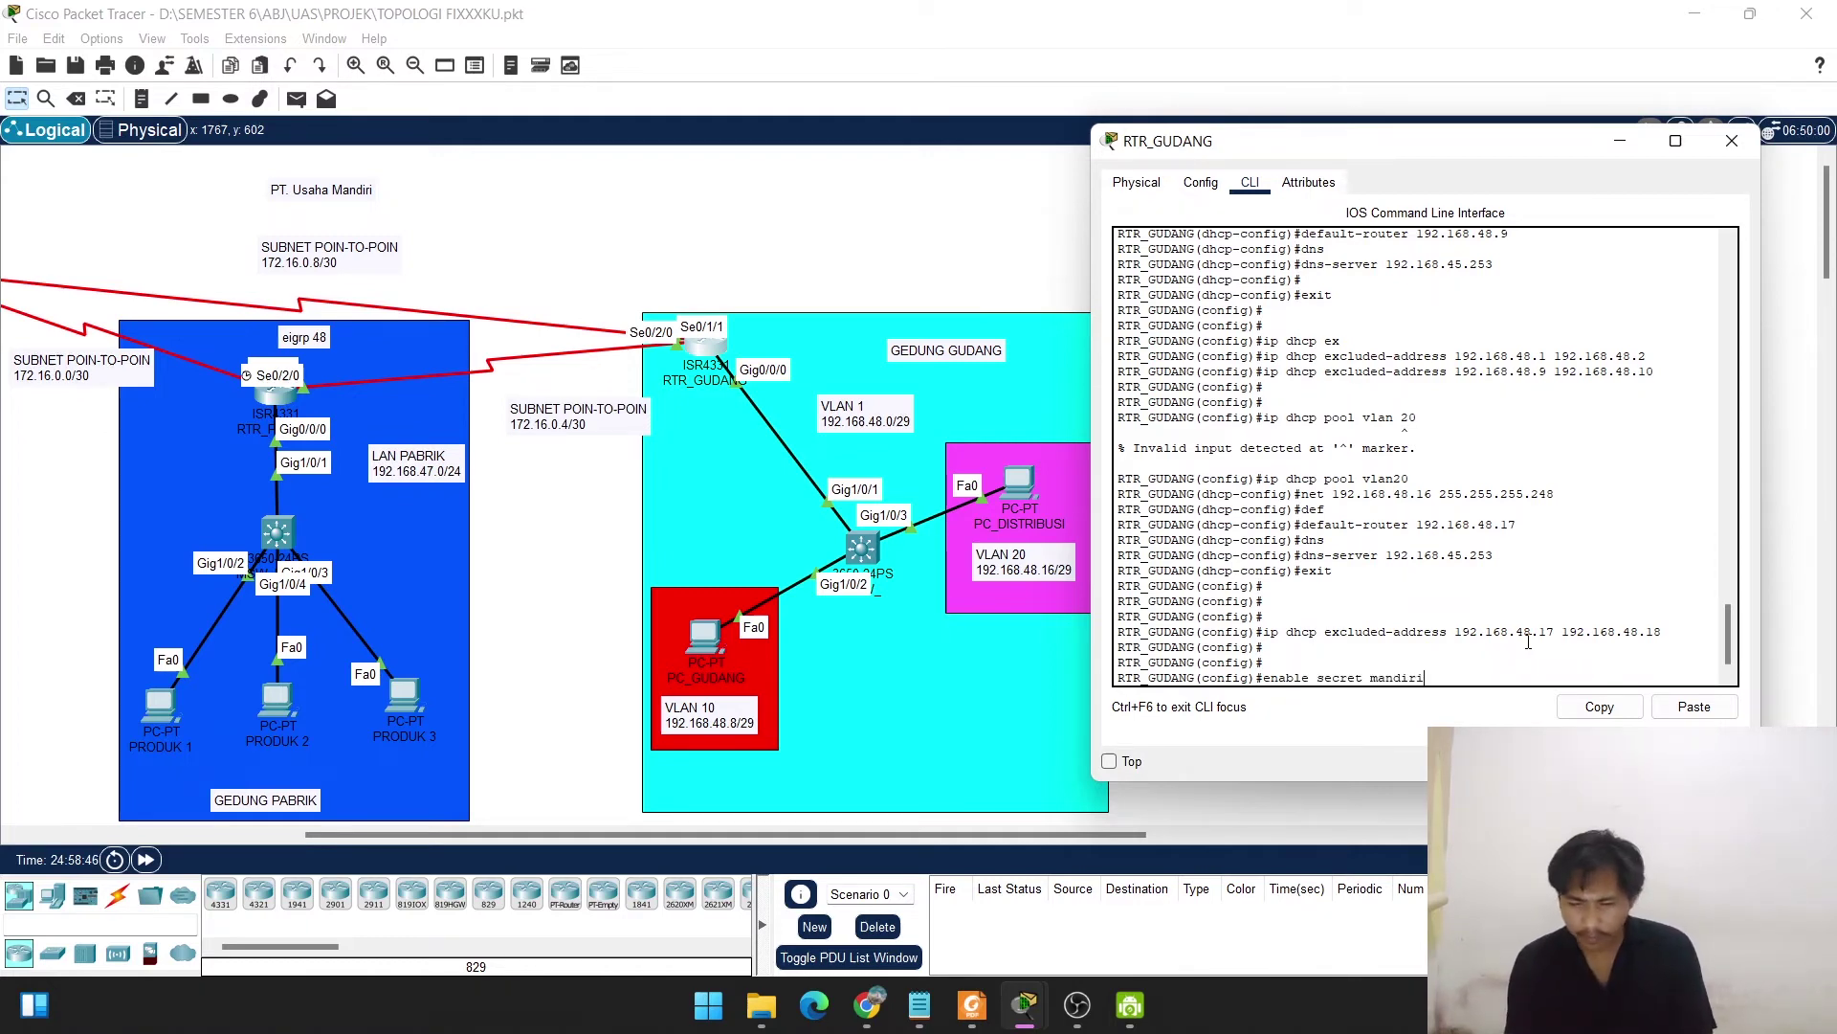
pyautogui.press('Return')
pyautogui.press('Return')
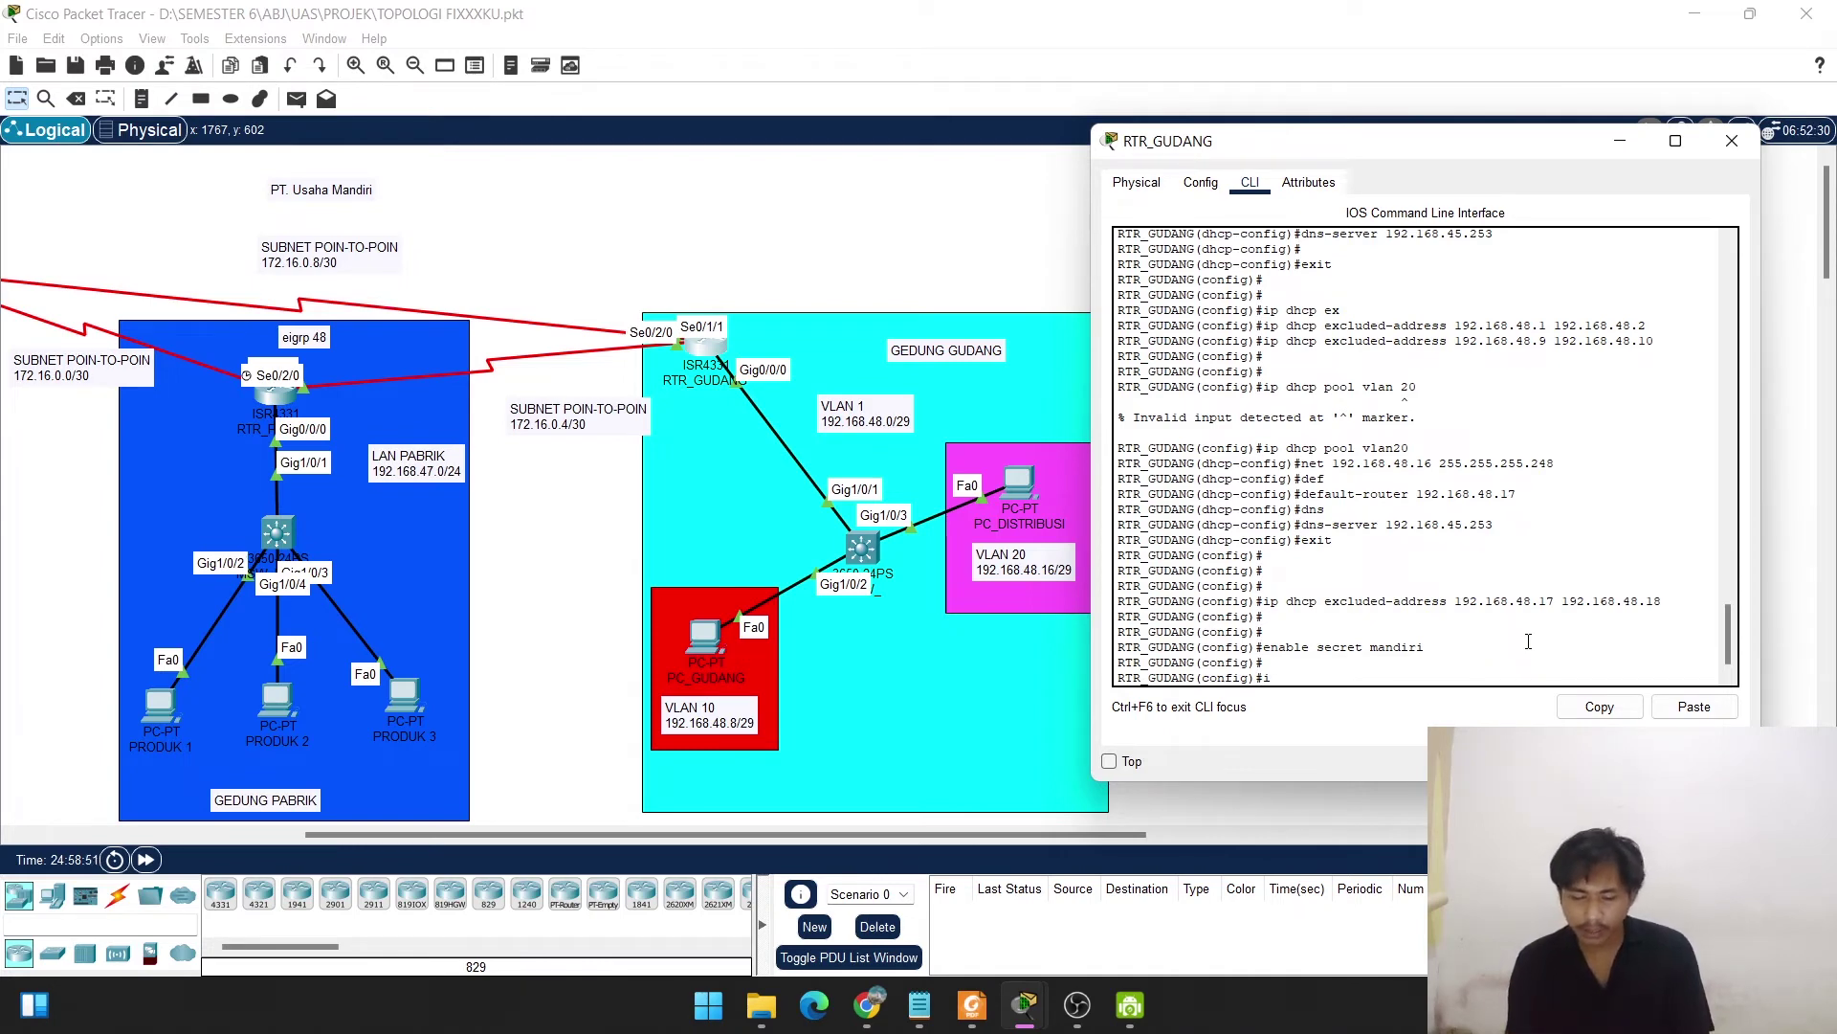
pyautogui.write('ip domain-name')
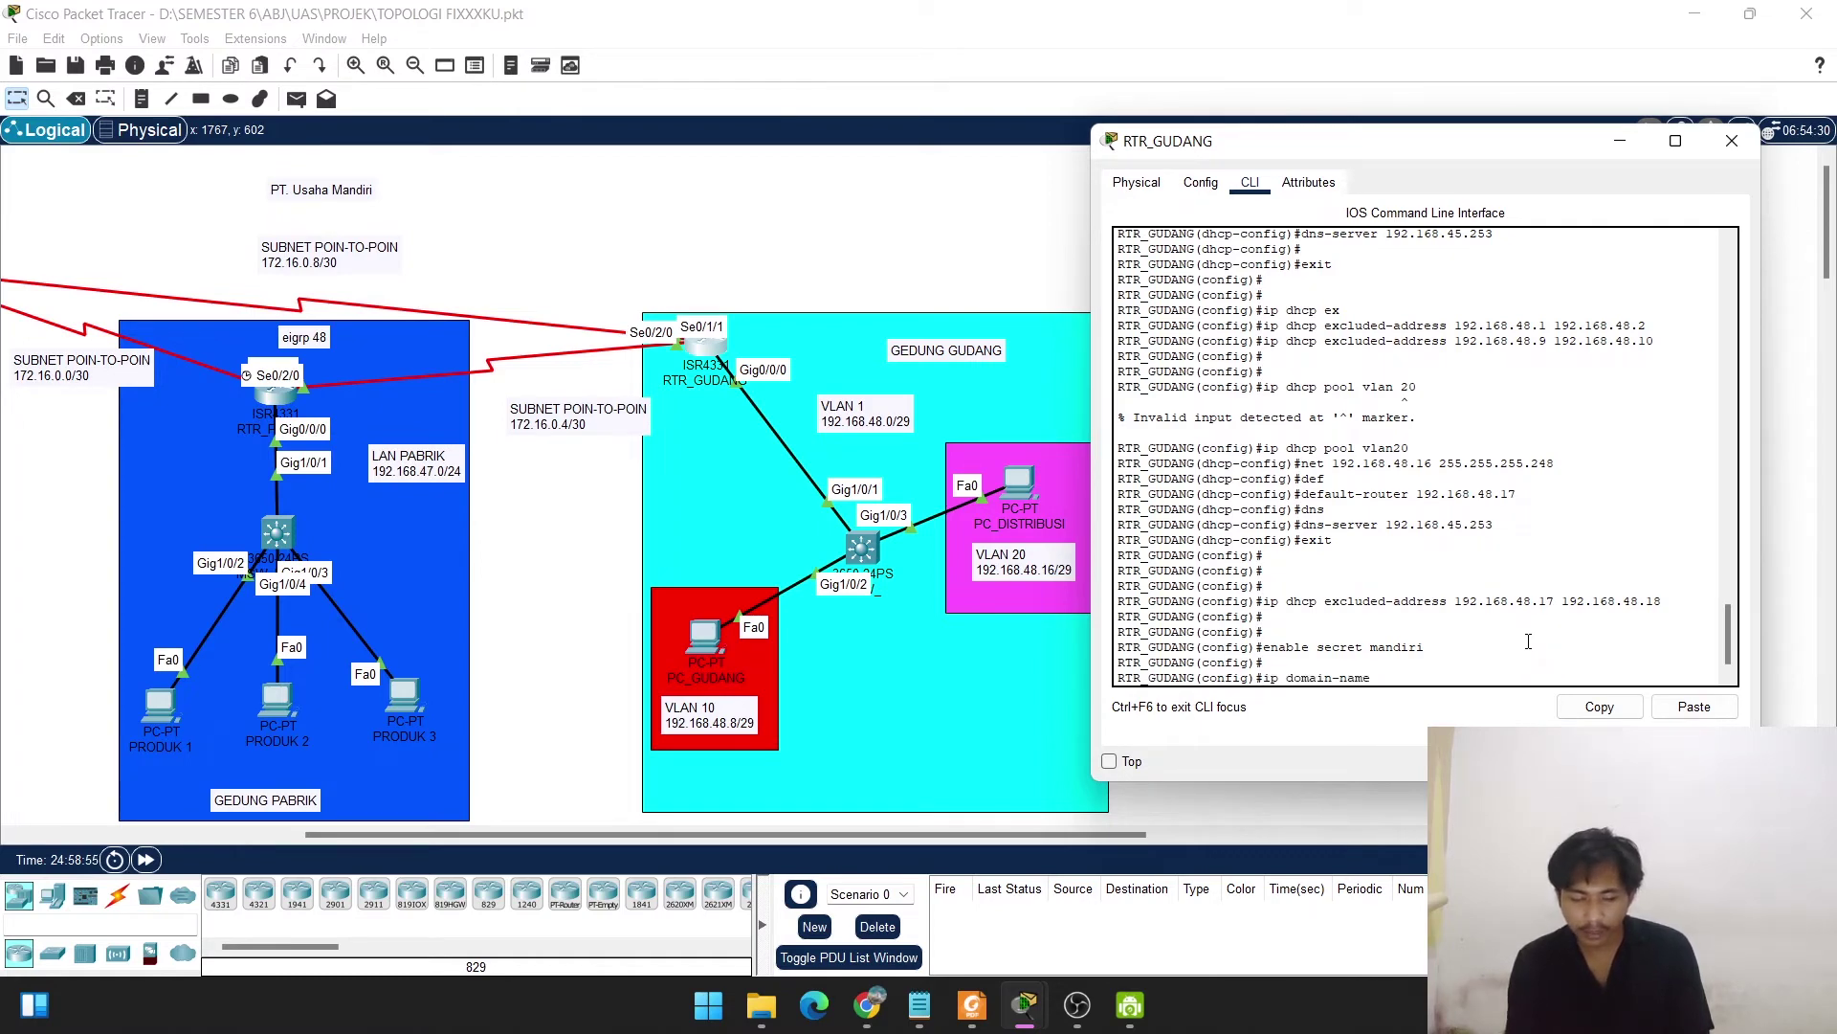
pyautogui.write(' usahamandiri')
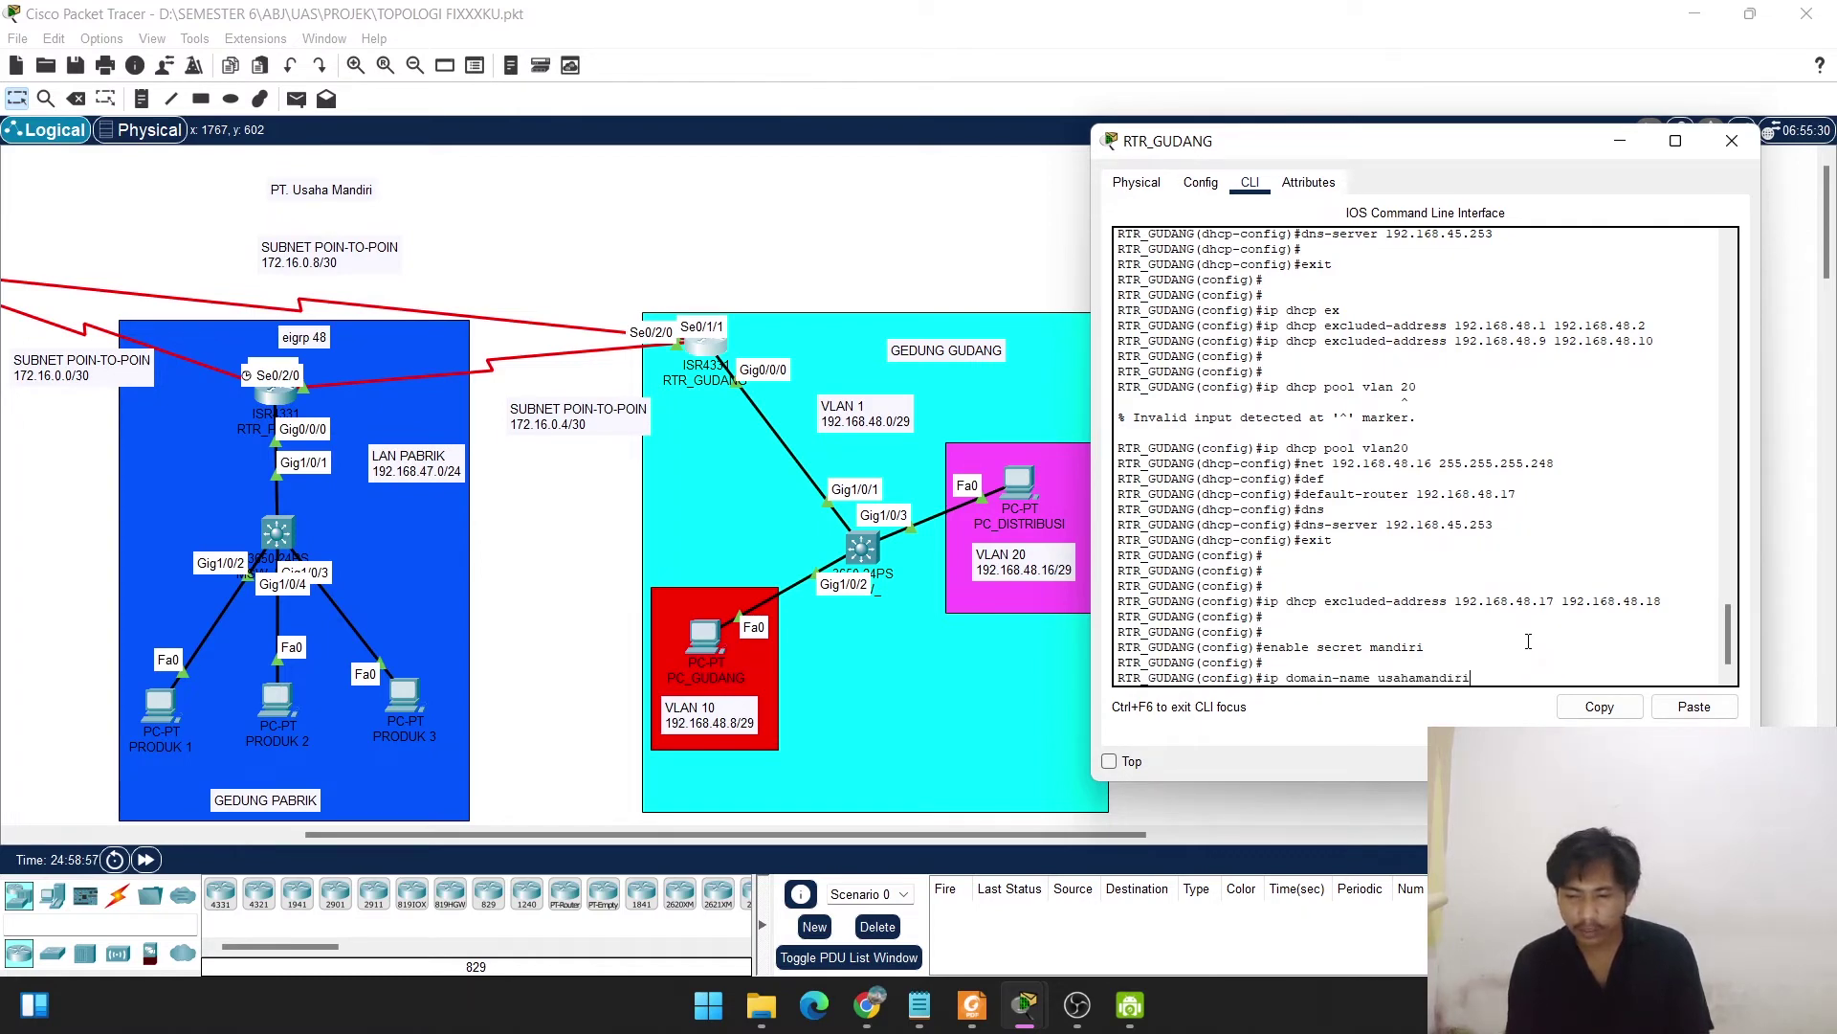
pyautogui.write('.com')
pyautogui.press('Return')
pyautogui.press('Return')
pyautogui.press('Return')
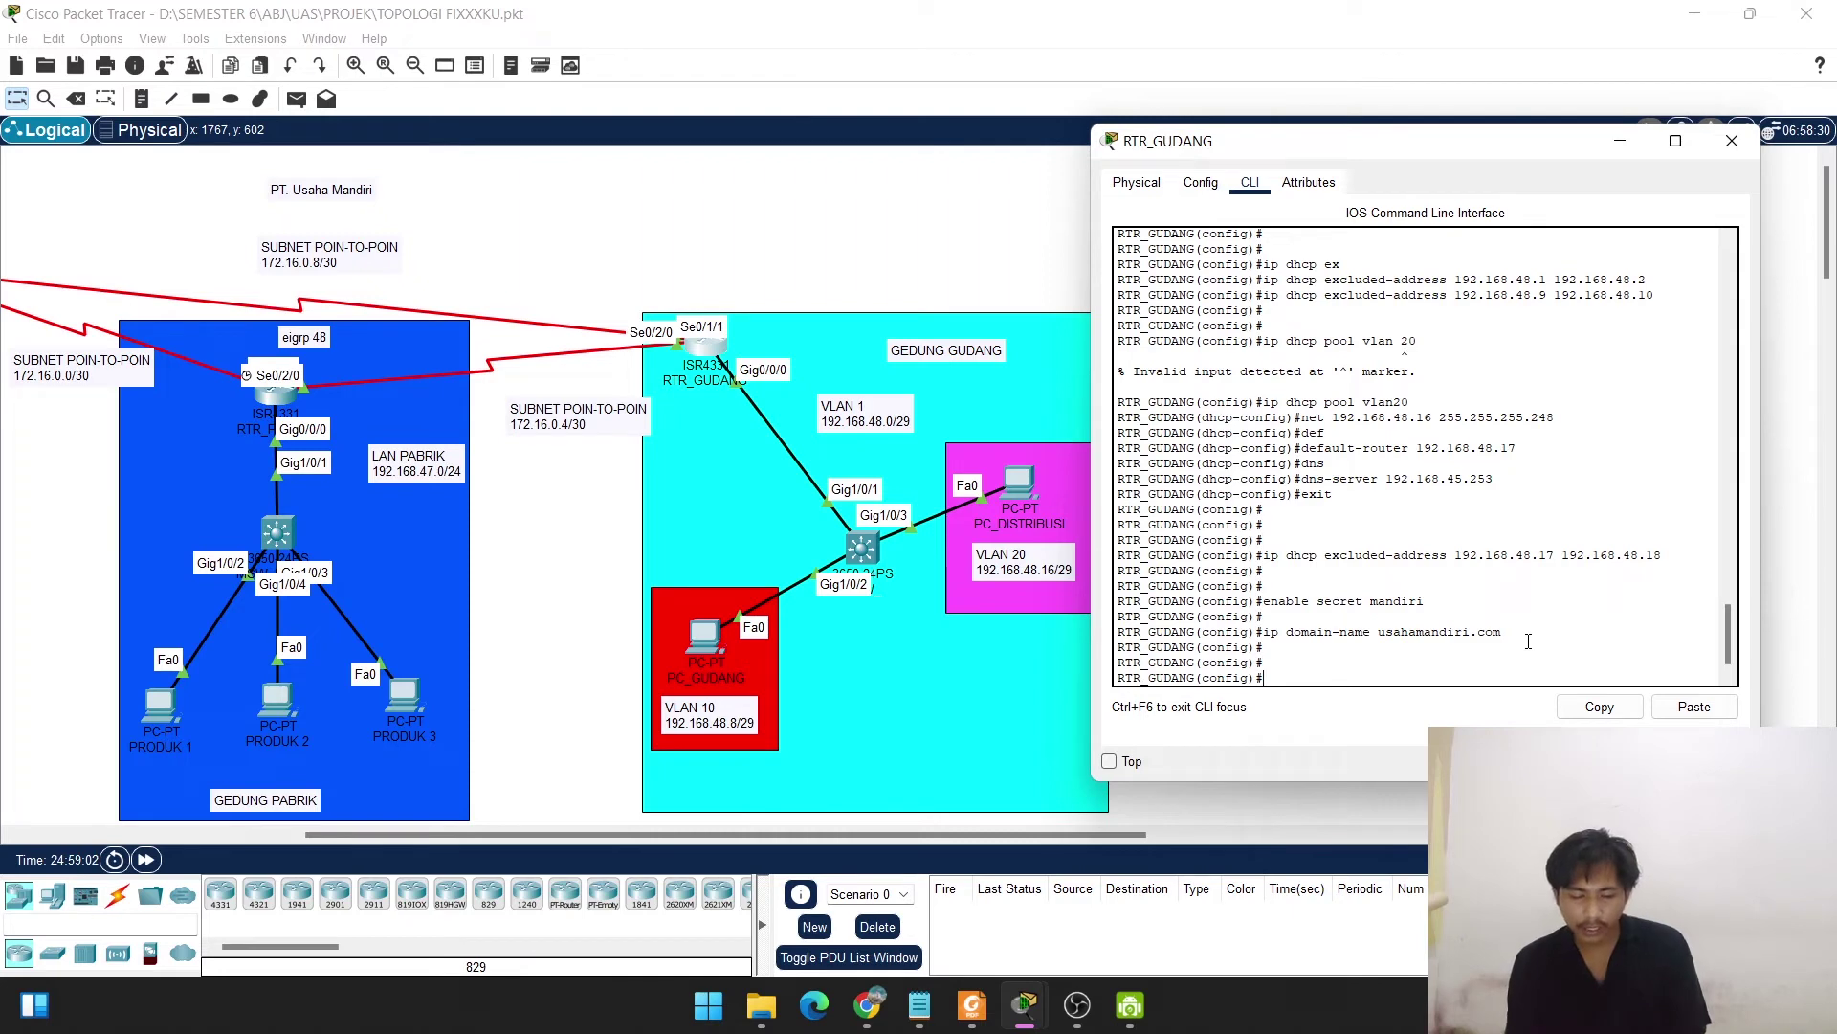
pyautogui.write('cry')
pyautogui.press('Tab')
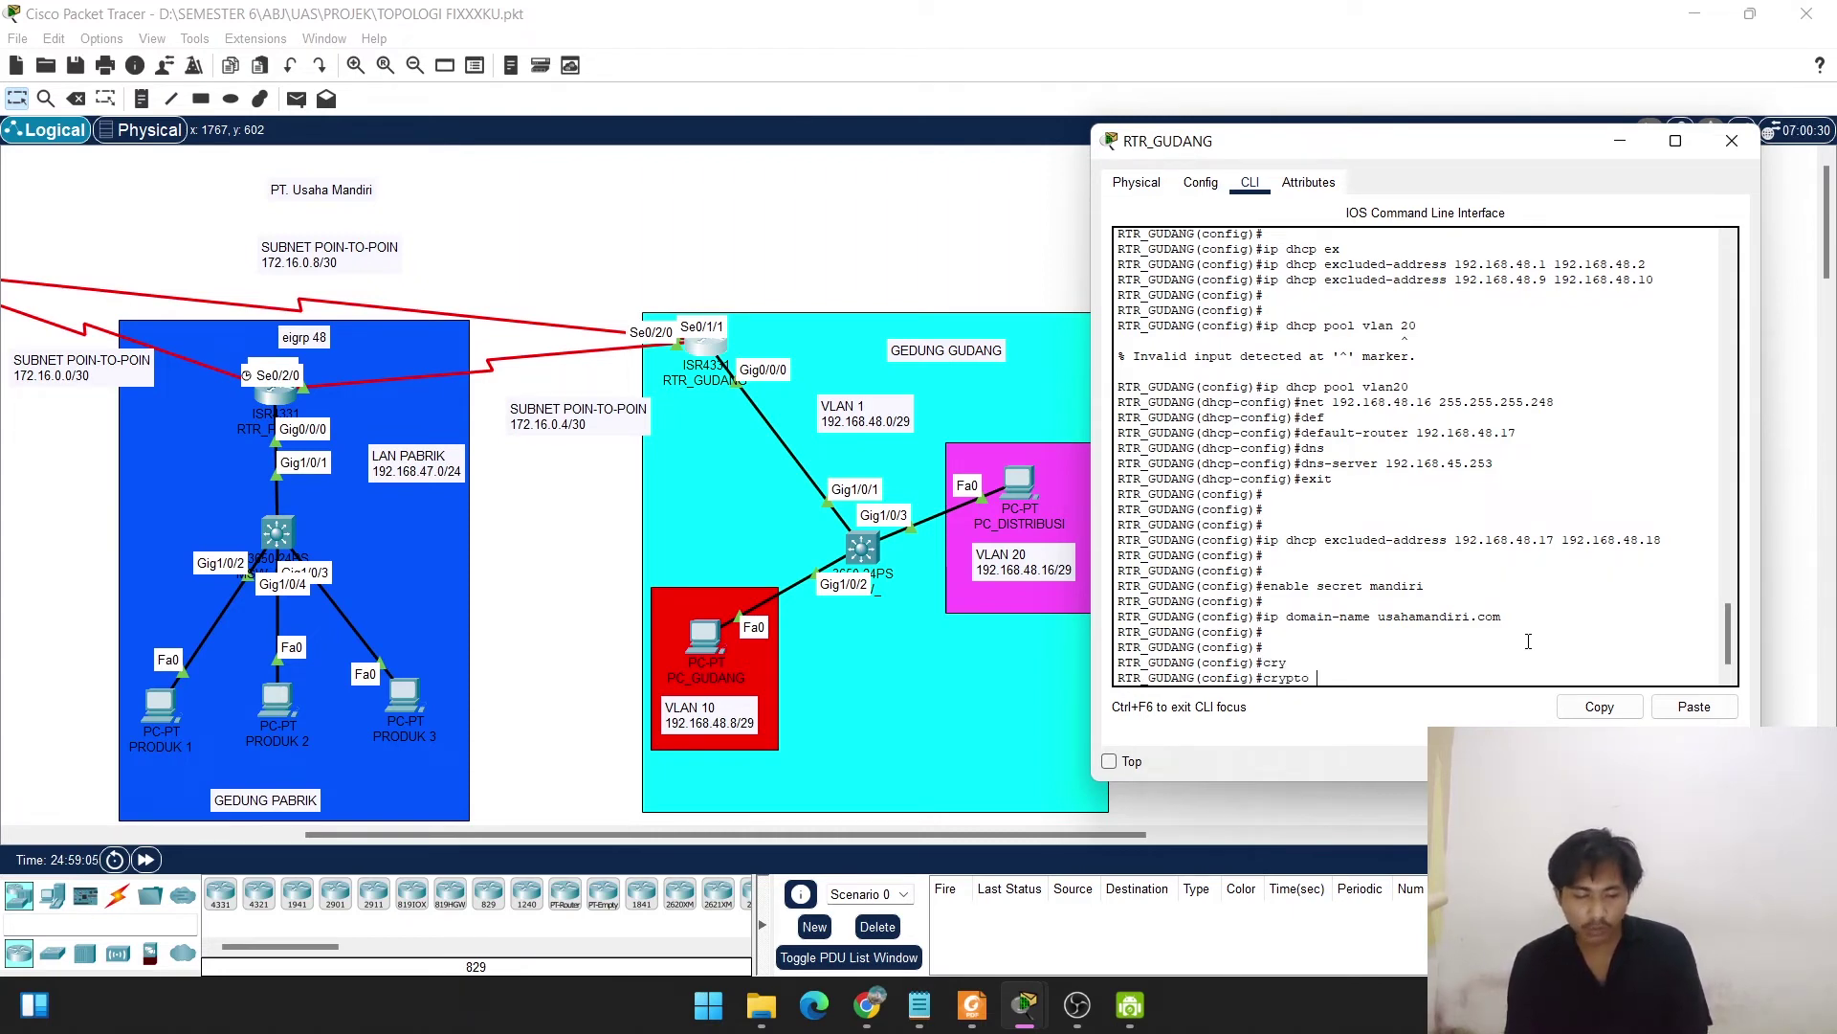
# Generate RSA keys with 'crypto key generate rsa general-keys modulus 1024'.
pyautogui.write('key')
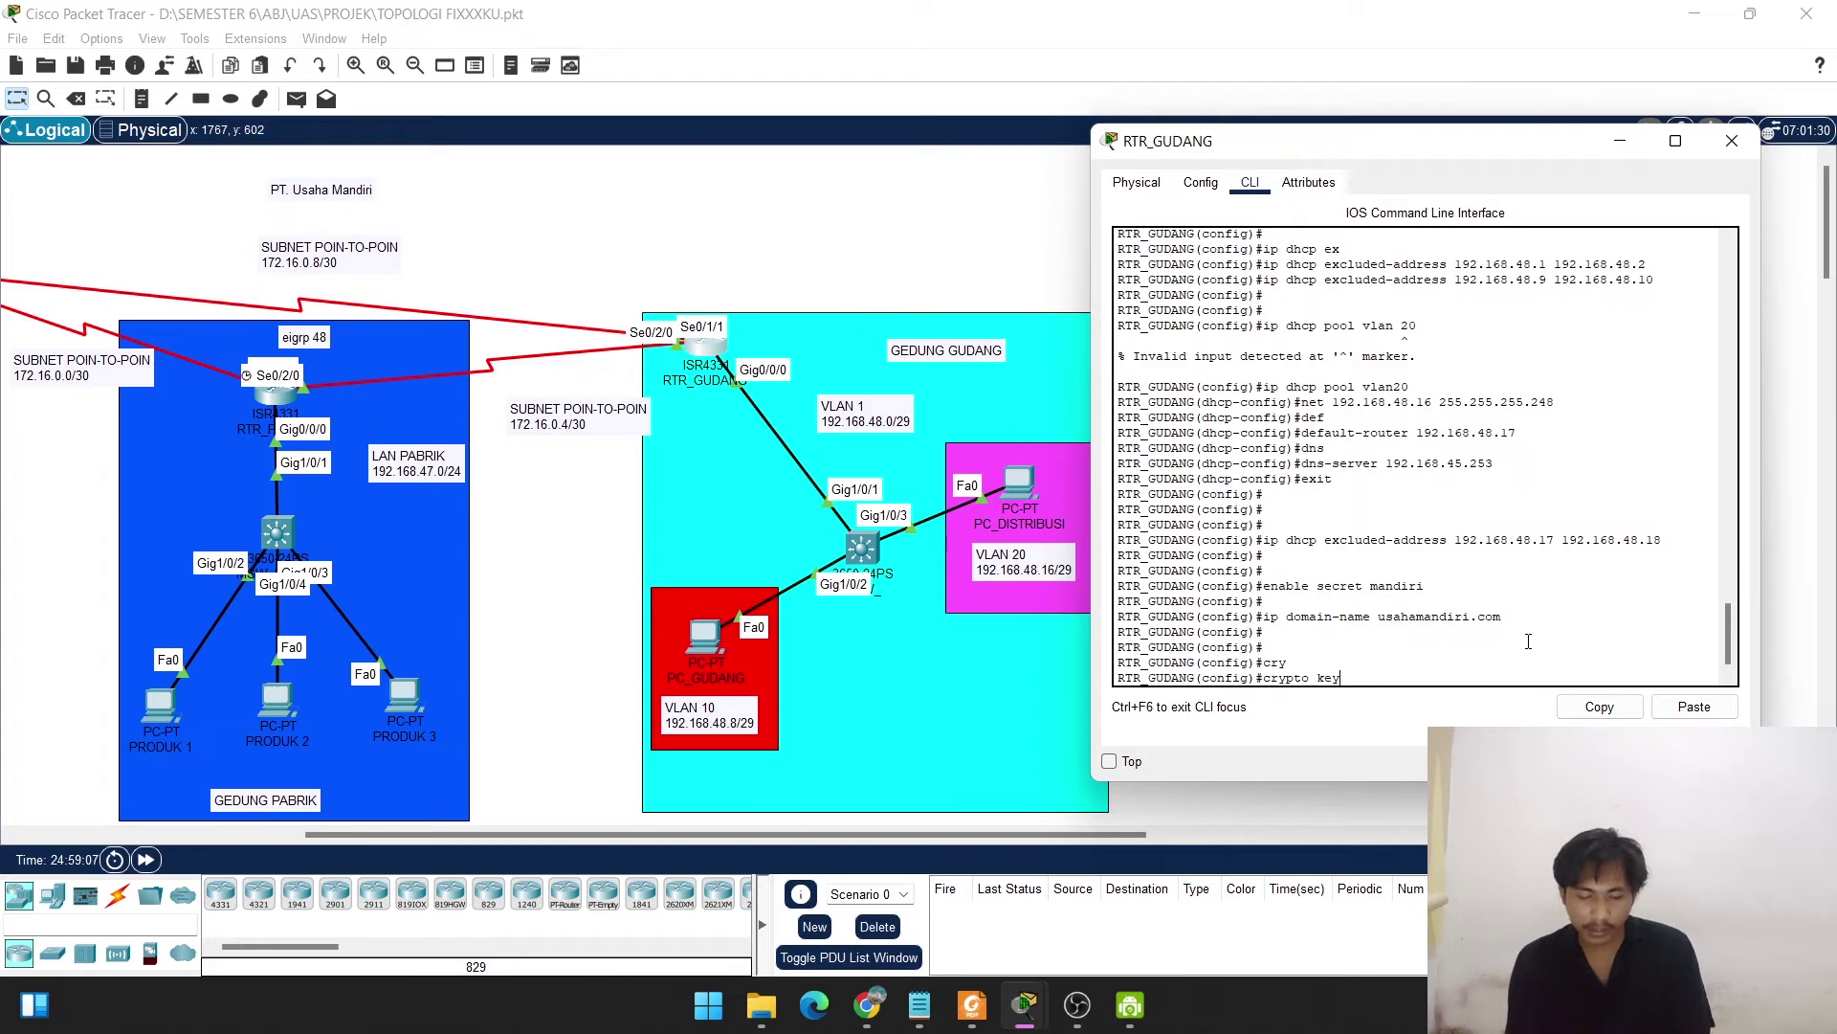
pyautogui.write(' g')
pyautogui.press('Tab')
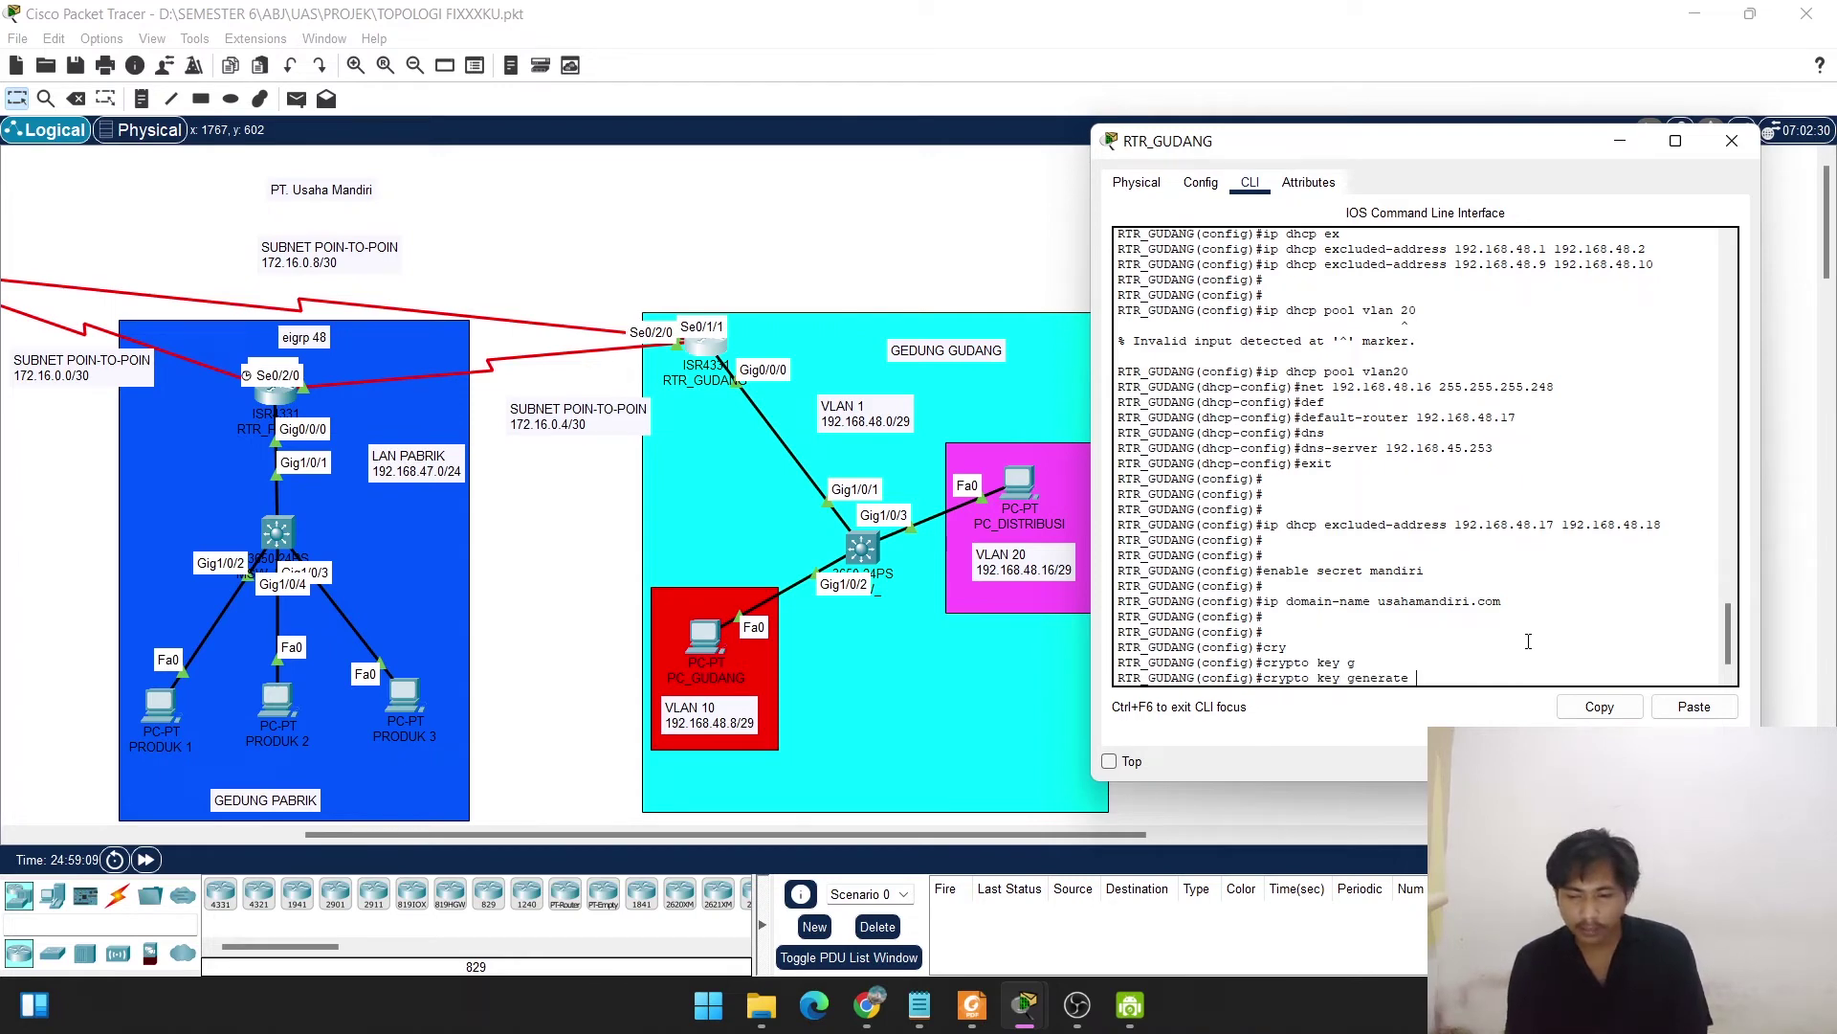
pyautogui.write('r')
pyautogui.press('Tab')
pyautogui.write('g')
pyautogui.press('Tab')
pyautogui.write('m')
pyautogui.press('Tab')
pyautogui.write('1')
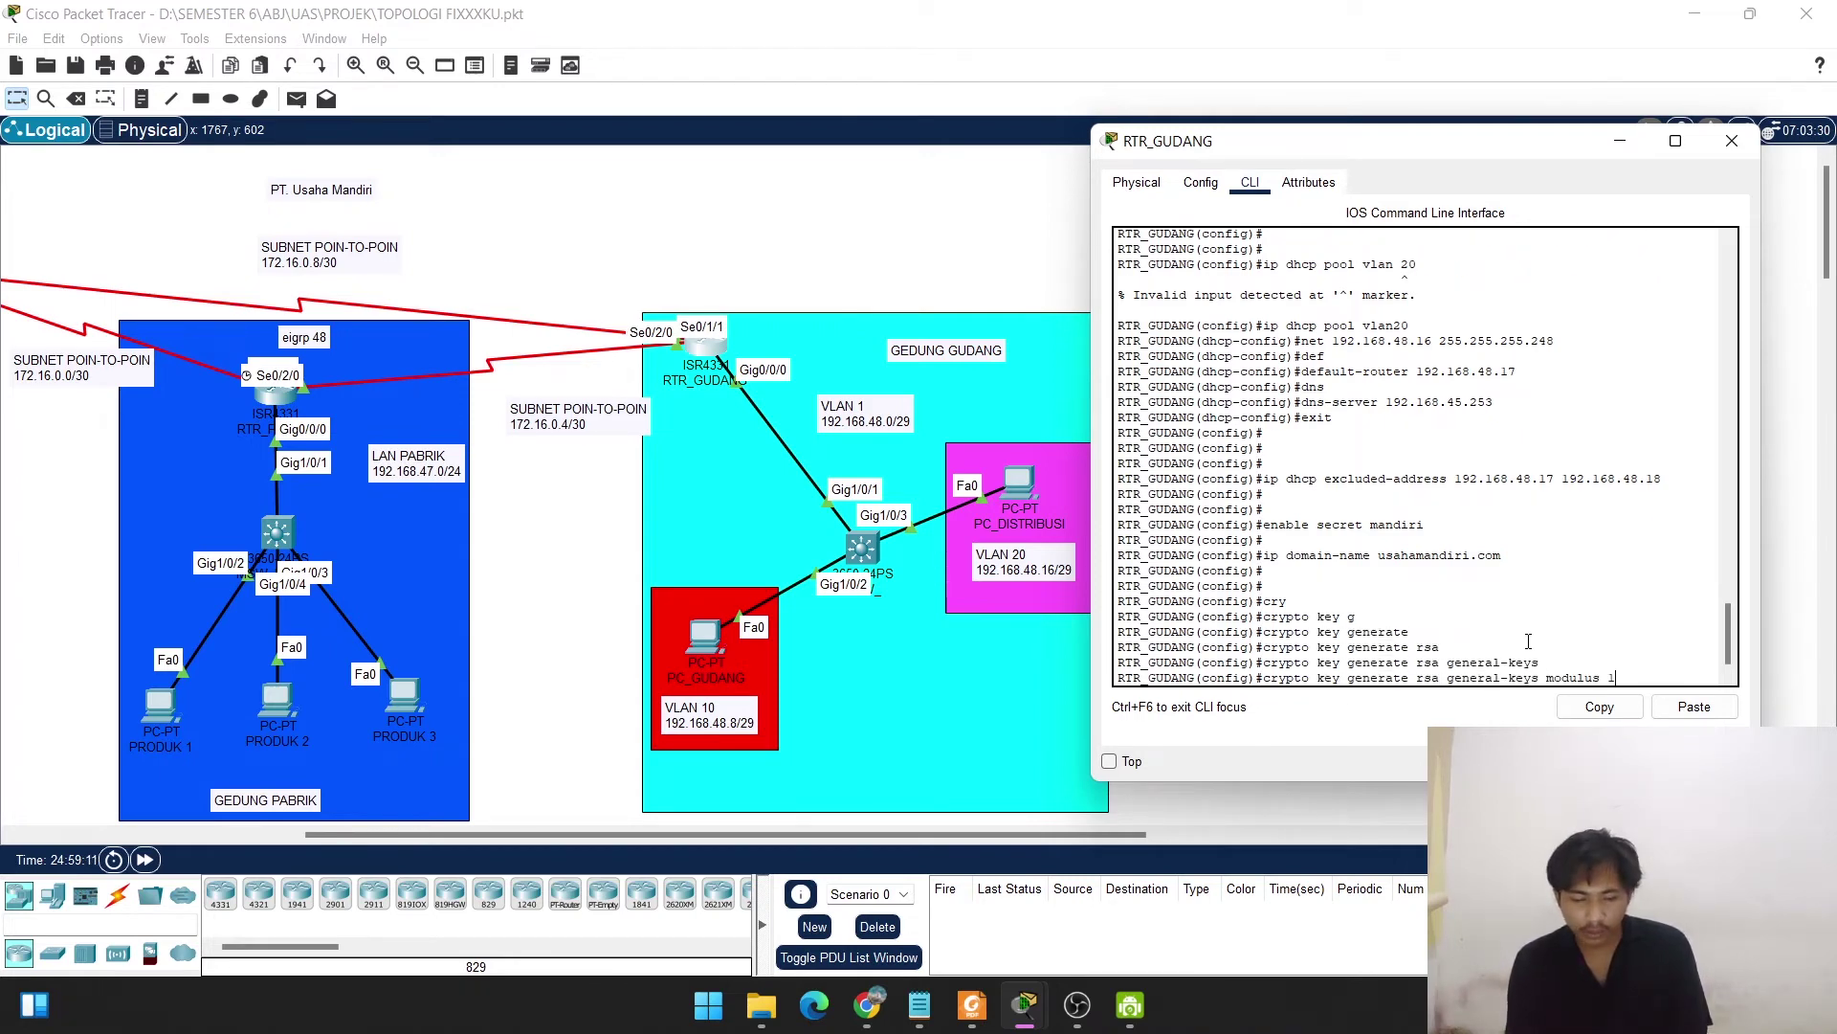
pyautogui.write('024')
pyautogui.press('Return')
pyautogui.press('Return')
pyautogui.press('Return')
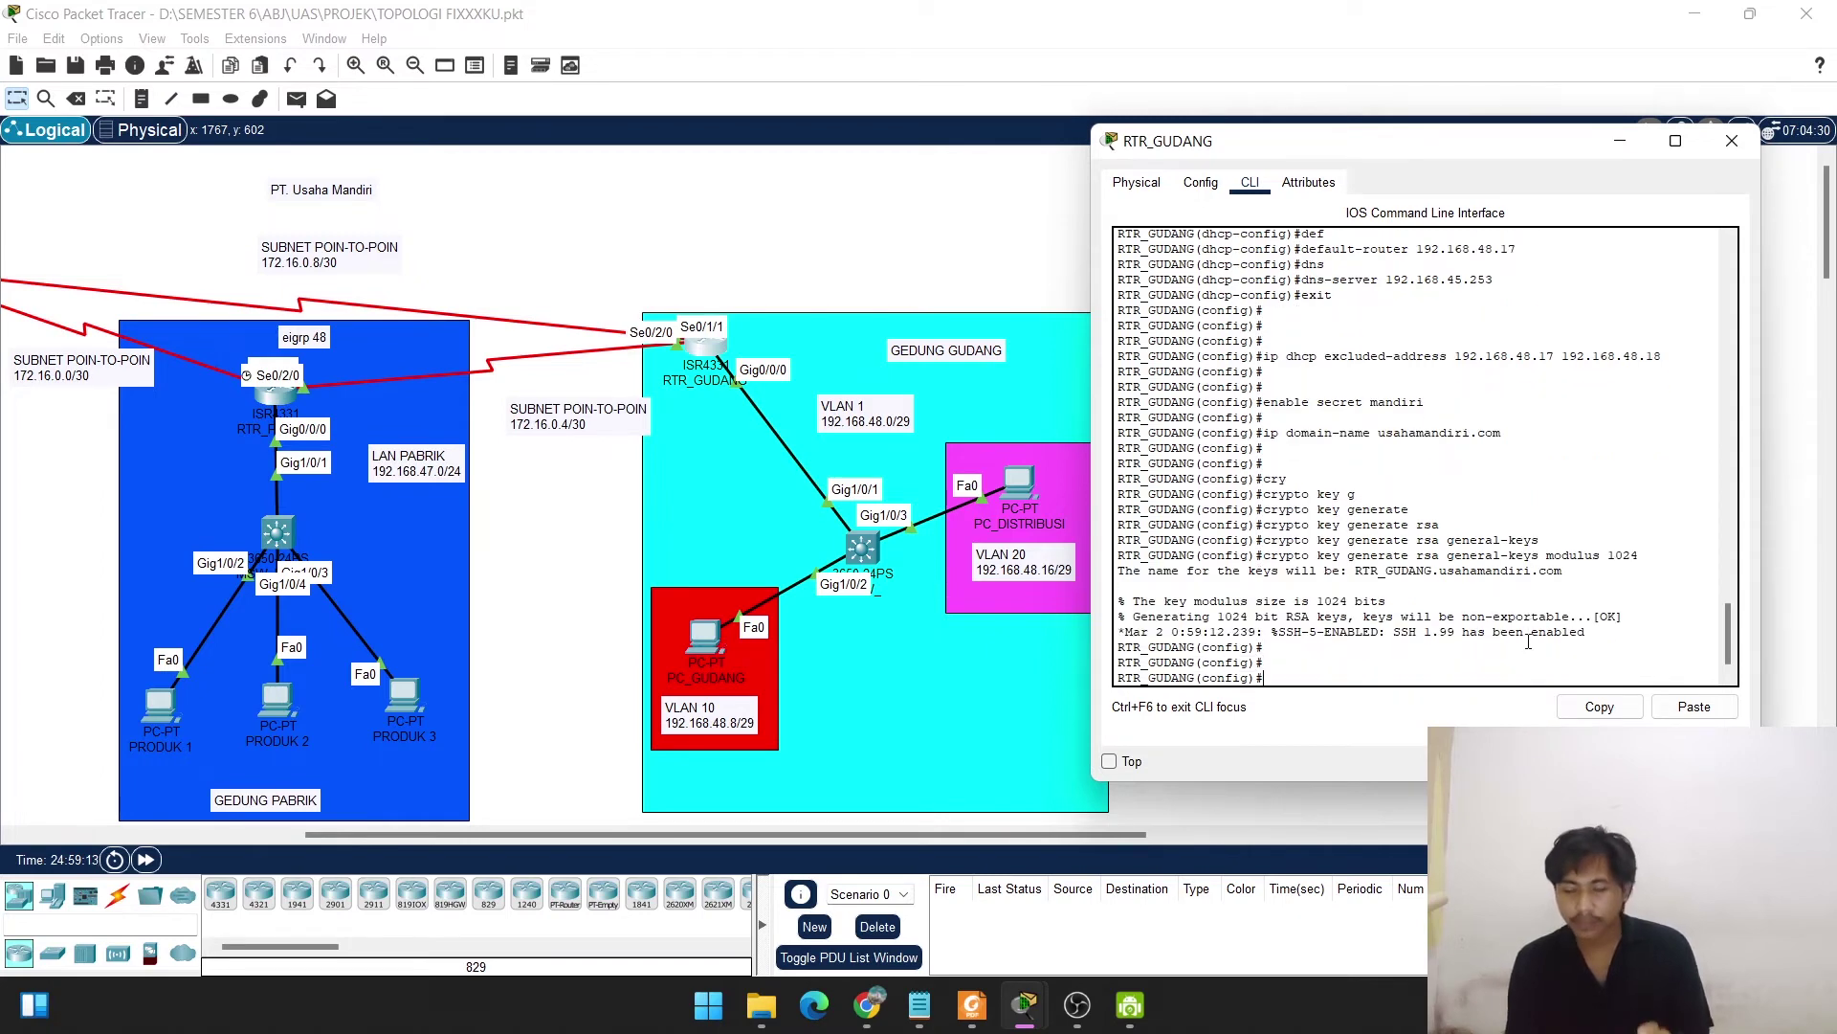
# Create a local login username with its password on RTR_GUDANG.
pyautogui.write('user')
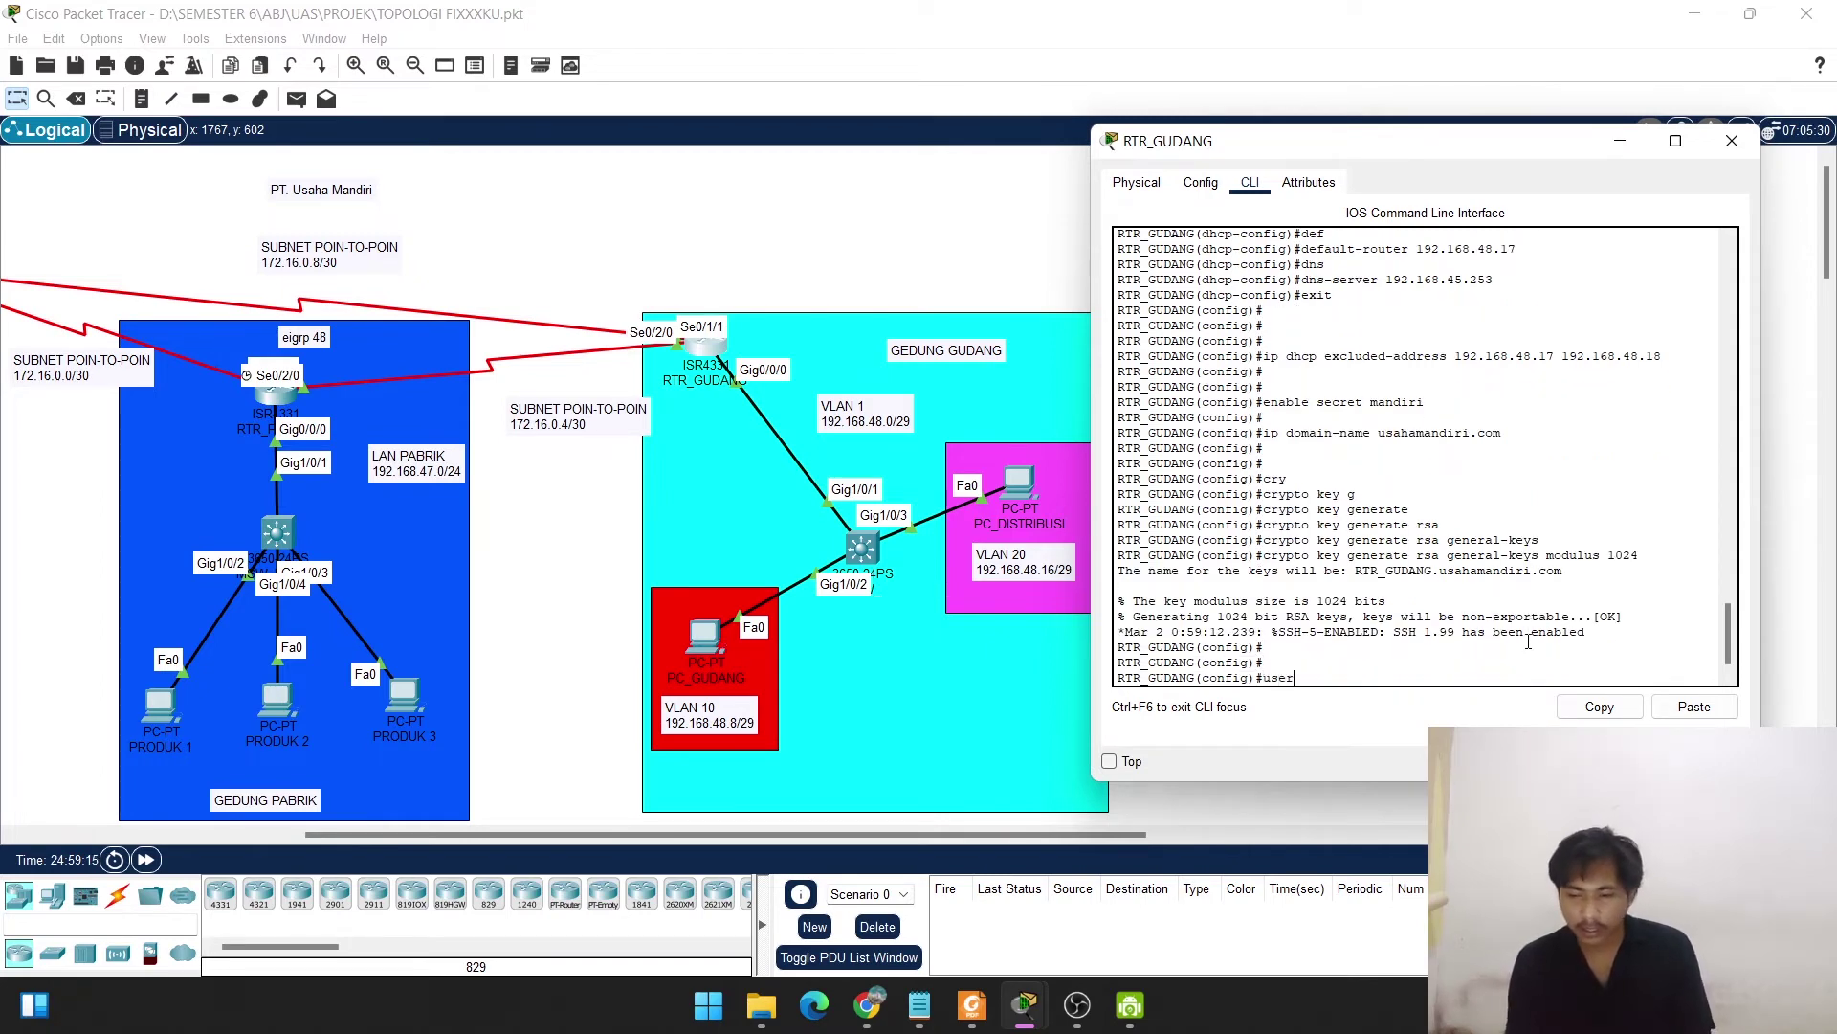
pyautogui.write('name usaha')
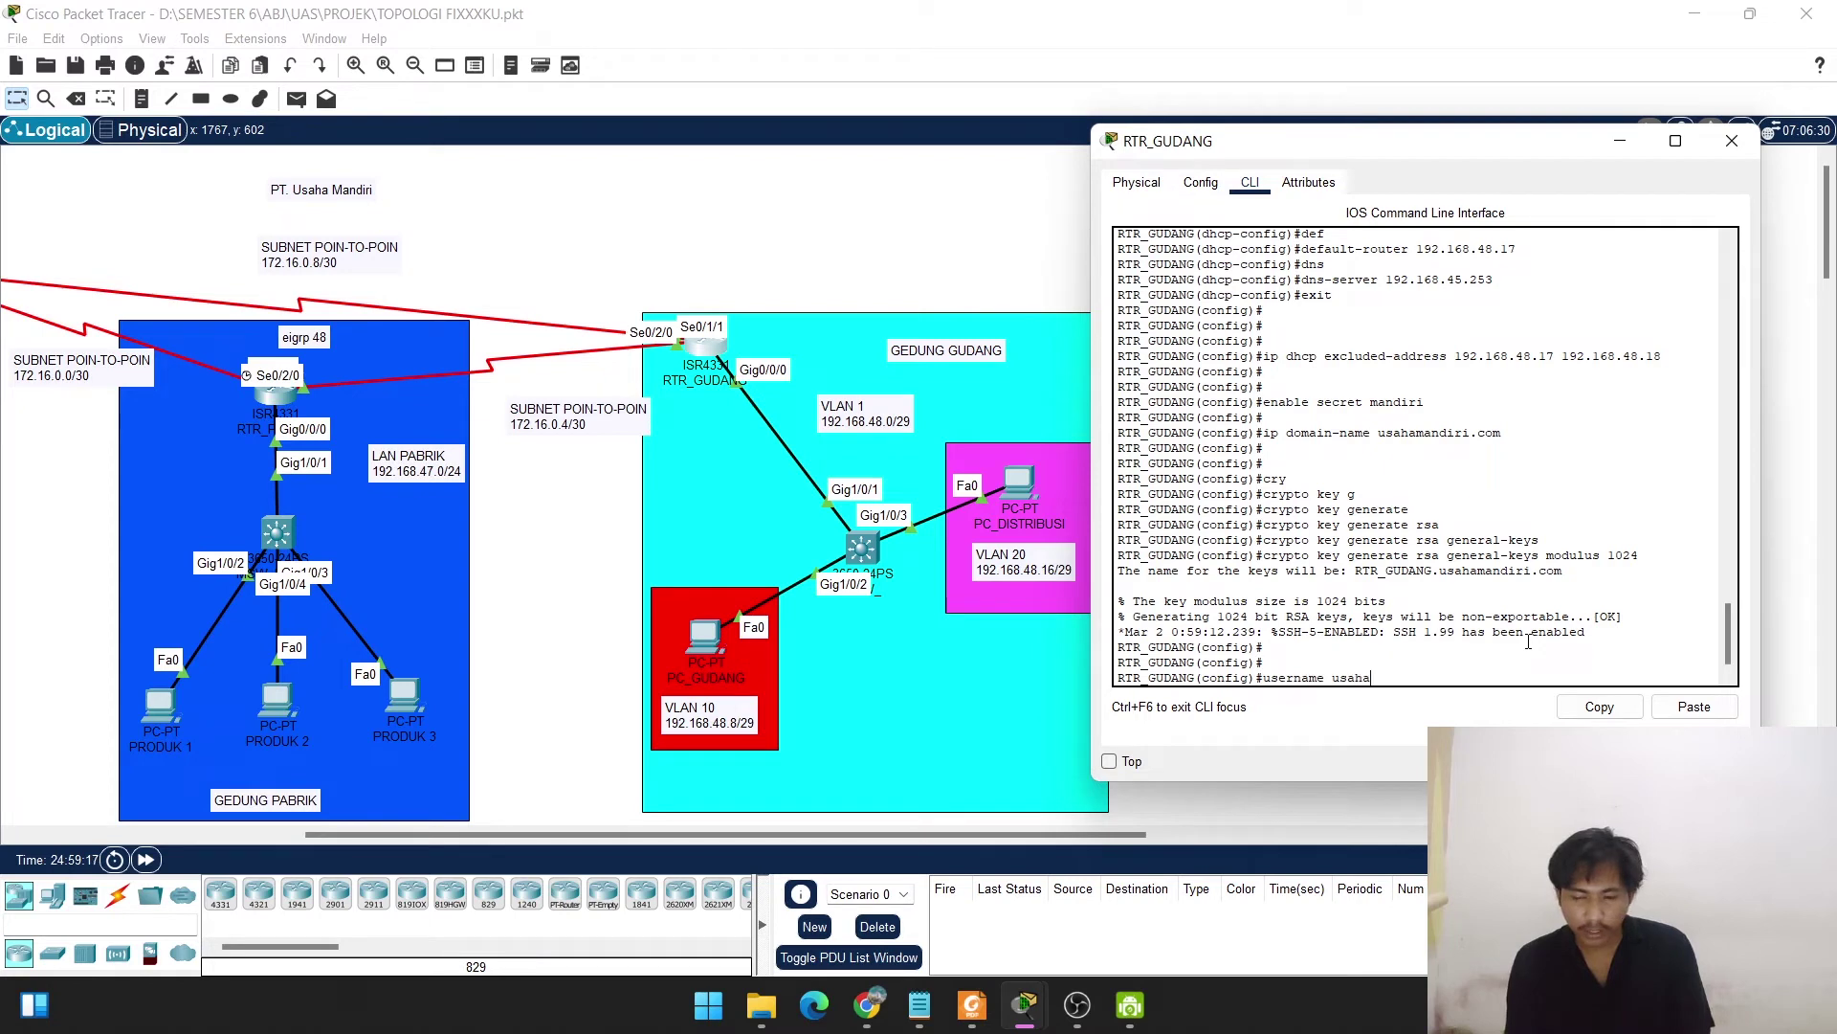
pyautogui.write(' passwor')
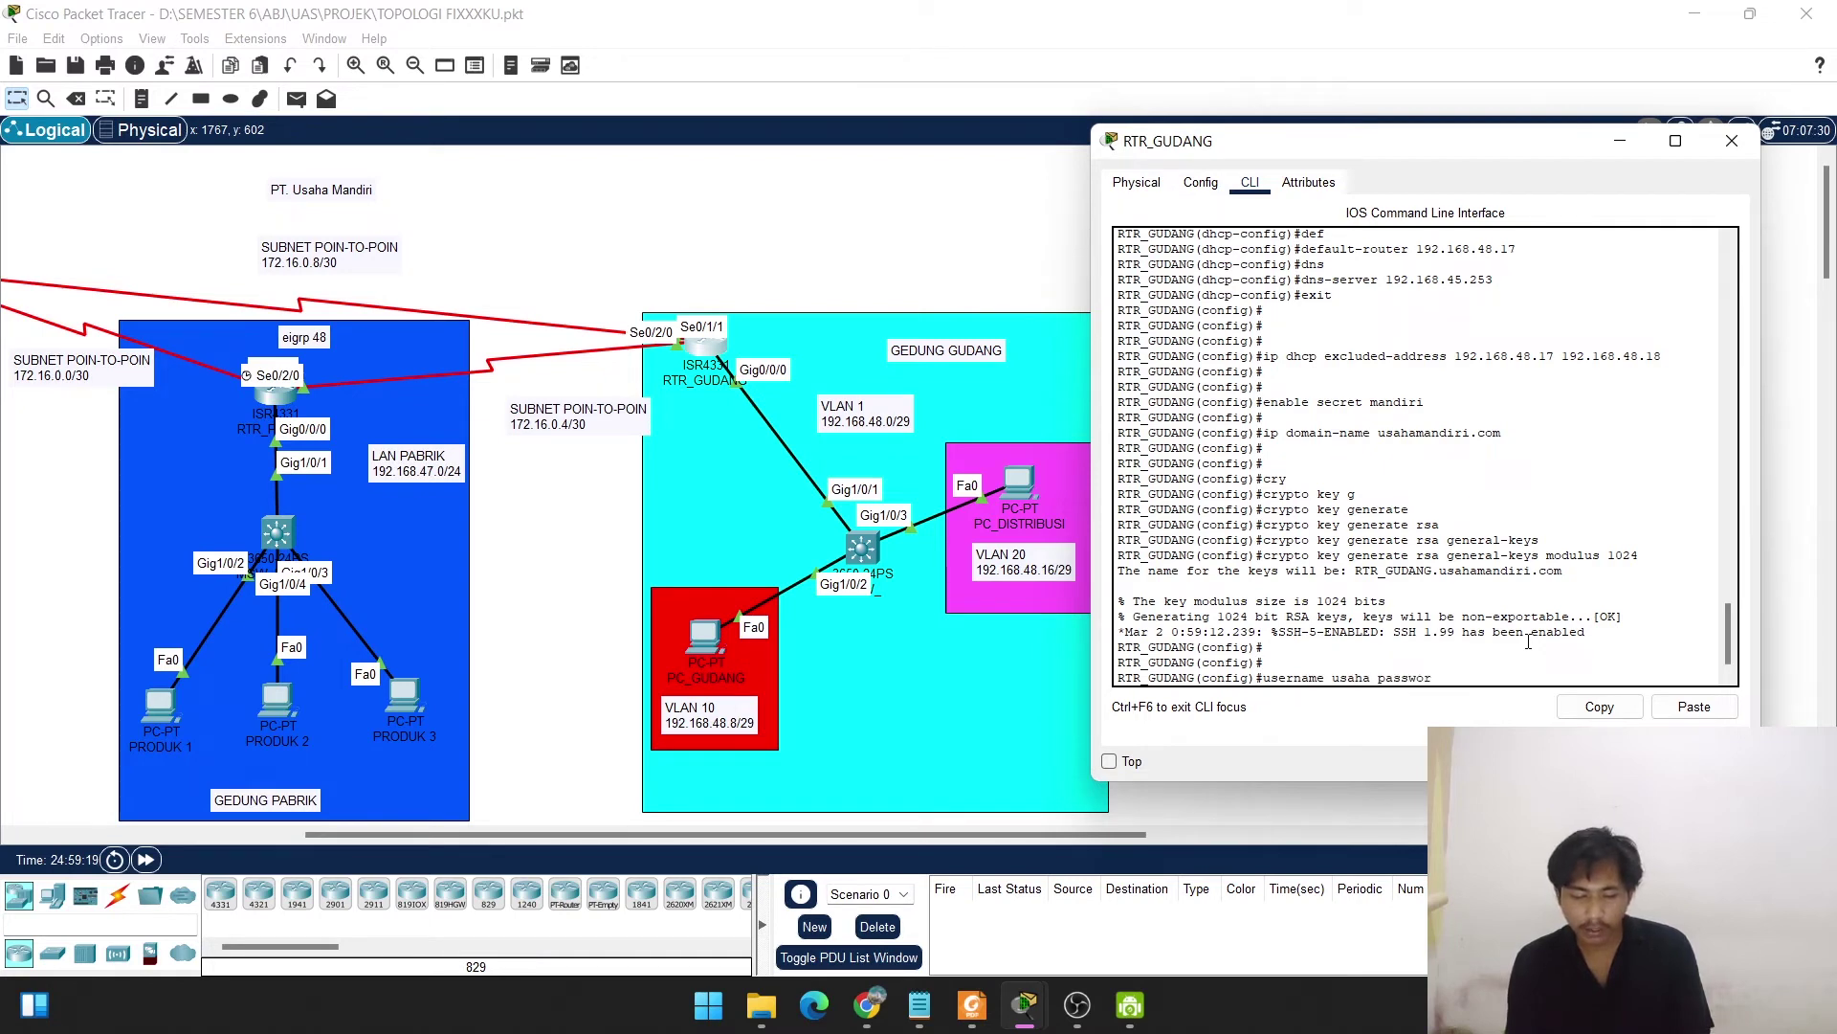
pyautogui.write('d mandiri')
pyautogui.press('Return')
pyautogui.press('Return')
pyautogui.press('Return')
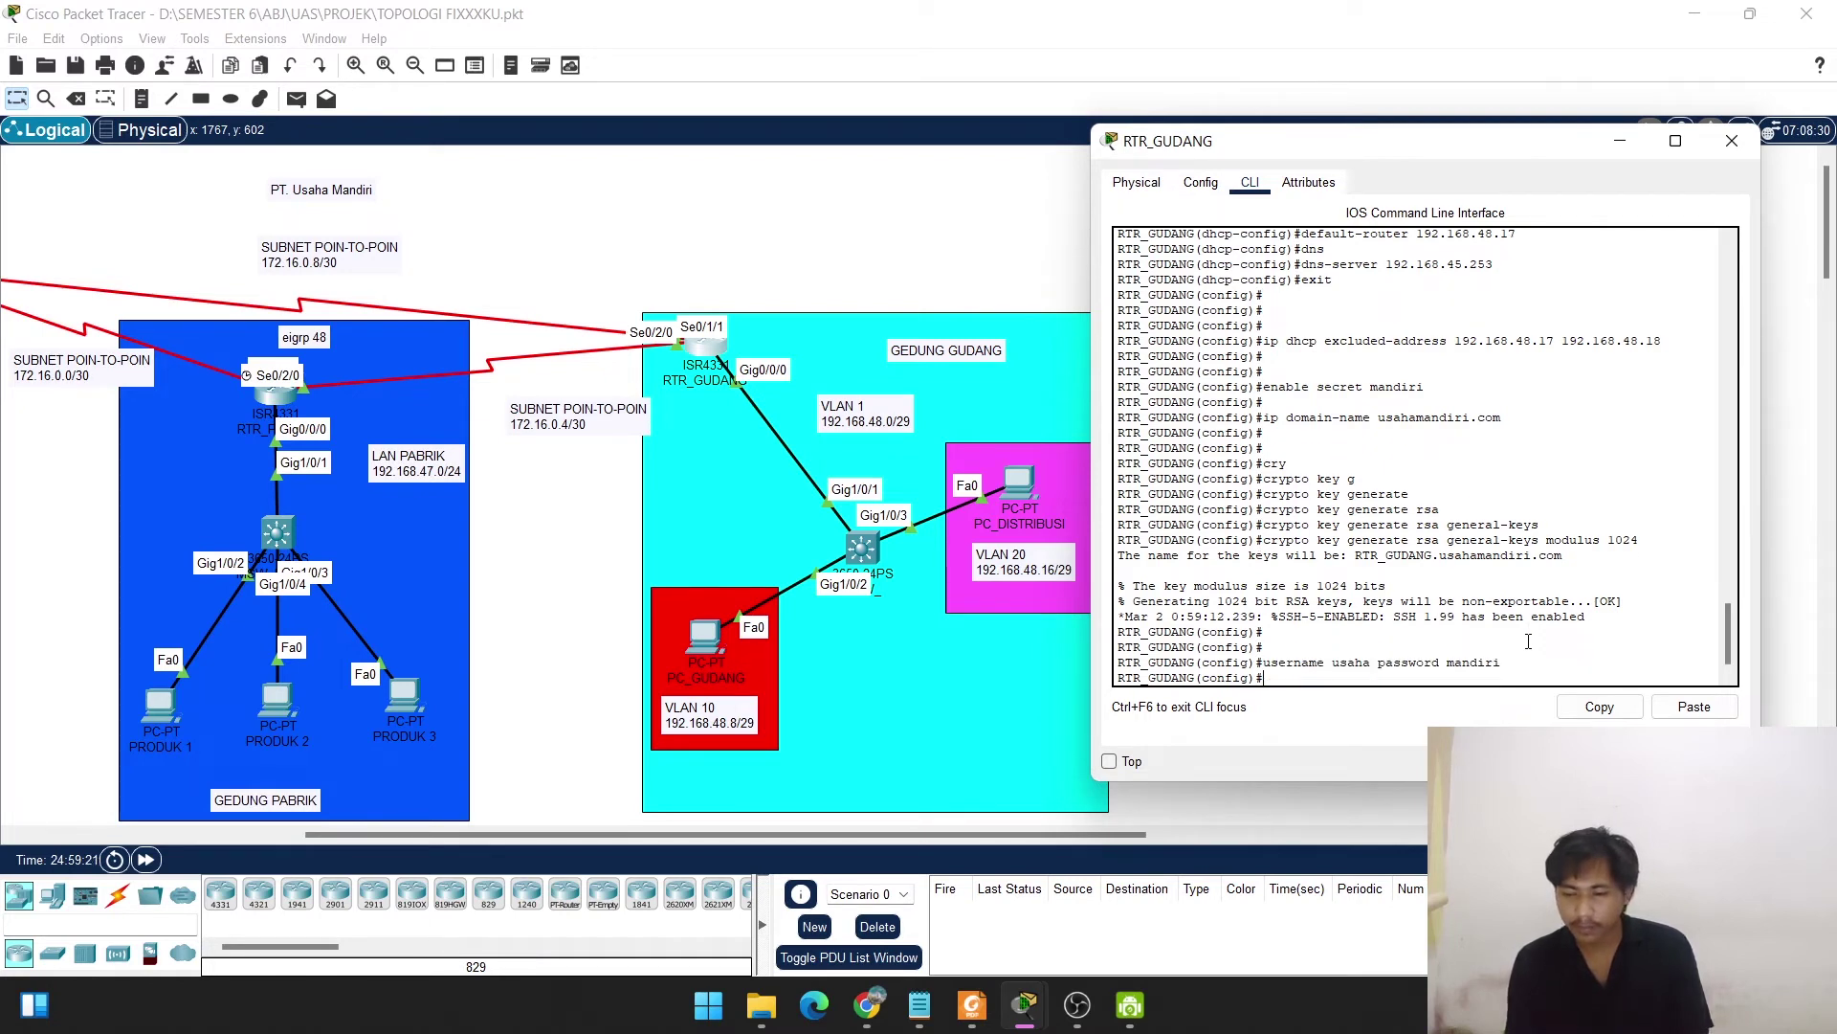
pyautogui.write('line vty')
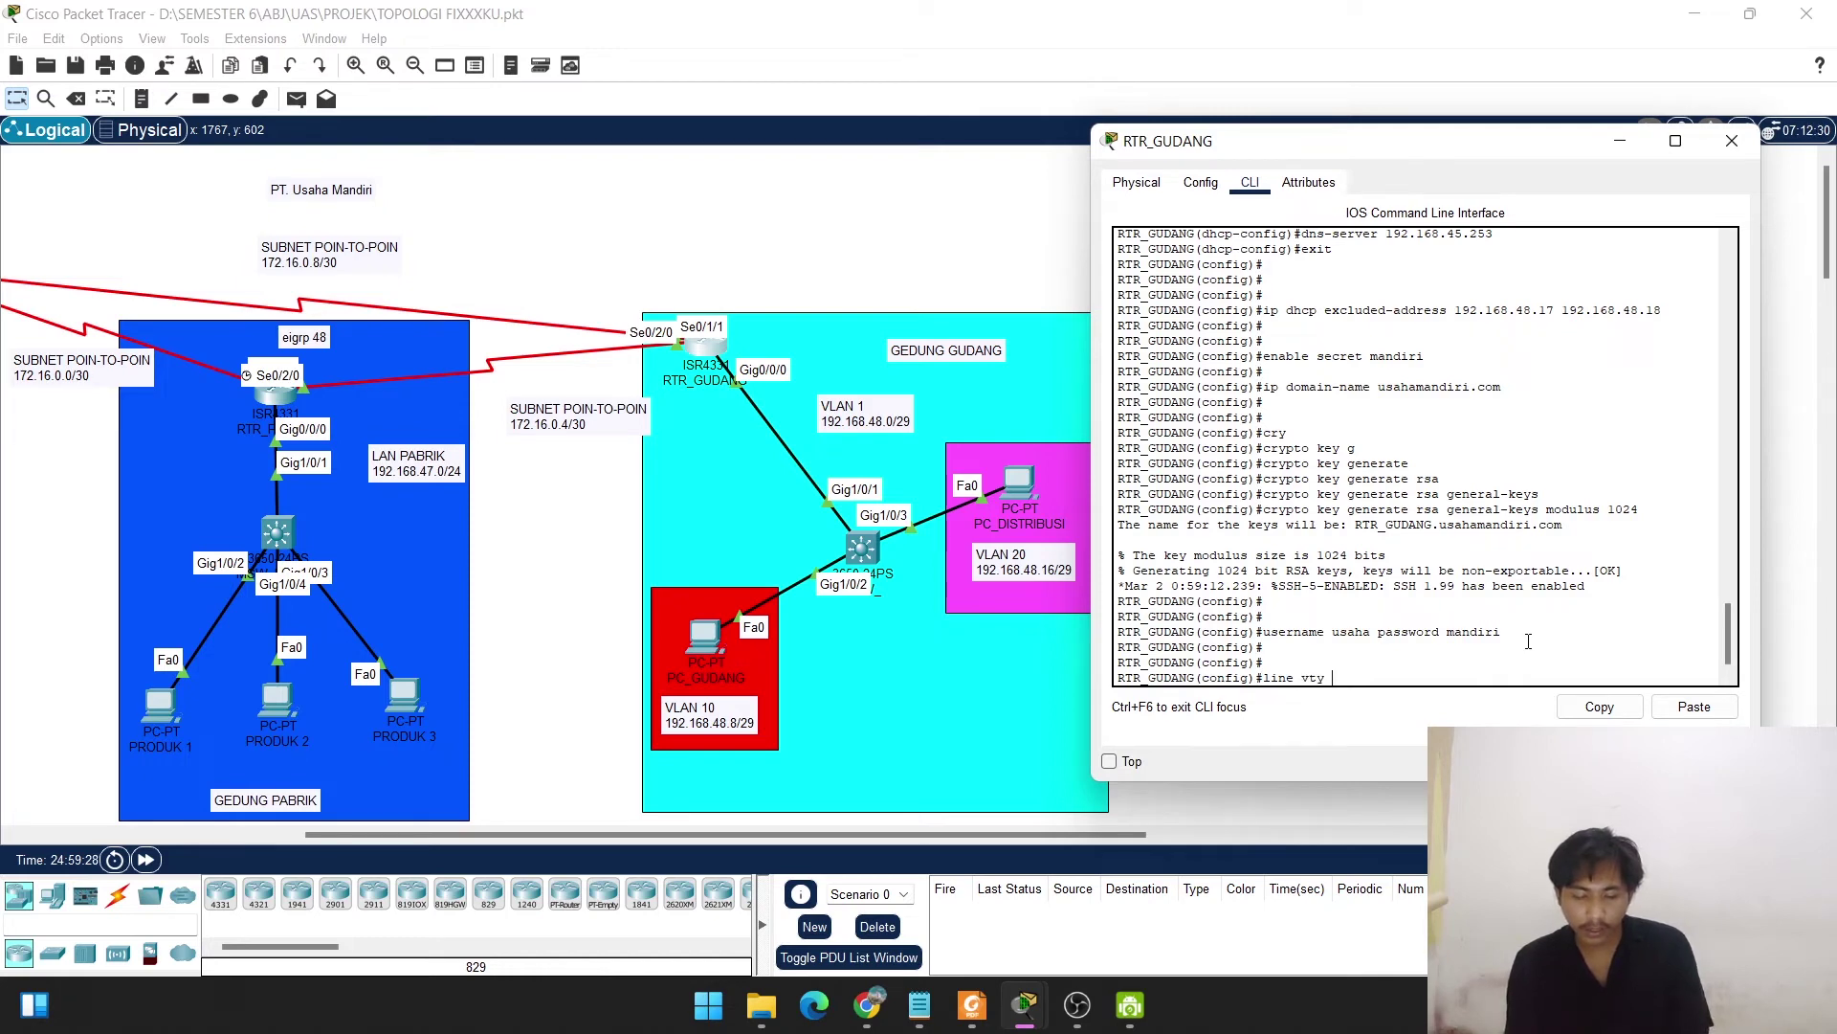
# Configure line vty 0 3 with login local and transport input ssh, then exit.
pyautogui.write('0 3')
pyautogui.press('Return')
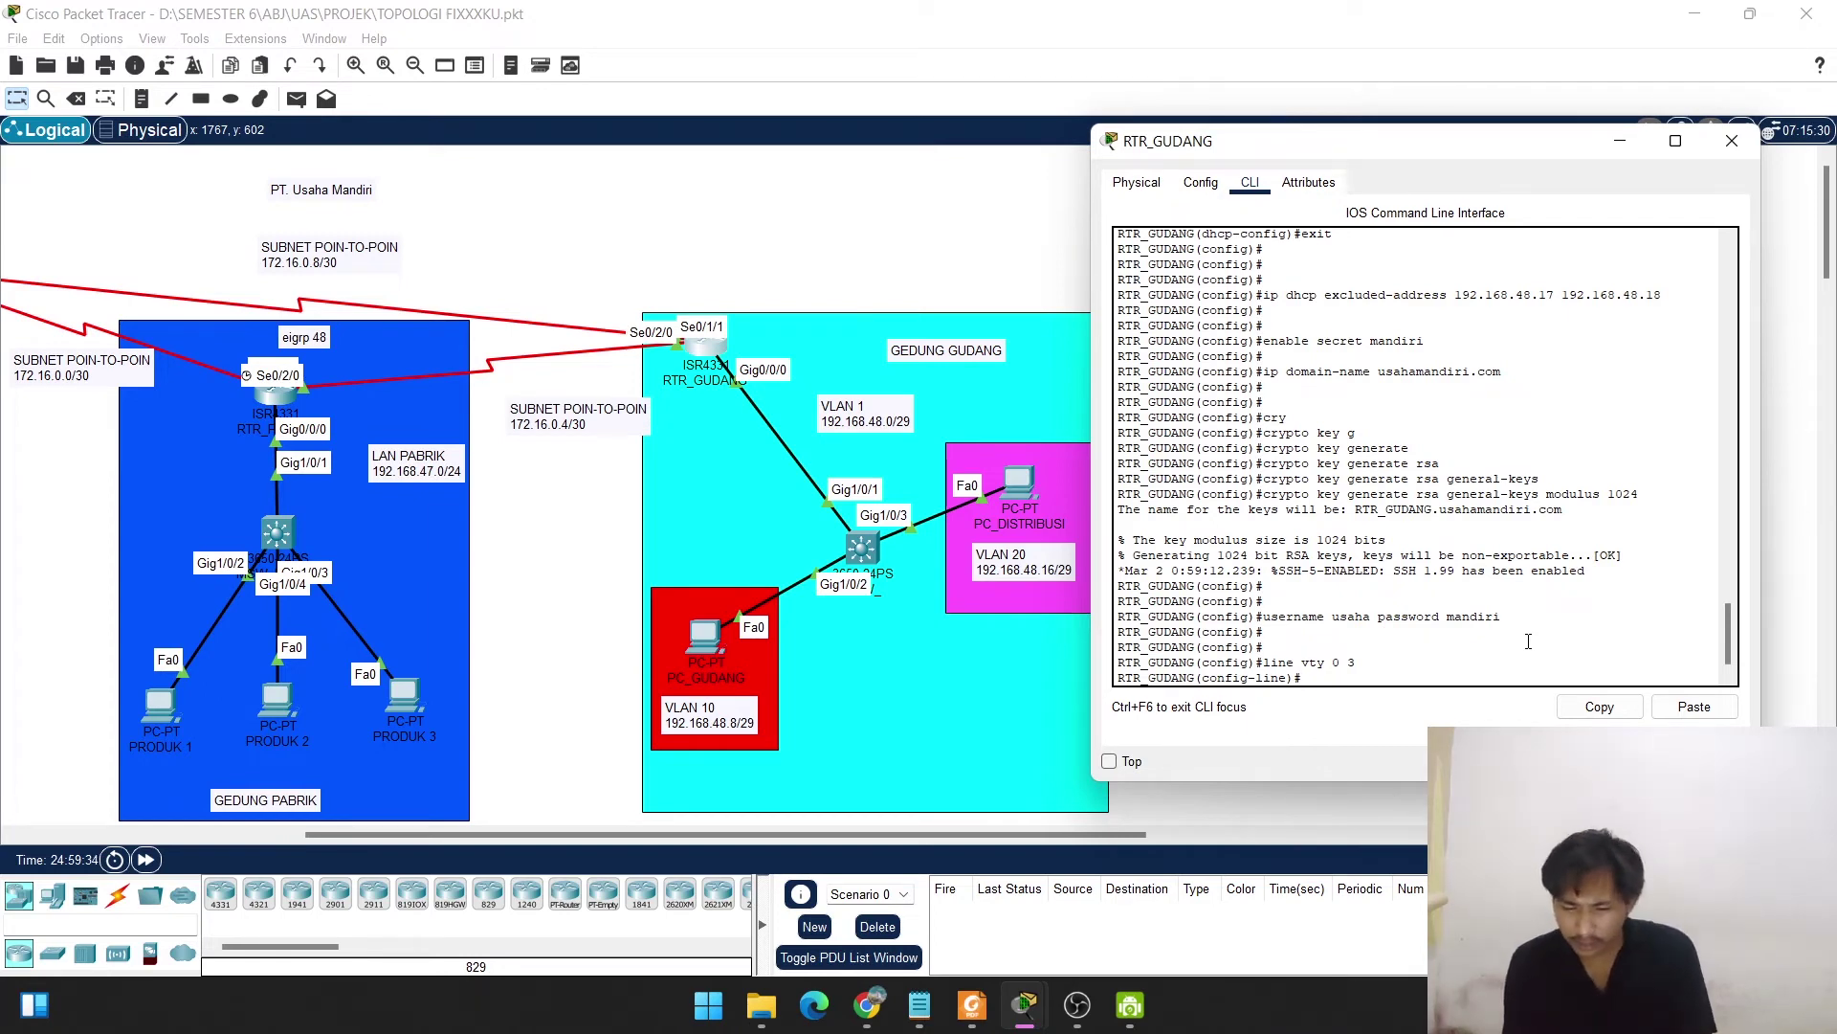
pyautogui.write('login local')
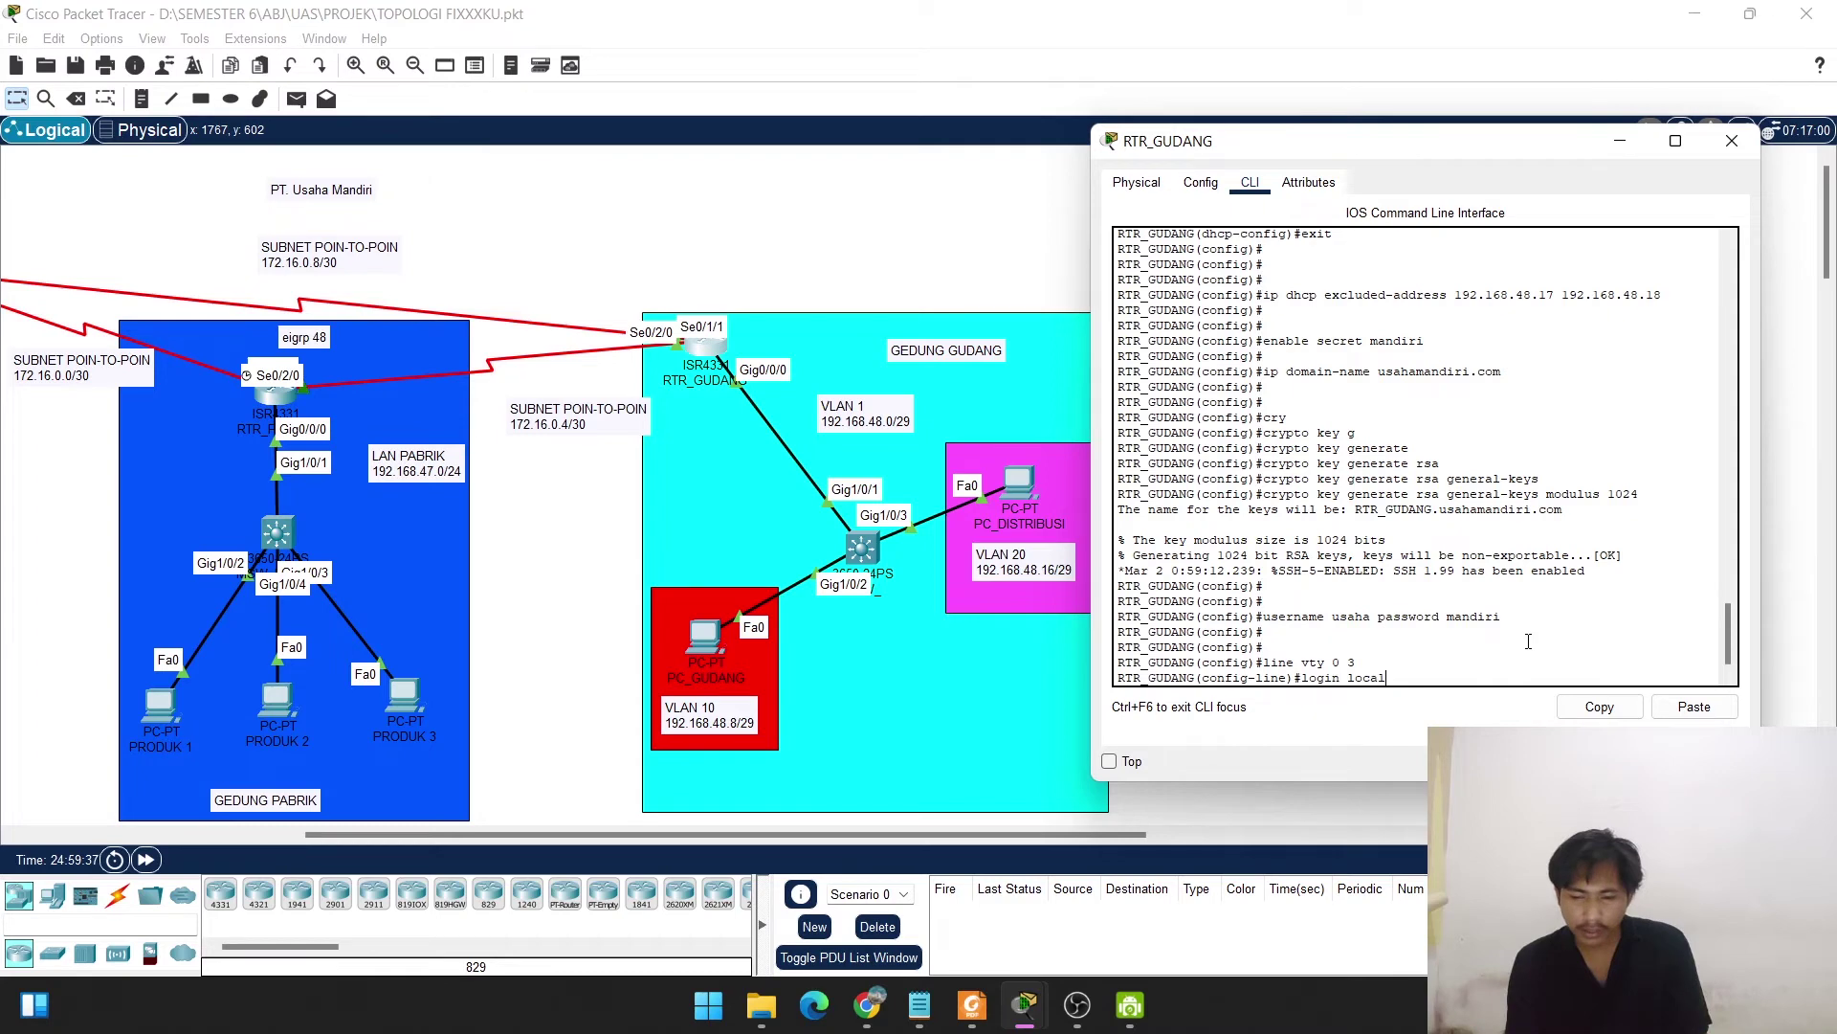
pyautogui.press('Return')
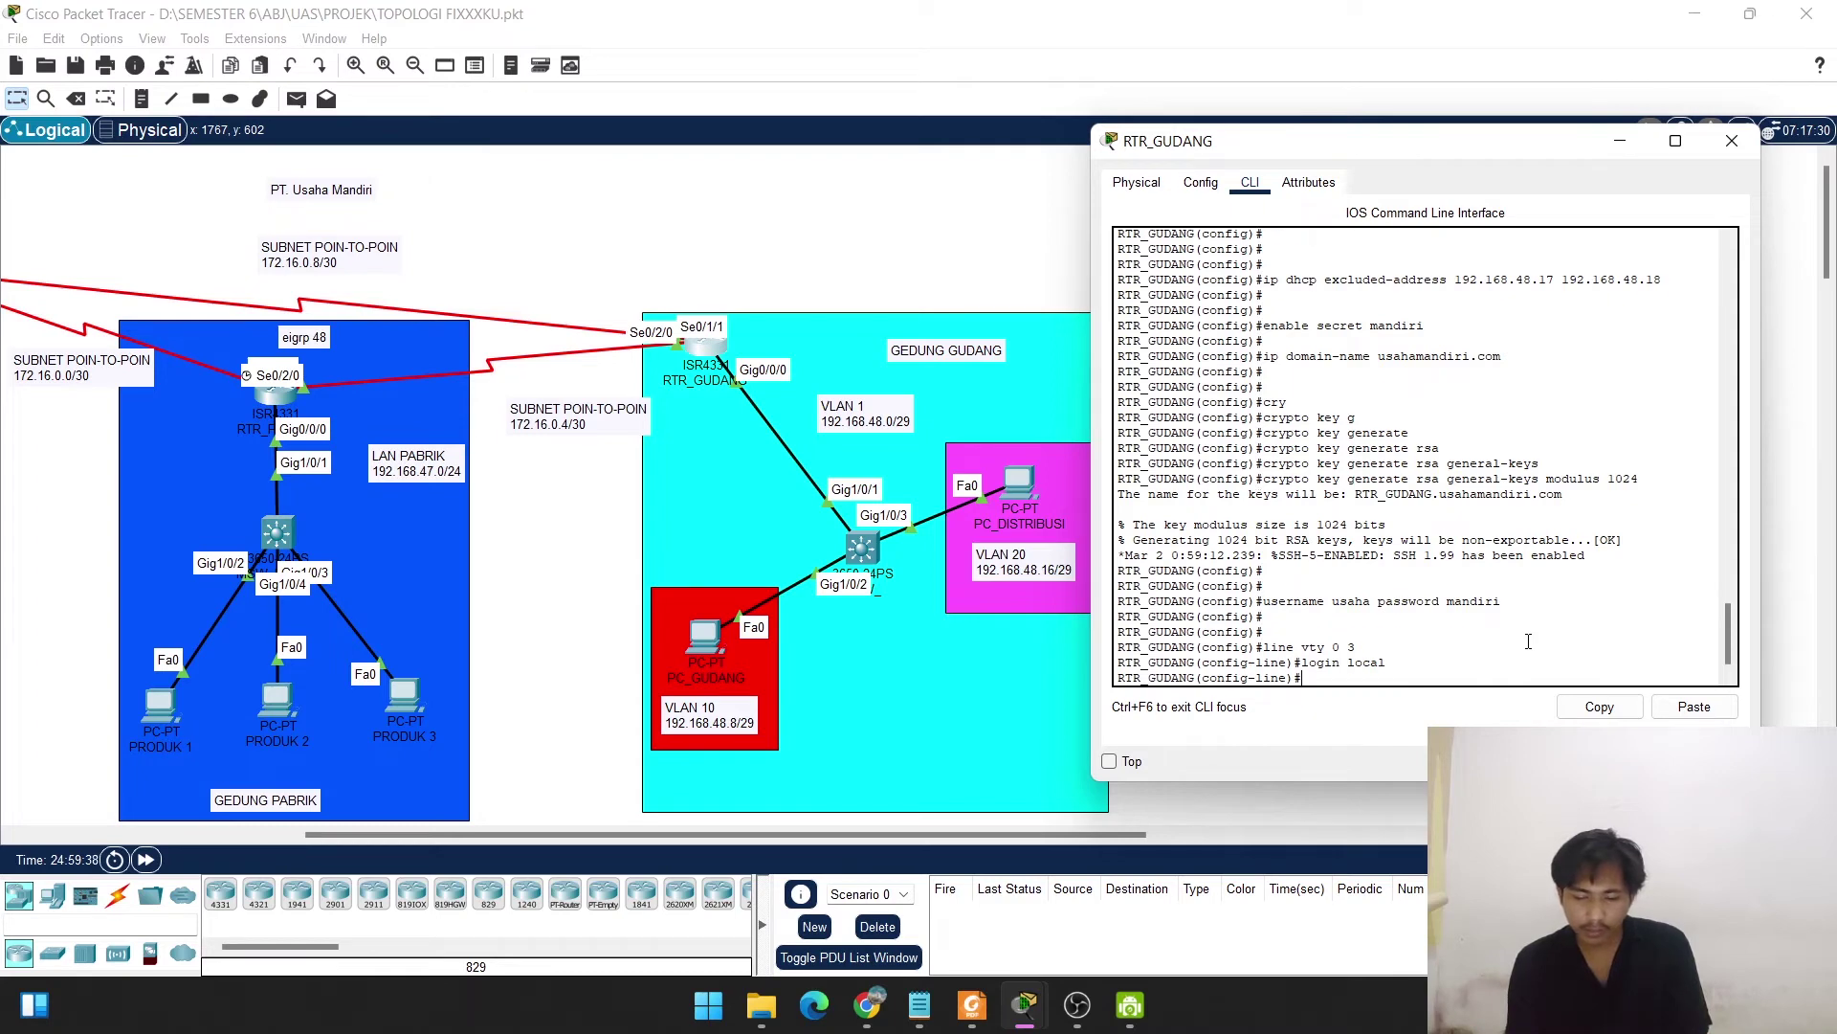
pyautogui.write('trans')
pyautogui.press('Tab')
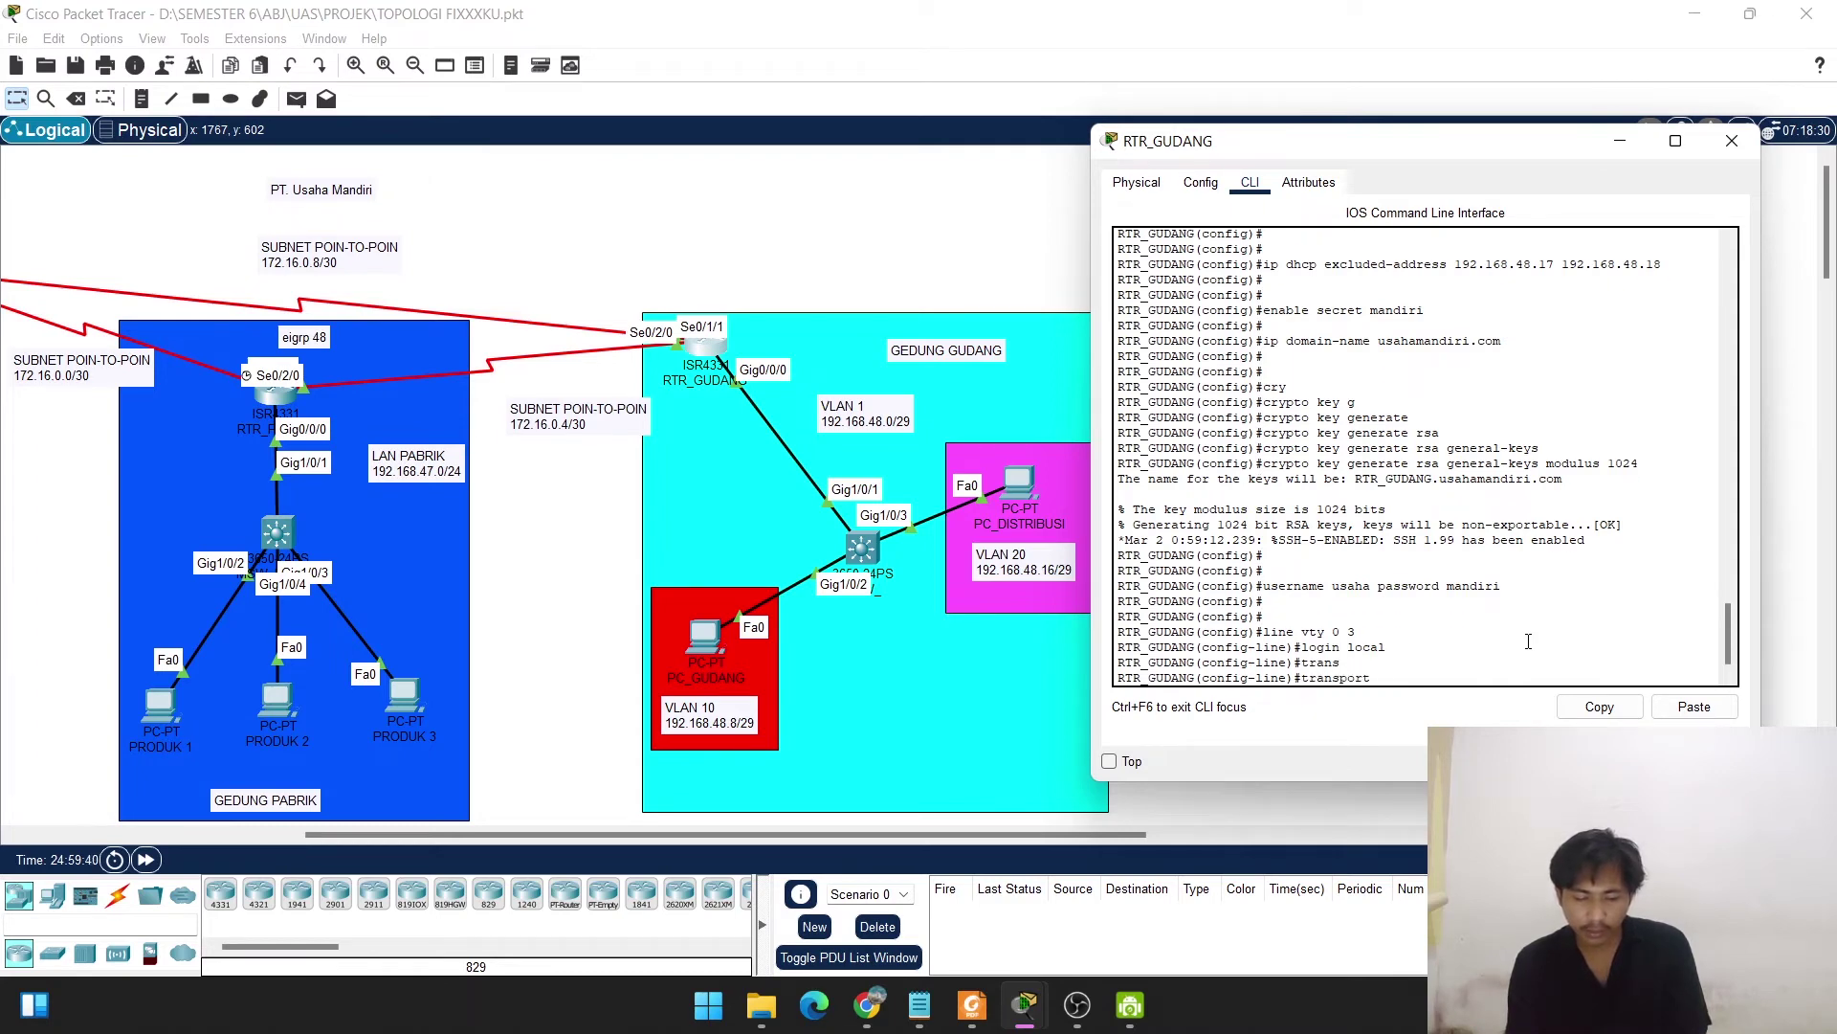
pyautogui.write('inp')
pyautogui.press('Tab')
pyautogui.write('ssh')
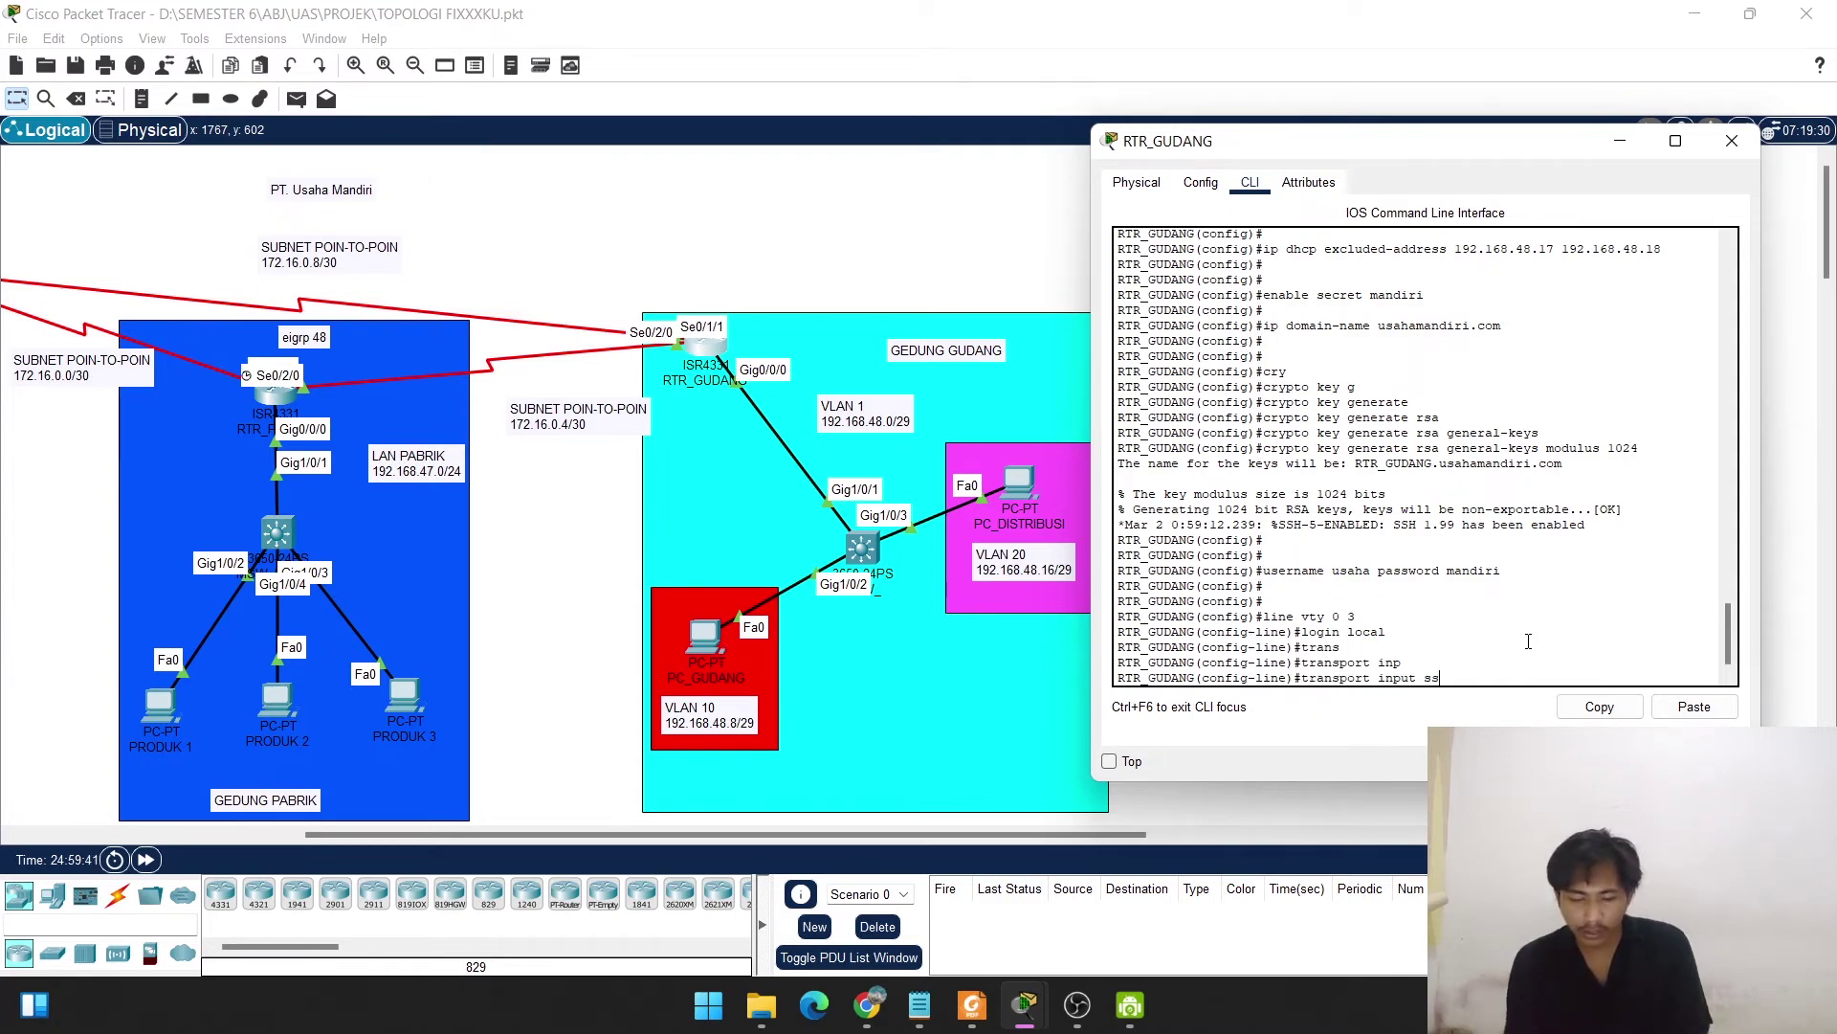
pyautogui.press('Return')
pyautogui.press('Return')
pyautogui.press('Return')
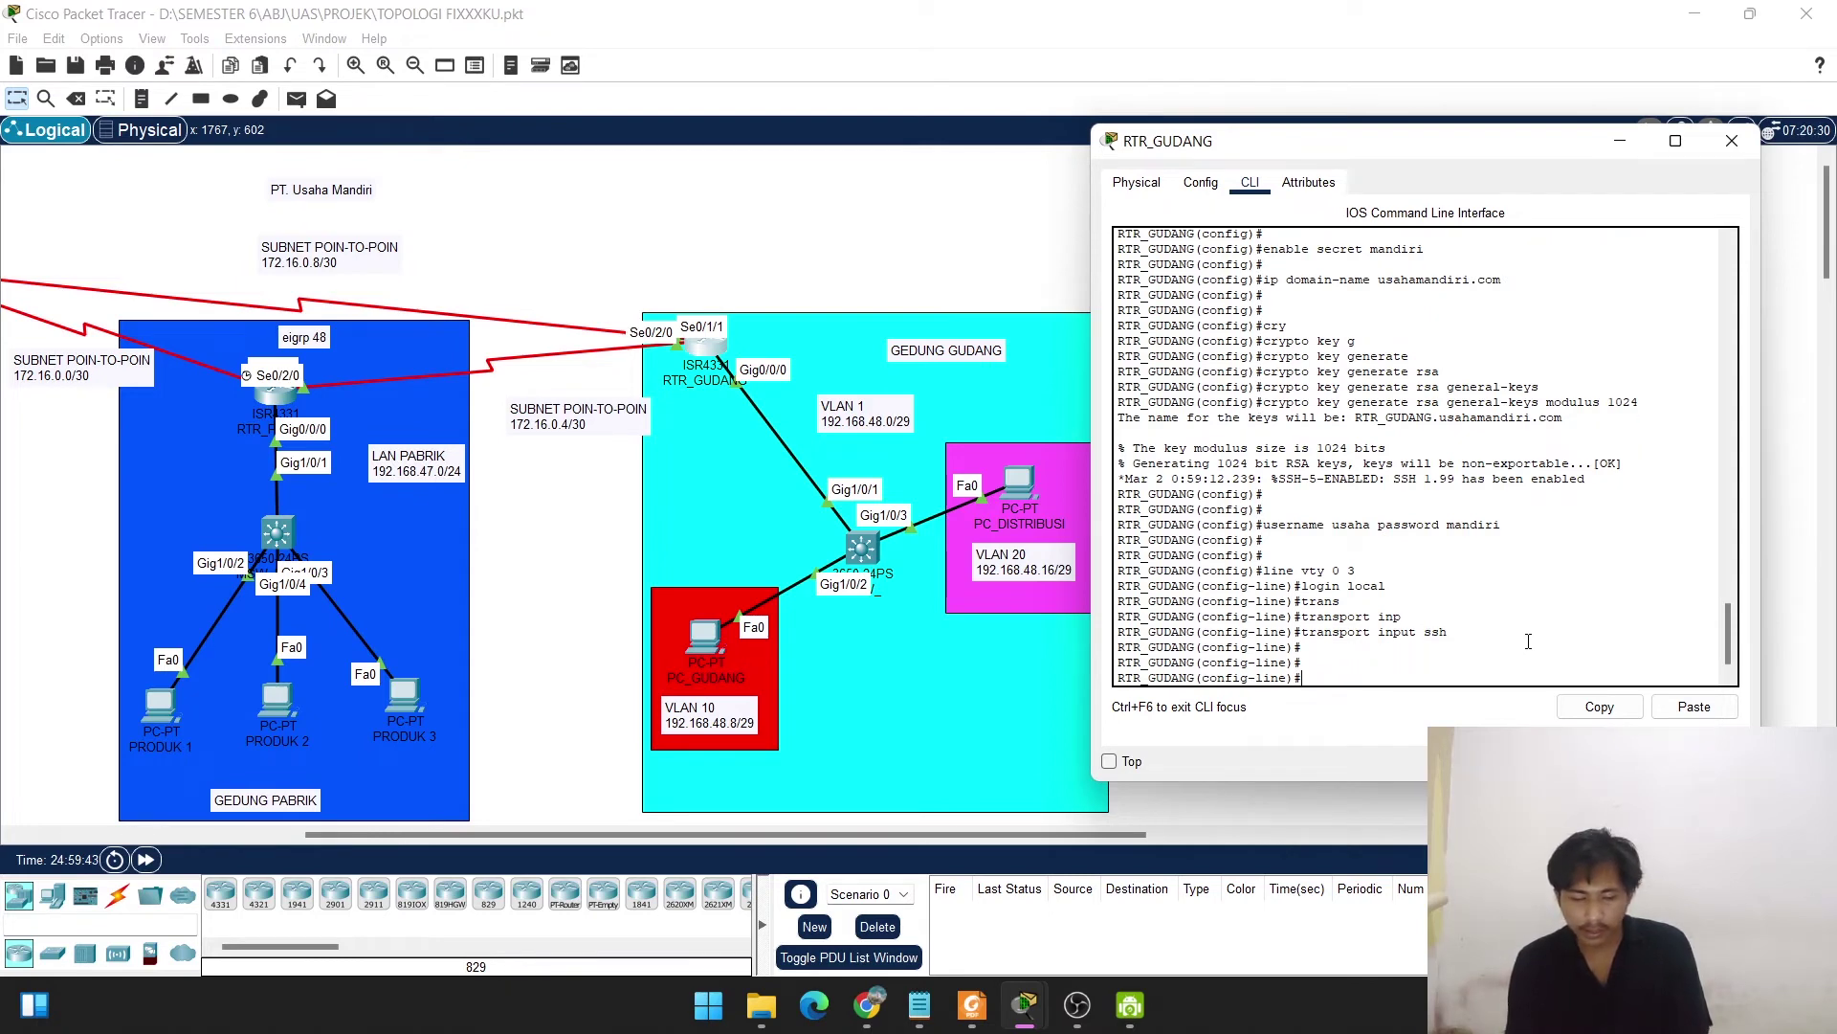
pyautogui.write('exit')
pyautogui.press('Return')
pyautogui.press('Return')
pyautogui.press('Return')
pyautogui.press('Return')
pyautogui.press('Return')
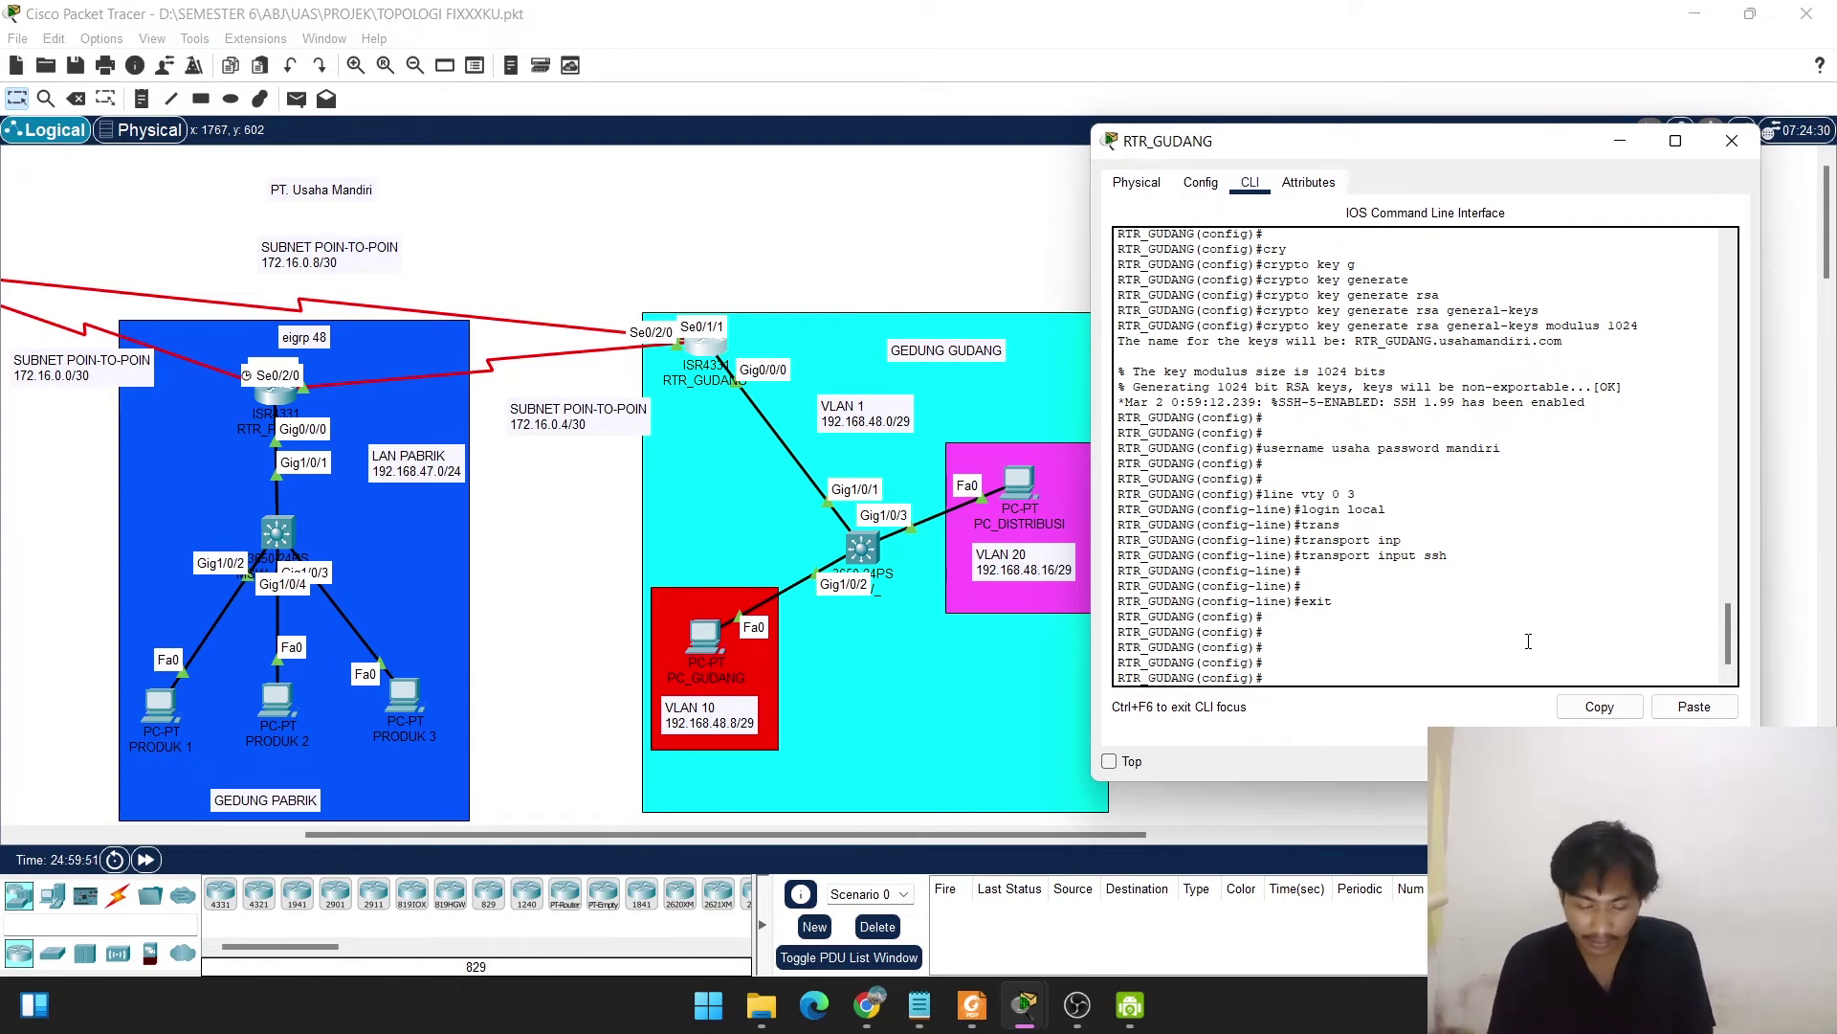
# Start router eigrp 48 and advertise network 192.168.48.0.
pyautogui.write('rou')
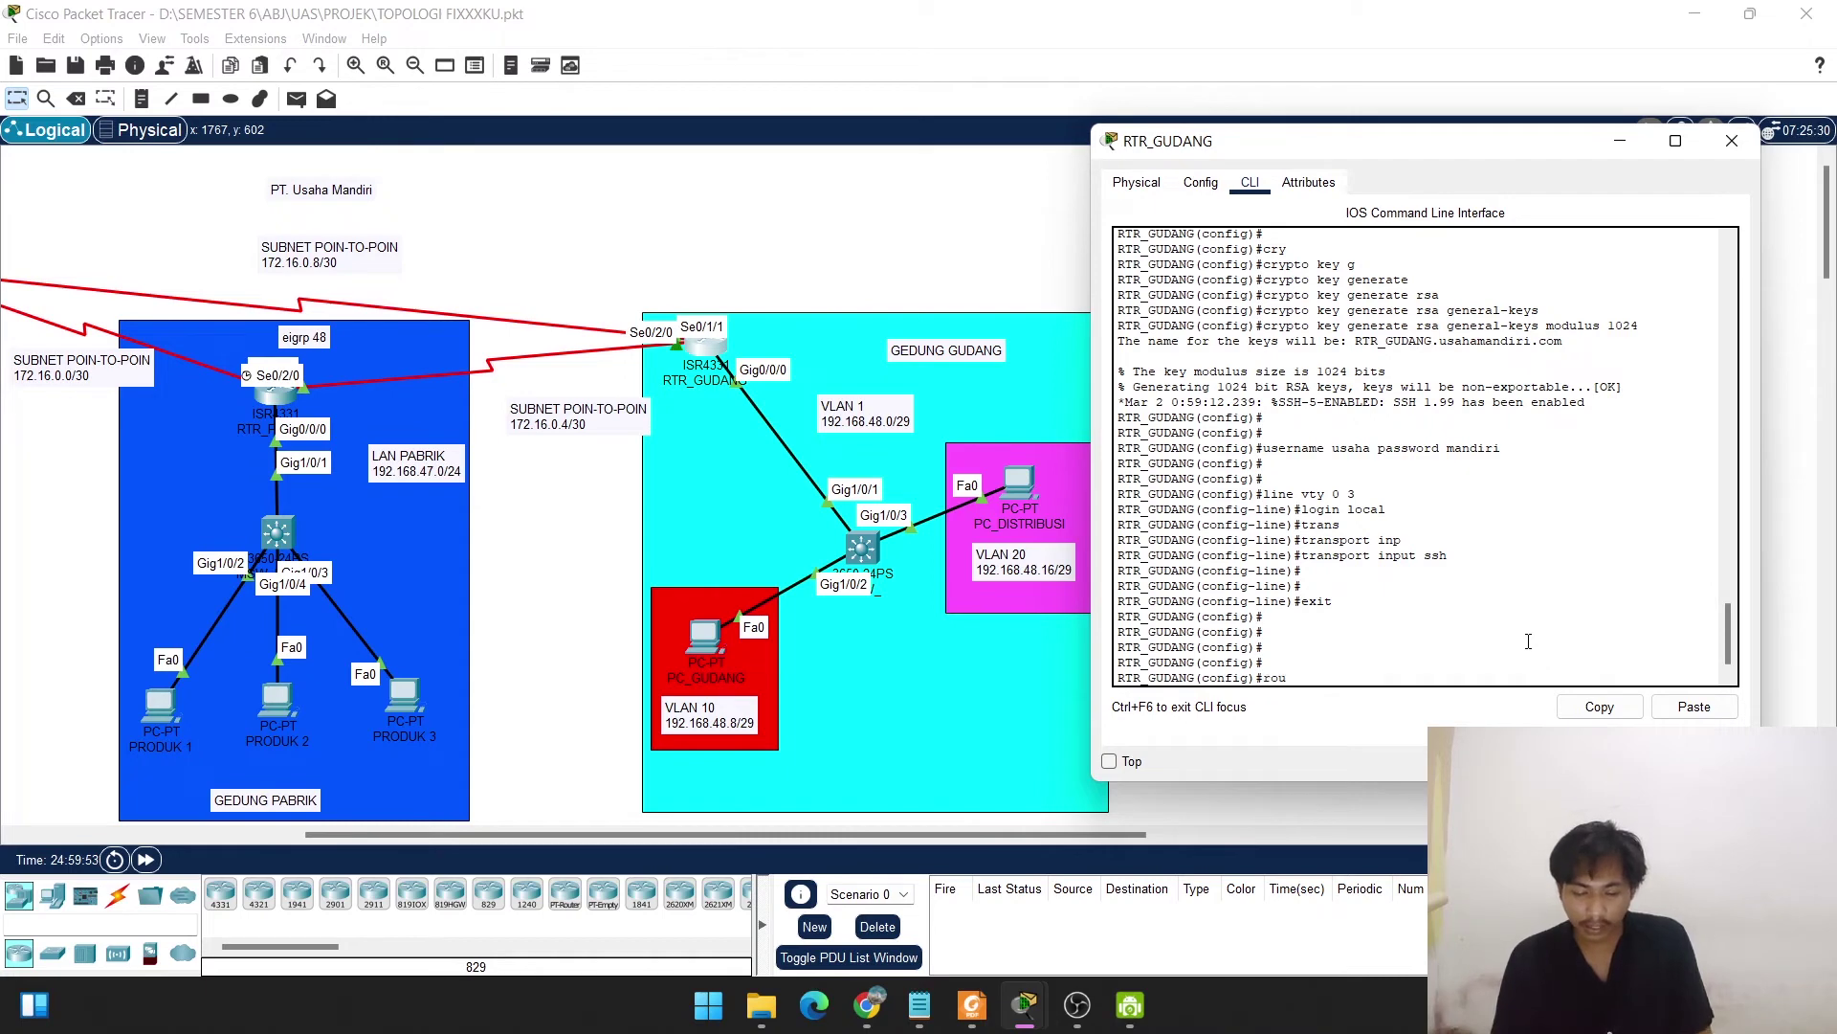
pyautogui.press('Tab')
pyautogui.write('ei')
pyautogui.press('Tab')
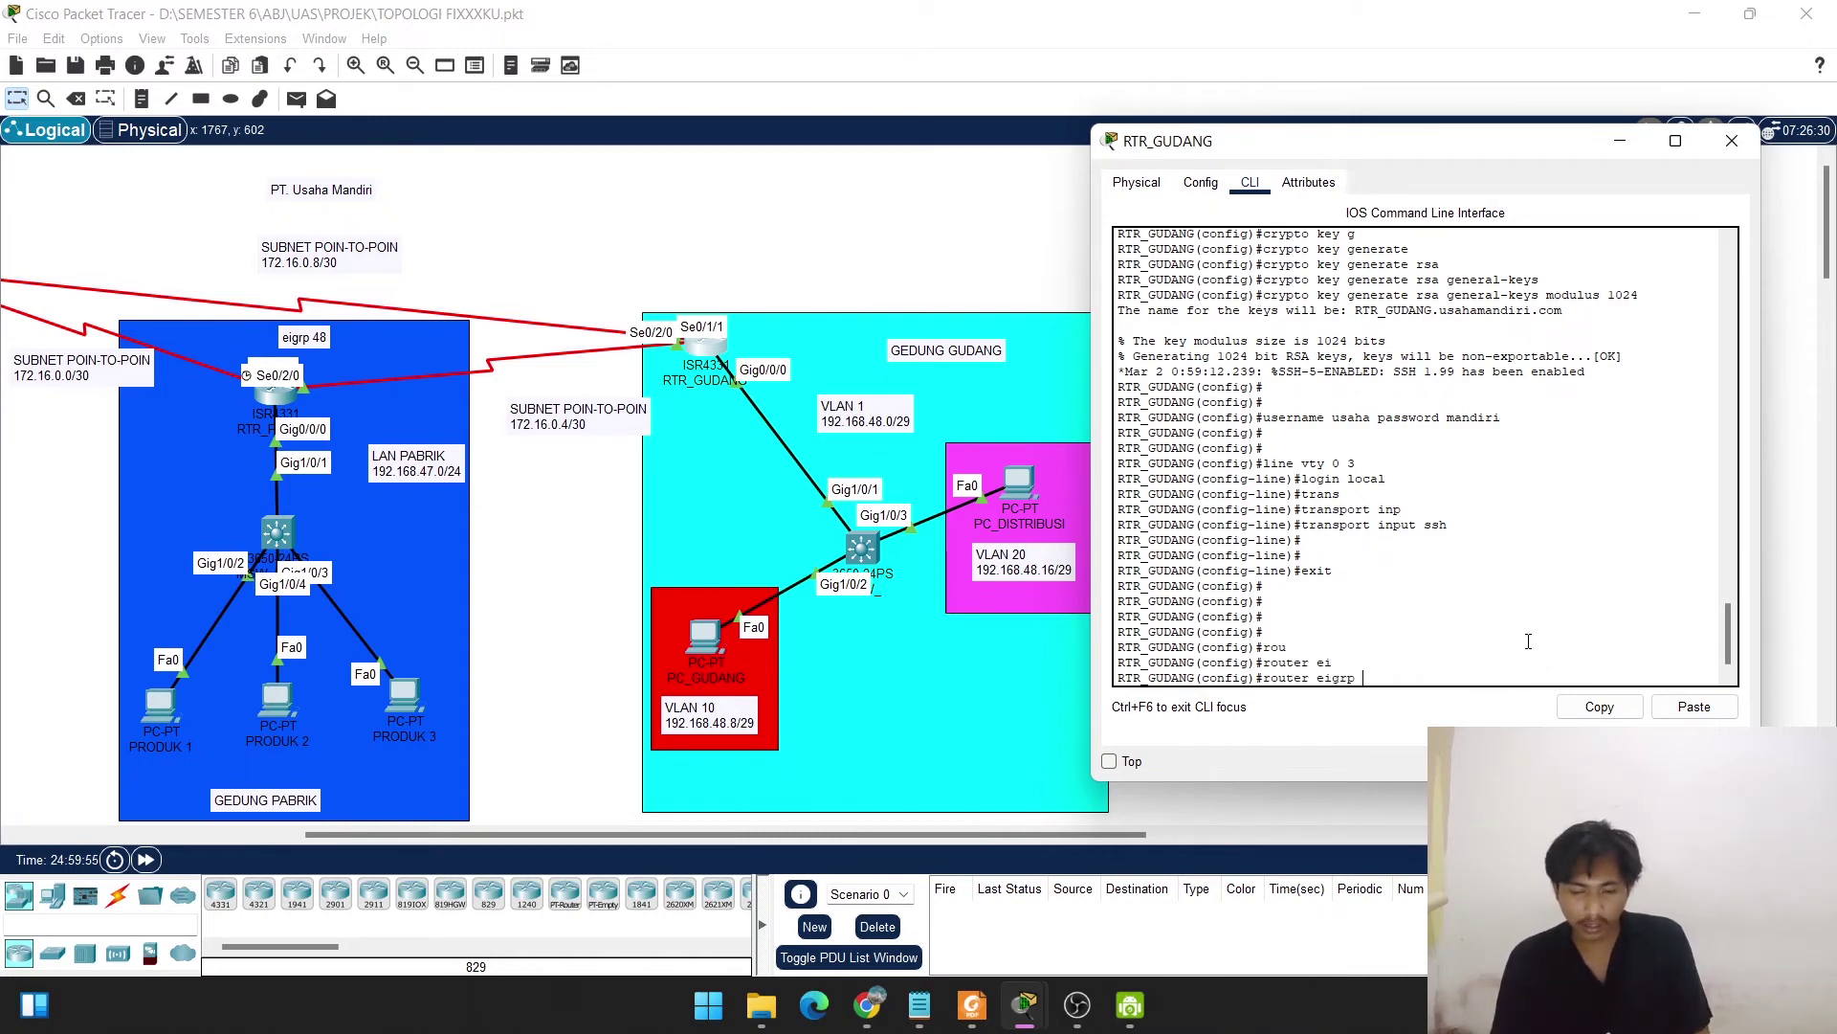
pyautogui.write('48')
pyautogui.press('Return')
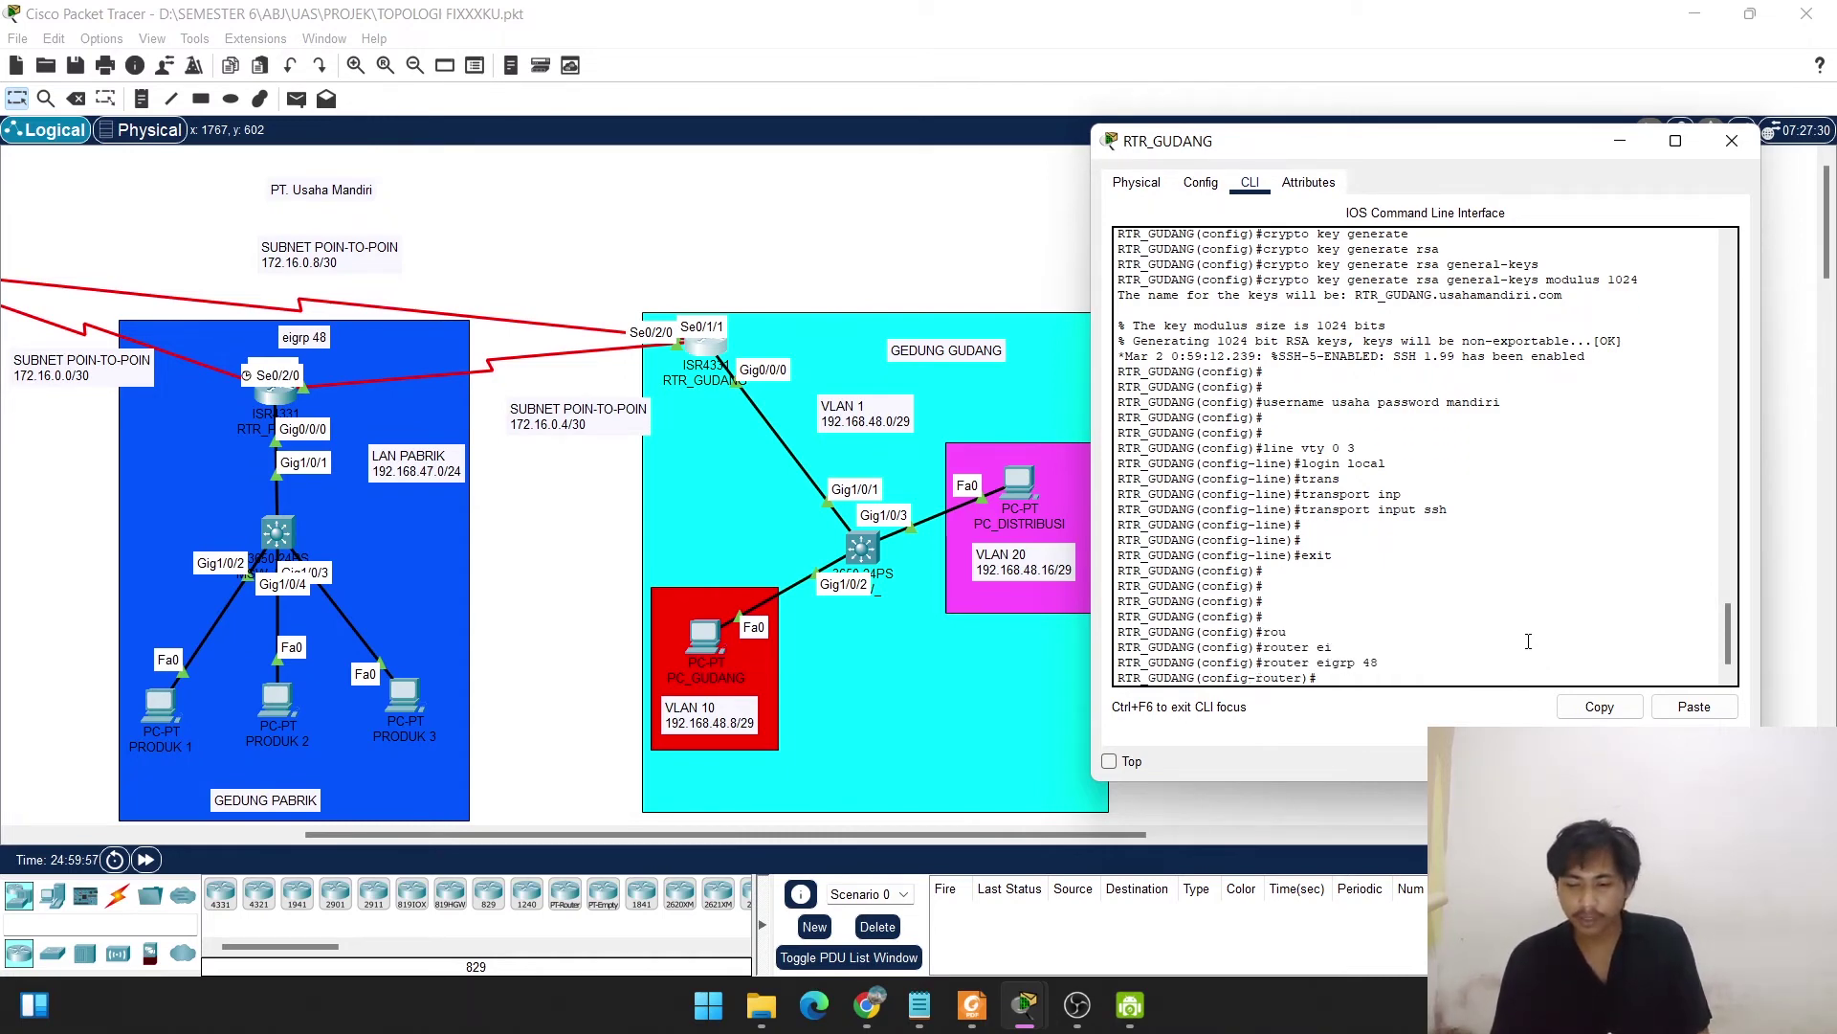
pyautogui.press('Return')
pyautogui.write('net')
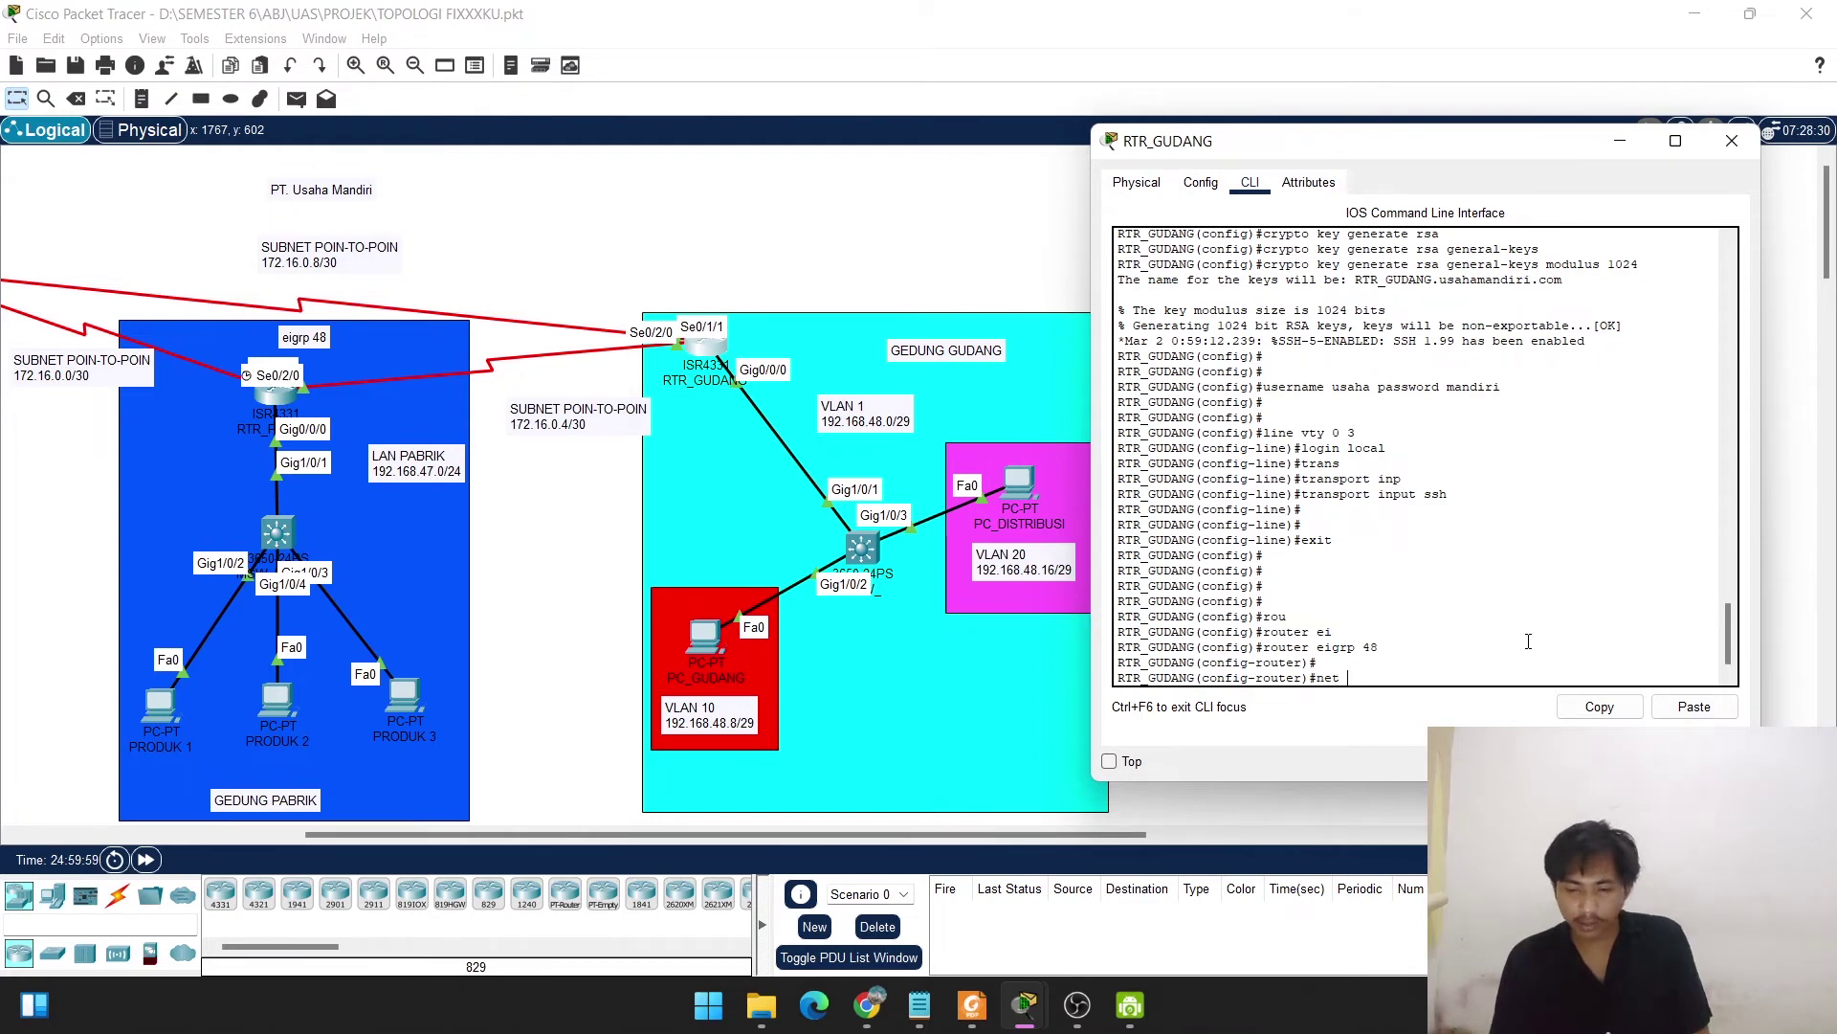
pyautogui.write(' 192.16')
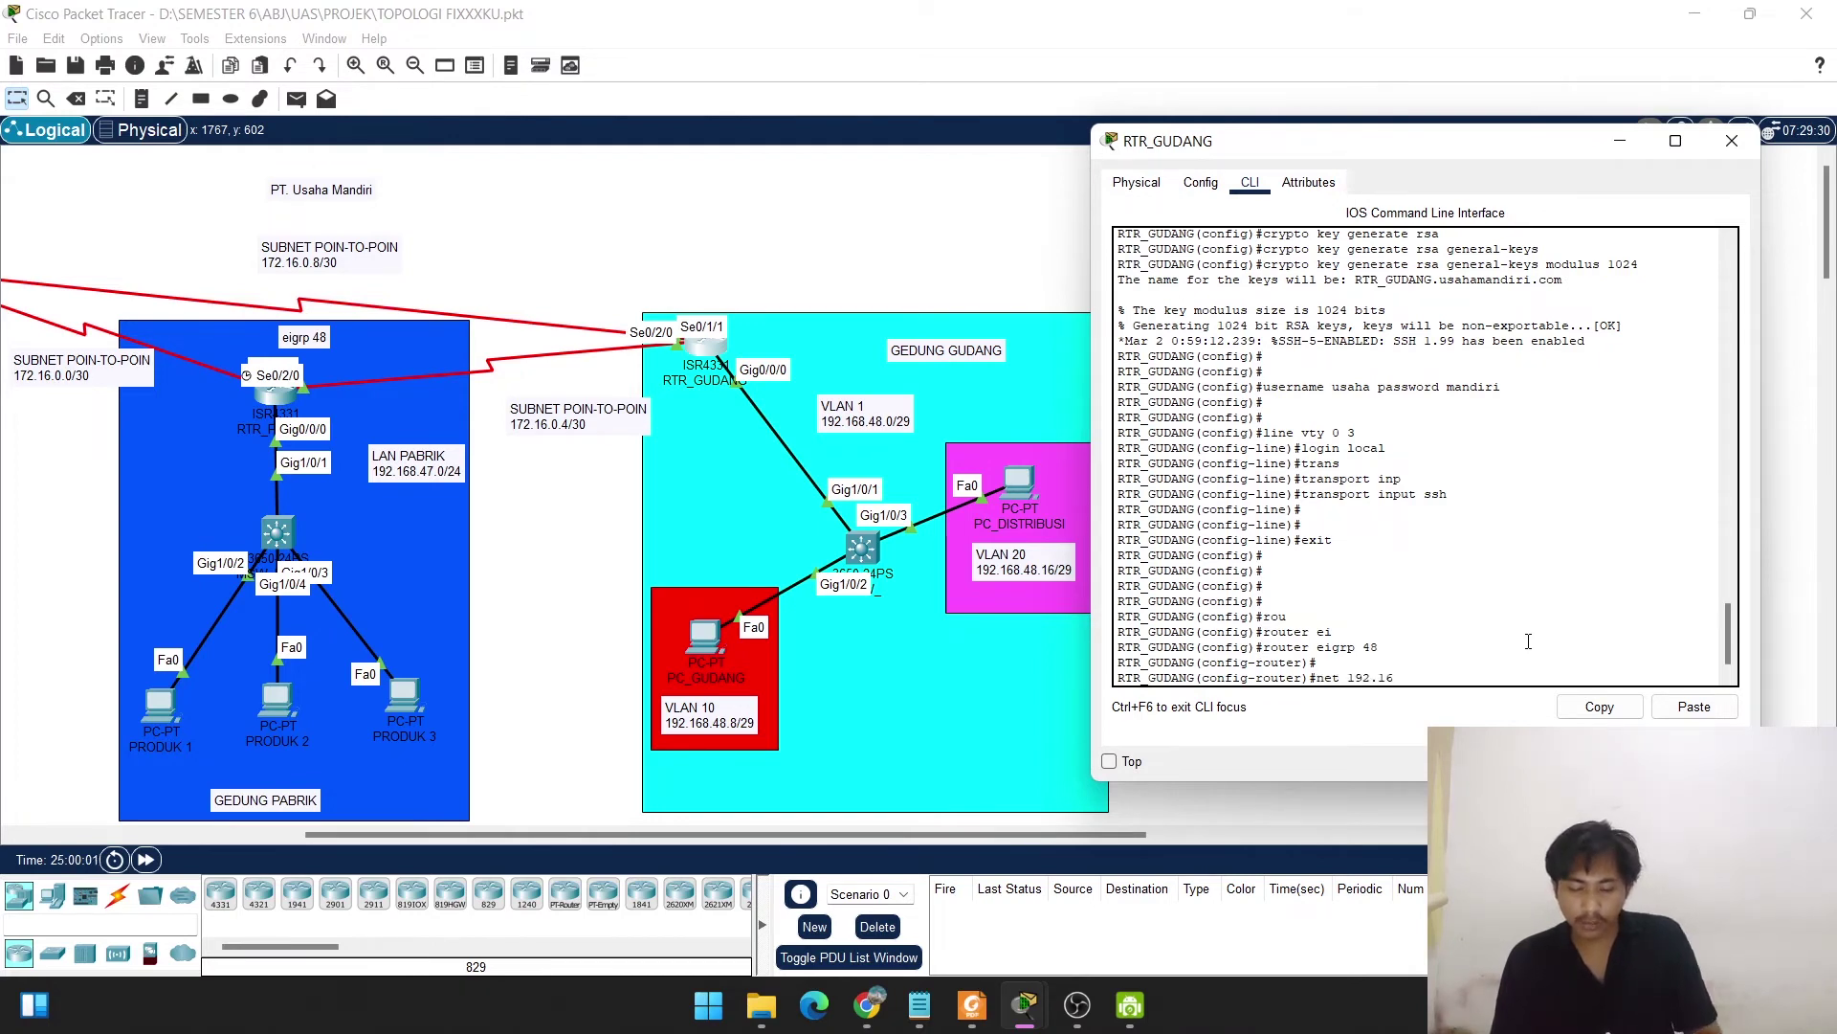
pyautogui.write('8.')
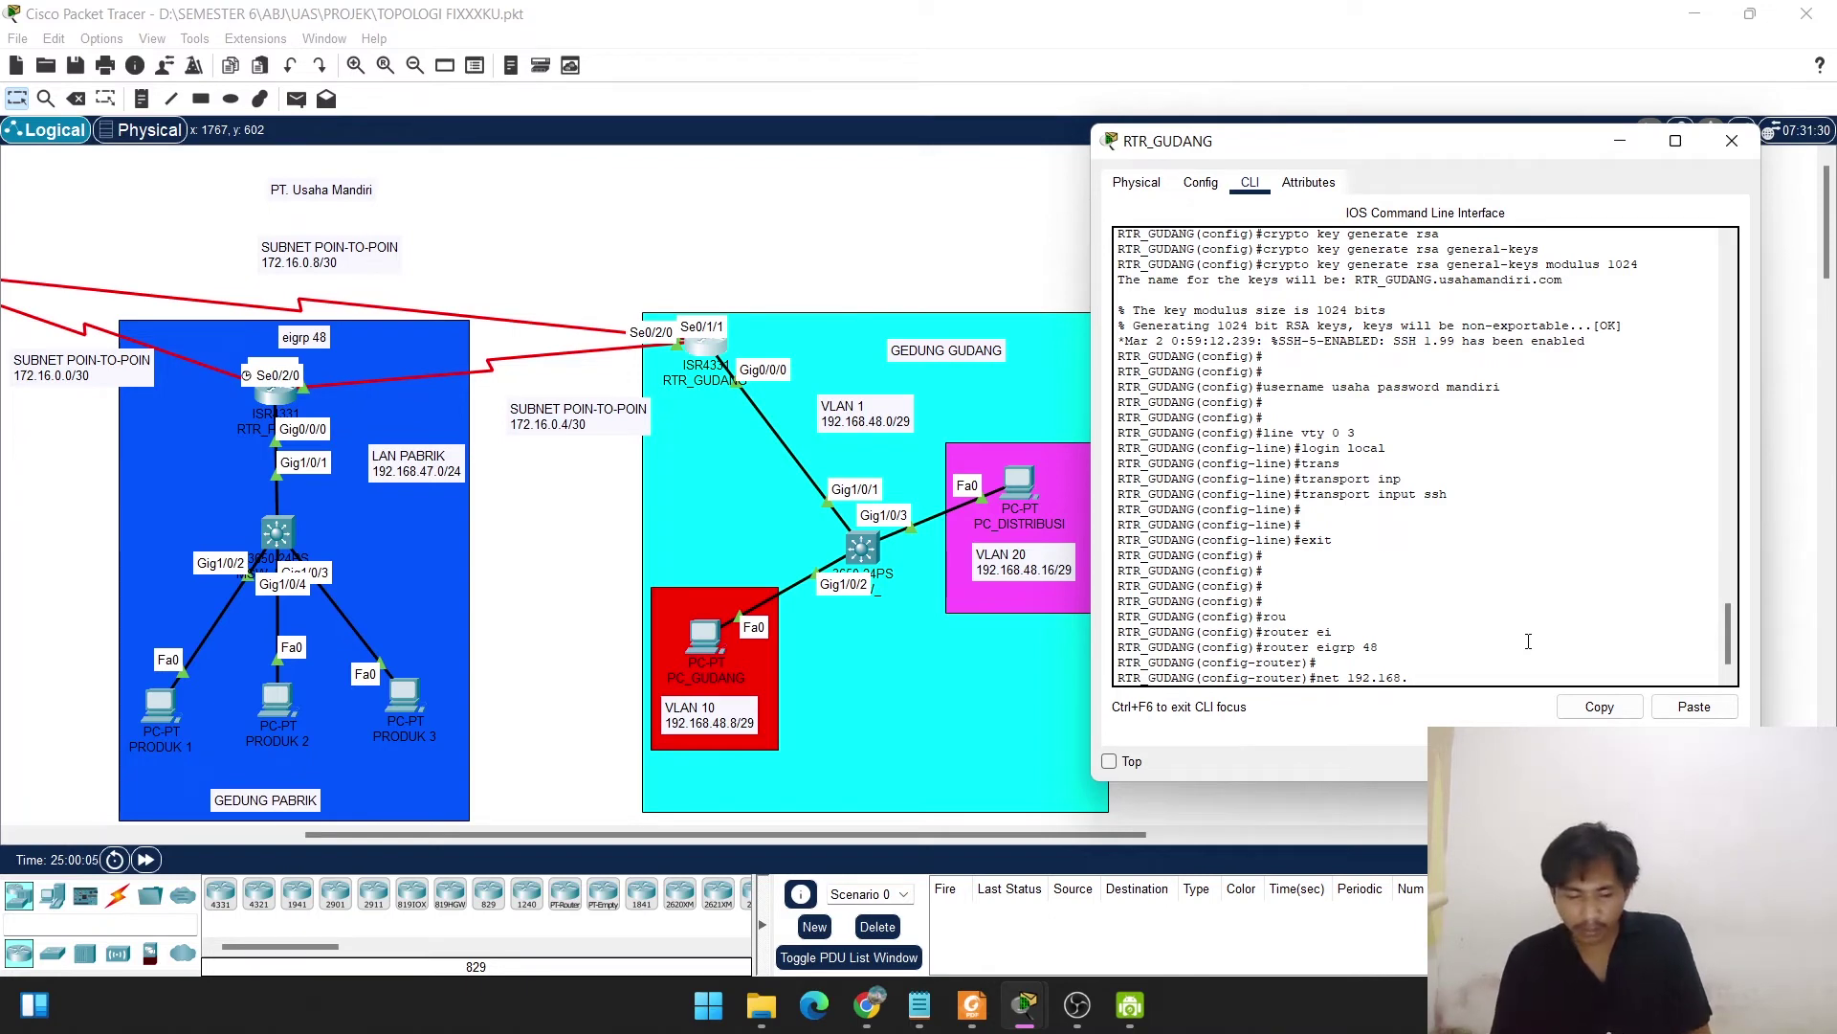
pyautogui.write('48.0')
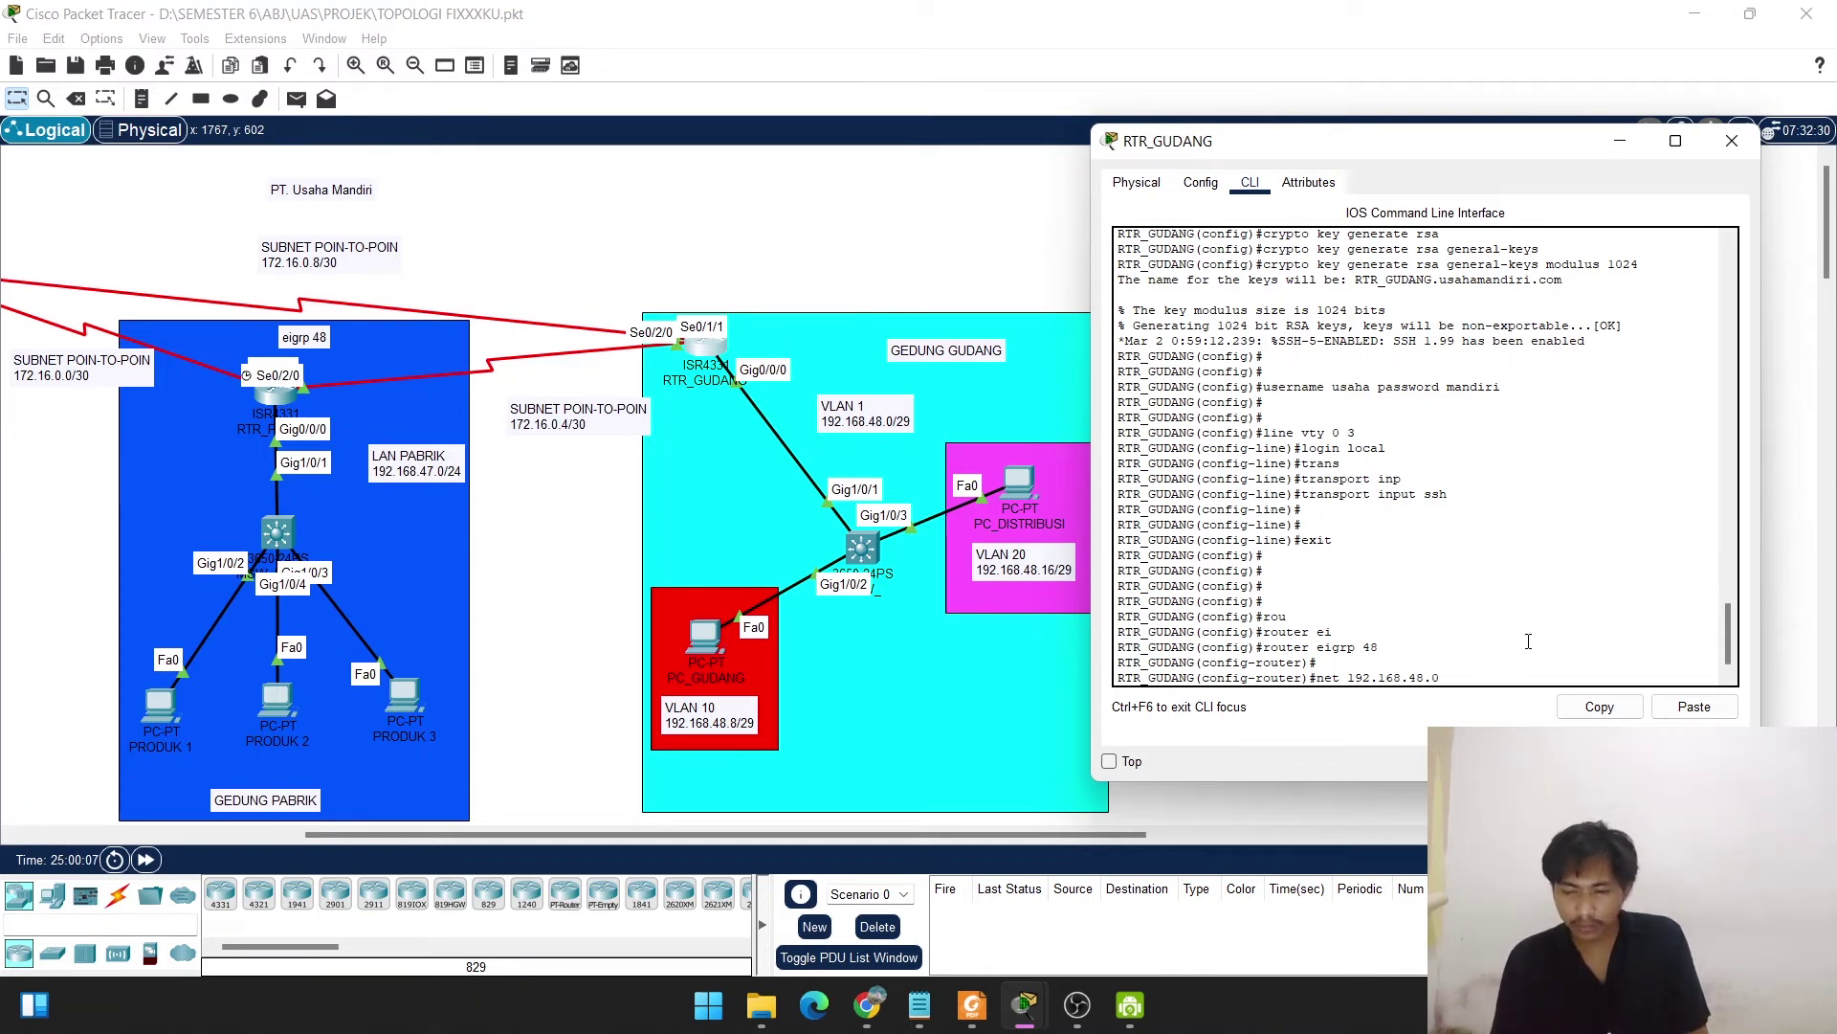
pyautogui.press('Return')
# Add EIGRP networks 192.168.48.8 and 192.168.48.16.
pyautogui.press('Up')
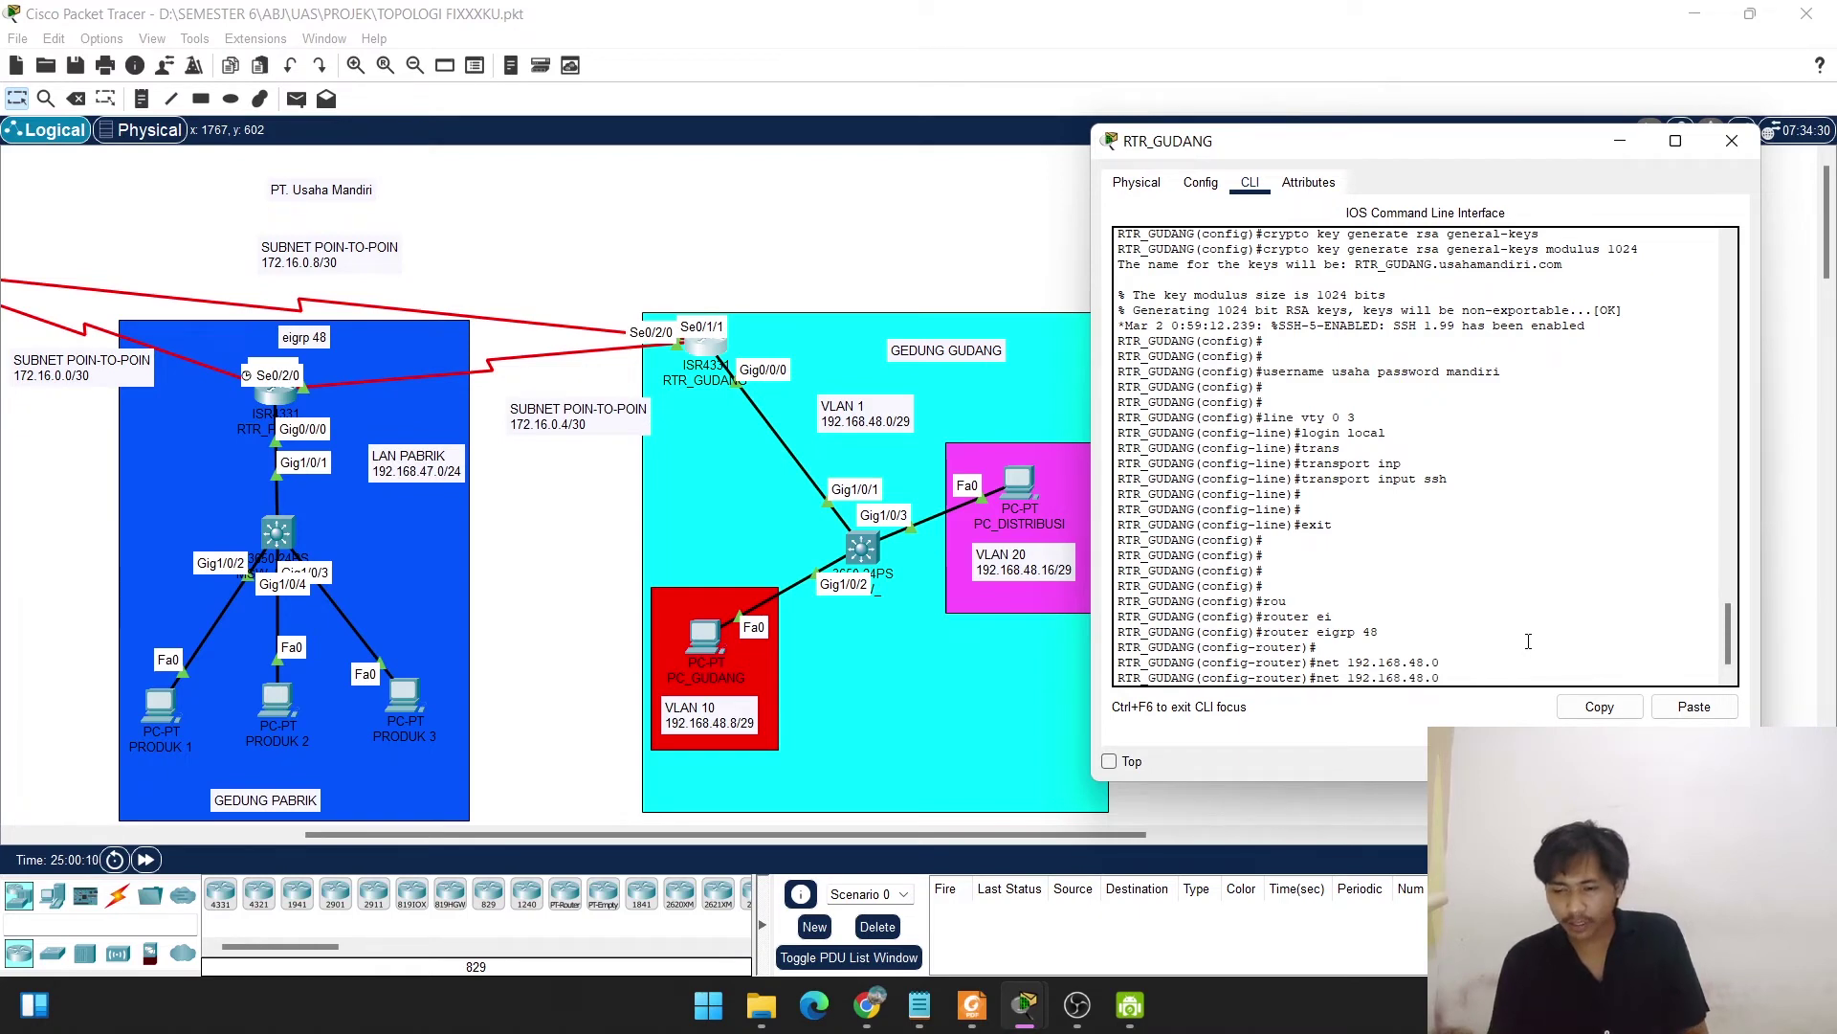
pyautogui.press('BackSpace')
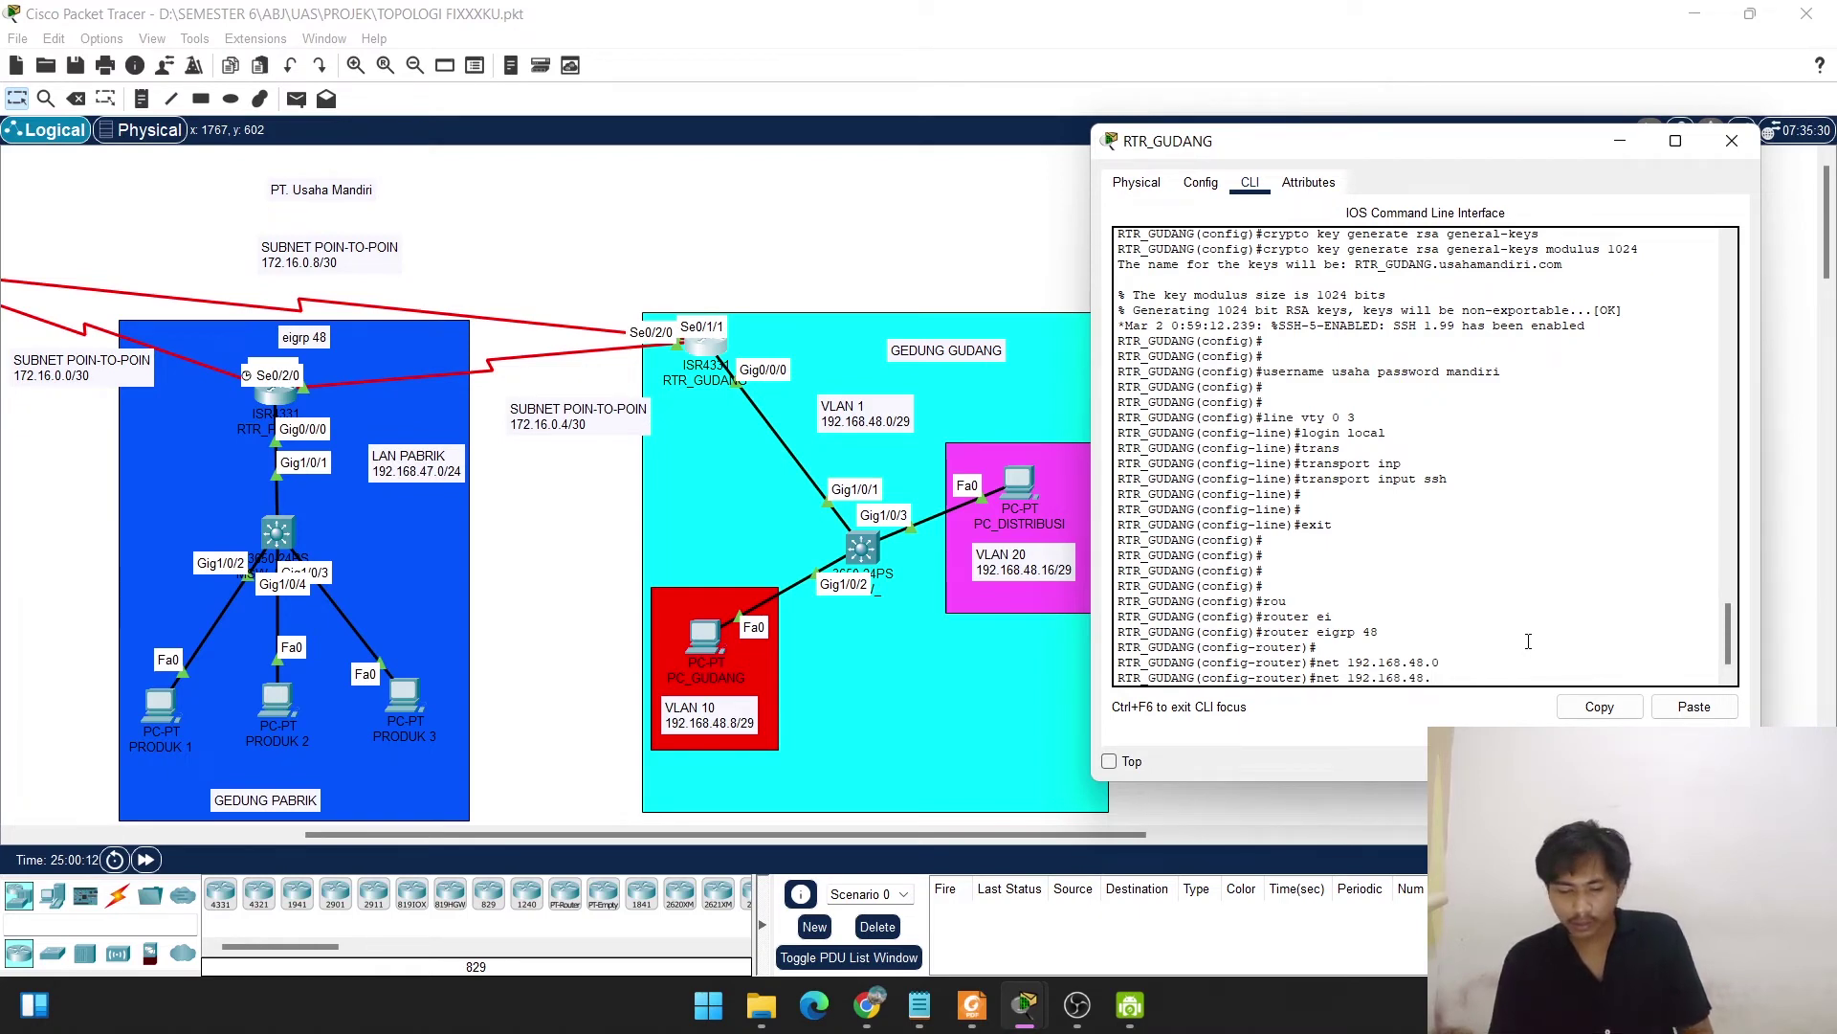
pyautogui.write('6')
pyautogui.press('BackSpace')
pyautogui.write('8')
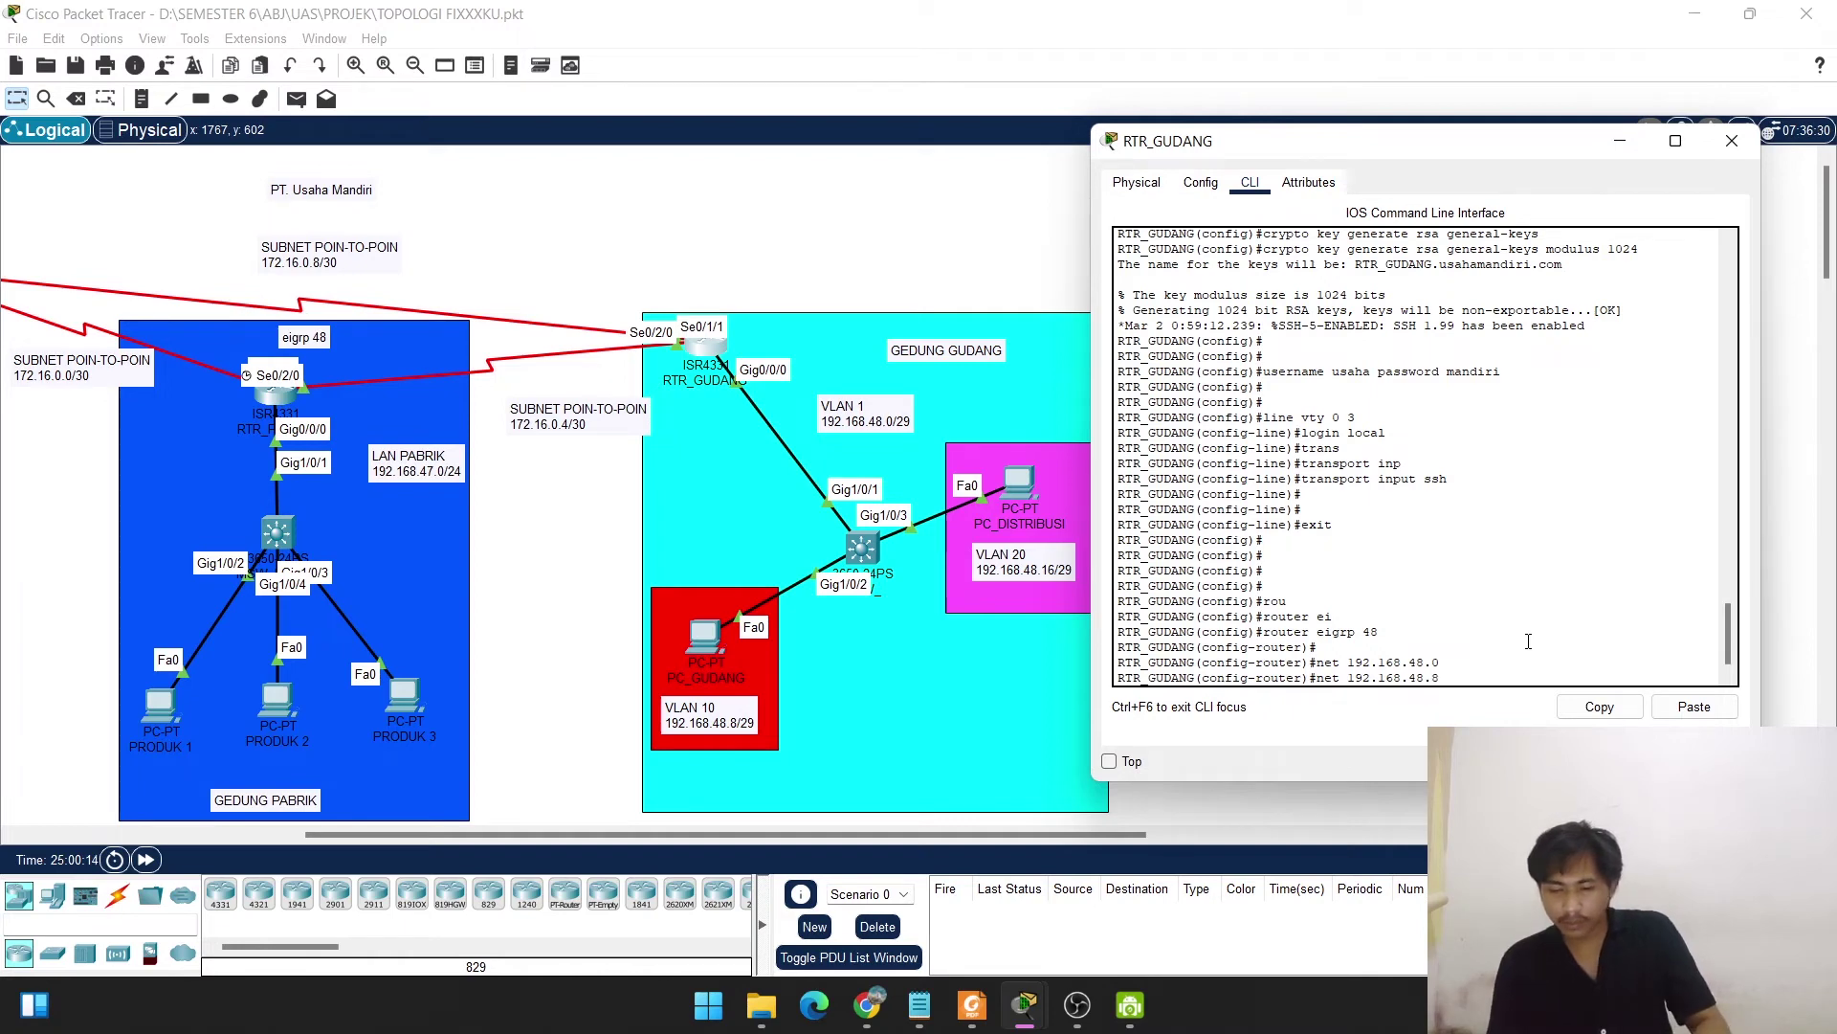
pyautogui.press('Return')
pyautogui.press('Up')
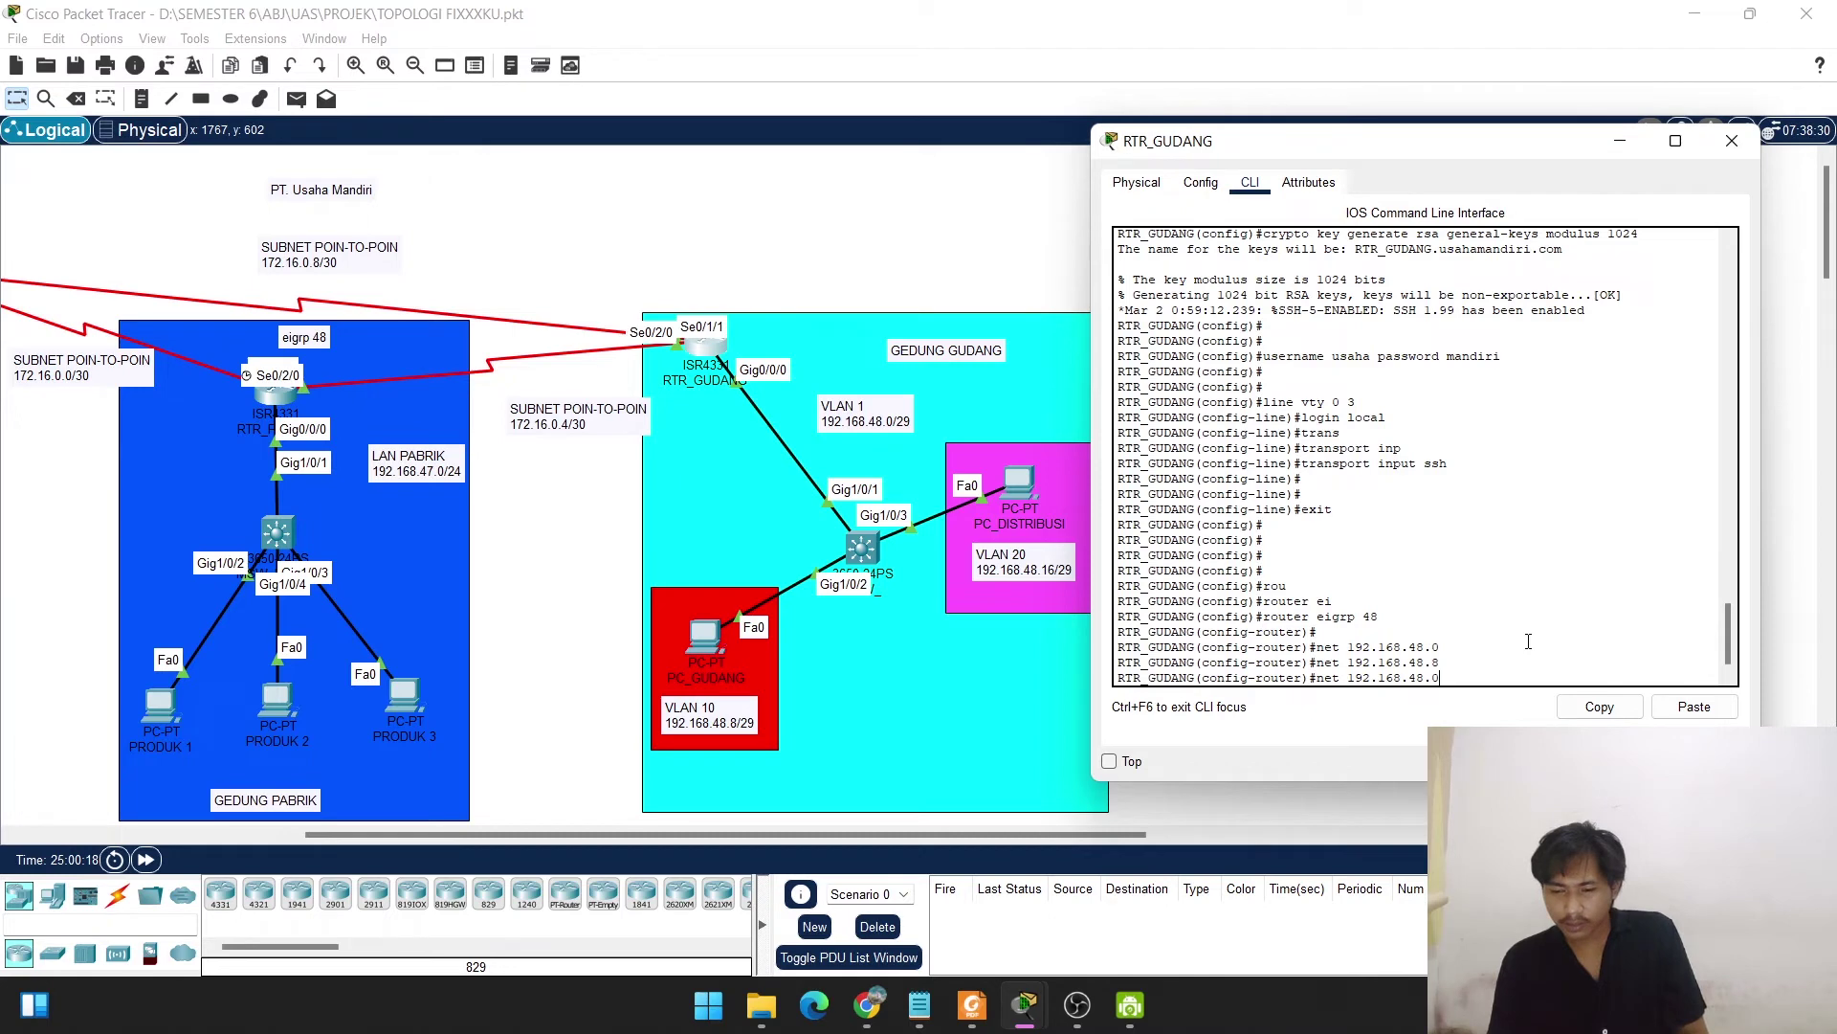
pyautogui.press('BackSpace')
pyautogui.write('16')
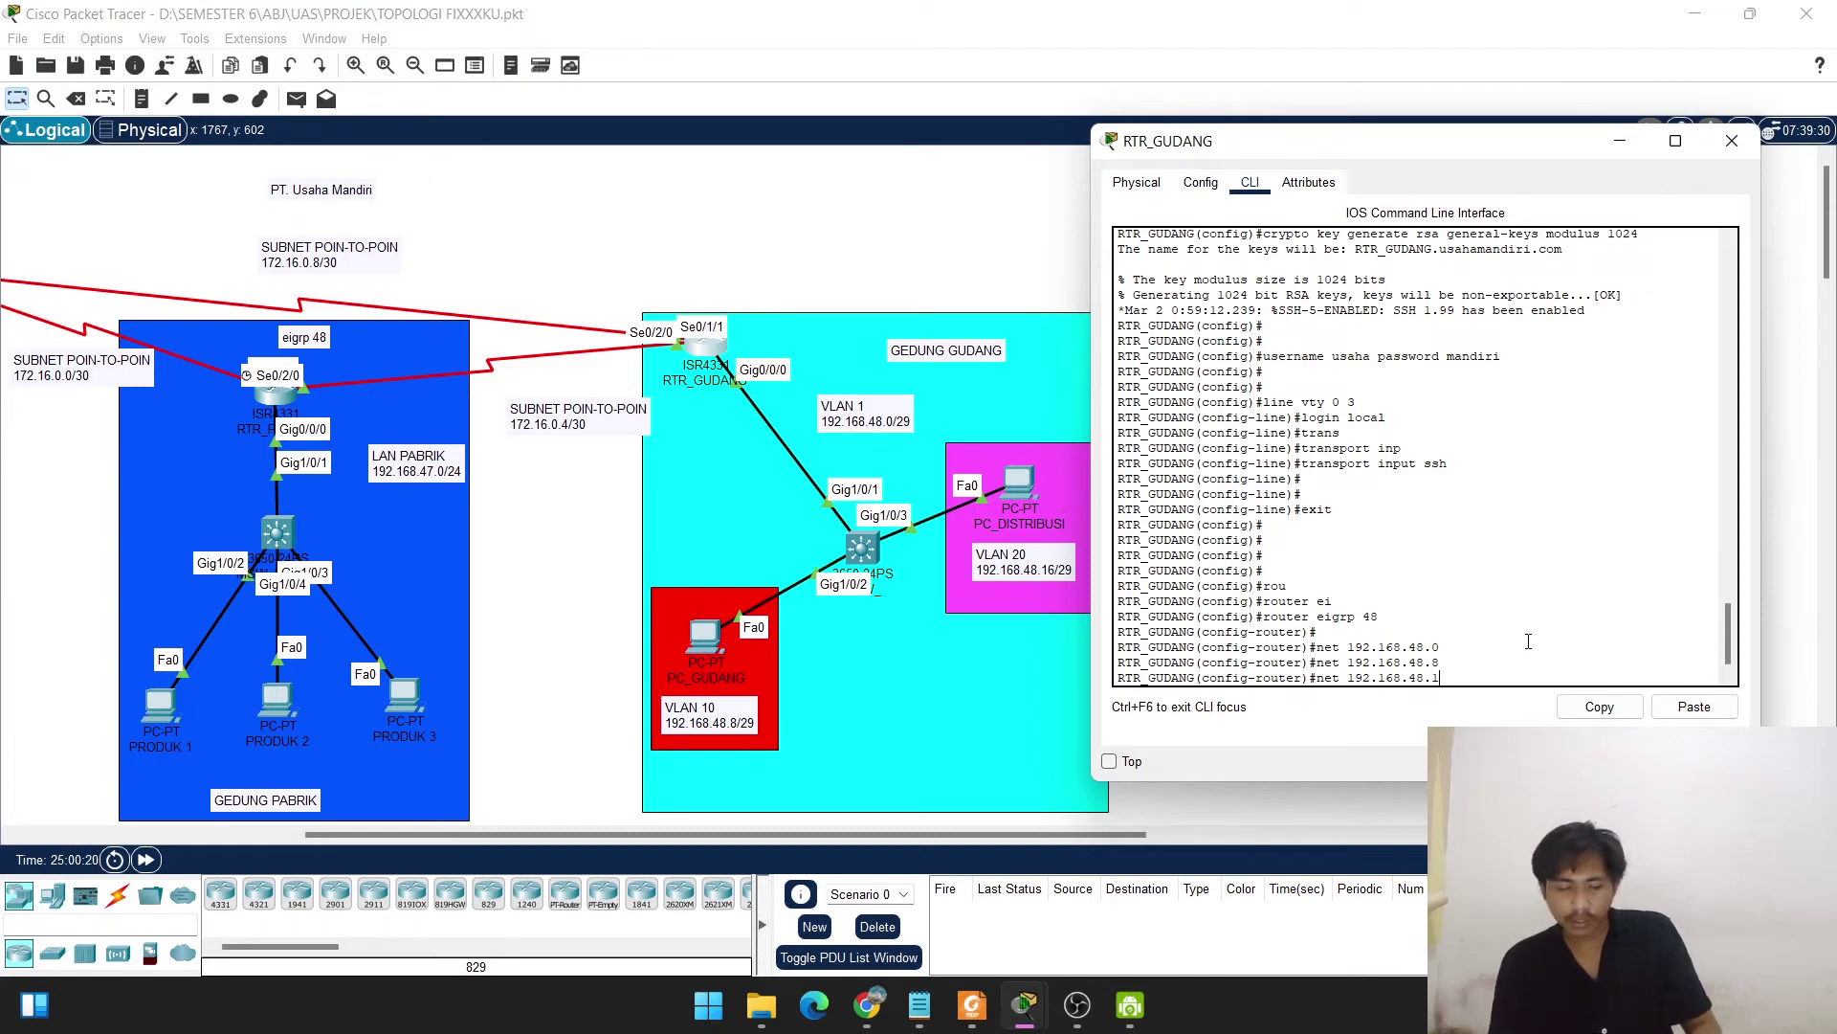
pyautogui.press('Return')
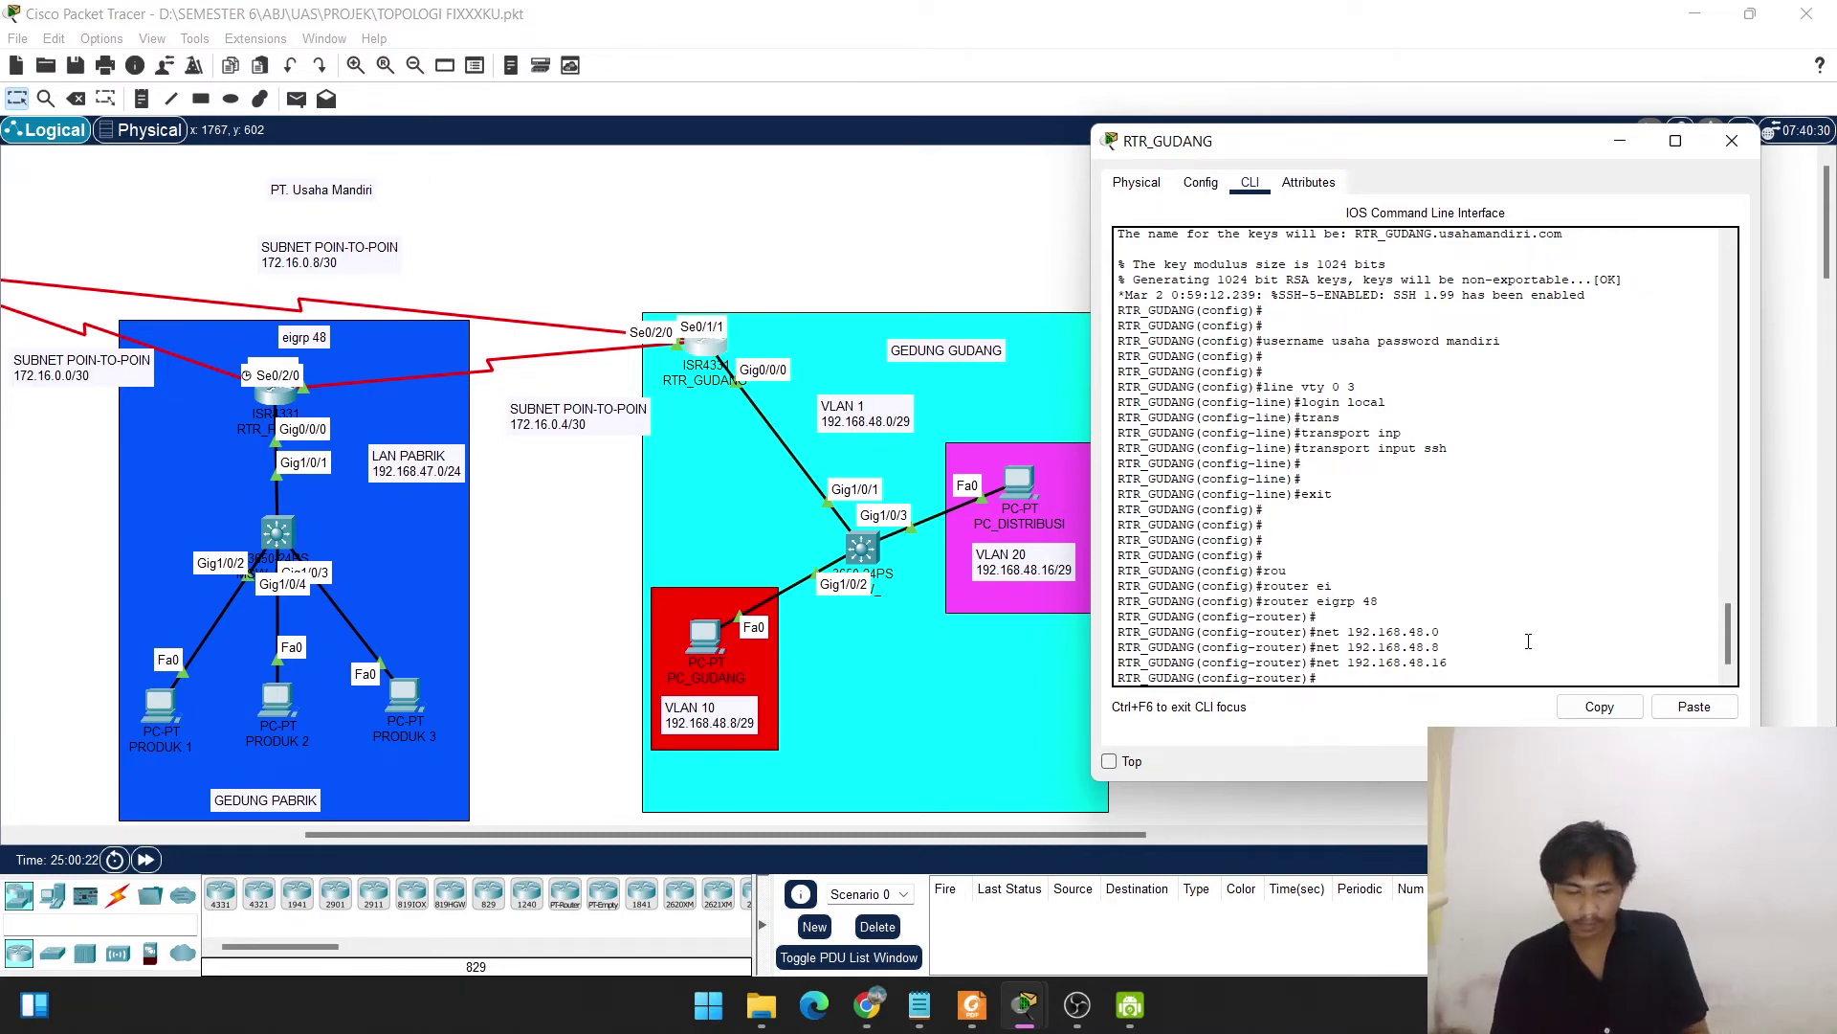
# Advertise network 172.16.0.8 in EIGRP 48 and leave router configuration.
pyautogui.write('net ')
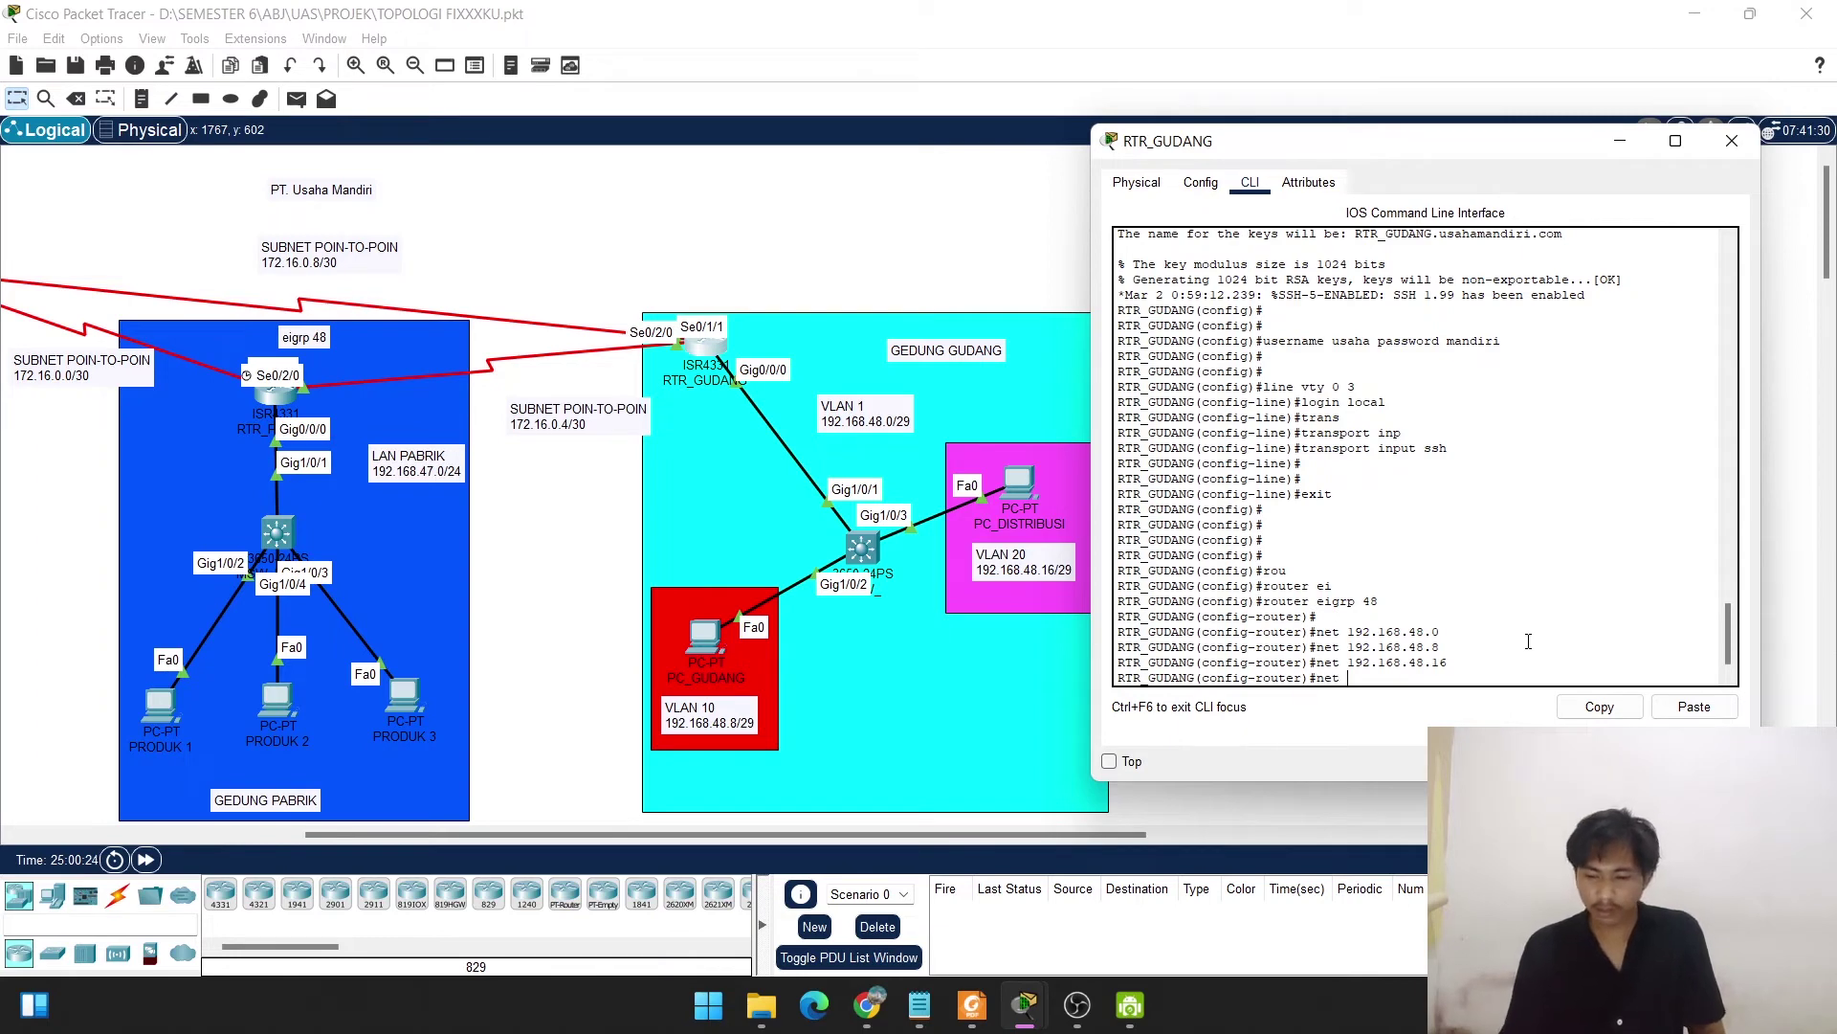
pyautogui.write('17')
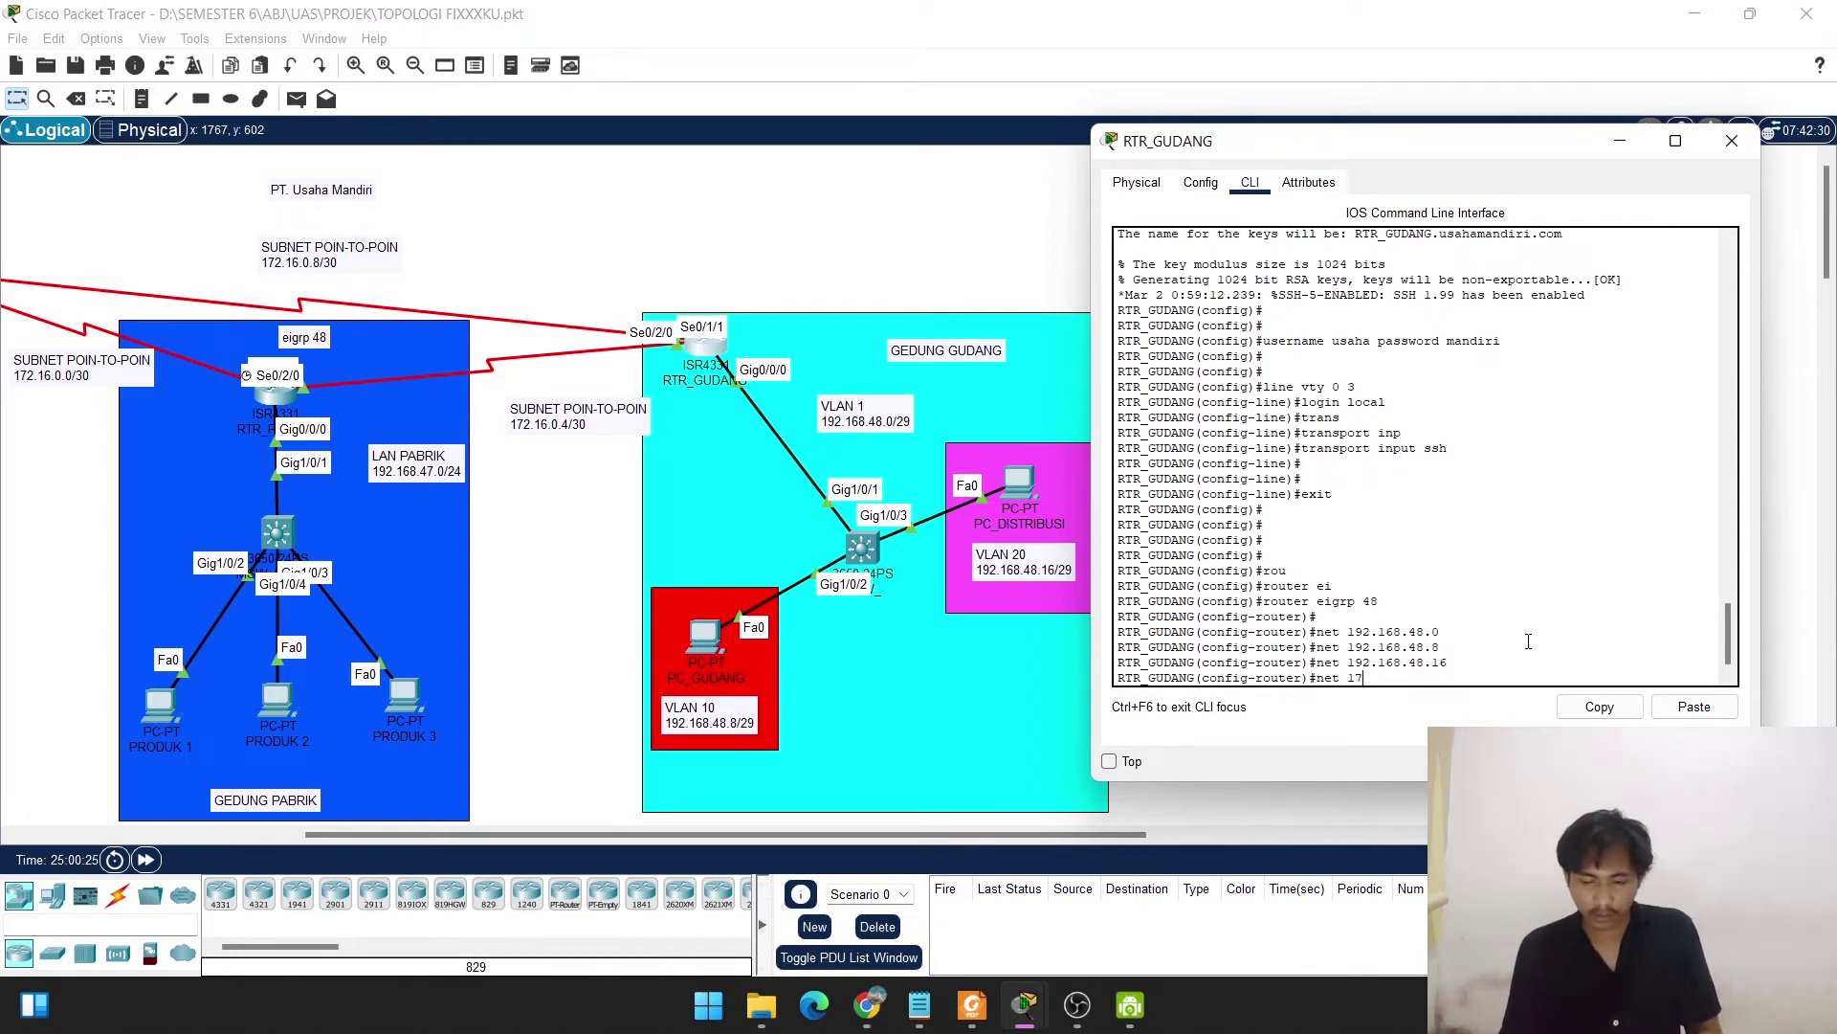
pyautogui.write('2.1')
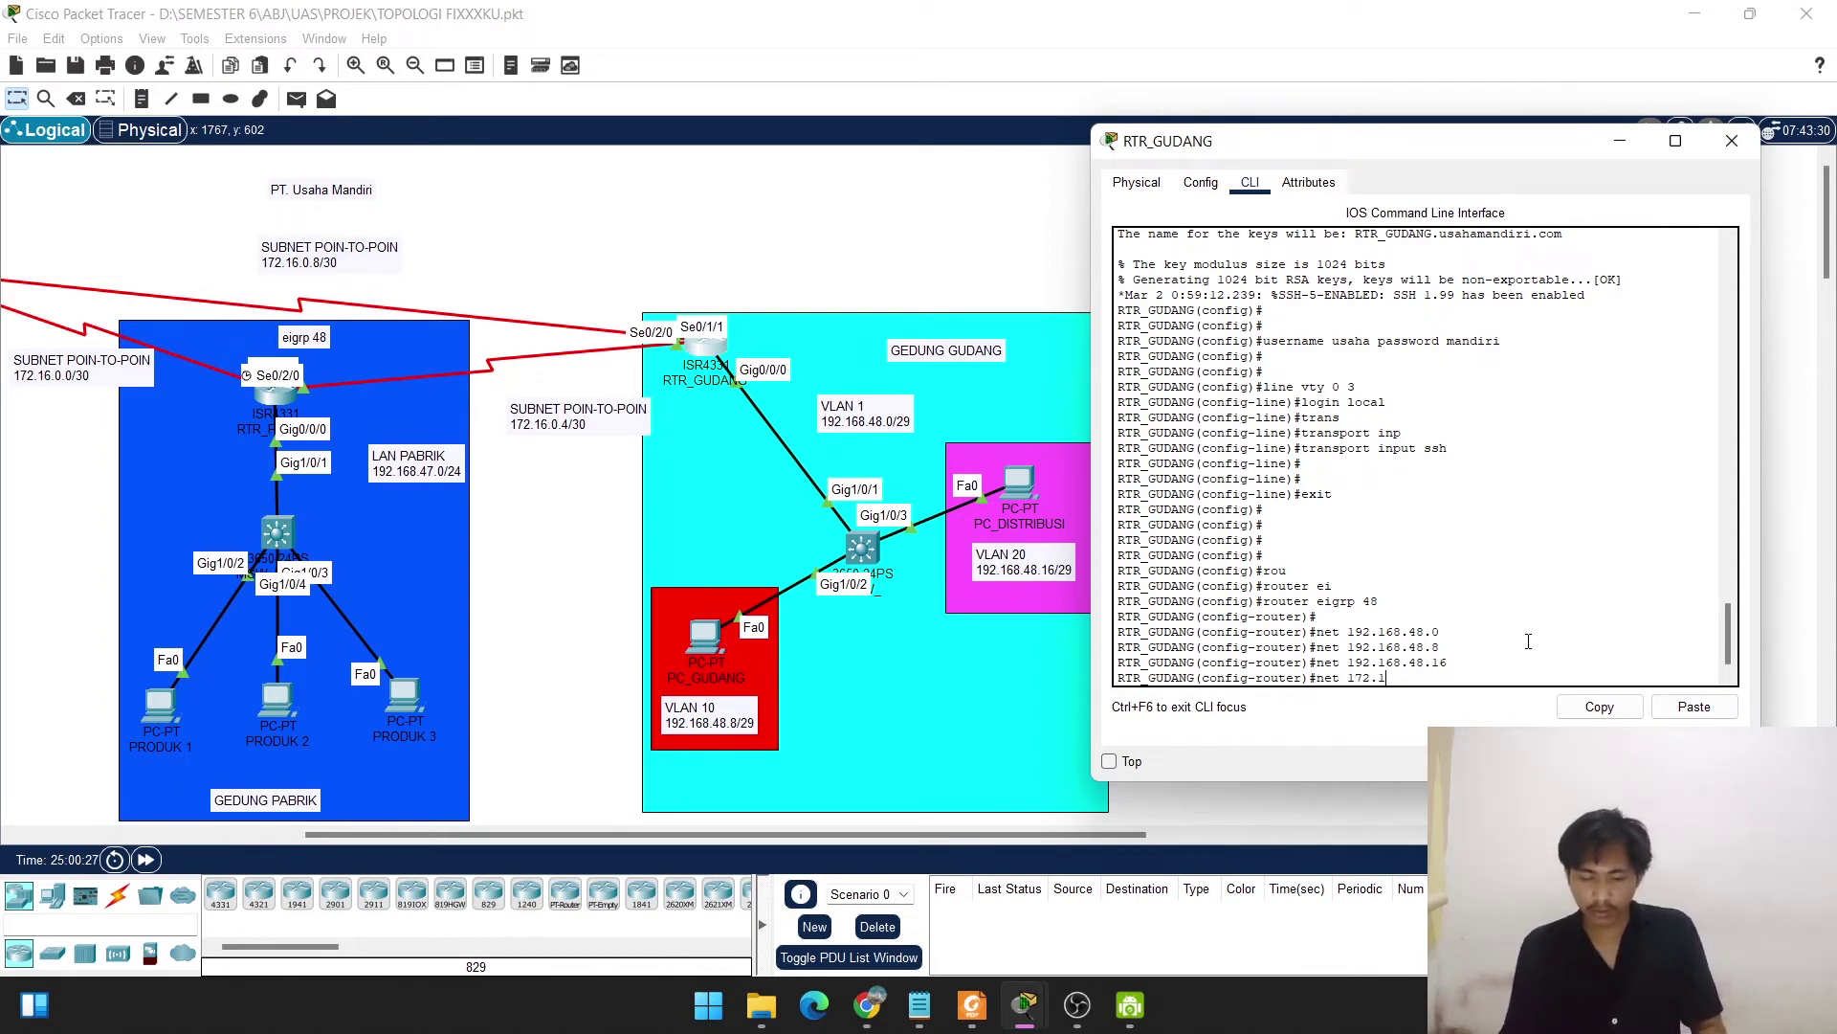
pyautogui.write('6')
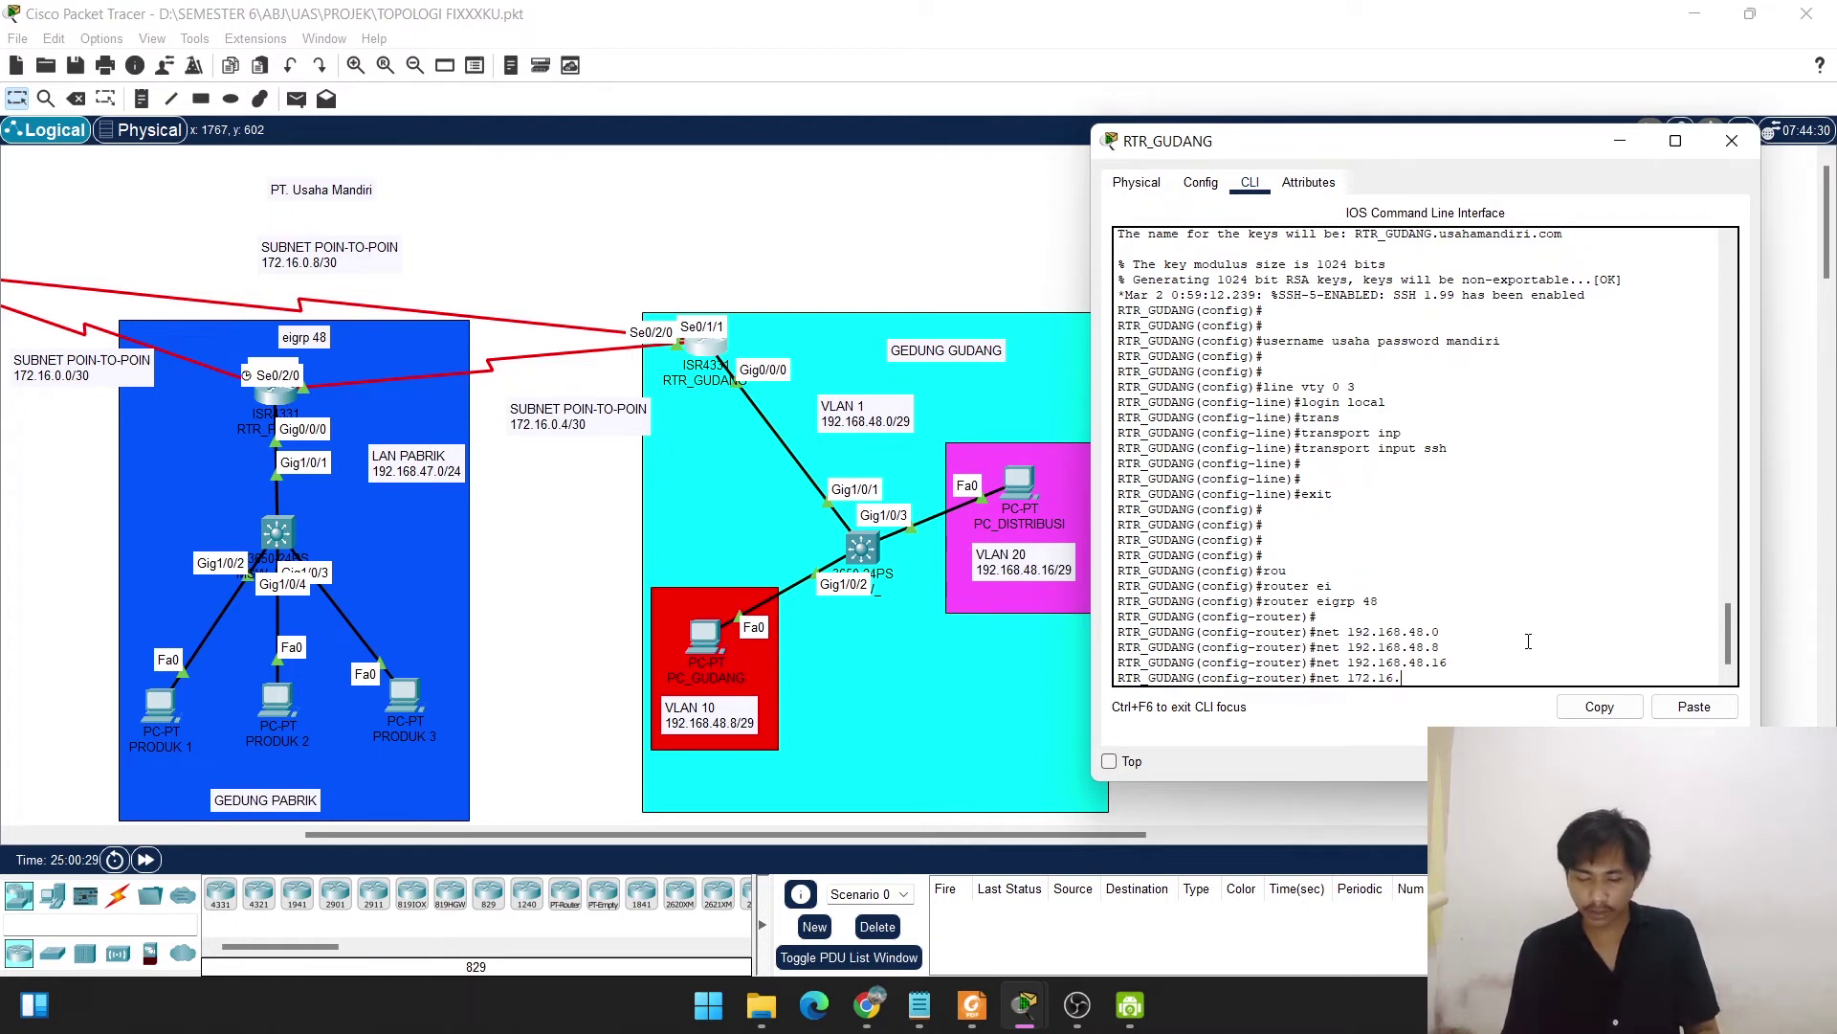
pyautogui.write('.')
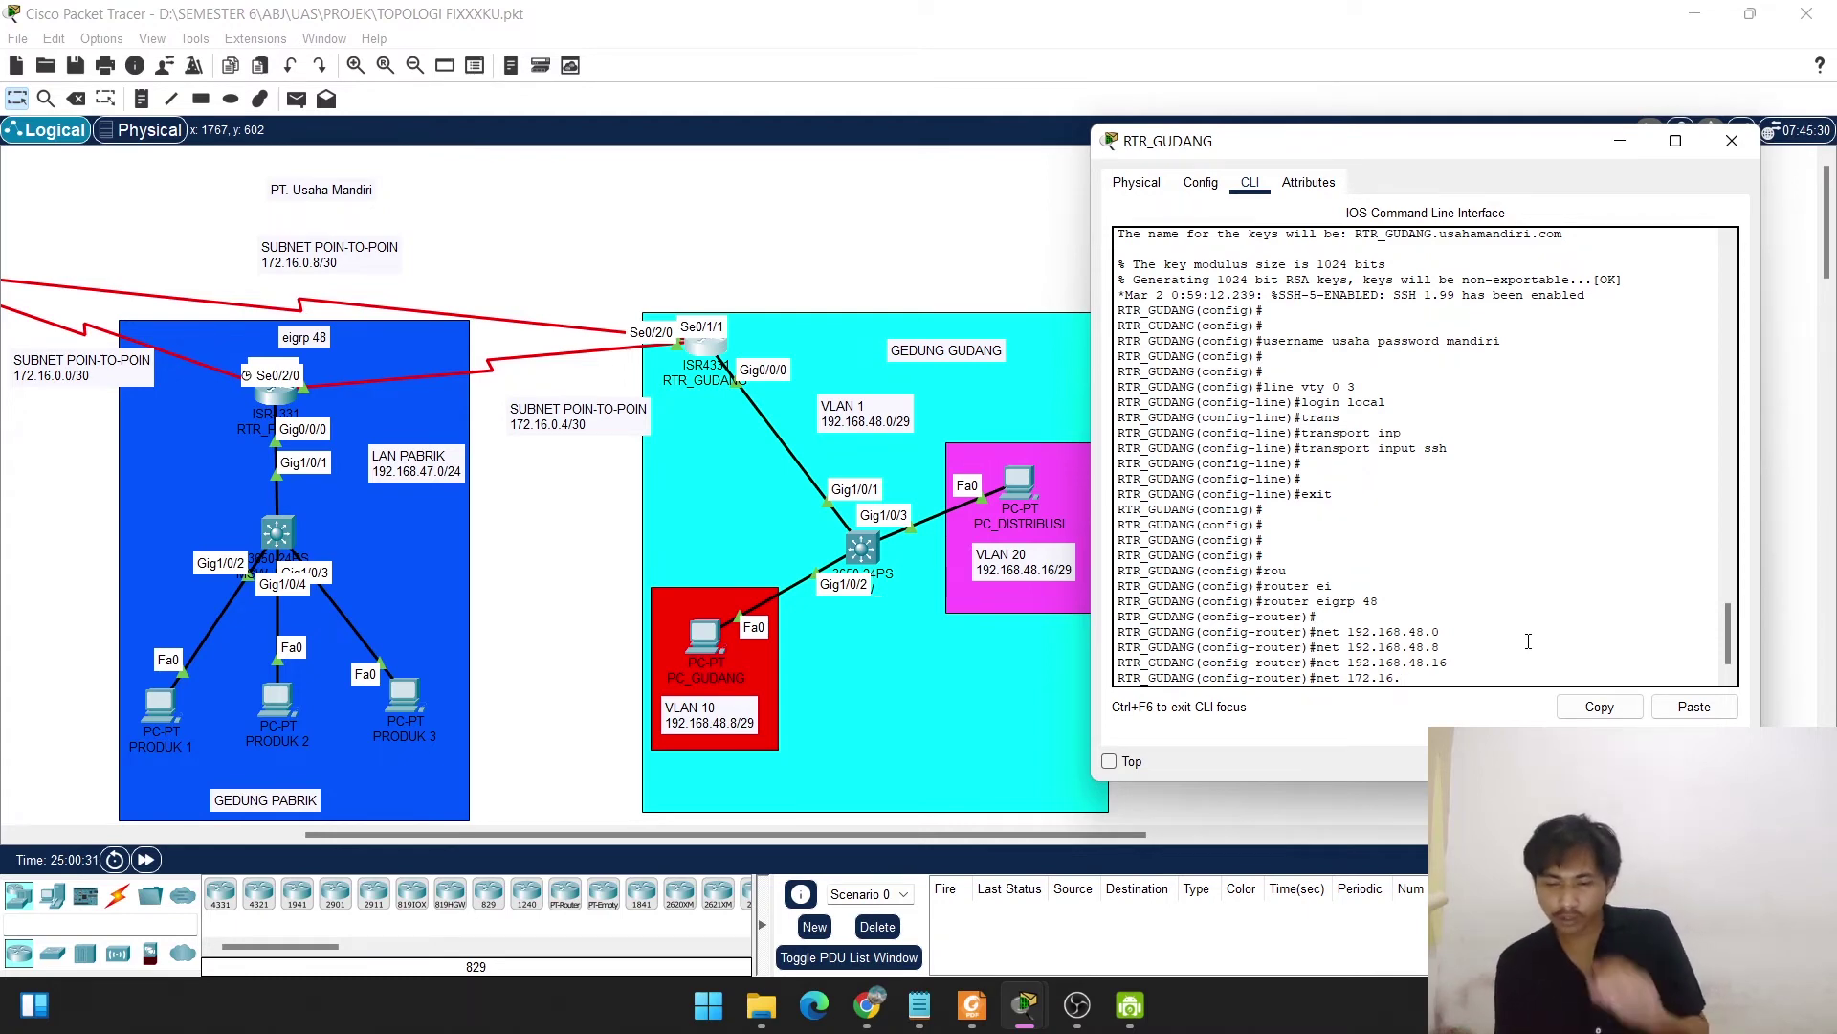
pyautogui.write('0')
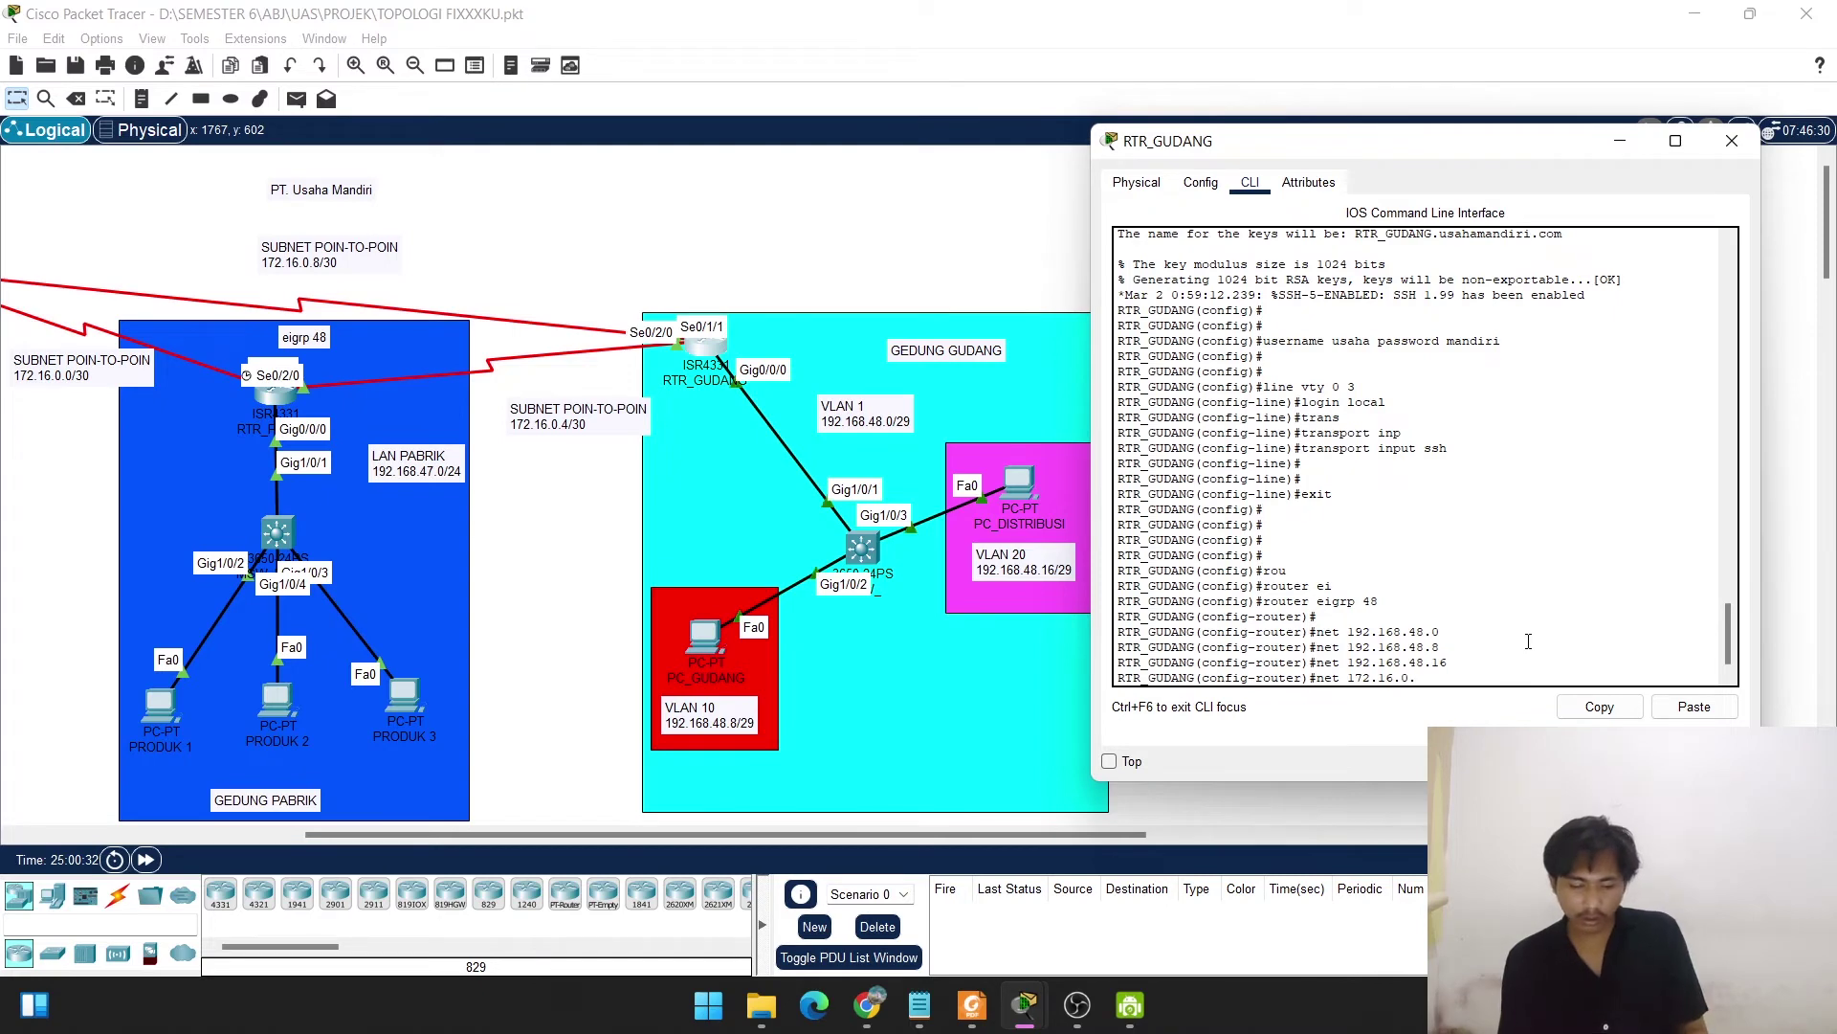
pyautogui.write('.8')
pyautogui.press('Return')
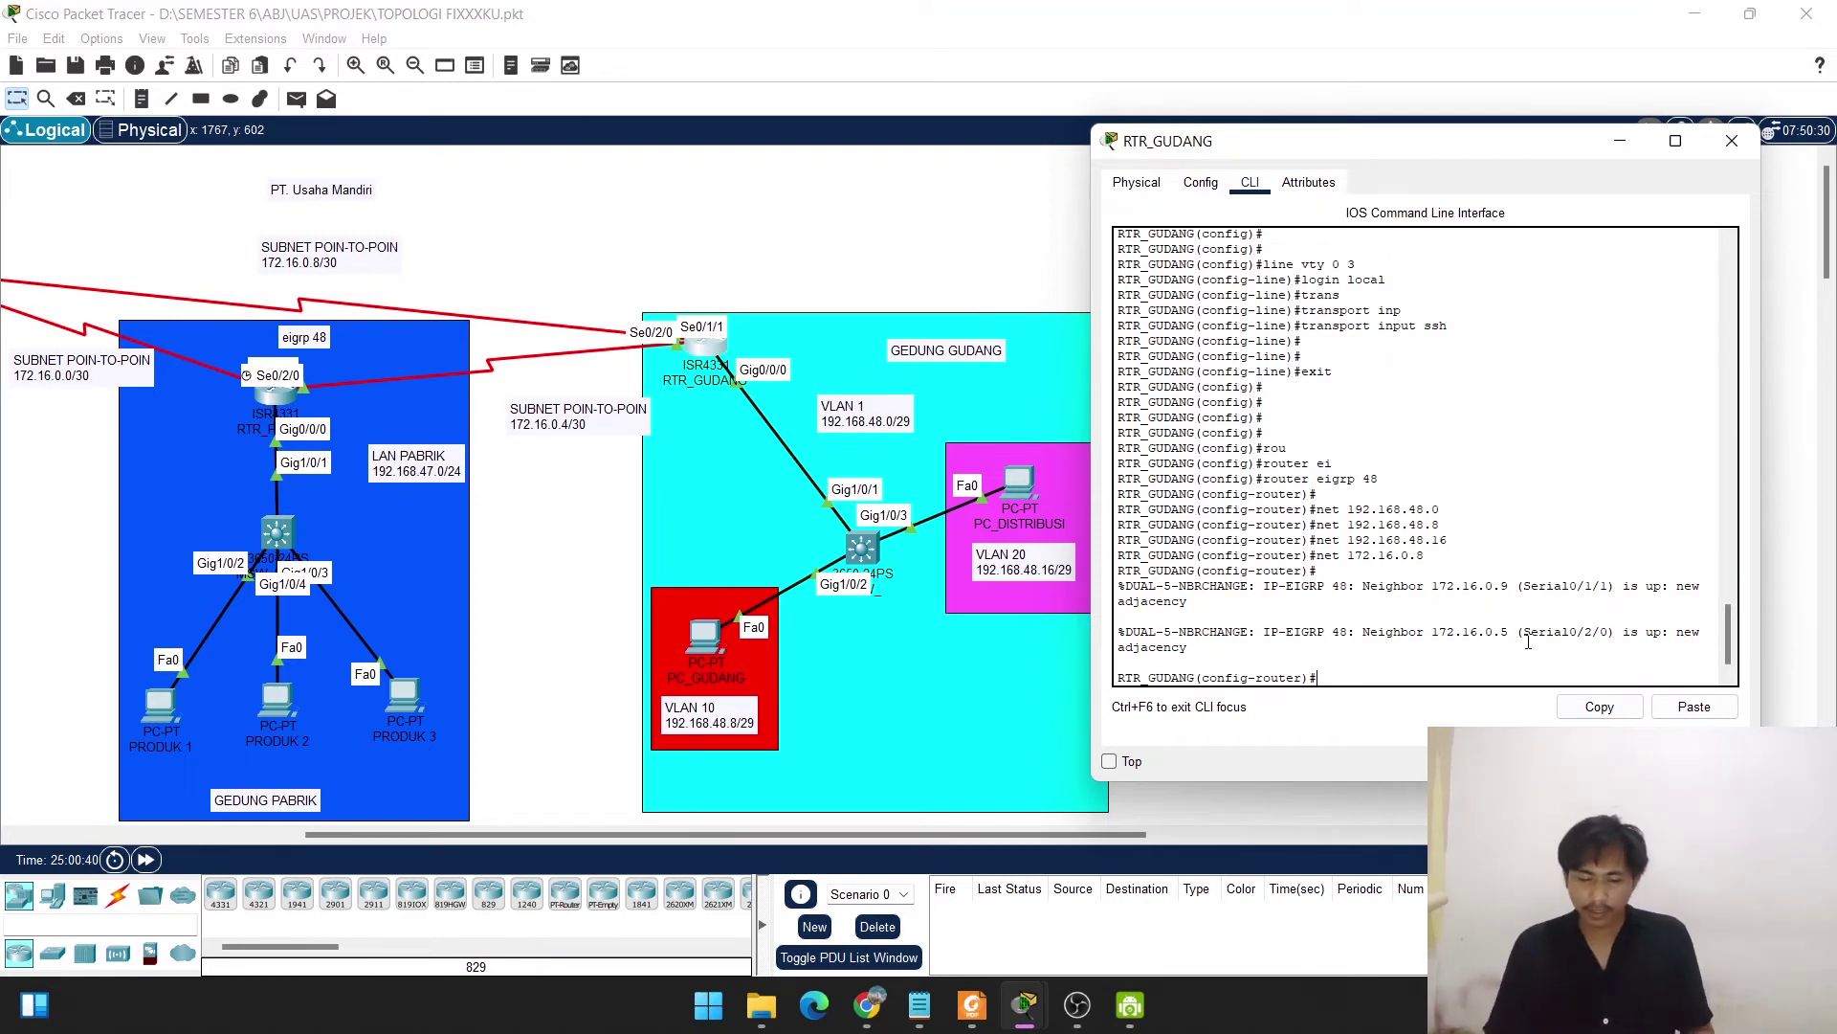
pyautogui.write('exit')
pyautogui.press('Return')
pyautogui.press('Return')
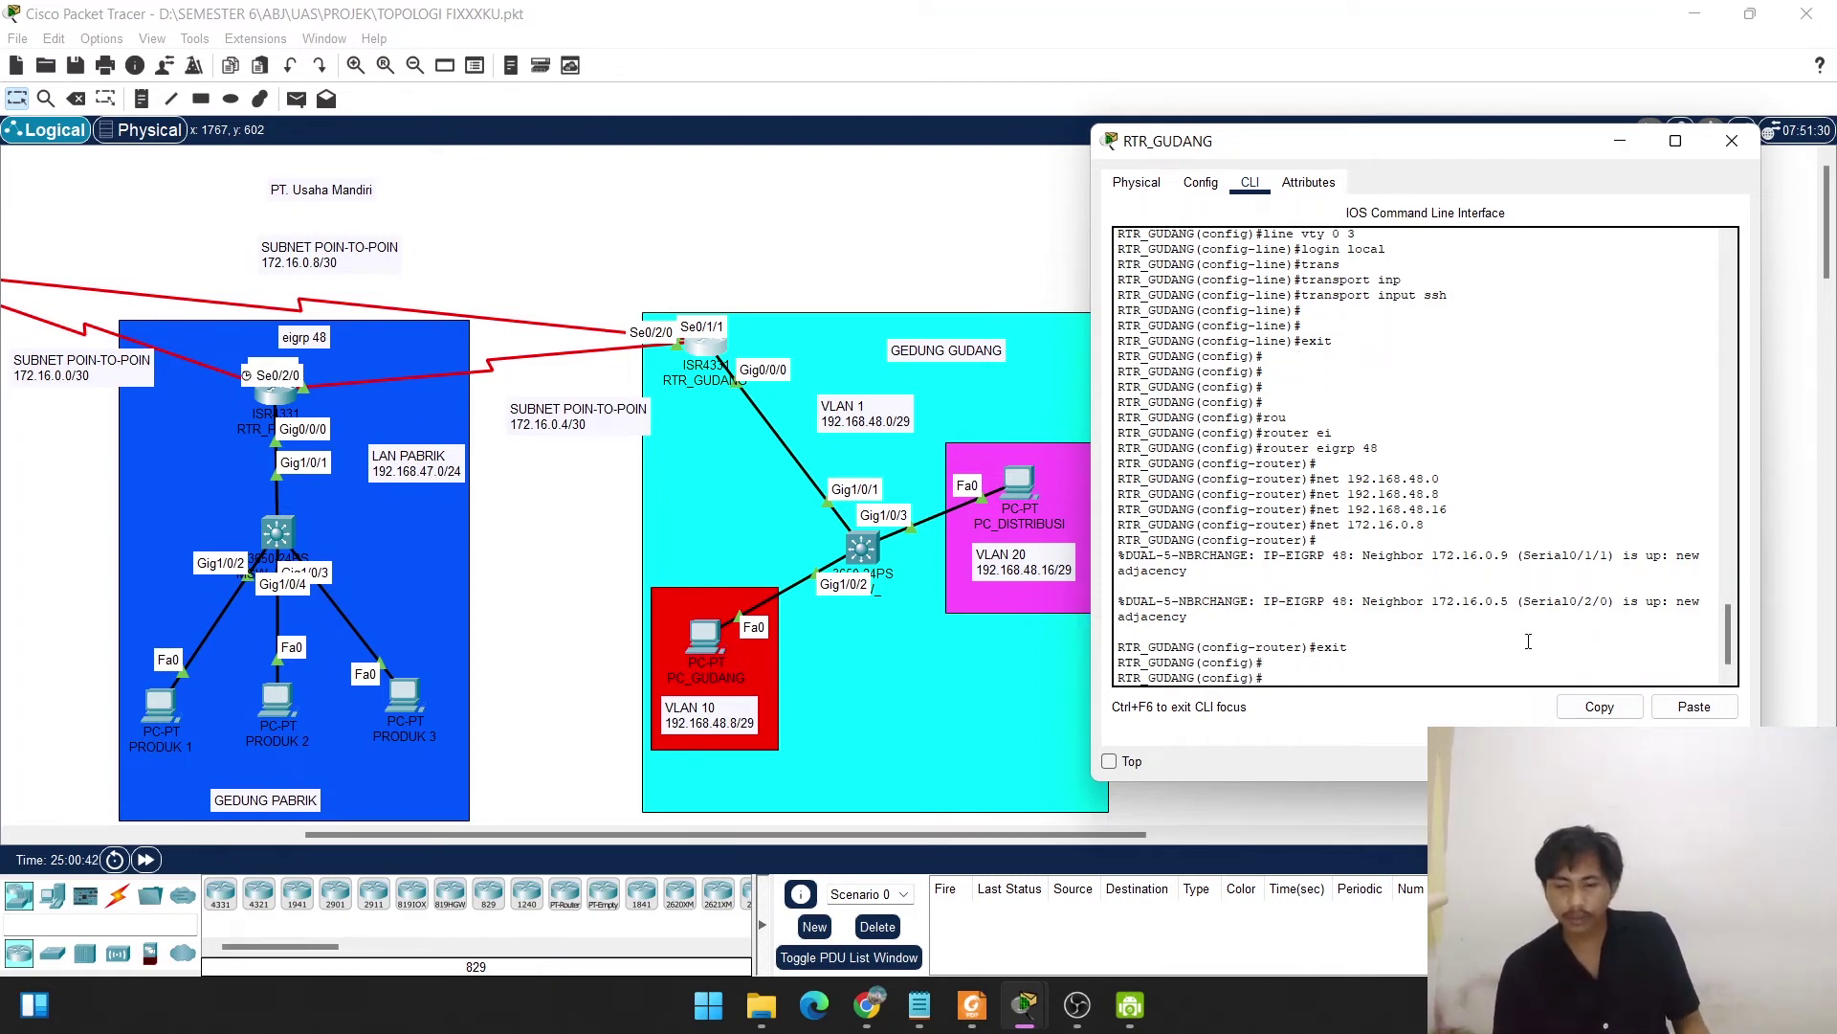
pyautogui.write('d')
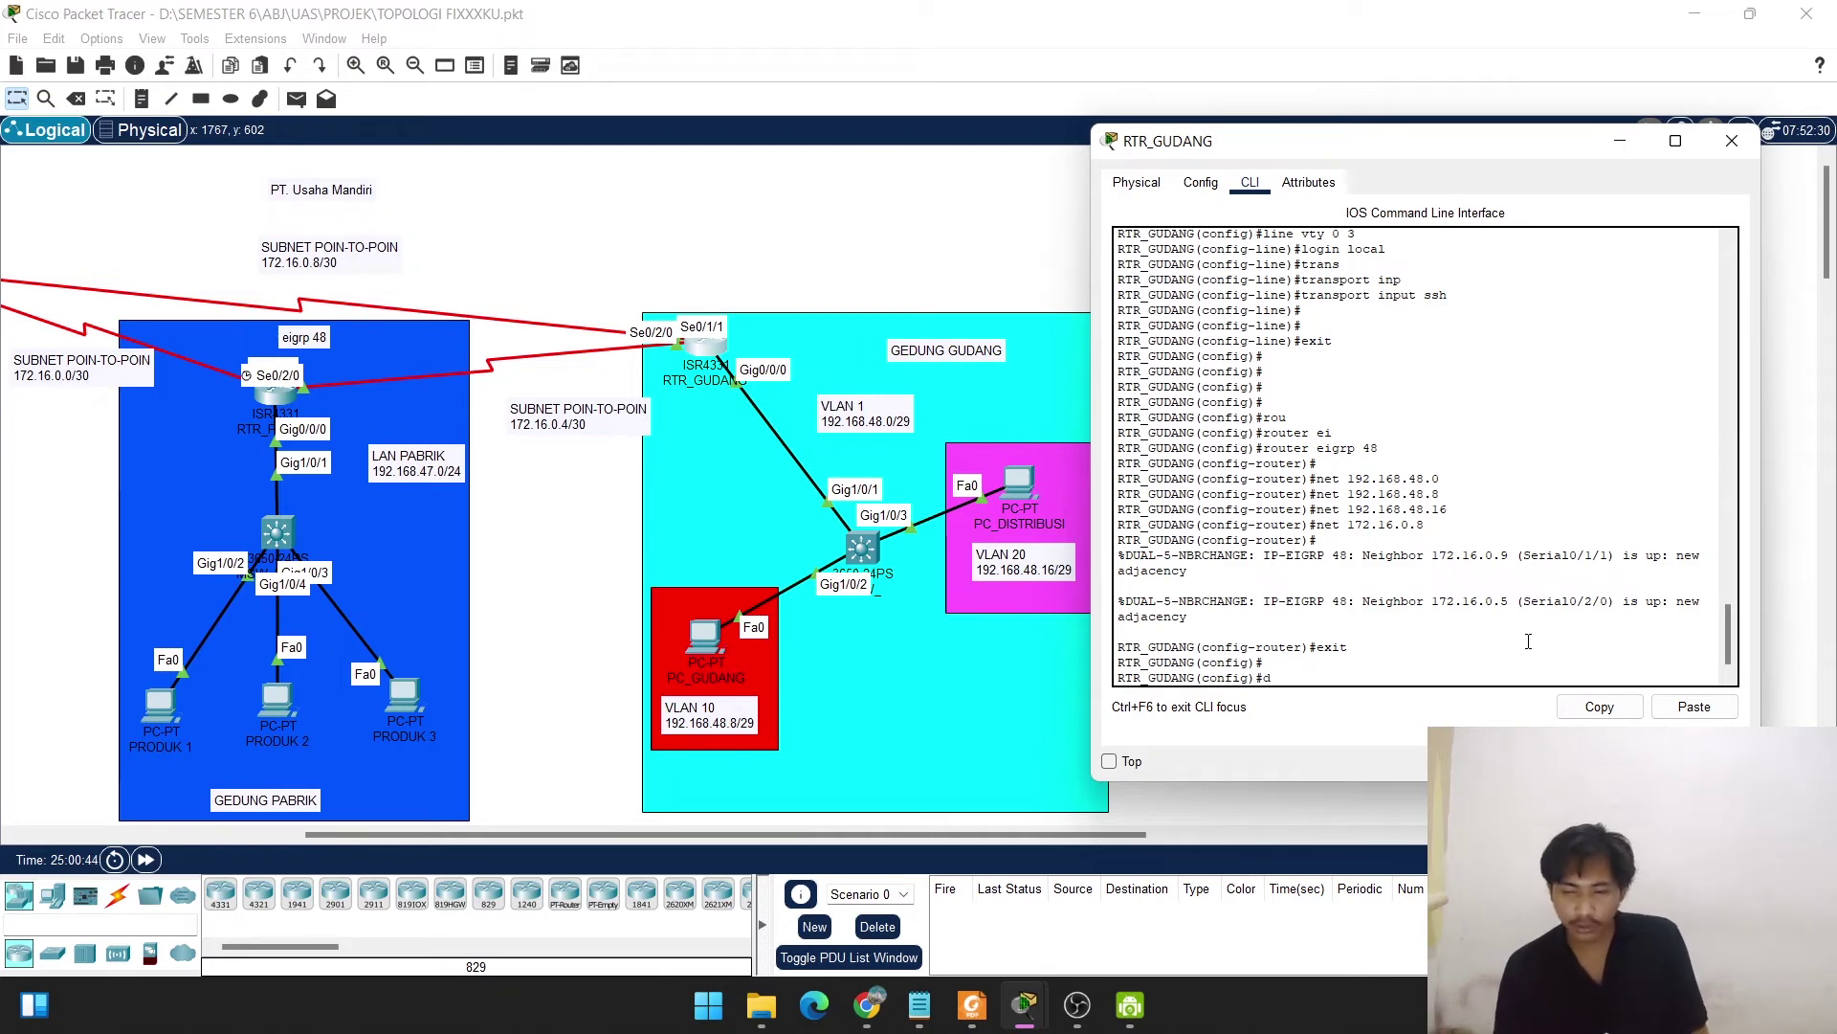
pyautogui.write('o show')
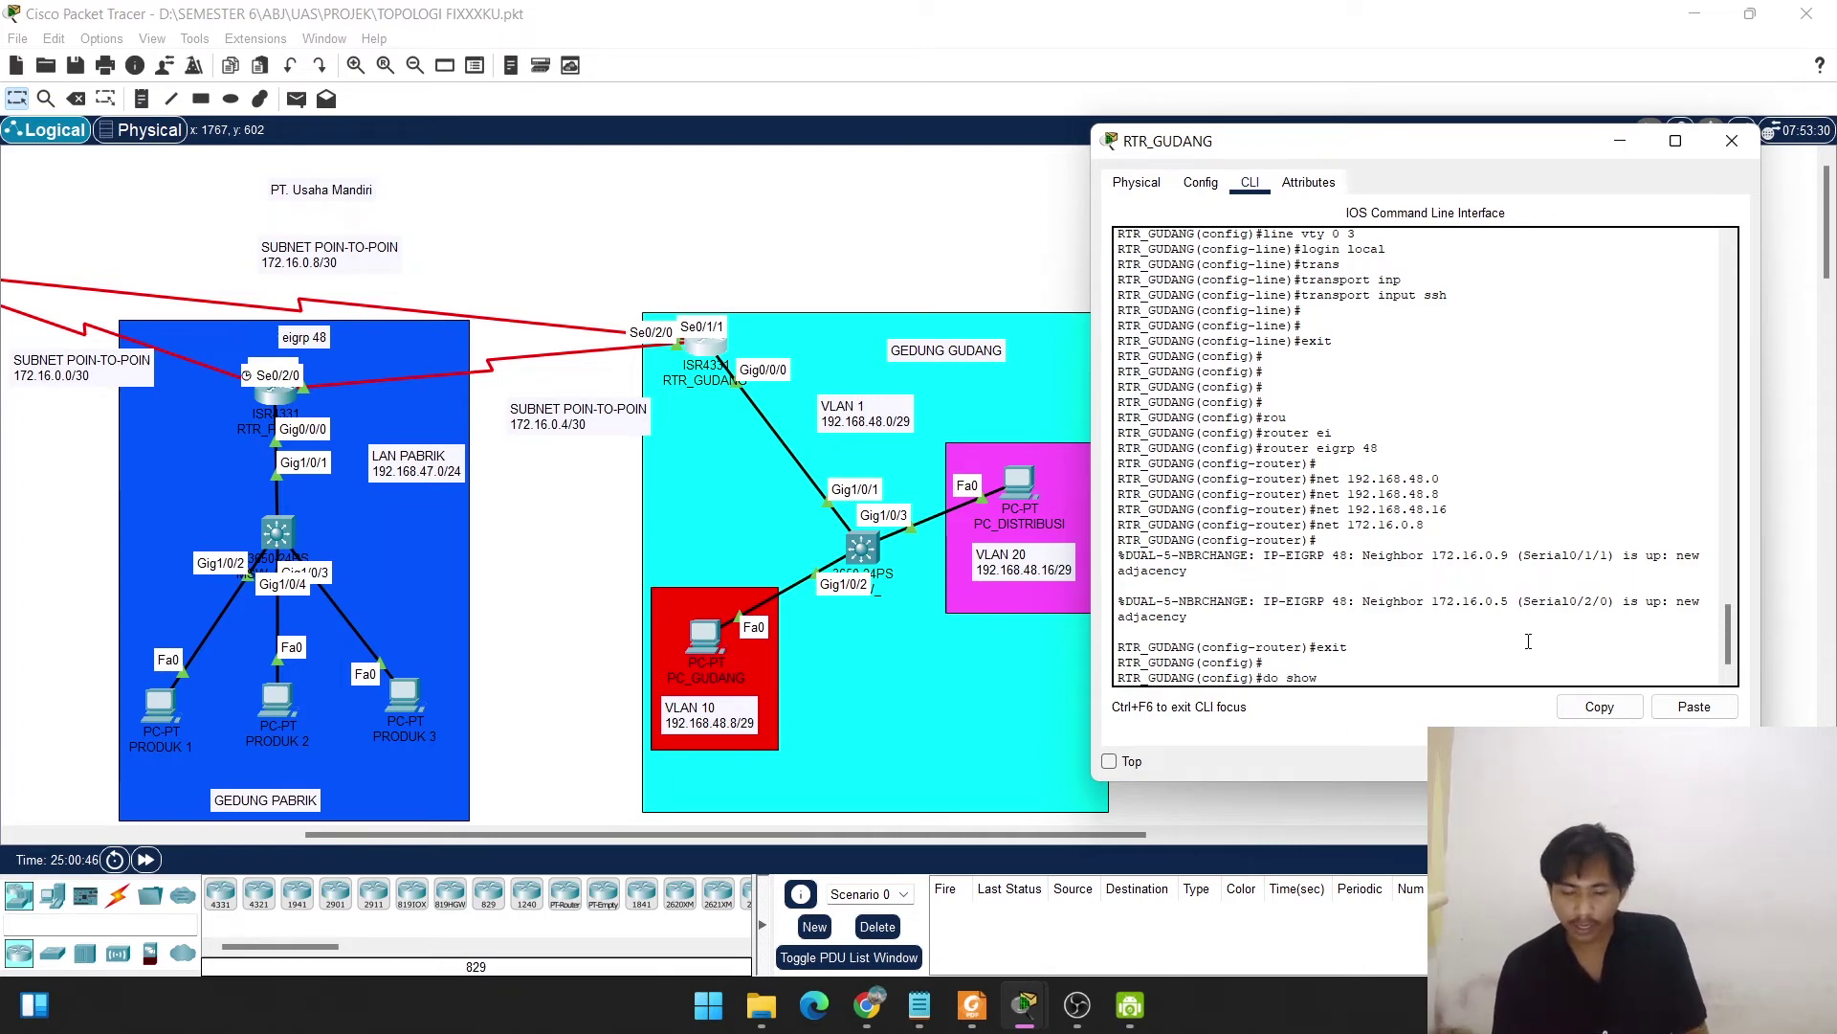
pyautogui.write(' ip ptro')
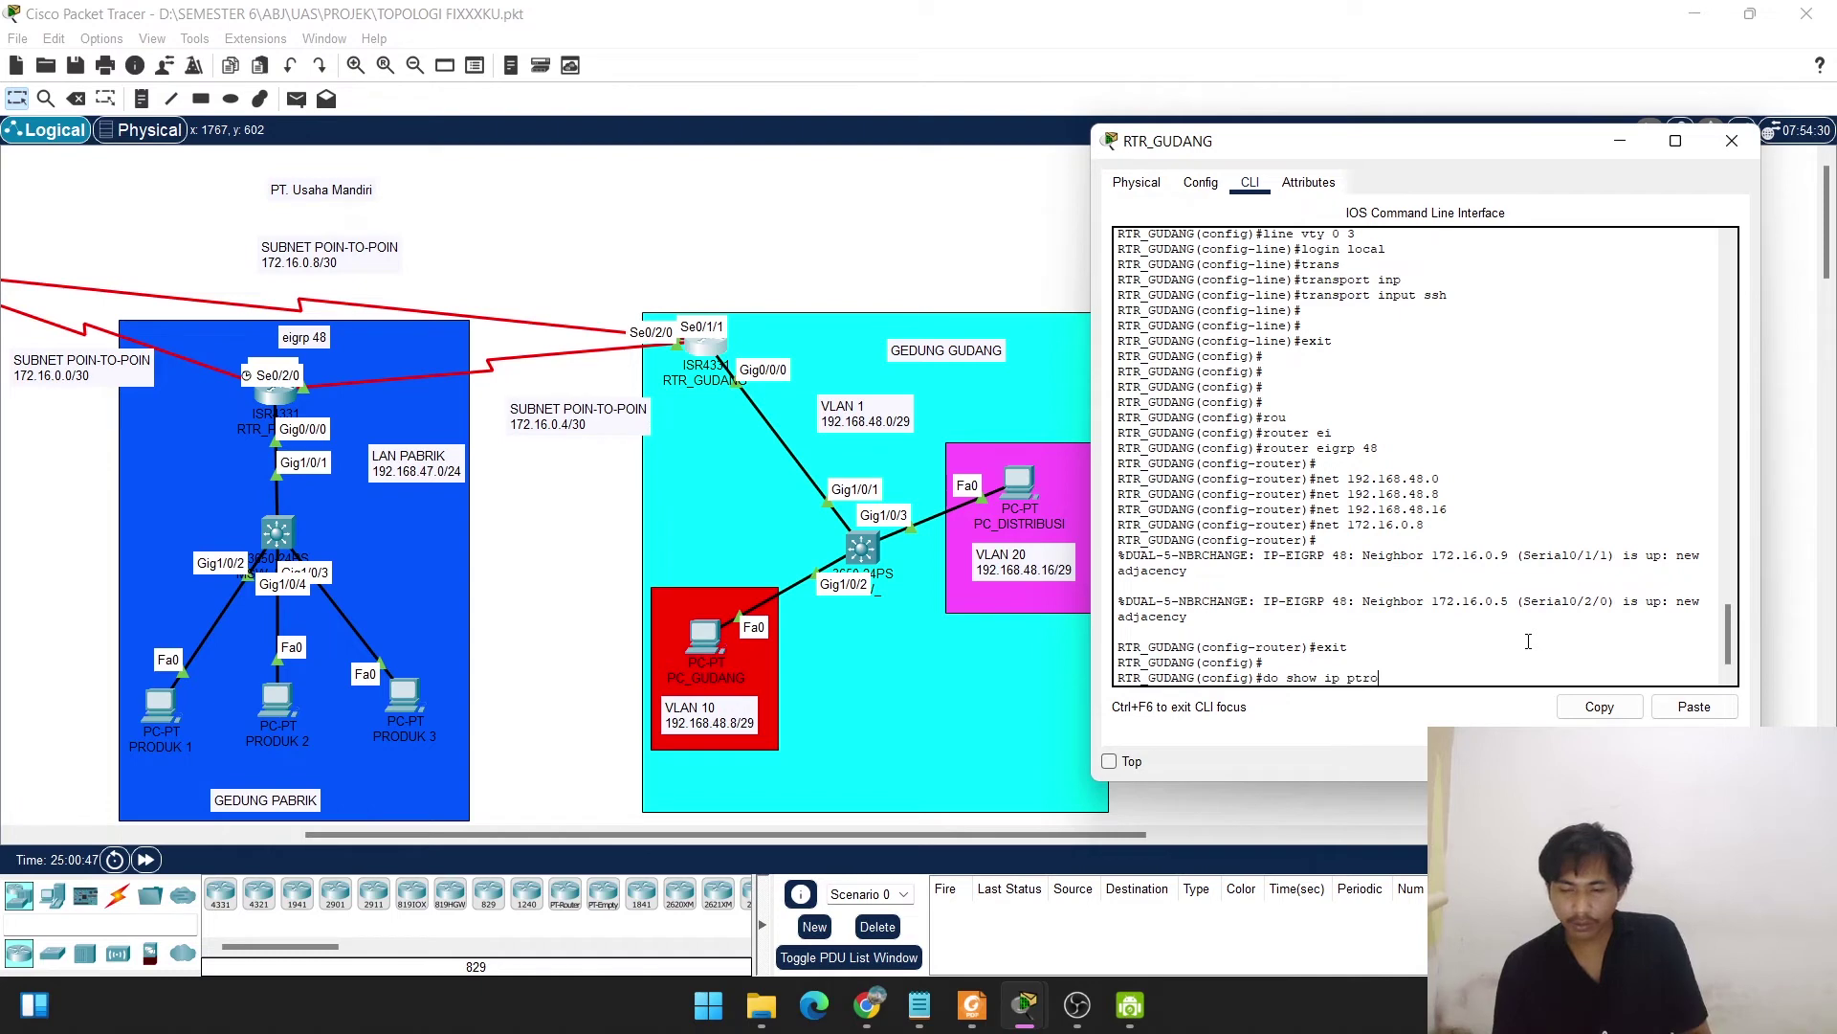
# Run 'do show ip protocols' and highlight neighbor gateways 172.16.0.9 and 172.16.0.5.
pyautogui.press('BackSpace')
pyautogui.write('rotocols')
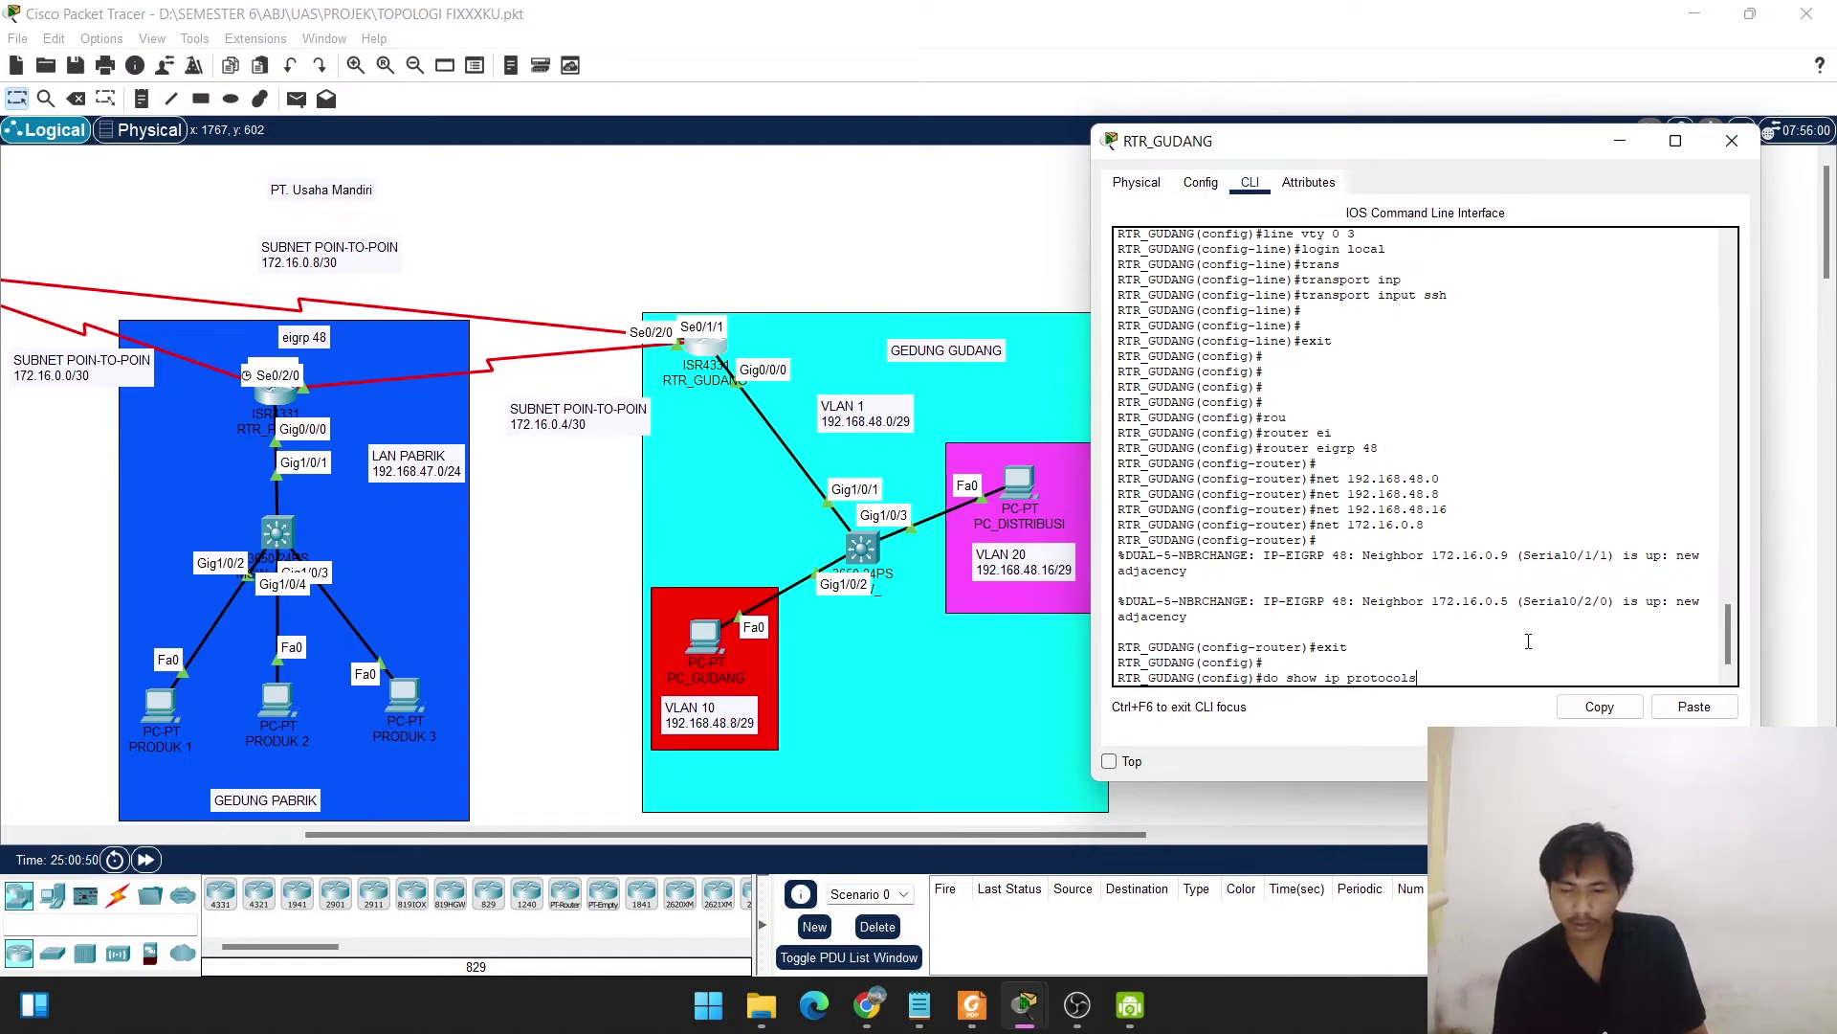
pyautogui.press('Return')
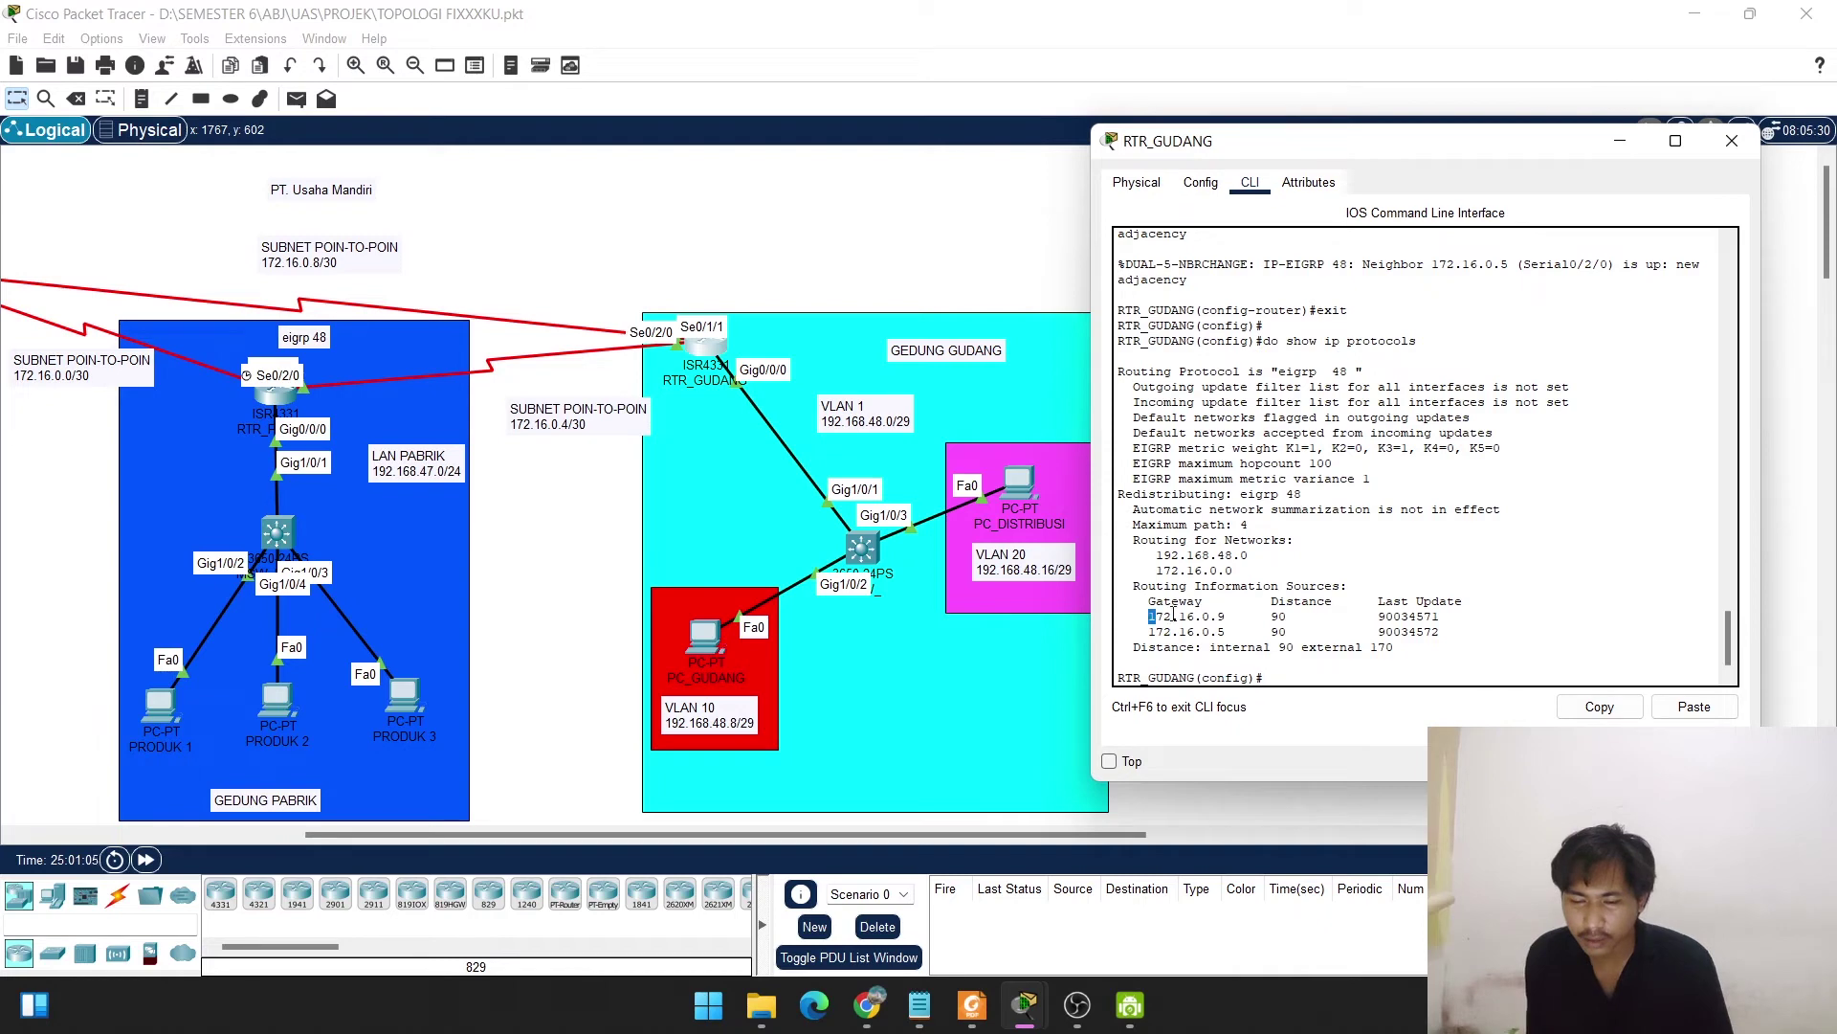
pyautogui.moveTo(1141, 619); pyautogui.dragTo(1230, 610)
pyautogui.doubleClick(1230, 612)
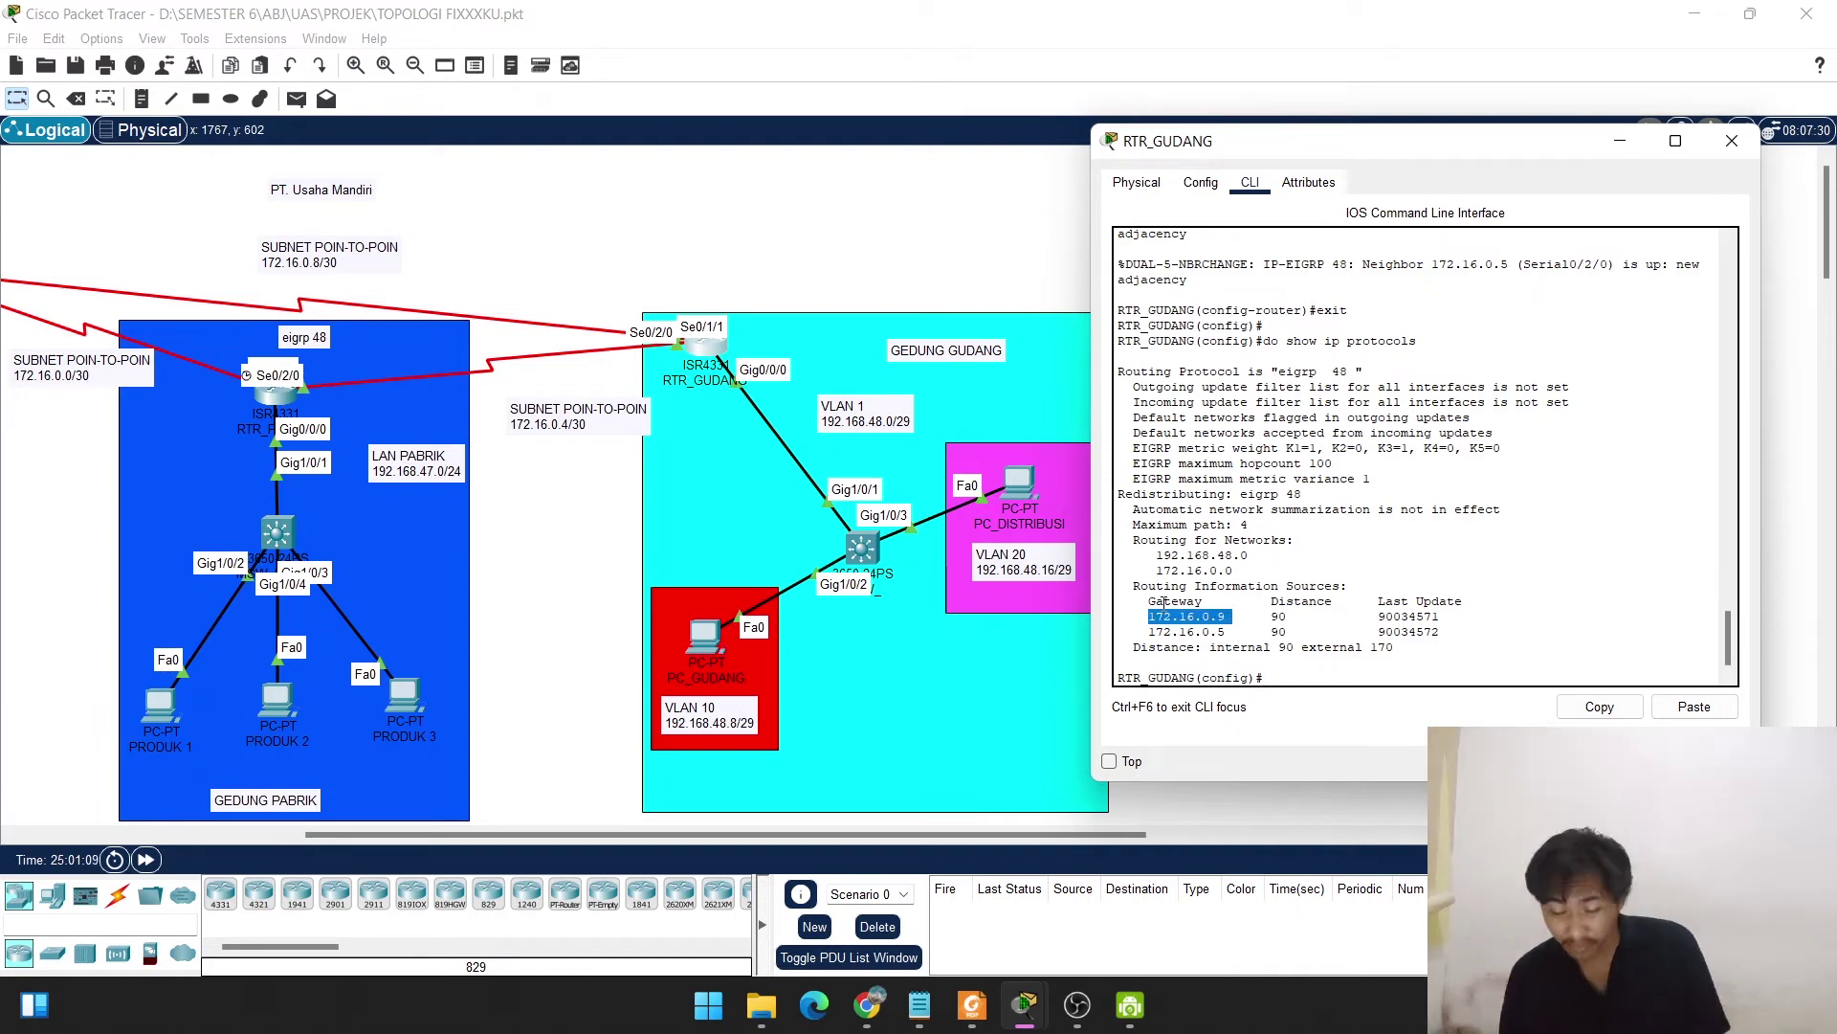
pyautogui.moveTo(1151, 631); pyautogui.dragTo(1234, 631)
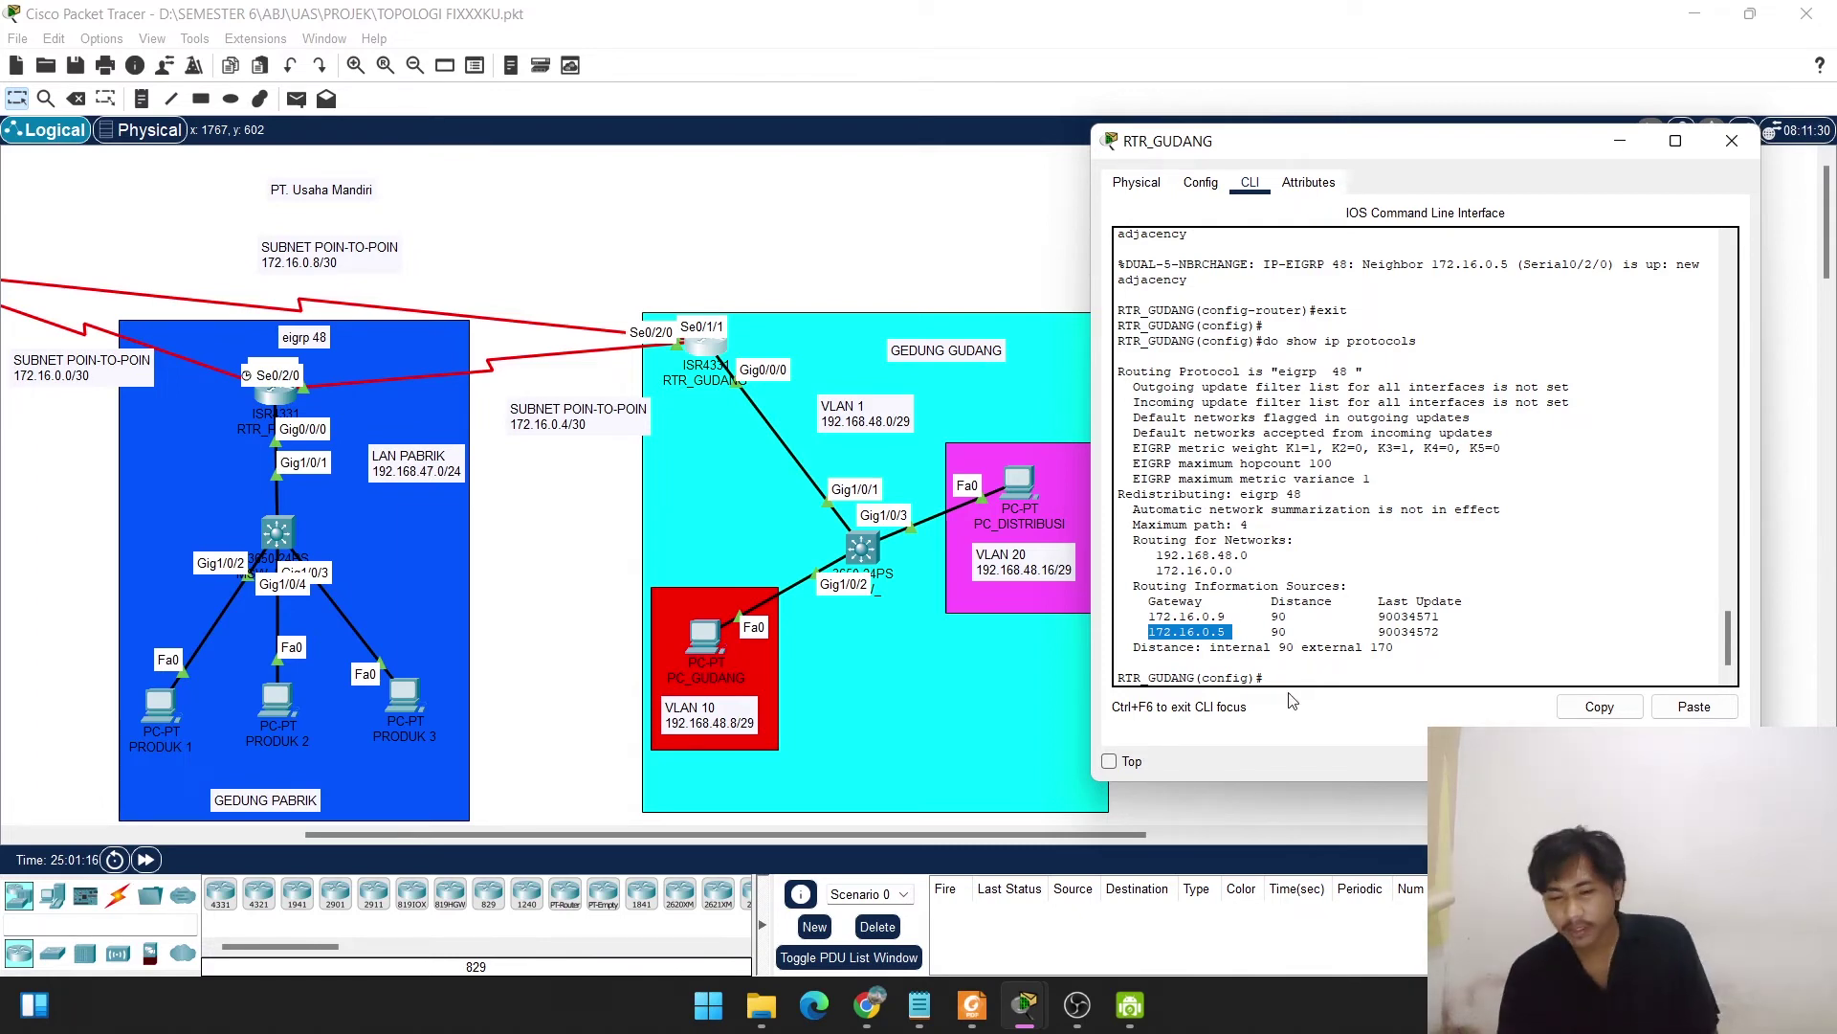
# Return to privileged mode and save the running config to startup-config.
pyautogui.write('e')
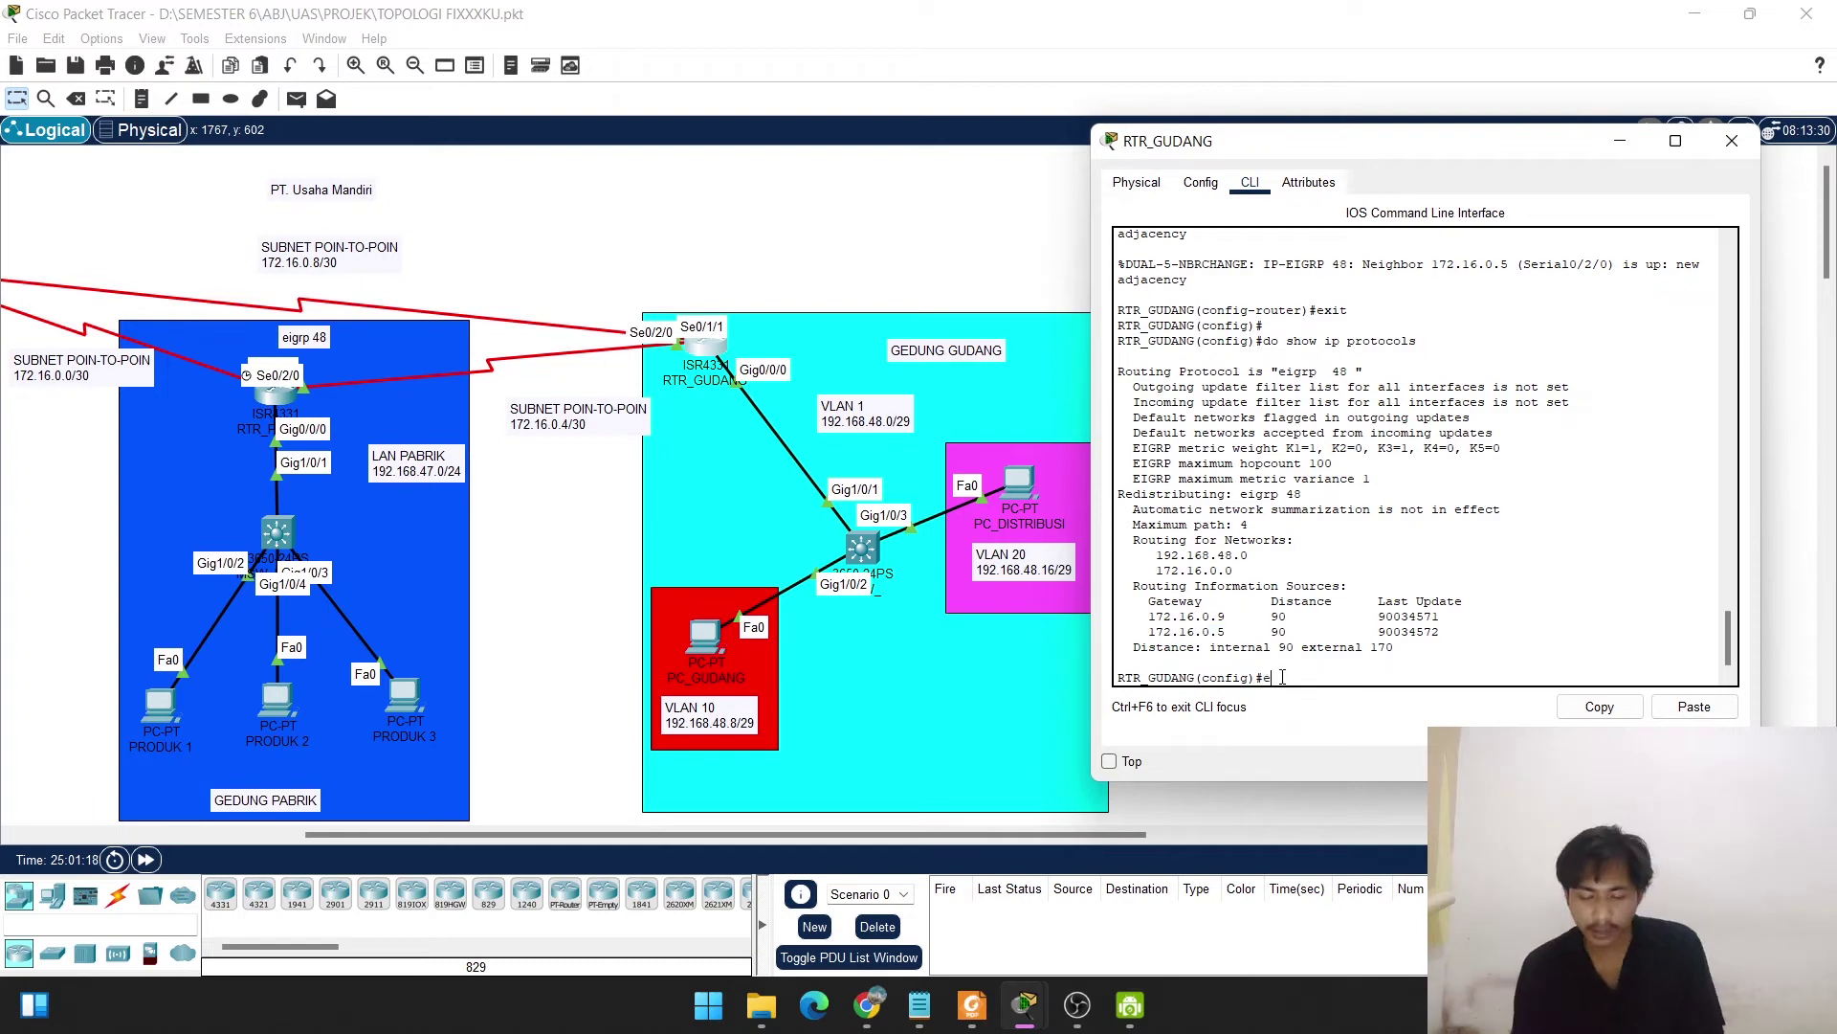
pyautogui.write('nd')
pyautogui.press('Return')
pyautogui.press('Return')
pyautogui.press('Return')
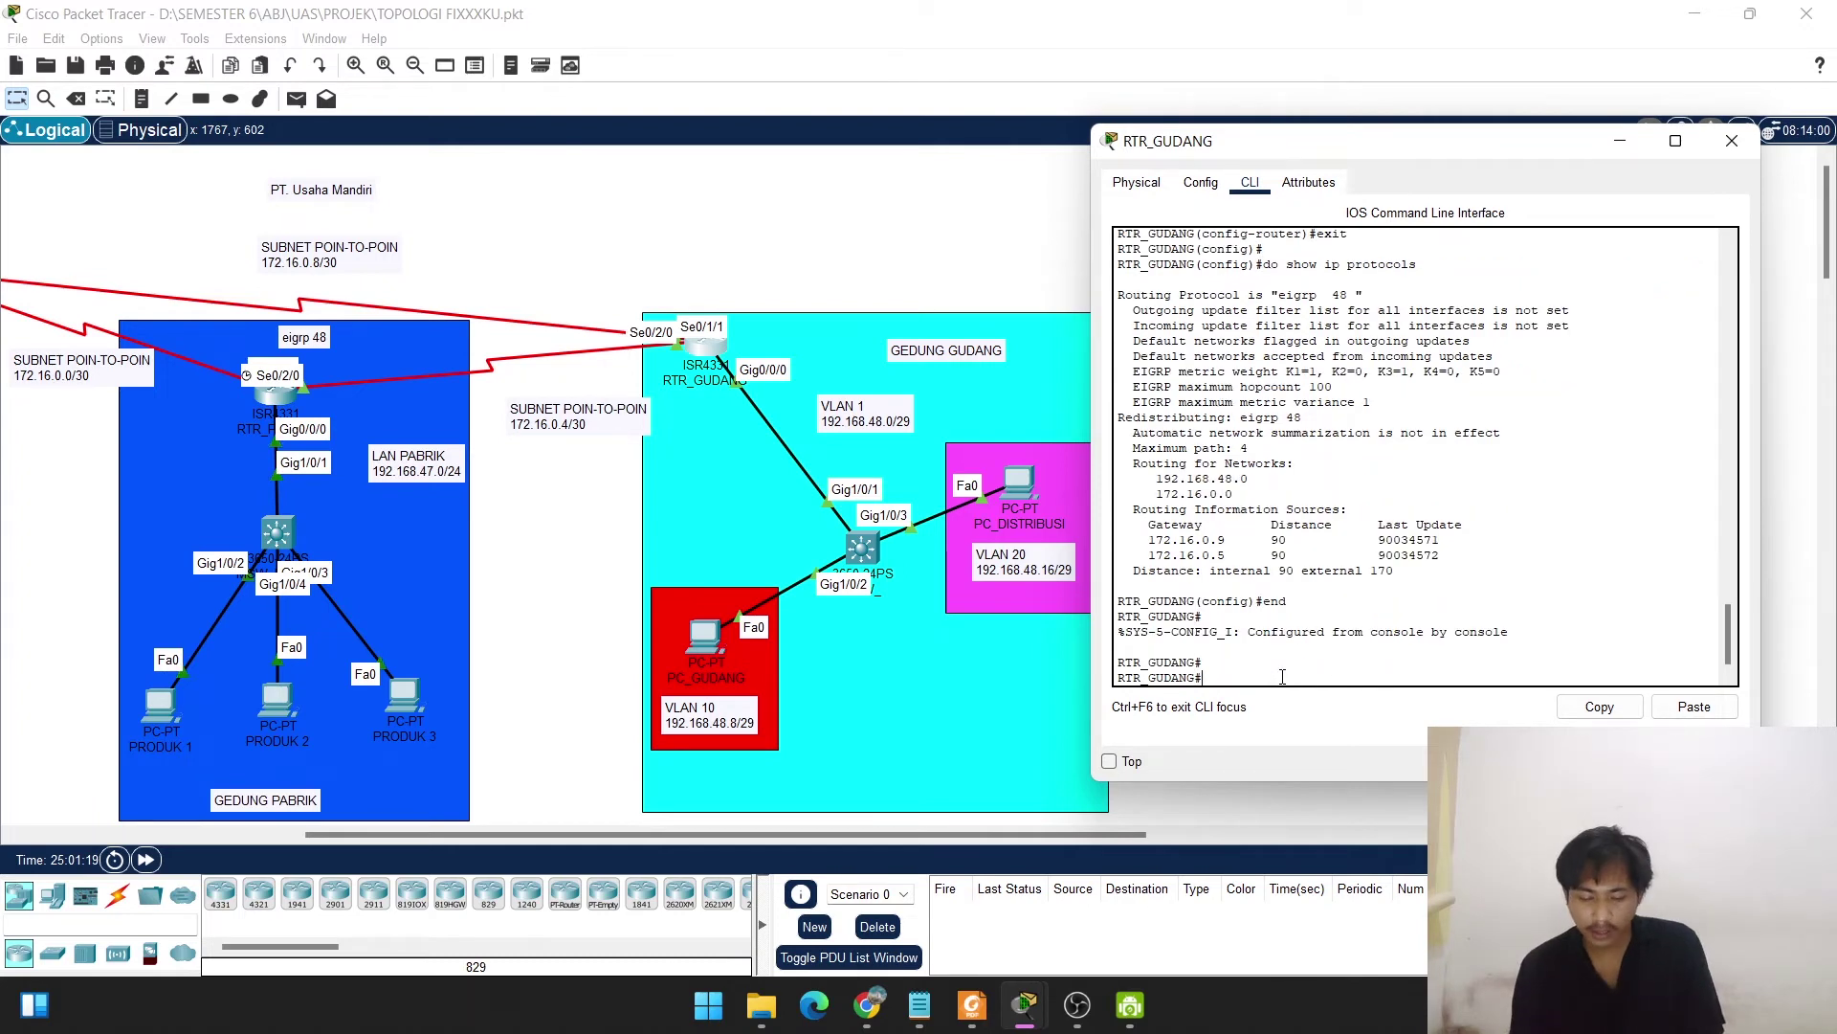
pyautogui.write('copy run ')
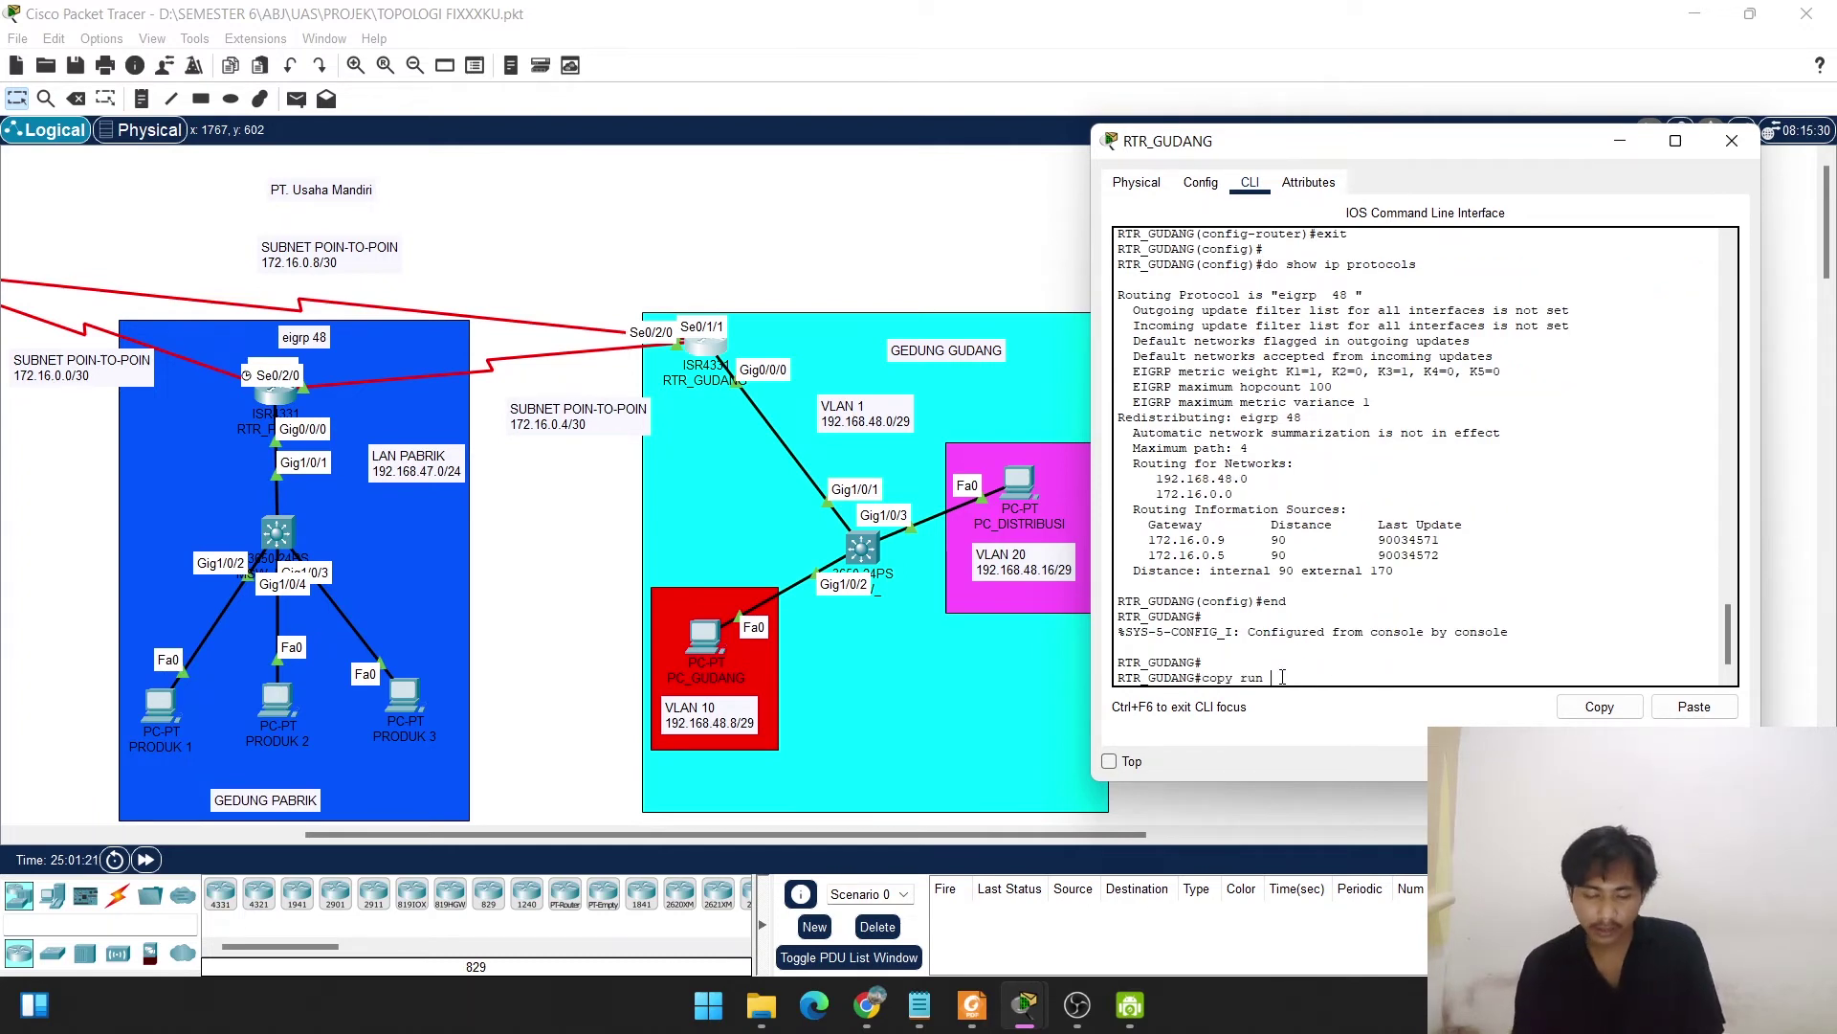
pyautogui.write('start')
pyautogui.press('Return')
pyautogui.press('Return')
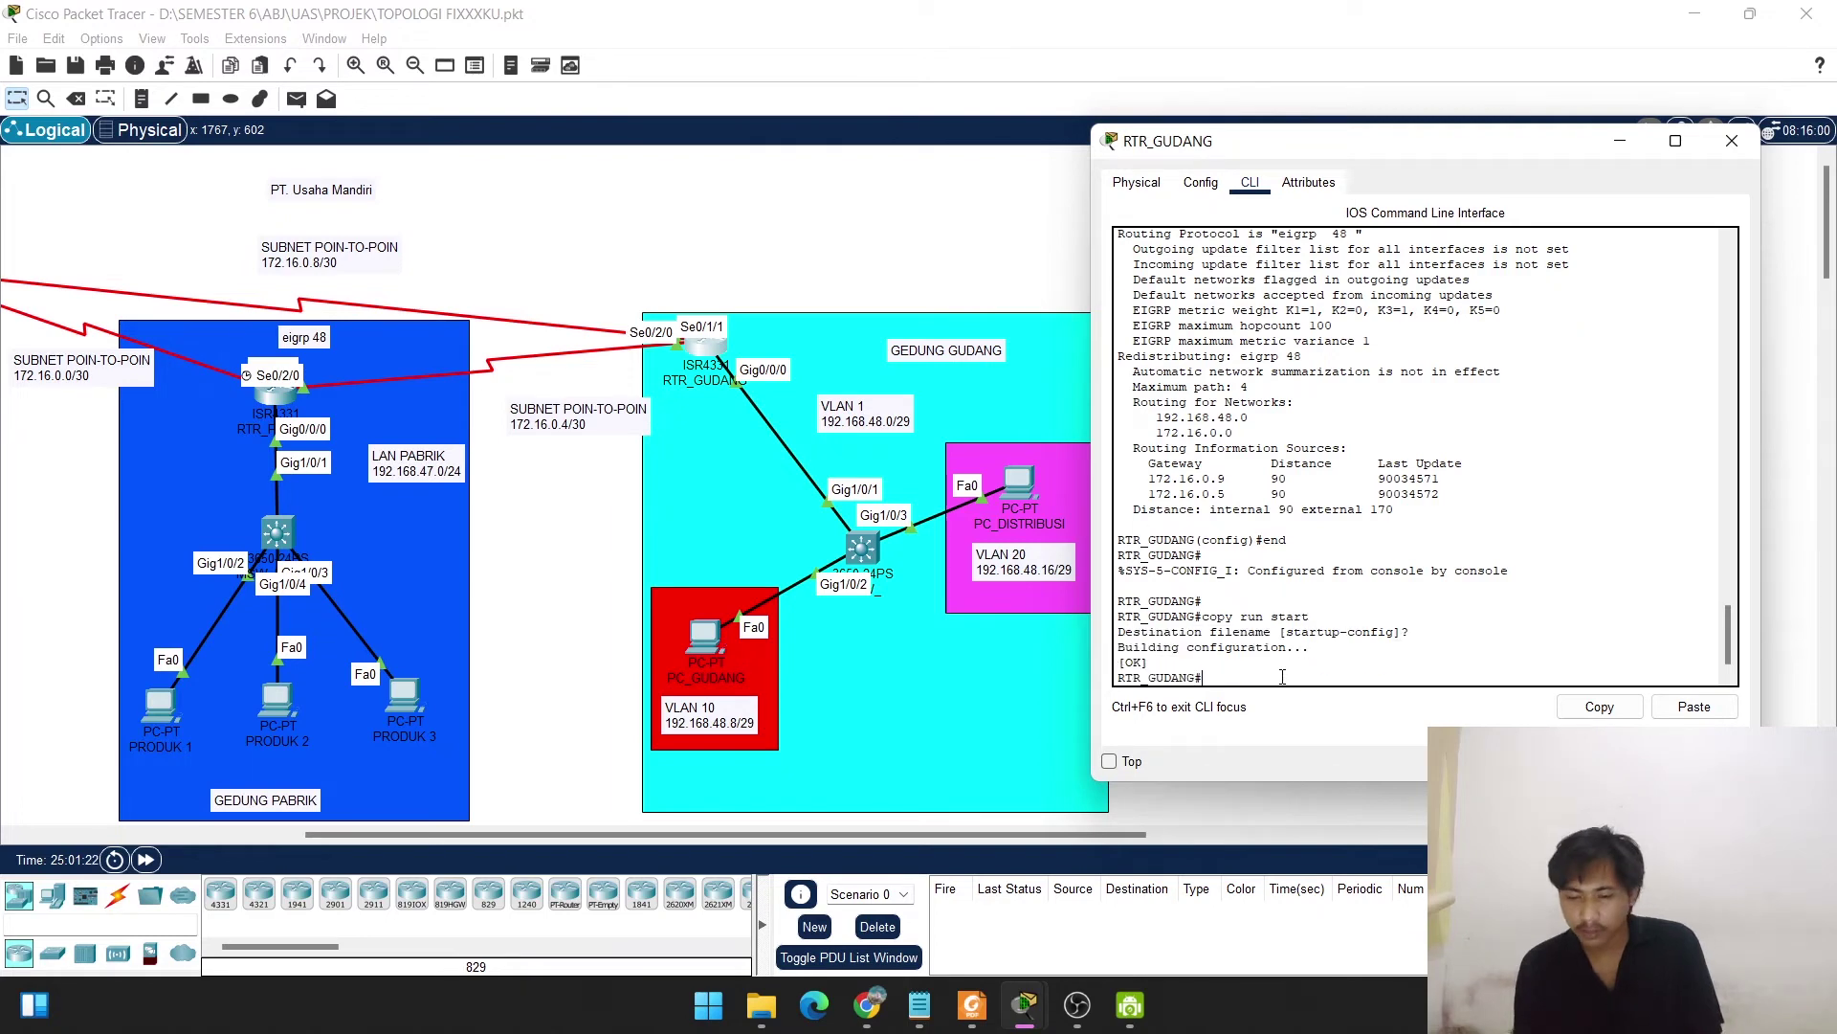
pyautogui.press('Return')
pyautogui.press('Return')
pyautogui.press('Return')
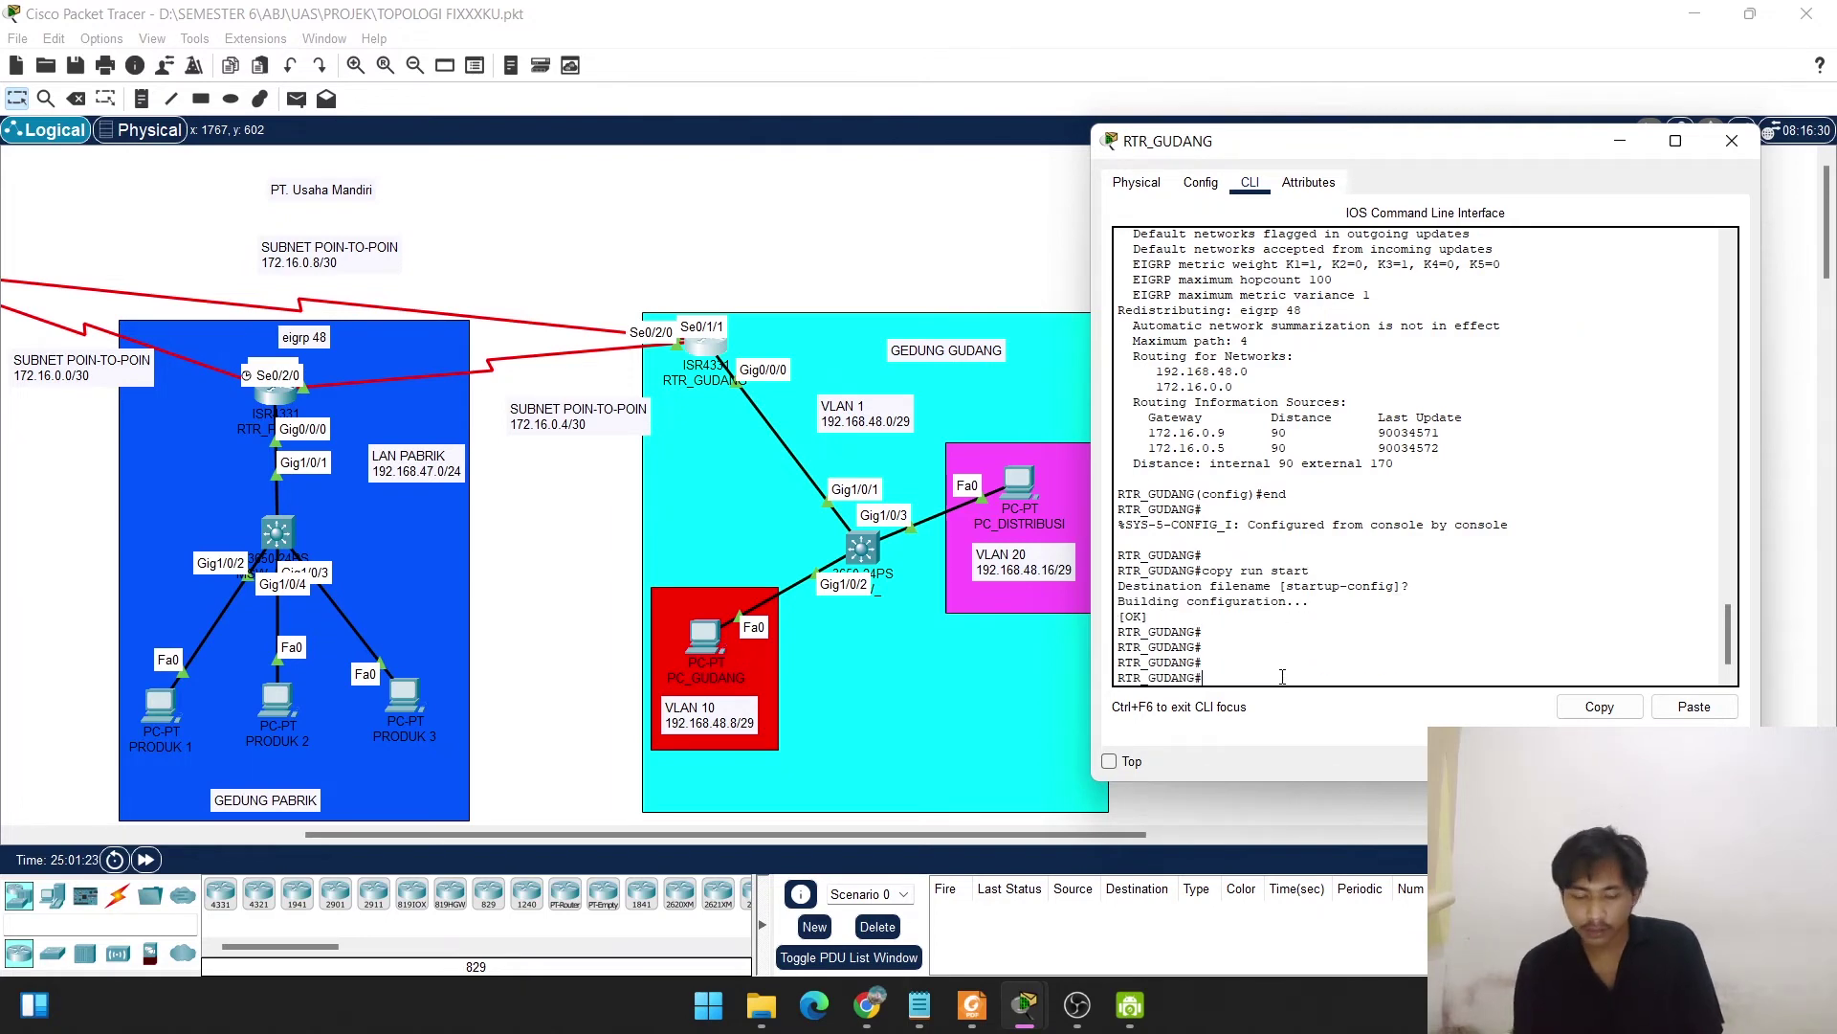
# Review RTR_GUDANG's routing table with 'show ip route' and close the router window.
pyautogui.write('show ')
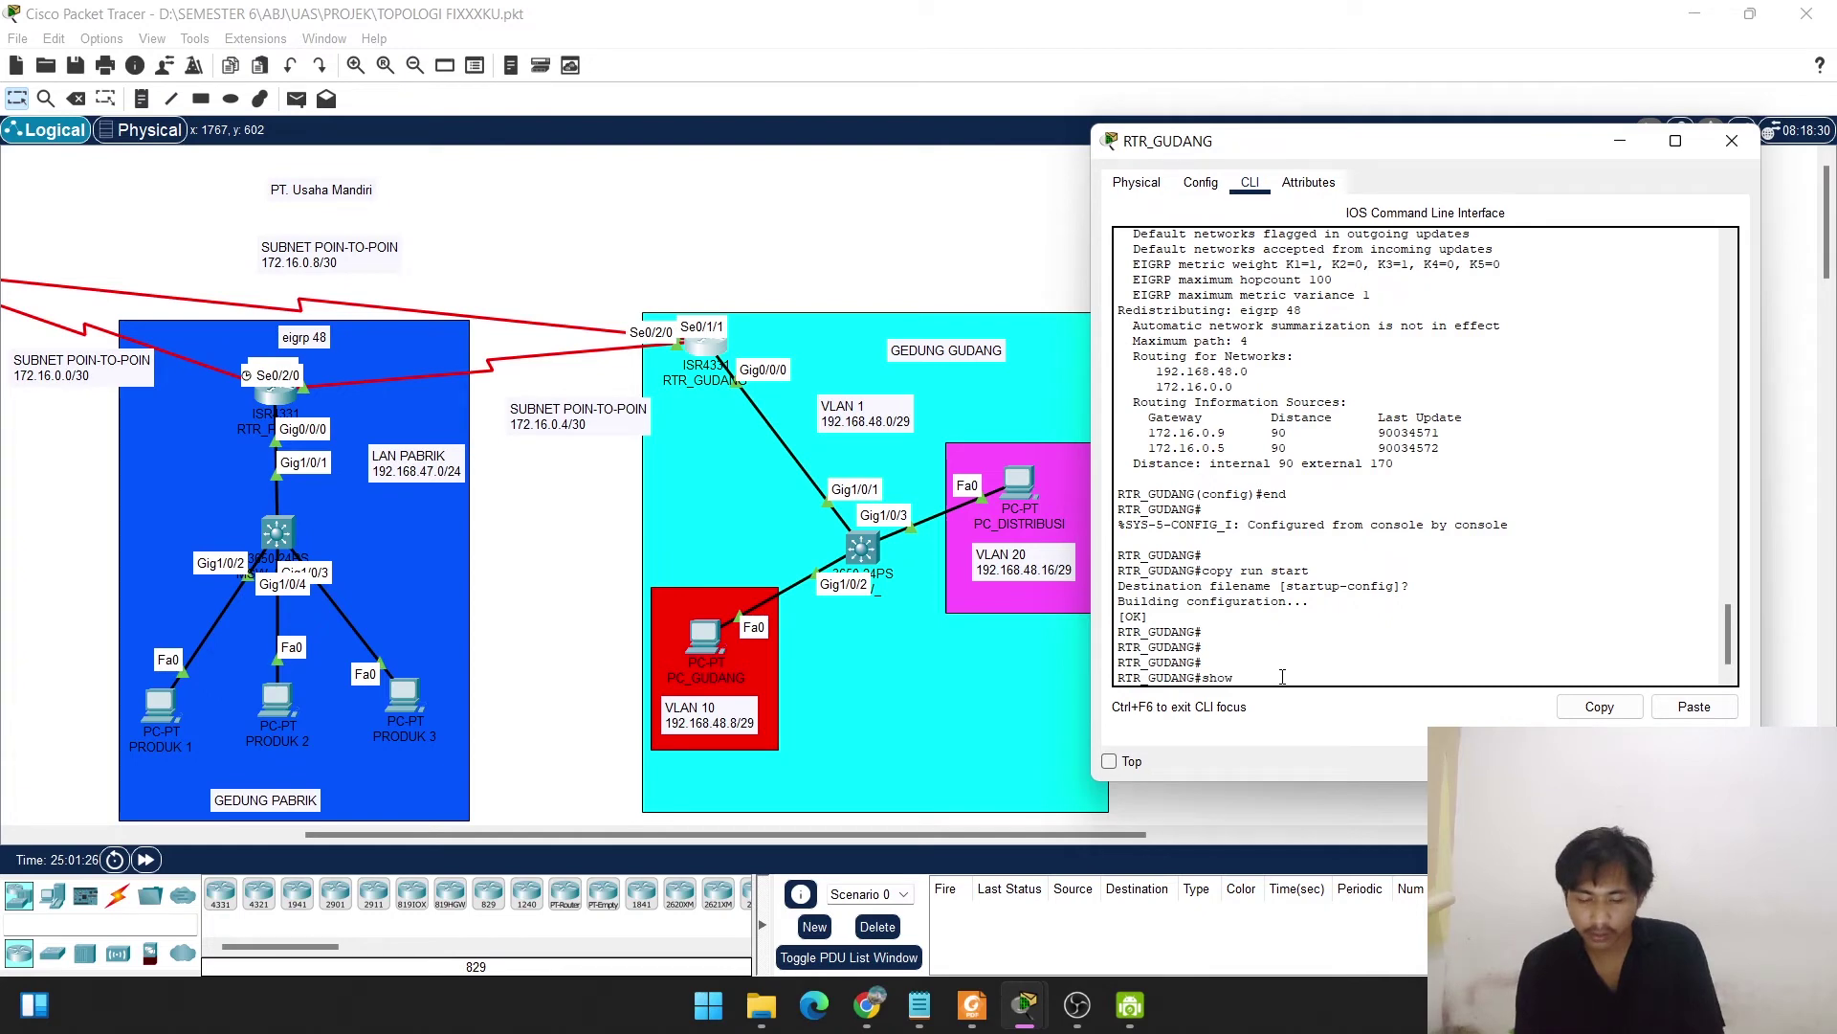
pyautogui.write('ip route')
pyautogui.press('Return')
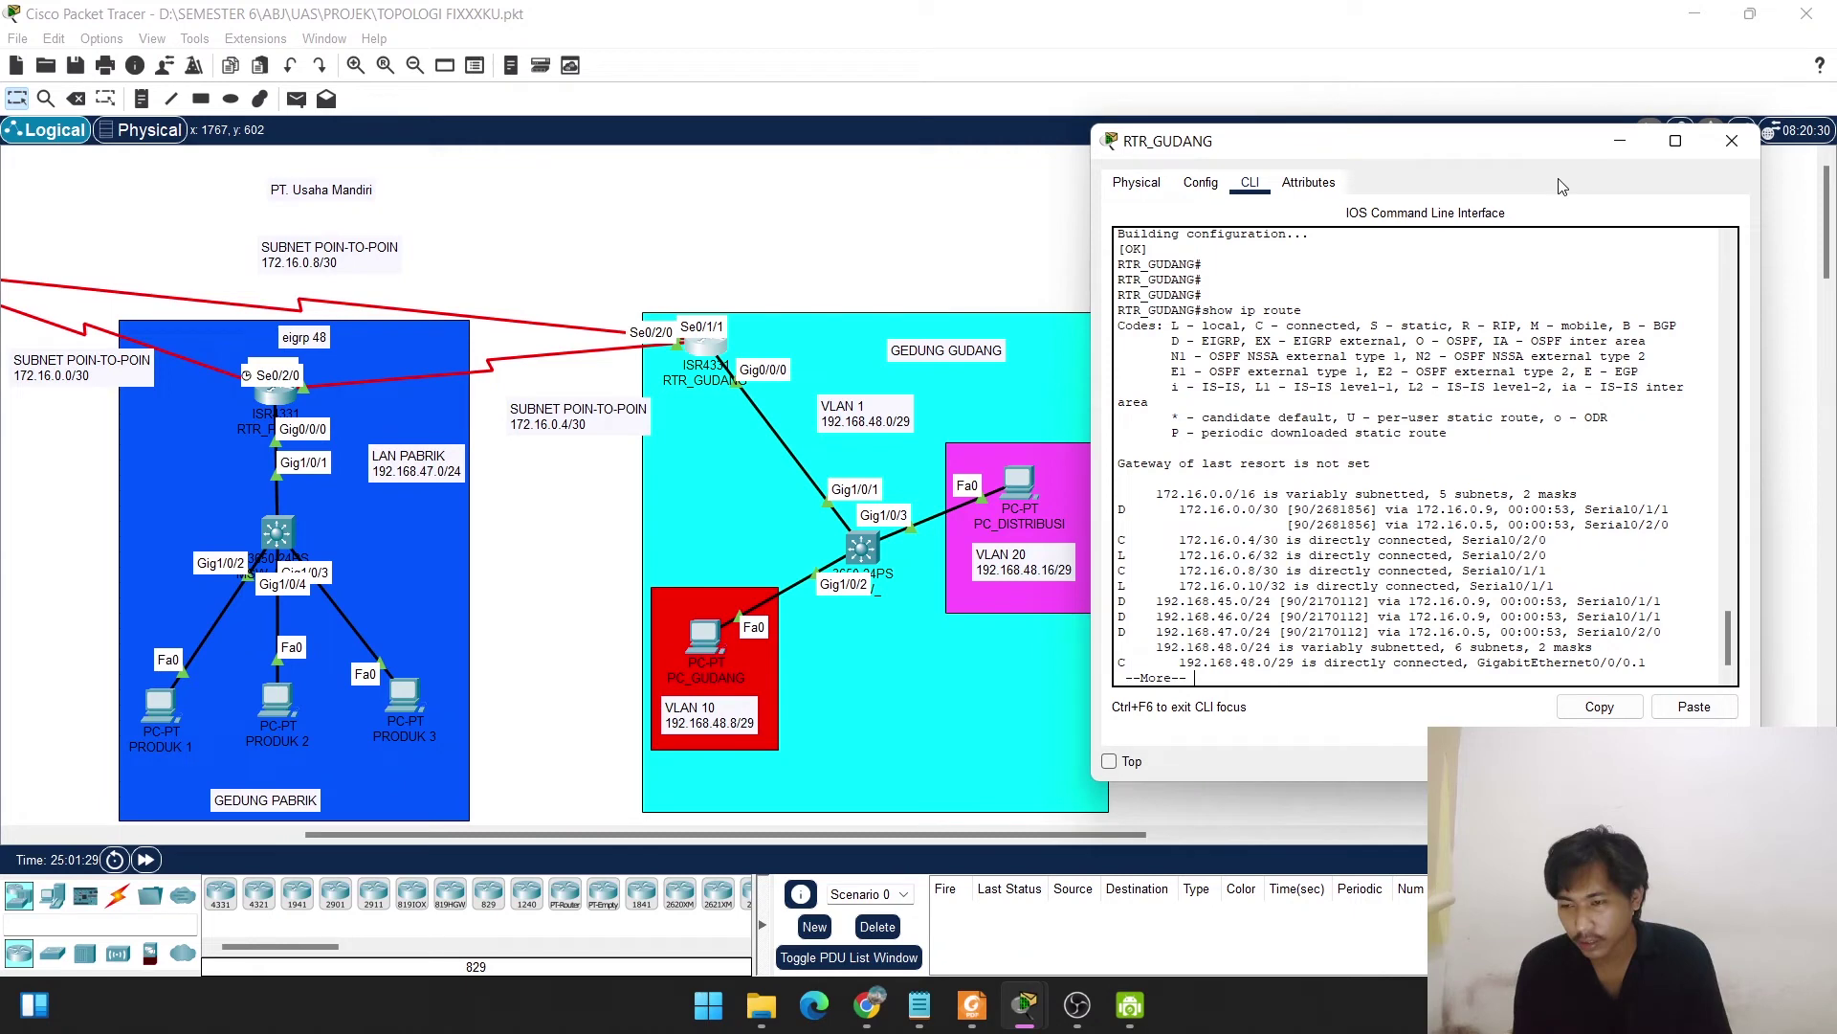
pyautogui.click(1732, 141)
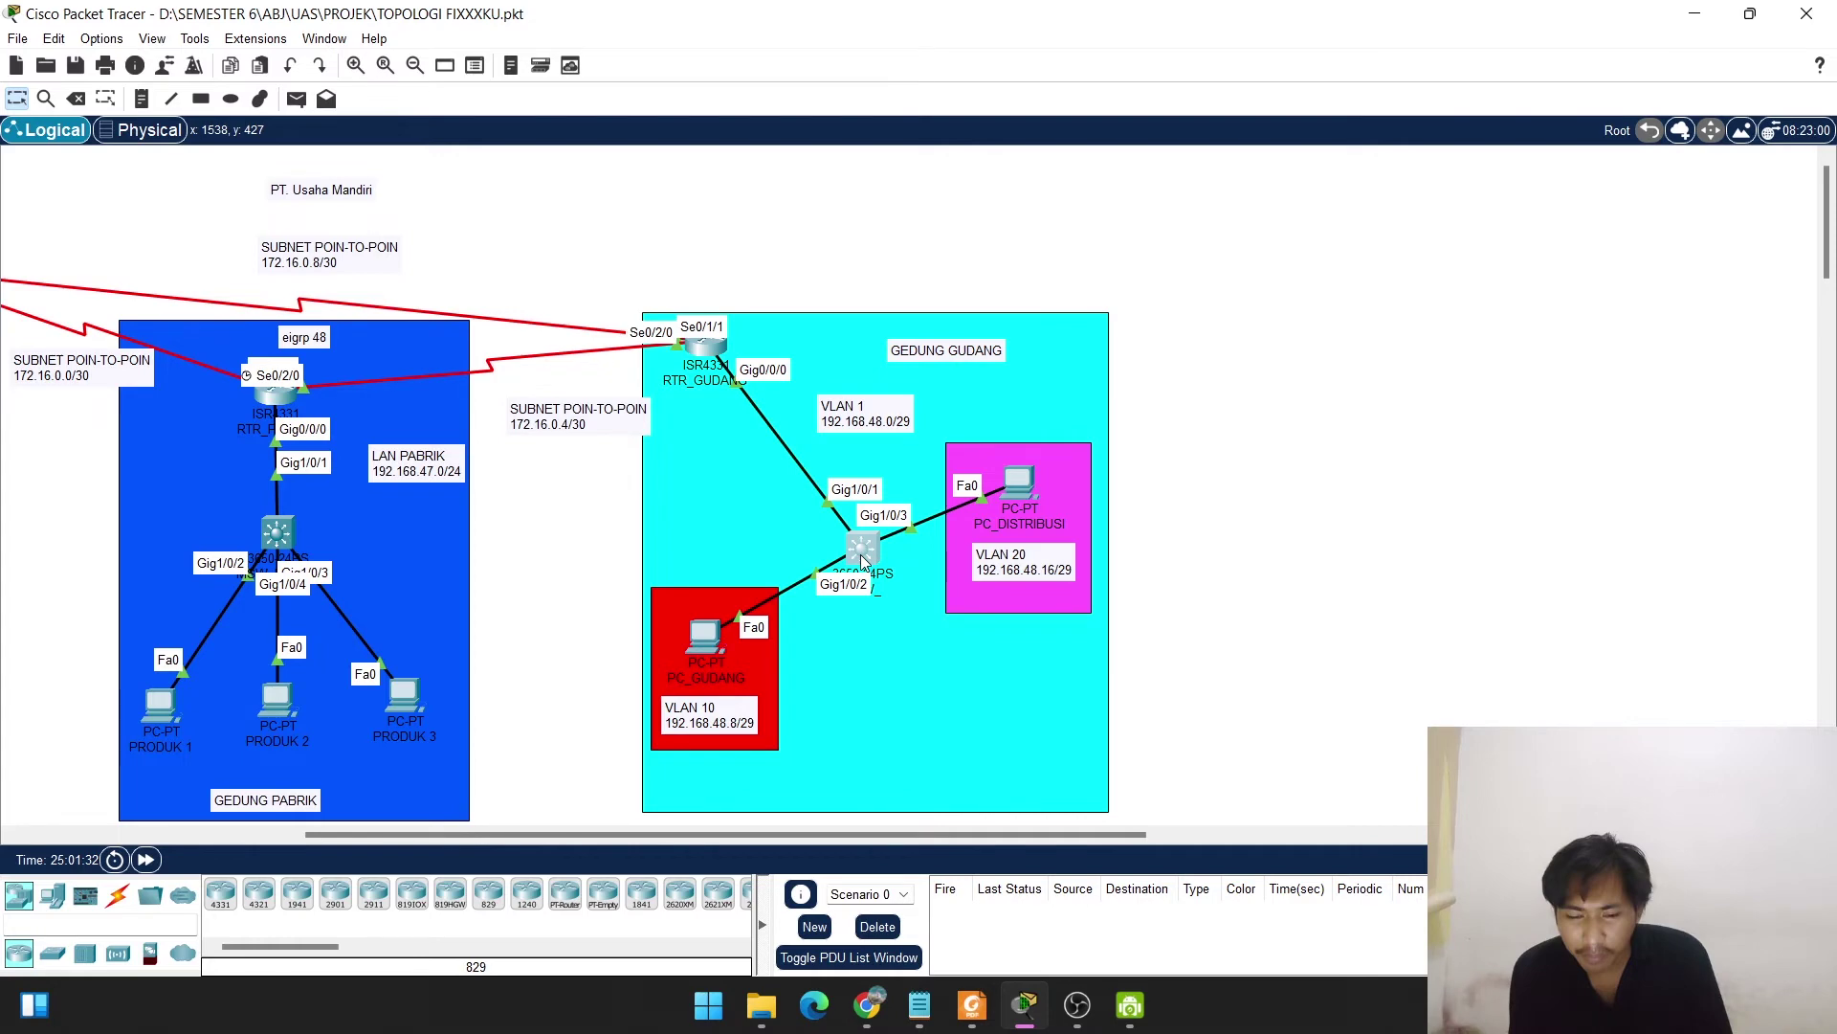
# Change the warehouse switch's Display Name to MSW_GUDANG in its Config settings.
pyautogui.click(859, 554)
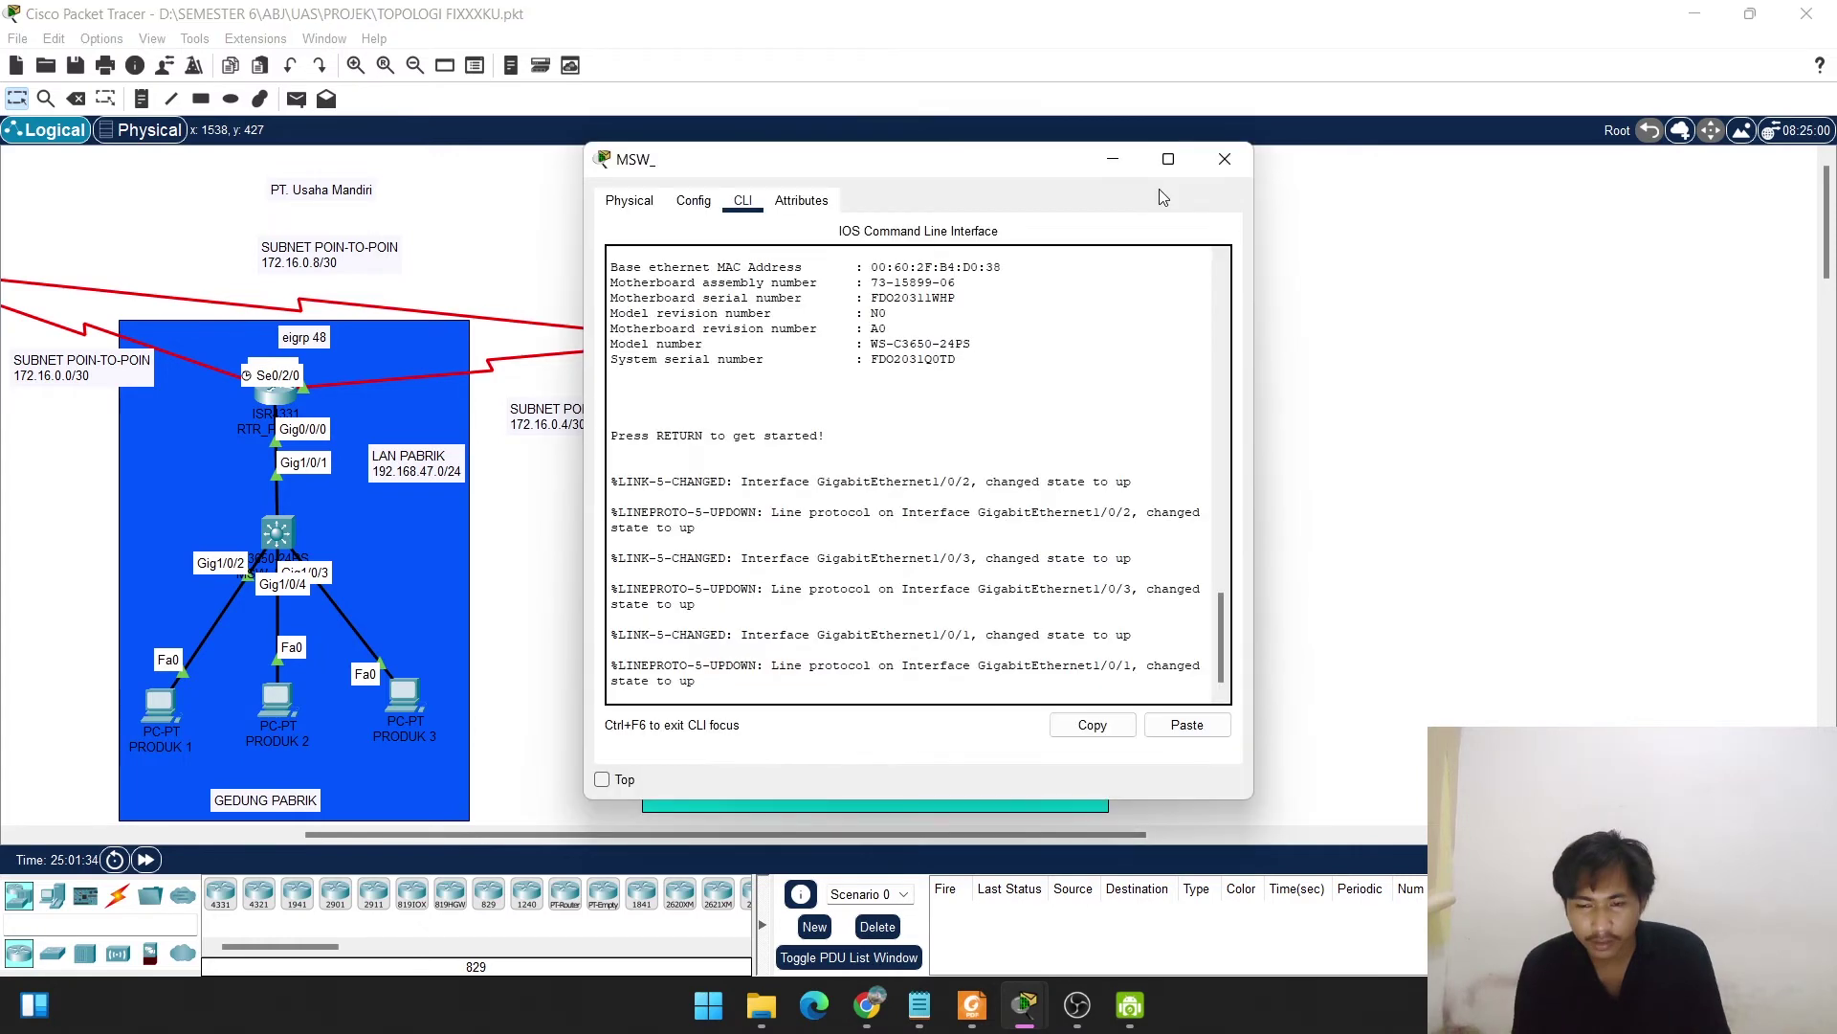
pyautogui.moveTo(995, 166); pyautogui.dragTo(1479, 175)
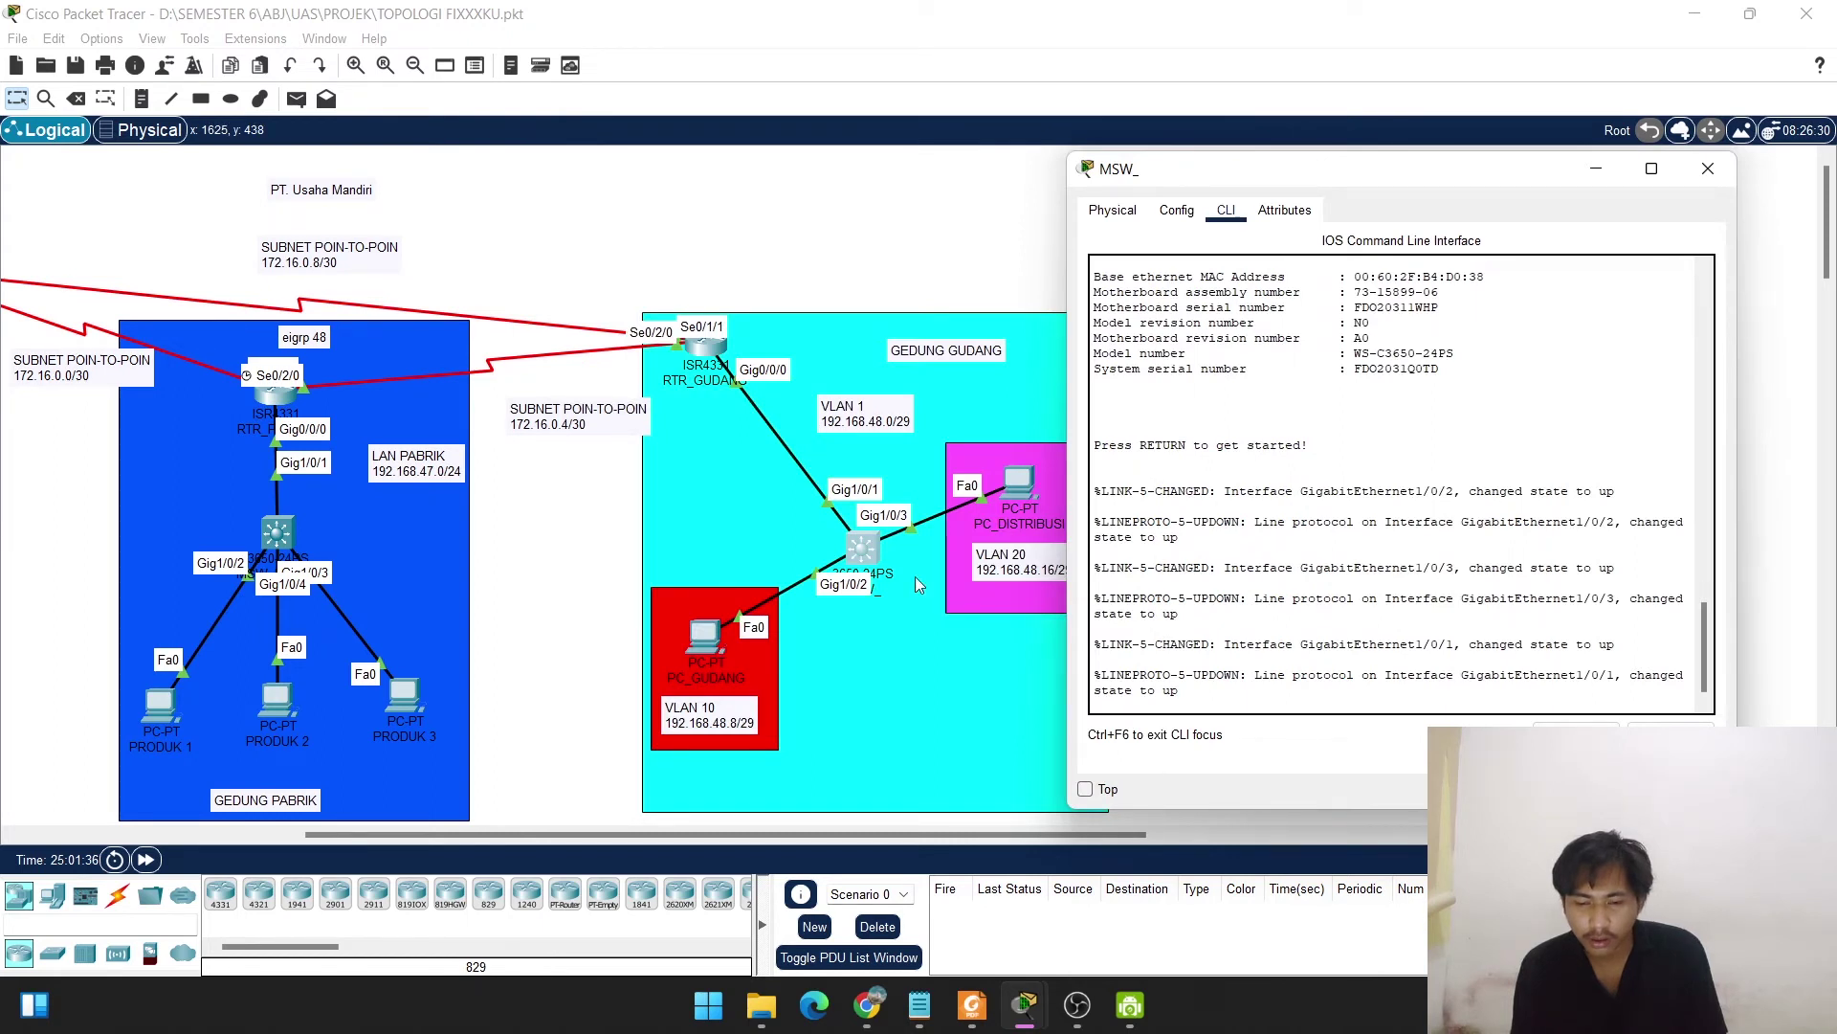
pyautogui.click(1176, 210)
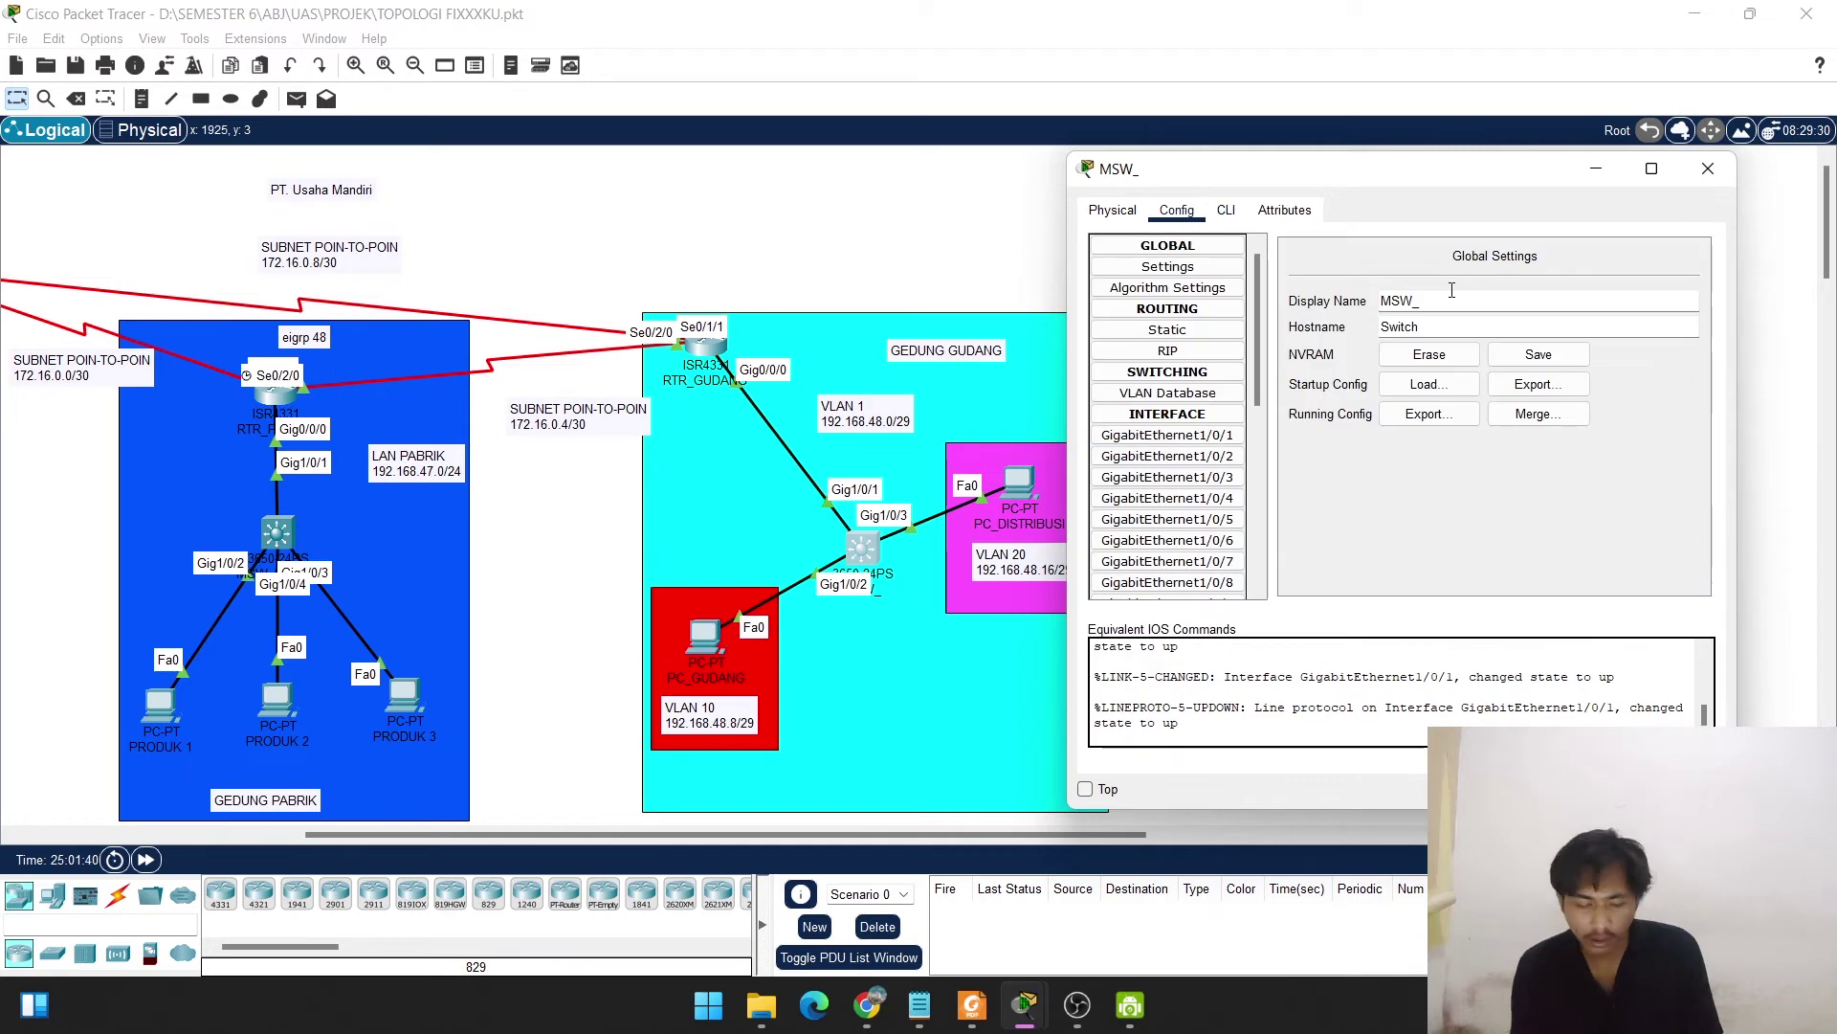
pyautogui.write('GUD')
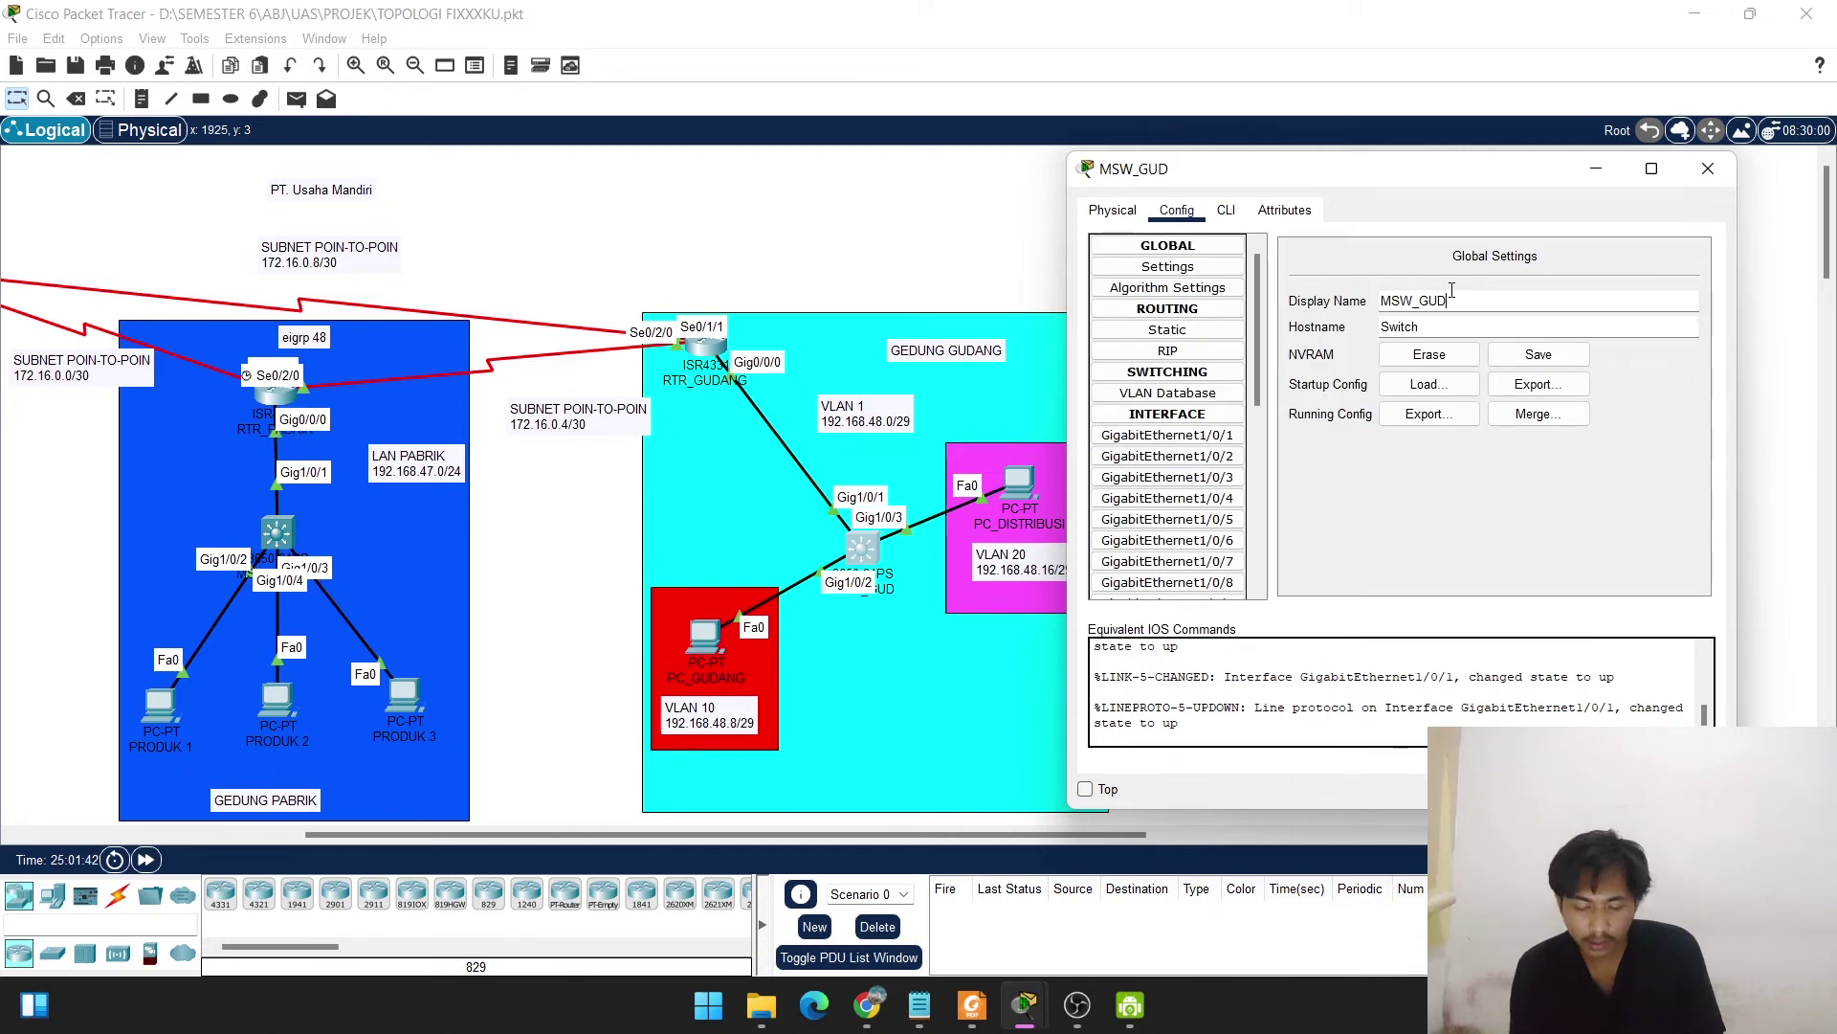
pyautogui.write('ANG')
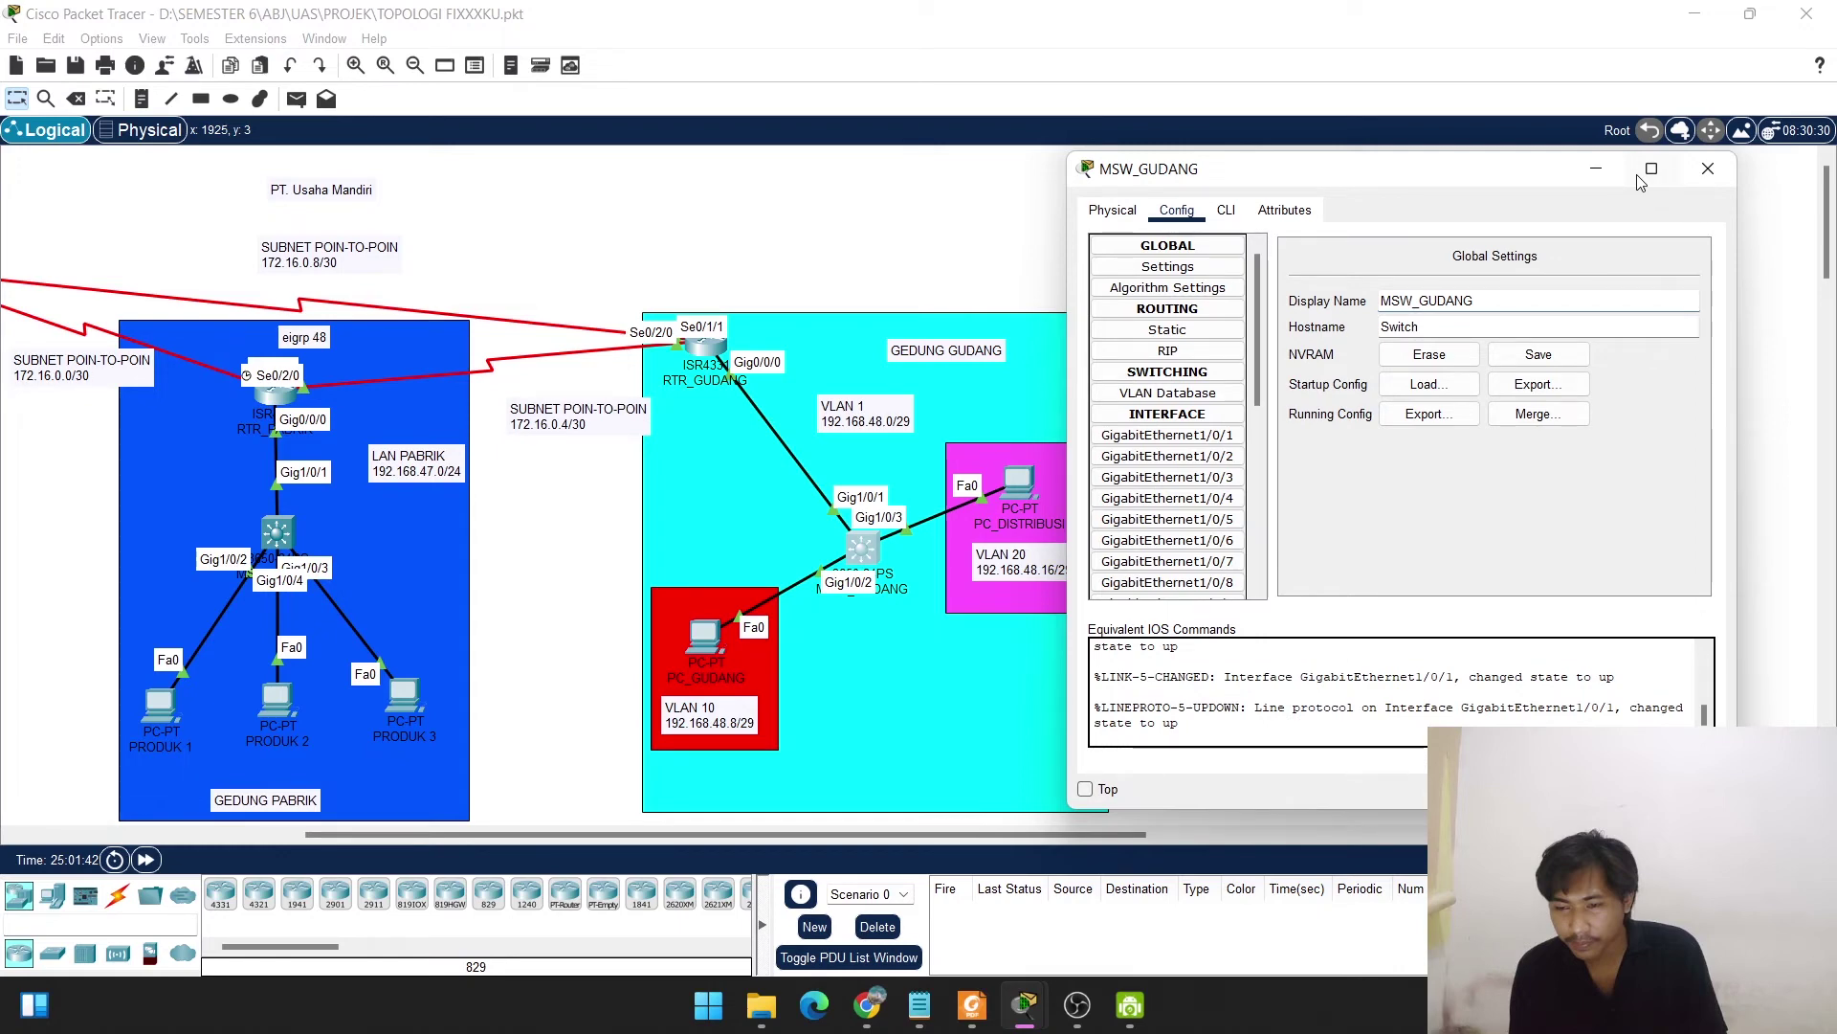
pyautogui.moveTo(1638, 182); pyautogui.dragTo(1155, 172)
pyautogui.click(741, 203)
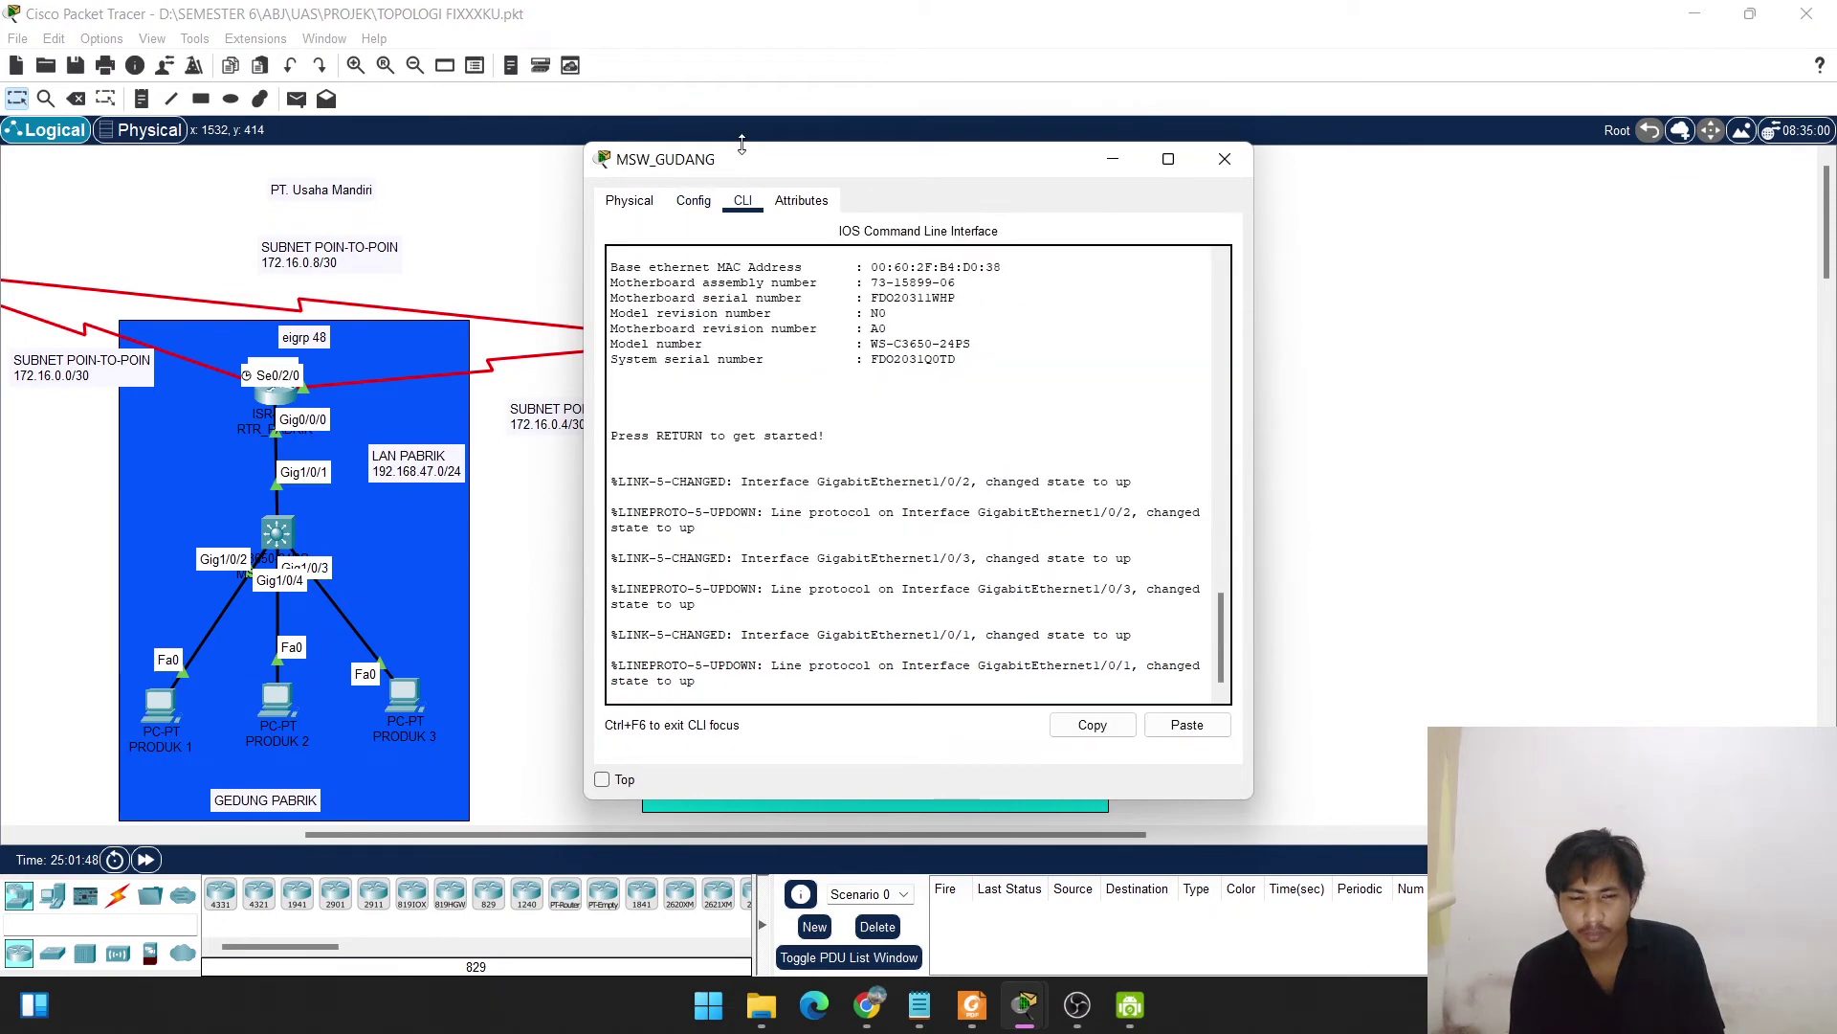
# Enter global configuration and set the switch hostname to MSW_GUDANG.
pyautogui.moveTo(748, 164); pyautogui.dragTo(981, 103)
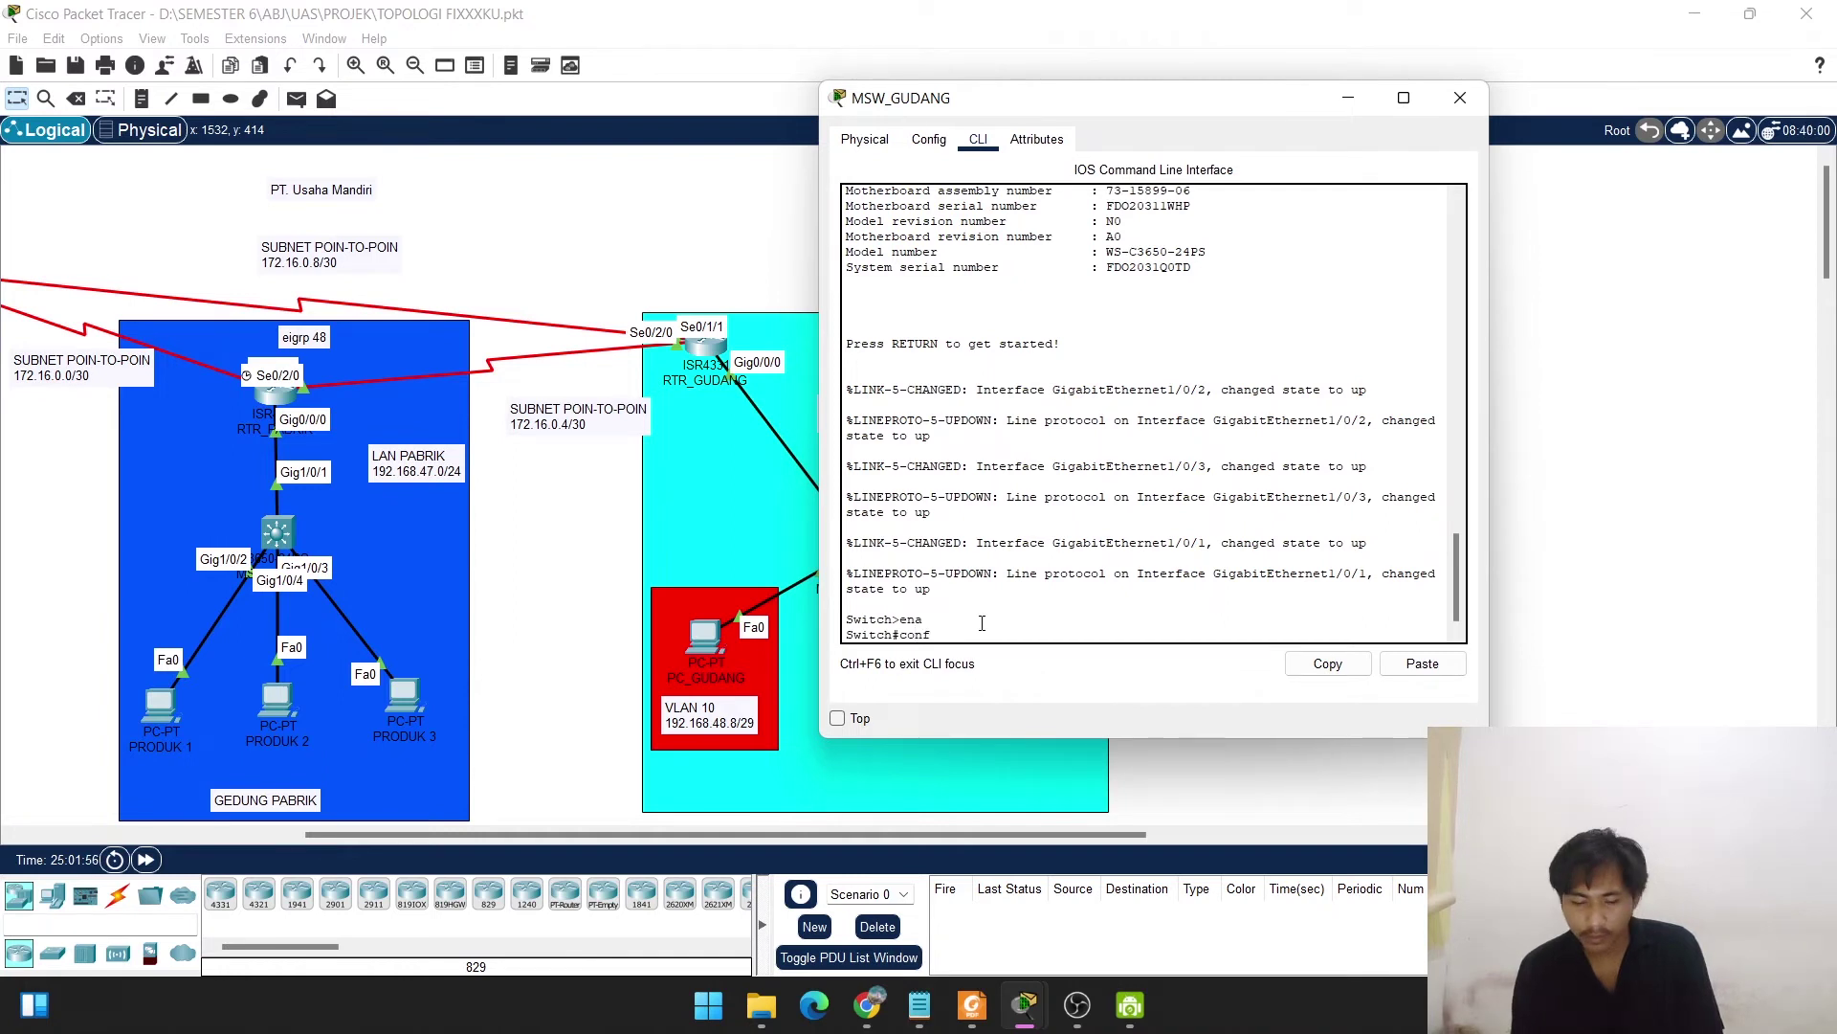
pyautogui.write('f t')
pyautogui.press('Return')
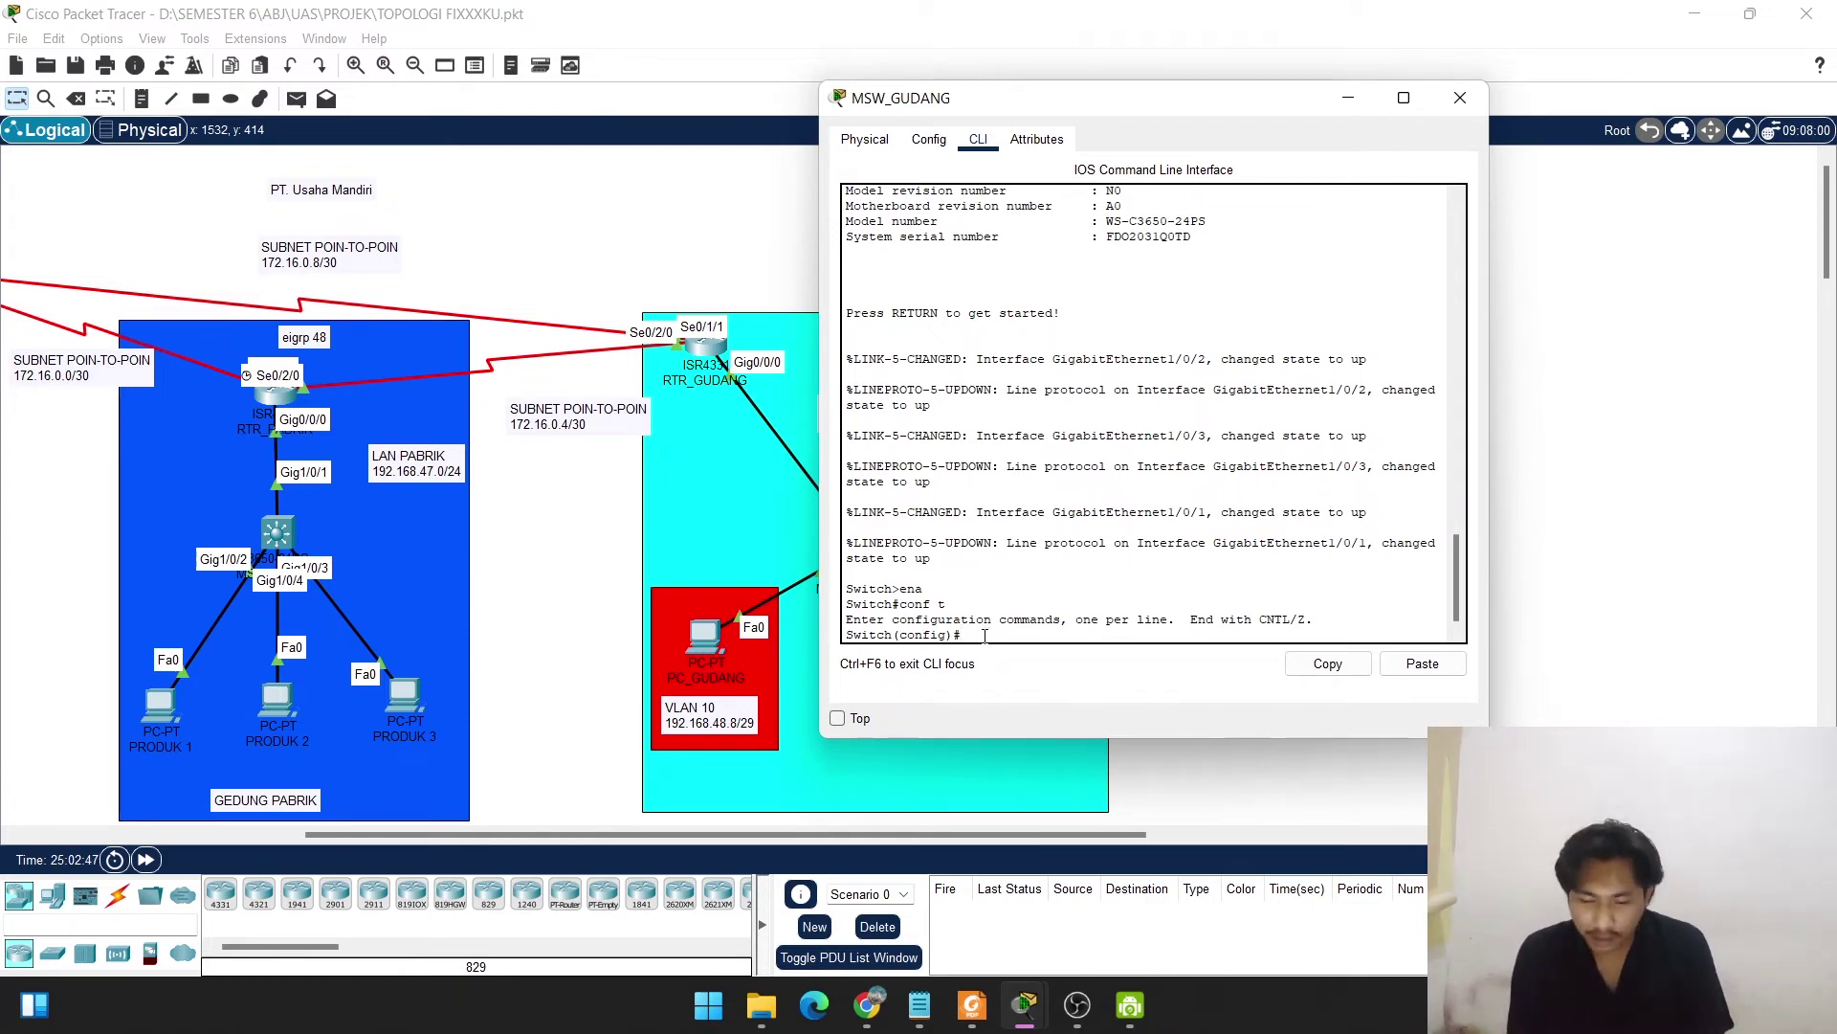
pyautogui.write('host')
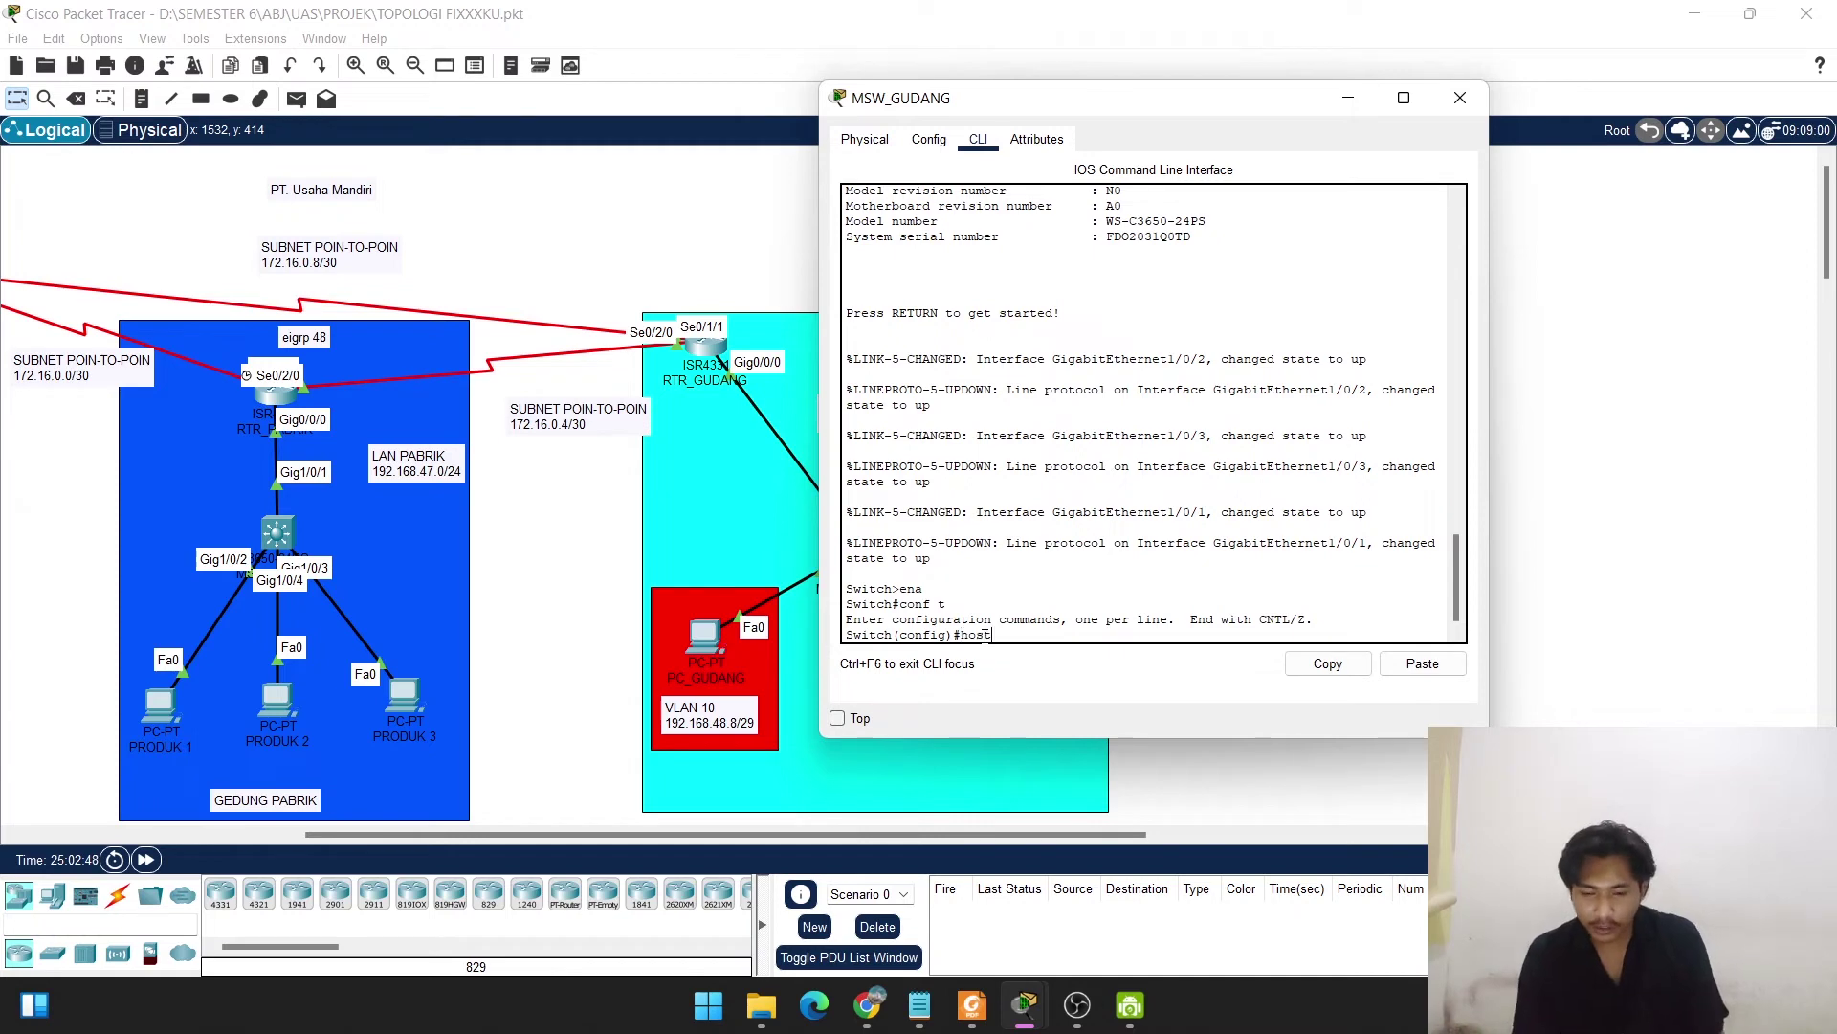
pyautogui.write('name')
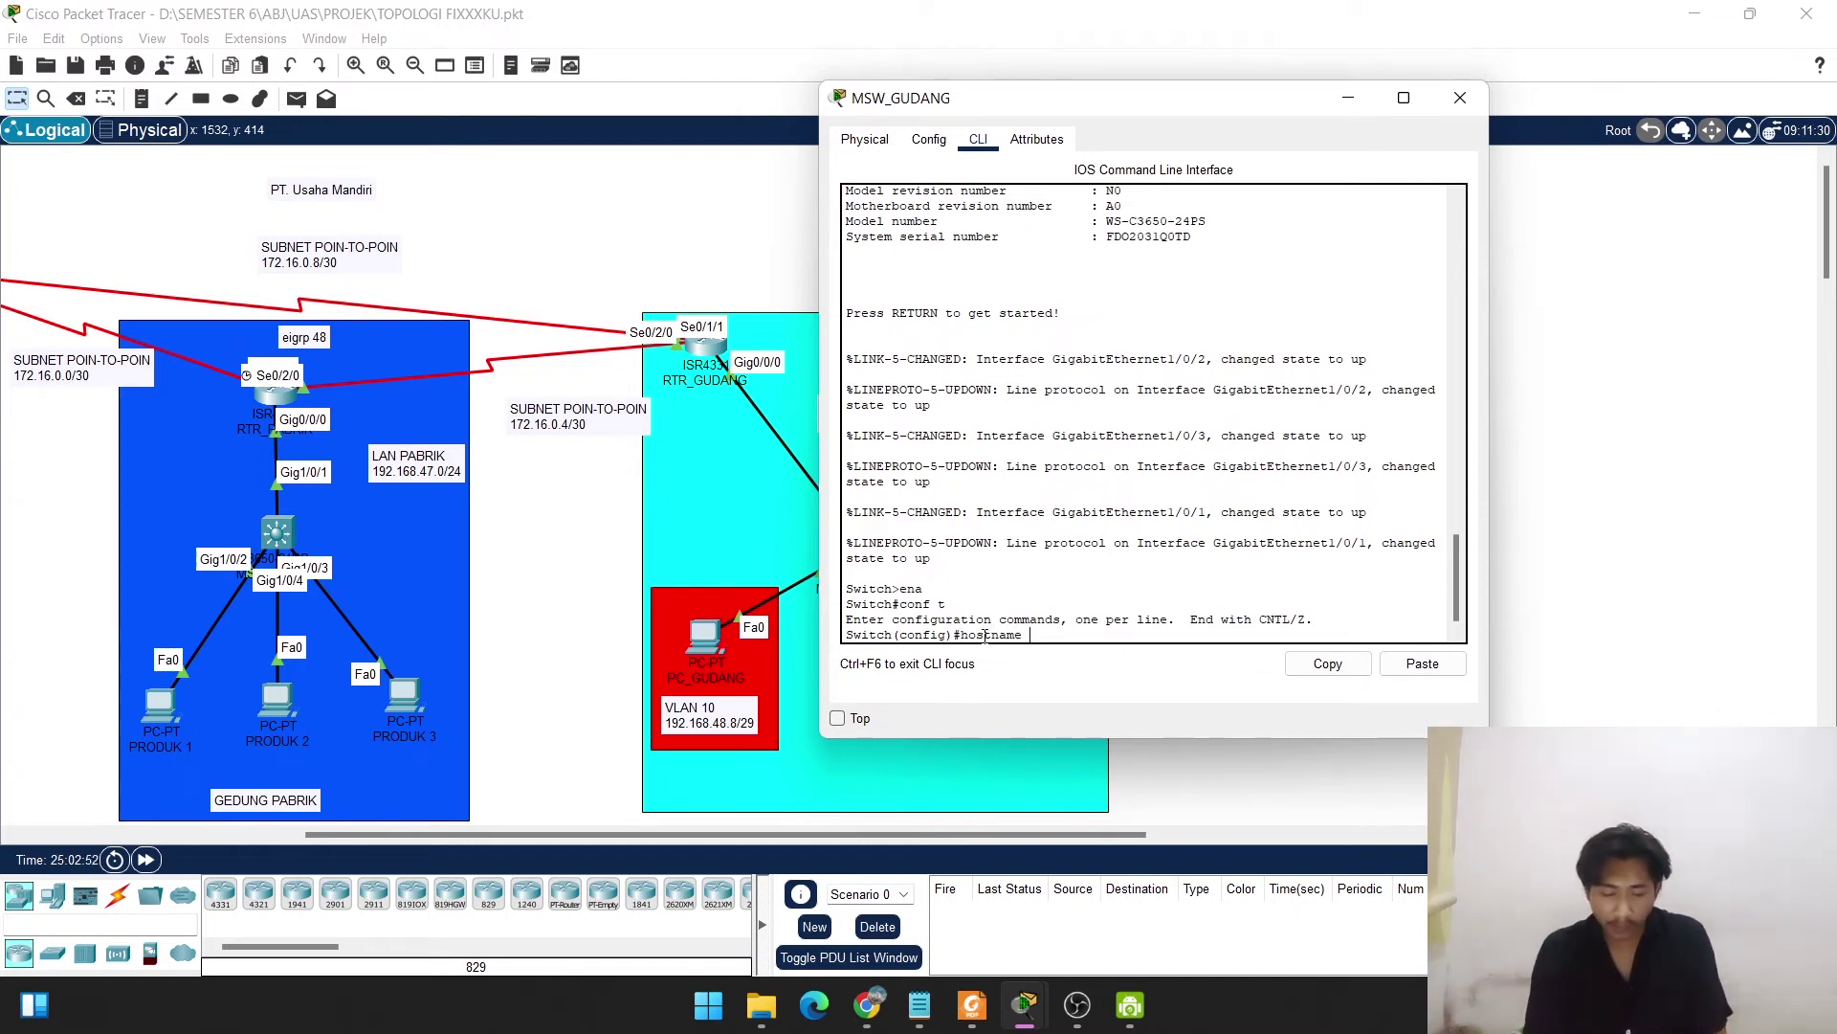
pyautogui.write(' MSW')
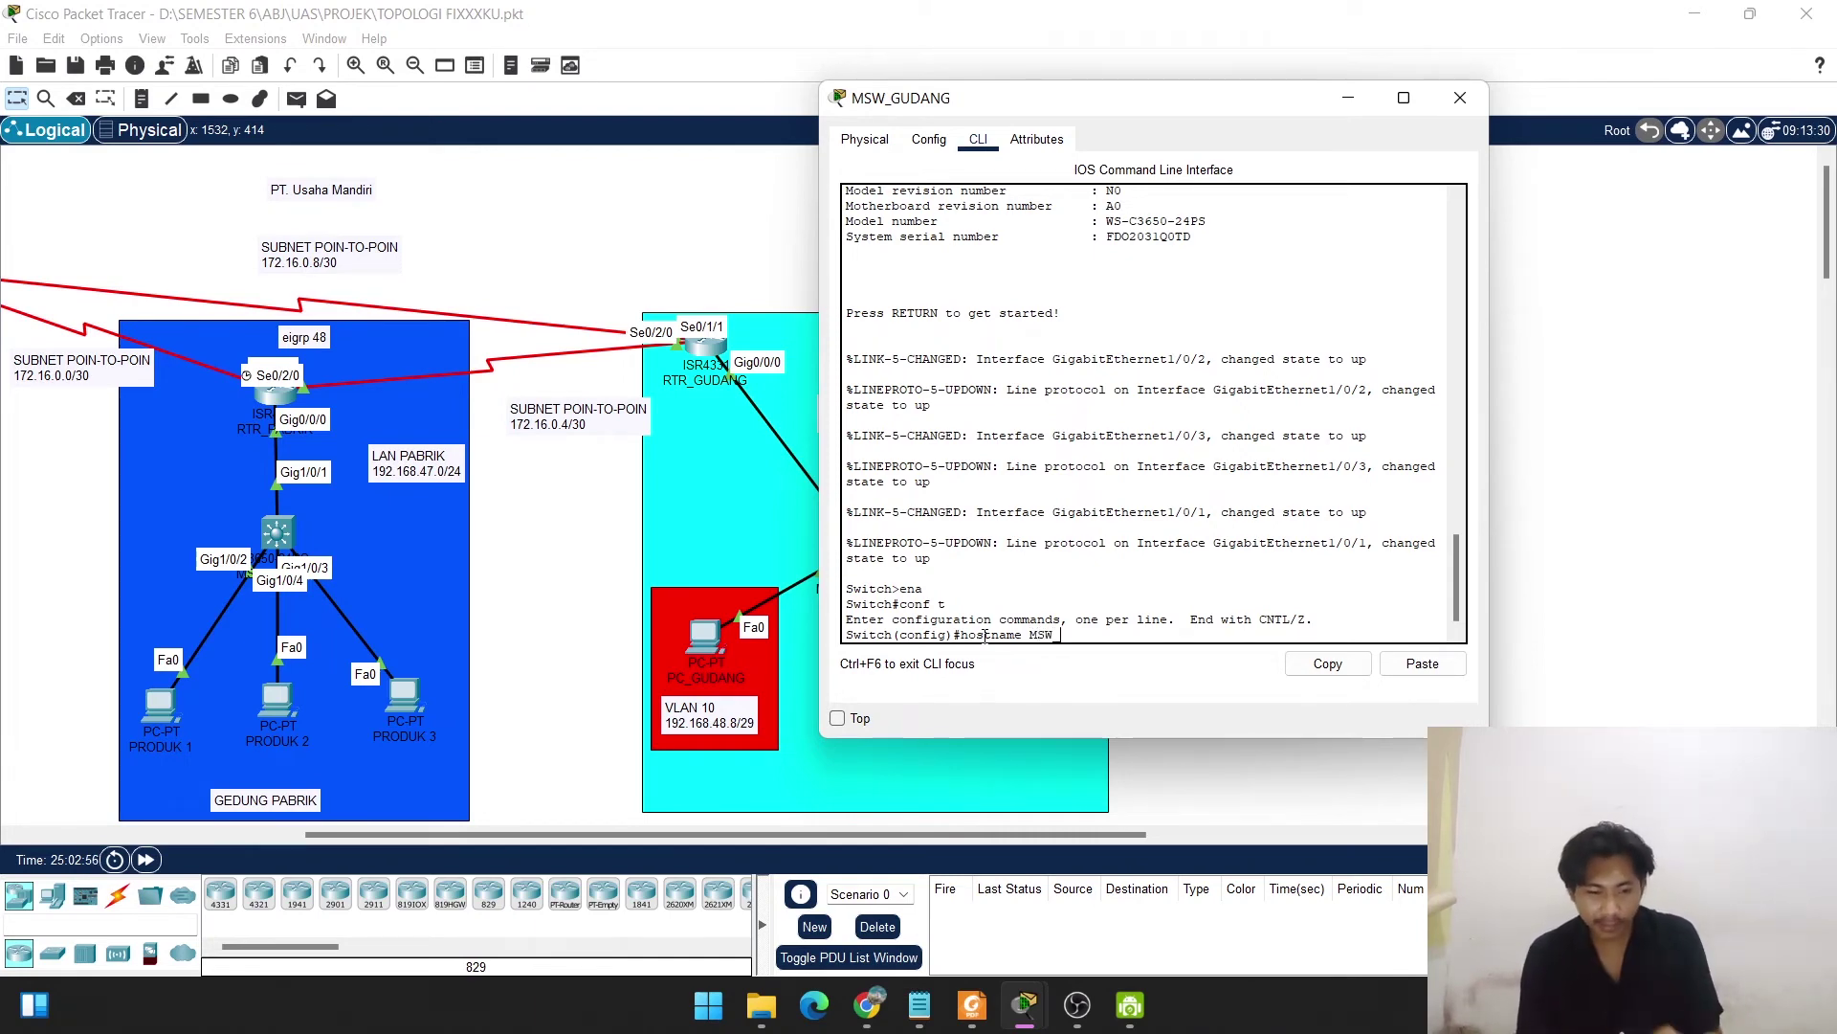
pyautogui.write('_')
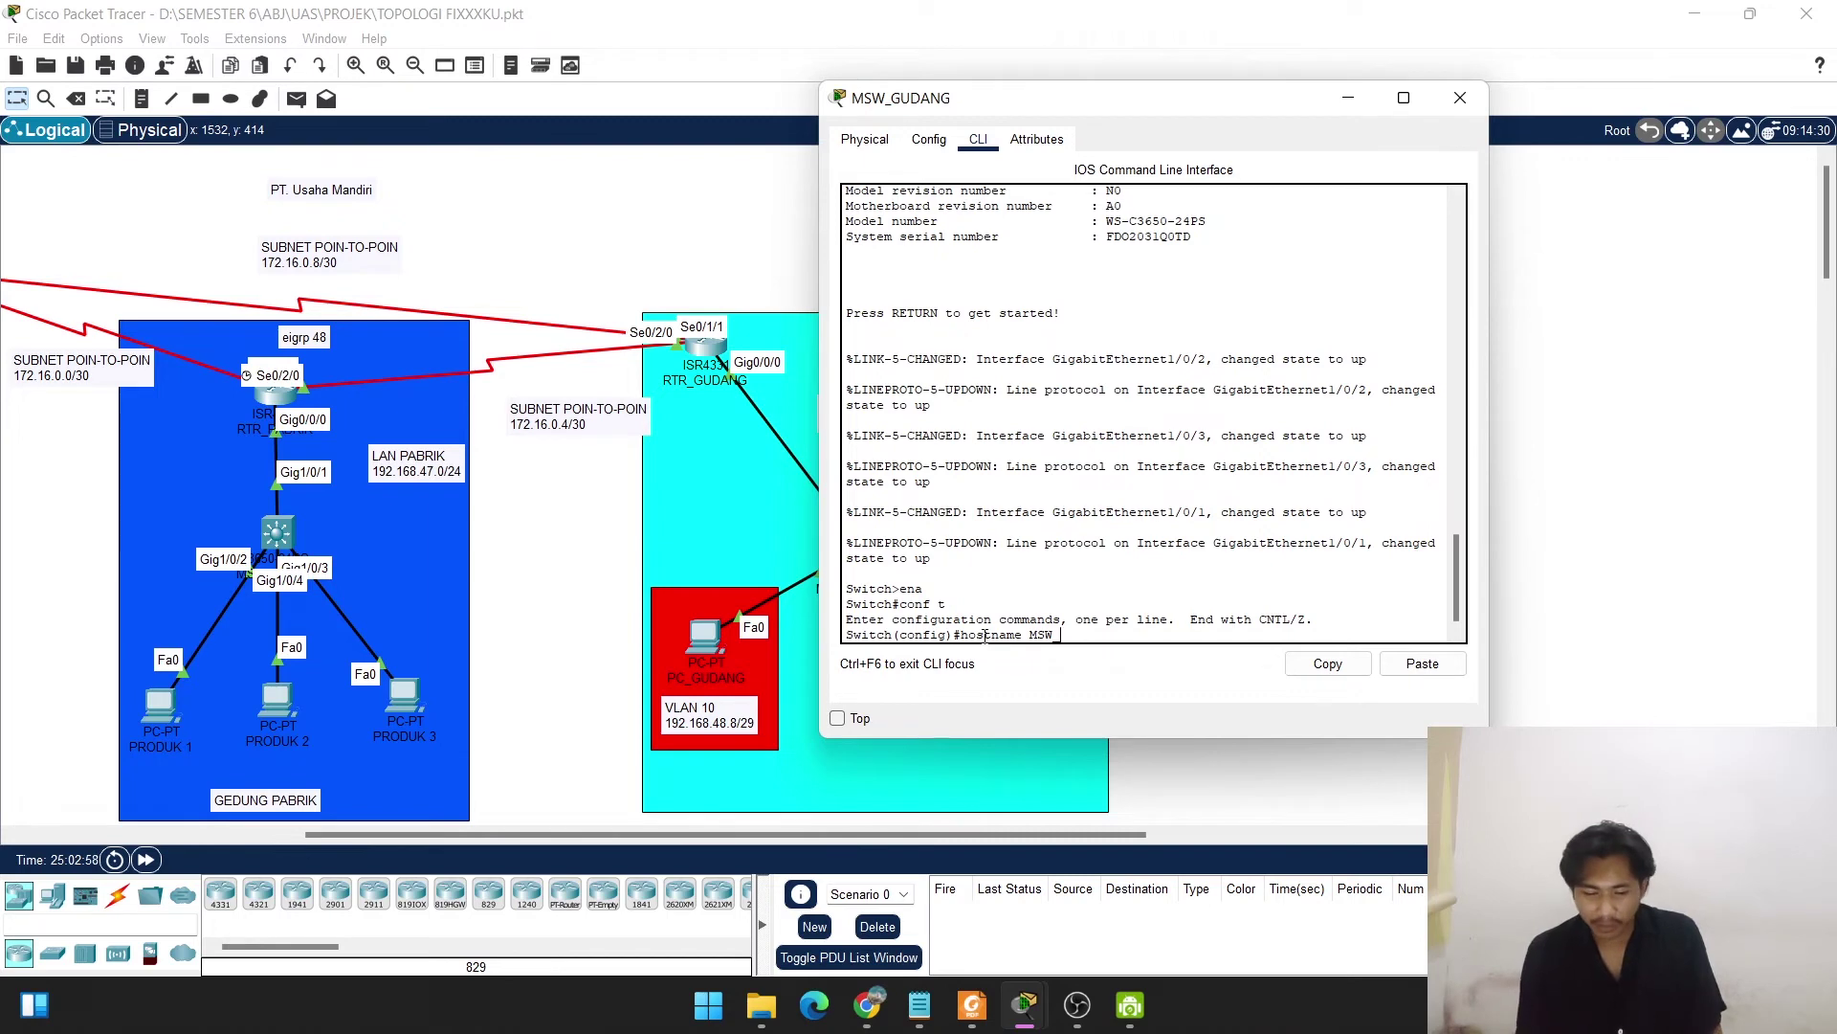
pyautogui.write('GUDANG')
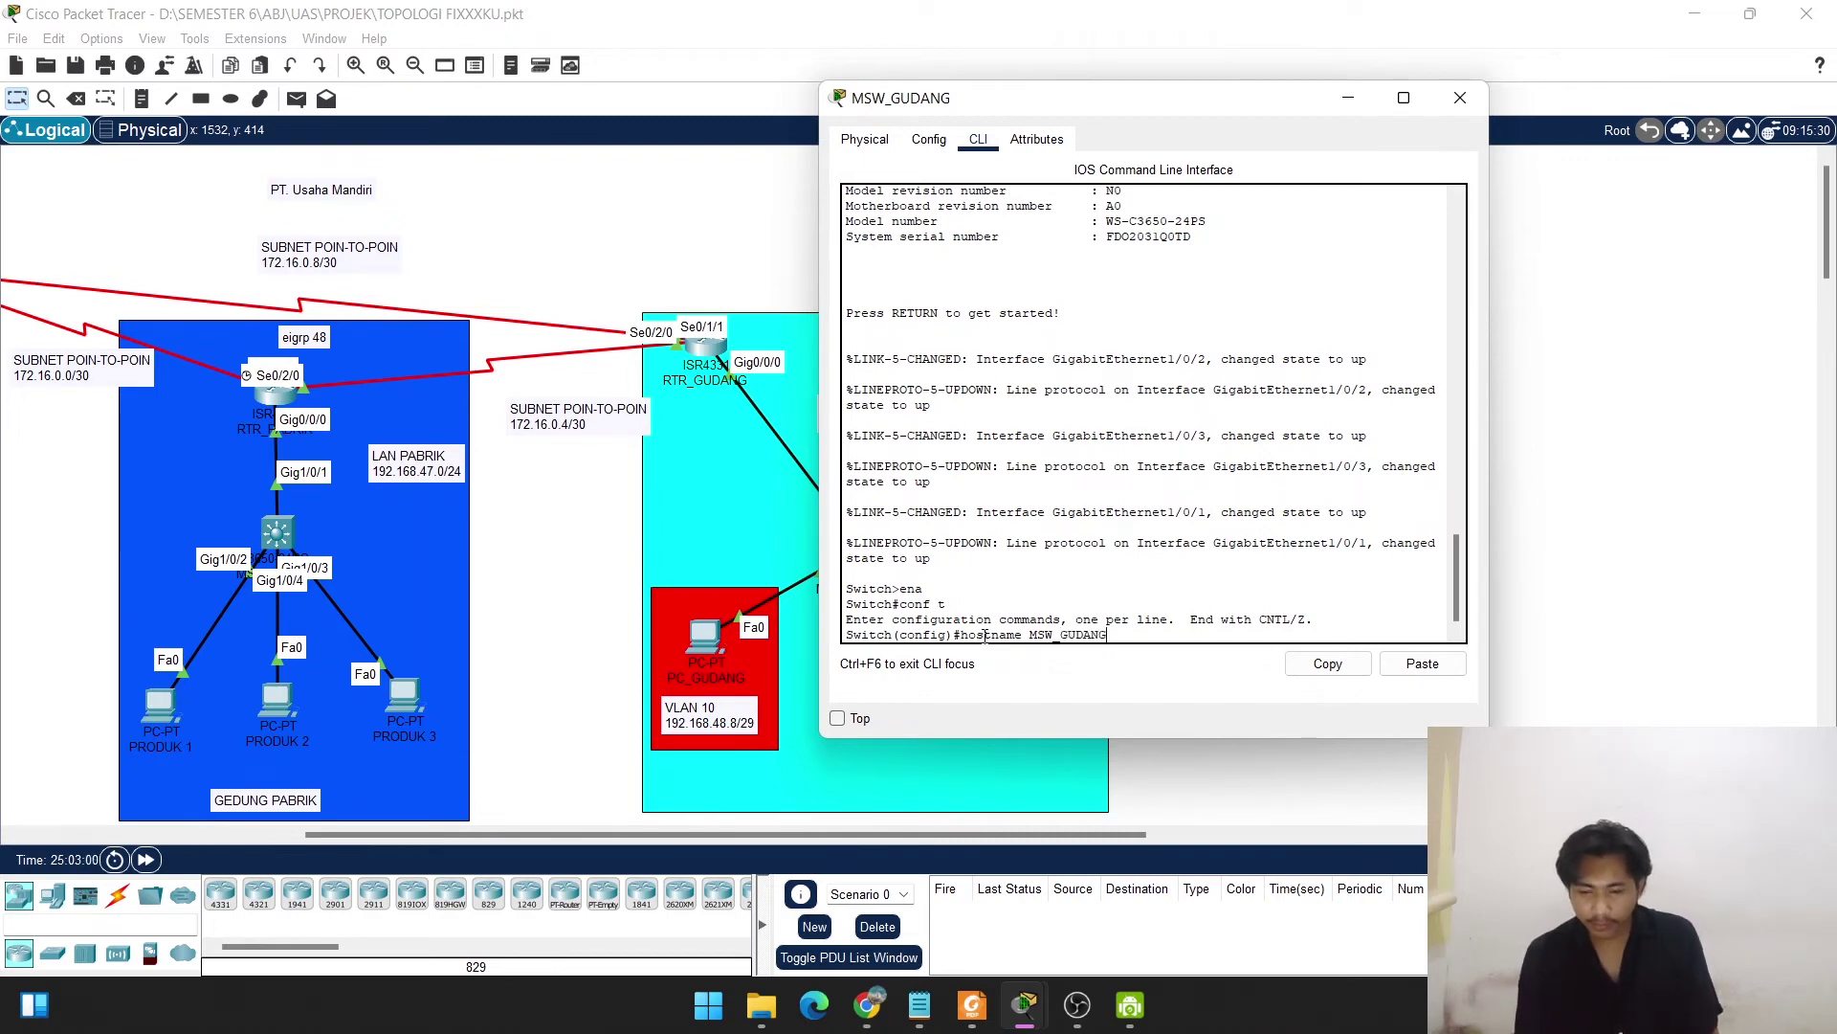
pyautogui.press('Return')
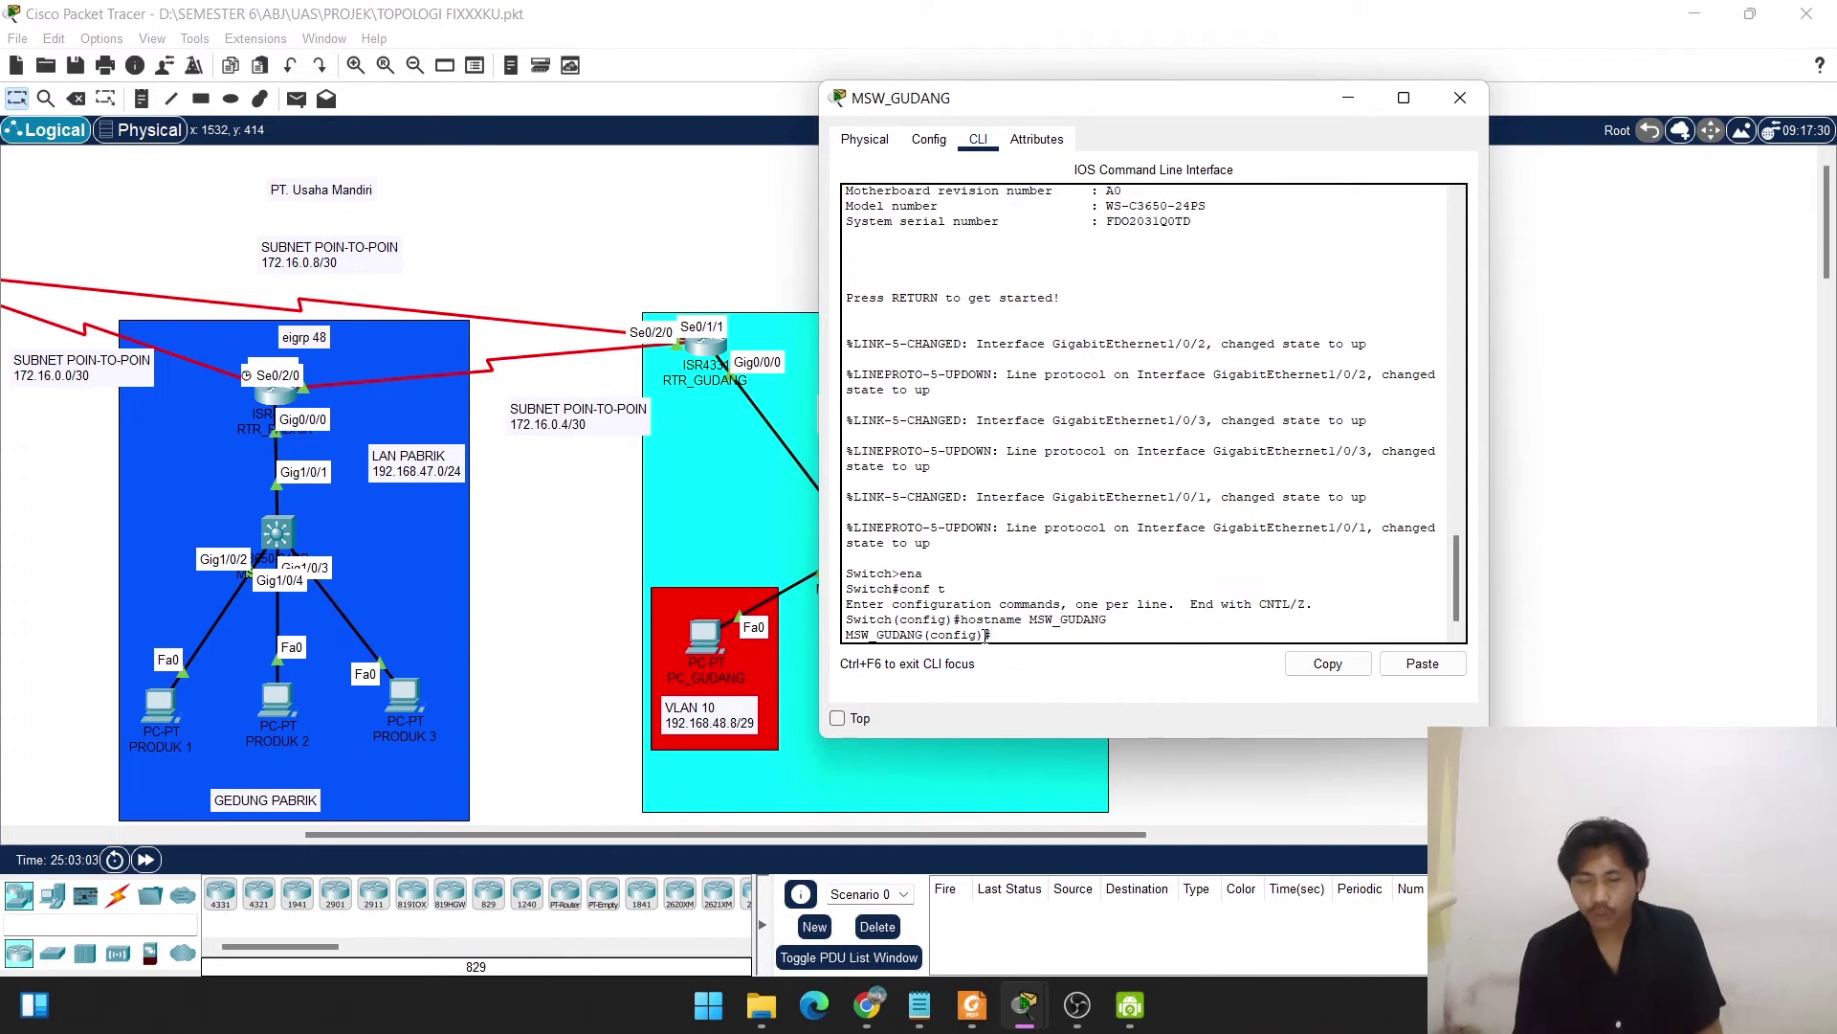
pyautogui.press('Return')
pyautogui.press('Return')
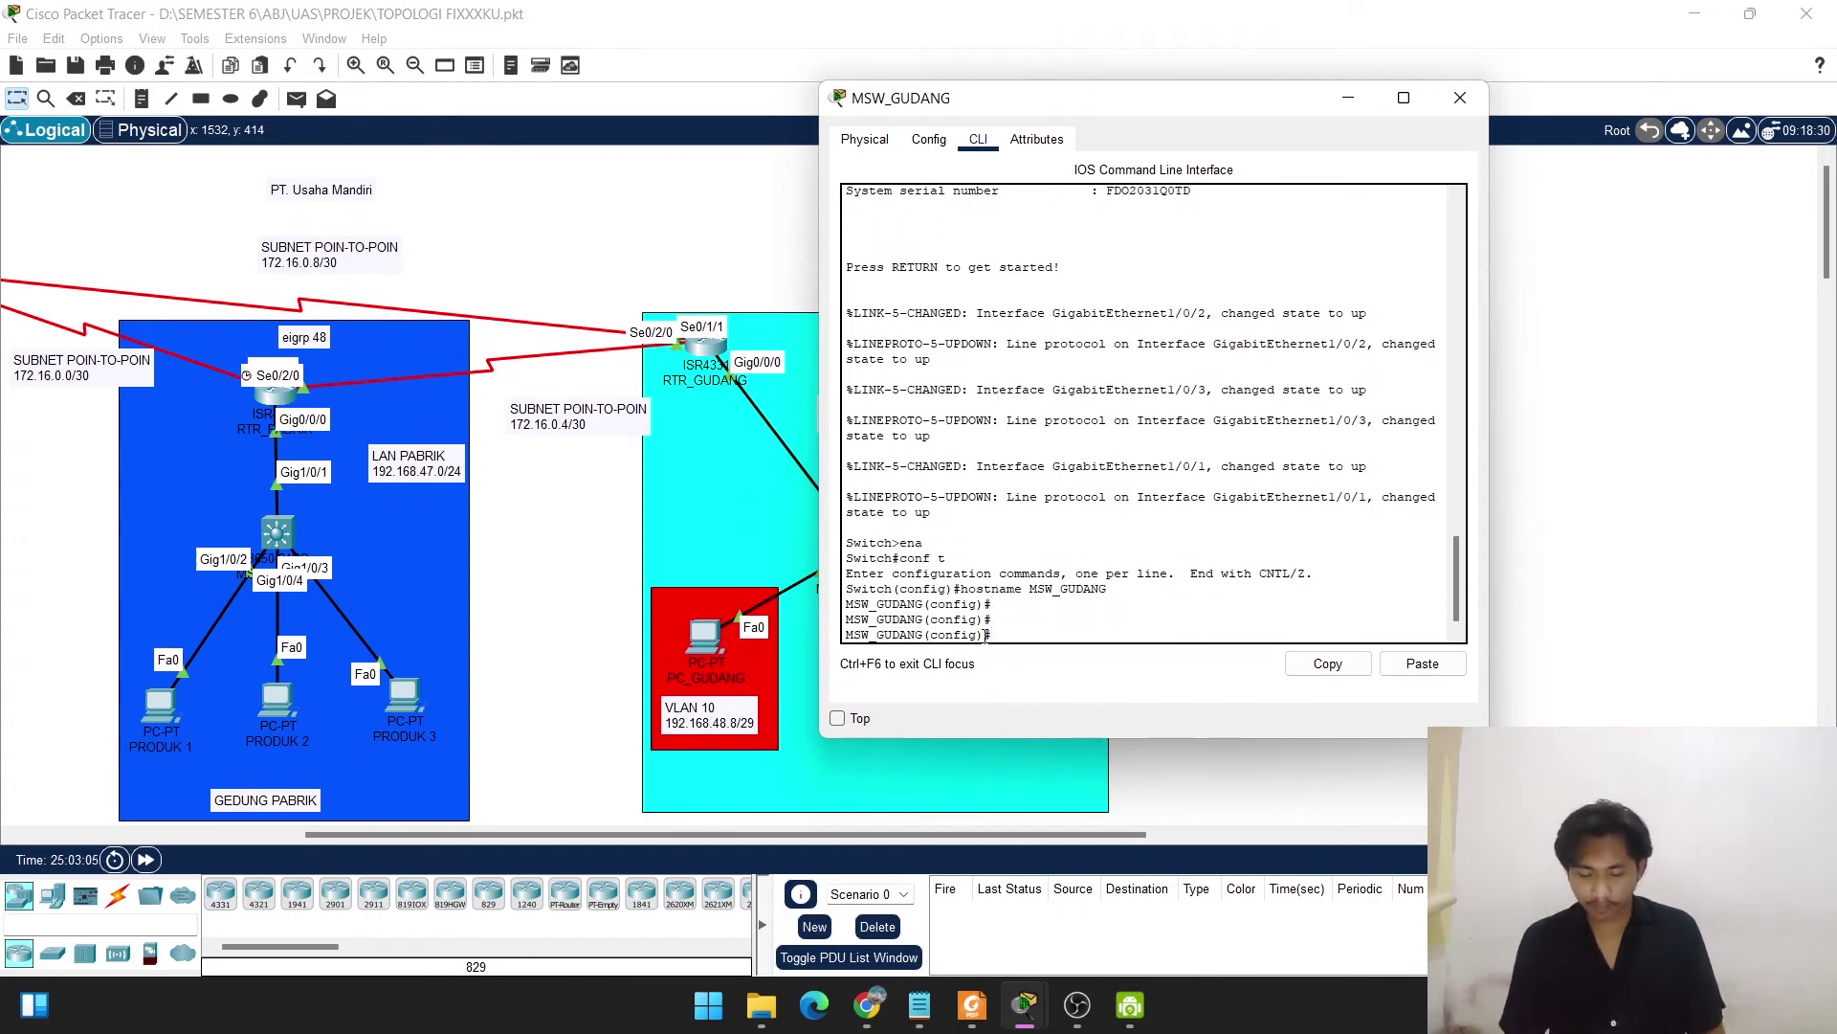
# Assign interface VLAN 1 192.168.48.2 255.255.255.248, enable it with no shut, and exit.
pyautogui.write('int vlan 1')
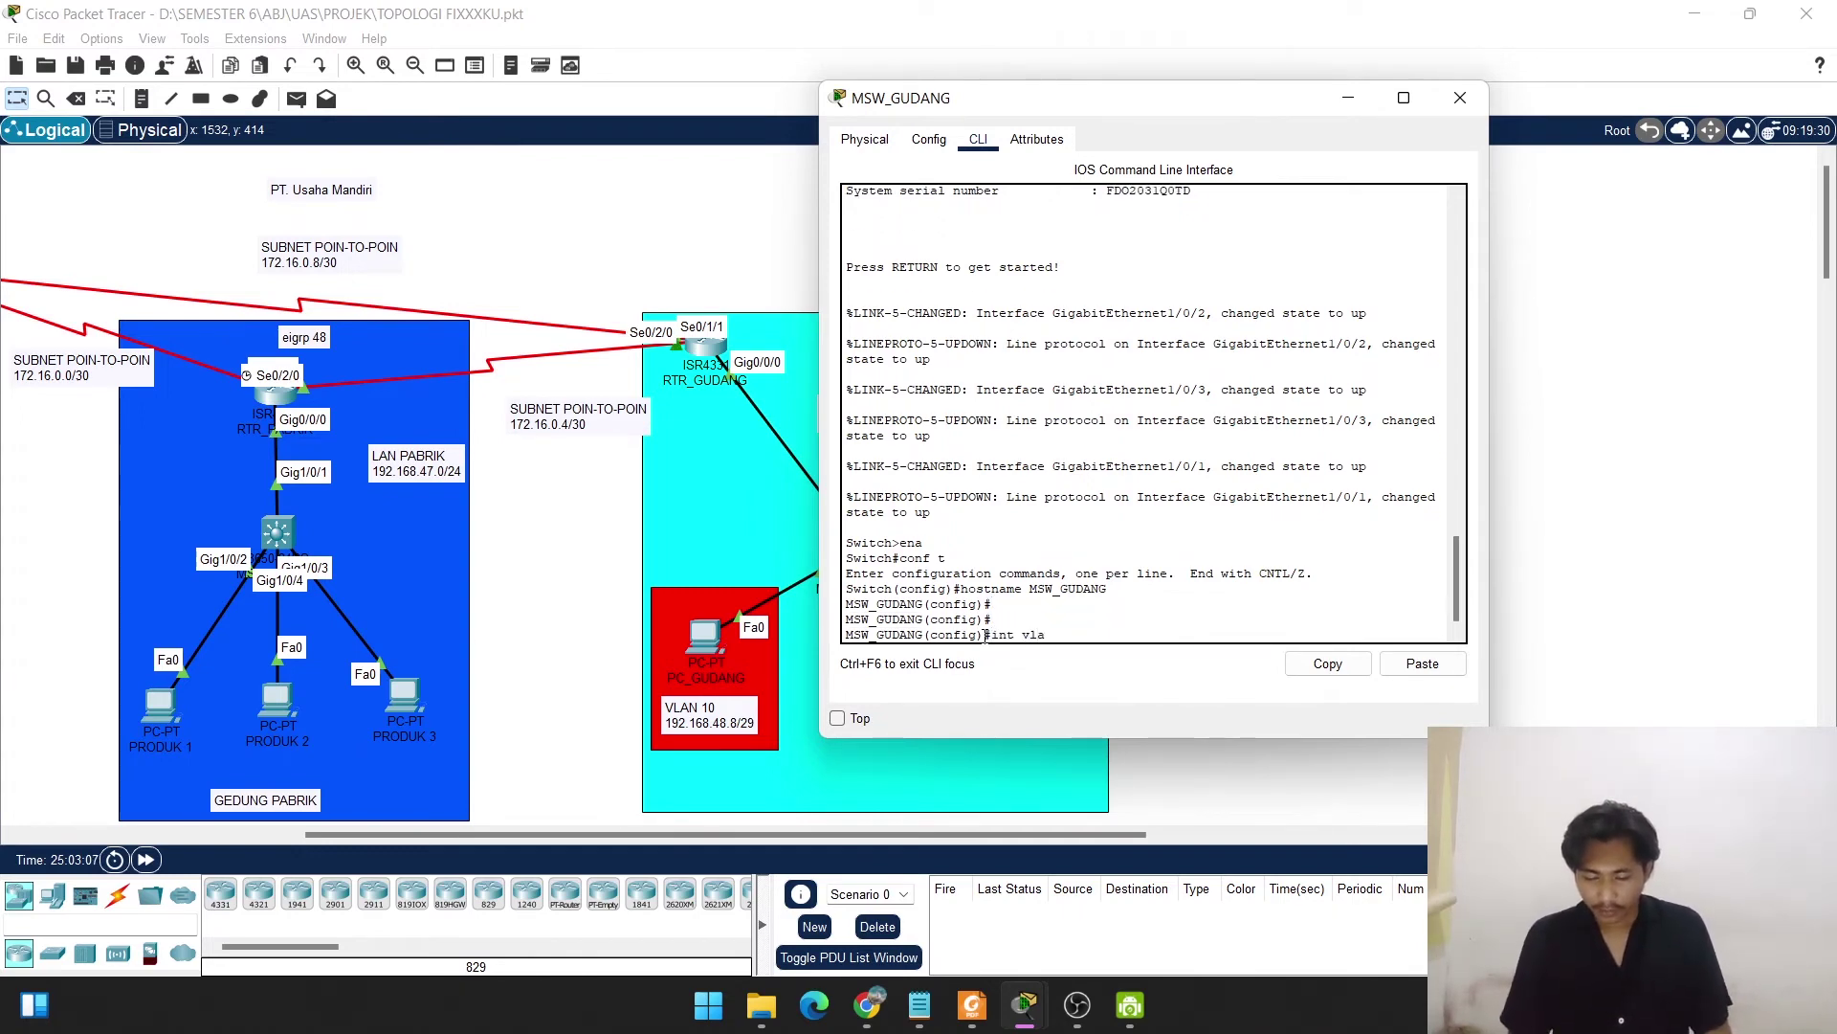
pyautogui.press('Return')
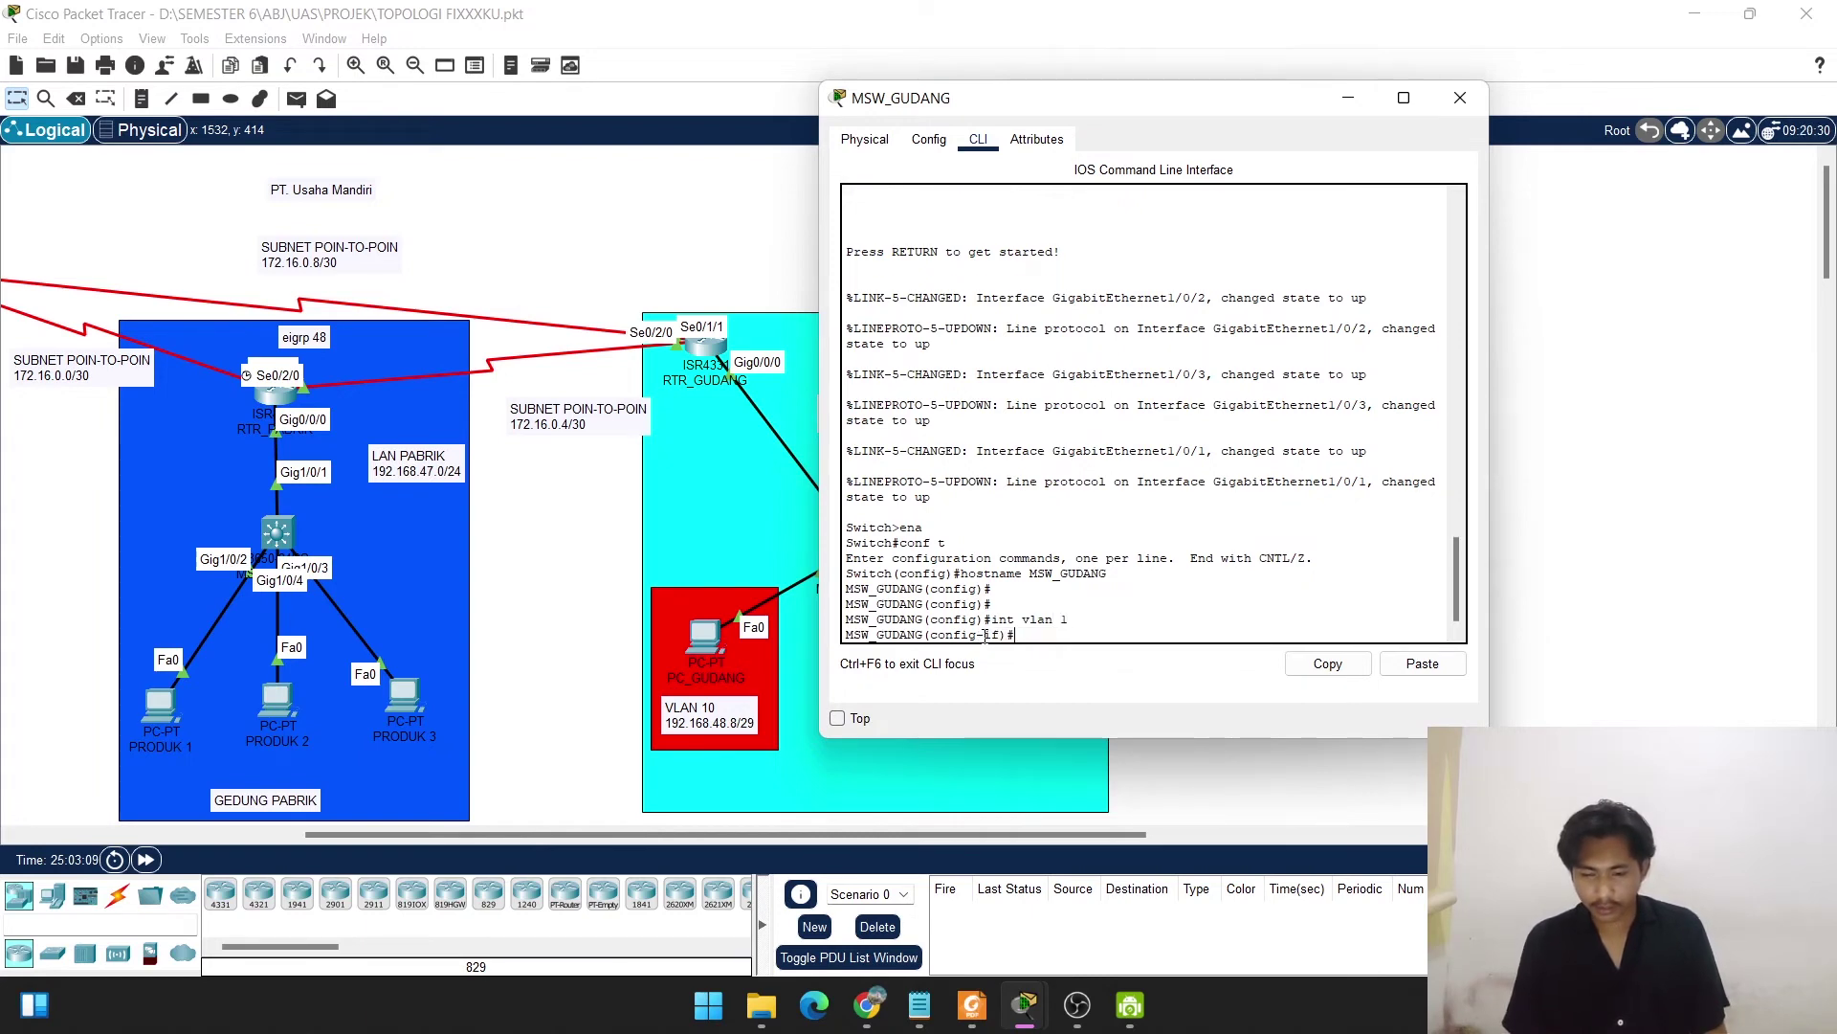
pyautogui.write('ip ')
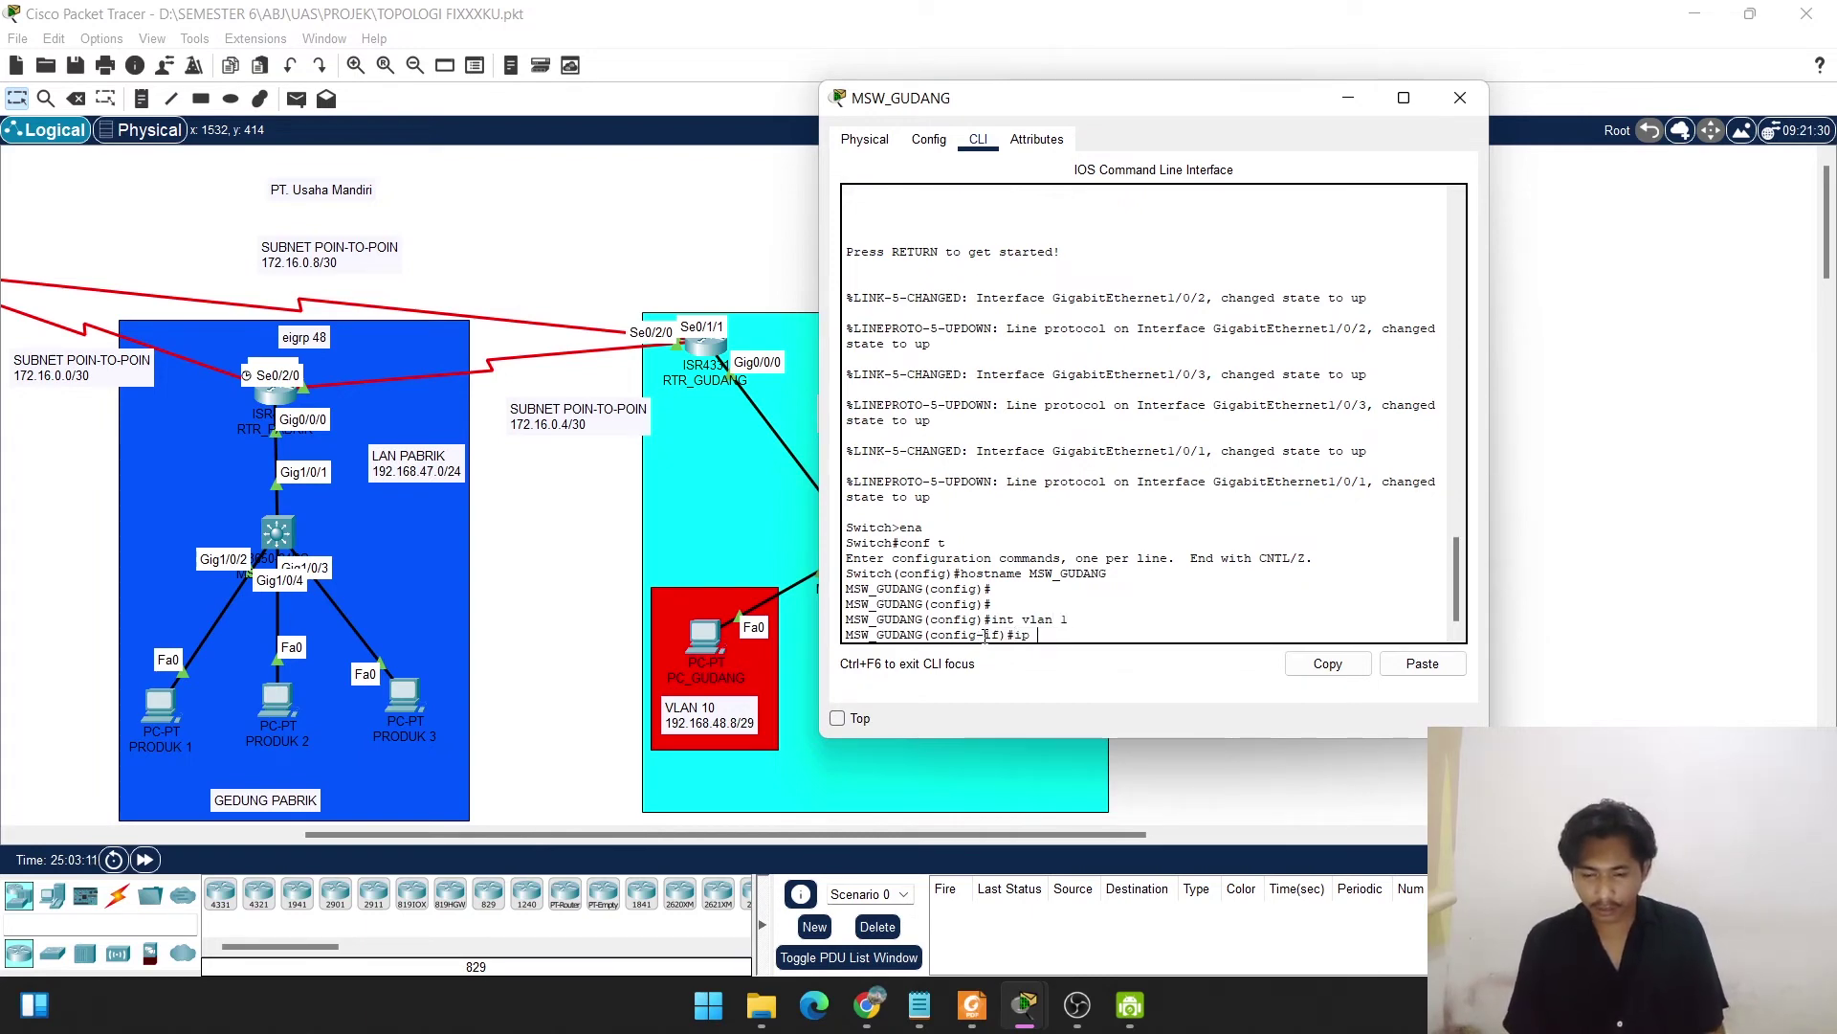
pyautogui.write('add ')
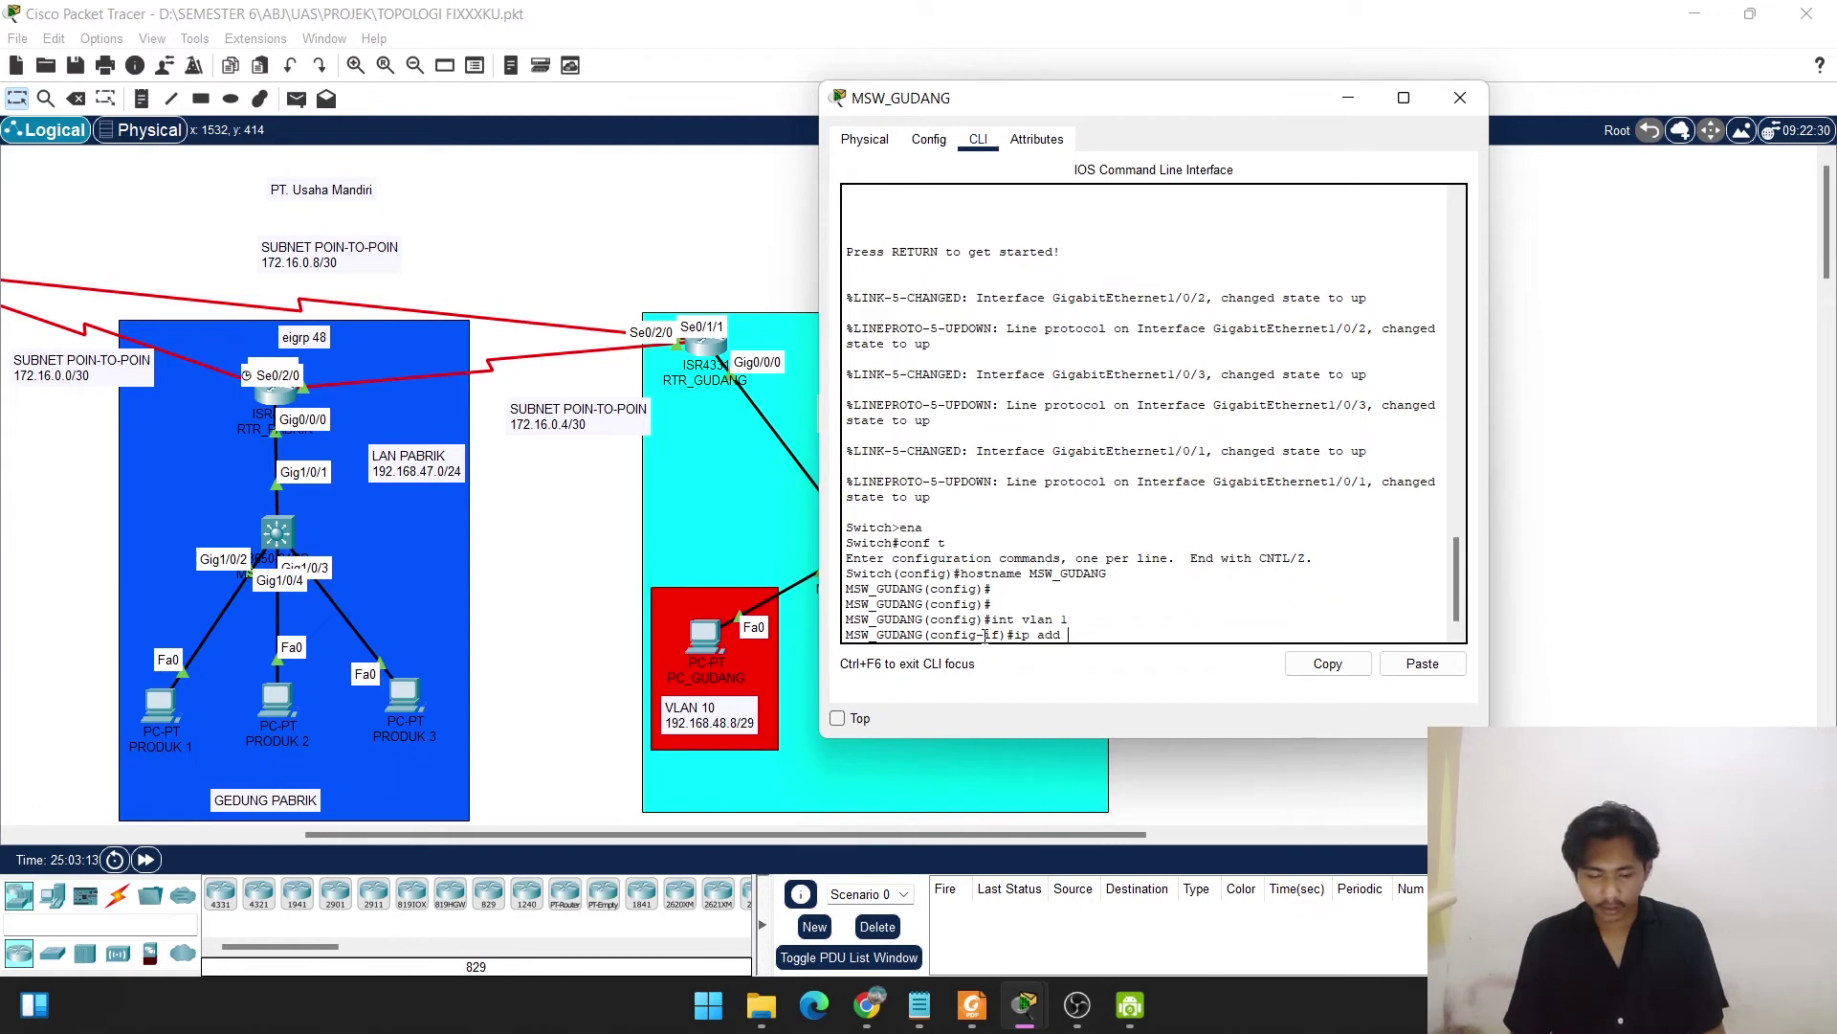
pyautogui.write('192.1')
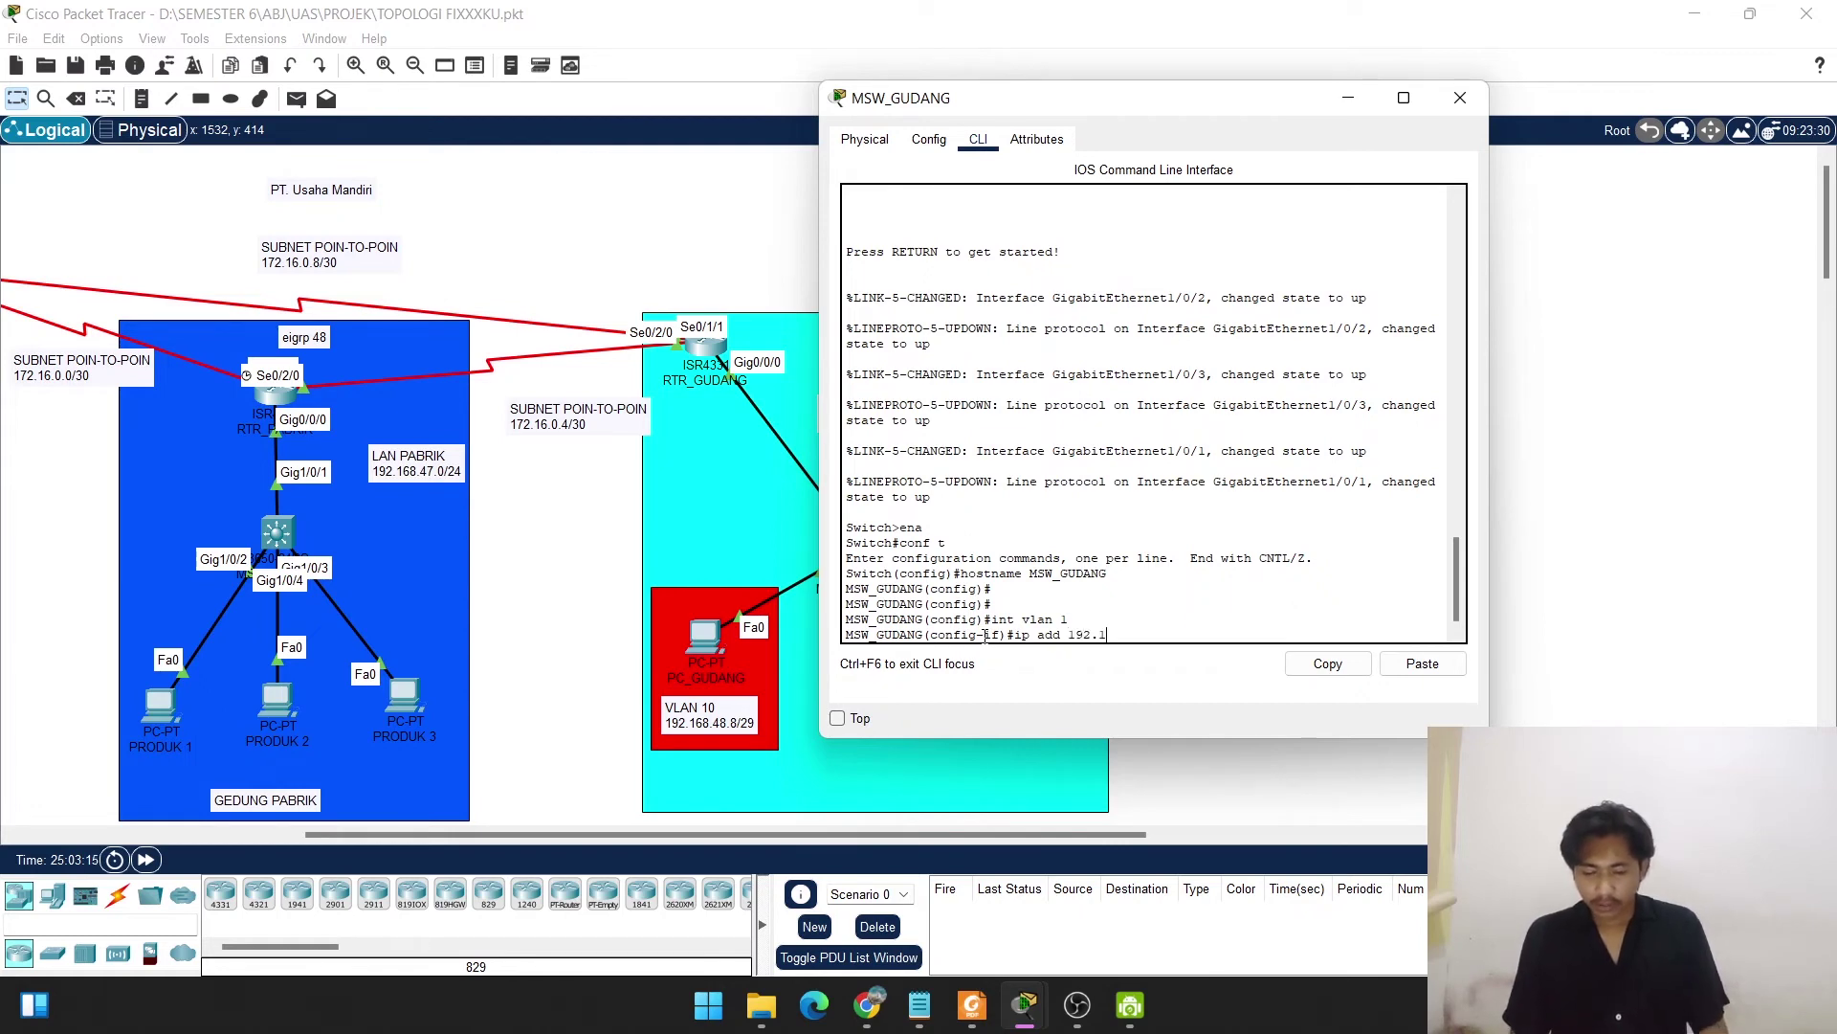
pyautogui.write('68.48')
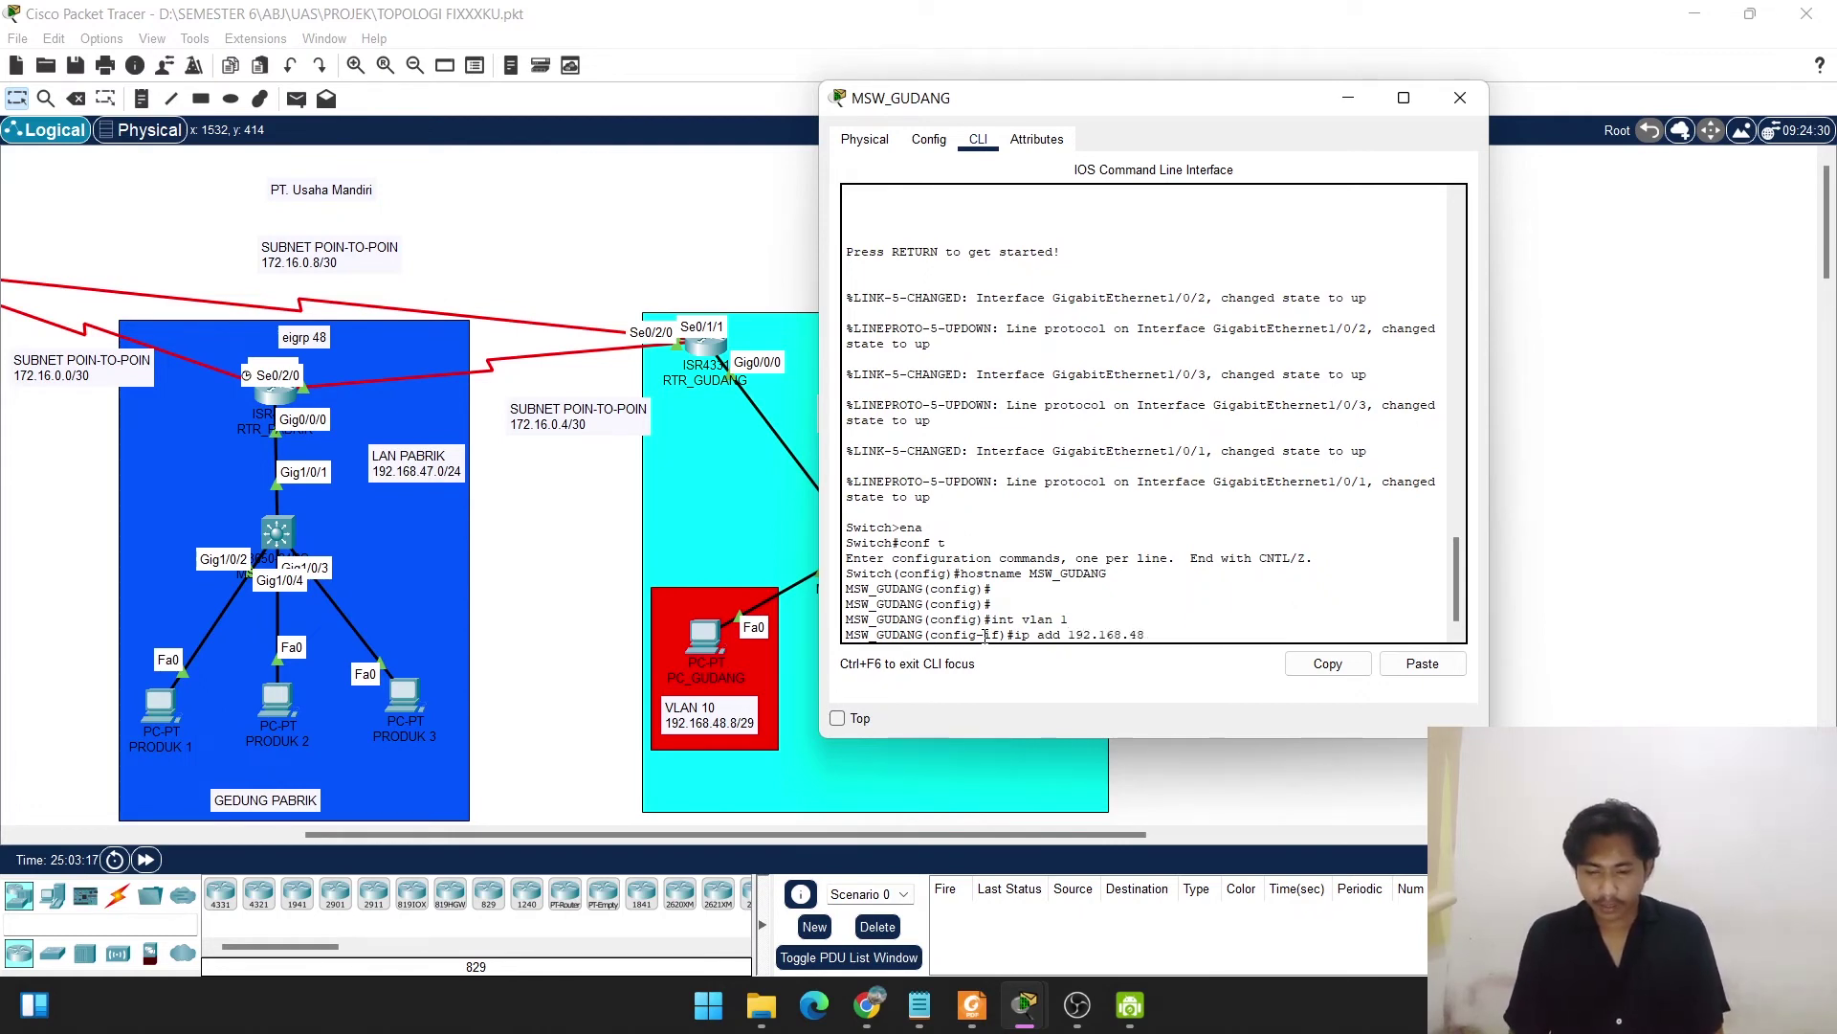
pyautogui.write('.2 2')
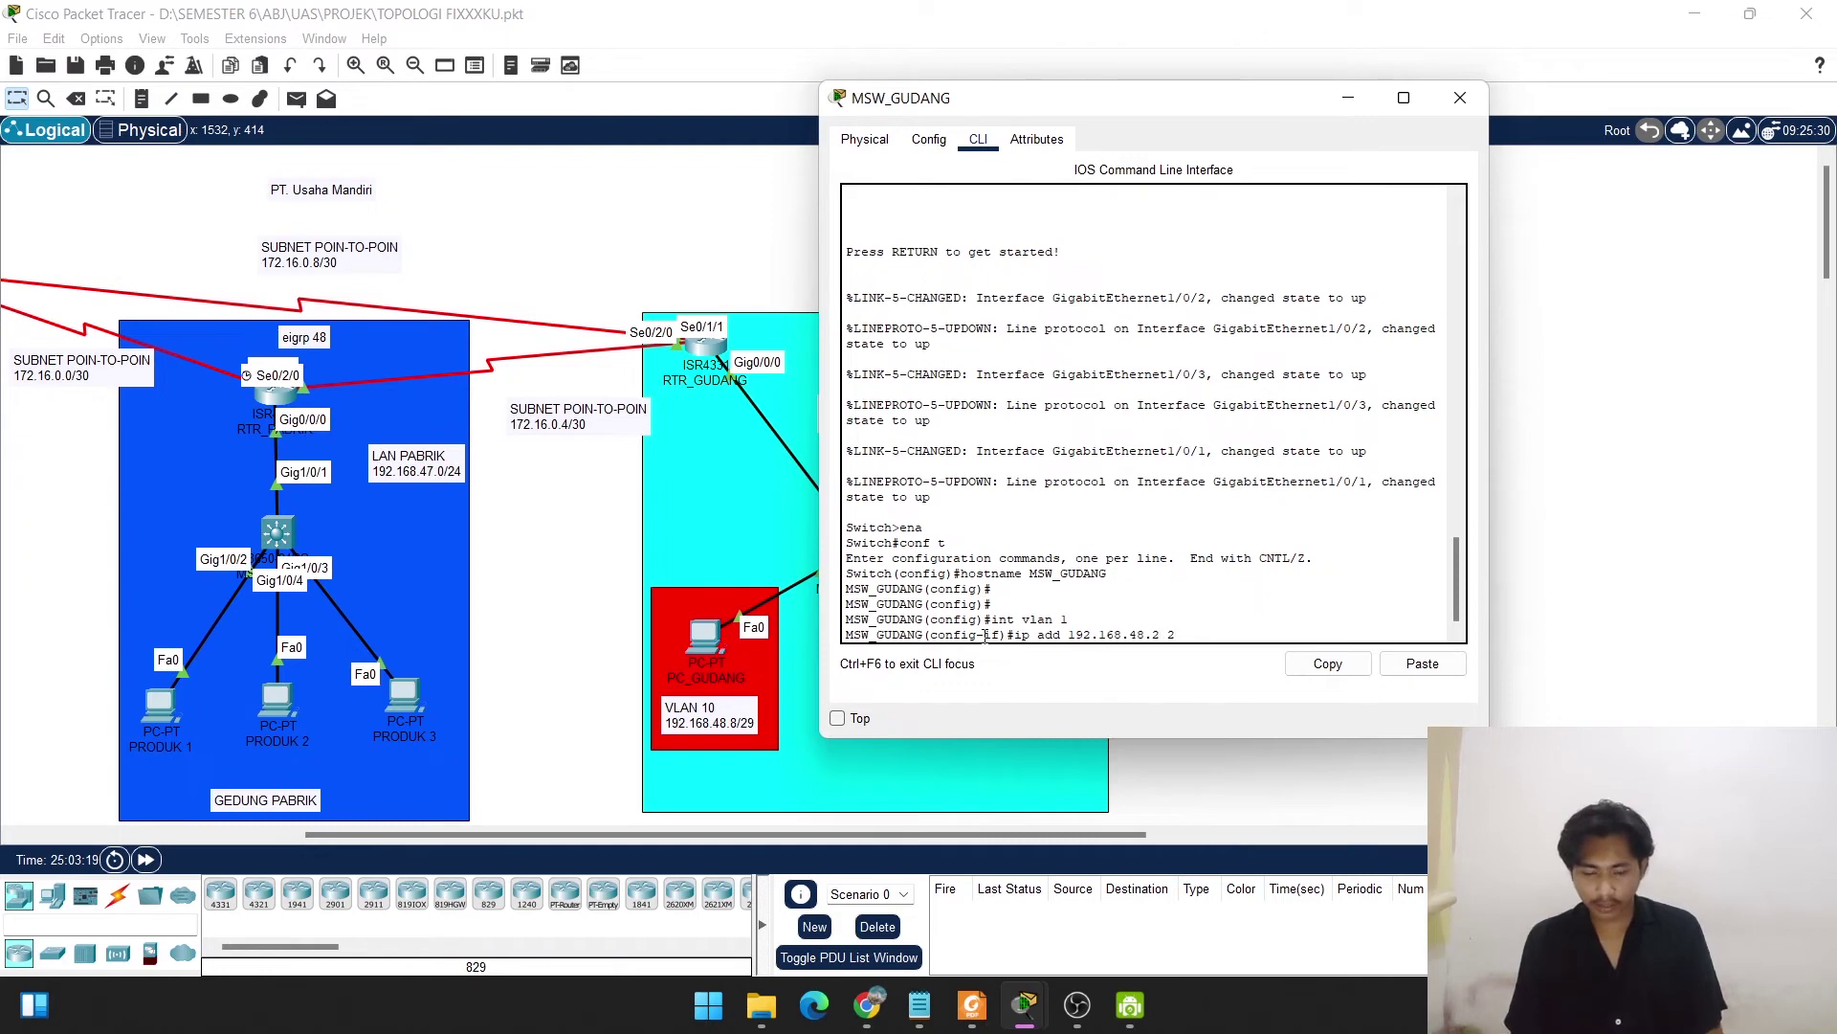
pyautogui.write('55.255')
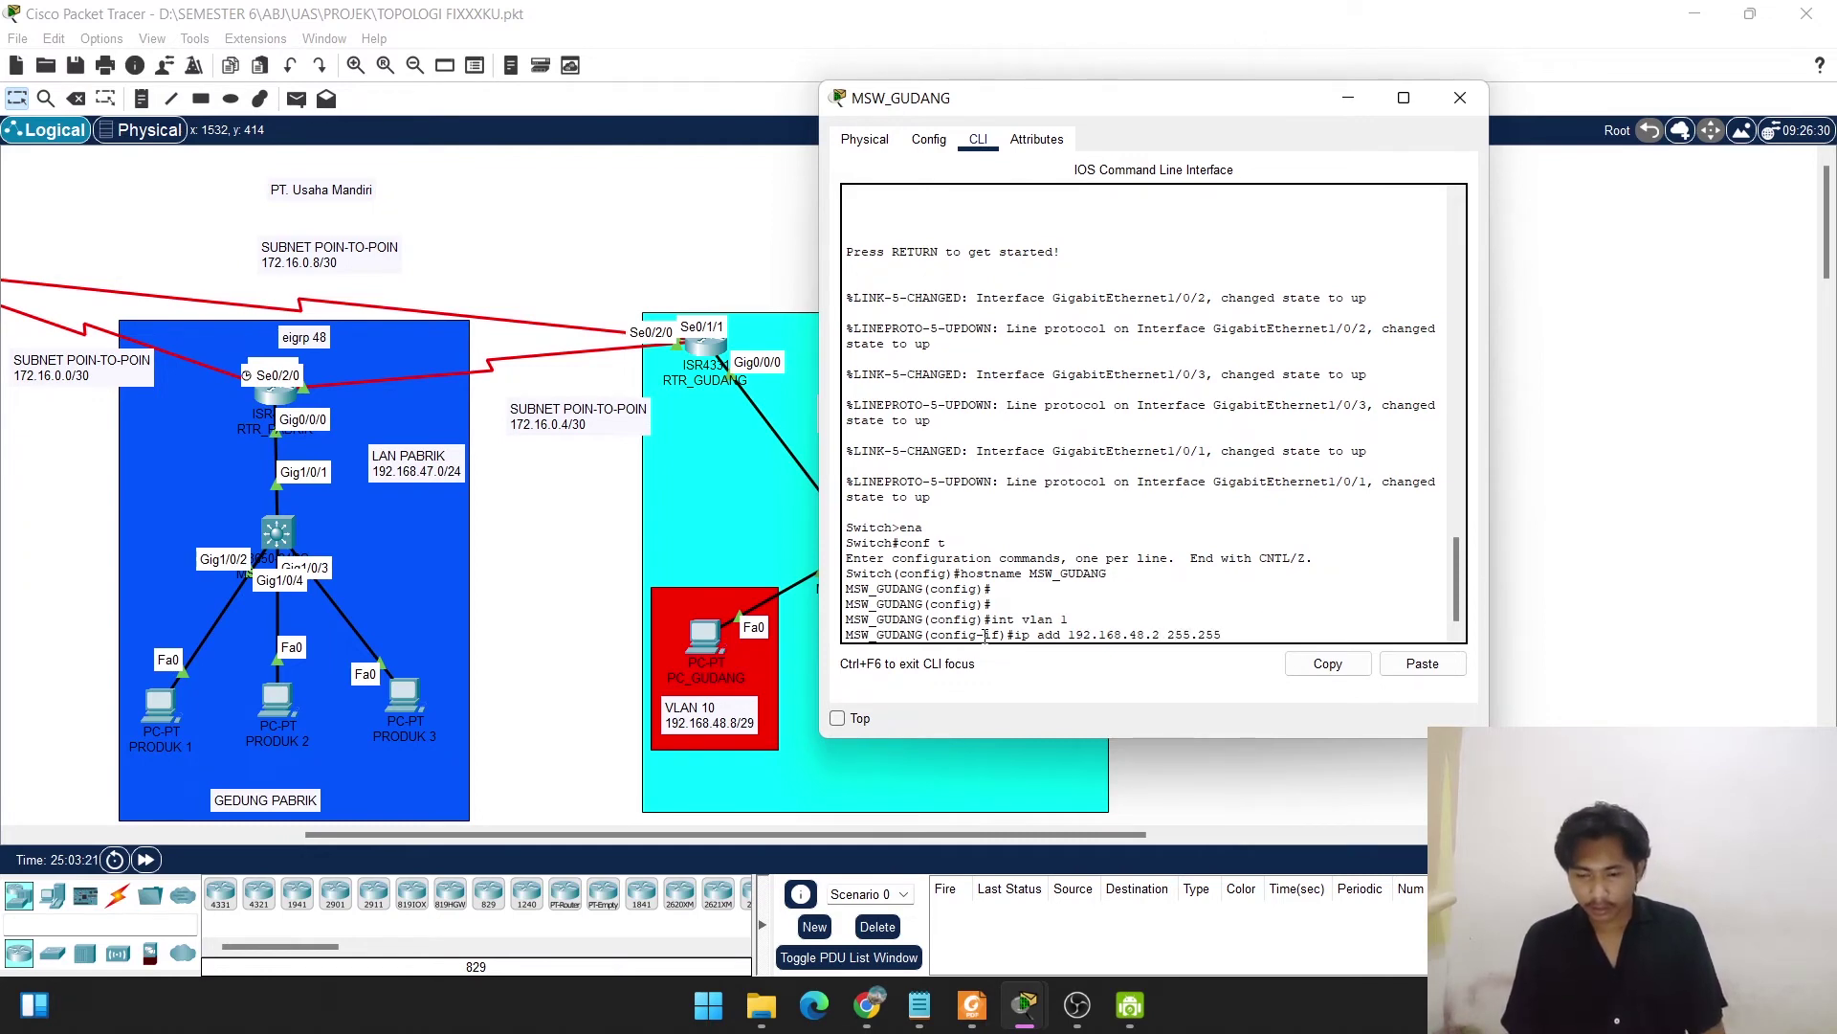
pyautogui.write('.255.')
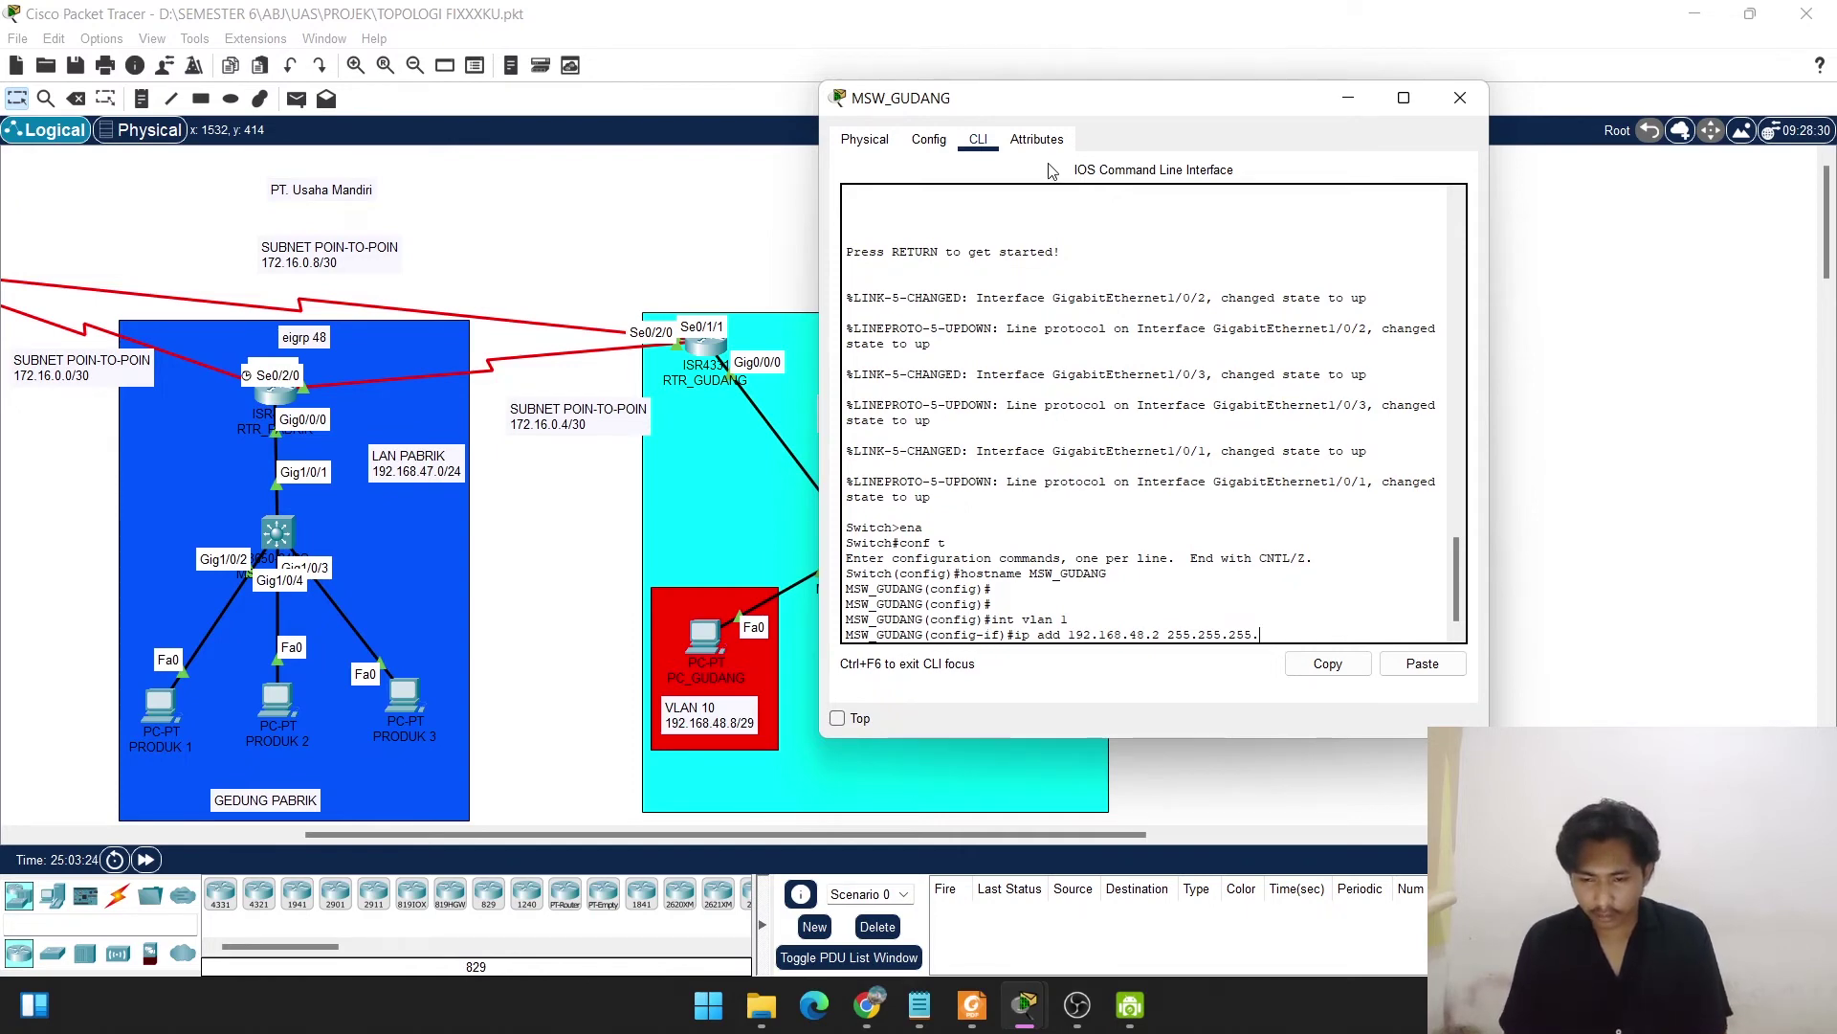
pyautogui.moveTo(1076, 102); pyautogui.dragTo(1339, 169)
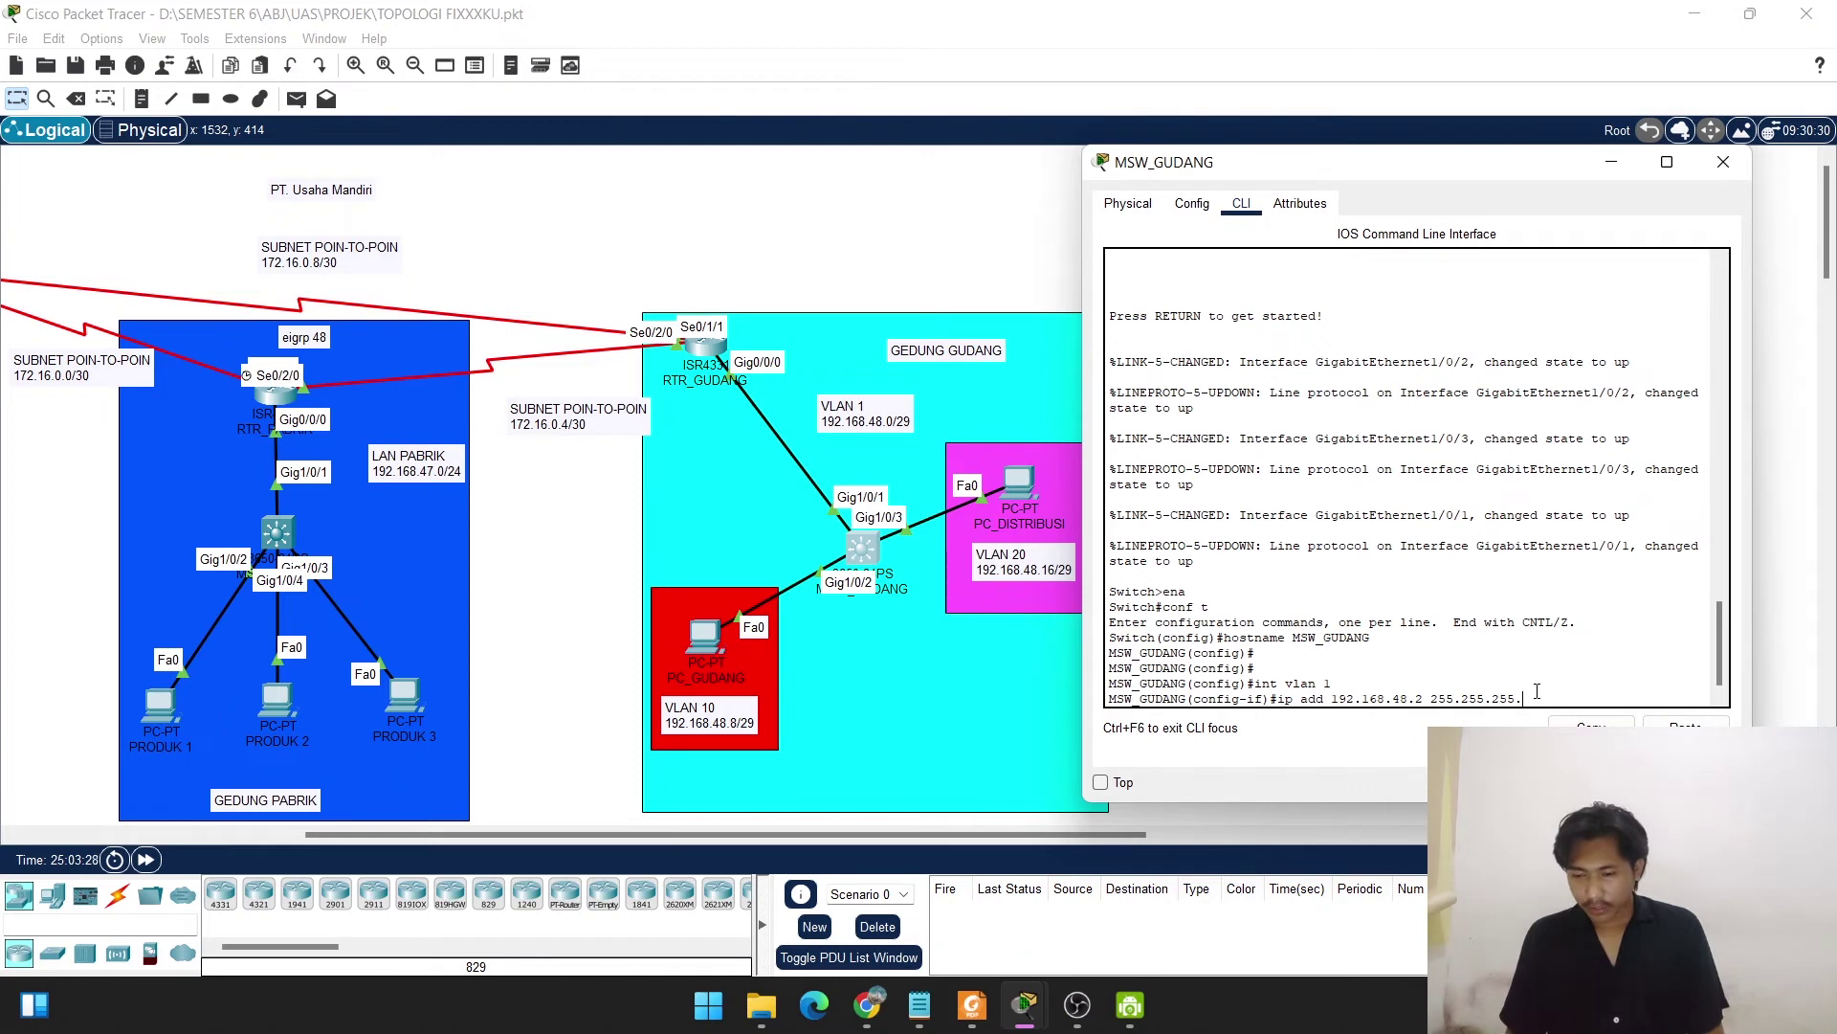
pyautogui.write('24')
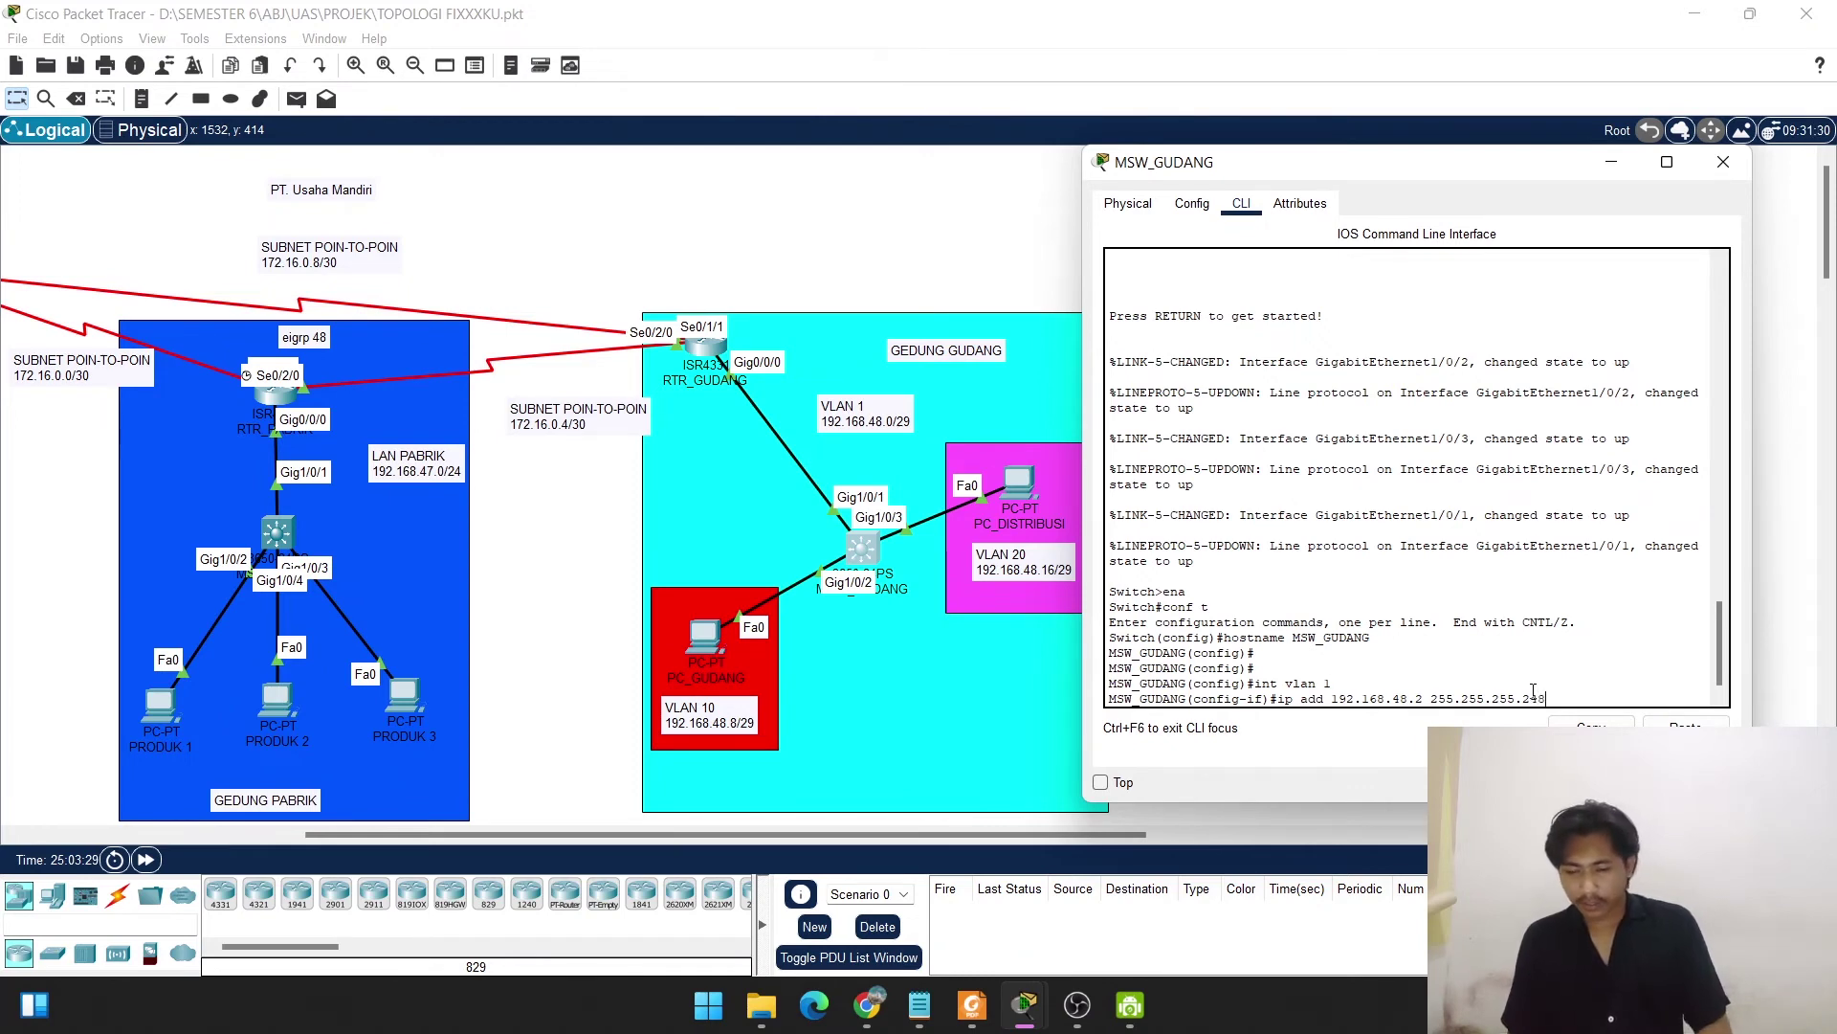
pyautogui.write('8')
pyautogui.press('Return')
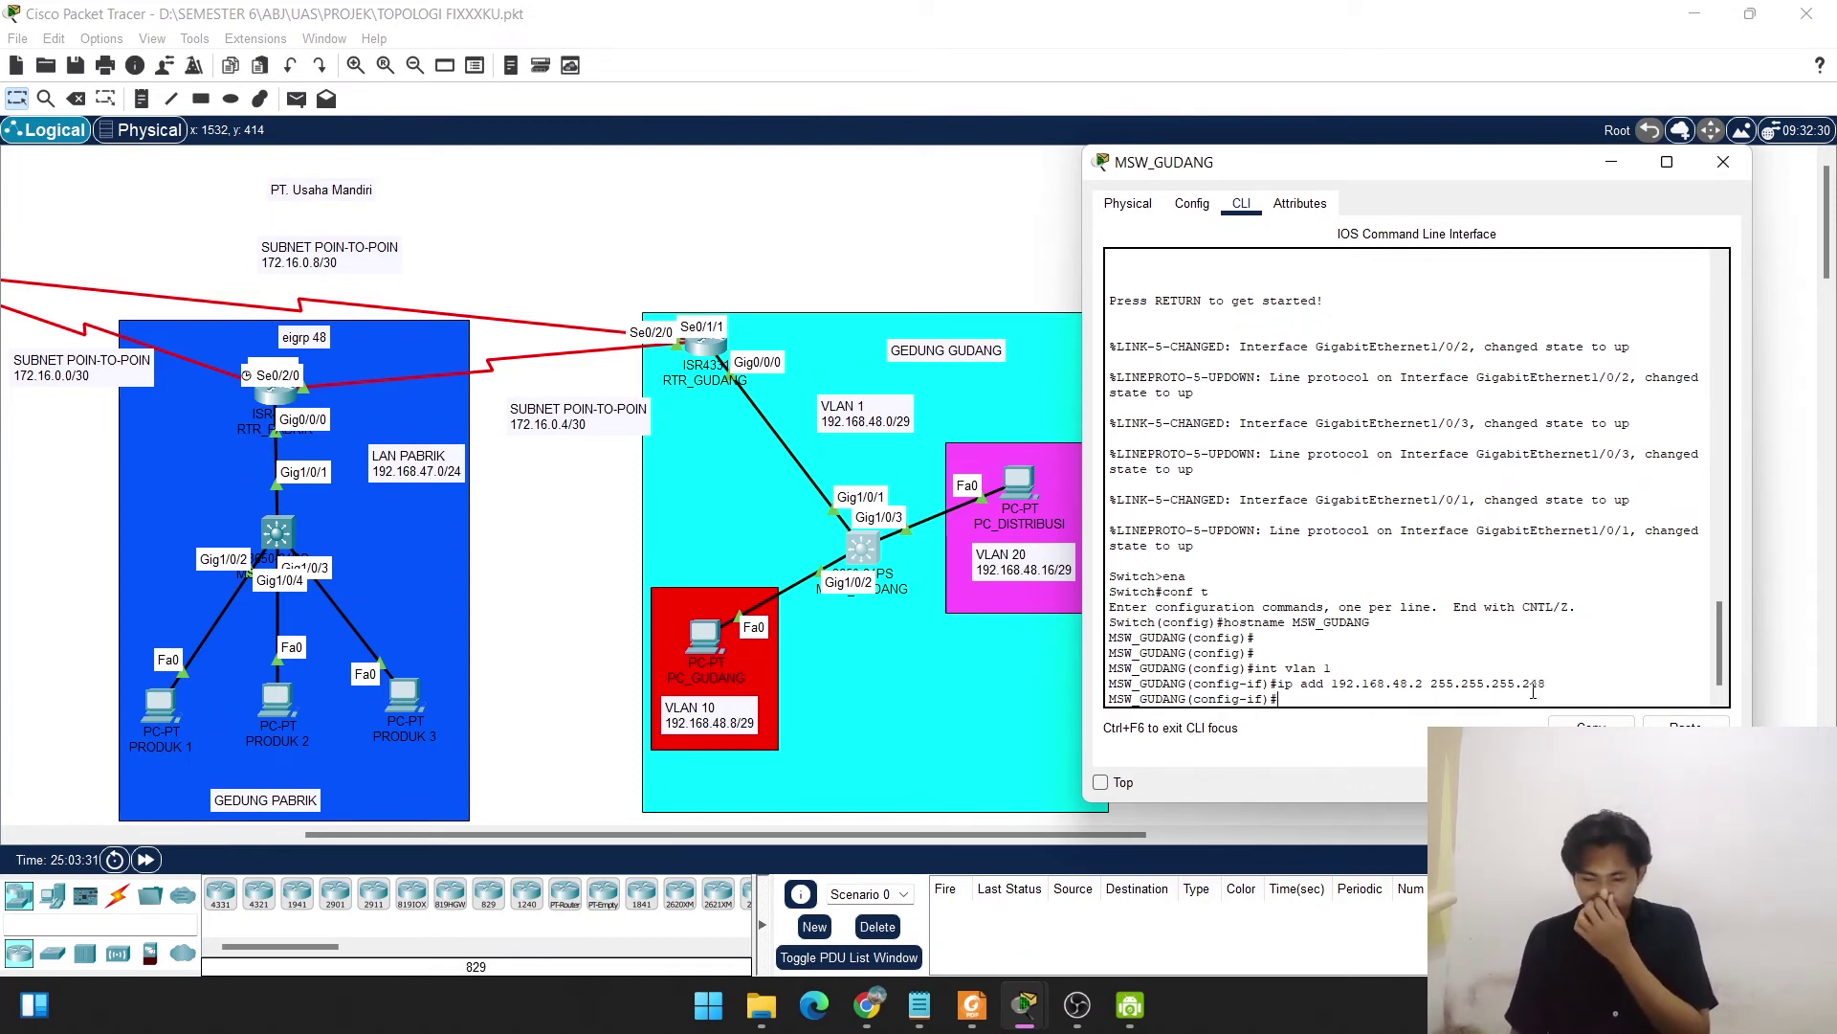
pyautogui.write('no shut')
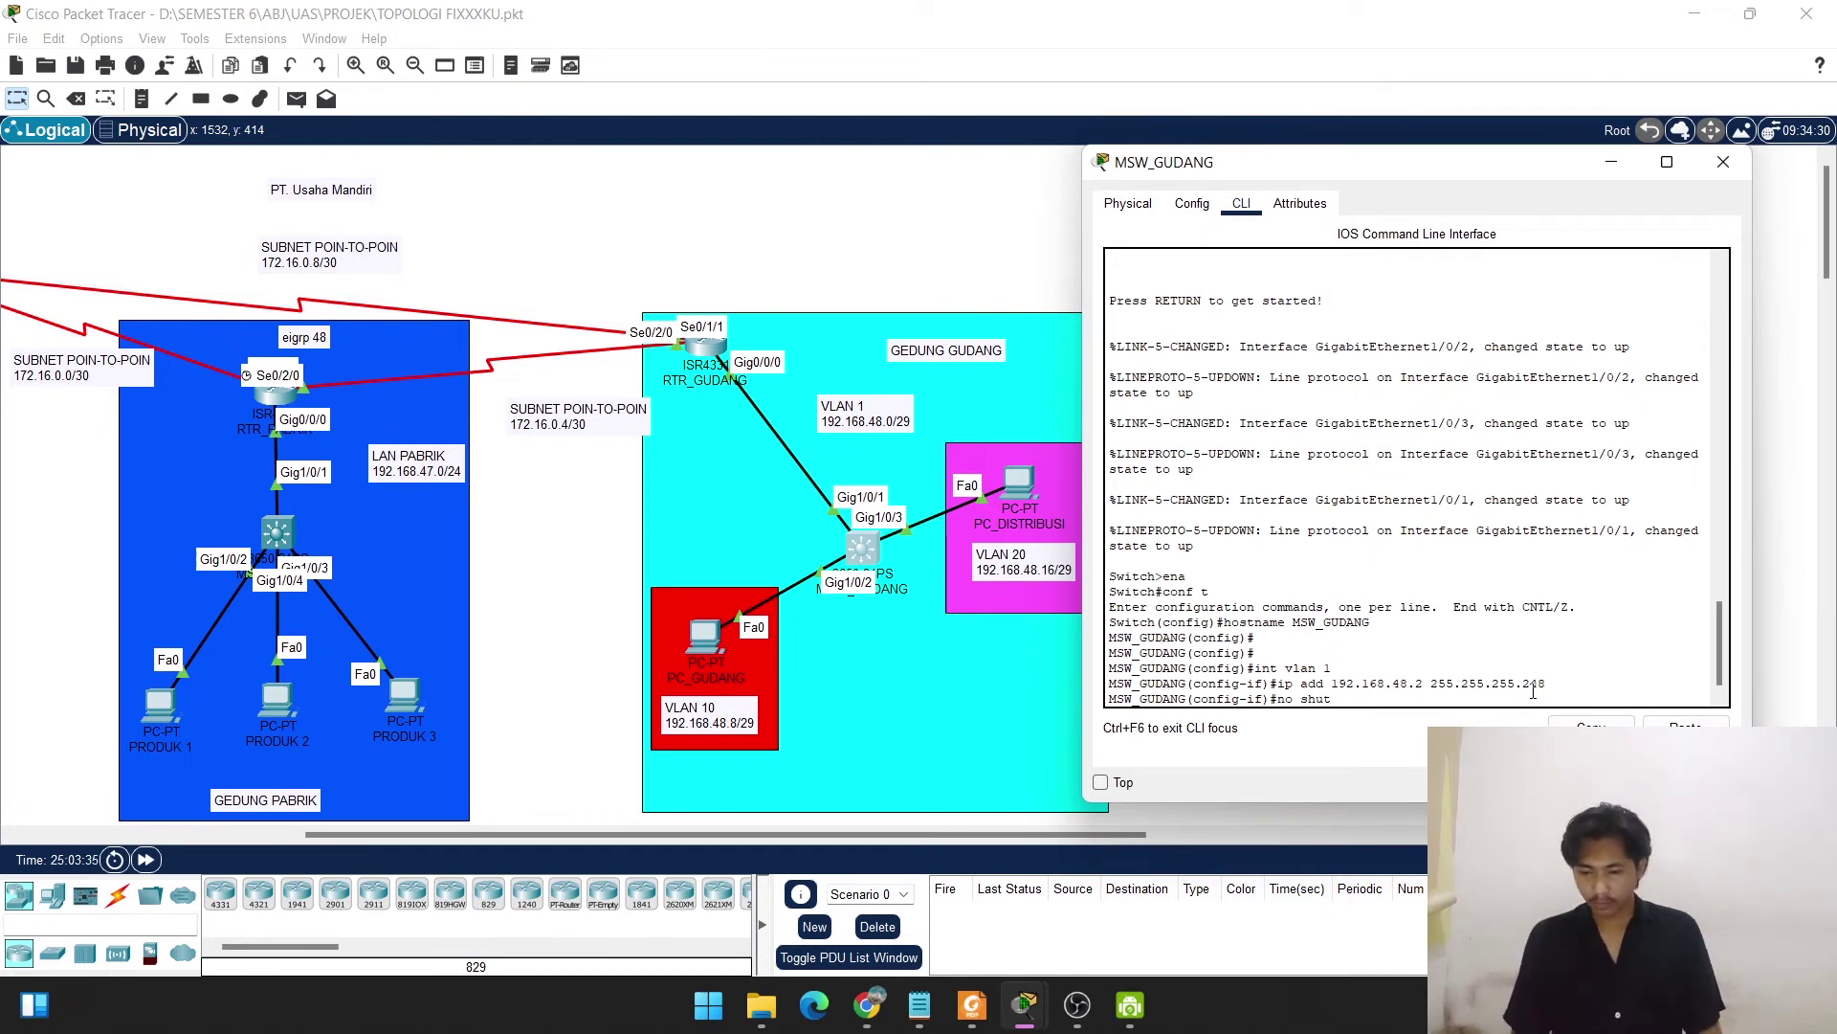
pyautogui.press('Return')
pyautogui.press('Return')
pyautogui.press('Return')
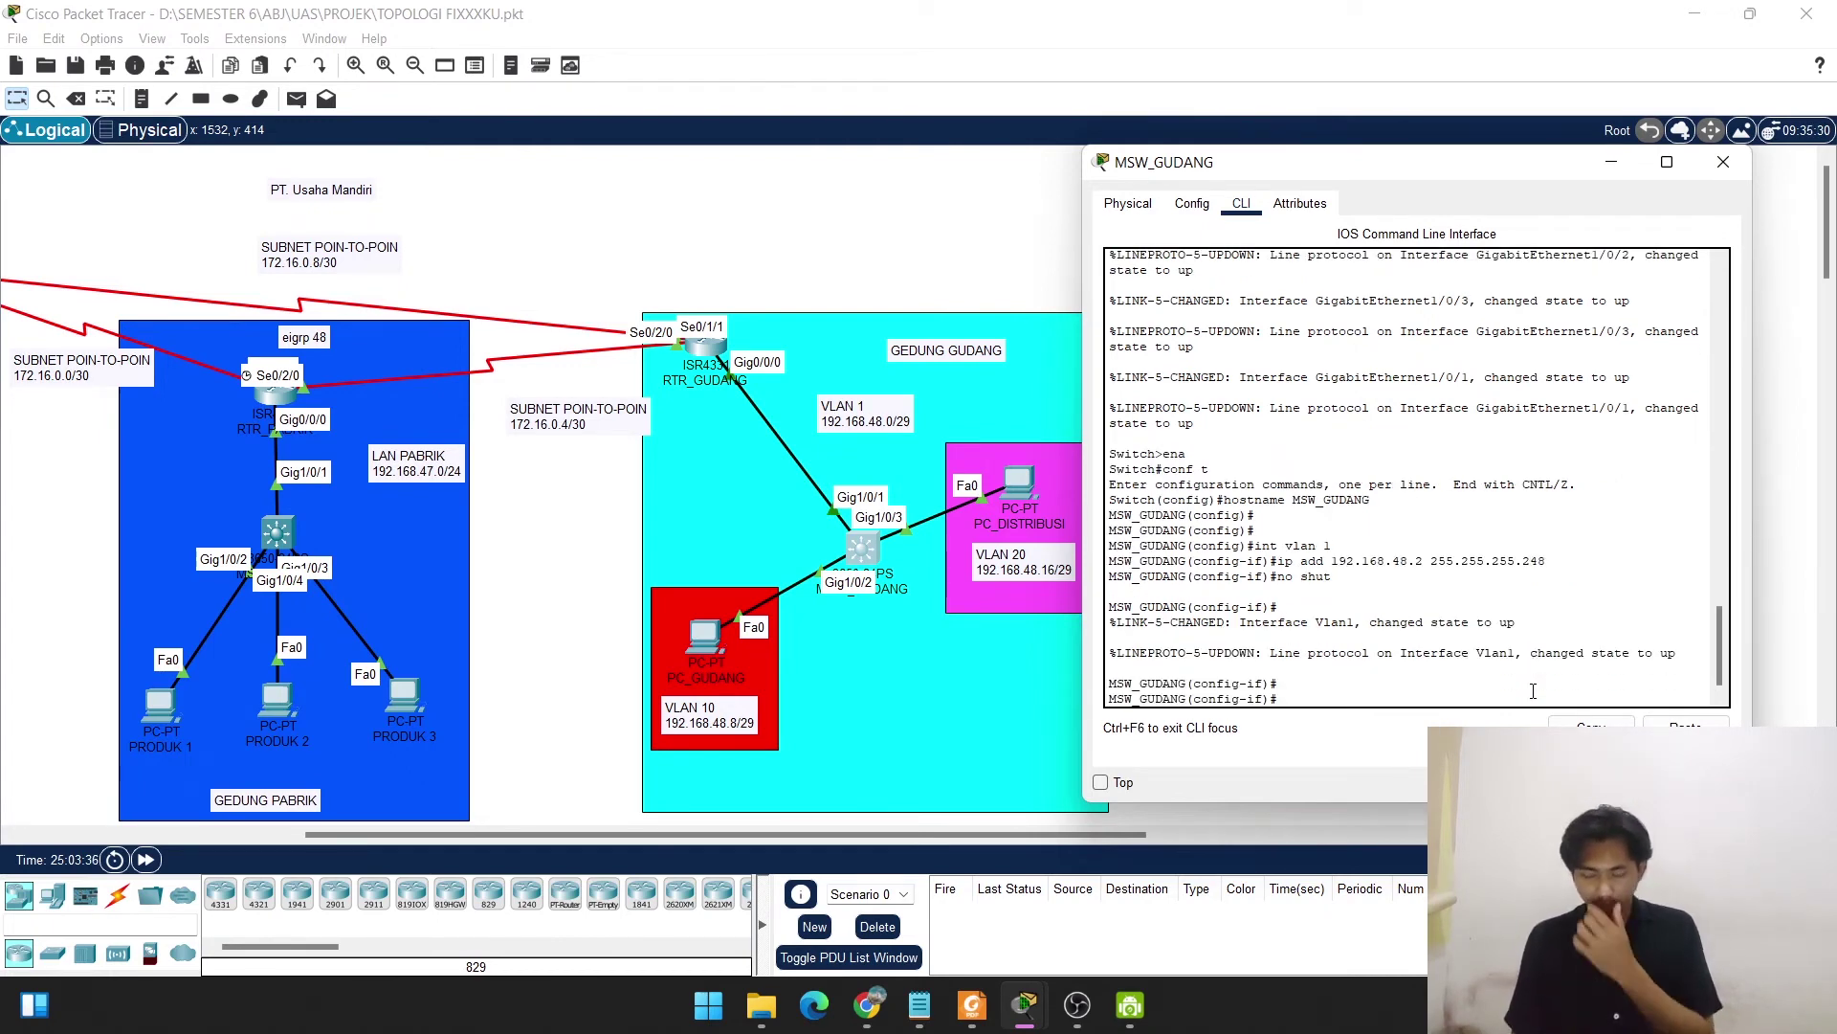
pyautogui.write('exit')
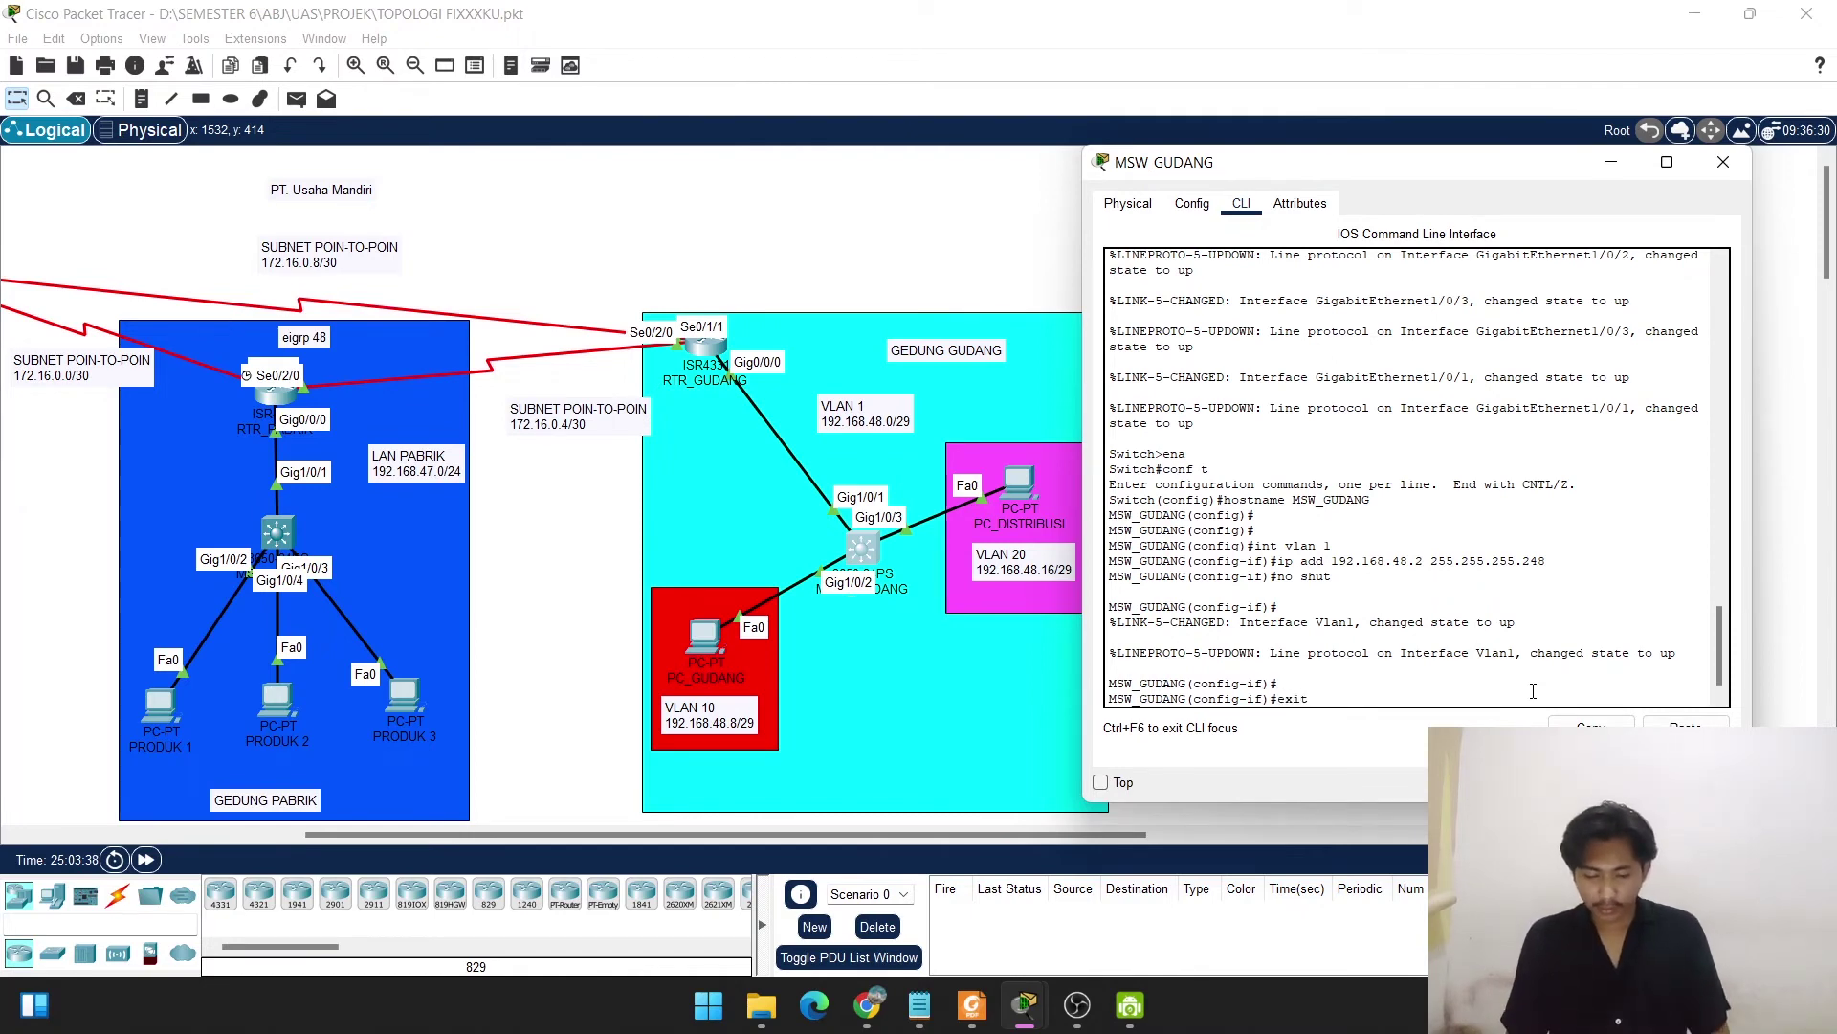
pyautogui.press('Return')
pyautogui.press('Return')
pyautogui.press('Return')
pyautogui.press('Return')
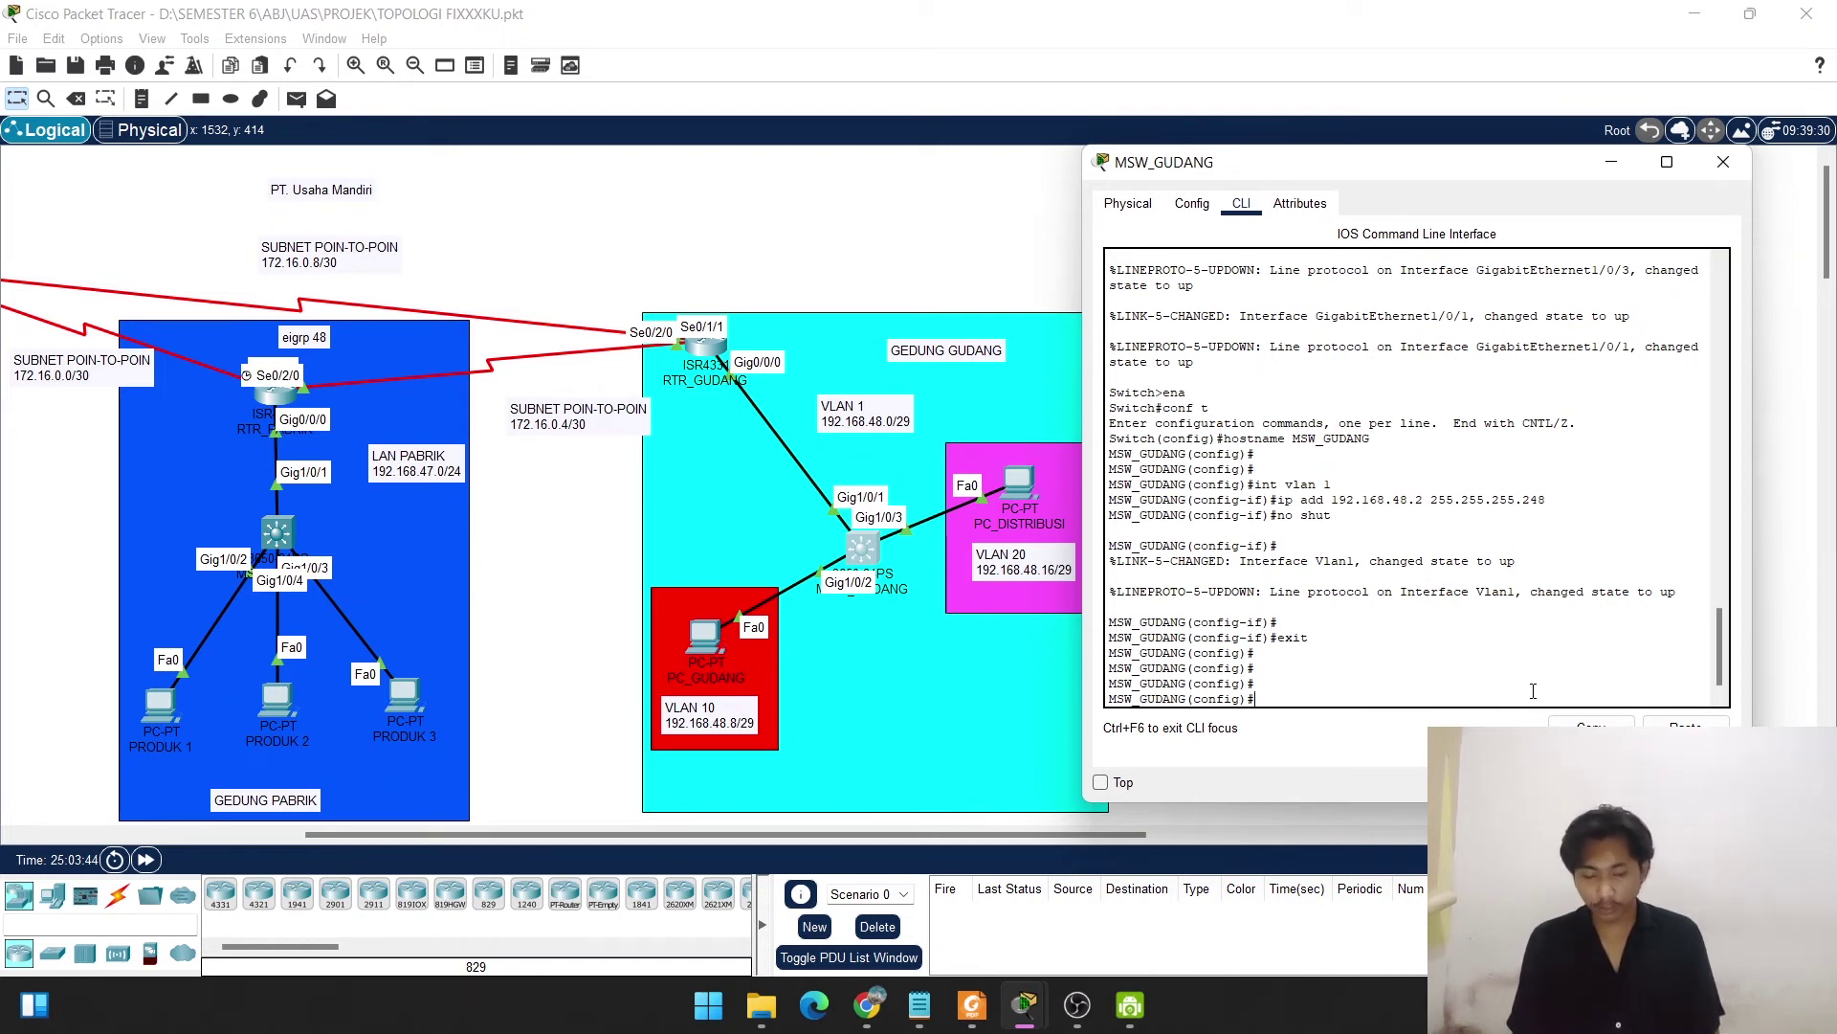
# Enter 'ip default-gateway 192.168.48.1' on MSW_GUDANG.
pyautogui.write('ip')
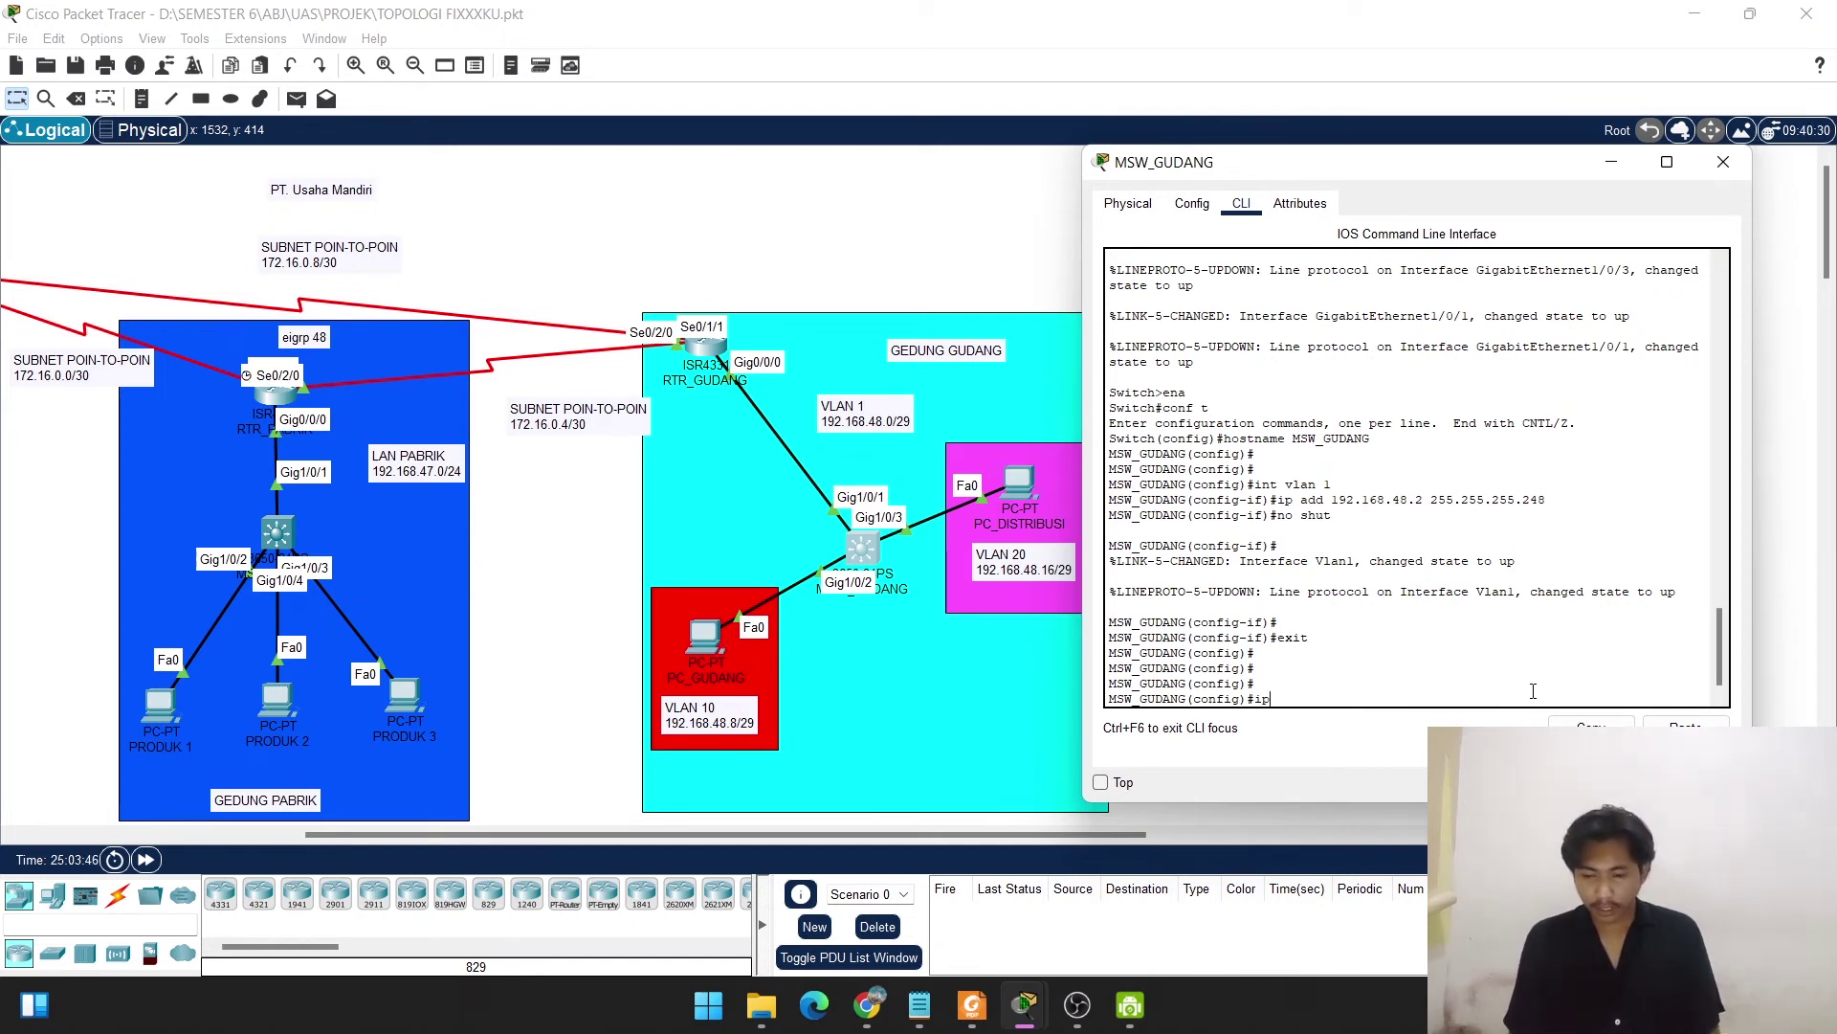
pyautogui.write(' defau')
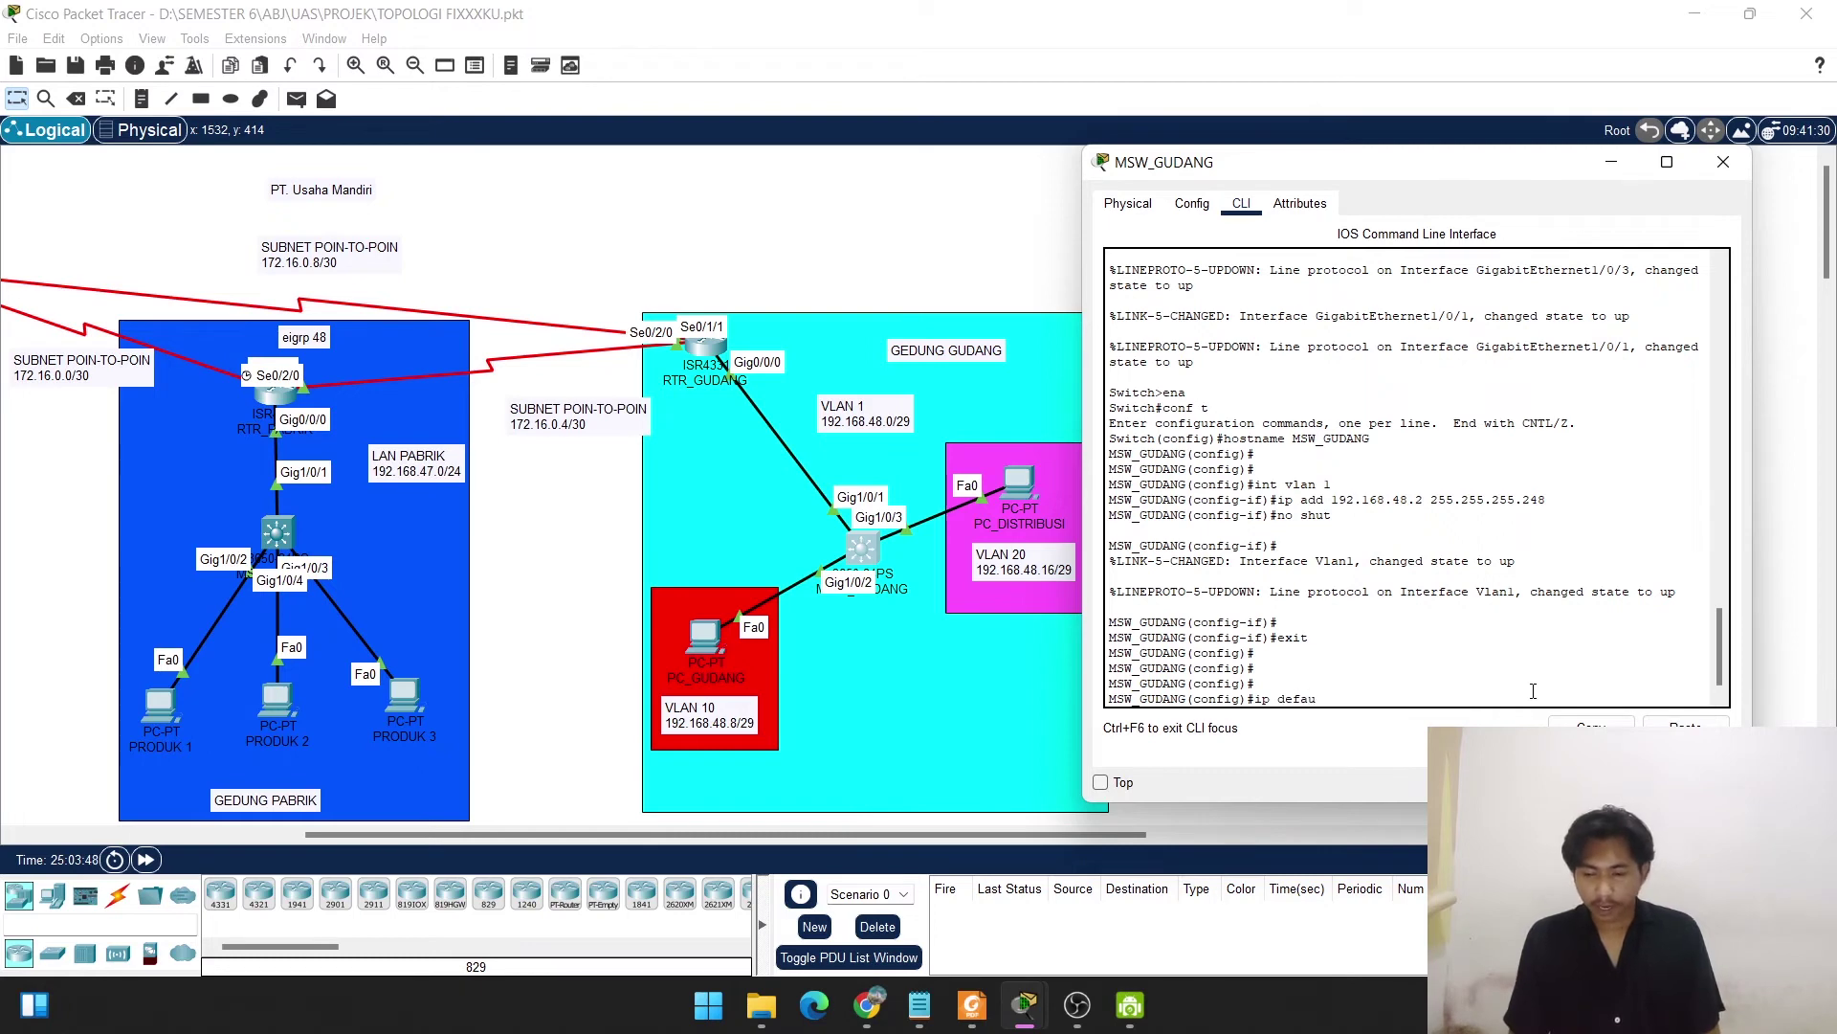
pyautogui.write('lt')
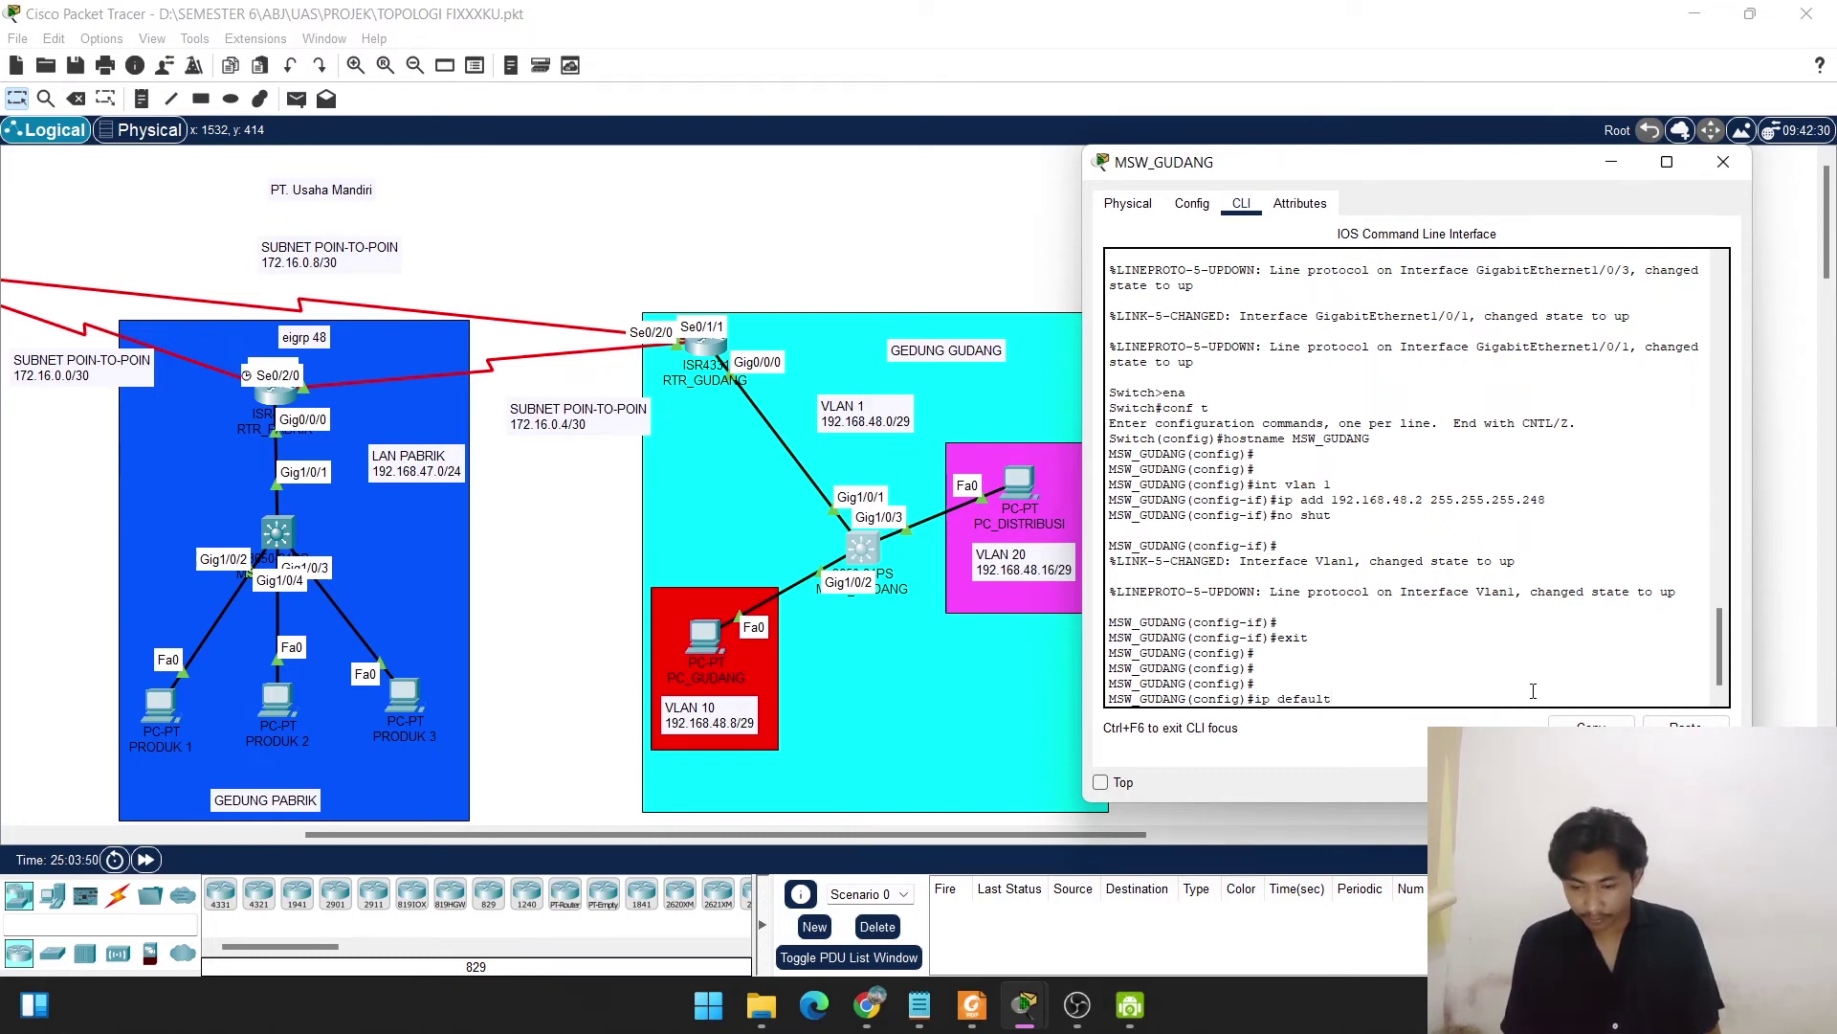
pyautogui.write('-gatewa')
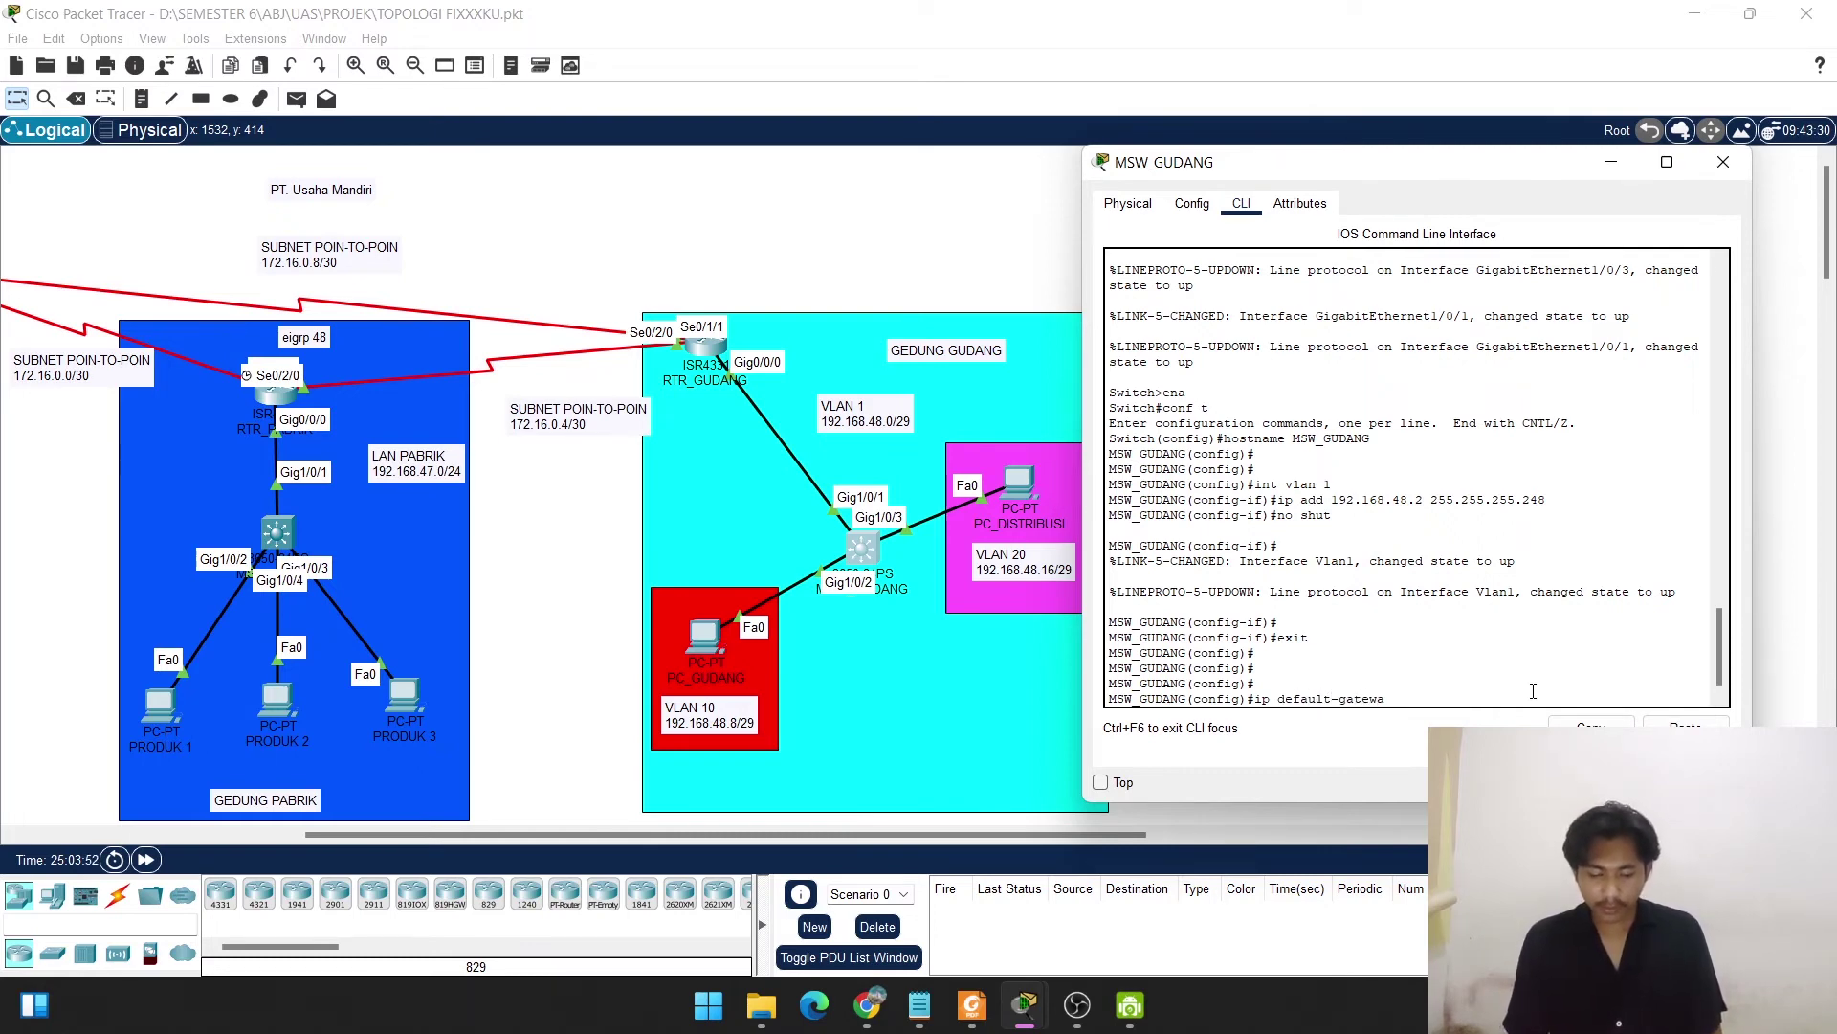
pyautogui.write('y 192')
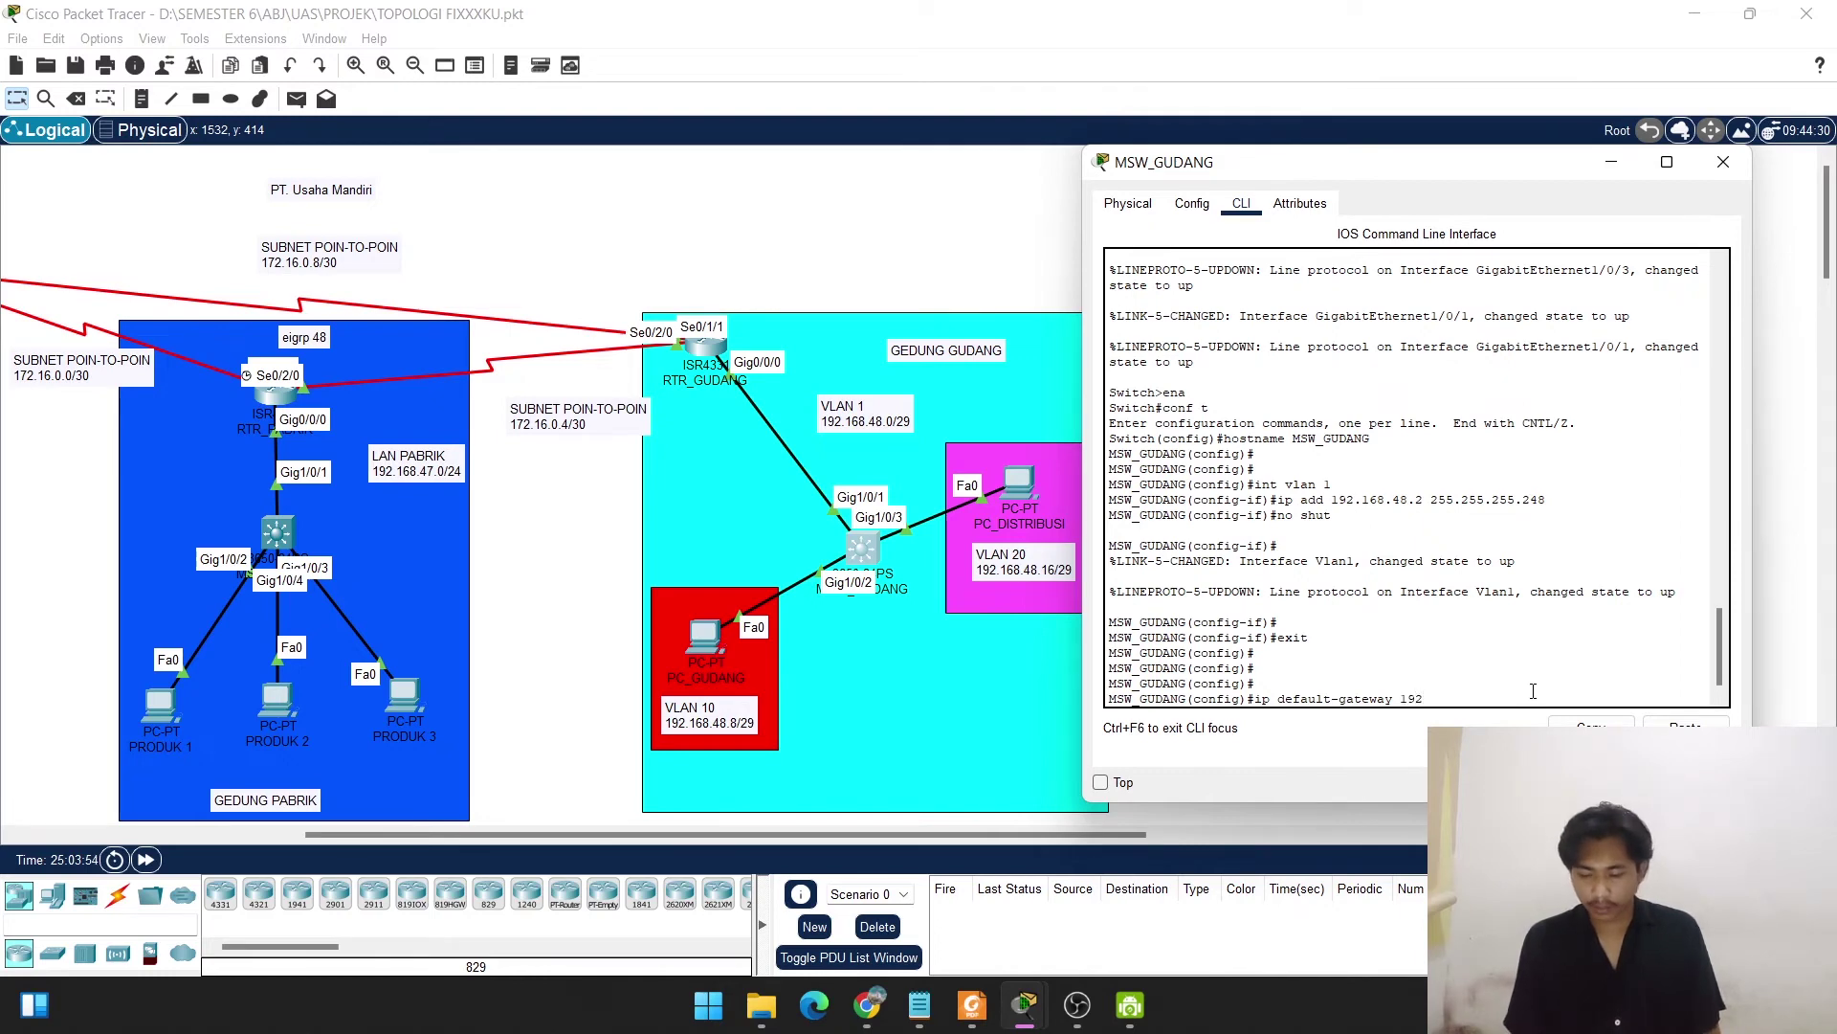
pyautogui.write('.168')
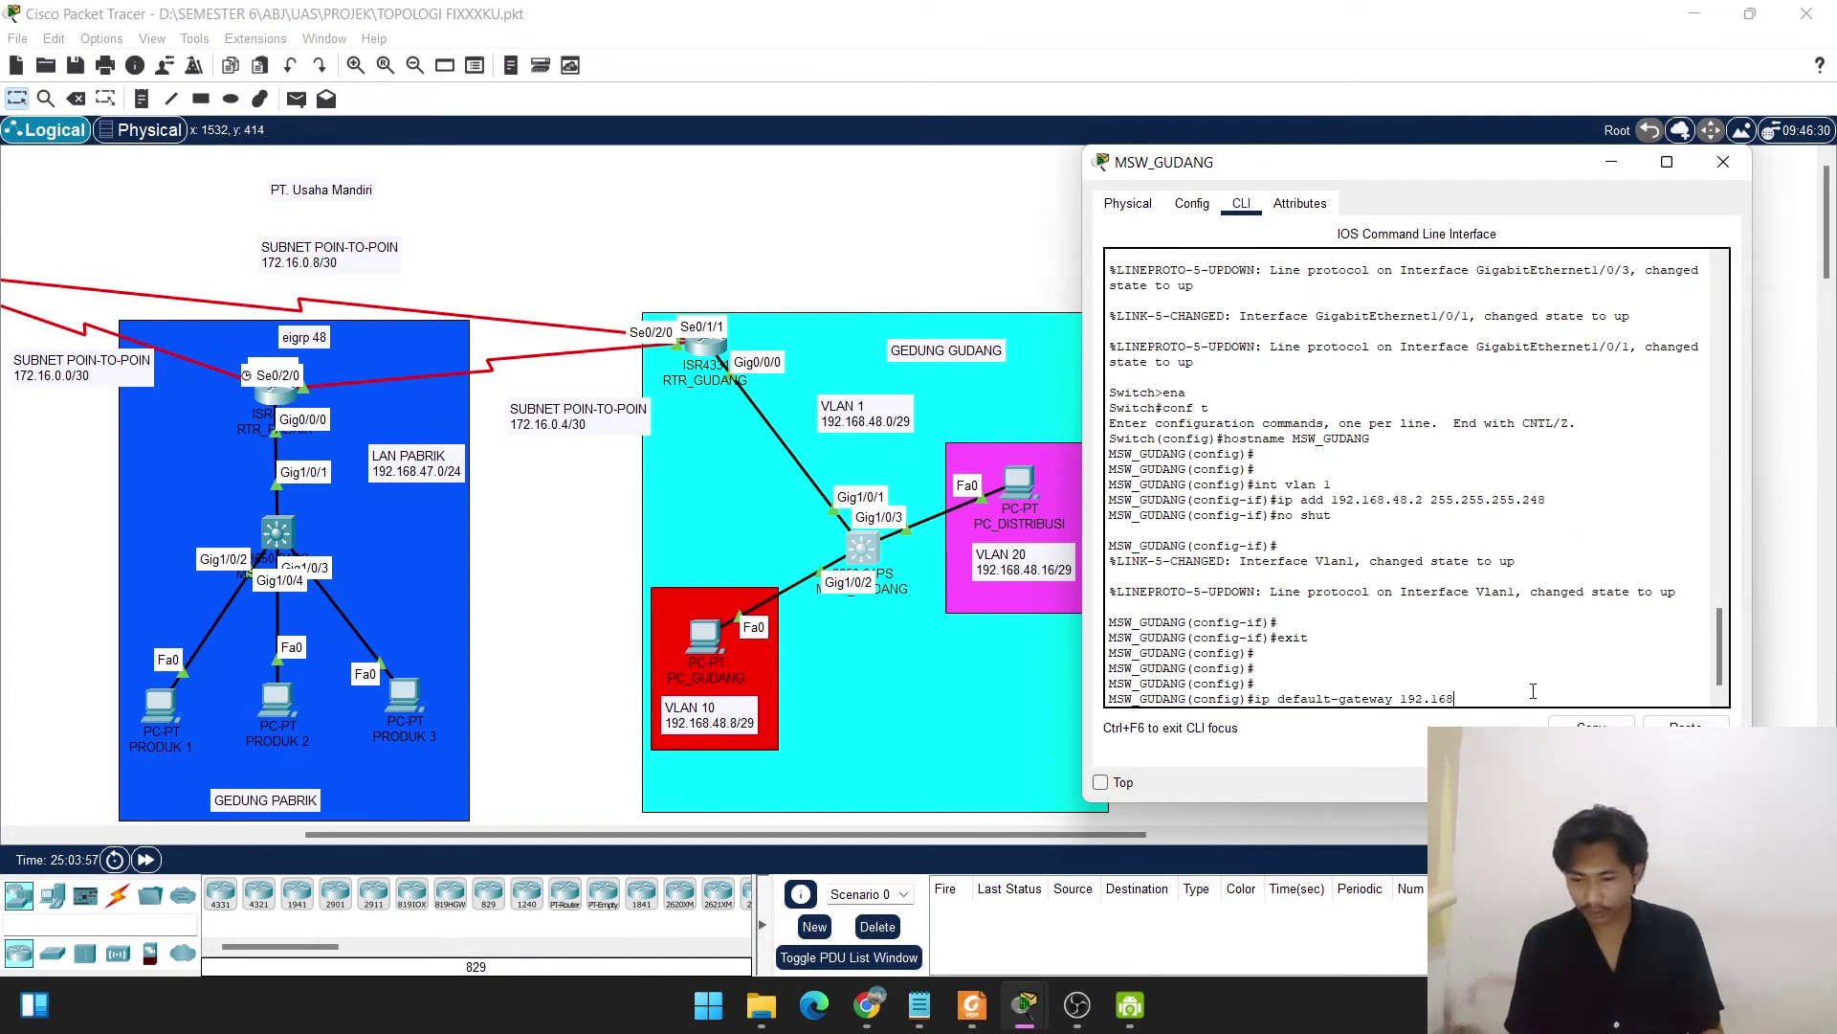
pyautogui.write('.')
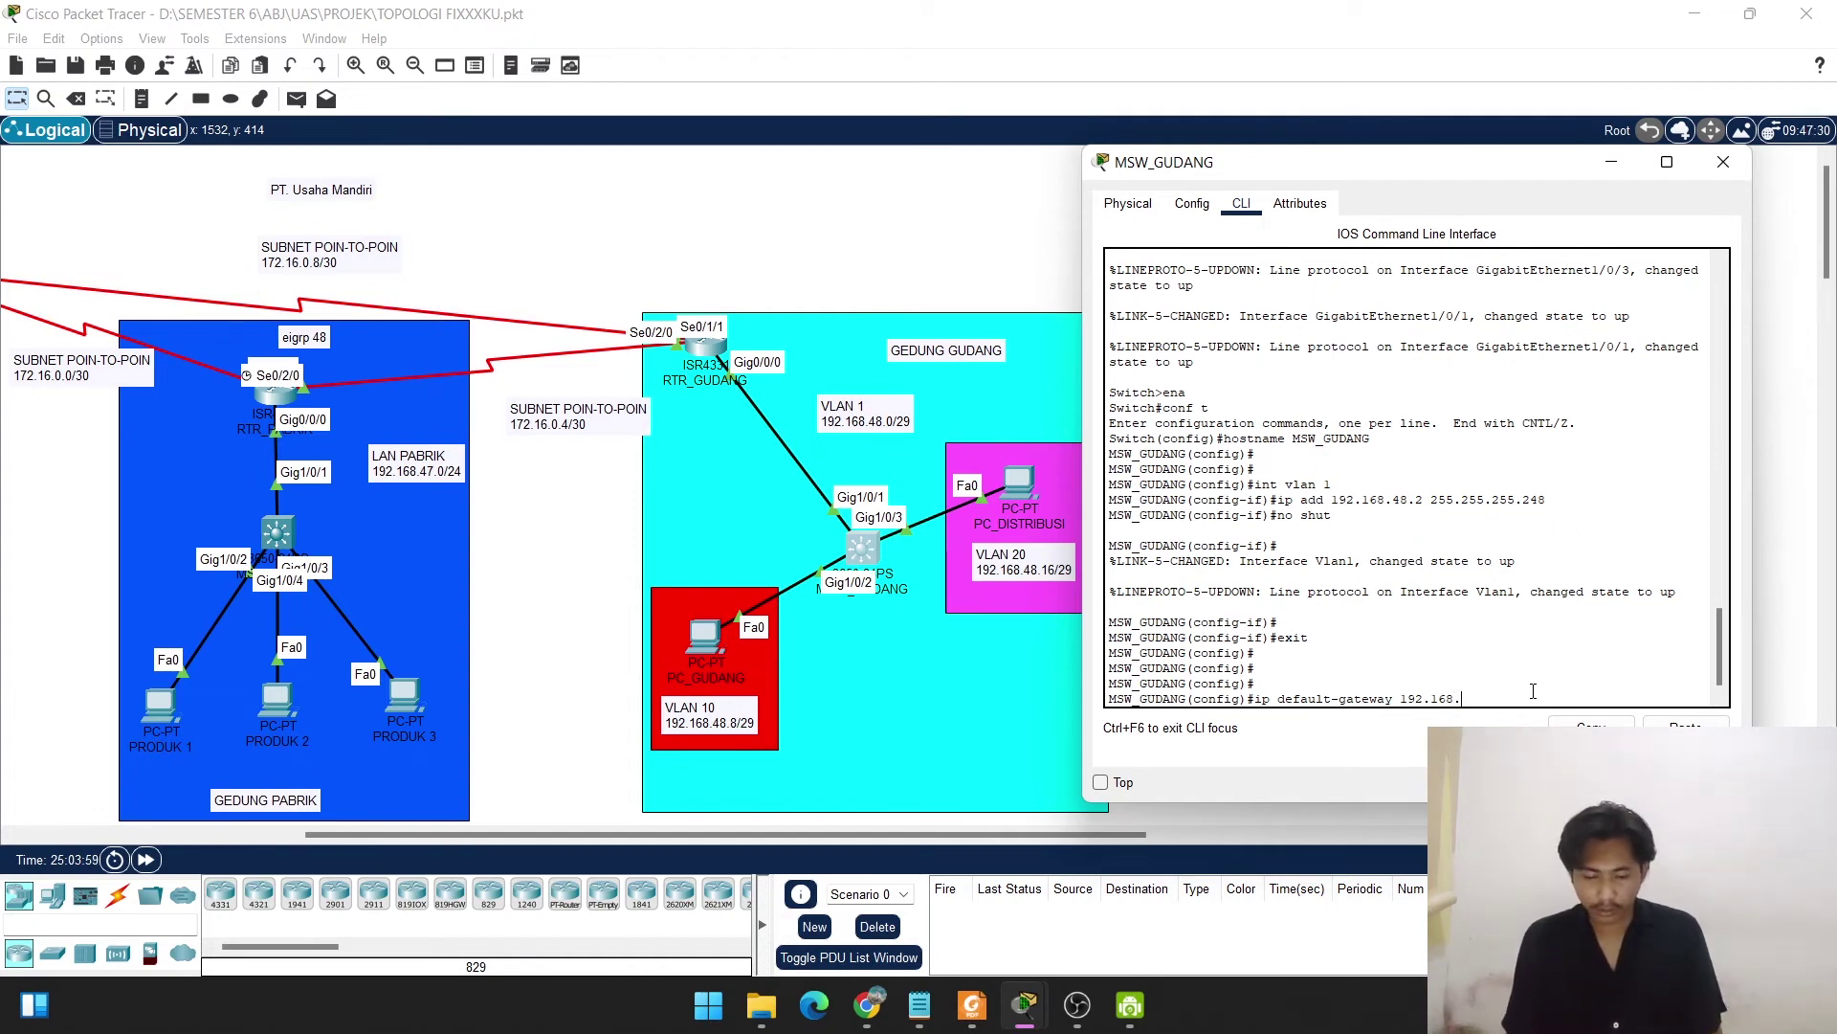
pyautogui.write('48')
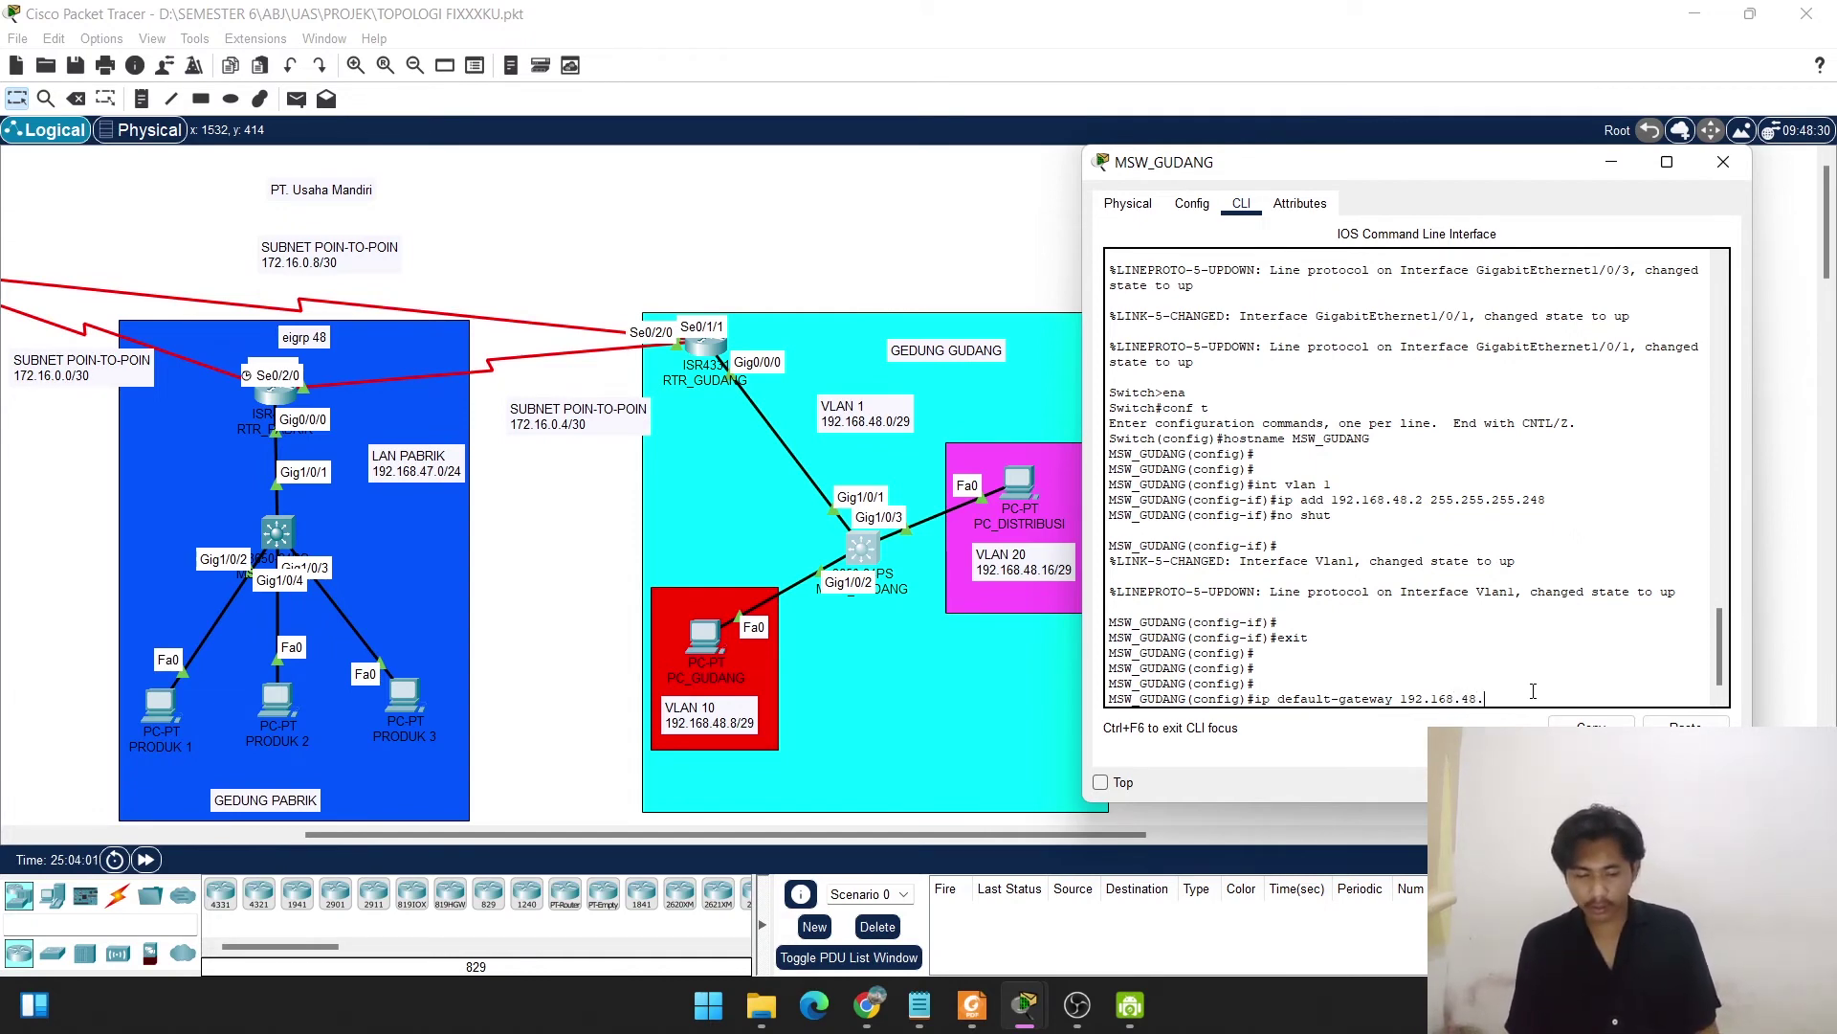
pyautogui.write('.1')
pyautogui.press('Return')
pyautogui.press('Return')
pyautogui.press('Return')
pyautogui.press('Return')
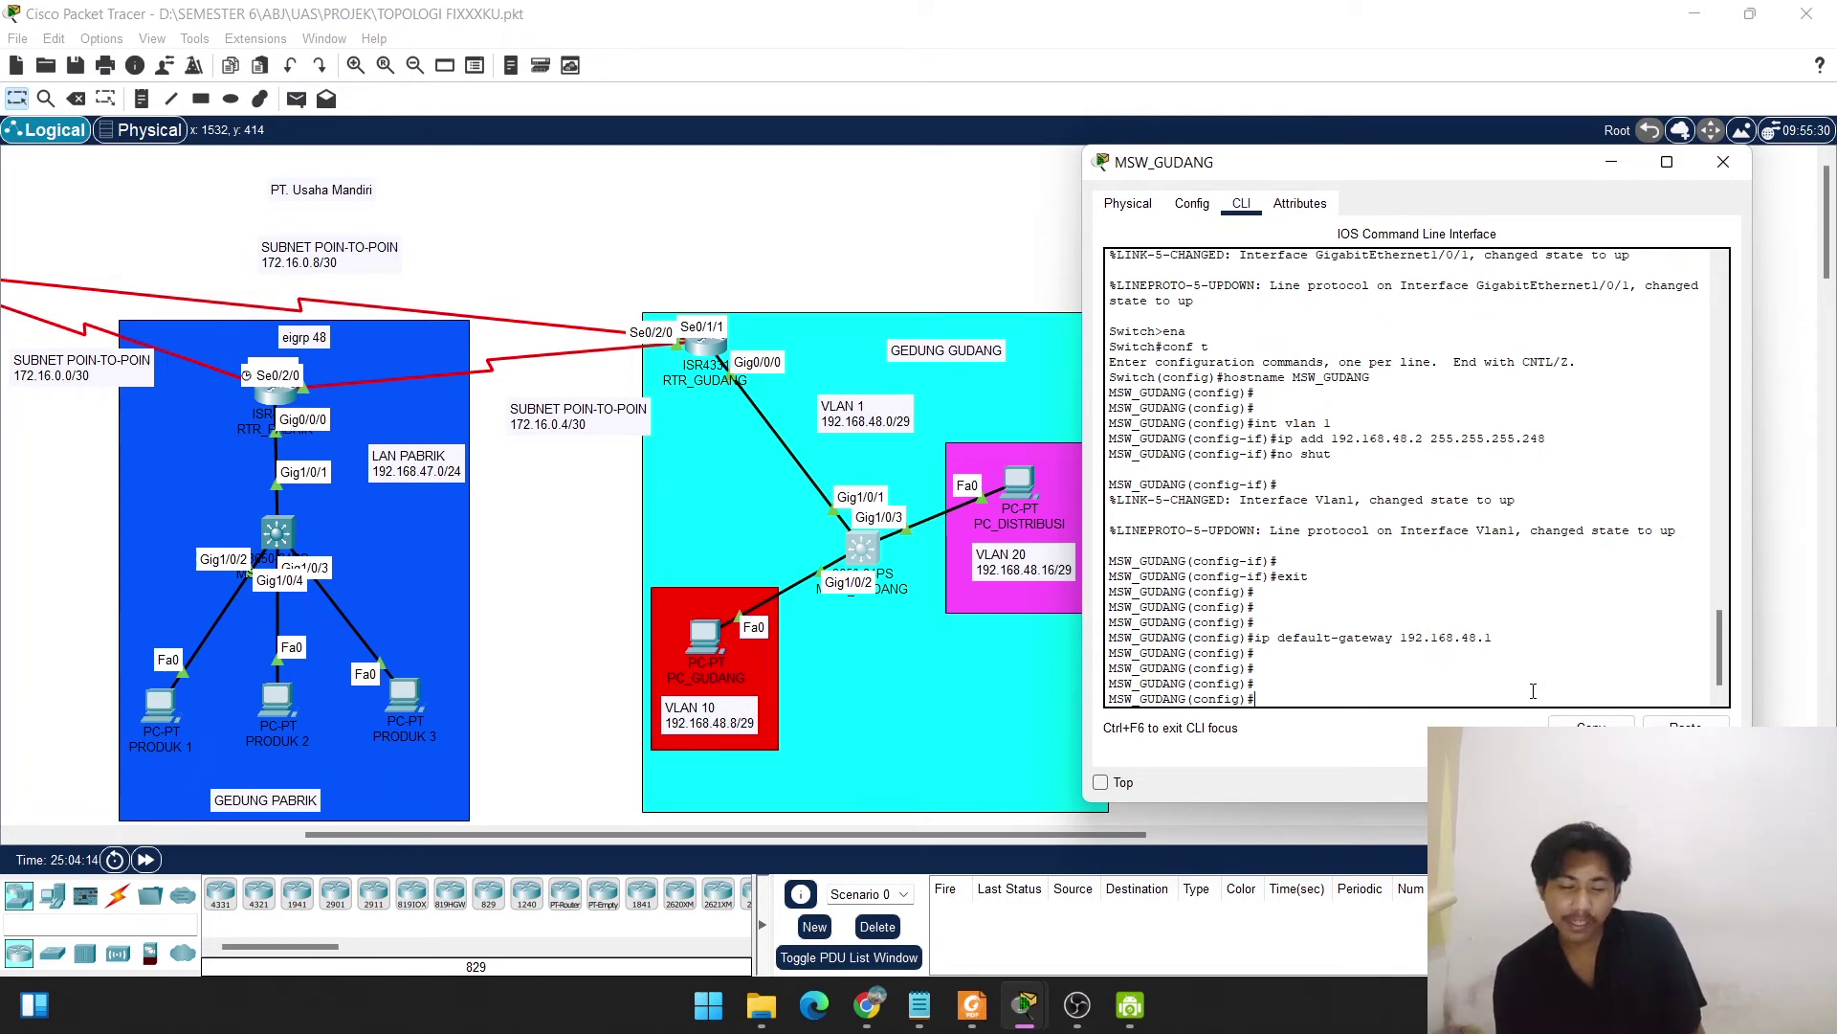
# Define VLAN 10 as 'gudang' and VLAN 20 as 'distribusi' in the MSW_GUDANG CLI.
pyautogui.write('vlan 10')
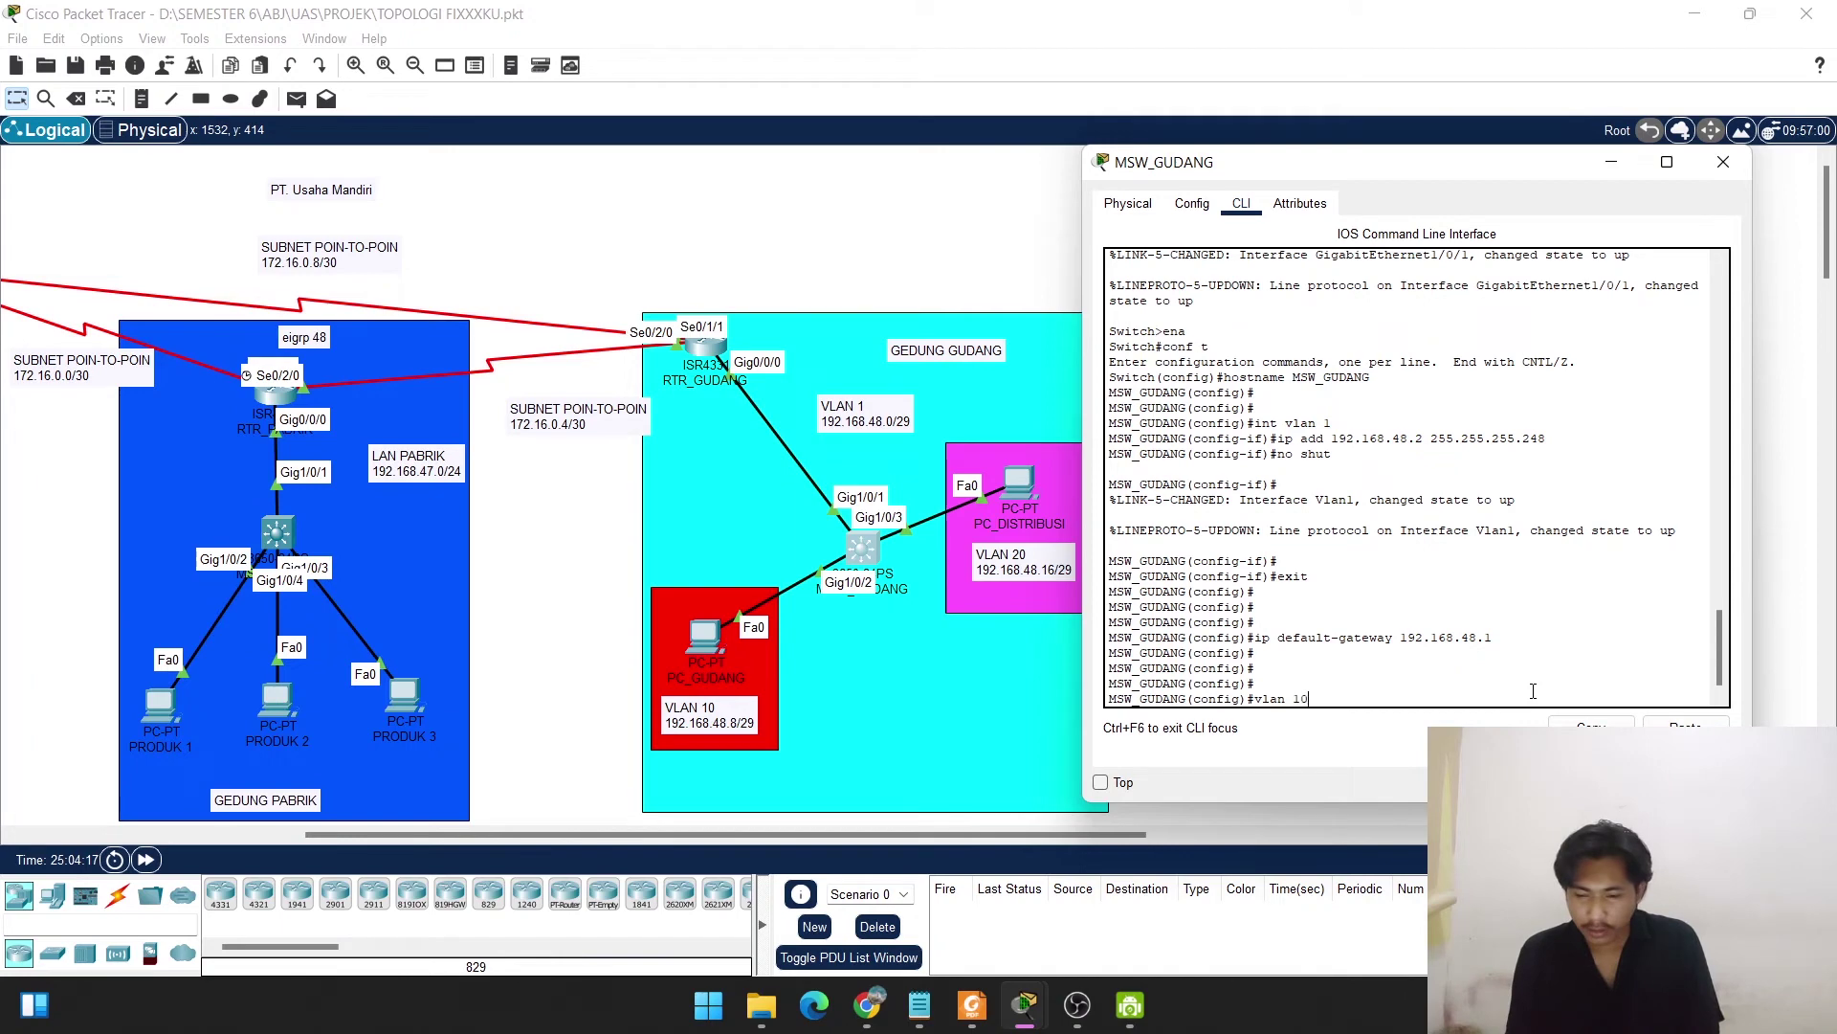
pyautogui.press('Return')
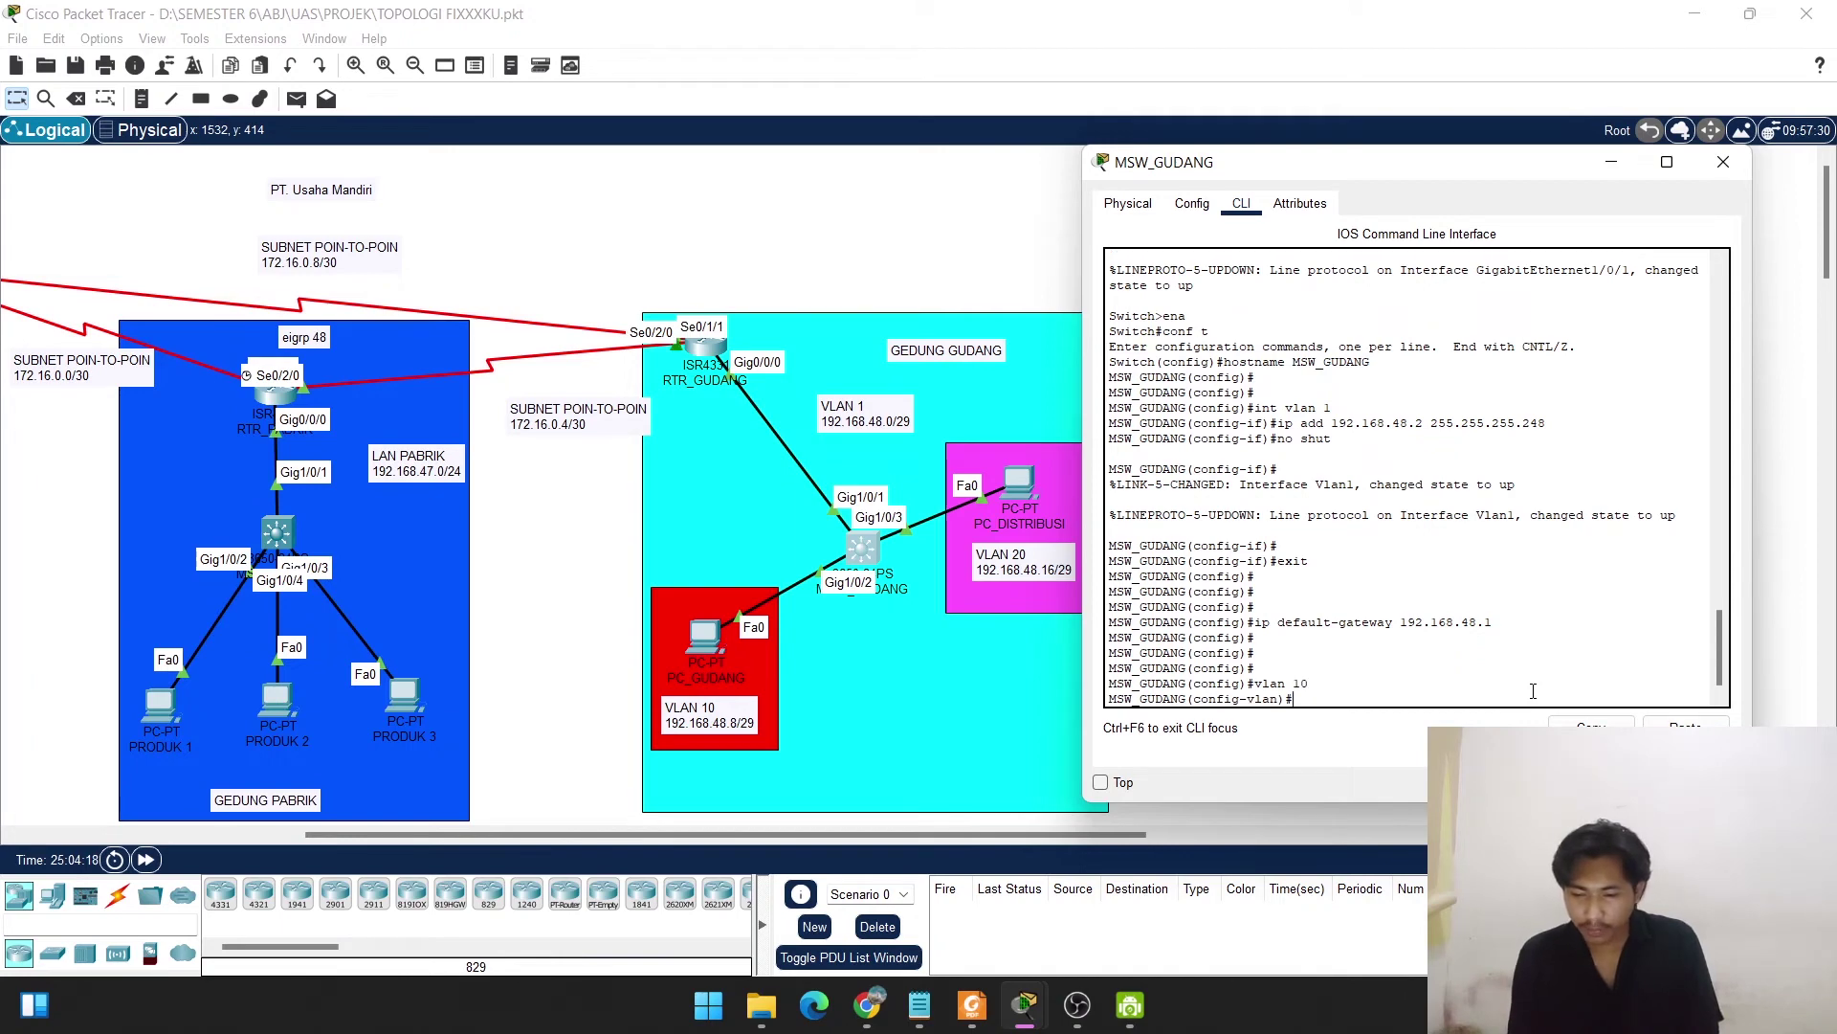
pyautogui.write('name')
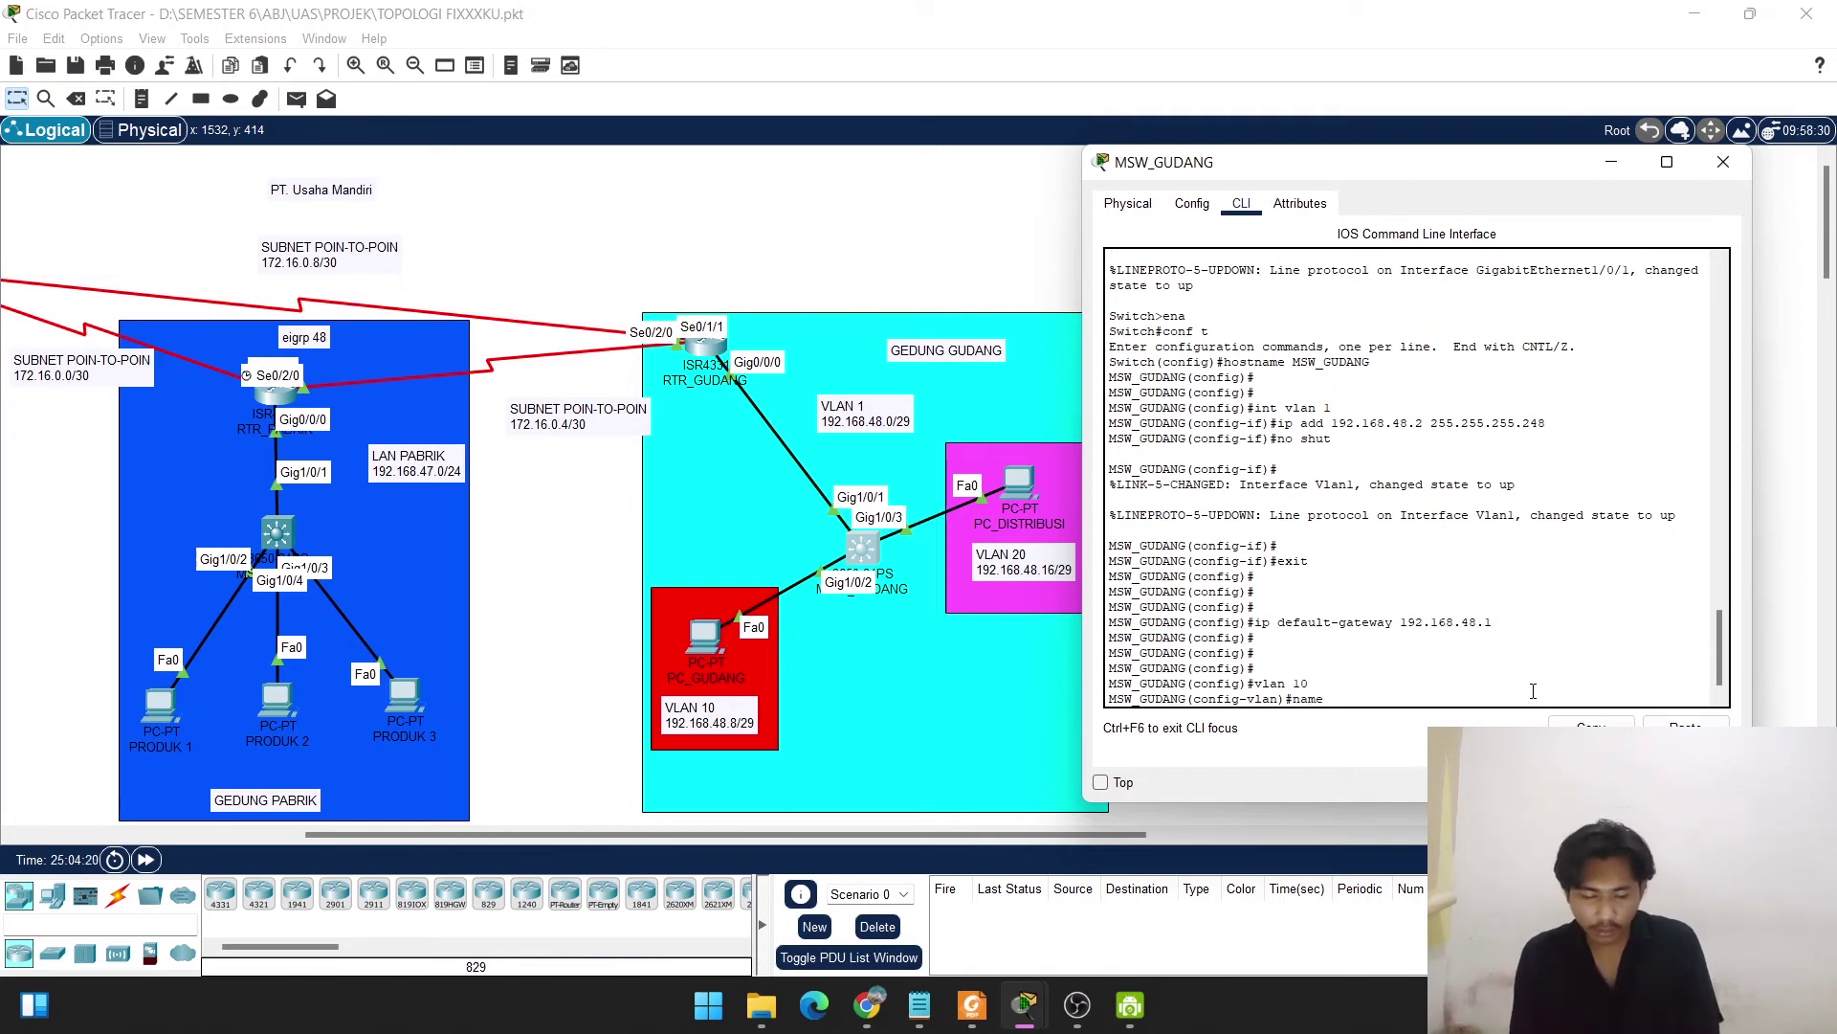
pyautogui.write(' gudang')
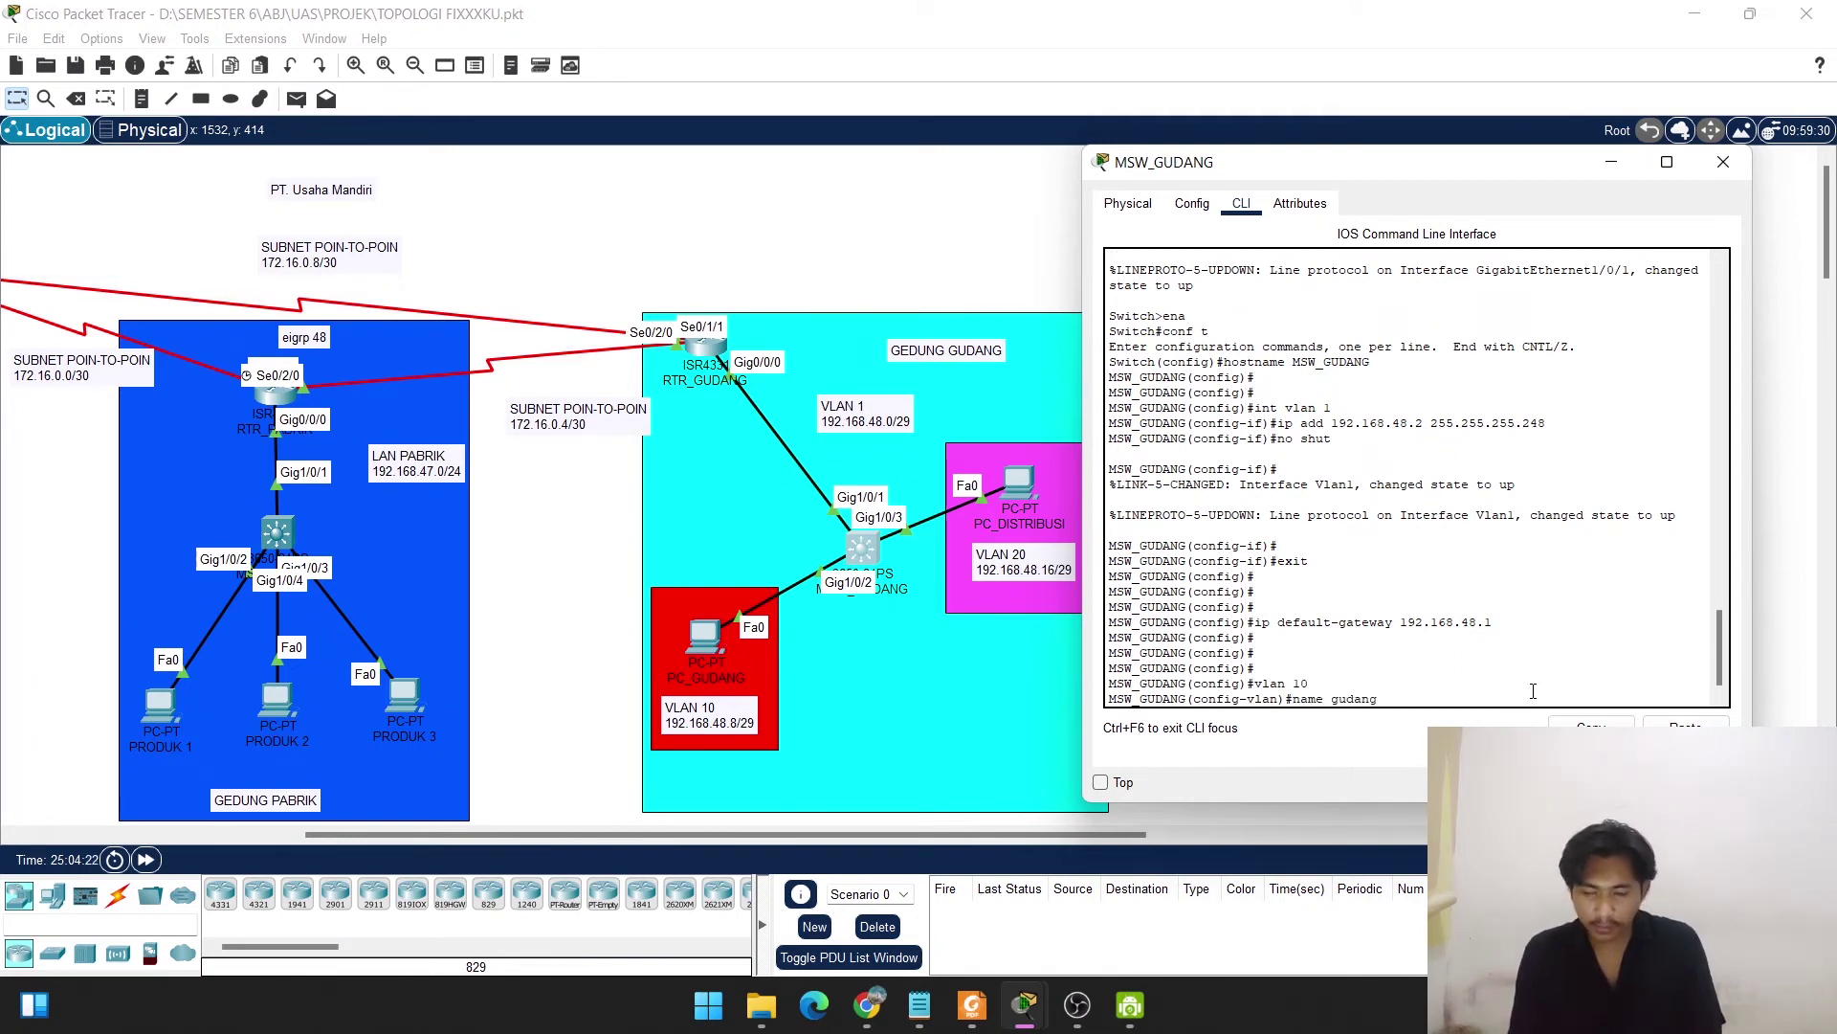
pyautogui.press('Return')
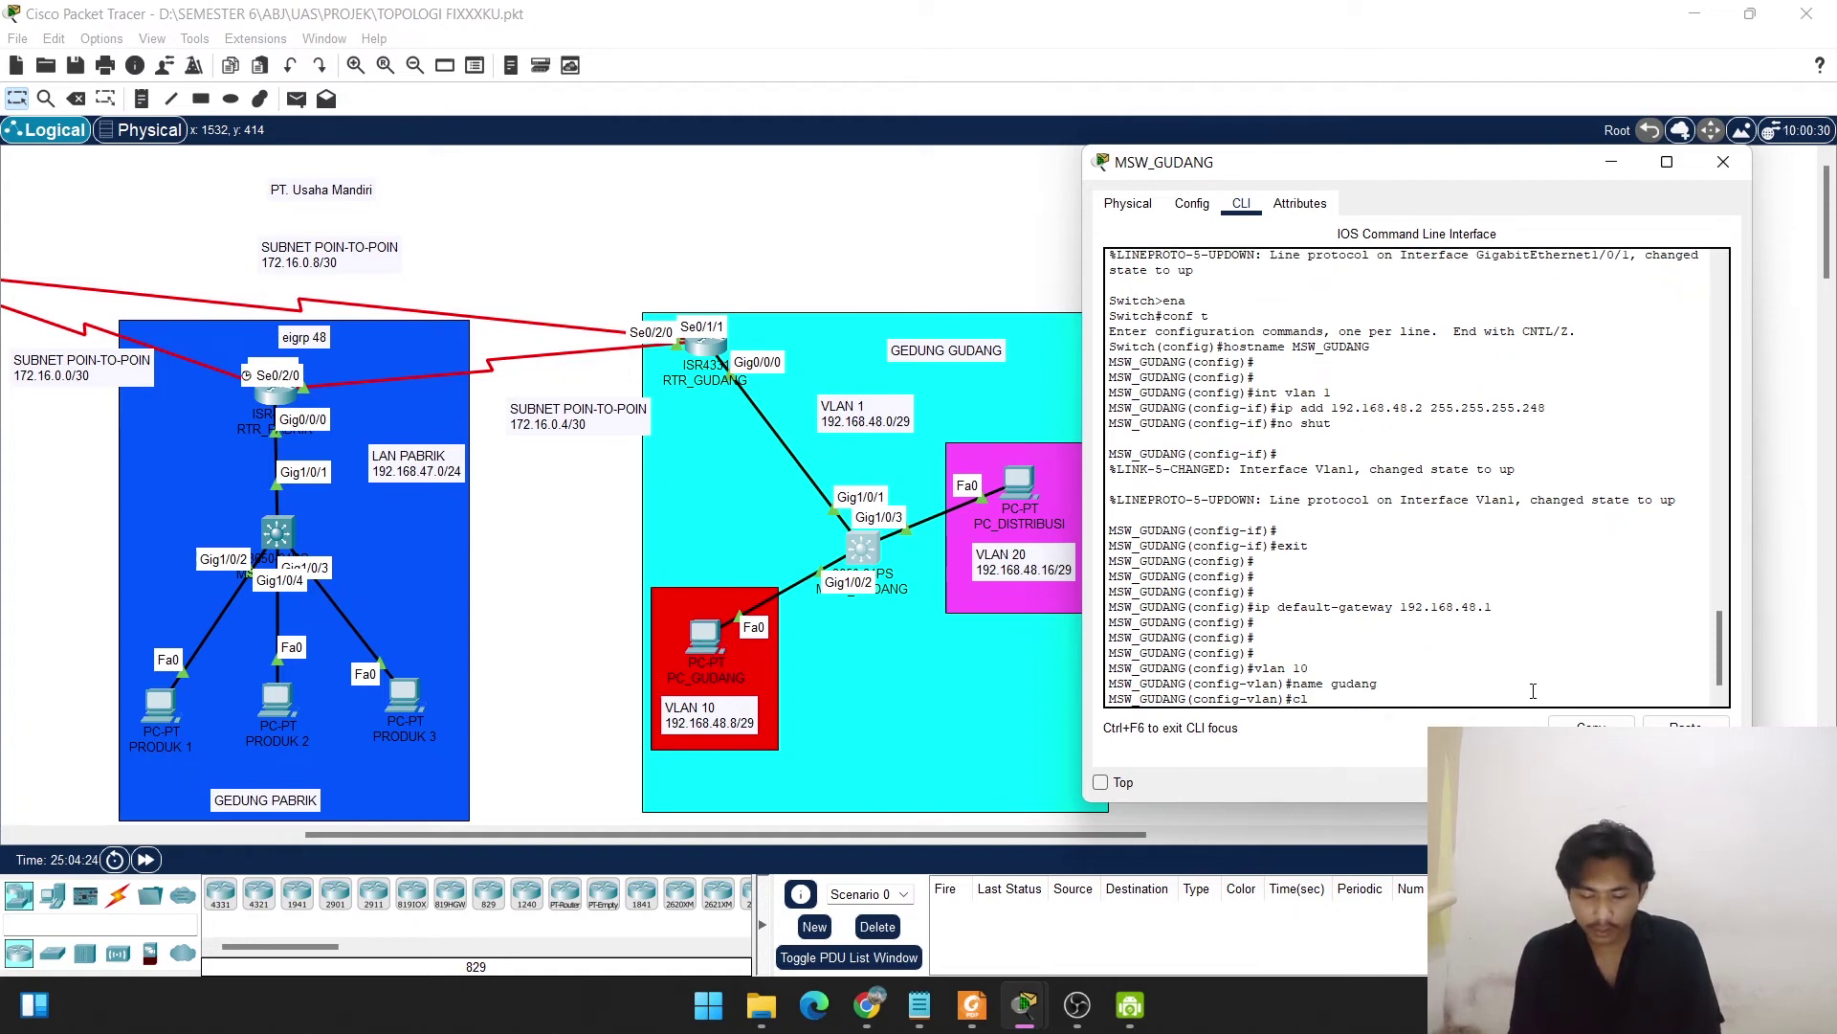
pyautogui.write('vlan 20')
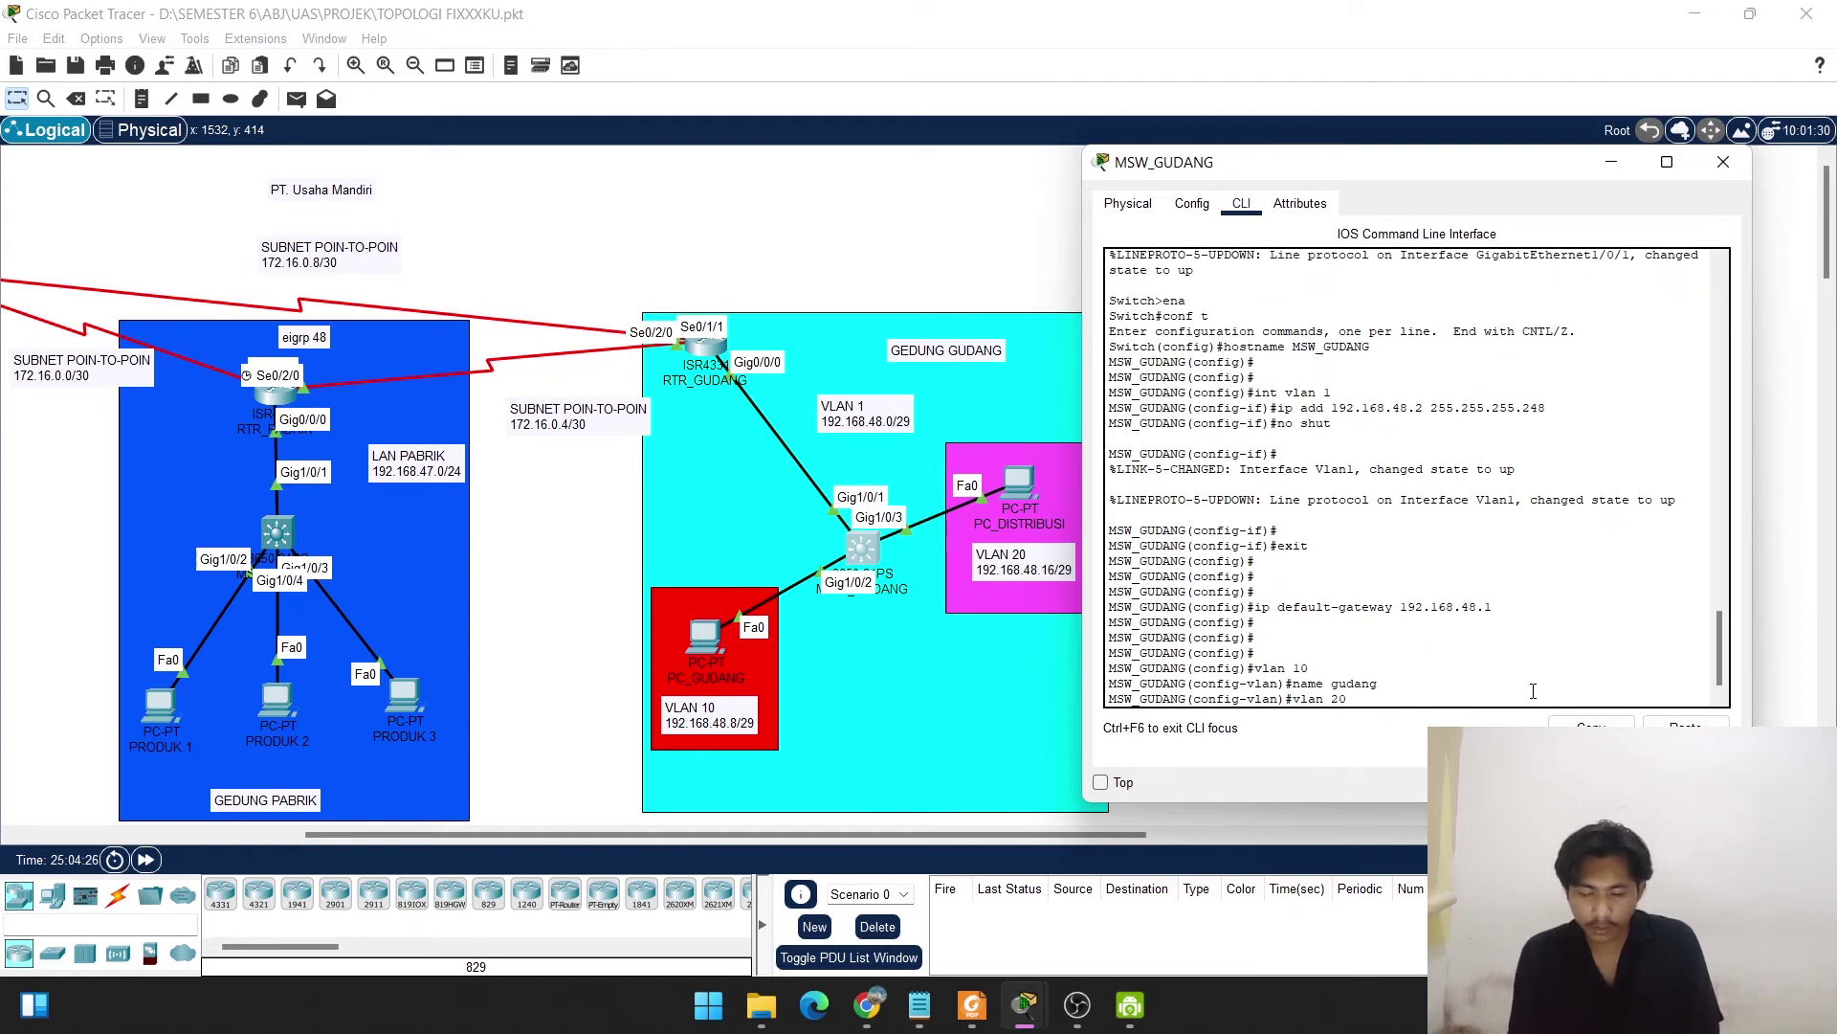
pyautogui.press('Return')
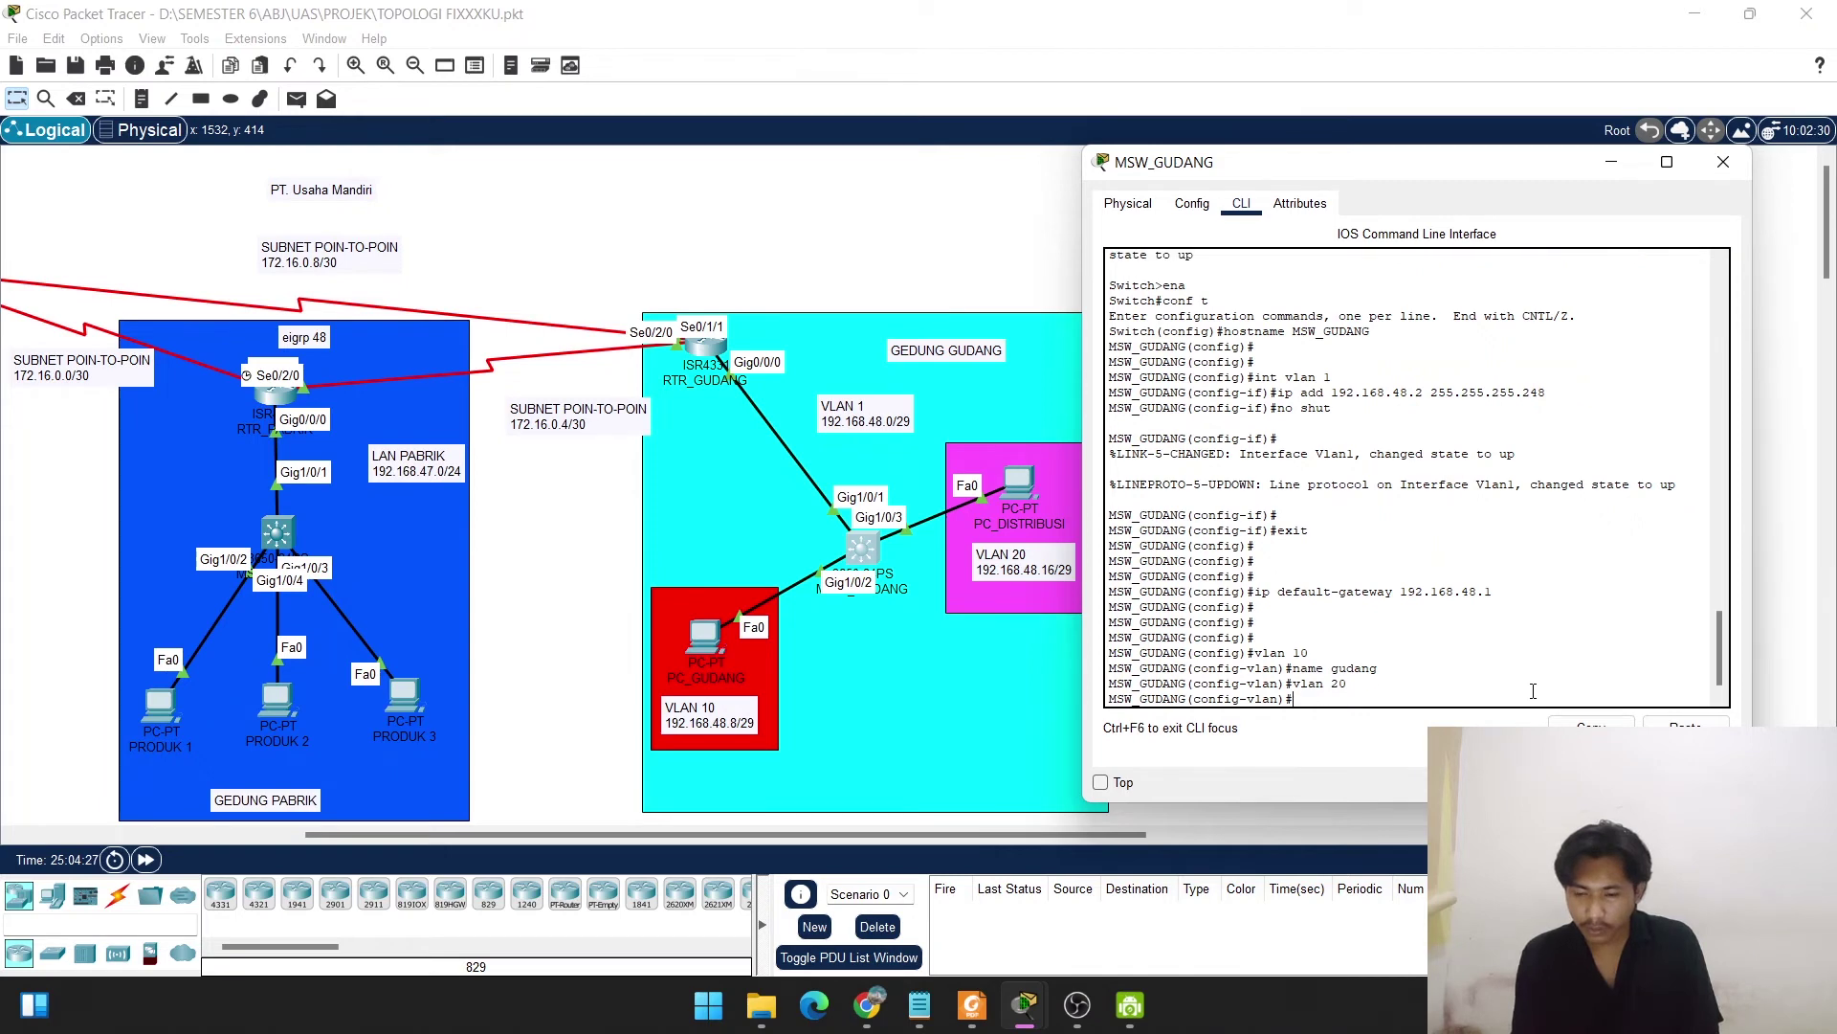
pyautogui.write('name')
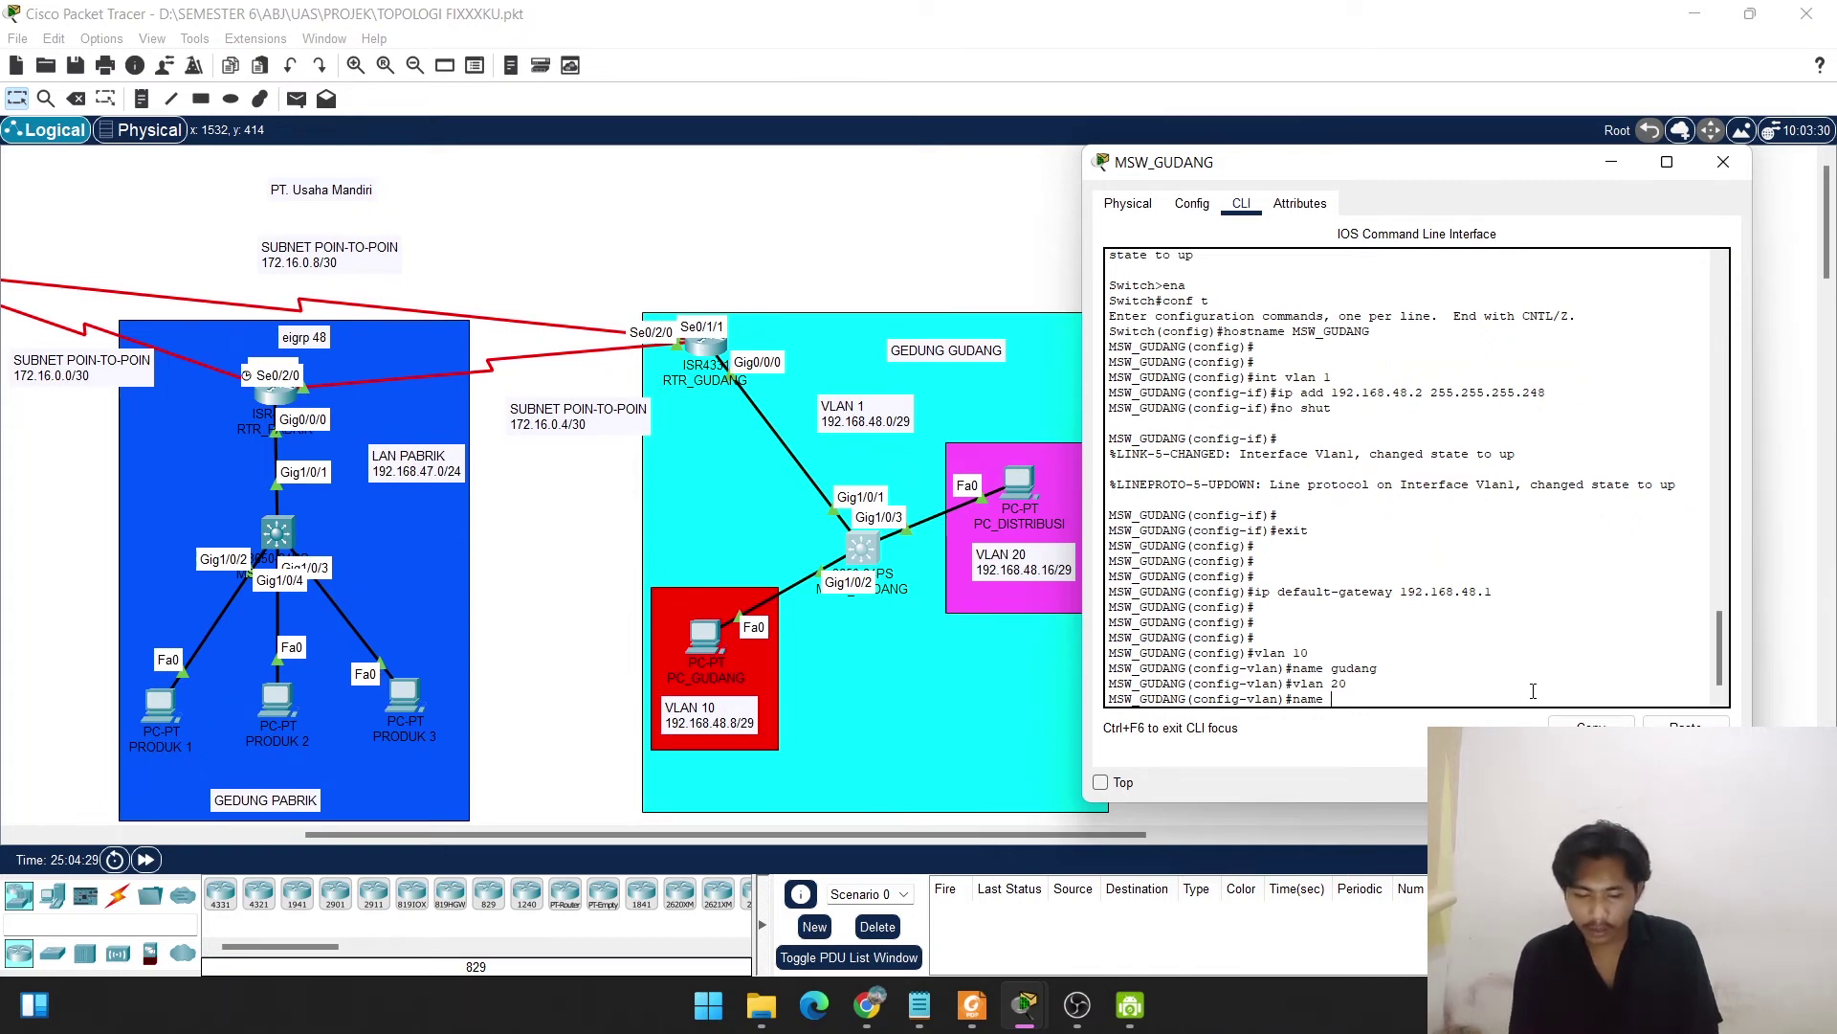
pyautogui.write(' distri')
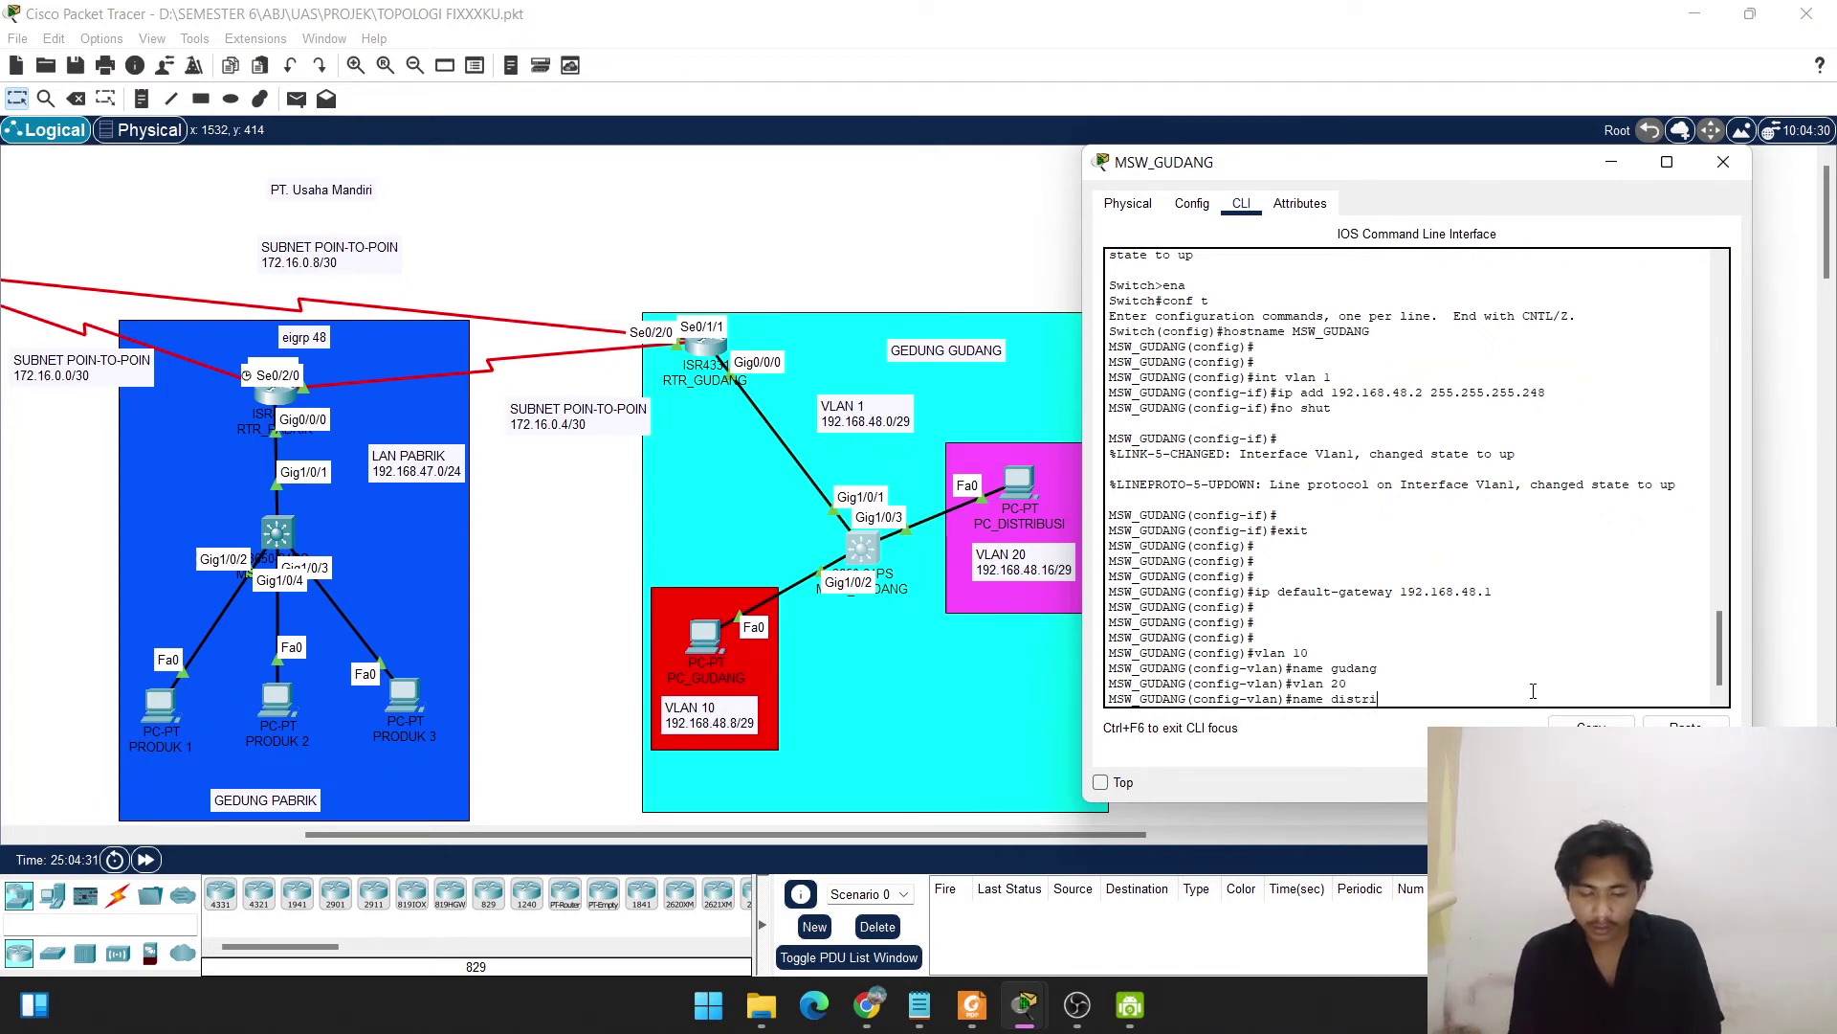
pyautogui.write('busi')
pyautogui.press('Return')
pyautogui.press('Return')
pyautogui.press('Return')
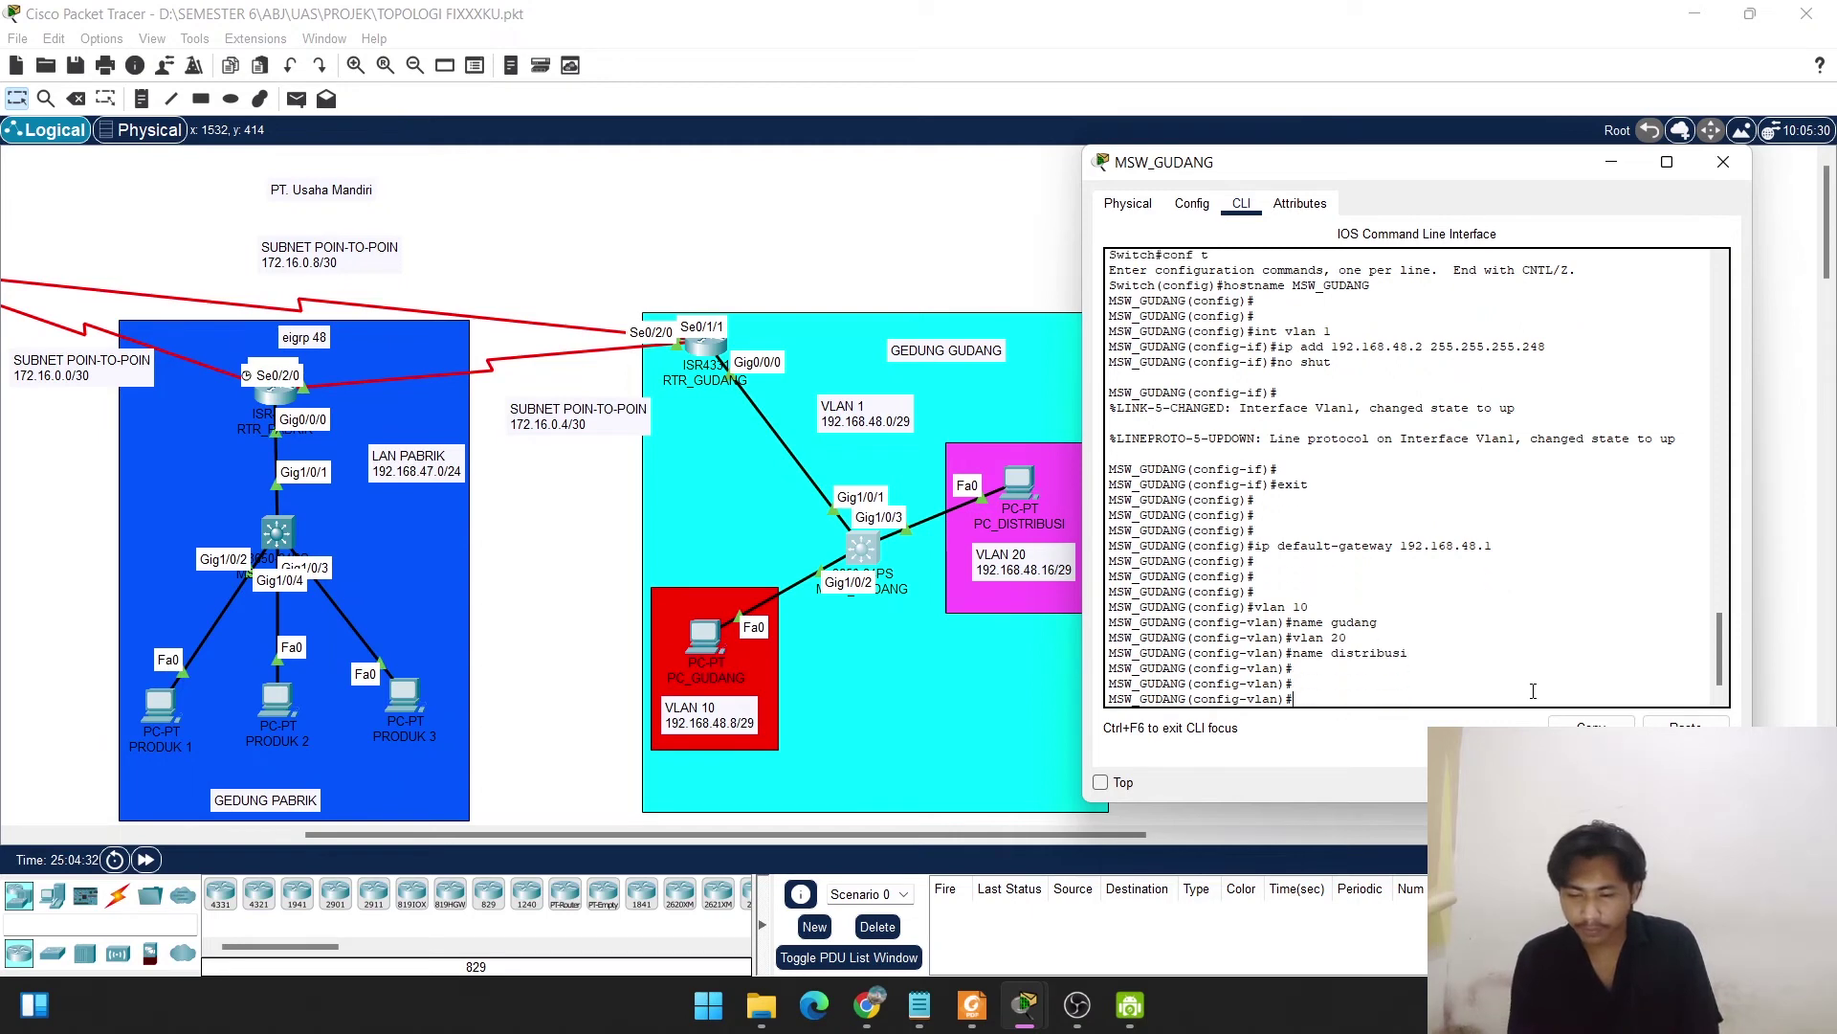
pyautogui.write('do show')
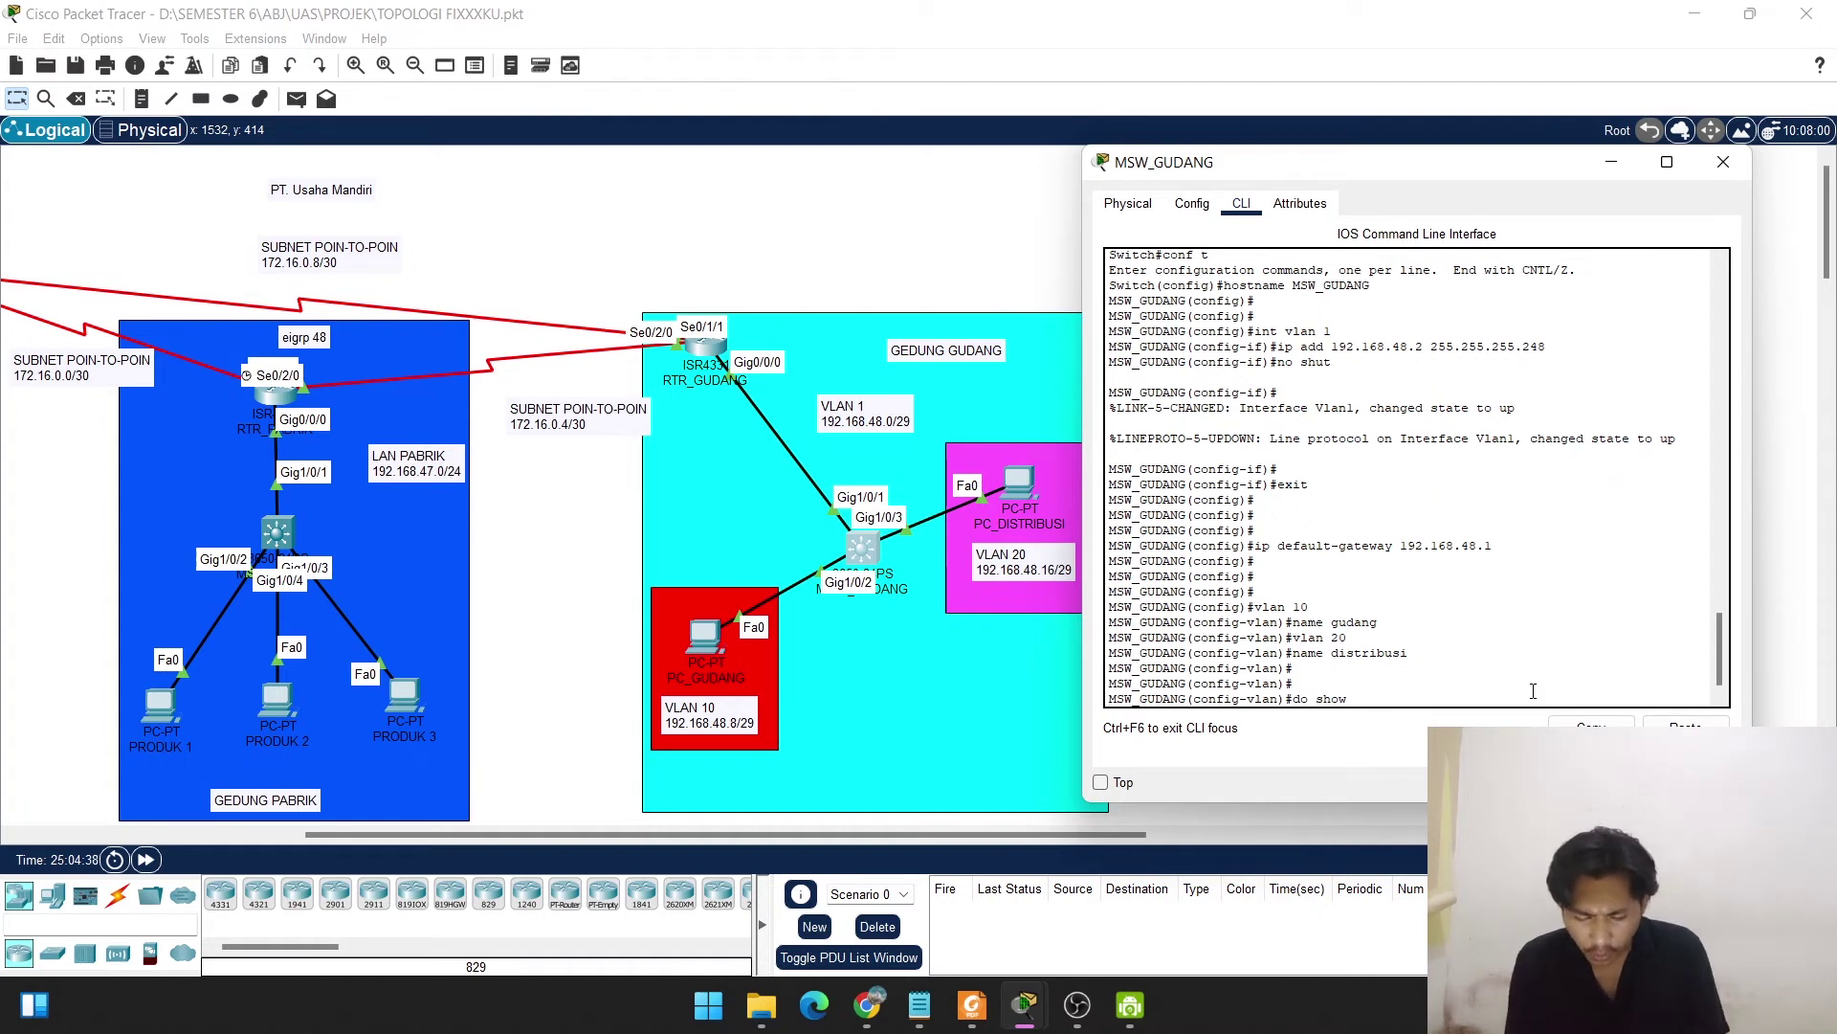
pyautogui.write(' vlan')
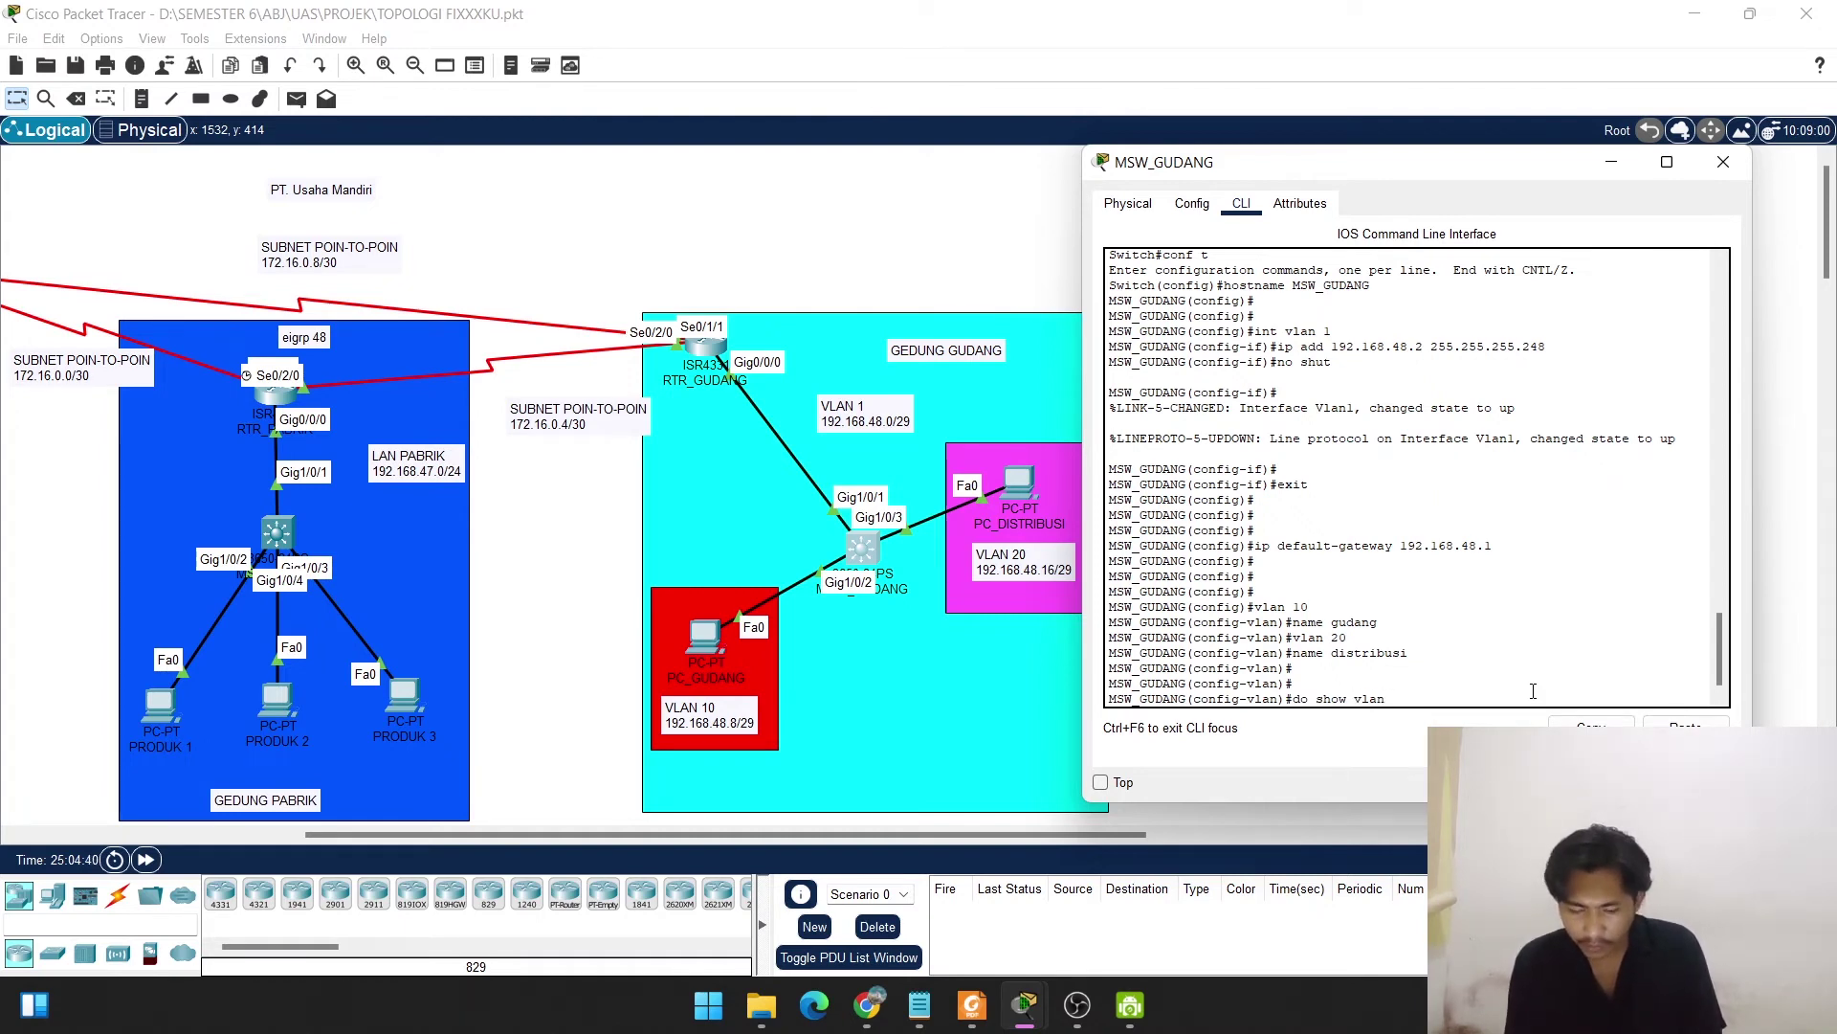
pyautogui.write(' brief')
# Check 'do show vlan brief' lists gudang and distribusi as active, then exit to global configuration.
pyautogui.press('Return')
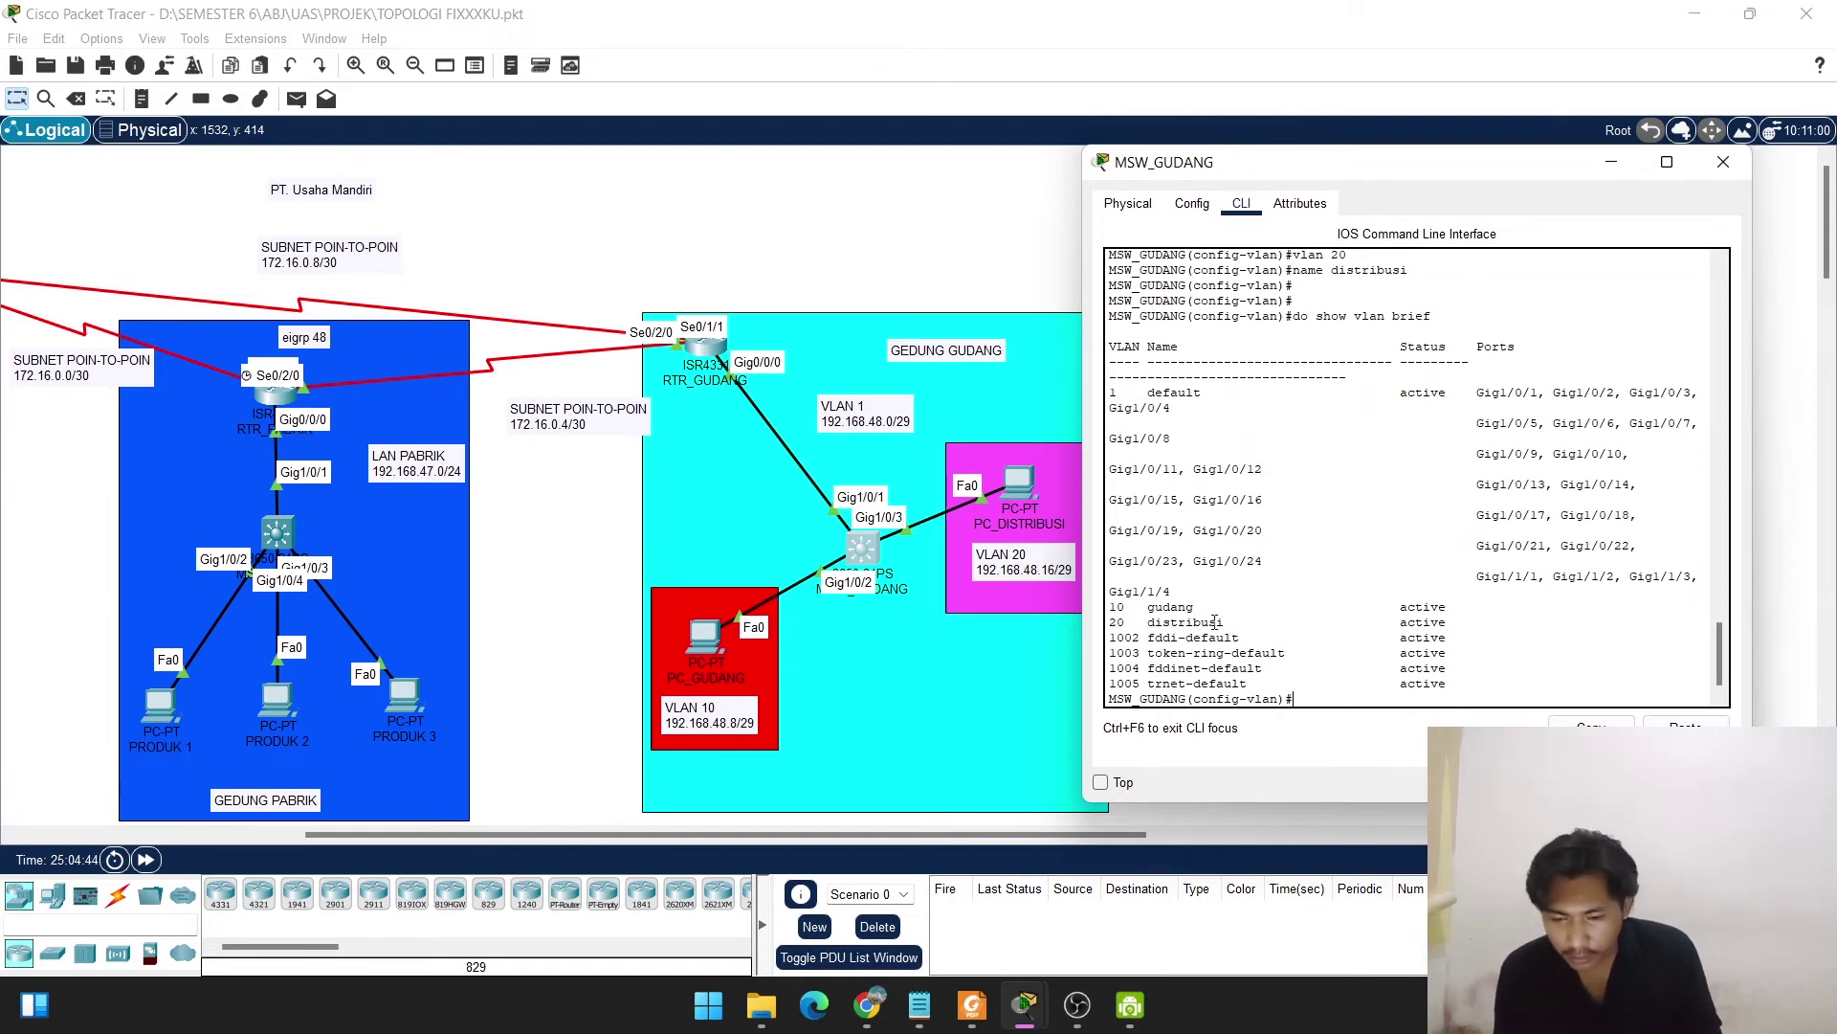
pyautogui.moveTo(1224, 622); pyautogui.dragTo(1107, 608)
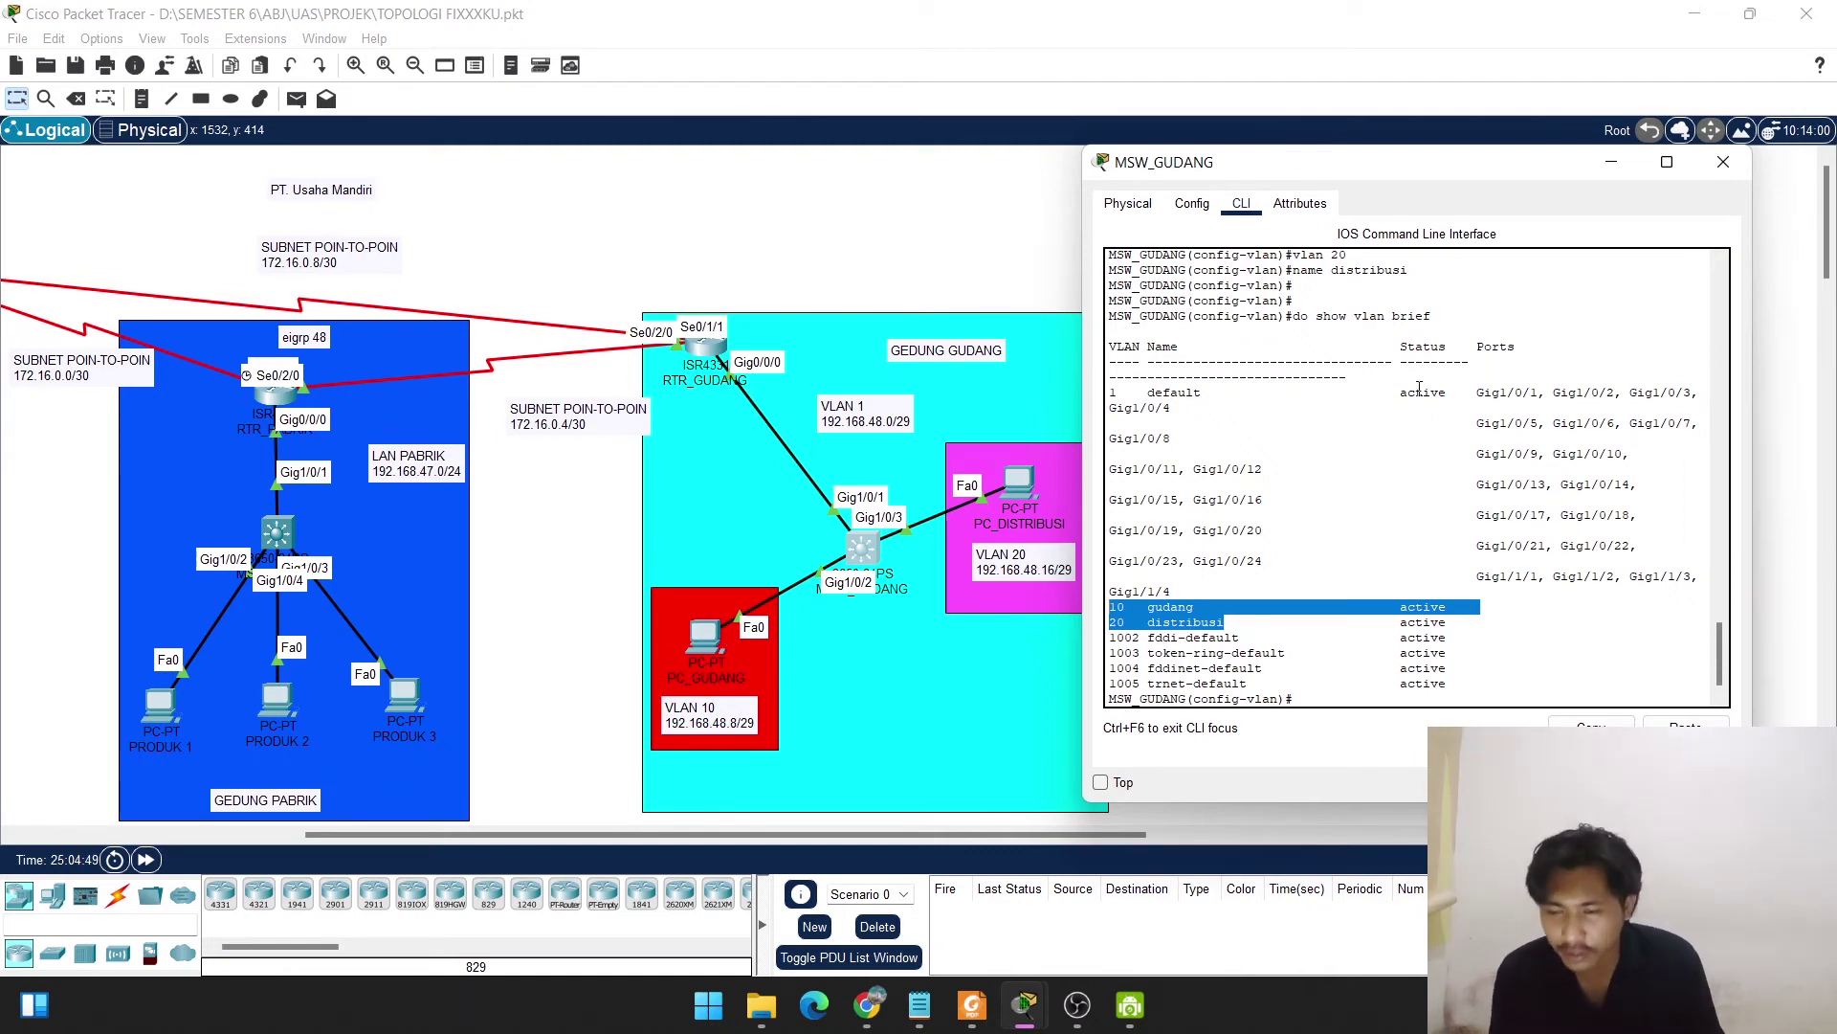
pyautogui.click(1360, 697)
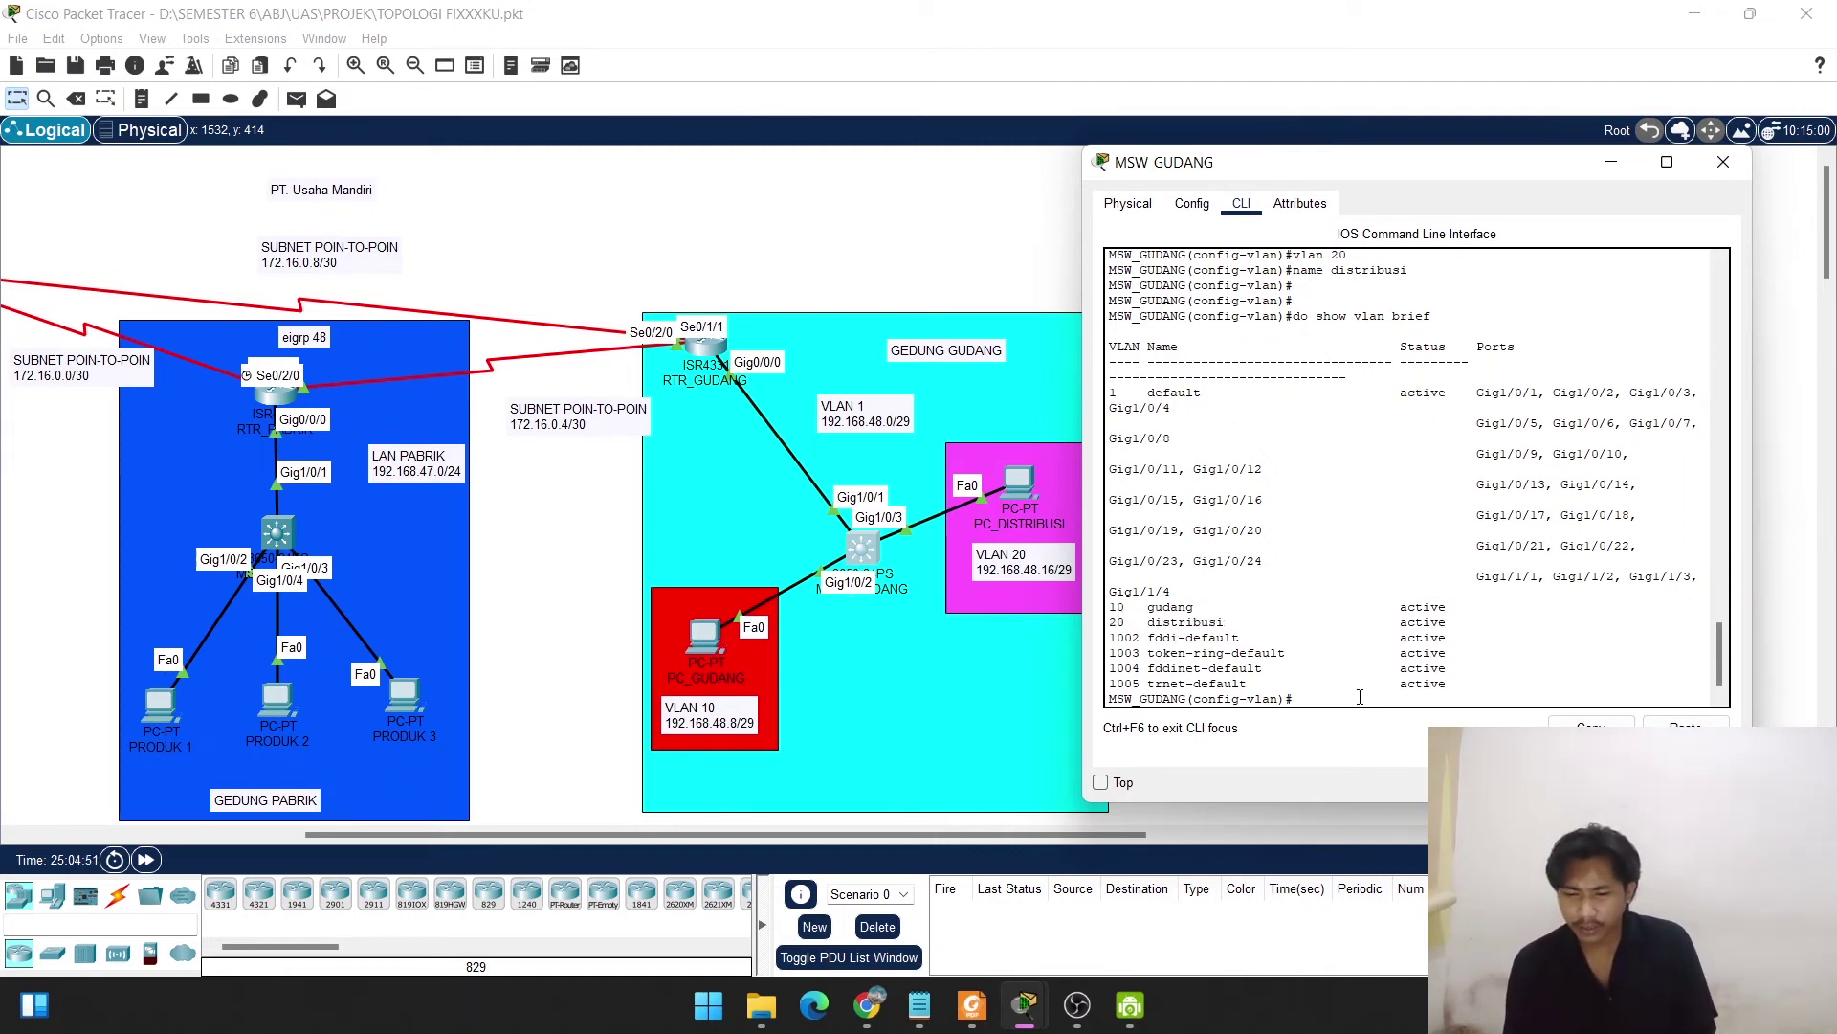
pyautogui.press('Return')
pyautogui.write('exit')
pyautogui.press('Return')
pyautogui.press('Return')
pyautogui.press('Return')
pyautogui.press('Return')
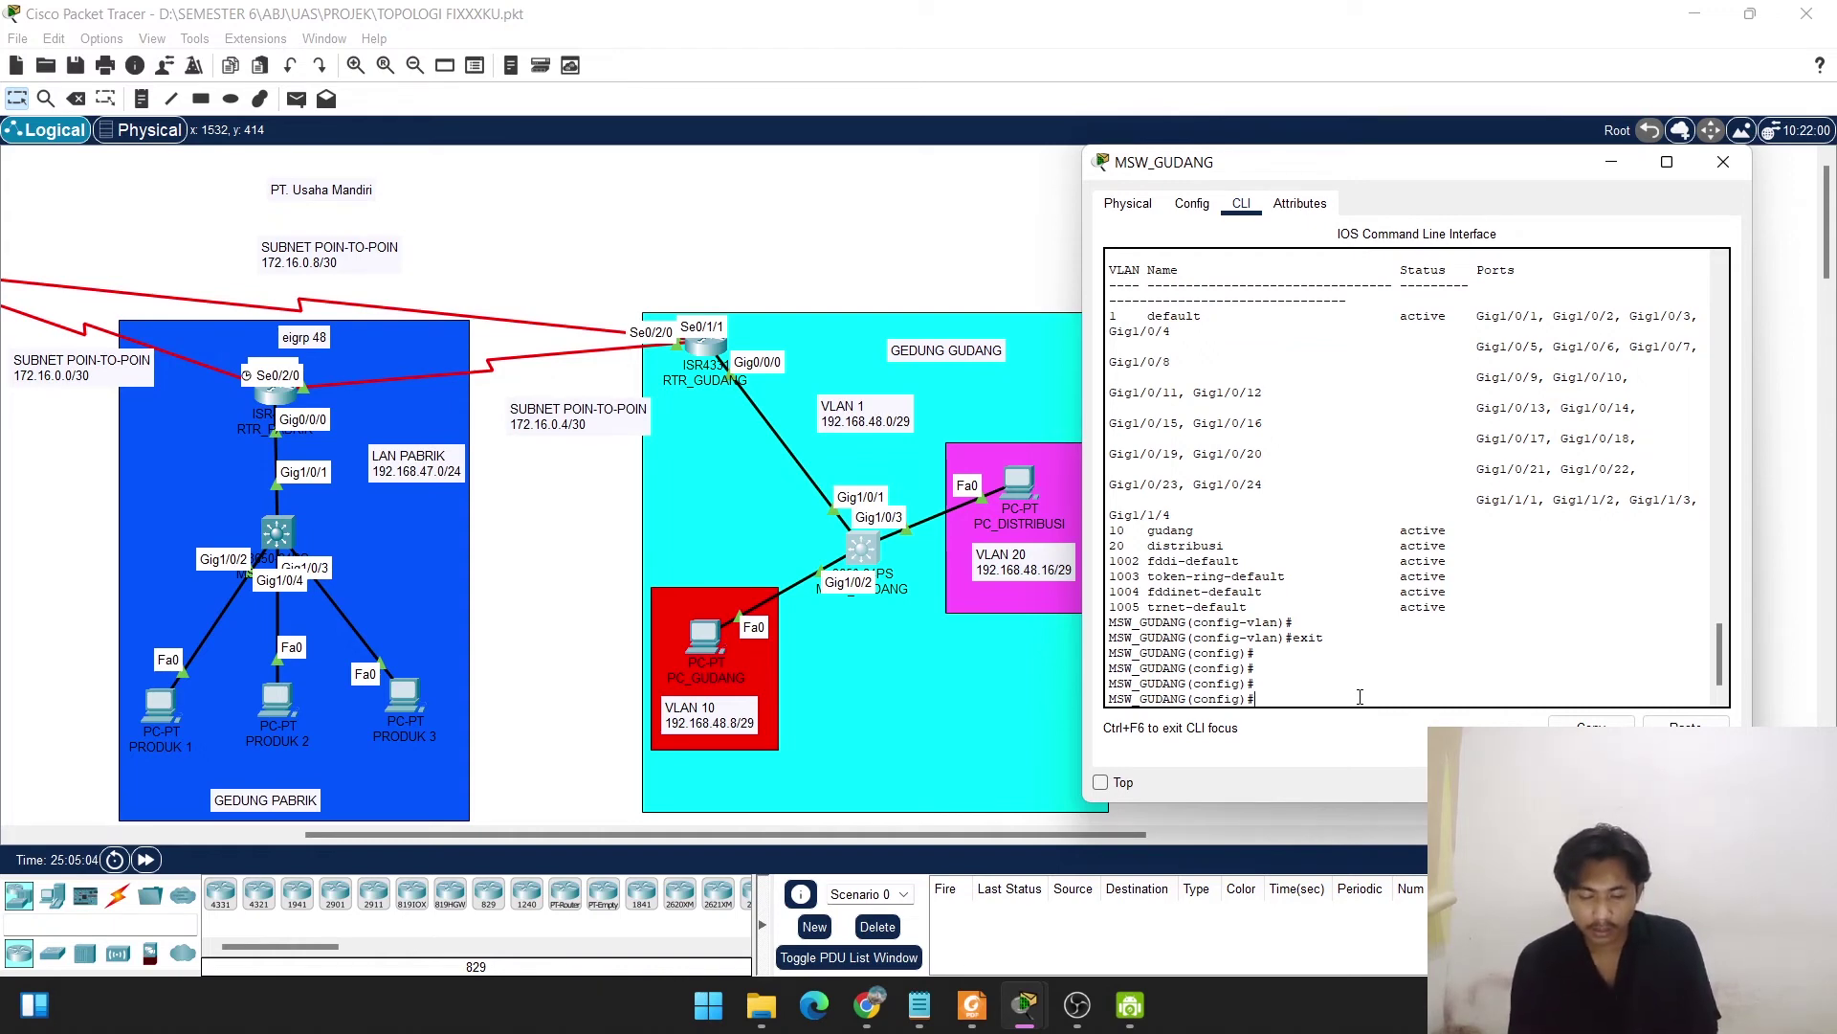
# Configure interface g1/0/1 with 'switchport mode trunk'.
pyautogui.write('int ')
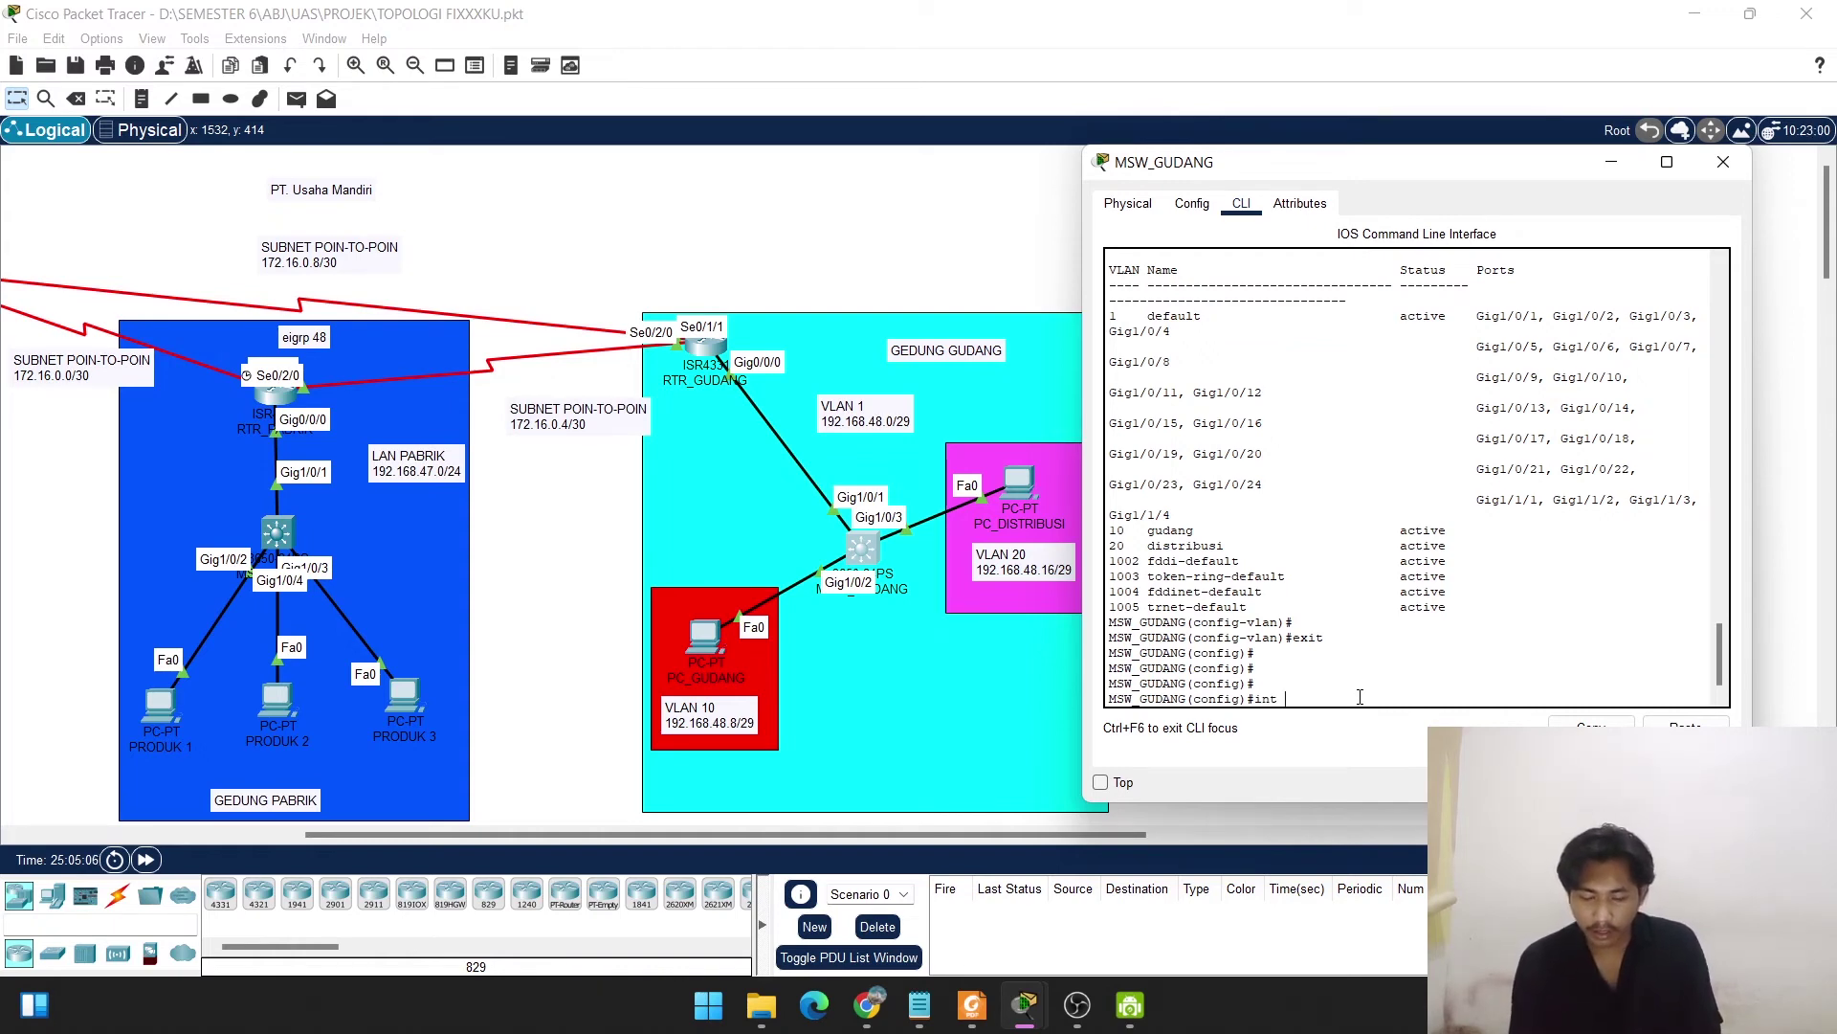
pyautogui.write('g0/0')
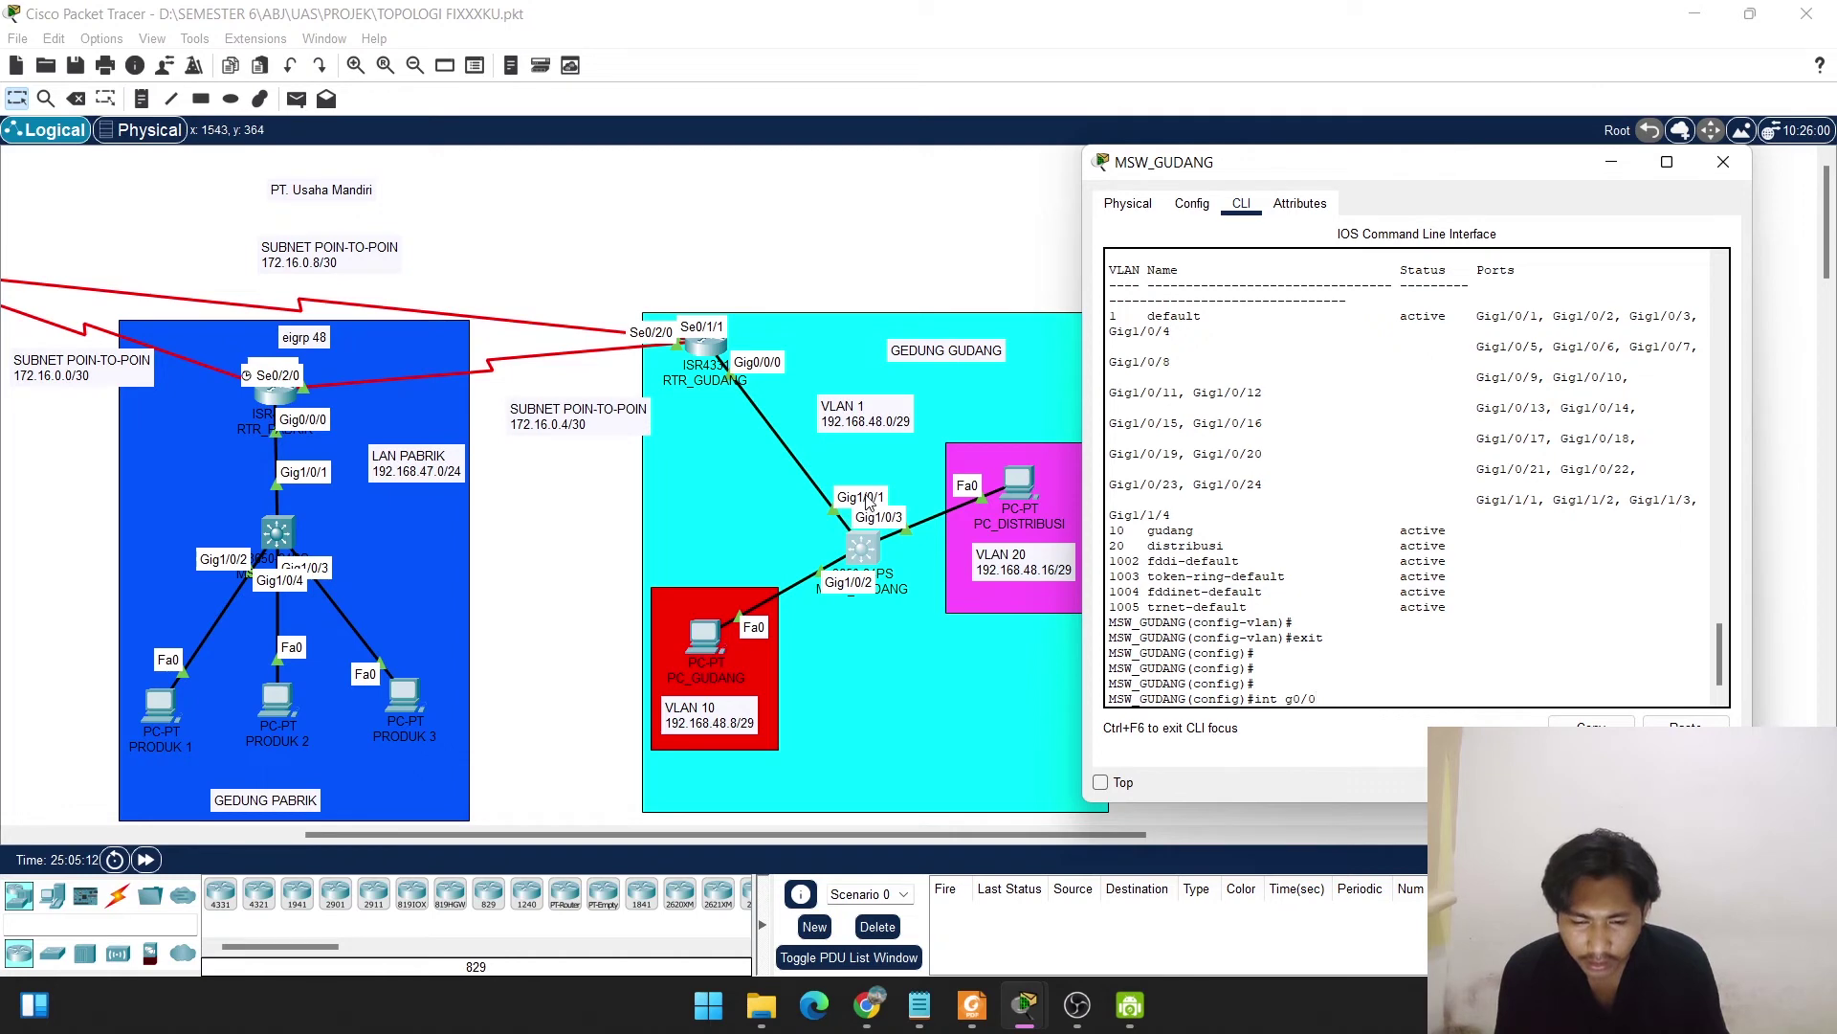
pyautogui.press('BackSpace')
pyautogui.press('BackSpace')
pyautogui.press('BackSpace')
pyautogui.press('BackSpace')
pyautogui.press('BackSpace')
pyautogui.press('BackSpace')
pyautogui.press('BackSpace')
pyautogui.press('BackSpace')
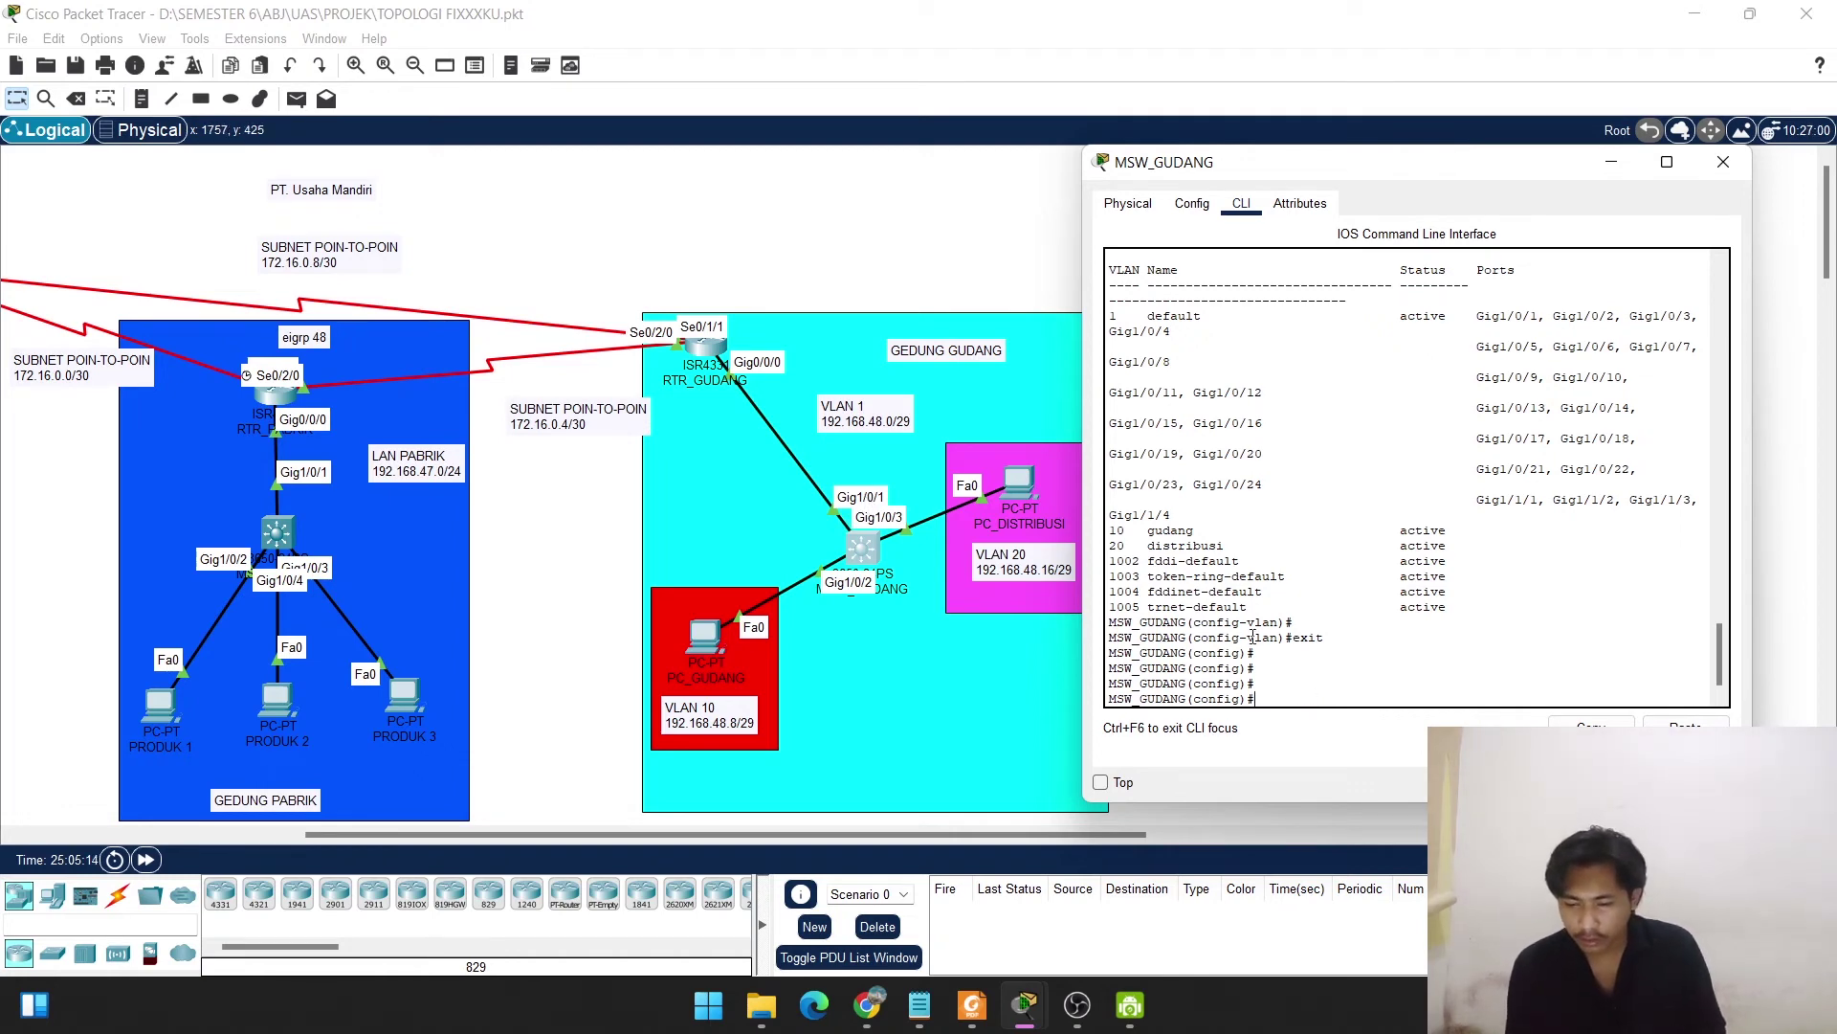
pyautogui.write('int')
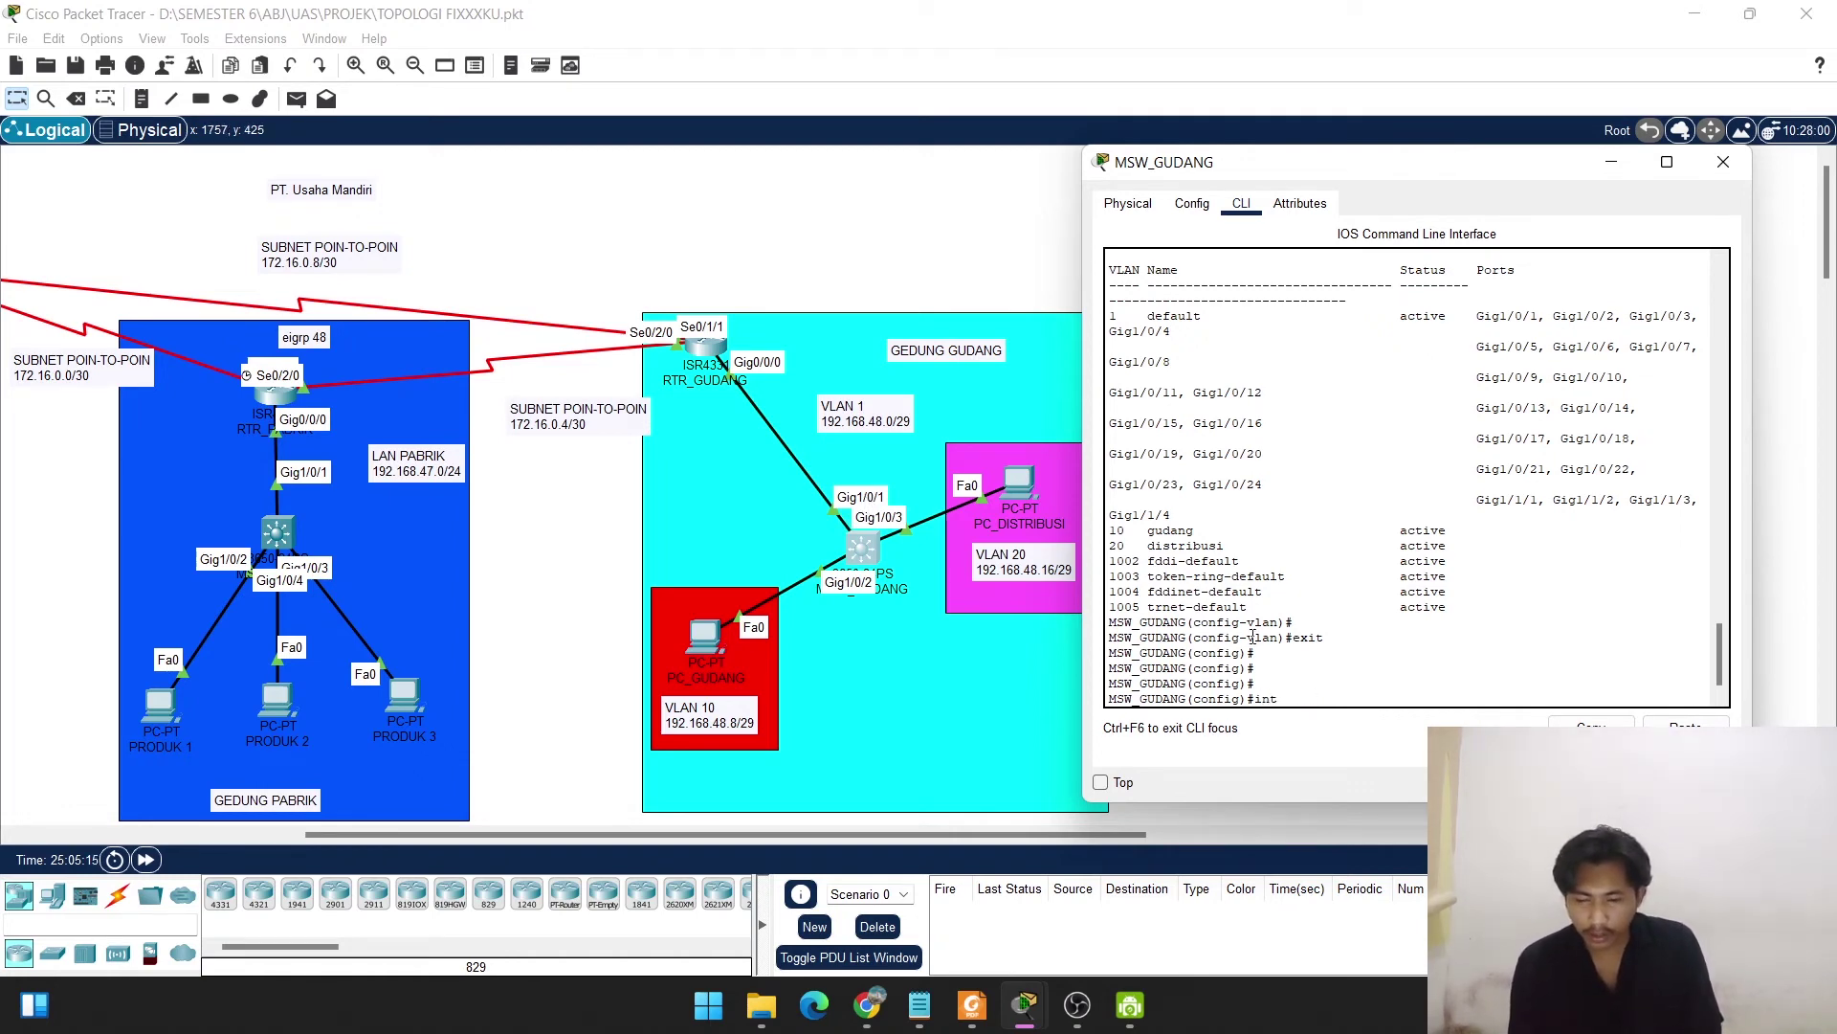
pyautogui.write(' g1')
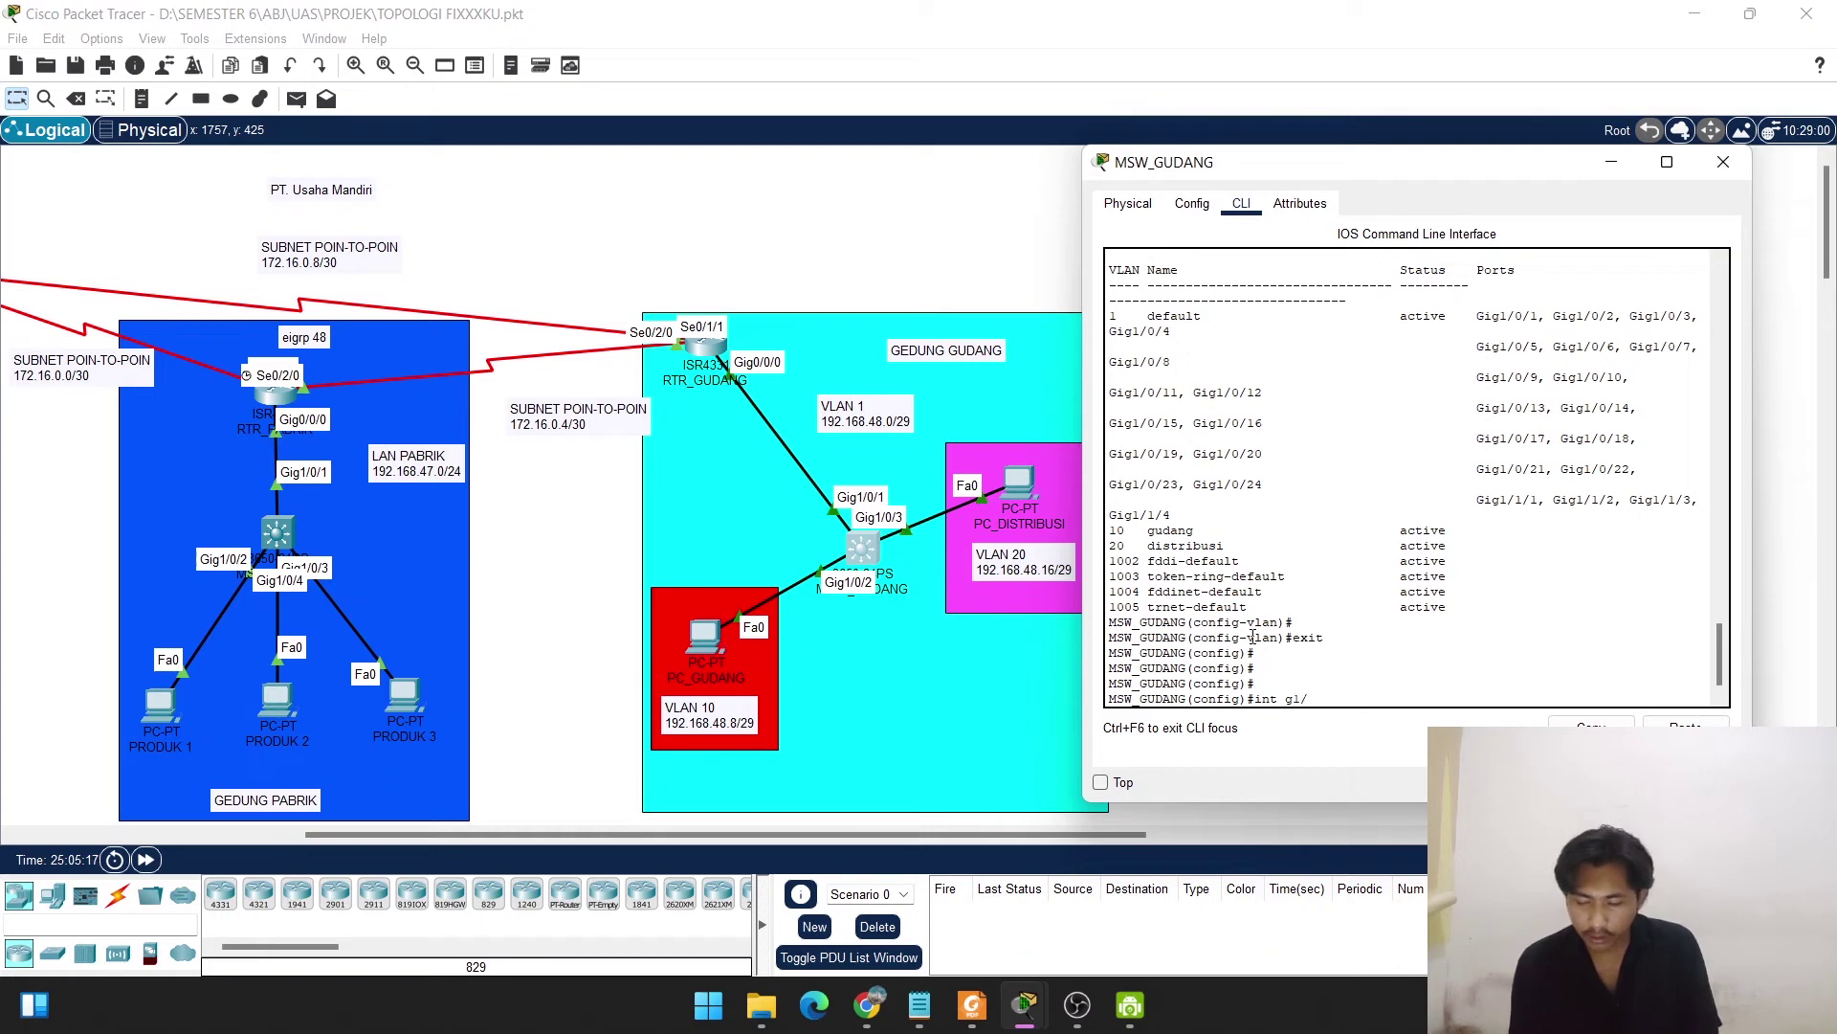
pyautogui.write('/0/1')
pyautogui.press('Return')
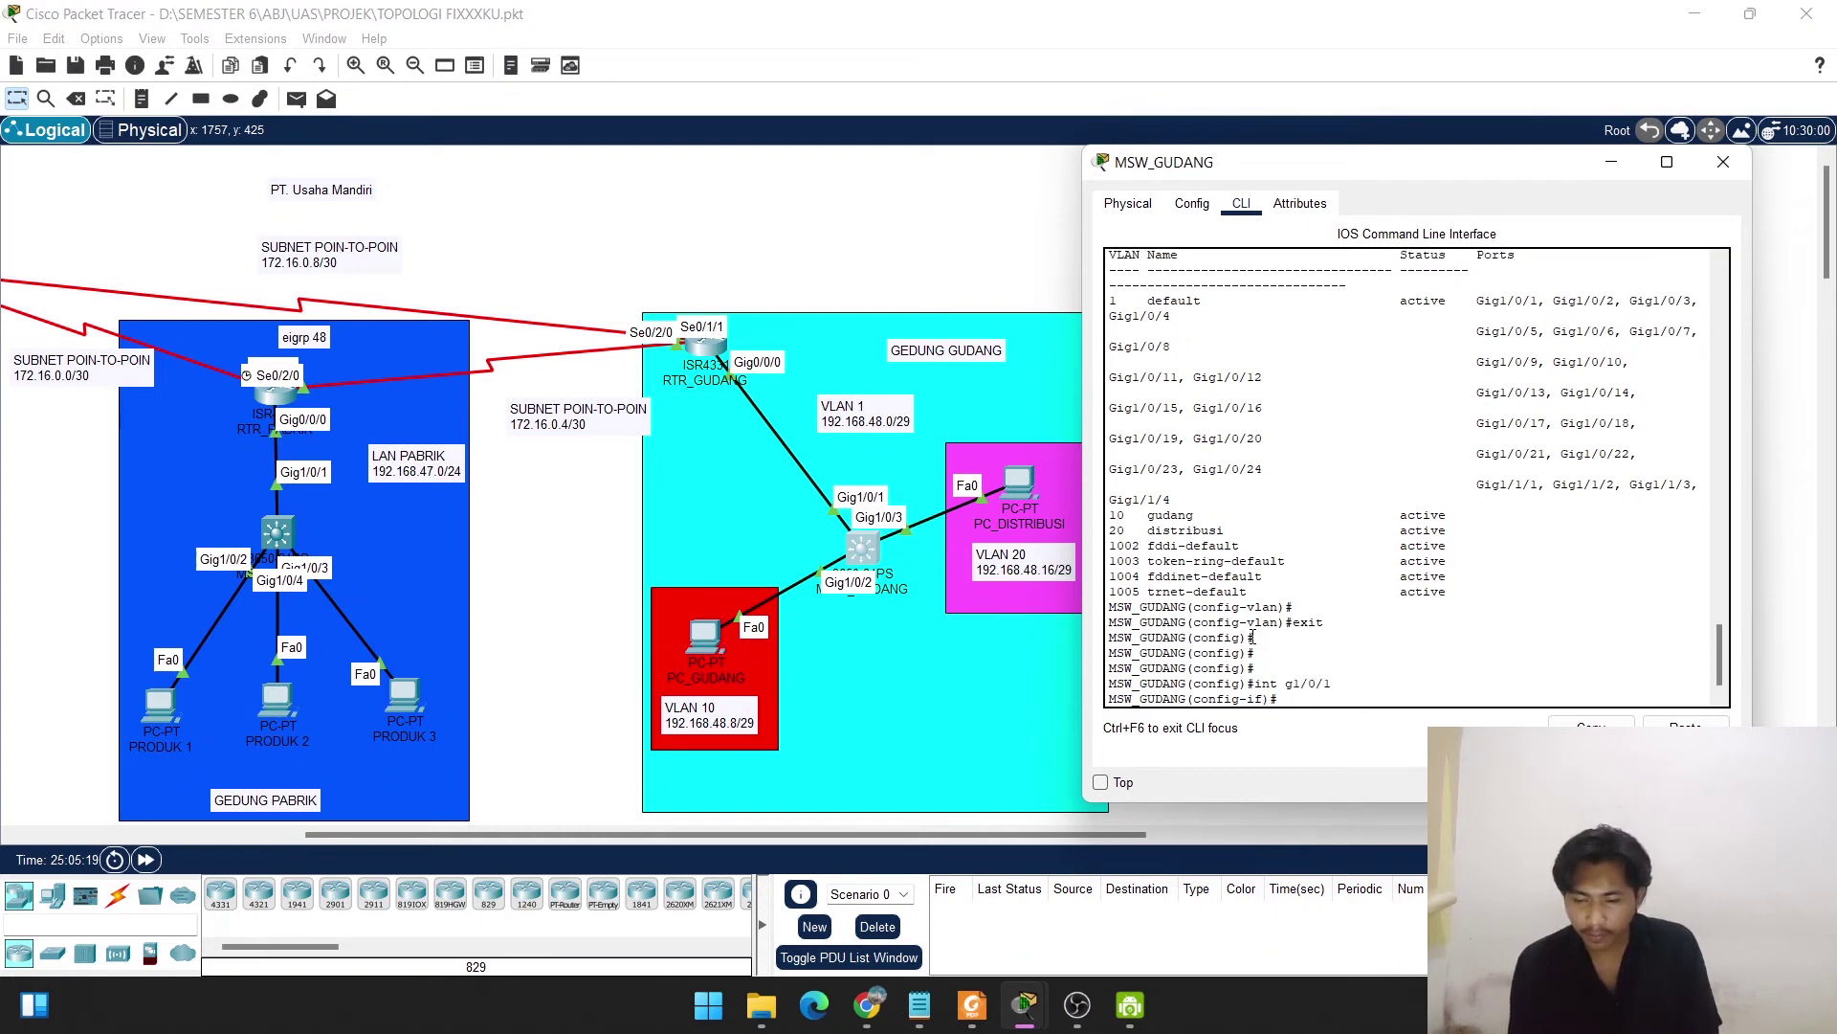
pyautogui.write('swi')
pyautogui.press('Tab')
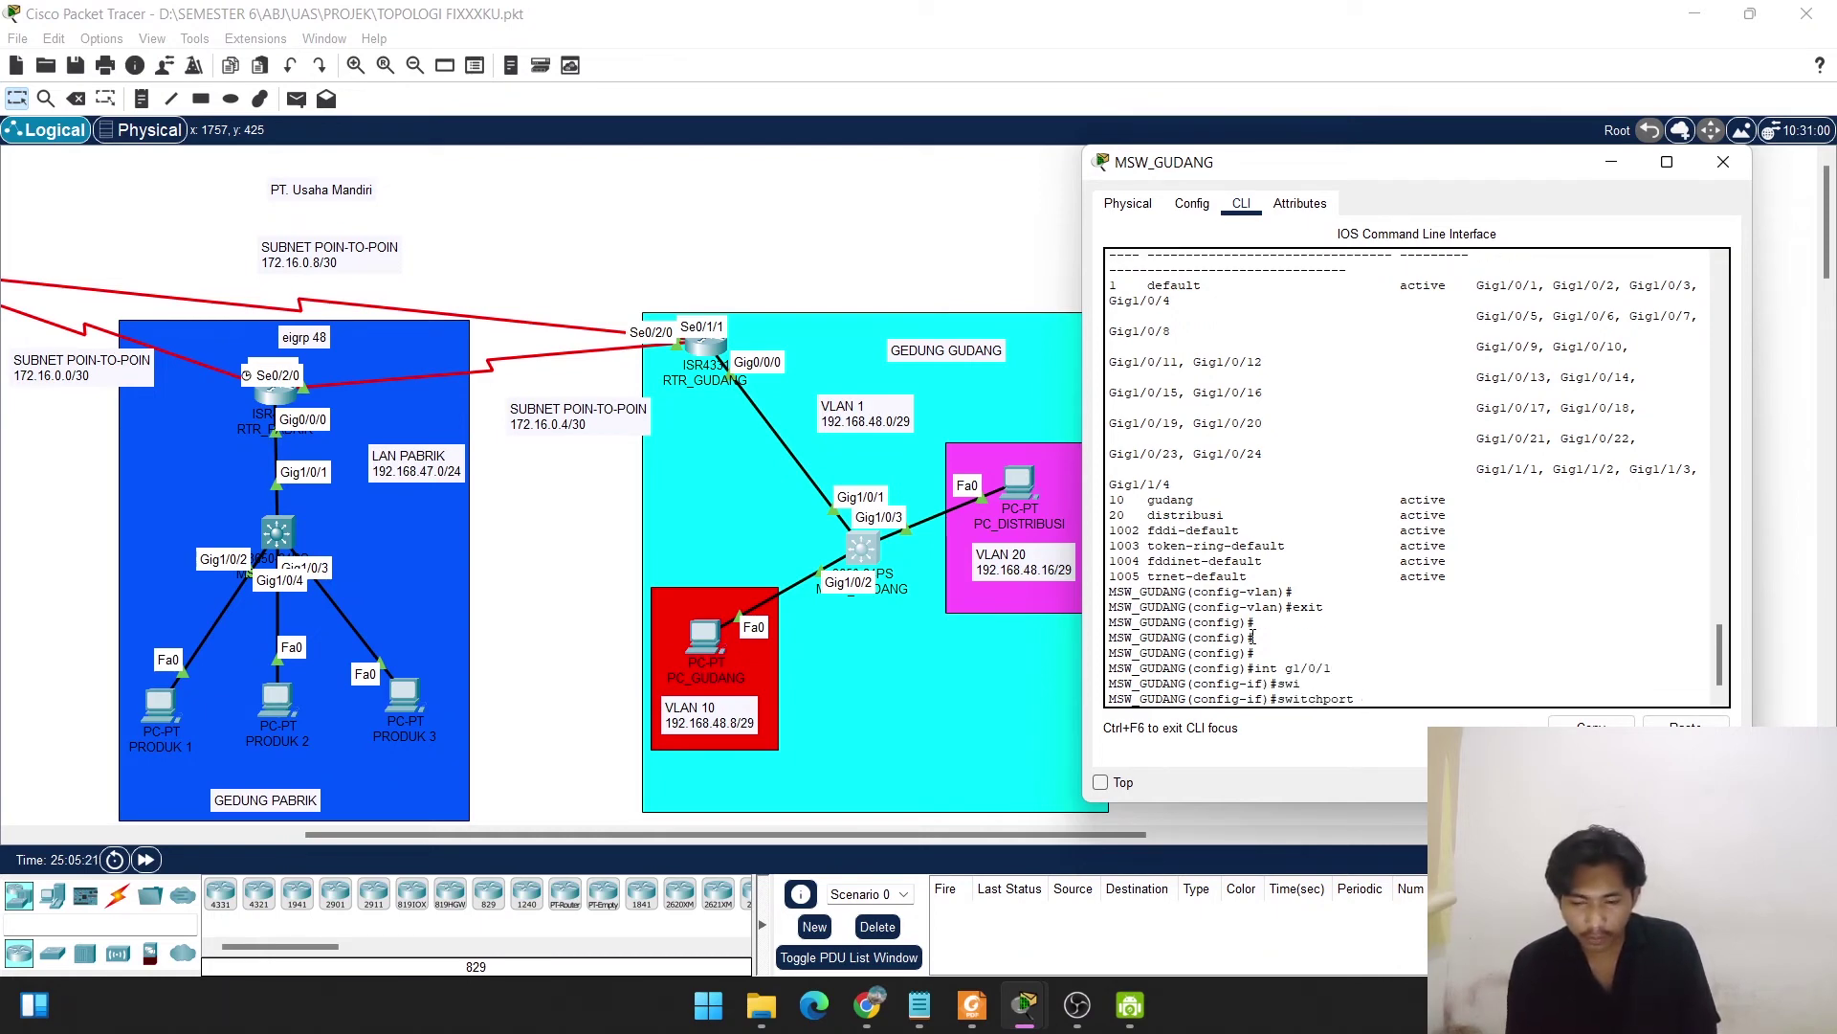
pyautogui.write('mode trunk')
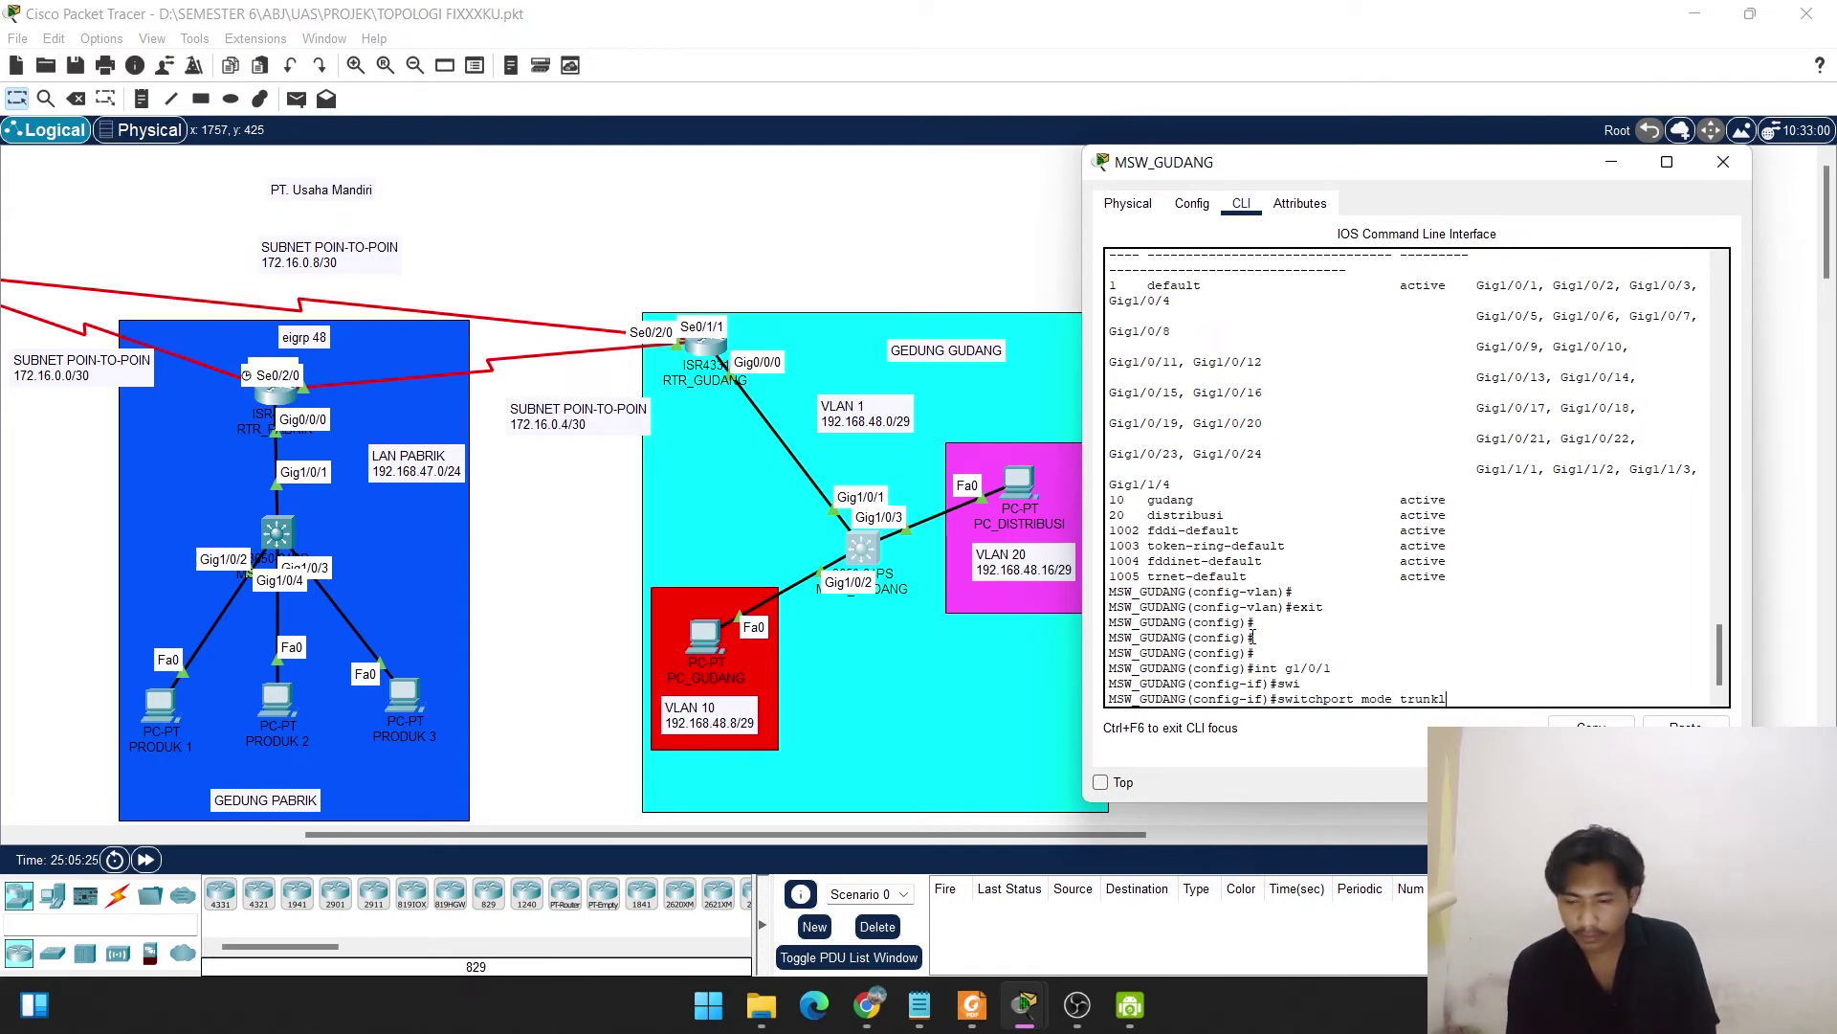
pyautogui.press('Return')
pyautogui.press('Return')
pyautogui.press('Return')
pyautogui.press('Return')
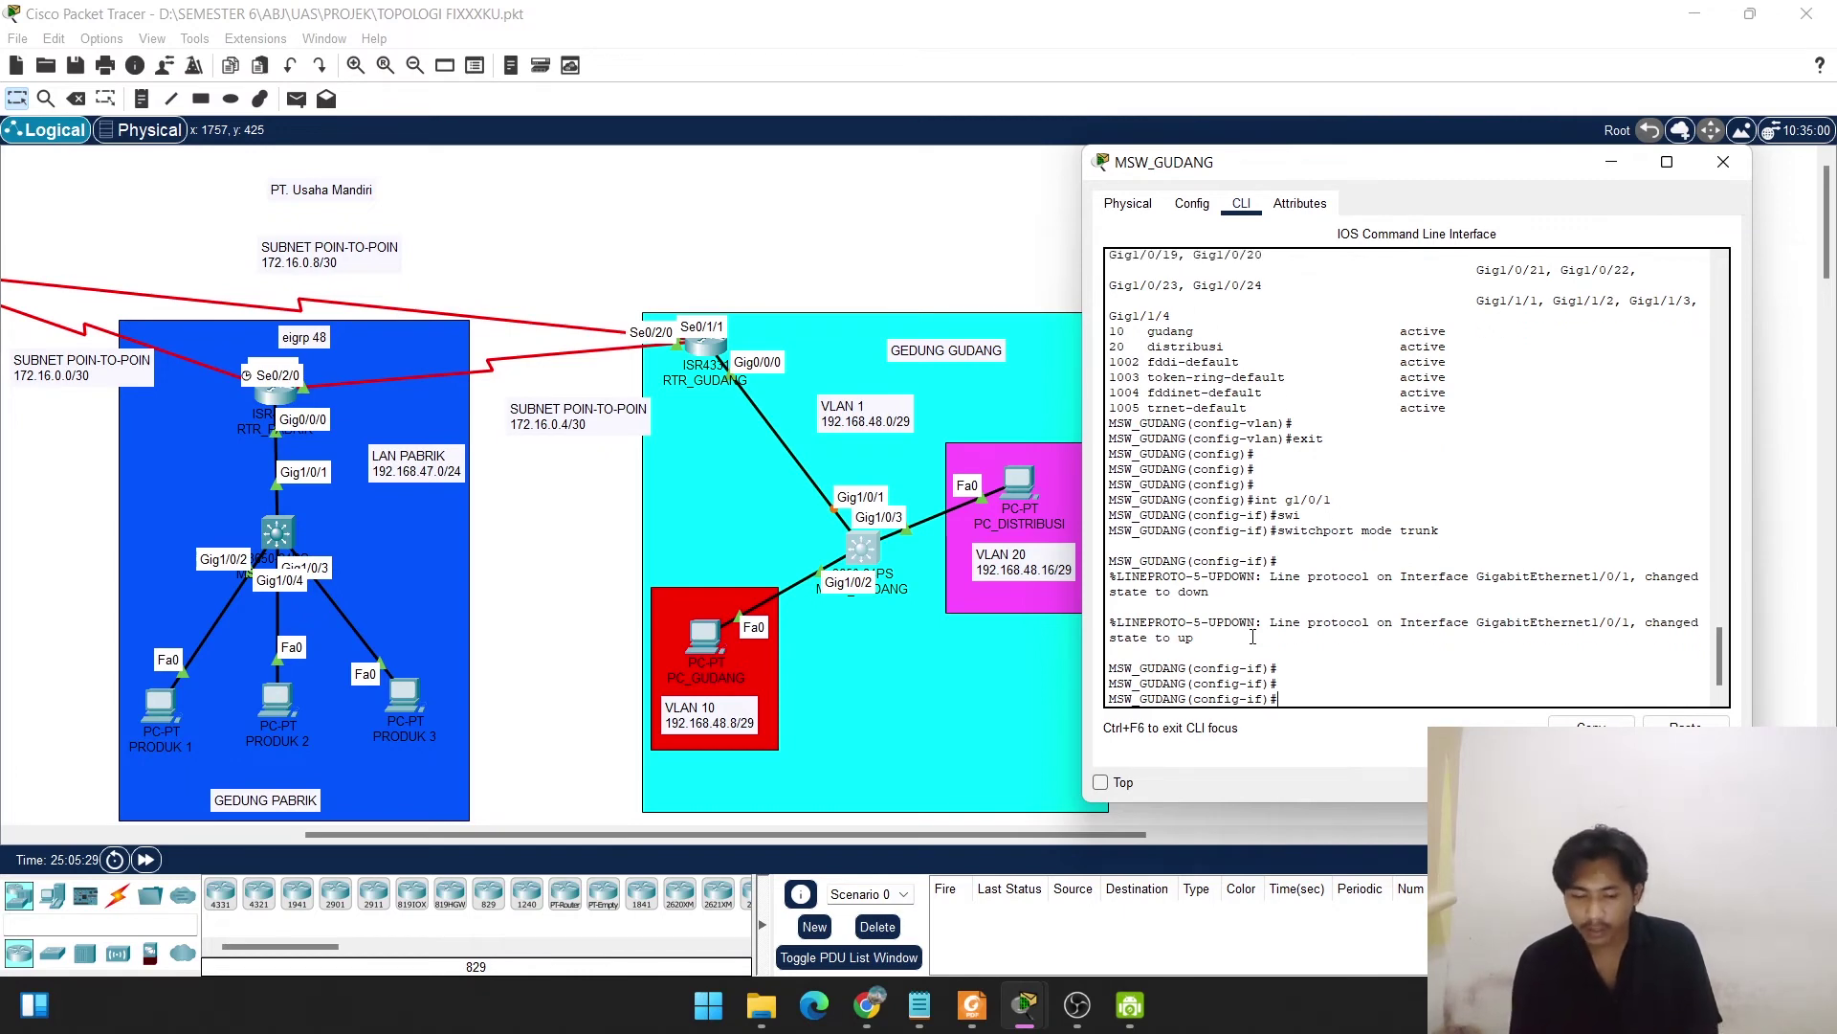
pyautogui.write('do show int tr')
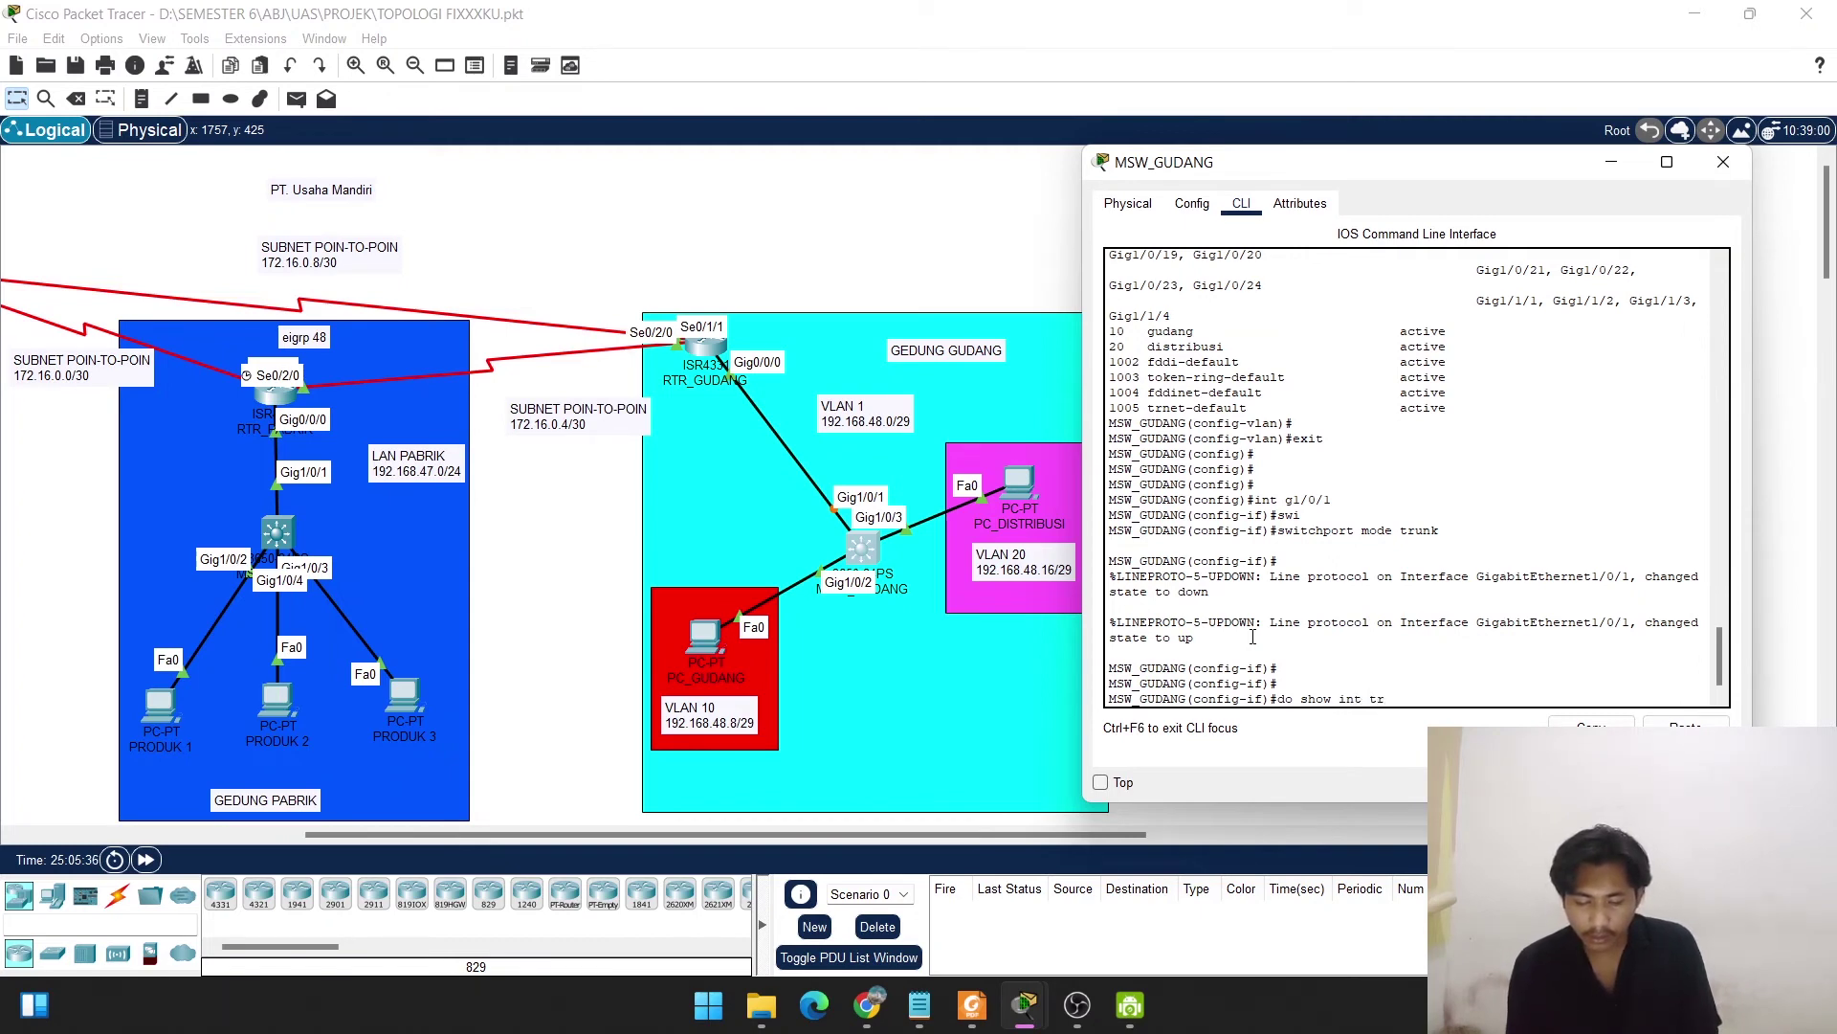
# Confirm with 'do show int trunk' that Gig1/0/1 trunks VLANs 1,10,20, then exit interface configuration.
pyautogui.write('unk')
pyautogui.press('Return')
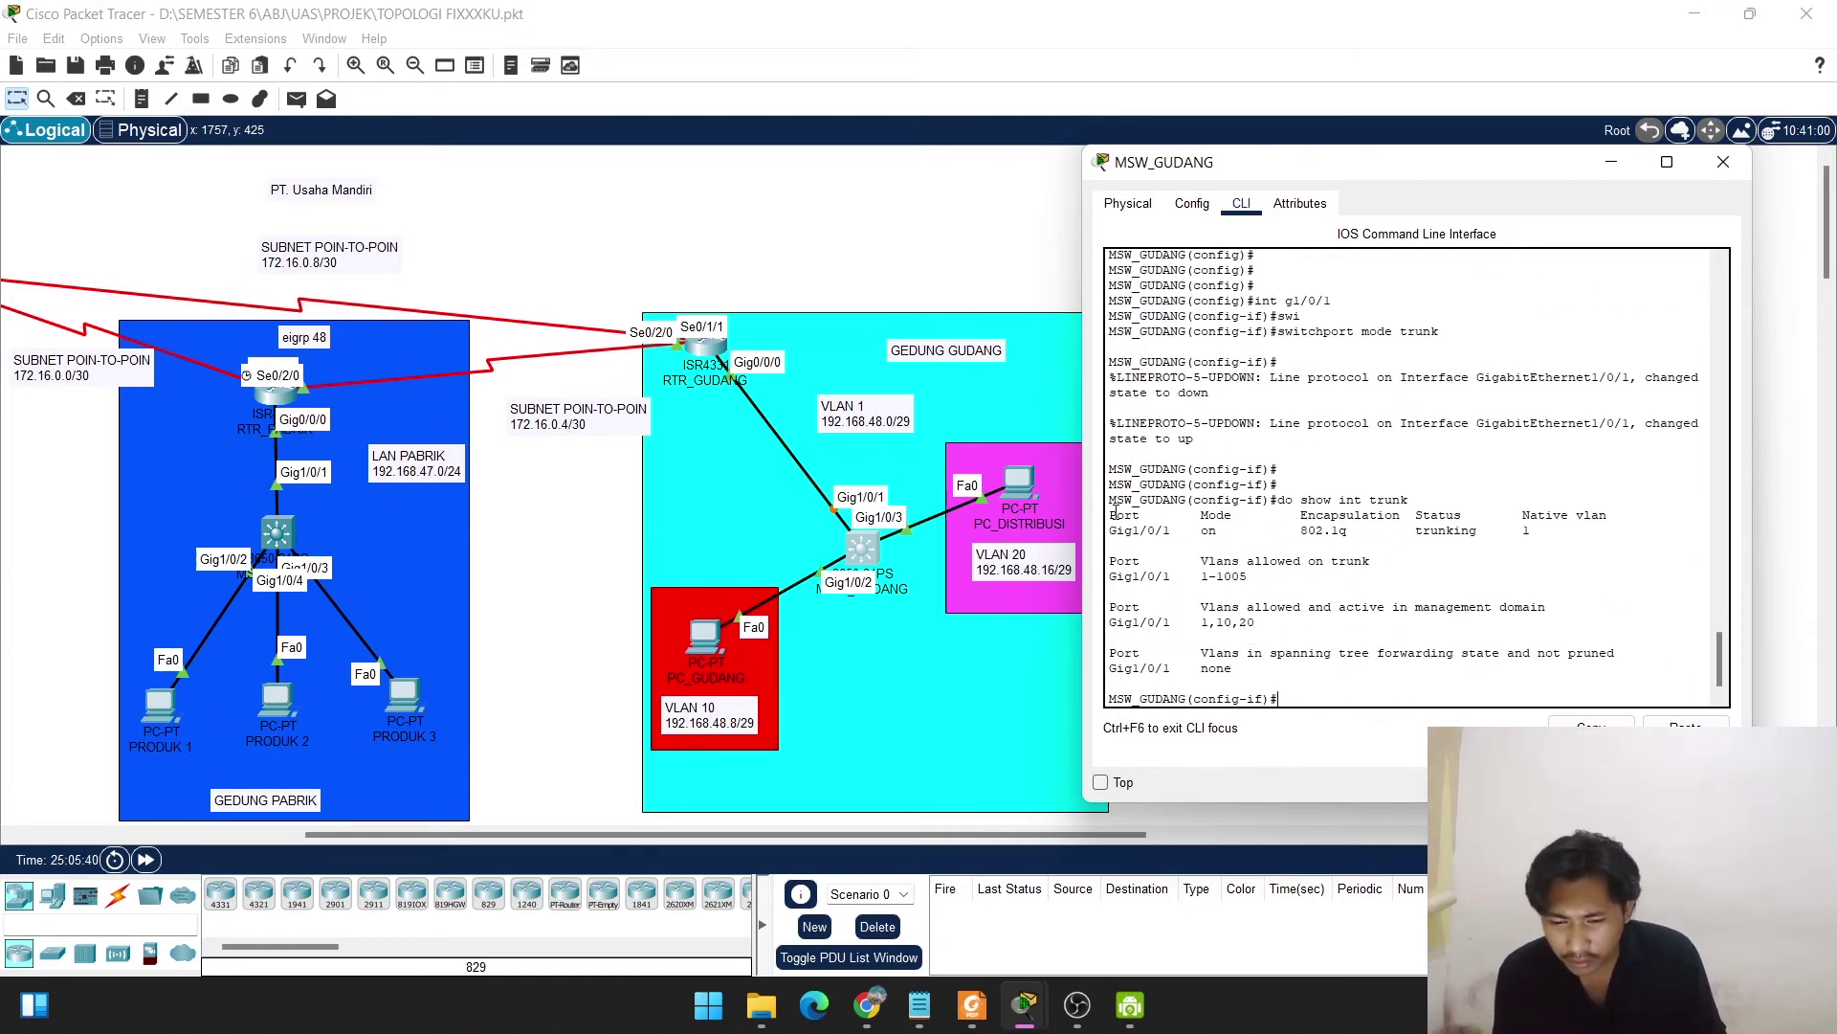
pyautogui.moveTo(1107, 512); pyautogui.dragTo(1618, 533)
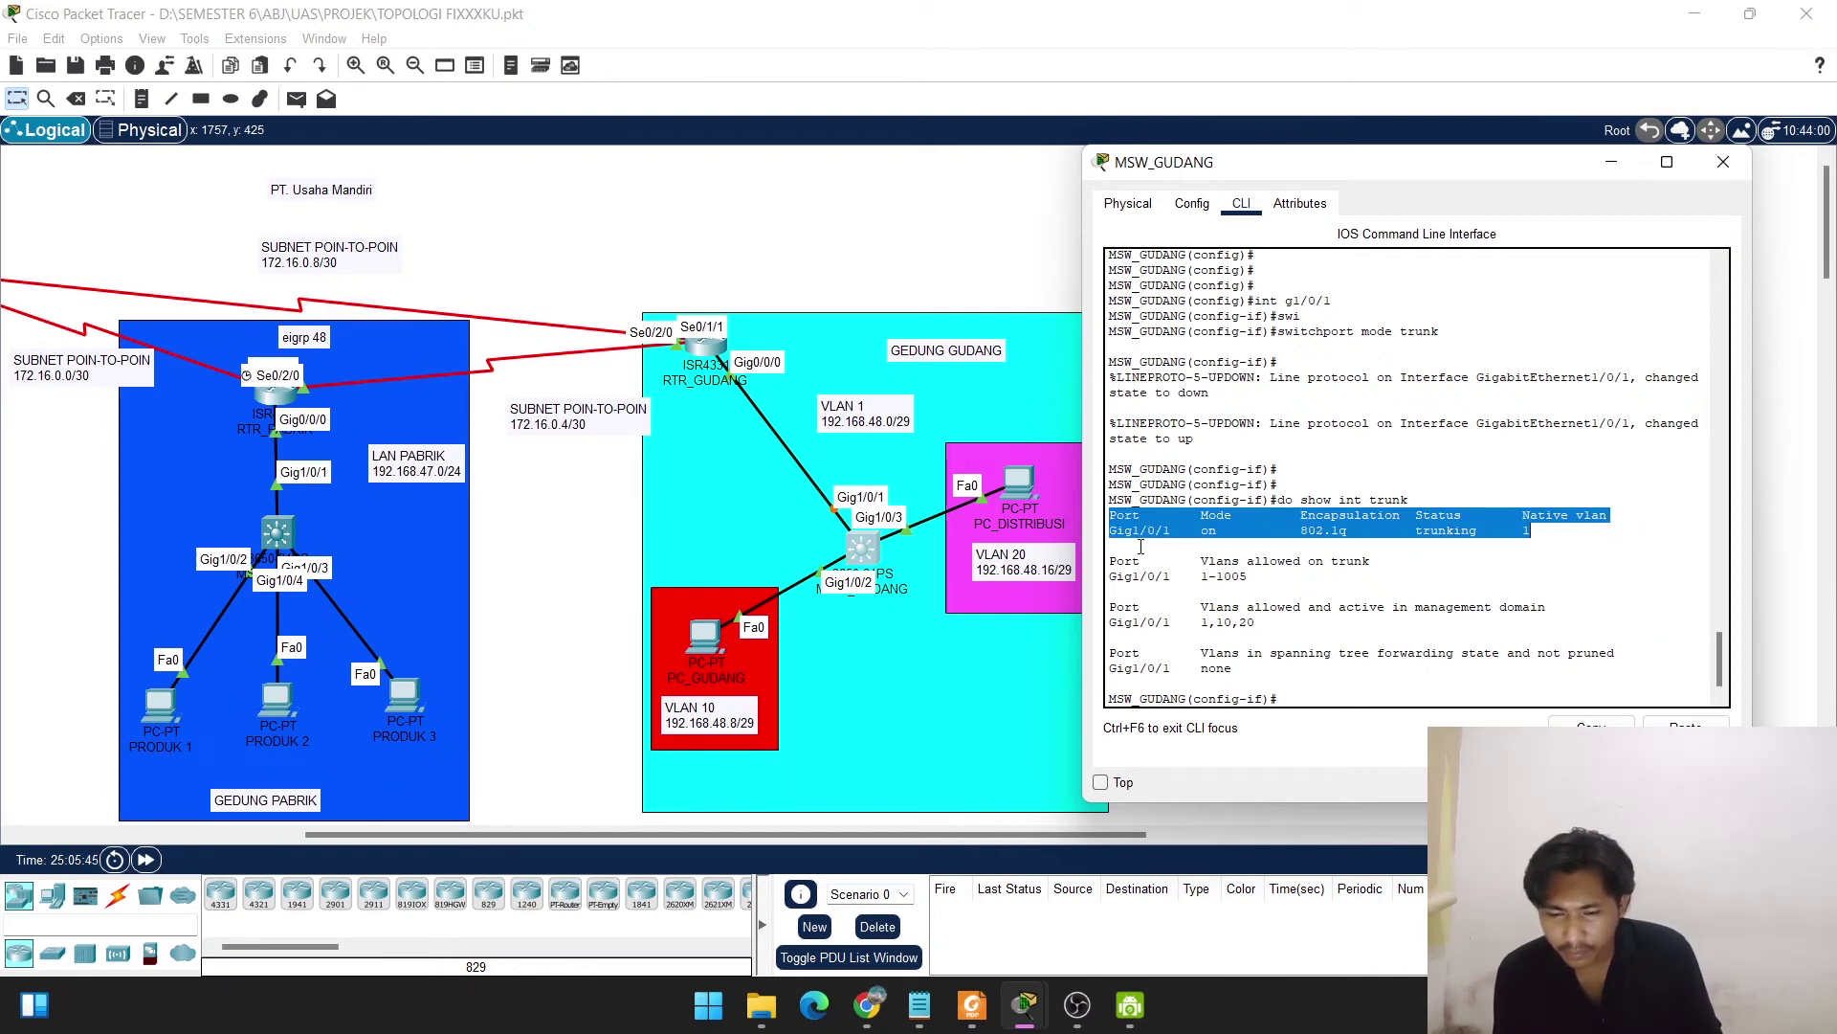
pyautogui.click(1281, 700)
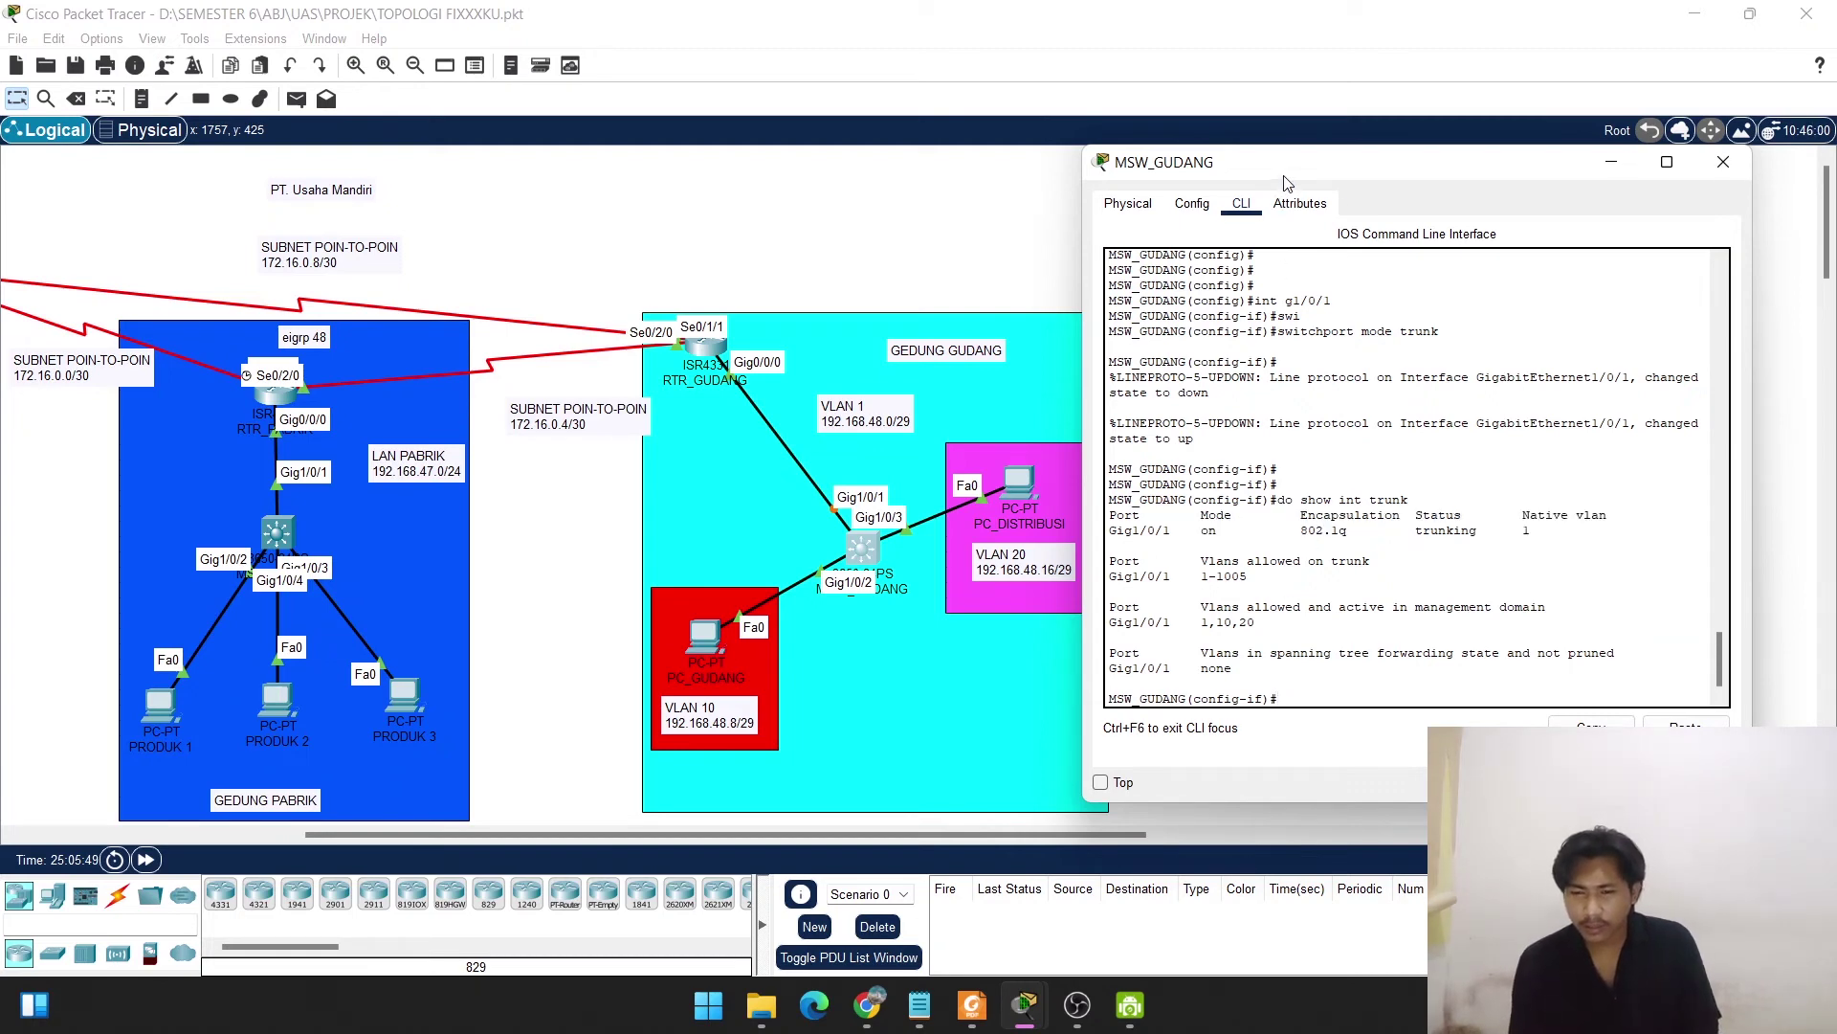
pyautogui.moveTo(1285, 183); pyautogui.dragTo(1350, 176)
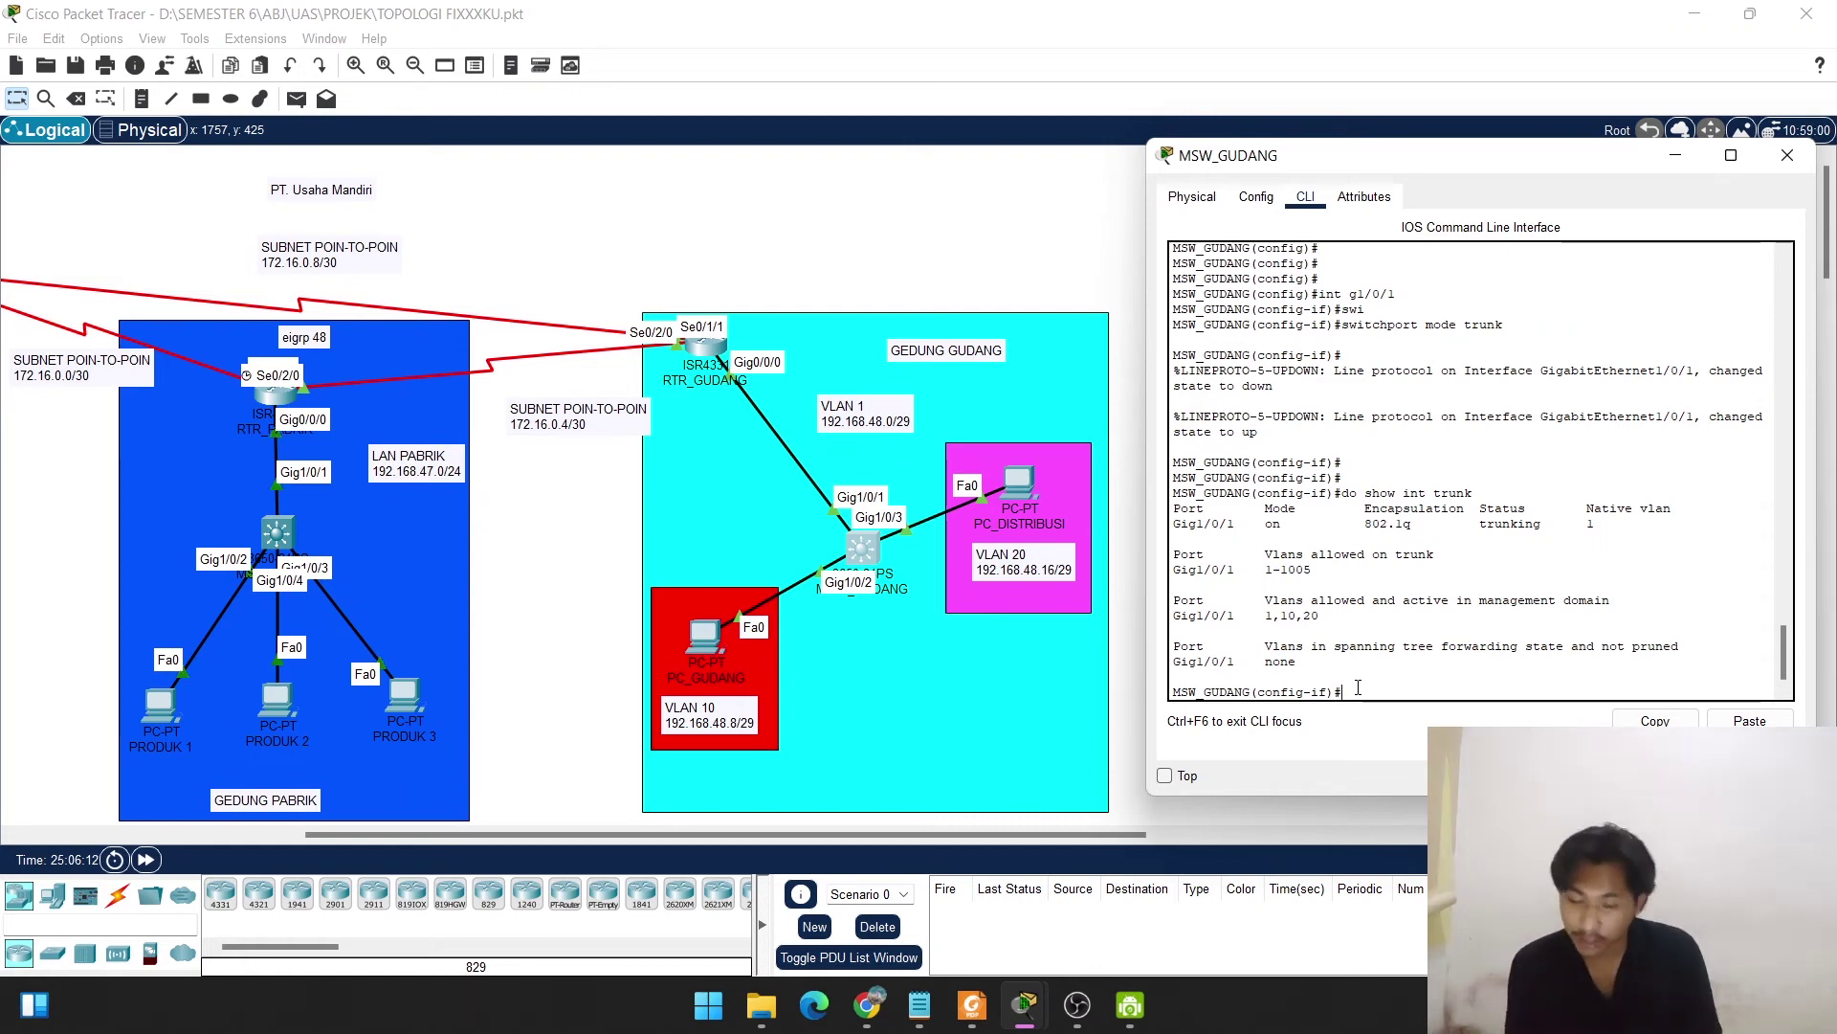
pyautogui.write('exit')
pyautogui.press('Return')
pyautogui.press('Return')
pyautogui.press('Return')
pyautogui.press('Return')
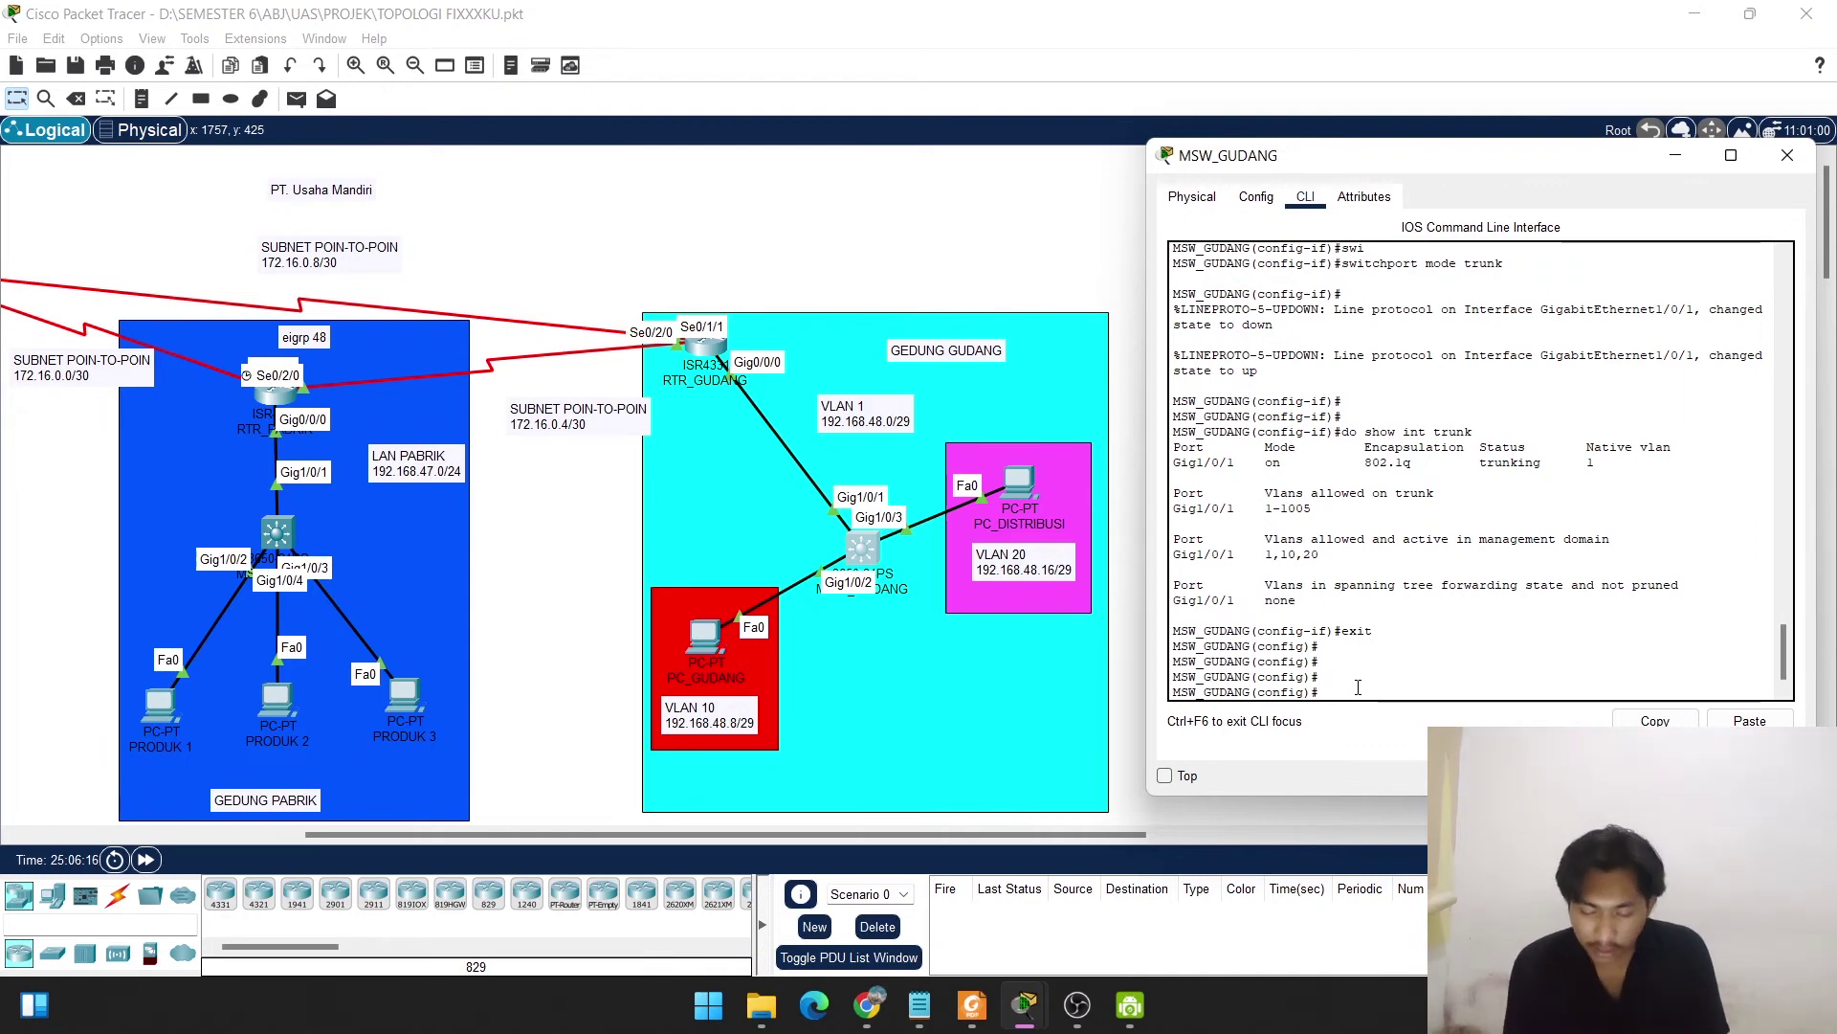
# Select port range g1/0/2-5 and set it to switchport mode access.
pyautogui.write('int ran')
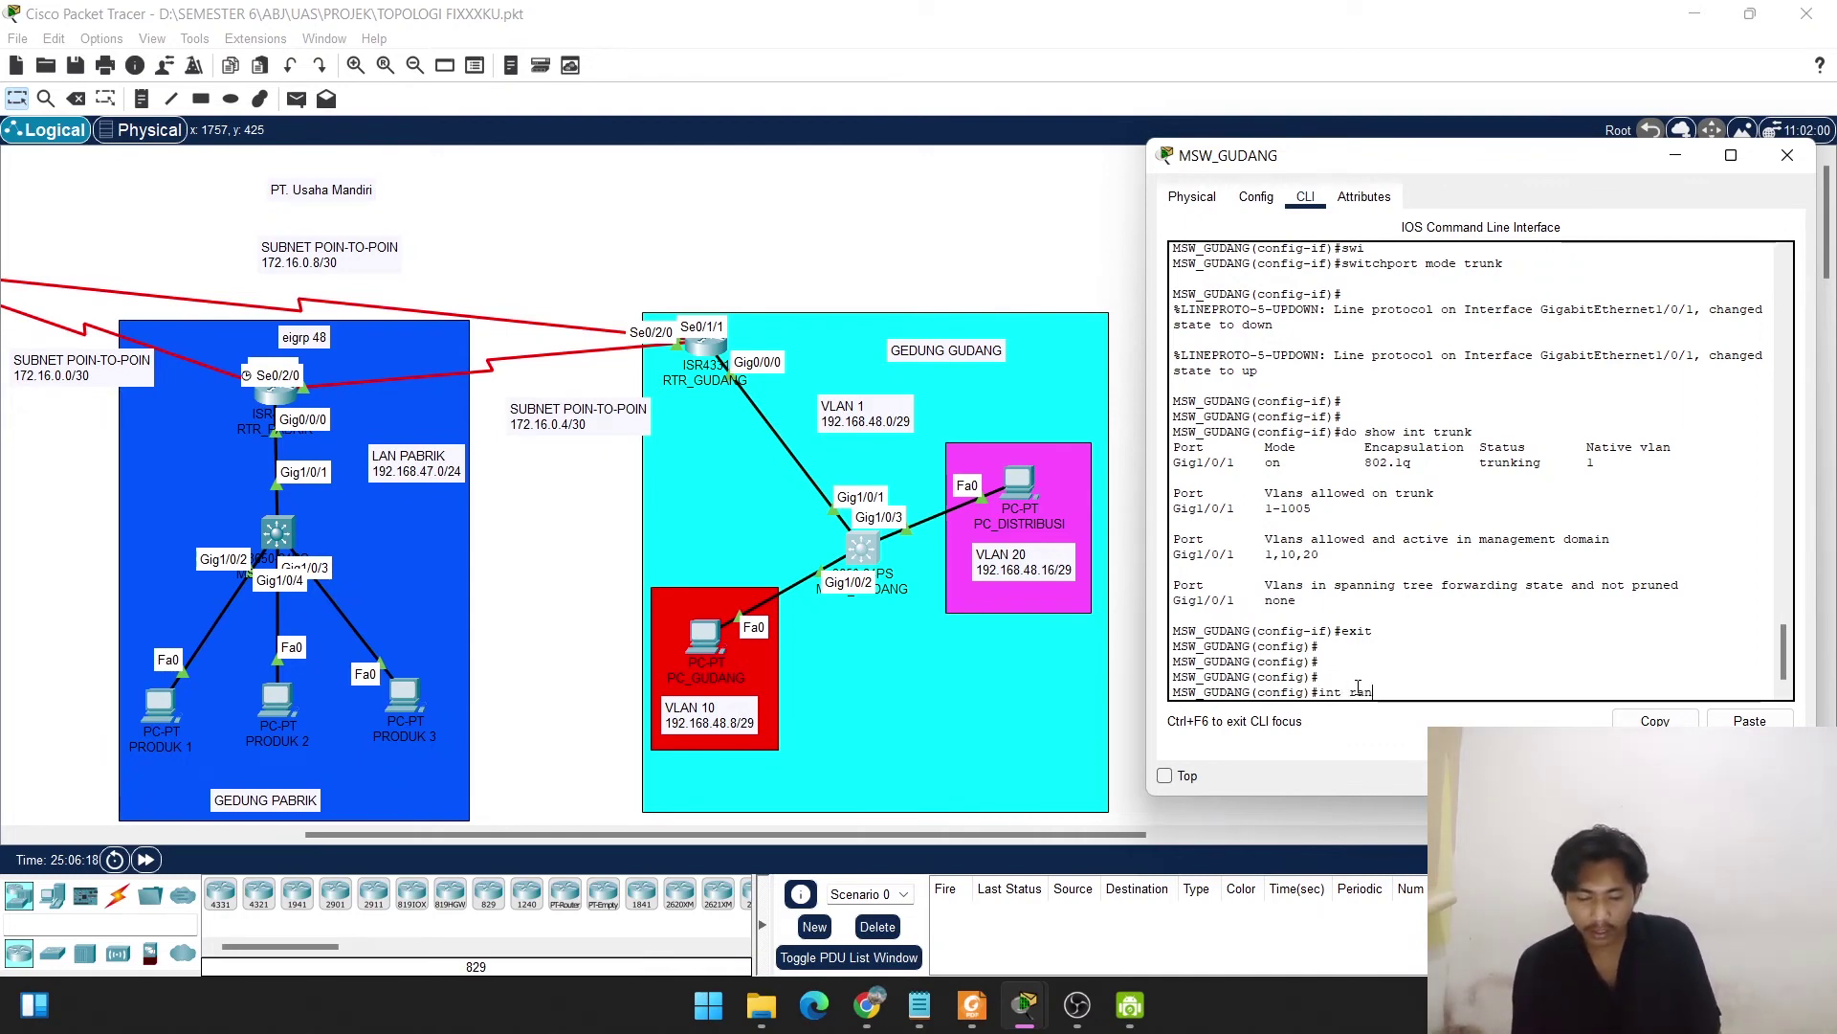
pyautogui.write('ge ')
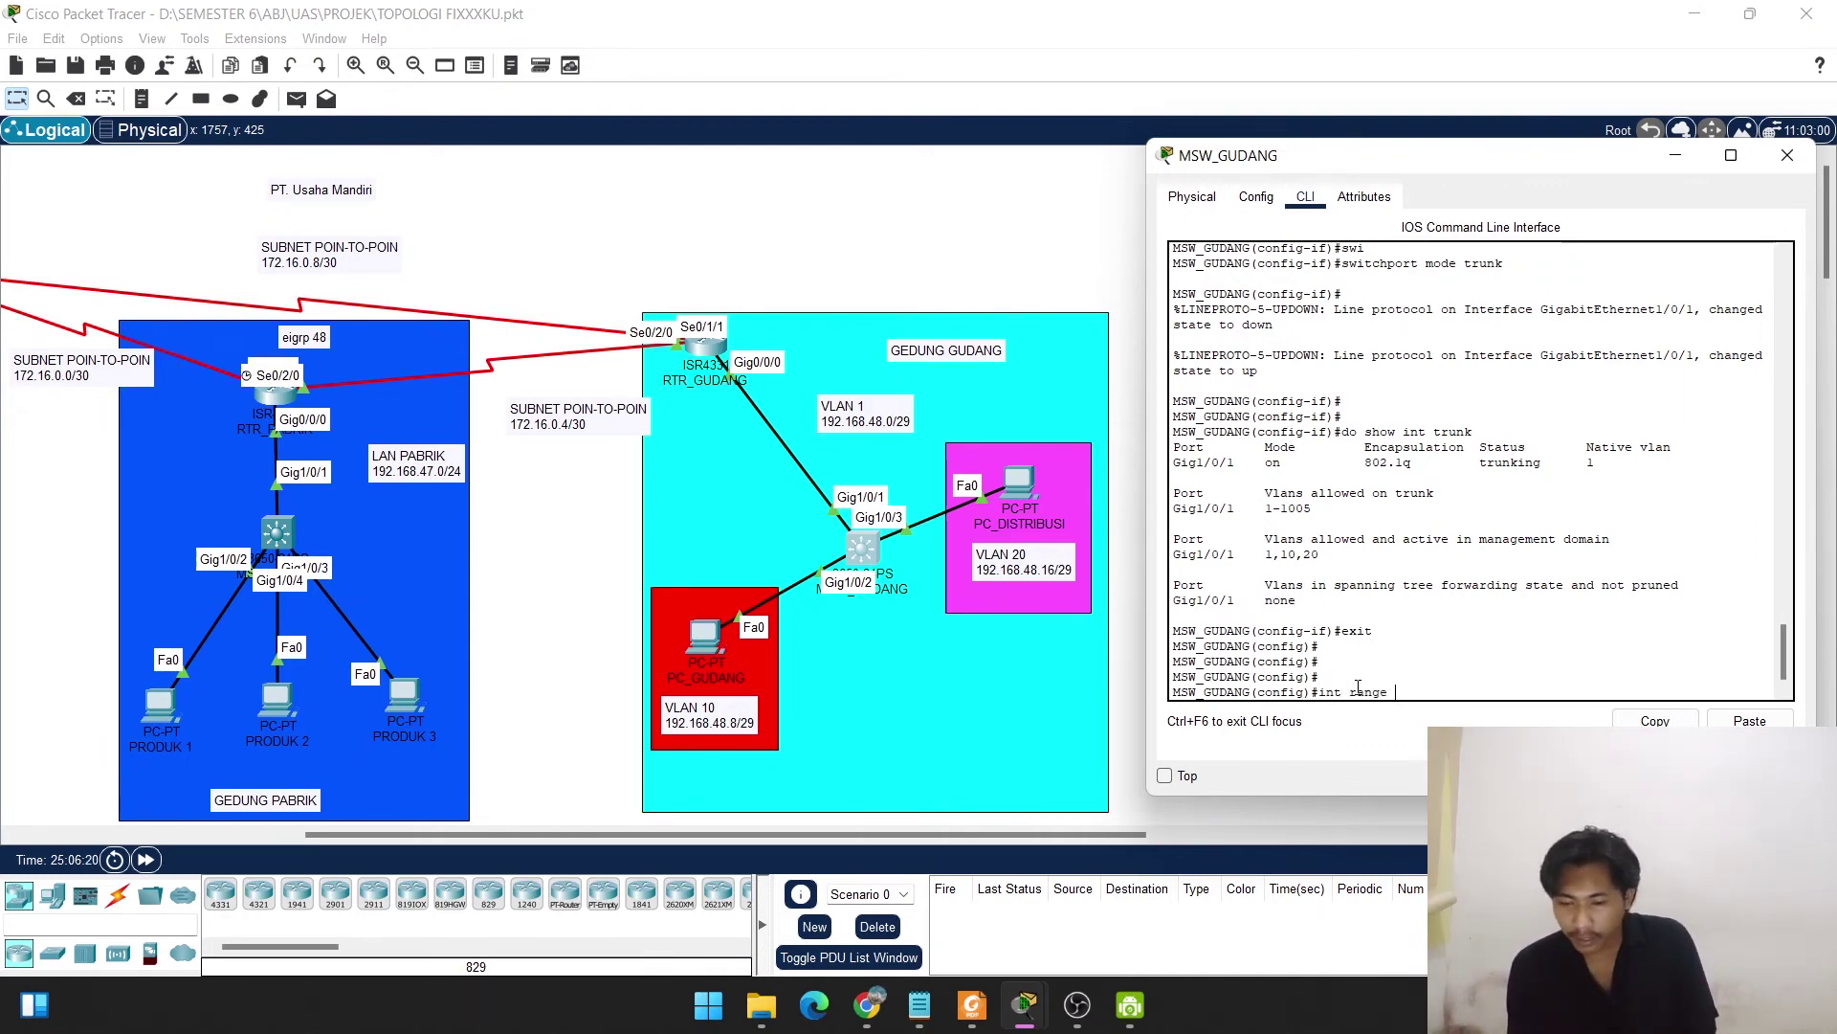
pyautogui.write('g')
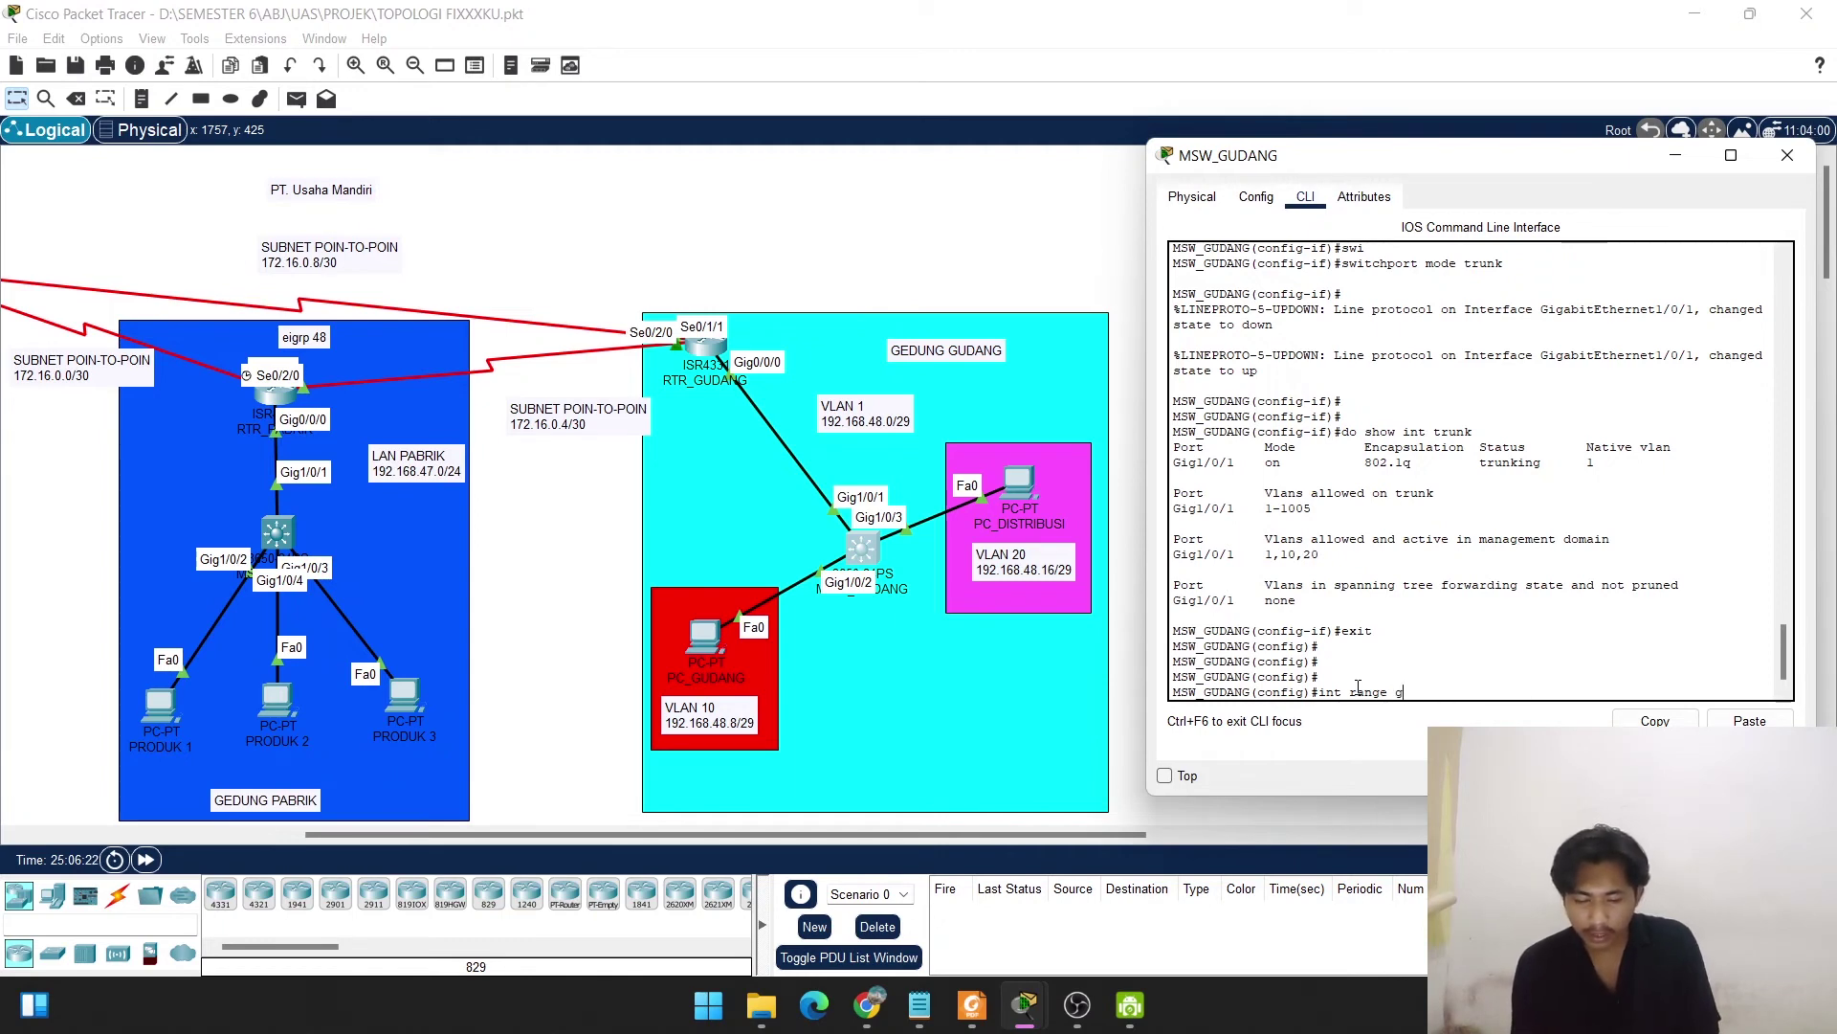
pyautogui.write('1/0/')
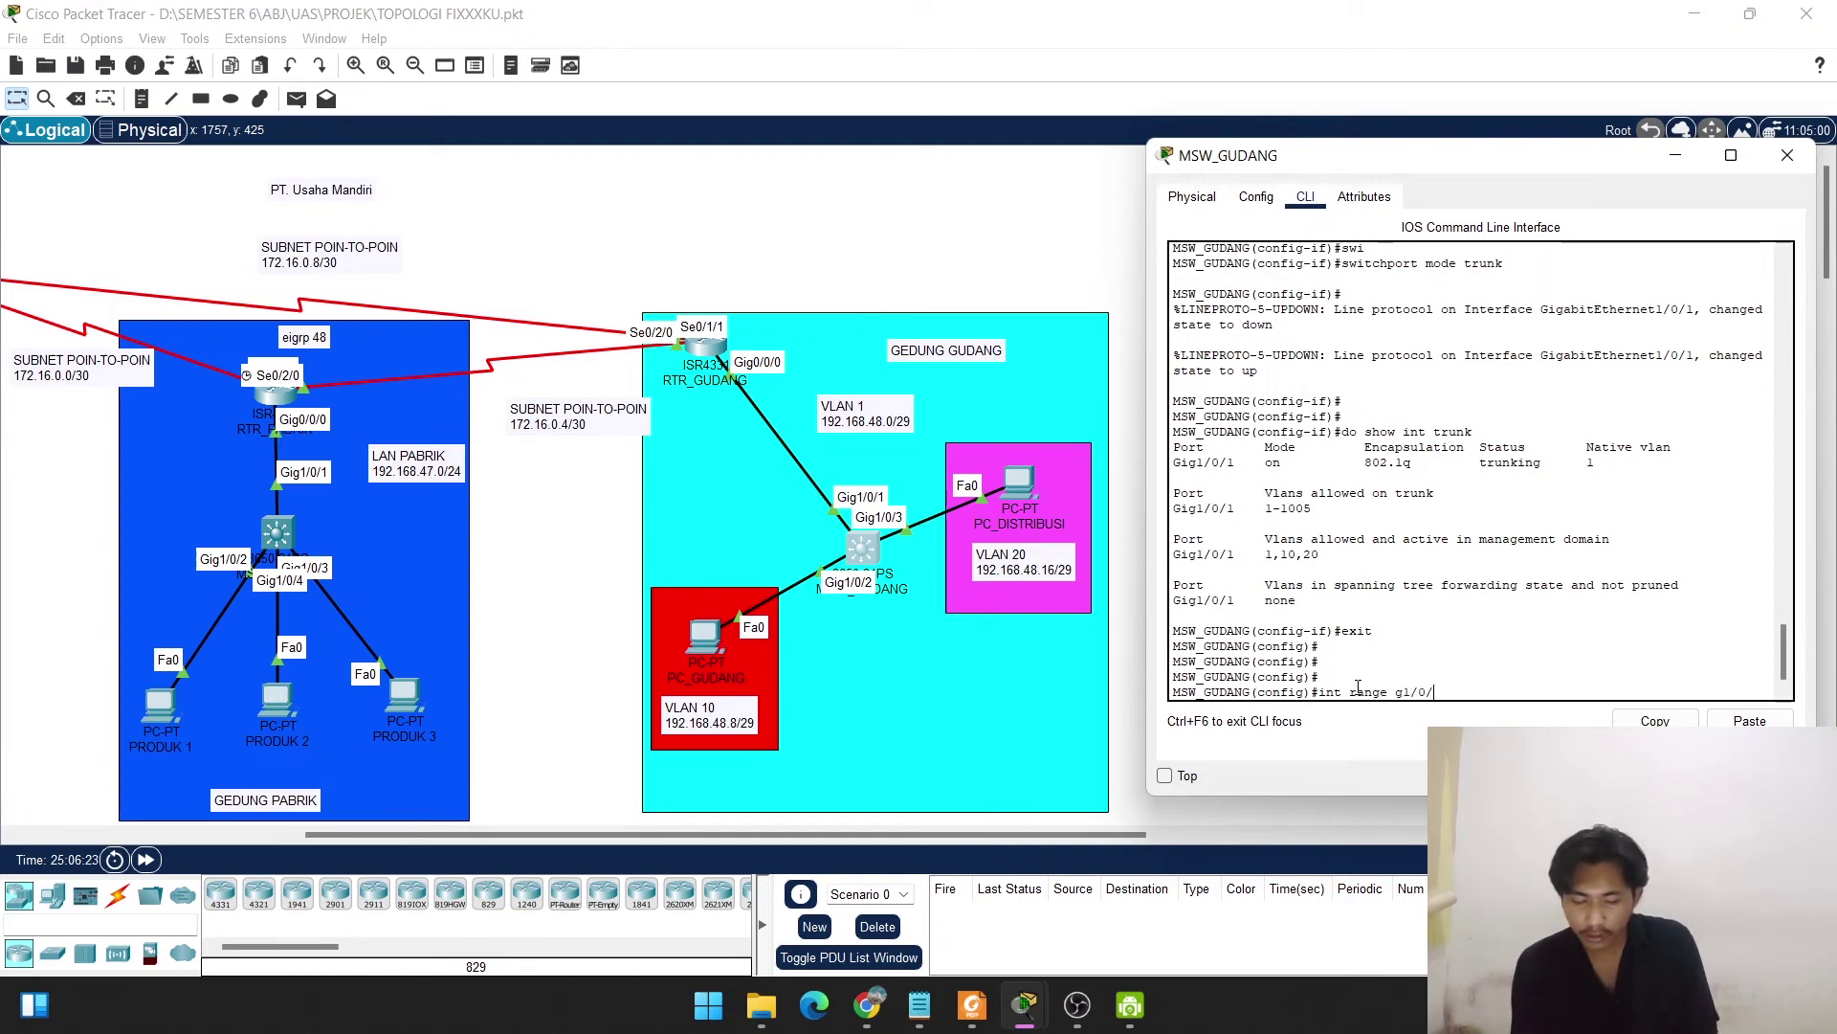
pyautogui.write('2-')
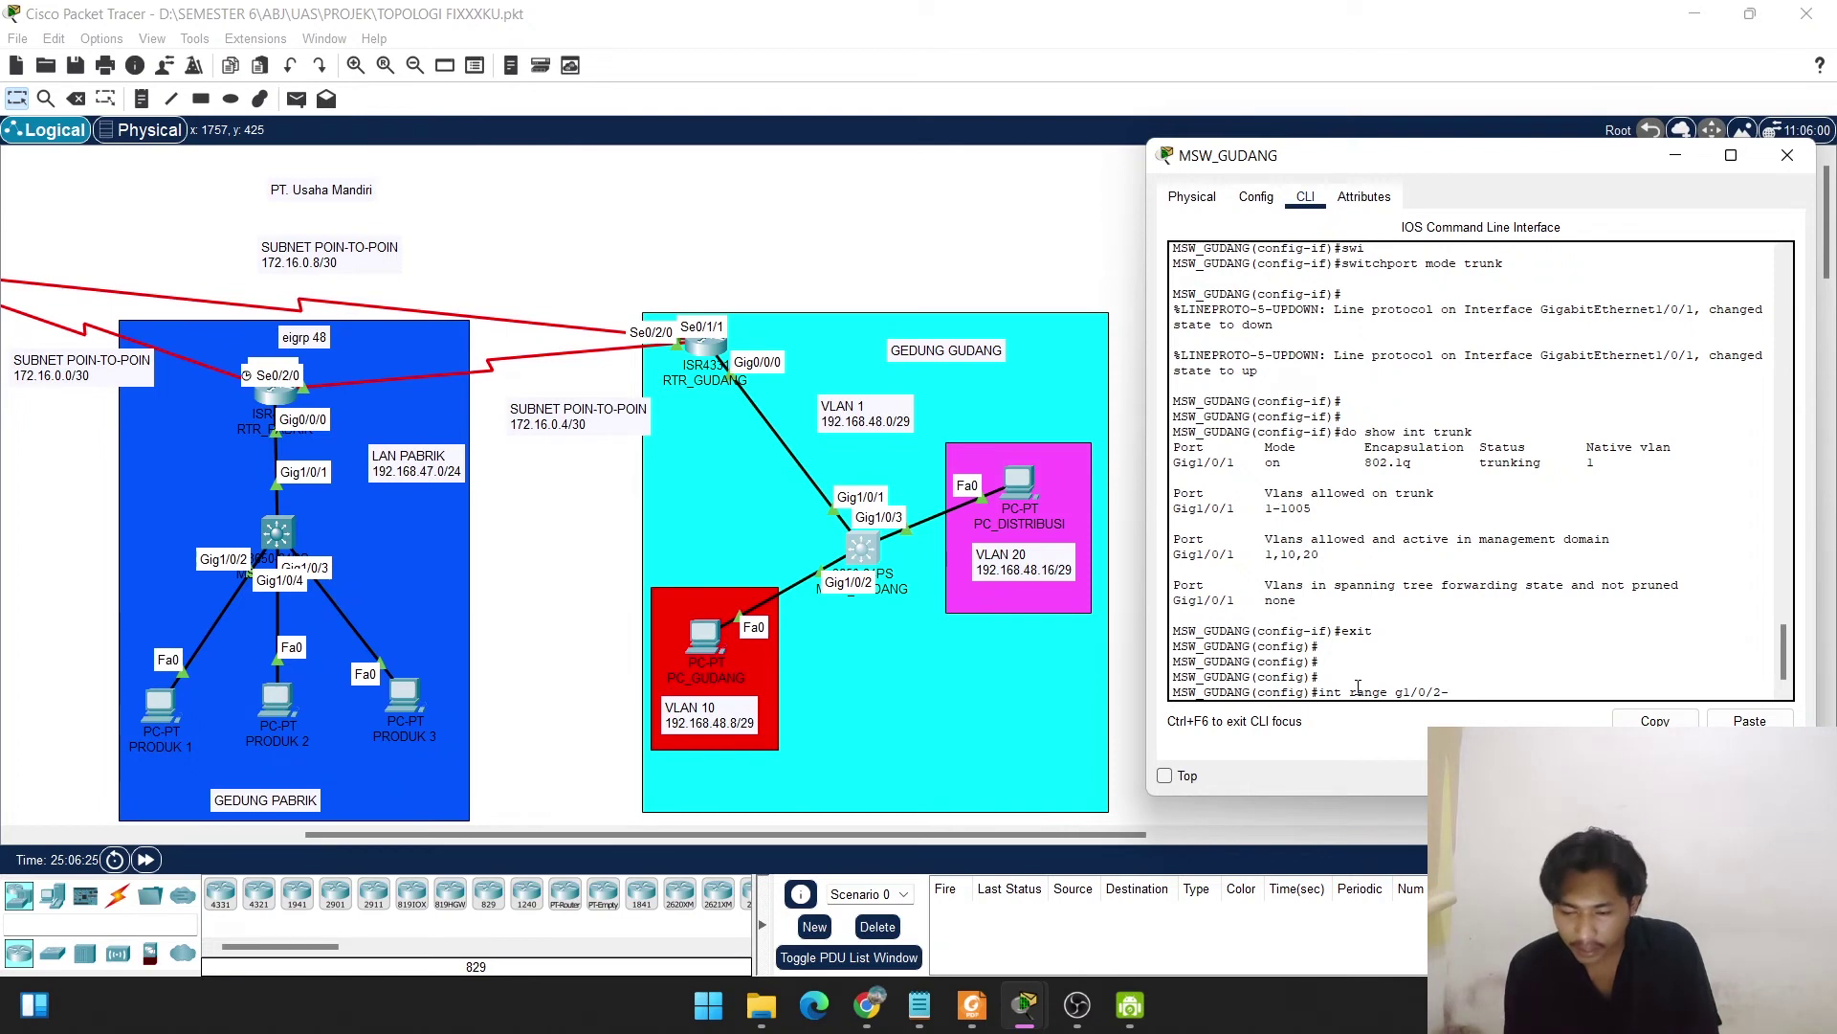
pyautogui.write('5')
pyautogui.press('Return')
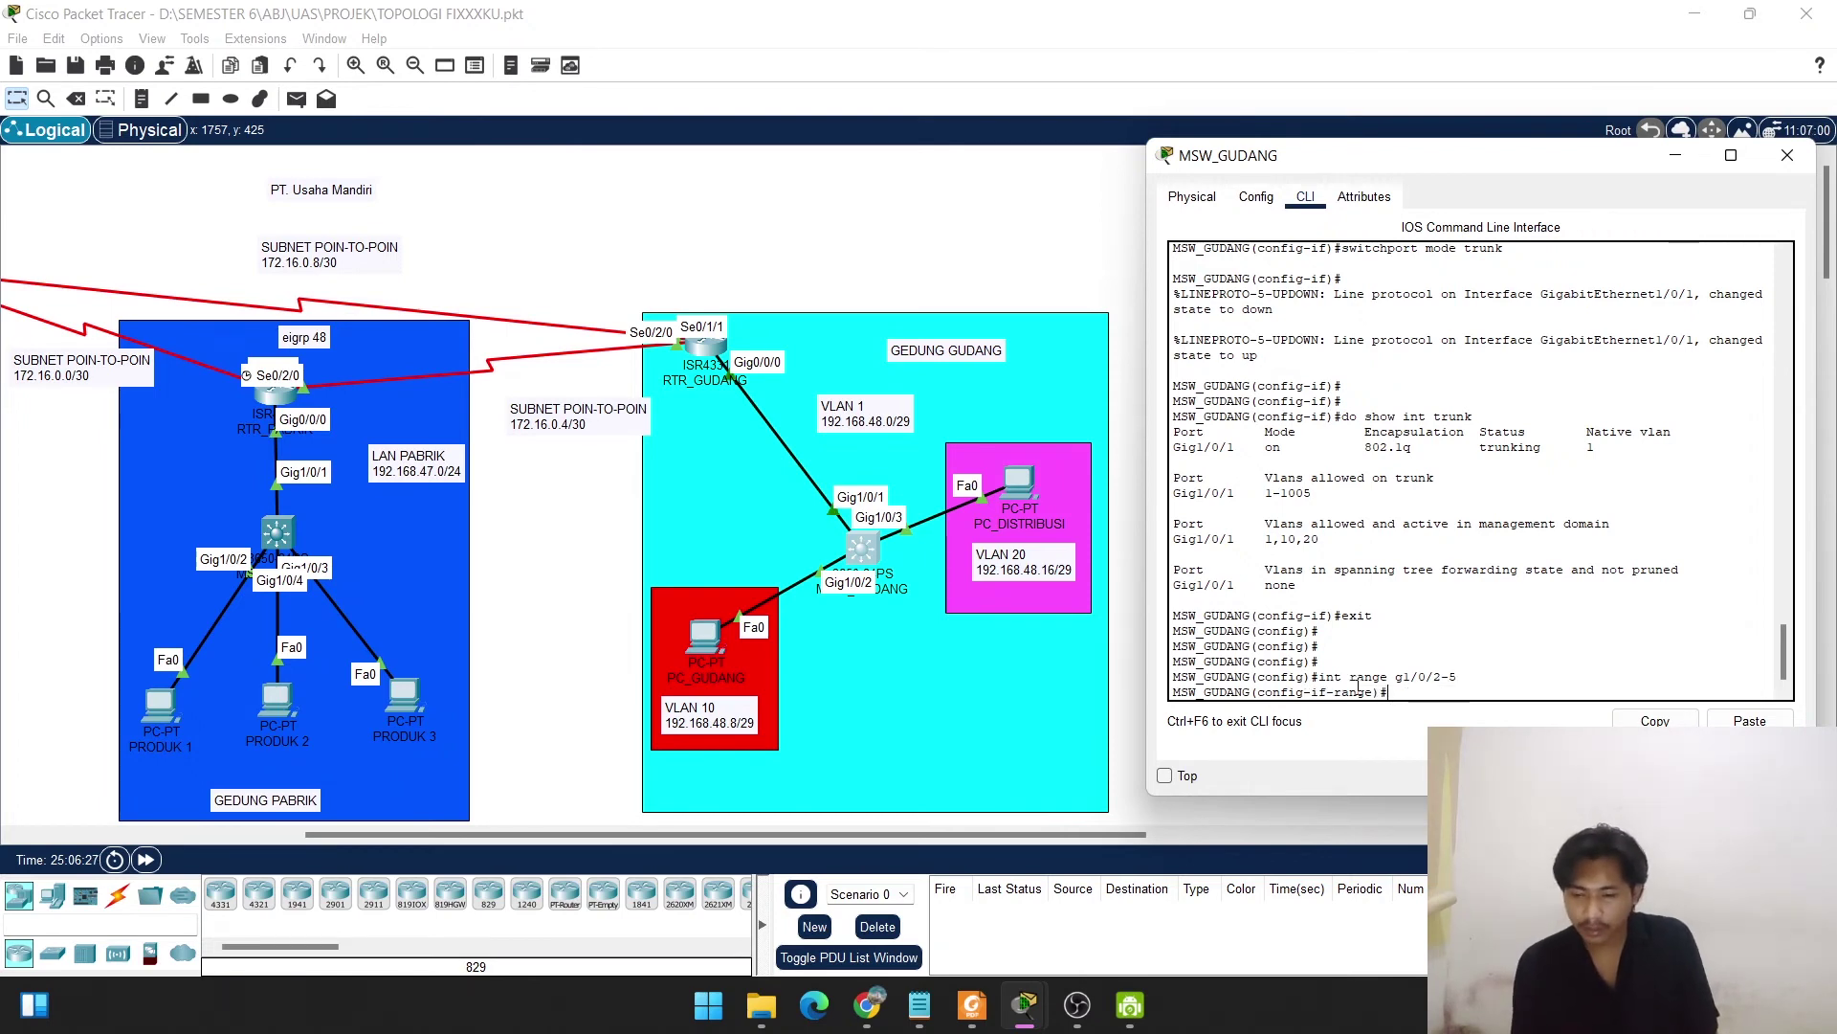
pyautogui.write('sw')
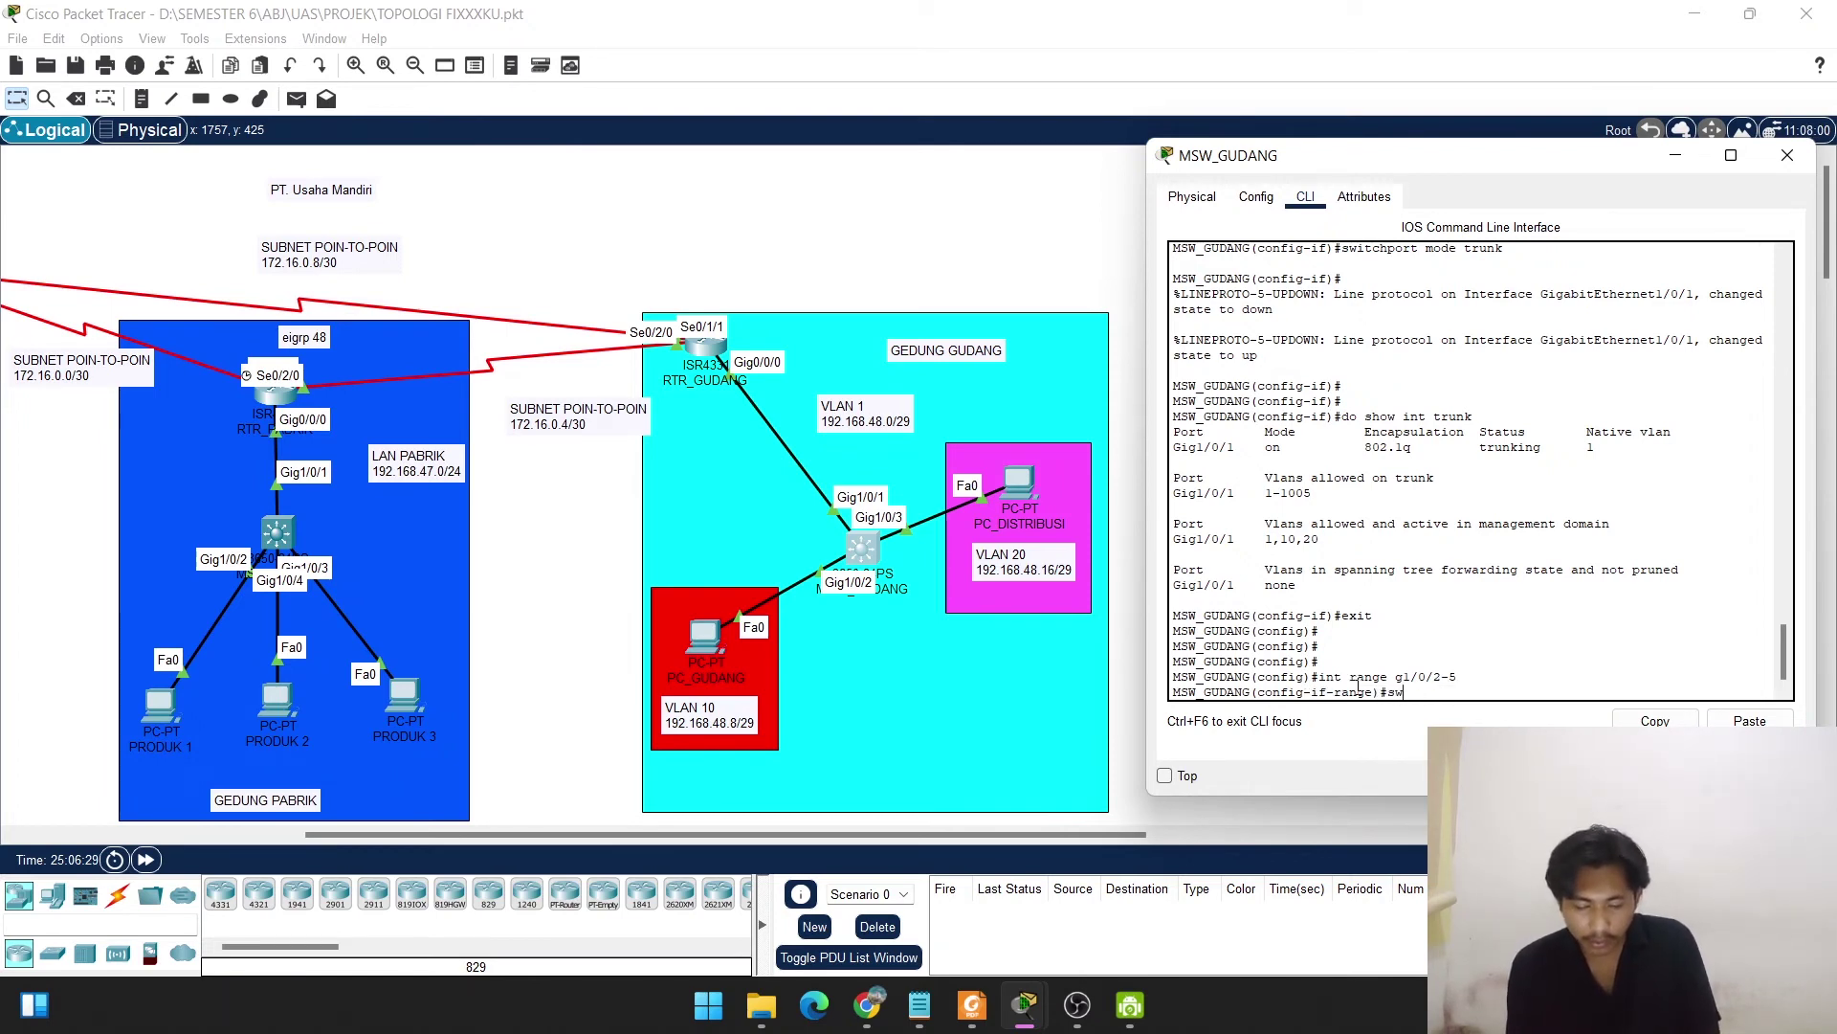
pyautogui.write('it')
pyautogui.press('Tab')
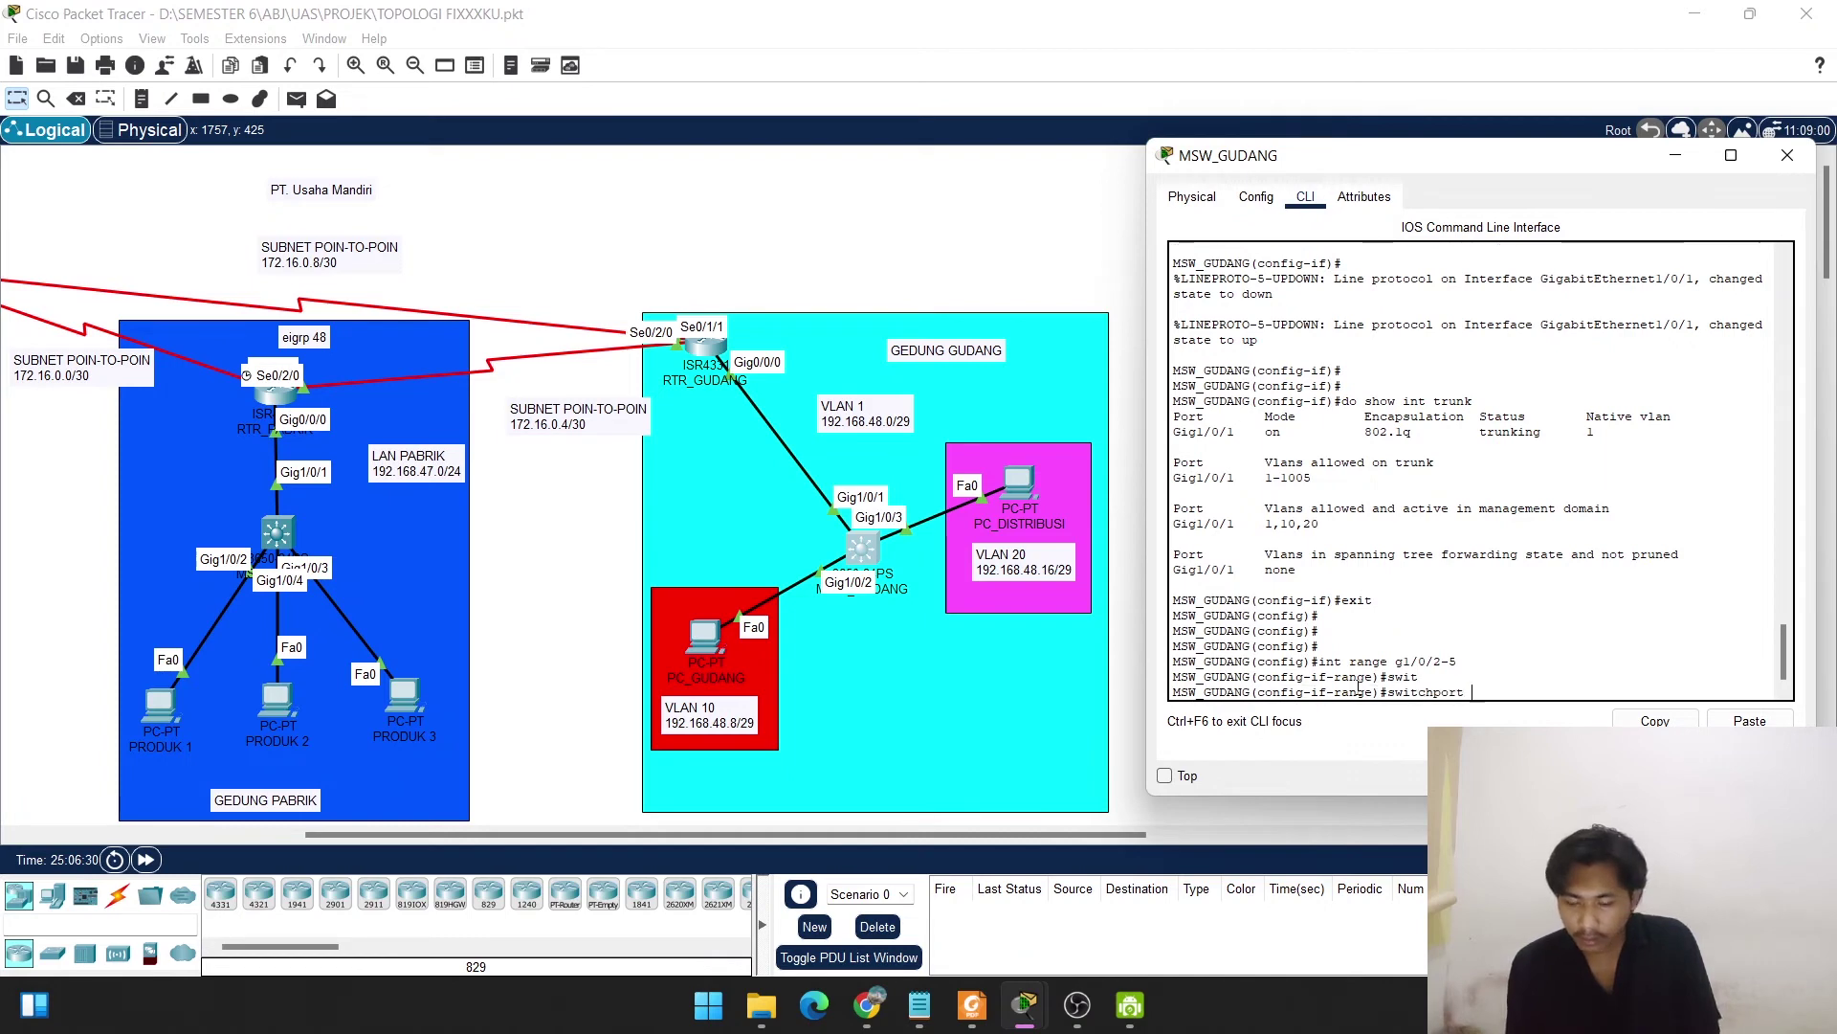
pyautogui.write('mode a')
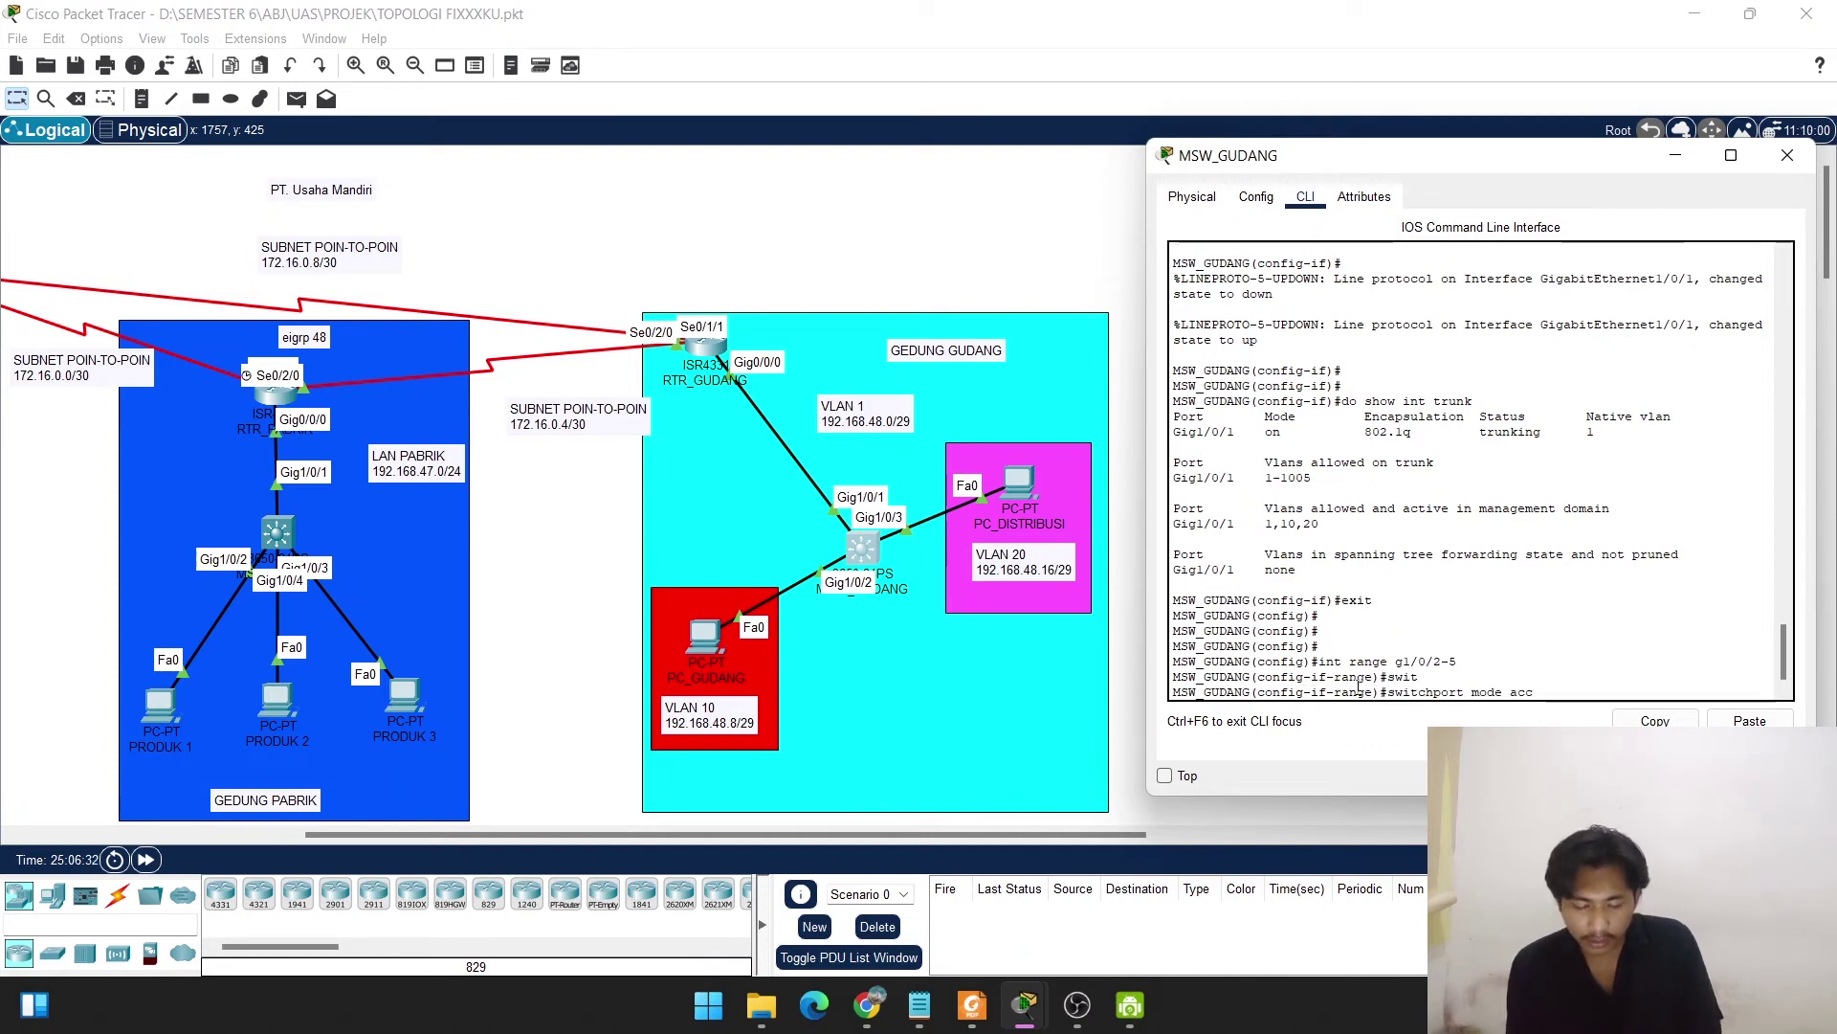
pyautogui.write('cc')
pyautogui.press('Tab')
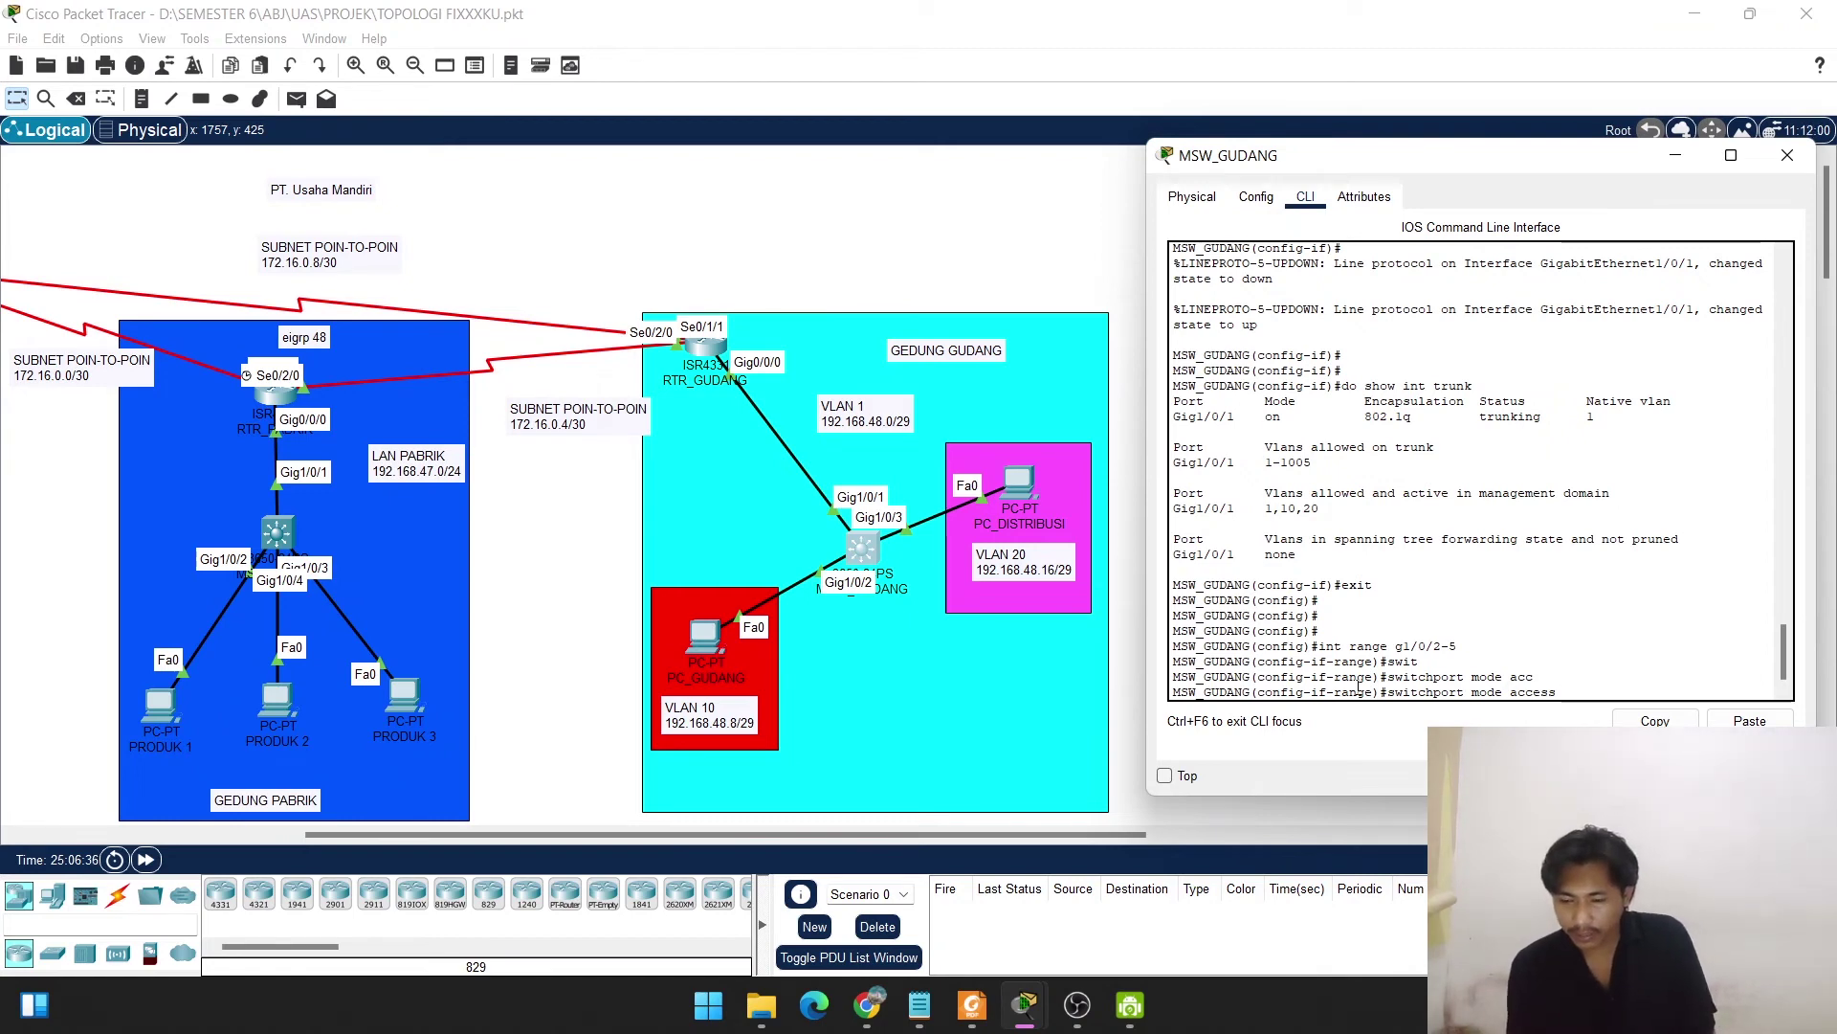
pyautogui.press('Return')
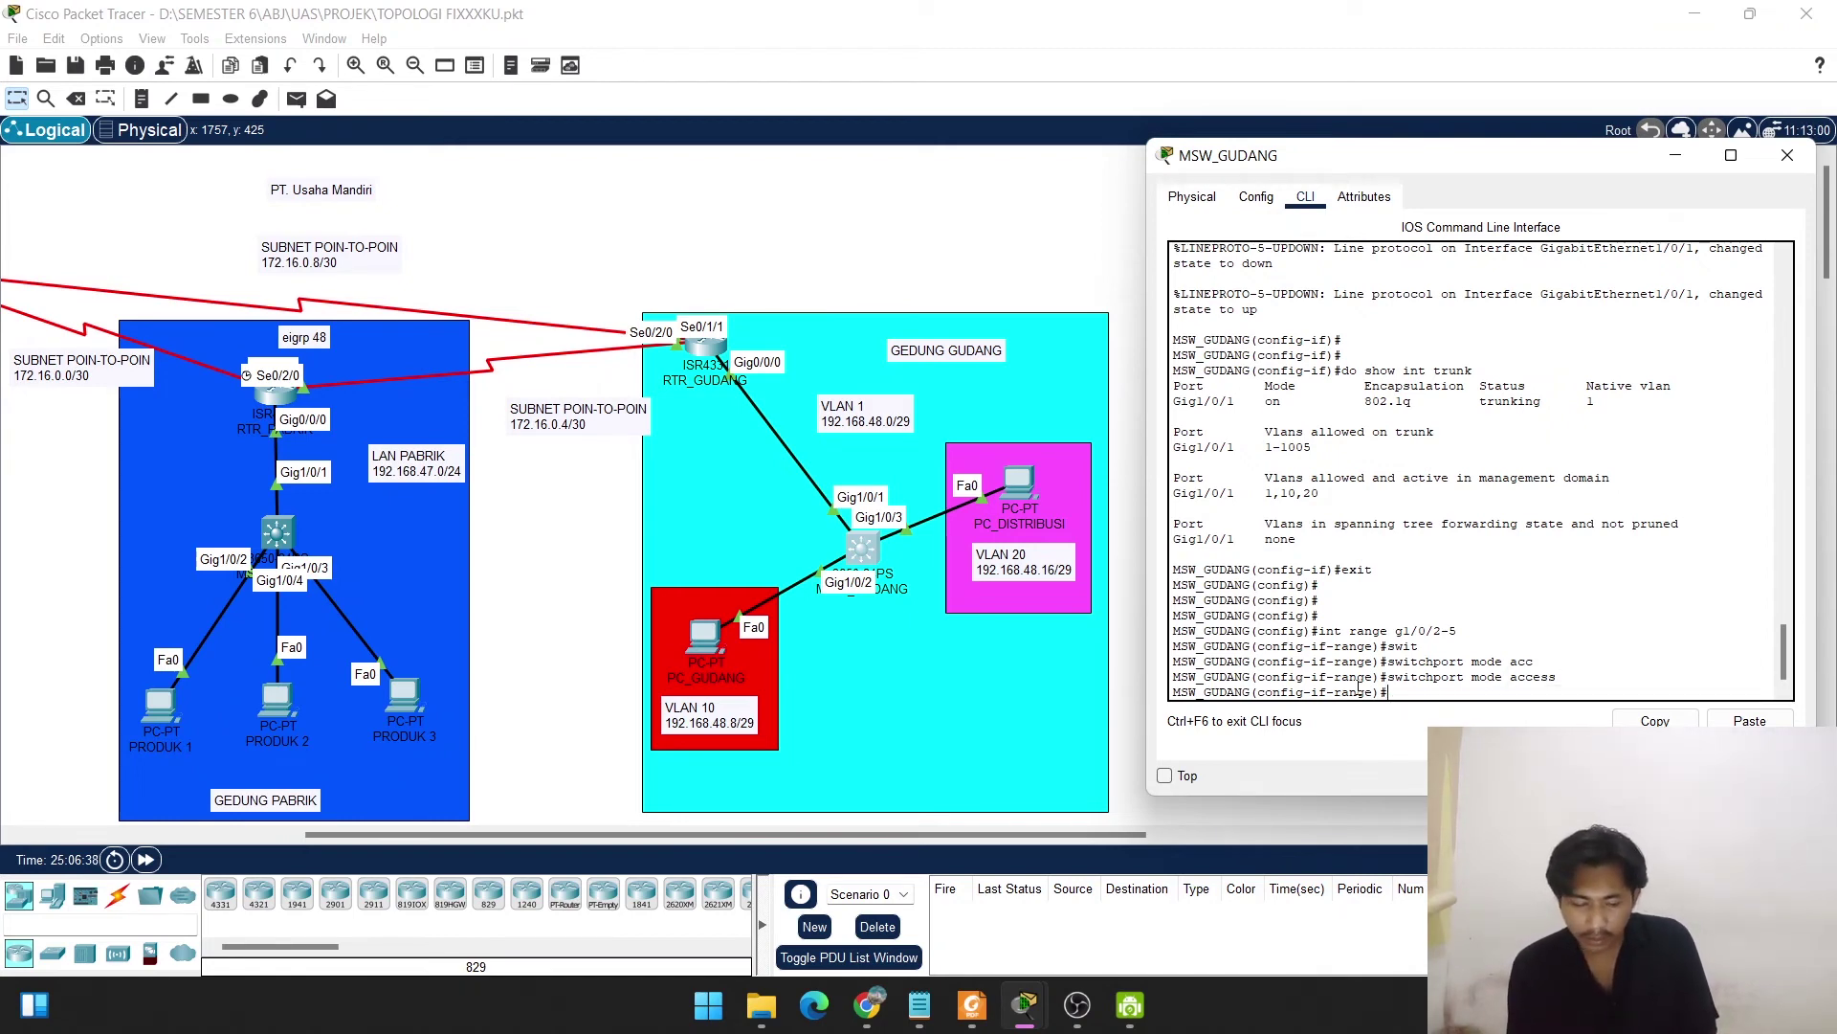
# Assign ports Gig1/0/2–5 to access VLAN 10.
pyautogui.write('swit')
pyautogui.press('Tab')
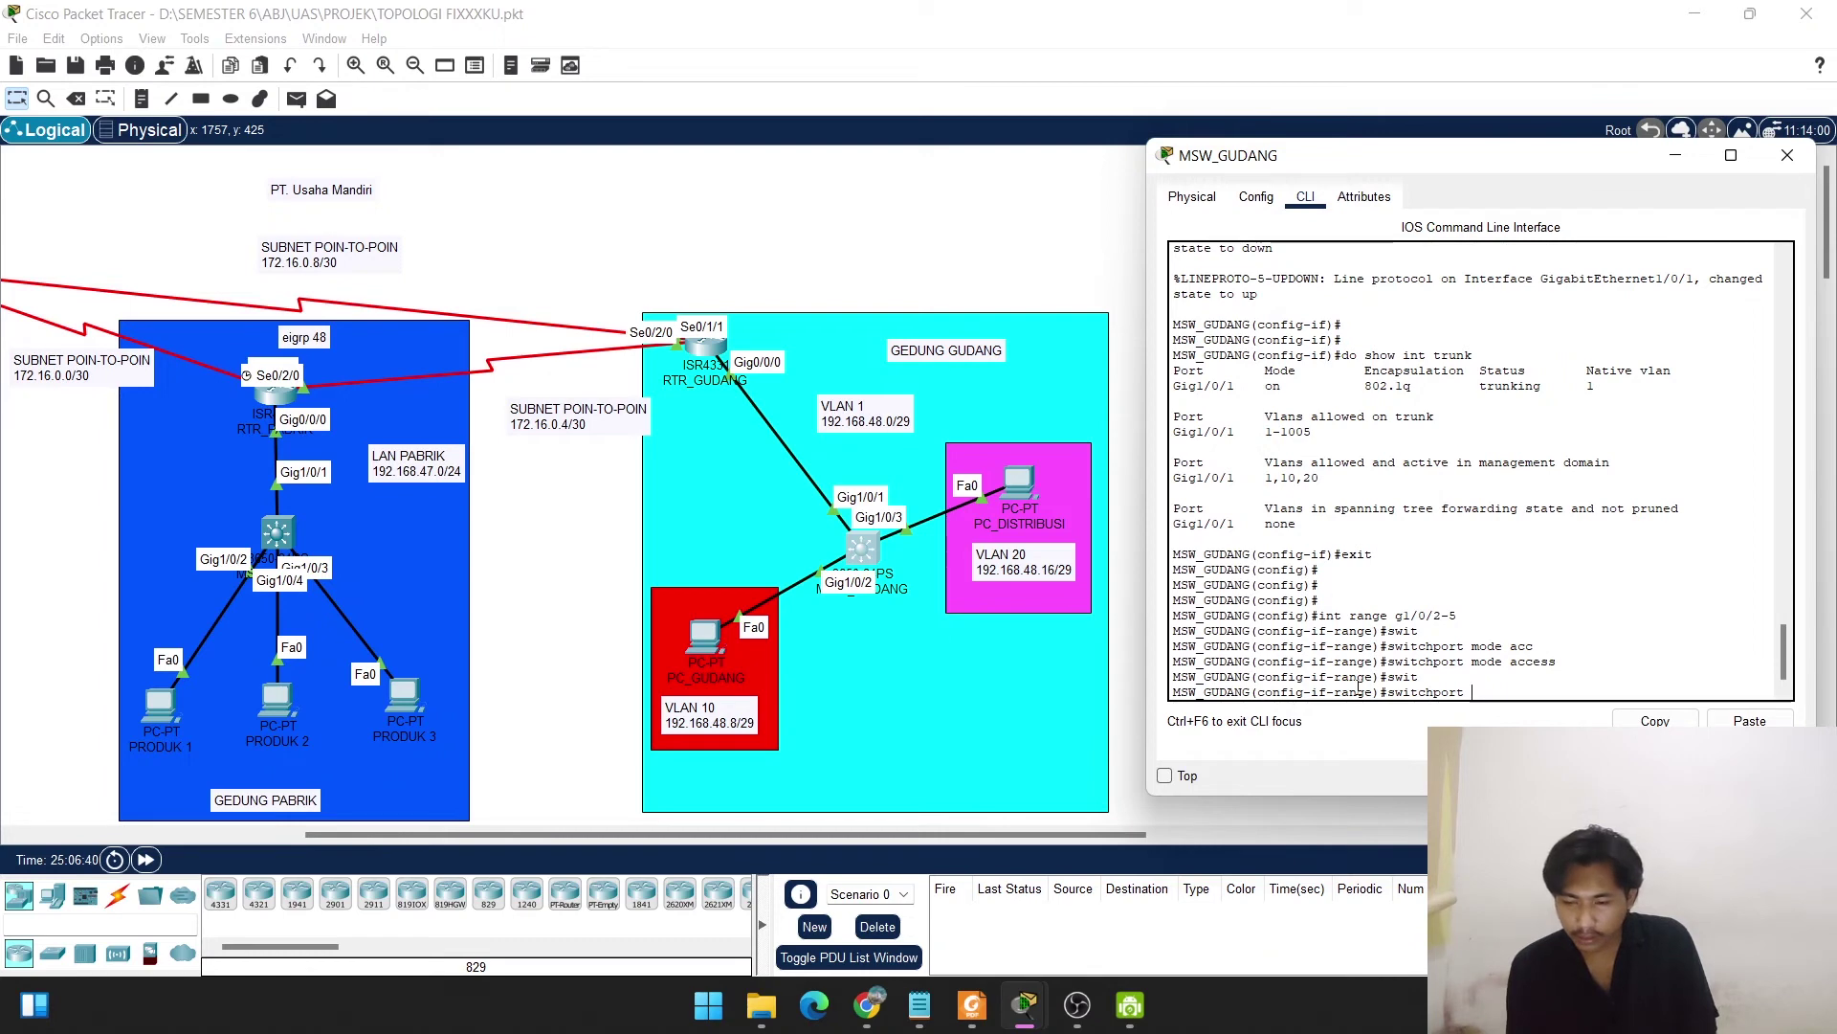
pyautogui.write('acc')
pyautogui.press('Tab')
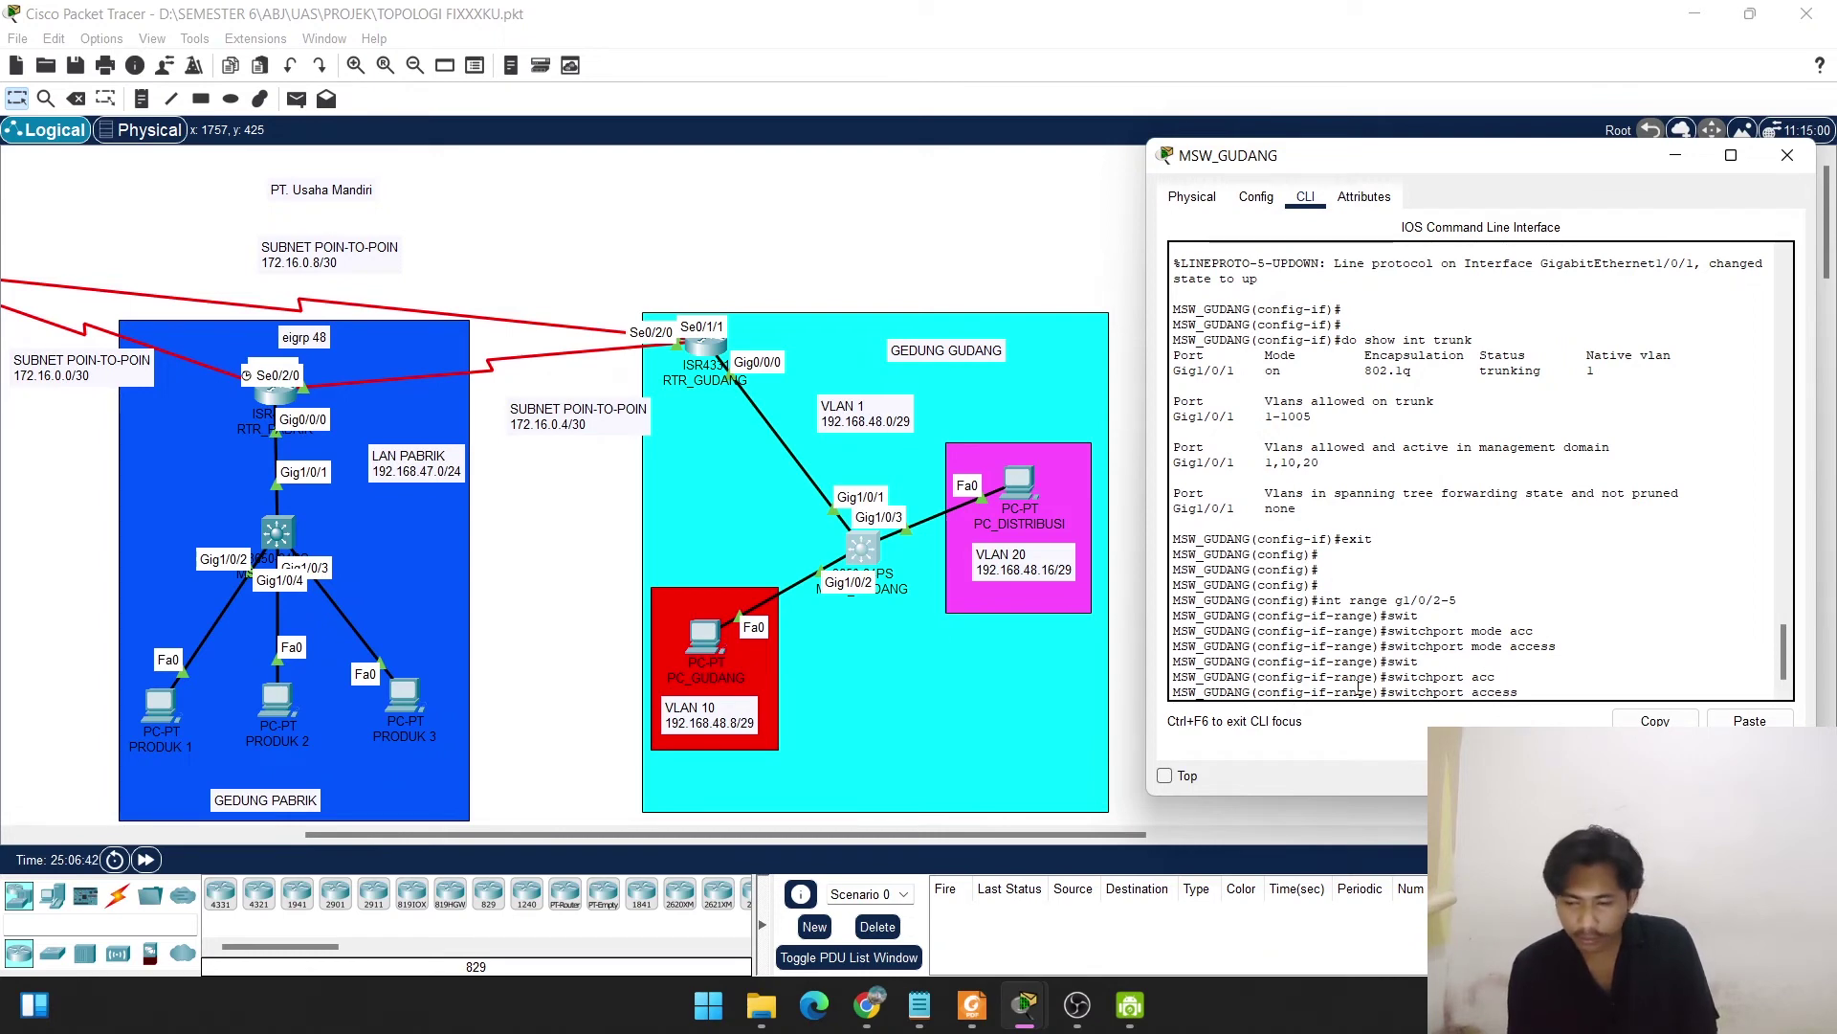
pyautogui.write('vlan 10')
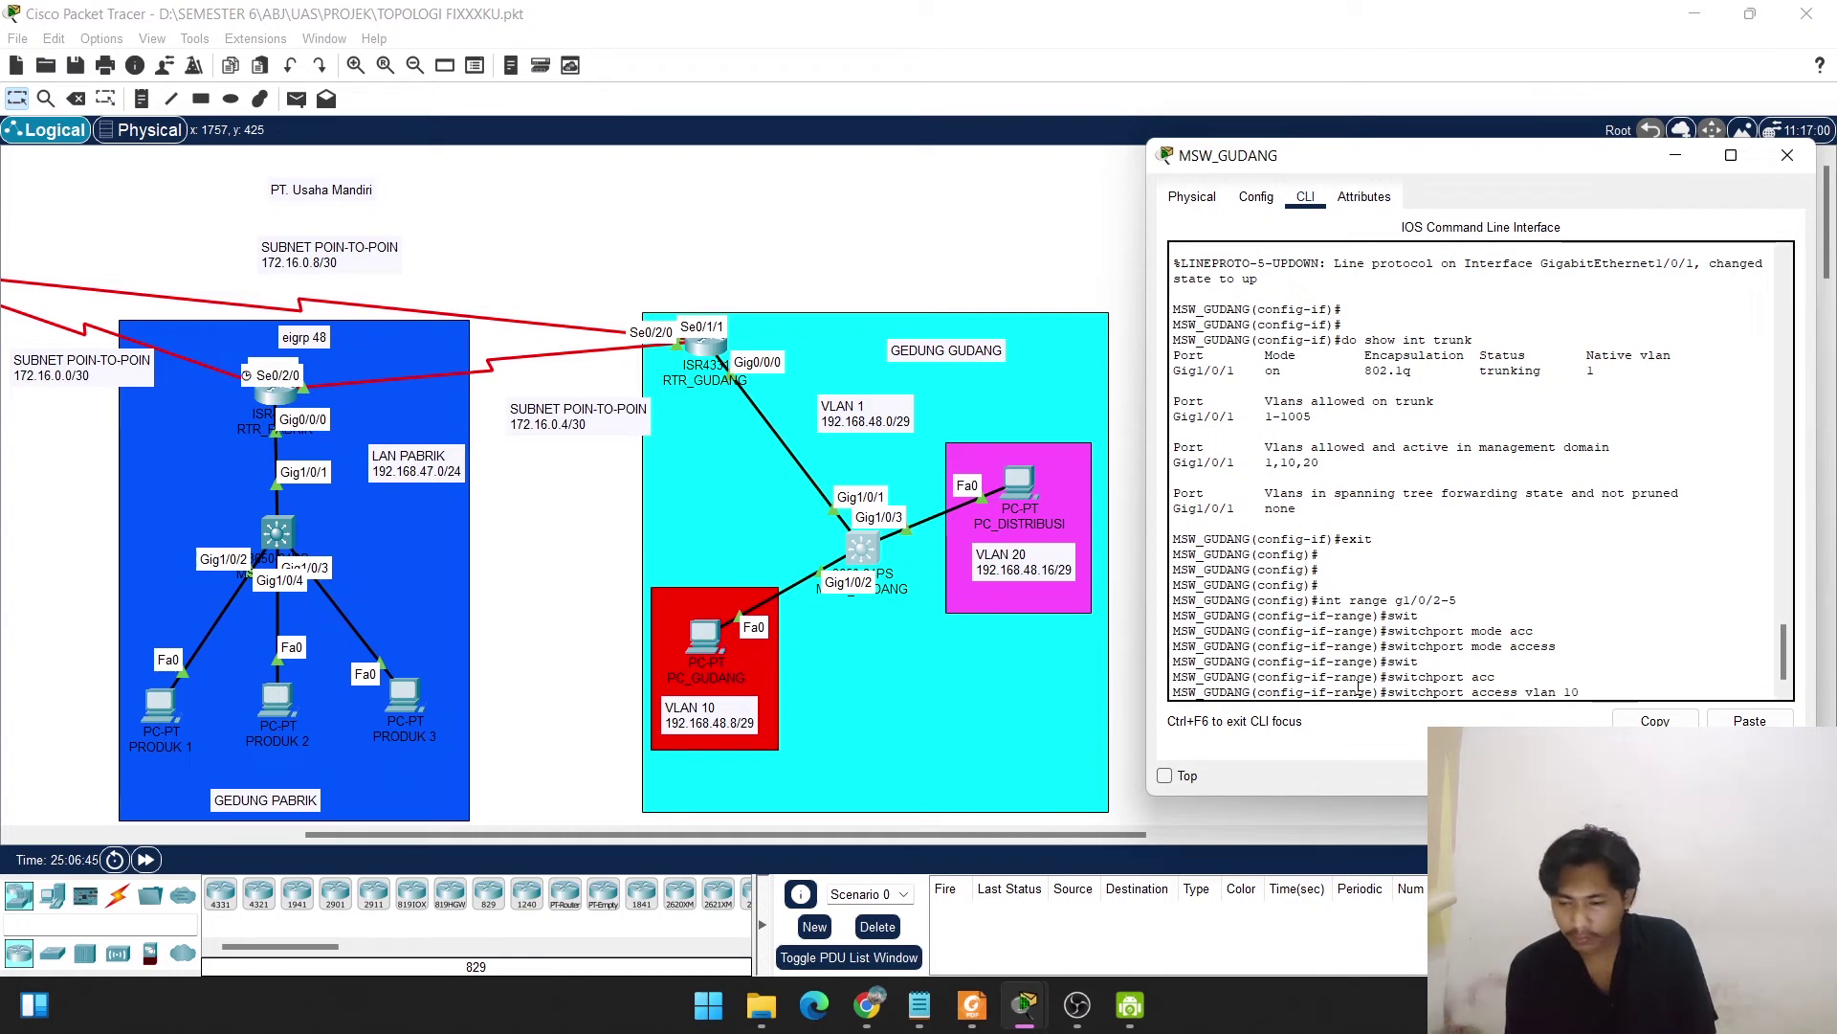
pyautogui.press('Return')
pyautogui.press('Return')
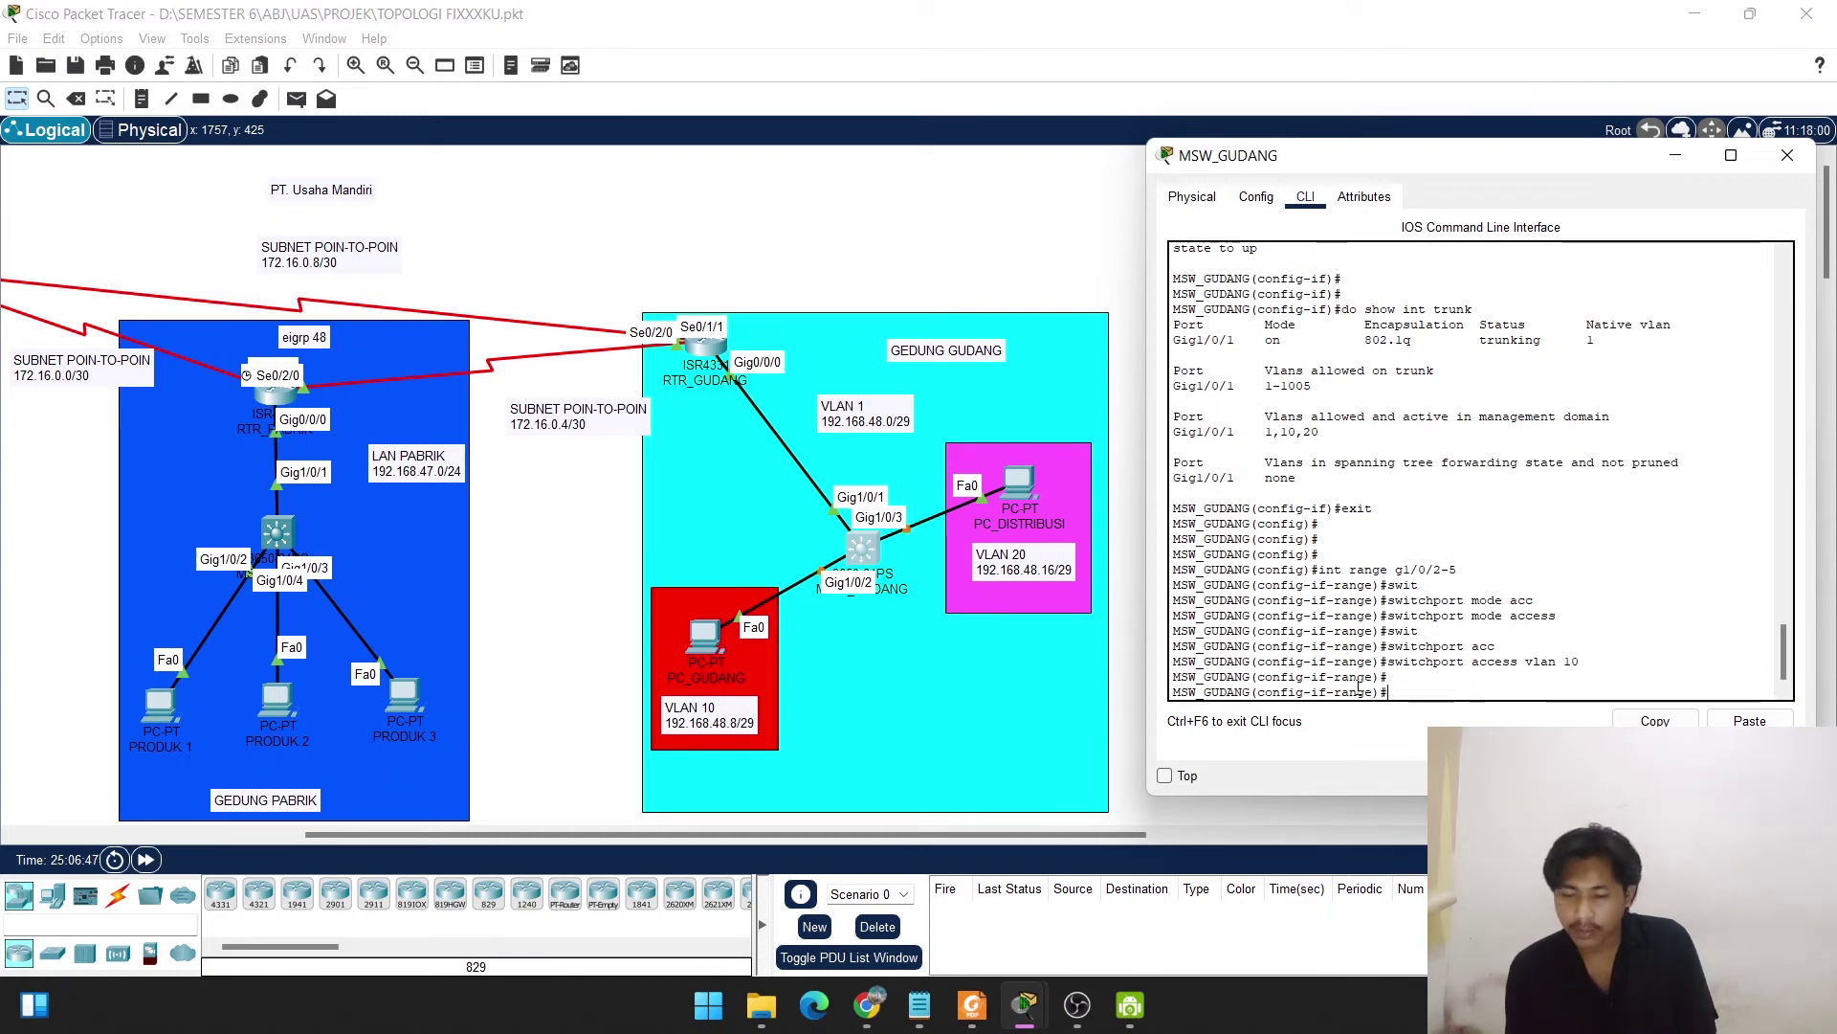
pyautogui.write('exit')
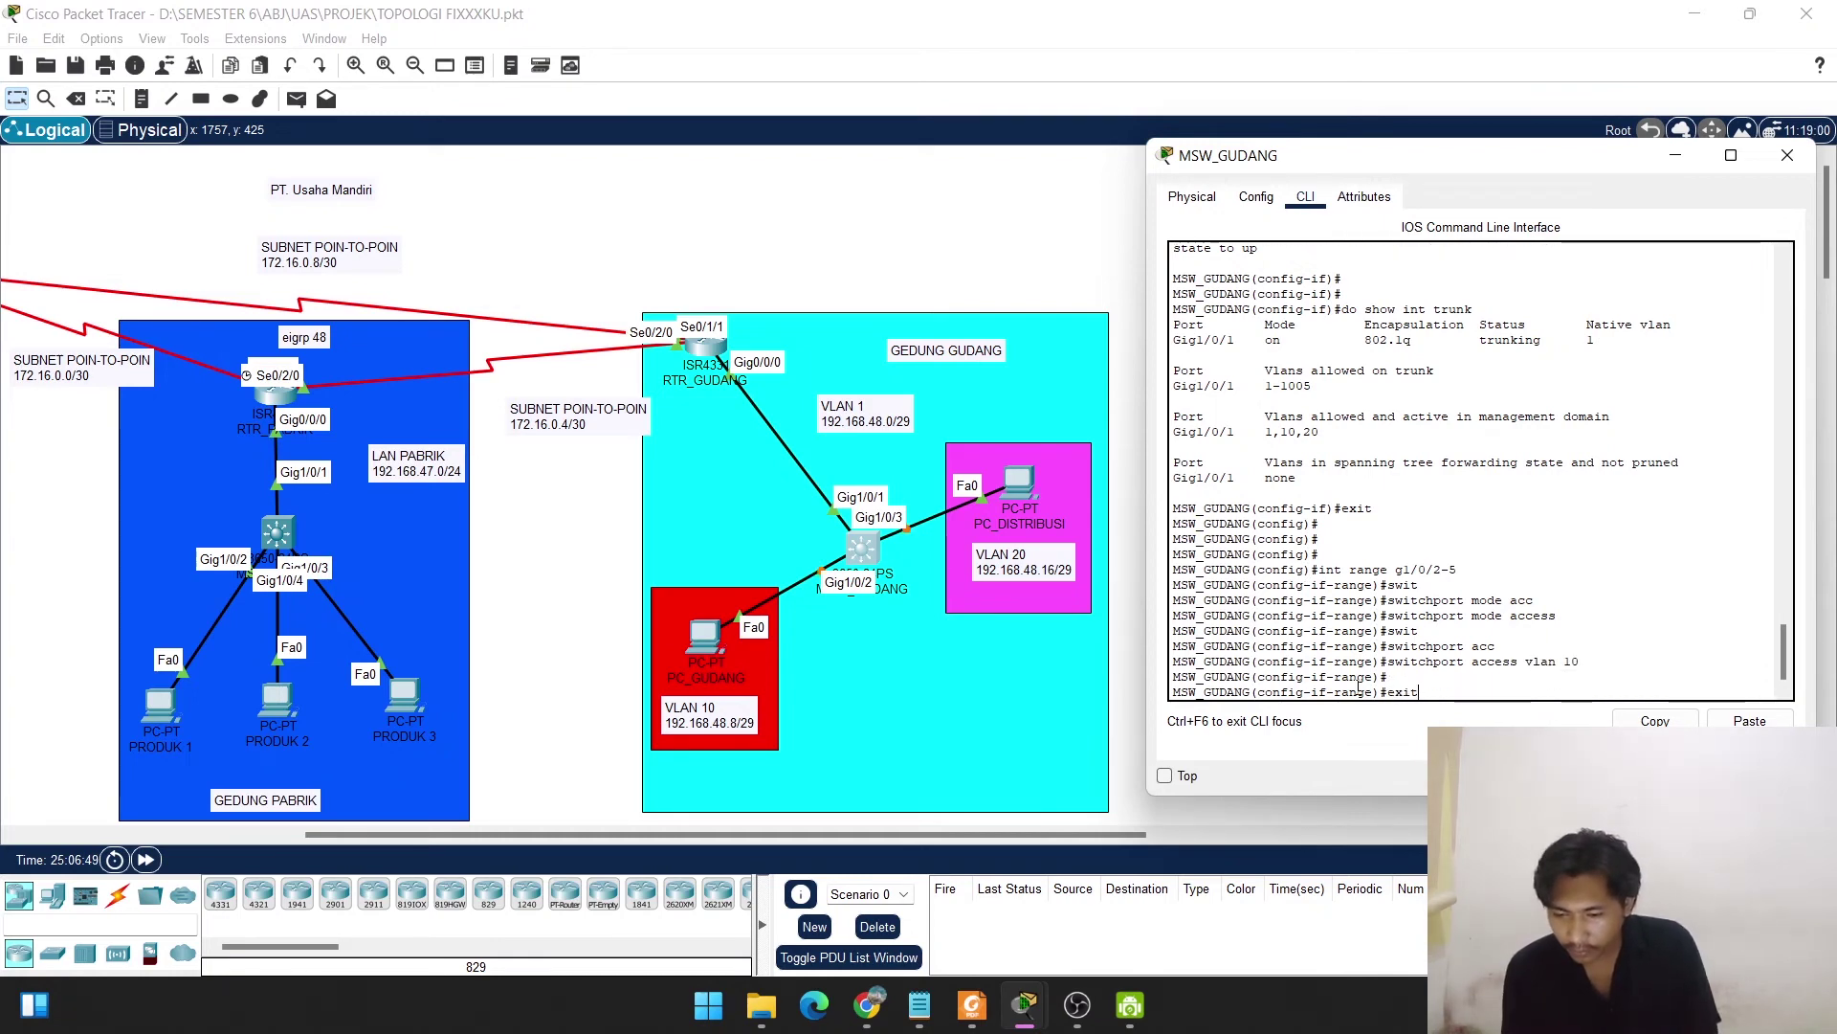
pyautogui.press('Down')
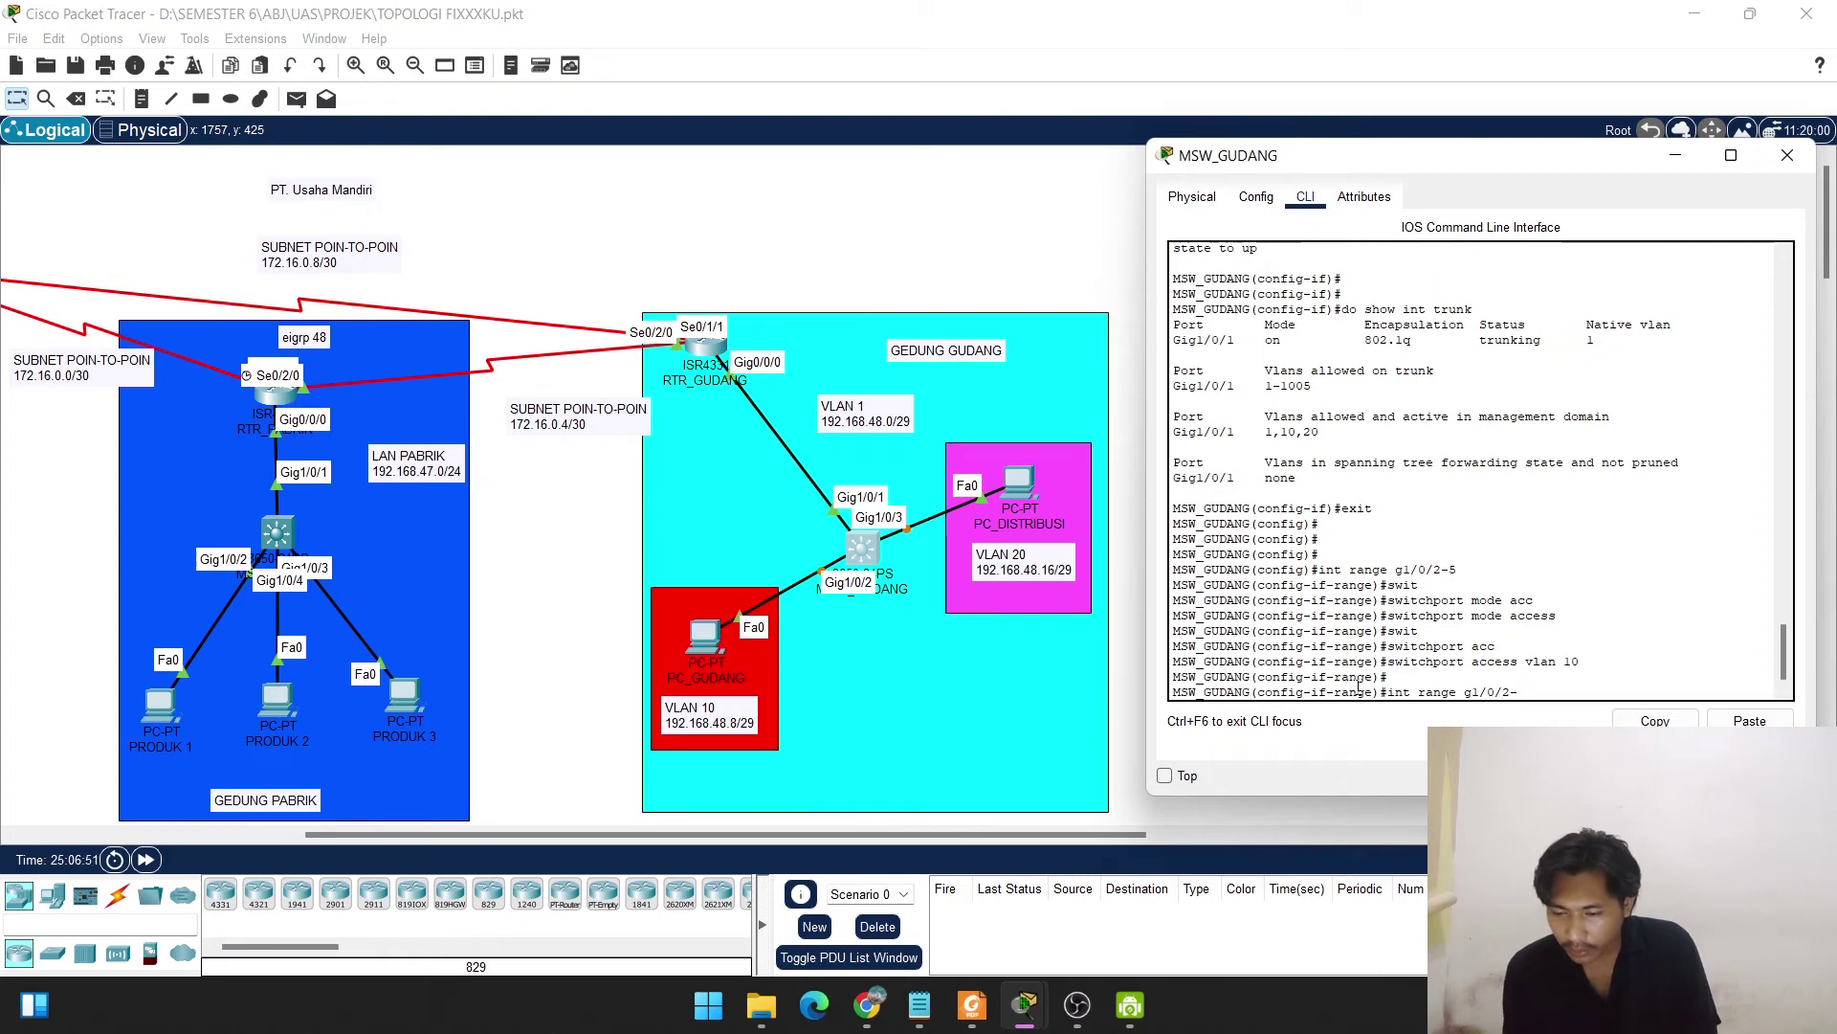
# Set port range g1/0/6-9 to access mode and assign it to VLAN 20.
pyautogui.press('BackSpace')
pyautogui.press('BackSpace')
pyautogui.write('6')
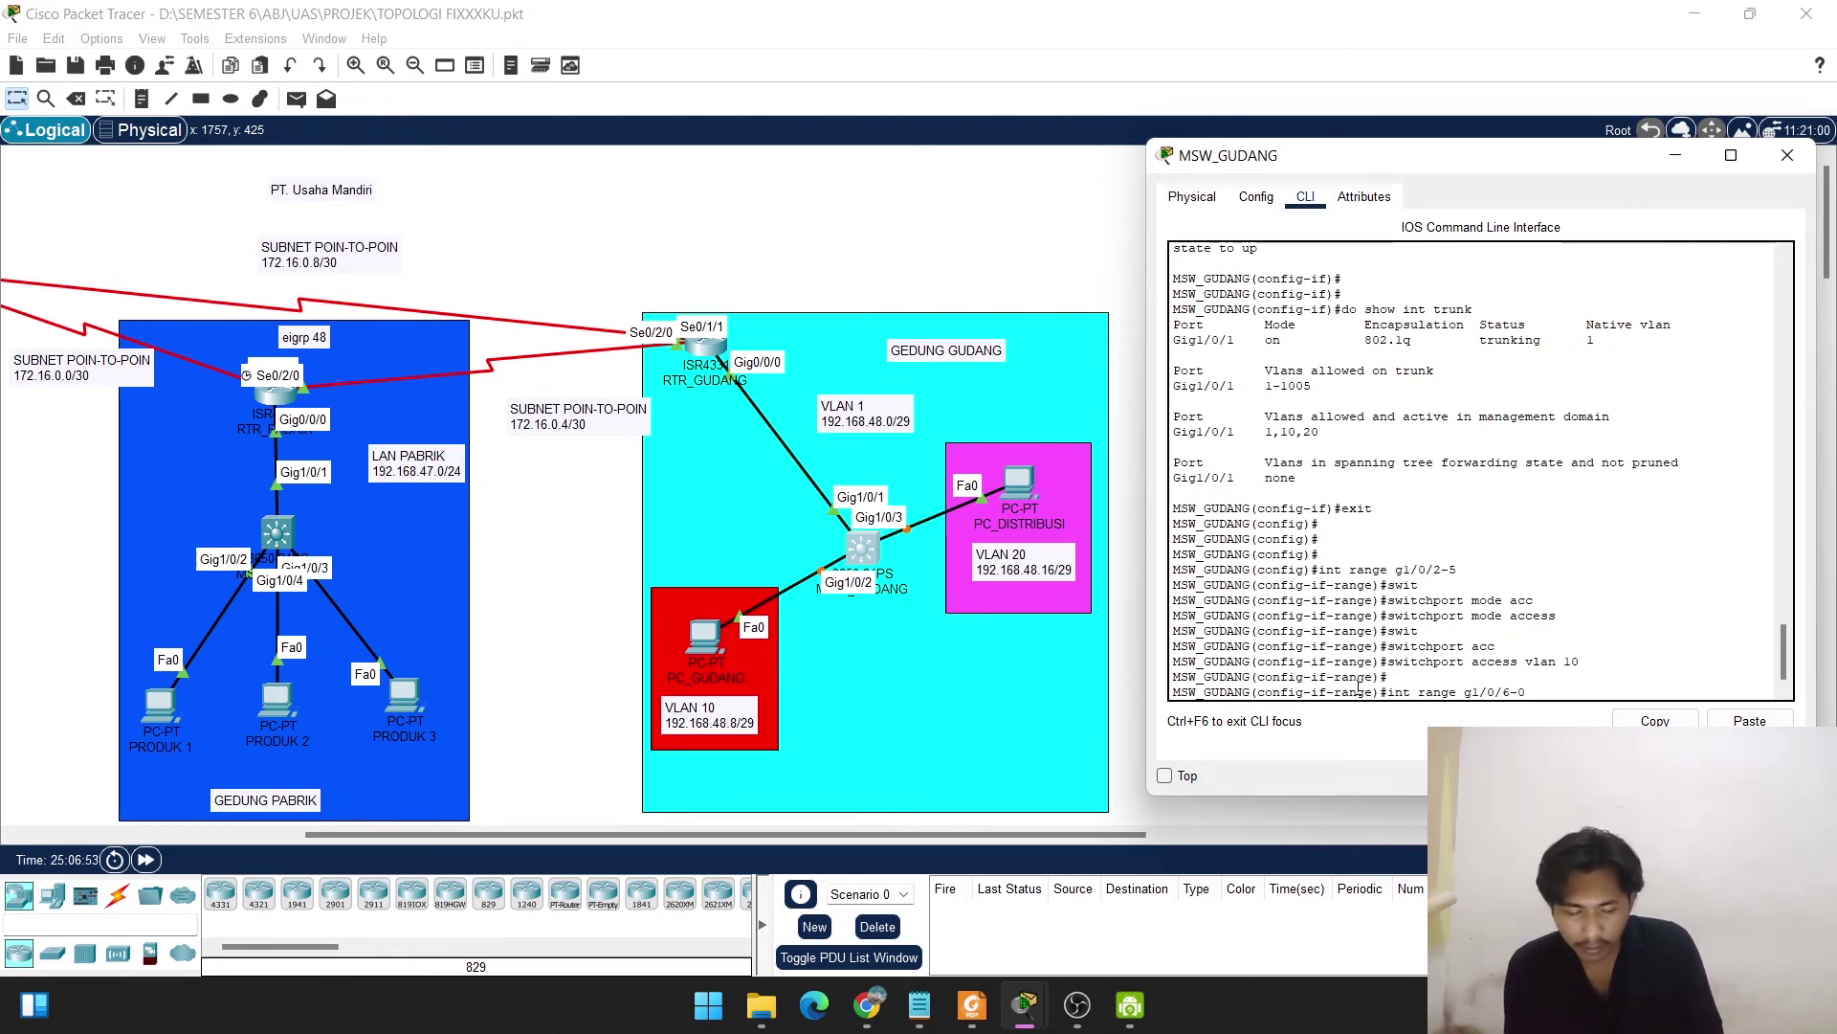
pyautogui.press('BackSpace')
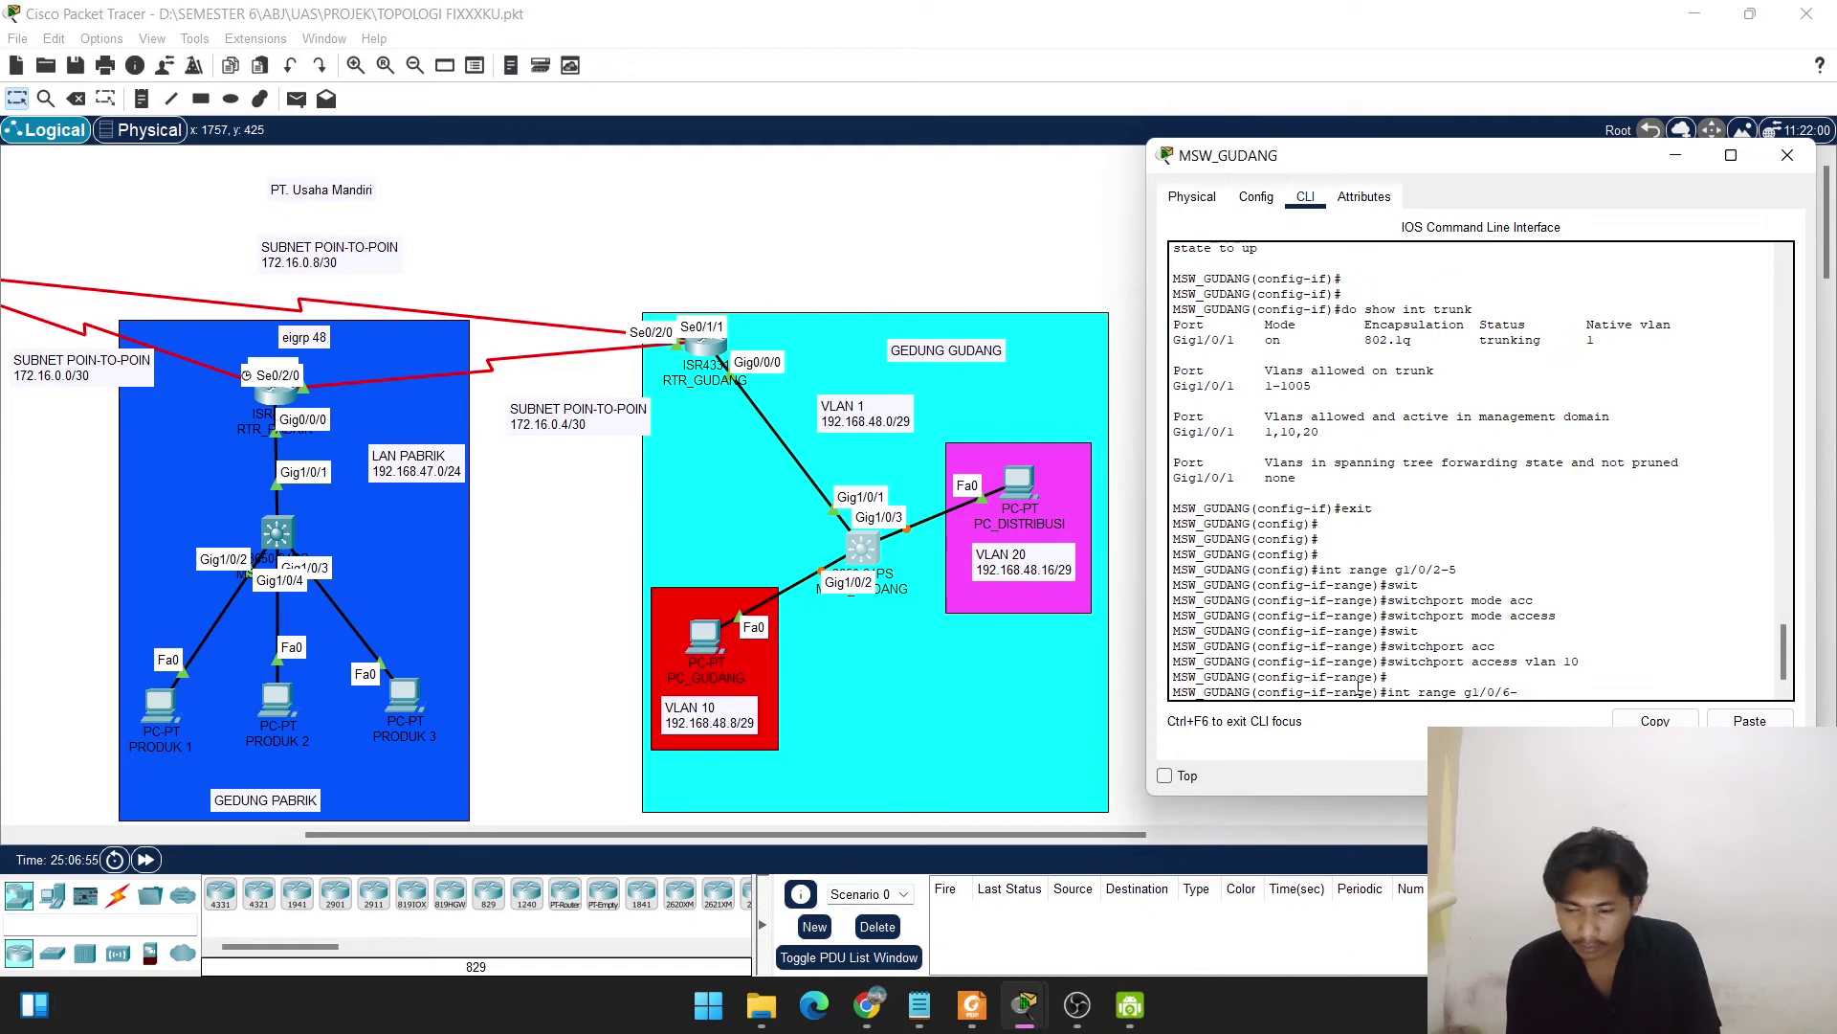
pyautogui.write('9')
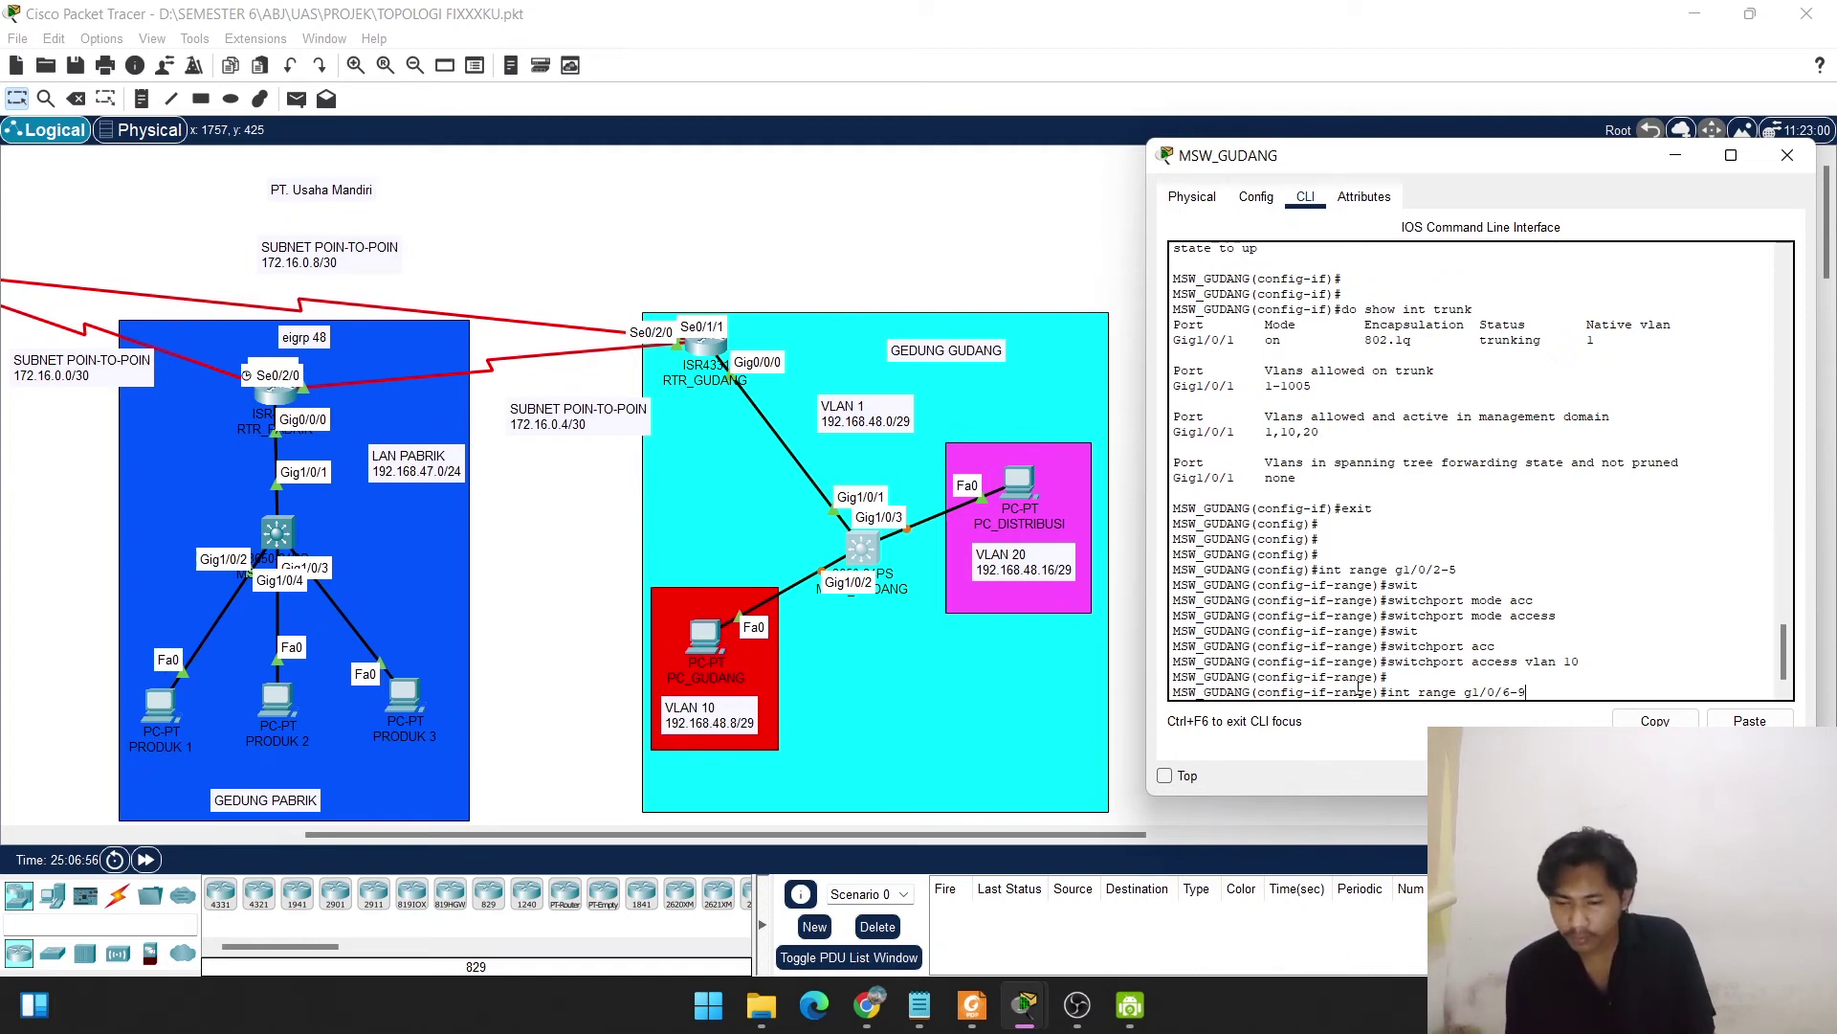
pyautogui.press('Return')
pyautogui.write('switchport mode access')
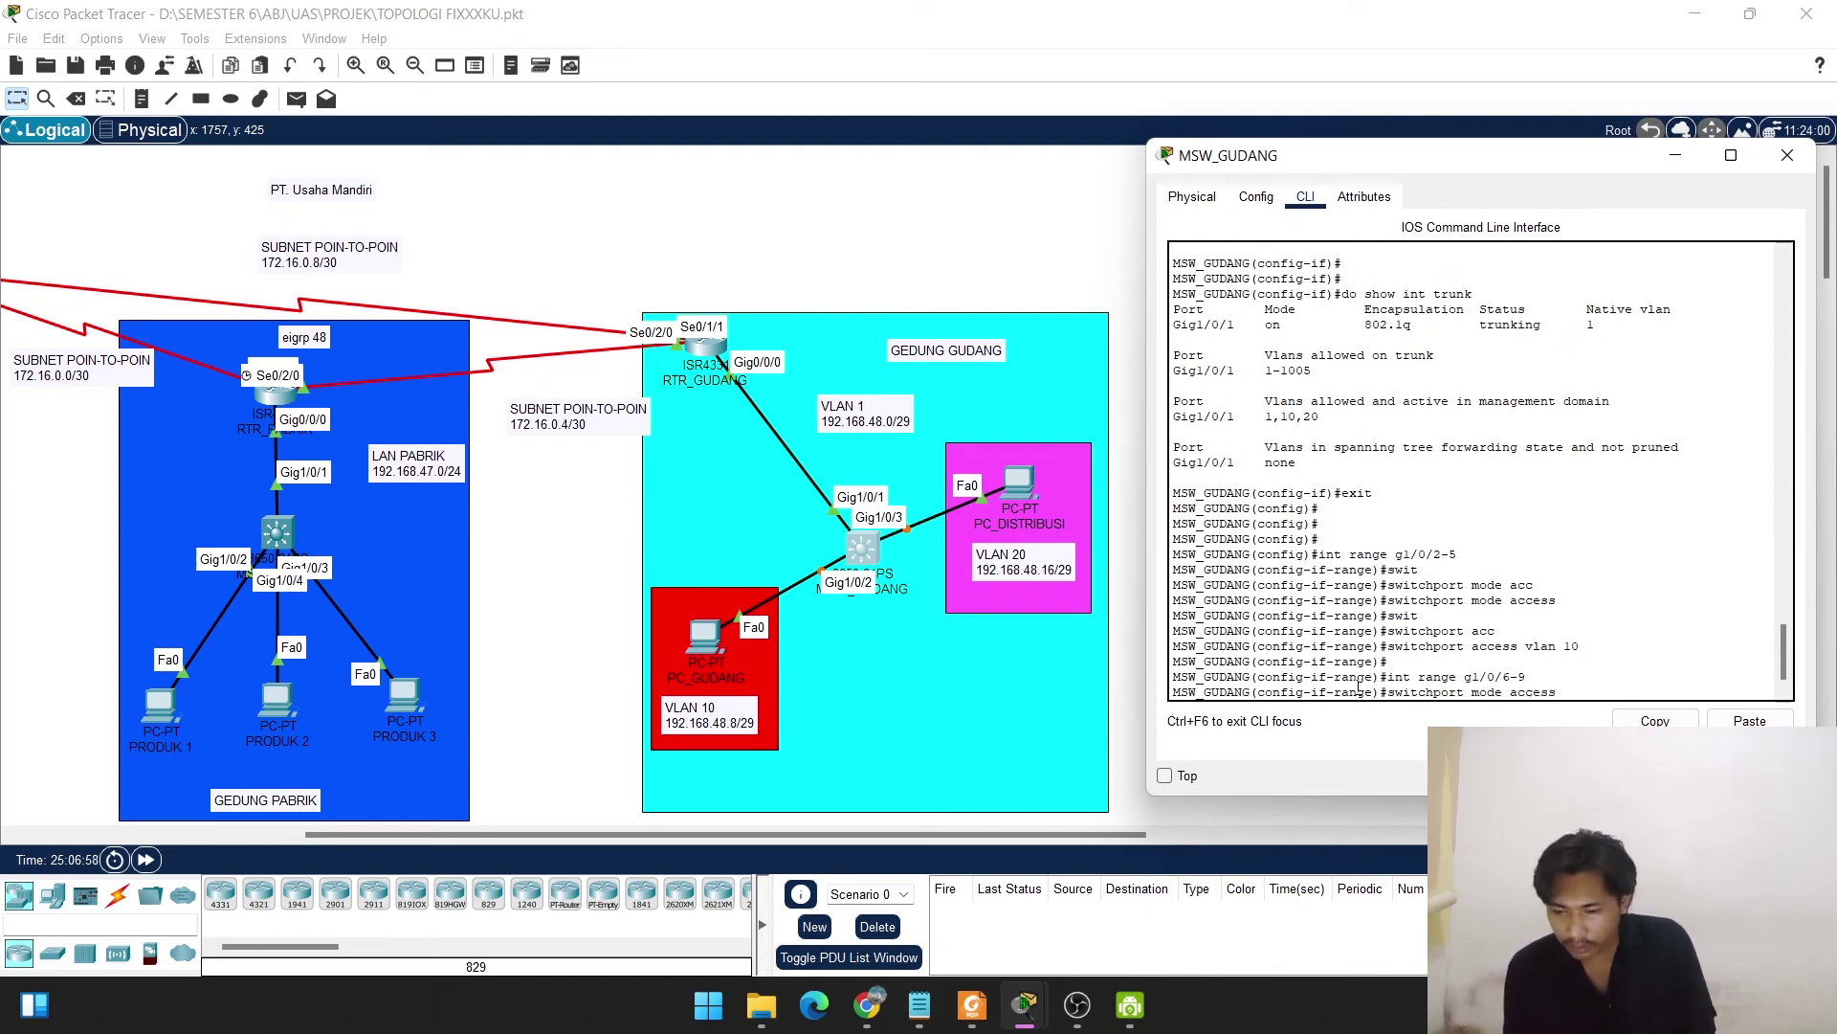
pyautogui.press('Return')
pyautogui.press('Up')
pyautogui.press('Up')
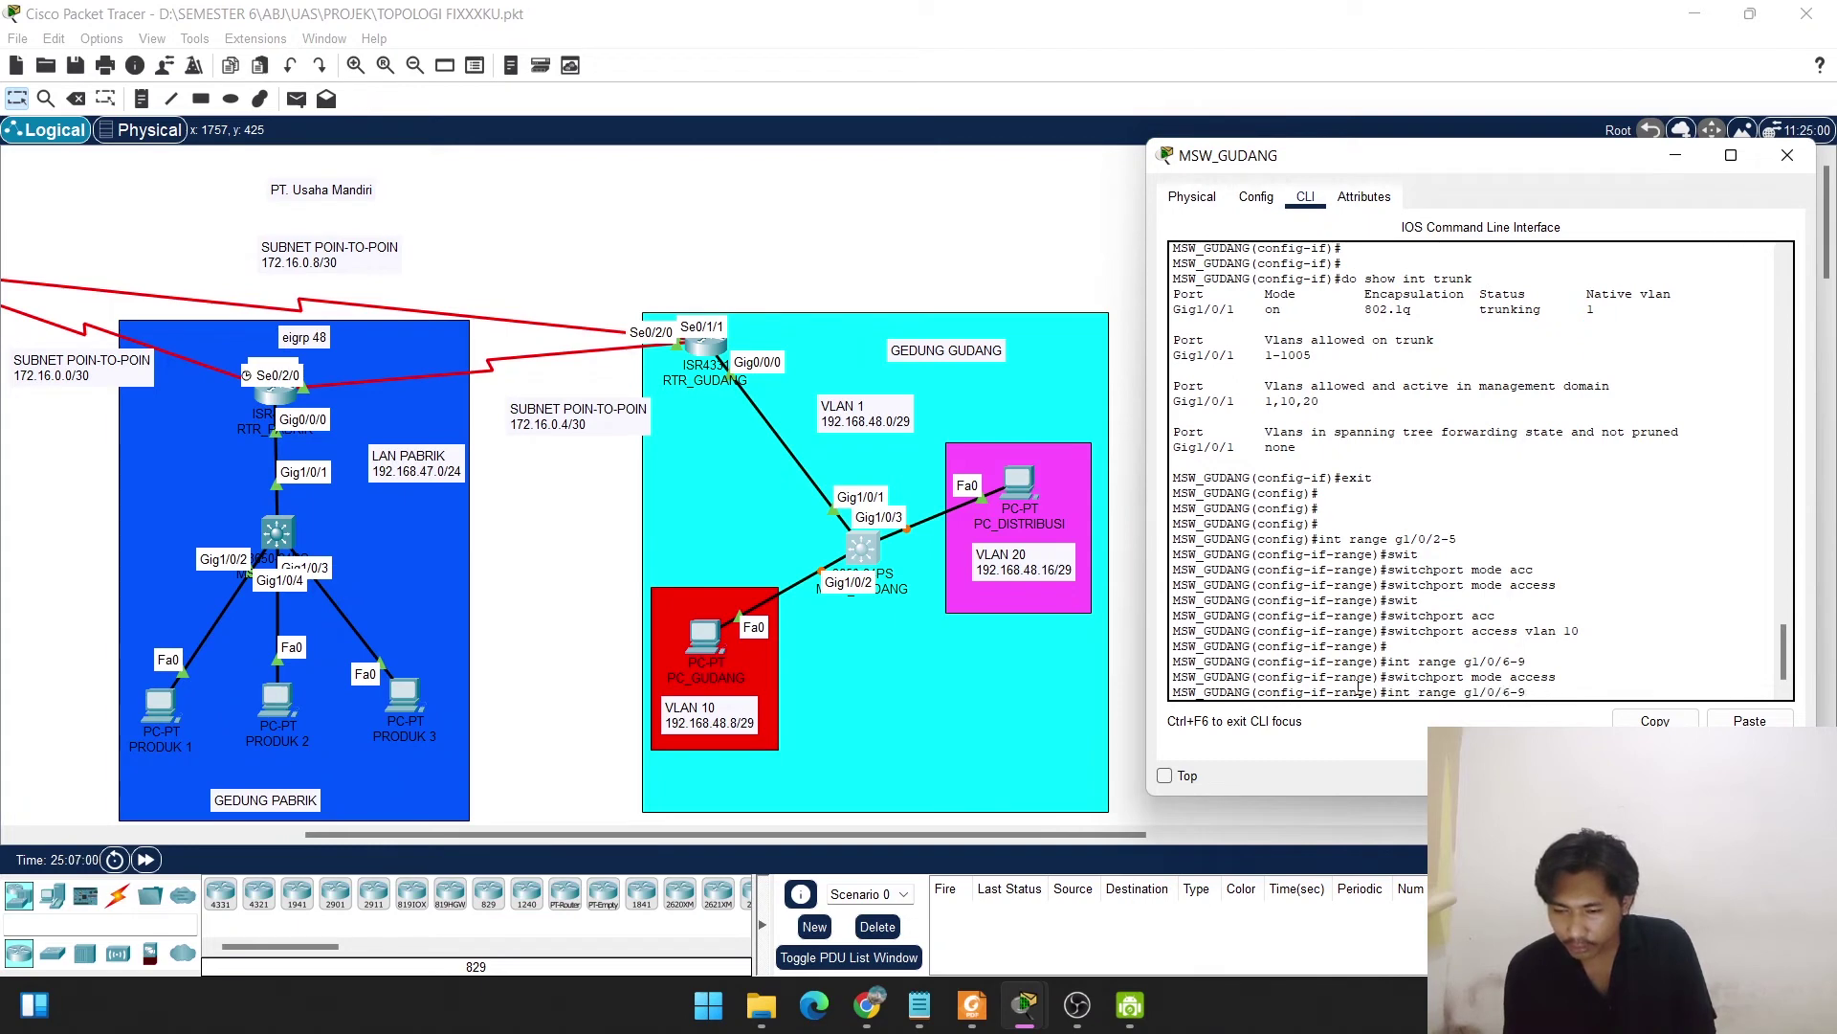
pyautogui.press('Up')
pyautogui.press('BackSpace')
pyautogui.press('BackSpace')
pyautogui.write('2')
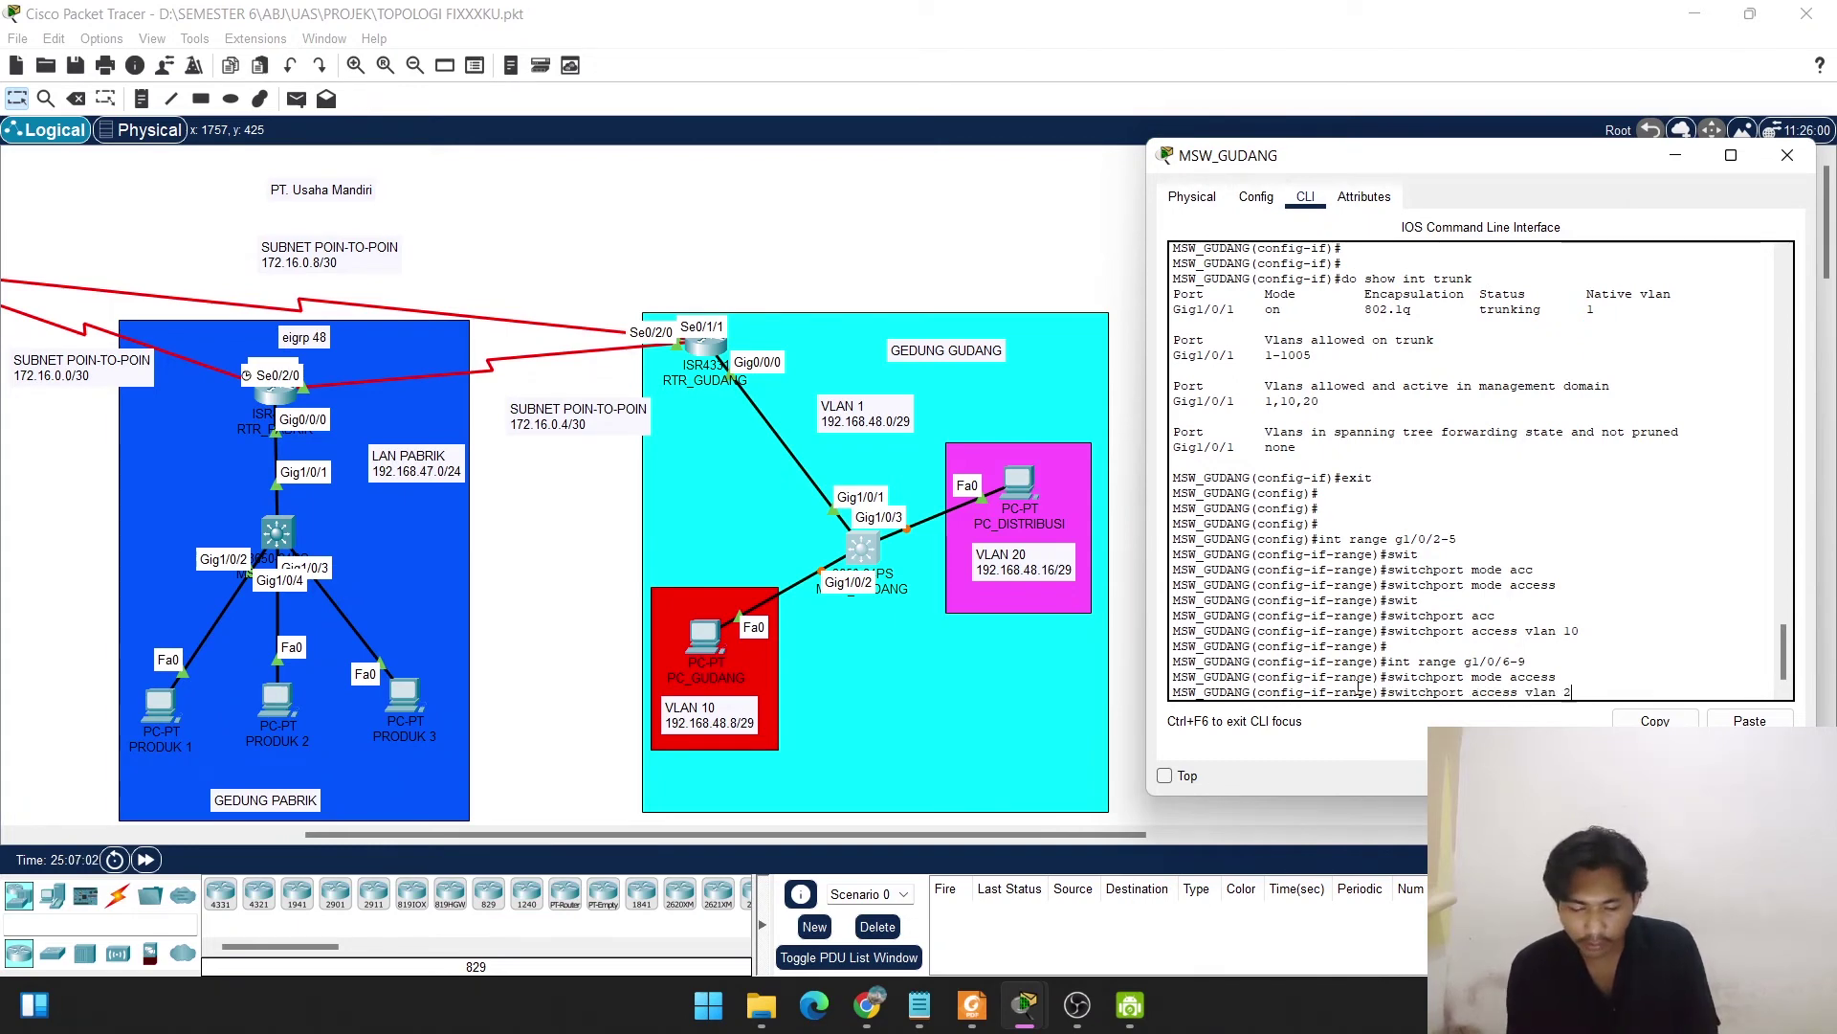
pyautogui.write('0')
pyautogui.press('Return')
pyautogui.press('Return')
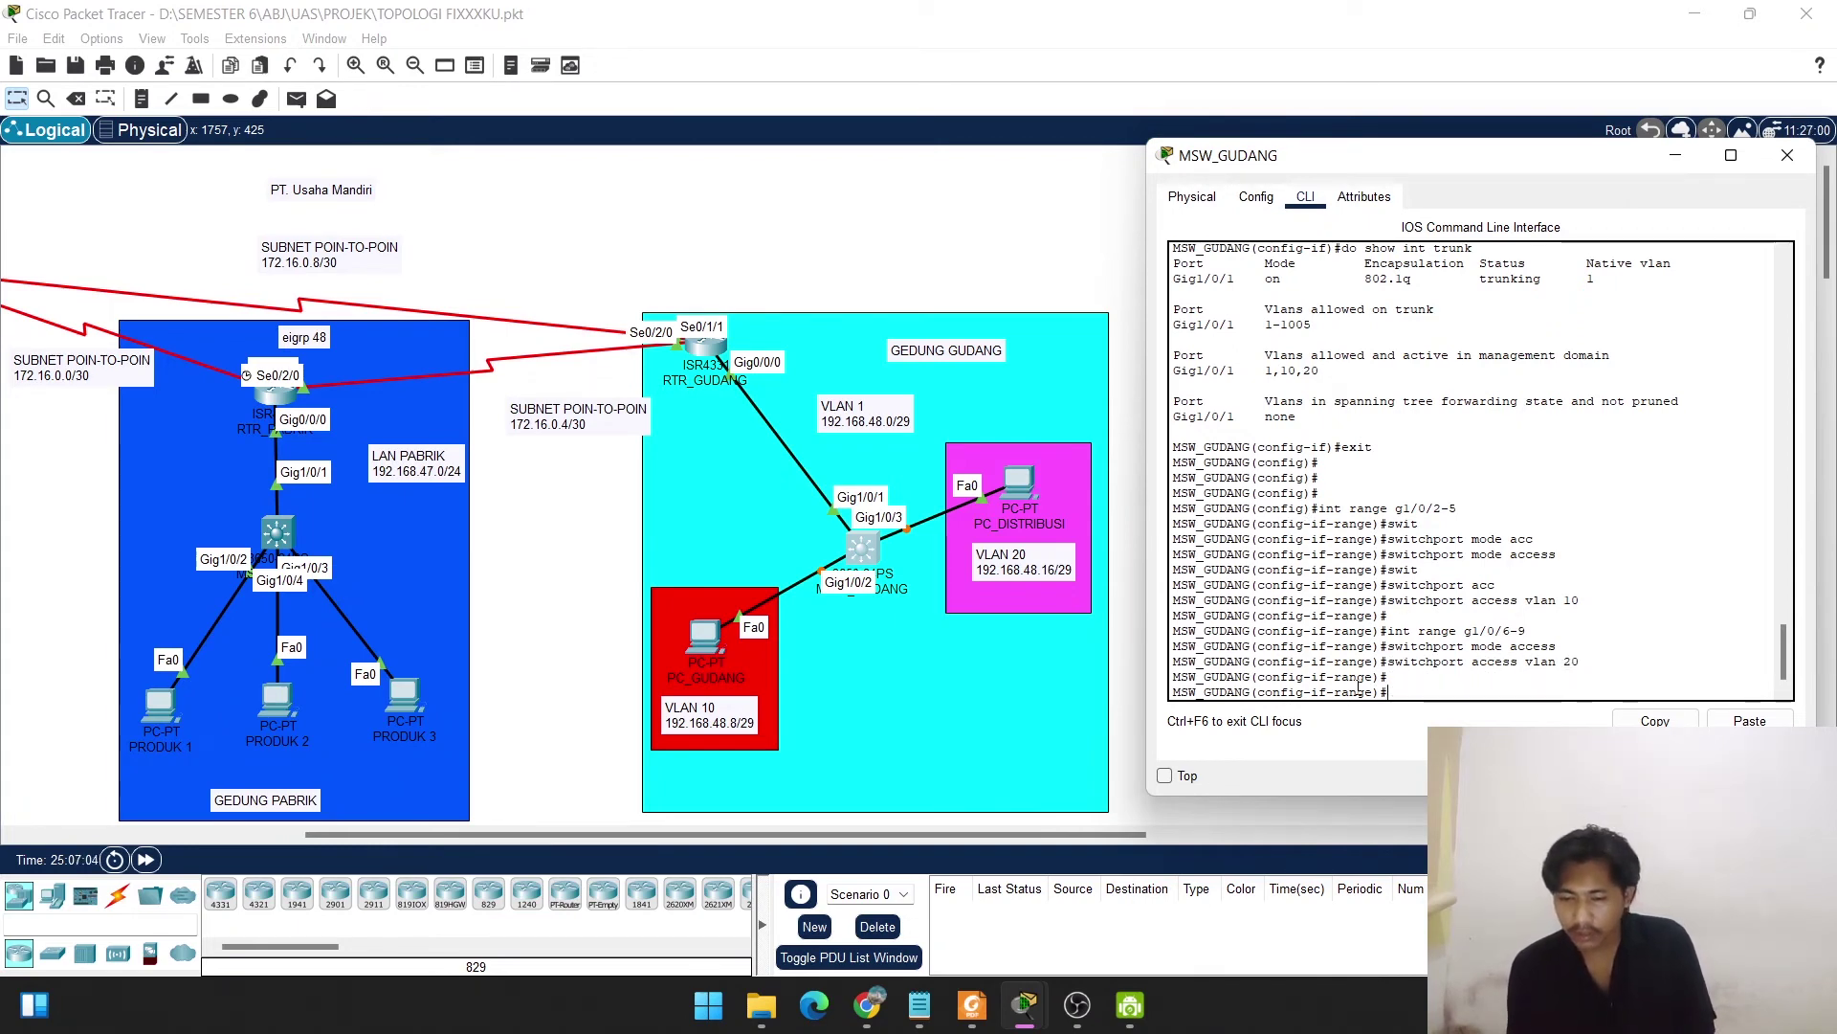
pyautogui.write('do show ')
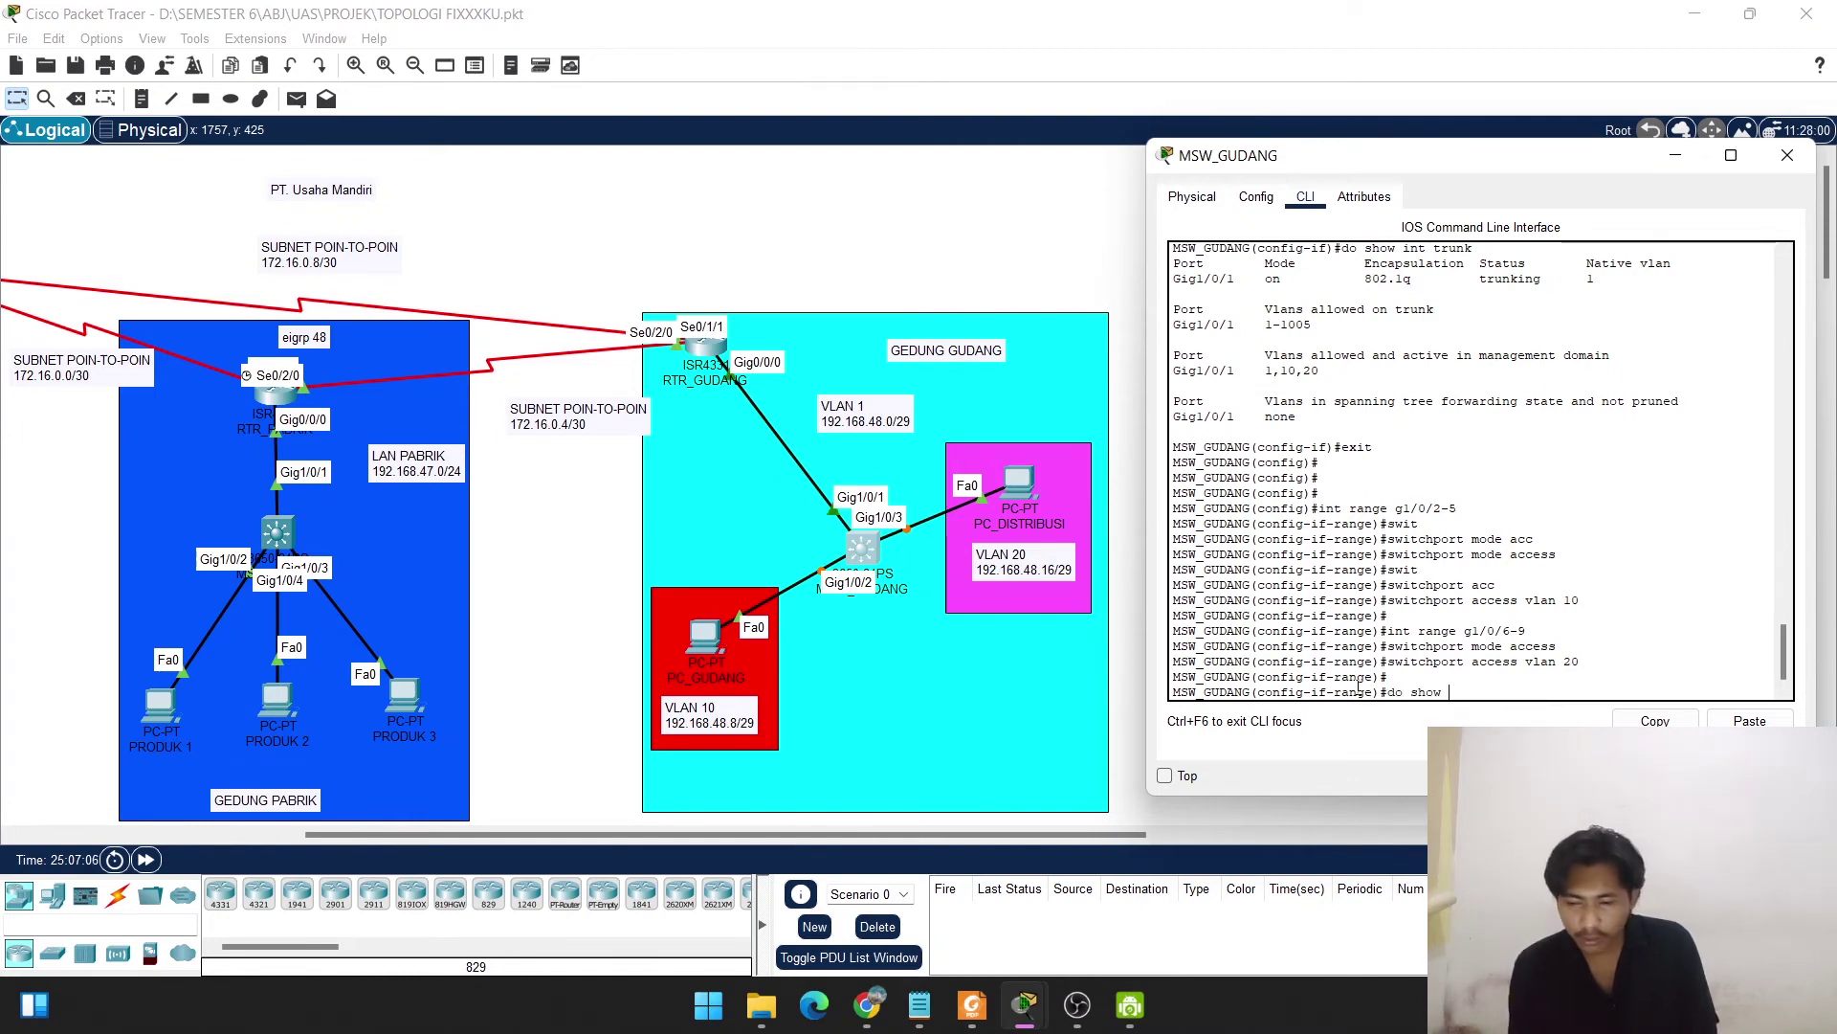
pyautogui.write('int ')
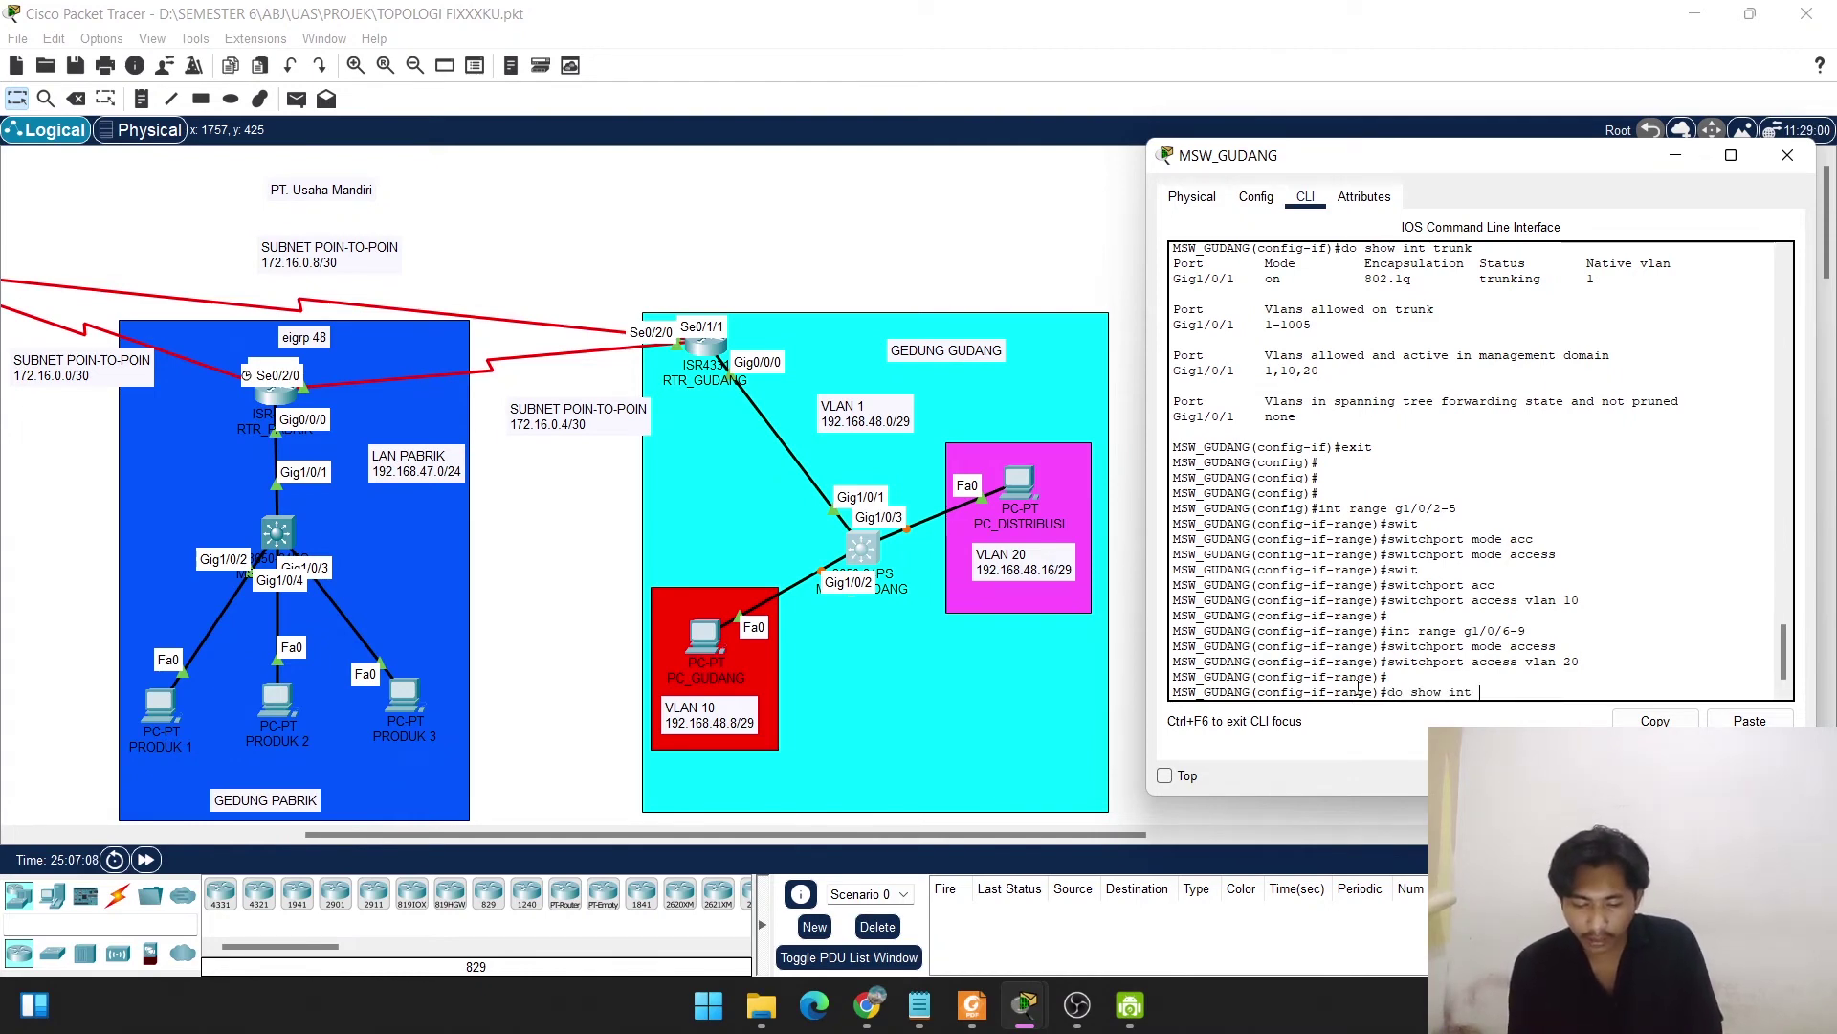
pyautogui.write('b')
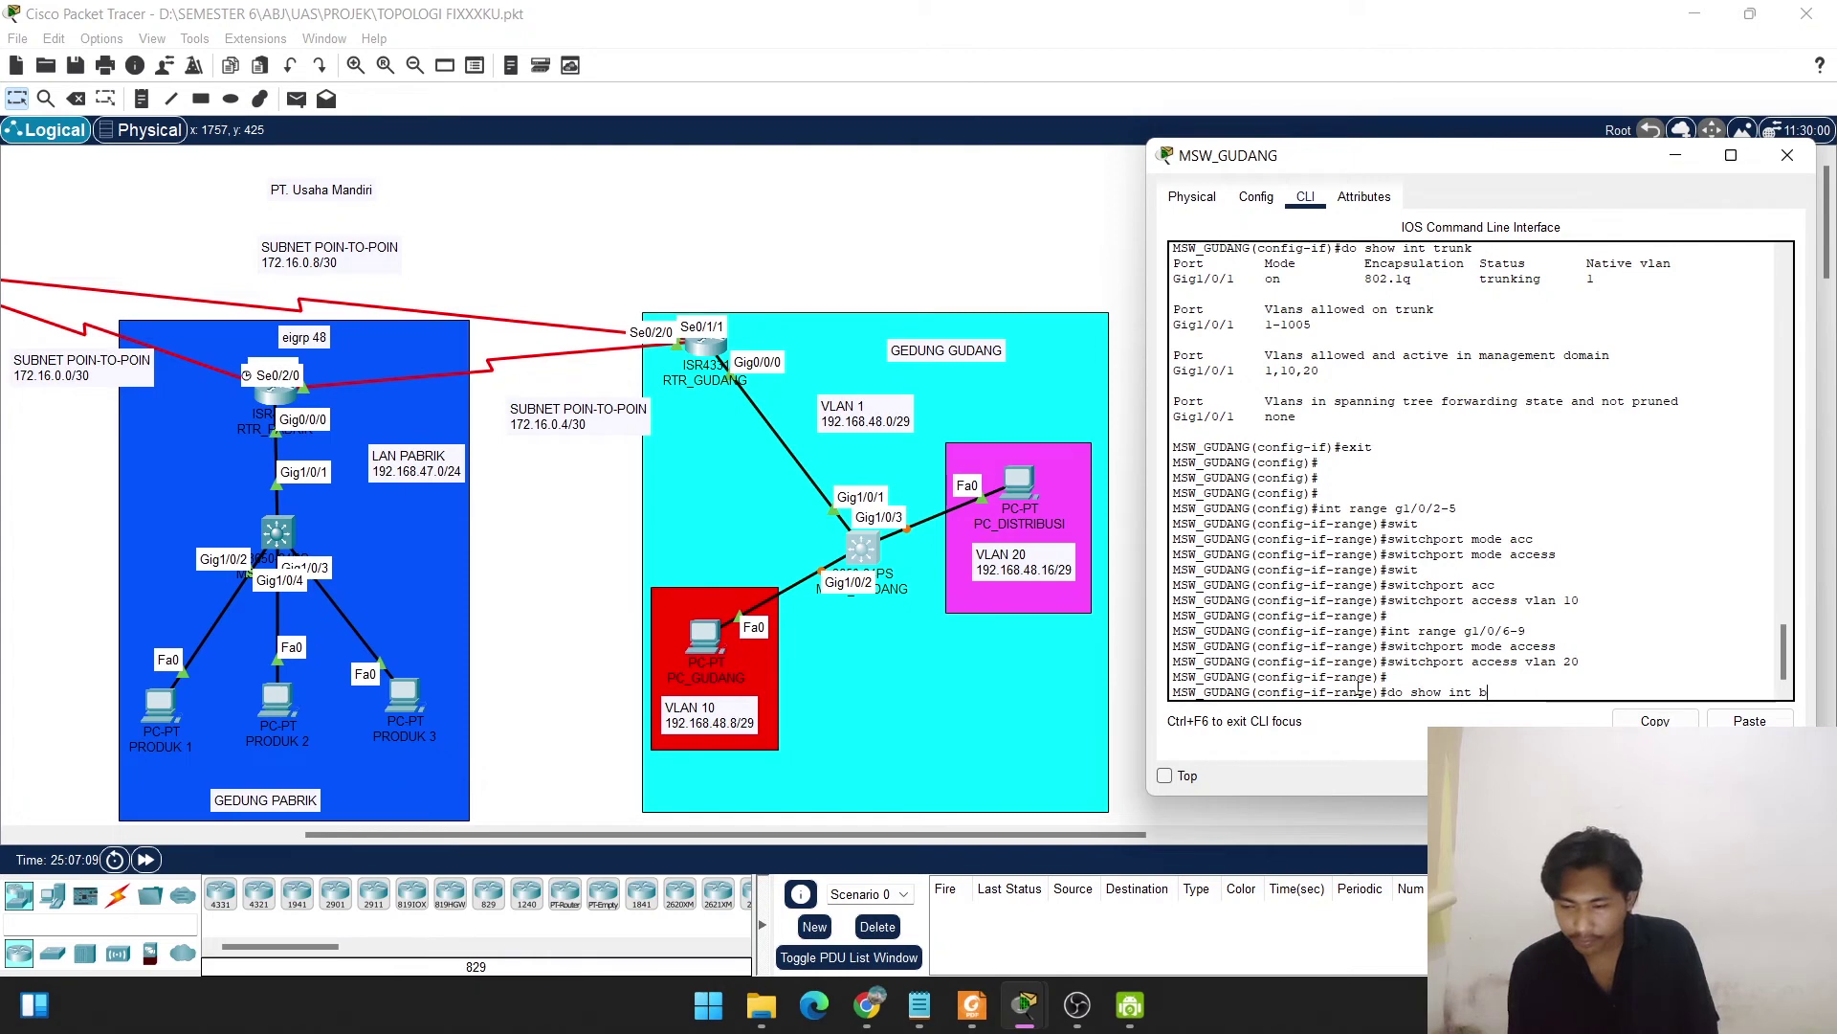
pyautogui.write('rief')
# Try 'do show int brief' (rejected as invalid), then exit the interface range to global configuration.
pyautogui.press('Return')
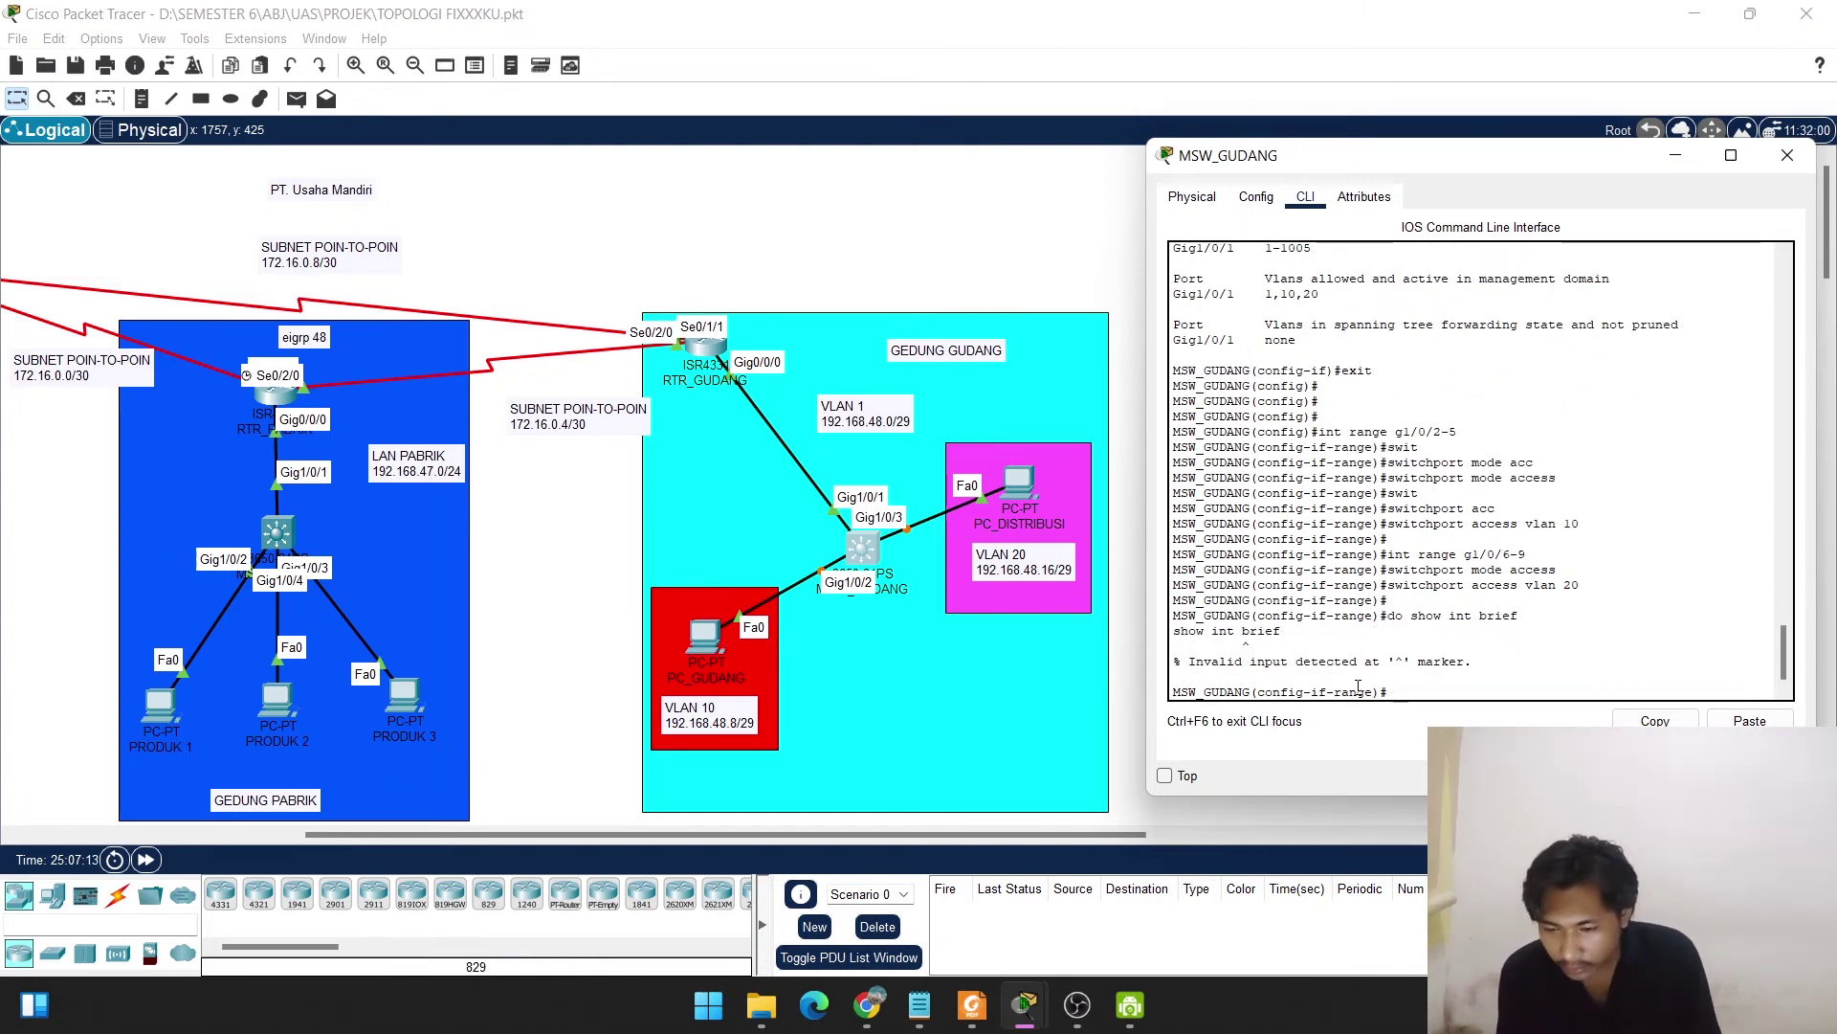
pyautogui.press('Up')
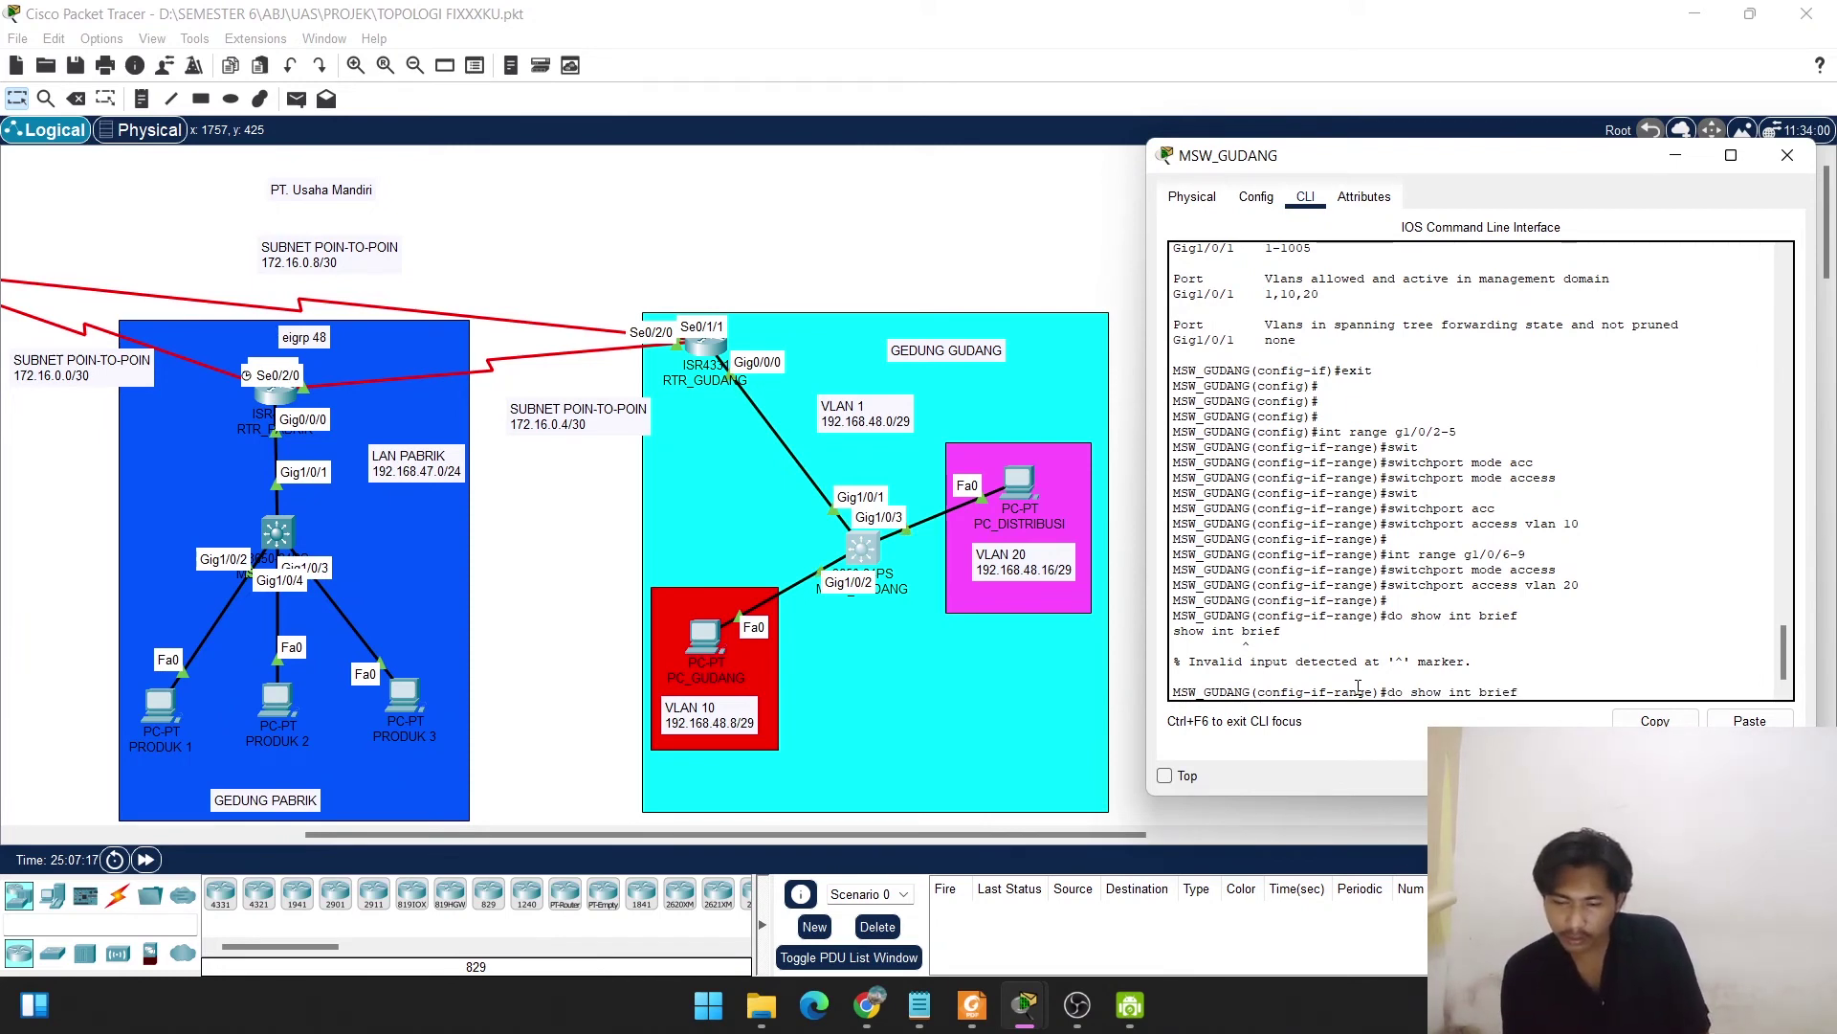
pyautogui.press('BackSpace')
pyautogui.press('BackSpace')
pyautogui.press('BackSpace')
pyautogui.press('BackSpace')
pyautogui.press('BackSpace')
pyautogui.press('BackSpace')
pyautogui.press('BackSpace')
pyautogui.press('BackSpace')
pyautogui.press('BackSpace')
pyautogui.press('BackSpace')
pyautogui.press('BackSpace')
pyautogui.press('BackSpace')
pyautogui.press('BackSpace')
pyautogui.press('BackSpace')
pyautogui.press('BackSpace')
pyautogui.press('BackSpace')
pyautogui.press('BackSpace')
pyautogui.write('exi')
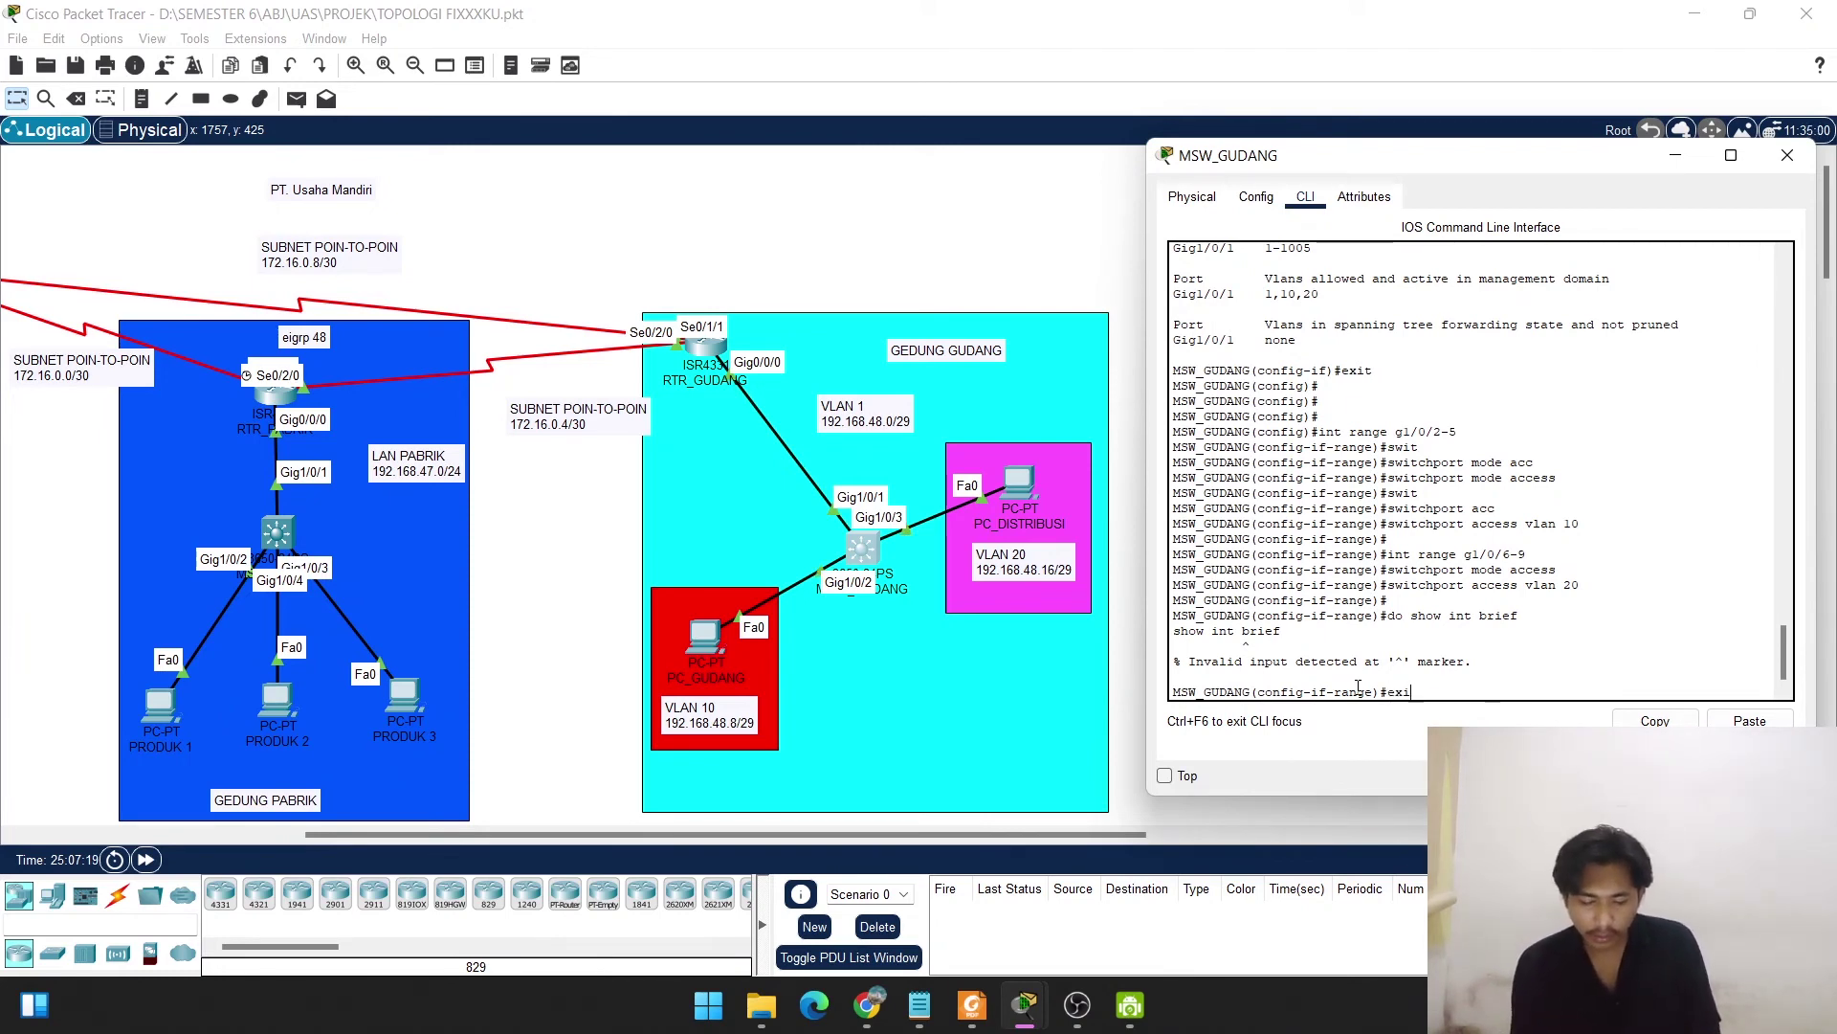
pyautogui.write('t')
pyautogui.press('Return')
pyautogui.press('Return')
pyautogui.press('Return')
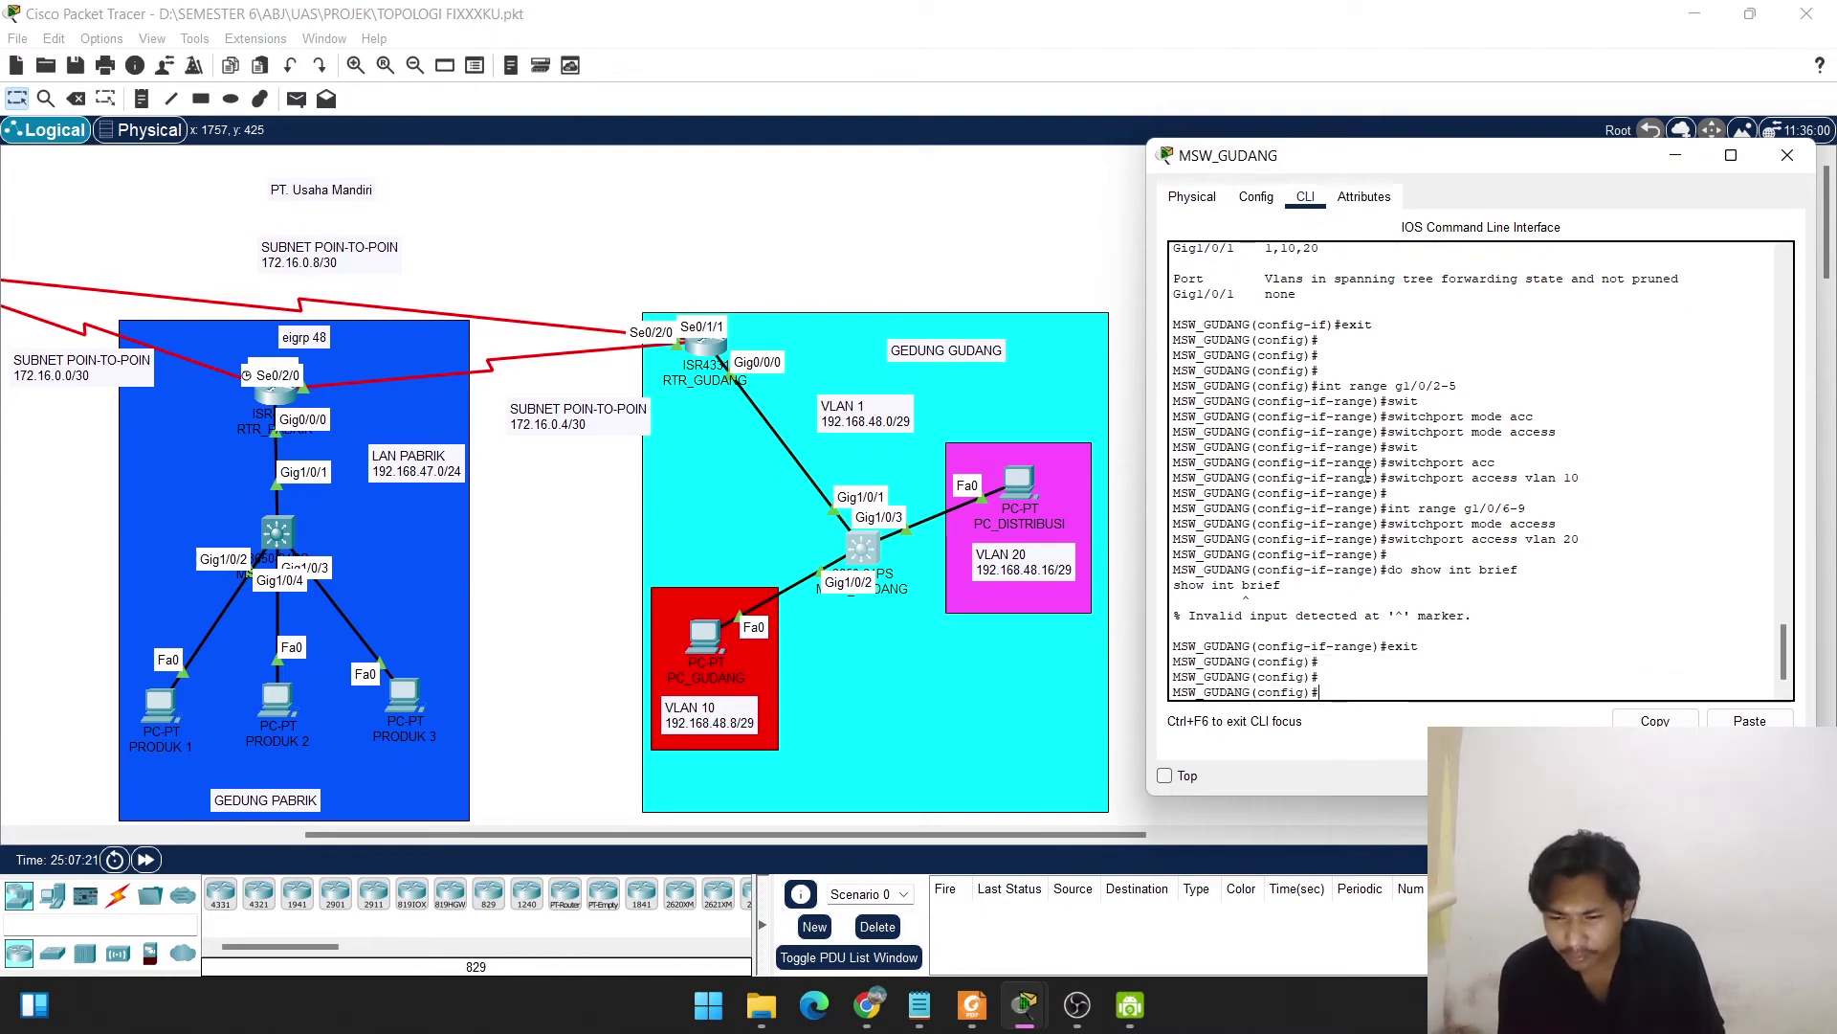
pyautogui.scroll(7, 1367, 475)
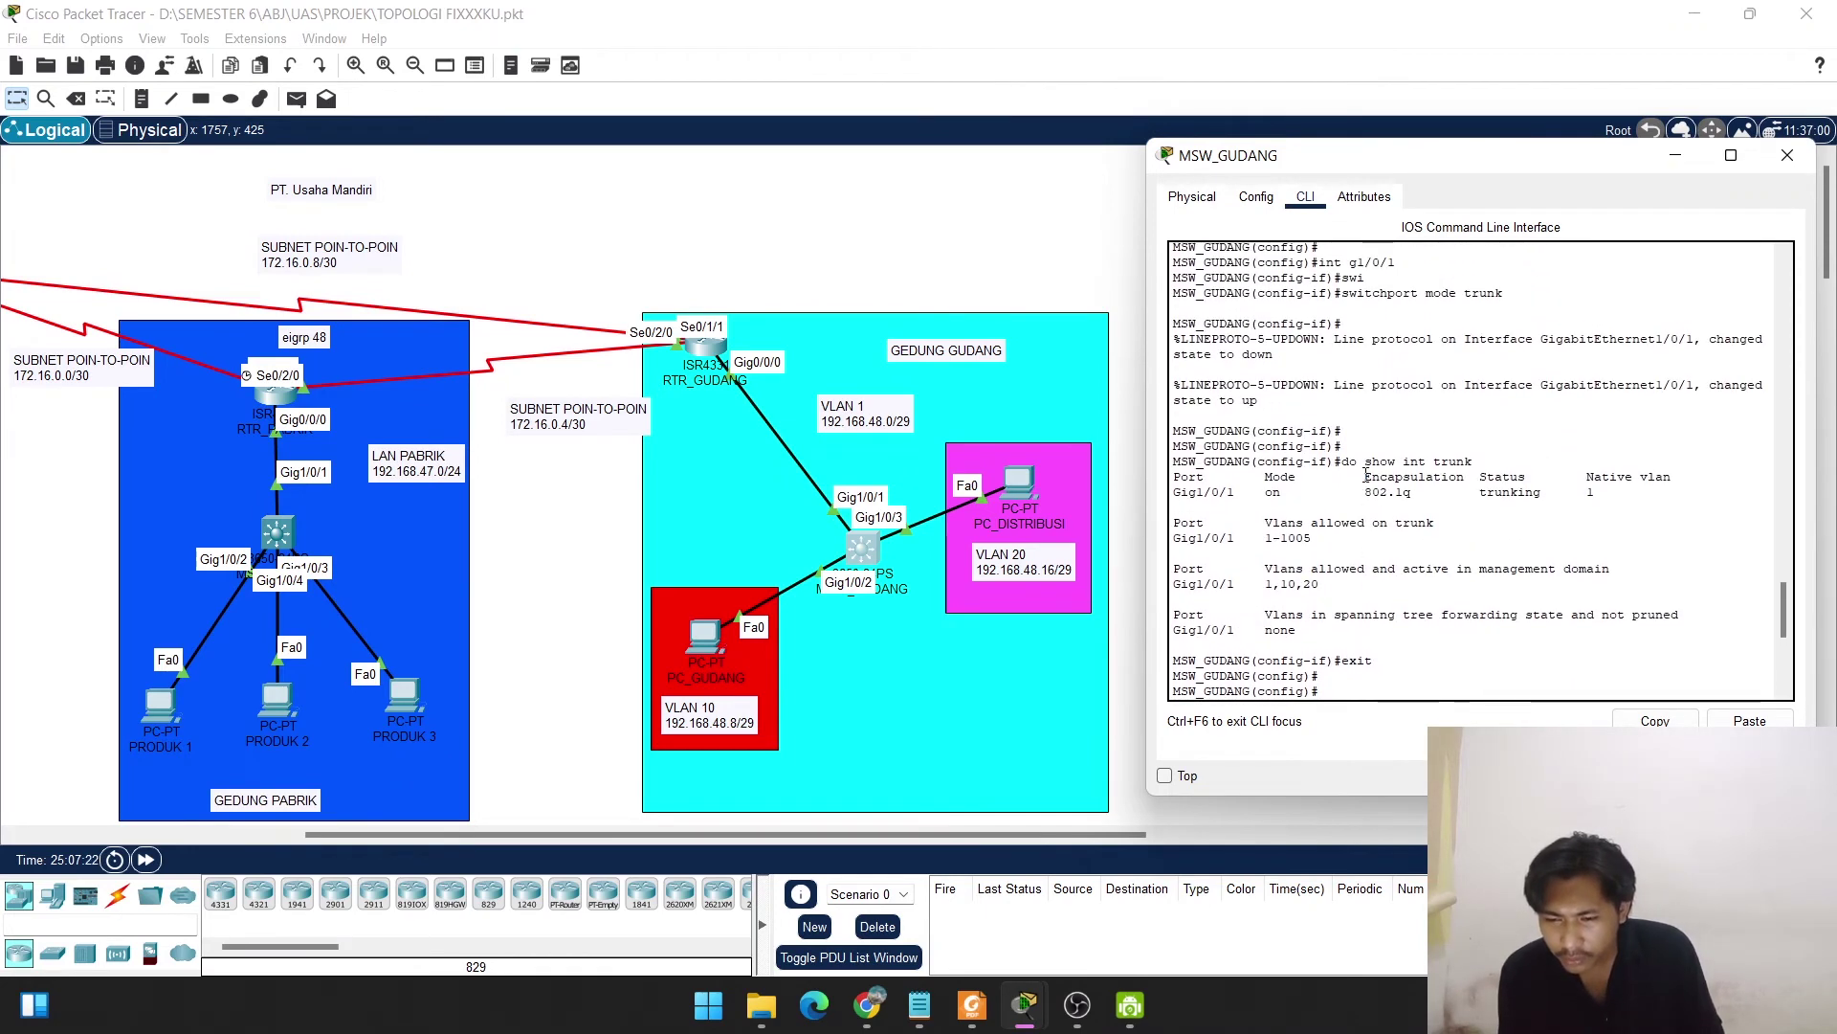
# Display the VLAN brief showing Gig1/0/2–5 under gudang and Gig1/0/6–9 under distribusi.
pyautogui.scroll(8, 1367, 476)
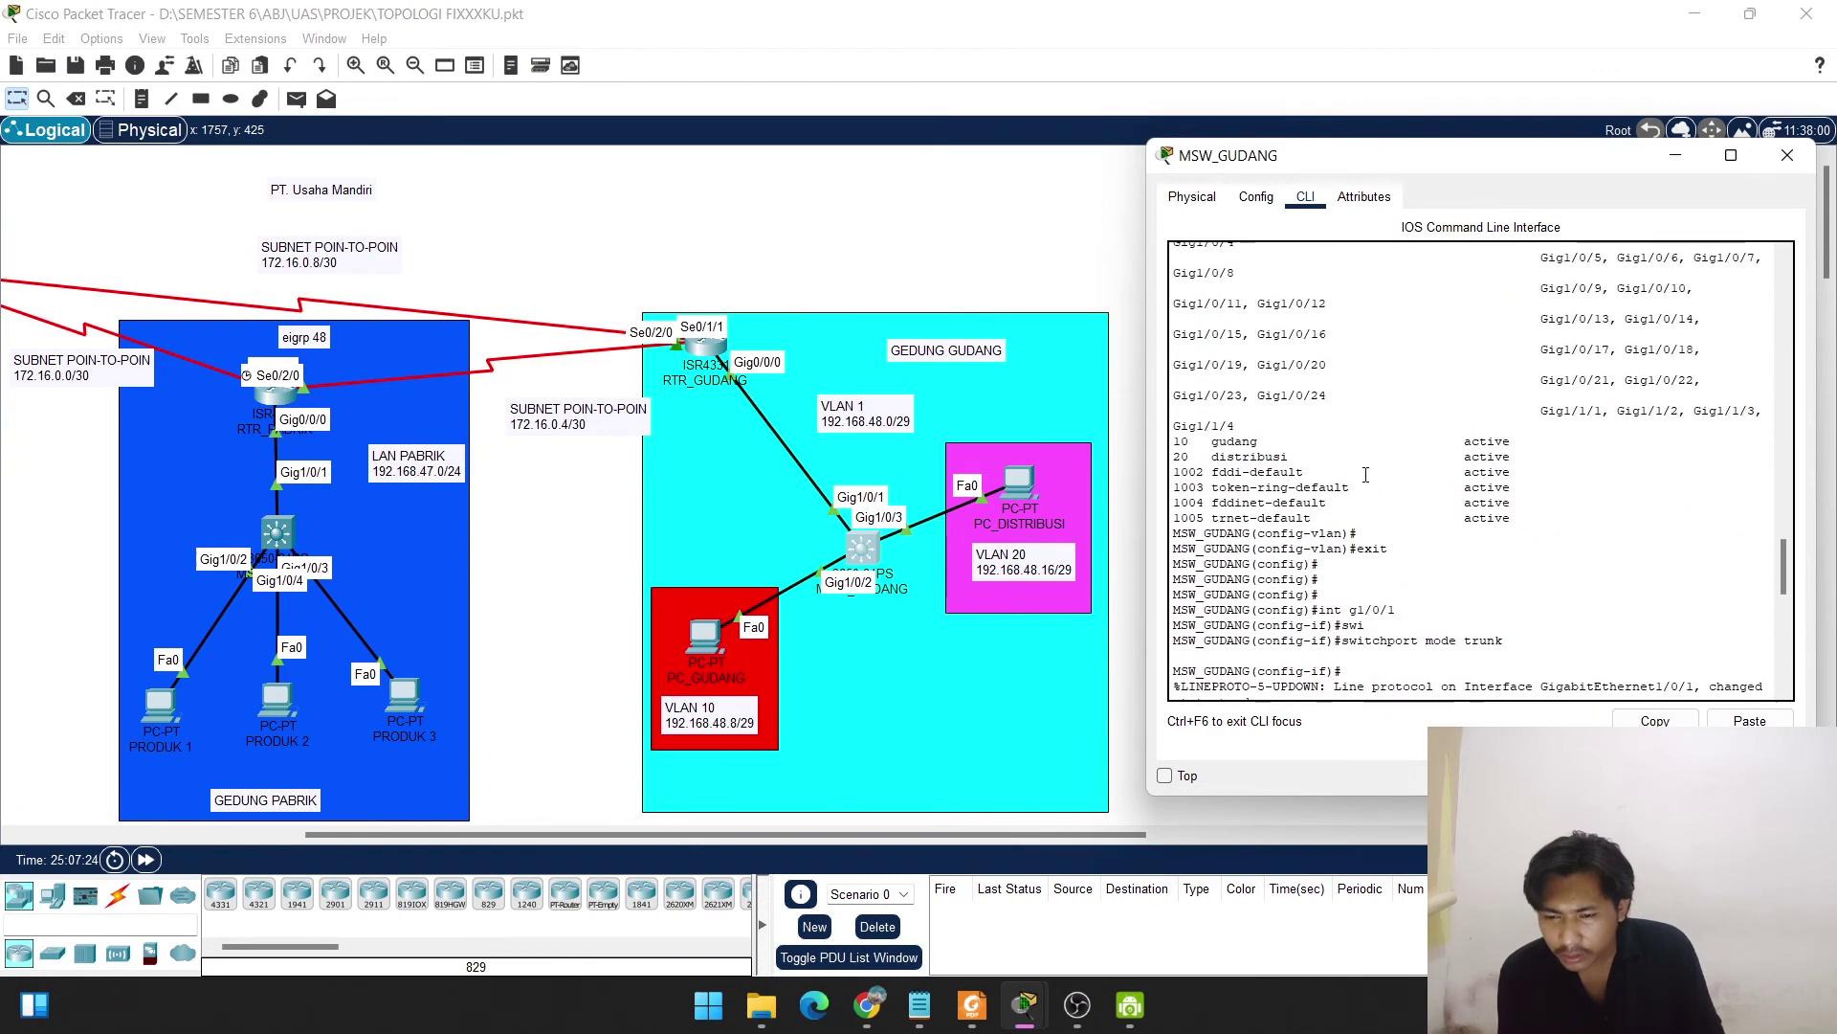
pyautogui.scroll(-15, 1367, 476)
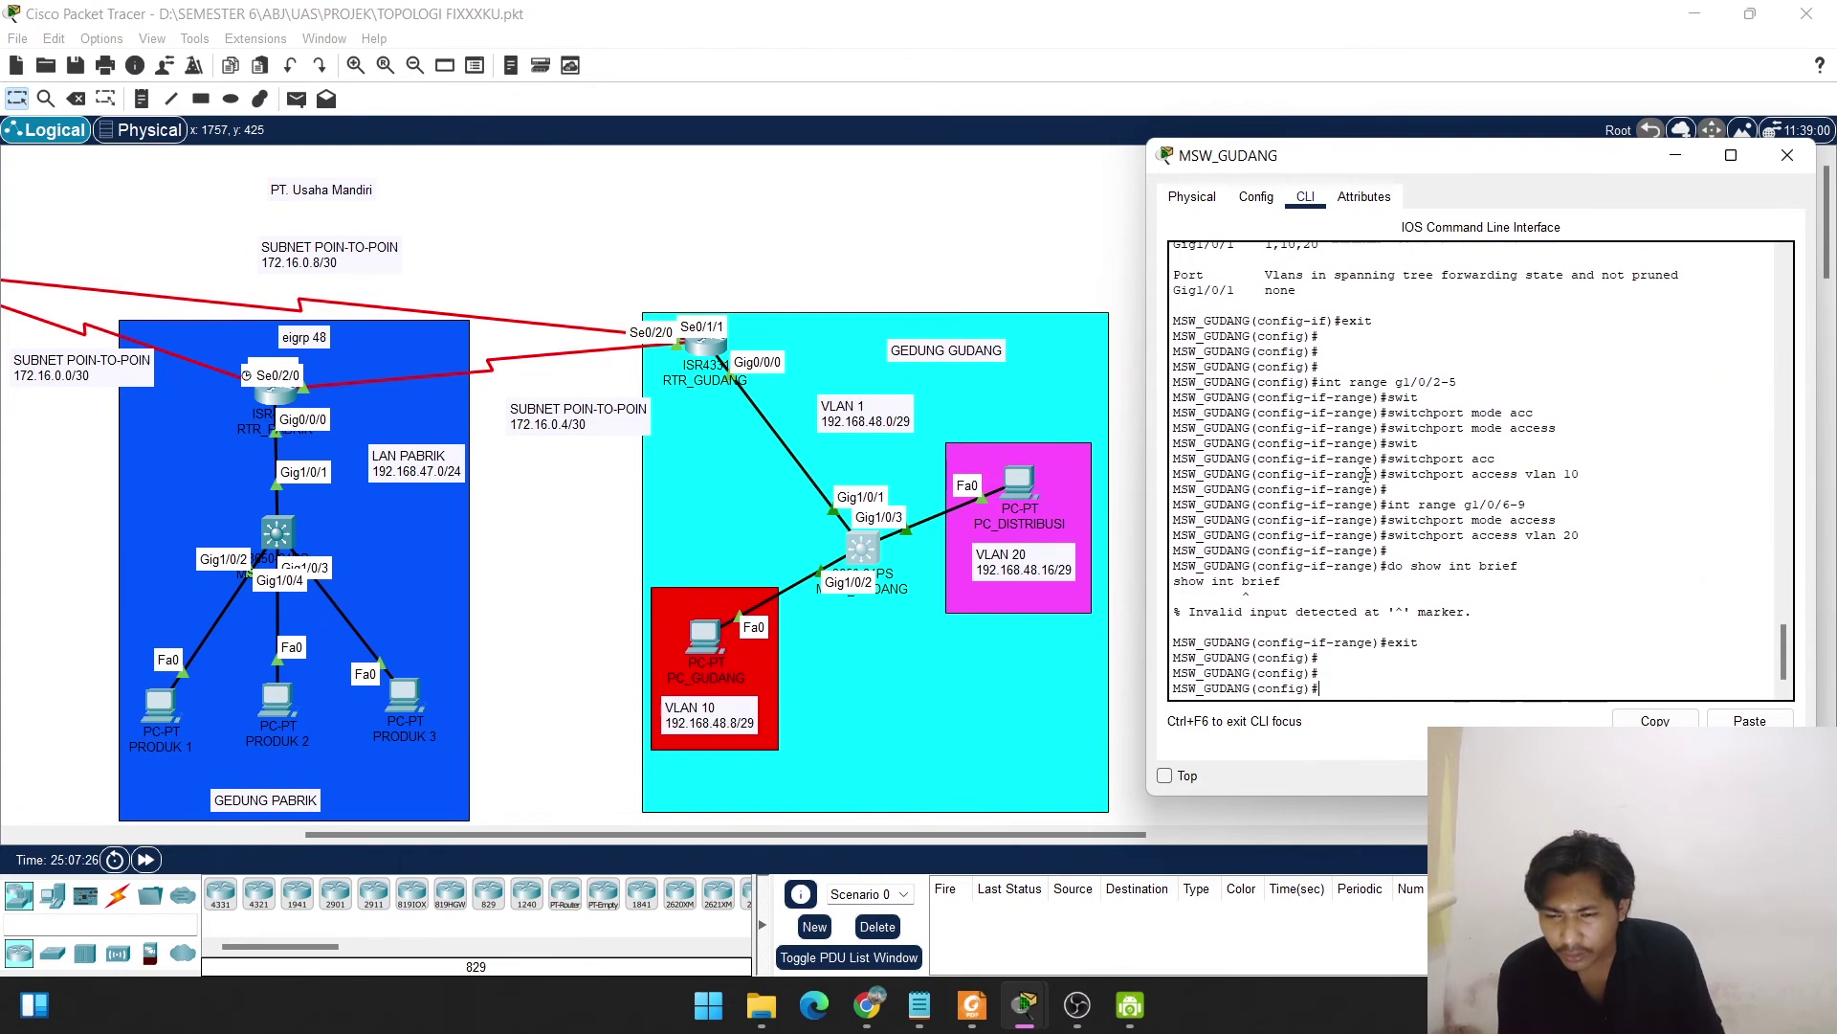
pyautogui.write('s')
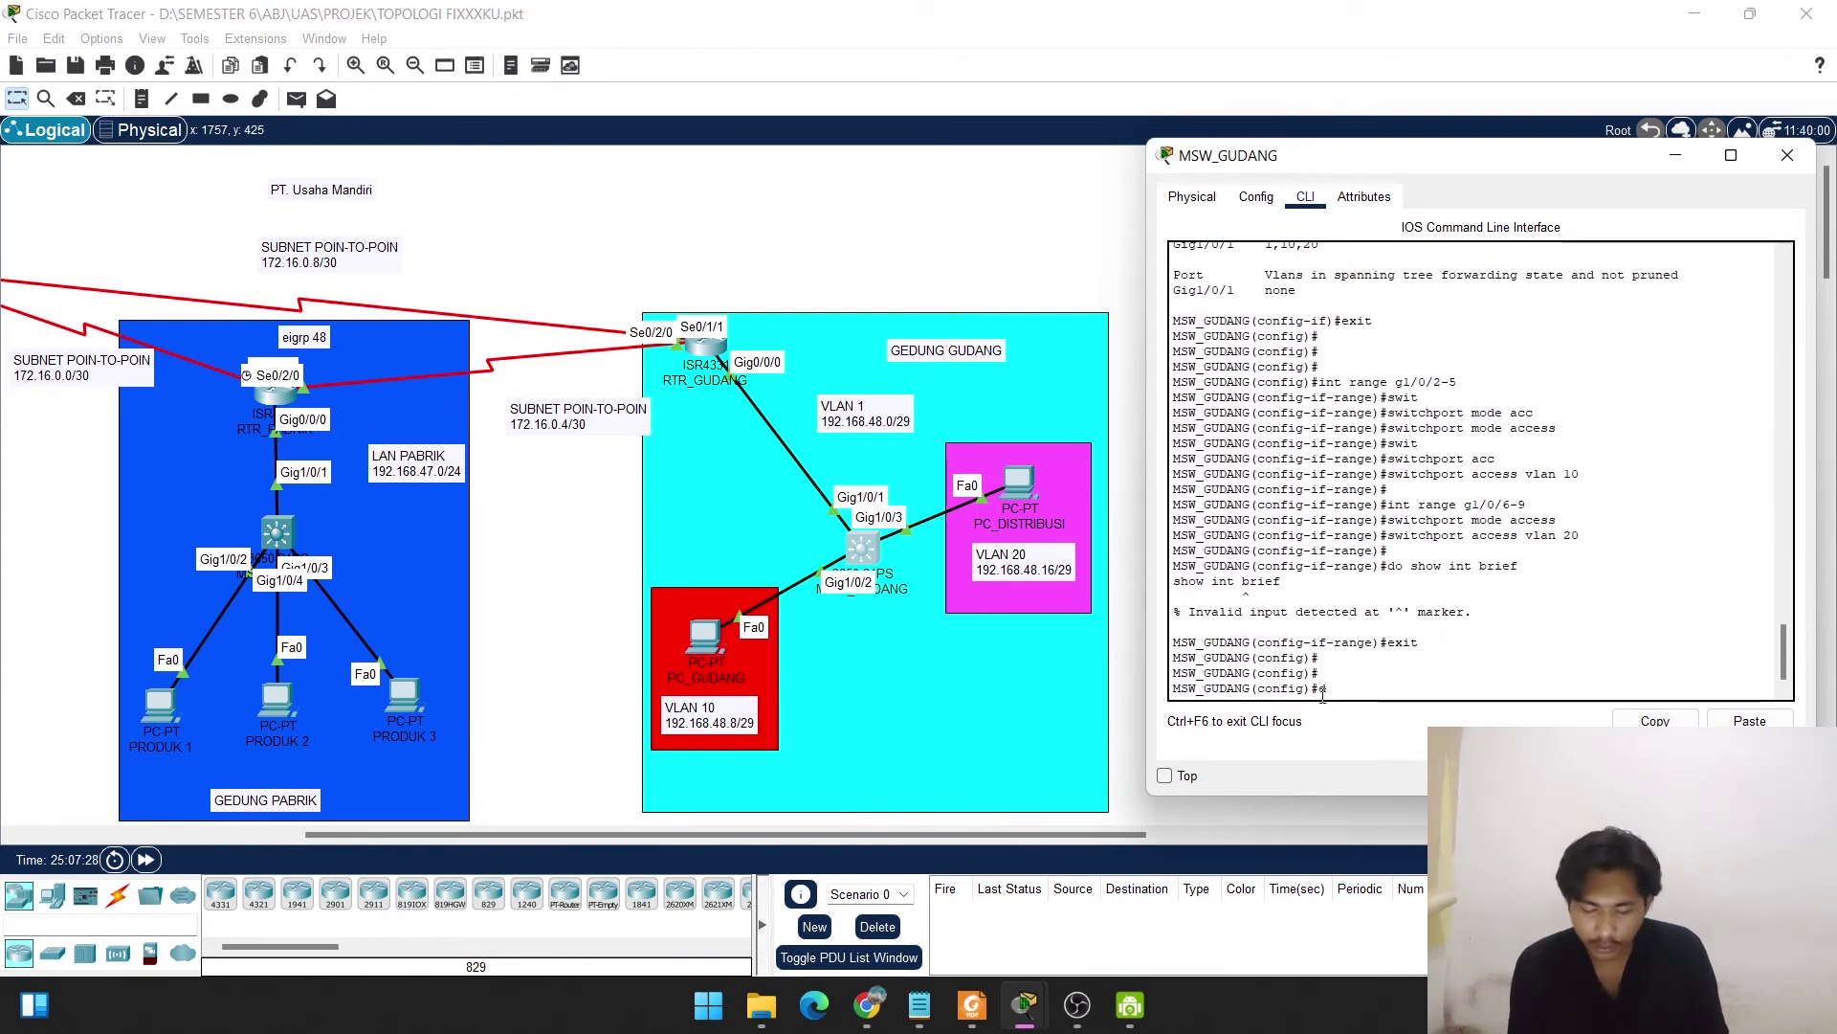
pyautogui.write('o show vlan')
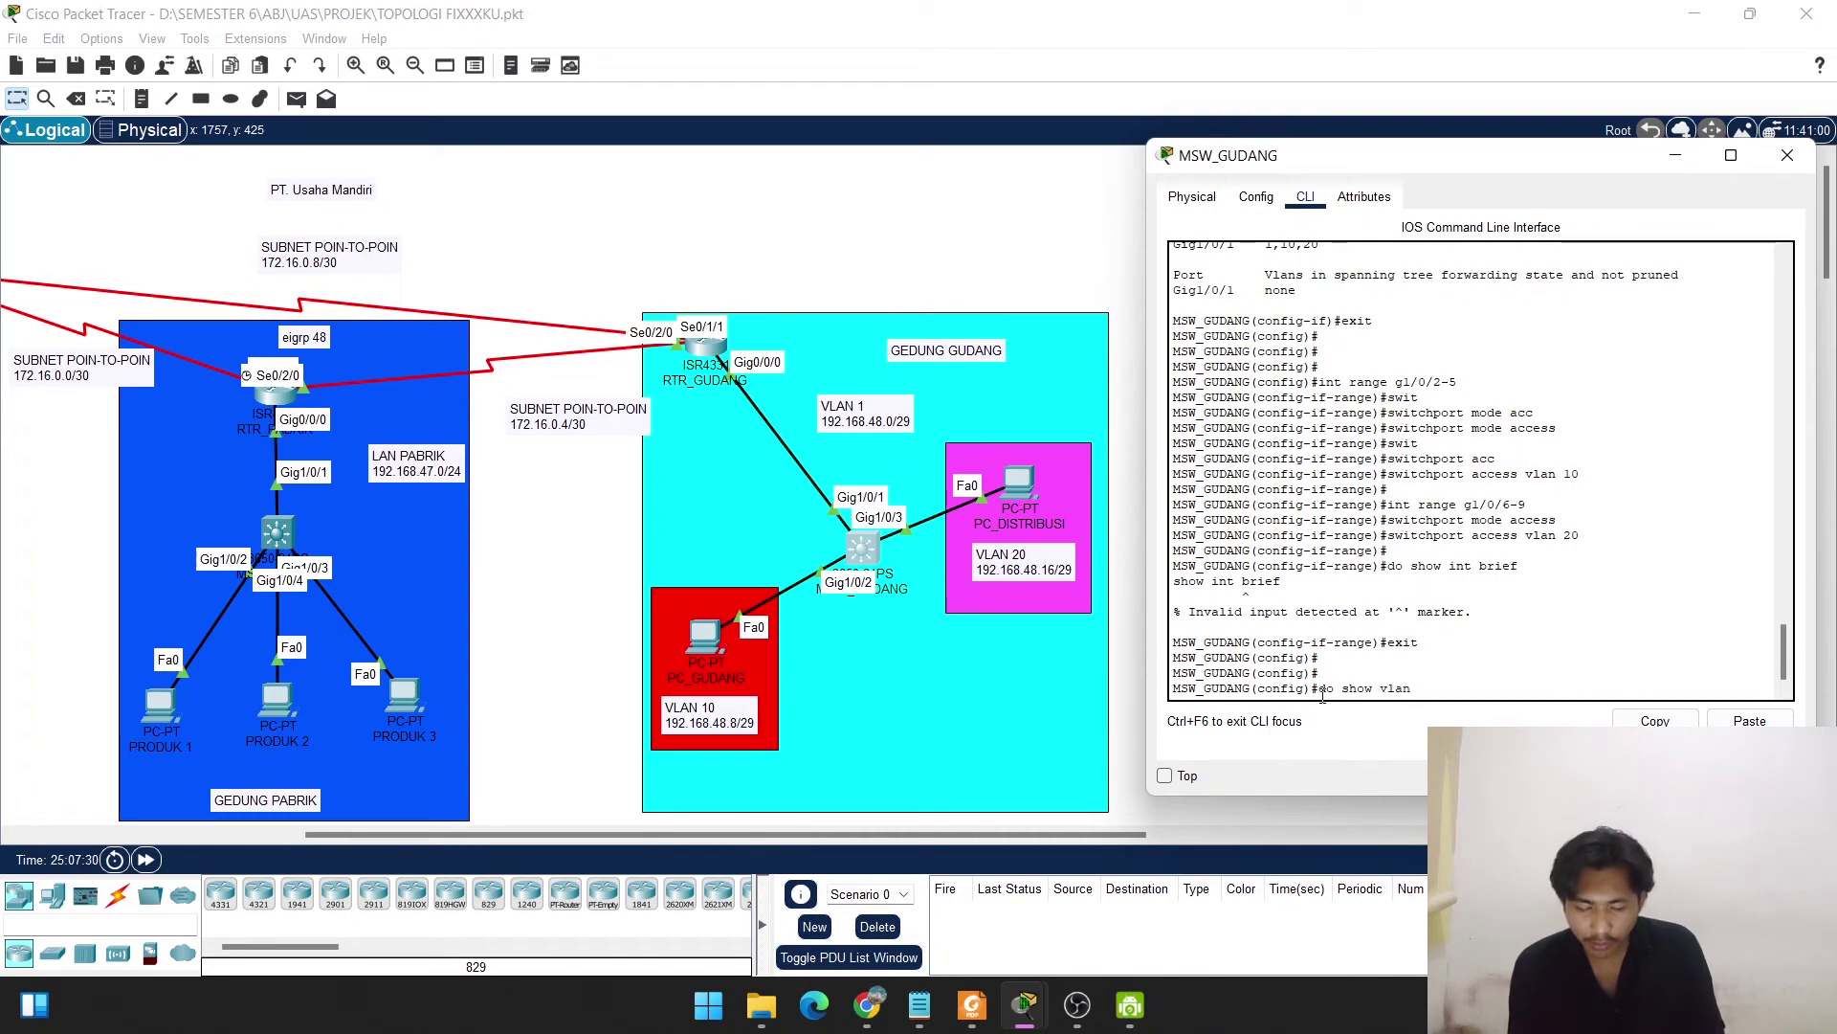
pyautogui.write(' brief')
pyautogui.press('Return')
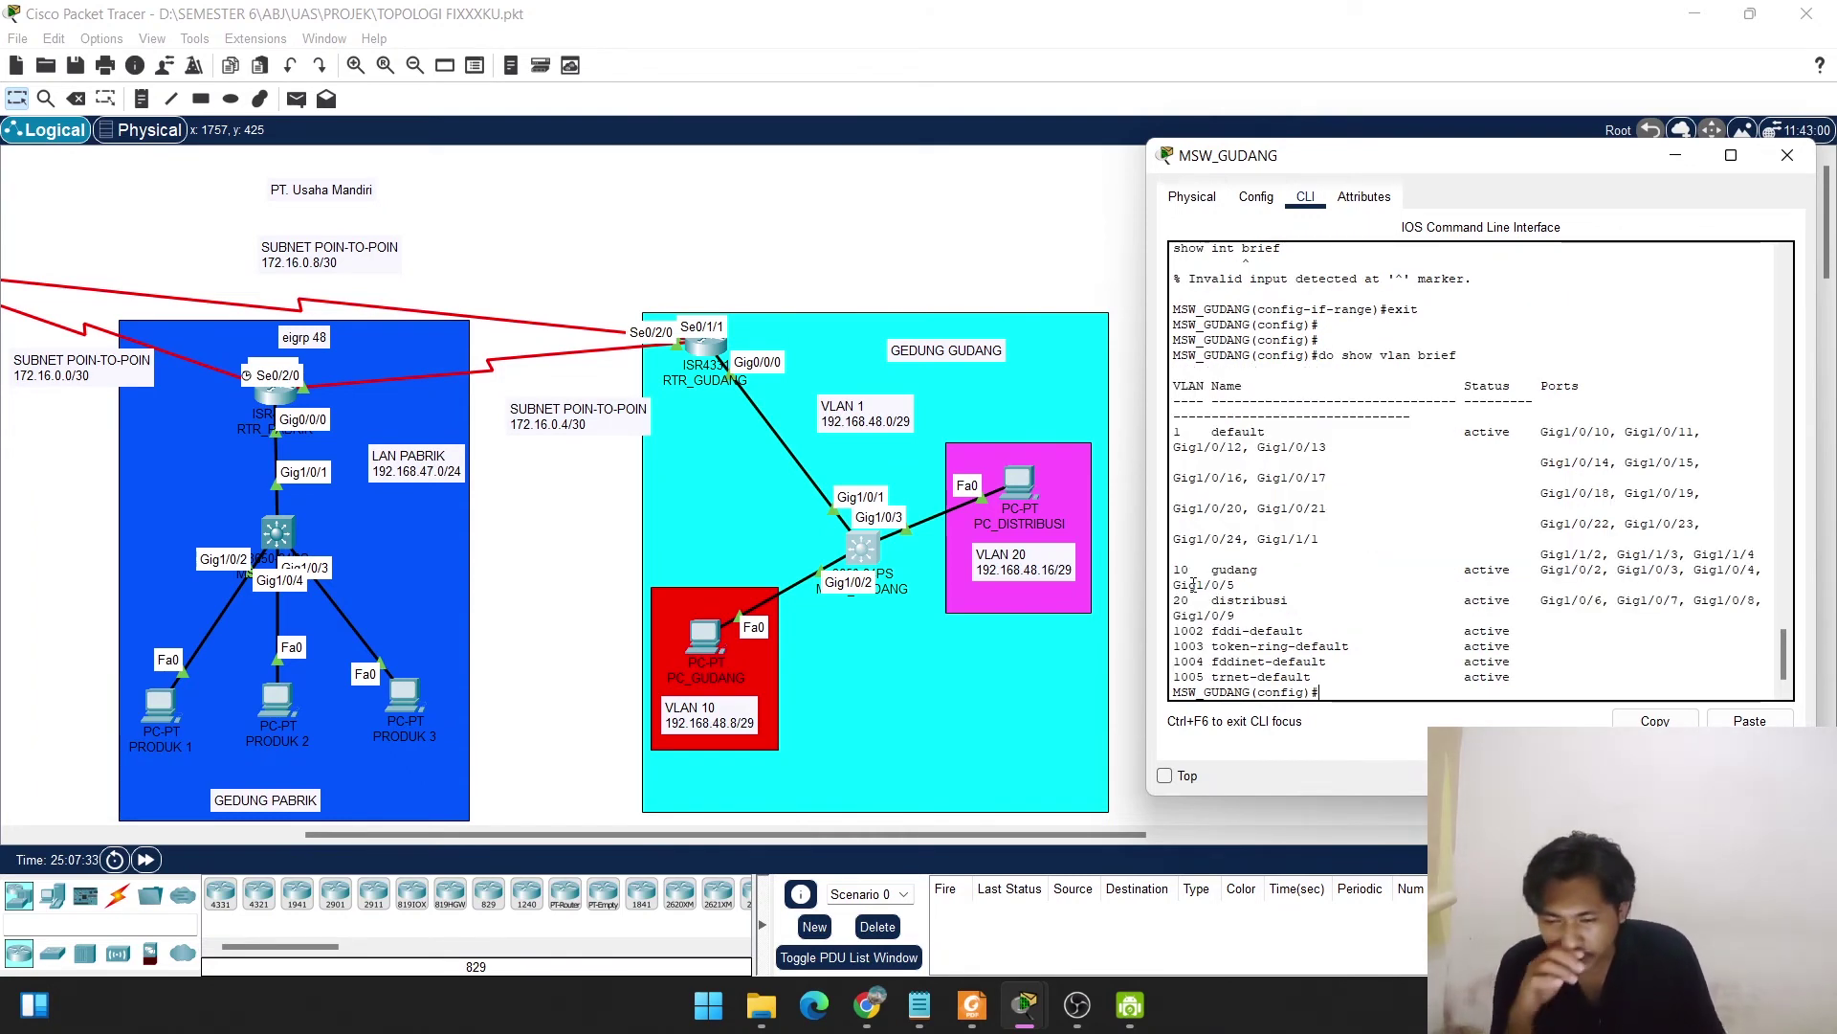
pyautogui.moveTo(1171, 572); pyautogui.dragTo(1755, 582)
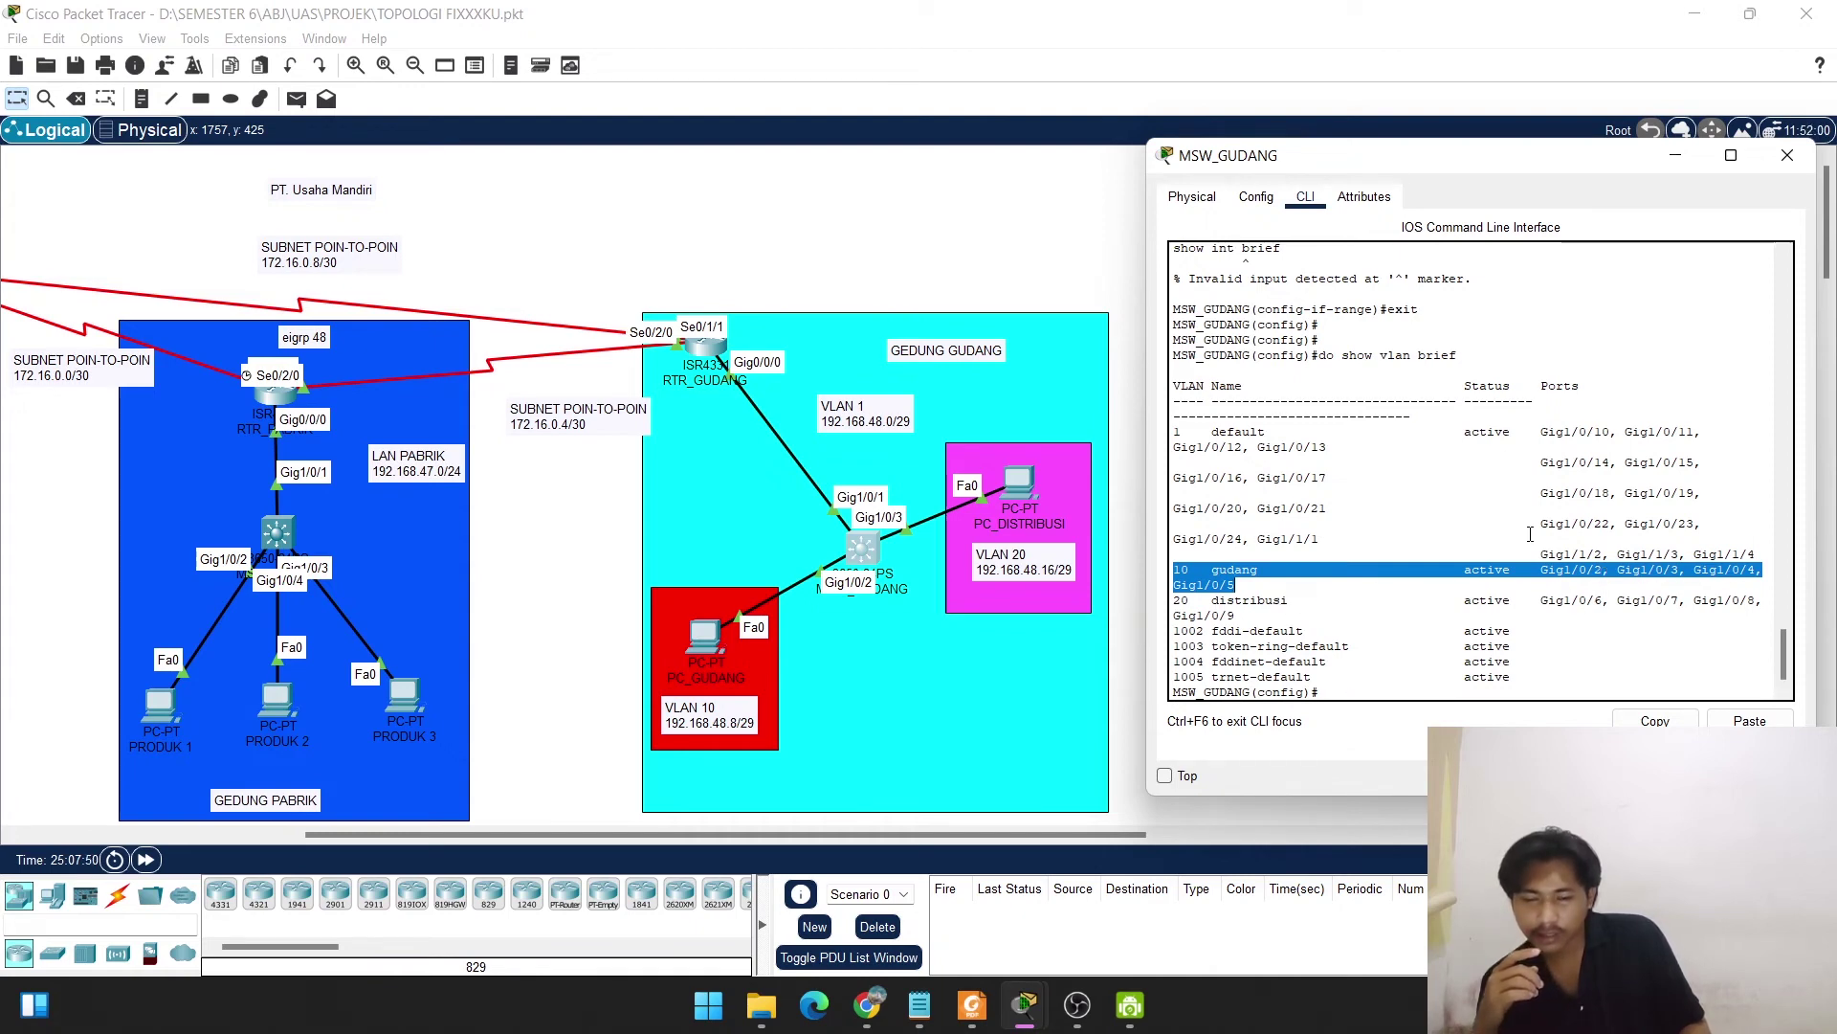
pyautogui.click(1330, 693)
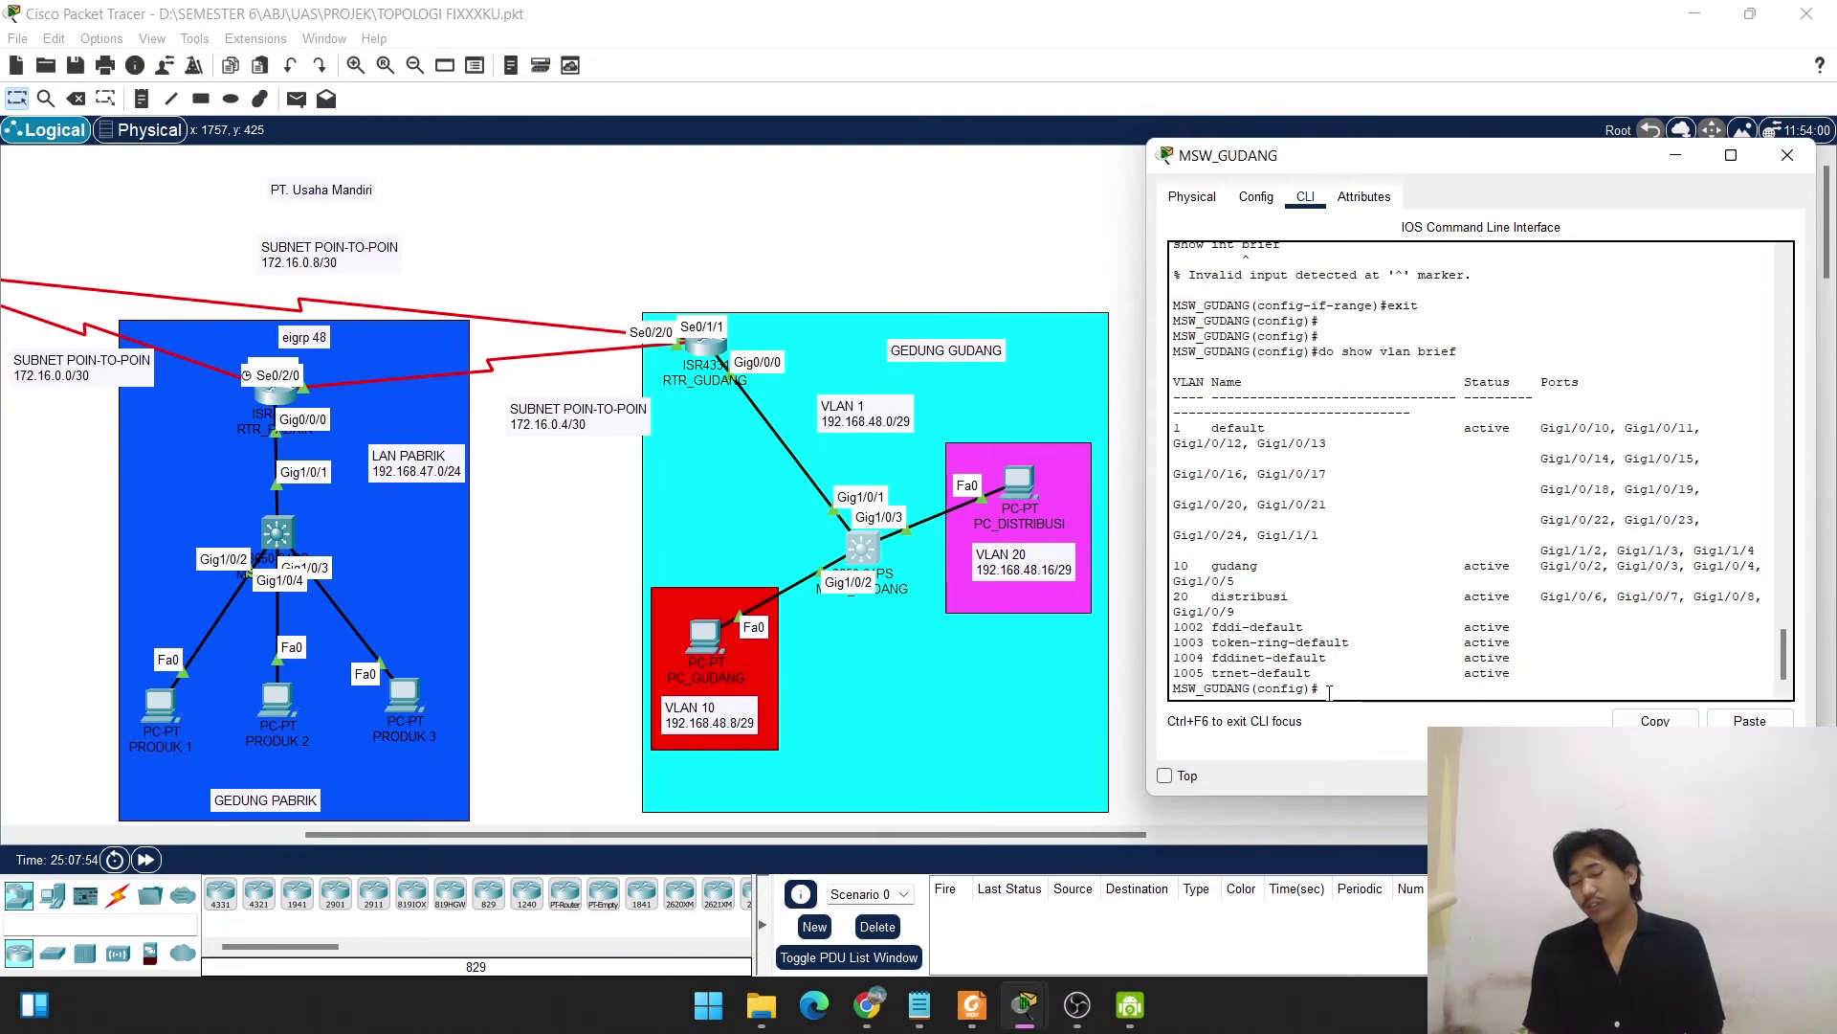
# Set an enable secret password and the domain name usahamandiri.com on MSW_GUDANG.
pyautogui.press('Return')
pyautogui.press('Return')
pyautogui.press('Return')
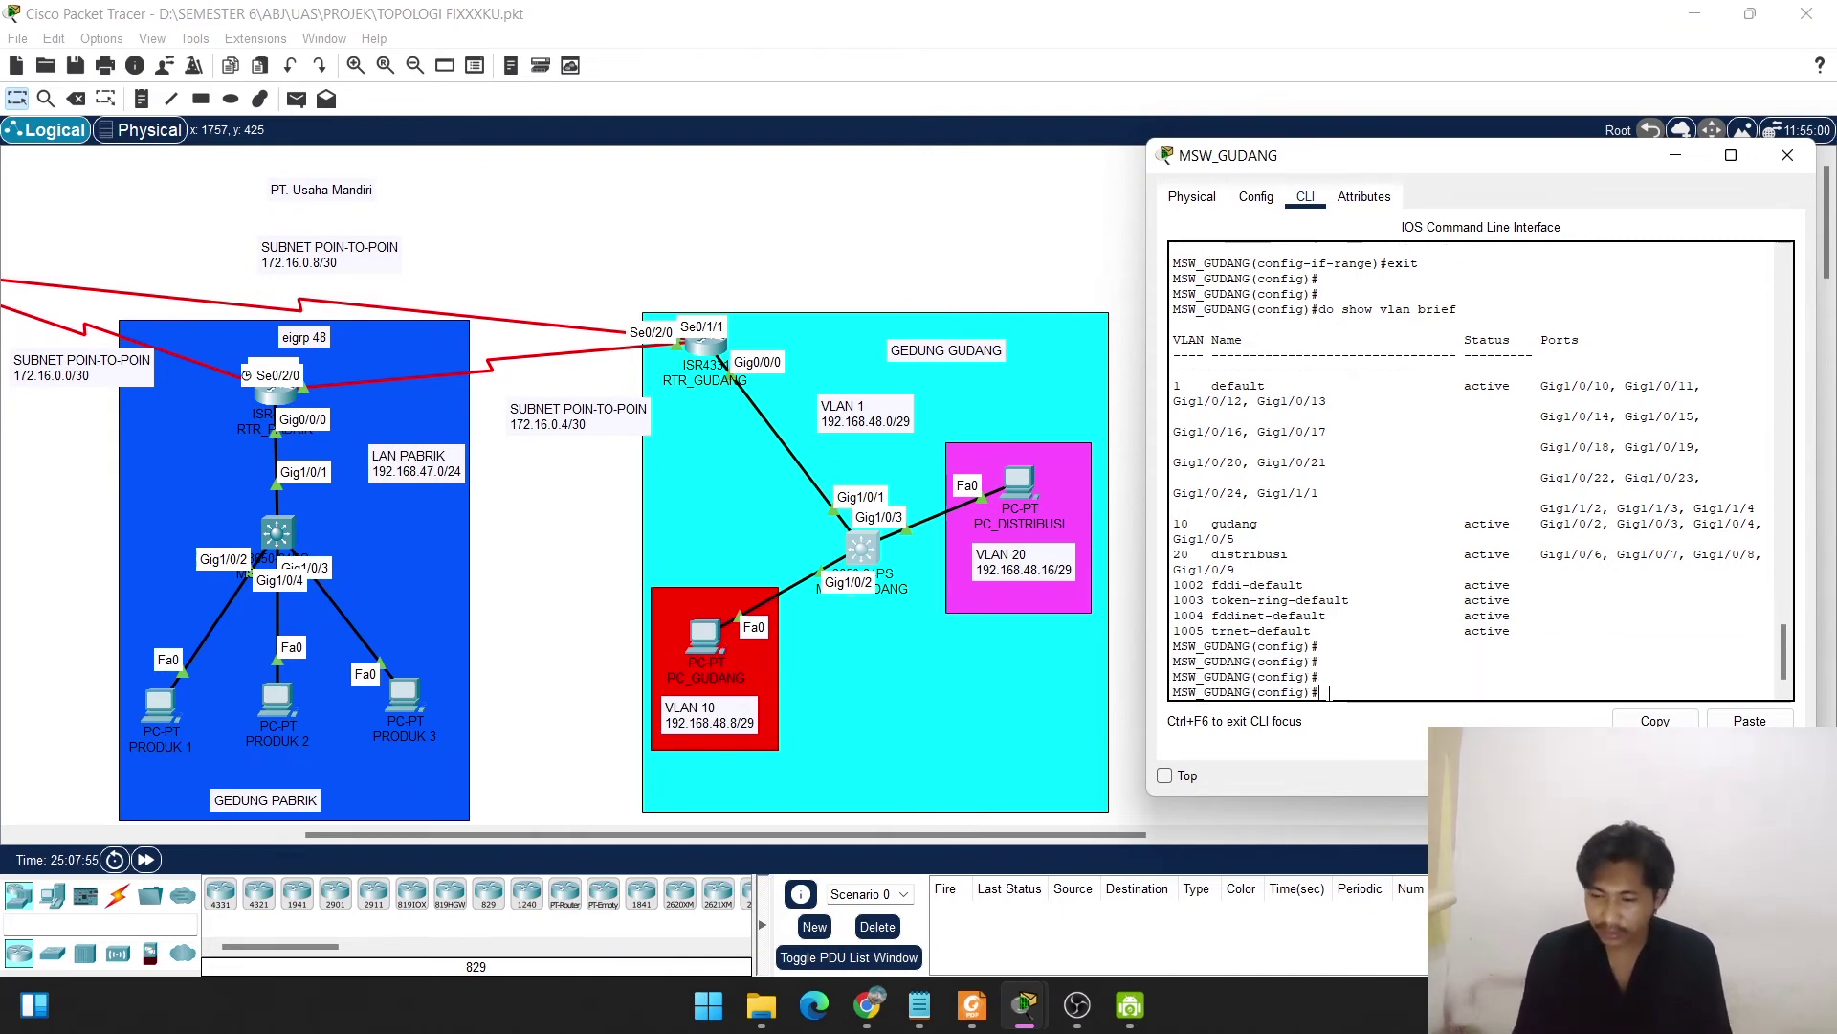
pyautogui.write('enba')
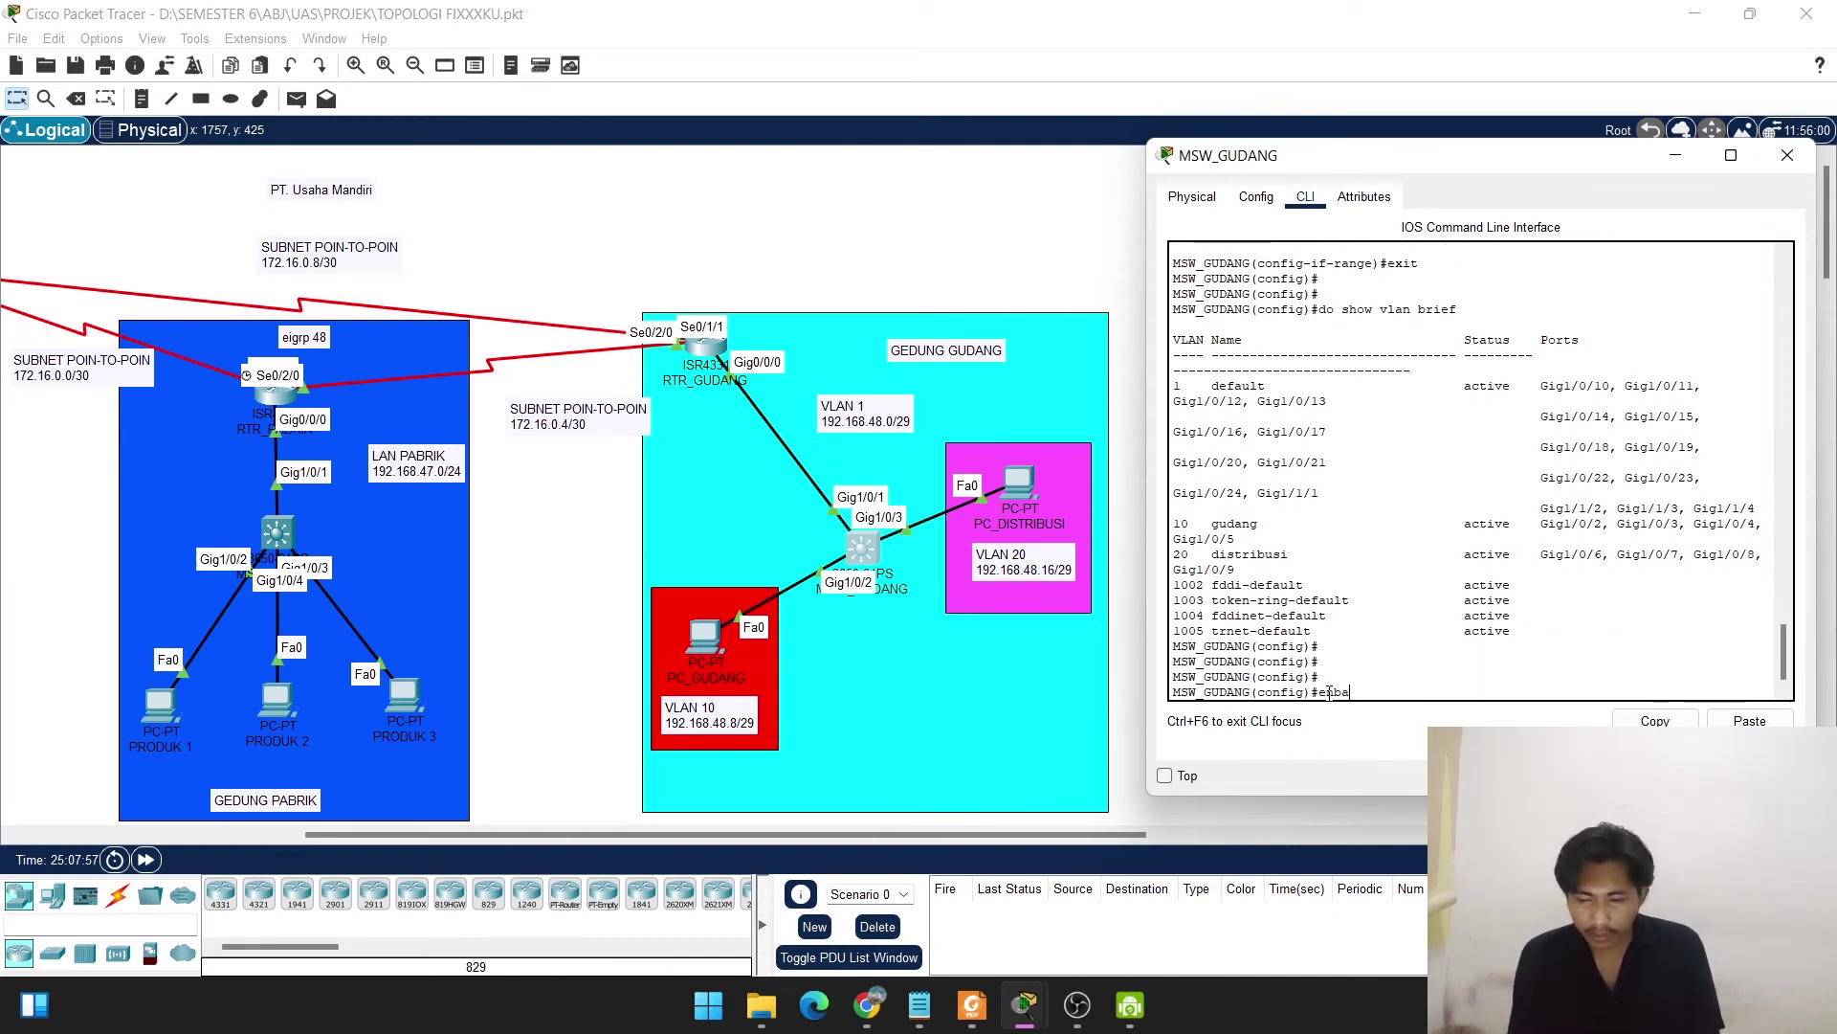
pyautogui.press('Return')
pyautogui.write('e')
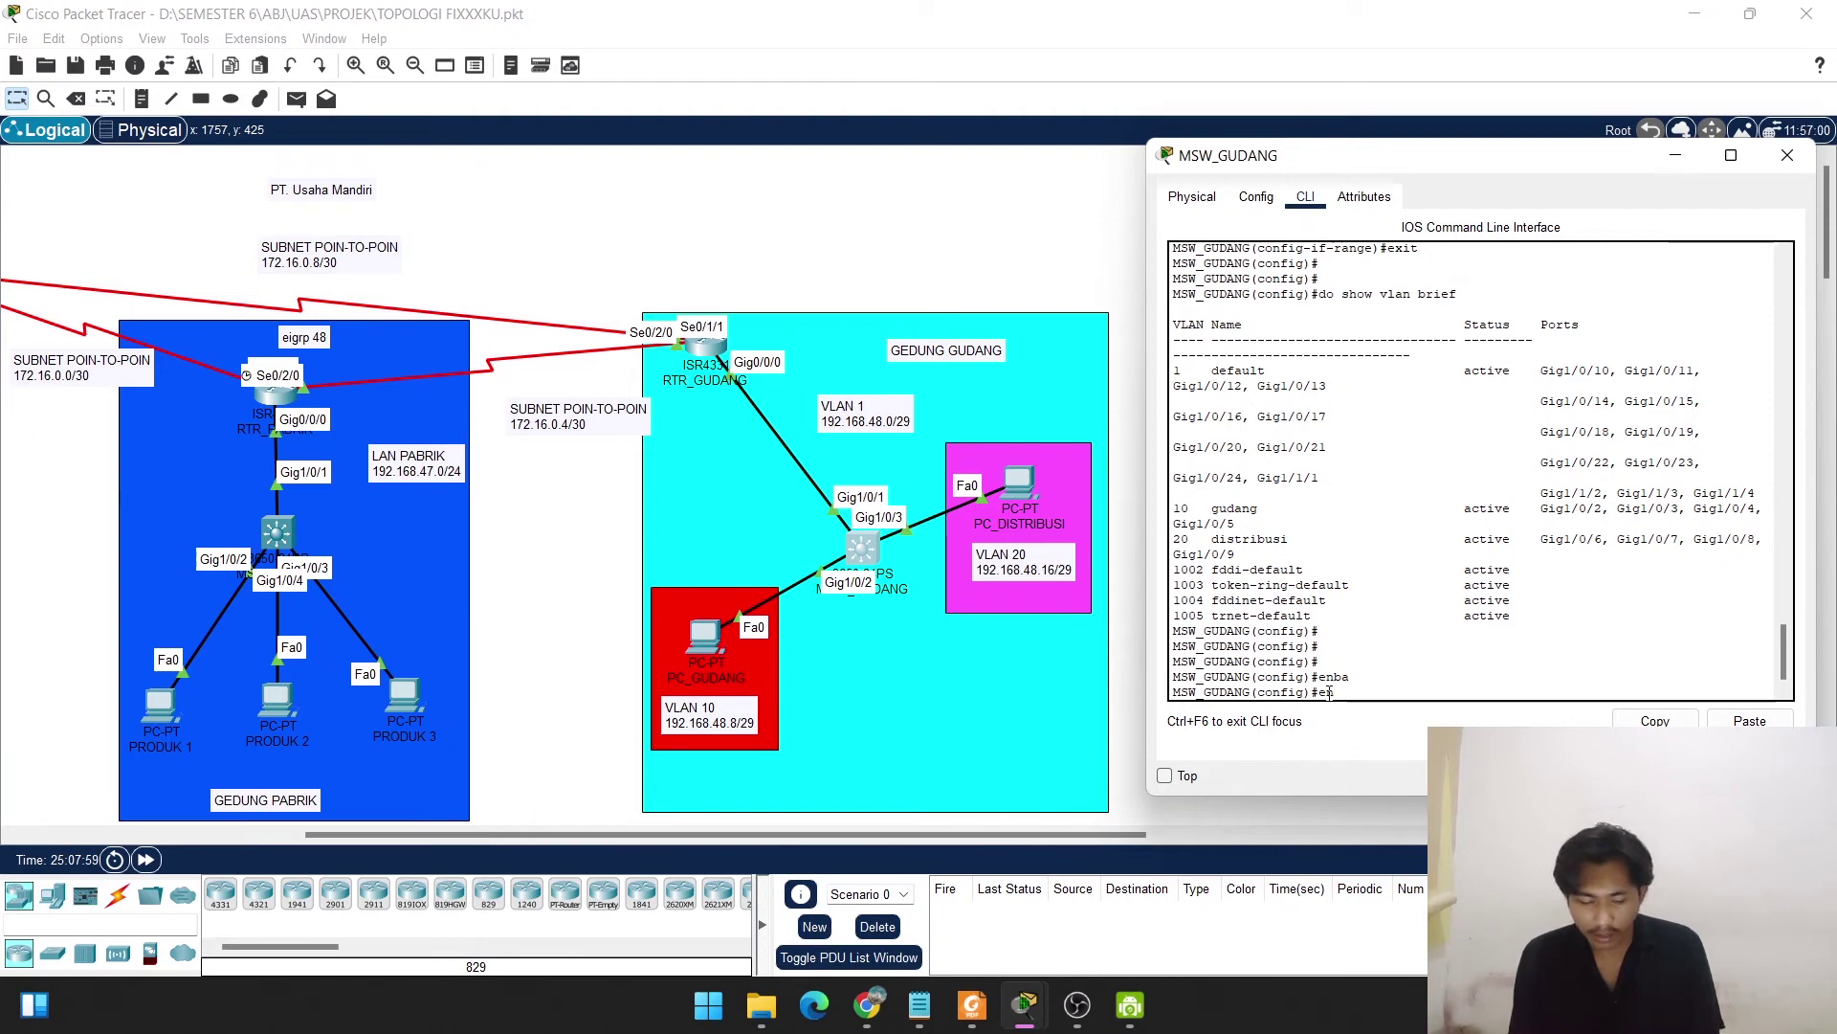
pyautogui.write('nable s')
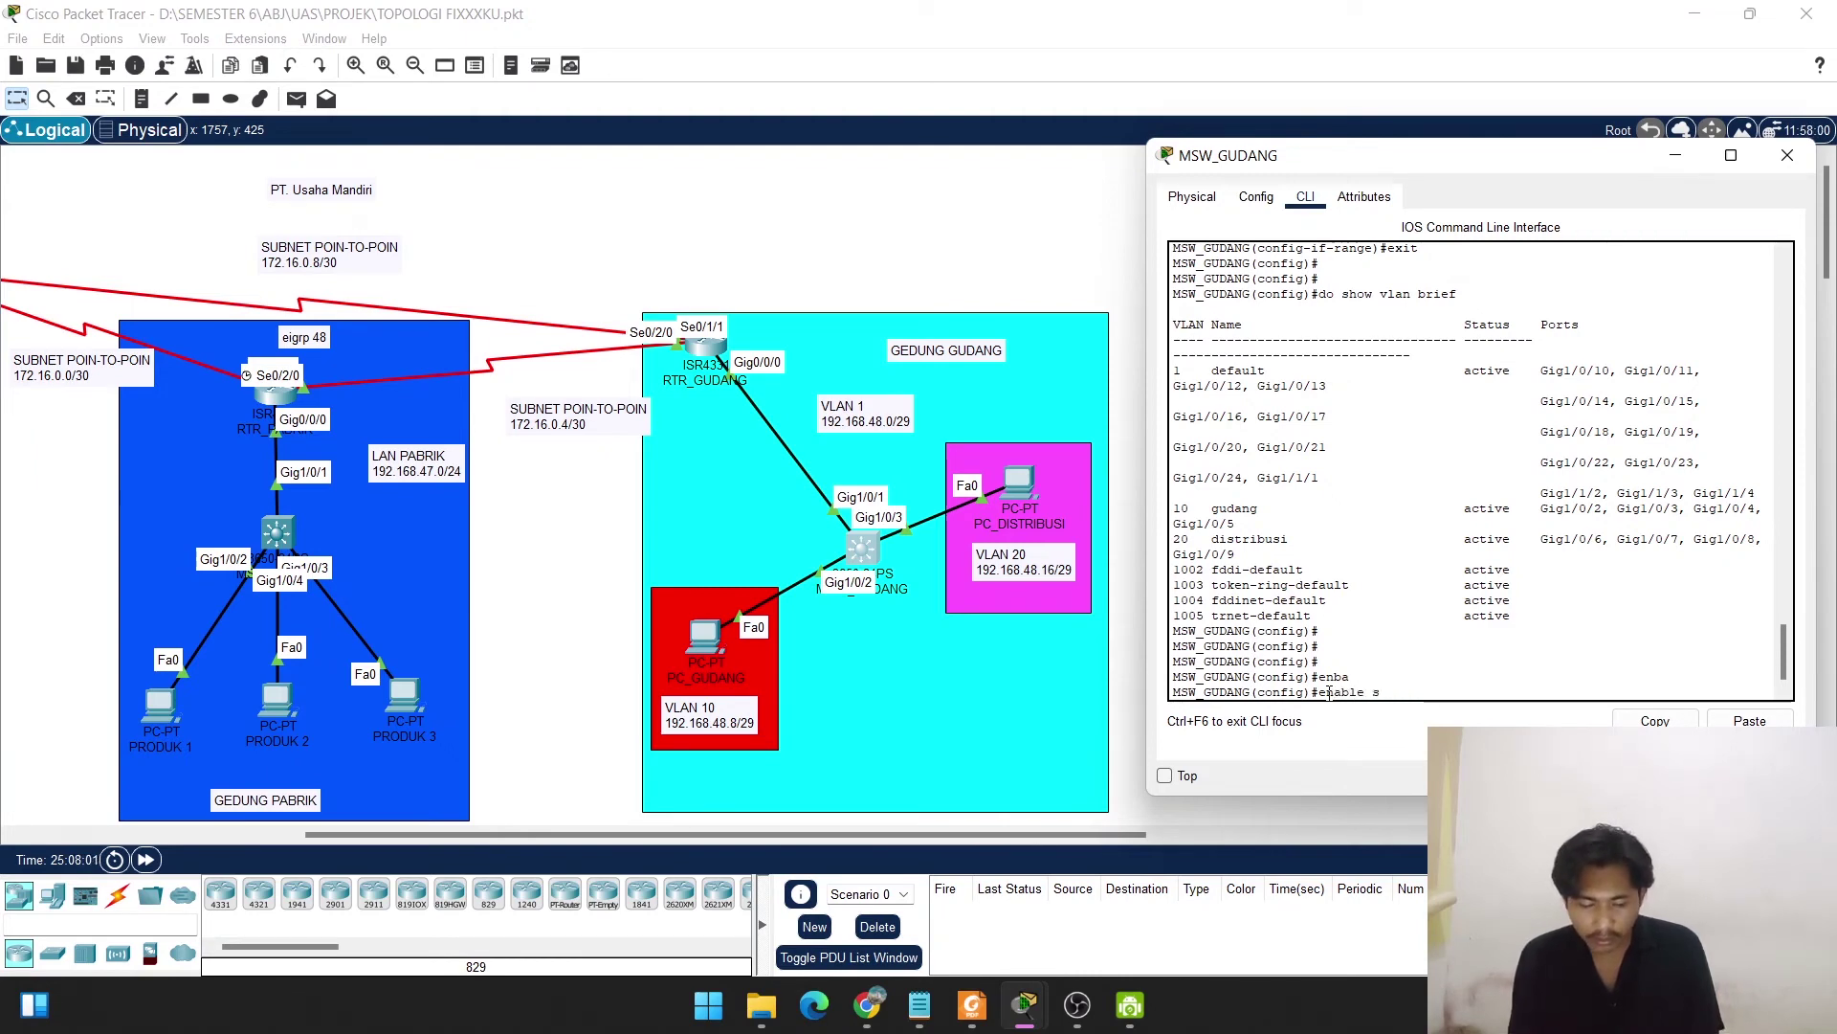
pyautogui.write('ecret mandiri')
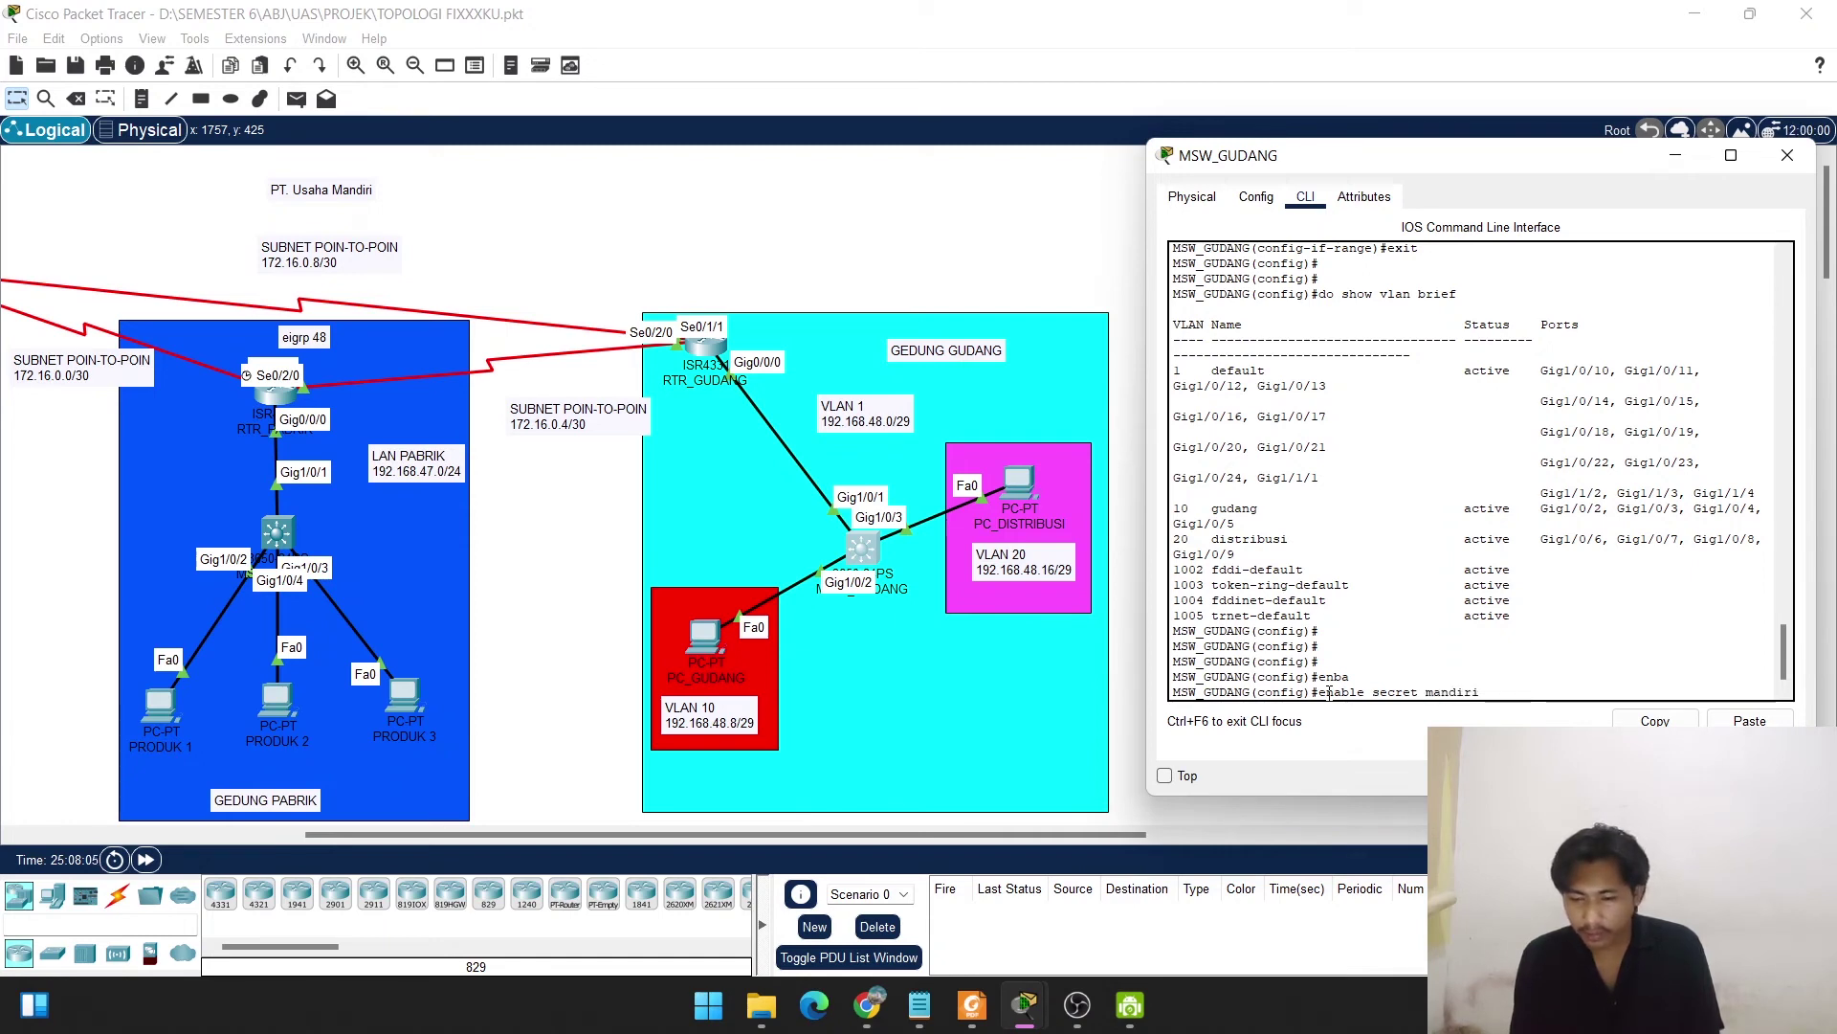
pyautogui.press('Return')
pyautogui.press('Return')
pyautogui.press('Return')
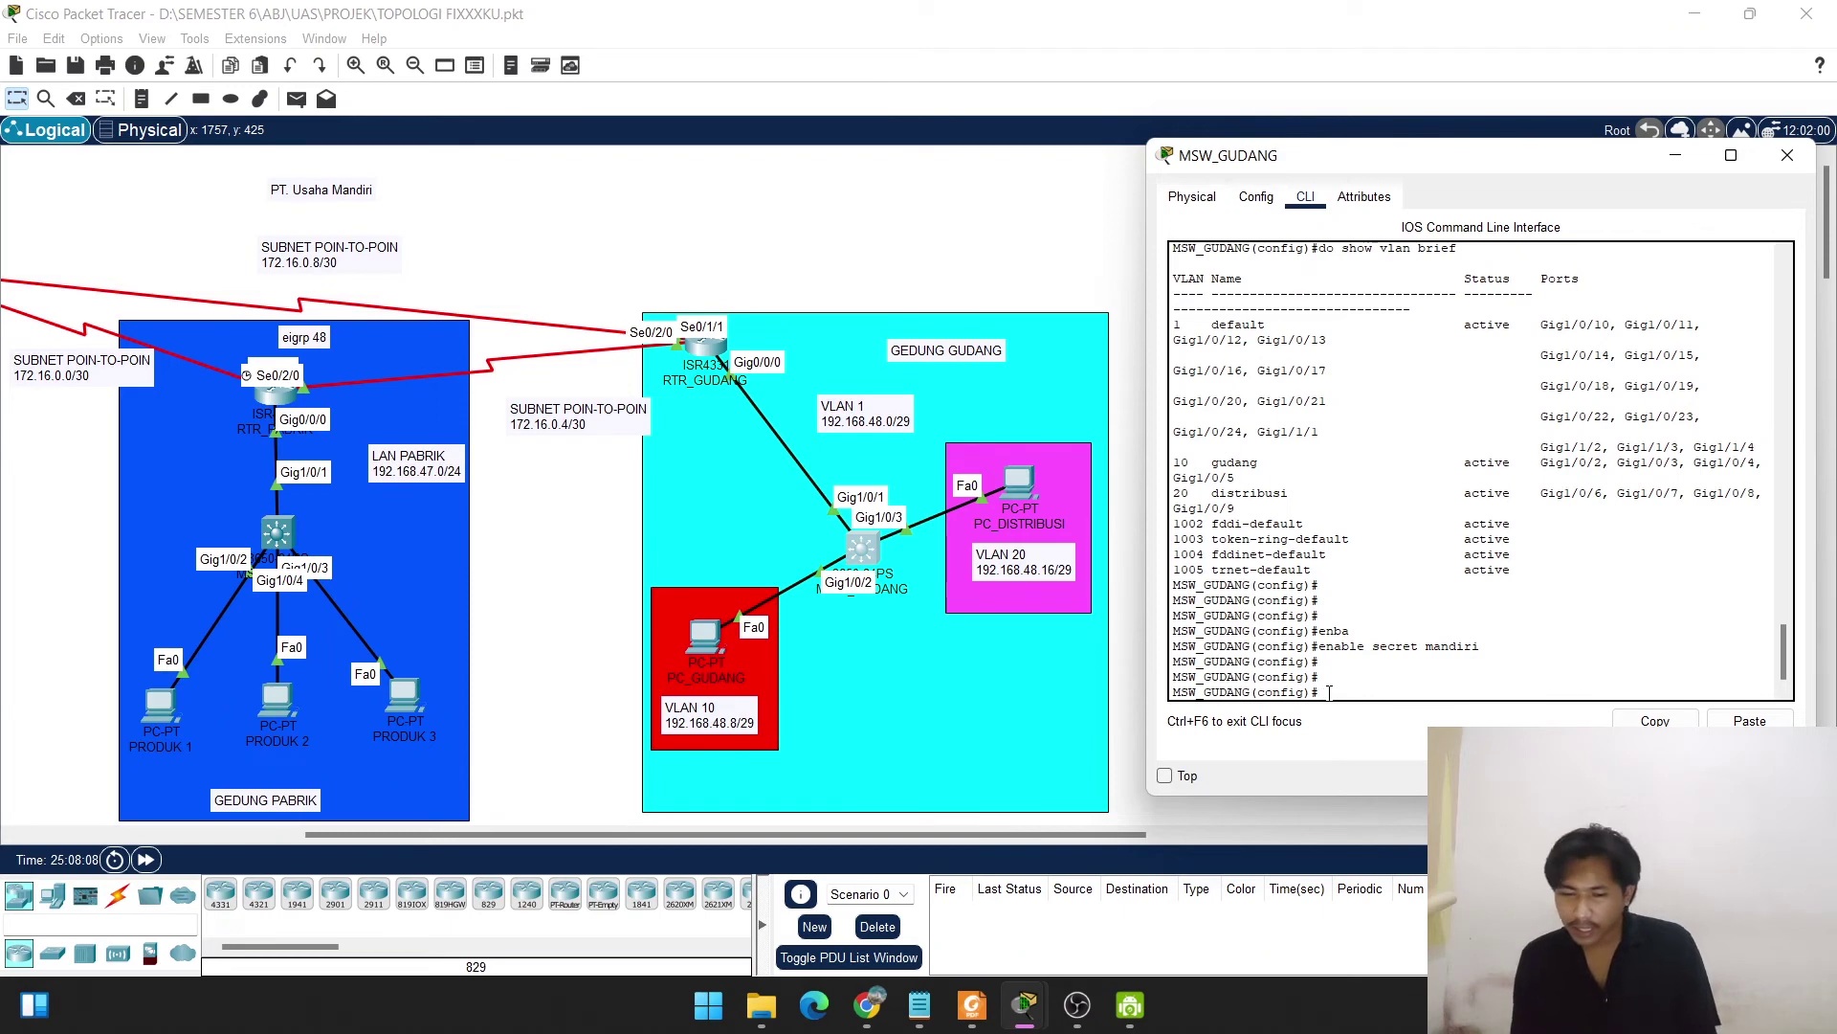
pyautogui.write('ip')
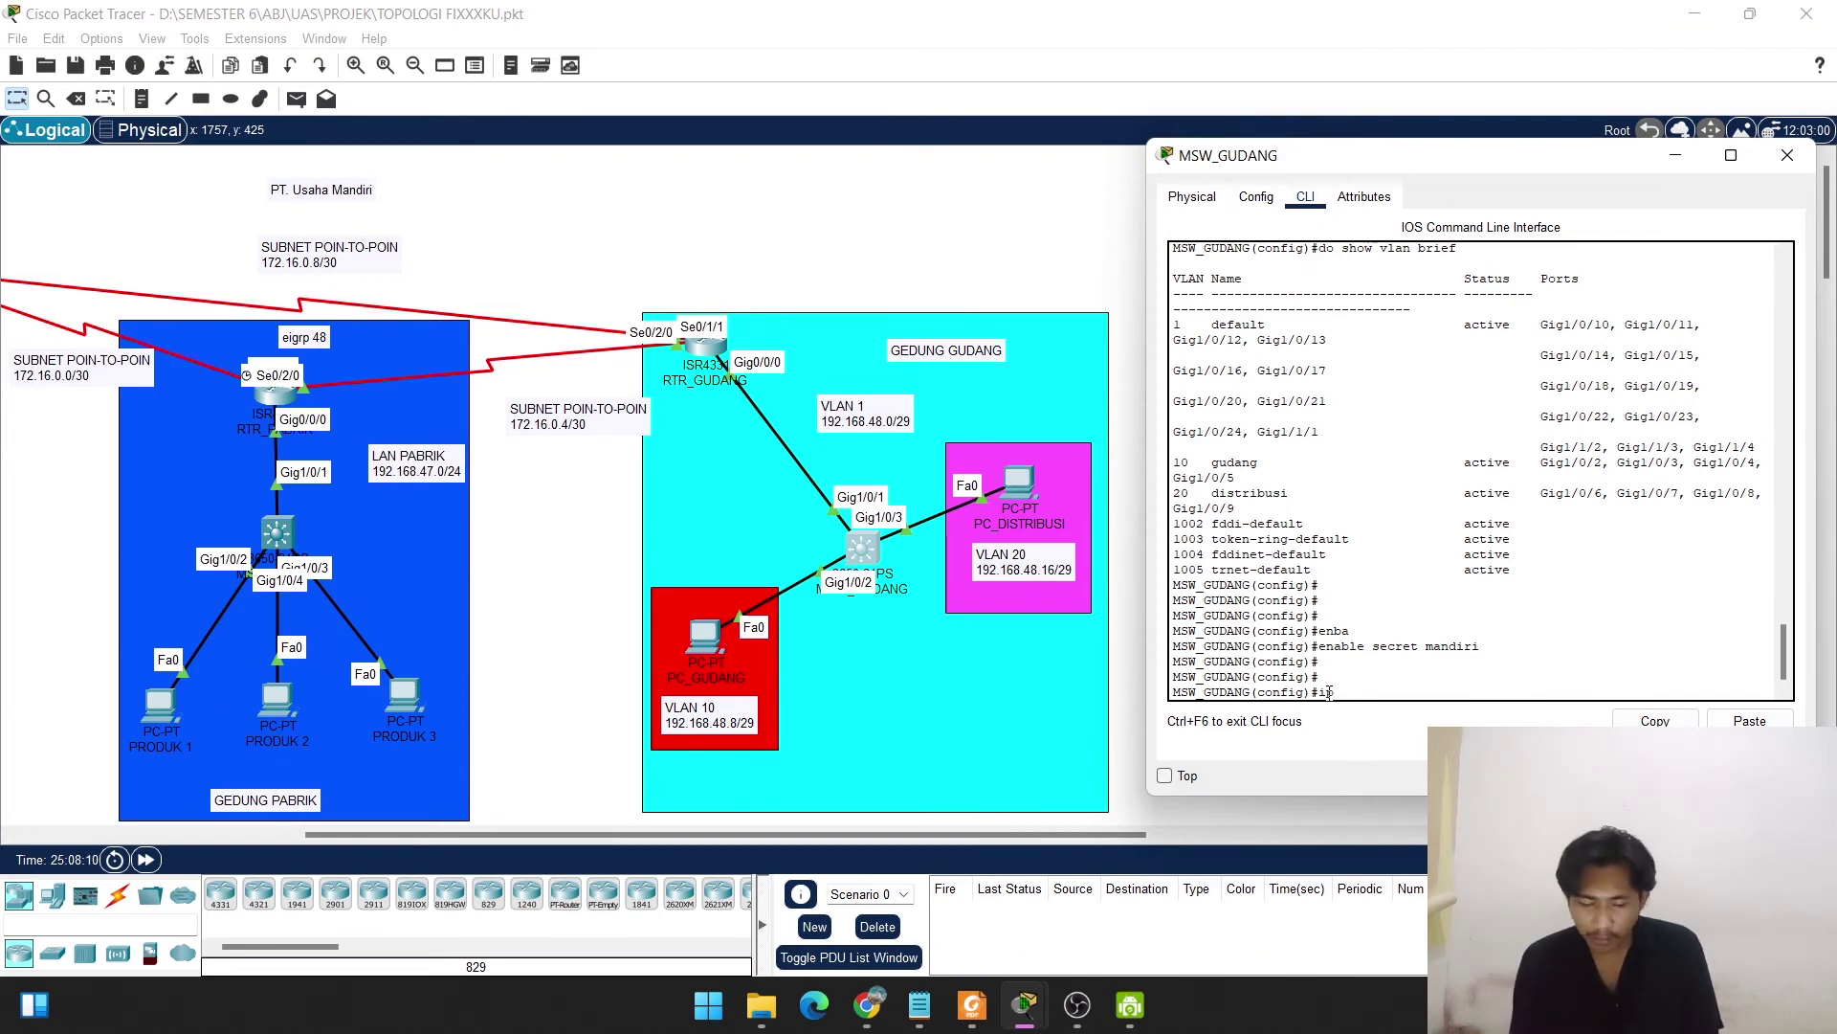
pyautogui.write(' domain-name')
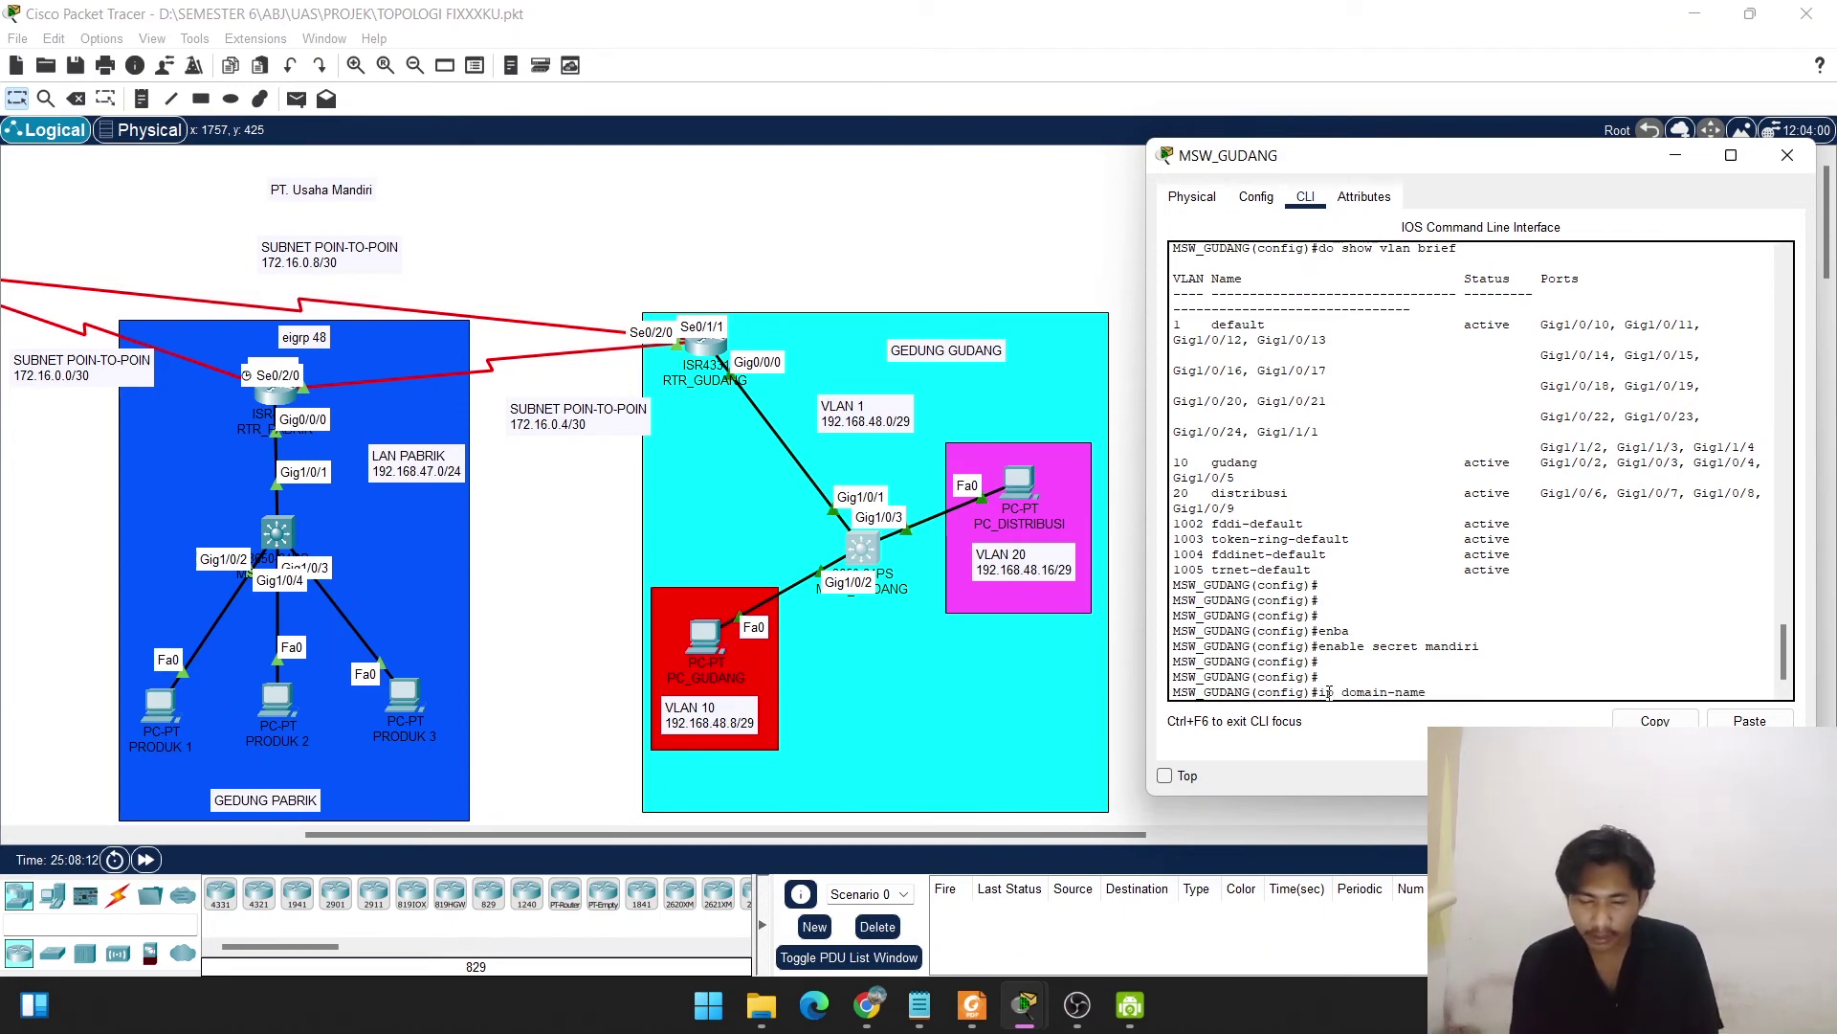
pyautogui.write(' usaham')
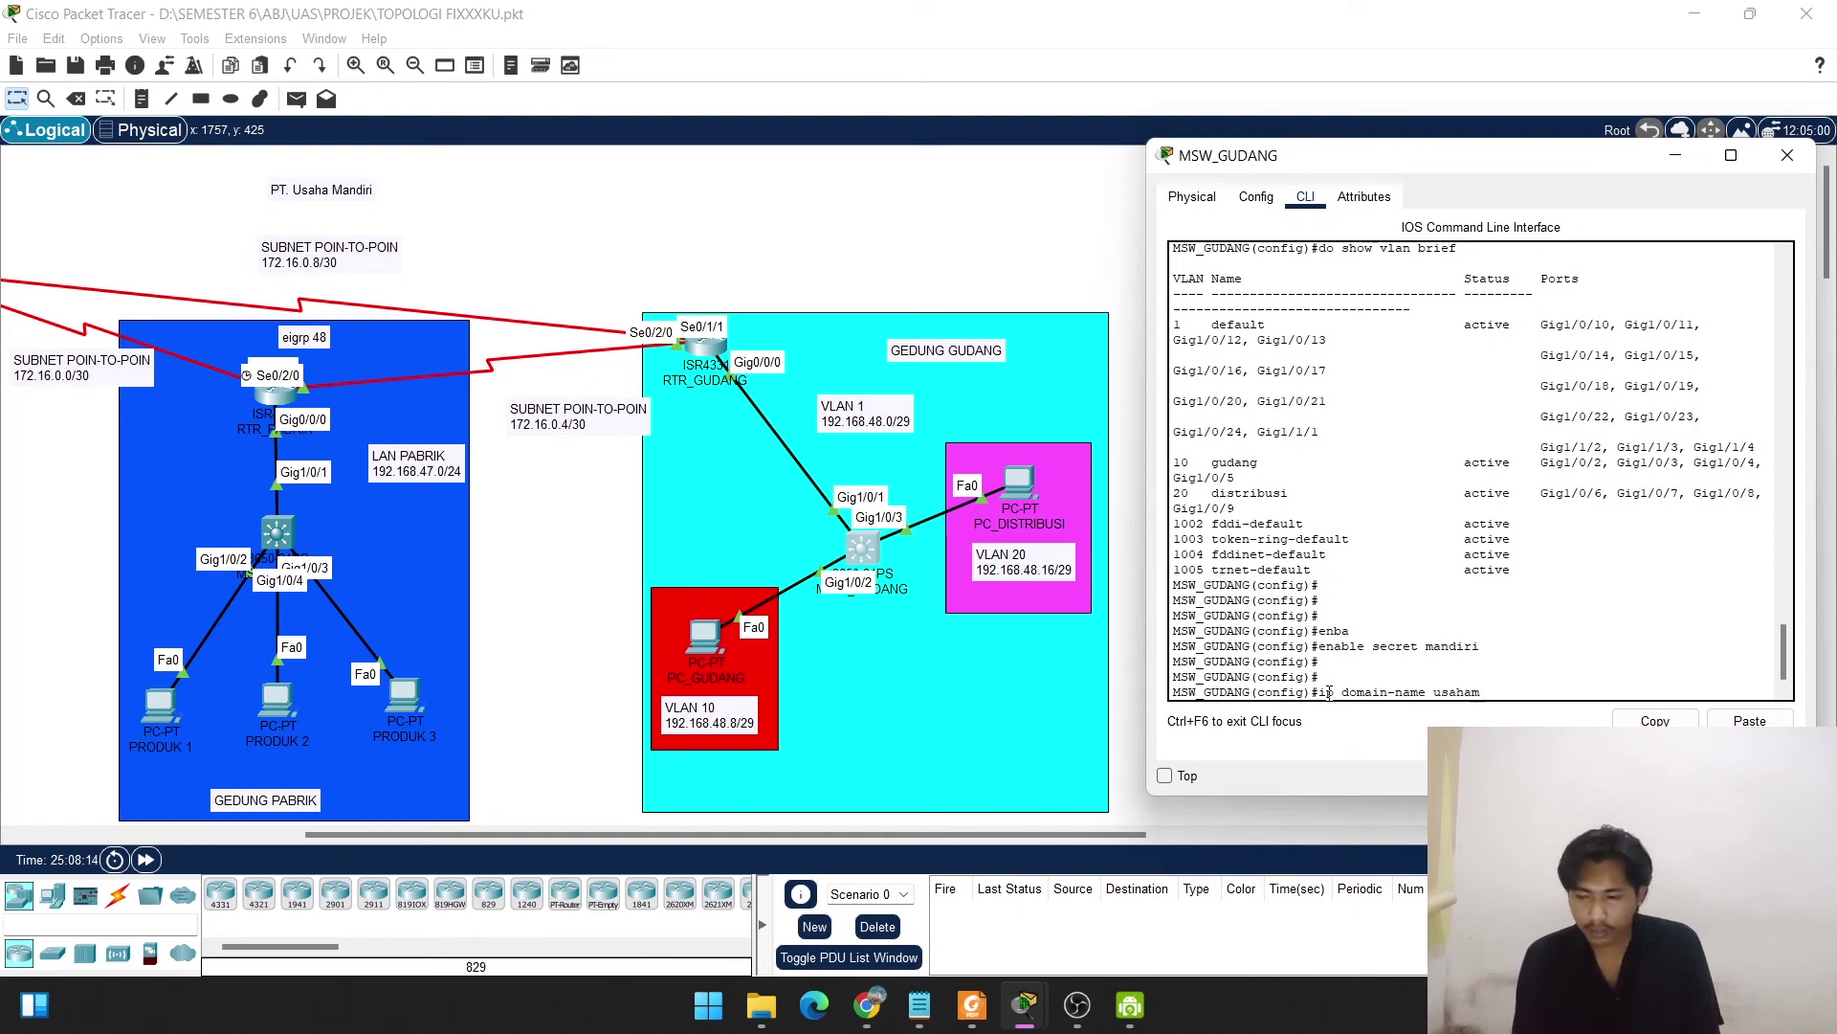
pyautogui.write('andiri.com')
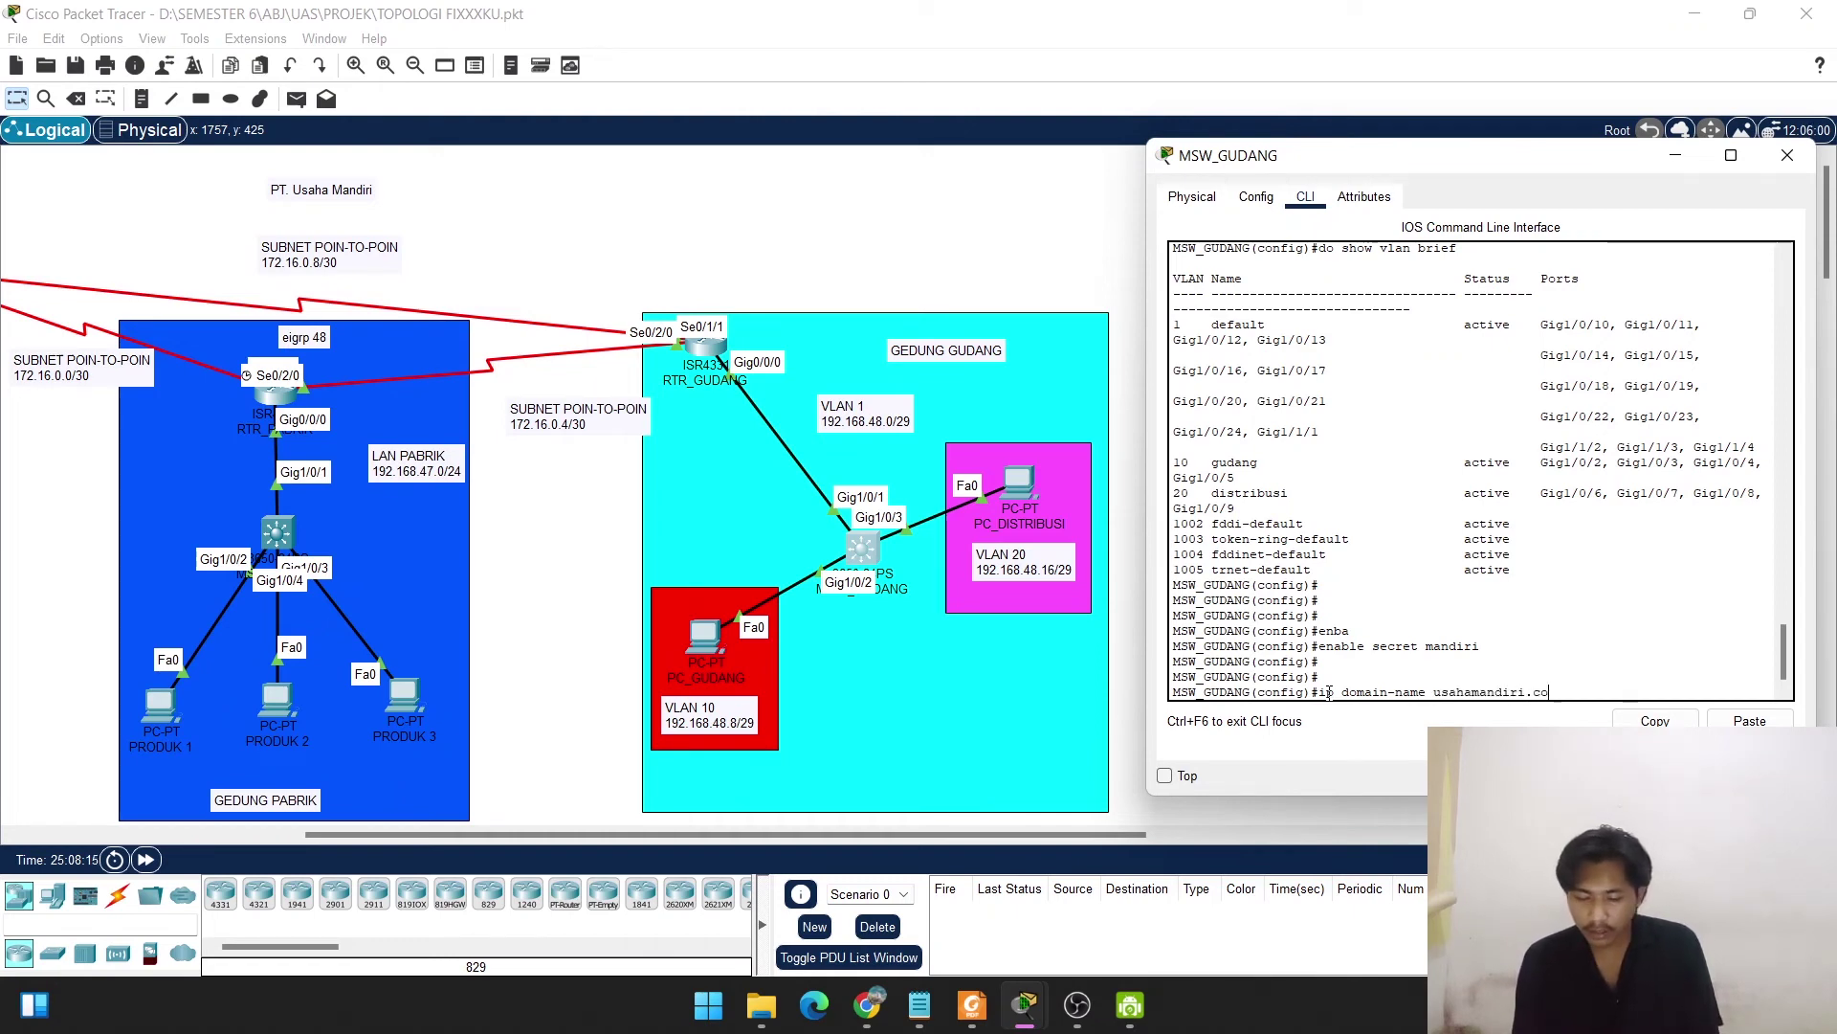
pyautogui.press('Return')
pyautogui.press('Return')
pyautogui.press('Return')
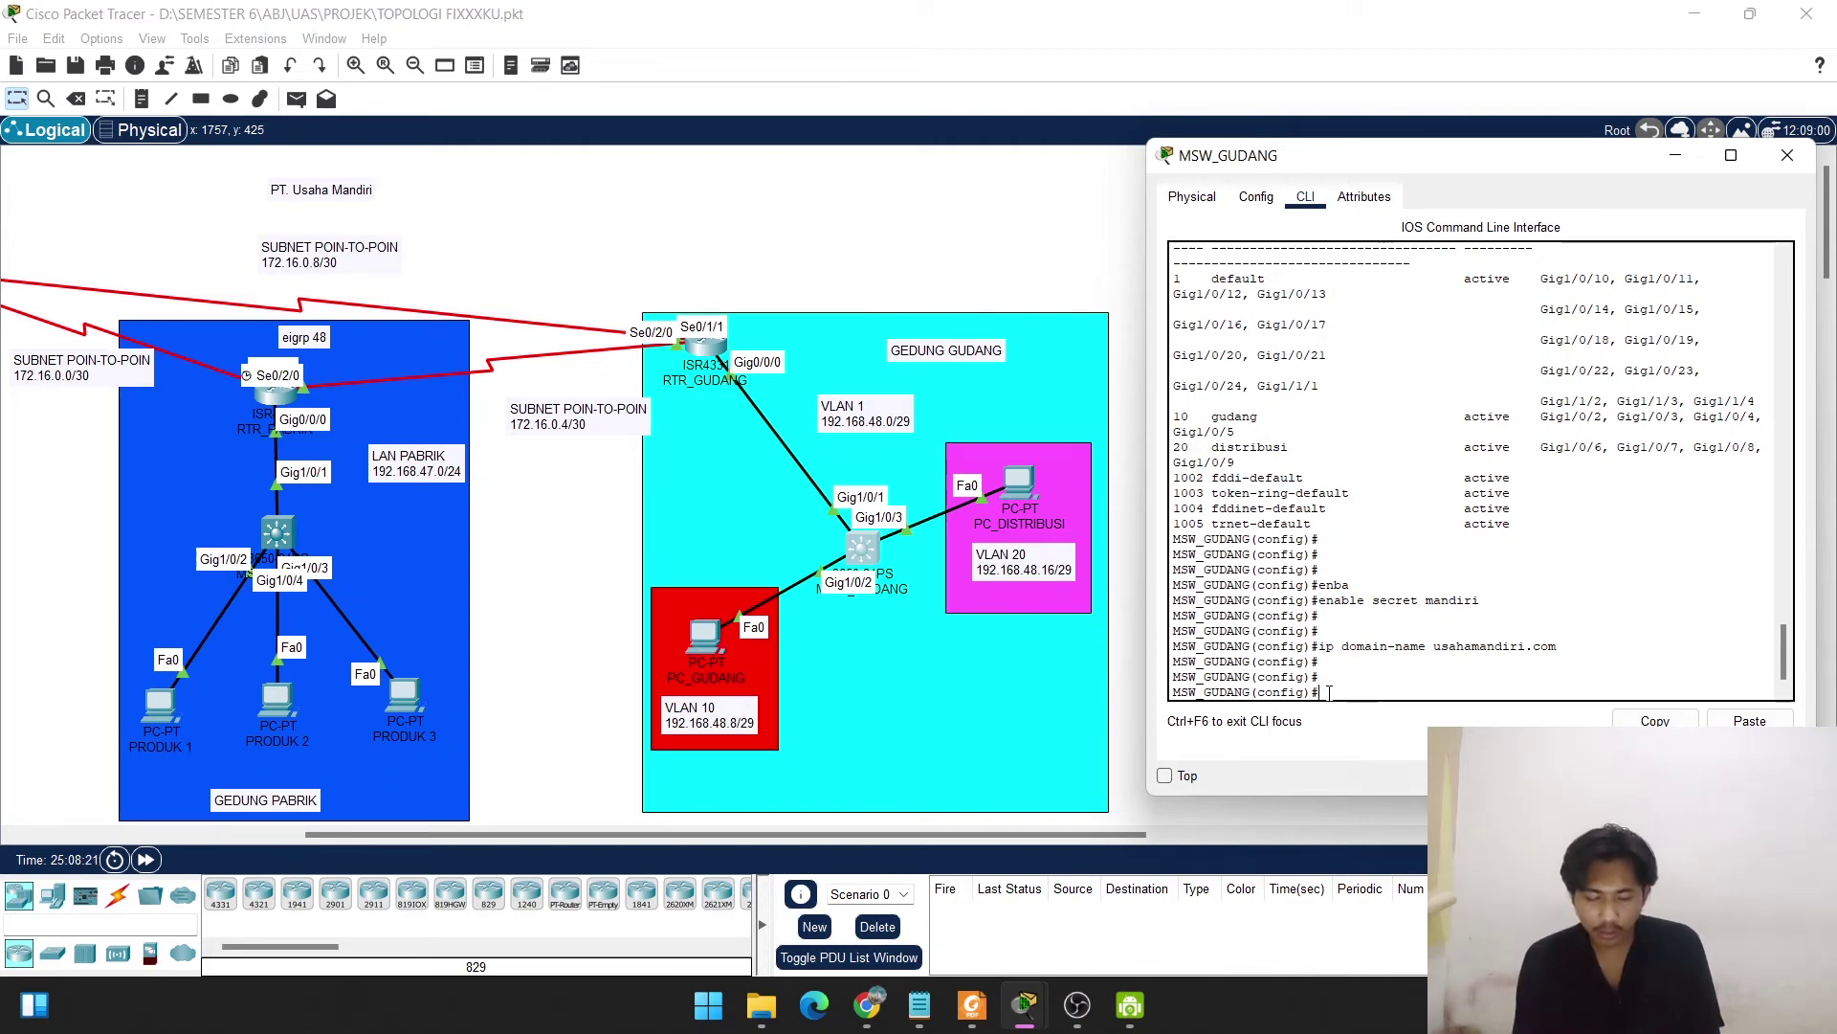
# Generate 1024-bit RSA general keys, enabling SSH 1.99.
pyautogui.write('cry')
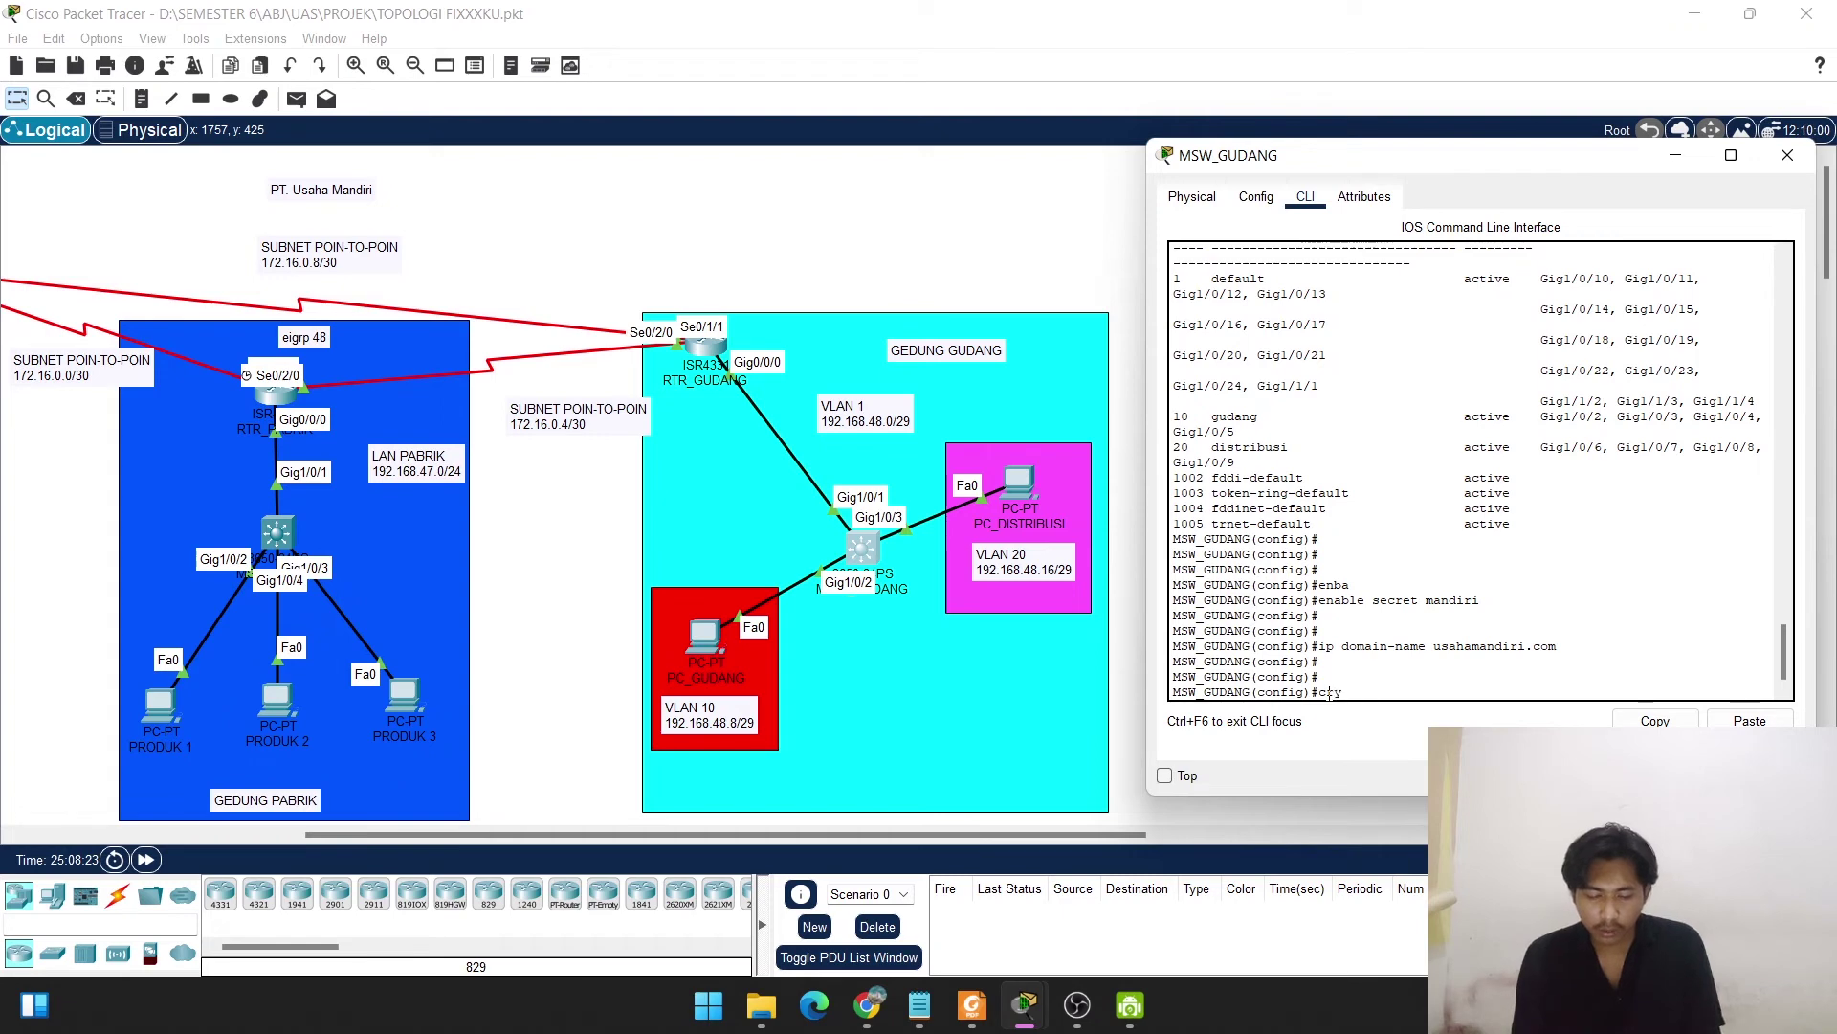
pyautogui.press('Tab')
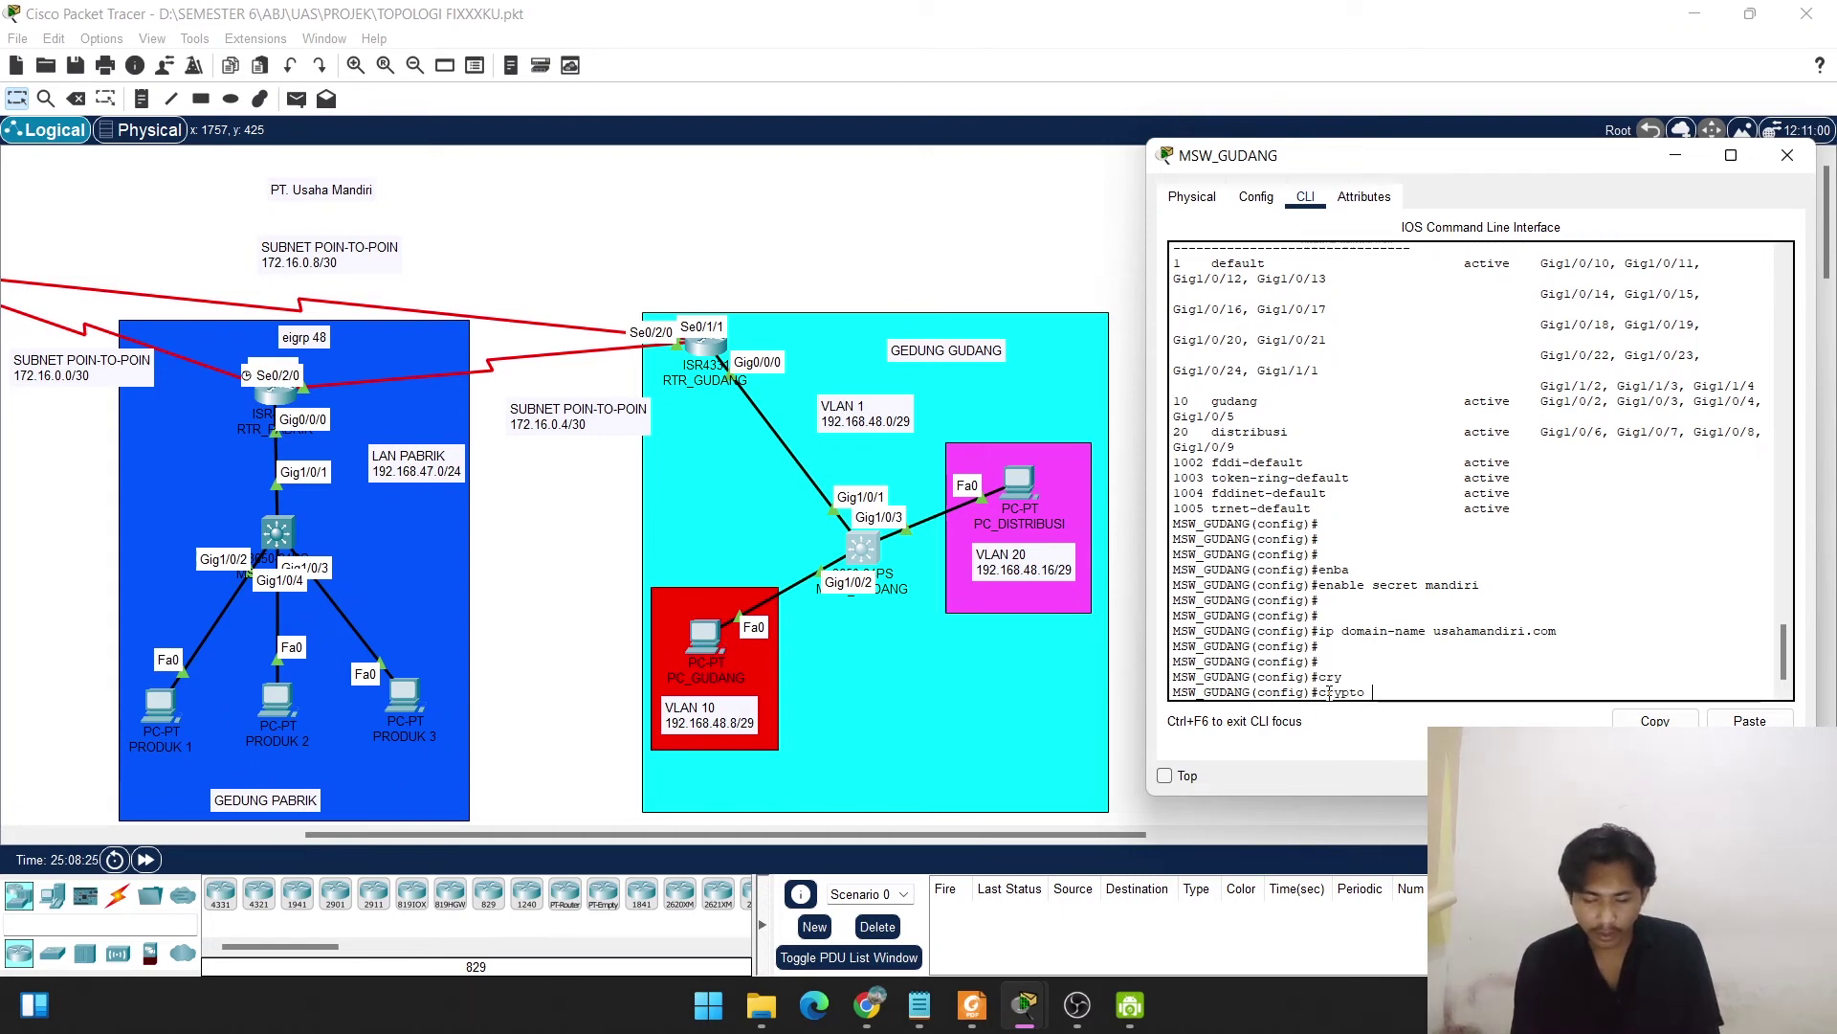
pyautogui.write('key')
pyautogui.press('Tab')
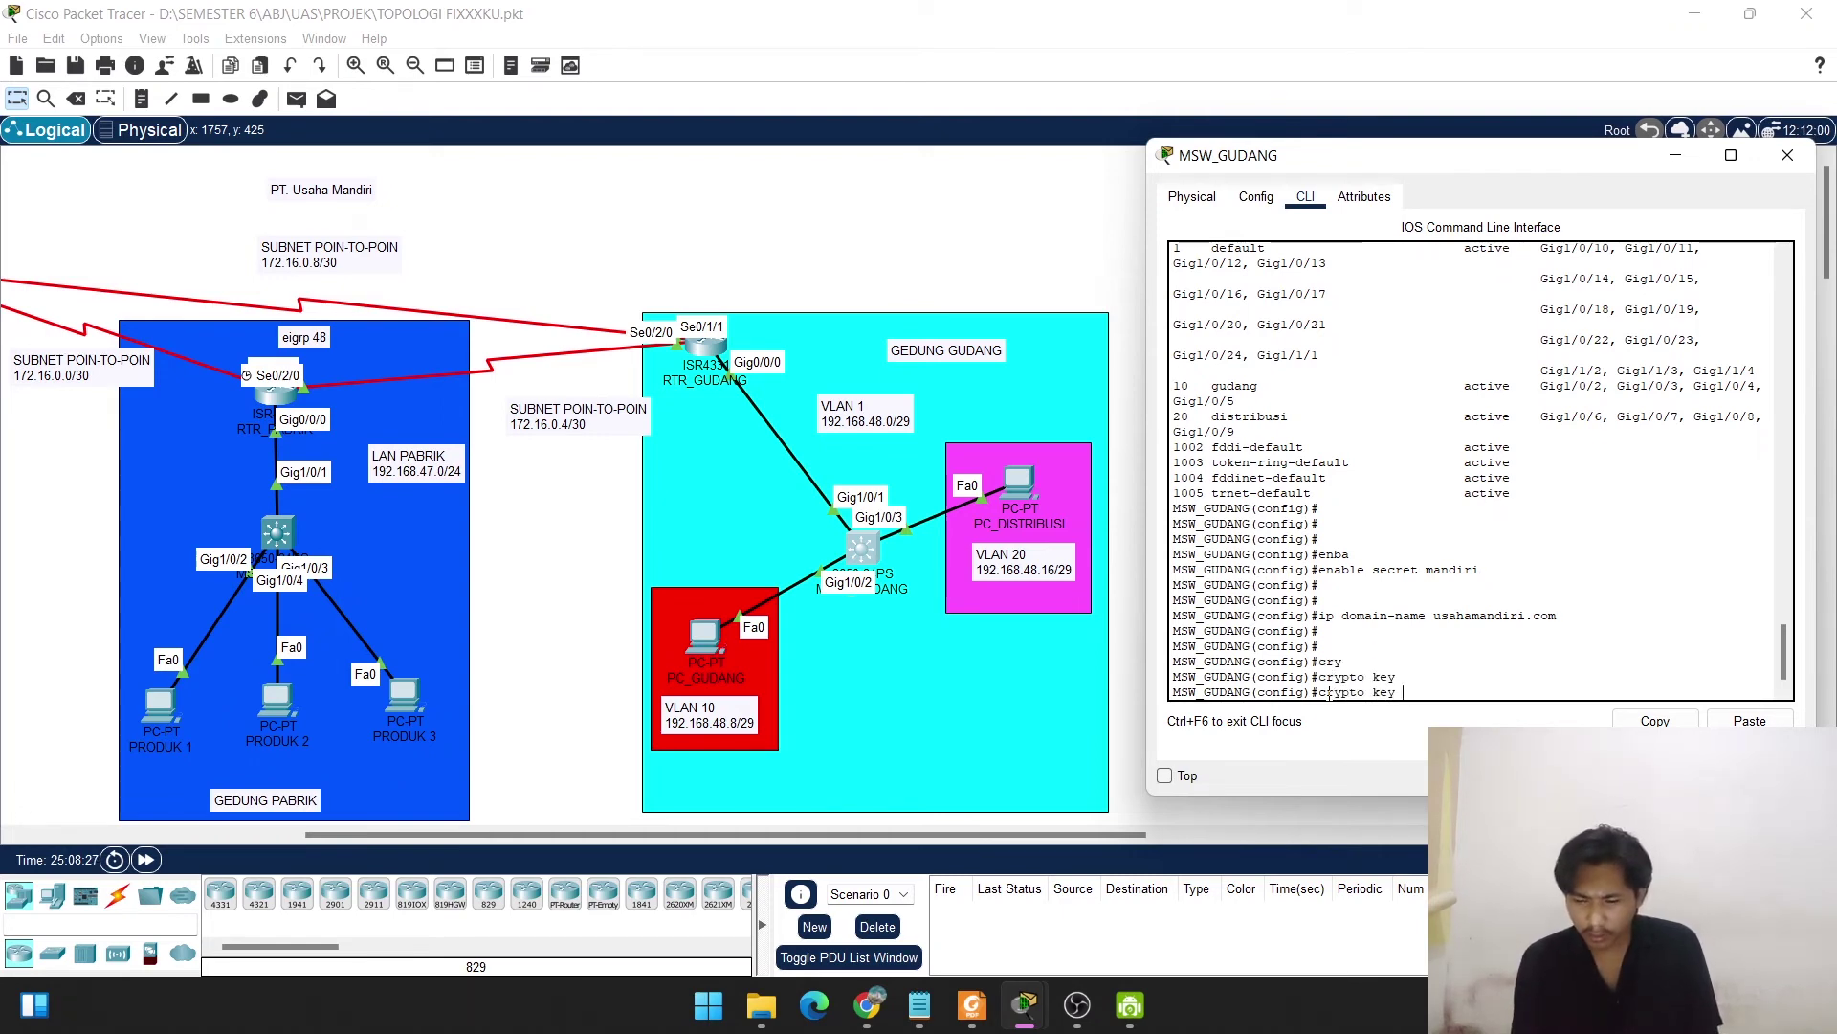
pyautogui.write('g')
pyautogui.press('Tab')
pyautogui.press('Tab')
pyautogui.write('g')
pyautogui.press('Tab')
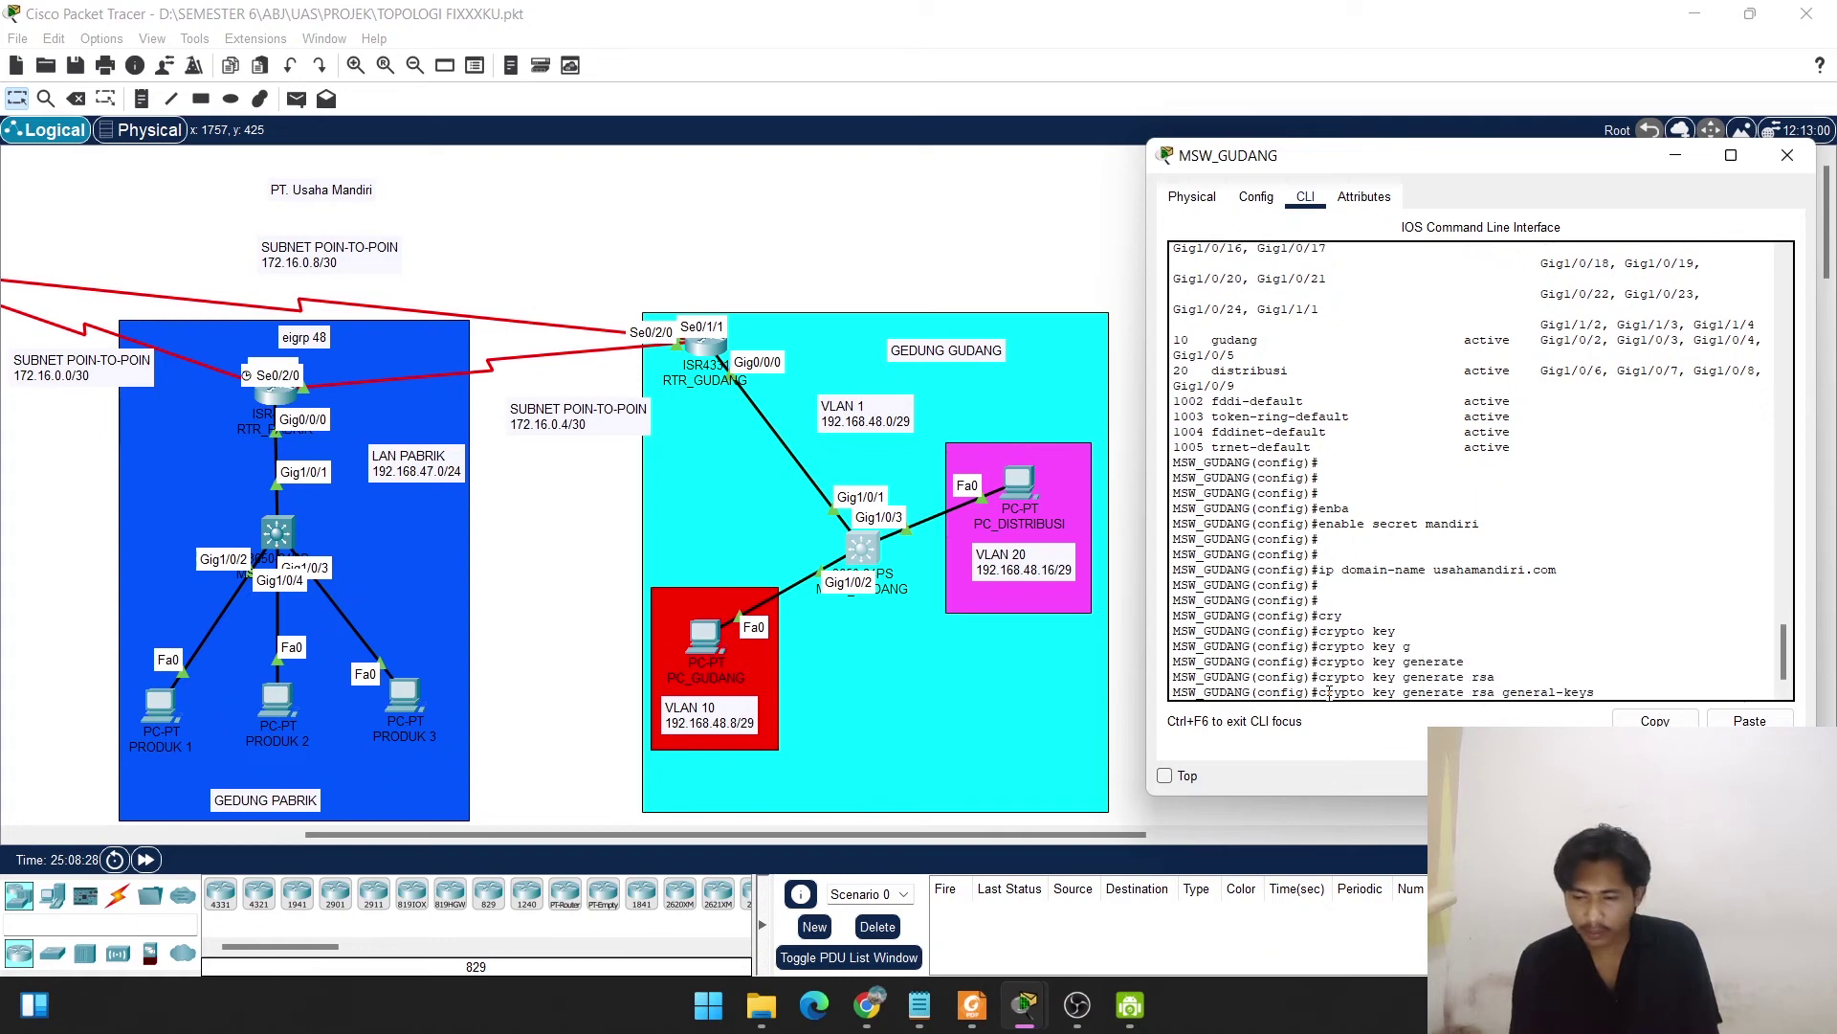
pyautogui.write('m')
pyautogui.press('Tab')
pyautogui.write('1024')
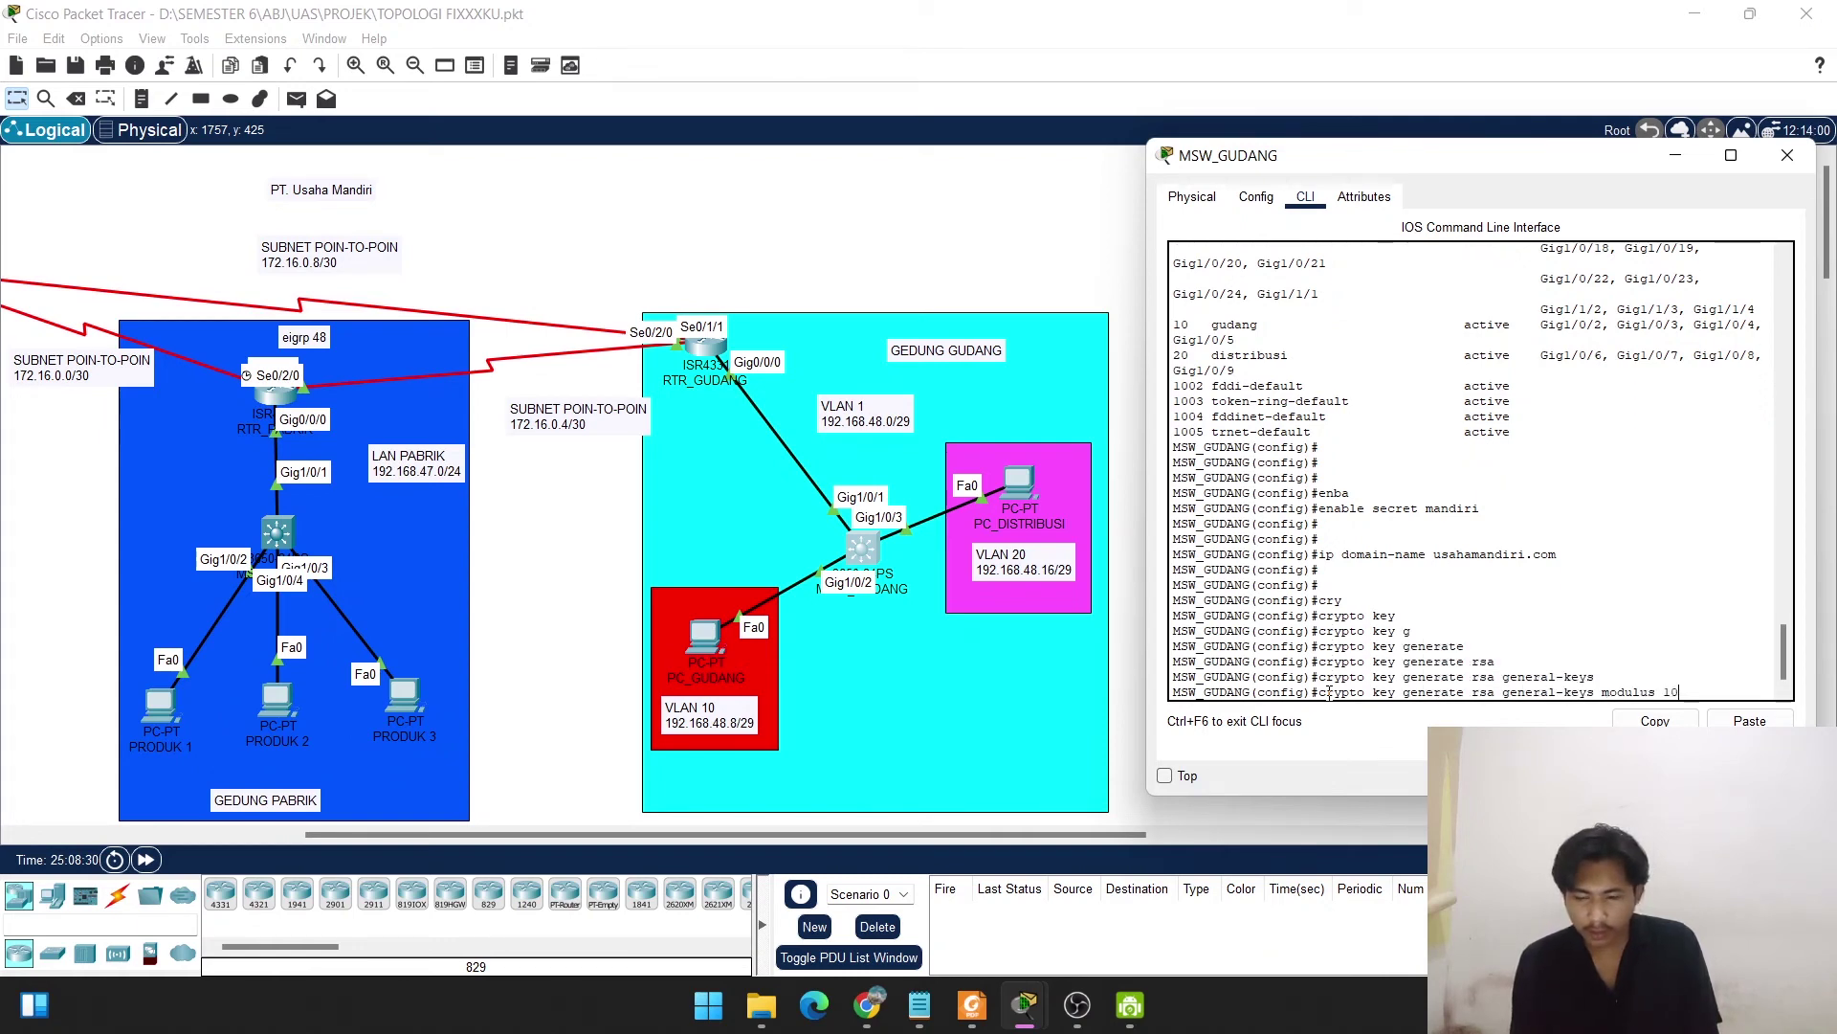
pyautogui.press('Return')
pyautogui.press('Return')
pyautogui.press('Return')
pyautogui.press('Return')
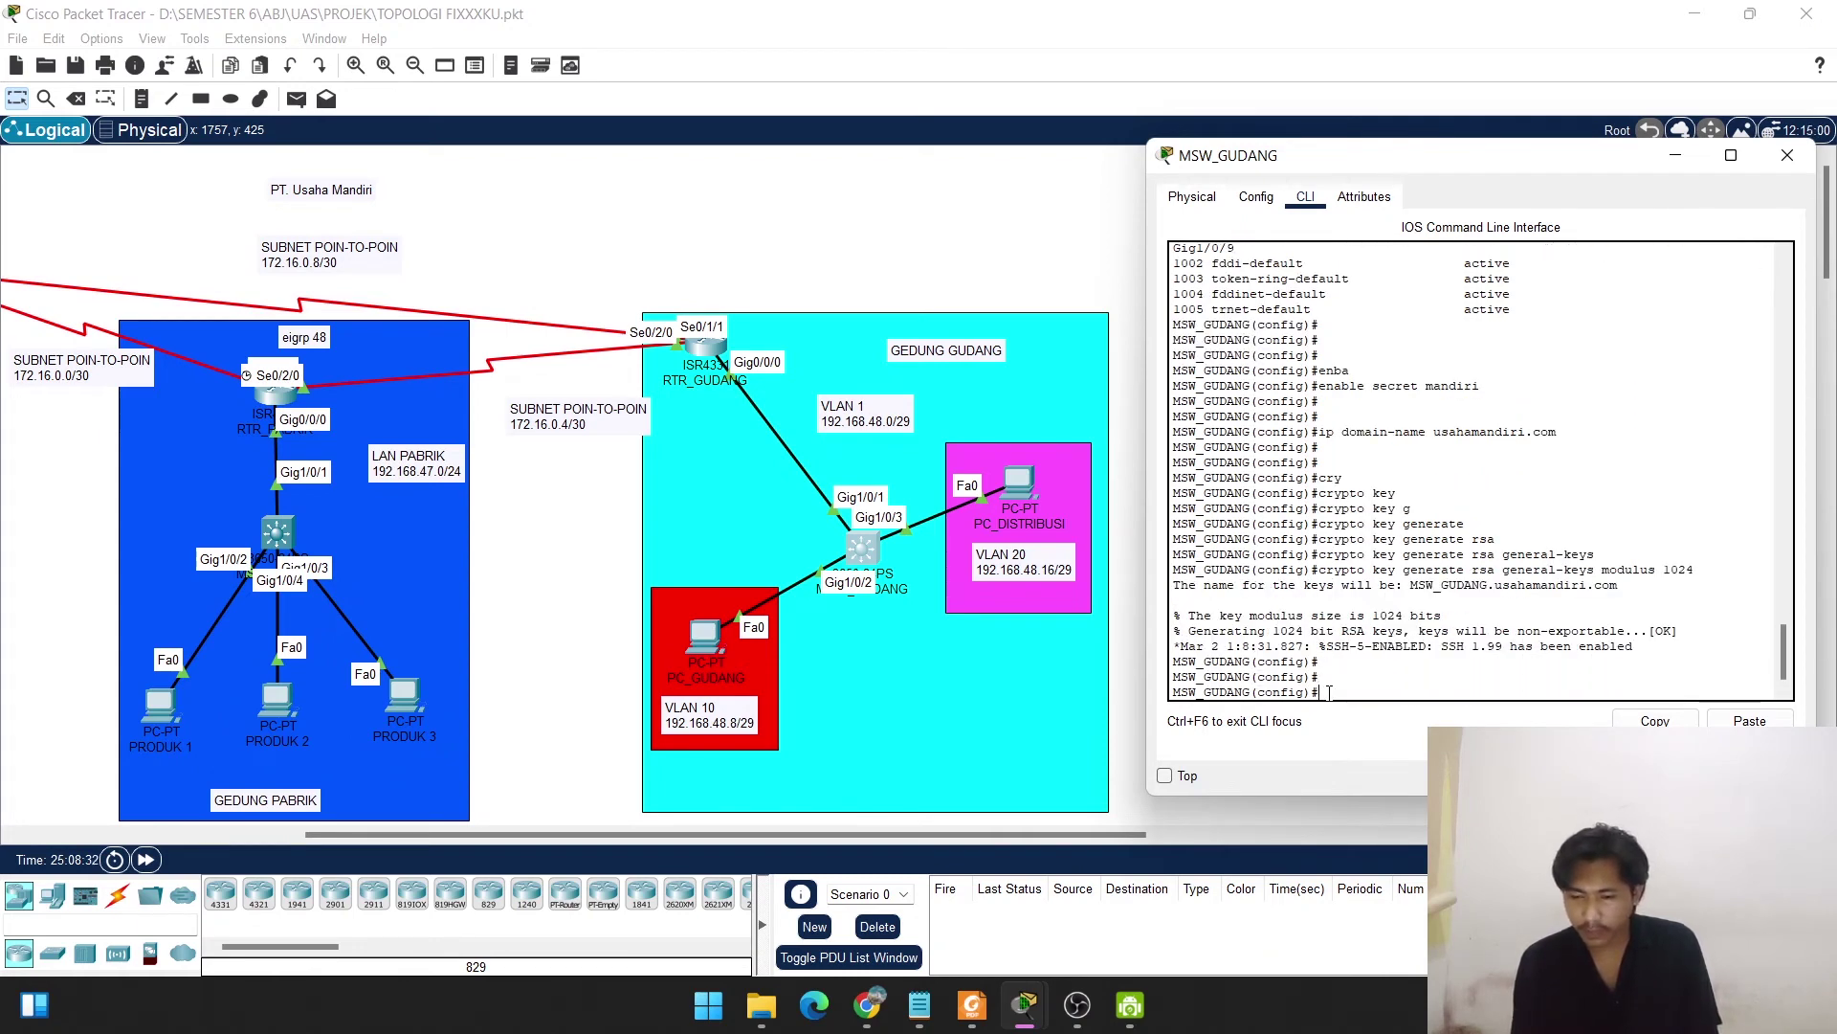
# Create a local user account with a password and set vty lines 0–3 to login local.
pyautogui.write('usern')
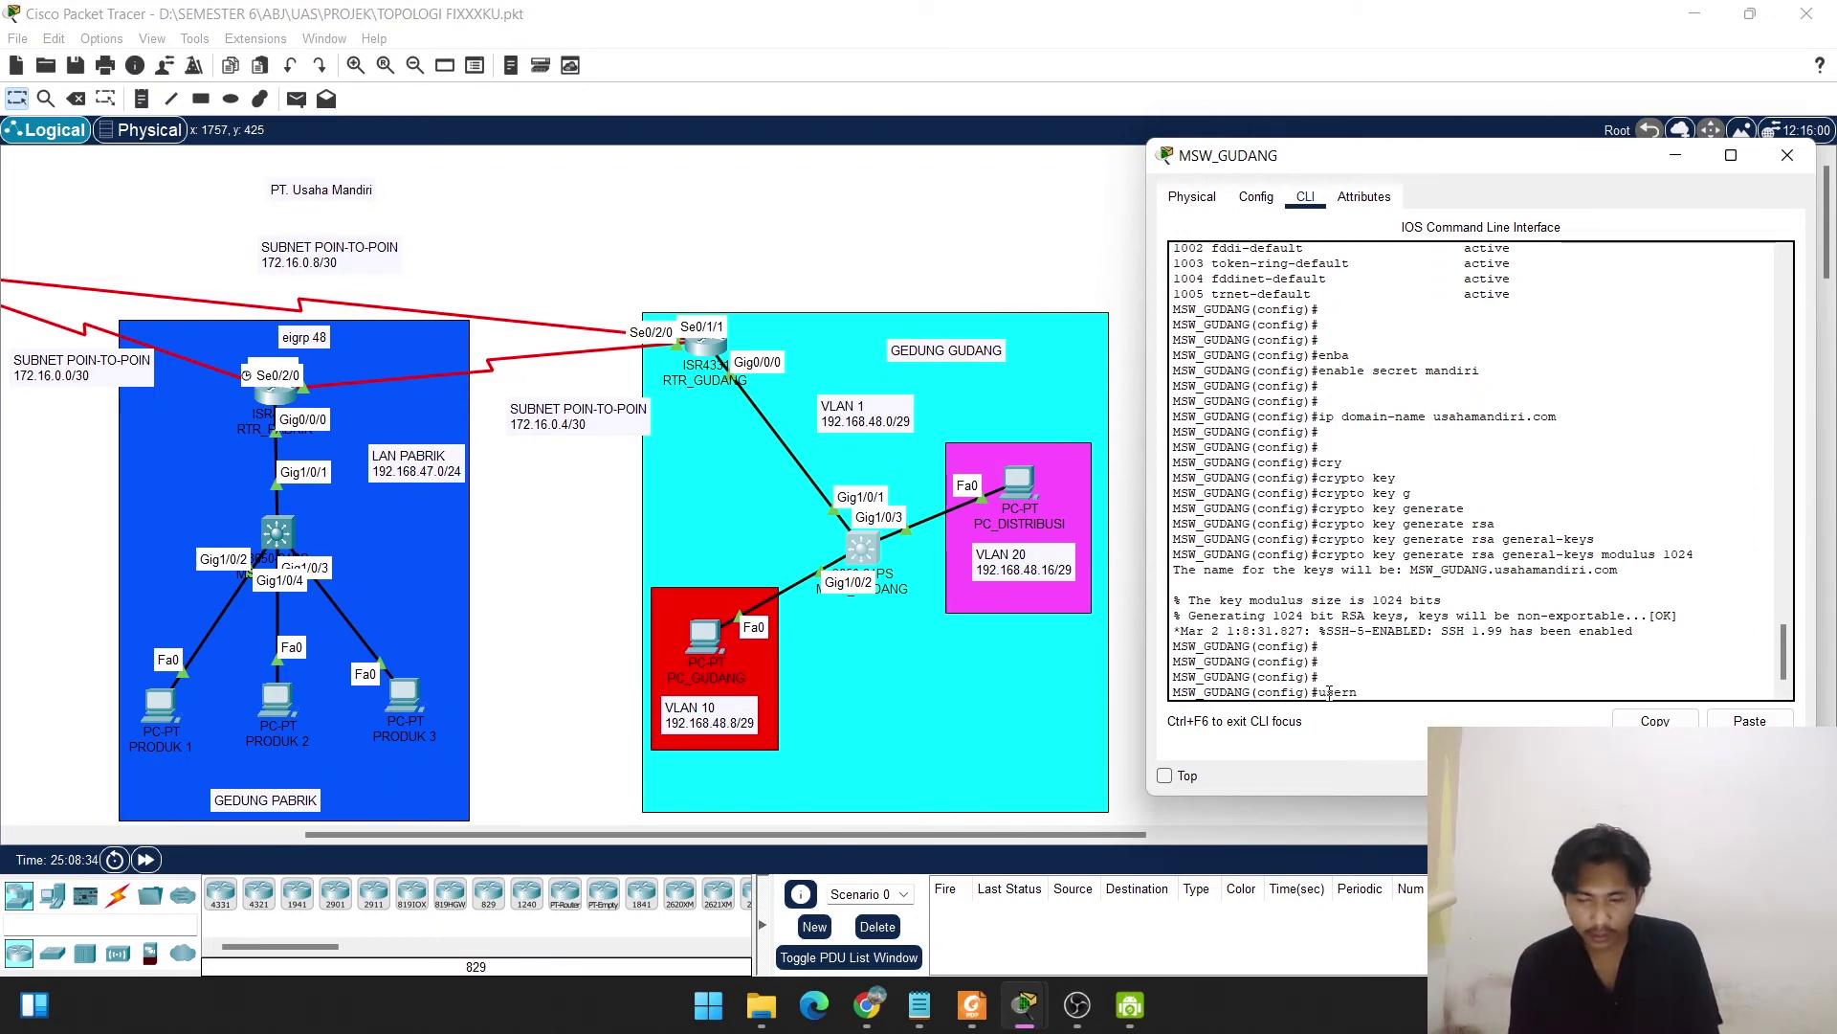
pyautogui.write('ame u')
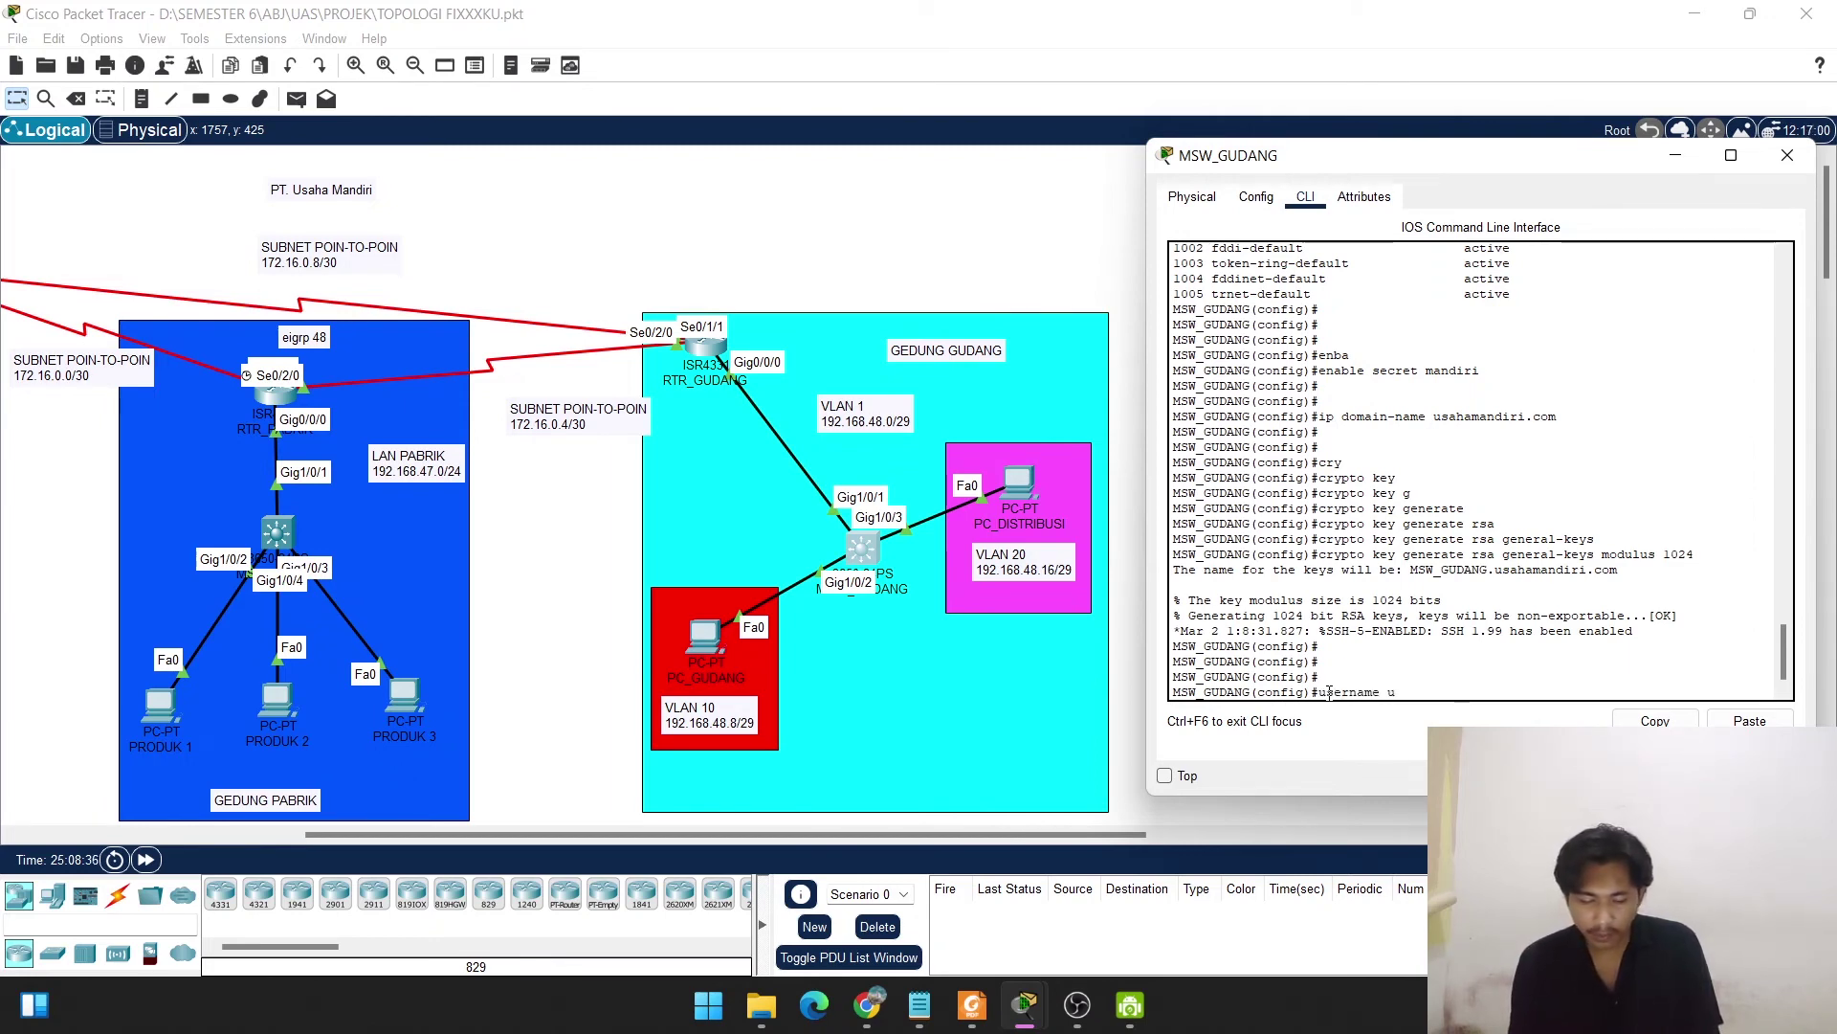
pyautogui.write('saha pas')
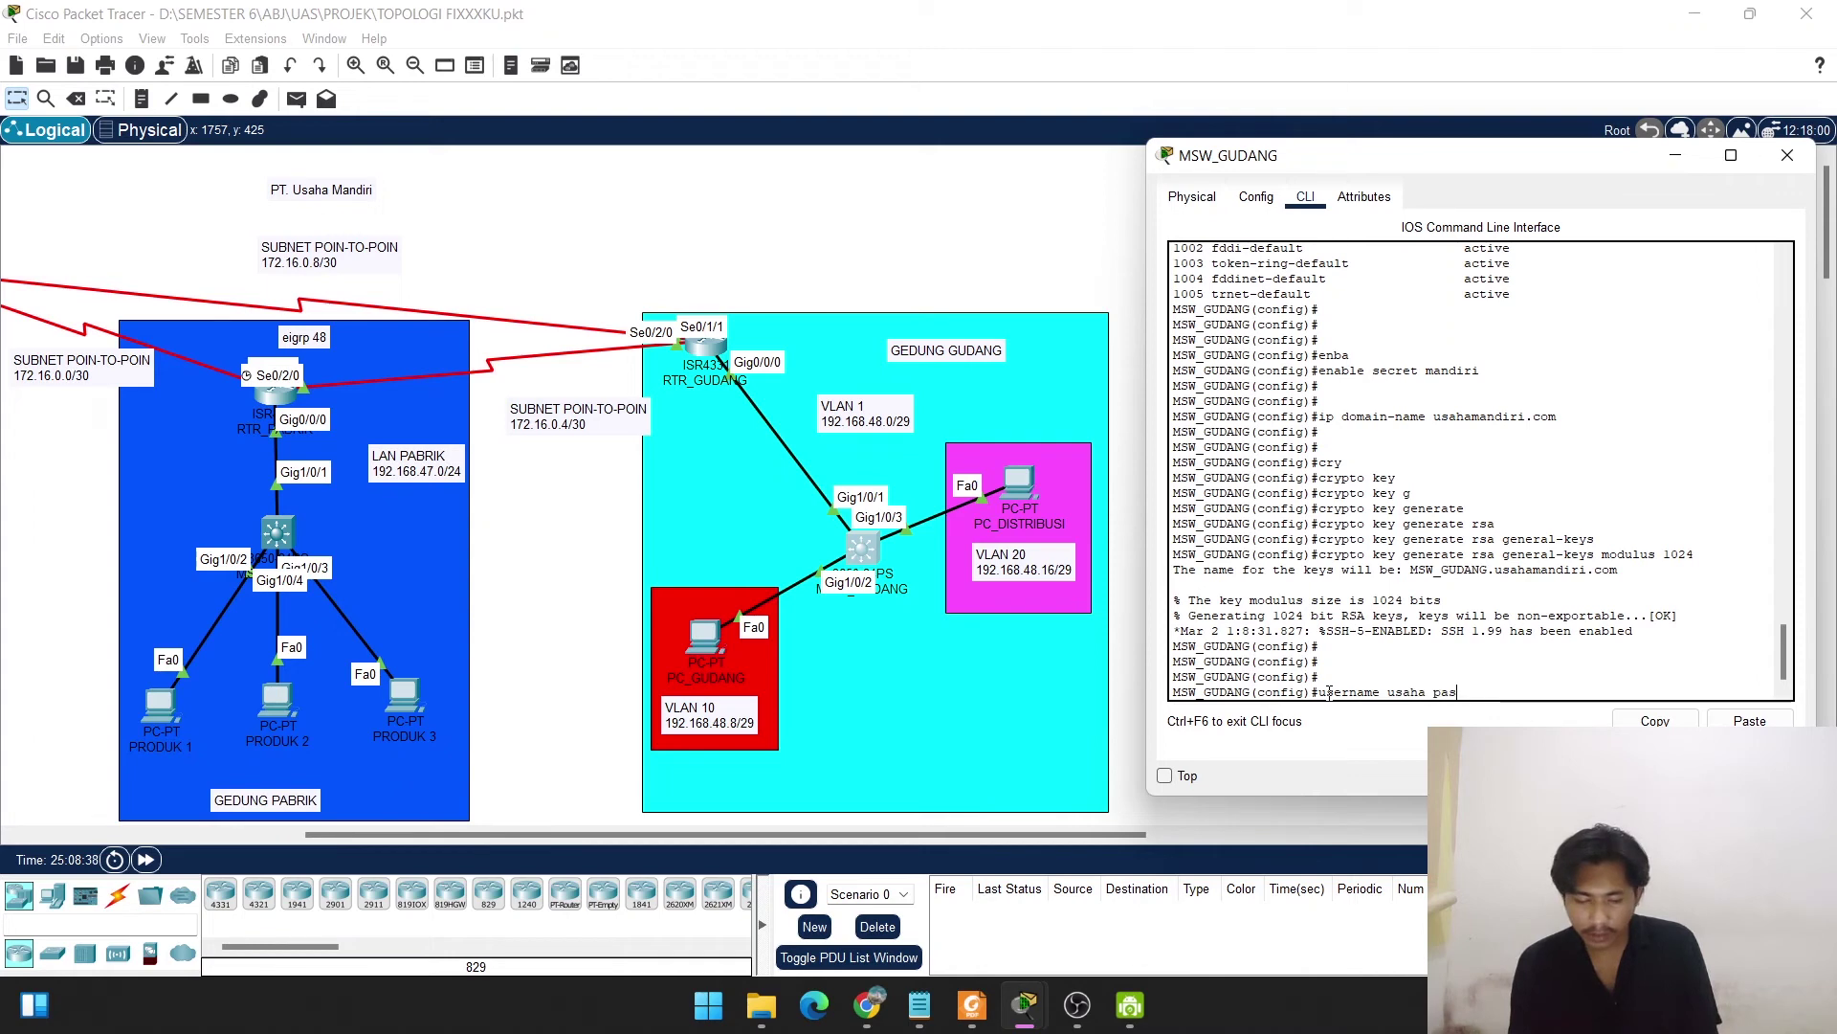
pyautogui.write('sword mandiri')
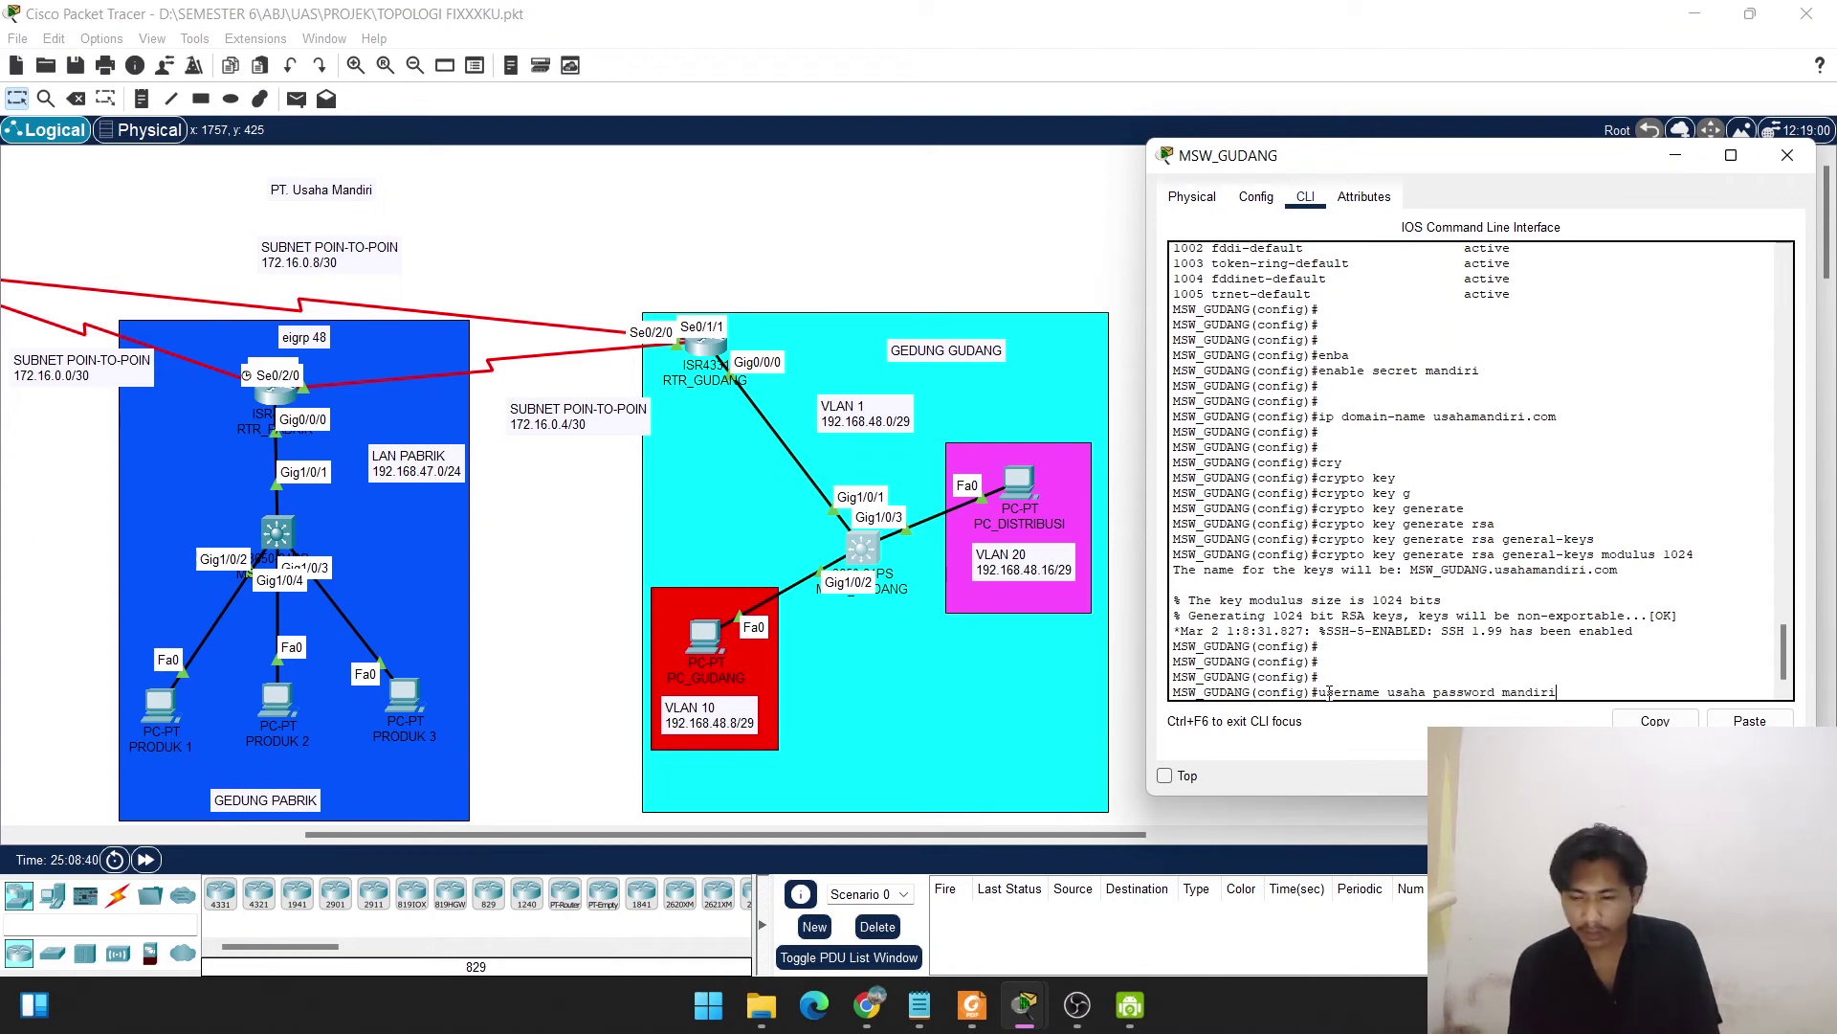
pyautogui.press('Return')
pyautogui.press('Return')
pyautogui.press('Return')
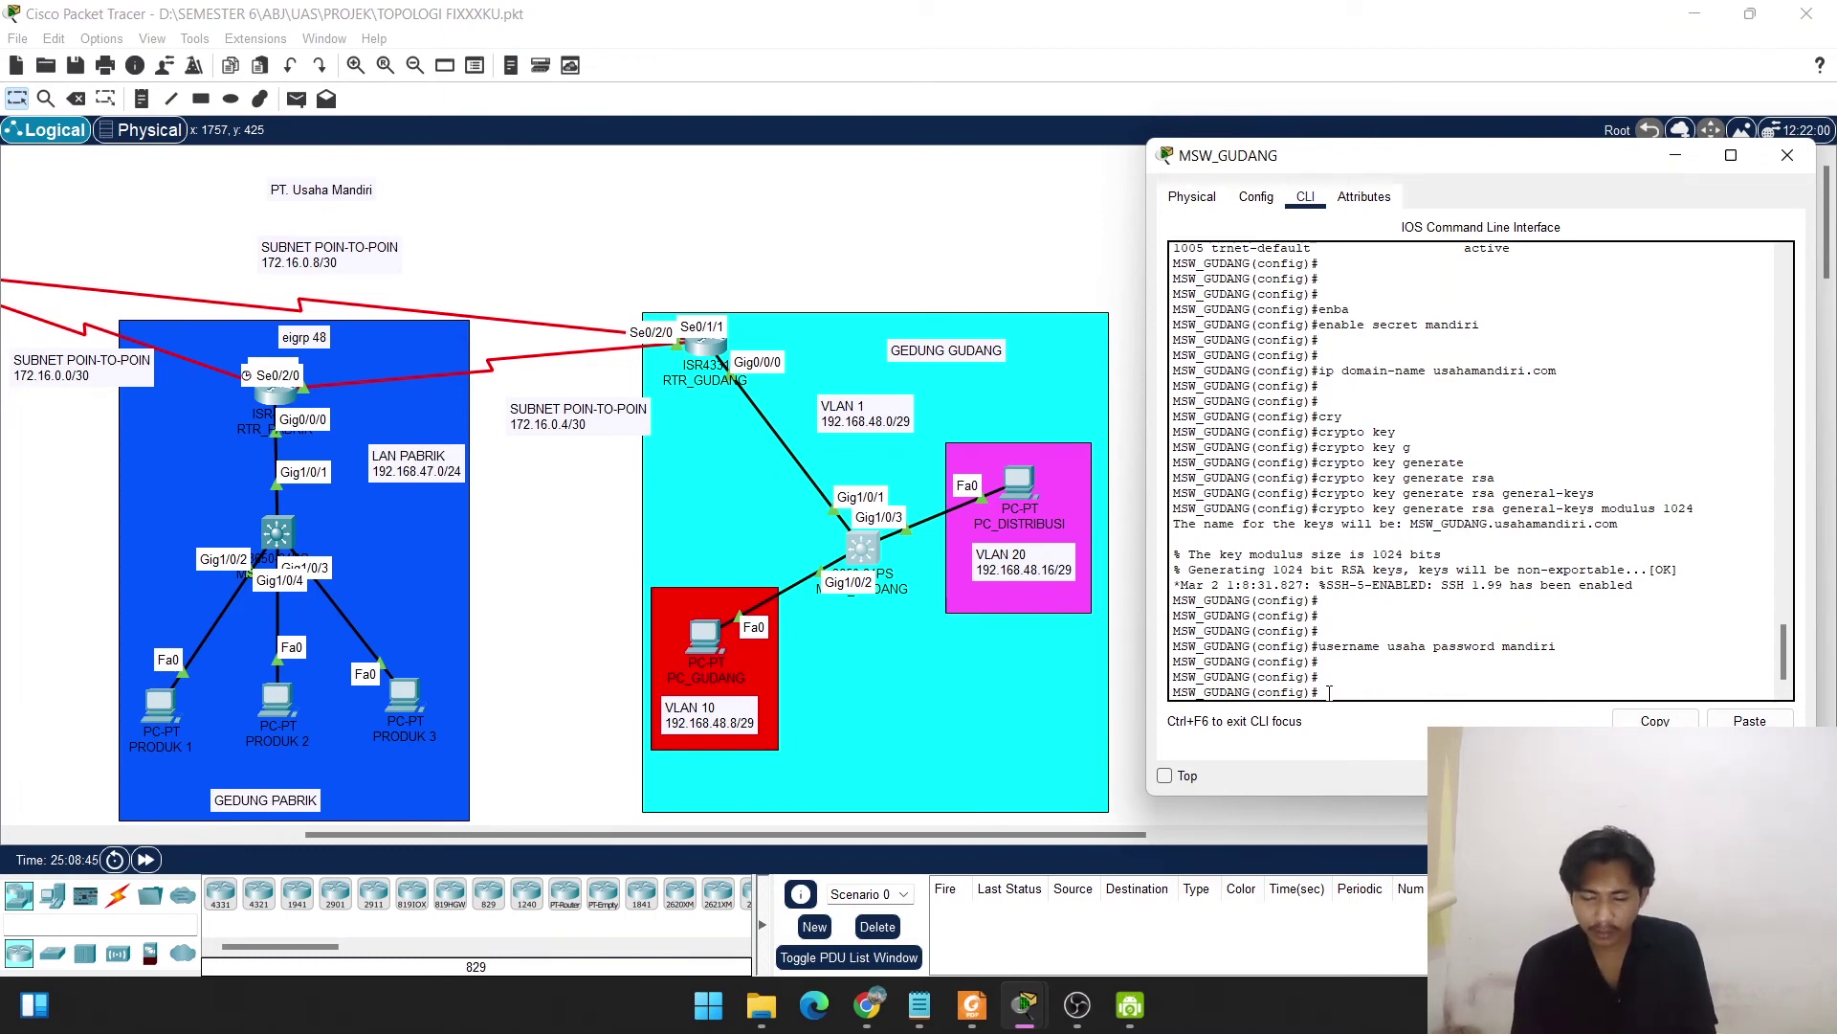
pyautogui.write('line ')
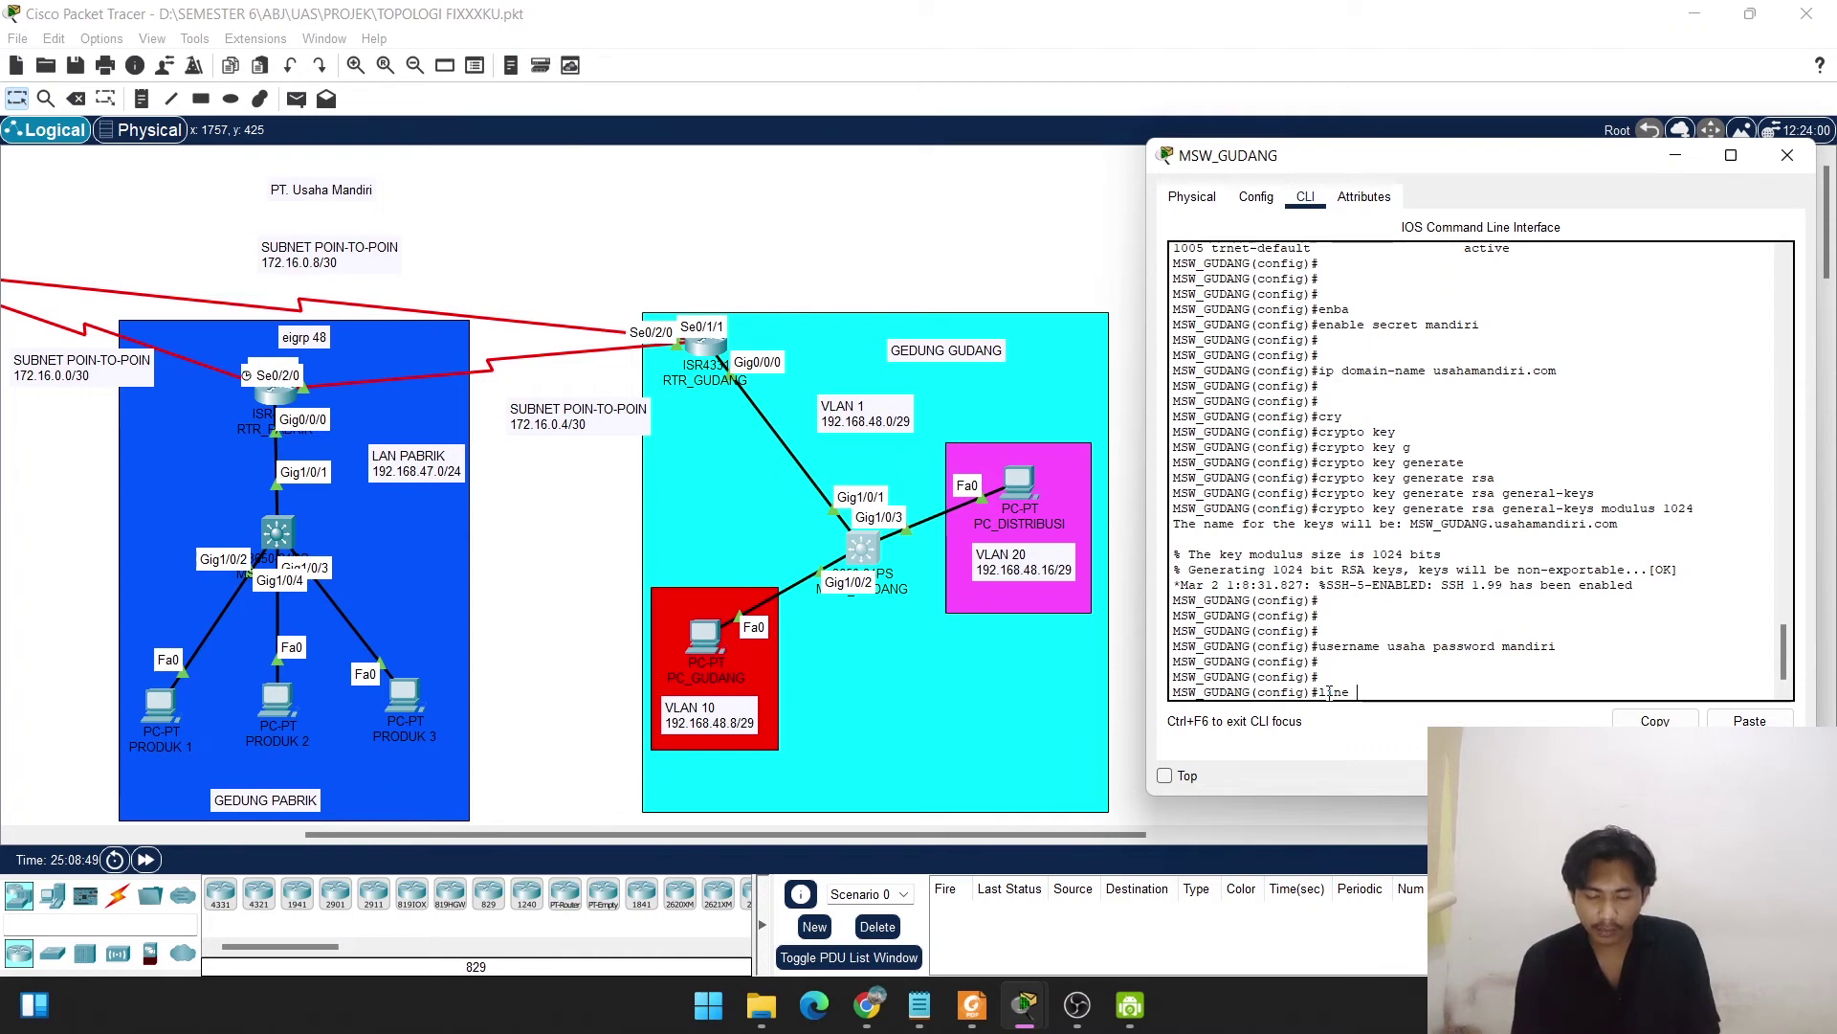
pyautogui.write('v')
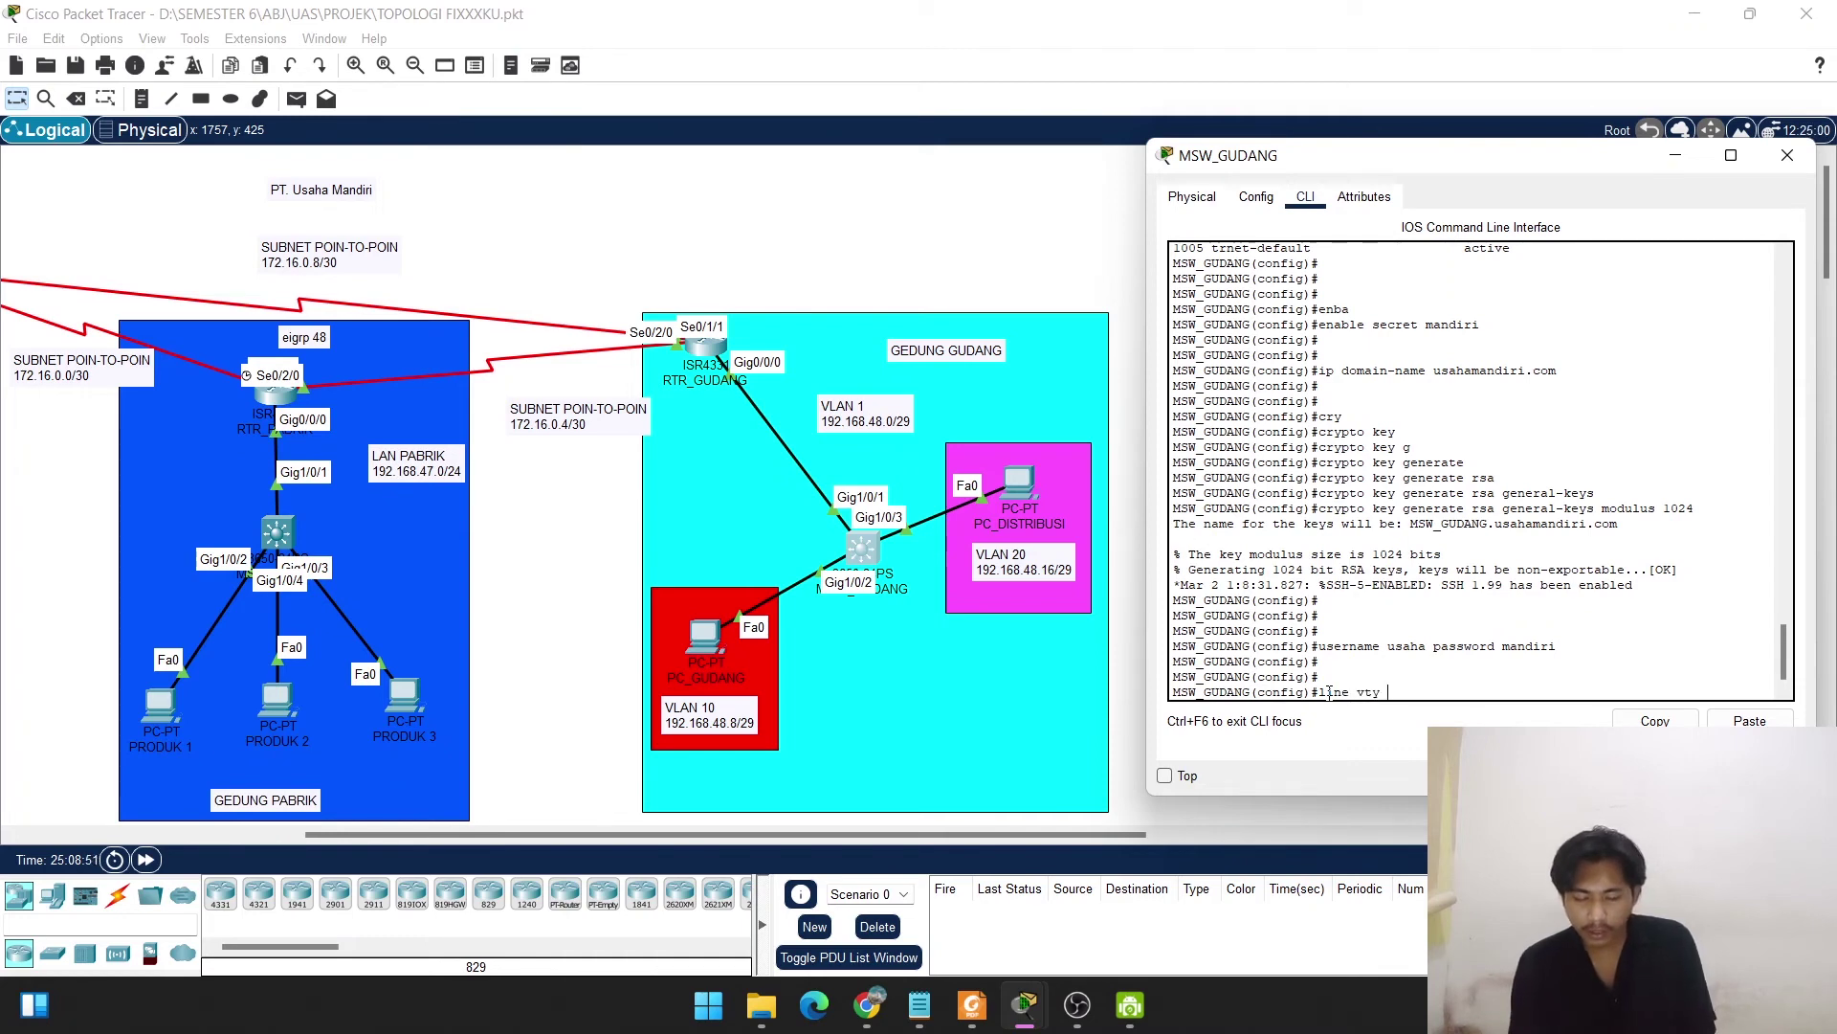
pyautogui.write('ty ')
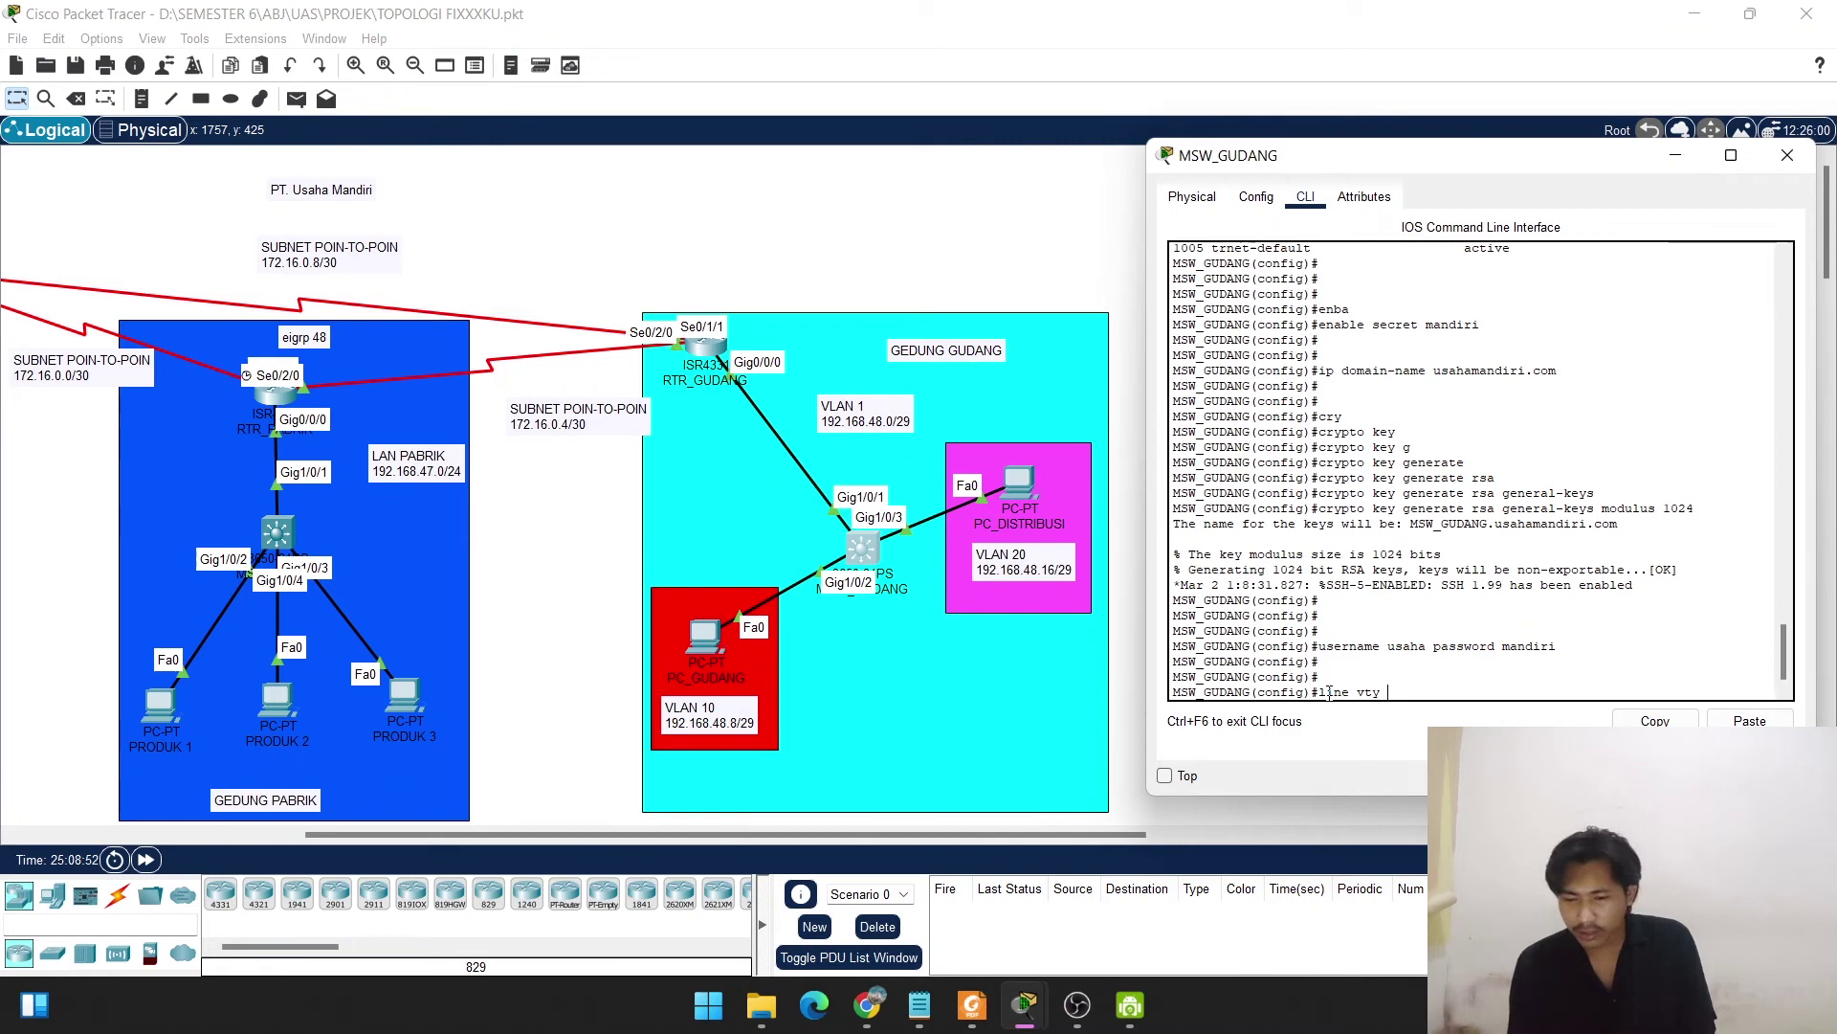
pyautogui.write('0 ')
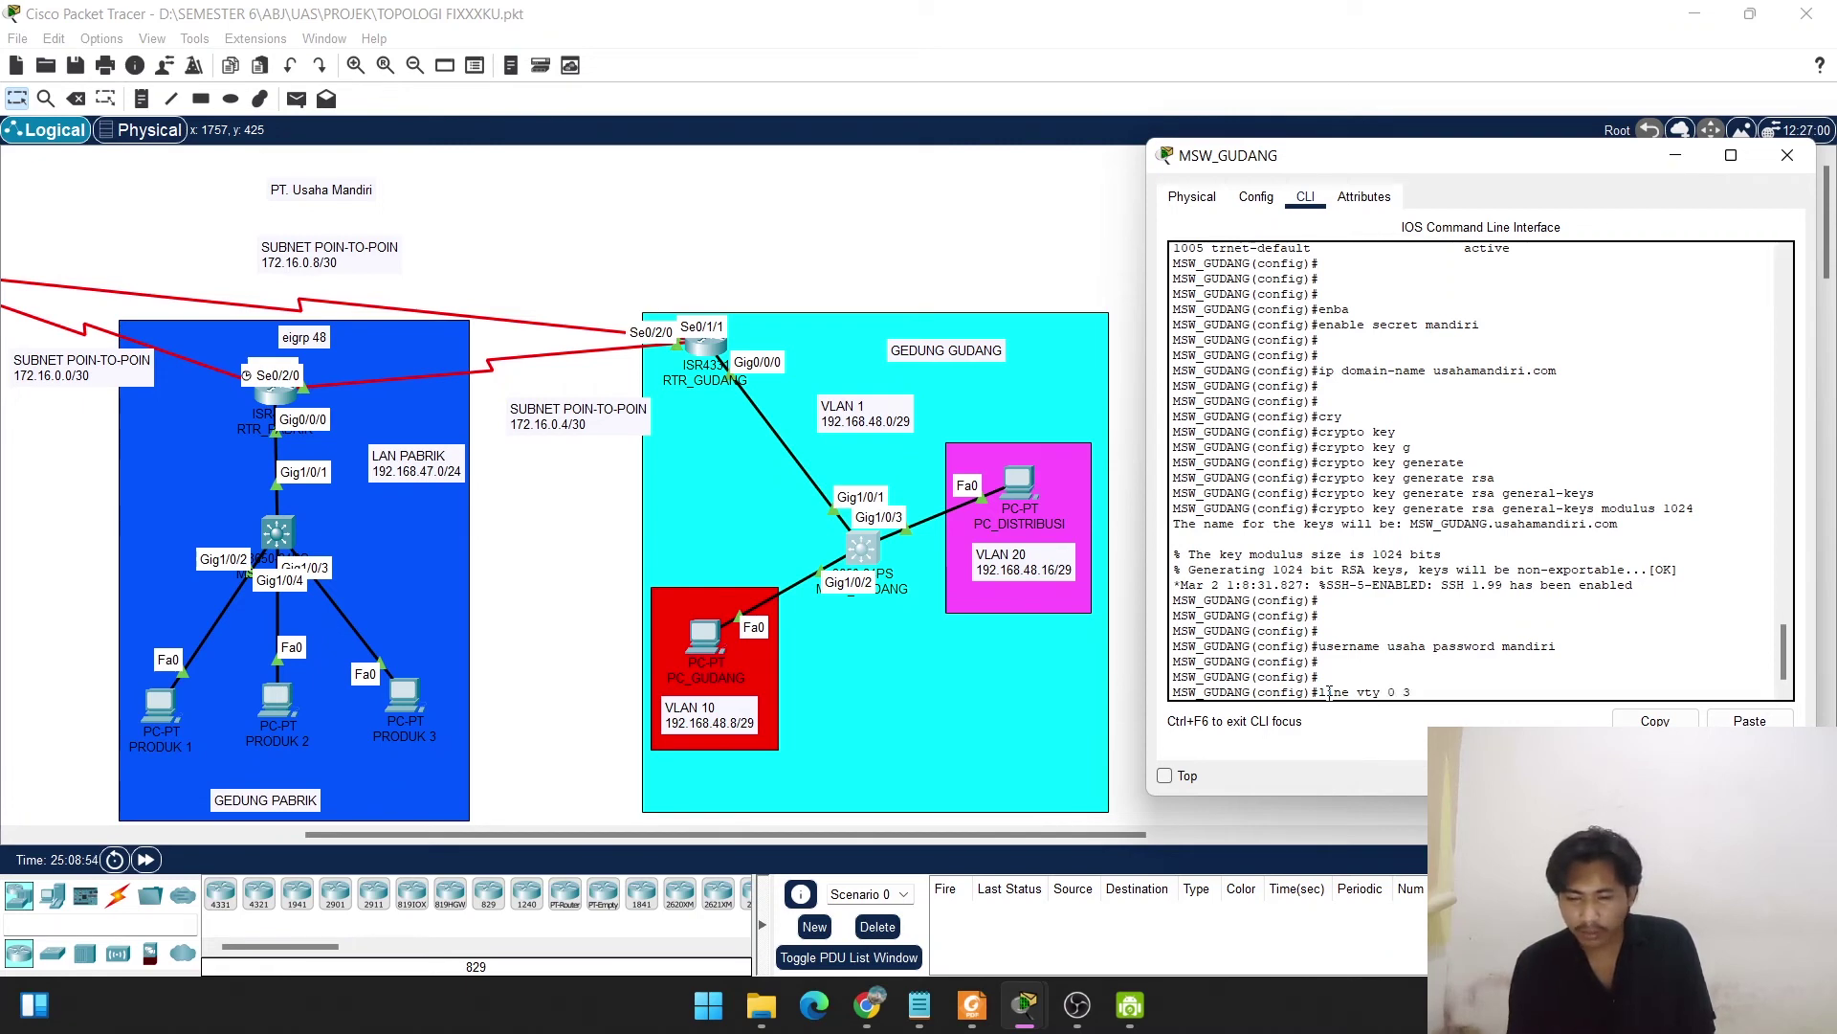
pyautogui.write('3')
pyautogui.press('Return')
pyautogui.write('login')
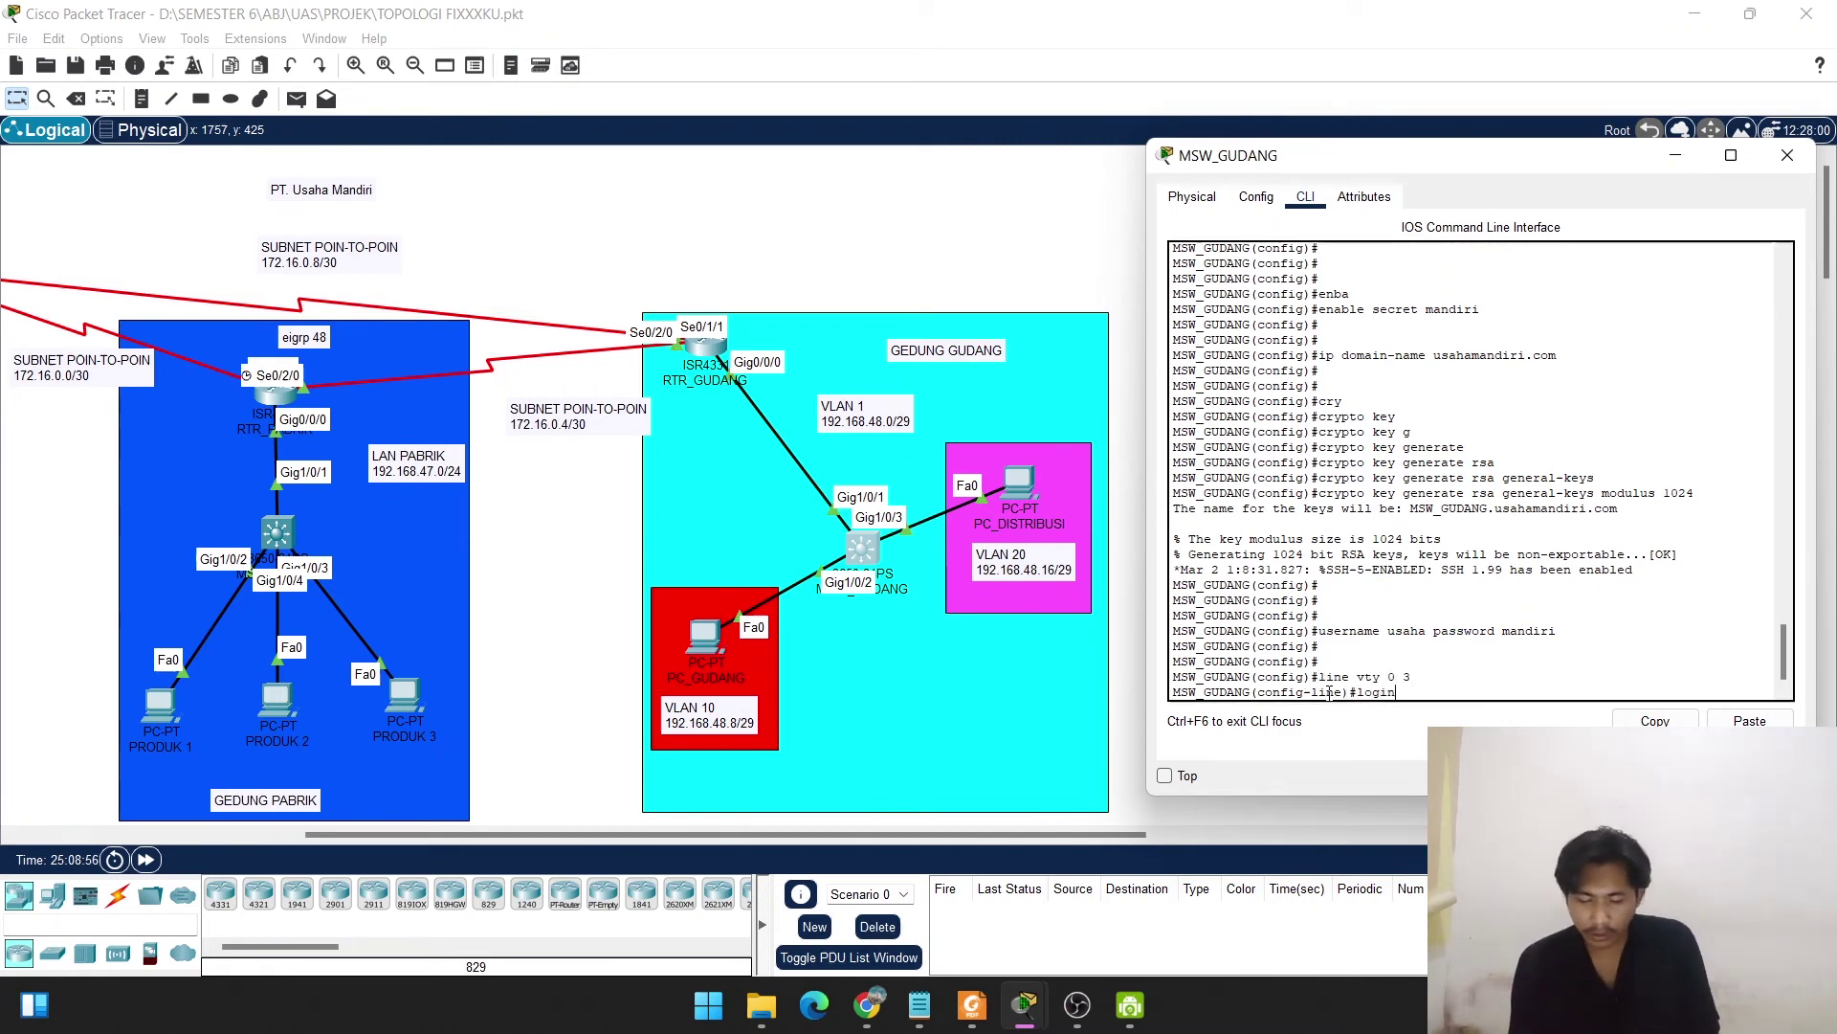
pyautogui.press('Return')
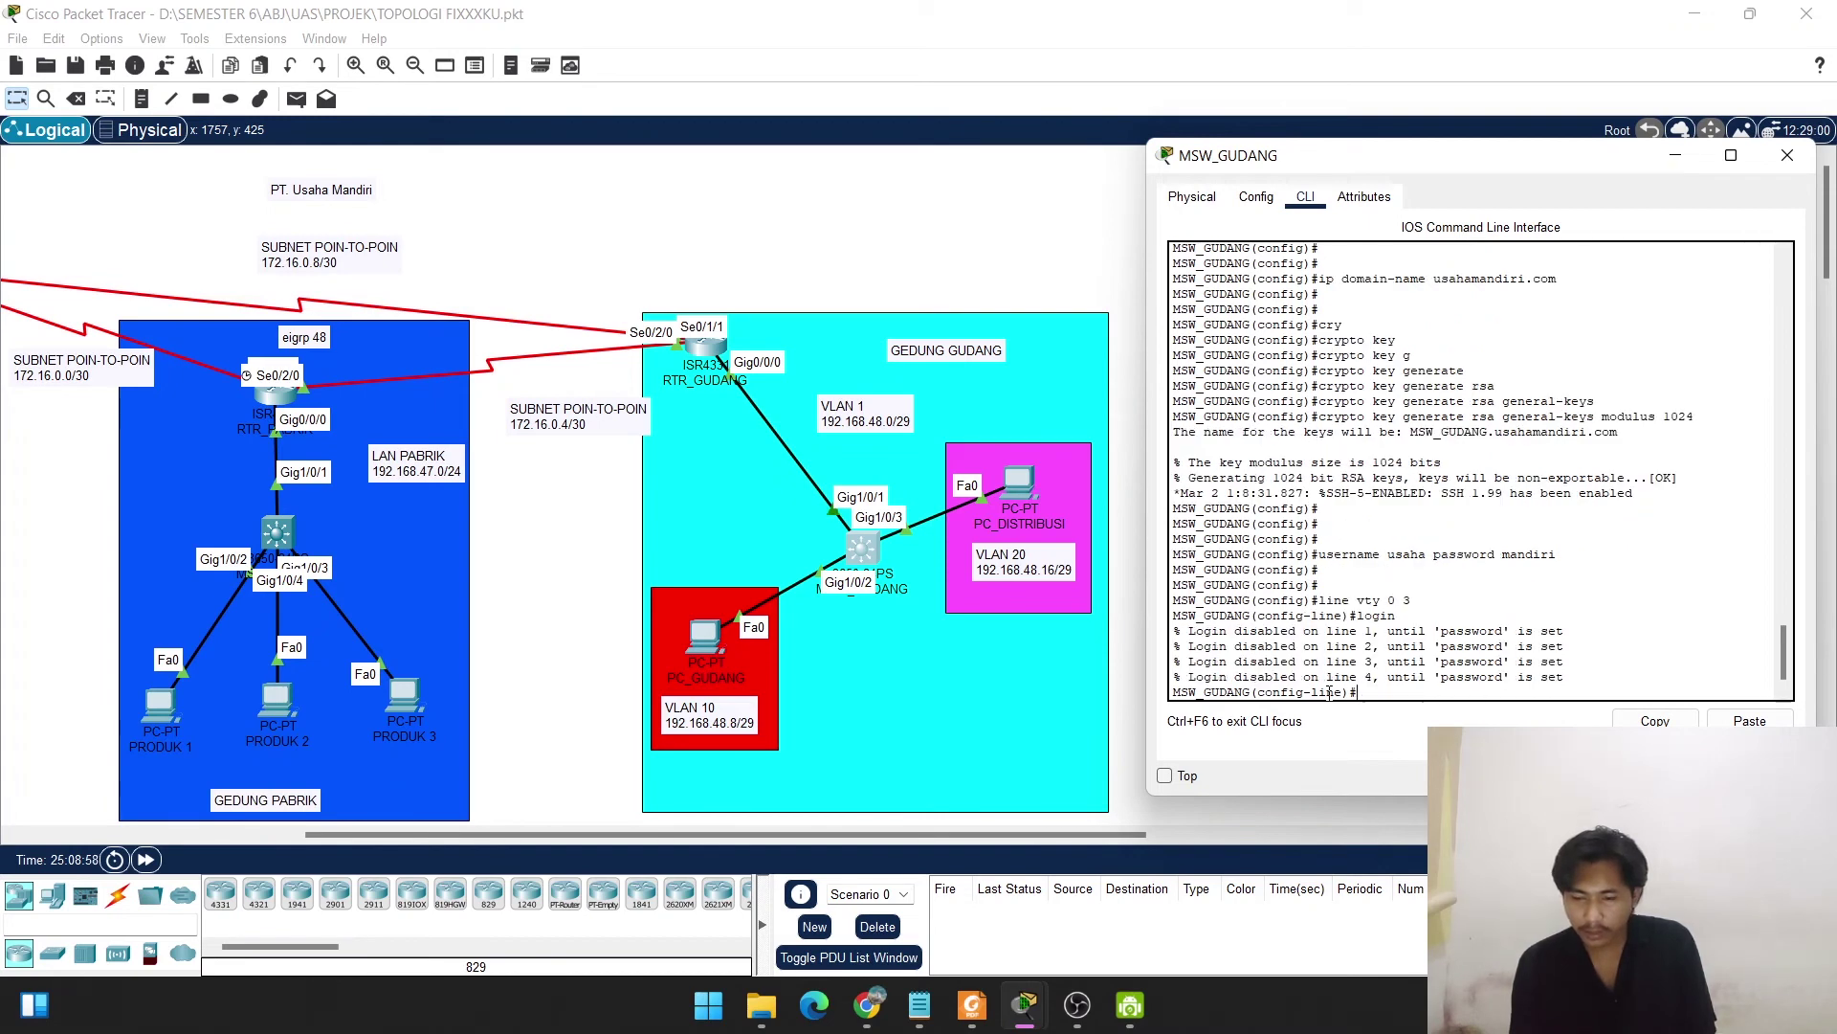
pyautogui.write('login')
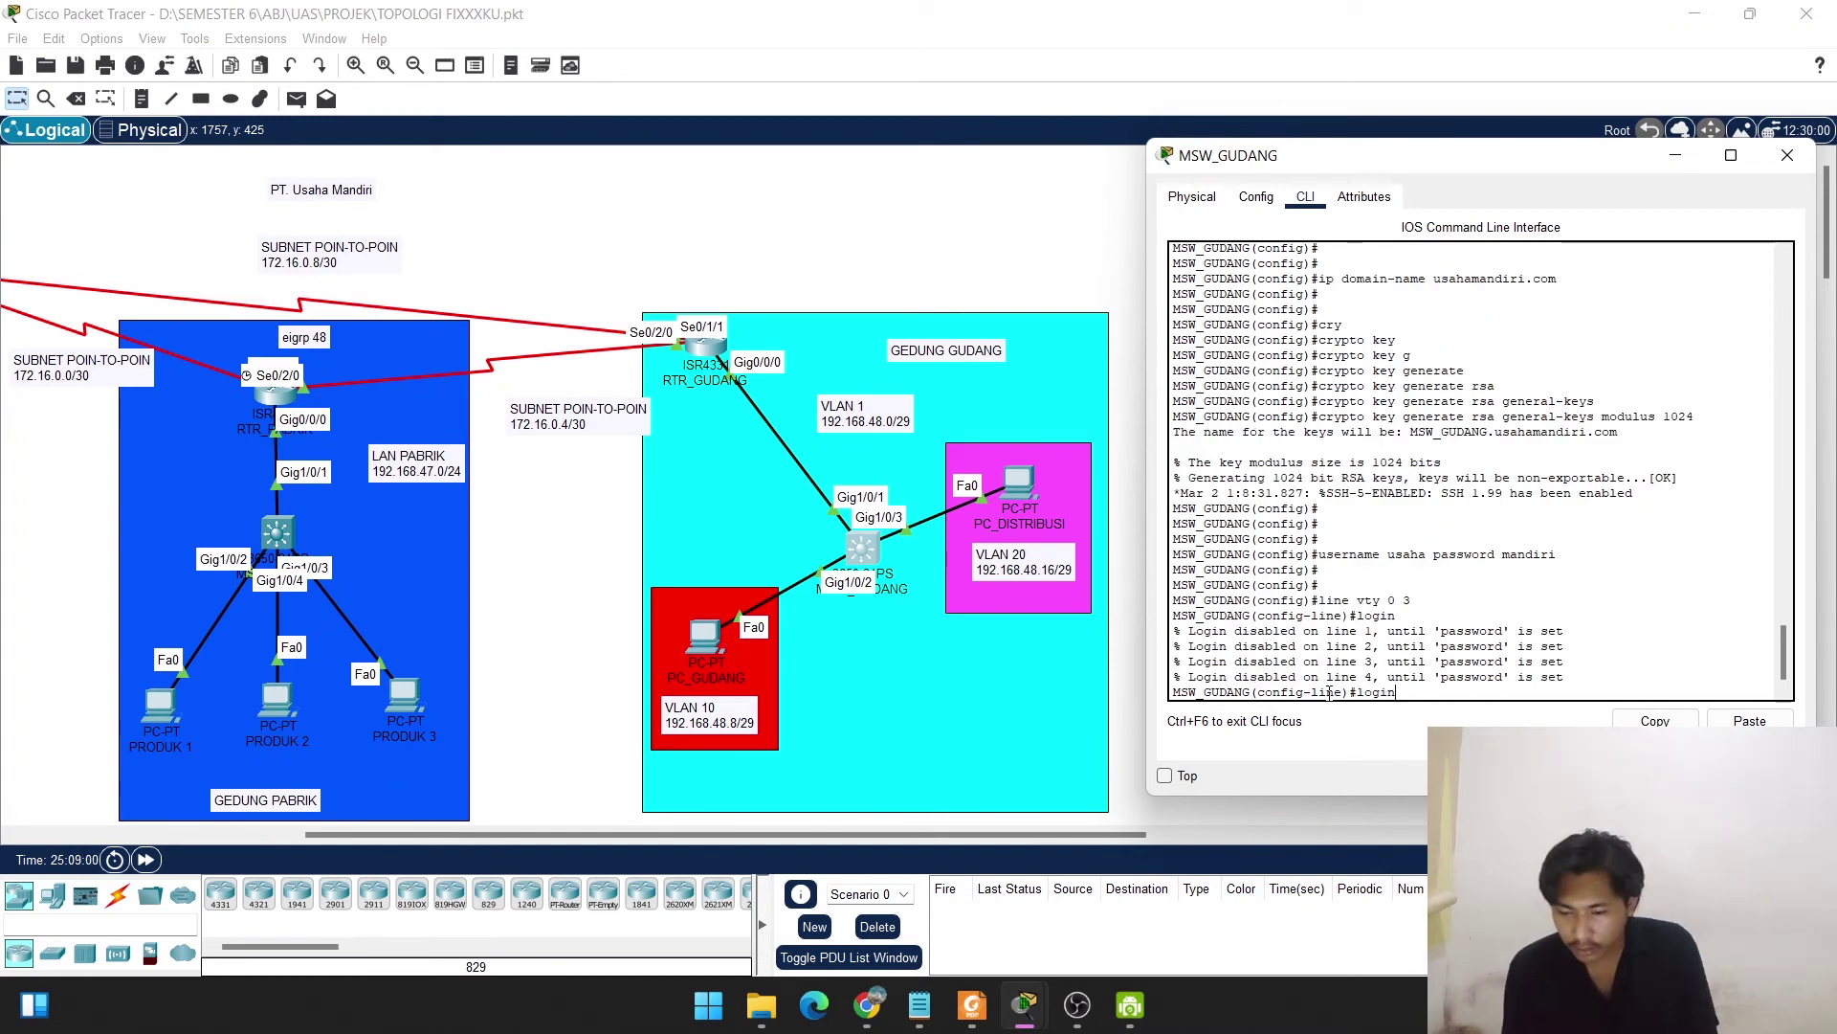
pyautogui.write(' lo')
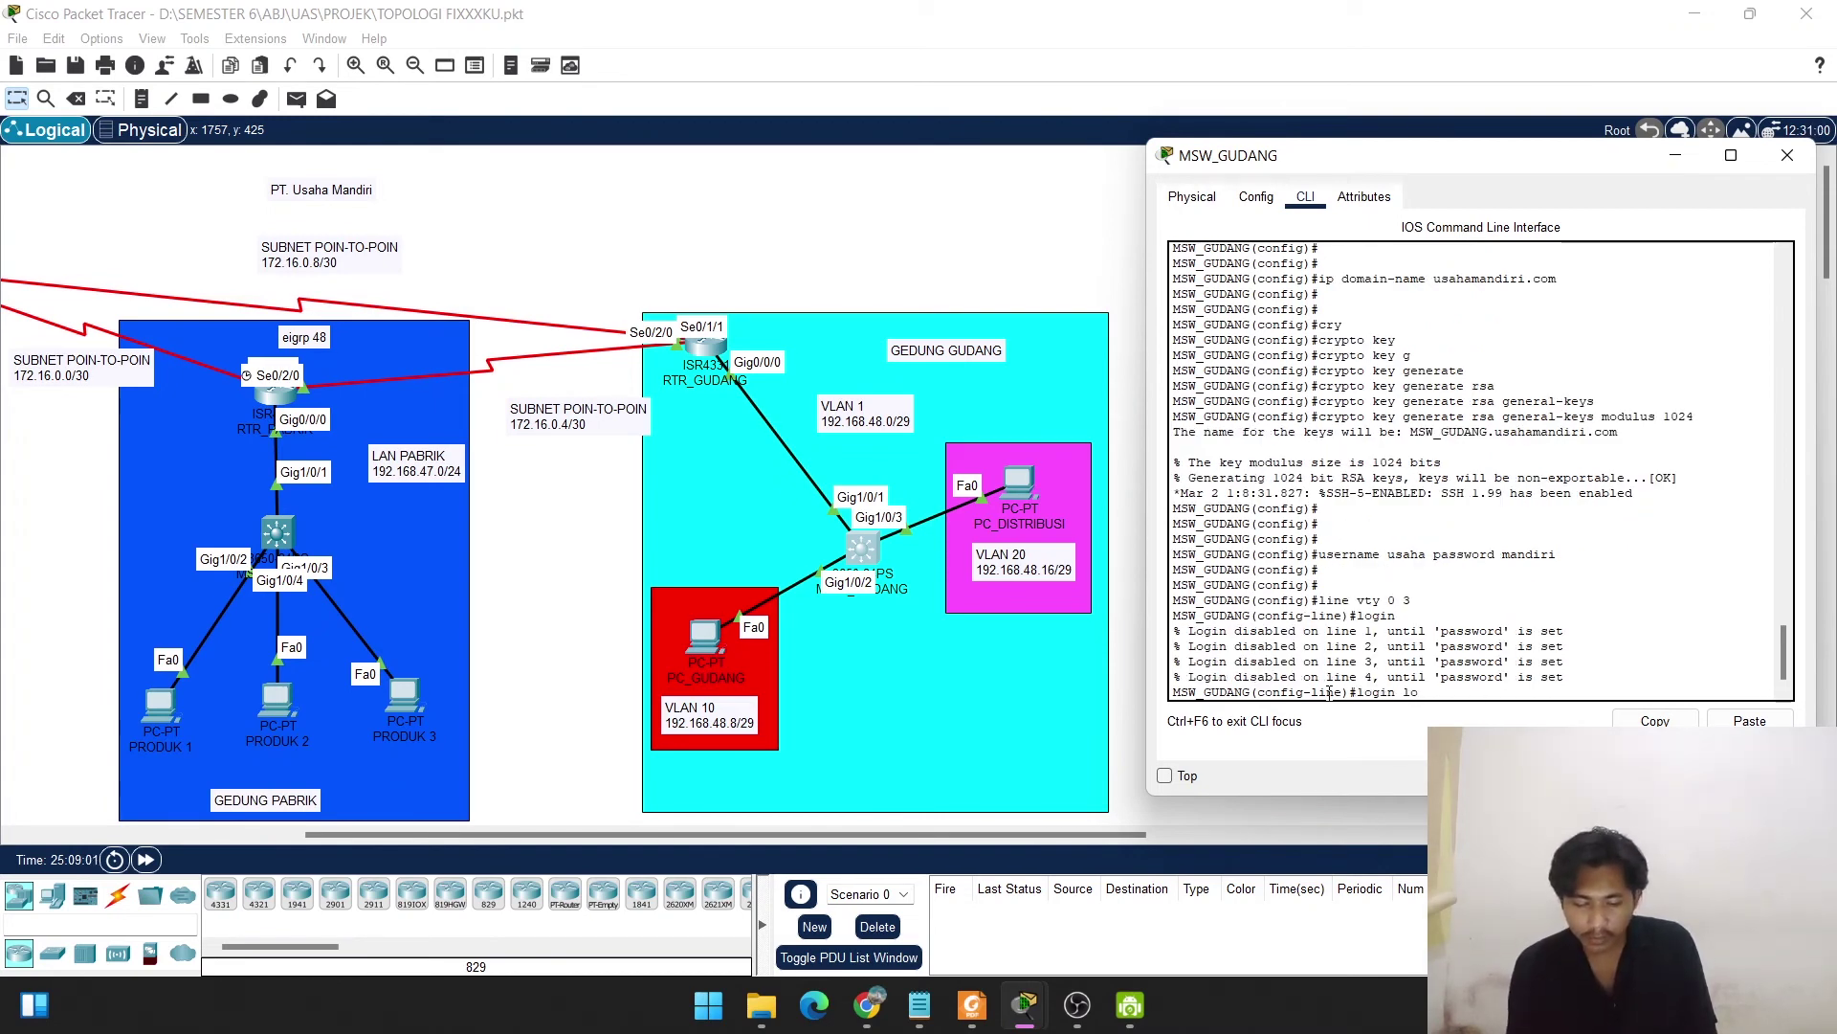
pyautogui.write('cal')
pyautogui.press('Return')
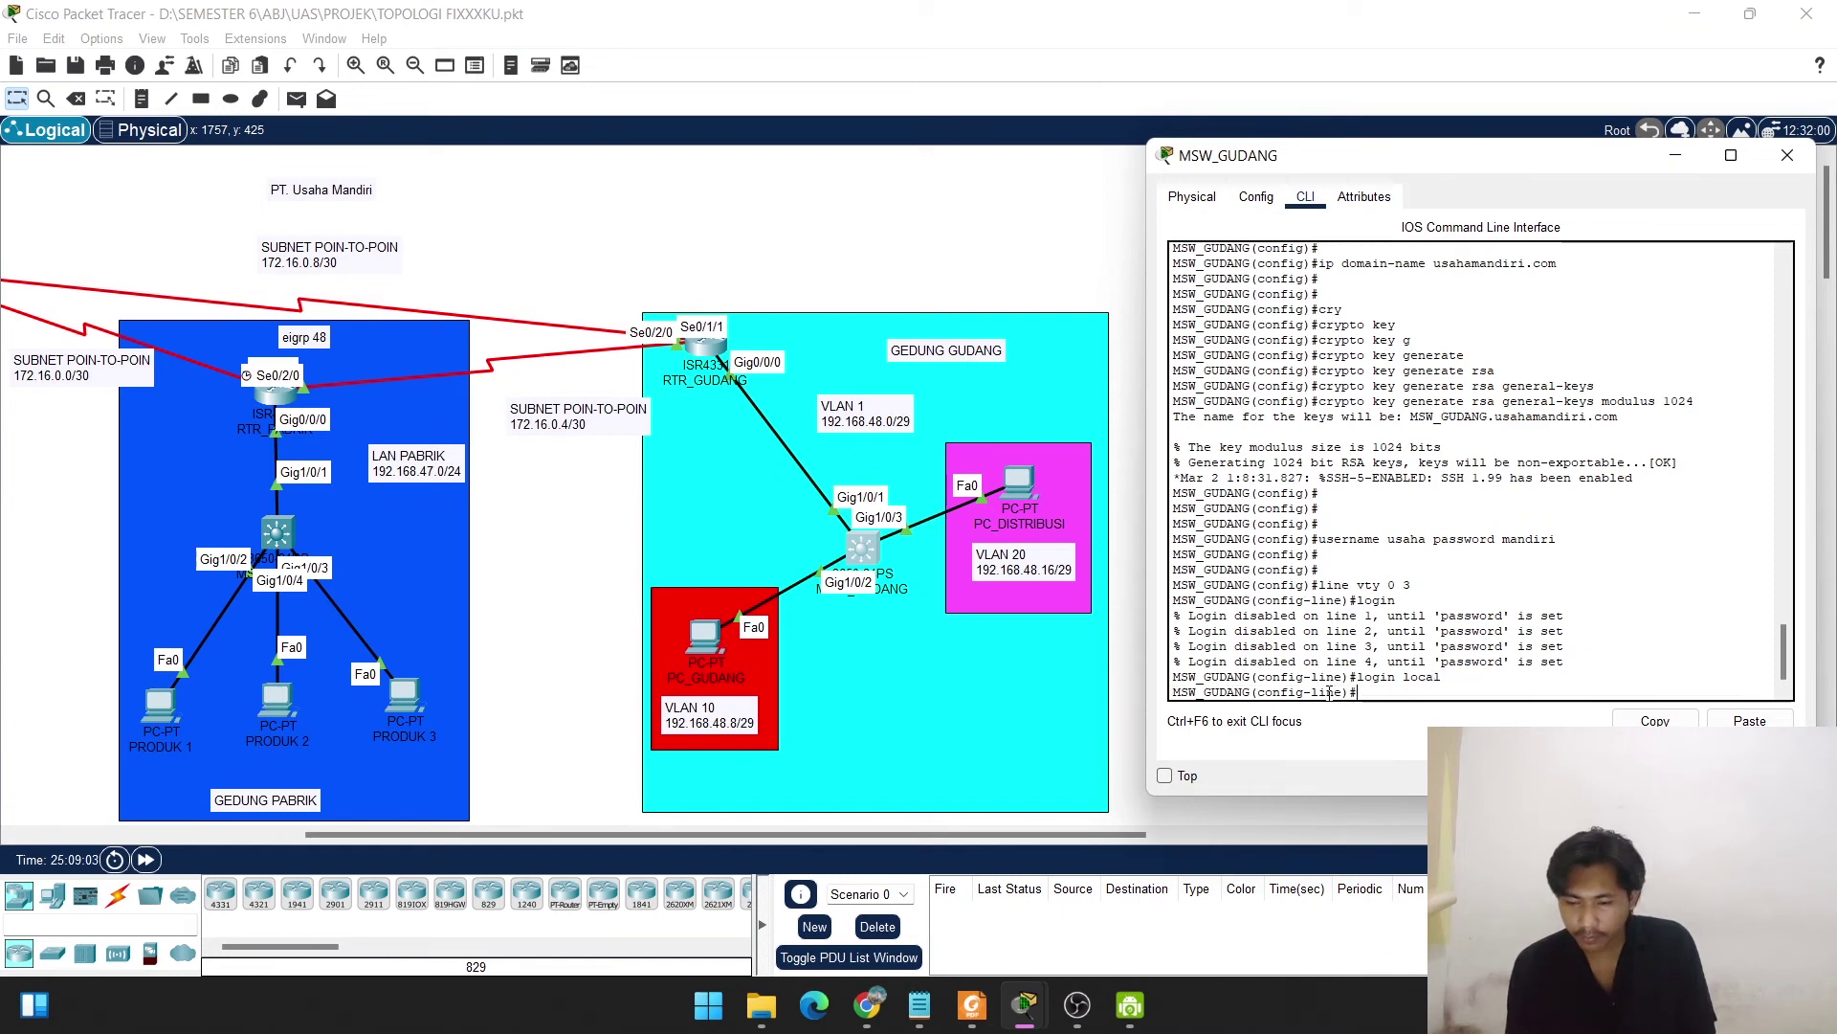
# Restrict vty lines 0–3 to SSH-only transport input, exit, and close the MSW_GUDANG window.
pyautogui.write('tr')
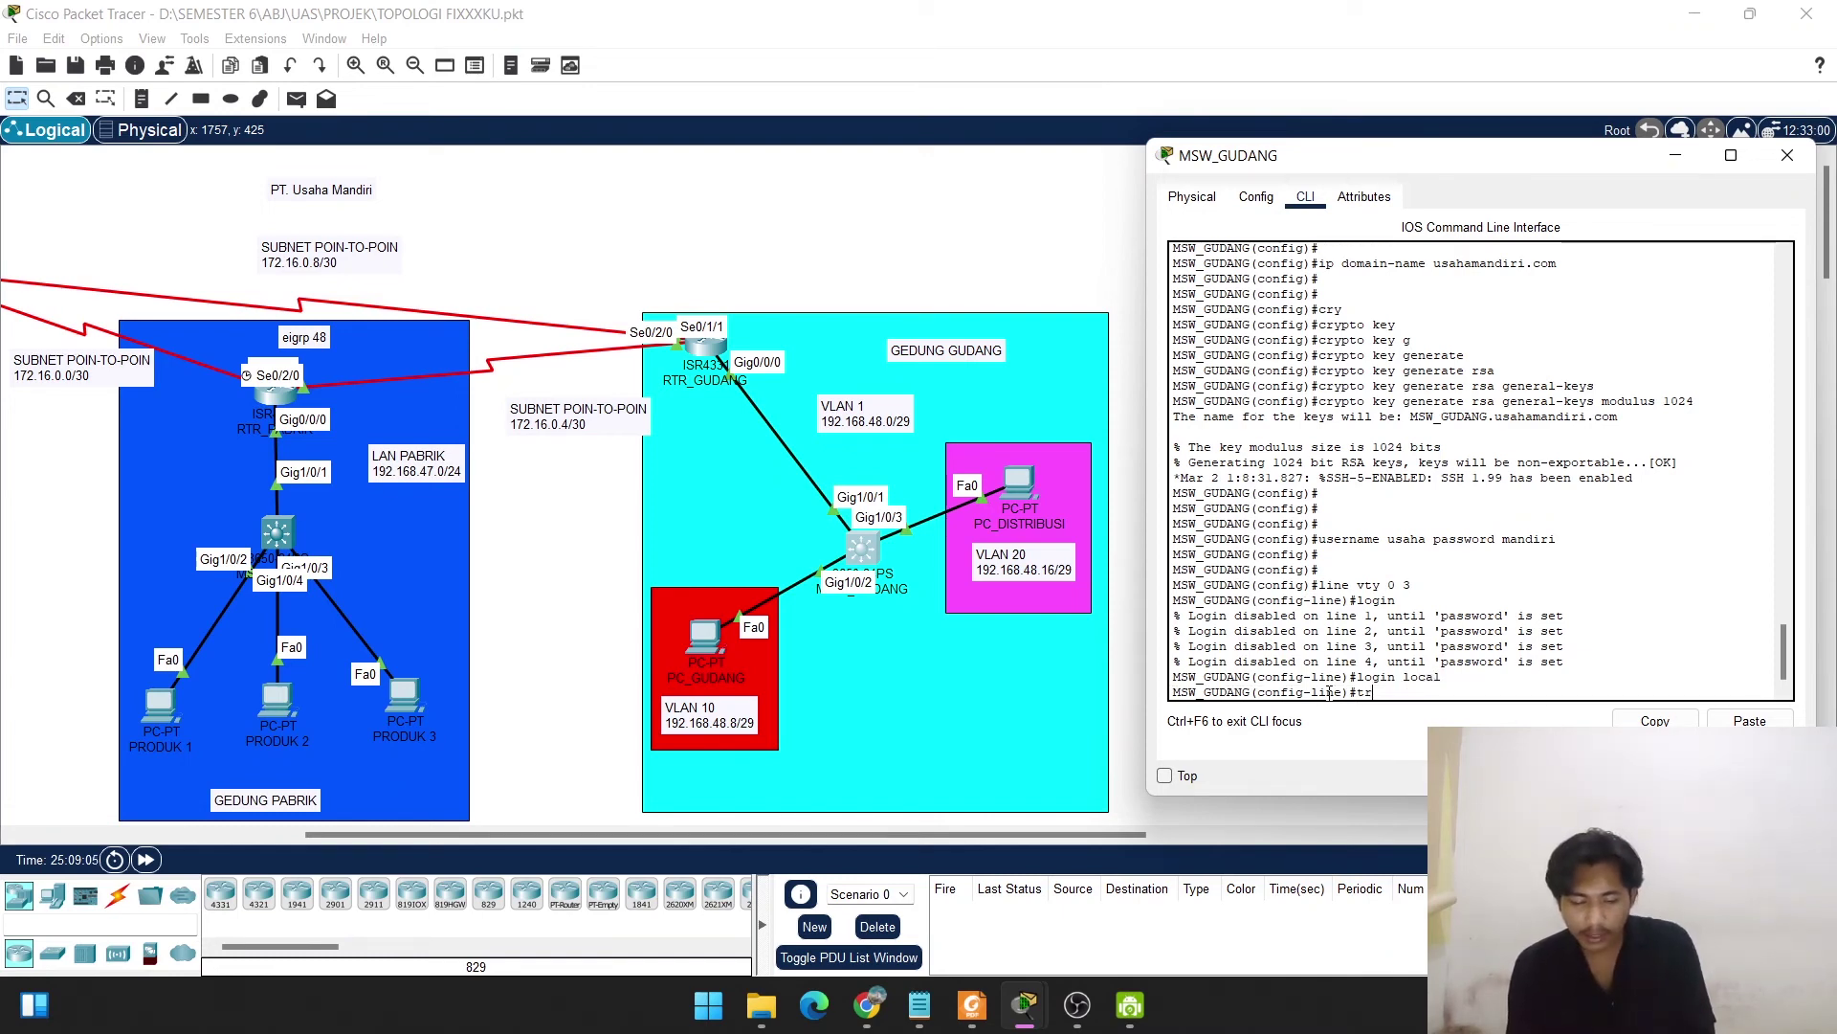
pyautogui.write('ans')
pyautogui.press('Tab')
pyautogui.write('in')
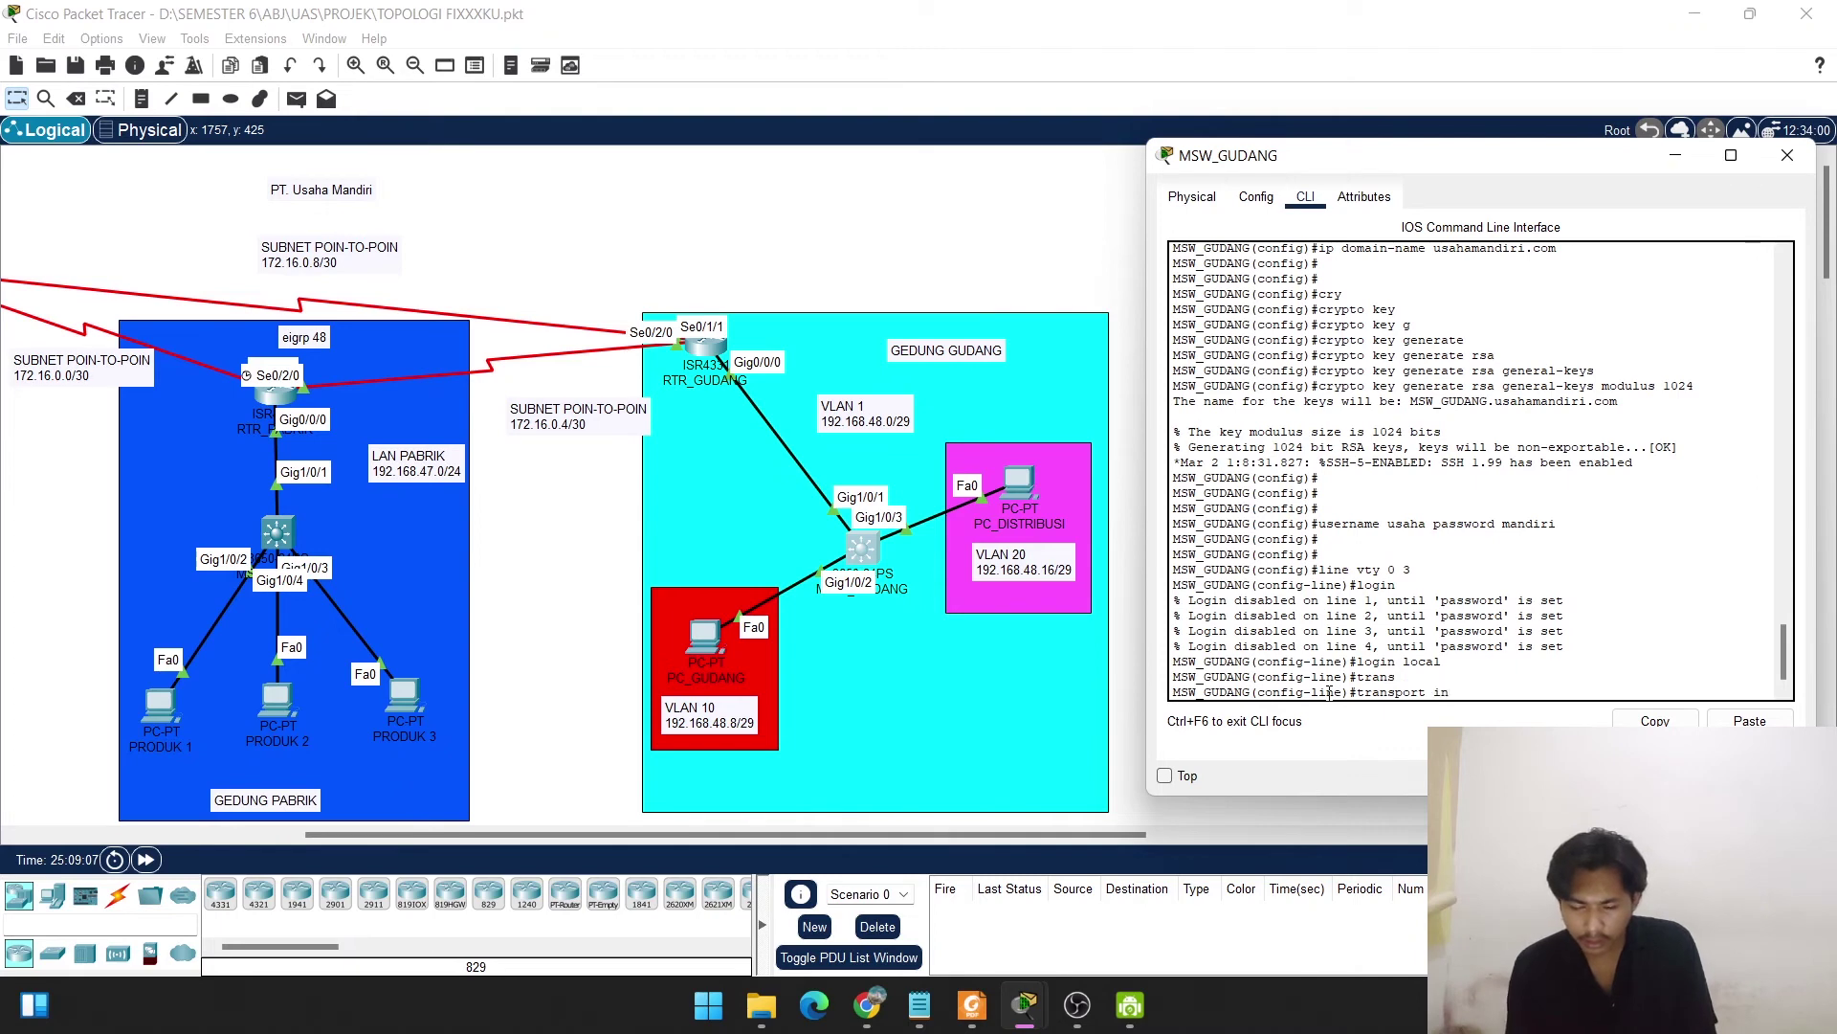
pyautogui.write('p')
pyautogui.press('Tab')
pyautogui.write('s')
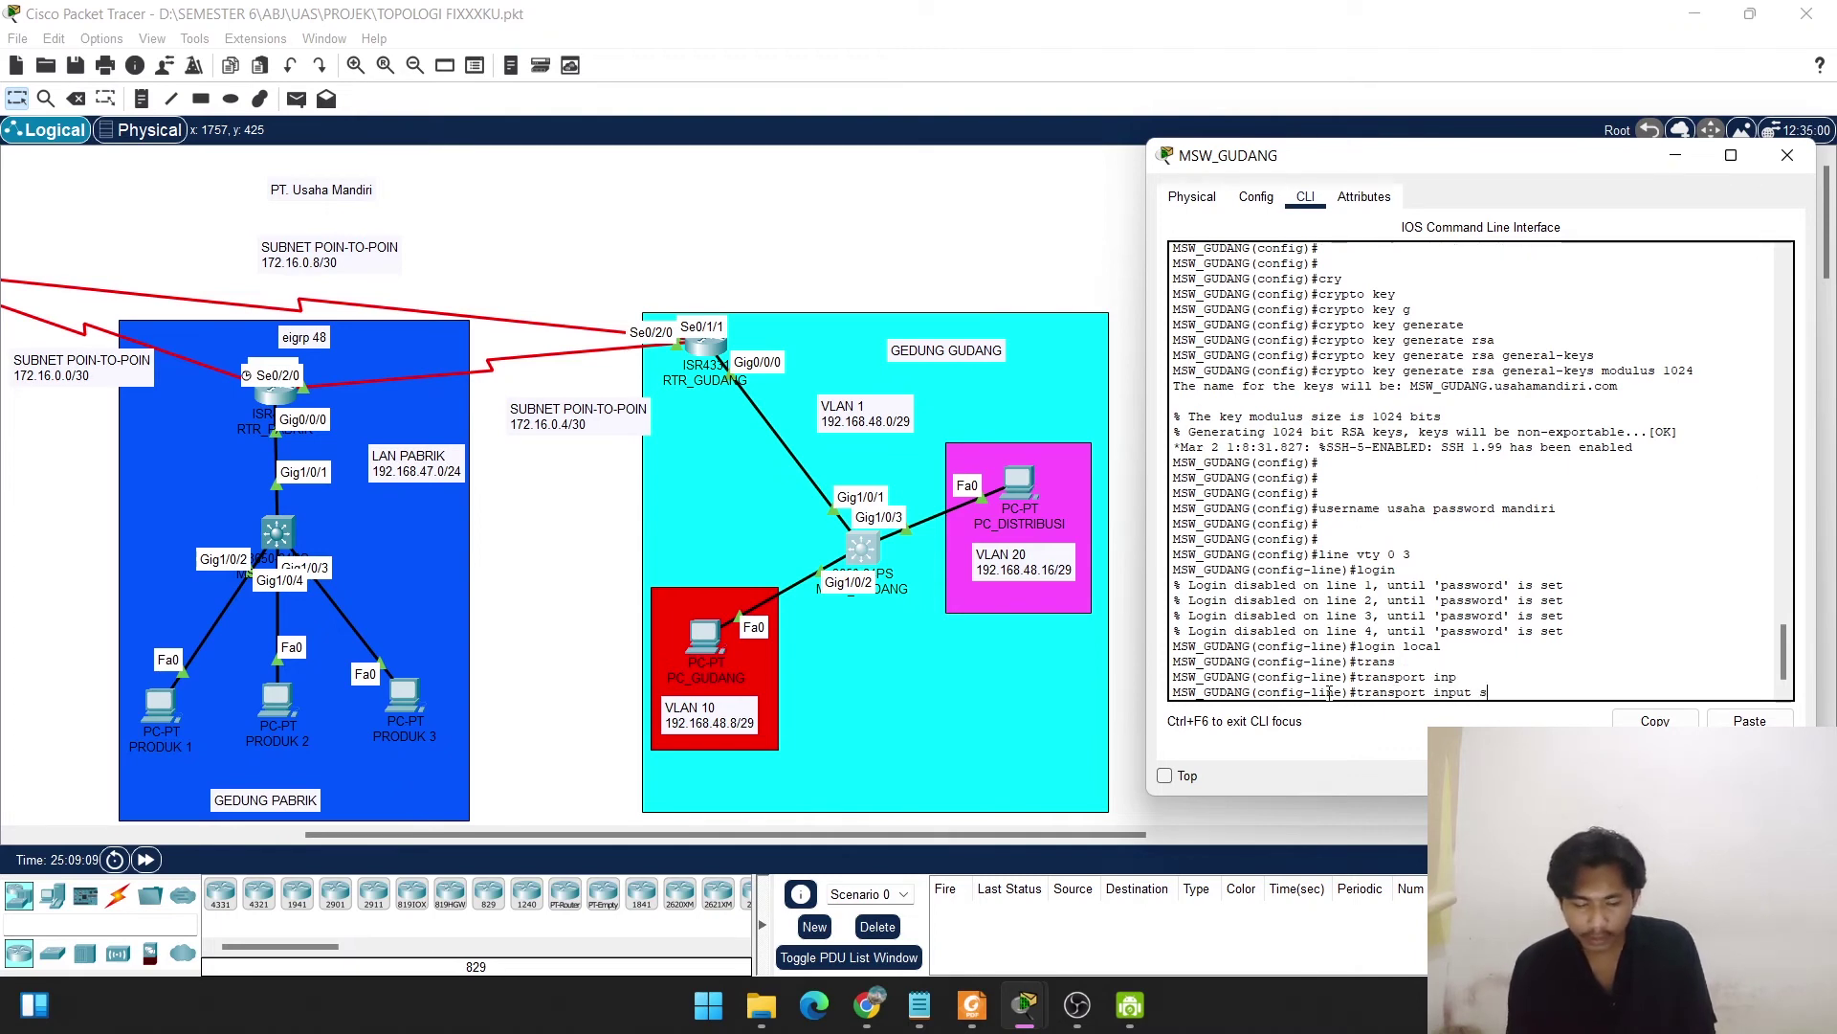
pyautogui.write('sh')
pyautogui.press('Return')
pyautogui.press('Return')
pyautogui.press('Return')
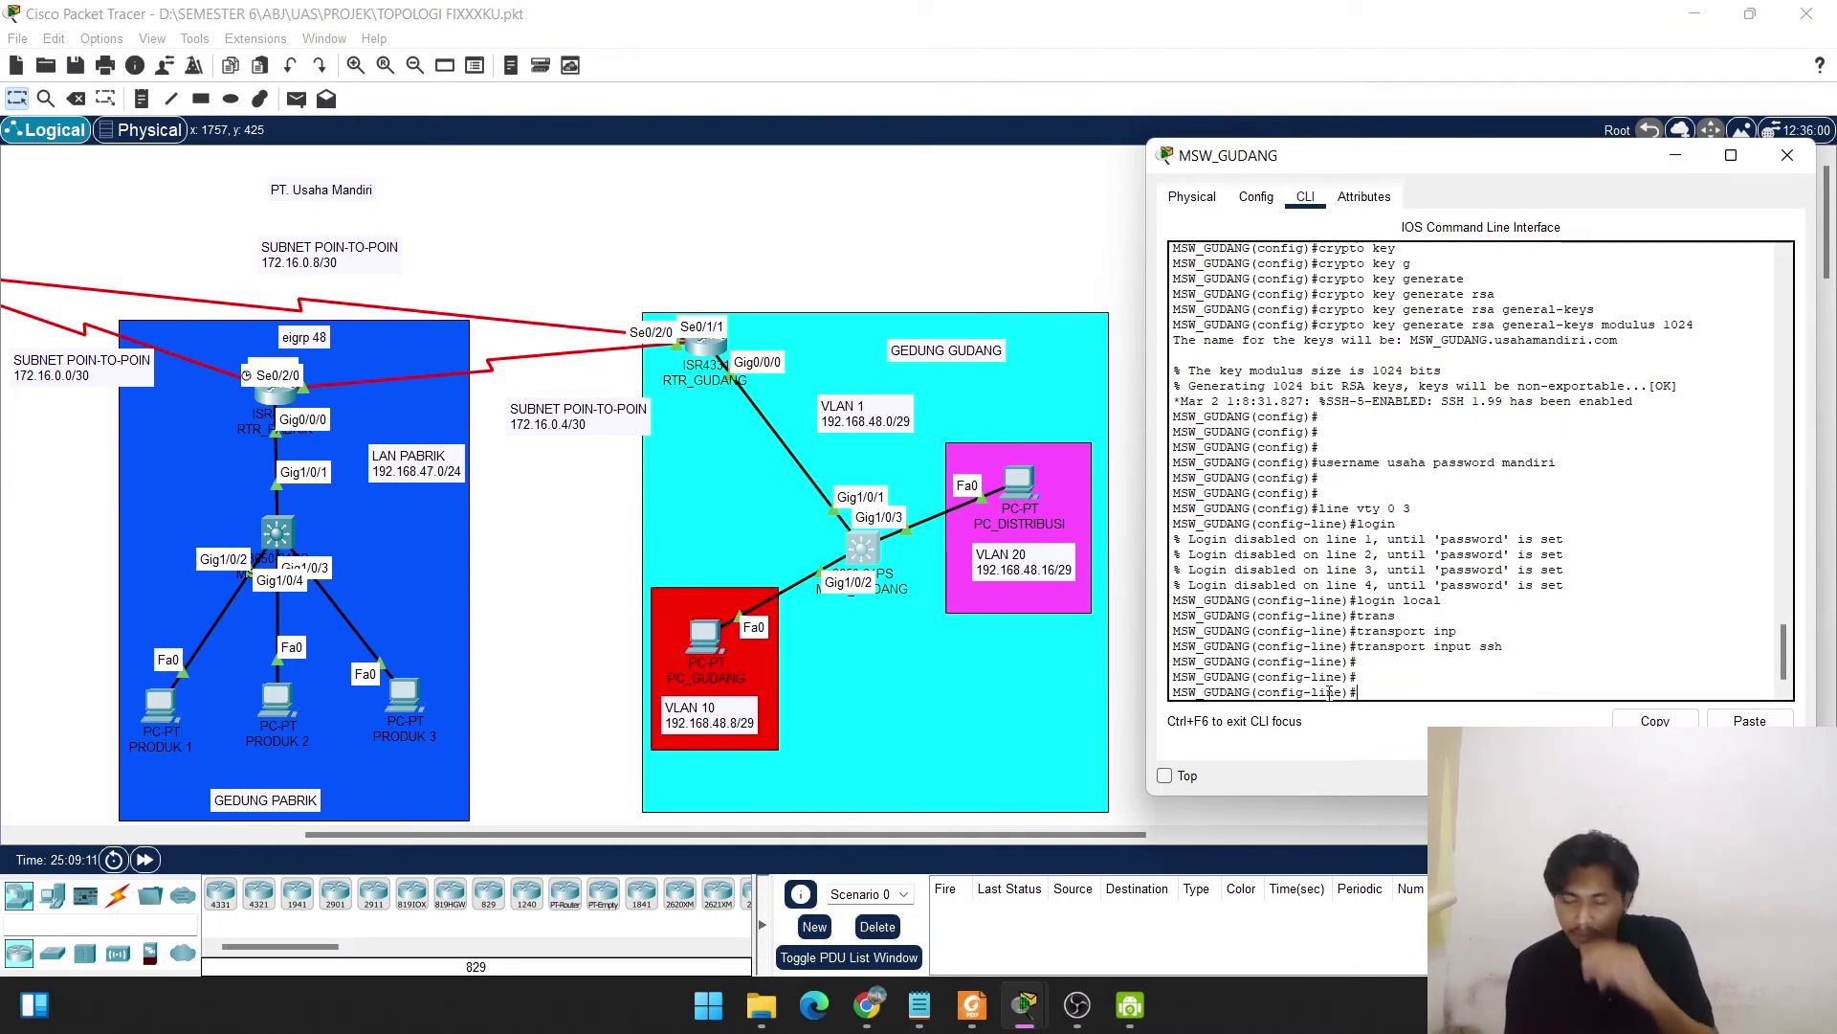
pyautogui.write('exi')
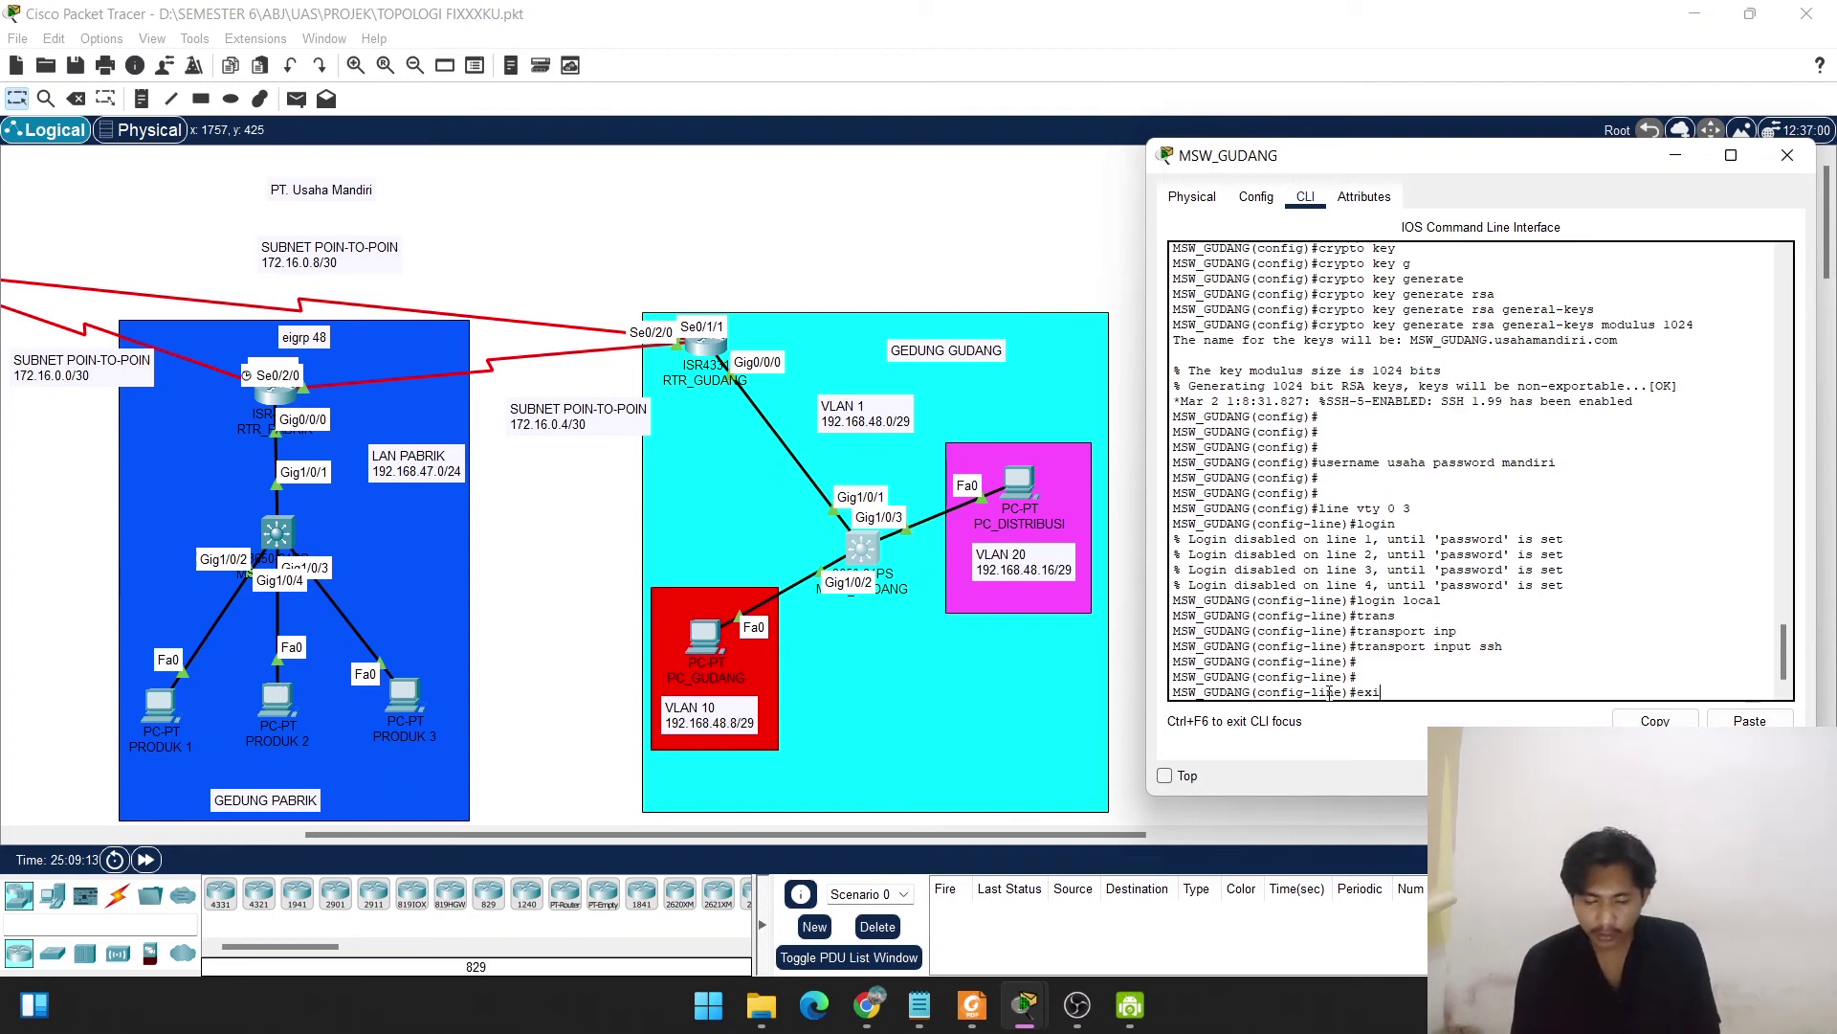
pyautogui.write('t')
pyautogui.press('Return')
pyautogui.press('Return')
pyautogui.press('Return')
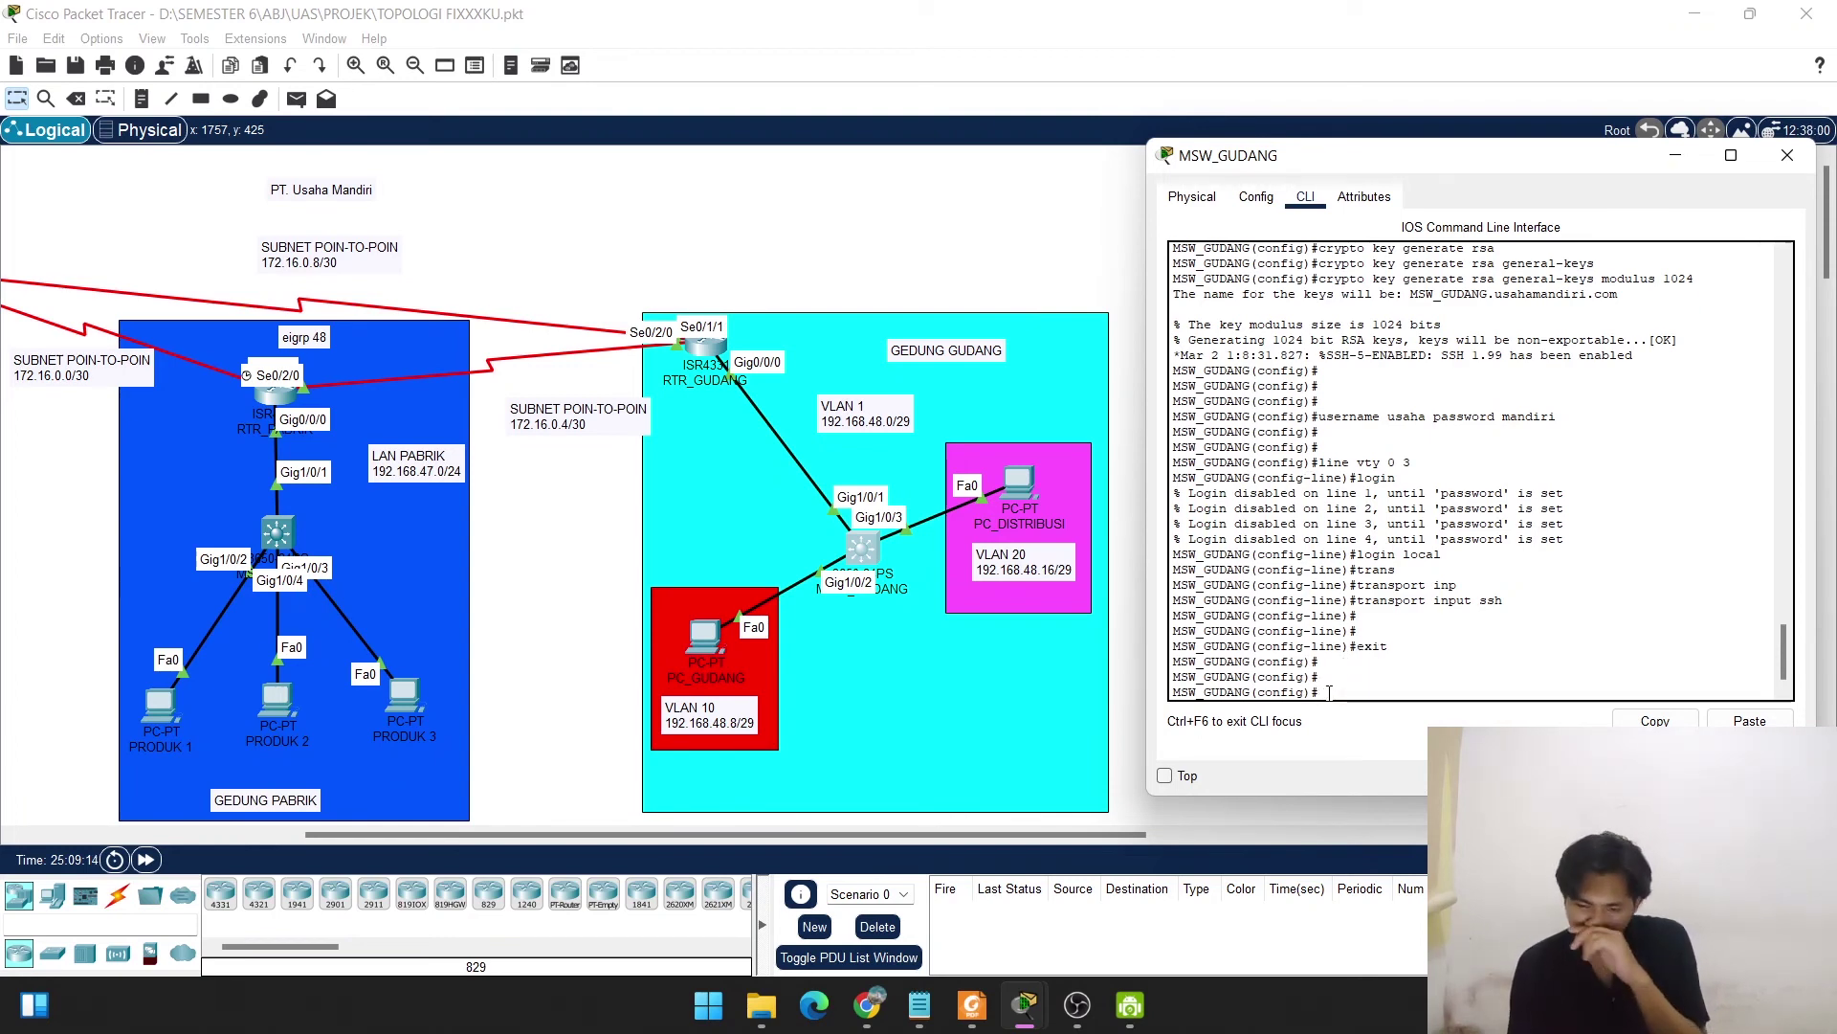
pyautogui.scroll(6, 1386, 534)
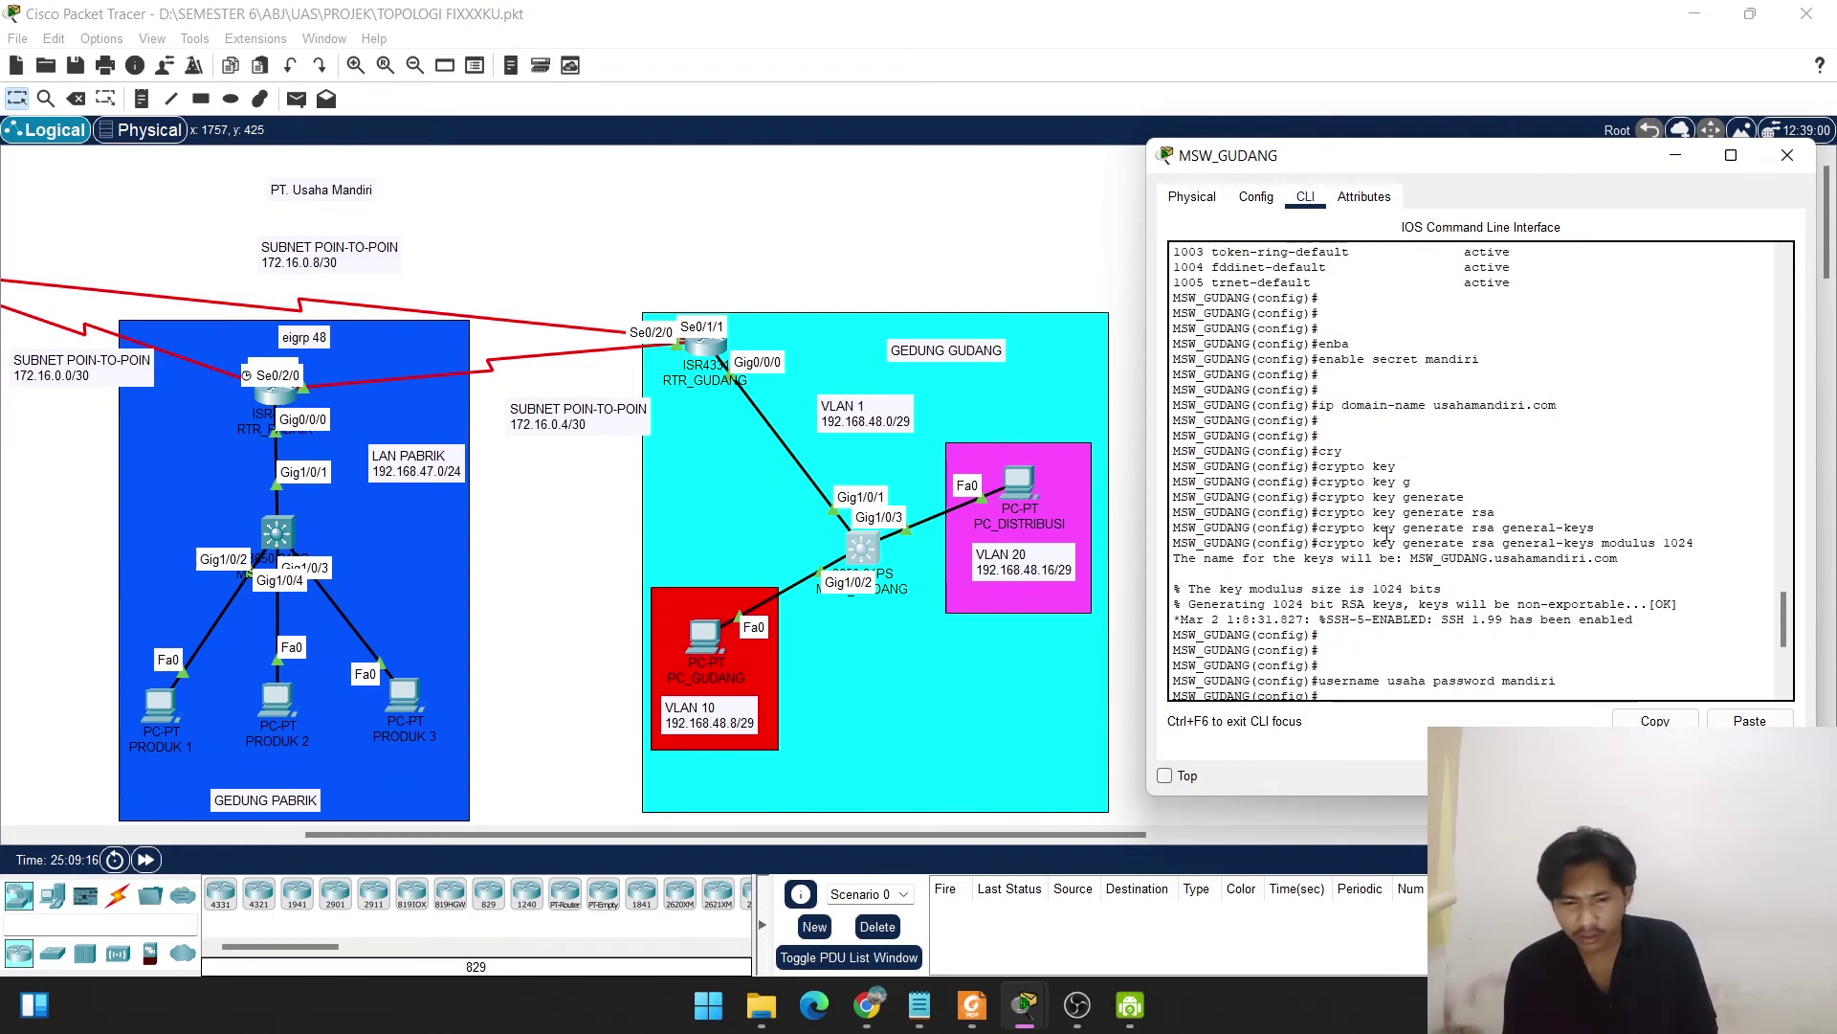
pyautogui.scroll(3, 1387, 534)
pyautogui.scroll(-3, 1387, 534)
pyautogui.scroll(3, 1387, 534)
pyautogui.scroll(-9, 1387, 534)
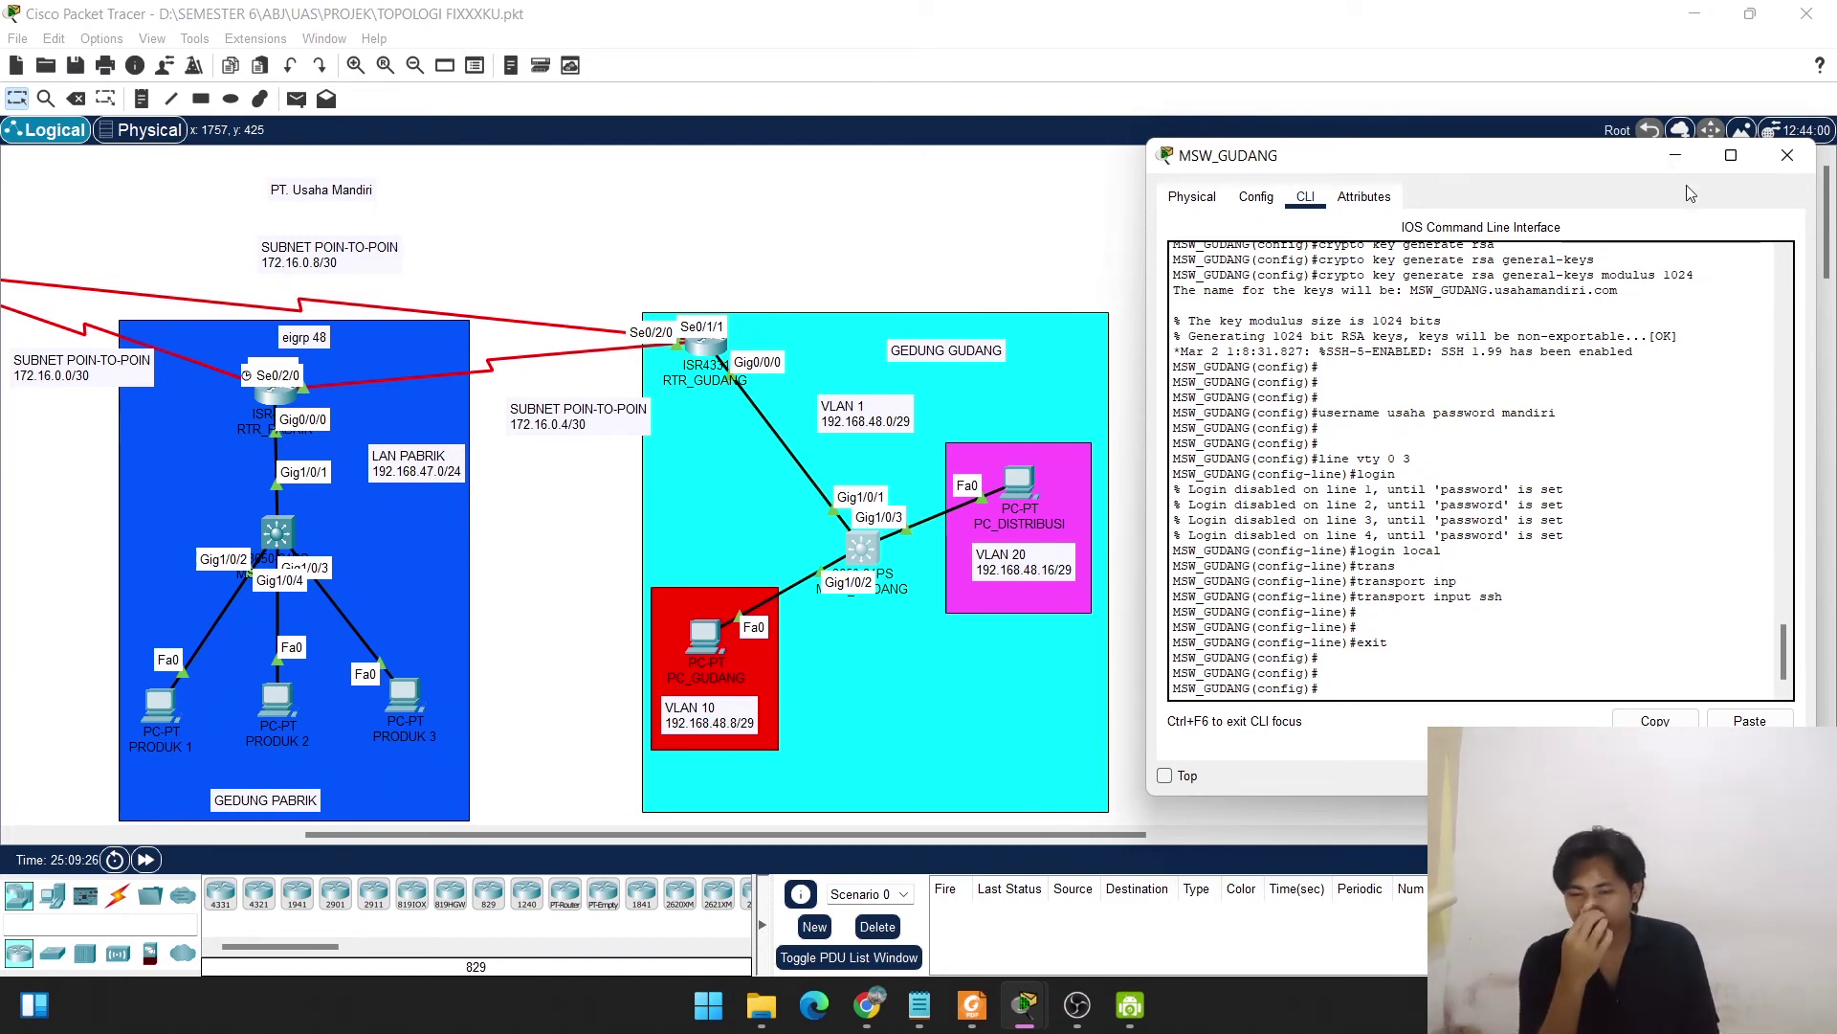
pyautogui.click(1789, 157)
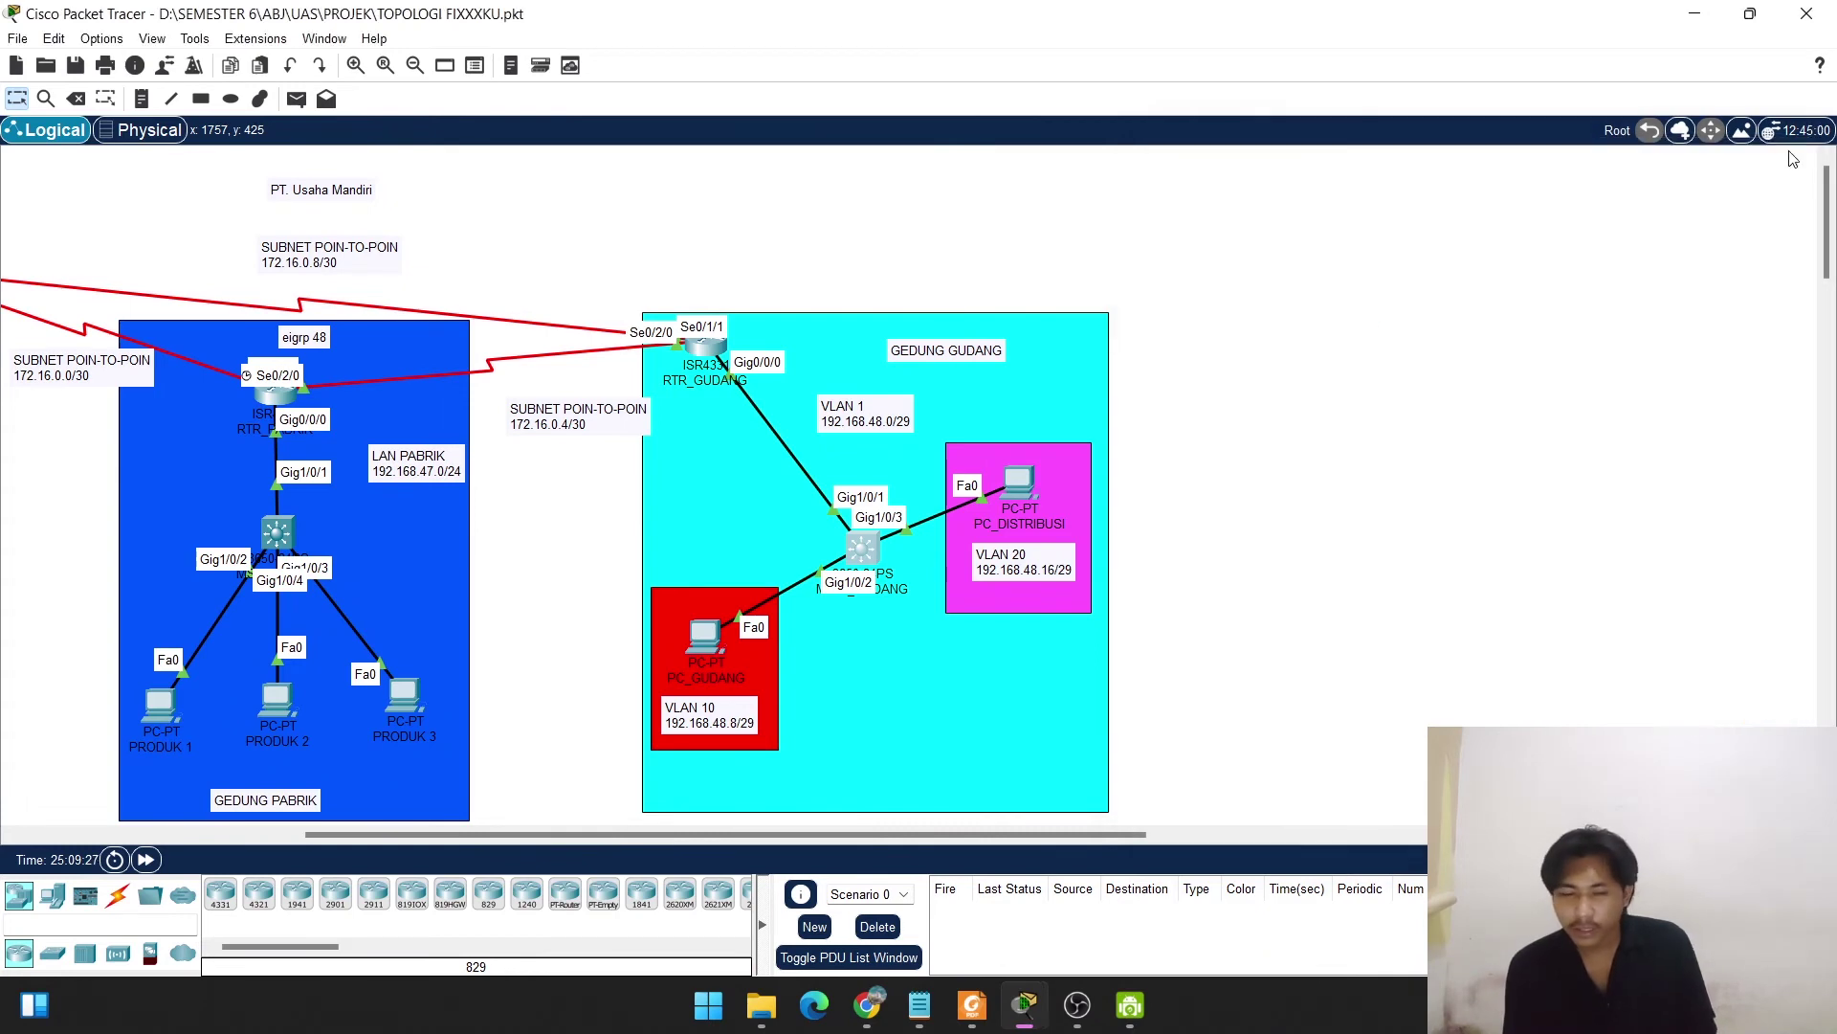
# Switch PC_GUDANG to DHCP, obtaining 192.168.48.11 with gateway 192.168.48.9, then close its window.
pyautogui.click(691, 645)
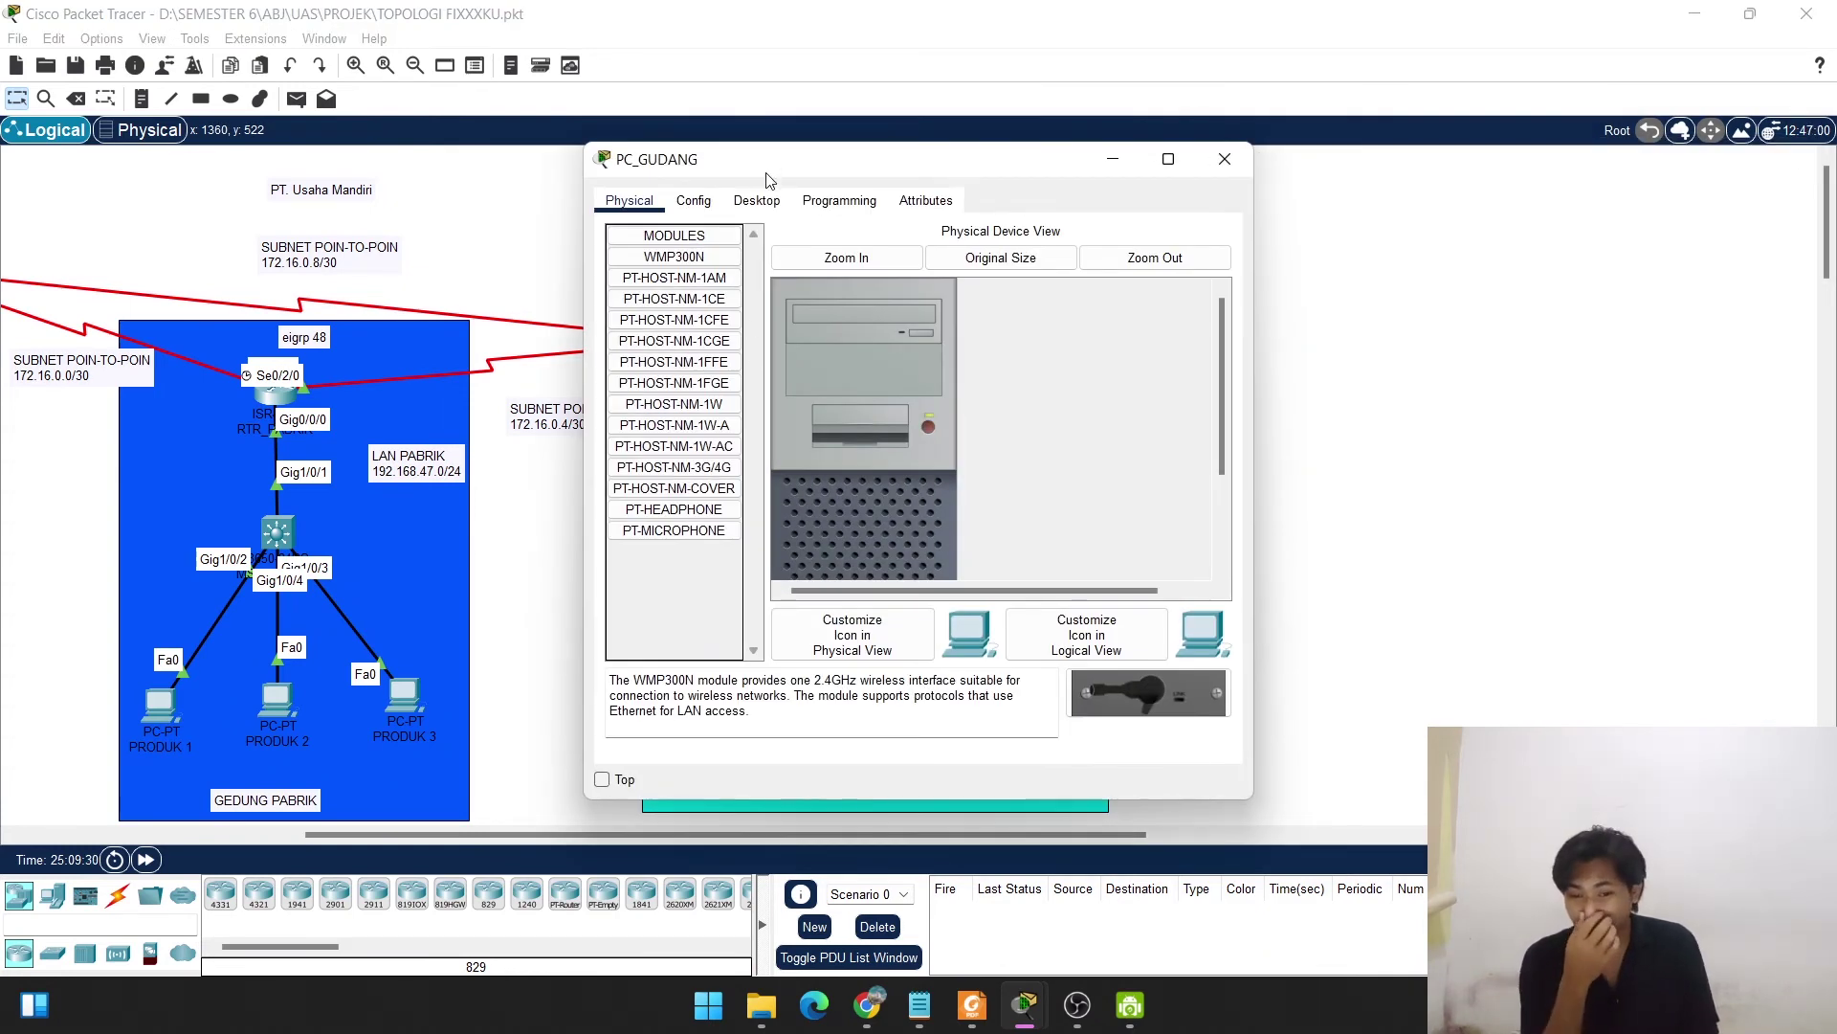
pyautogui.click(764, 201)
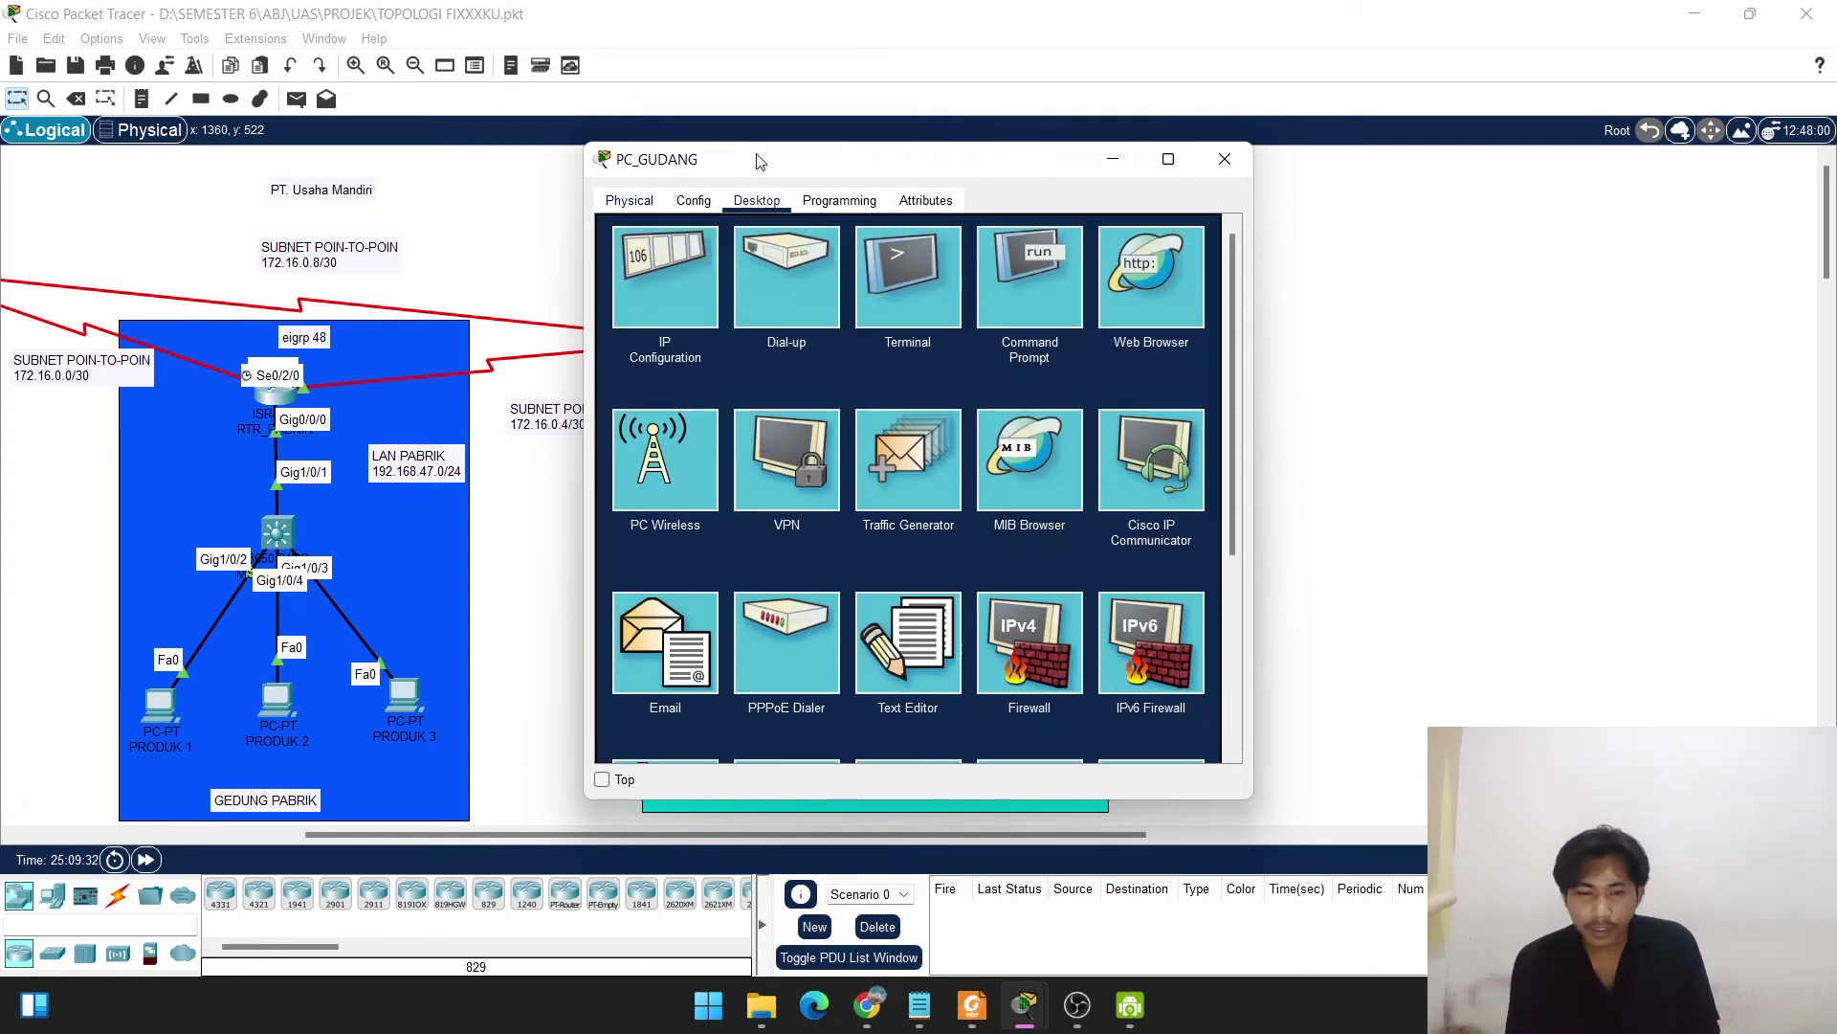
pyautogui.moveTo(759, 160); pyautogui.dragTo(1218, 150)
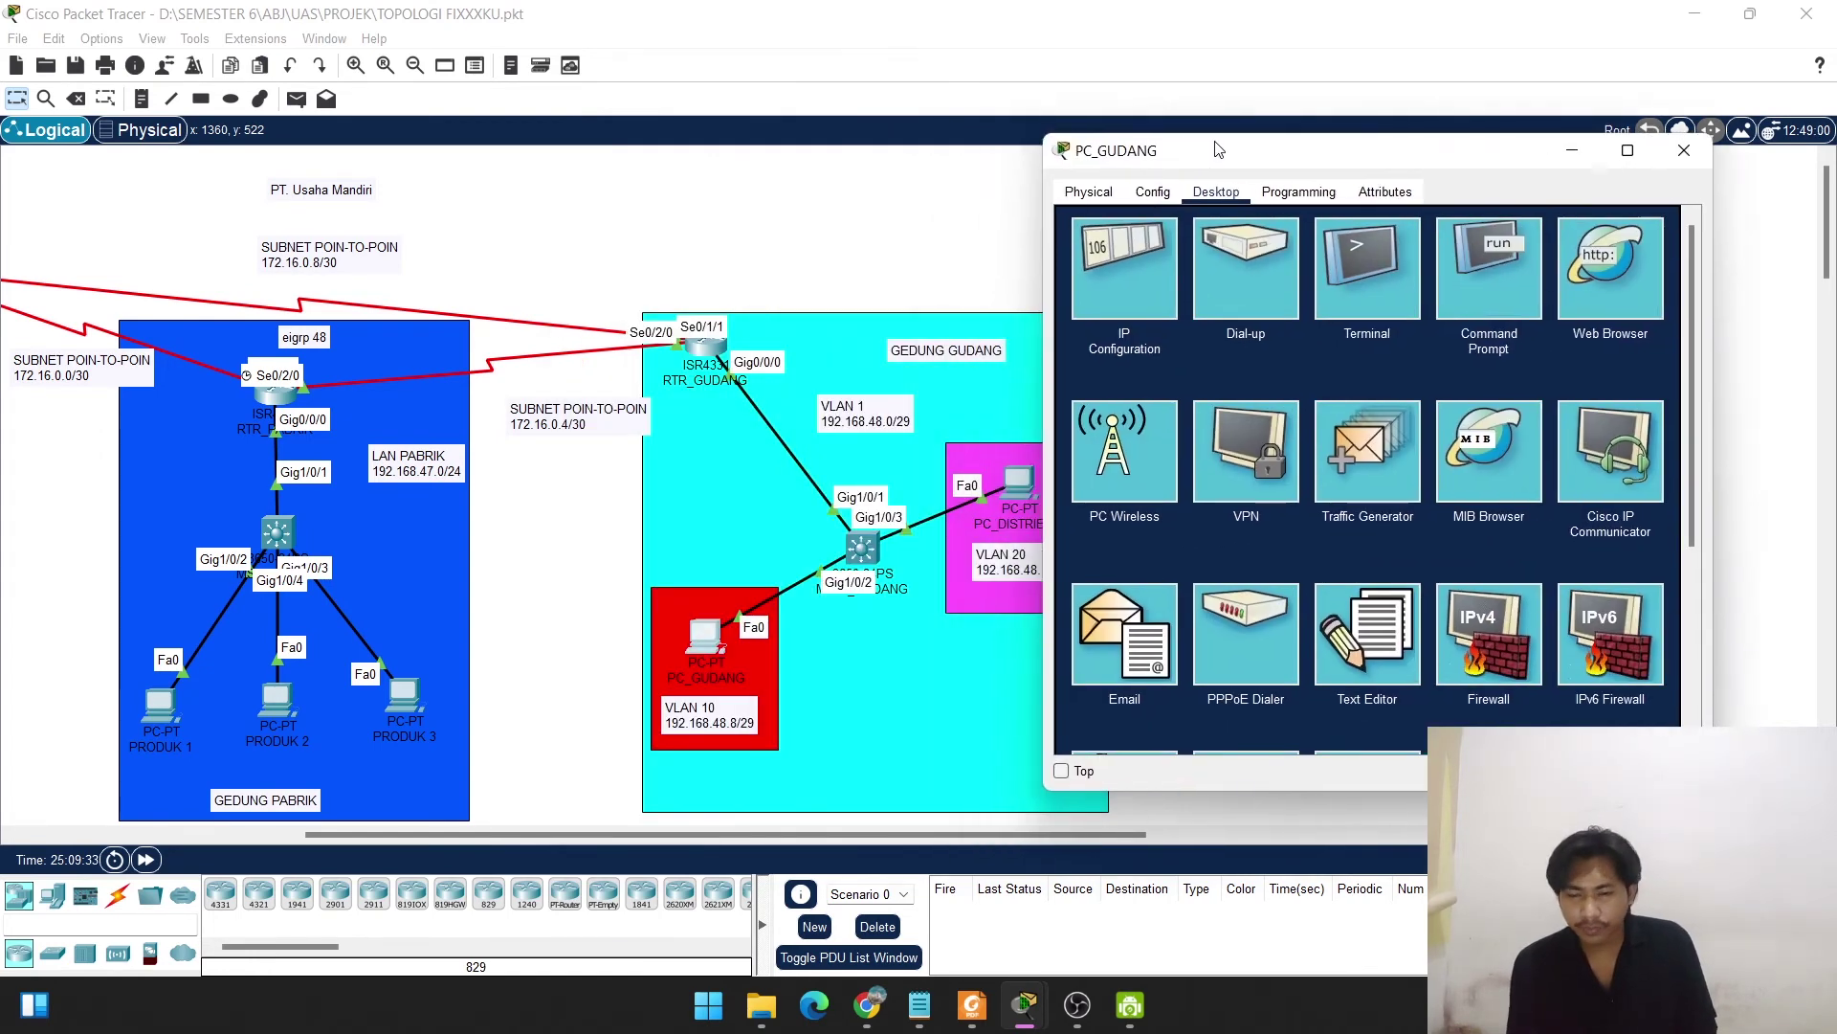
pyautogui.click(1118, 268)
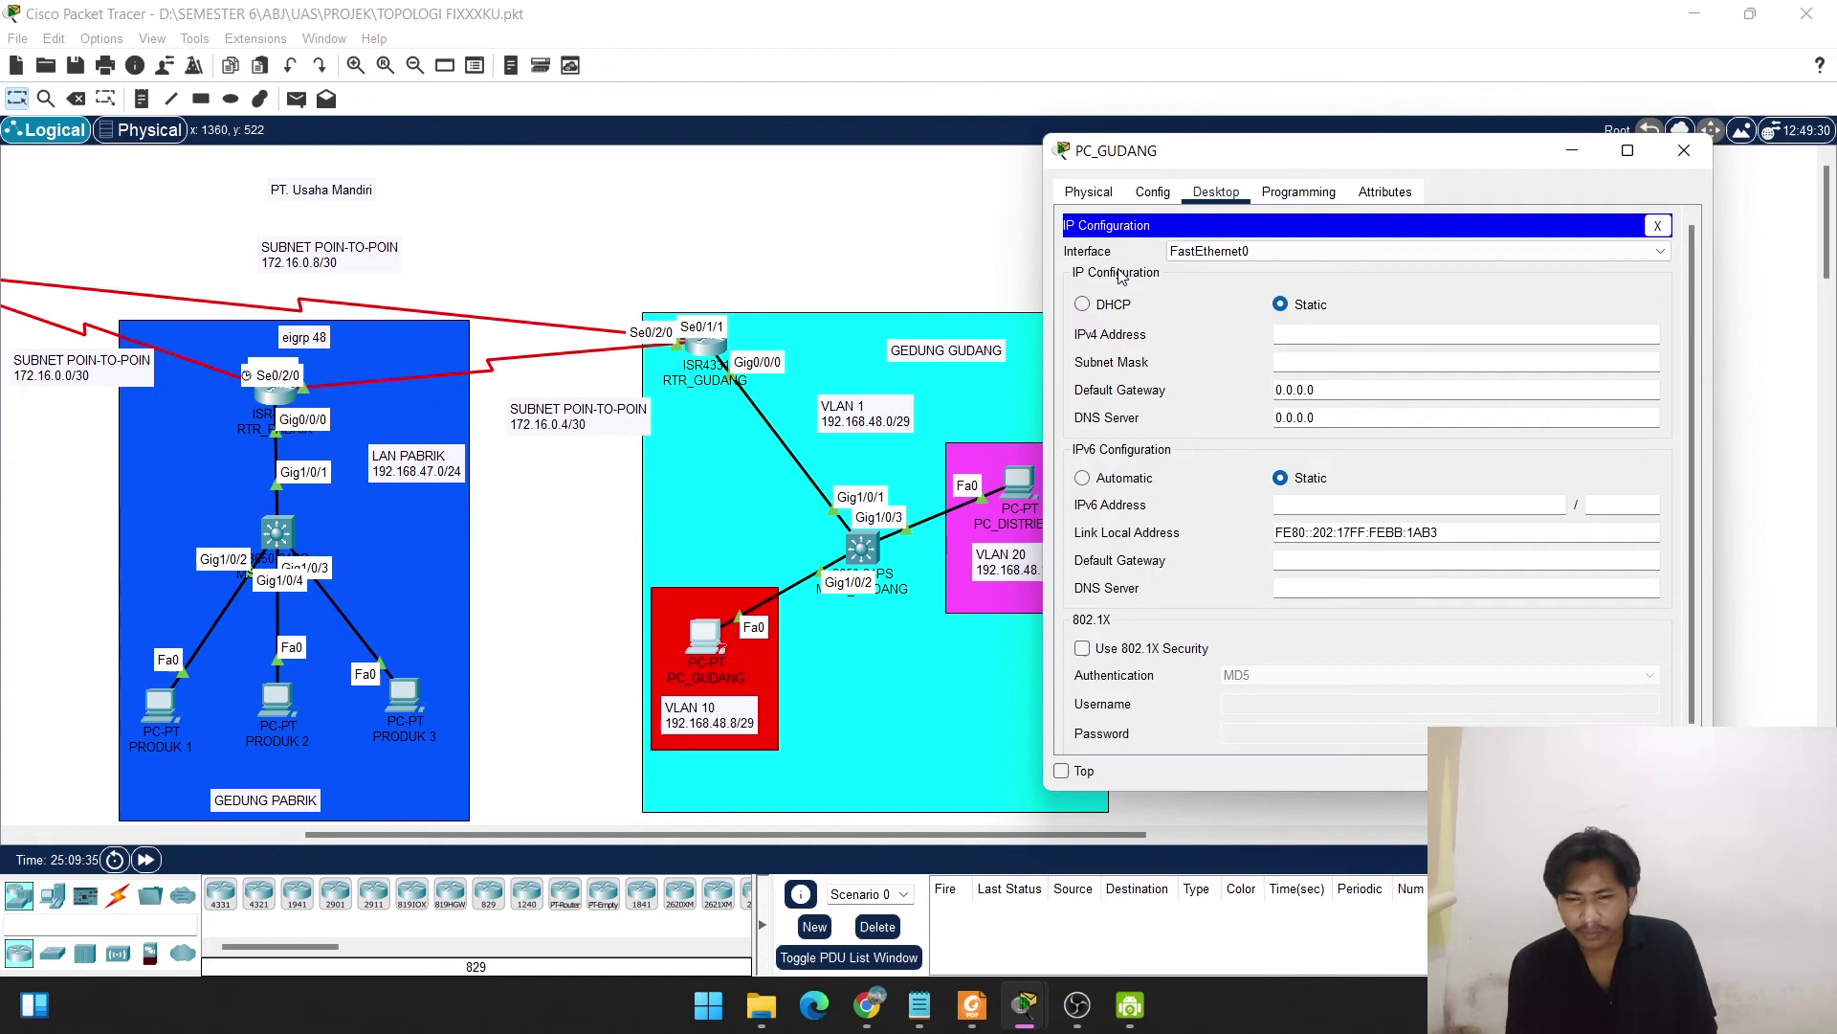
pyautogui.click(1081, 304)
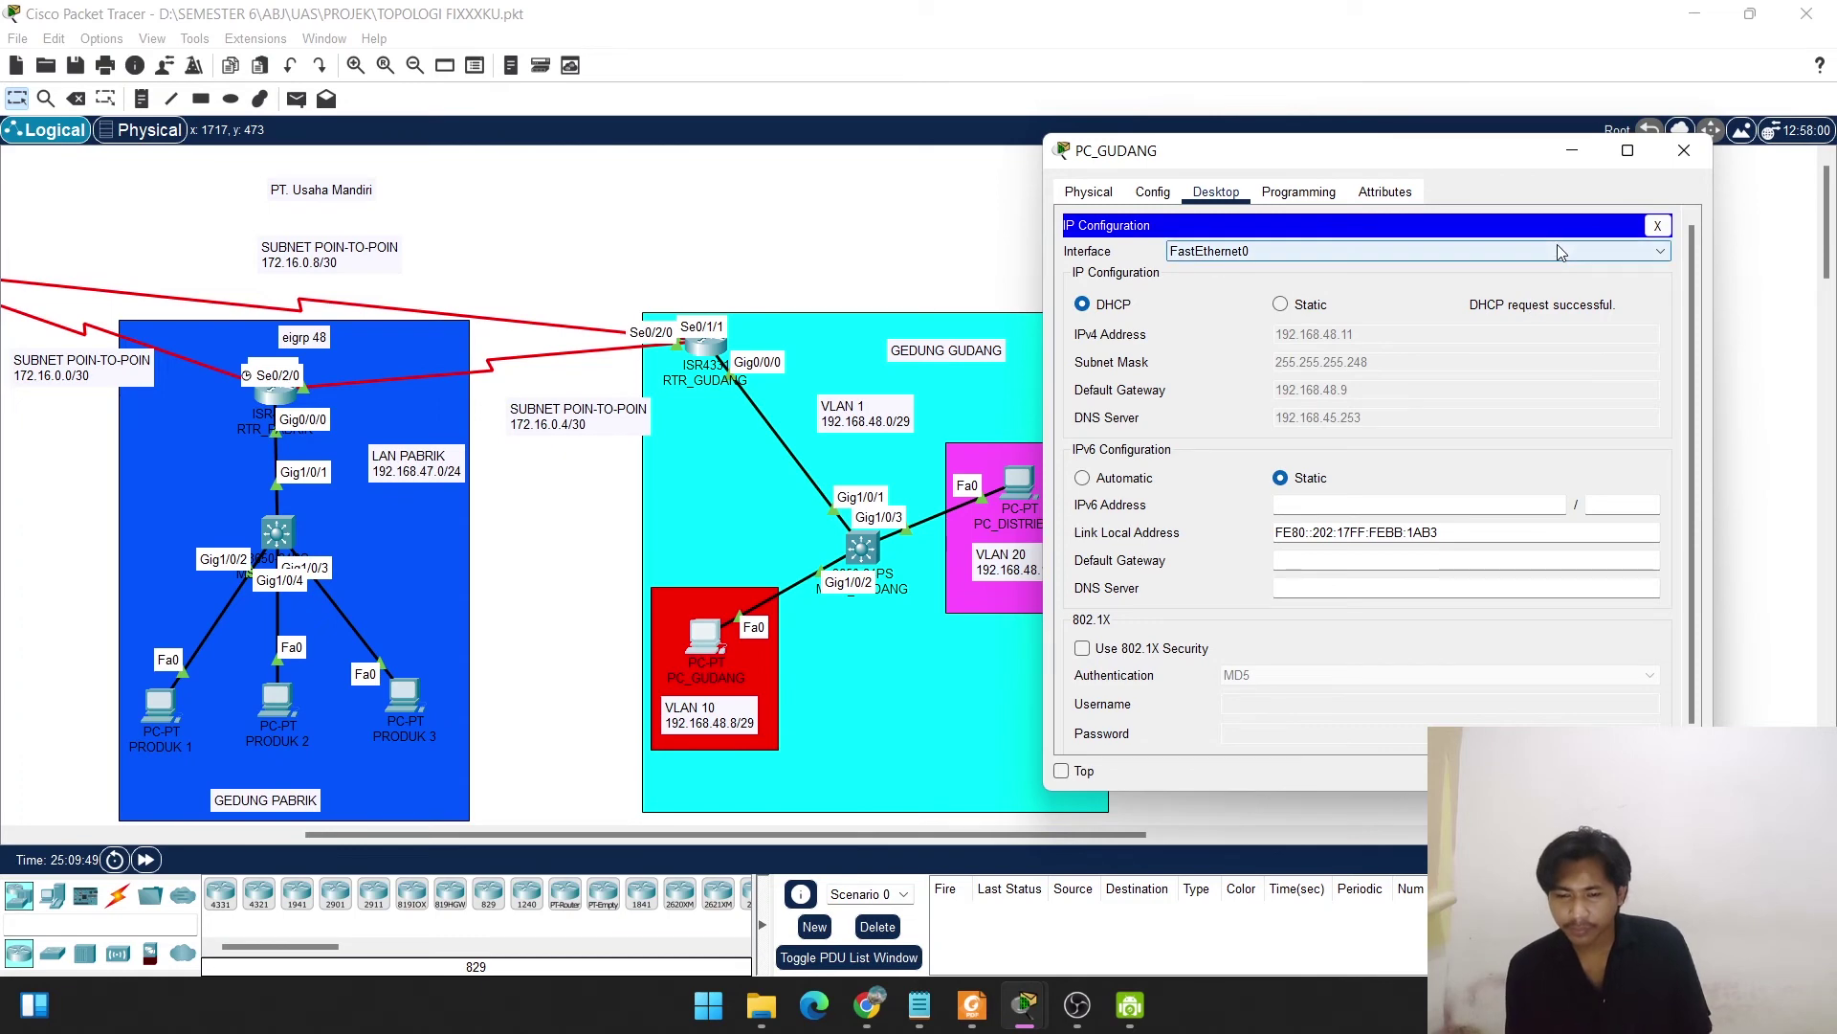
pyautogui.click(1682, 151)
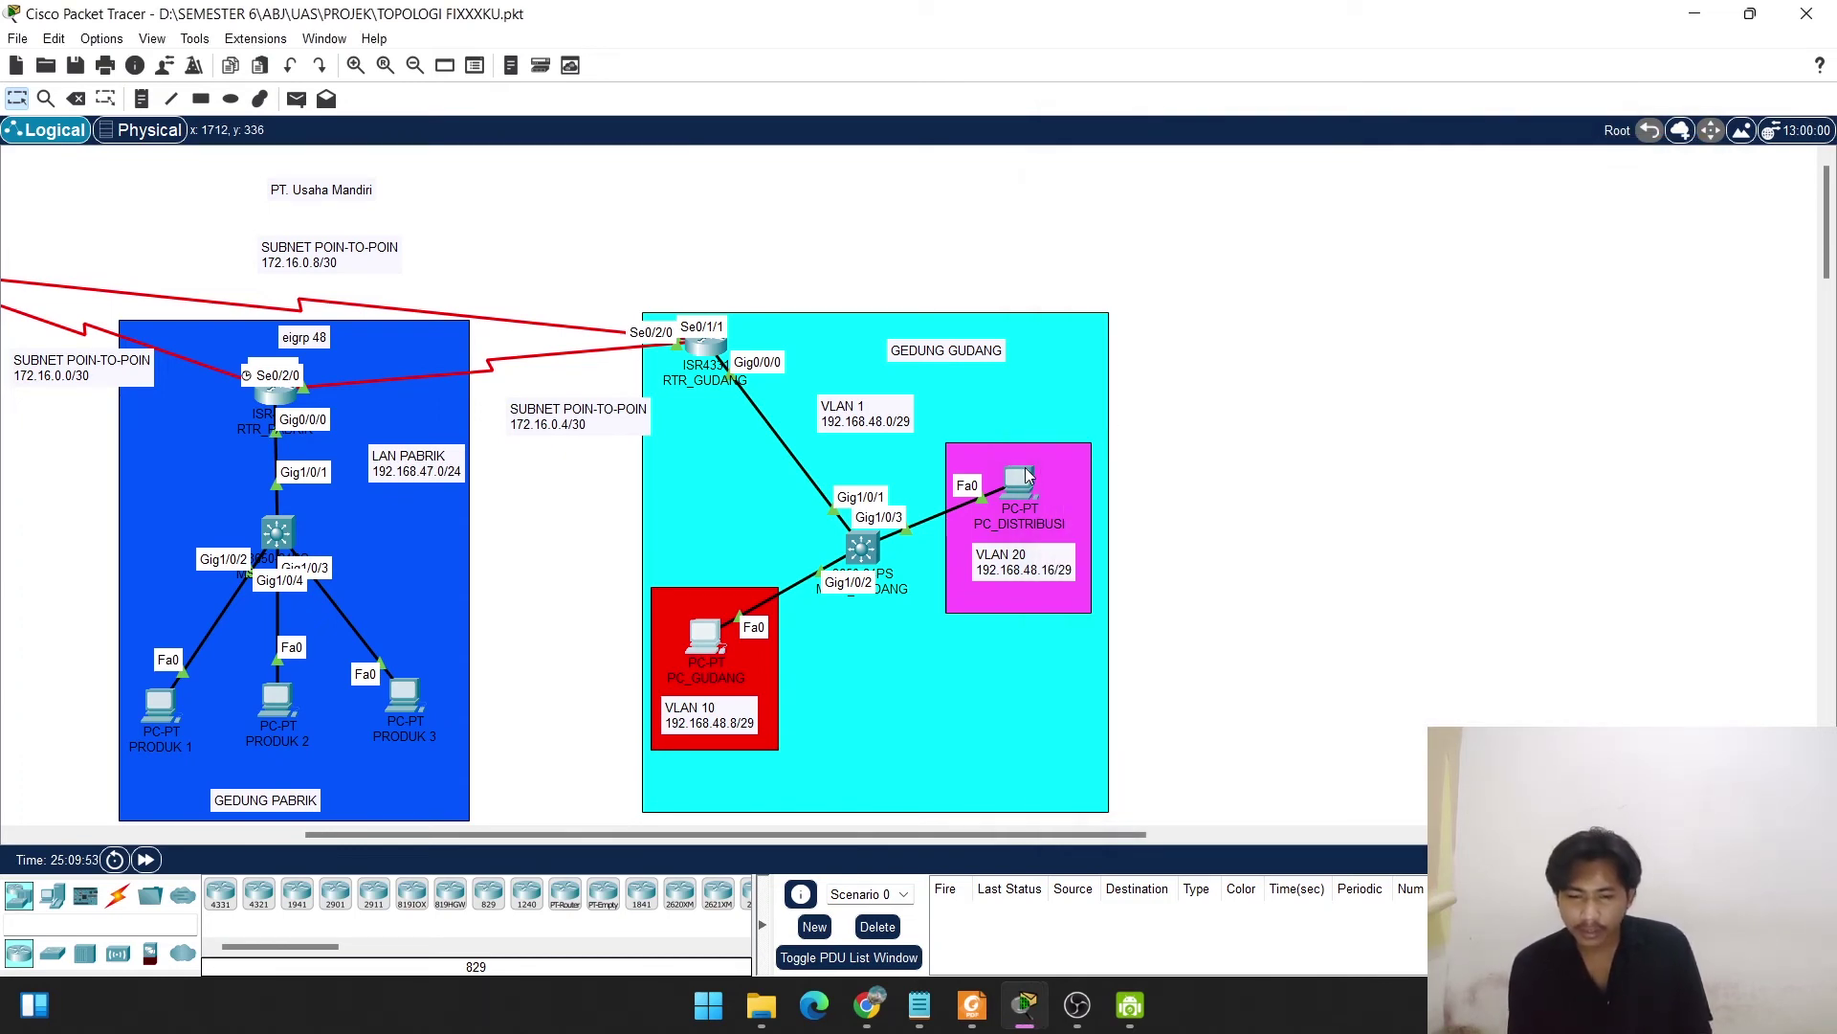
# Change PC_DISTRIBUSI's IP Configuration from static to DHCP.
pyautogui.click(1027, 475)
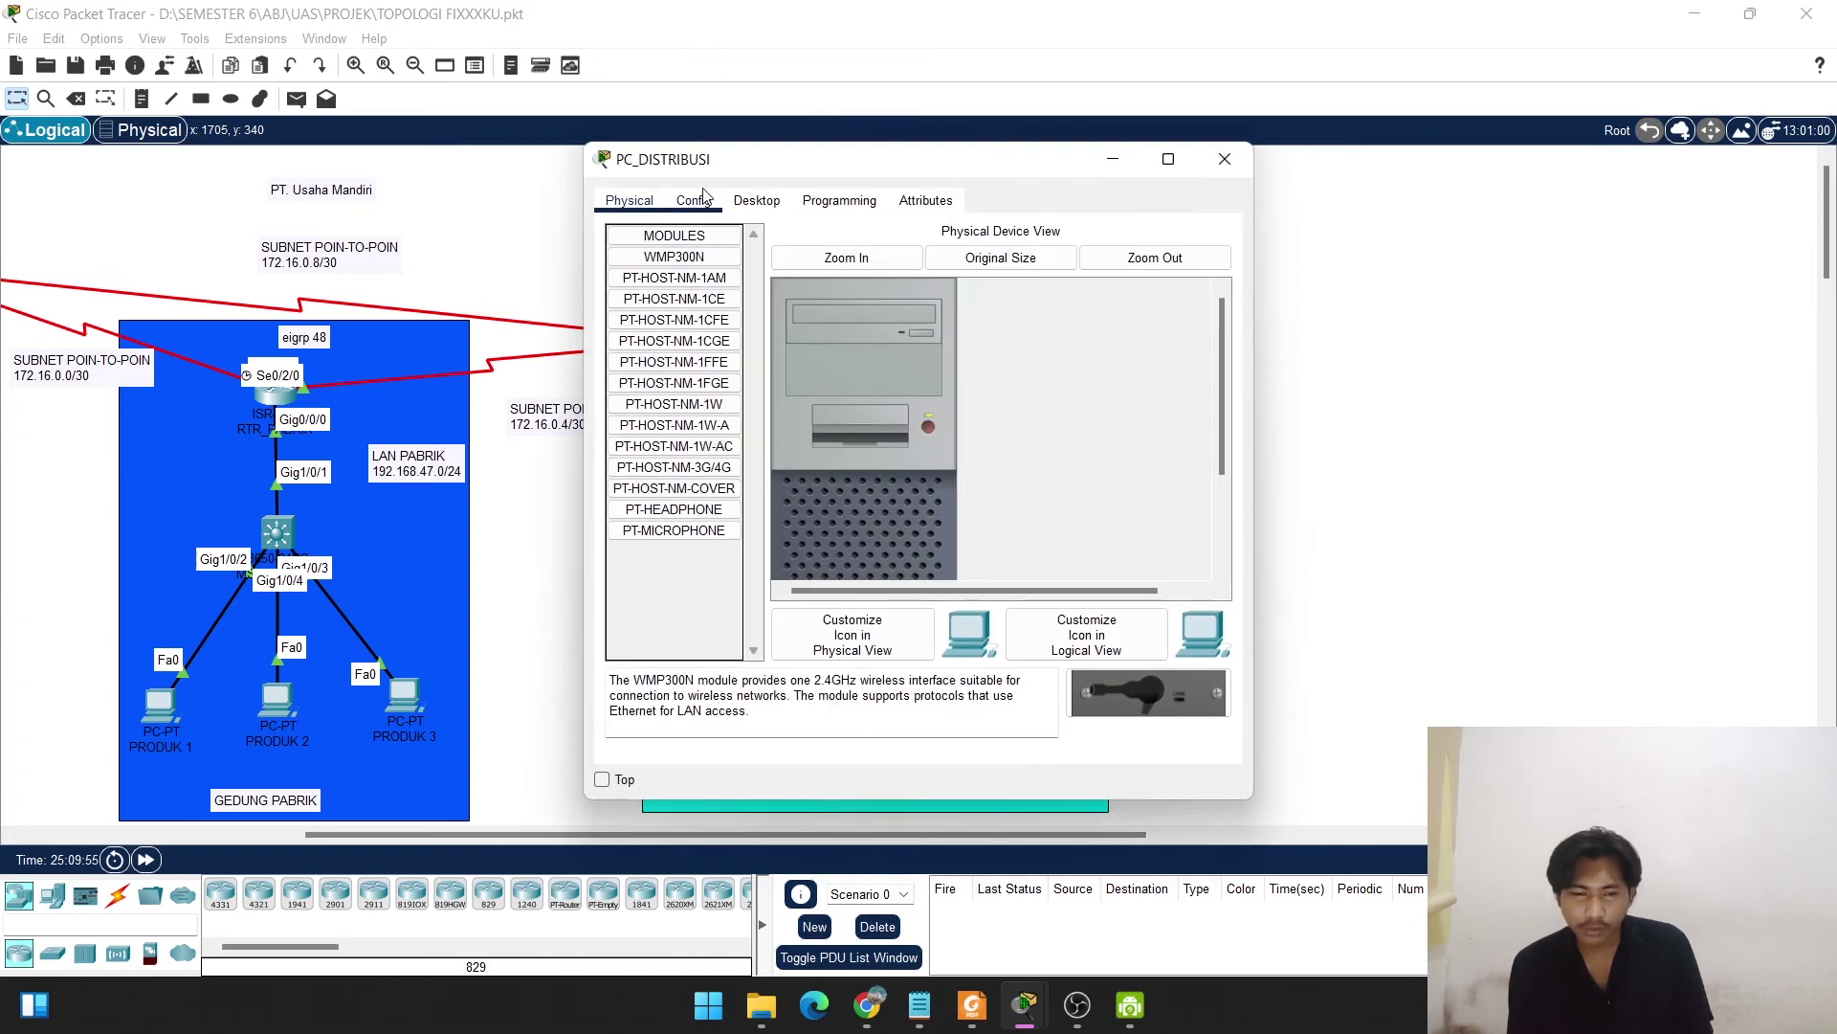
pyautogui.click(737, 202)
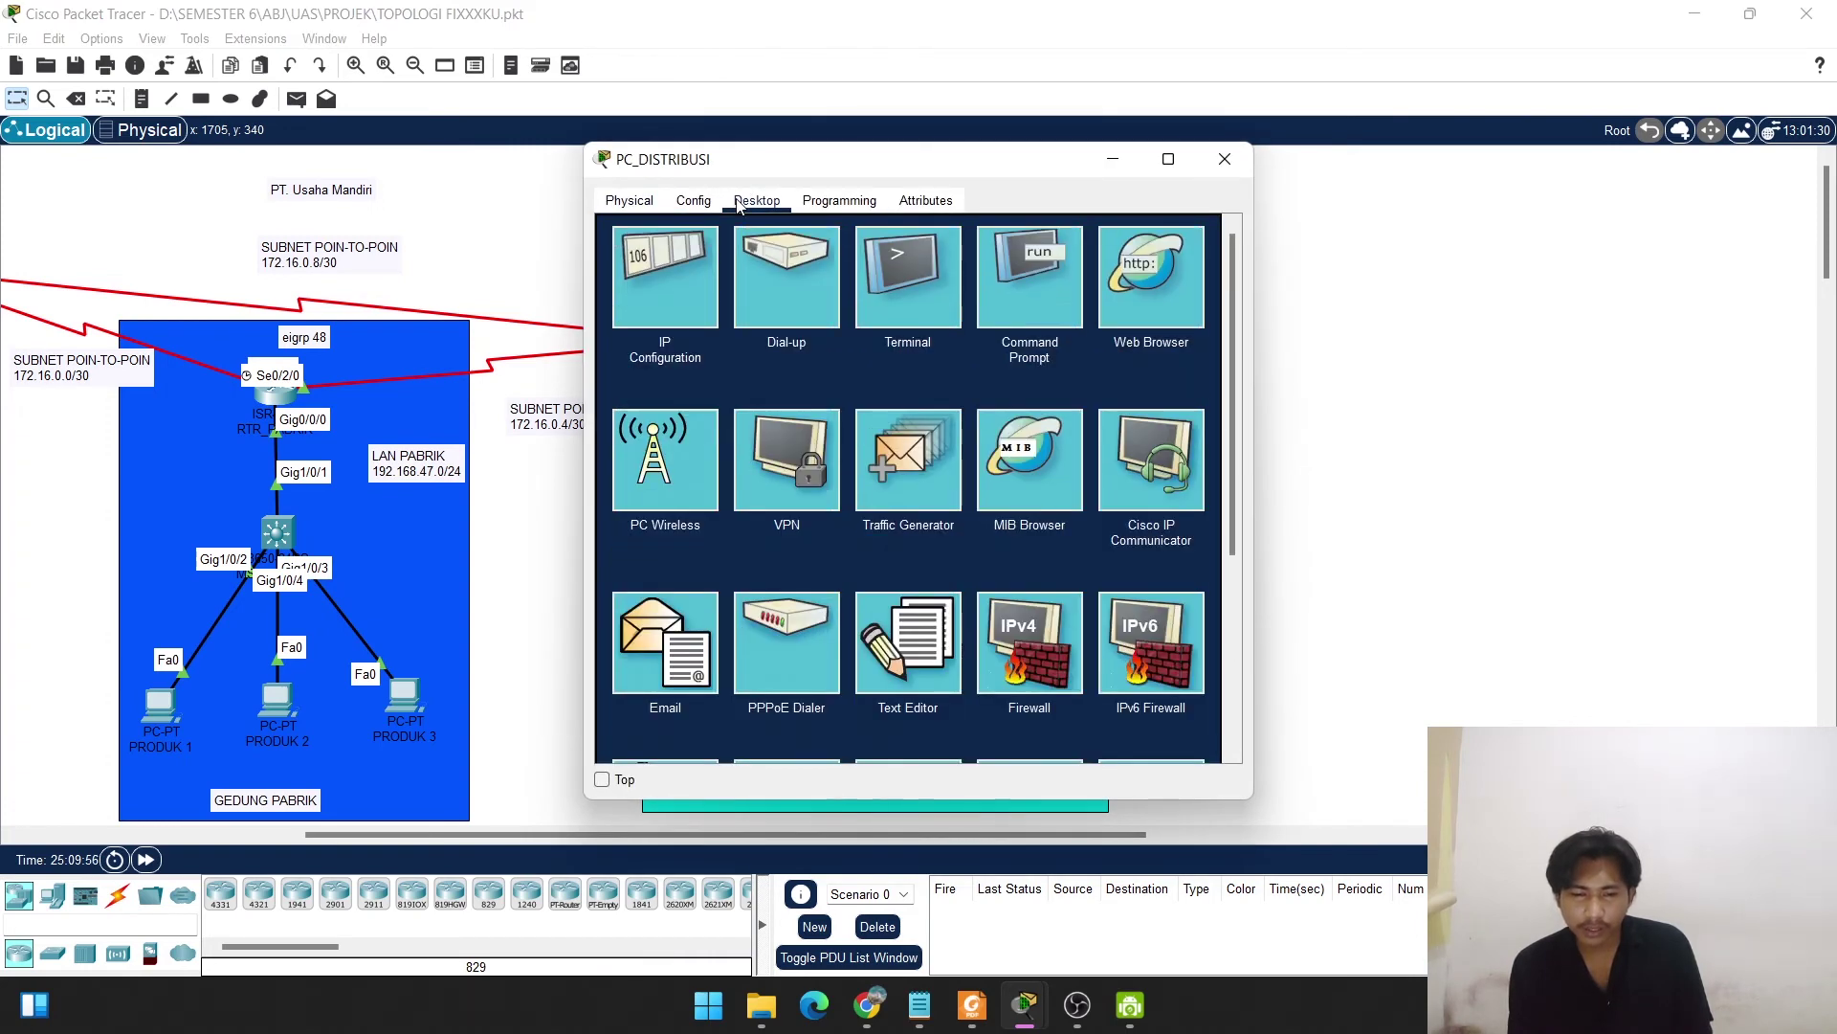
pyautogui.click(655, 273)
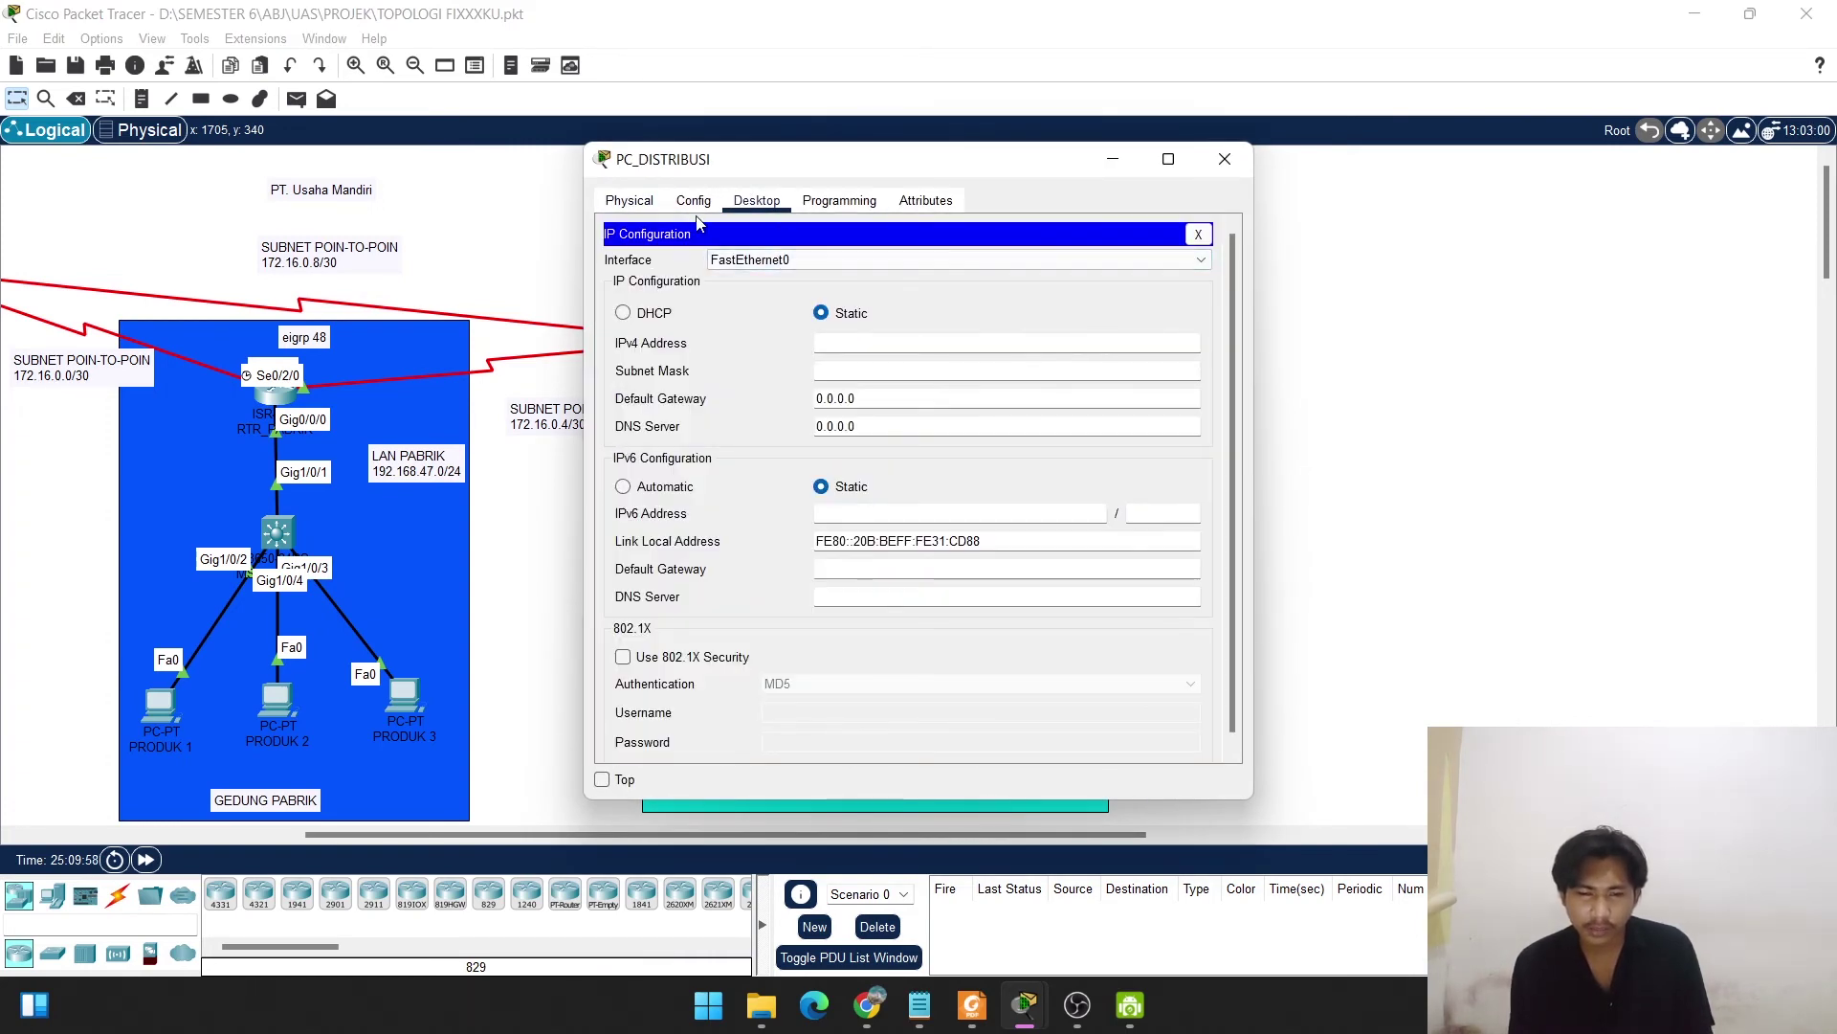
pyautogui.click(623, 316)
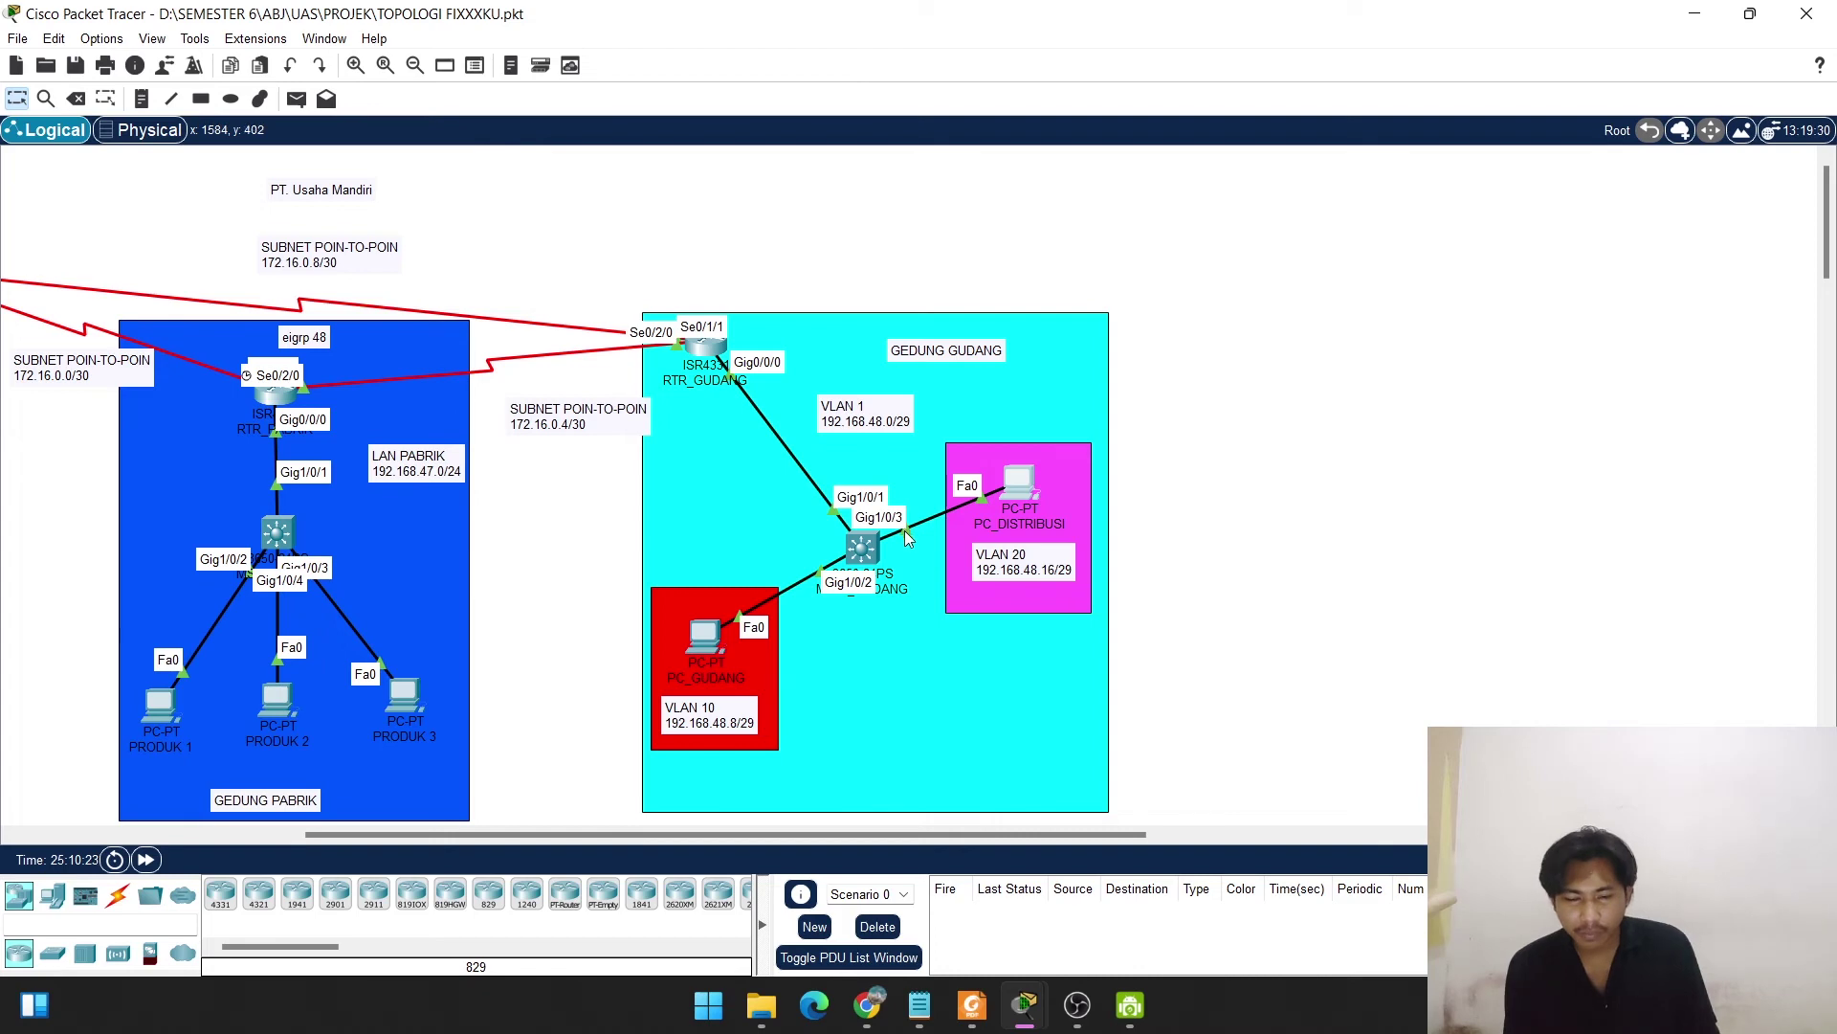
# Move PC_DISTRIBUSI's cable from switch port Gig1/0/3 to GigabitEthernet1/0/7.
pyautogui.moveTo(905, 532); pyautogui.dragTo(862, 552)
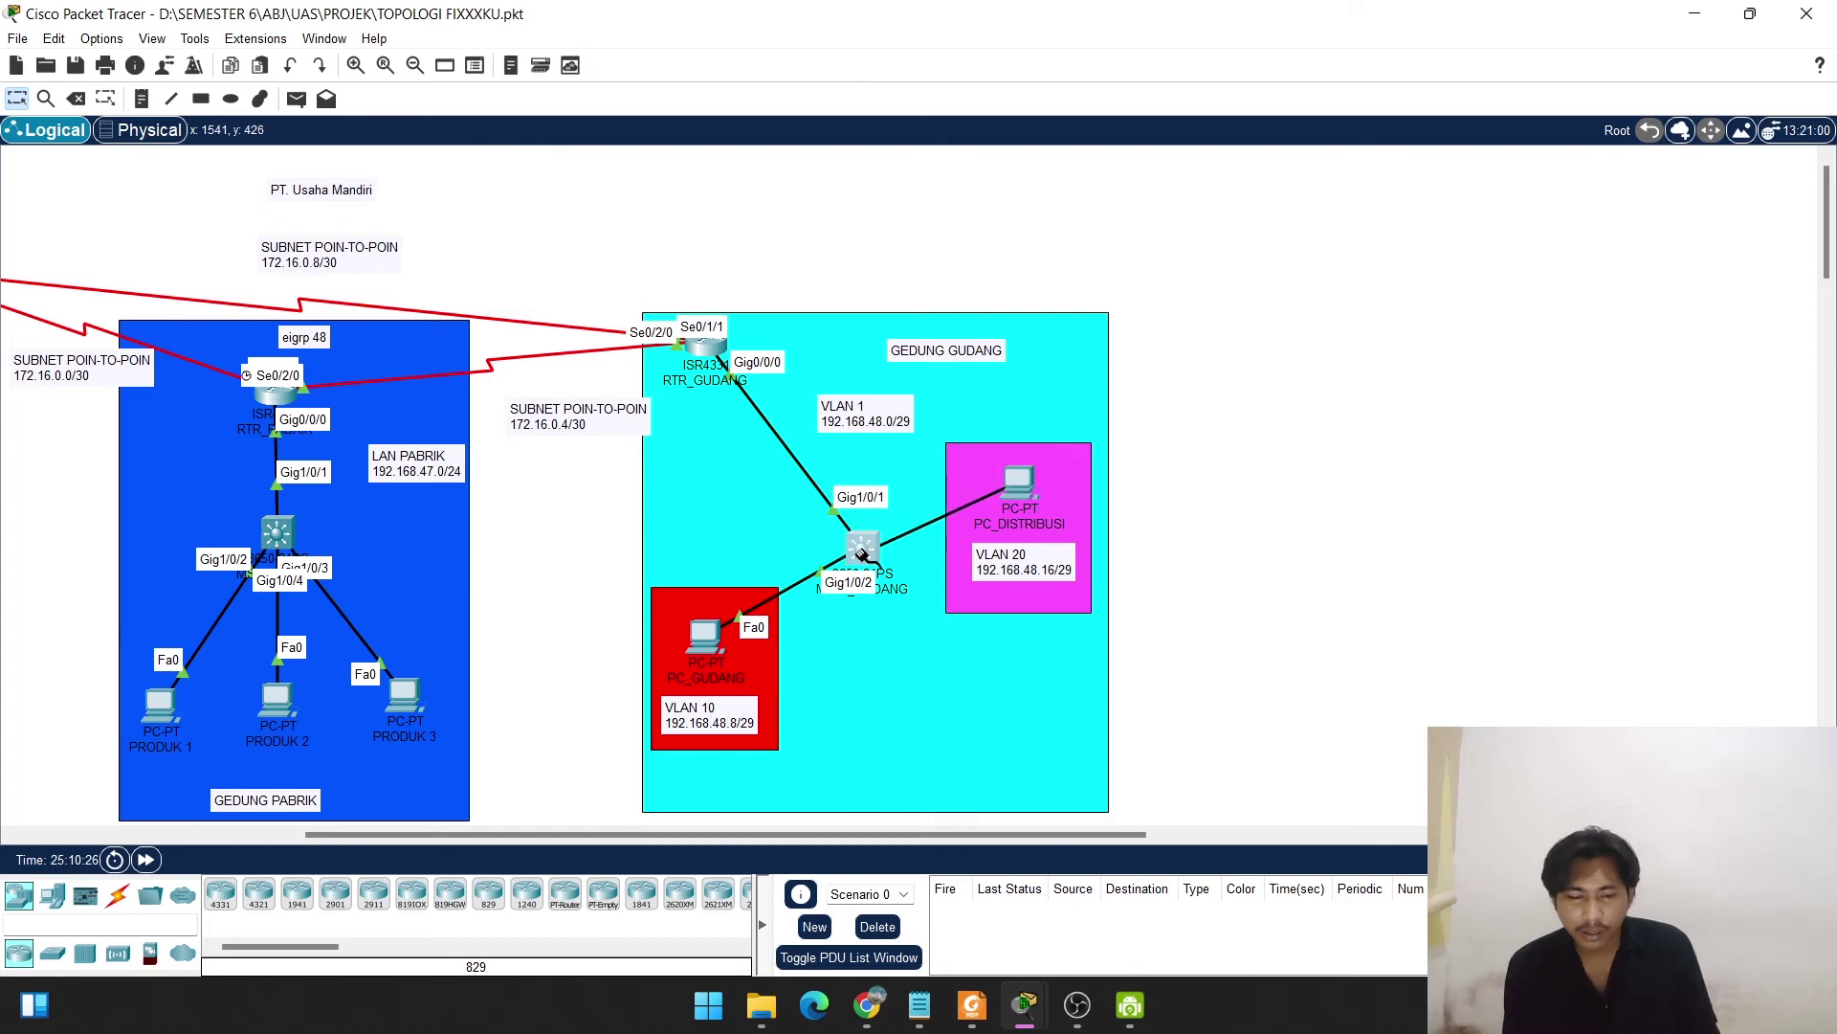
pyautogui.click(861, 553)
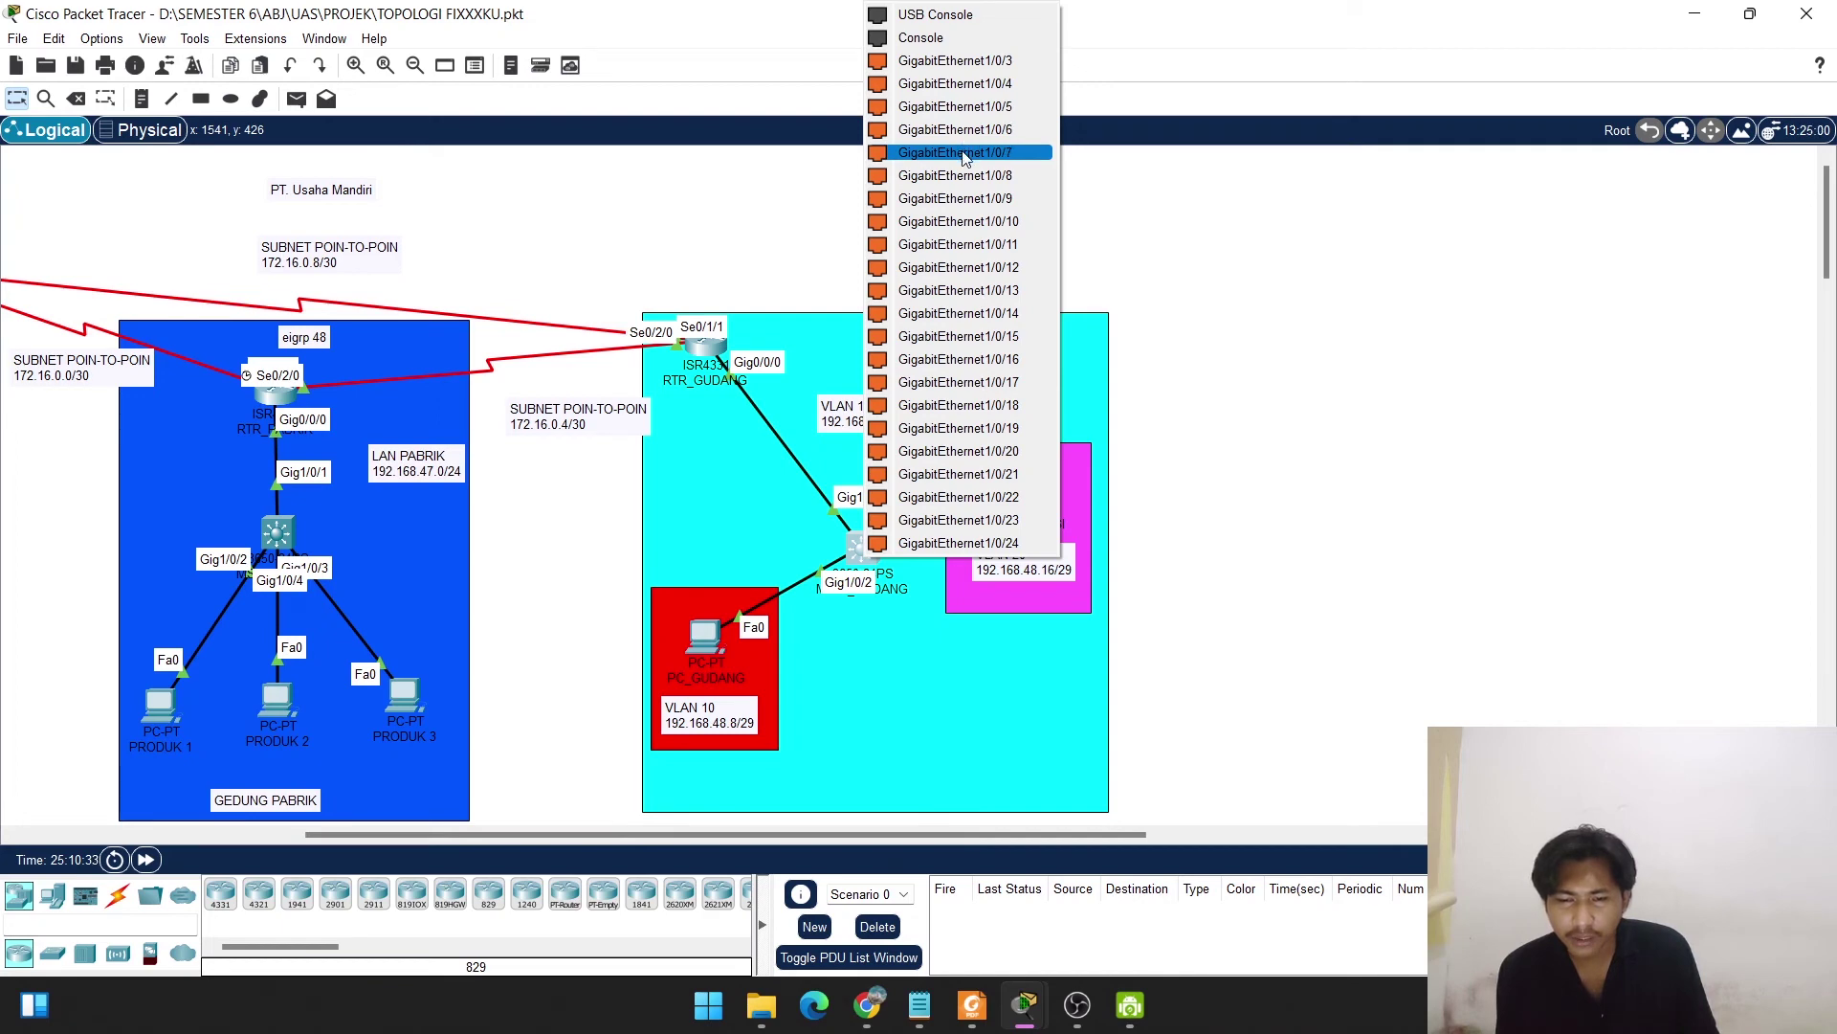
pyautogui.click(964, 151)
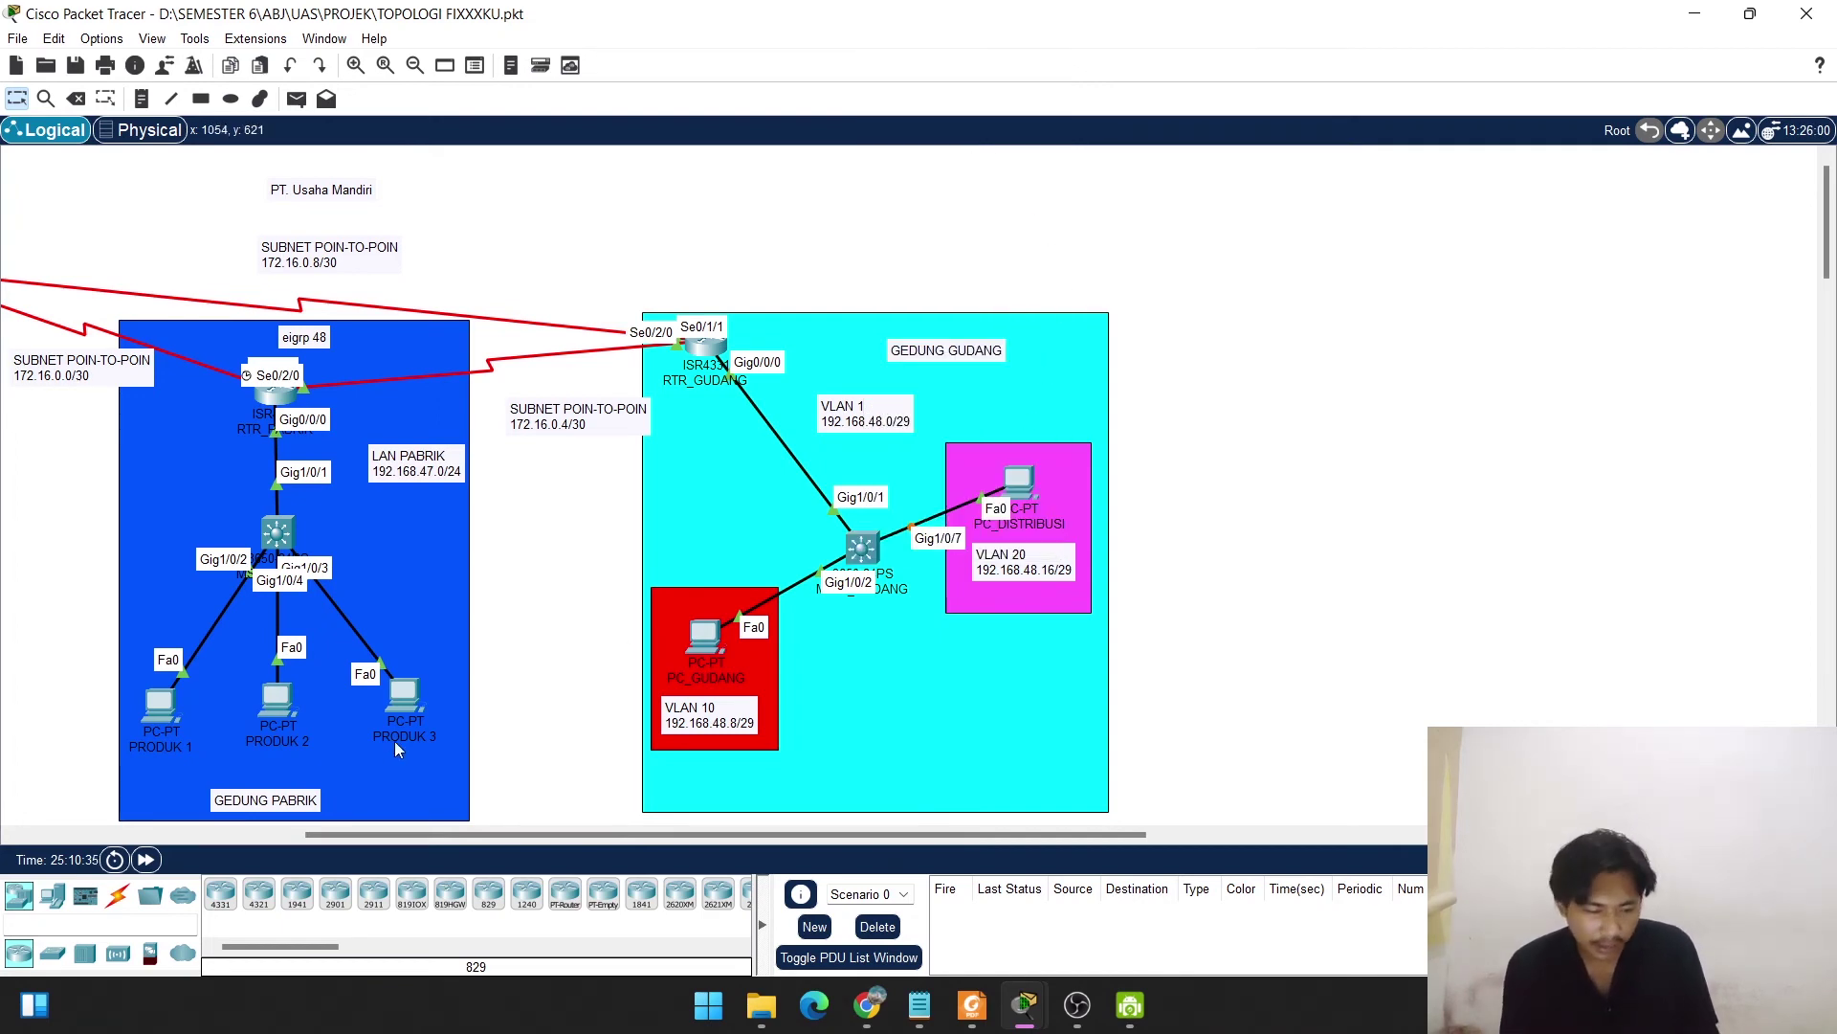
# Fast-forward time and renew DHCP on PC_DISTRIBUSI, getting 192.168.48.19 with gateway 192.168.48.17.
pyautogui.click(144, 860)
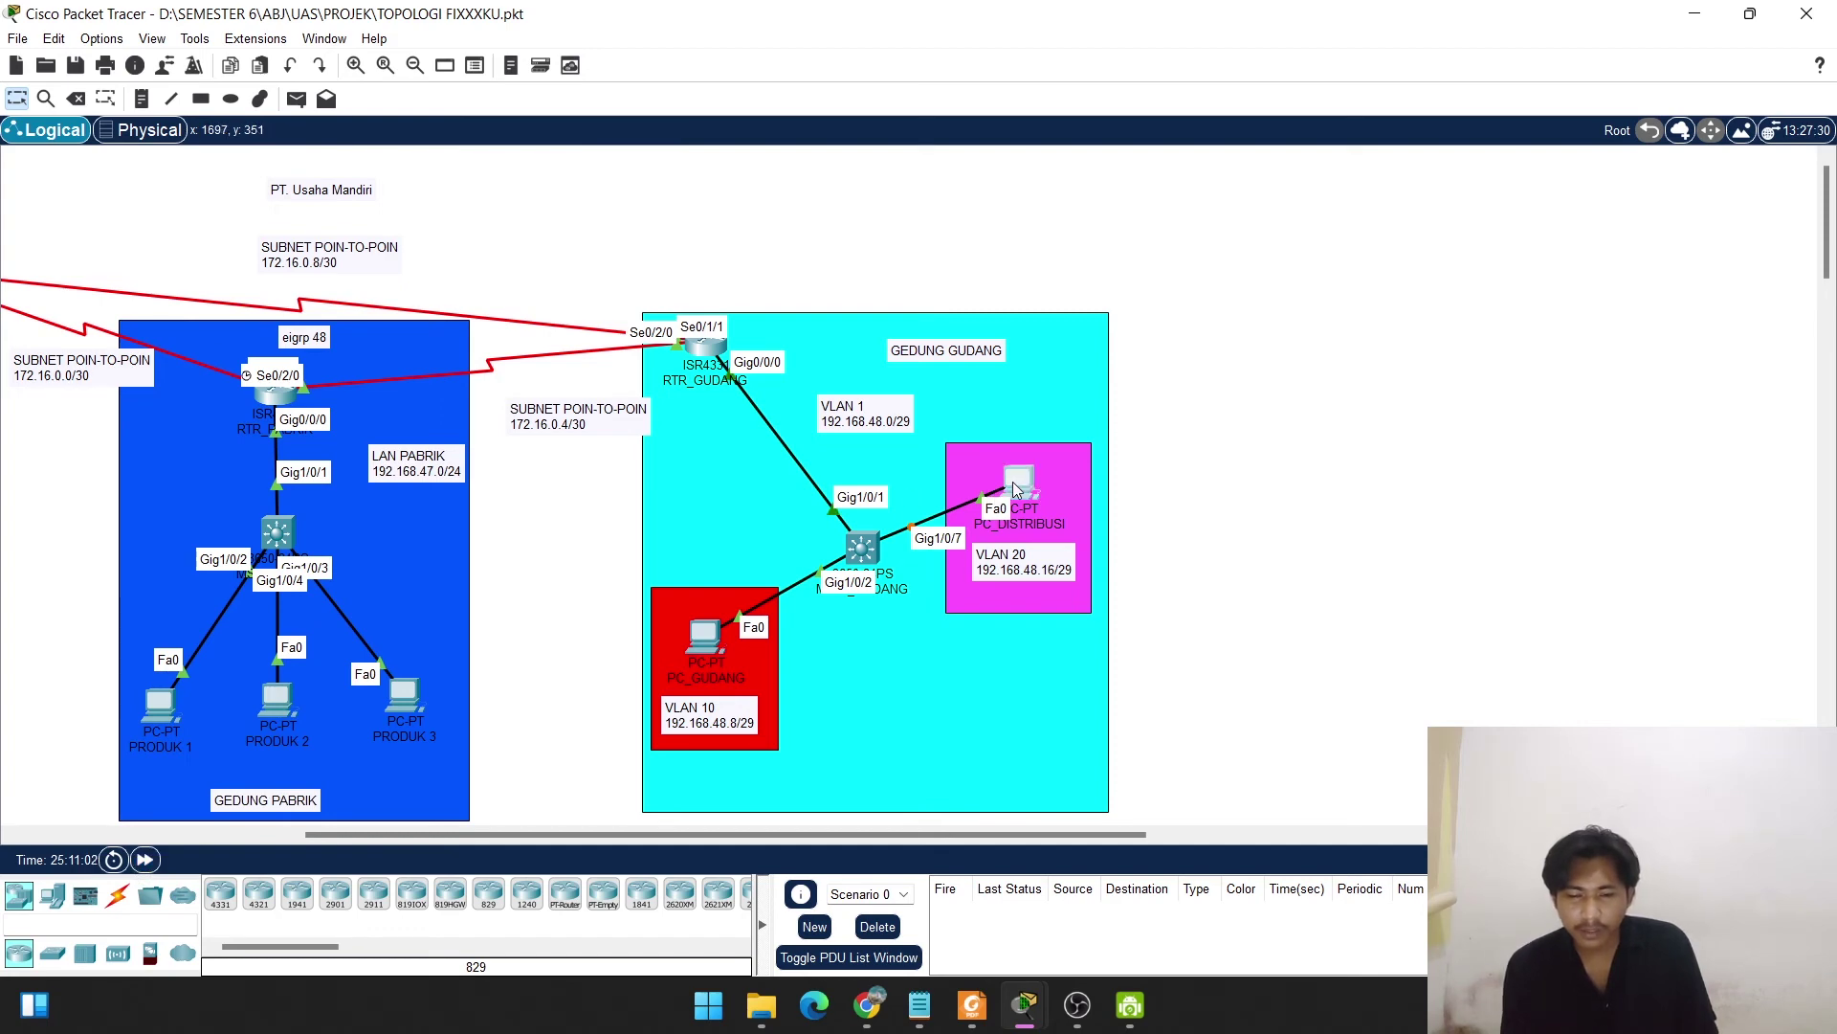
pyautogui.click(1014, 484)
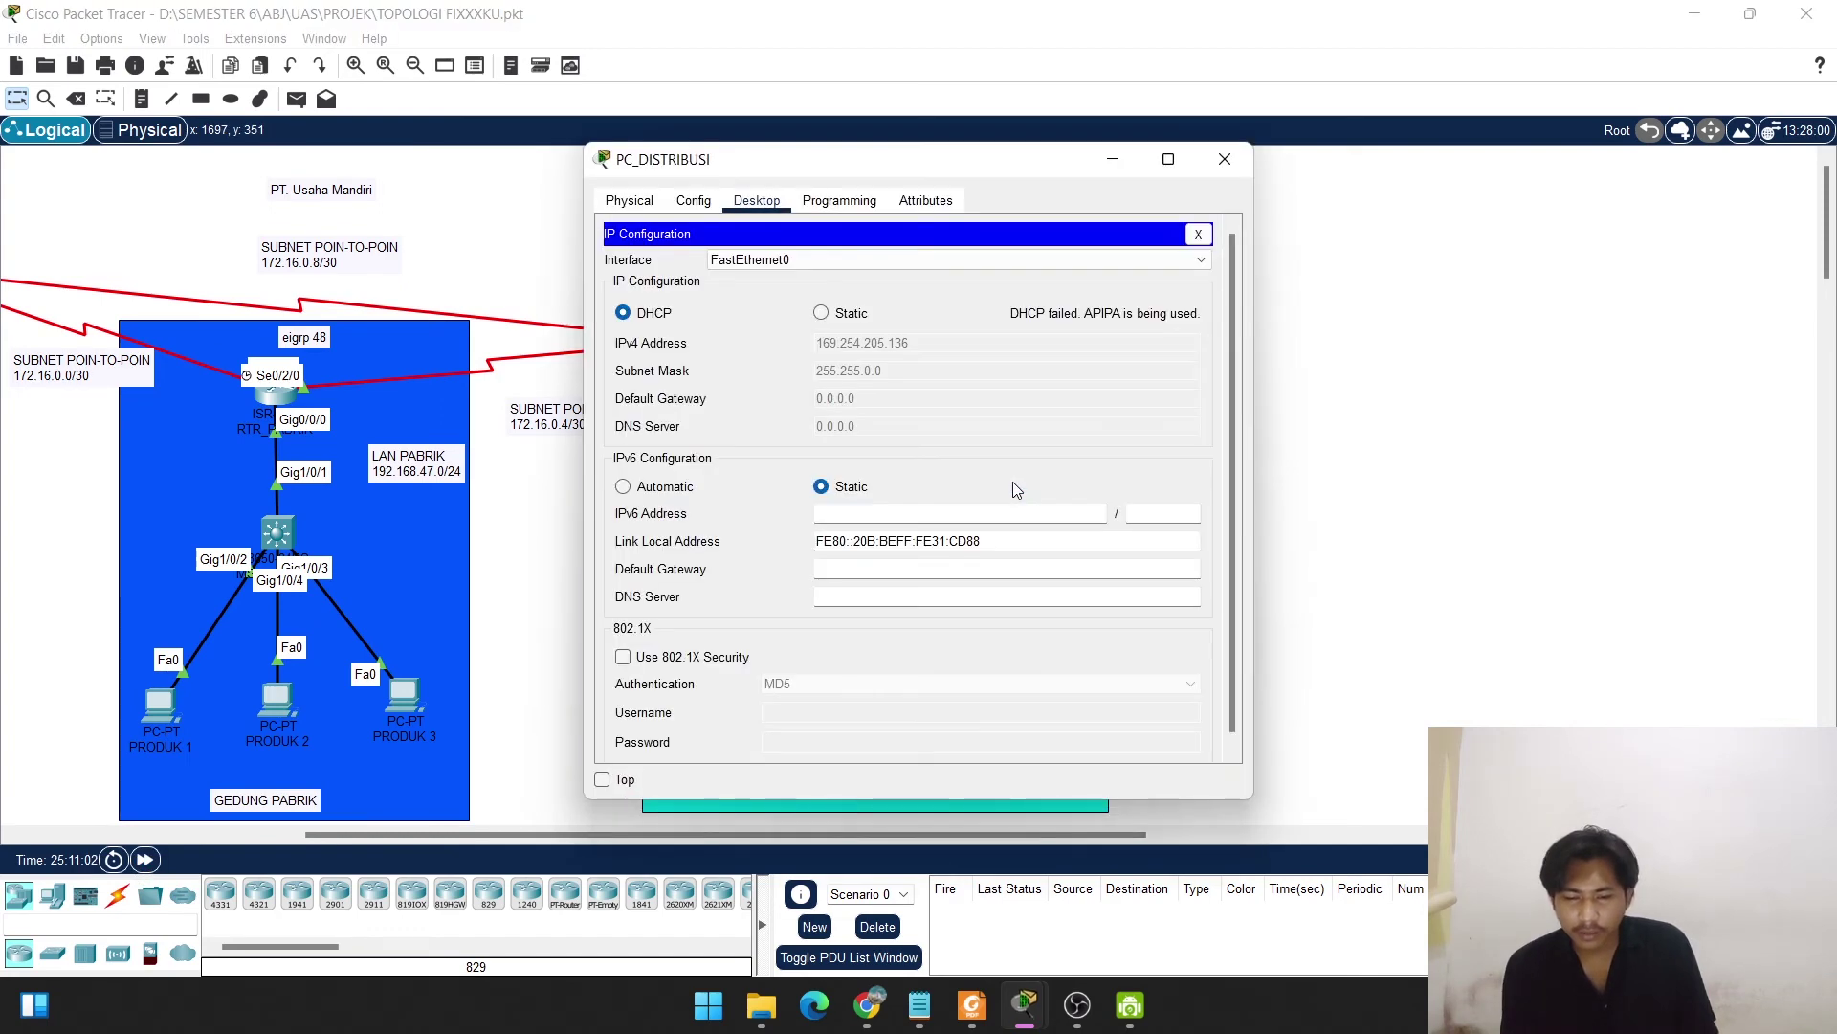
pyautogui.click(624, 314)
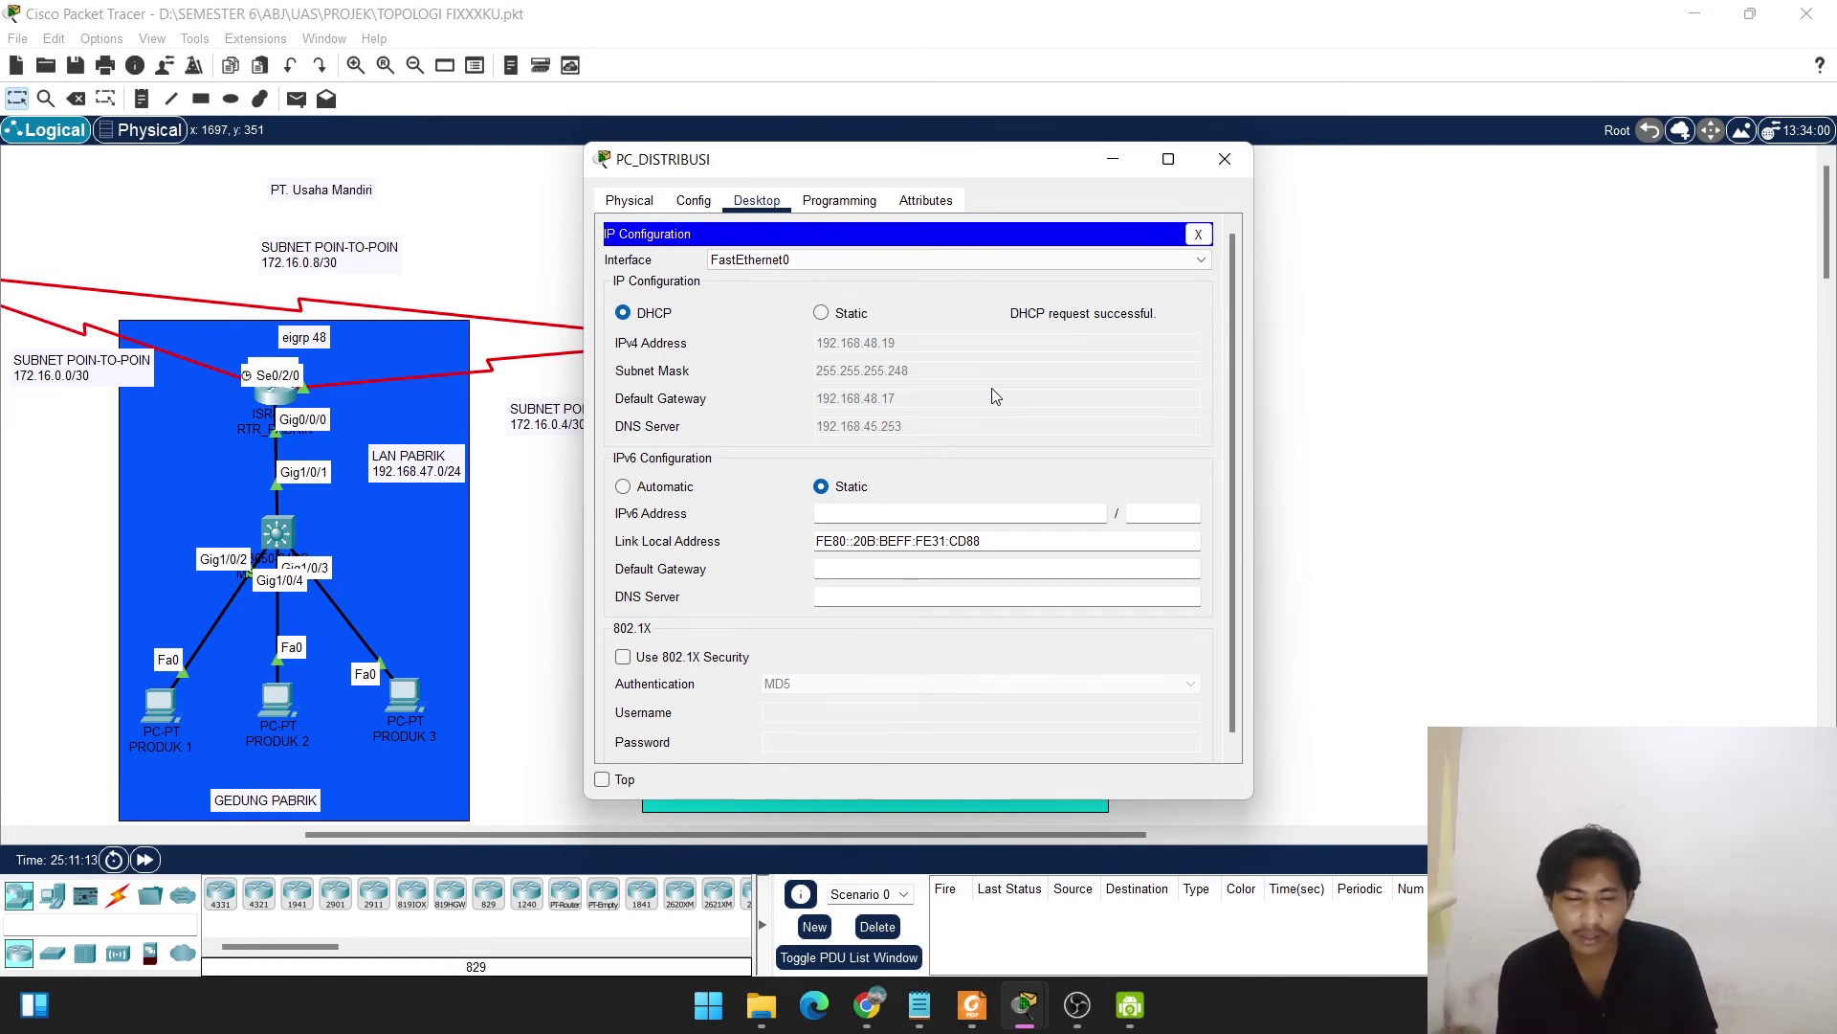
pyautogui.click(1224, 158)
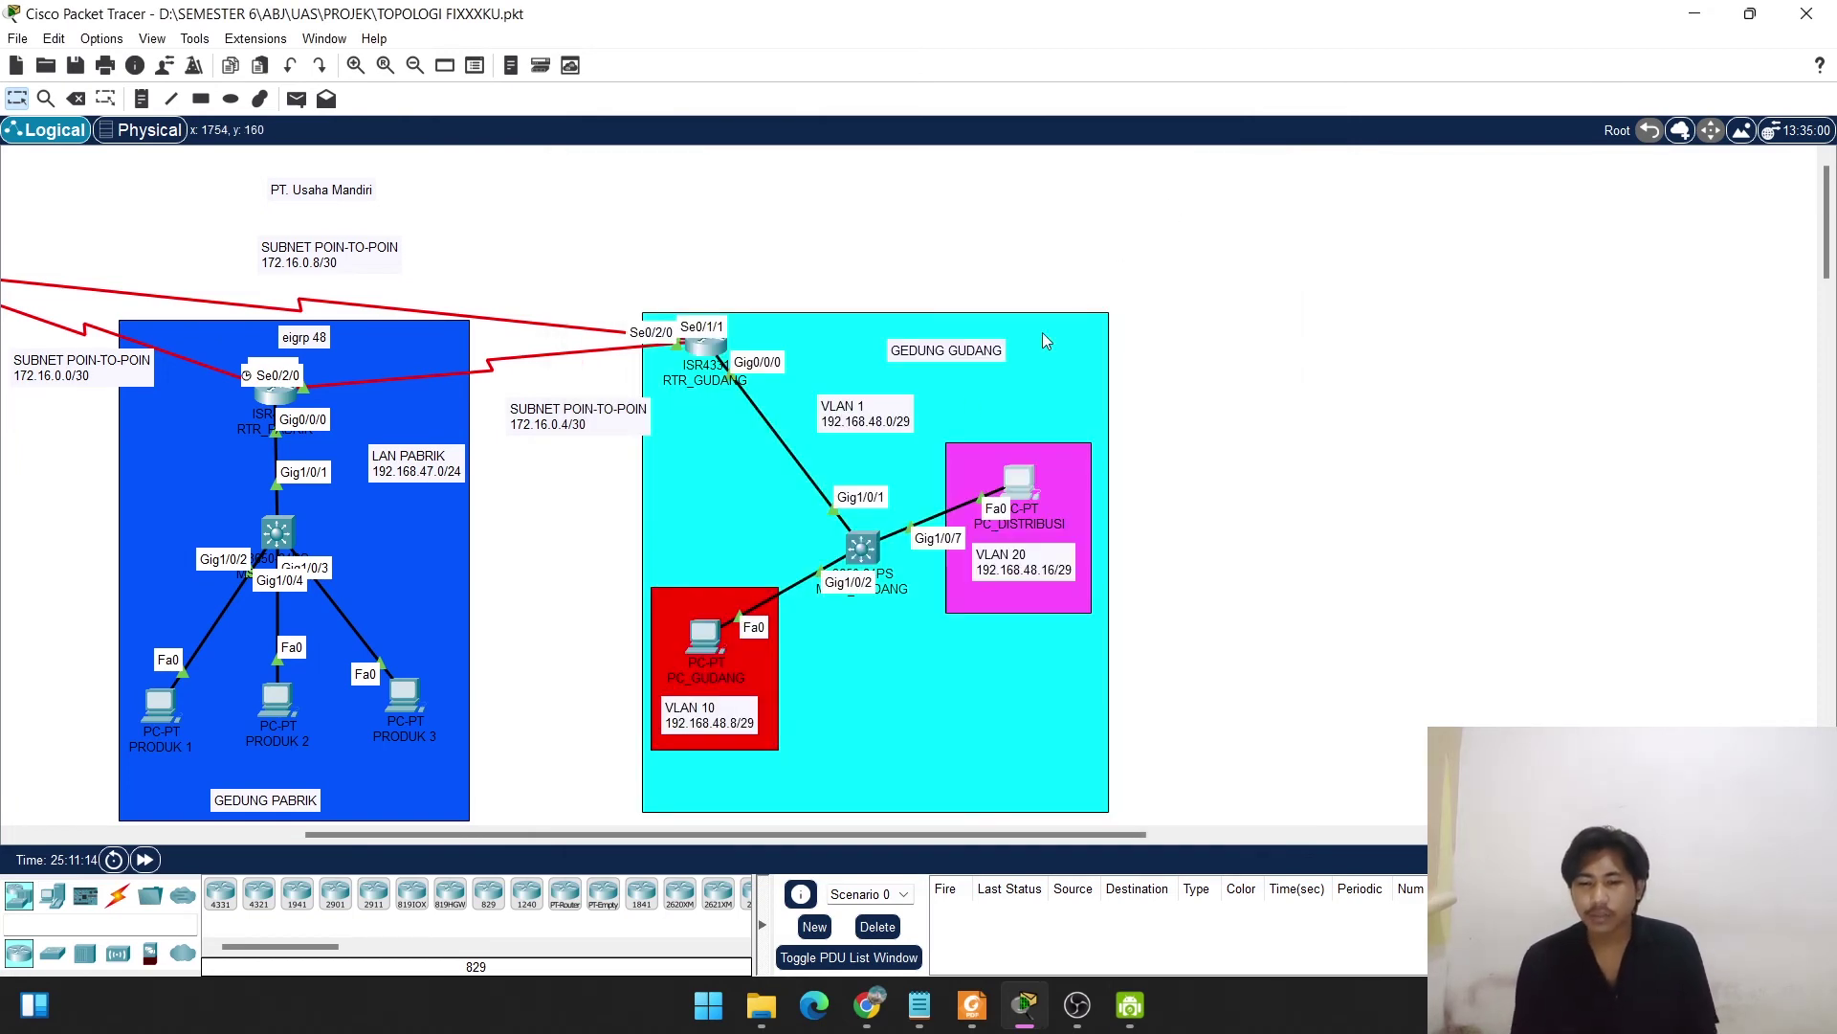
# Send a simple PDU ping from PC_GUDANG to PC_DISTRIBUSI and resend it until Successful.
pyautogui.click(295, 99)
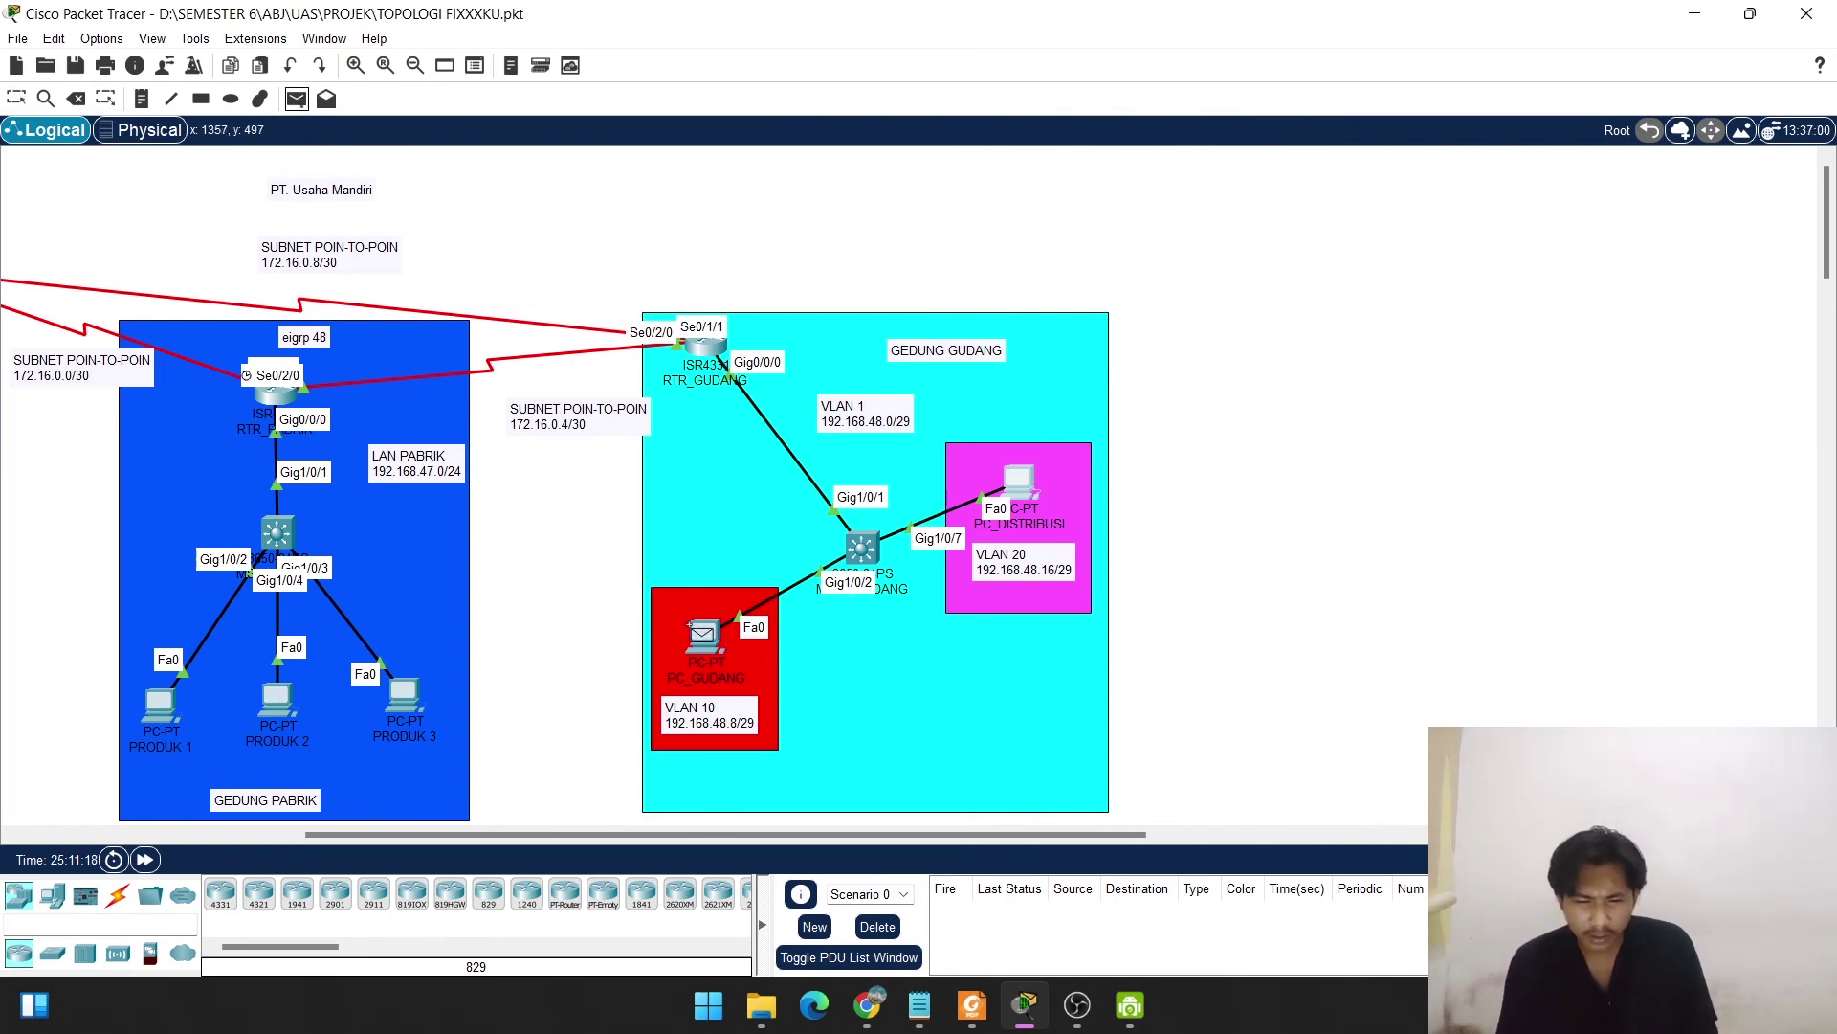
pyautogui.click(702, 634)
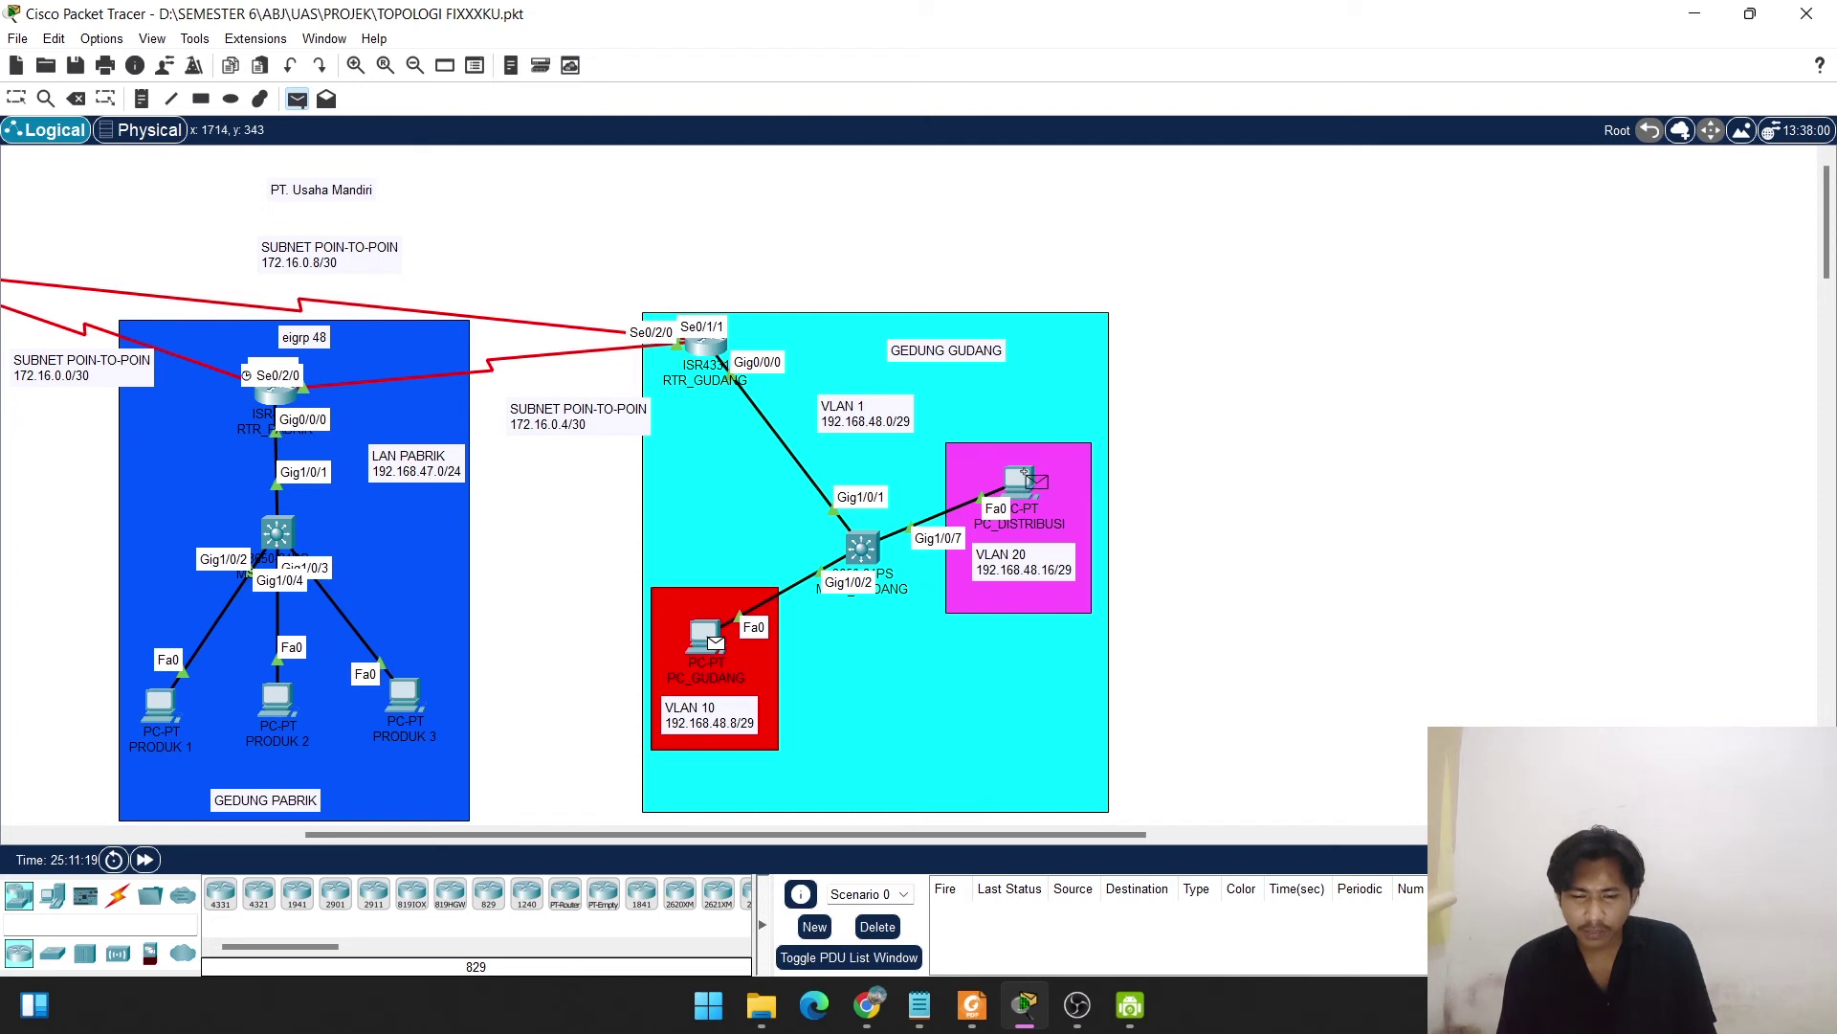
pyautogui.click(1018, 480)
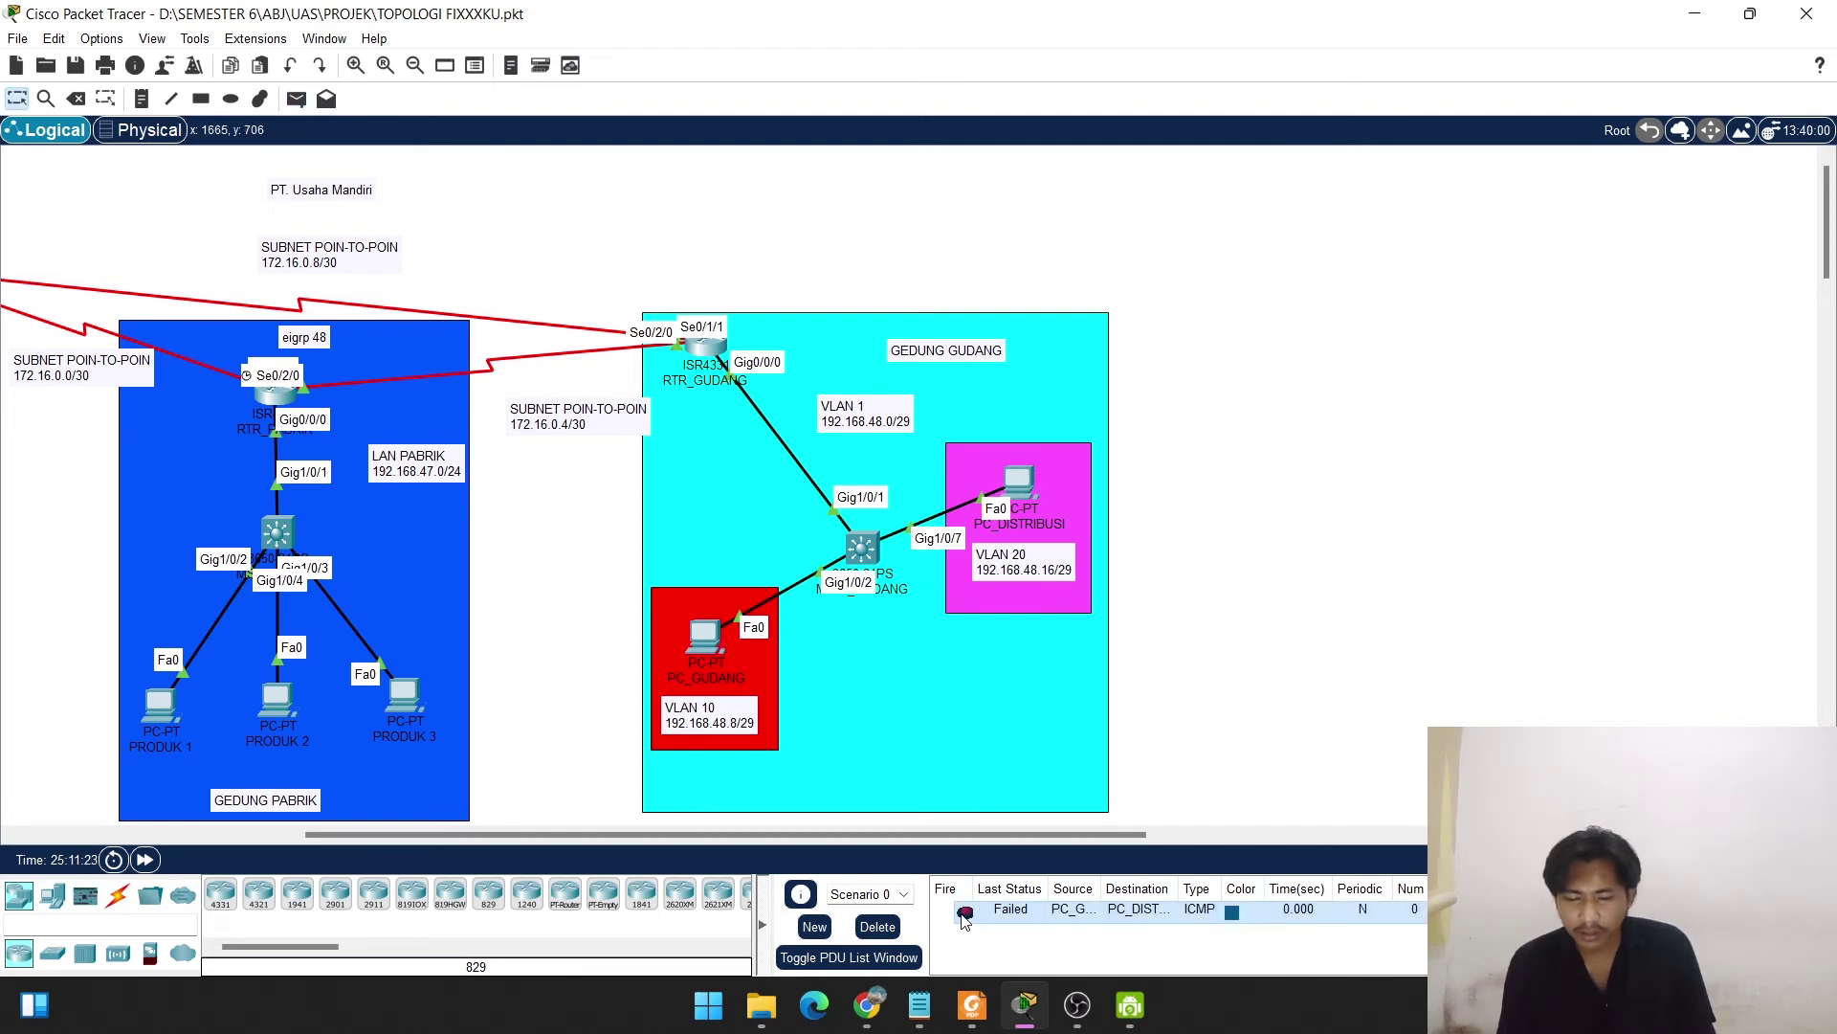
pyautogui.doubleClick(965, 913)
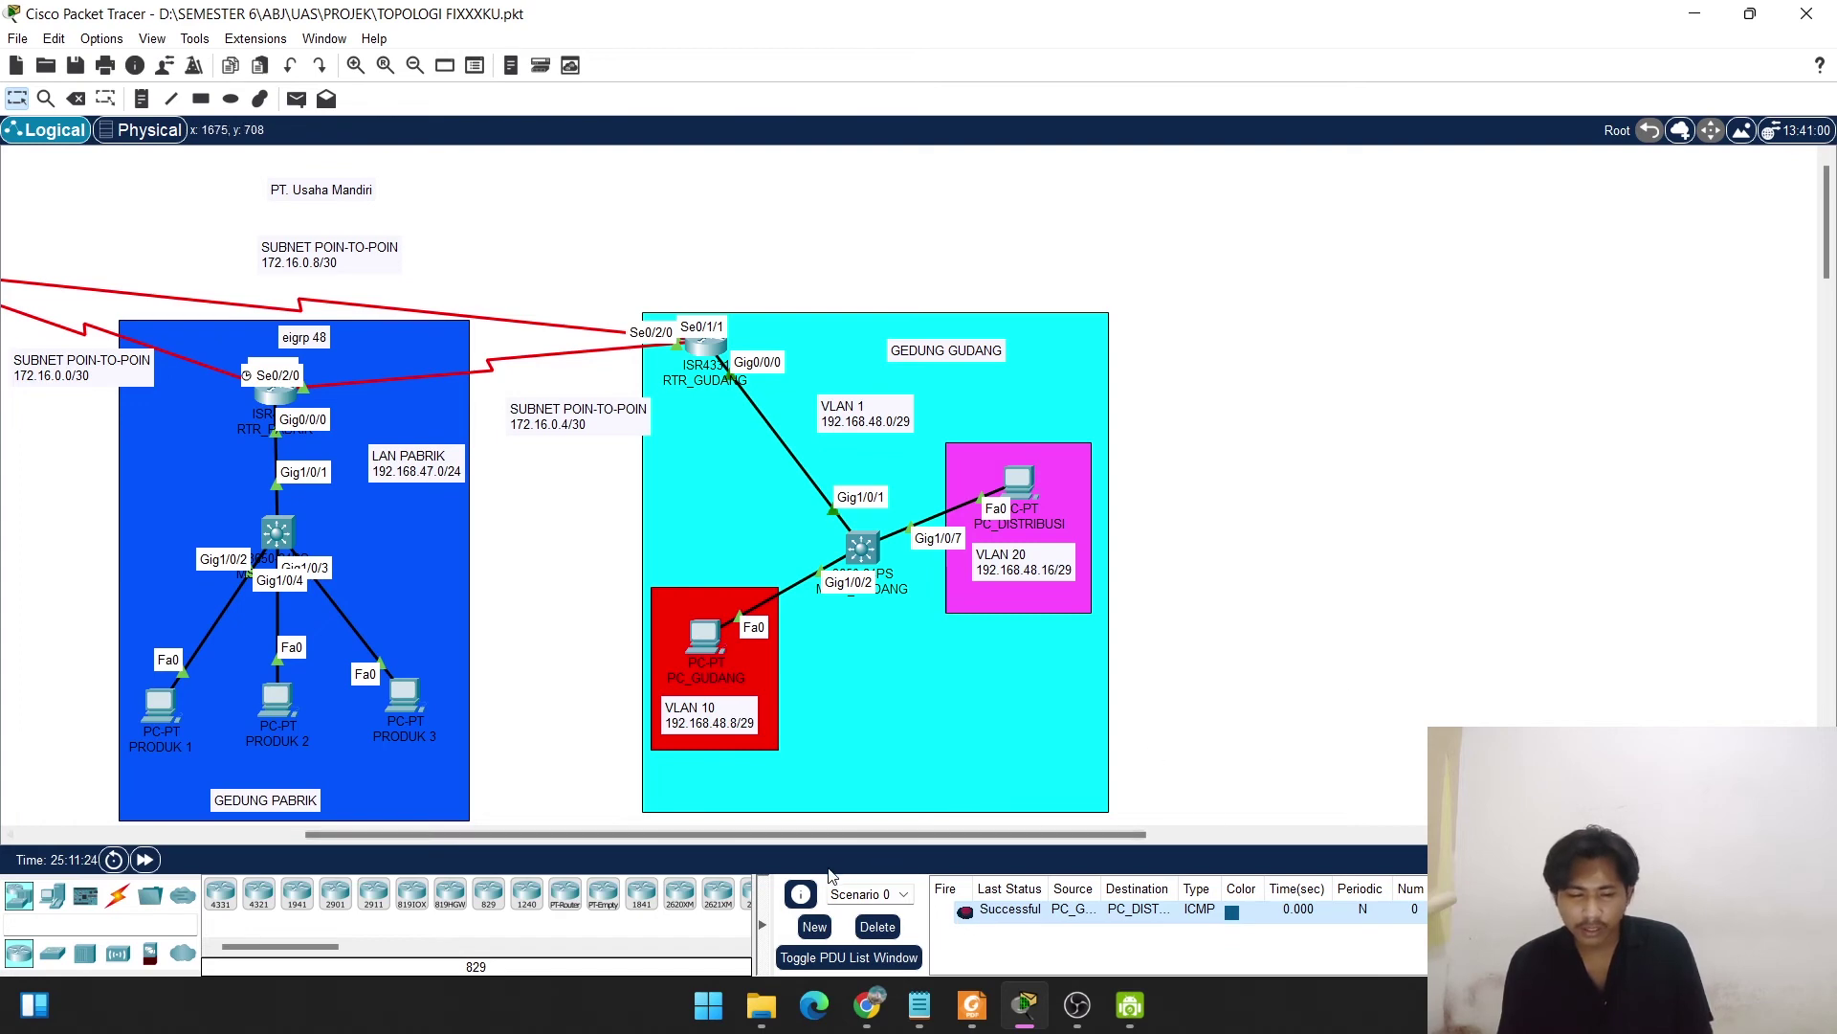
pyautogui.moveTo(792, 849); pyautogui.dragTo(532, 873)
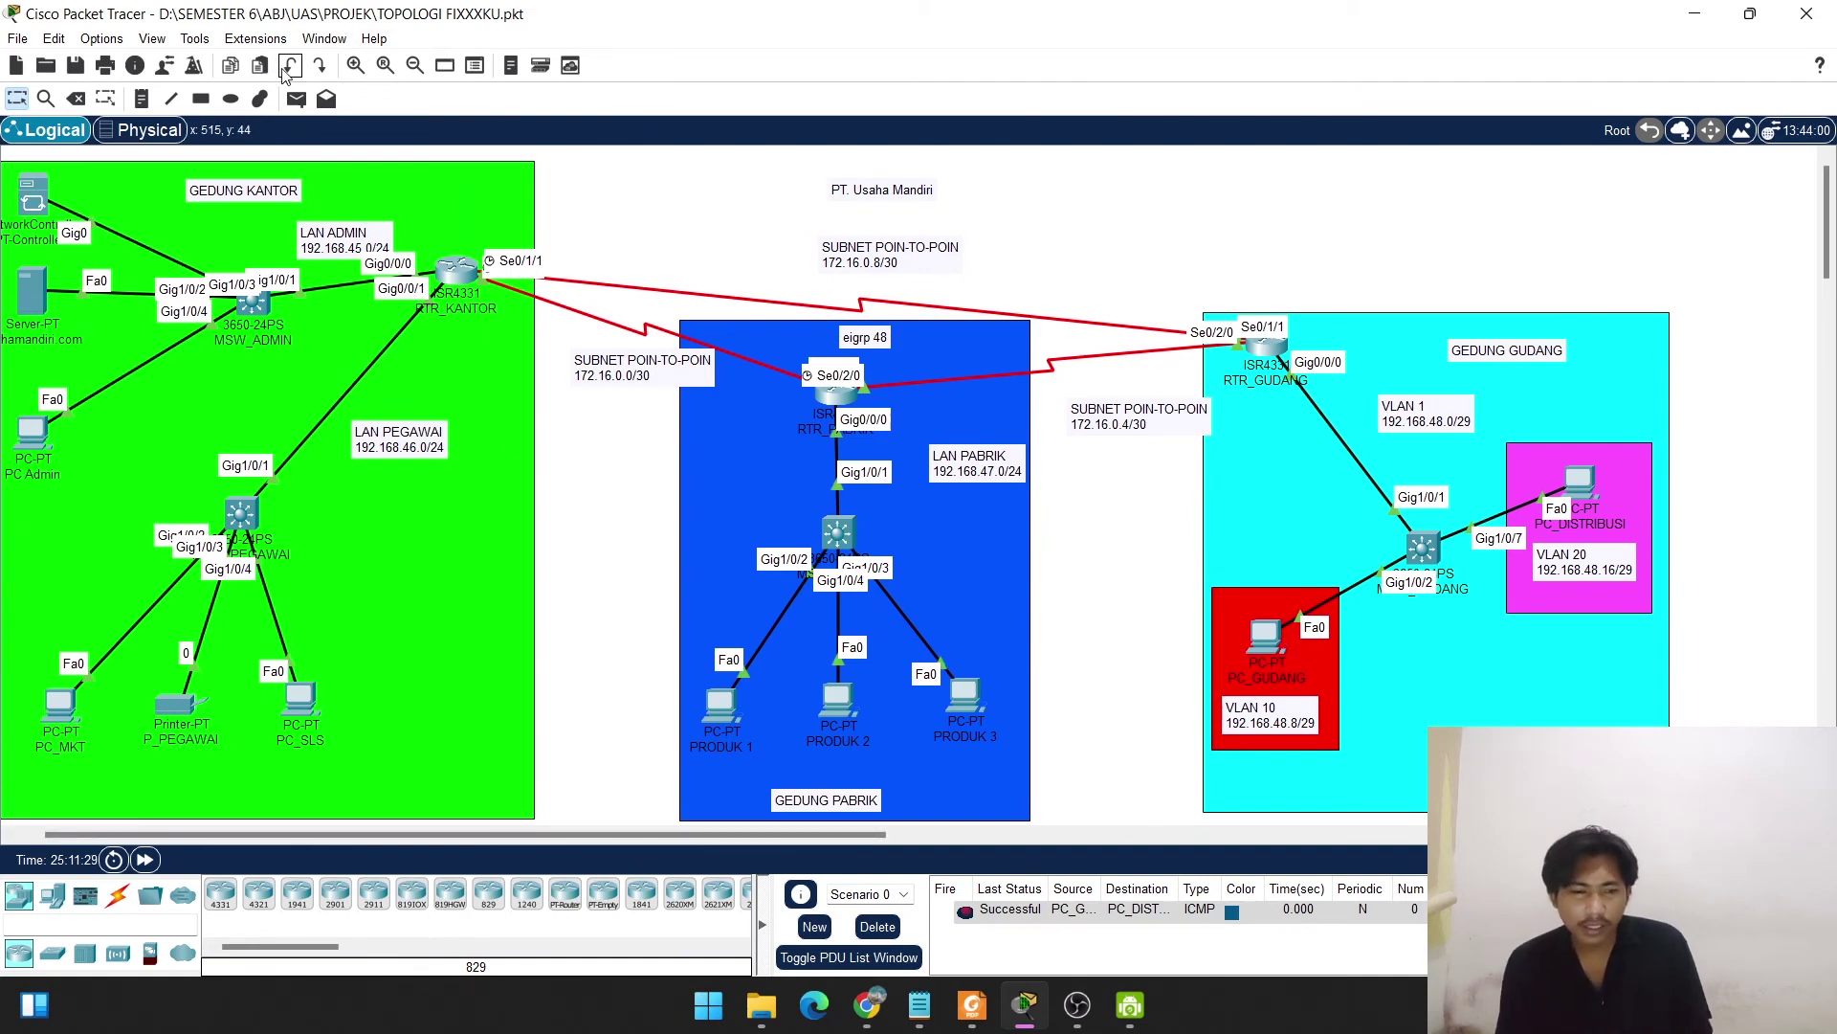
# Ping PC Admin→PC_DISTRIBUSI and PC_SLS→PC_GUDANG with simple PDUs, then delete the results.
pyautogui.click(297, 98)
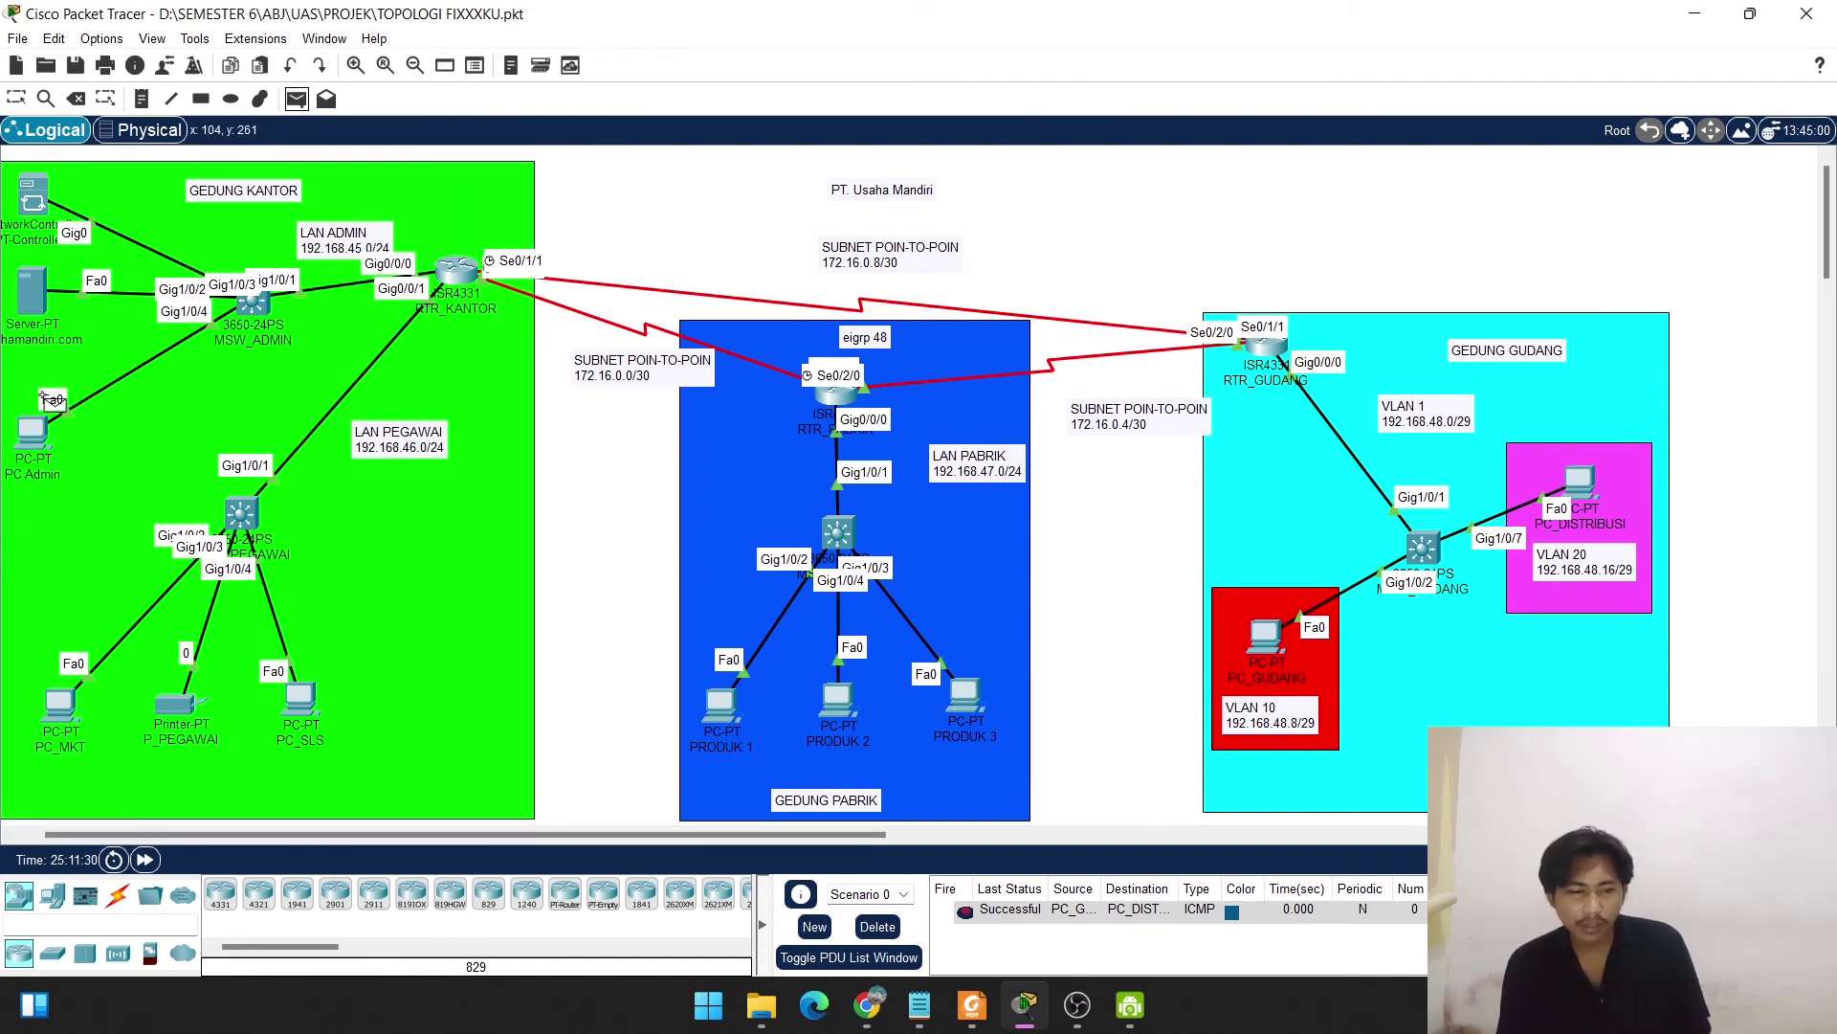
pyautogui.click(36, 431)
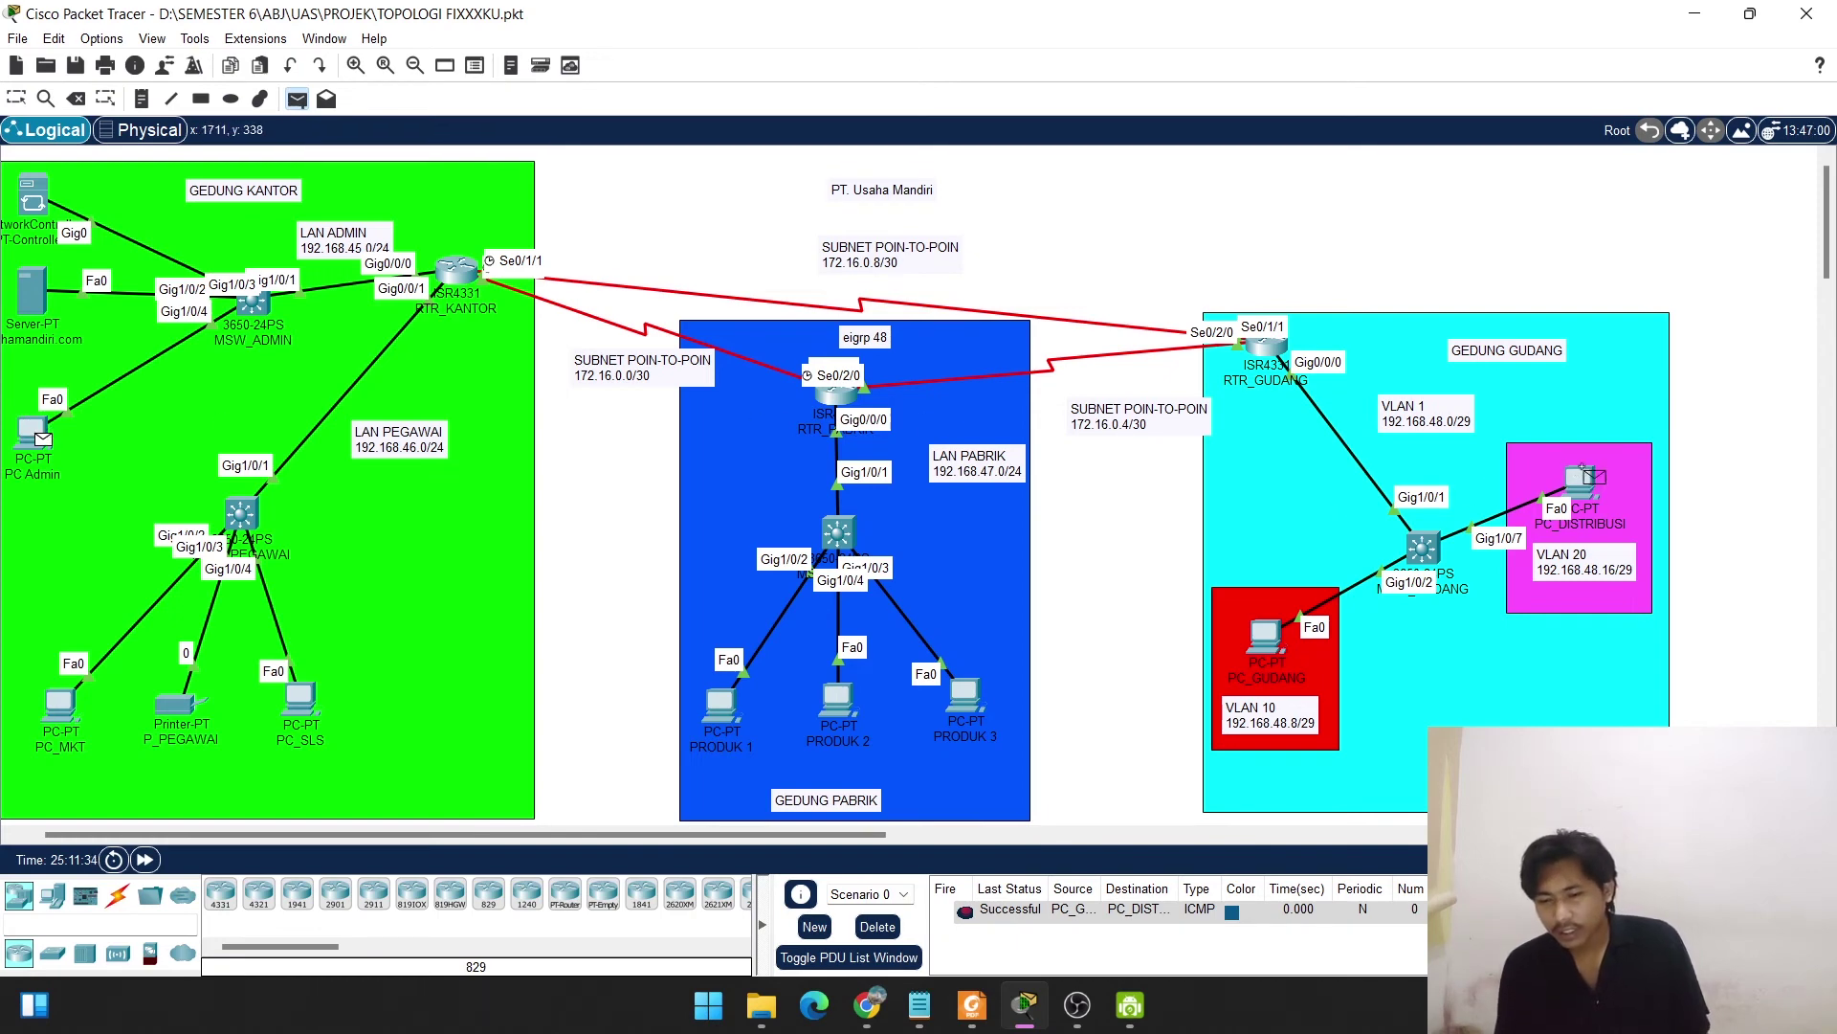
pyautogui.click(1584, 470)
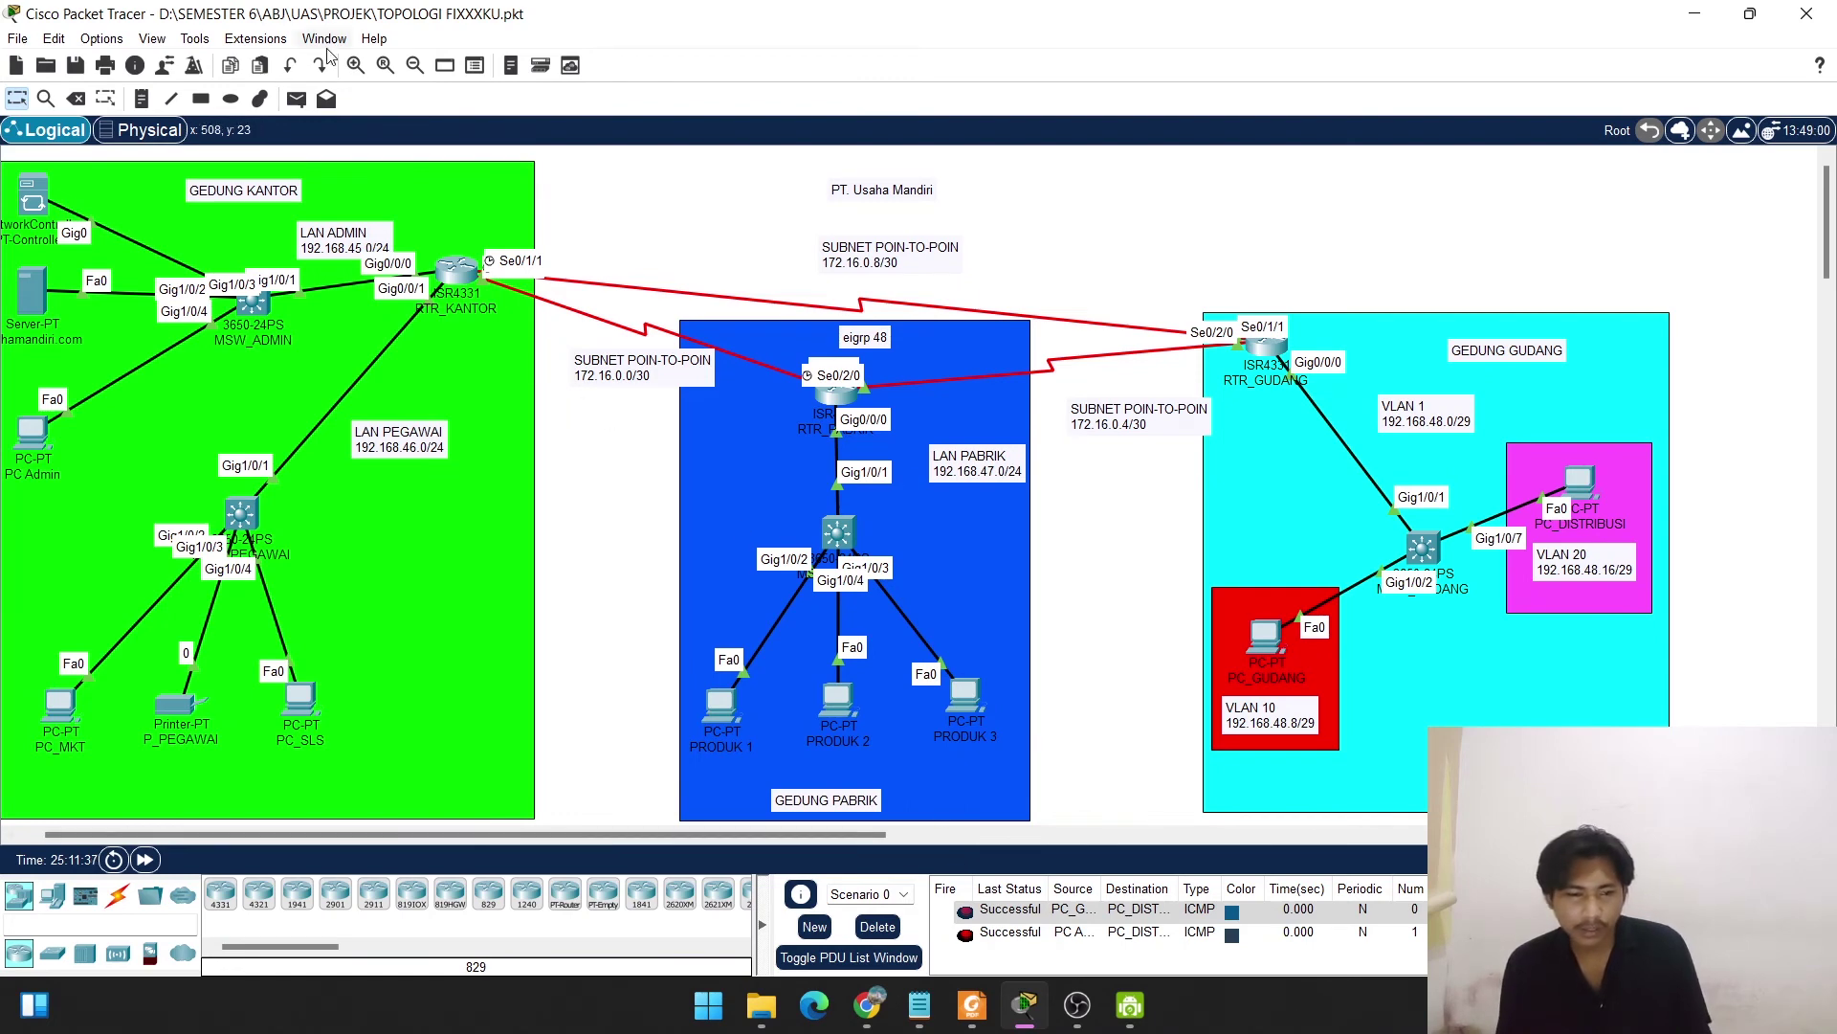
pyautogui.click(297, 98)
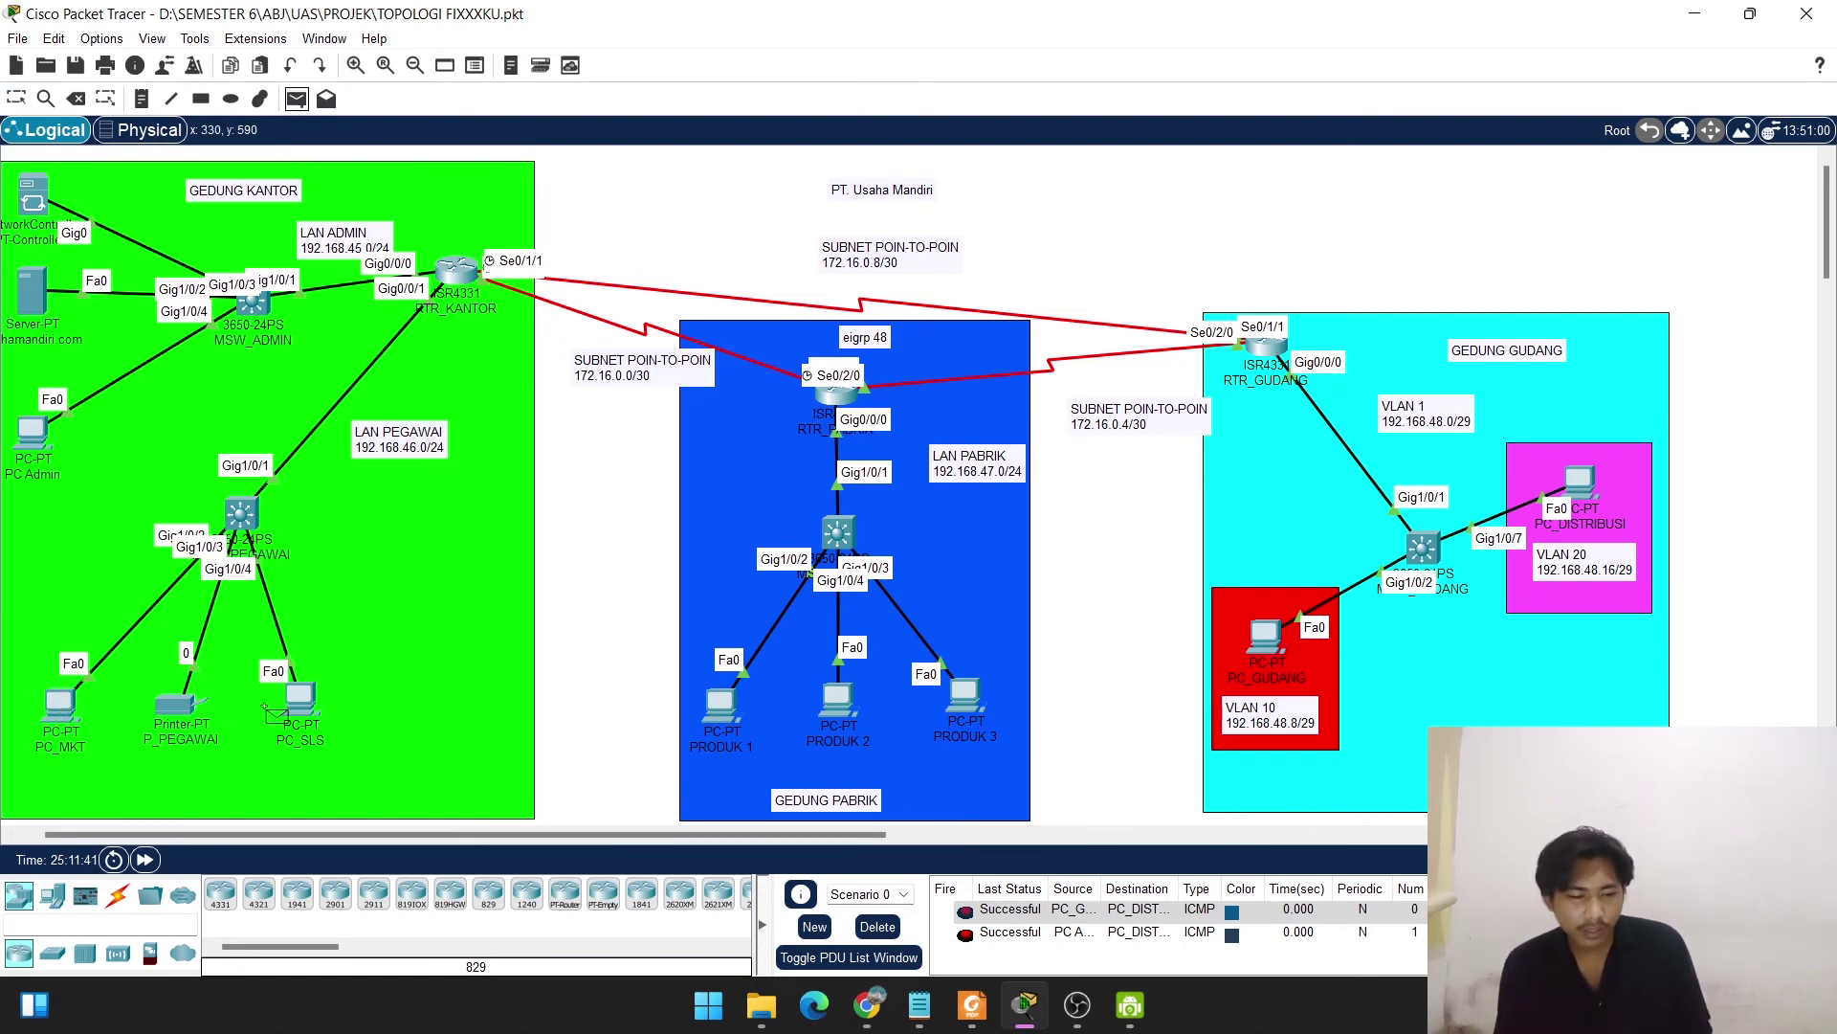
pyautogui.click(300, 705)
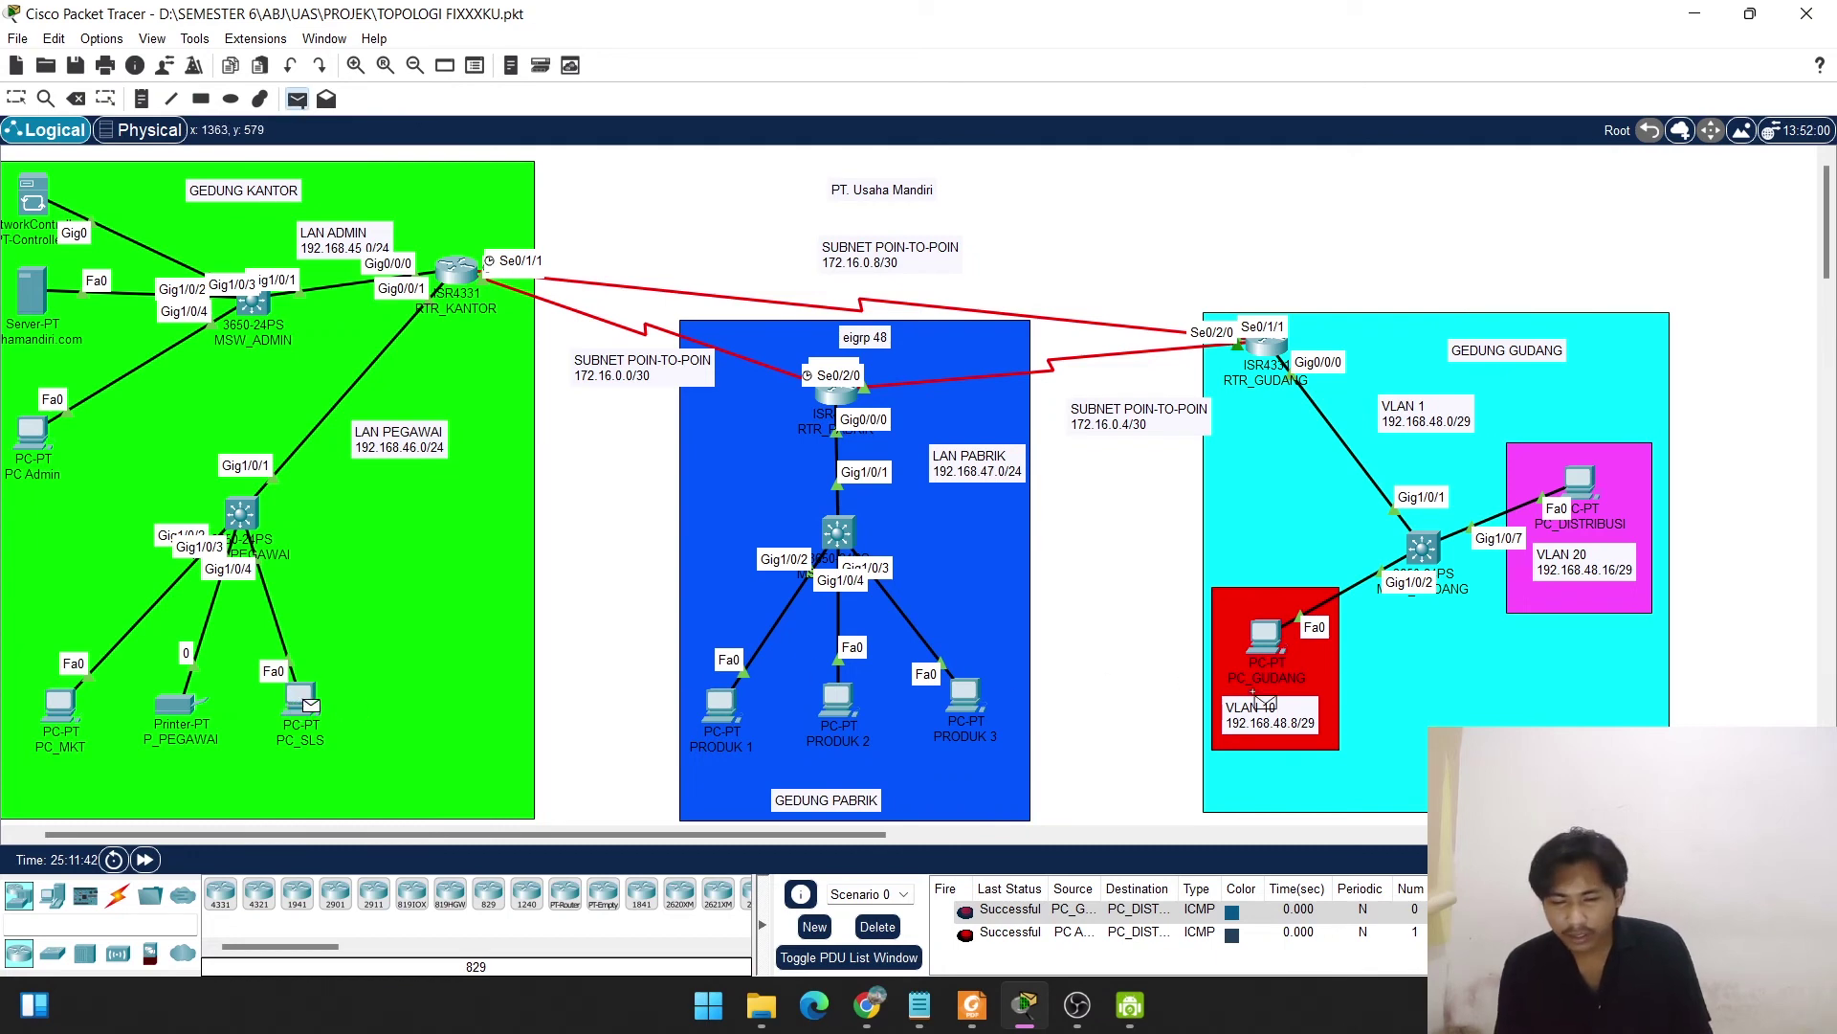
pyautogui.click(1266, 634)
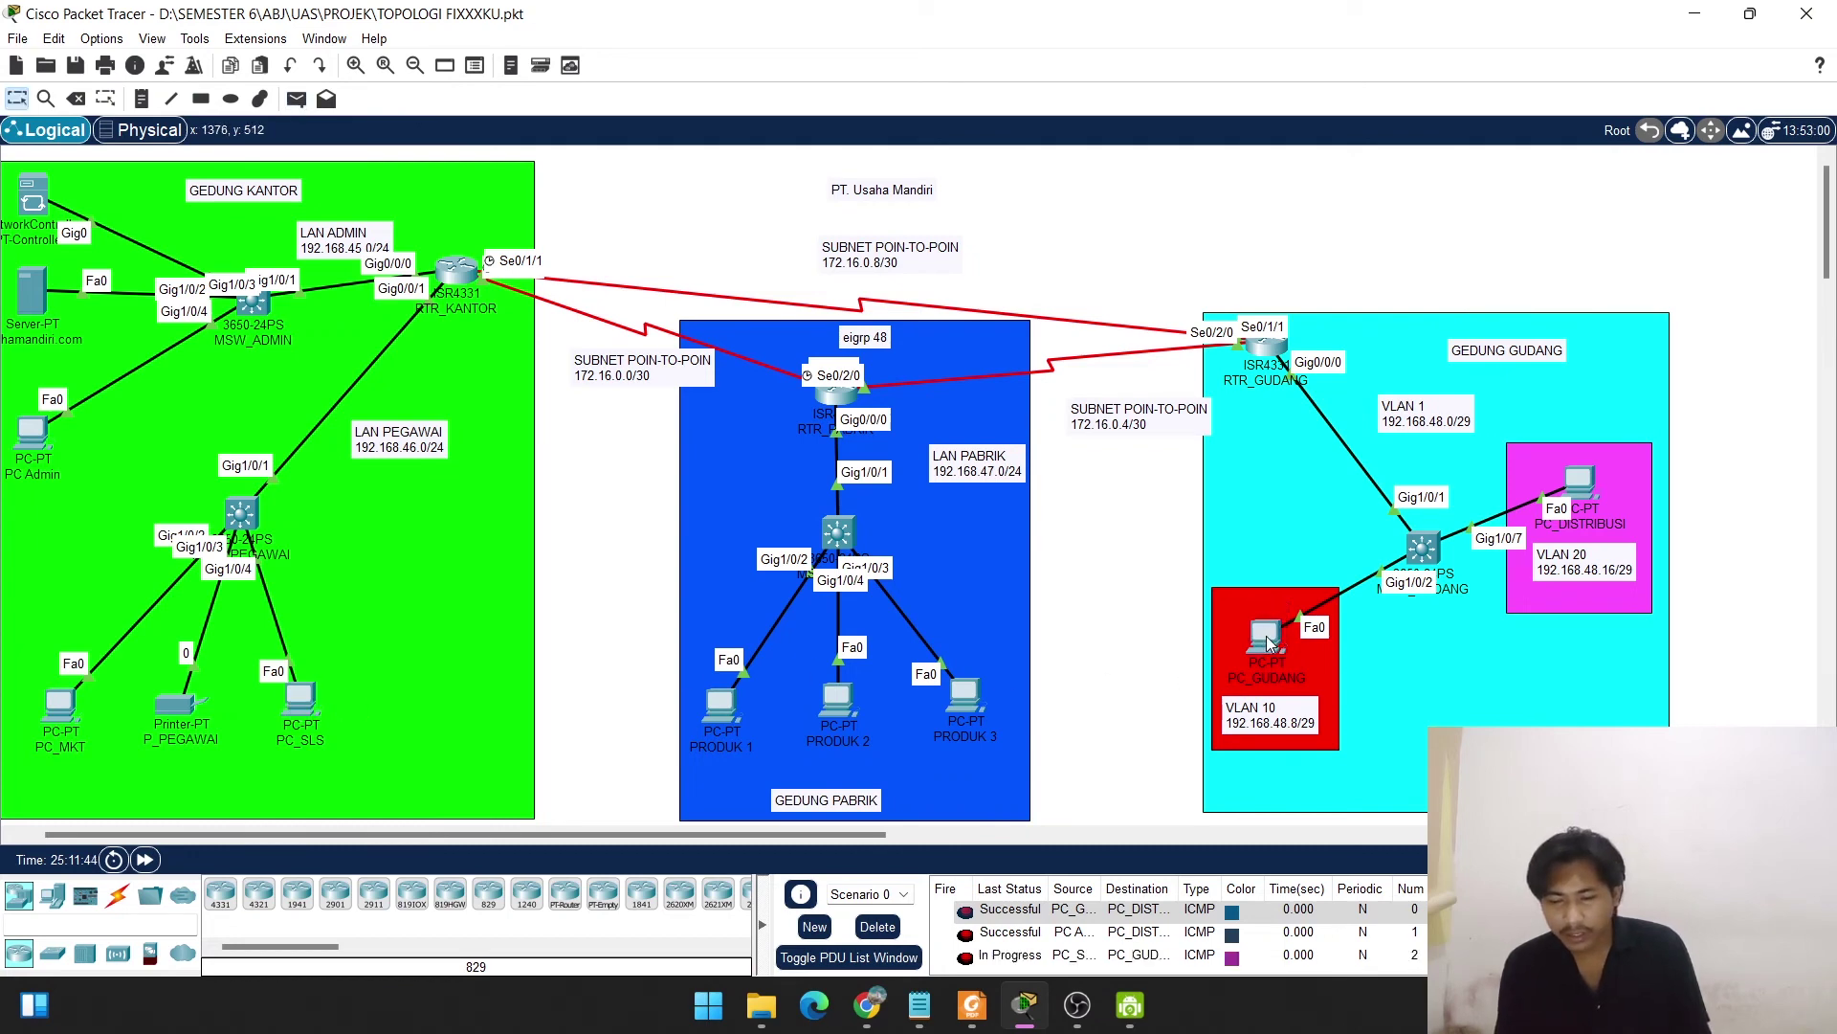
pyautogui.click(876, 926)
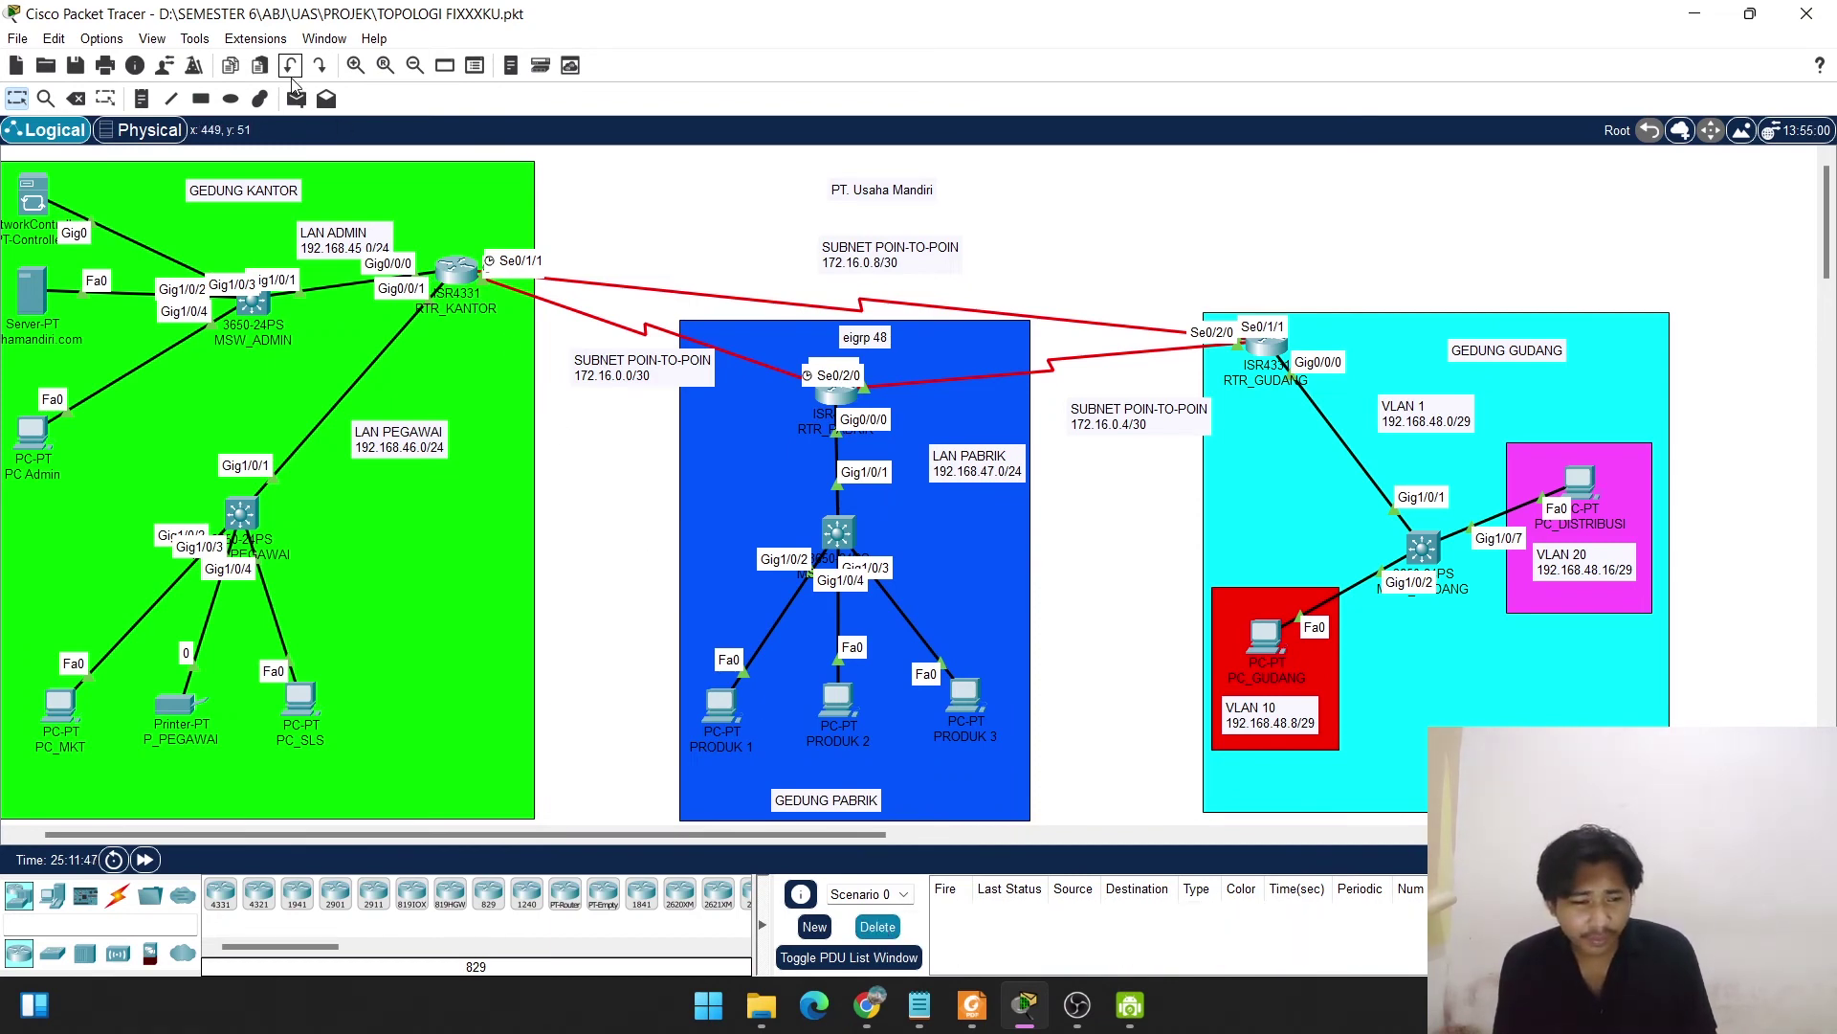
# Ping PRODUK 1→PC_GUDANG with a simple PDU, then delete the result.
pyautogui.click(297, 99)
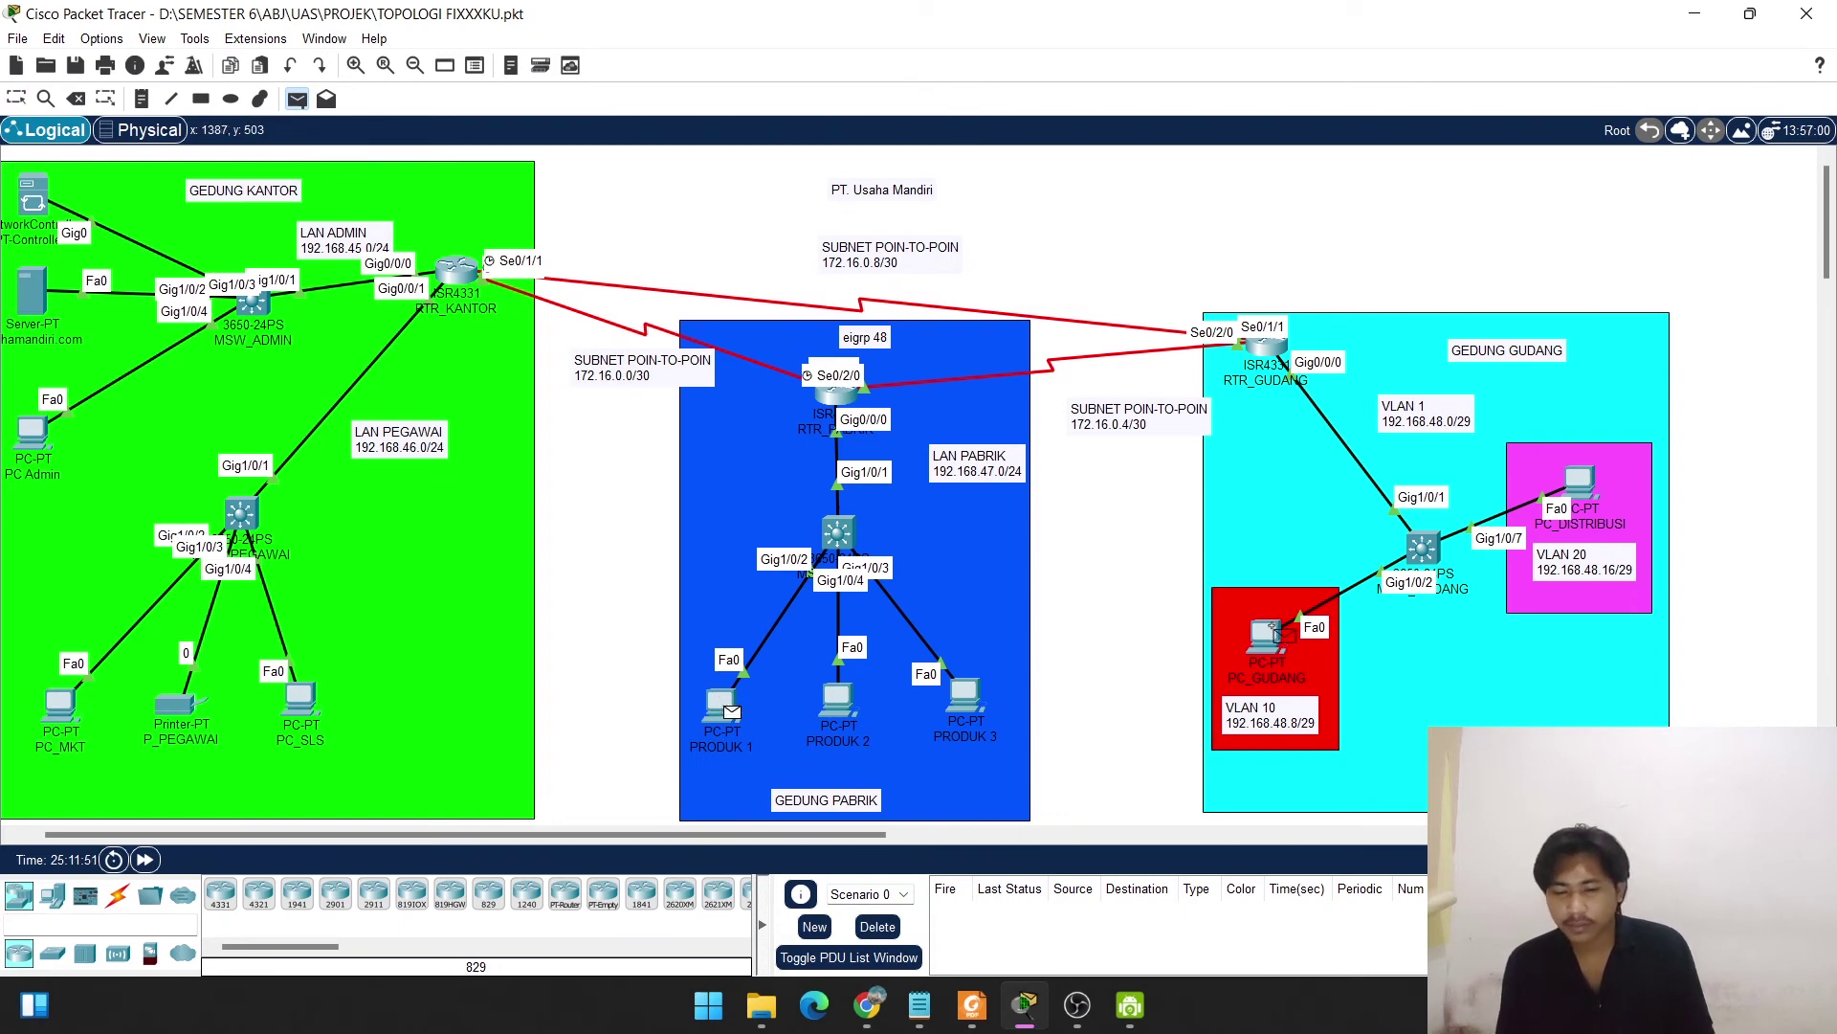
pyautogui.click(1269, 635)
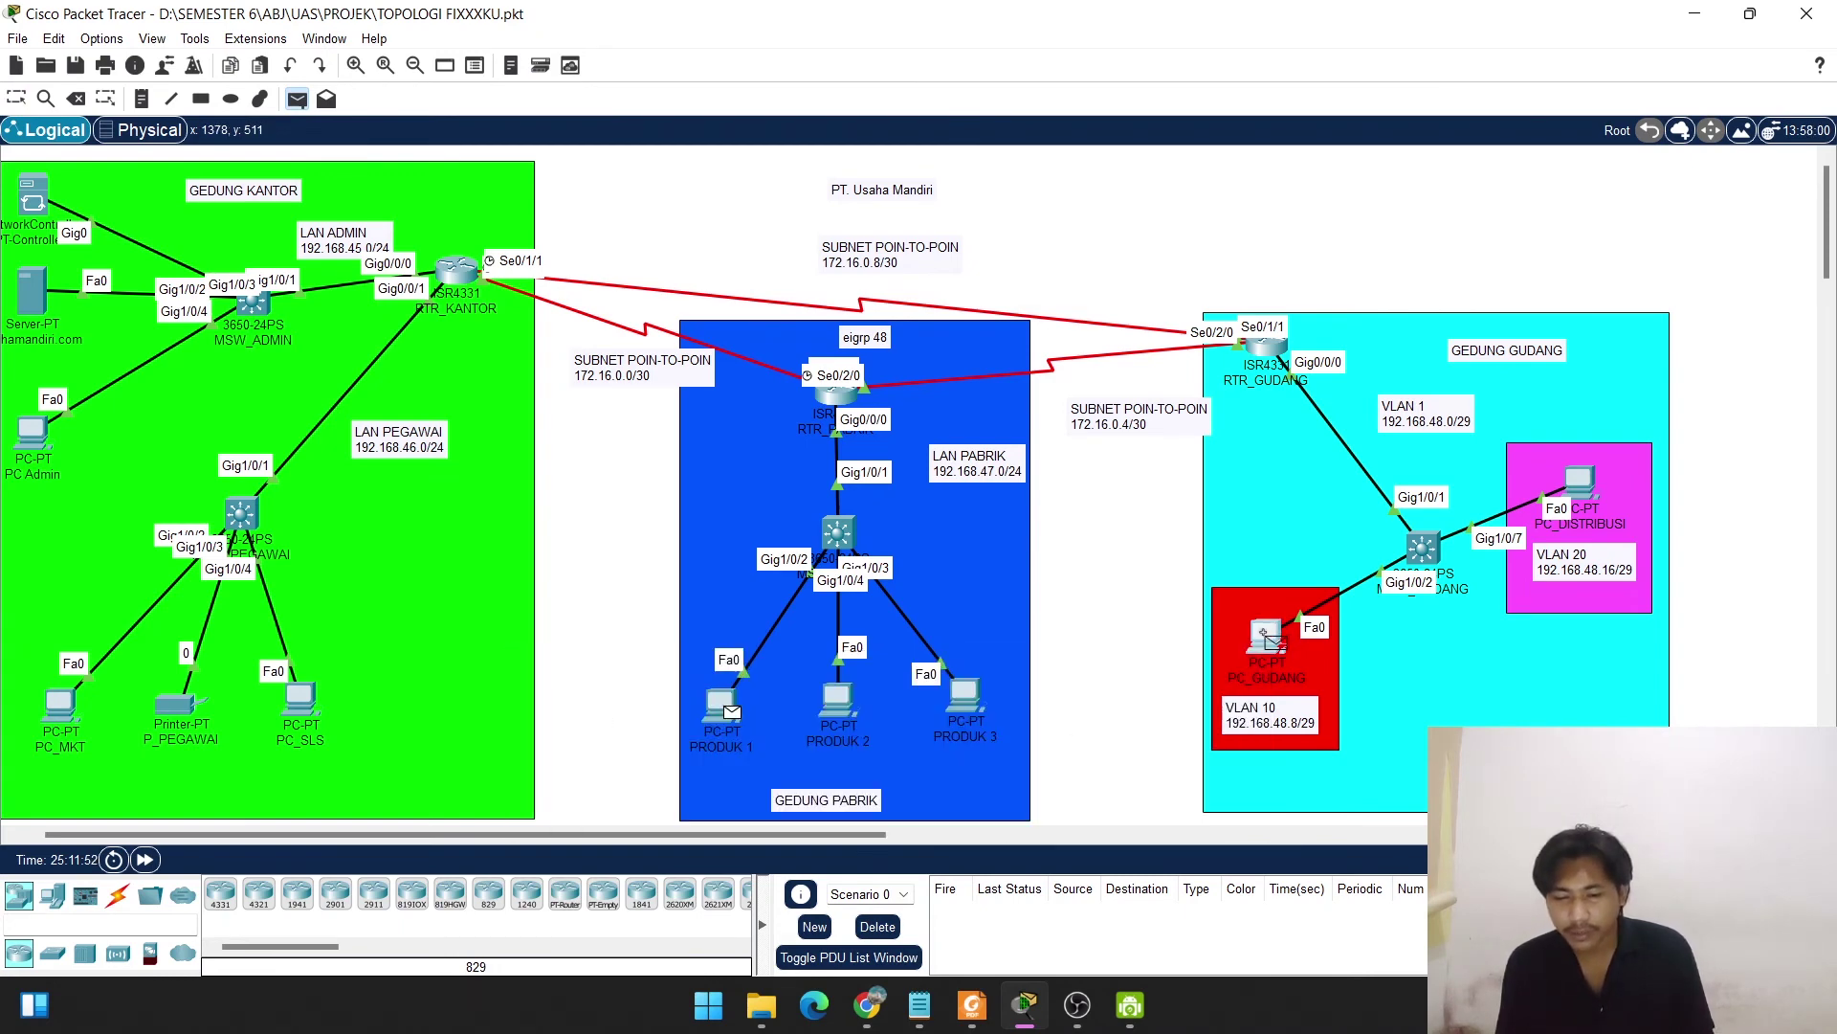
pyautogui.click(878, 927)
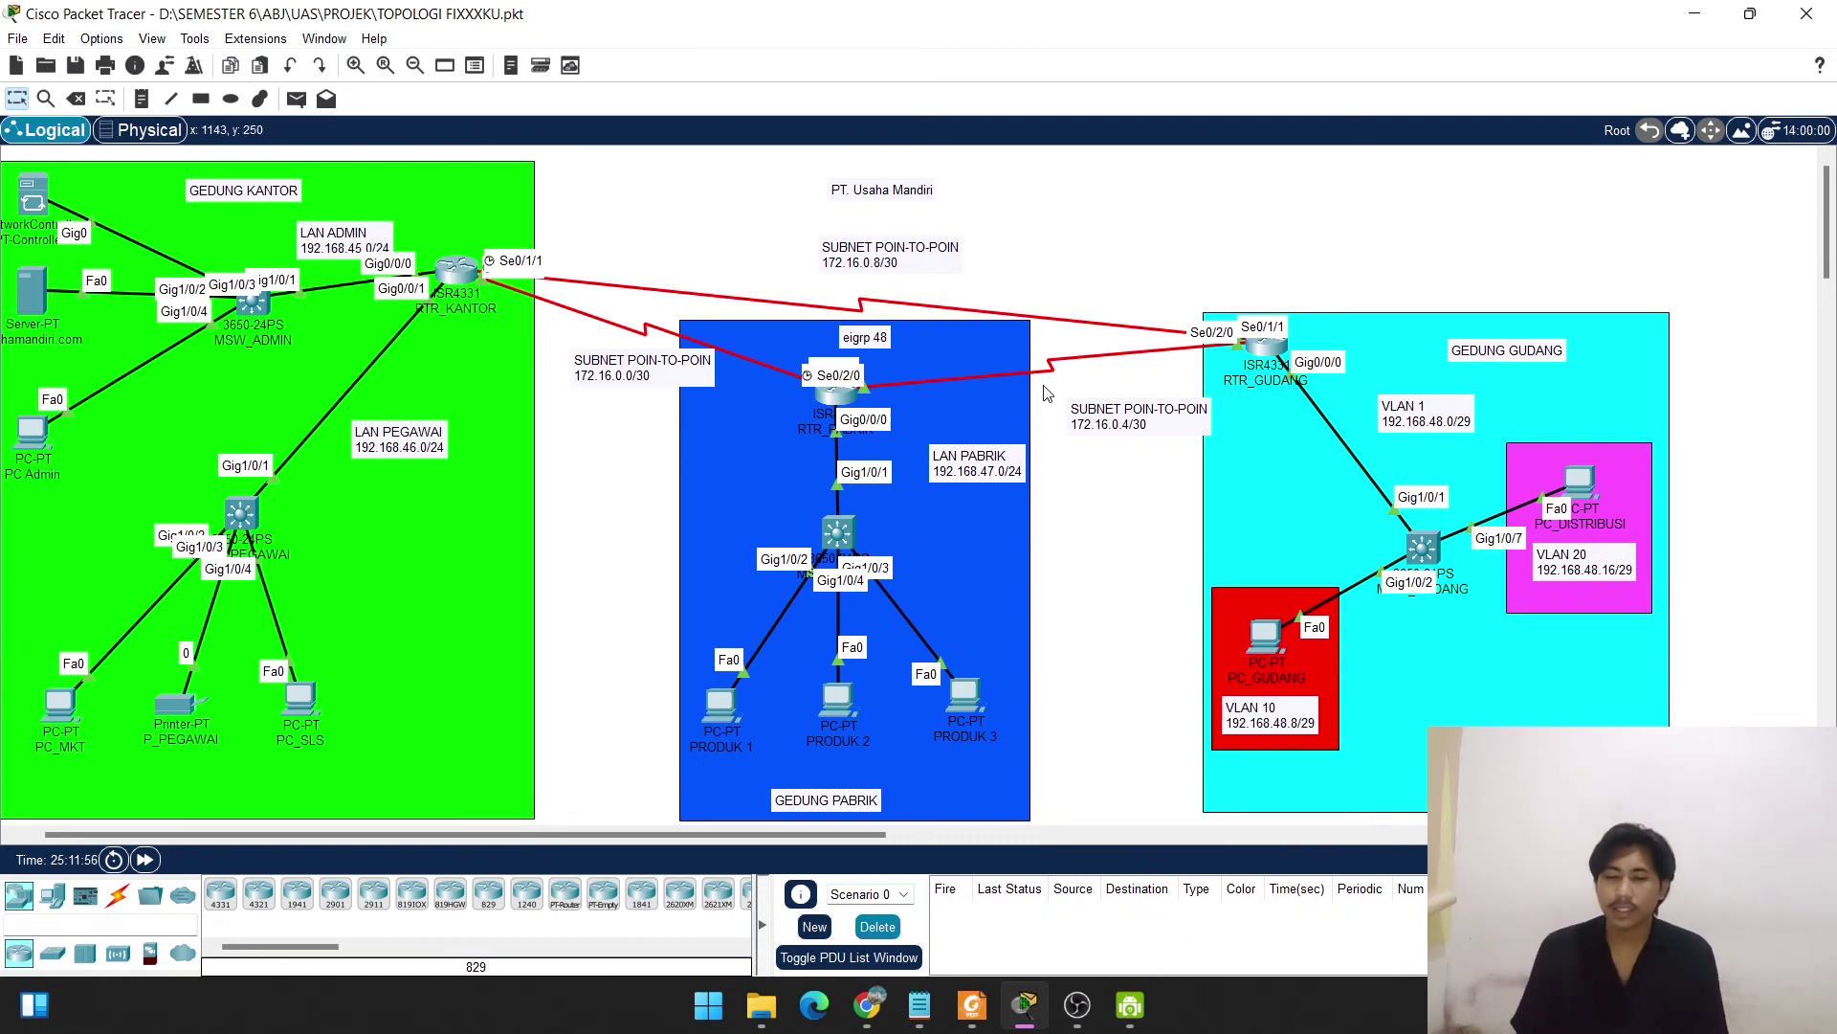
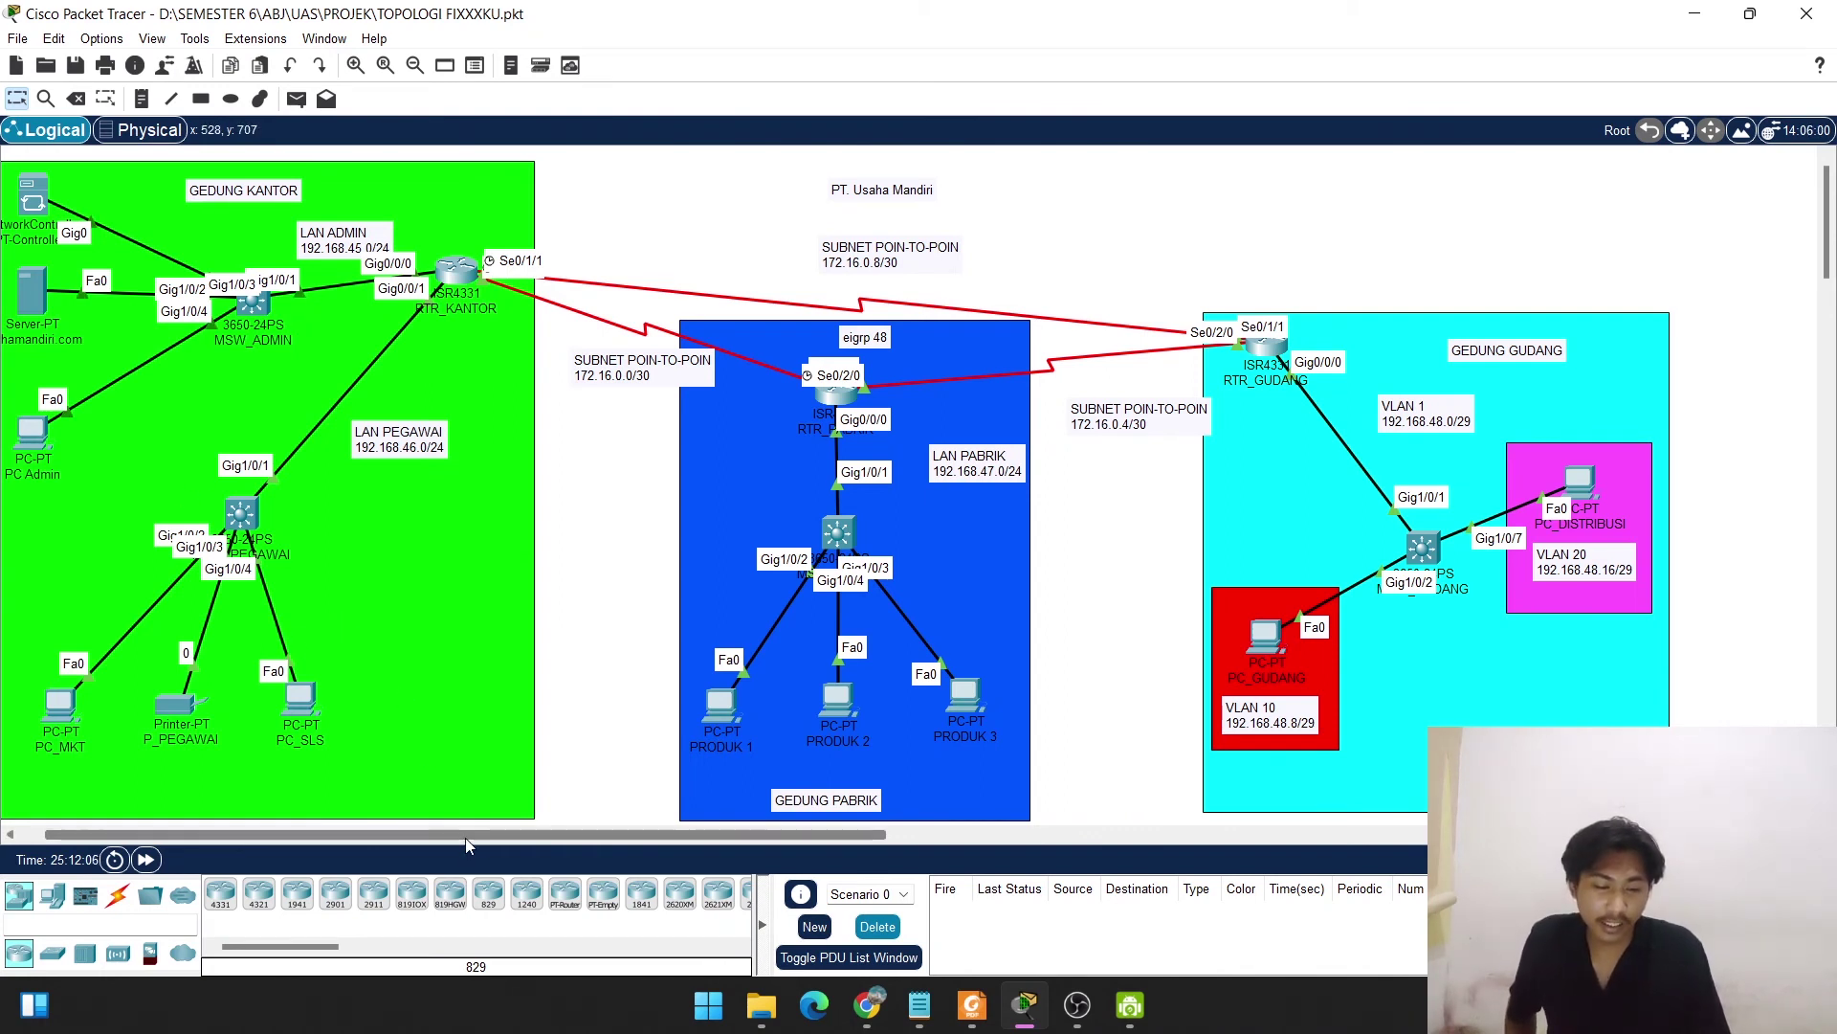
# Open PC Admin's Web Browser from its Desktop, then close it again.
pyautogui.moveTo(433, 825); pyautogui.dragTo(409, 825)
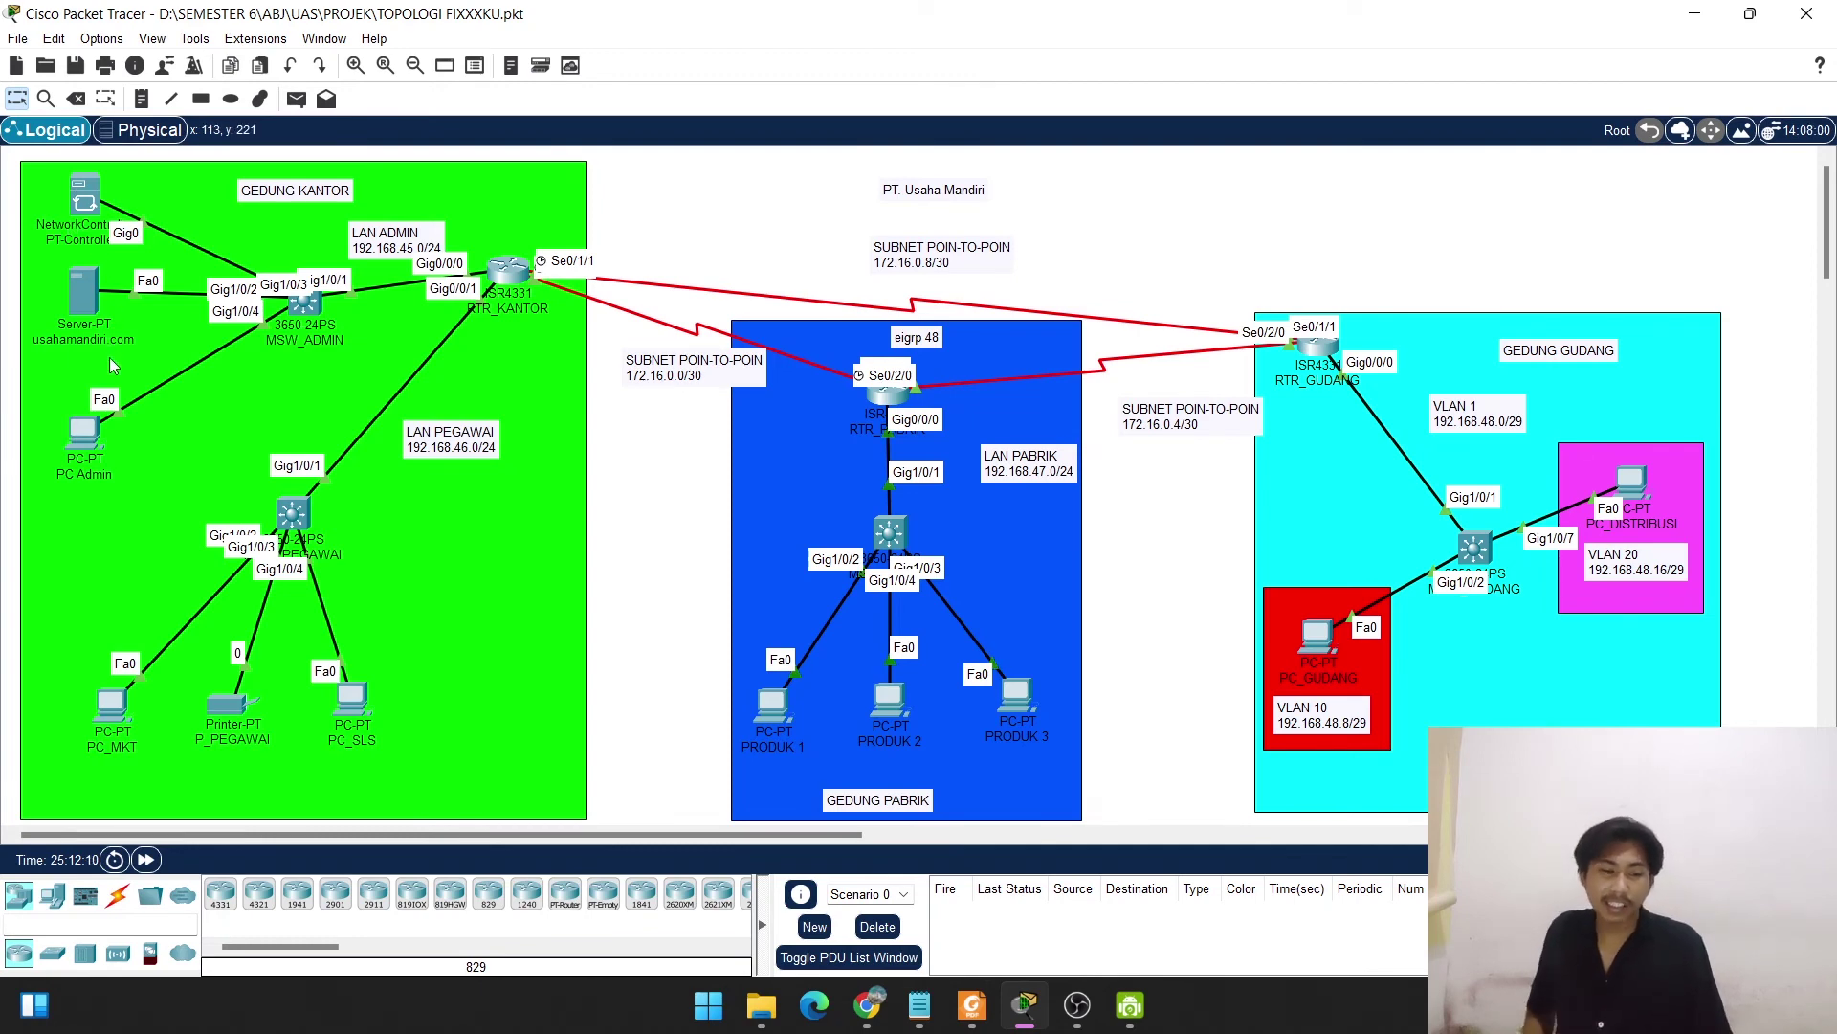
pyautogui.click(81, 428)
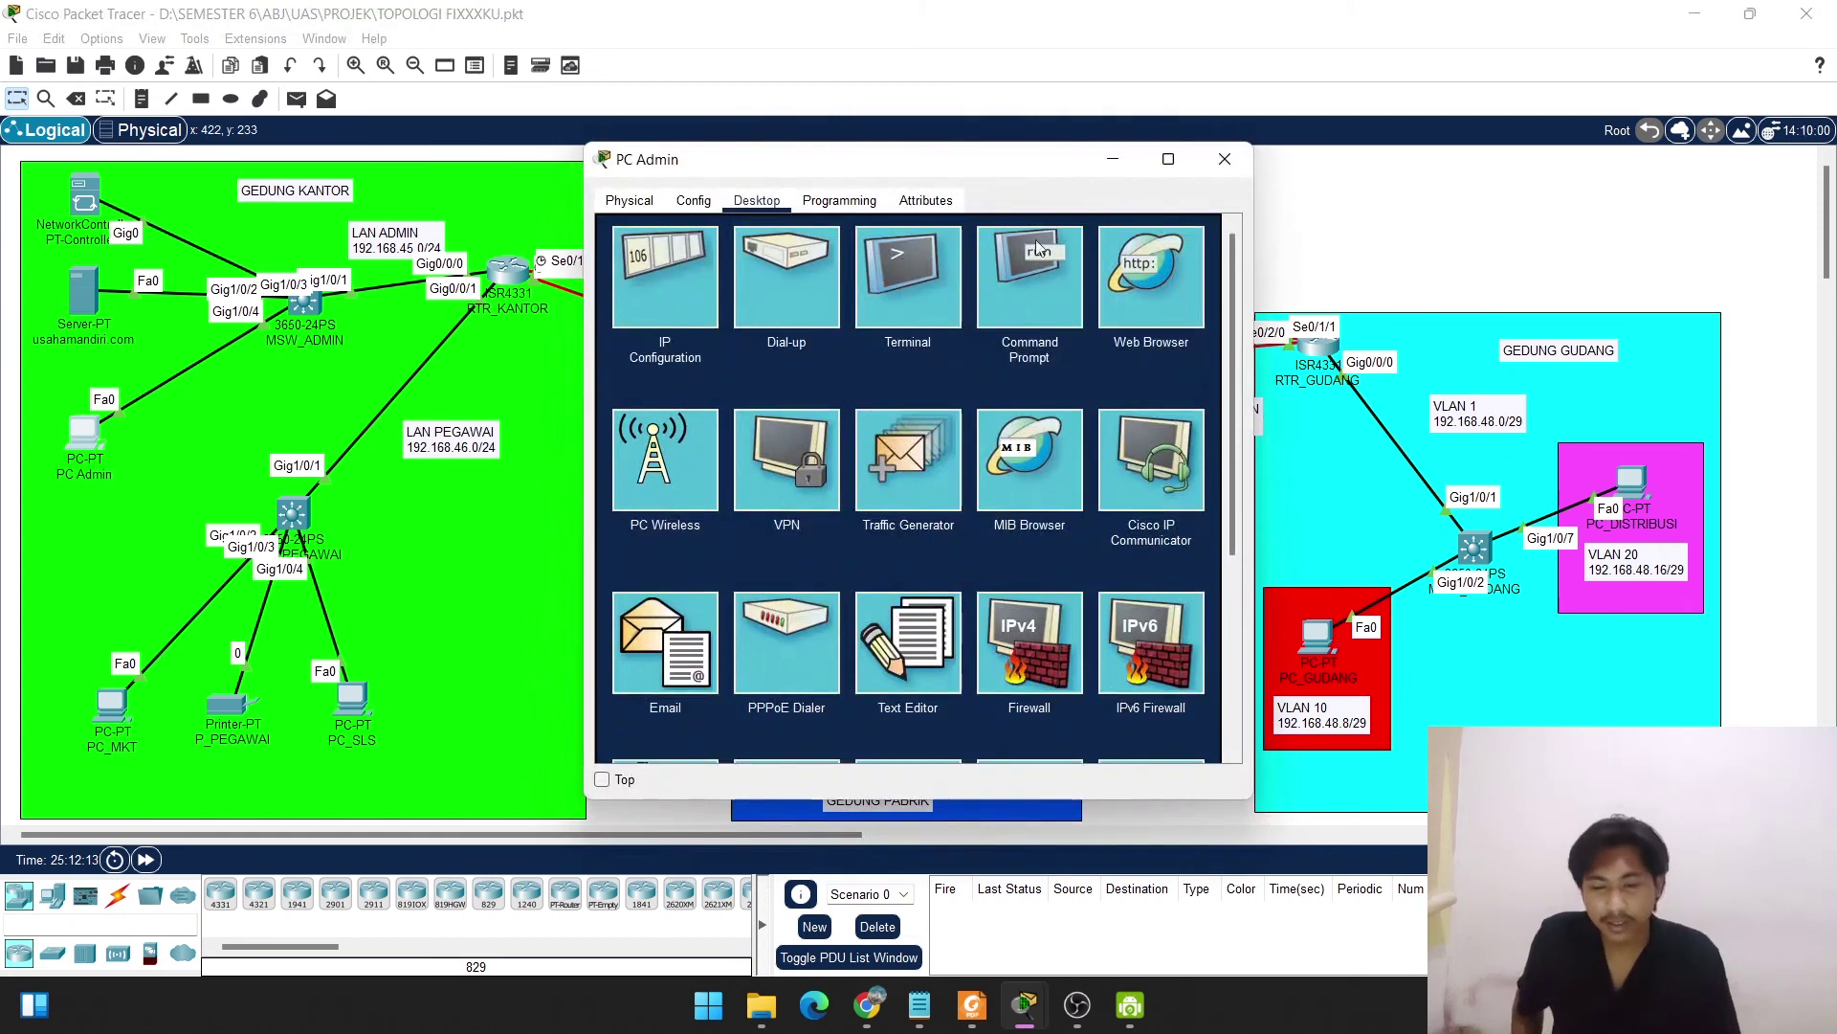
pyautogui.click(1138, 278)
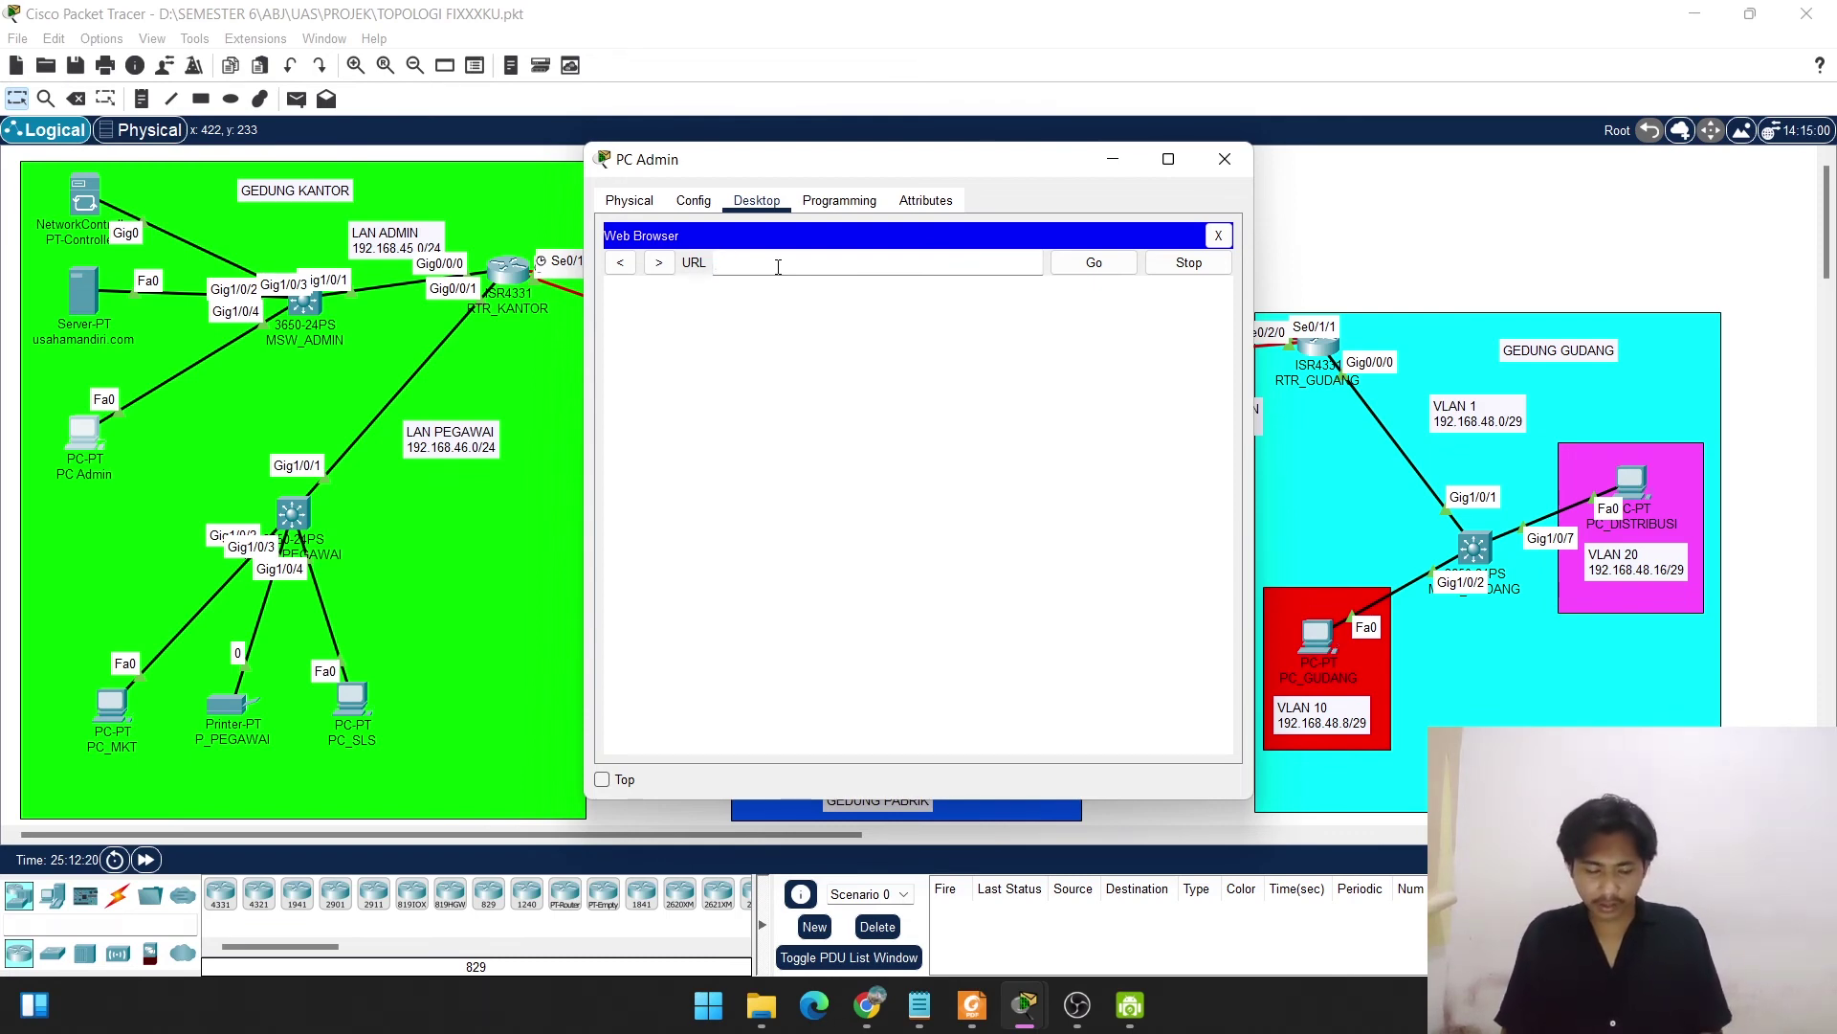
pyautogui.click(1218, 236)
# From PC Admin's Command Prompt, ping 192.168.45.254.
pyautogui.click(1043, 283)
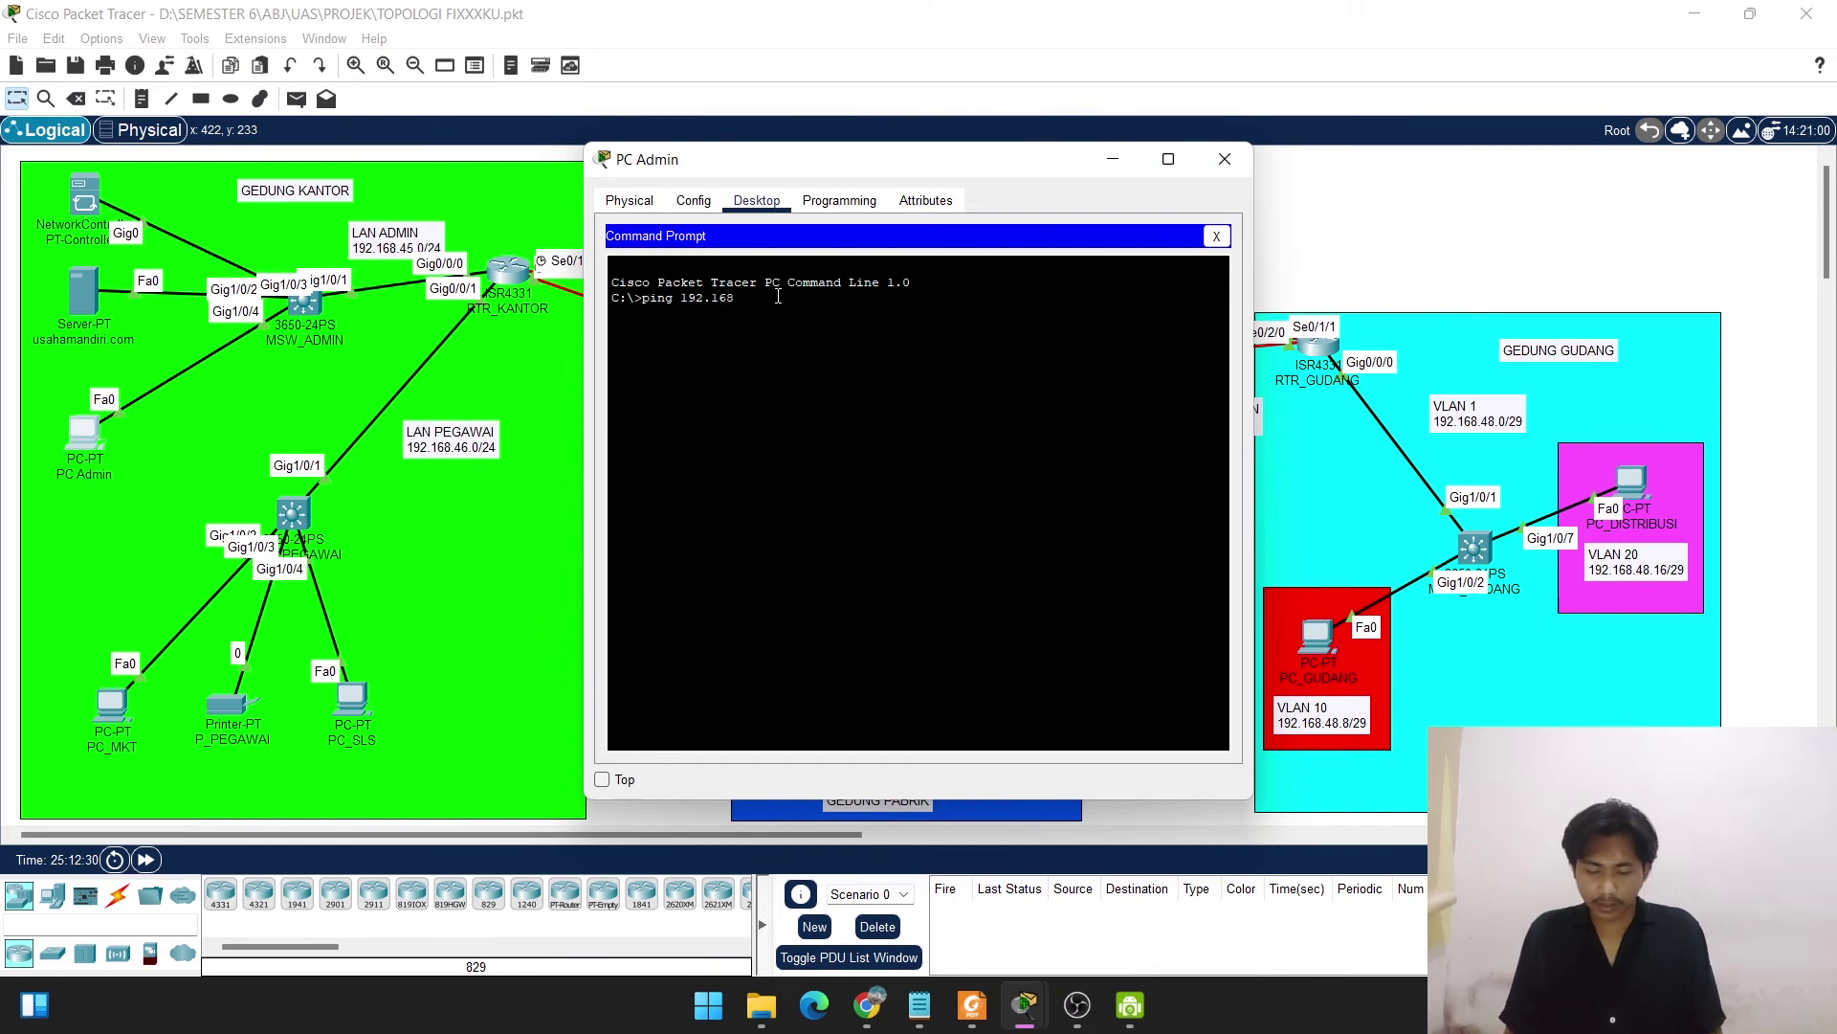
pyautogui.write('.4')
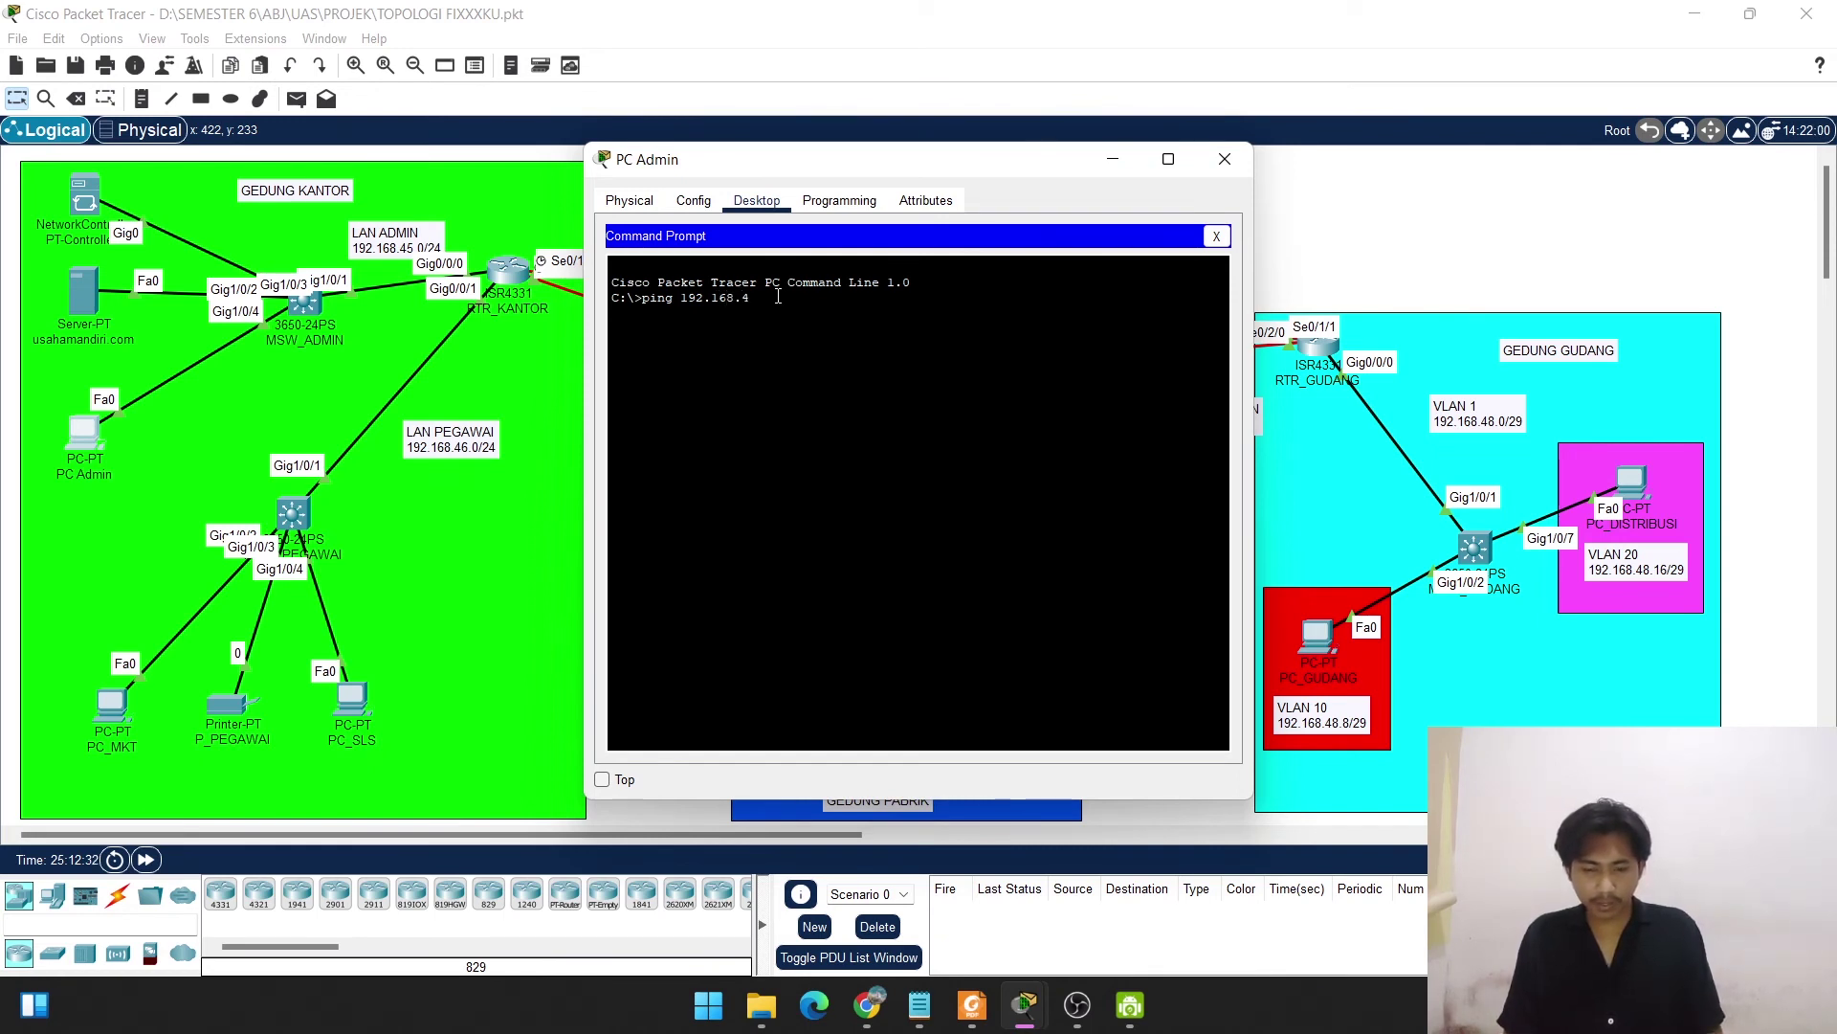
pyautogui.write('5.254')
pyautogui.press('Return')
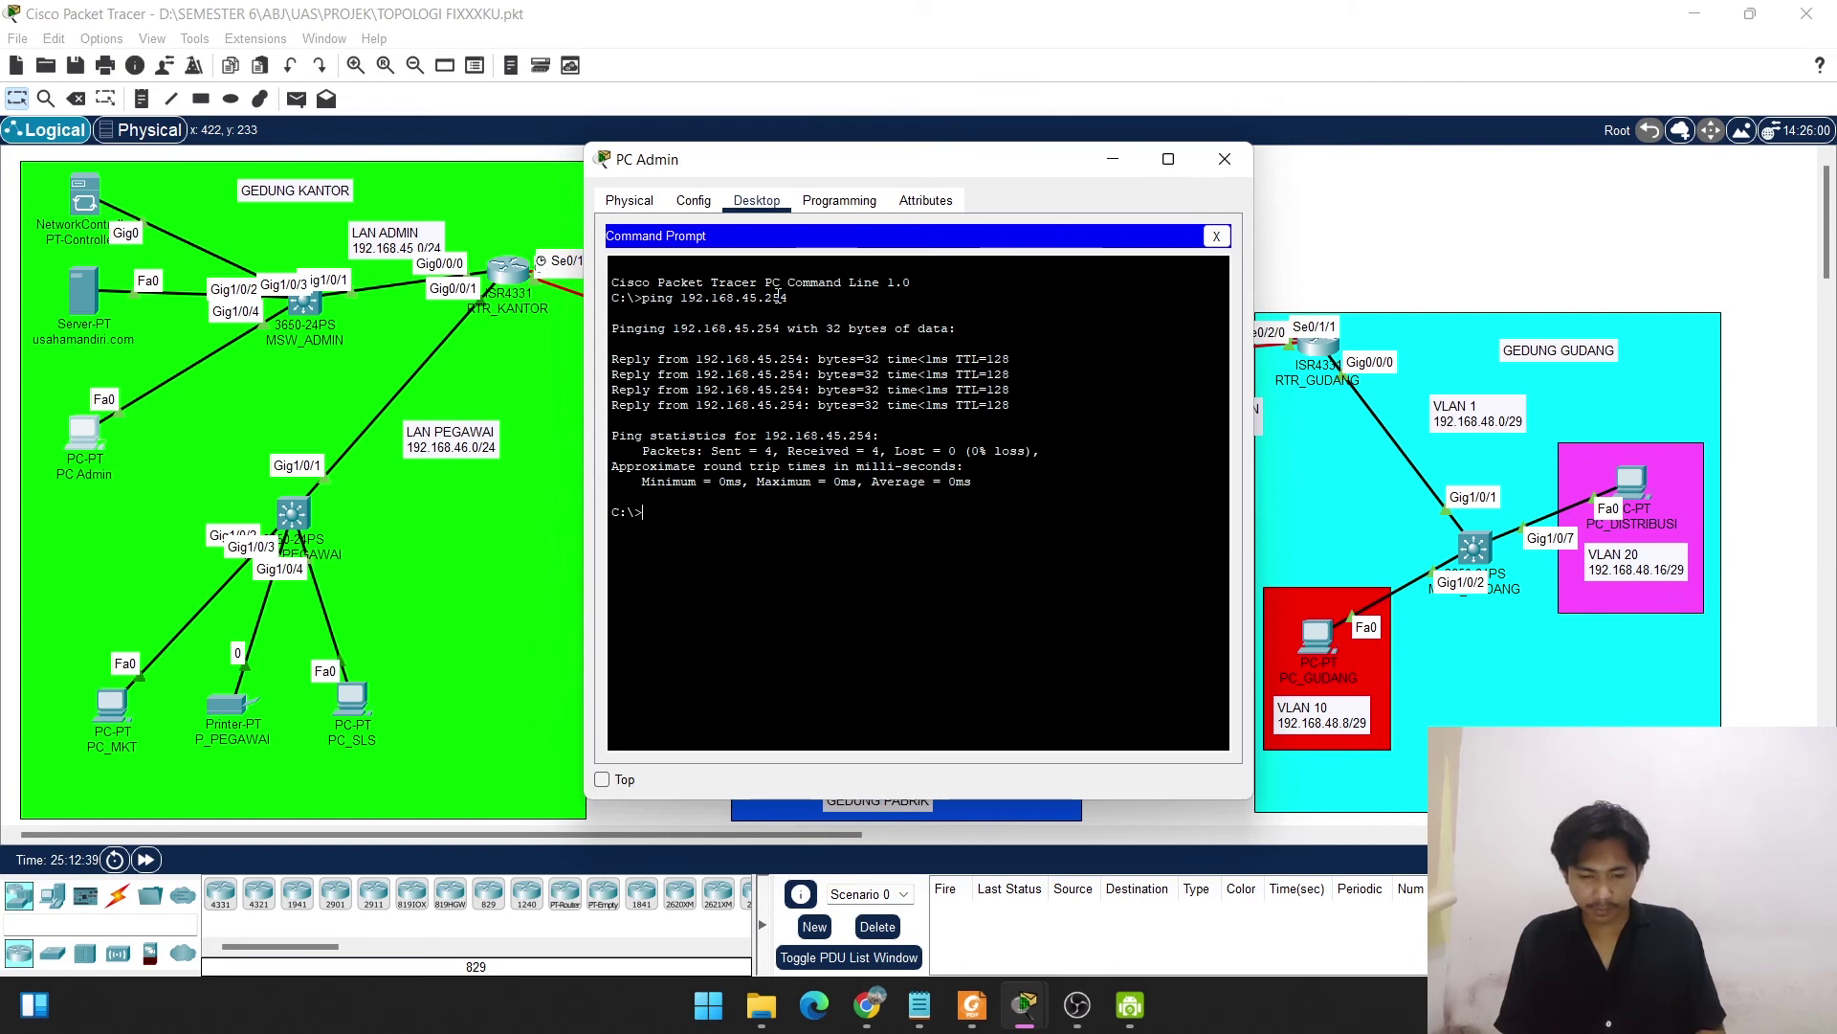
# Ping controller.usahamandiri.com, stop it with Ctrl+C, and close PC Admin's window.
pyautogui.write('ping')
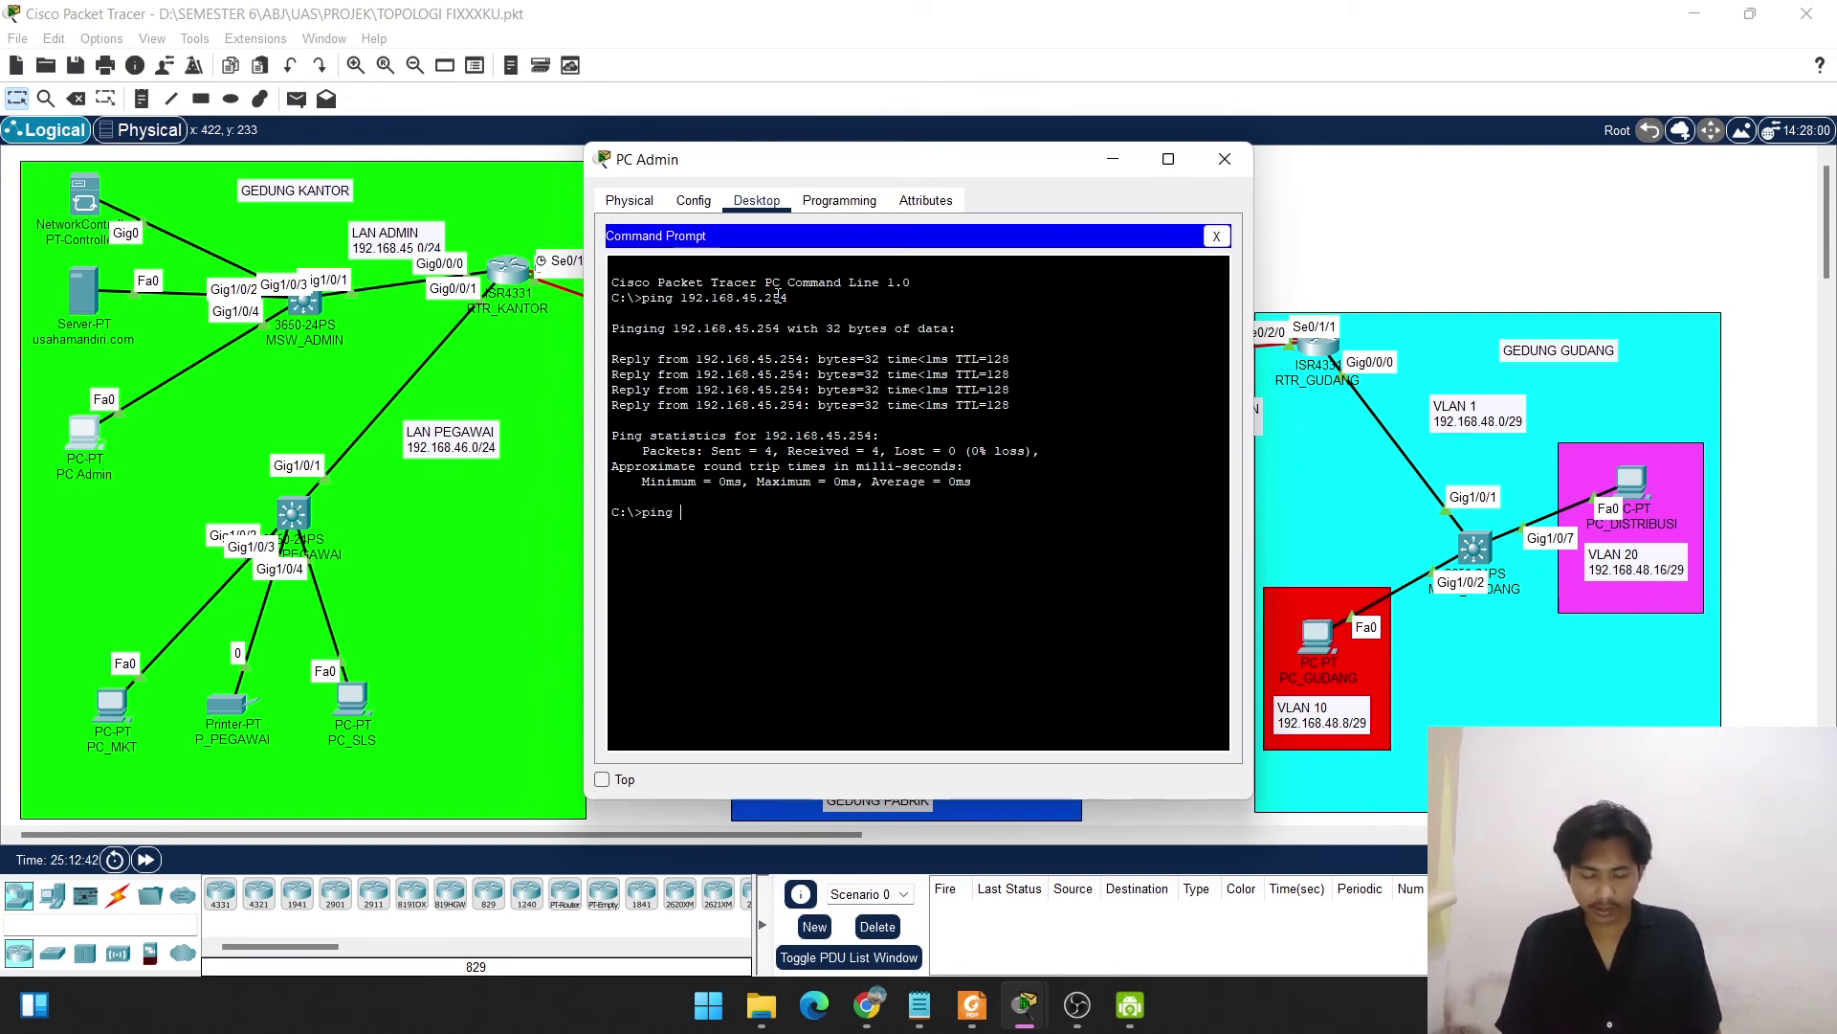
pyautogui.write(' contr')
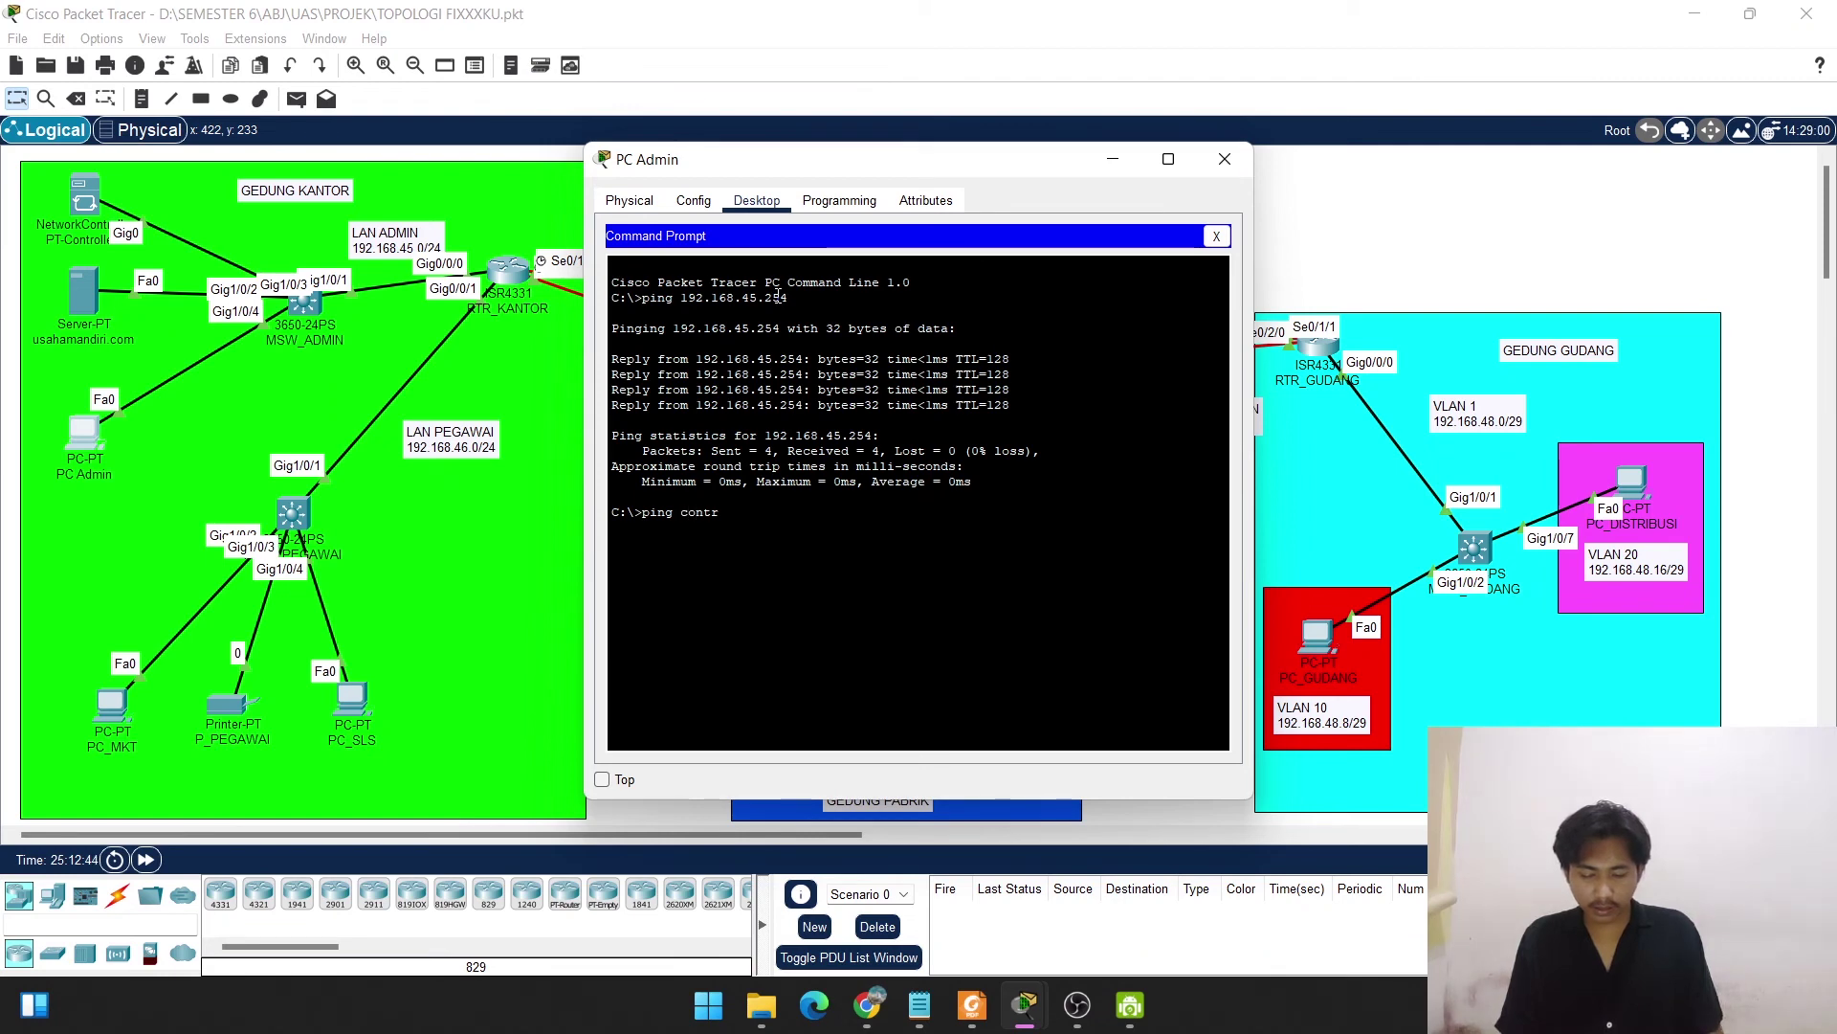
pyautogui.write('oller')
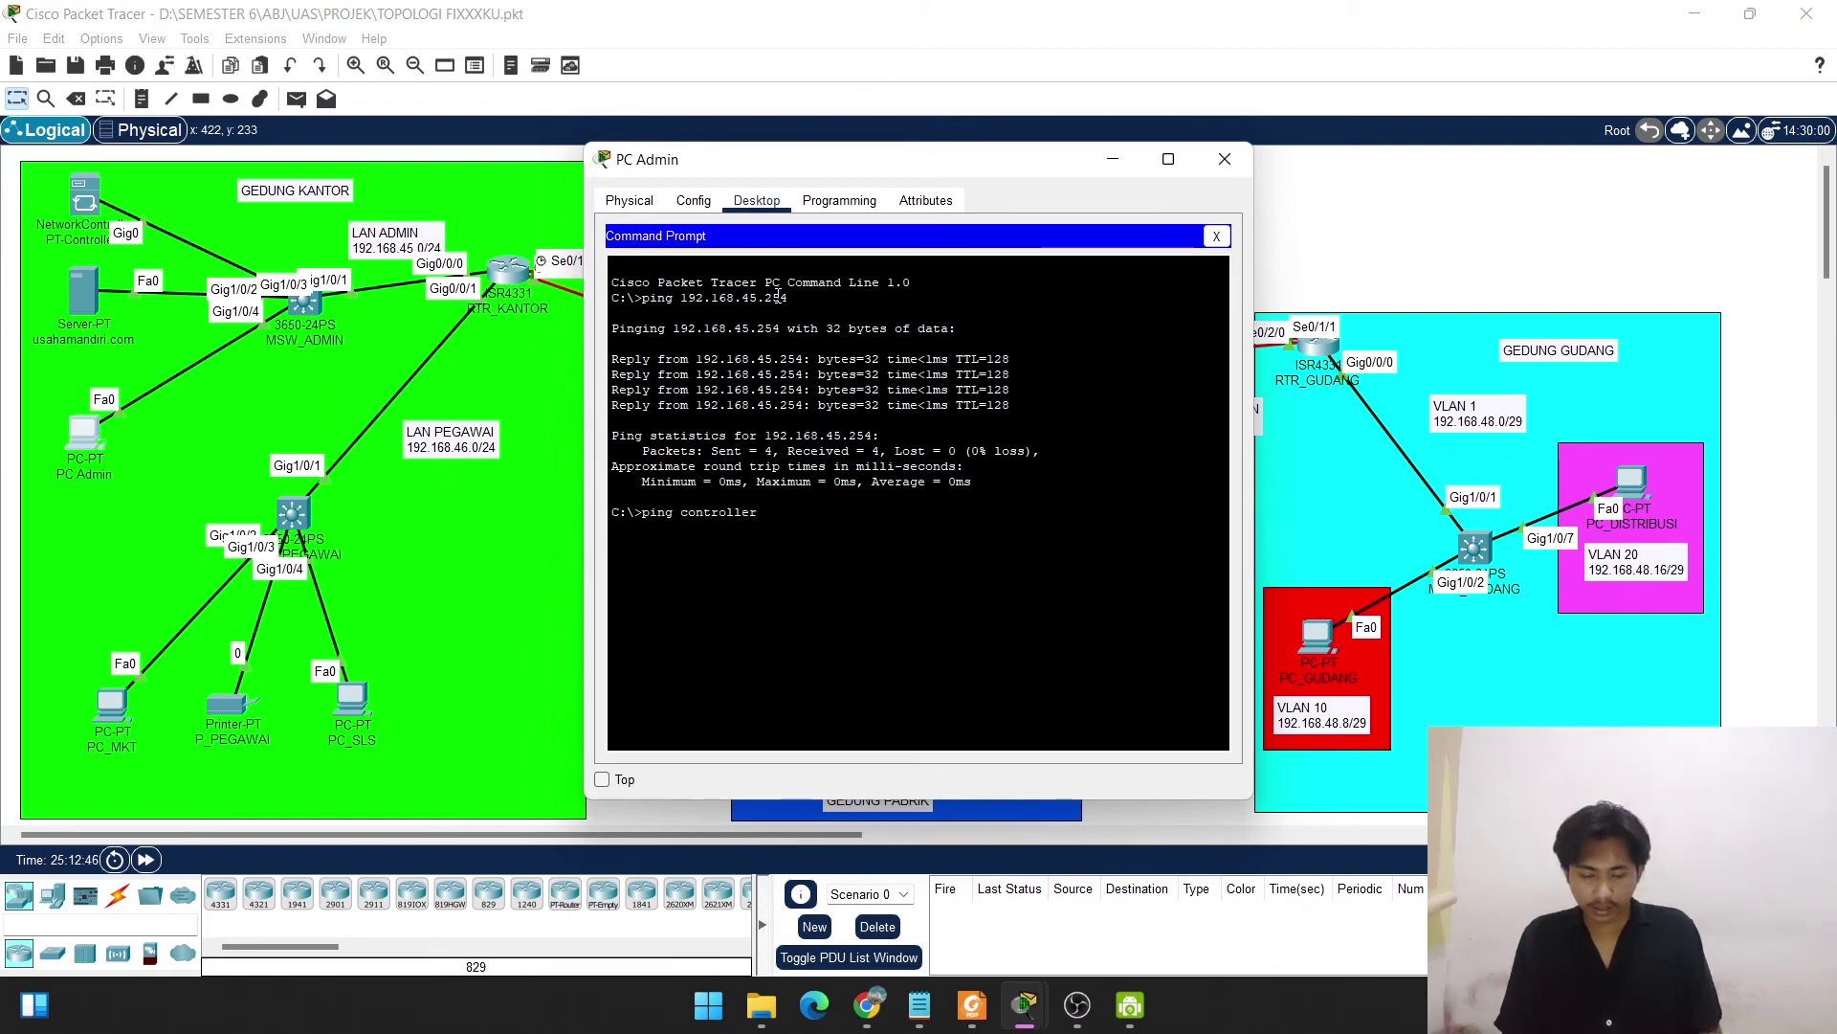
pyautogui.write('.usaha')
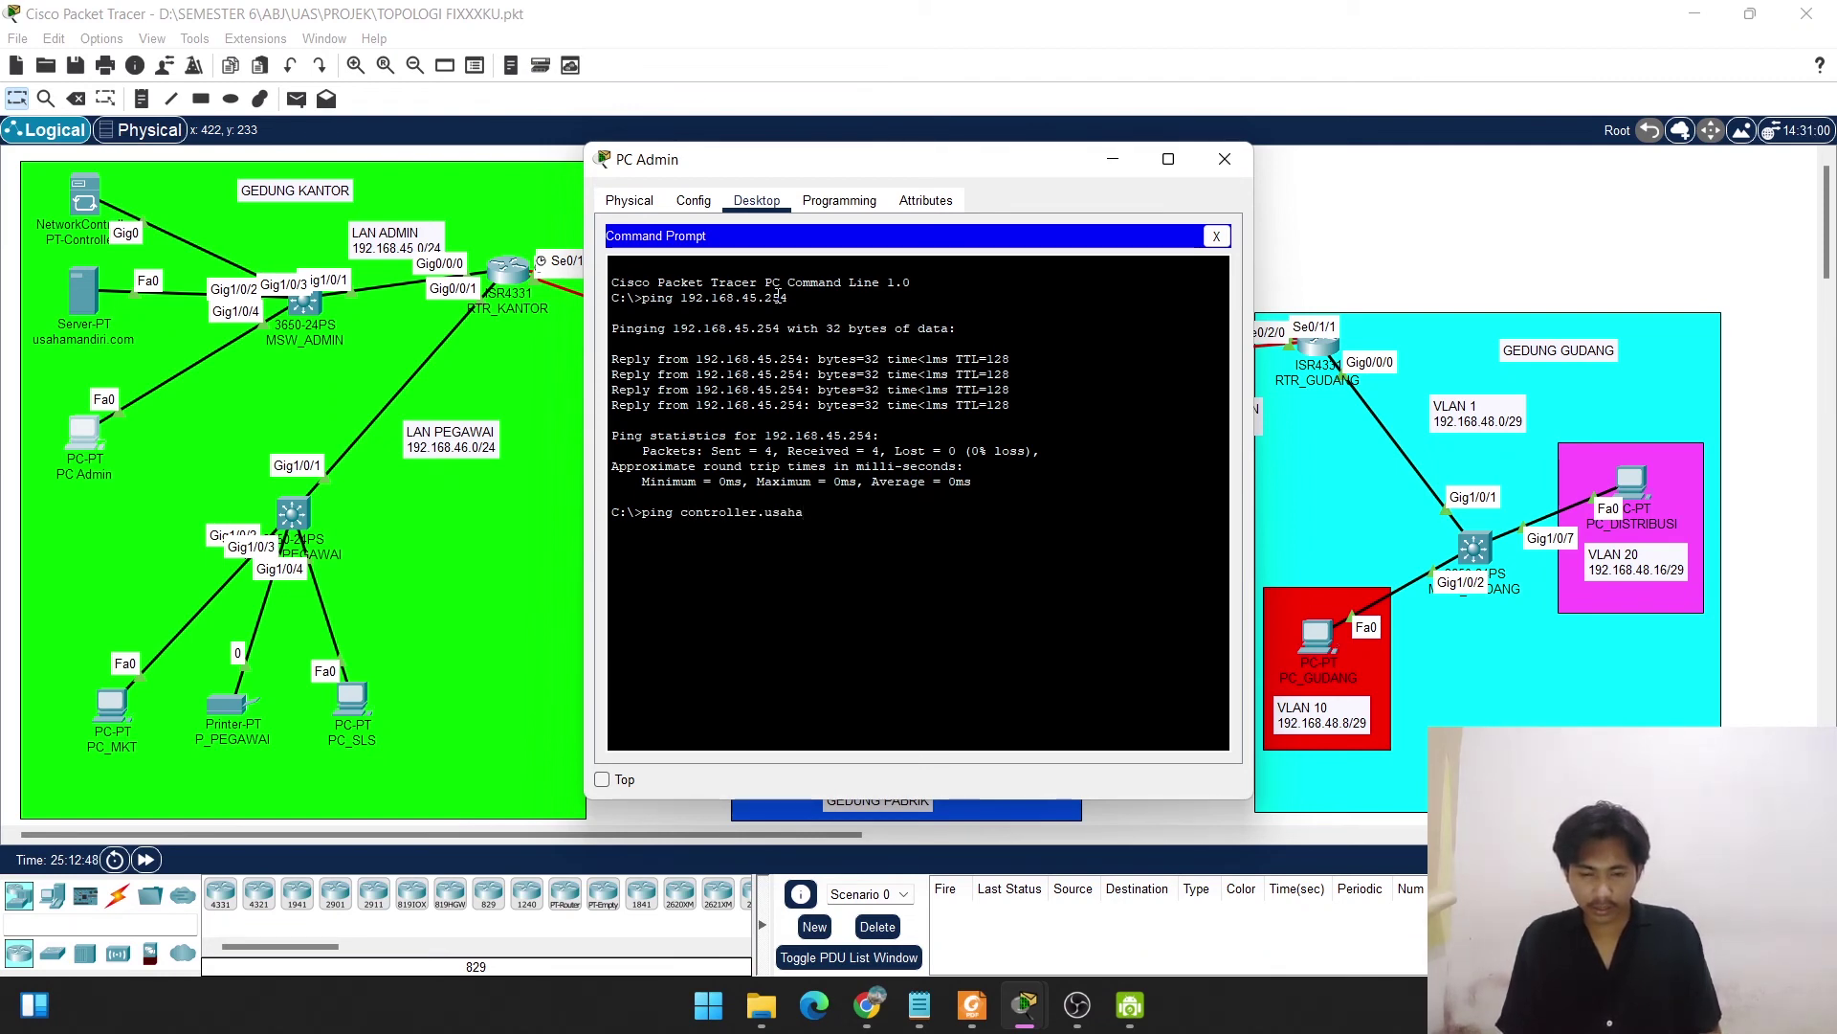
pyautogui.write('.mandiri')
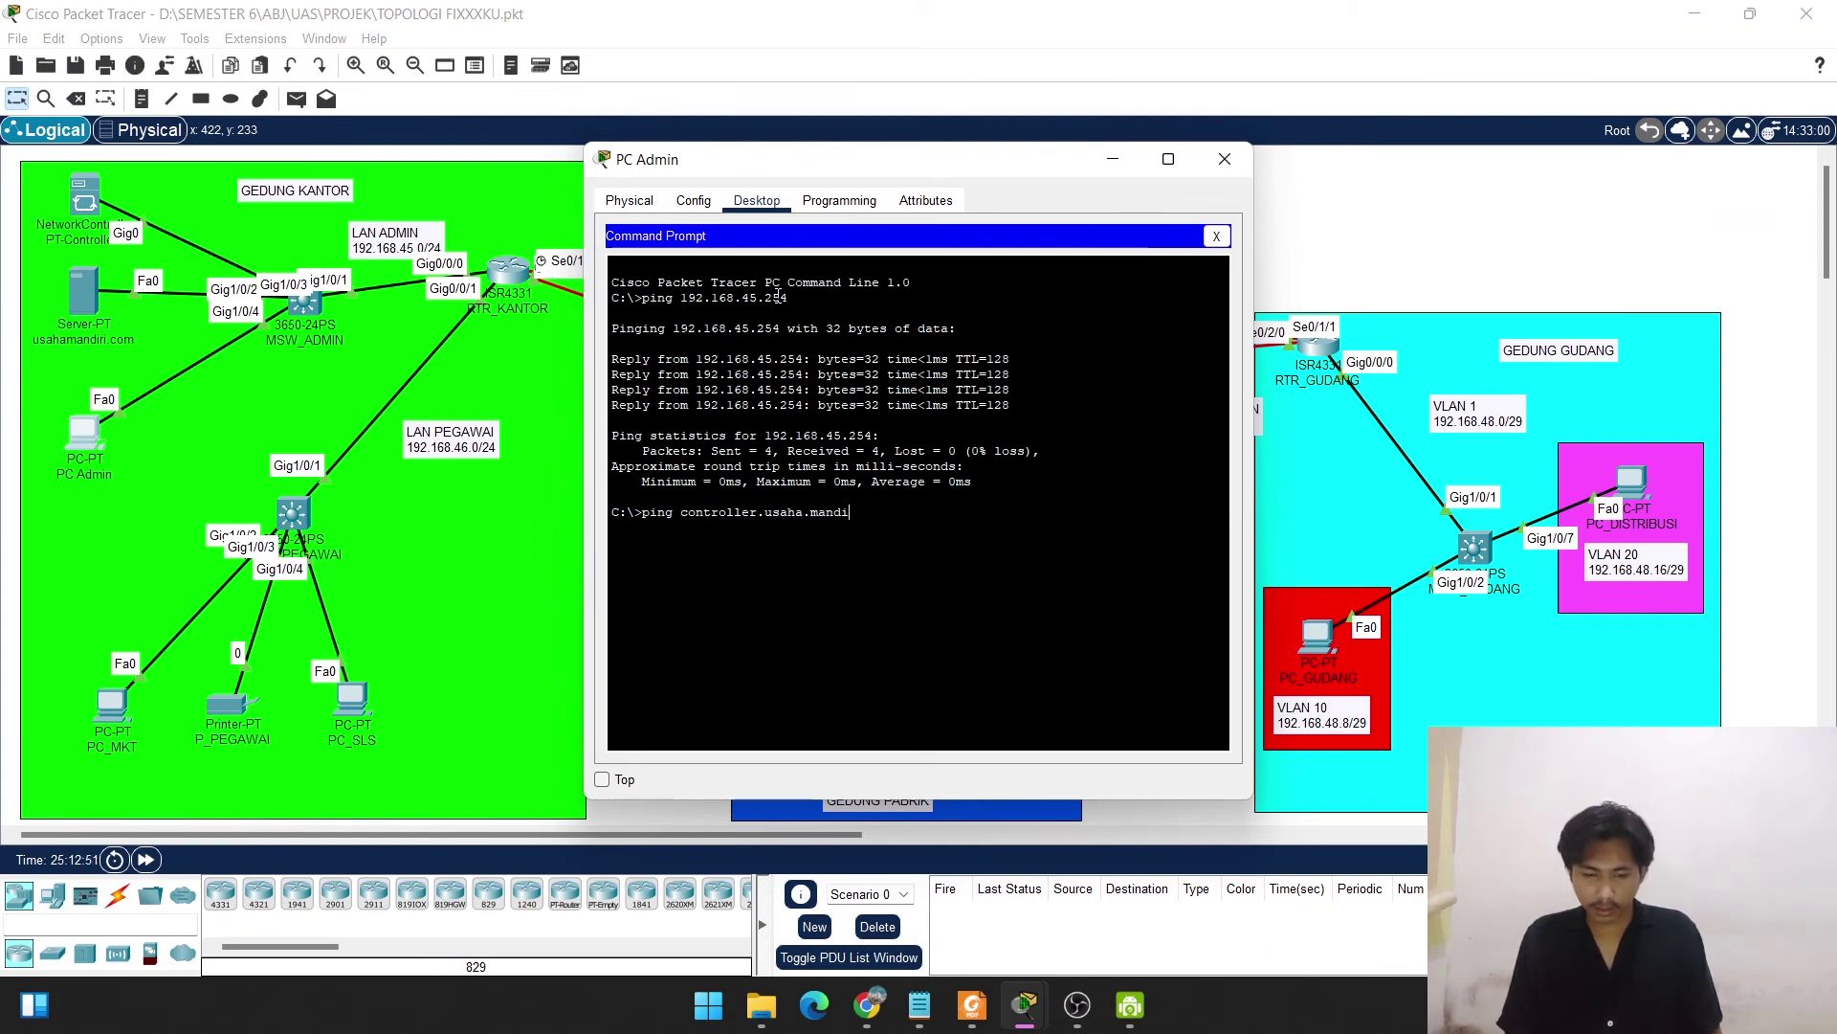
pyautogui.press('BackSpace')
pyautogui.press('BackSpace')
pyautogui.press('BackSpace')
pyautogui.press('BackSpace')
pyautogui.press('BackSpace')
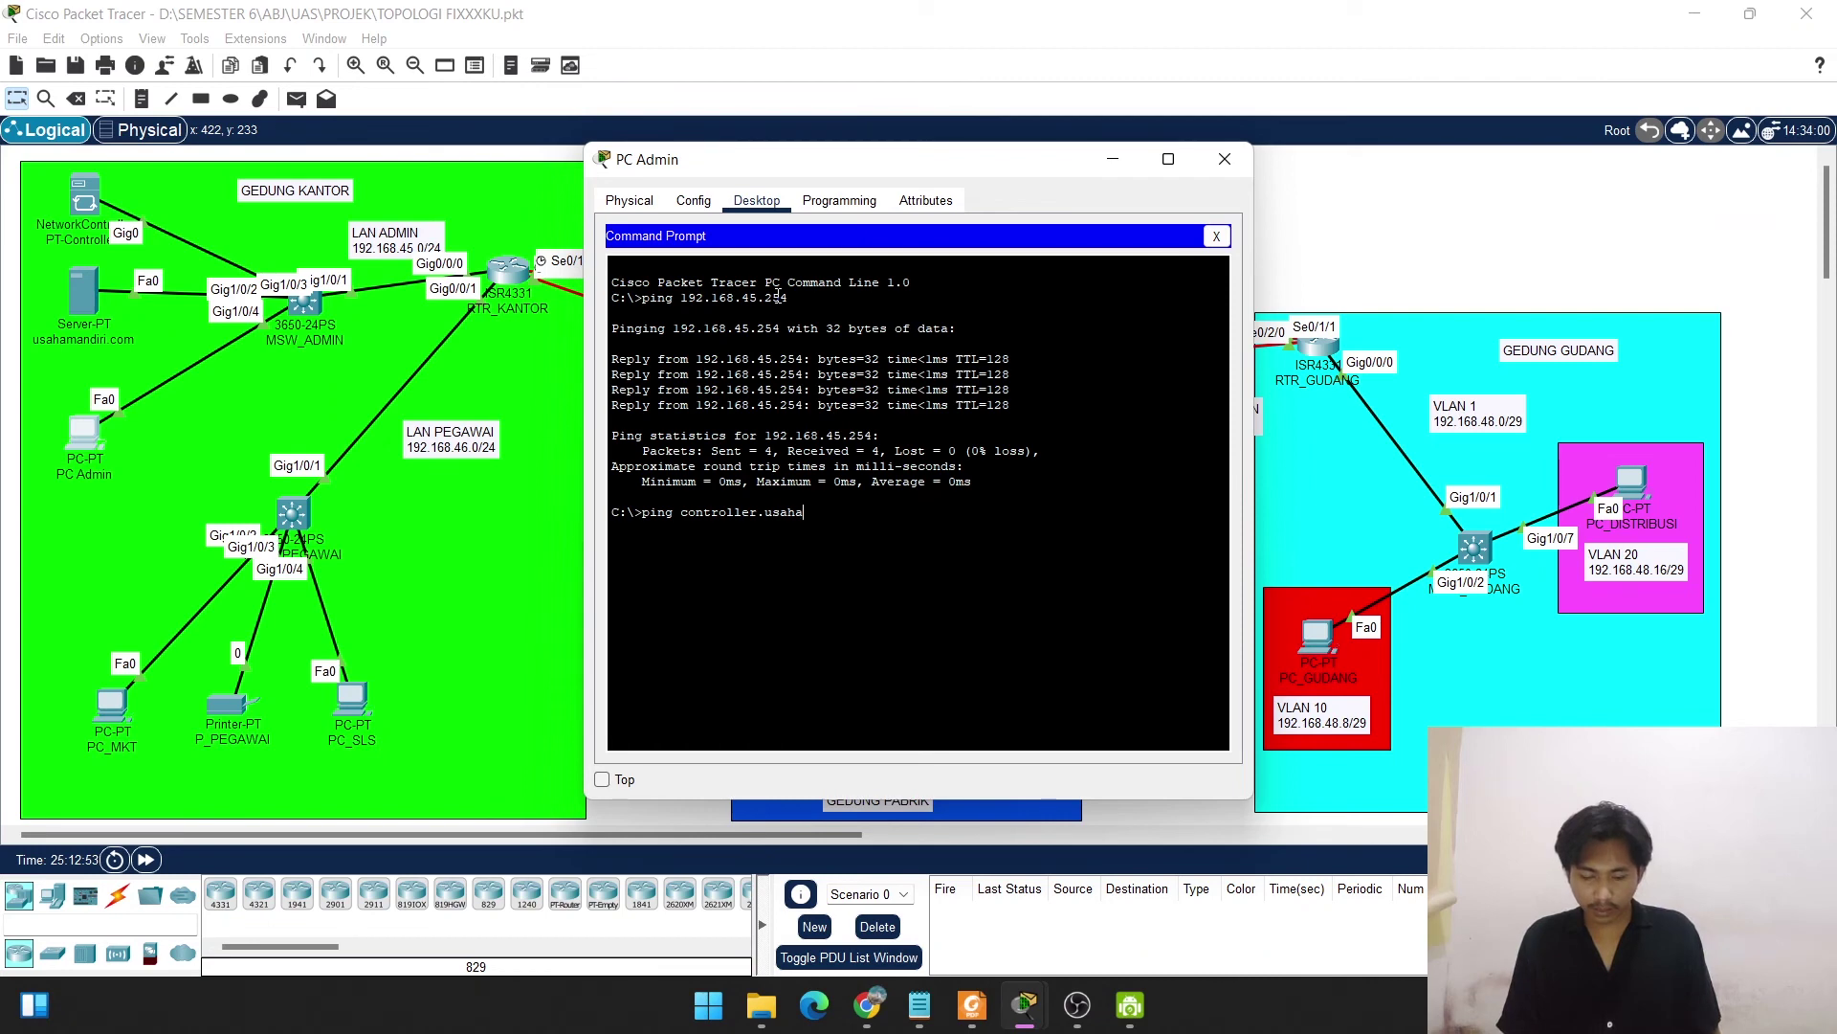
pyautogui.write('mandiri.com')
pyautogui.press('Return')
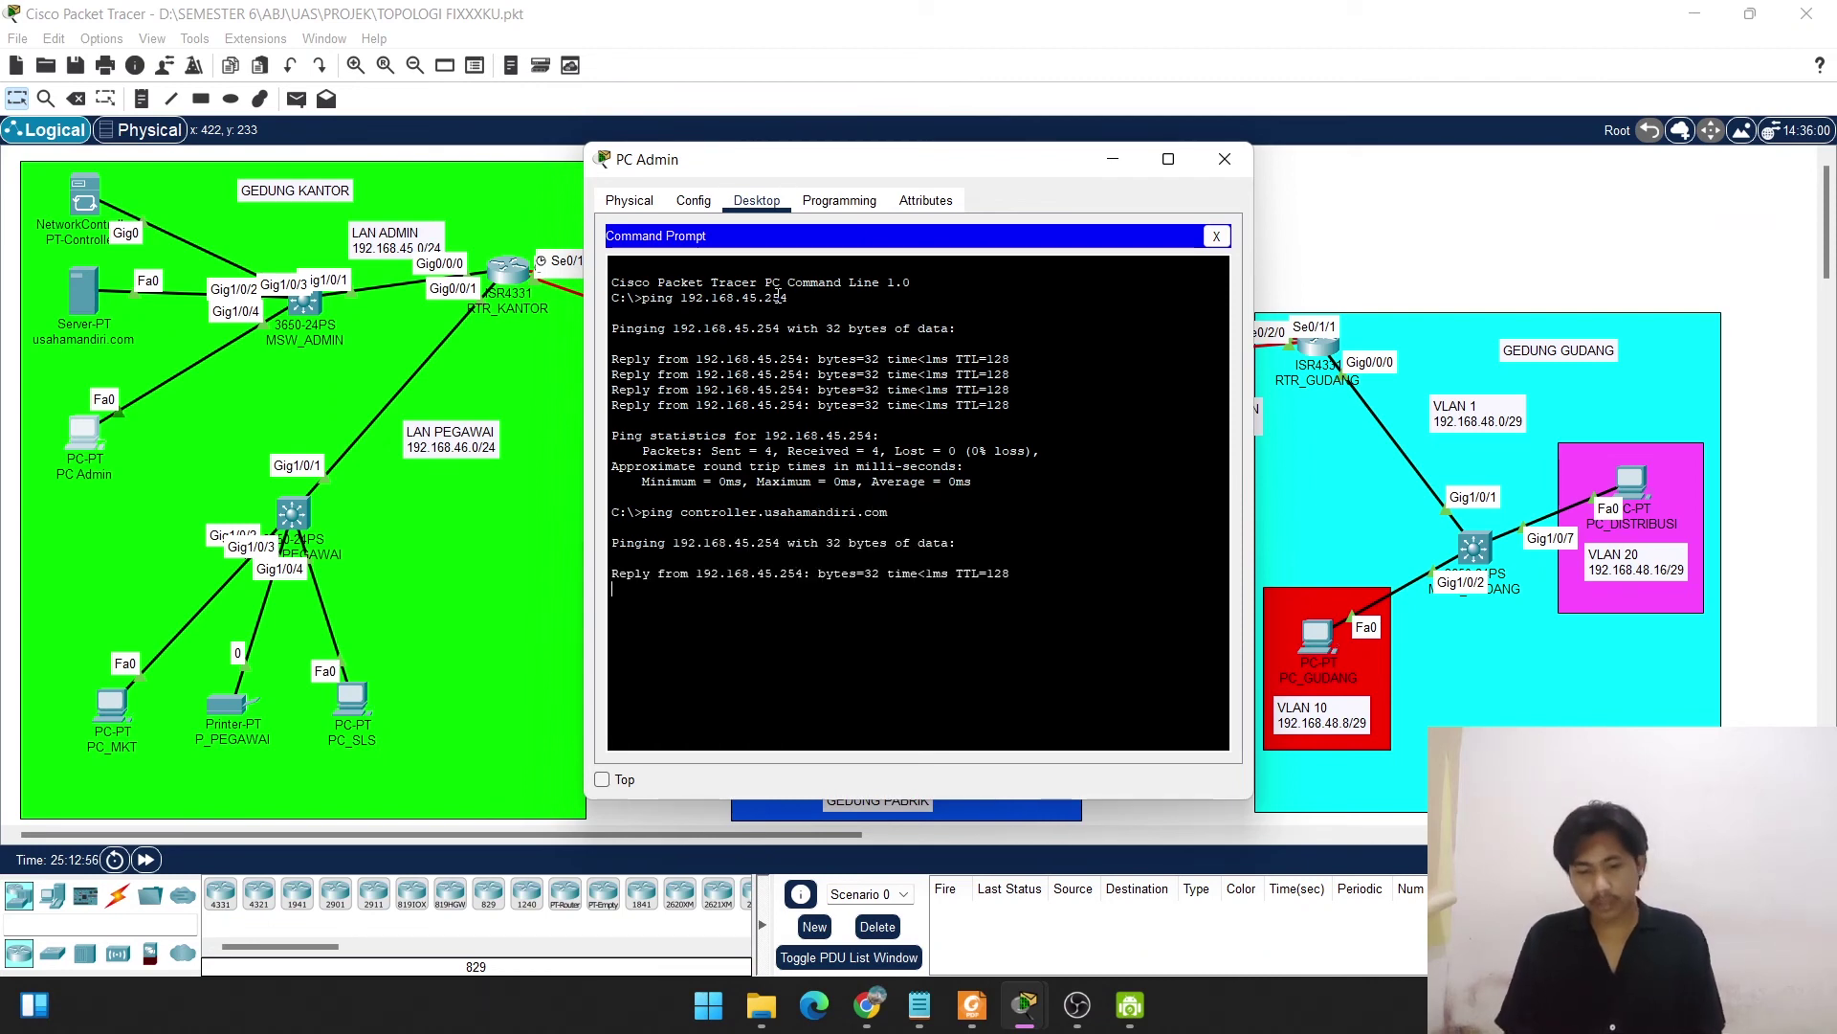
pyautogui.hotkey('ctrl', 'c')
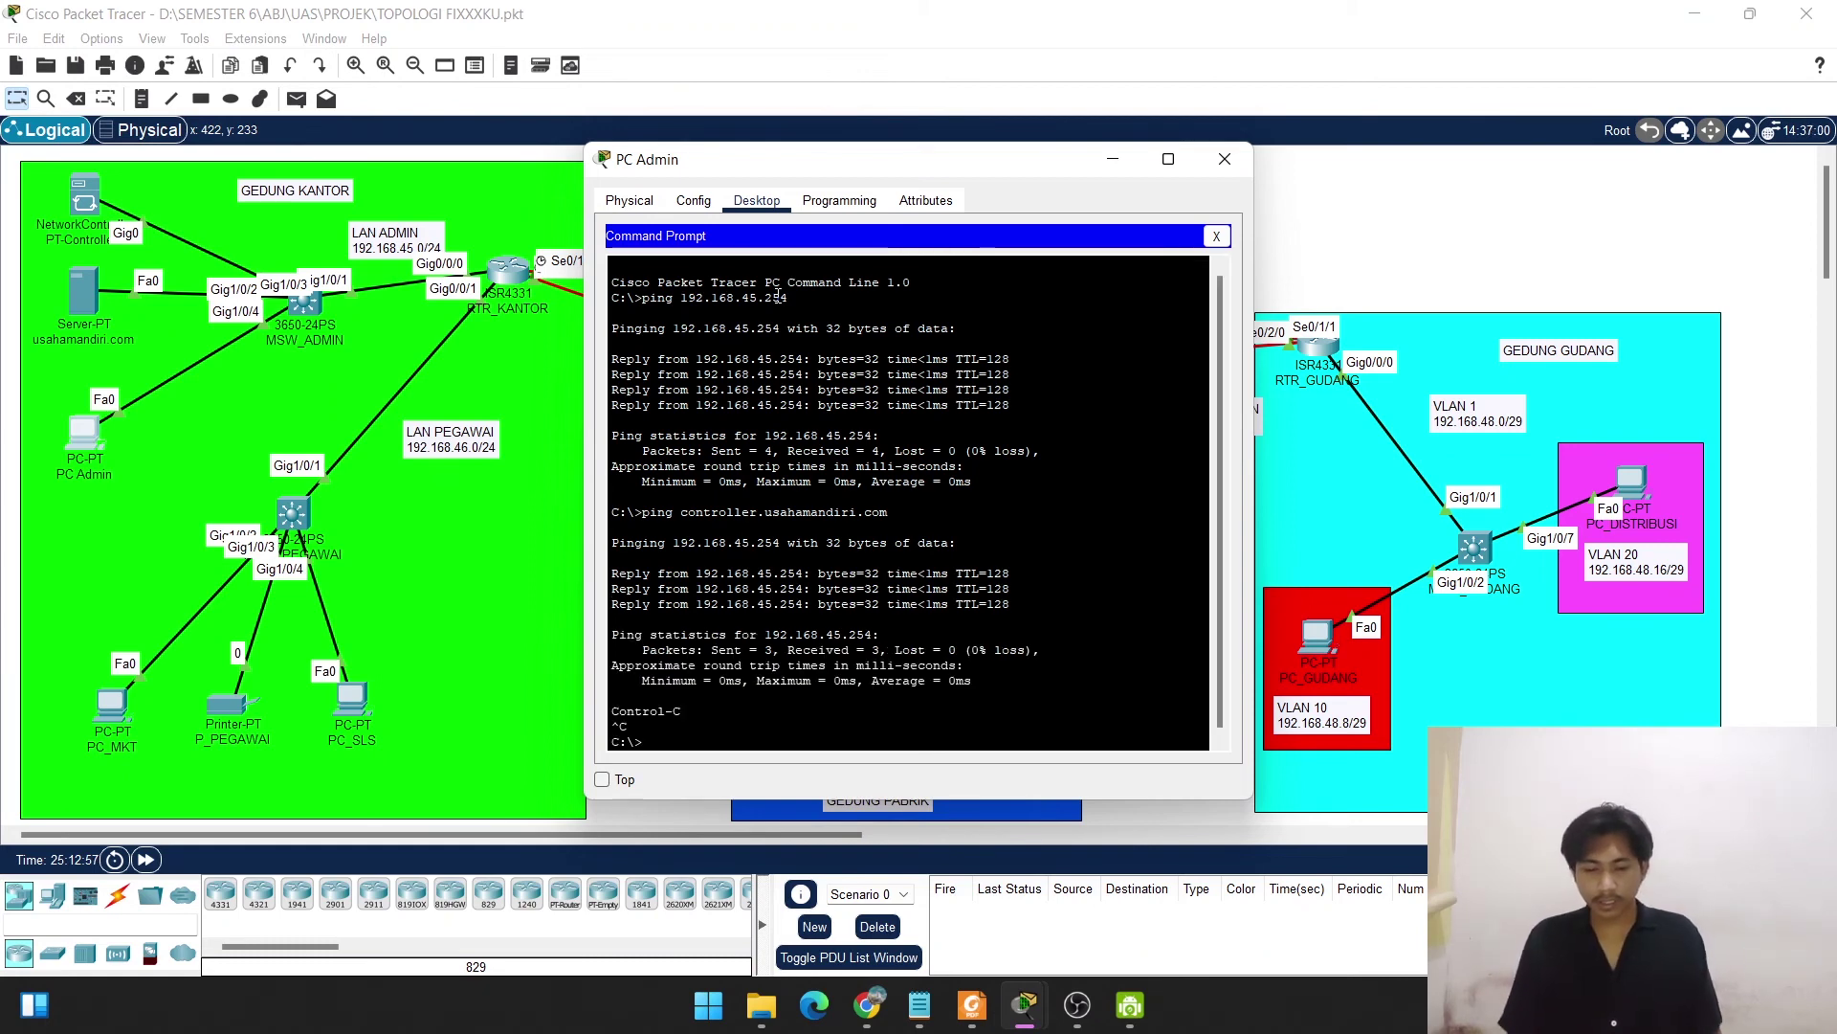
pyautogui.click(1226, 160)
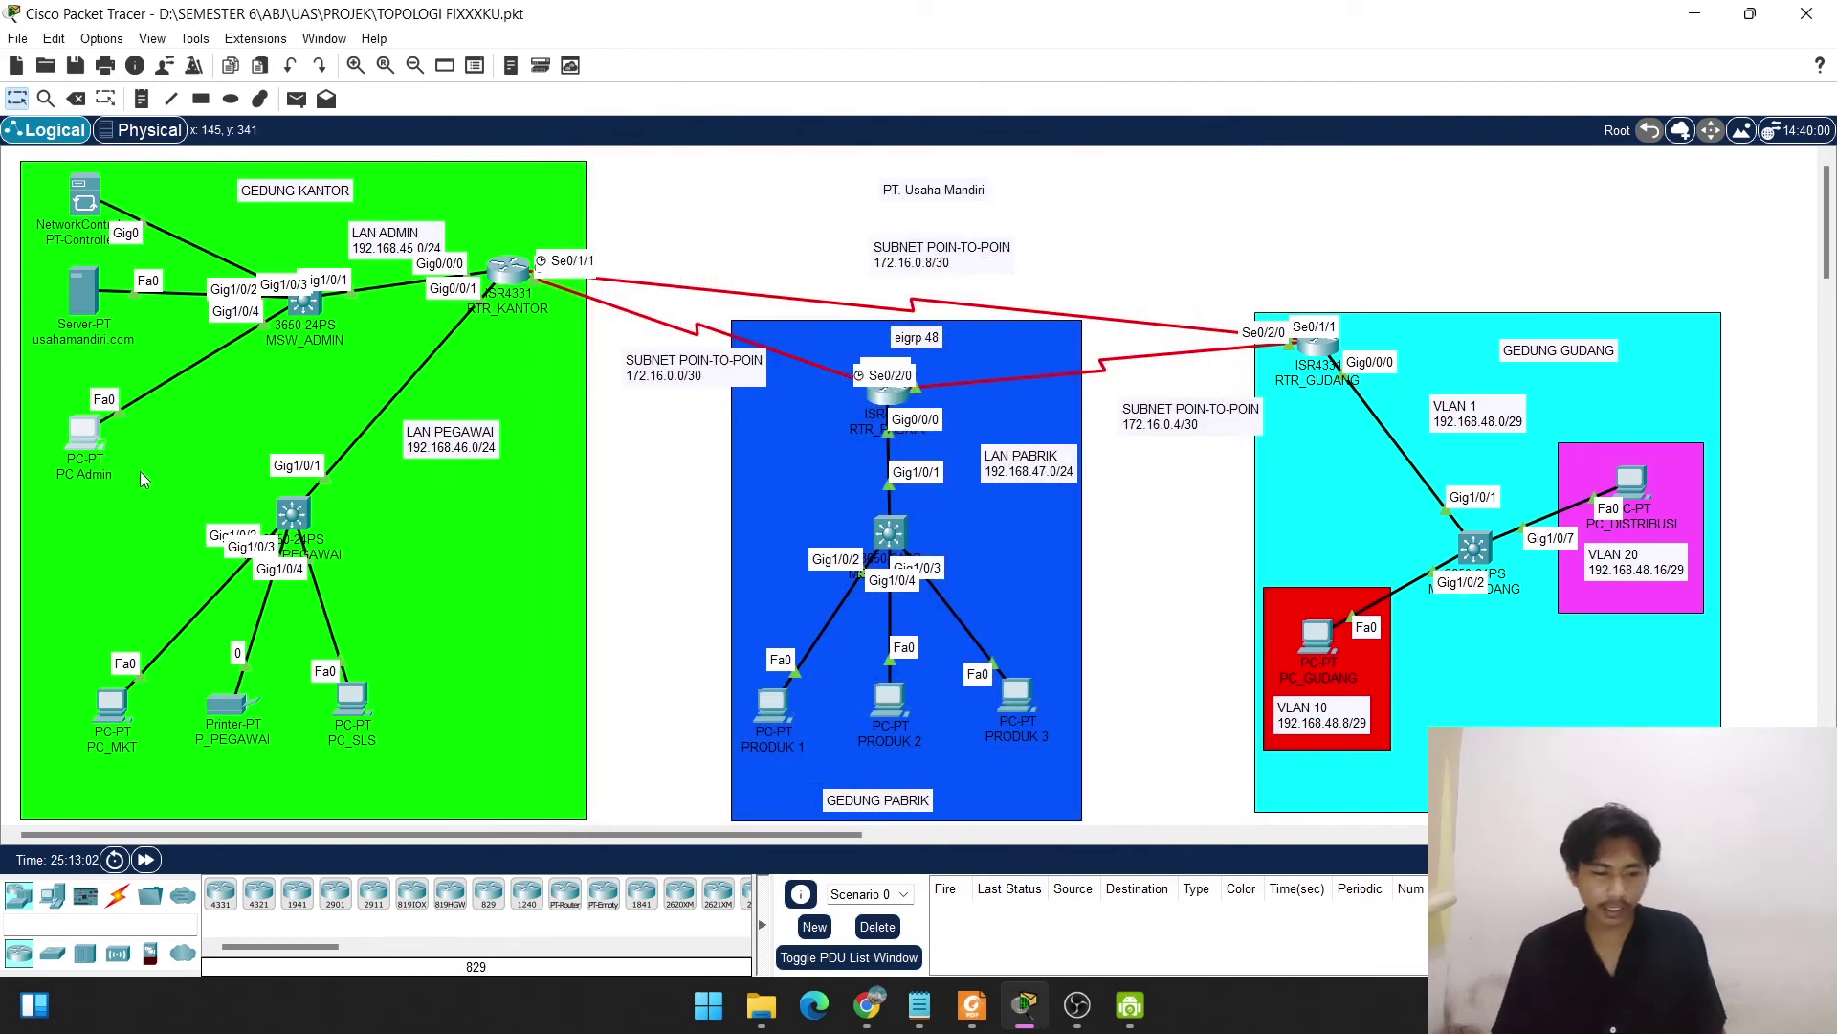
# Load controller.usahamandiri.com in PC Admin's web browser to reach the Network Controller setup page.
pyautogui.click(82, 436)
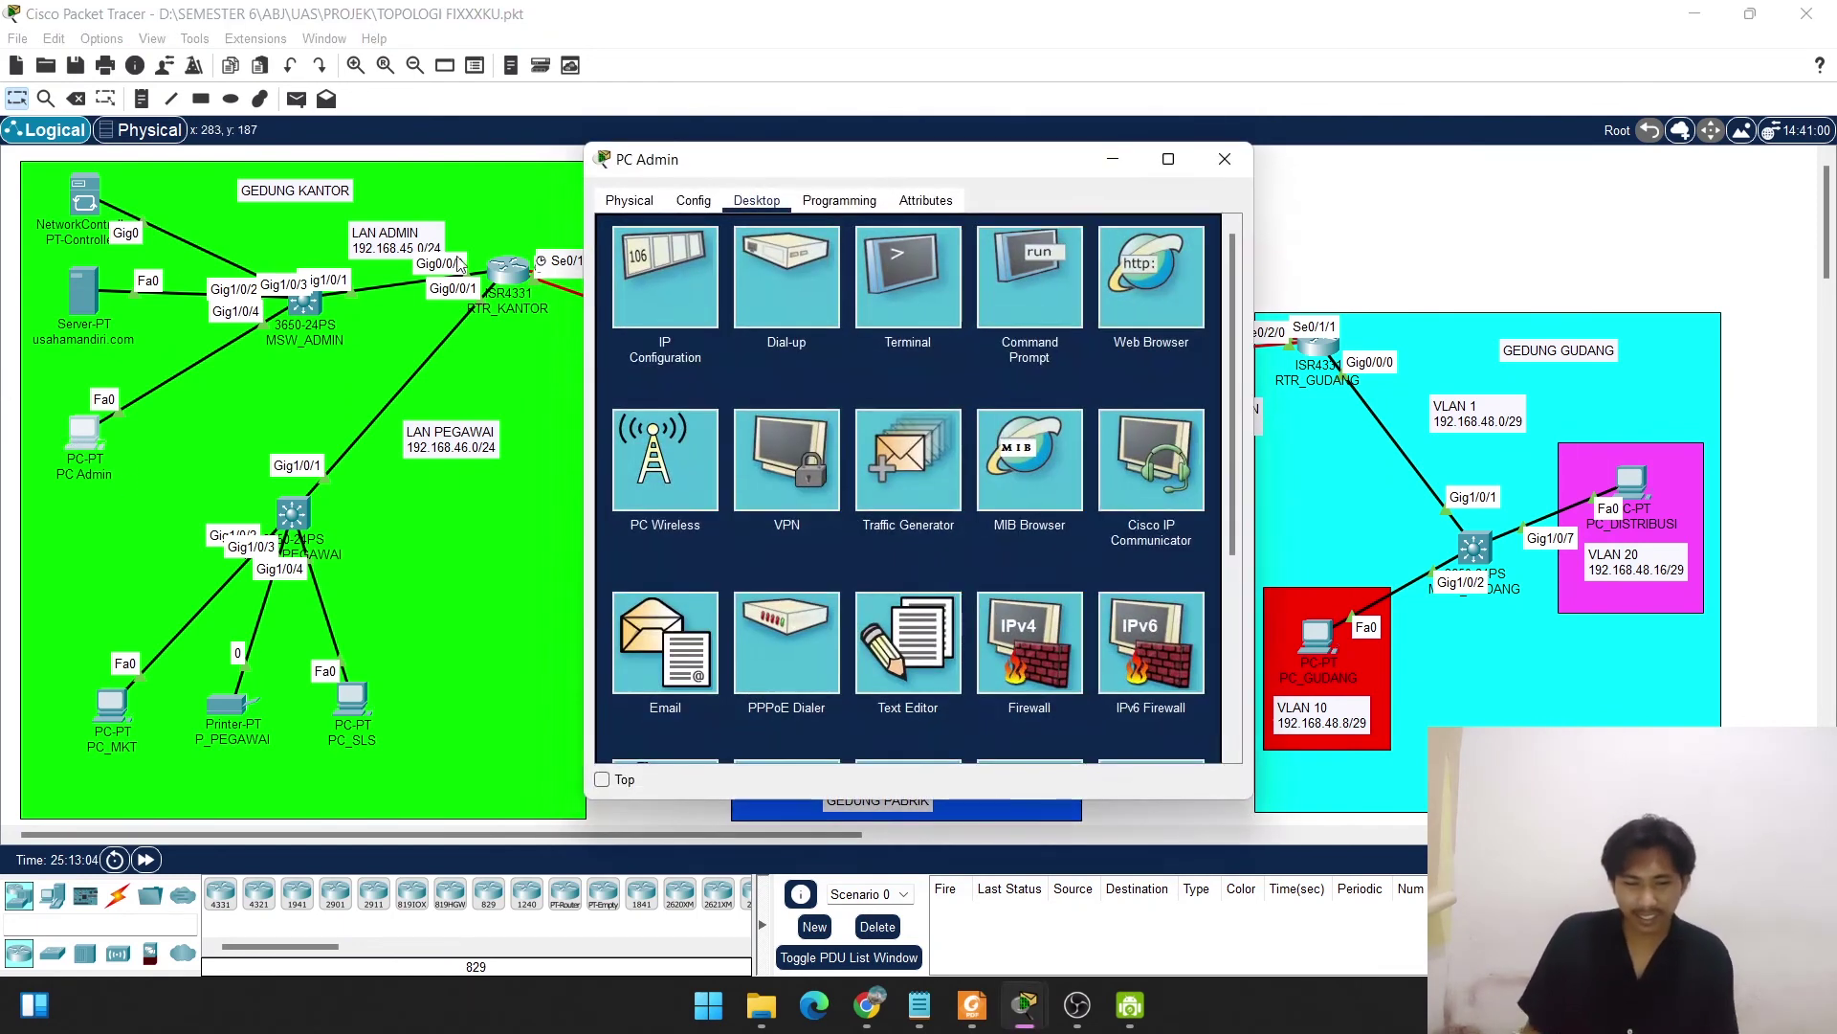
pyautogui.click(1140, 294)
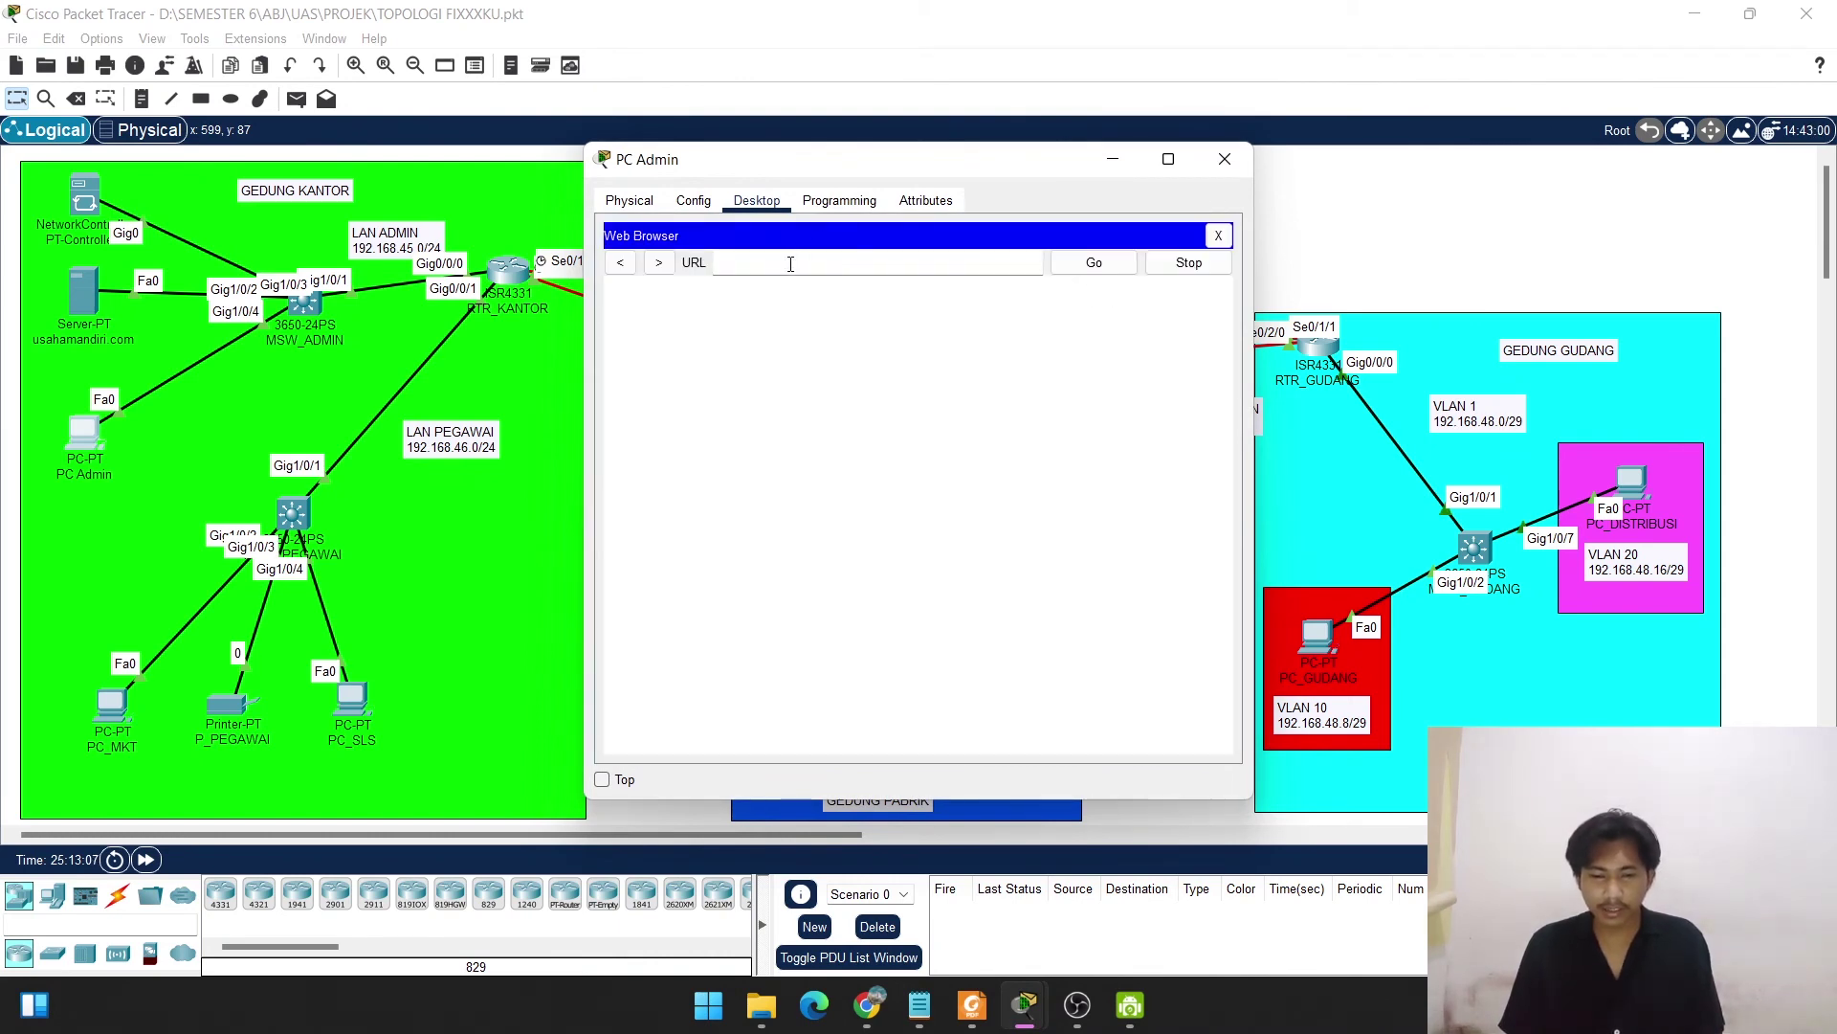
pyautogui.click(791, 264)
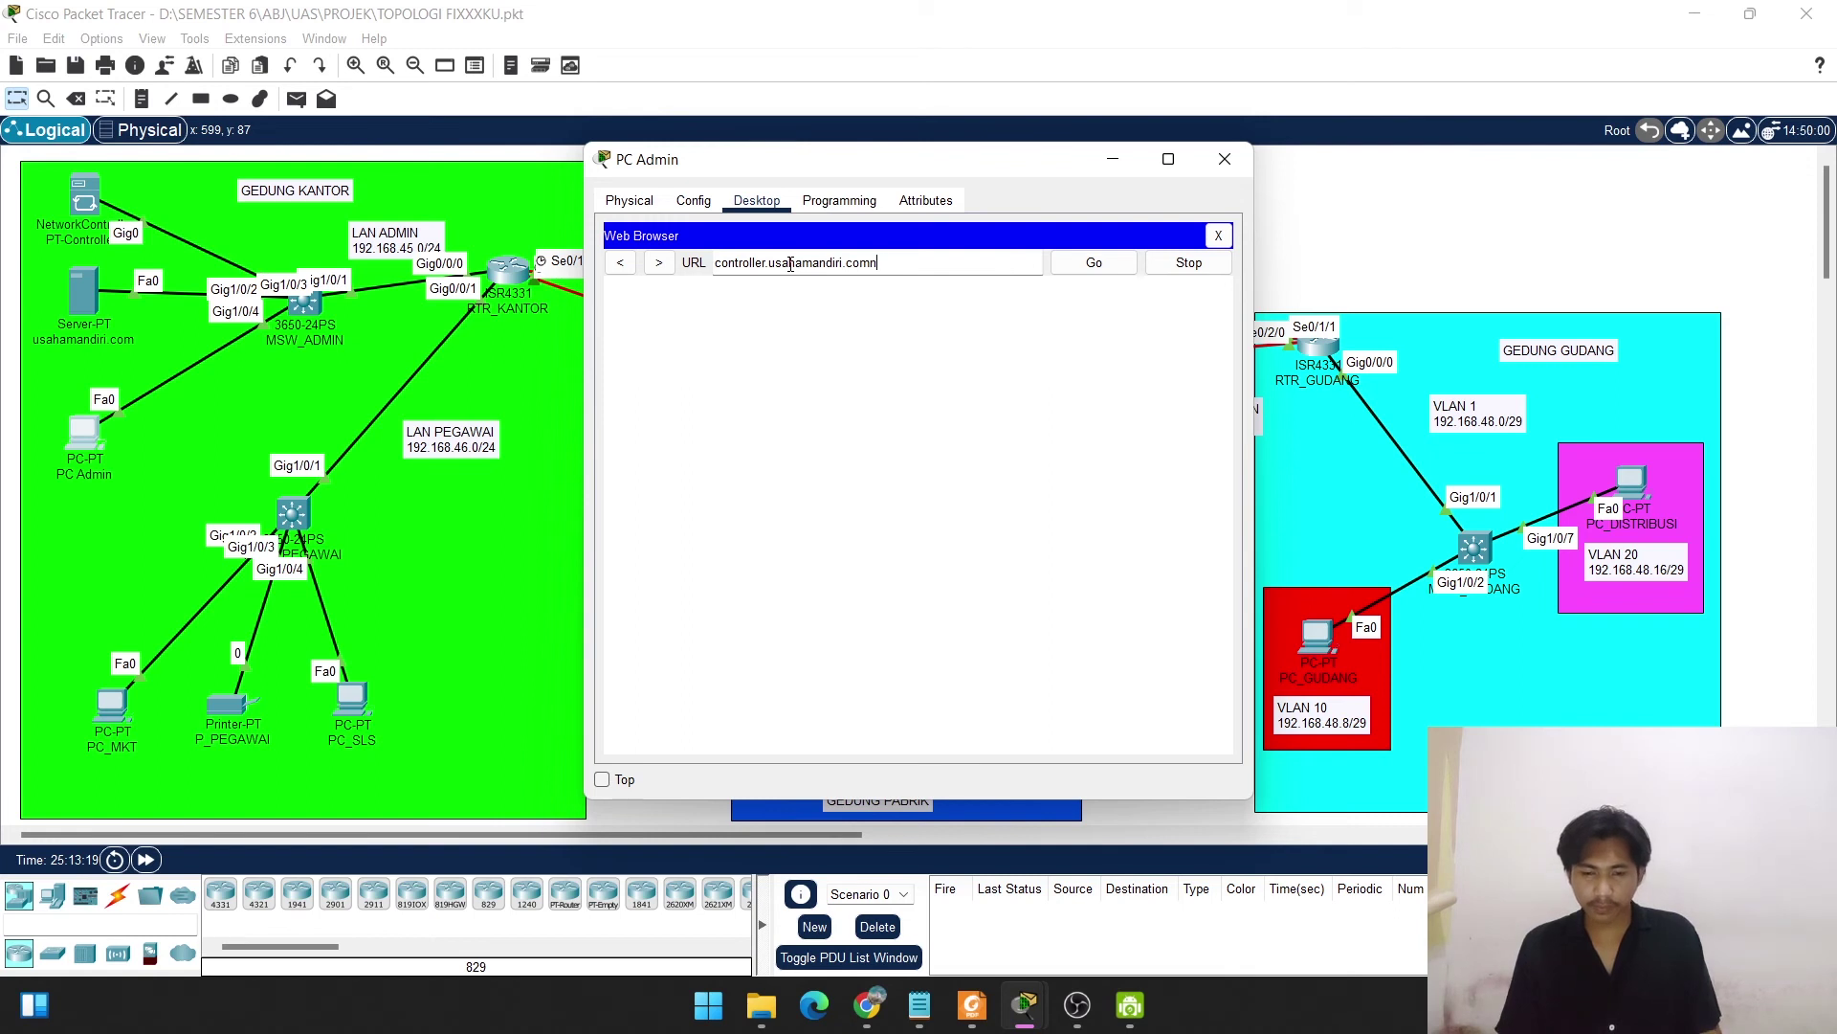
pyautogui.press('BackSpace')
pyautogui.click(1094, 264)
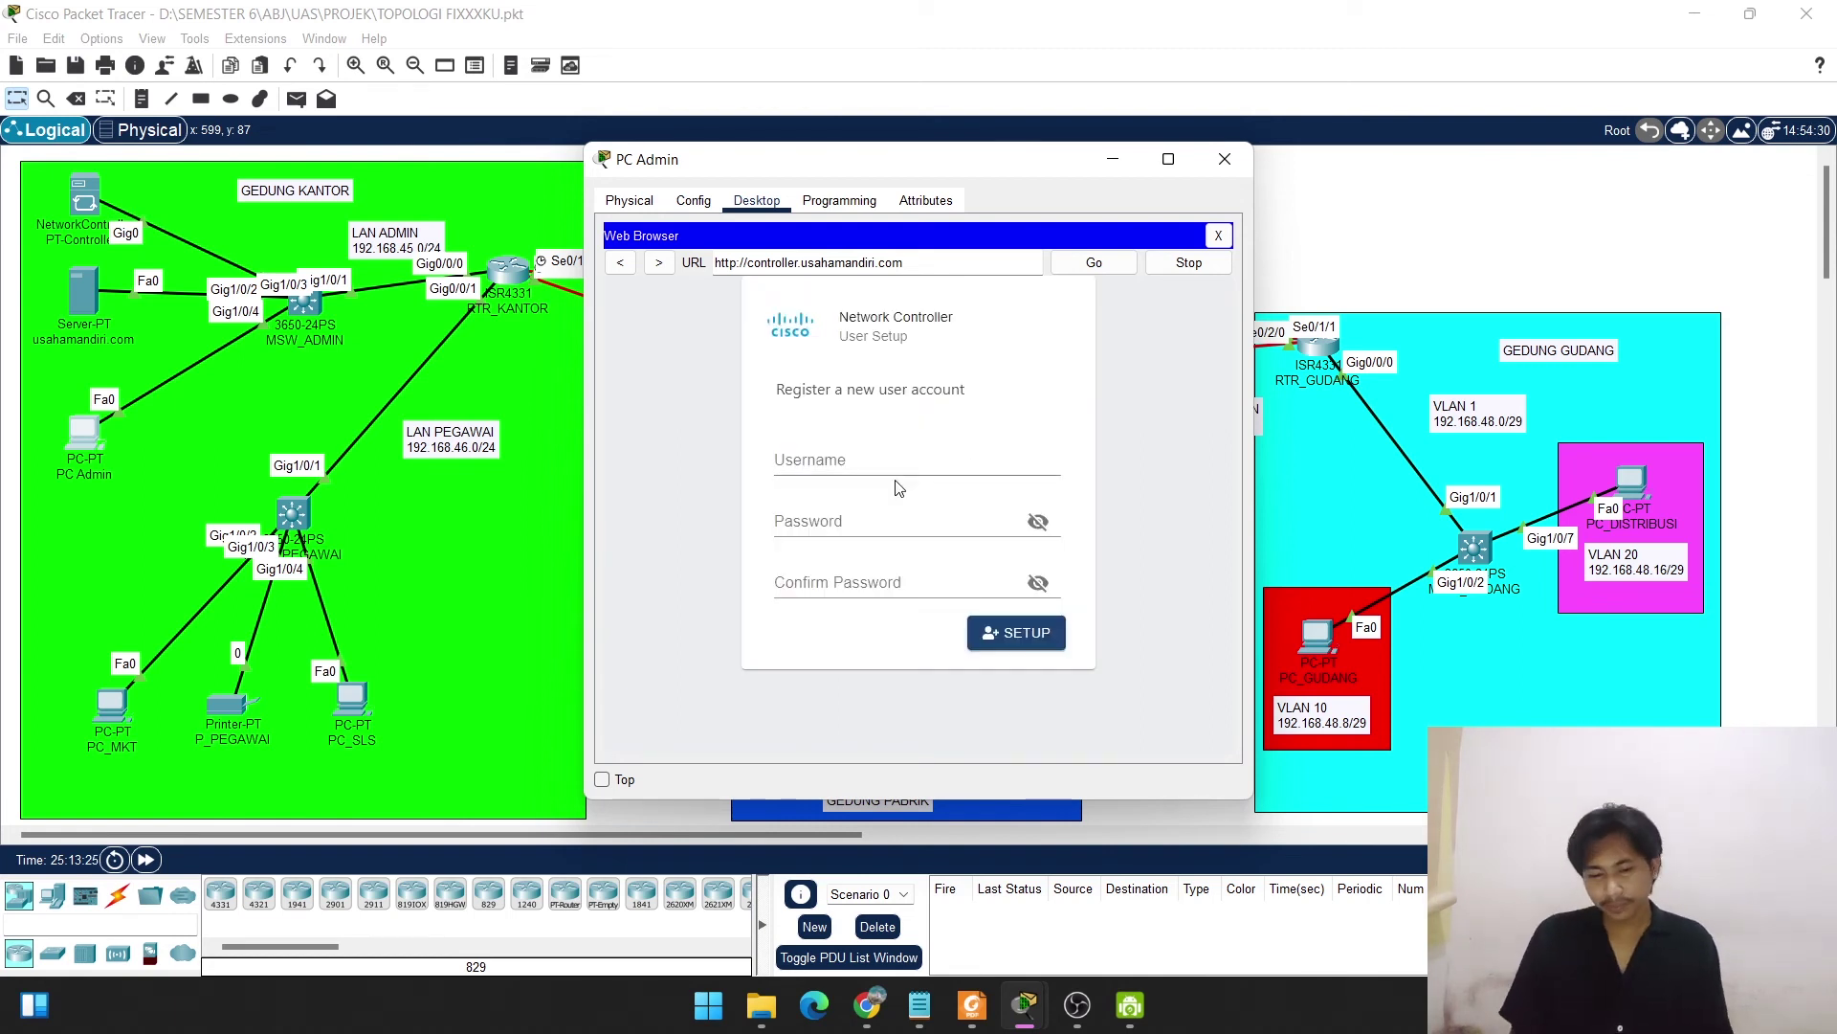
# Enter a username and the password twice, reveal both to check they match, then click SETUP.
pyautogui.click(891, 467)
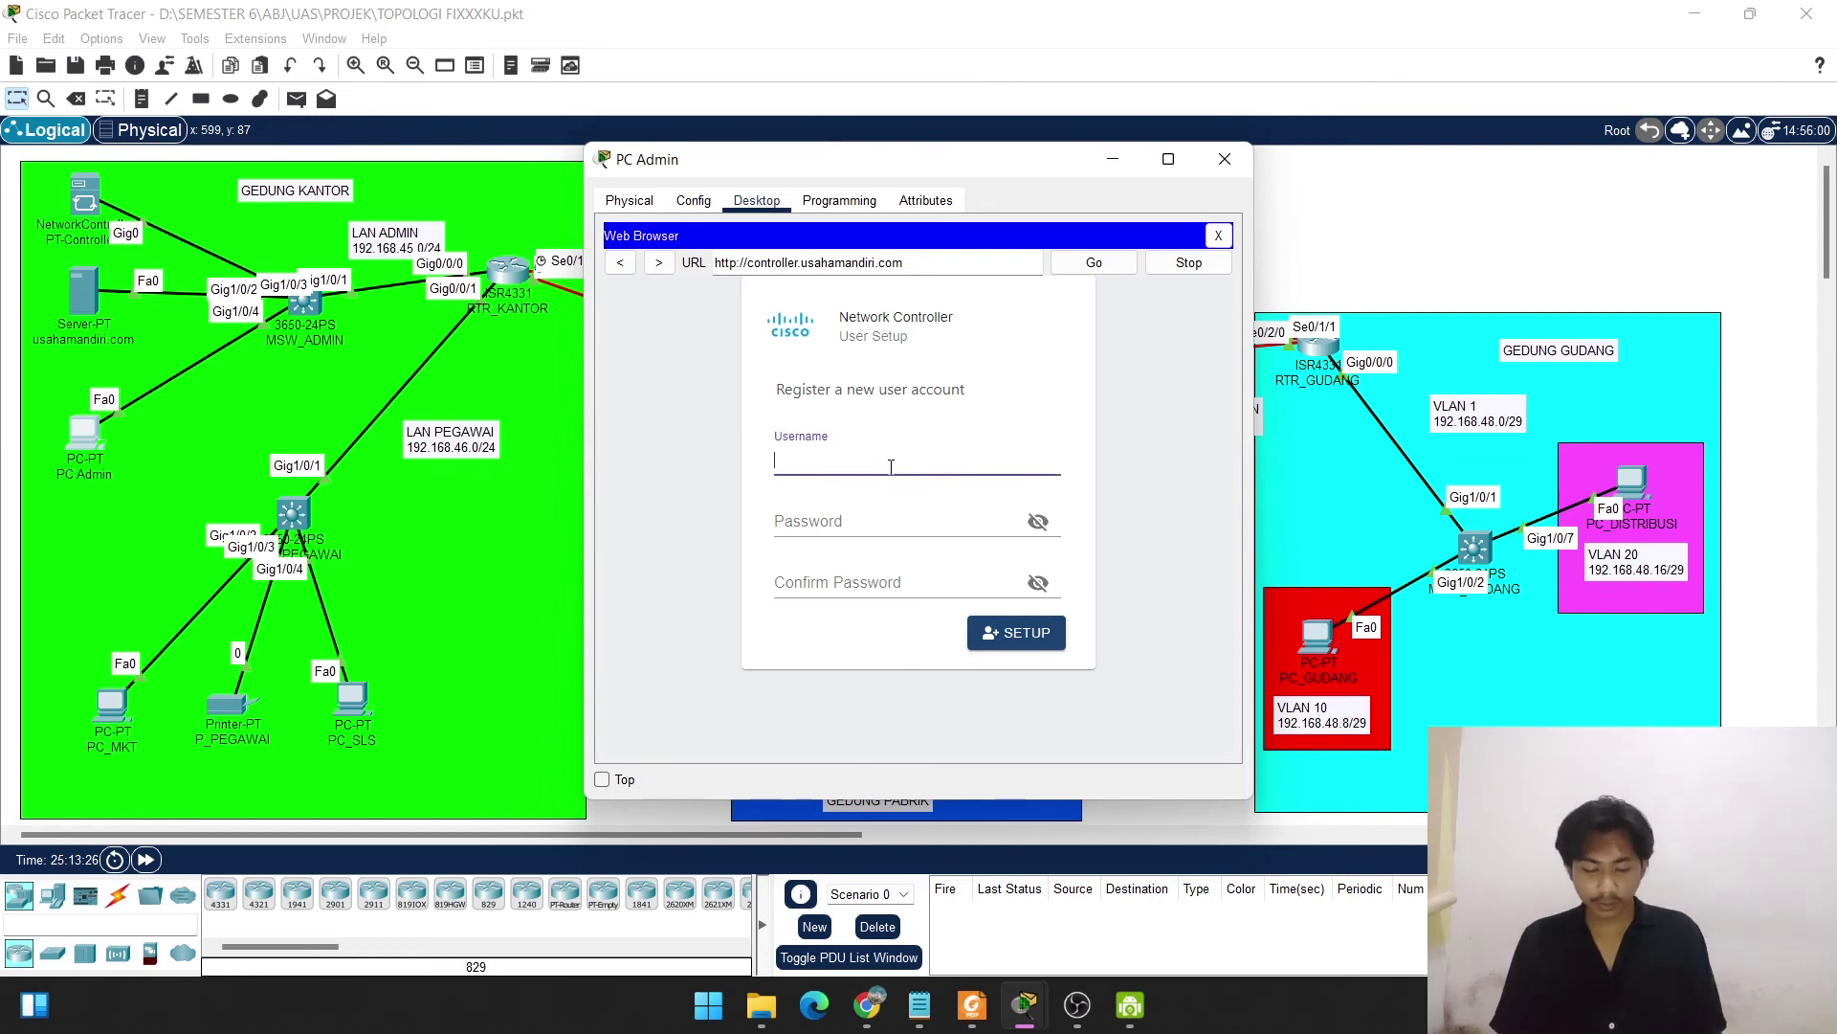
pyautogui.write('use')
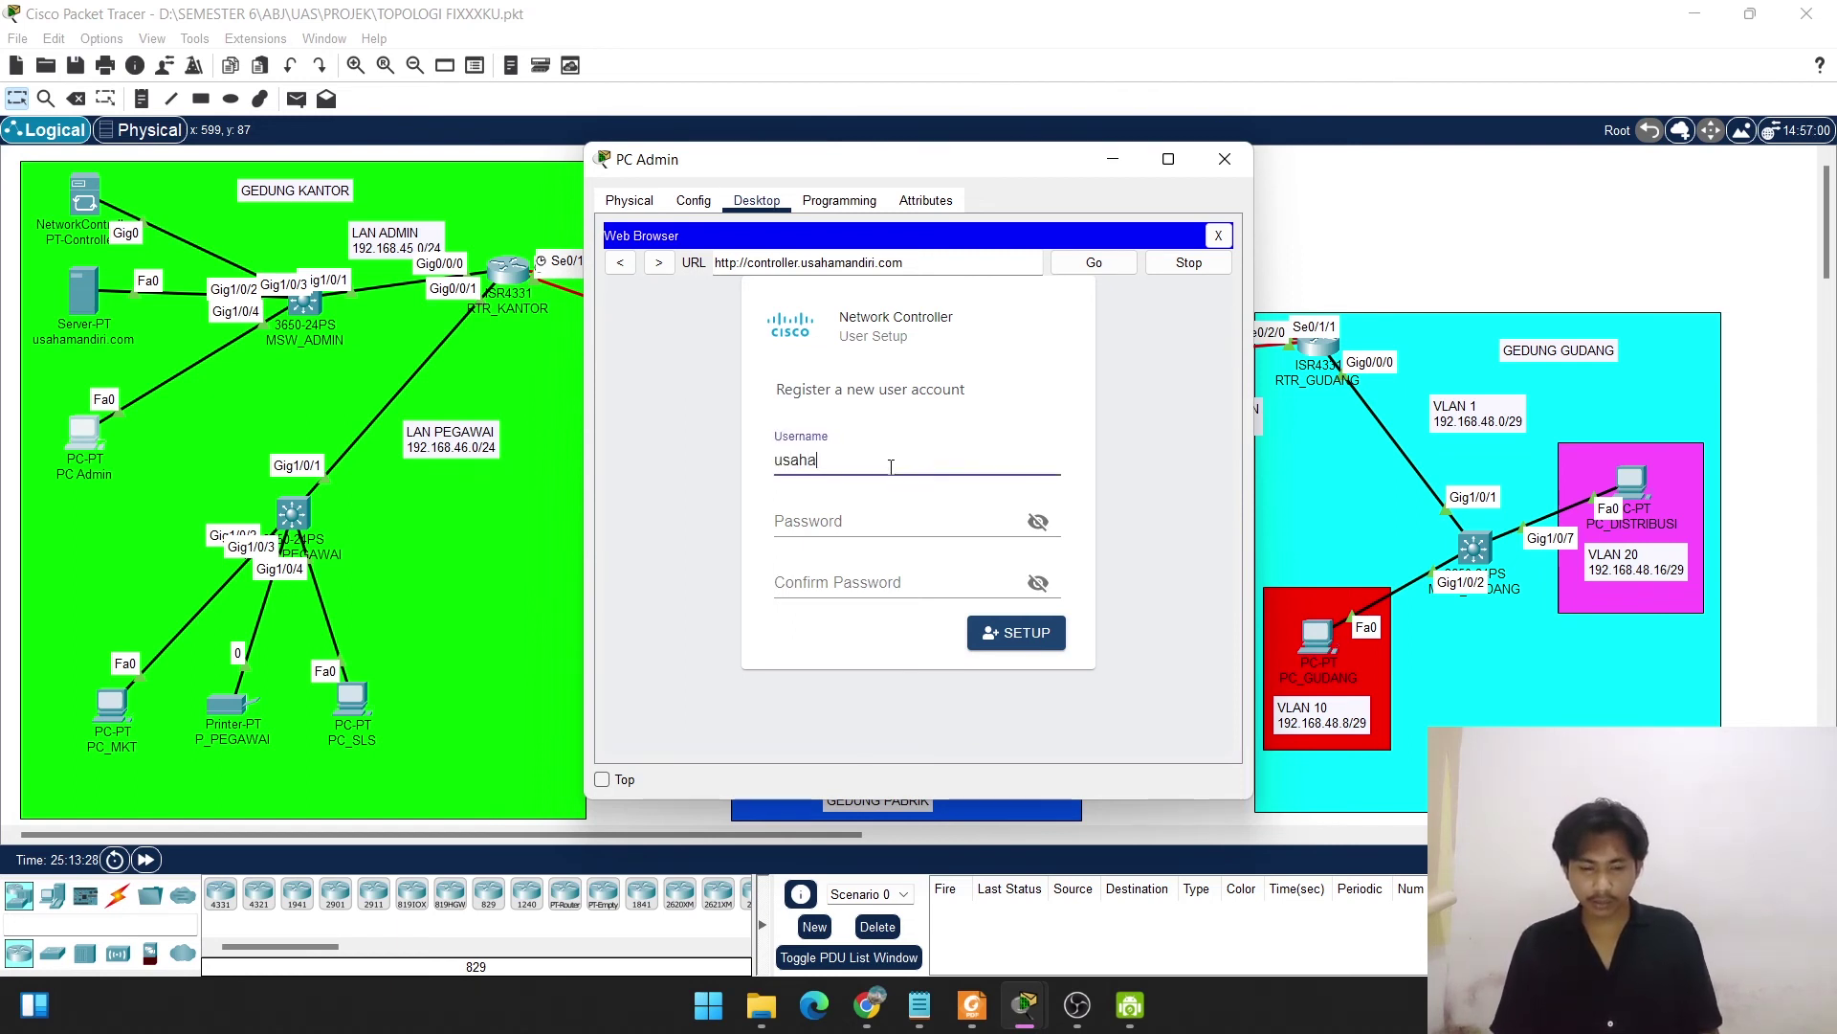
pyautogui.click(881, 517)
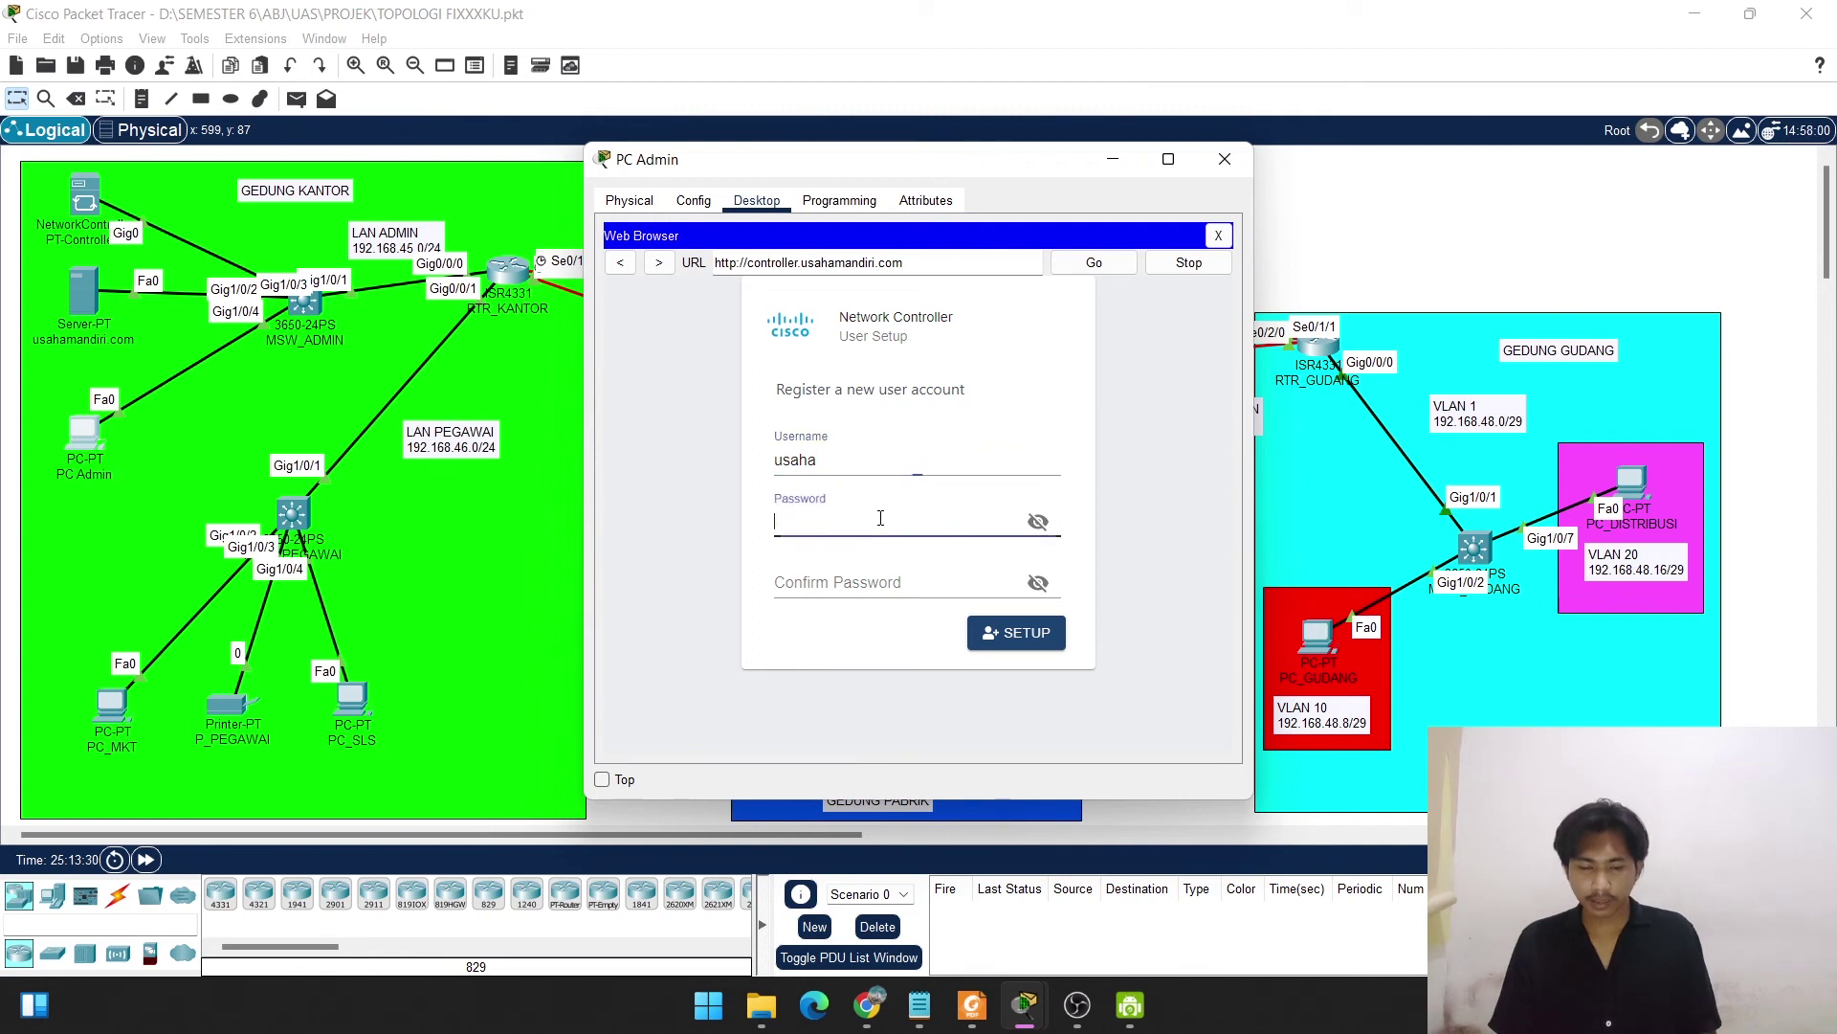
pyautogui.write('1234567')
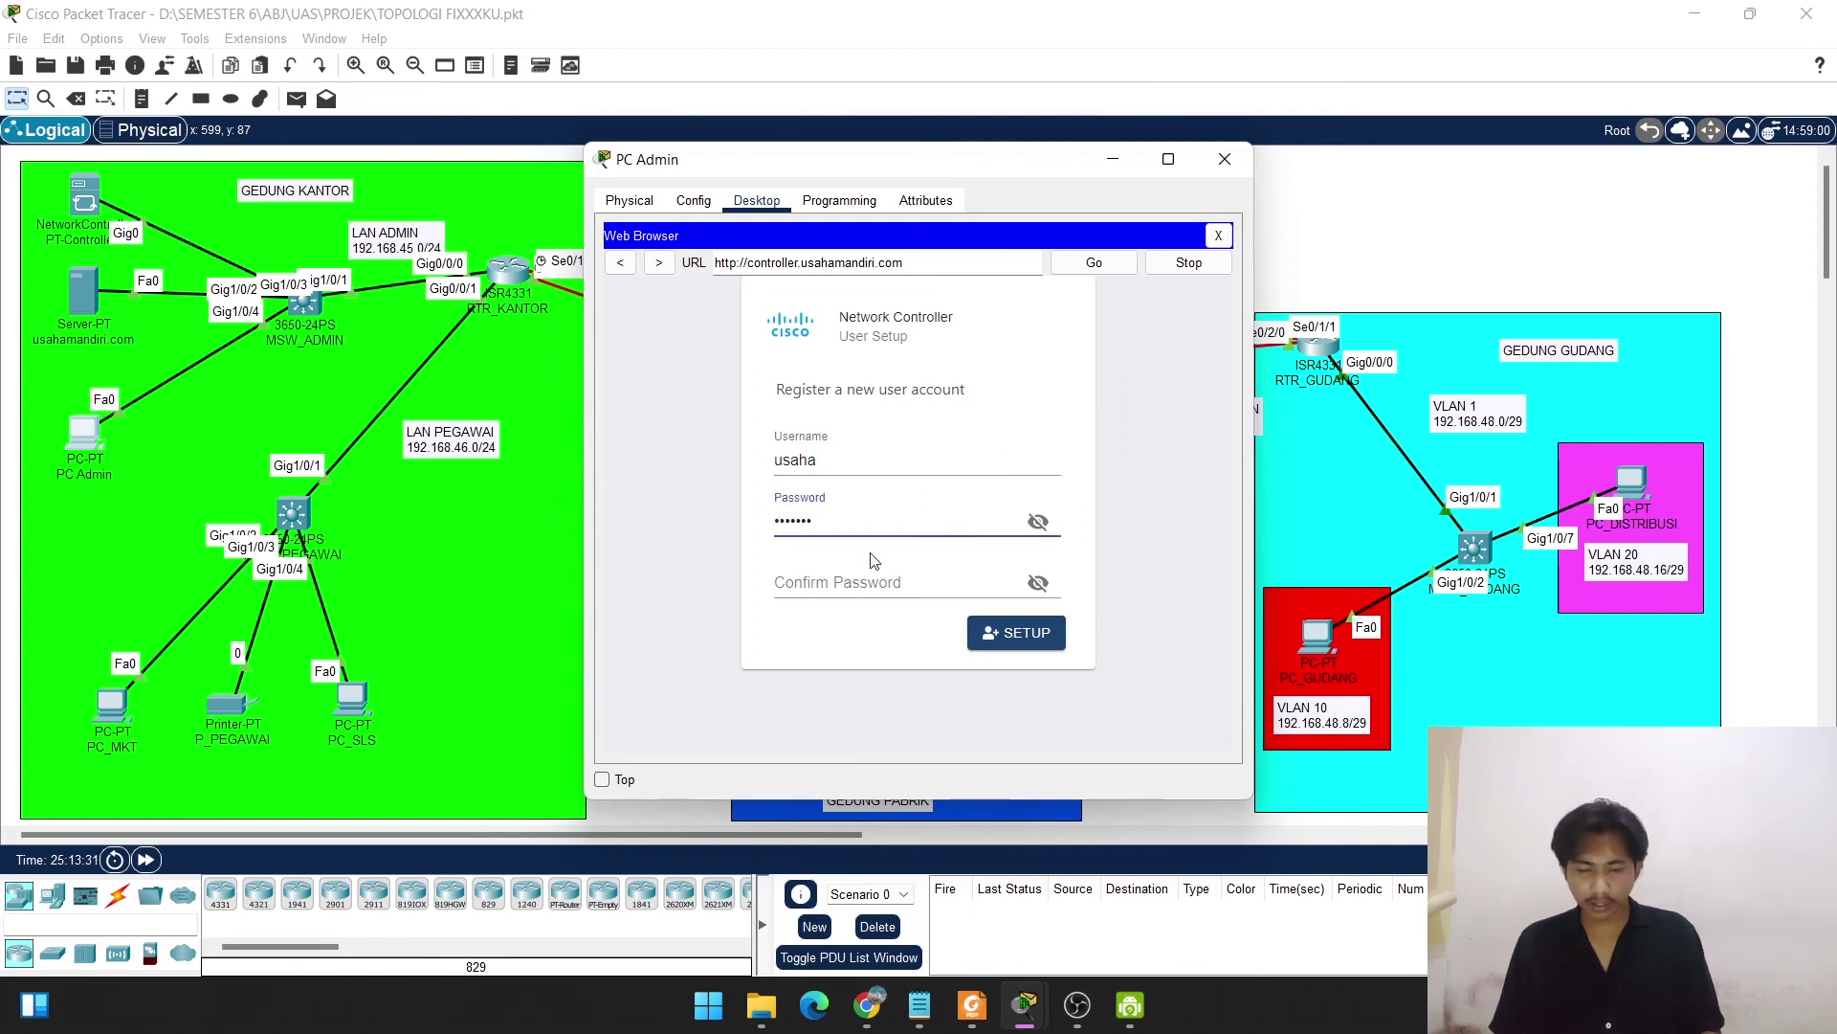
pyautogui.click(864, 583)
pyautogui.write('12345')
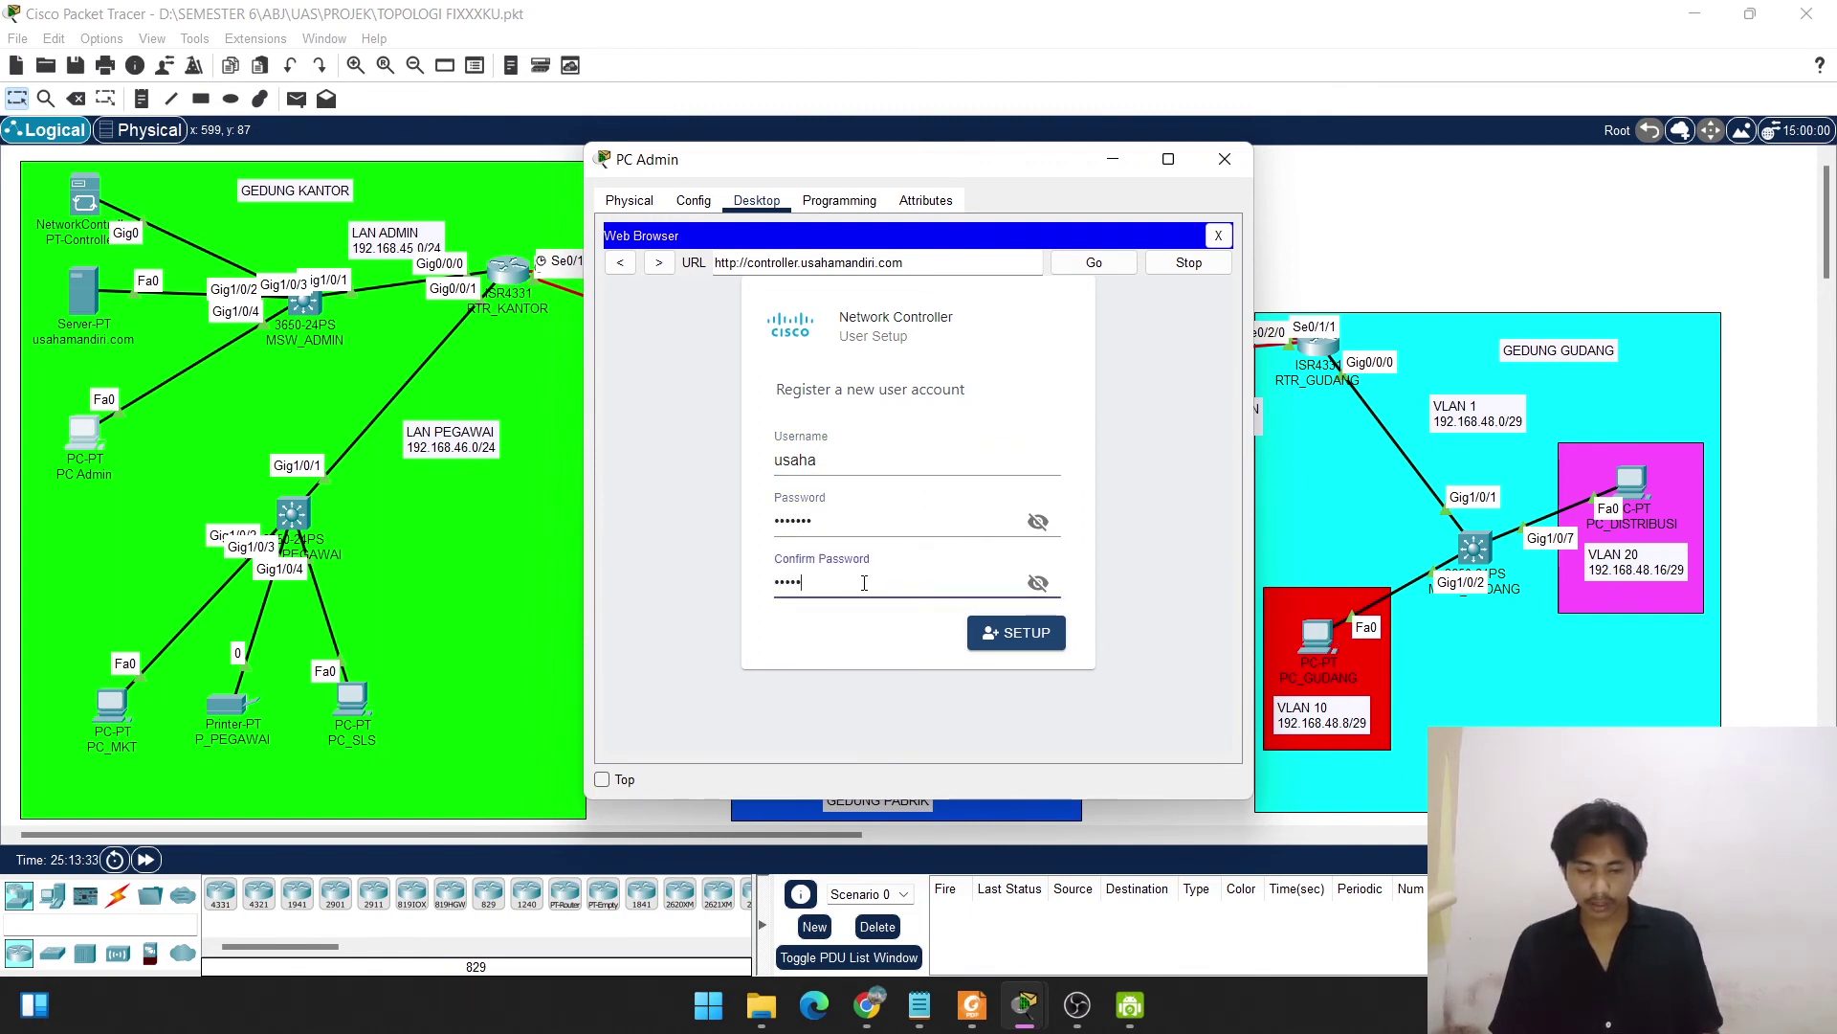
pyautogui.write('67')
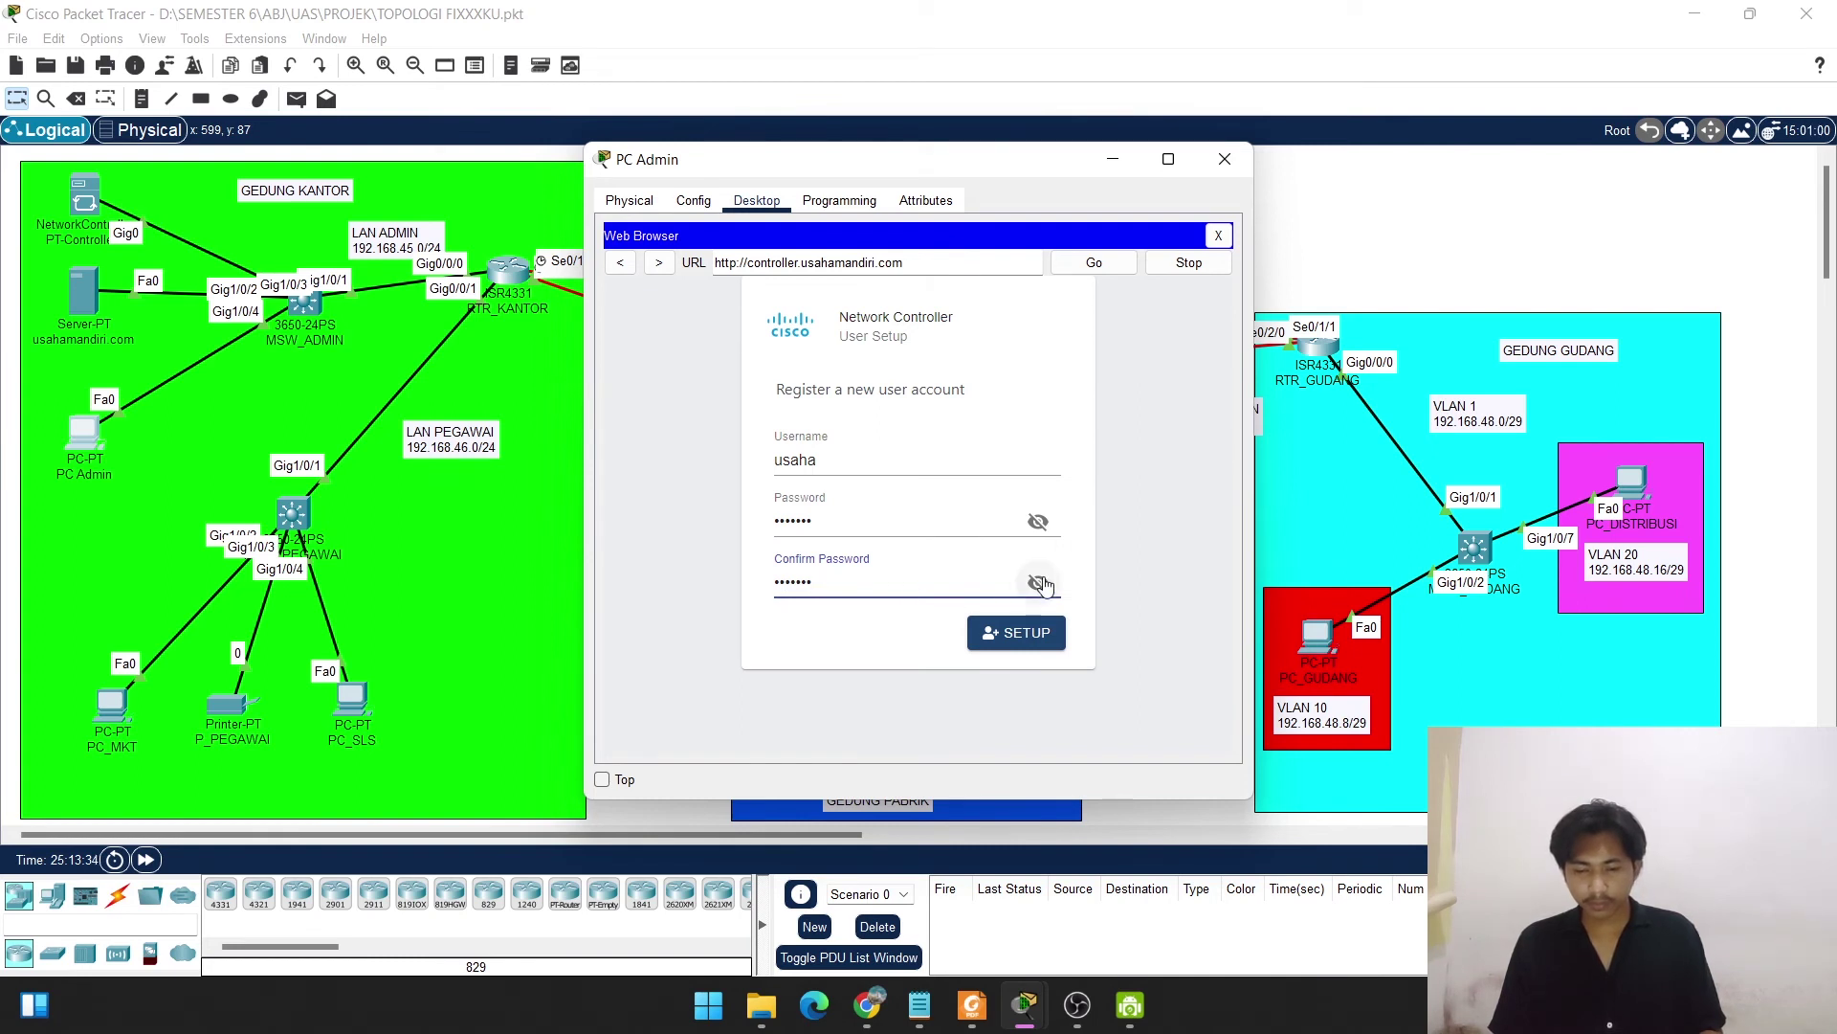
pyautogui.click(1039, 582)
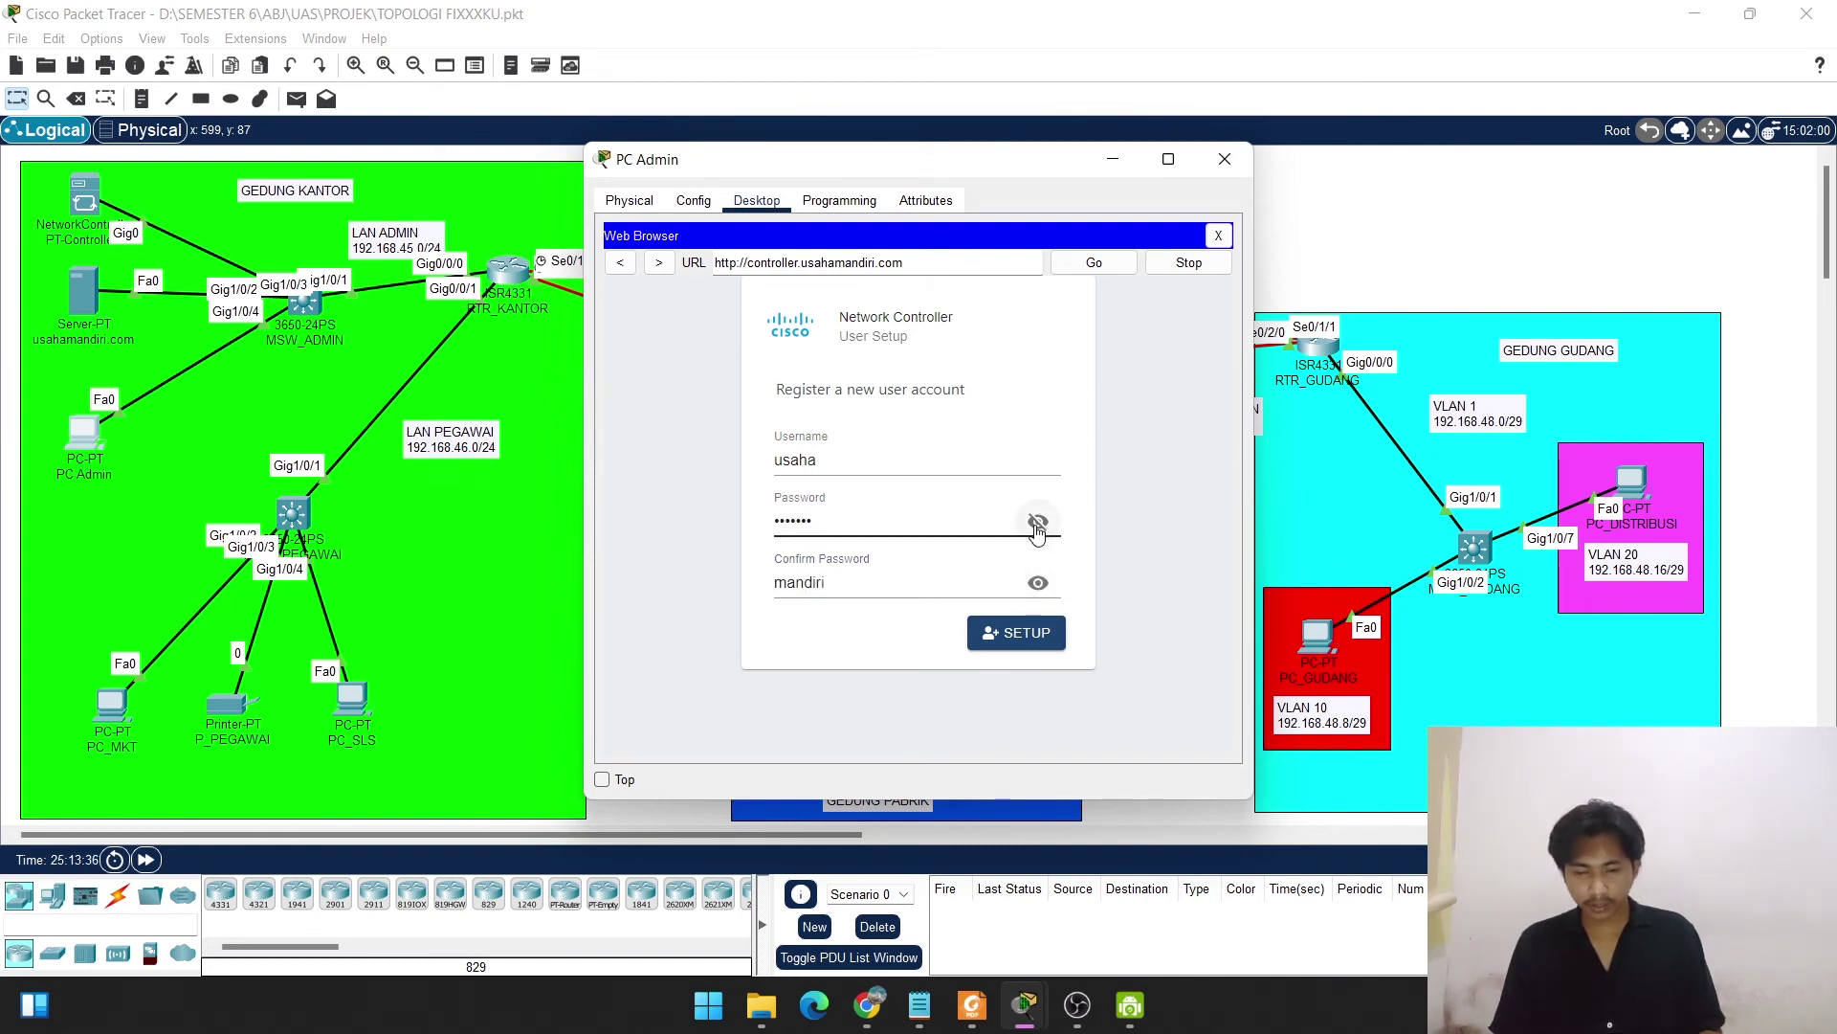
pyautogui.click(1038, 524)
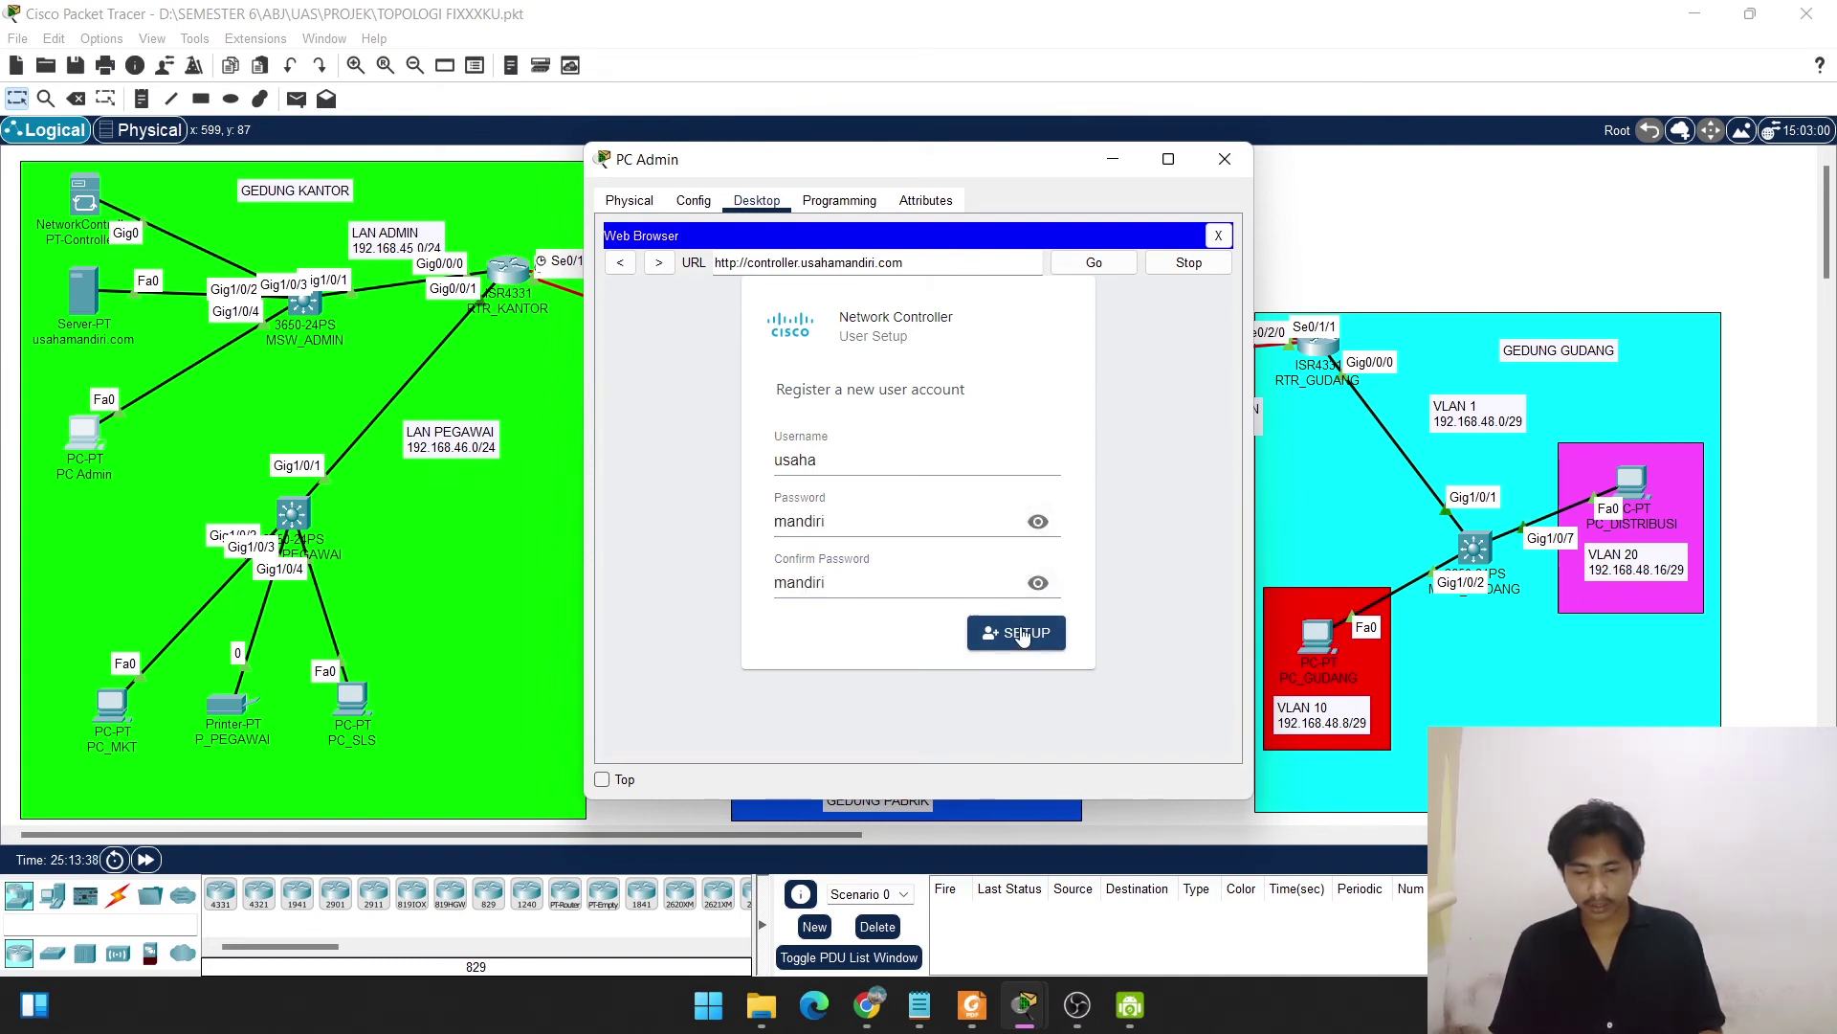
pyautogui.click(1023, 633)
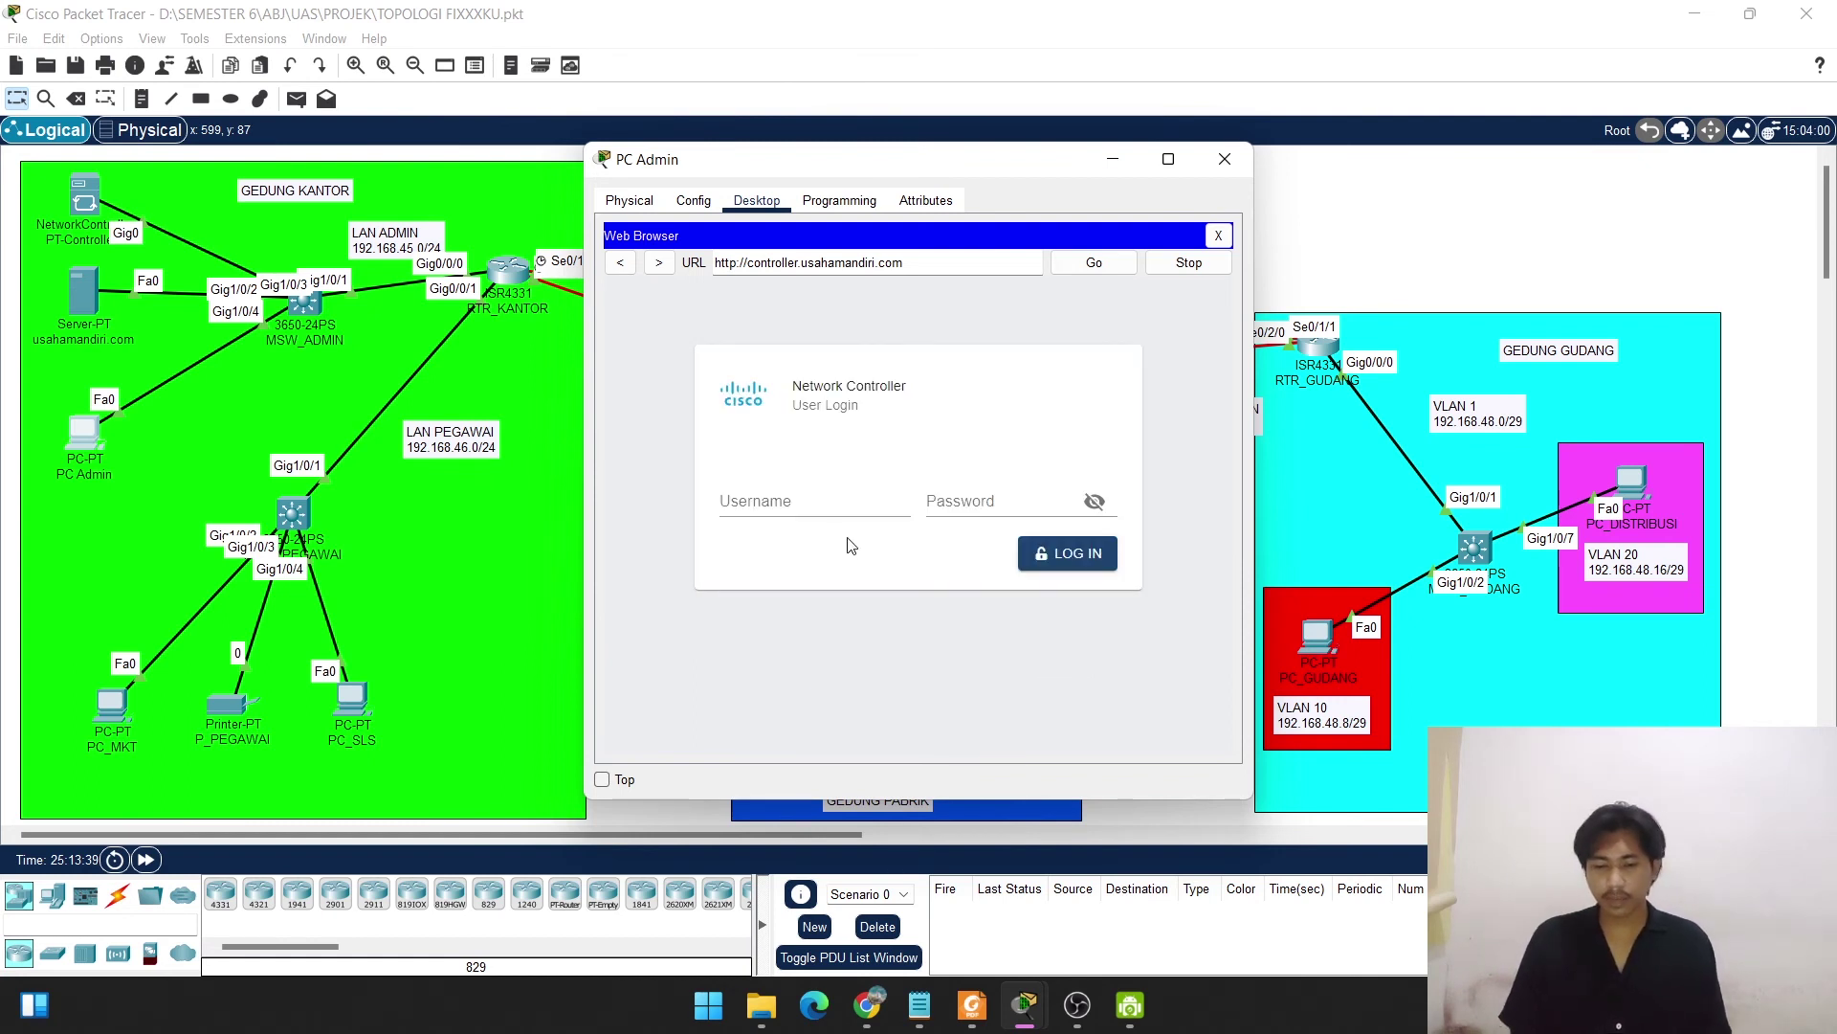
# Log in to the Network Controller with the new account's username and password.
pyautogui.click(777, 506)
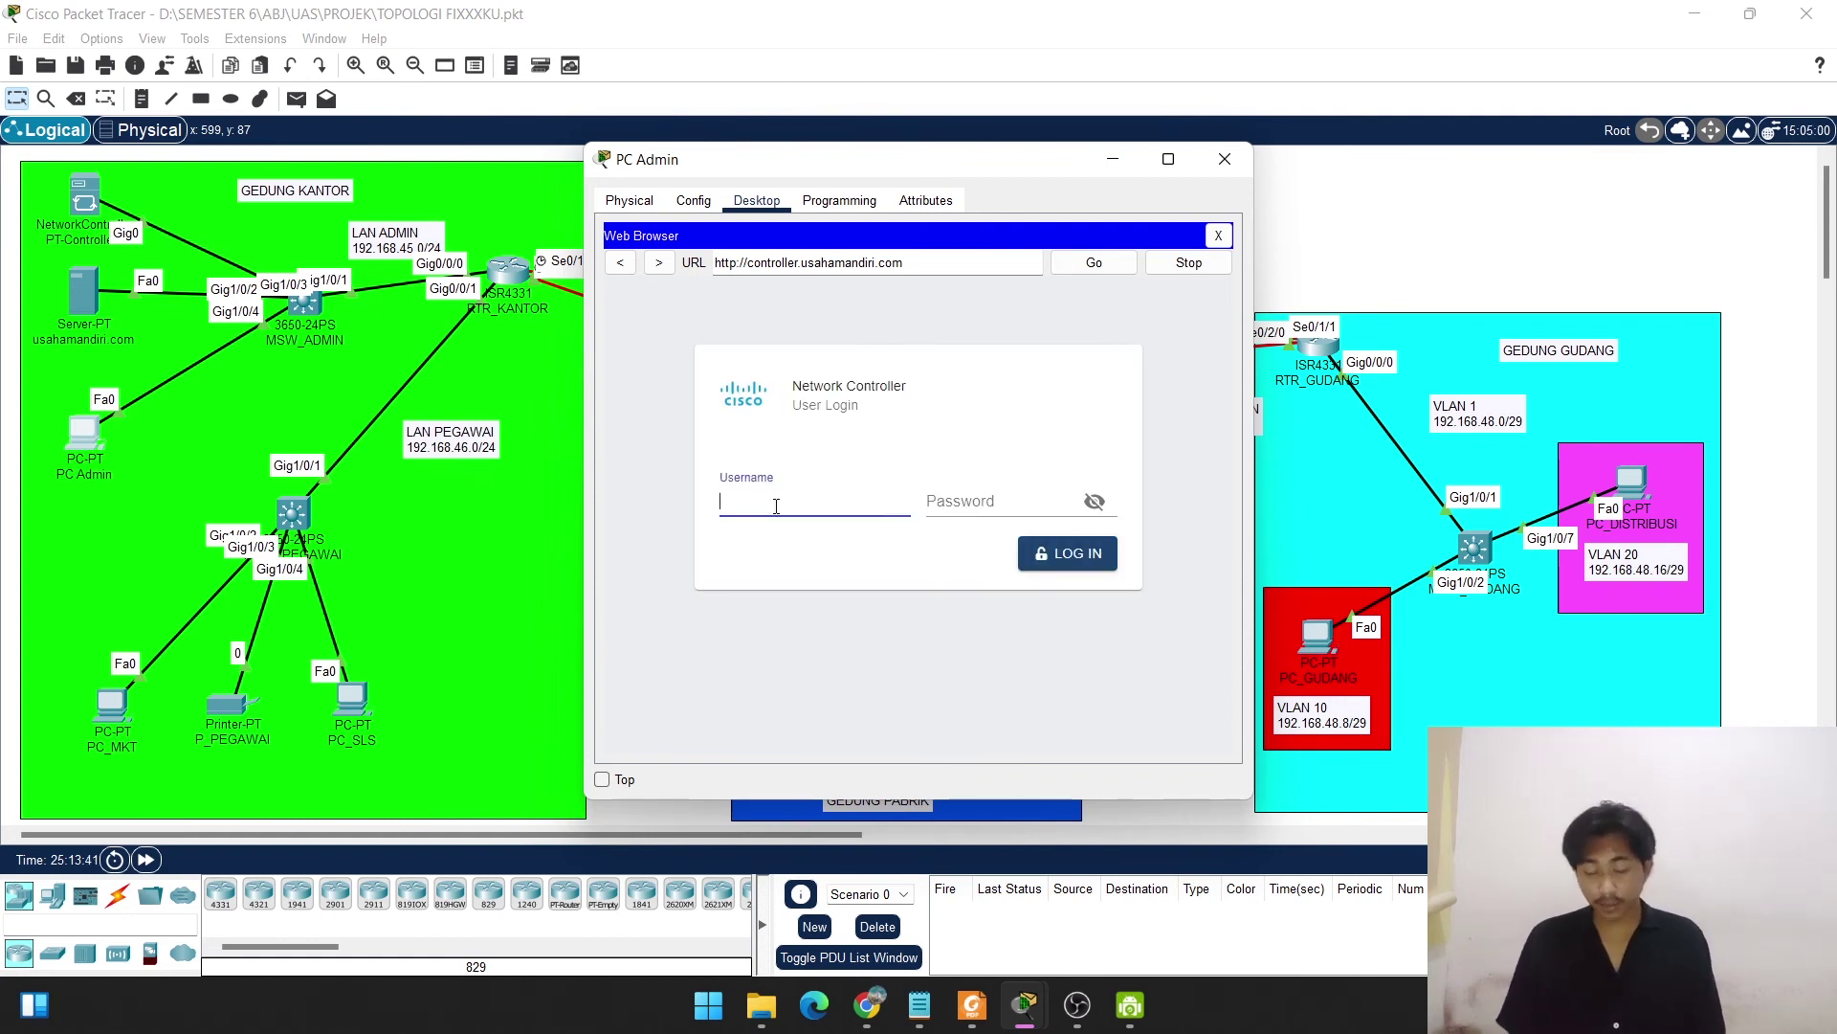
pyautogui.write('us')
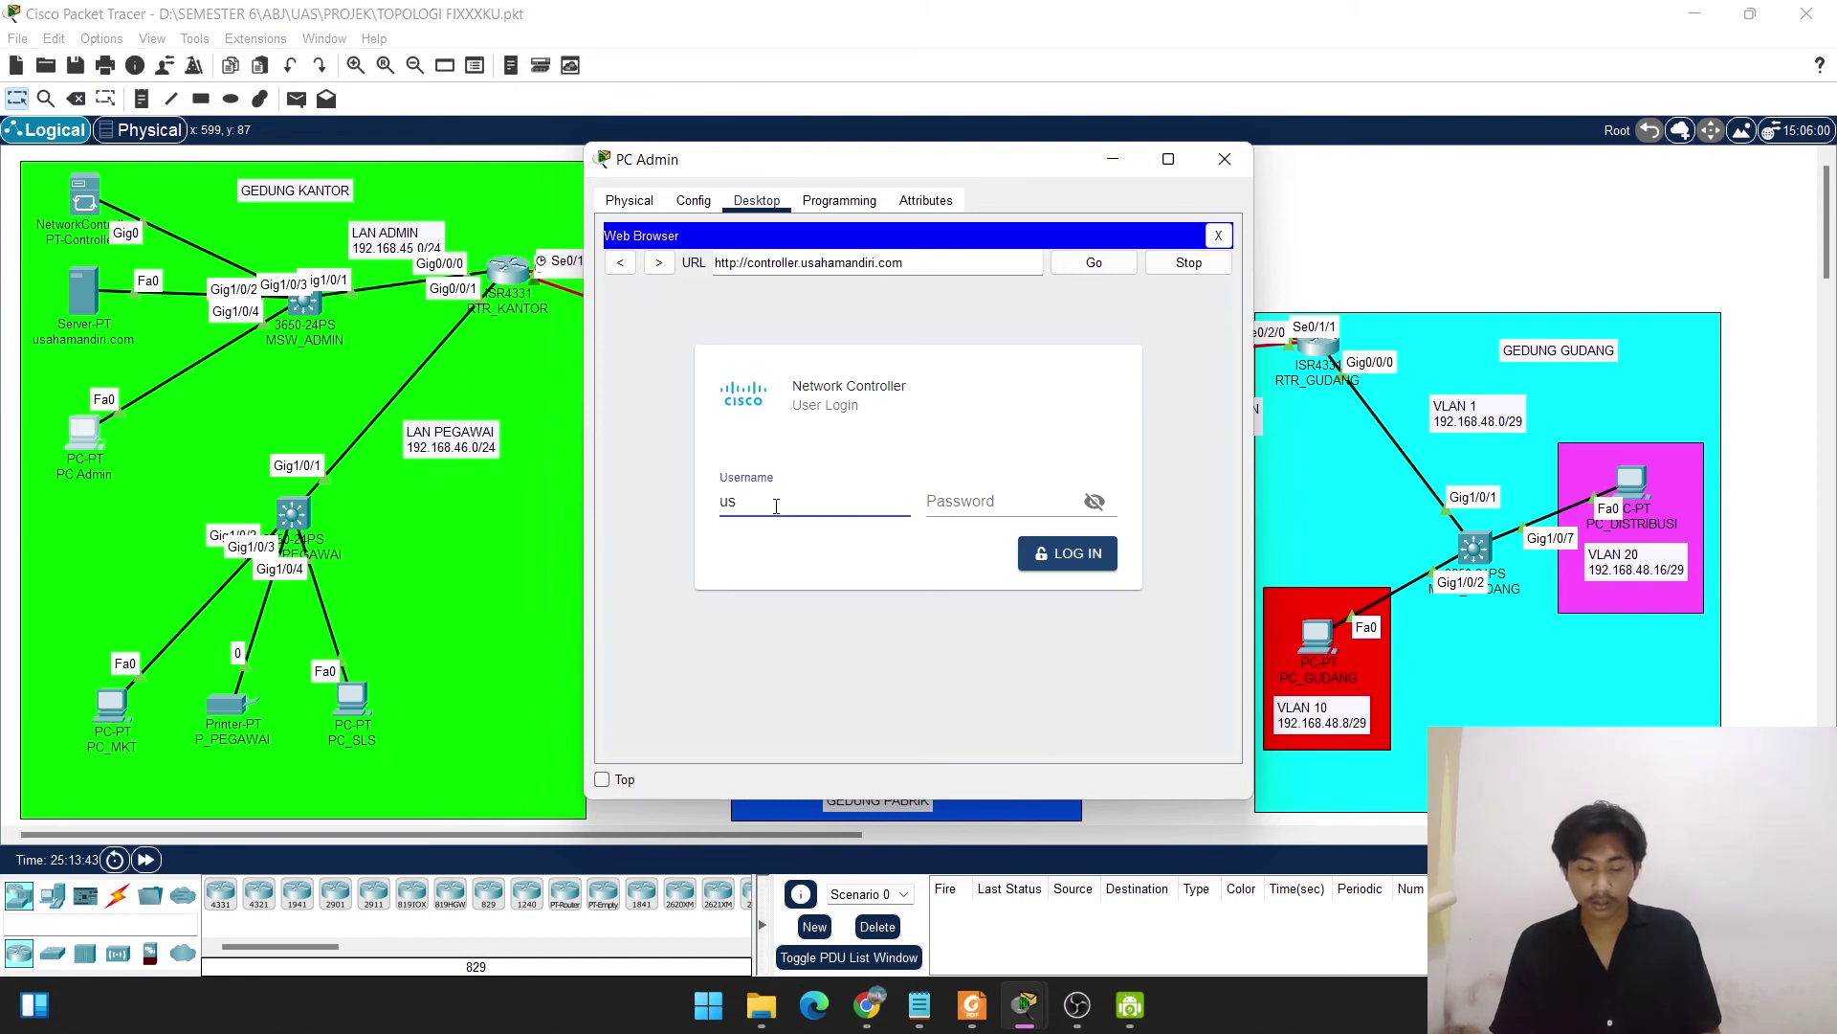
pyautogui.write('esaha')
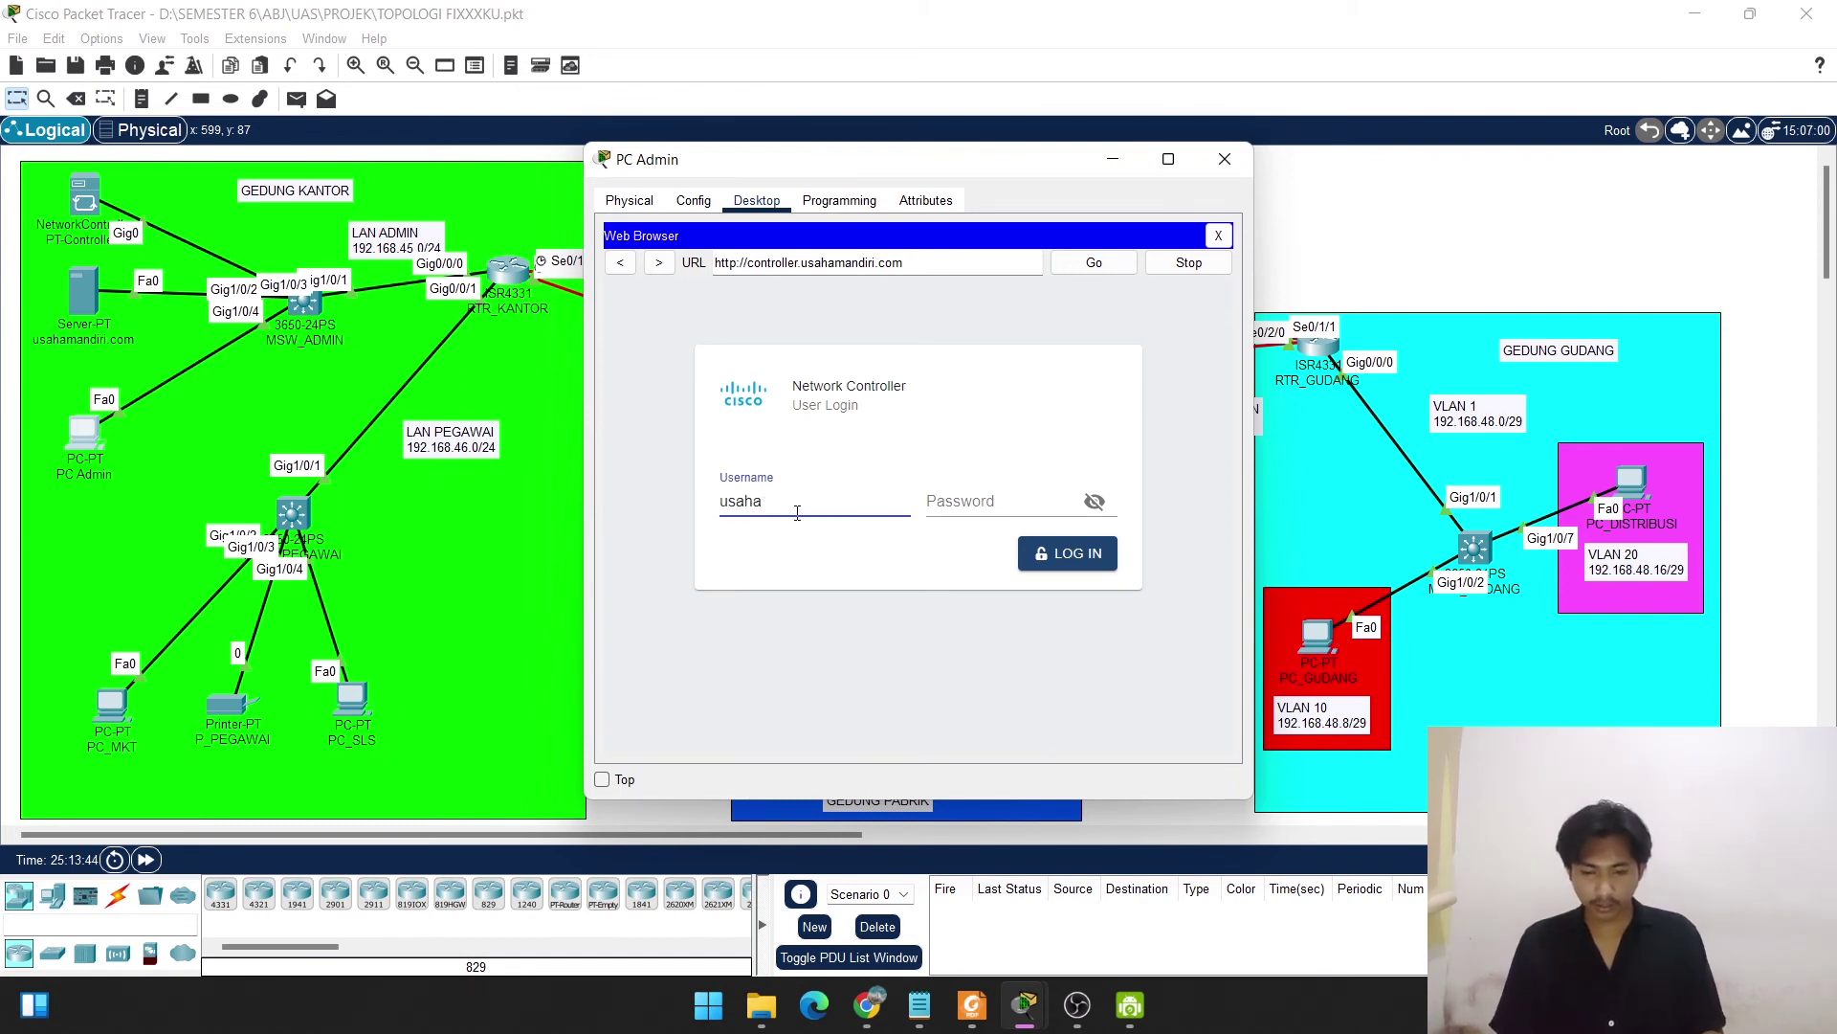
pyautogui.click(933, 505)
pyautogui.write('usa')
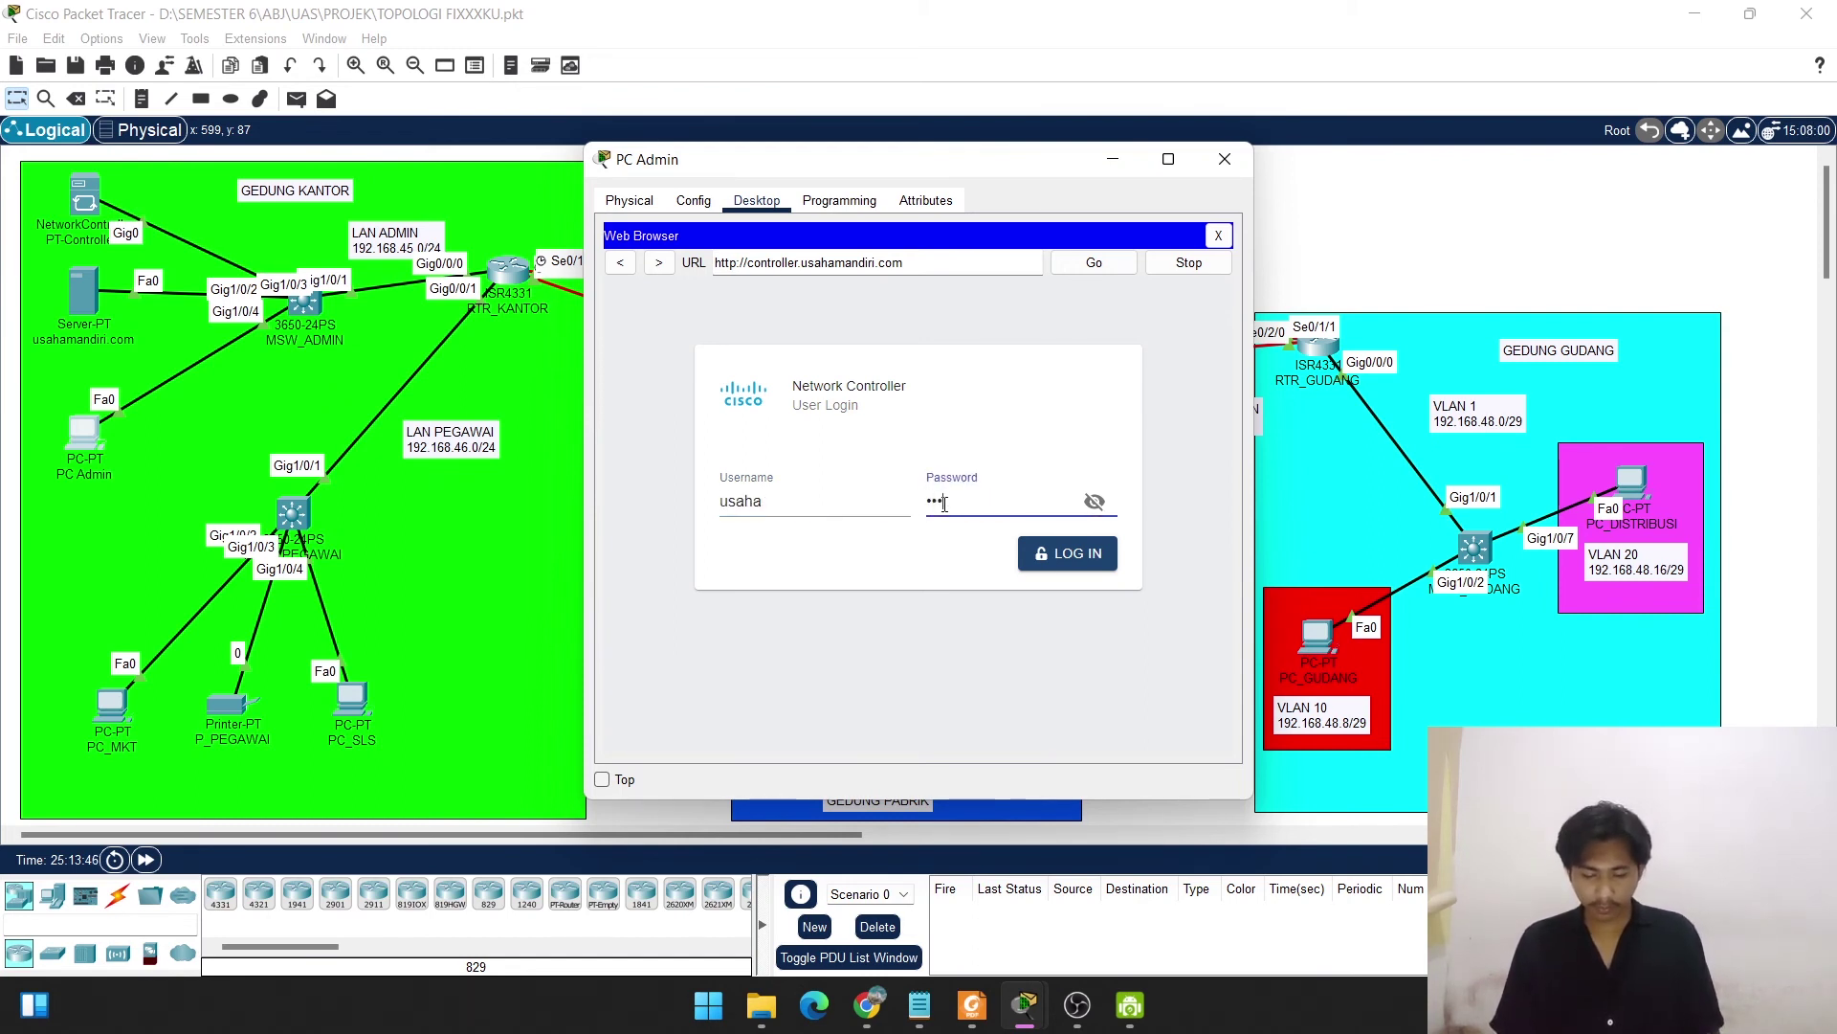
pyautogui.write('ha12')
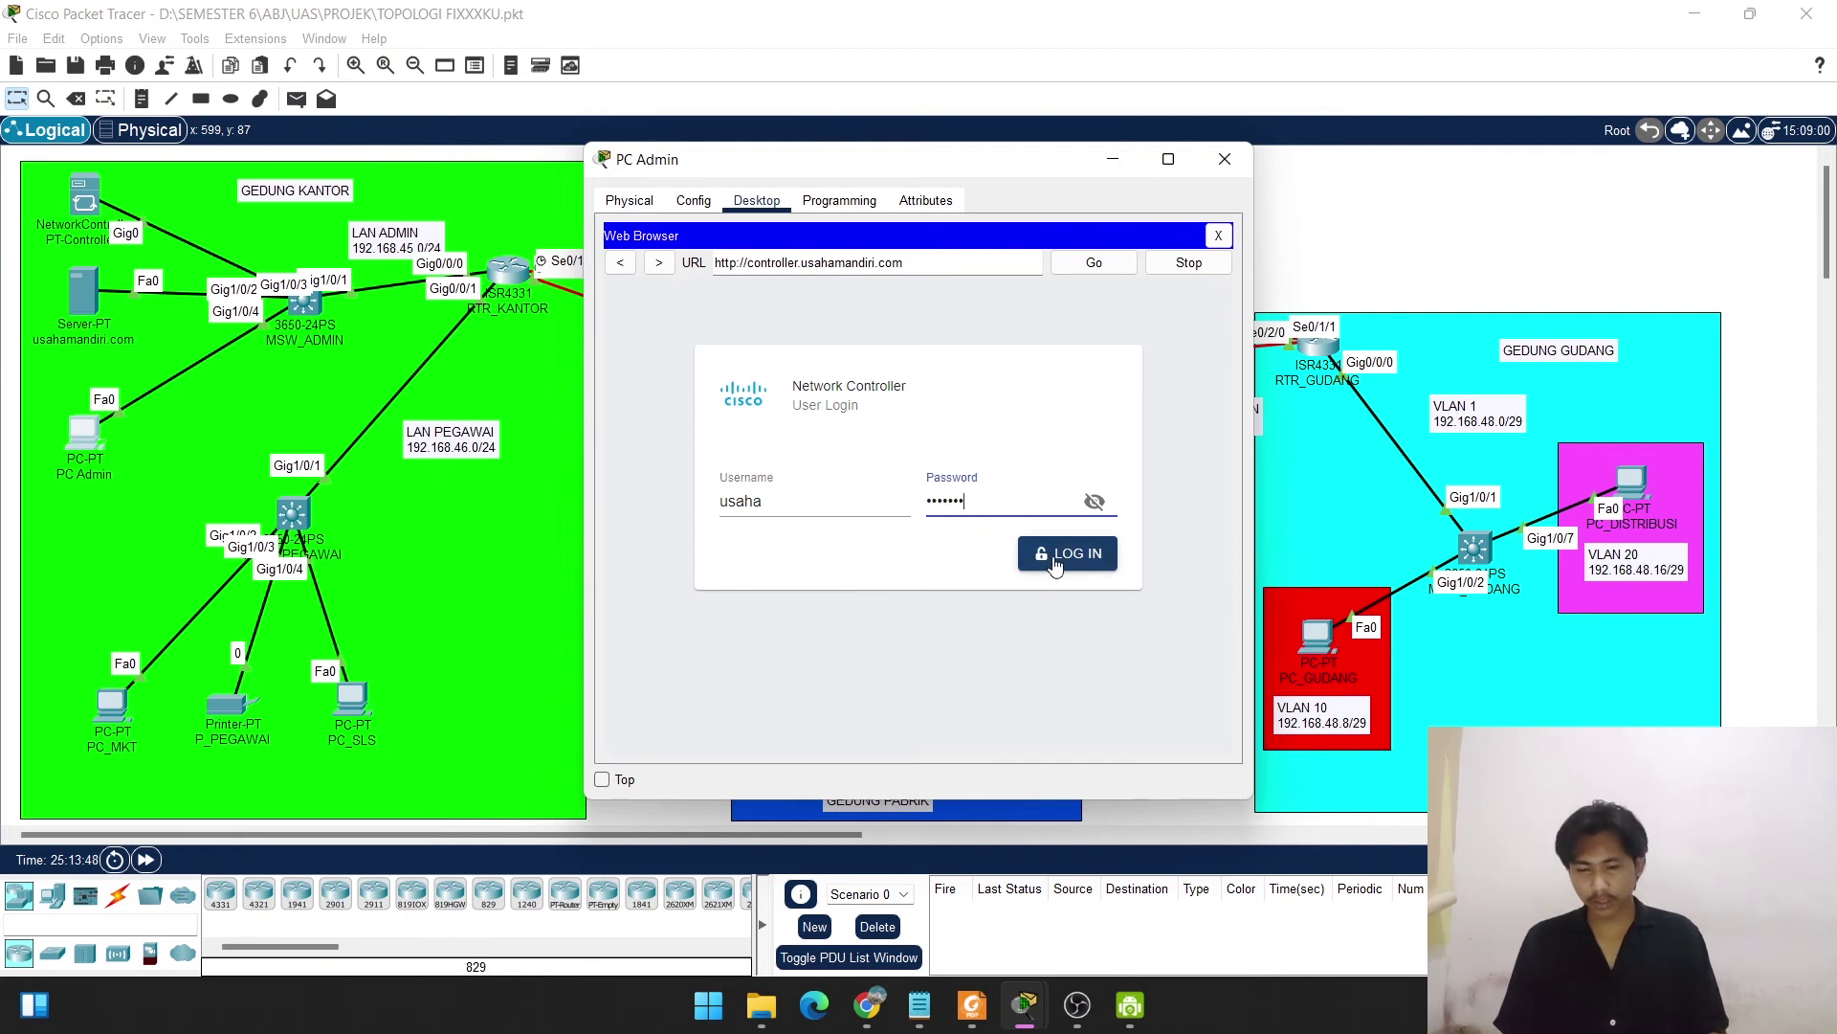
pyautogui.click(1053, 563)
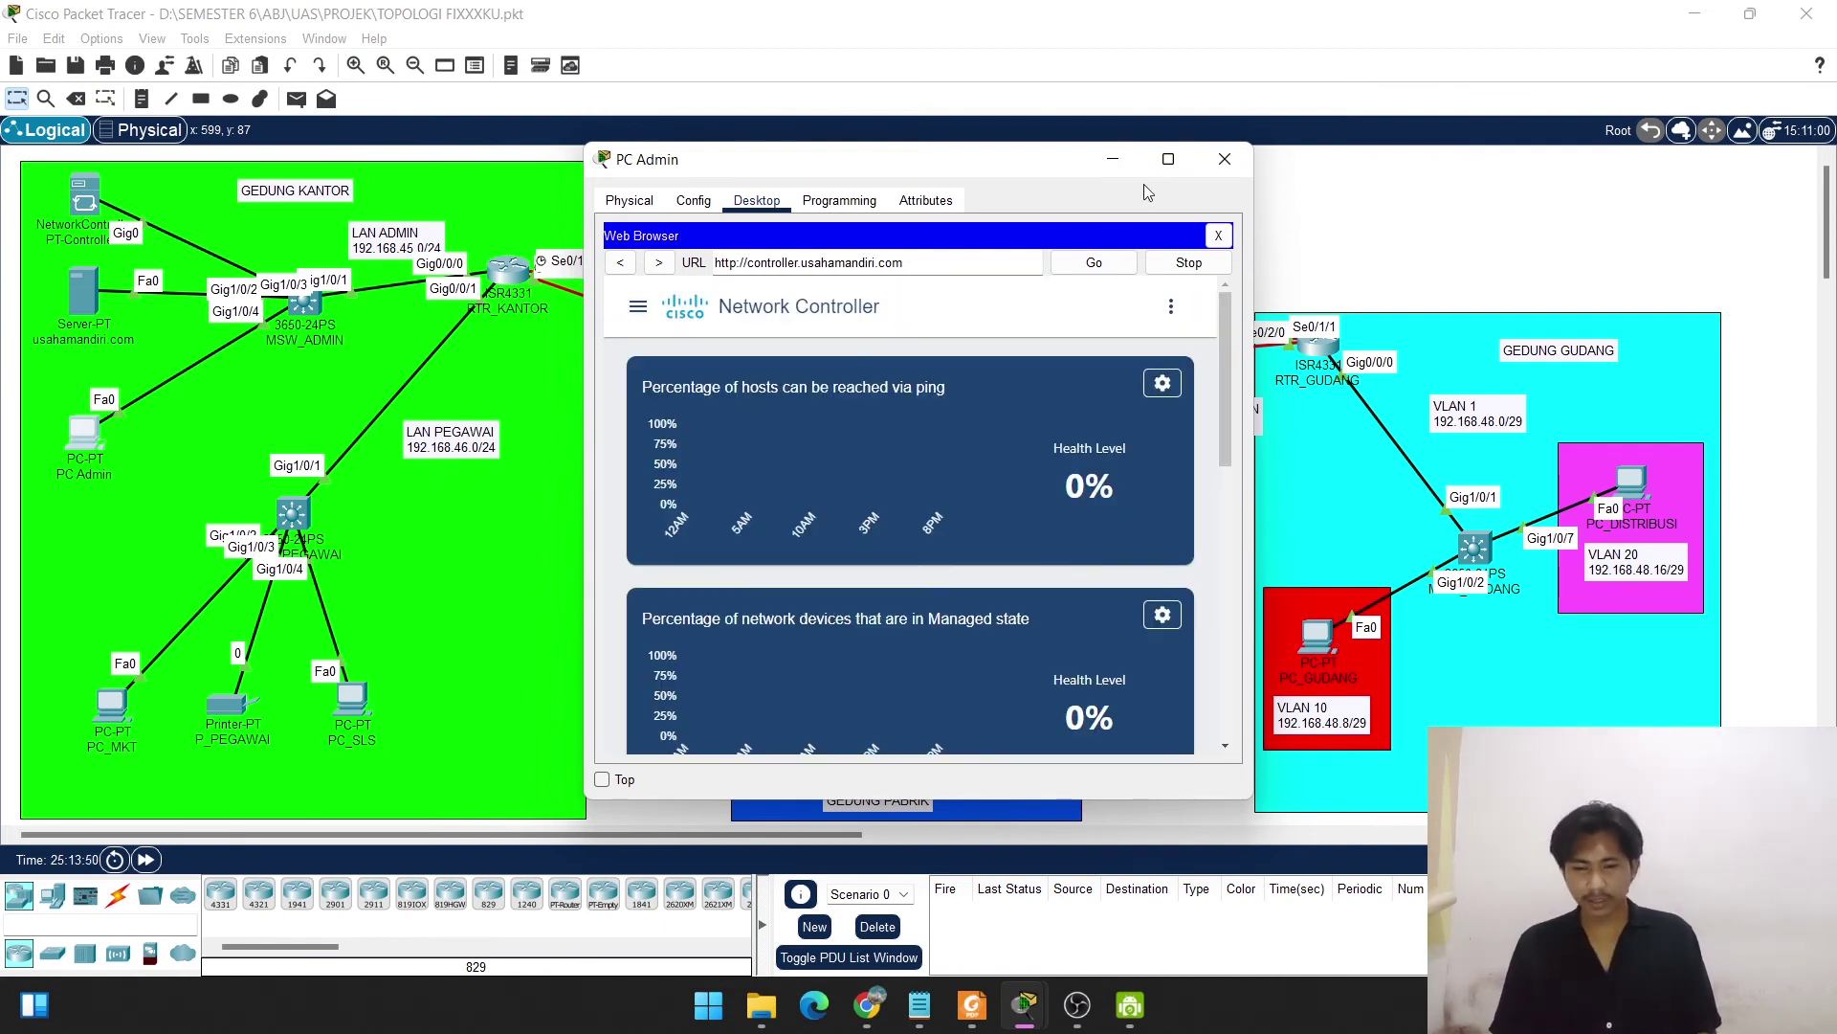
# Maximize the PC Admin window and briefly open then dismiss the controller's navigation menu.
pyautogui.click(1168, 158)
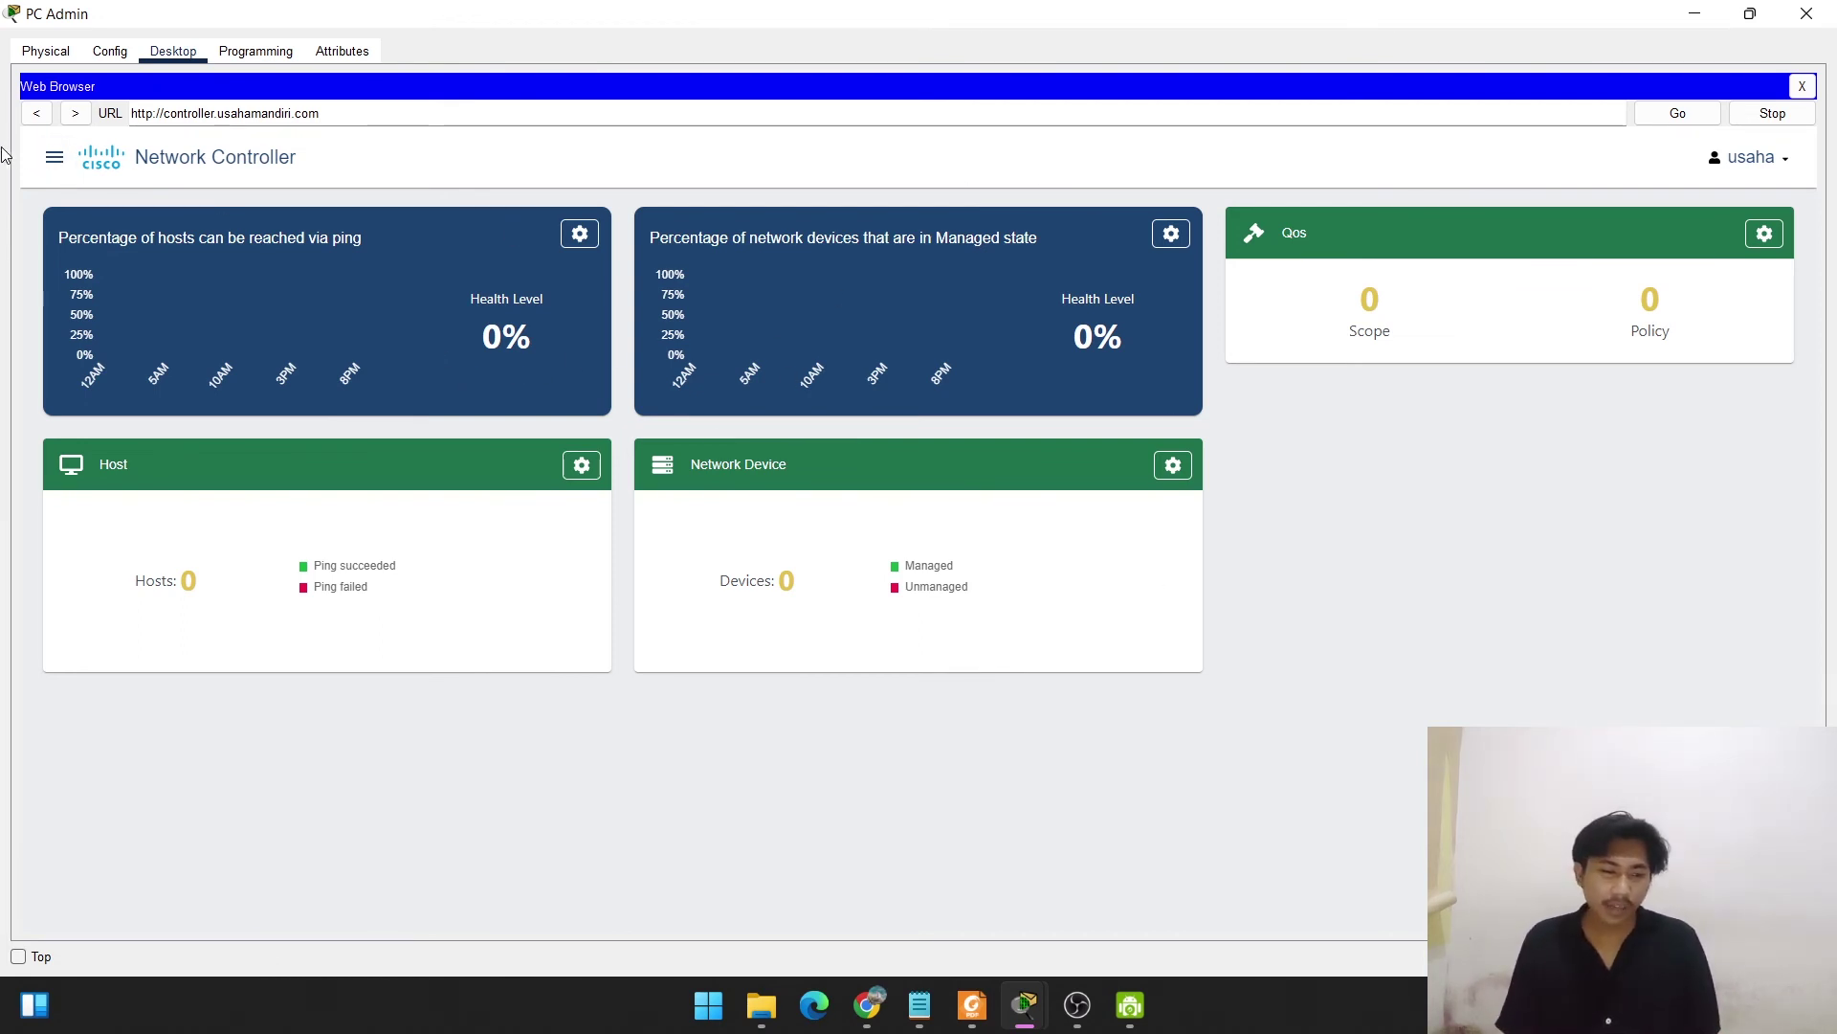
pyautogui.click(53, 160)
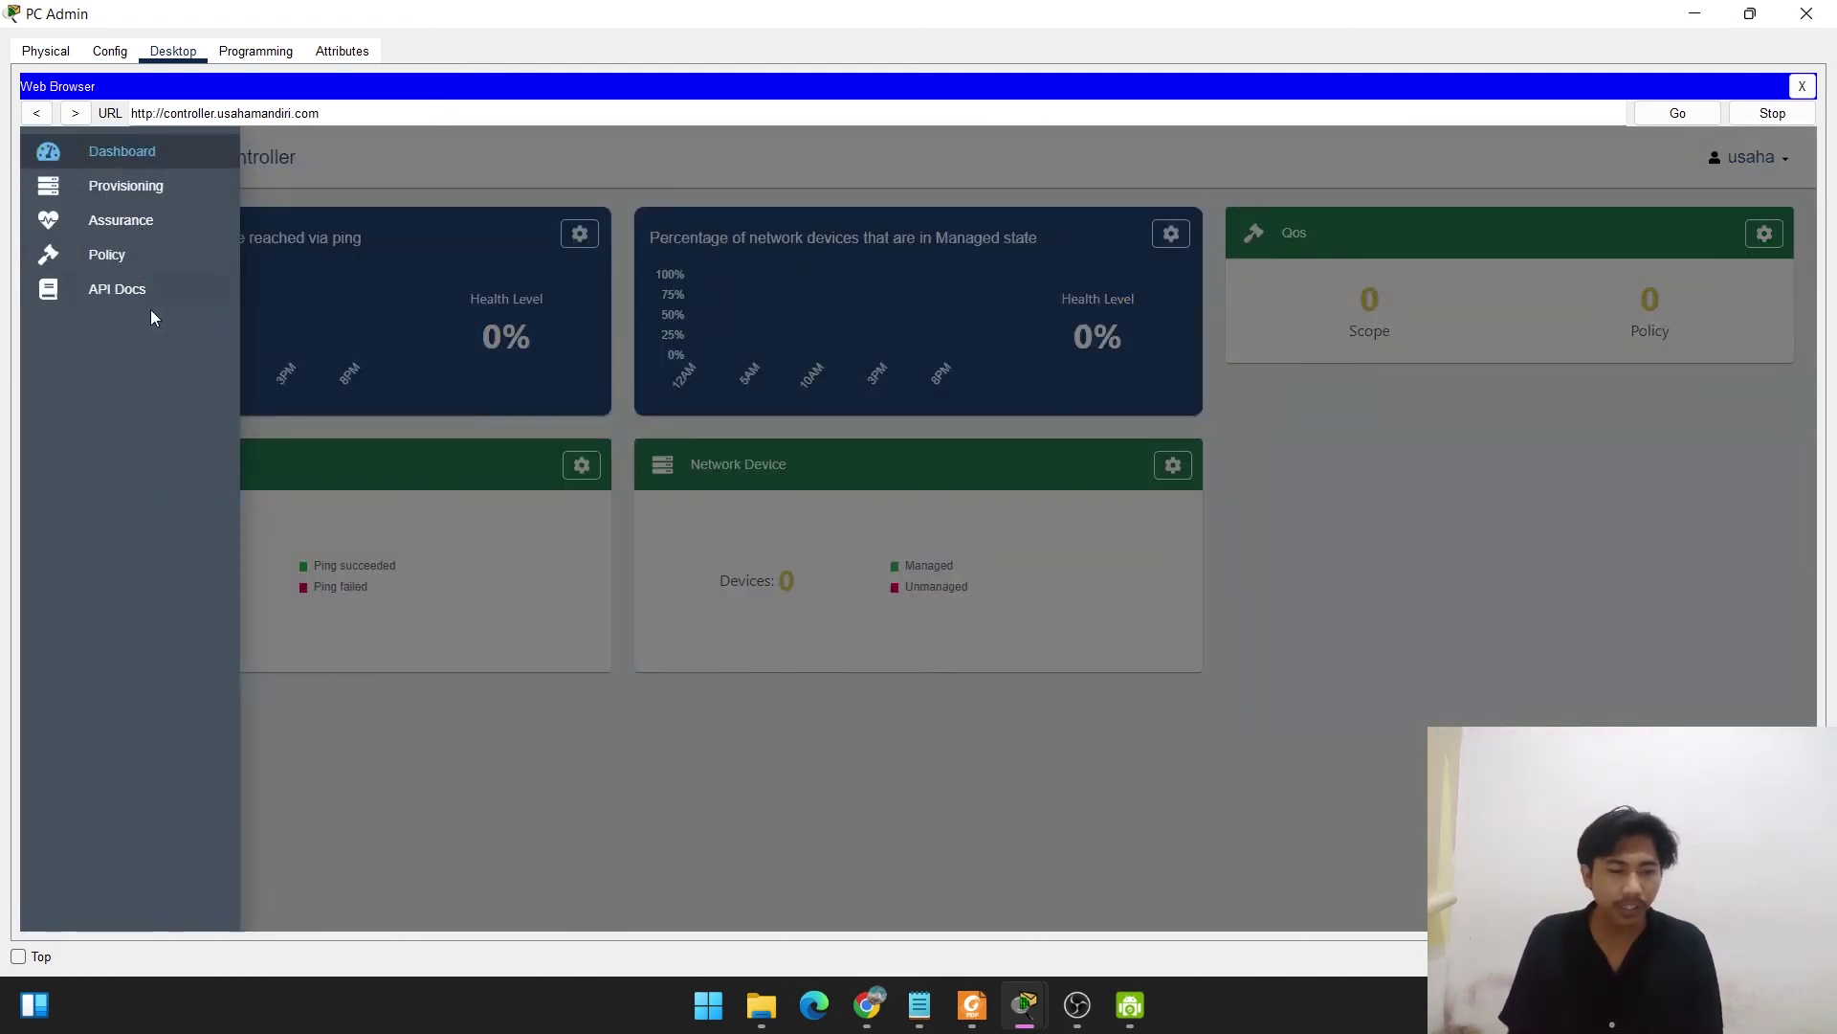
pyautogui.click(560, 732)
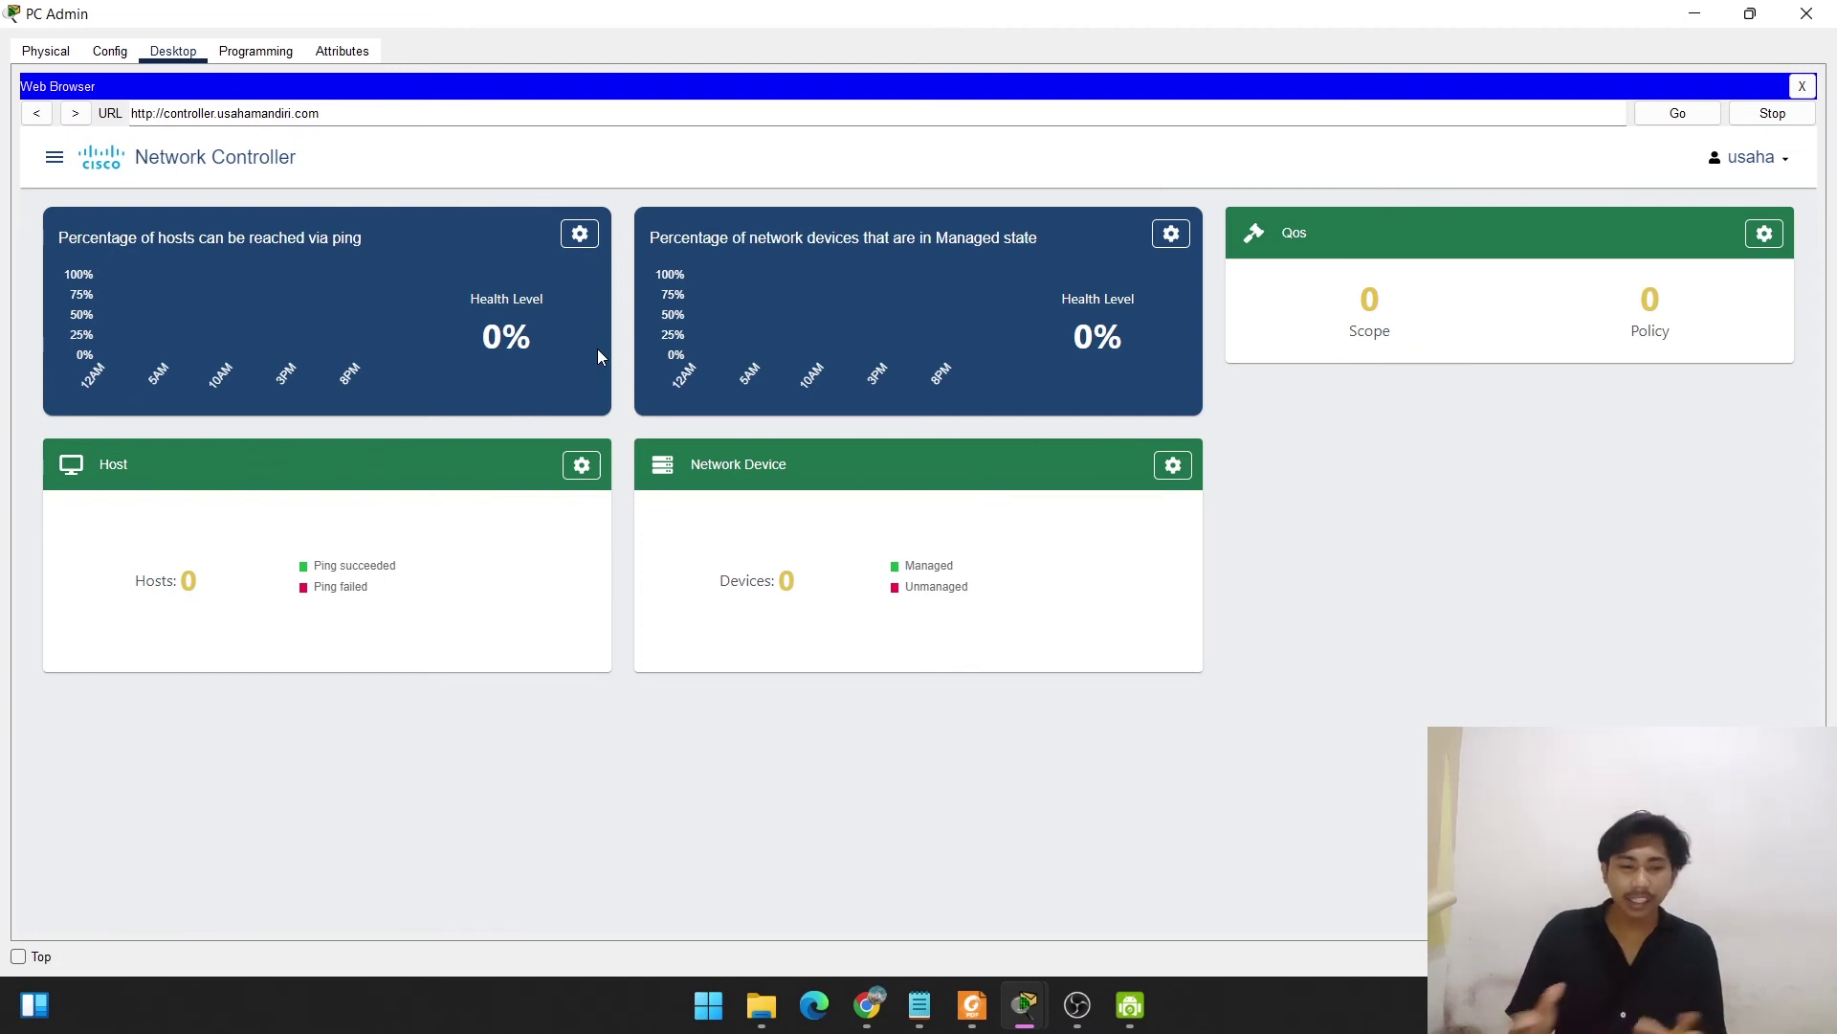
# Go to Provisioning > CREDENTIALS in the Network Controller menu.
pyautogui.click(54, 159)
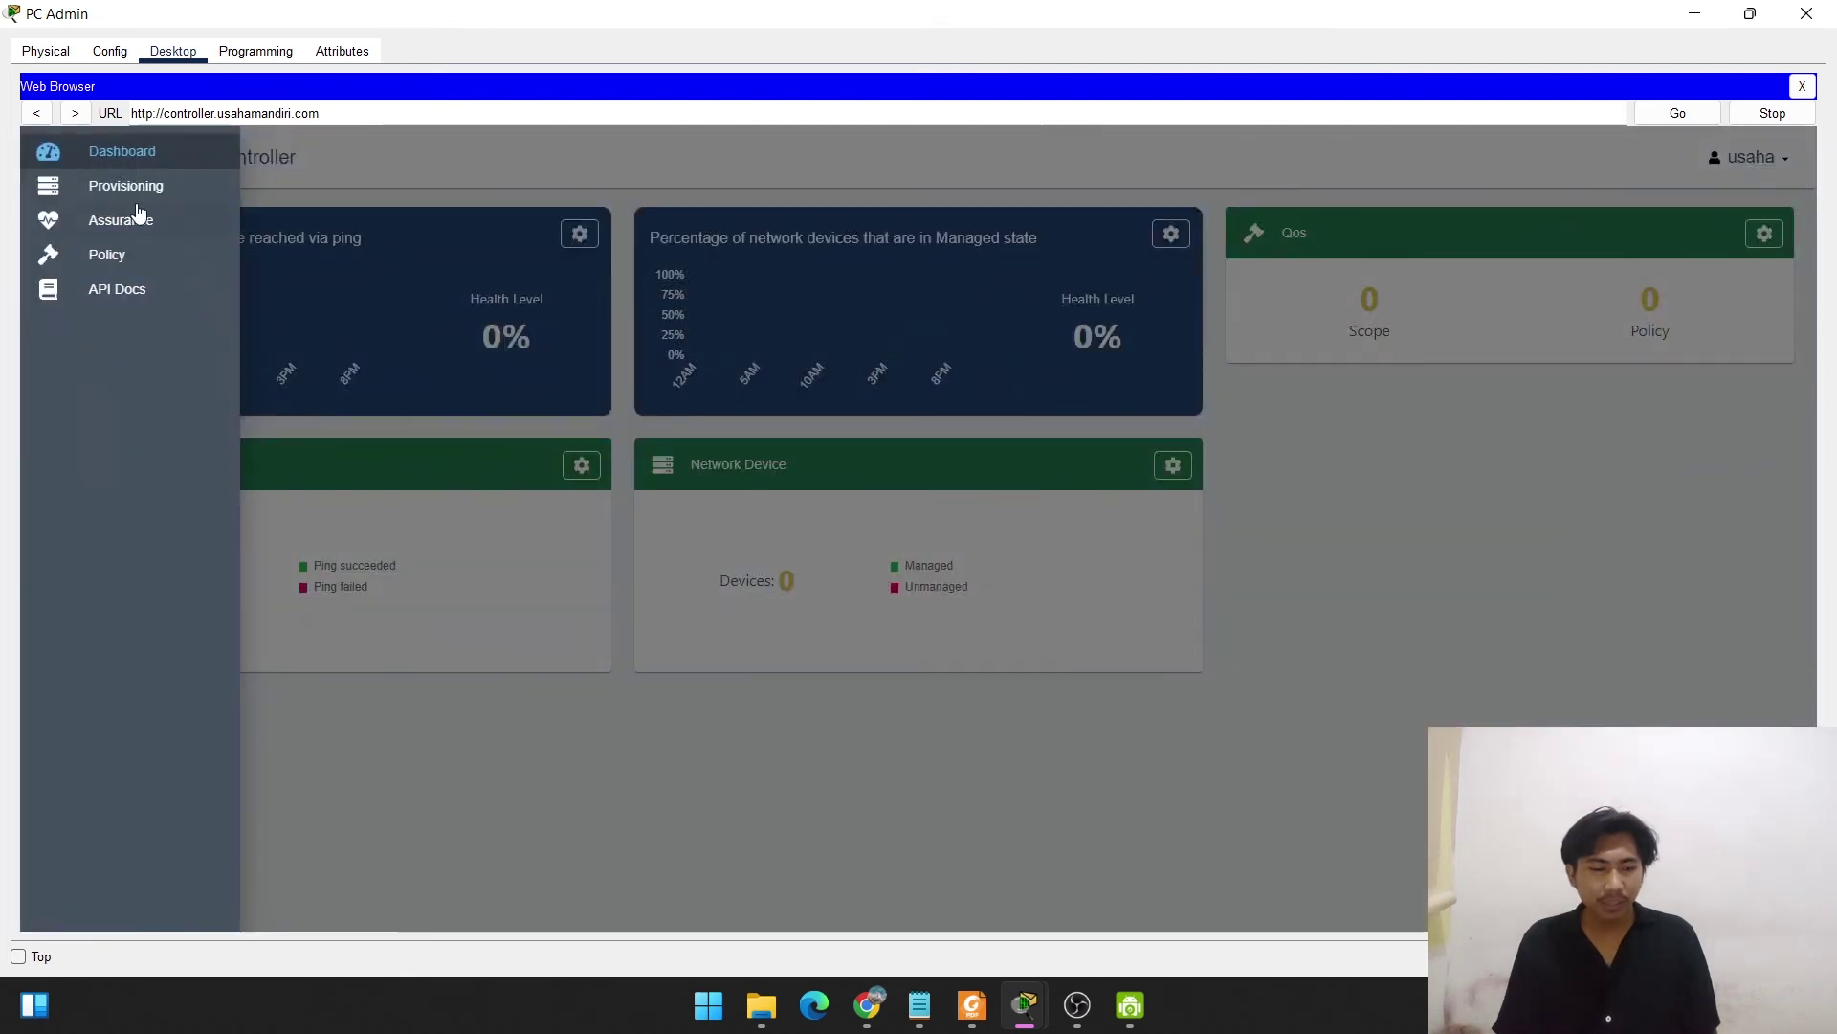
pyautogui.click(134, 187)
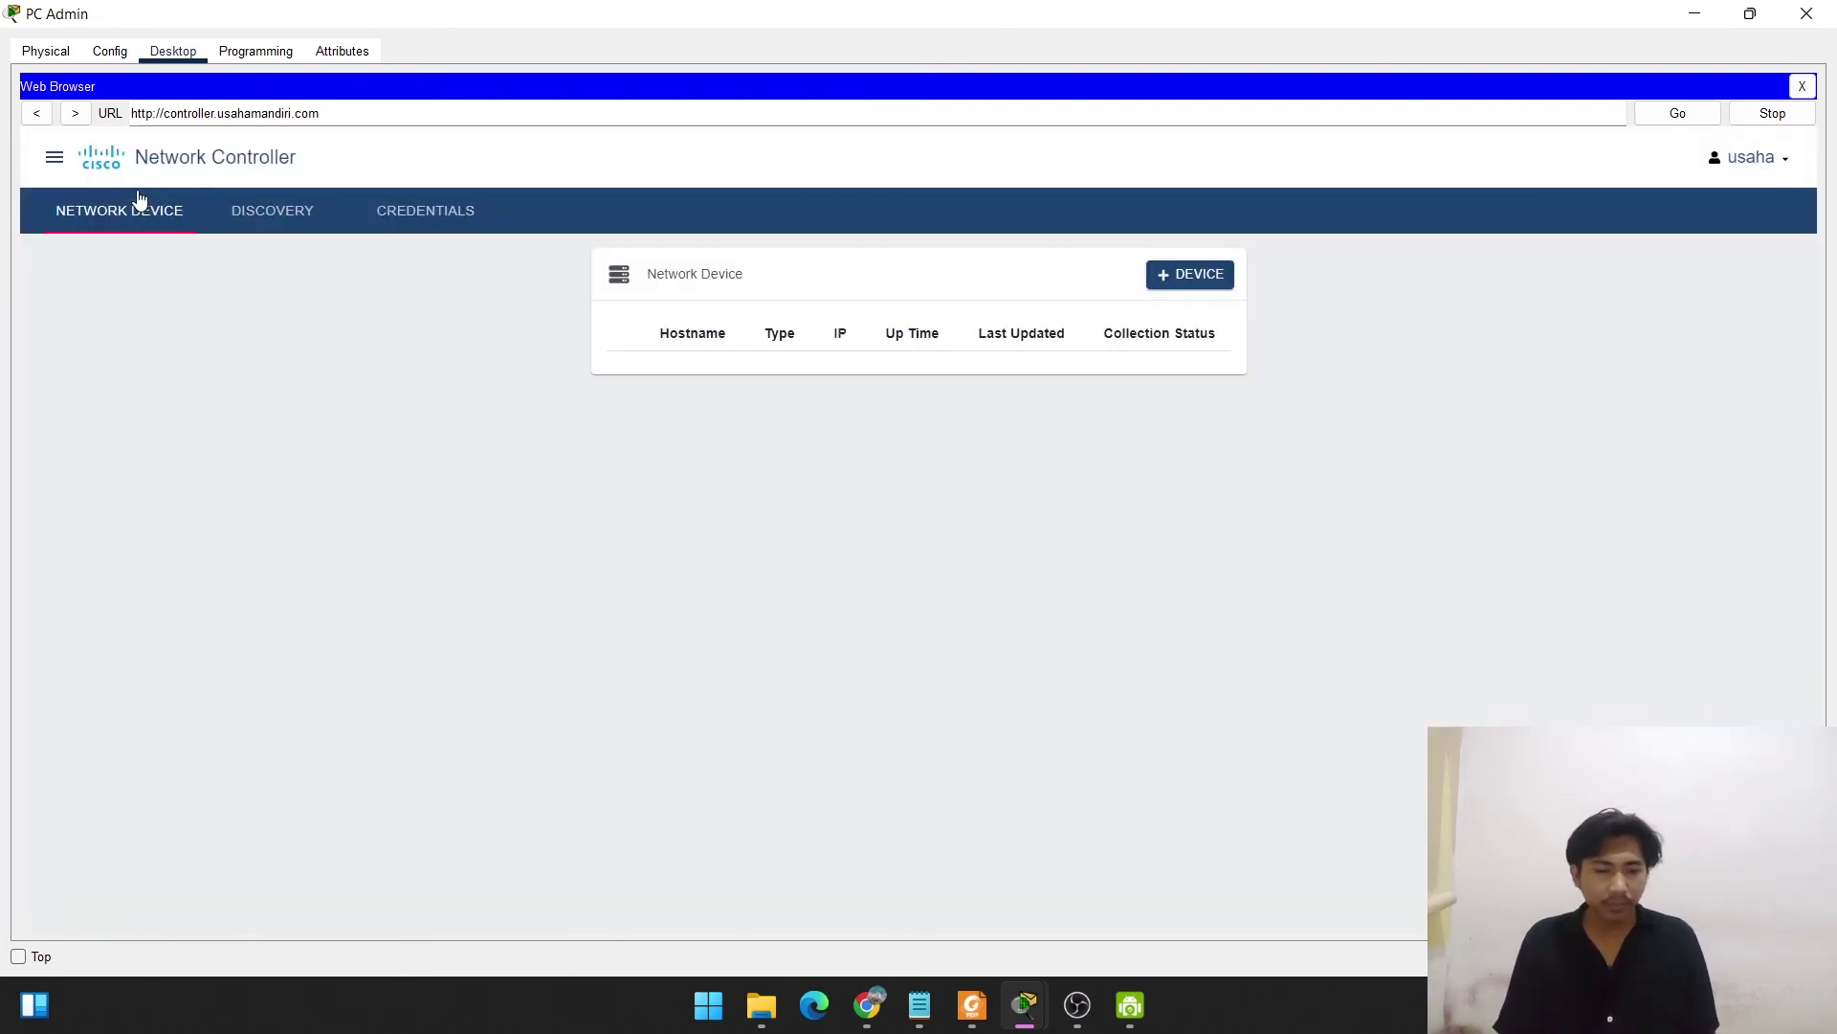
pyautogui.click(402, 219)
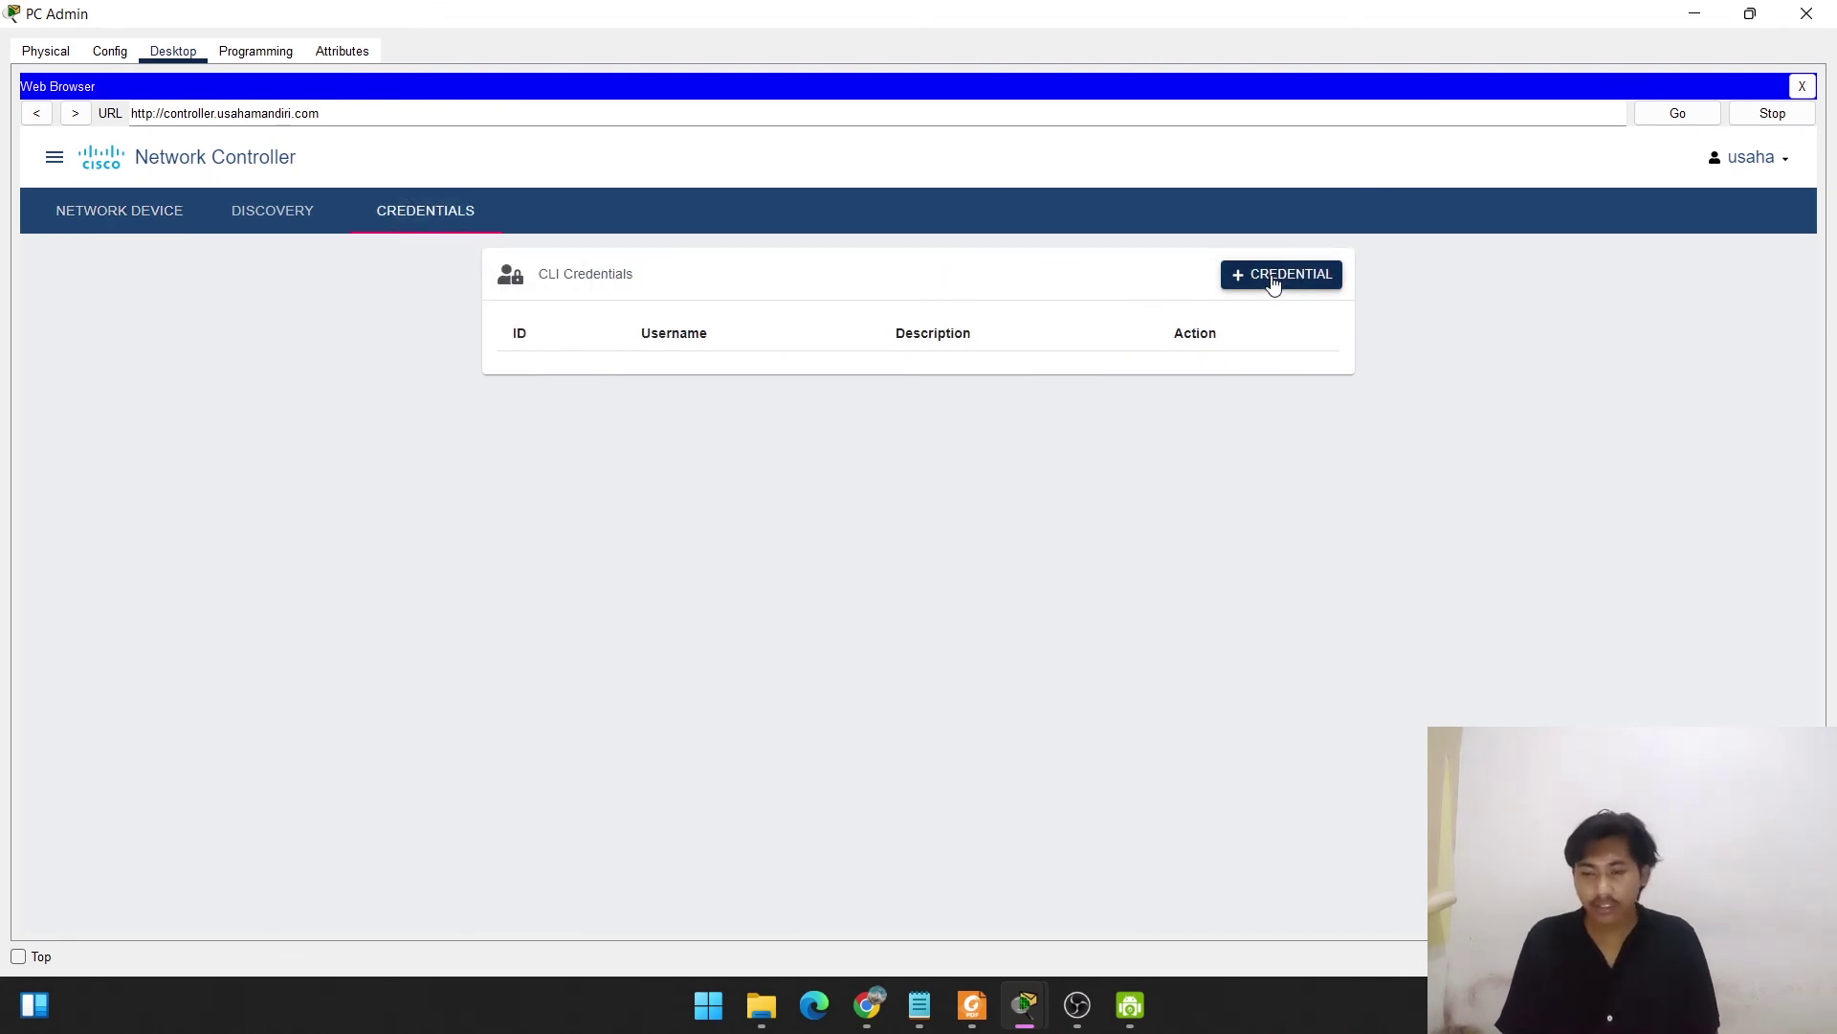
# Add a CLI credential with username, password, enable password and description 'Kredensial Admin'.
pyautogui.click(1272, 279)
pyautogui.click(831, 467)
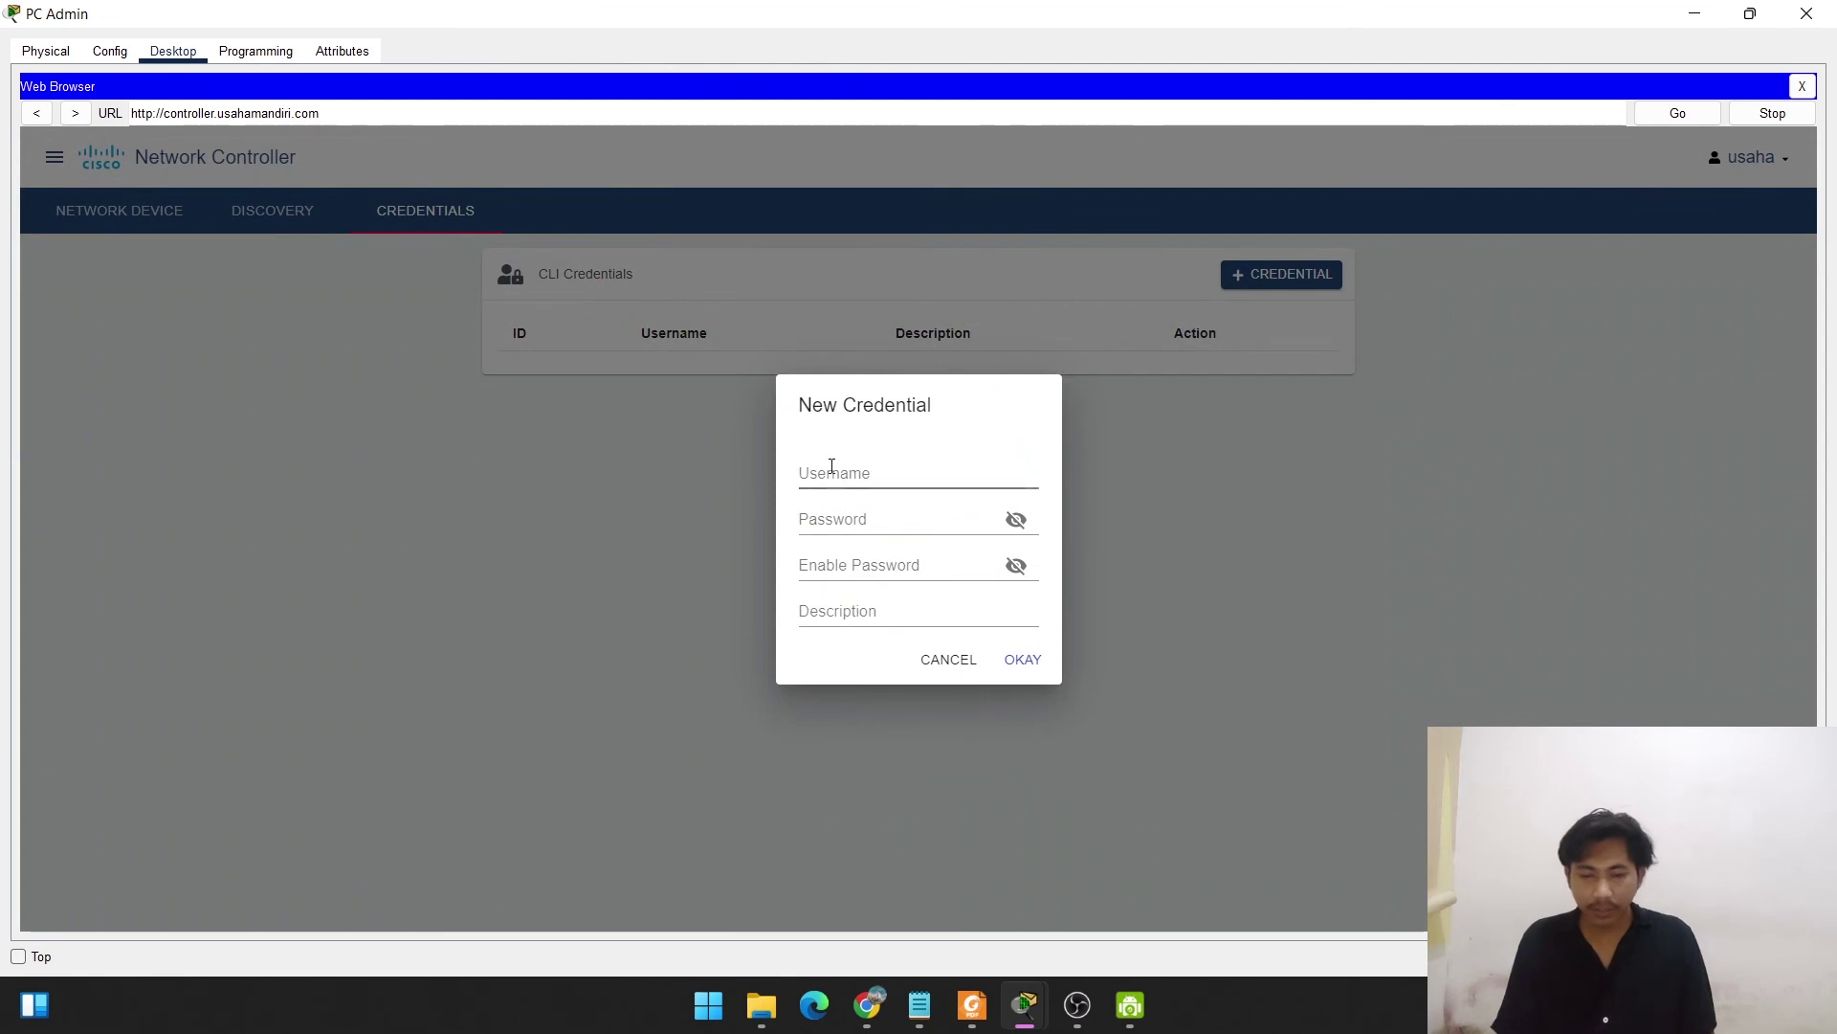
pyautogui.write('user')
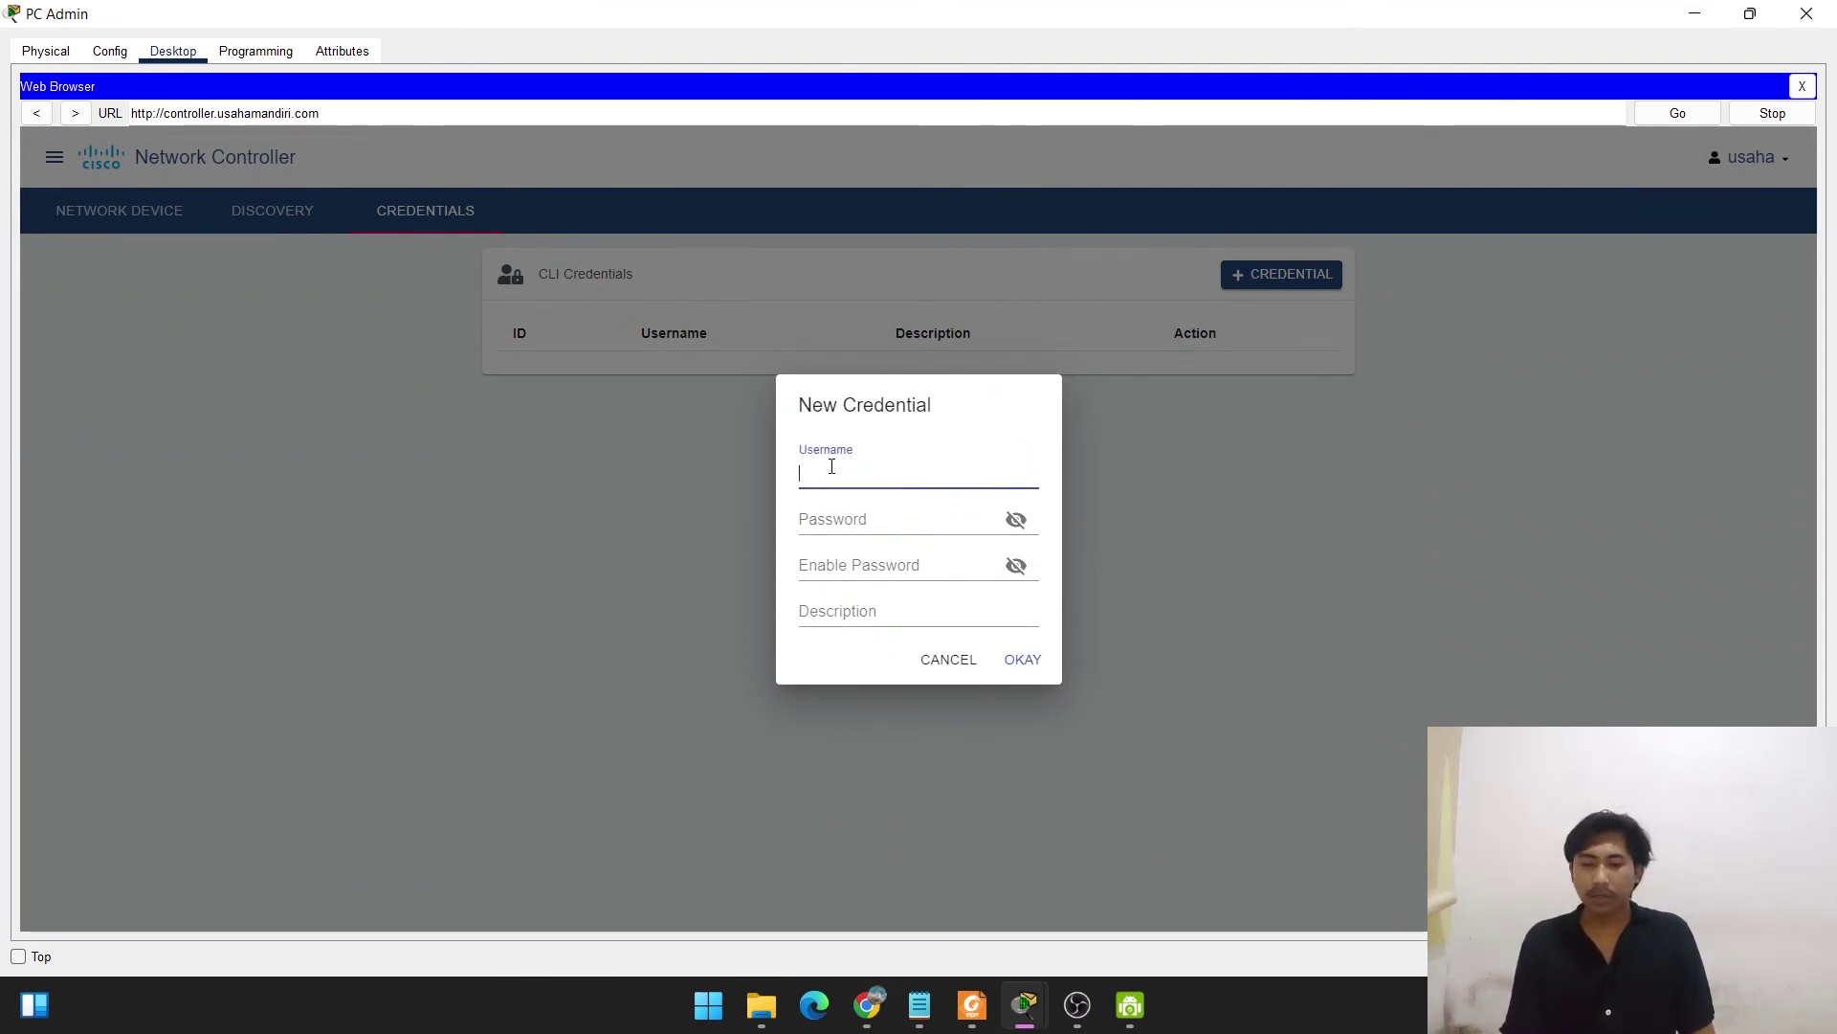
pyautogui.write('saha')
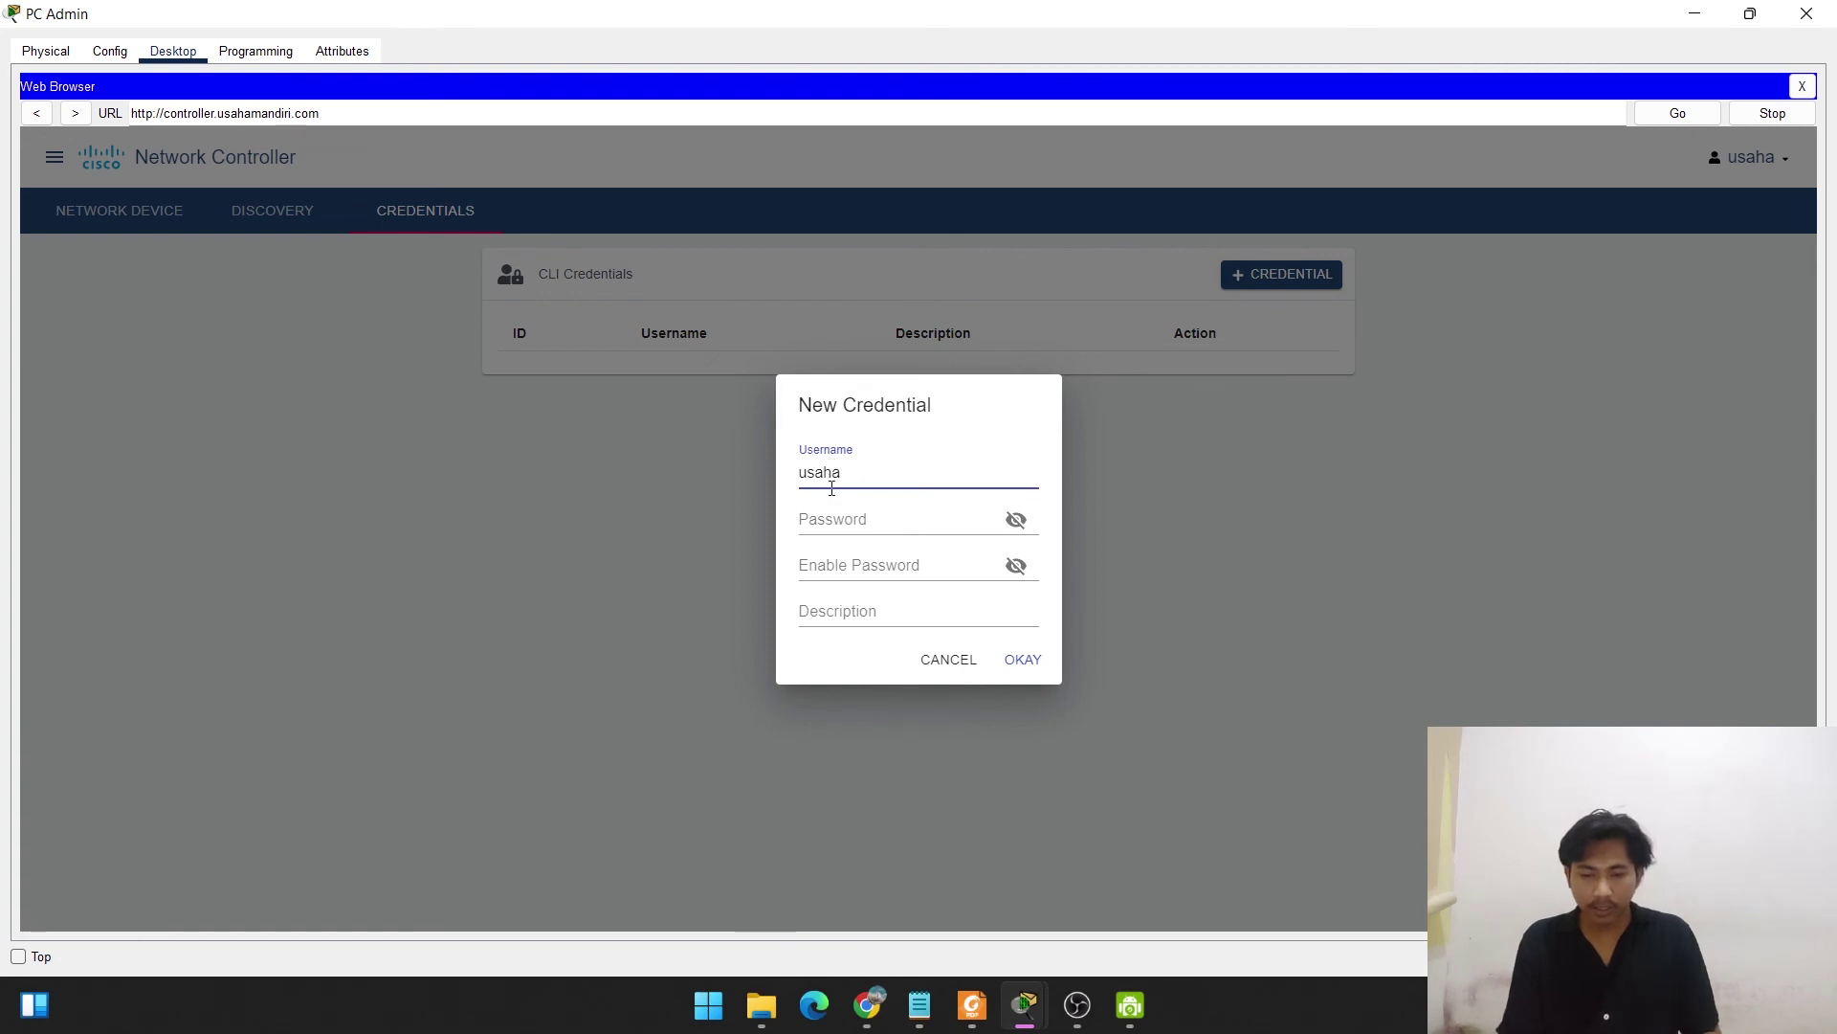
pyautogui.click(833, 511)
pyautogui.write('123')
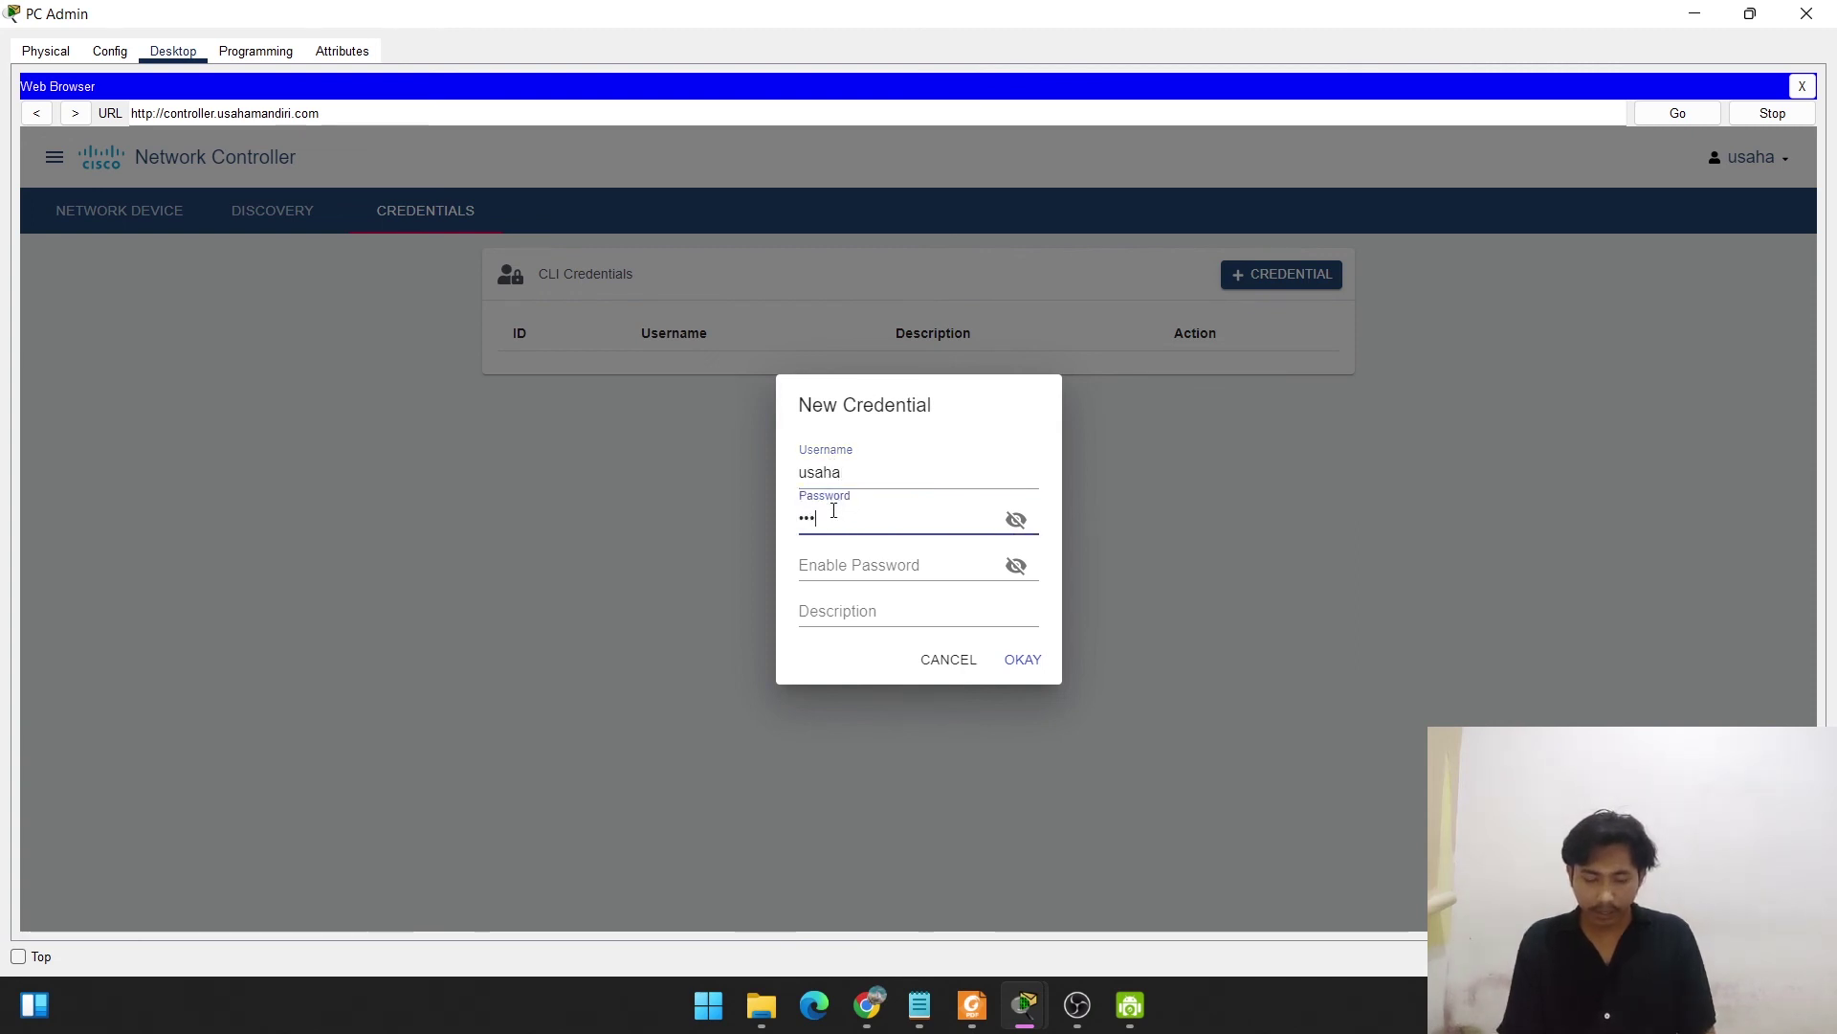
pyautogui.click(833, 564)
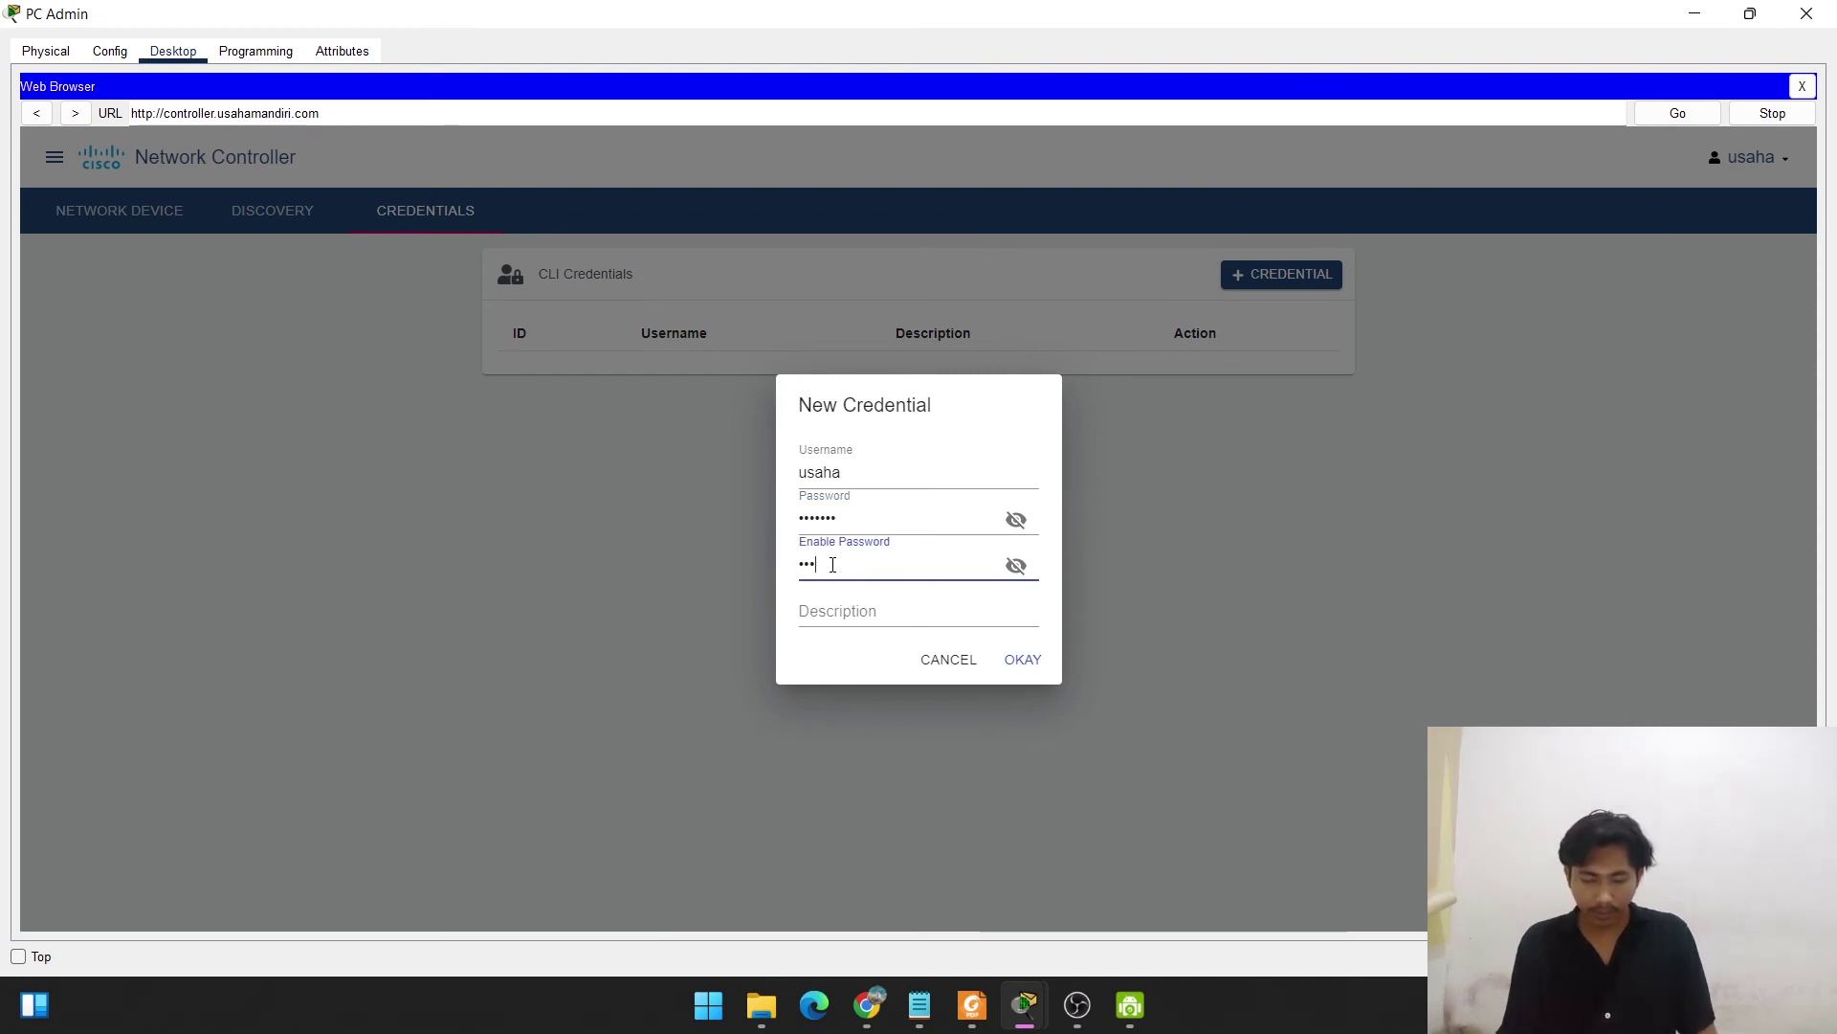
pyautogui.click(842, 612)
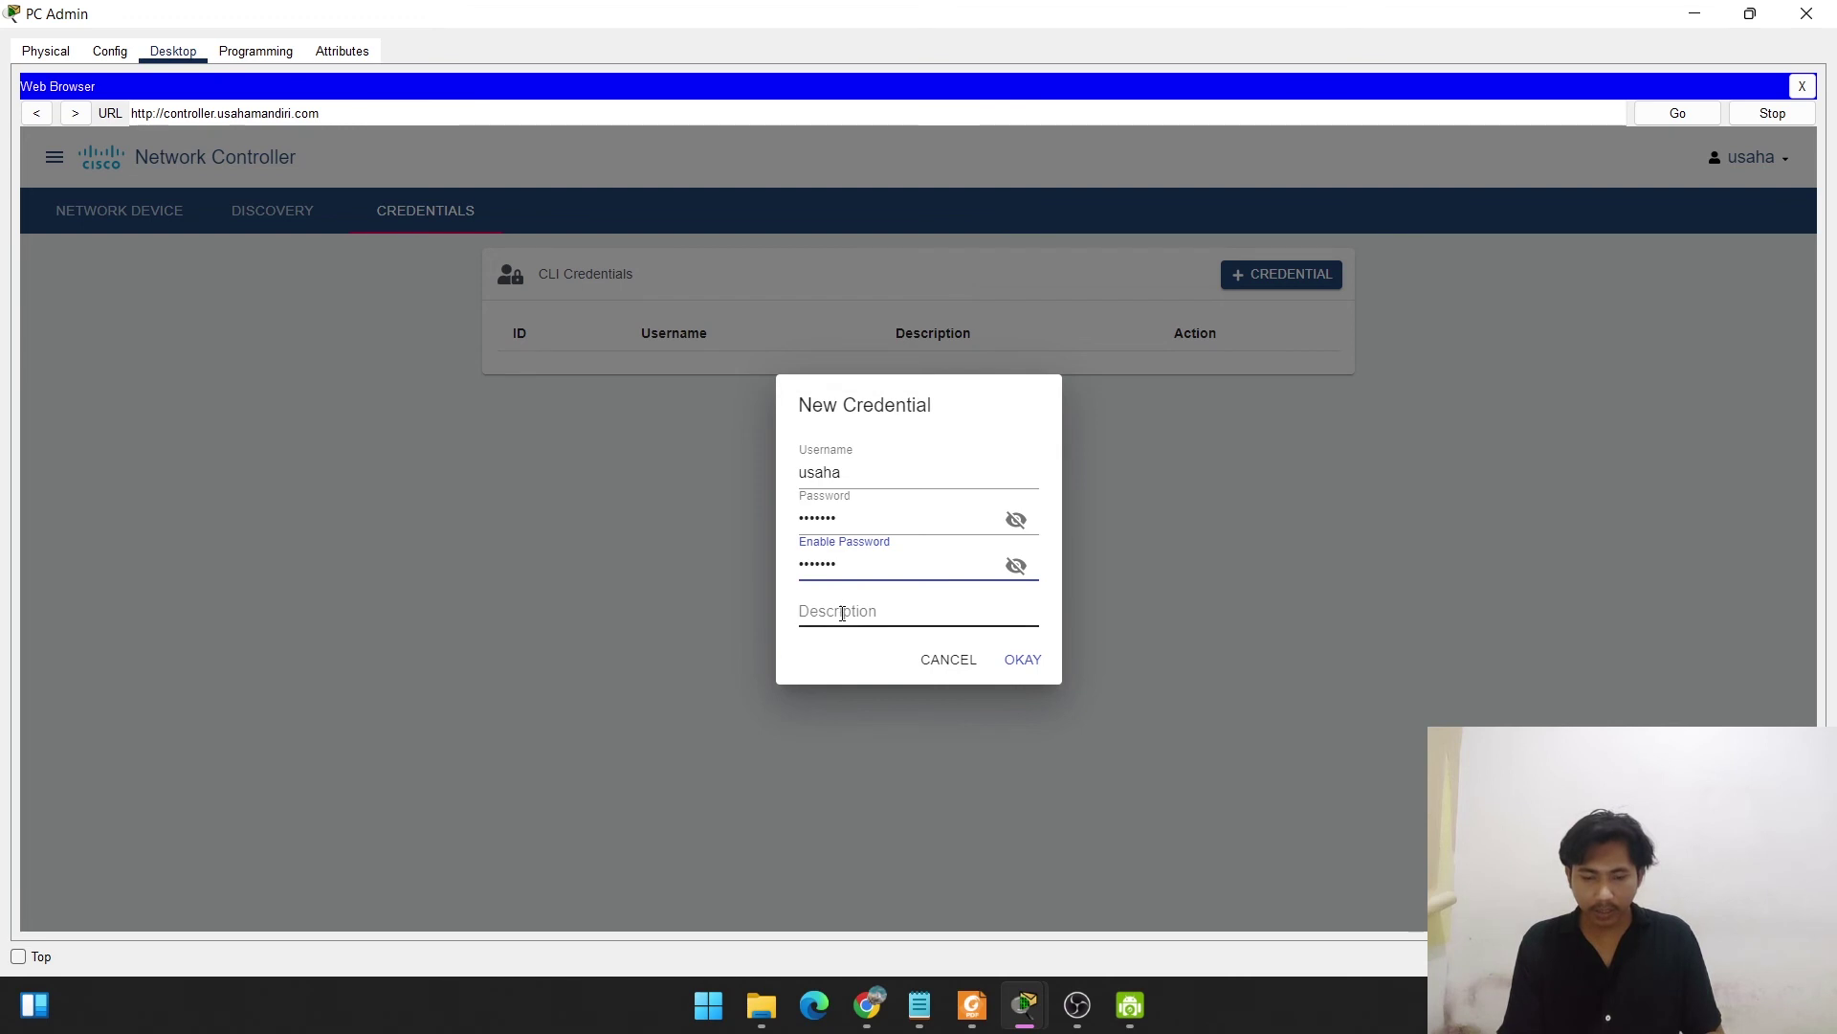
pyautogui.write('Kreden')
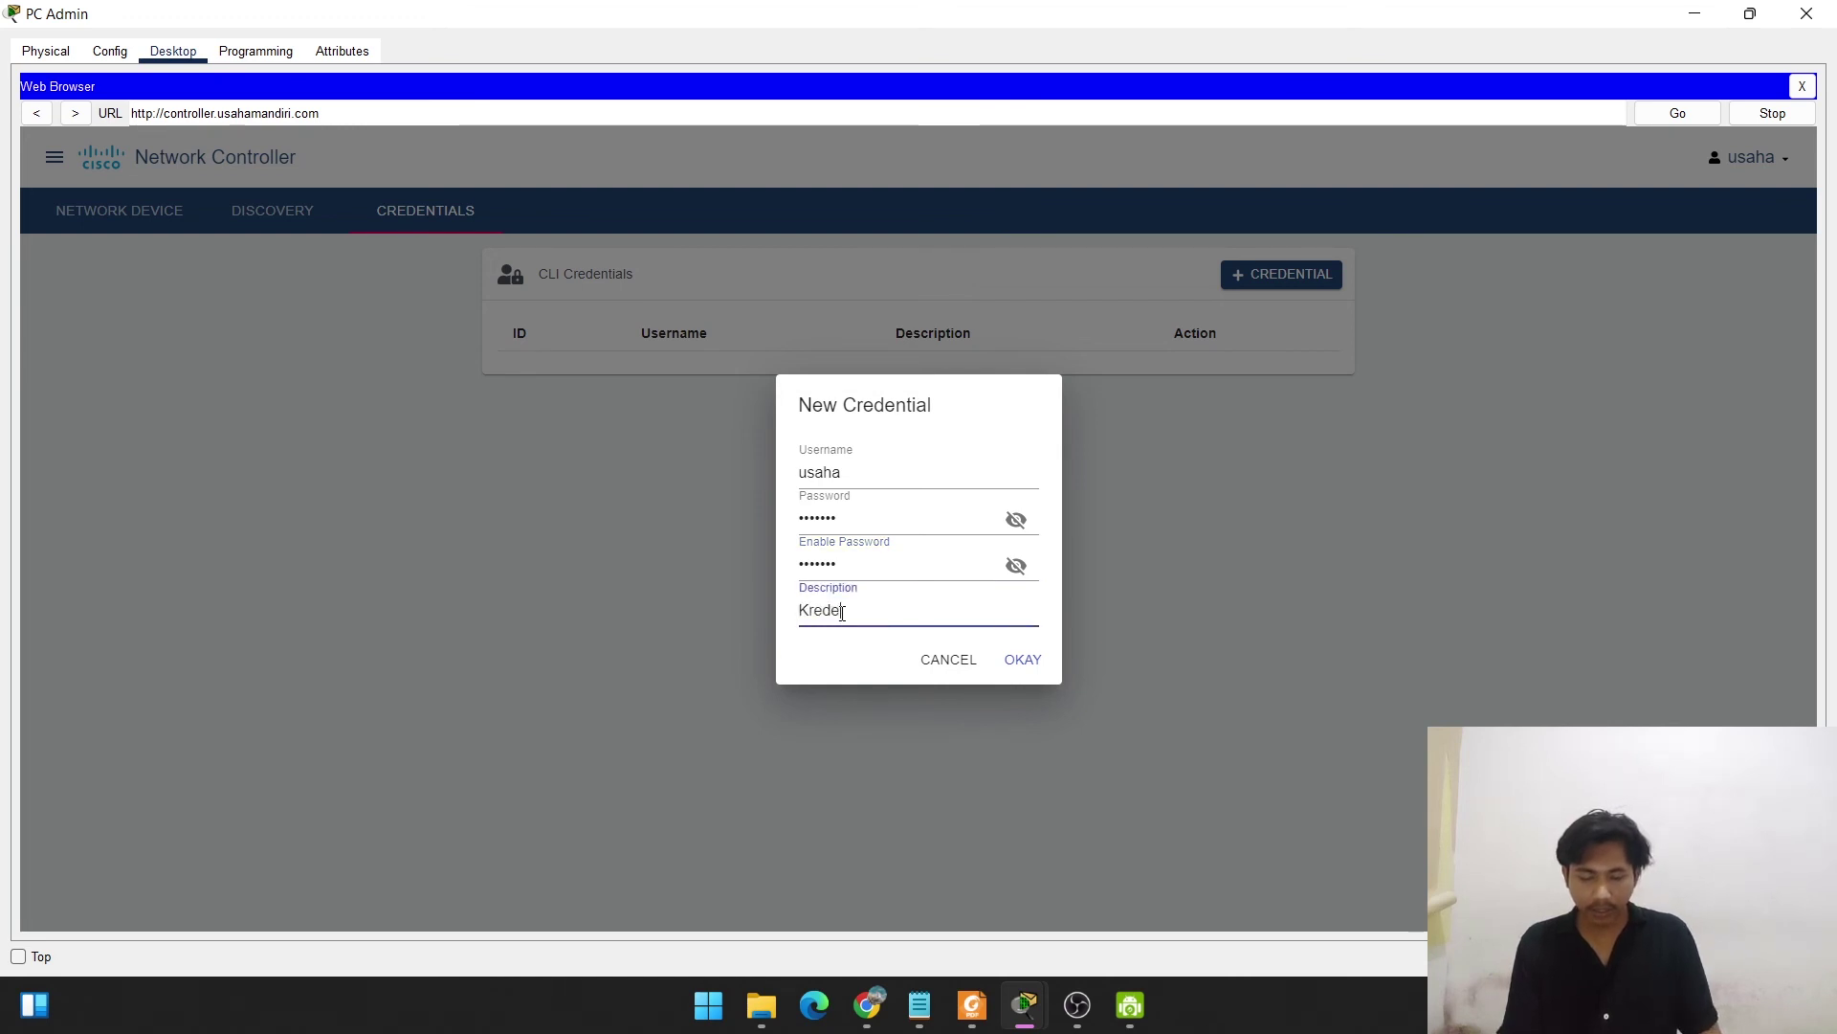
pyautogui.write('sial Ad')
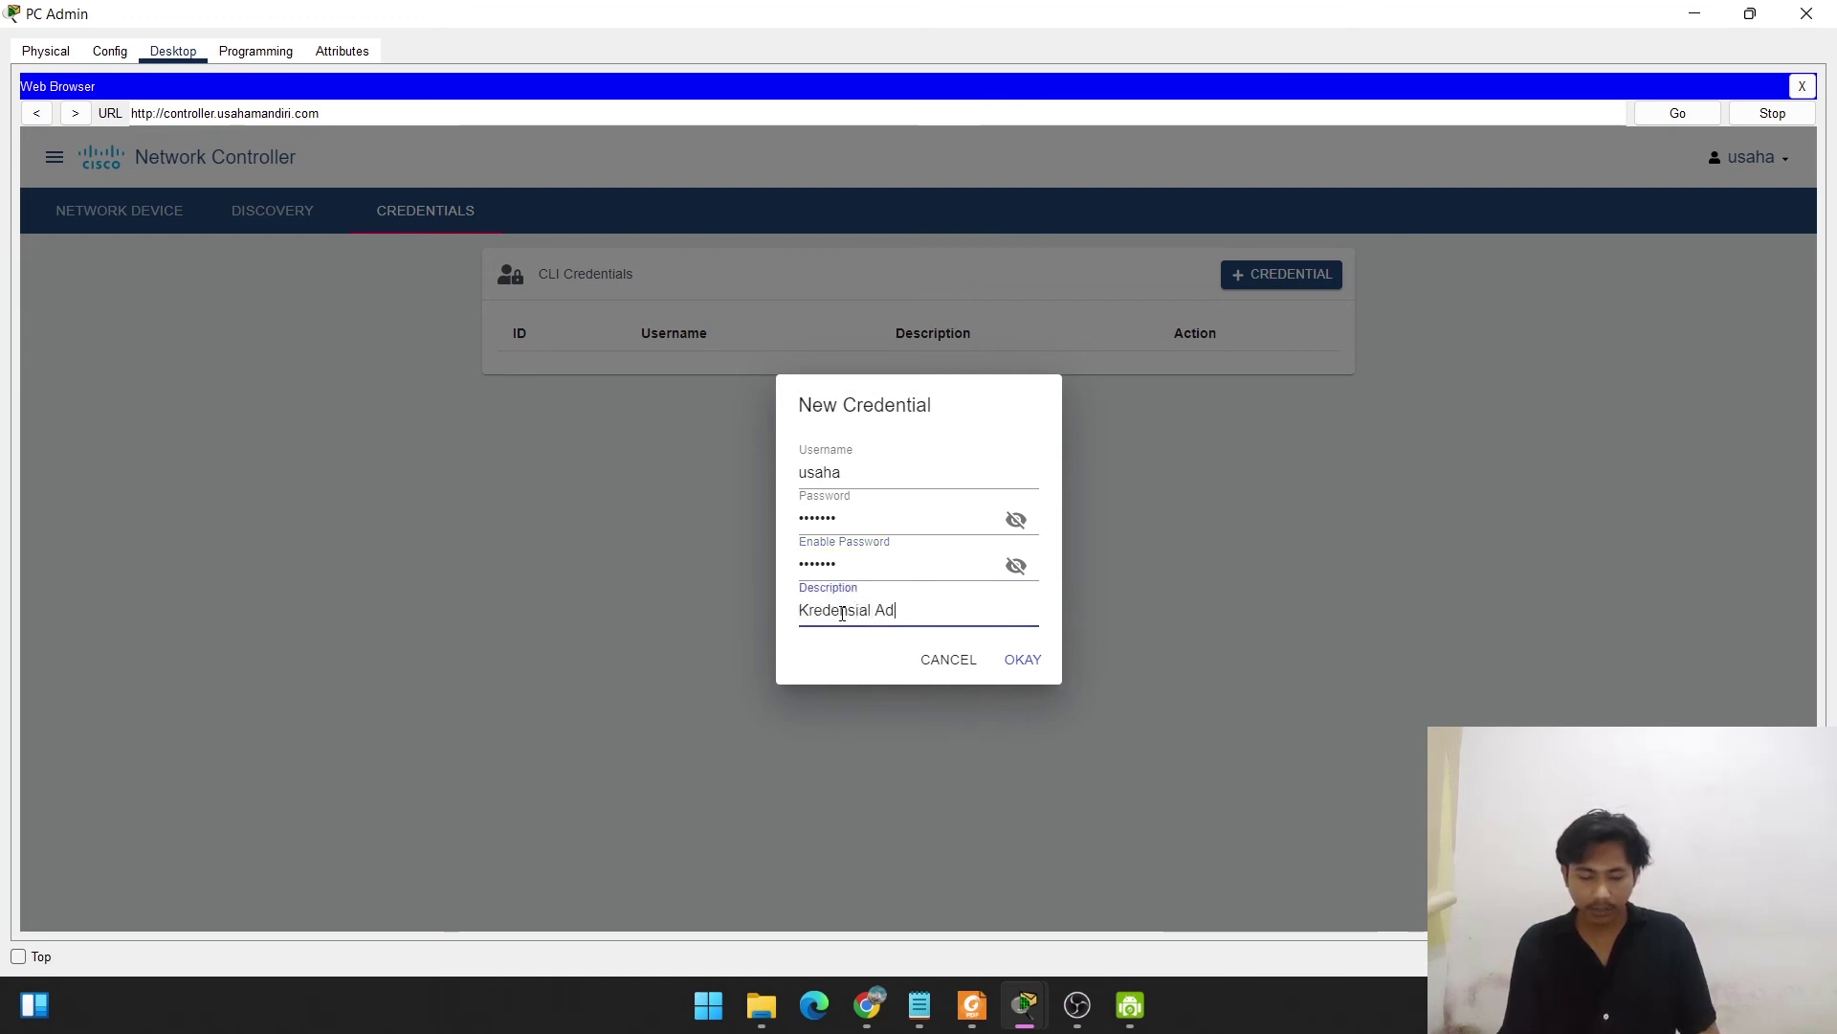
pyautogui.write('min')
pyautogui.click(1018, 662)
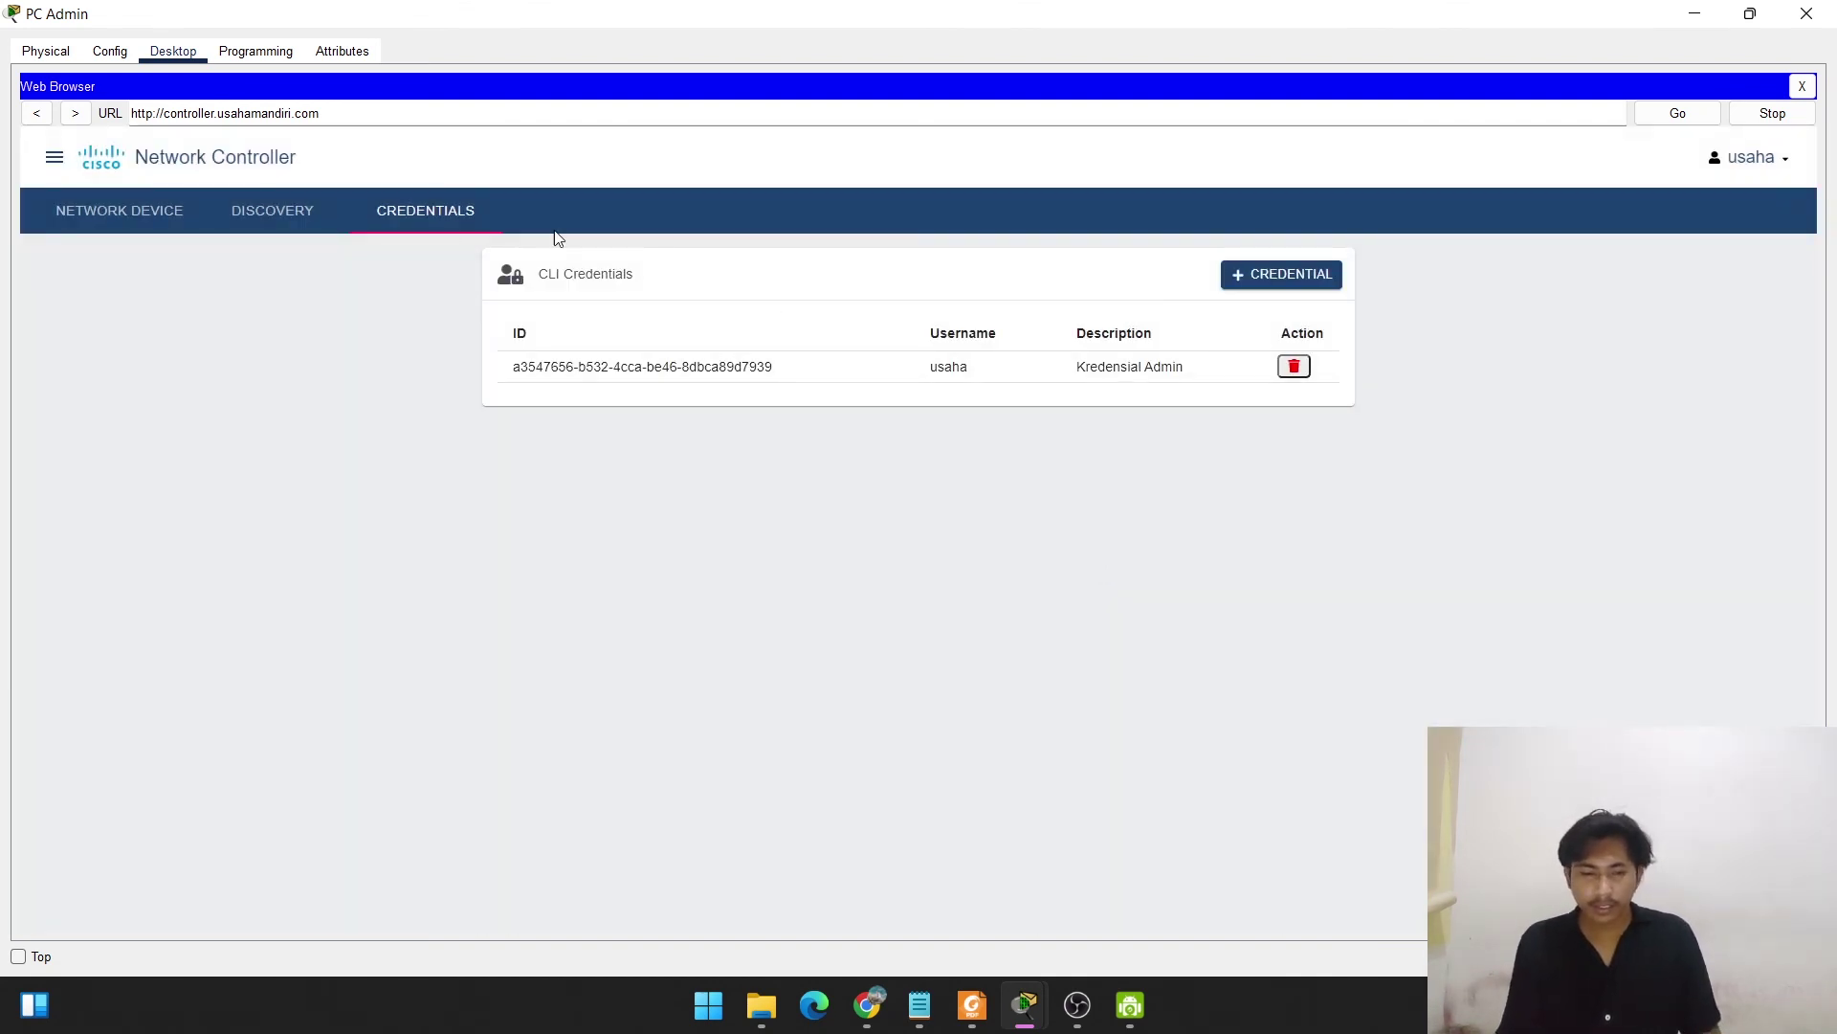
# Add discovery RTR_KANTOR for 192.168.45.1 with the Kredensial Admin credential, then minimize PC Admin.
pyautogui.click(288, 213)
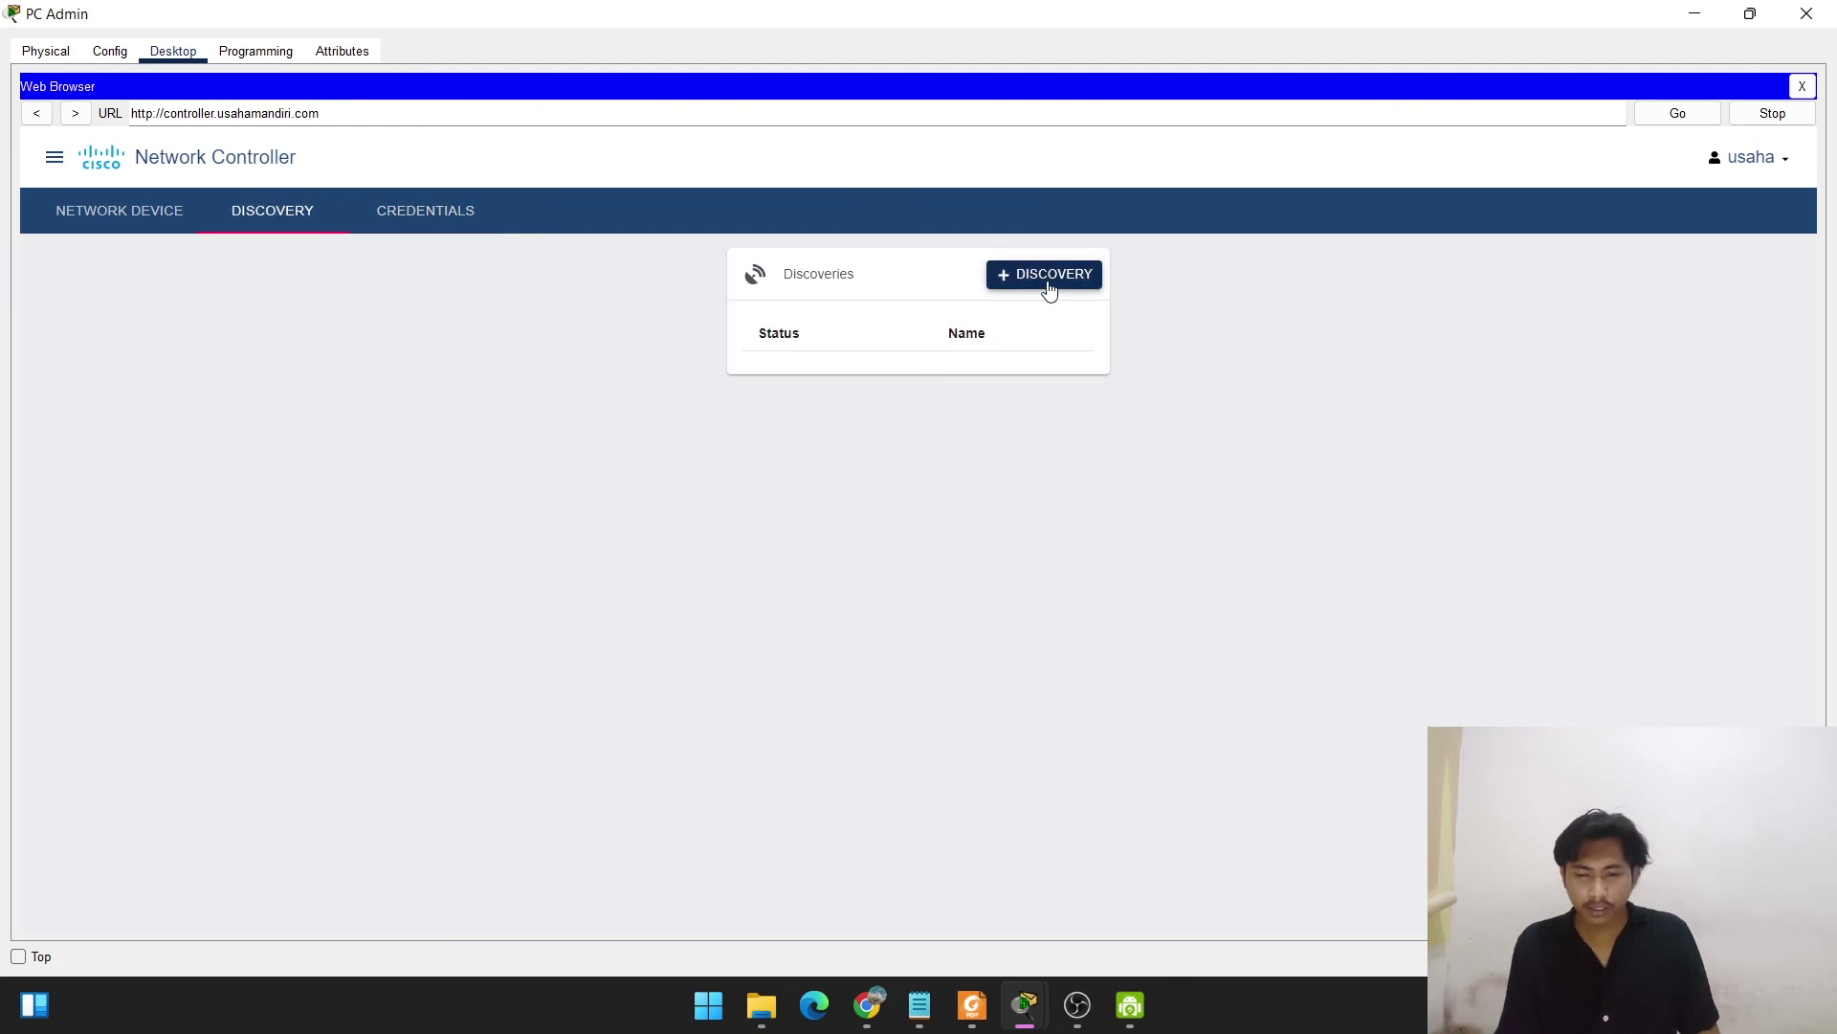
pyautogui.click(1048, 283)
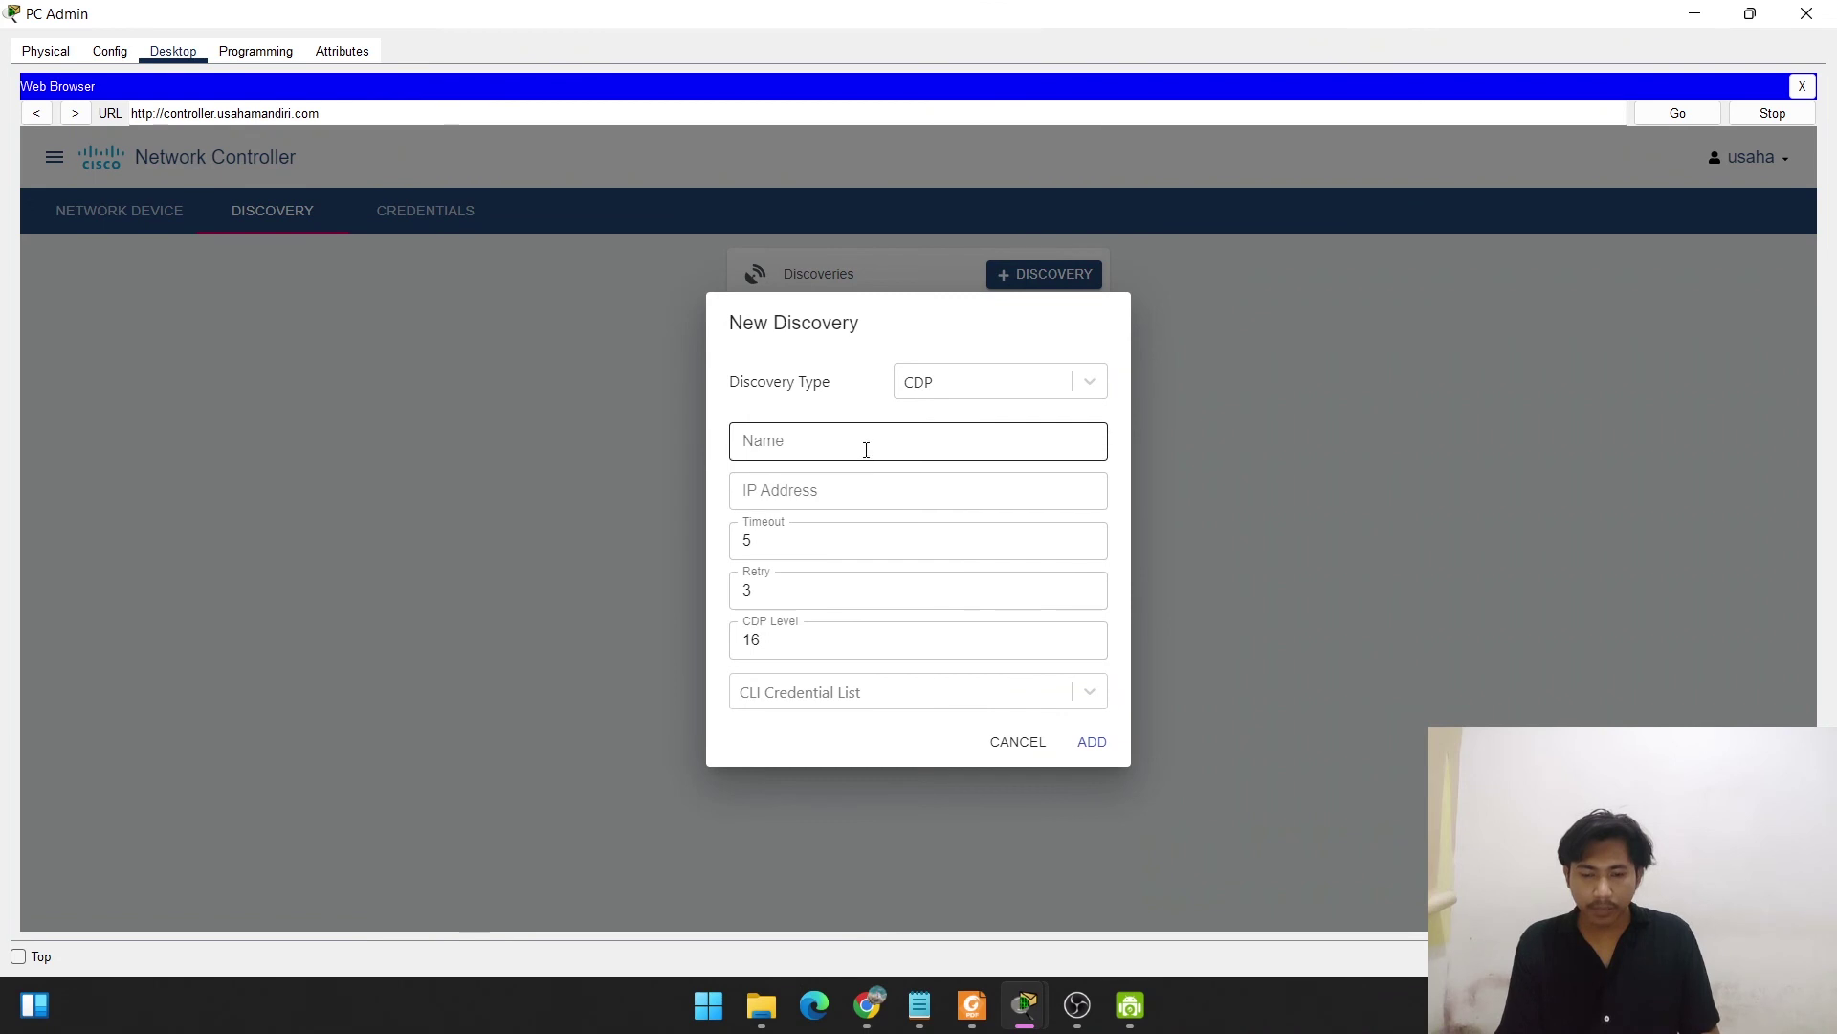
pyautogui.click(865, 450)
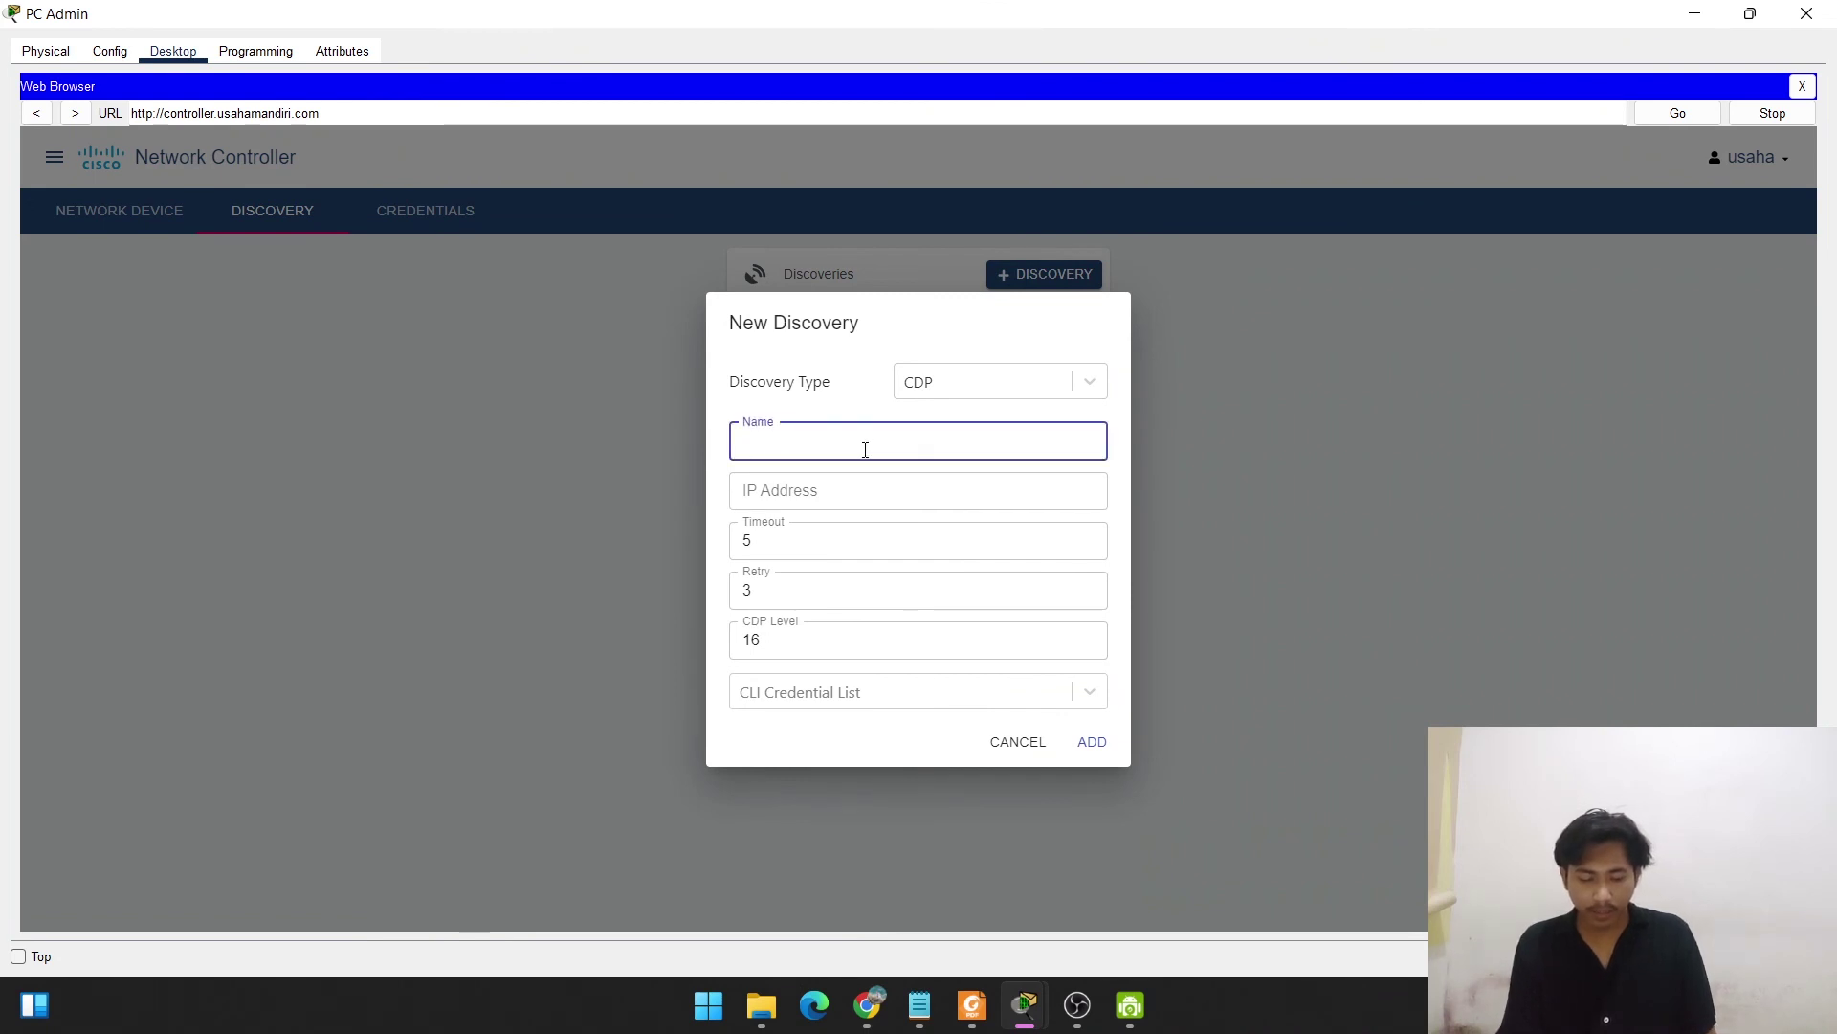
pyautogui.write('RTR_')
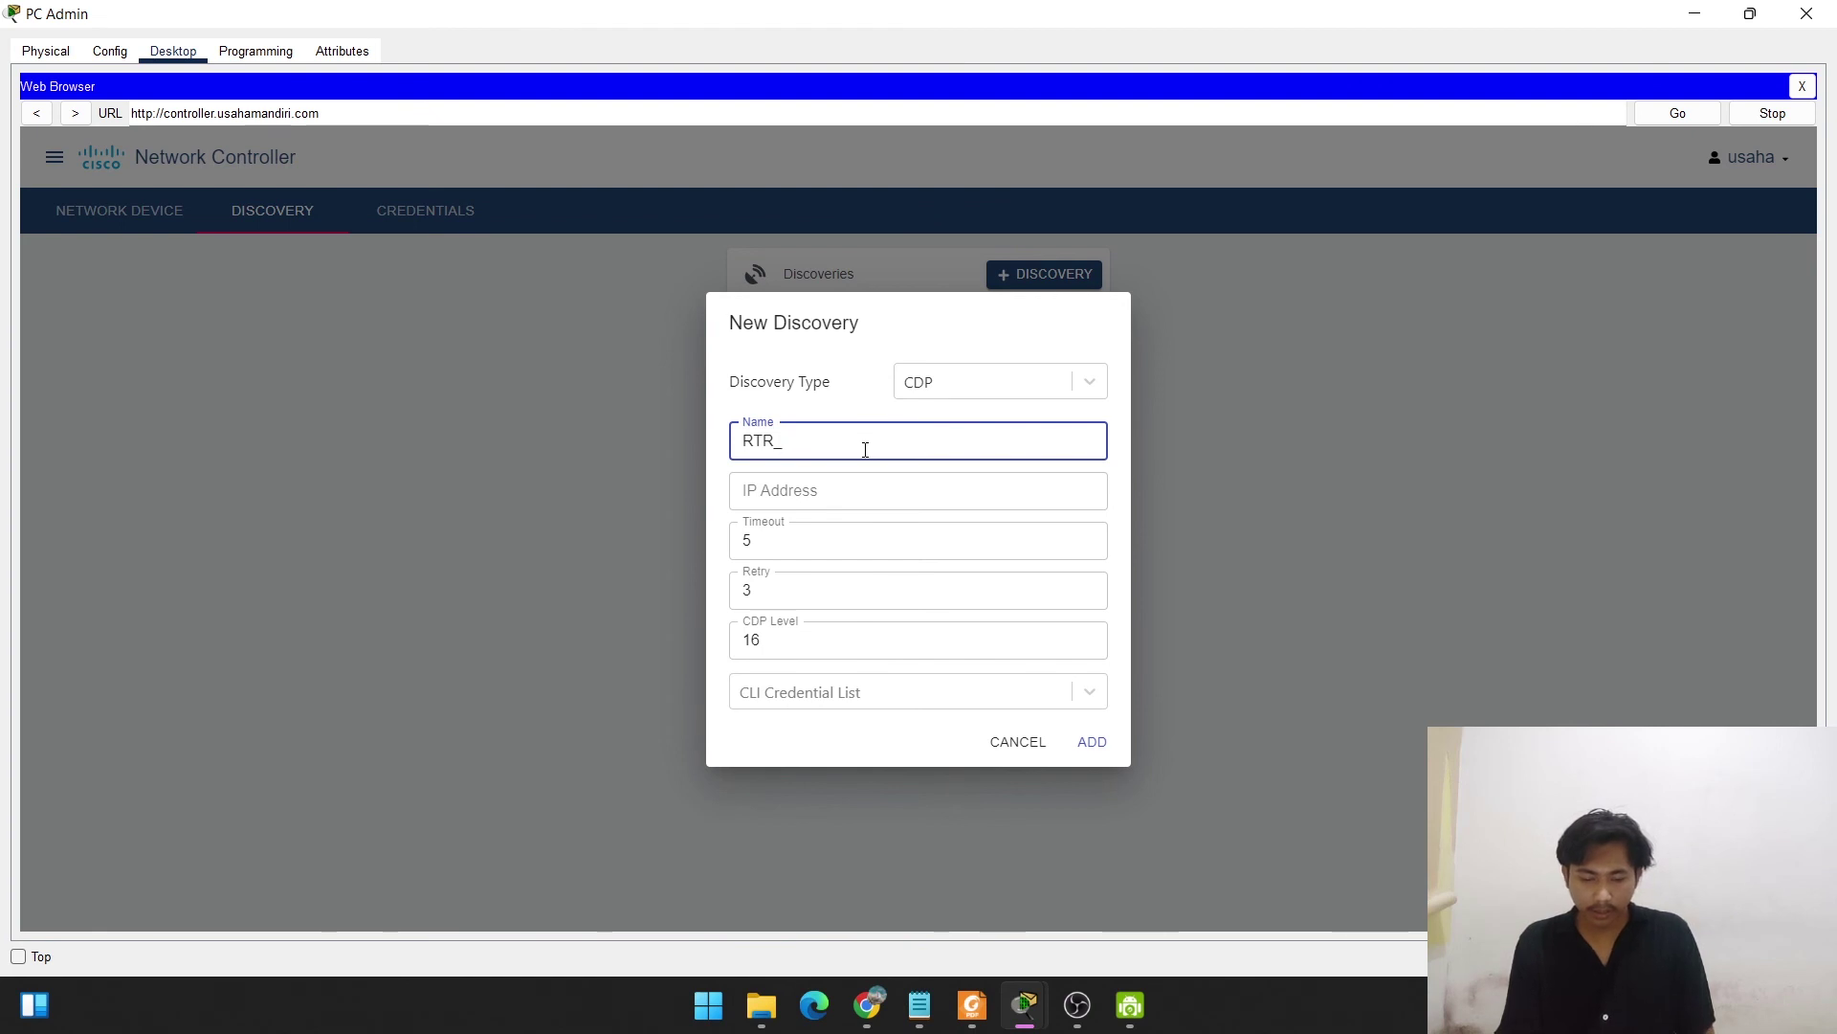
pyautogui.write('KANTOR')
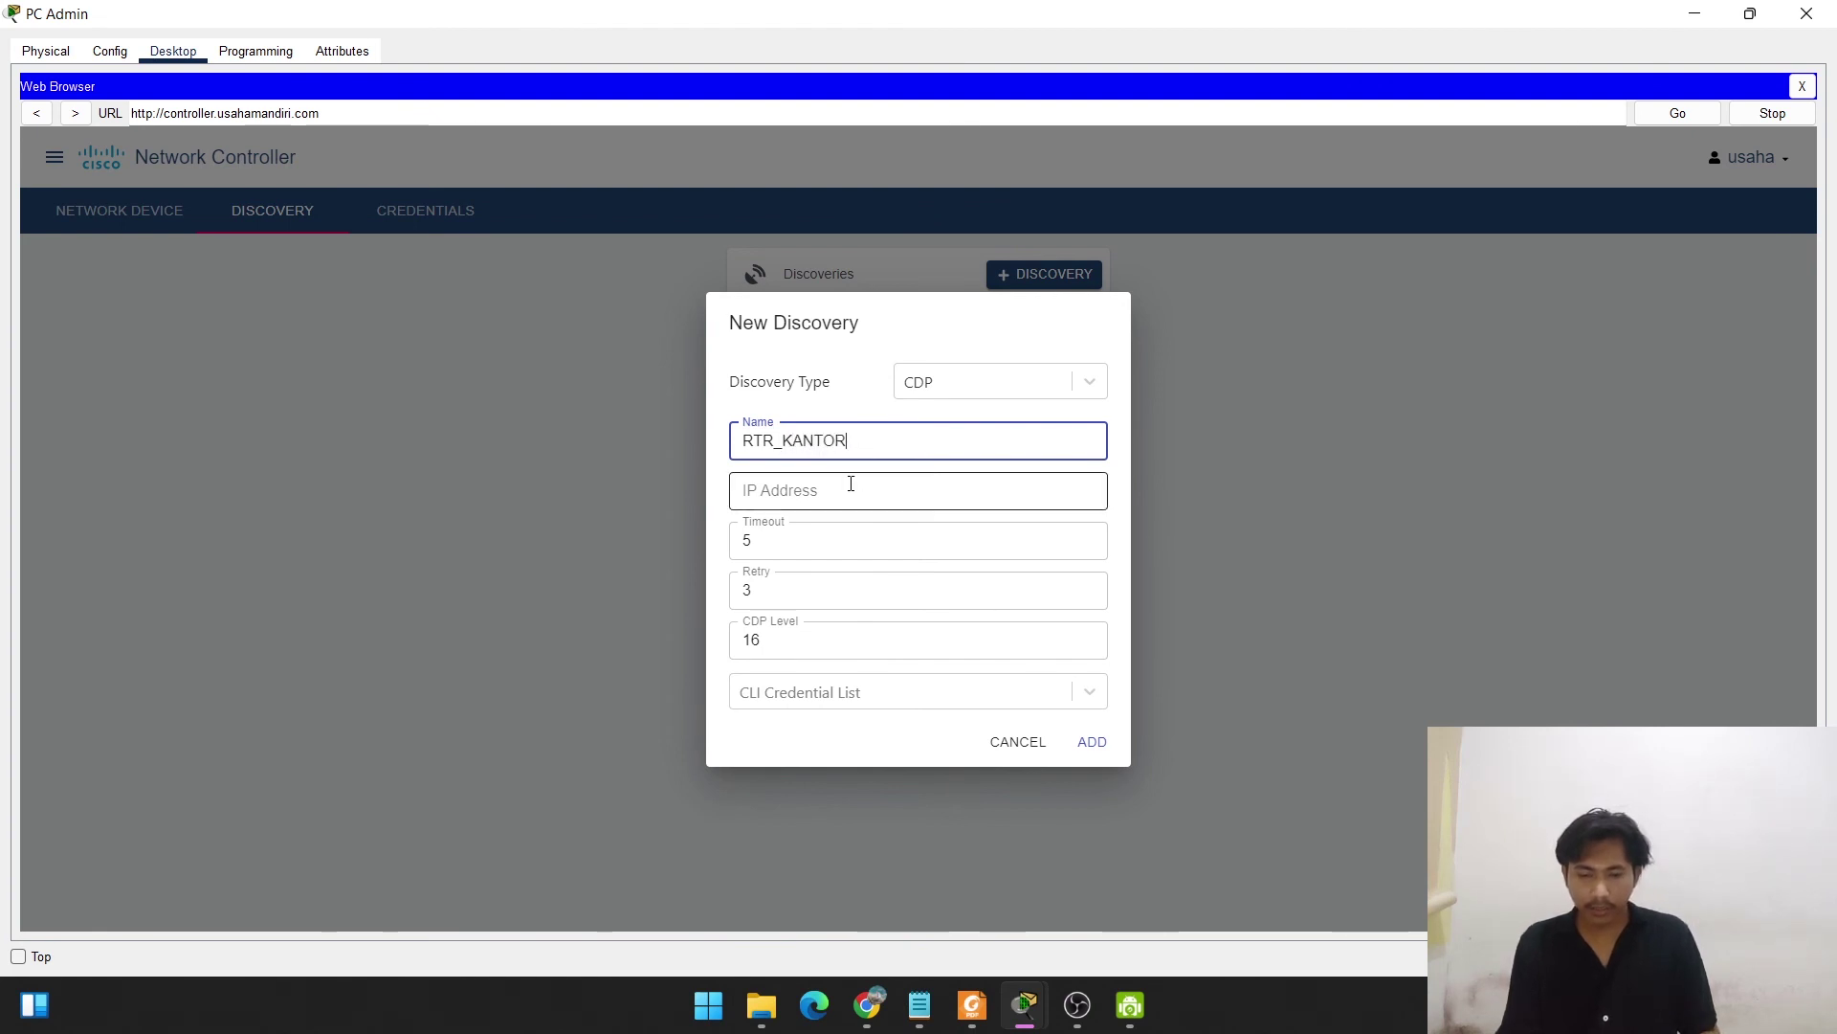
pyautogui.click(851, 483)
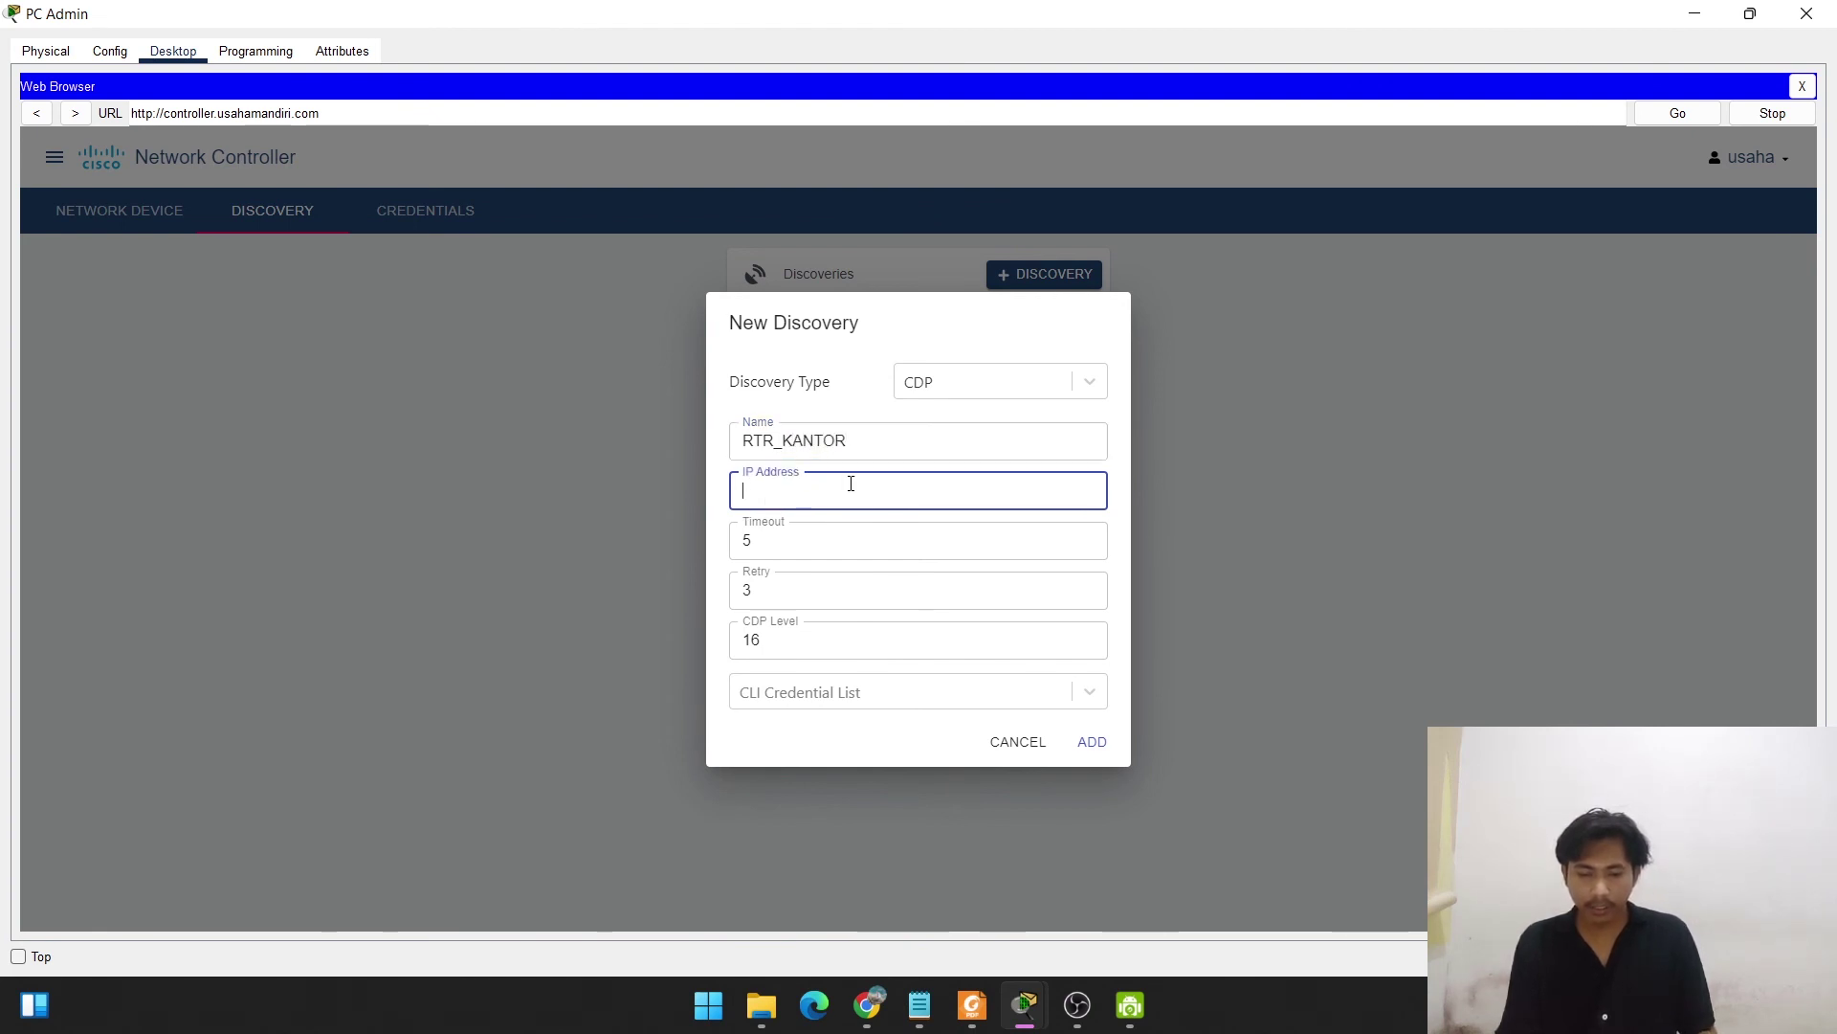
pyautogui.write('192.168')
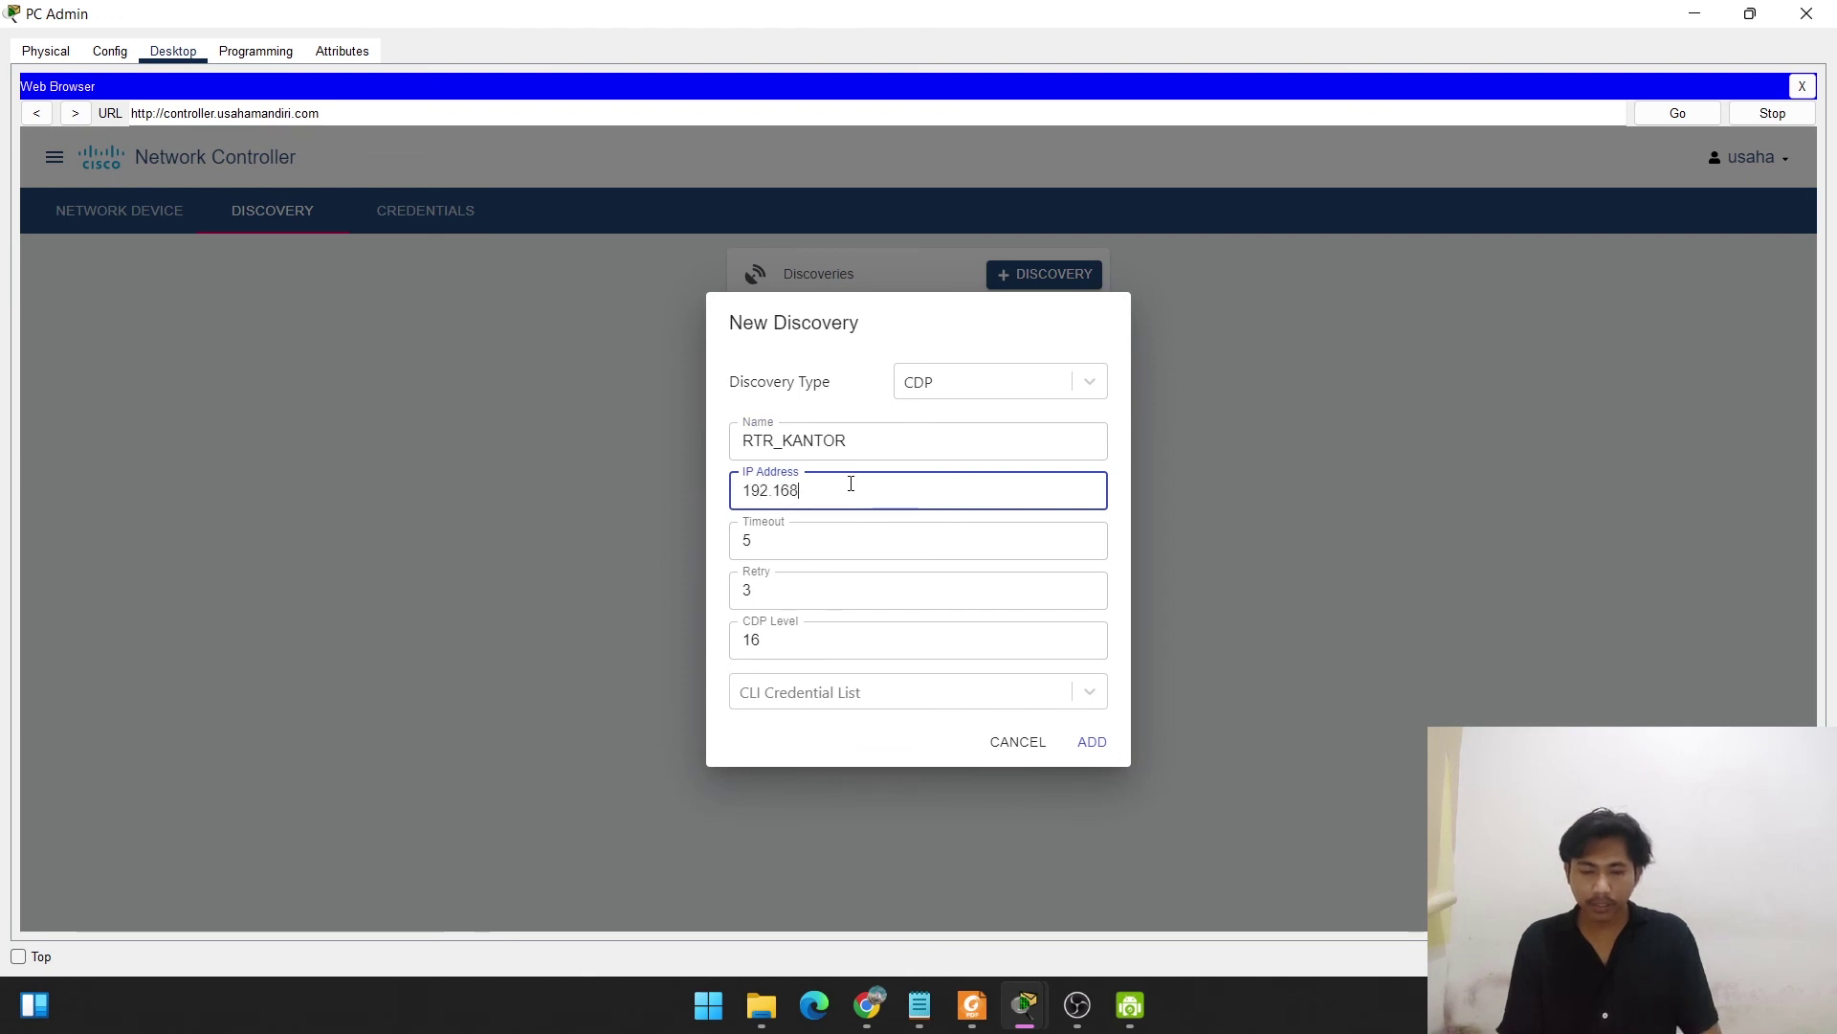
pyautogui.write('.45')
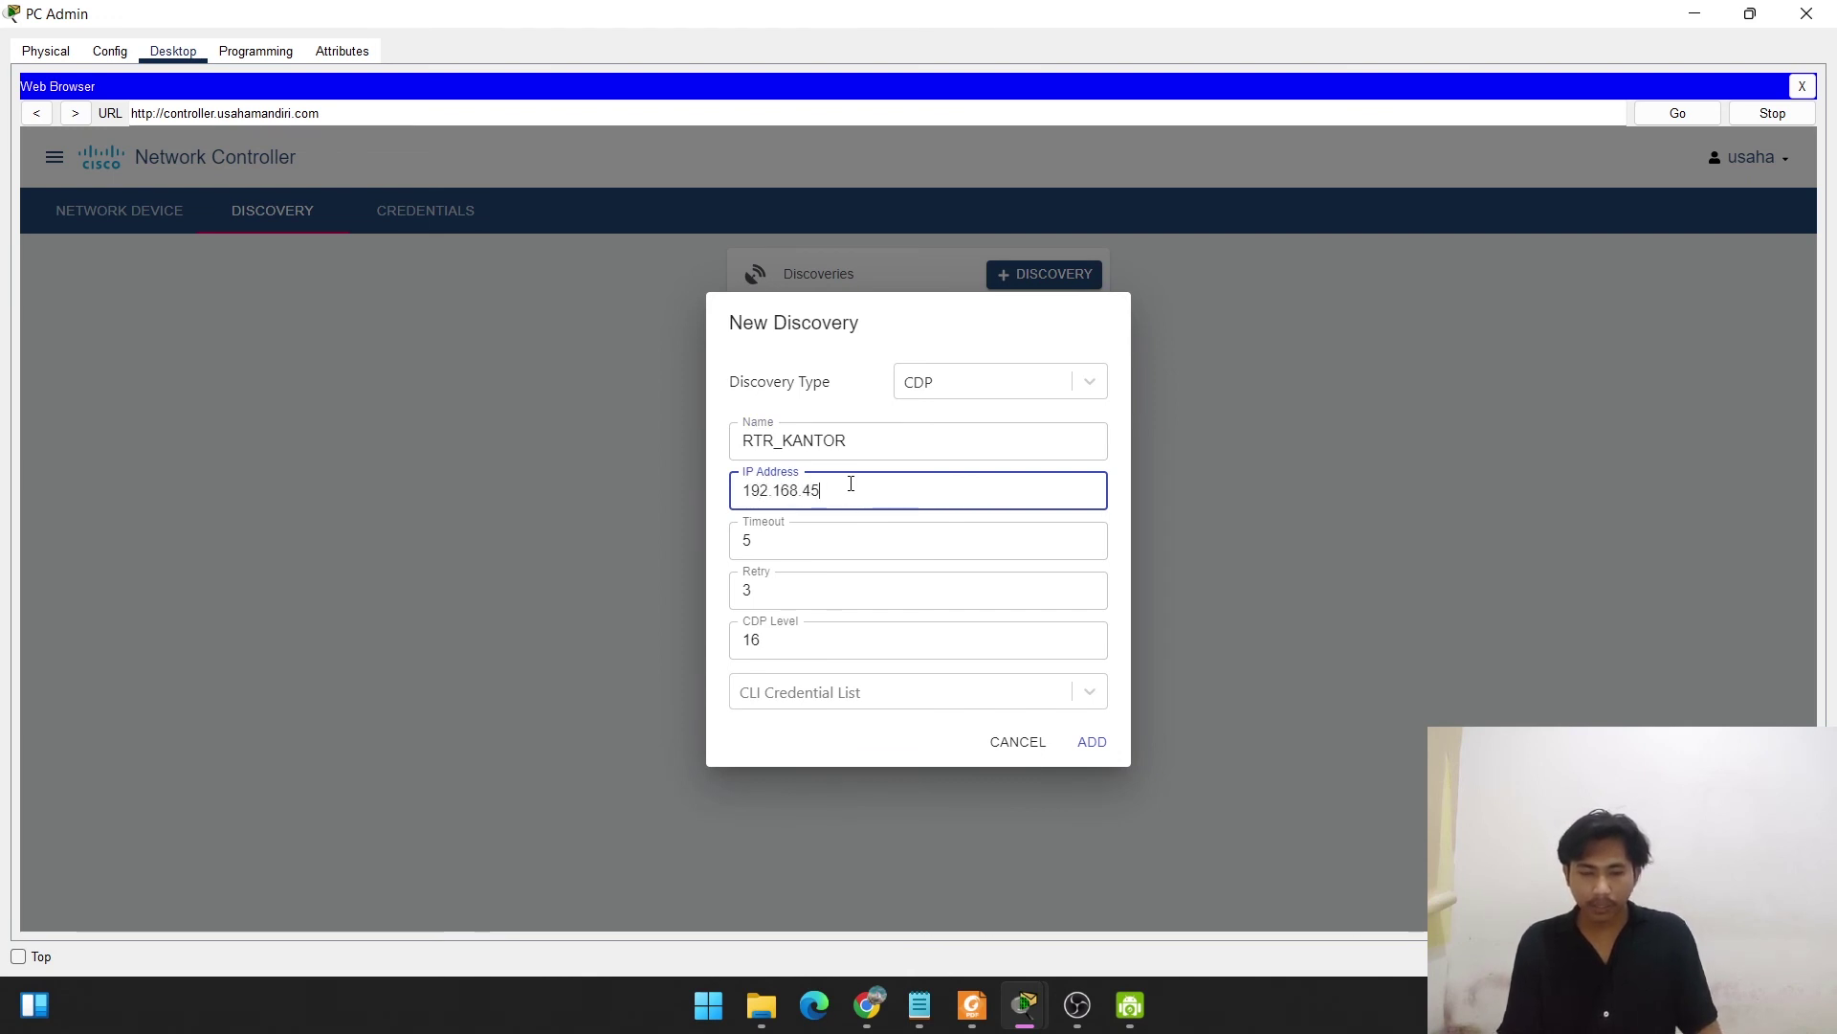
pyautogui.write('.1')
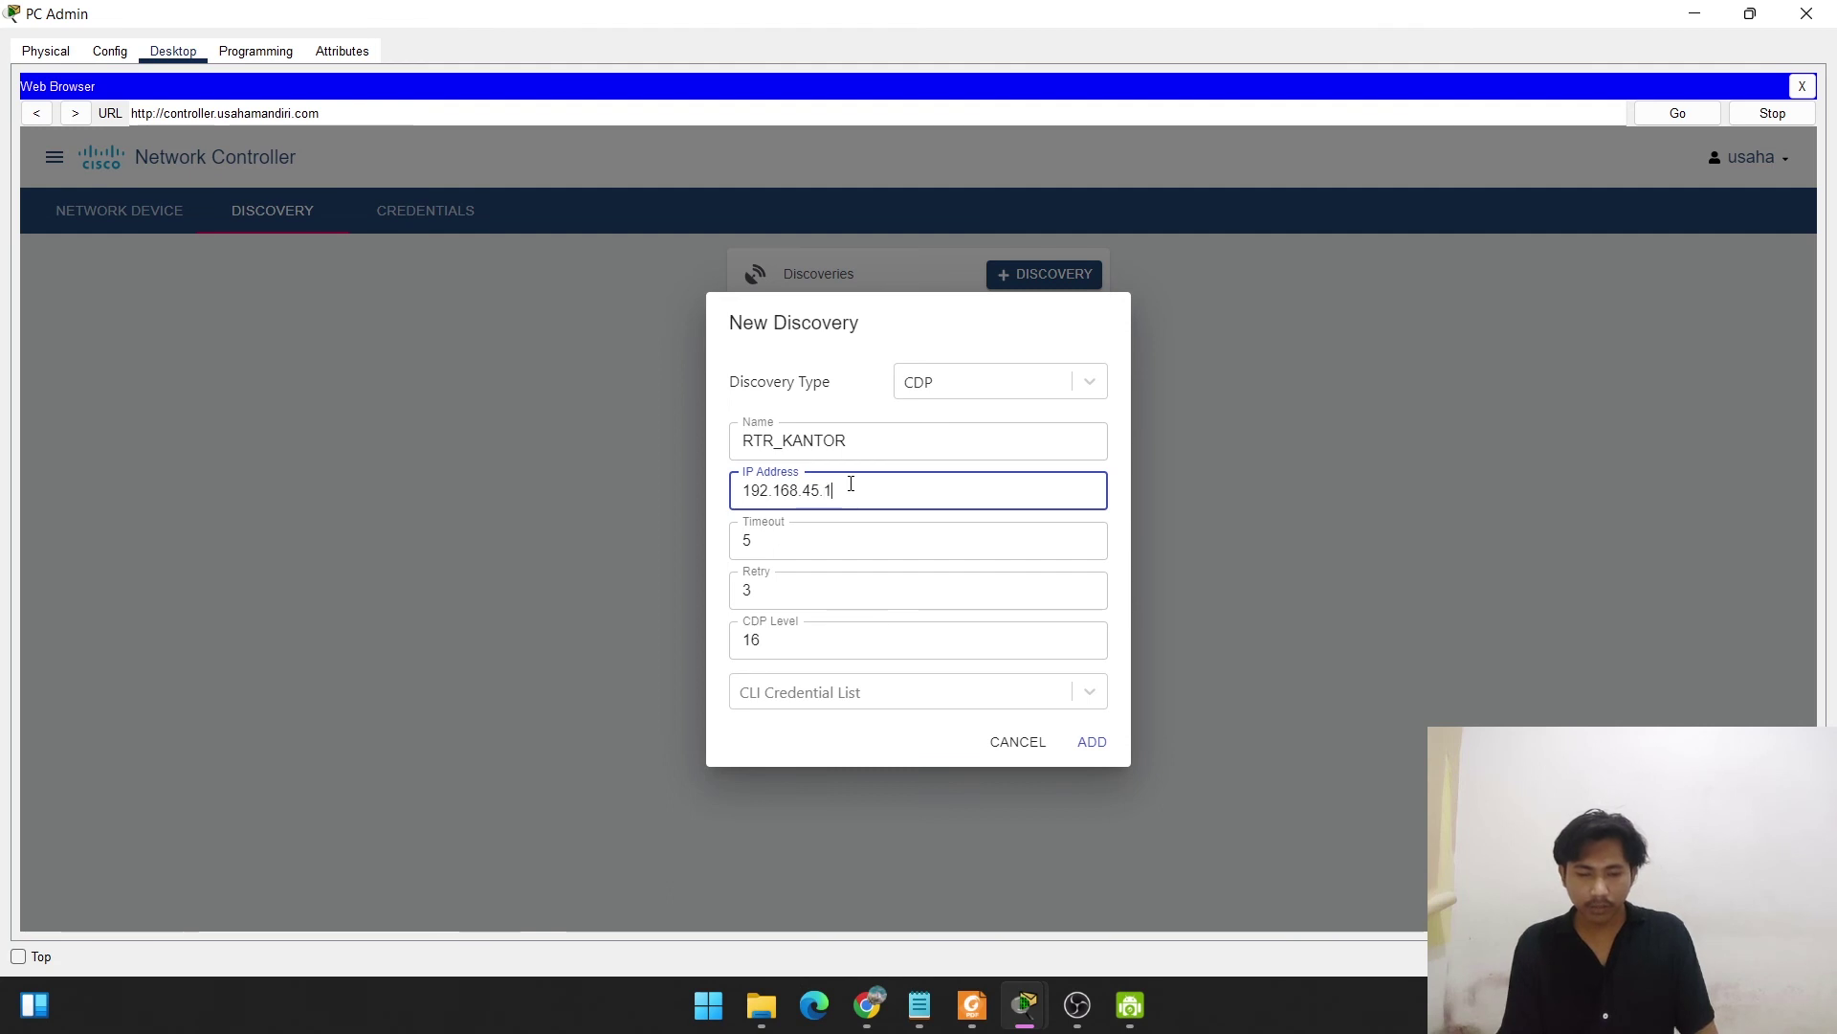
pyautogui.click(882, 703)
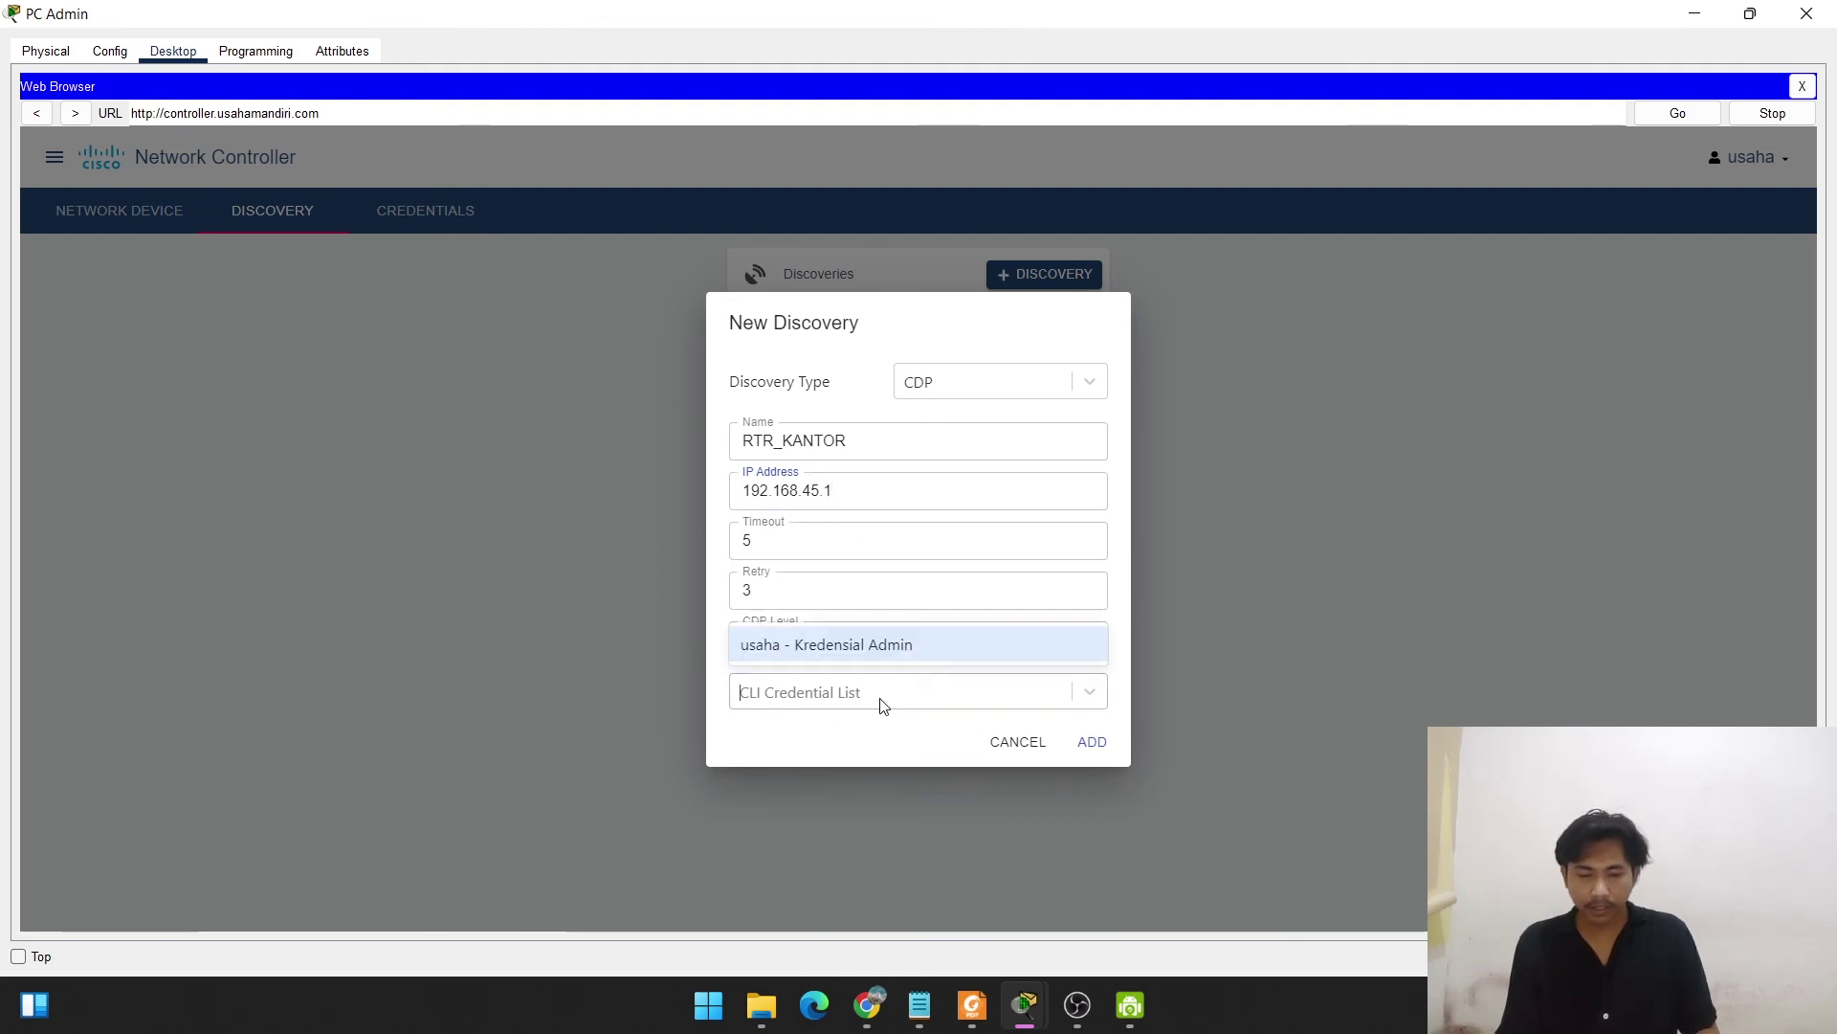
pyautogui.click(857, 644)
pyautogui.click(1088, 752)
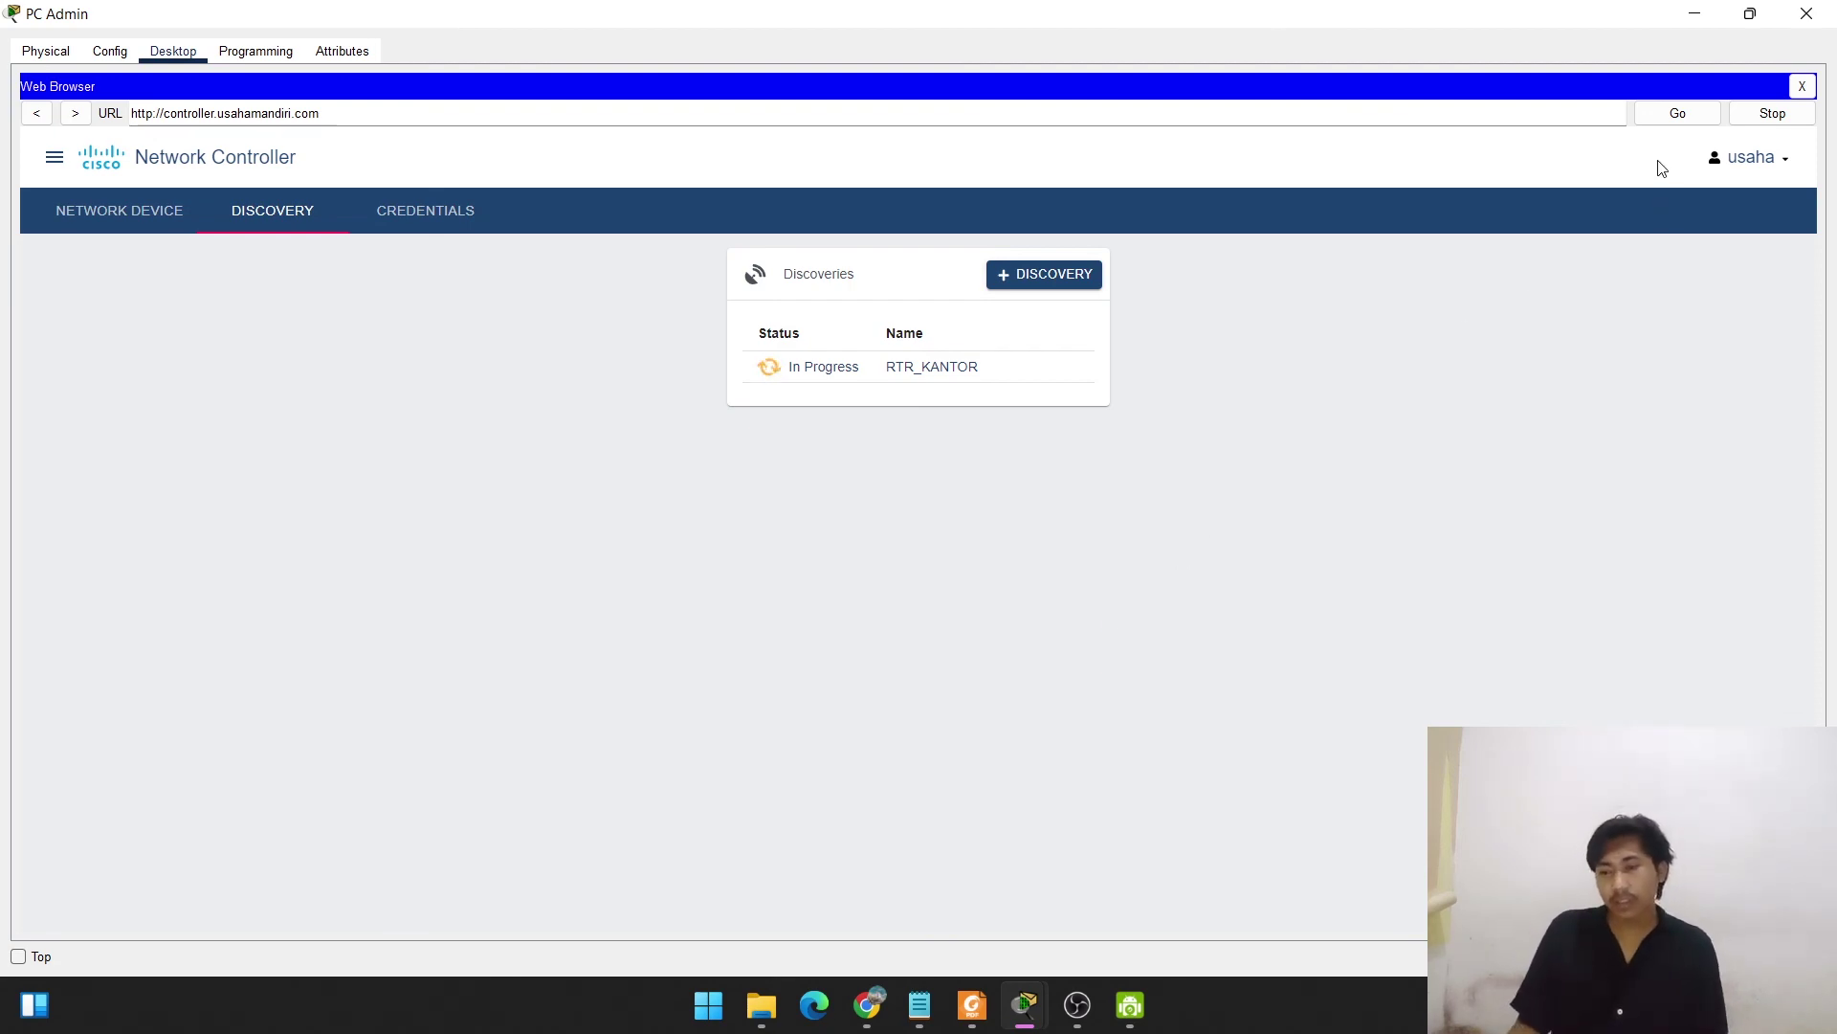
pyautogui.click(1692, 17)
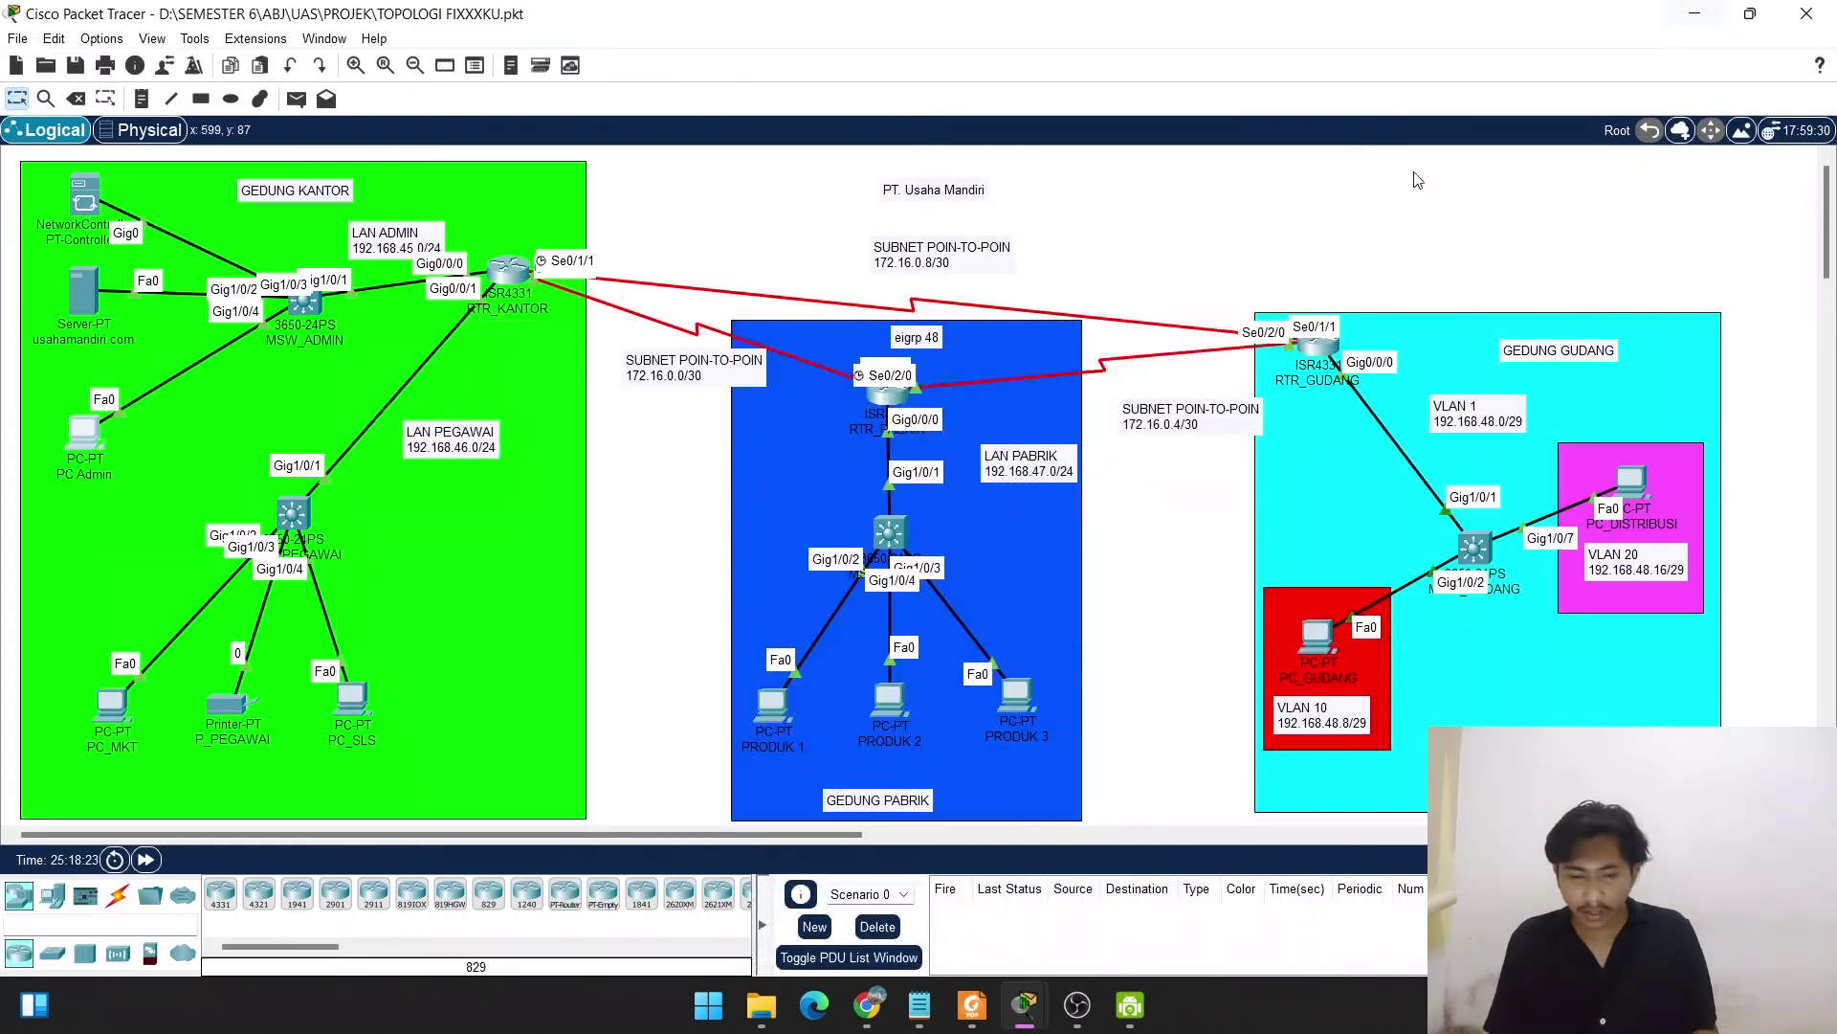
# Fast-forward the simulation clock four times, then reopen PC Admin's browser.
pyautogui.click(144, 860)
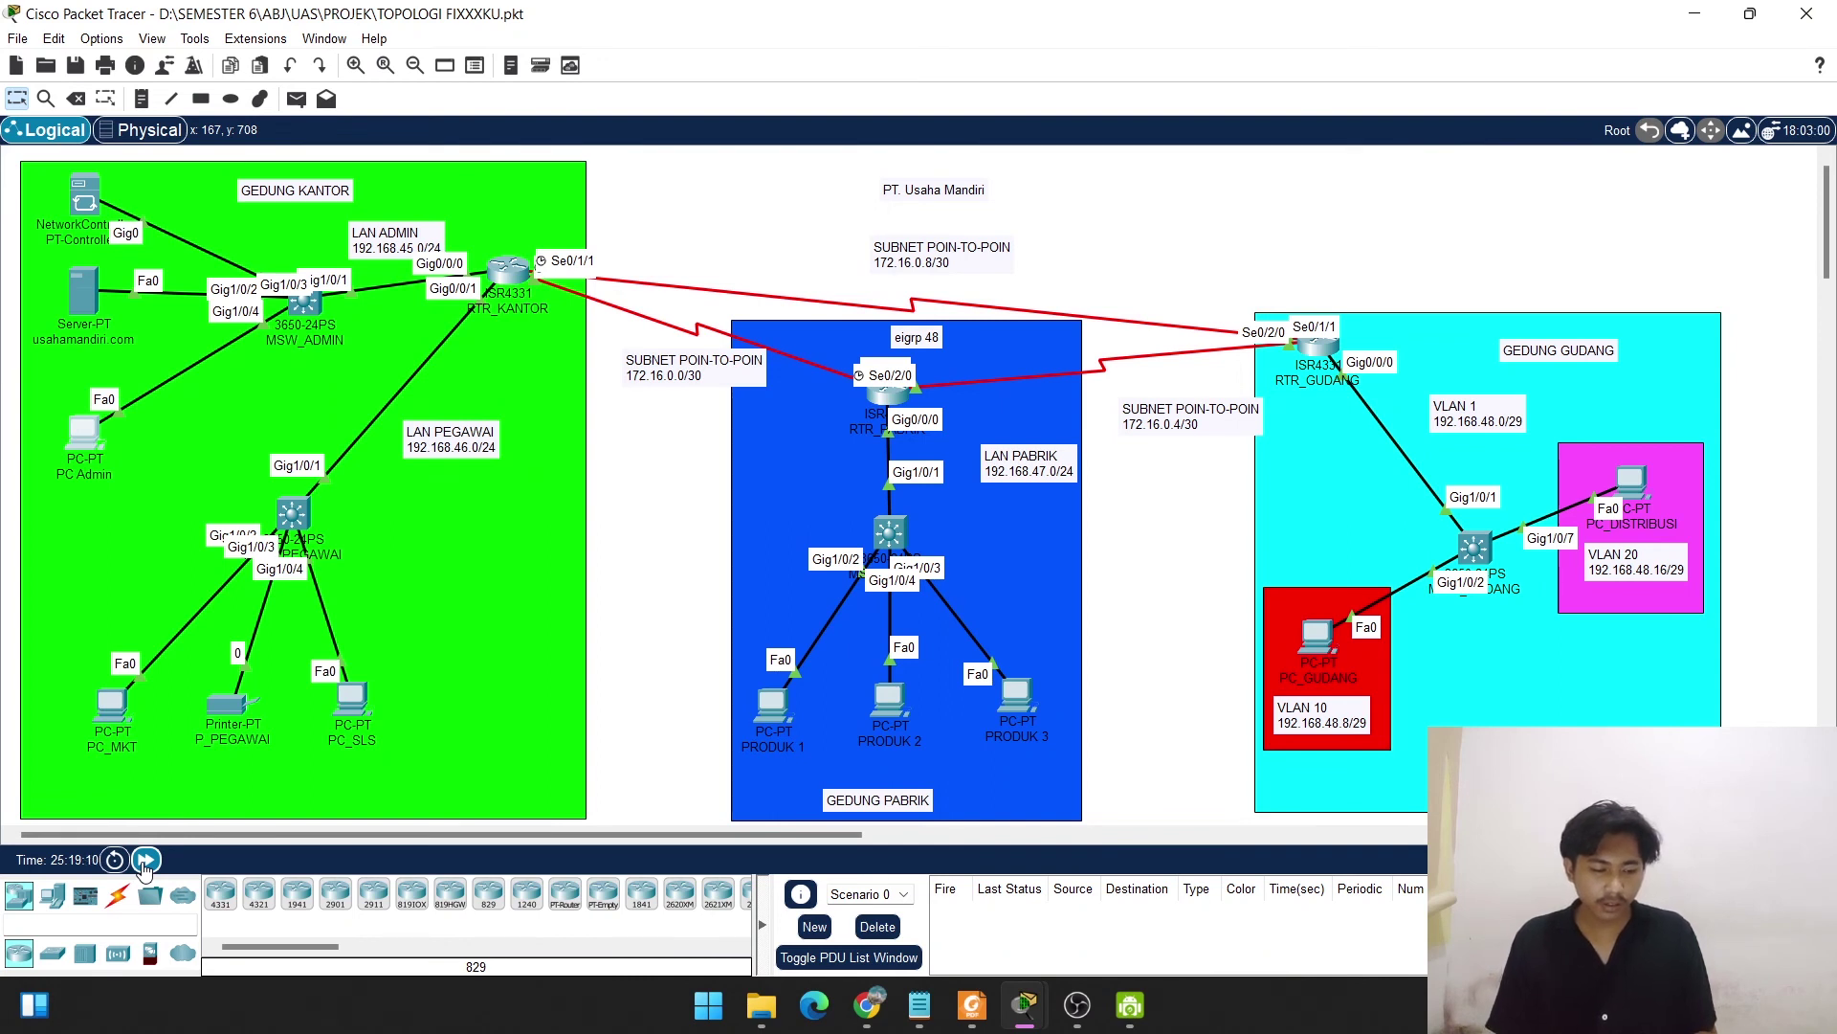
pyautogui.click(144, 860)
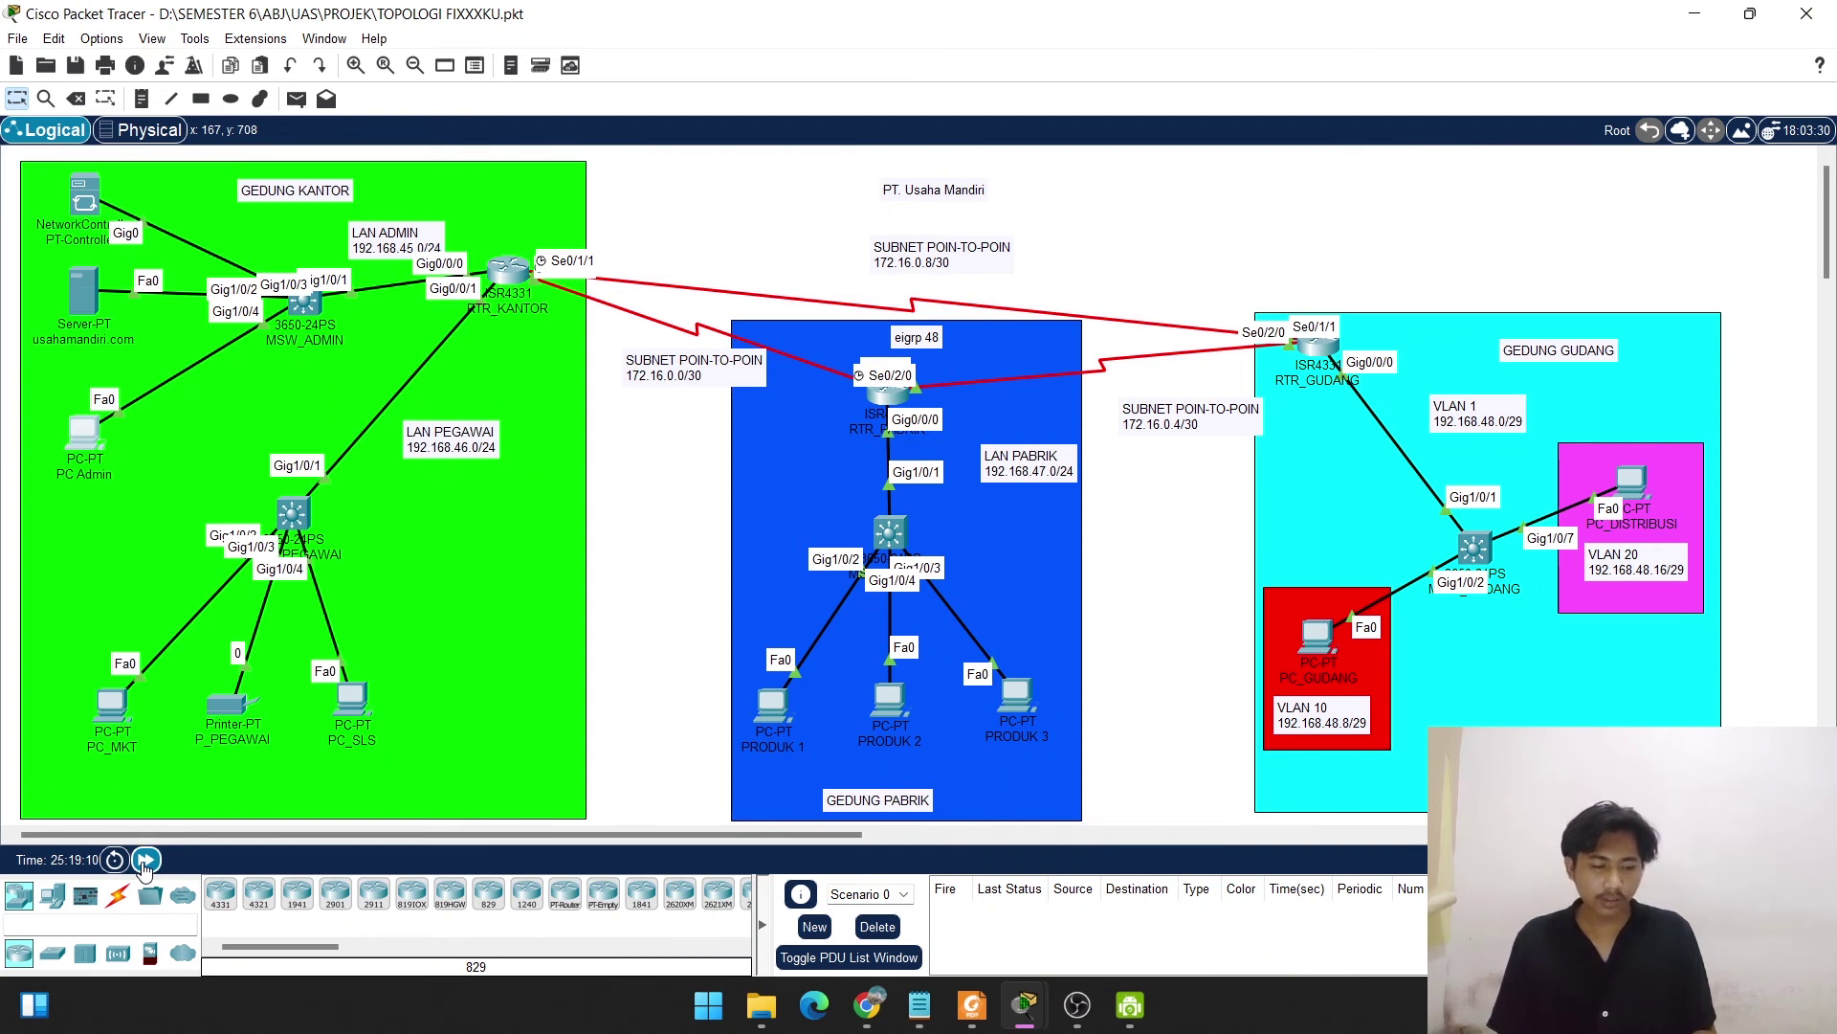
pyautogui.click(144, 859)
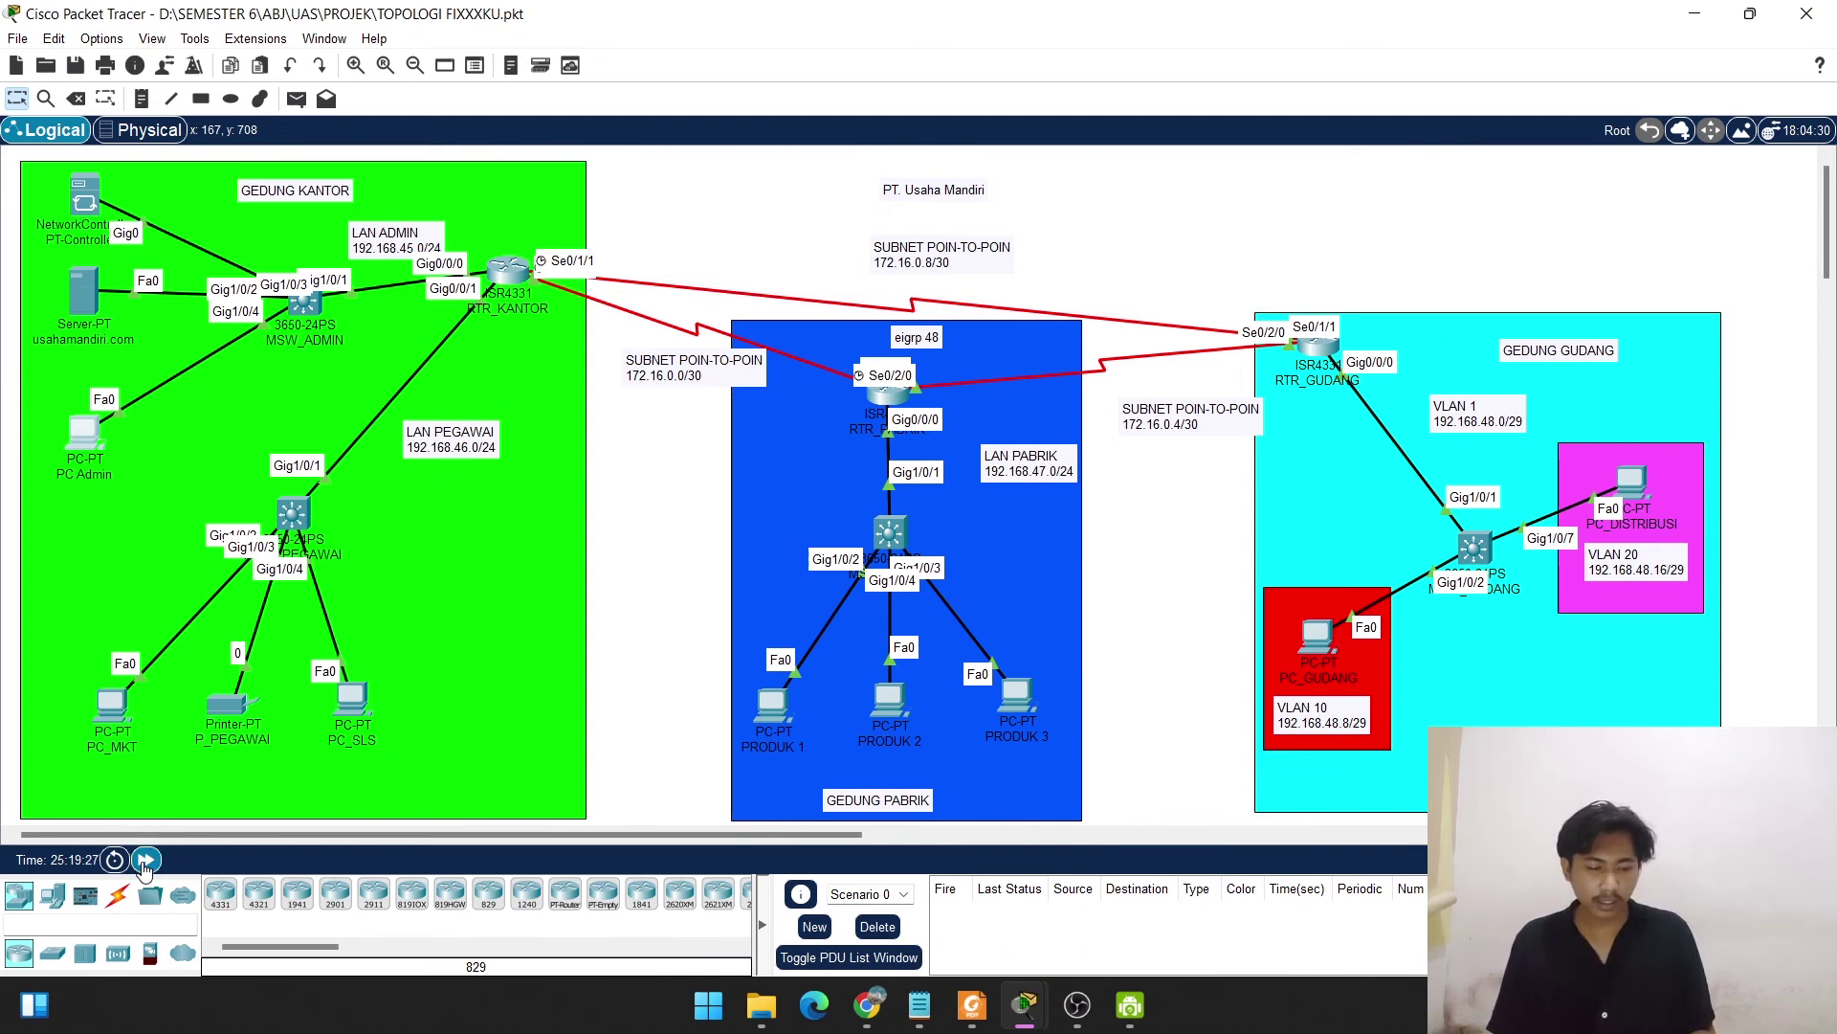
pyautogui.click(144, 859)
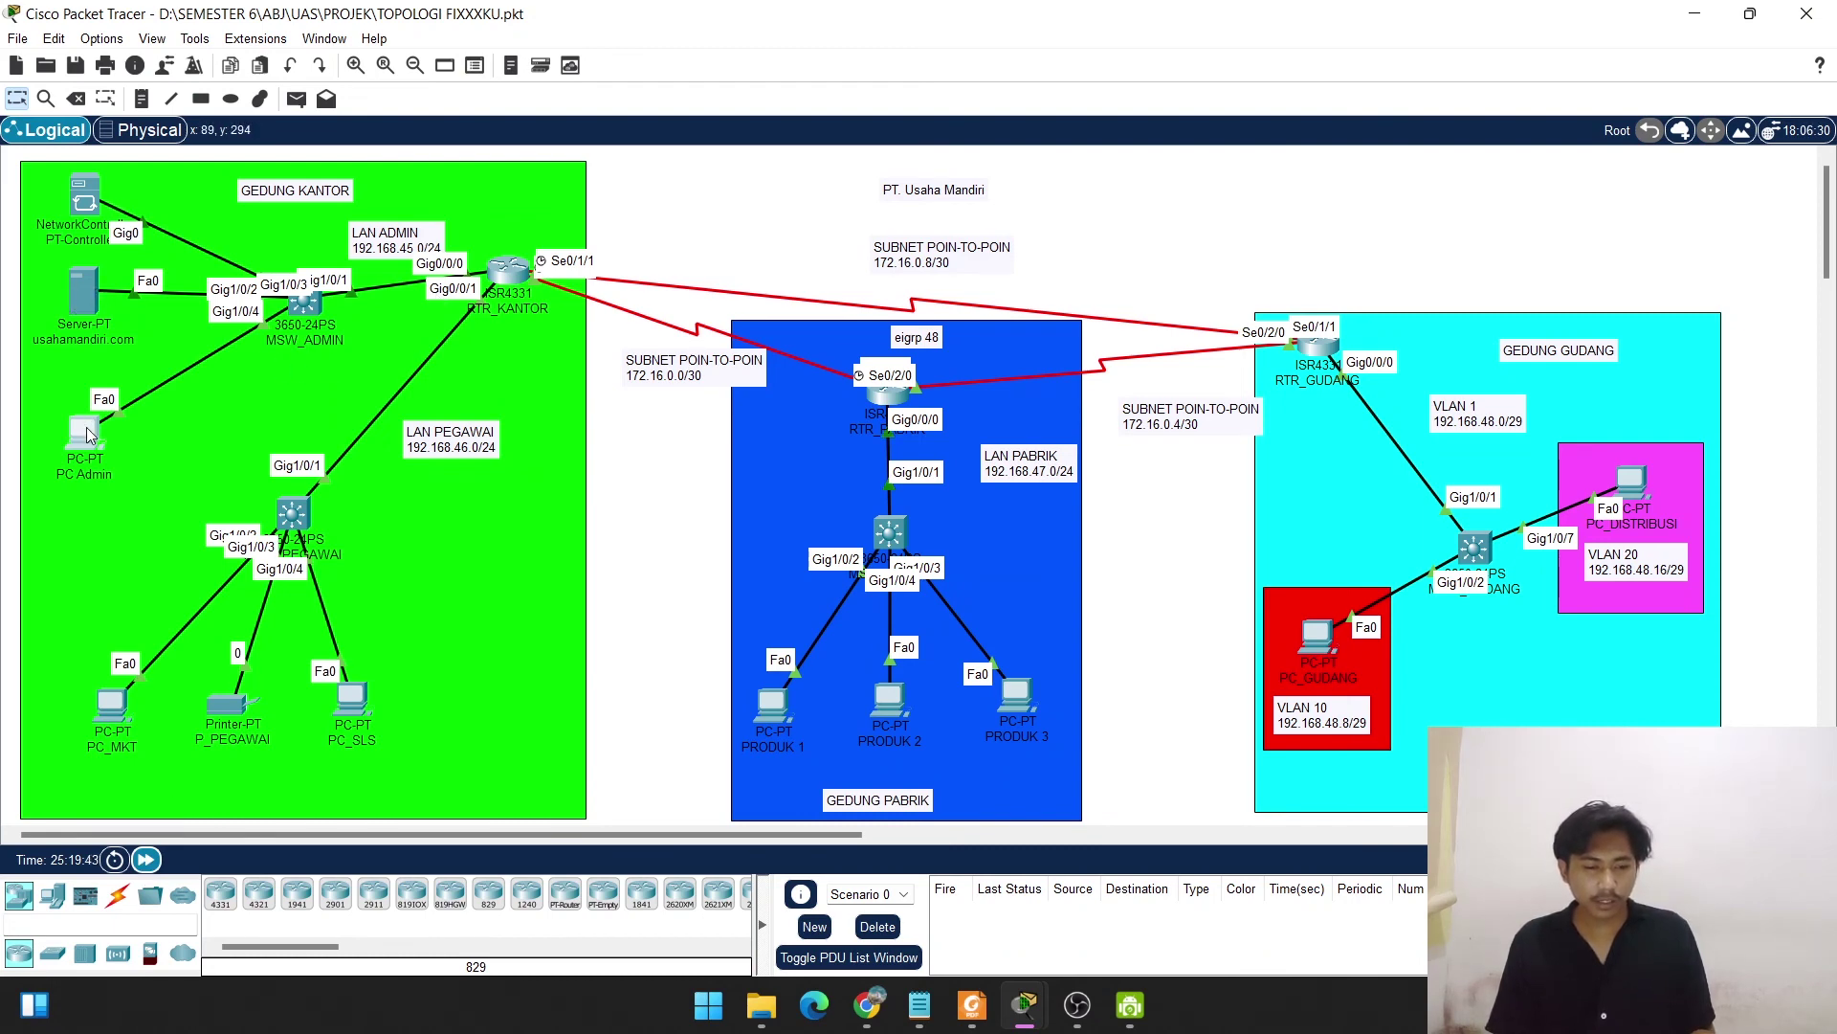
pyautogui.click(86, 431)
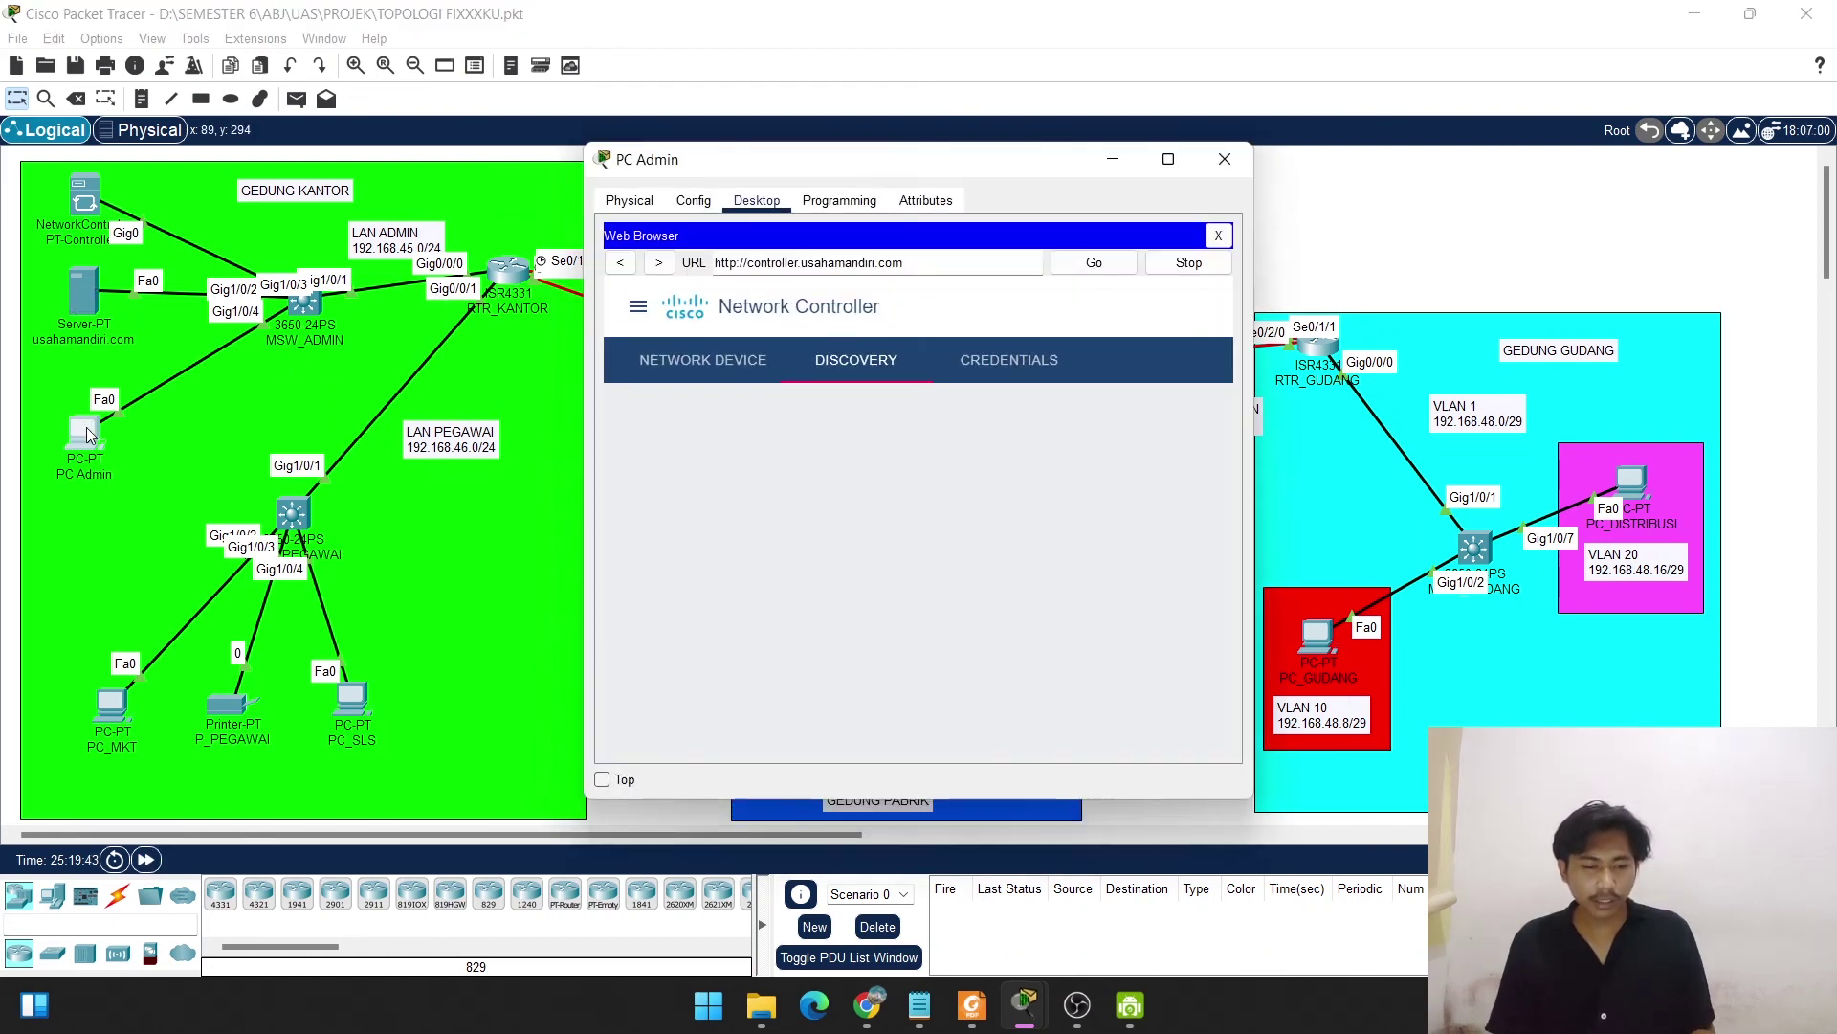
# Show PC Admin full screen with the controller's list of seven Managed routers and multilayer switches.
pyautogui.click(1169, 158)
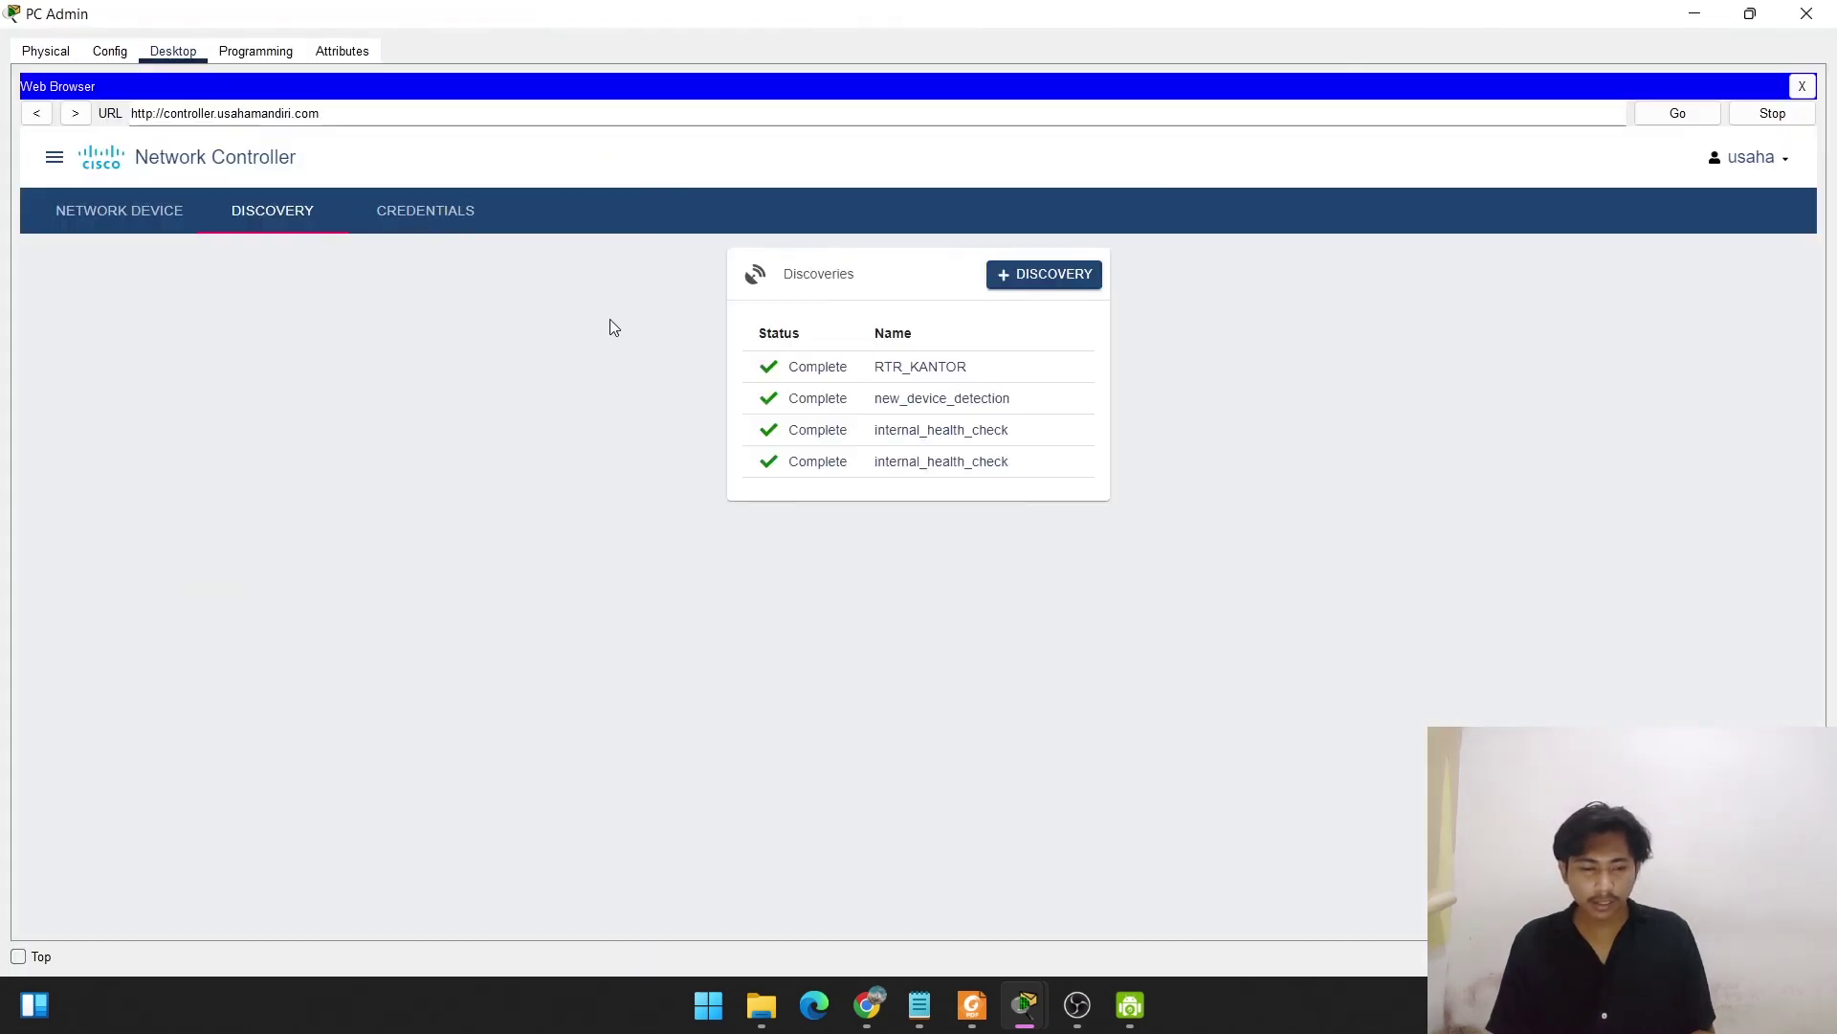
pyautogui.click(113, 229)
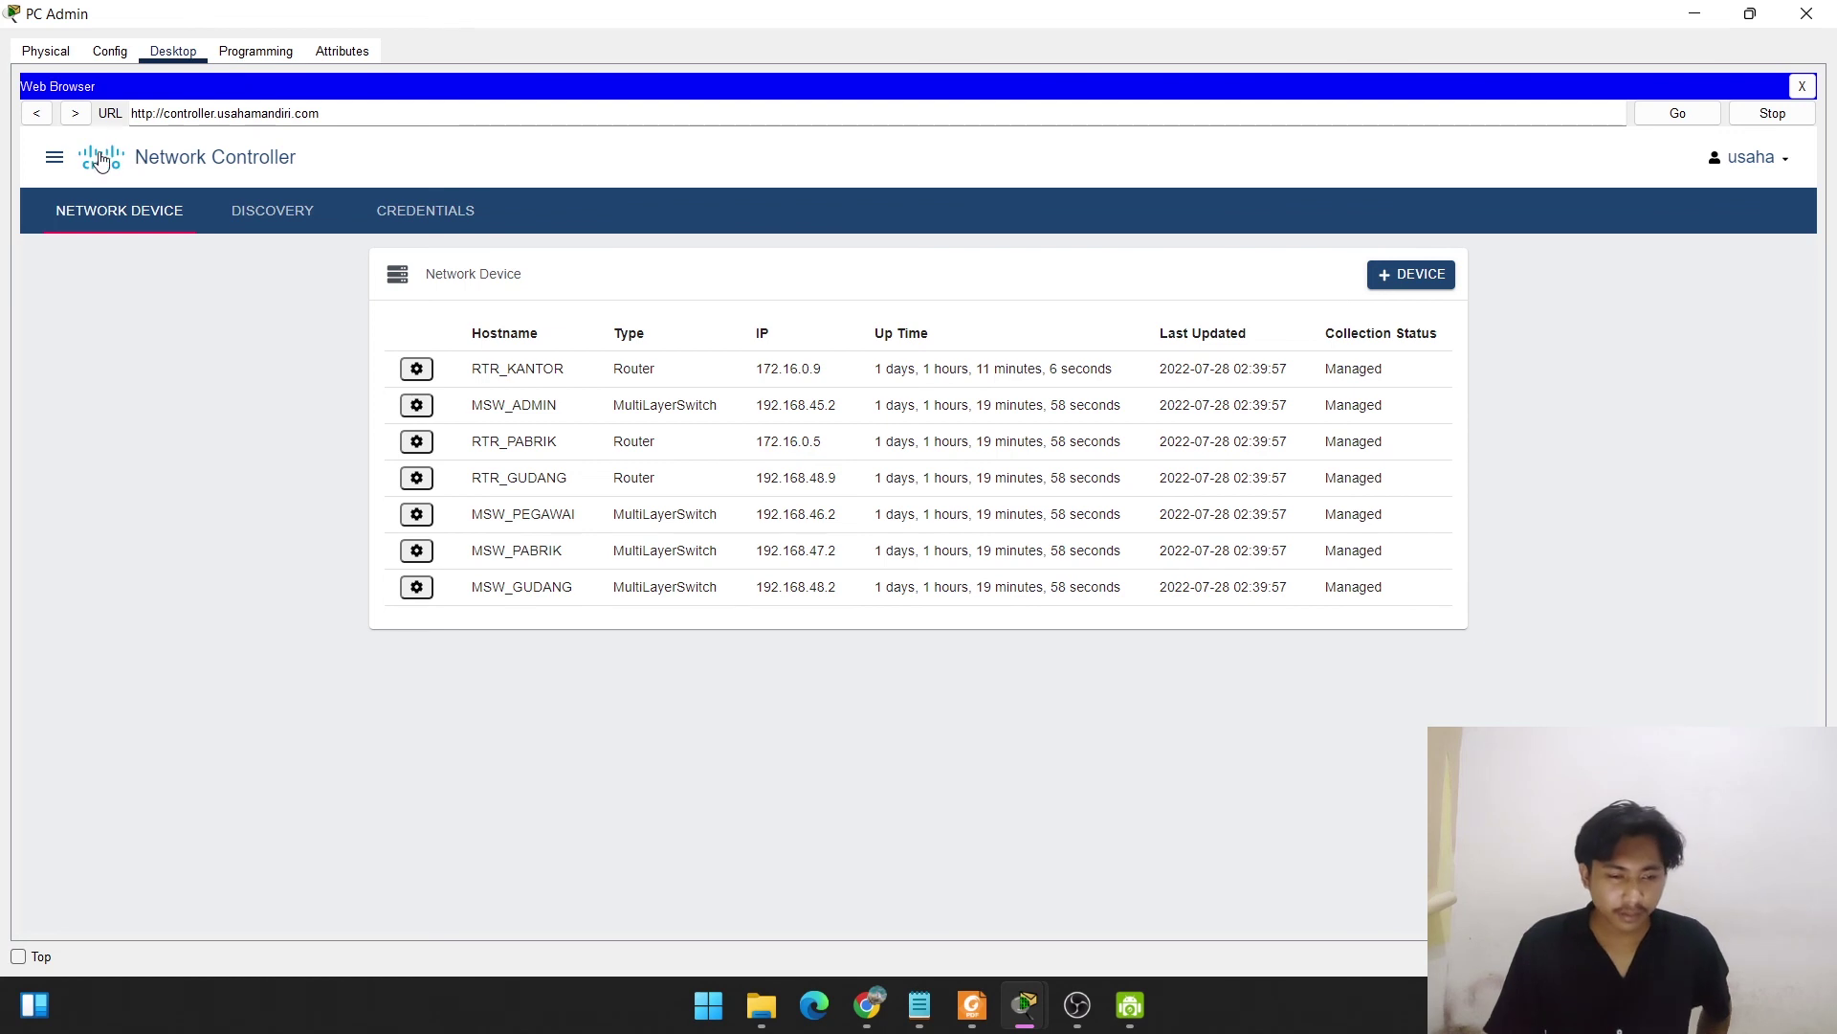
# Check the dashboard's 10 hosts, then view Assurance: routers 3:3, switches 4:4, hosts 10:10, all 100%.
pyautogui.click(64, 155)
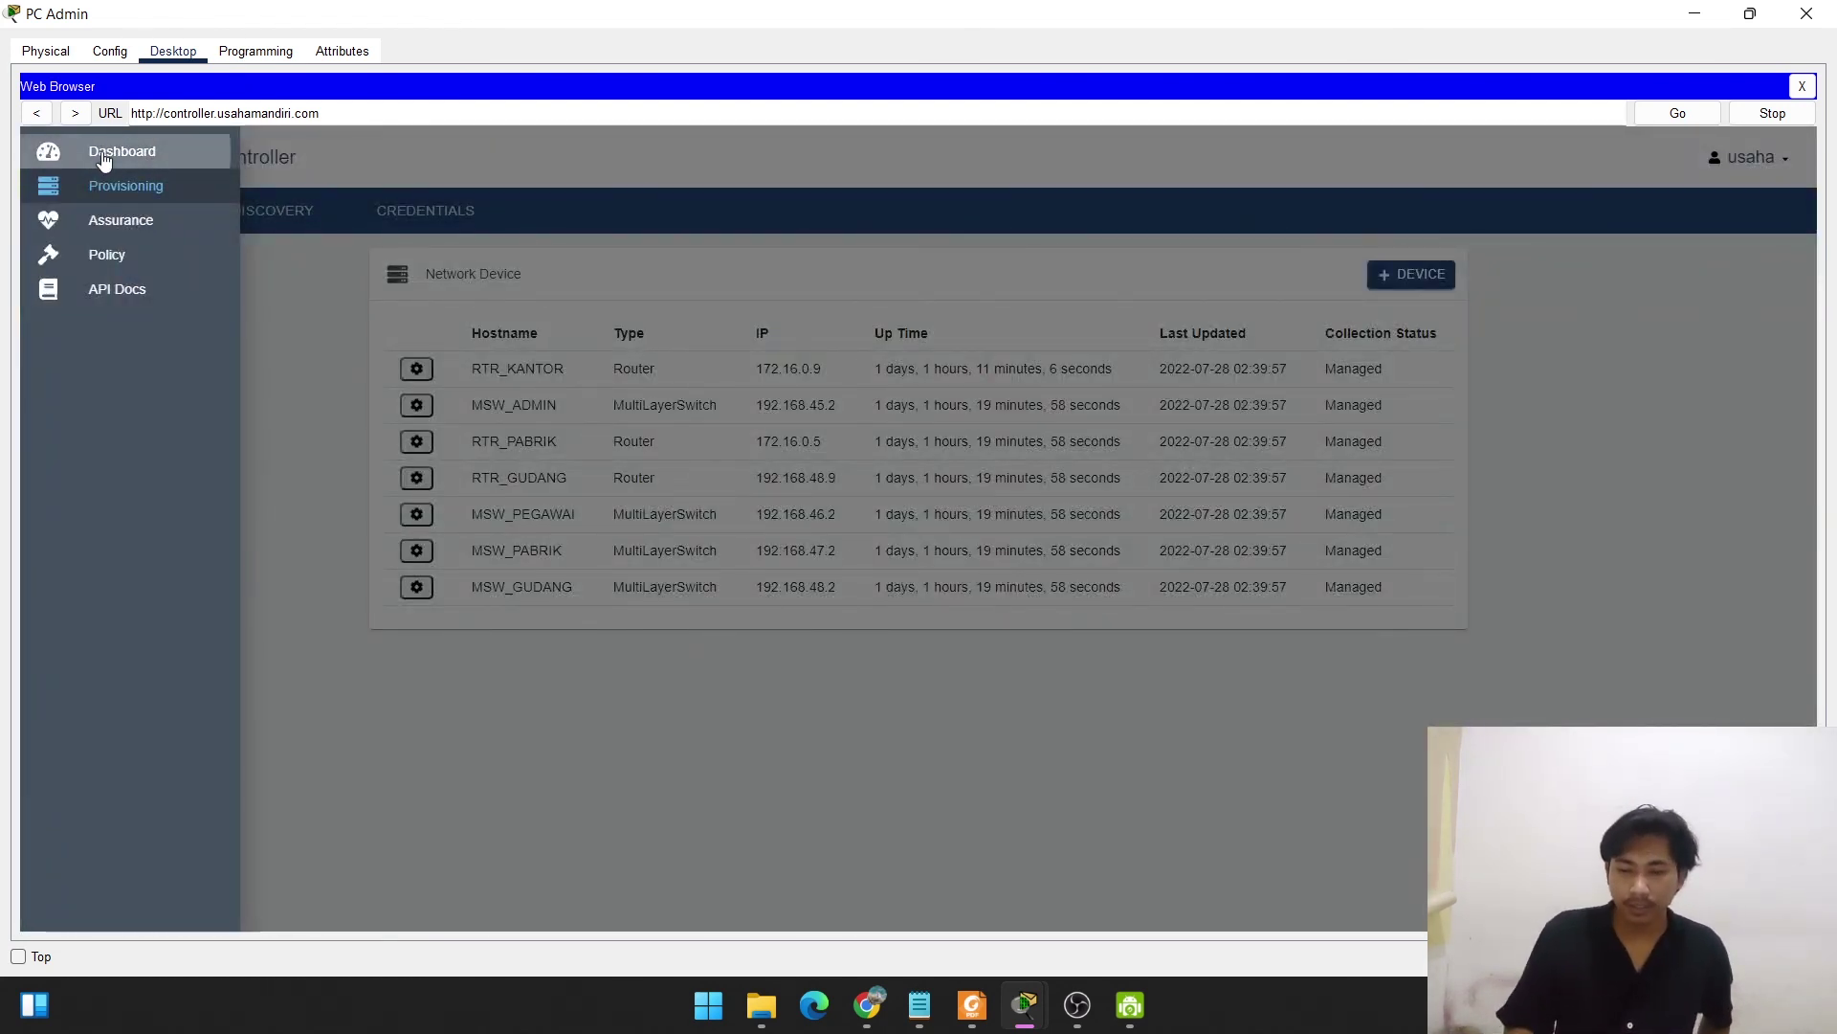
pyautogui.click(104, 161)
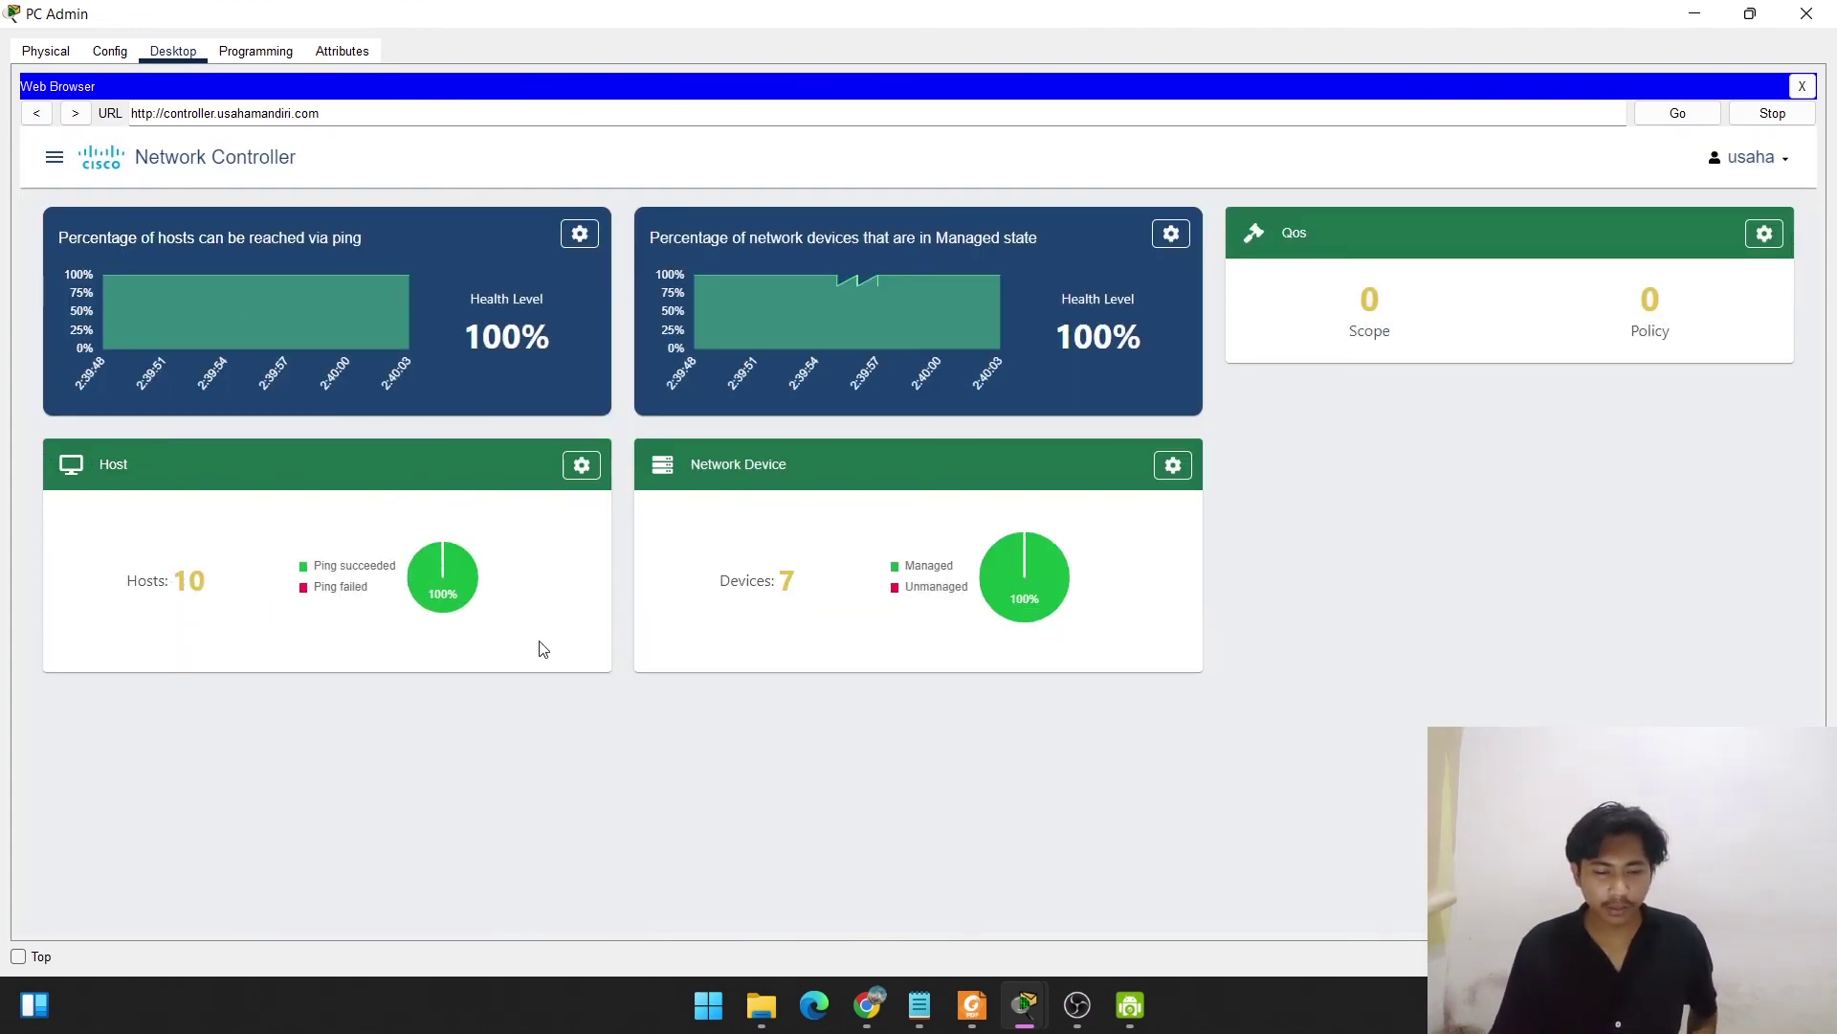
pyautogui.moveTo(537, 644); pyautogui.dragTo(275, 532)
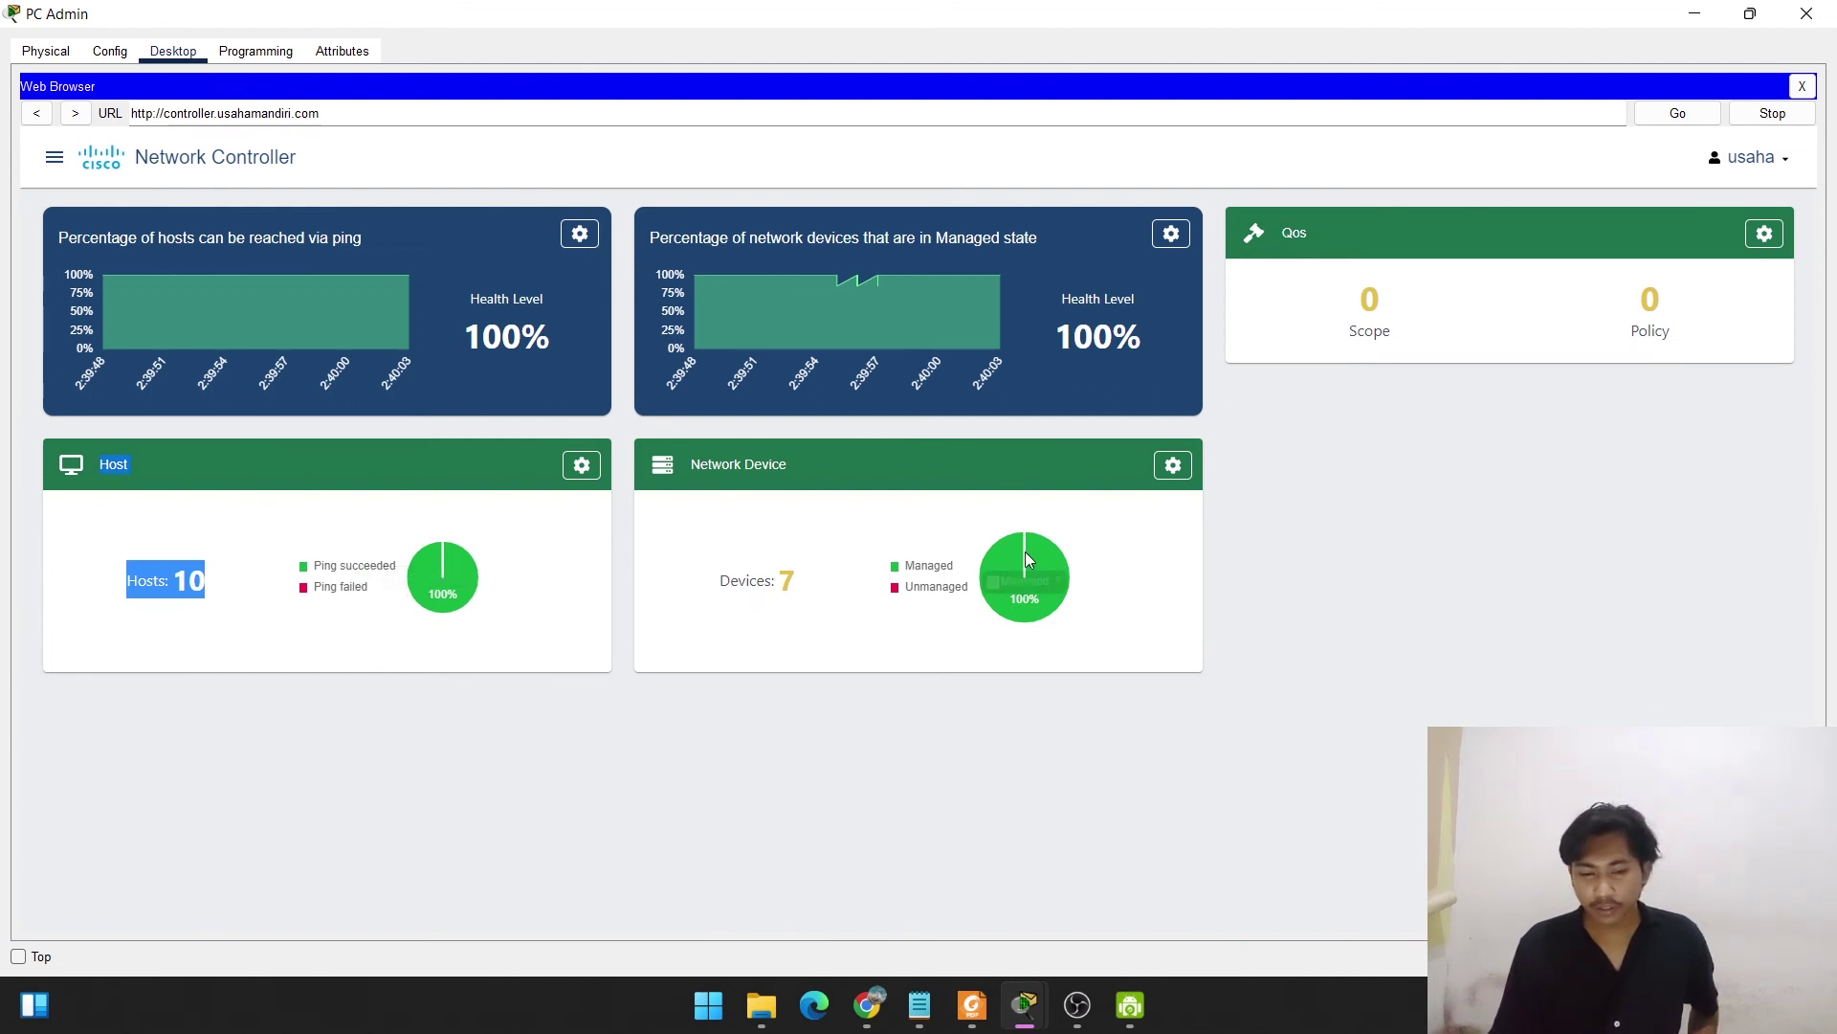
pyautogui.moveTo(1039, 560)
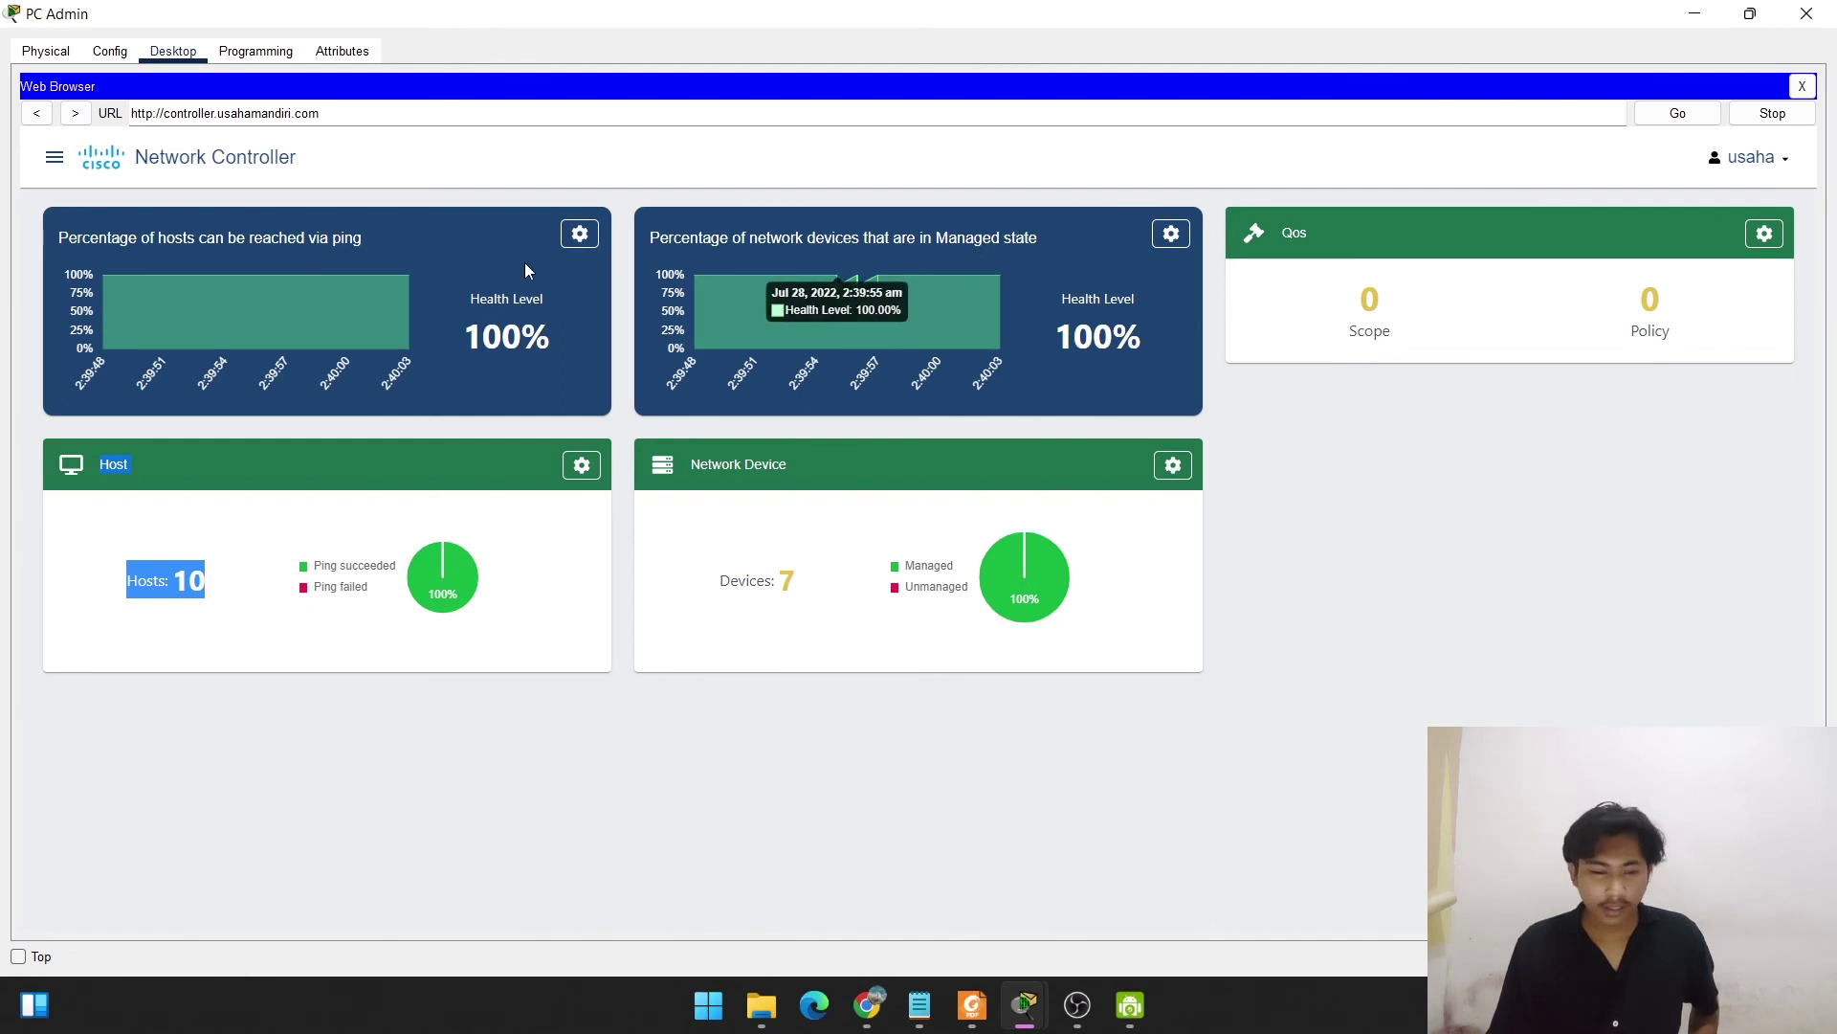
pyautogui.click(56, 155)
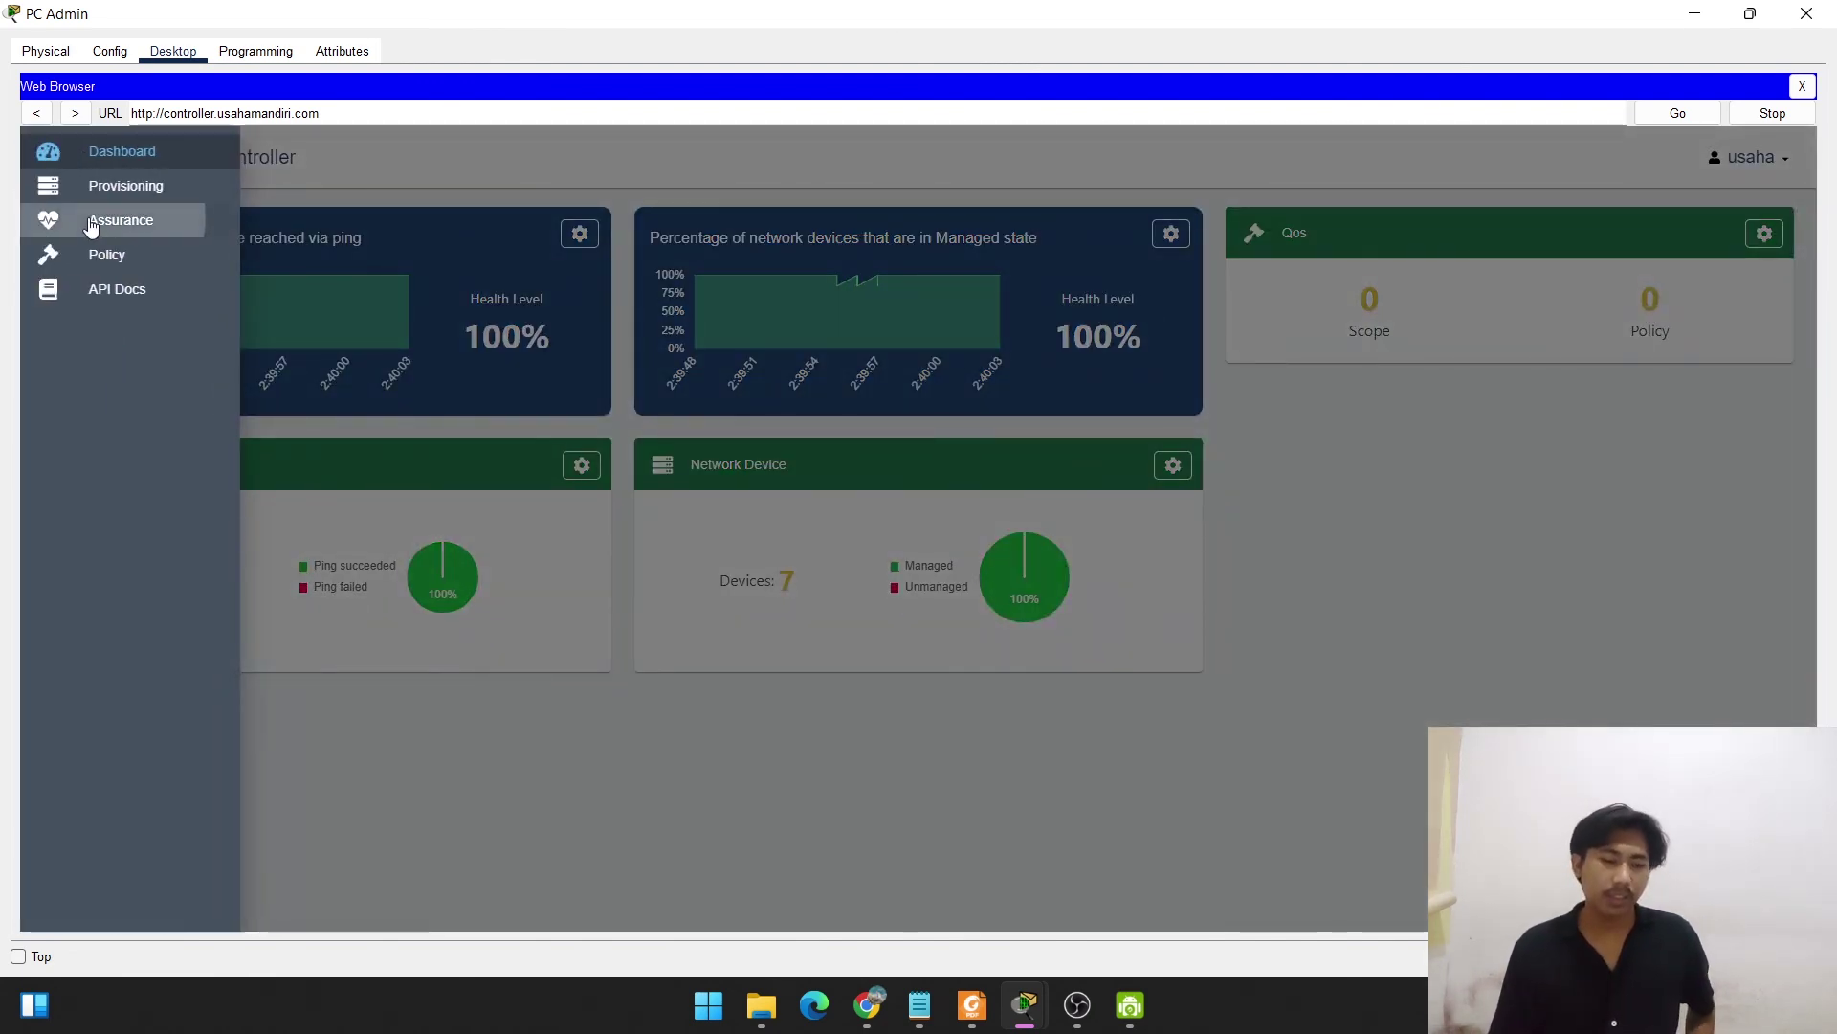
pyautogui.click(91, 226)
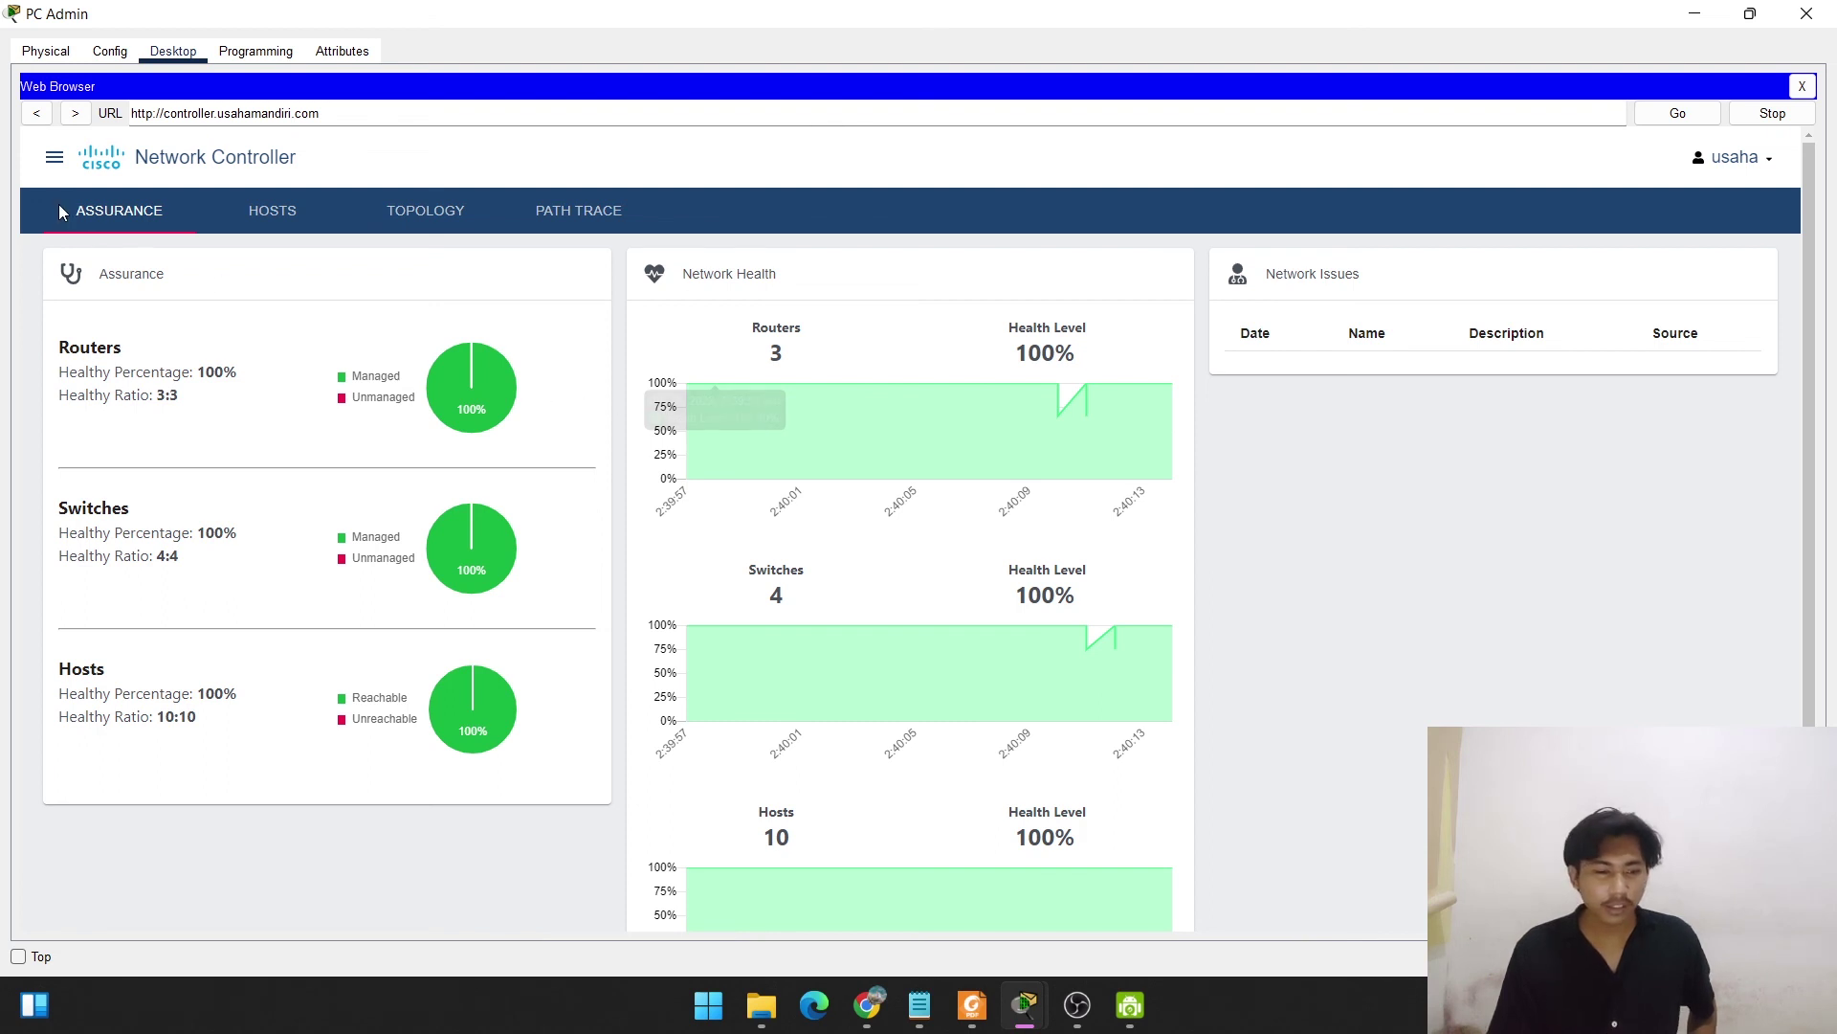
# Switch the controller to the Policy page with its empty QoS Scope and Policy lists.
pyautogui.click(54, 161)
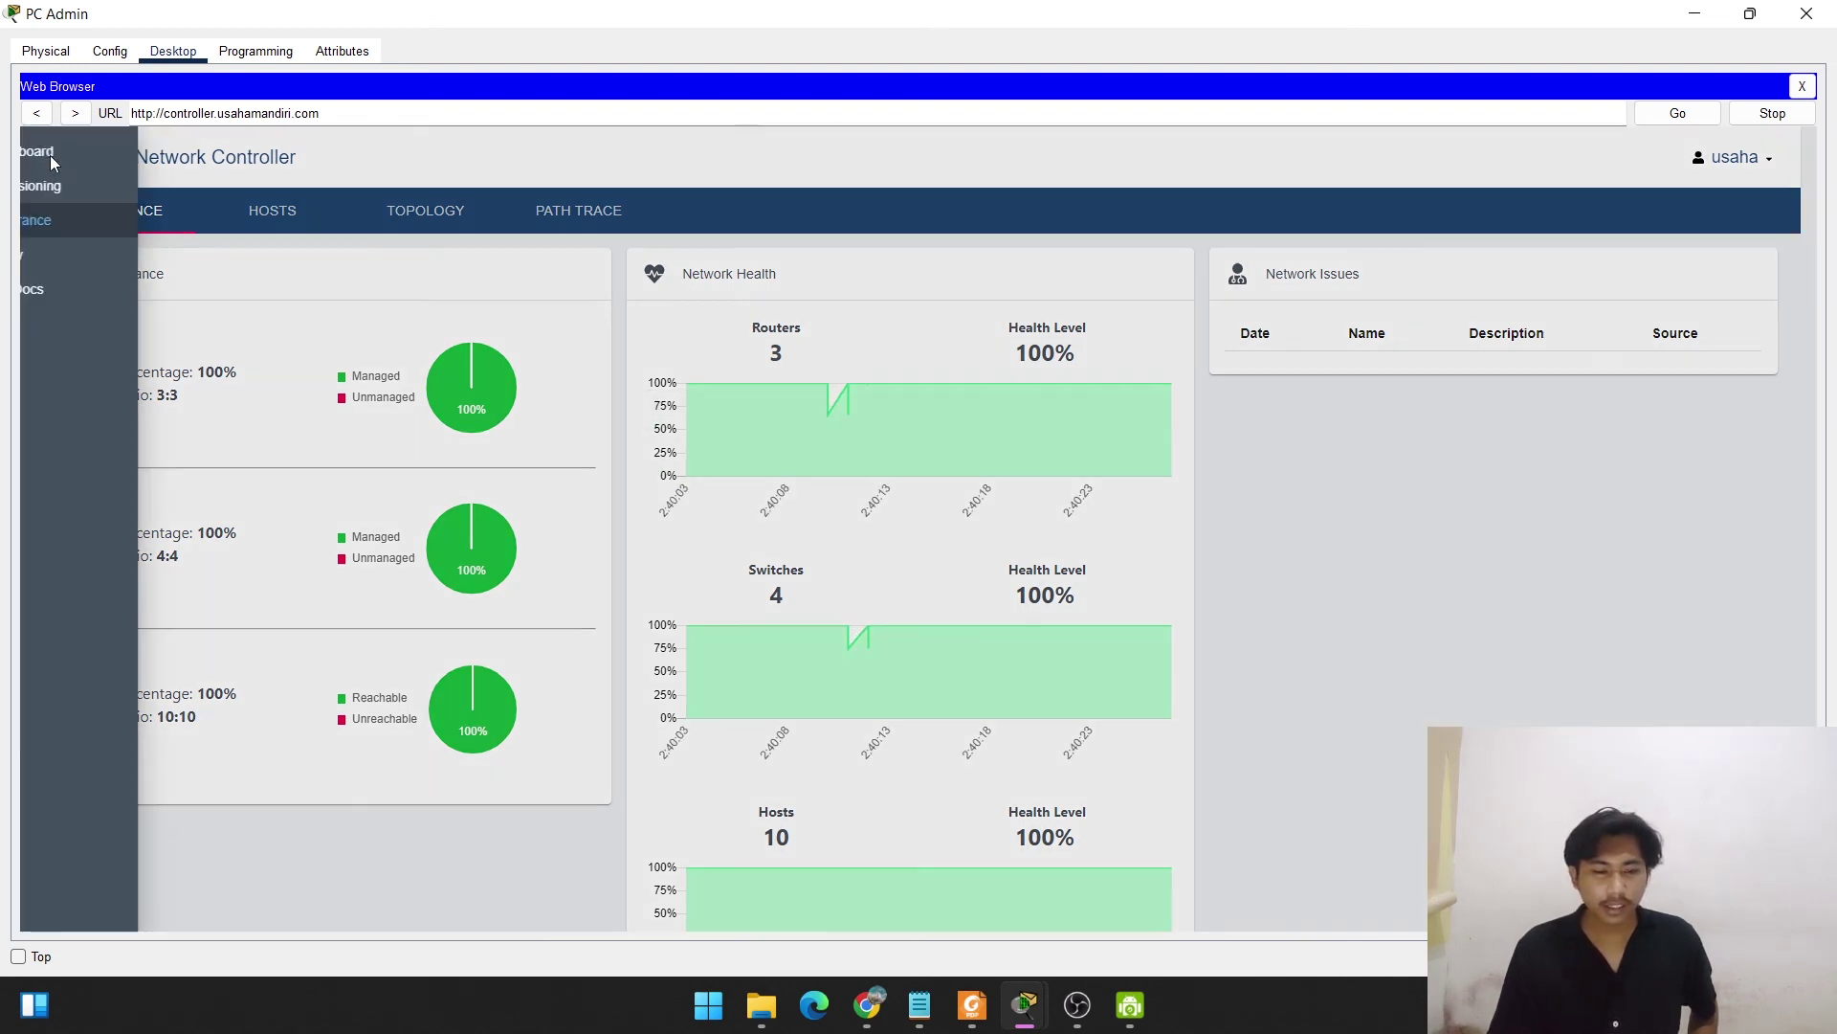
pyautogui.click(82, 256)
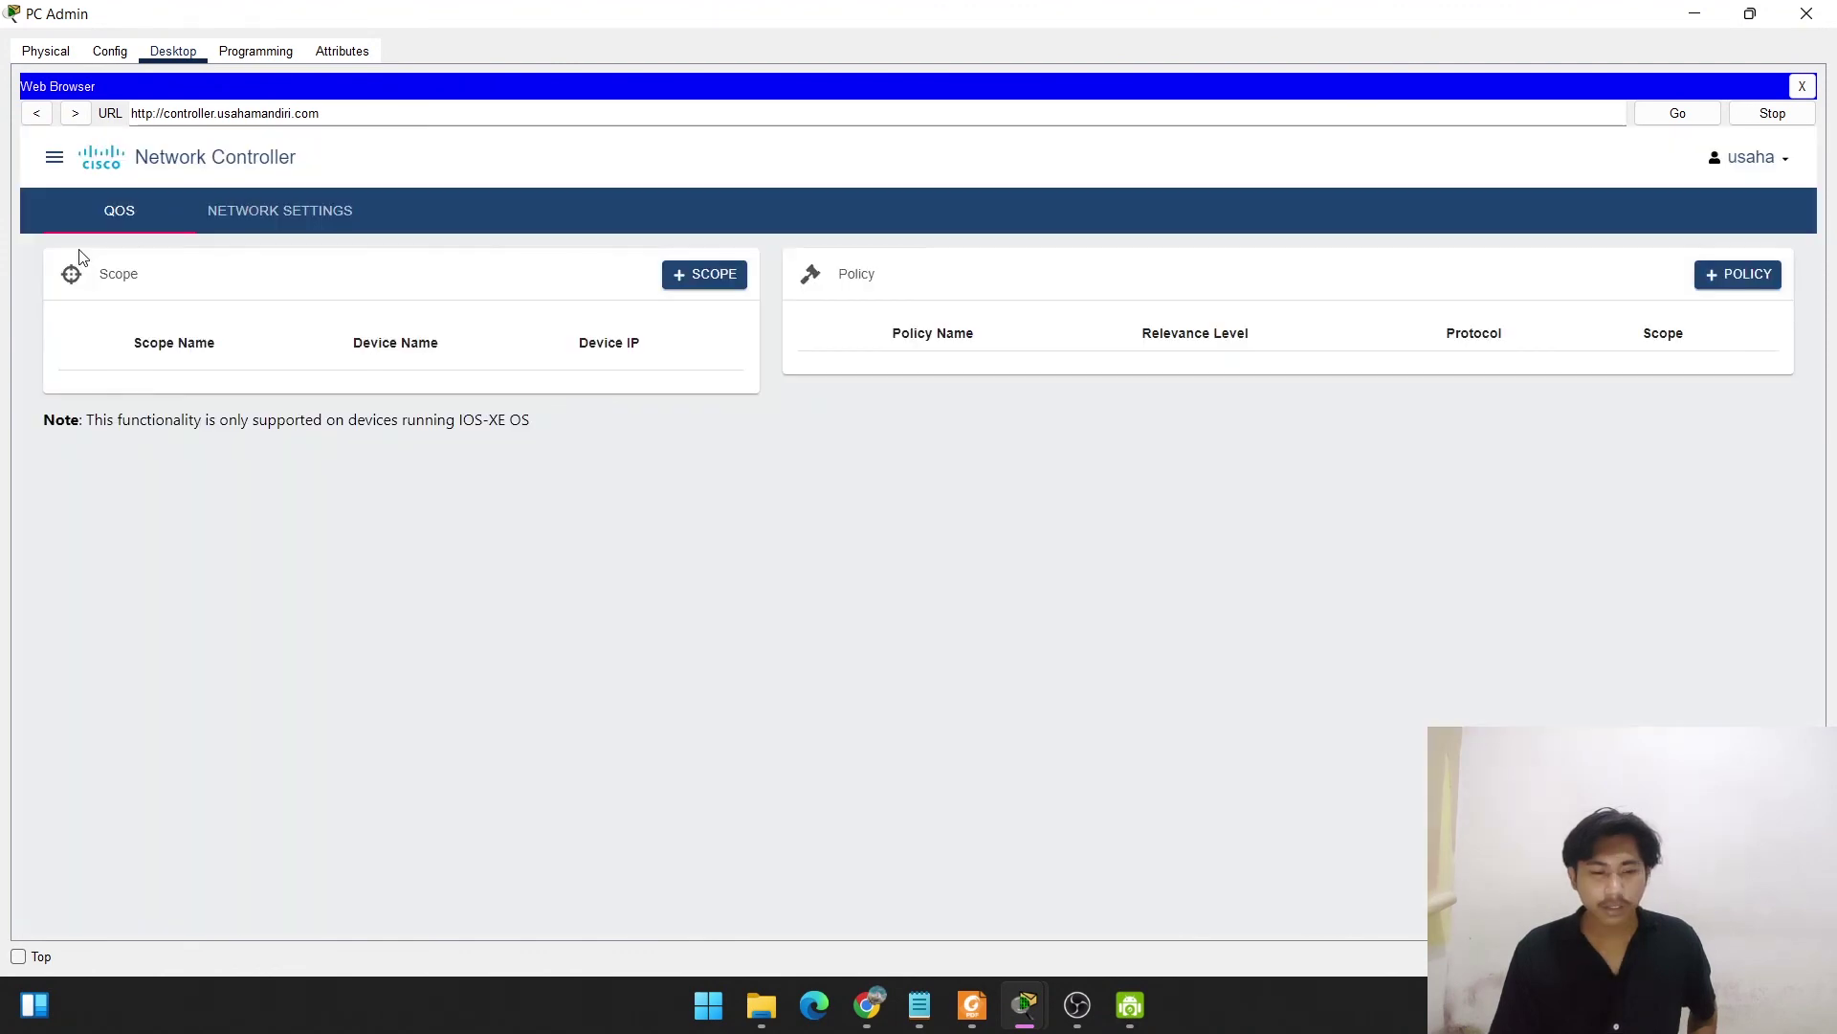
# Under Network Settings > DNS, enter domain mandiri.com and server 192.168.45.253, then save.
pyautogui.click(270, 205)
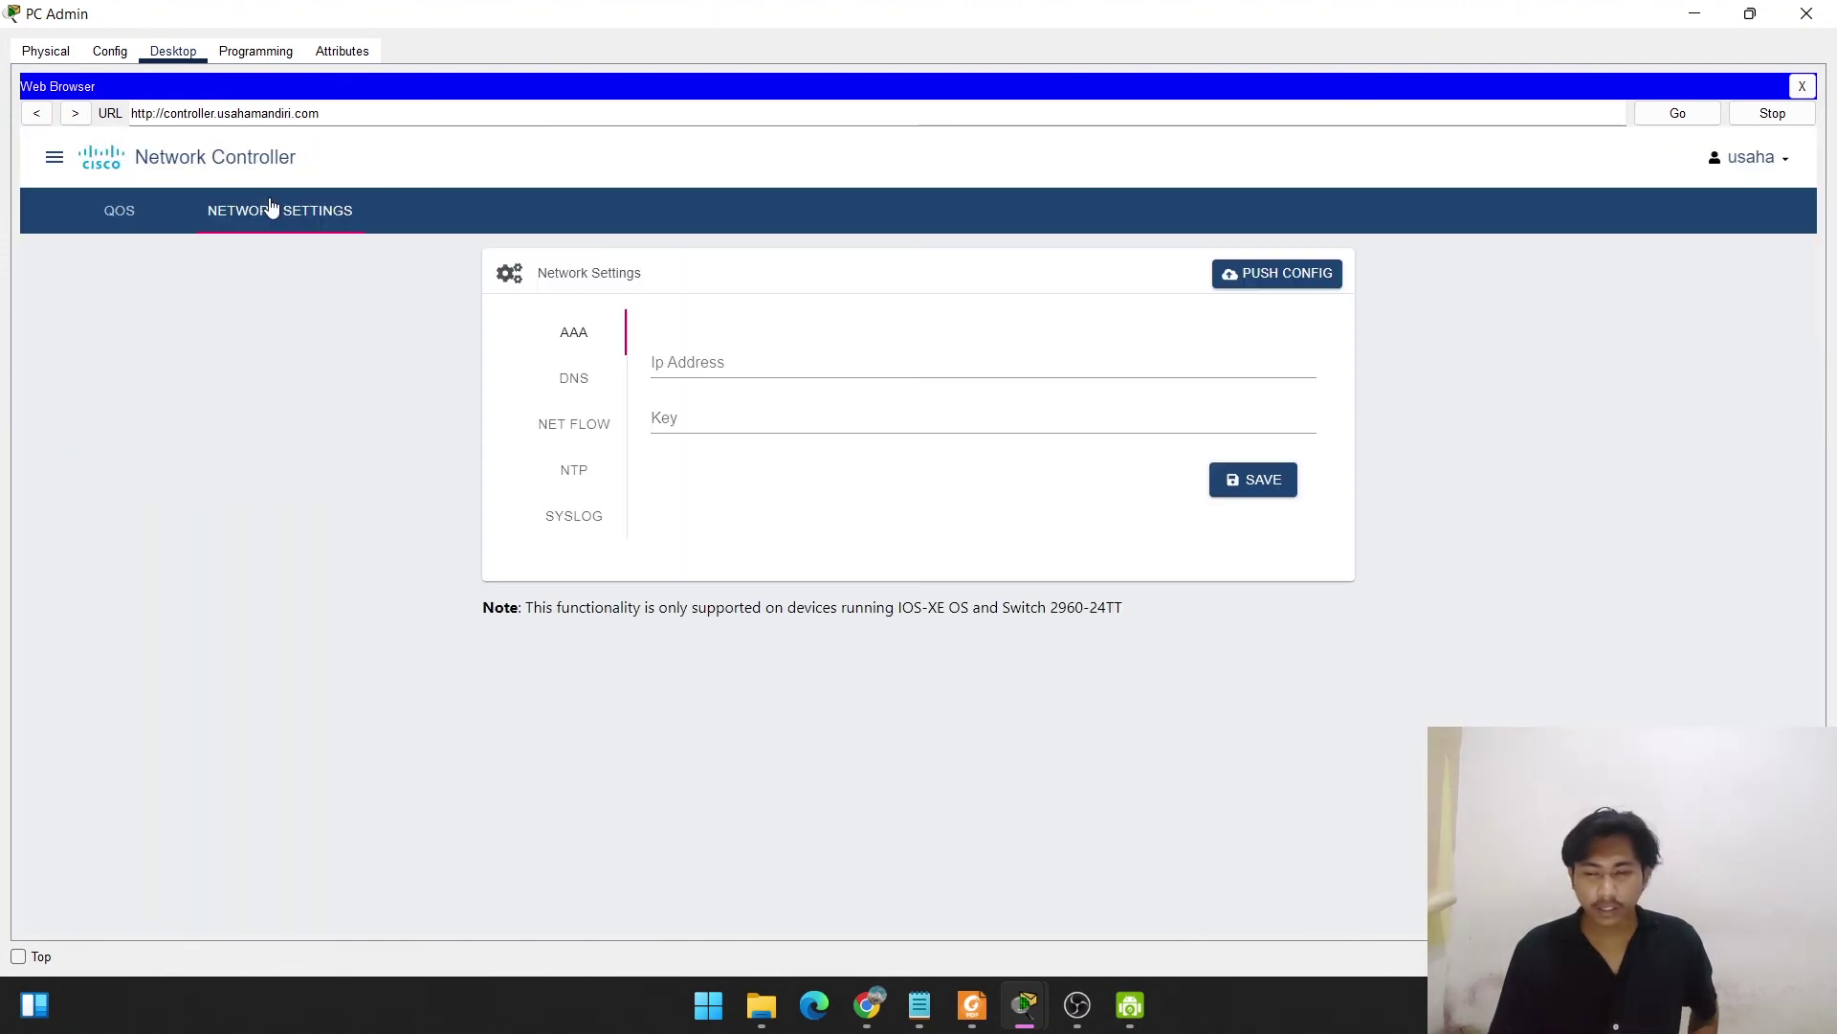
pyautogui.click(580, 381)
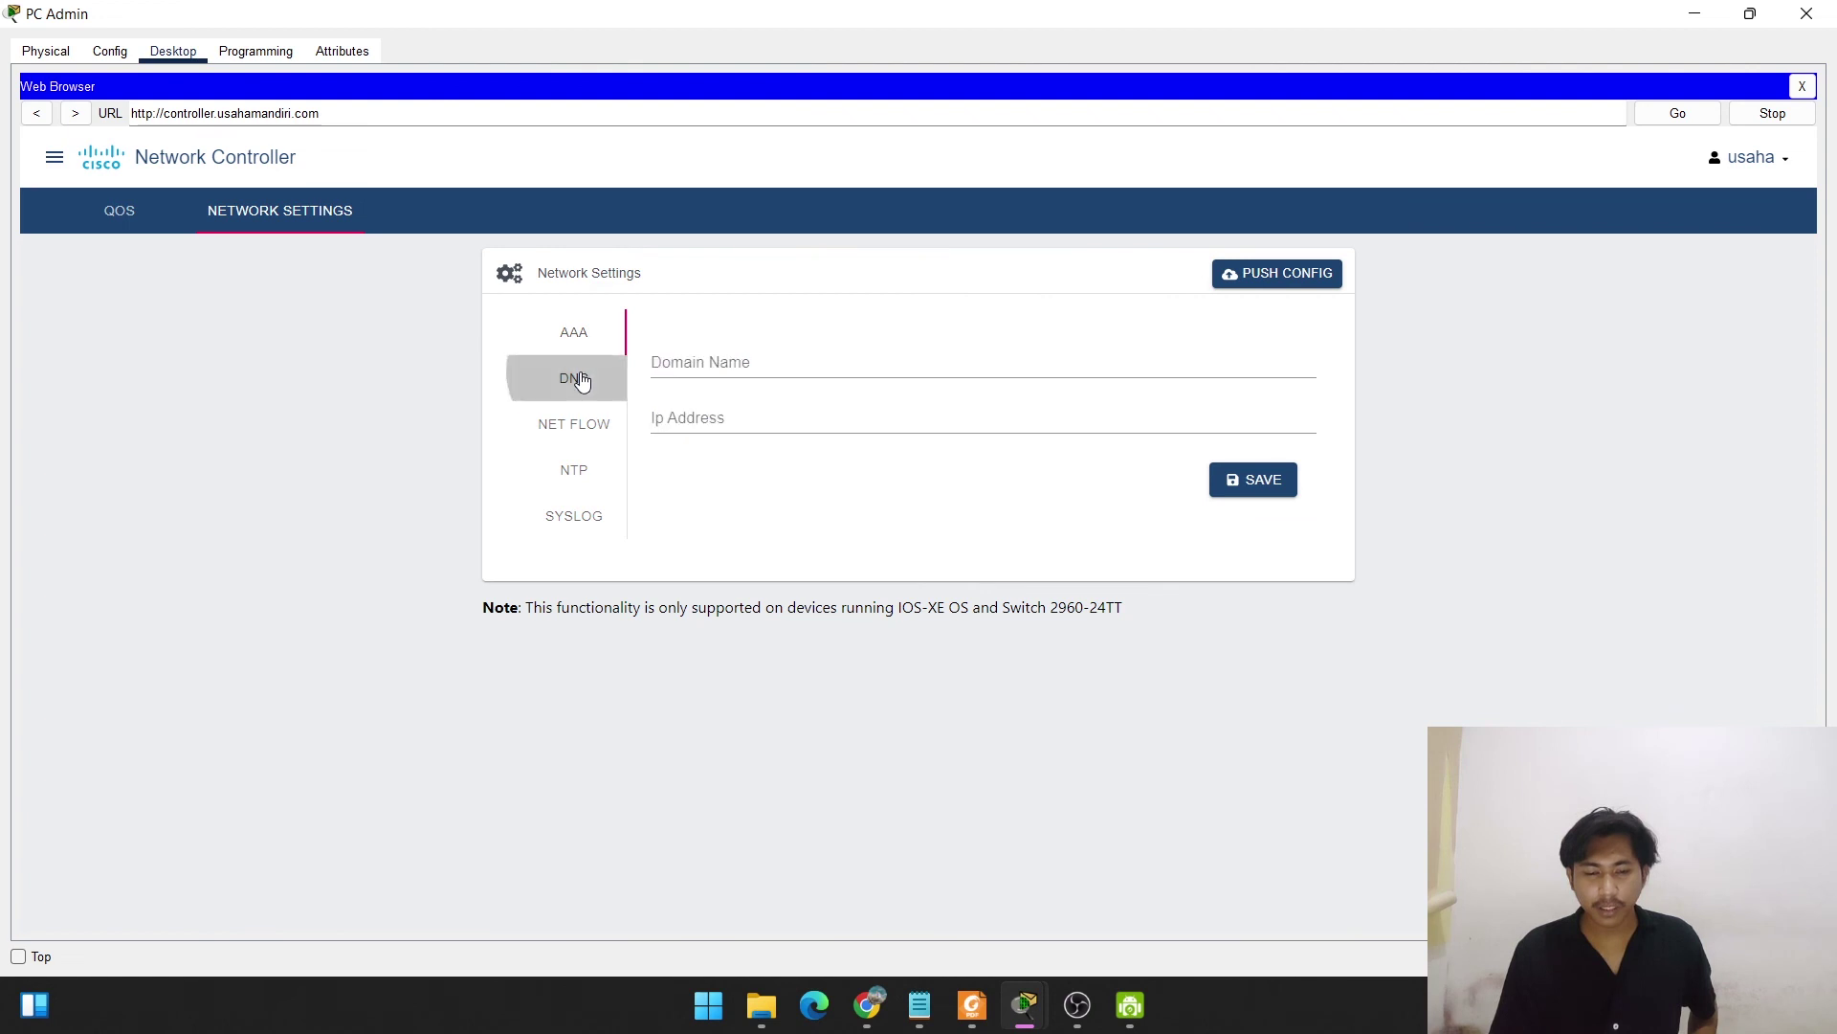
pyautogui.click(673, 371)
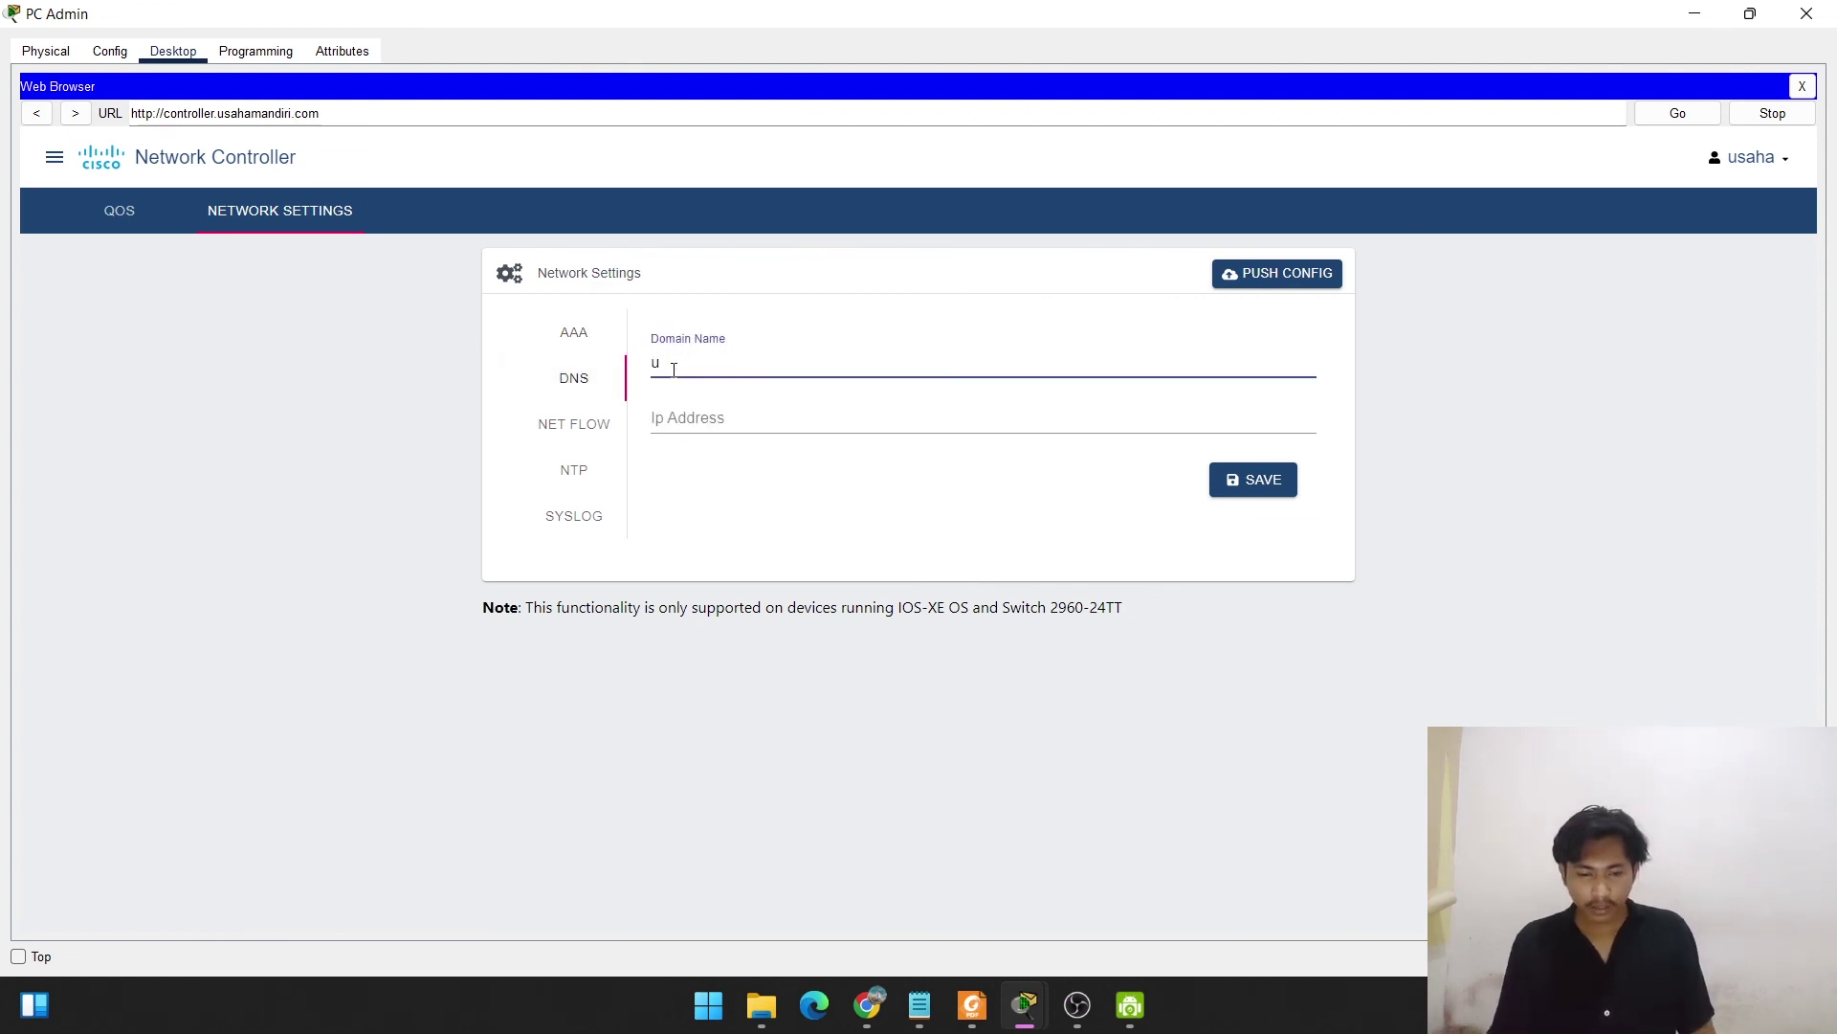
pyautogui.write('mandiri.com')
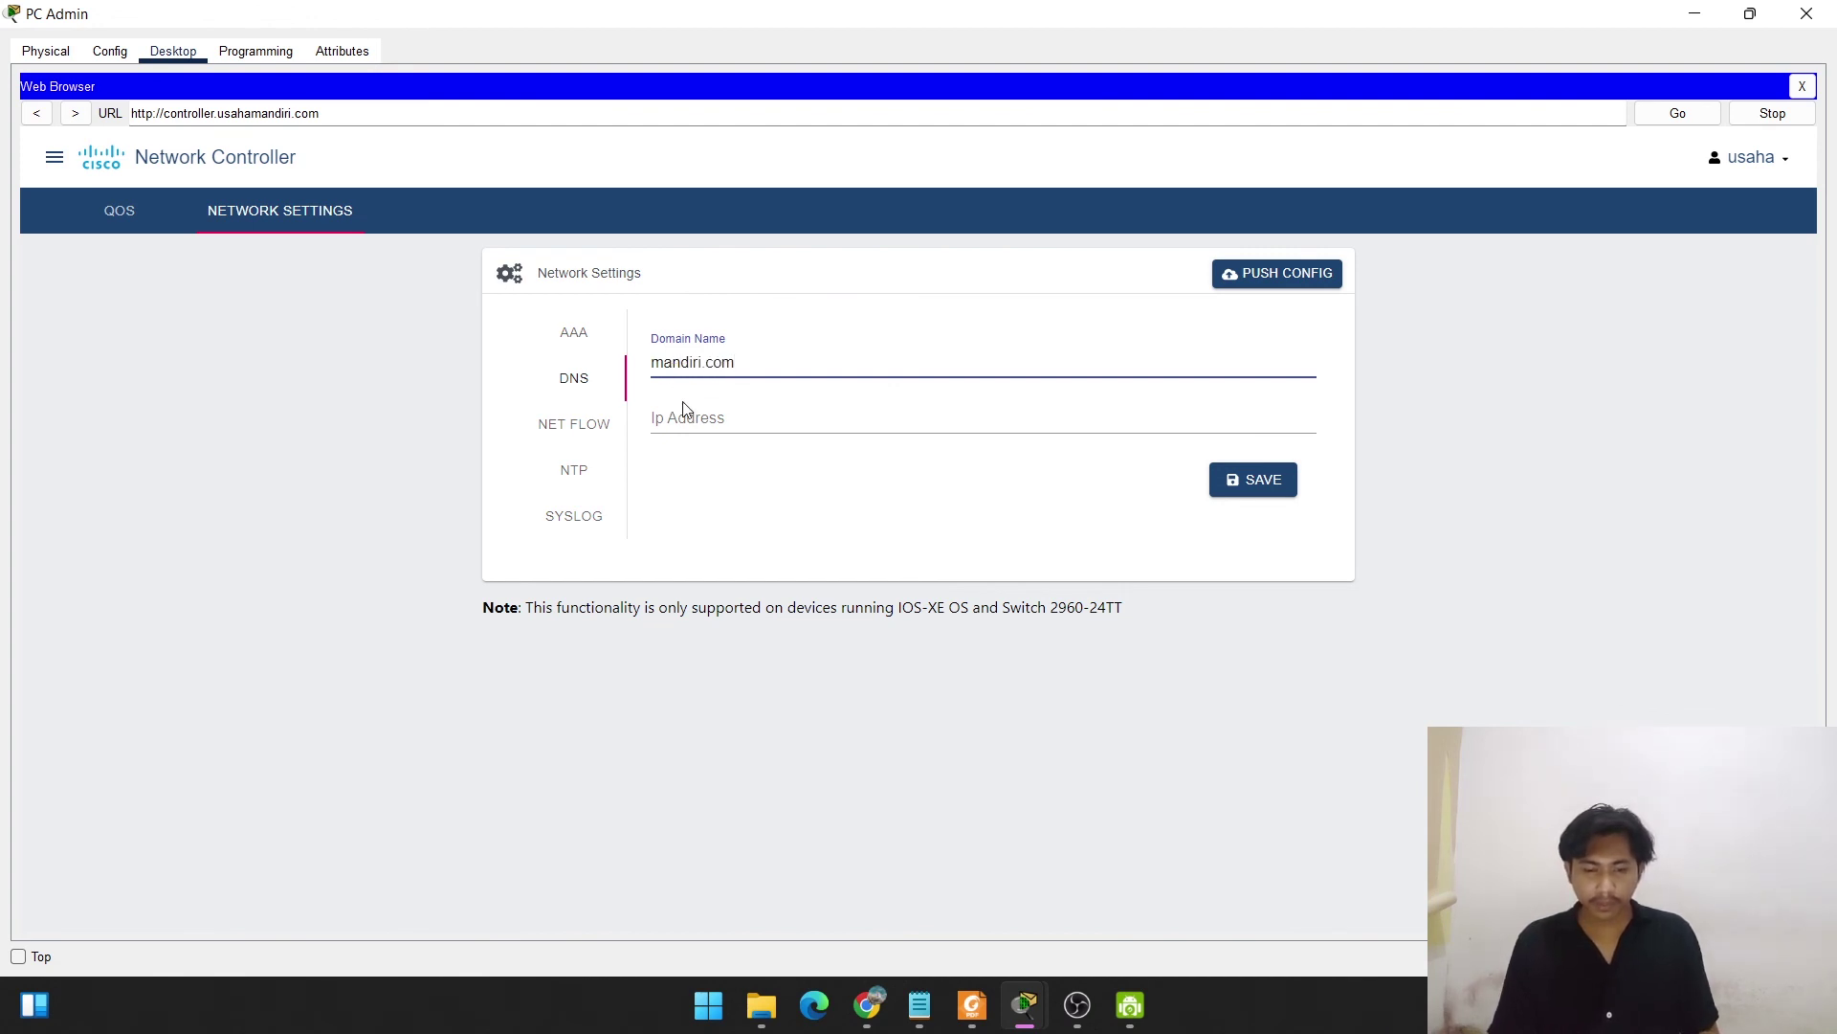
pyautogui.click(684, 409)
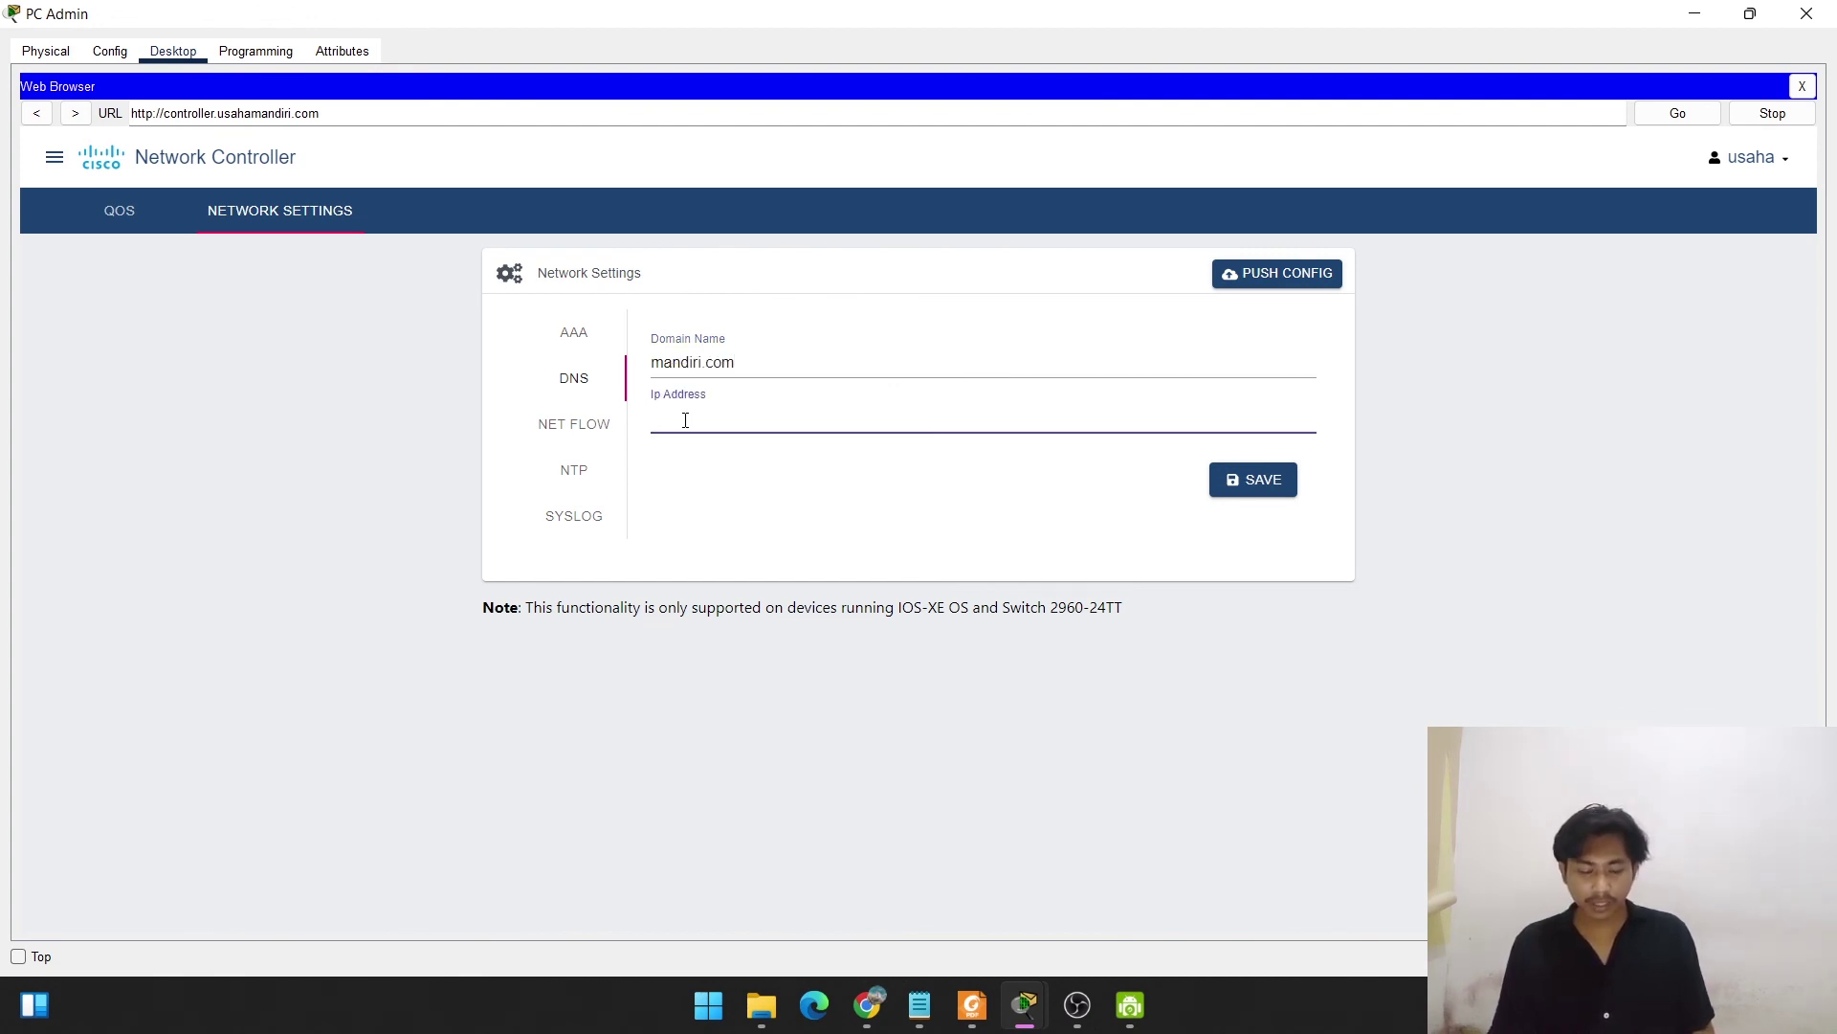
pyautogui.write('192.168.45.253')
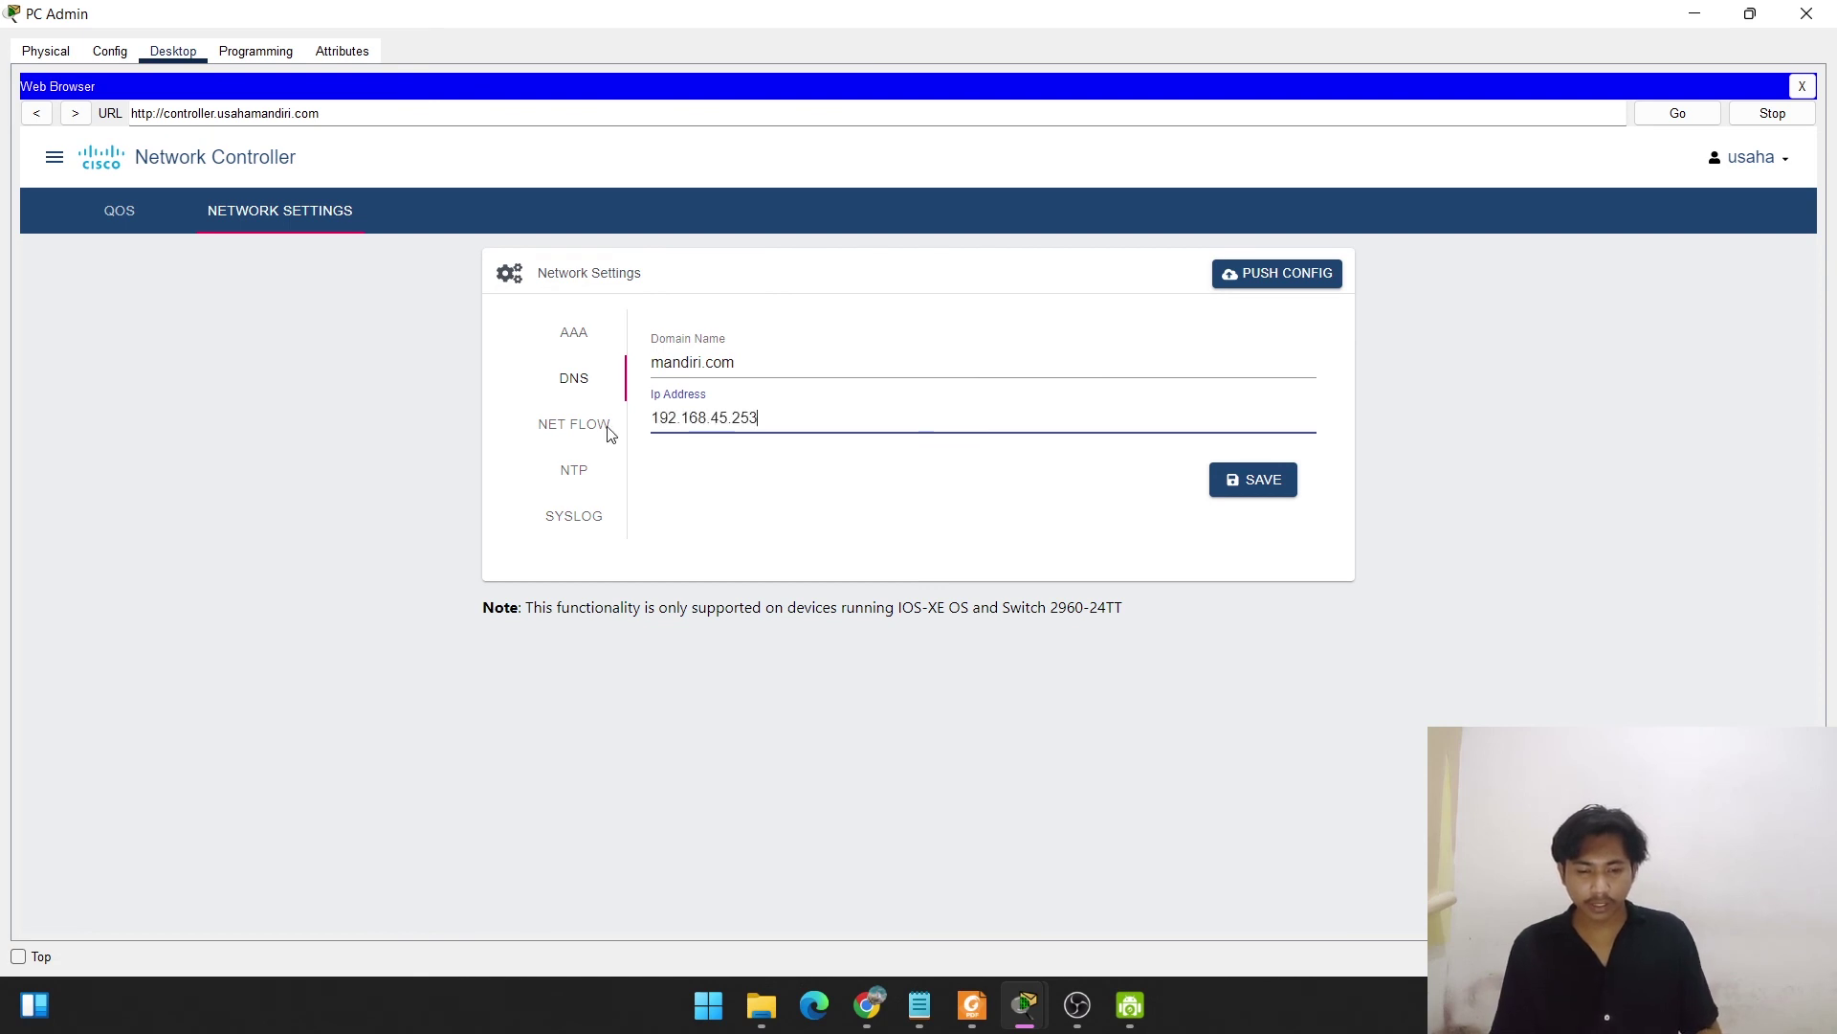
pyautogui.click(1250, 491)
pyautogui.click(1249, 489)
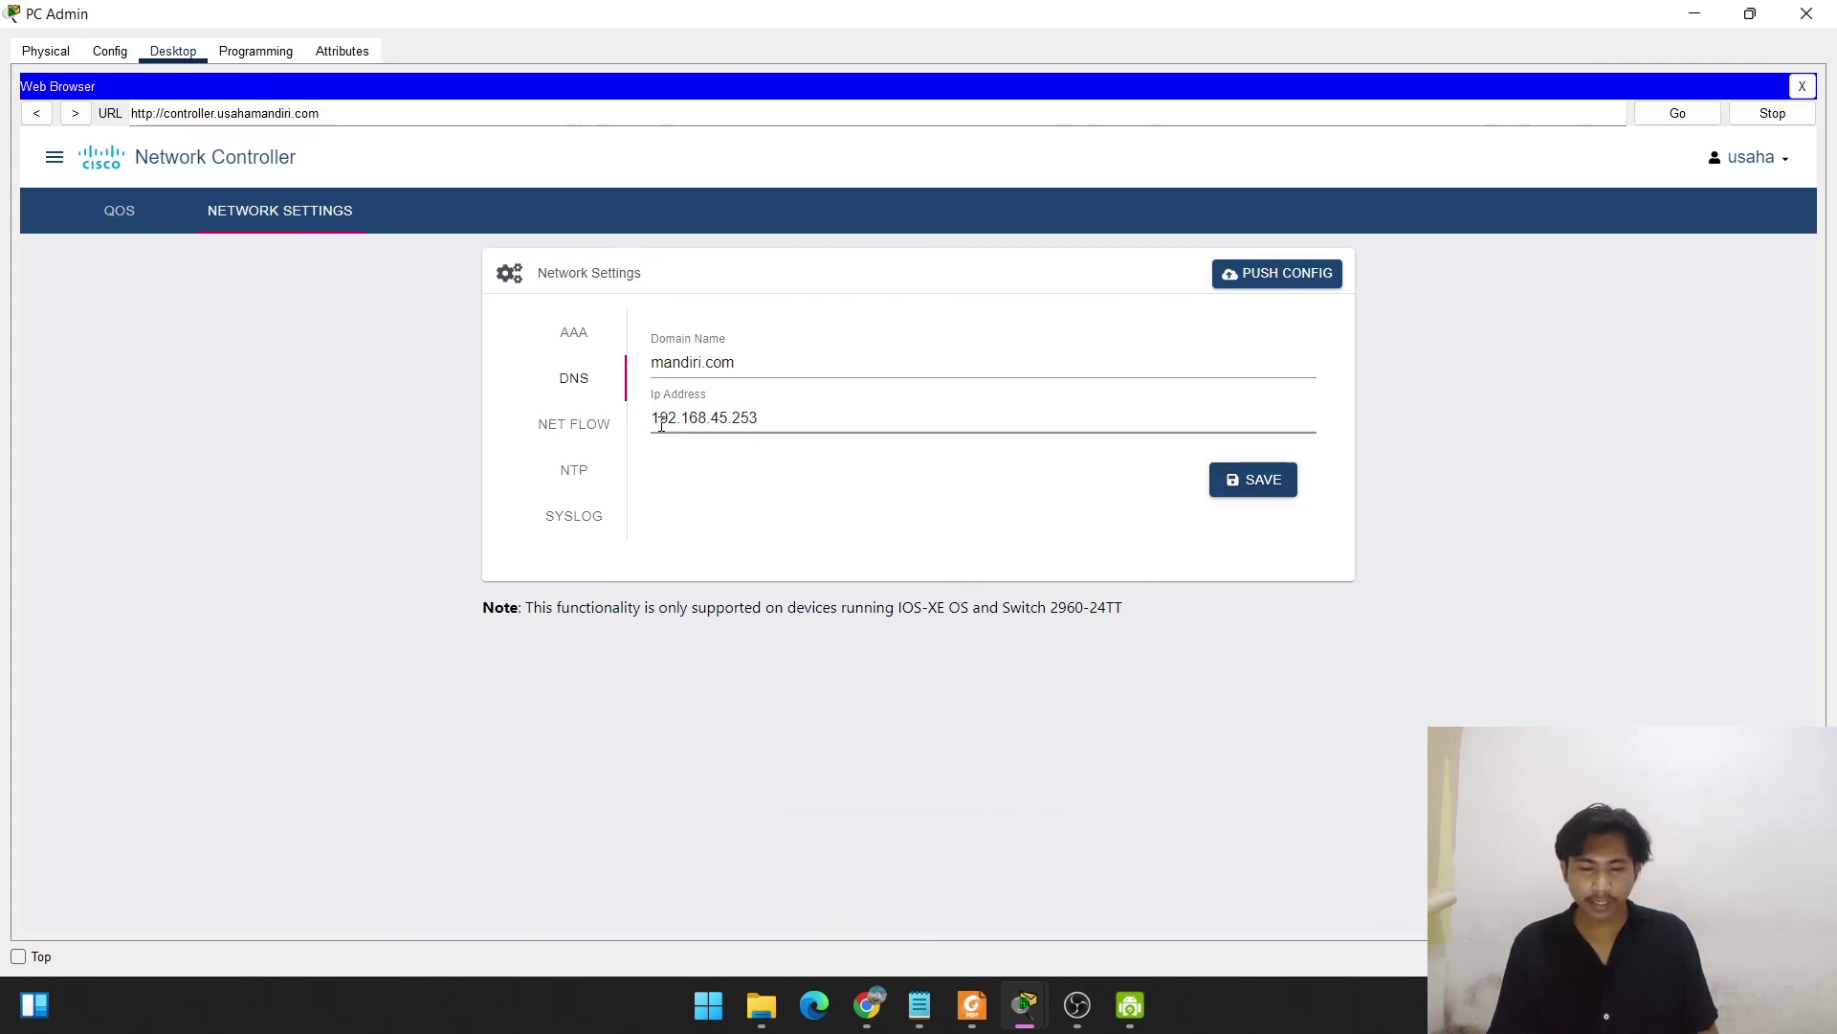
# Save 192.168.45.253 as the controller's NTP server.
pyautogui.click(575, 475)
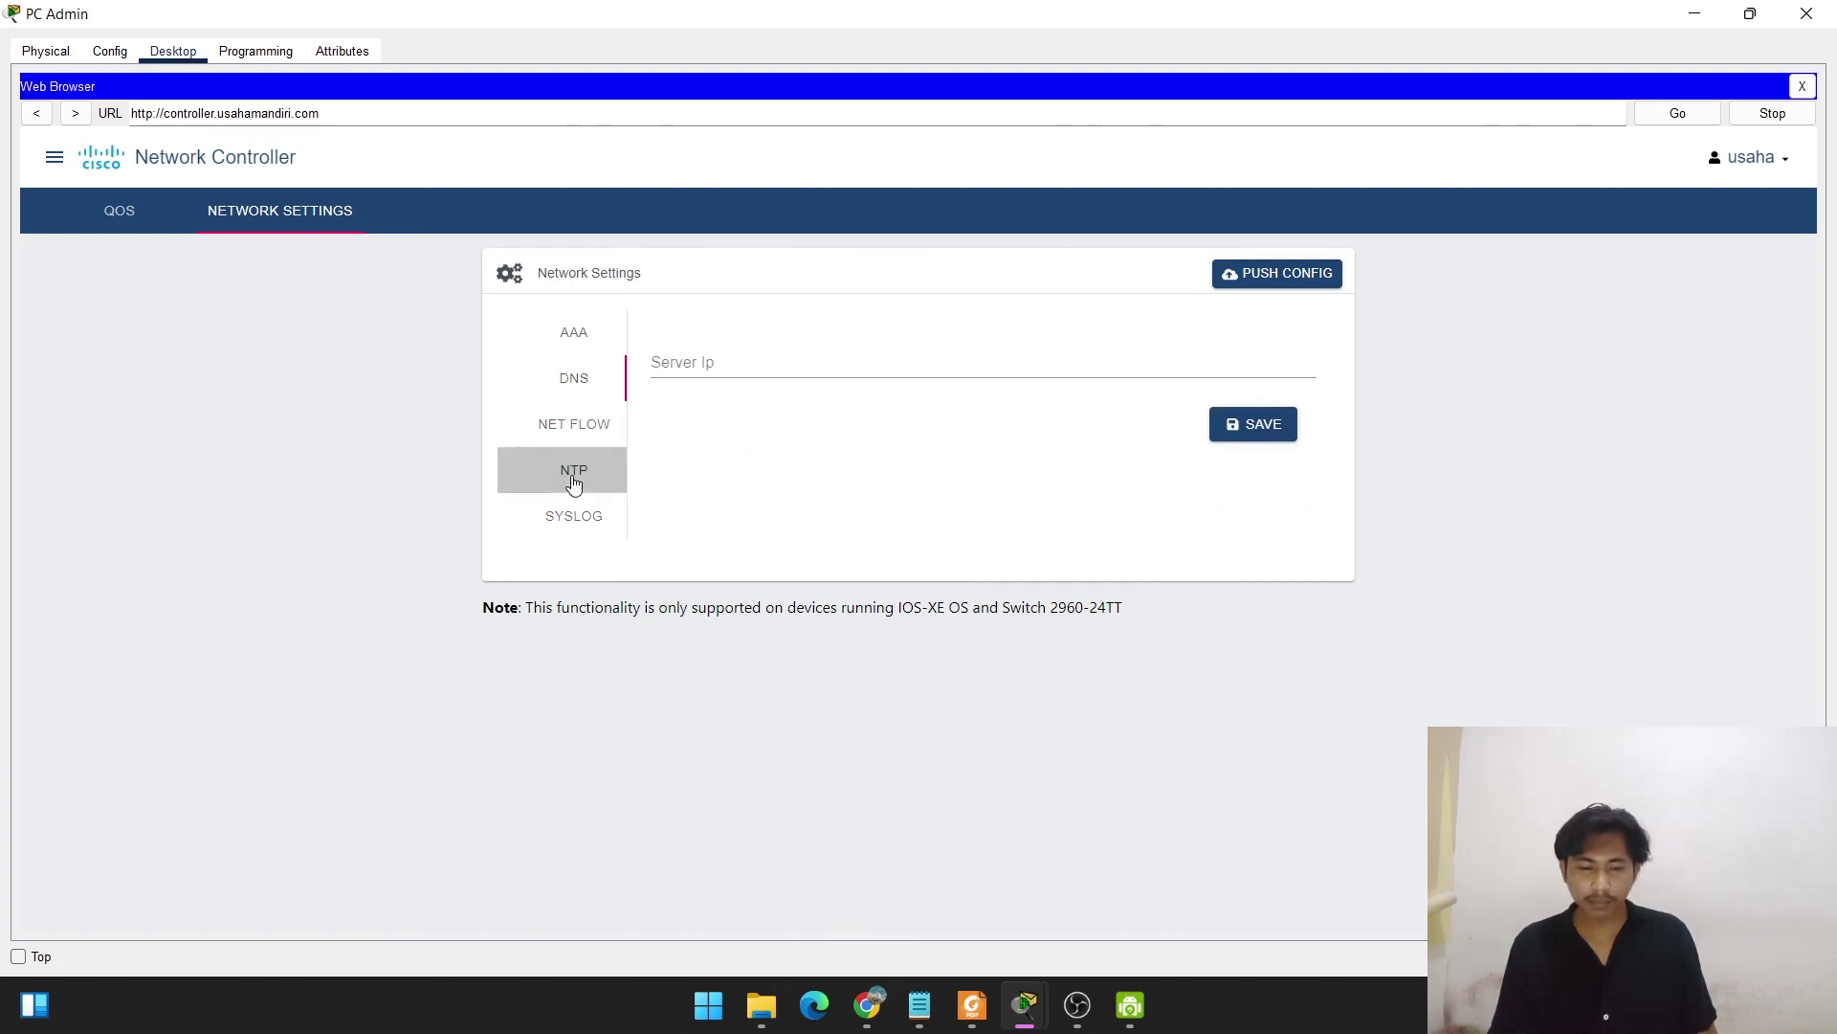
pyautogui.click(681, 365)
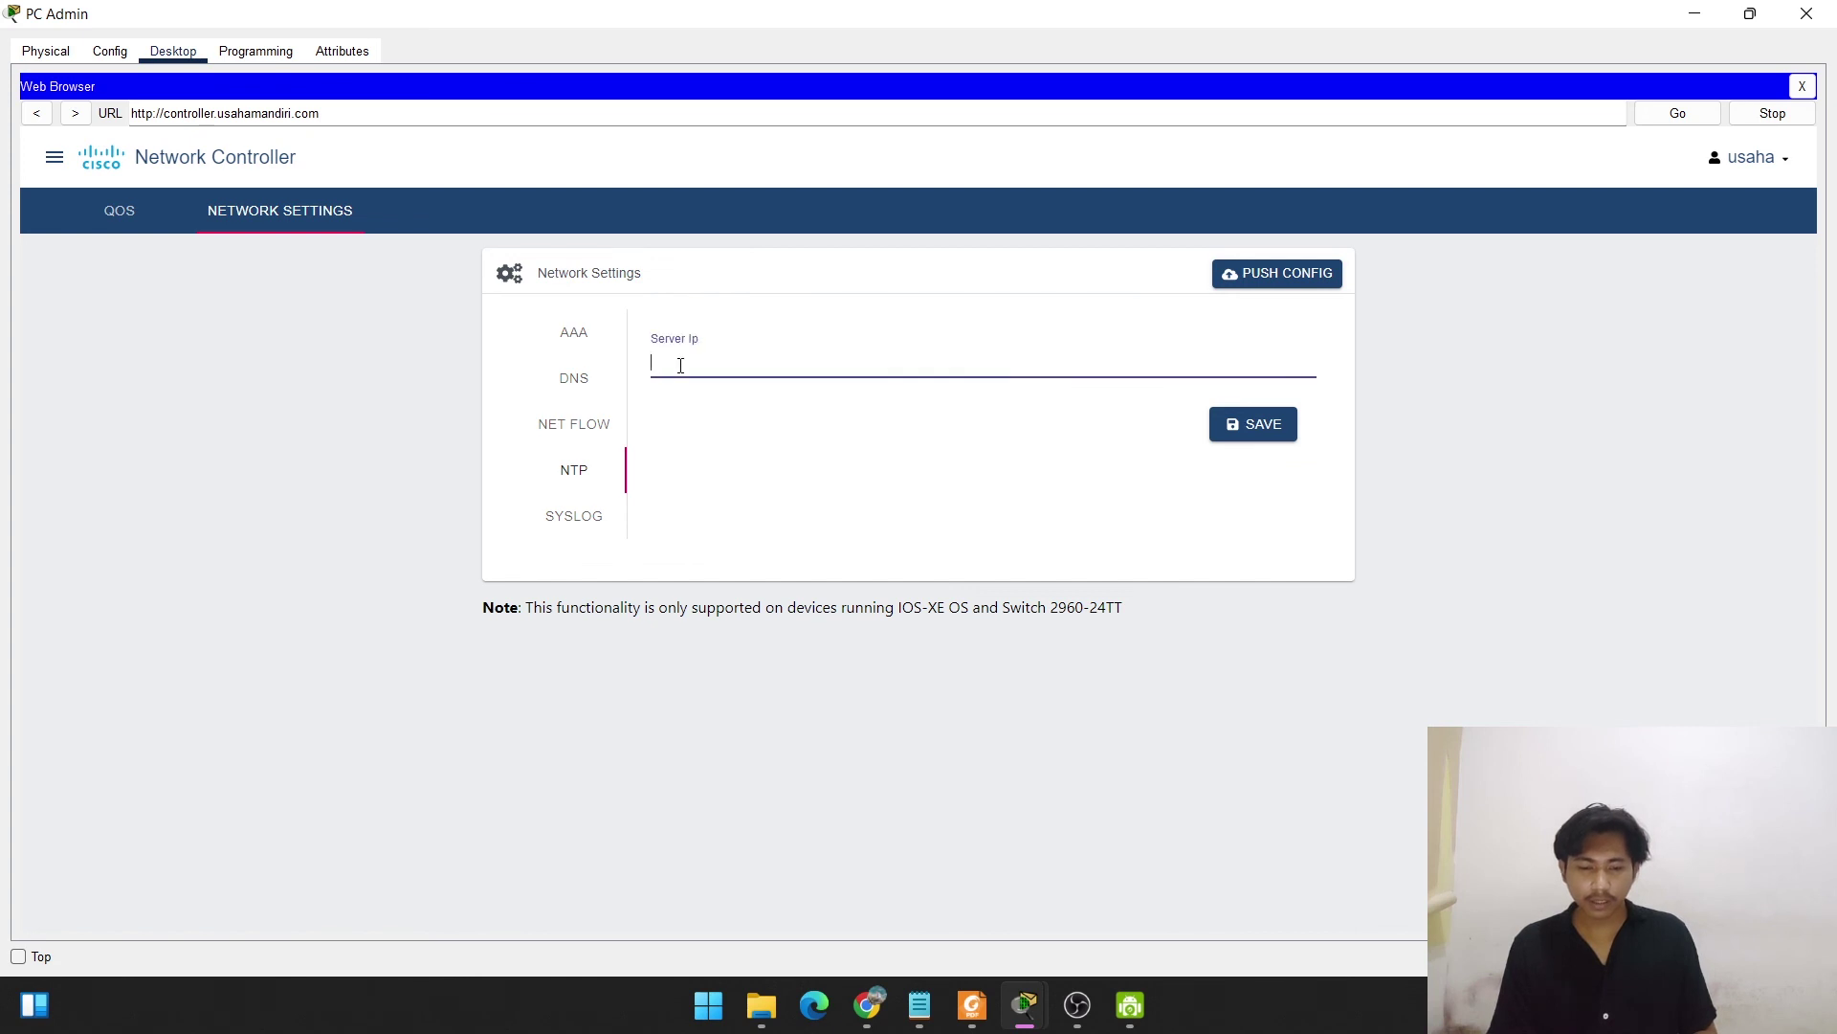
pyautogui.write('192.168.45.253')
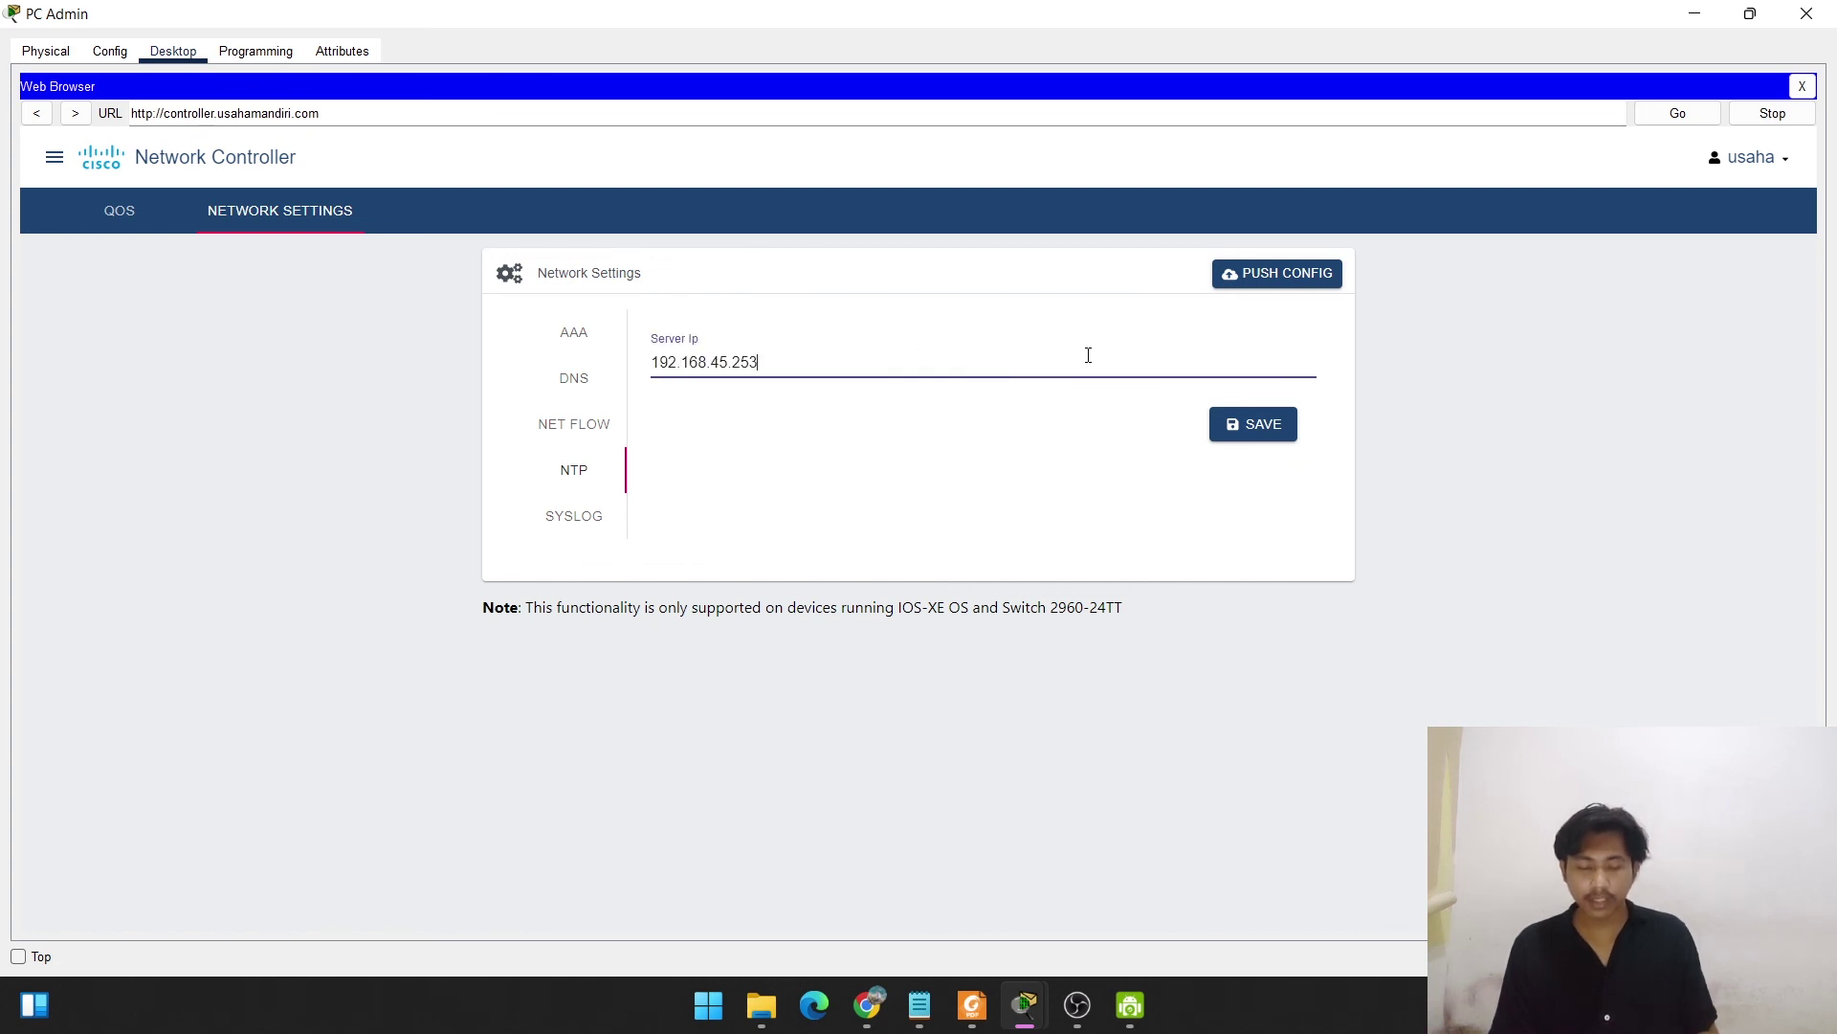
pyautogui.click(1240, 430)
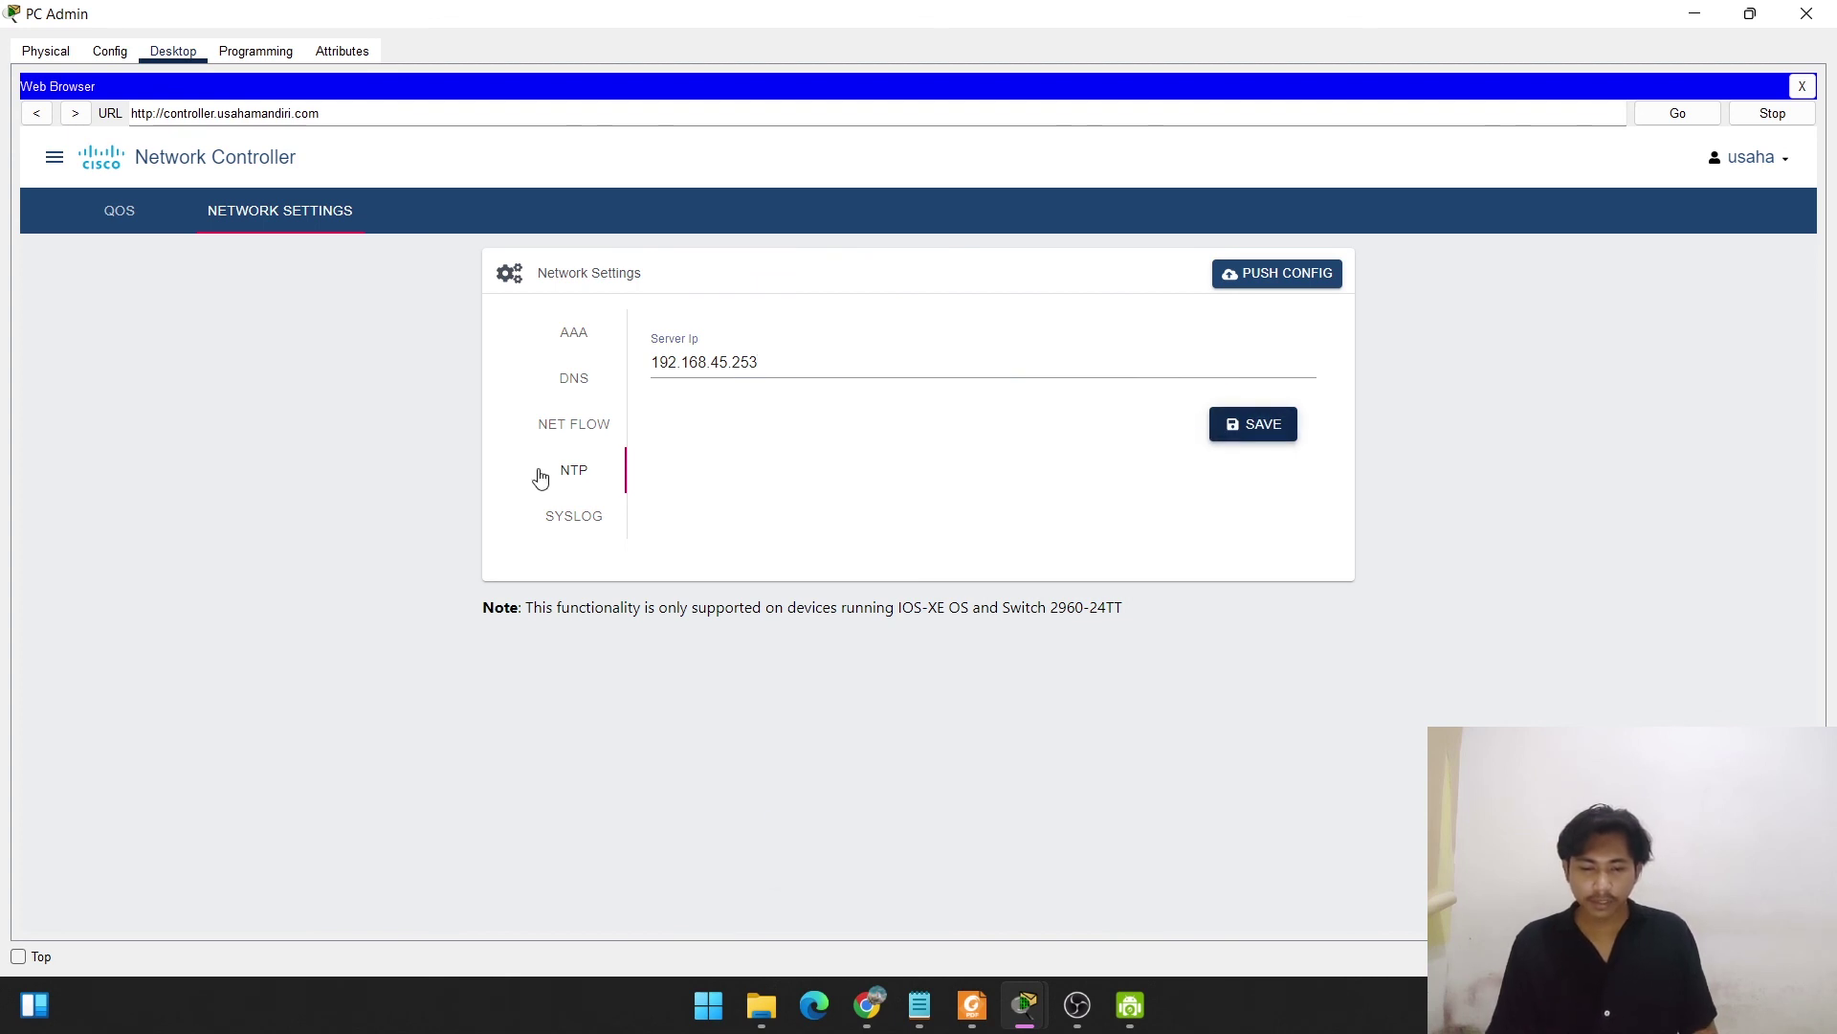
# Enter 192.168.45.253 as Syslog Server Ip (1) and save it.
pyautogui.click(588, 526)
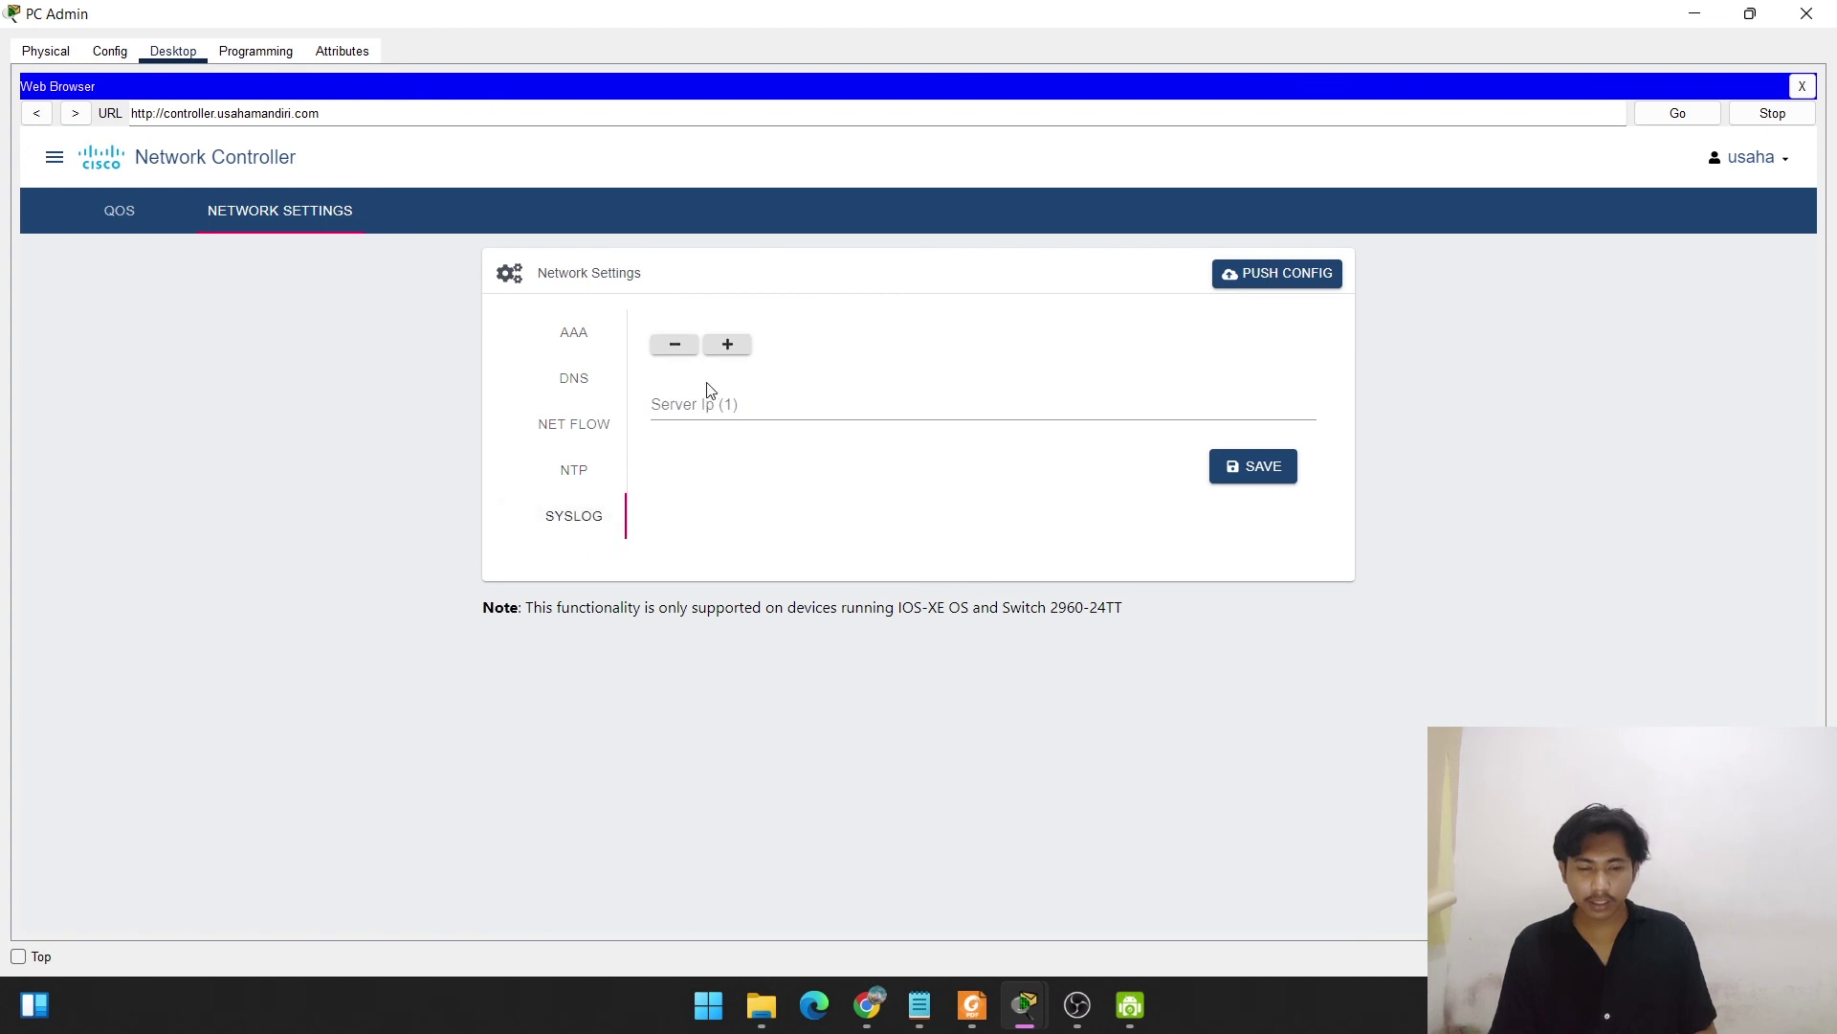
pyautogui.click(703, 404)
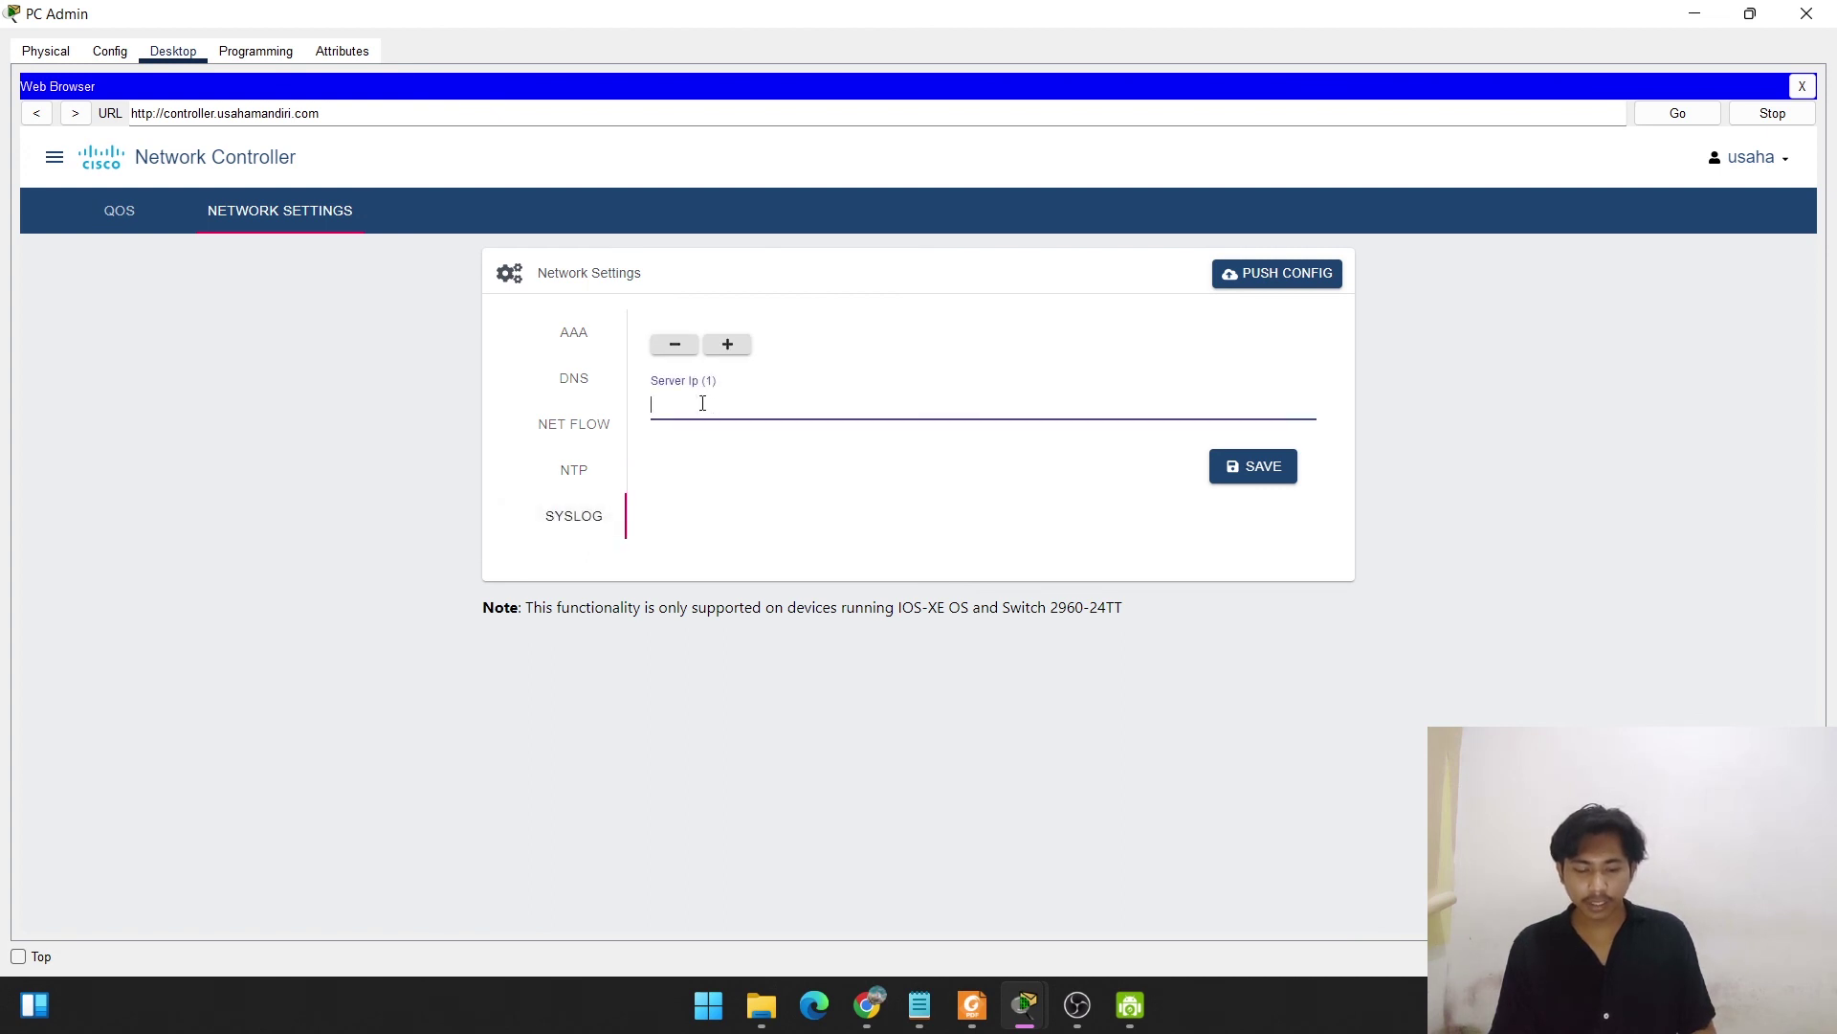
pyautogui.write('192.168.45.253')
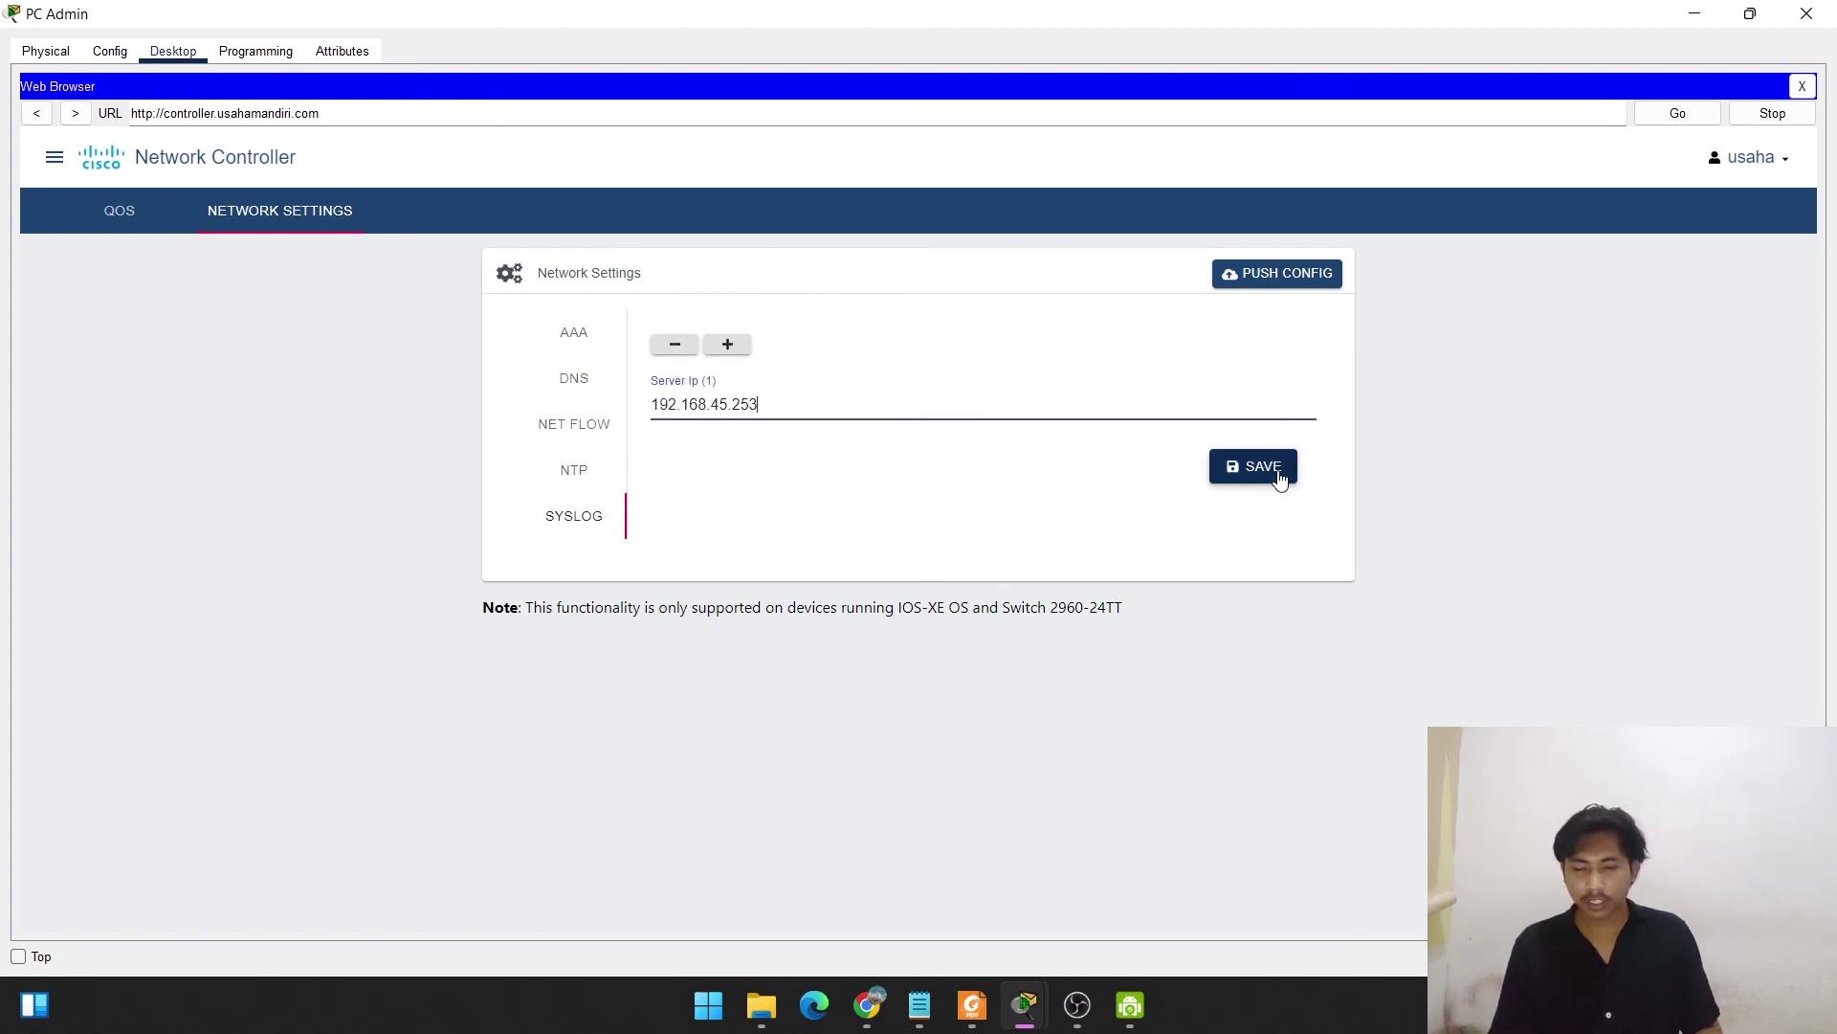
pyautogui.click(1280, 475)
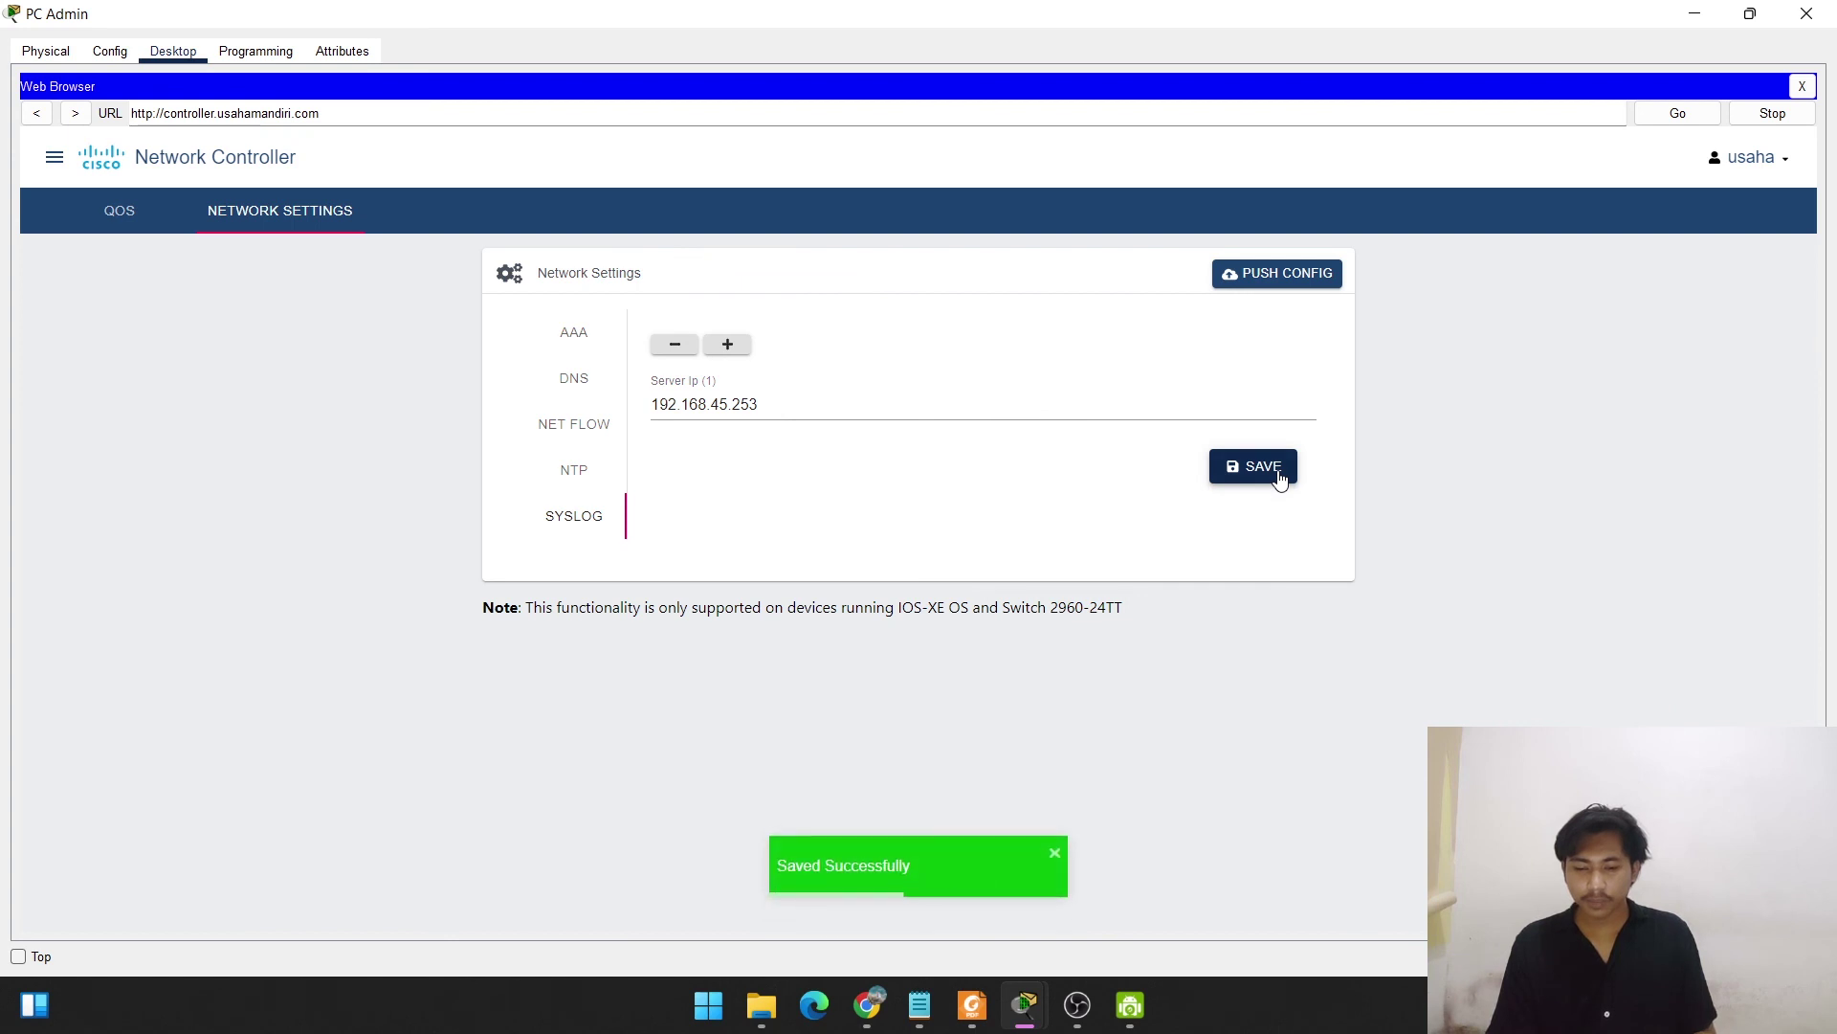
# Push the DNS, NTP and Syslog settings to all devices and minimize PC Admin.
pyautogui.click(1281, 274)
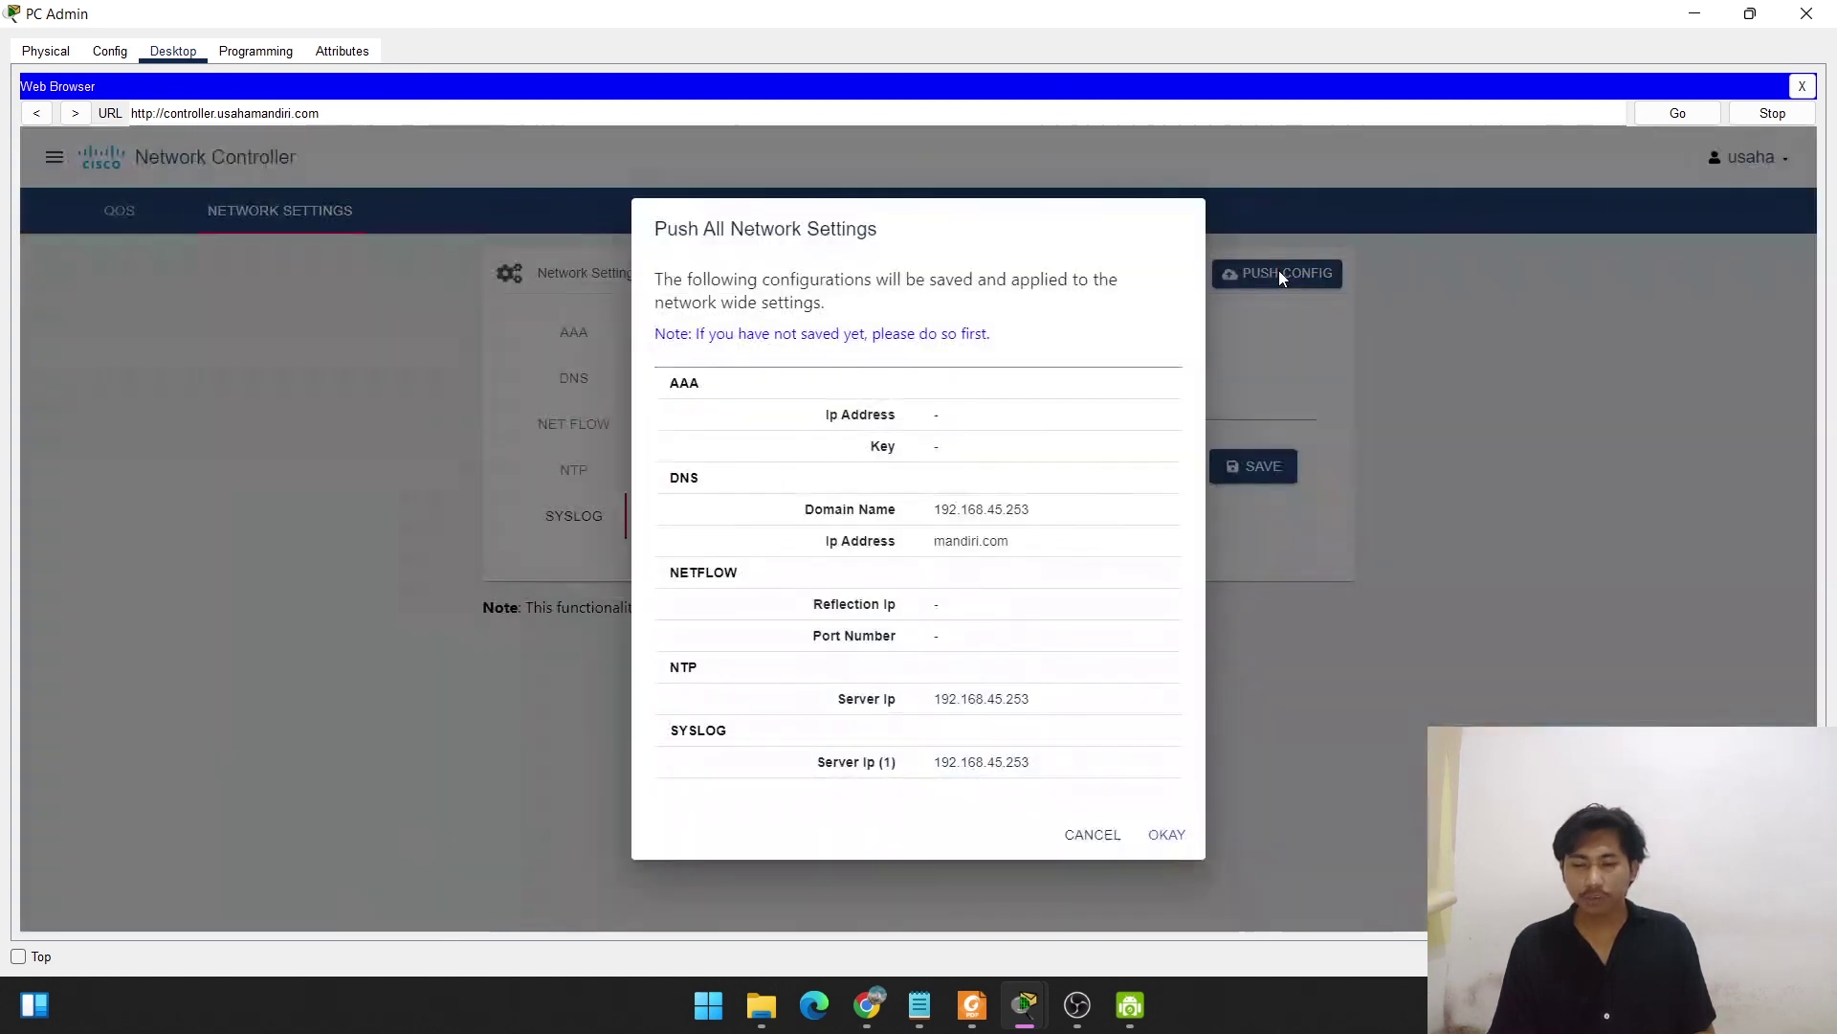
pyautogui.click(1158, 835)
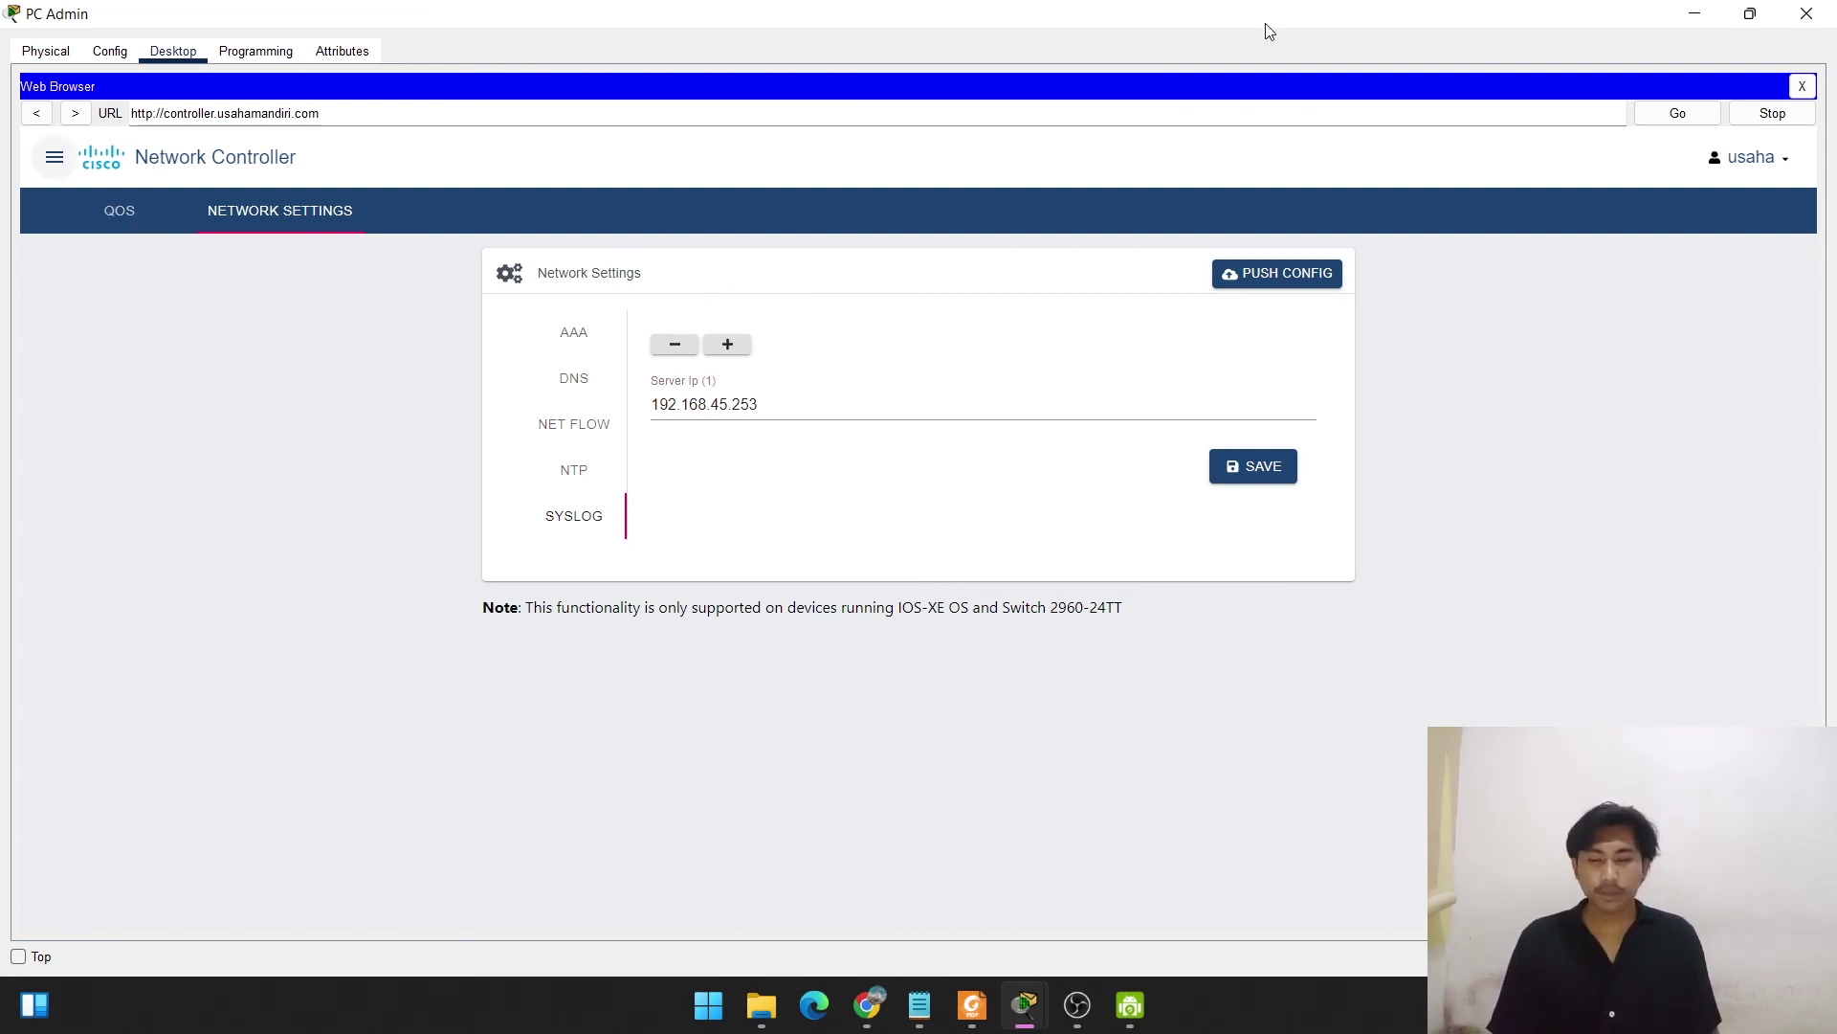
pyautogui.click(1690, 15)
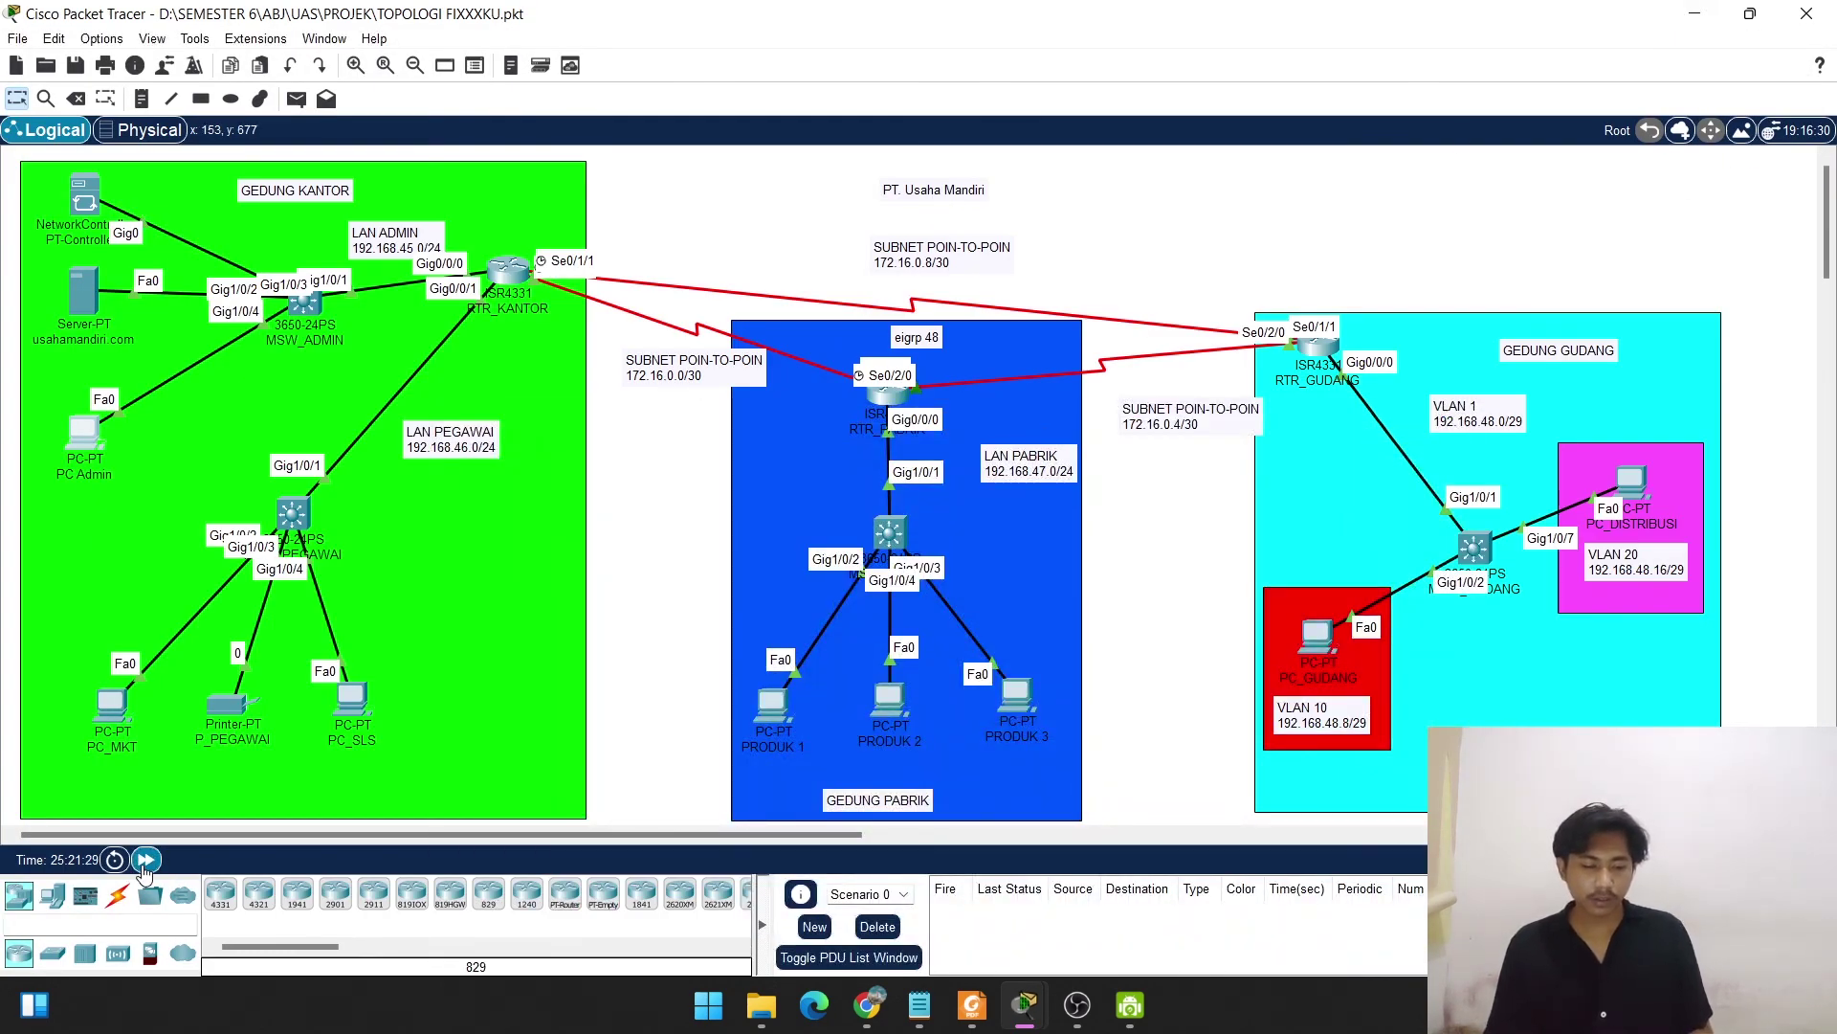
# Advance simulation time and enter privileged mode in RTR_KANTOR's CLI with the enable password.
pyautogui.click(144, 861)
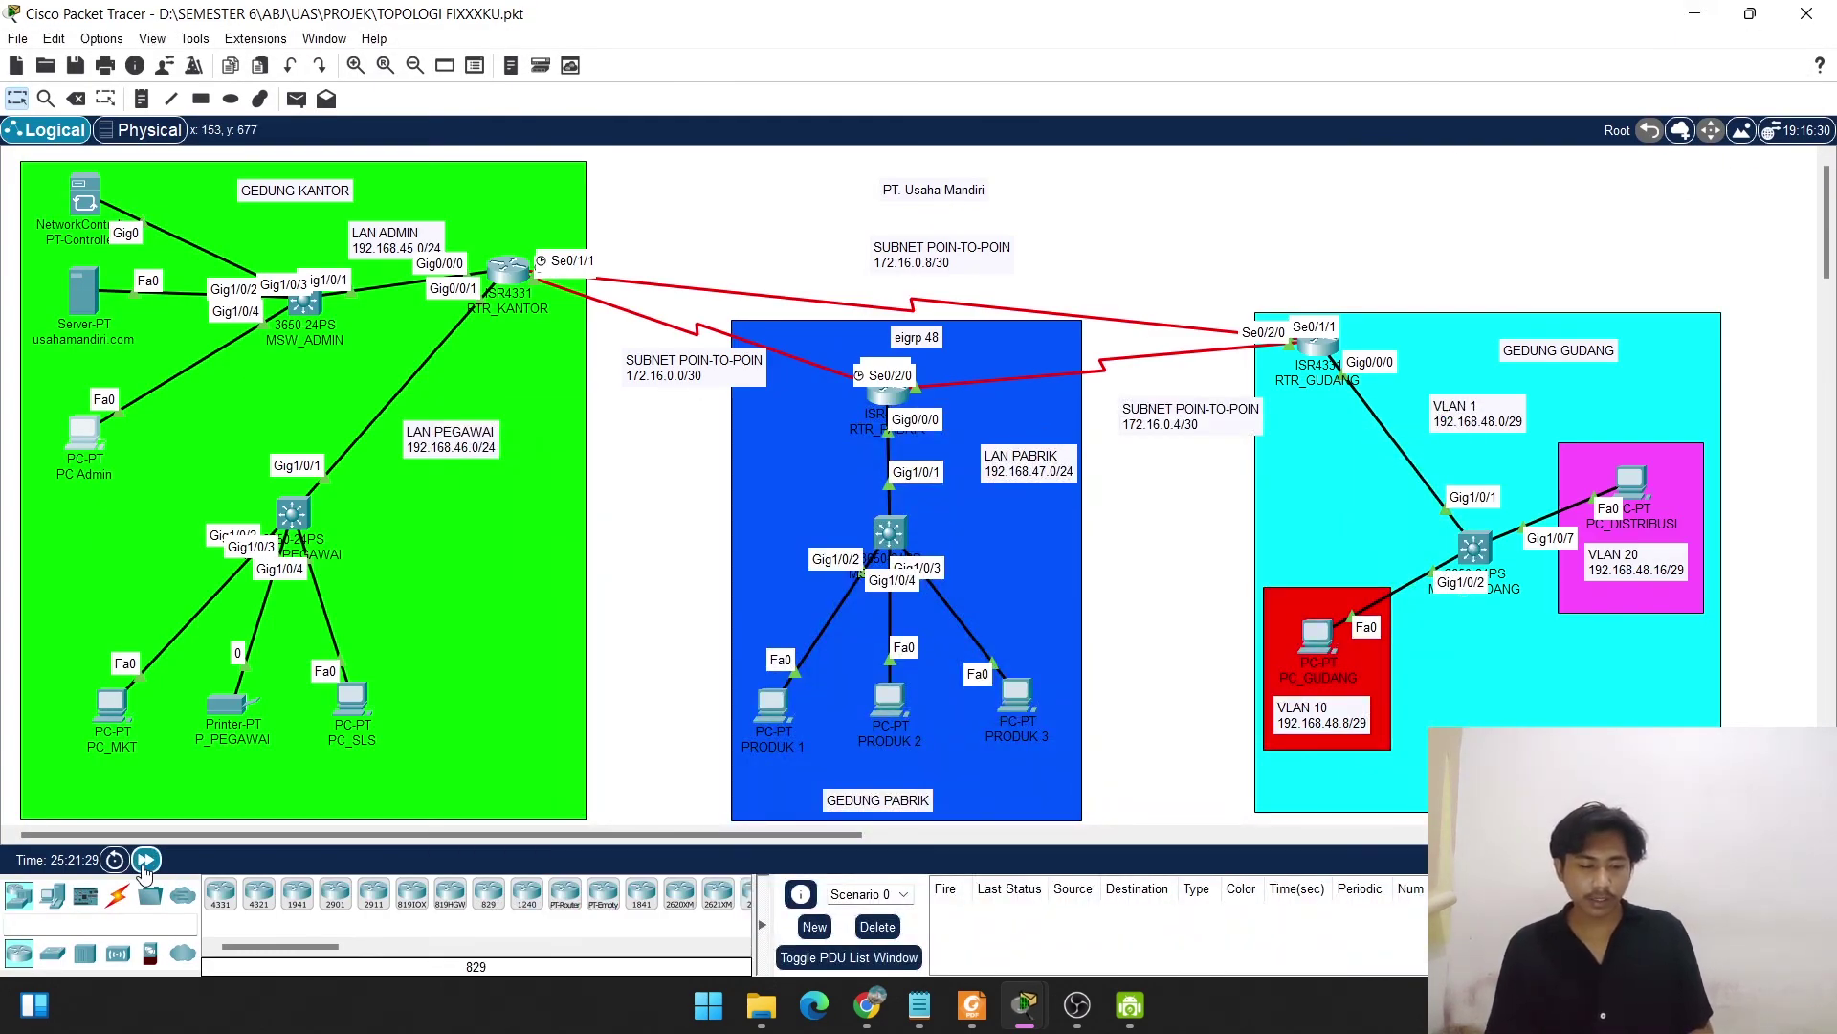
pyautogui.click(508, 270)
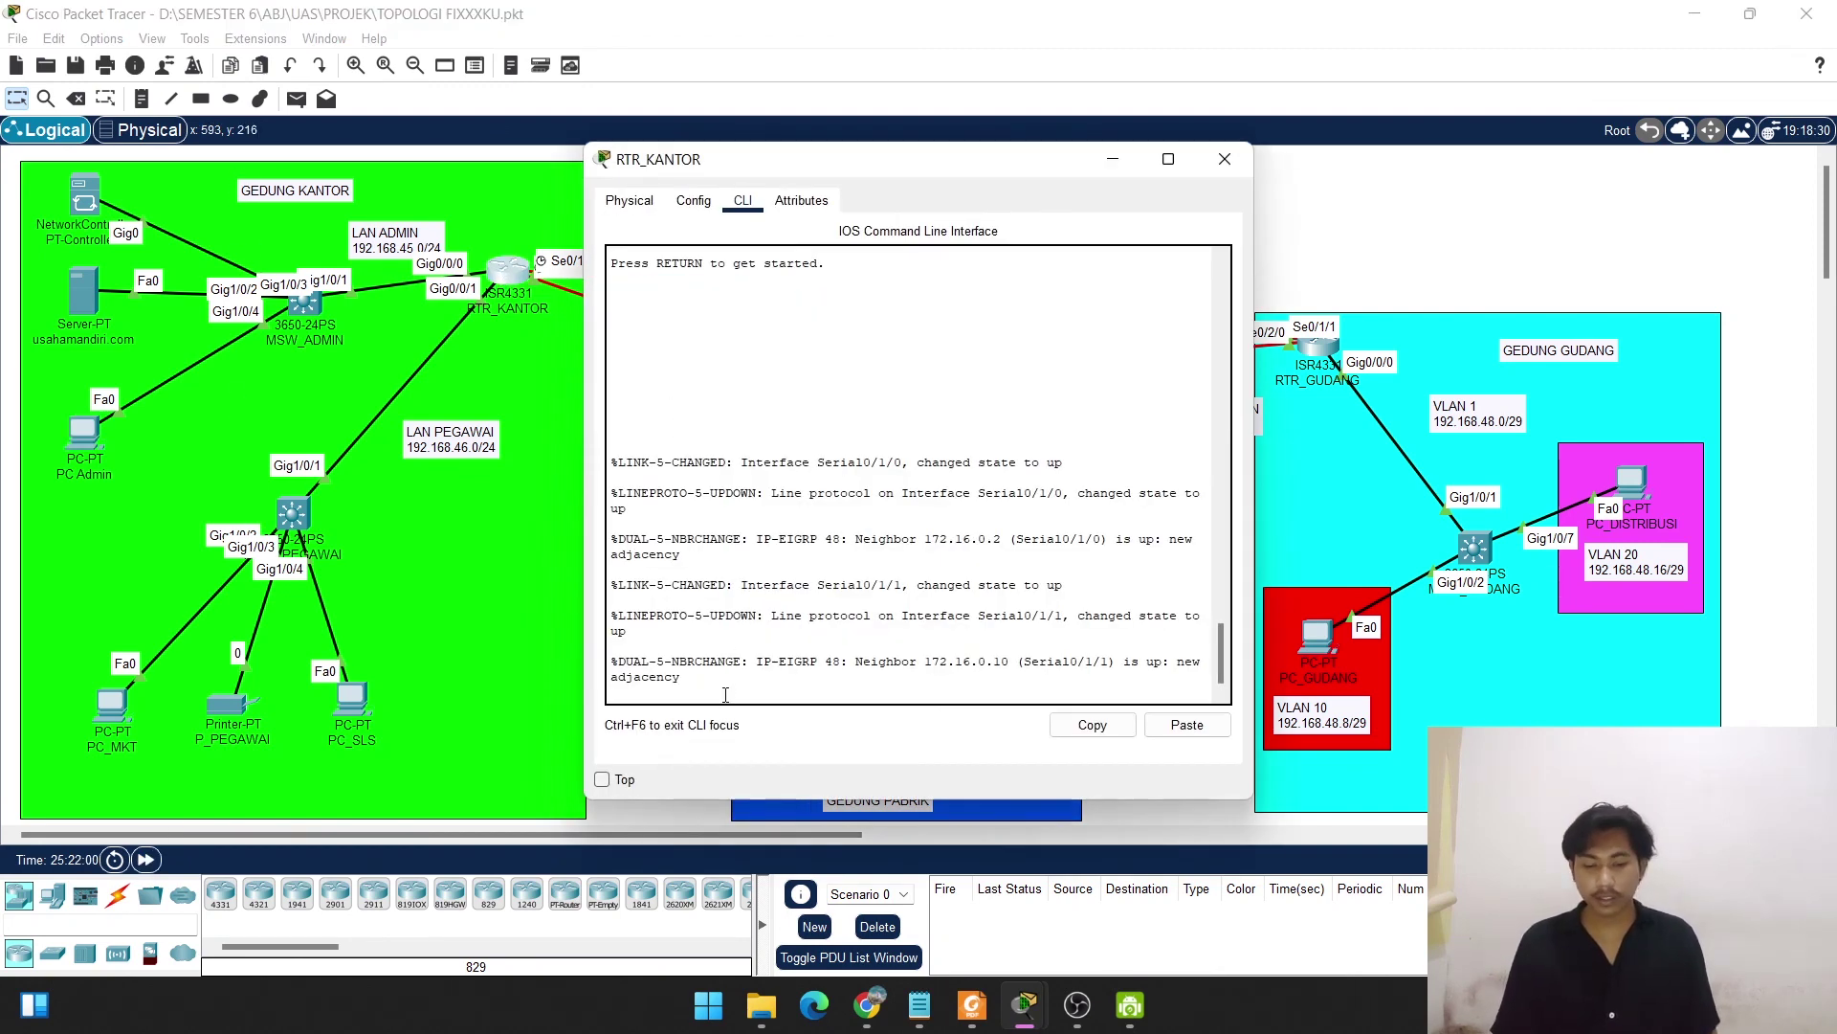
pyautogui.press('Return')
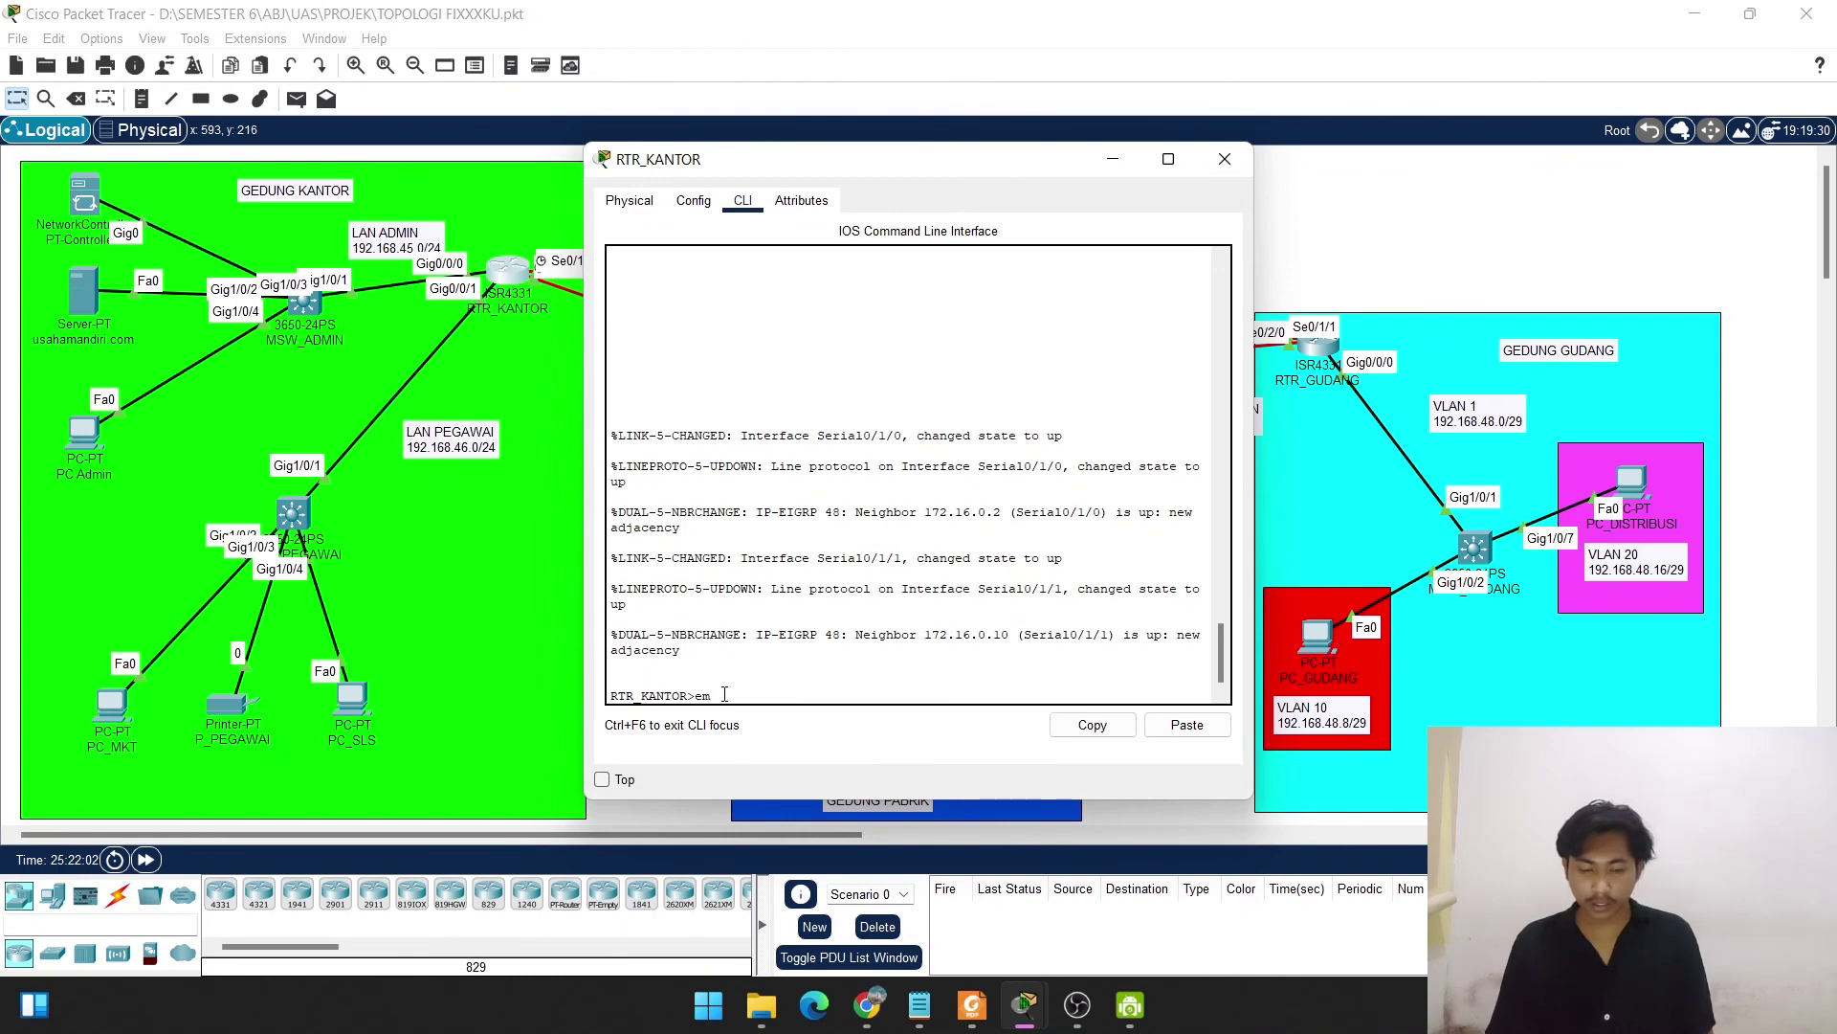
pyautogui.write('en')
pyautogui.press('Return')
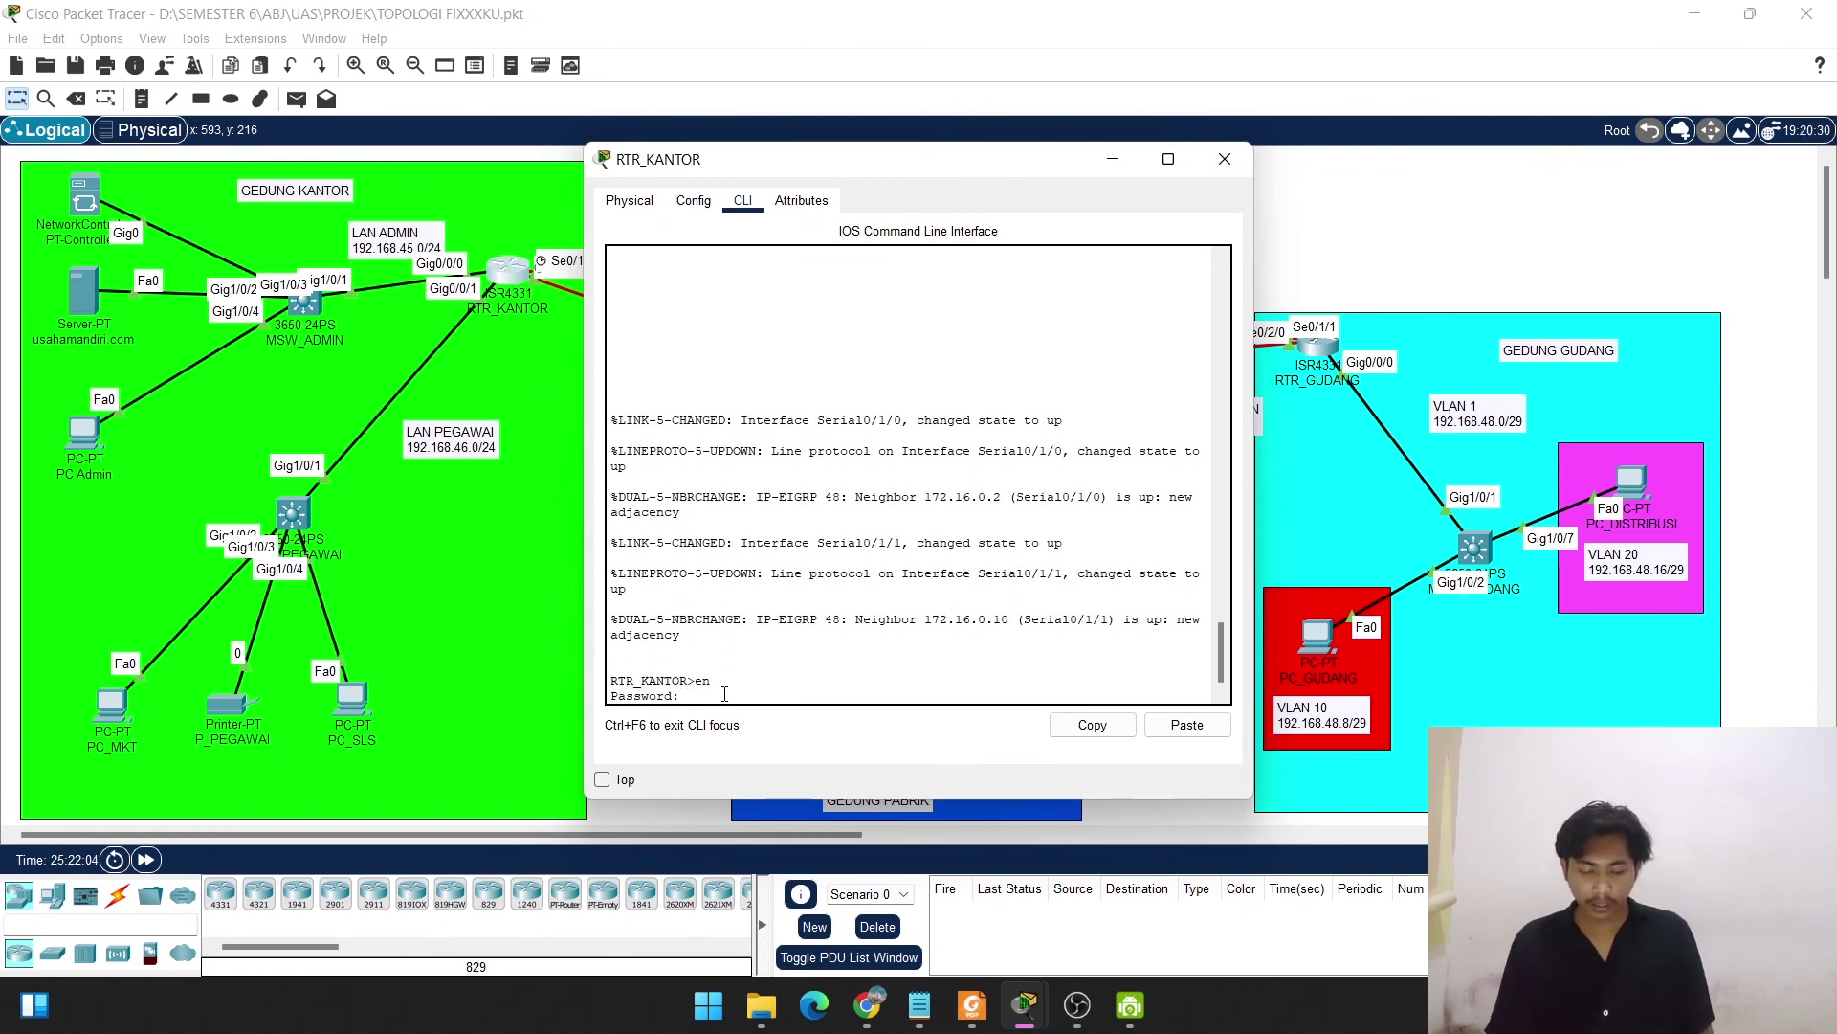
pyautogui.press('Return')
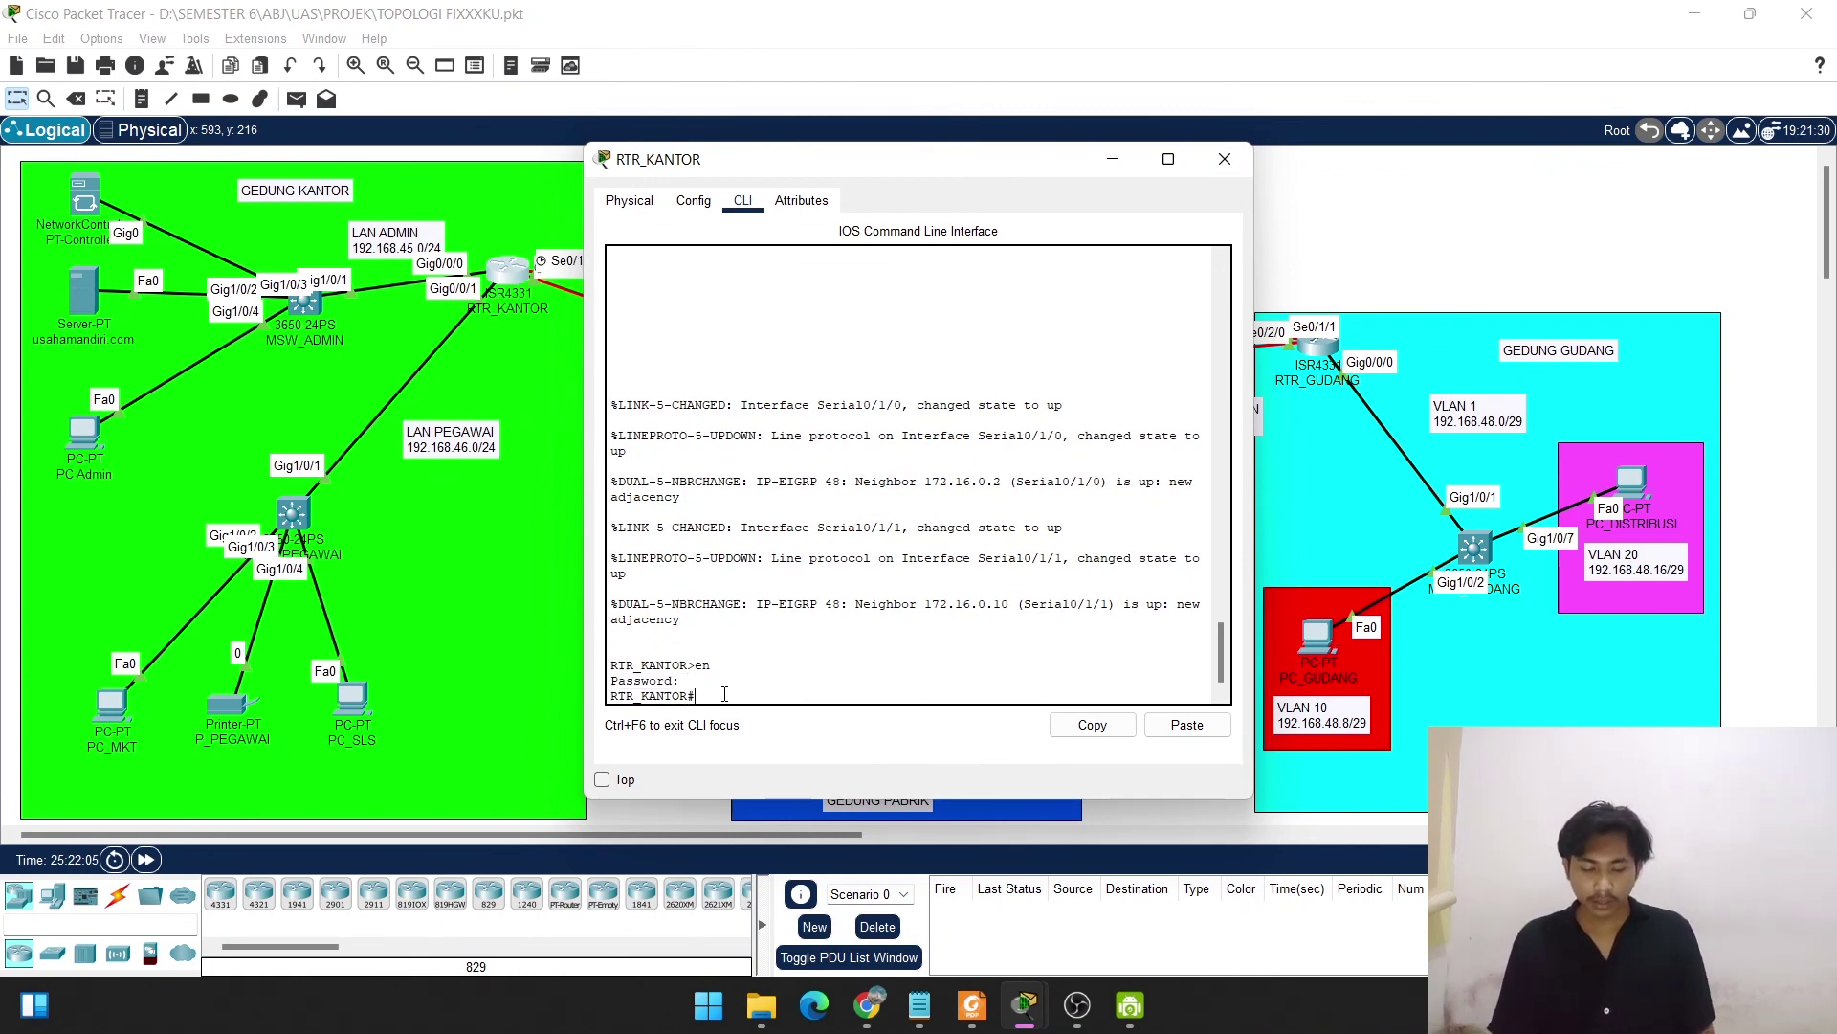
# Run show run on RTR_KANTOR, revealing ip domain-name mandiri.com and ip name-server 192.168.45.253.
pyautogui.write('show run')
pyautogui.press('Return')
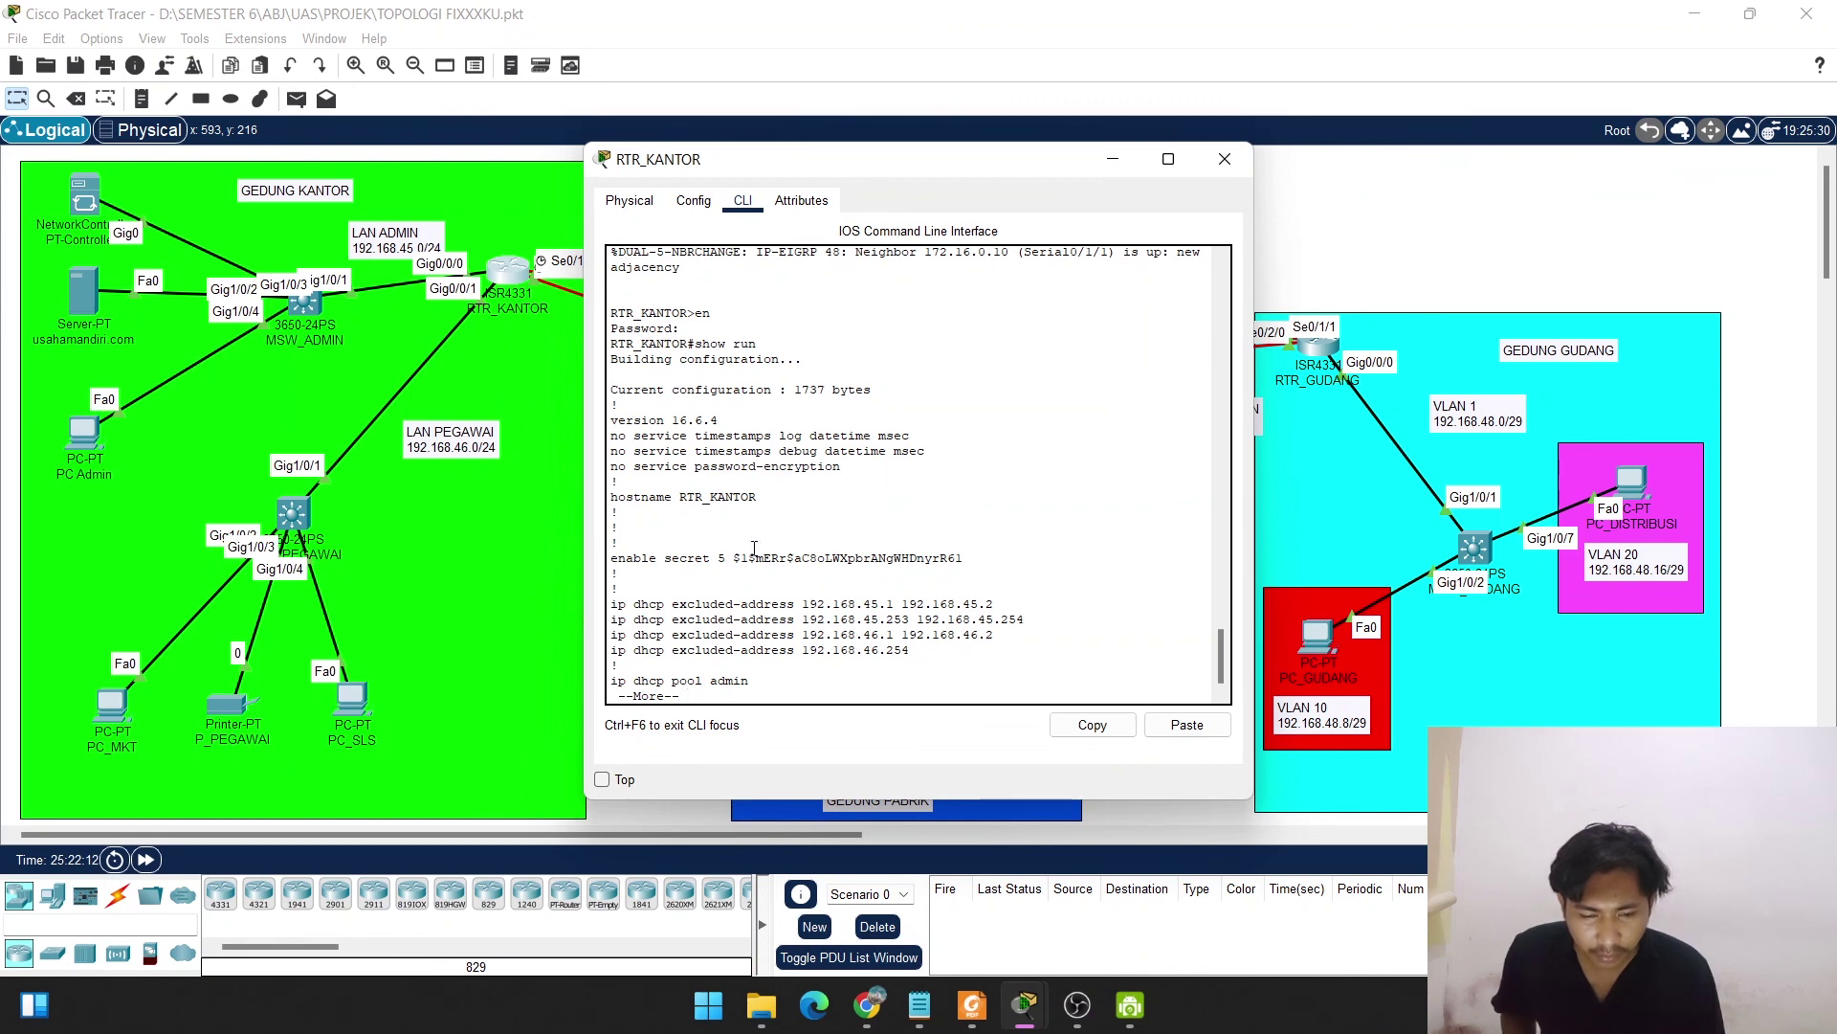
pyautogui.press('space')
pyautogui.press('space')
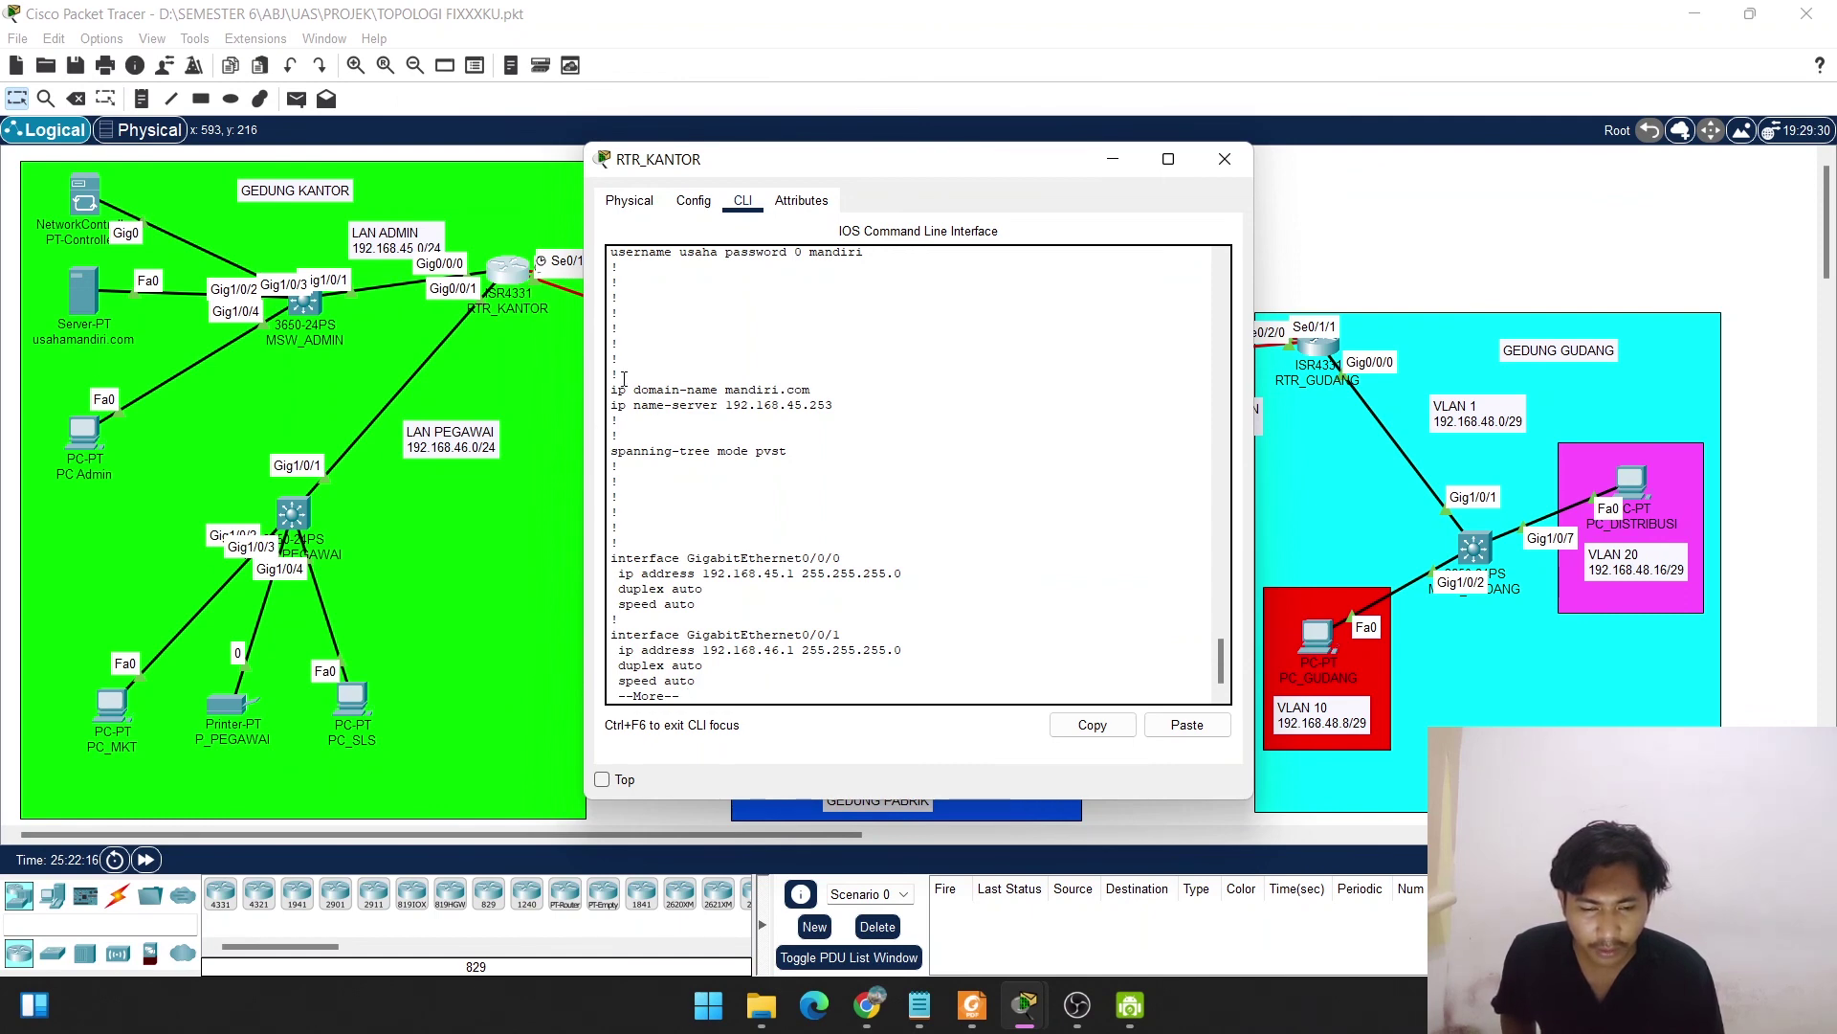
# Highlight the ip domain-name mandiri.com, logging 192.168.45.253 and ntp server 192.168.45.253 lines.
pyautogui.moveTo(614, 390); pyautogui.dragTo(820, 396)
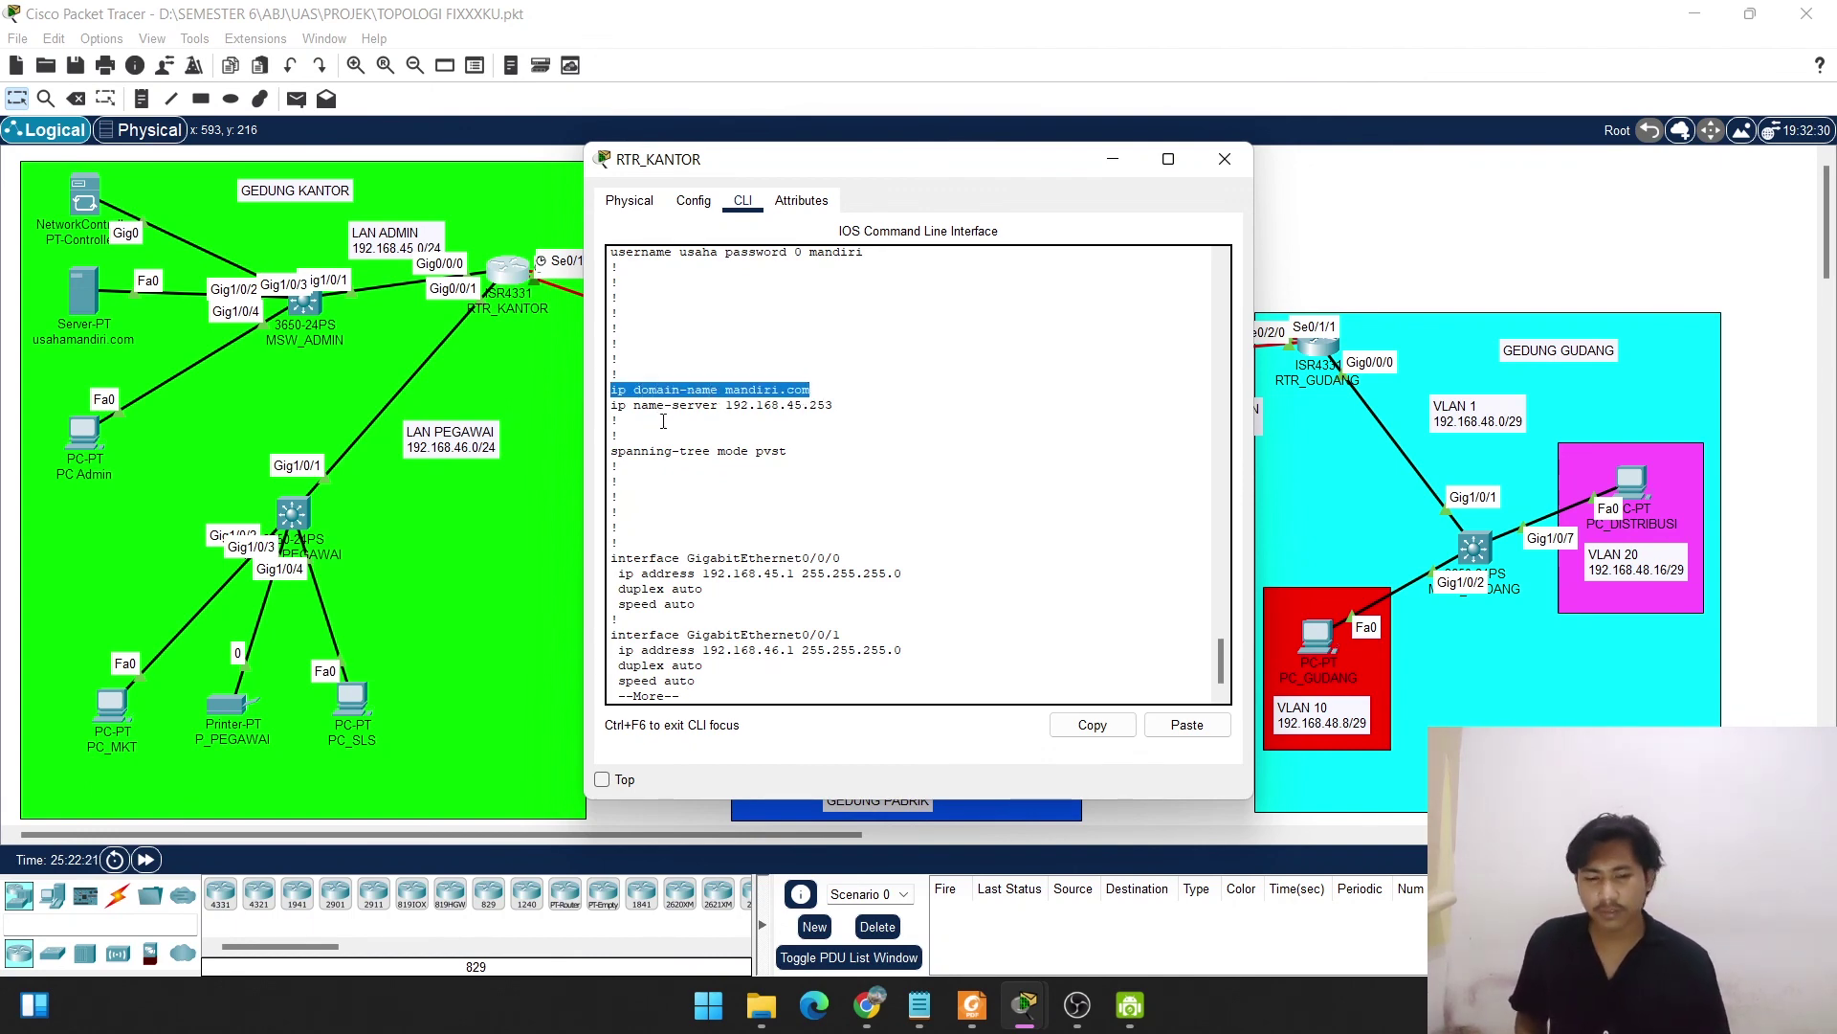
pyautogui.scroll(8, 670, 421)
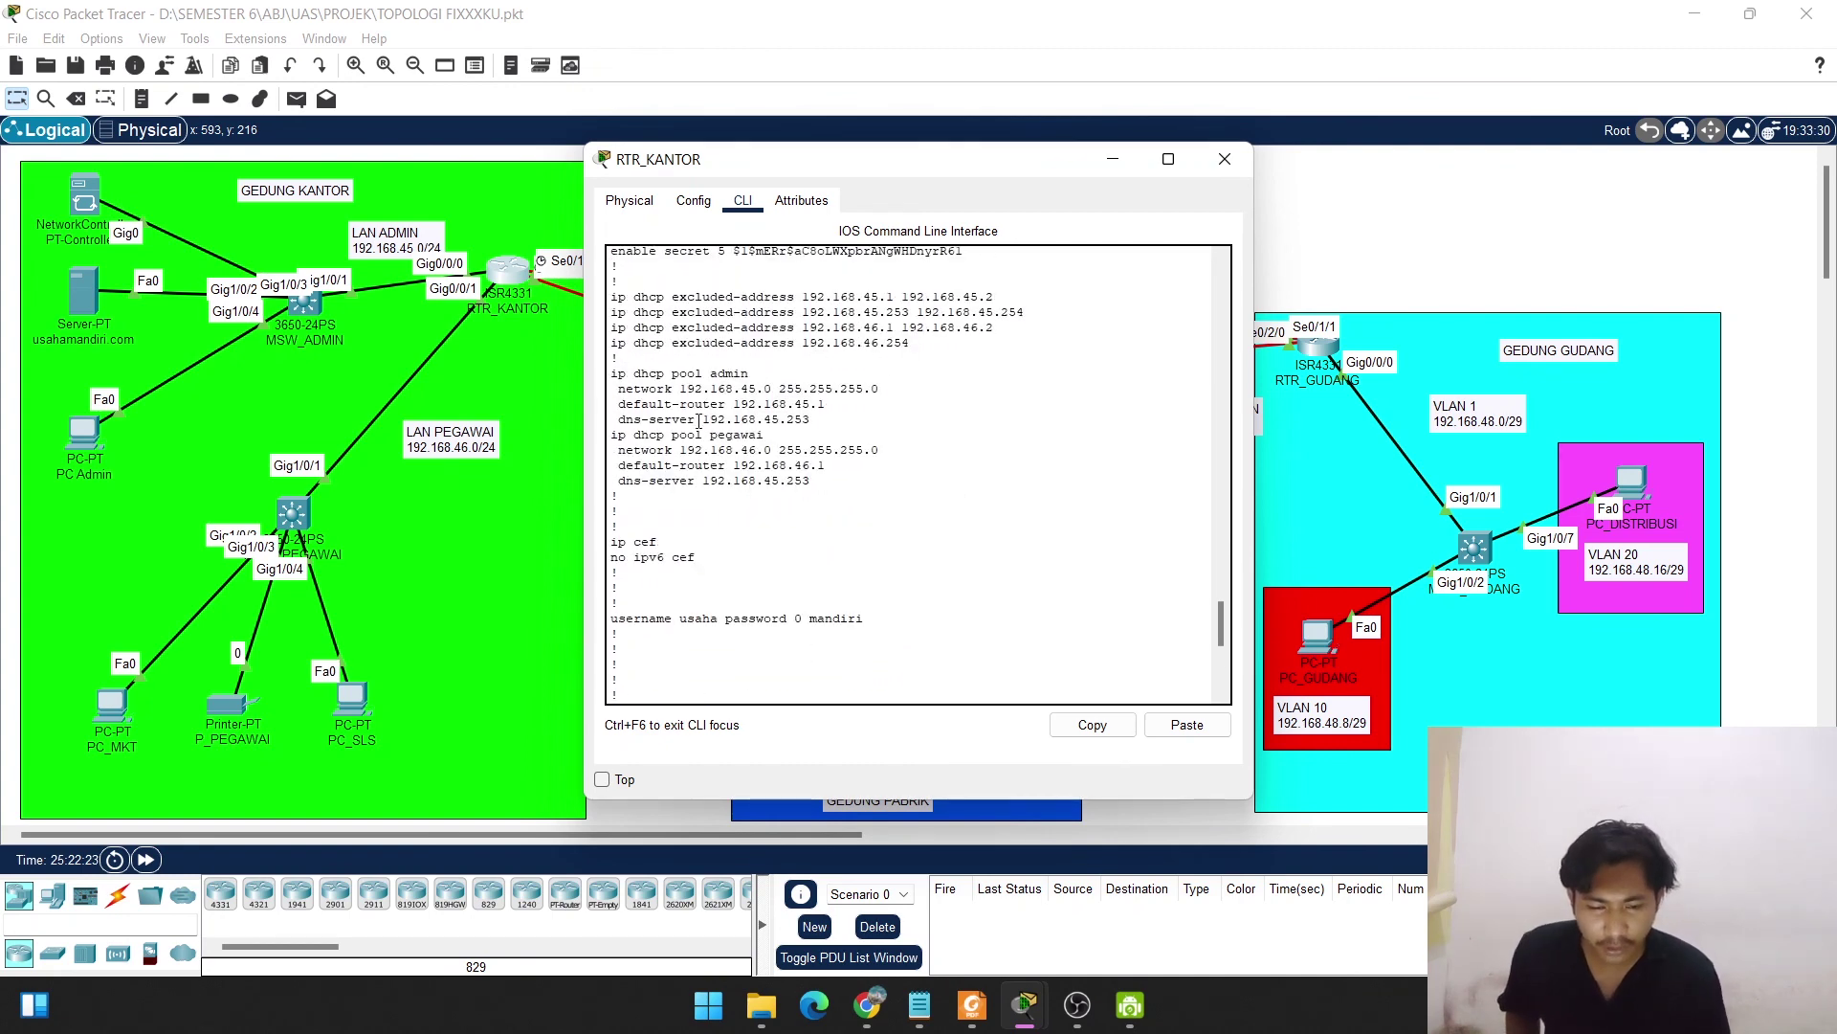
pyautogui.scroll(6, 698, 421)
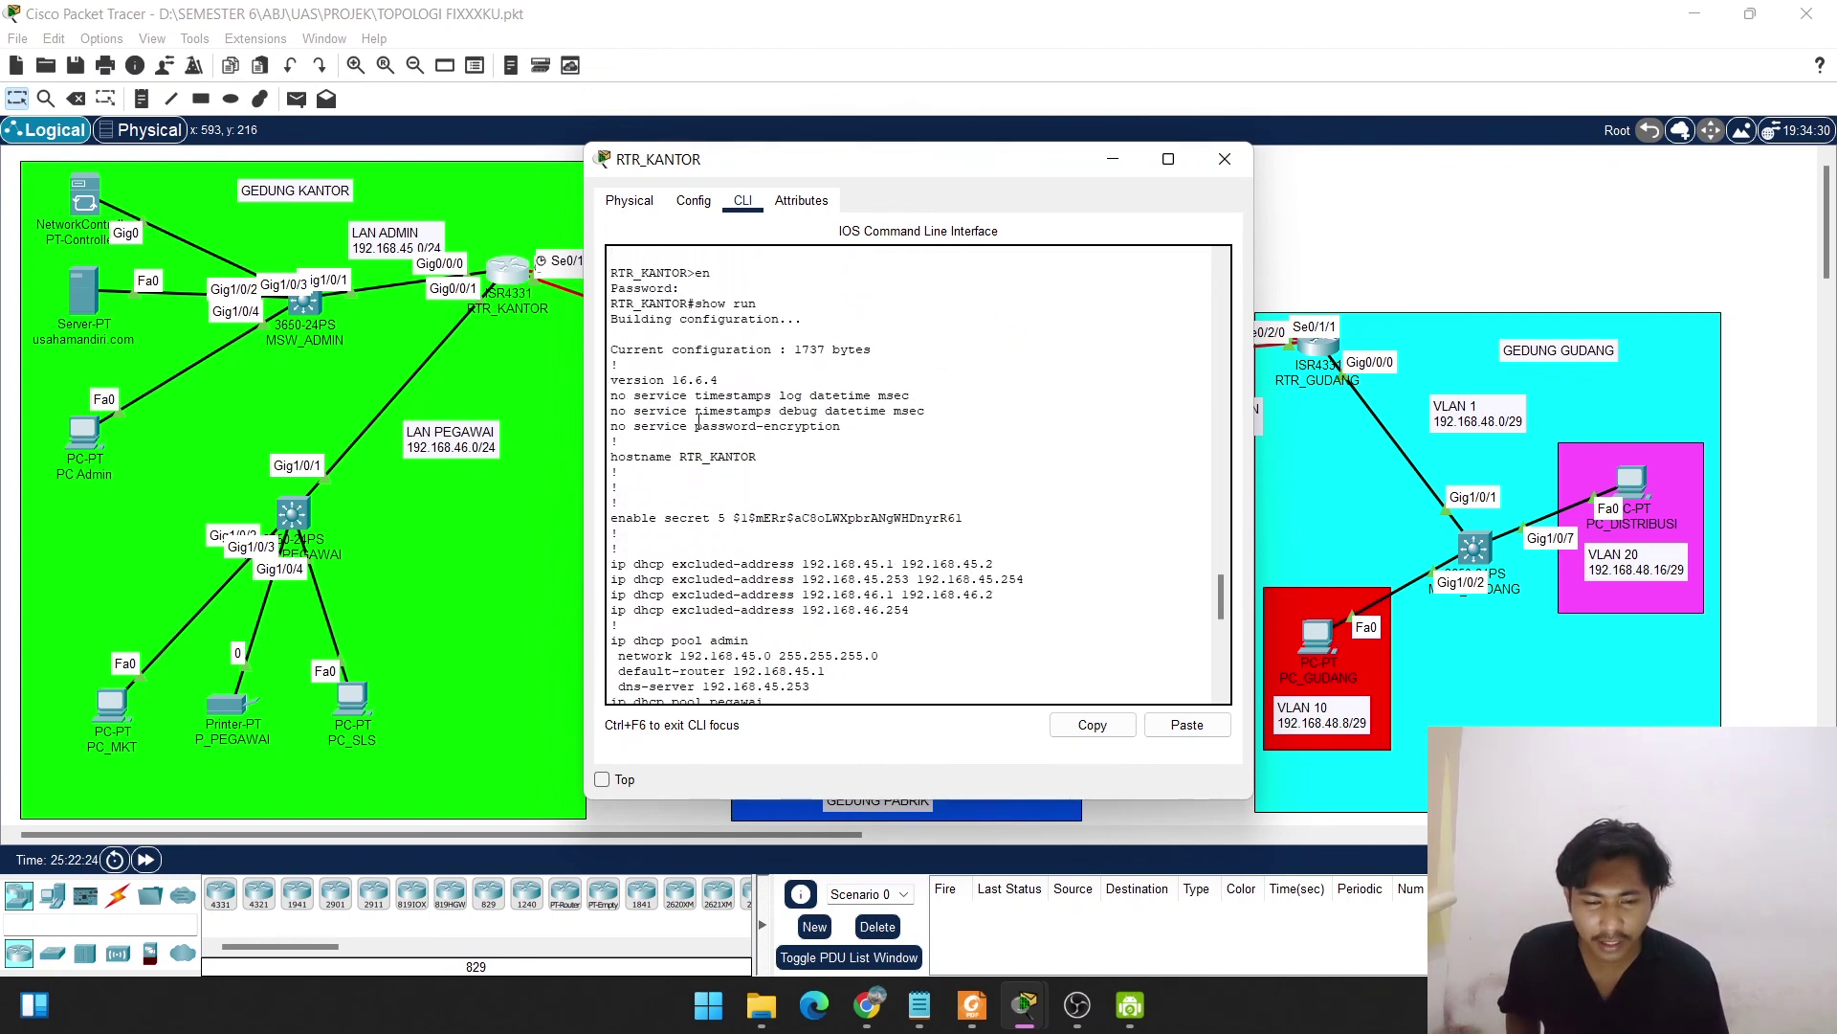
pyautogui.scroll(-15, 697, 421)
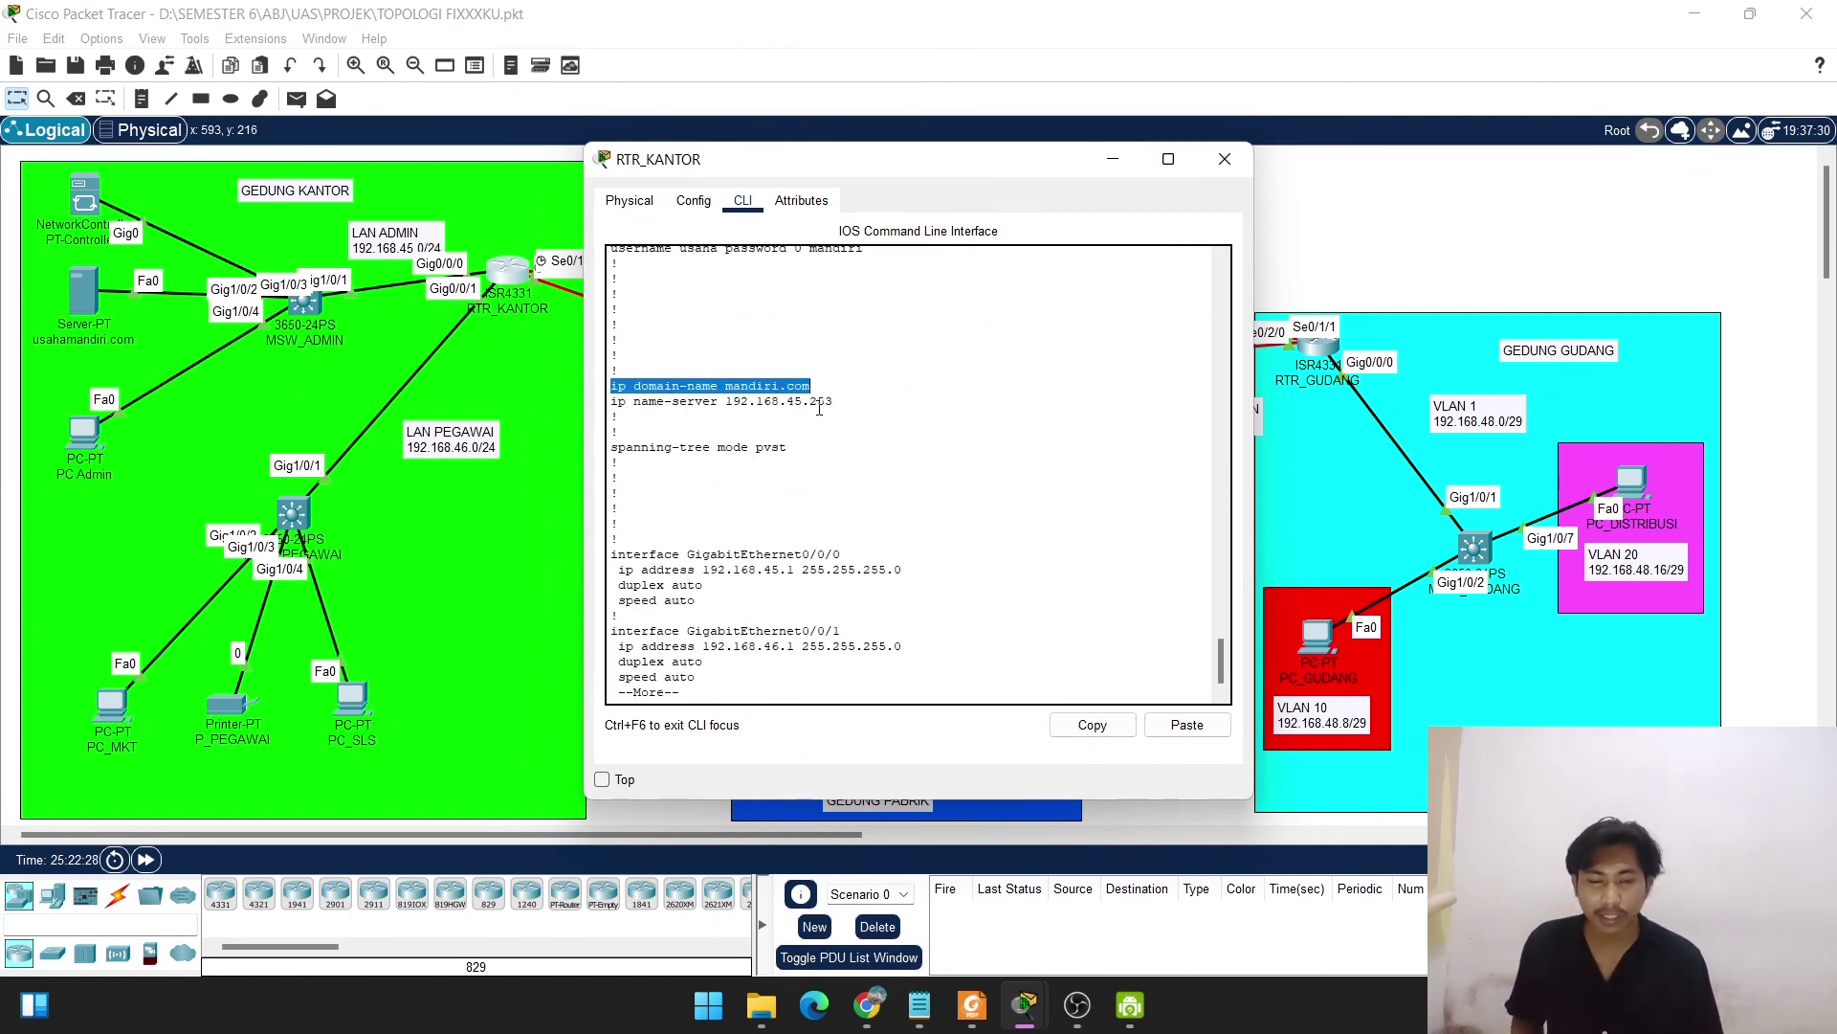
pyautogui.press('space')
pyautogui.press('space')
pyautogui.press('space')
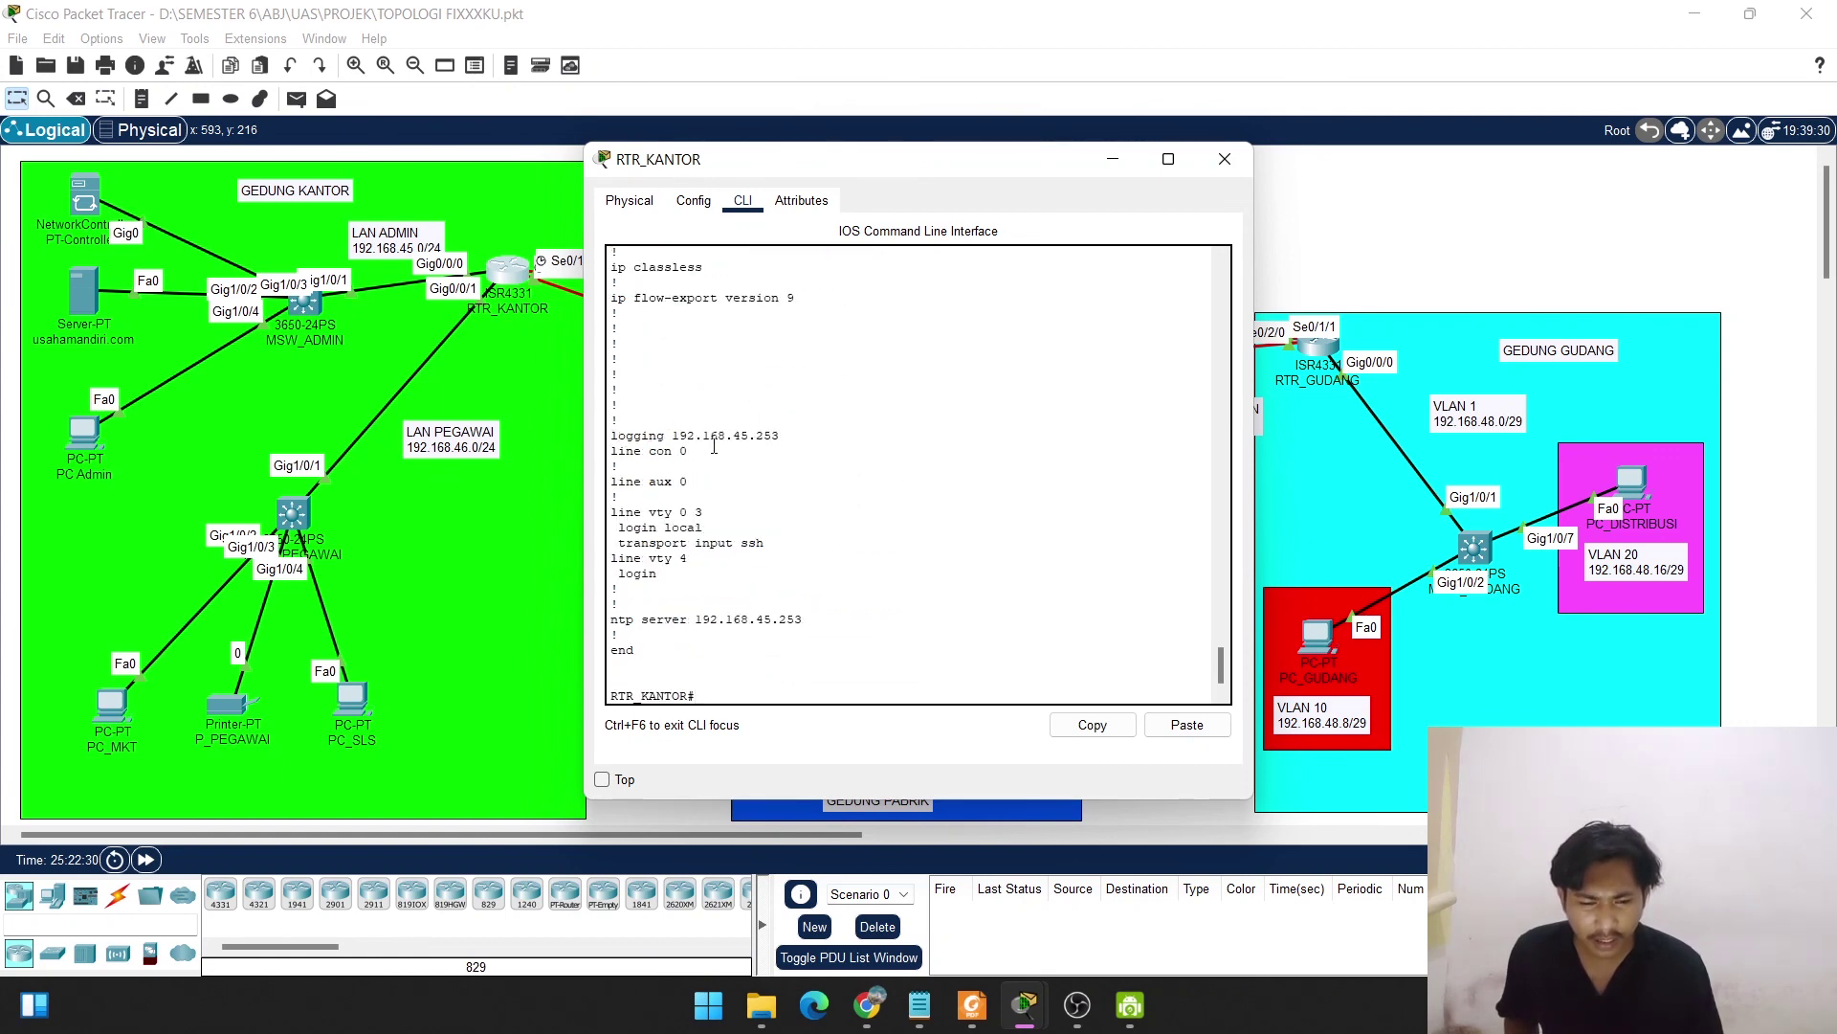
pyautogui.moveTo(781, 436); pyautogui.dragTo(612, 436)
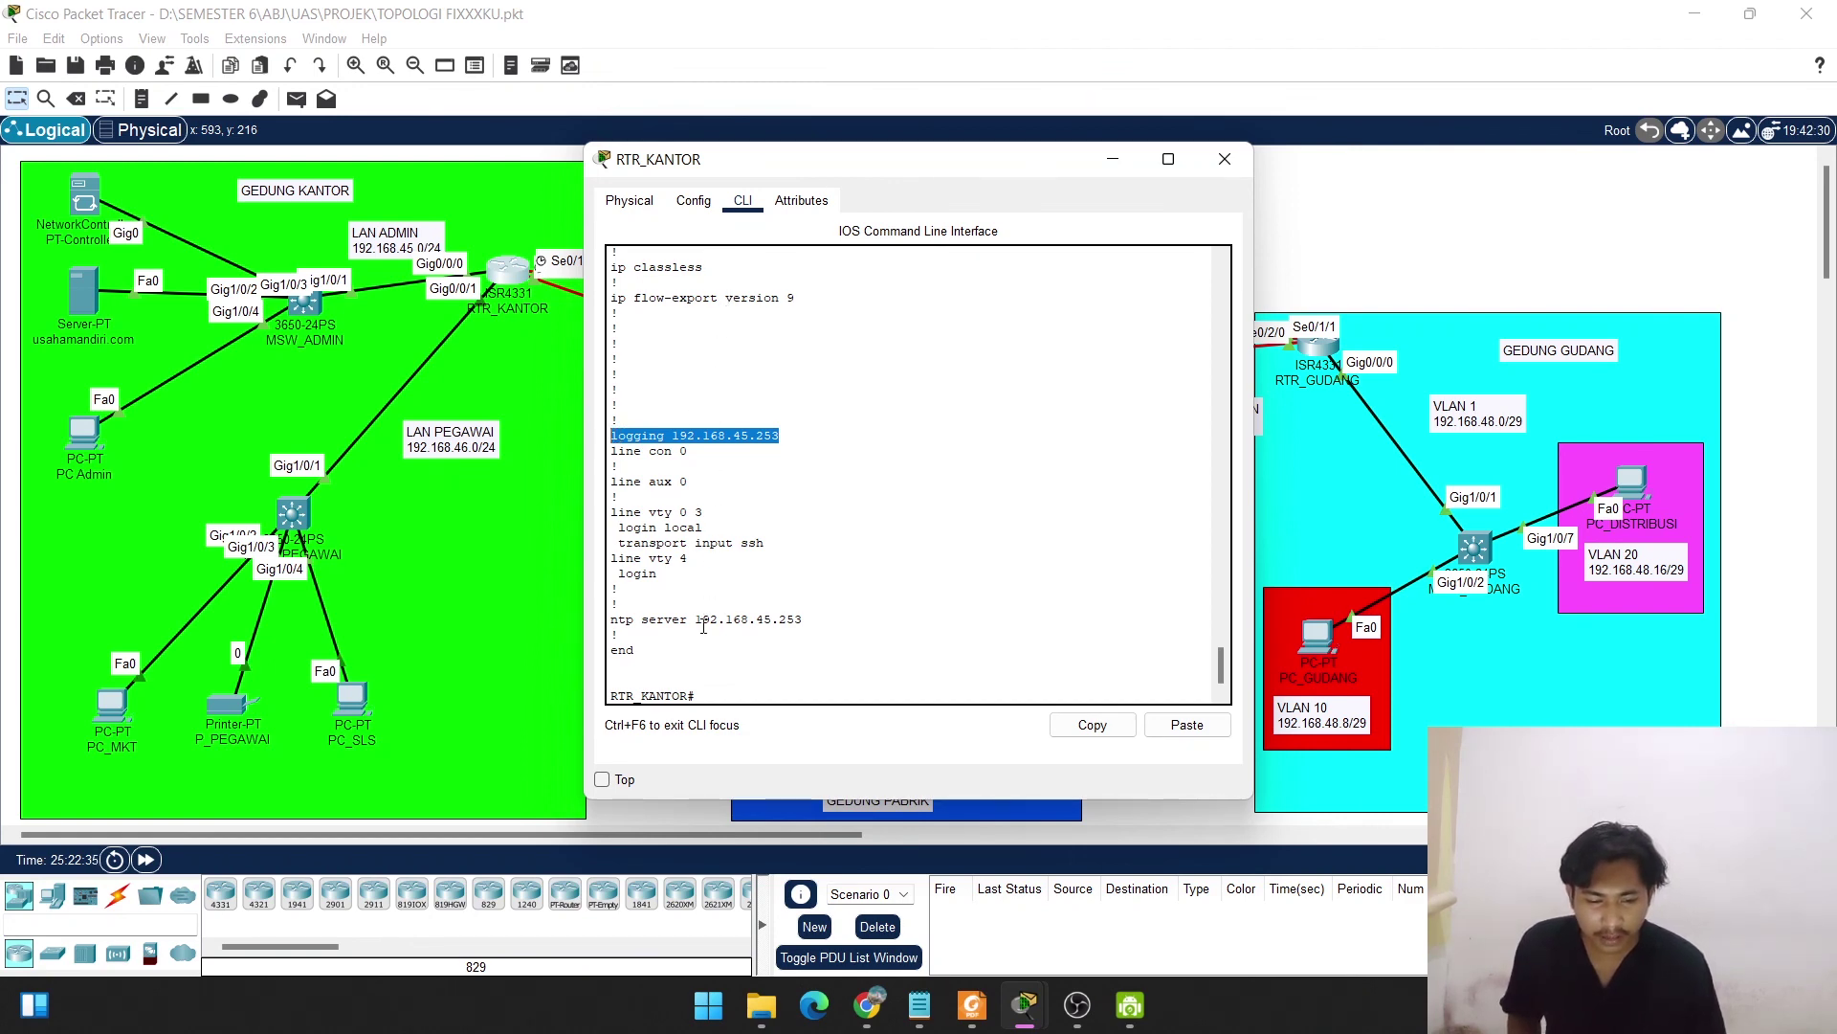
pyautogui.moveTo(808, 622); pyautogui.dragTo(610, 622)
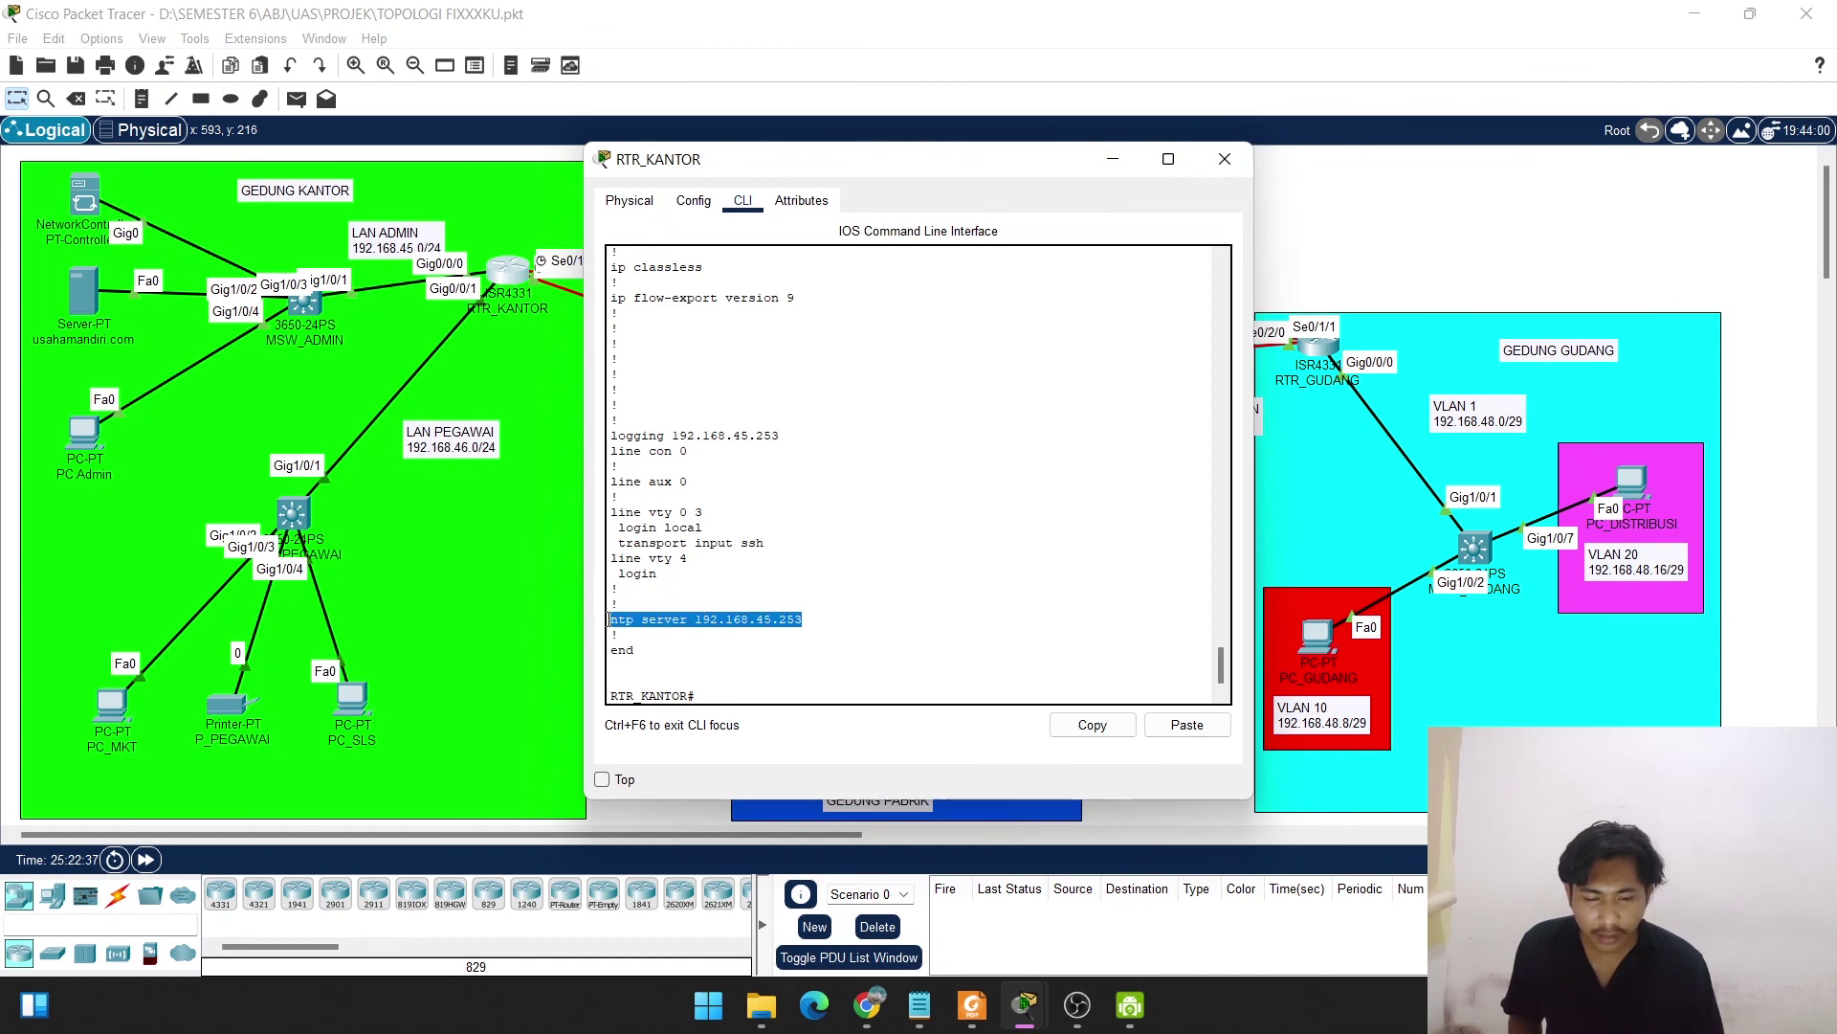
# Close RTR_KANTOR and bring PC Admin's controller page up full screen.
pyautogui.click(1236, 171)
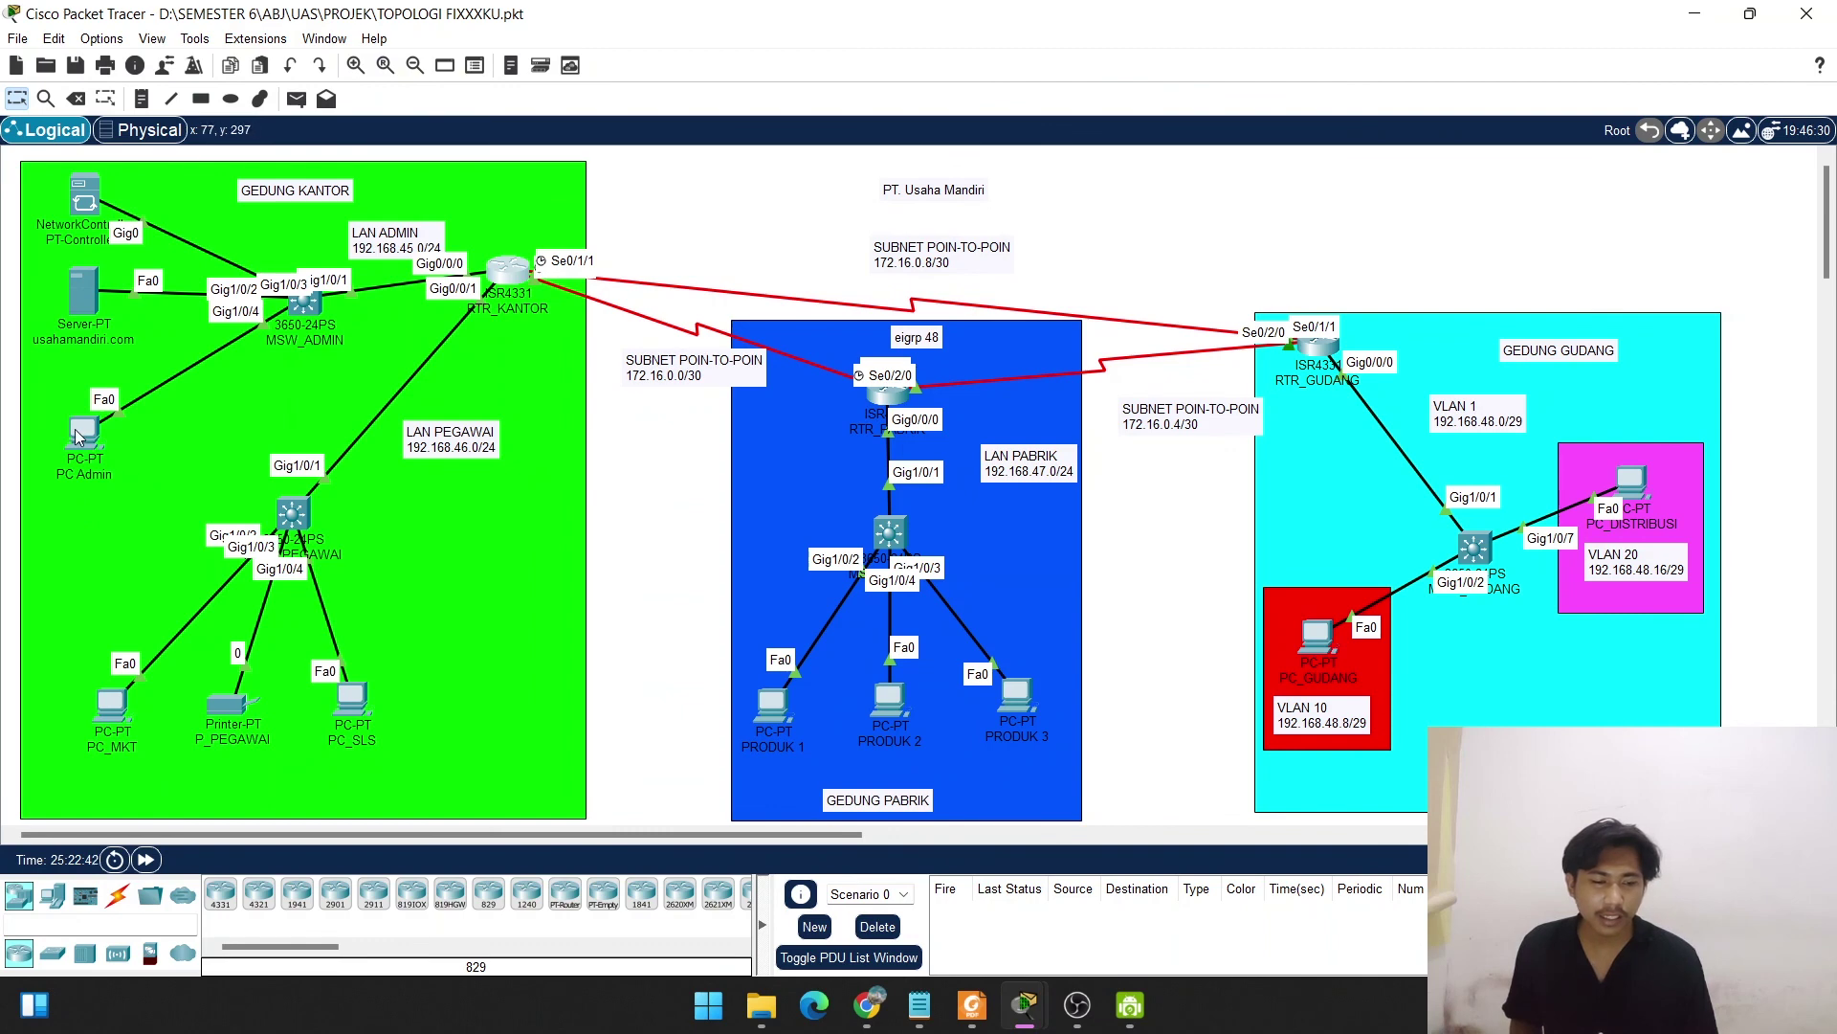
pyautogui.click(81, 432)
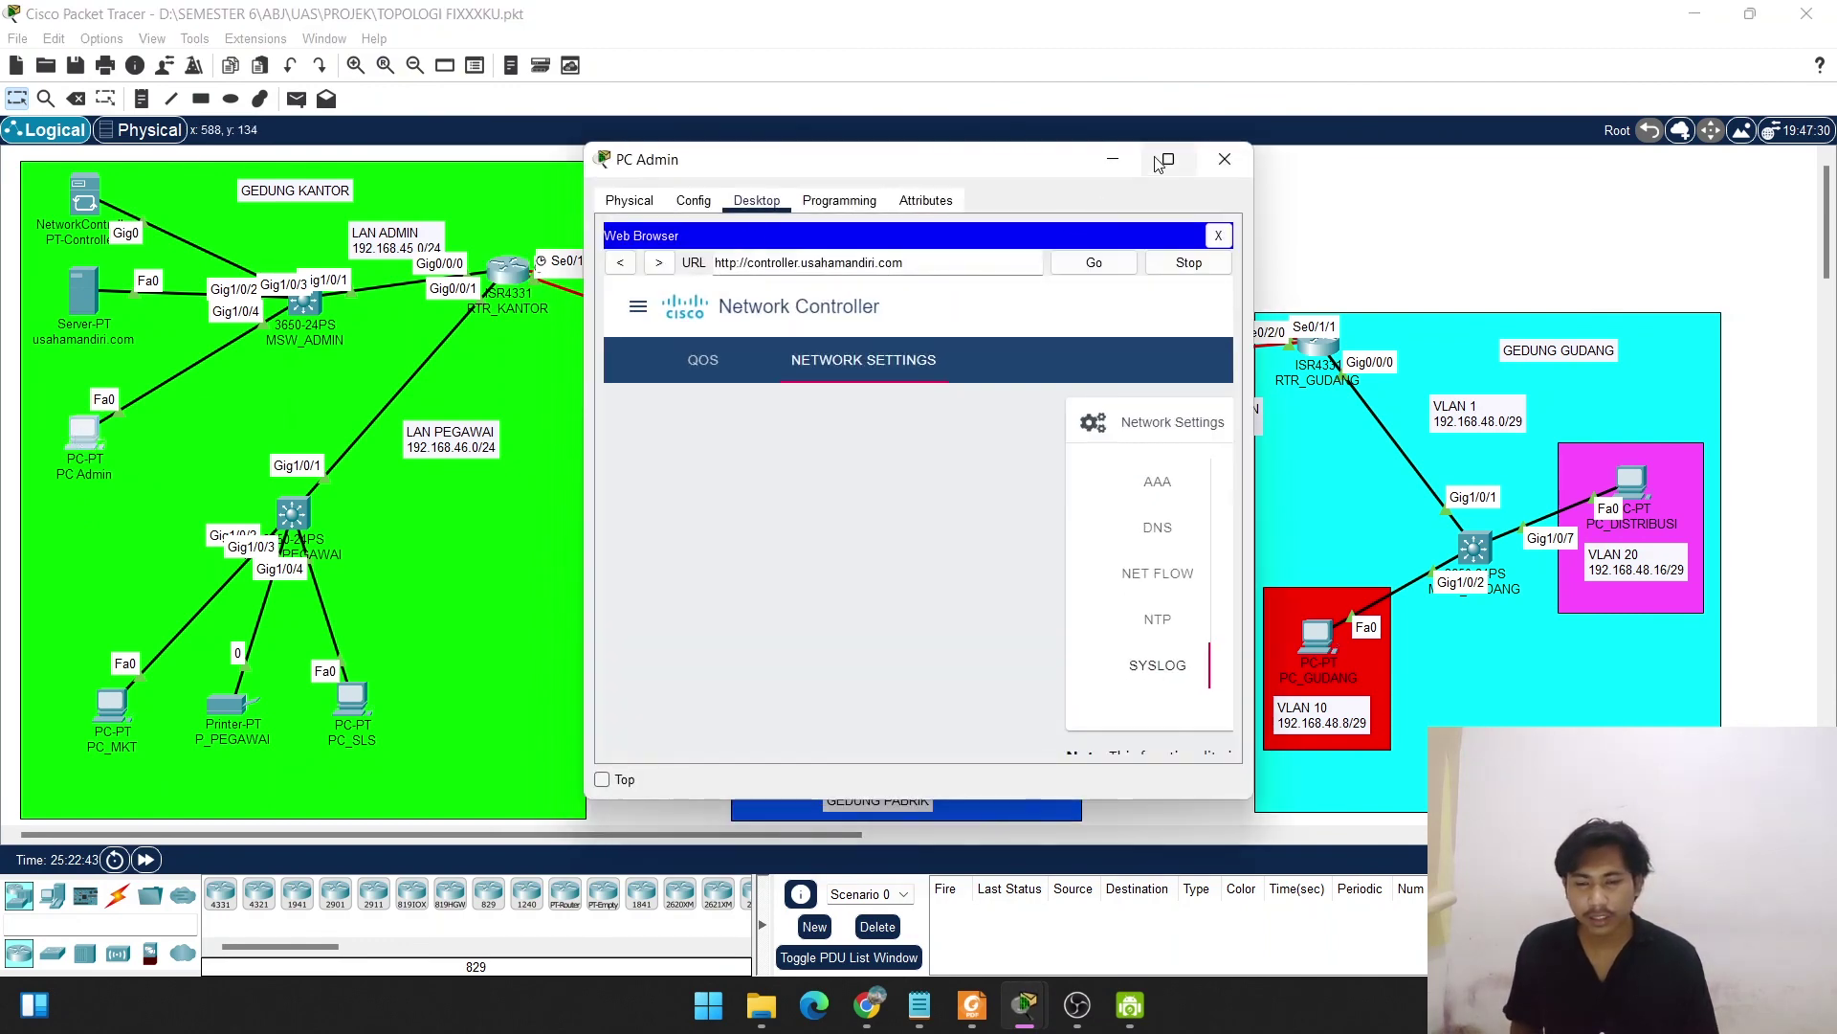
pyautogui.click(1163, 160)
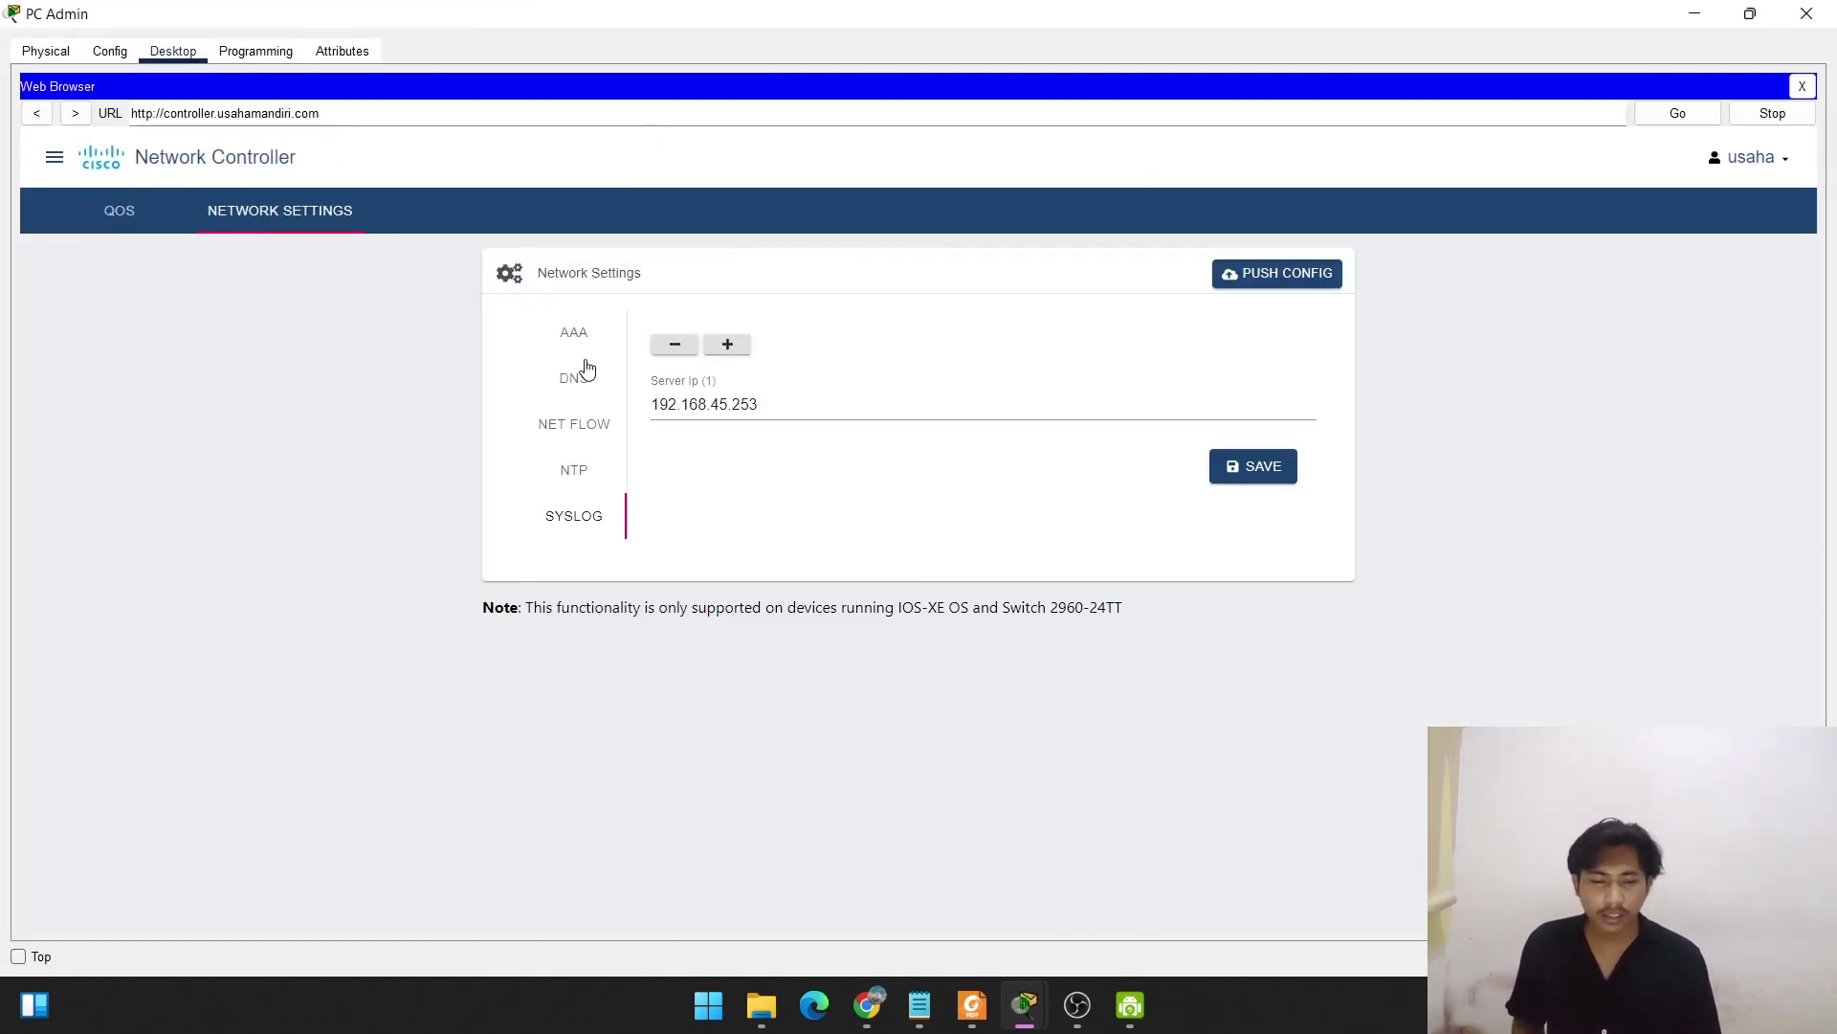
# Review Assurance health at routers 3:3, switches 4:4, hosts 10:10 (100%), then minimize PC Admin.
pyautogui.click(41, 164)
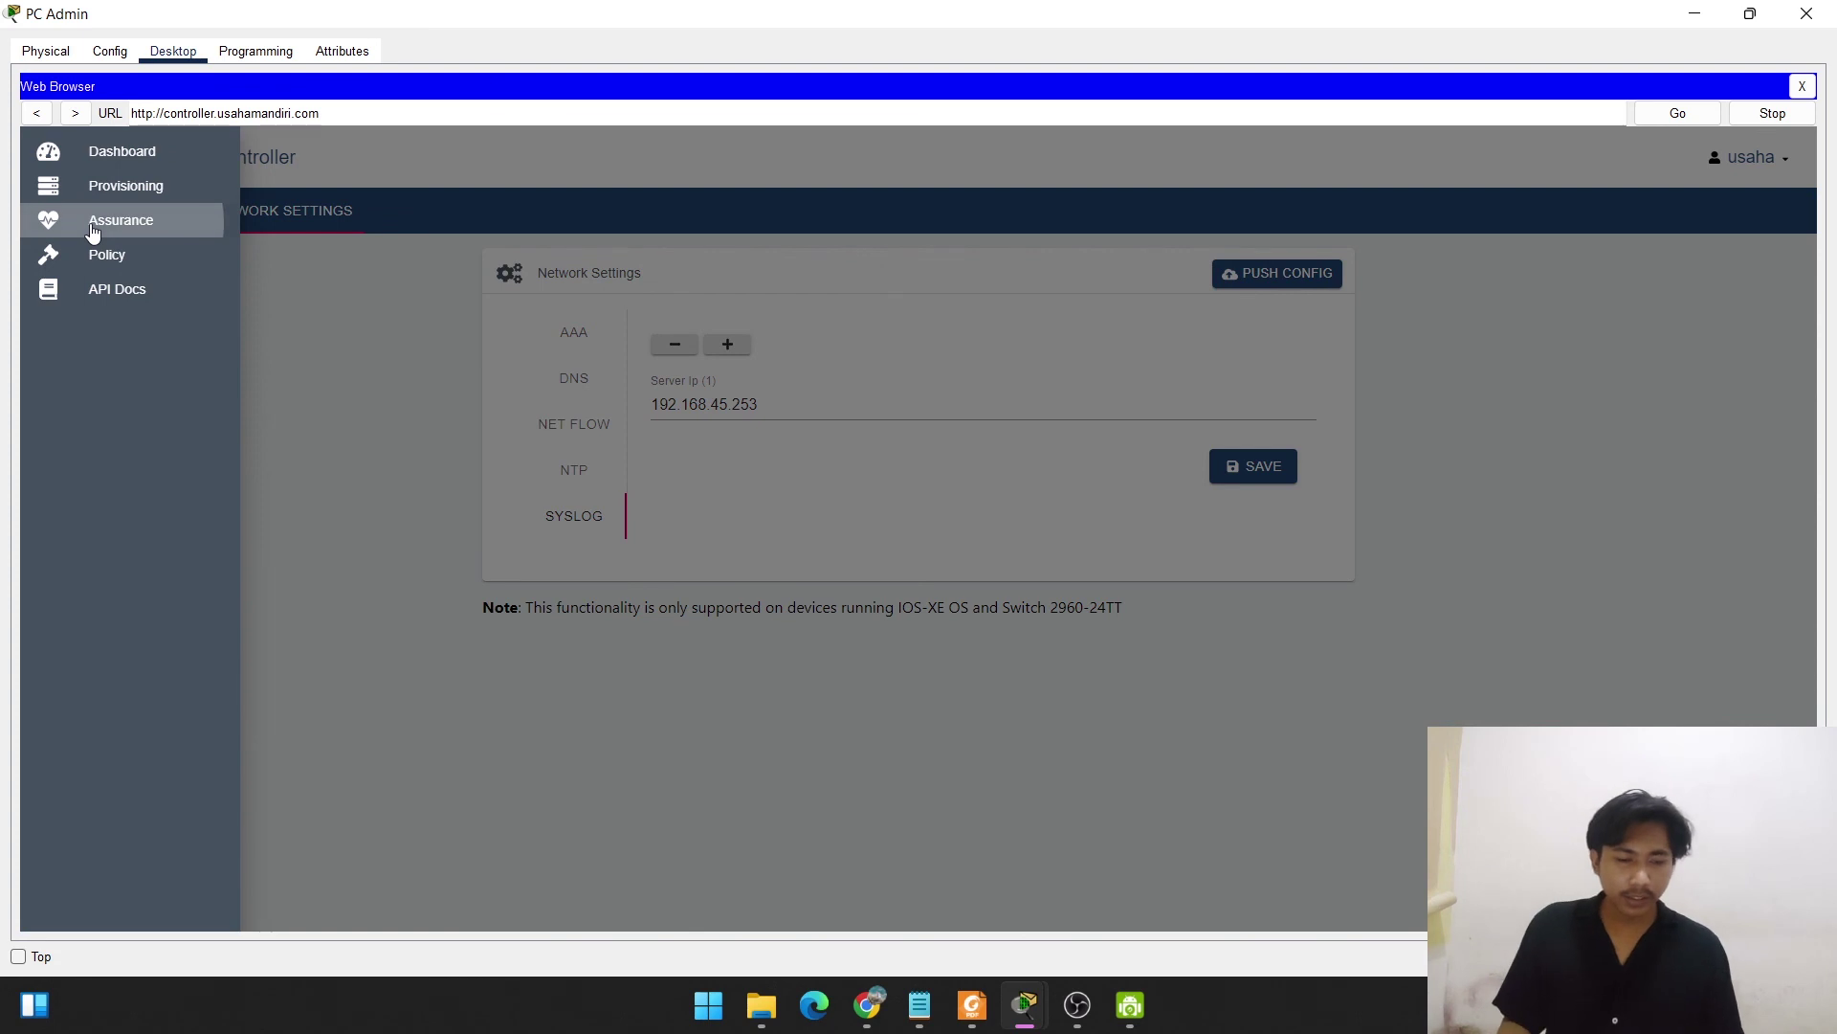
pyautogui.click(93, 222)
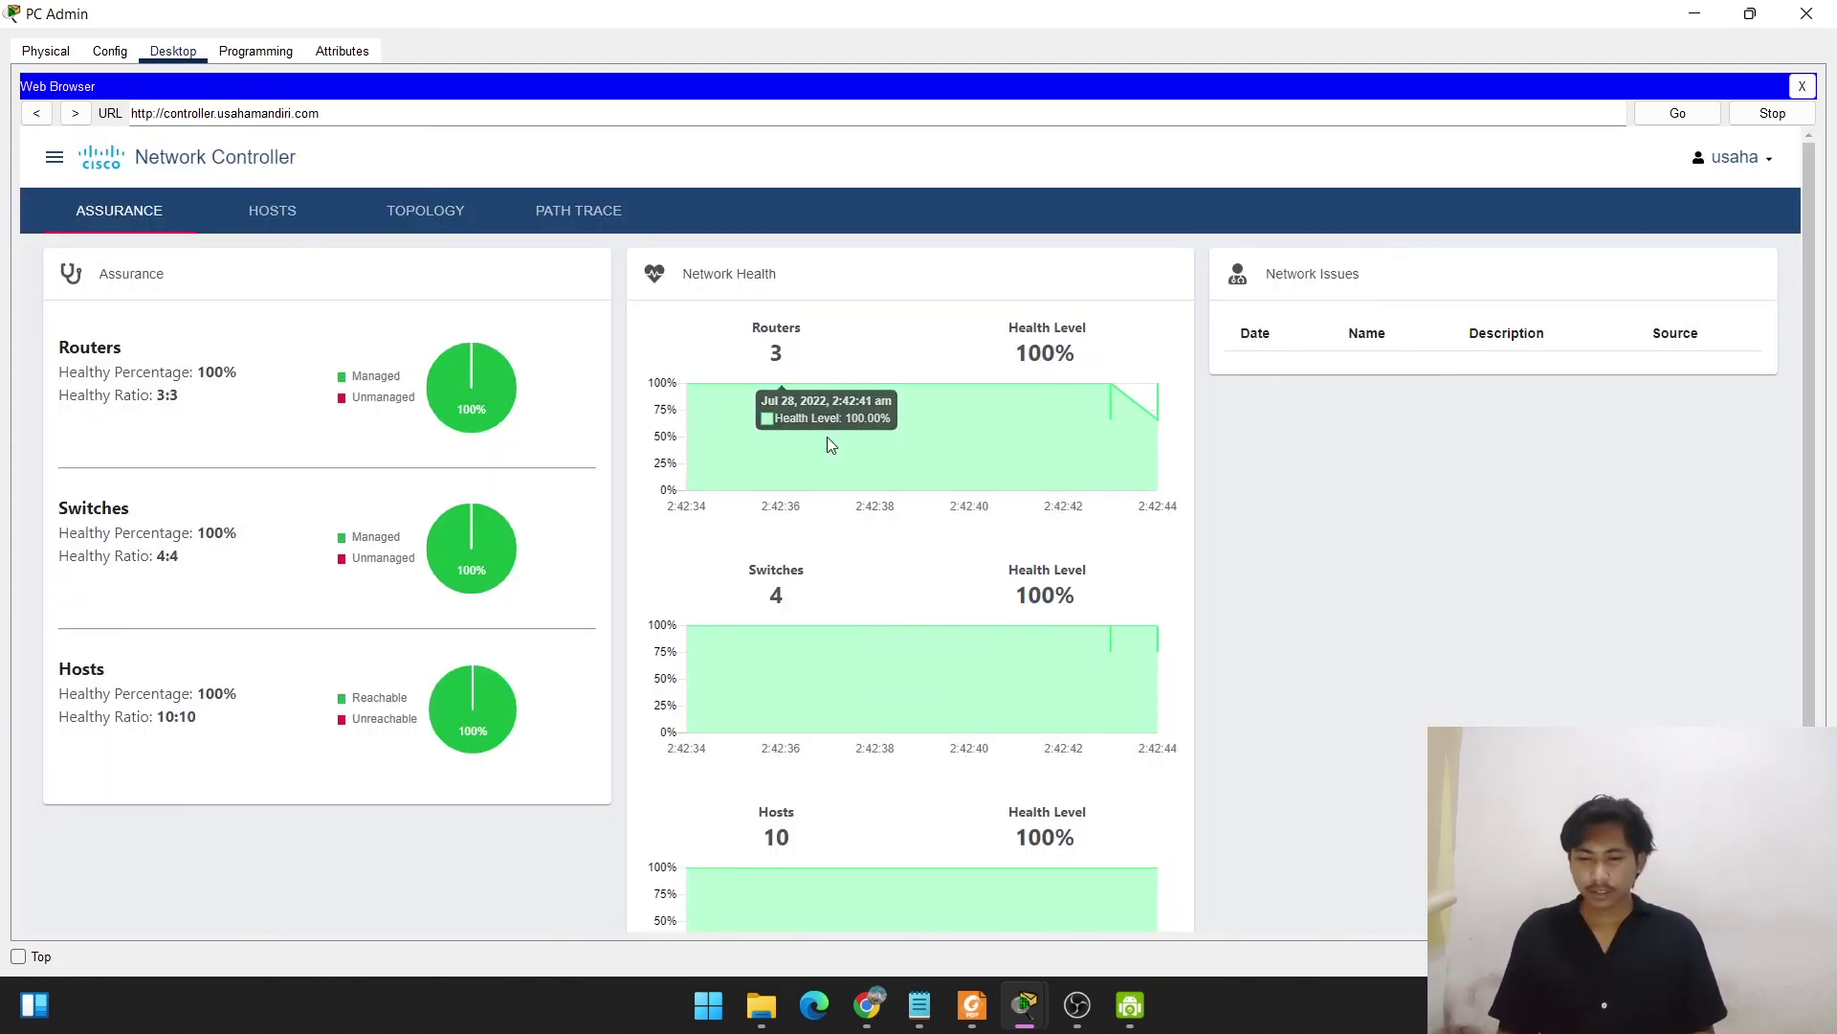
pyautogui.click(1696, 16)
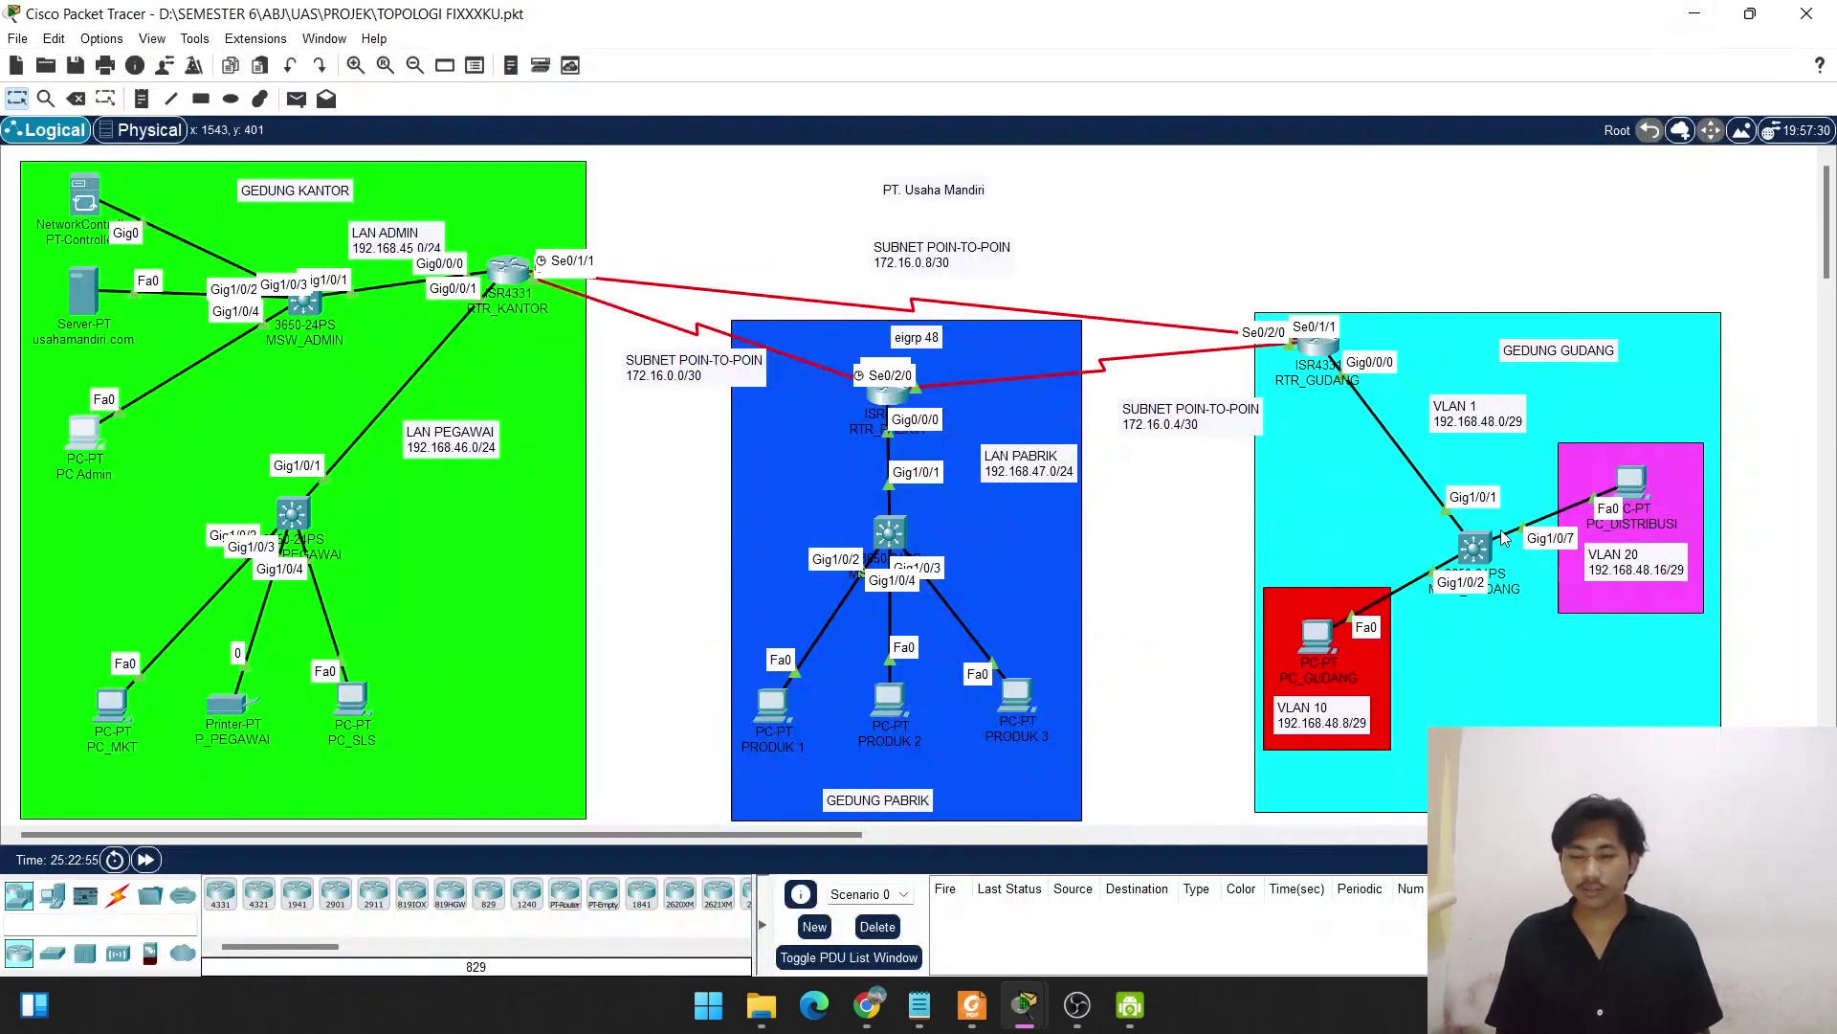
# Turn off Port Status on RTR_GUDANG's GigabitEthernet0/0/0 and close the router window.
pyautogui.click(1319, 352)
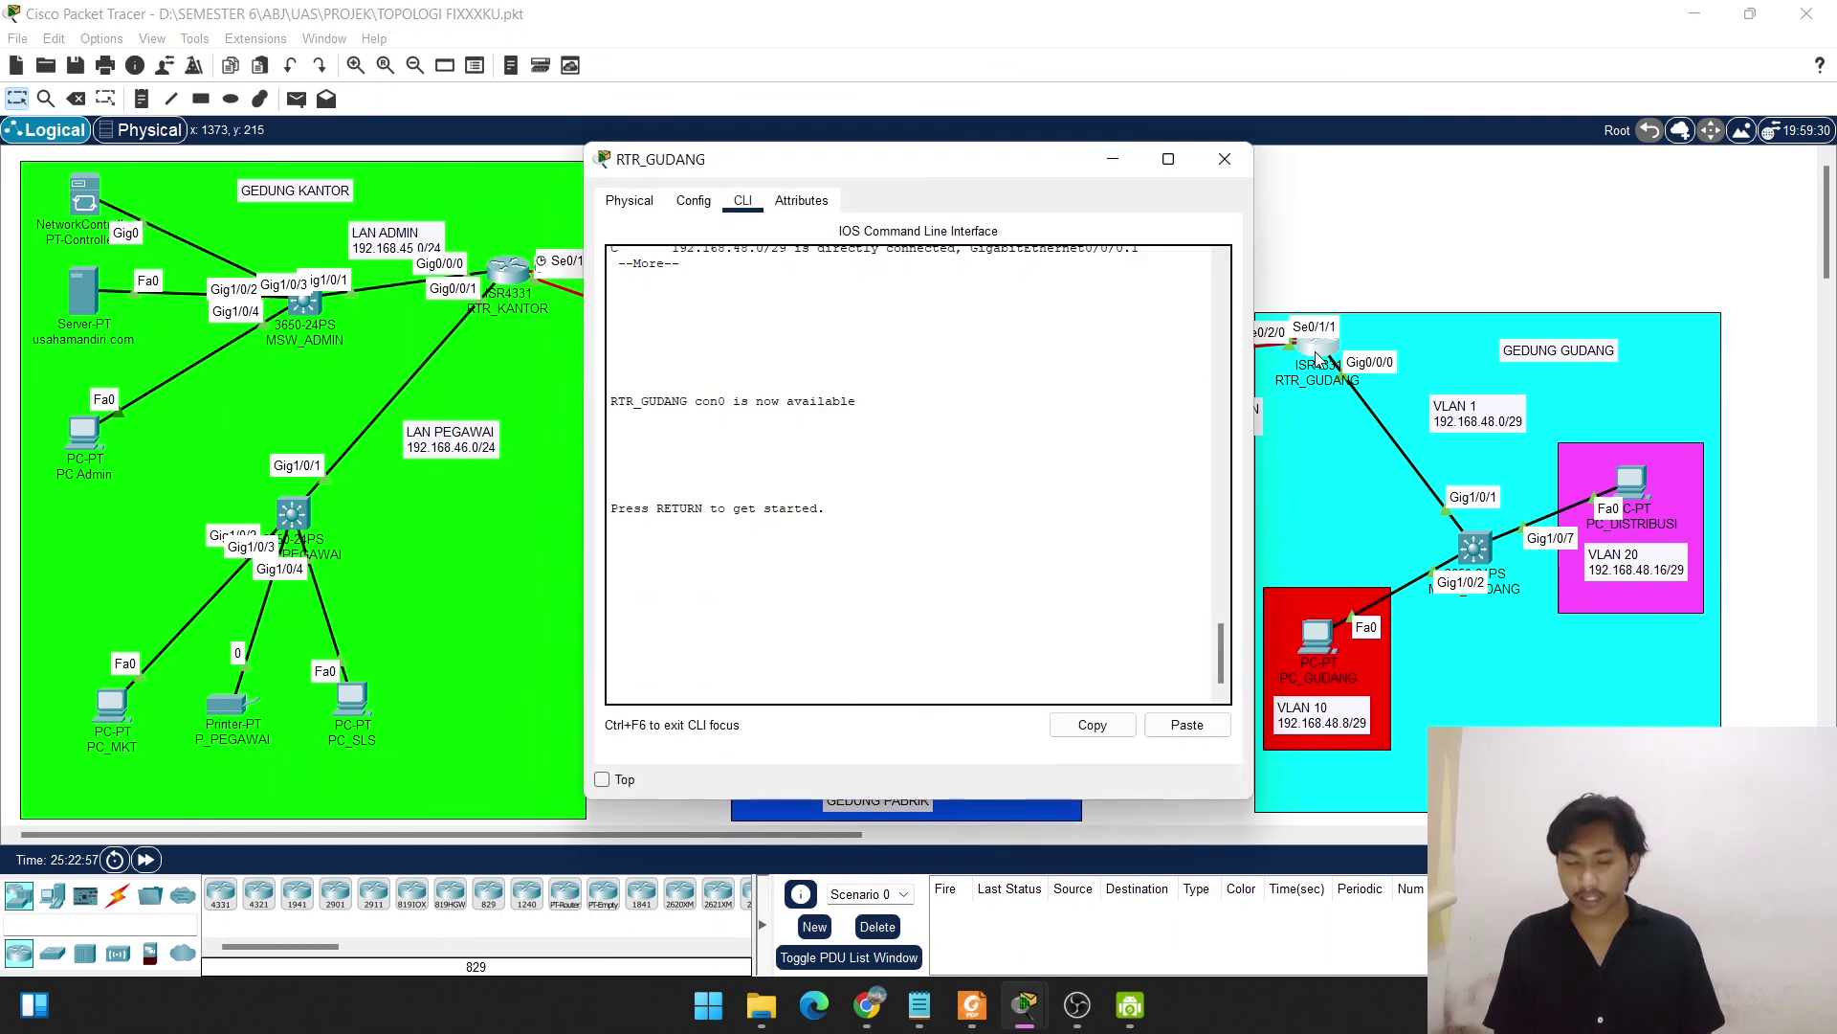
pyautogui.click(692, 202)
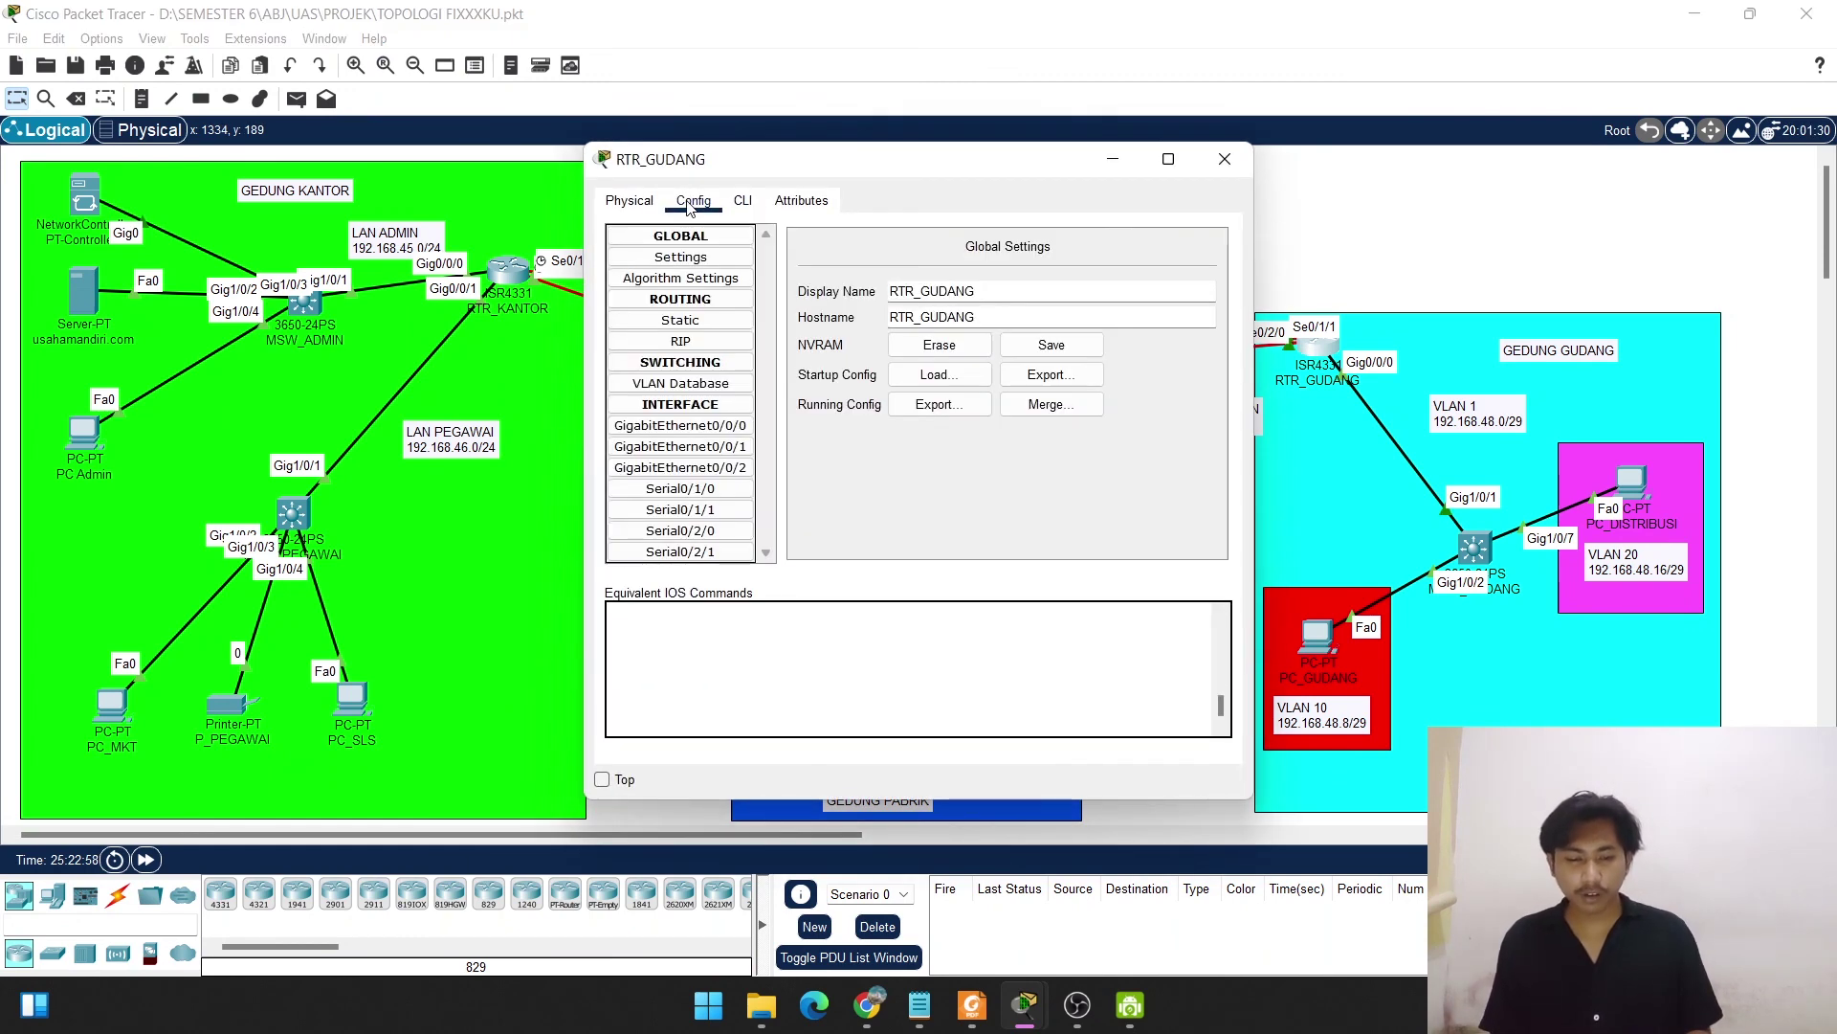
pyautogui.click(699, 430)
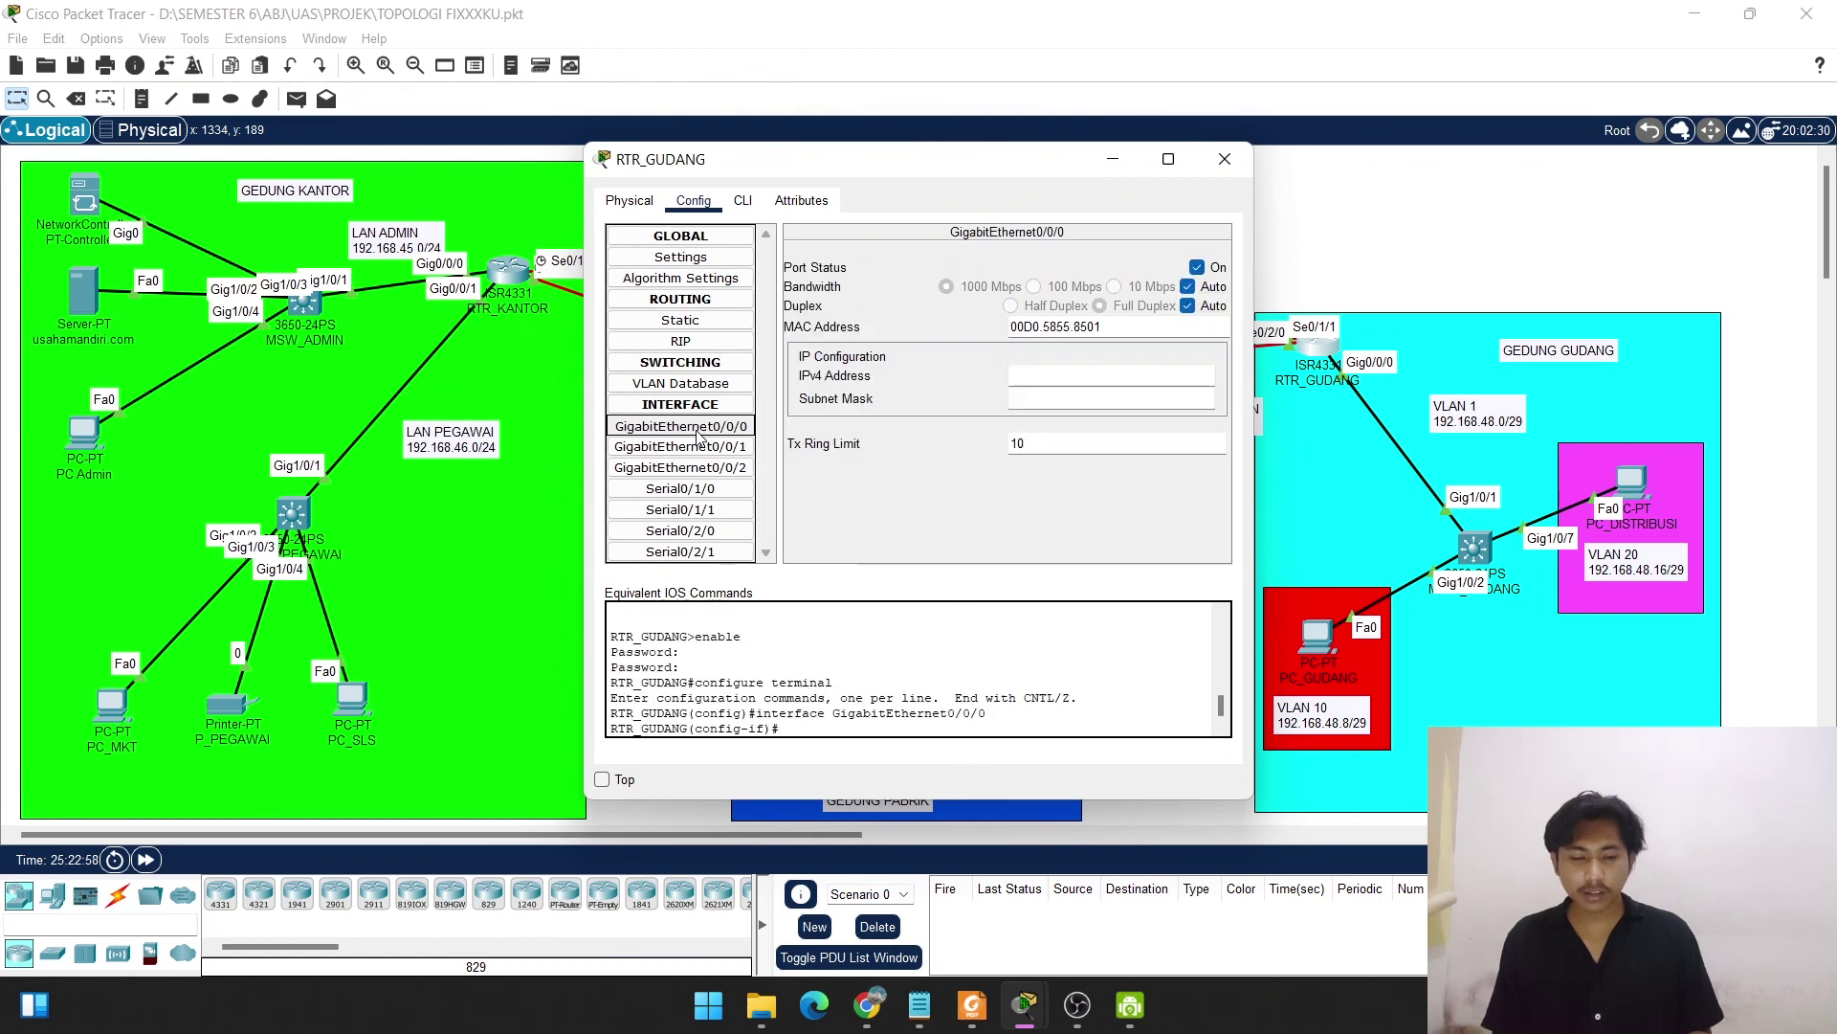
pyautogui.click(1200, 269)
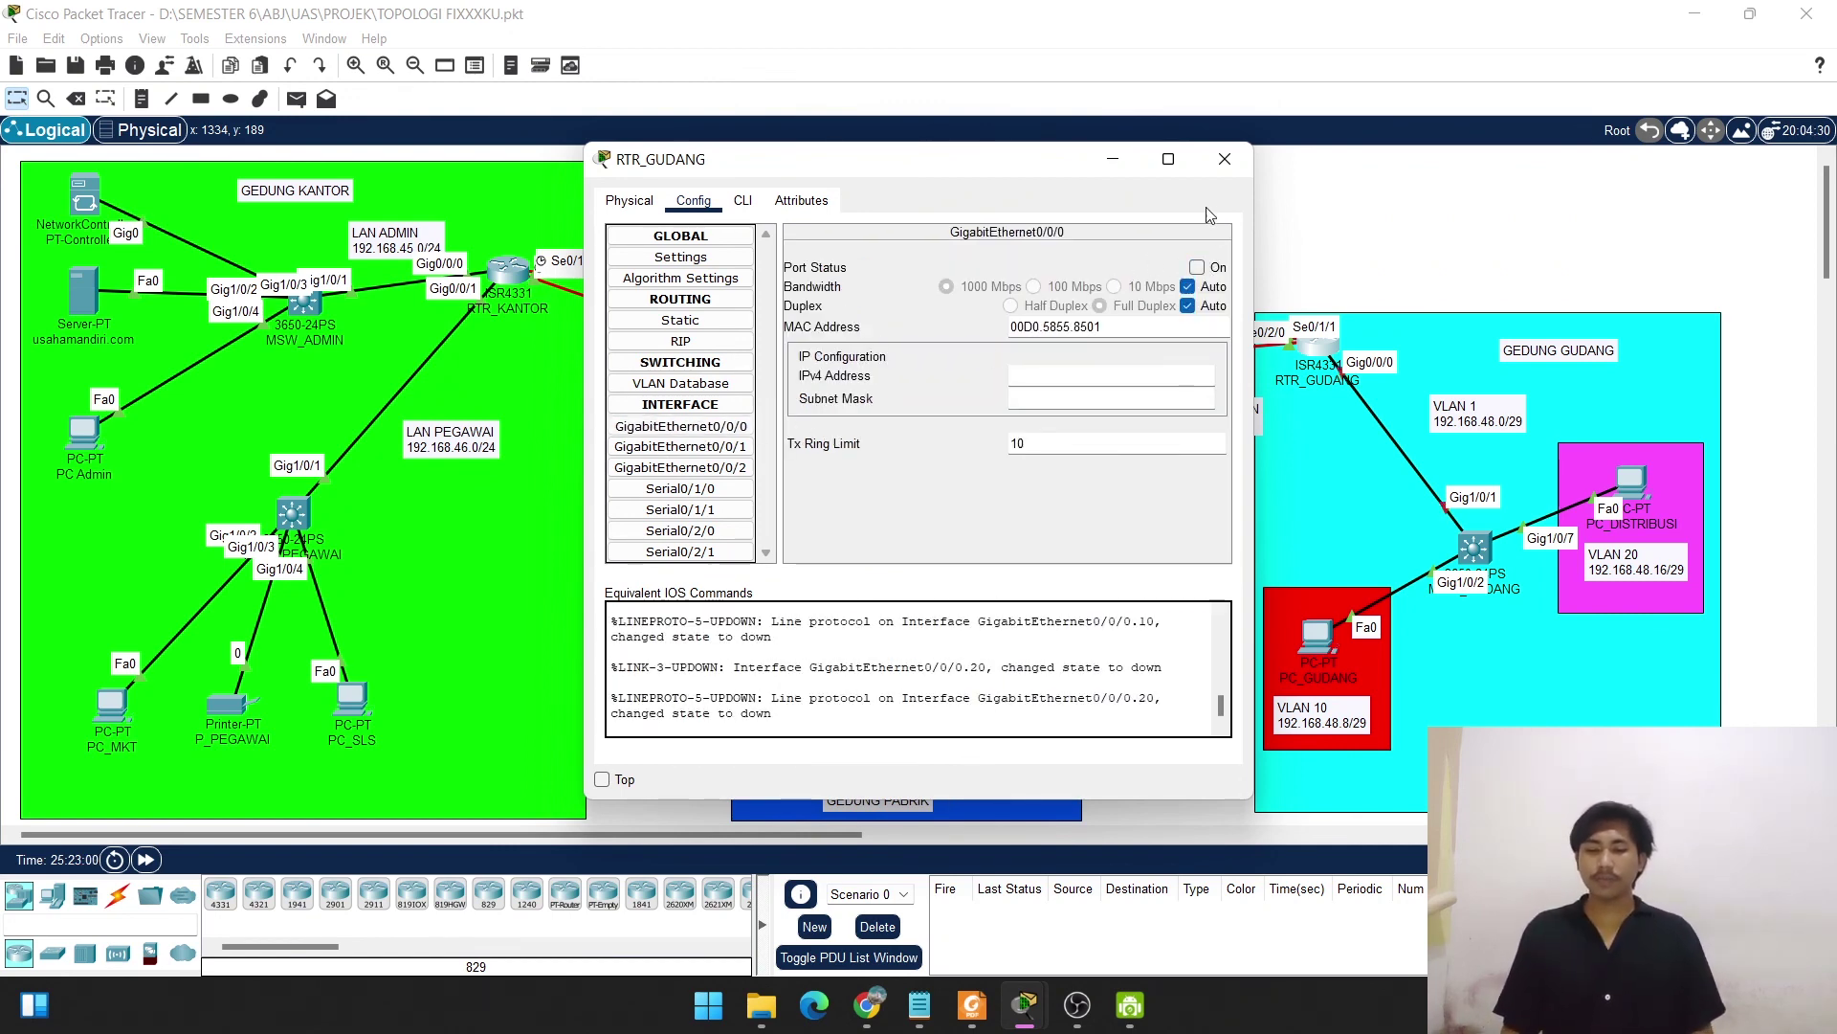
pyautogui.click(1307, 192)
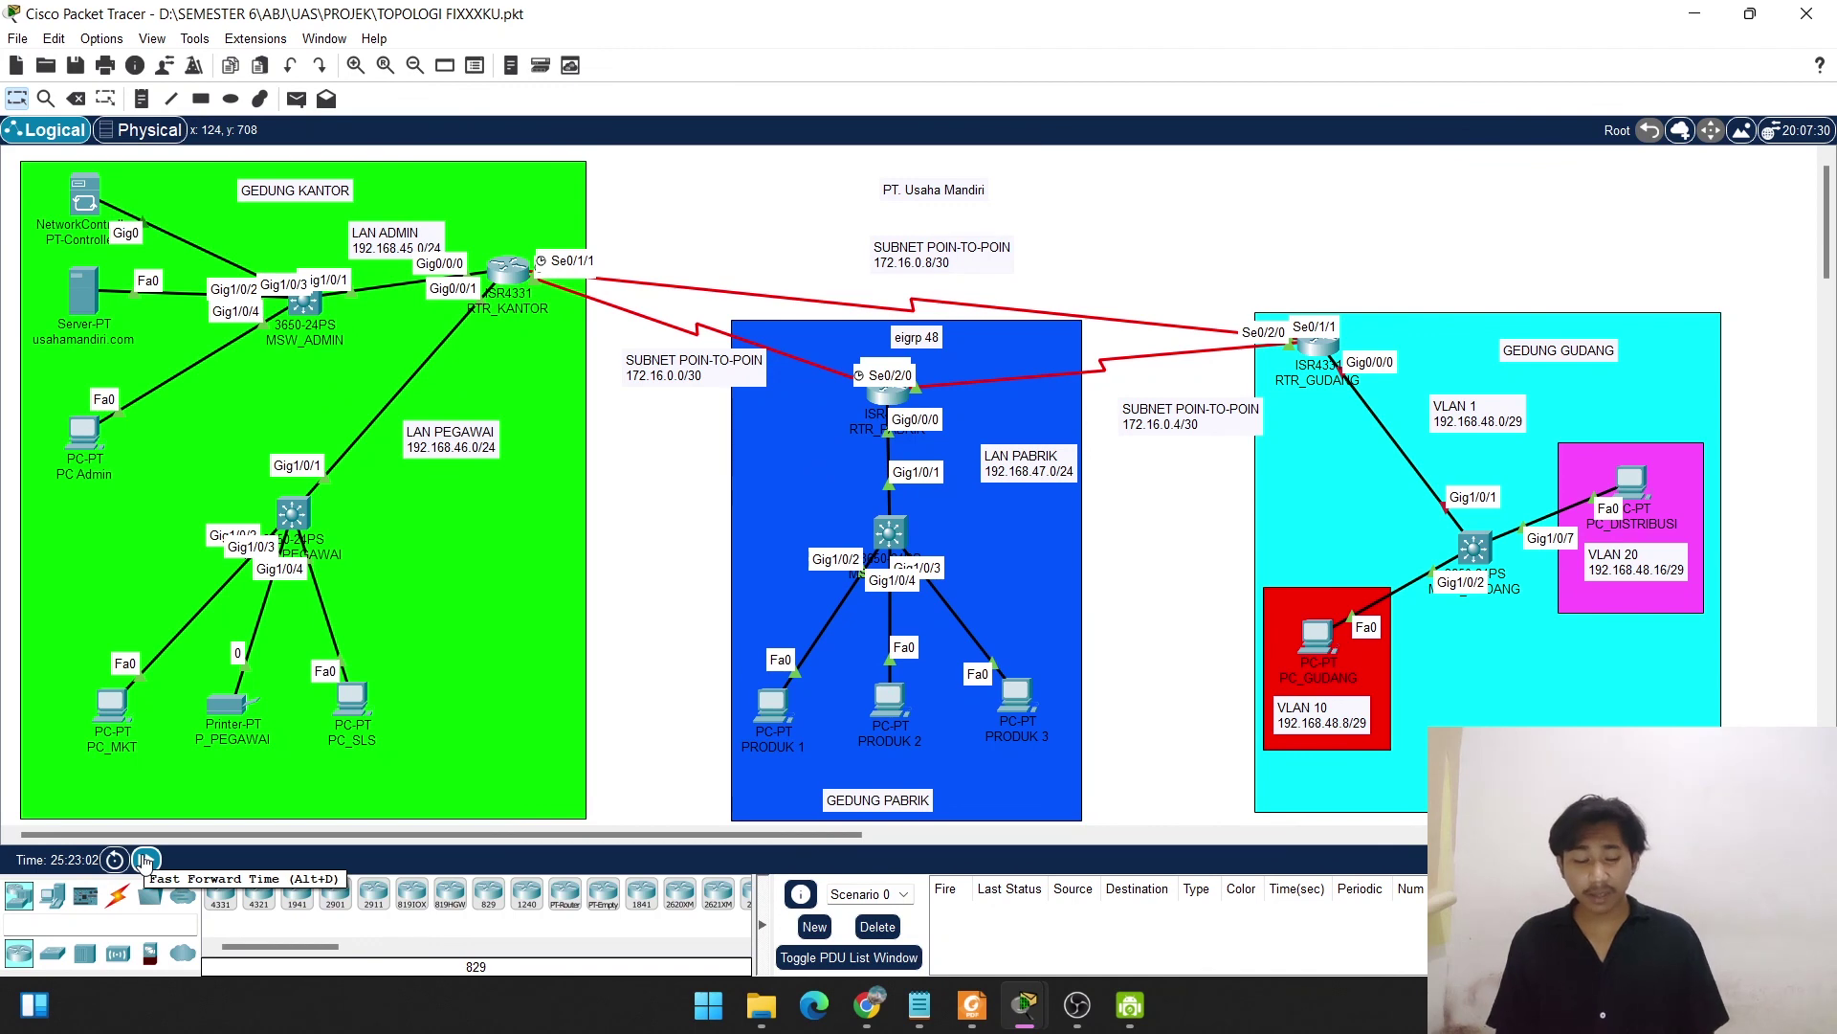
# Fast-forward time three times, save the file, and open PC Admin's controller page.
pyautogui.click(144, 860)
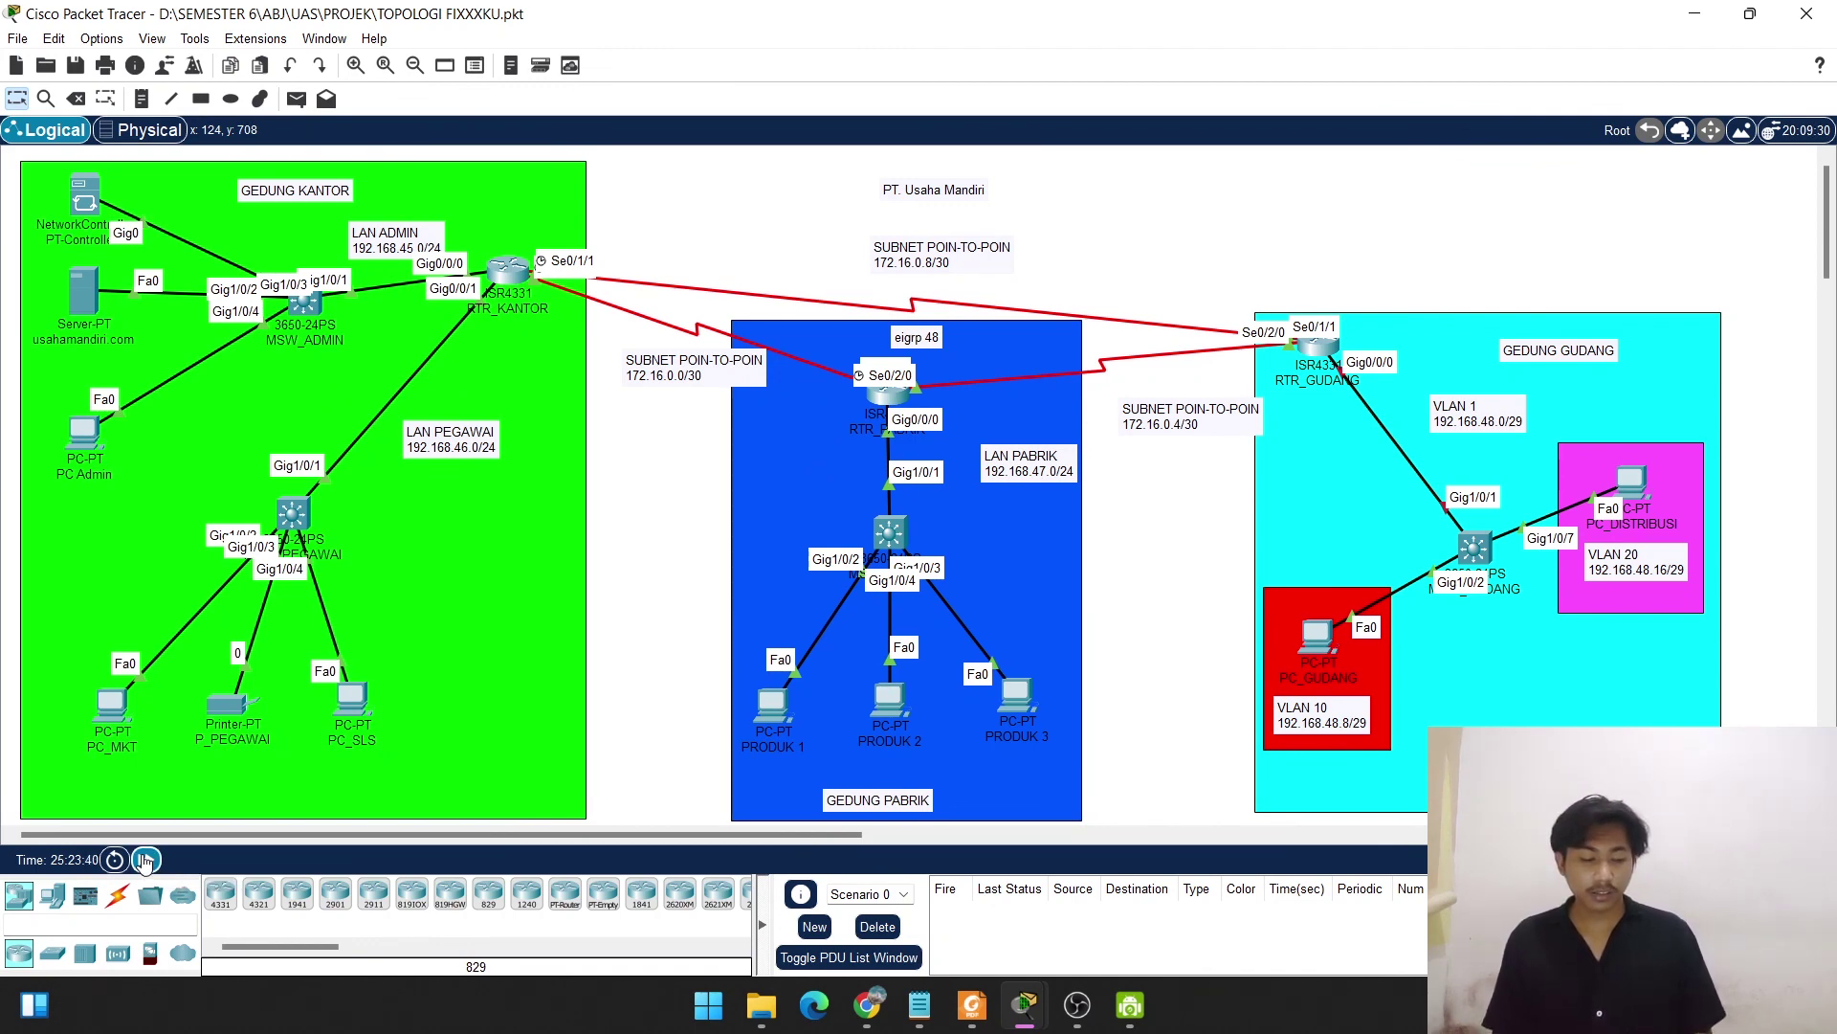
pyautogui.click(145, 860)
pyautogui.click(145, 860)
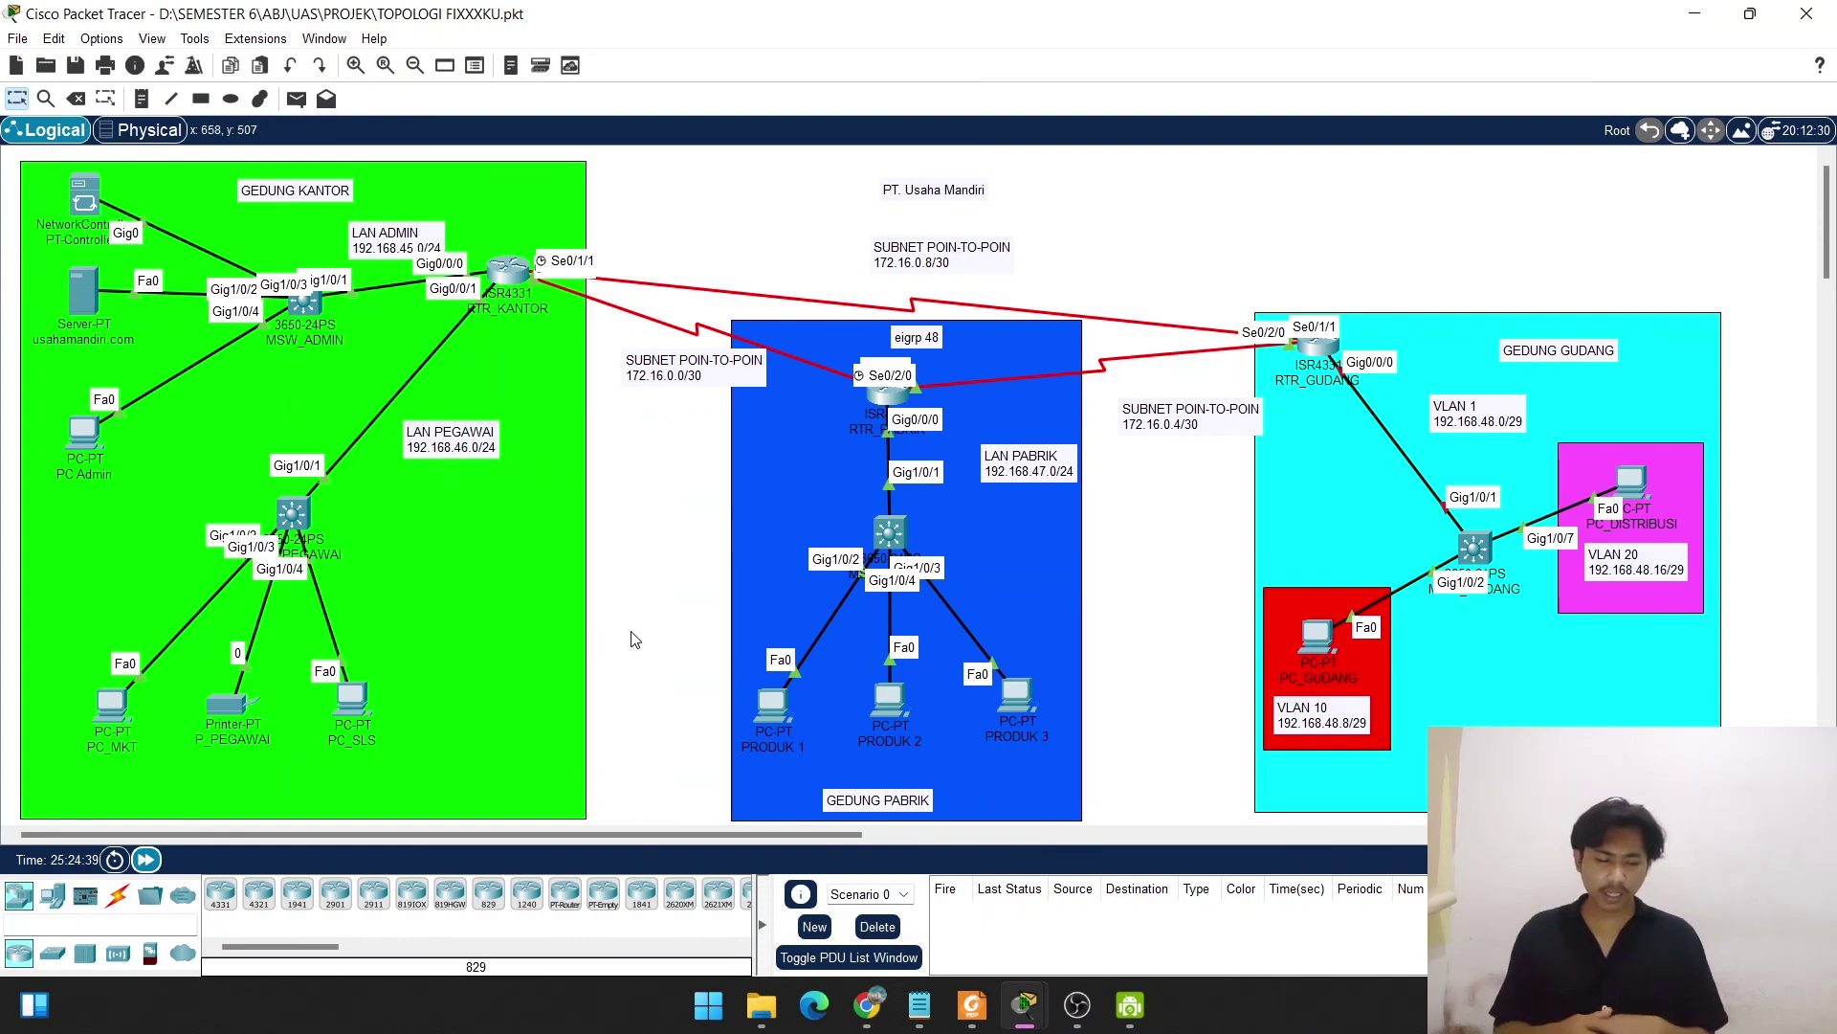
pyautogui.hotkey('ctrl', 's')
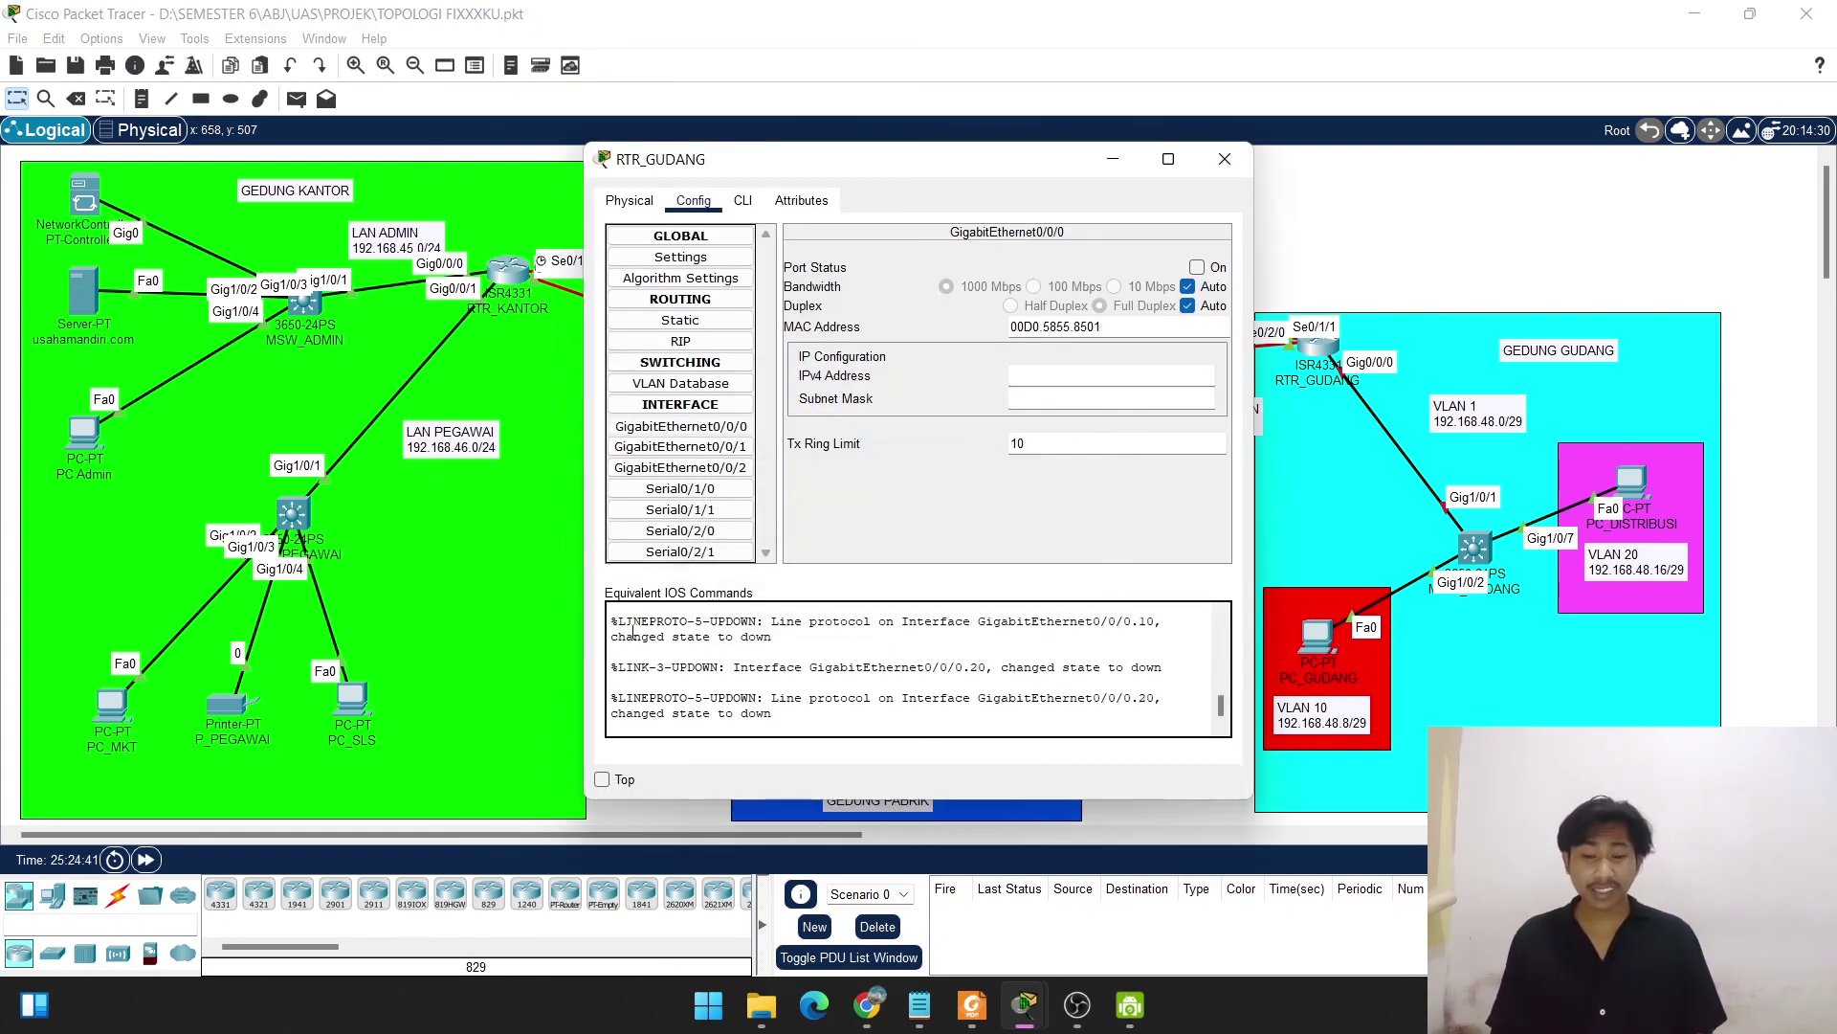
pyautogui.click(1132, 170)
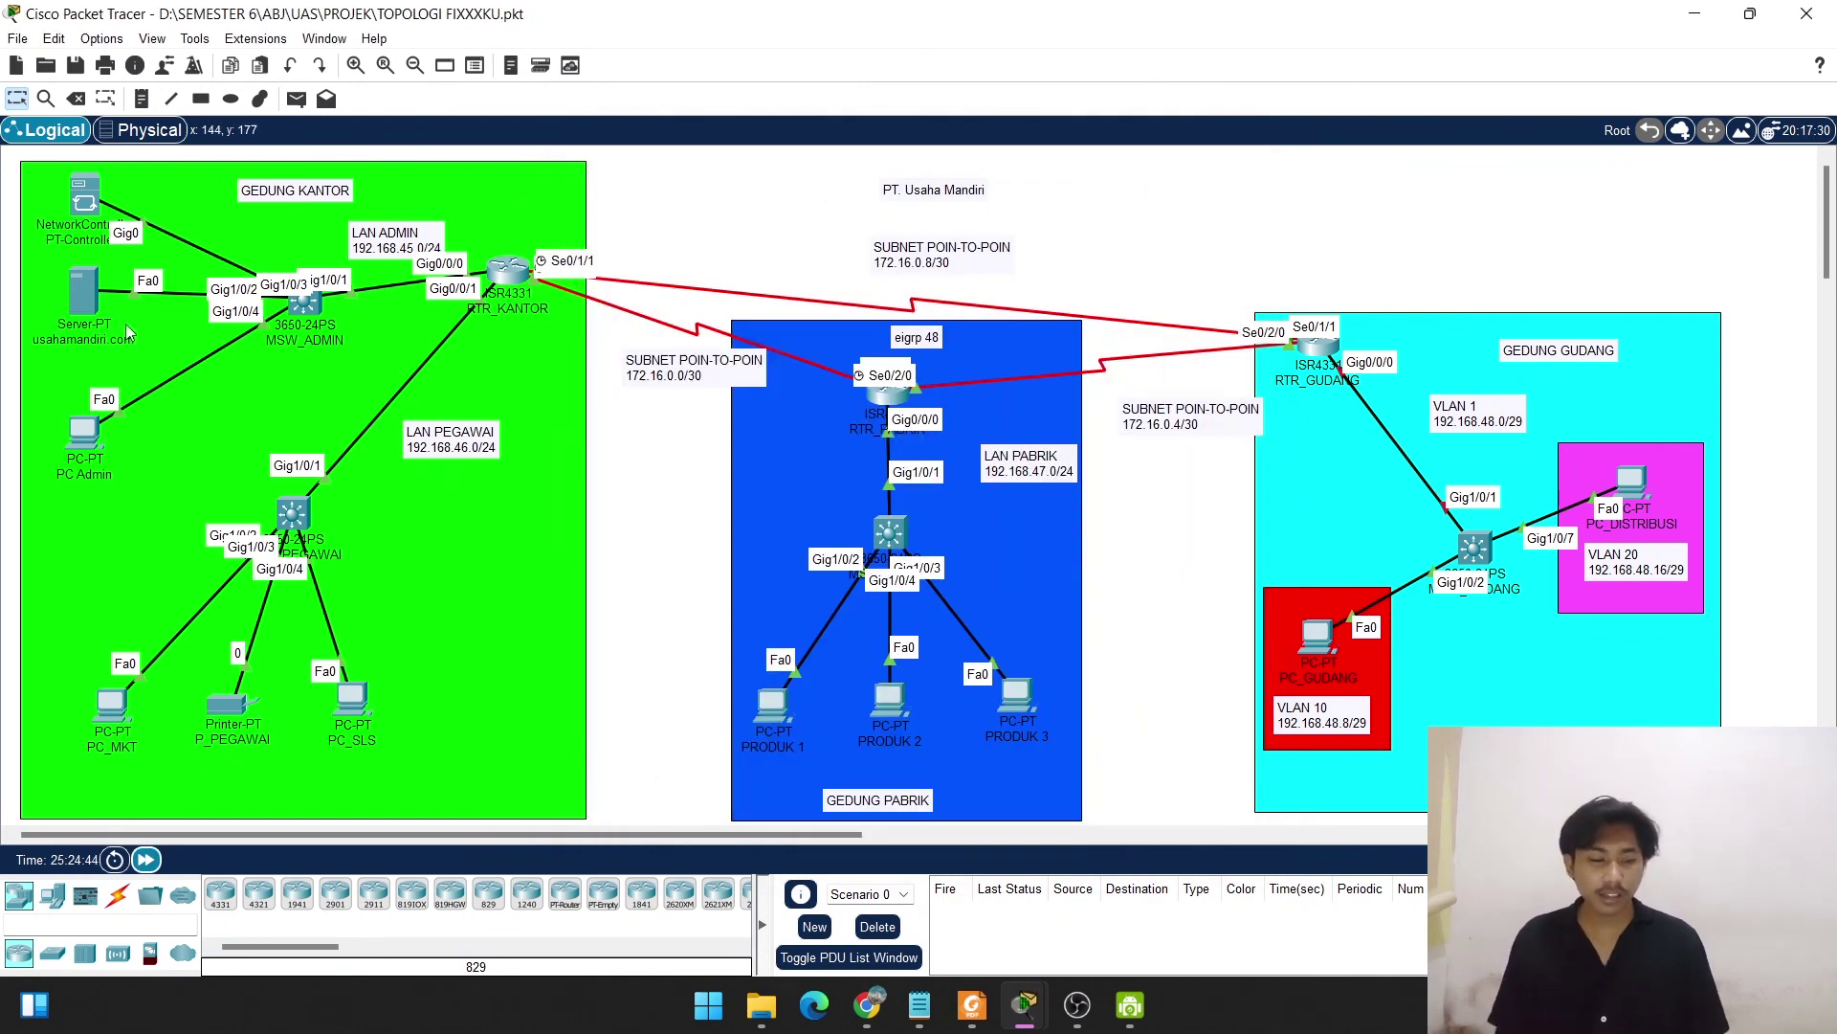
pyautogui.click(87, 431)
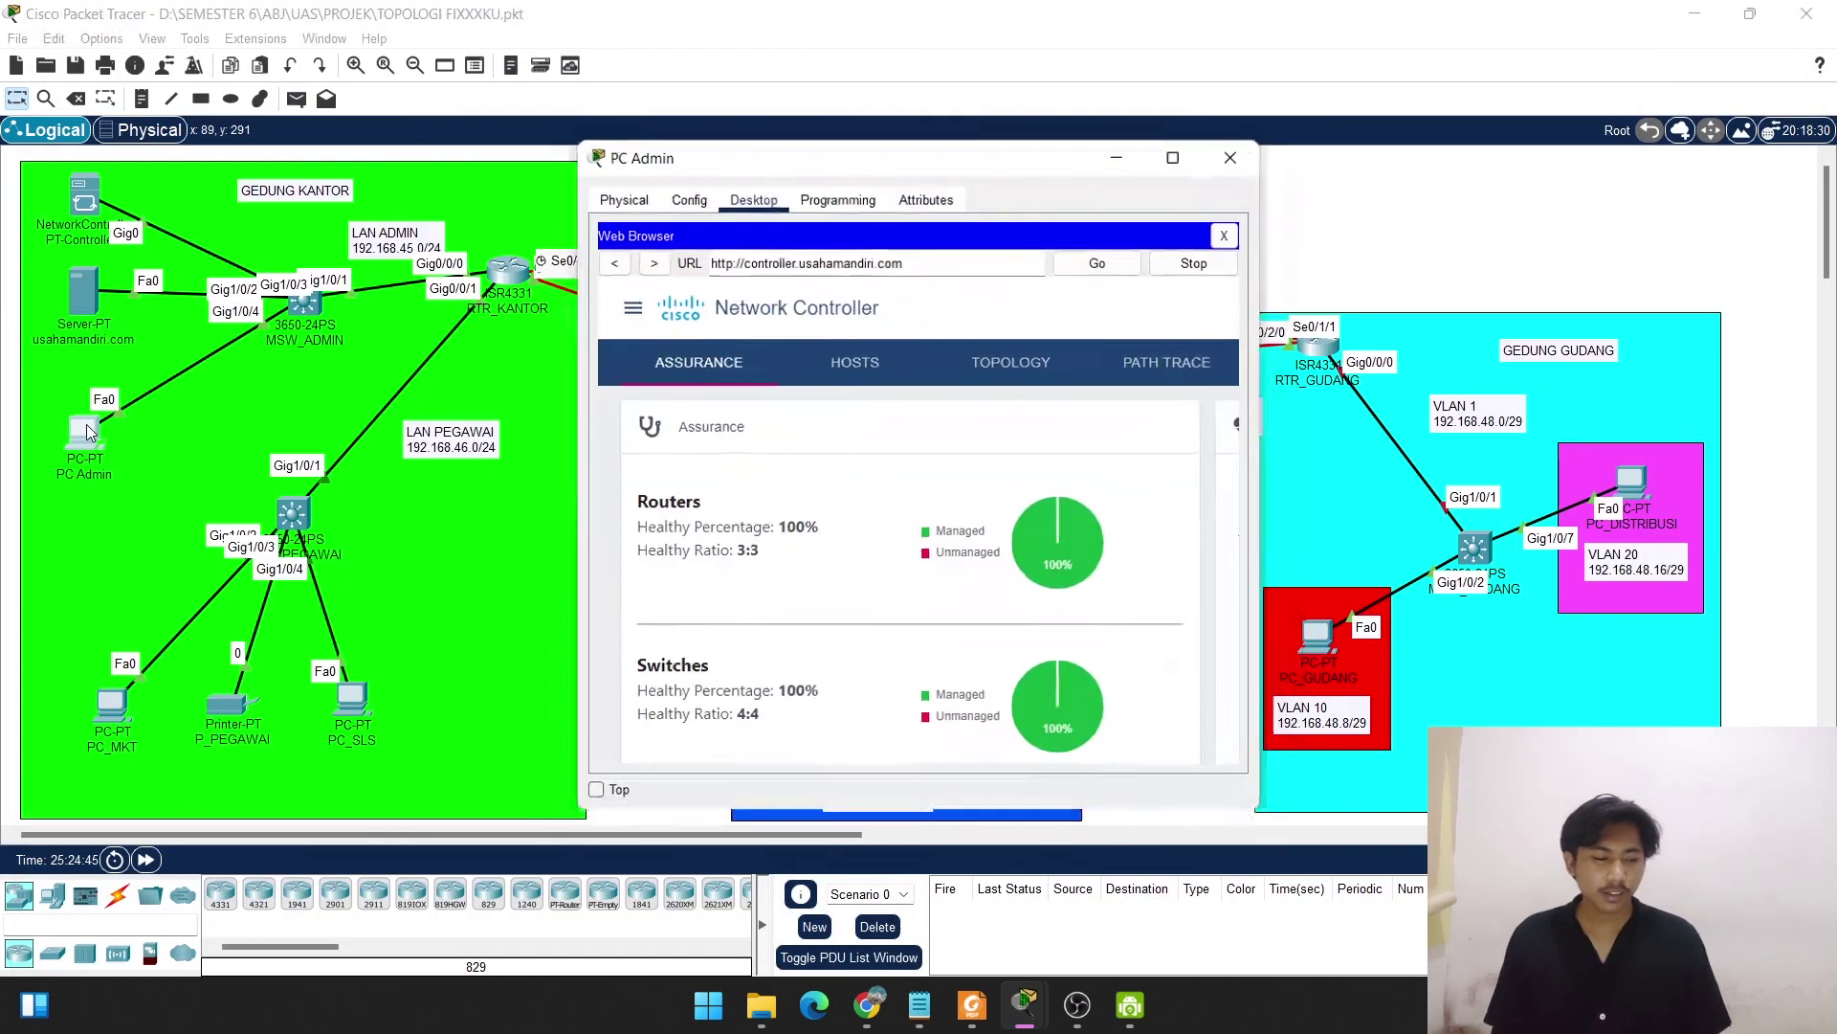
# Inspect the full-screen assurance dashboard (routers 66%, switches 50%, hosts 80%), then minimize PC Admin.
pyautogui.click(1167, 163)
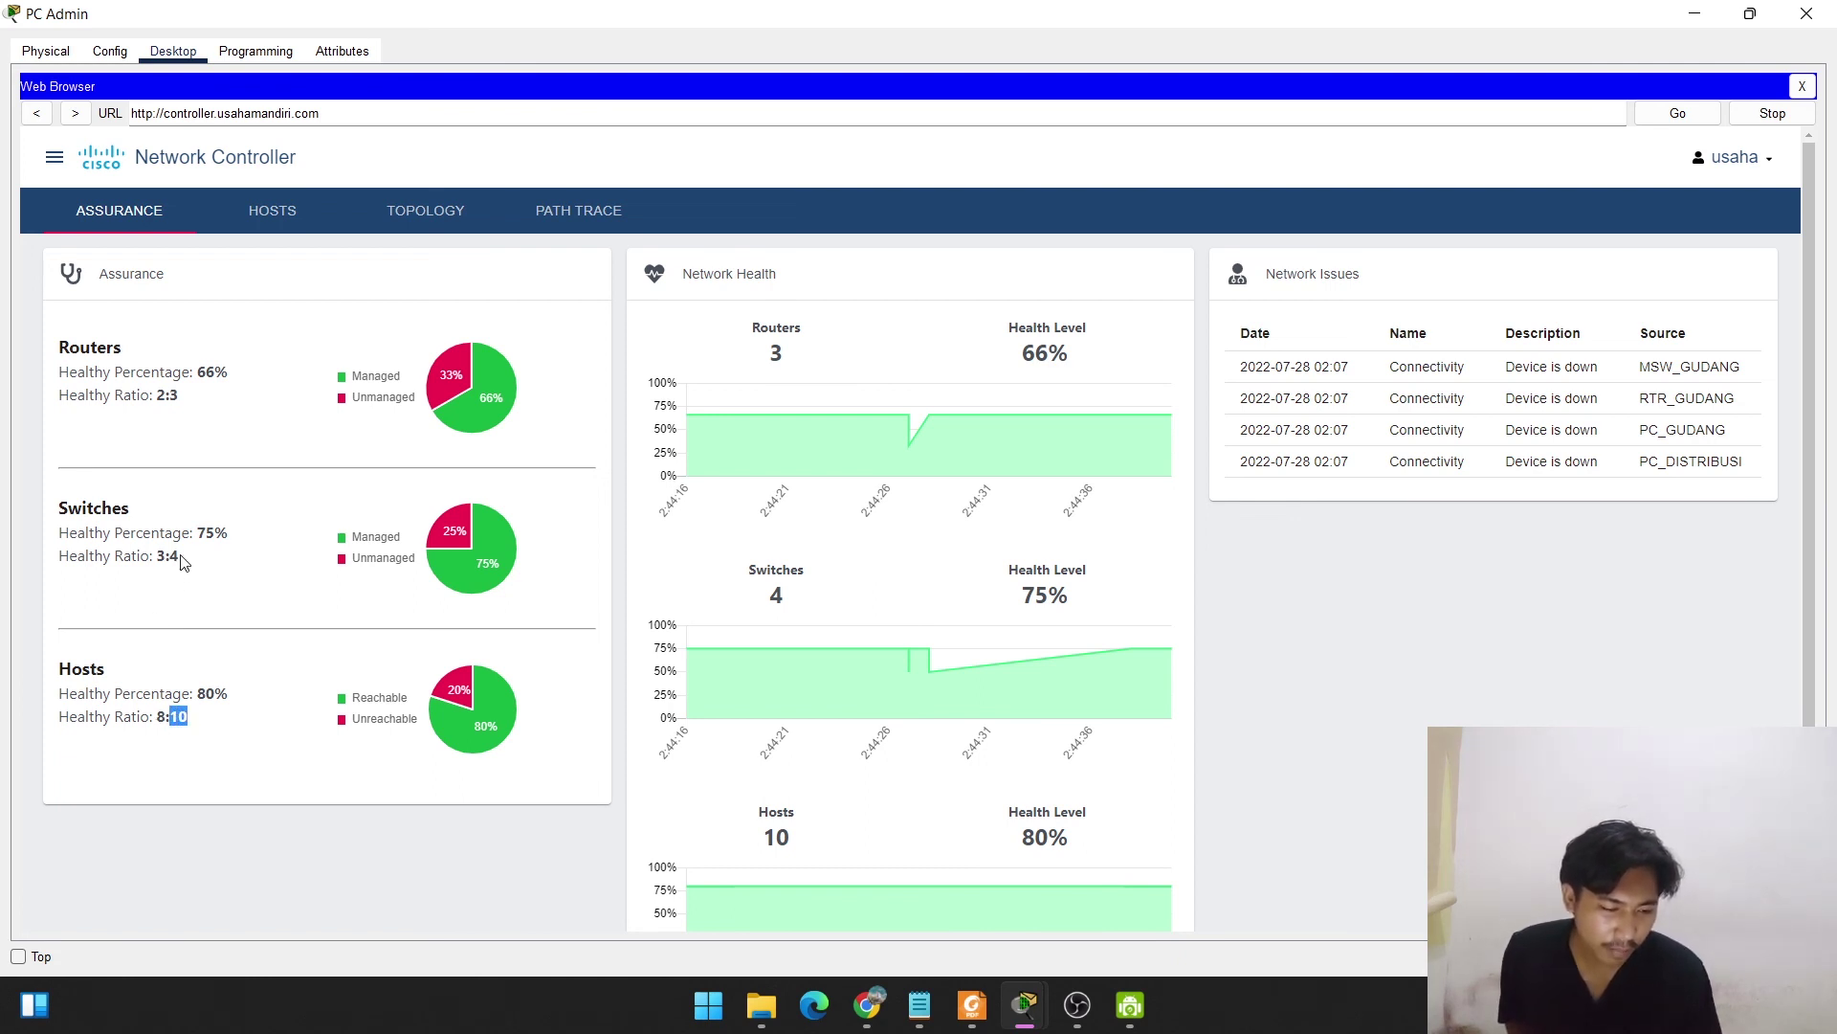
pyautogui.doubleClick(174, 396)
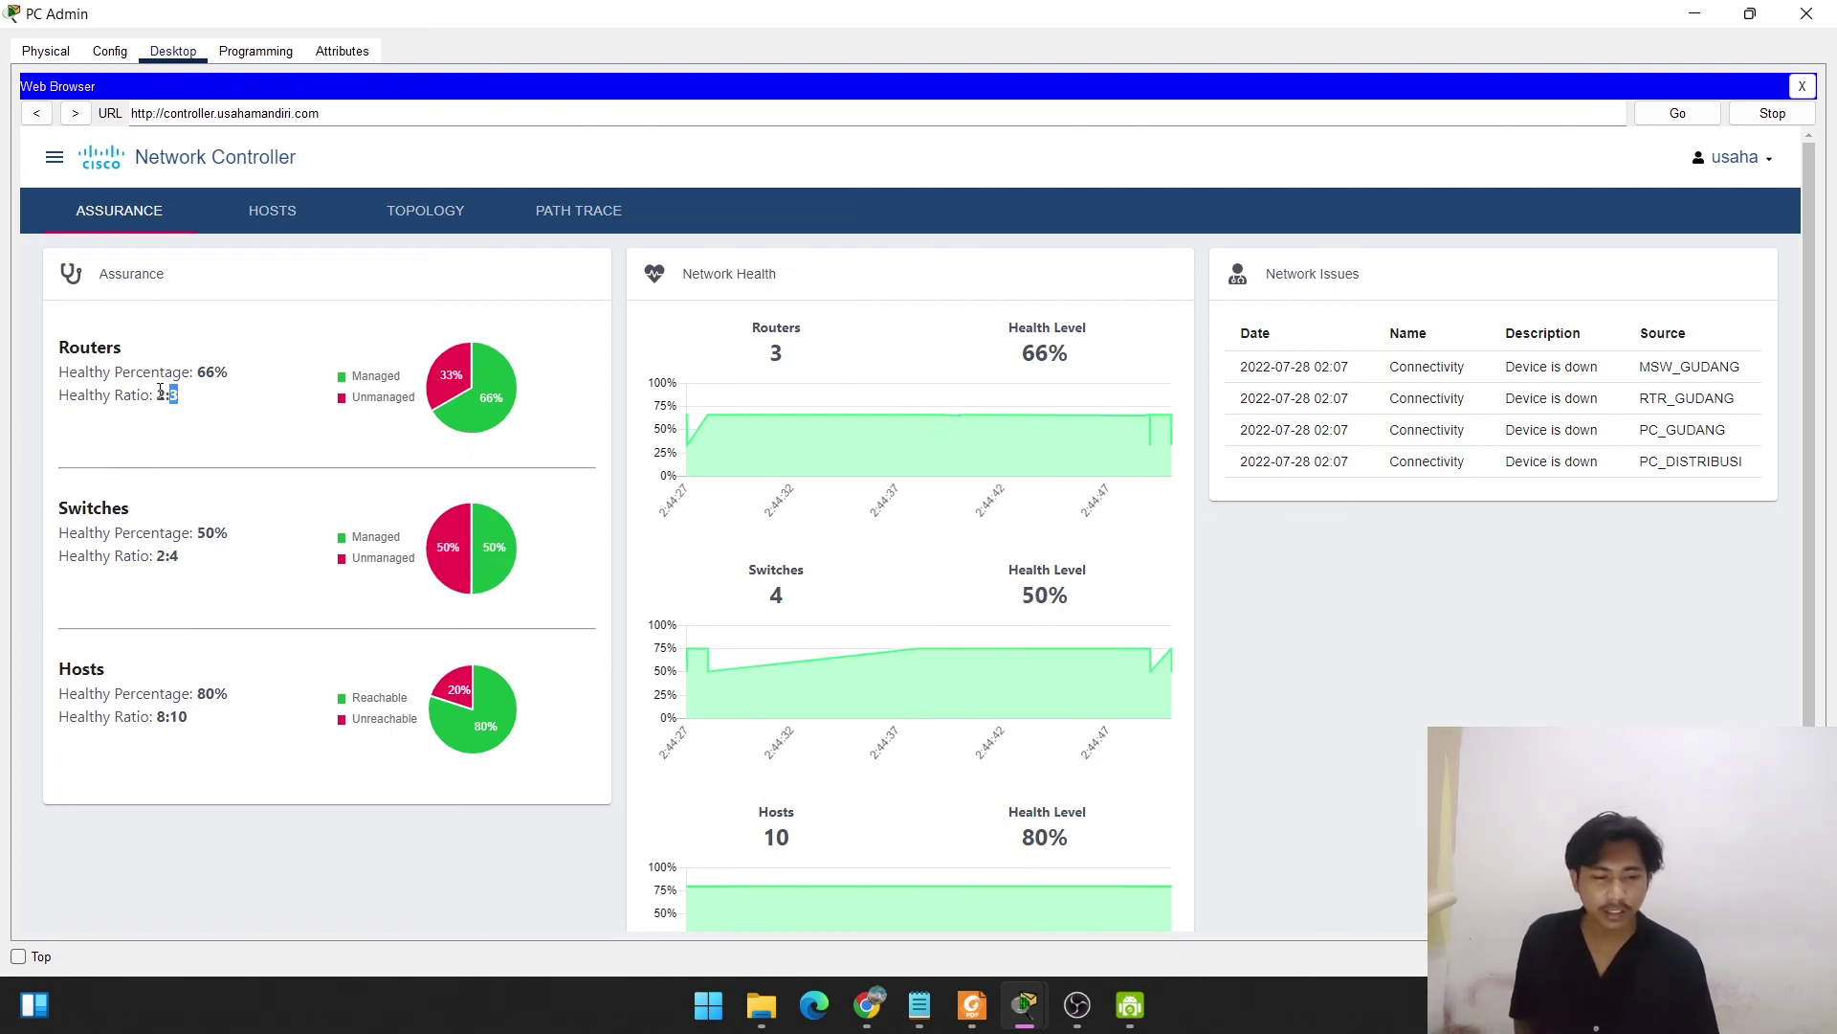
pyautogui.click(1692, 16)
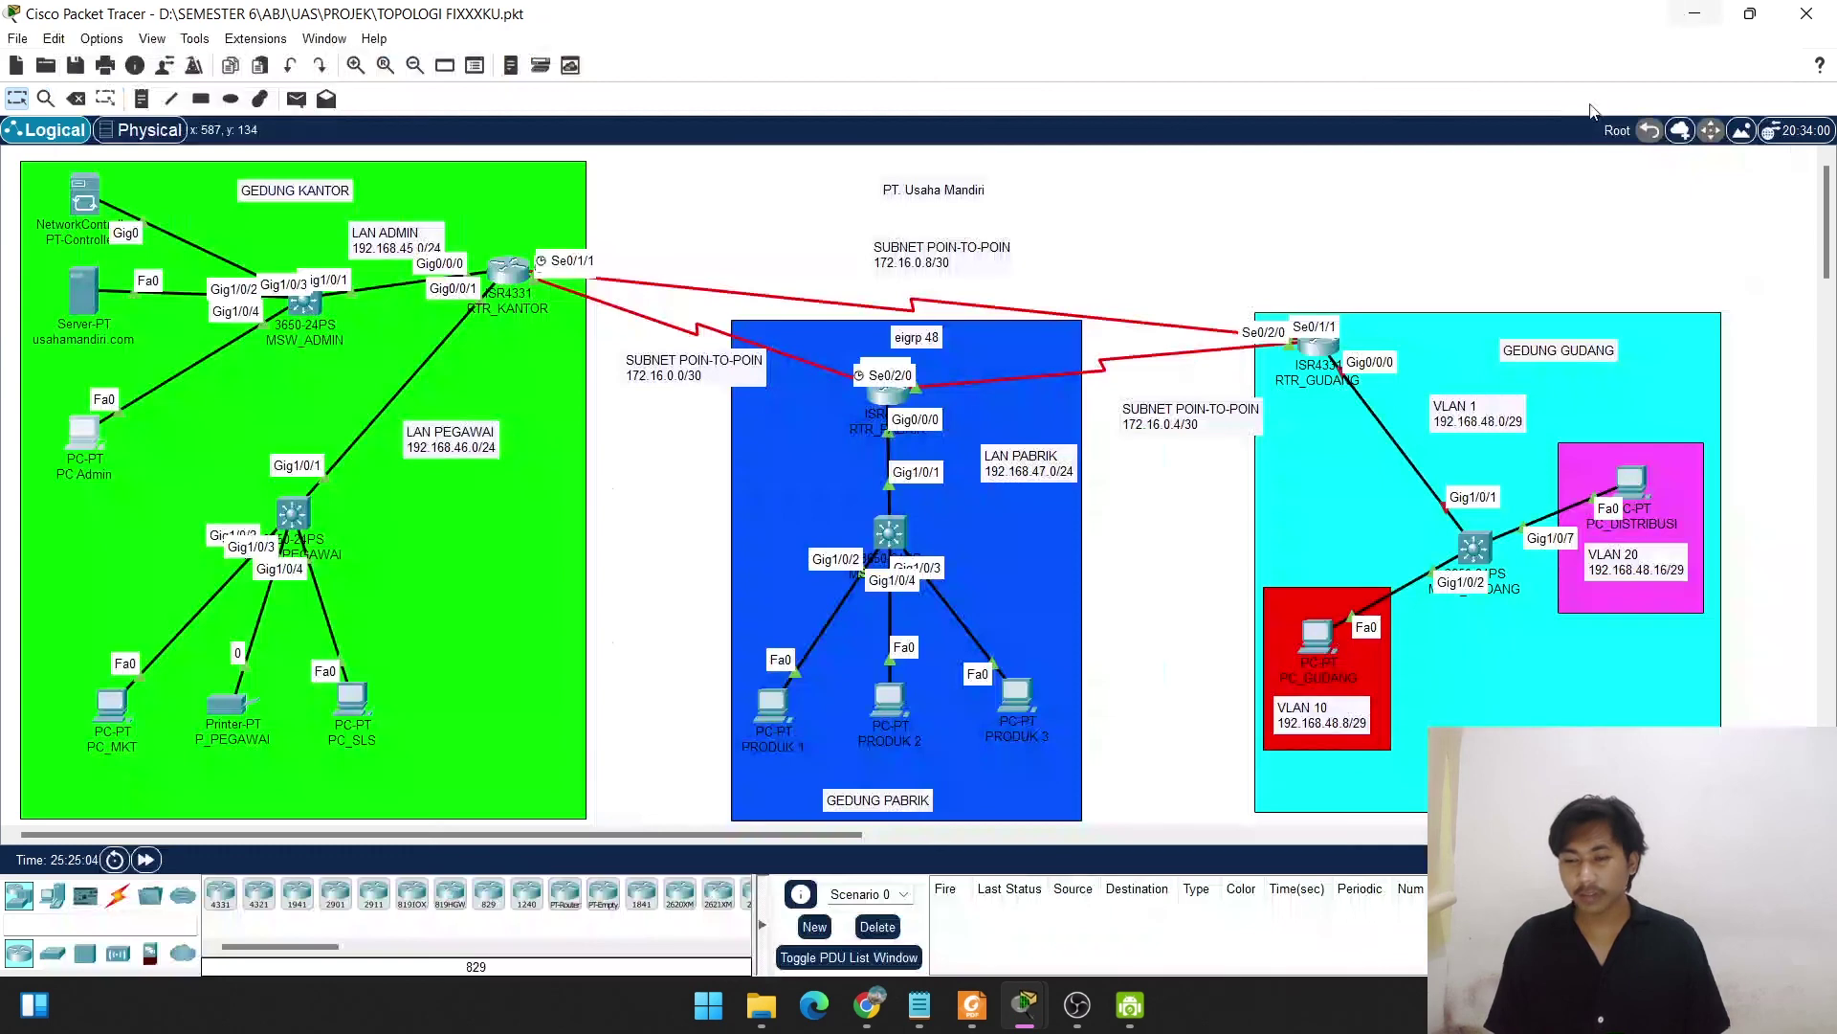
# Turn RTR_GUDANG's GigabitEthernet0/0/0 port status back on.
pyautogui.click(1332, 356)
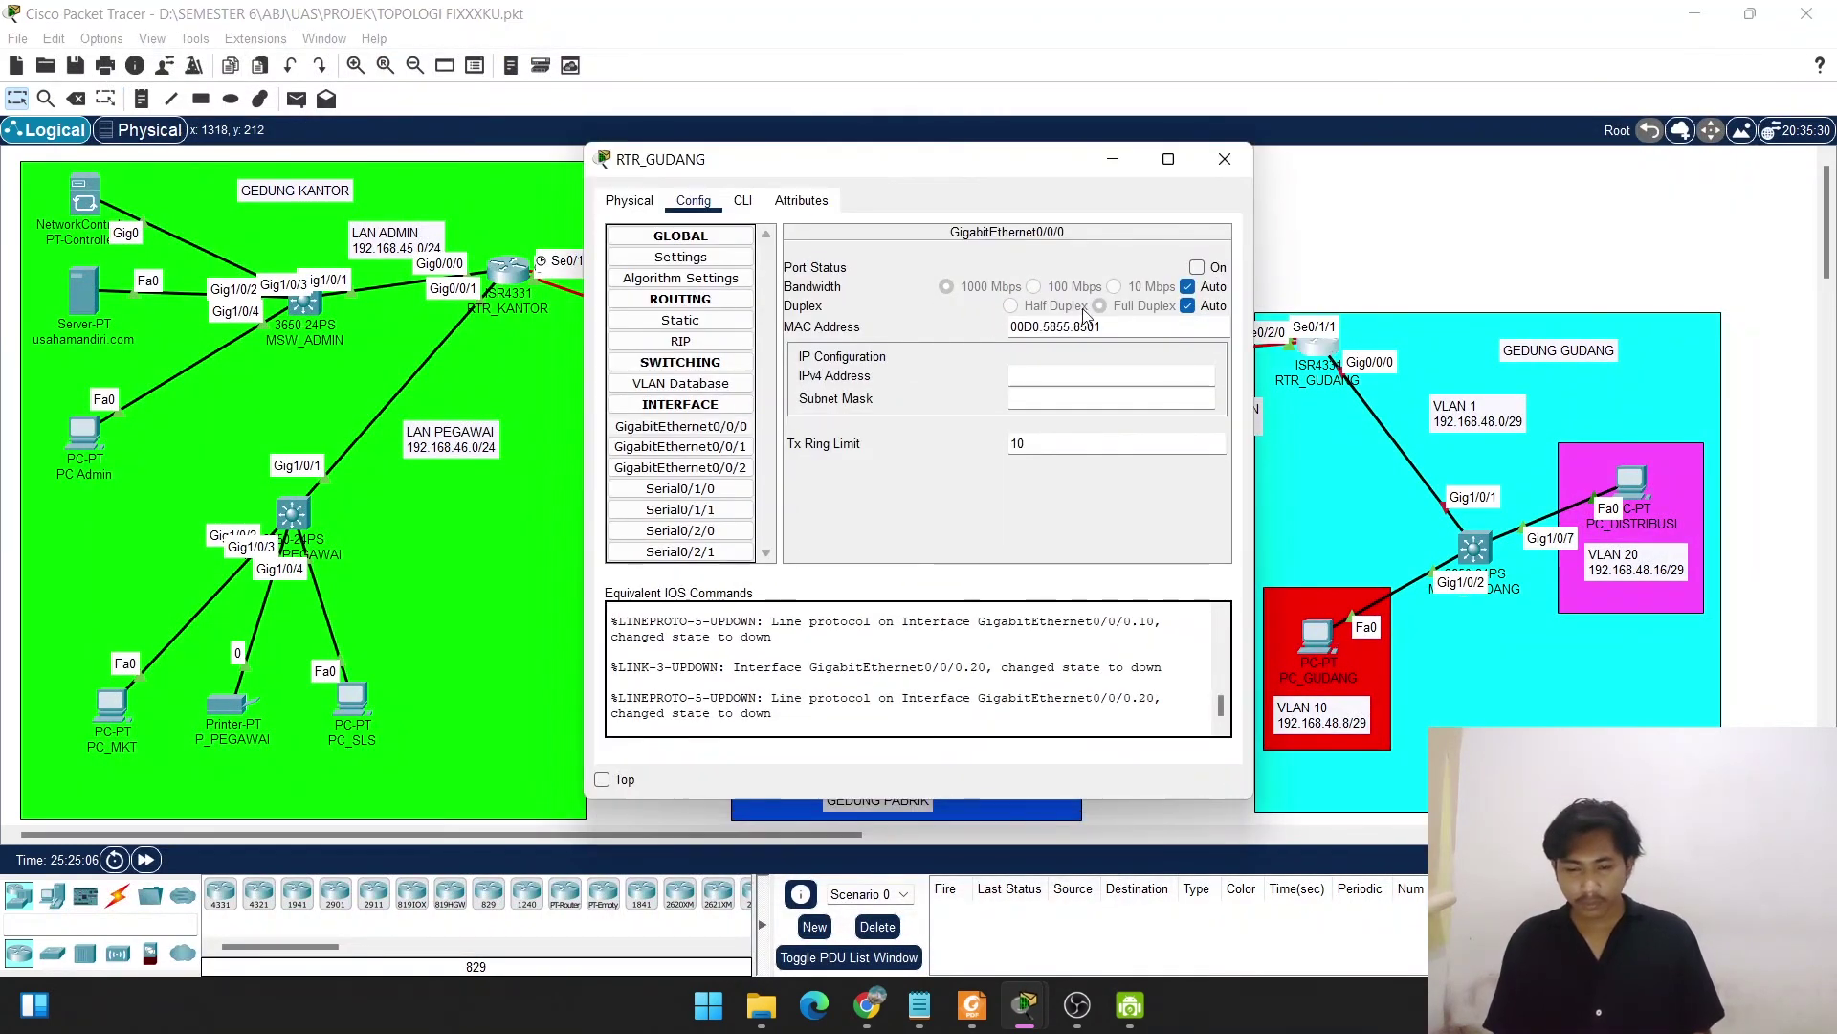
pyautogui.click(1198, 268)
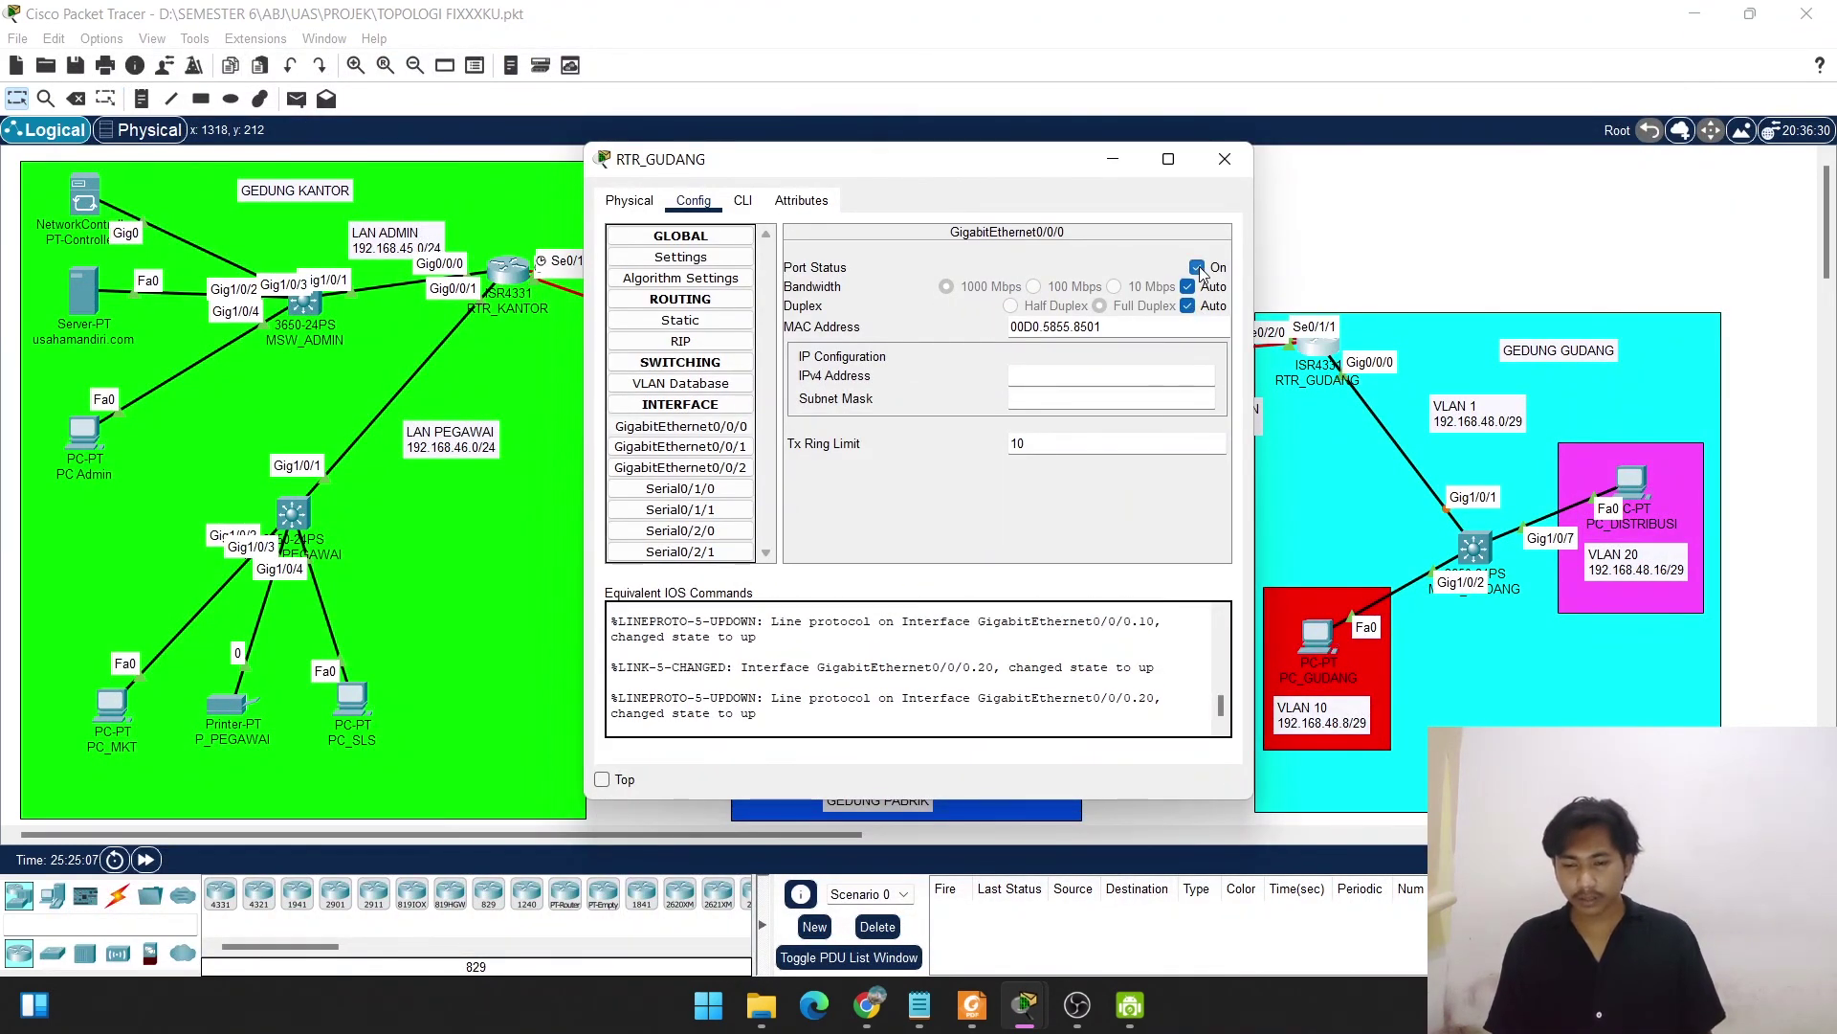
pyautogui.click(1220, 164)
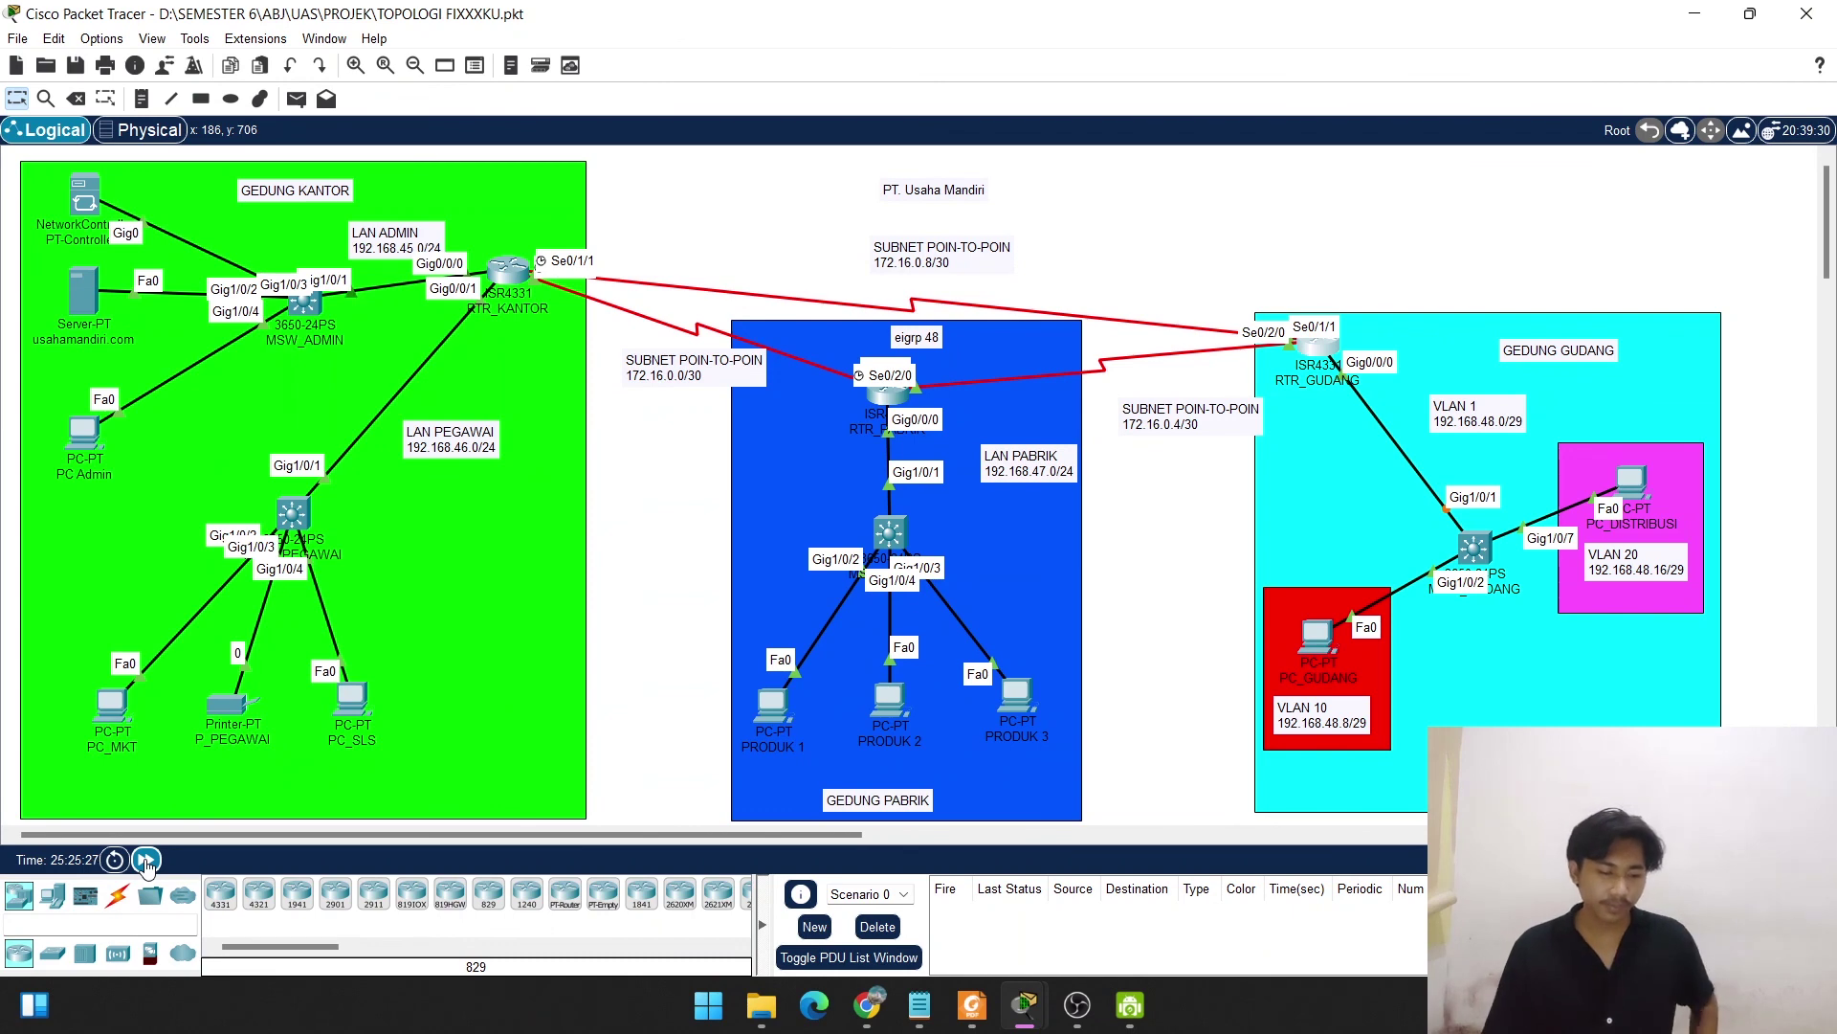
# Fast-forward the simulation clock to 25:27:15 and save the network file.
pyautogui.click(146, 861)
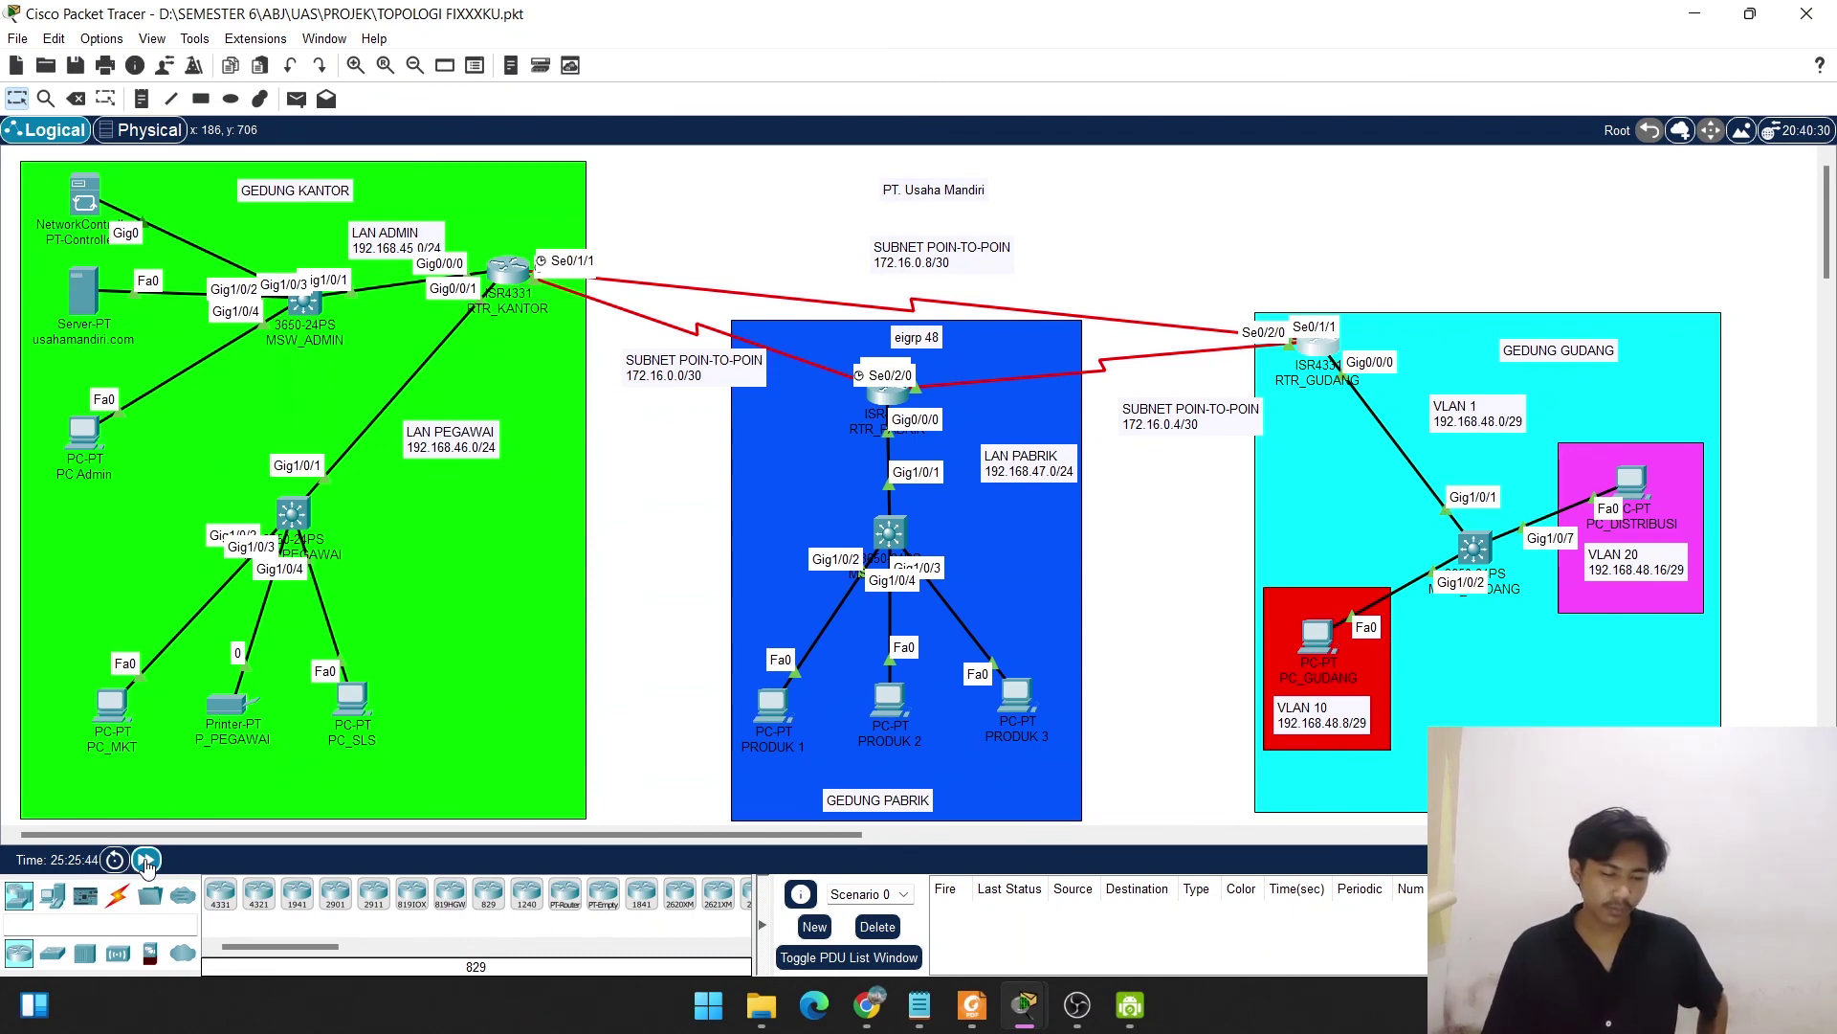
pyautogui.click(147, 860)
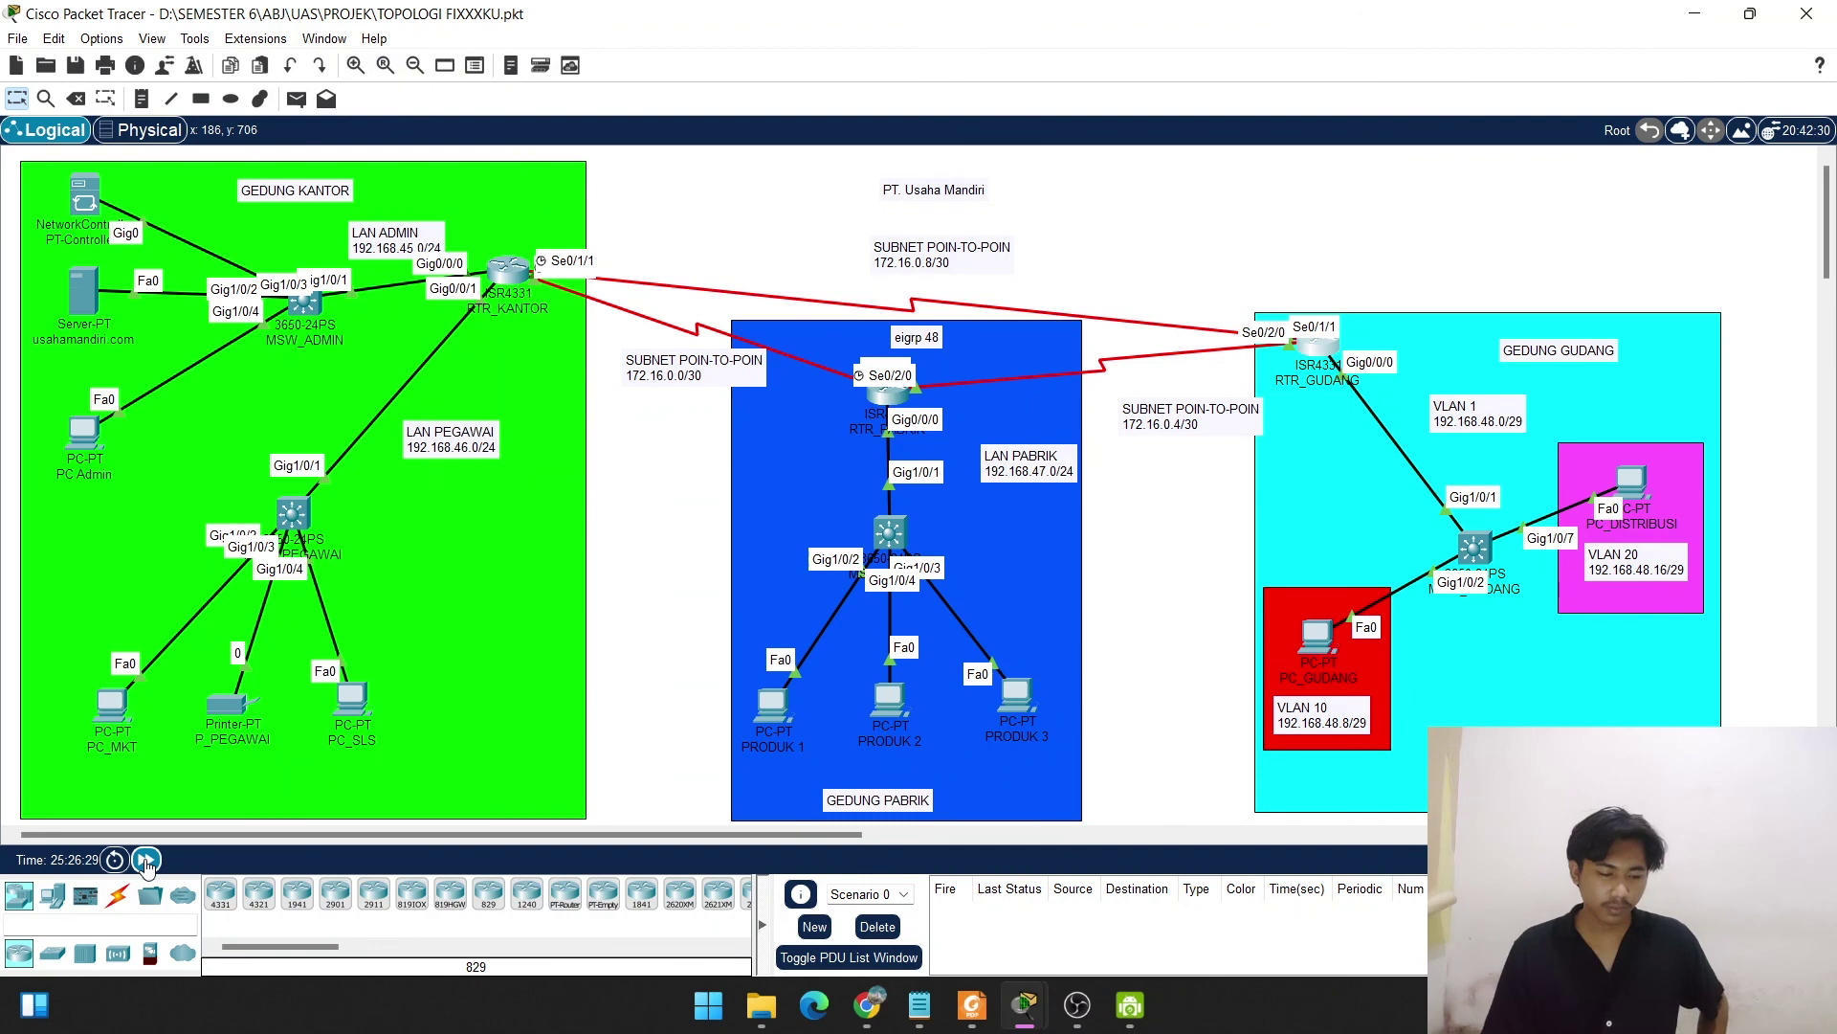
pyautogui.click(146, 861)
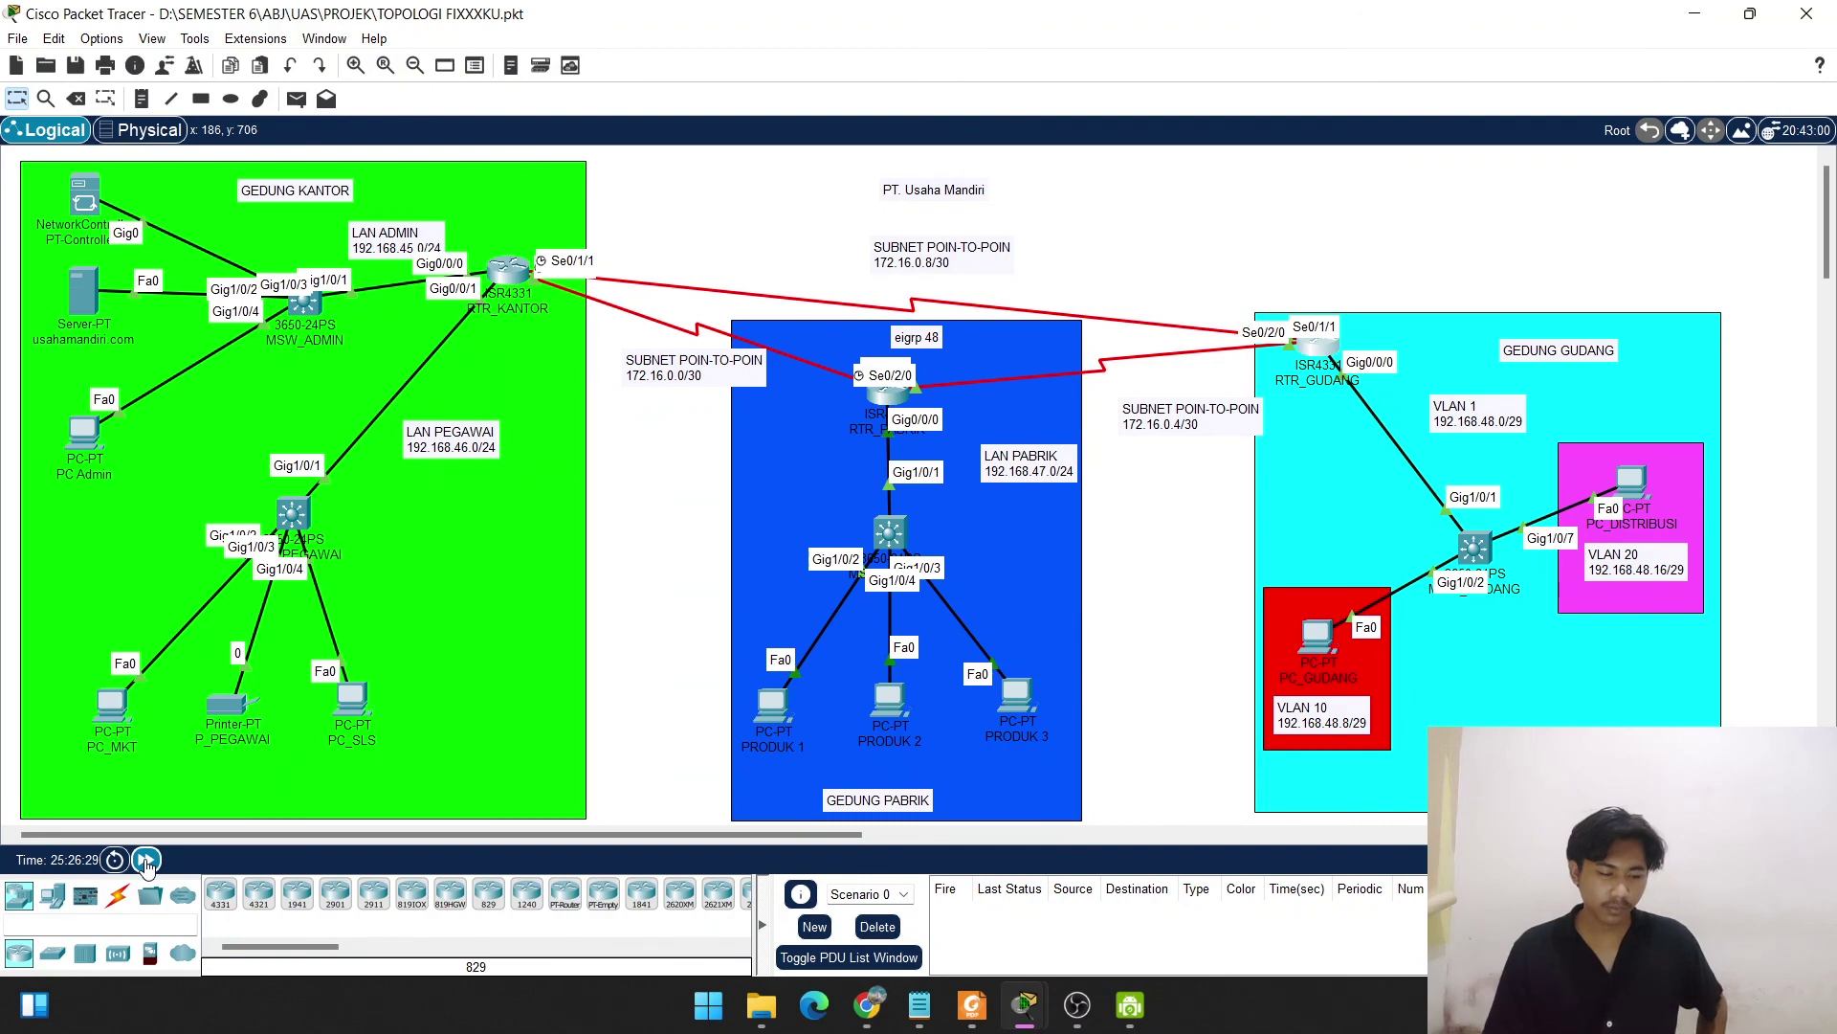
pyautogui.click(146, 861)
pyautogui.click(146, 861)
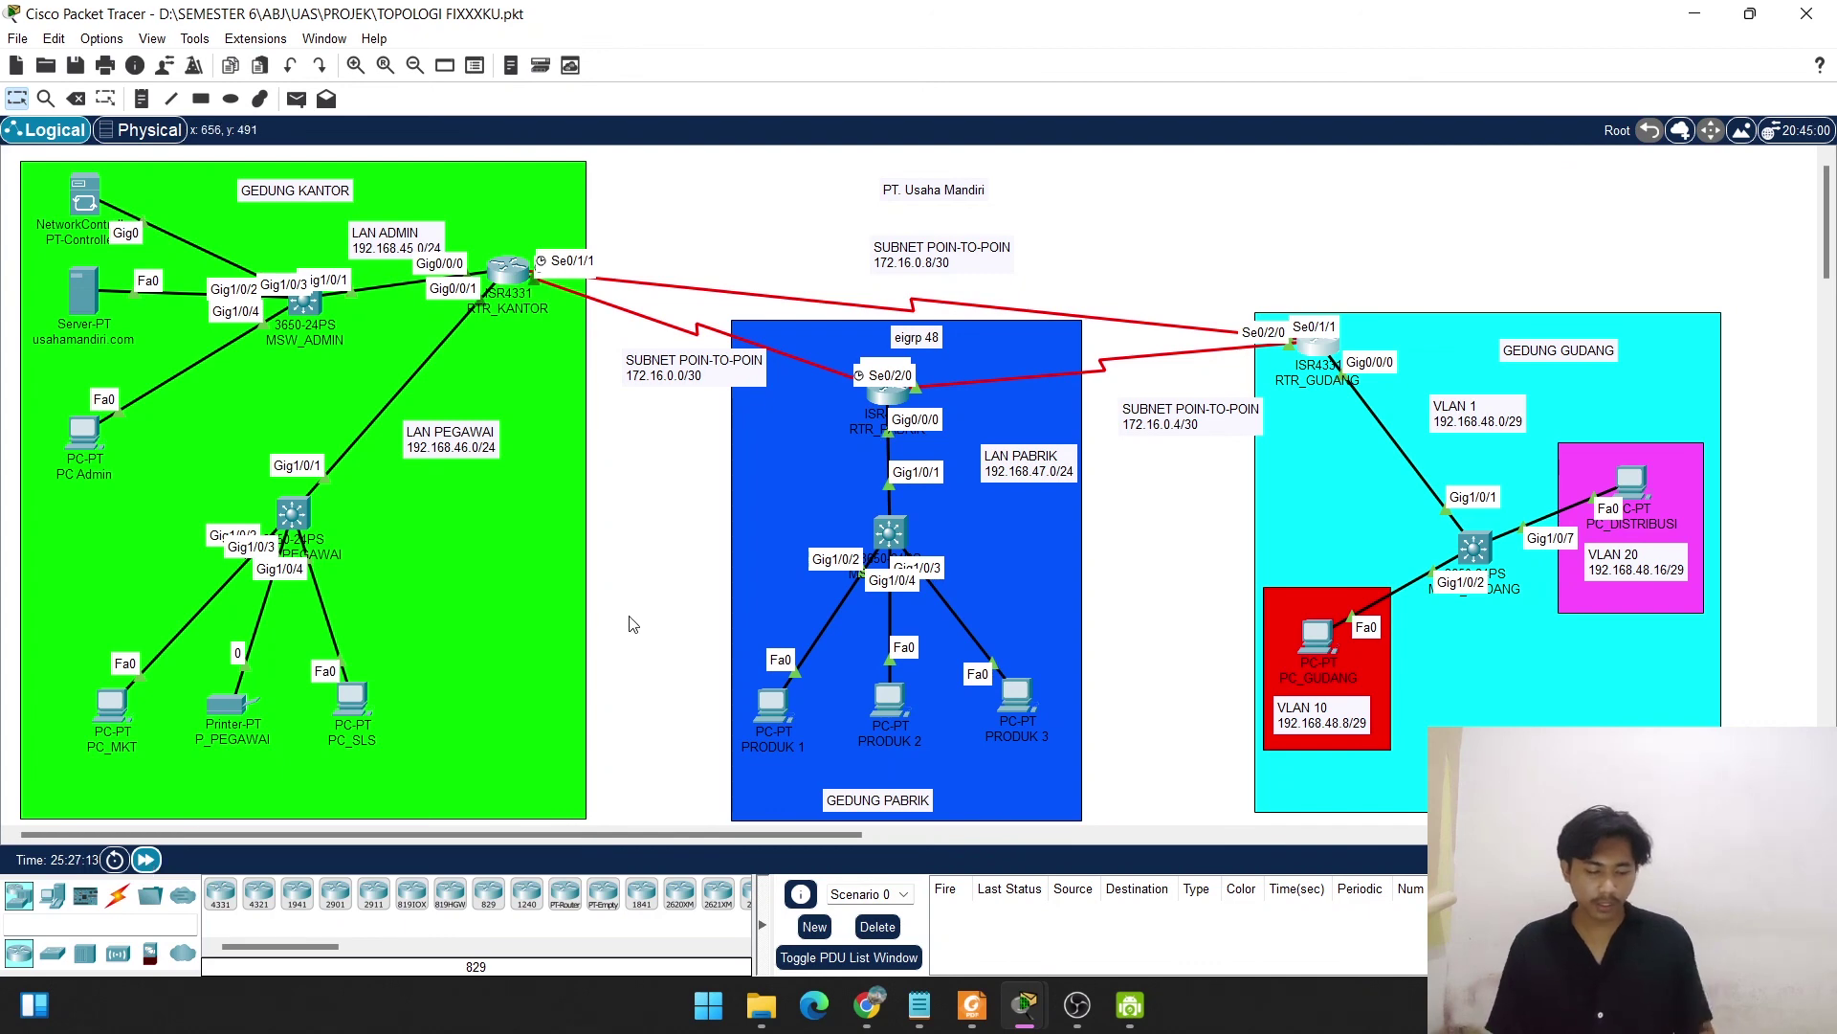
pyautogui.hotkey('ctrl', 's')
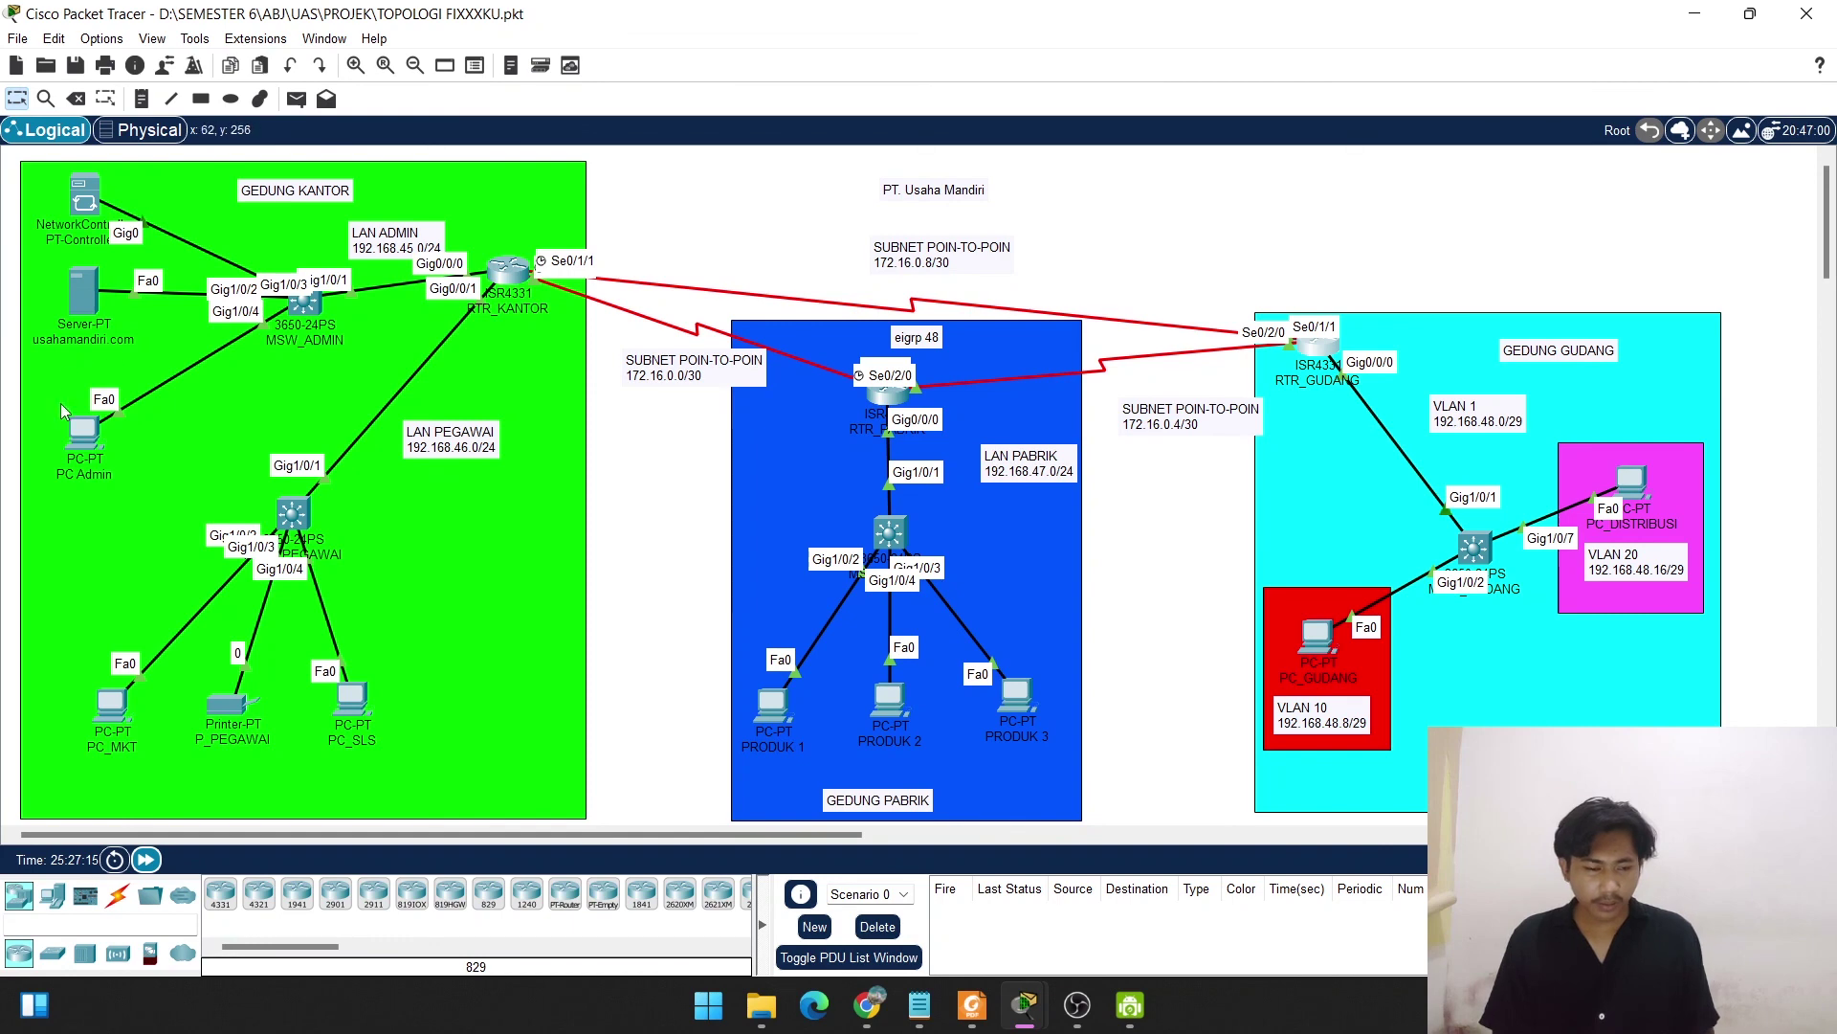
pyautogui.click(82, 432)
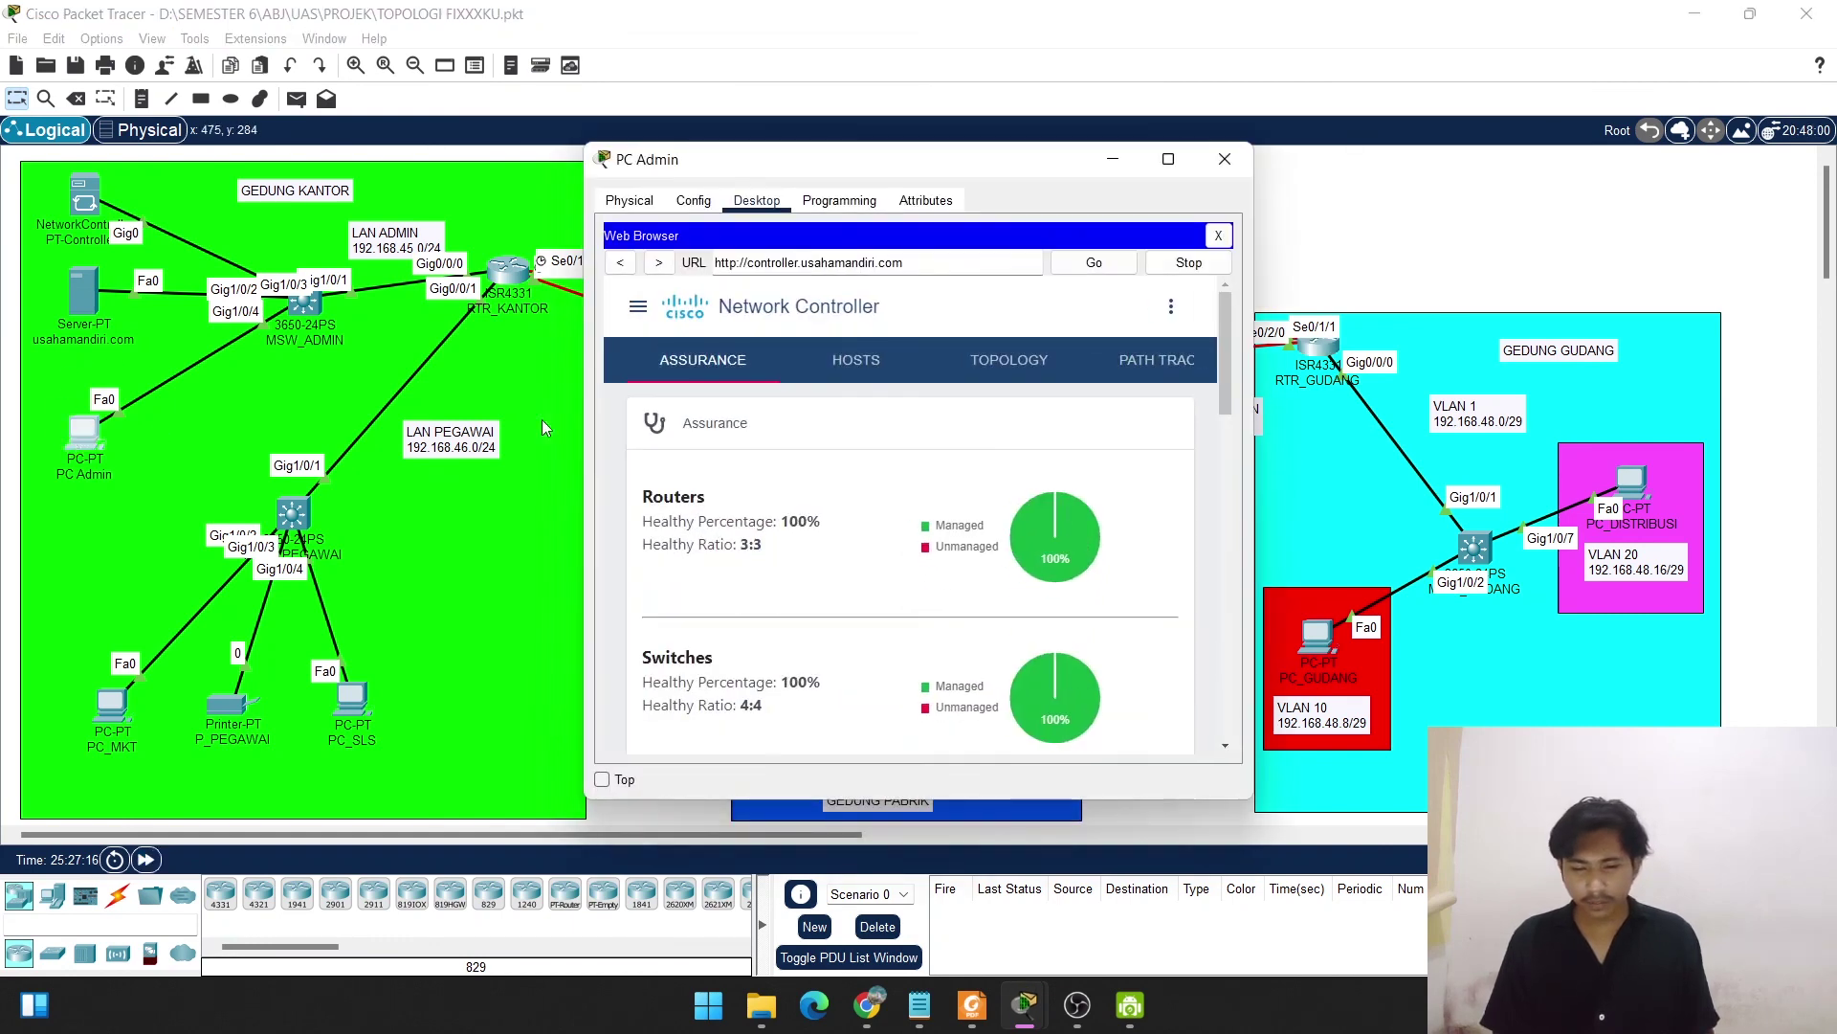
pyautogui.click(1157, 169)
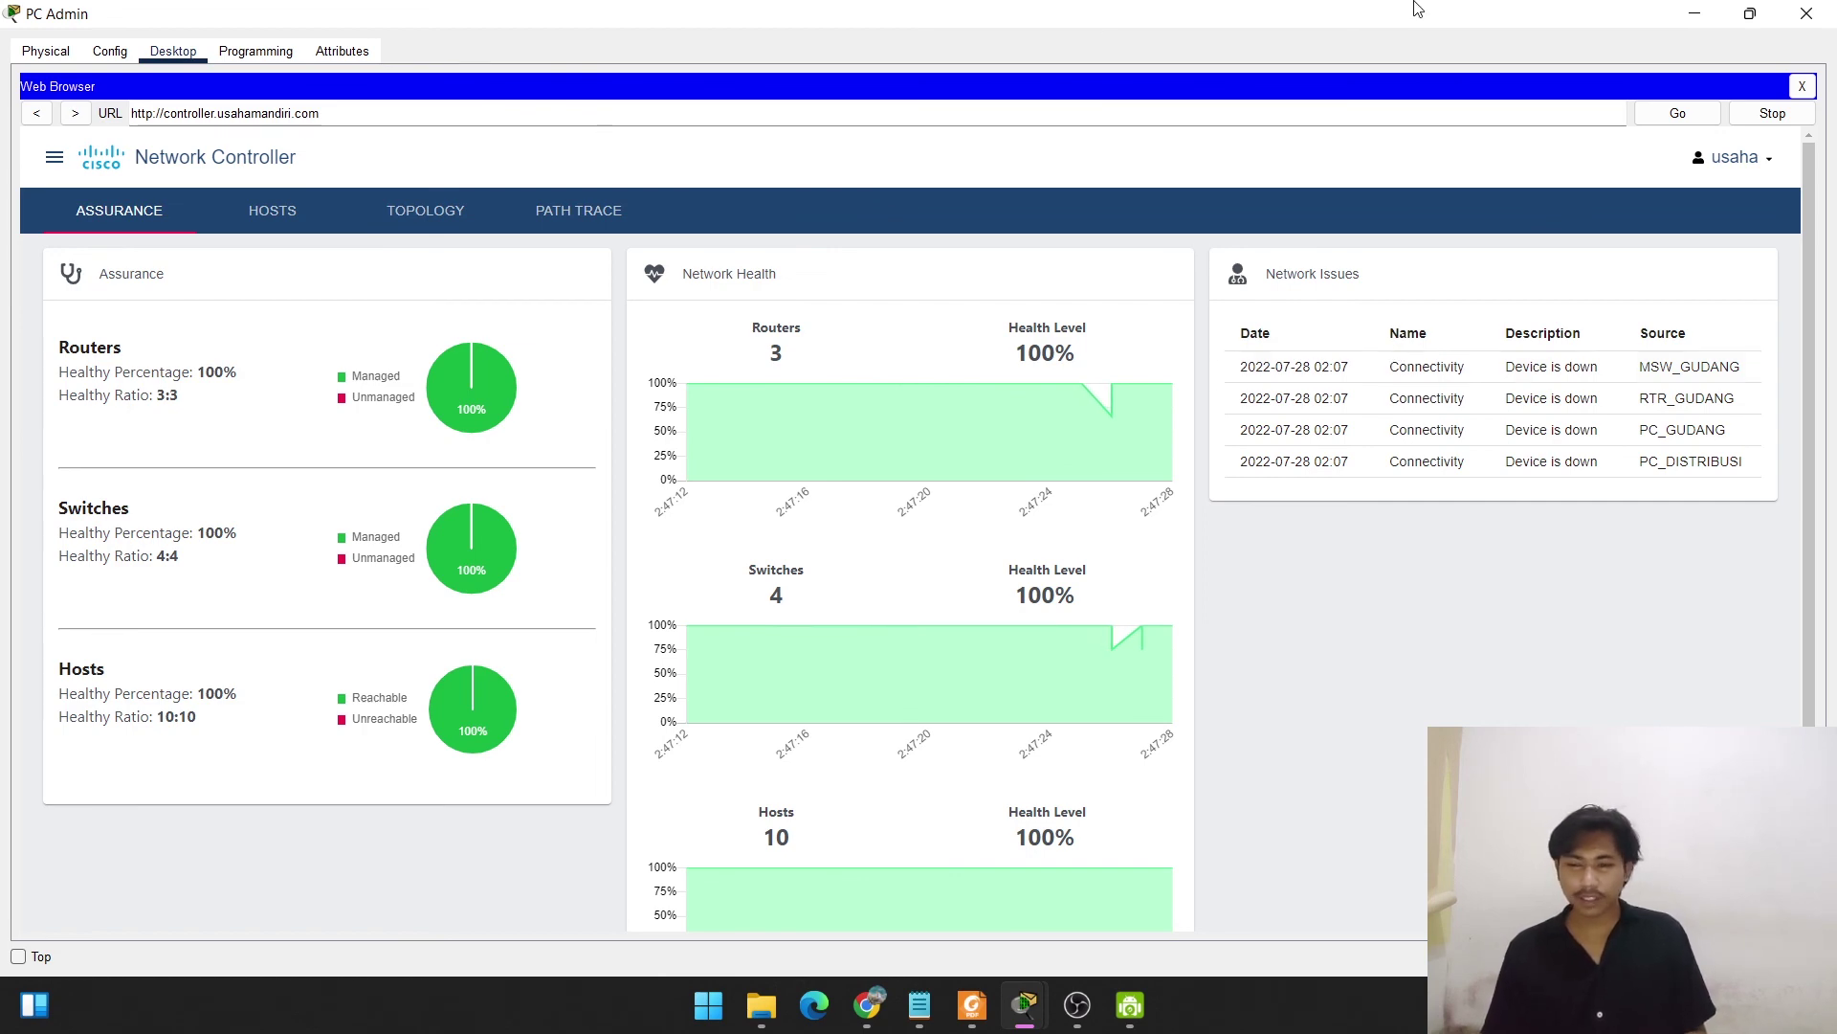
pyautogui.click(1691, 15)
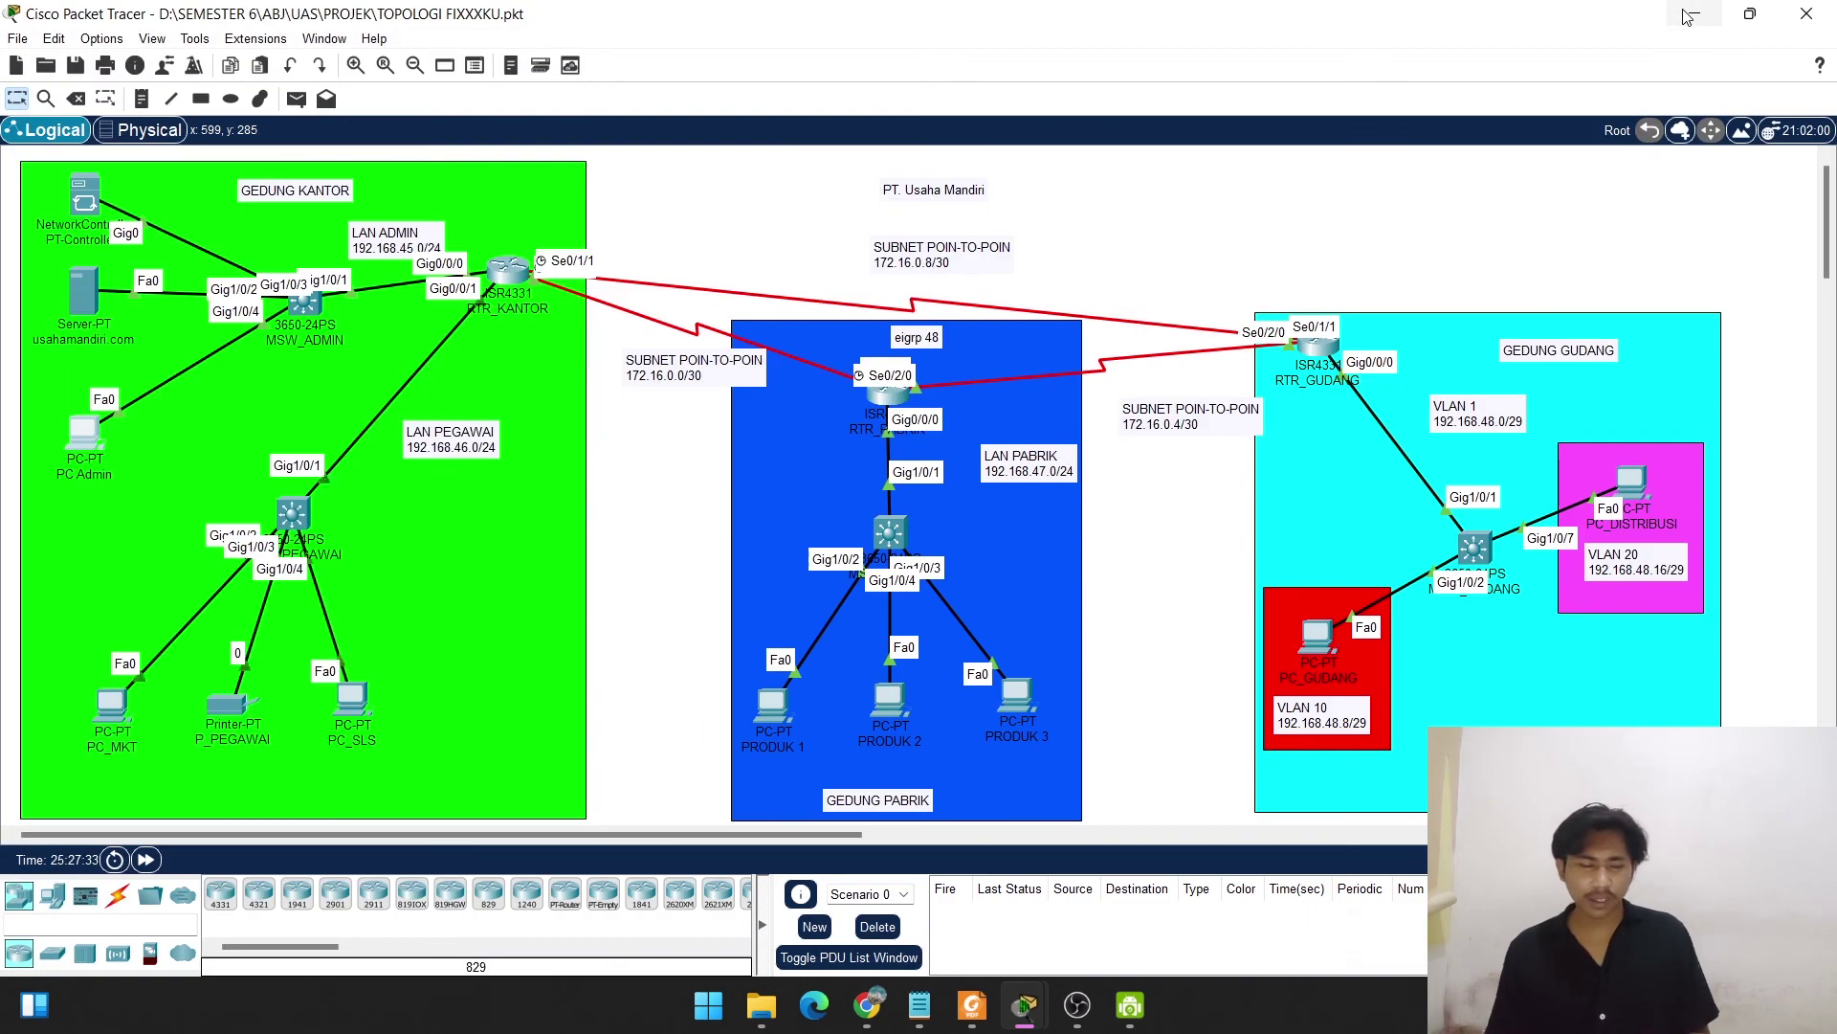
pyautogui.click(84, 296)
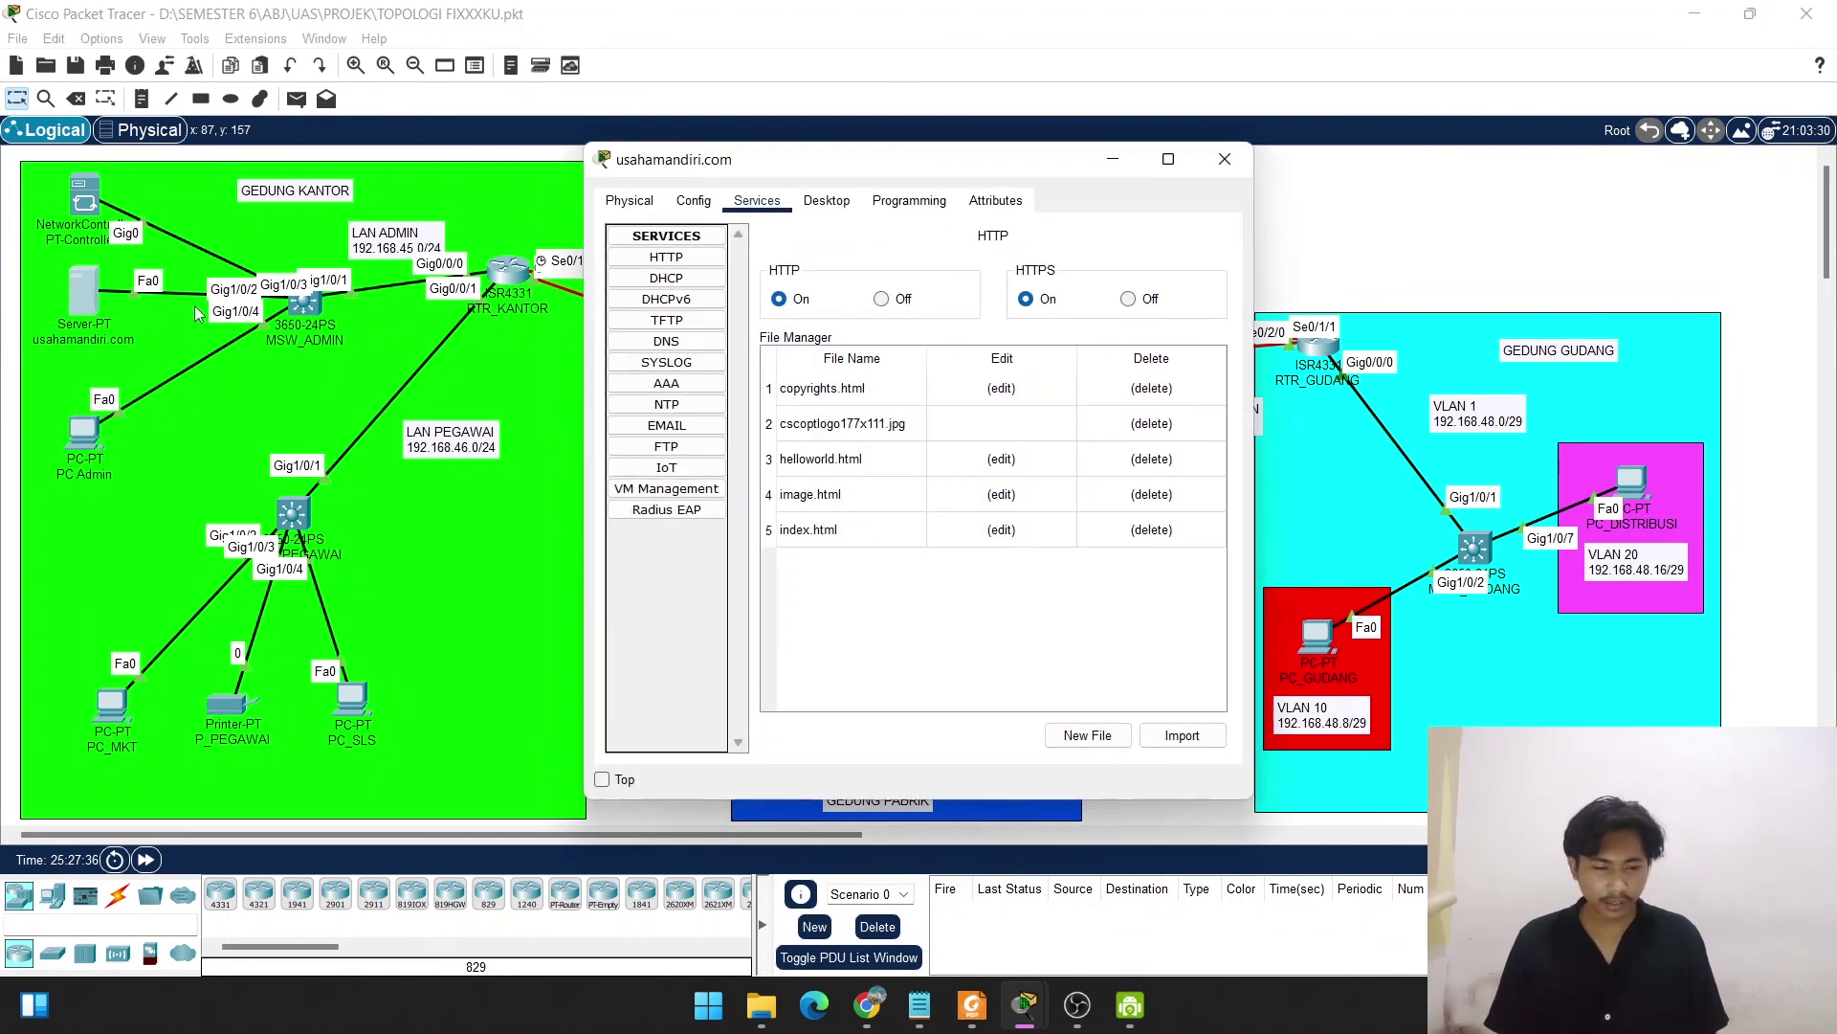
pyautogui.click(663, 369)
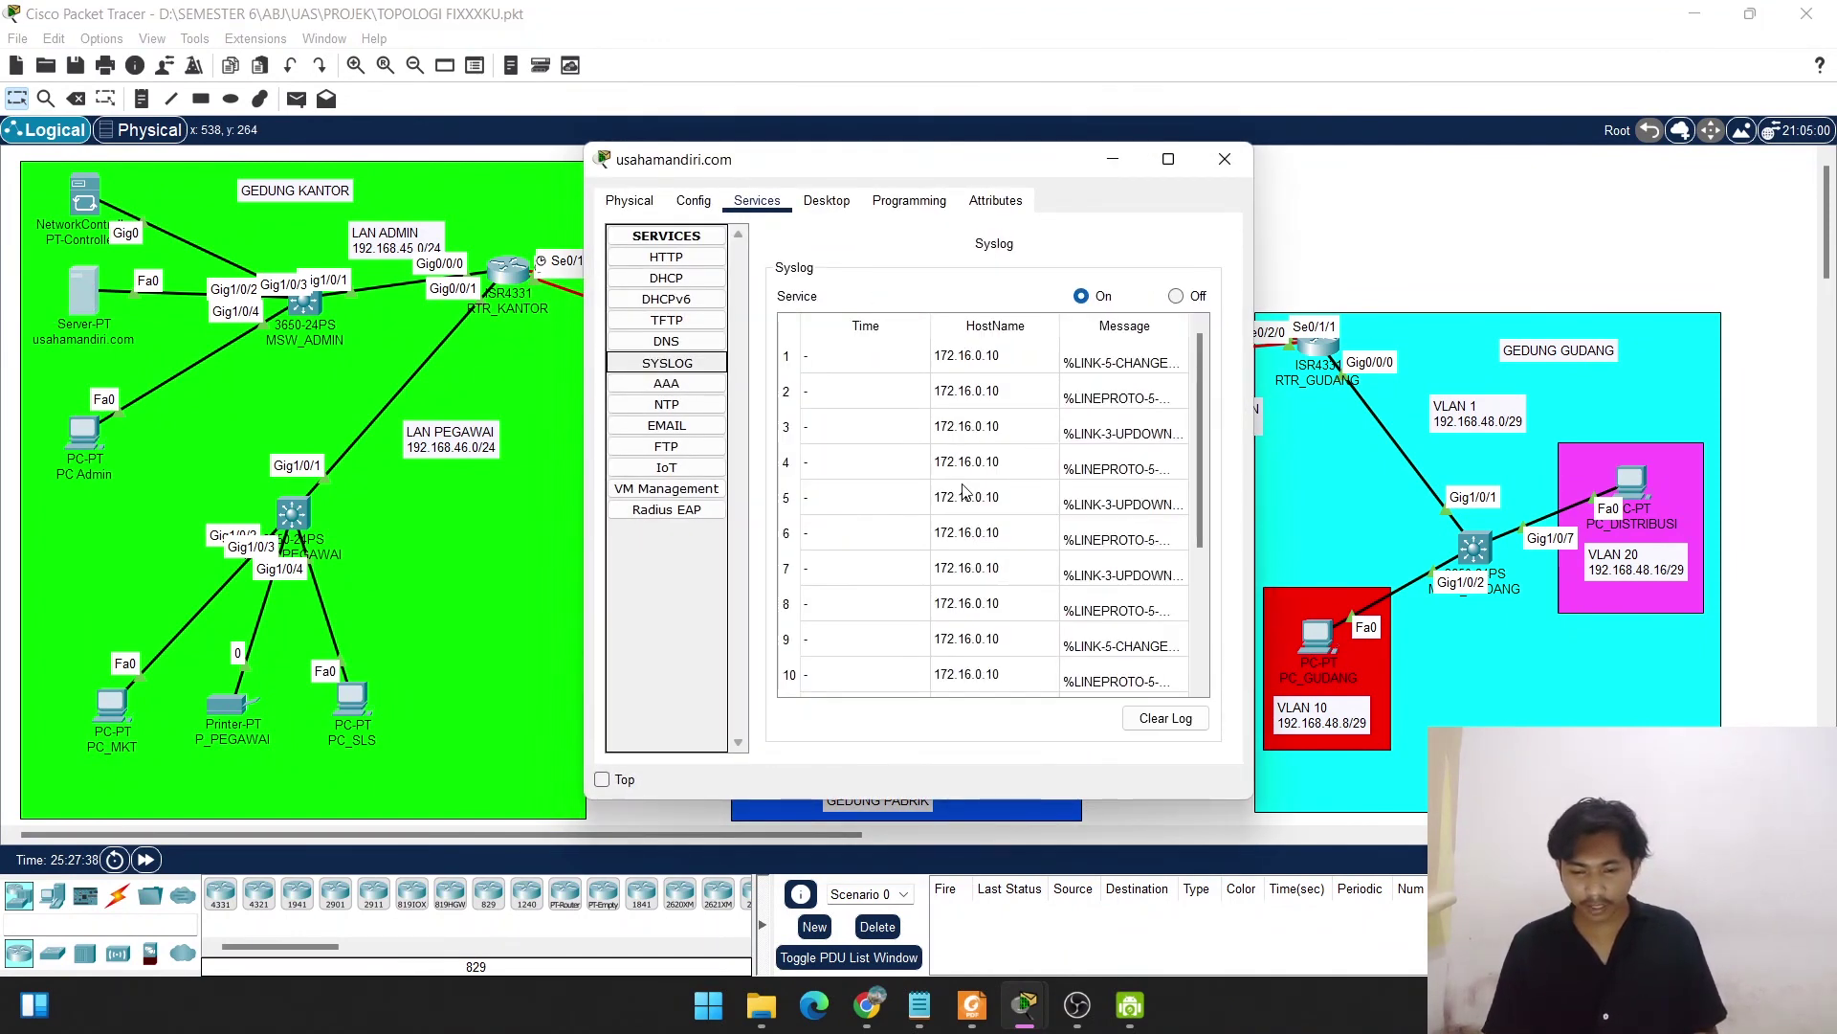
pyautogui.scroll(-2, 963, 490)
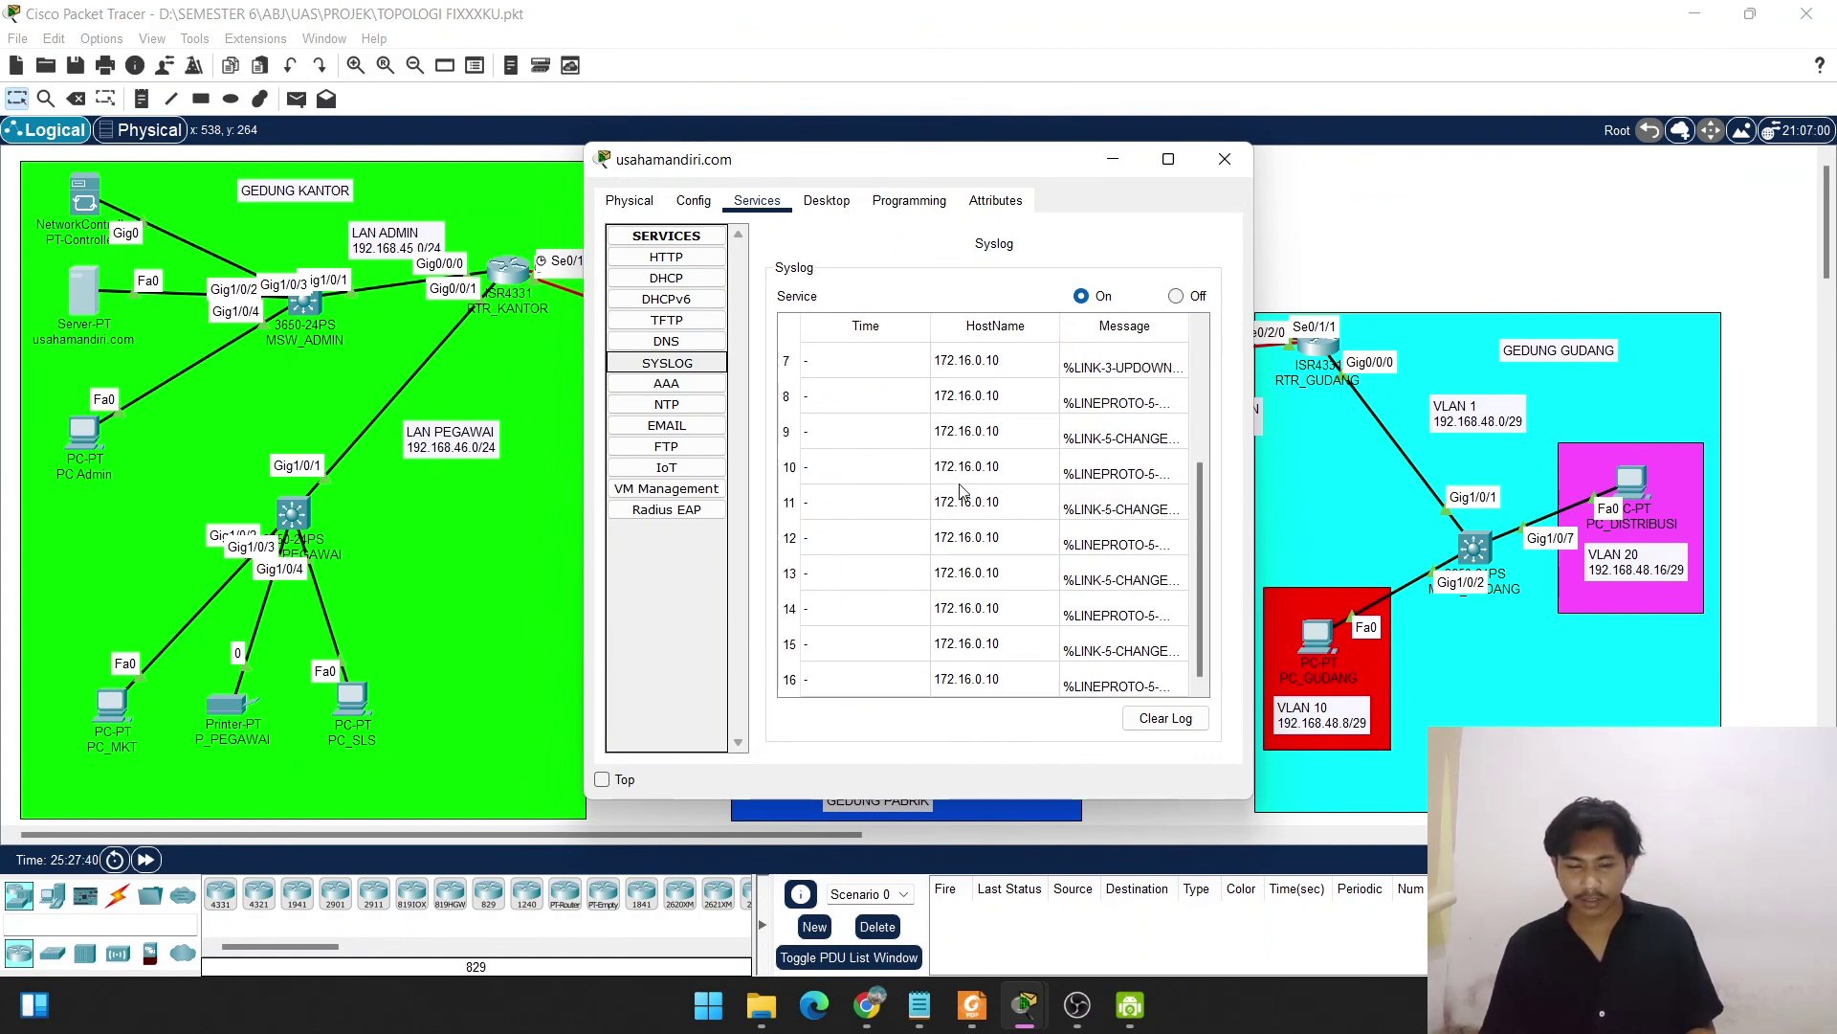
pyautogui.scroll(2, 964, 490)
pyautogui.scroll(-2, 964, 490)
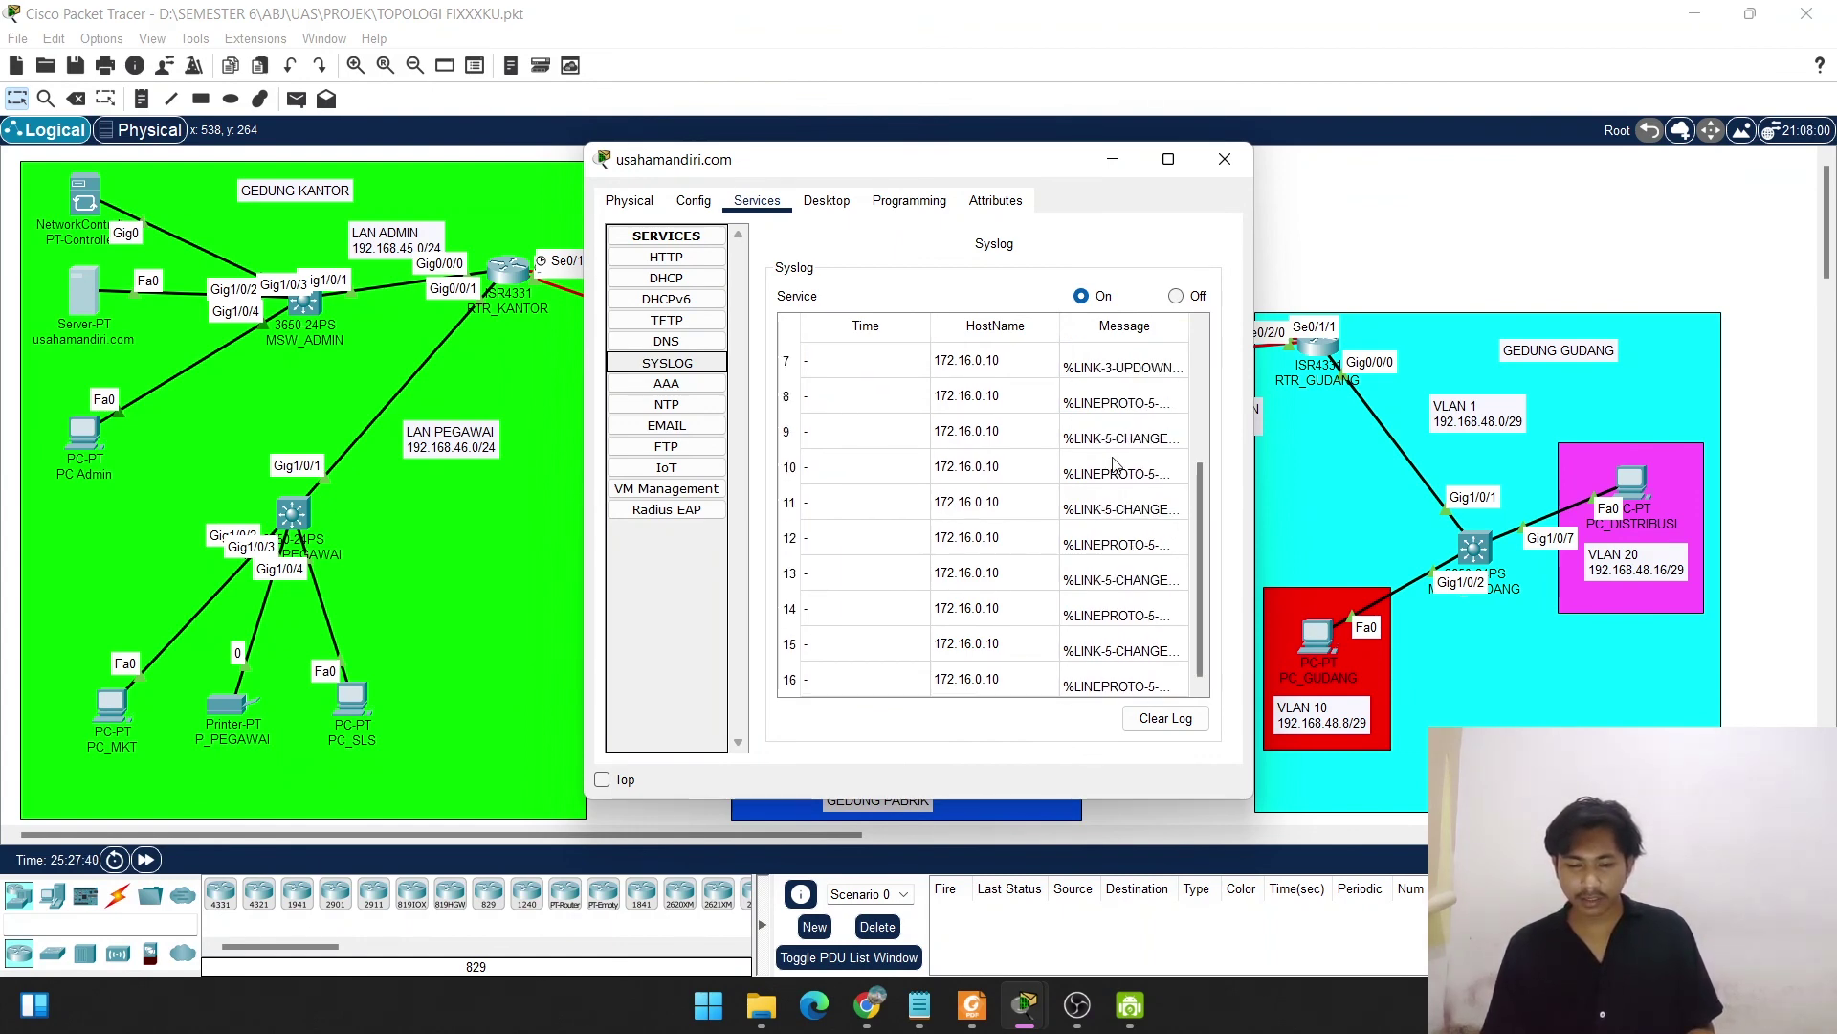
pyautogui.moveTo(1200, 485); pyautogui.dragTo(1193, 541)
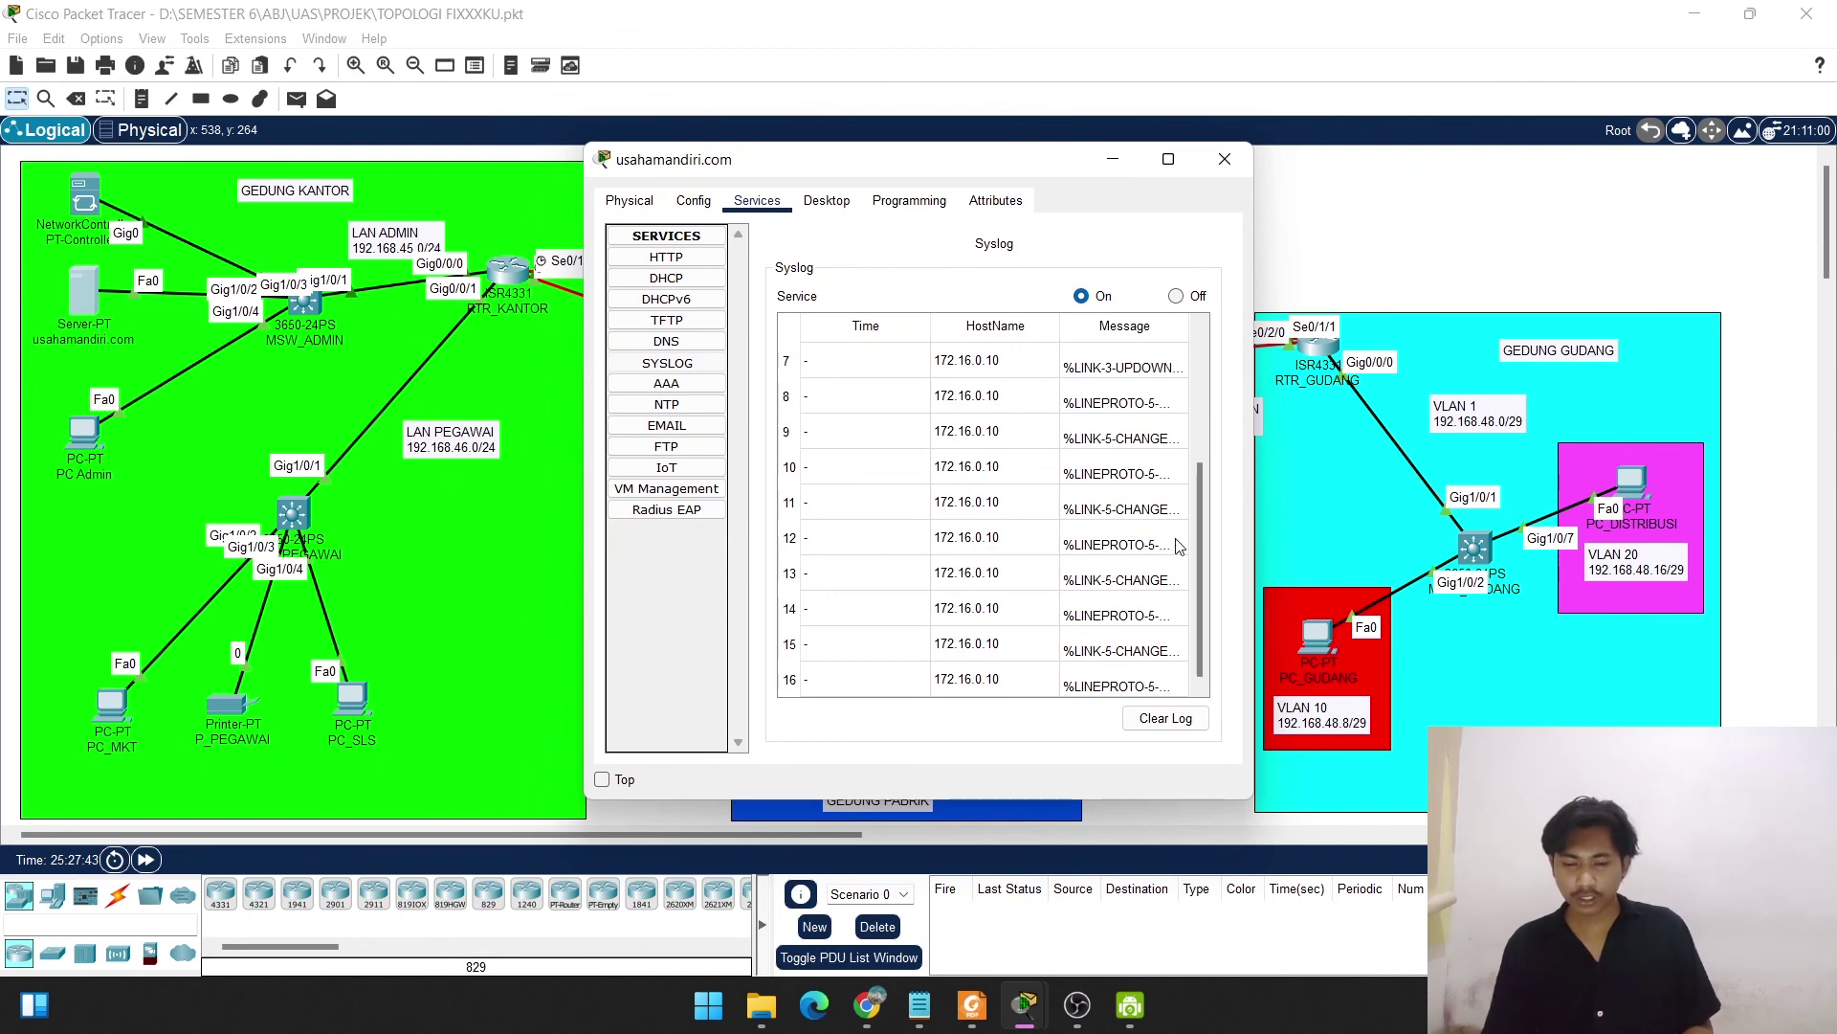
pyautogui.moveTo(1199, 538); pyautogui.dragTo(1202, 388)
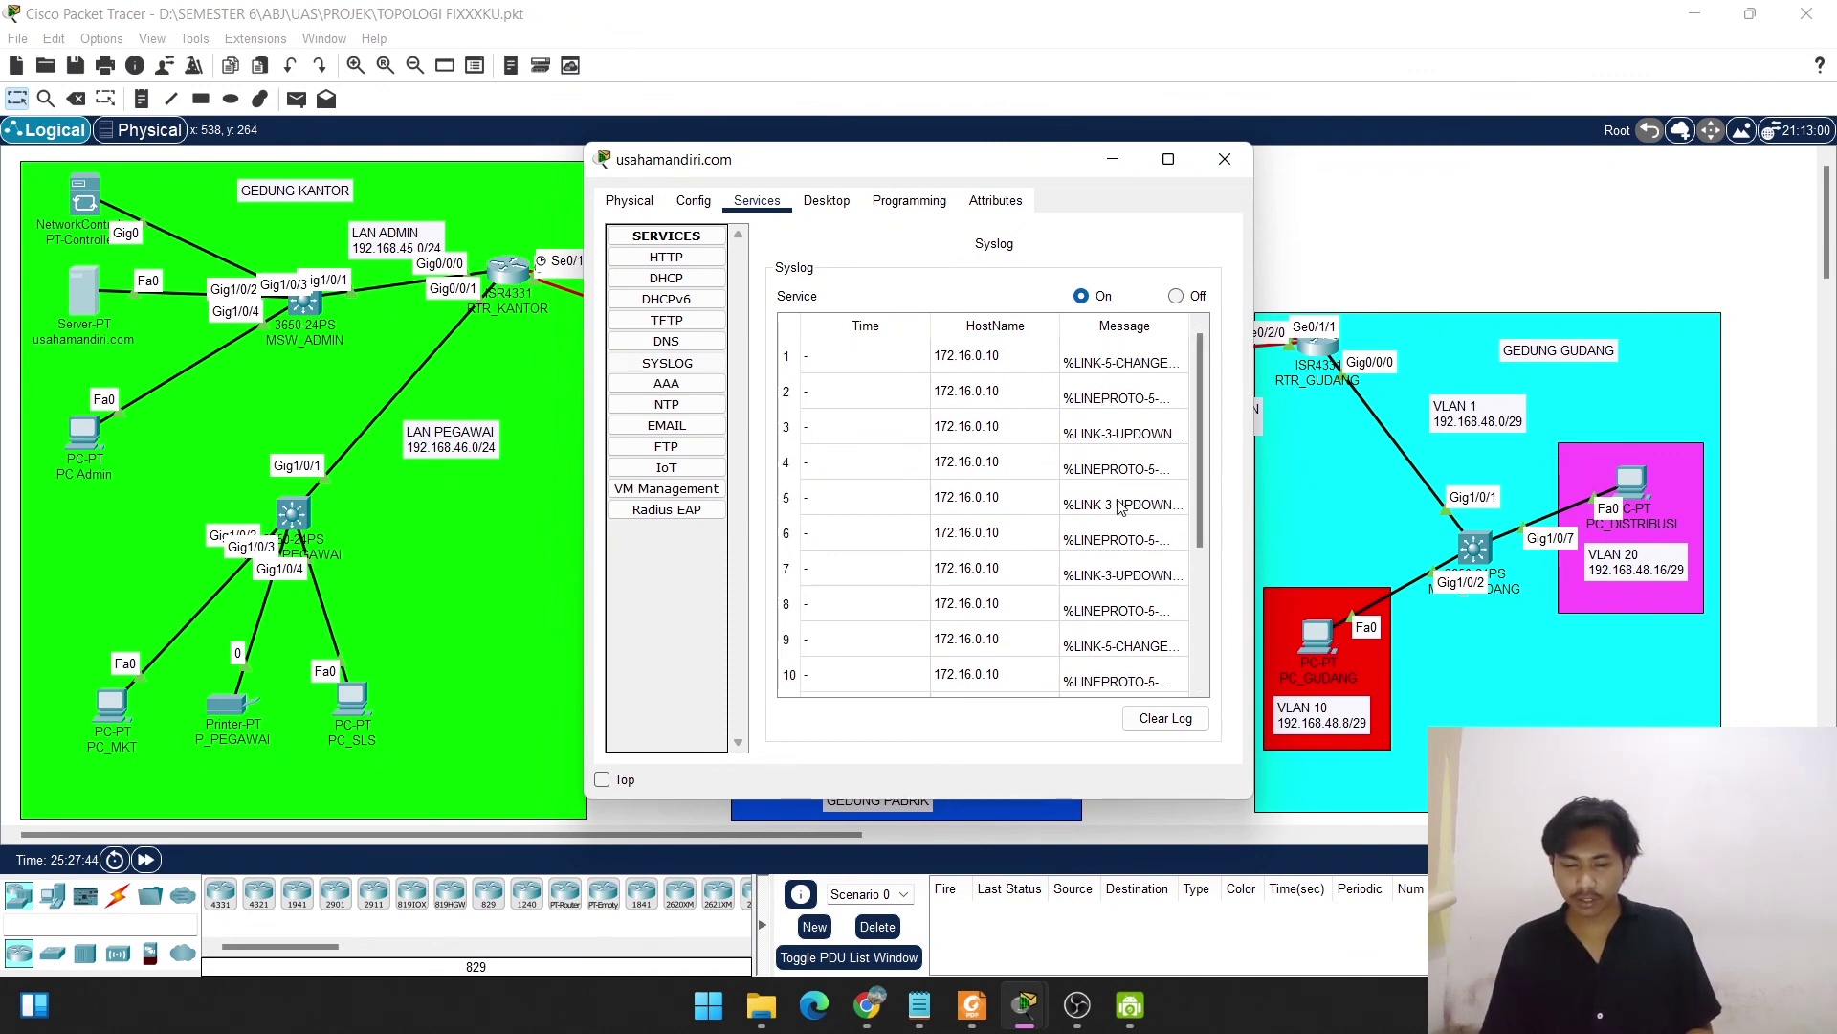
pyautogui.click(1222, 161)
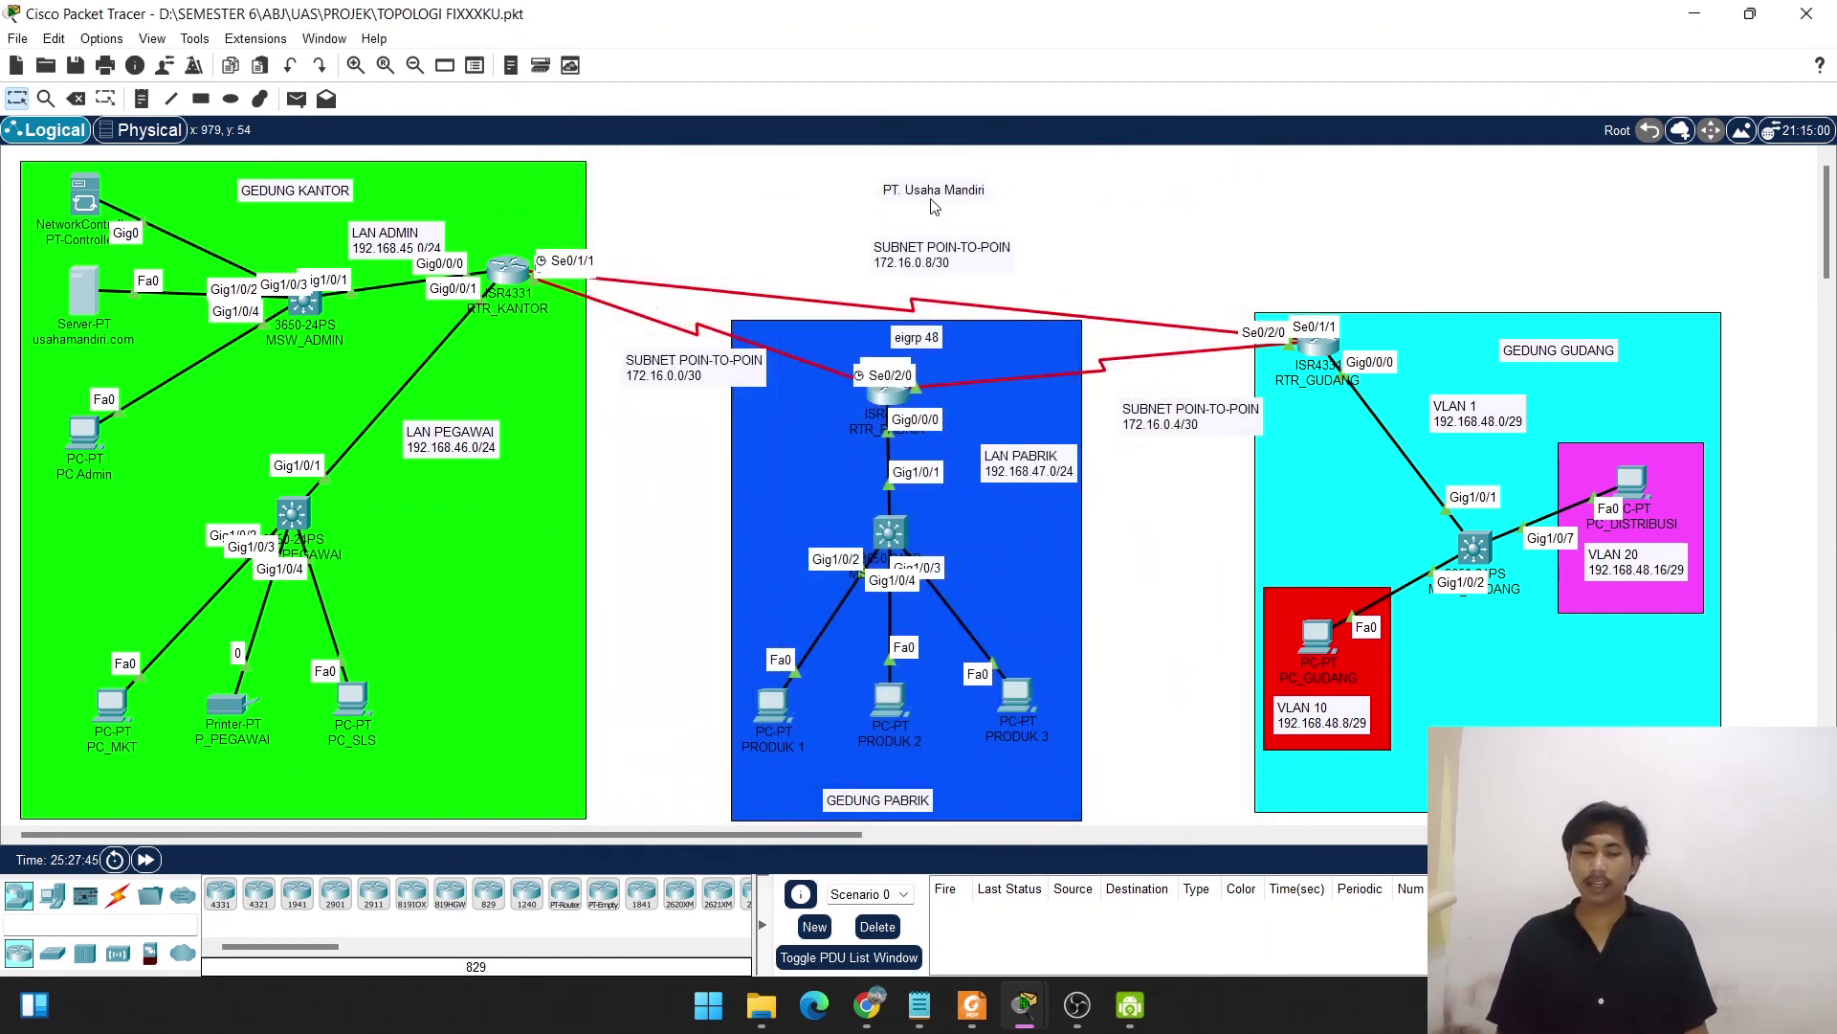